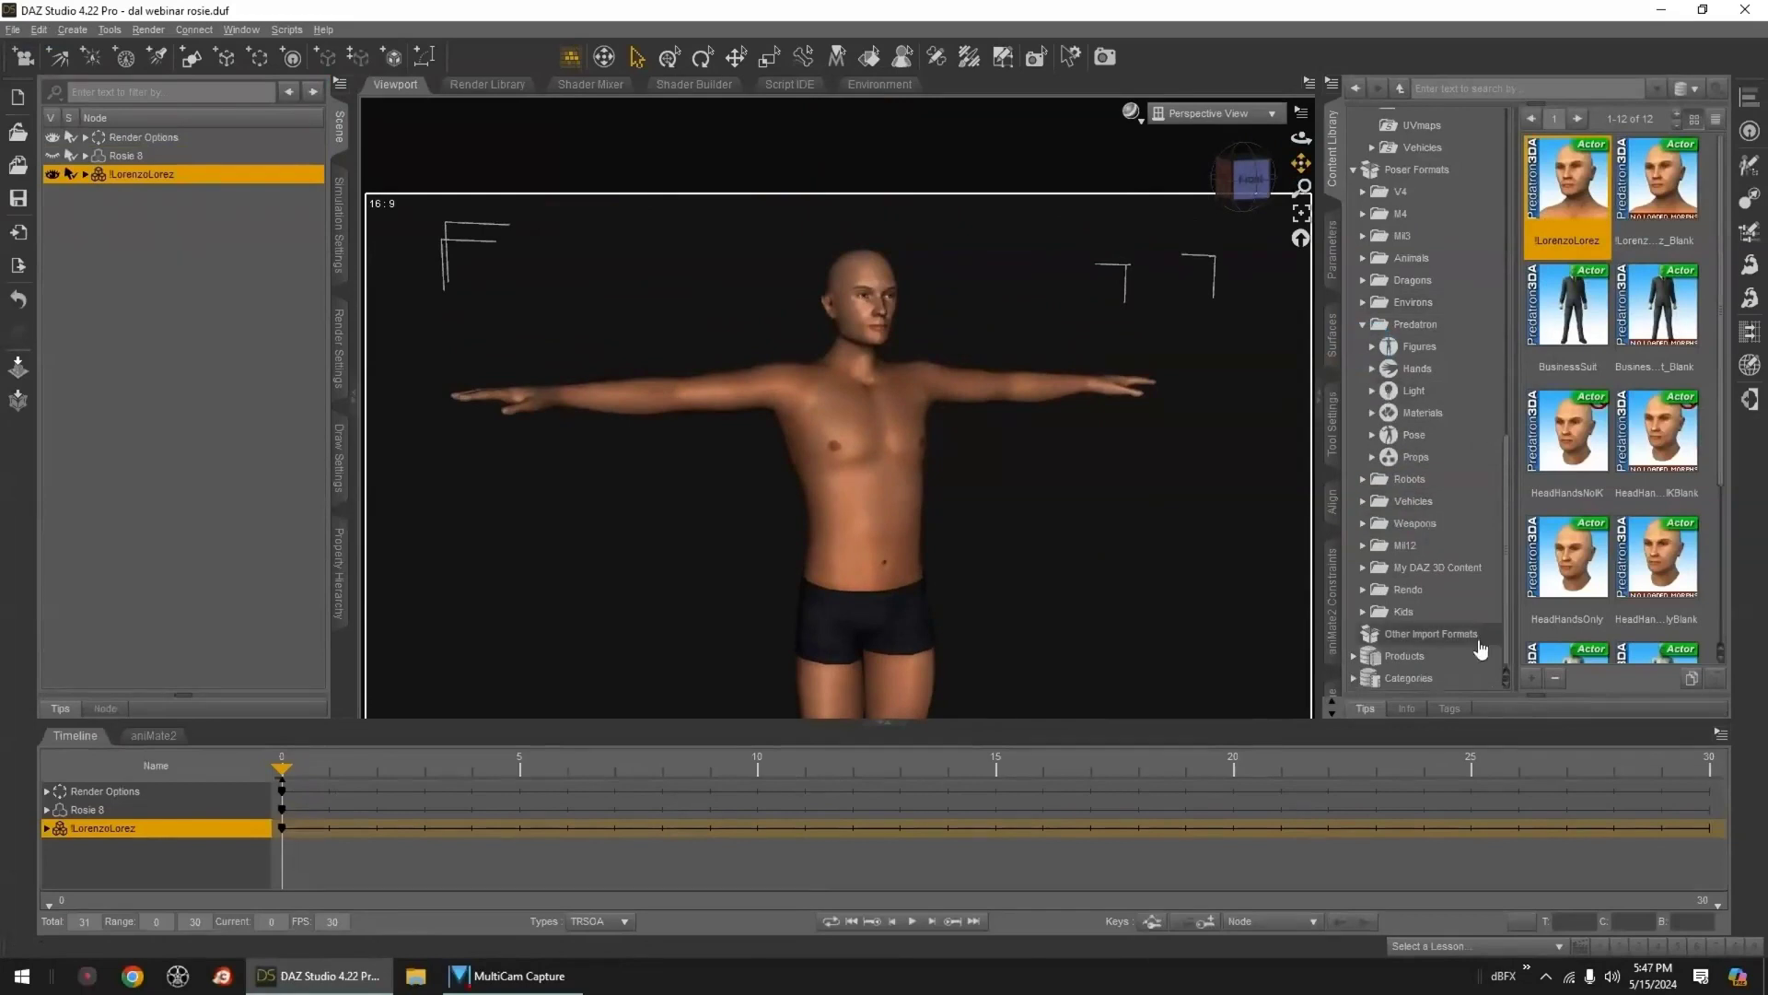
- Apply the hairy base skin material to the Lorenzo figure from the Caucasian MATS_SKIN presets in Predatron's Pose library
click(1372, 435)
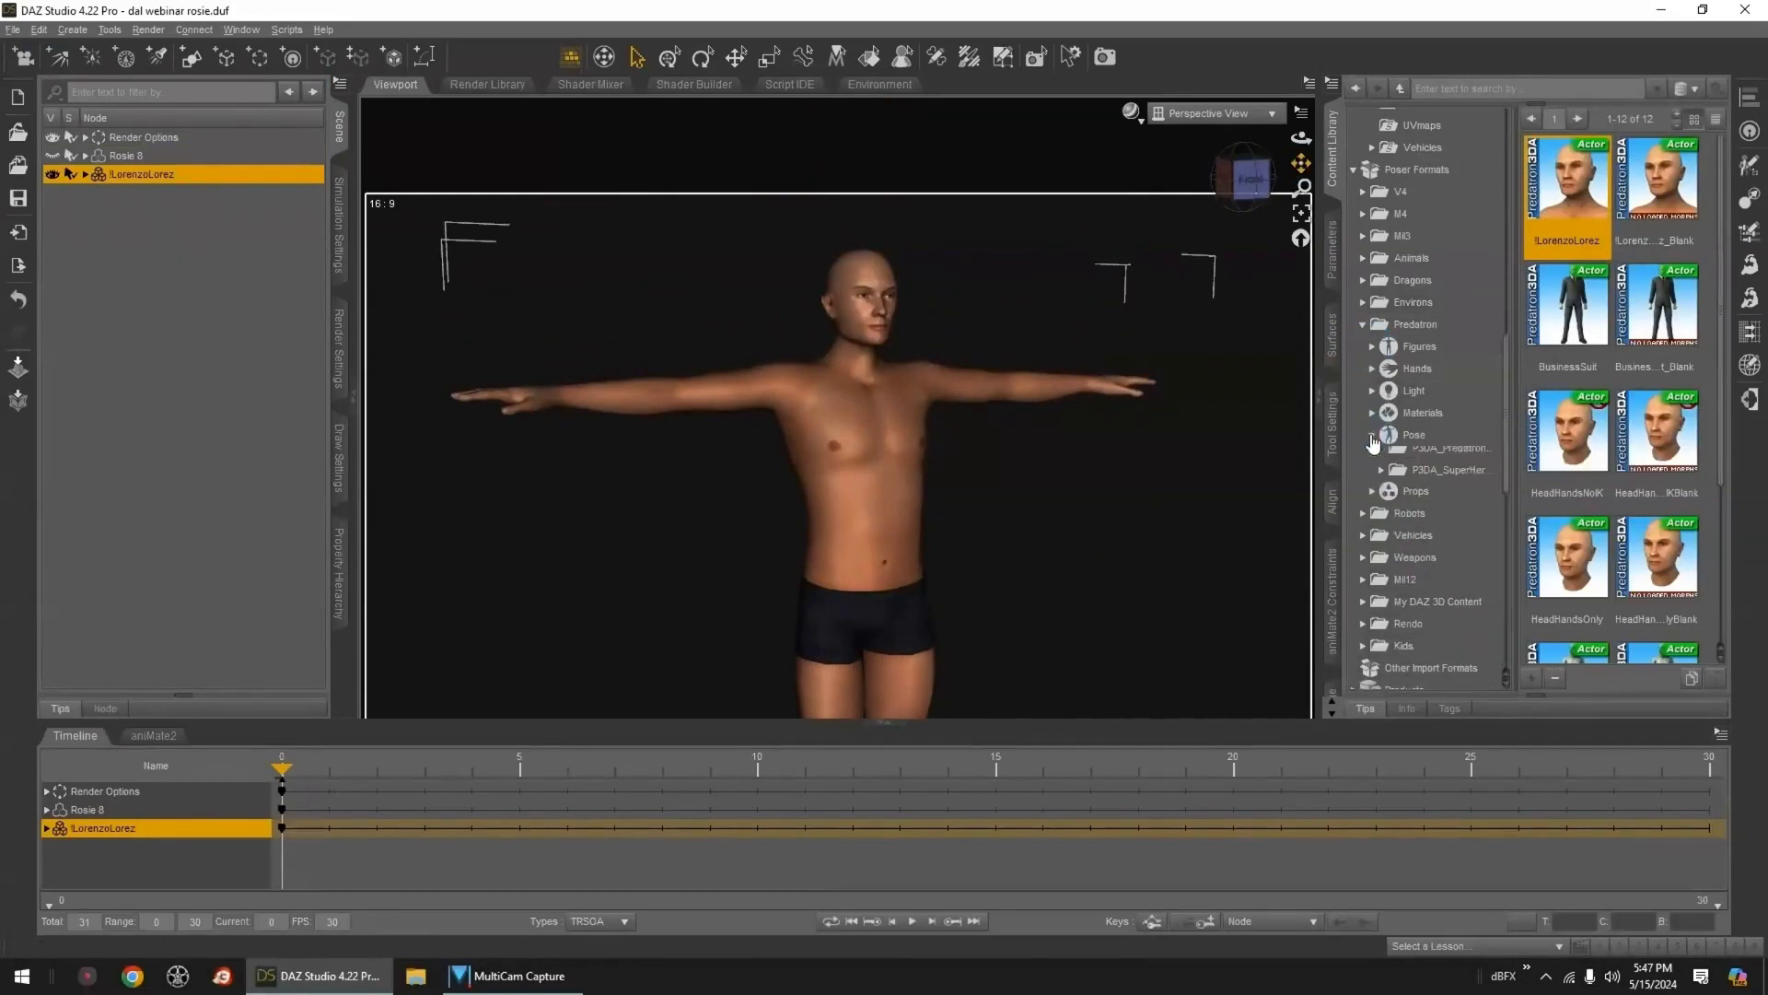
scroll(1381, 446, down, 3)
click(1381, 488)
scroll(1386, 492, down, 3)
click(1390, 490)
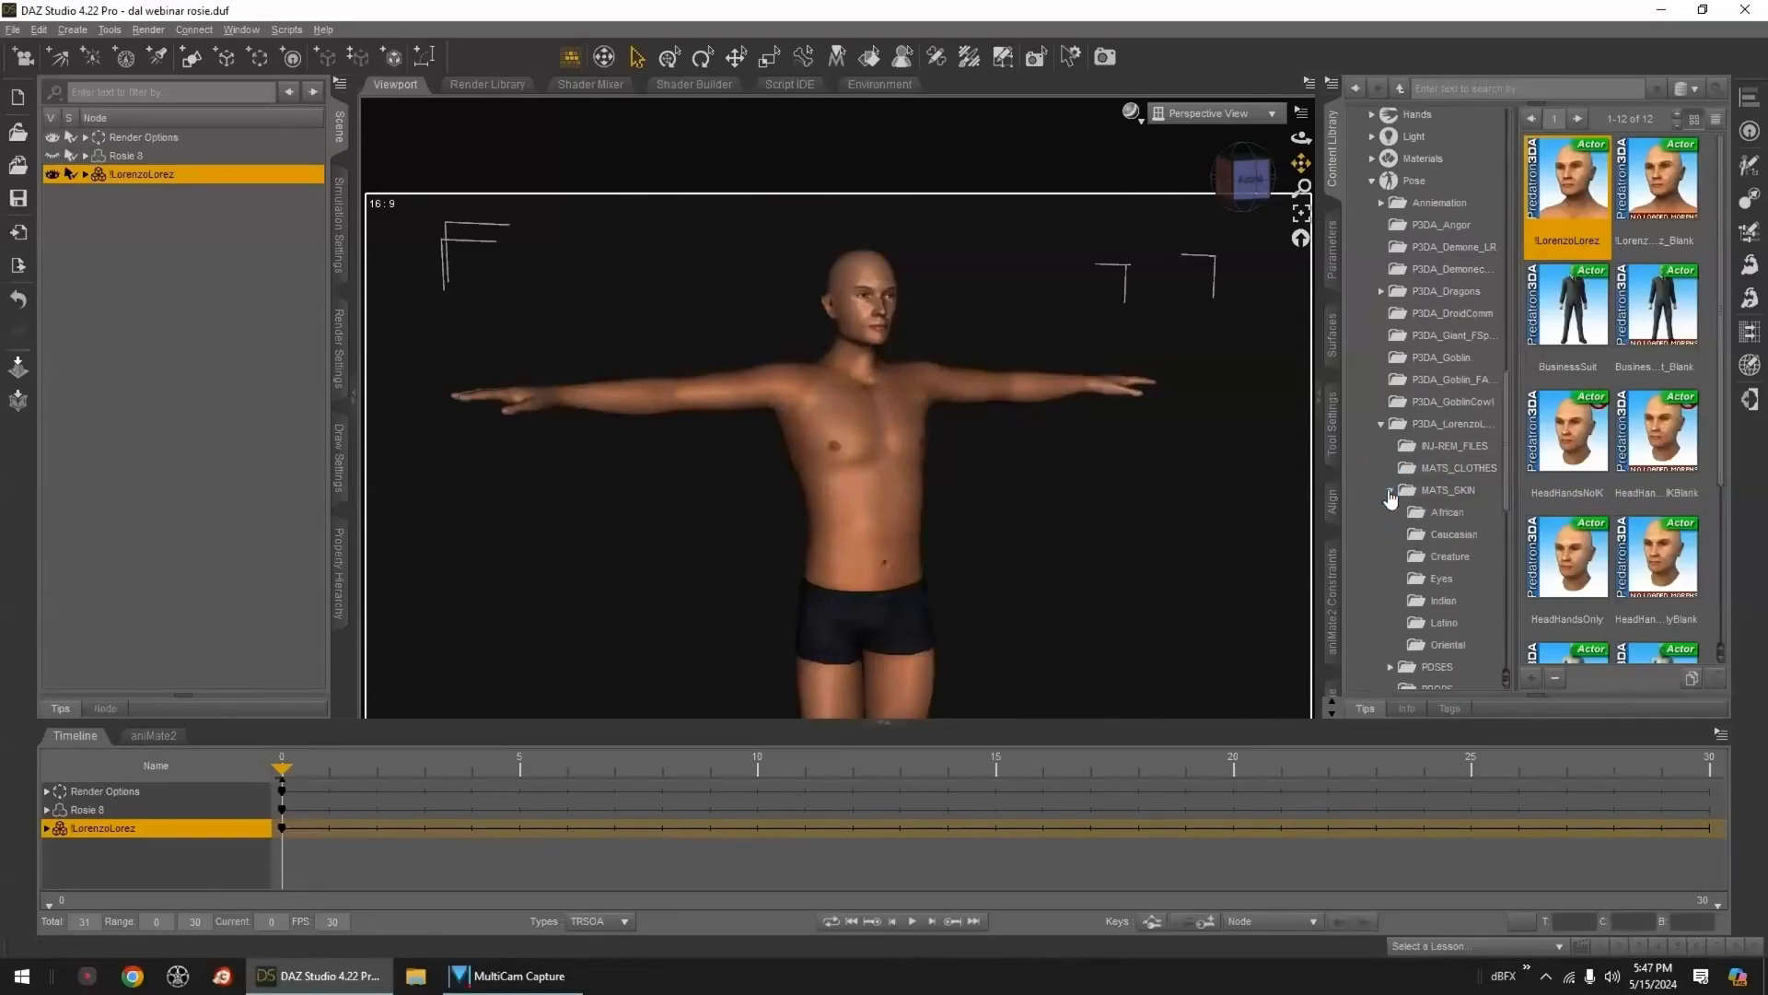
scroll(1418, 497, down, 5)
click(1454, 407)
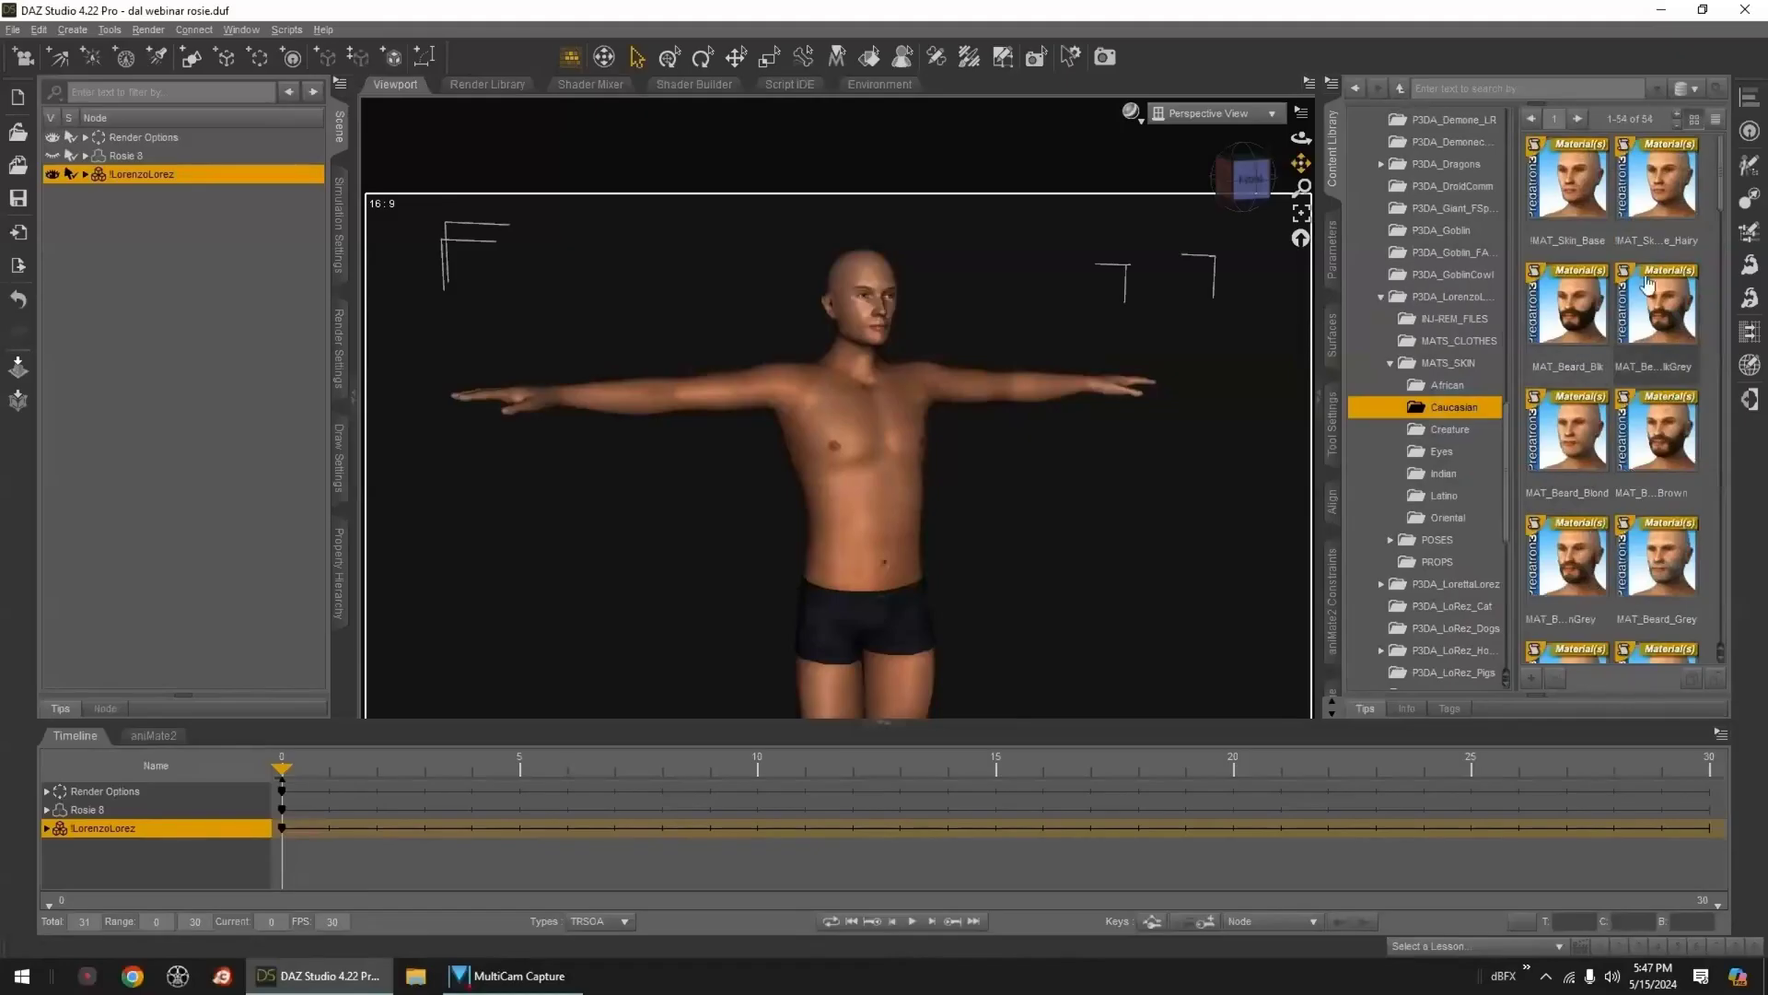
click(1670, 202)
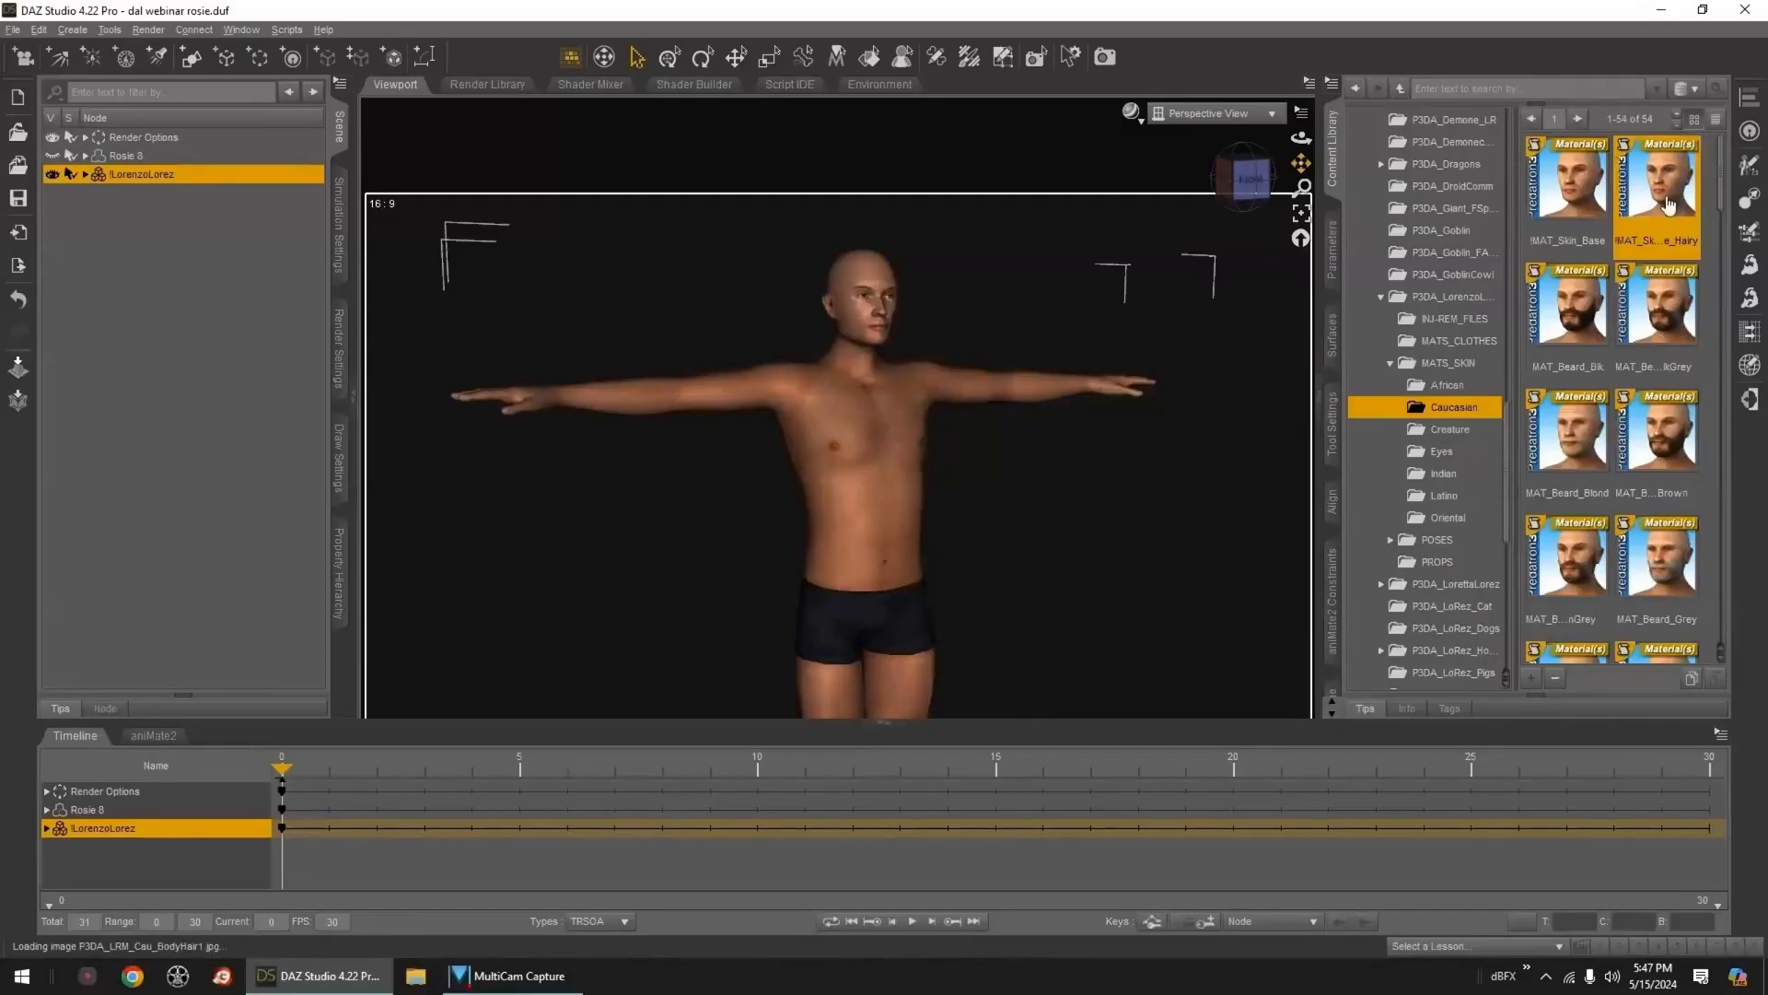
- Try the brown beard on Lorenzo, finishing with the brown hair-and-beard material from the same Caucasian presets
scroll(1686, 414, down, 1)
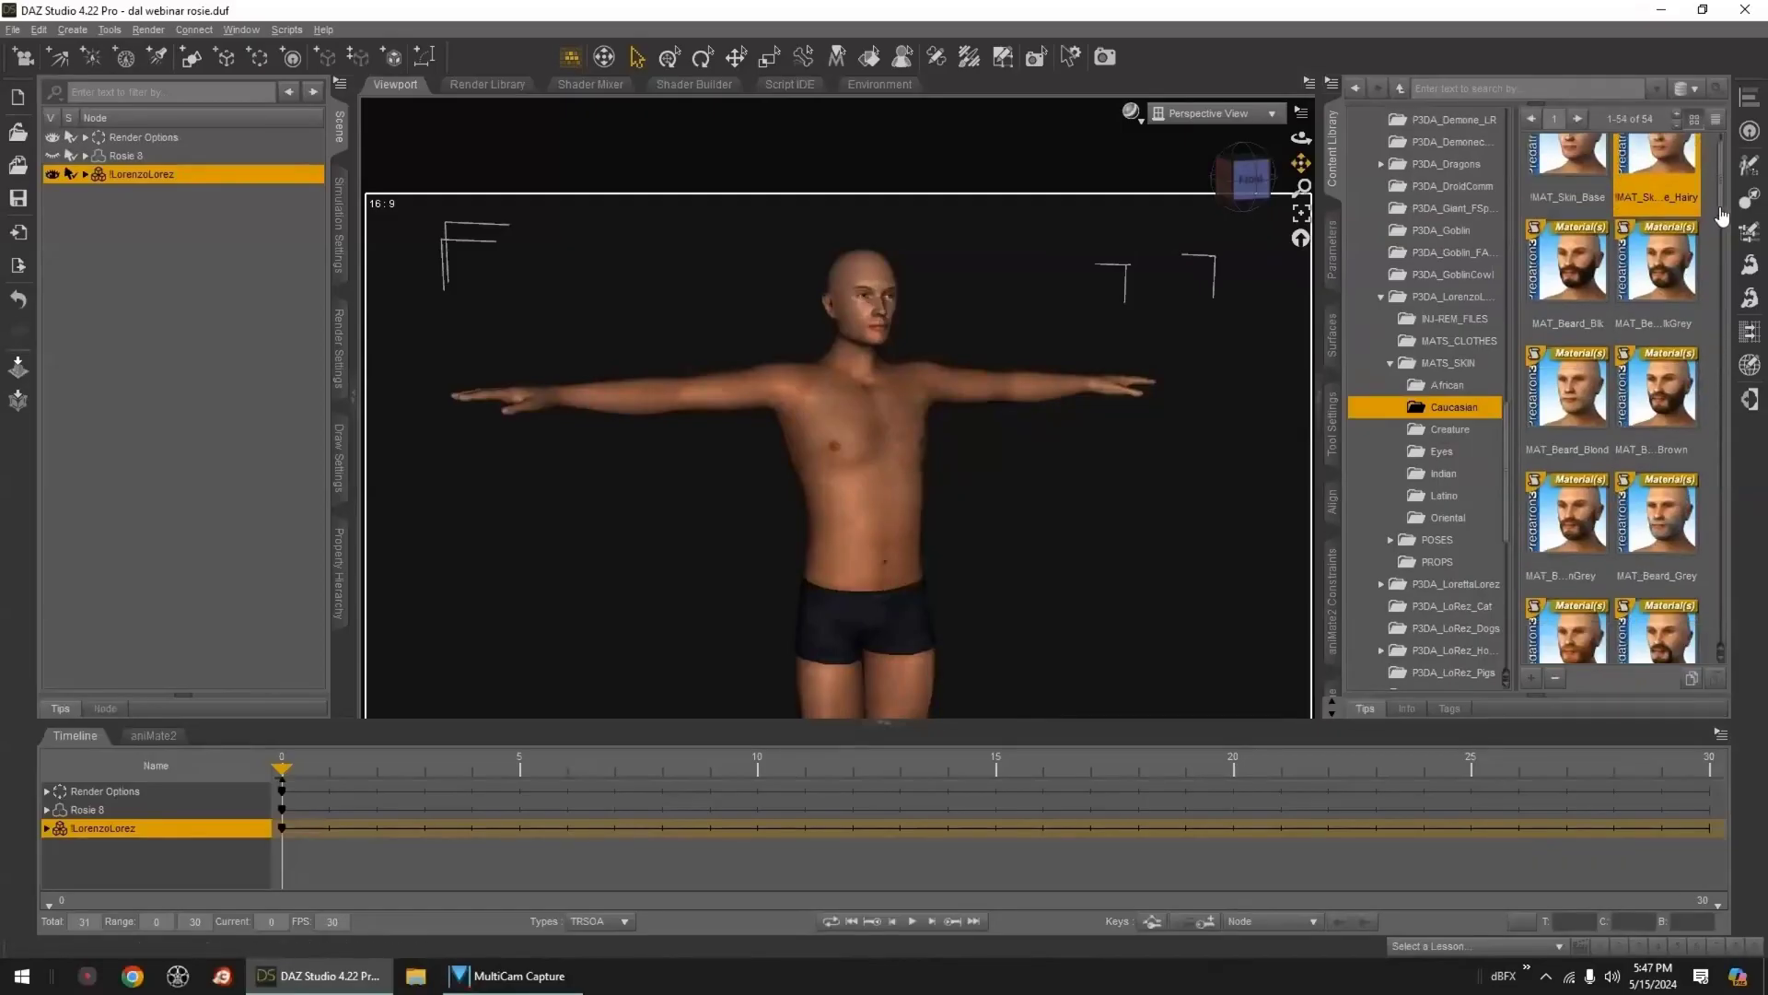
double_click(1690, 407)
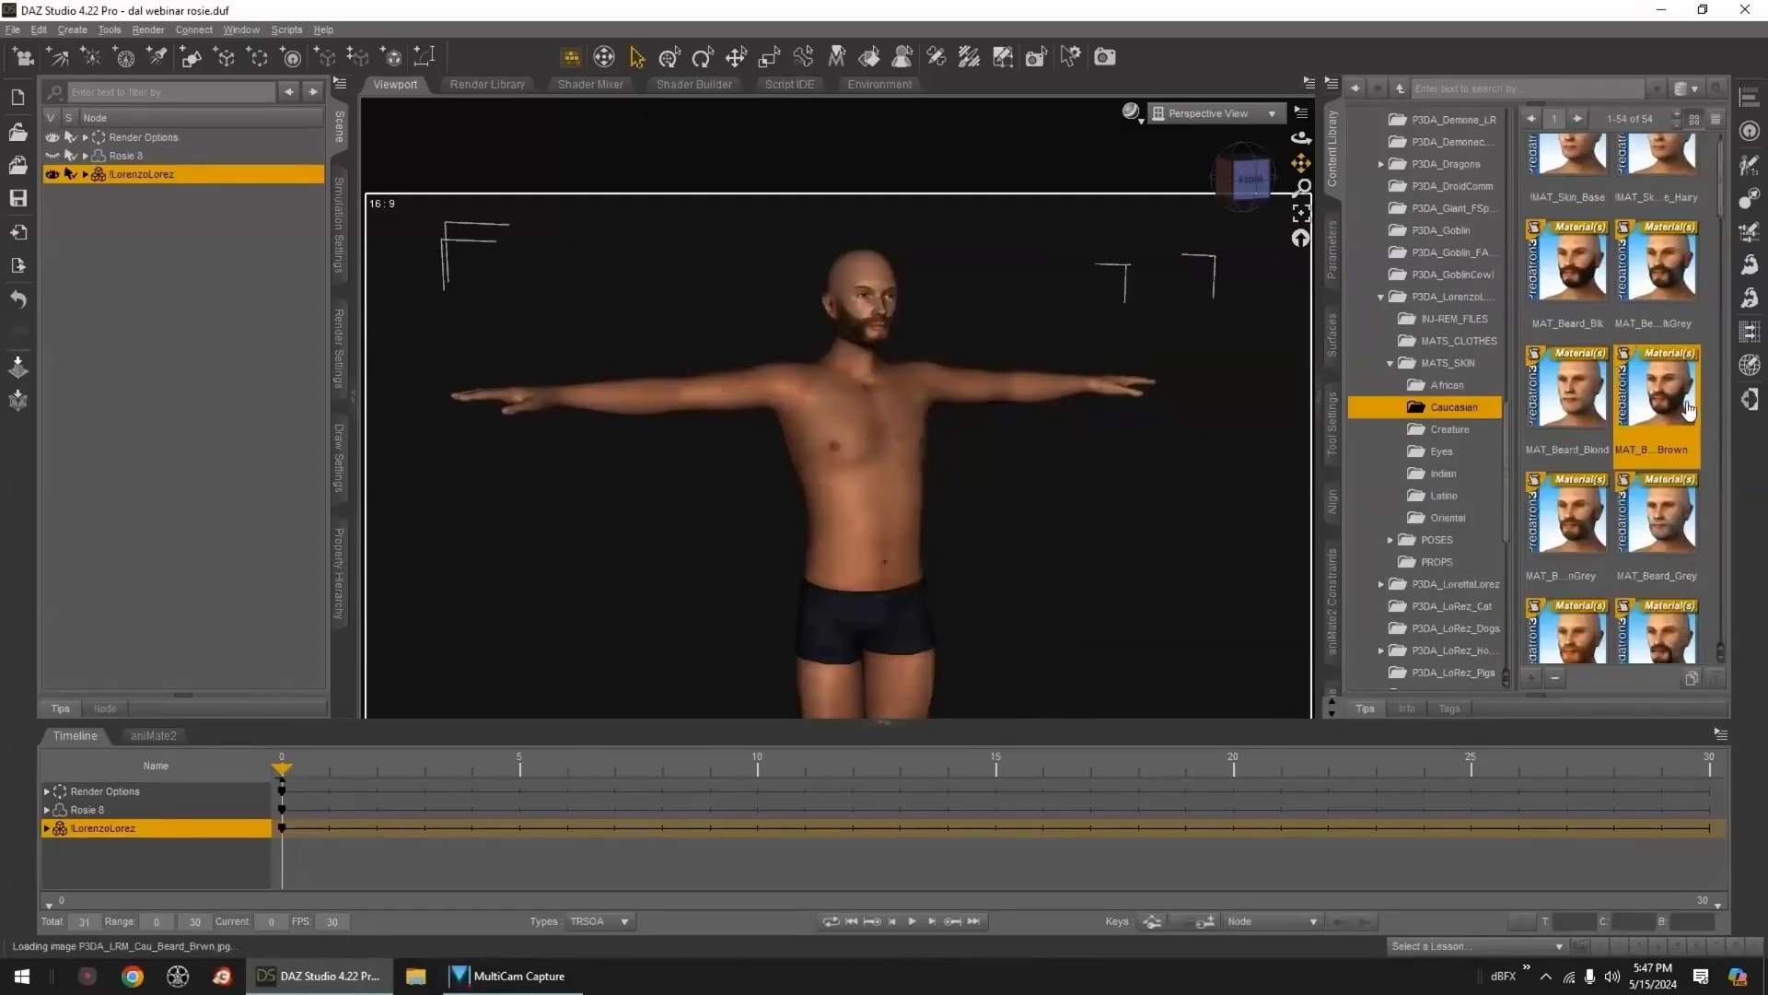
double_click(1587, 405)
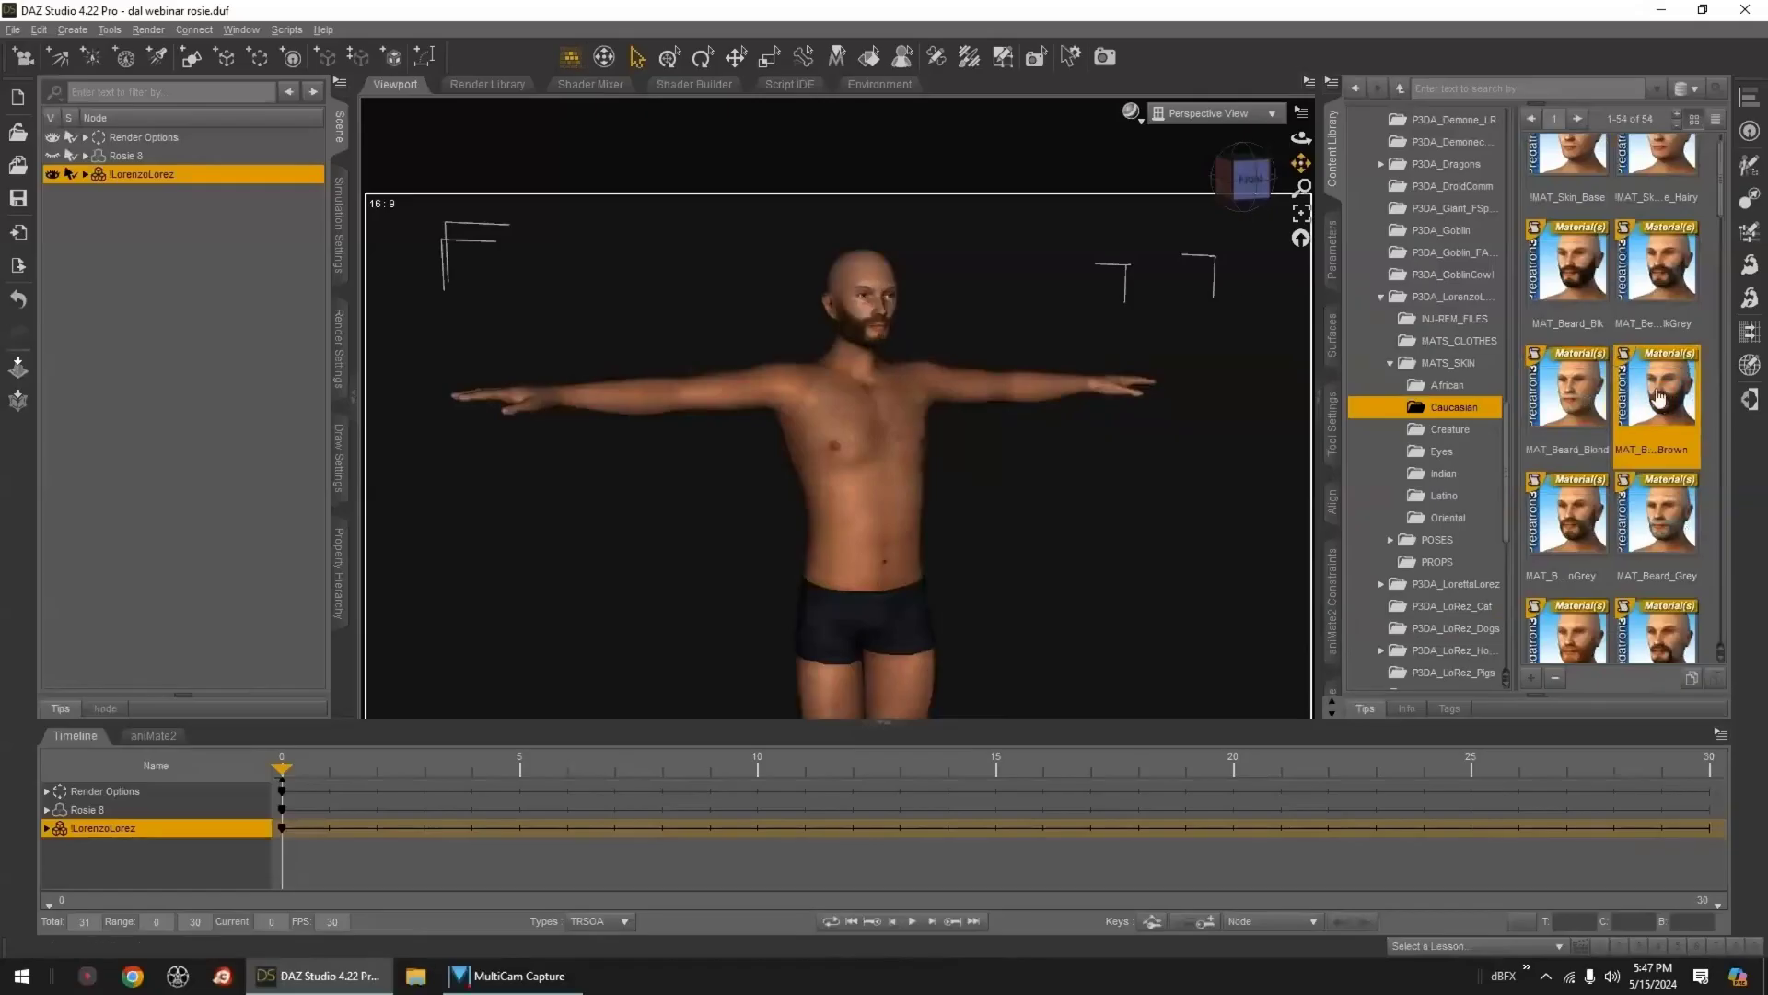
scroll(1584, 546, down, 5)
double_click(1584, 546)
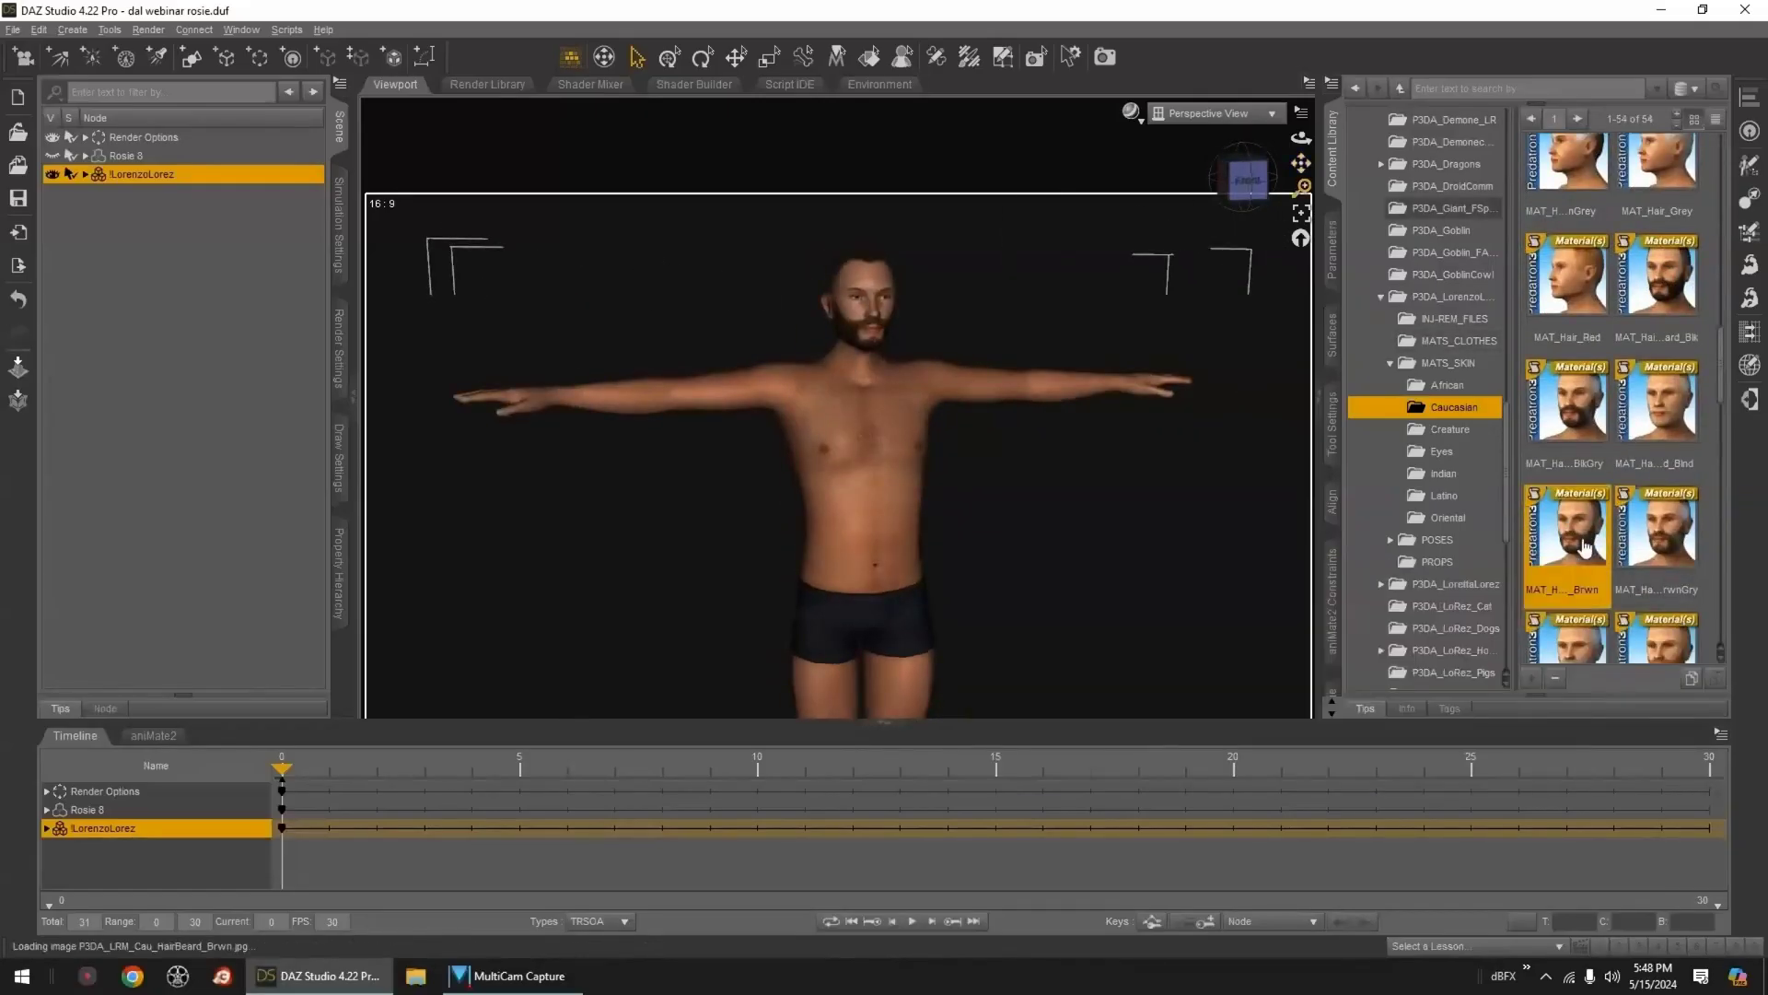
mouse_move(1247, 181)
mouse_down()
mouse_move(1299, 183)
mouse_move(1225, 181)
mouse_move(1262, 180)
mouse_up()
scroll(1188, 306, up, 2)
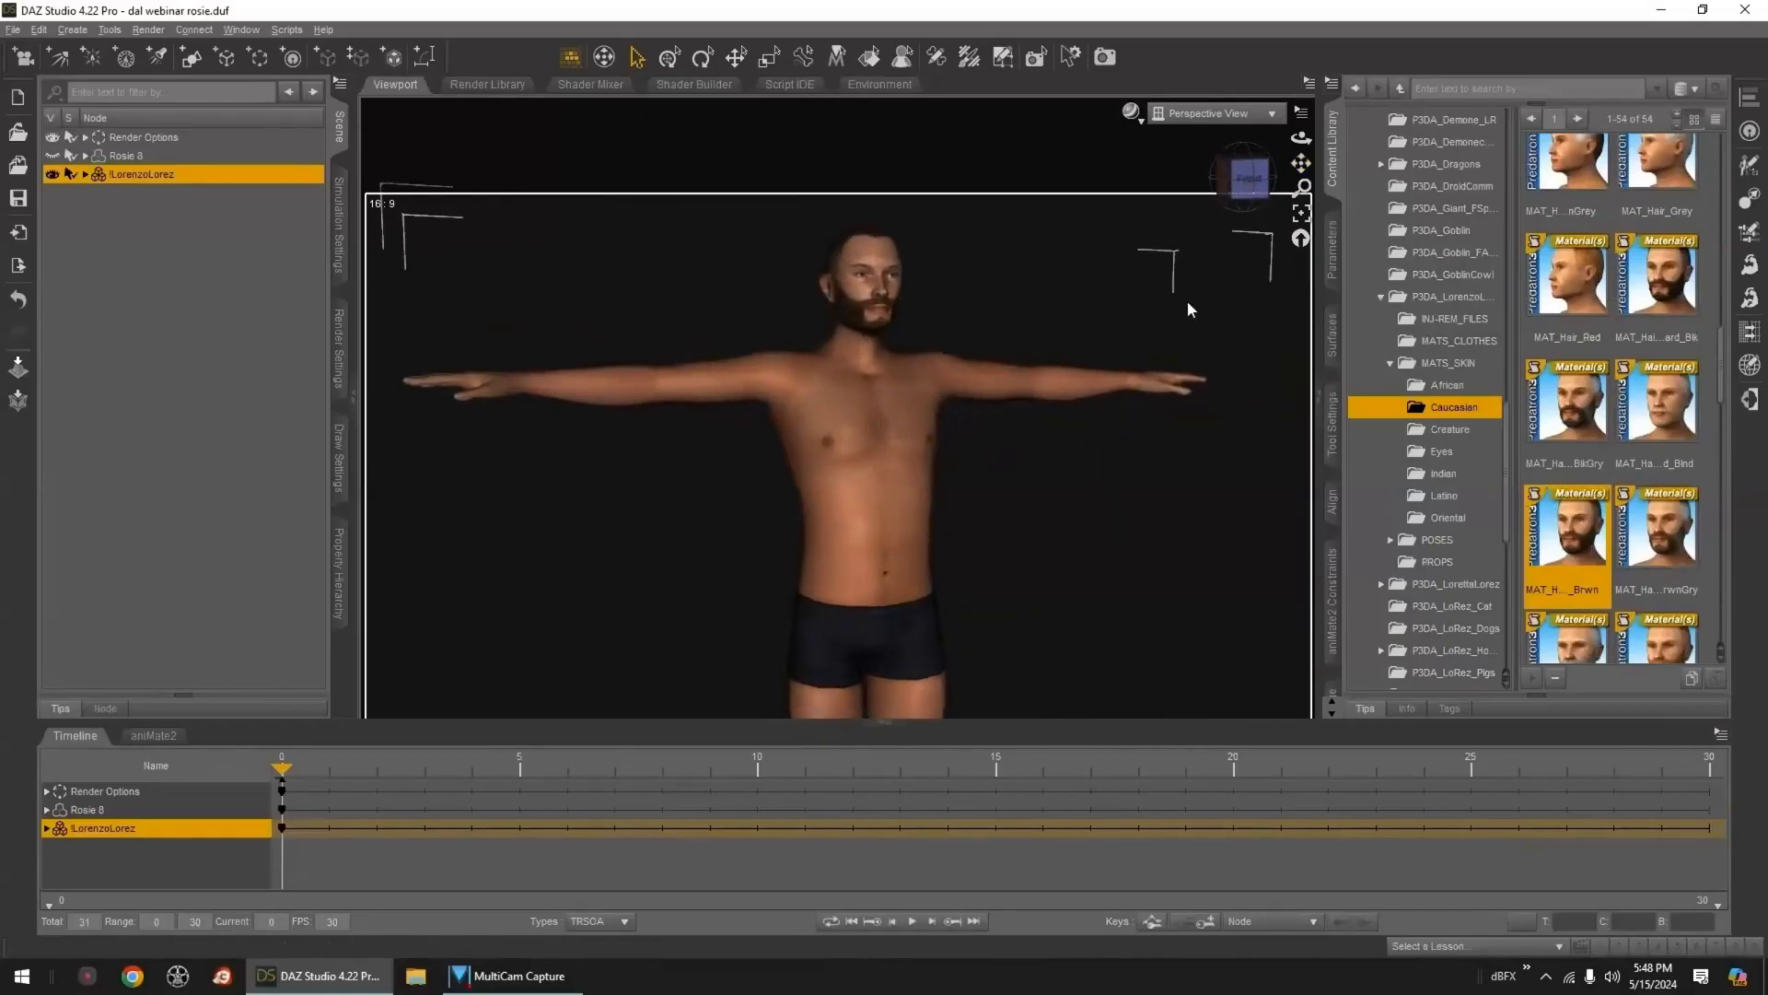
- Set the FBMElfBody full body morph on Lorenzo to 0.56
click(1332, 248)
click(1361, 352)
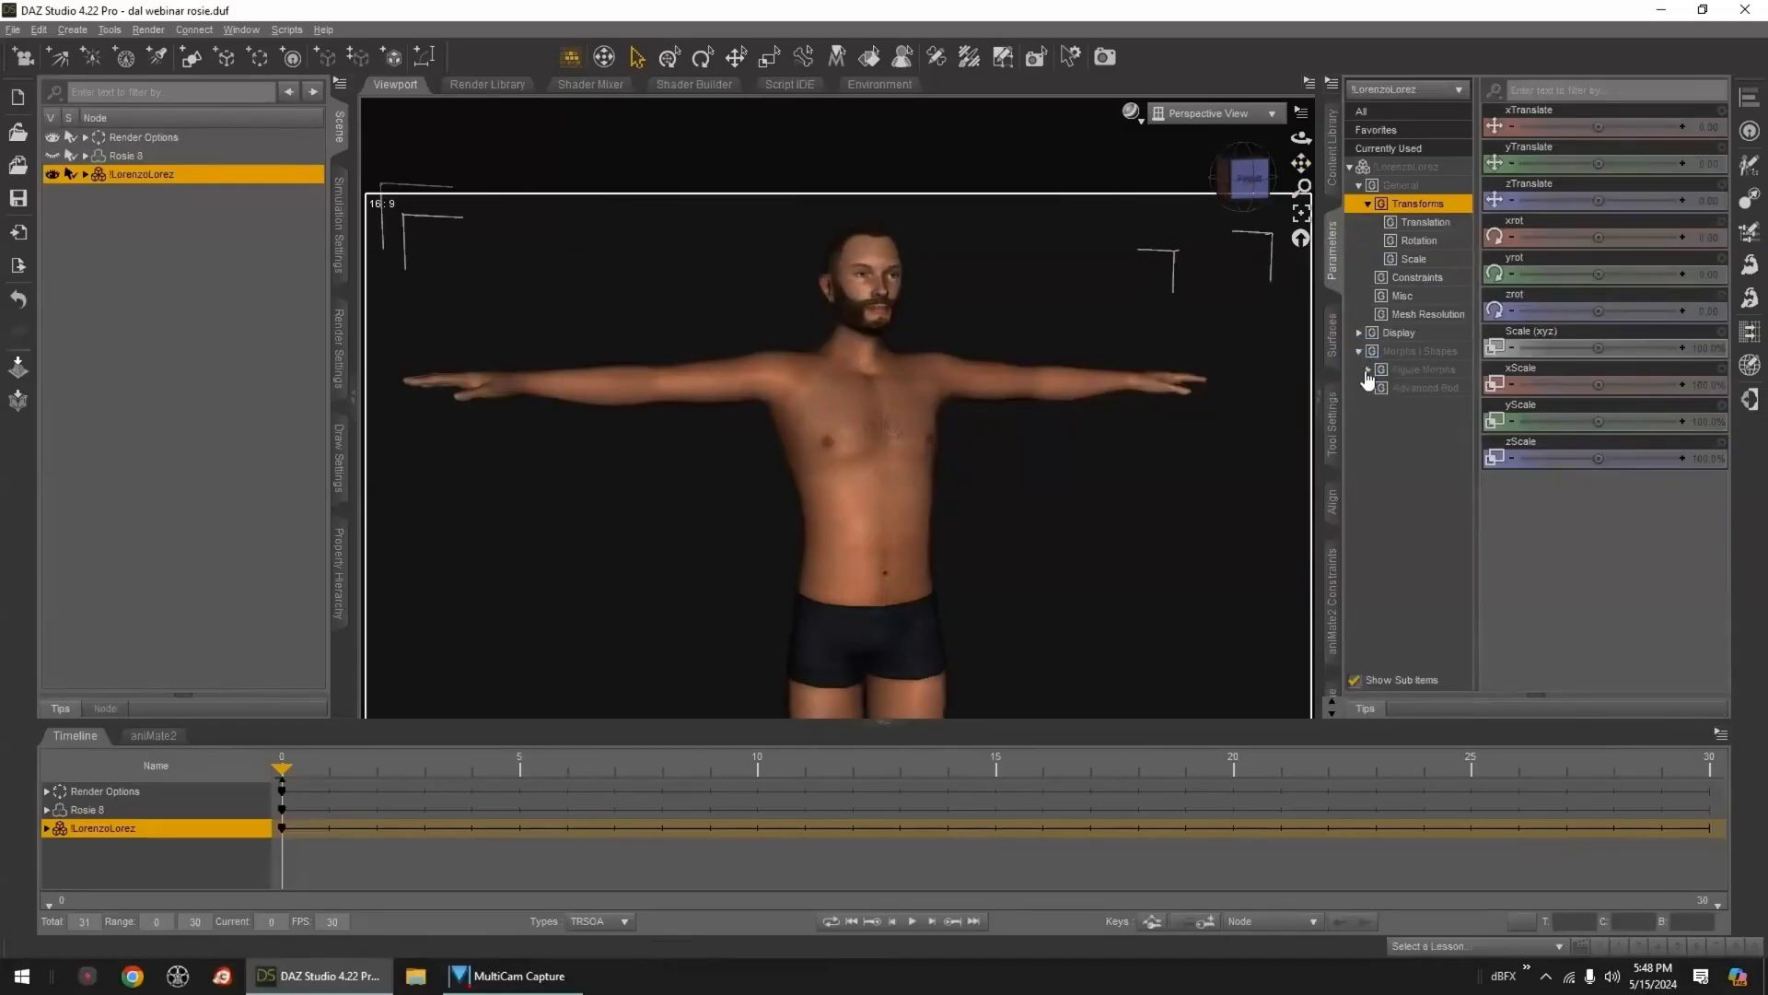
click(1369, 370)
click(1418, 389)
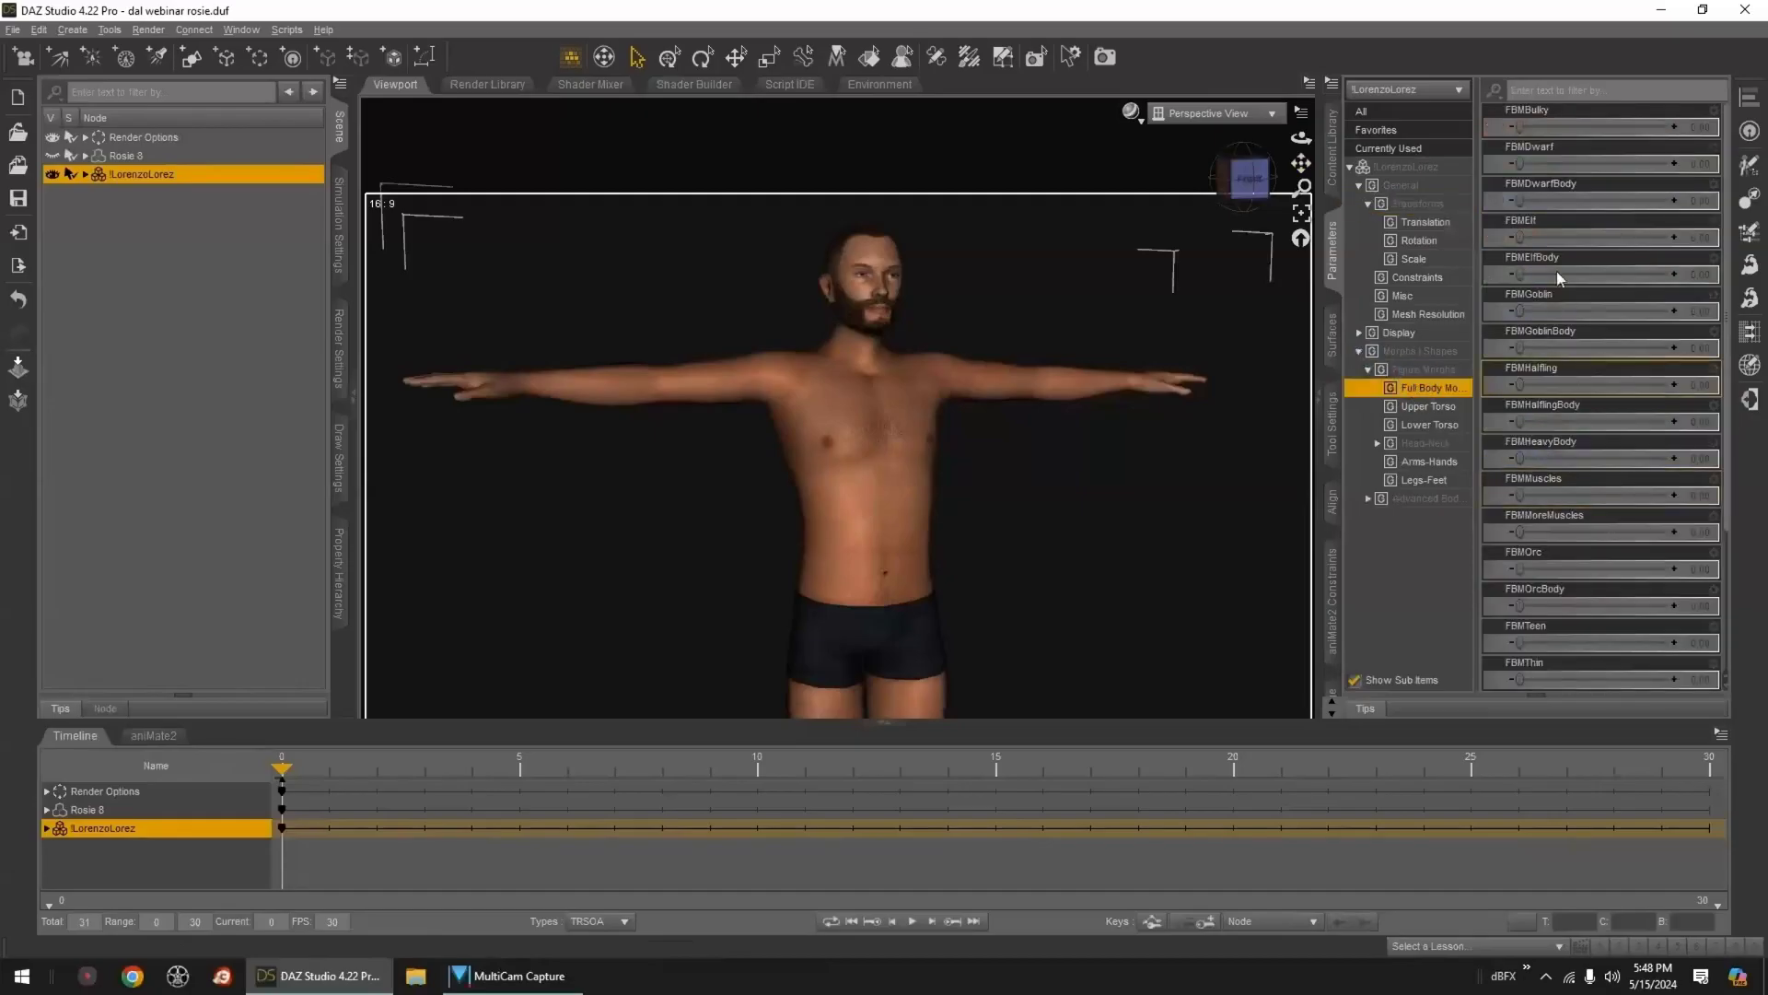
mouse_move(1518, 238)
mouse_down()
mouse_move(1577, 244)
mouse_move(1519, 239)
mouse_up()
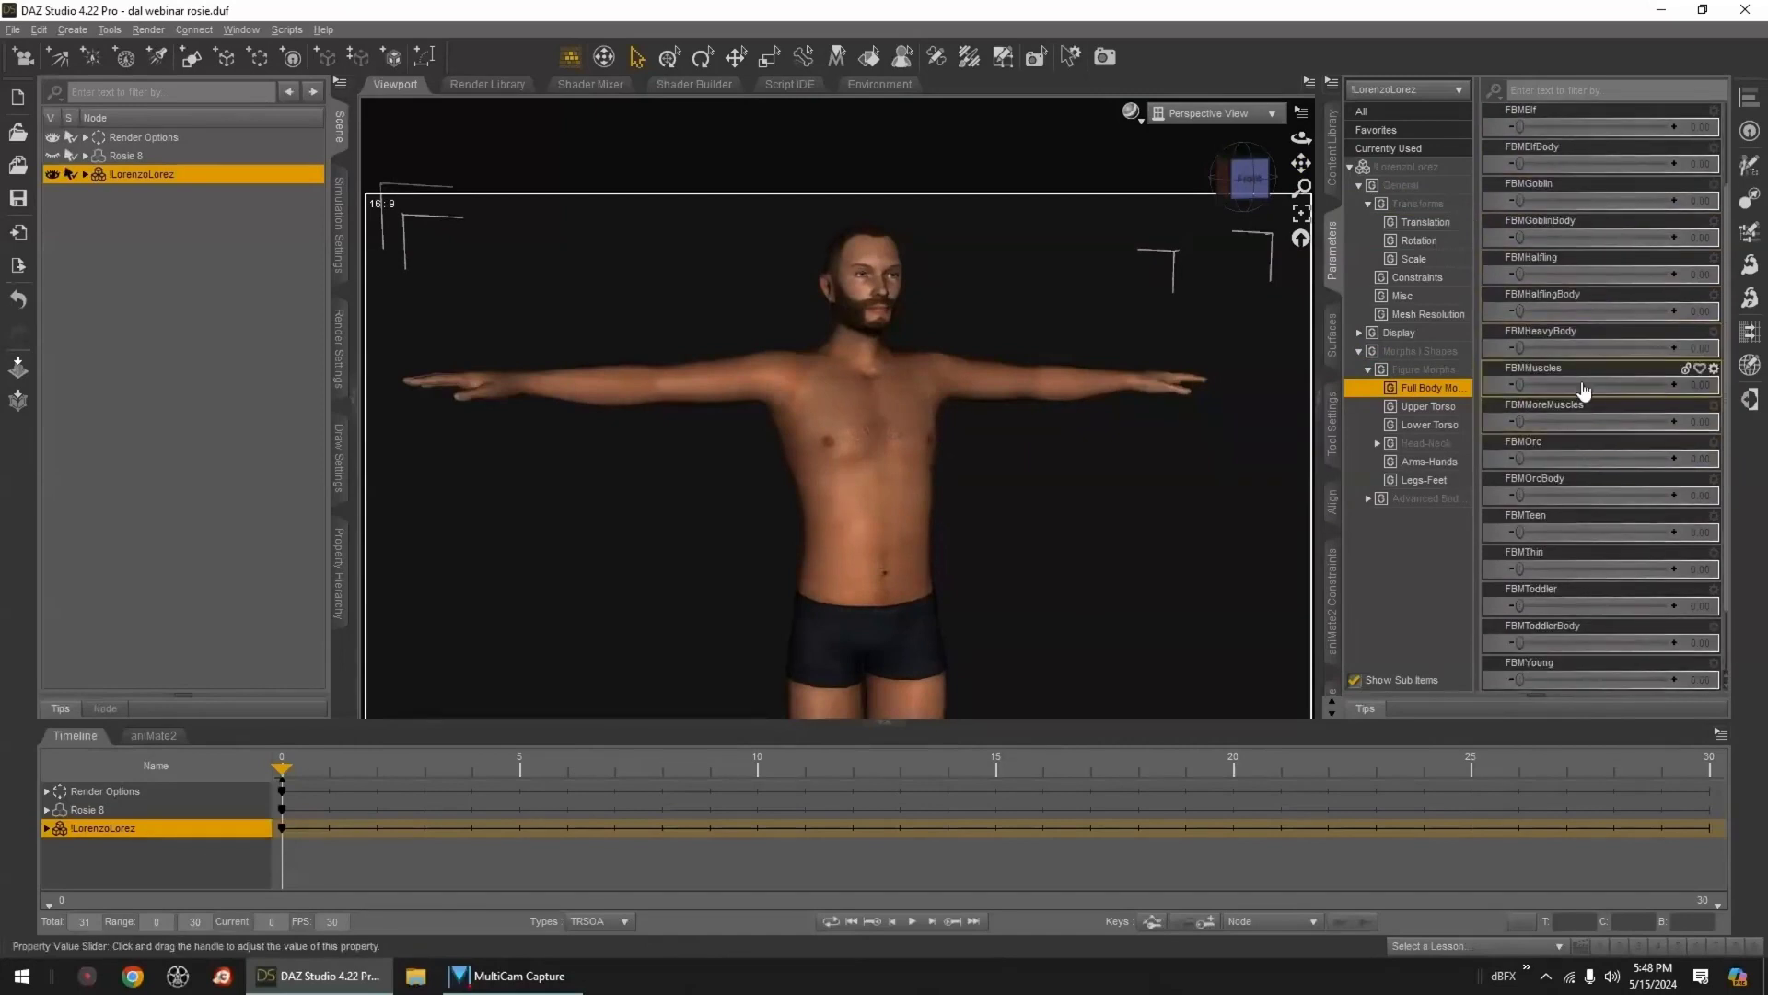
drag(1521, 275, 1605, 274)
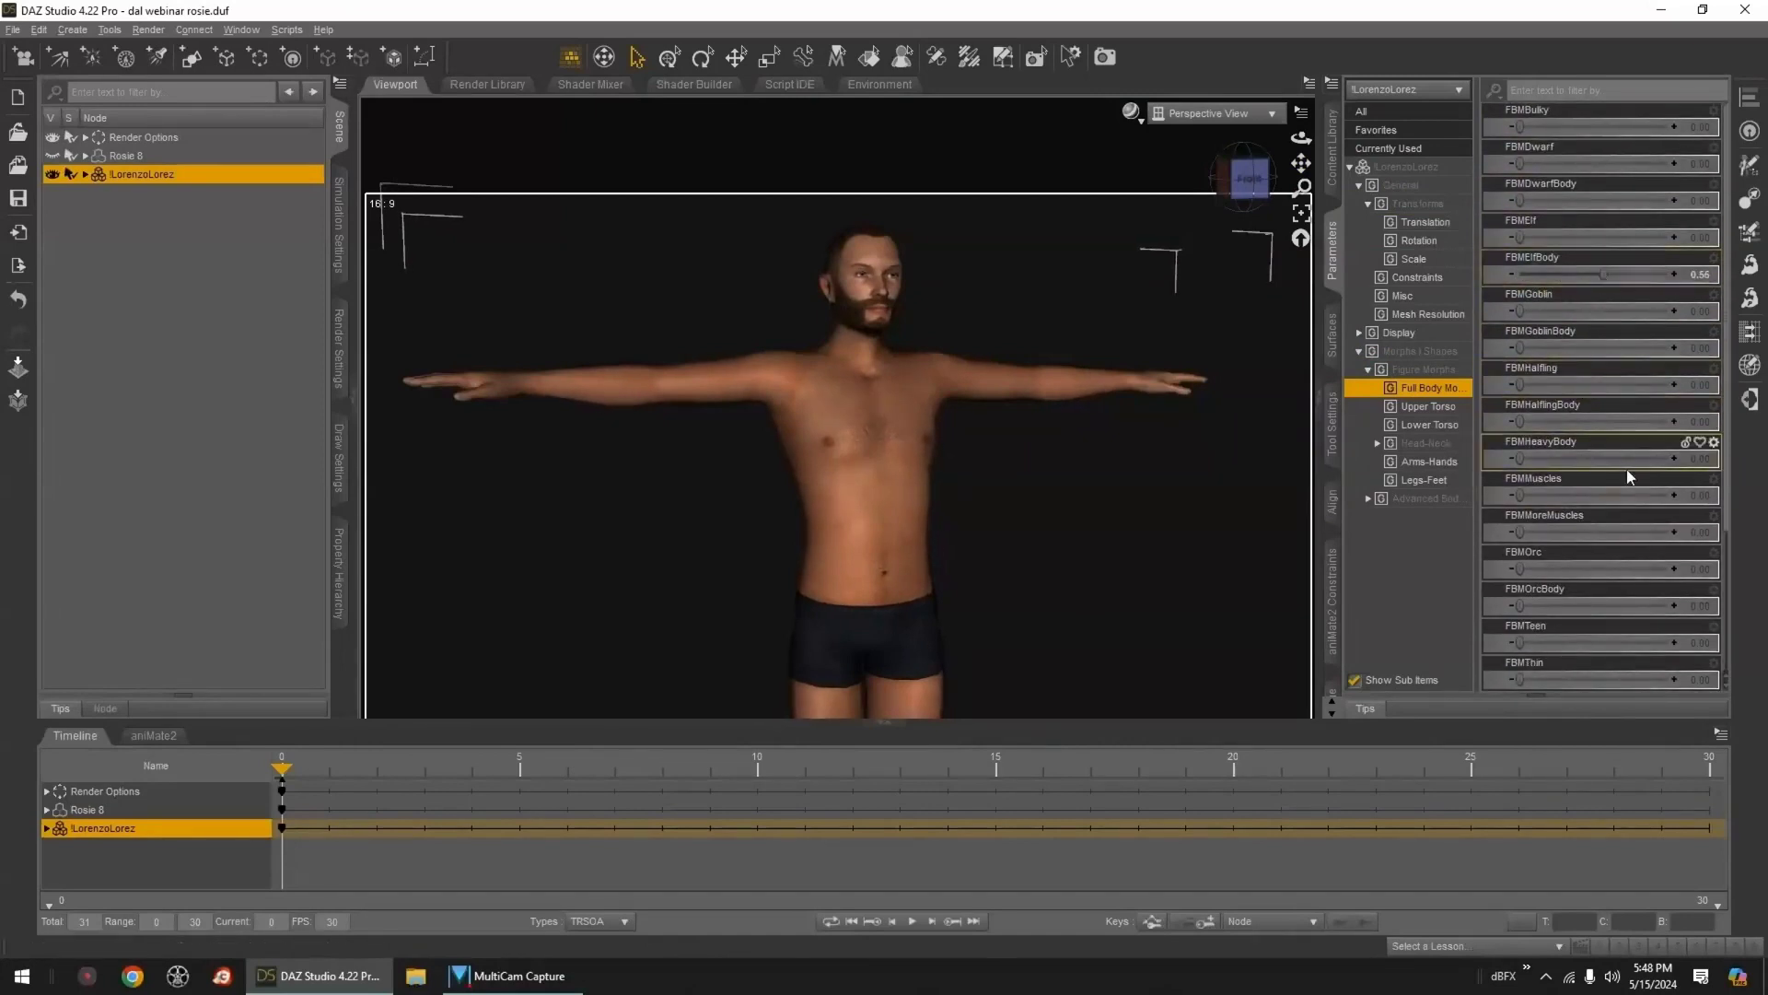
- Increase Lorenzo's muscularity by setting the FBMMuscles morph to 1.00 and FBMMoreMuscles to 0.32
drag(1693, 495, 1723, 495)
drag(1521, 532, 1581, 531)
scroll(1575, 496, down, 2)
scroll(1570, 492, down, 2)
scroll(1572, 519, up, 3)
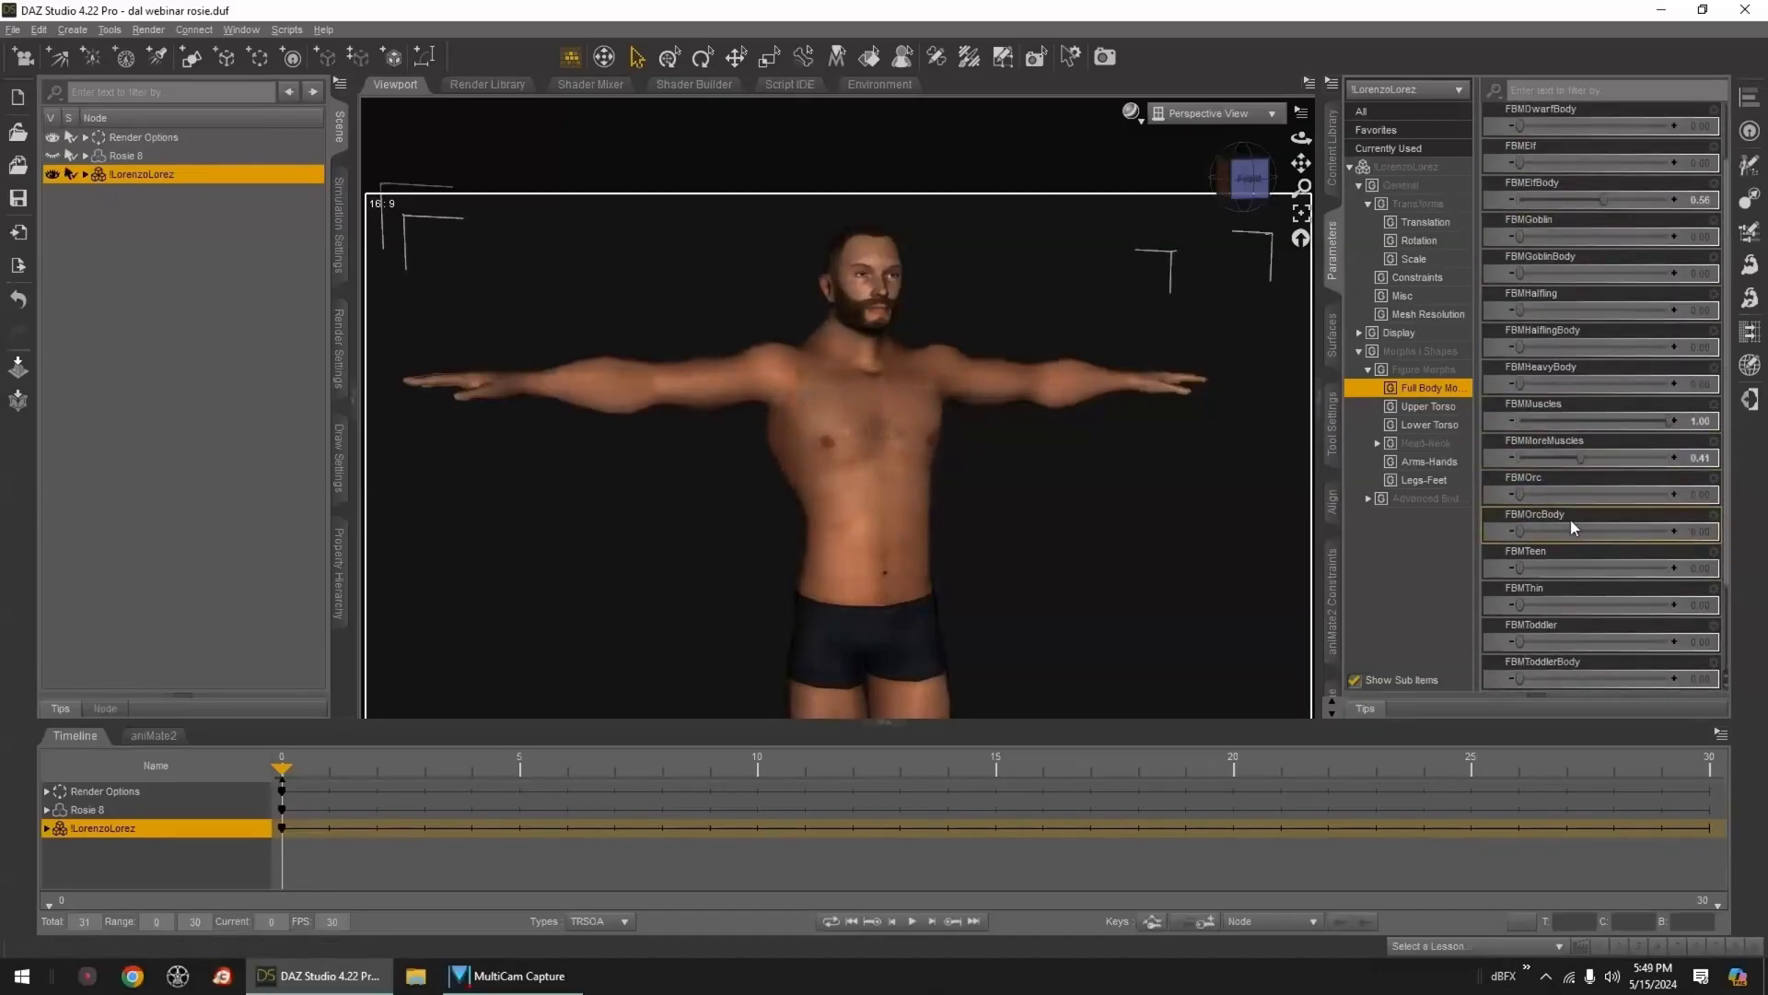
mouse_move(1580, 458)
mouse_down()
mouse_move(1595, 457)
mouse_move(1567, 459)
mouse_up()
mouse_move(1253, 197)
mouse_down()
mouse_move(1382, 196)
mouse_move(1189, 197)
mouse_move(1275, 196)
mouse_up()
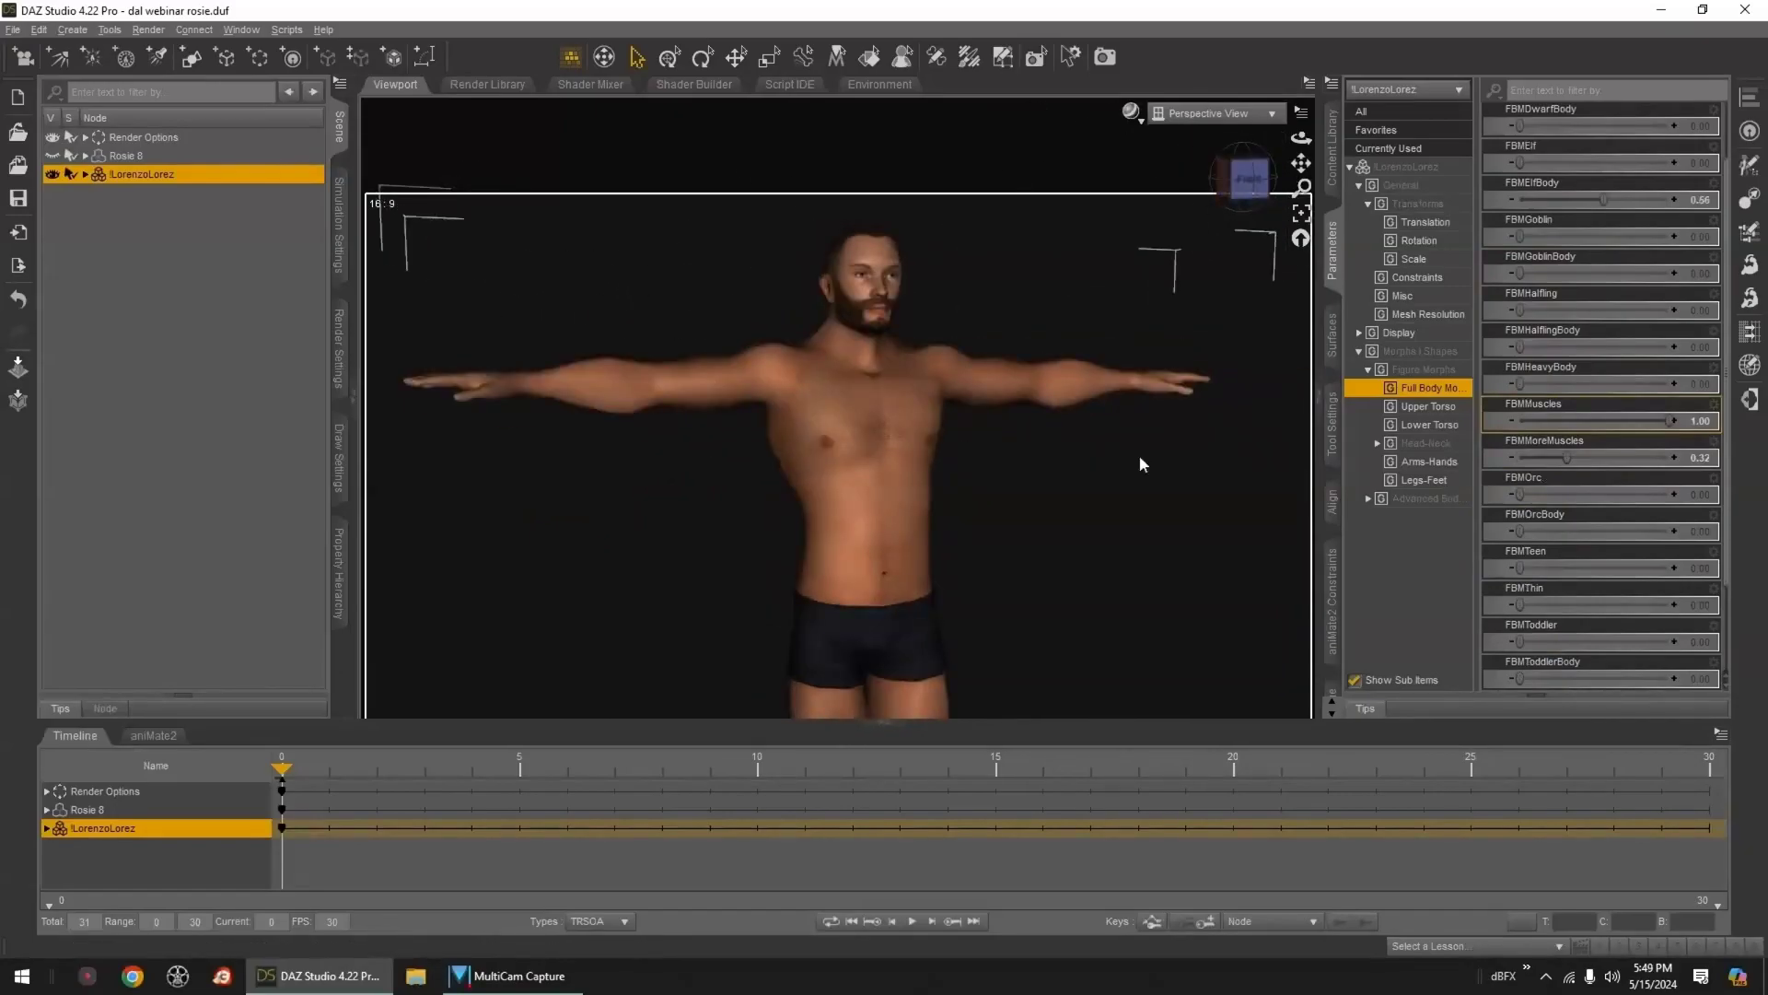
- Add Rosie 8 to the selection and copy the material of her Arms surface
ctrl+click(124, 158)
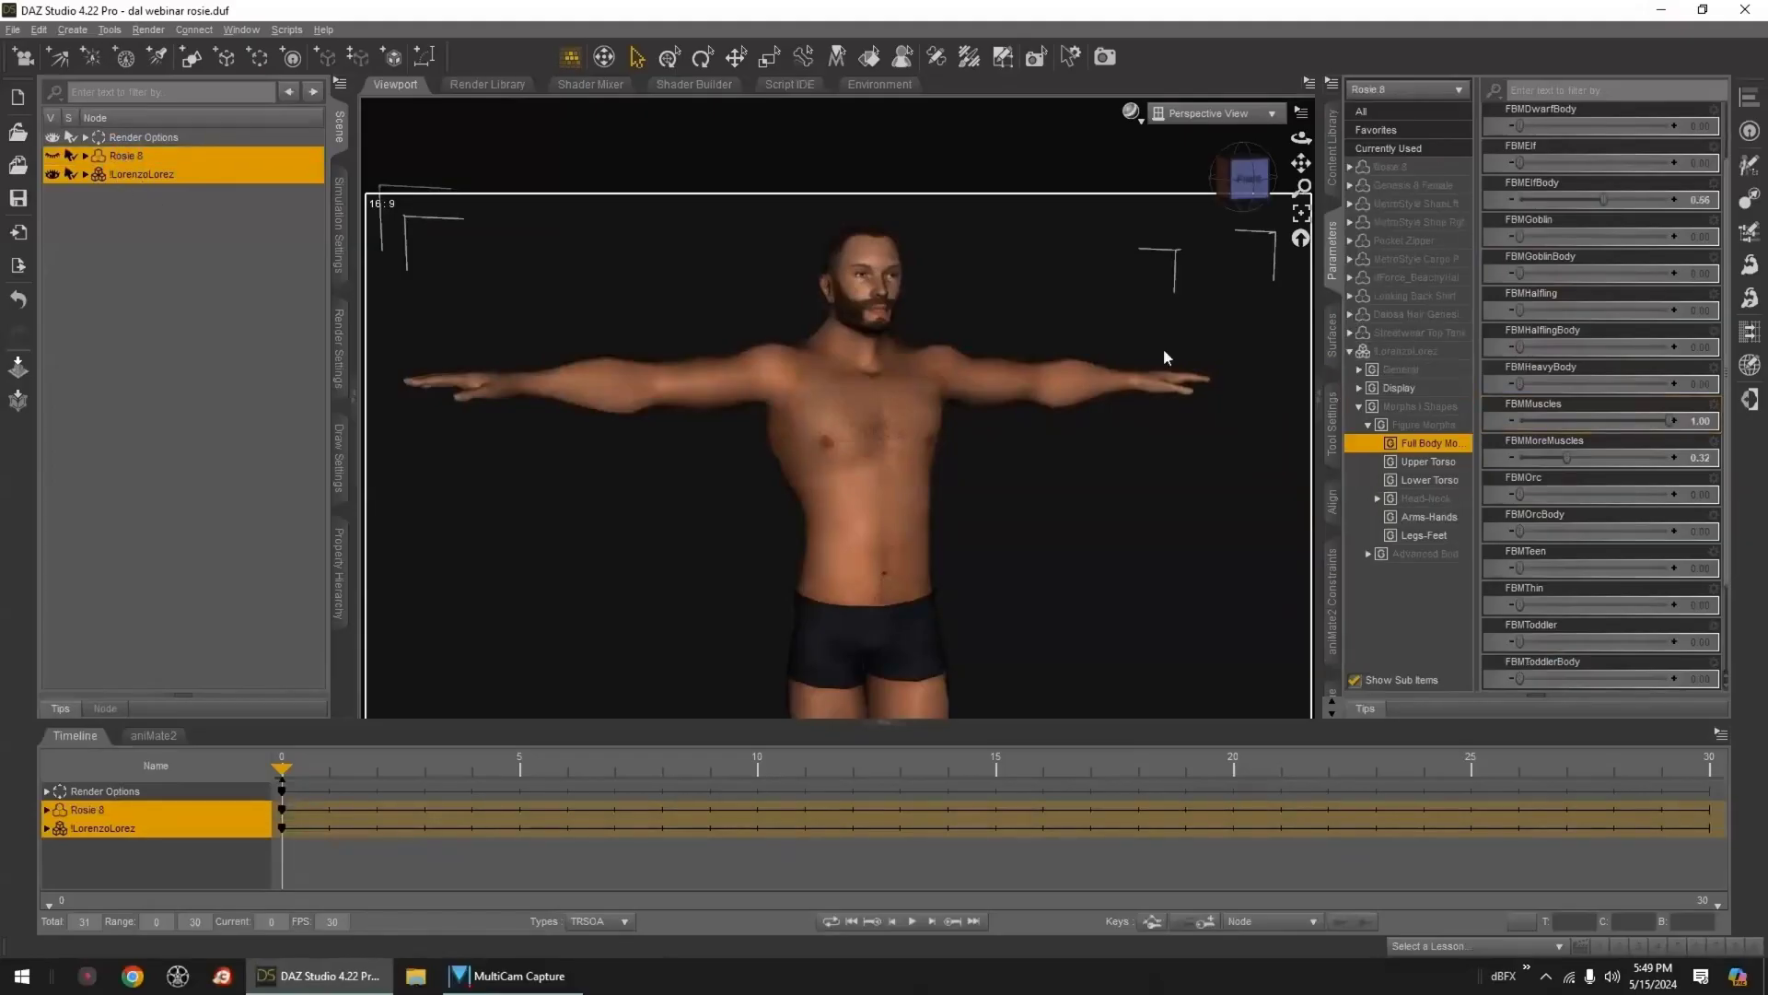
click(1332, 339)
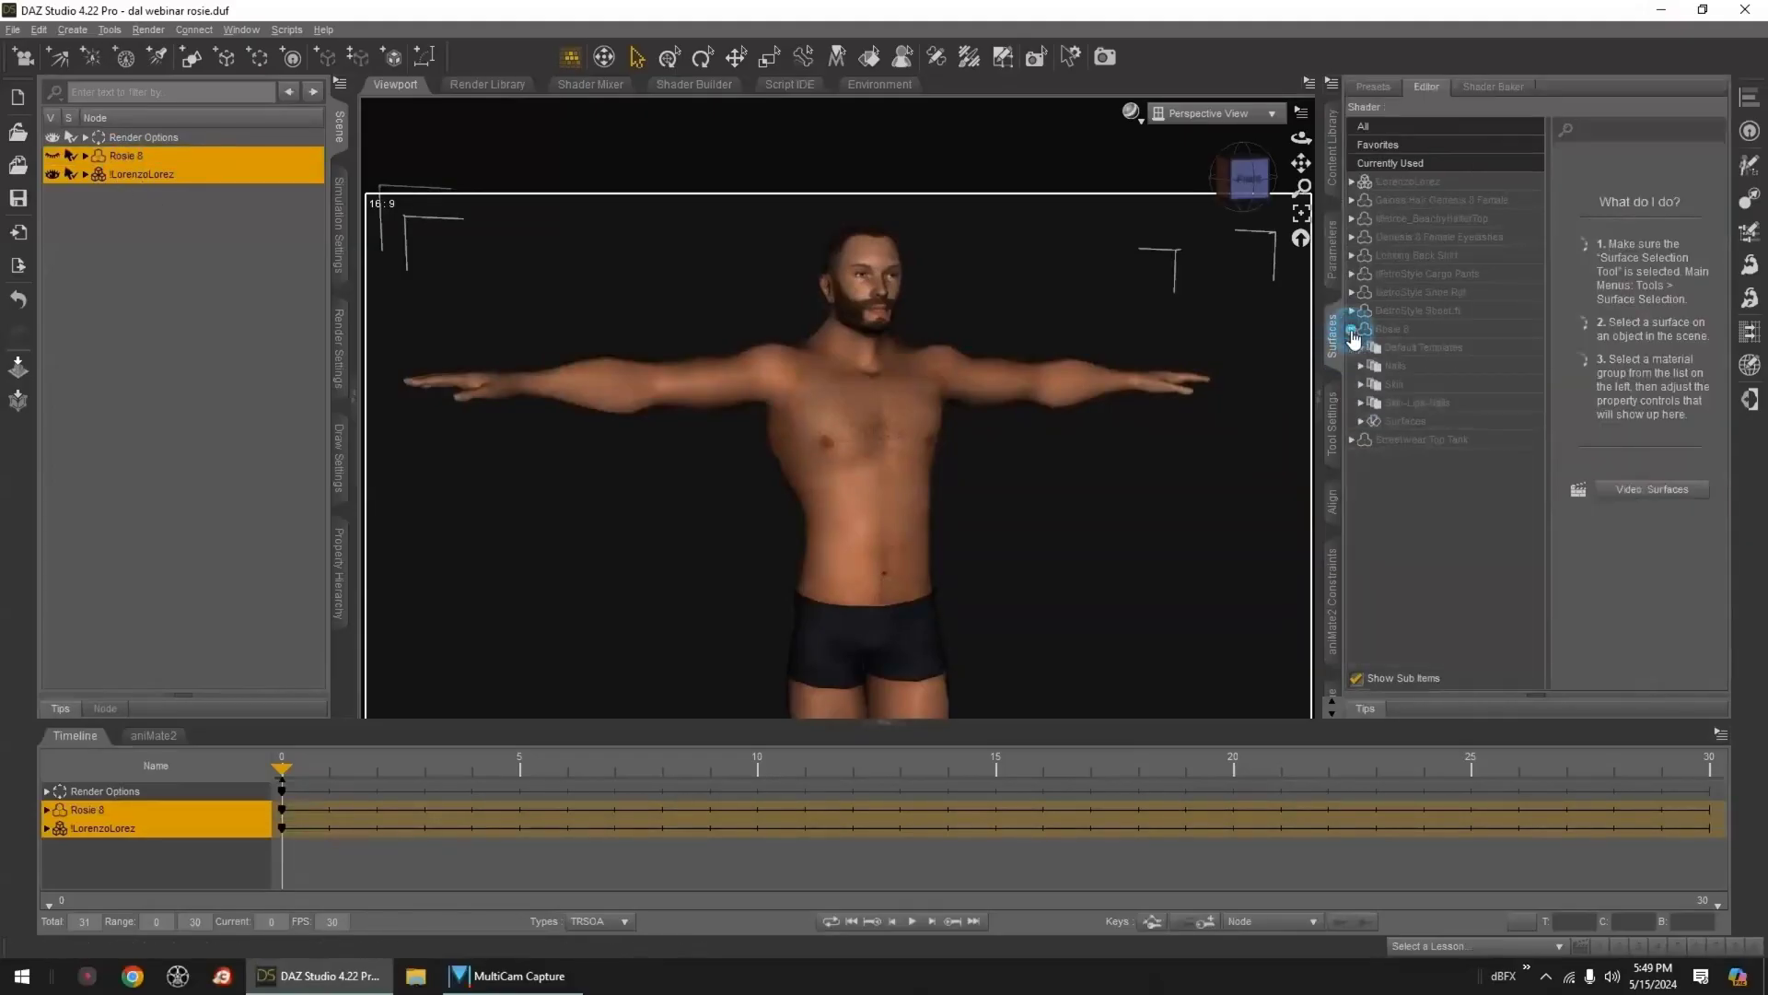
click(1361, 422)
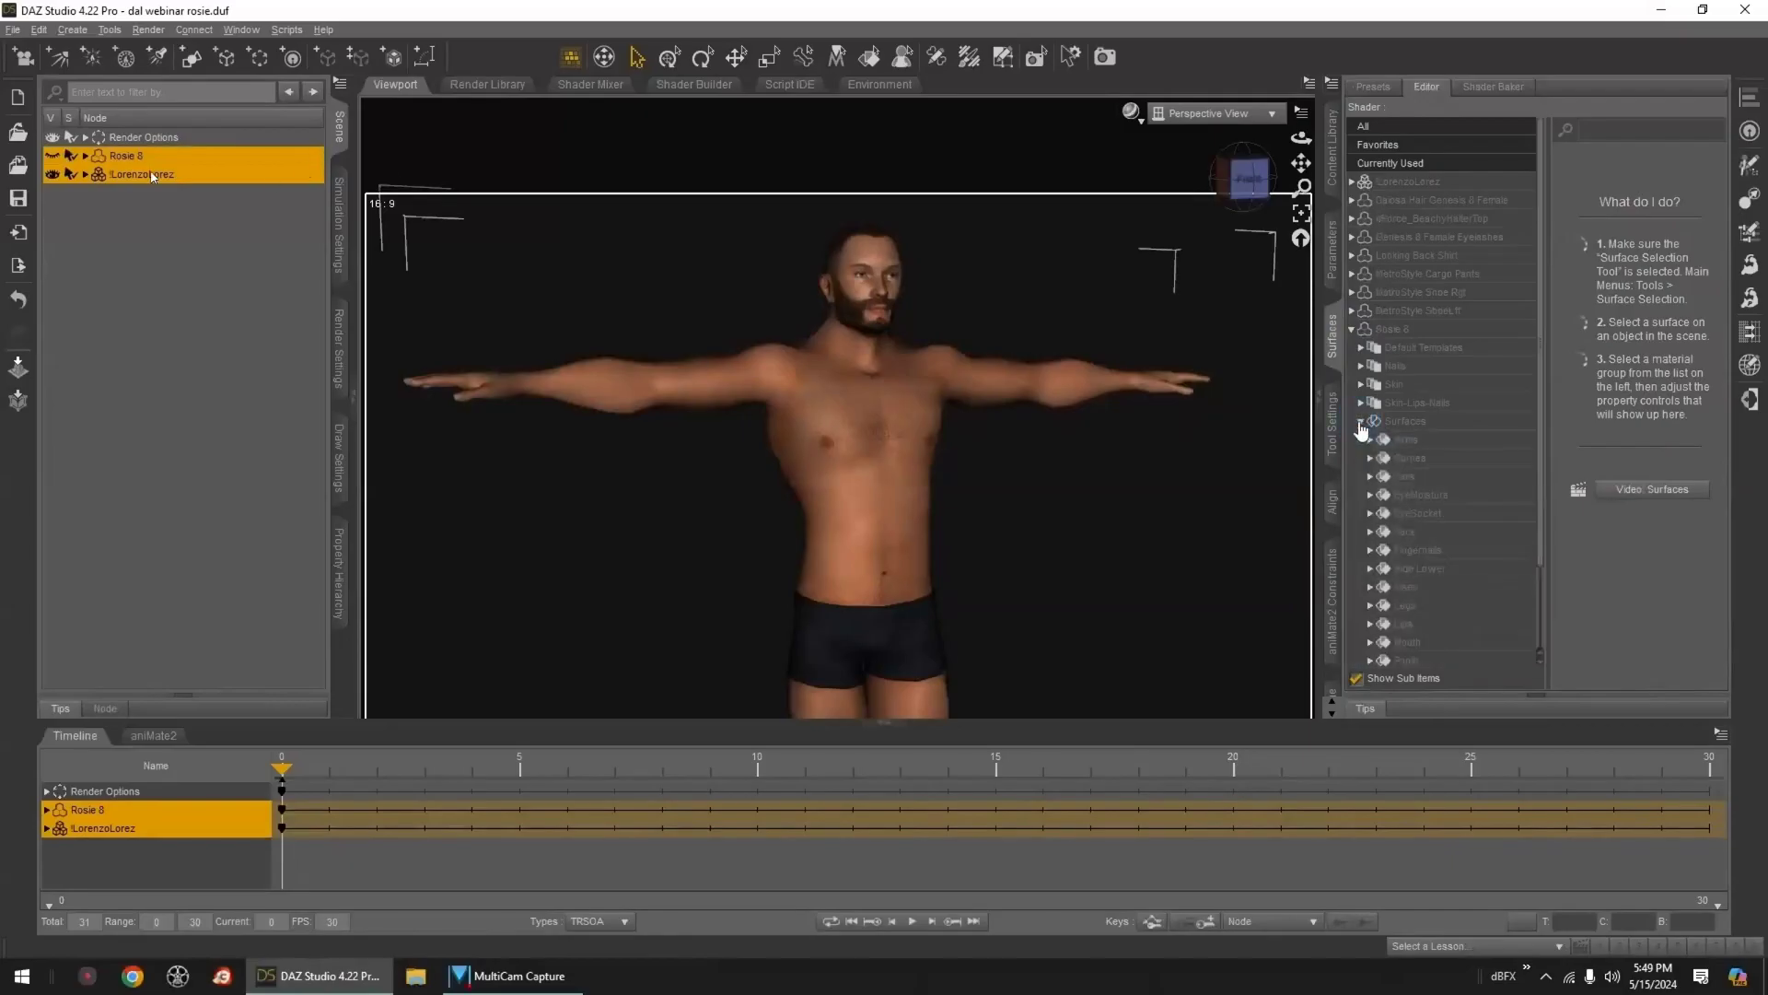
click(1427, 447)
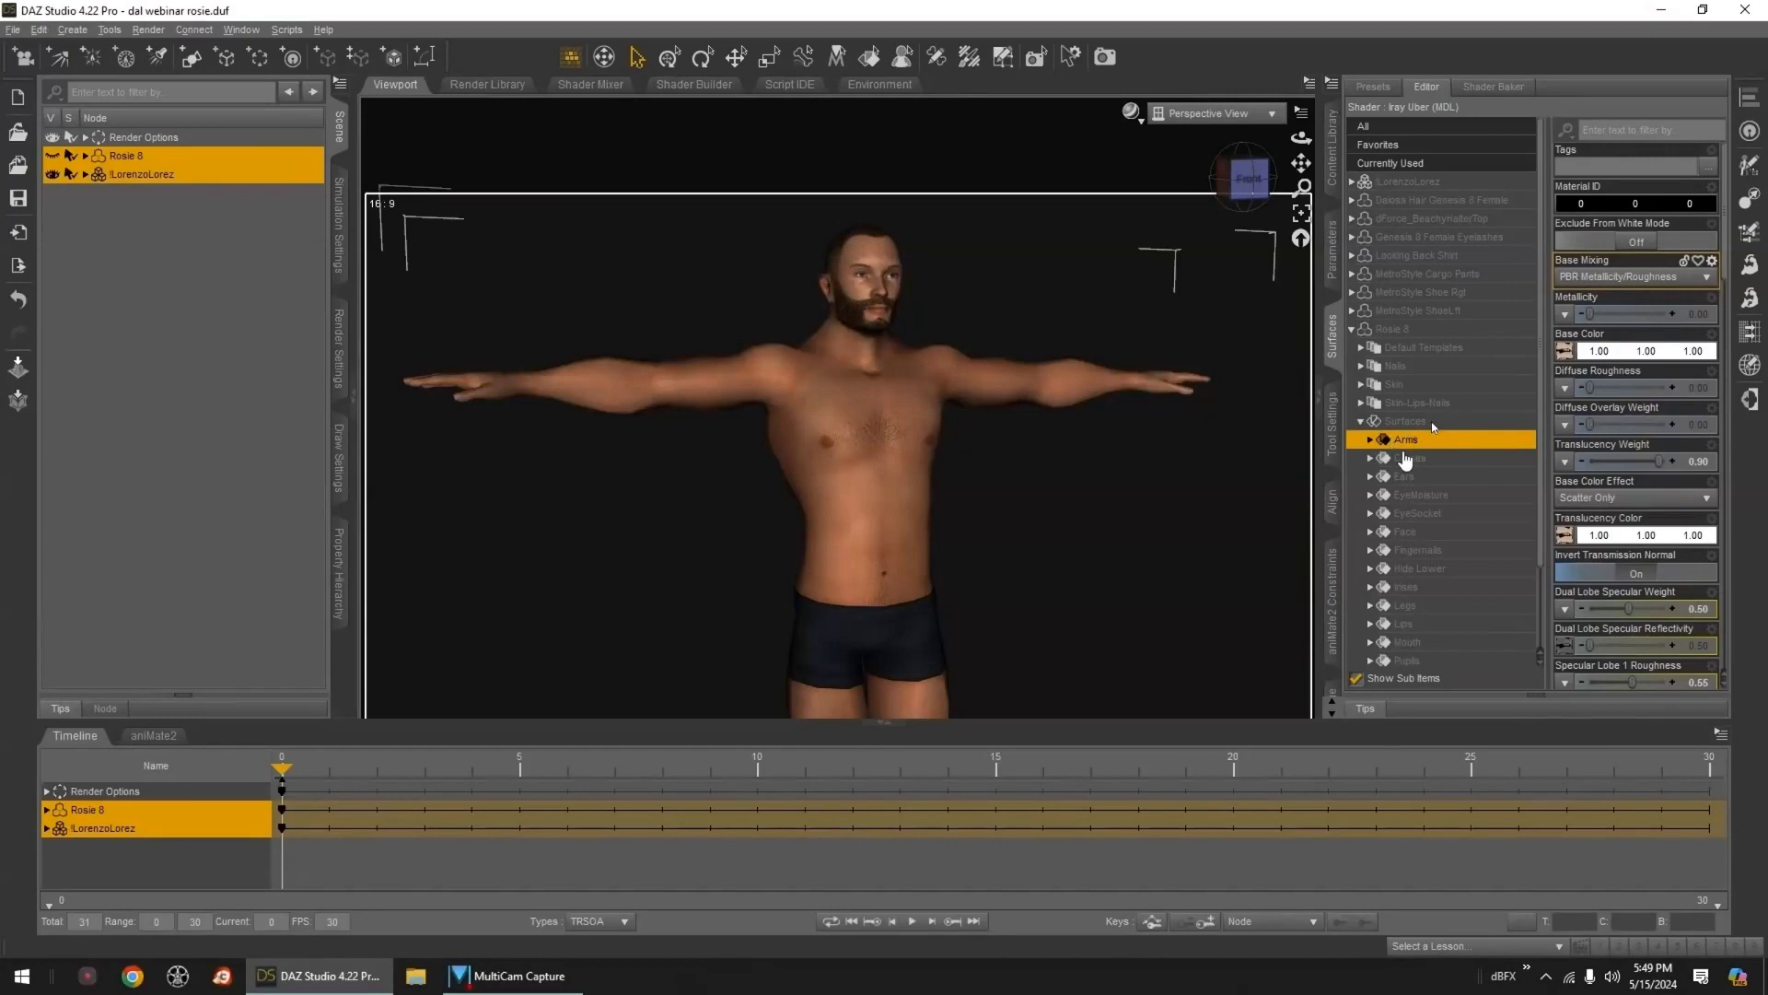
right_click(1418, 449)
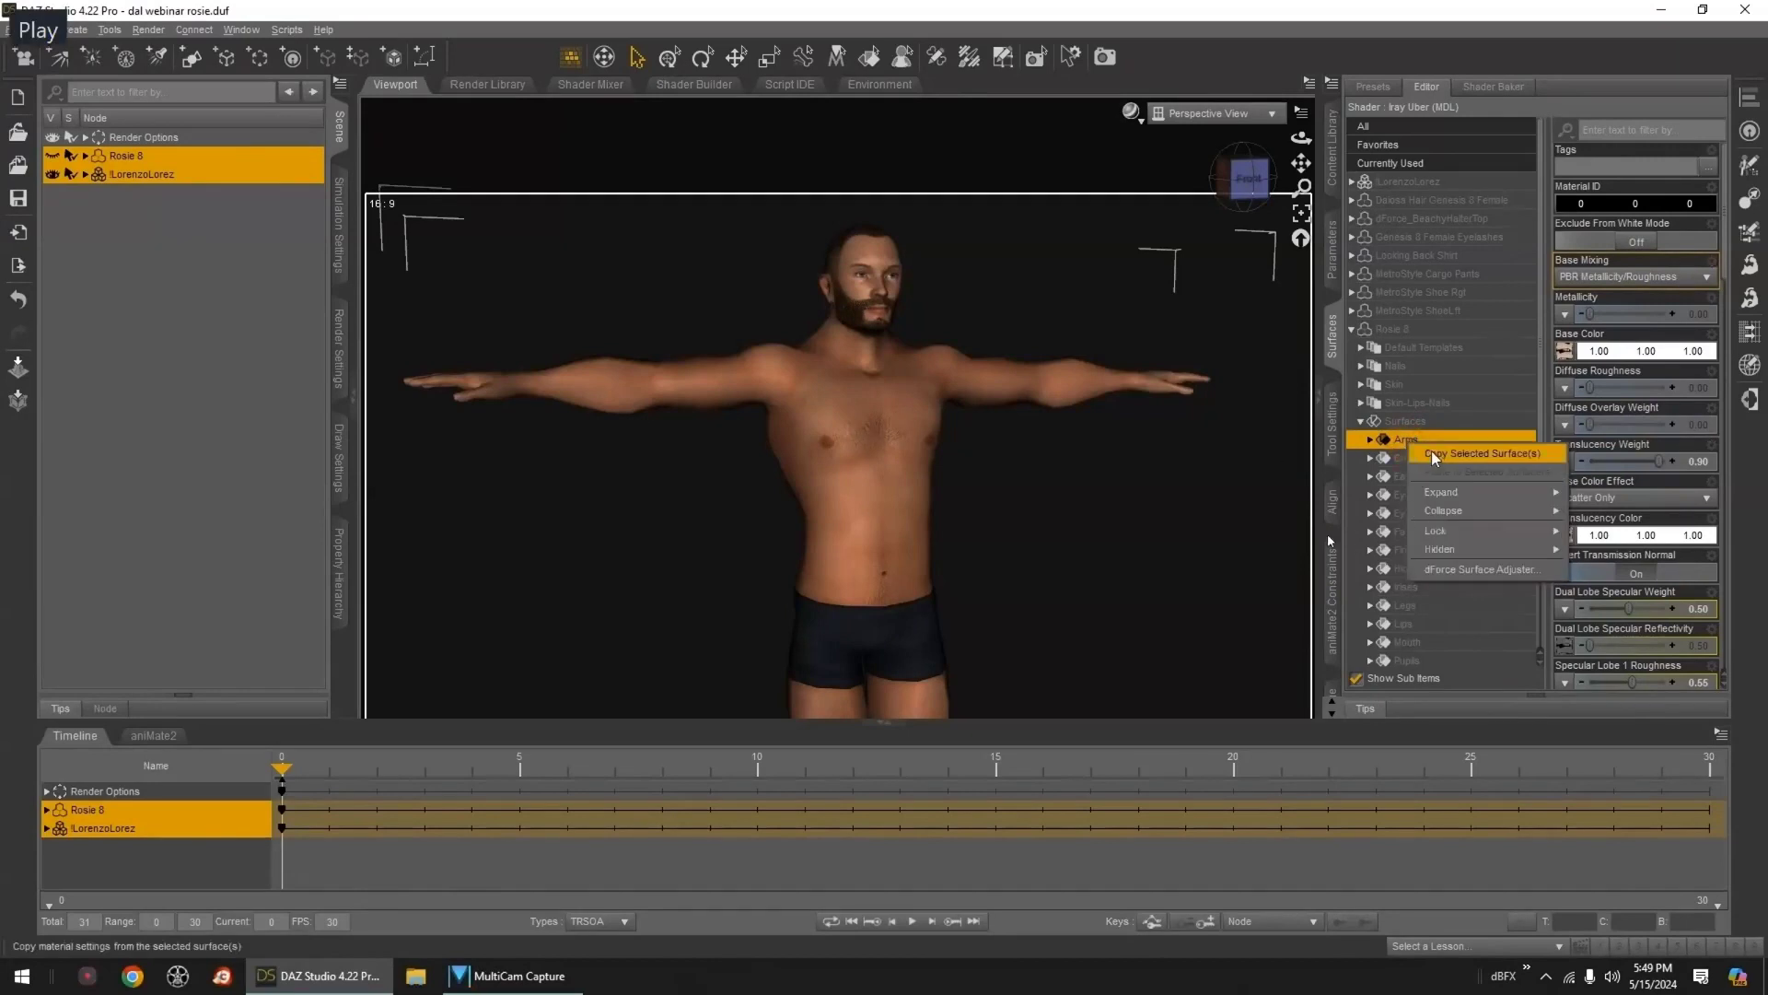
click(1429, 452)
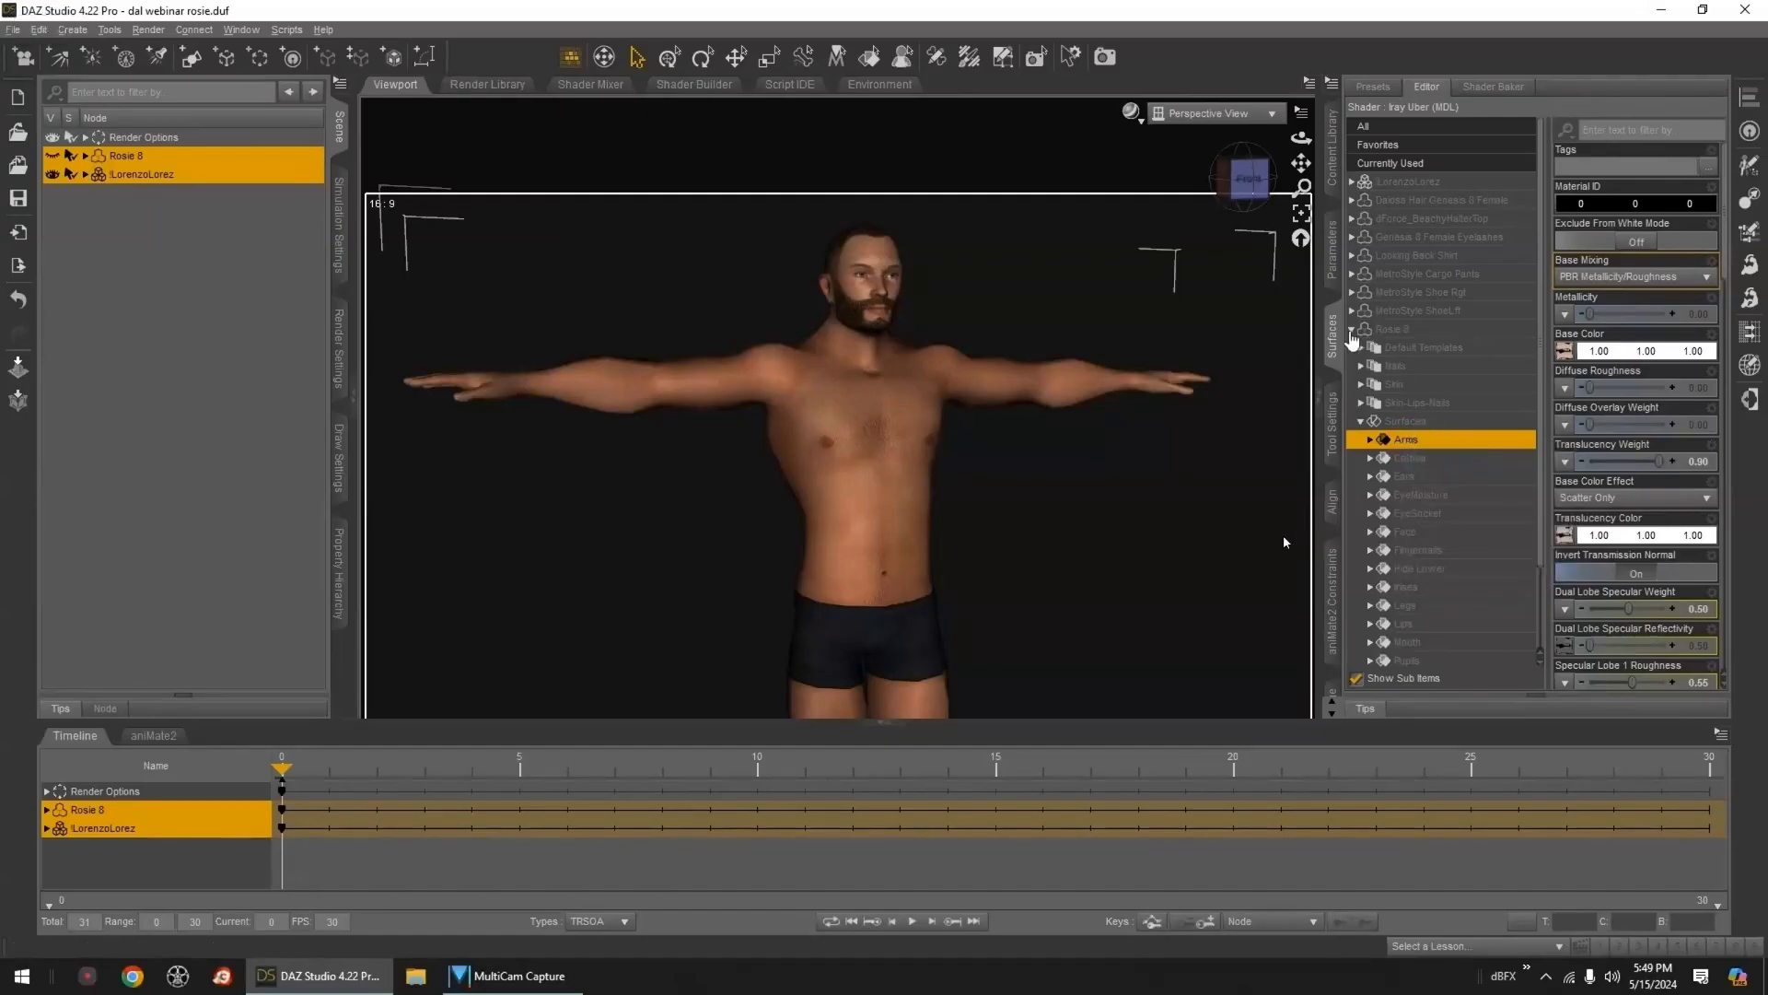
- Select only the Lorenzo figure and expand its list of surfaces
click(138, 174)
click(1352, 181)
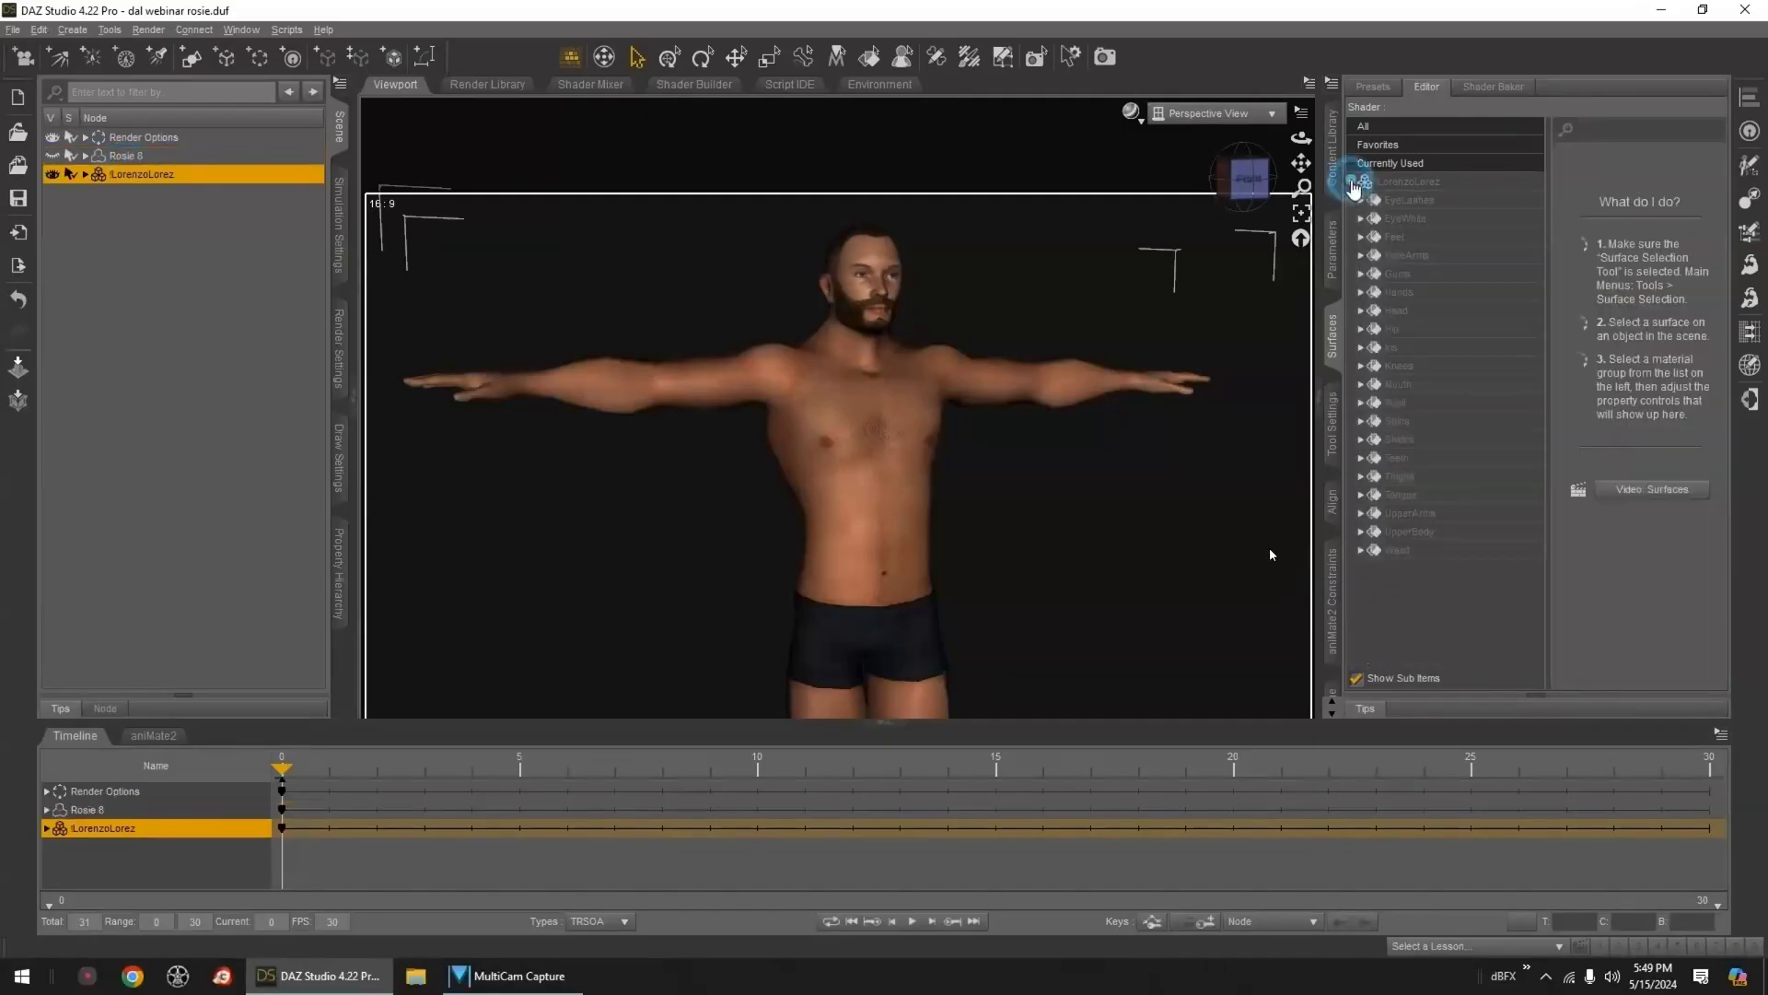
click(1395, 237)
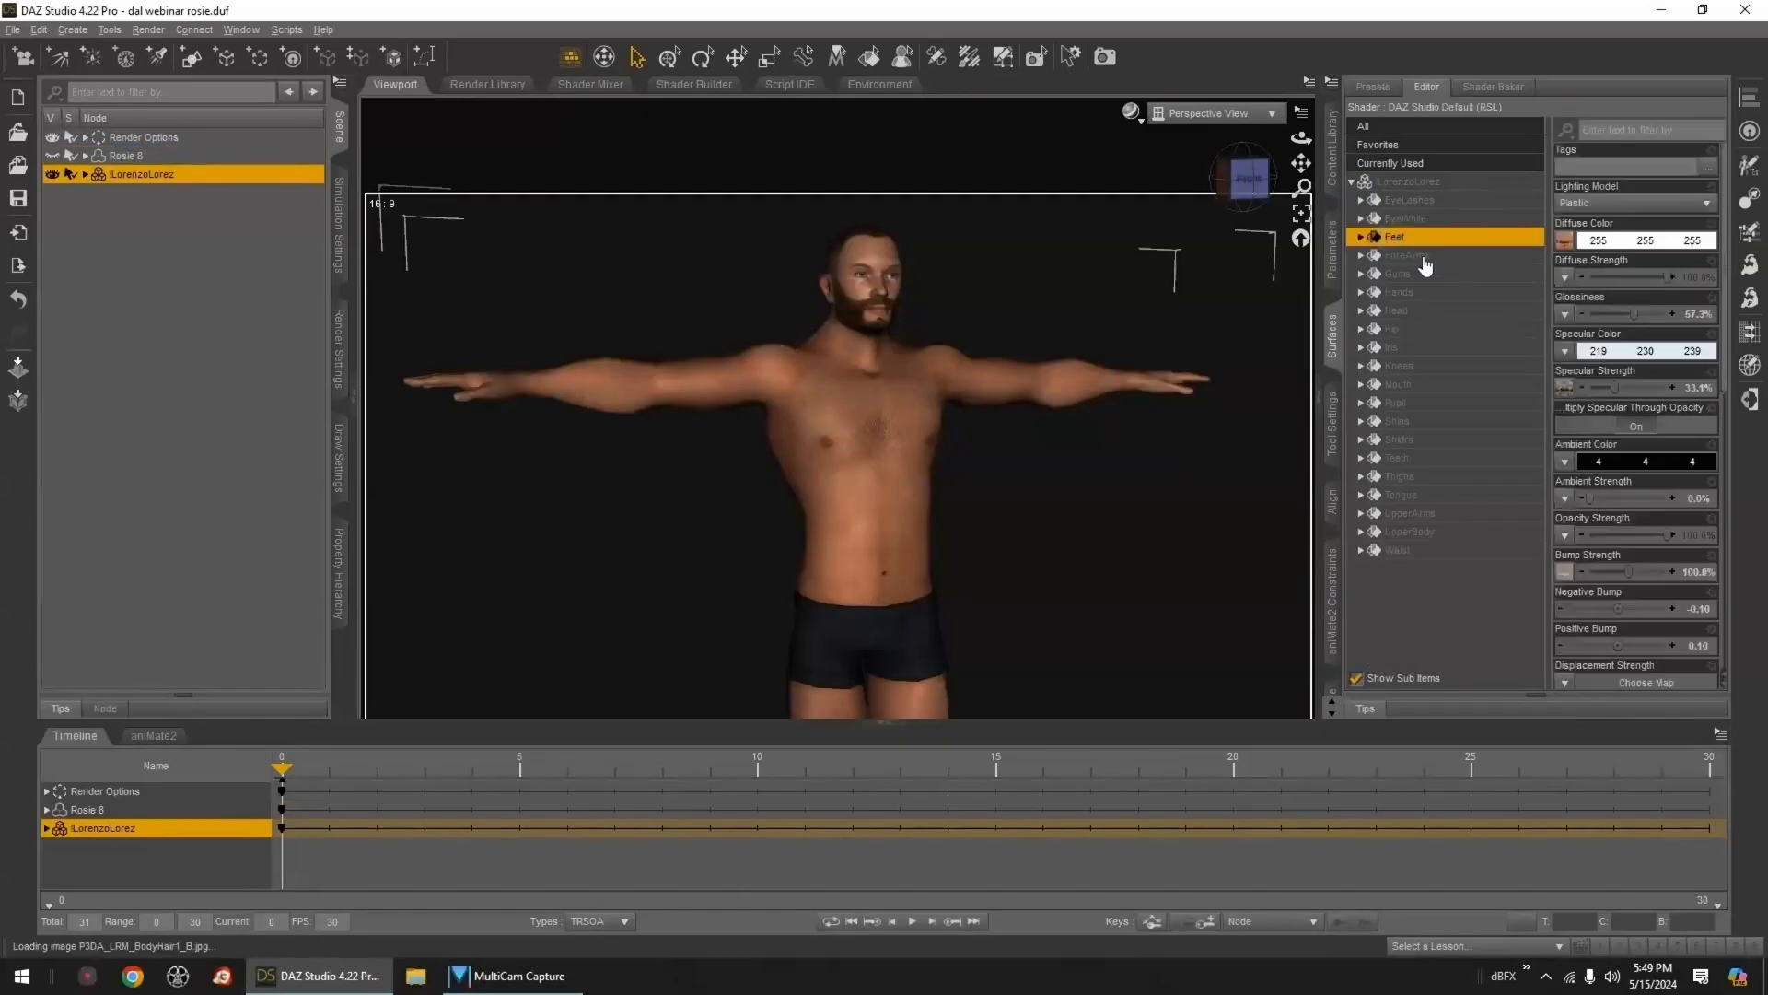
ctrl+click(1407, 255)
ctrl+click(1431, 292)
ctrl+click(1427, 310)
ctrl+click(1425, 329)
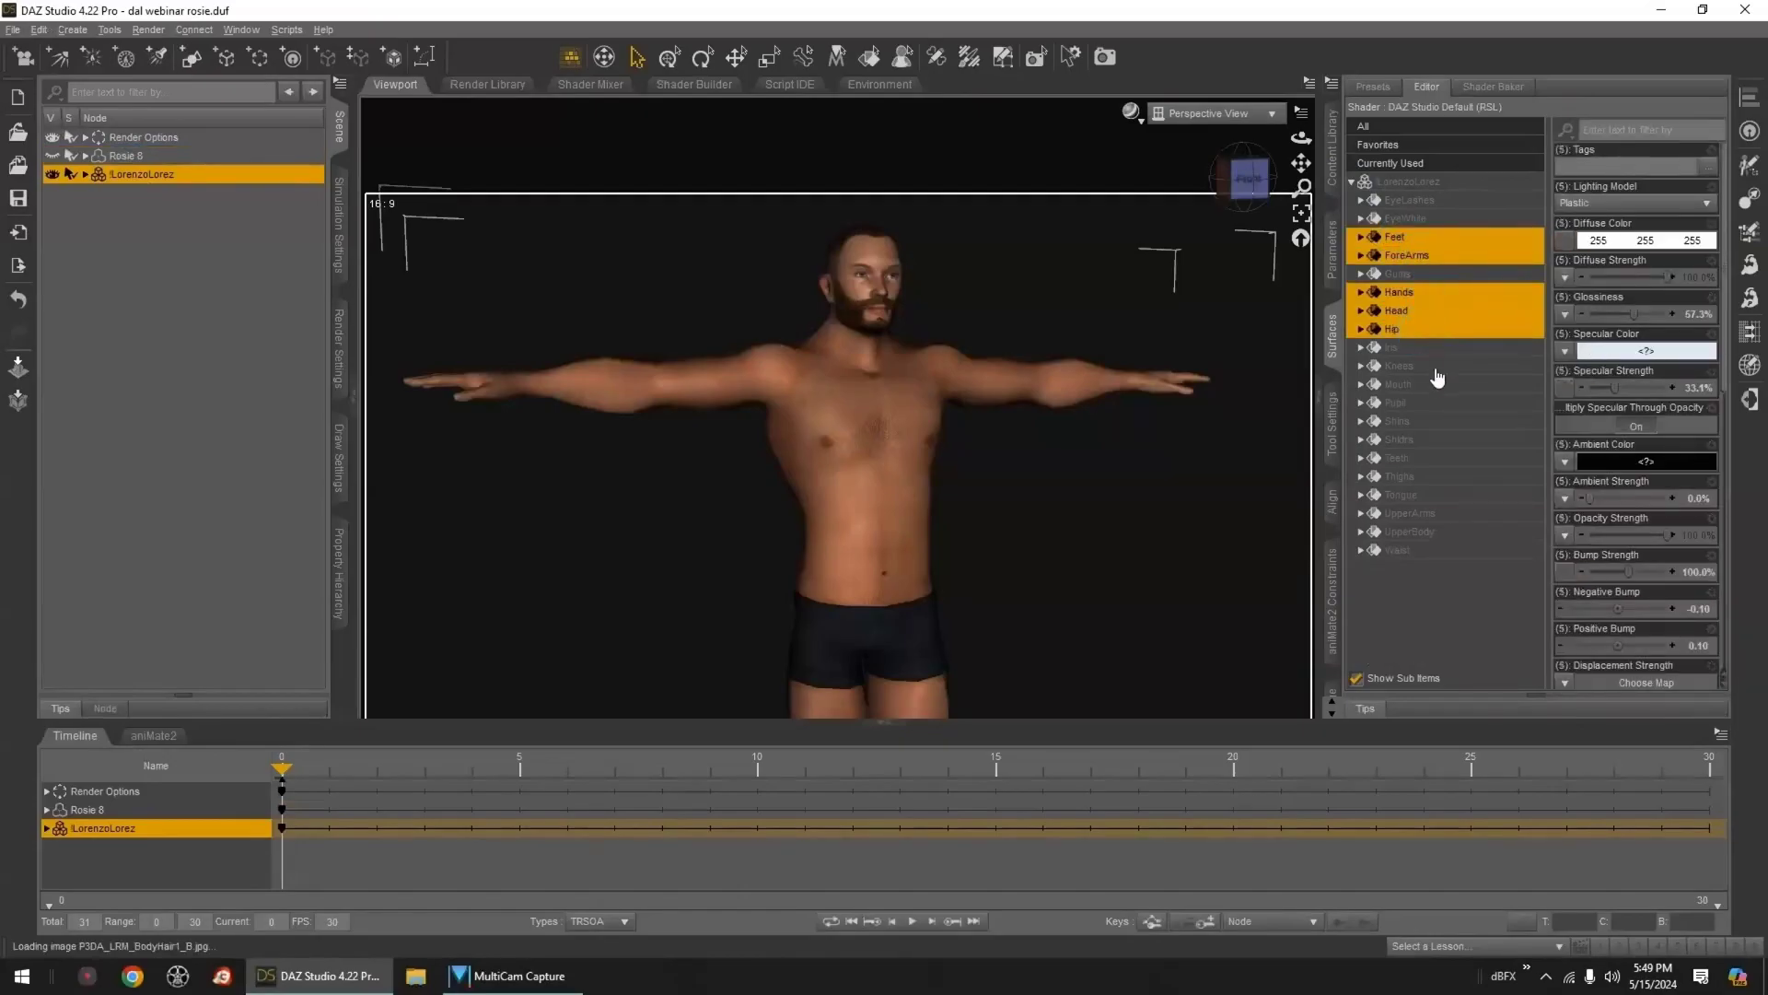
ctrl+click(1427, 367)
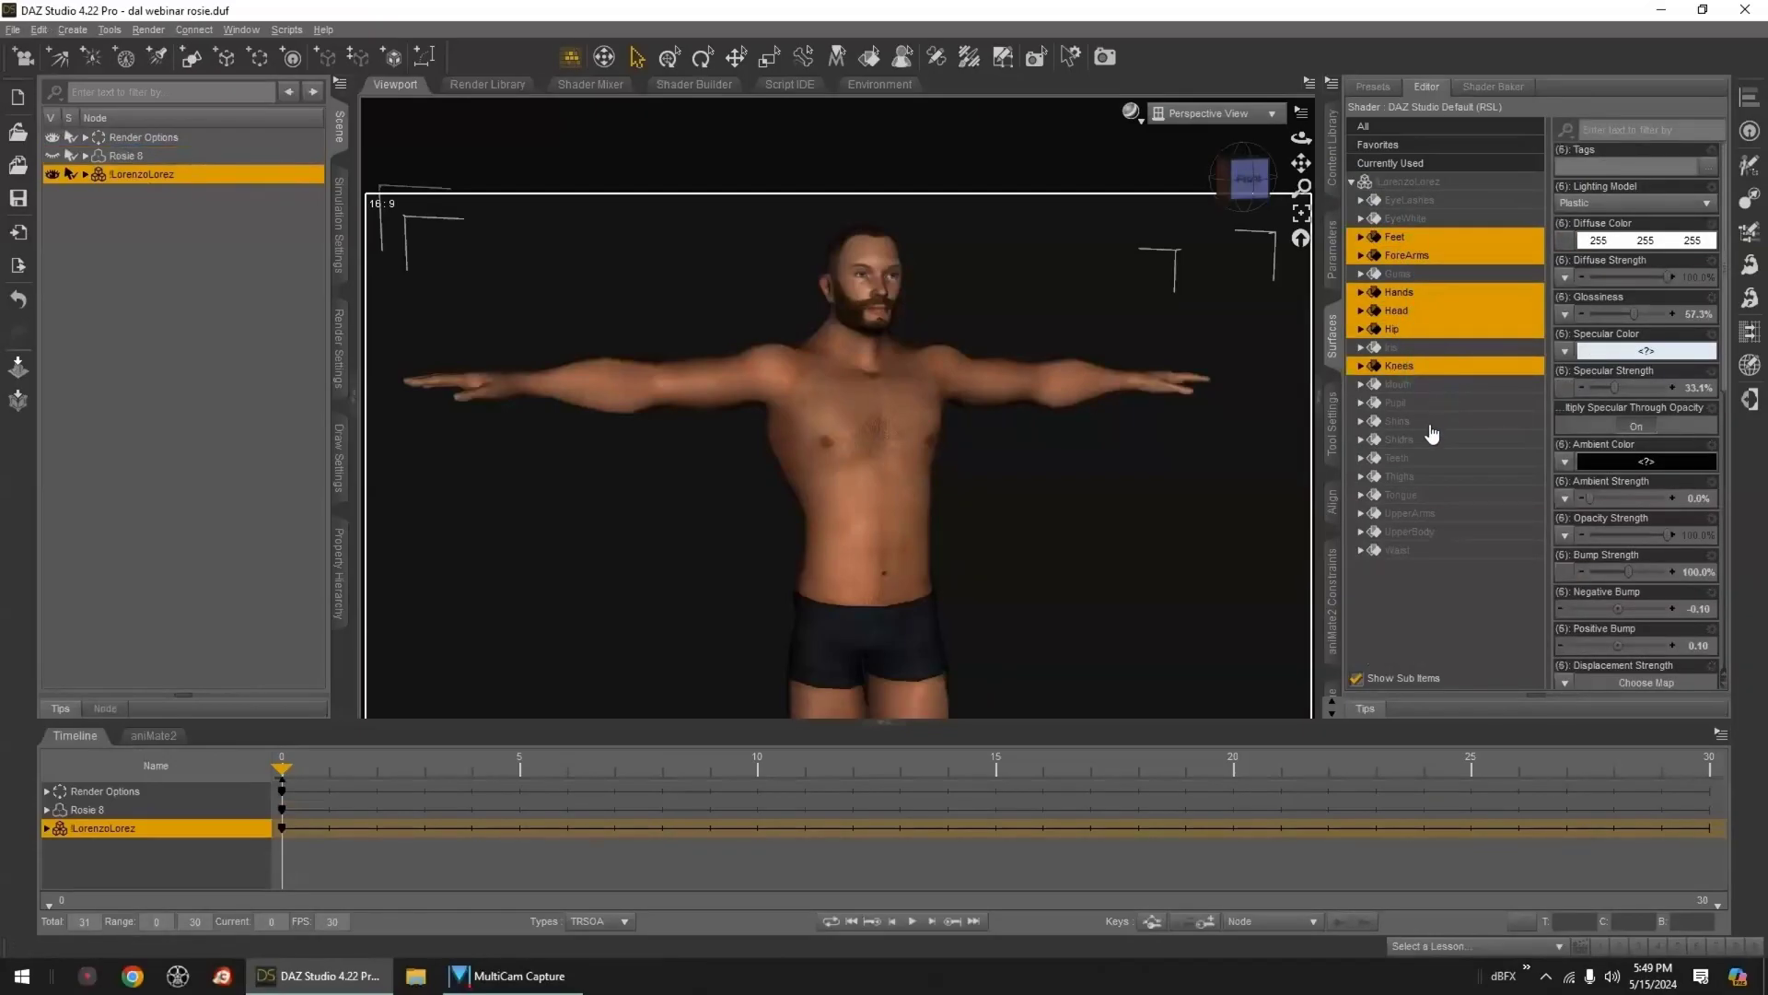
ctrl+click(1427, 422)
ctrl+click(1429, 442)
ctrl+click(1437, 477)
ctrl+click(1439, 513)
ctrl+click(1440, 533)
ctrl+click(1442, 553)
- Paste the copied arm material onto Lorenzo's feet, forearms, hands, head, hip, knees, shins, shoulders, thighs, upper arms, upper body and waist surfaces
click(1438, 553)
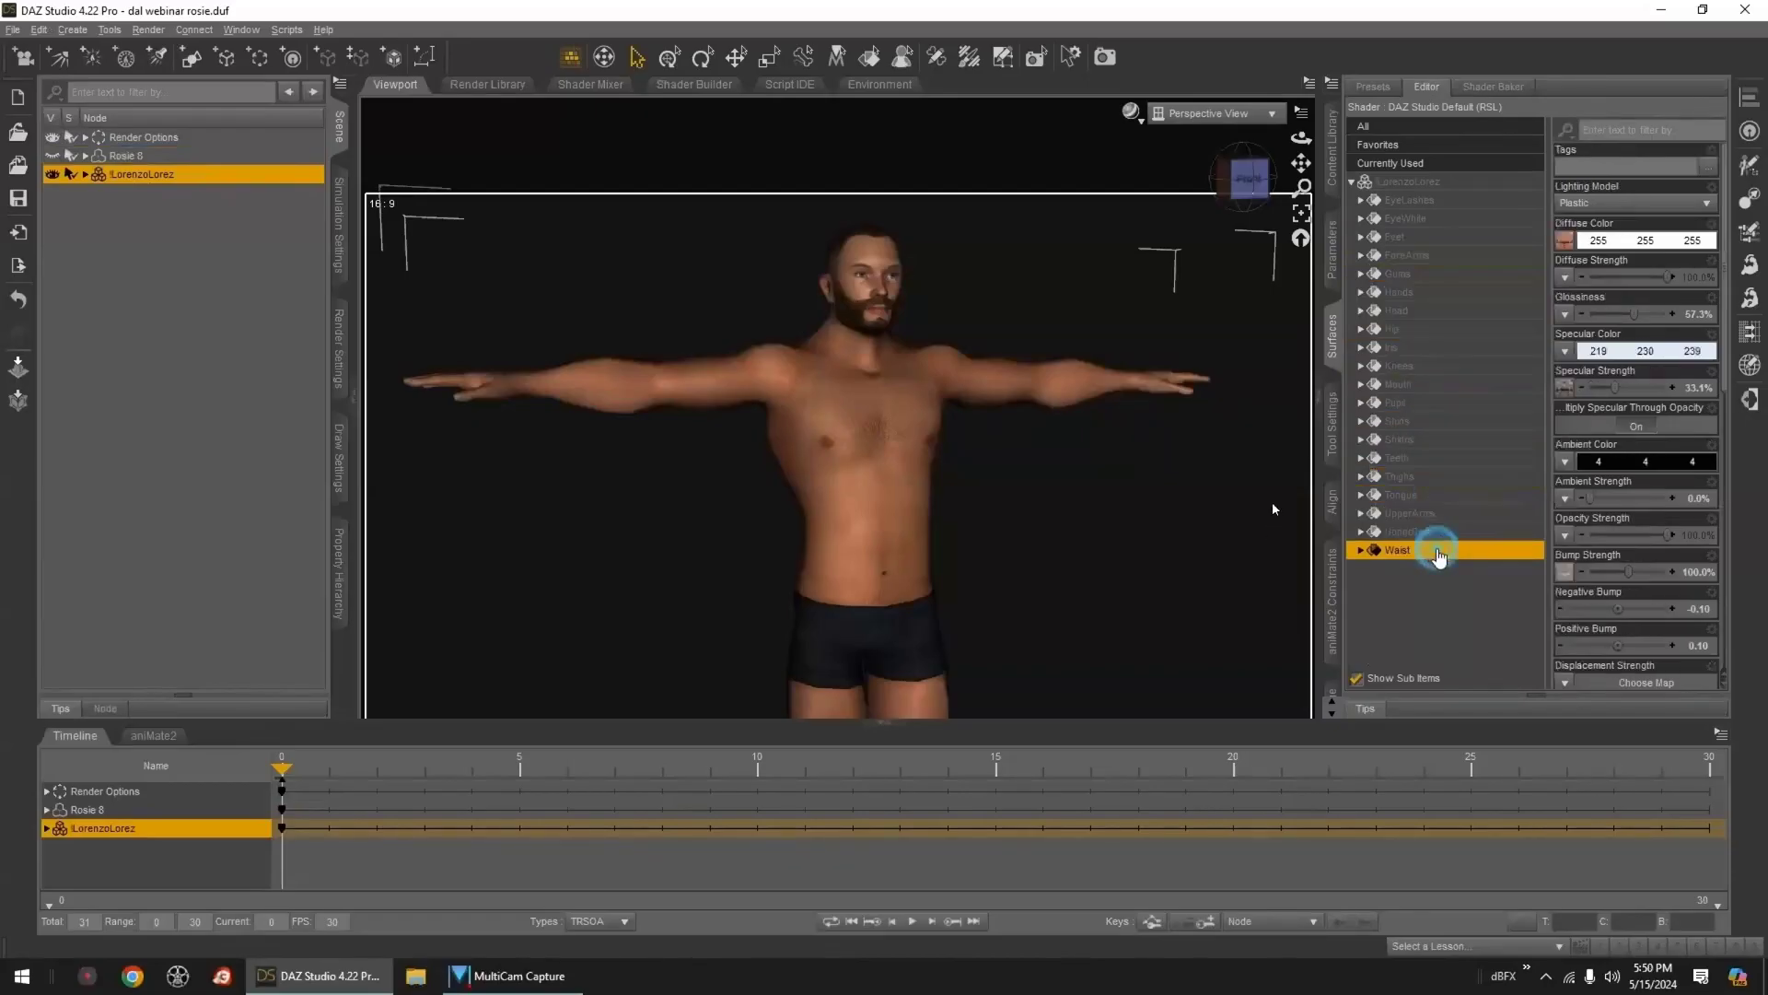
ctrl+click(1419, 531)
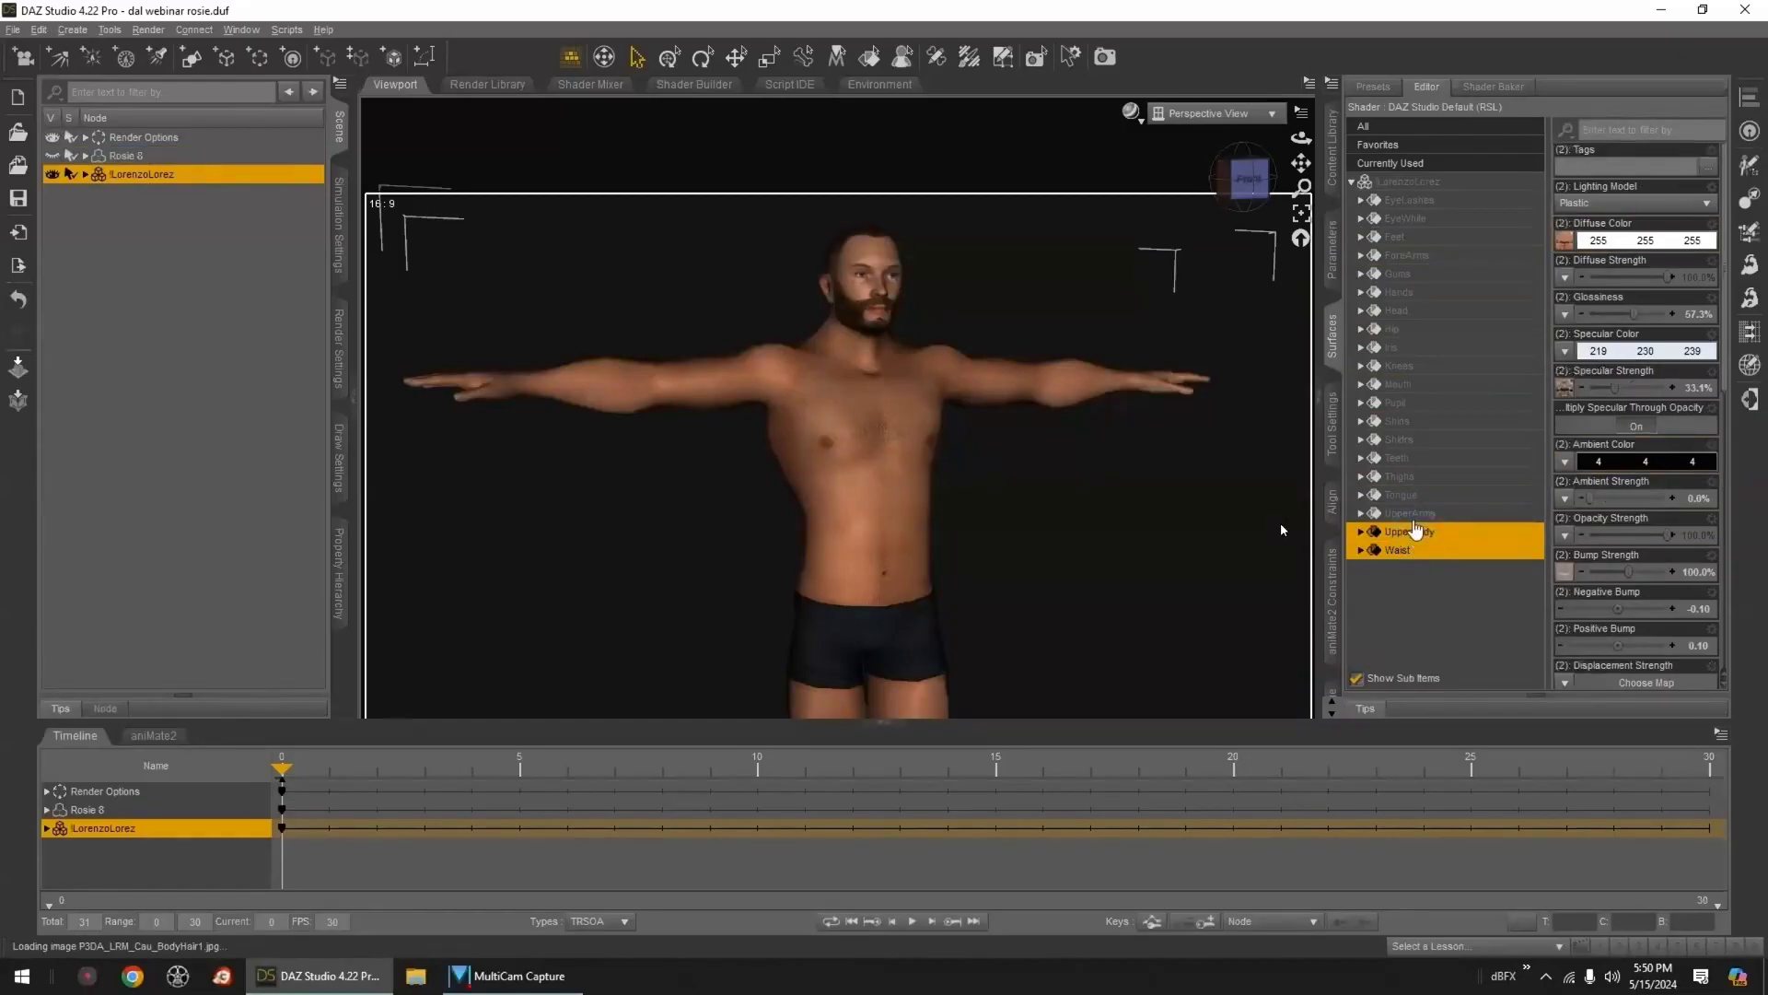
ctrl+click(1419, 513)
ctrl+click(1419, 476)
ctrl+click(1419, 440)
ctrl+click(1419, 421)
ctrl+click(1404, 366)
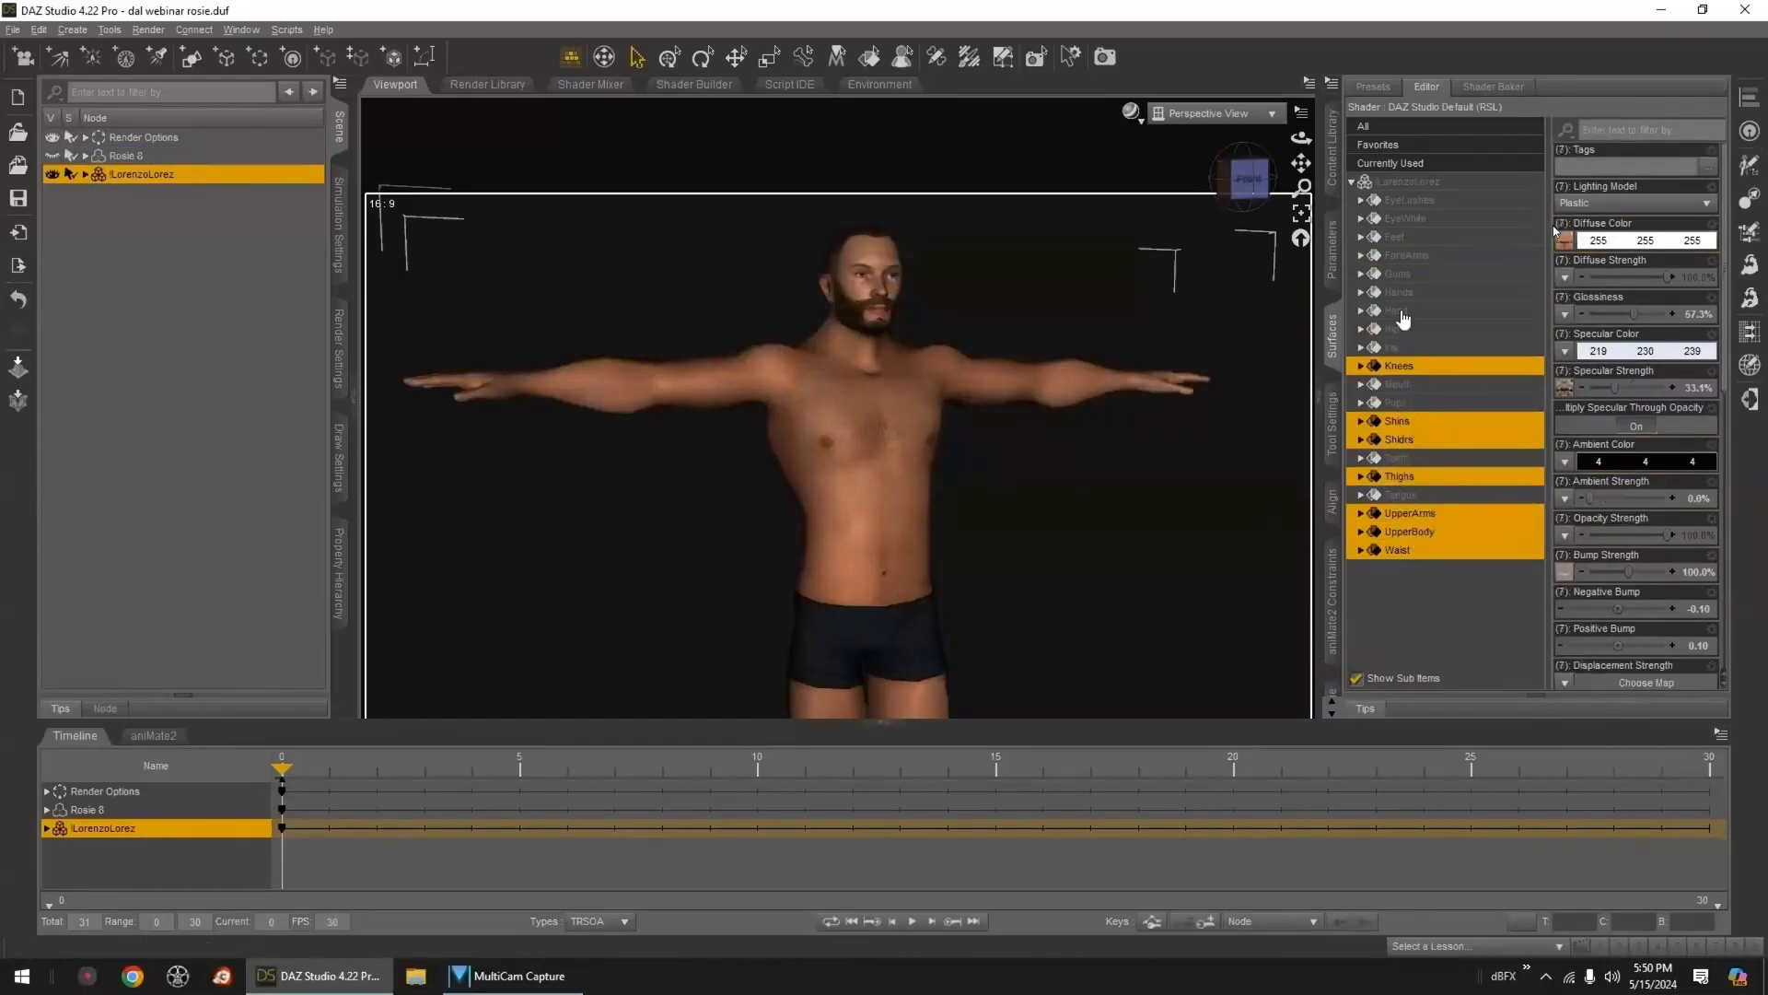
ctrl+click(1402, 329)
ctrl+click(1401, 310)
ctrl+click(1404, 292)
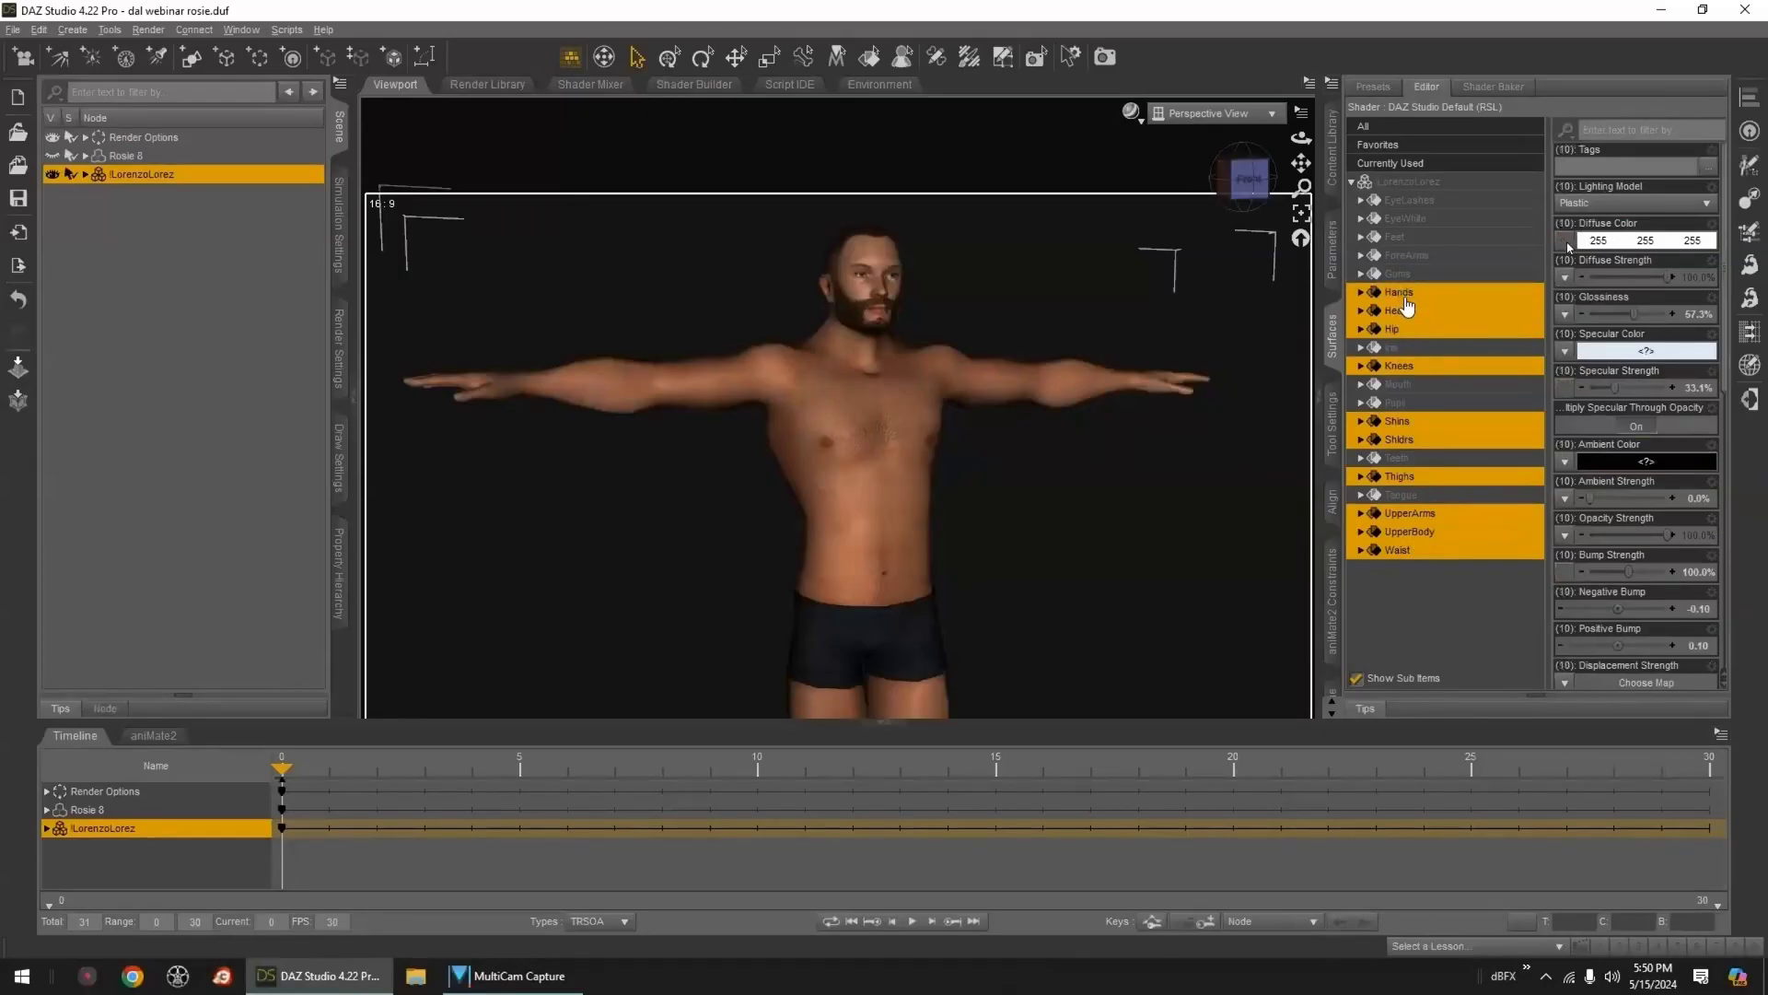
ctrl+click(1419, 258)
ctrl+click(1400, 239)
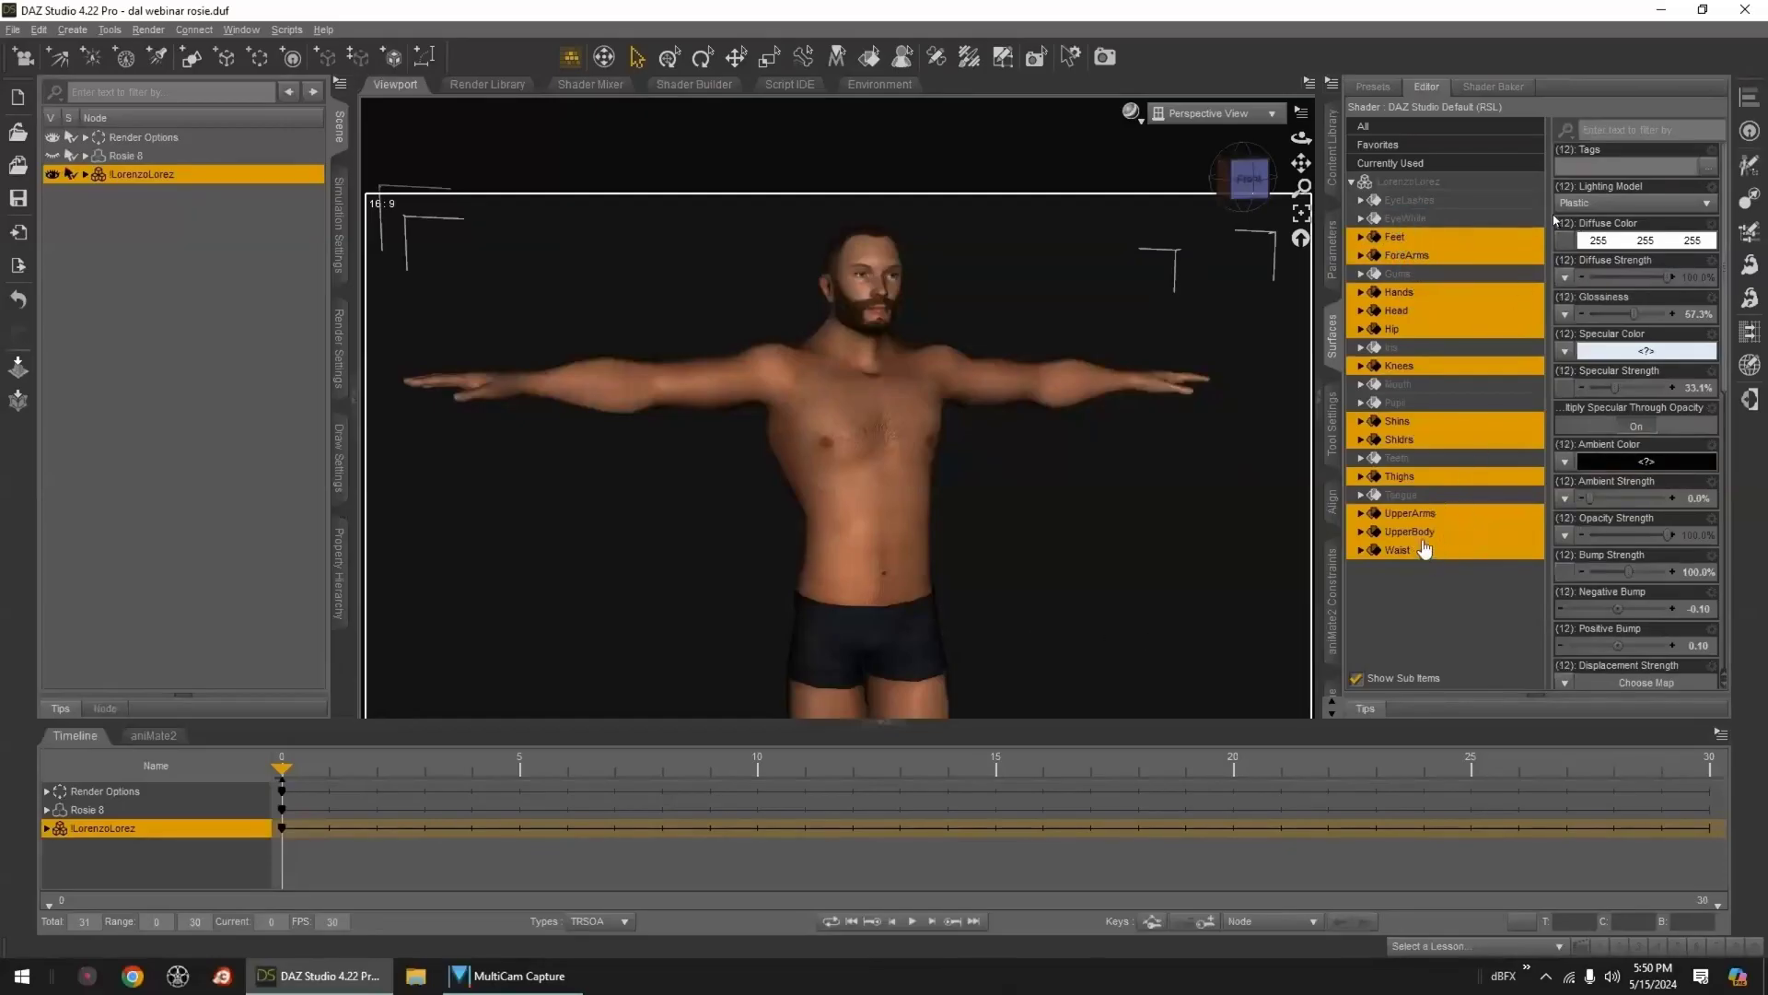
right_click(1415, 260)
click(1451, 282)
click(1667, 205)
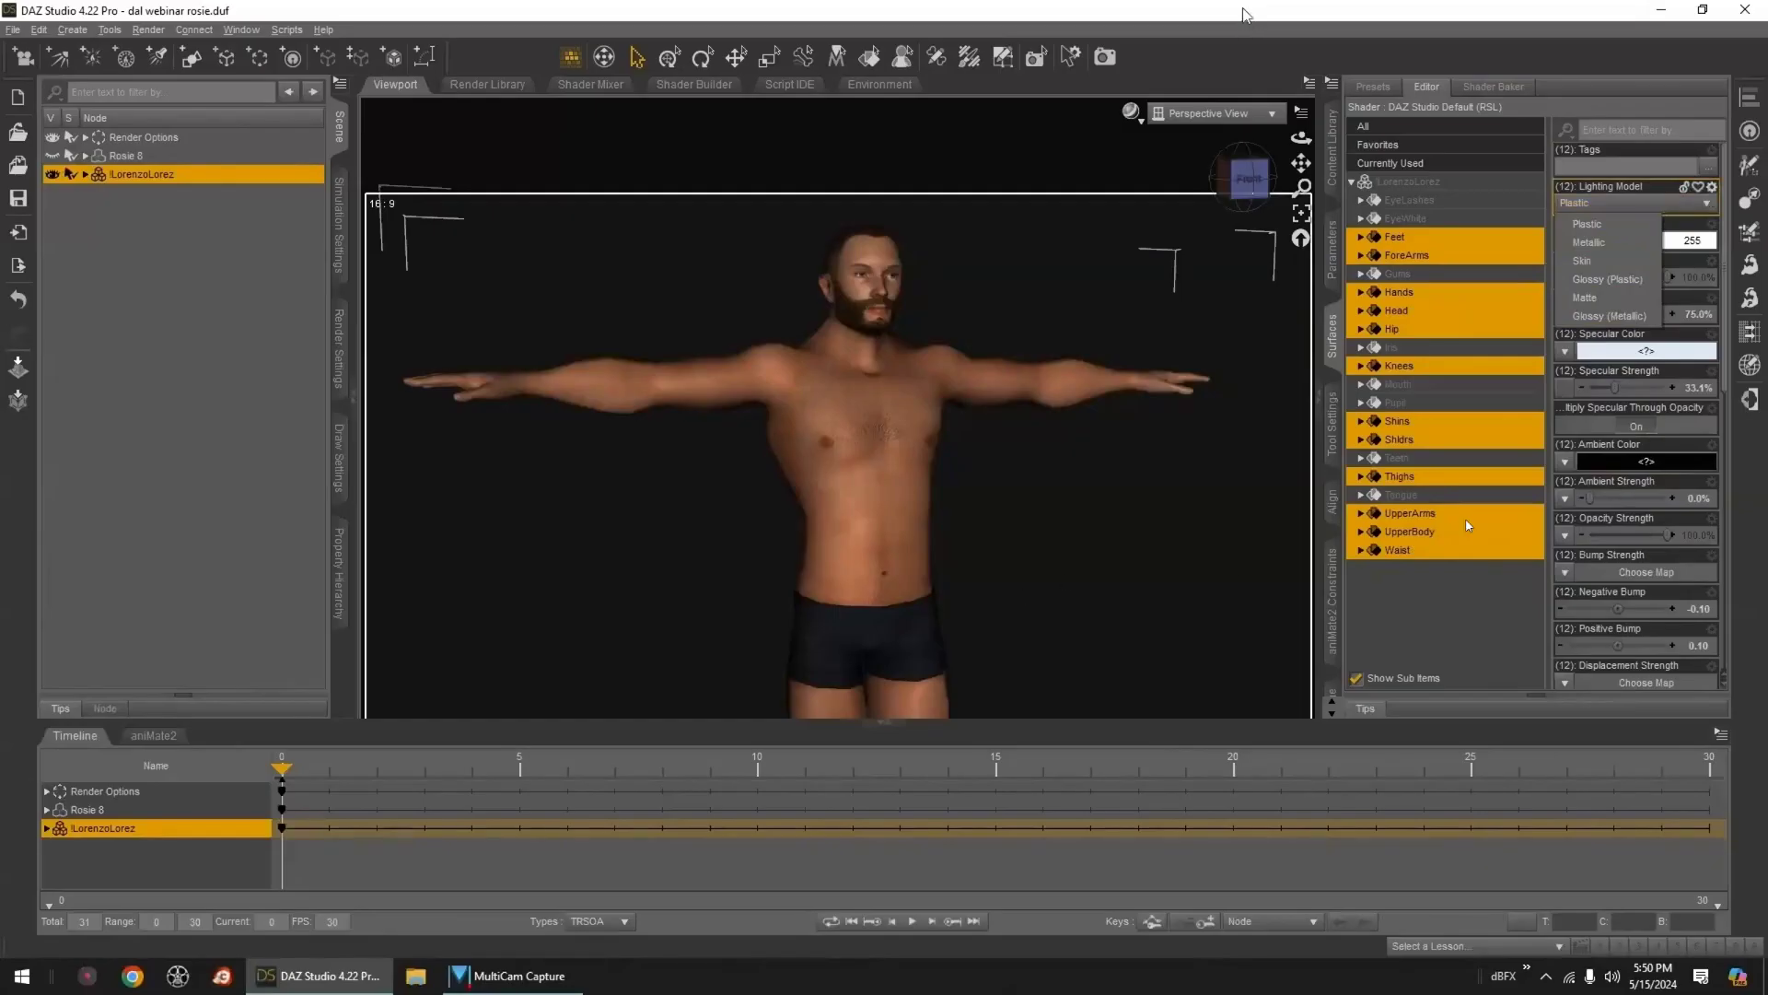
click(1259, 493)
mouse_move(722, 953)
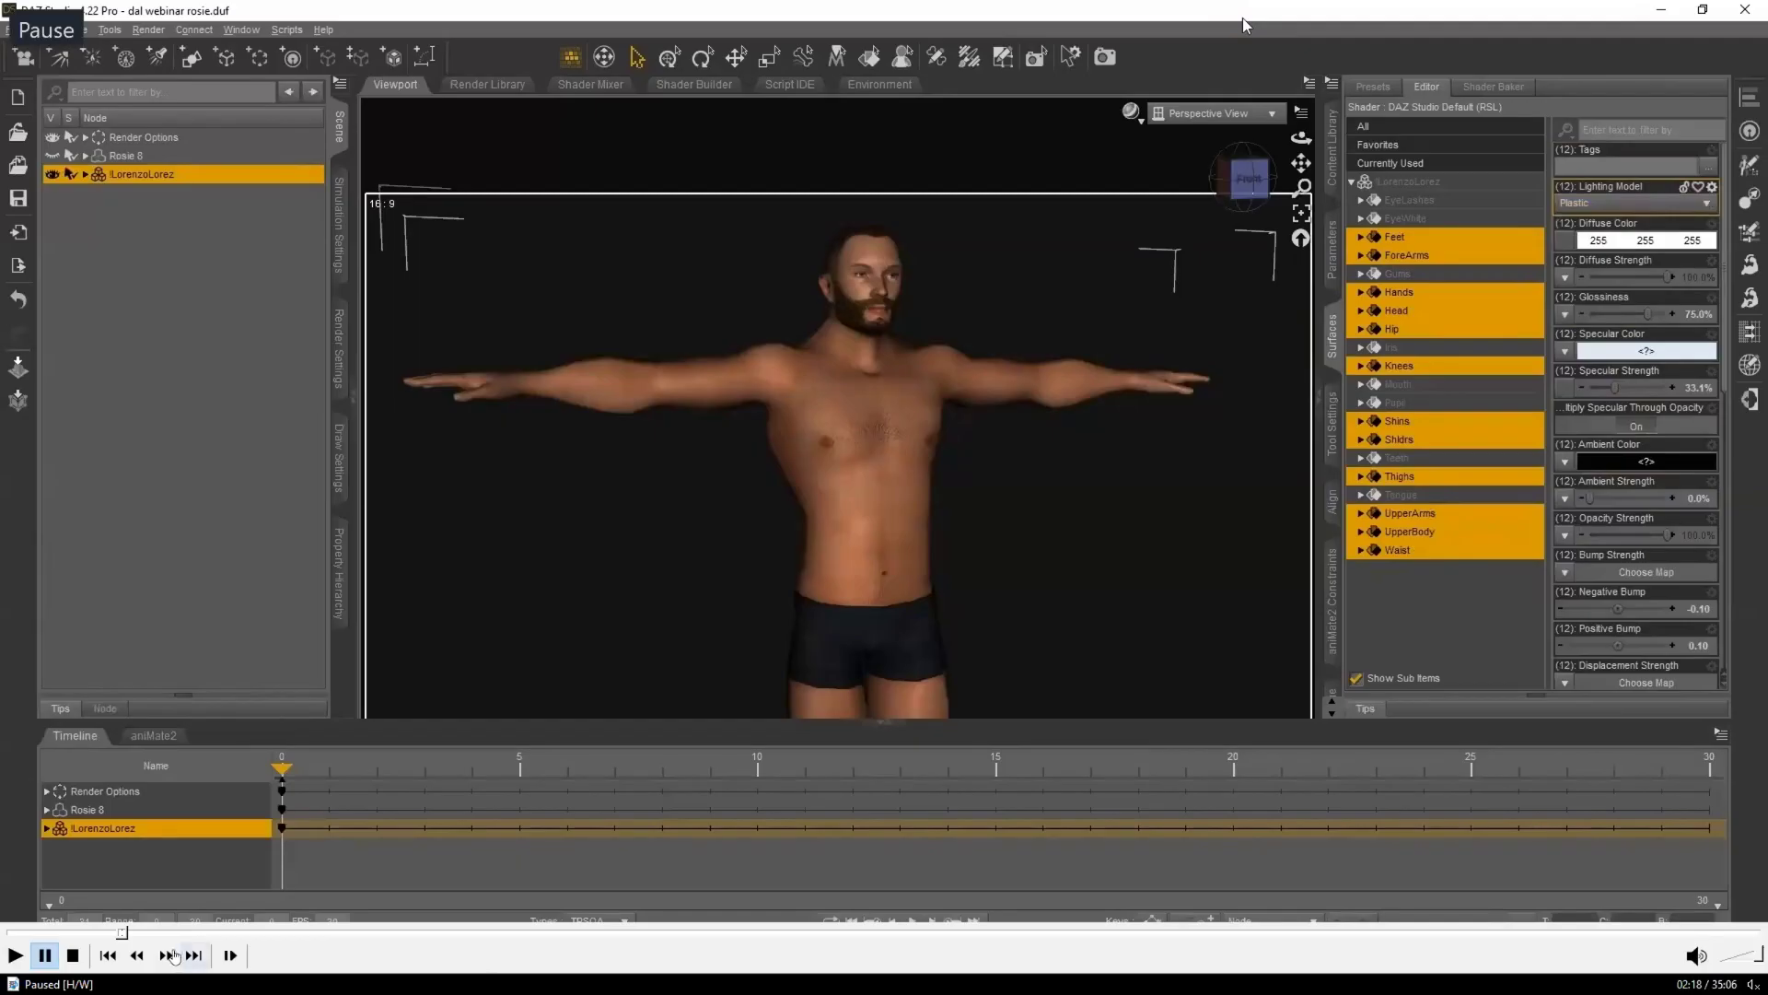
drag(121, 933, 117, 933)
click(1114, 539)
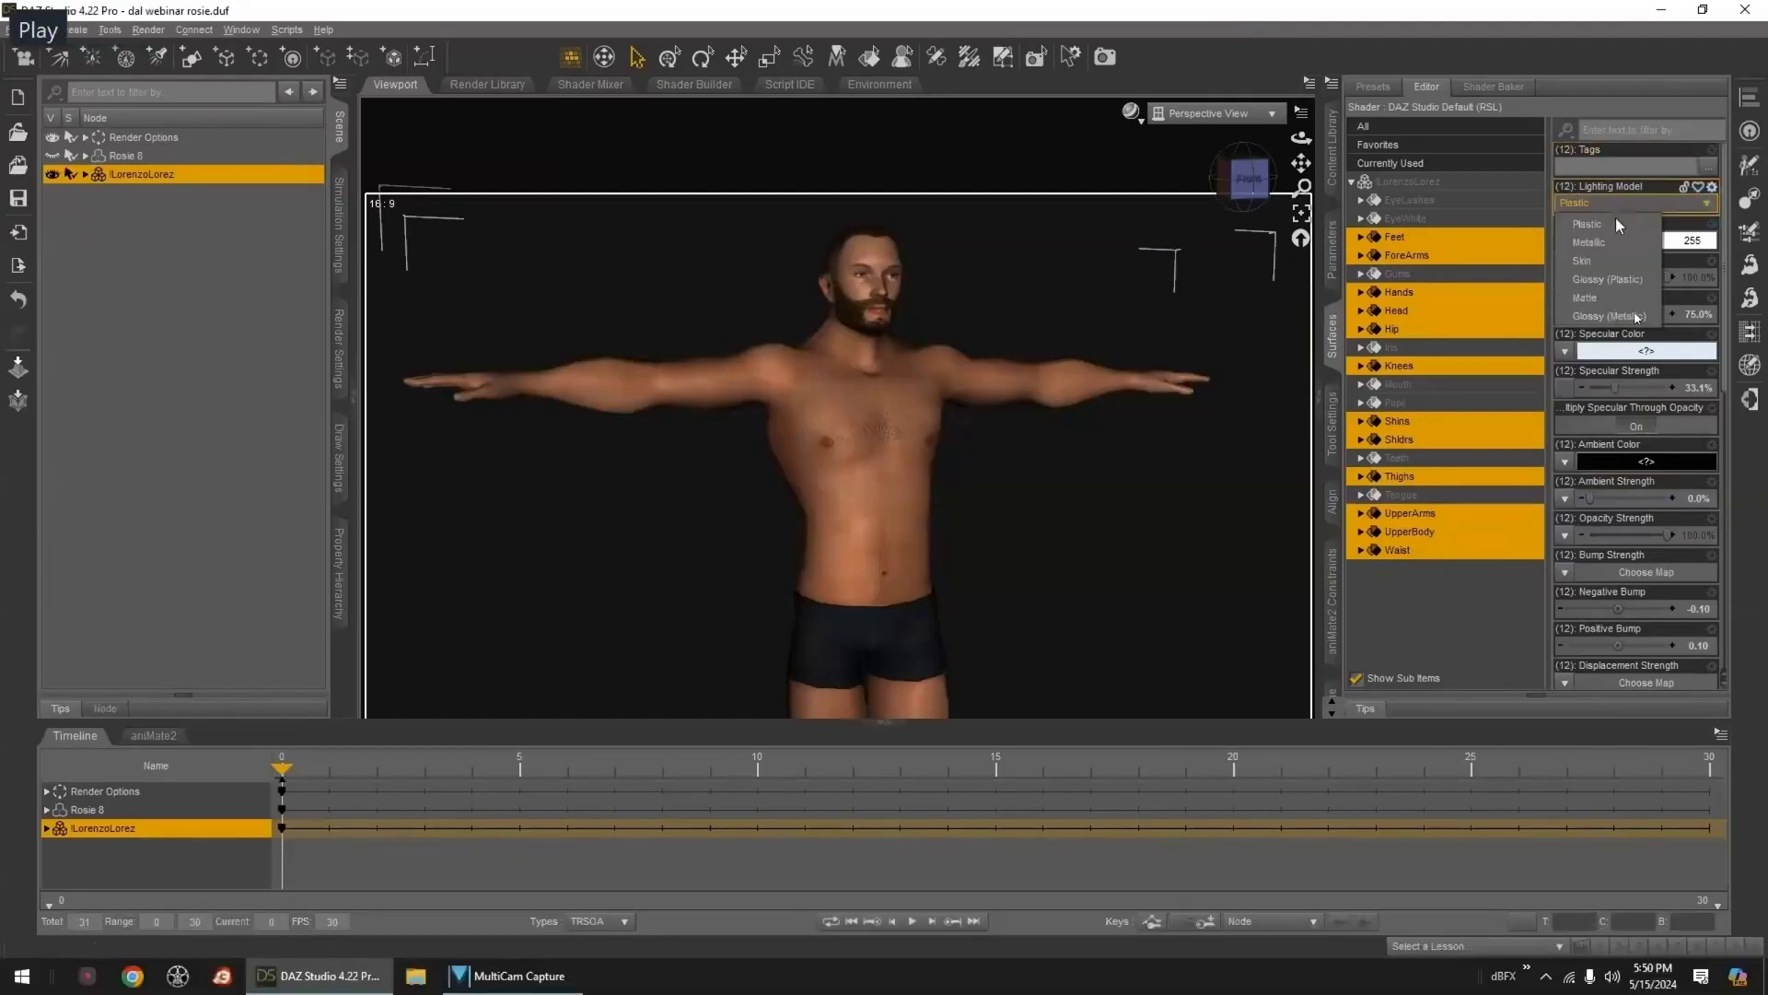
key(space)
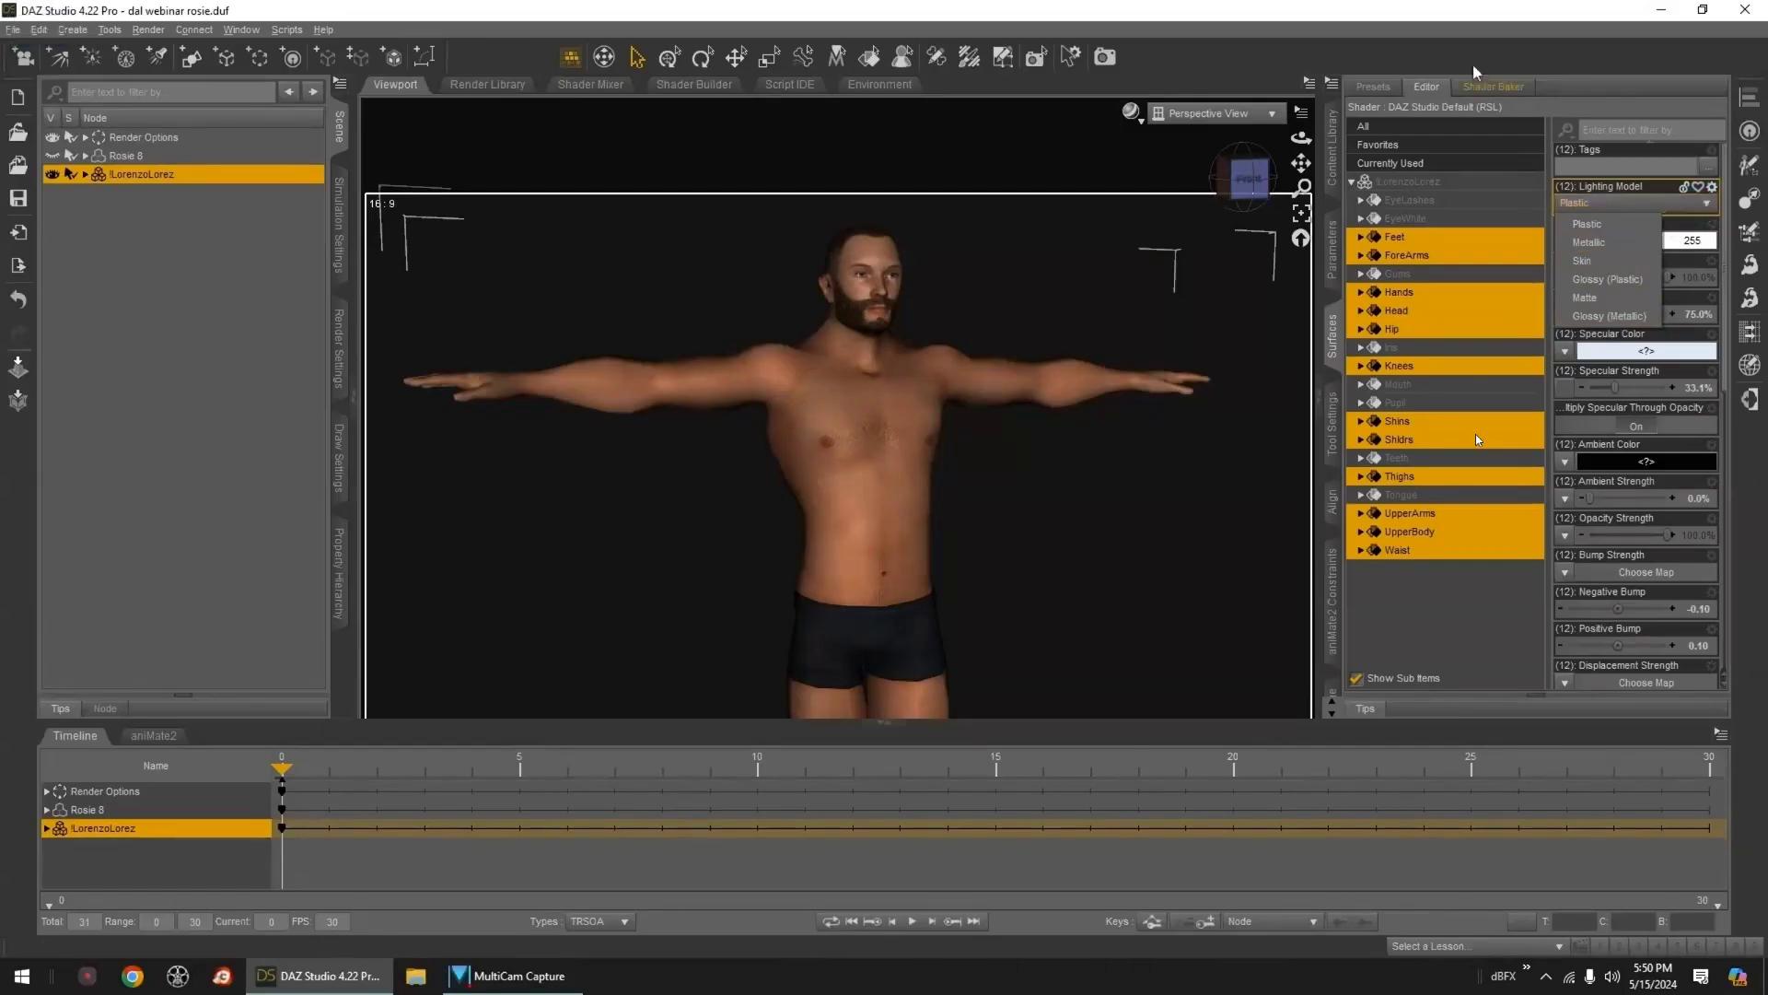
click(1242, 19)
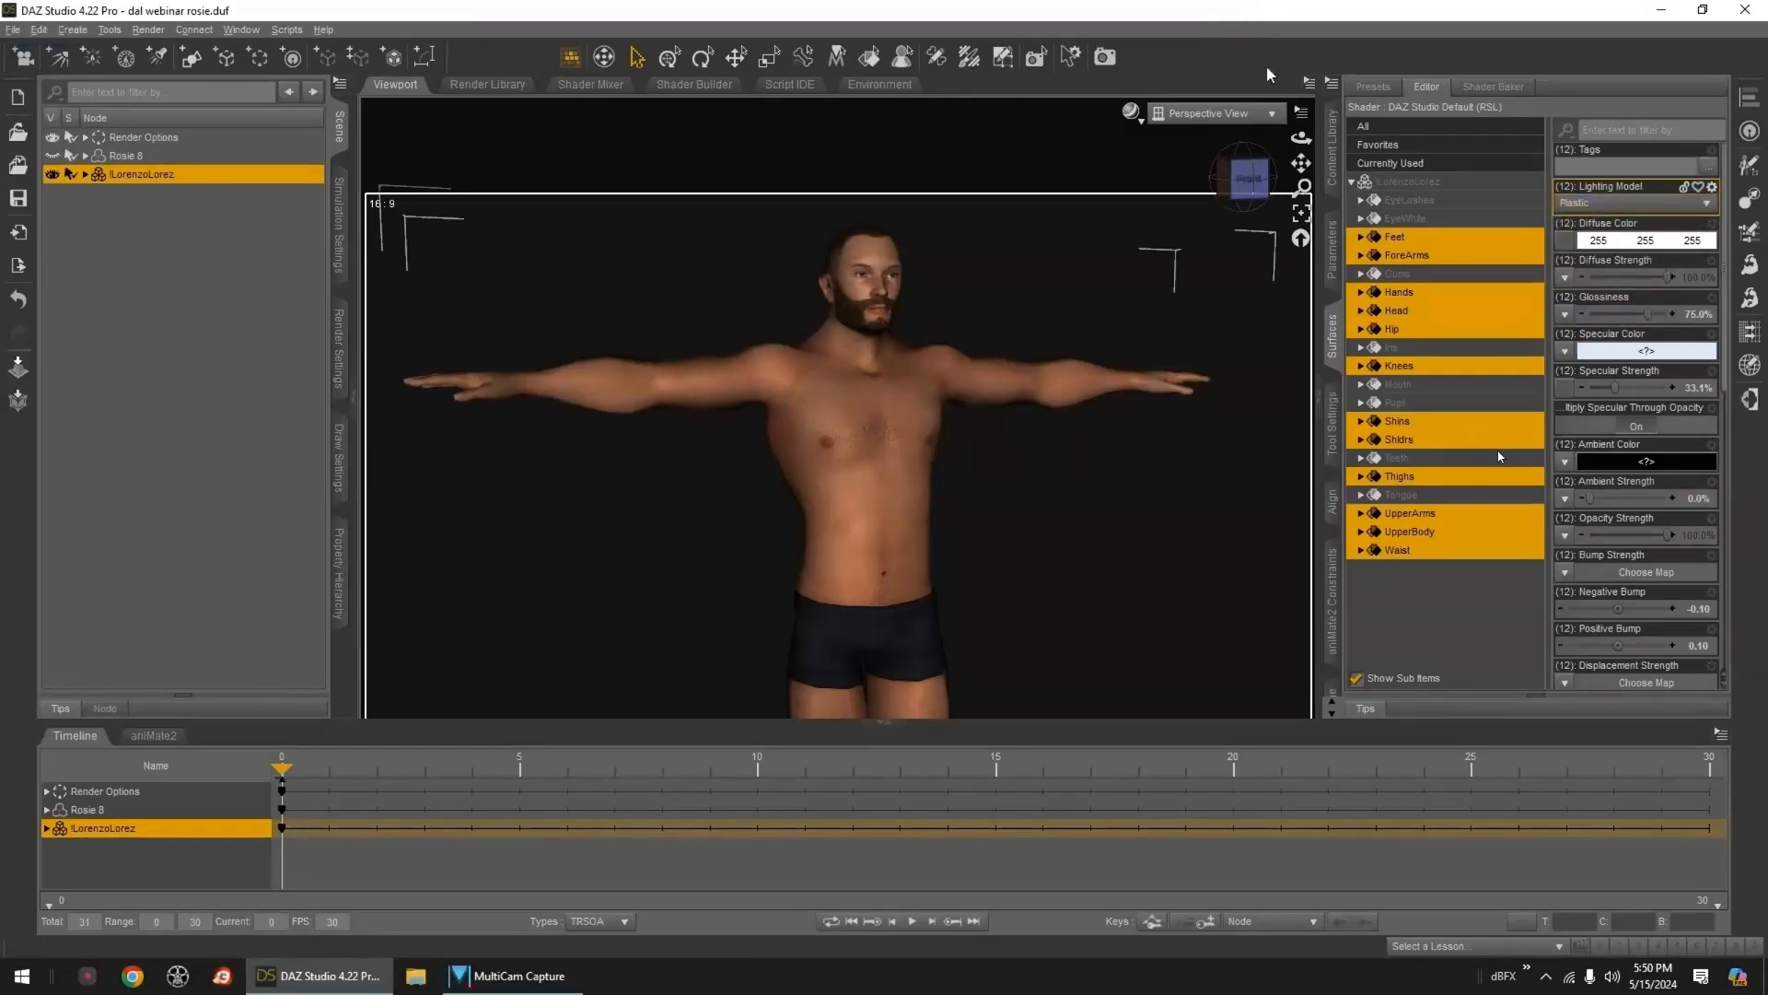
- Find the Iray Uber Base shader in the DAZ Uber folder of the Iray shader presets in the content library
click(1333, 166)
drag(1506, 518, 1501, 345)
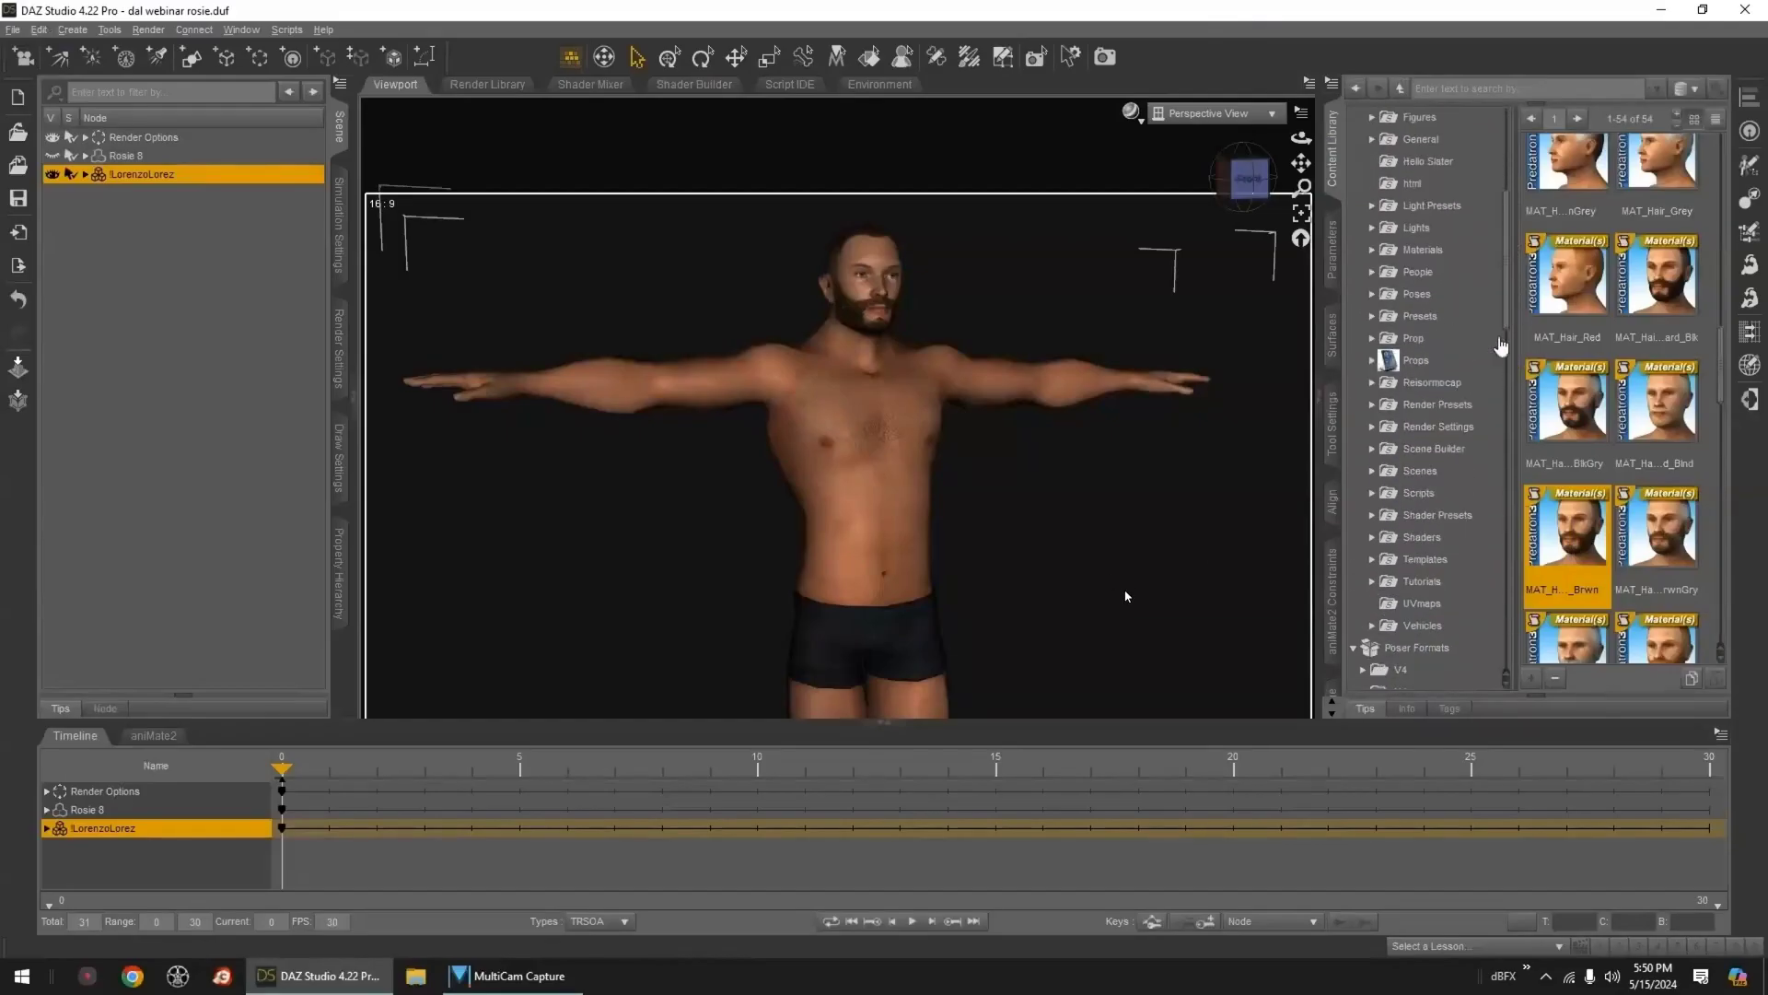
click(1373, 520)
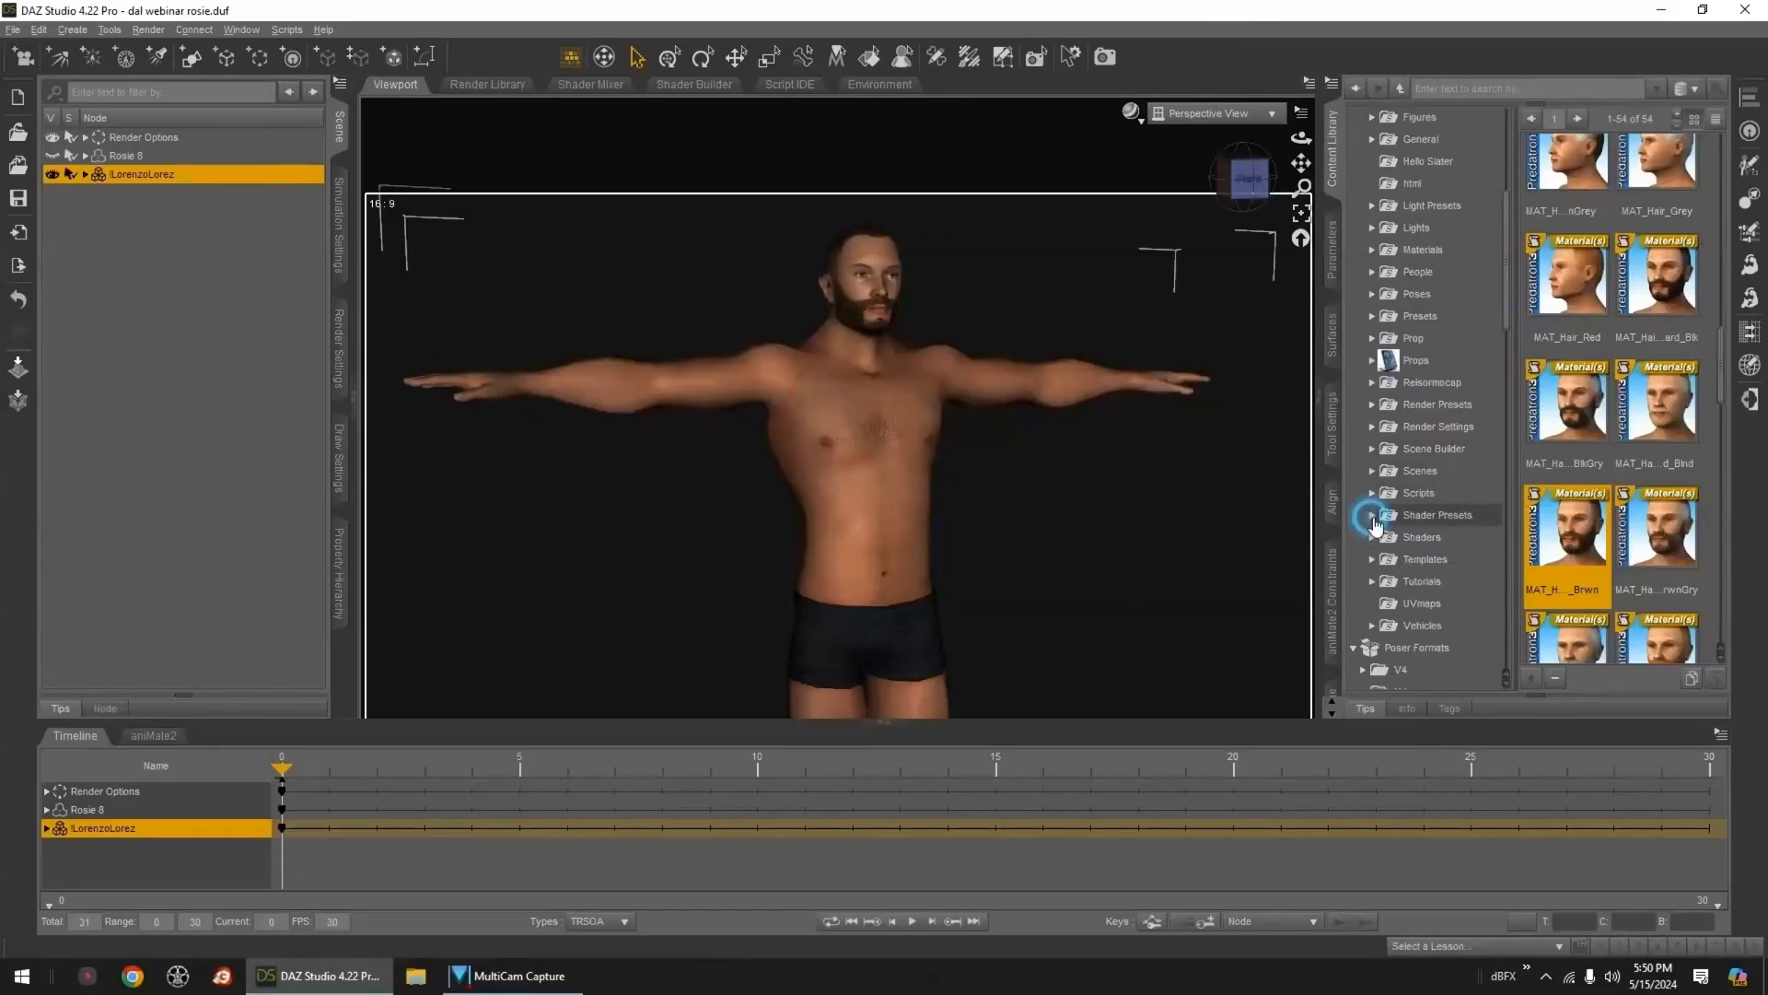
drag(1508, 251, 1508, 327)
click(1380, 360)
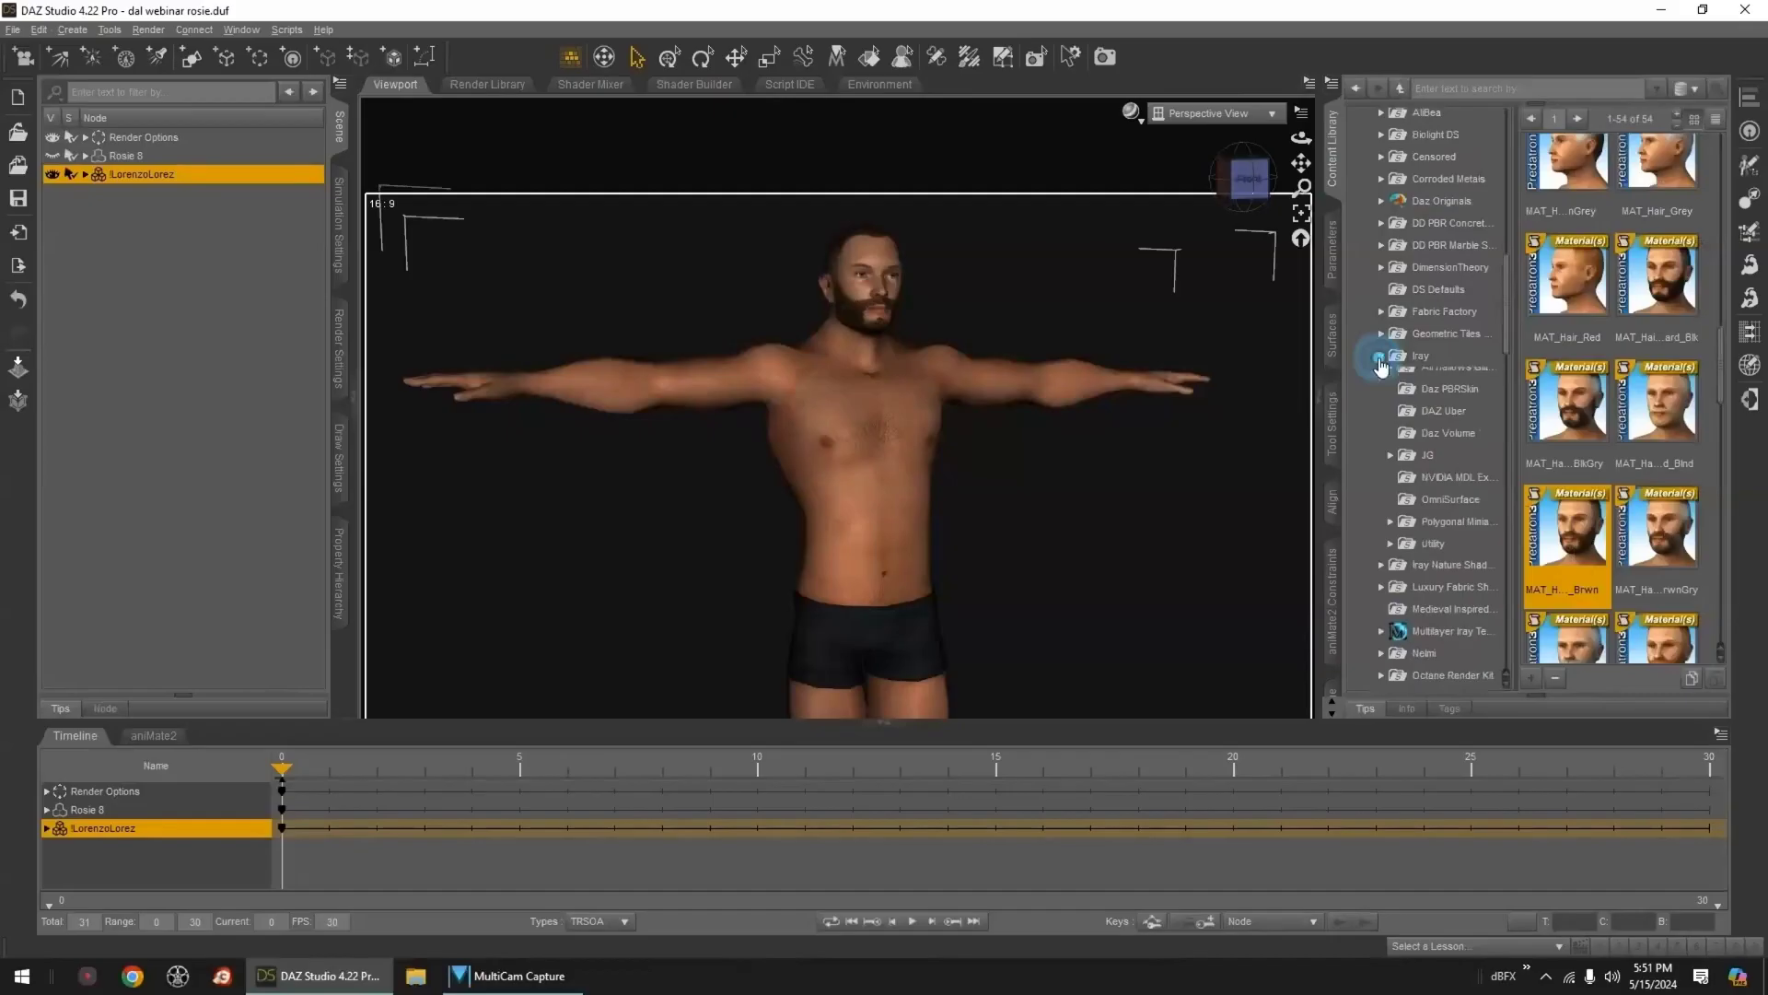
click(1437, 425)
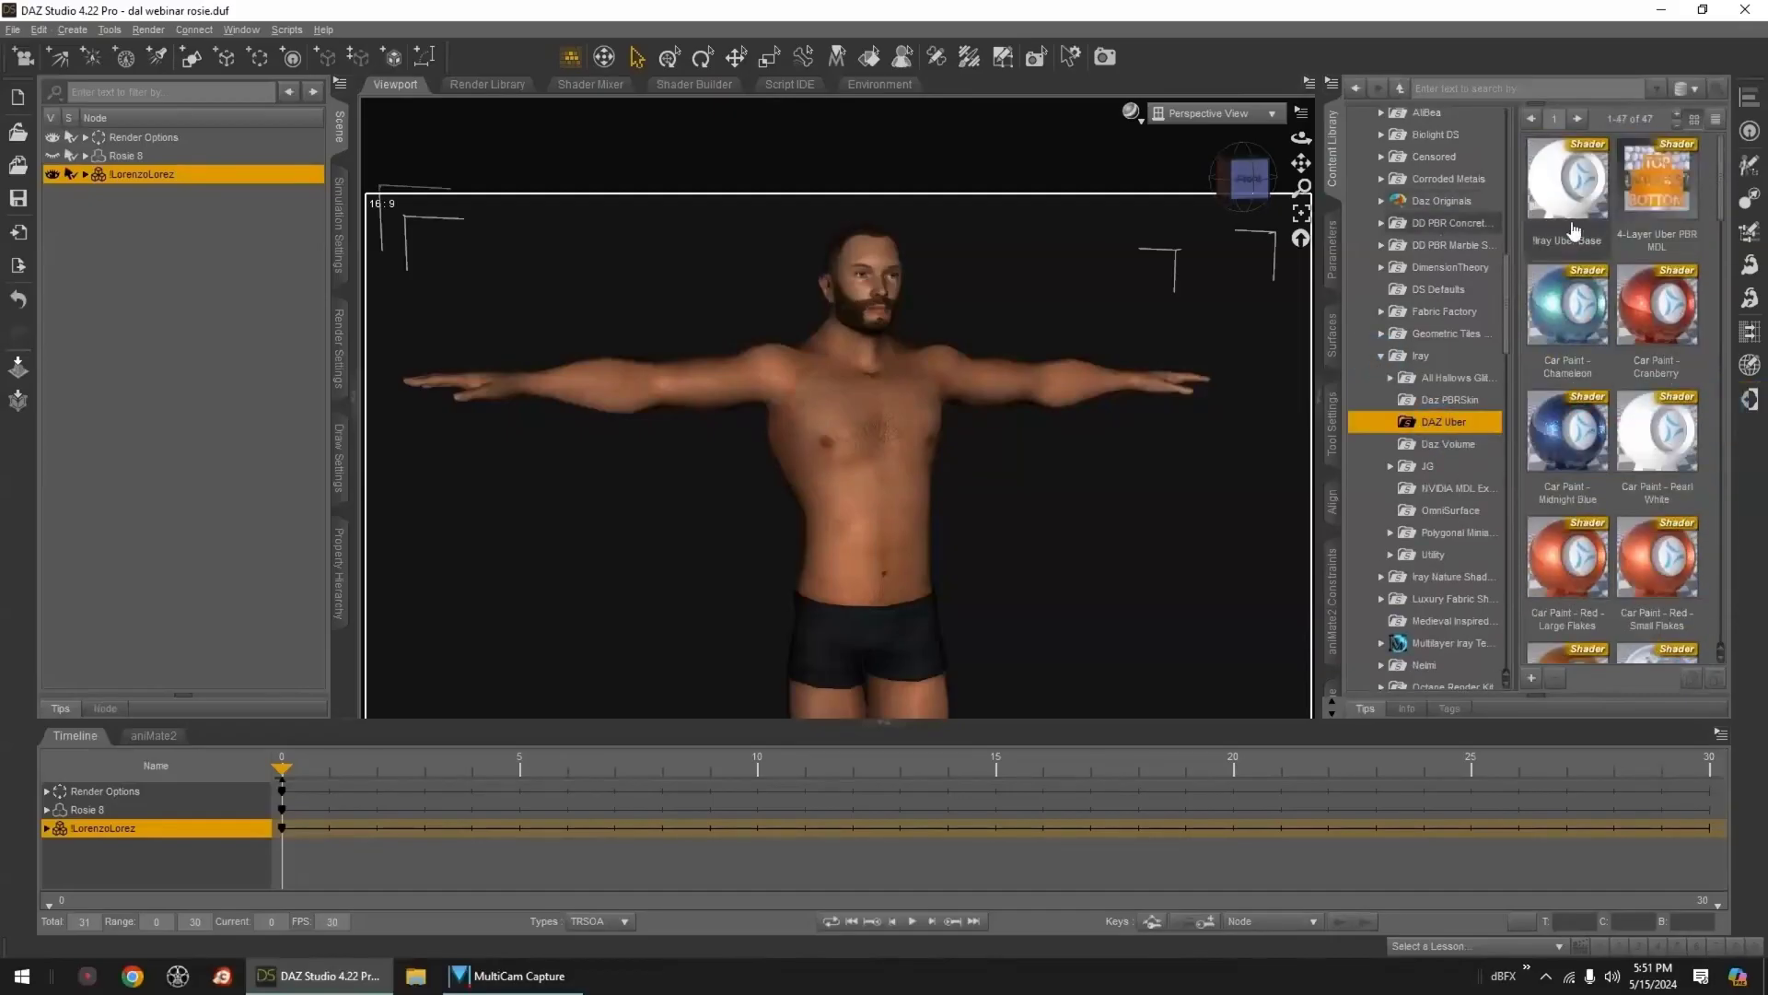
right_click(1573, 211)
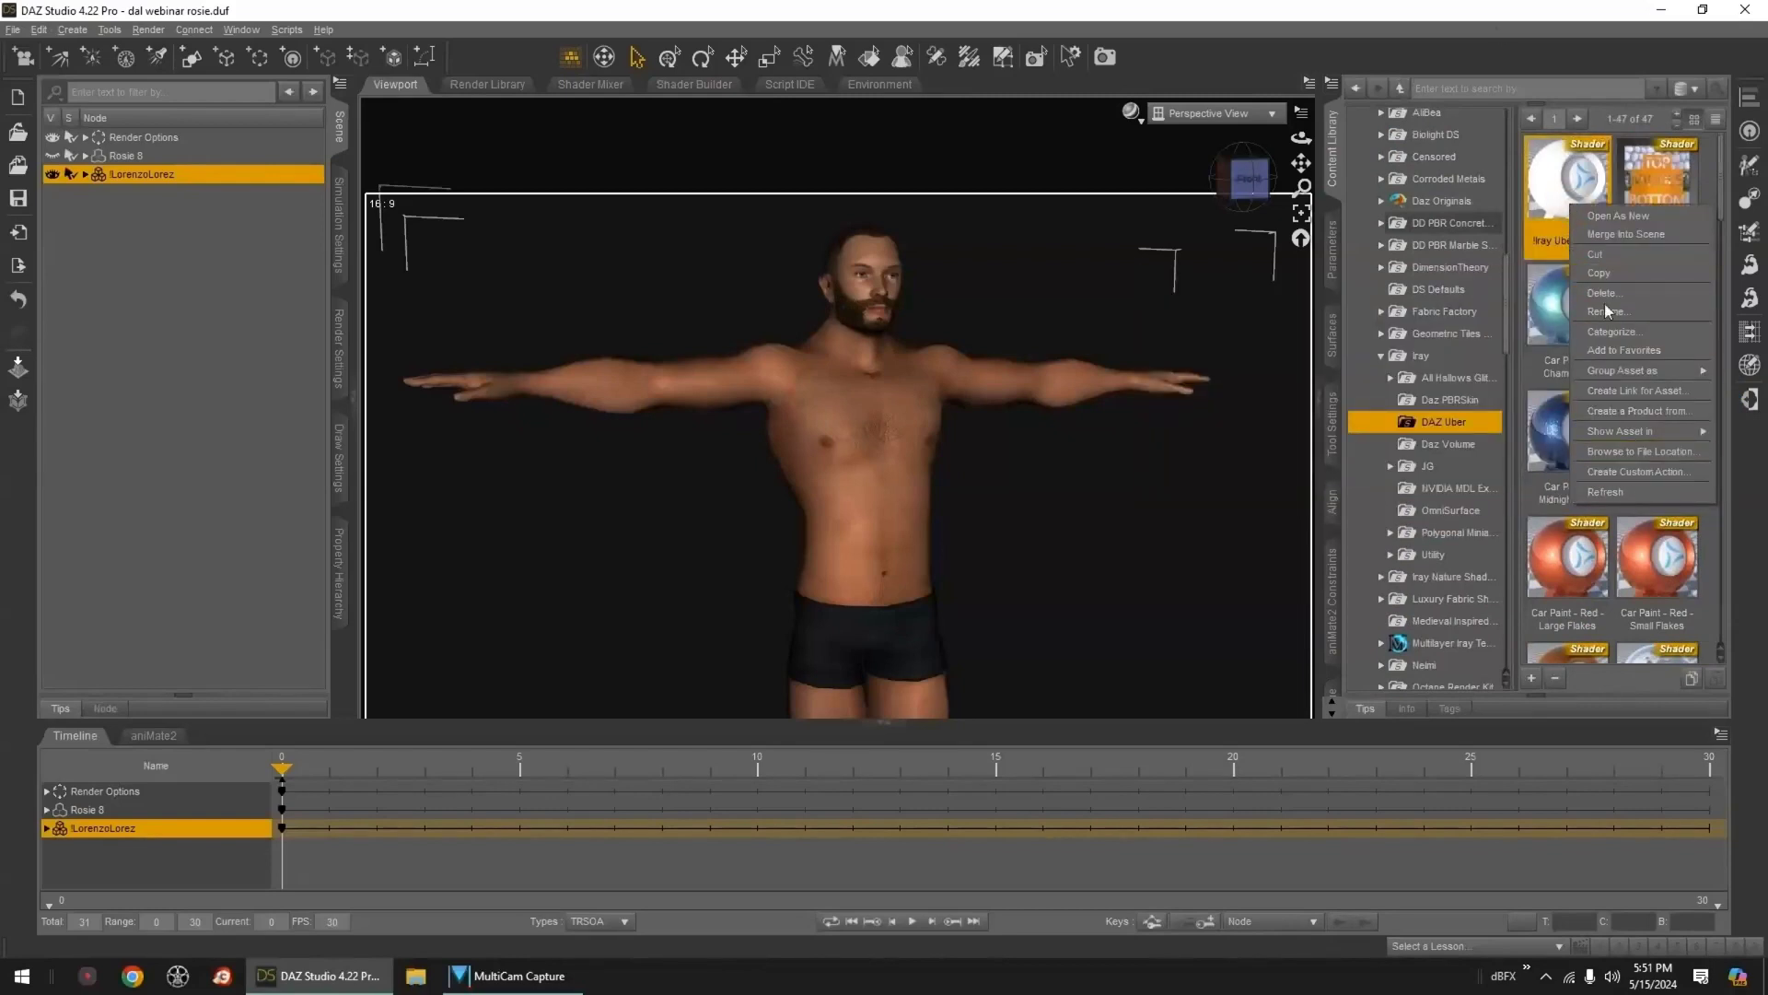
click(1478, 13)
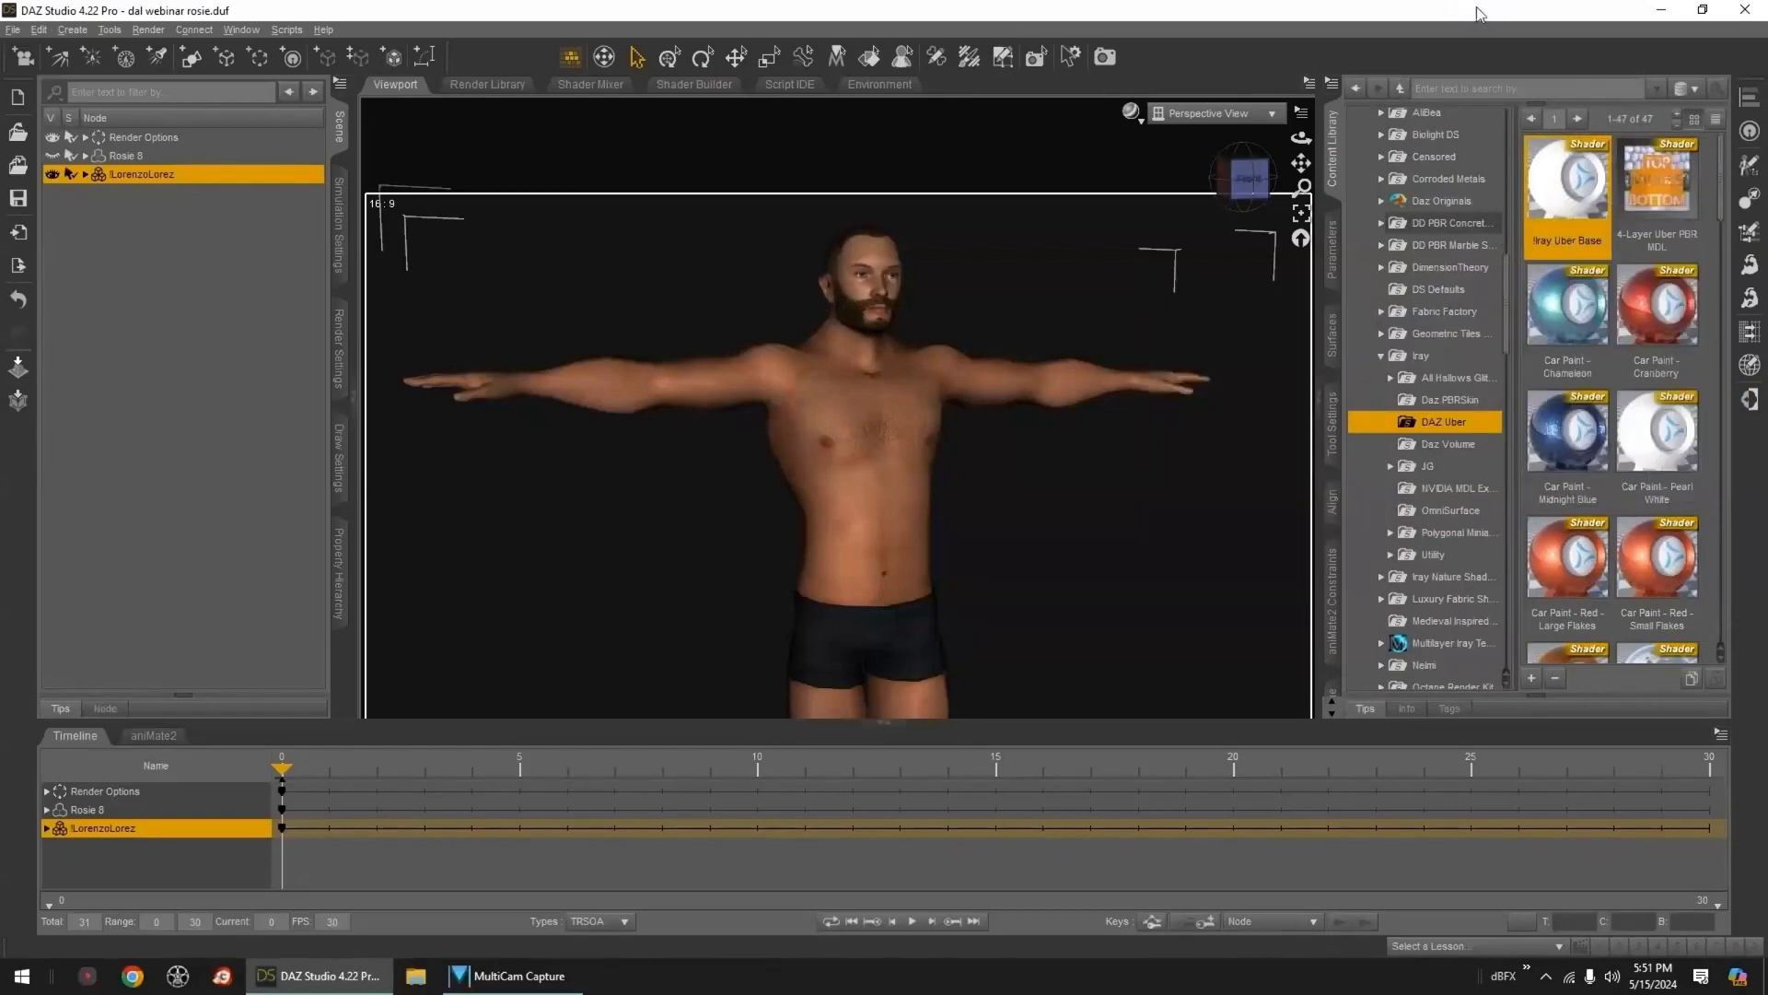
- Apply the Iray Uber Base shader to Lorenzo's selected skin surfaces using its custom script
click(286, 29)
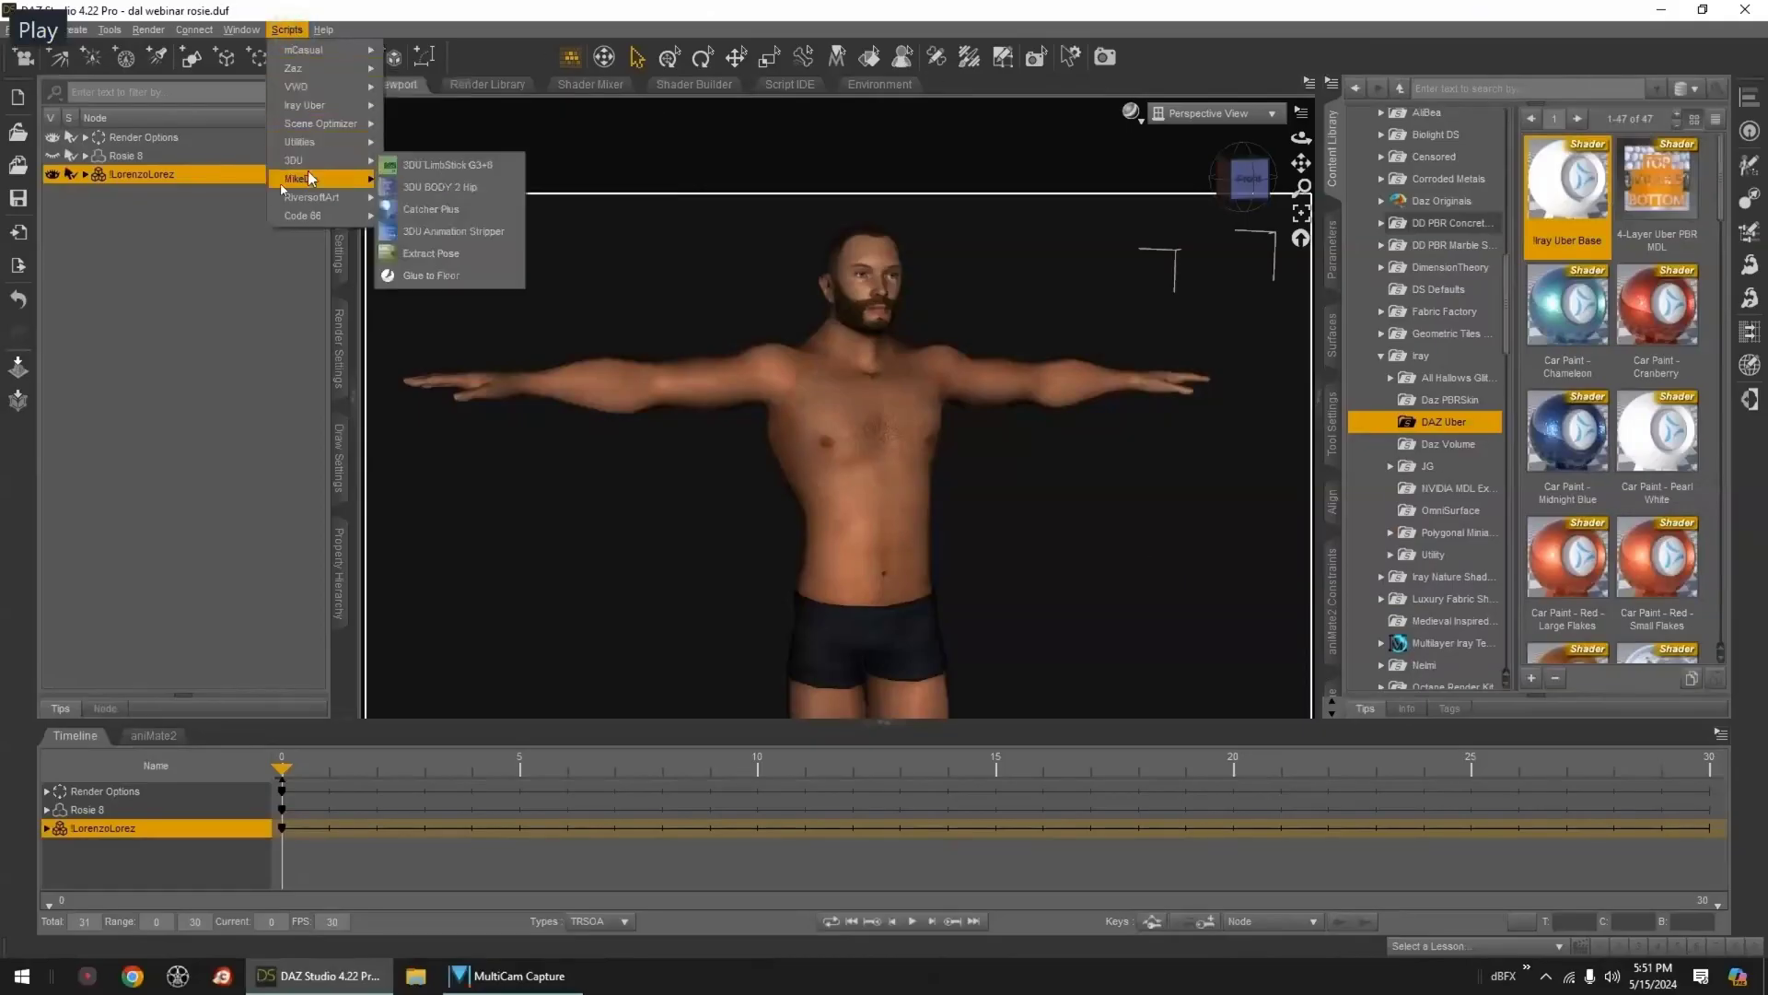
mouse_move(306, 144)
mouse_move(307, 106)
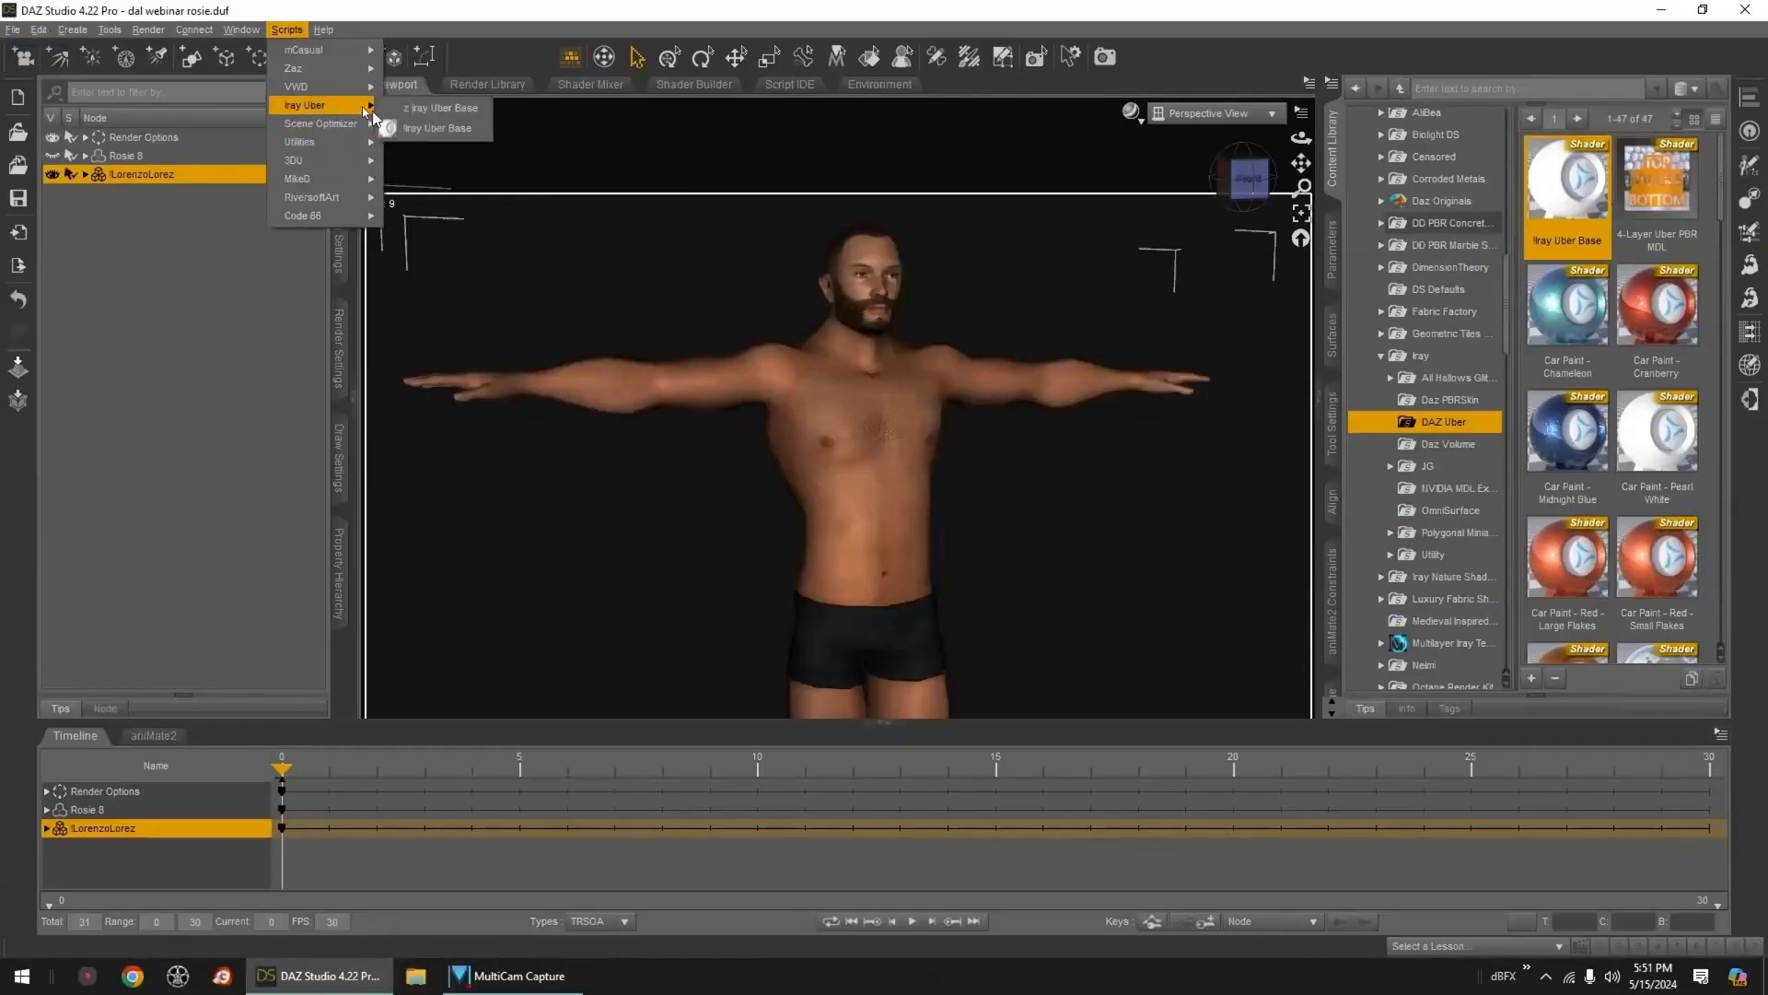
click(442, 136)
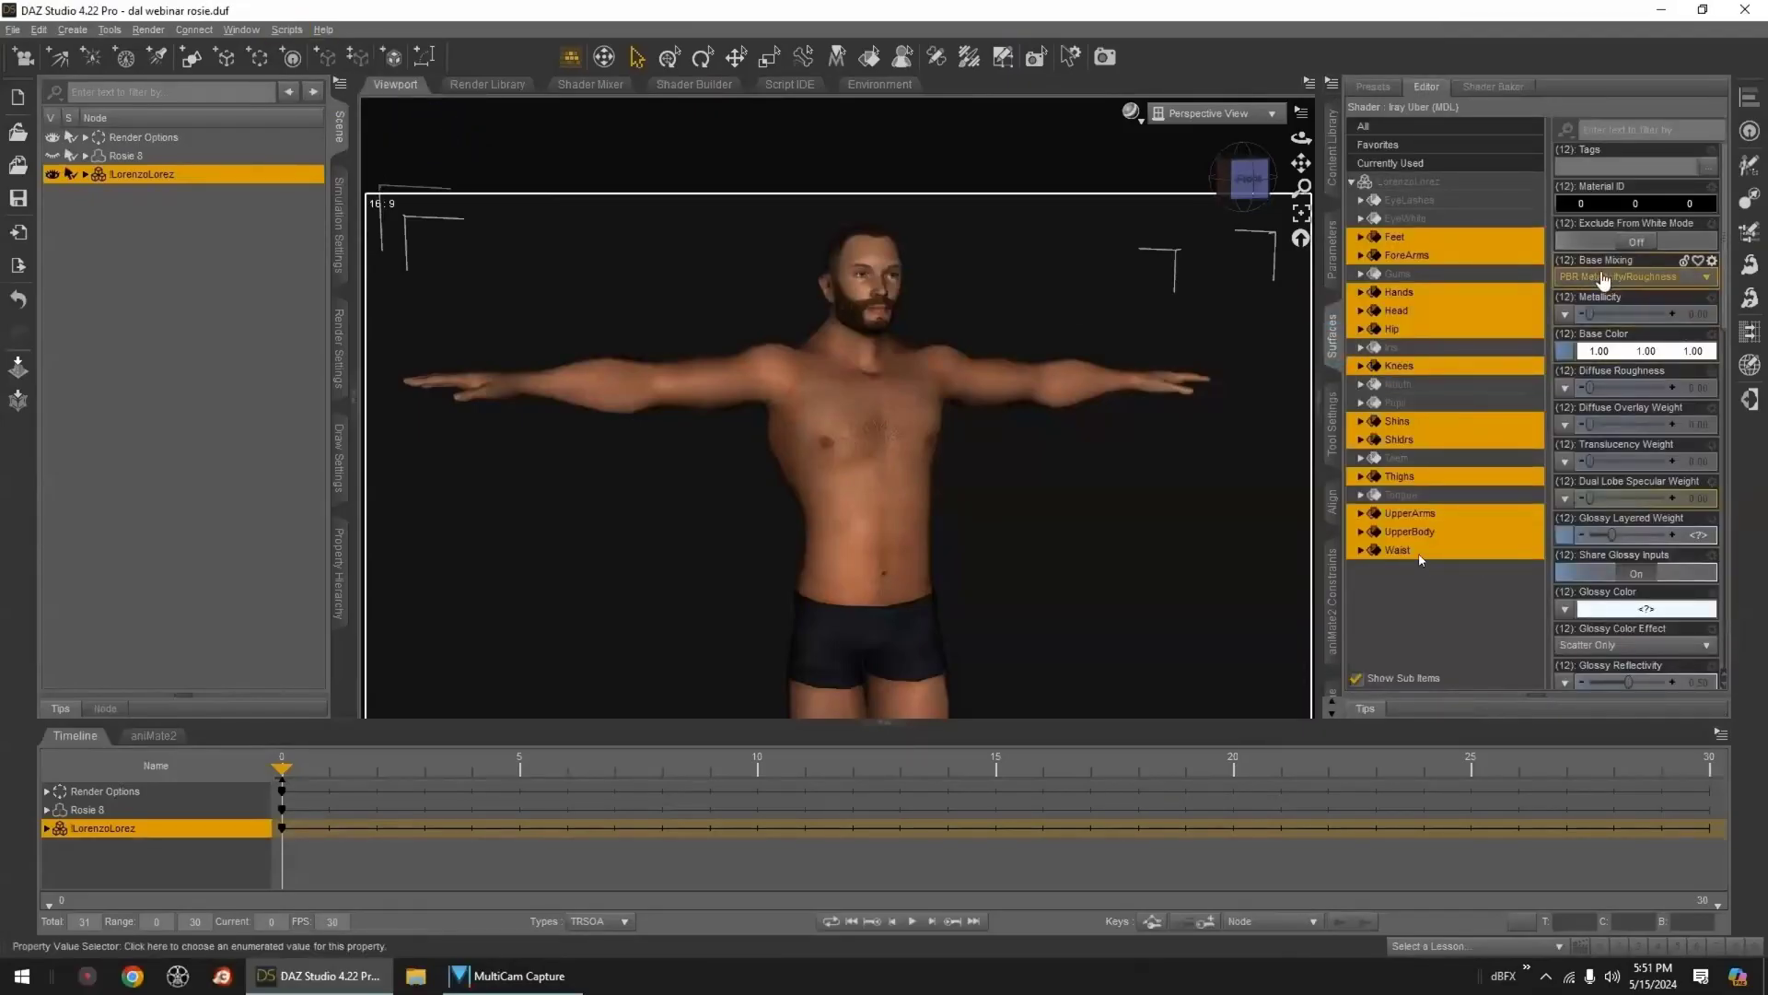
- Keep Base Mixing at PBR Metallicity/Roughness and paste the copied Rosie 8 arm material onto the selected skin surfaces
click(1704, 278)
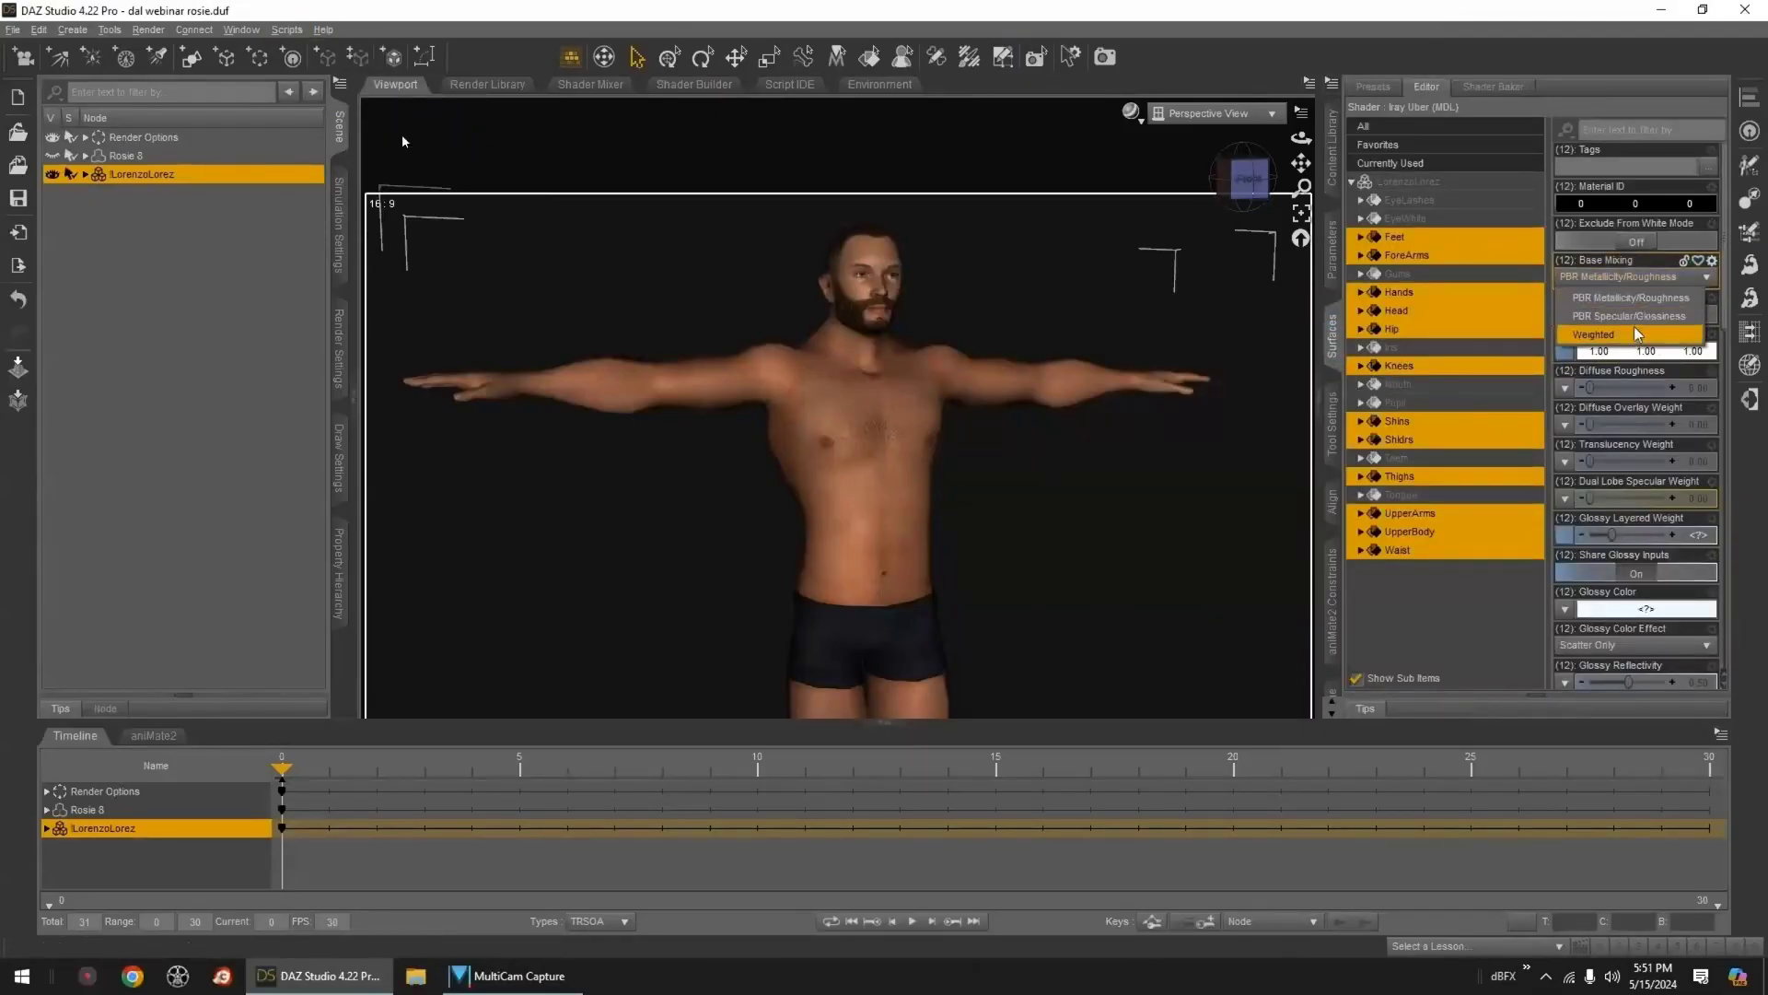
click(1682, 298)
click(1708, 281)
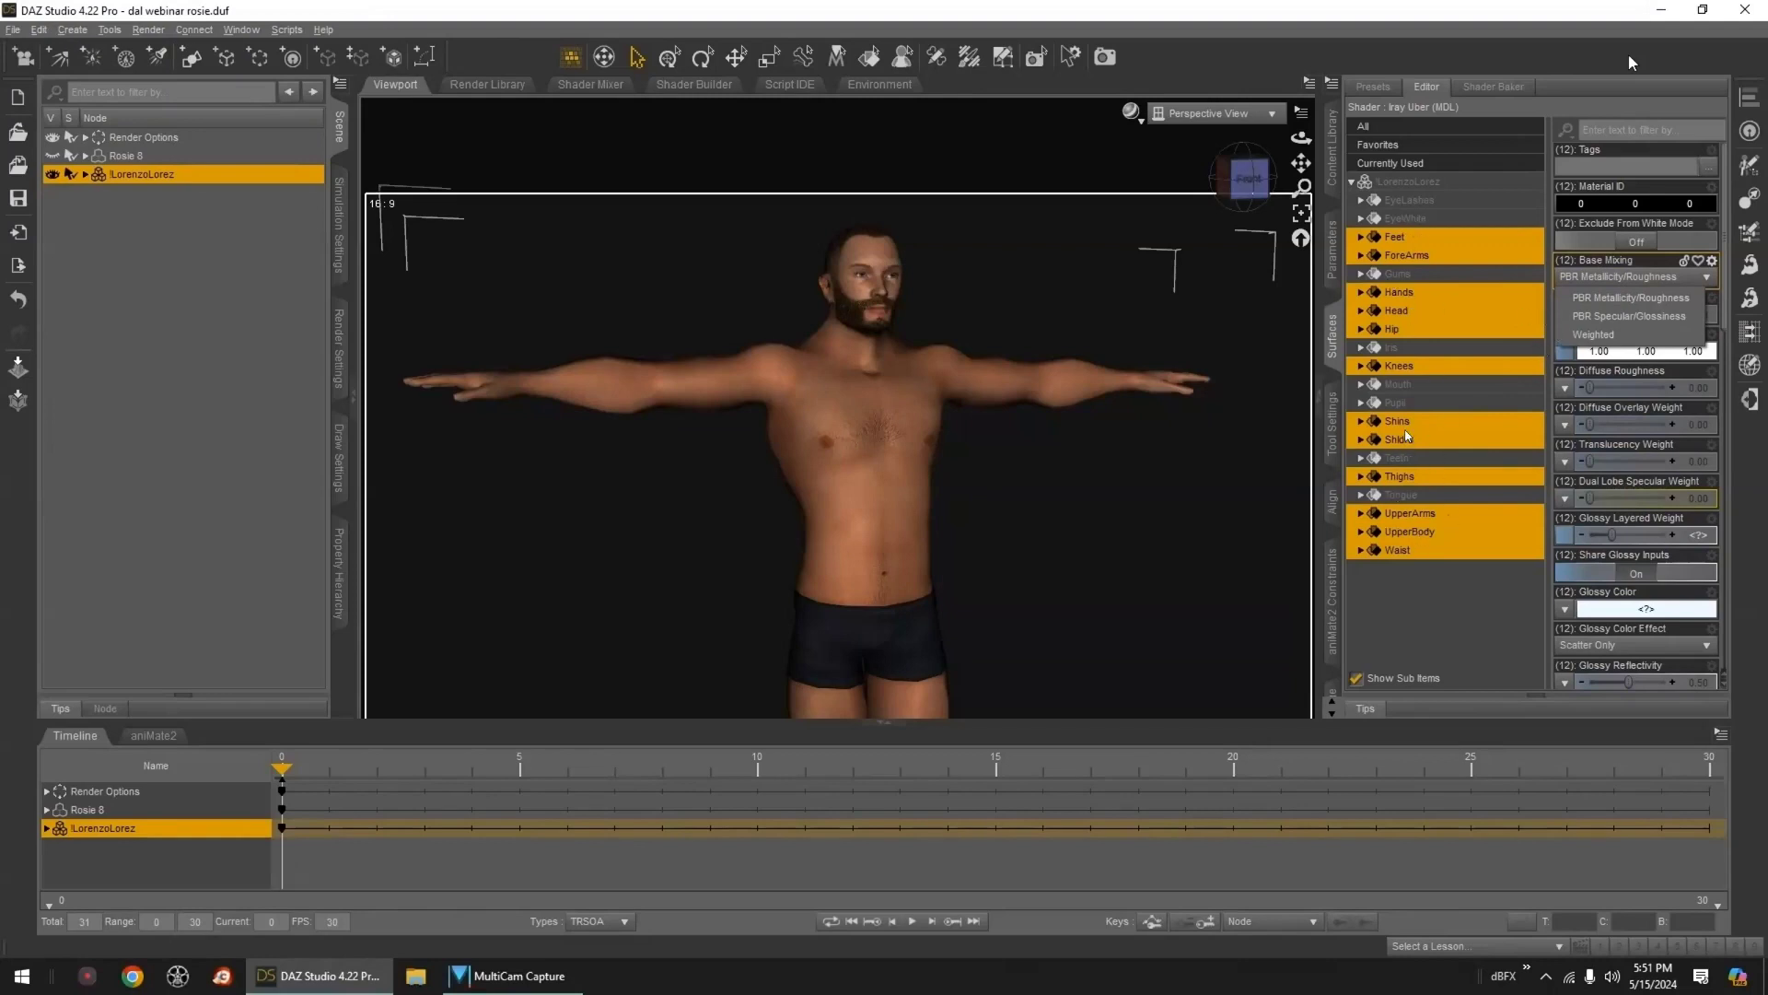
key(space)
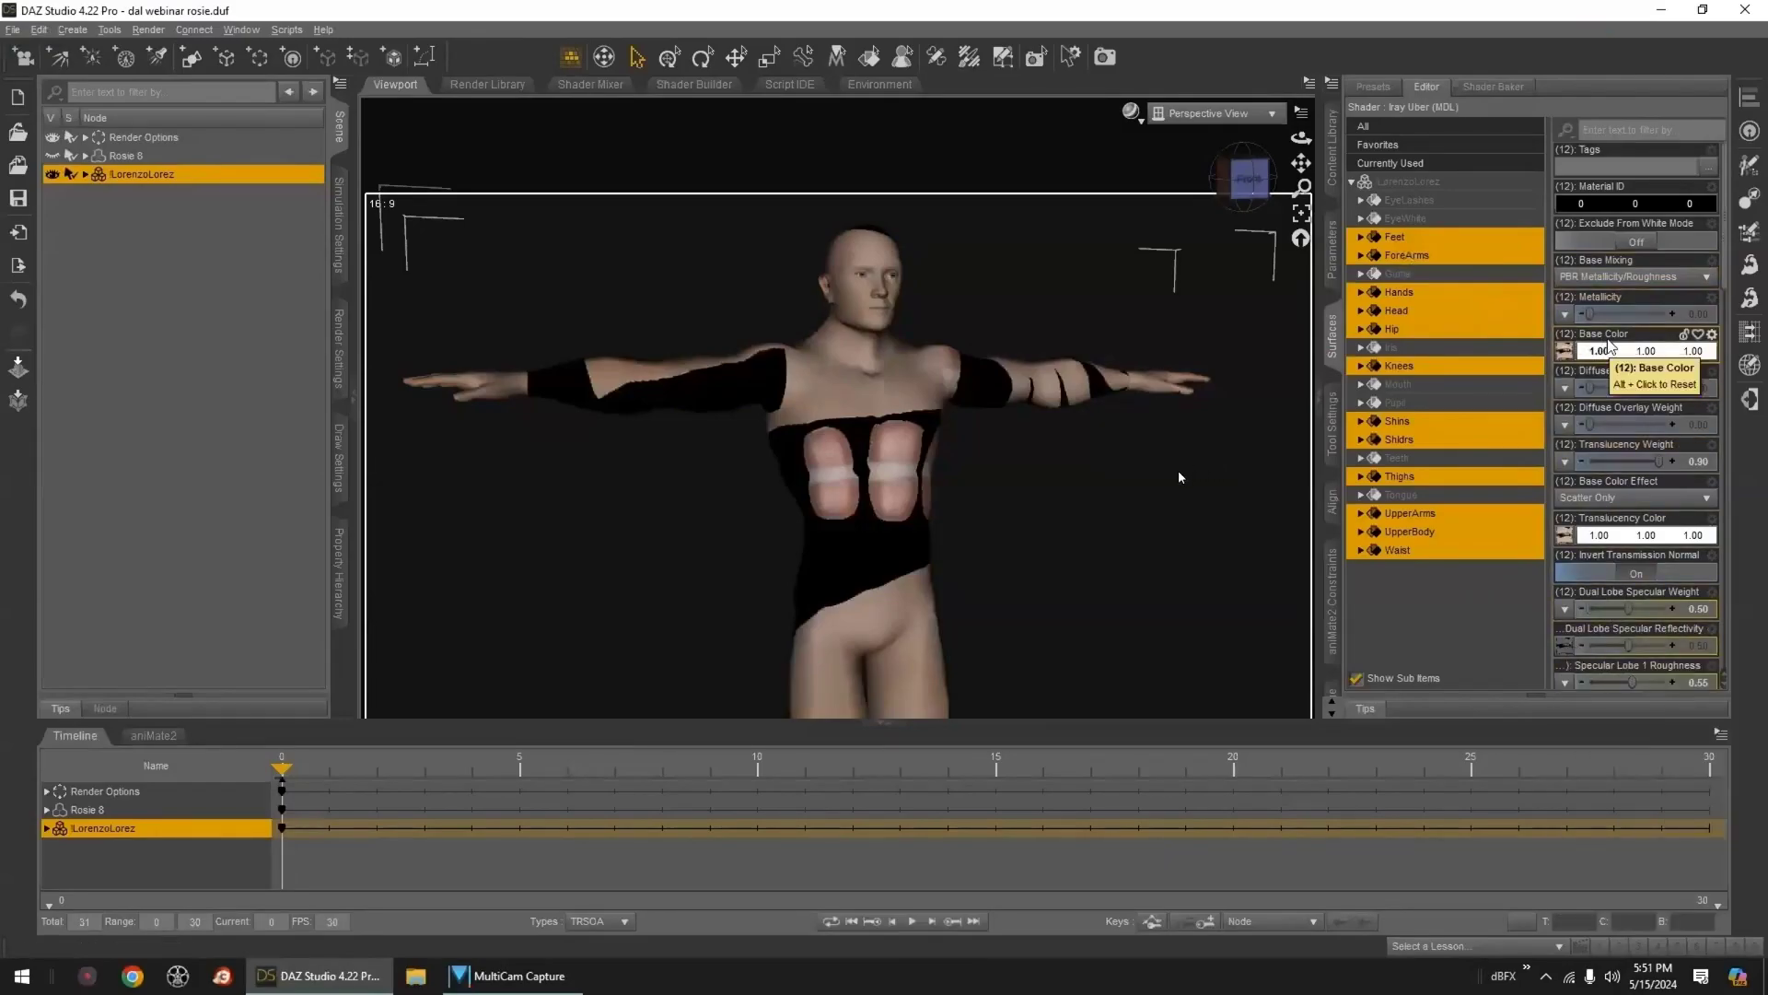
- Select Lorenzo's feet, forearms, hands, head, hip, knees, shins, shoulders, thighs, upper arms, upper body and waist surfaces
click(1395, 236)
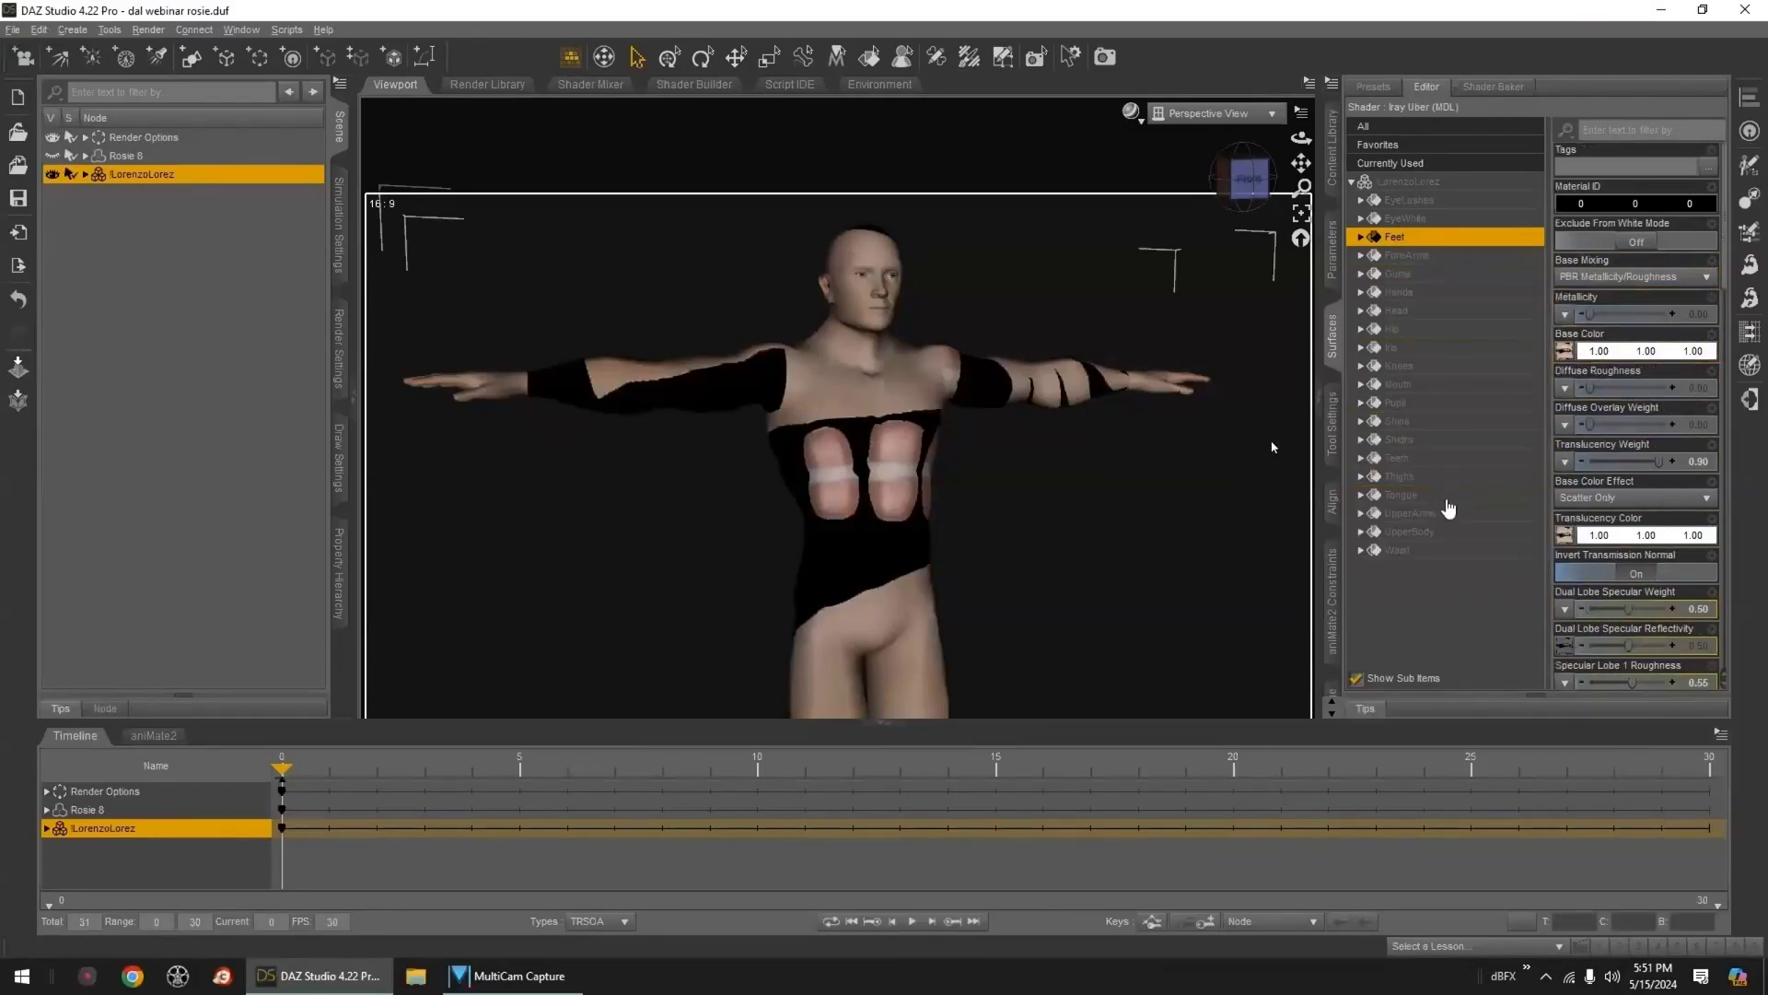
ctrl+click(1421, 293)
ctrl+click(1422, 311)
ctrl+click(1422, 329)
ctrl+click(1424, 366)
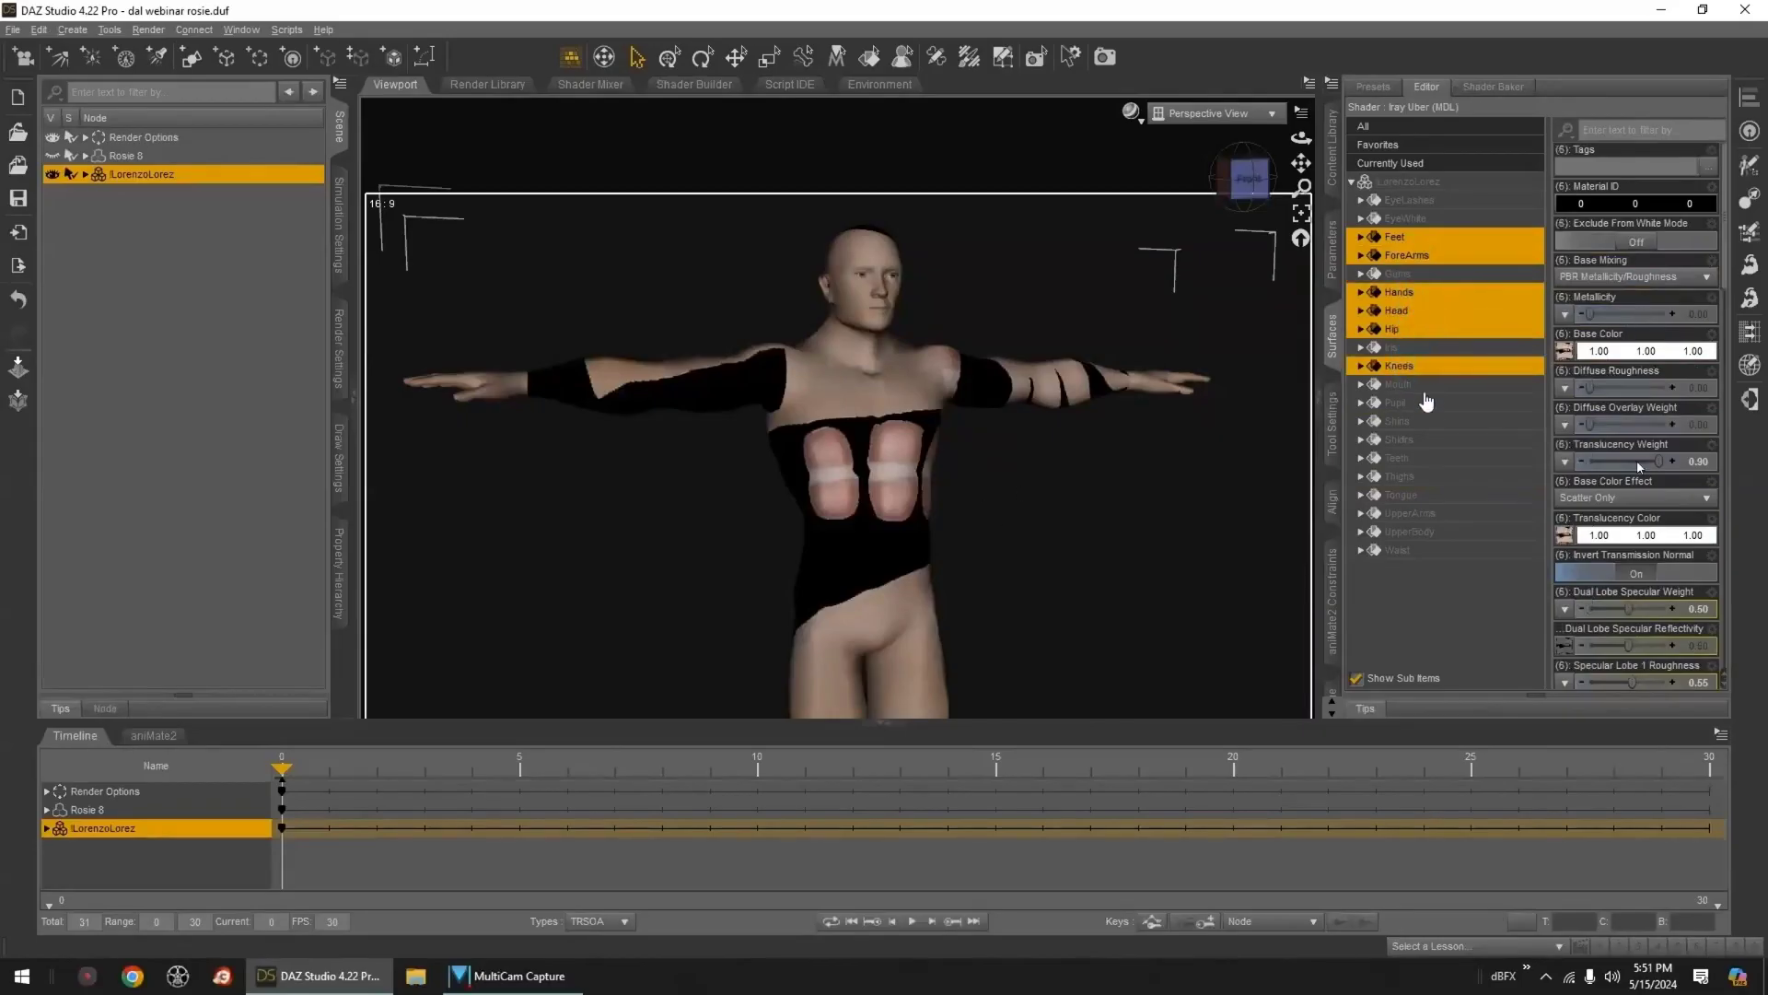
ctrl+click(1425, 421)
ctrl+click(1427, 439)
ctrl+click(1428, 476)
ctrl+click(1431, 513)
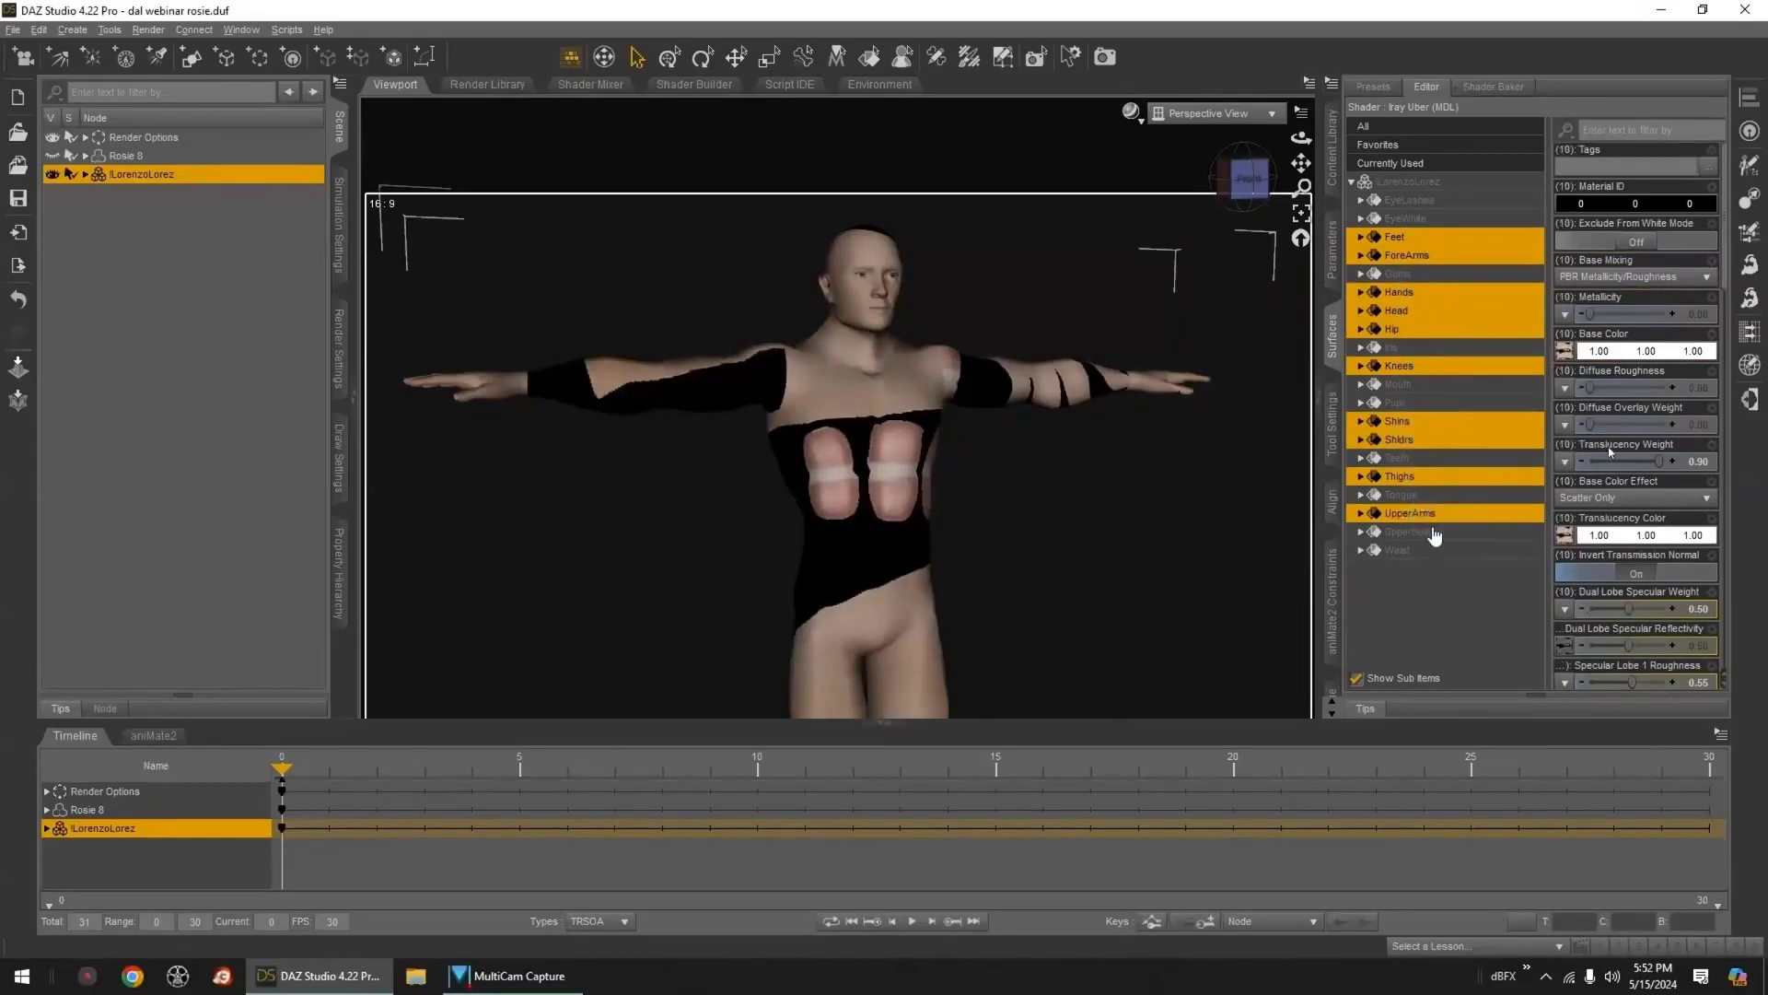
- Try the P3DA_LRM_Cau_HairBeard_Brwn.jpg and P3DA_LRM_Cau_Beard_Brwn.jpg base color maps on the selected skin surfaces, settling on P3DA_LRM_Cau_BodyHair1.jpg
click(1564, 351)
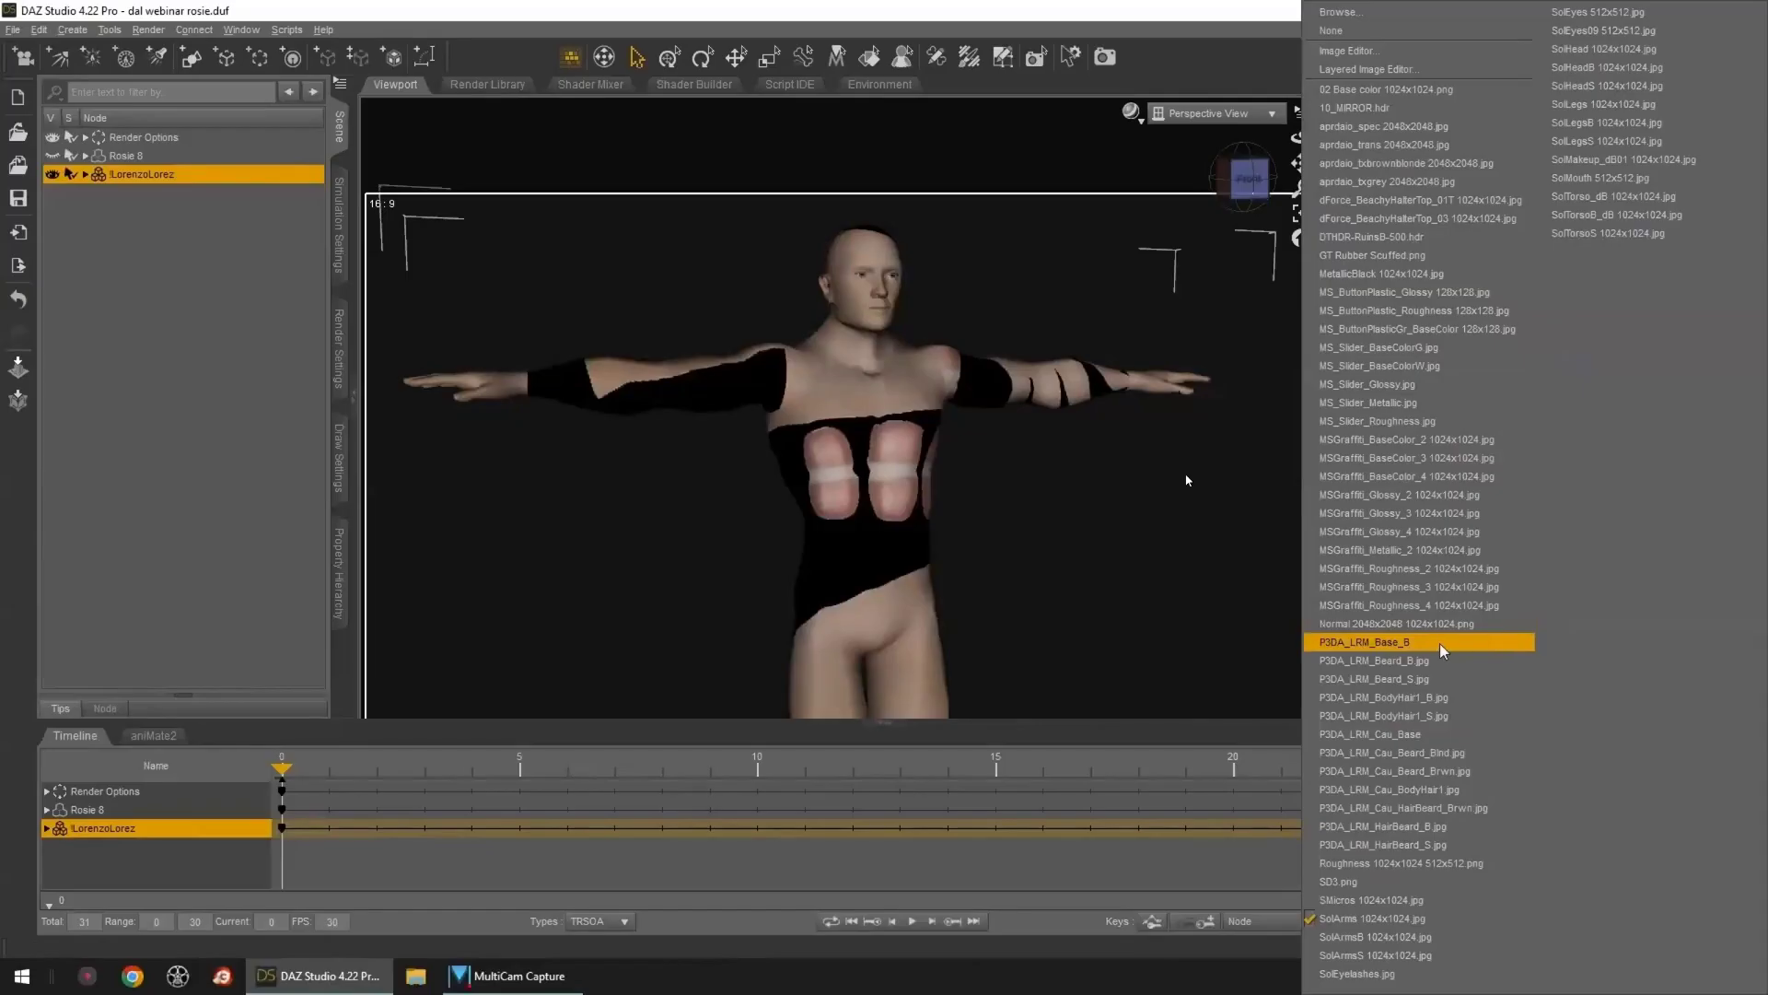
click(1461, 808)
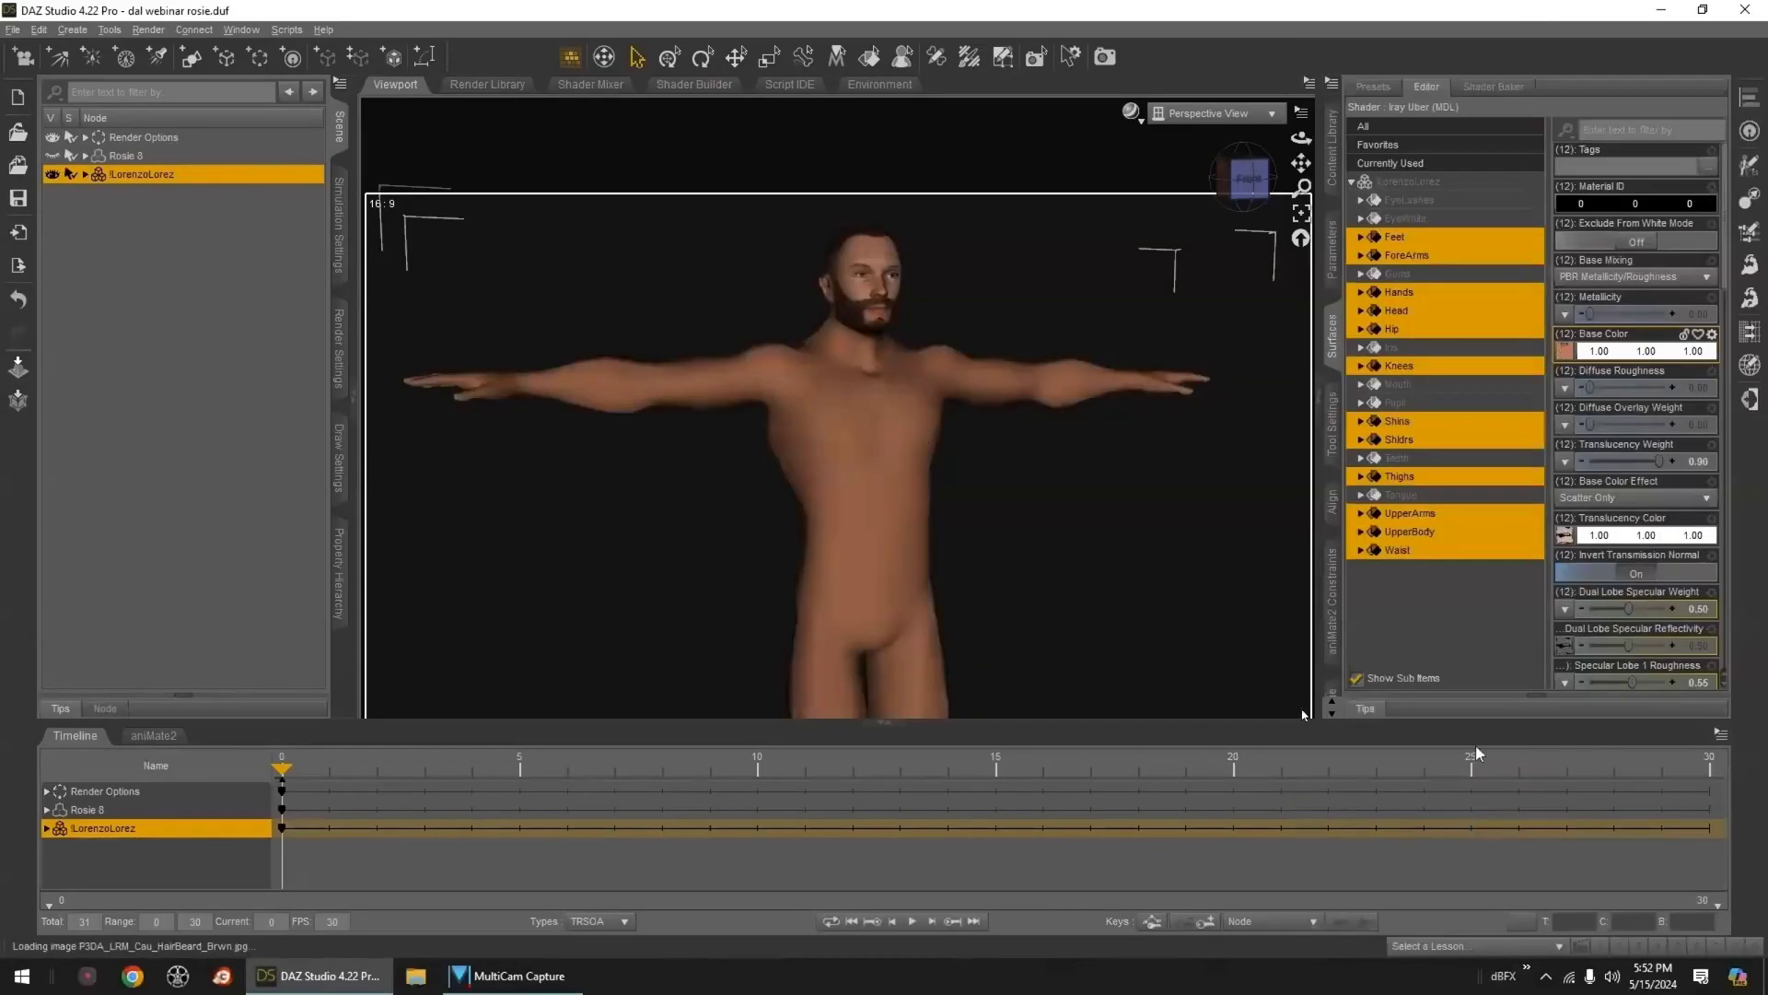
click(1564, 353)
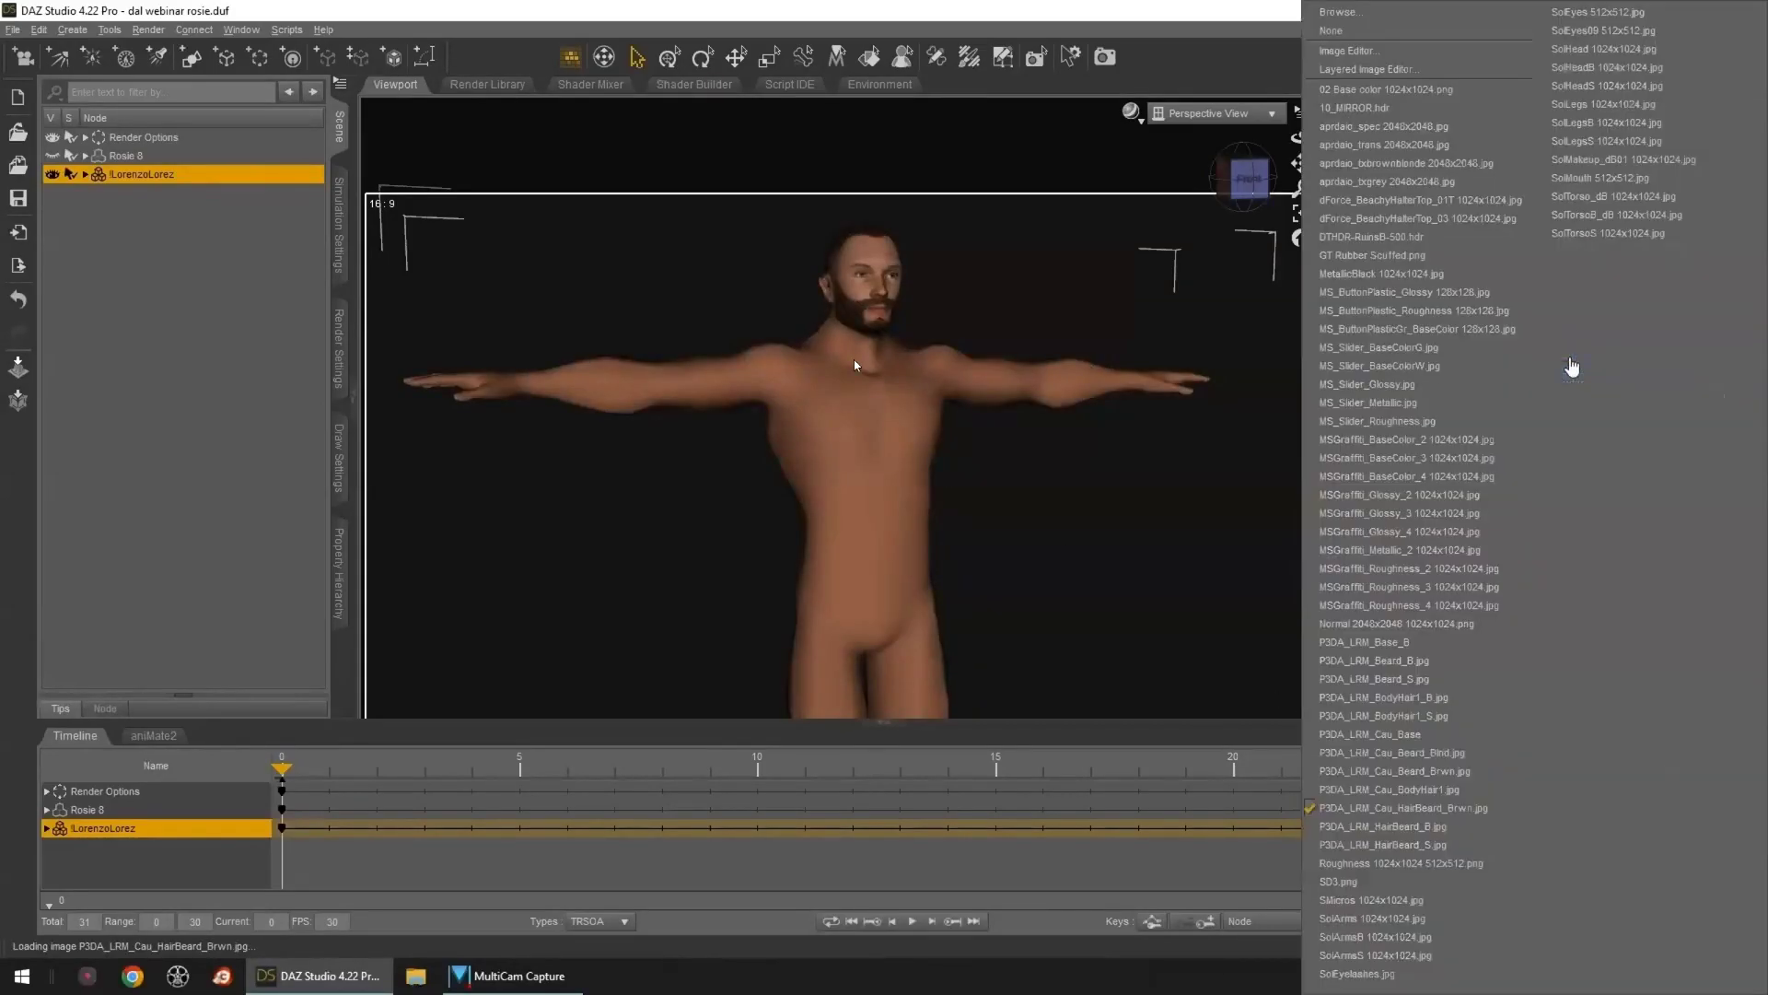
click(1452, 773)
click(1564, 354)
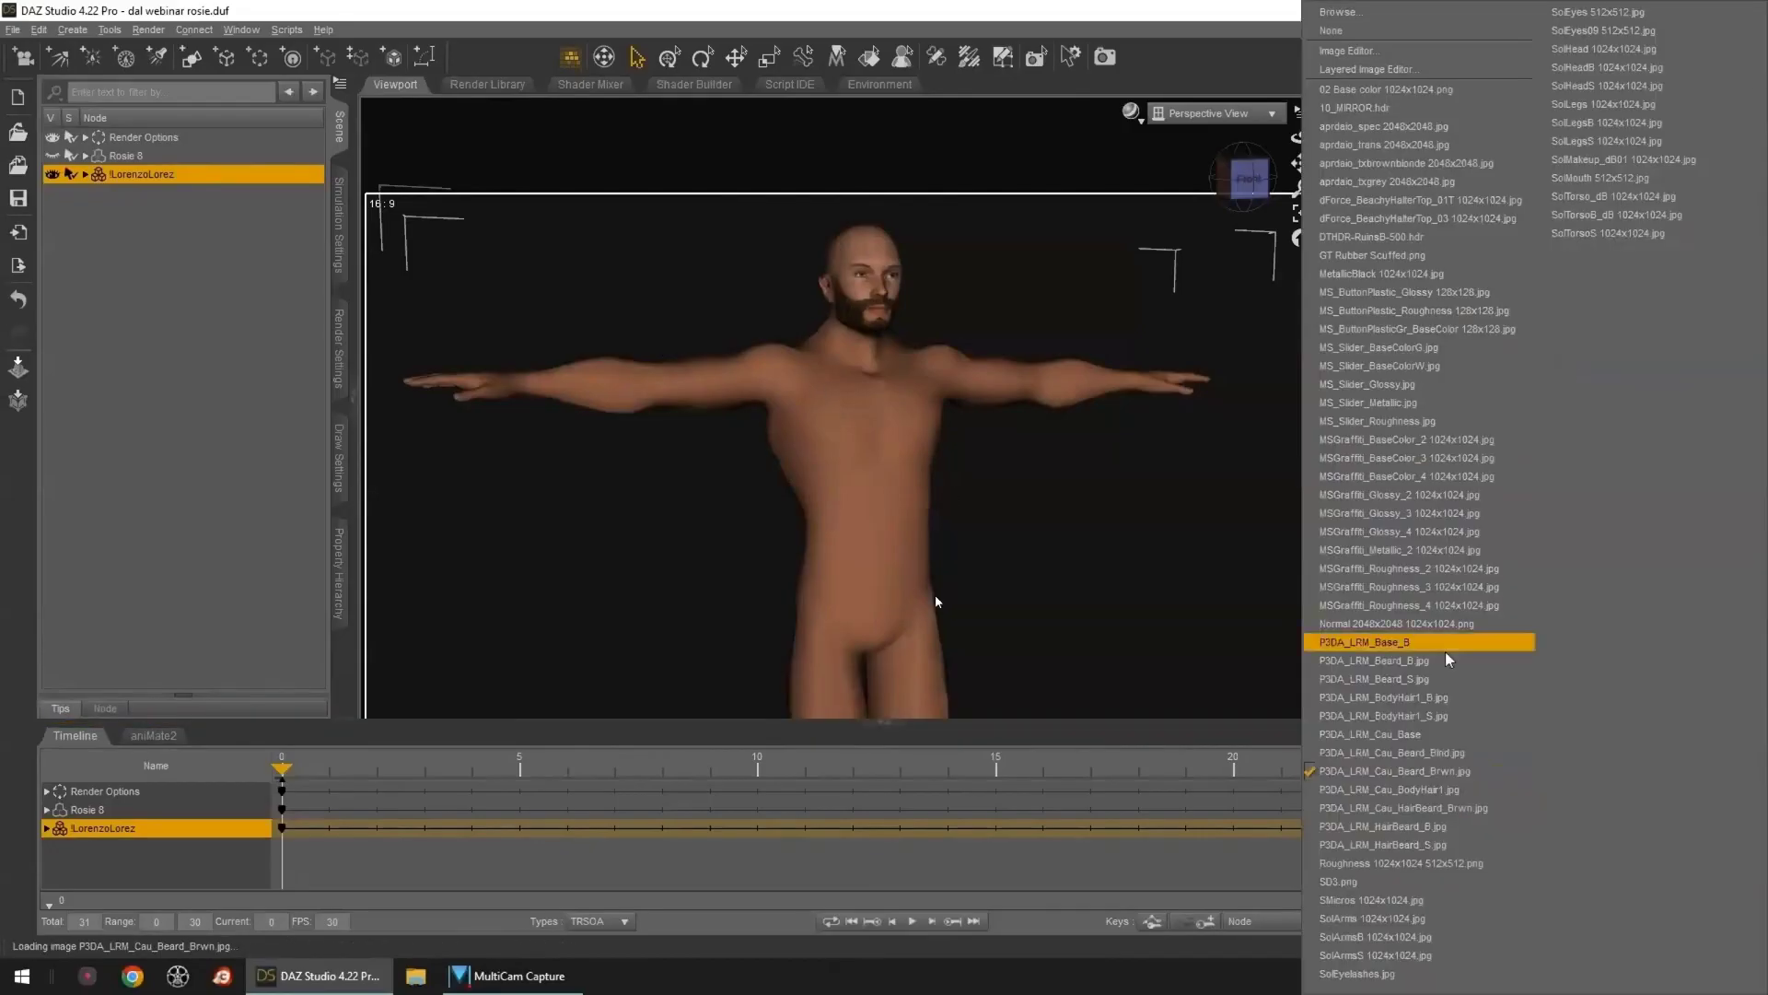
click(1430, 790)
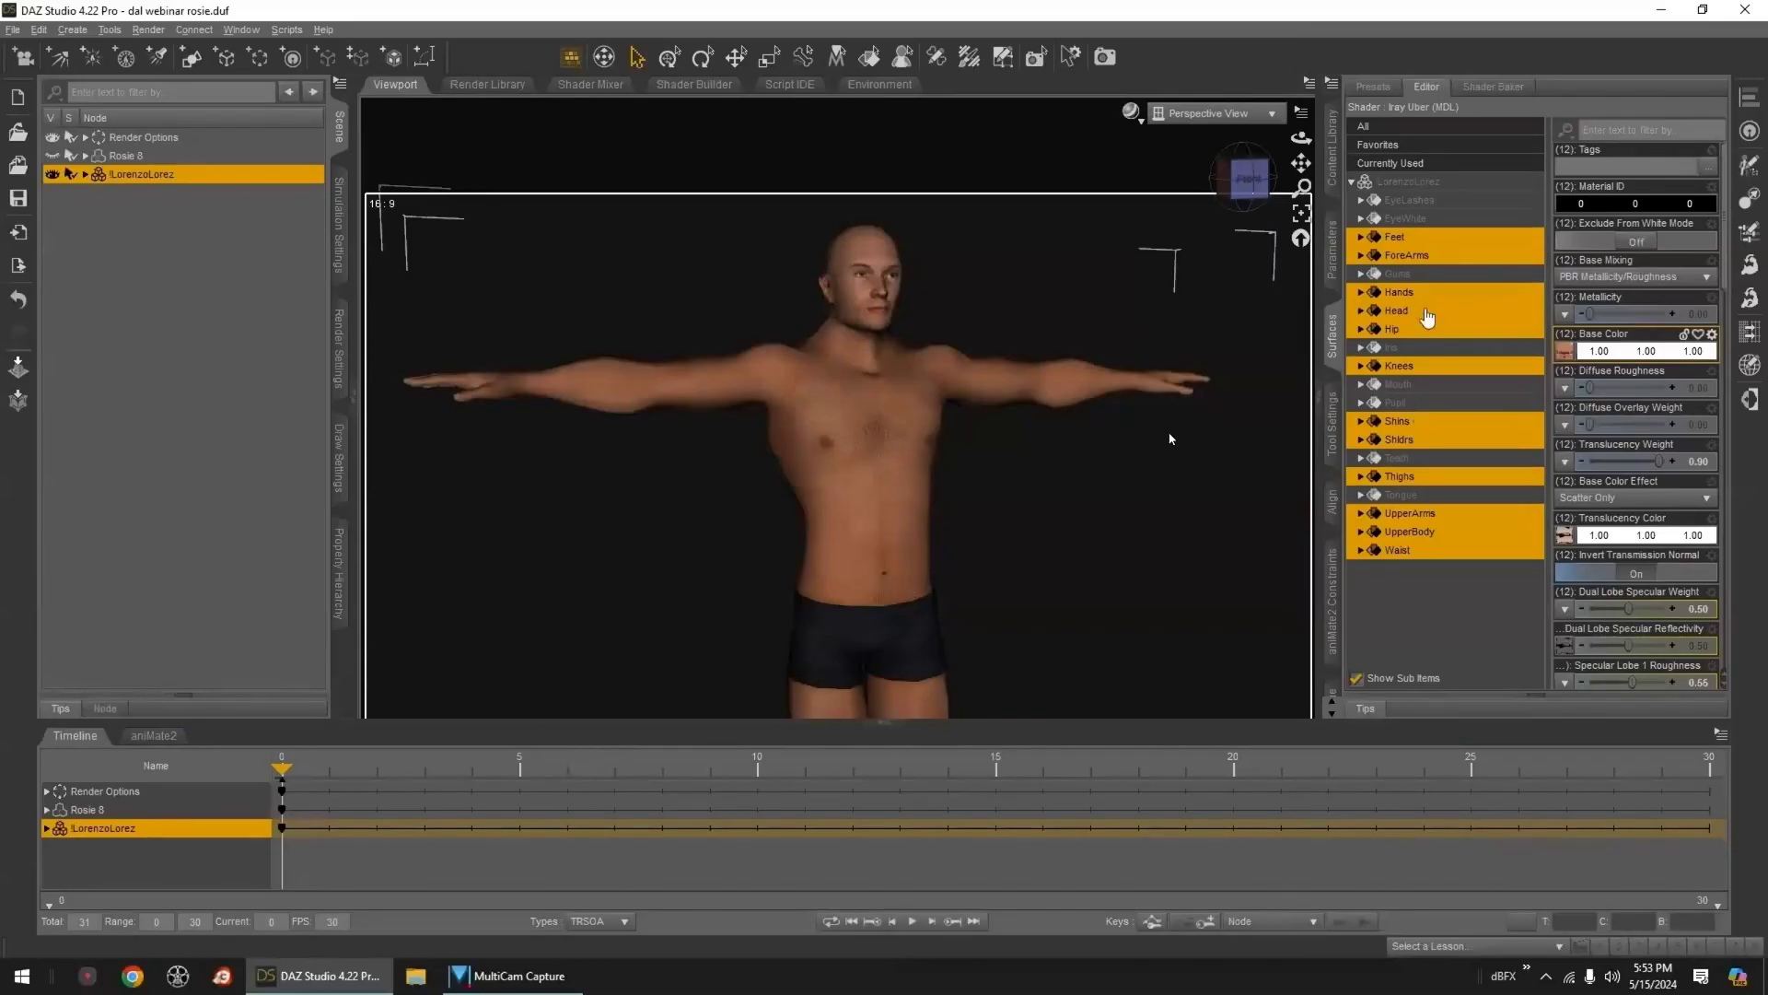
- Assign P3DA_LRM_Cau_HairBeard_Brwn.jpg as both the base color and translucency color map of the Head surface only
click(1396, 311)
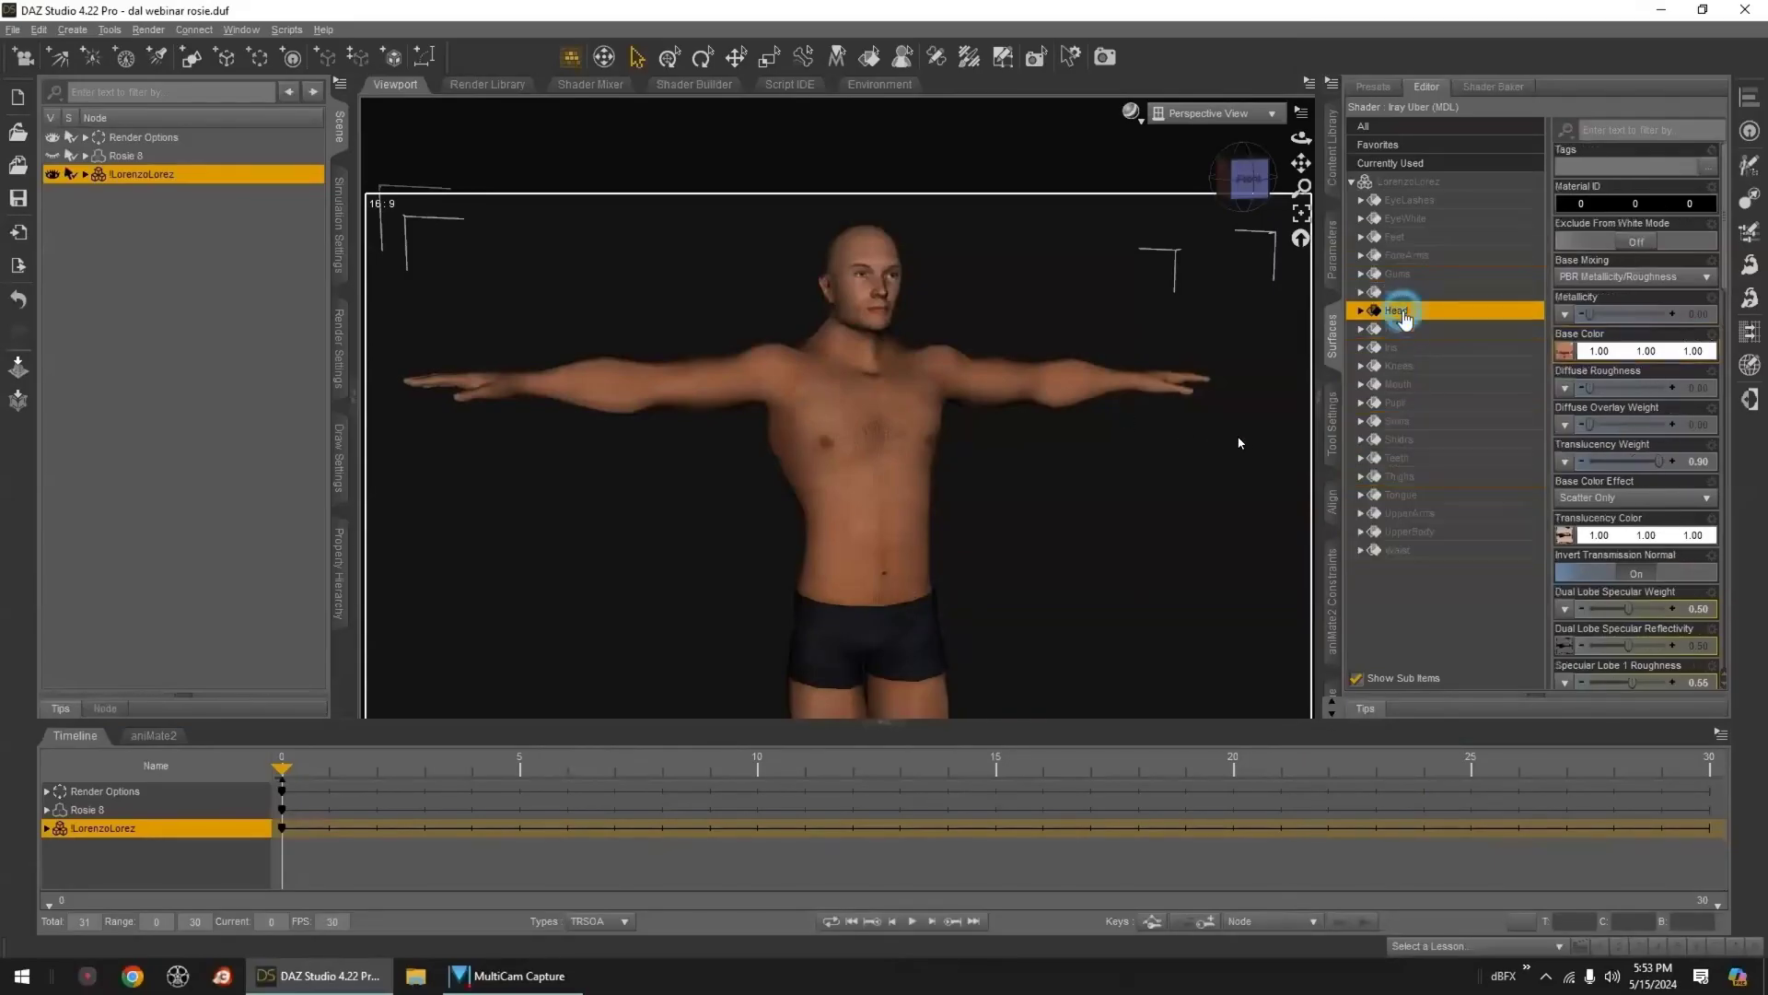
click(1563, 351)
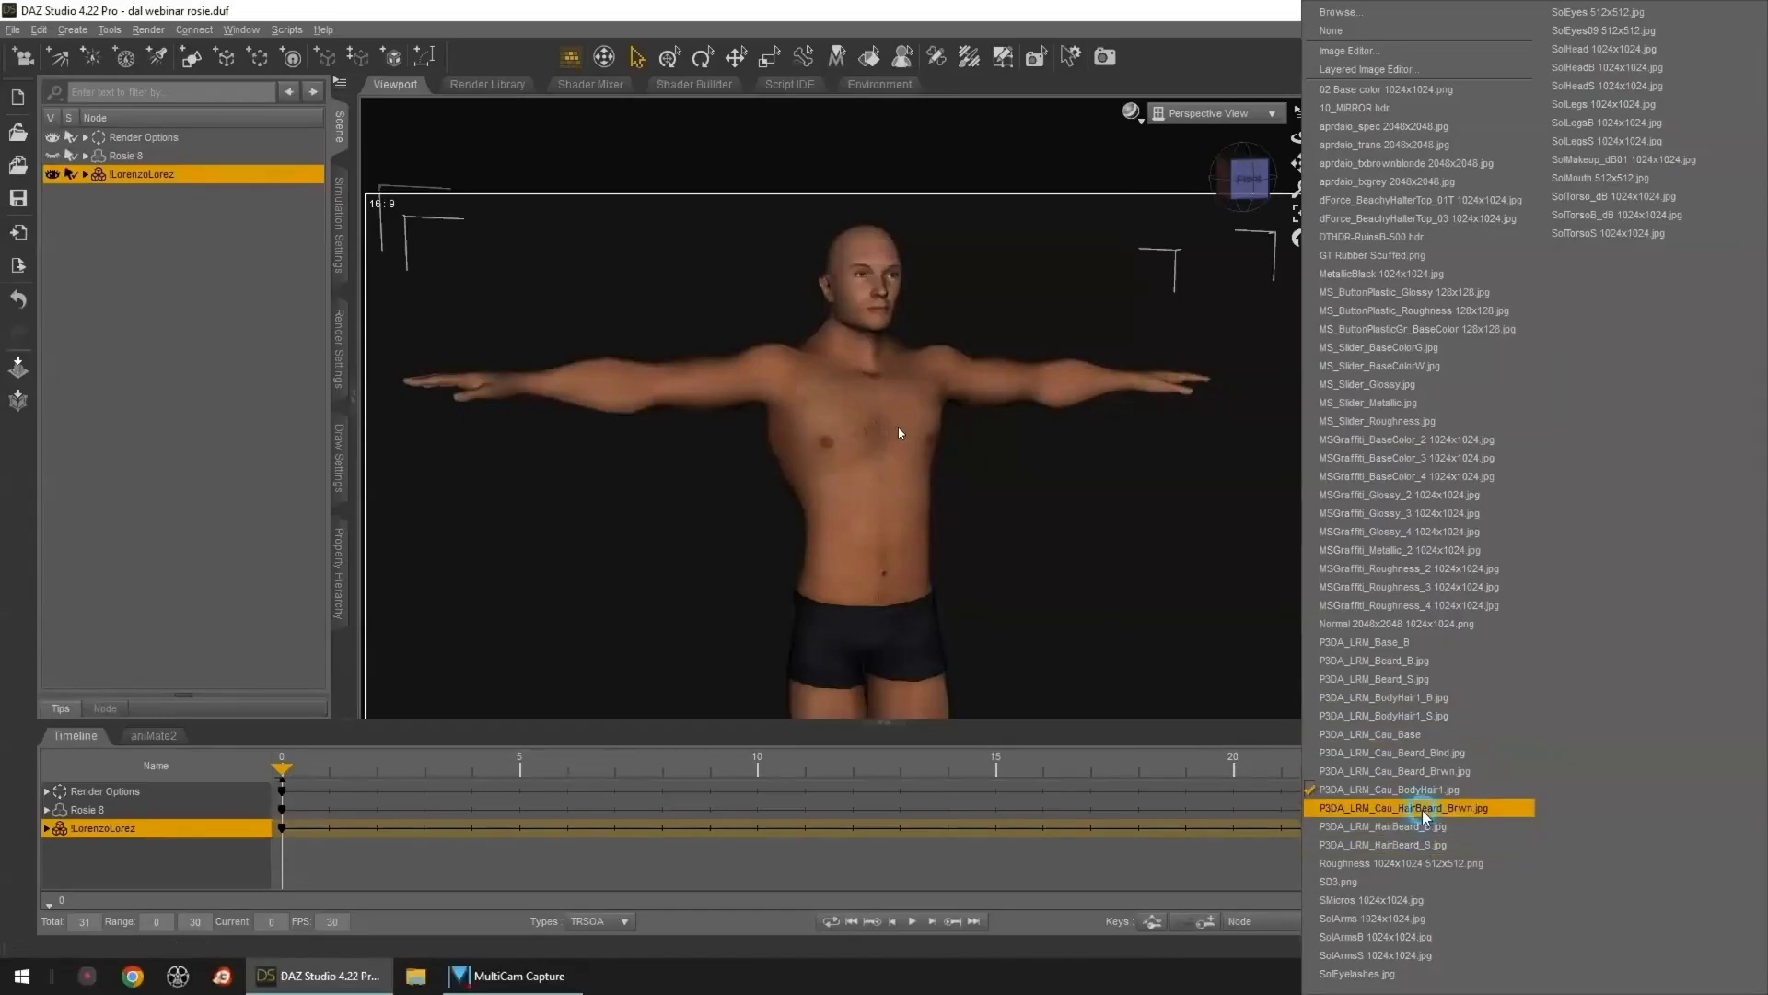
click(1424, 816)
alt+drag(871, 433, 932, 265)
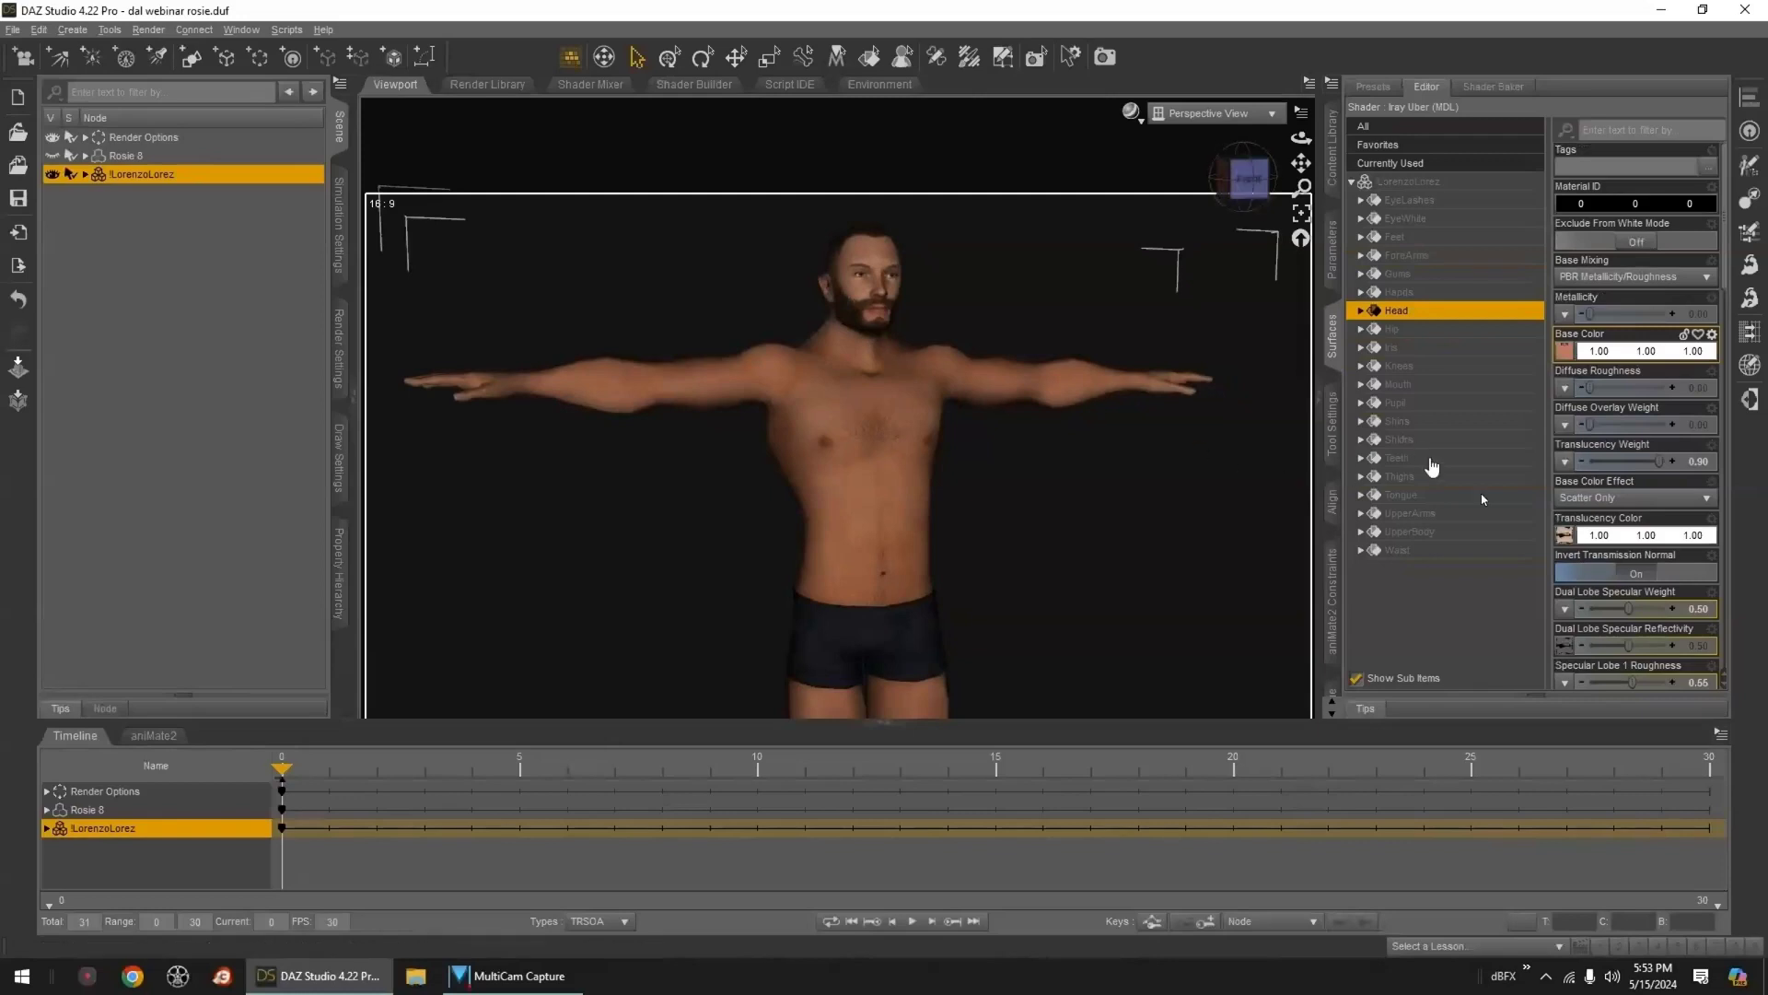
click(1563, 541)
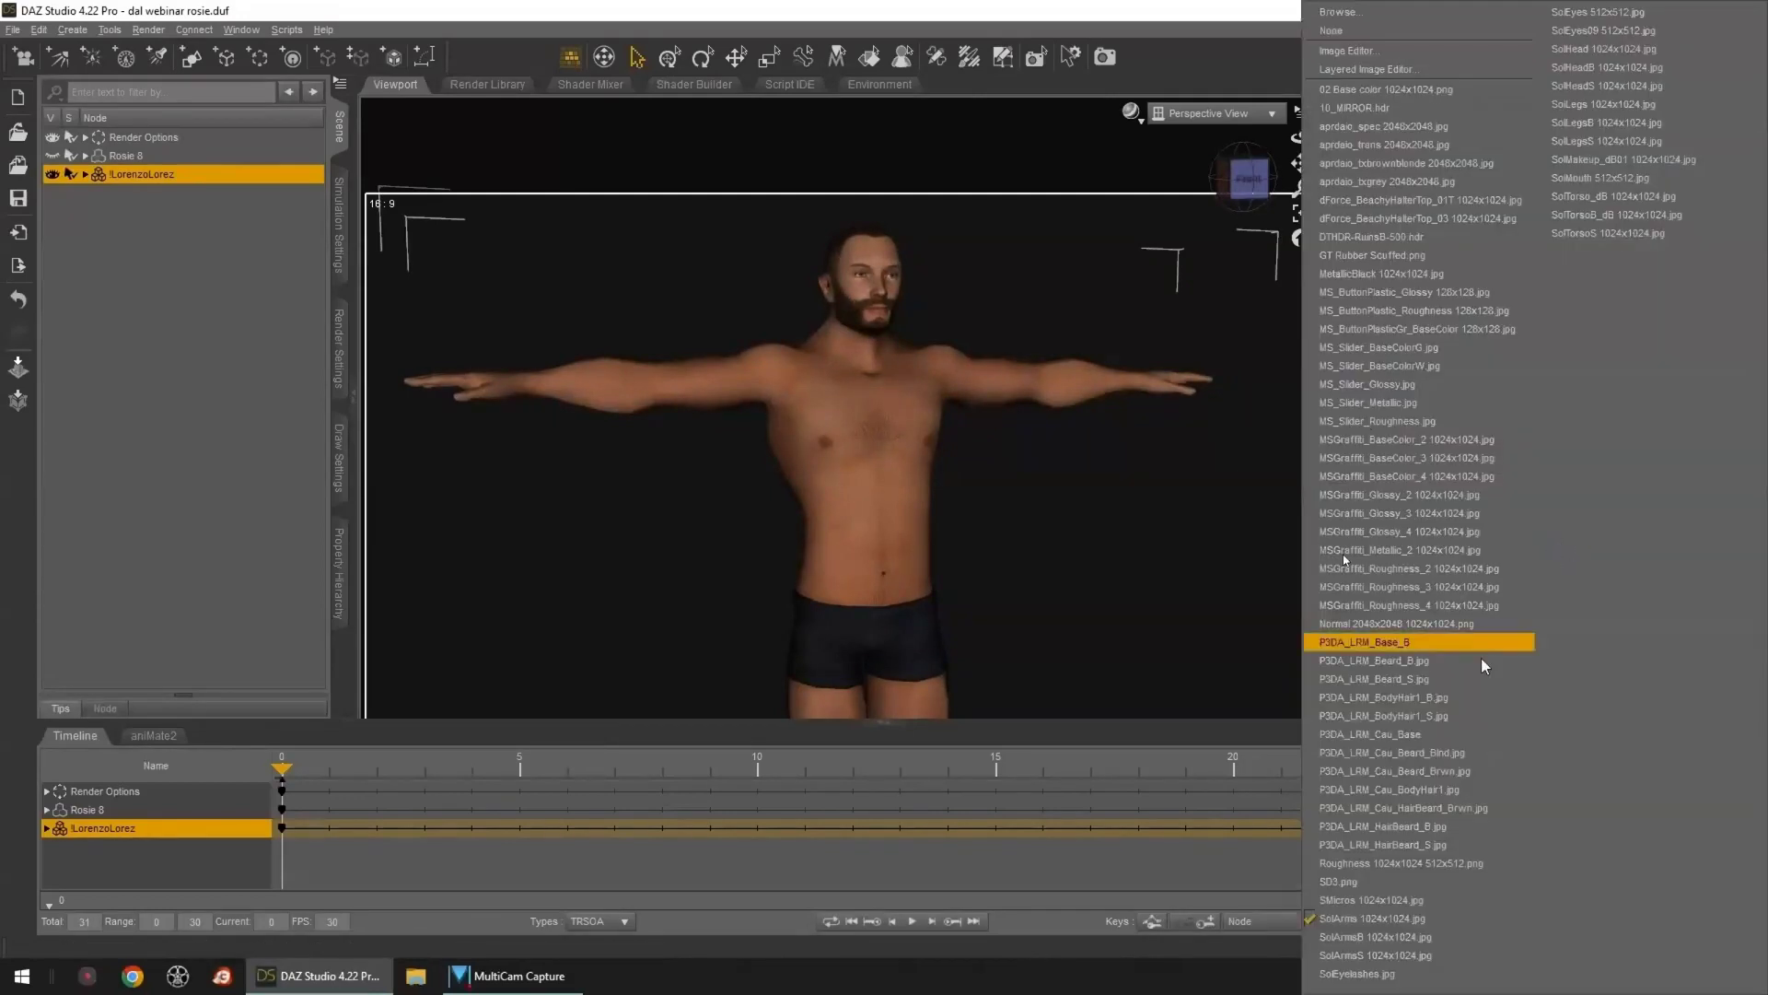
click(1473, 803)
- Assign P3DA_LRM_HairBeard_S.jpg as the Head surface's Dual Lobe Specular Reflectivity map
scroll(1587, 578, down, 2)
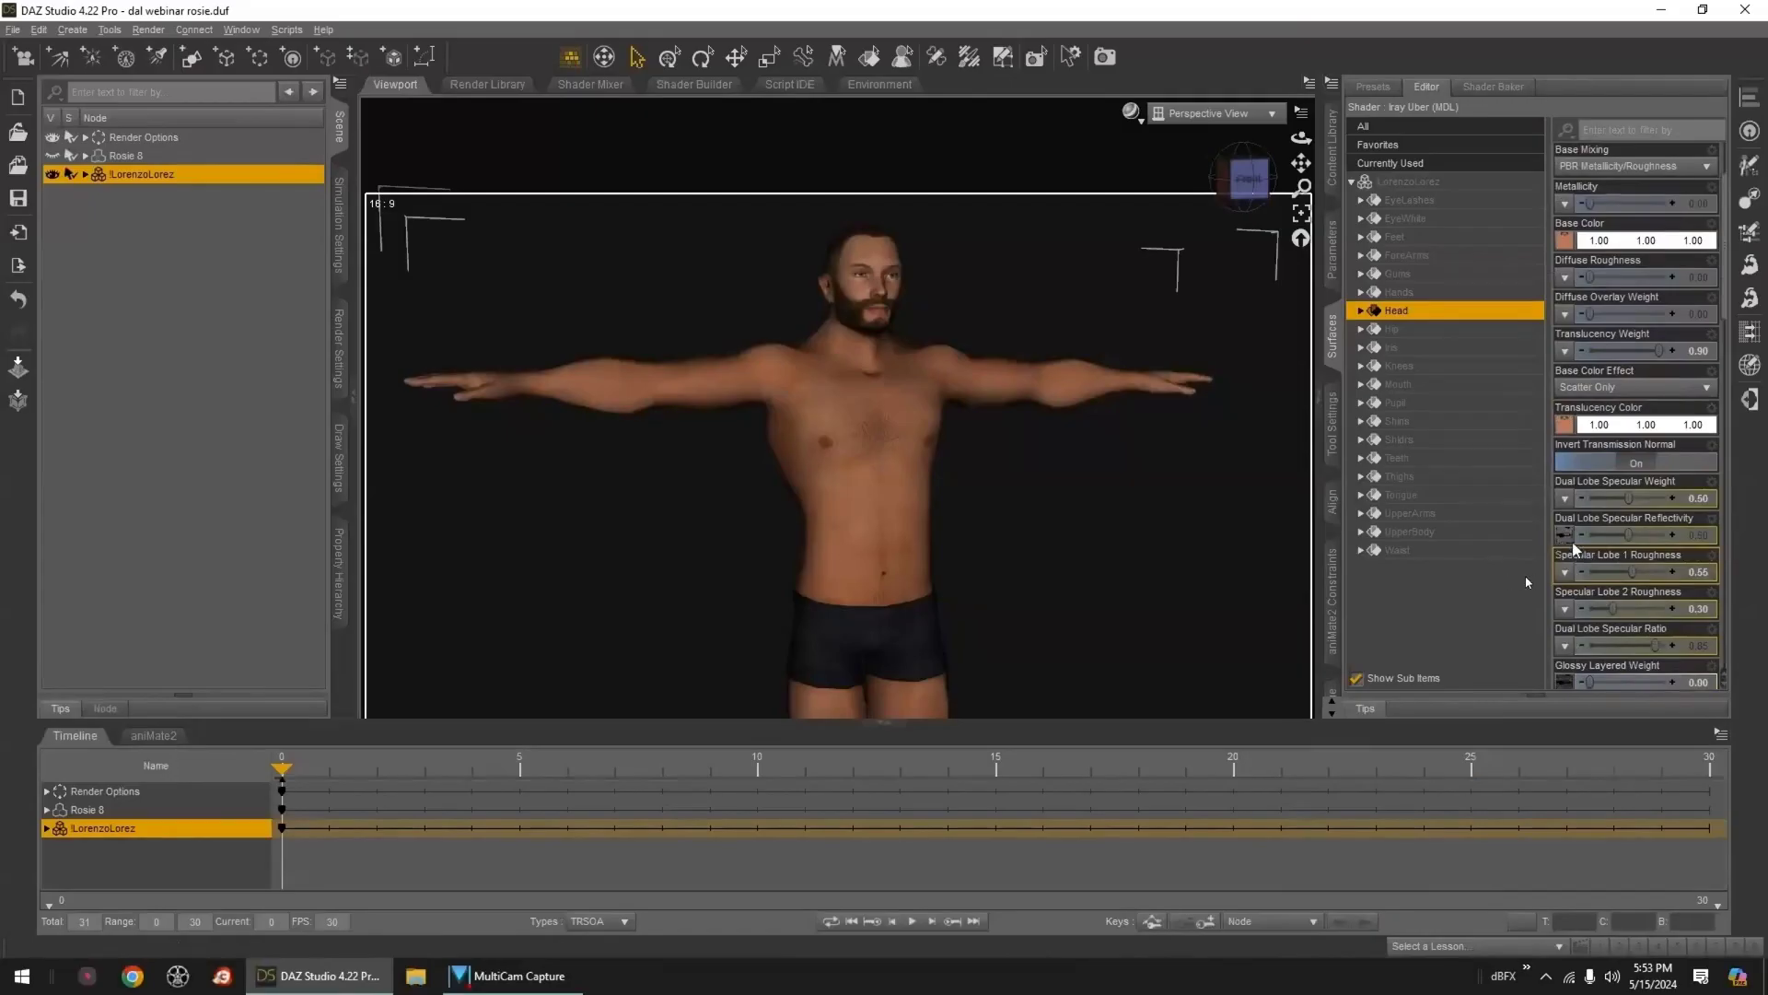
mouse_move(1568, 537)
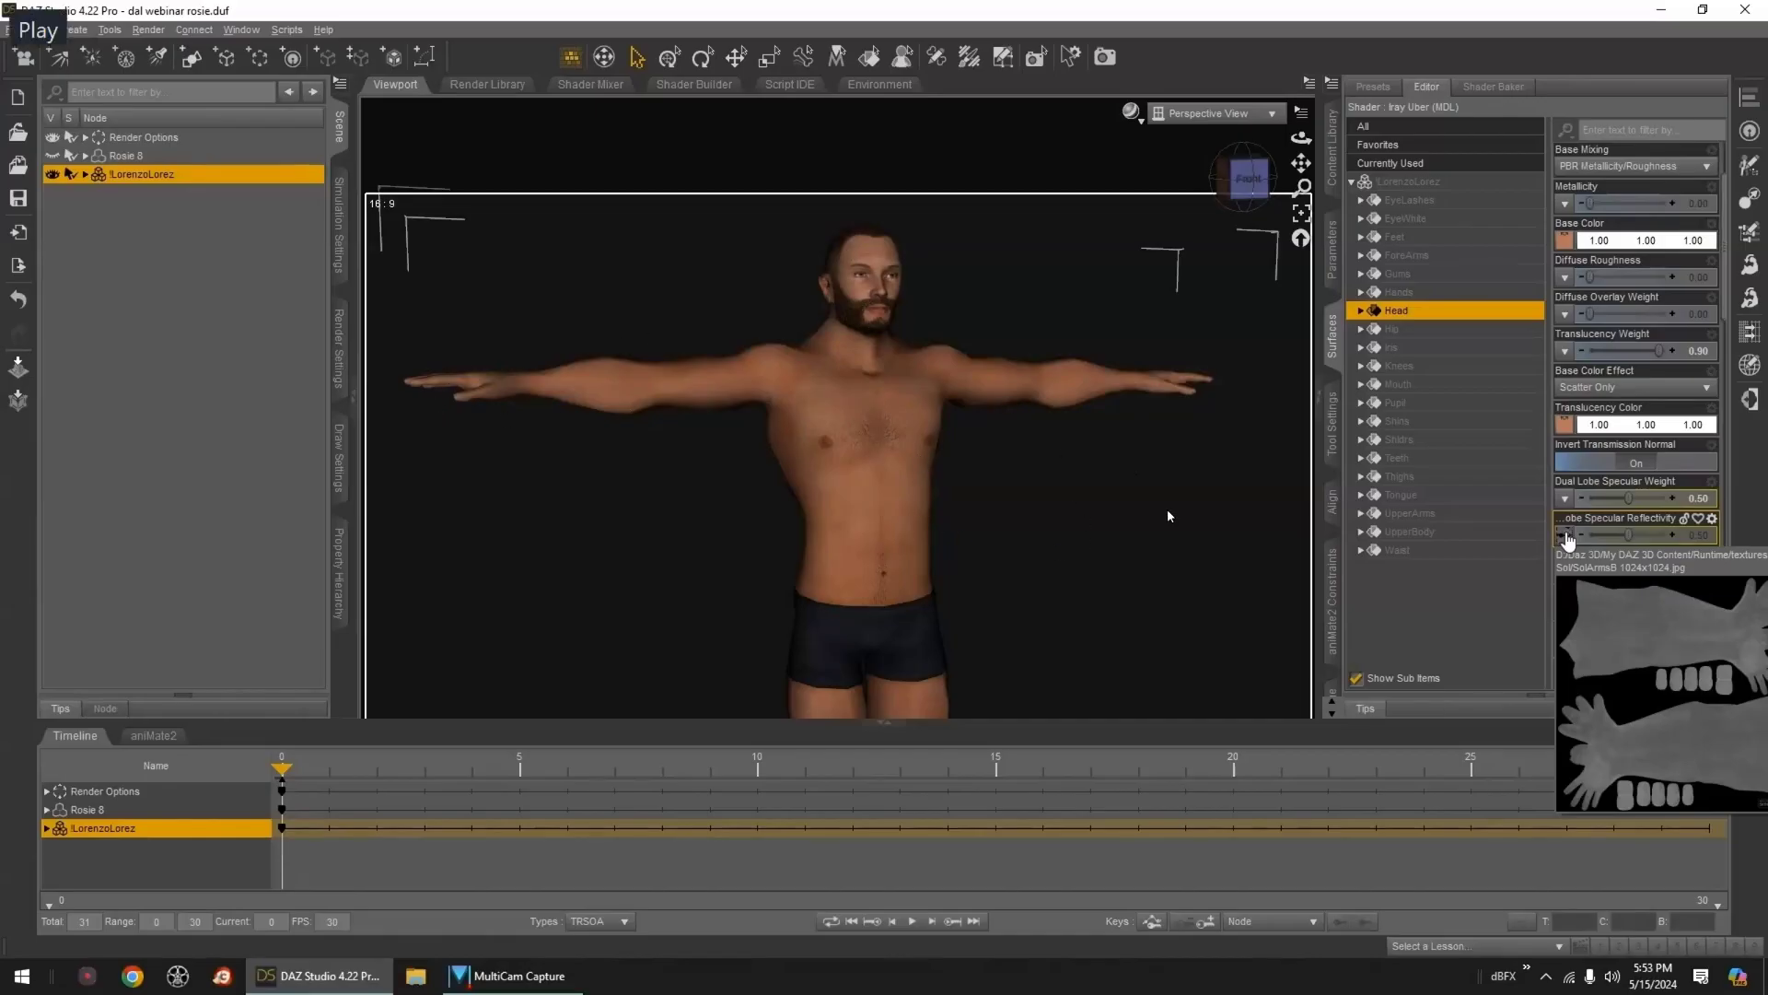
click(1567, 538)
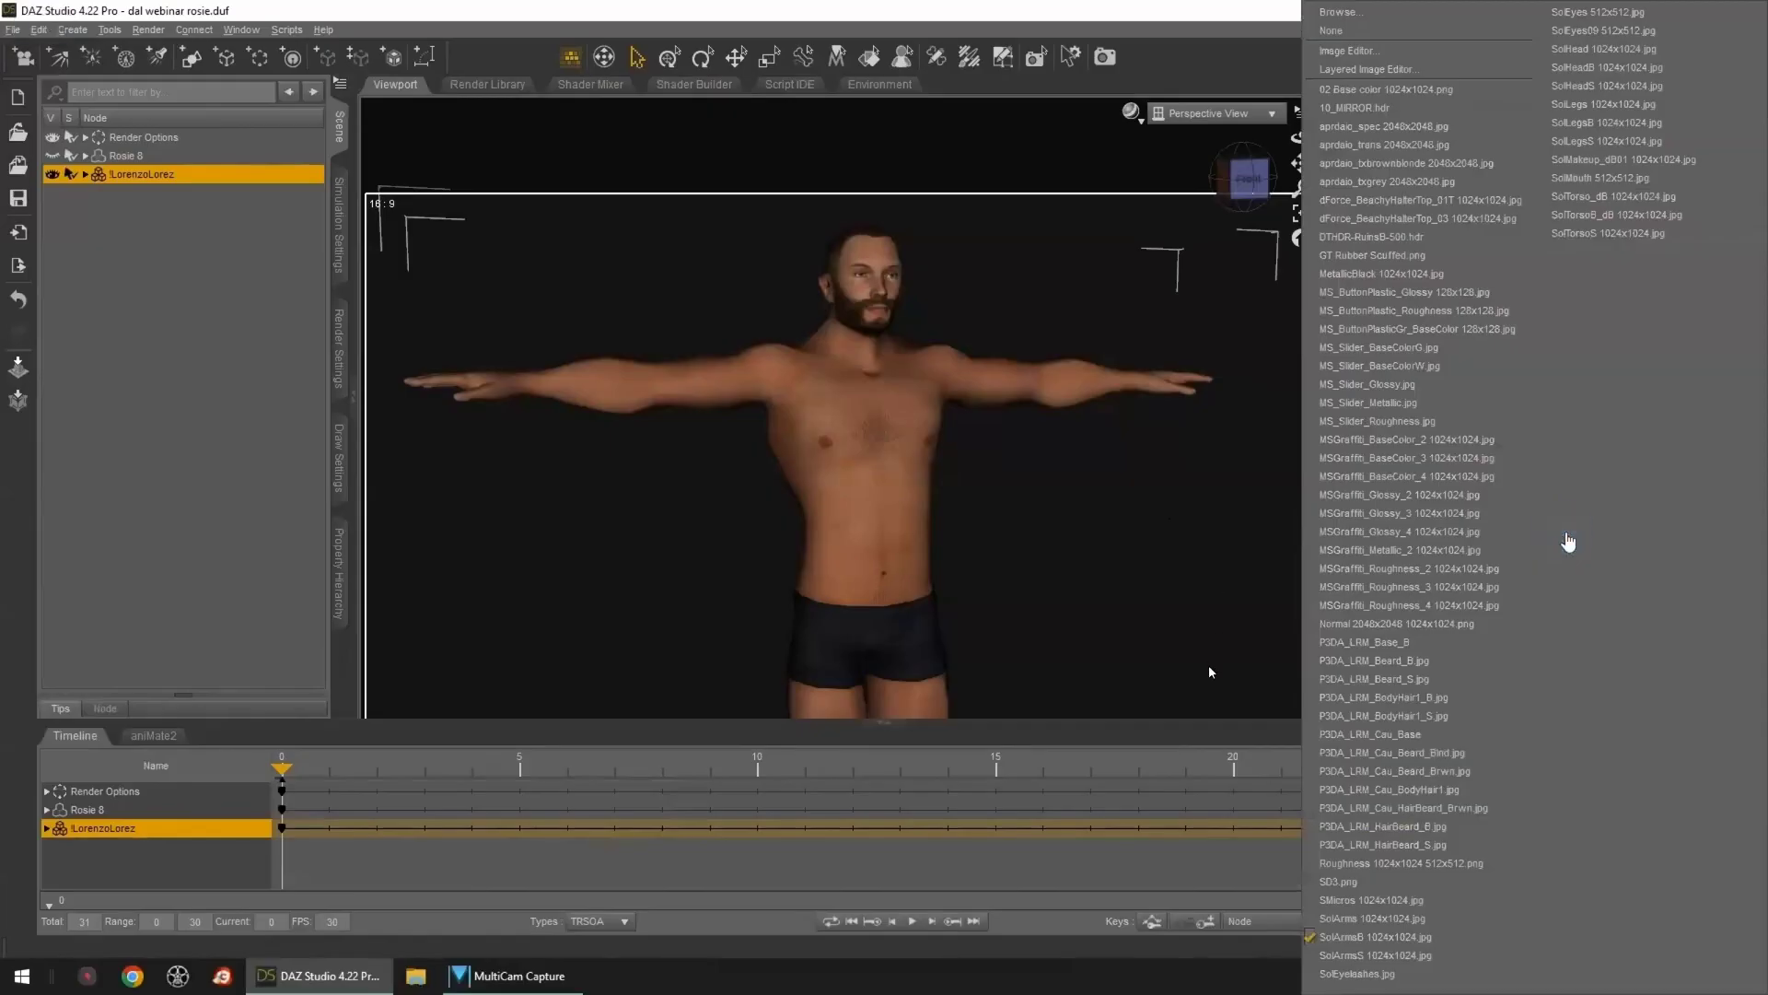
click(1405, 844)
- Set the Head surface's Dual Lobe Specular Reflectivity and Glossy Layered Weight maps to P3DA_LRM_HairBeard_B.jpg
scroll(1620, 622, down, 3)
mouse_move(1565, 468)
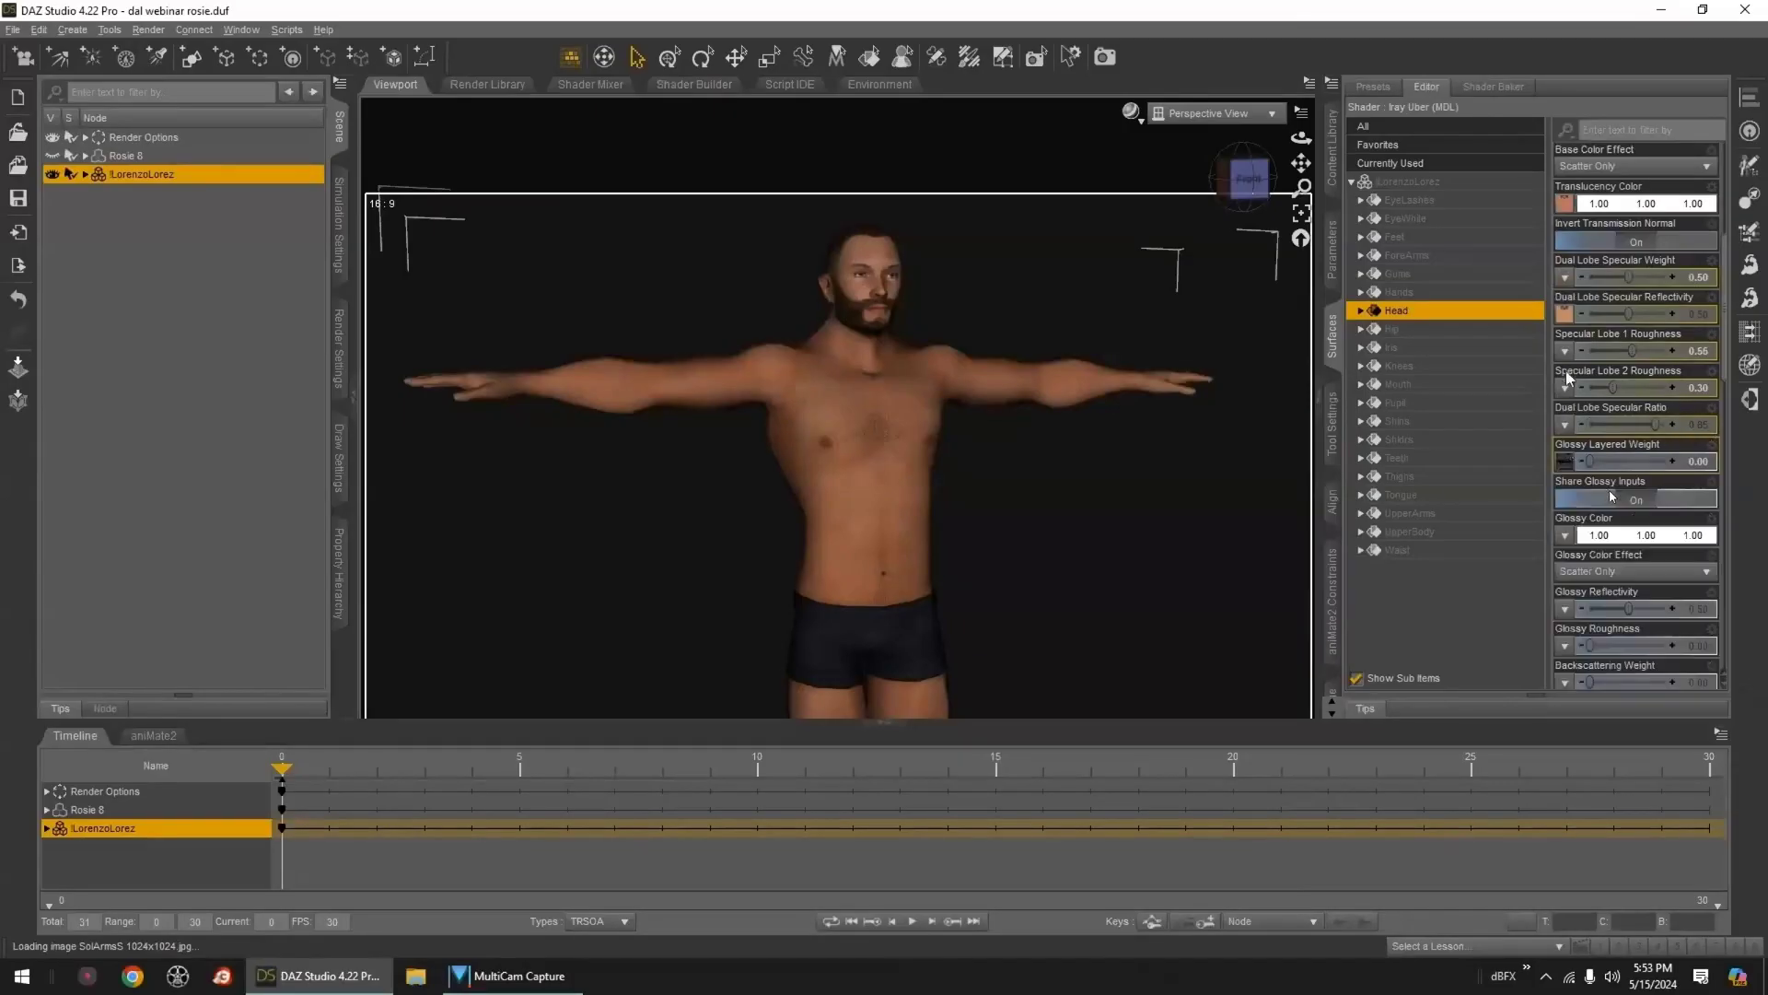
click(1563, 313)
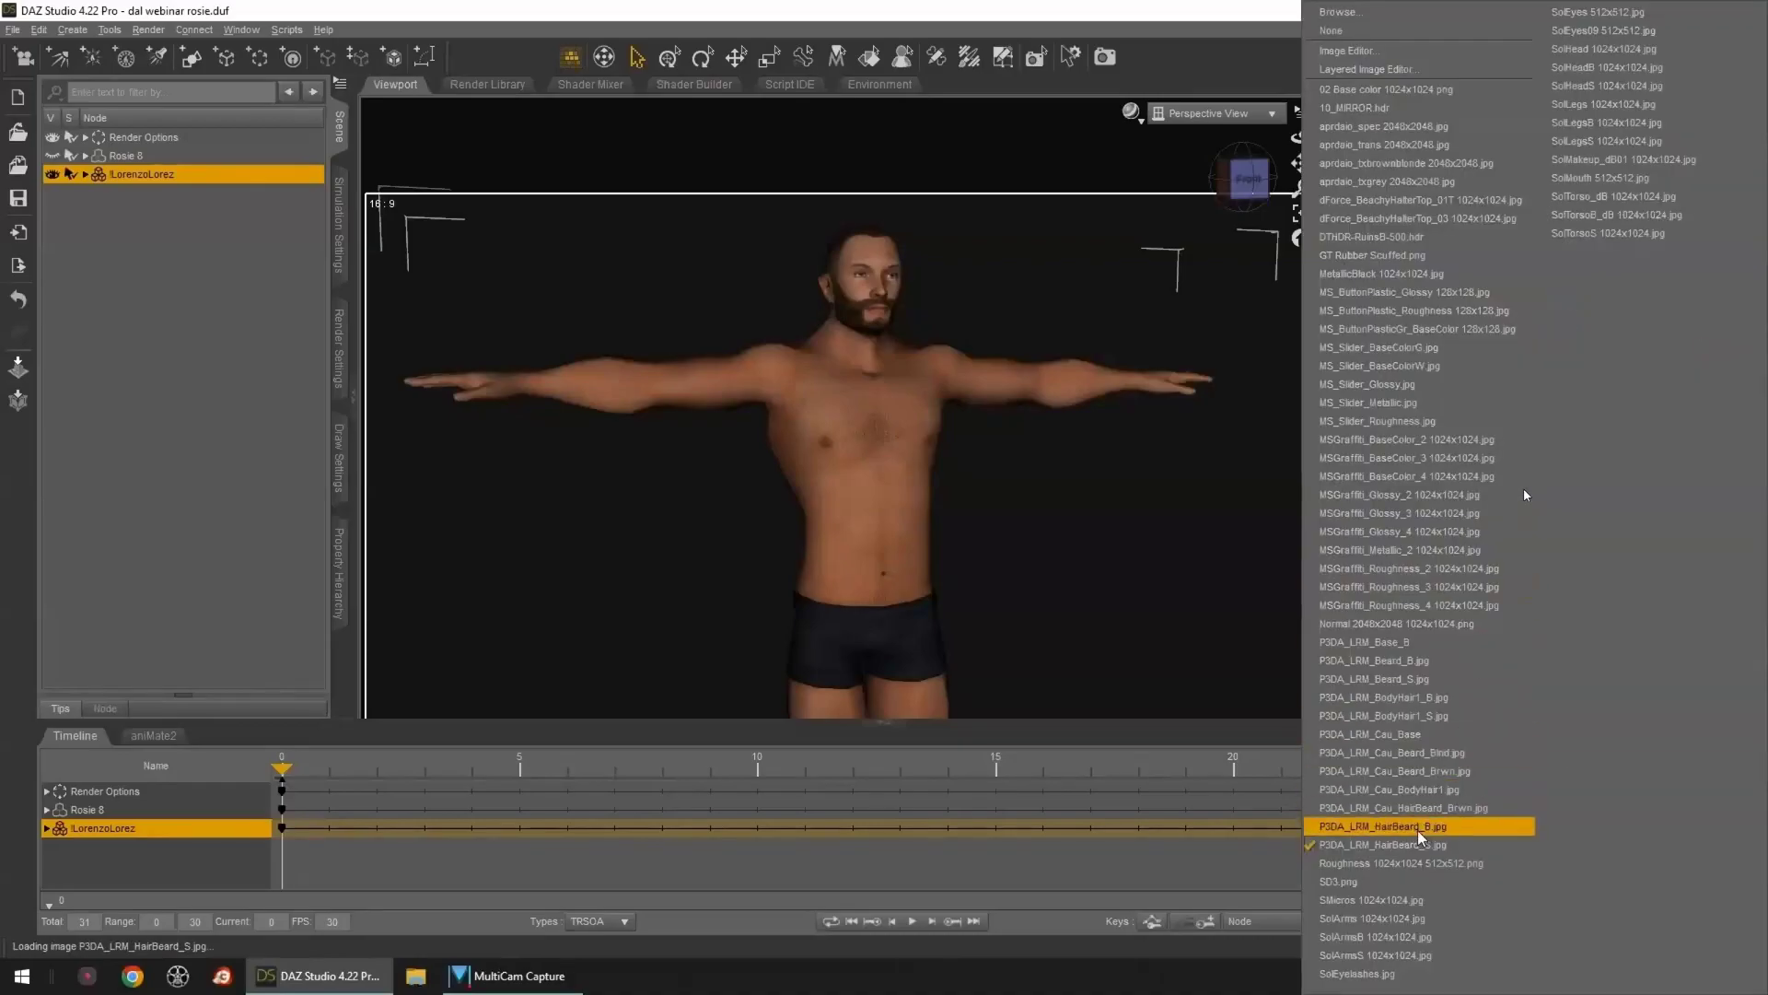
click(1419, 826)
click(1564, 461)
click(1418, 826)
- Set the Head surface's Top Coat Weight map to P3DA_LRM_HairBeard_S.jpg and its Base Bump map to P3DA_LRM_HairBeard_B.jpg
scroll(1645, 562, down, 10)
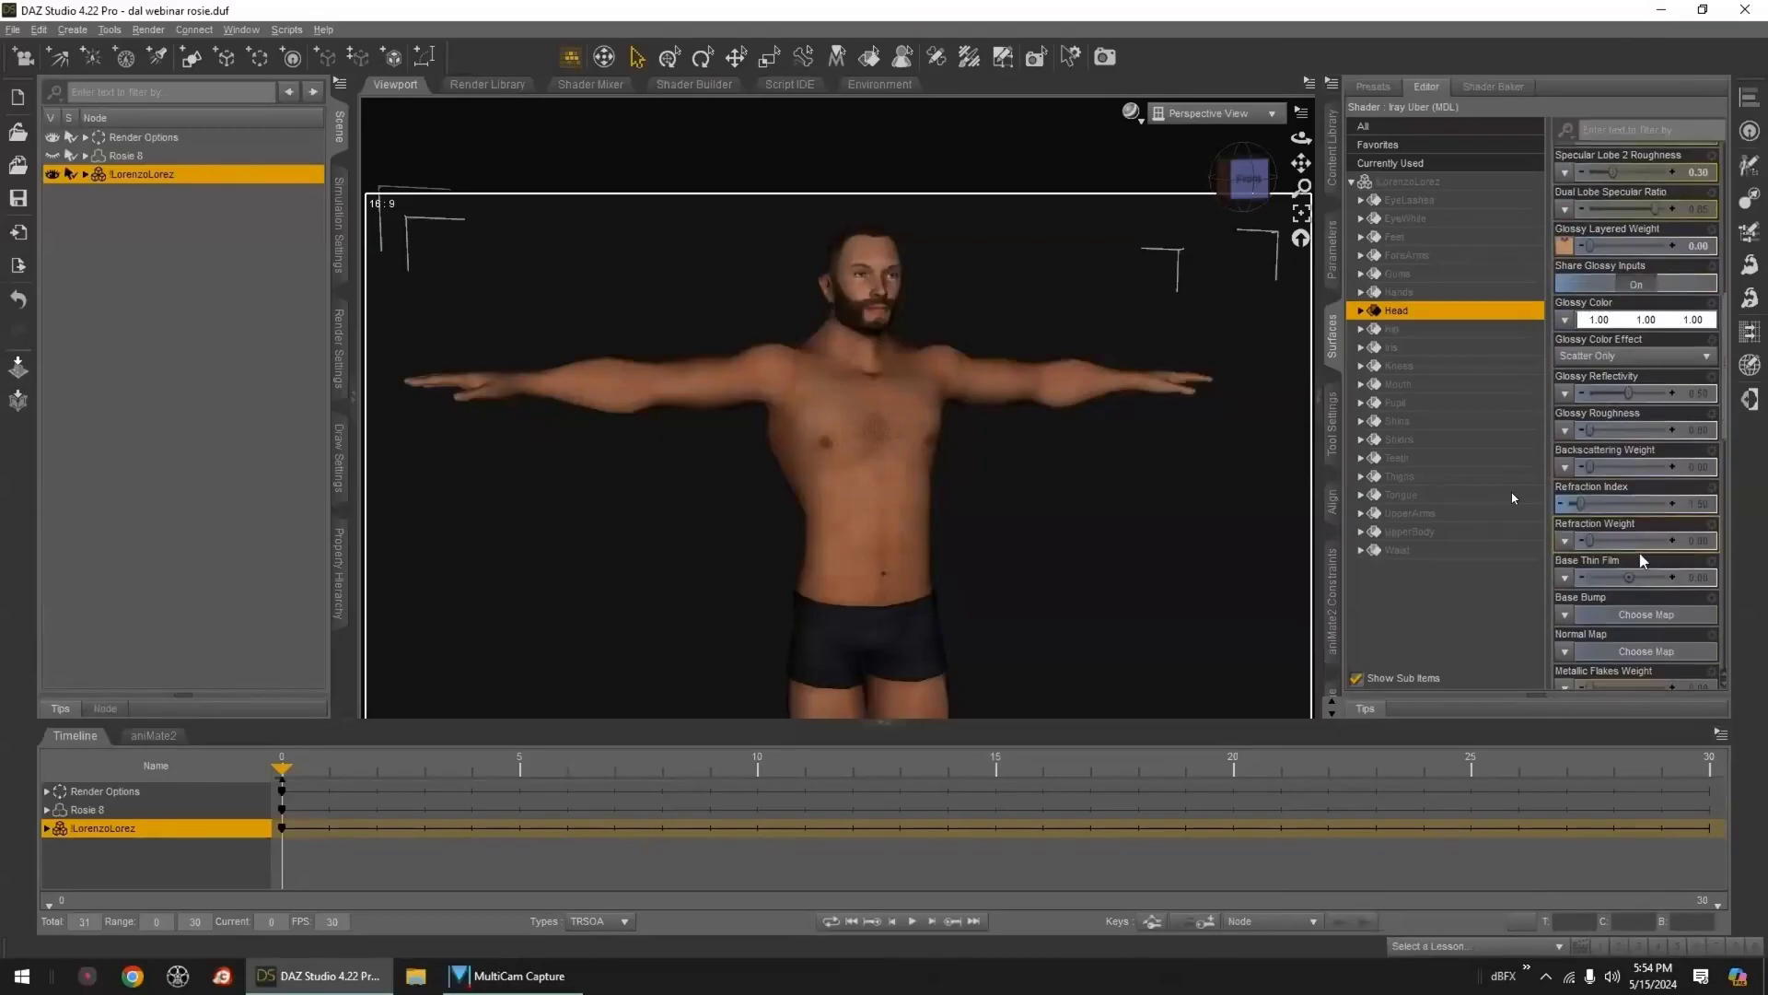
scroll(1630, 548, down, 6)
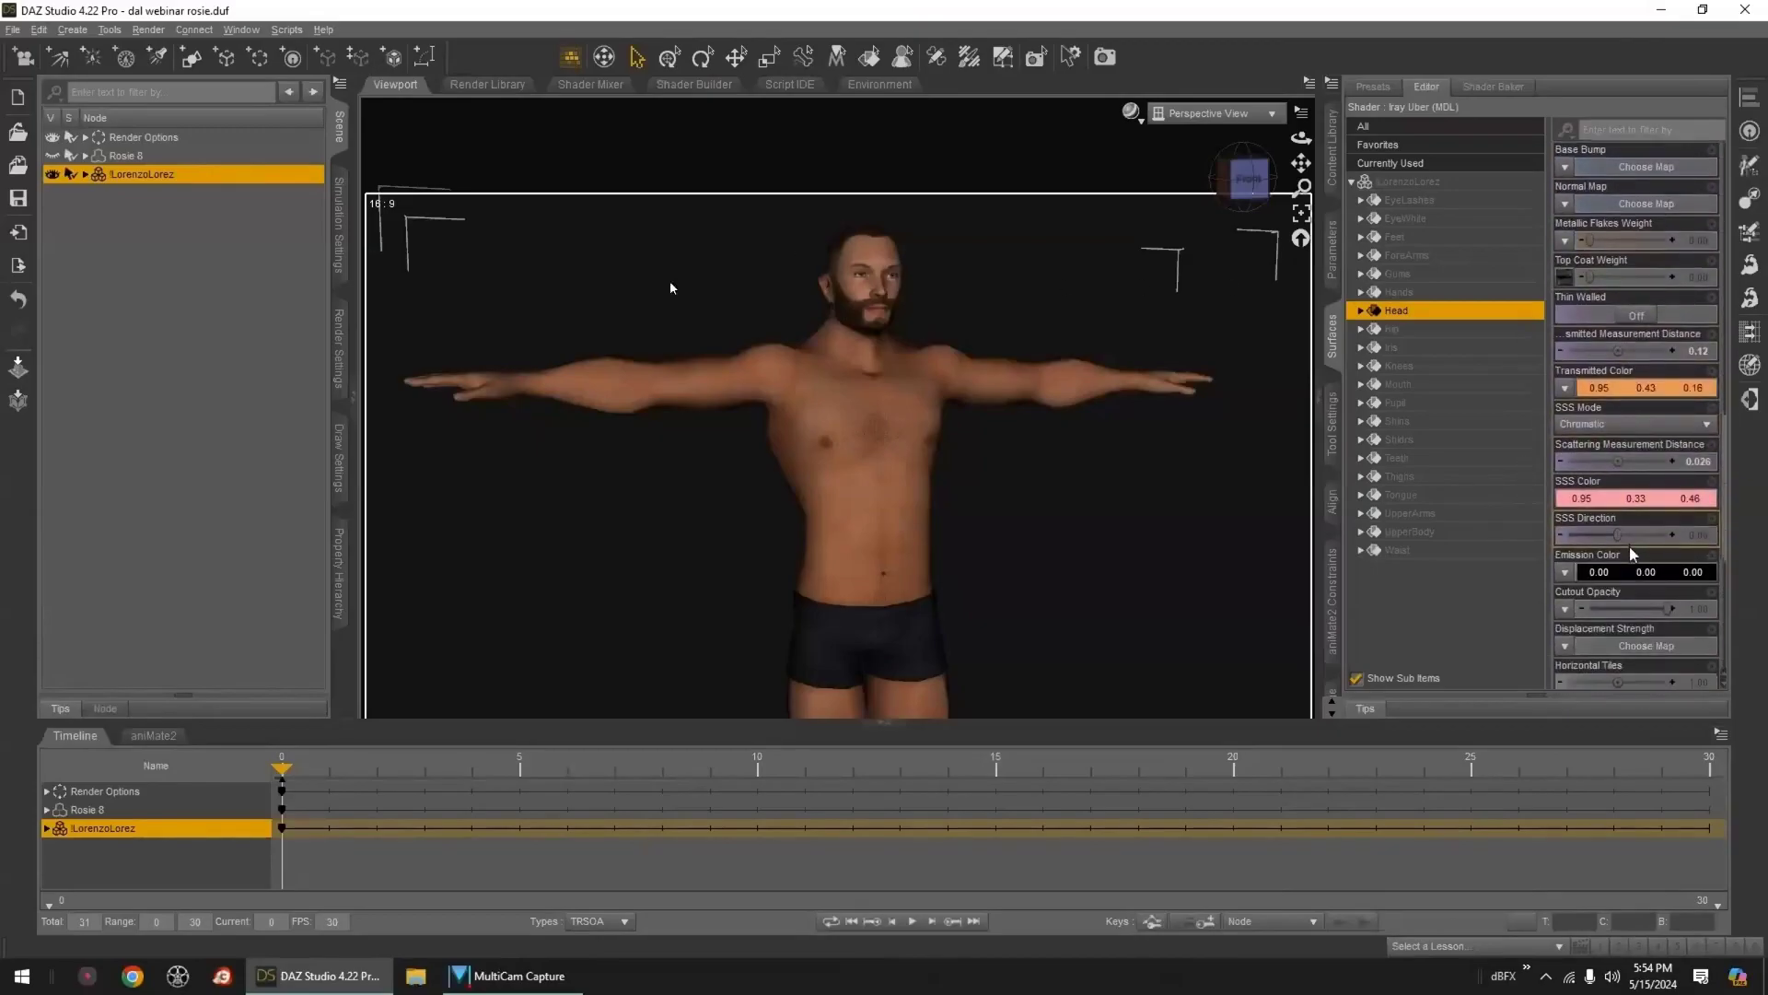
scroll(1628, 545, up, 9)
click(1571, 503)
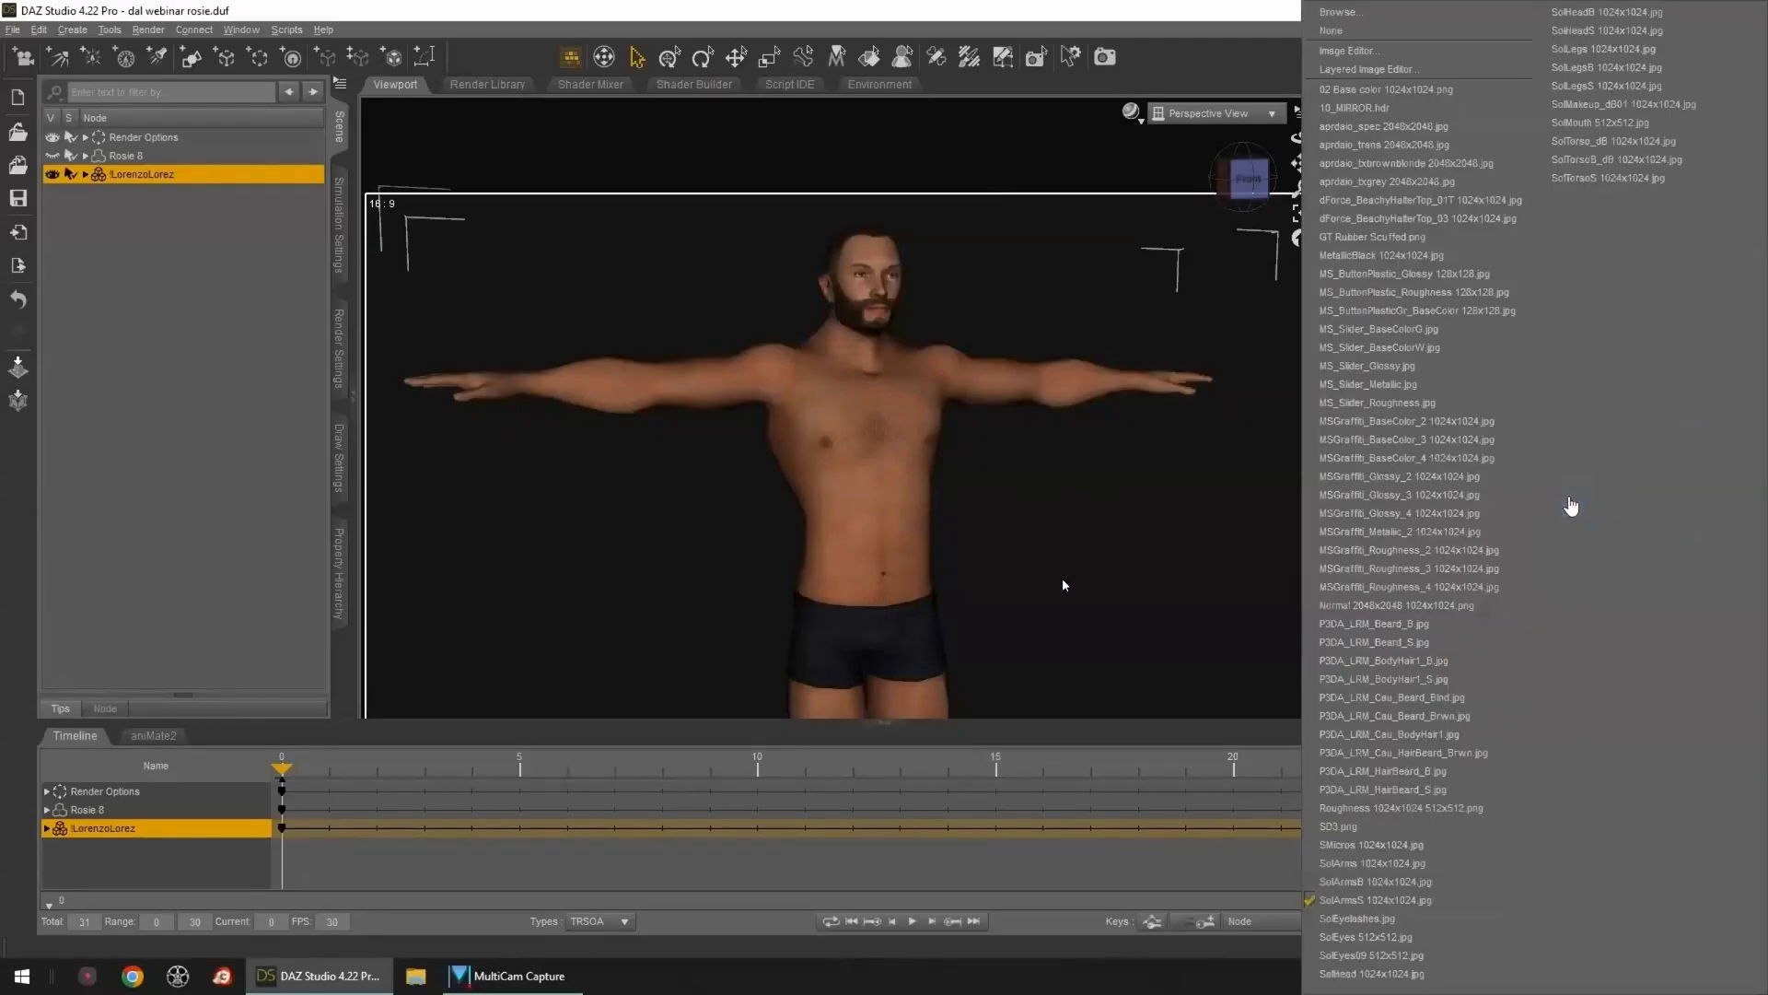
click(1390, 788)
mouse_move(1571, 616)
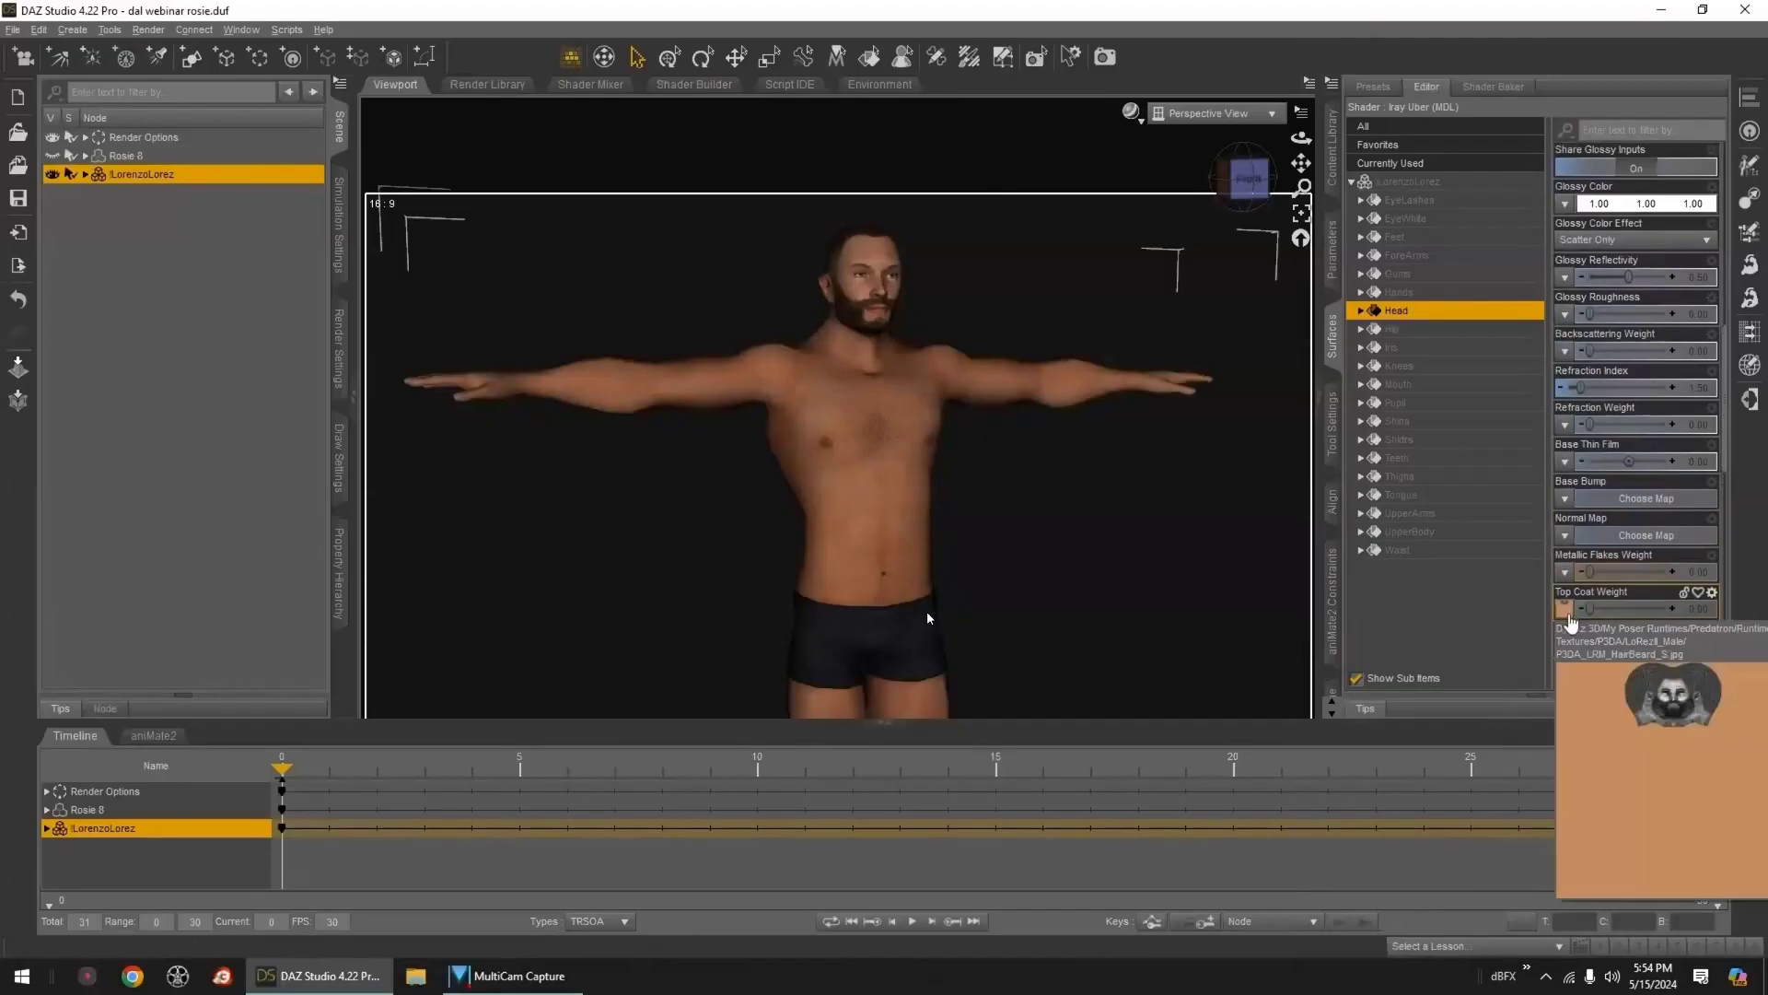
click(1629, 534)
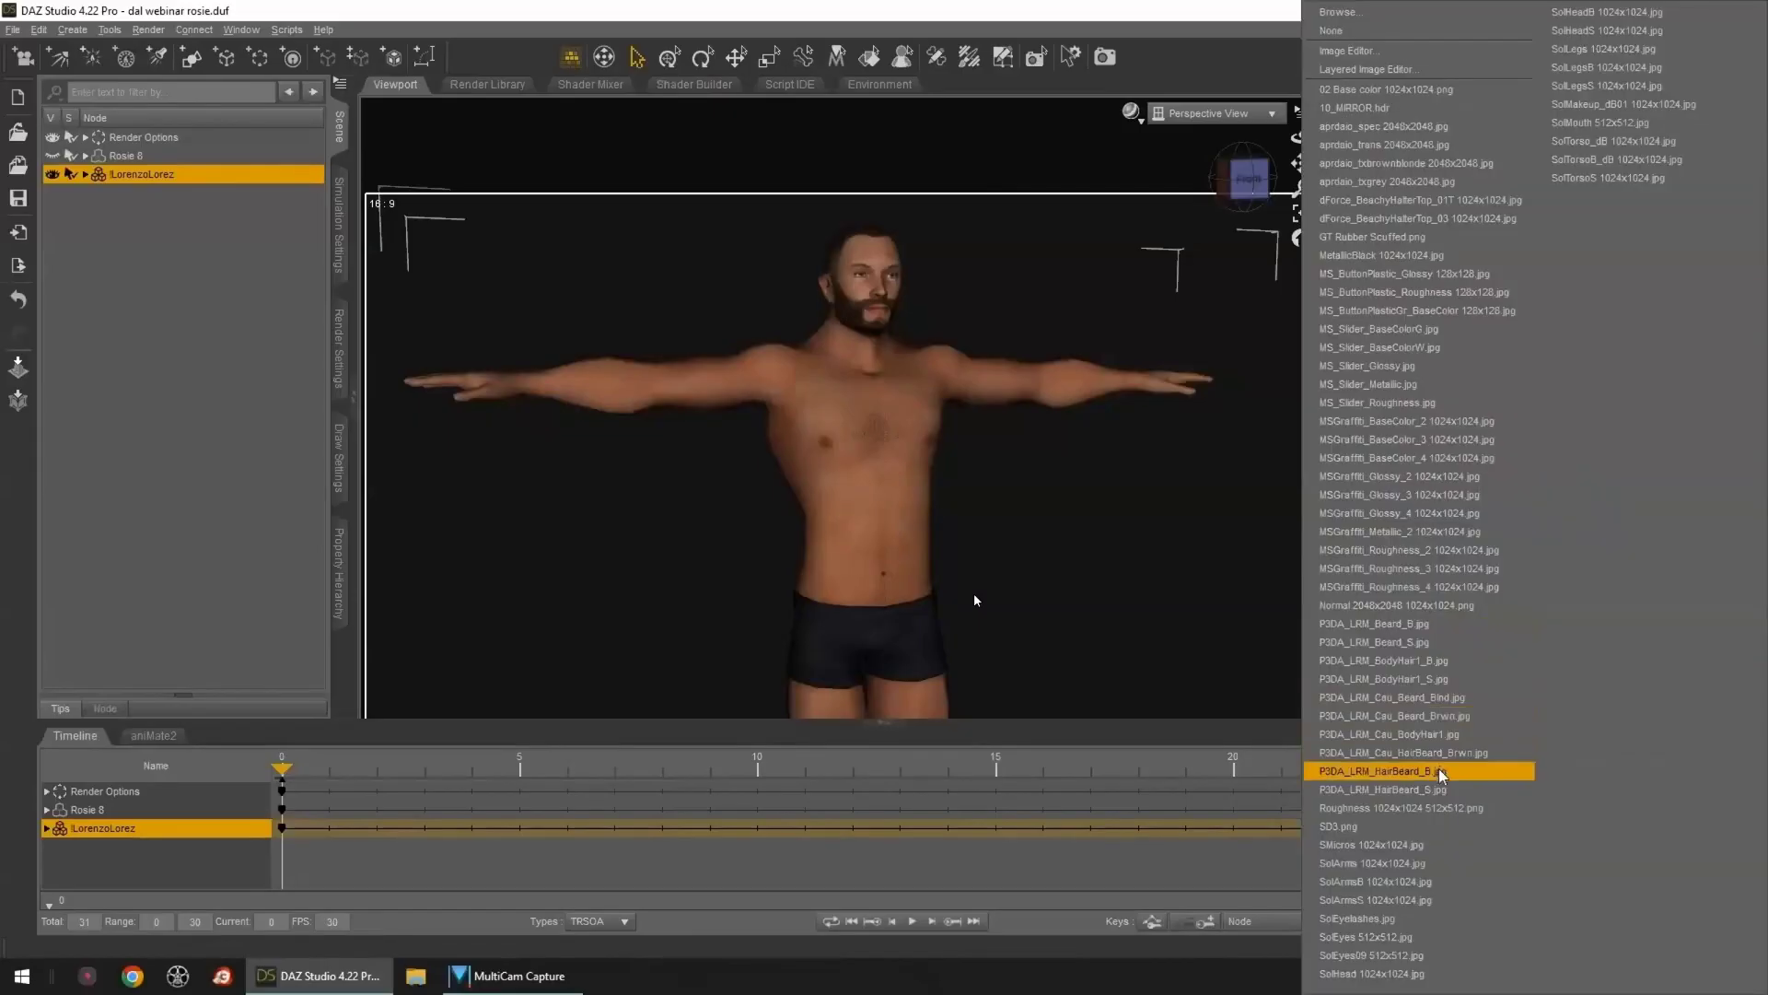
click(1441, 772)
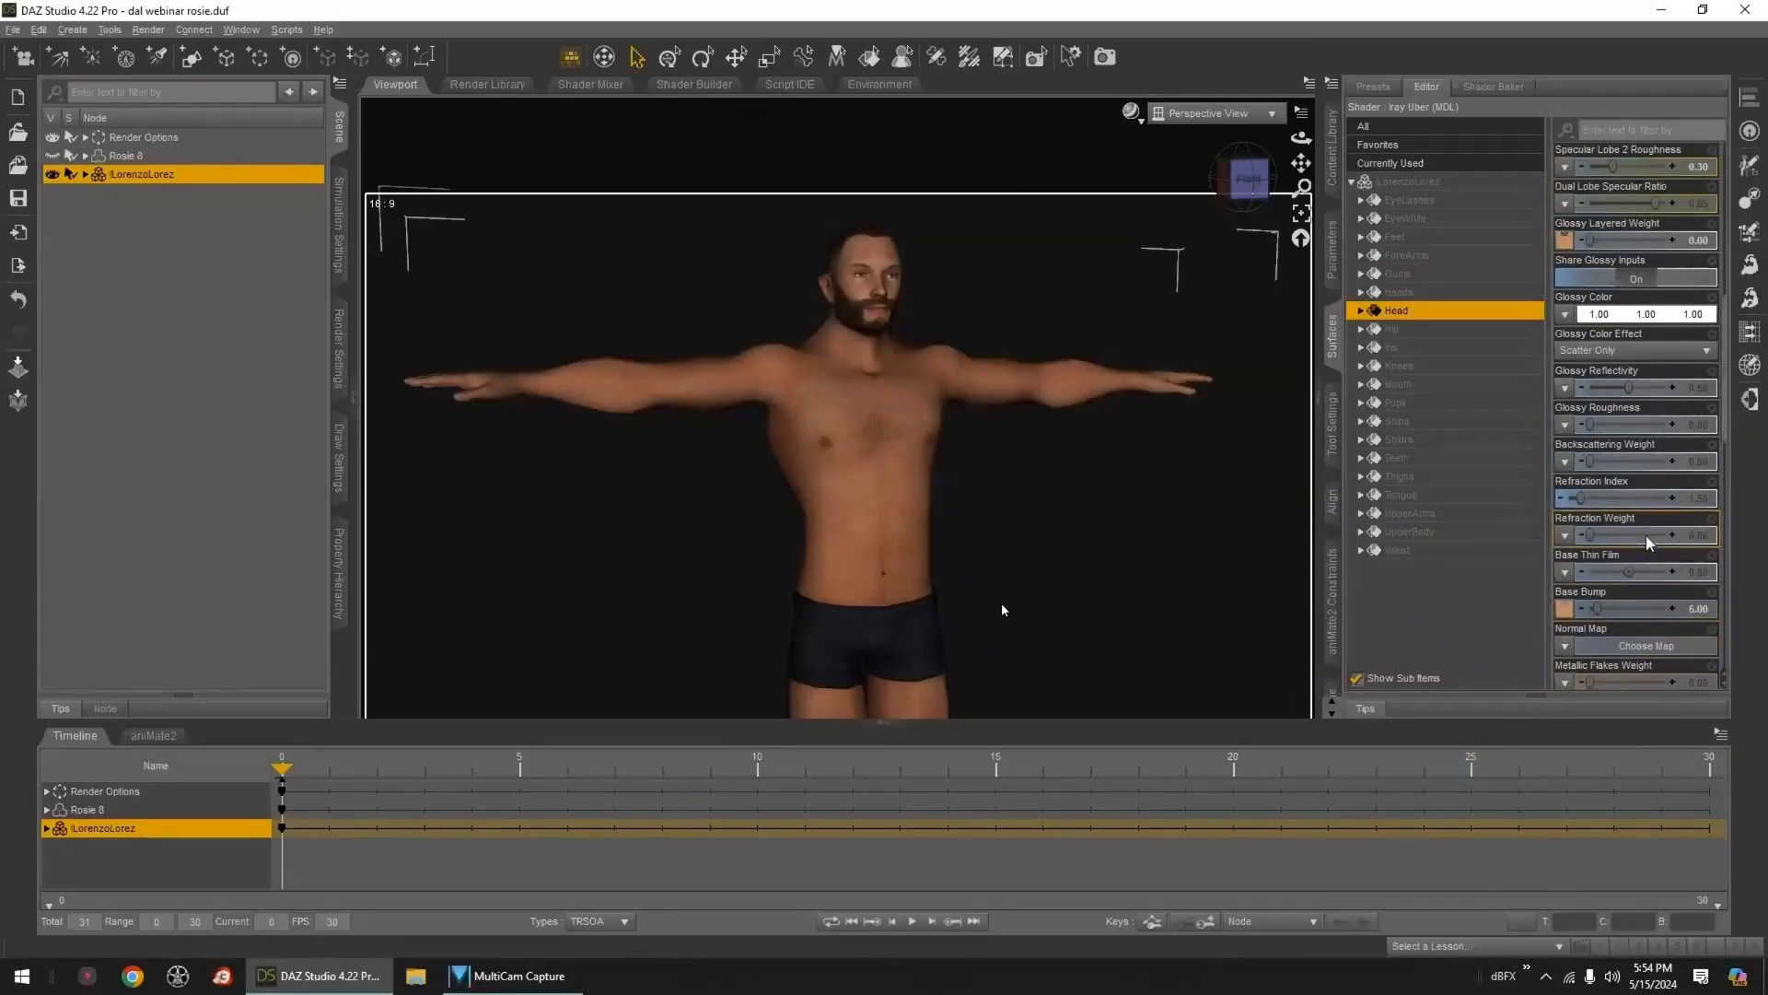
- Select Lorenzo's Feet, ForeArms, Hands, Hip, Knees, Mouth, Shins, Shldrs, Thighs, UpperArms, UpperBody and Waist surfaces together
click(1395, 236)
ctrl+click(1407, 255)
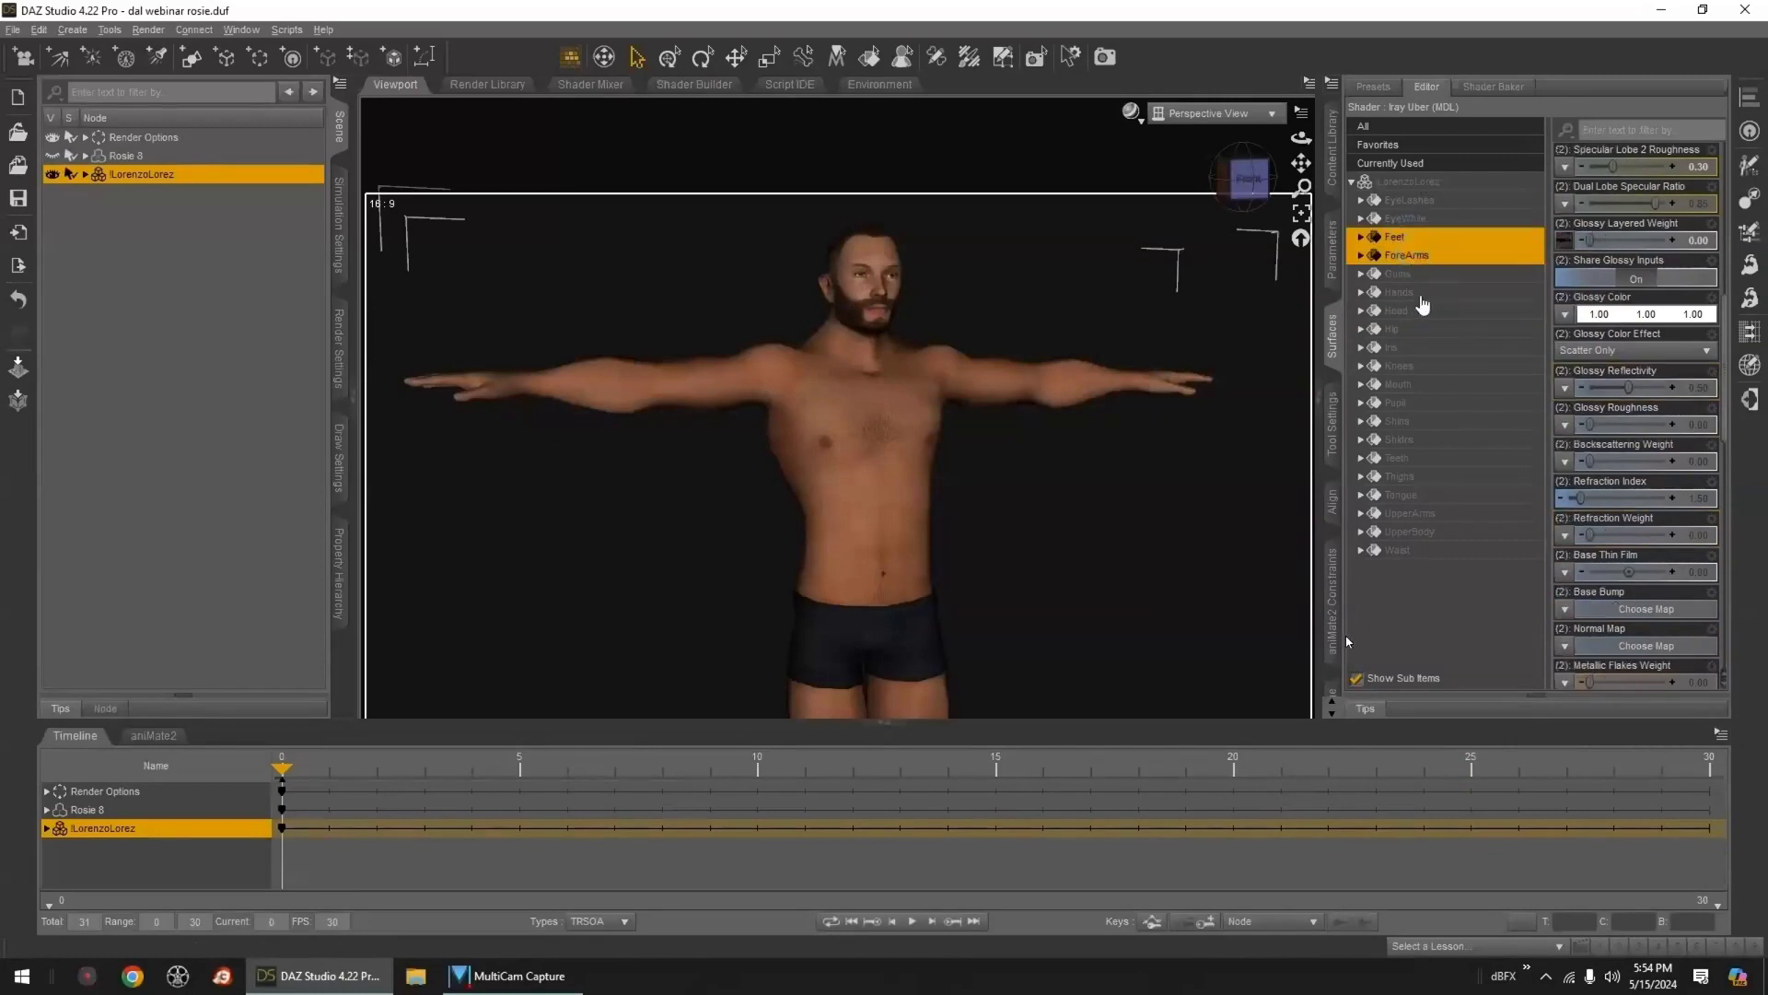
ctrl+click(1419, 293)
ctrl+click(1419, 329)
ctrl+click(1419, 366)
ctrl+click(1419, 384)
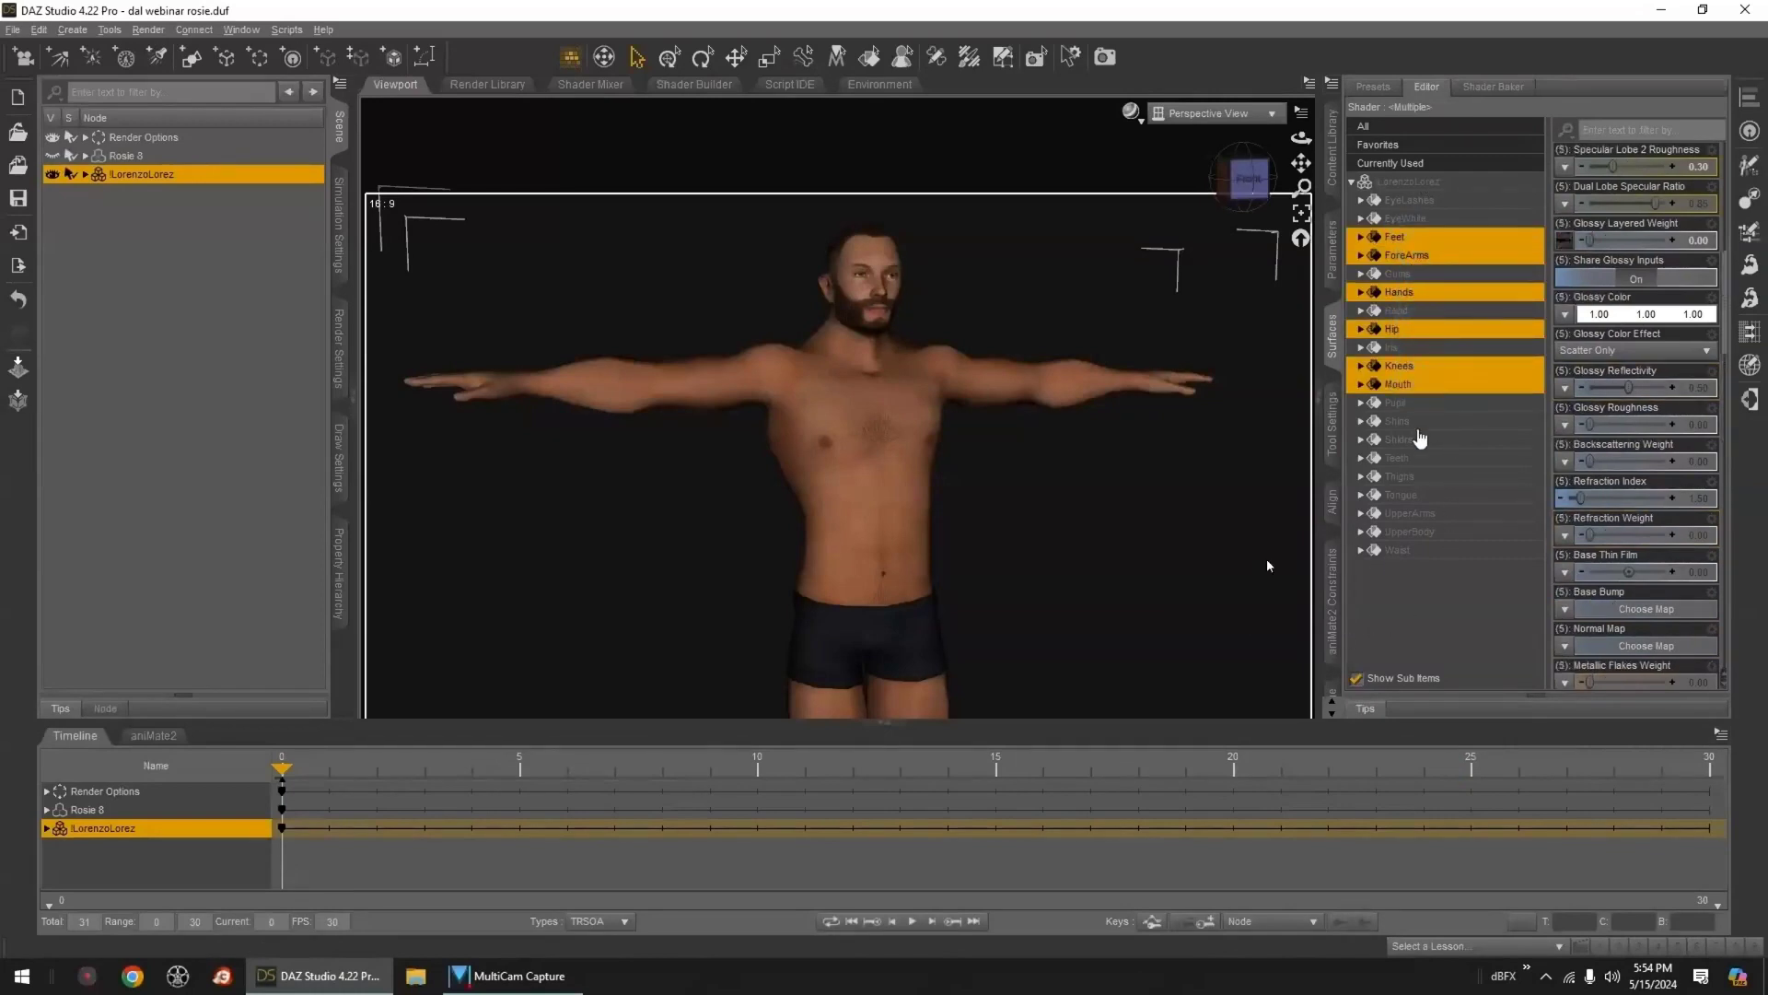
ctrl+click(1418, 422)
ctrl+click(1418, 440)
ctrl+click(1420, 477)
ctrl+click(1423, 513)
ctrl+click(1428, 533)
ctrl+click(1426, 550)
- Set the Top Coat Weight map of the selected body surfaces to P3DA_LRM_BodyHair1_S.jpg
scroll(1626, 528, down, 8)
scroll(1626, 528, up, 4)
click(1566, 499)
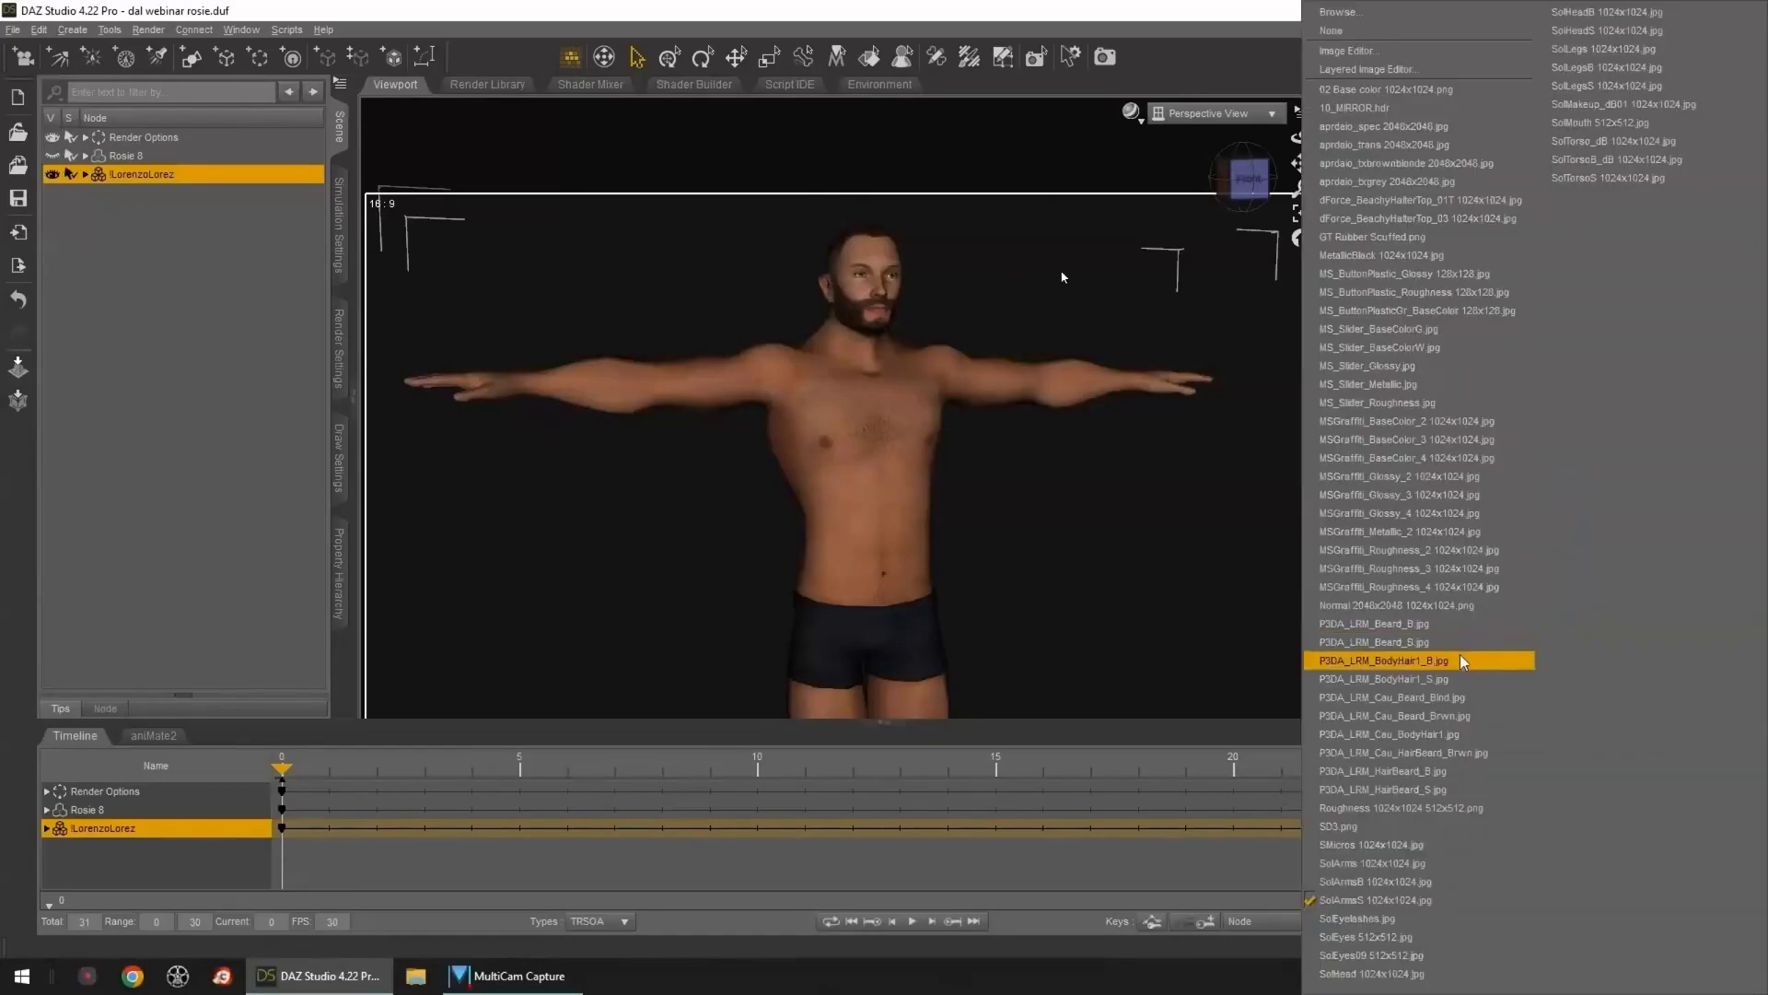
click(1405, 682)
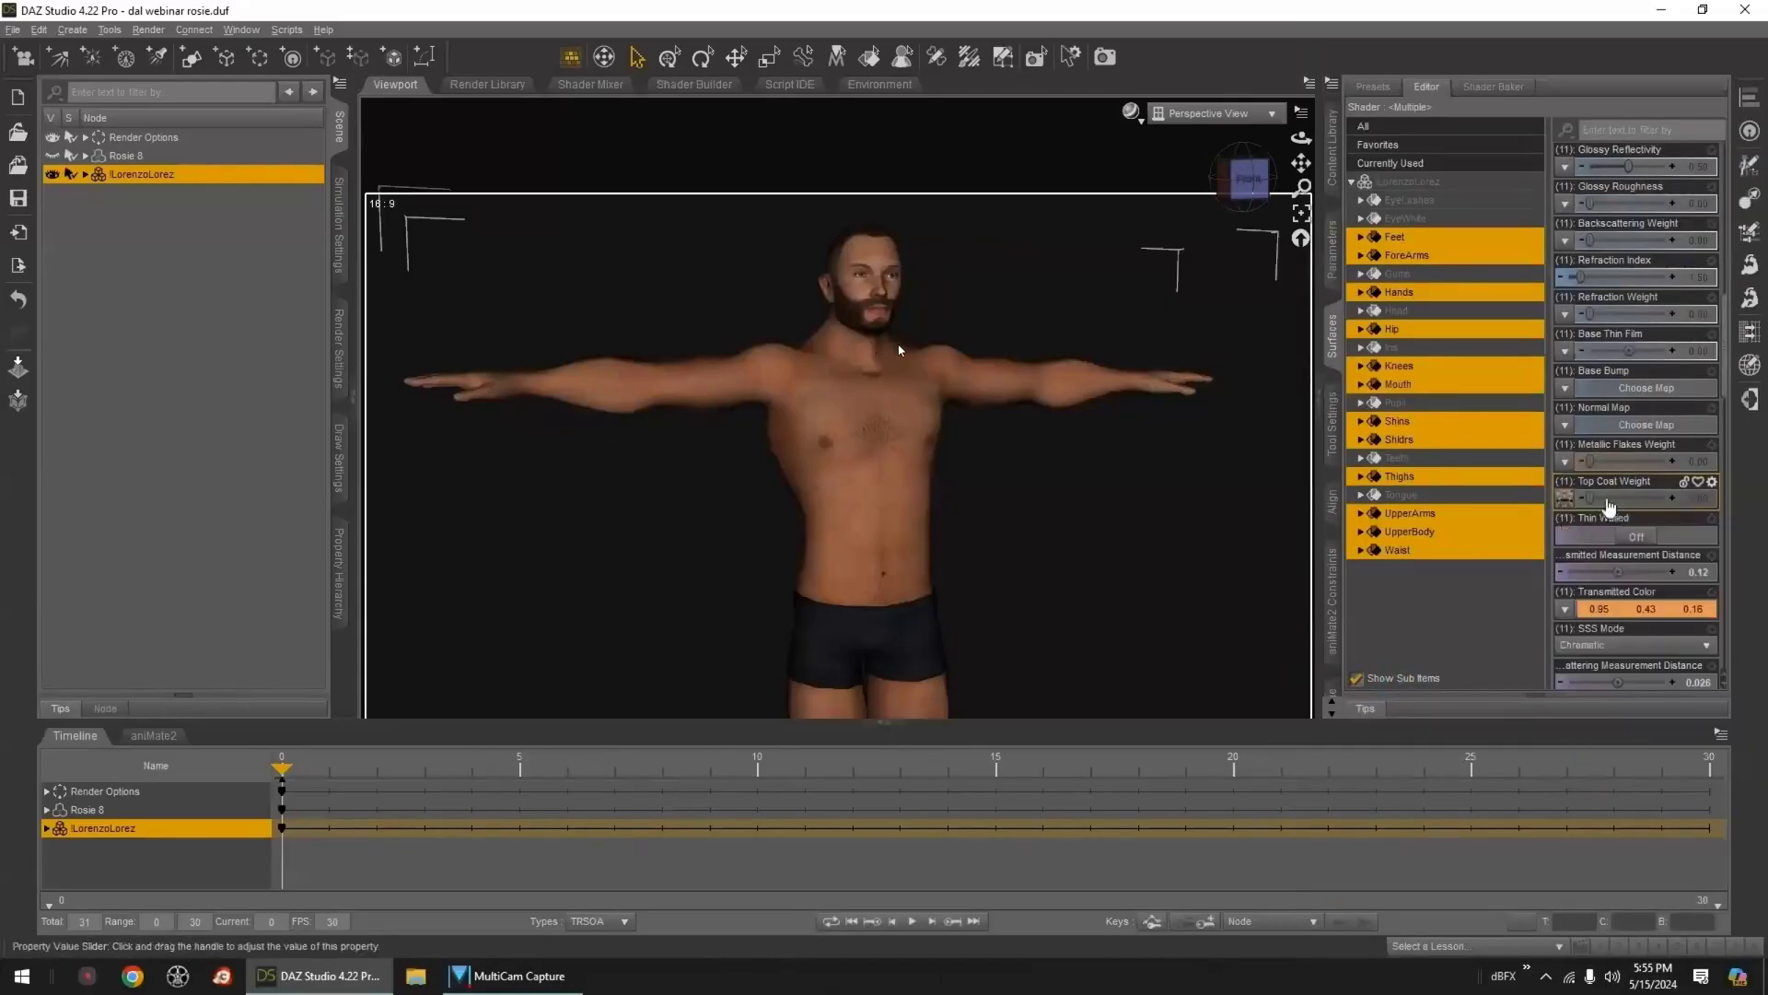
- Assign P3DA_LRM_BodyHair1_S.jpg as the selected body surfaces' Glossy Layered Weight and Dual Lobe Specular Reflectivity maps
scroll(1584, 478, up, 3)
scroll(1598, 452, up, 5)
click(1568, 366)
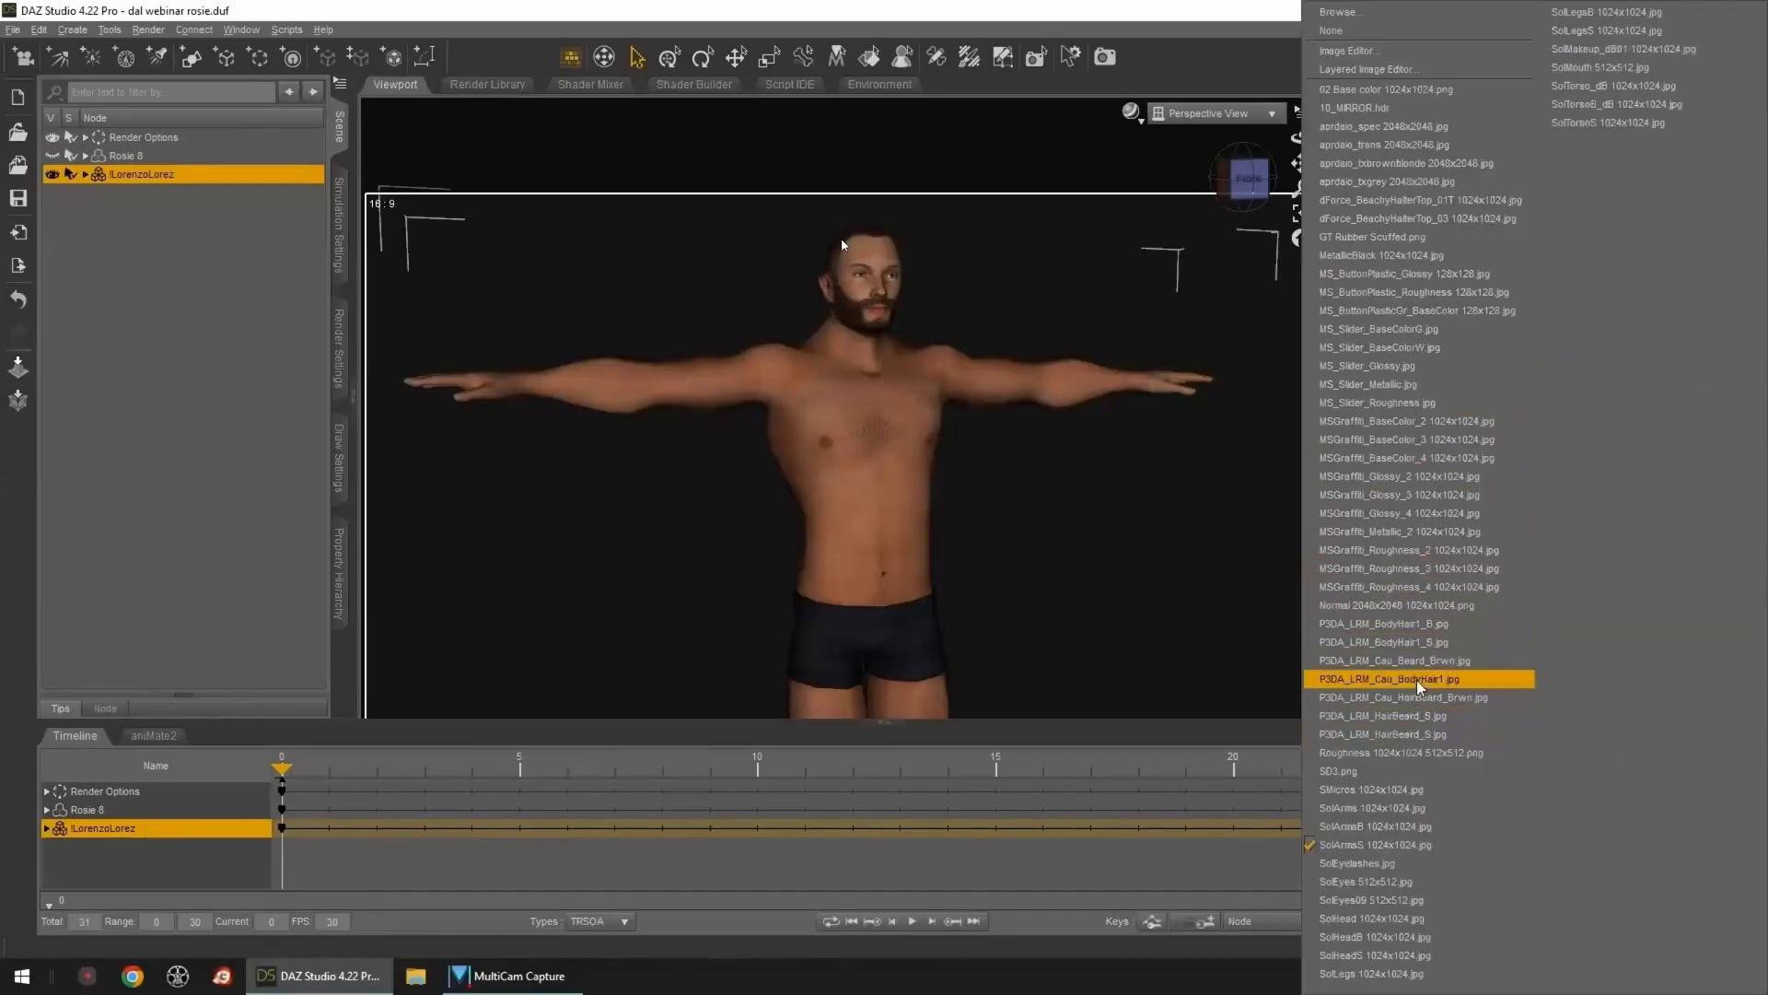
click(1409, 642)
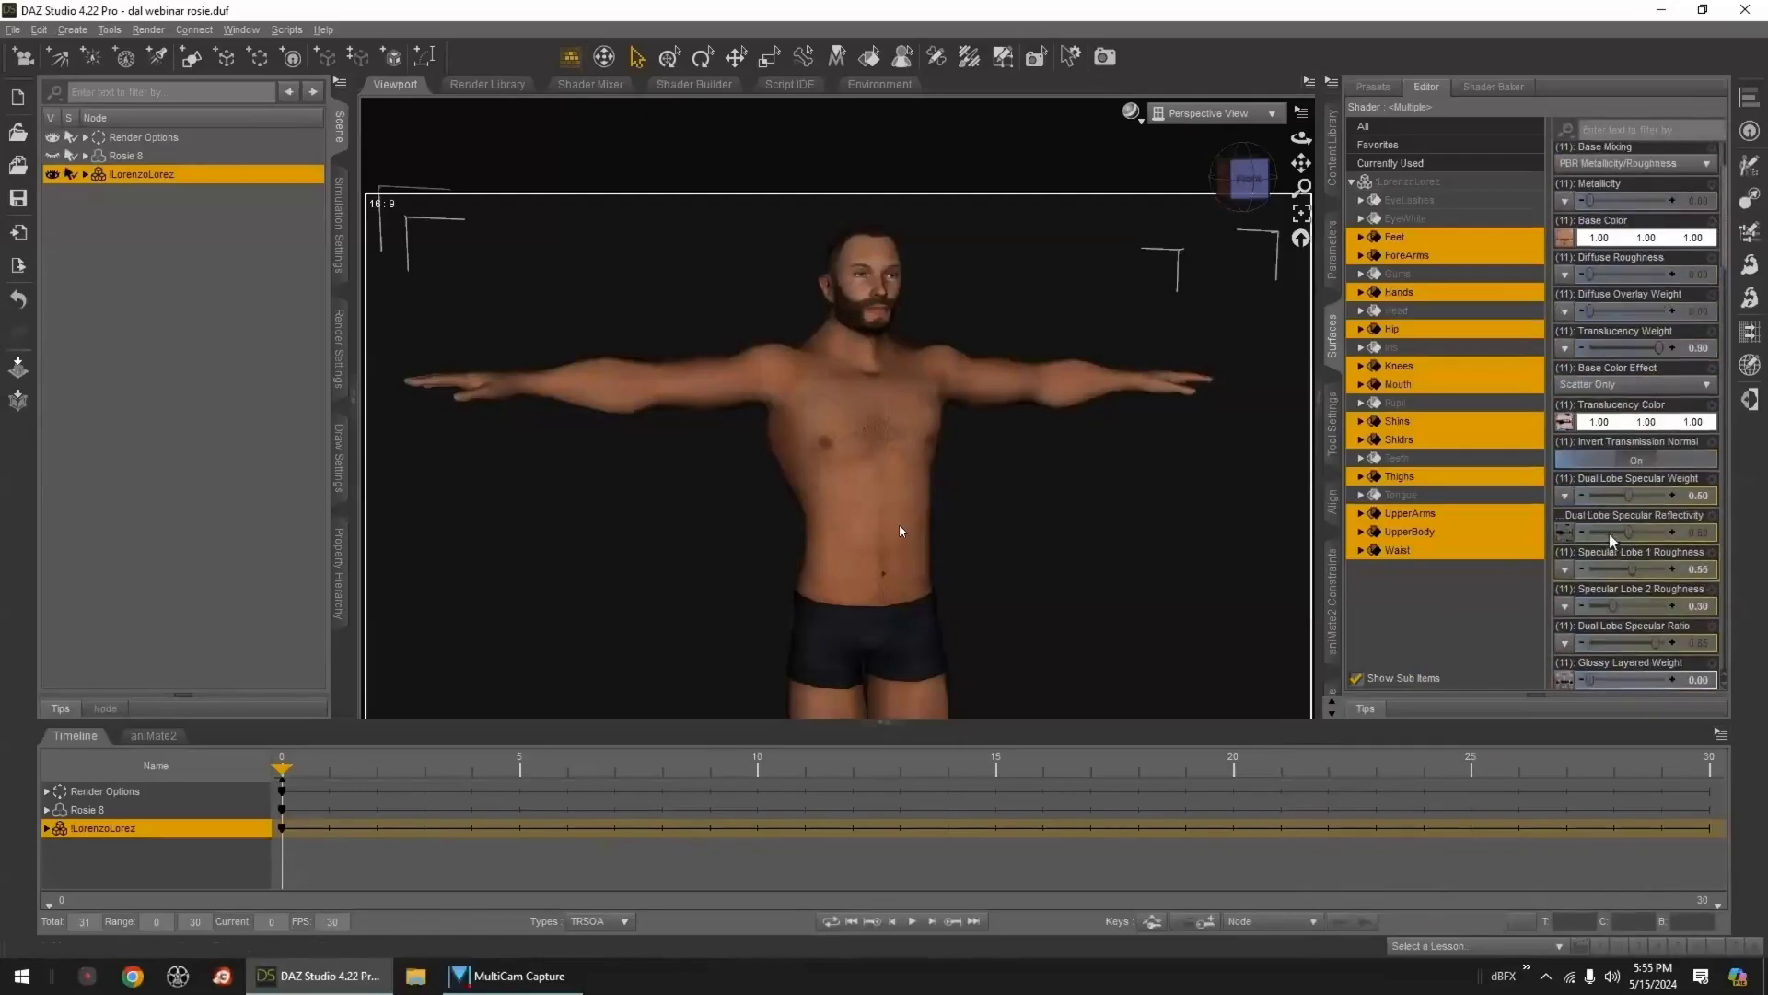
click(1570, 546)
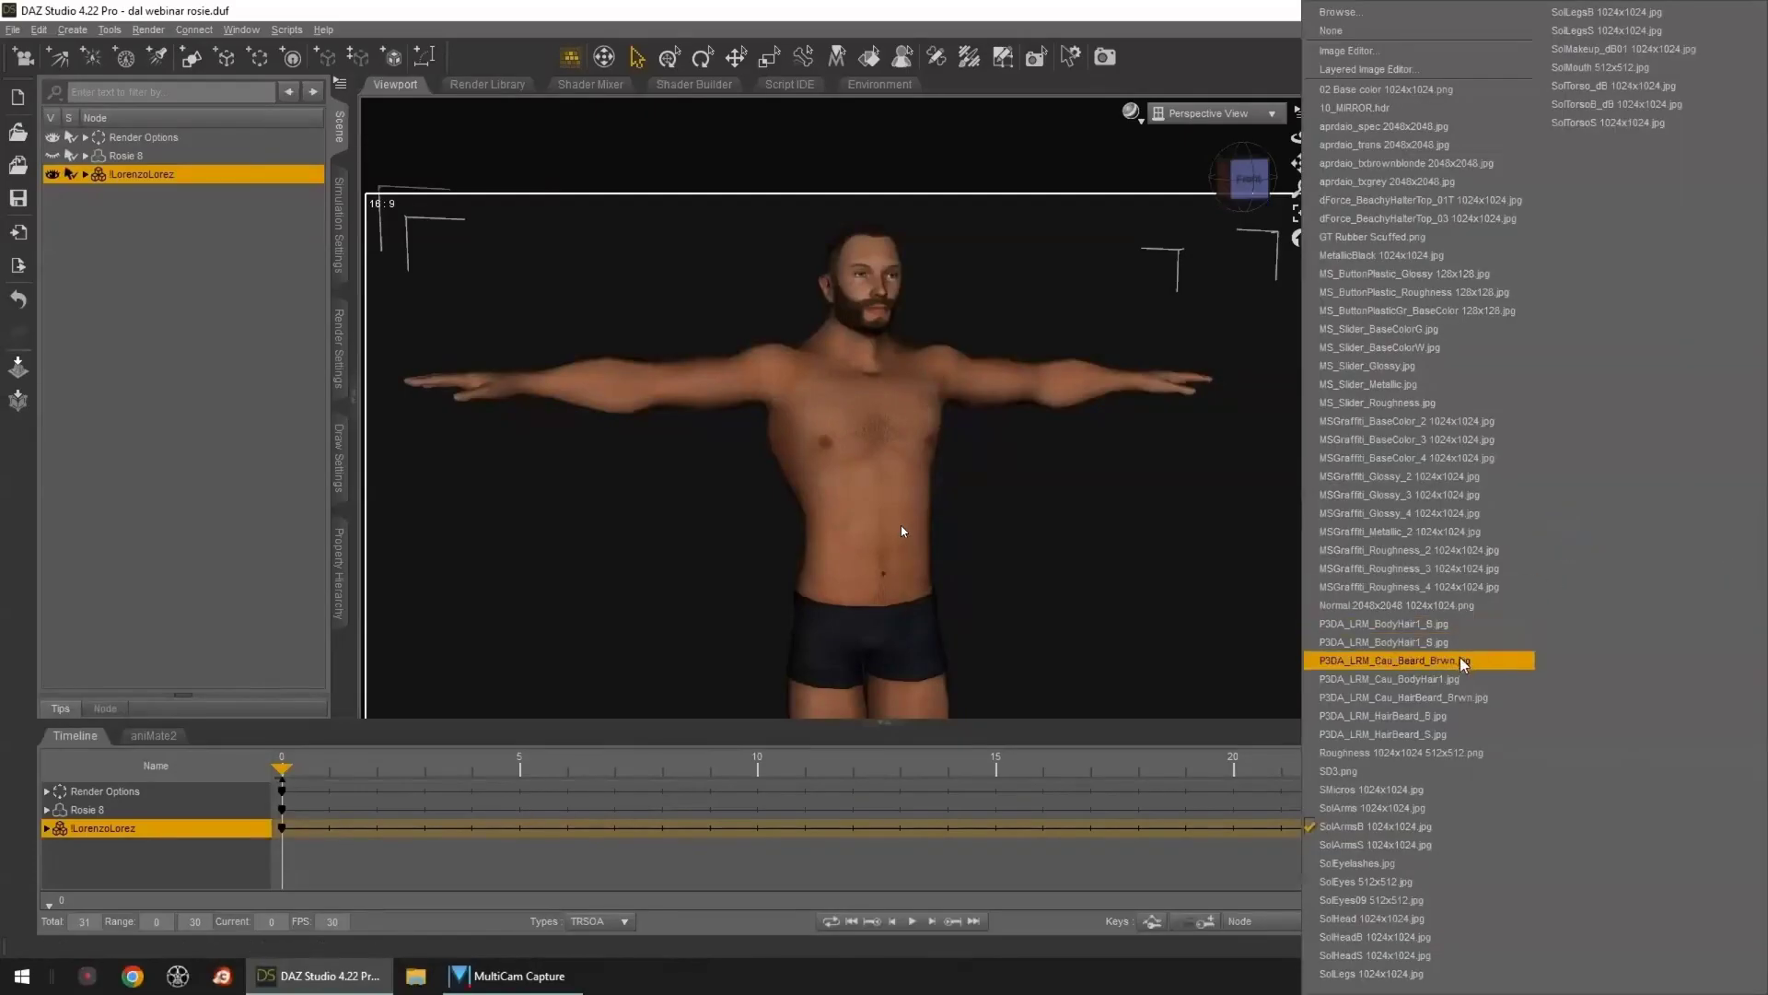
click(1436, 638)
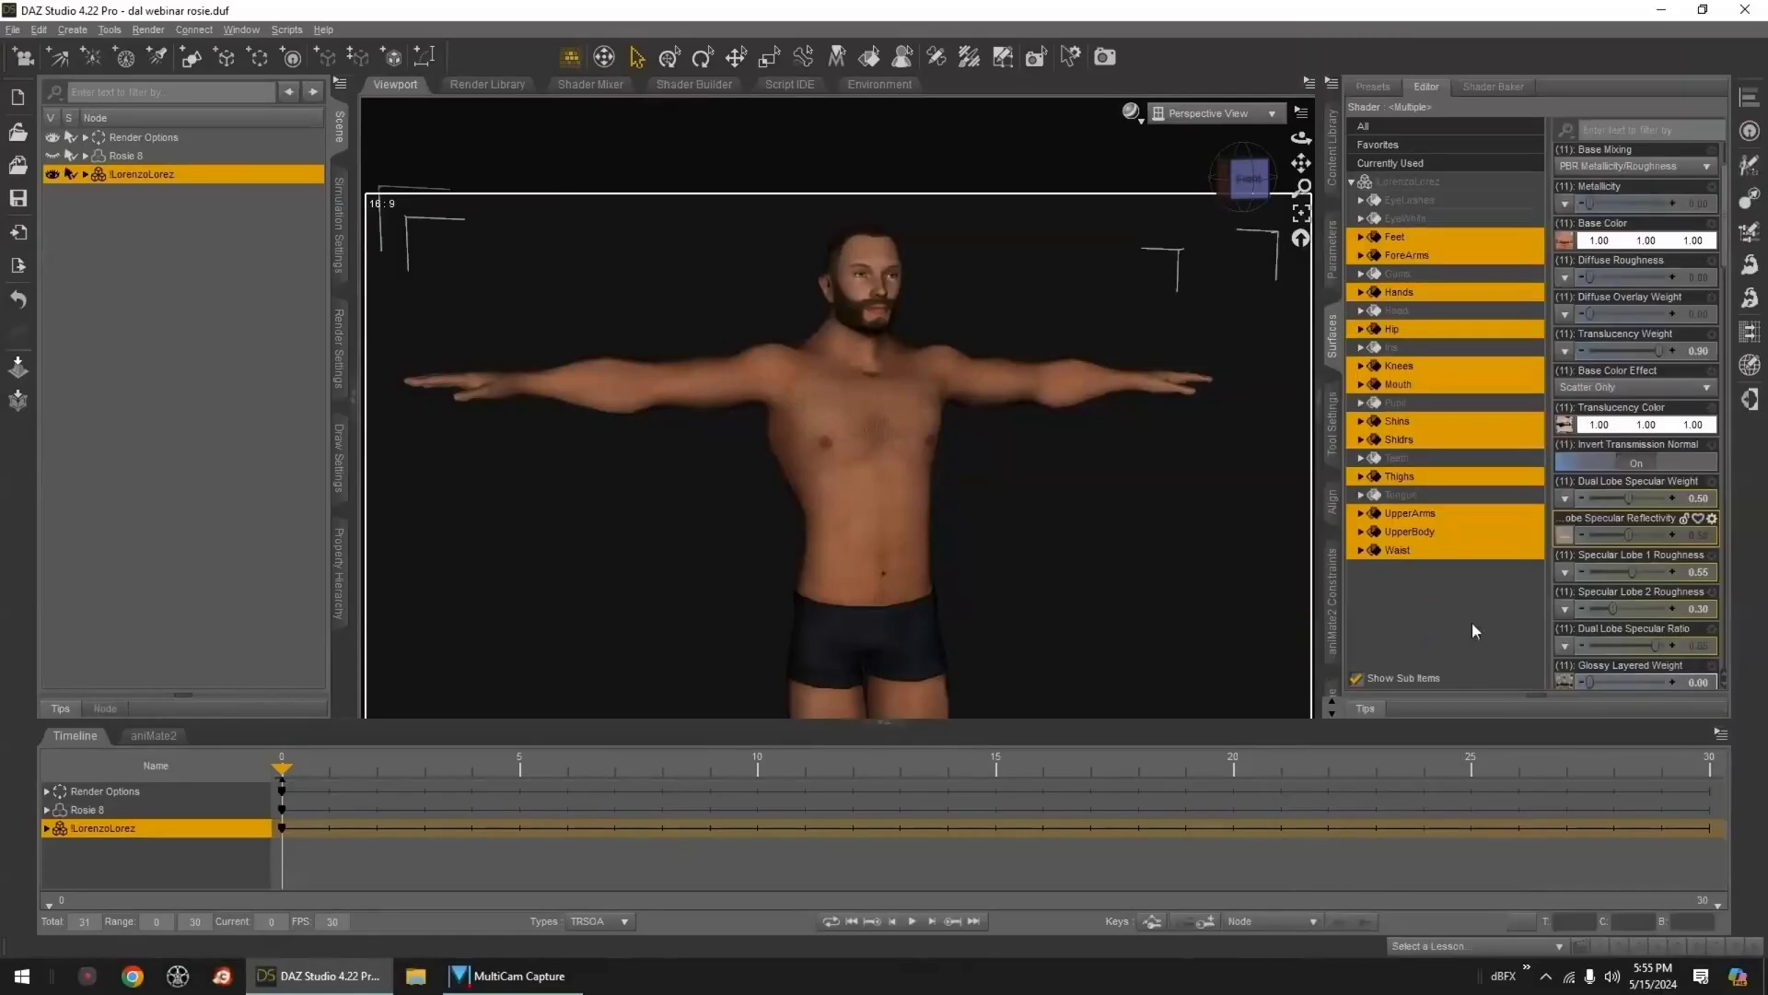
- Set the selected body surfaces' Translucency Color map to P3DA_LRM_Cau_BodyHair1.jpg and check the figure
click(1564, 426)
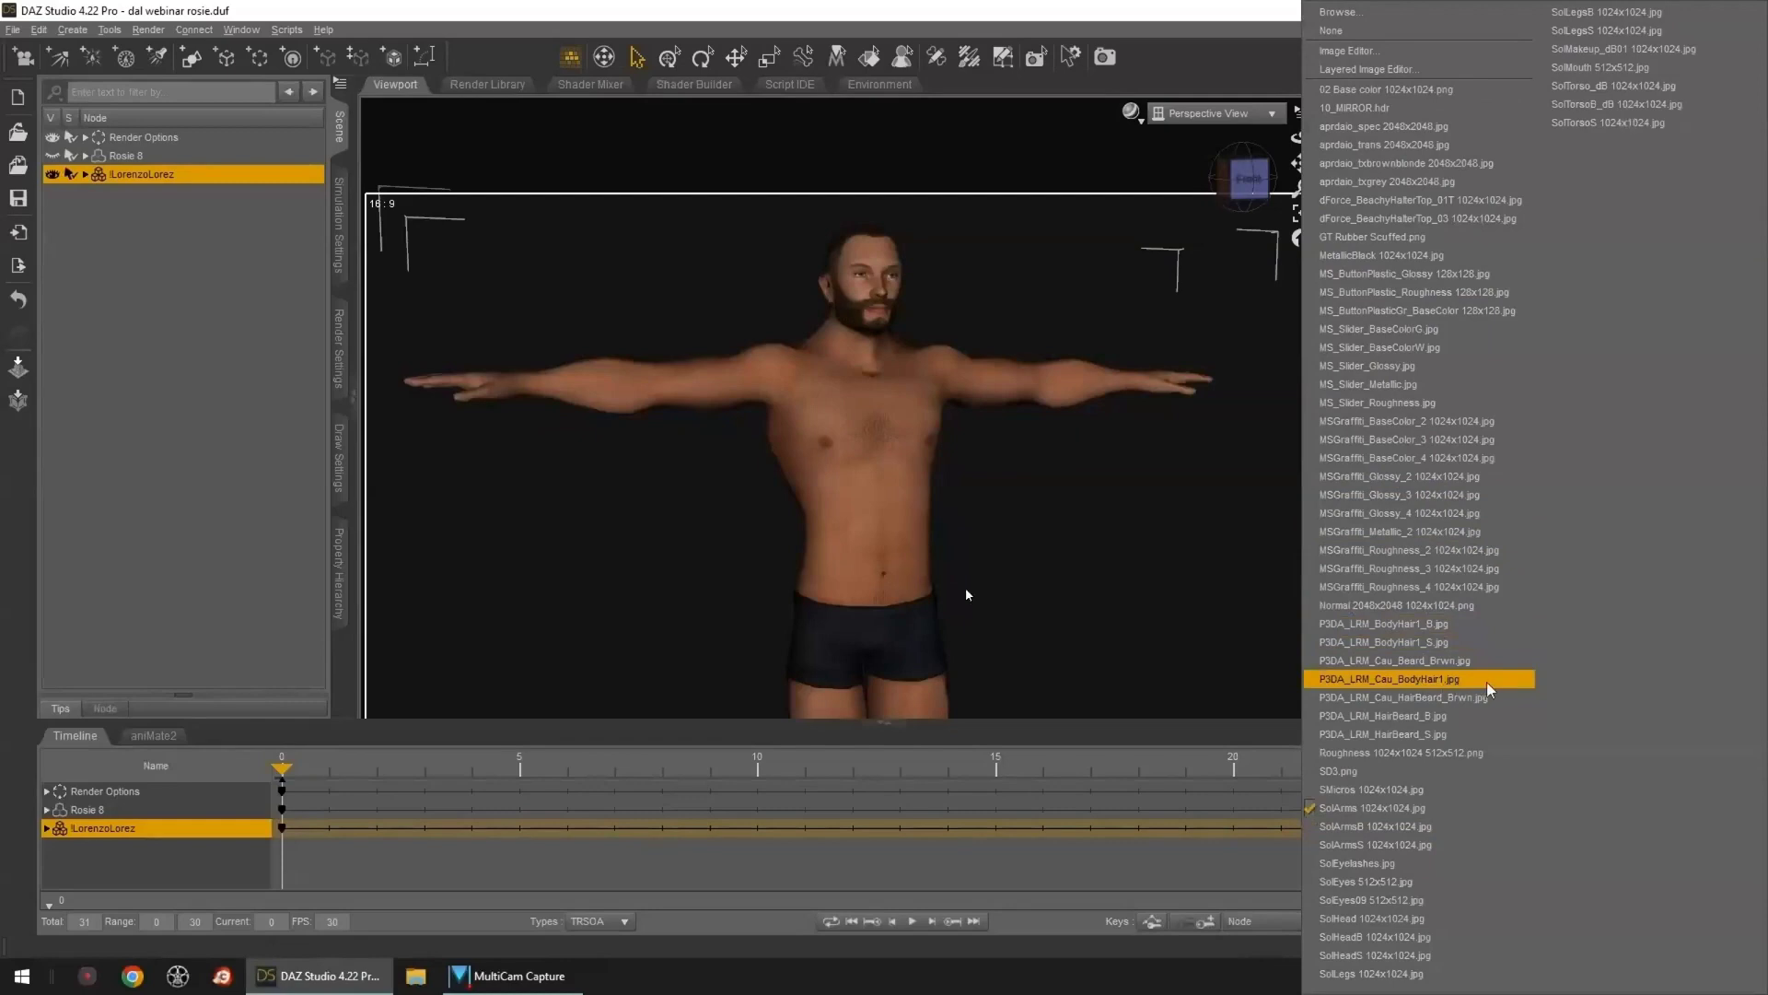
click(1444, 683)
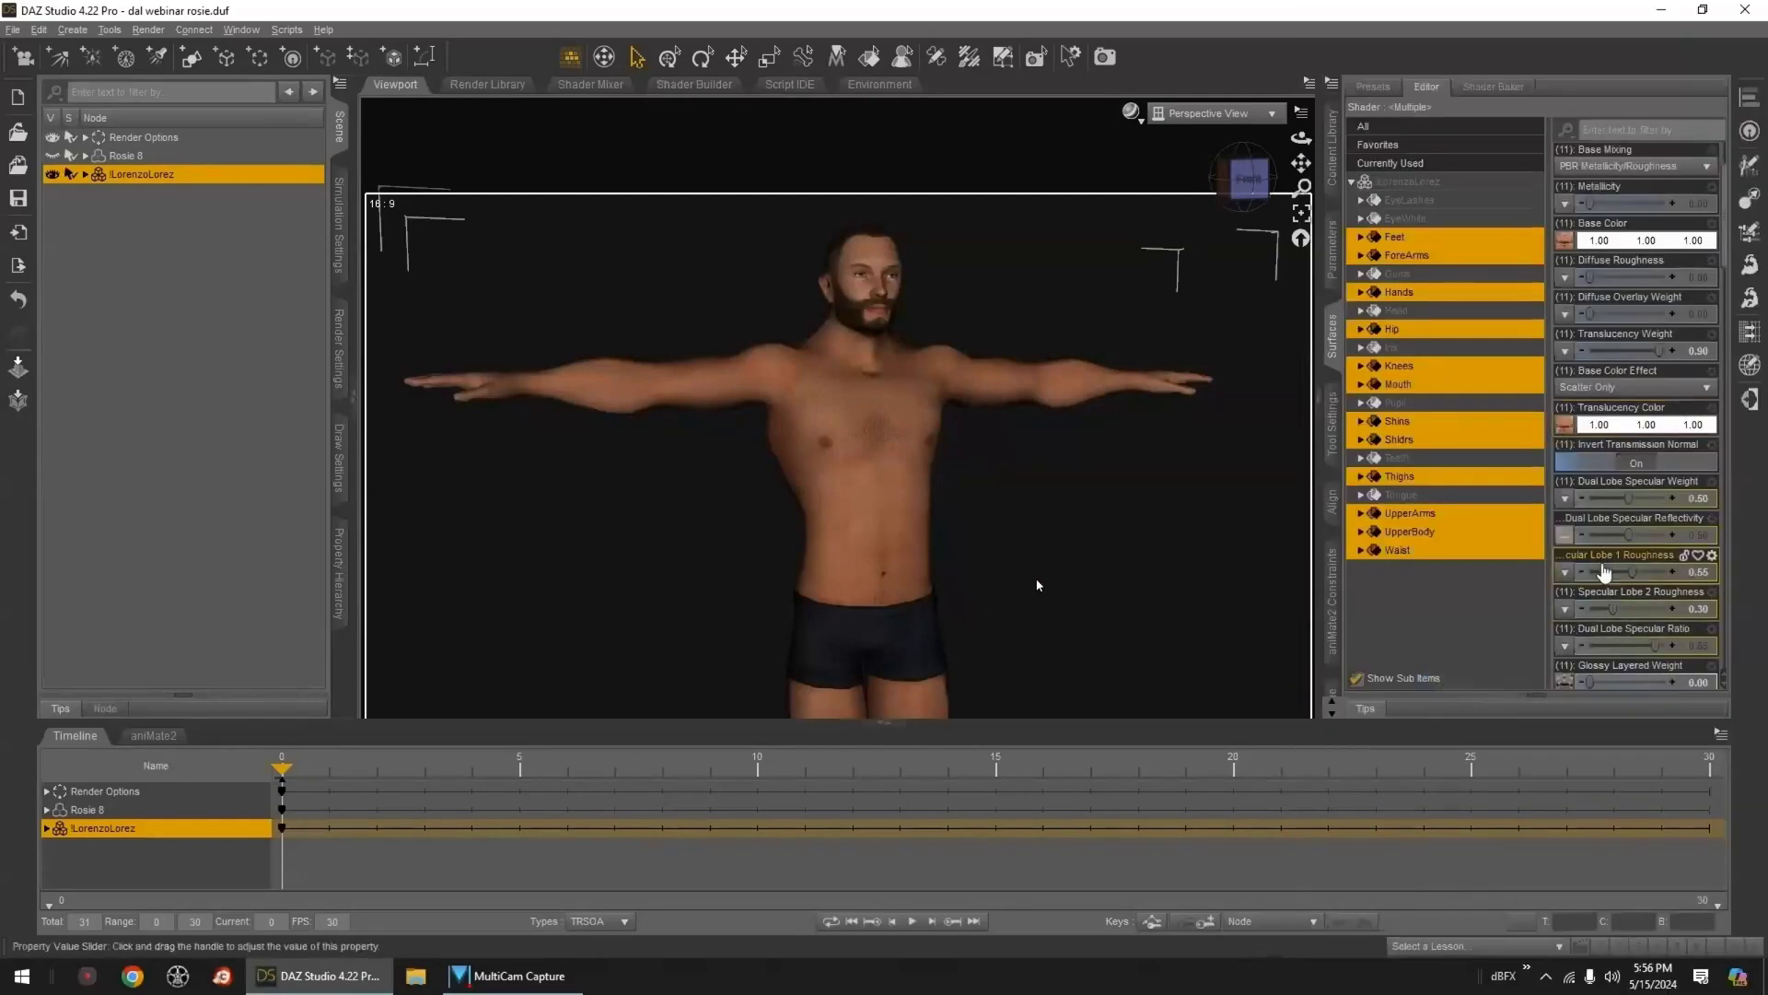
mouse_move(1567, 243)
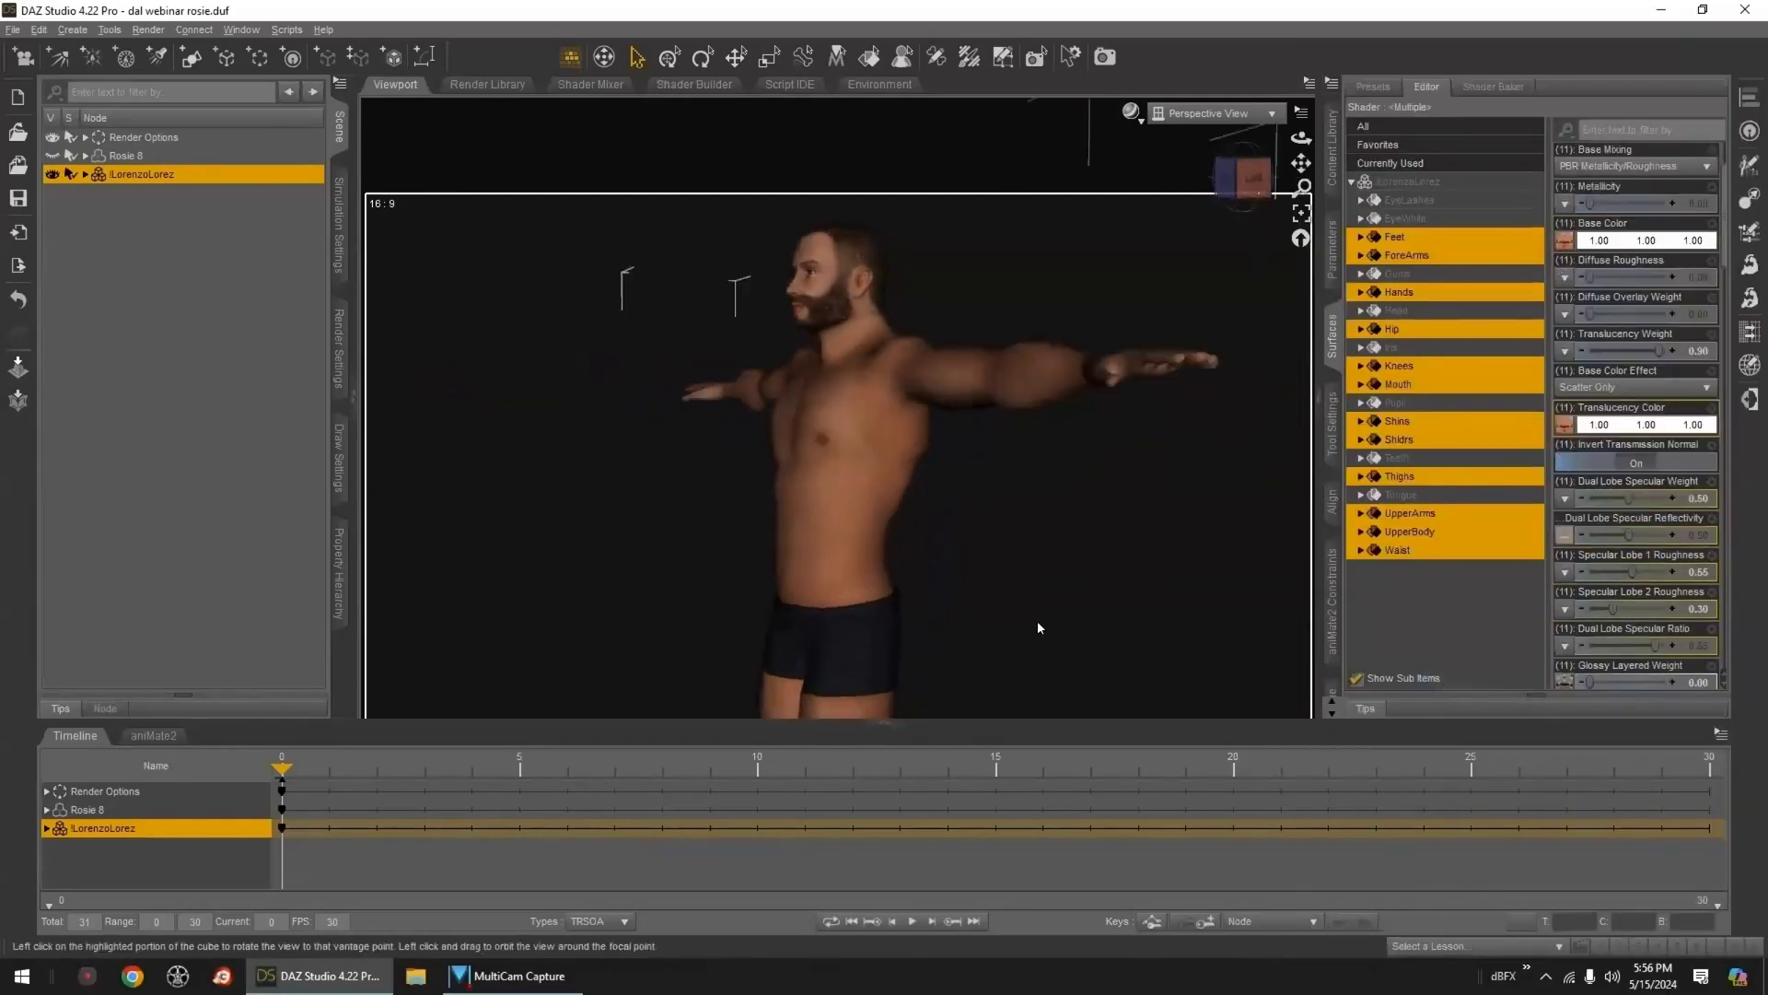
scroll(1661, 337, up, 3)
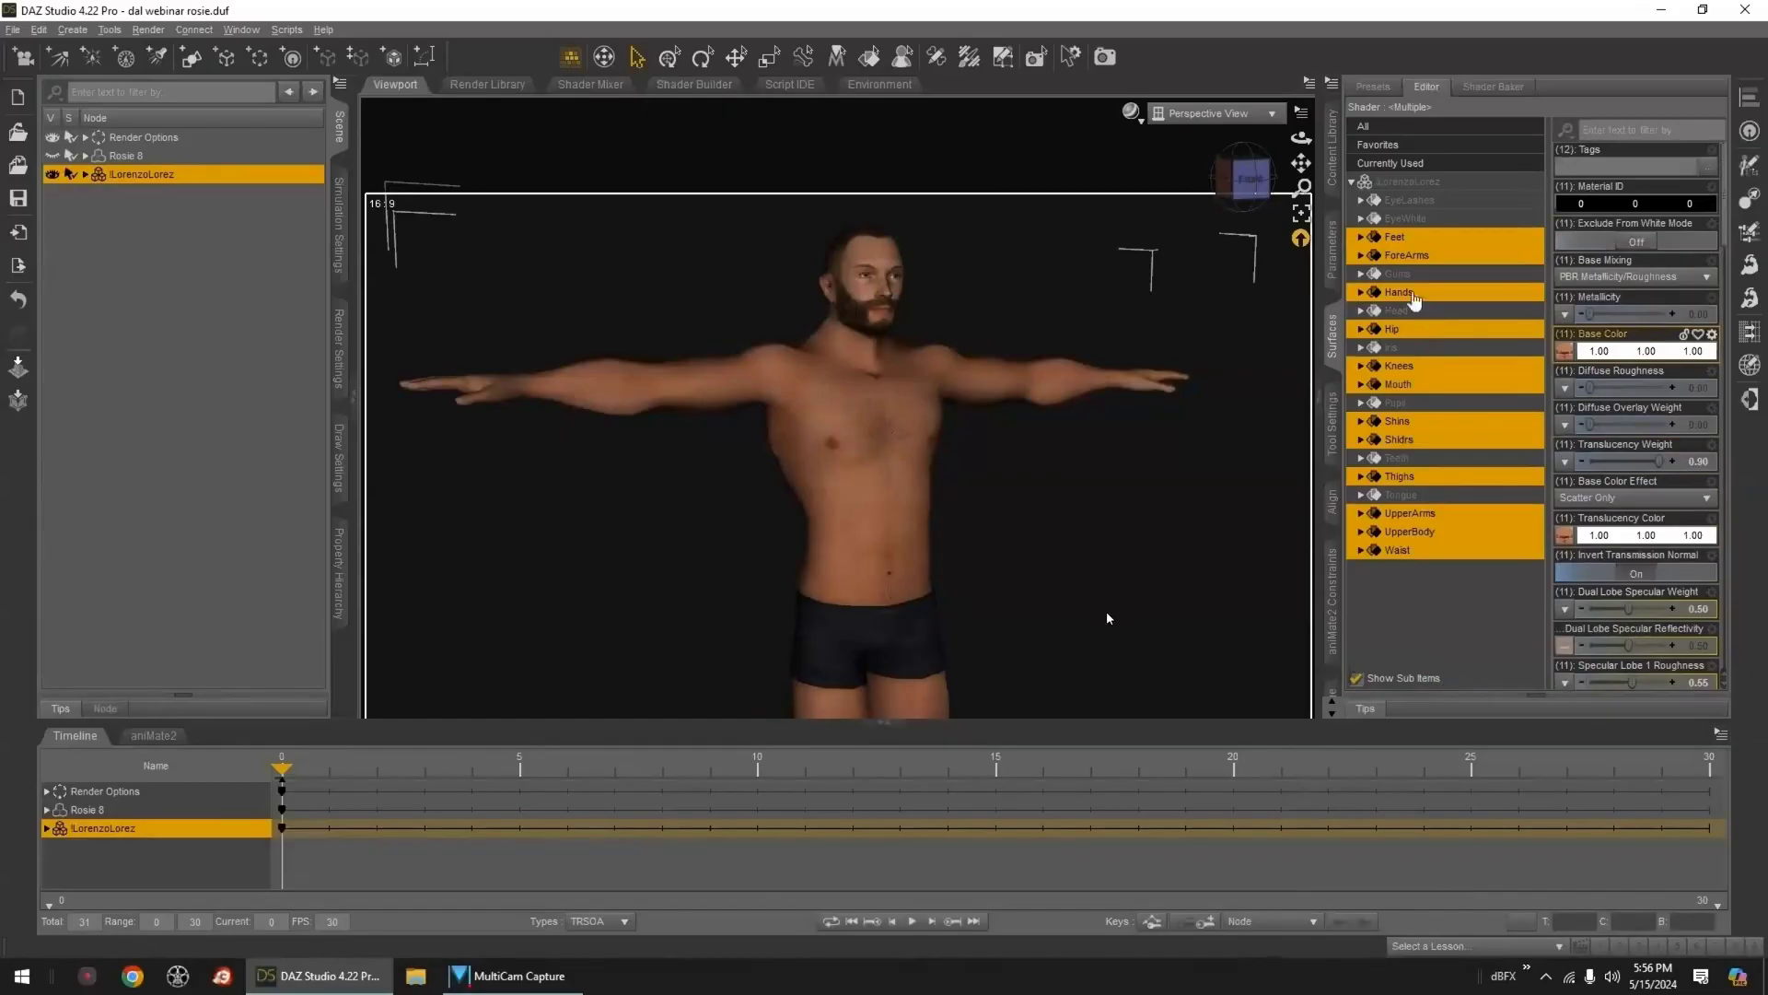
- Check Lorenzo's Gums surface, add Rosie 8 to the scene selection, and copy her Mouth surface settings
click(1398, 274)
mouse_move(1565, 245)
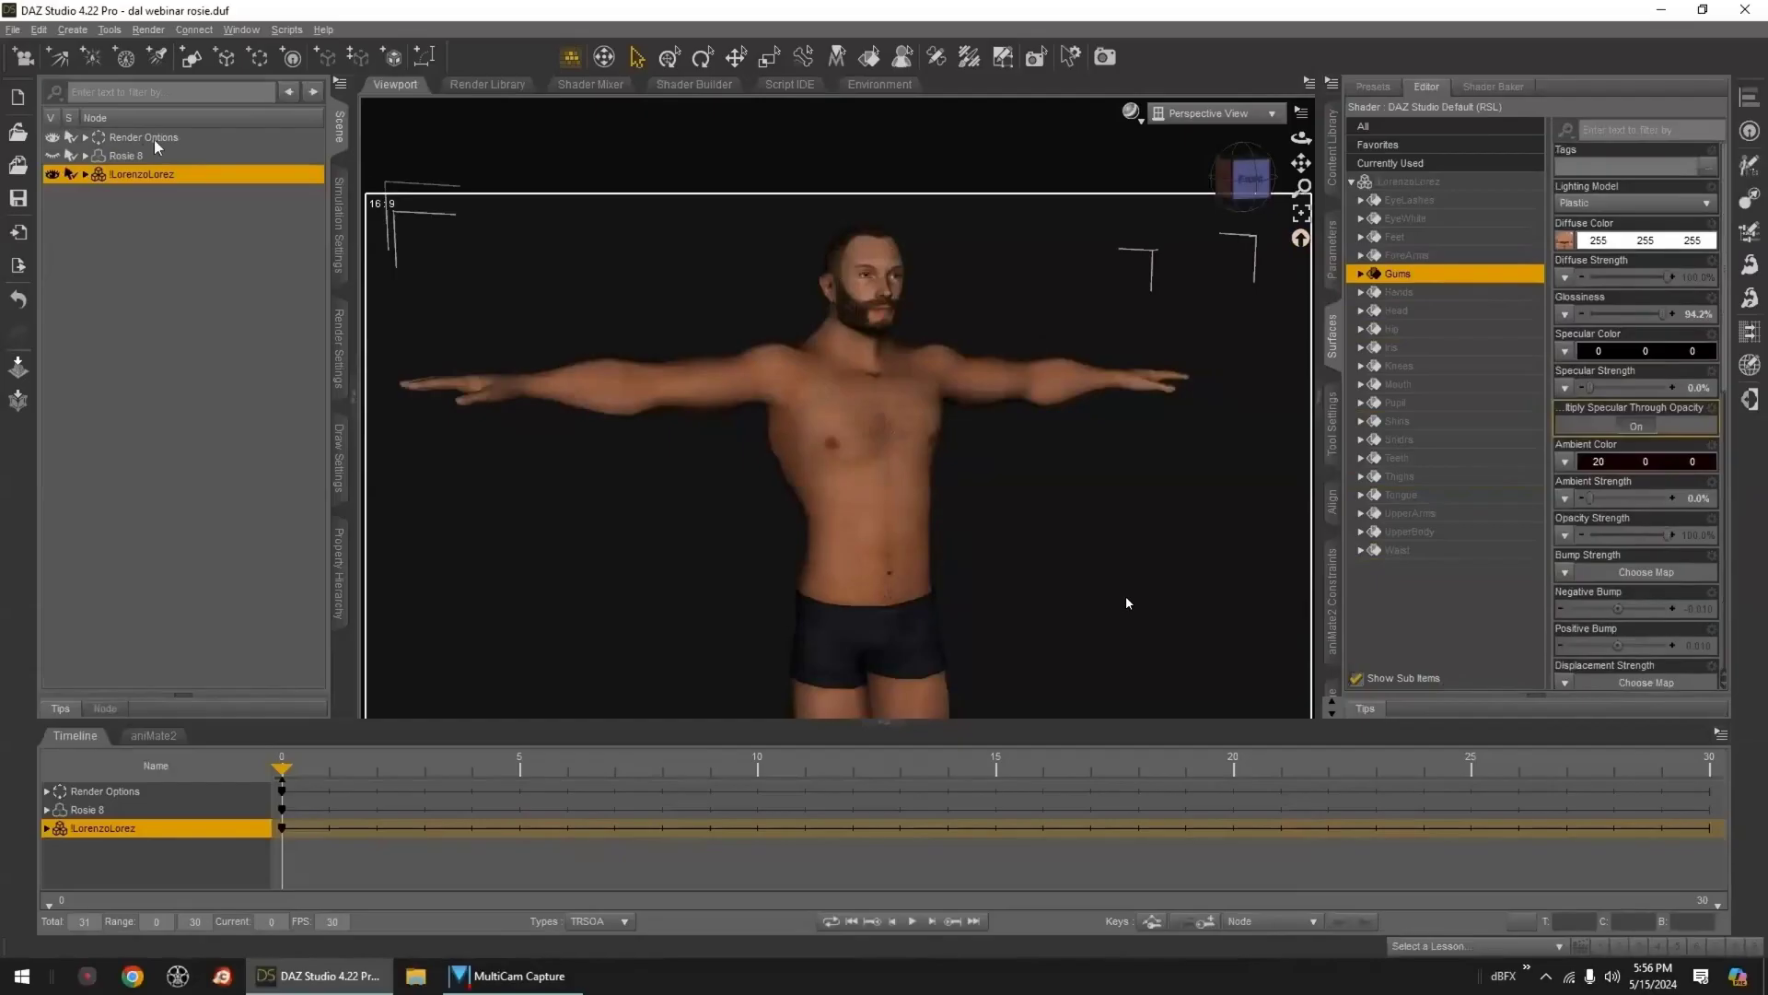
ctrl+click(131, 156)
scroll(1428, 598, down, 7)
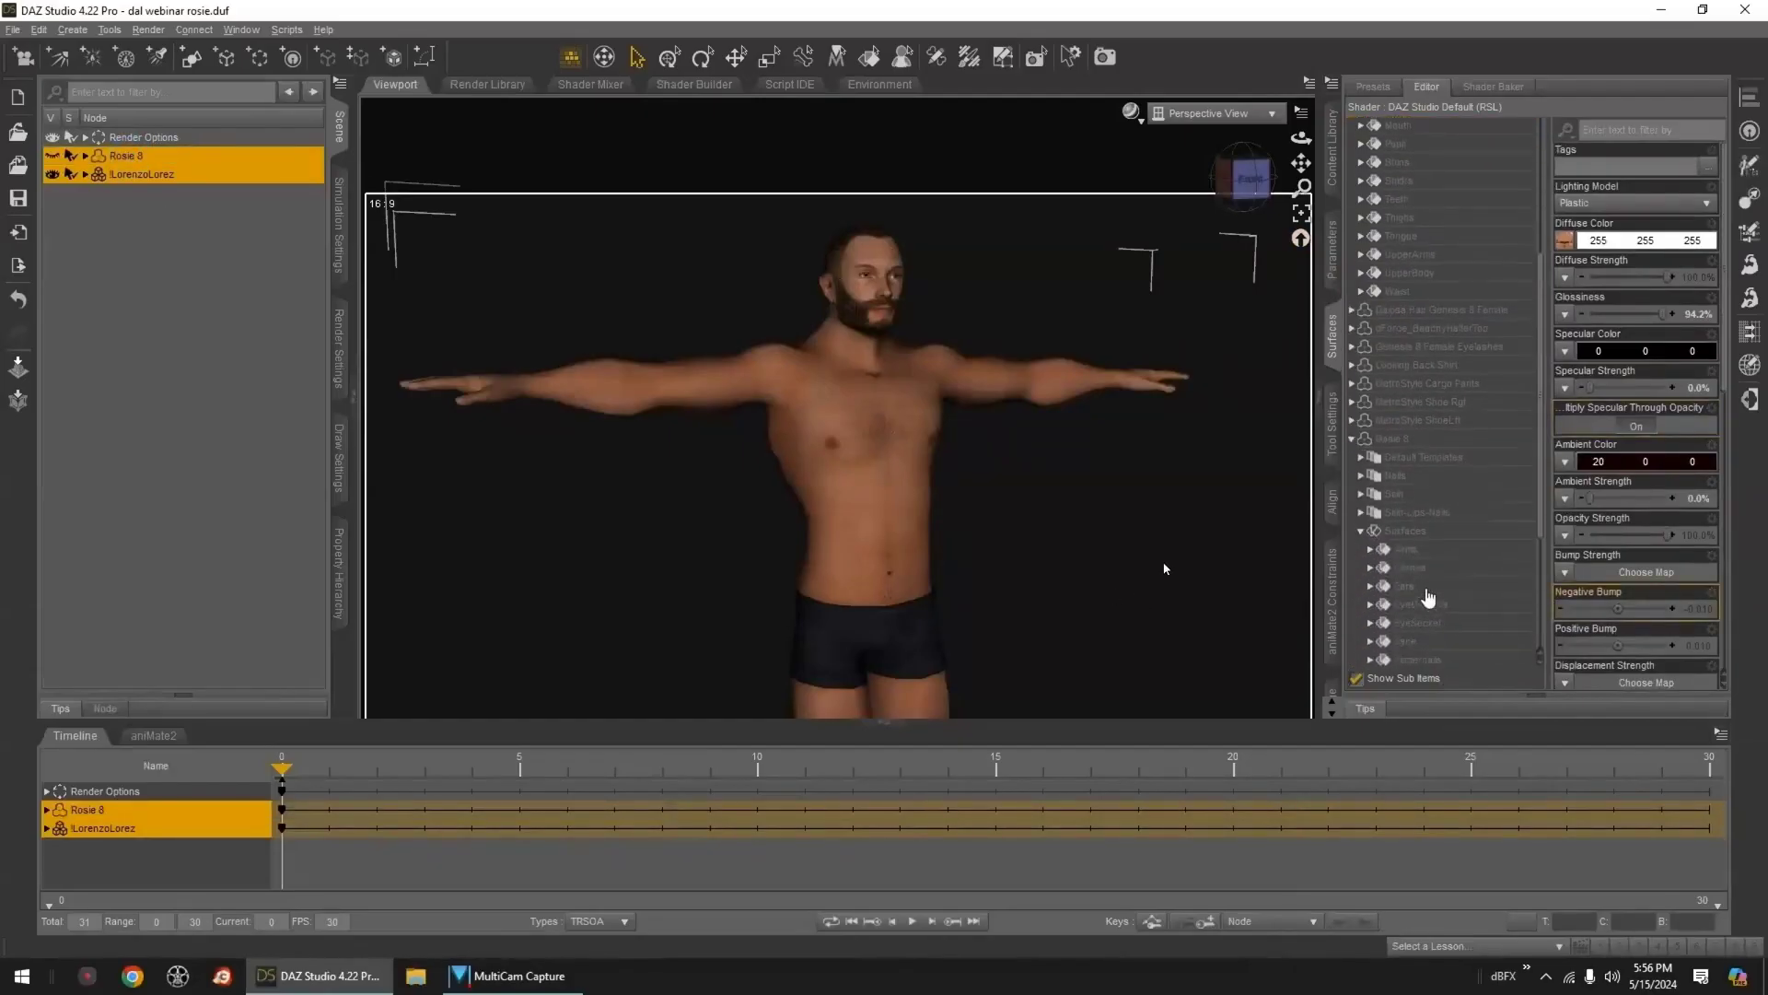
scroll(1428, 599, down, 3)
click(1407, 548)
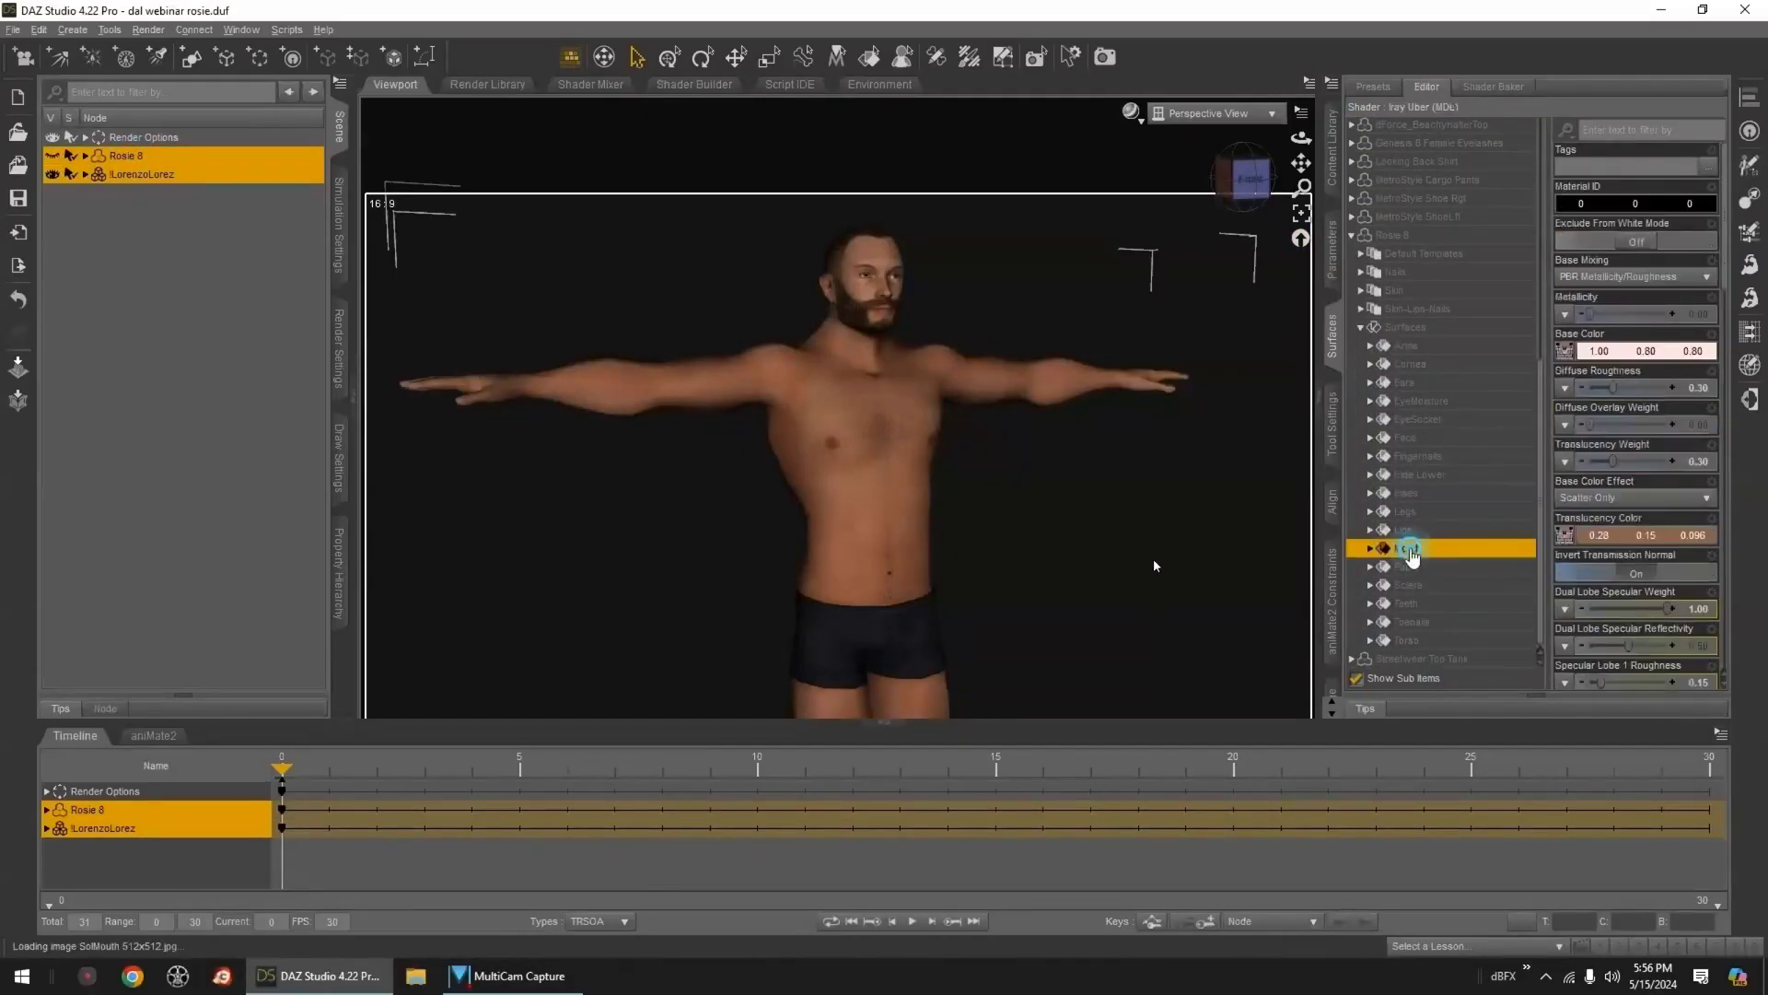
right_click(1411, 551)
click(1453, 545)
scroll(1450, 545, up, 10)
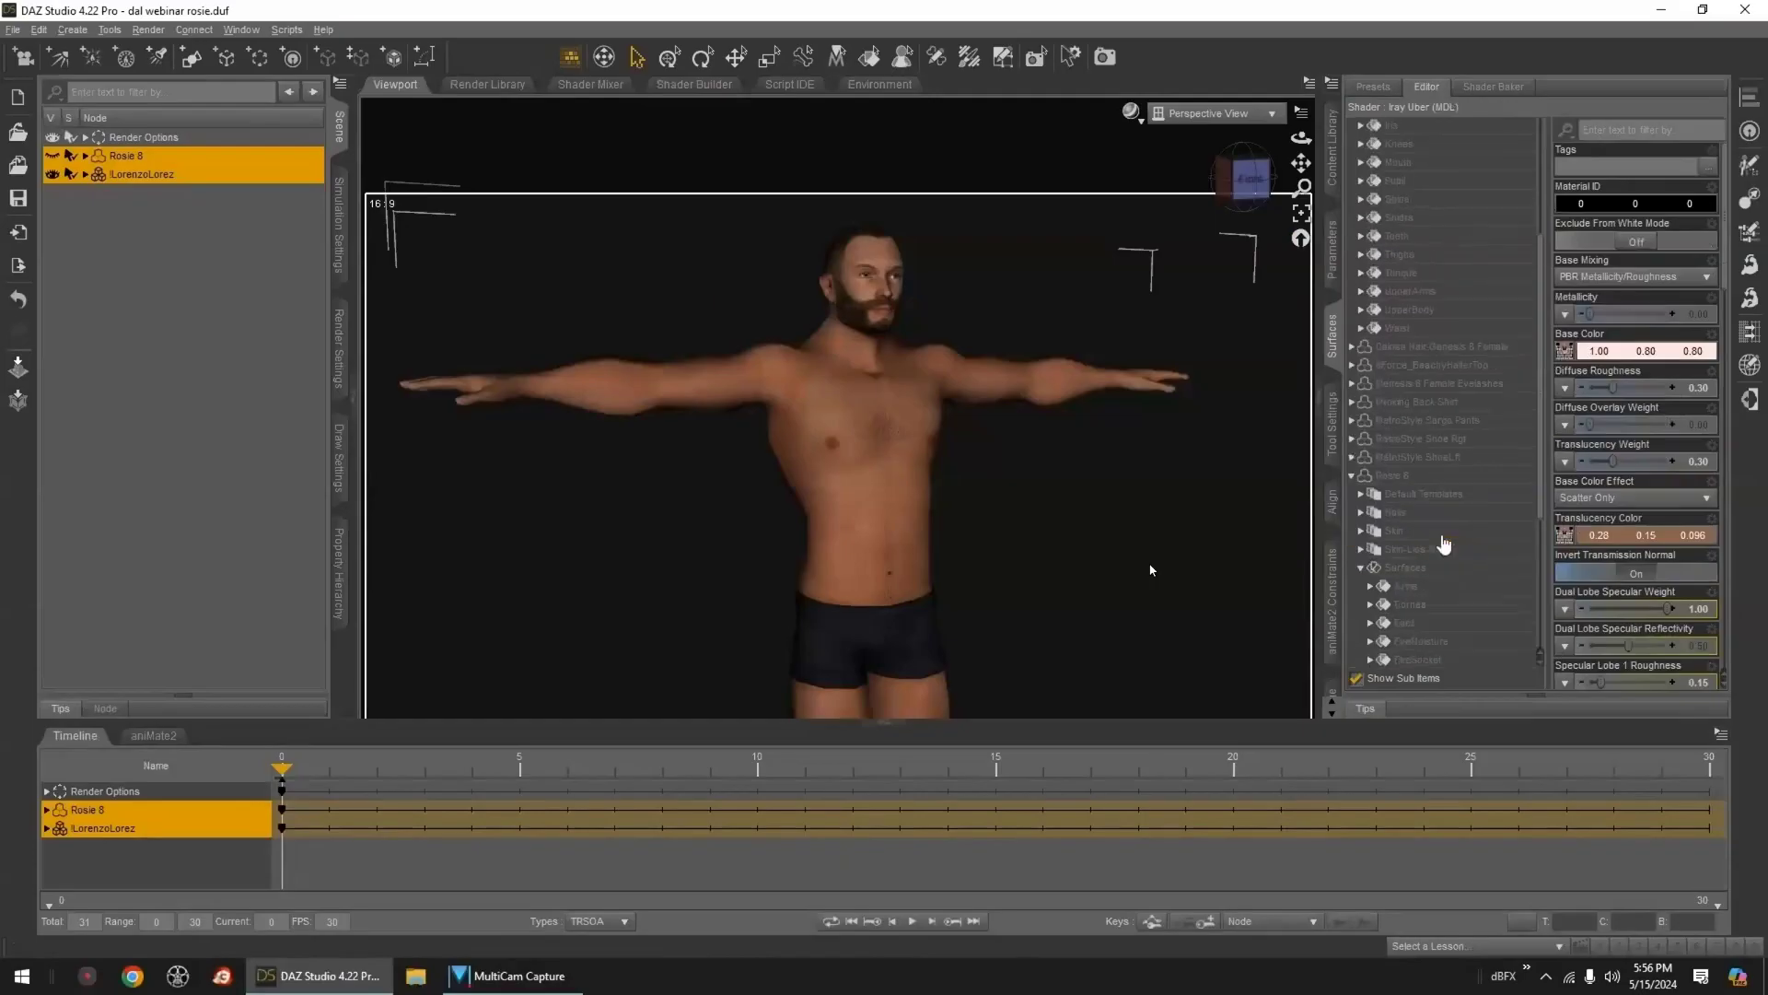
- Select Lorenzo's Gums, Mouth and Tongue surfaces and paste the copied Mouth settings onto them
click(1404, 274)
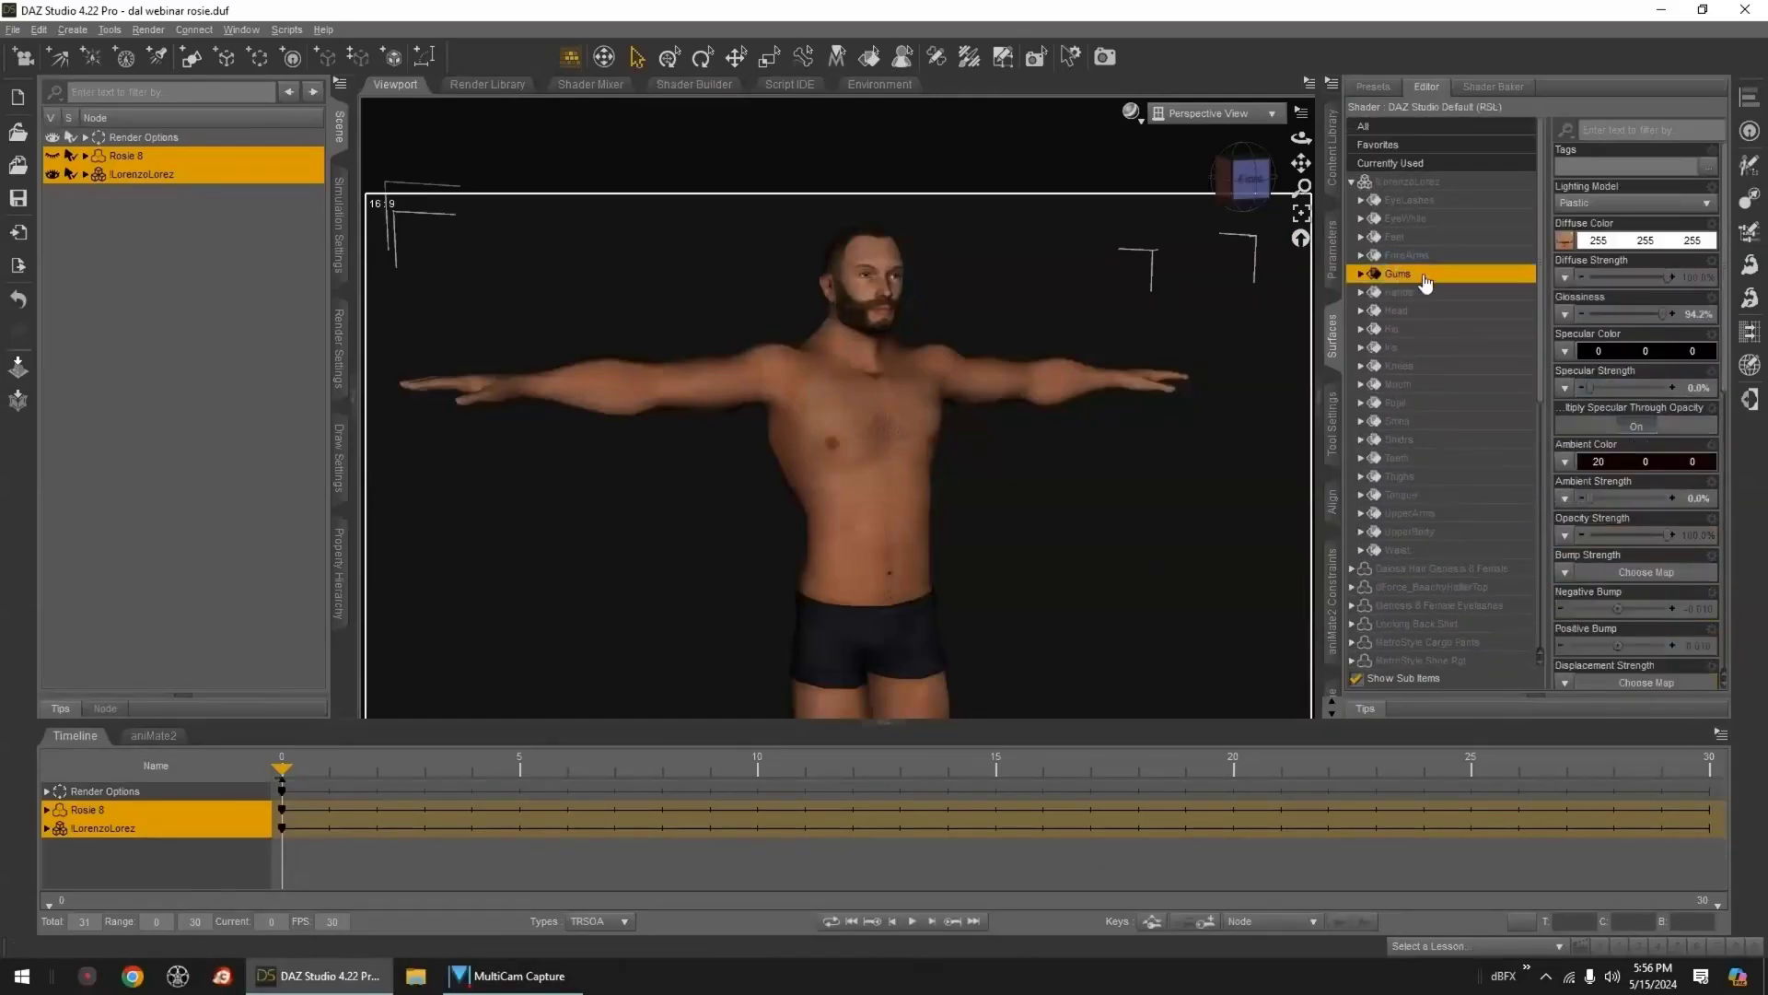
ctrl+click(1401, 497)
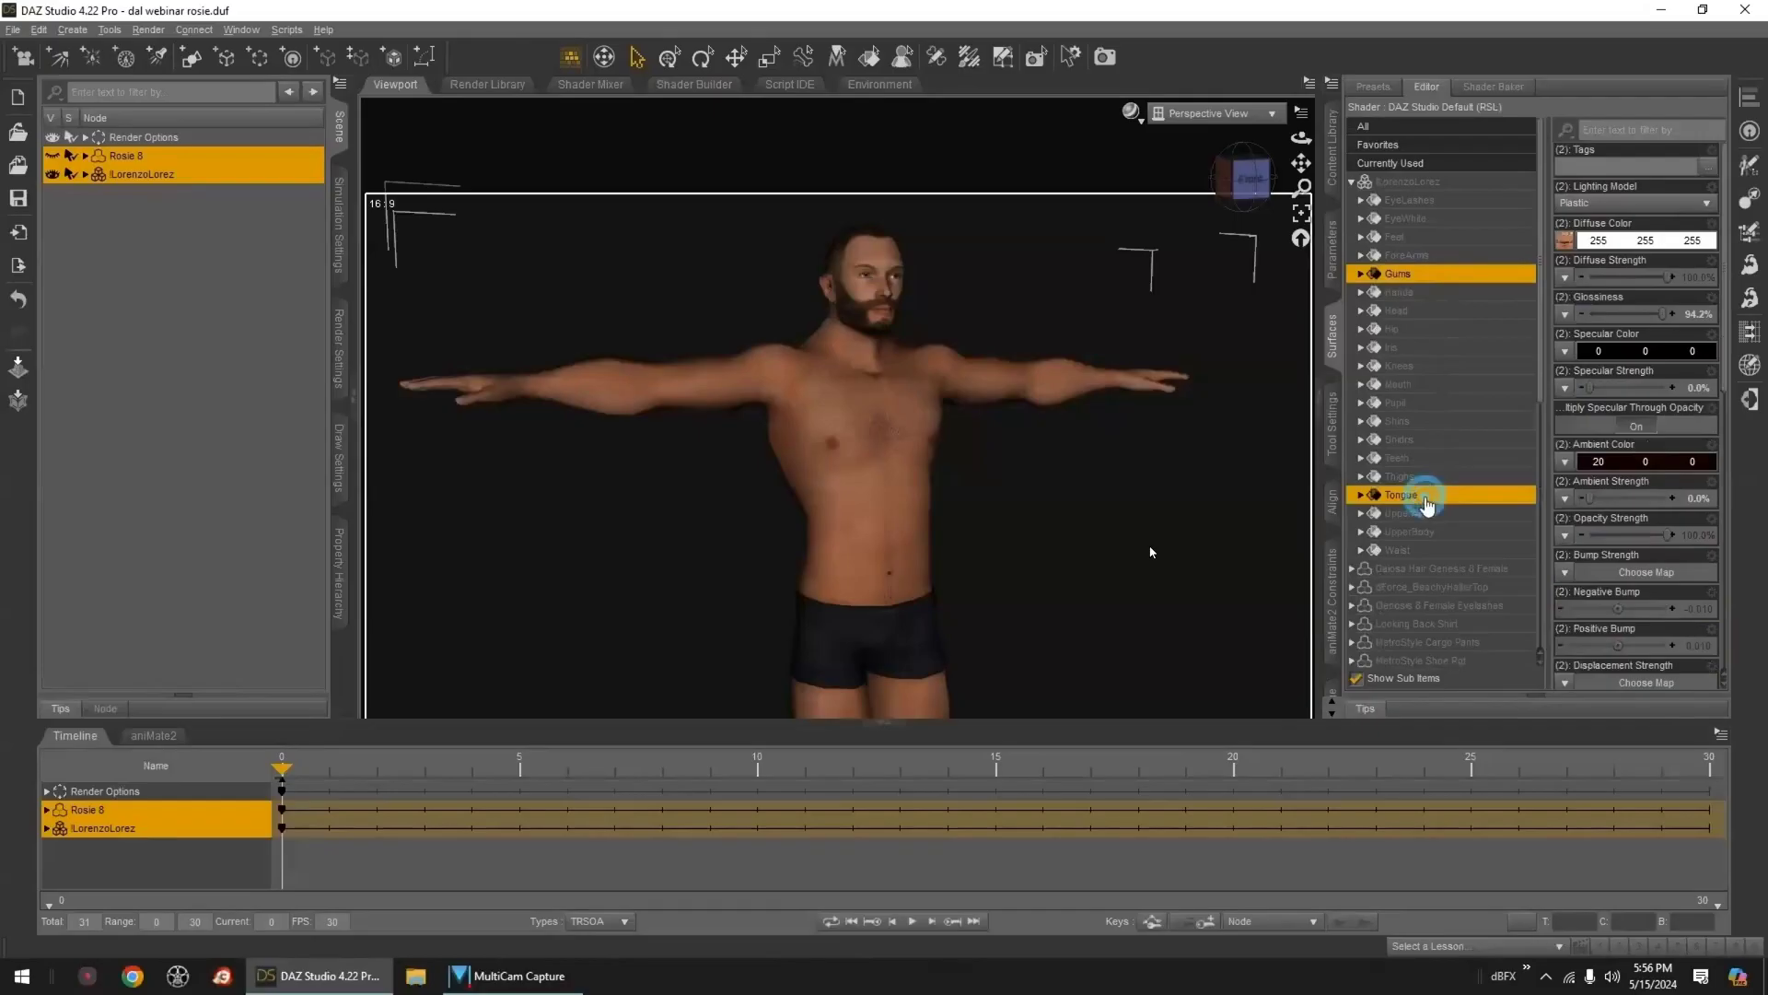
ctrl+click(1398, 385)
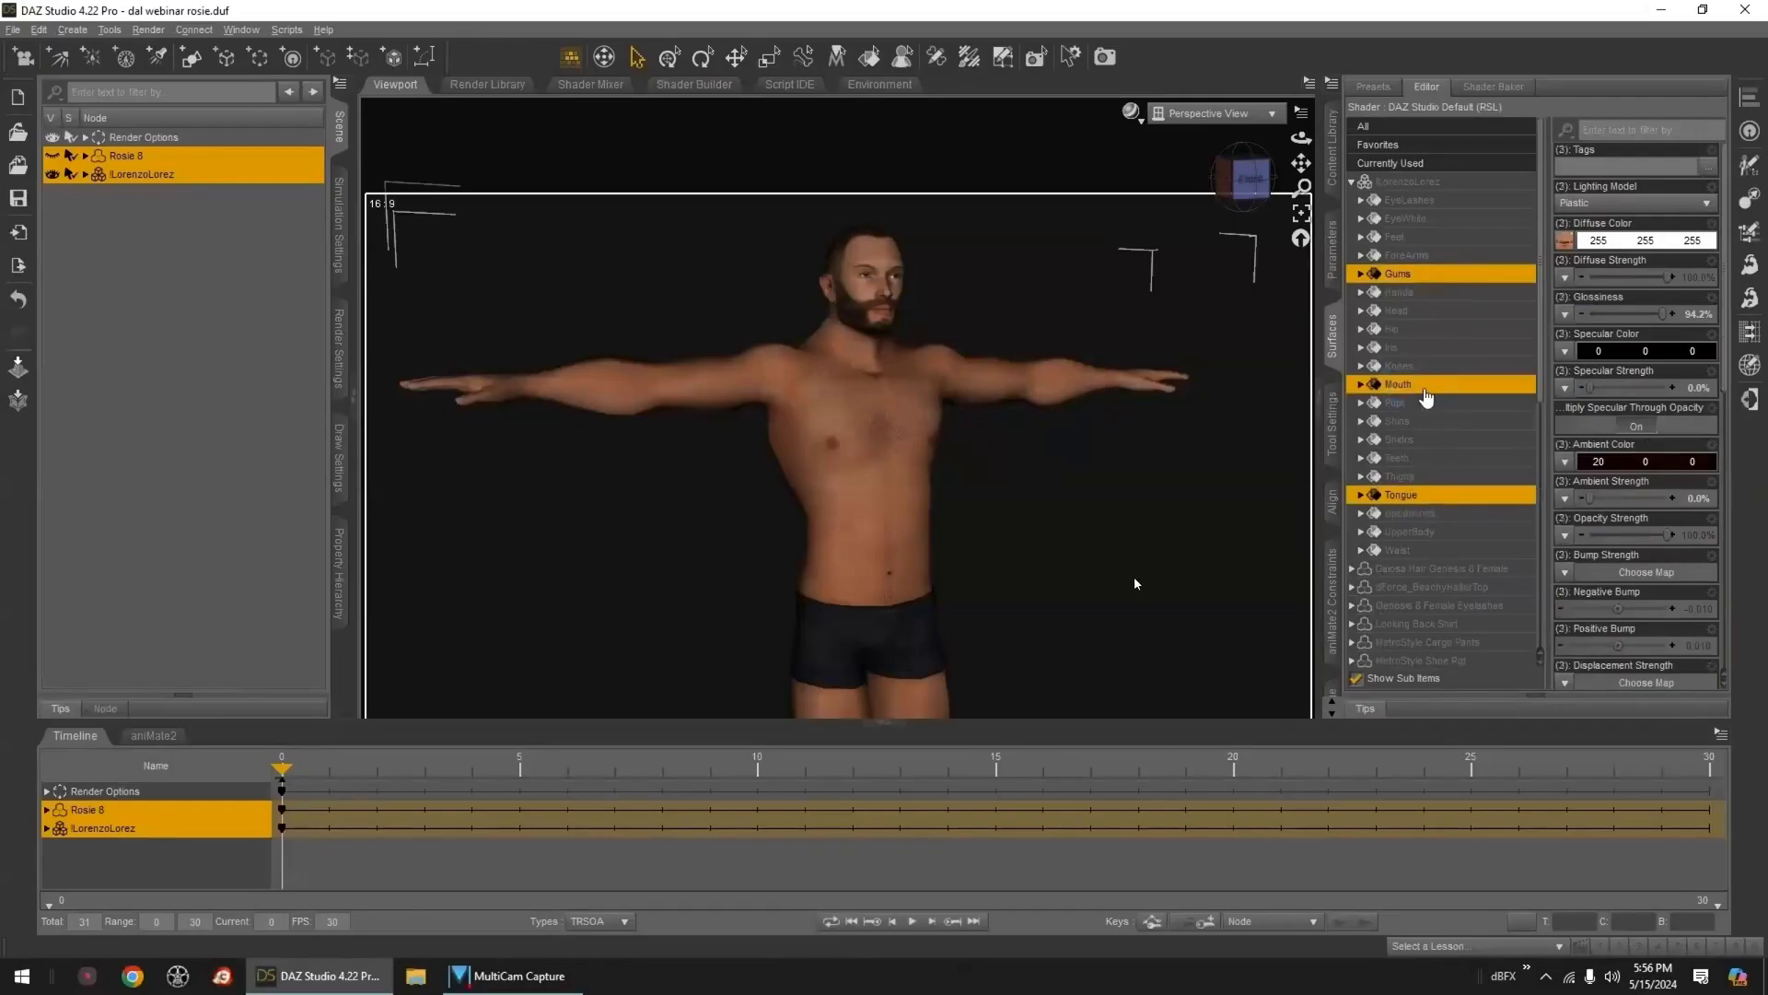
right_click(1411, 388)
click(1442, 419)
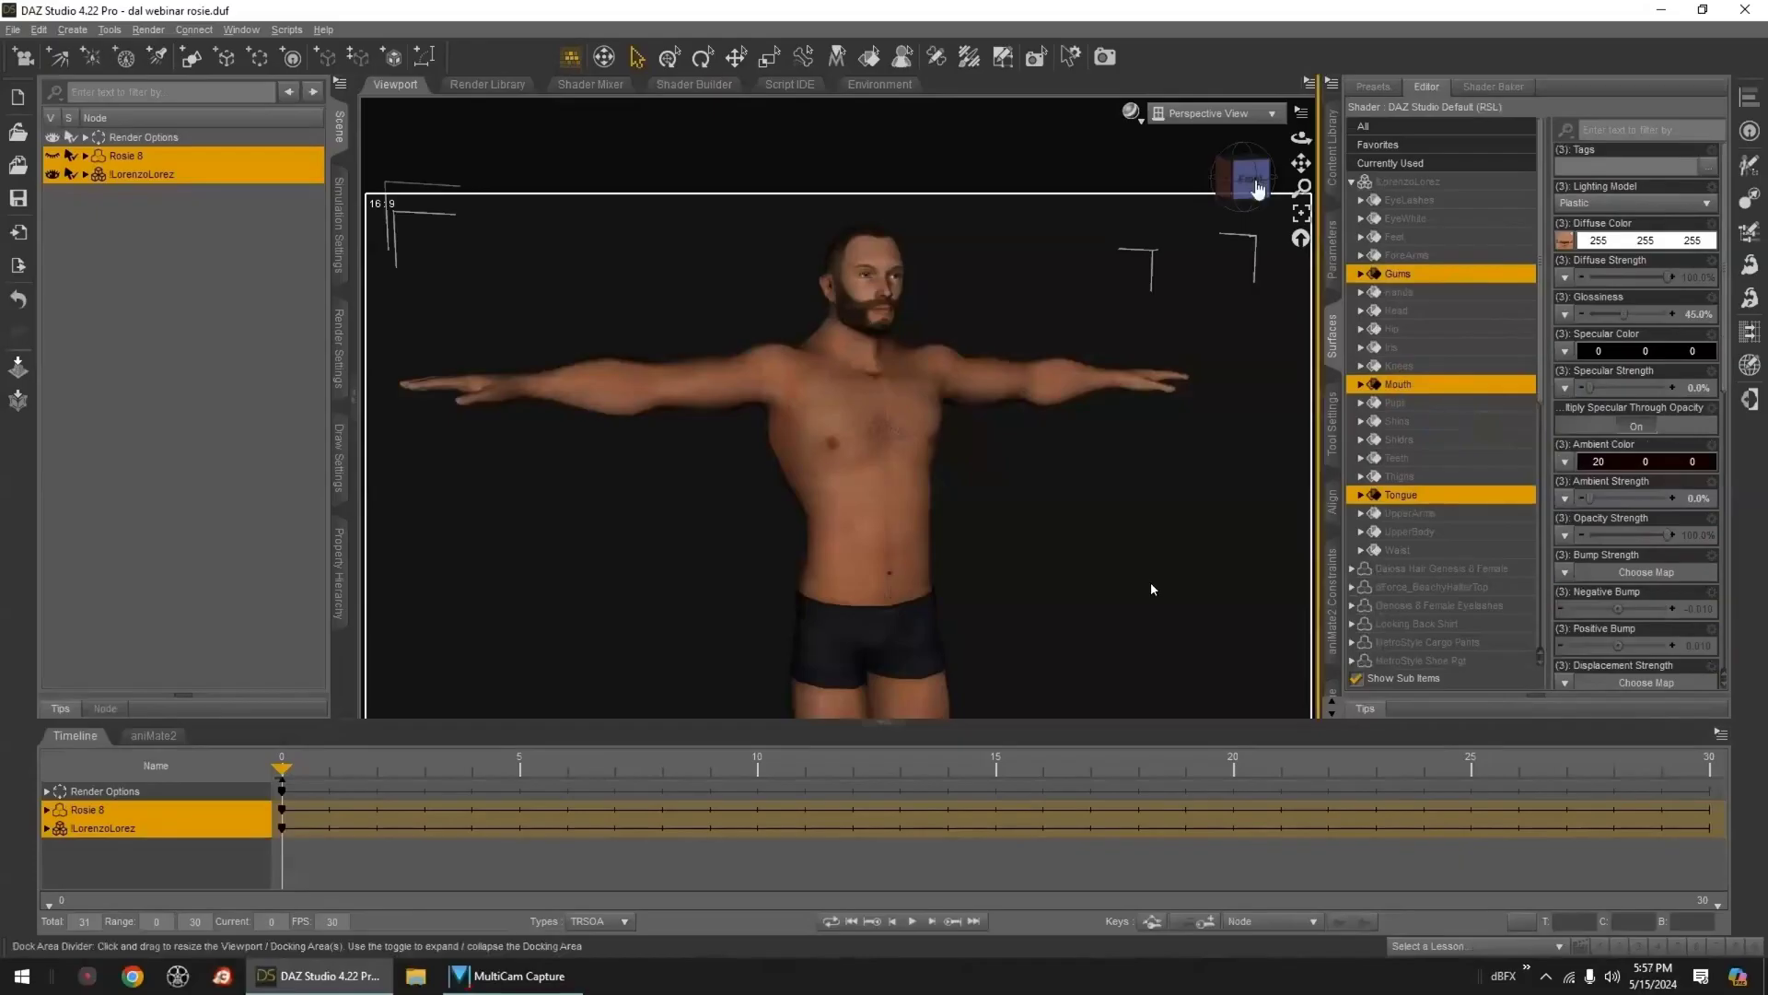
- Apply the z Iray Uber Base shader to the Gums, Mouth and Tongue surfaces and paste Rosie 8's Mouth settings again
click(287, 29)
mouse_move(315, 109)
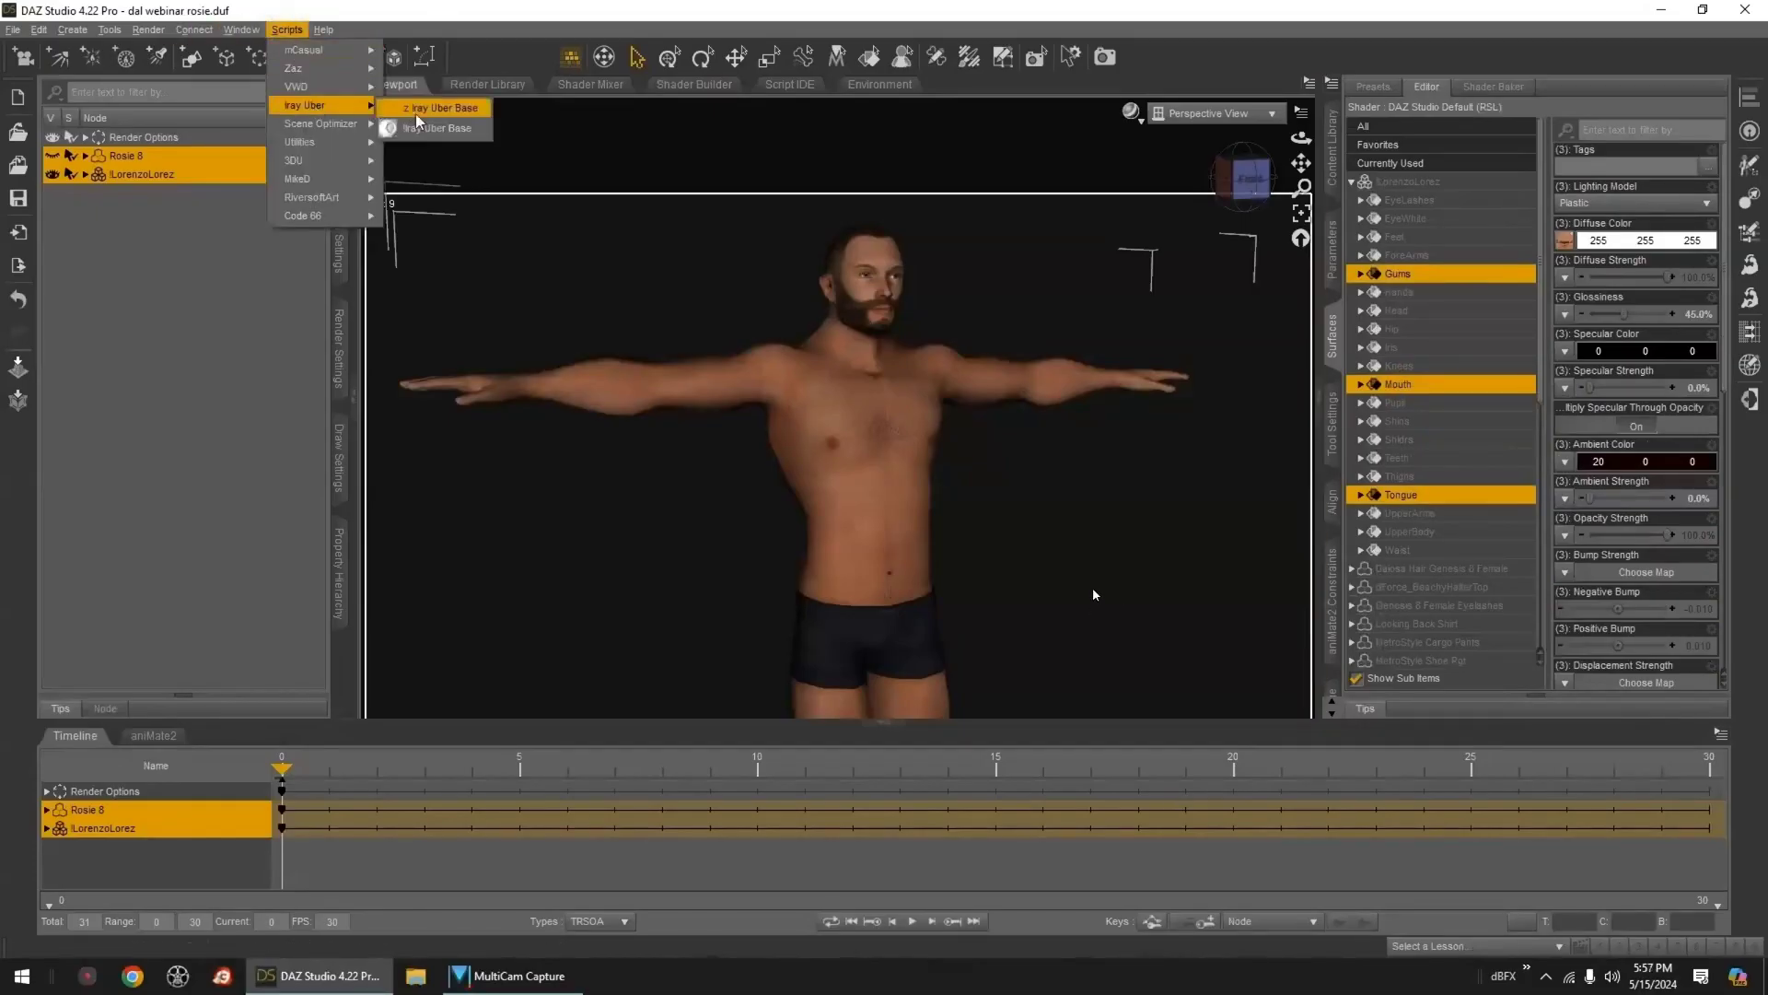
click(429, 112)
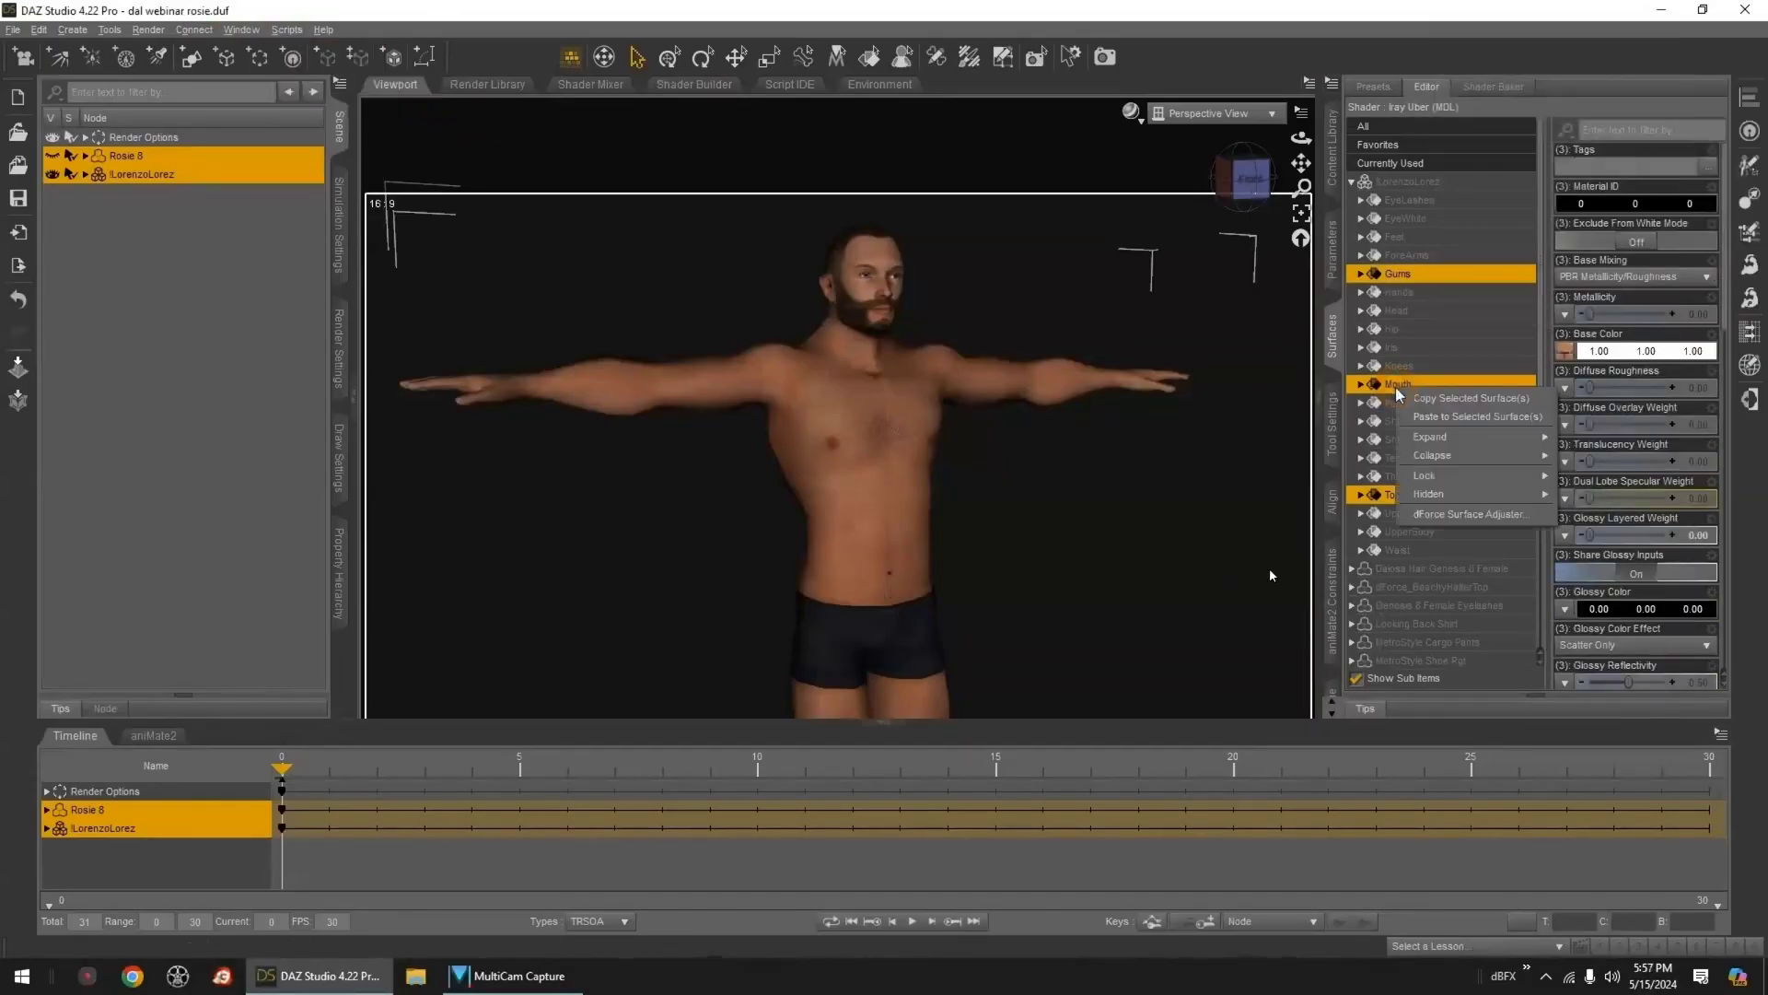
- Set the Base Color map of Lorenzo's Gums, Mouth and Tongue surfaces to P3DA_LRM_Cau_BodyHair1.jpg
click(1565, 352)
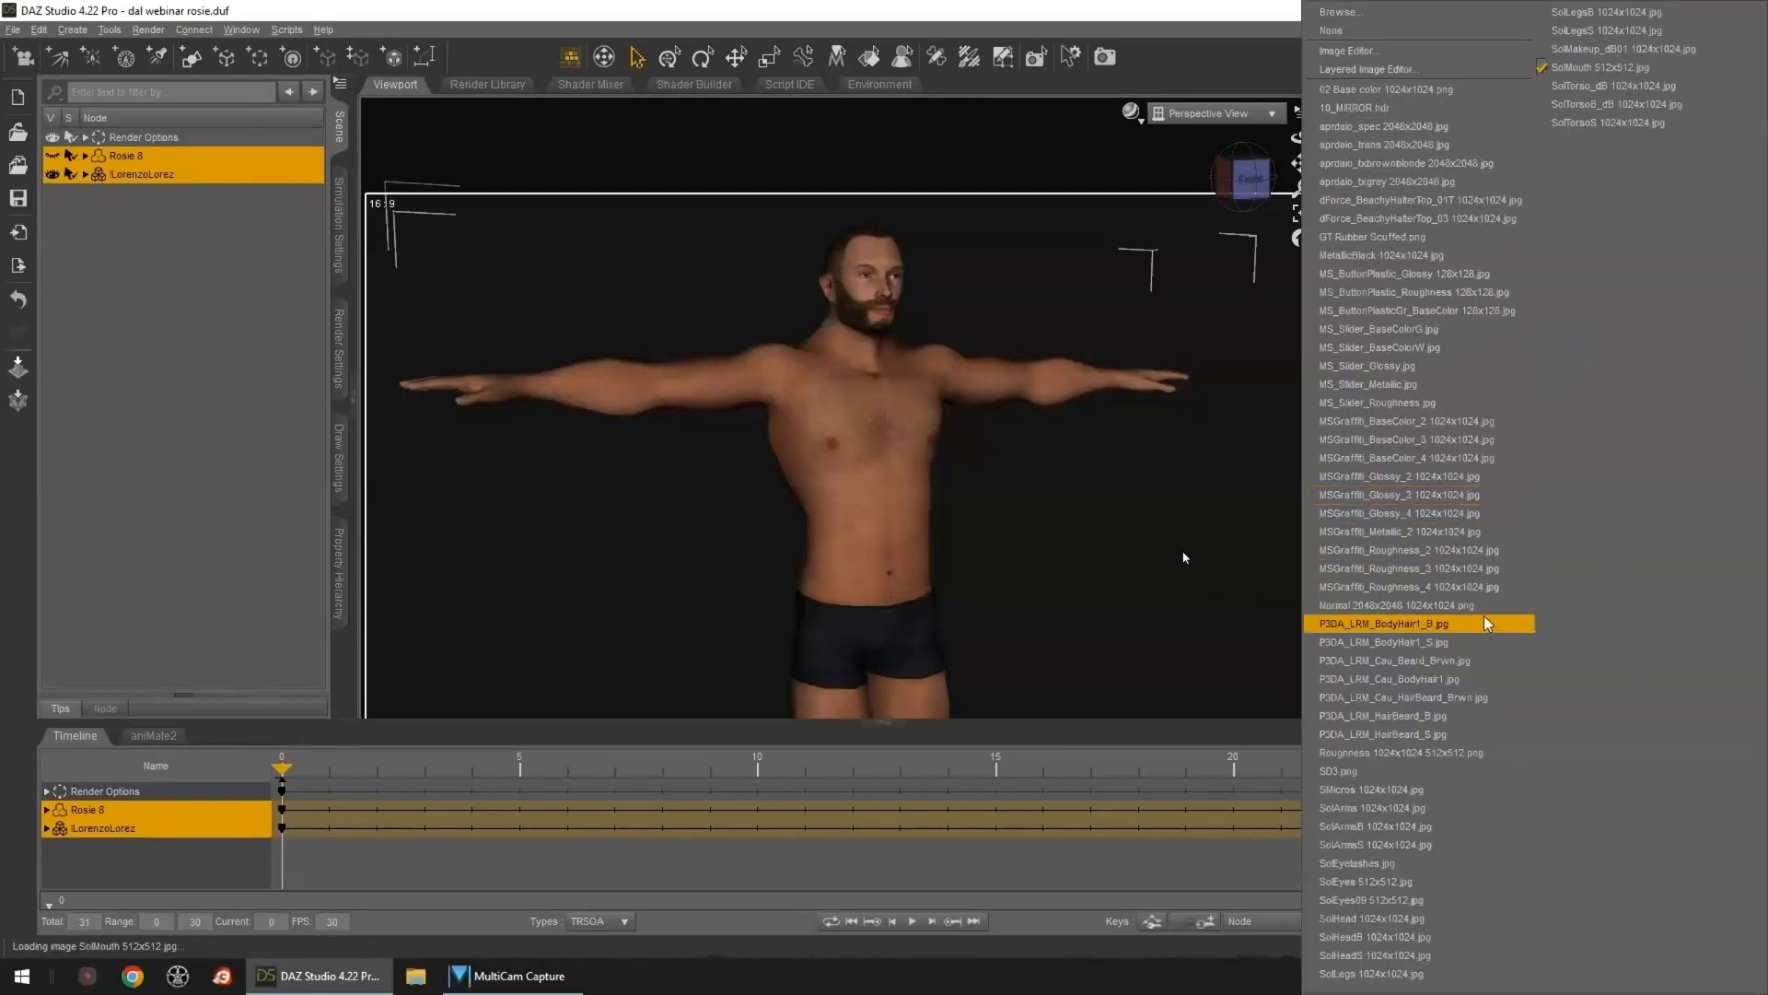
click(1431, 700)
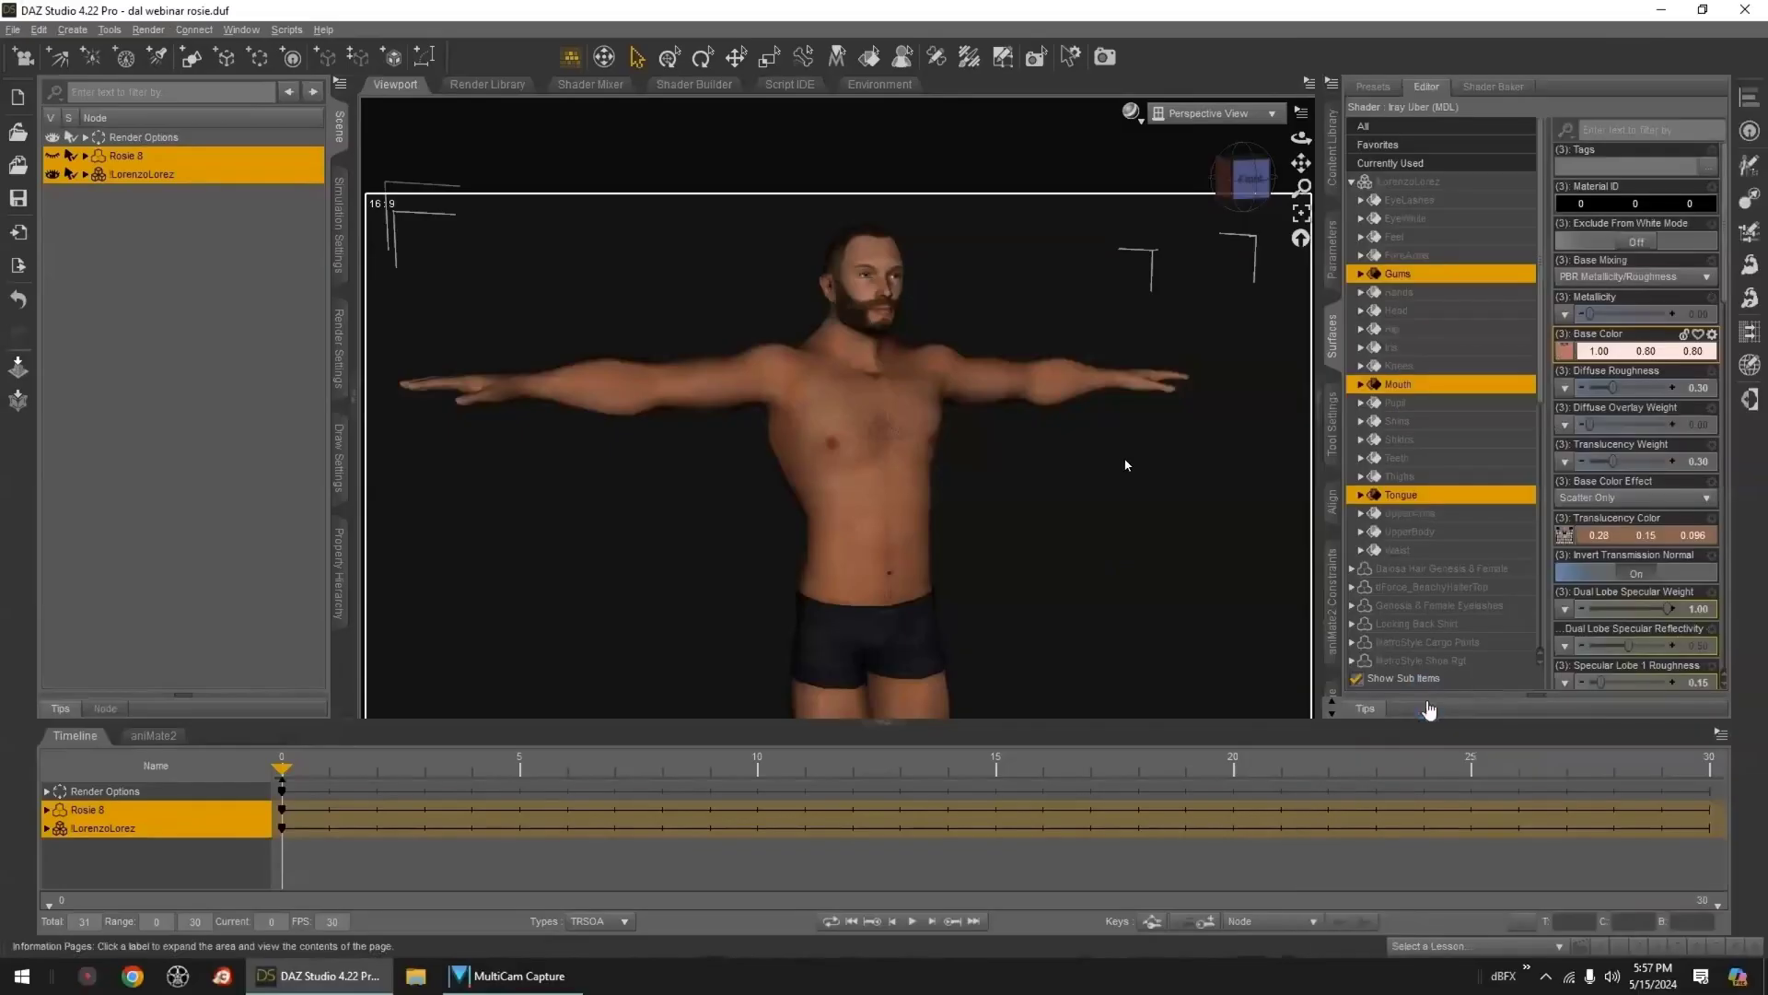
click(1568, 356)
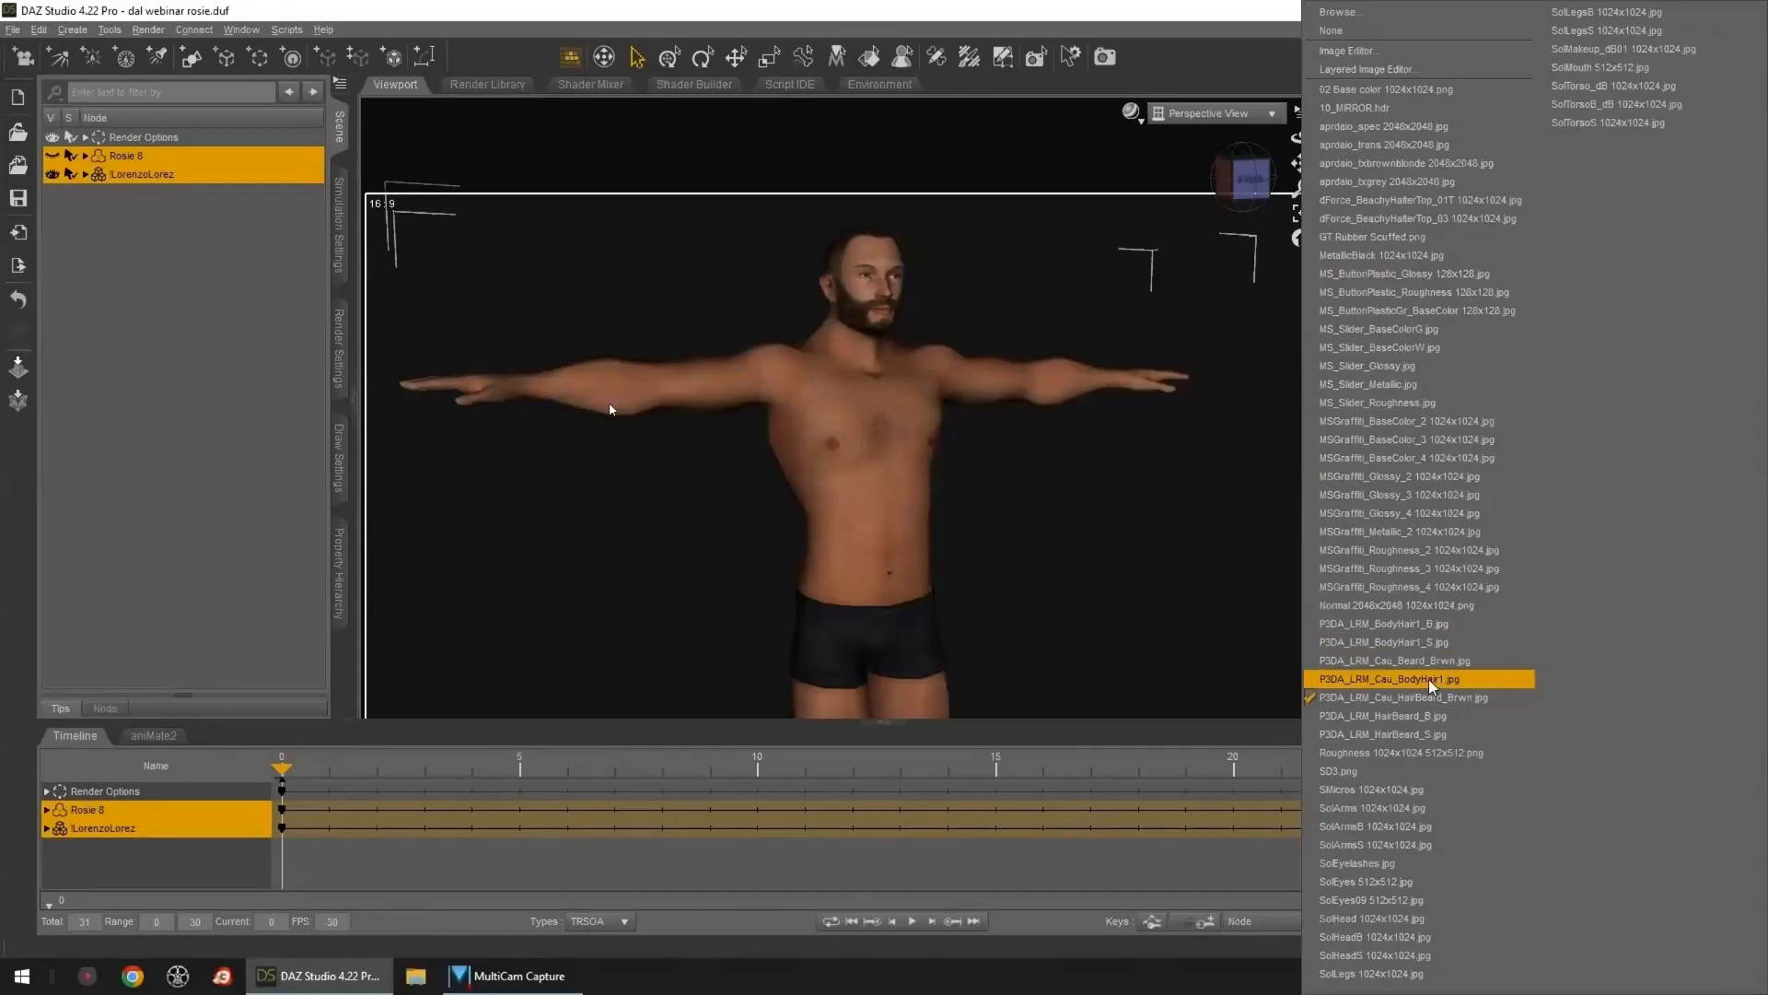
click(1428, 677)
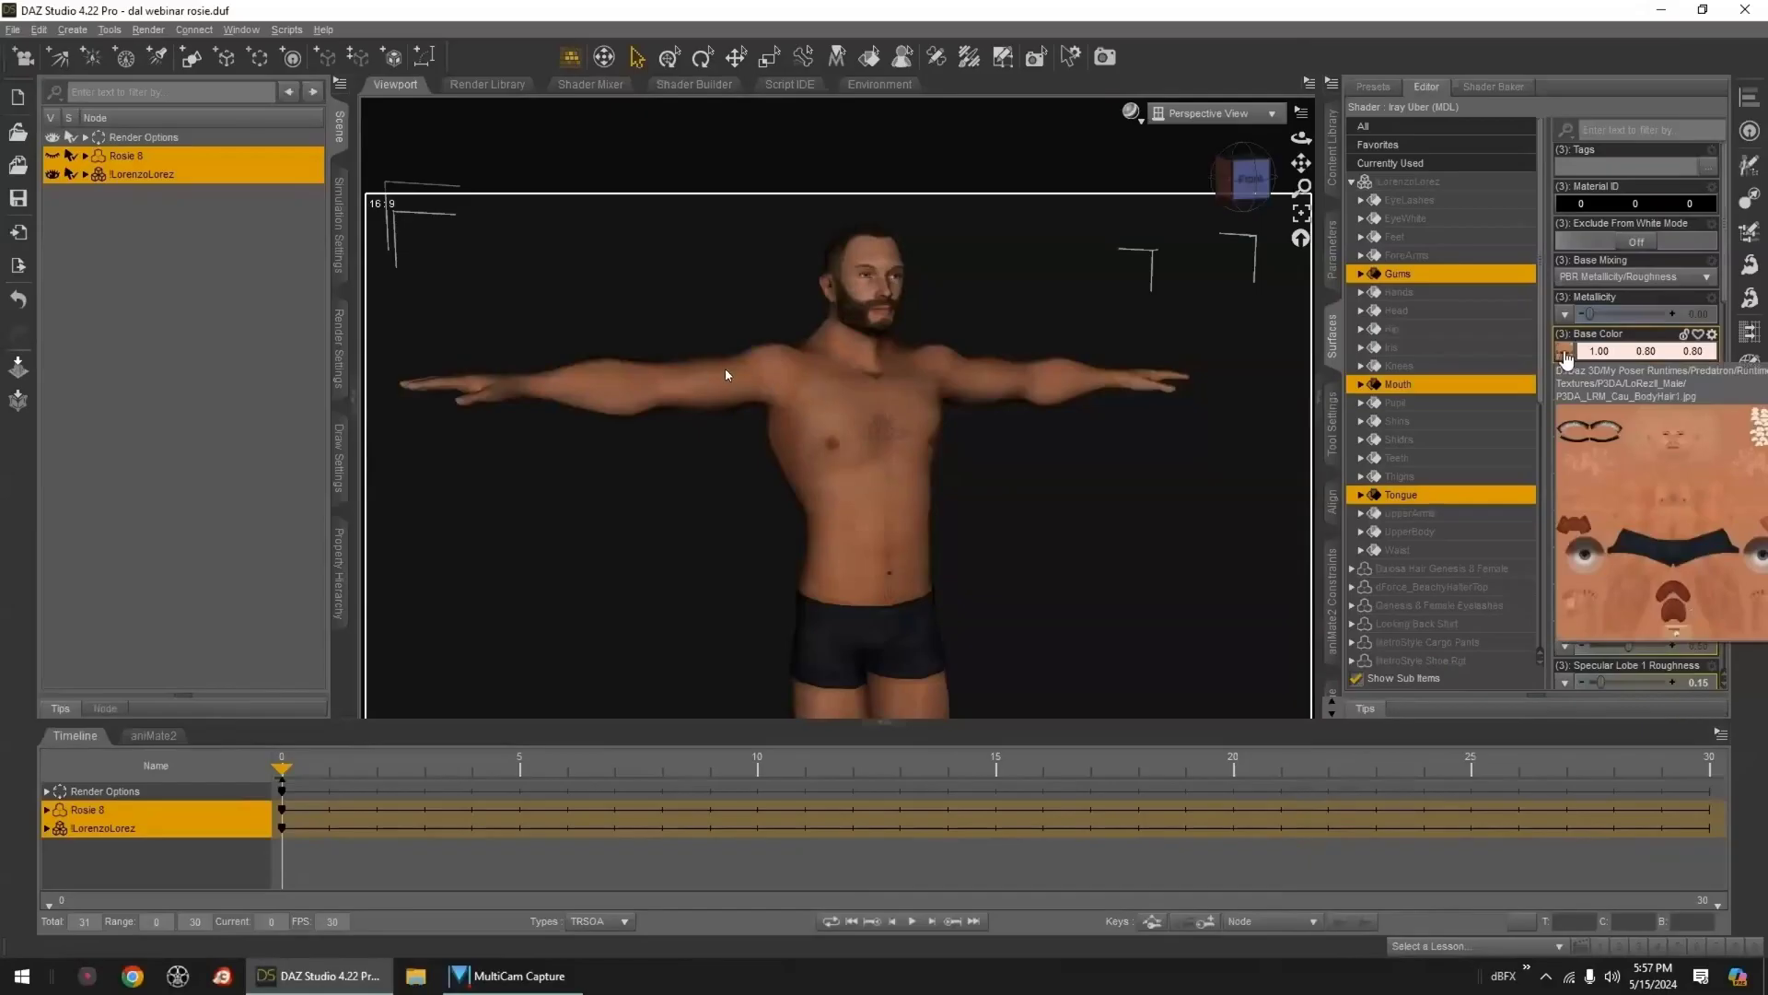
- Check the ForeArms' base color map, and assign P3DA_LRM_Cau_BodyHair1.jpg as the Translucency Color map of the Gums, Mouth and Tongue
mouse_move(1565, 537)
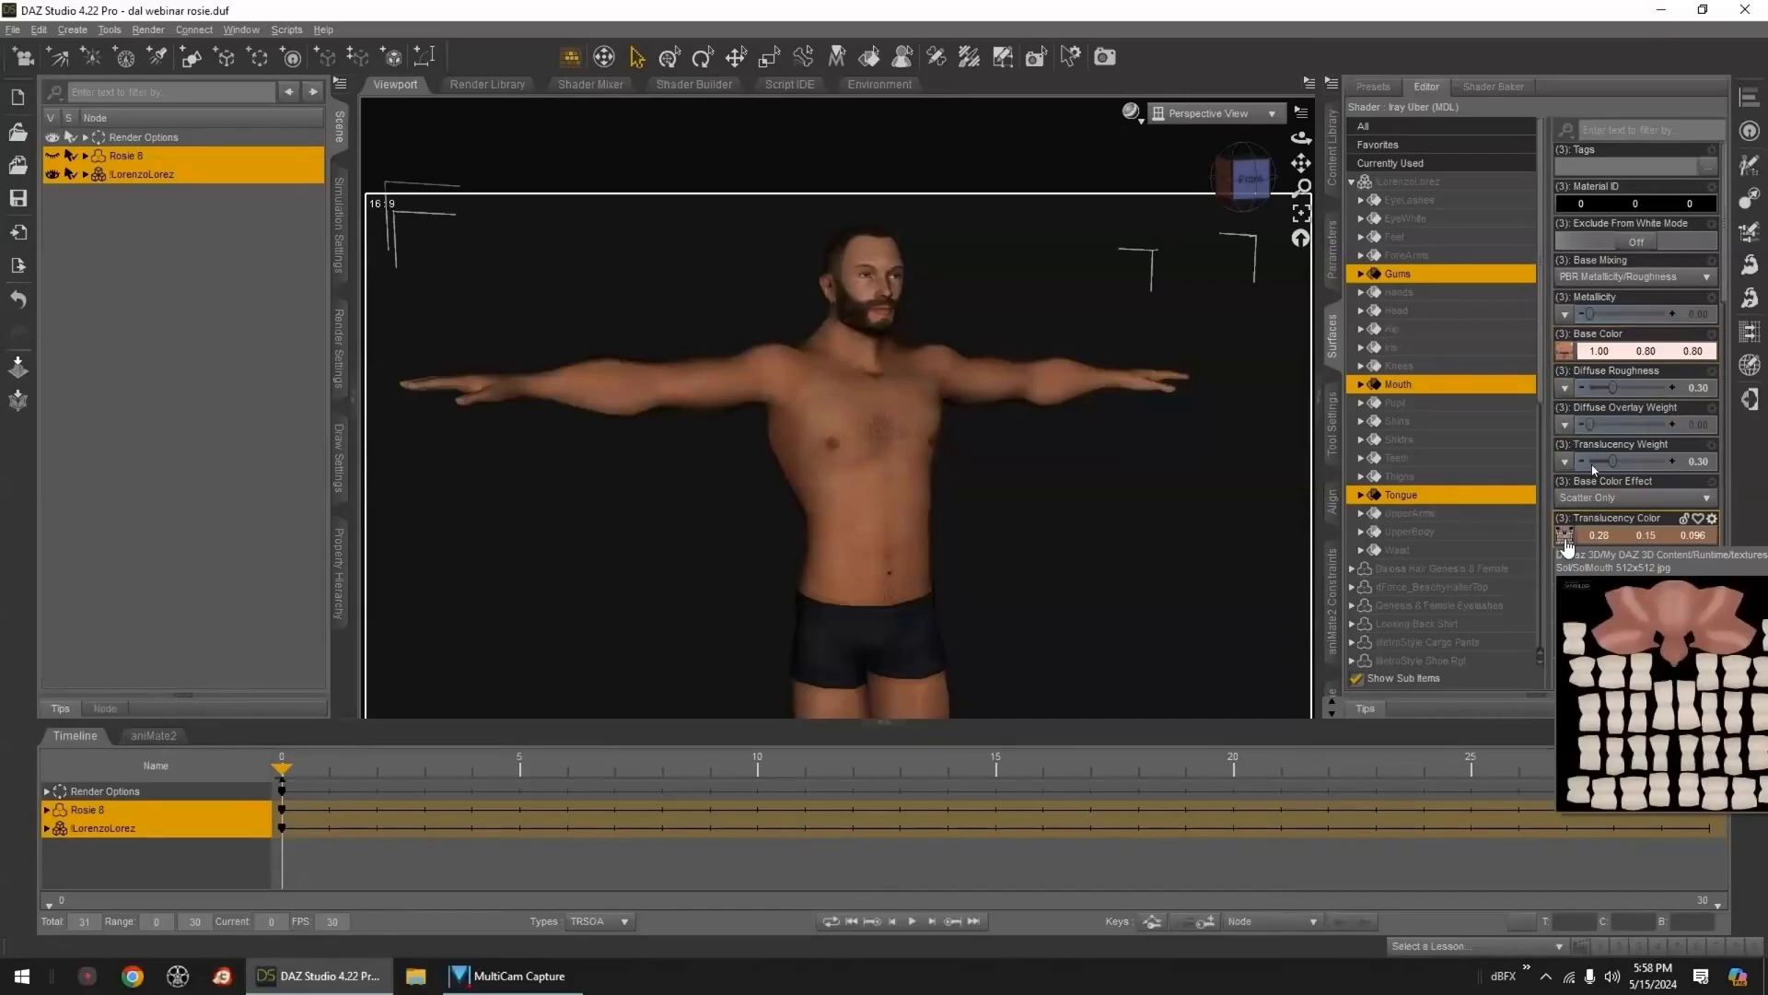
click(1415, 257)
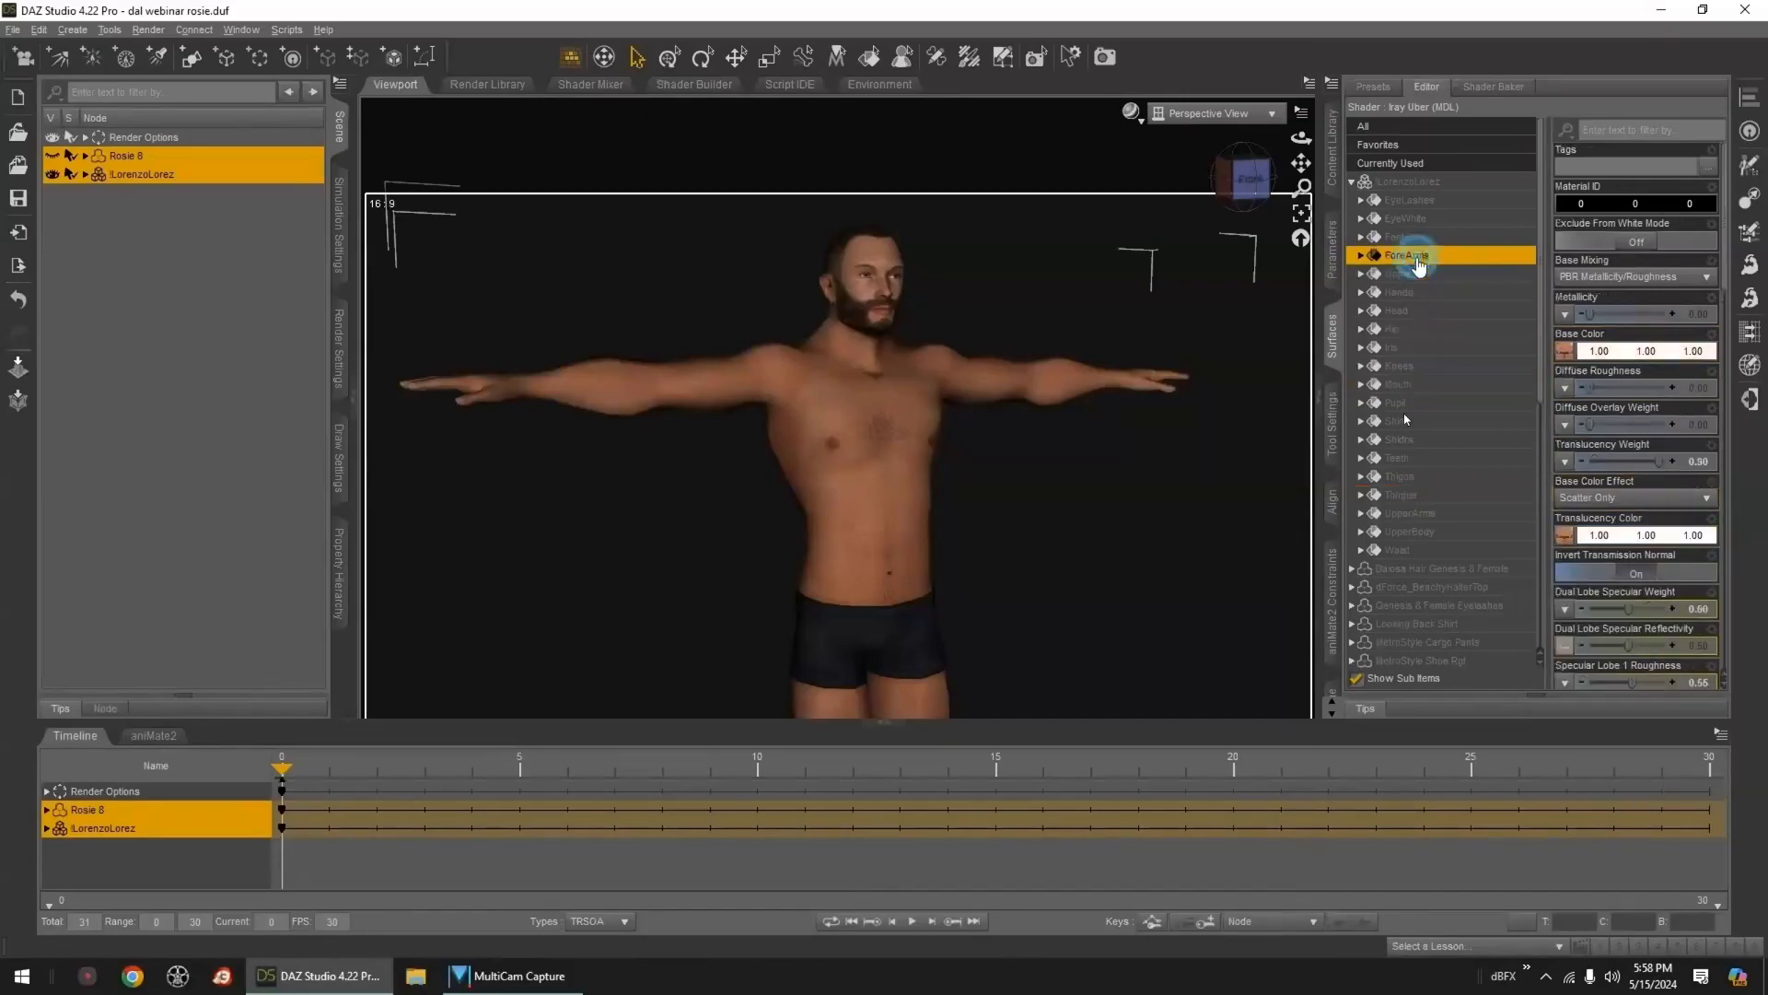
click(1564, 351)
click(1295, 221)
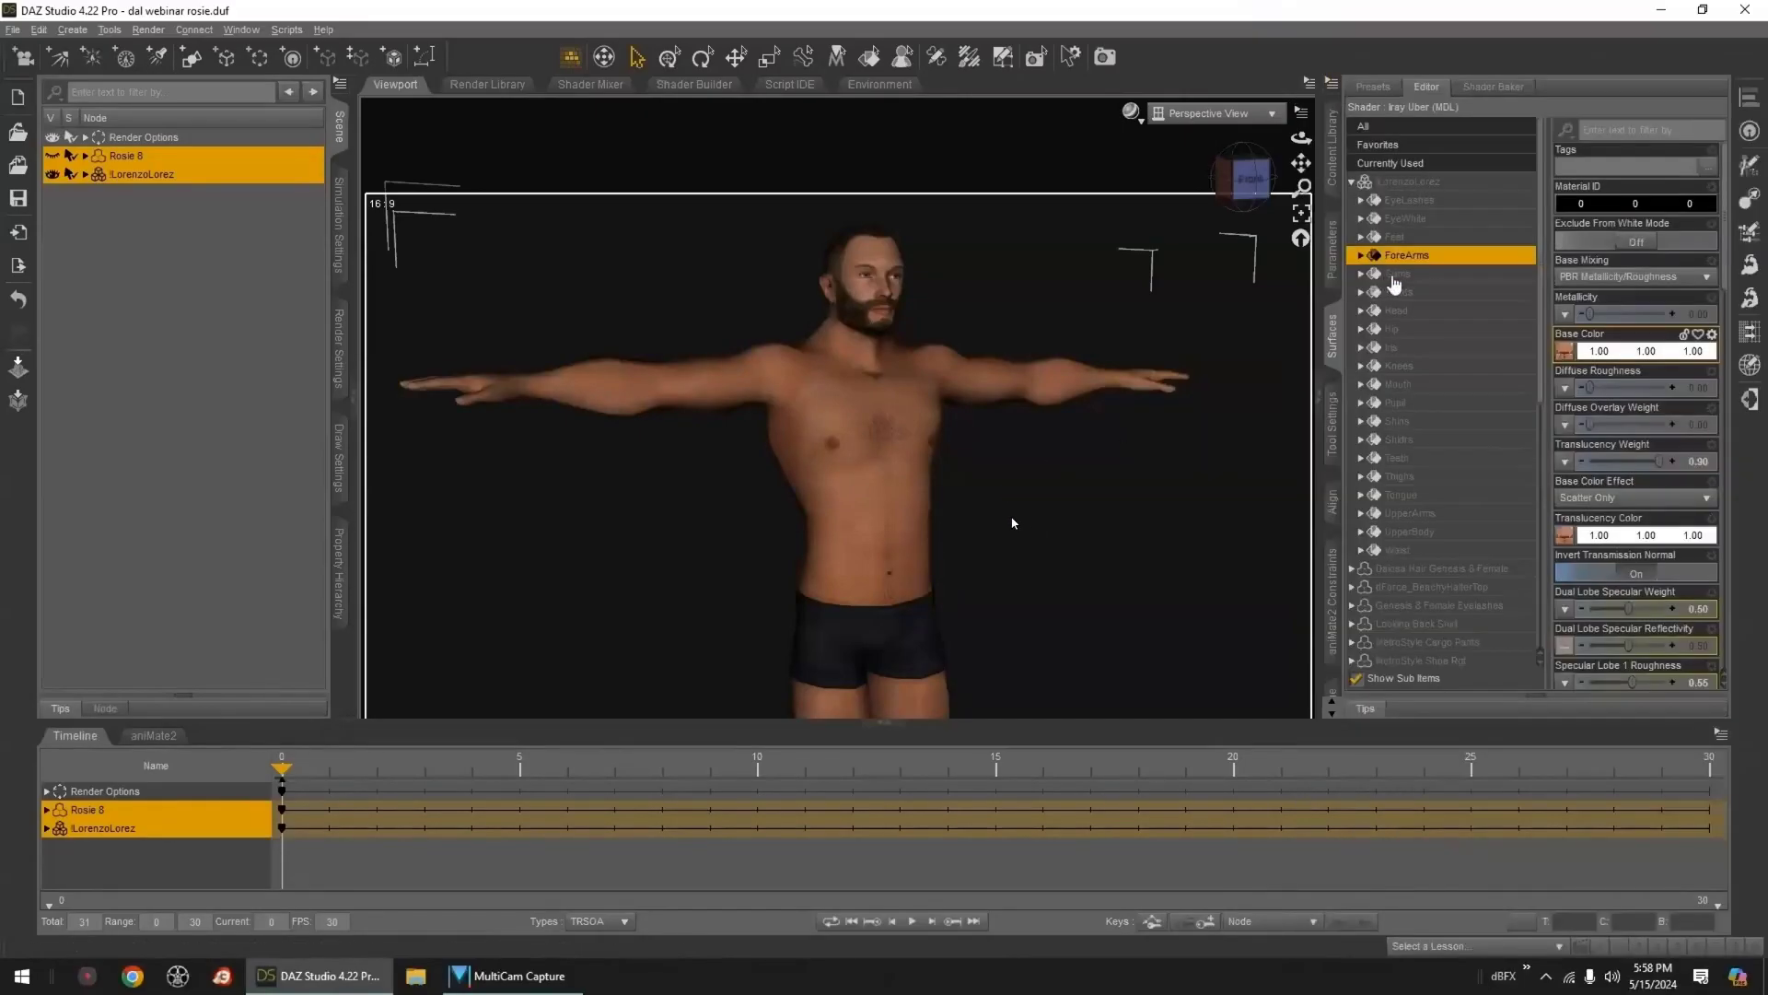
click(1394, 274)
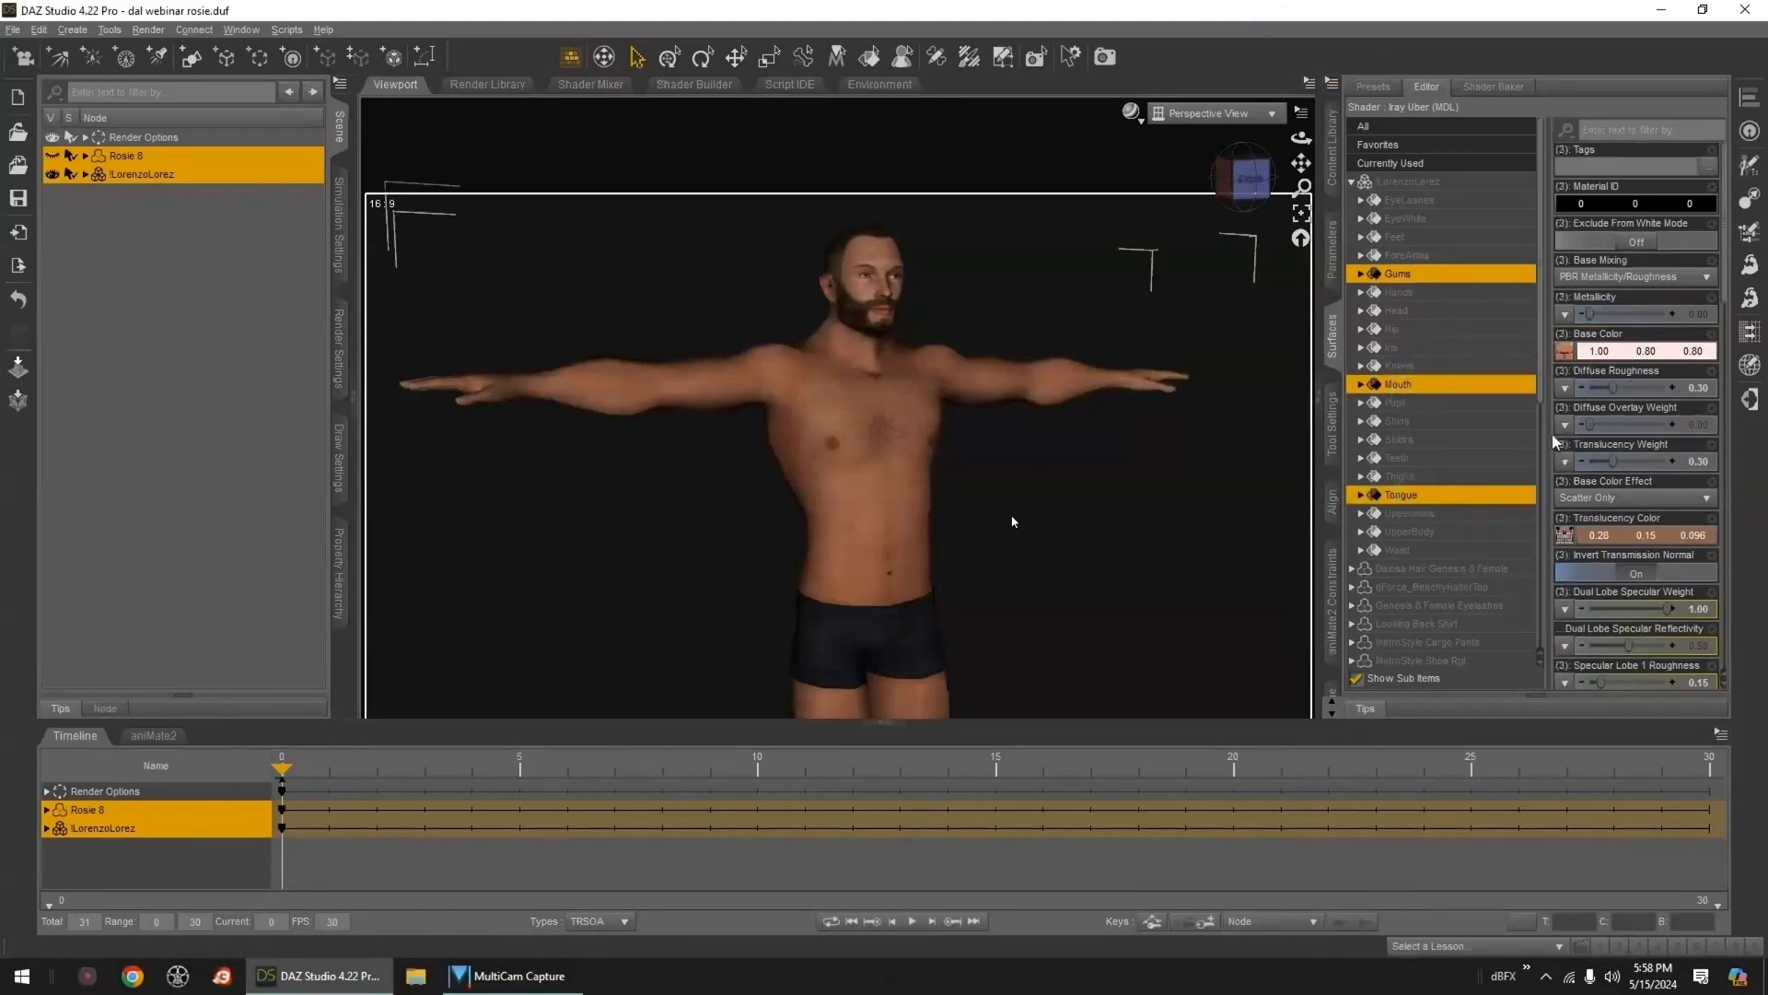
click(1563, 351)
click(1442, 681)
scroll(1616, 615, down, 10)
scroll(1616, 615, down, 10)
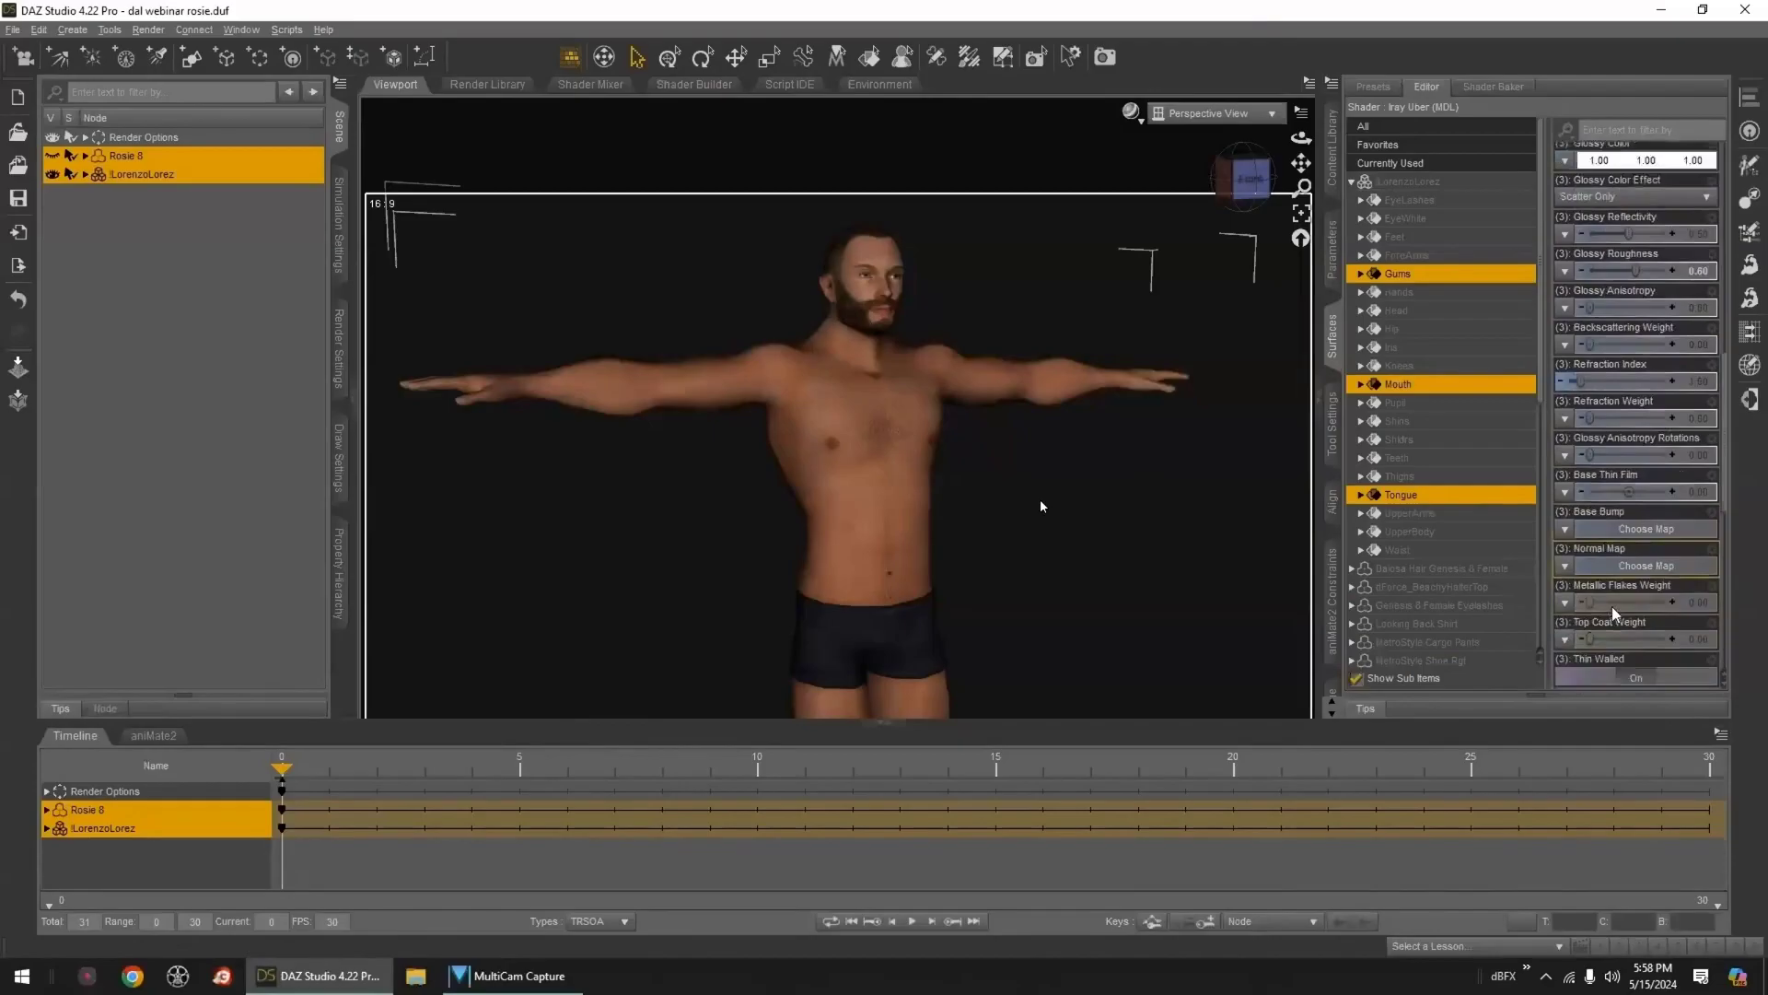
scroll(1618, 531, up, 10)
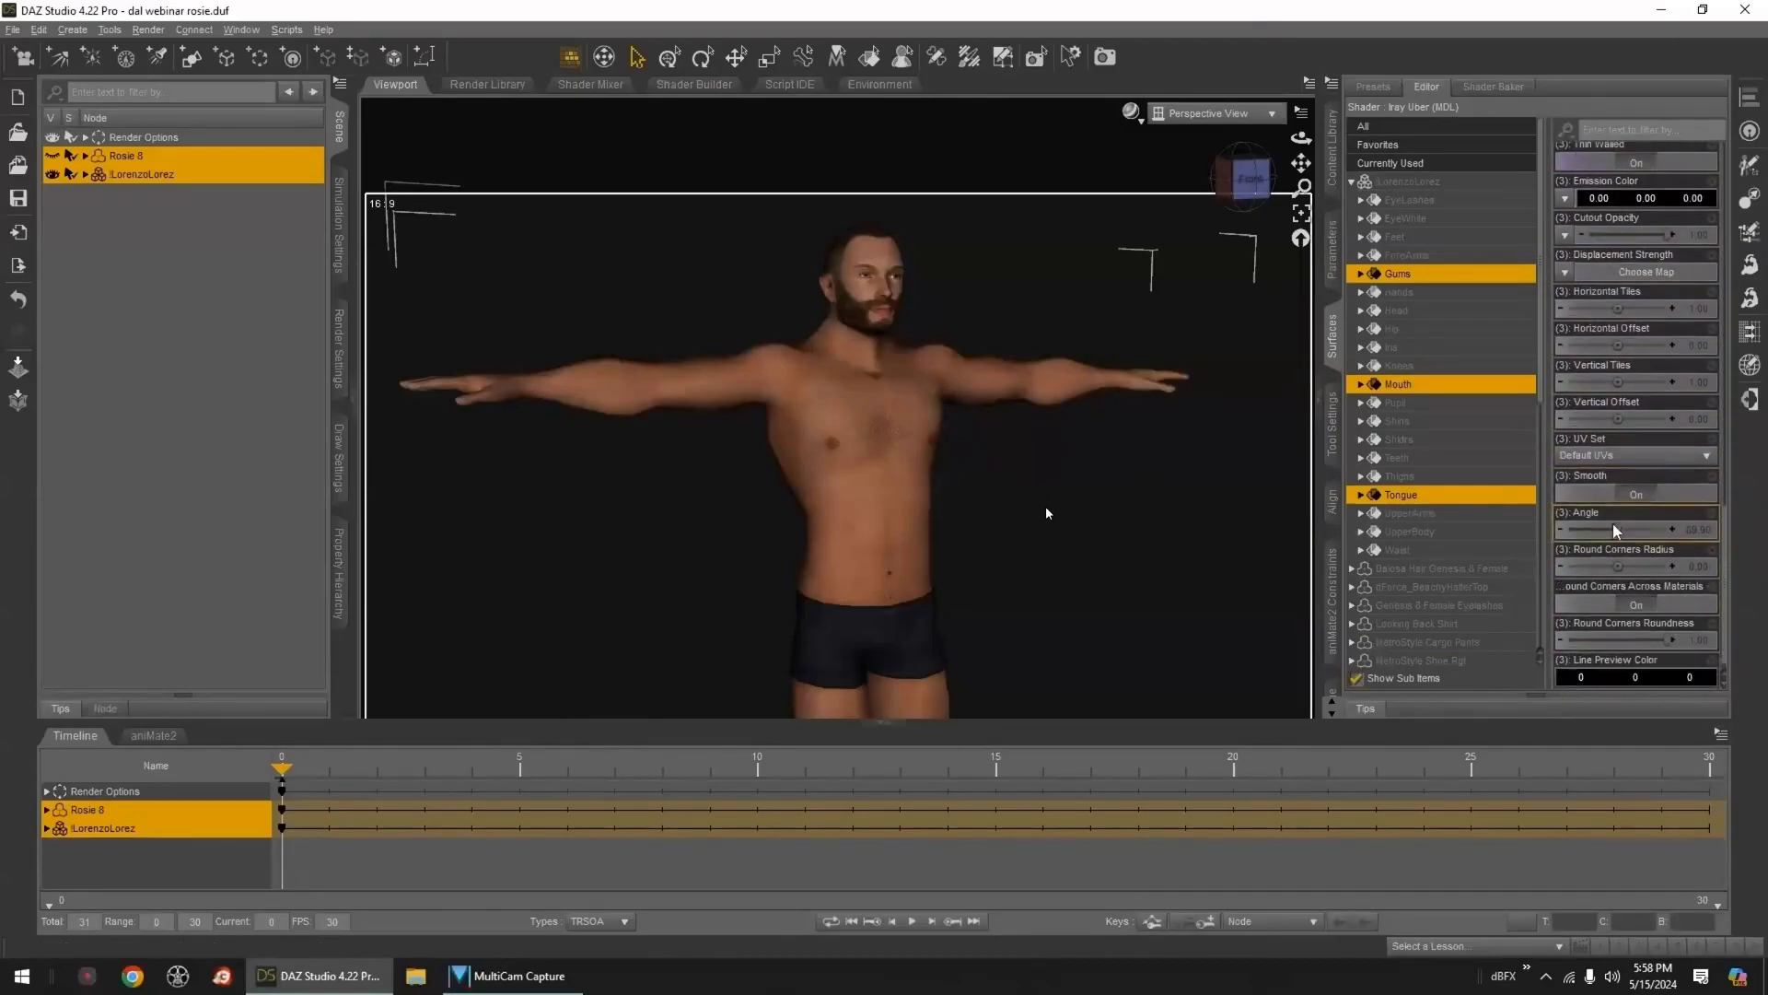
scroll(1615, 528, up, 10)
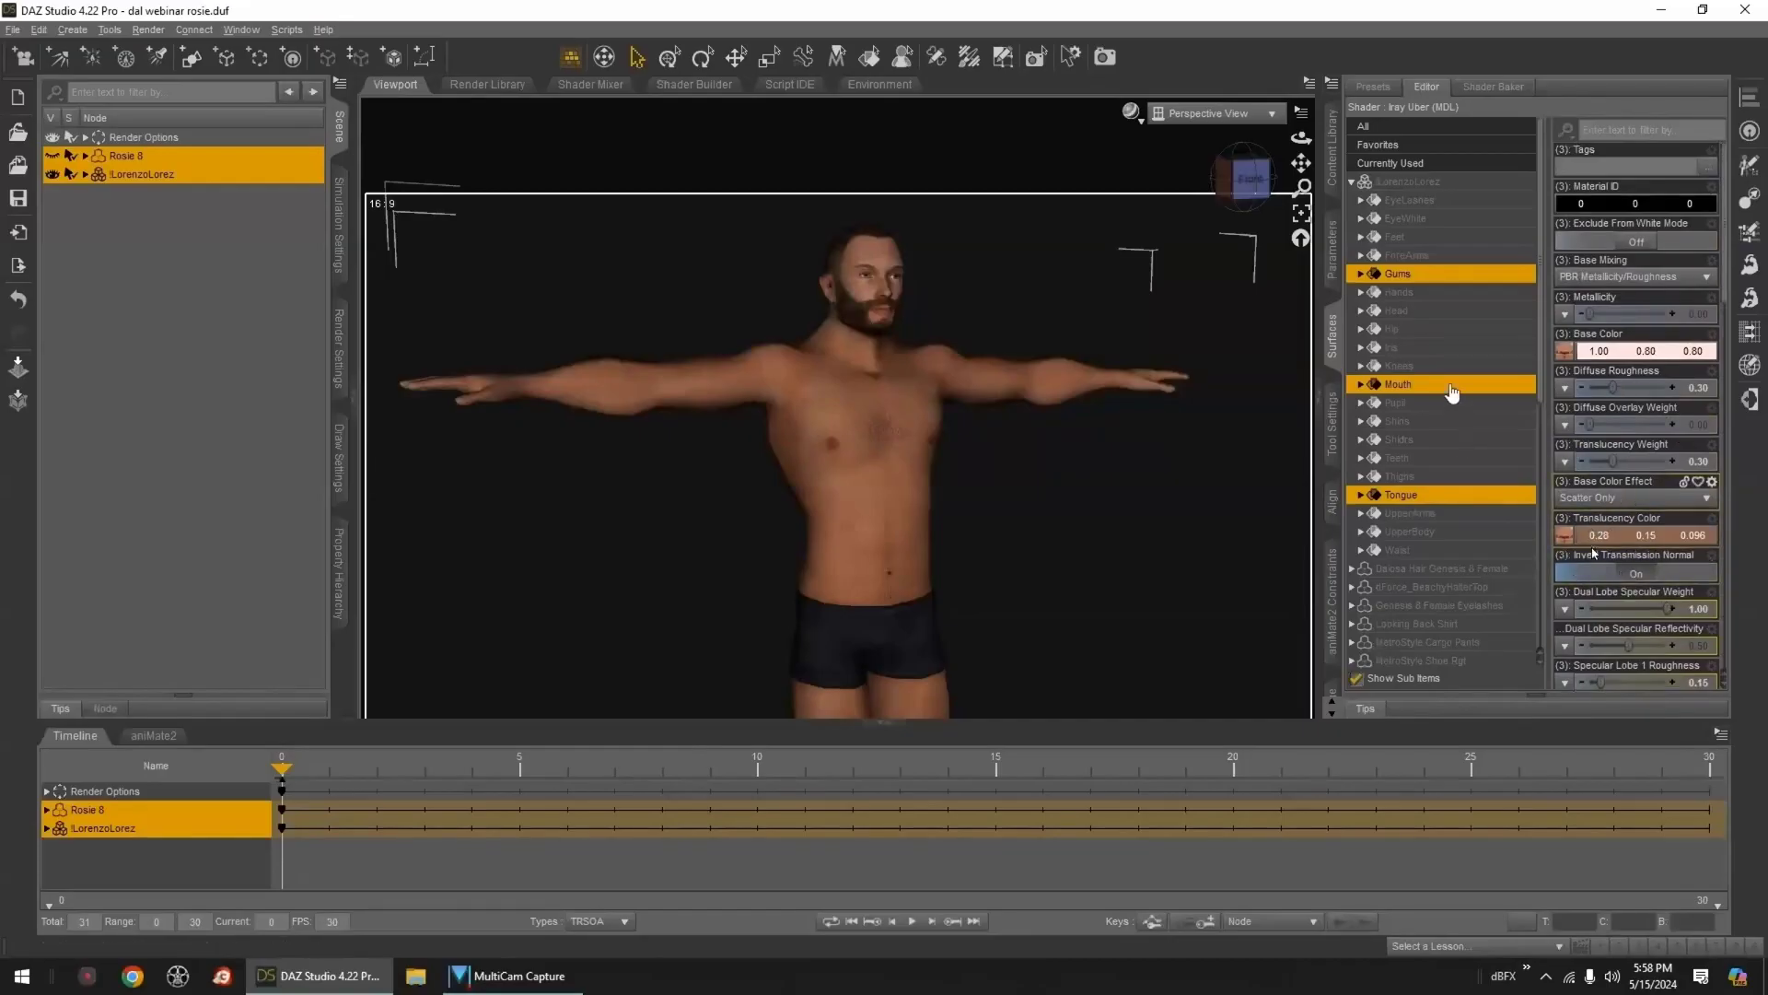
- Copy the settings of Rosie 8's Sclera surface, and select Lorenzo's EyeWhite, Iris and Pupil surfaces as the target
scroll(1482, 534, down, 8)
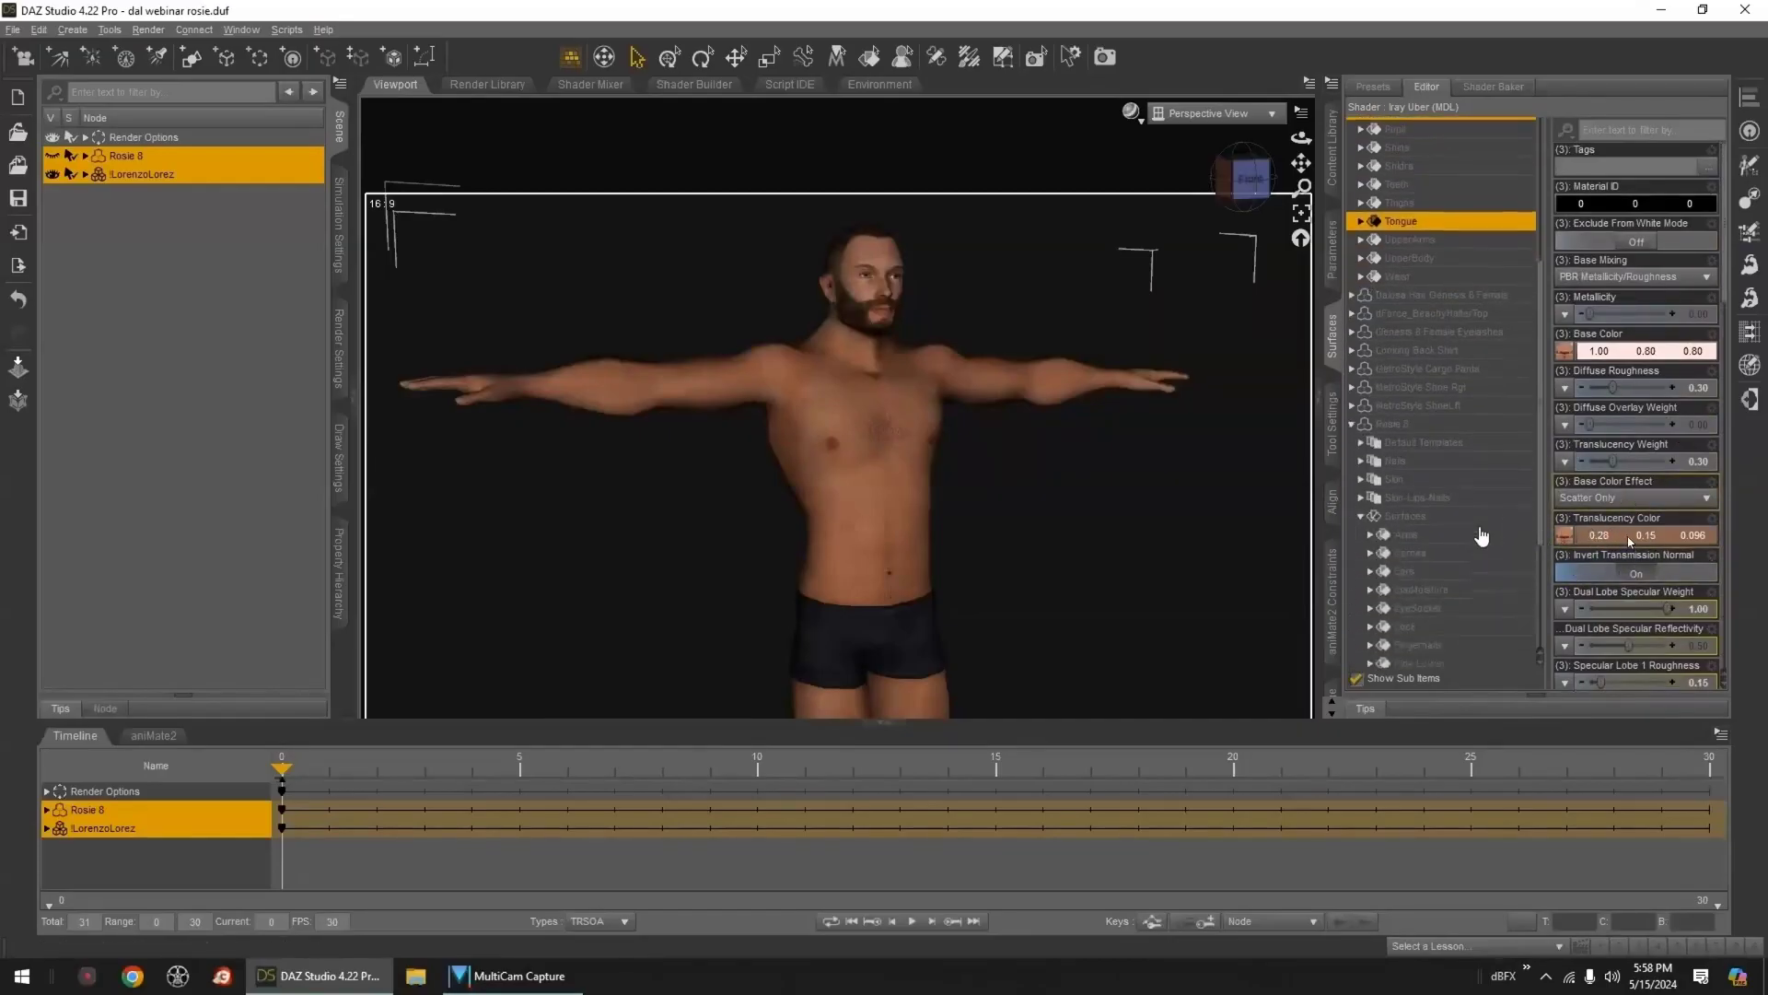
click(1423, 627)
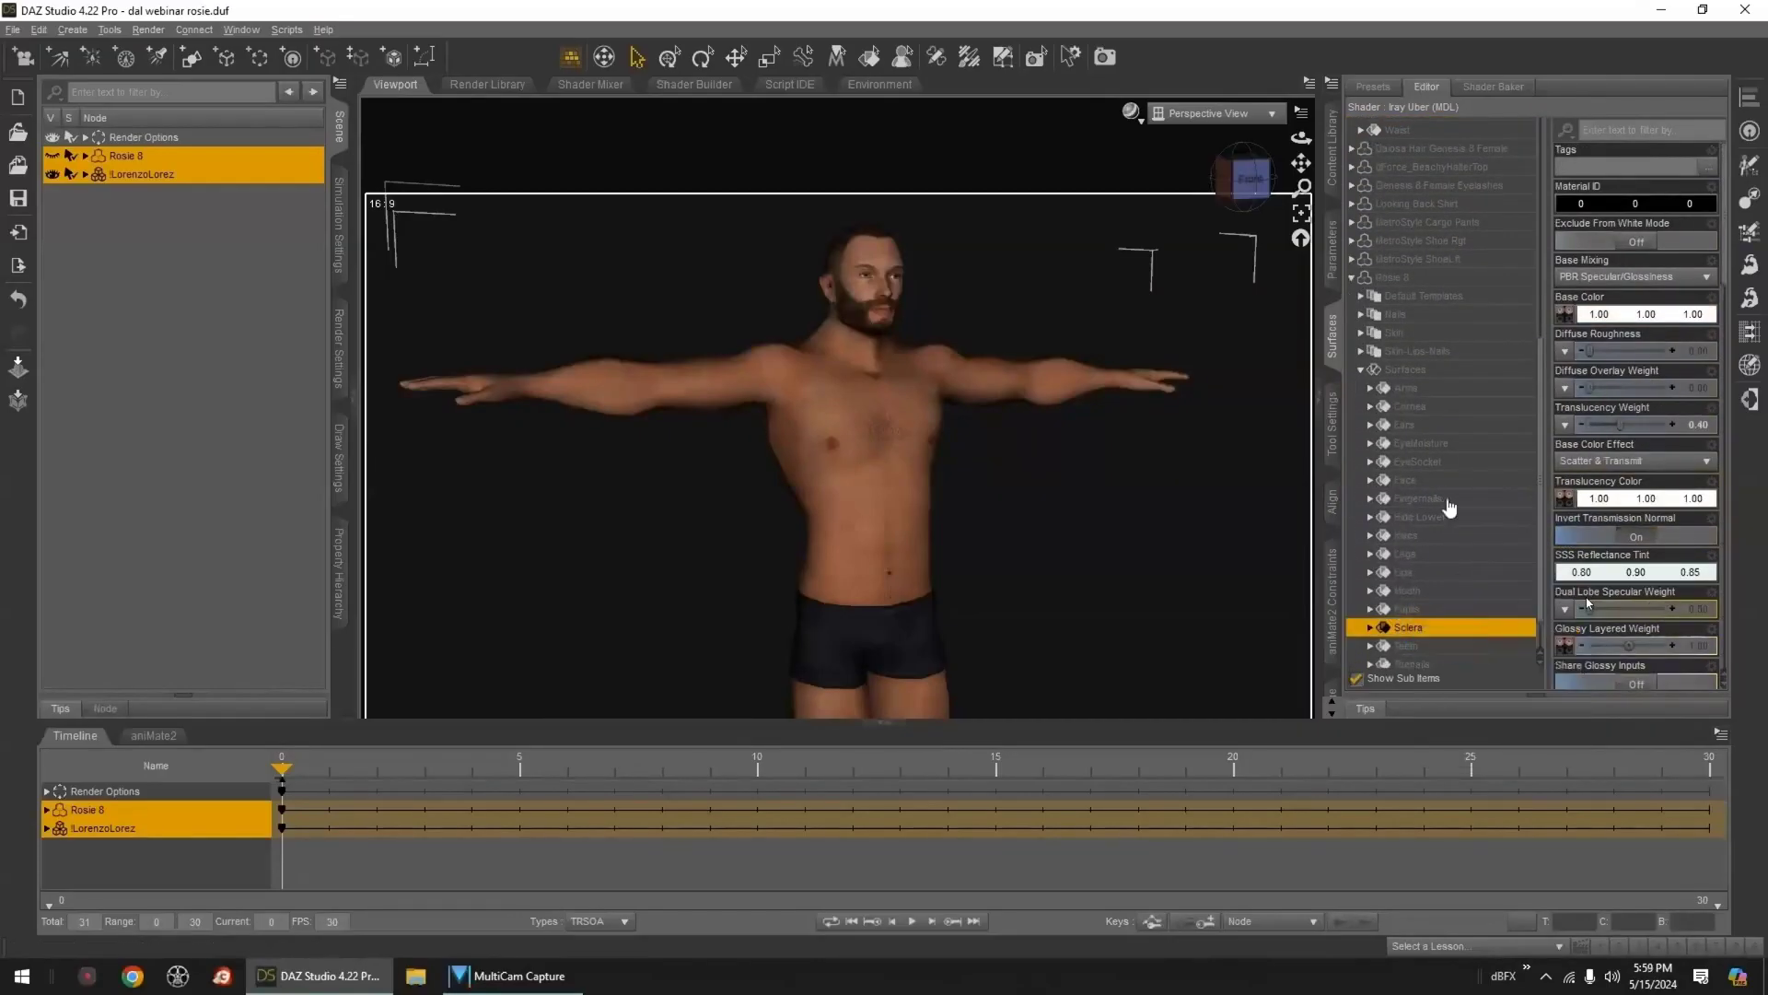
scroll(1446, 506, up, 10)
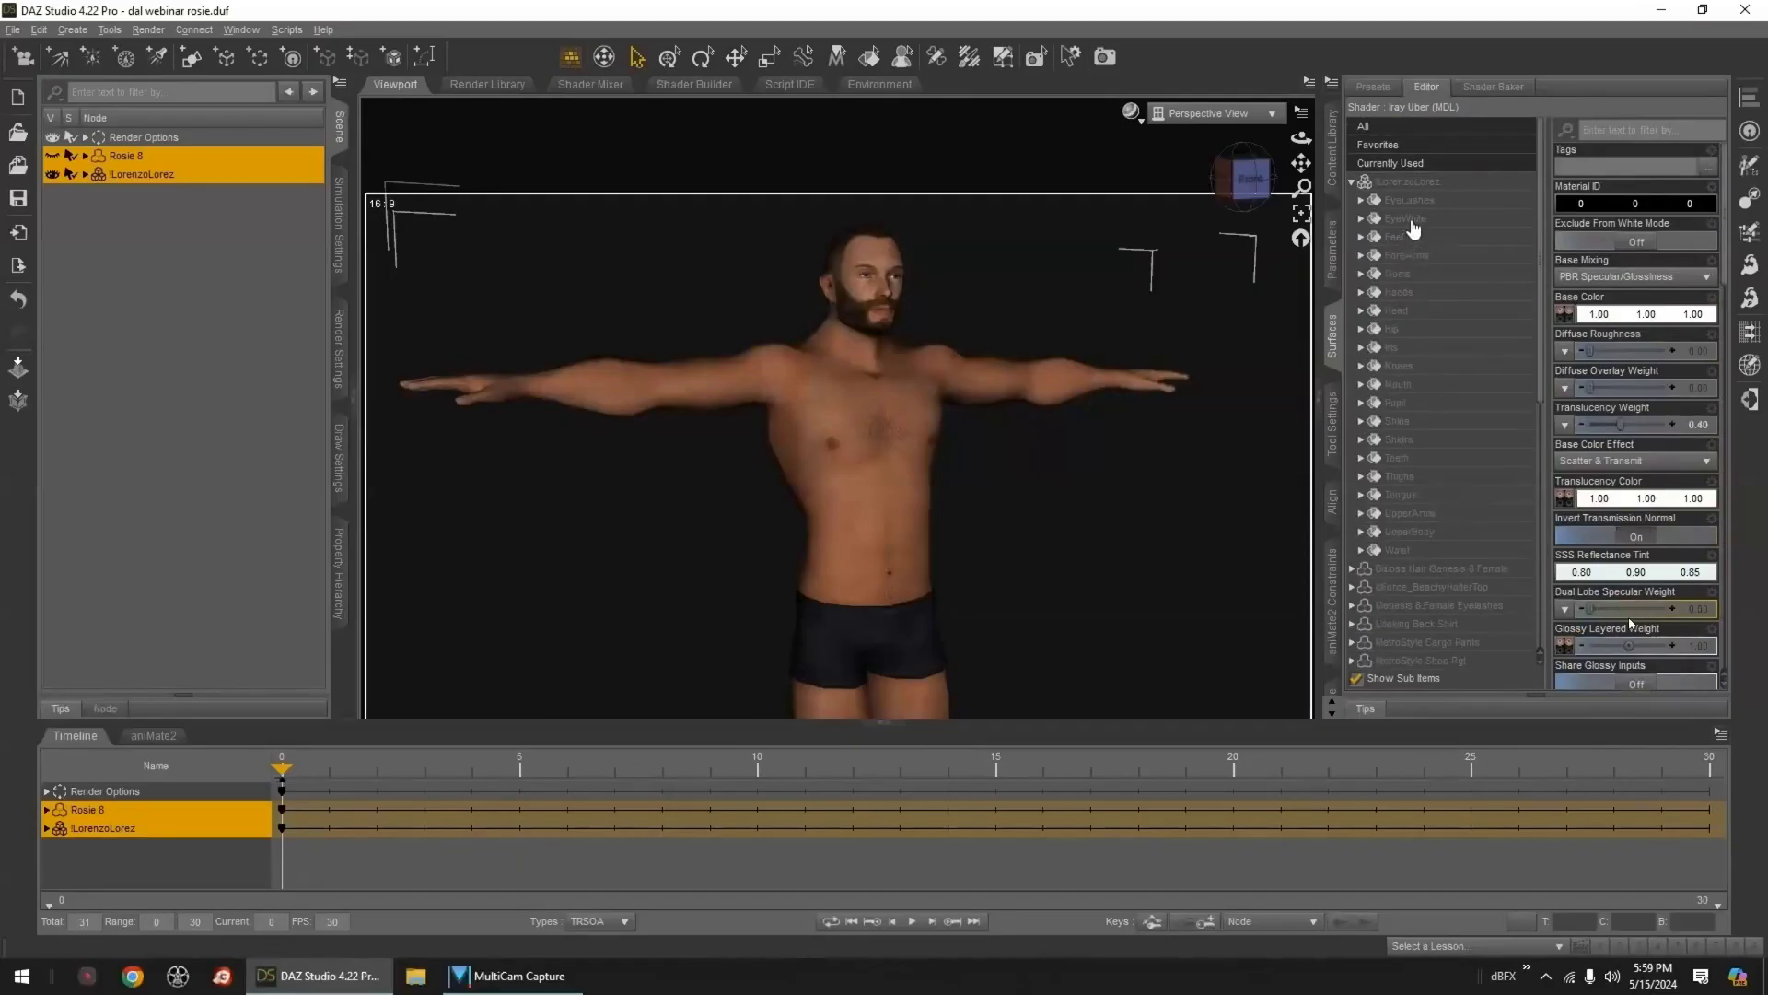
click(1409, 220)
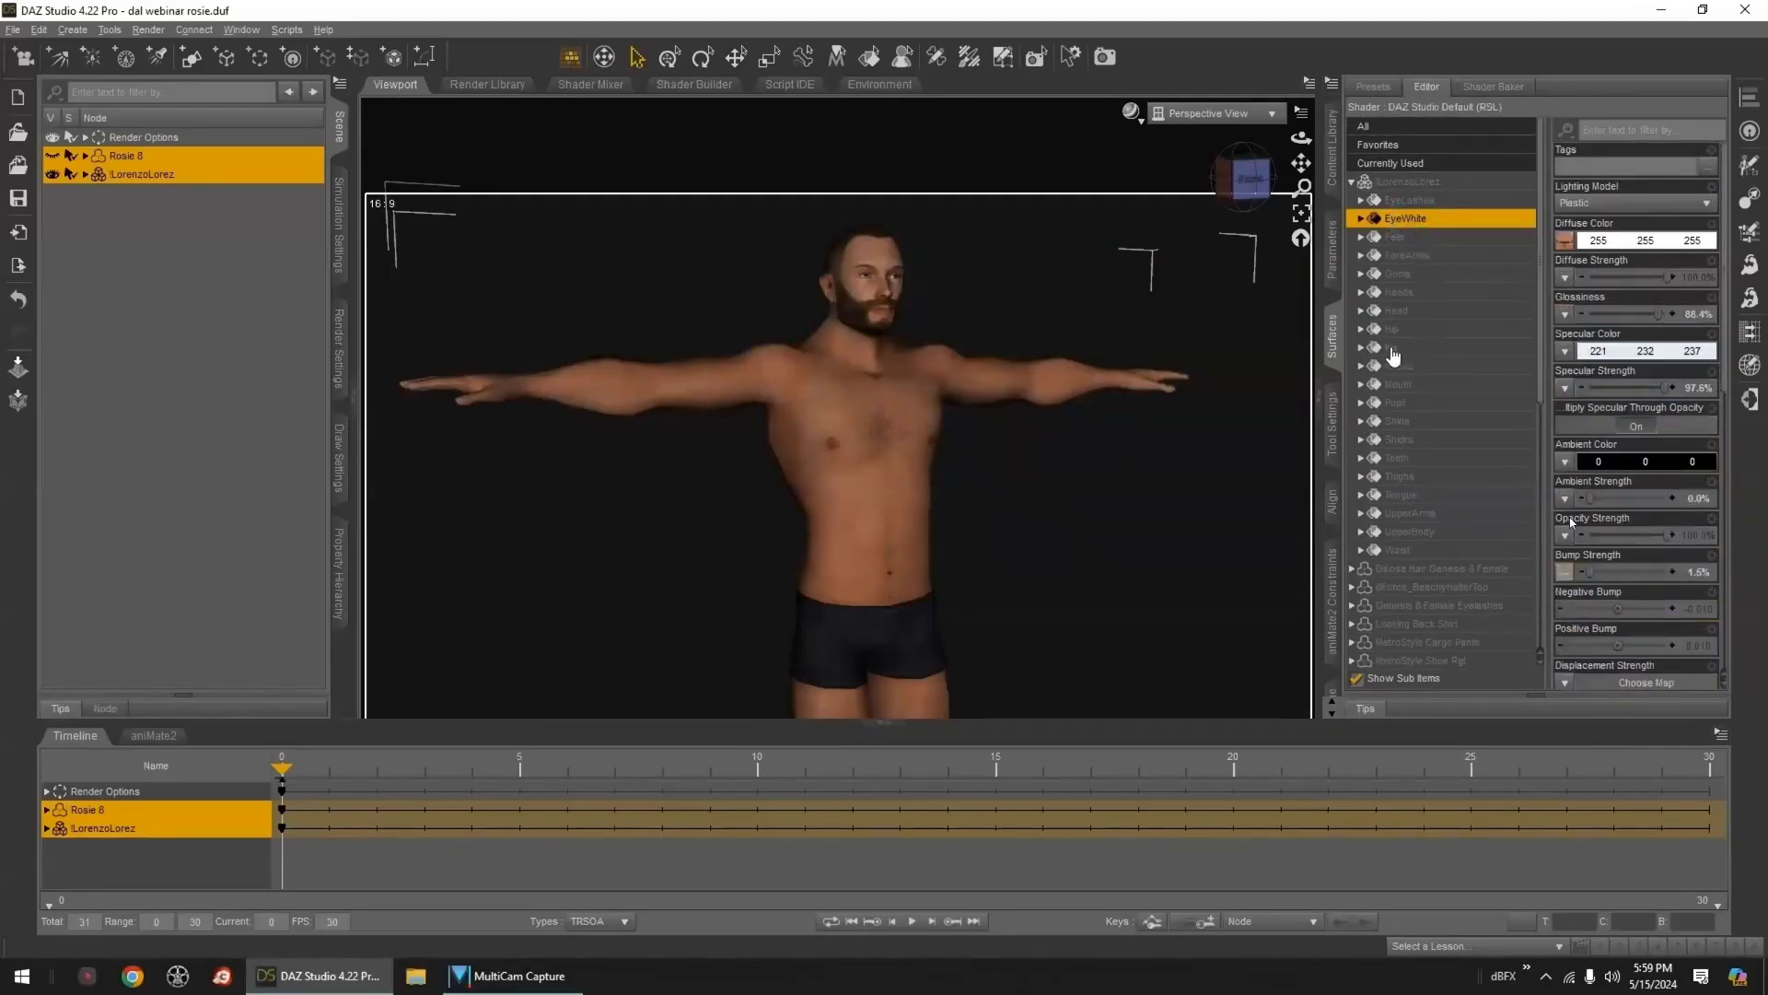
ctrl+click(1391, 348)
ctrl+click(1426, 403)
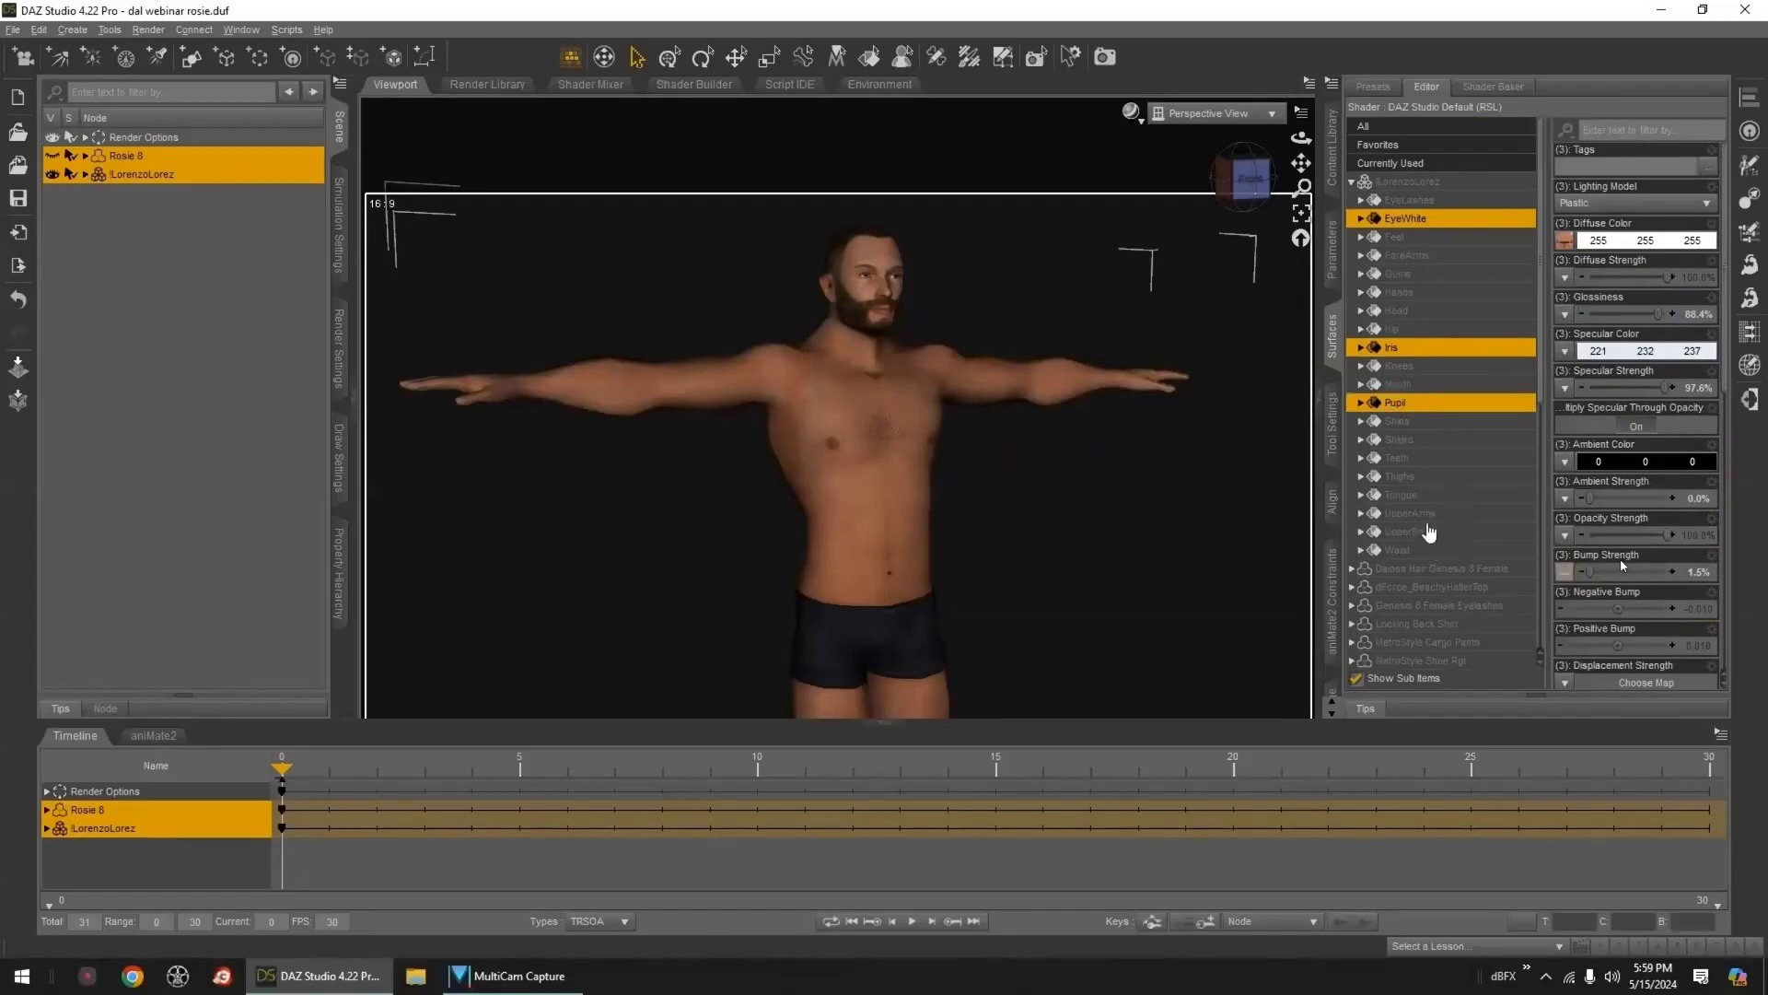
- Apply the z Iray Uber Base shader to the EyeWhite, Iris and Pupil surfaces and paste Rosie 8's Sclera settings onto them
click(286, 29)
mouse_move(323, 102)
click(428, 124)
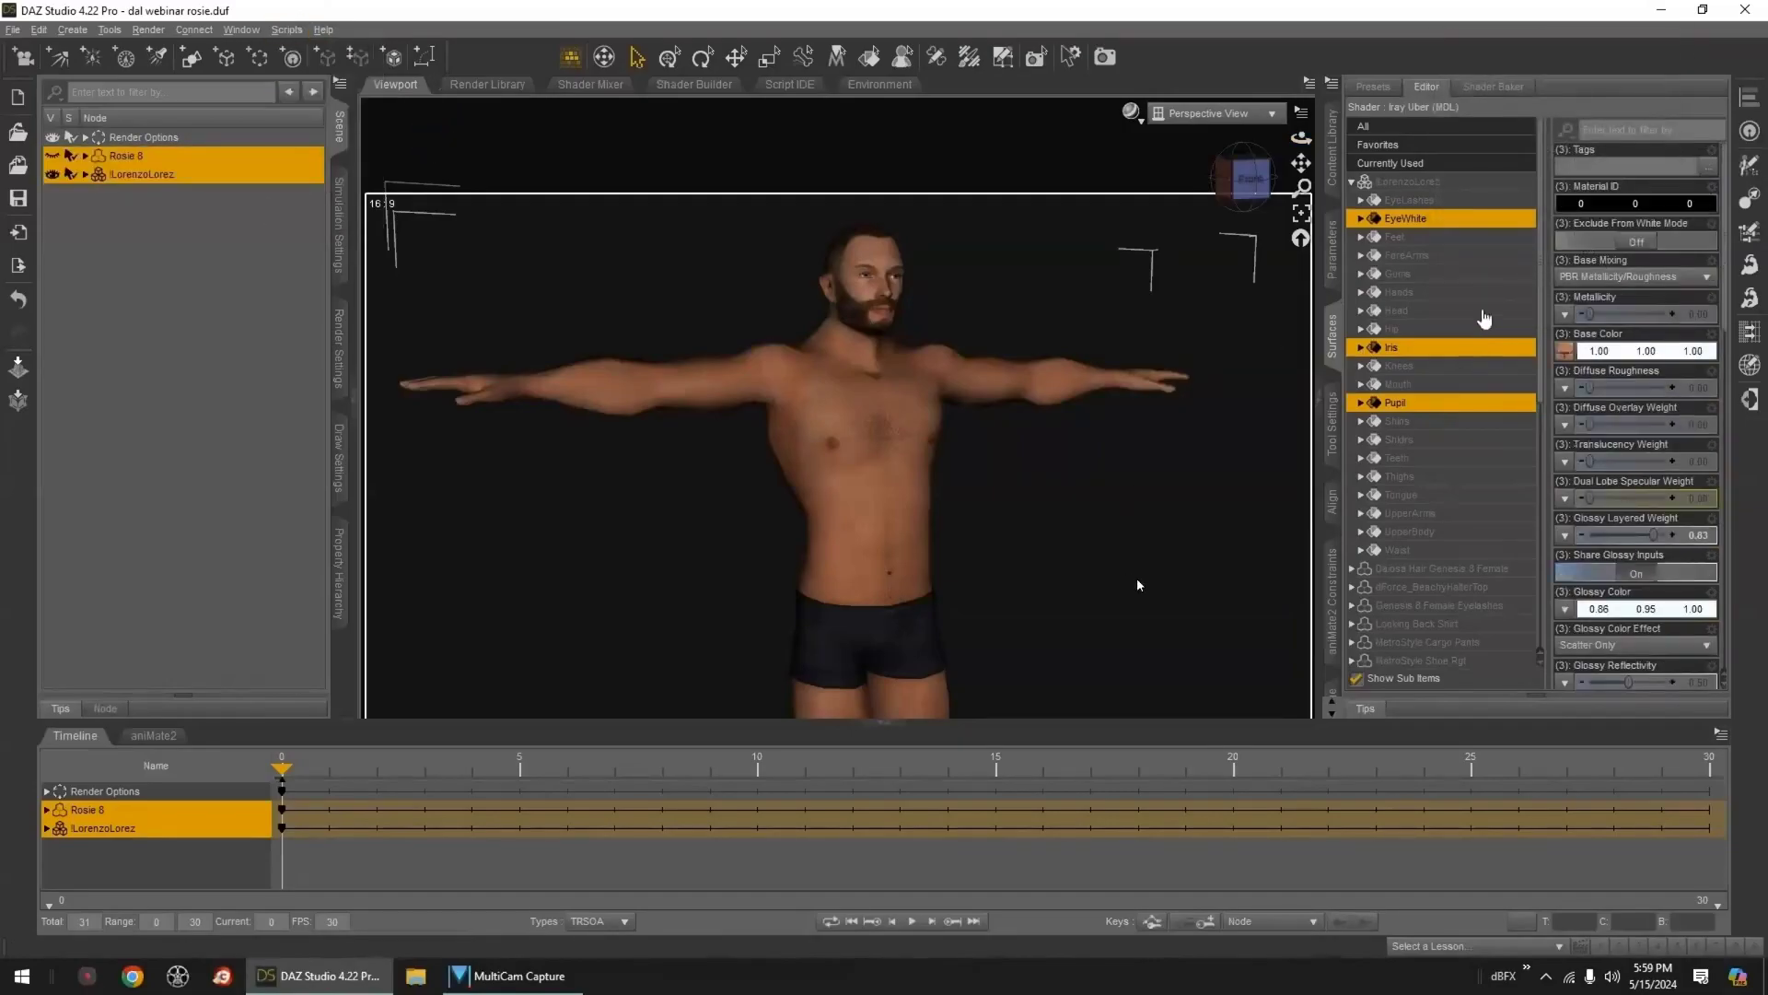
mouse_move(1565, 355)
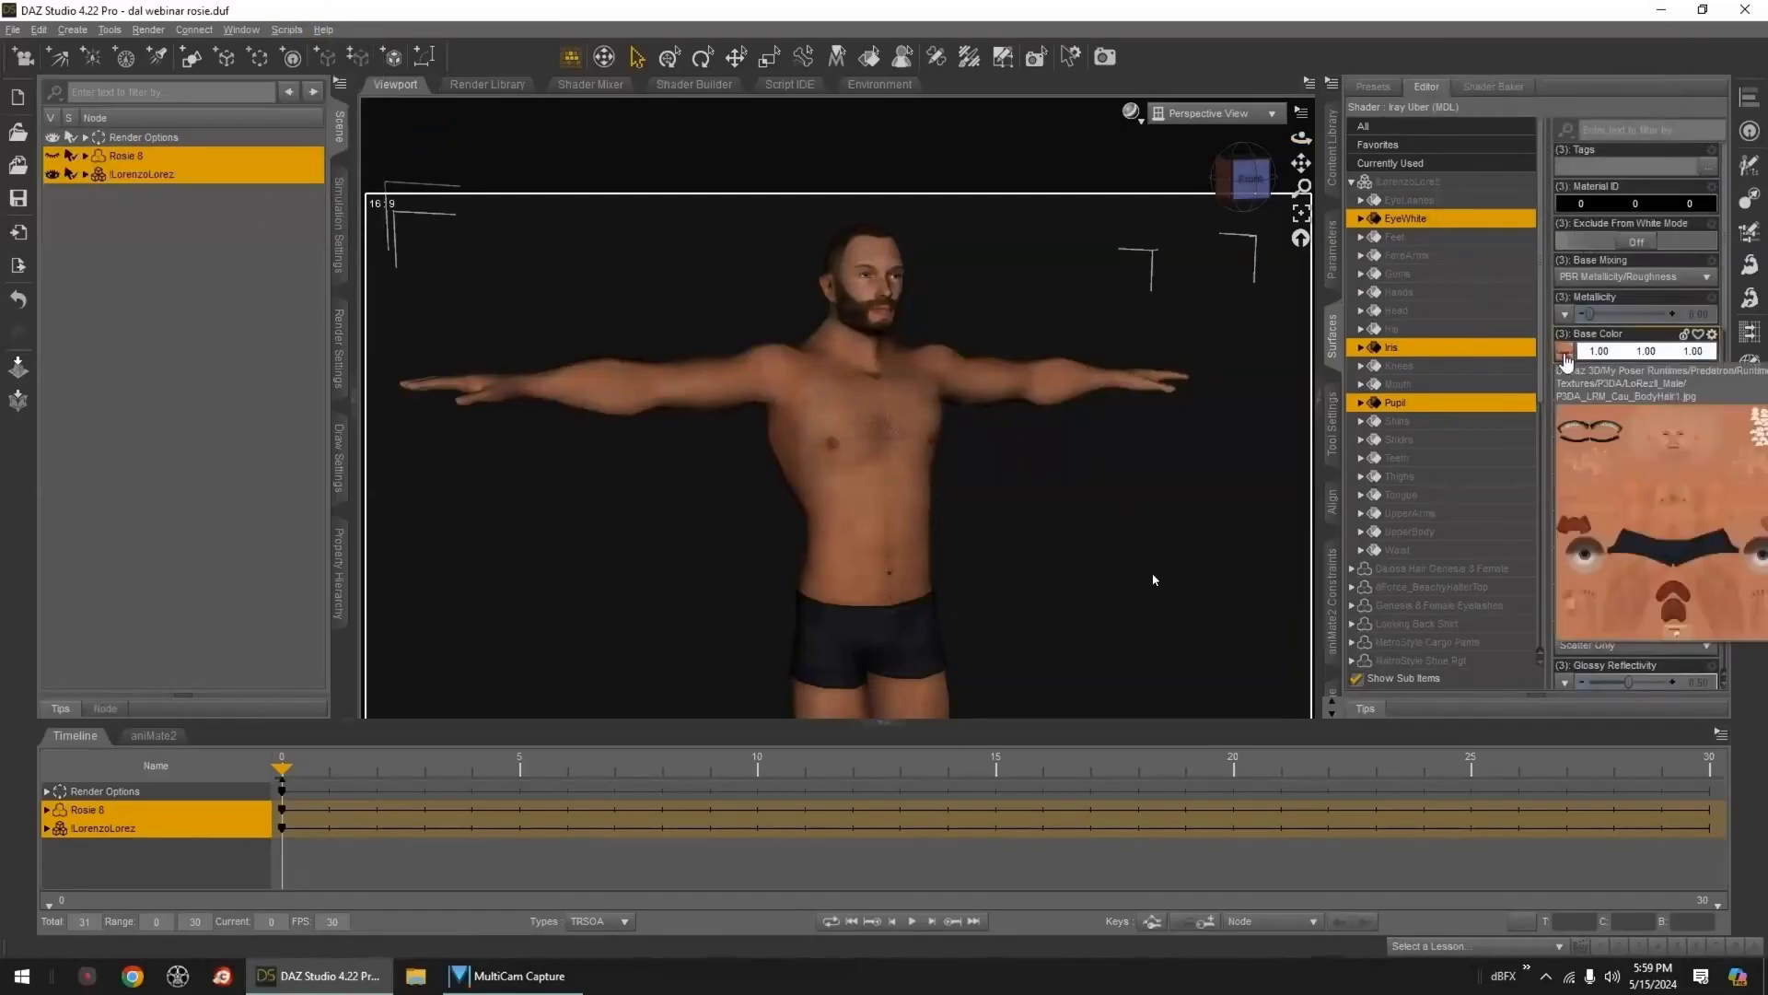
right_click(1448, 352)
click(1500, 376)
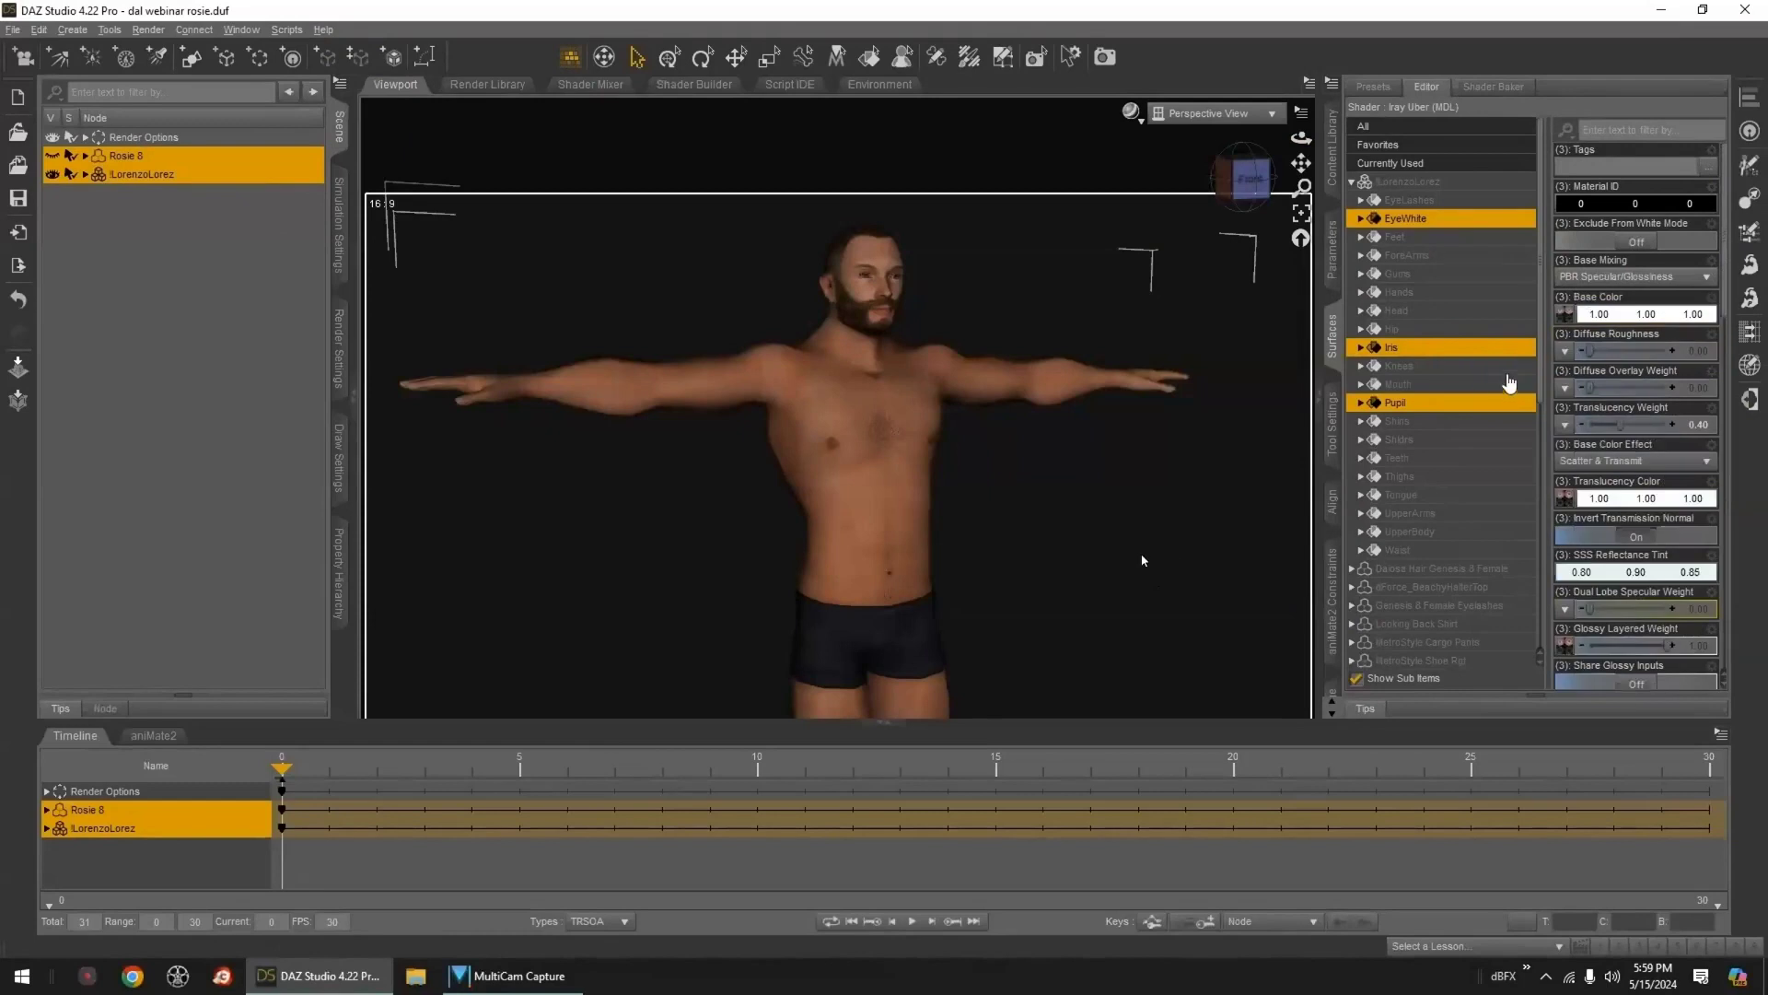
- Assign P3DA_LRM_Cau_BodyHair1.jpg as both the Base Color and Translucency Color map of the EyeWhite, Iris and Pupil surfaces
click(1565, 316)
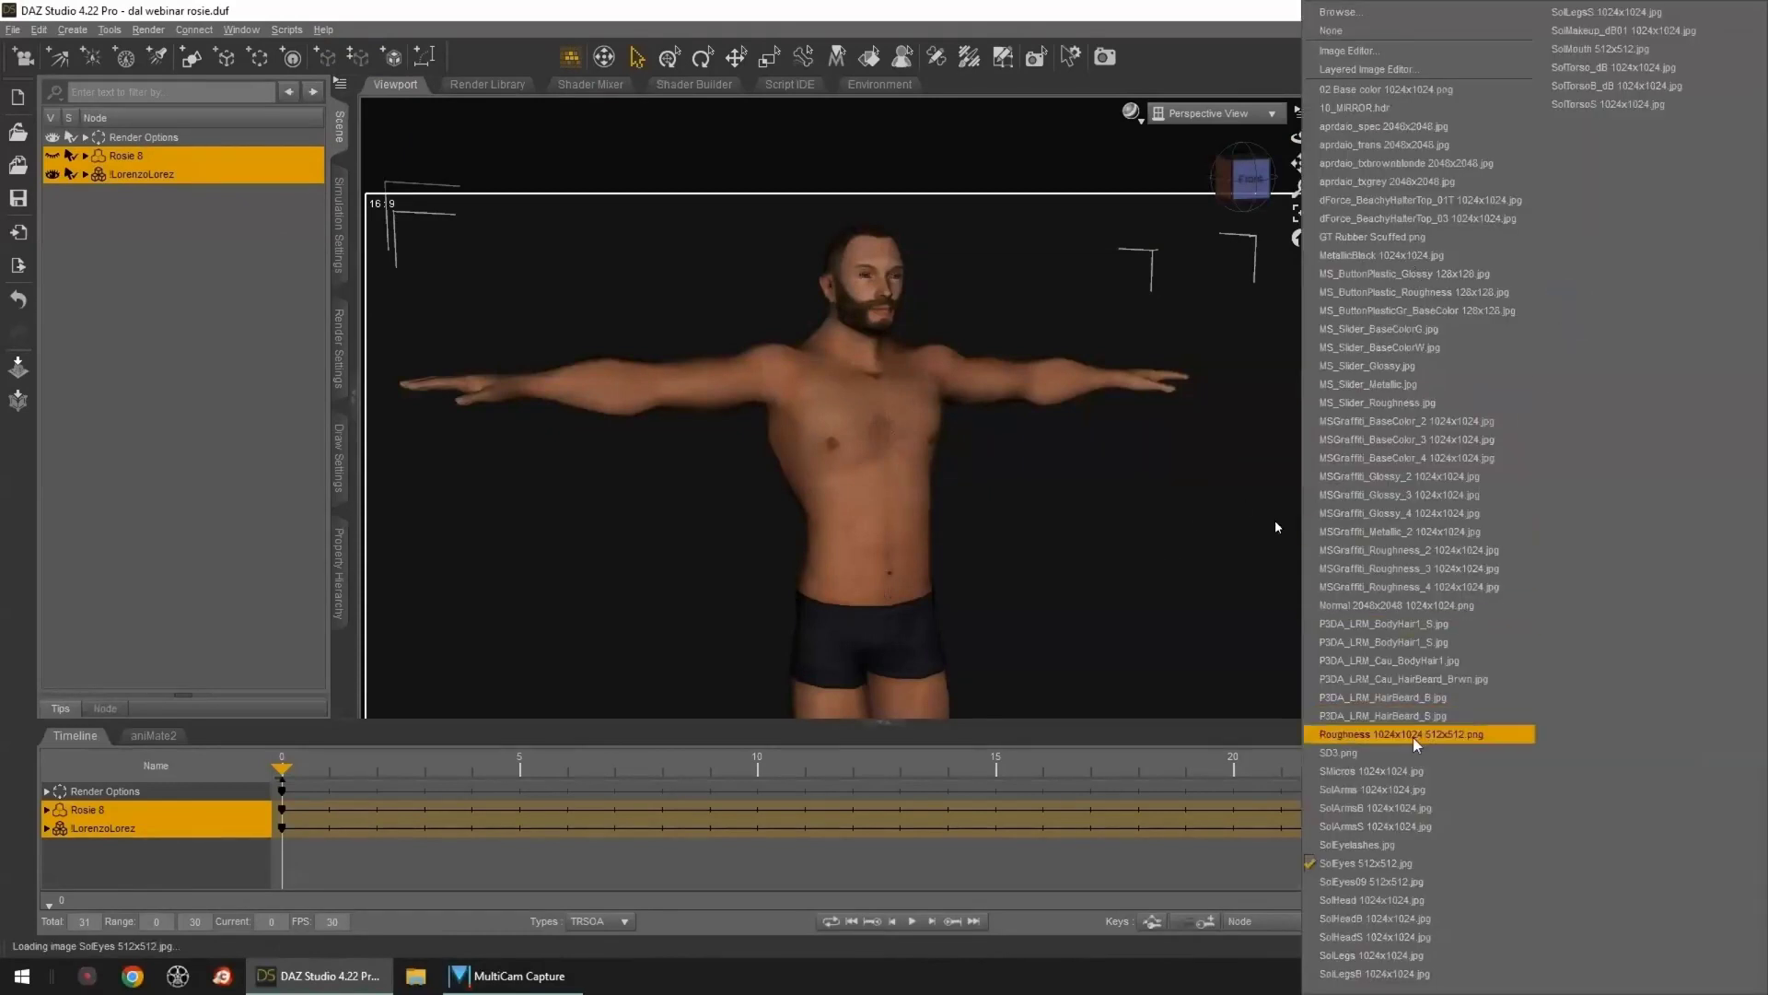
click(1435, 662)
mouse_move(1572, 323)
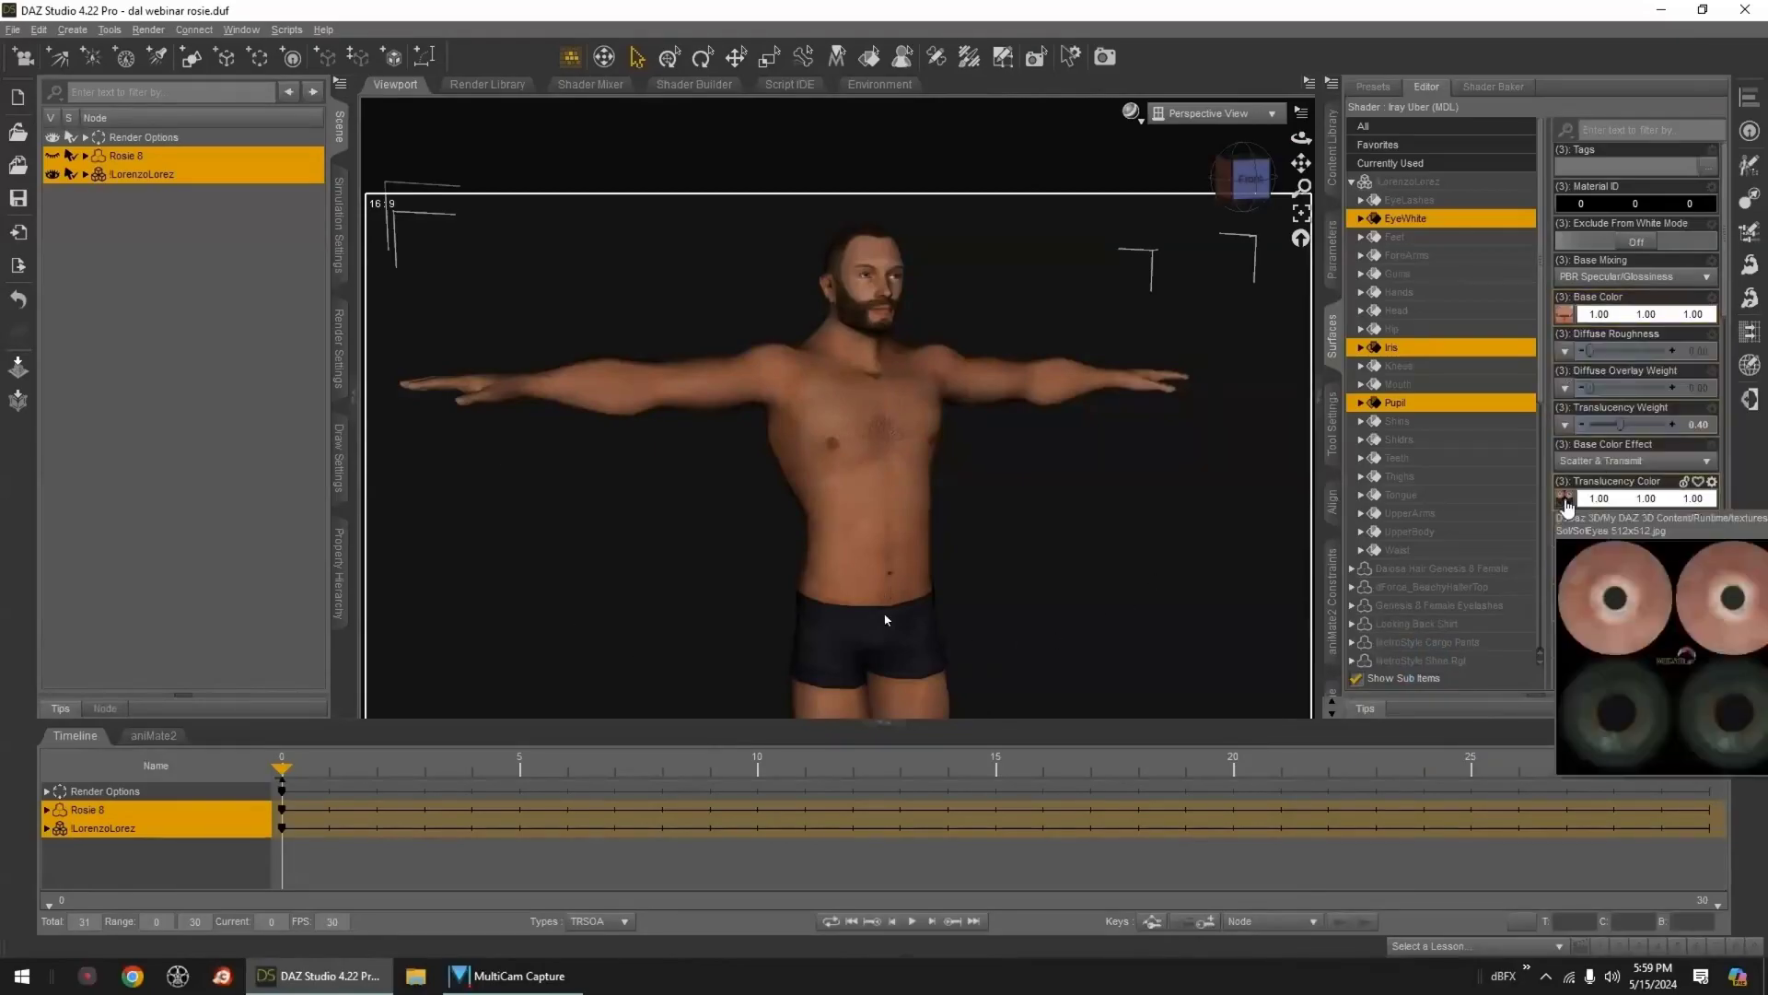
click(1566, 504)
click(1427, 662)
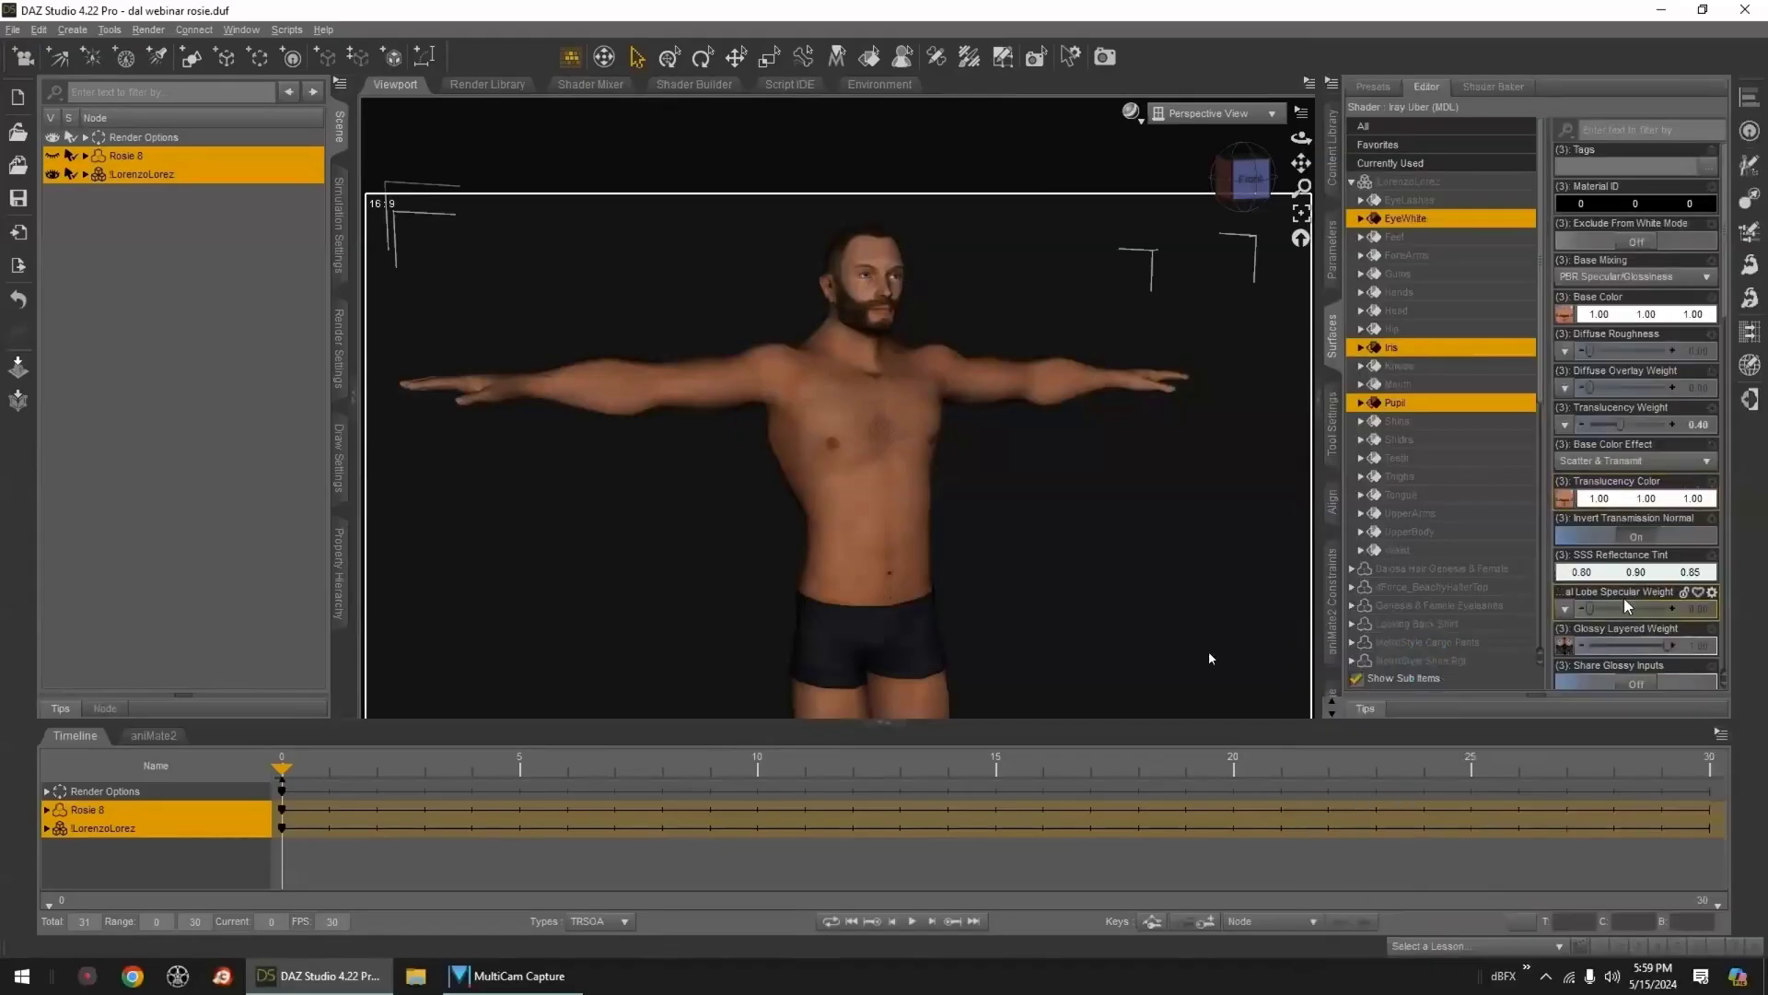
scroll(1624, 604, down, 2)
click(1563, 541)
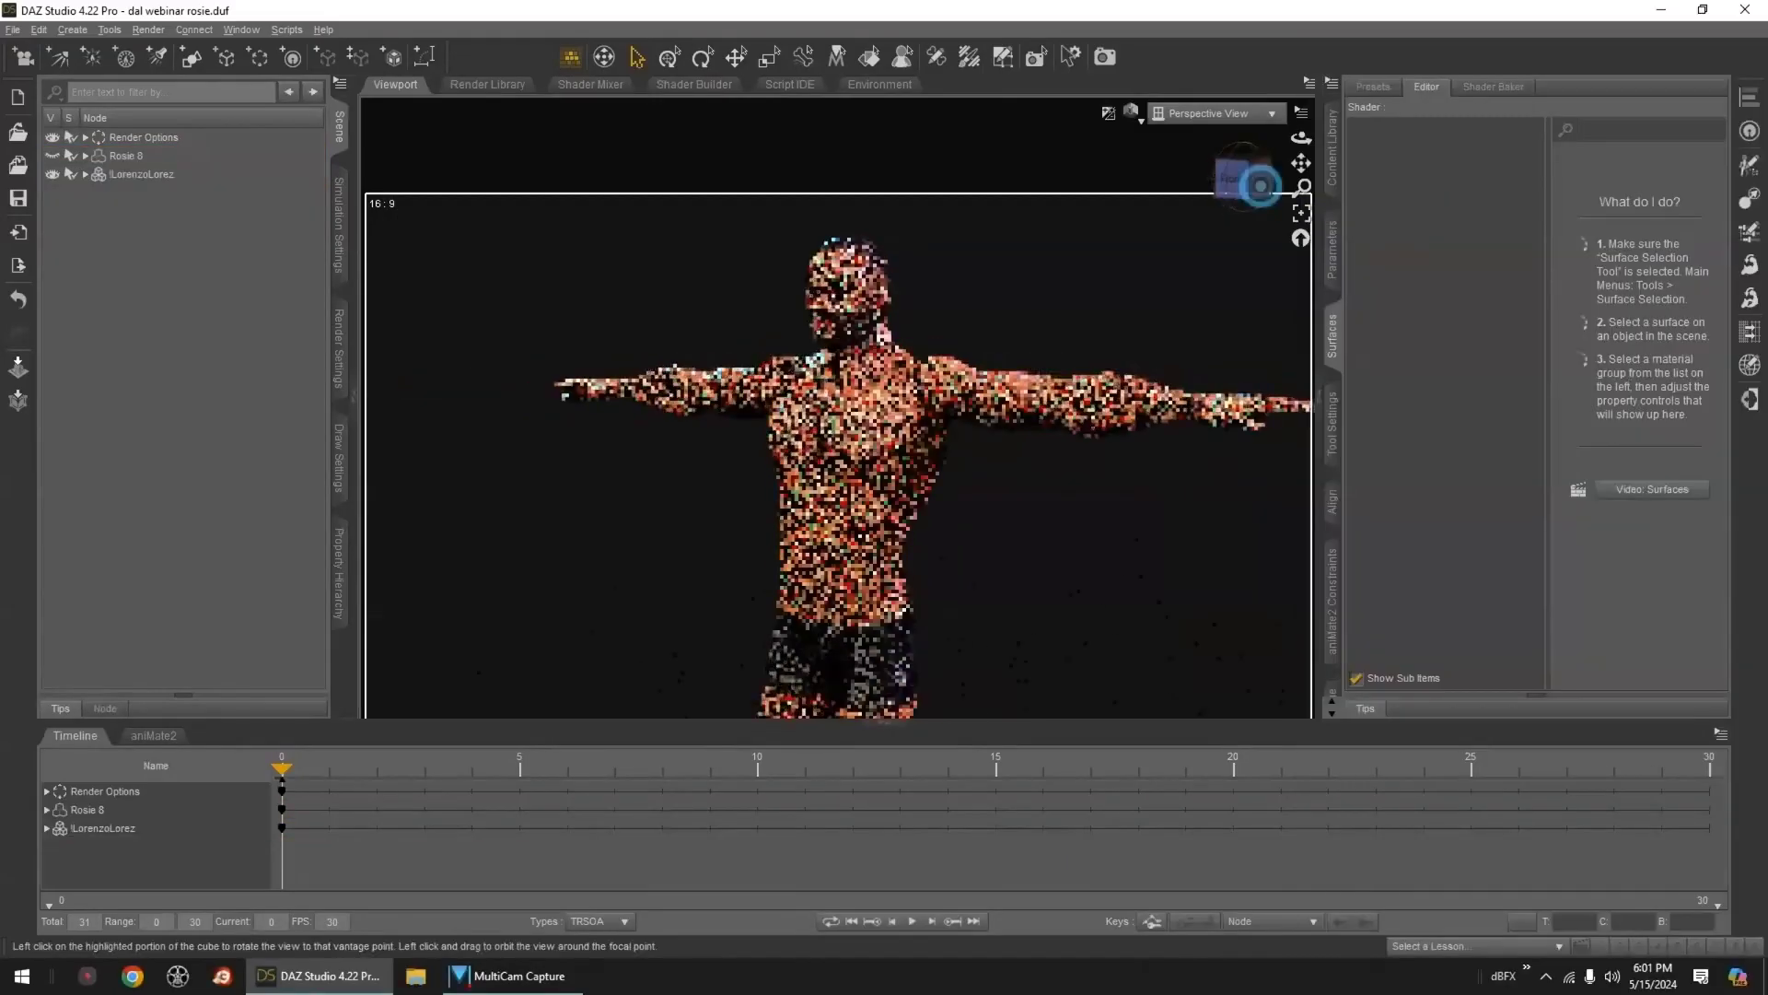
- Browse for a new Base Color image for Lorenzo's Head surface, showing the files in the LoRezII_Male folder as thumbnails
click(1263, 195)
drag(1264, 195, 1247, 190)
click(141, 174)
click(1396, 310)
click(1564, 352)
click(1373, 12)
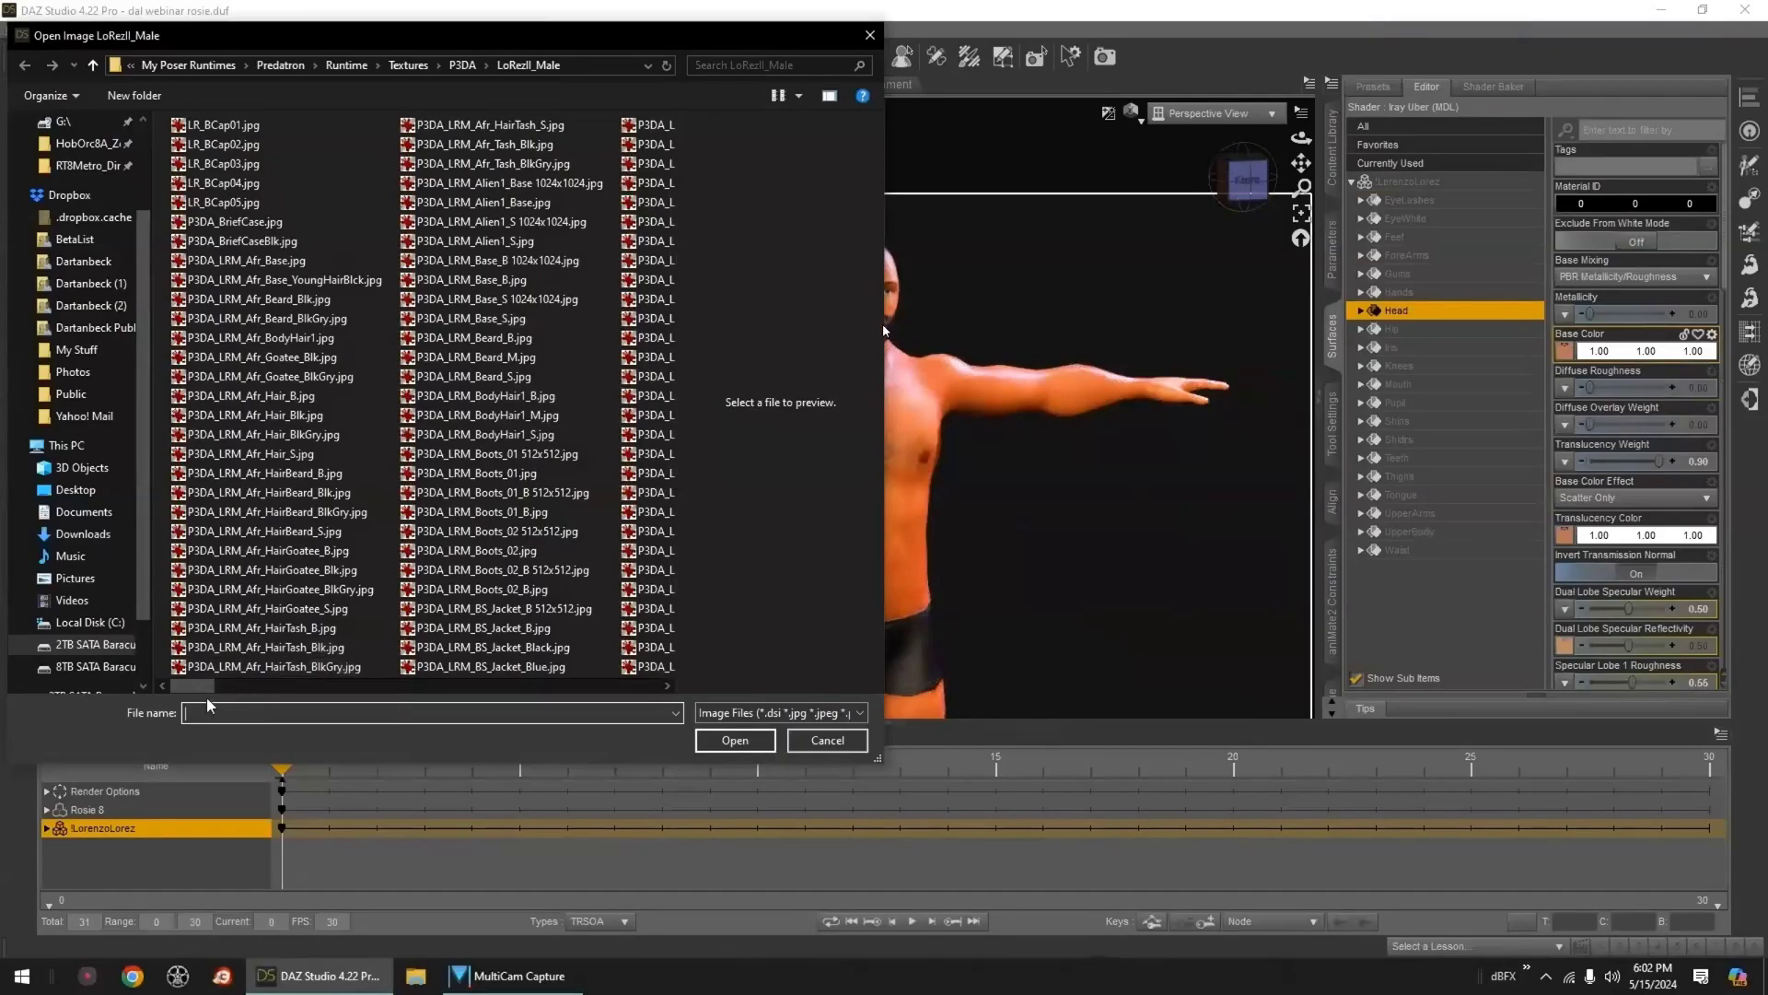
drag(211, 686, 249, 689)
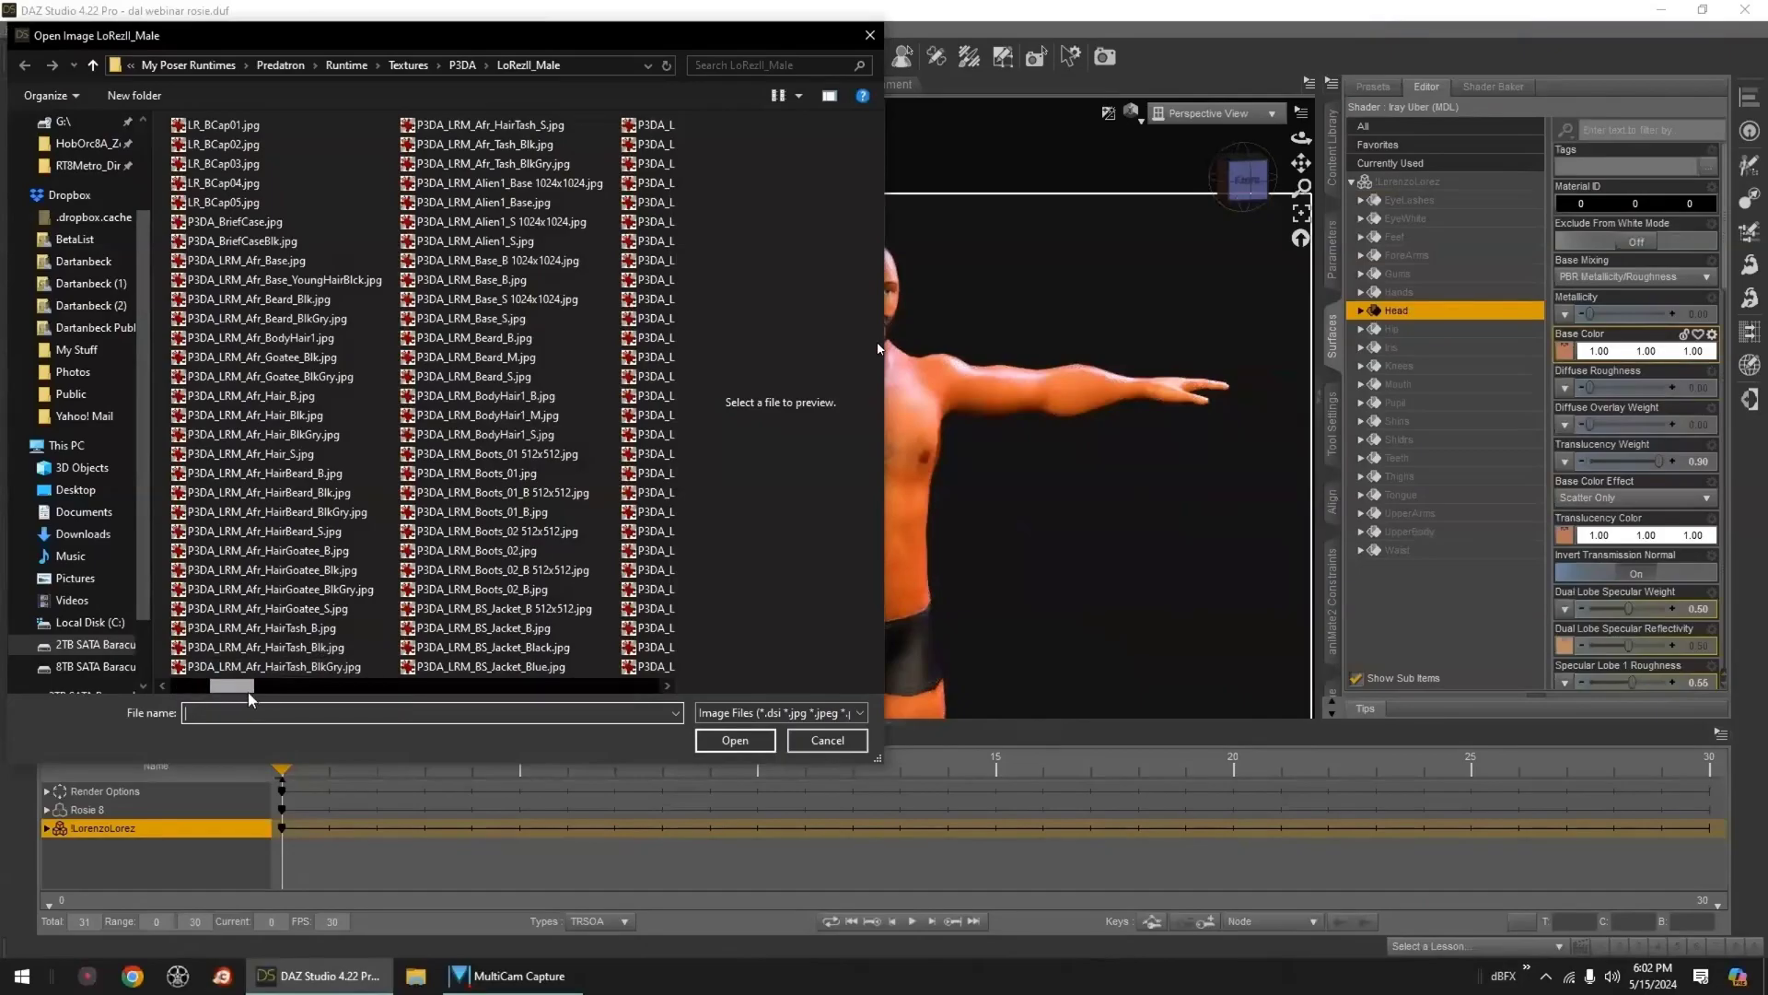
click(798, 96)
click(882, 63)
- Load P3DA_LRM_Cau_HairBeard_Red.jpg as the Head surface's Base Color map
scroll(515, 433, down, 10)
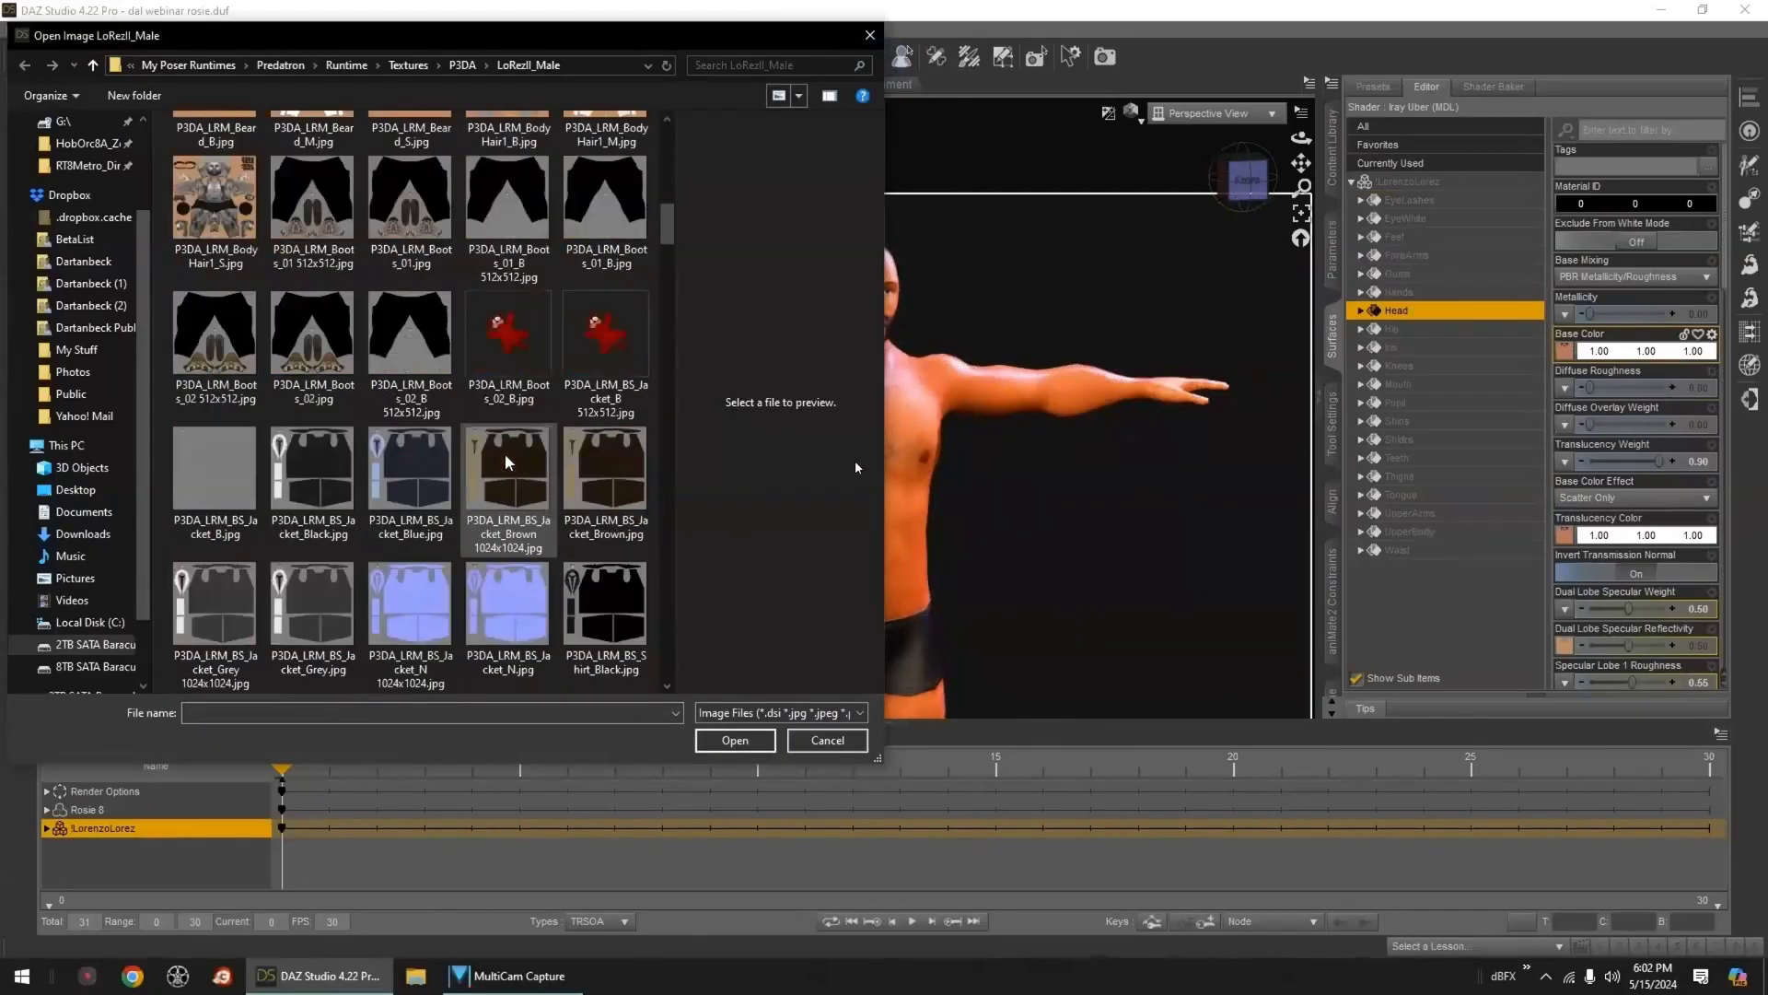
scroll(547, 489, down, 3)
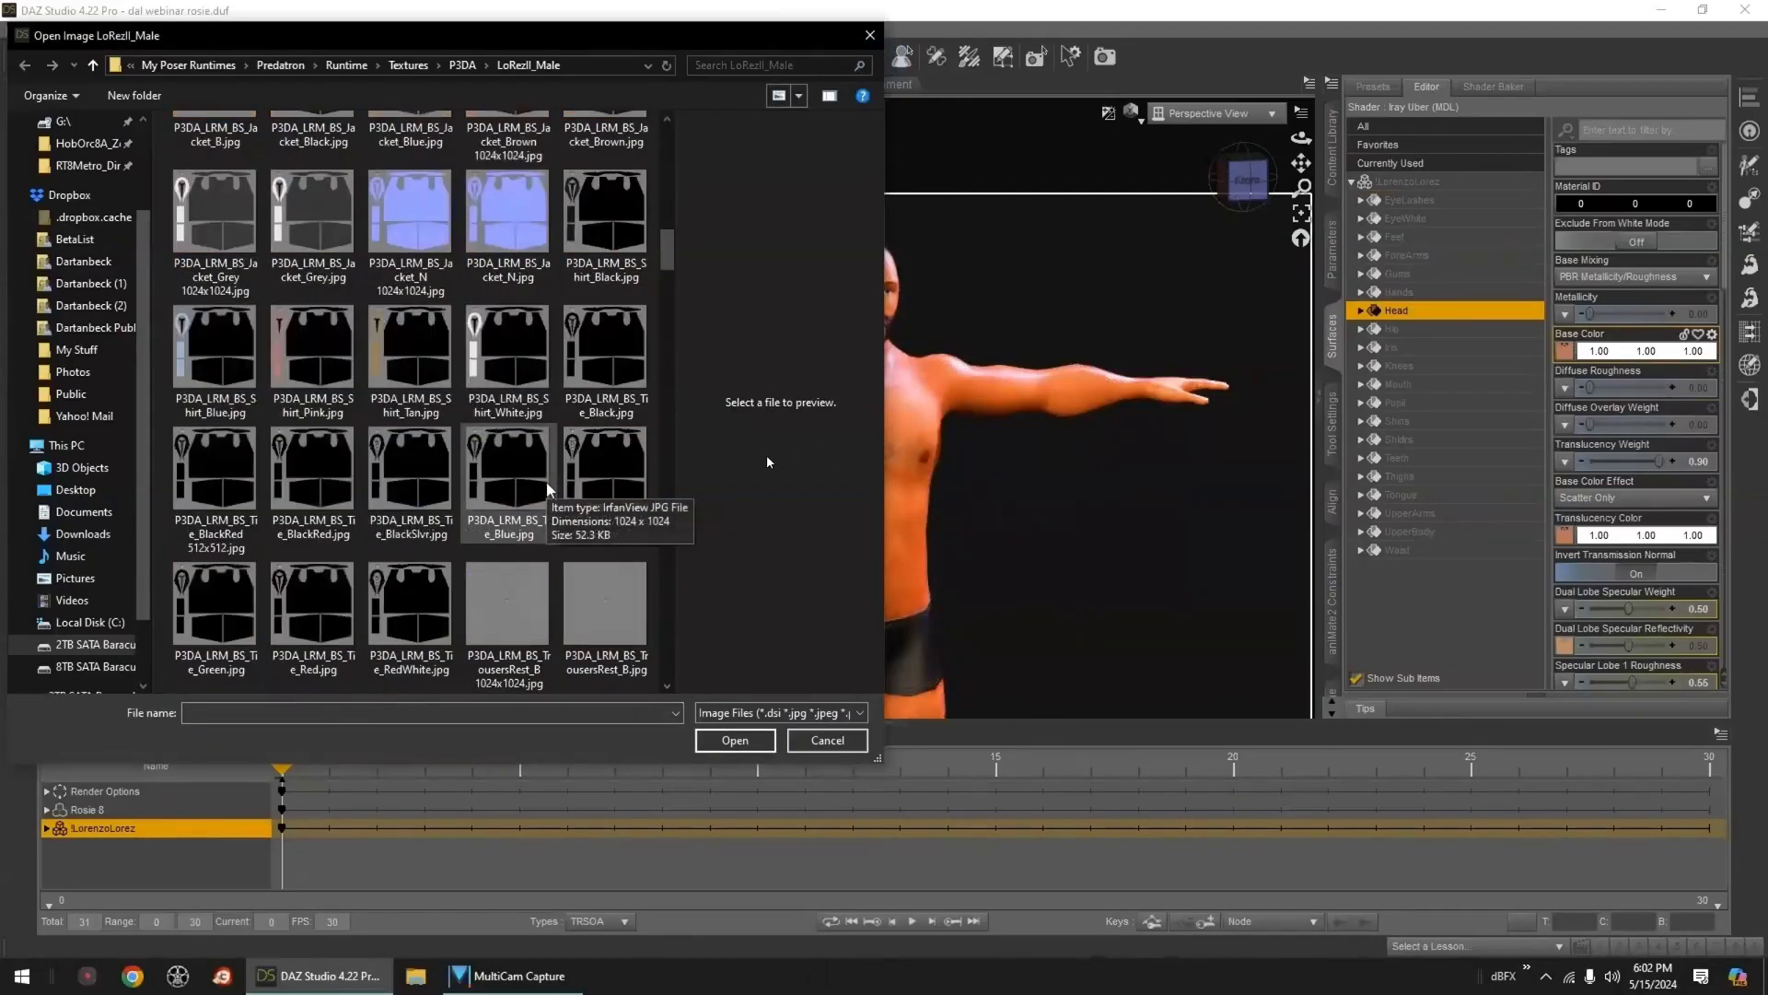
scroll(548, 484, up, 3)
scroll(474, 446, down, 4)
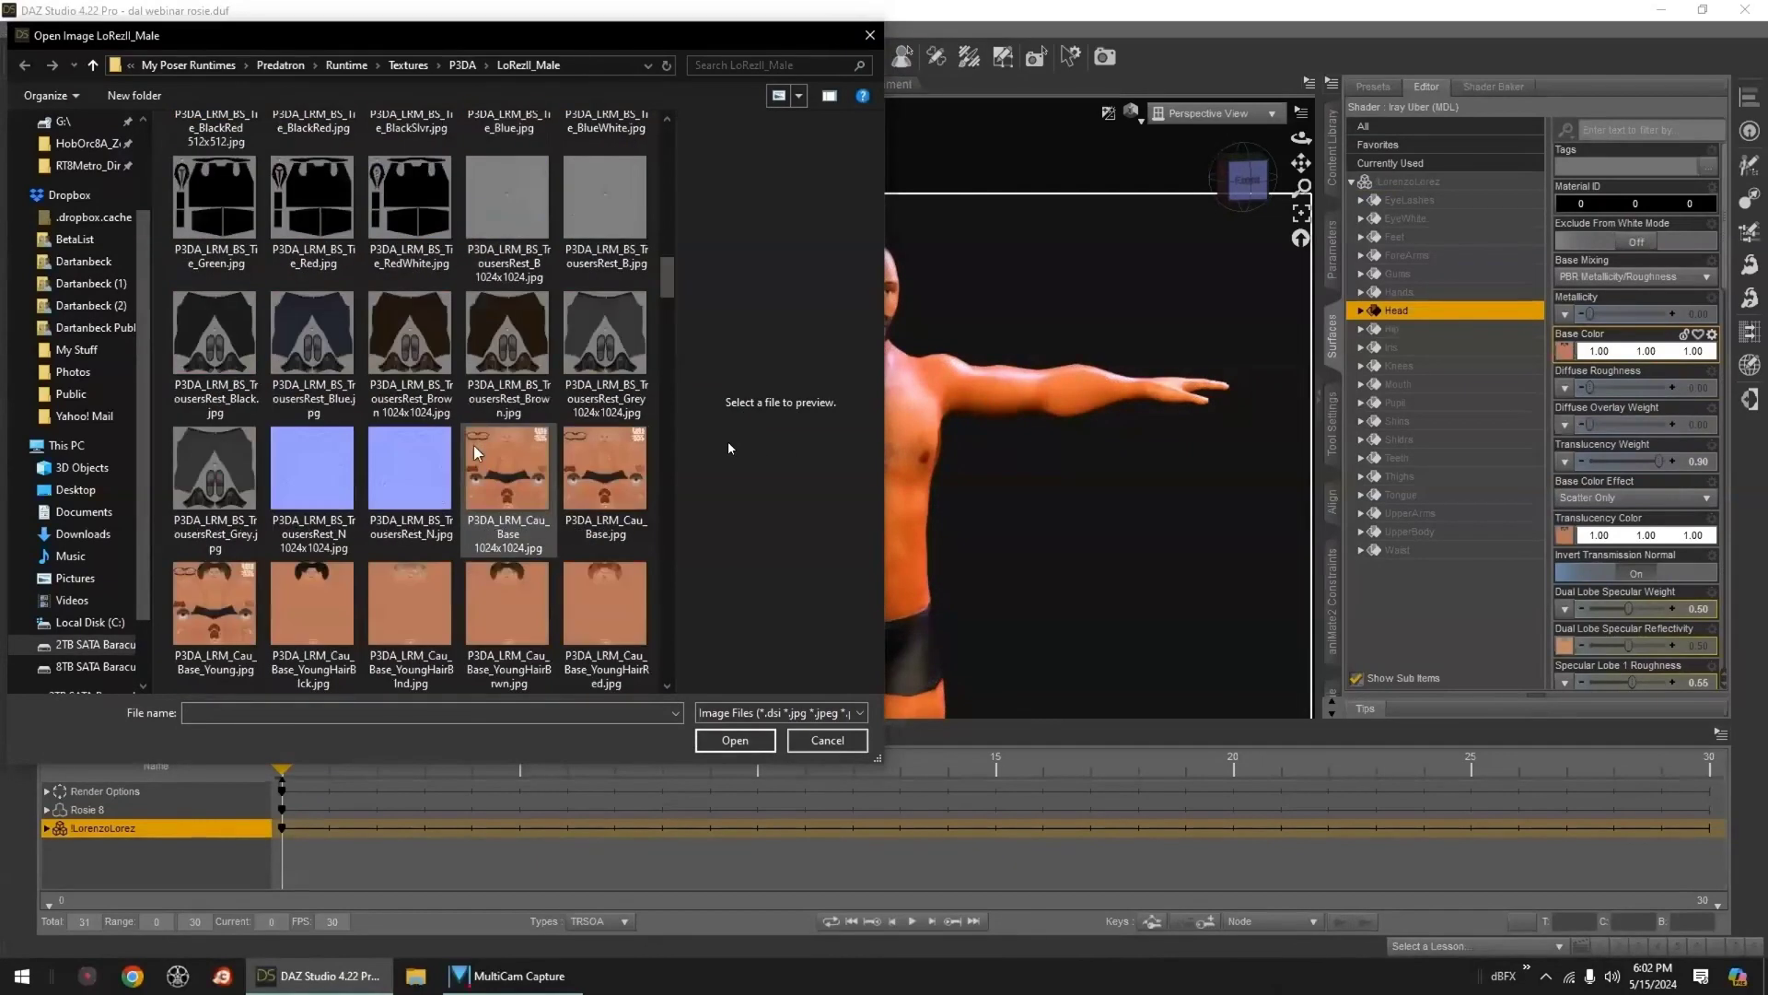
scroll(475, 452, down, 2)
drag(670, 306, 672, 353)
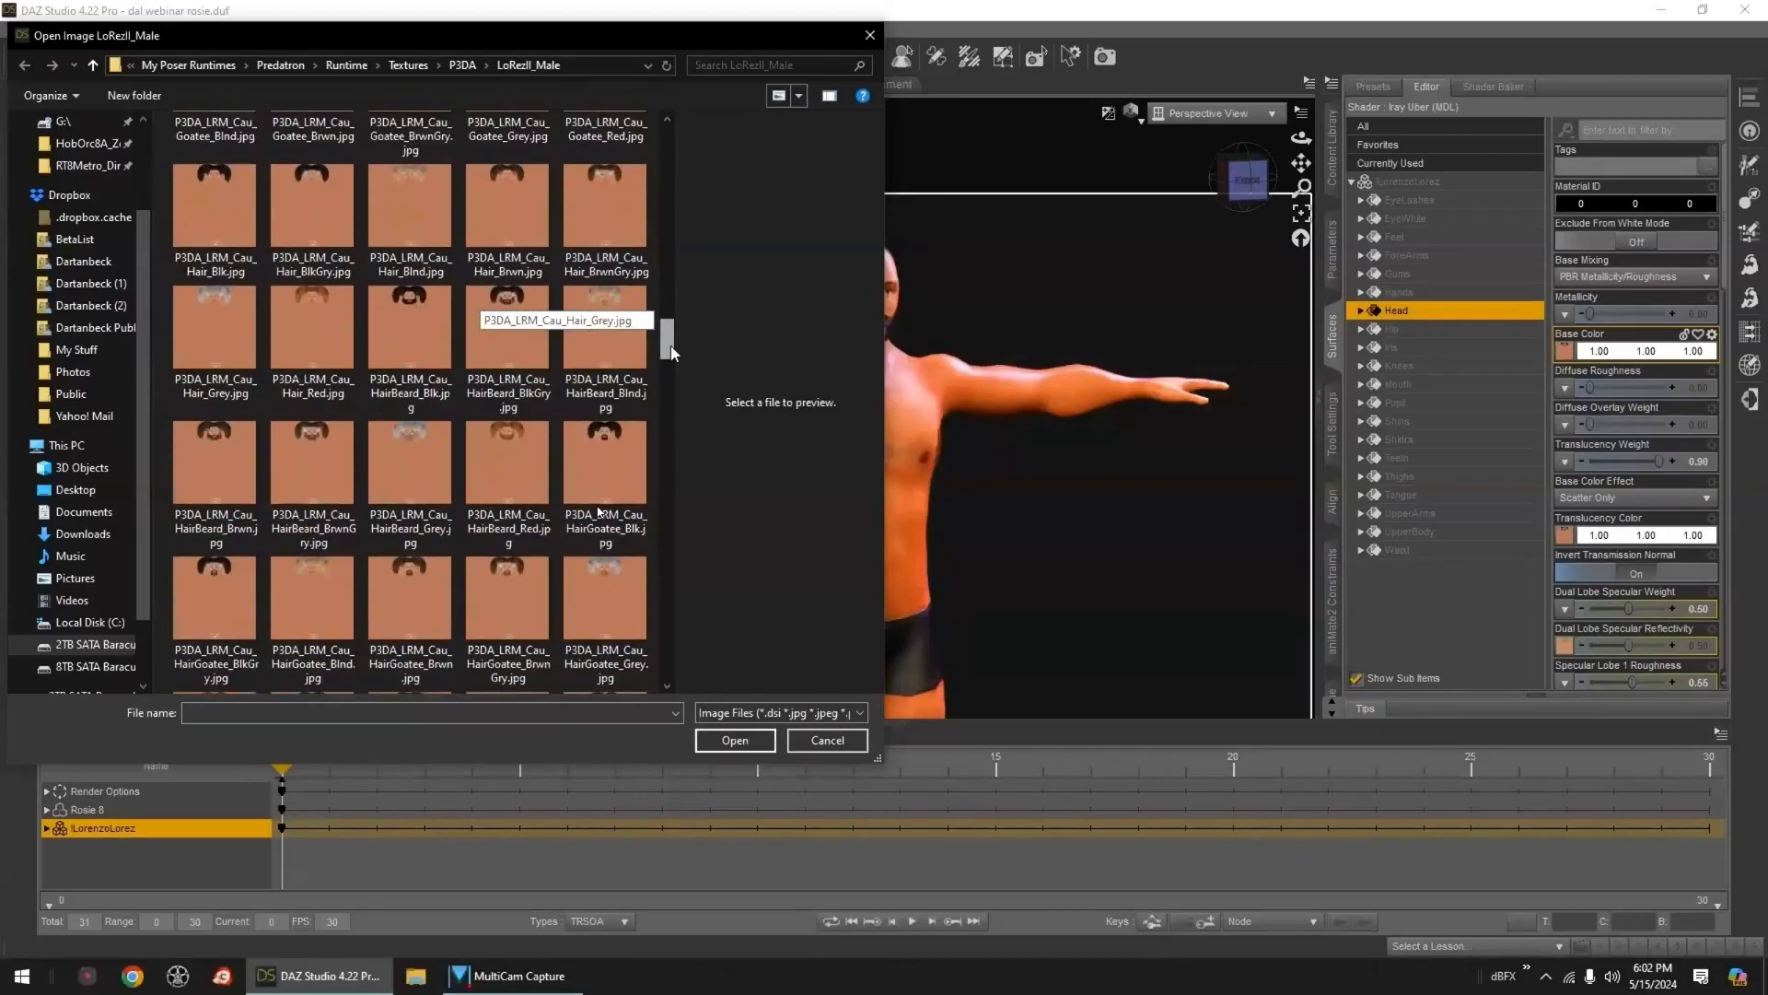
double_click(522, 448)
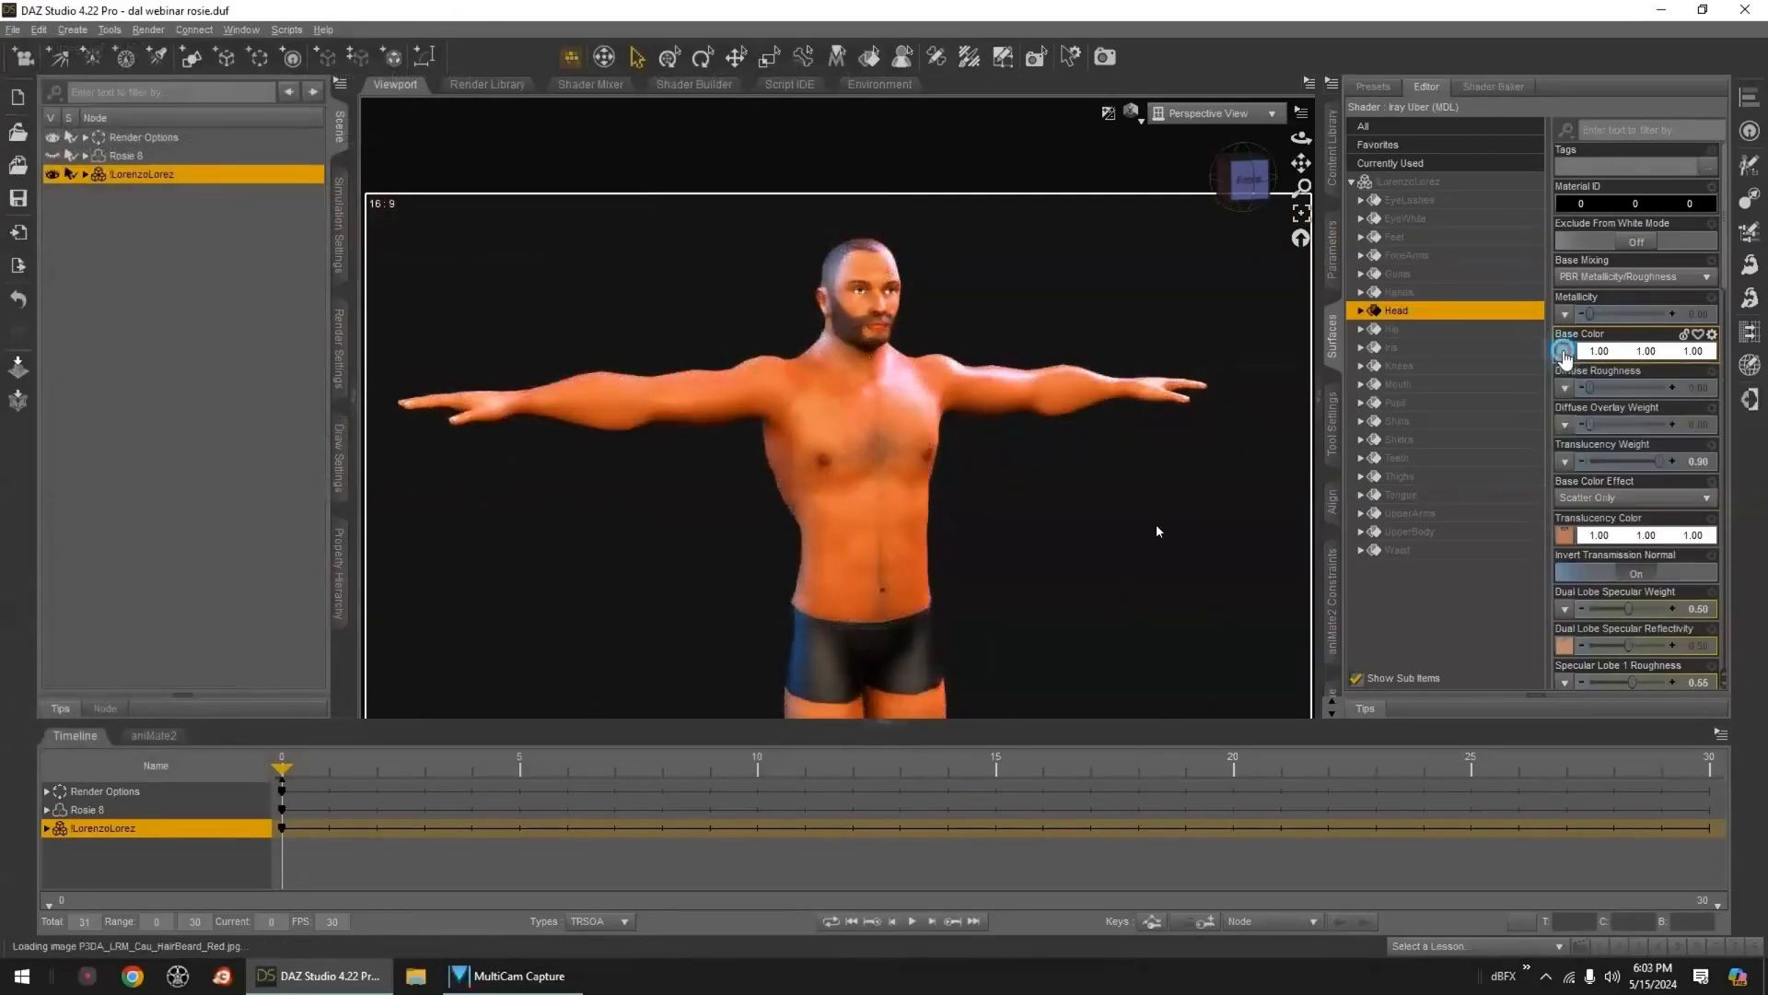
- Set the Head surface's Translucency Color map to P3DA_LRM_Cau_HairBeard_Red.jpg to match its Base Color map
click(1563, 351)
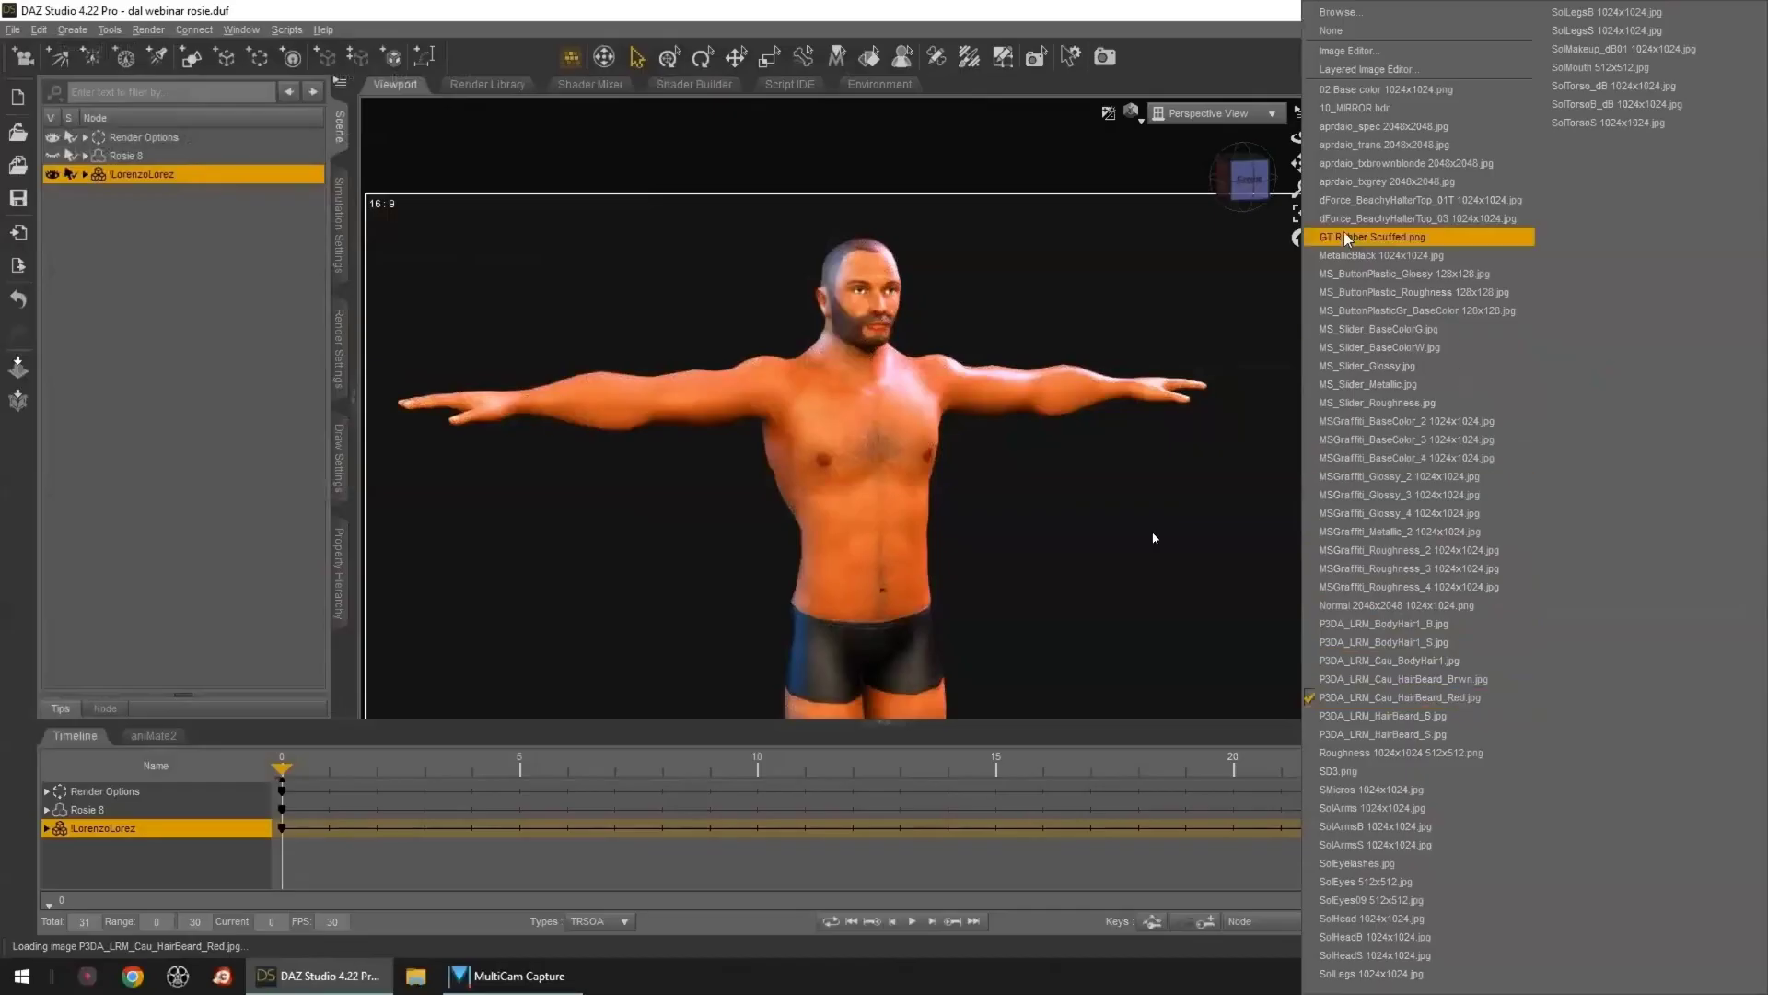
click(1400, 678)
click(1567, 537)
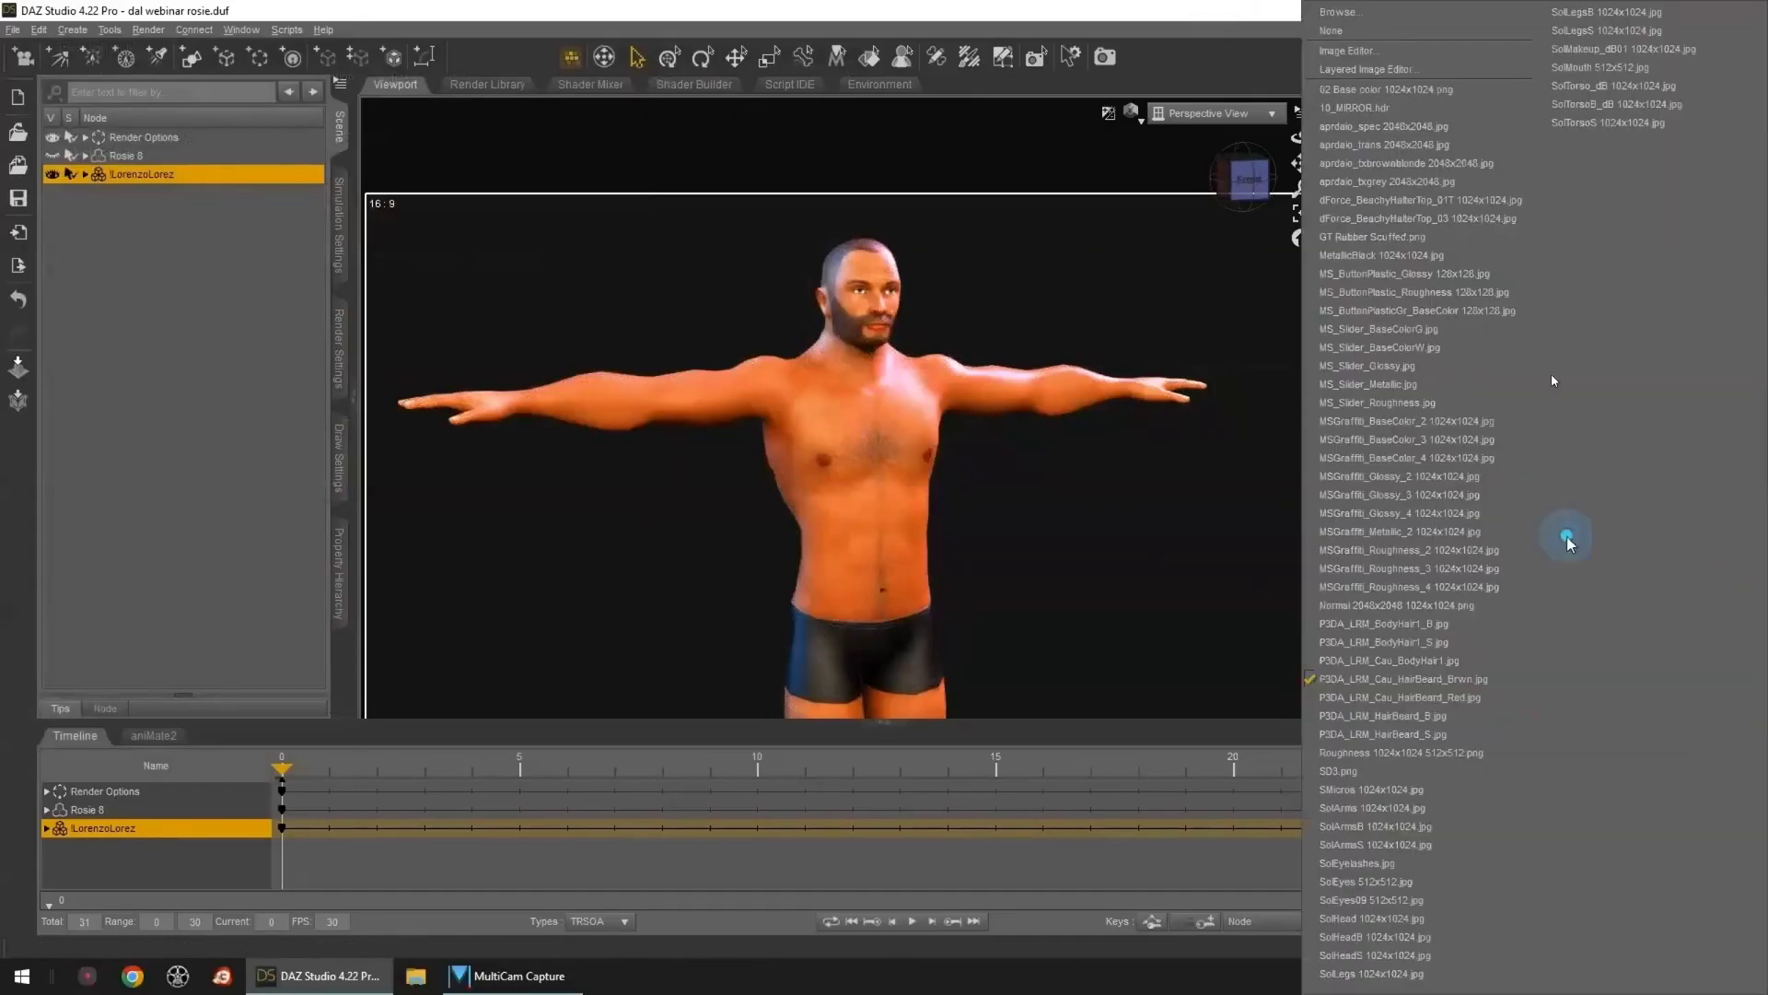
click(1429, 697)
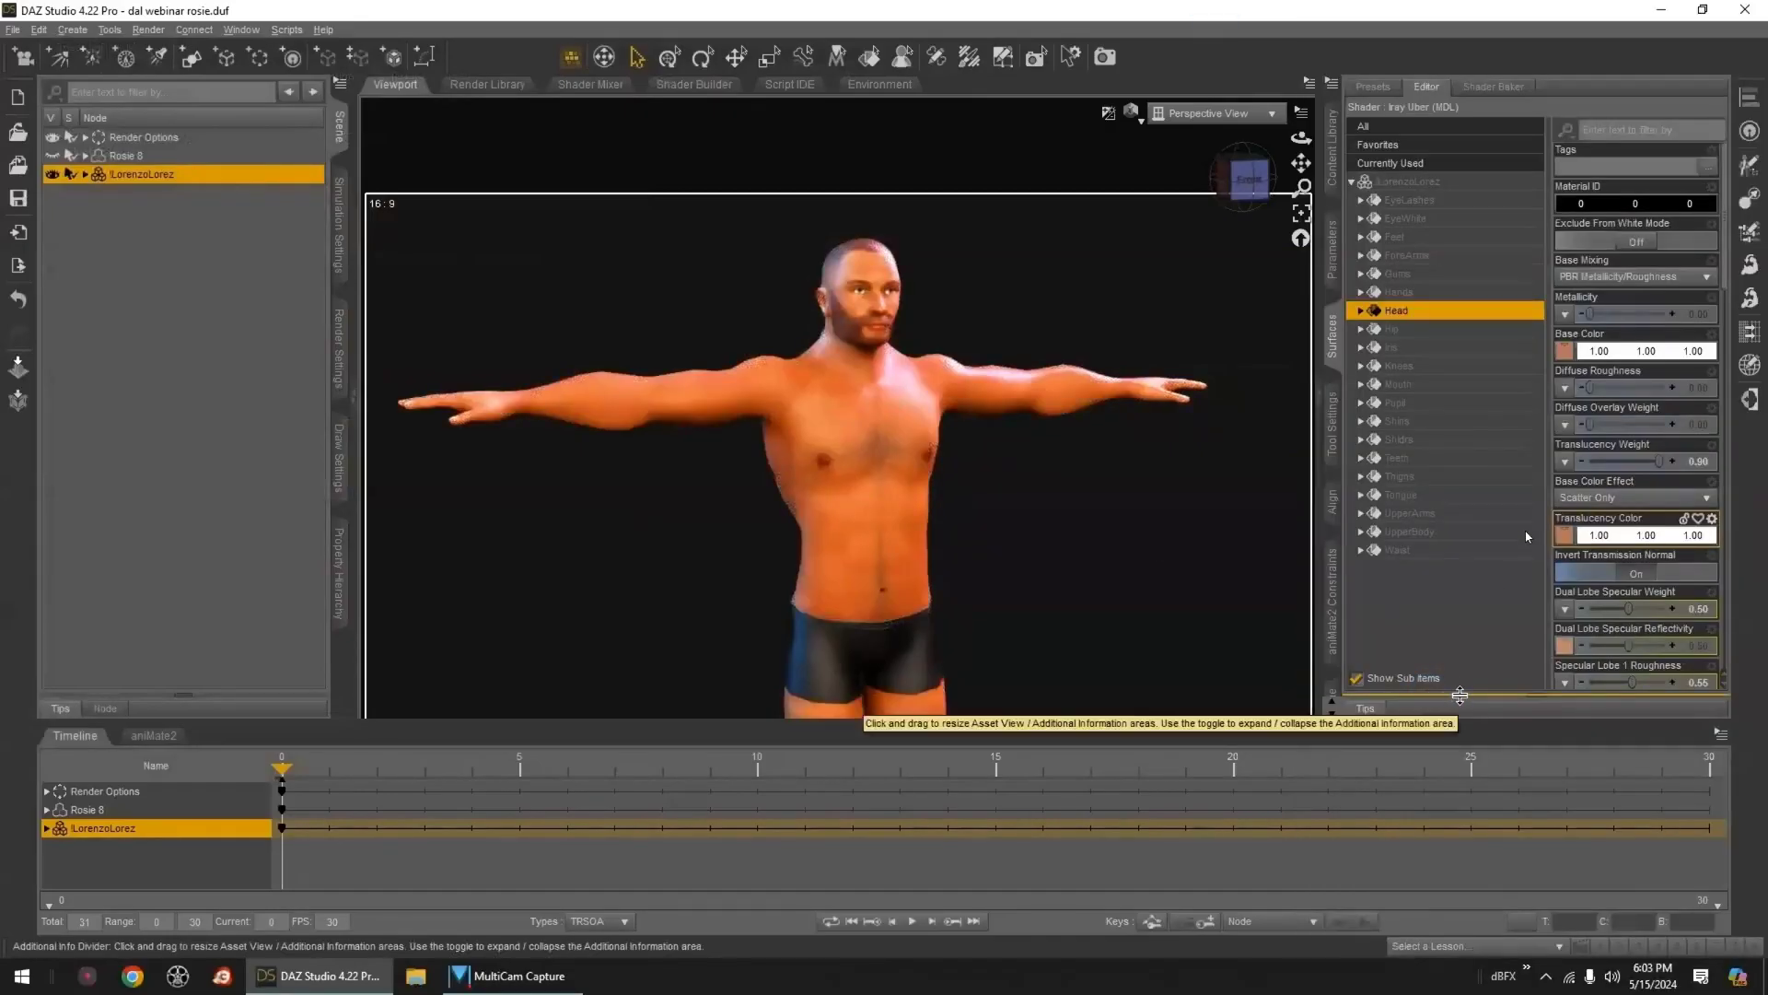
- Inspect Lorenzo's head and beard up close in the Iray preview, and convert the figure's geometry to SubD
click(1248, 178)
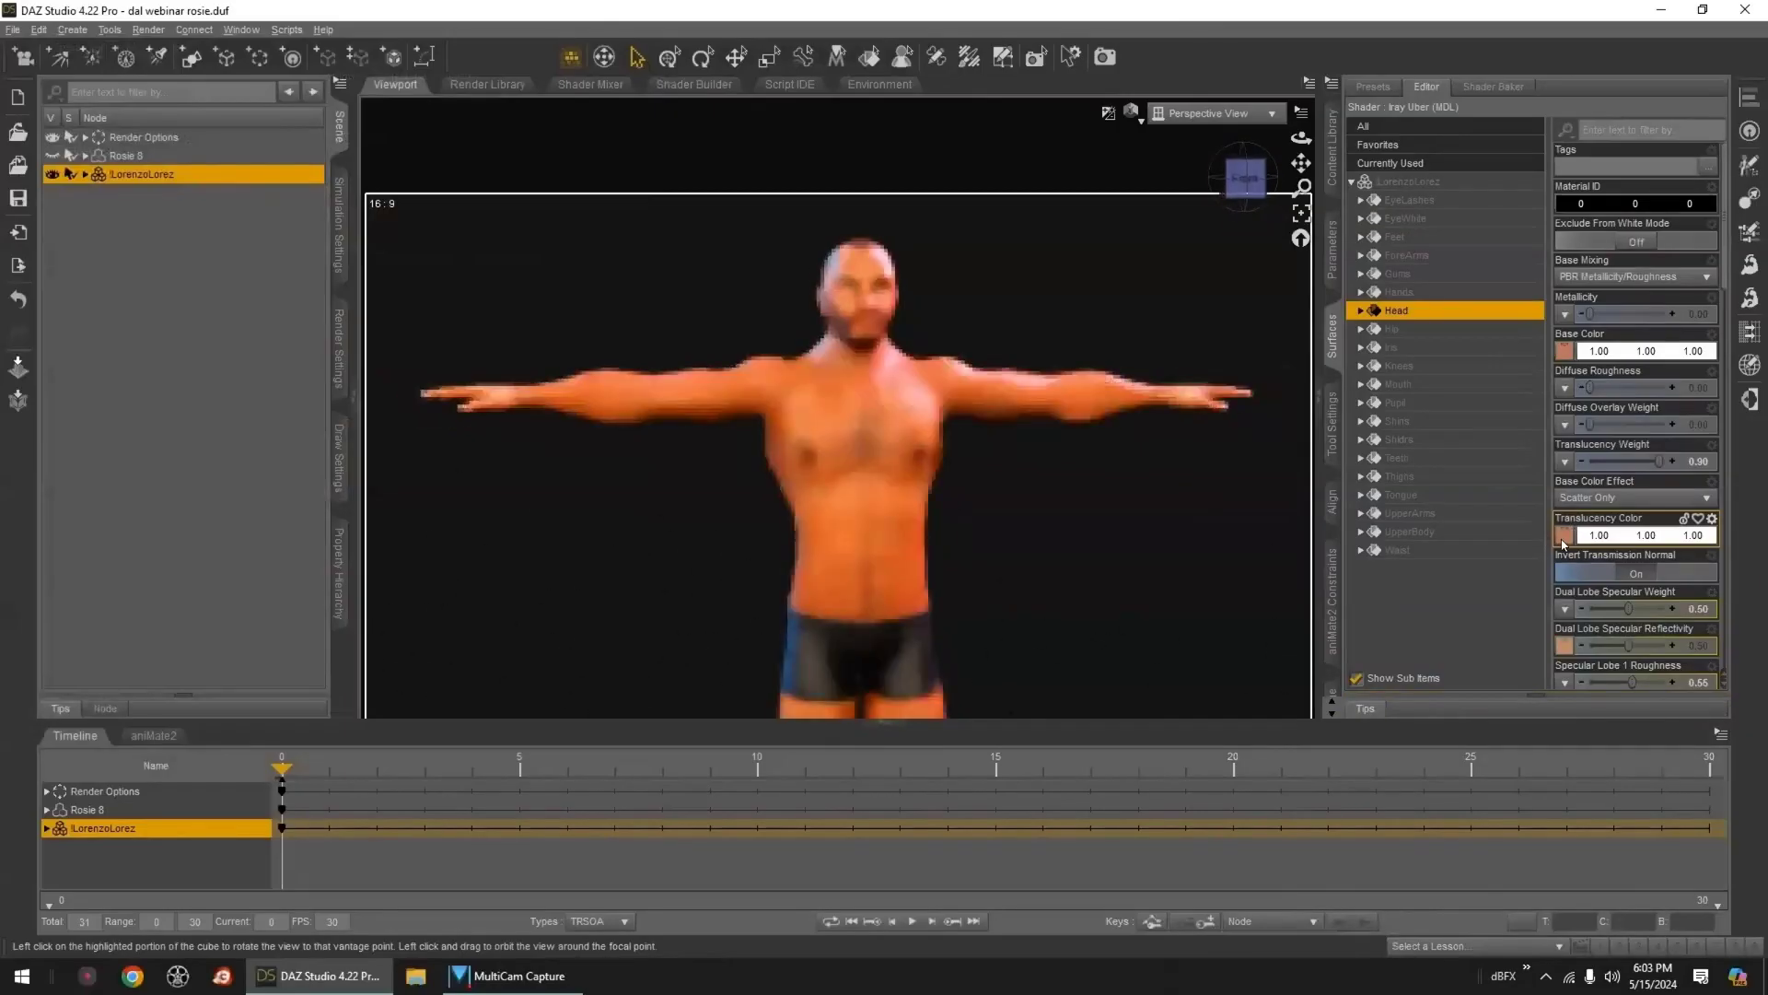
drag(1240, 186, 1235, 193)
scroll(1180, 416, up, 2)
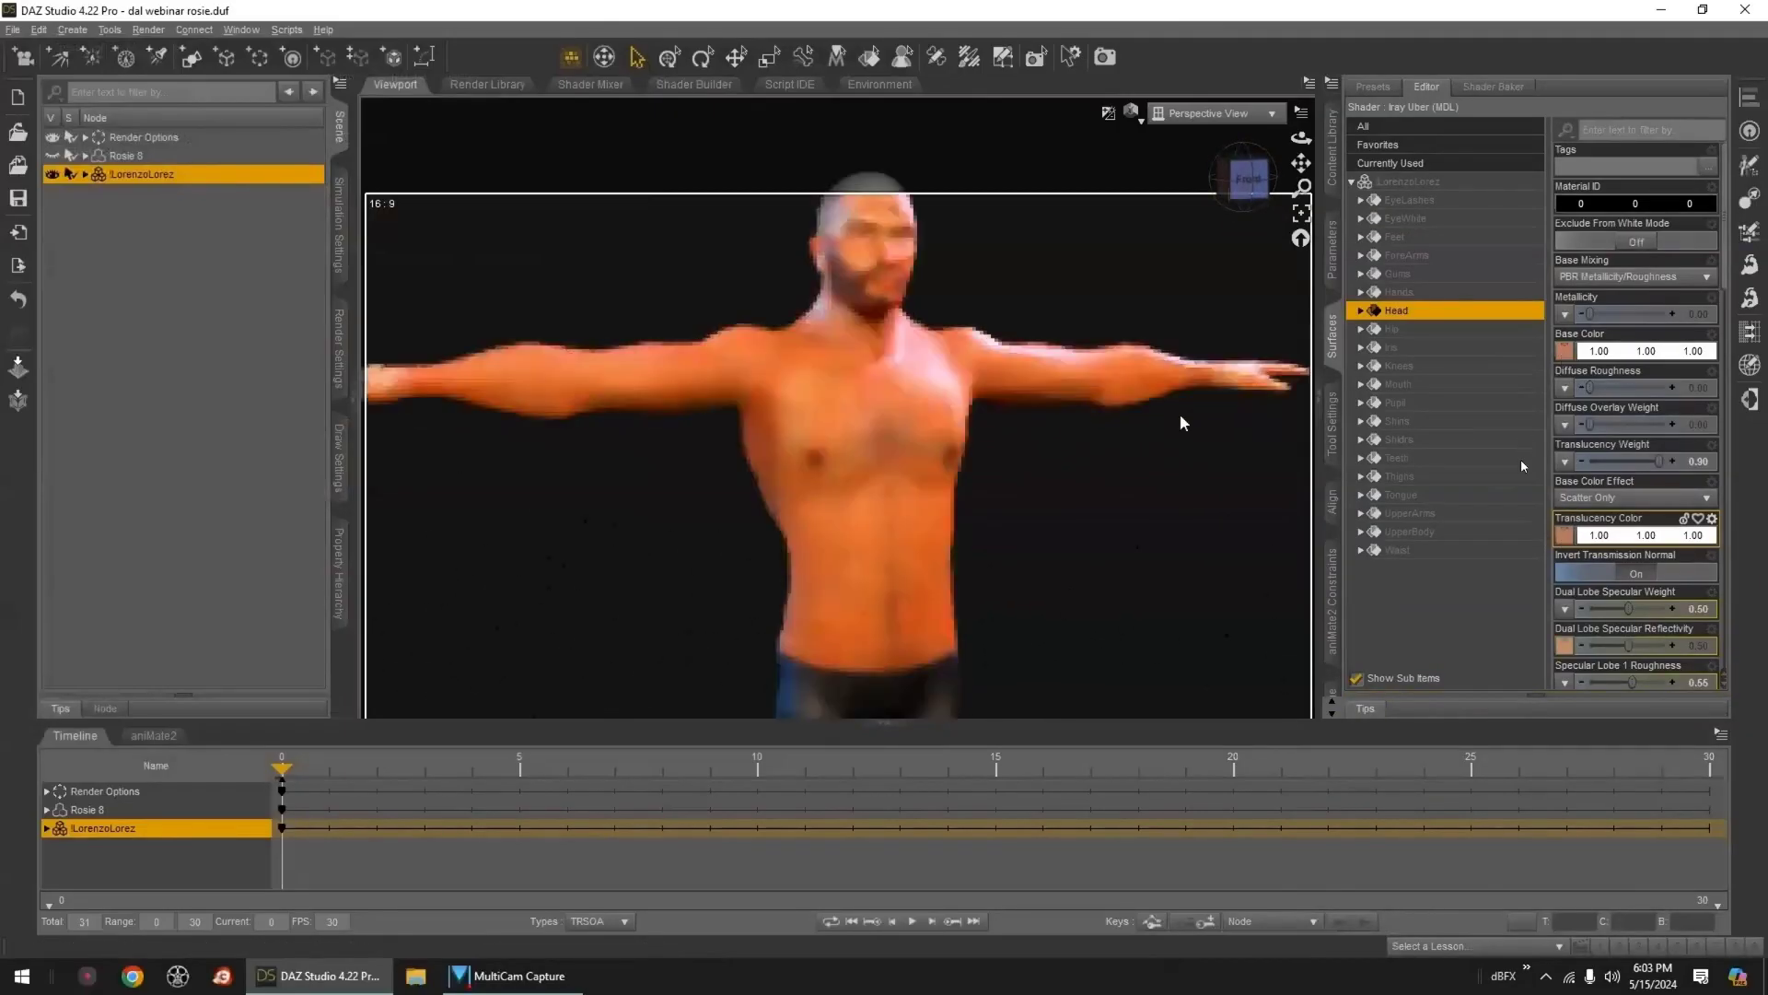
scroll(1179, 416, up, 2)
drag(1295, 167, 1296, 189)
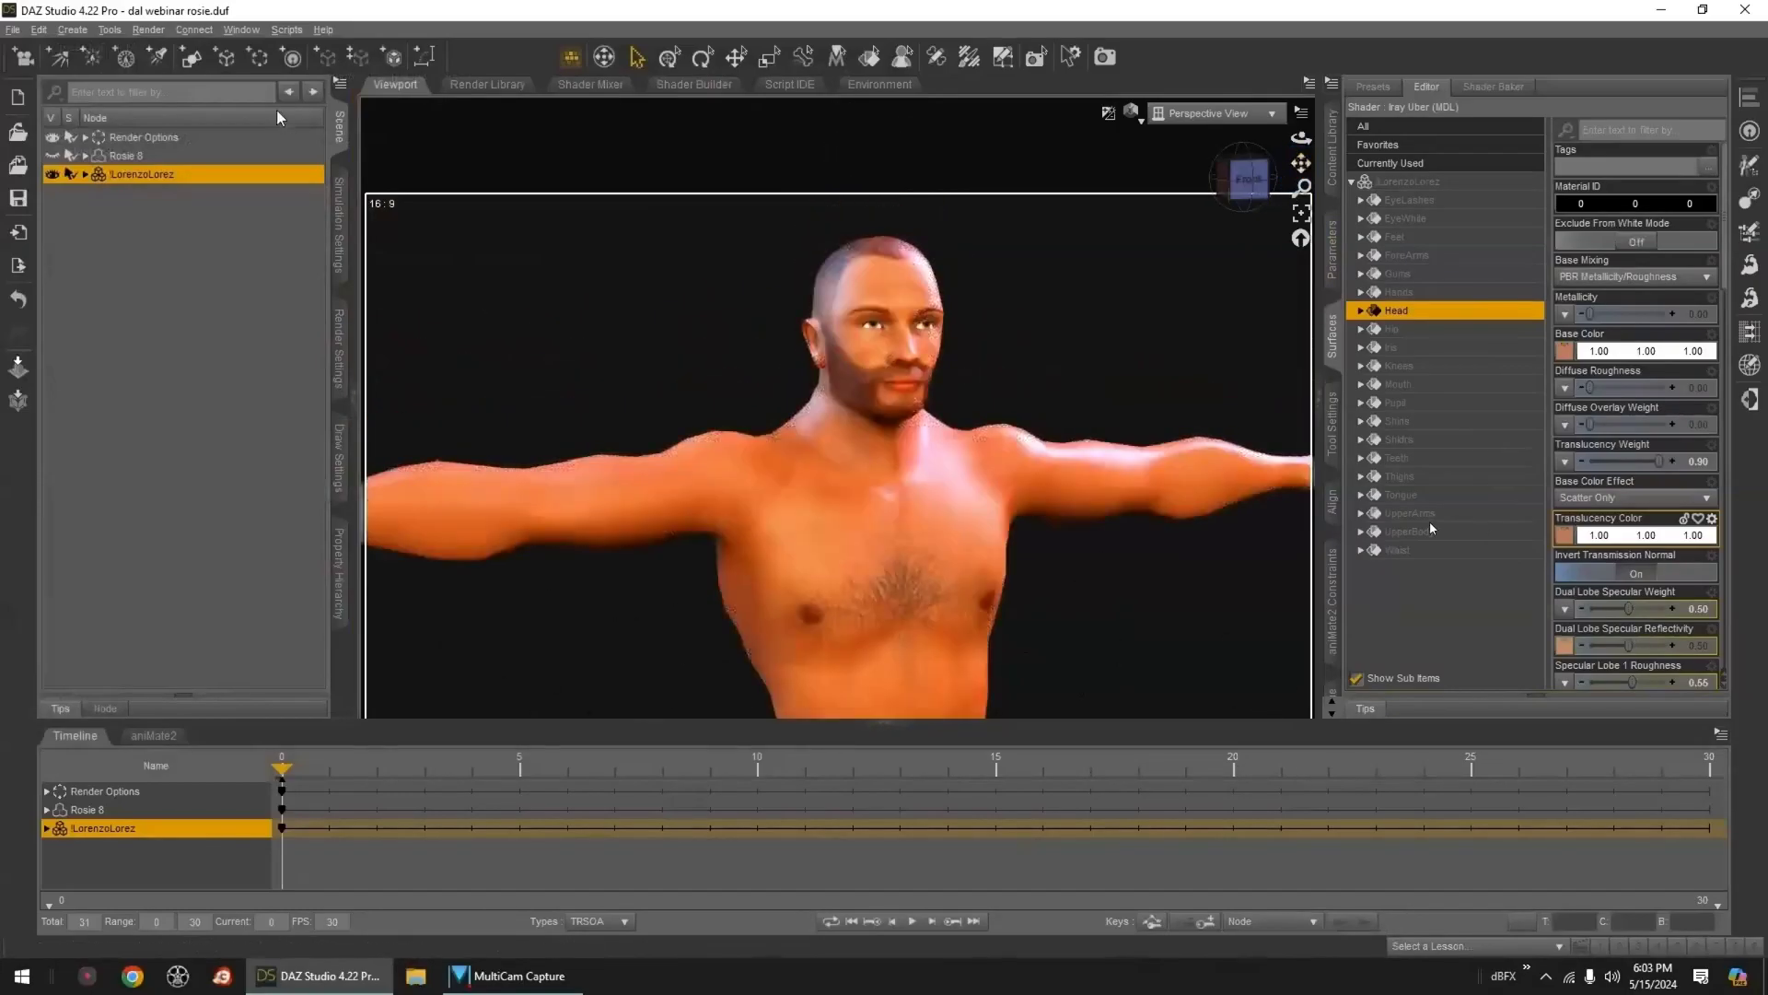
click(39, 29)
mouse_move(69, 191)
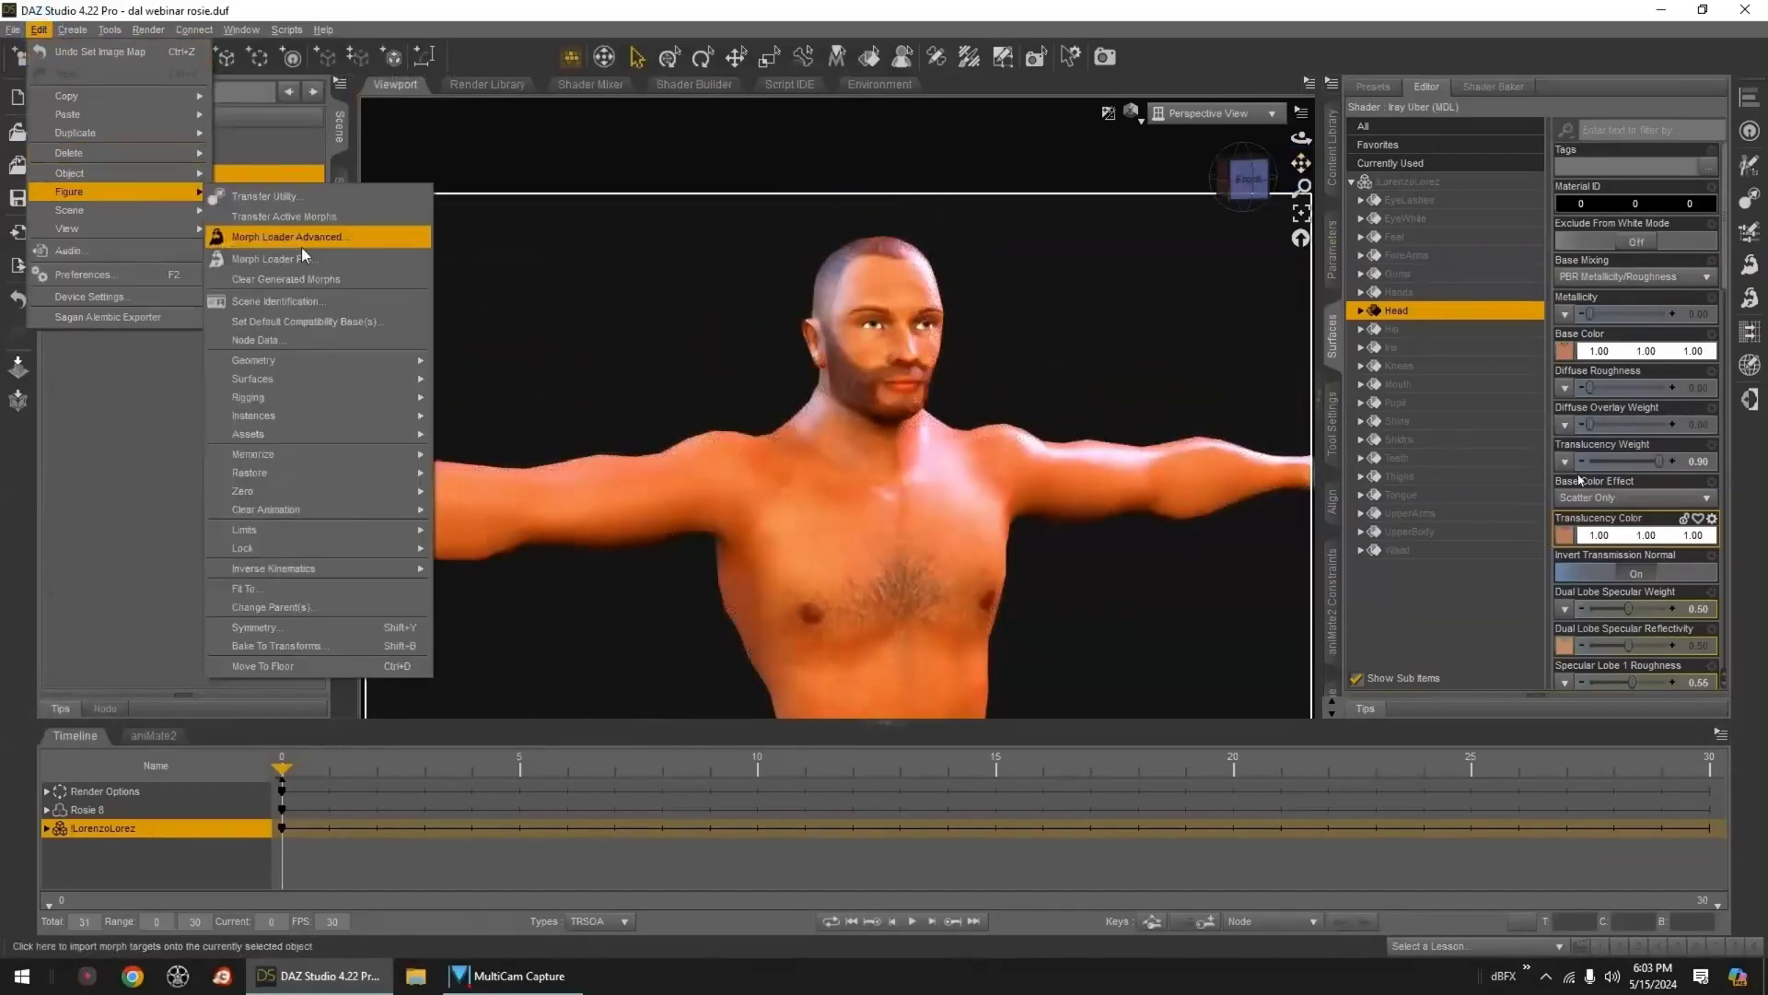
mouse_move(304, 360)
click(512, 367)
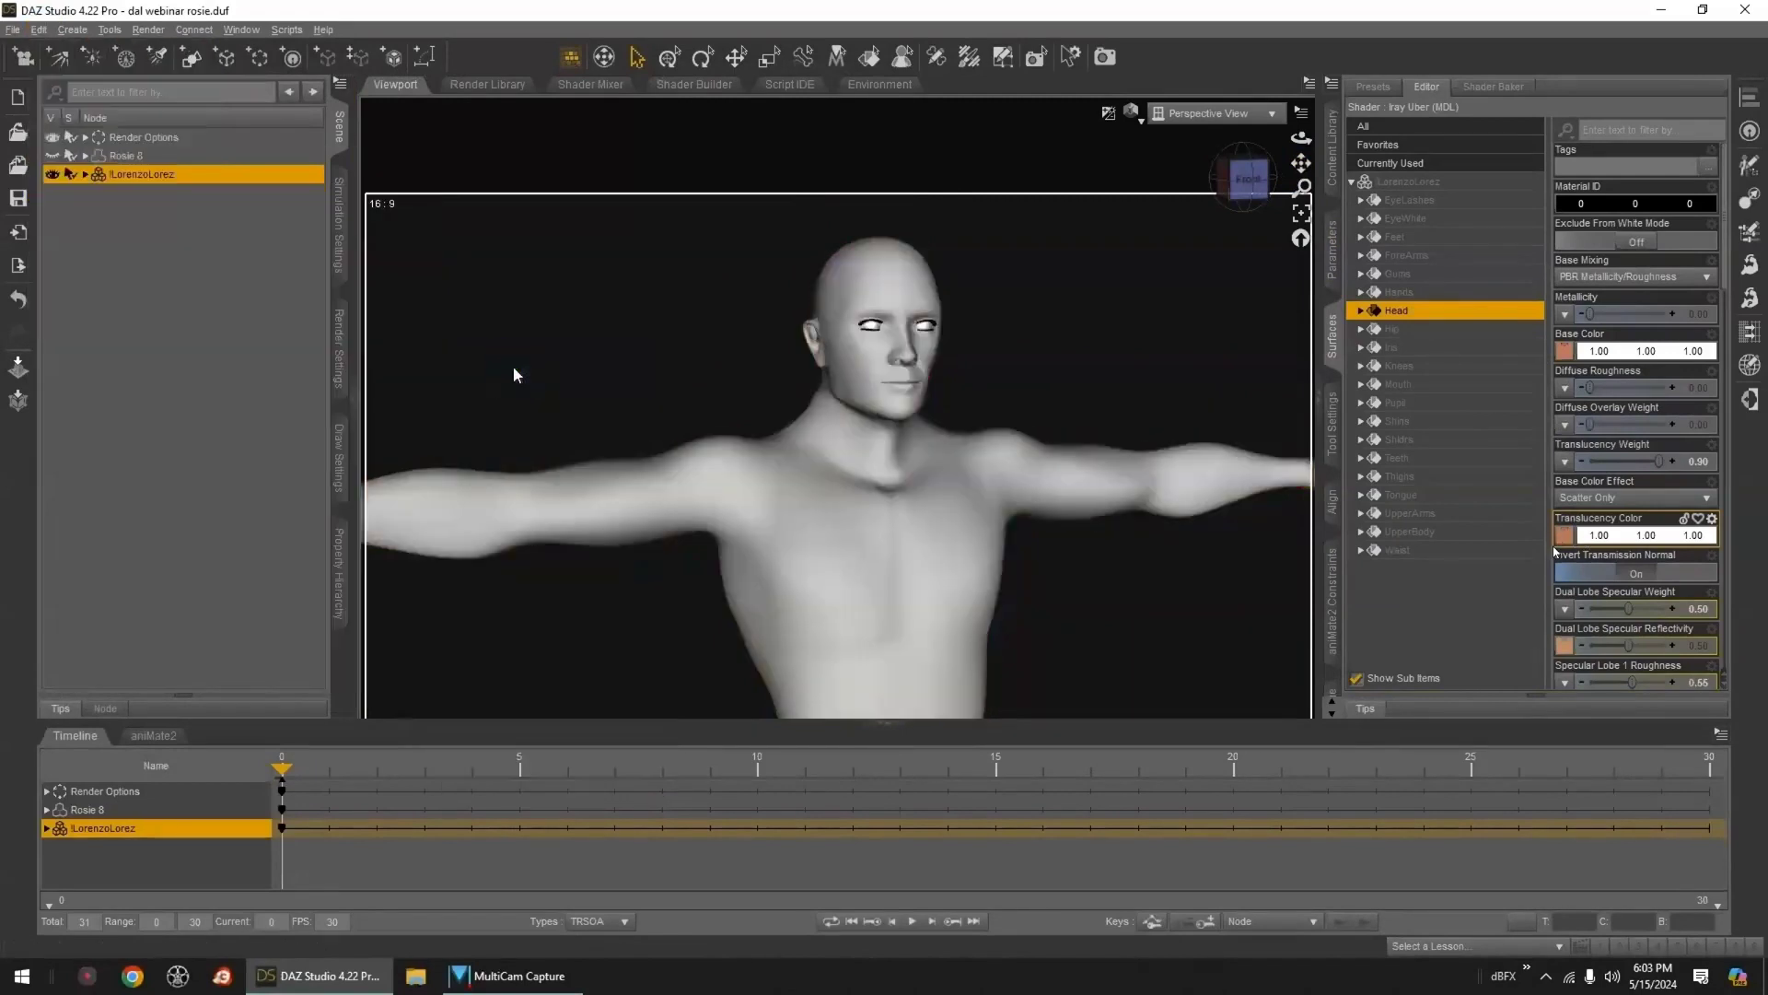
- Check the smoothed figure in the Iray preview from a slightly different angle and switch the viewport back to a textured draw style
drag(1230, 191, 1244, 191)
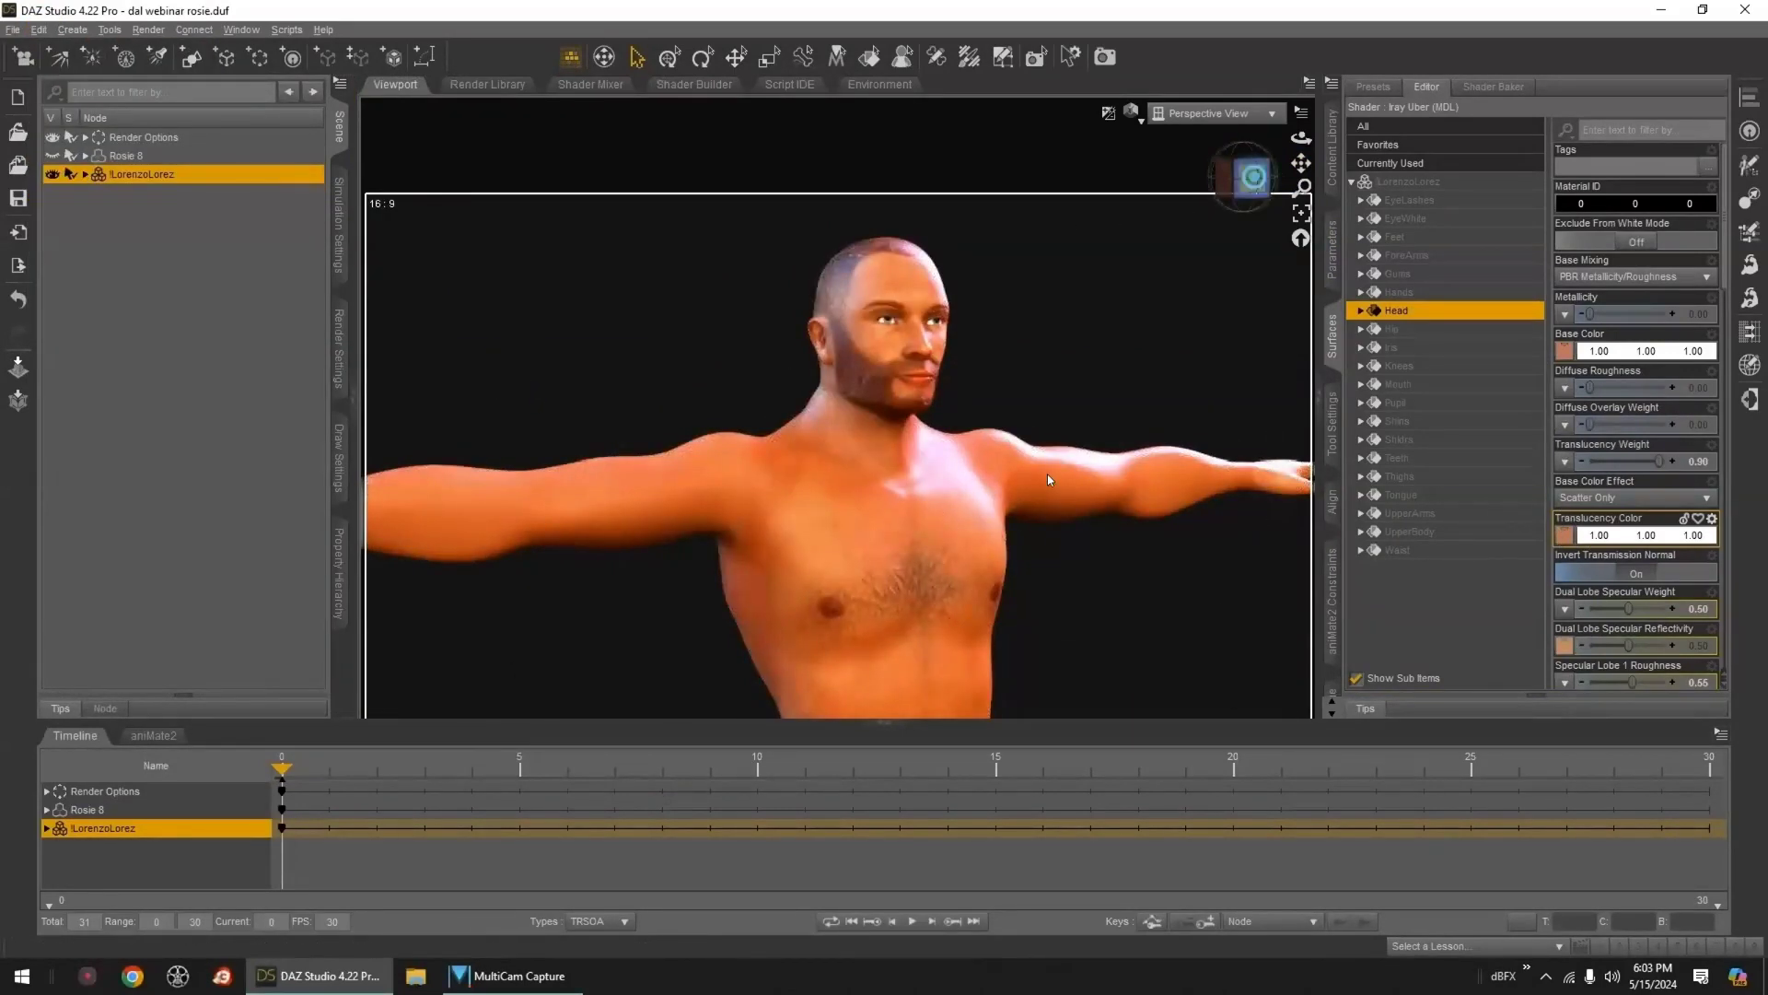
click(1252, 180)
drag(1255, 181, 1260, 186)
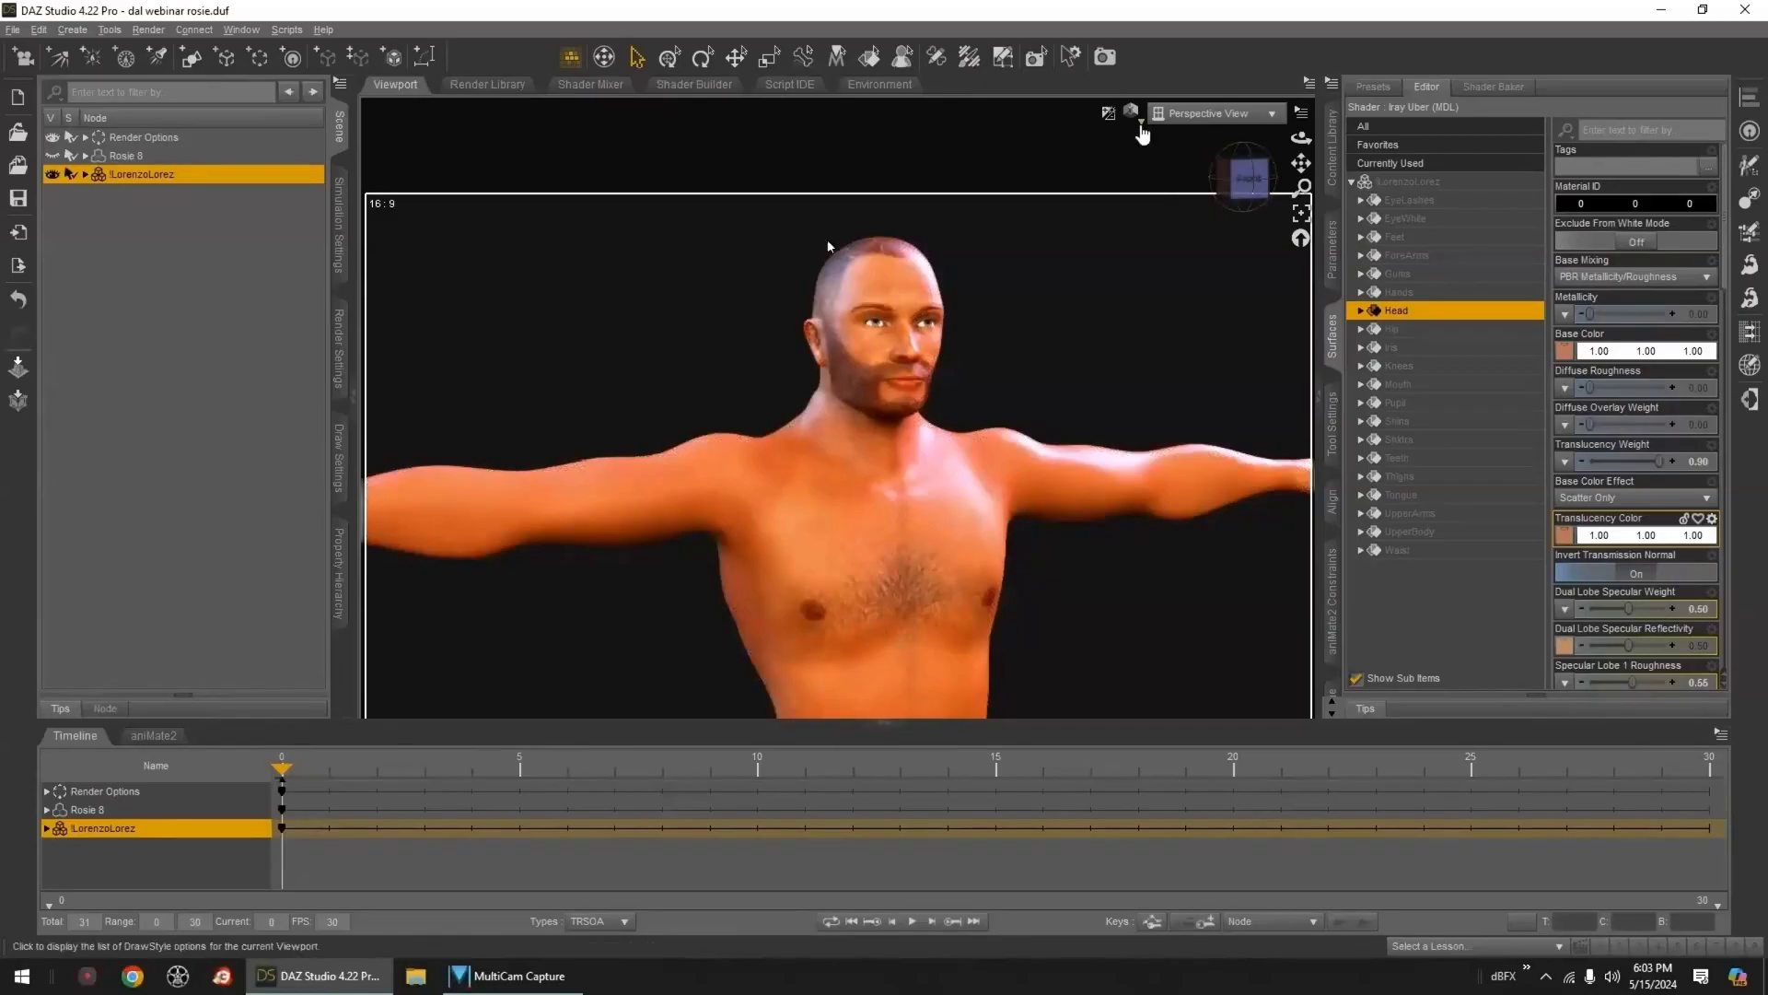
click(1131, 111)
click(1140, 301)
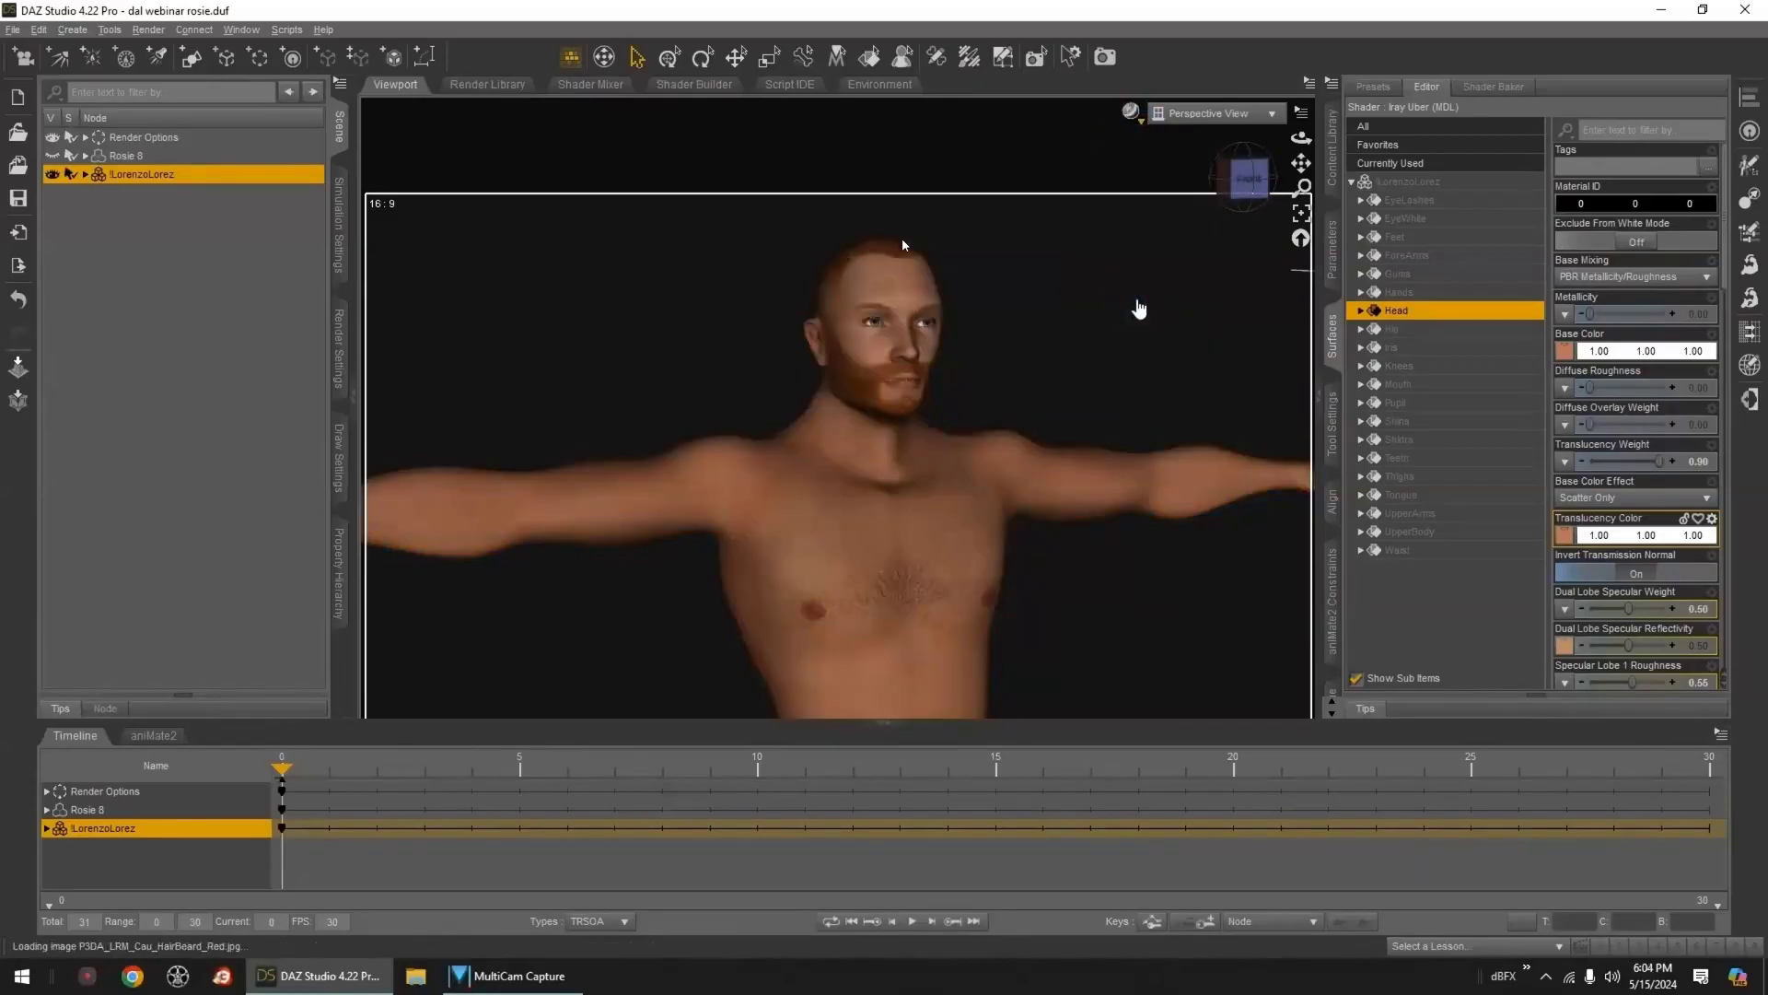
click(1336, 176)
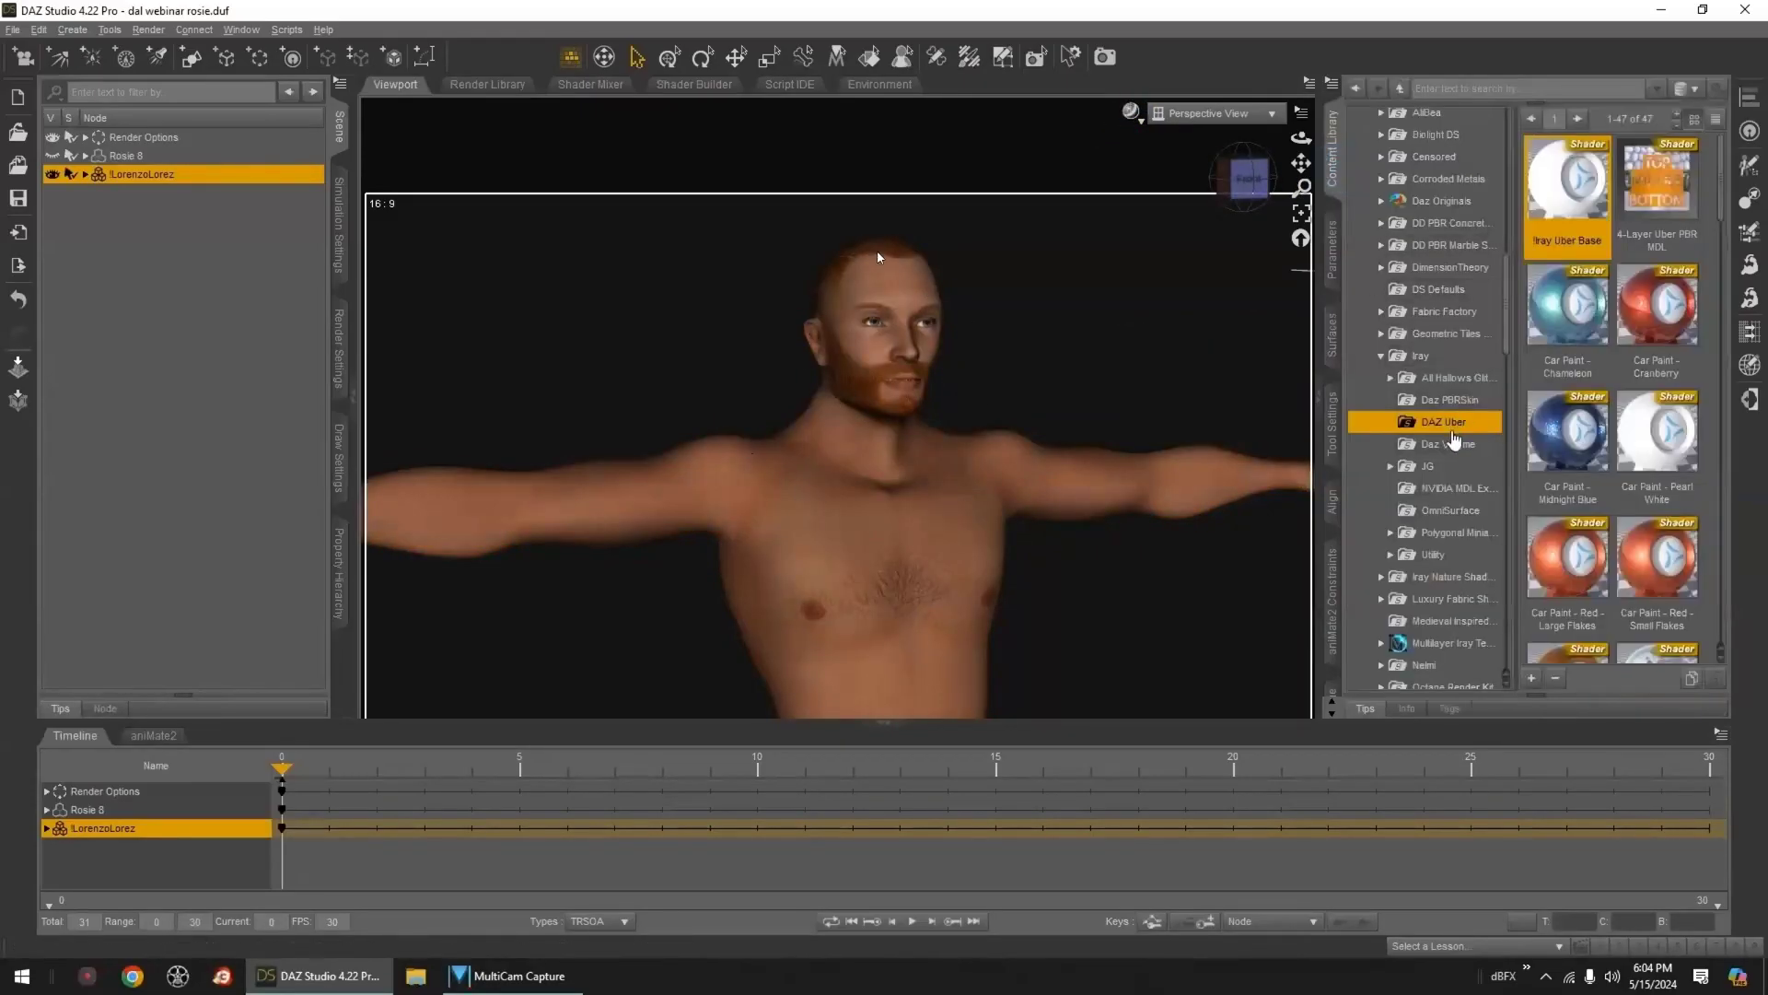
scroll(1453, 440, down, 4)
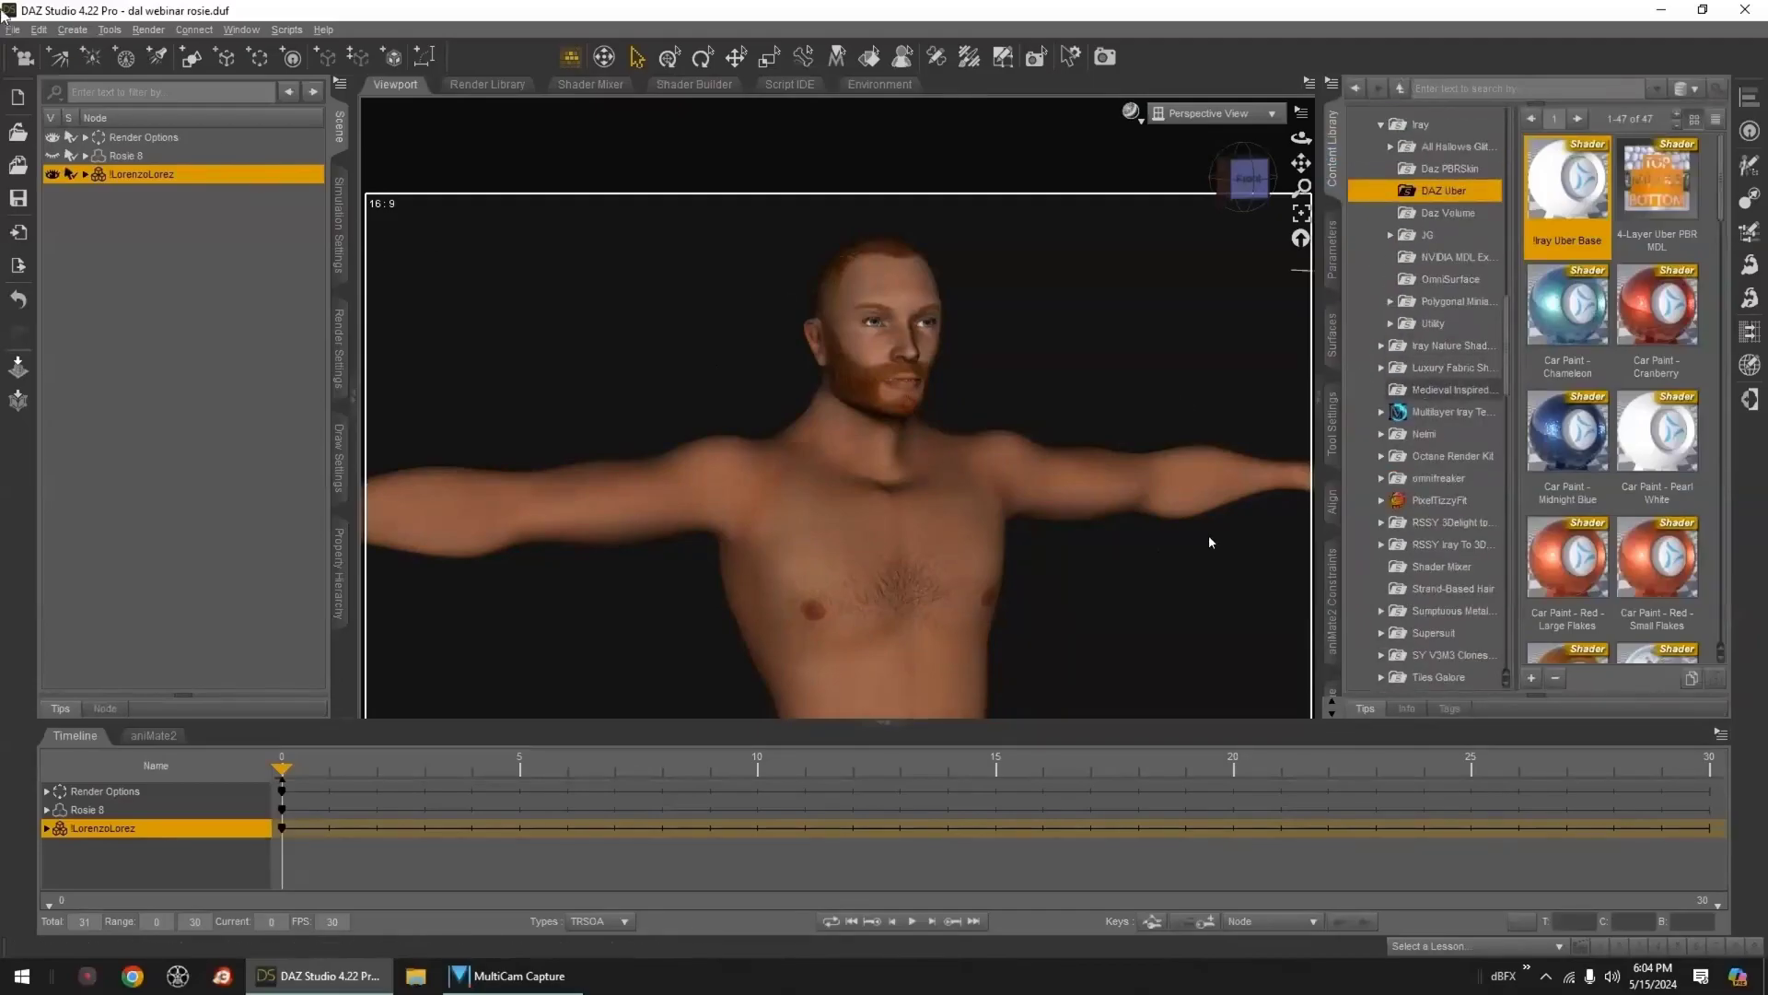
click(13, 29)
mouse_move(93, 159)
click(242, 186)
click(826, 746)
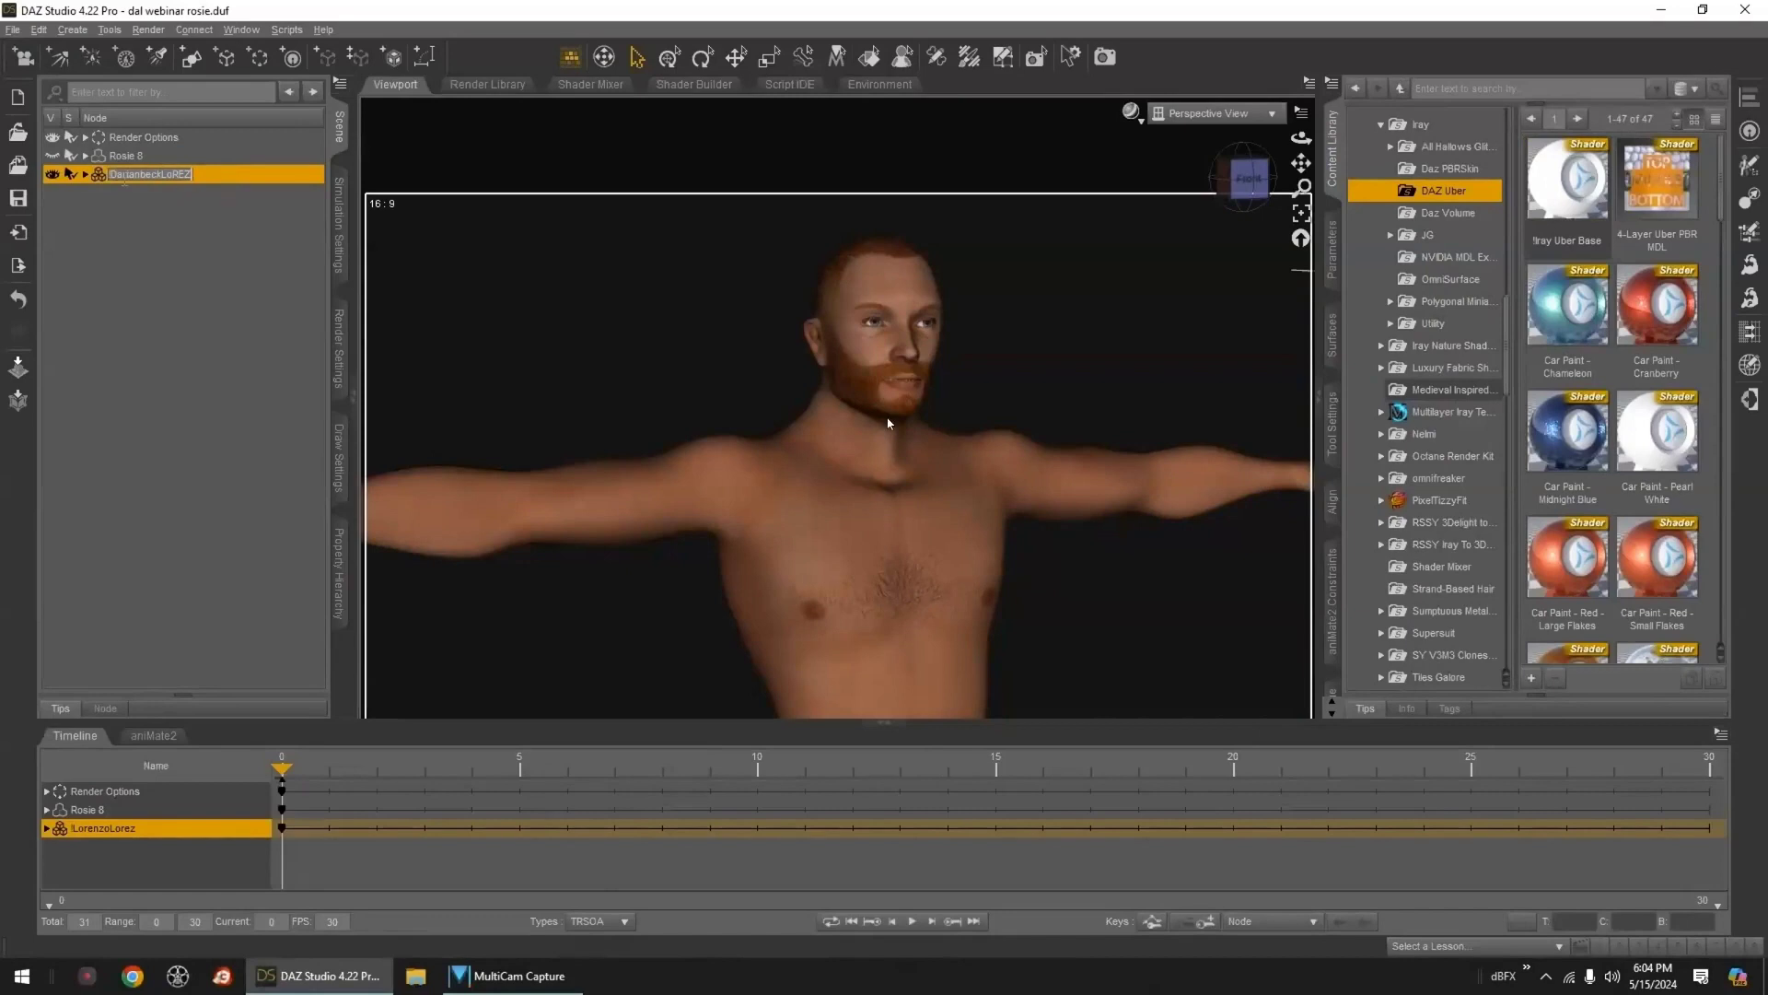
- Rename the LorenzoLorez figure to DartanbeckLoREZ in the scene and keep it selected
click(118, 221)
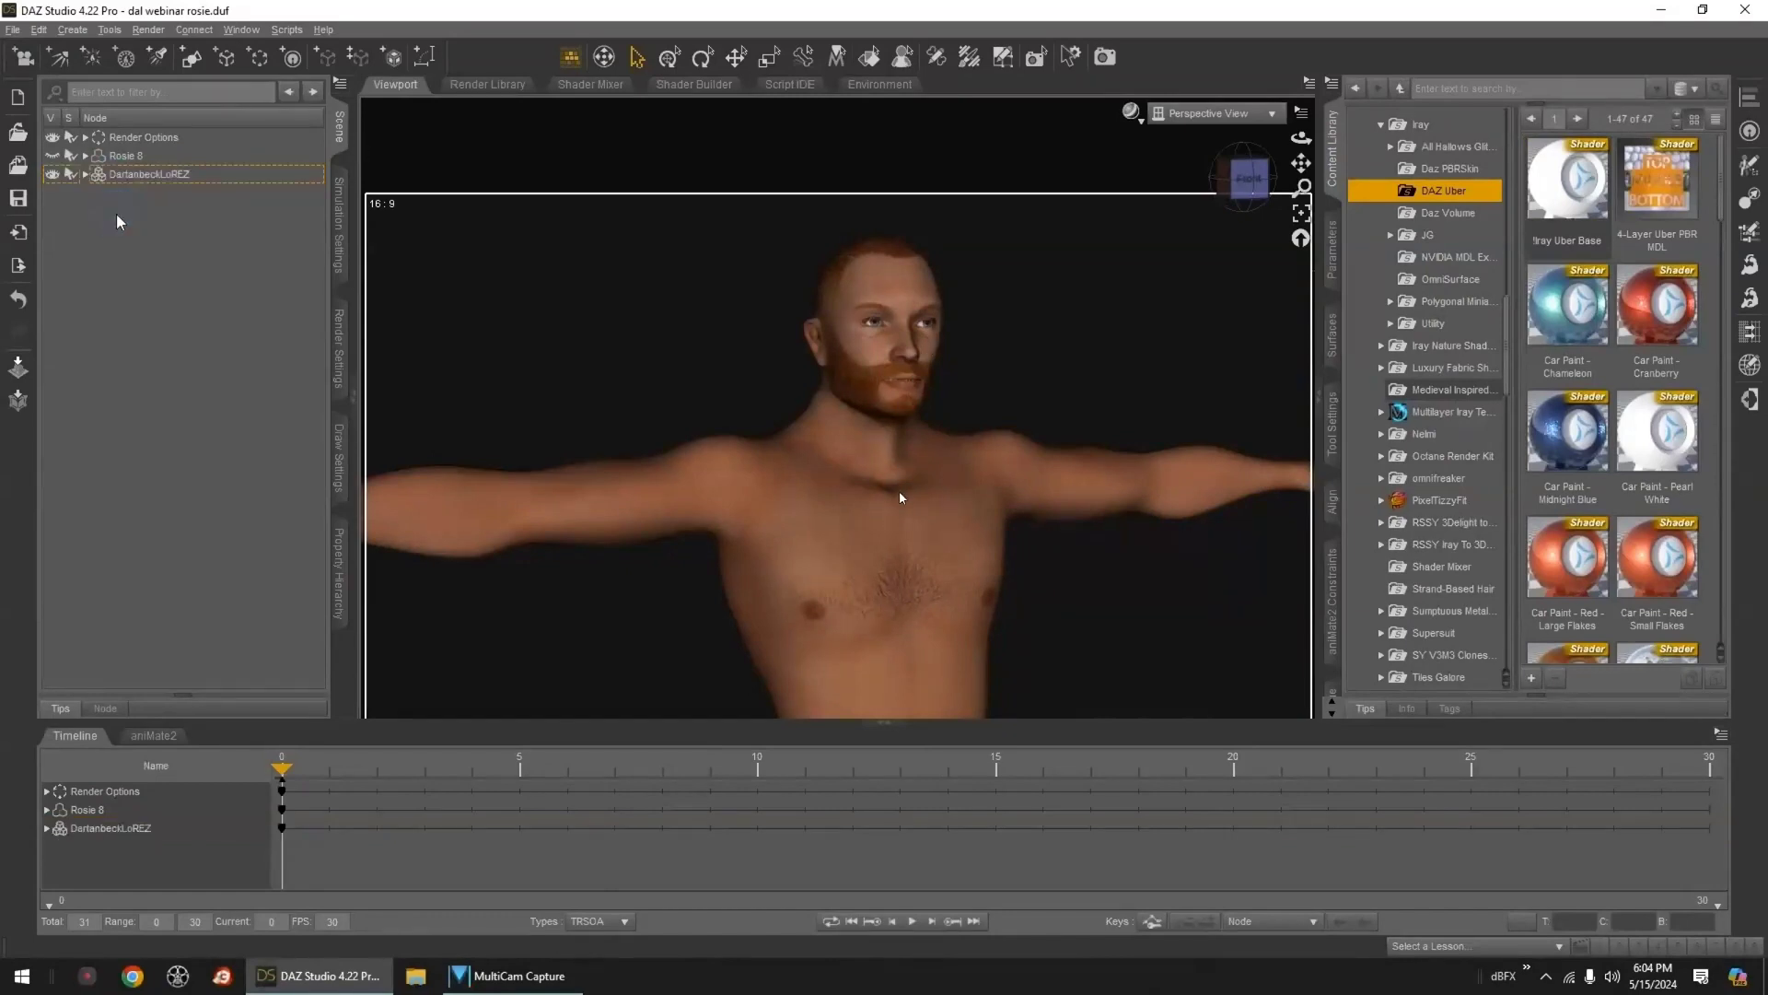
click(101, 172)
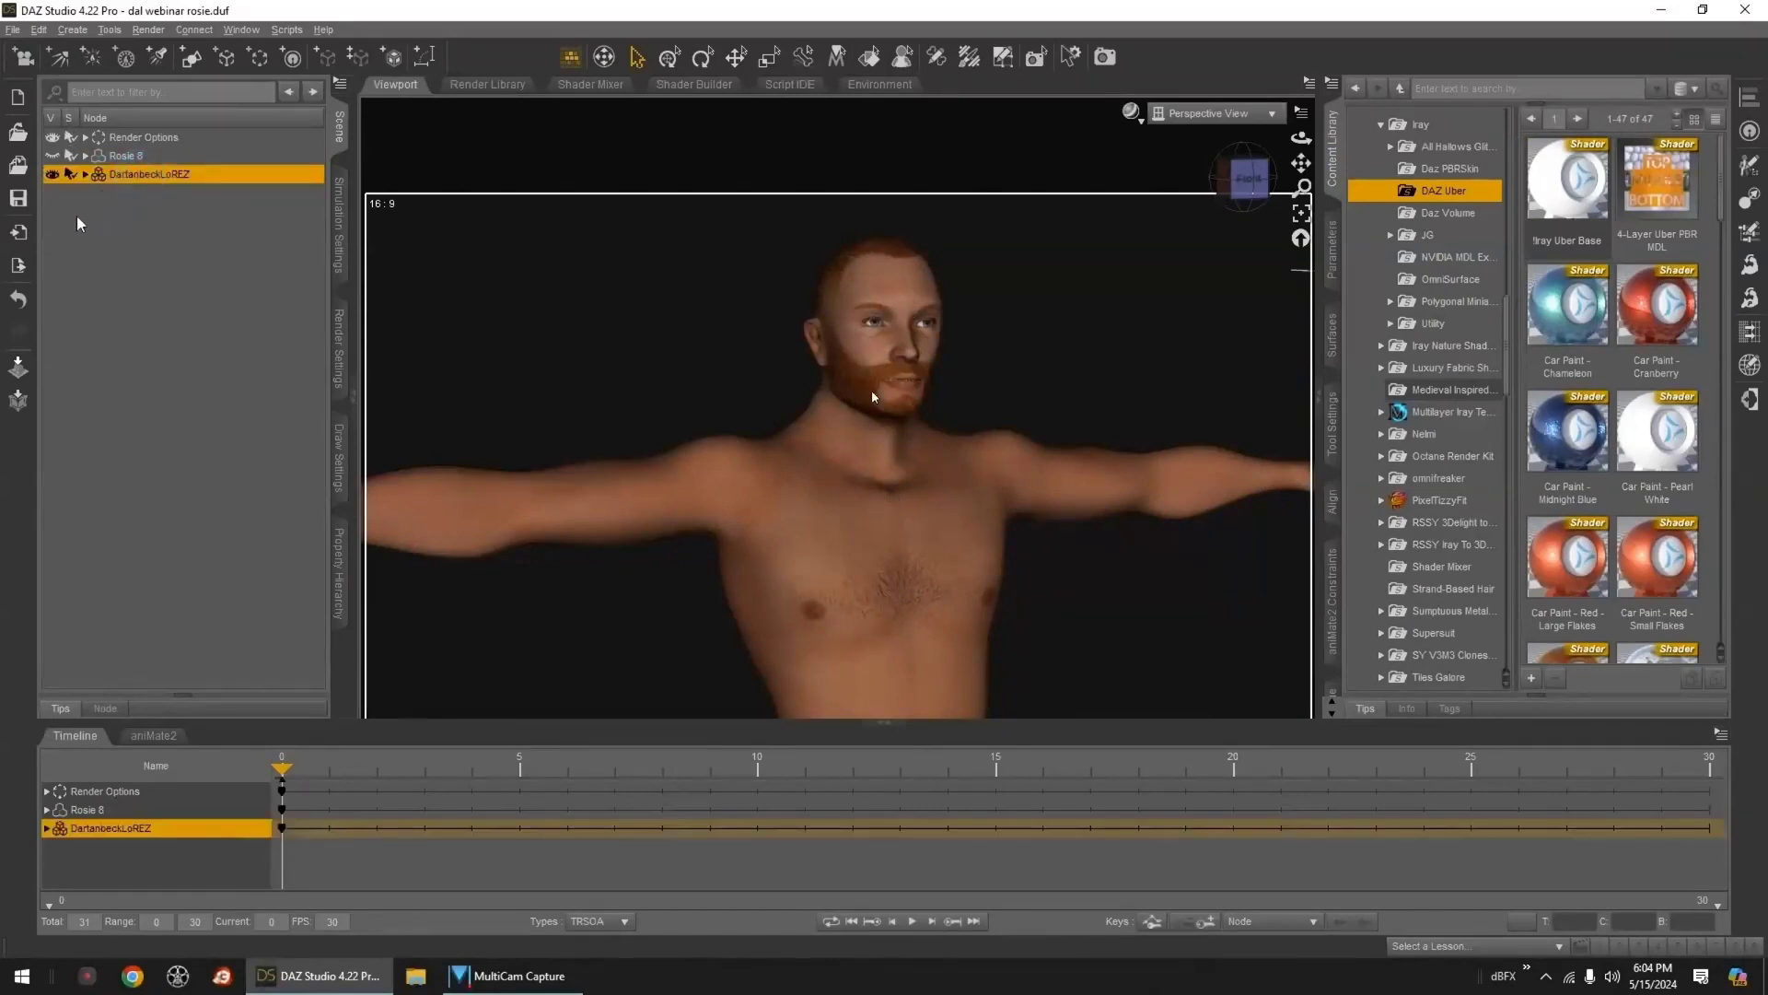
- Save only the DartanbeckLoREZ figure as a compressed scene subset in the Dartanbeck folder, with a file name starting with LoREZ Dartan
click(18, 29)
mouse_move(92, 166)
click(271, 189)
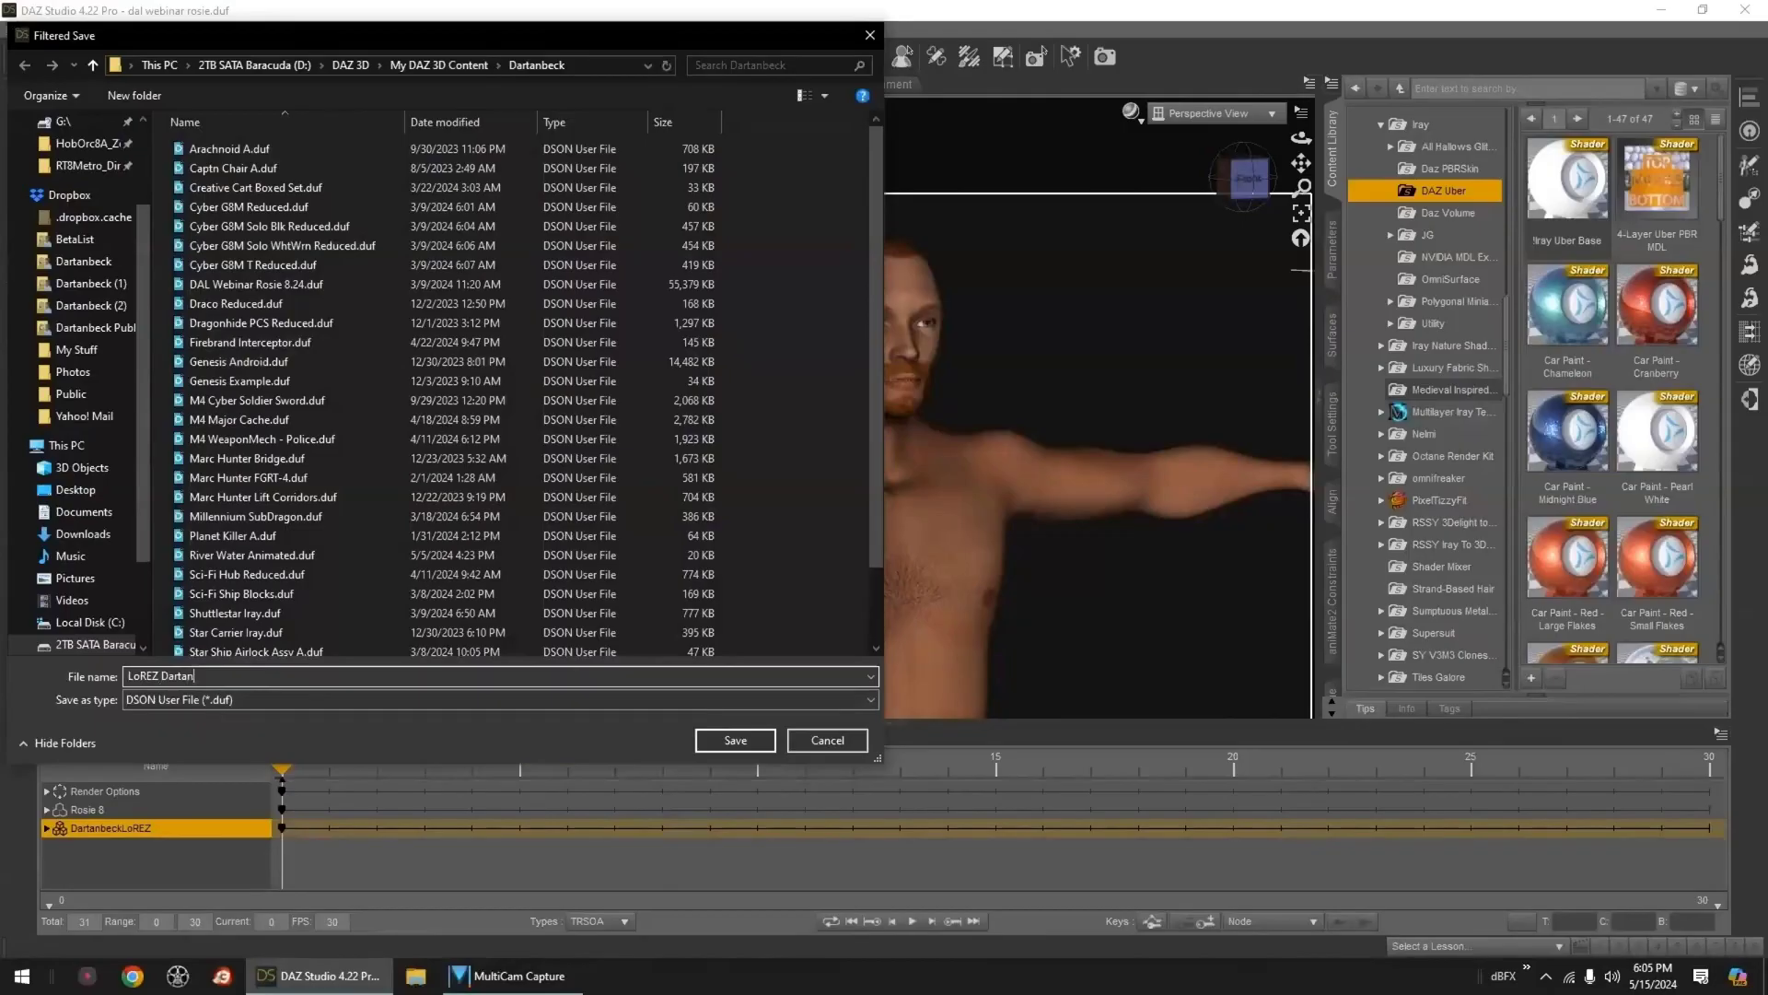
click(736, 742)
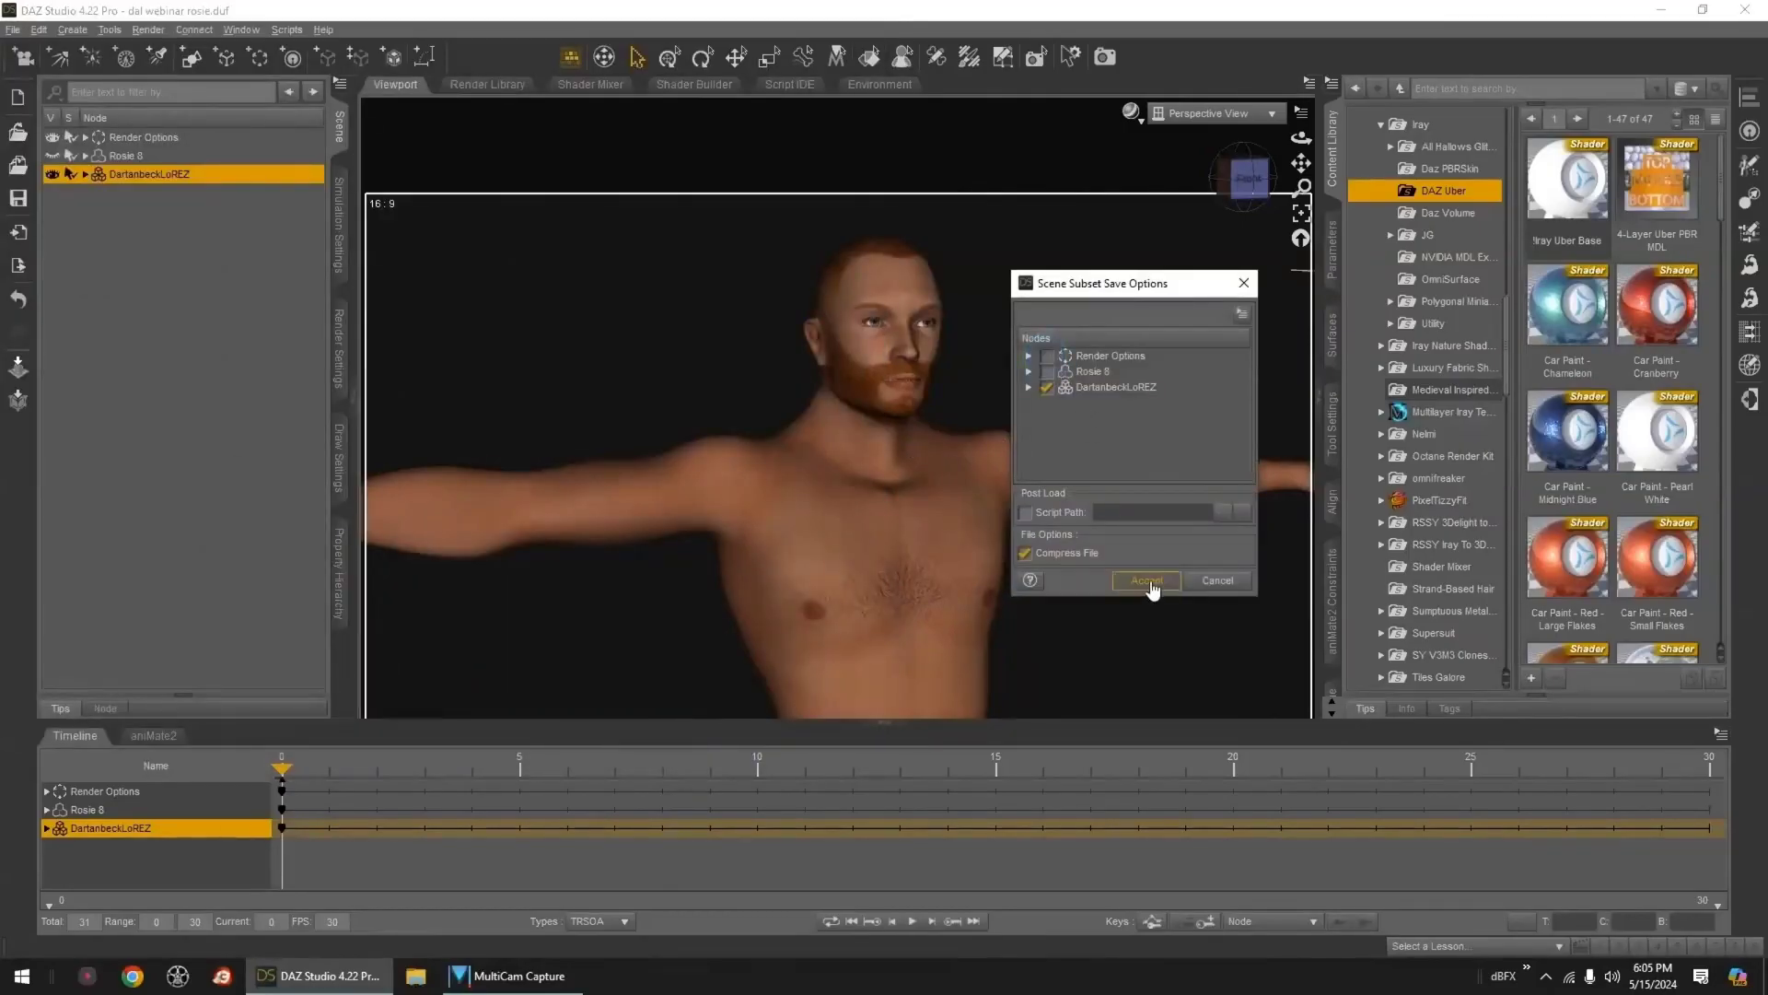
click(1147, 580)
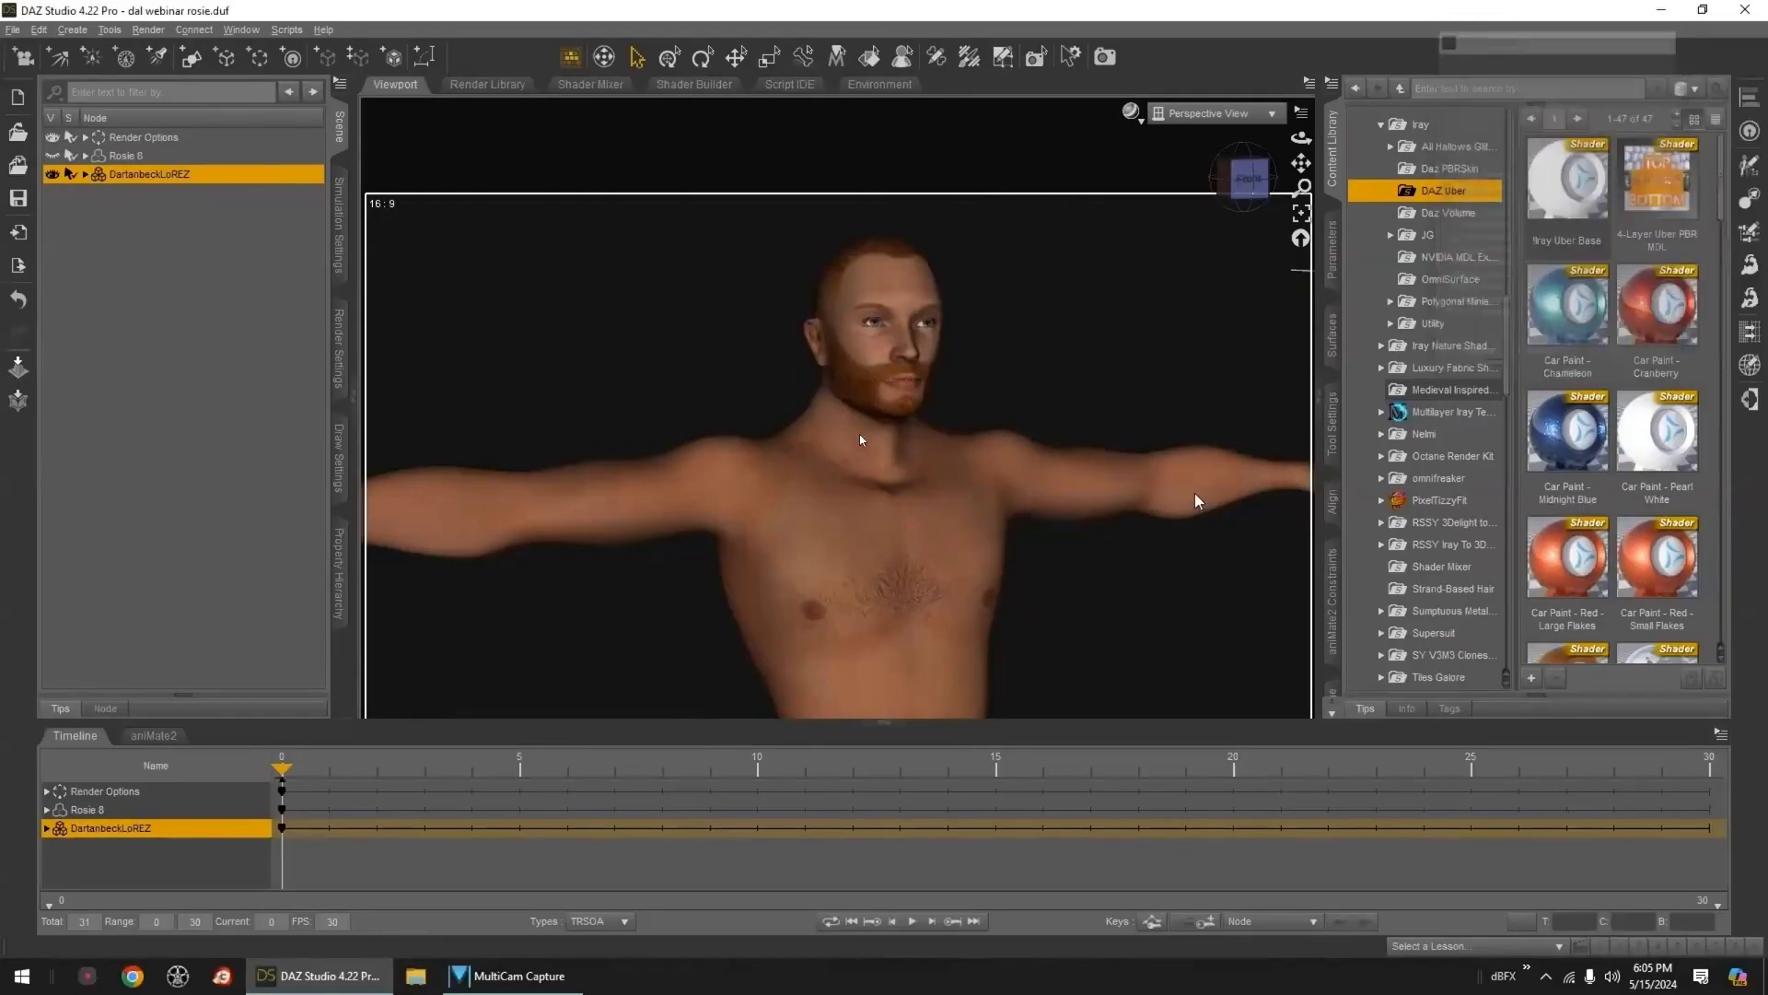
click(1241, 187)
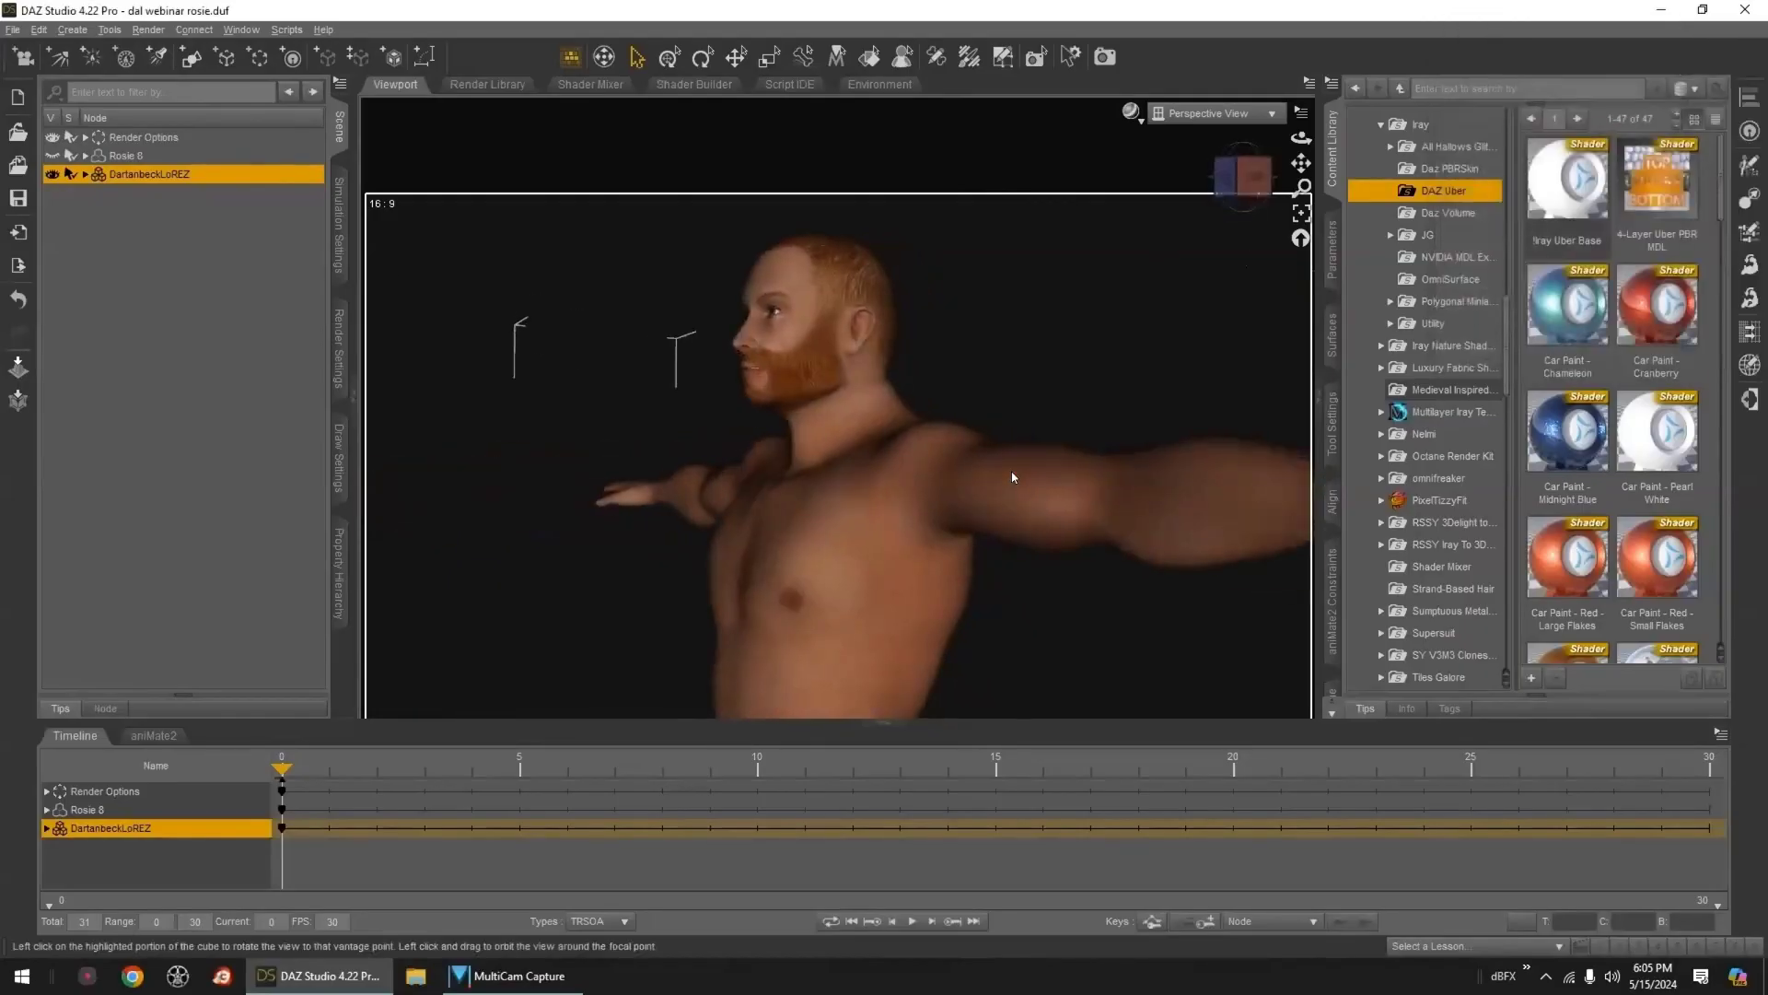
middle_drag(1193, 405, 1136, 285)
scroll(1117, 552, down, 3)
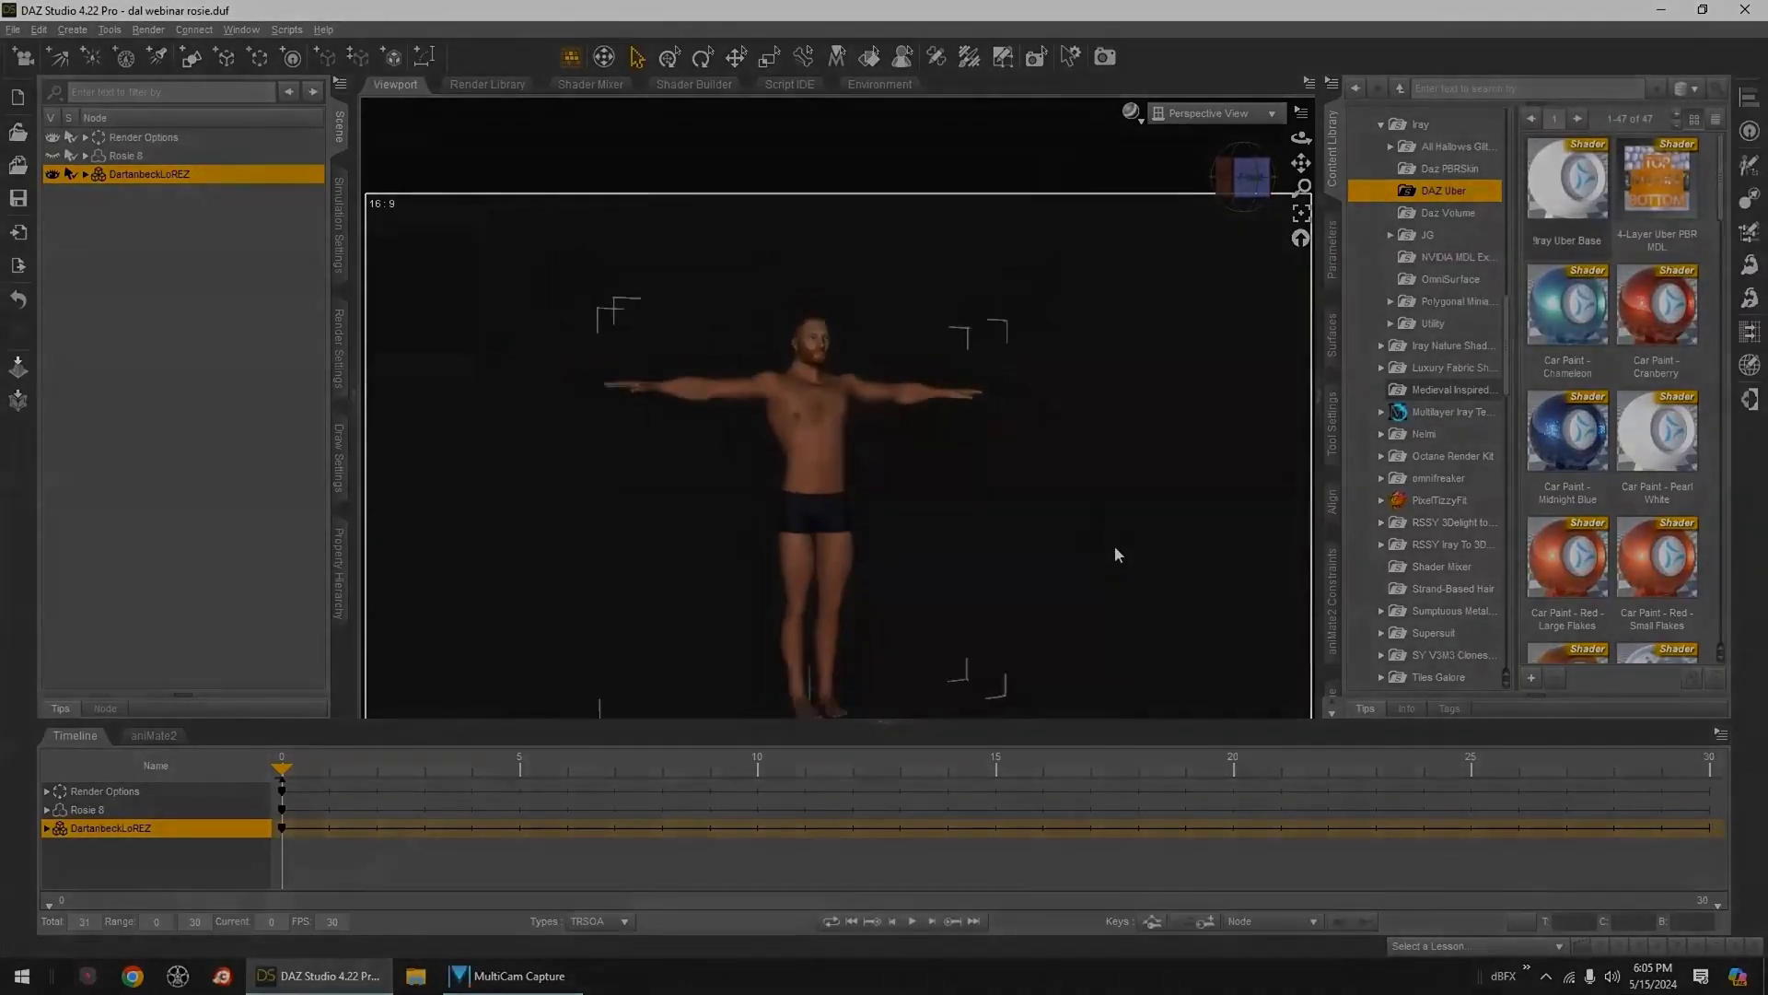
middle_drag(1117, 552, 1122, 509)
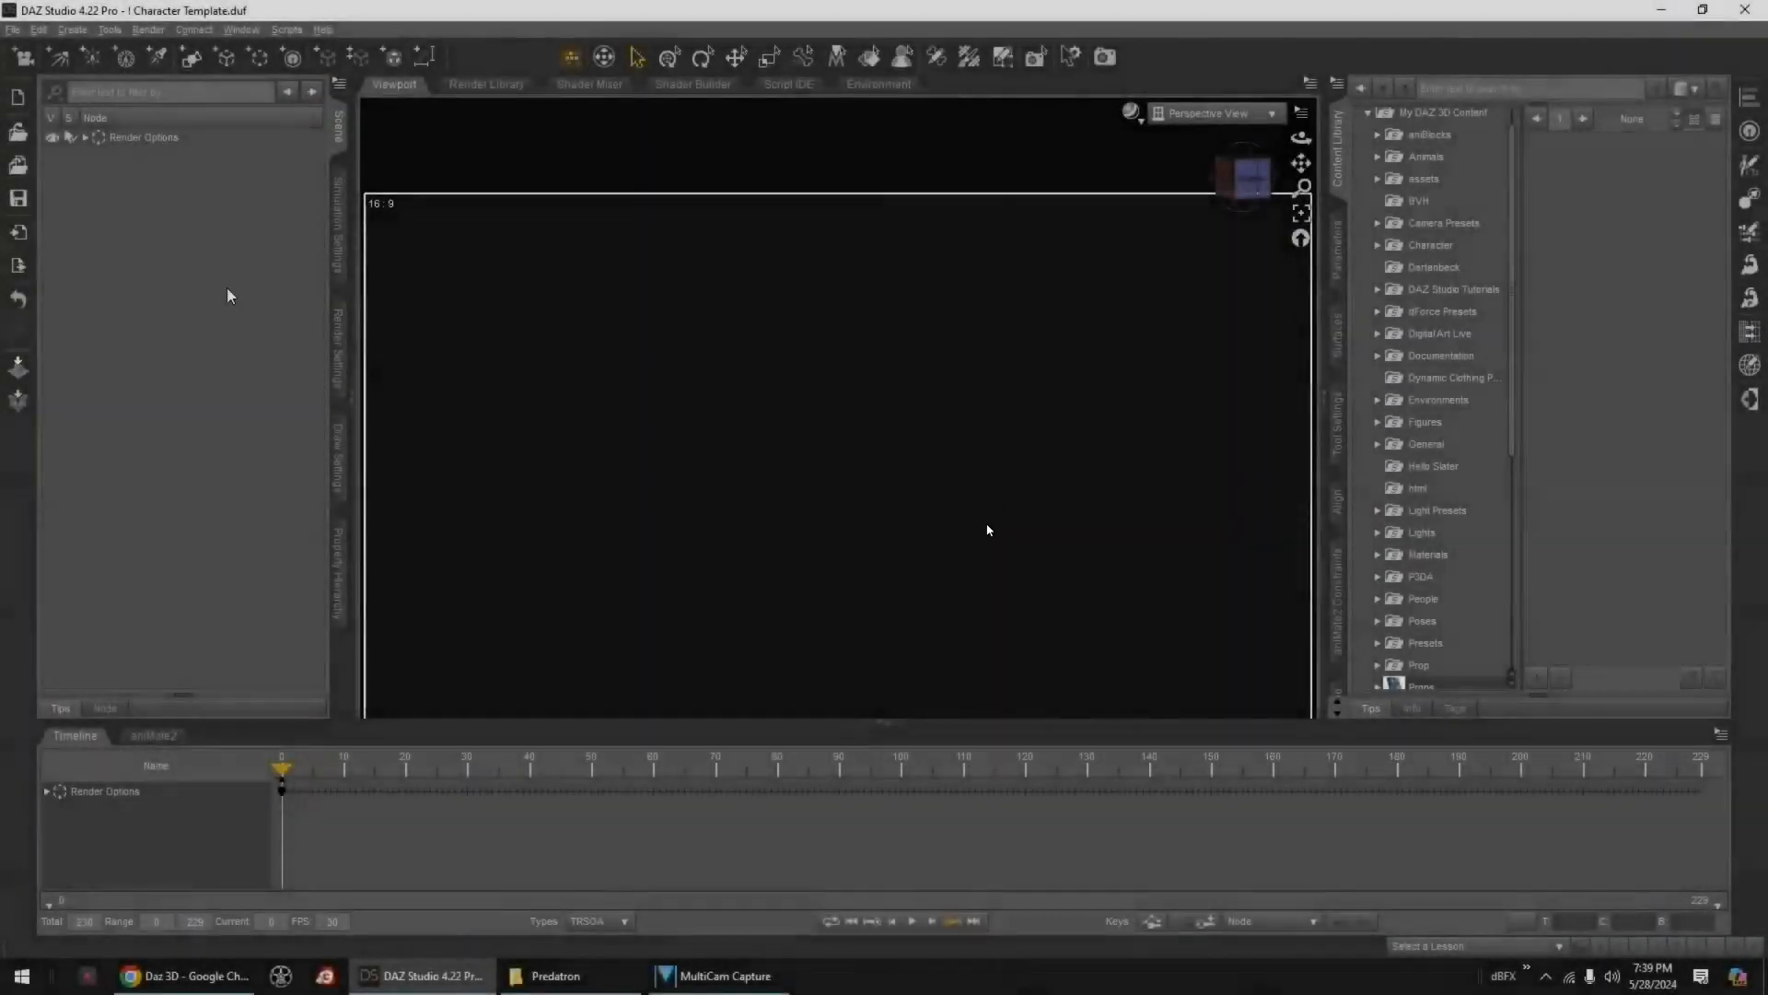
click(985, 528)
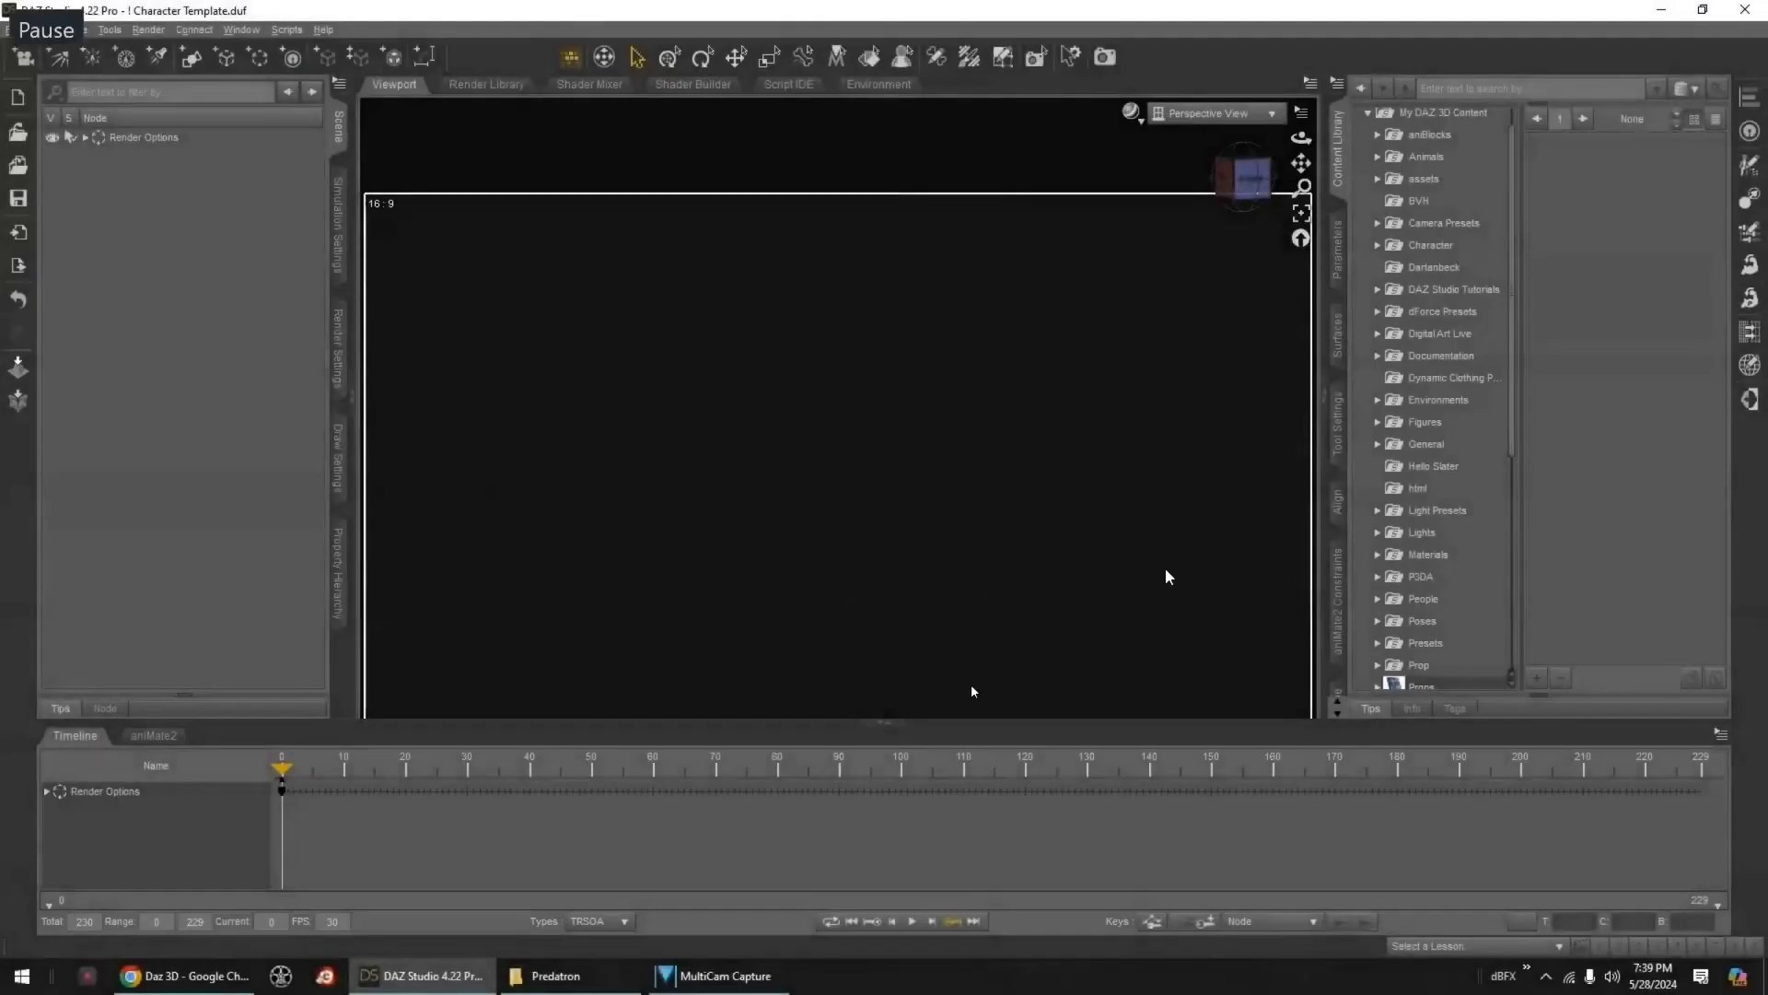
click(1014, 652)
- Load the !LorenzoLorez figure from the Predatron figures in the Poser Formats content library
drag(1507, 245, 1520, 572)
click(1359, 612)
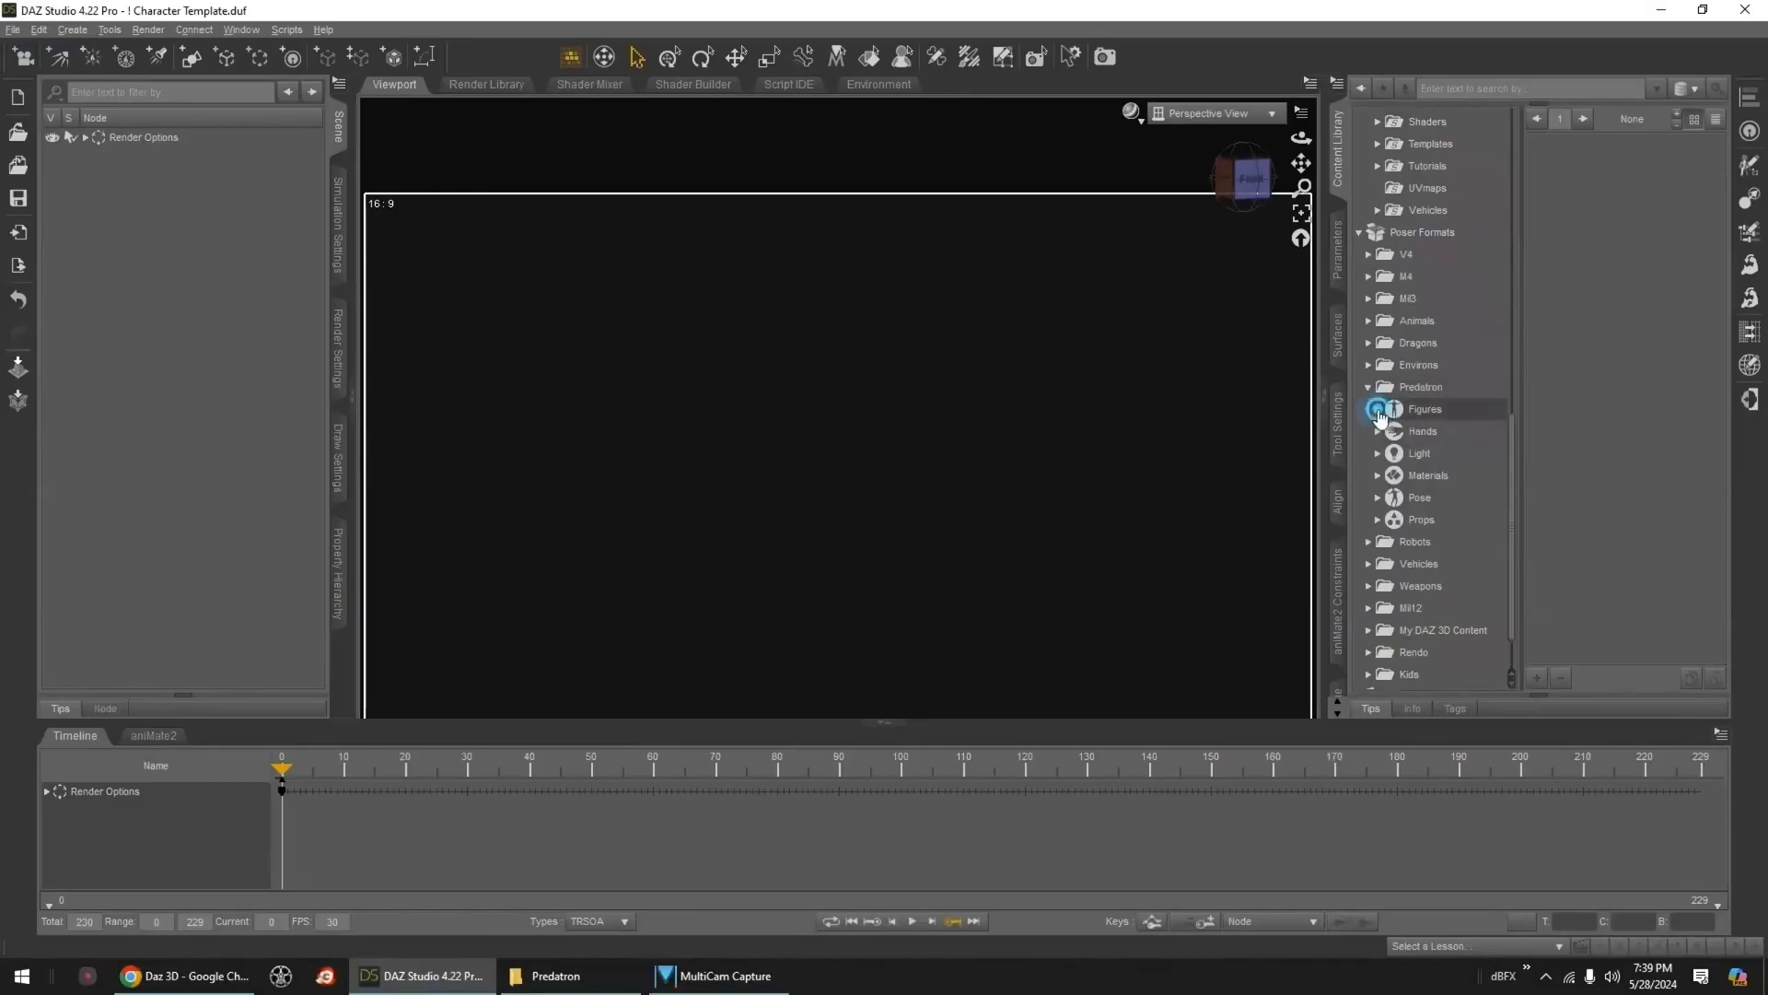
click(1377, 410)
drag(1512, 421, 1513, 487)
click(1464, 397)
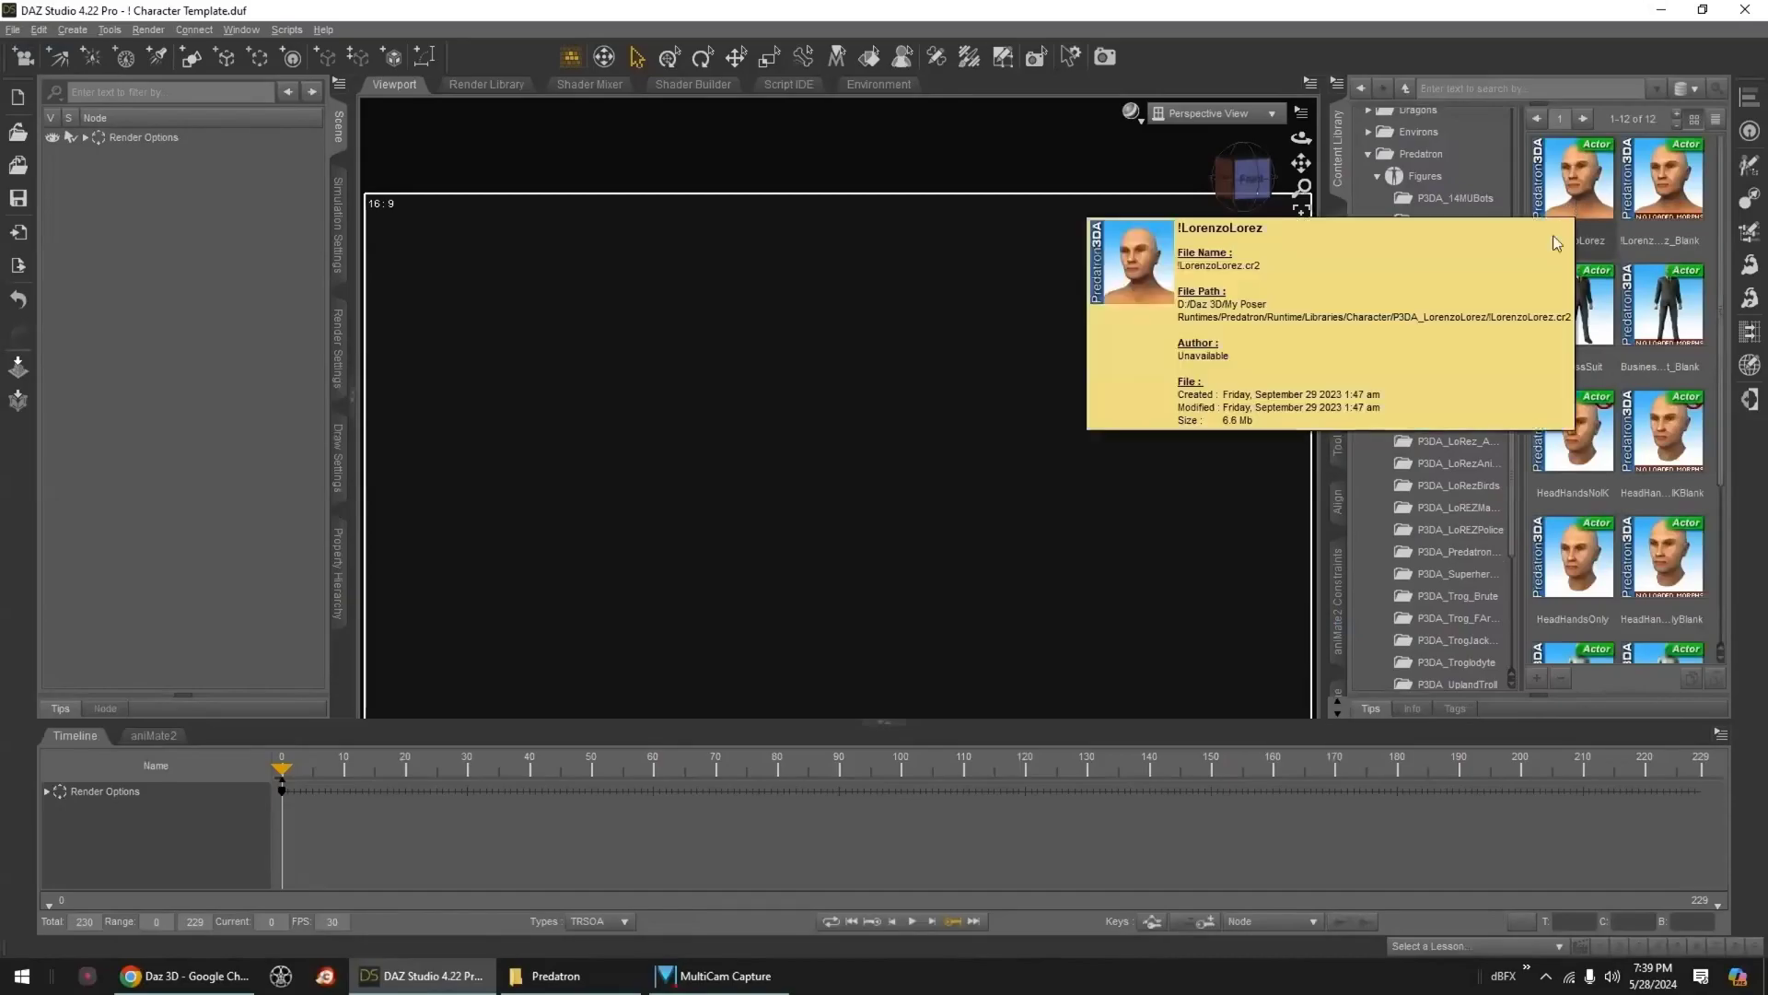
double_click(1586, 203)
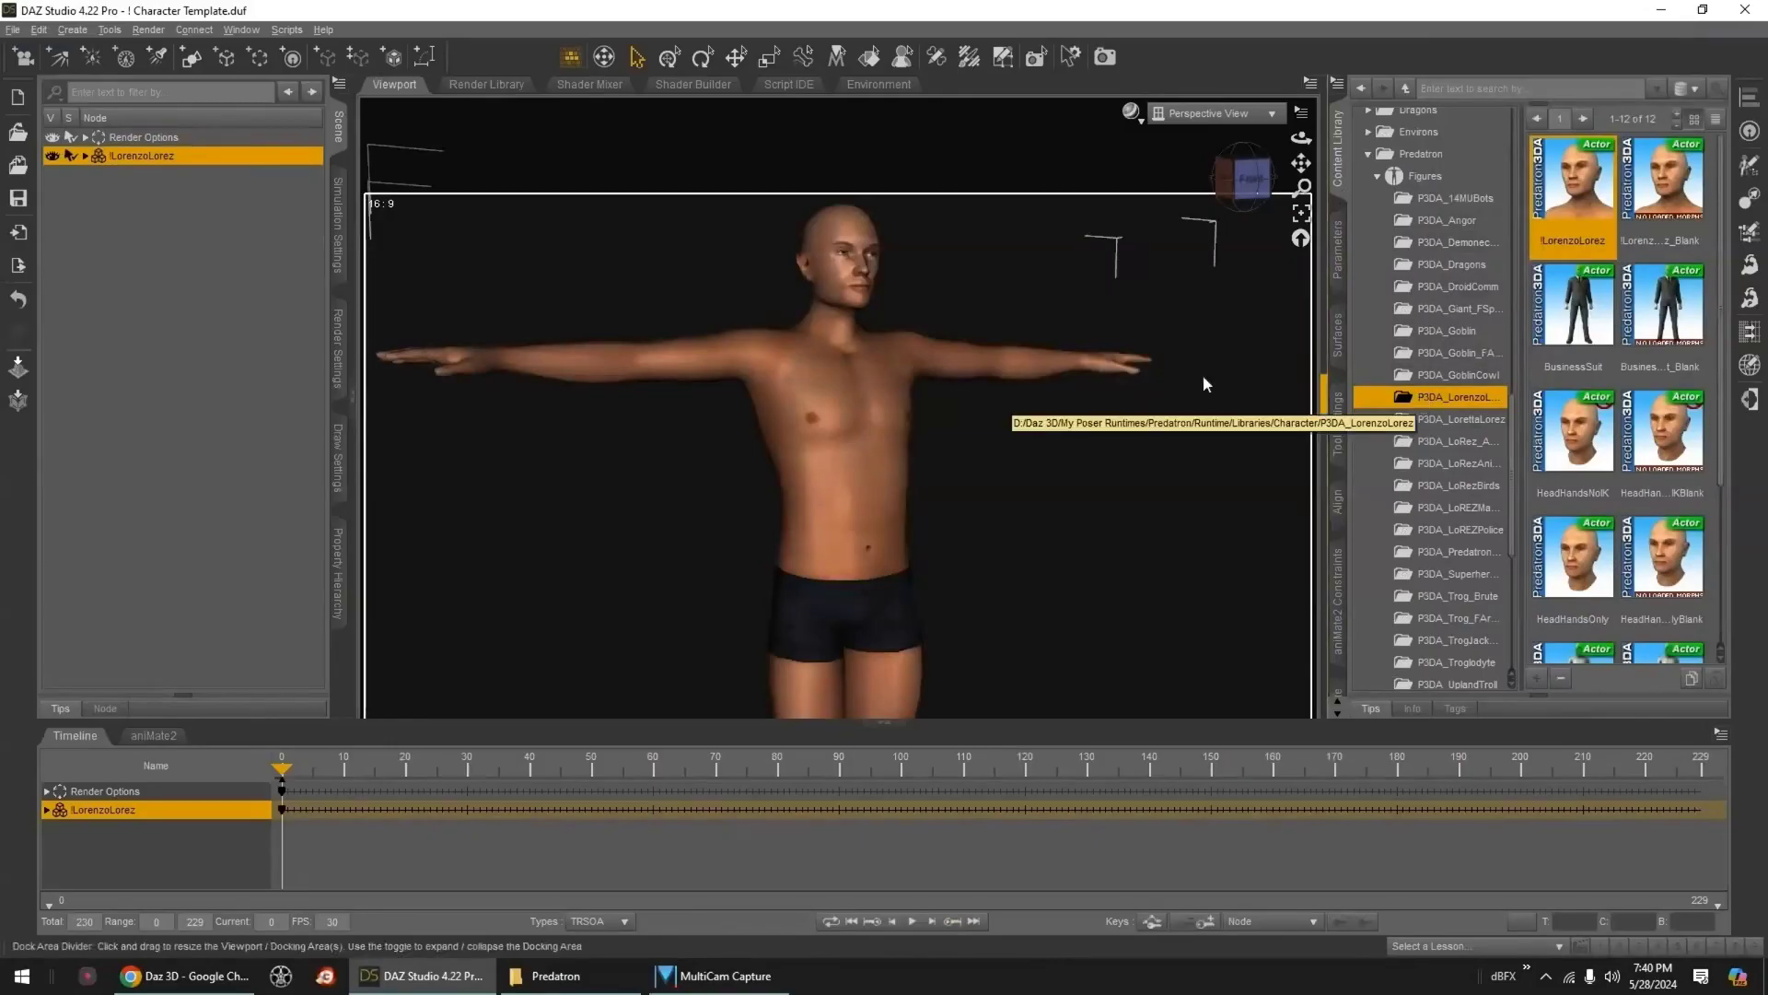
- Hide !LorenzoLorez in the scene and load the Masked_Hero figure from the Predatron figures
click(52, 158)
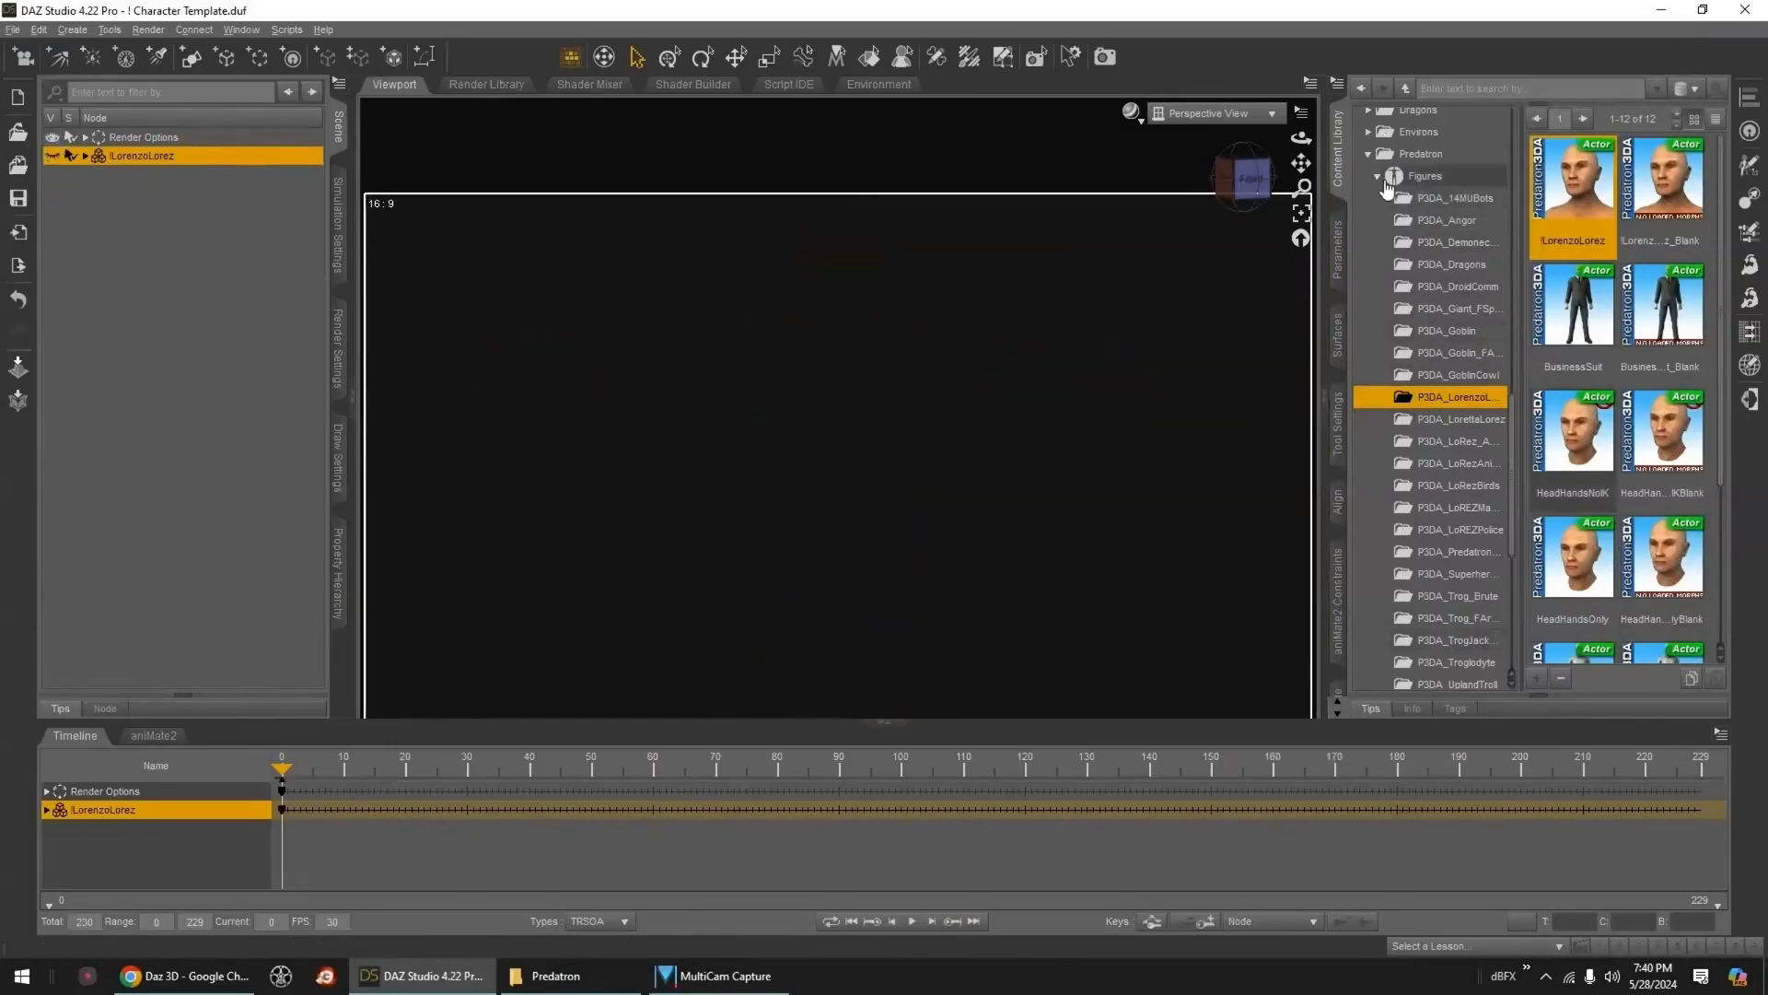
scroll(1464, 589, down, 1)
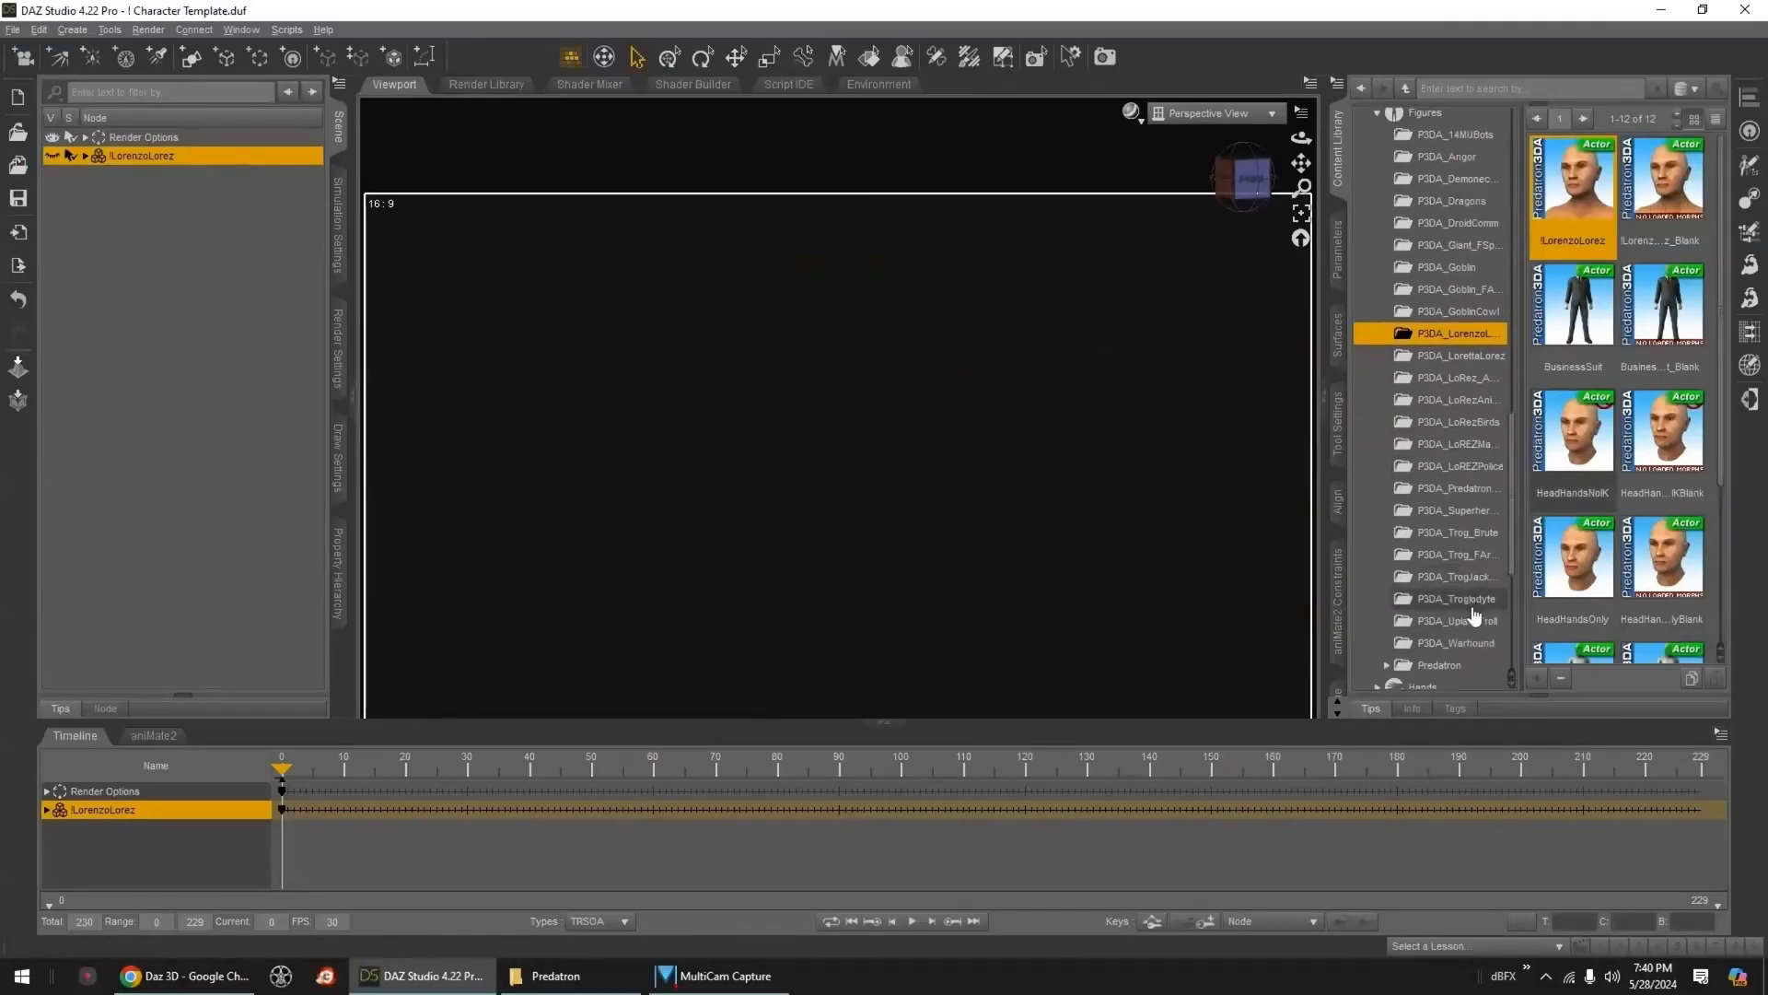
click(1481, 446)
double_click(1576, 313)
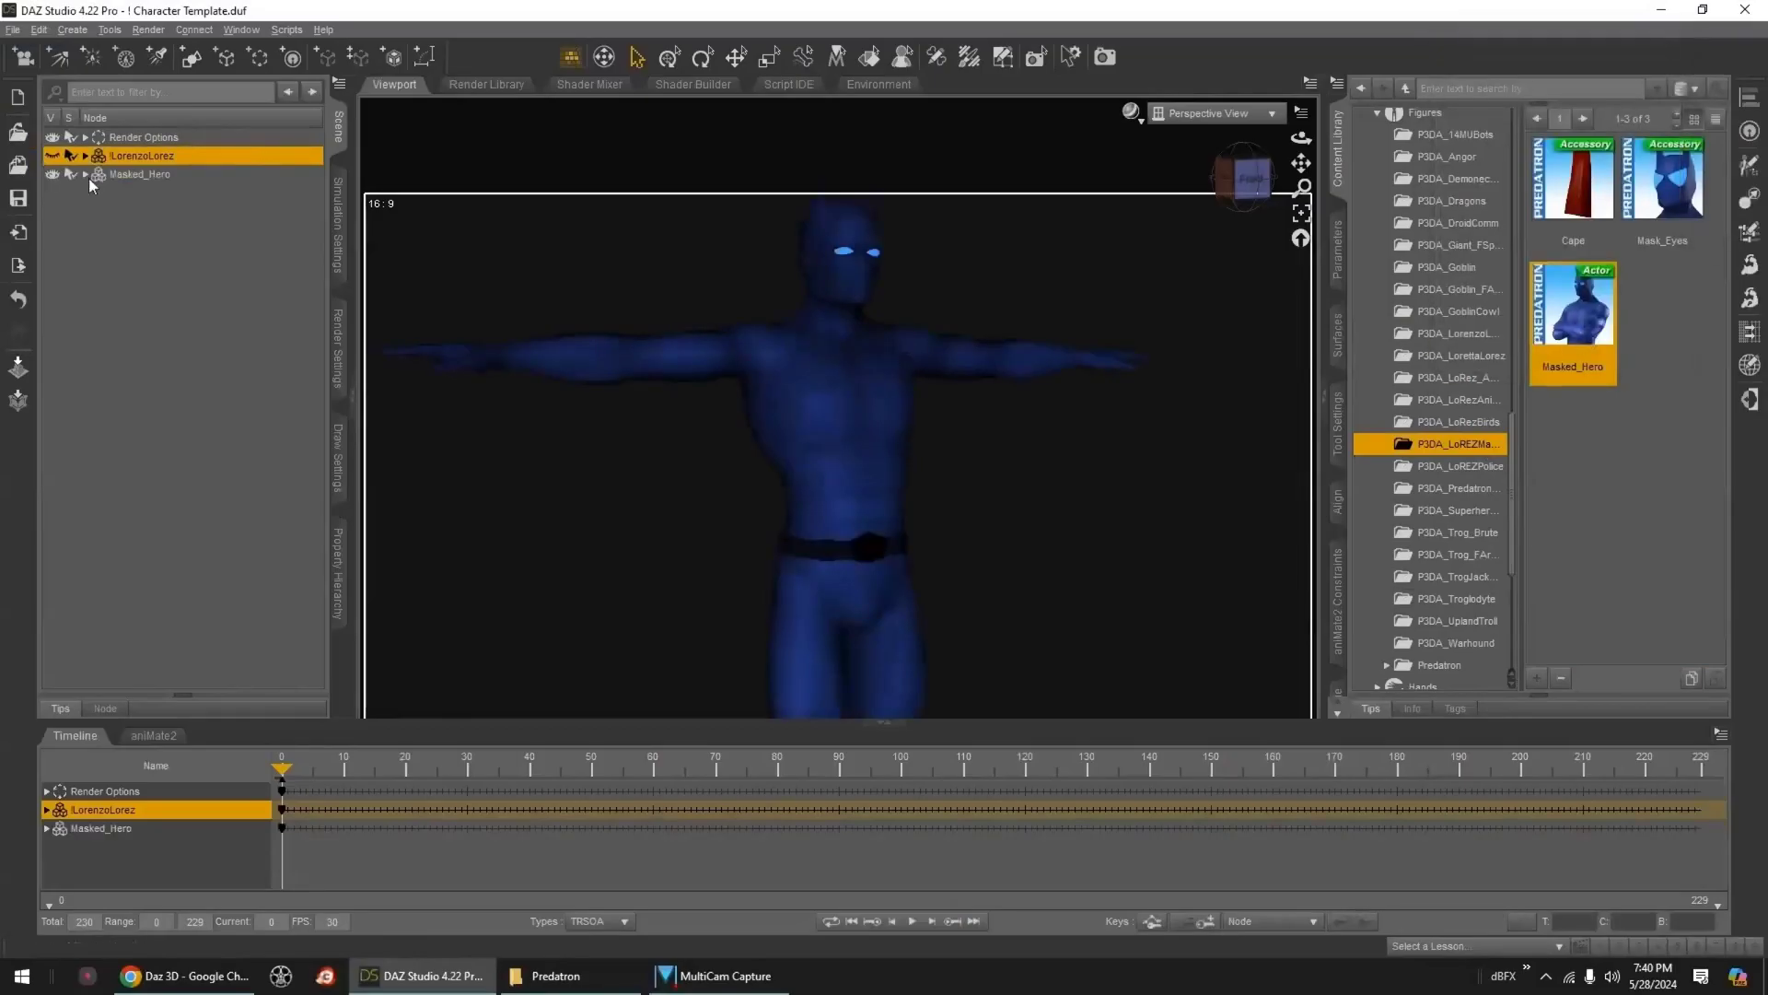
- Apply the MAT_Full_Red2 full-body material from the MATs_FullBody folder to the Masked_Hero figure
click(90, 179)
scroll(1405, 386, up, 2)
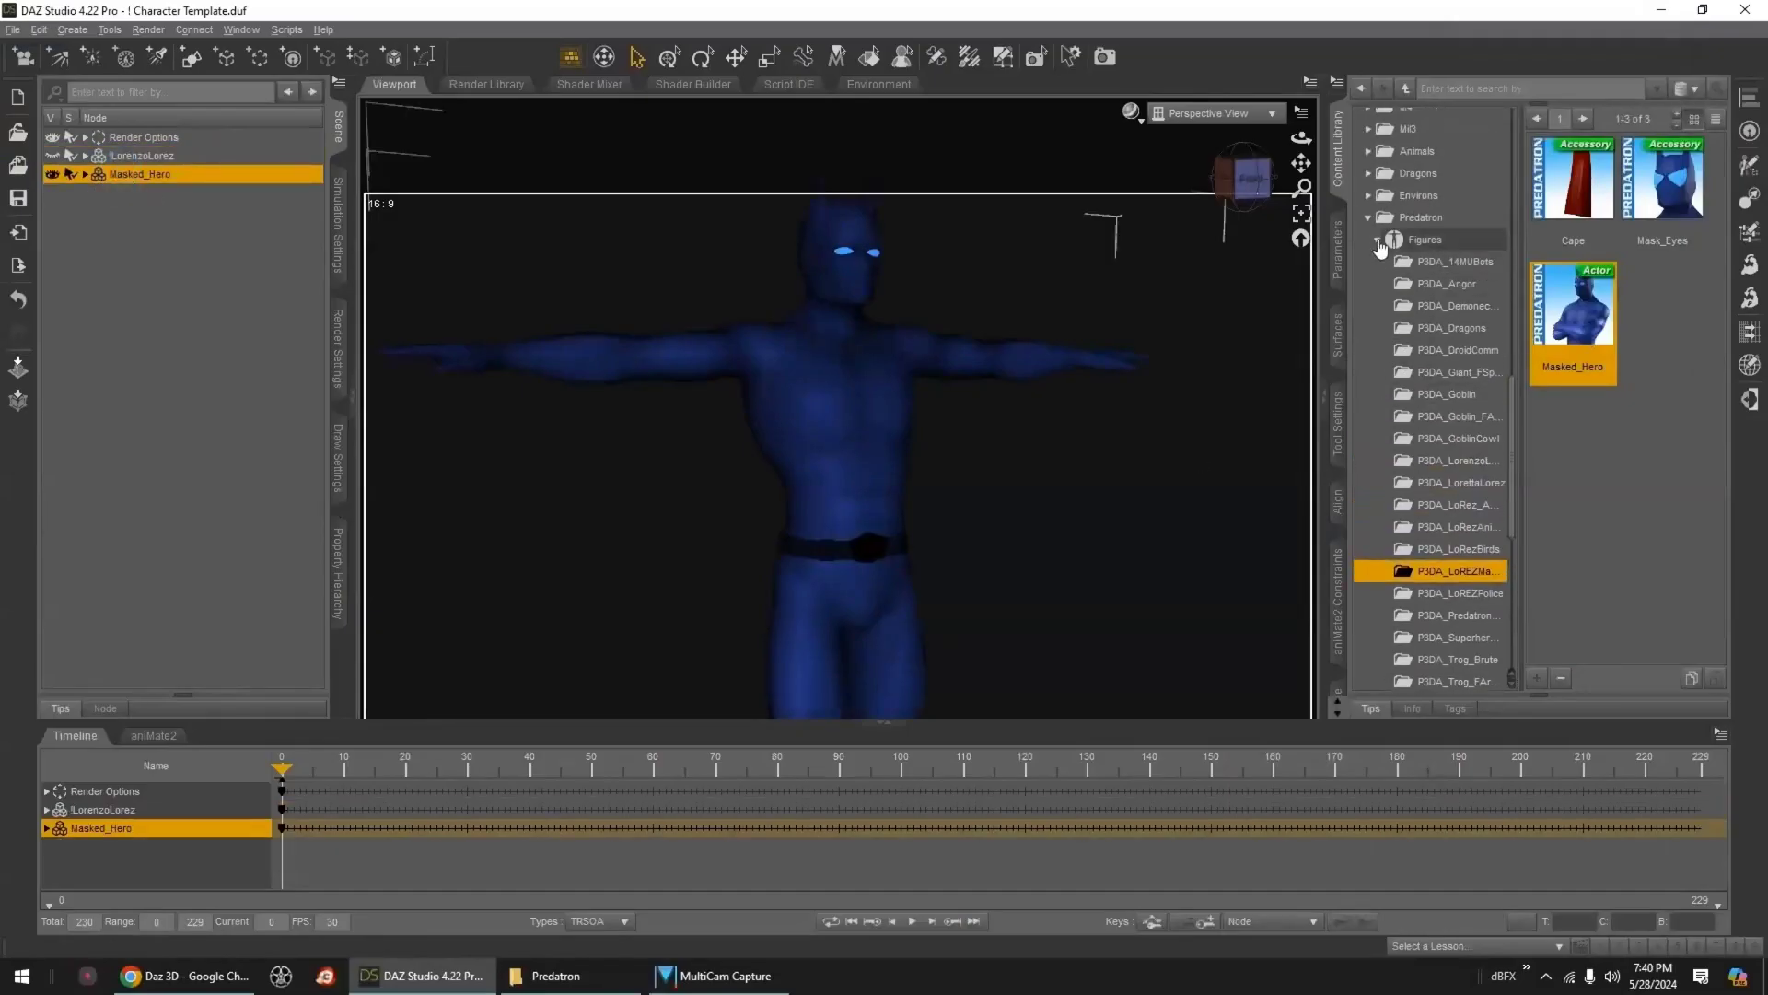
click(1377, 241)
click(1378, 434)
scroll(1417, 469, down, 7)
click(1386, 433)
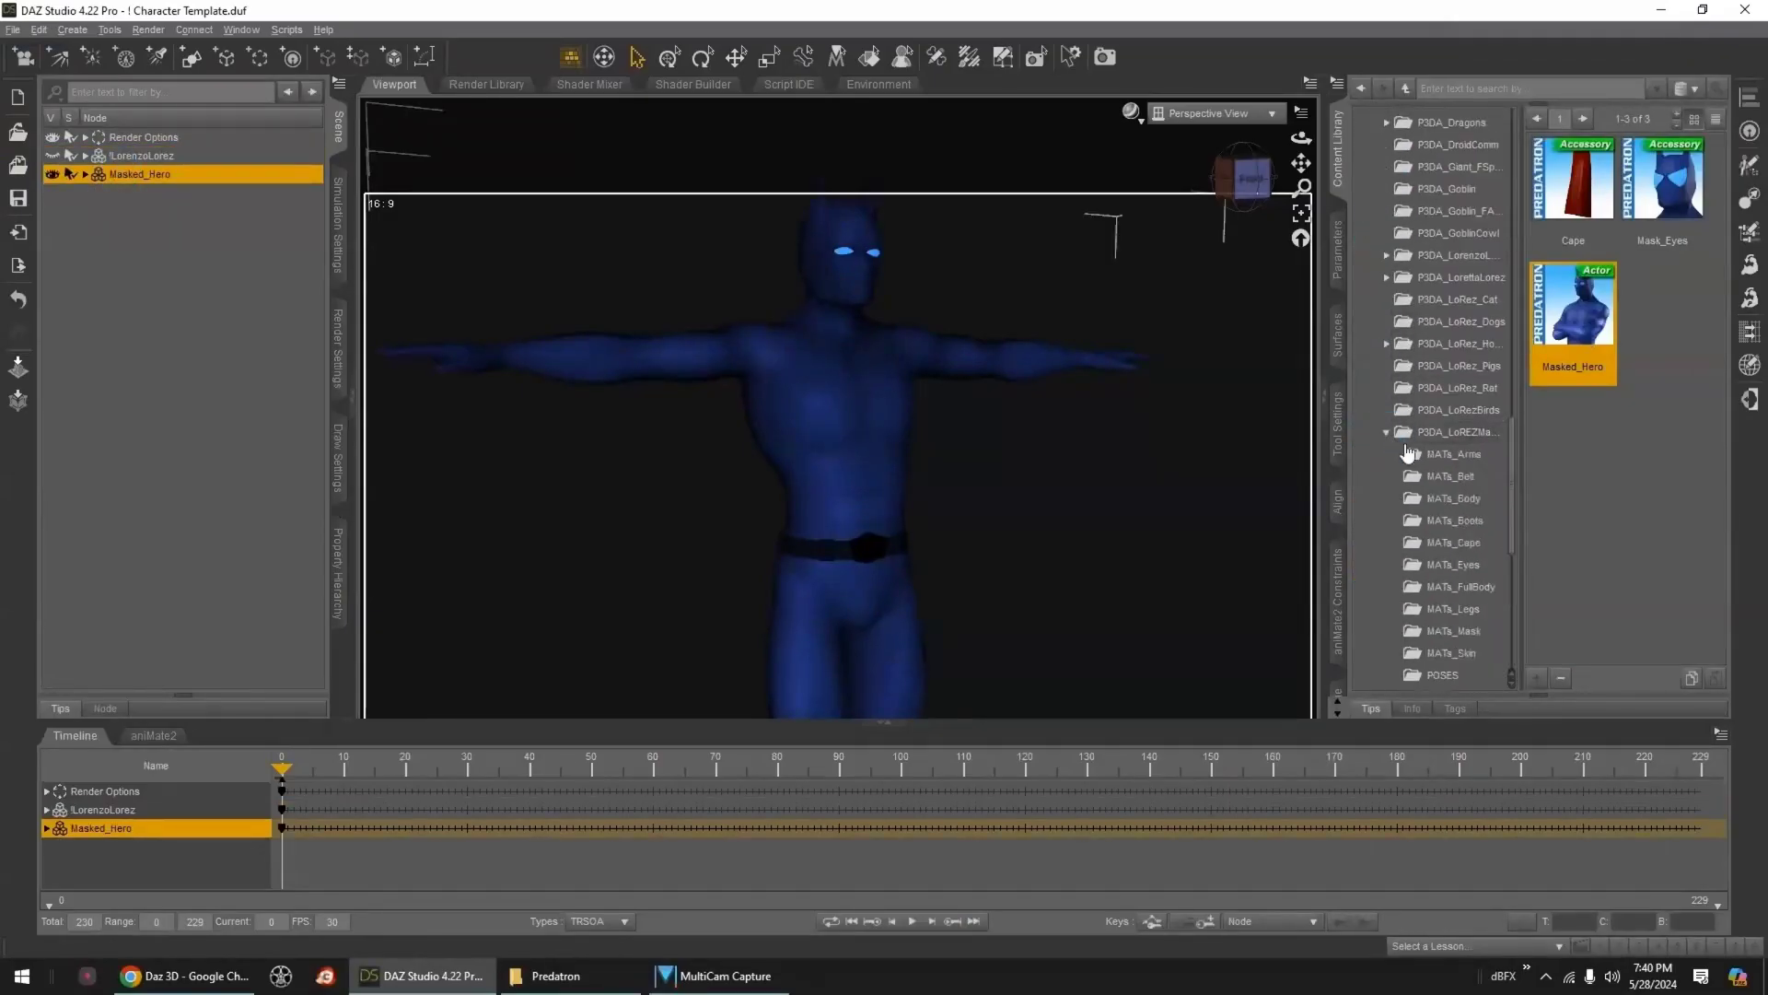
click(1460, 588)
scroll(1621, 532, down, 5)
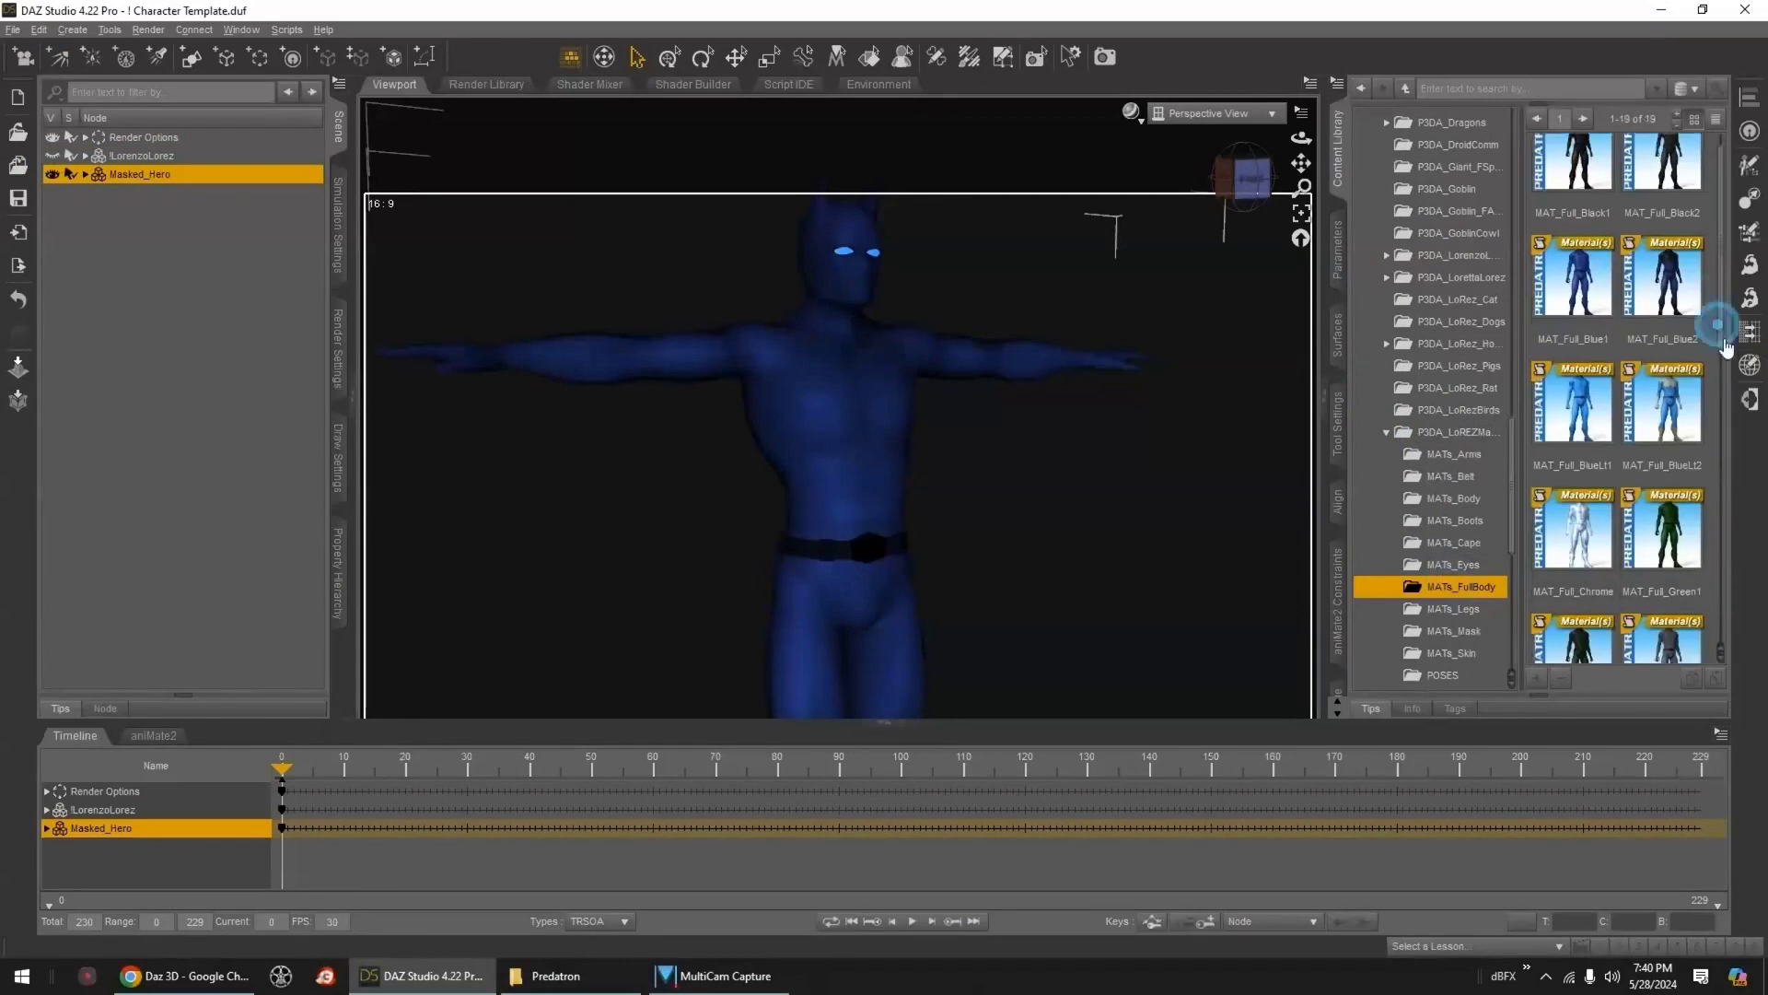
double_click(1593, 521)
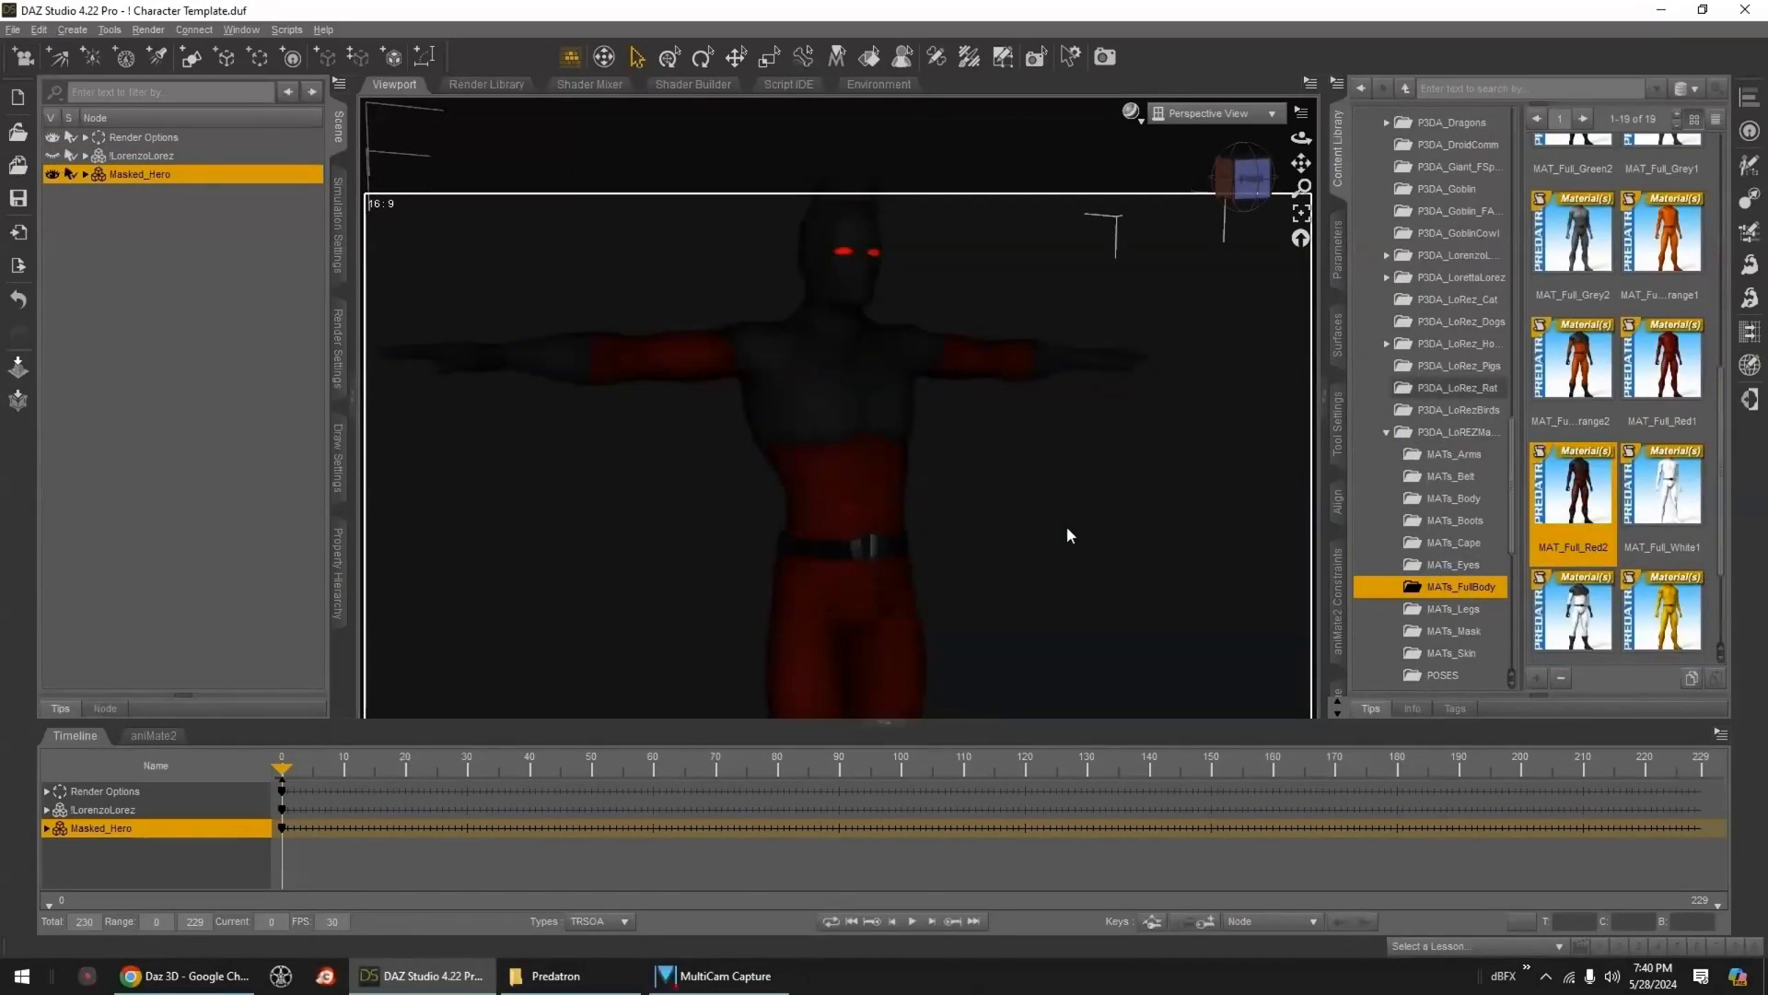
- Copy the settings of Masked_Hero's Suit surface
click(1338, 341)
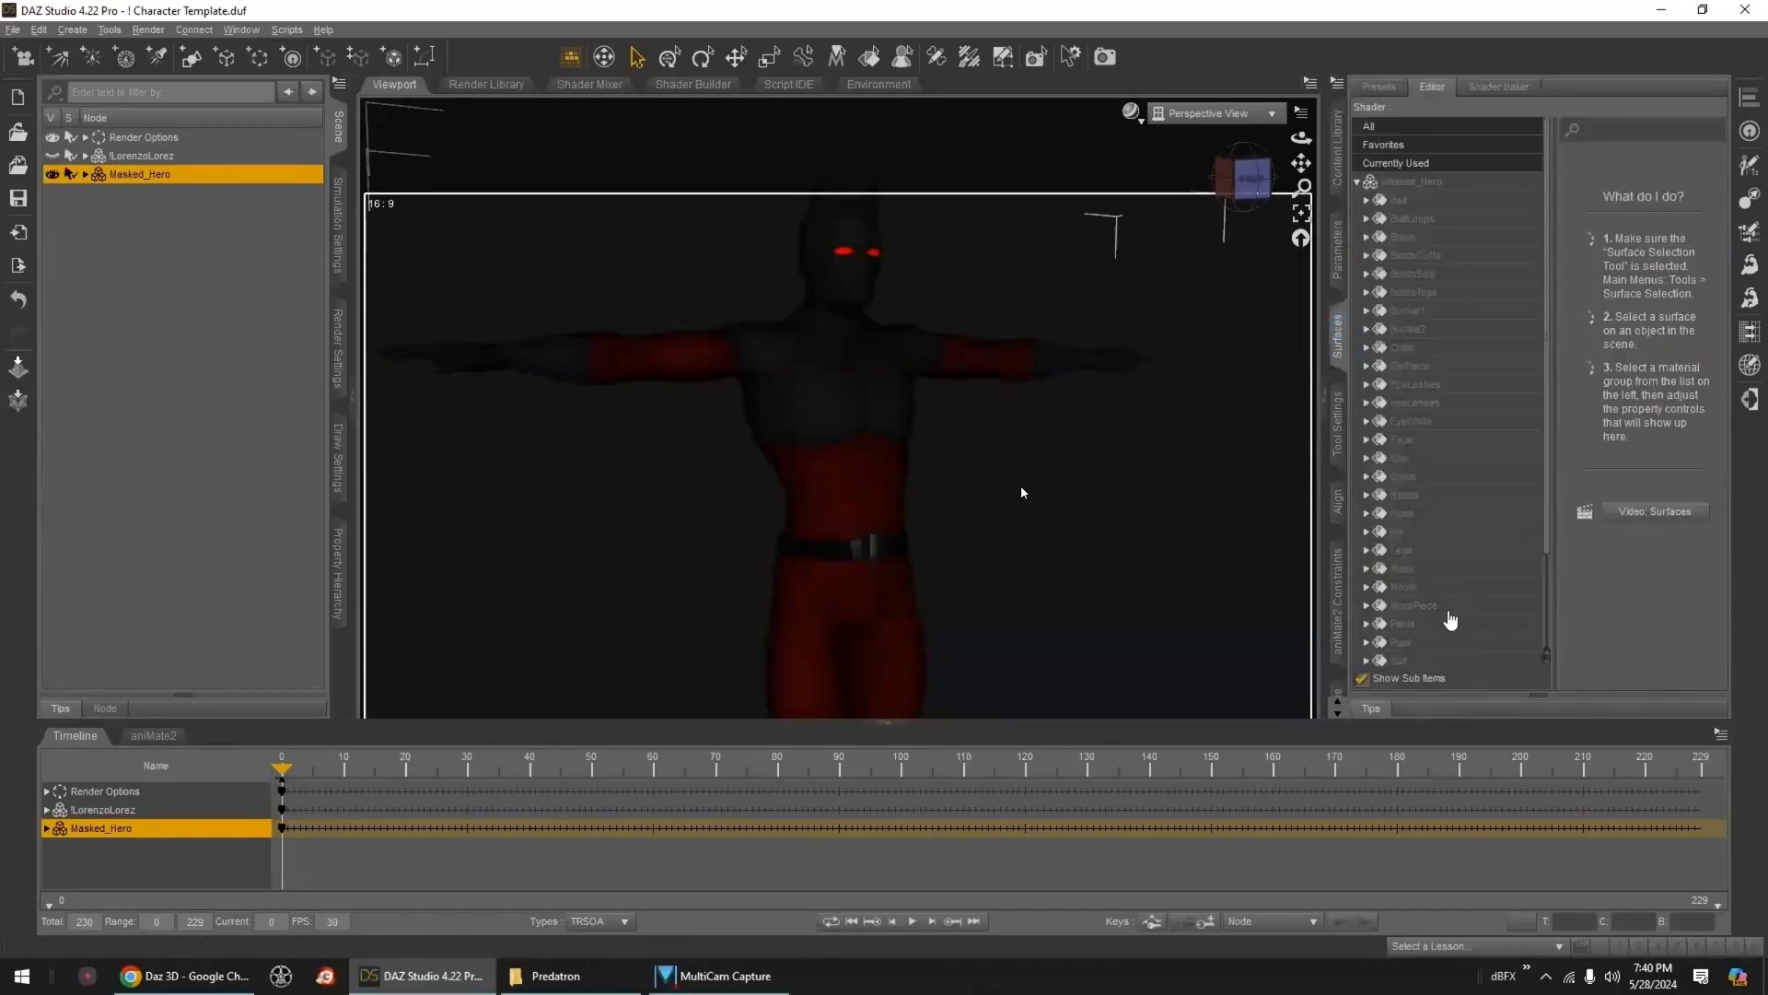
scroll(1550, 499, down, 3)
click(1402, 550)
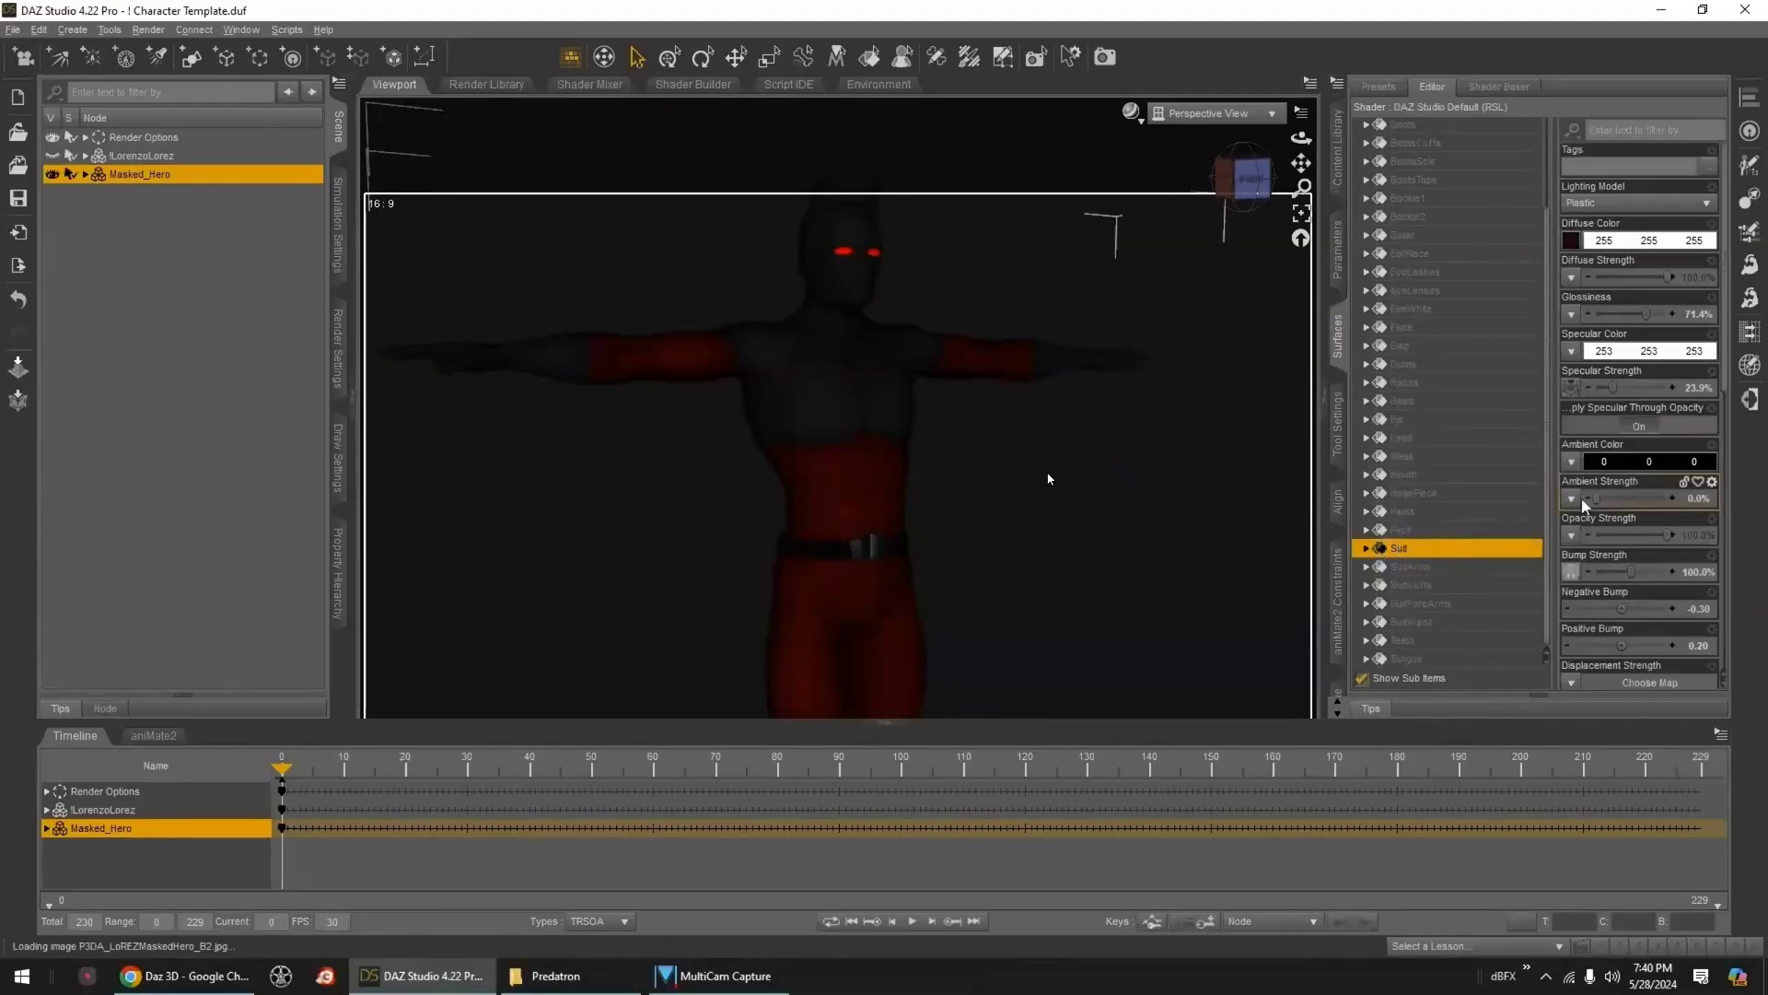
mouse_move(1572, 245)
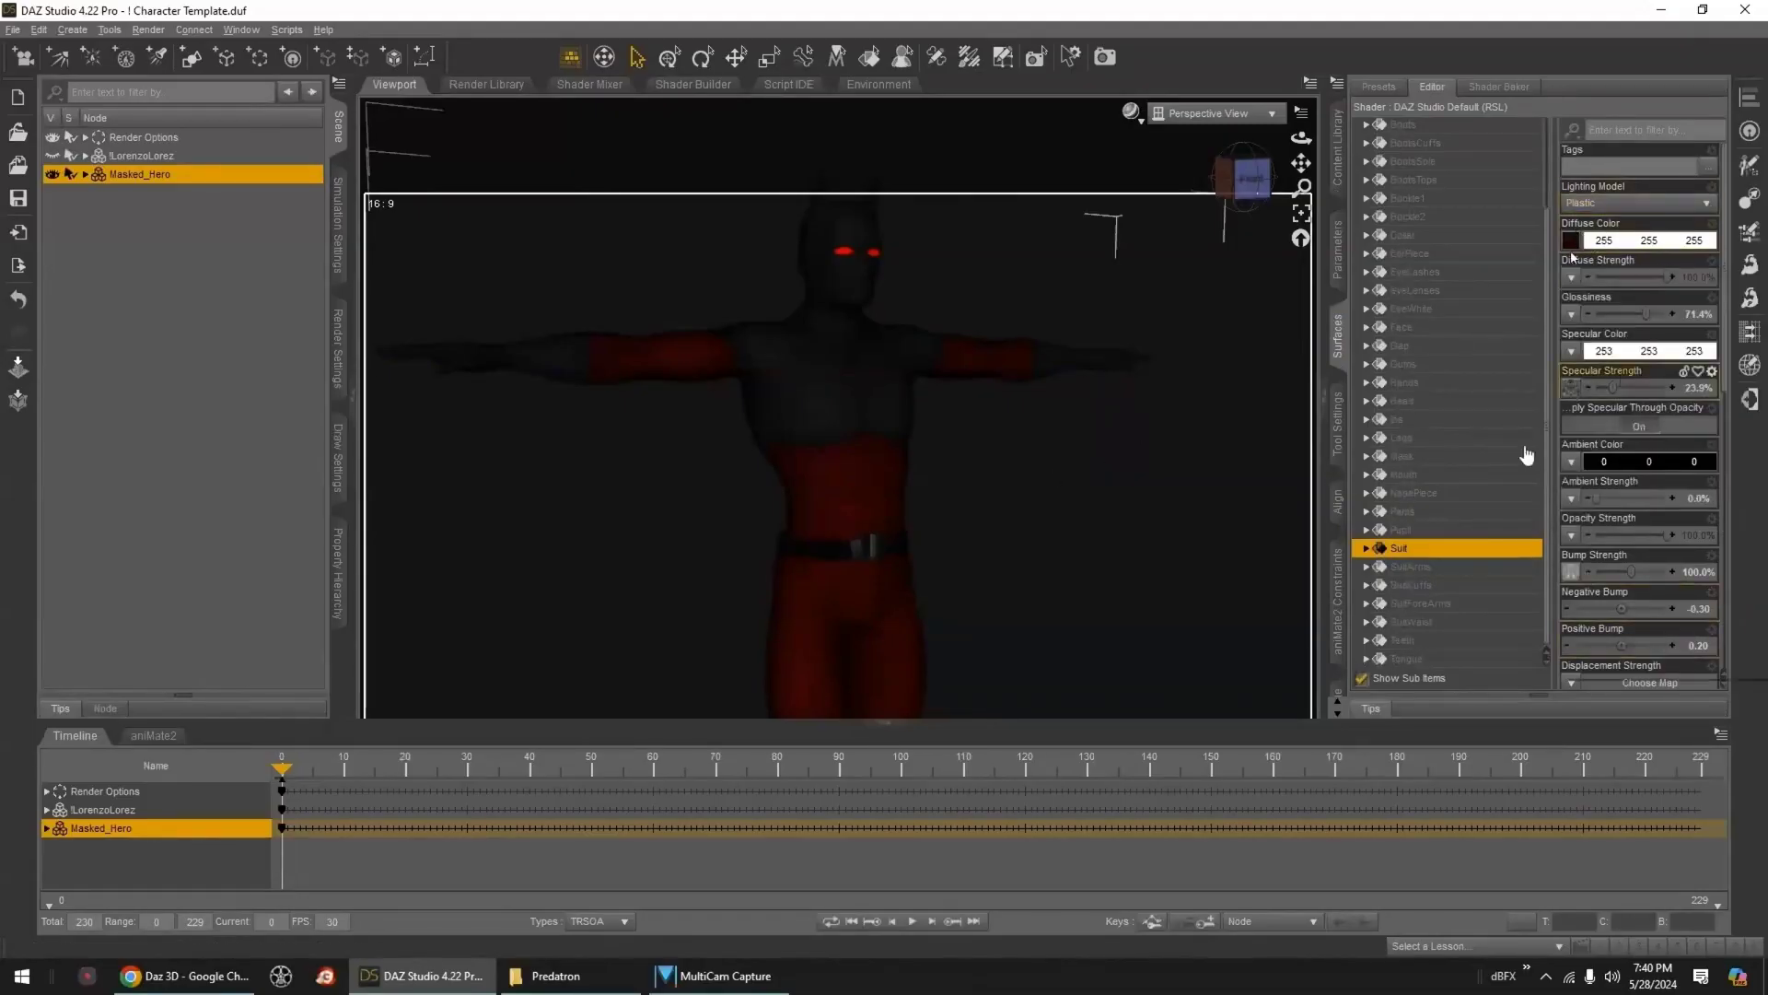
right_click(1409, 553)
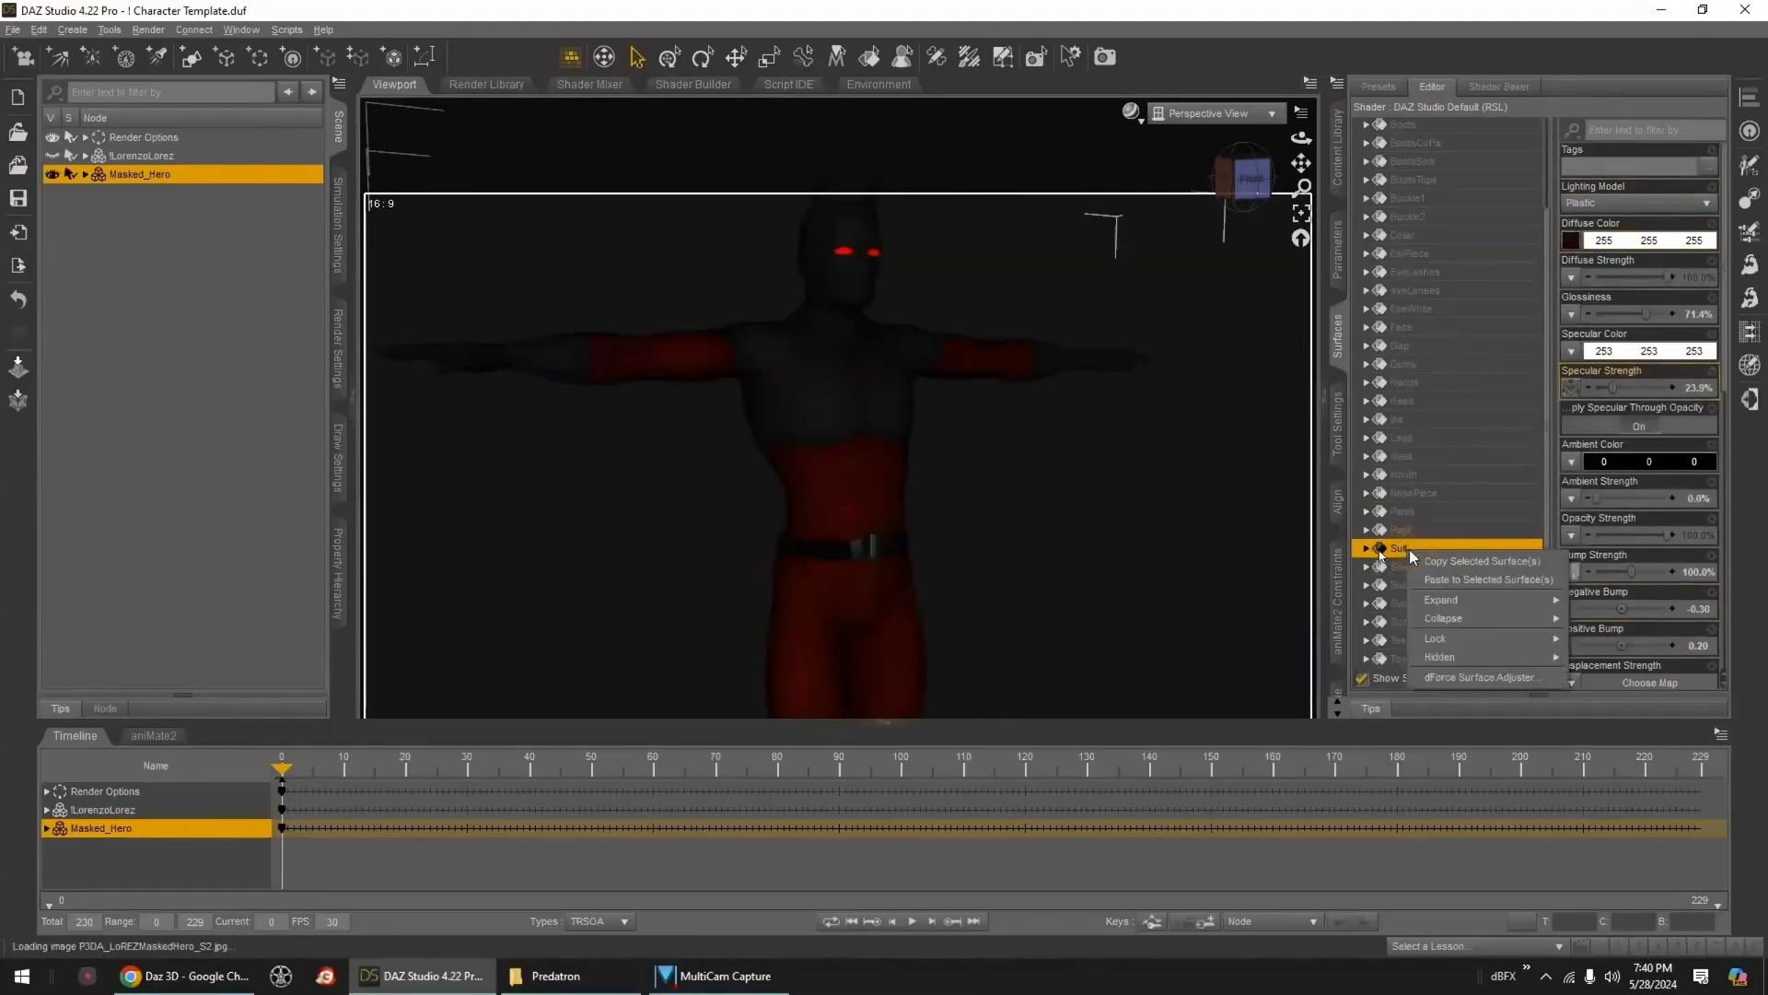
click(1472, 564)
- Delete Masked_Hero from the scene, then unhide and select the !LorenzoLorez figure
key(Delete)
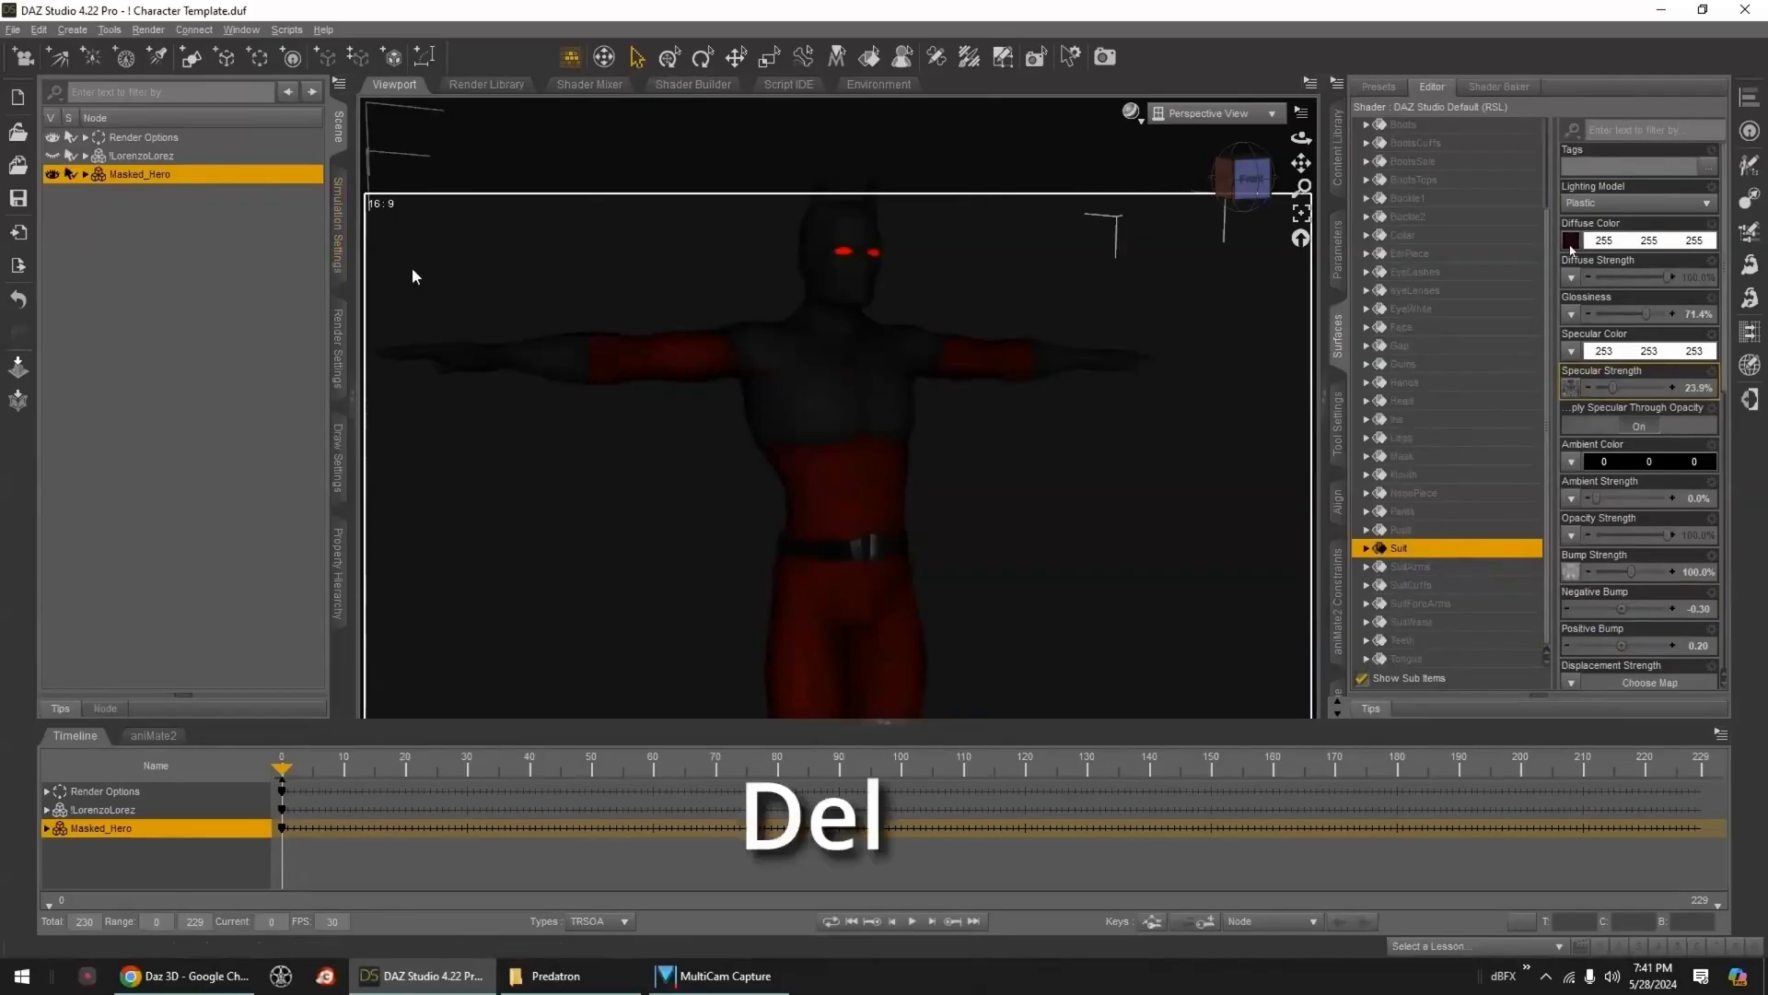
click(52, 155)
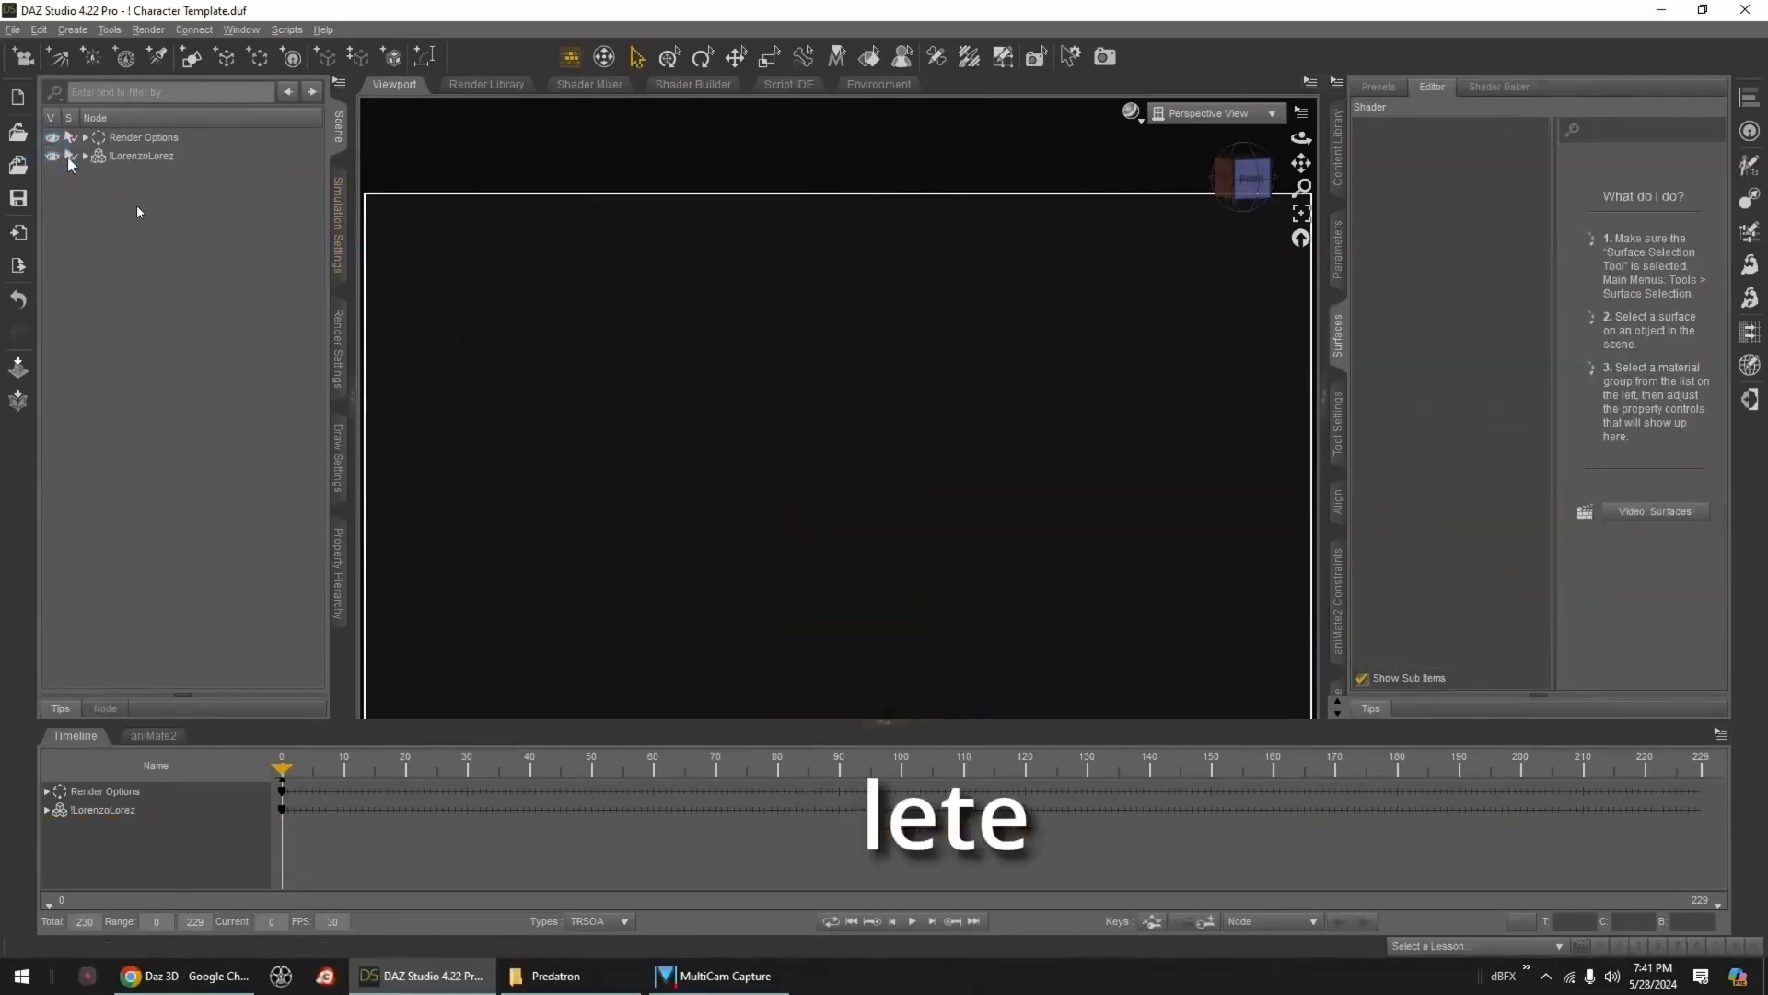
click(118, 157)
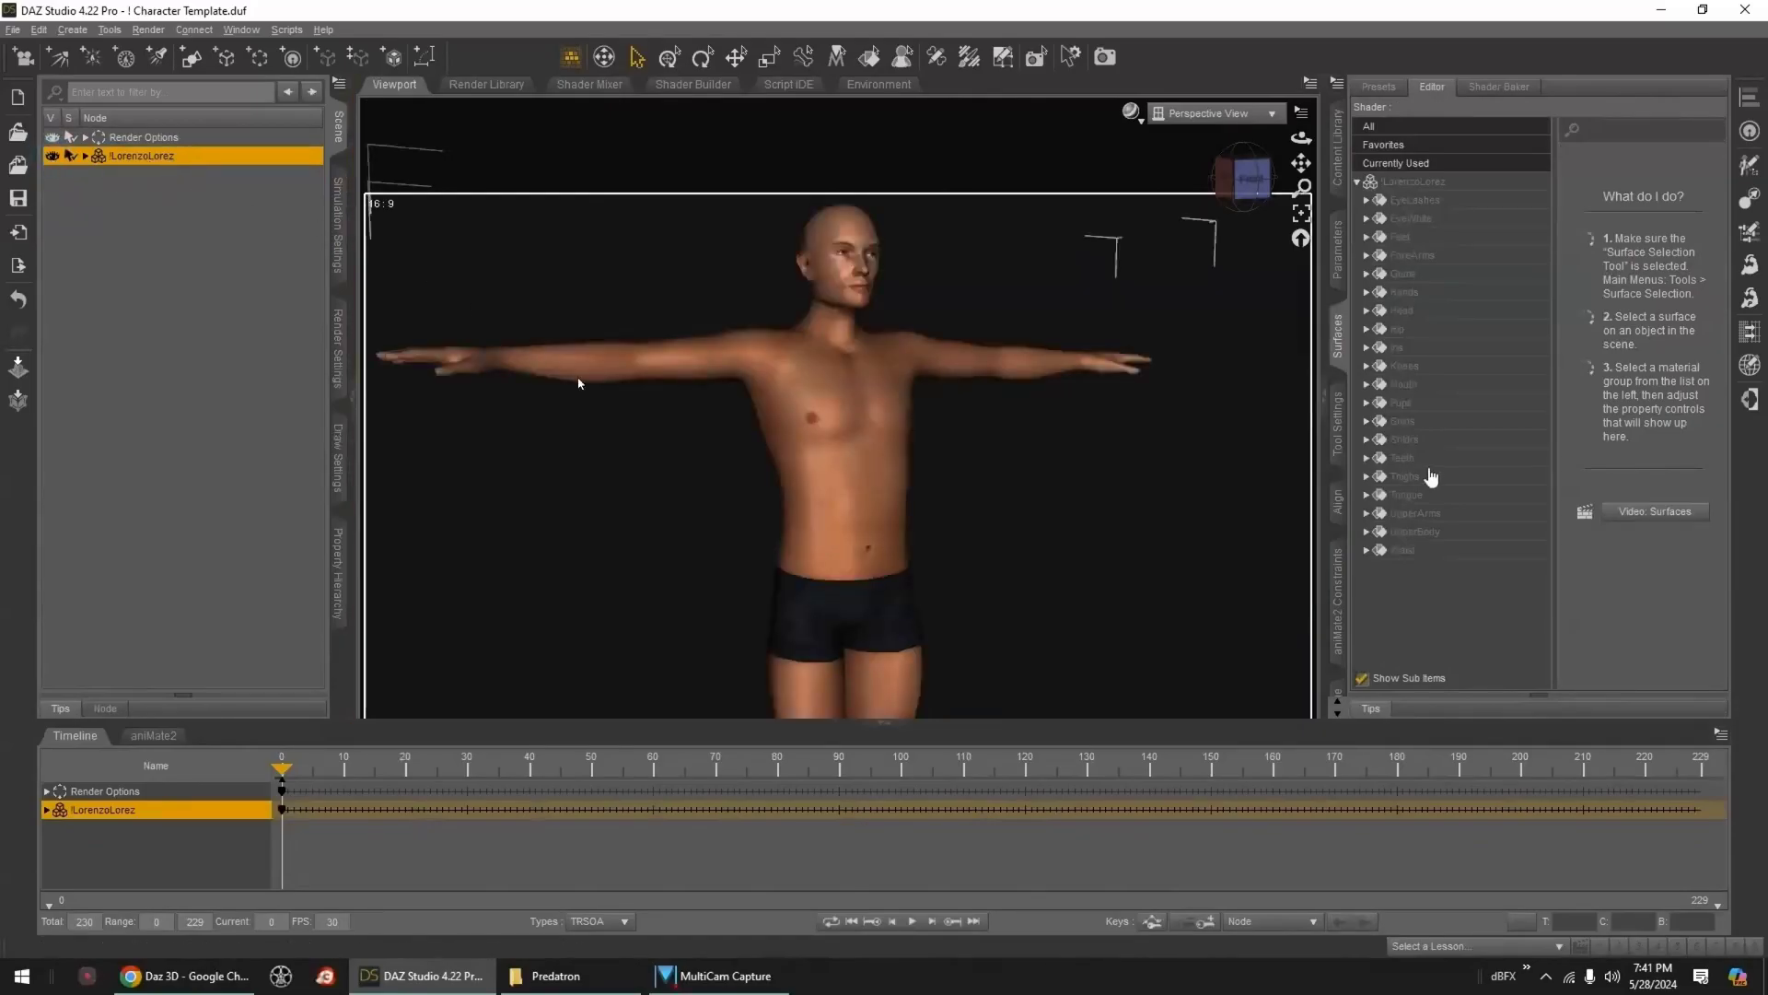
- Paste the copied Suit surface settings to !LorenzoLorez's Feet, ForeArms, Hands, Hip, Knees, Shins, Shldrs, Thighs, UpperArms, UpperBody and Waist surfaces
click(1430, 240)
ctrl+click(1436, 256)
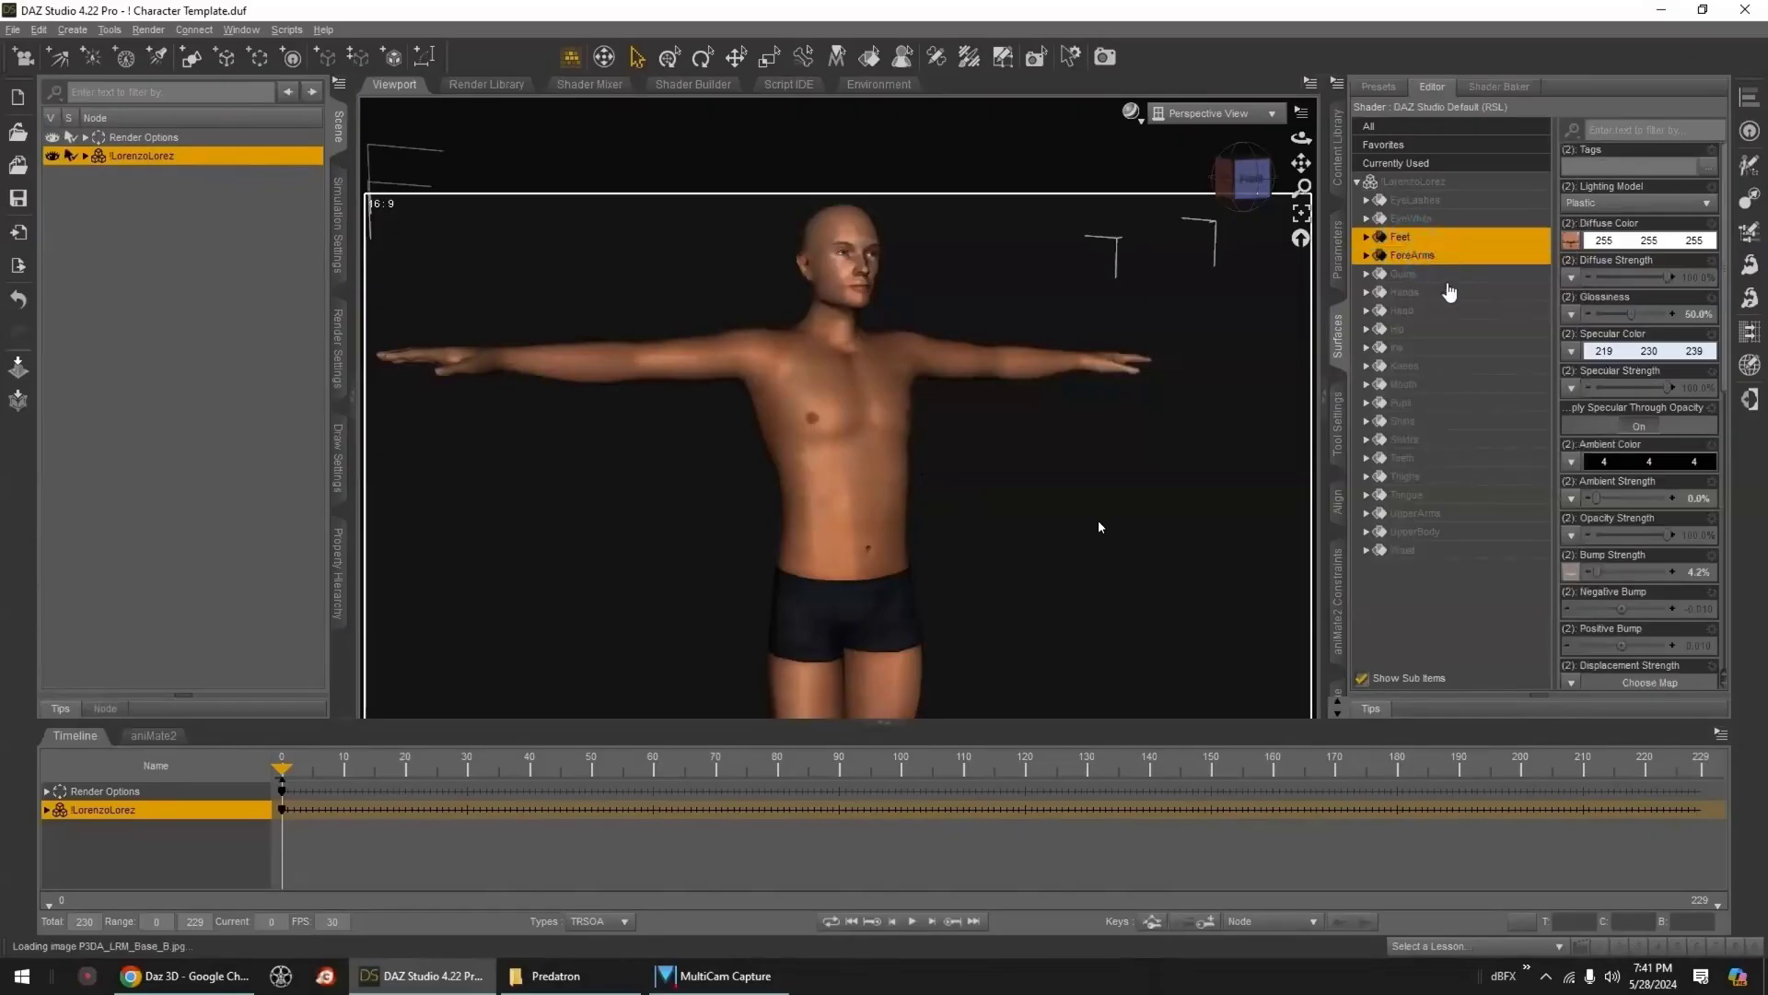
ctrl+click(1430, 293)
ctrl+click(1407, 329)
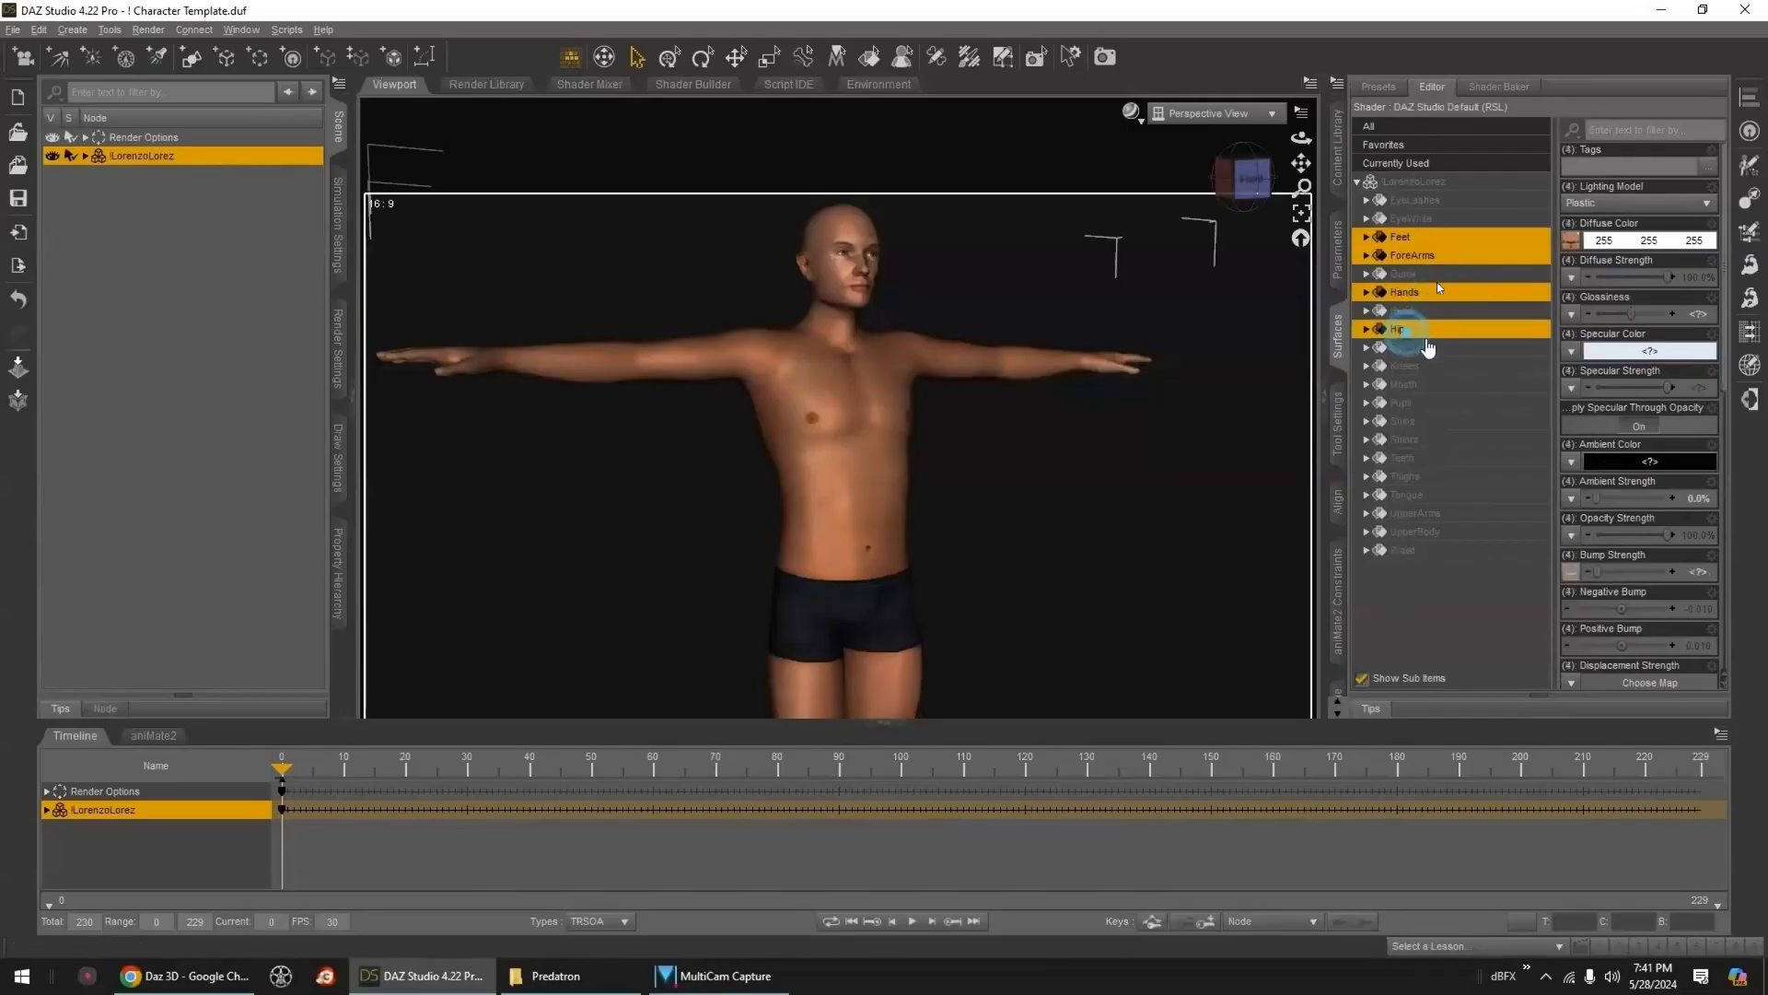
ctrl+click(1423, 366)
ctrl+click(1433, 422)
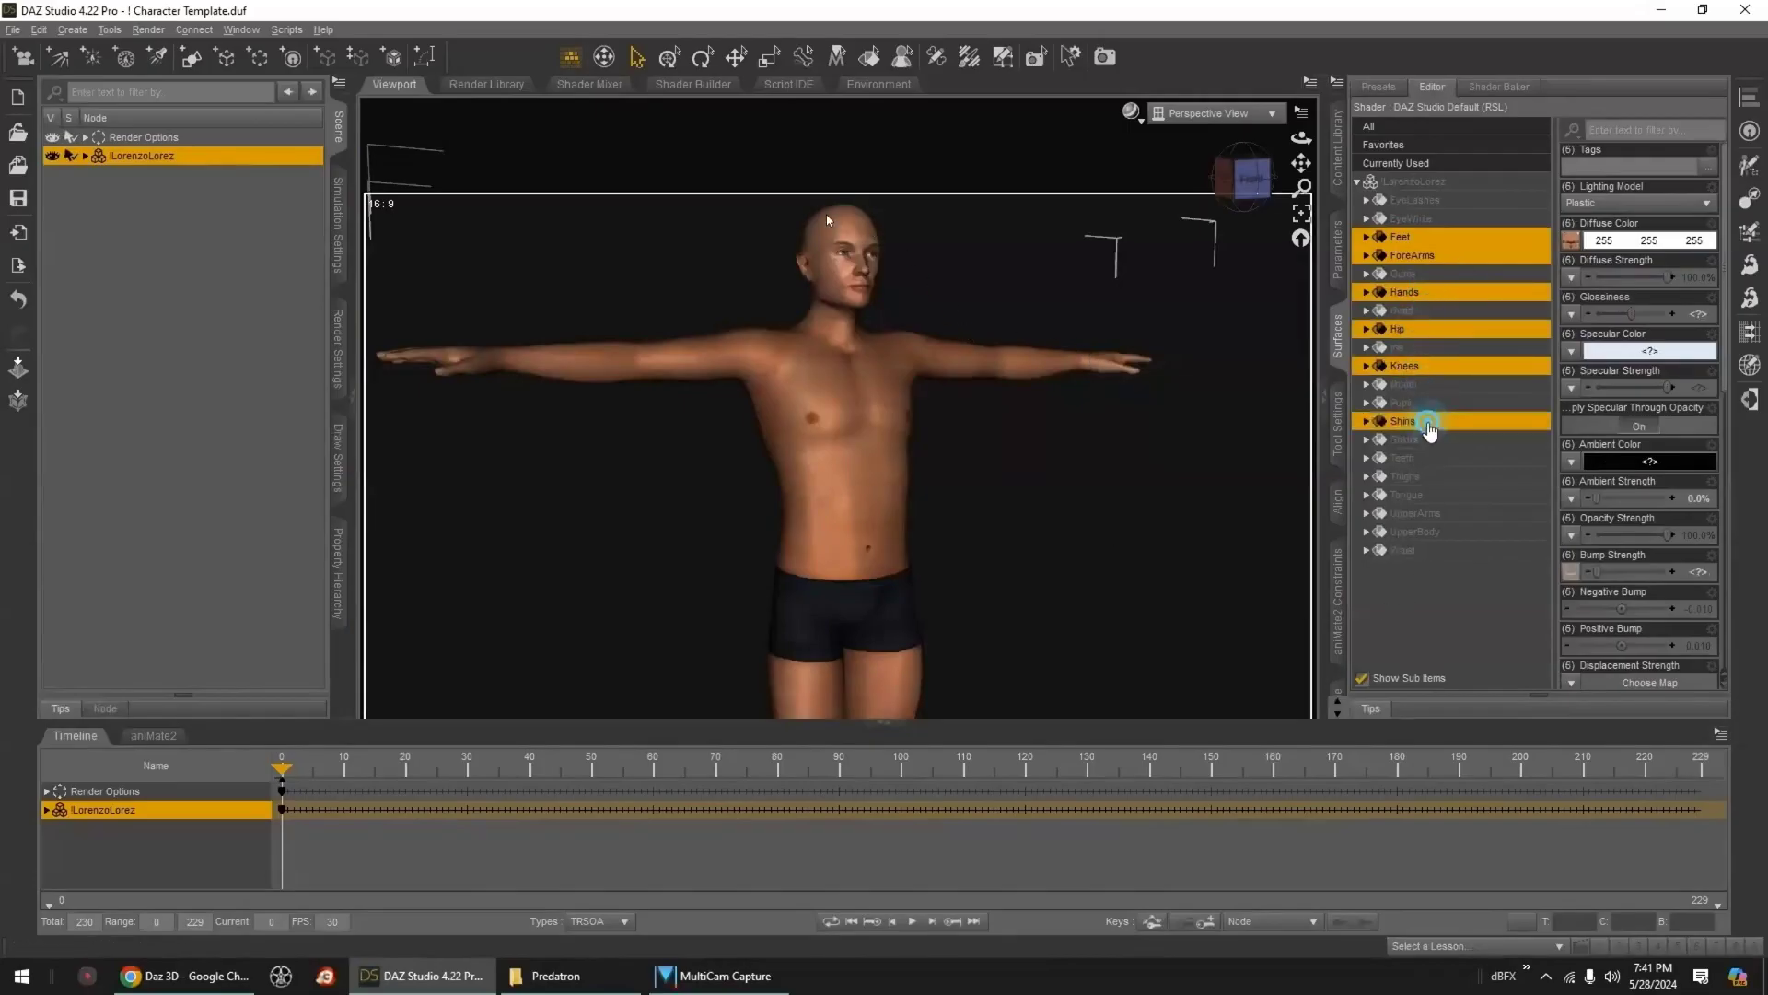
ctrl+click(1433, 440)
ctrl+click(1434, 477)
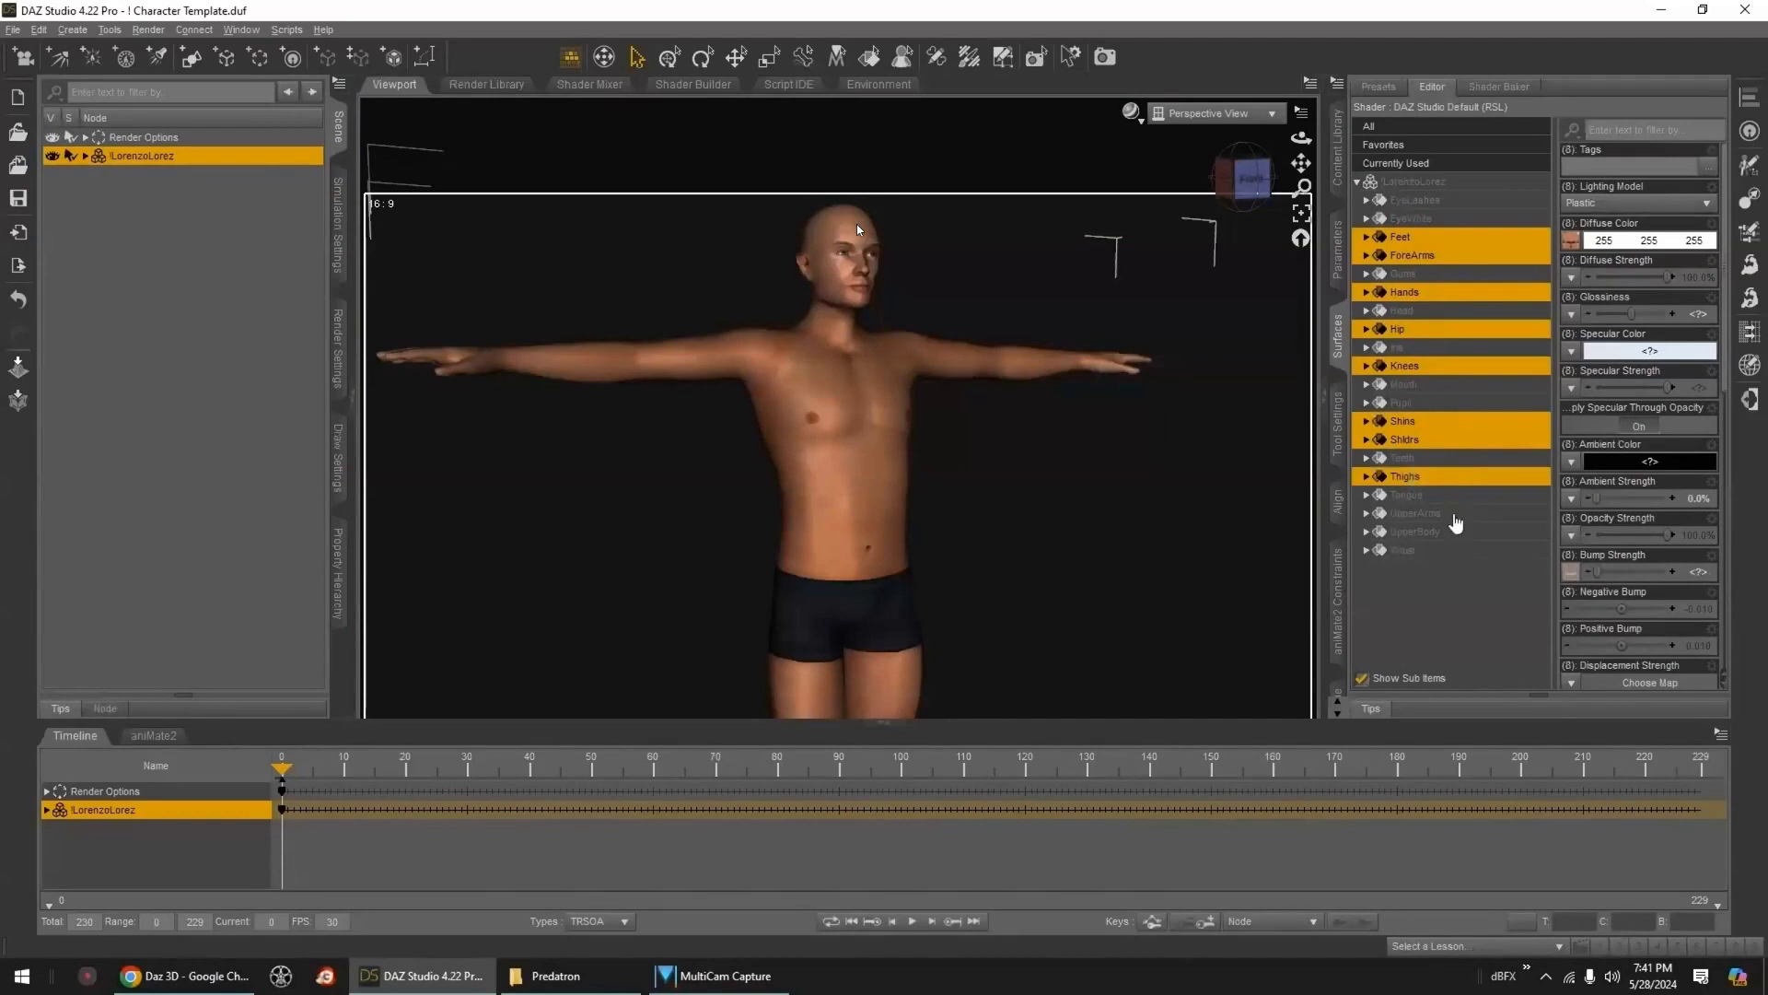
ctrl+click(1448, 514)
ctrl+click(1449, 532)
ctrl+click(1449, 551)
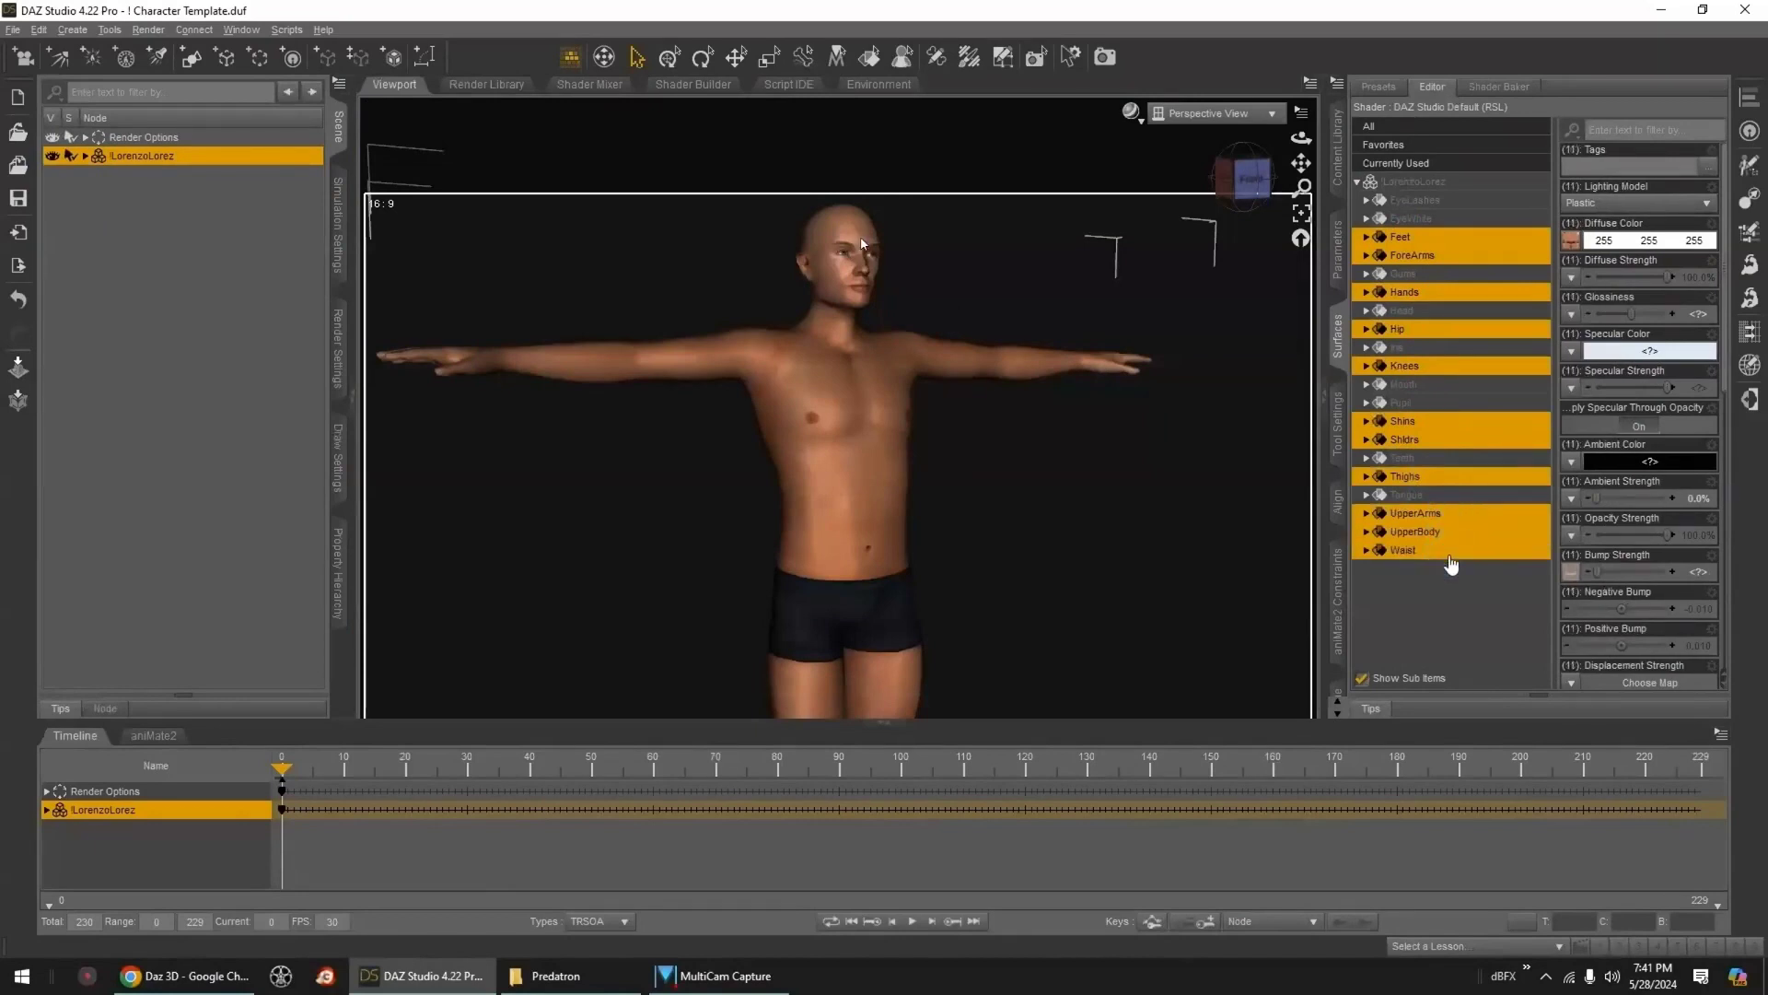
right_click(1409, 254)
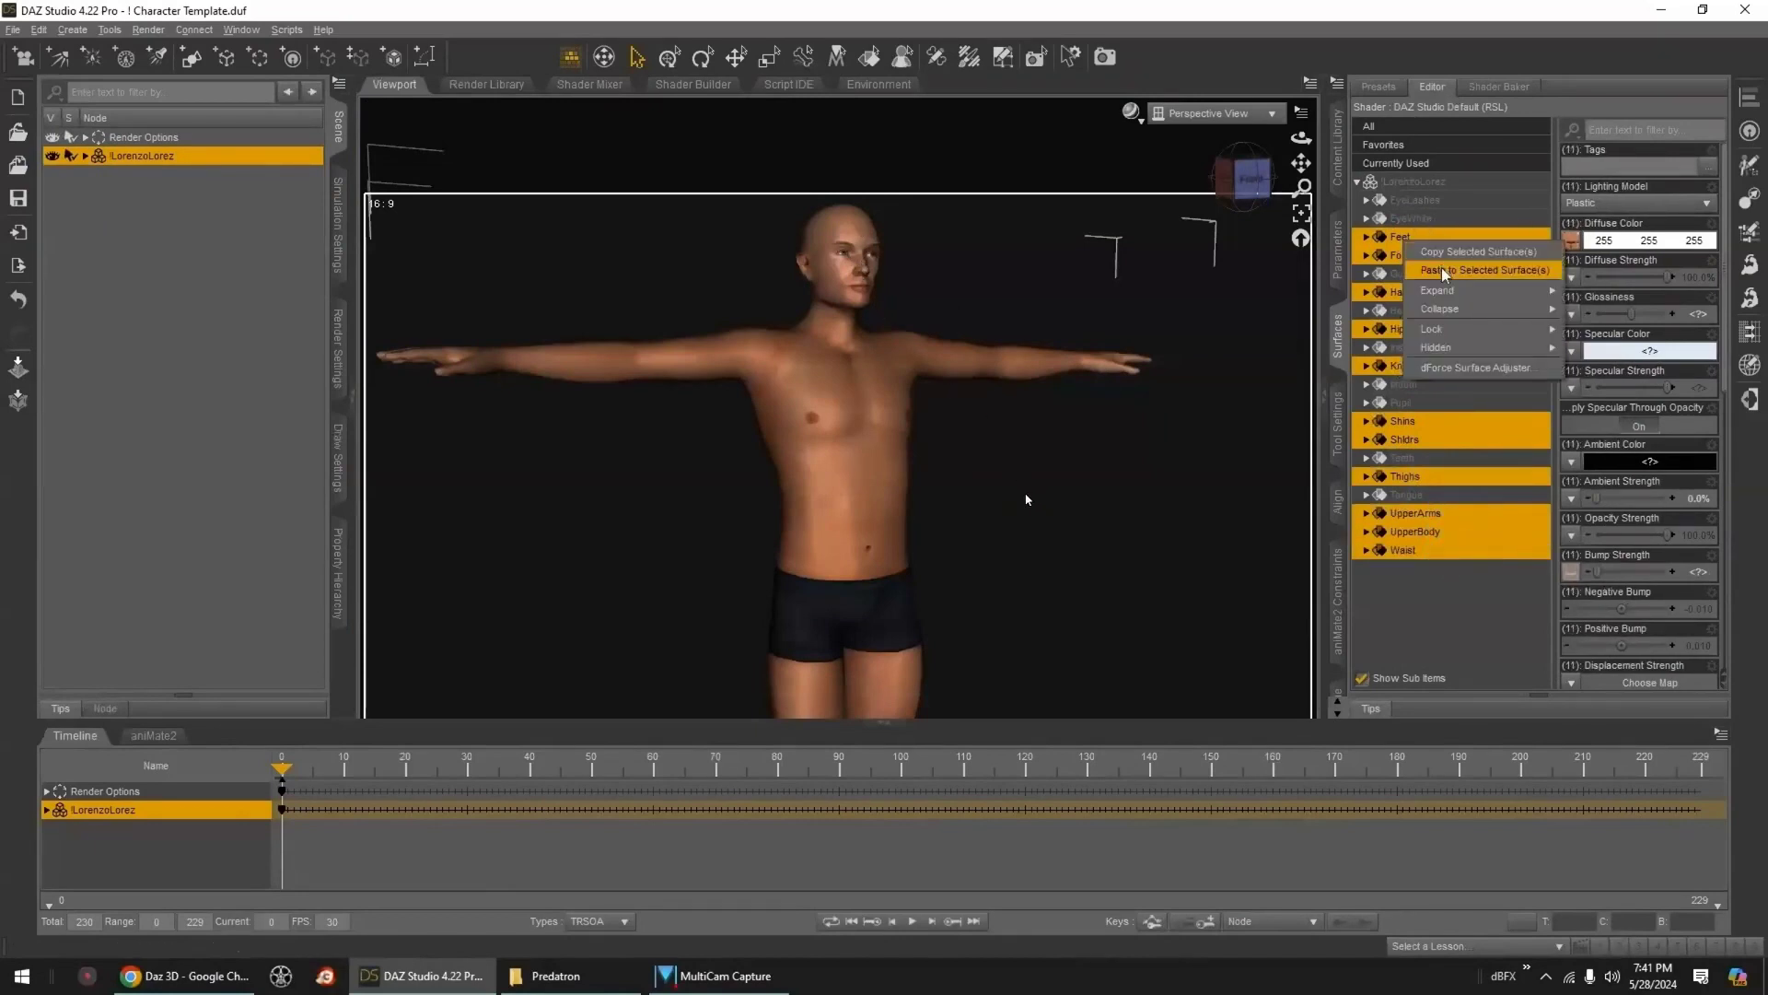
click(1444, 277)
- Frame the suited !LorenzoLorez figure from head to thighs and switch the viewport to the Iray preview
scroll(1028, 498, down, 2)
middle_drag(1111, 461, 1104, 543)
scroll(1109, 513, down, 3)
ctrl+alt+drag(1104, 543, 1243, 284)
ctrl+alt+right_drag(1078, 514, 1015, 406)
alt+drag(1082, 523, 1095, 428)
ctrl+alt+drag(965, 392, 952, 377)
click(1096, 439)
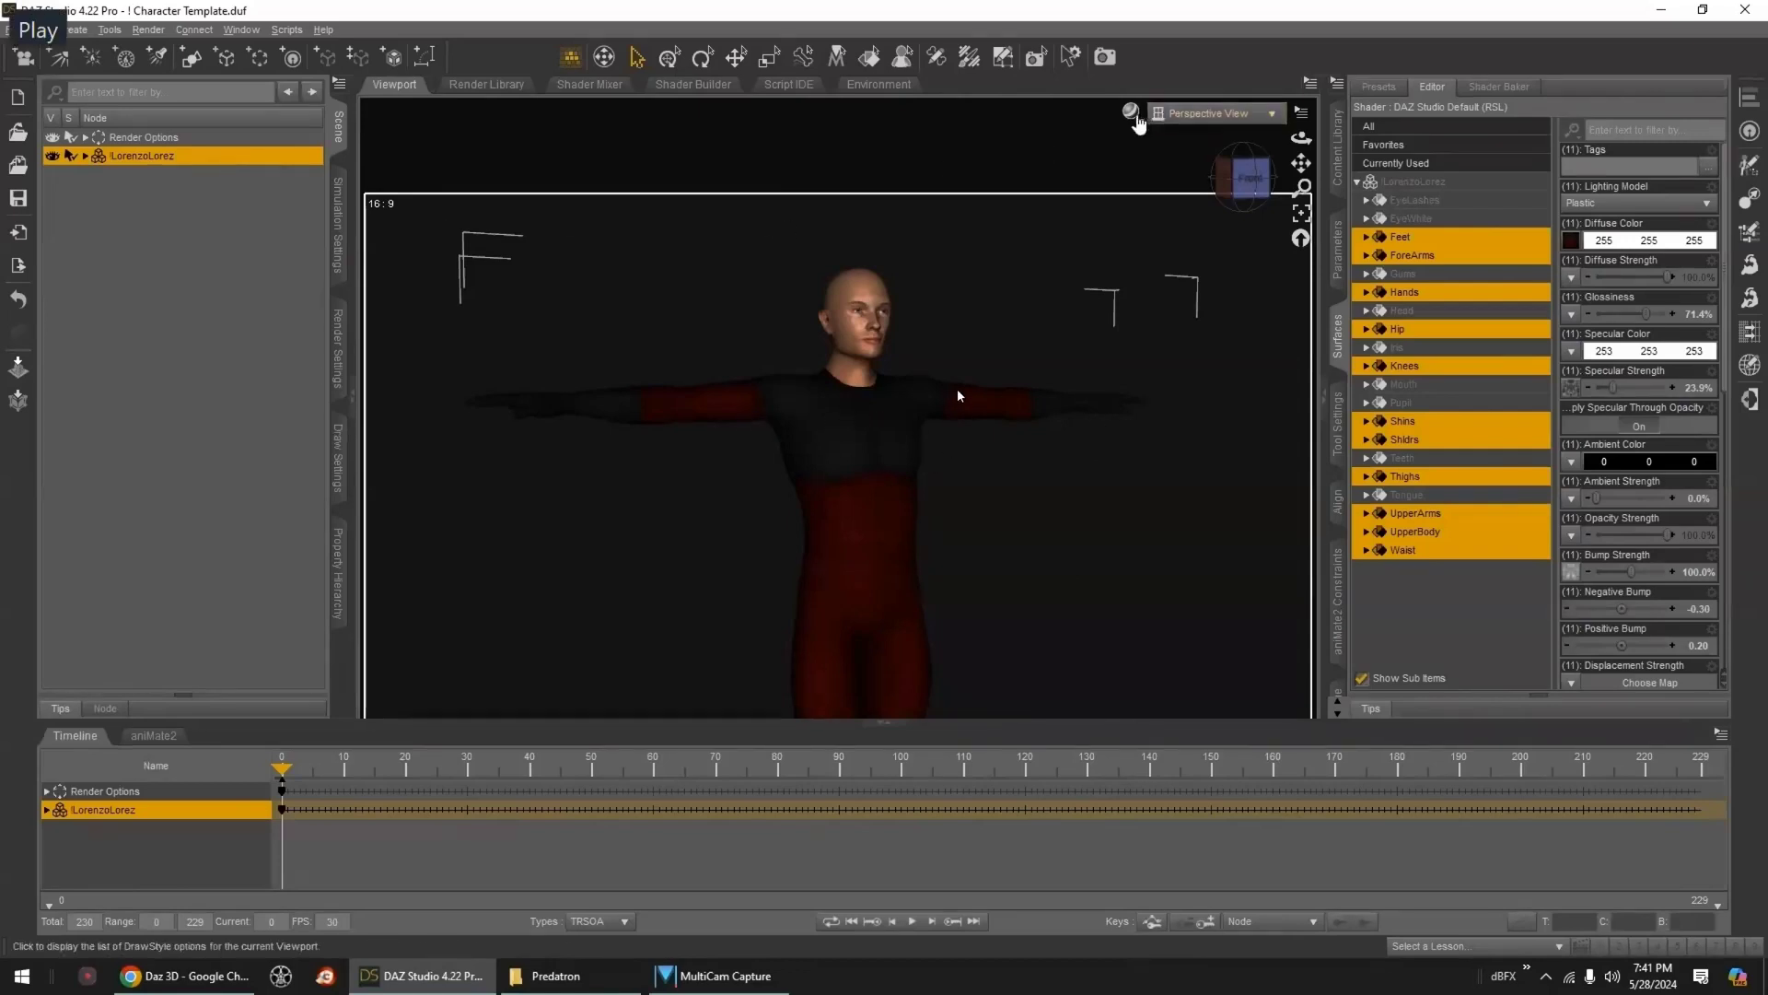
click(1130, 112)
click(1112, 350)
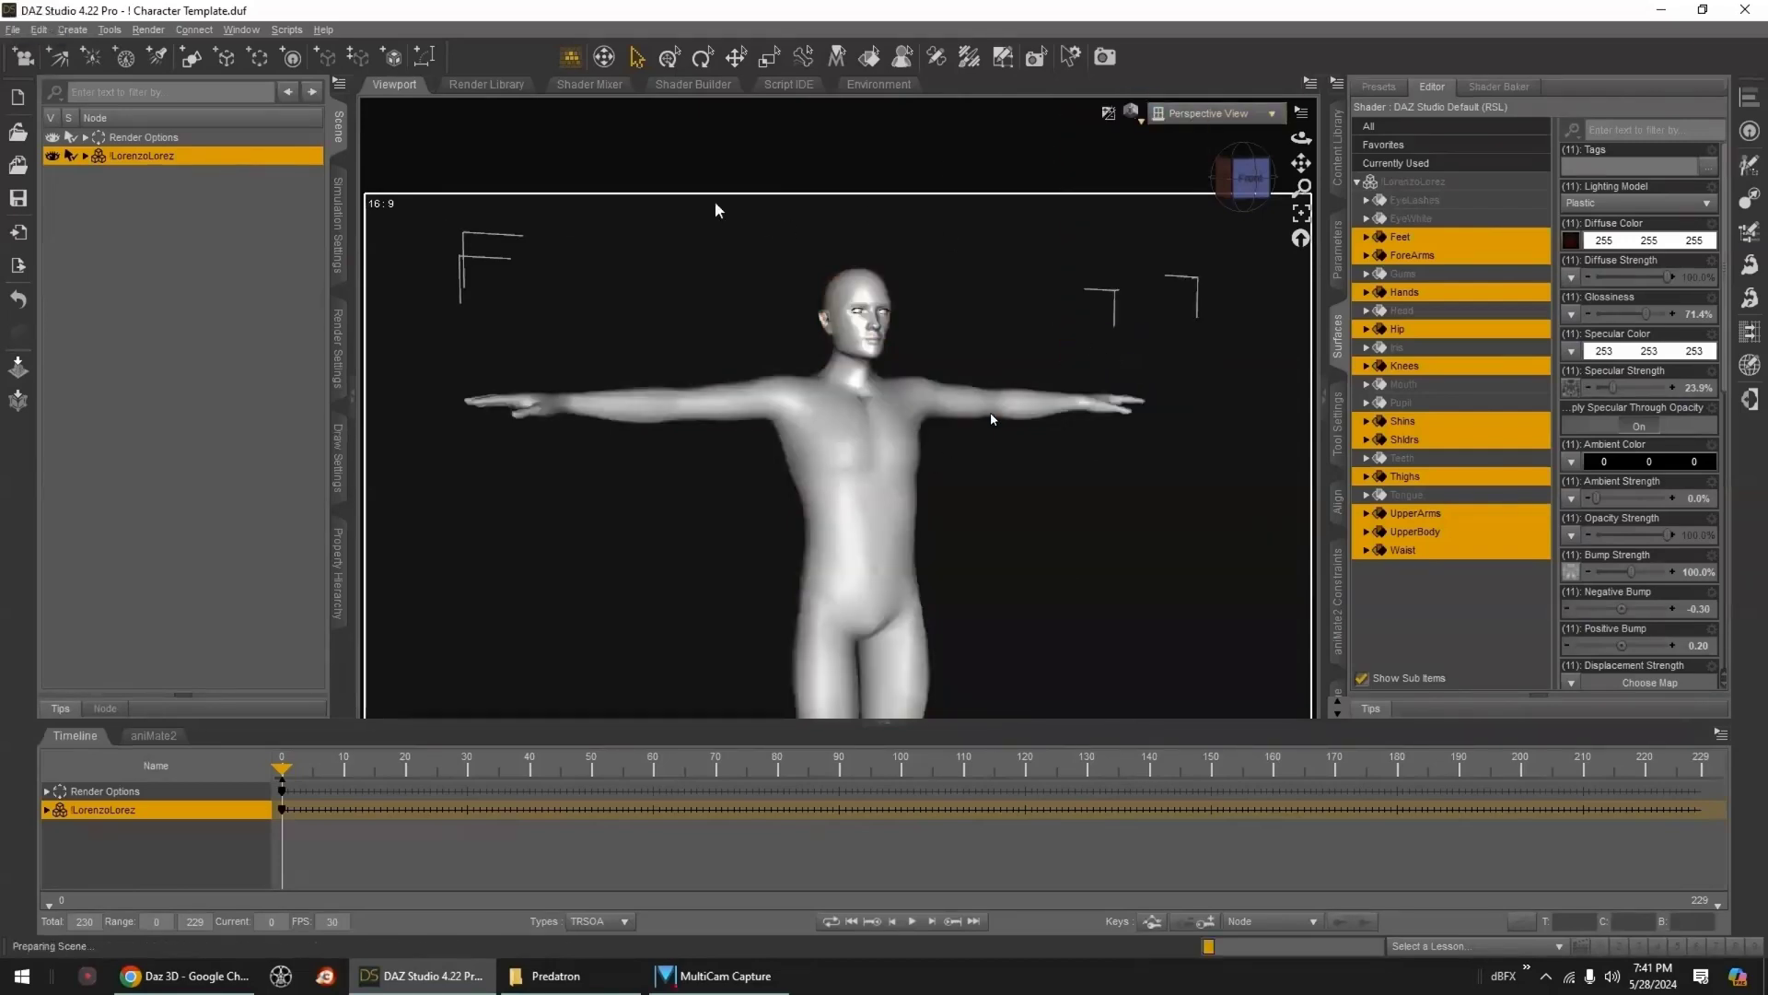
- Lower the render environment's Environment Intensity to 0.40
click(338, 348)
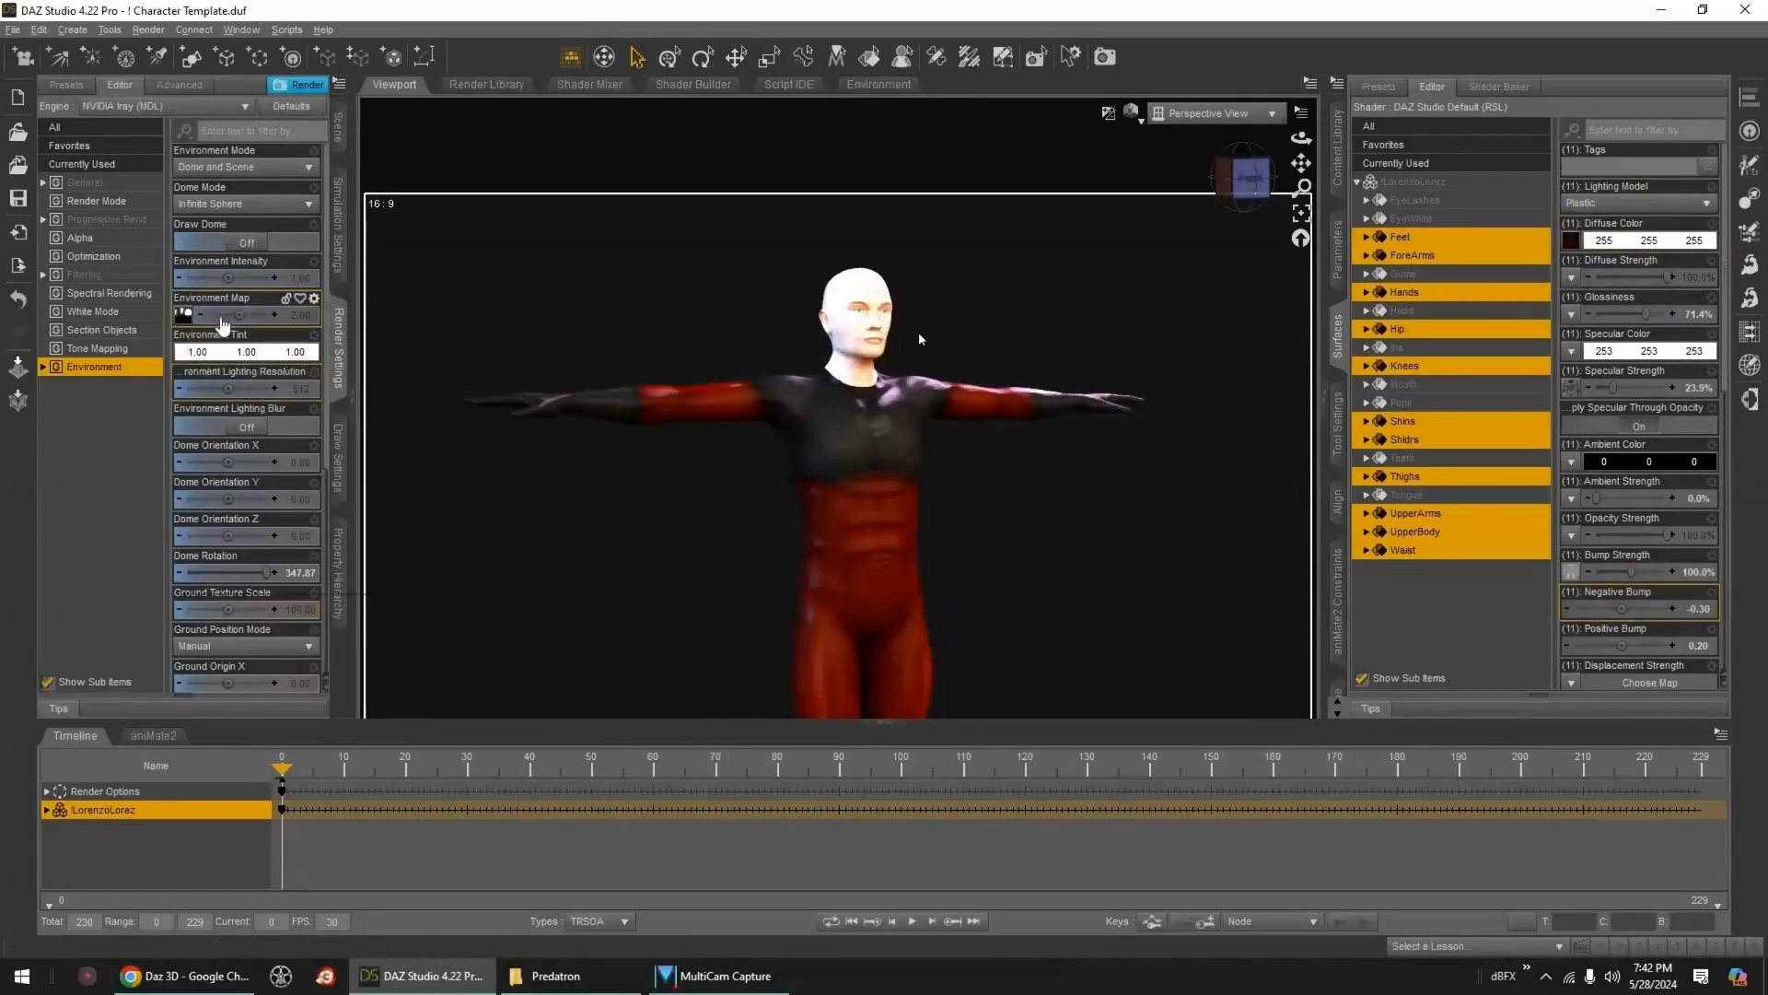
drag(228, 277, 217, 277)
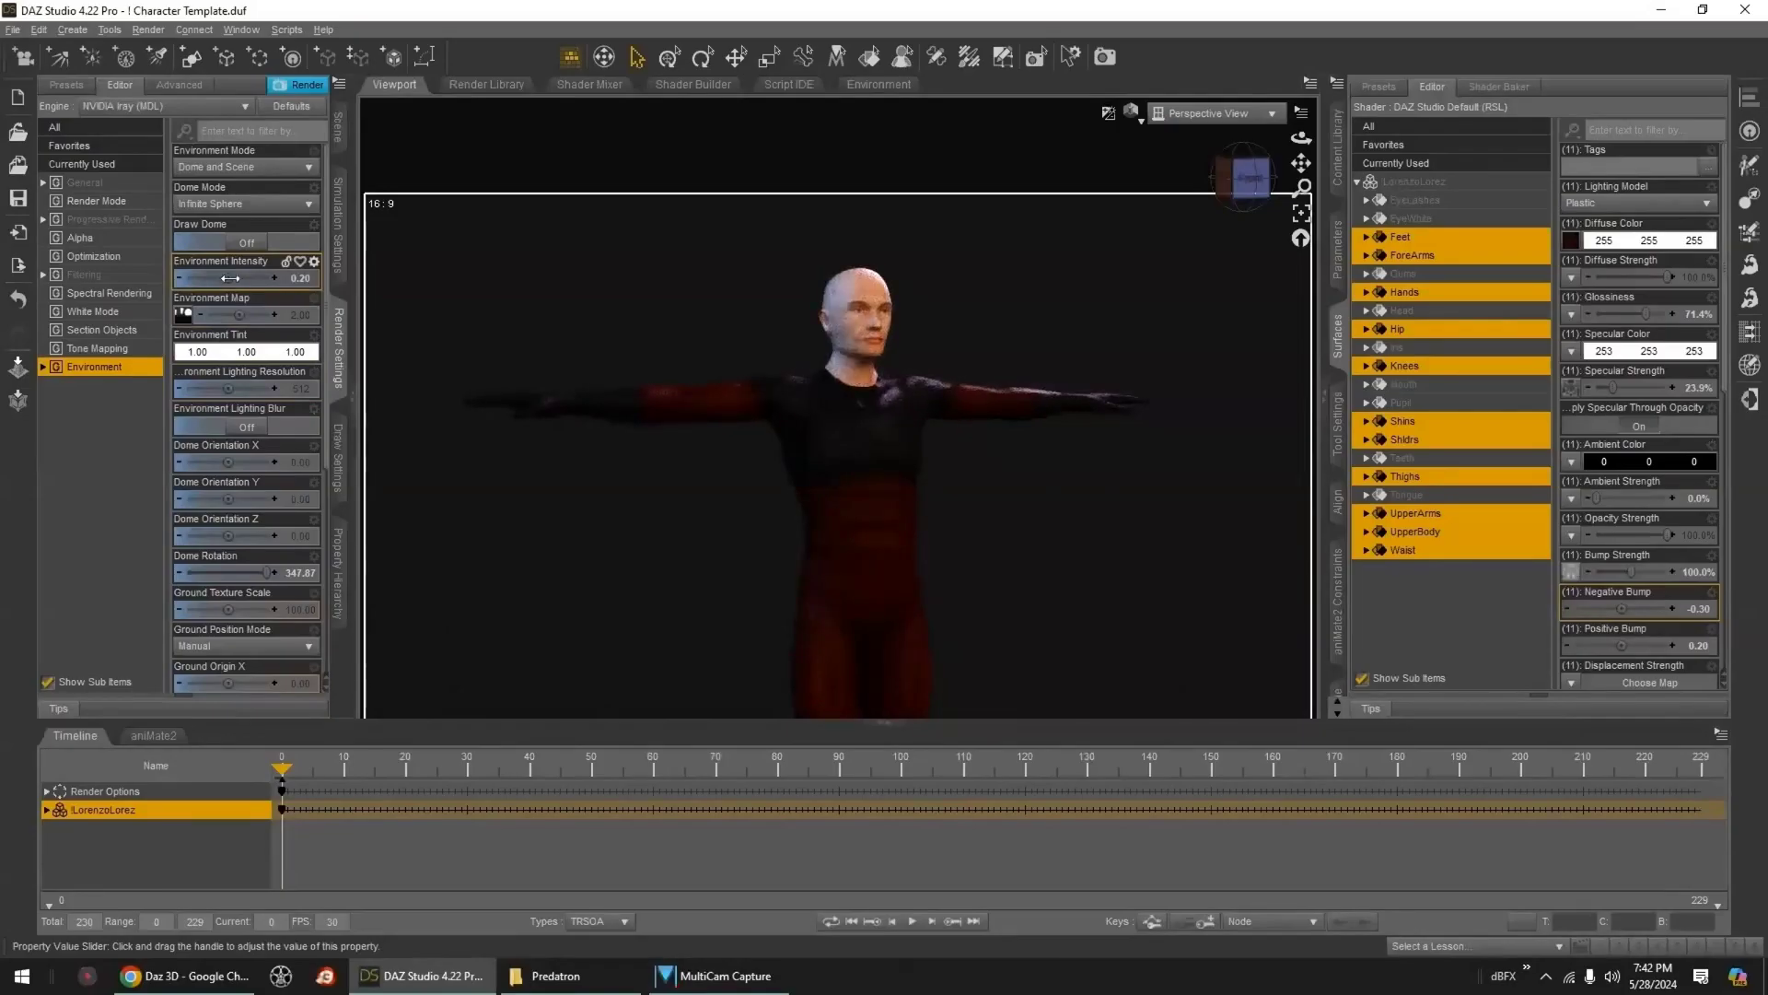
drag(229, 277, 231, 277)
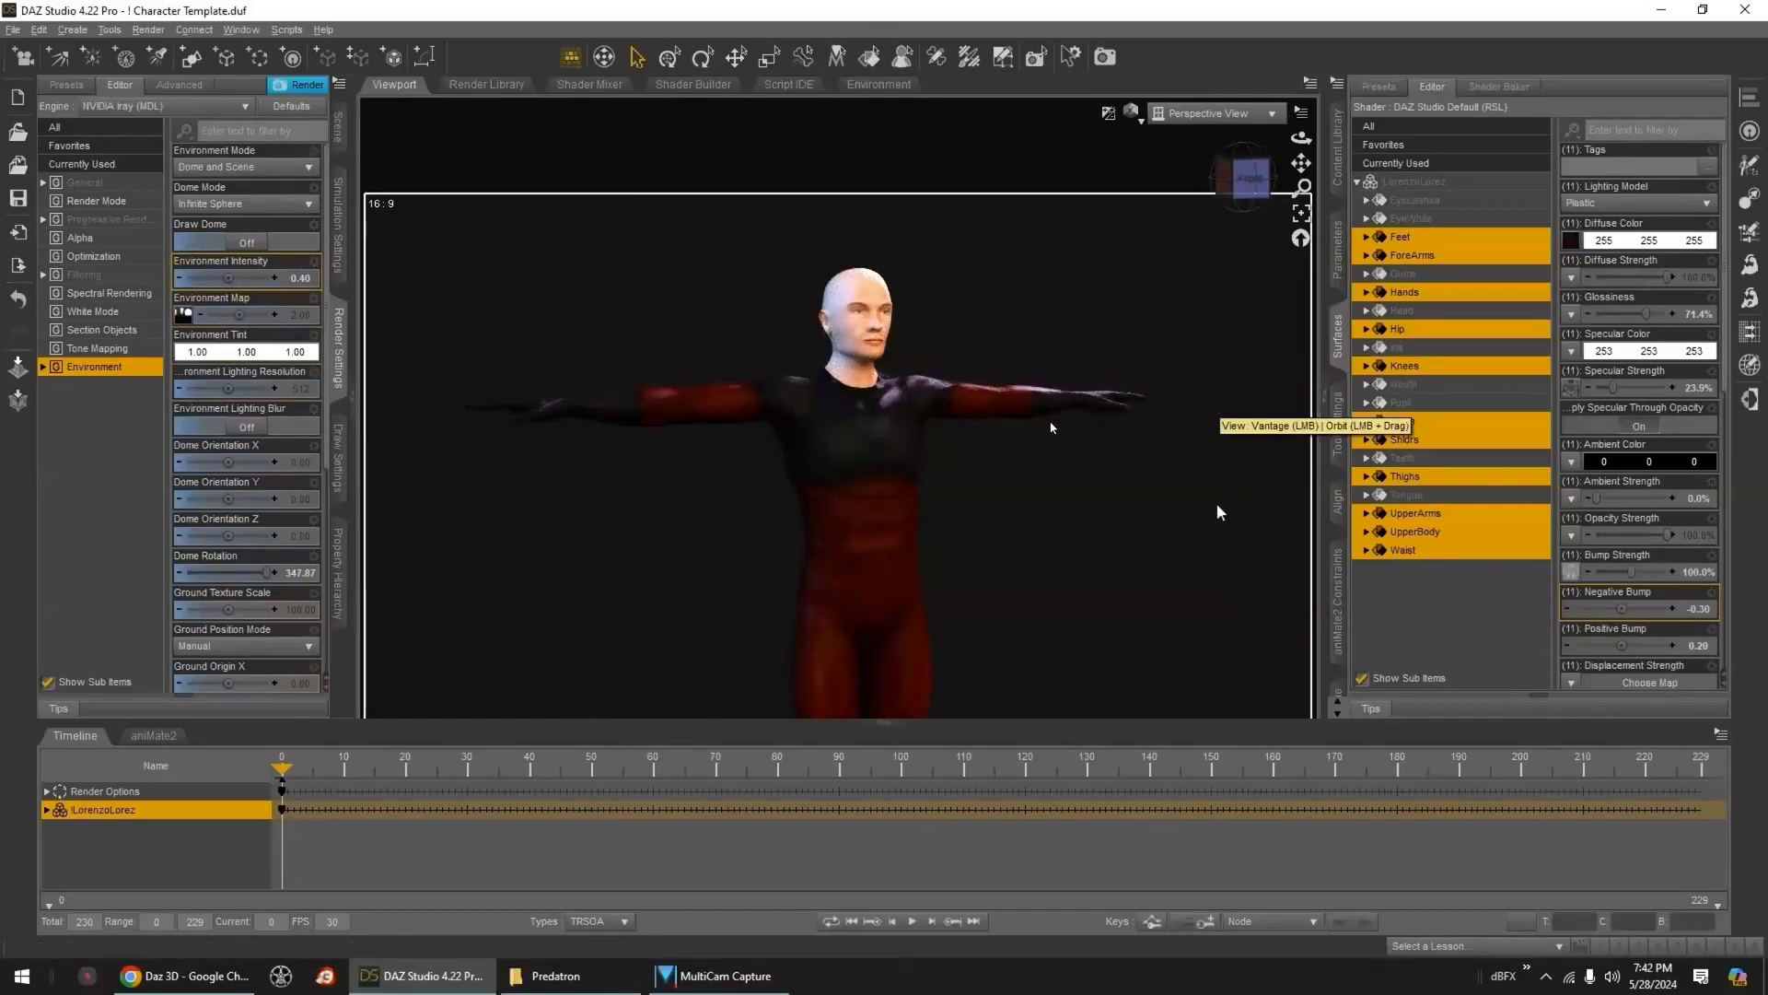
- Switch the viewport to Texture Shaded and set !LorenzoLorez's FBMBulky full body morph to 0.75
click(1132, 112)
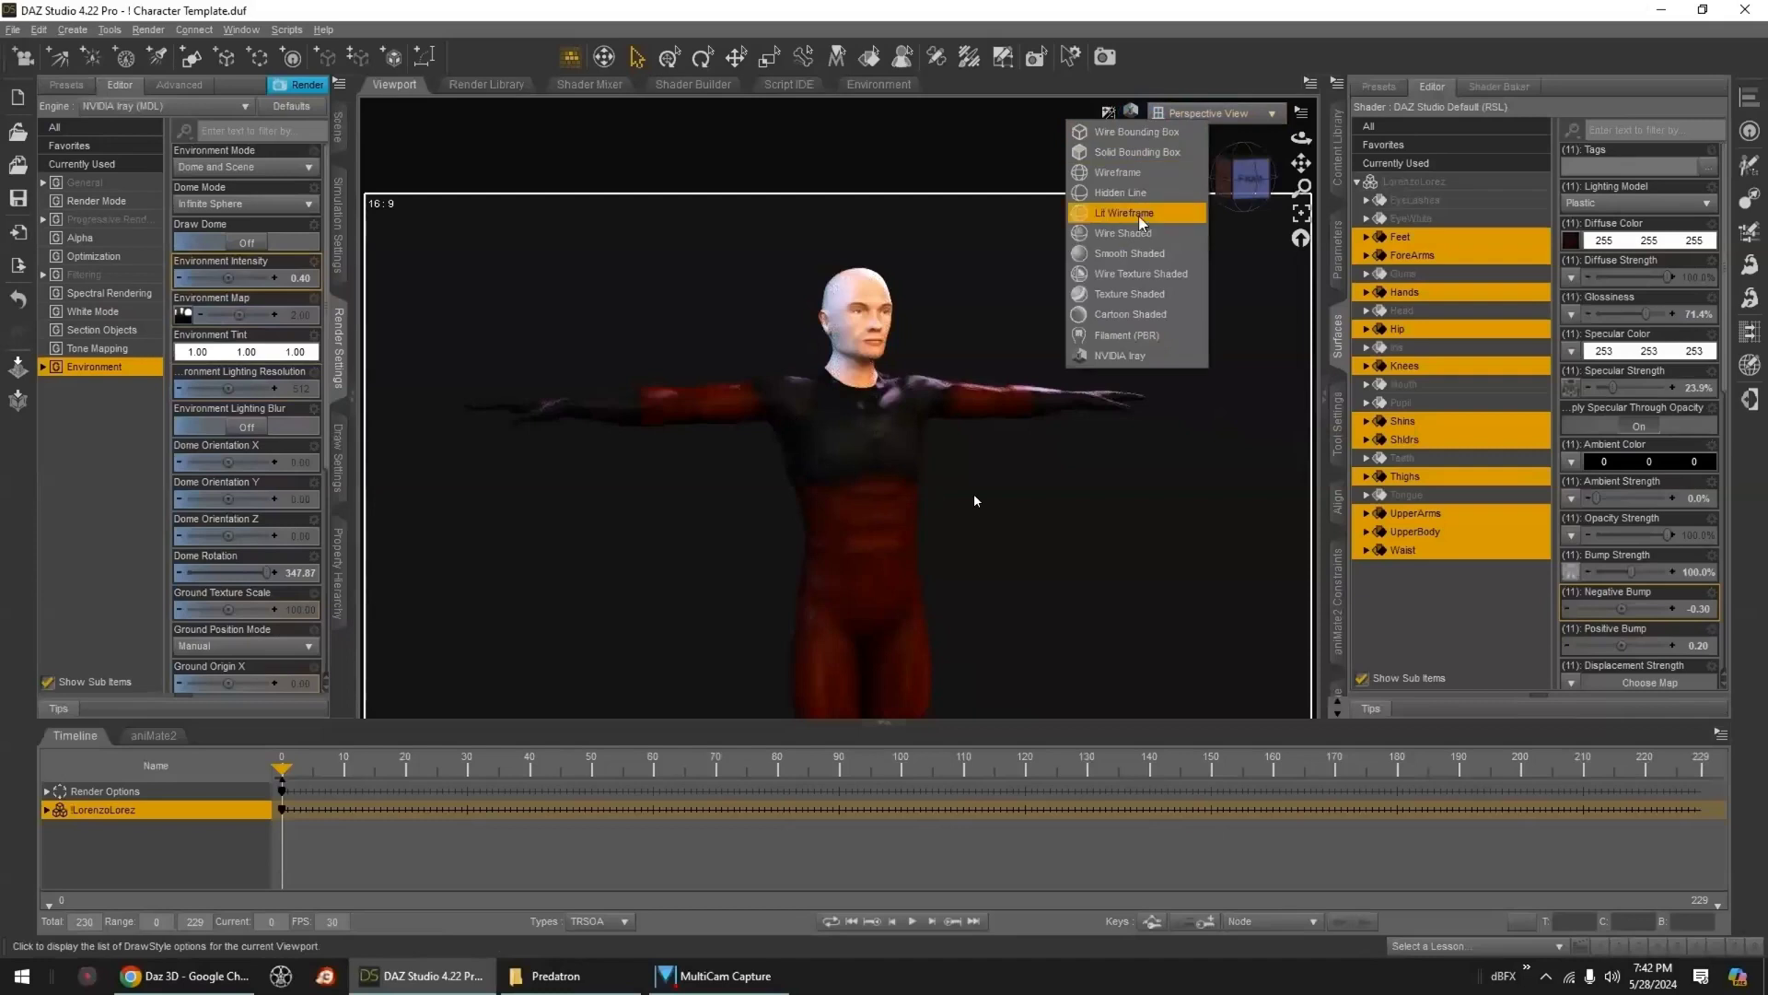
click(1138, 295)
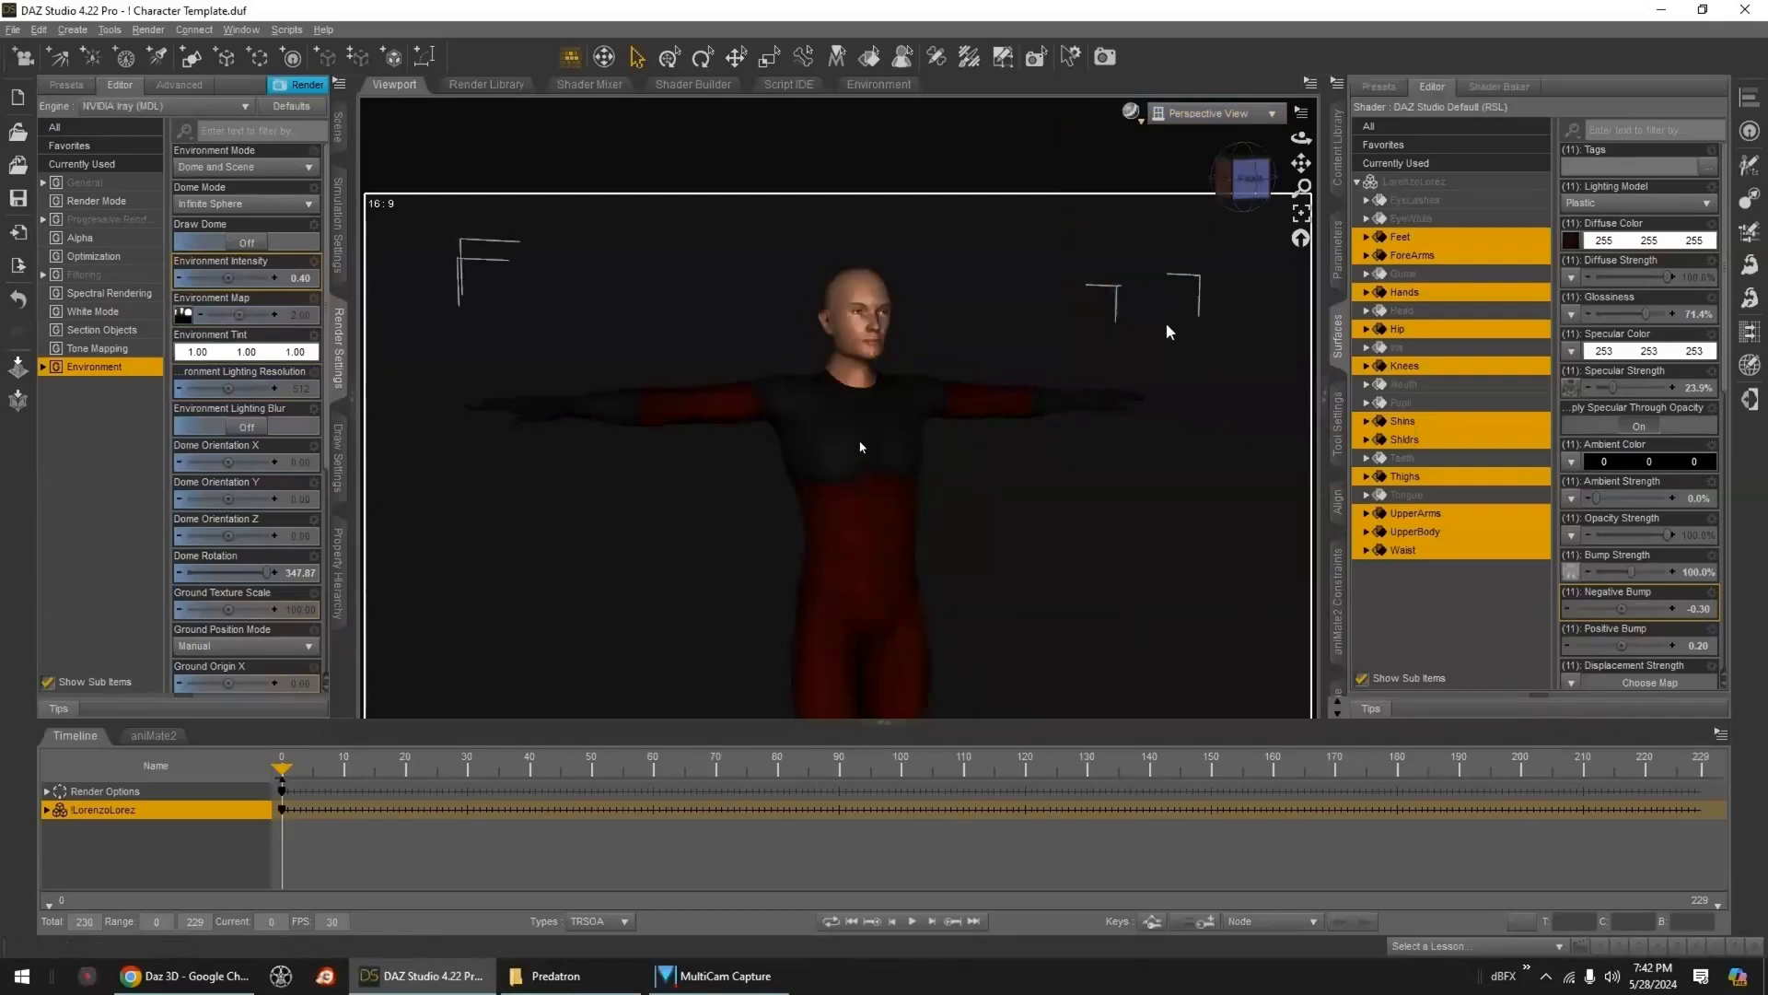
click(1337, 248)
click(1364, 223)
click(1374, 241)
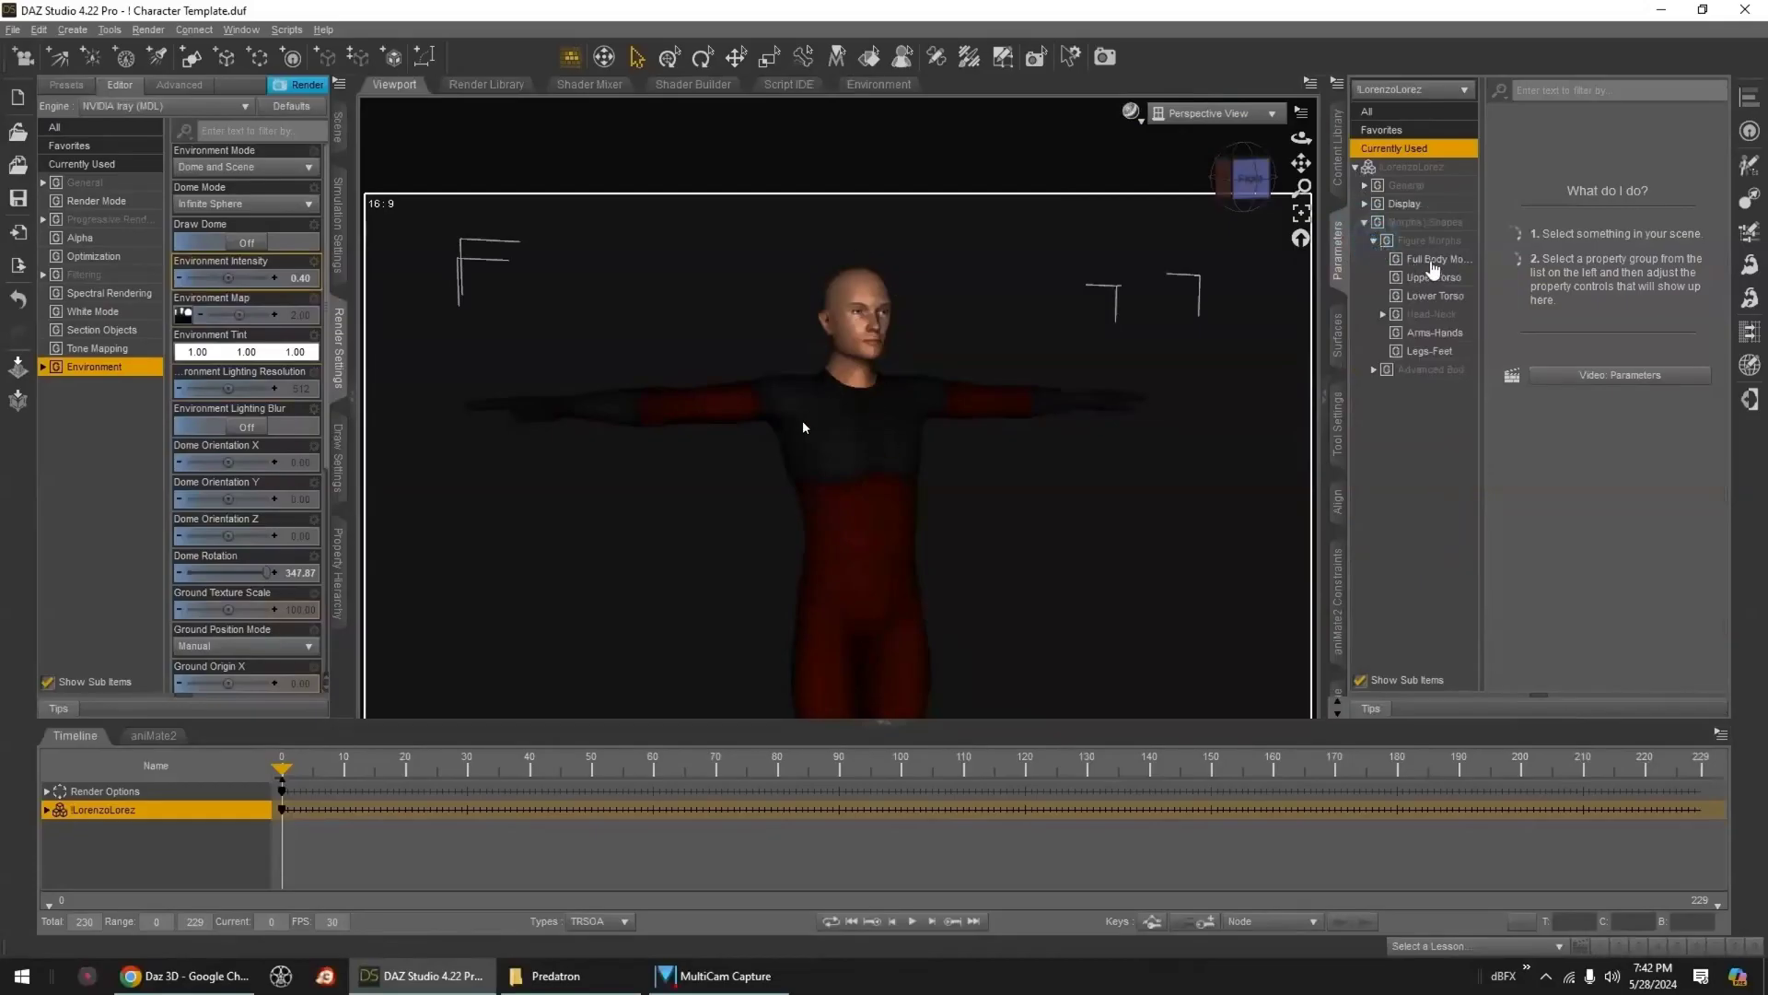
click(1432, 259)
scroll(1611, 352, down, 5)
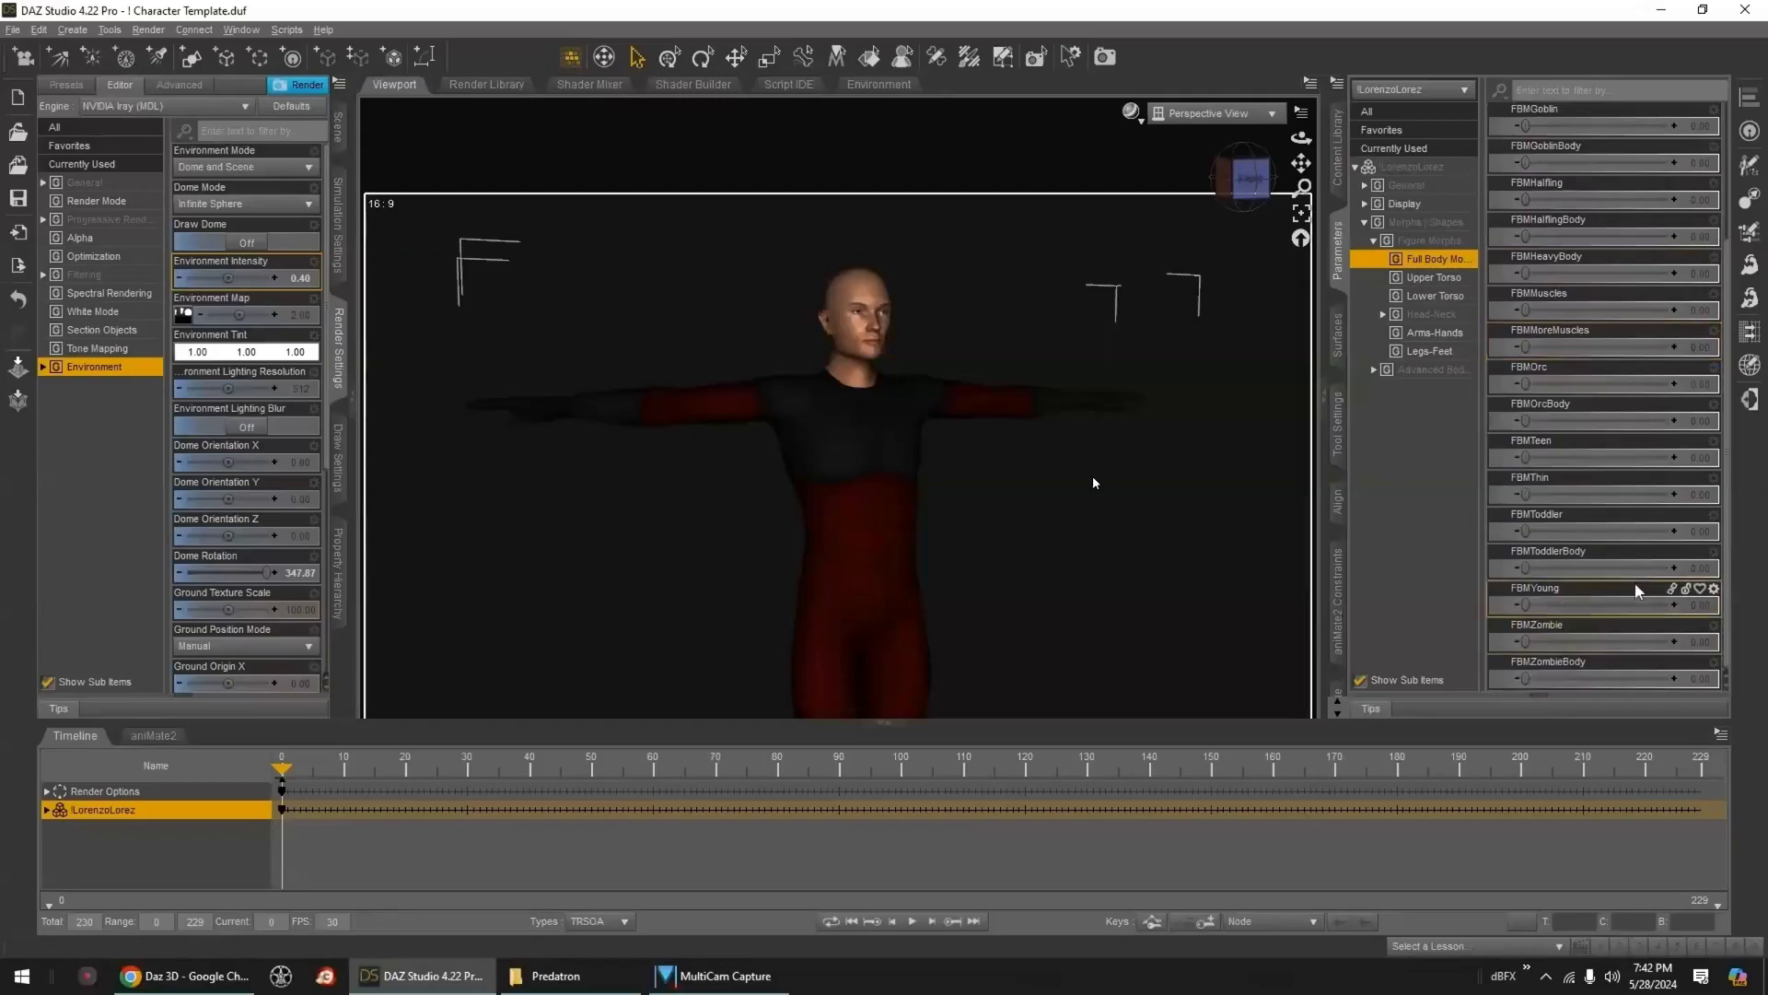
scroll(1644, 516, up, 5)
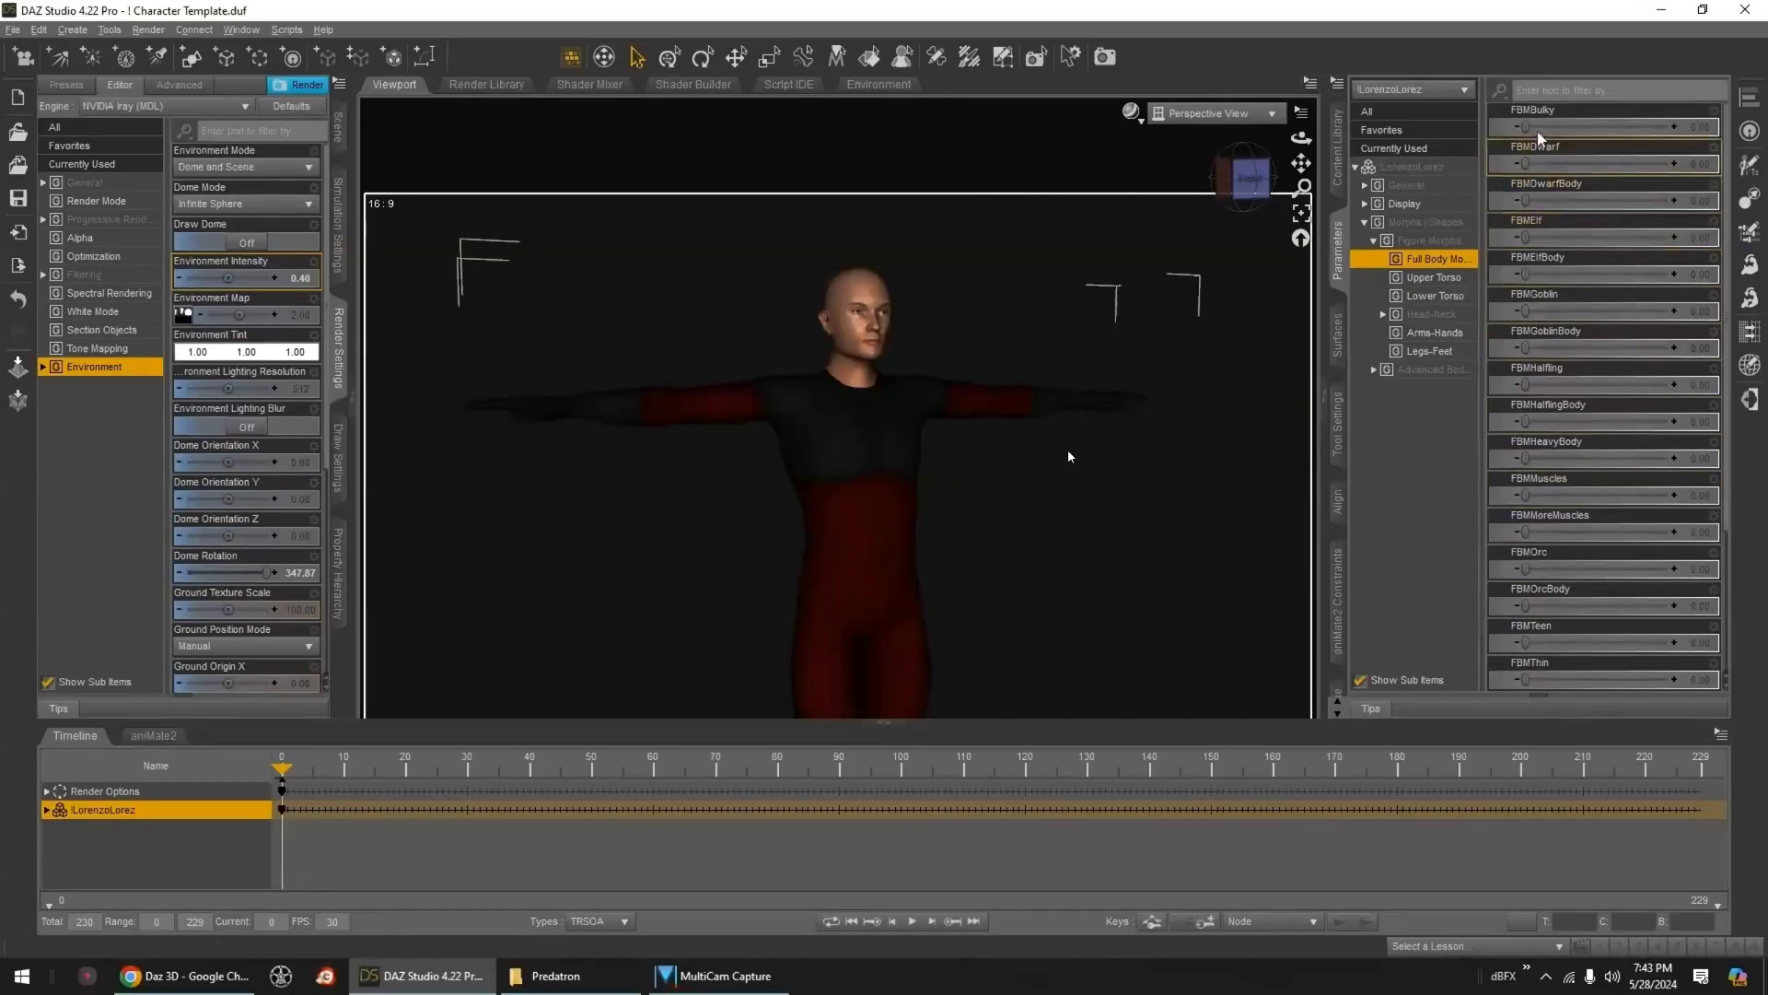
drag(1525, 128, 1634, 135)
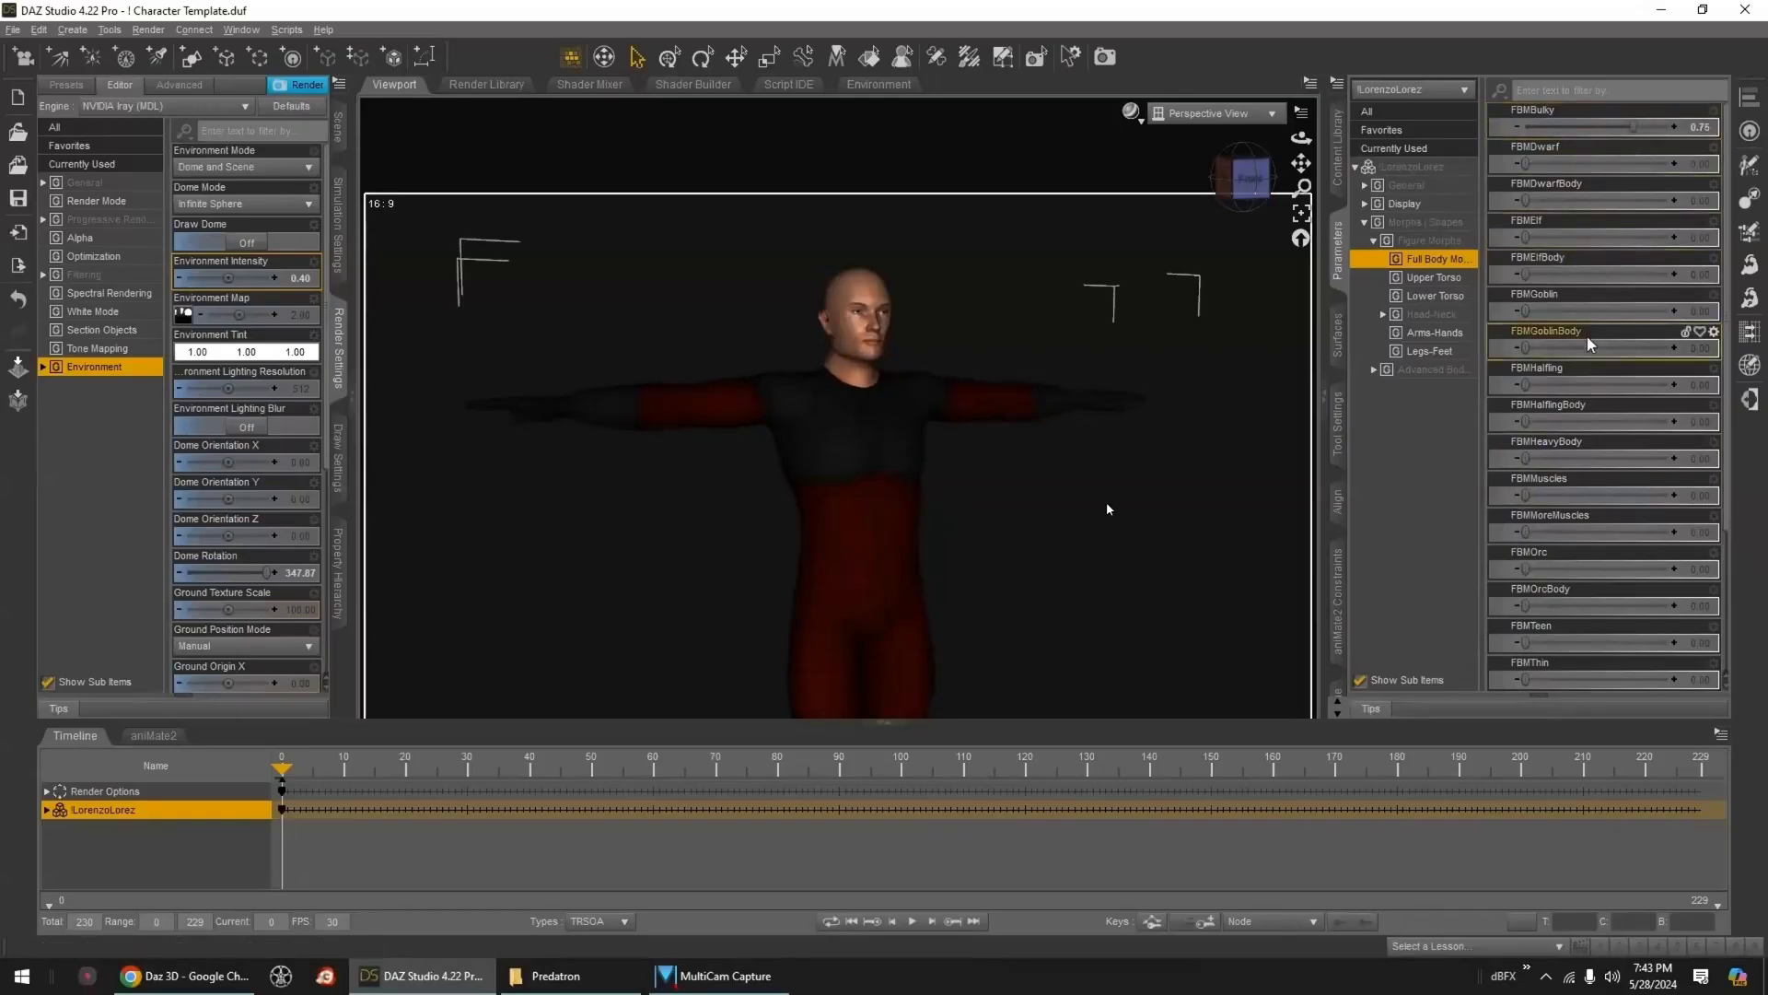
- Return the viewport to the NVIDIA Iray preview and frame the figure's head and upper body more closely
click(1137, 117)
click(1122, 355)
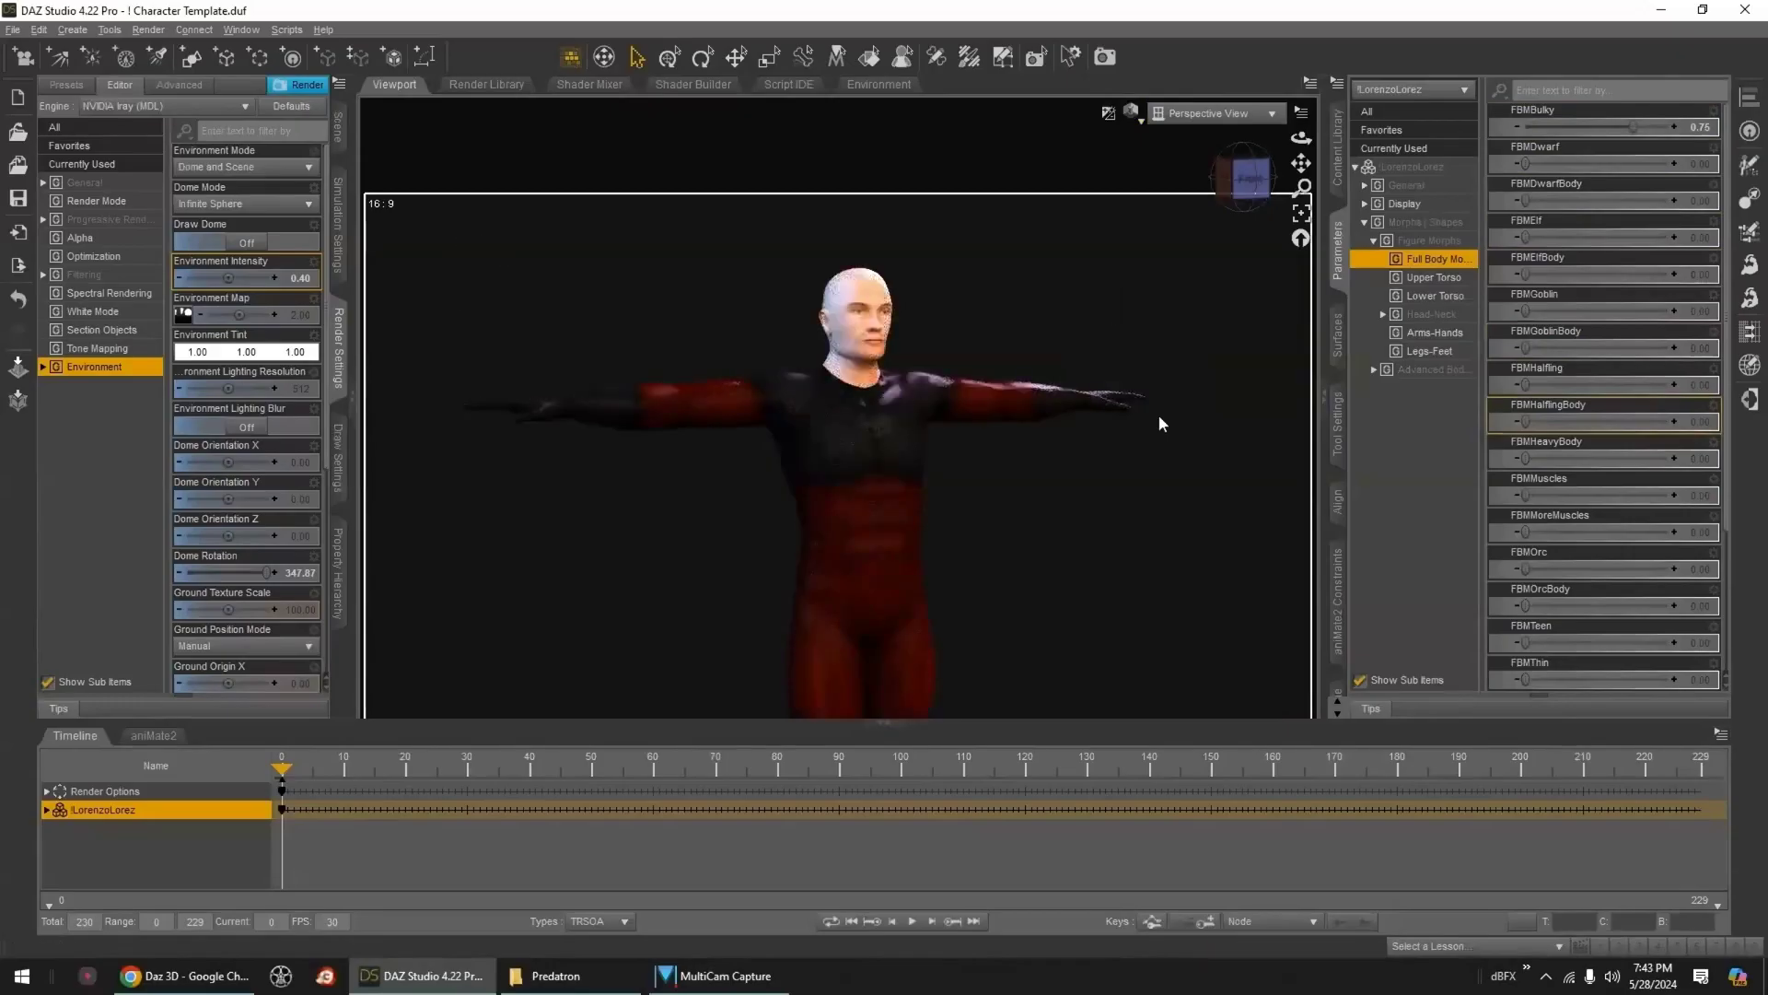
drag(1302, 163, 1227, 414)
drag(1257, 177, 1335, 180)
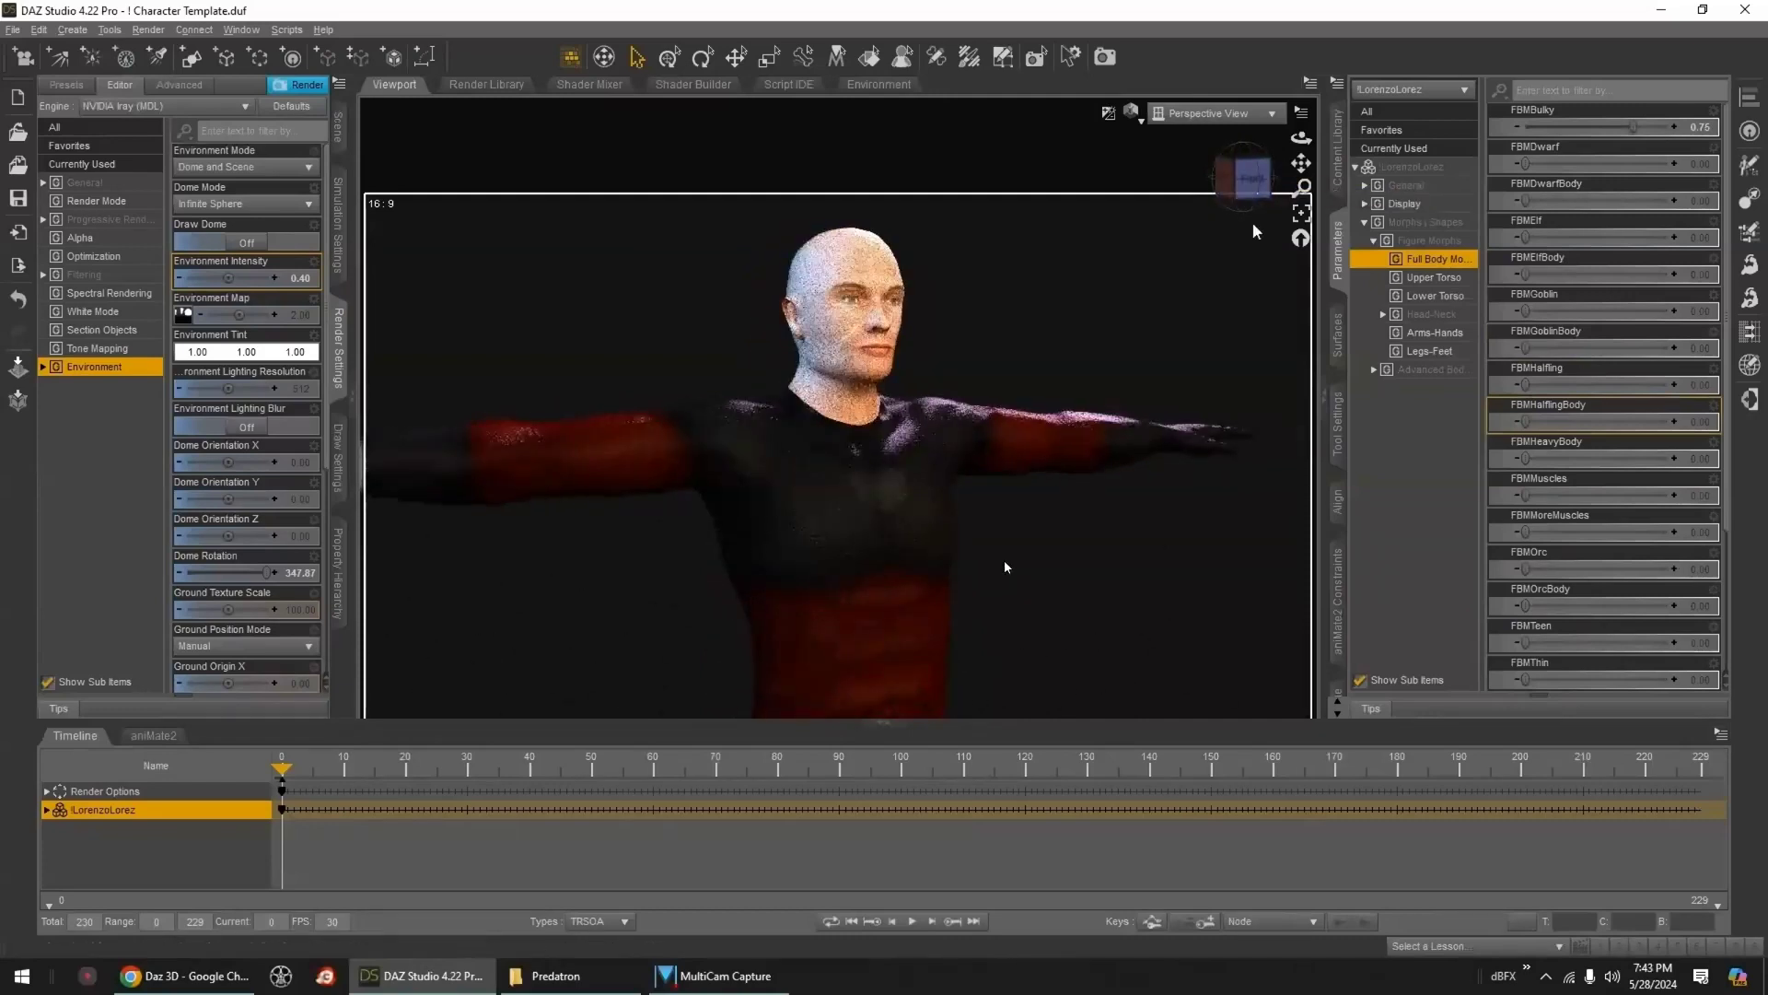
- Apply the MAT_Goatee_Blk material from the Lorenzo figure's African skin presets in MATS_SKIN
click(1337, 148)
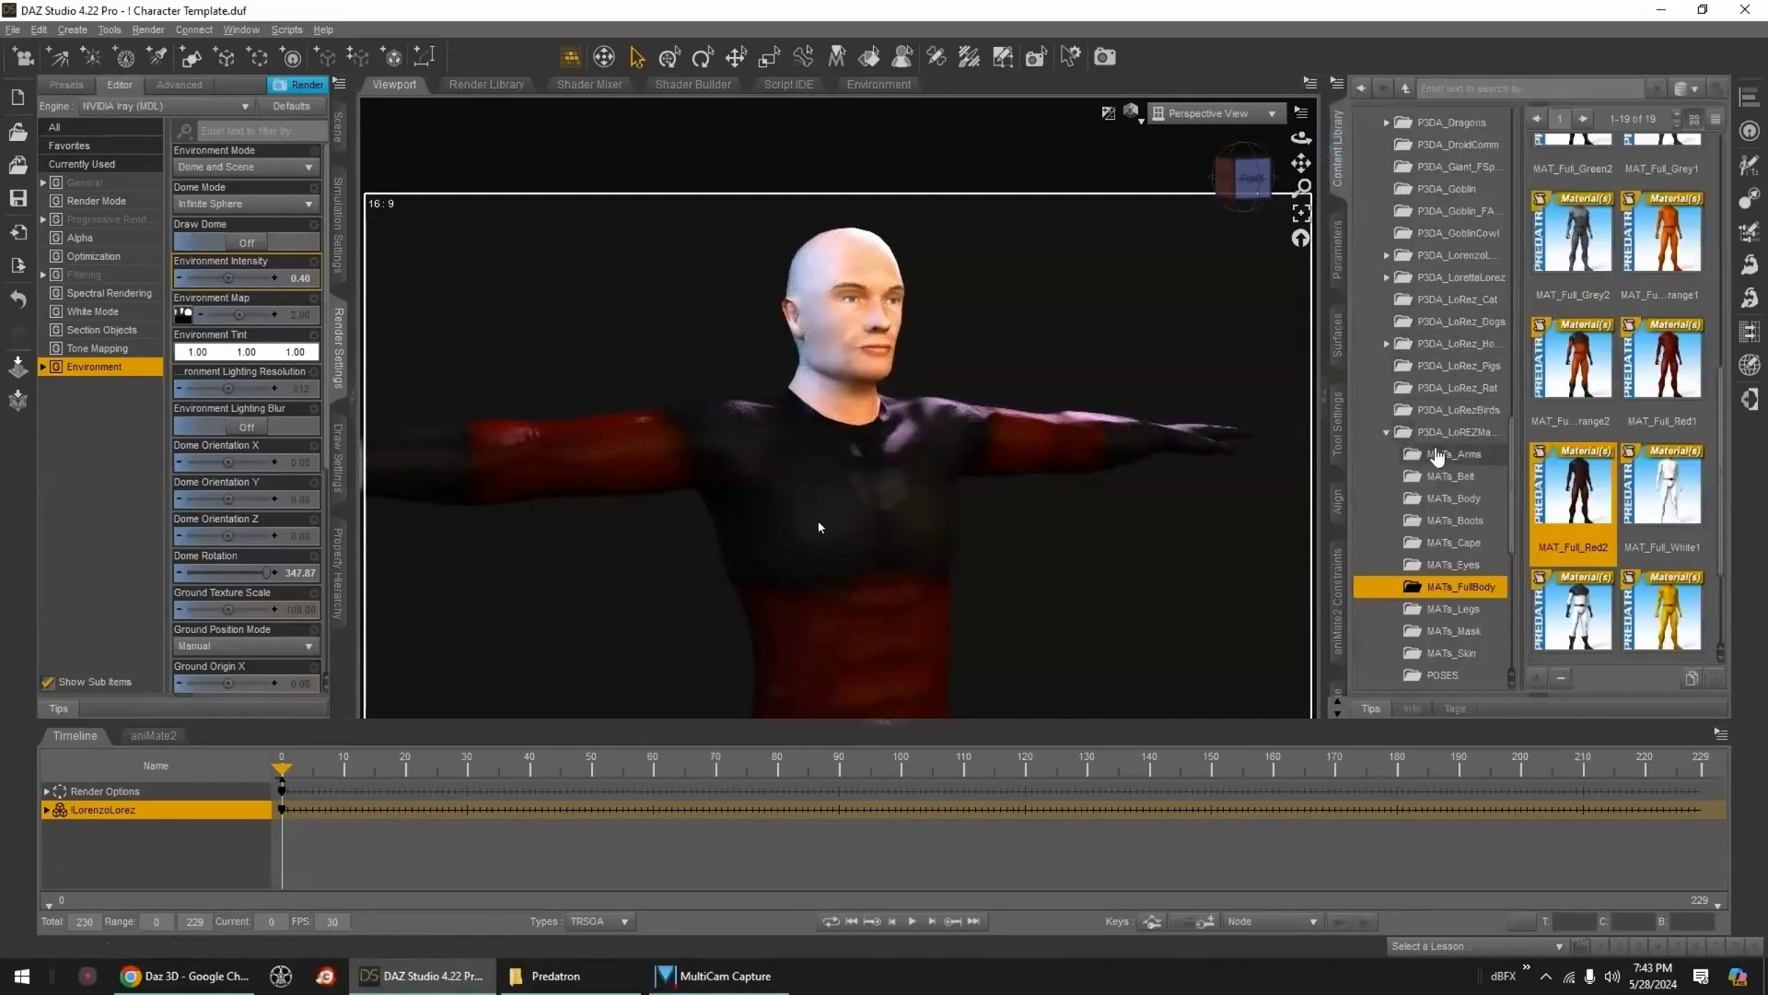
click(1387, 432)
click(1387, 256)
click(1457, 322)
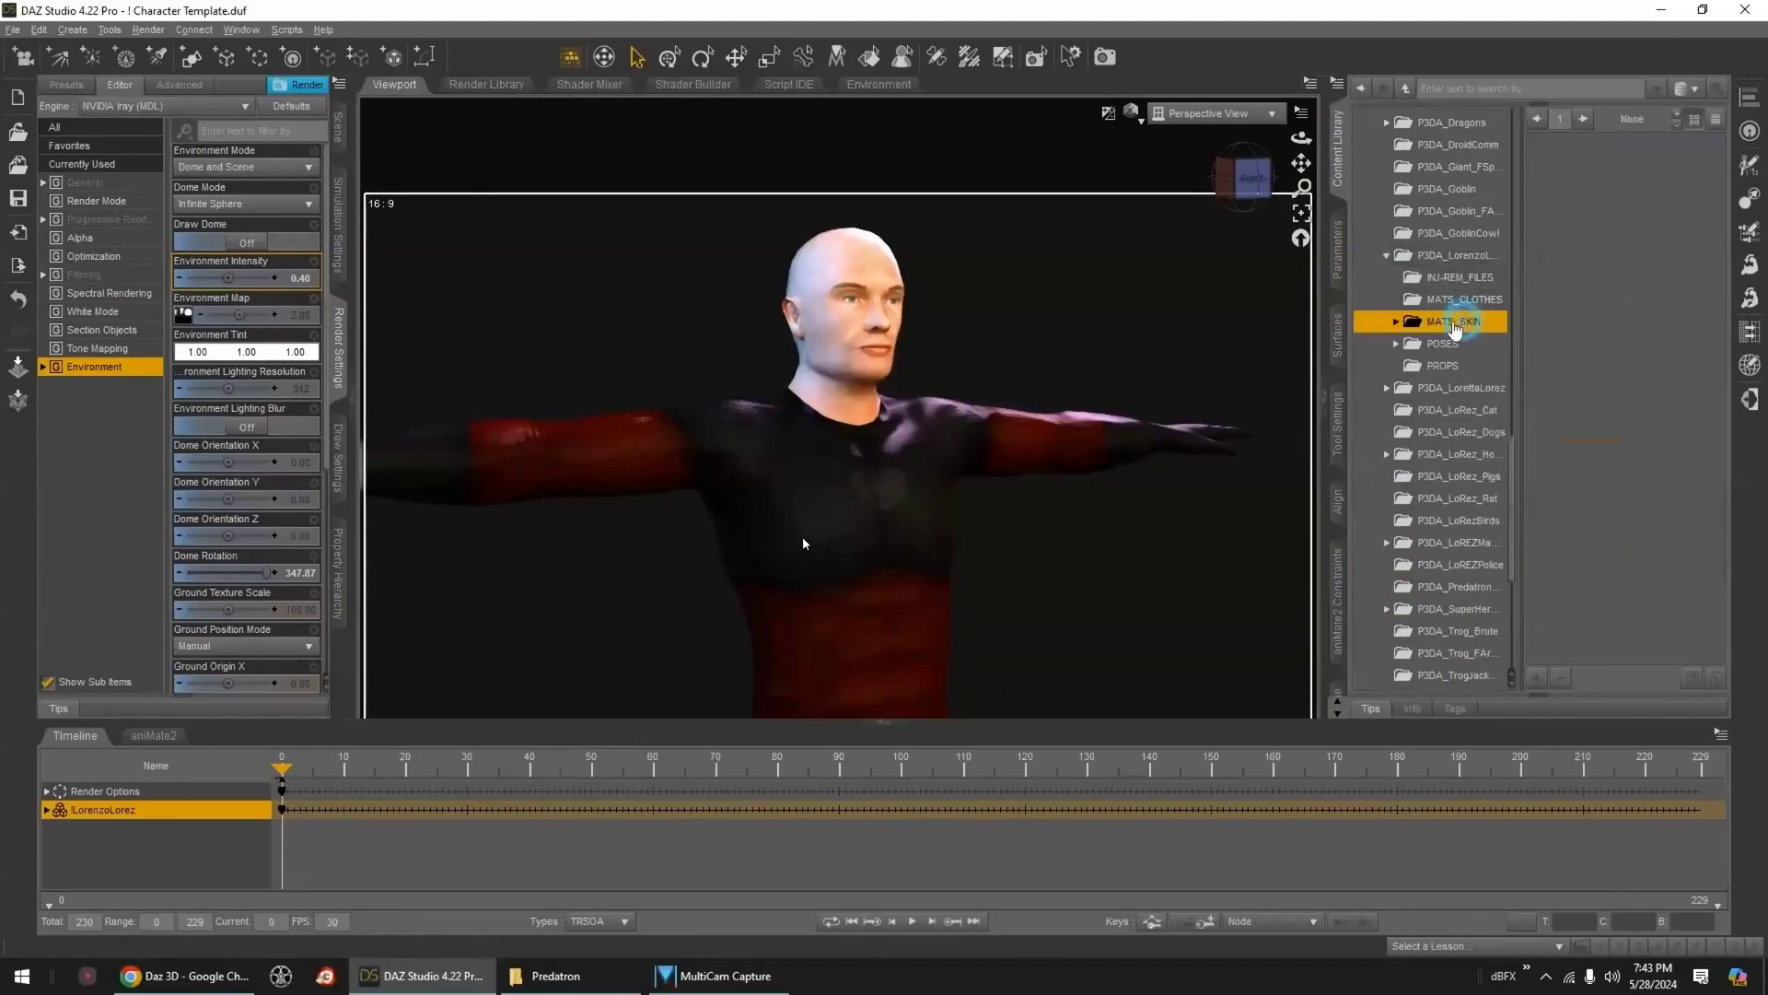
click(1462, 353)
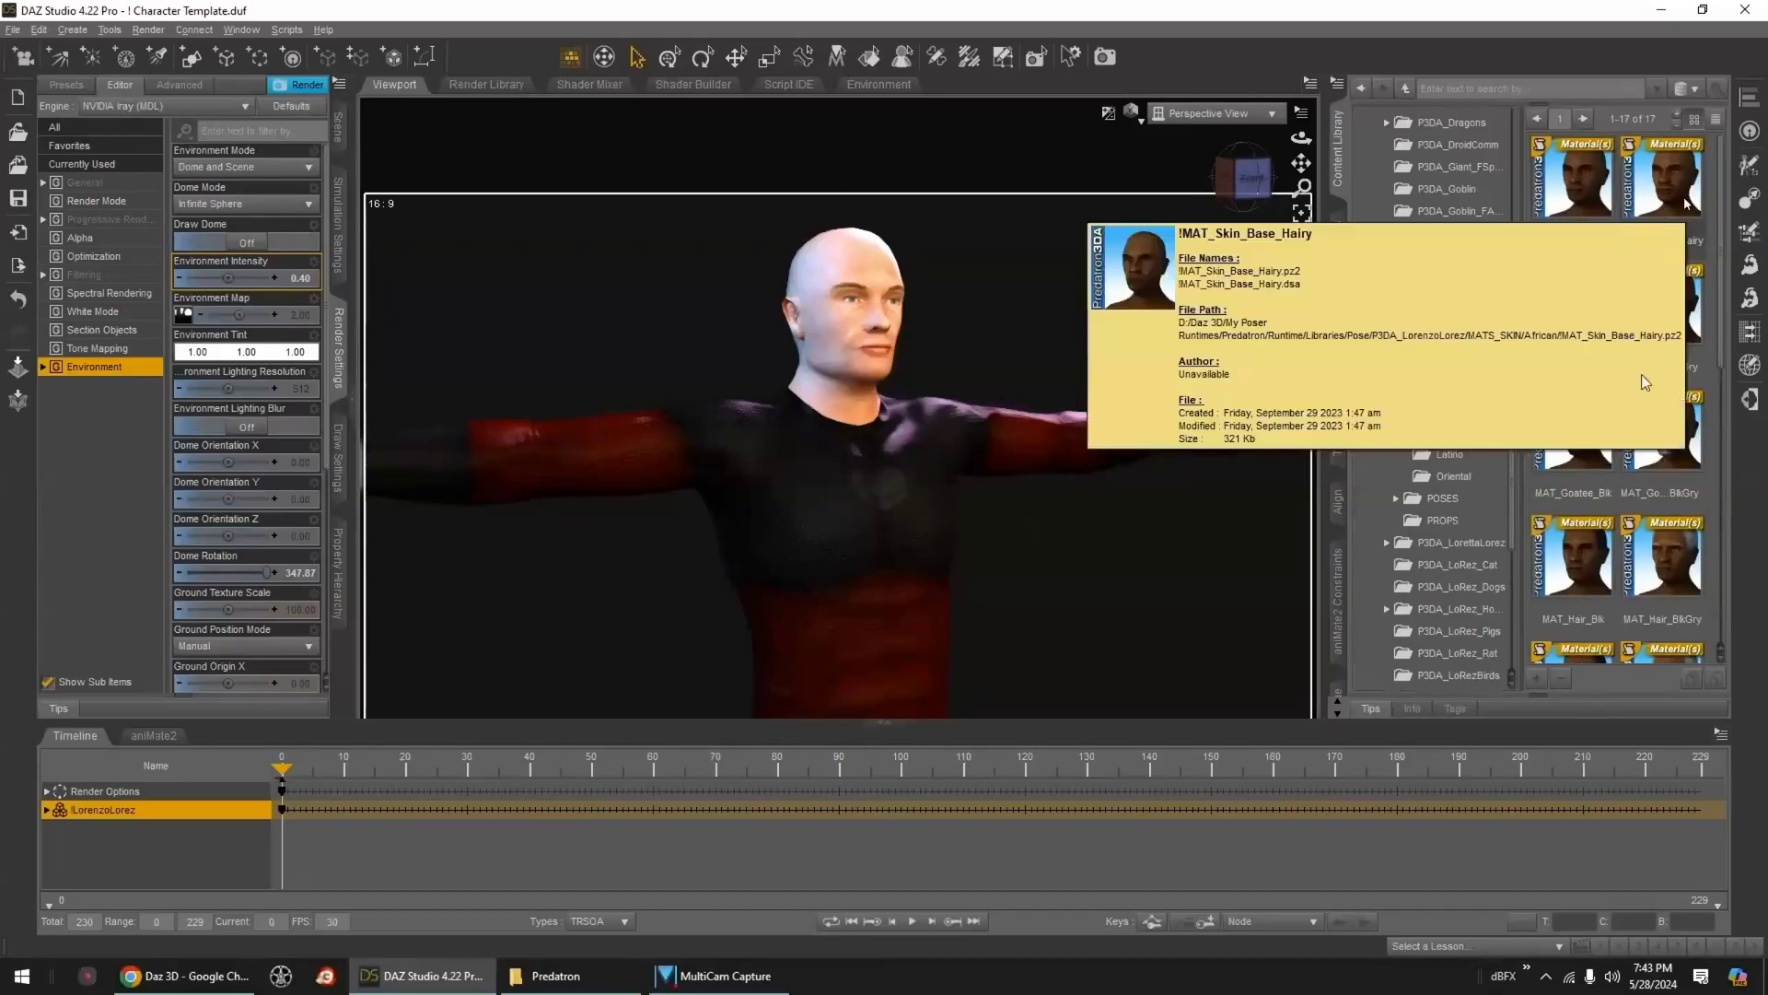
scroll(1705, 392, down, 1)
double_click(1593, 403)
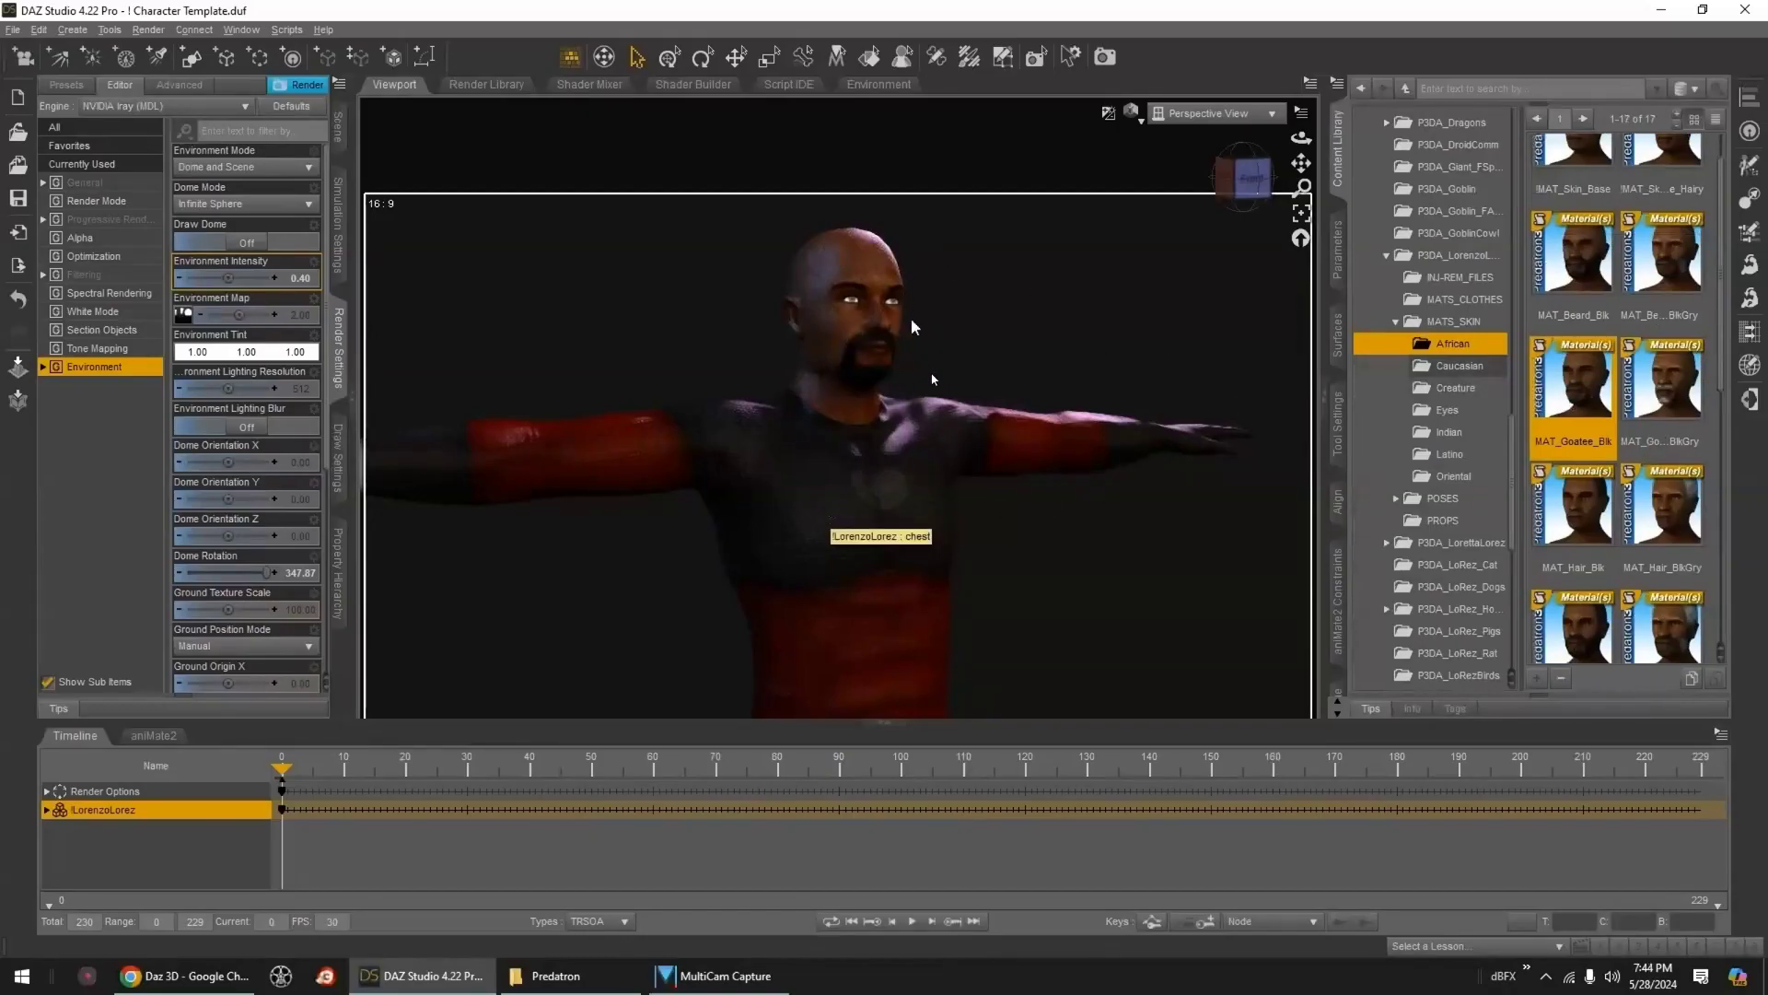
- Darken the EyeWhite surface's Diffuse Color to the light grey 192, 192, 192
click(1337, 336)
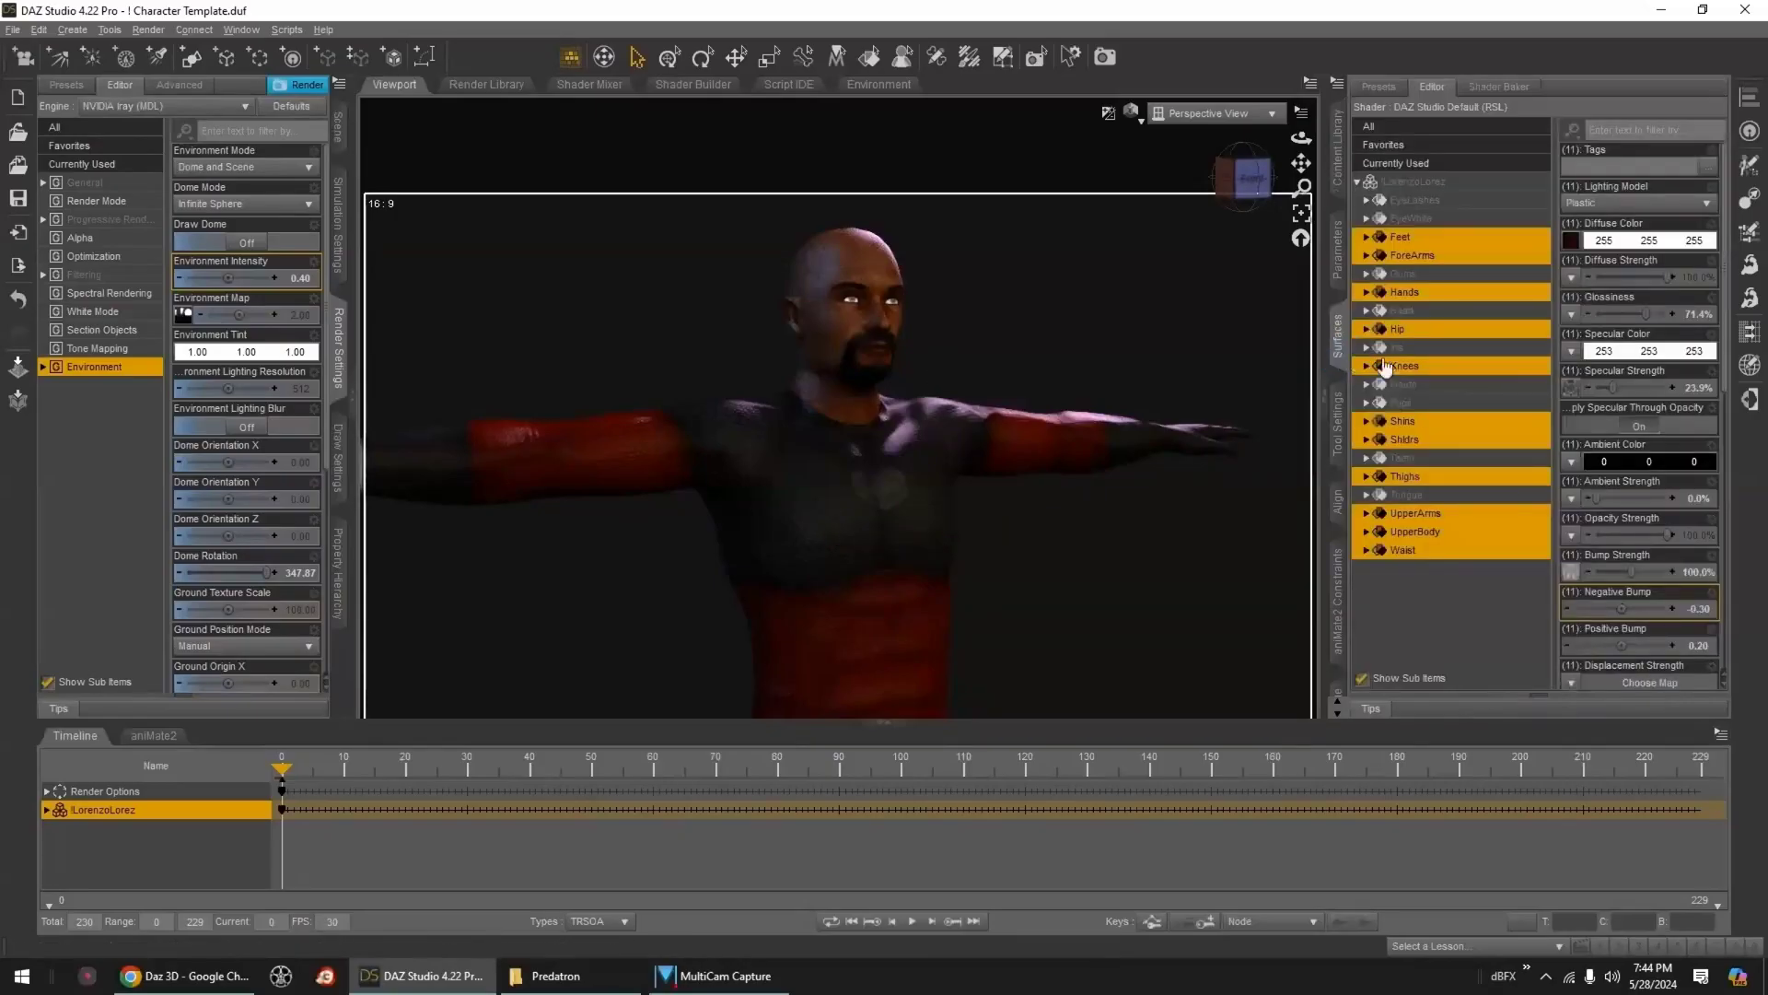
click(1423, 219)
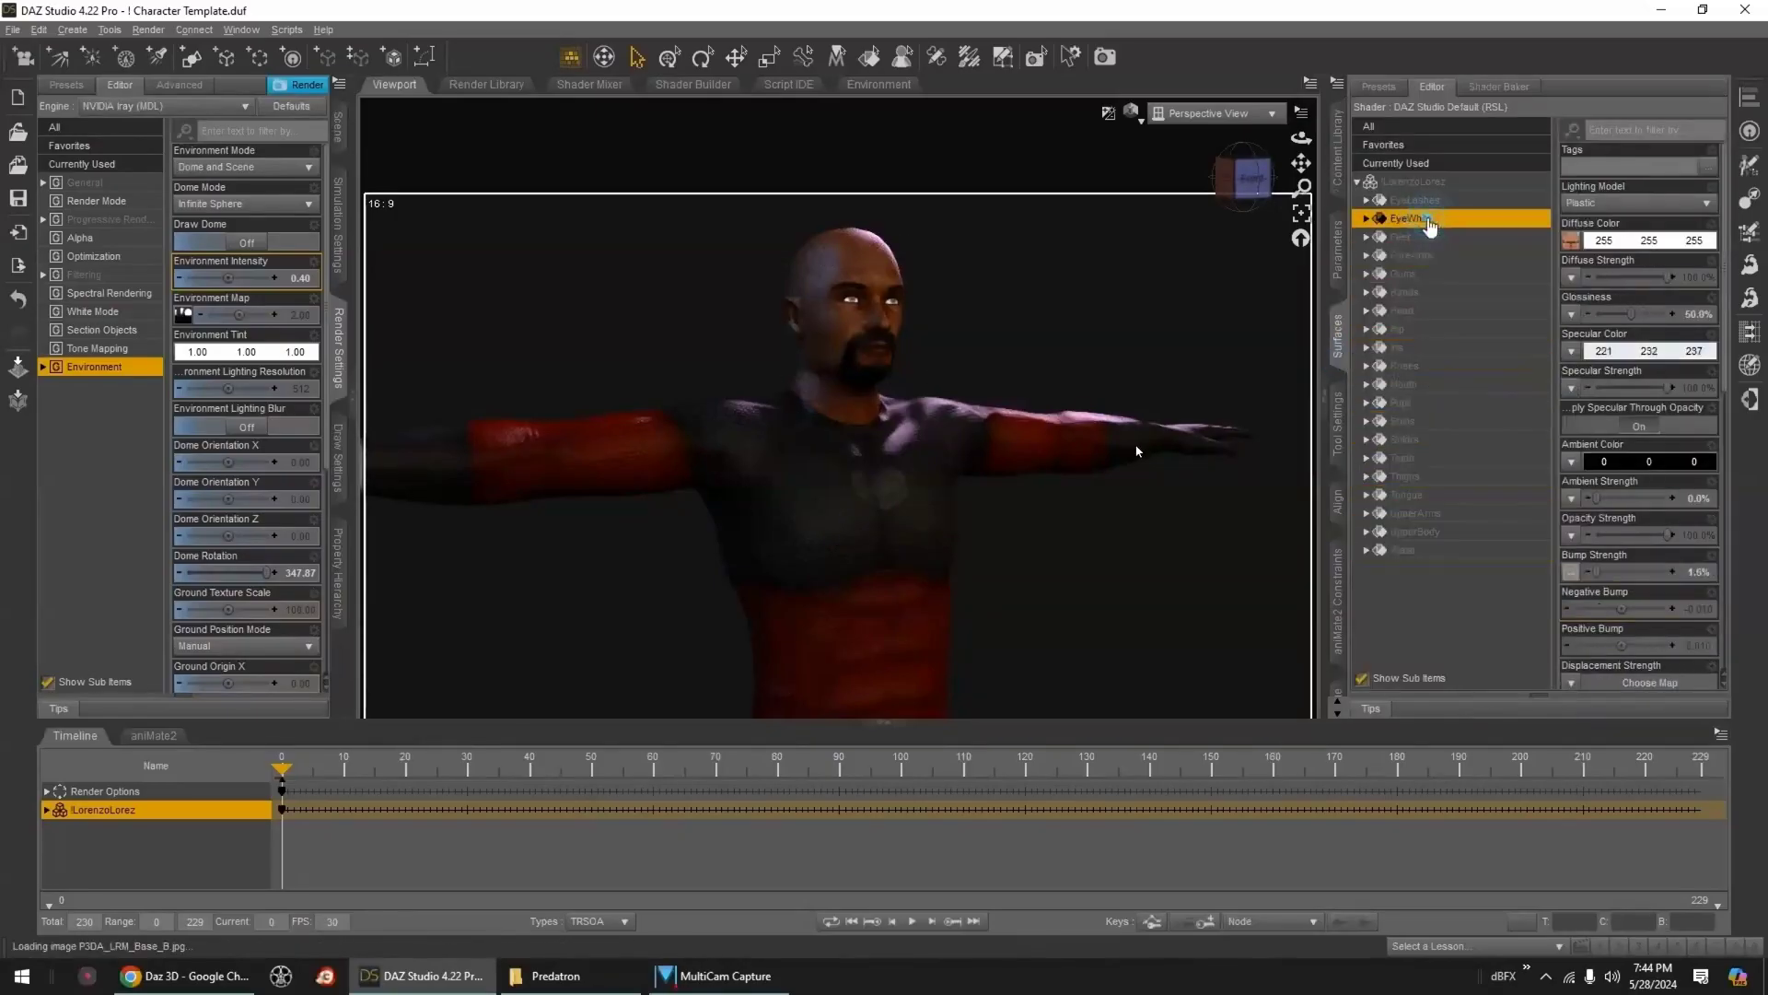
click(1599, 248)
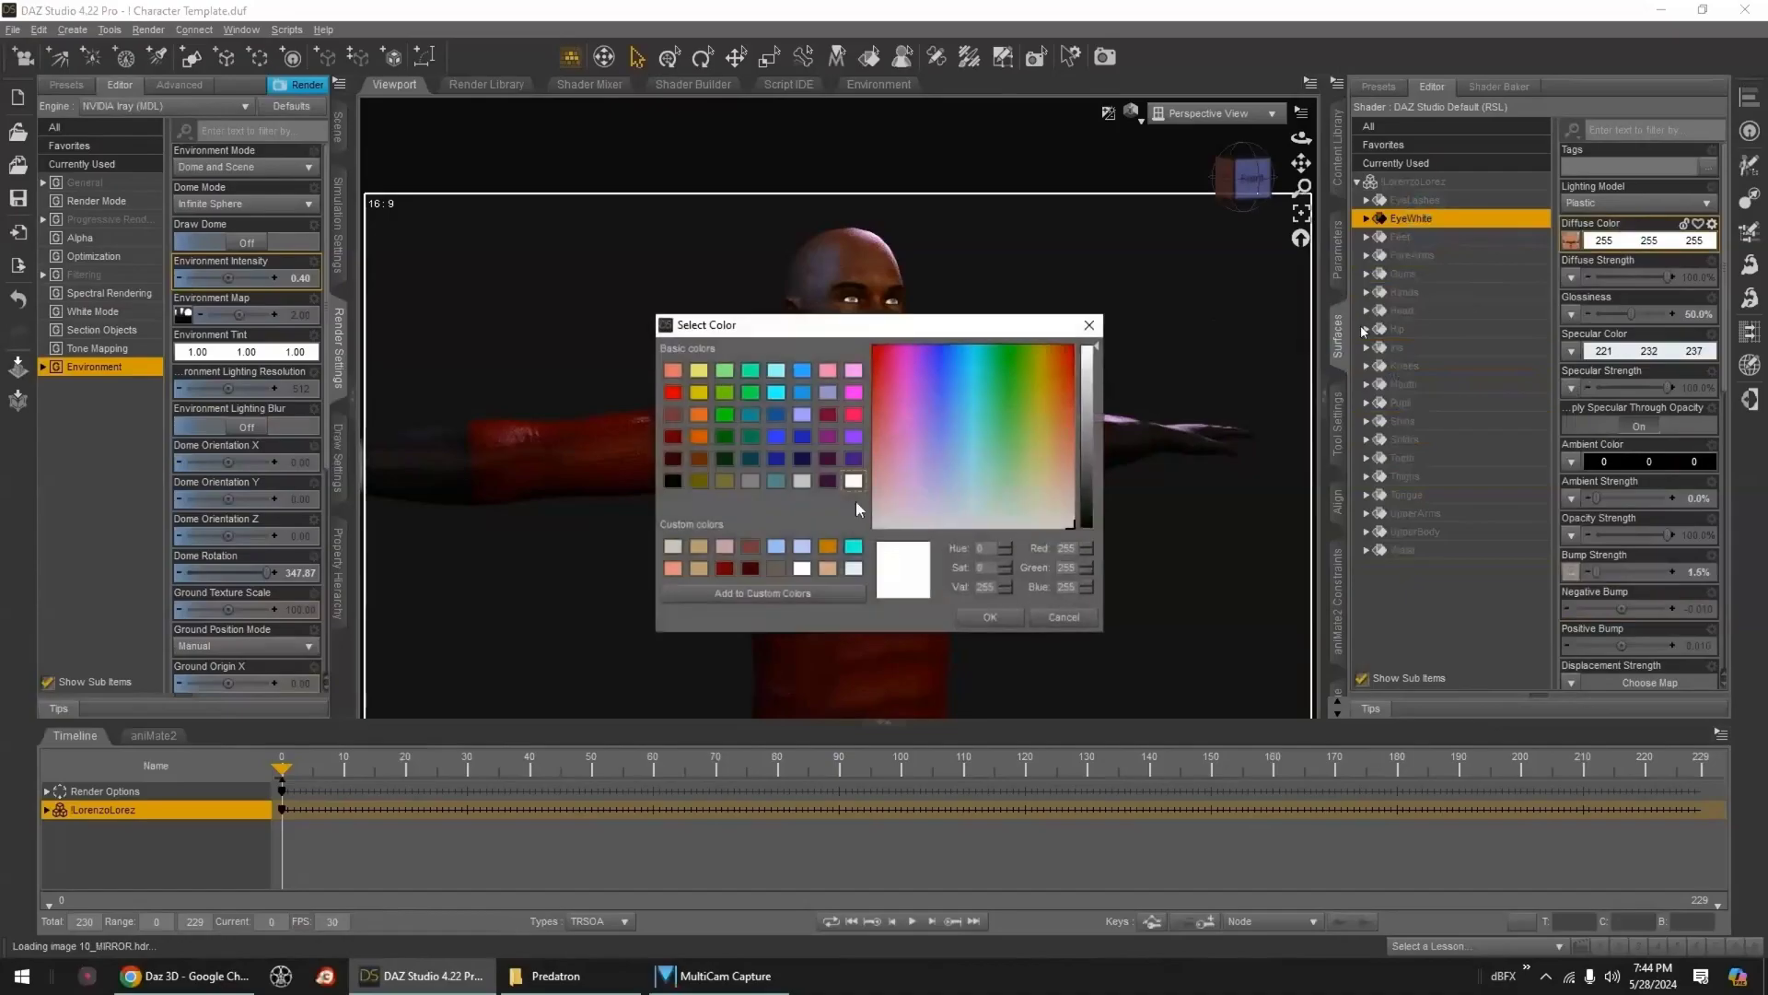
click(802, 480)
click(989, 616)
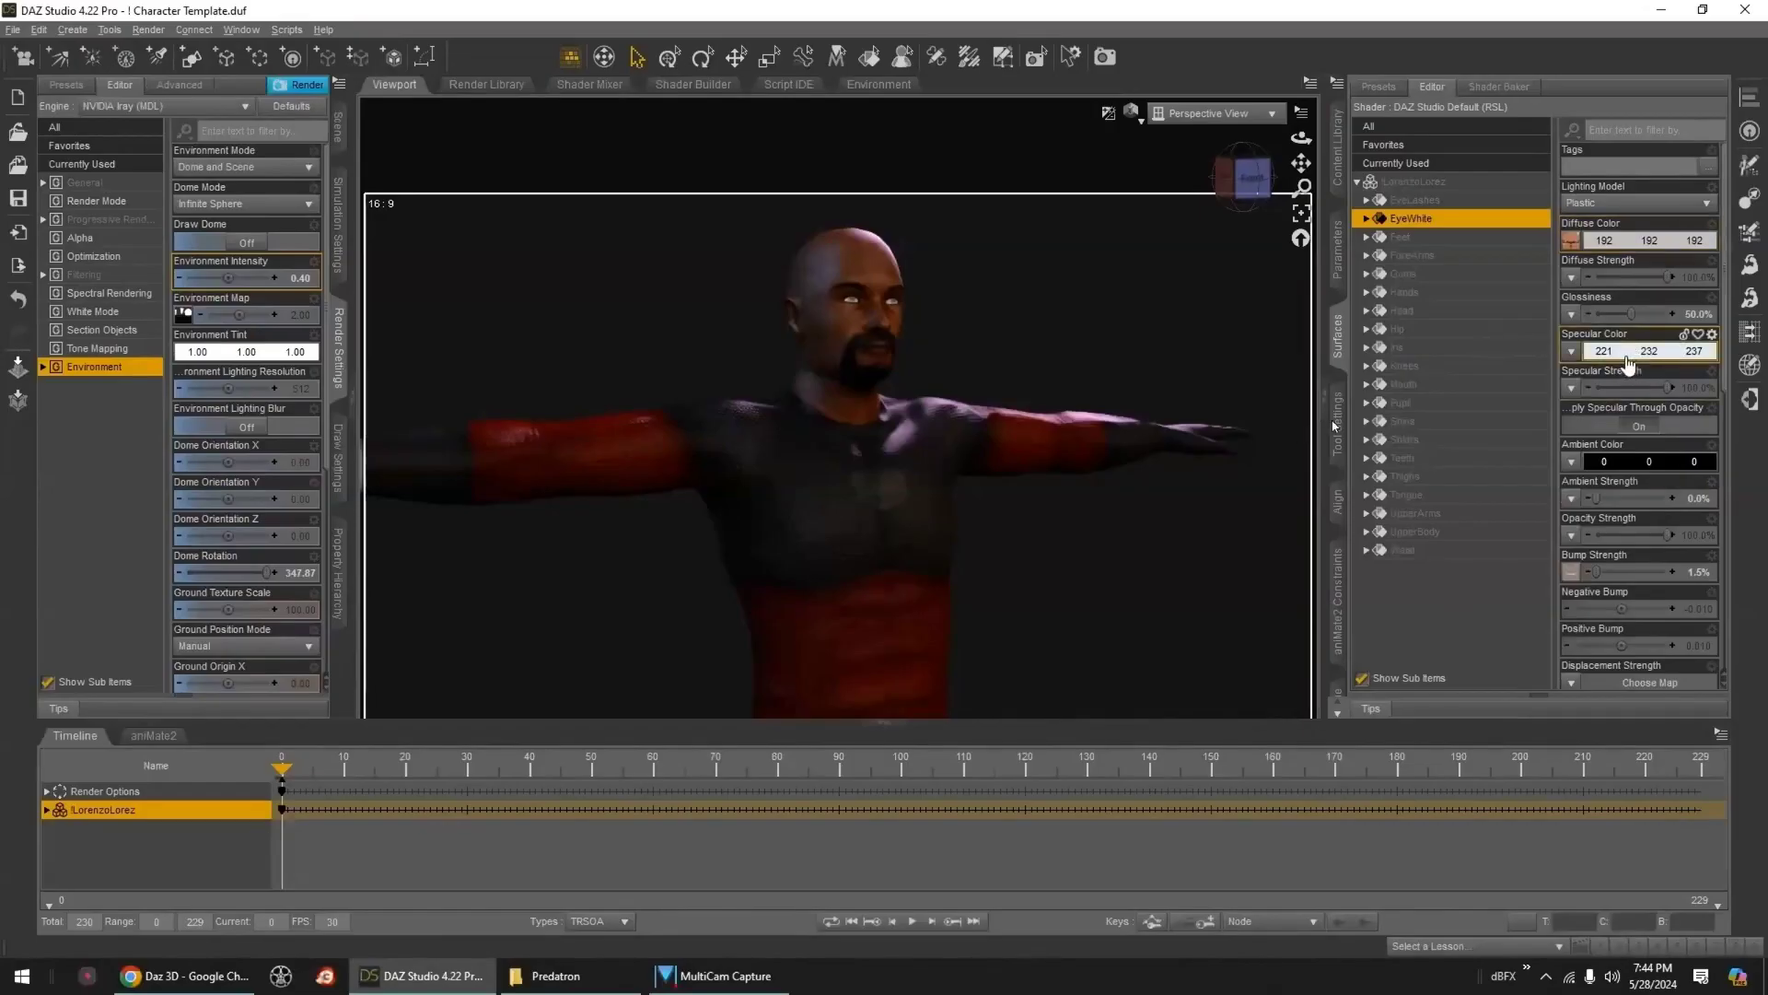
click(1245, 183)
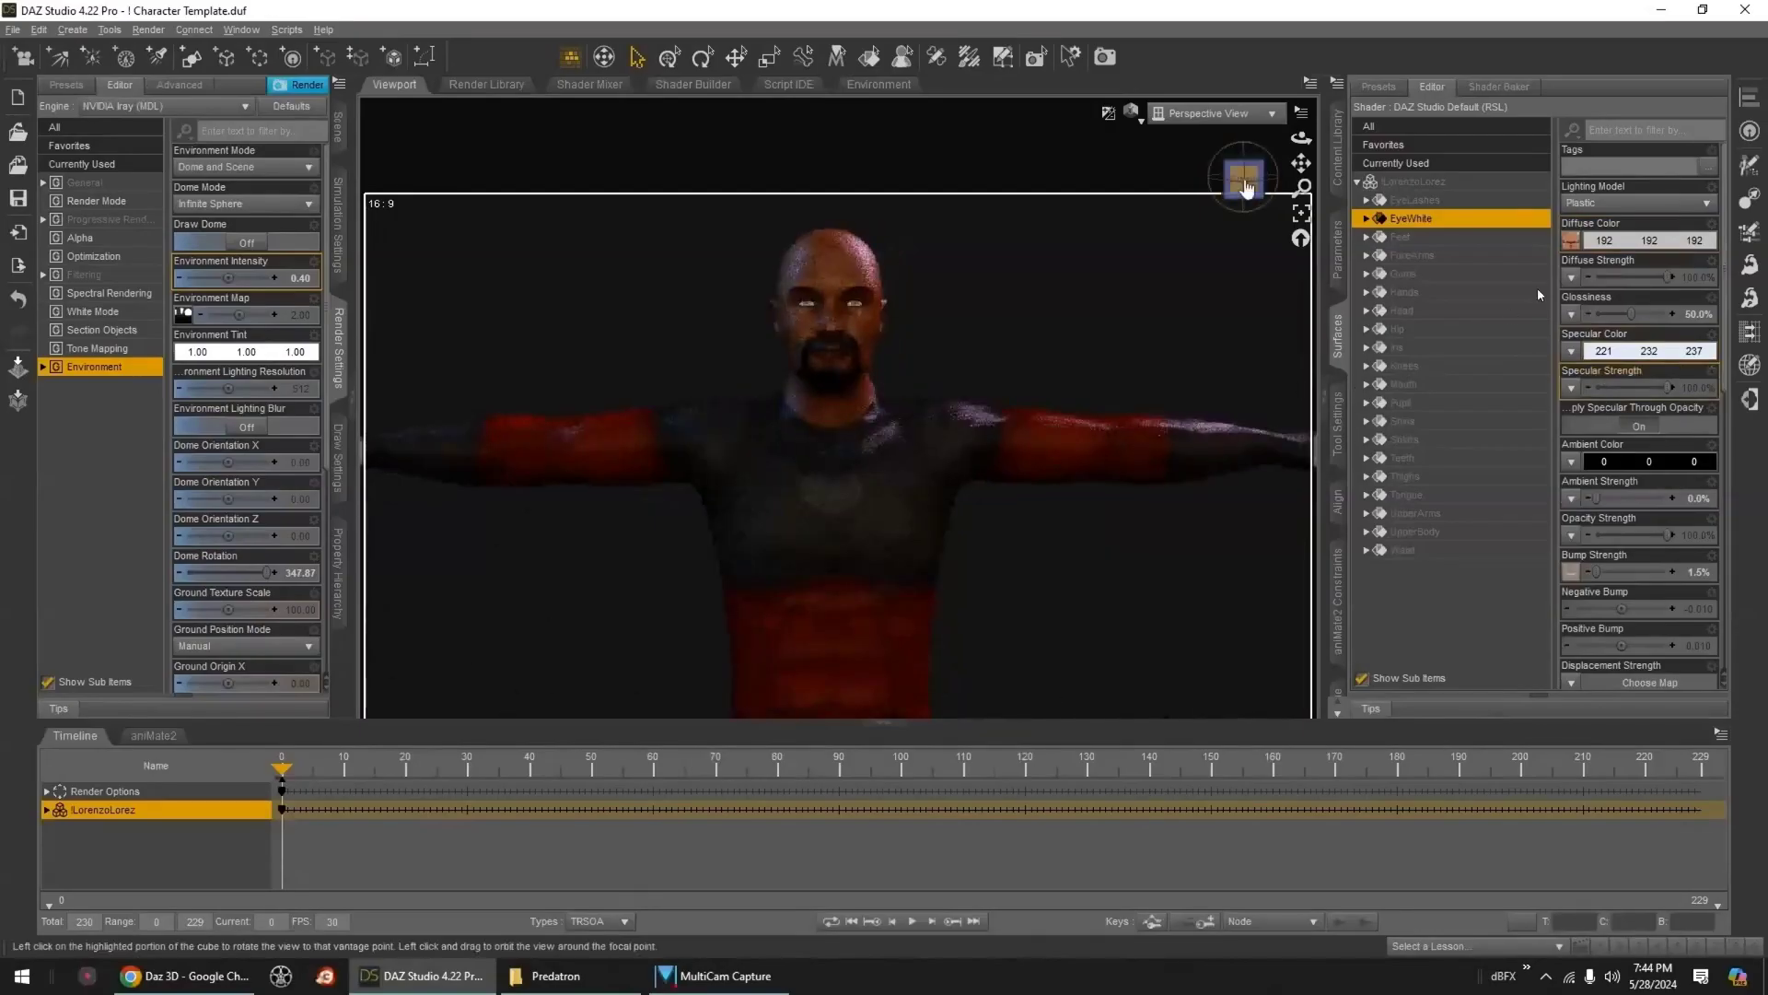
drag(1246, 182, 1256, 185)
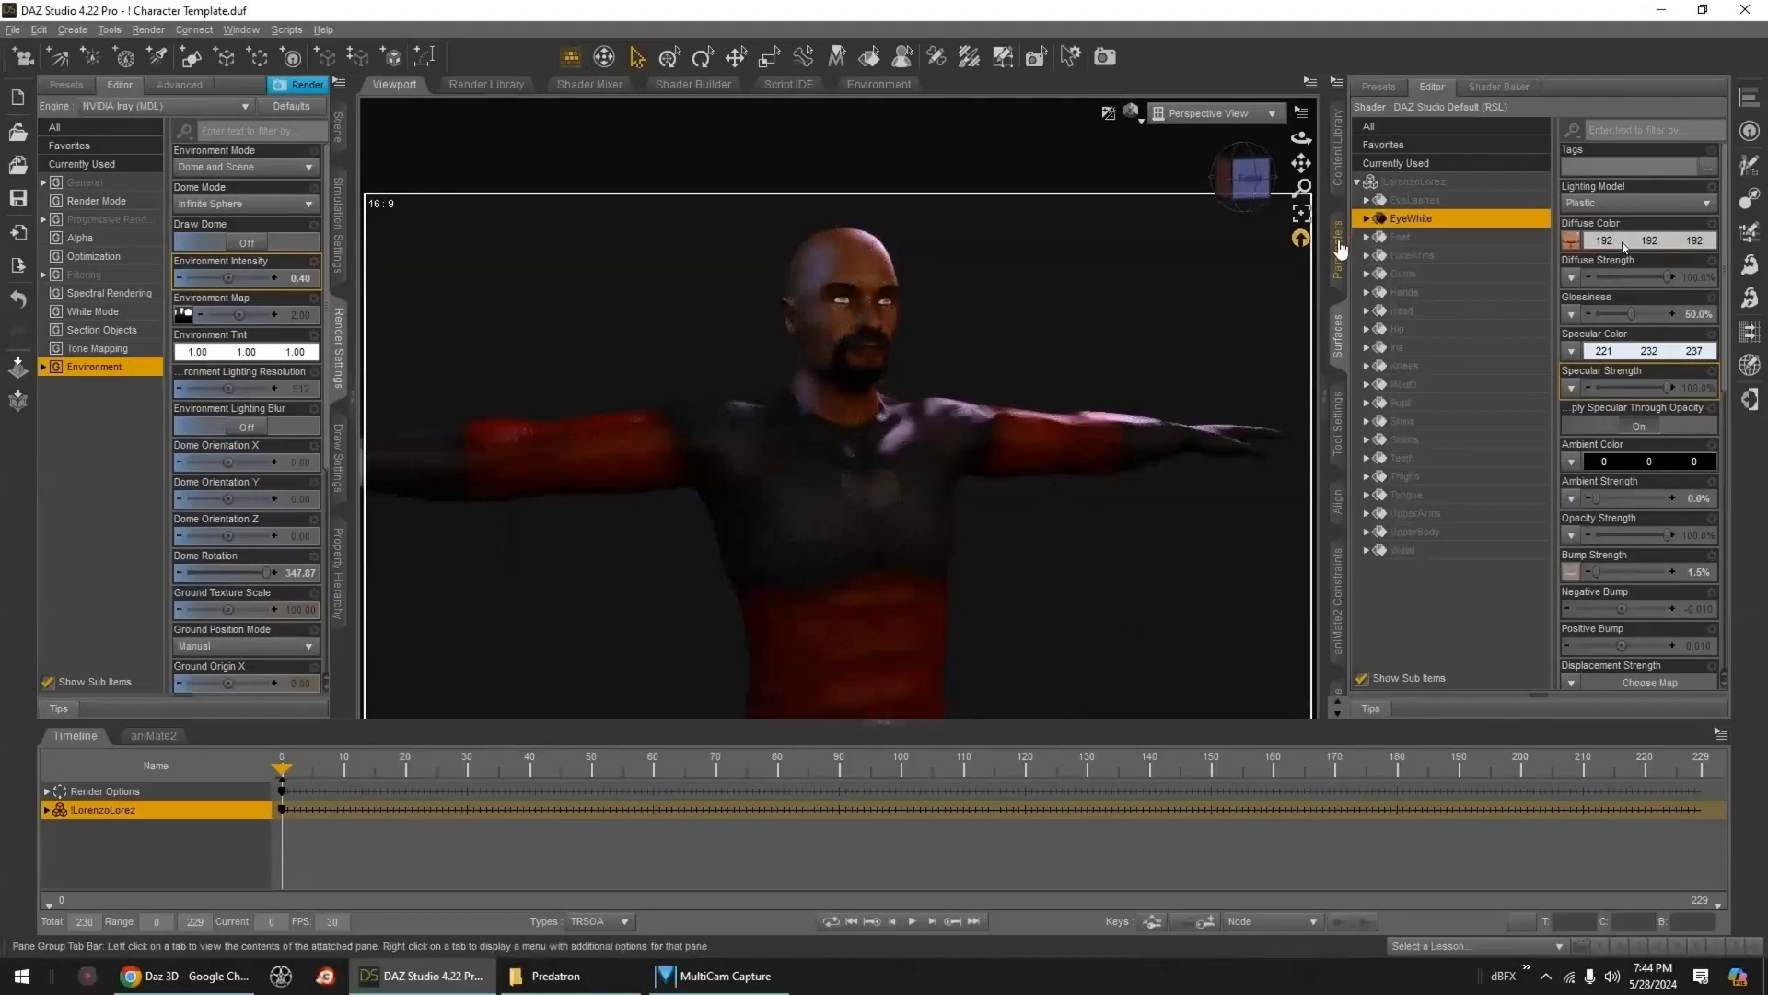
- Try the MAT_Alien1_Skin preset from the Creature skins on the figure, then undo it
click(1340, 249)
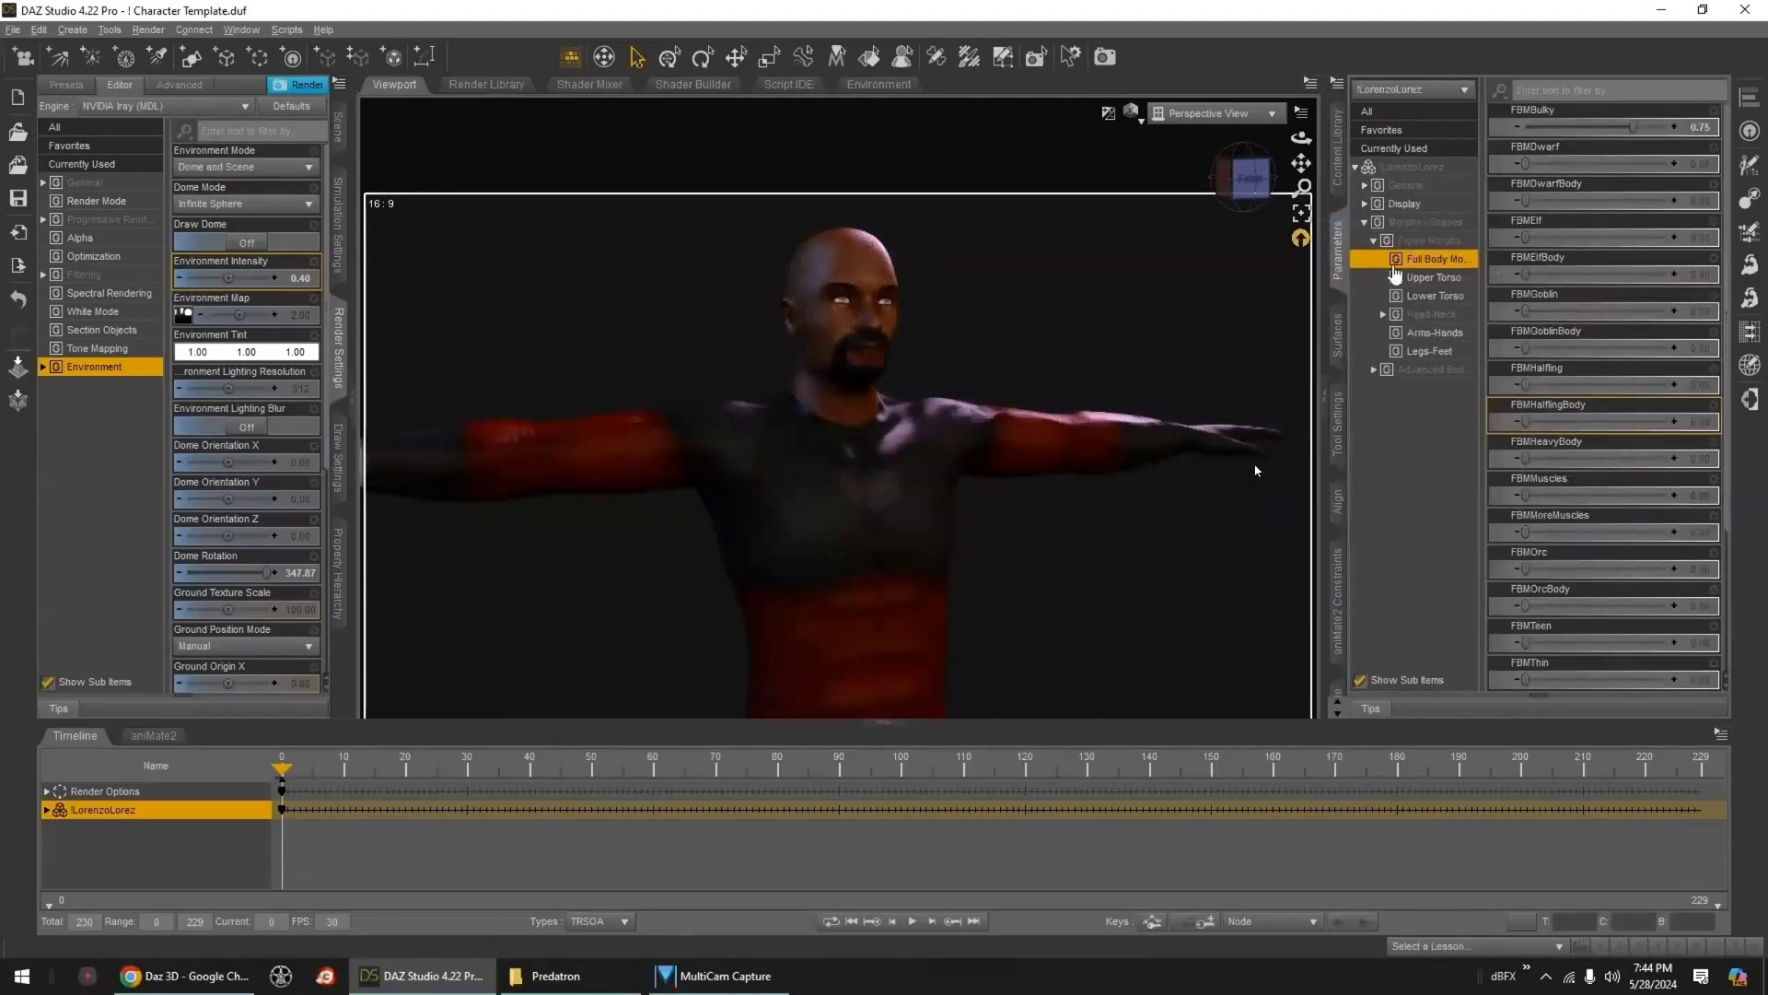
click(1340, 175)
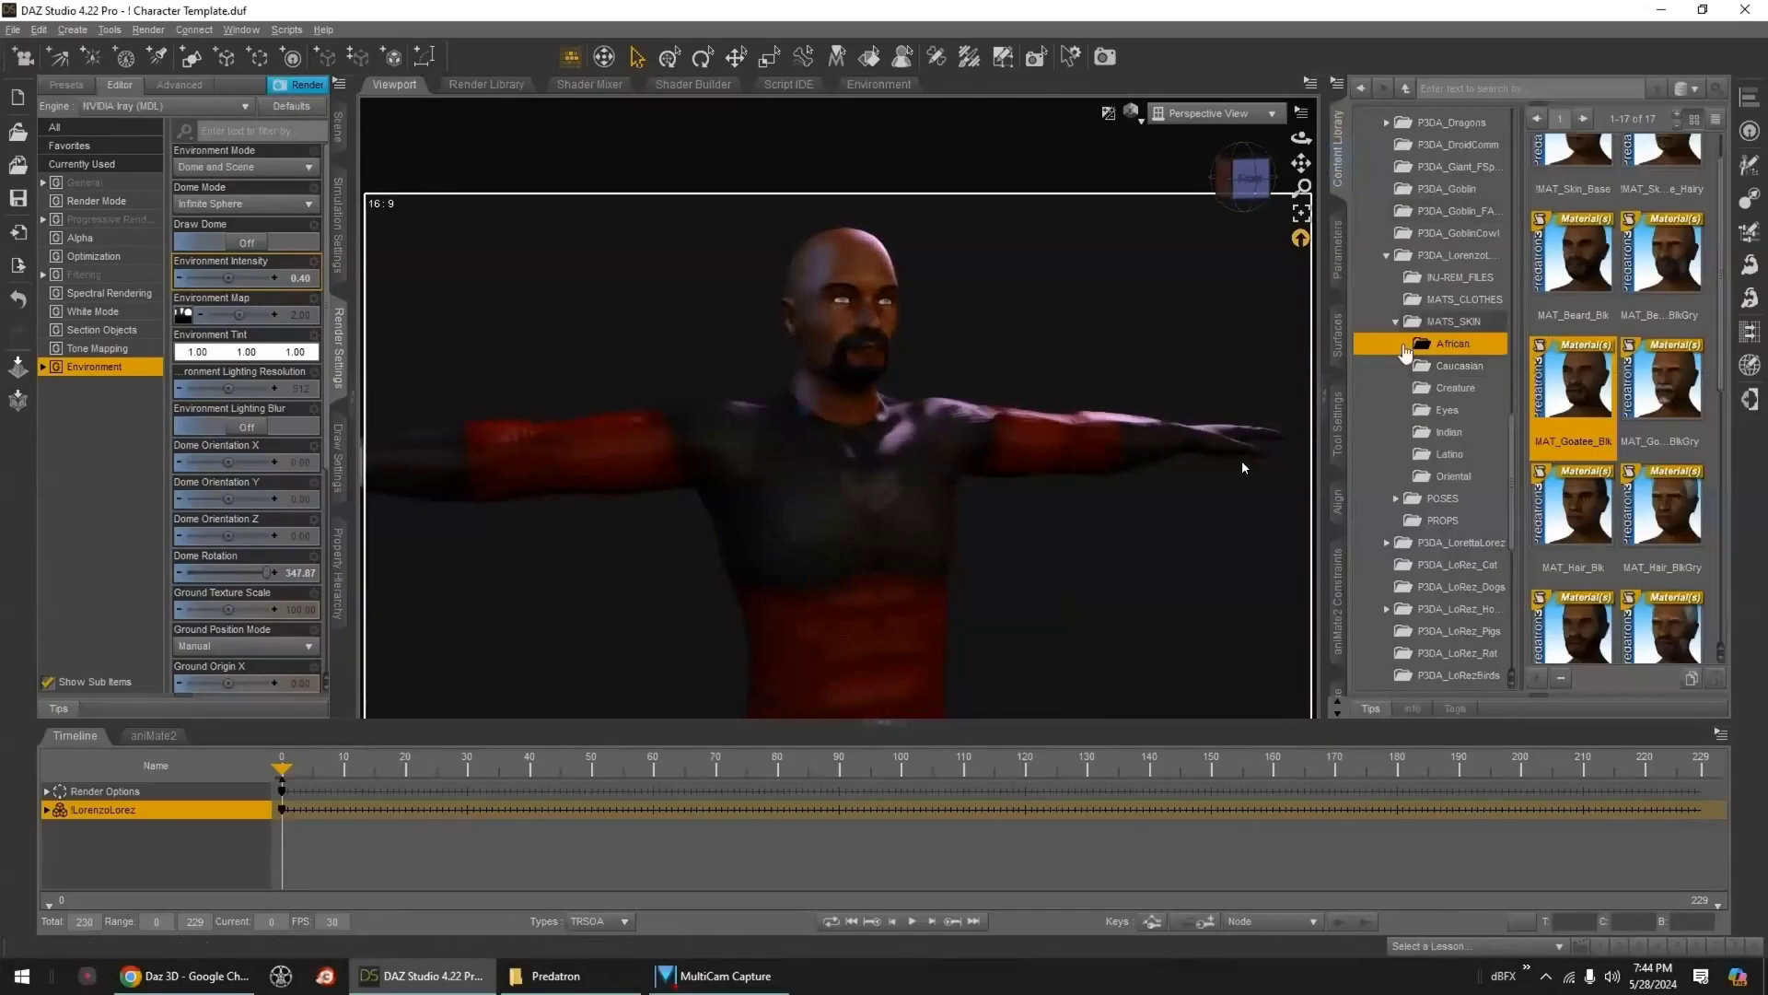
click(1455, 387)
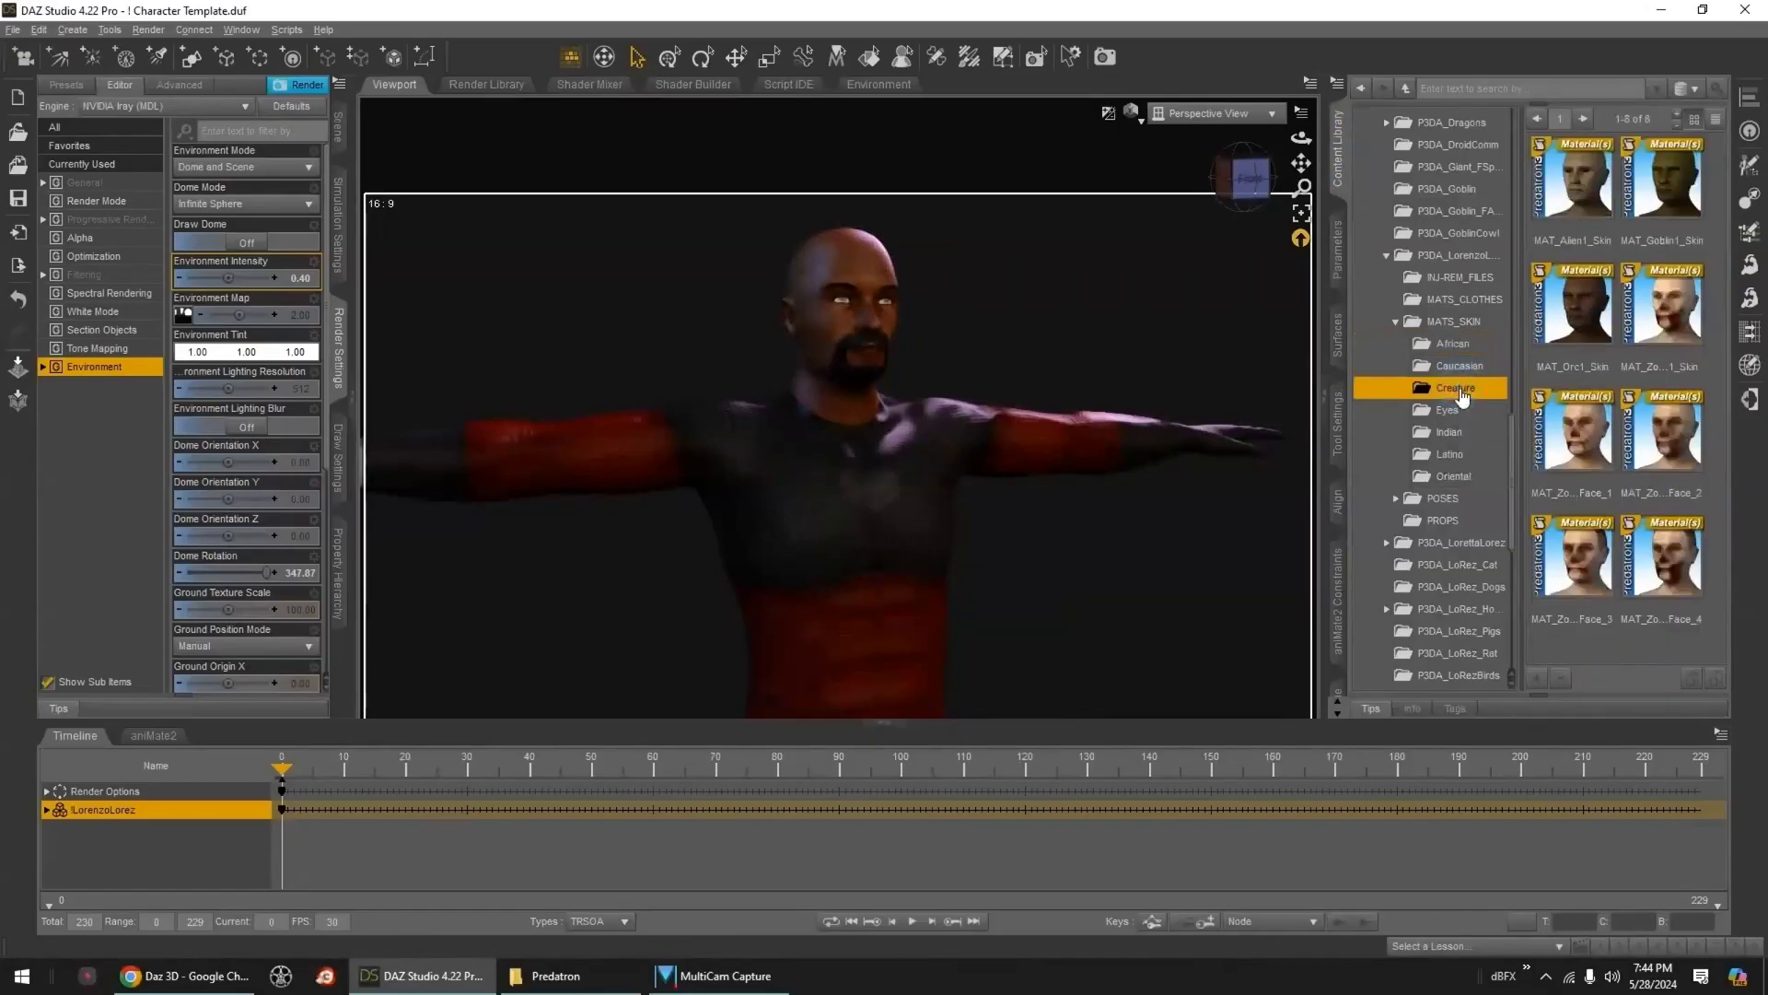
click(1575, 194)
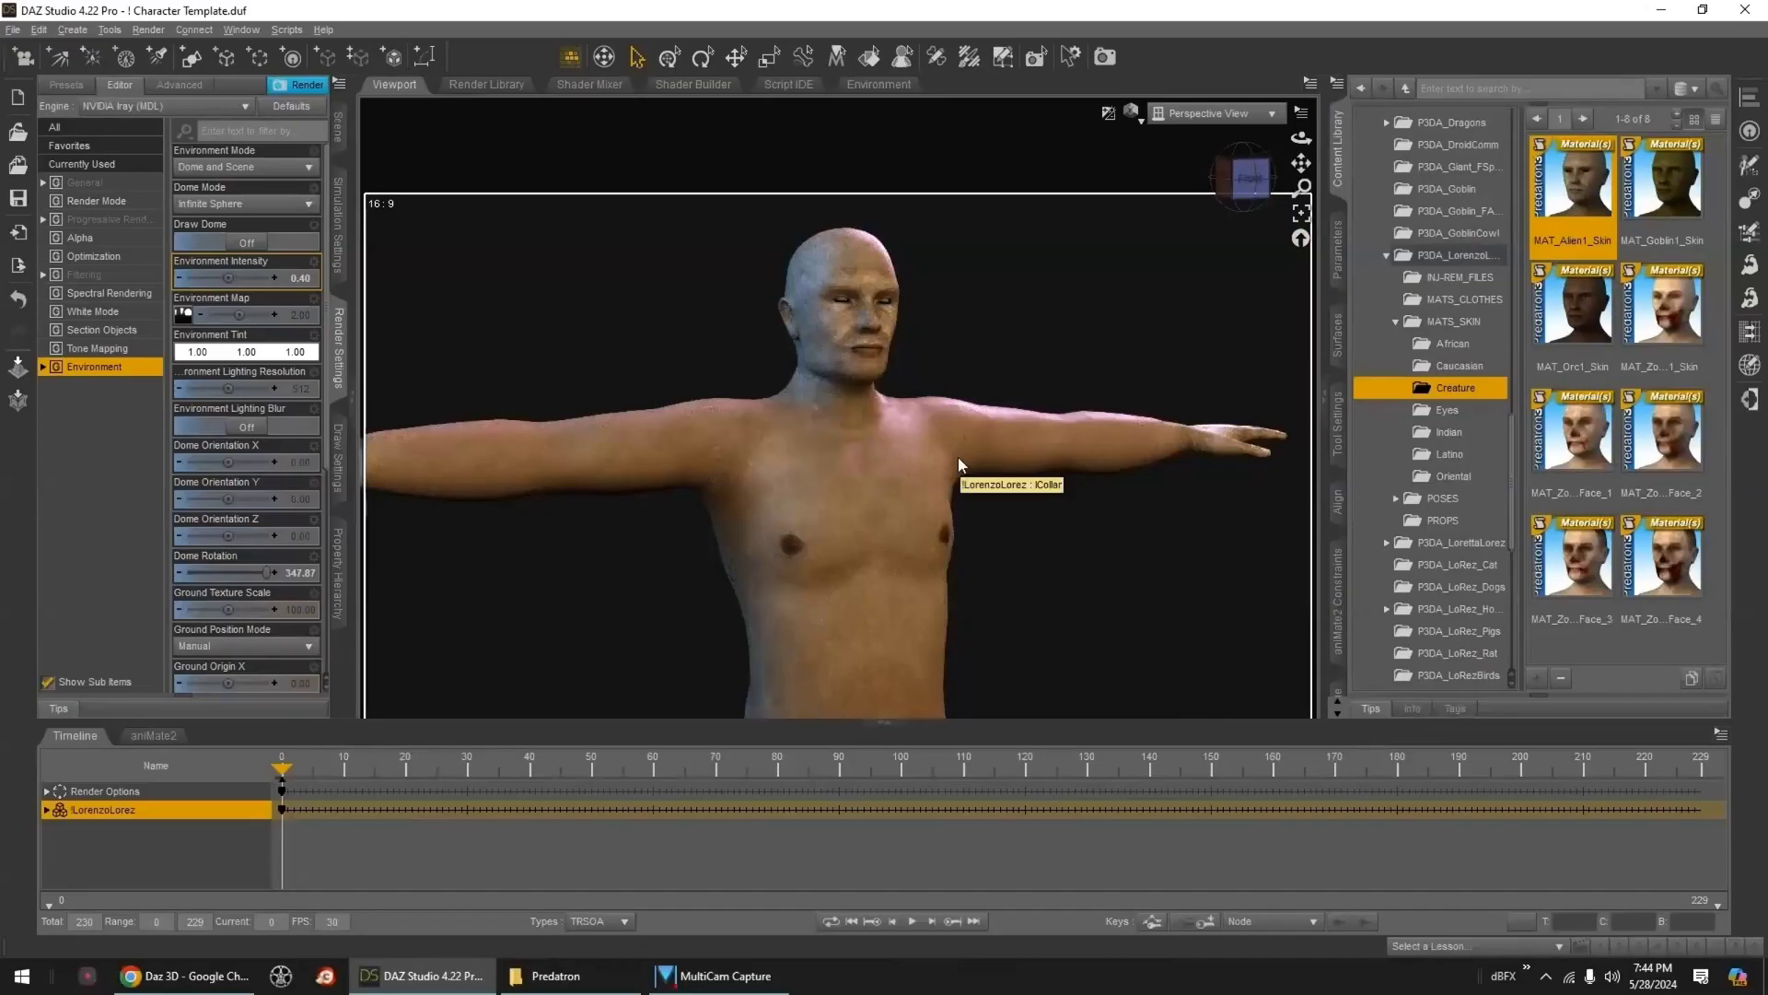
key(ctrl+z)
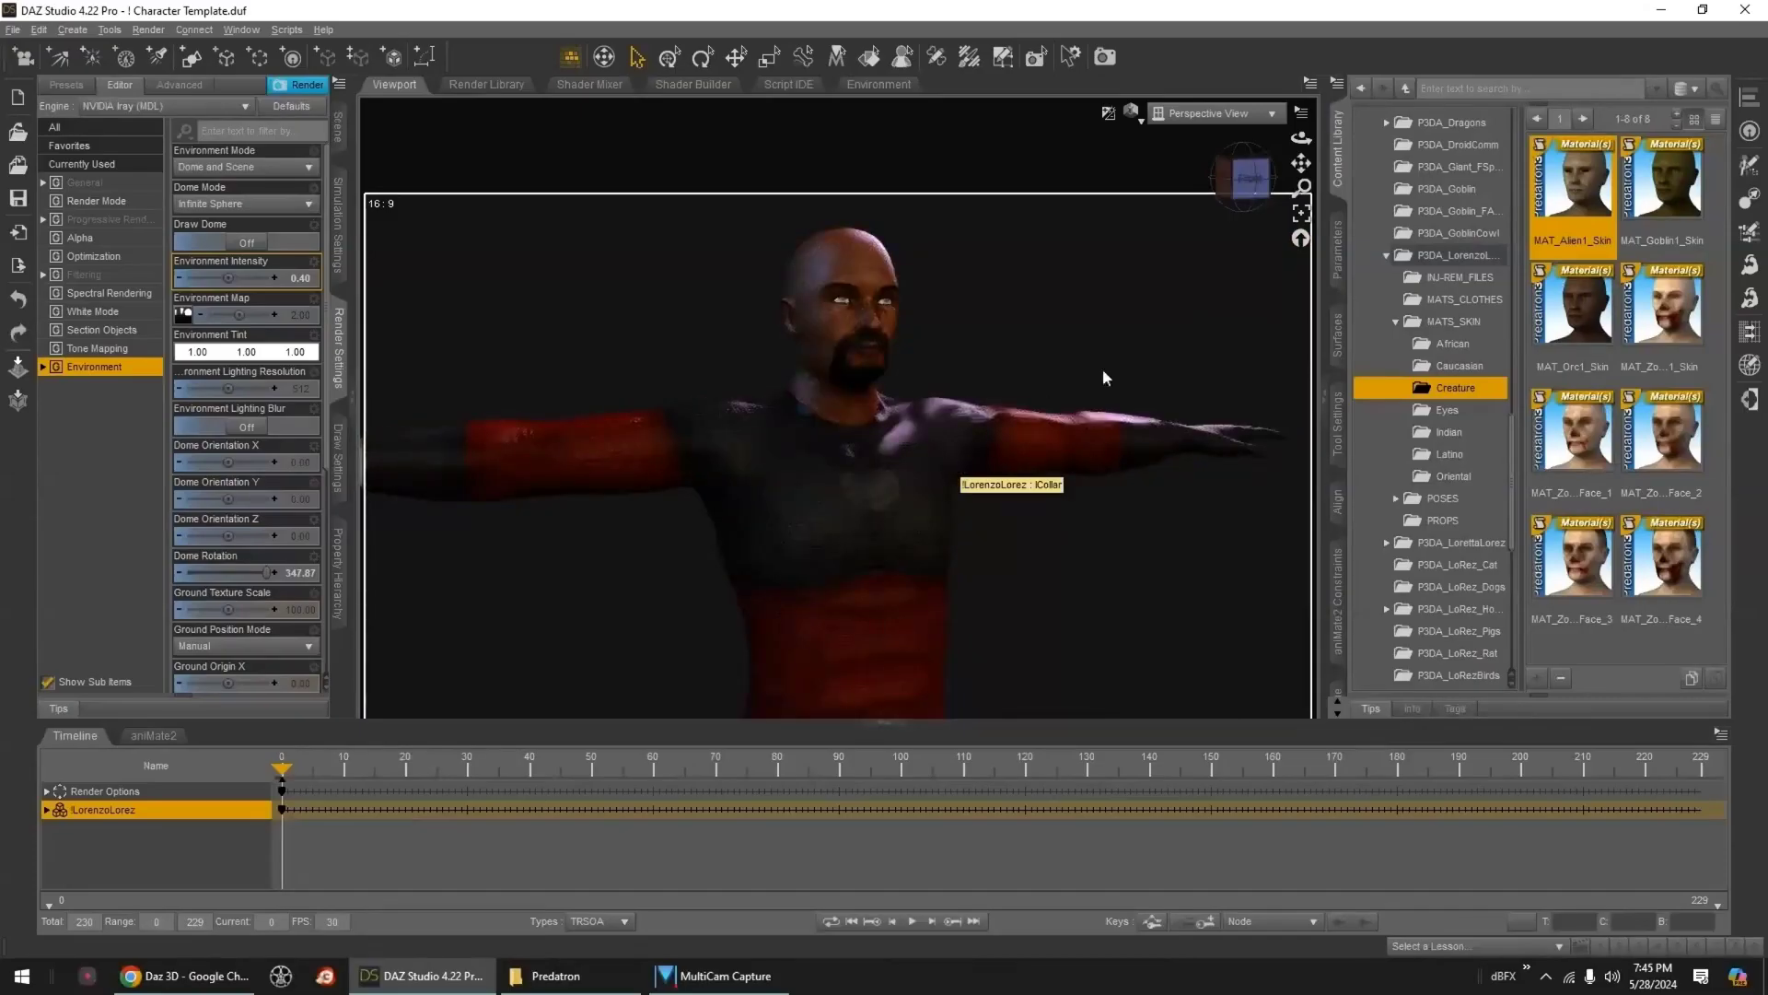
- Select the figure's Feet, ForeArms, Hands, Hip, Knees, Shins, Shldrs, Thighs, UpperArms, UpperBody and Waist surfaces for saving as a preset
click(1337, 337)
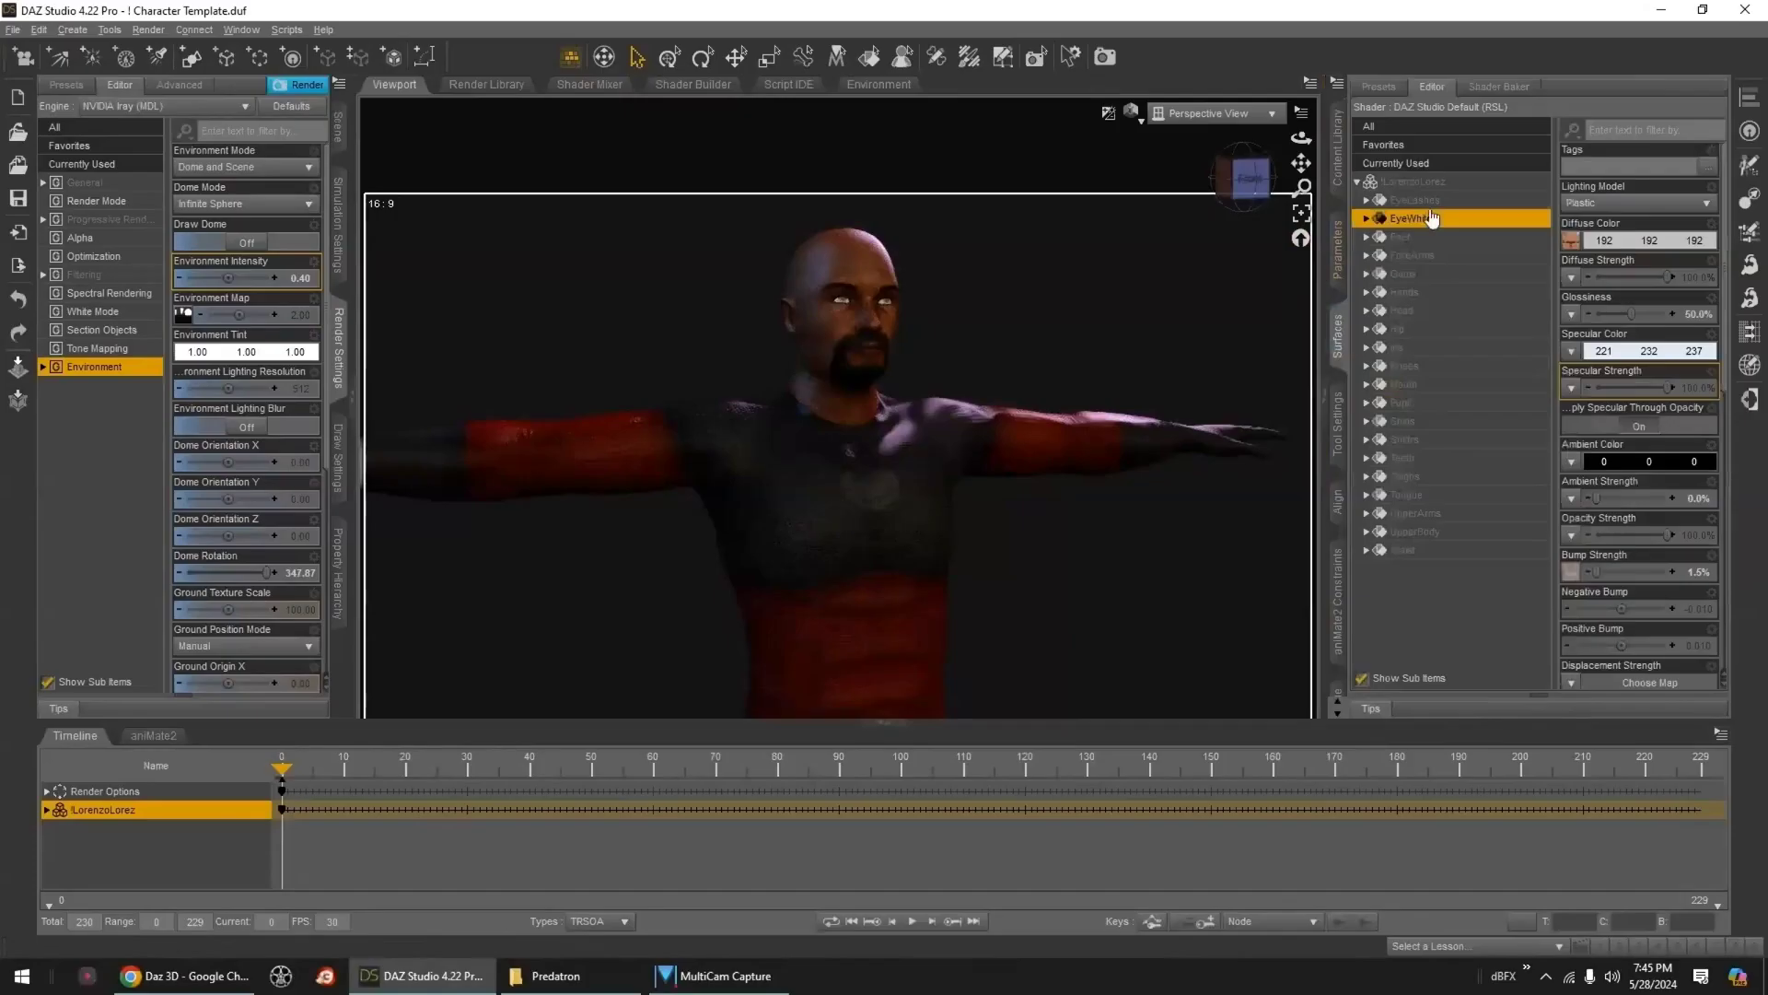
click(1402, 237)
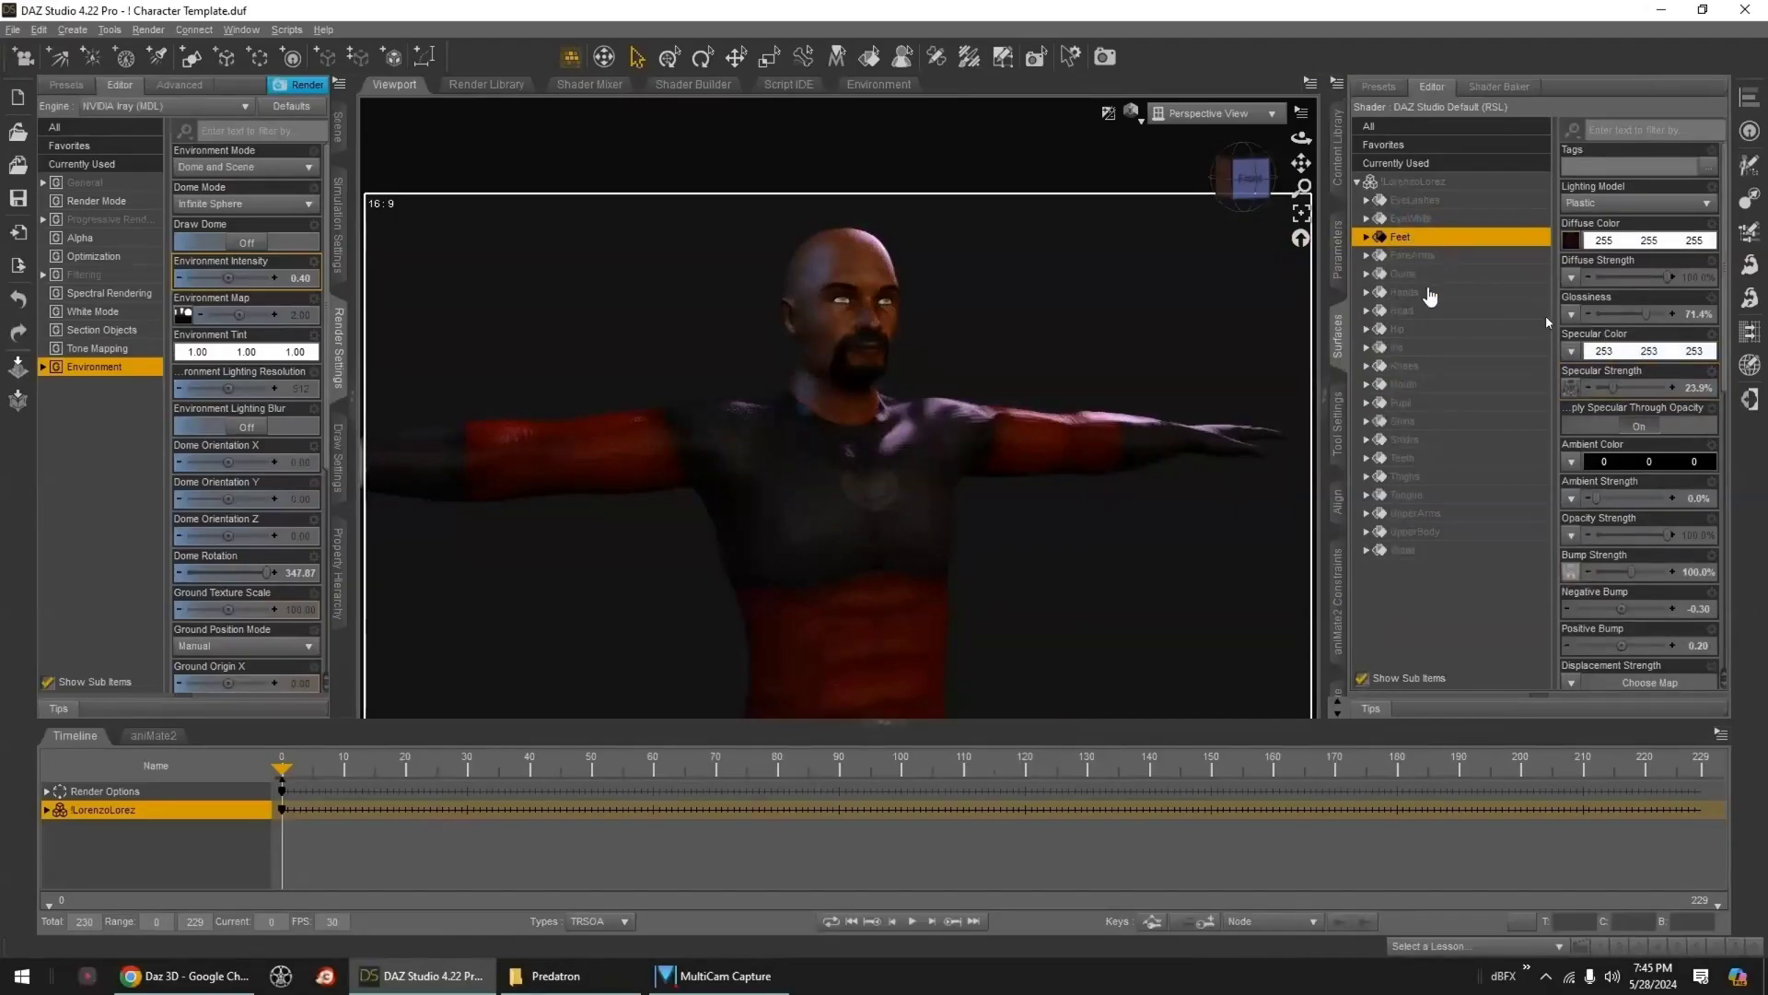
ctrl+click(1427, 256)
ctrl+click(1426, 292)
ctrl+click(1427, 329)
ctrl+click(1433, 367)
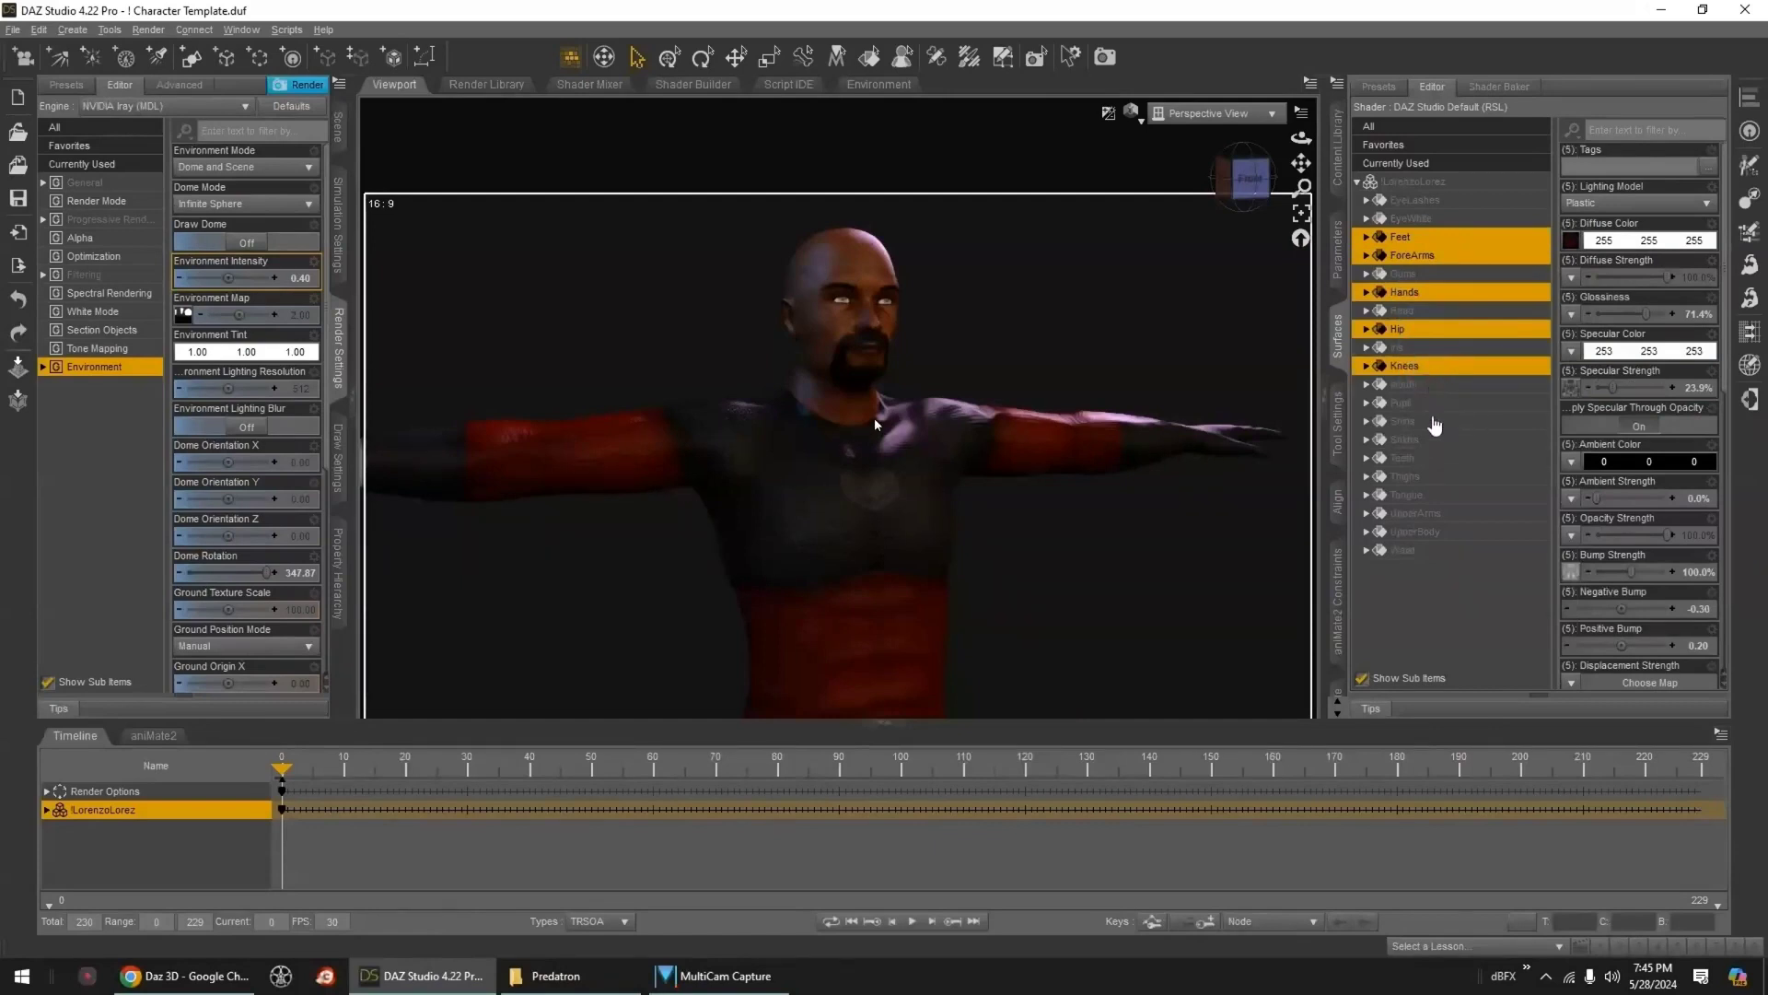
ctrl+click(1433, 421)
ctrl+click(1435, 440)
ctrl+click(1432, 476)
ctrl+click(1432, 513)
ctrl+click(1432, 531)
ctrl+click(1427, 550)
mouse_move(1142, 472)
middle_down()
mouse_move(1141, 489)
mouse_move(1125, 466)
middle_up()
key(Pause)
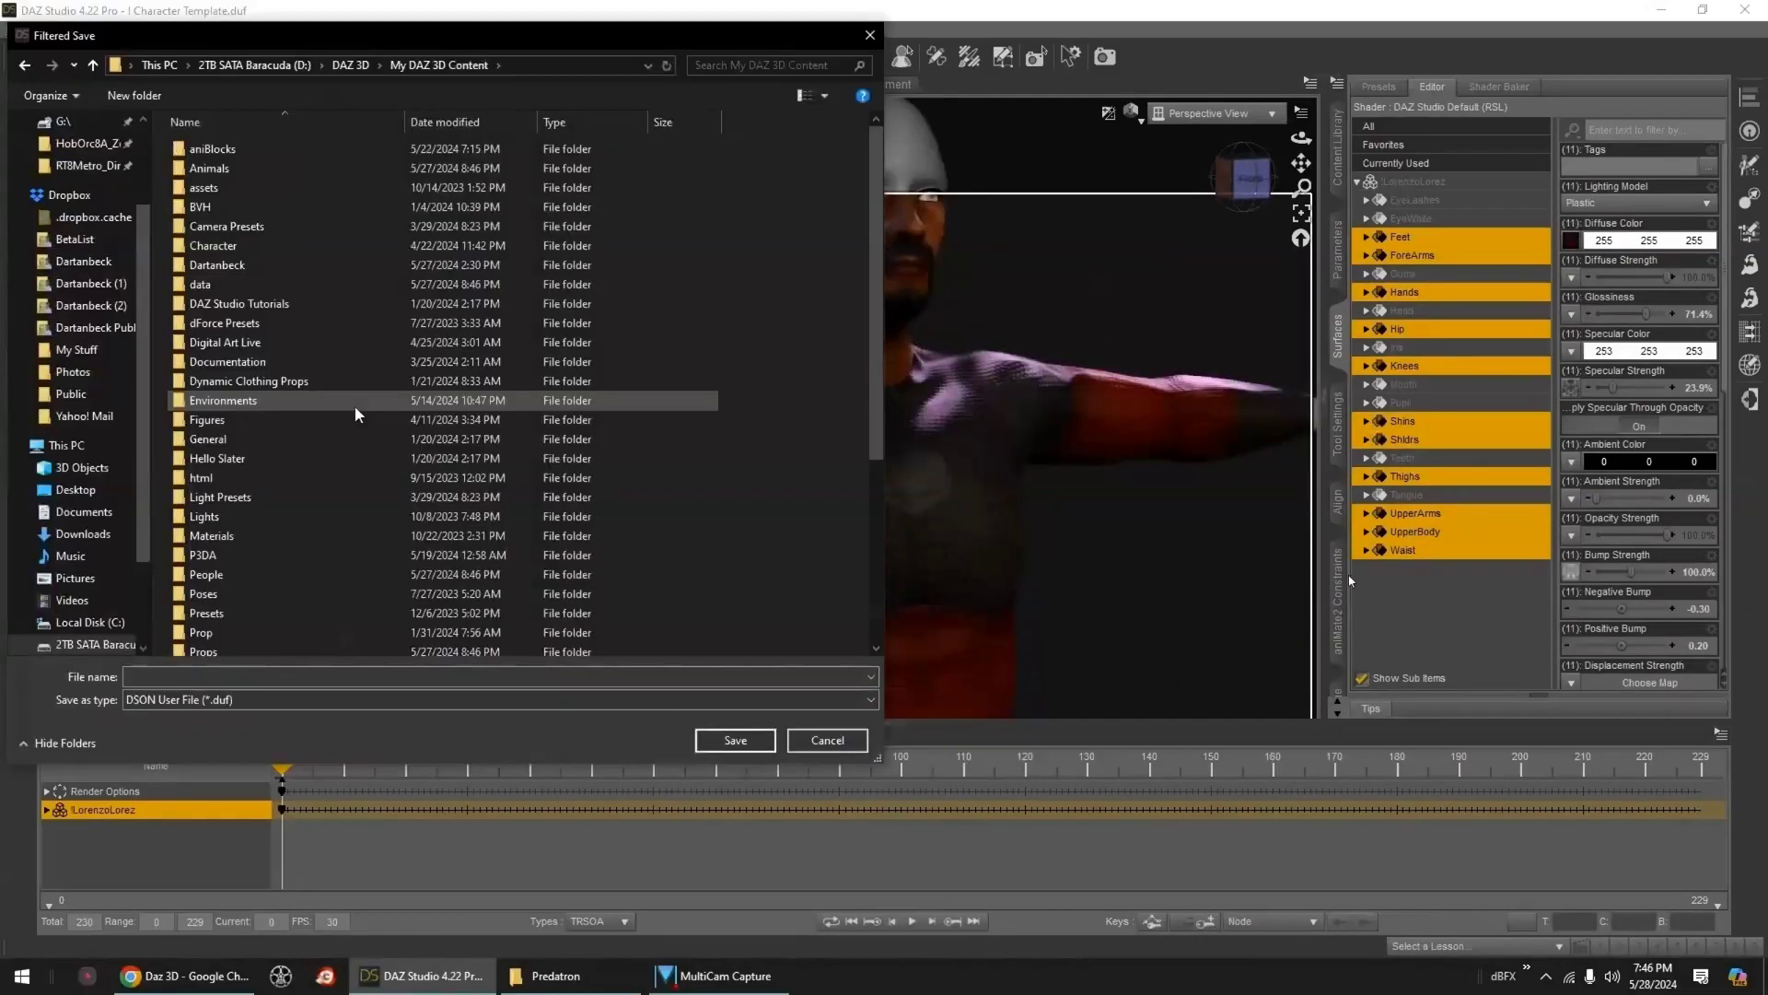
- Create a folder named Lorenzo LoREZ inside the content library's People/Predatron folder
scroll(352, 405, down, 2)
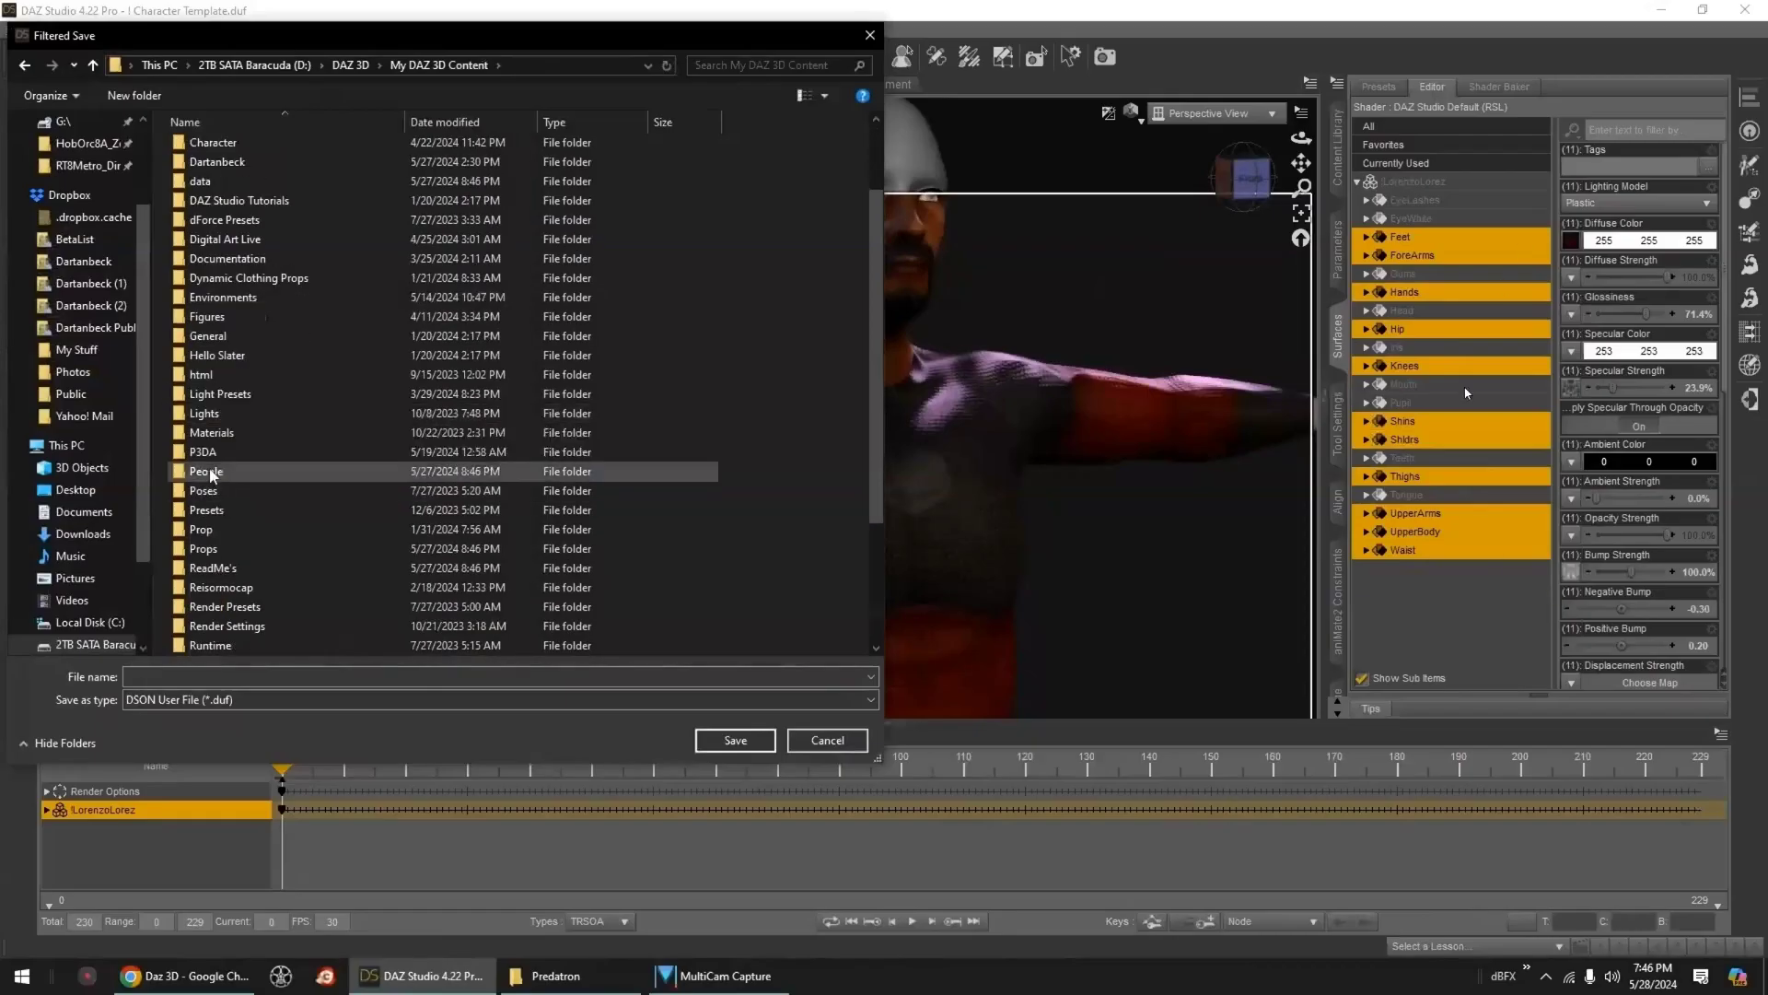
double_click(210, 474)
double_click(210, 470)
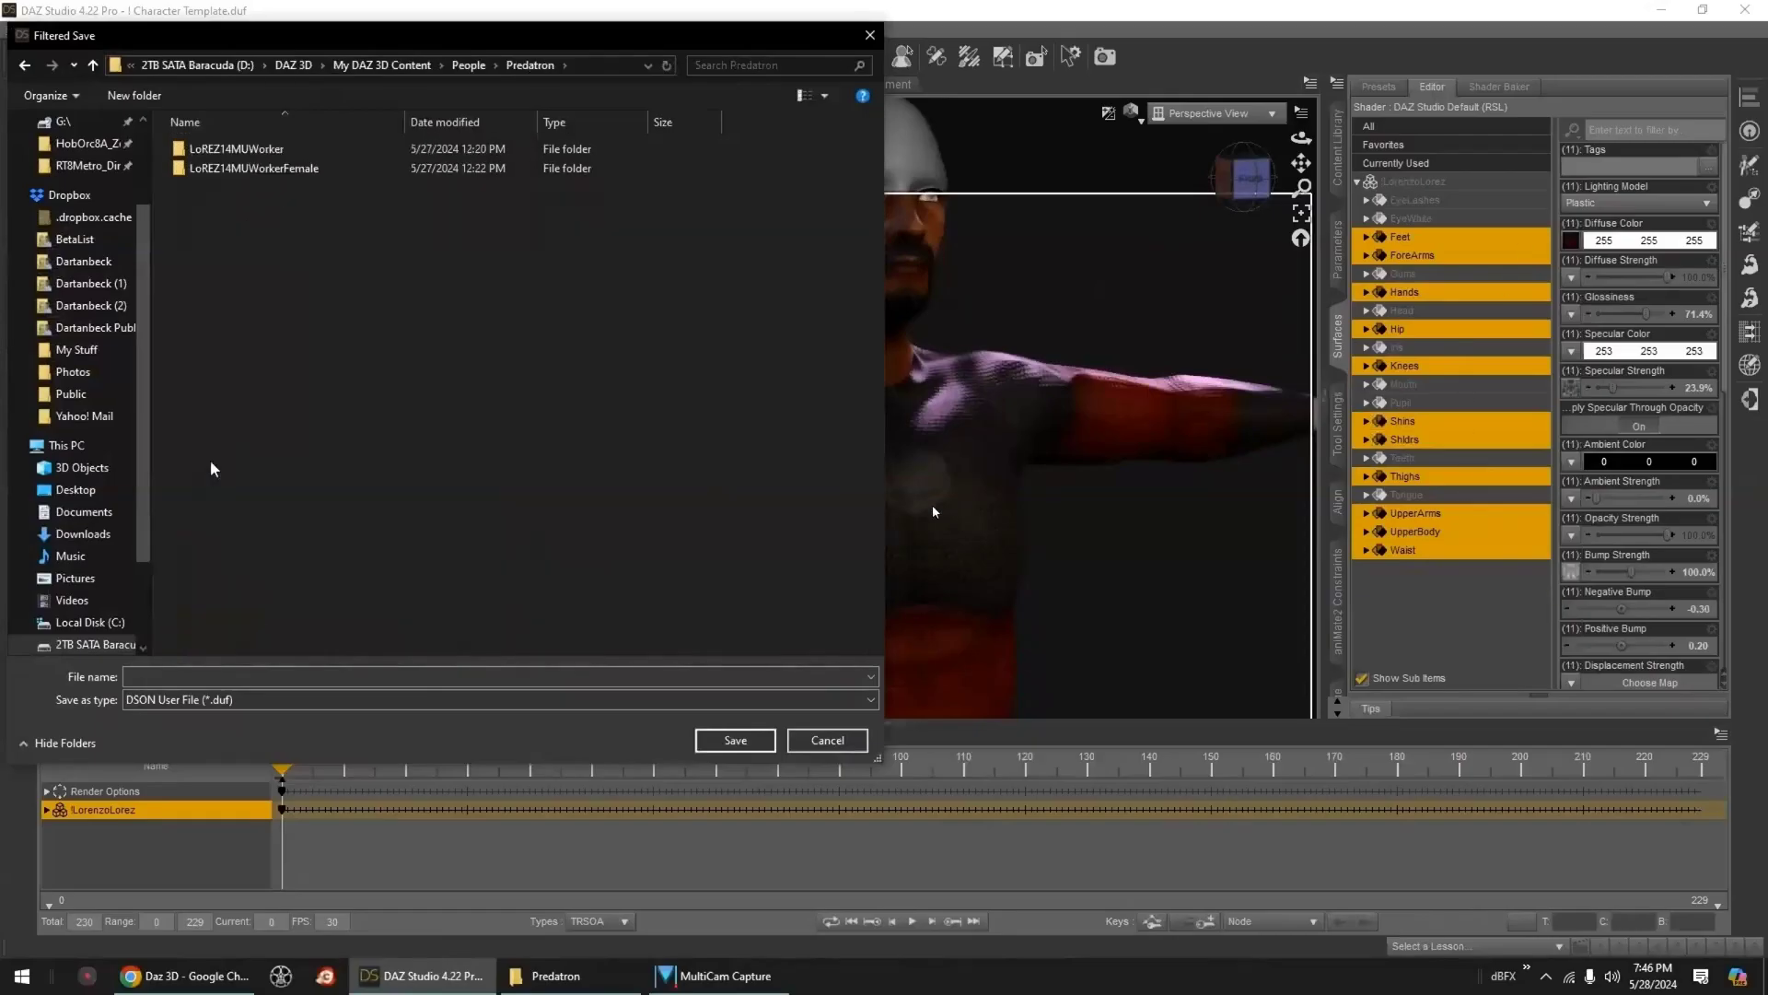
click(134, 95)
text(Lore)
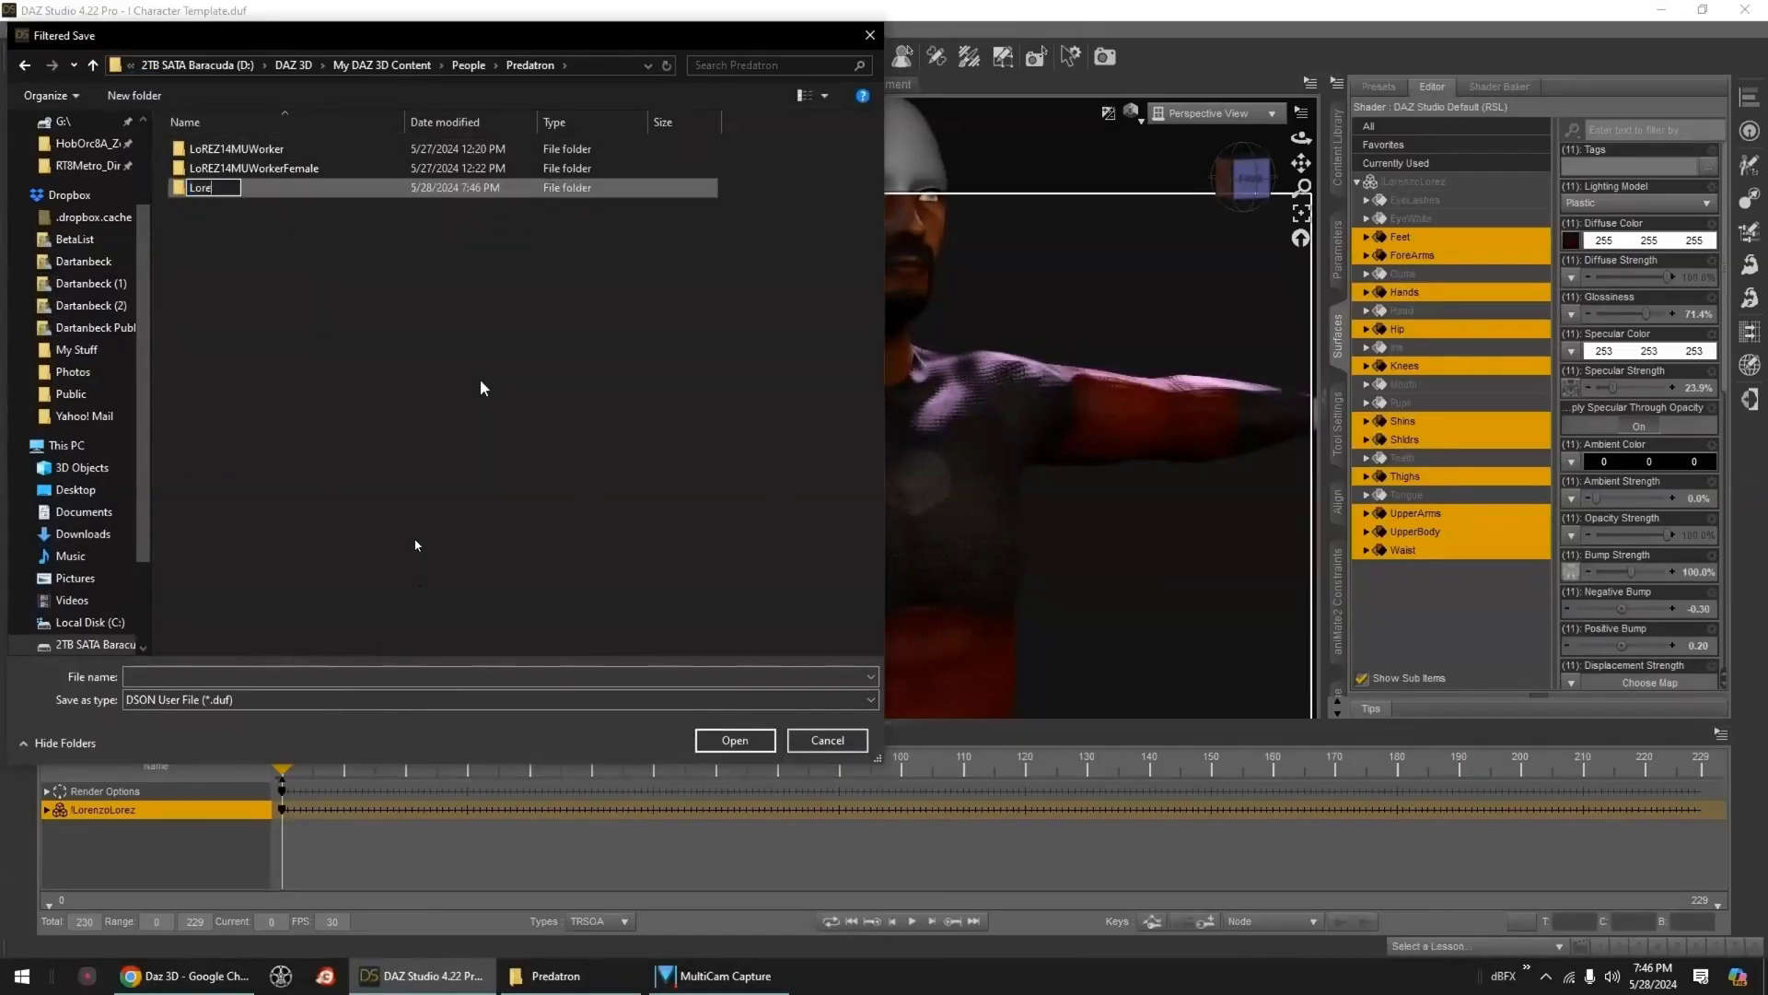
text(nzo LoREZ)
key(Return)
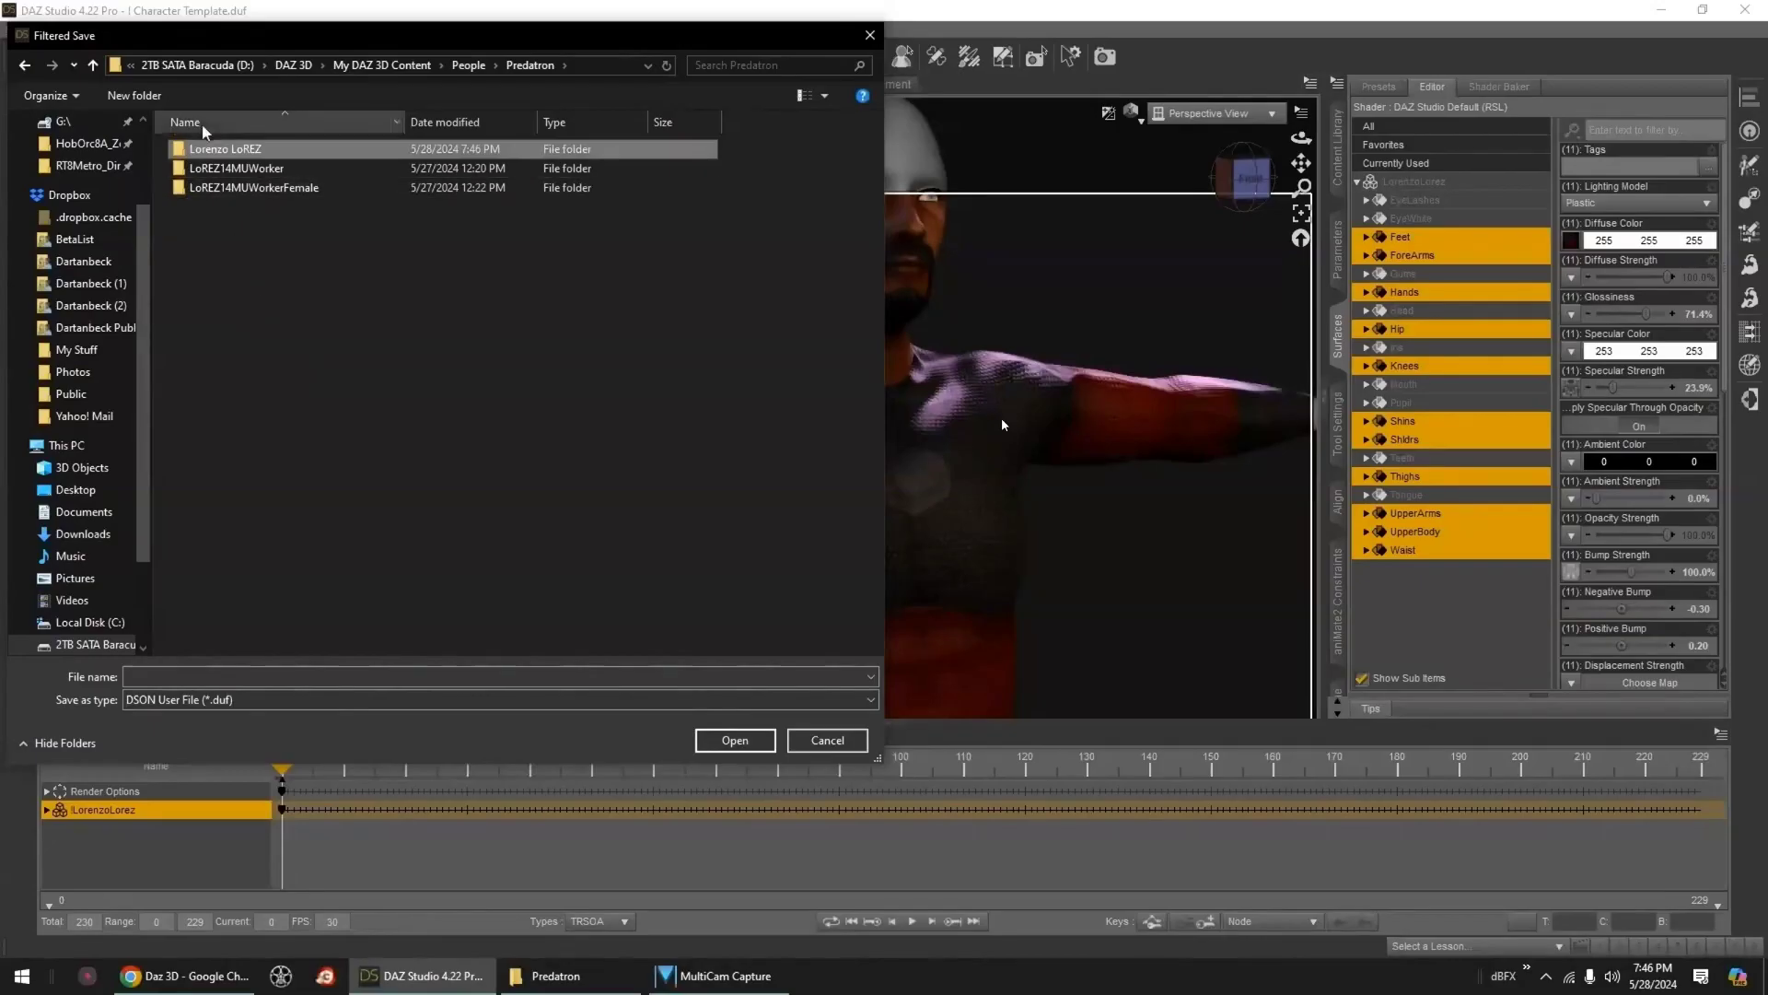
- Create a Materials folder inside the Lorenzo LoREZ folder and open it
double_click(214, 150)
click(143, 99)
text(Materials)
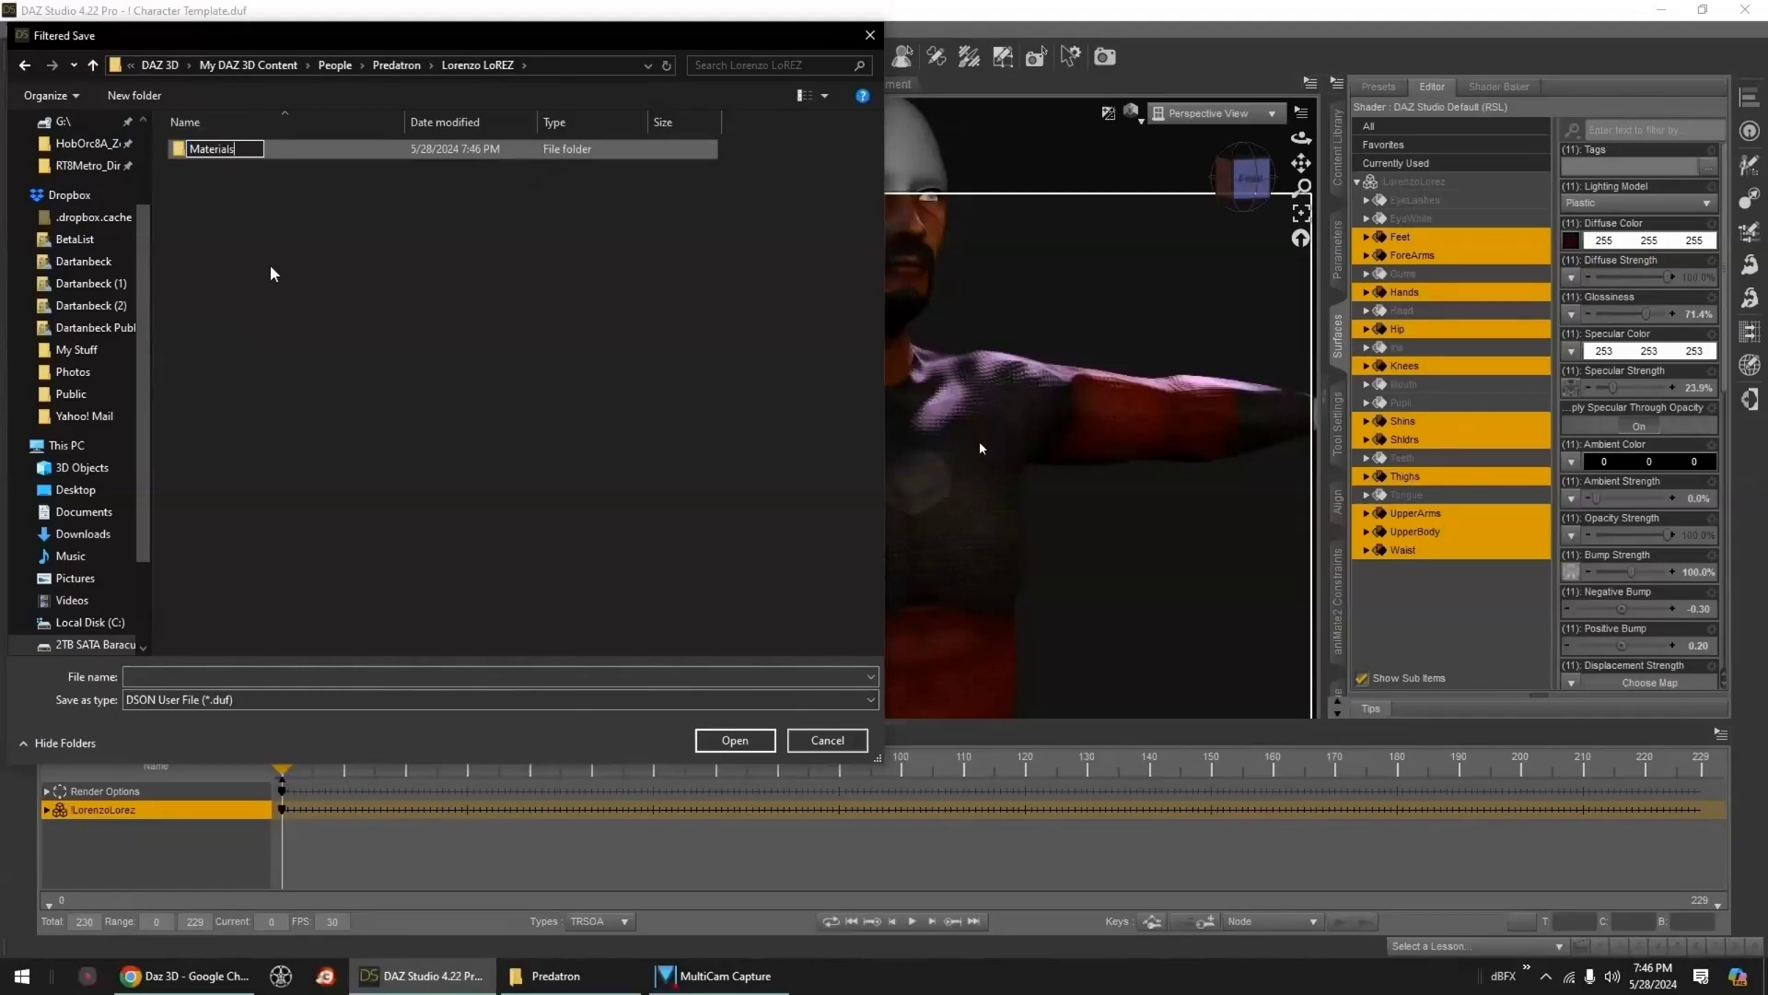
key(Return)
double_click(206, 149)
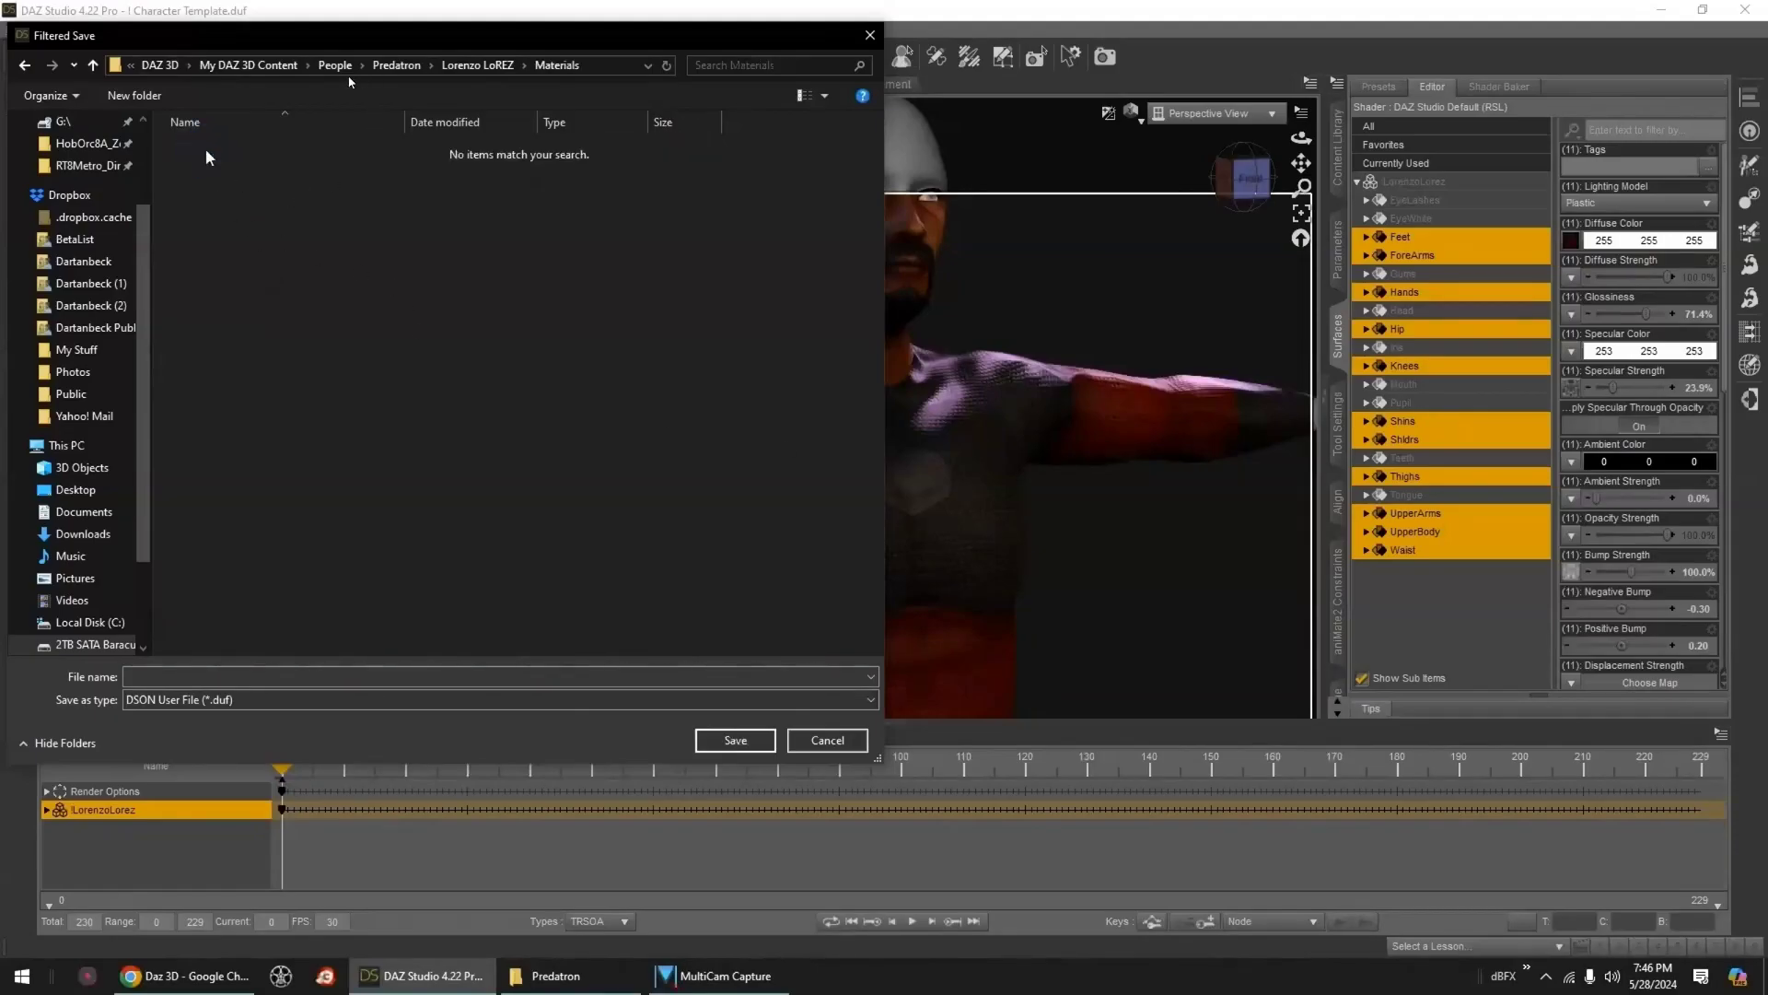
- Create a folder named 3DL inside the Materials folder and open it
click(134, 96)
text(3DL)
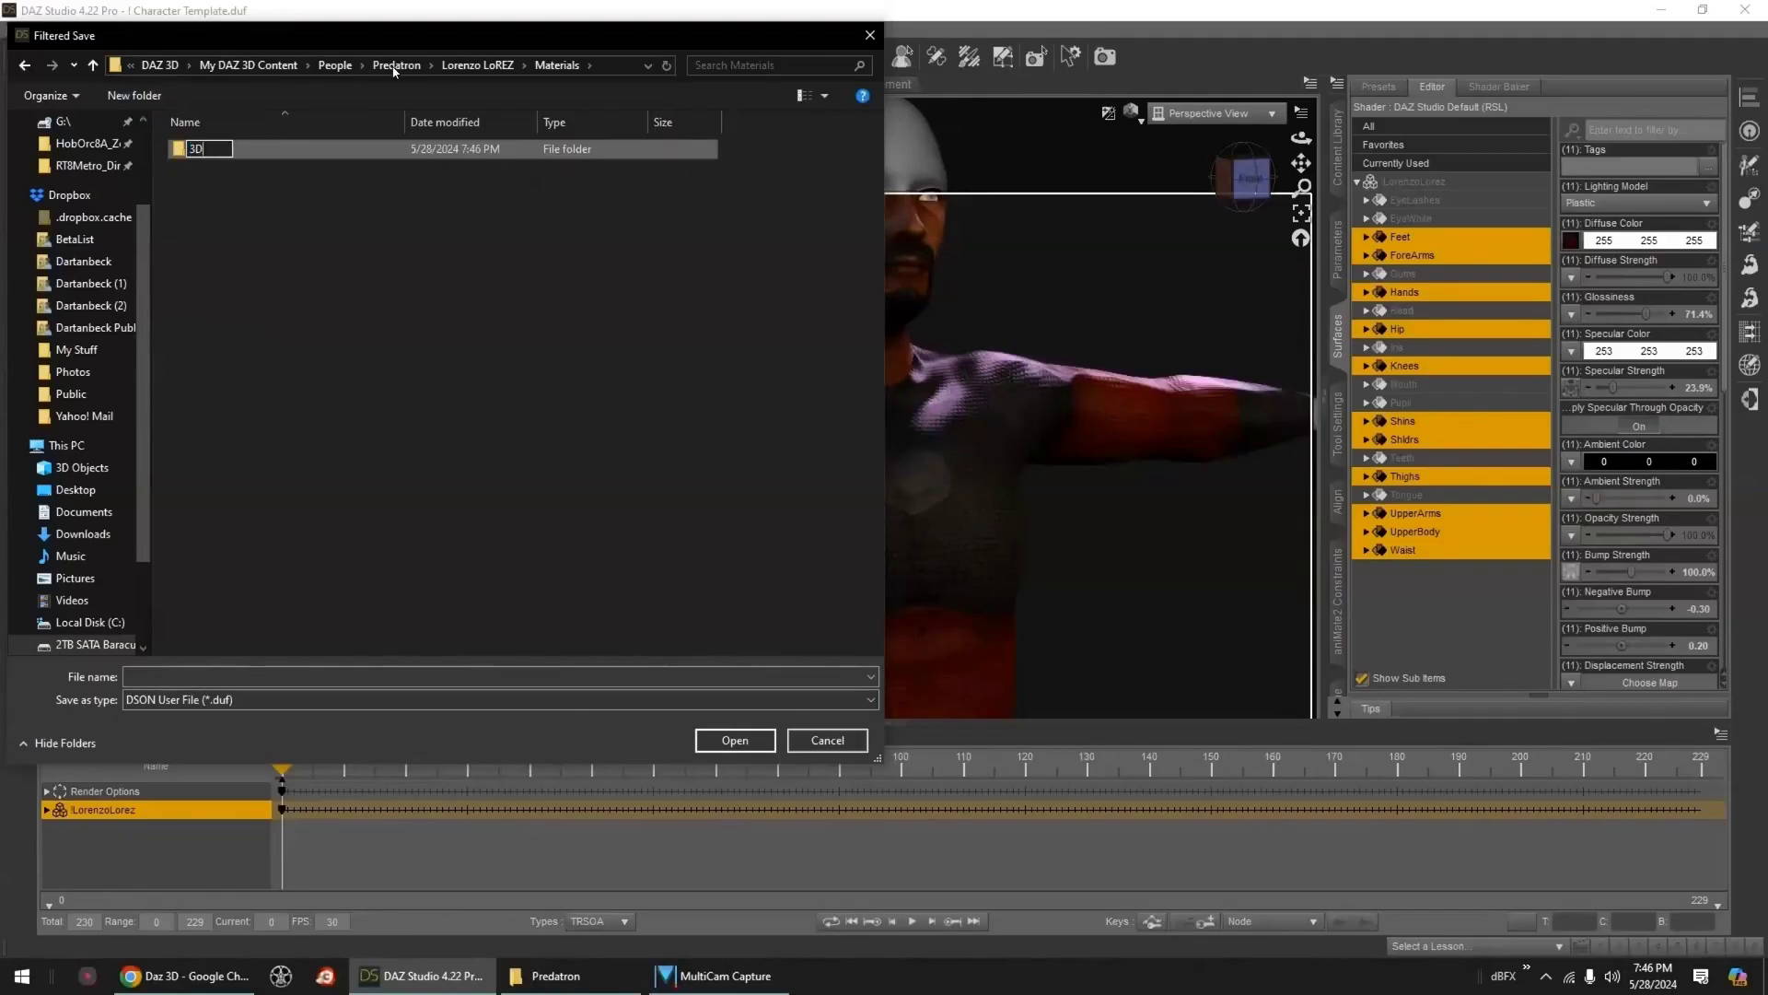
click(335, 308)
double_click(201, 149)
- Save the material preset in the 3DL folder under the file name SuperSuit - Red and Black
click(285, 676)
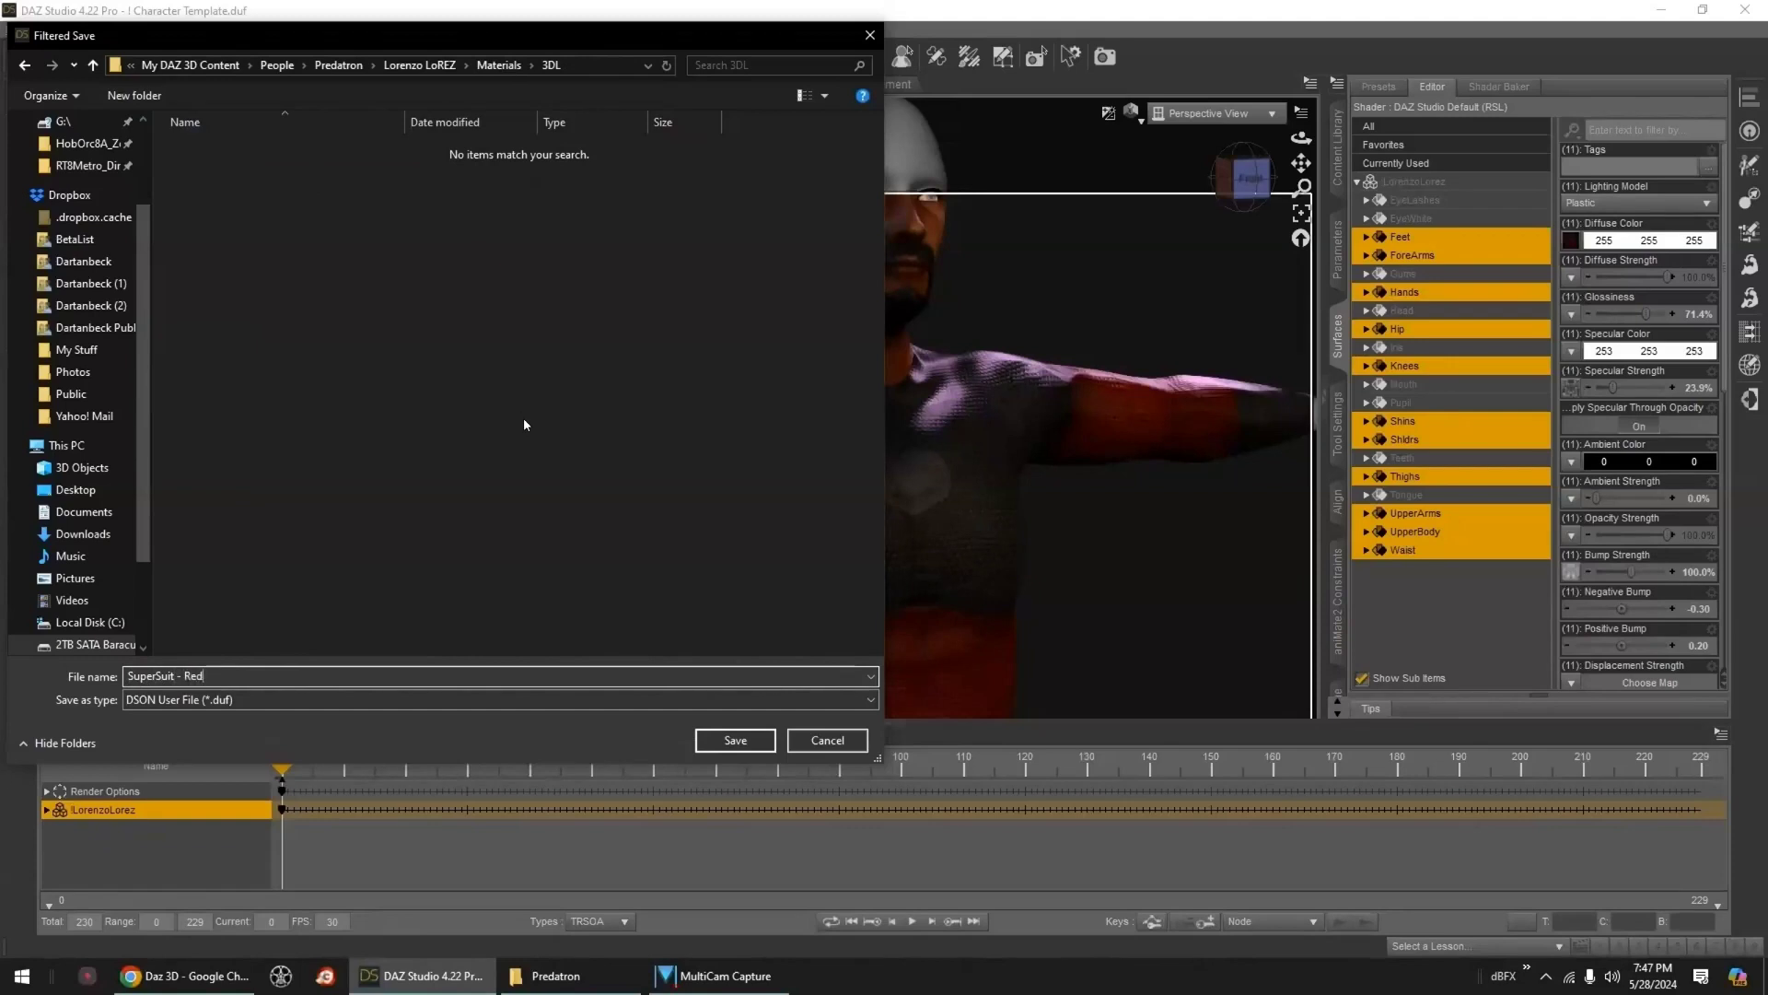
text(and Black)
click(734, 741)
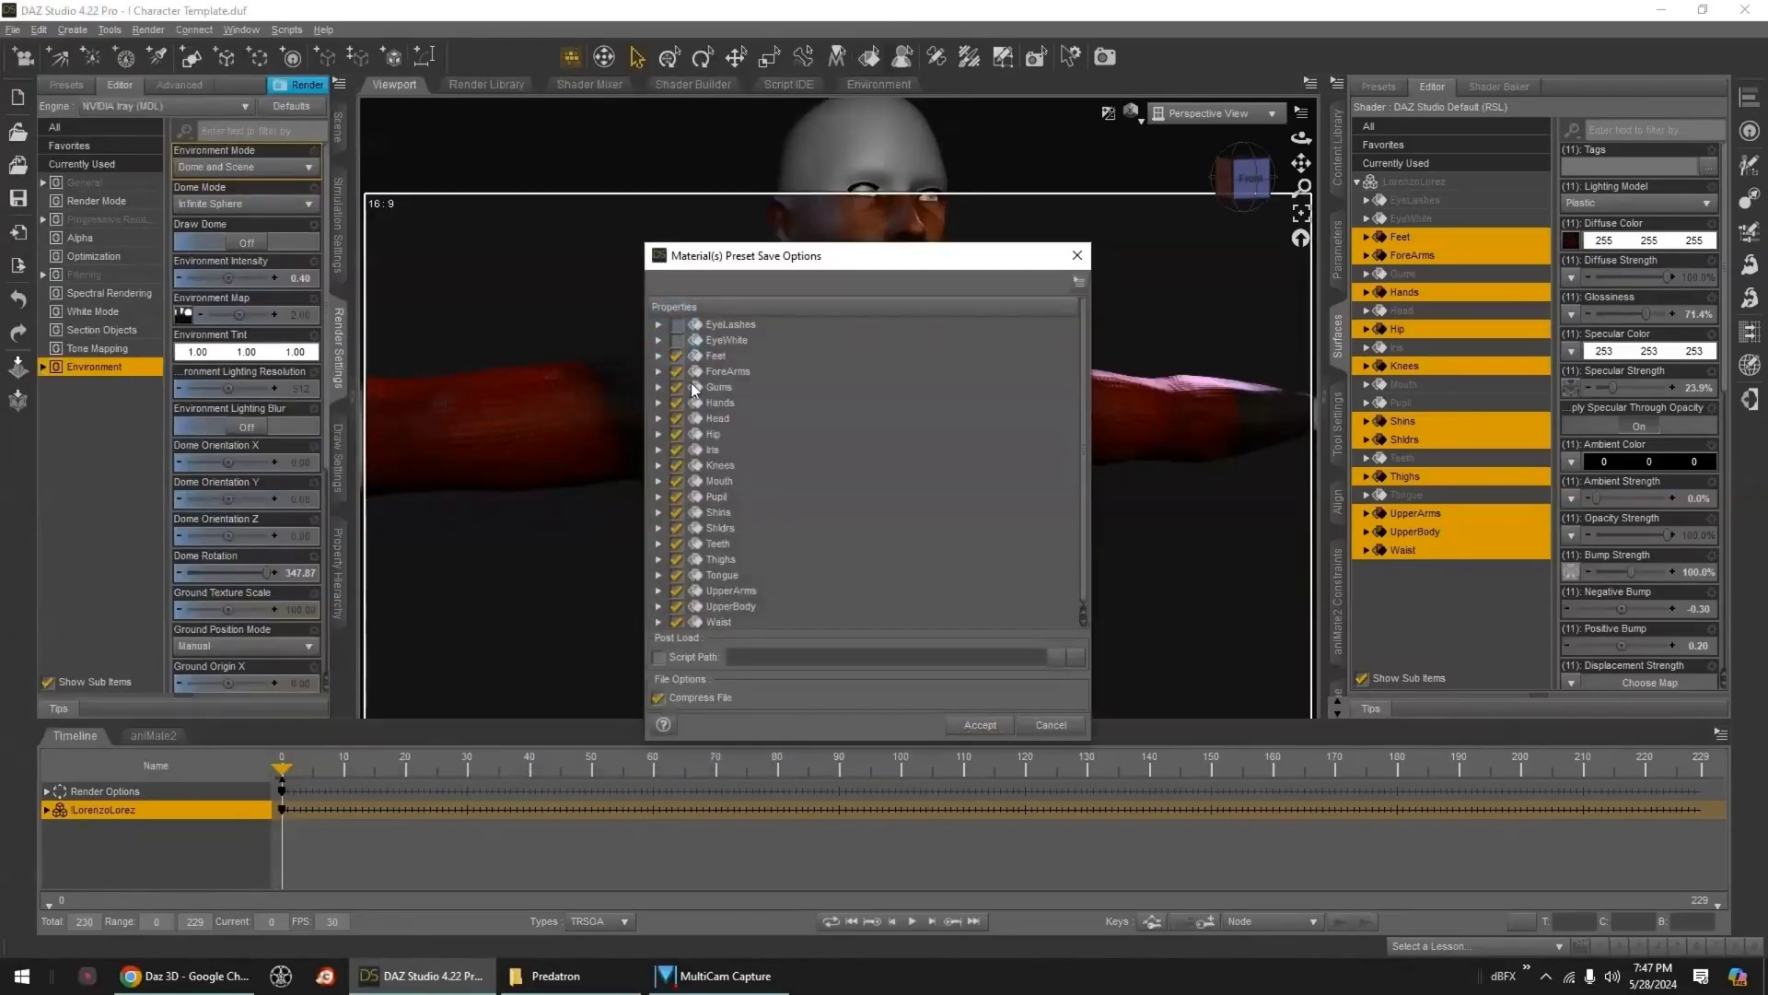
- Exclude EyeLashes, EyeWhite, Gums, Head, Iris, Mouth, Pupil, Teeth and Tongue from the 3DL preset and accept the save options
click(677, 387)
click(677, 543)
scroll(749, 611, down, 1)
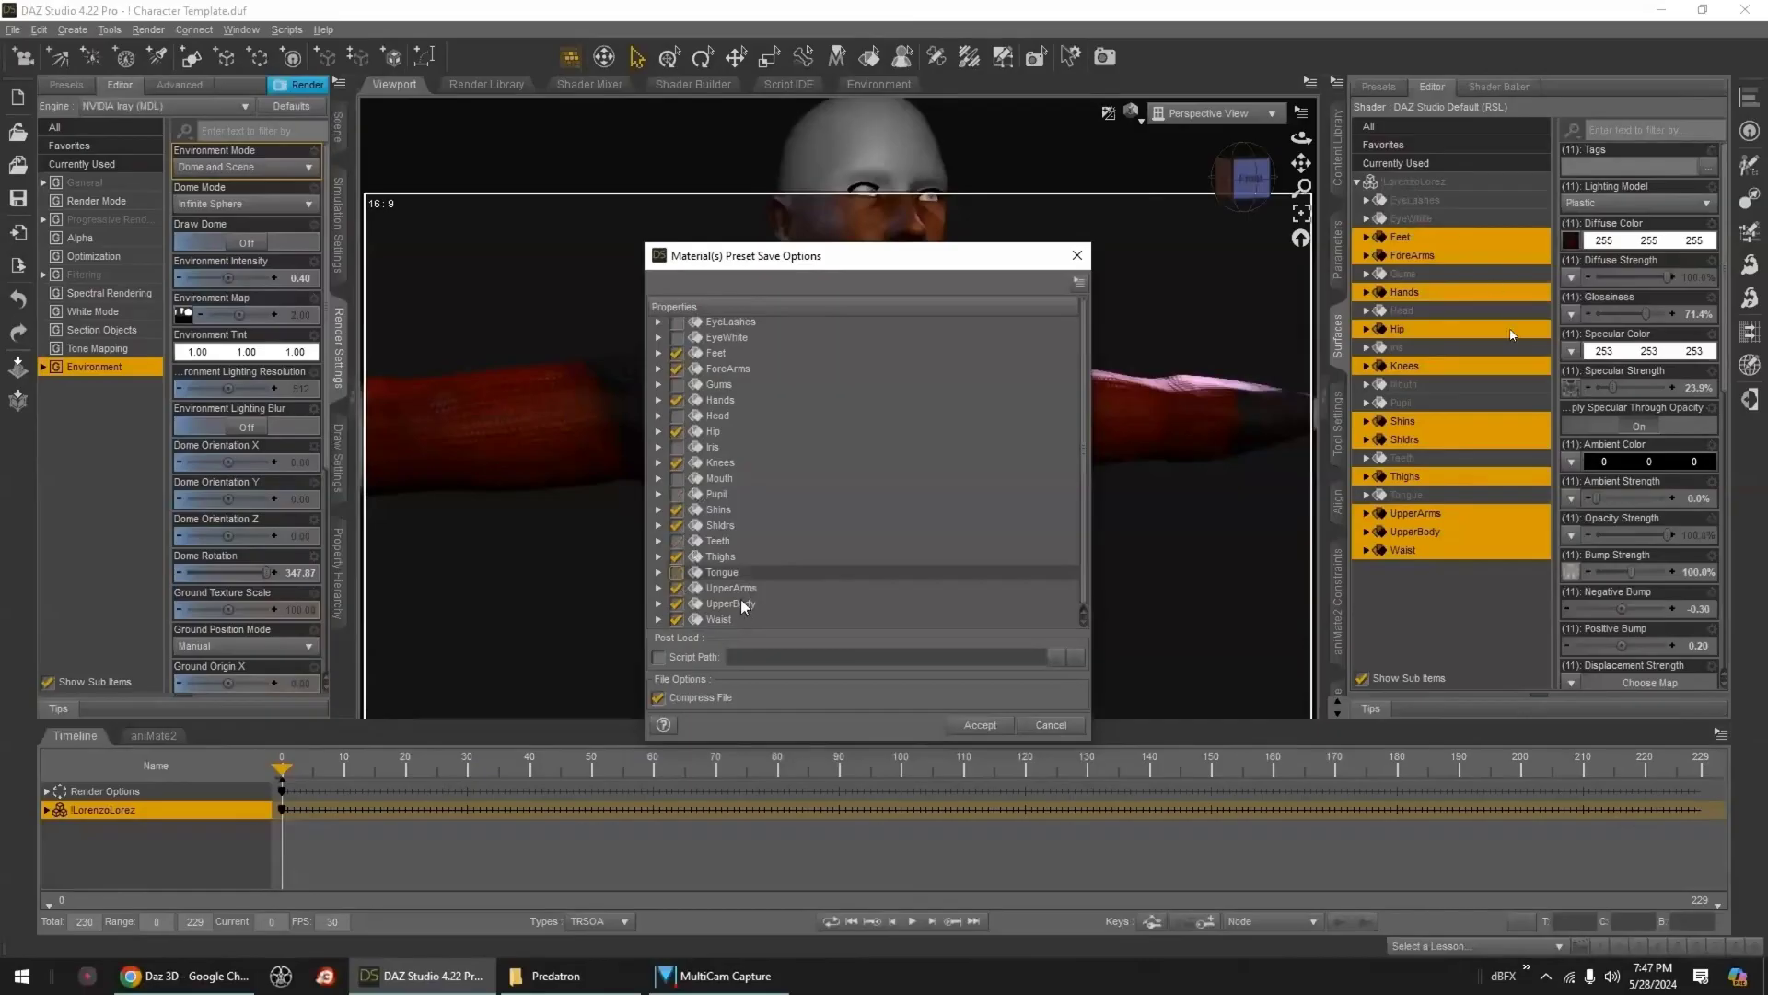
scroll(733, 517, up, 1)
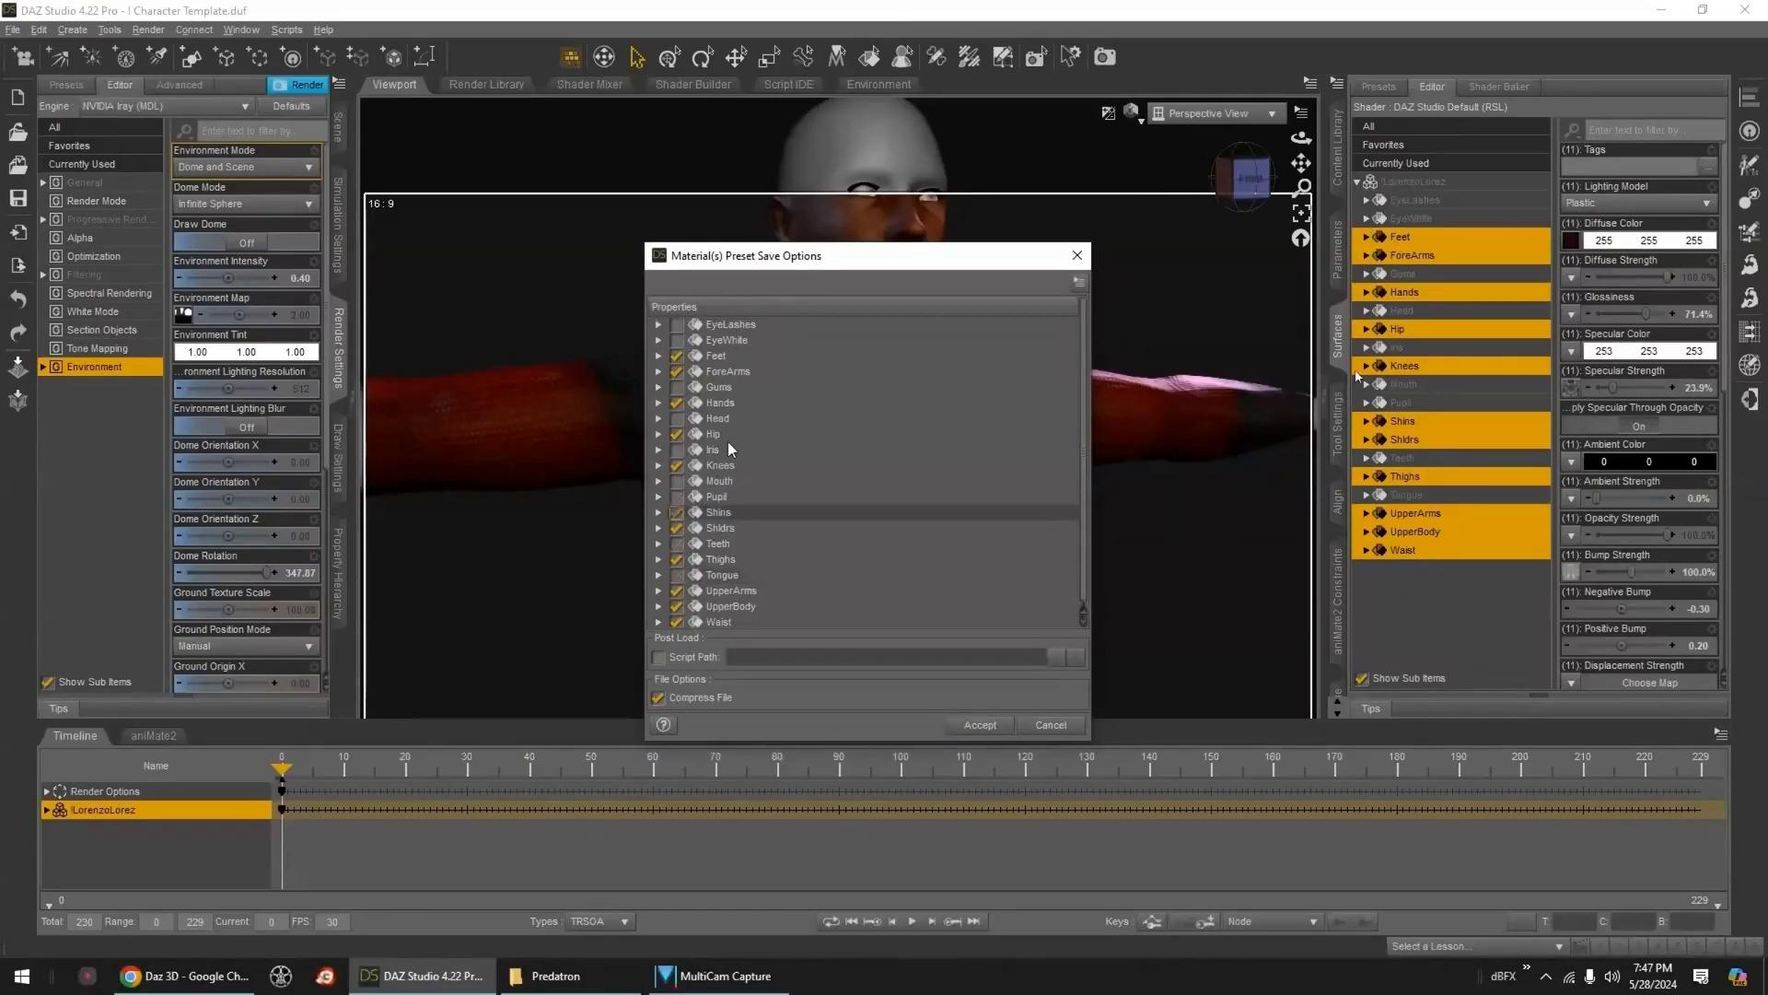
click(978, 726)
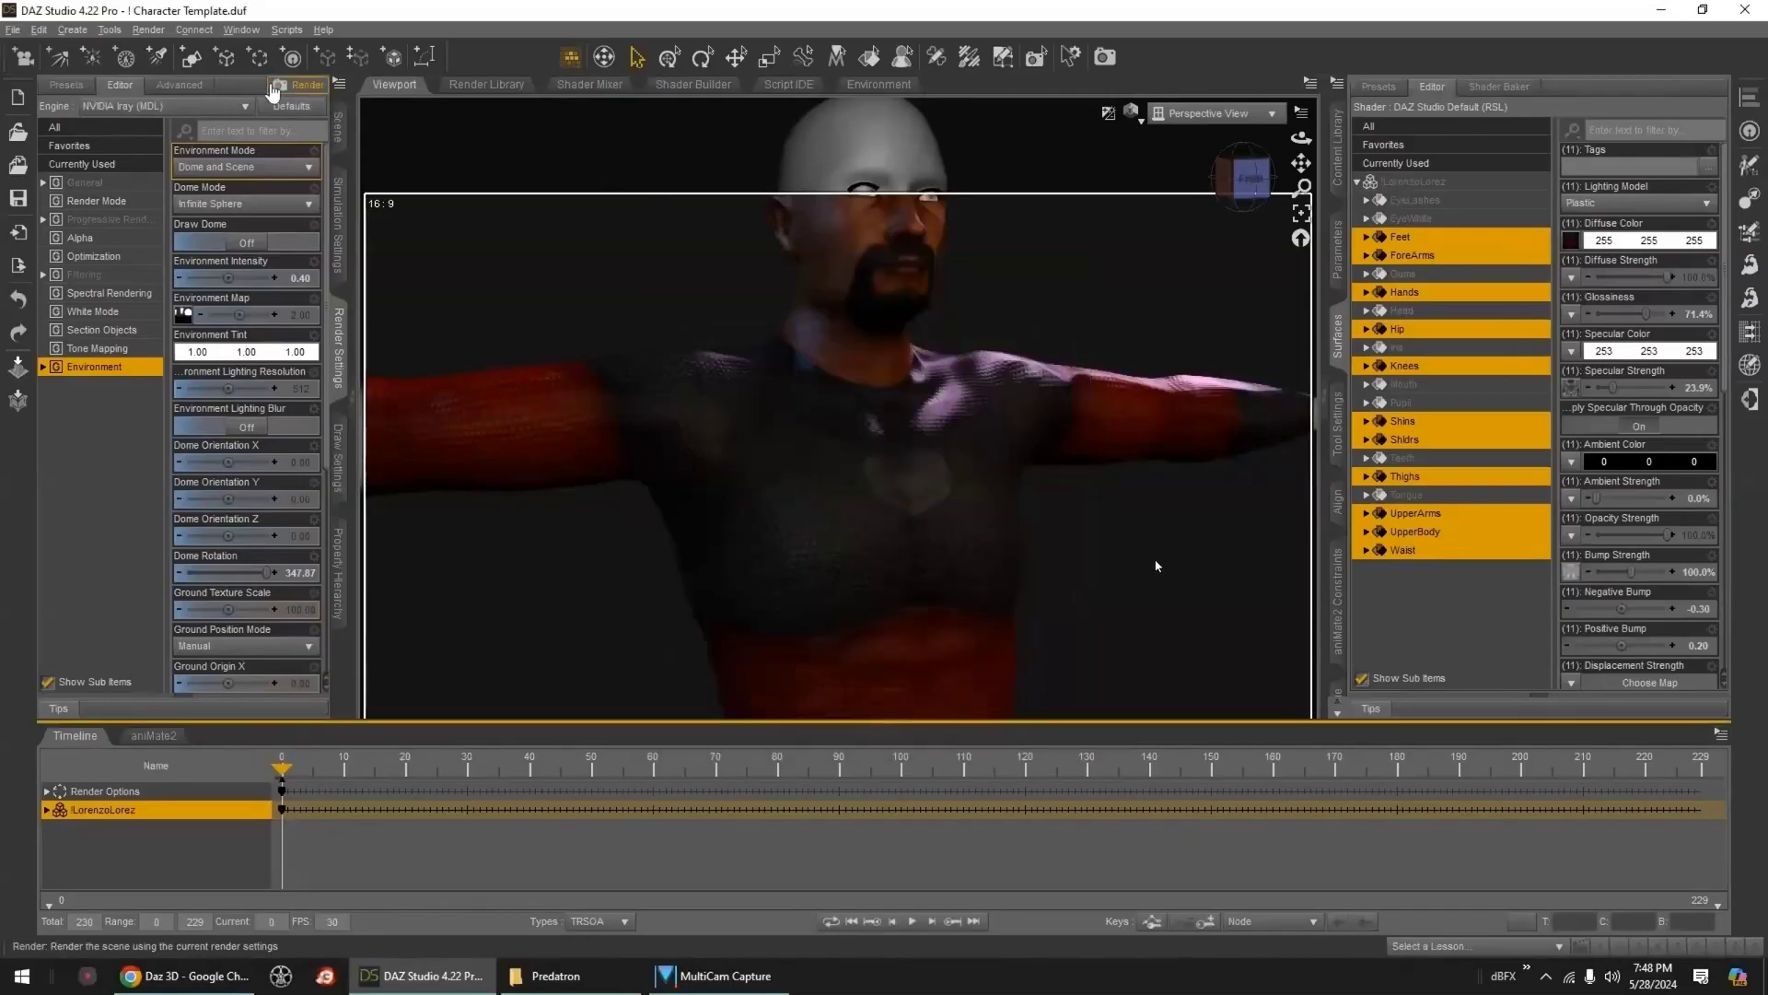
- Convert the selected suit surfaces to Iray by applying the Iray Uber Base shader script
click(287, 30)
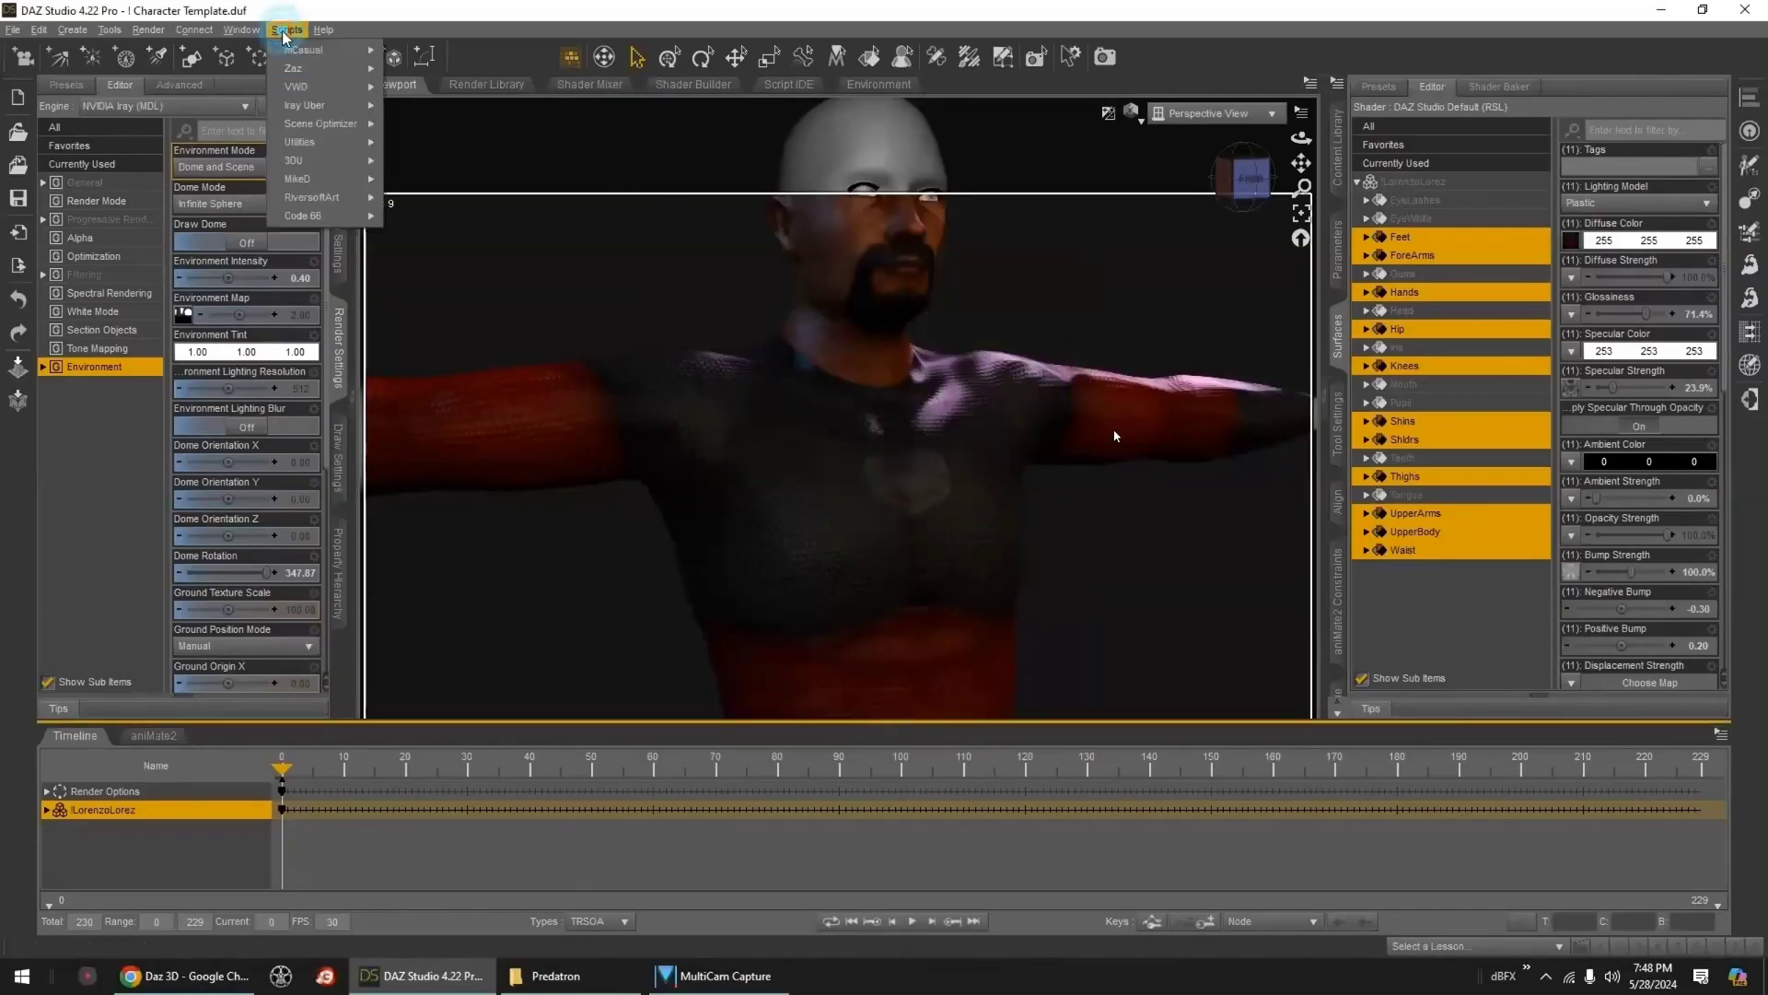
mouse_move(309, 106)
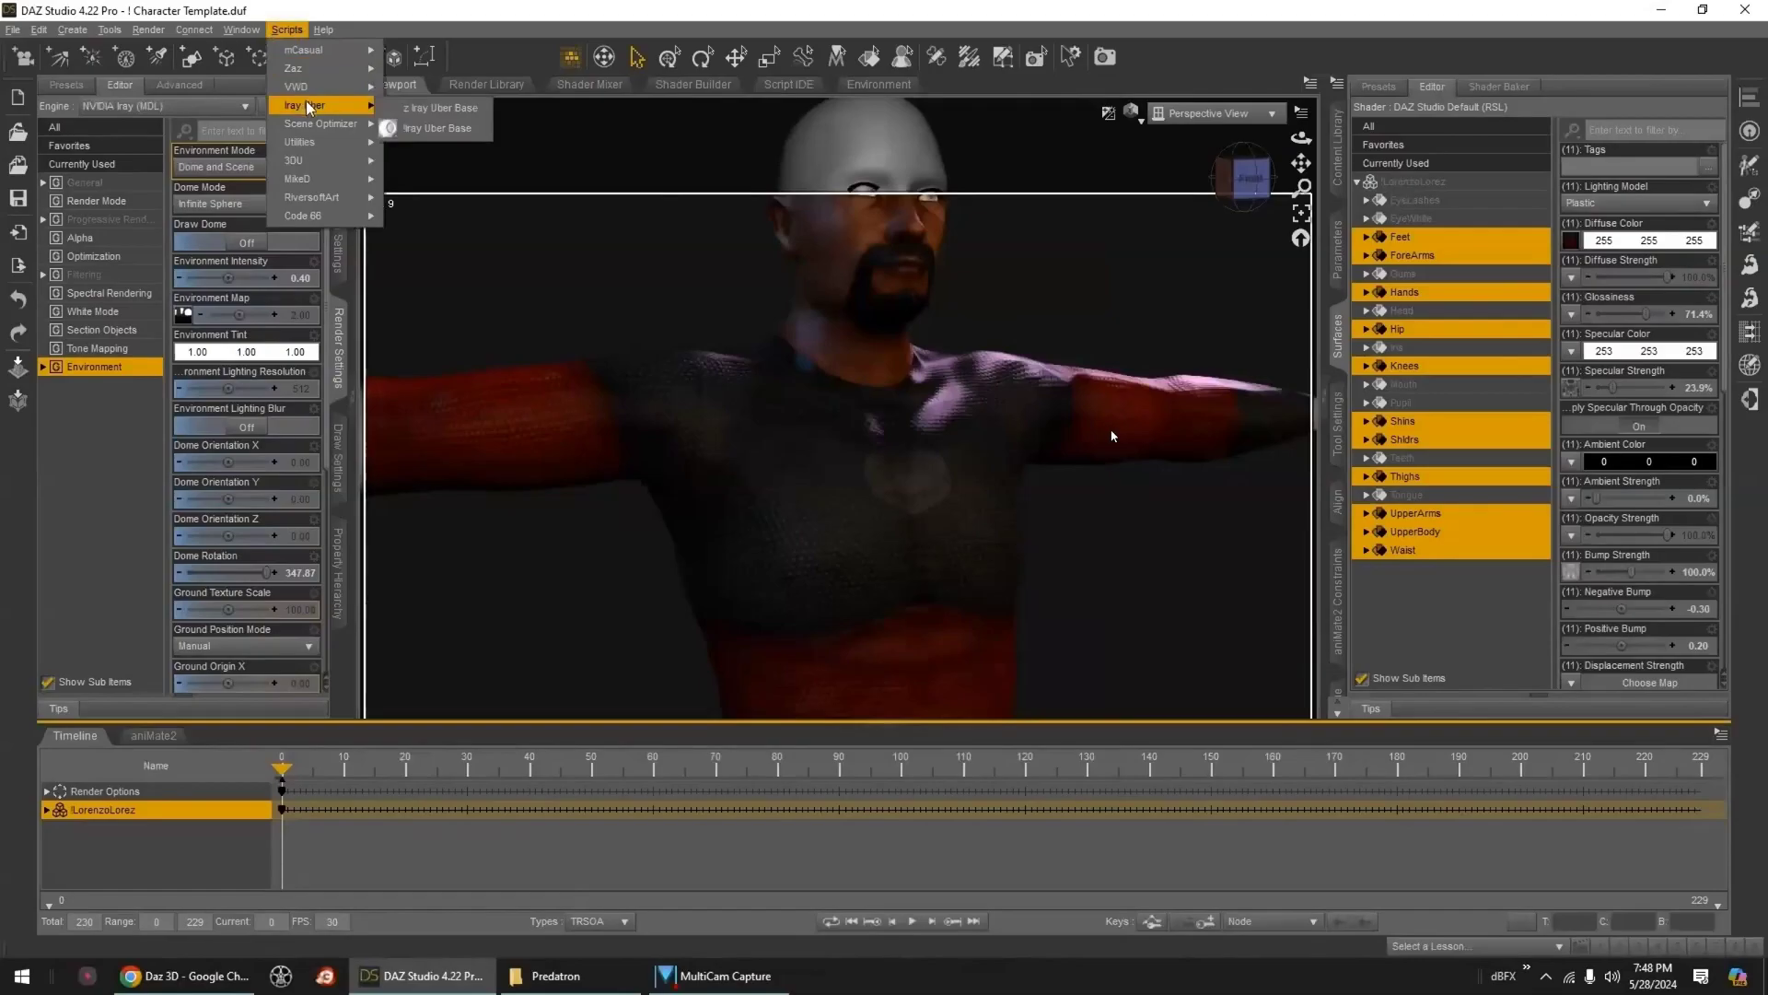
click(436, 129)
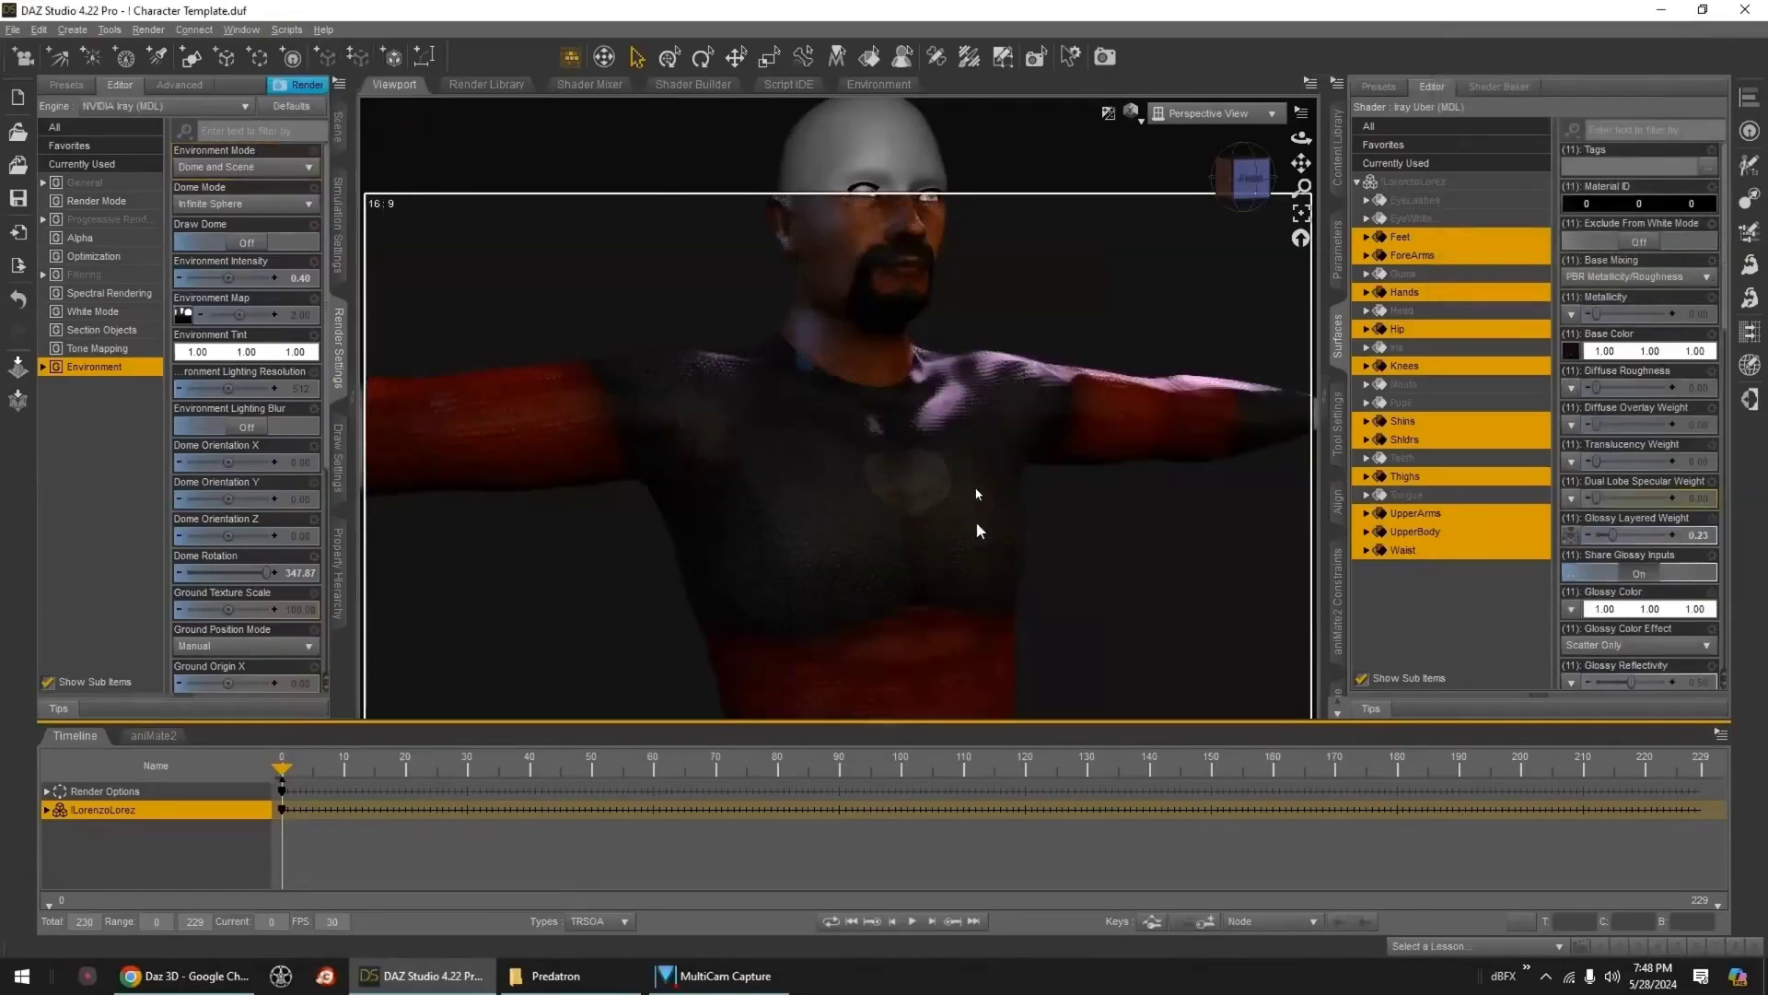
drag(1253, 181, 1301, 56)
scroll(1203, 440, down, 3)
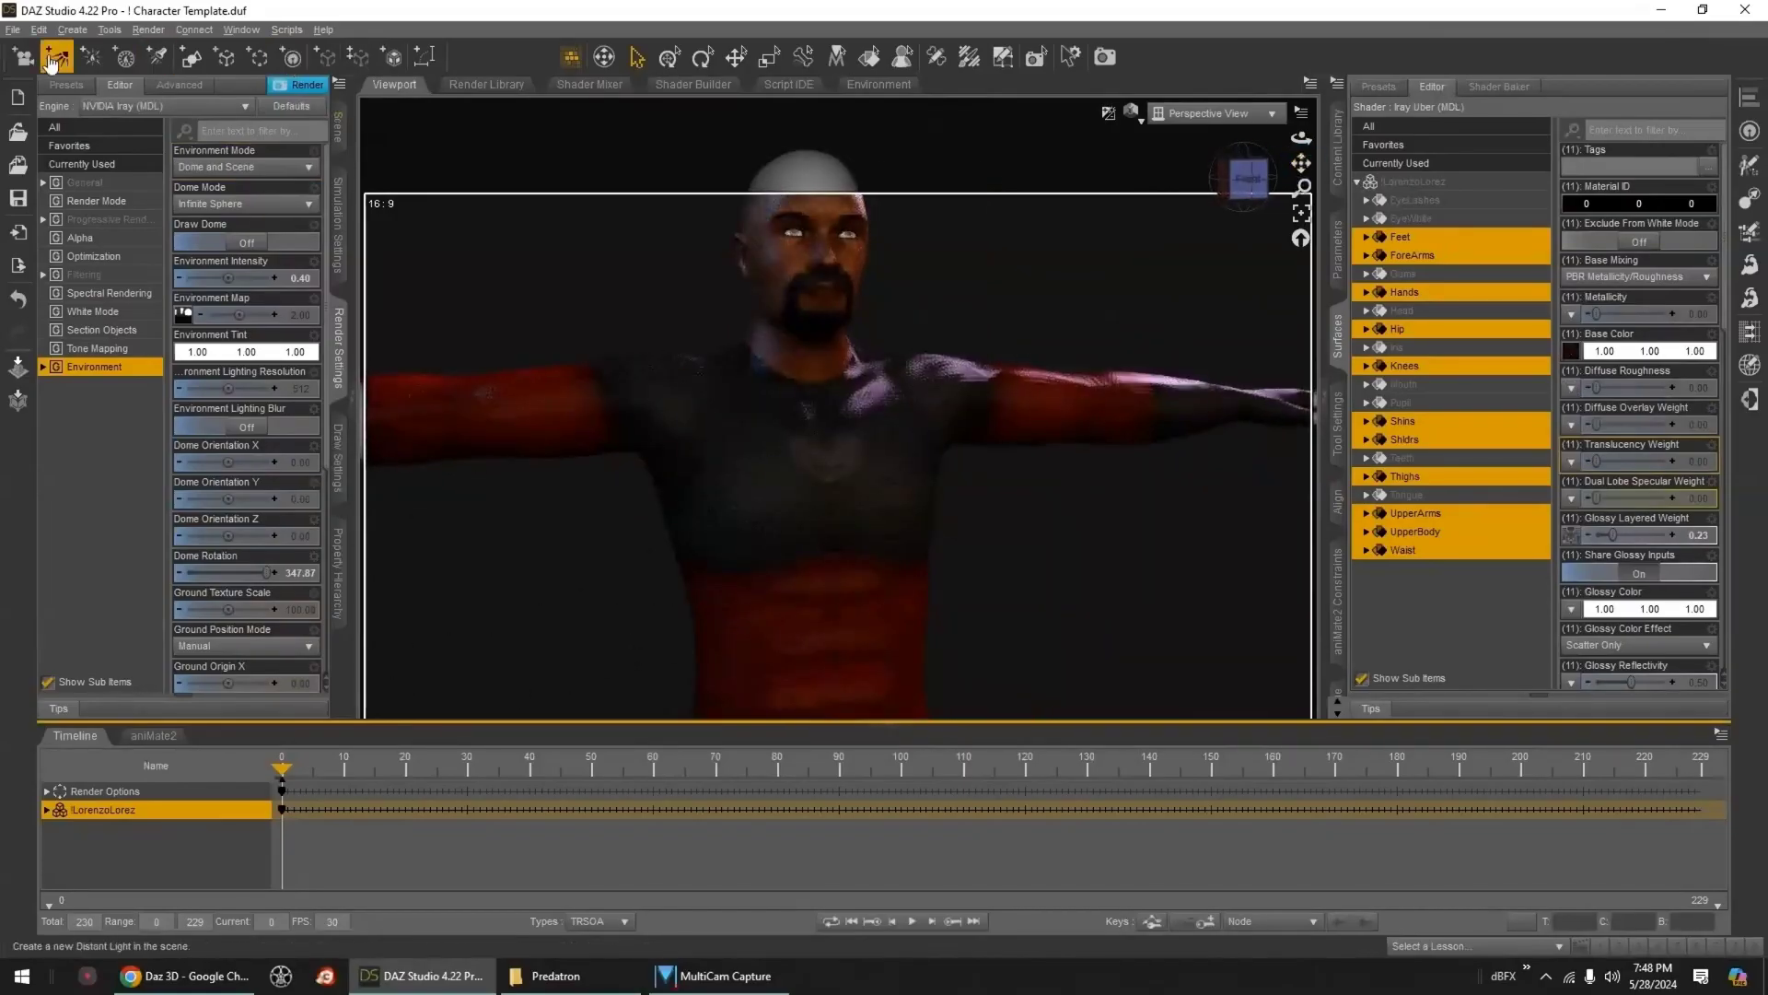
- Save the Iray version as a material preset named SuperSuit - Red and Black directly in the Lorenzo LoREZ/Materials folder
click(13, 29)
mouse_move(83, 158)
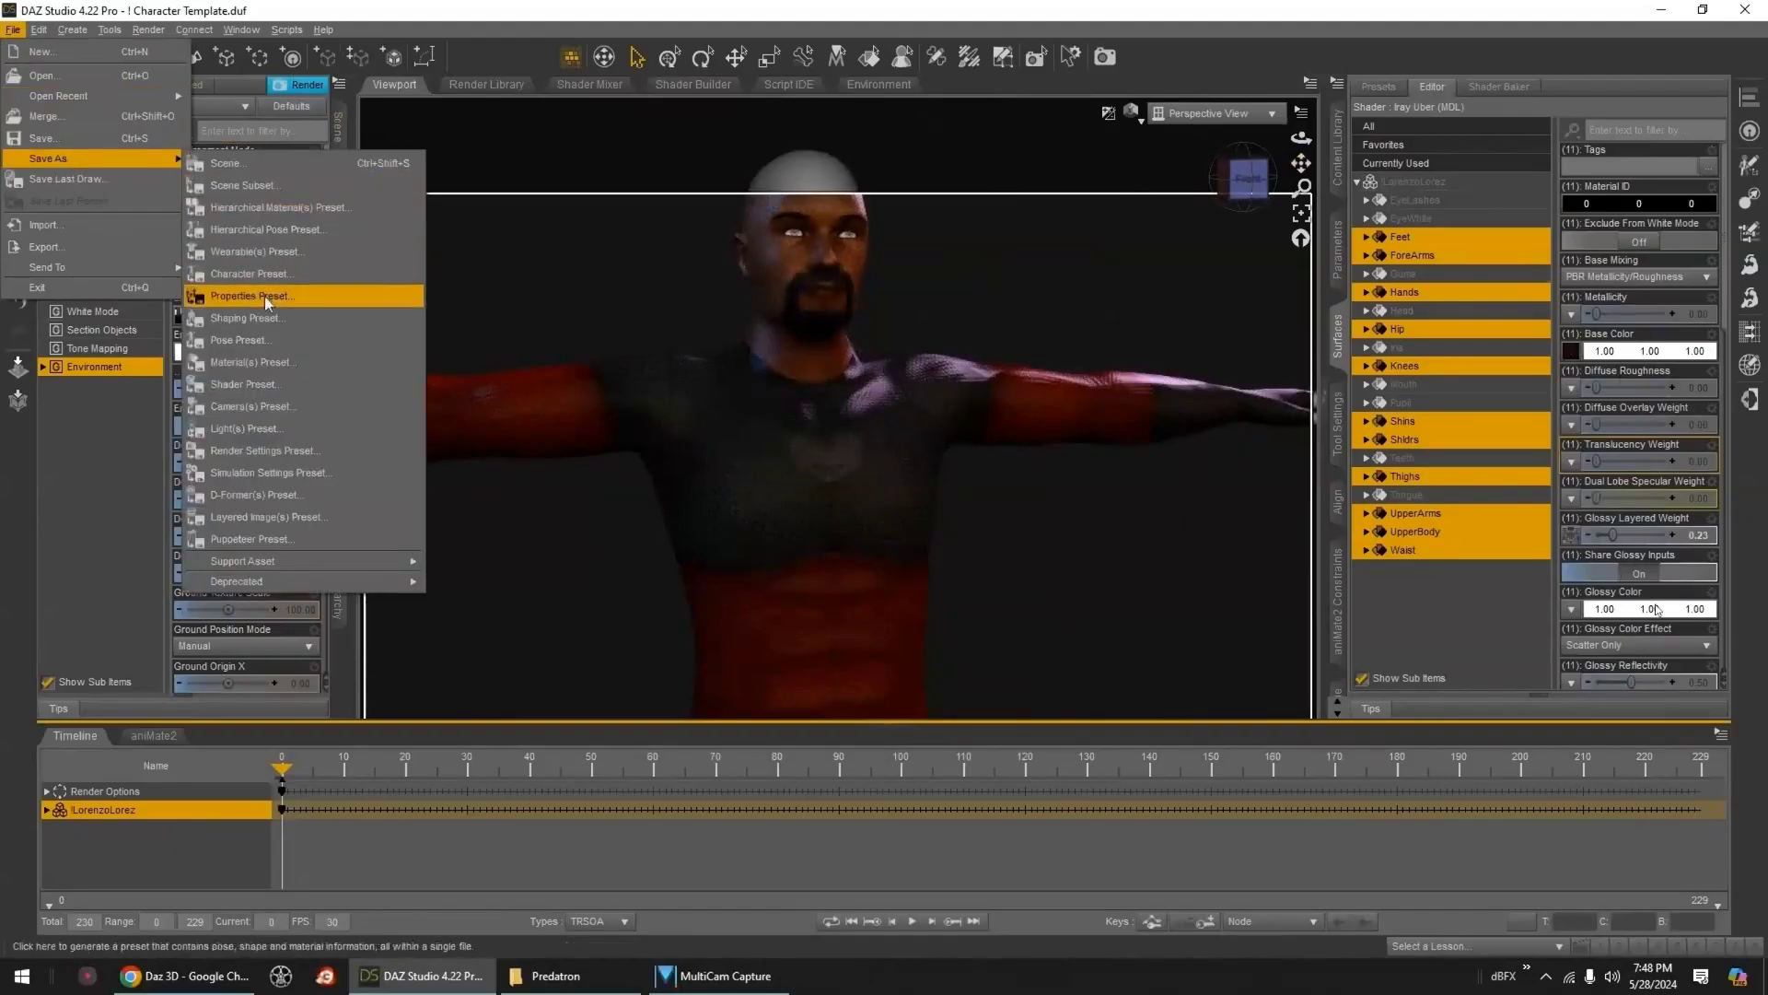
click(273, 363)
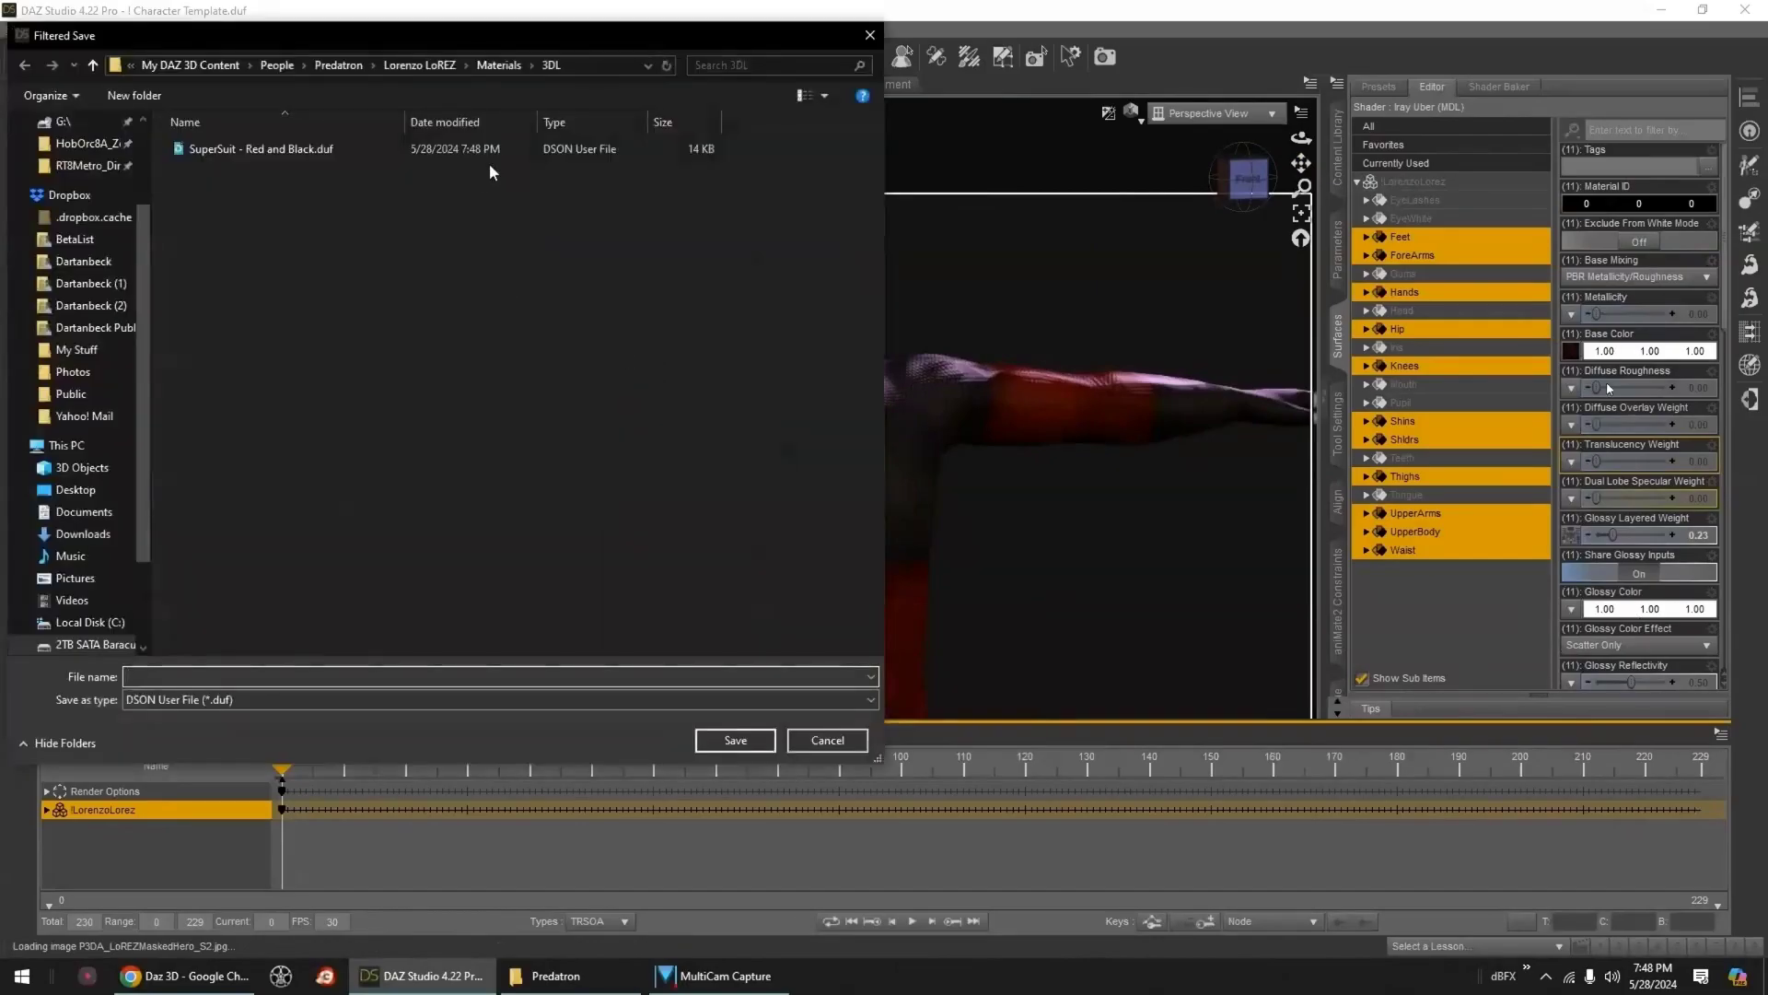
click(499, 65)
click(367, 146)
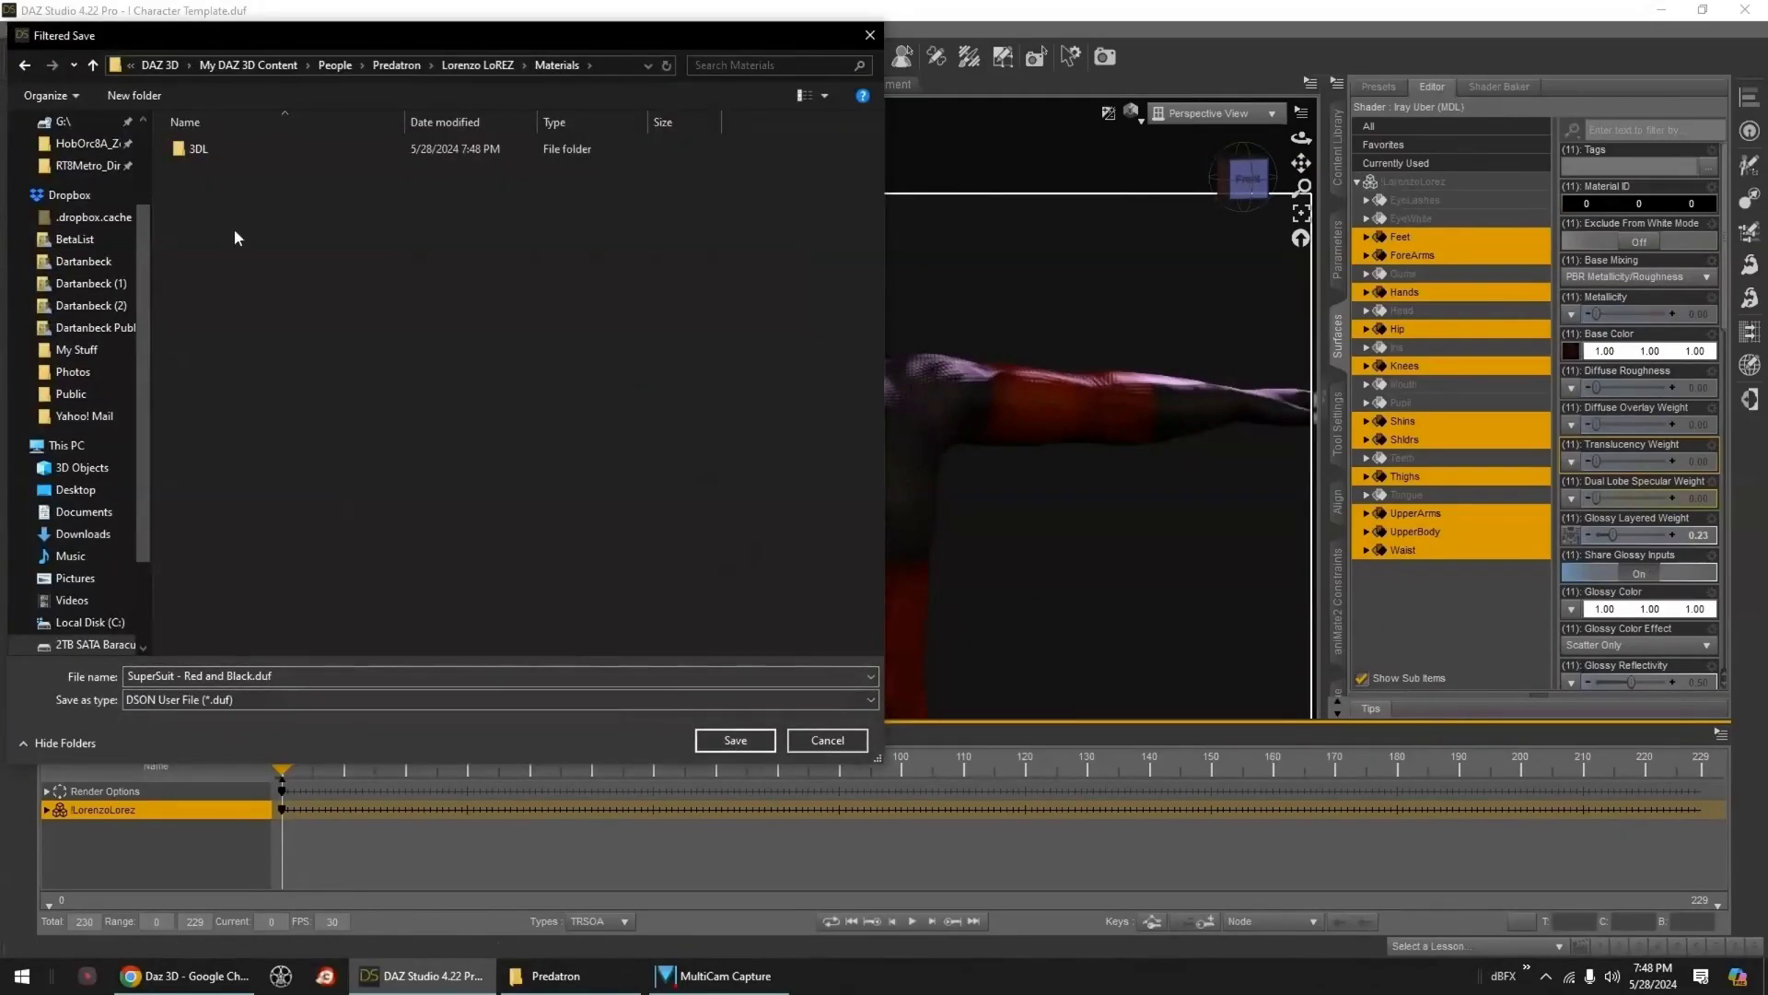
click(745, 742)
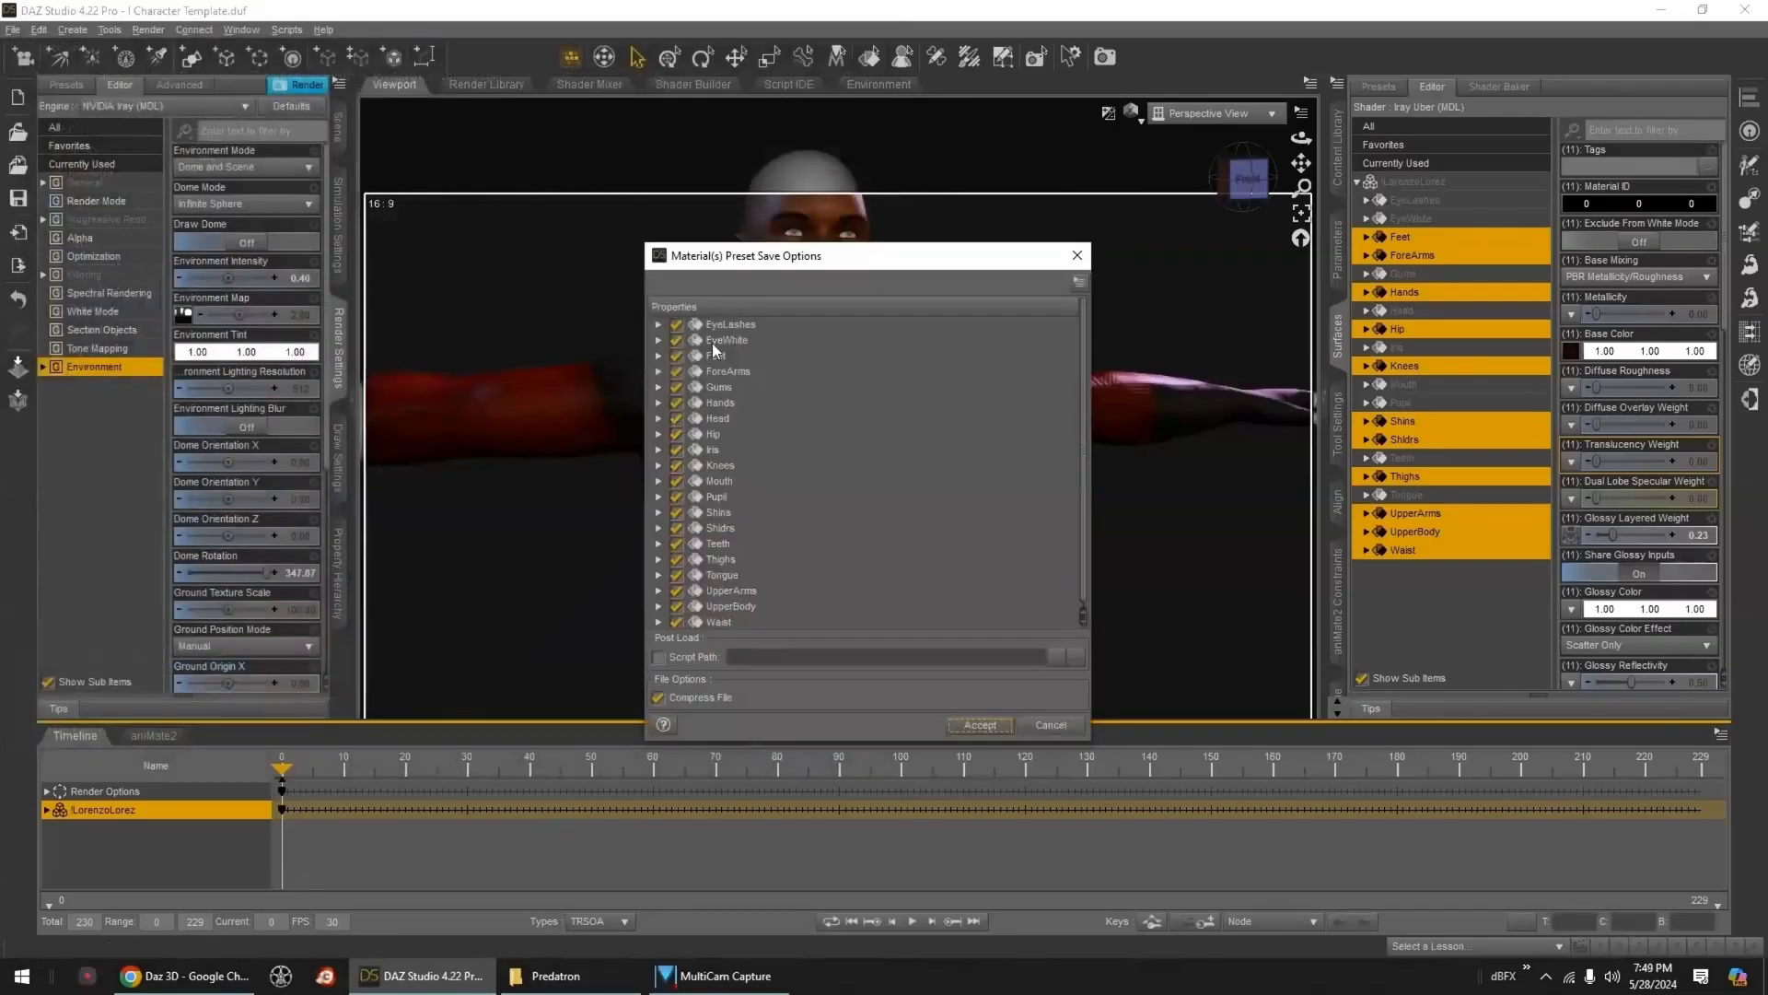
- Leave EyeLashes, EyeWhite, Gums, Head, Iris, Mouth, Pupil, Teeth and Tongue out of the Iray preset and accept the save options
click(677, 388)
click(677, 419)
click(677, 450)
click(677, 481)
click(677, 497)
click(678, 544)
click(677, 575)
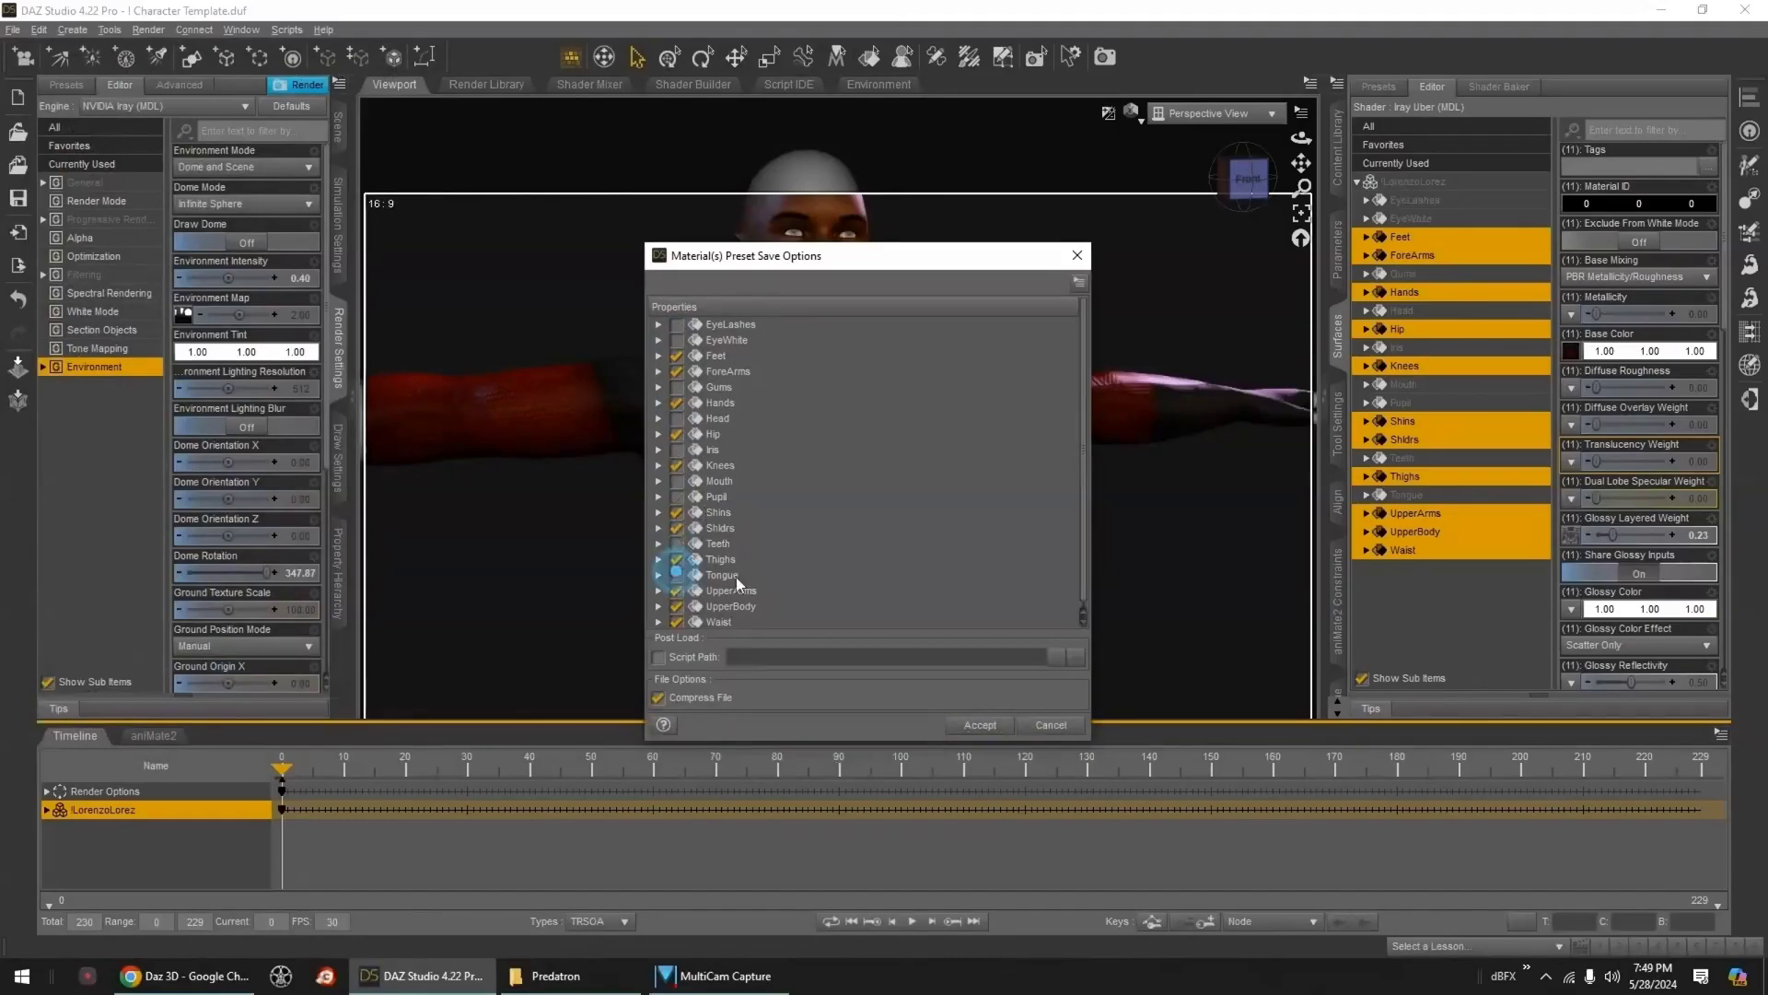
click(979, 725)
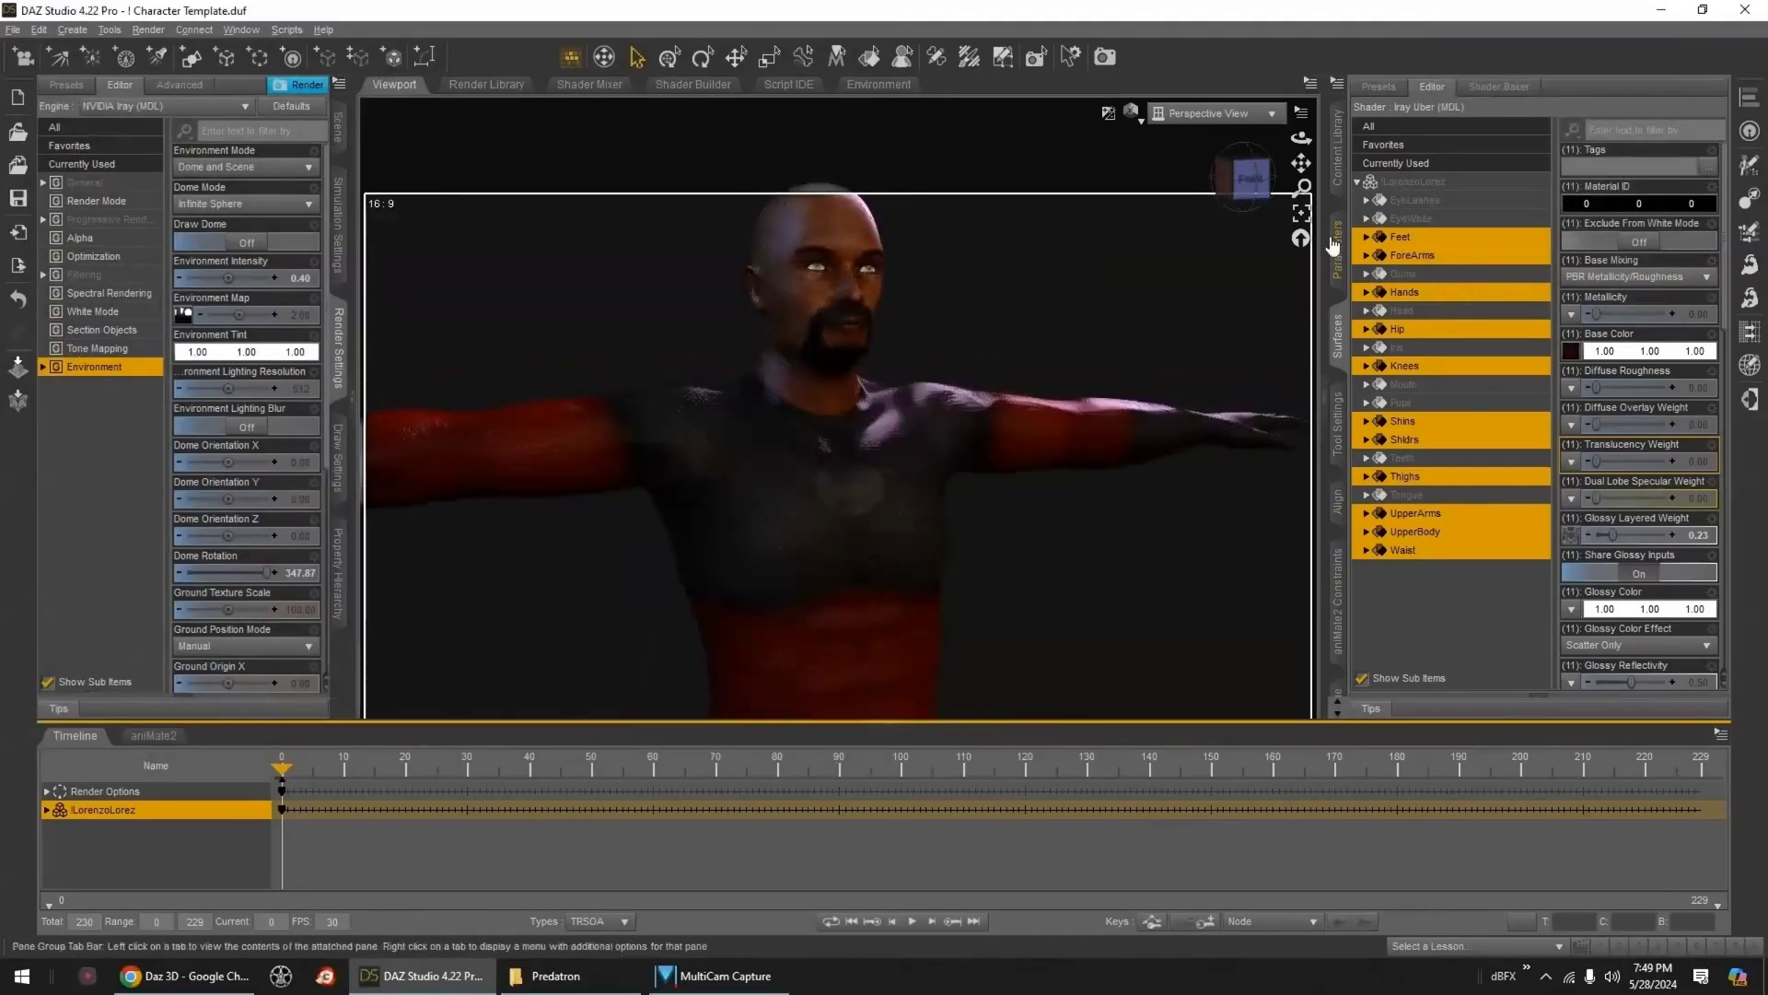
- Apply the MAT_Alien1_Skin preset from the MATS_SKIN/Creature folder to the !LorenzoLorez figure
click(1338, 154)
click(338, 126)
click(1456, 388)
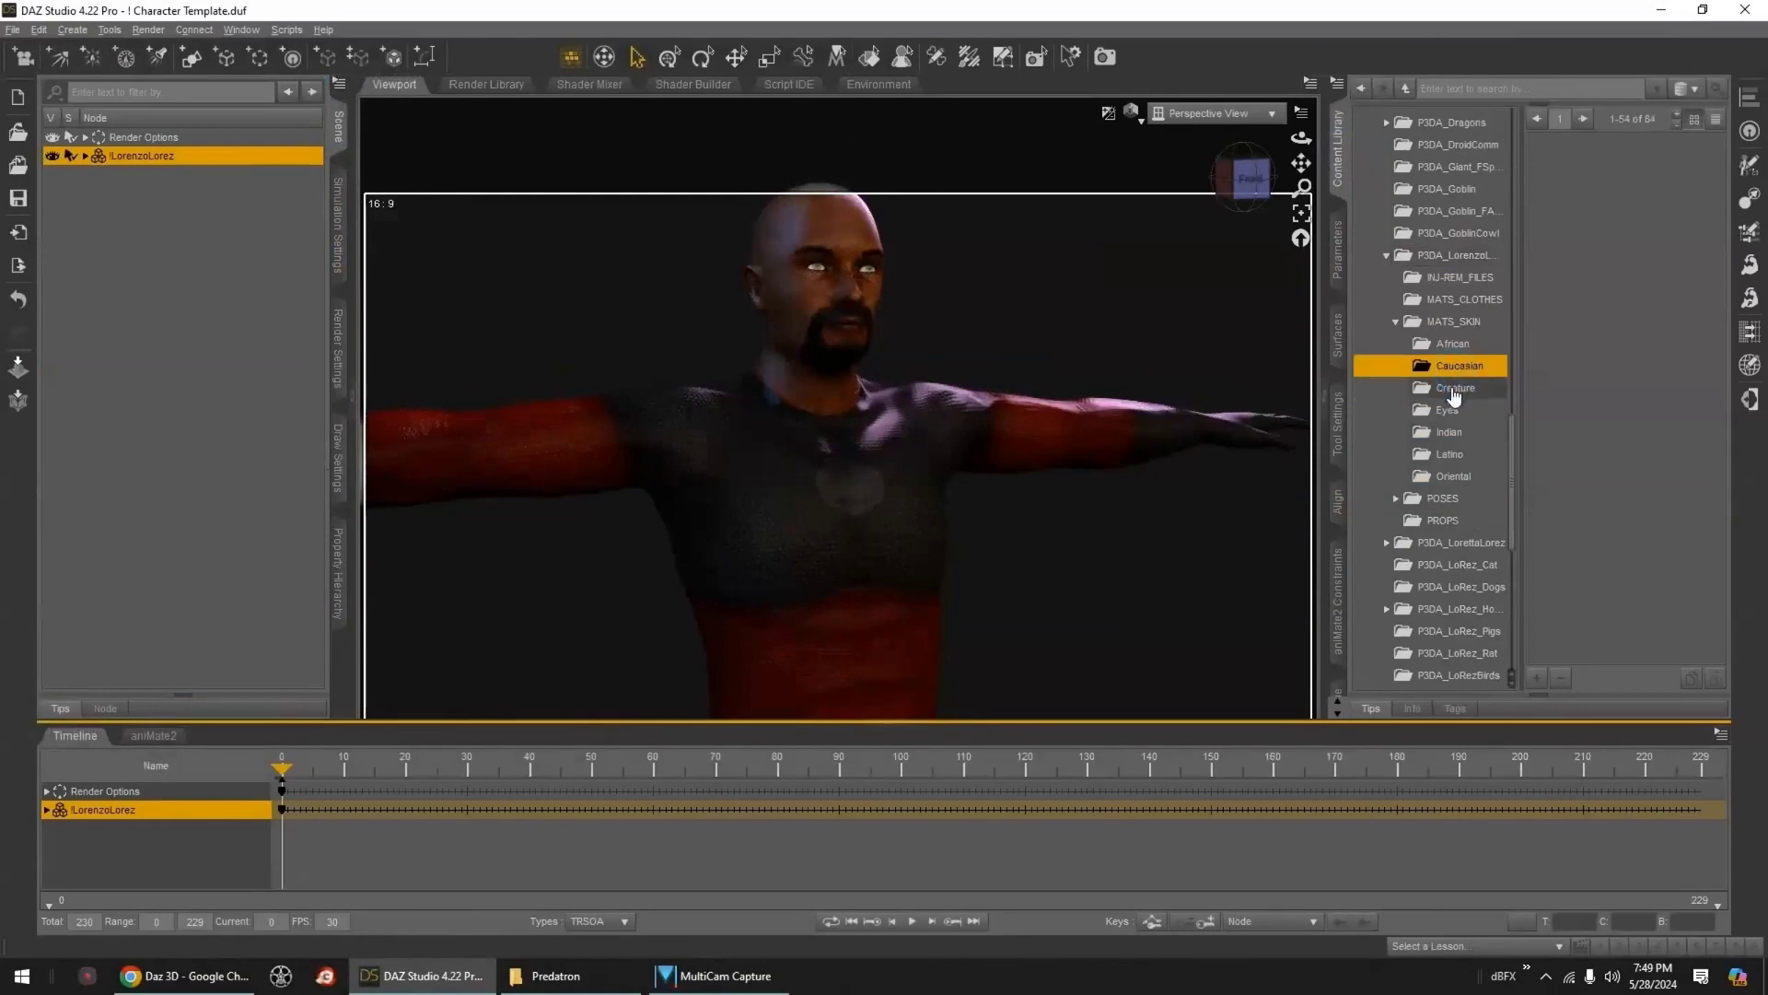
double_click(1573, 189)
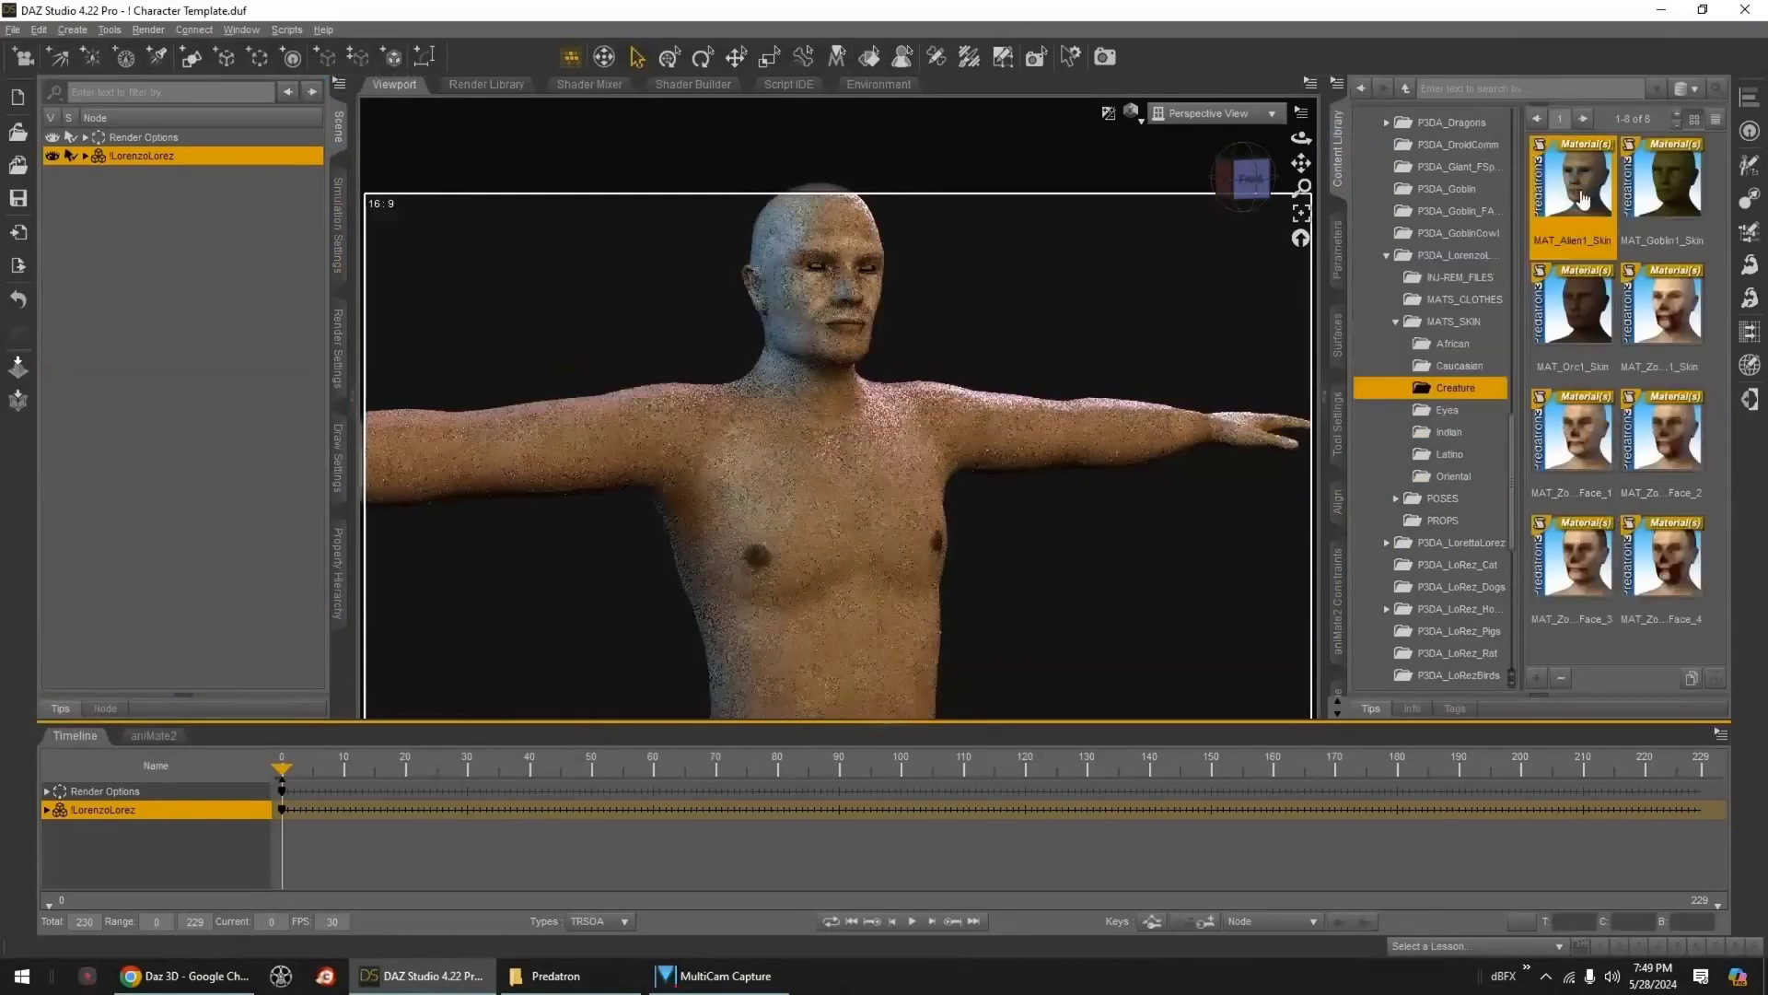
- Apply the SuperSuit - Red and Black preset from People/Predatron/Lorenzo LoREZ/Materials to the figure
drag(1514, 434, 1526, 163)
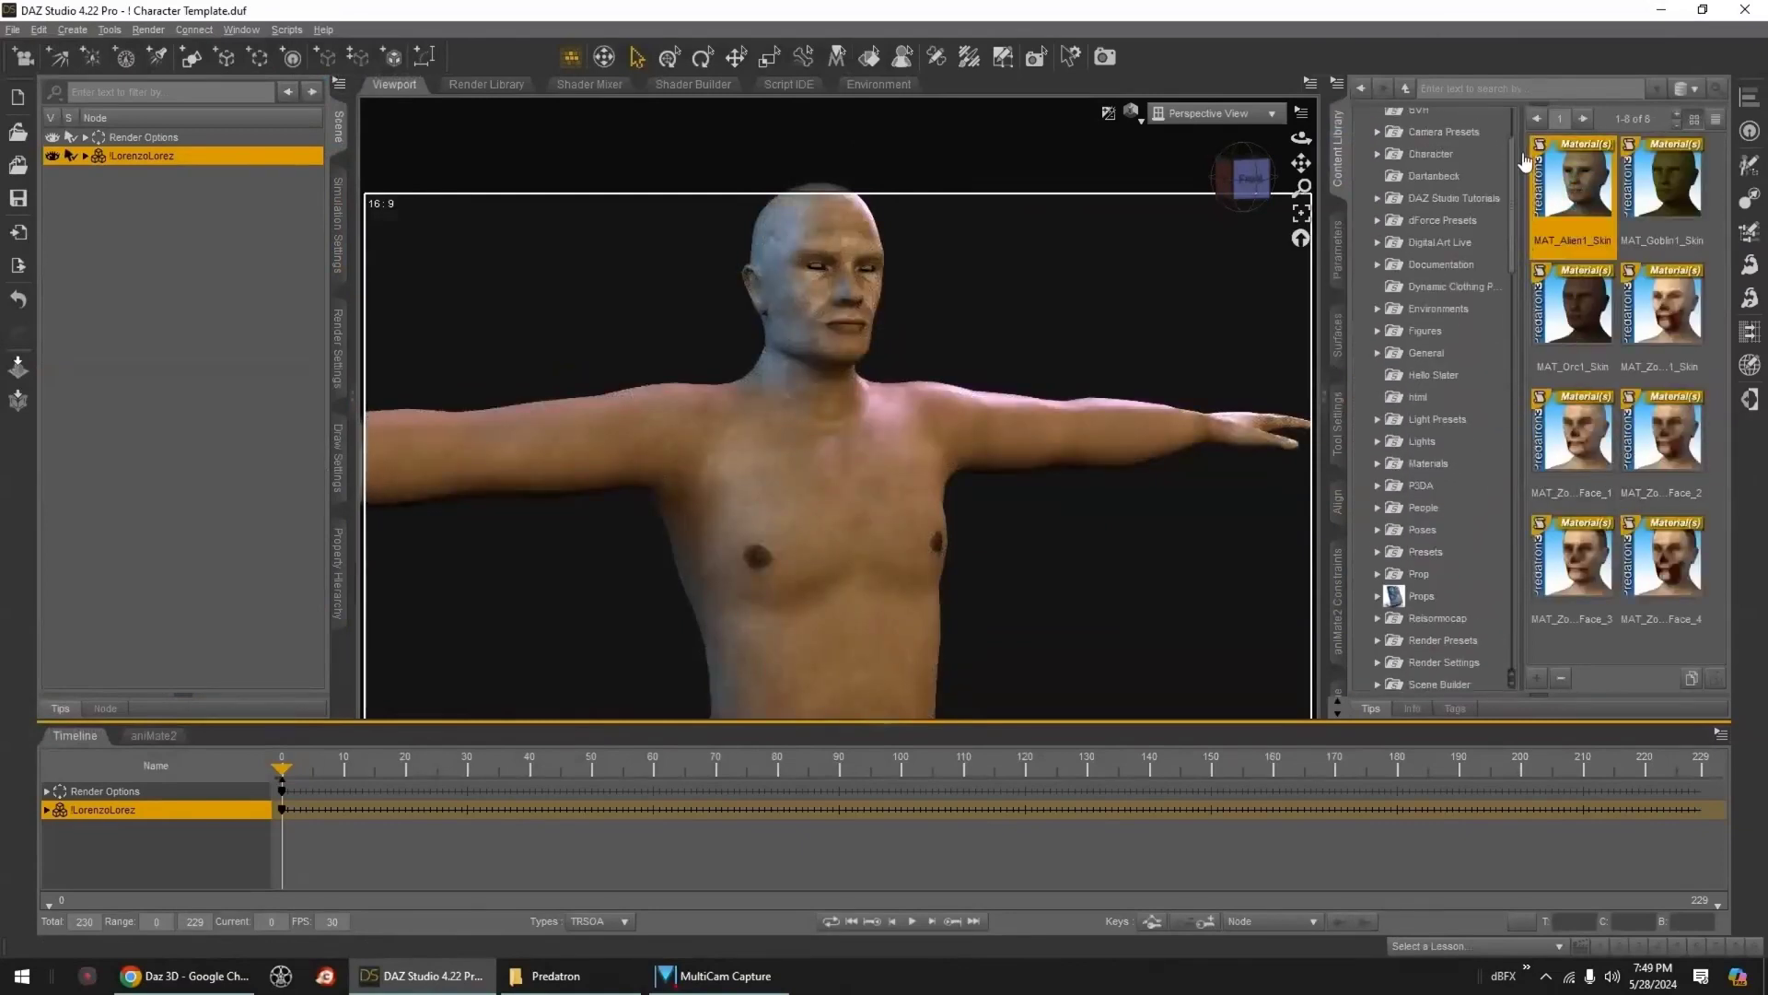
click(1378, 508)
scroll(1398, 473, down, 7)
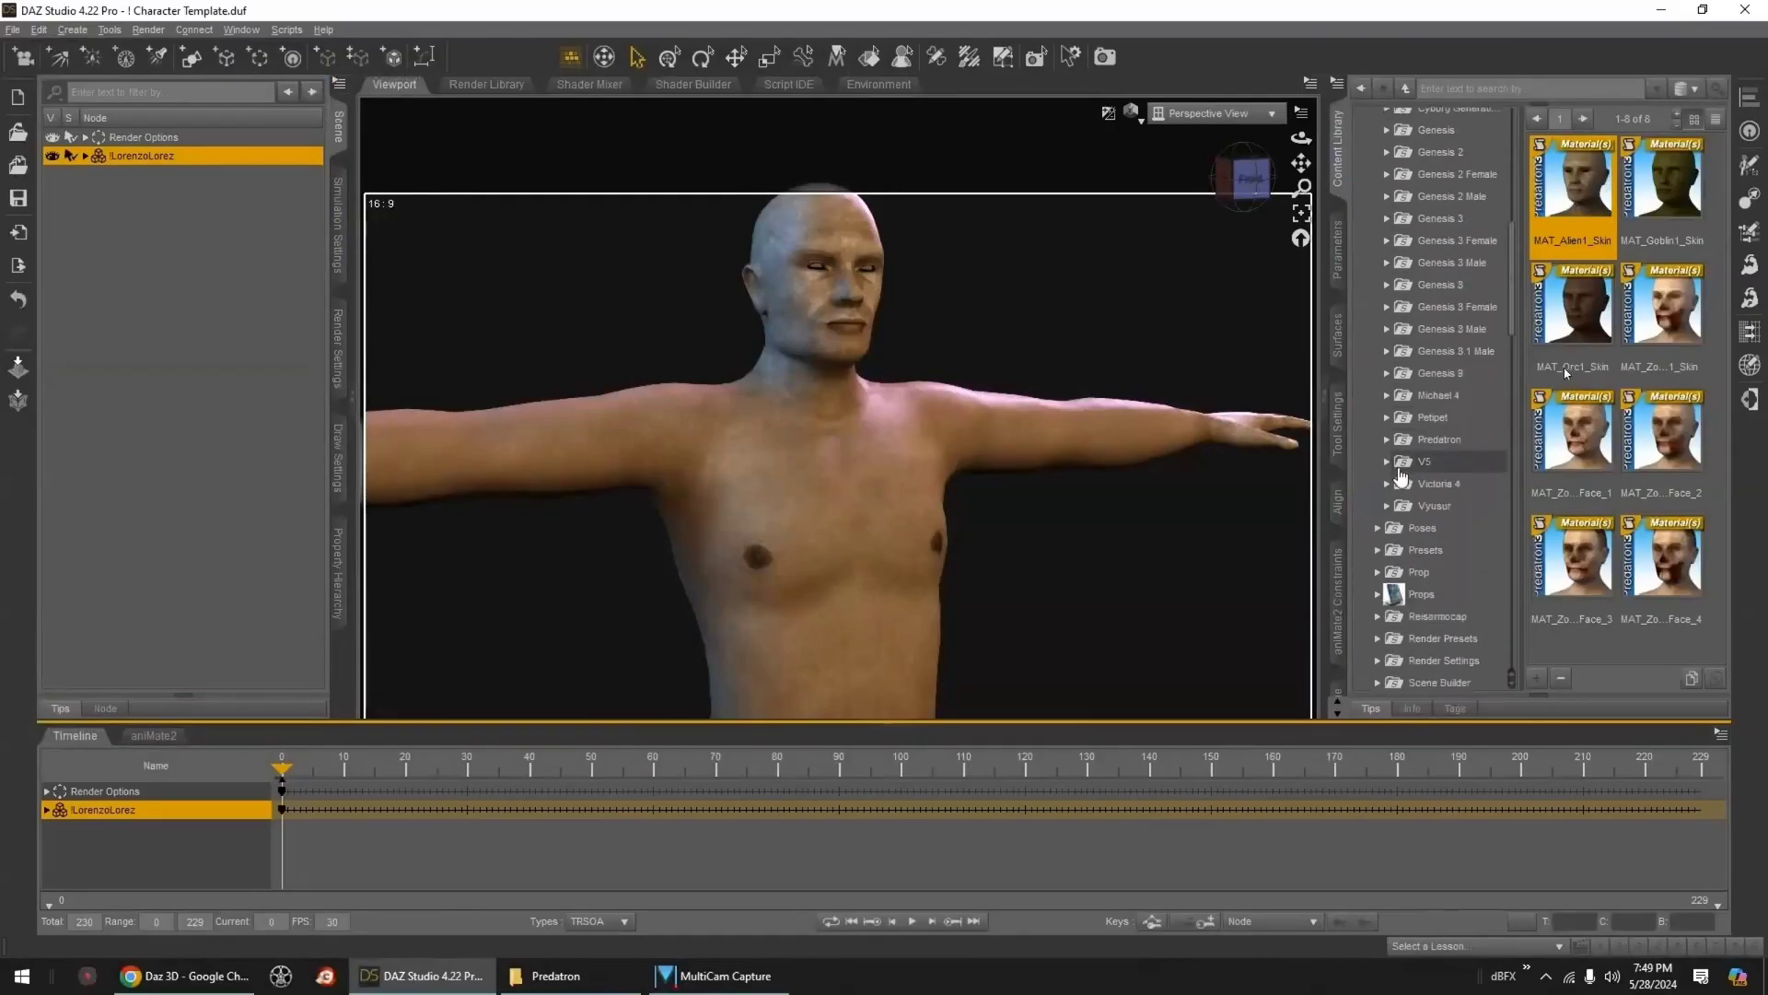
click(1387, 439)
click(1396, 461)
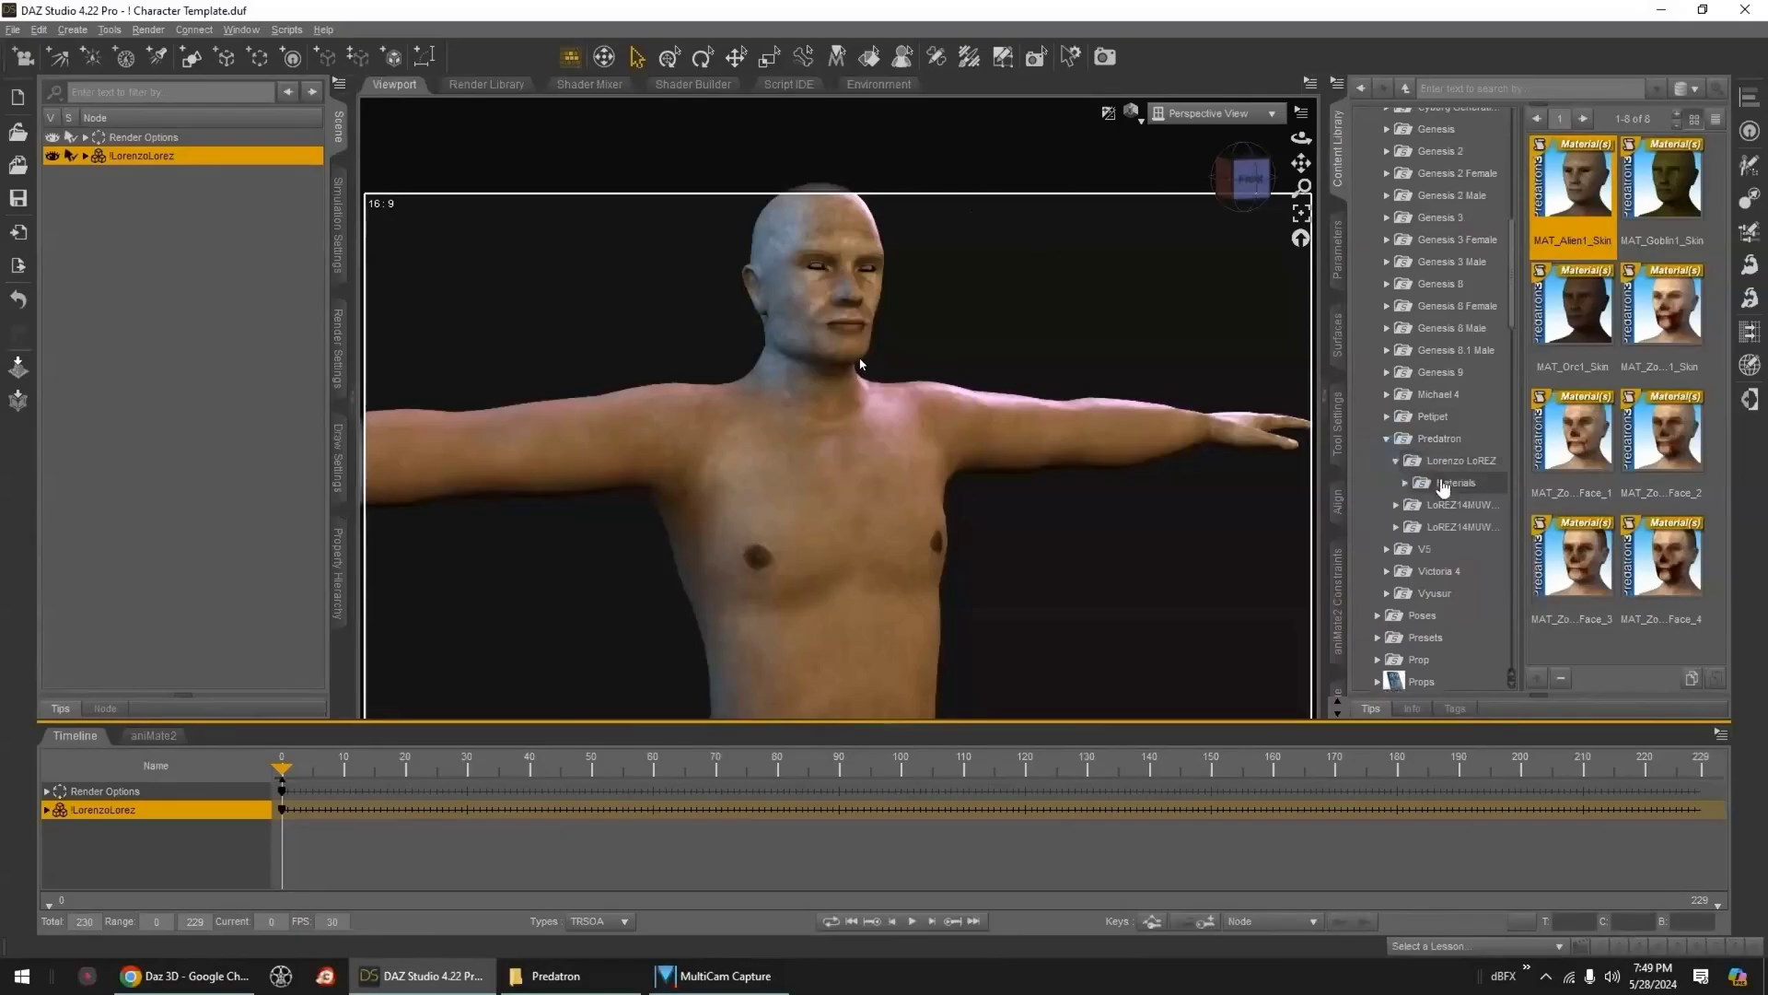
click(1453, 482)
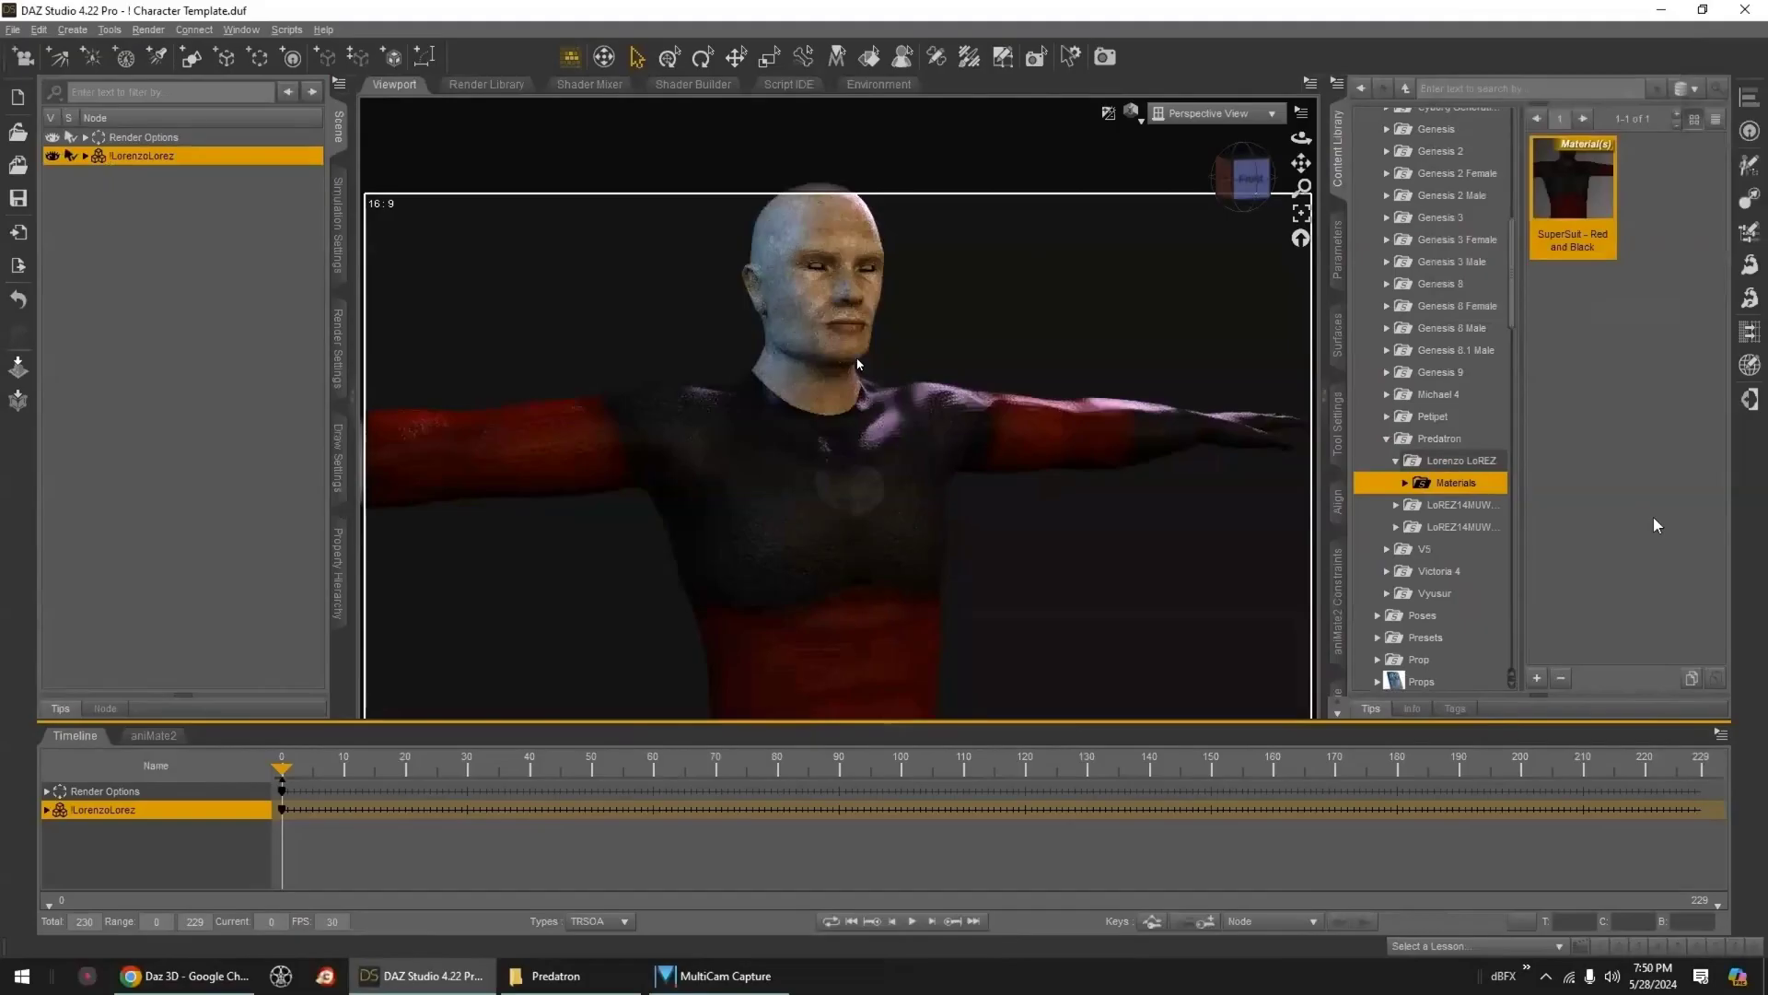
- Examine the alien skin on the head and the suit around the neck and shoulders up close
drag(1302, 138, 1551, 348)
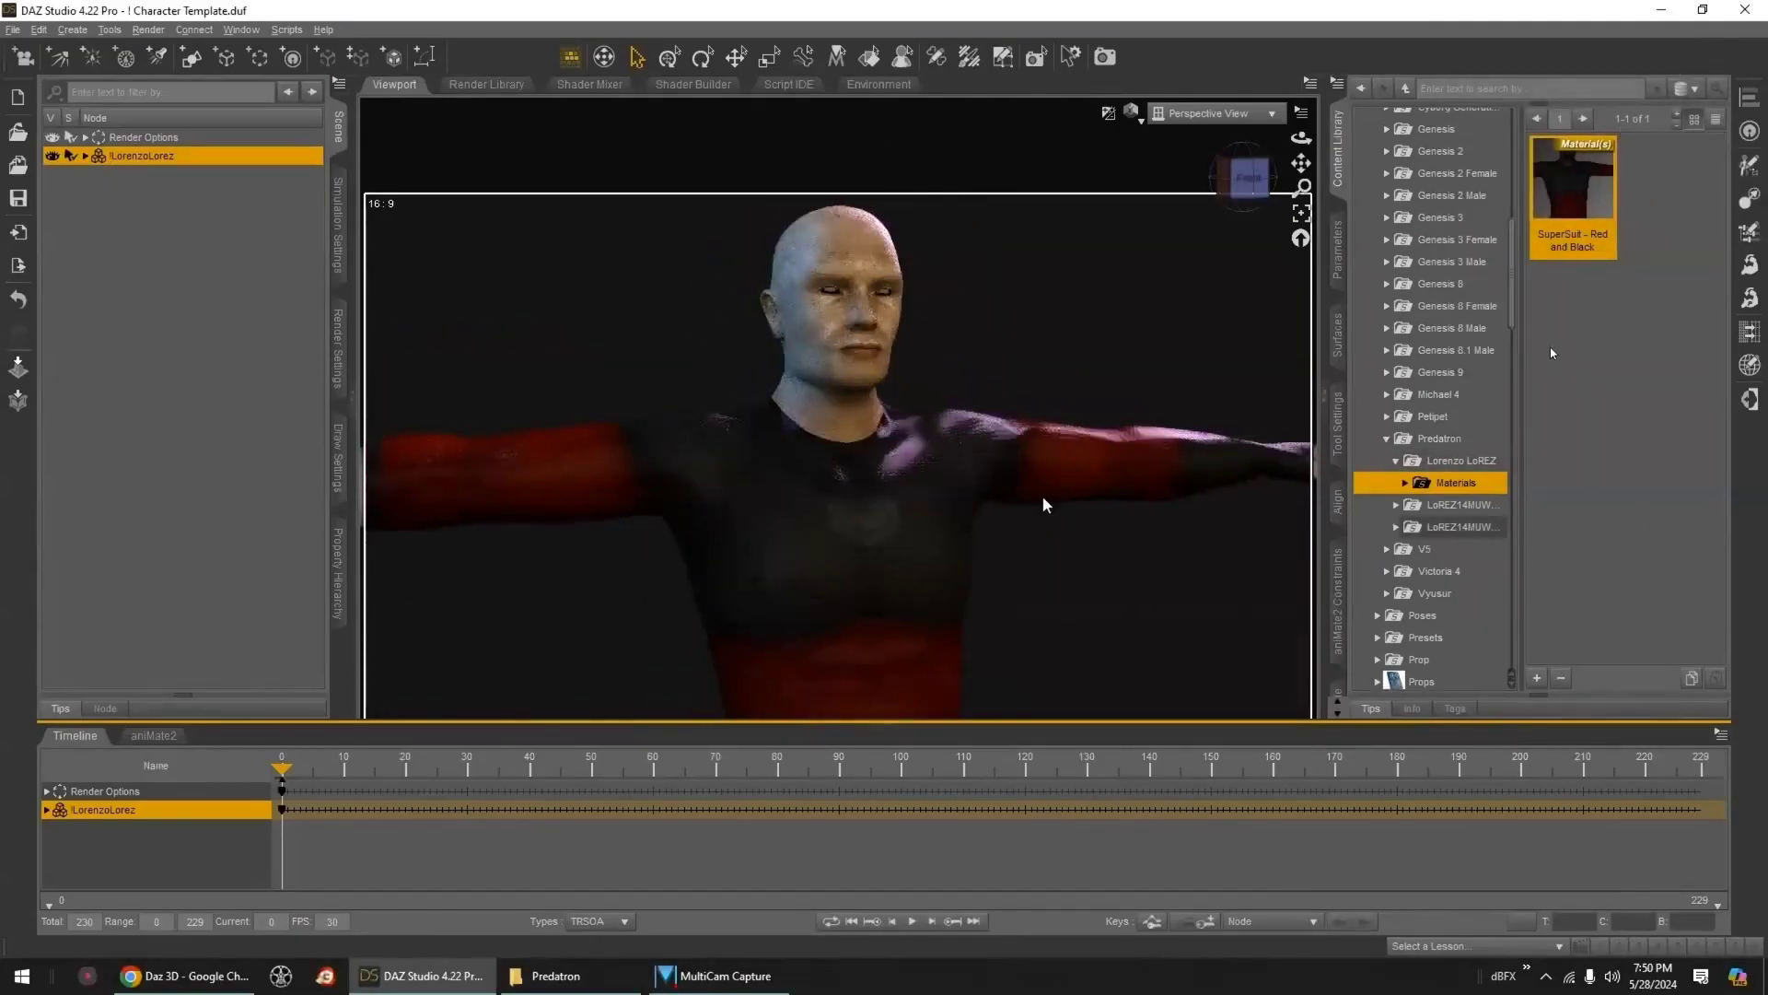
alt+drag(1164, 368, 1197, 381)
scroll(1197, 378, up, 3)
middle_drag(1223, 286, 1136, 422)
scroll(1169, 354, up, 5)
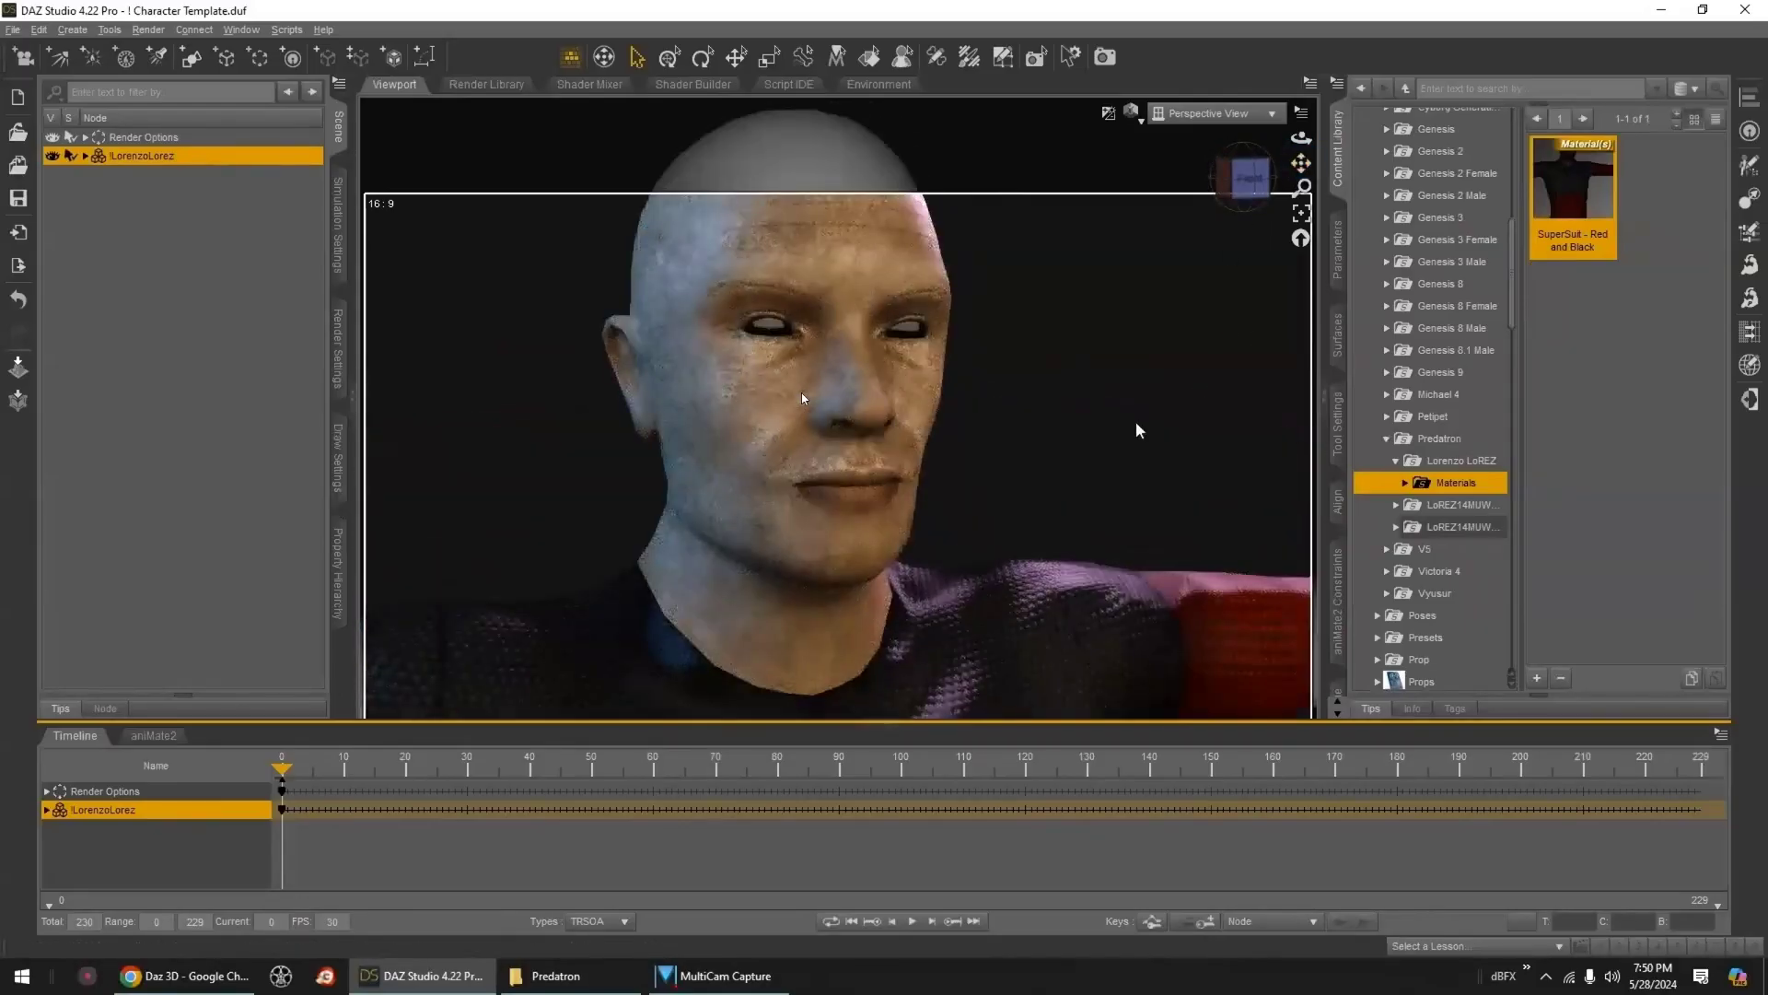
scroll(1139, 430, down, 3)
scroll(1136, 424, down, 2)
middle_drag(1129, 494, 1131, 451)
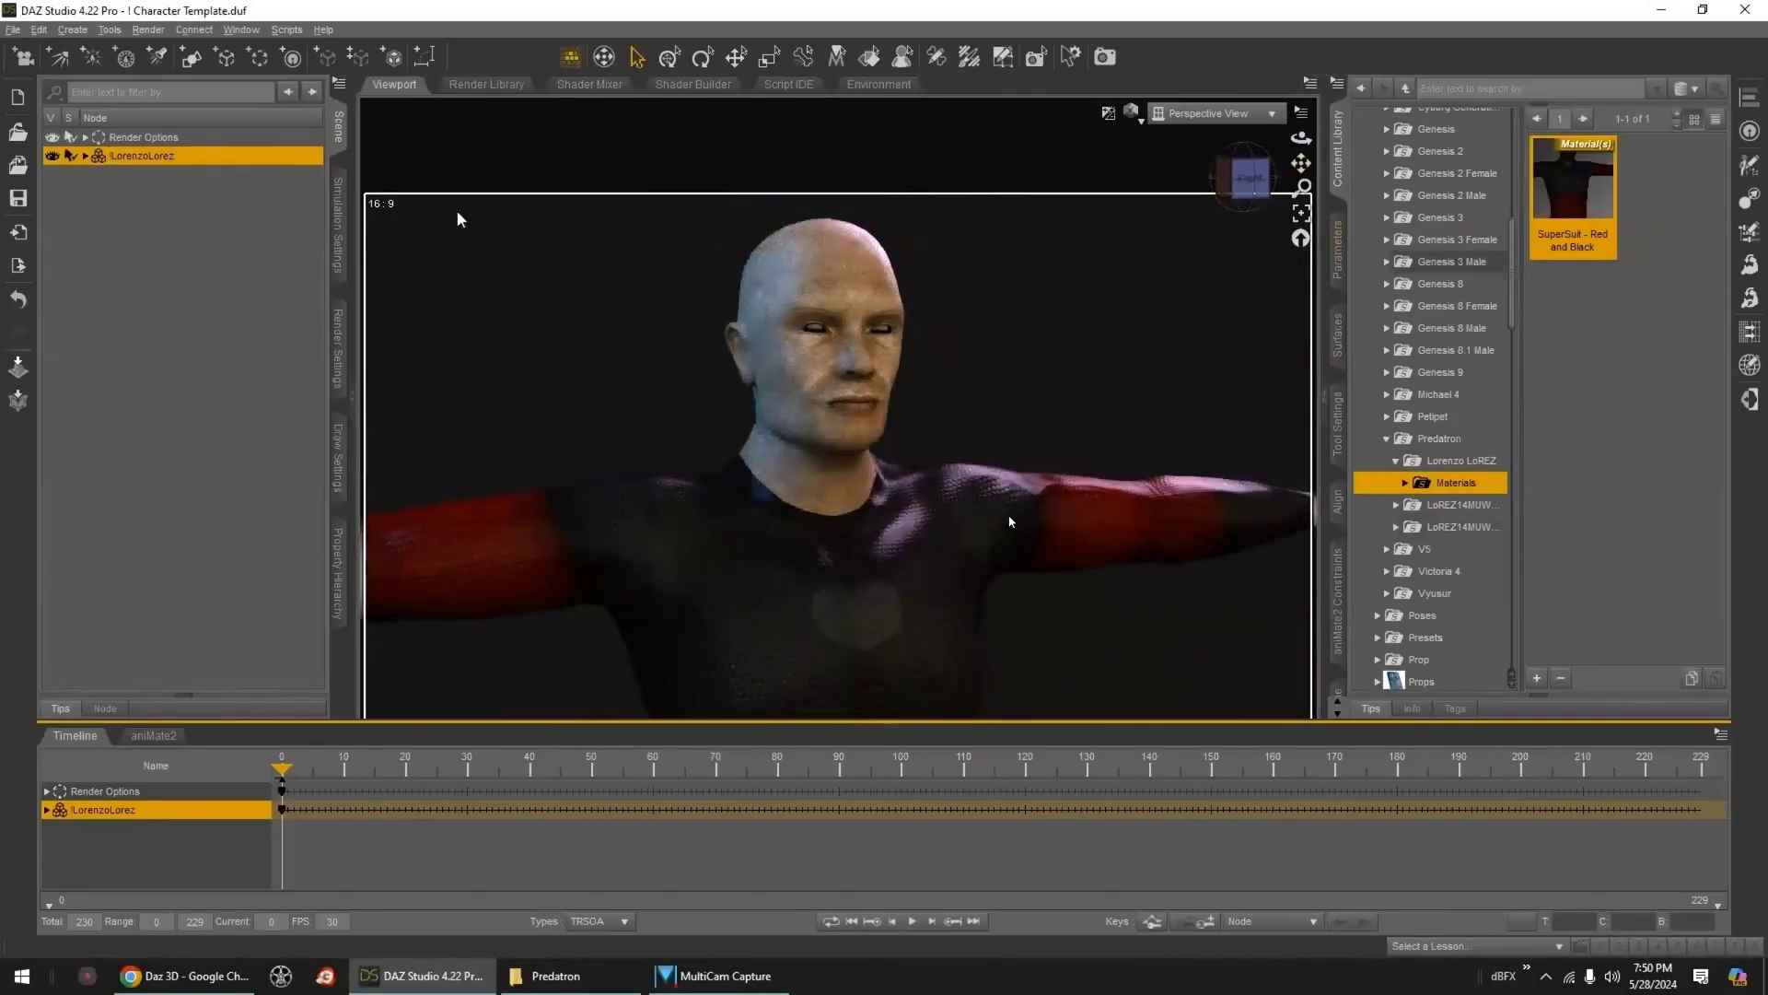
- Open the figure's mouth by setting the head's Mouth_Open morph to 100%
click(852, 283)
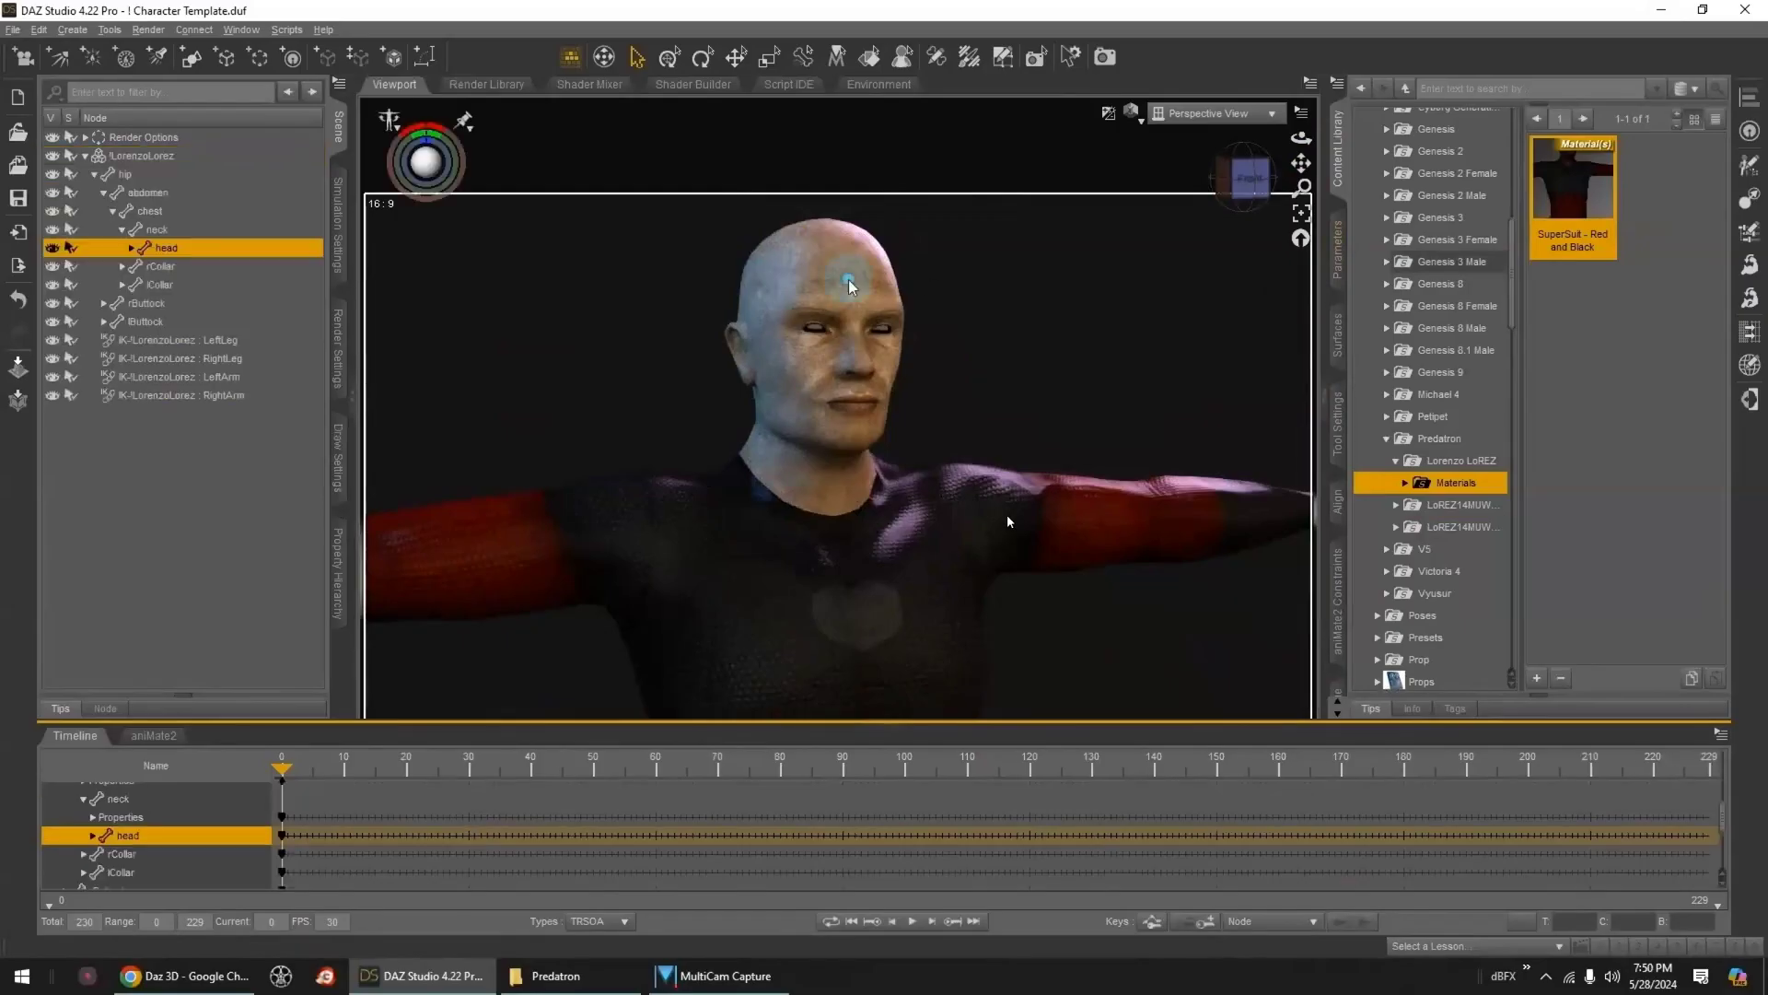
click(1338, 251)
click(1383, 314)
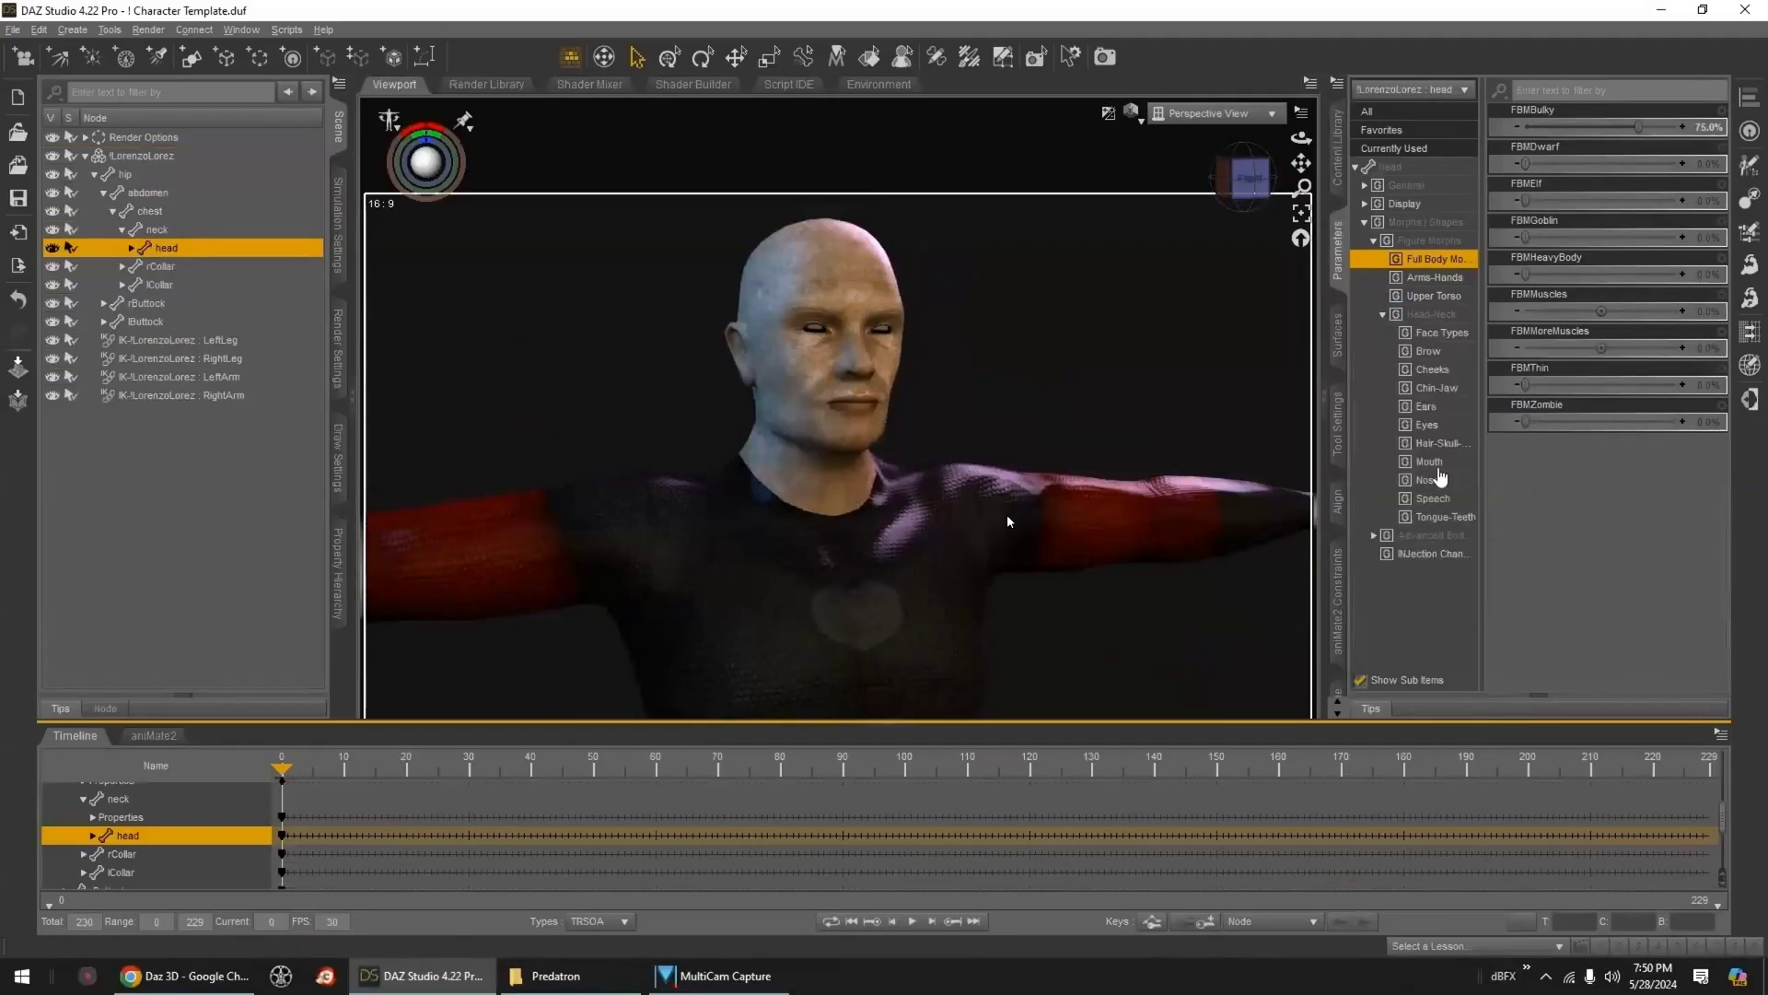
click(1429, 462)
drag(1694, 533, 1716, 535)
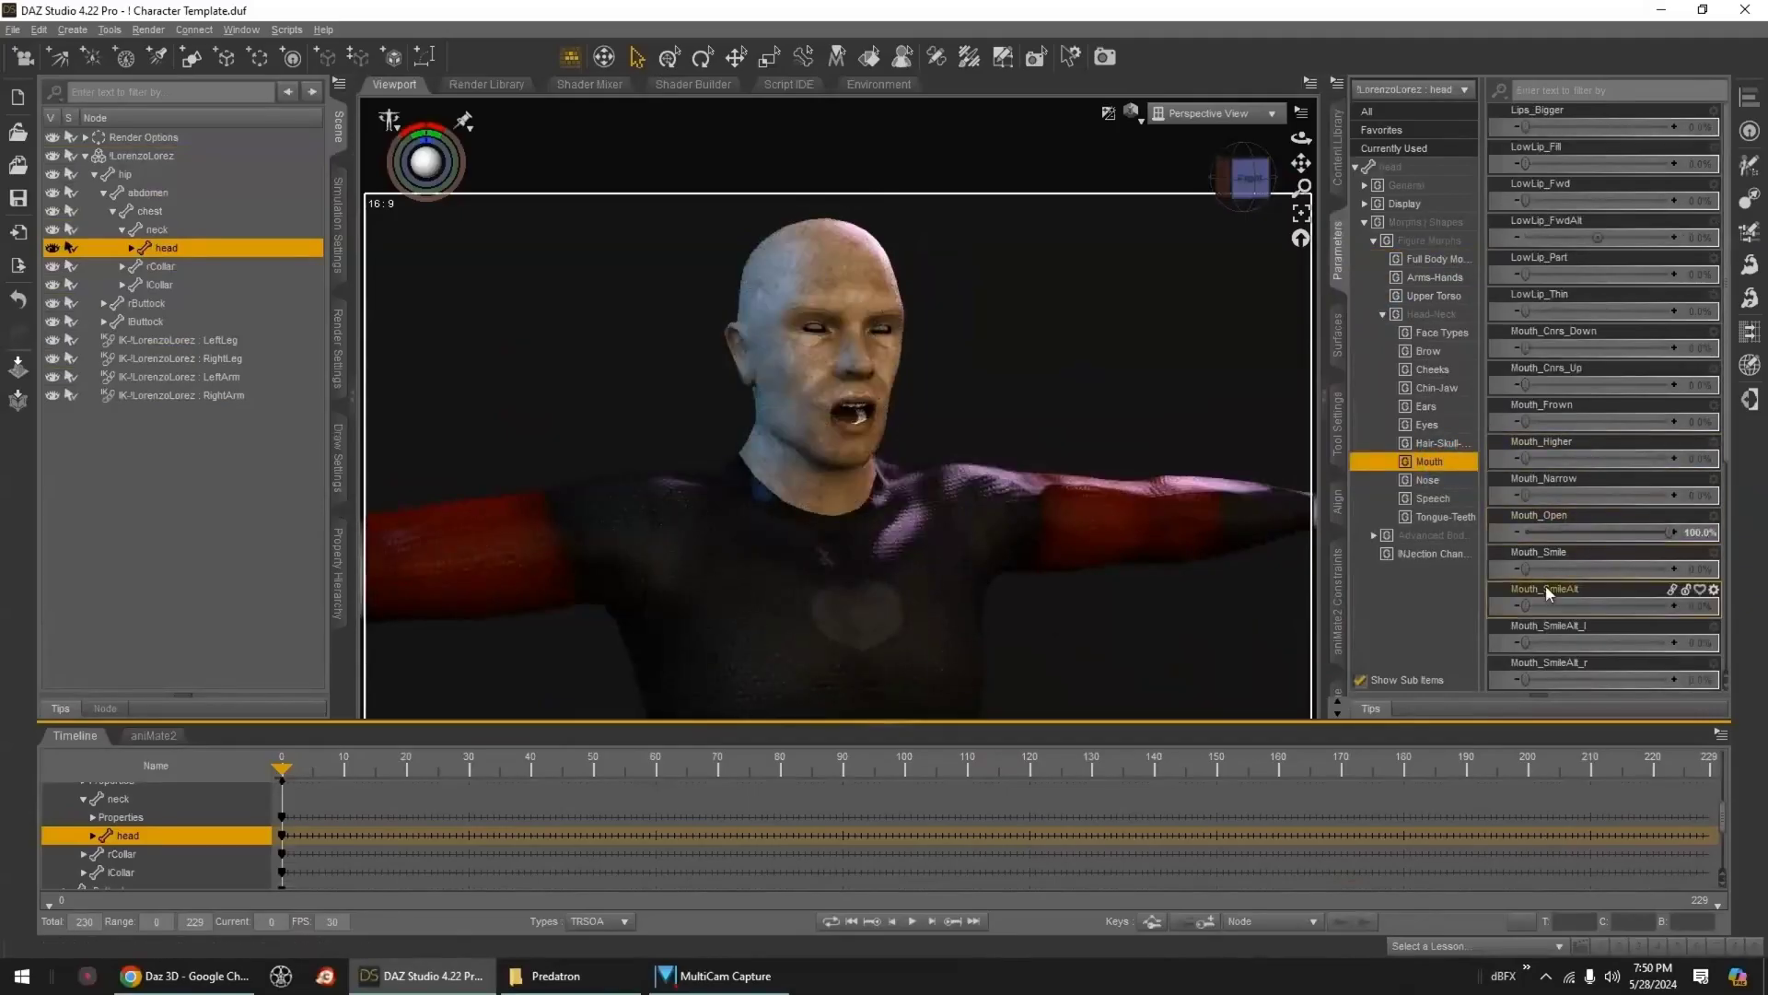
- Select the figure's EyeLashes, EyeWhite, Gums, Head, Iris, Mouth, Pupil, Teeth and Tongue surfaces
click(1338, 338)
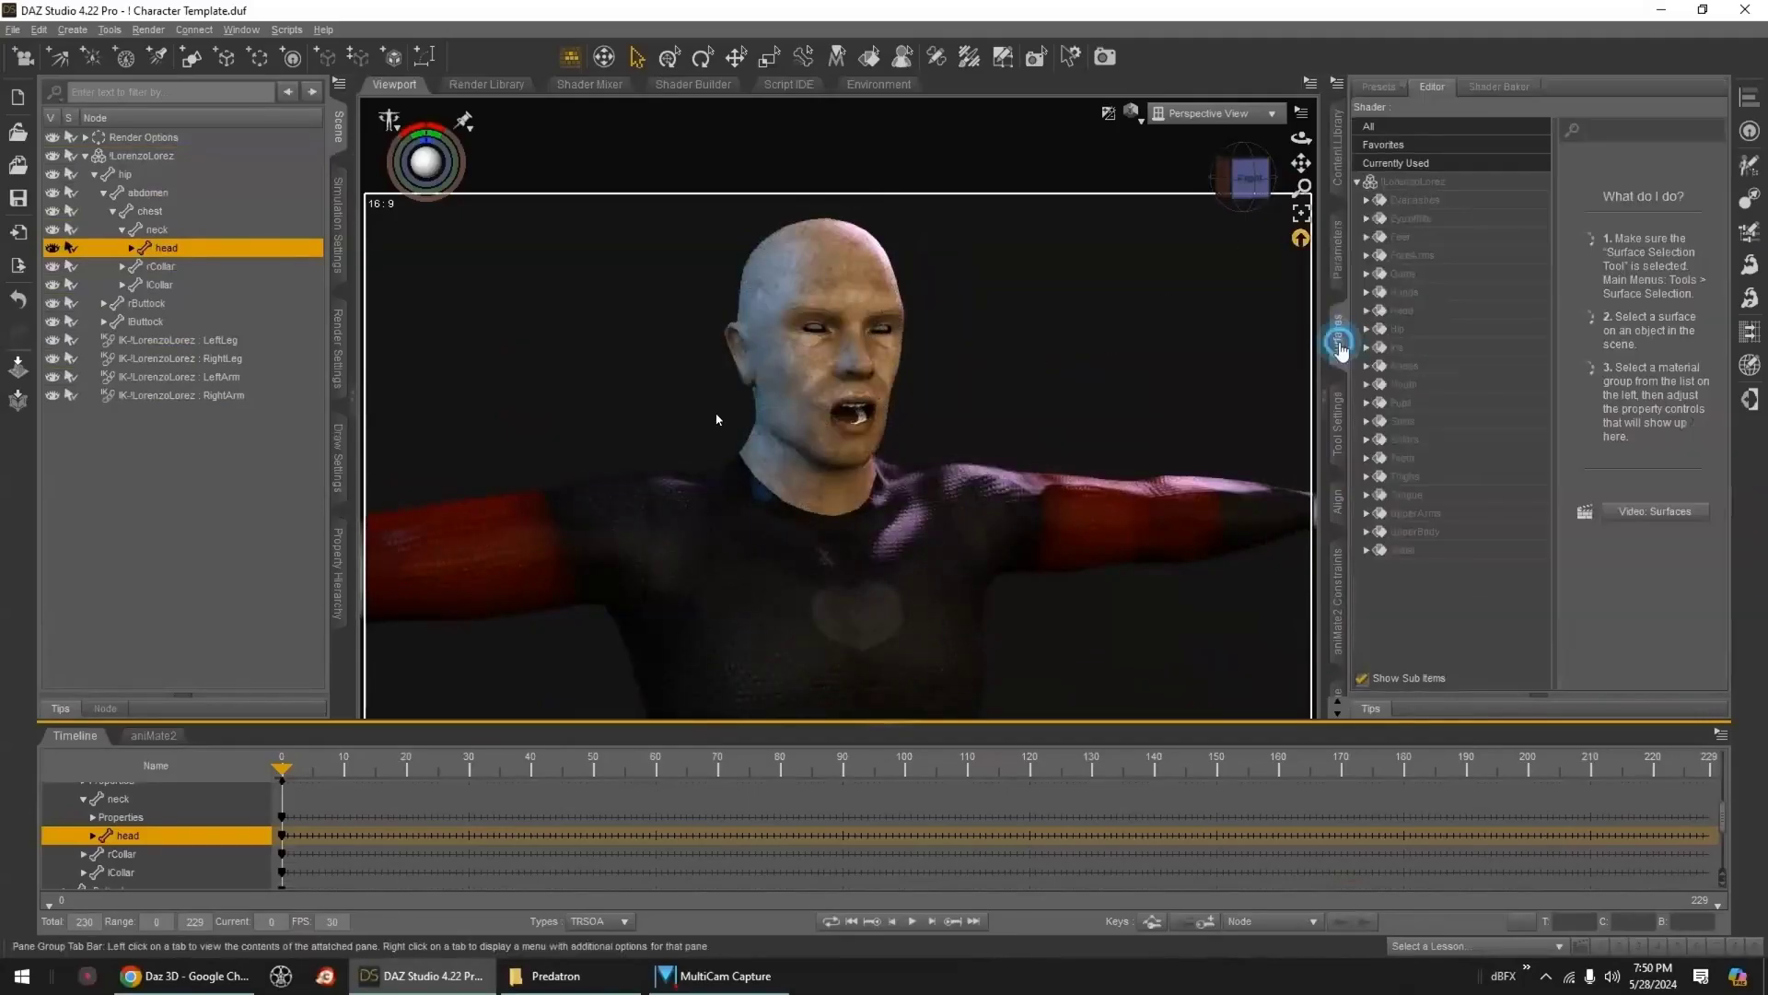
click(1440, 202)
ctrl+click(1437, 219)
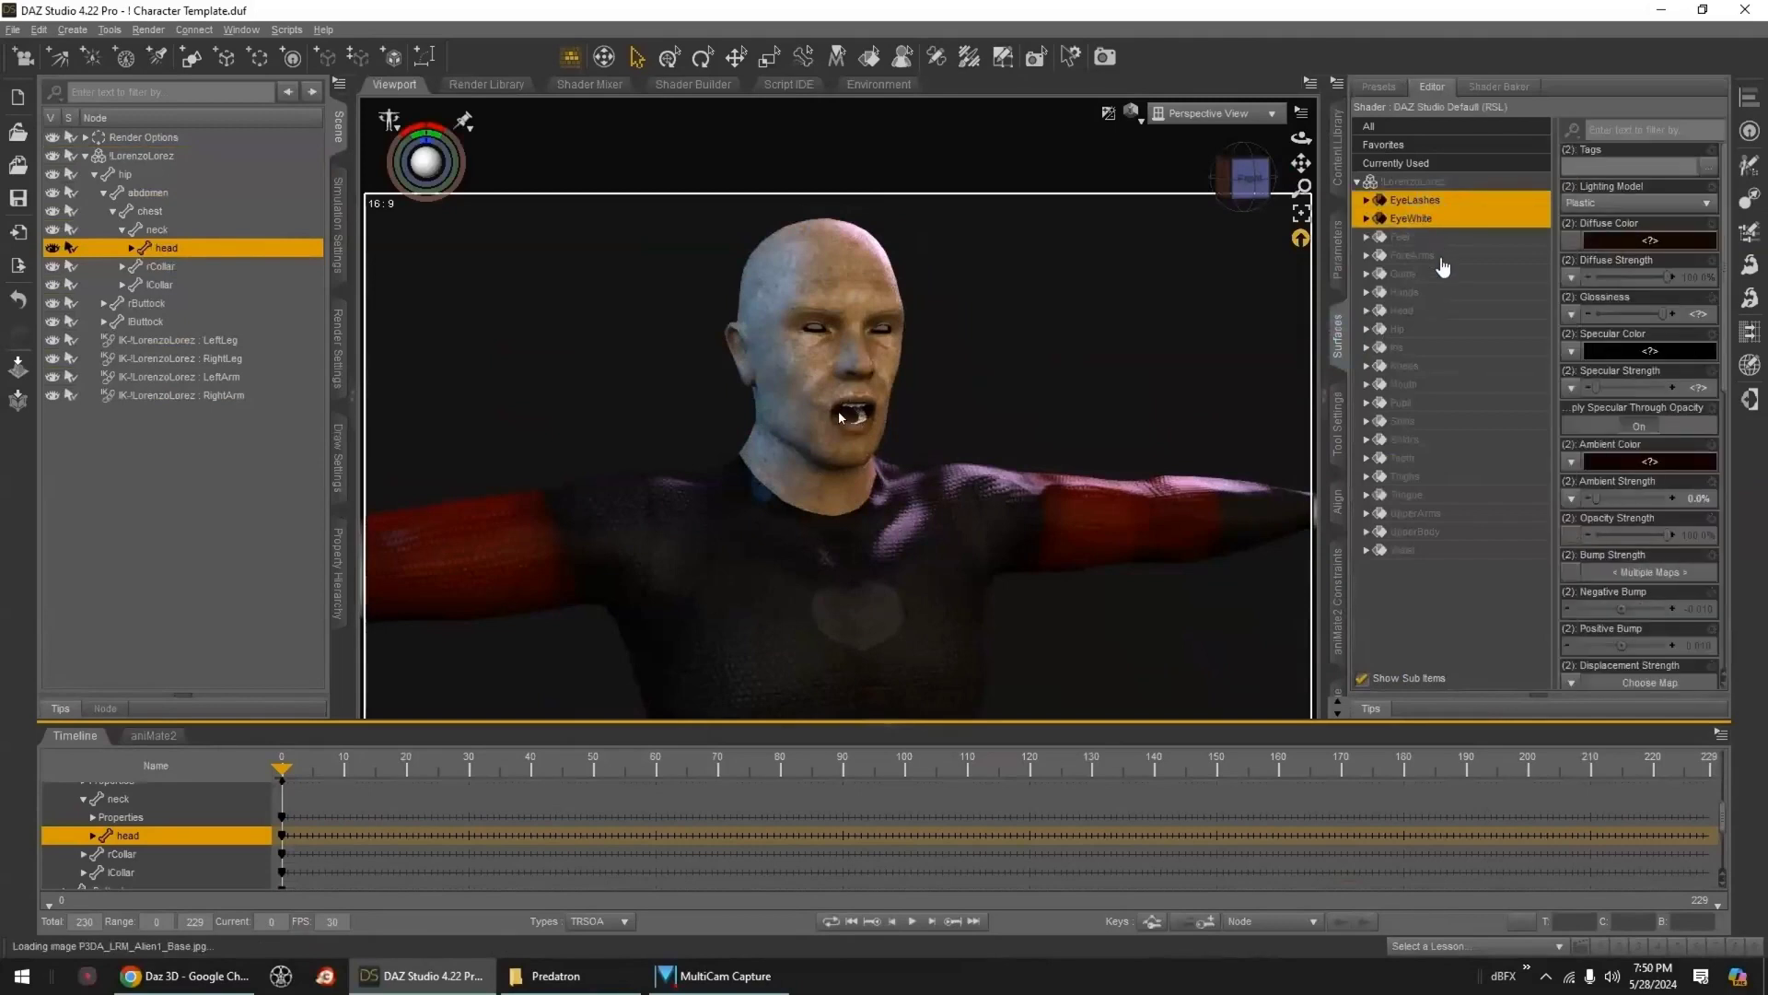
ctrl+click(1422, 274)
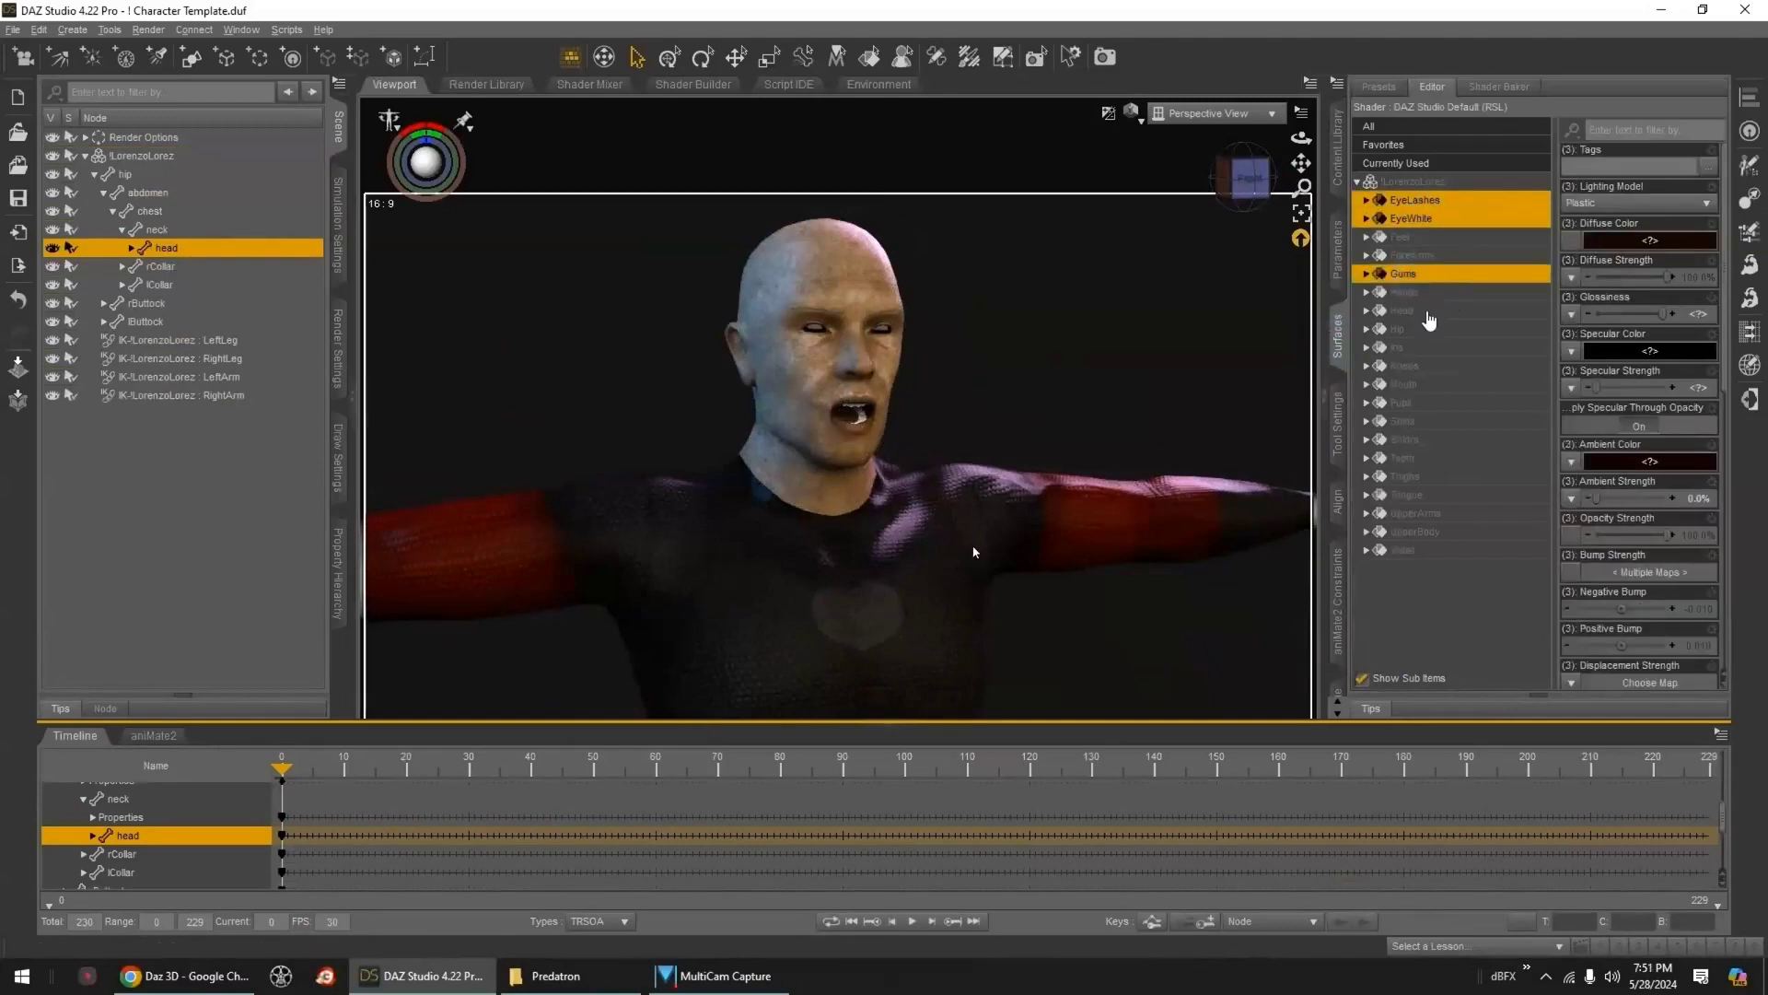
ctrl+click(1427, 312)
ctrl+click(1417, 350)
ctrl+click(1418, 385)
ctrl+click(1422, 403)
ctrl+click(1432, 459)
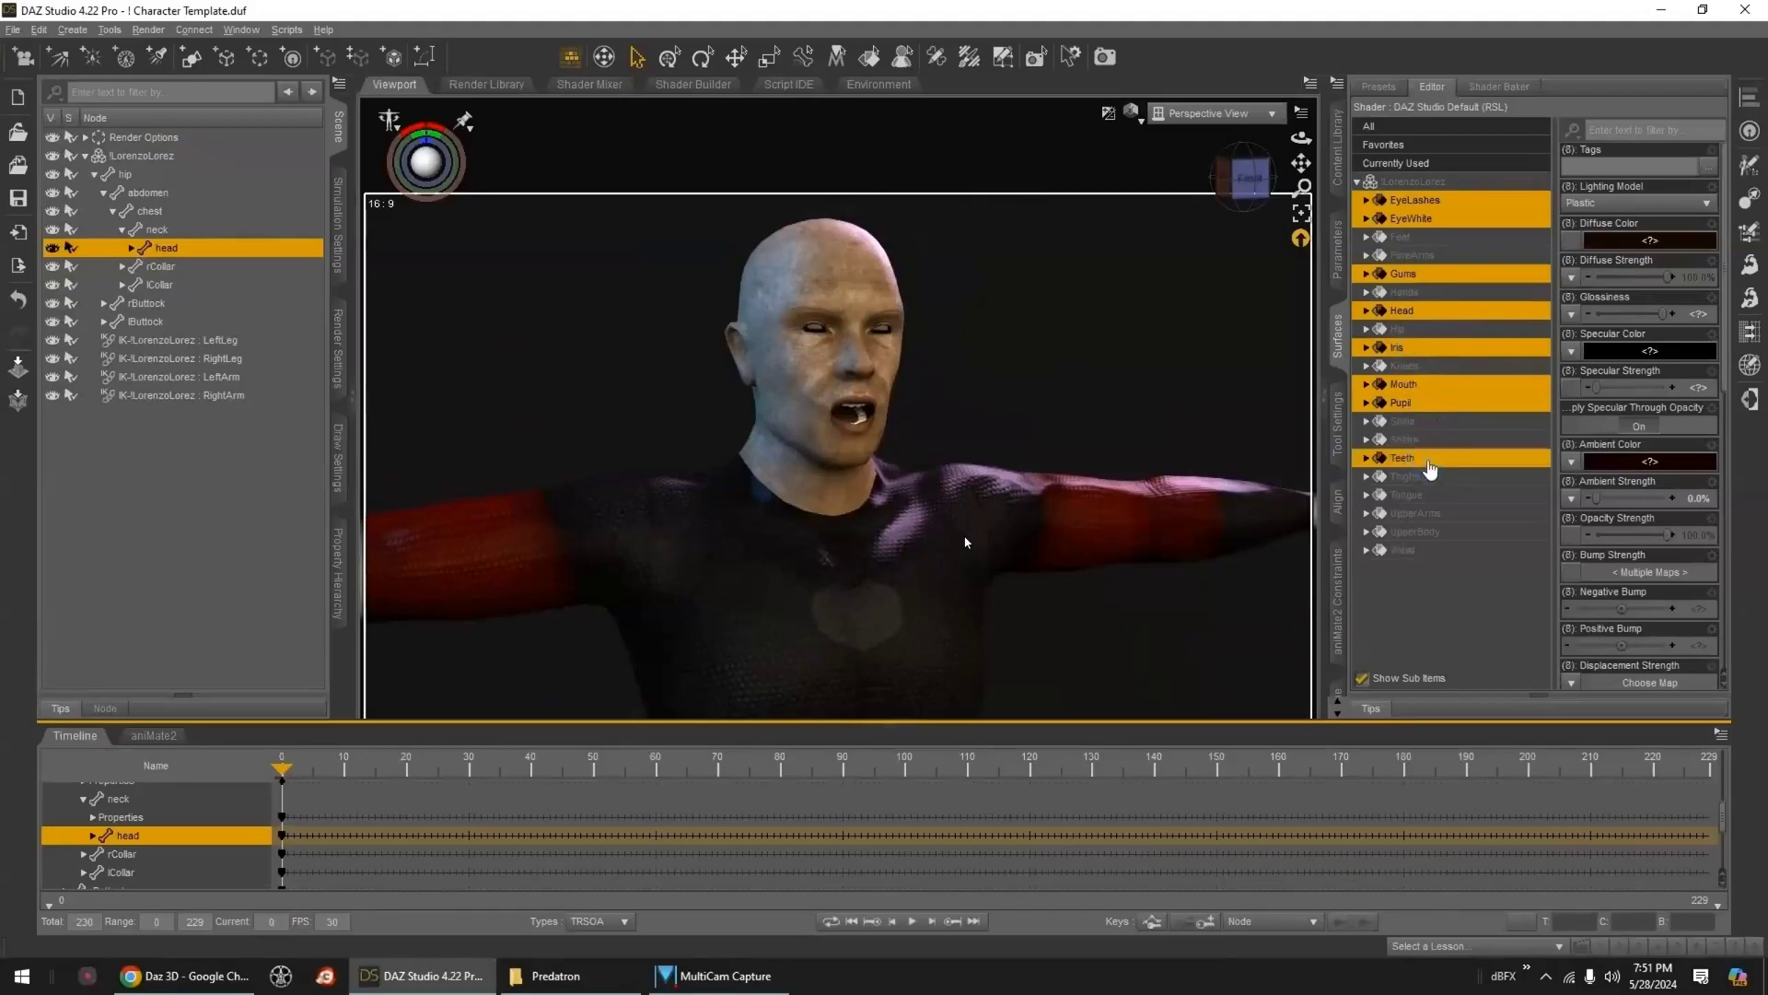
ctrl+click(1433, 496)
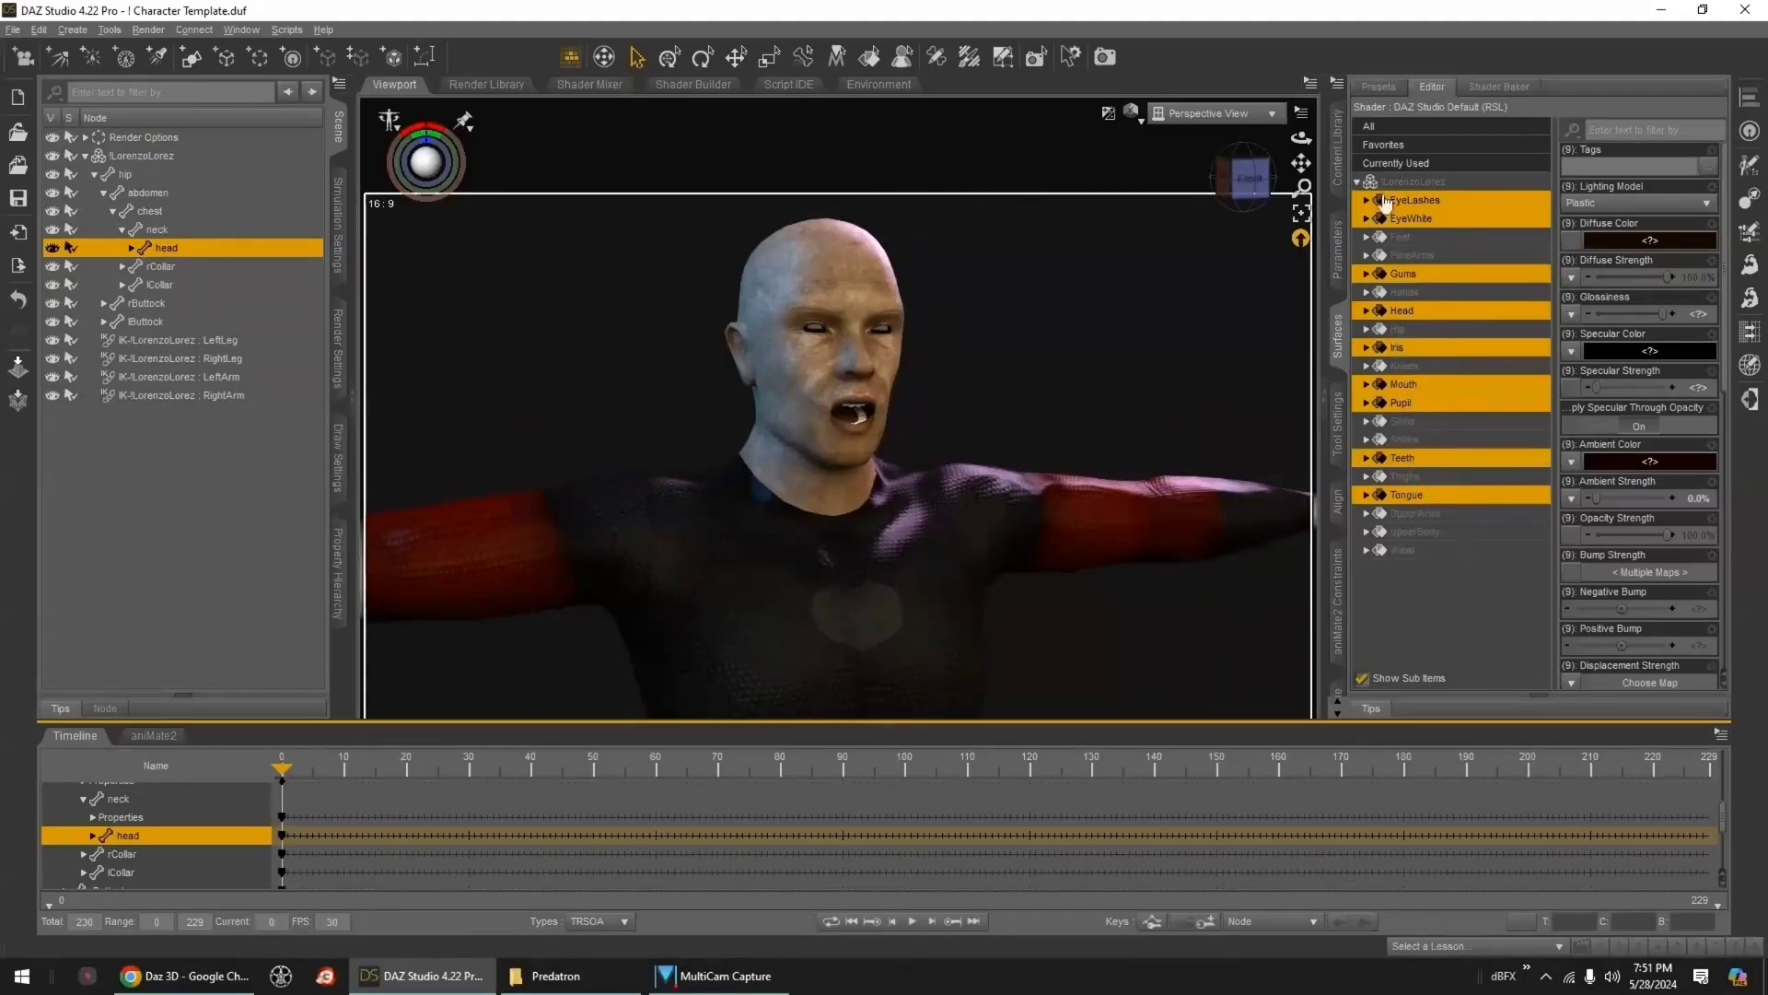
- Convert the selected head, eye and mouth surfaces to the Iray Uber shader with the Iray Uber base script
click(286, 30)
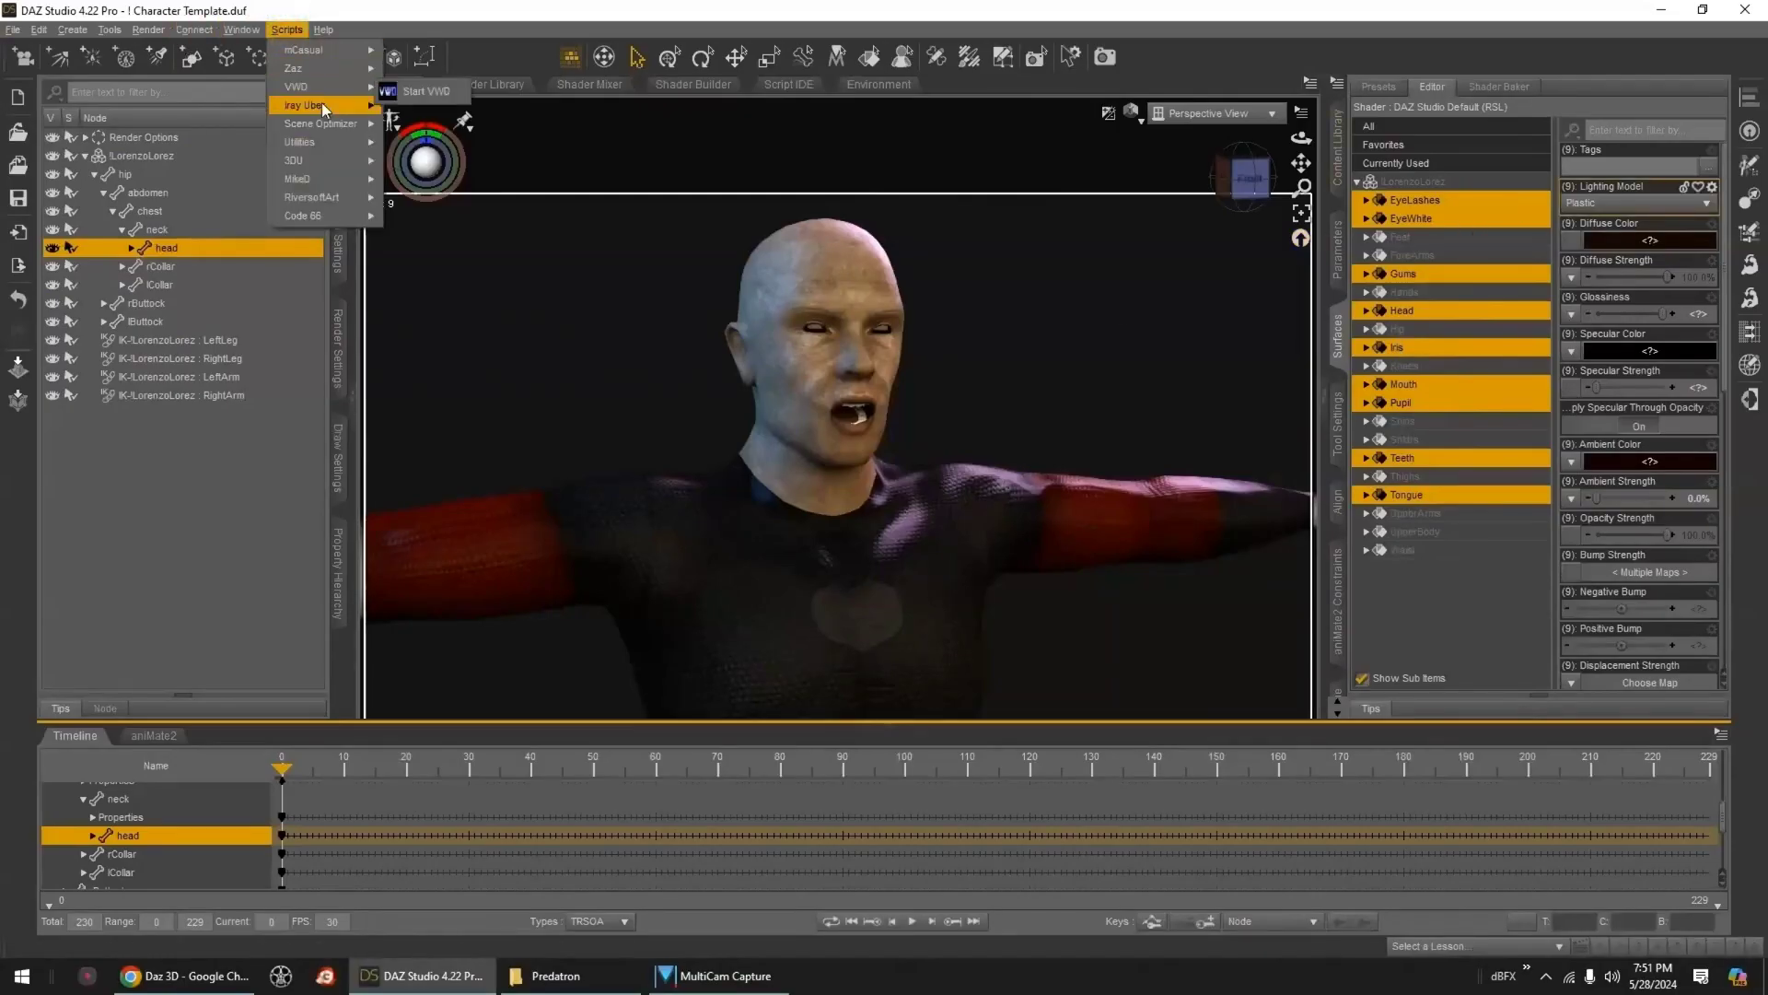
click(432, 110)
mouse_move(727, 434)
middle_down()
mouse_move(714, 446)
mouse_move(732, 447)
middle_up()
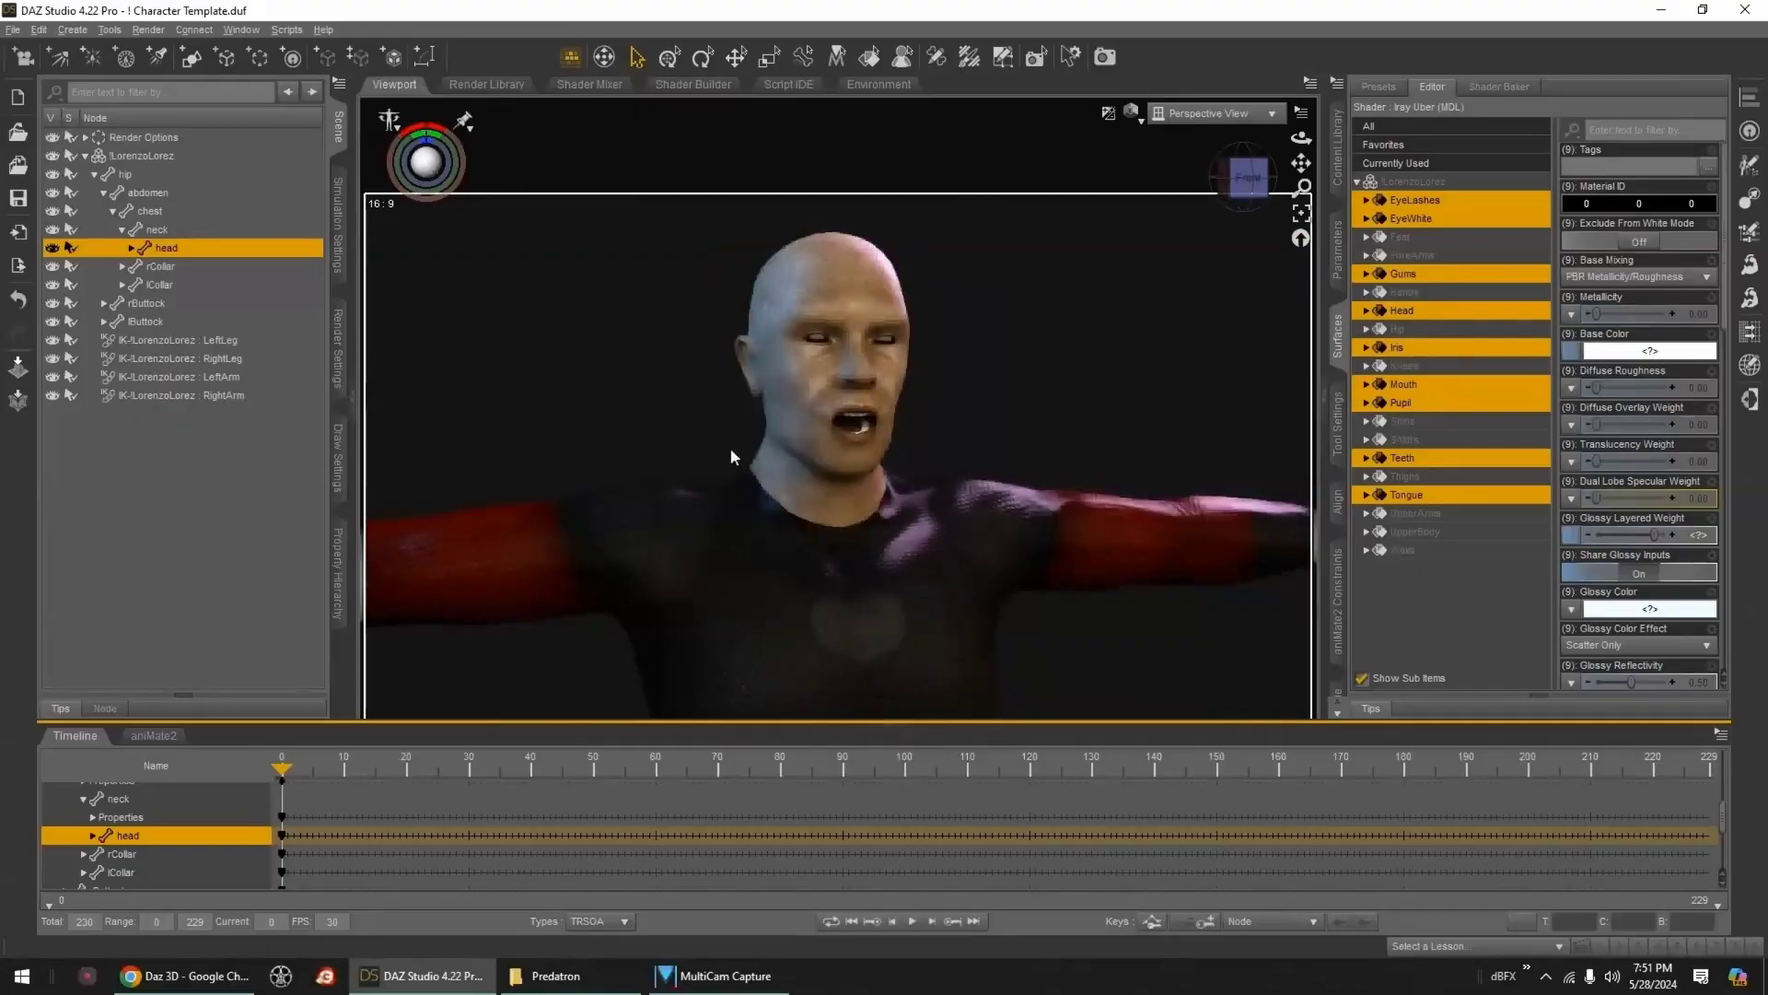
scroll(731, 447, up, 4)
click(12, 28)
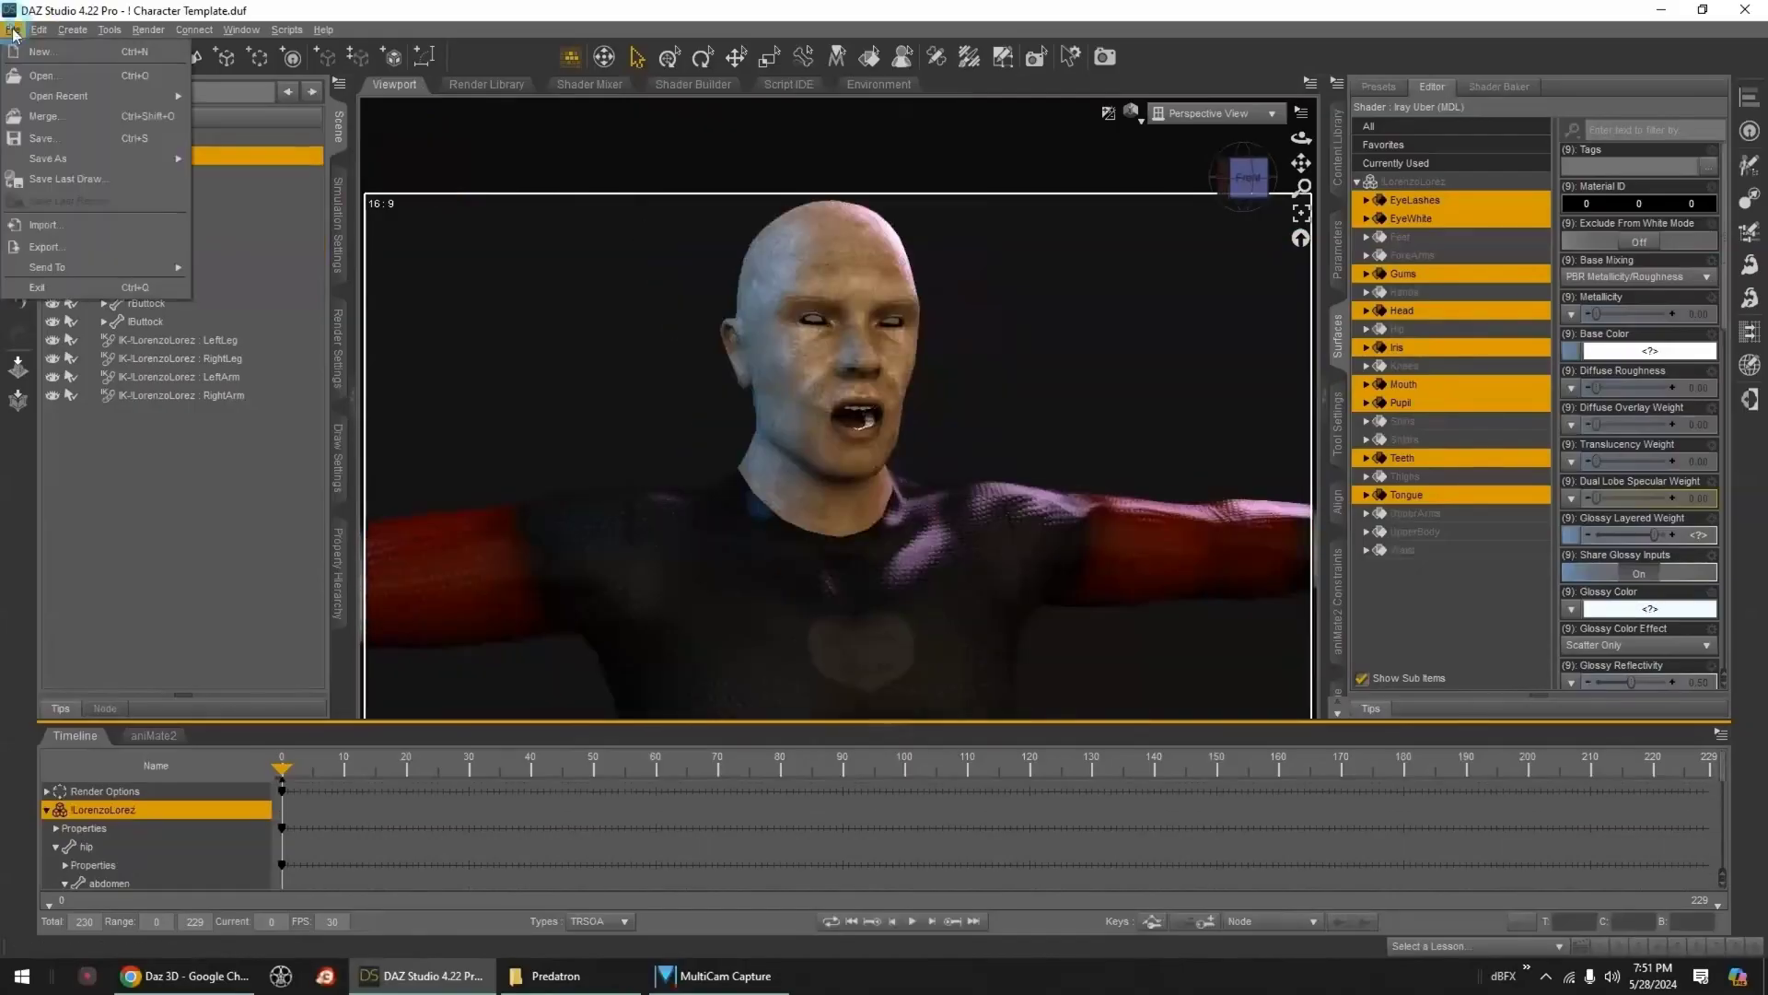
mouse_move(83, 159)
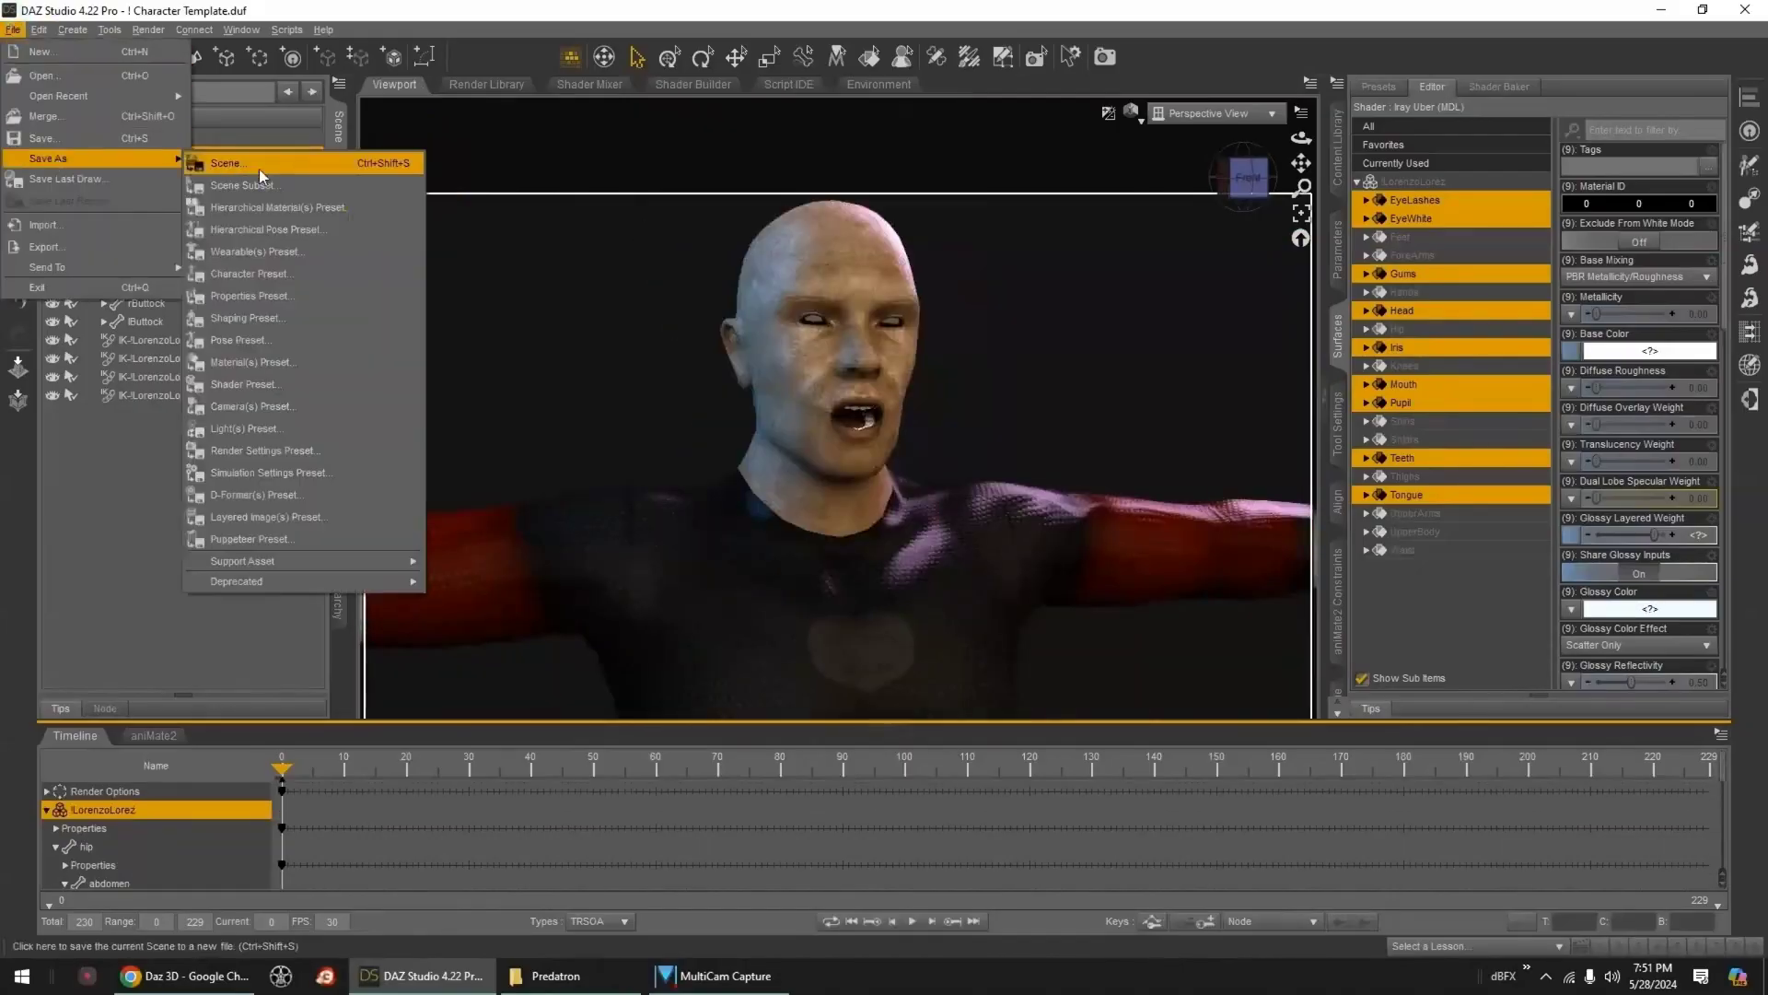
click(253, 362)
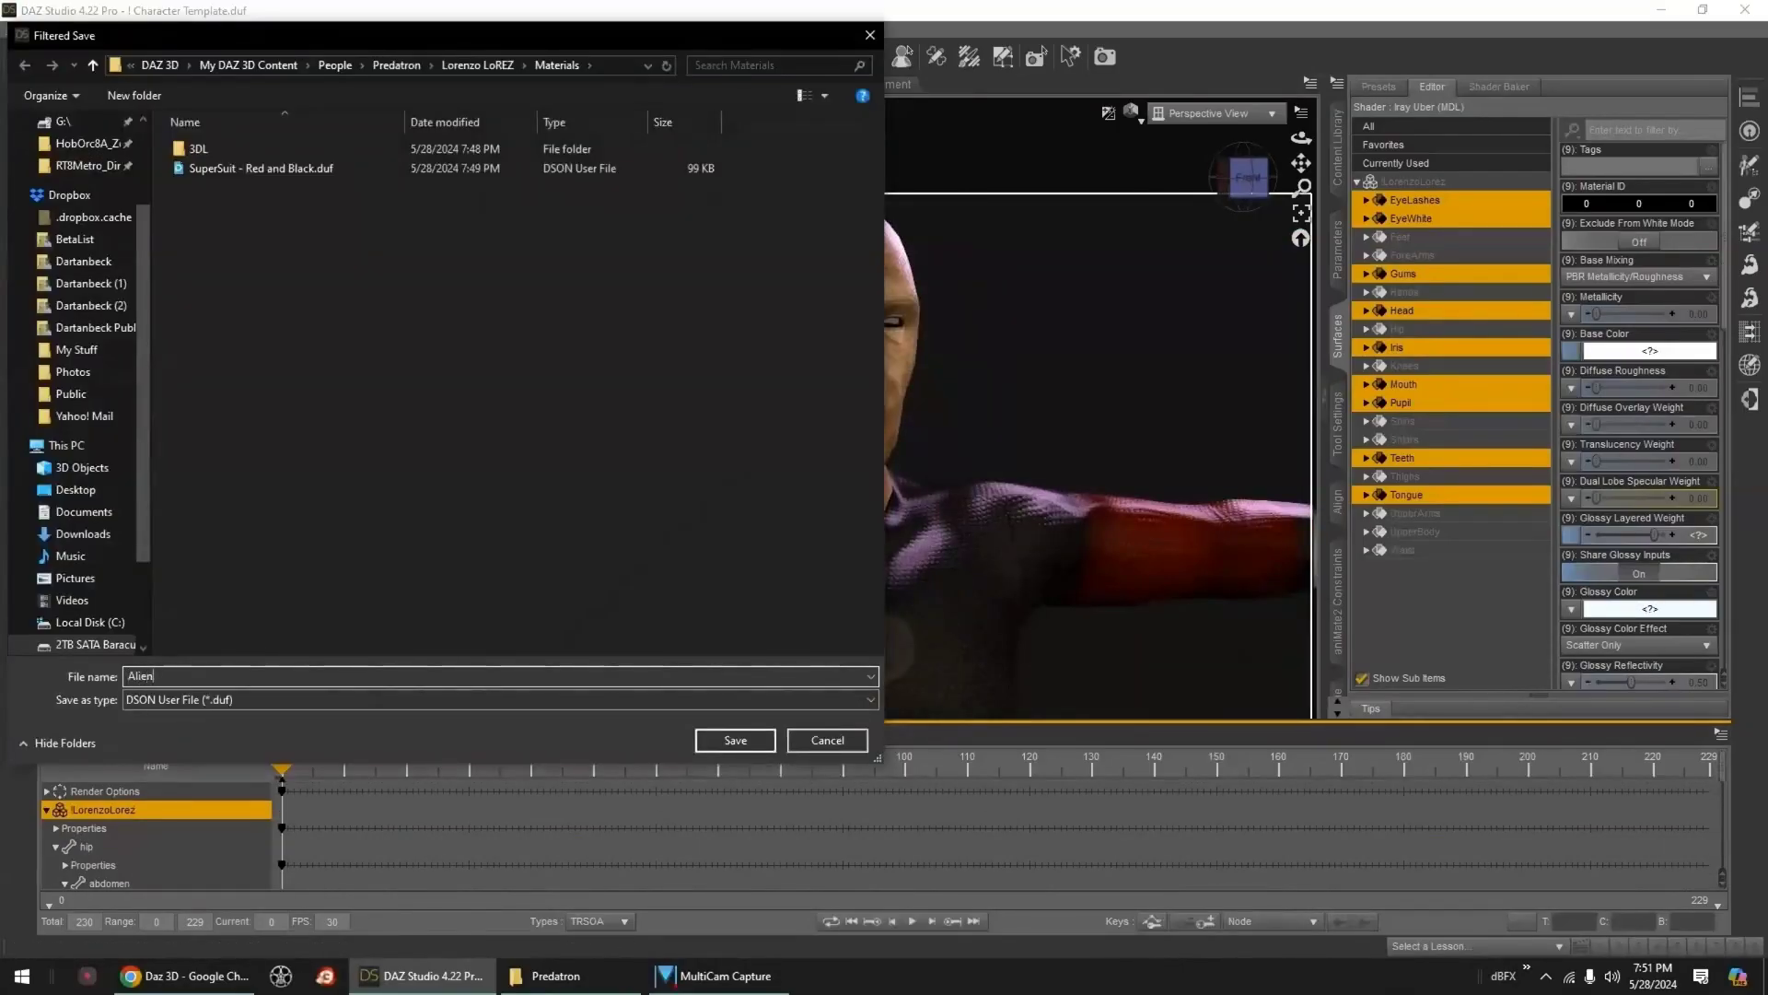
click(809, 743)
- Look up the alien skin's name in the Creature skin folder and name a new materials preset "Alien1 Skin - Head Only" in Lorenzo LoREZ's Materials folder
click(1337, 147)
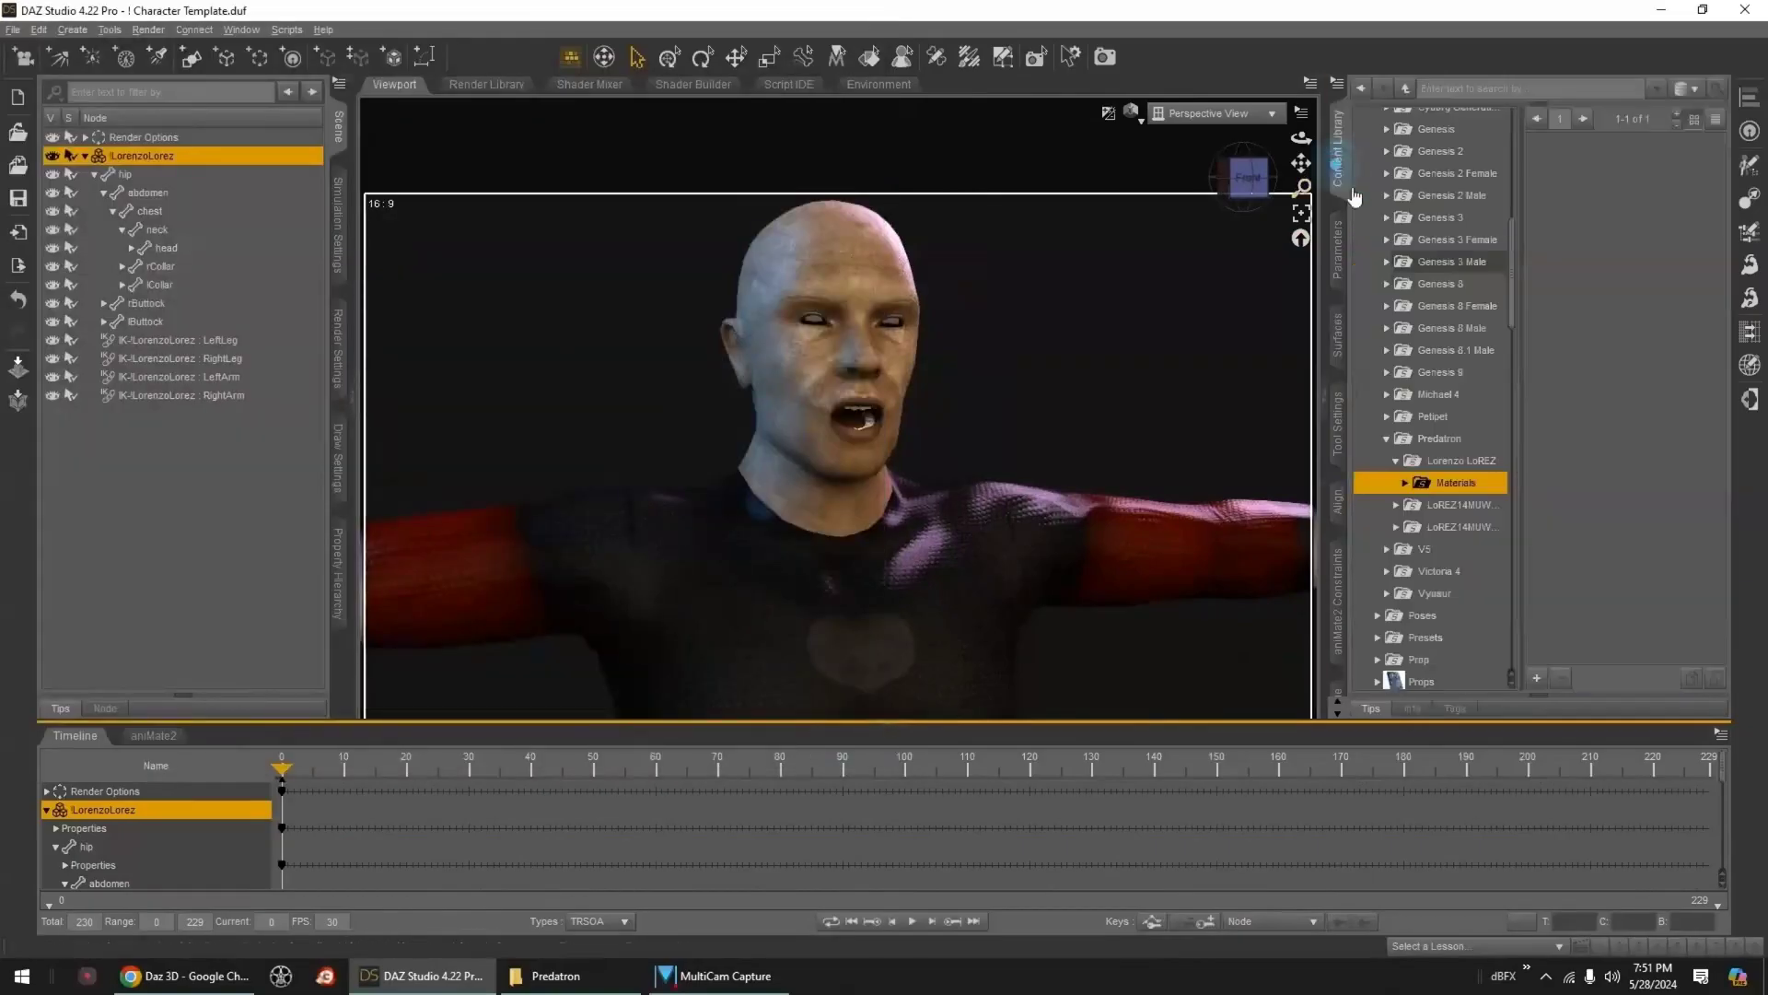
scroll(1427, 607, down, 16)
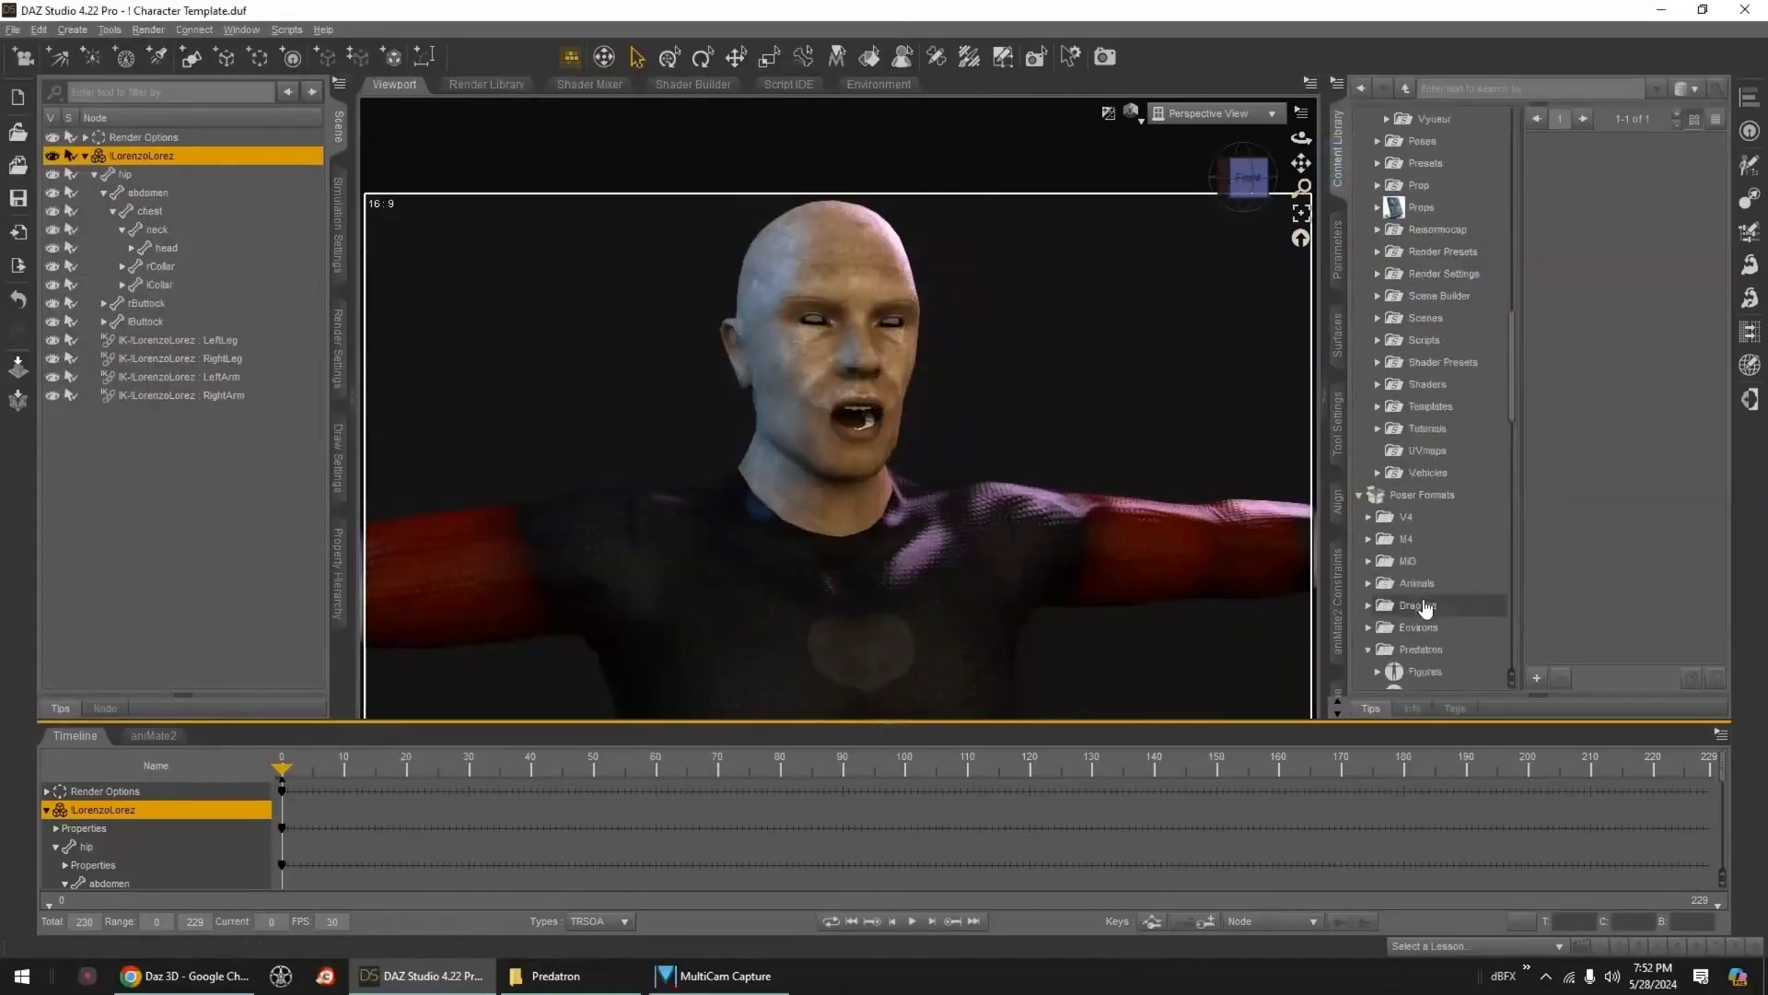
click(1457, 551)
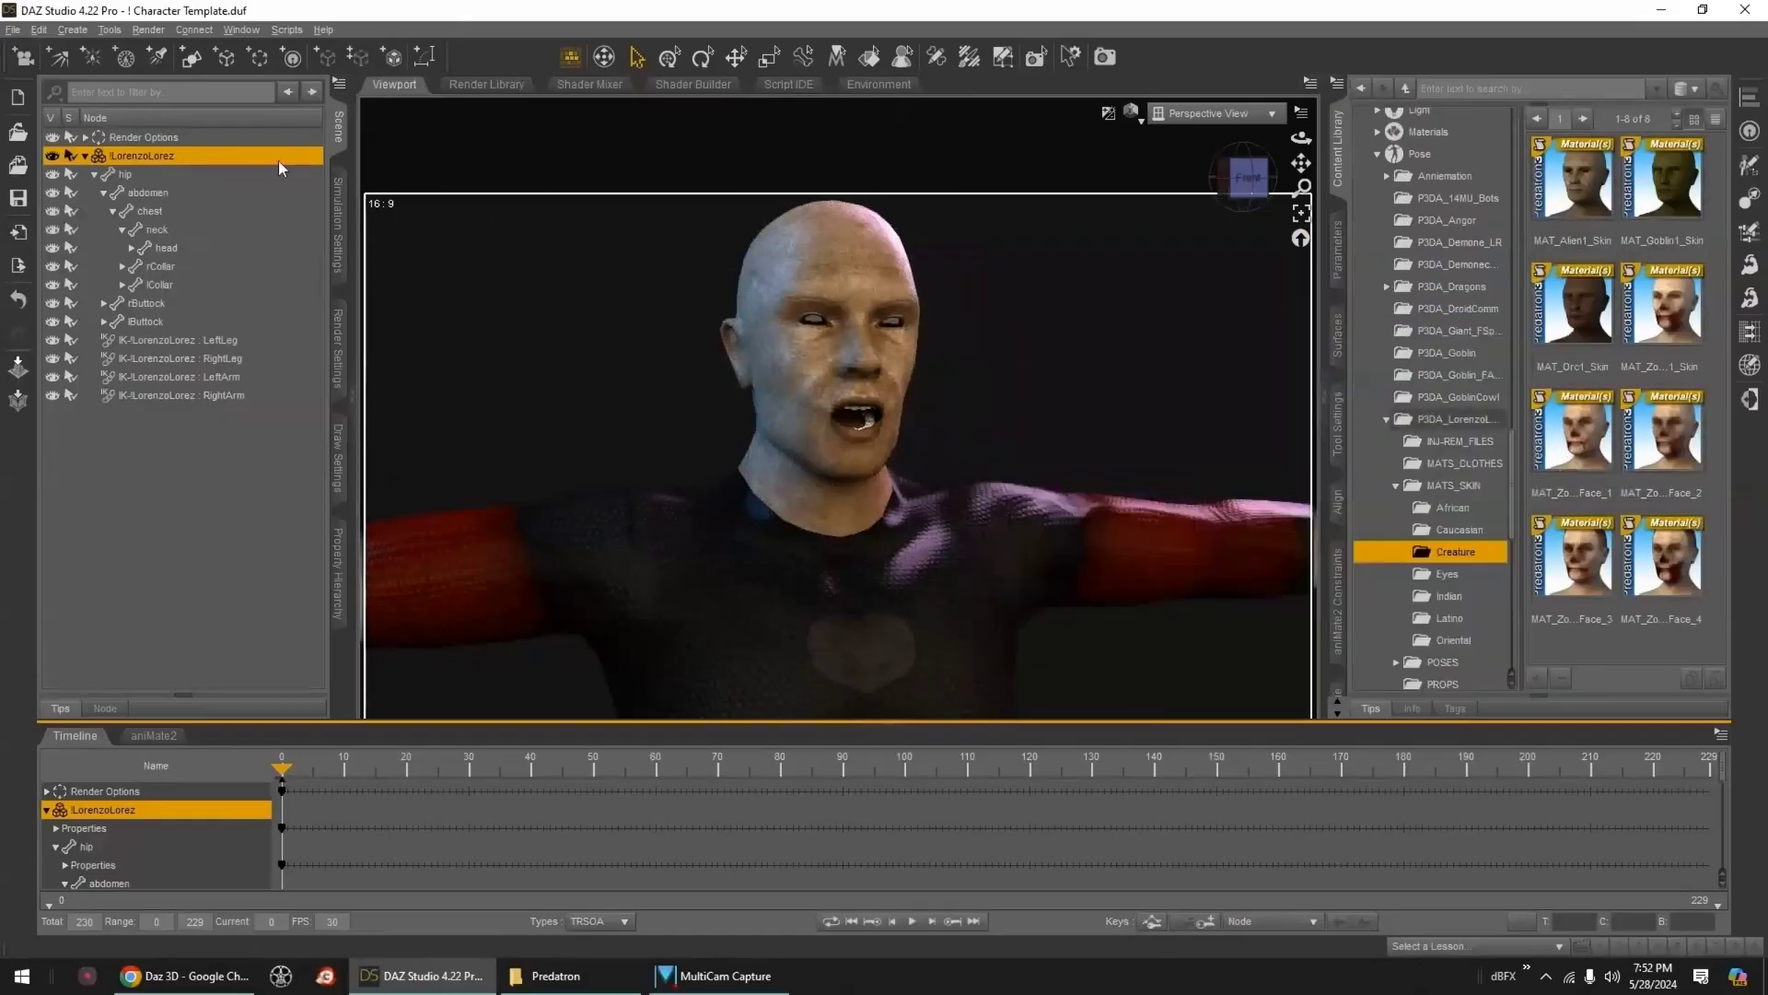
click(13, 29)
mouse_move(151, 160)
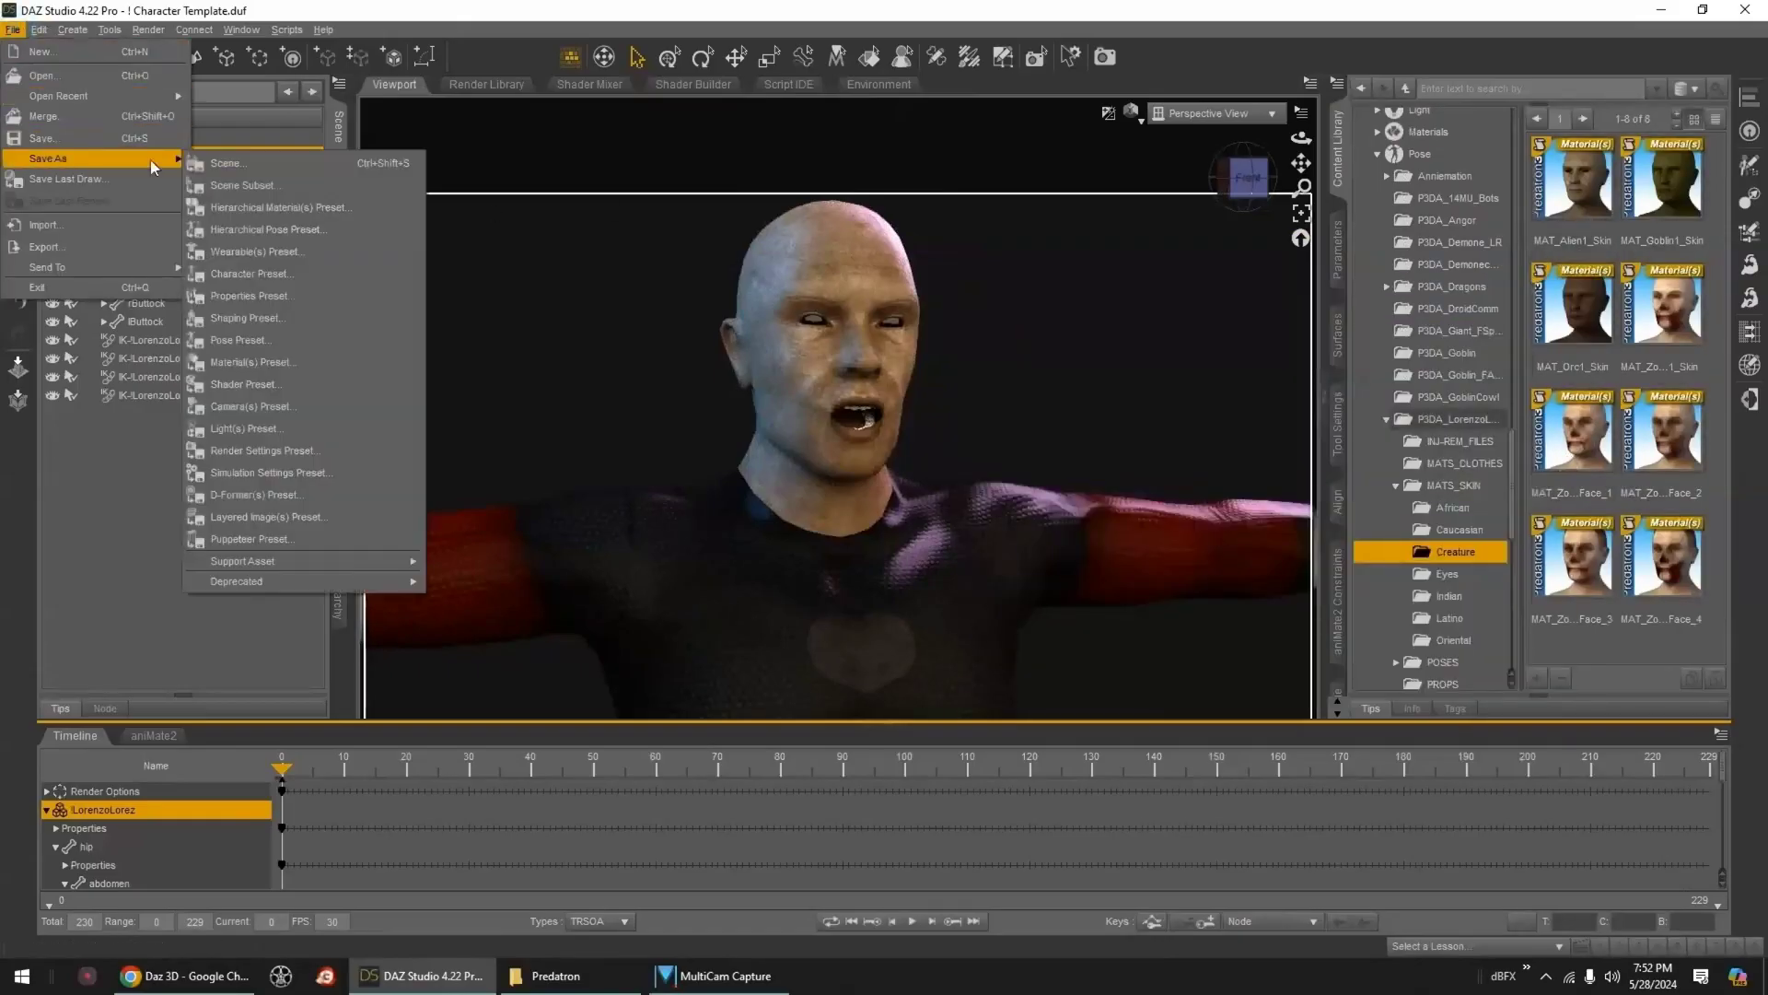
click(262, 361)
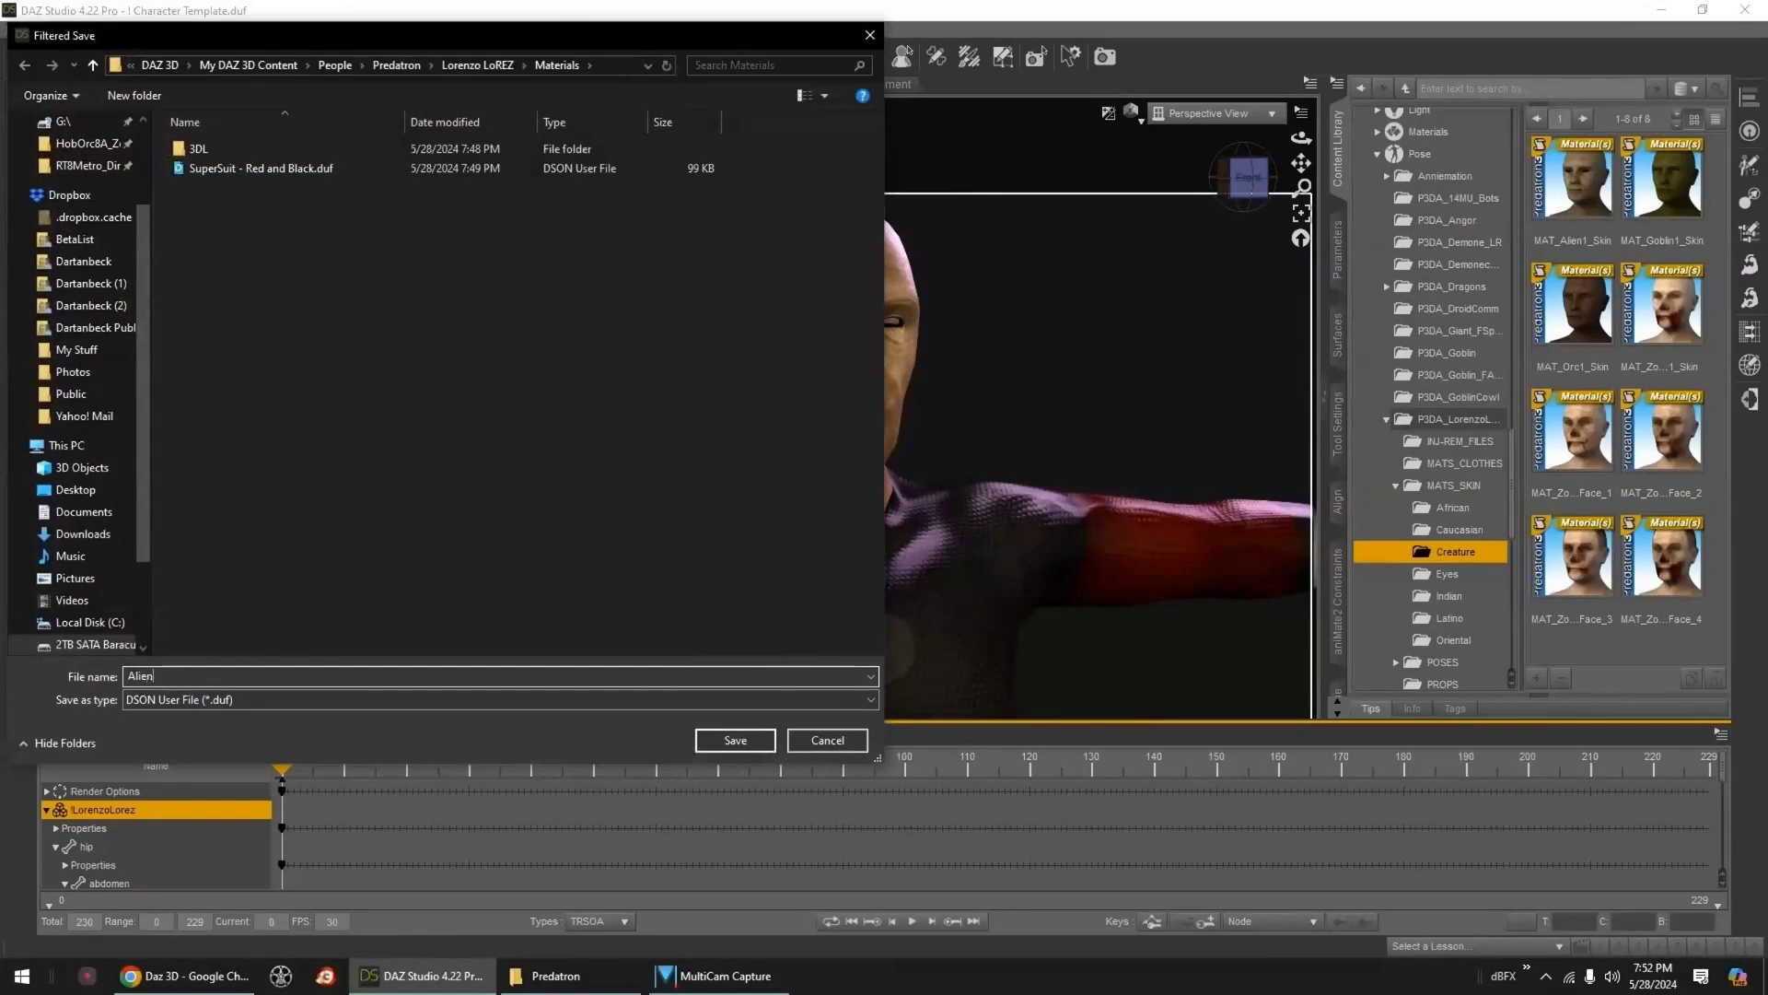
text(Alien1 Skin - Head Only)
click(774, 749)
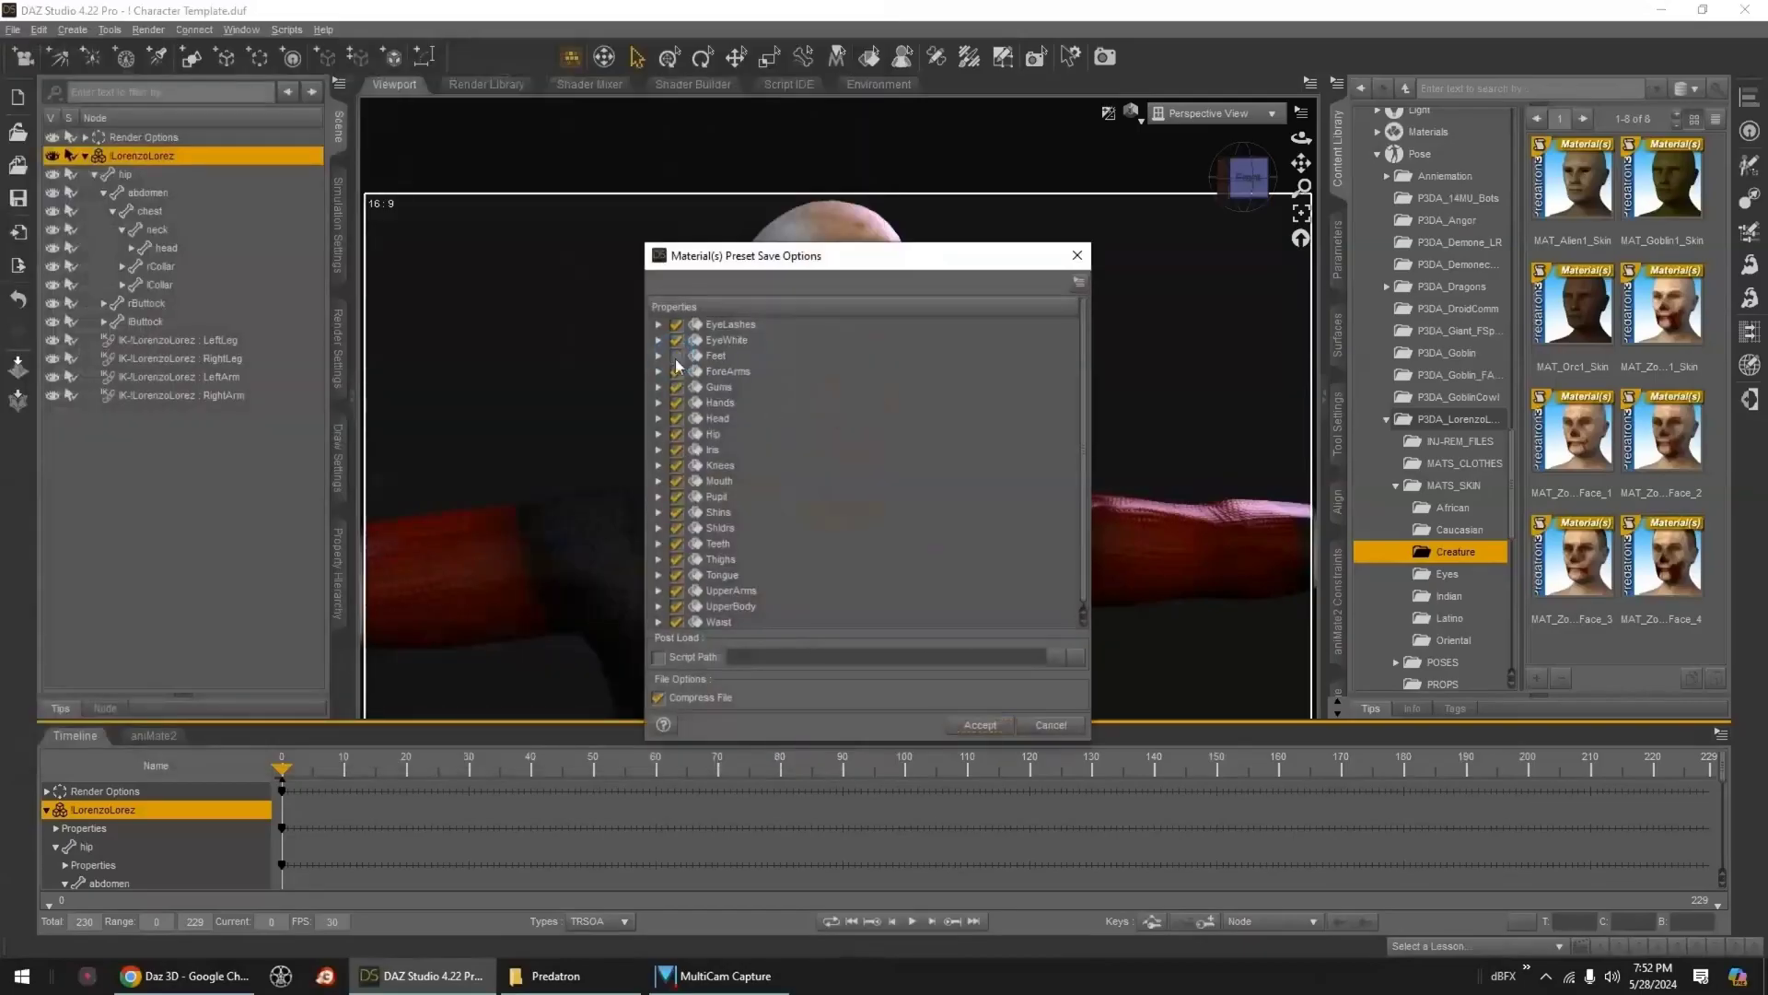
- Save the preset without the Feet, ForeArms, Hands, Hip, Knees, Shins, Shldrs, Thighs, UpperArms, UpperBody and Waist surfaces
click(678, 467)
click(678, 529)
click(678, 560)
click(678, 590)
click(678, 607)
click(678, 623)
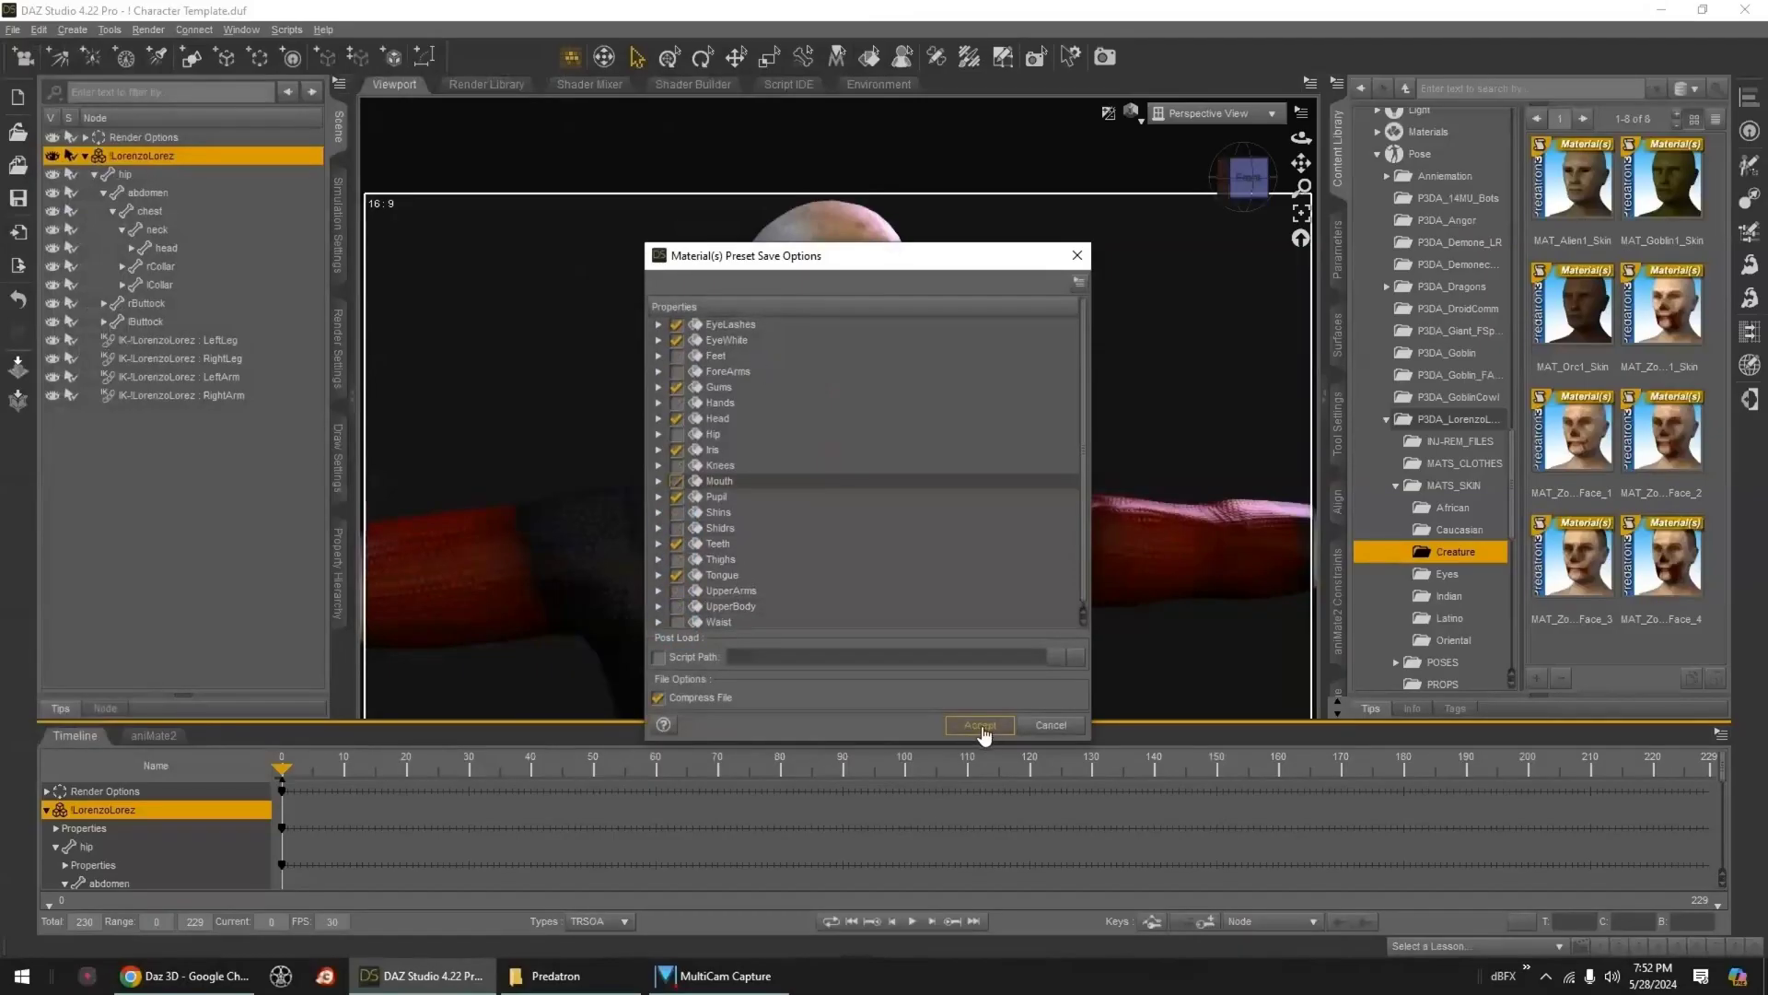
click(981, 726)
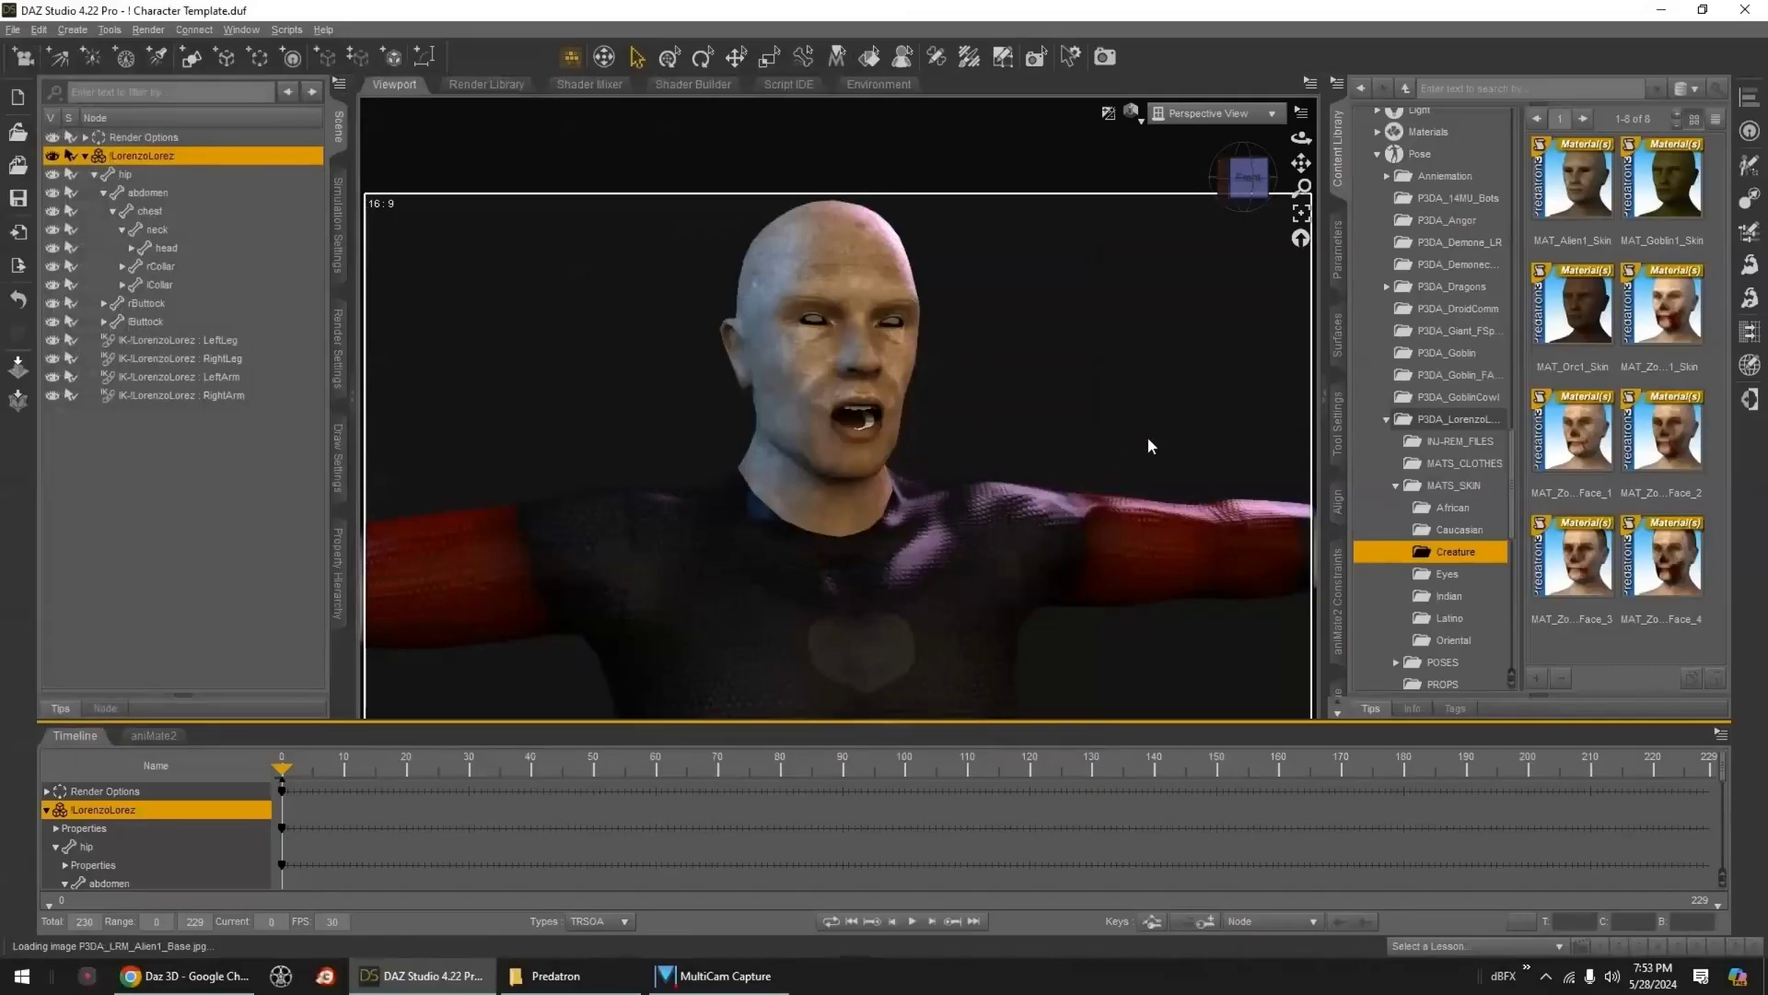
- Close the figure's mouth by resetting the head's Mouth_Open morph to 0%
click(39, 31)
click(48, 48)
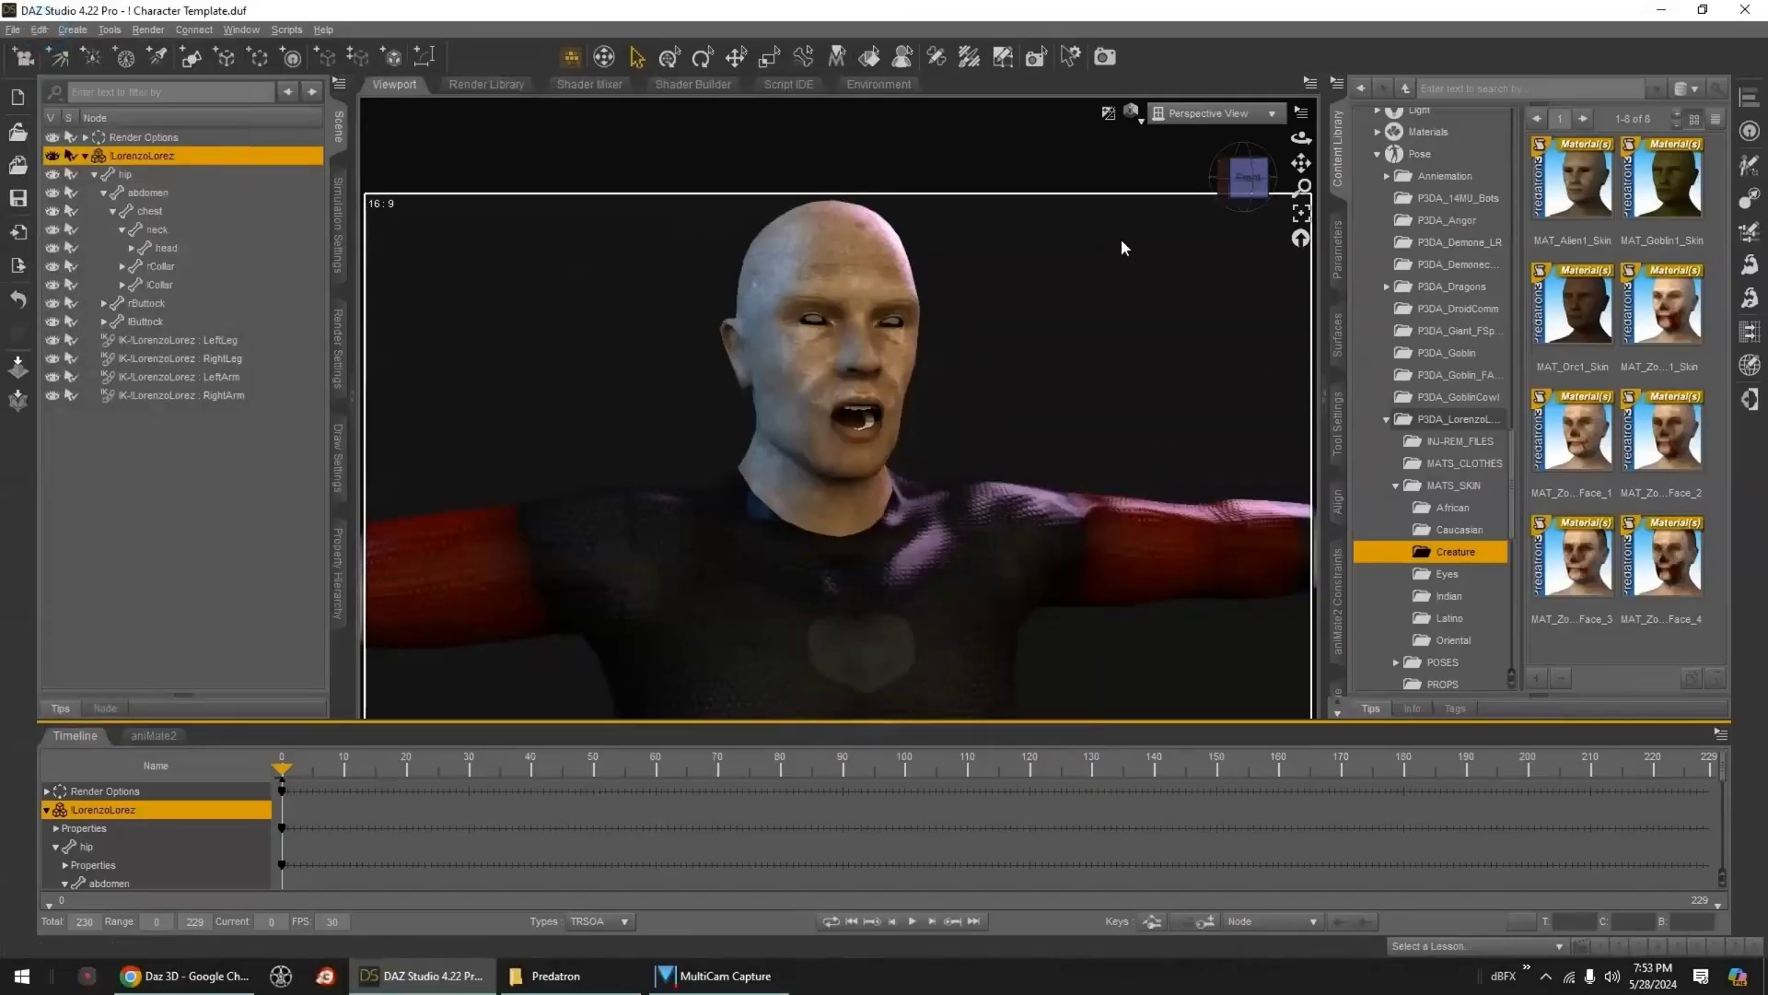
click(1342, 266)
click(800, 265)
alt+click(1704, 536)
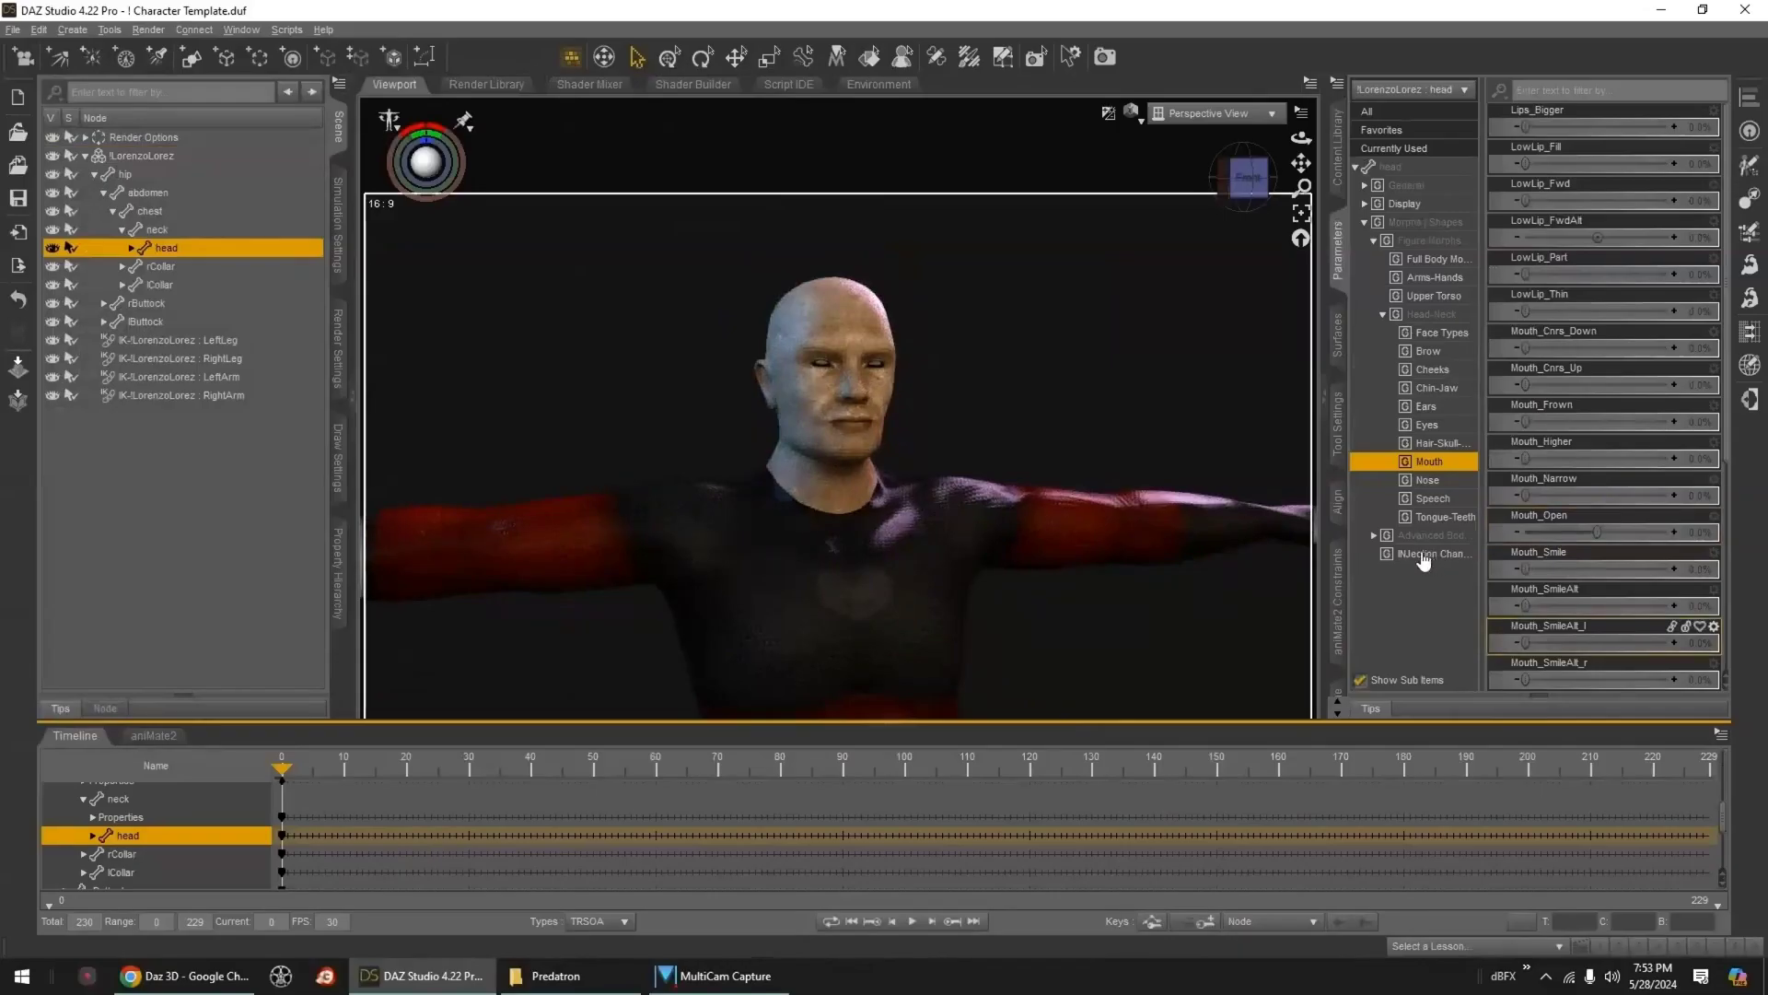
- Try the Face_AlienAlt1 and Face_AlienAlt2 face type morphs on the head at 100% each, one at a time
click(1440, 446)
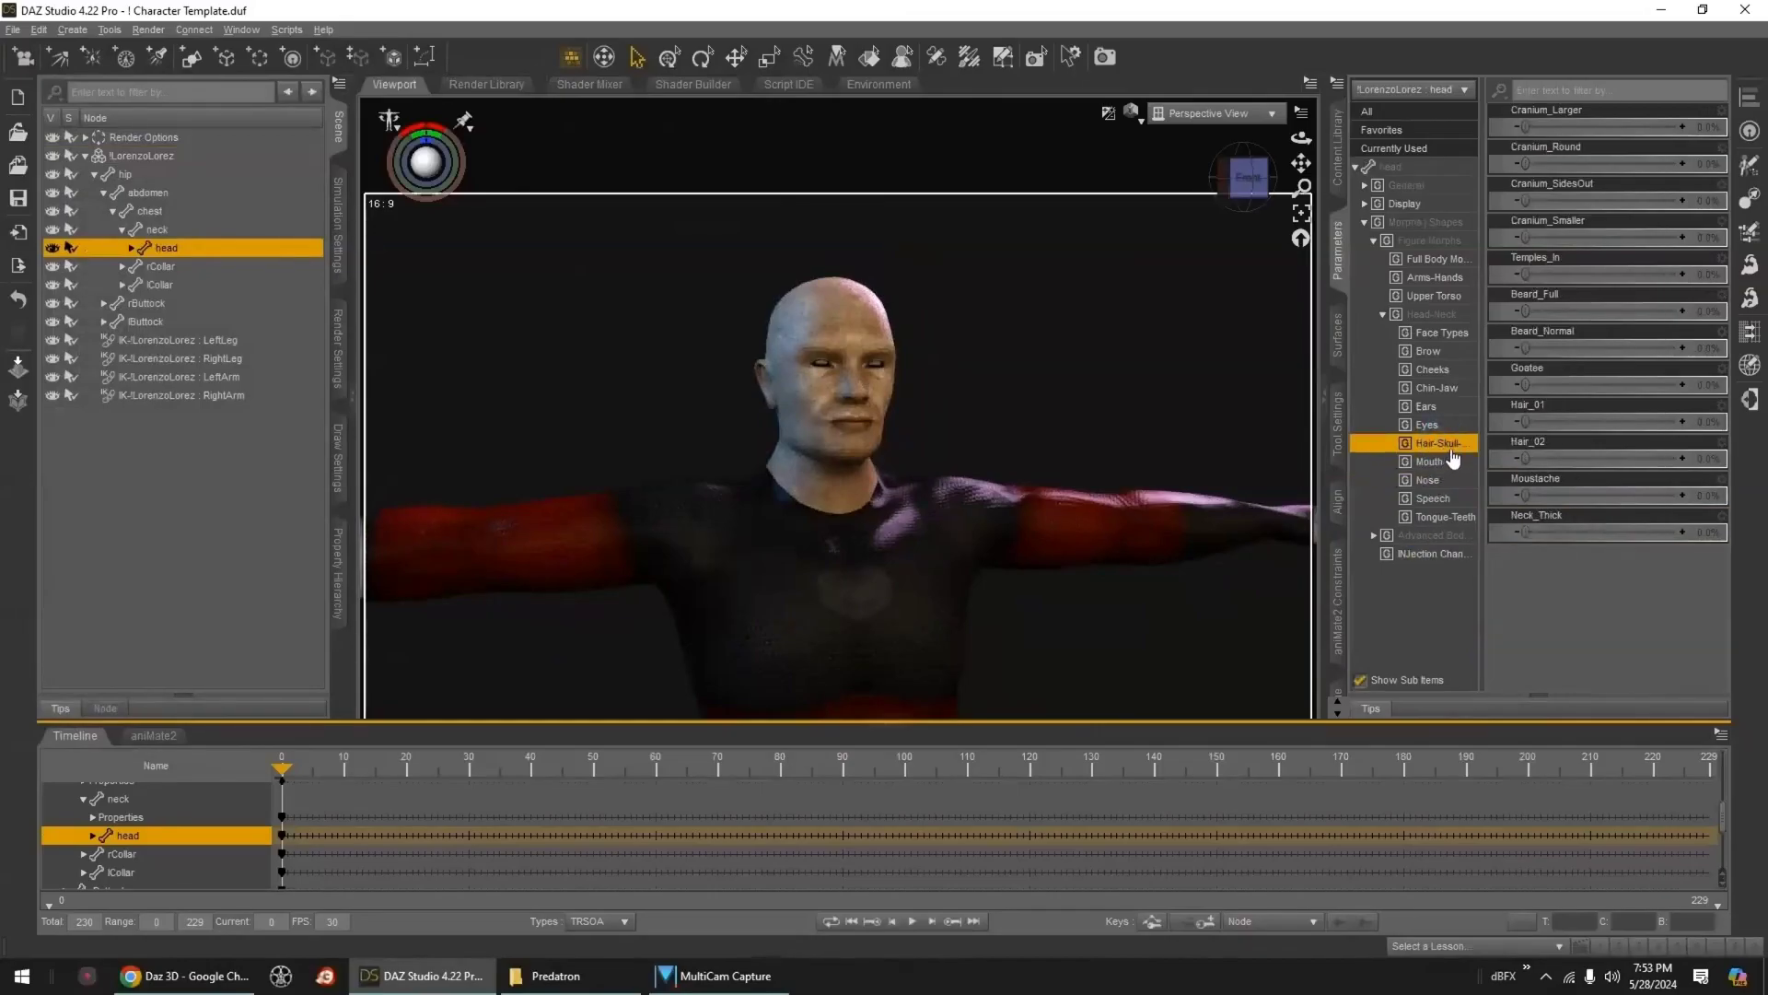
click(1442, 333)
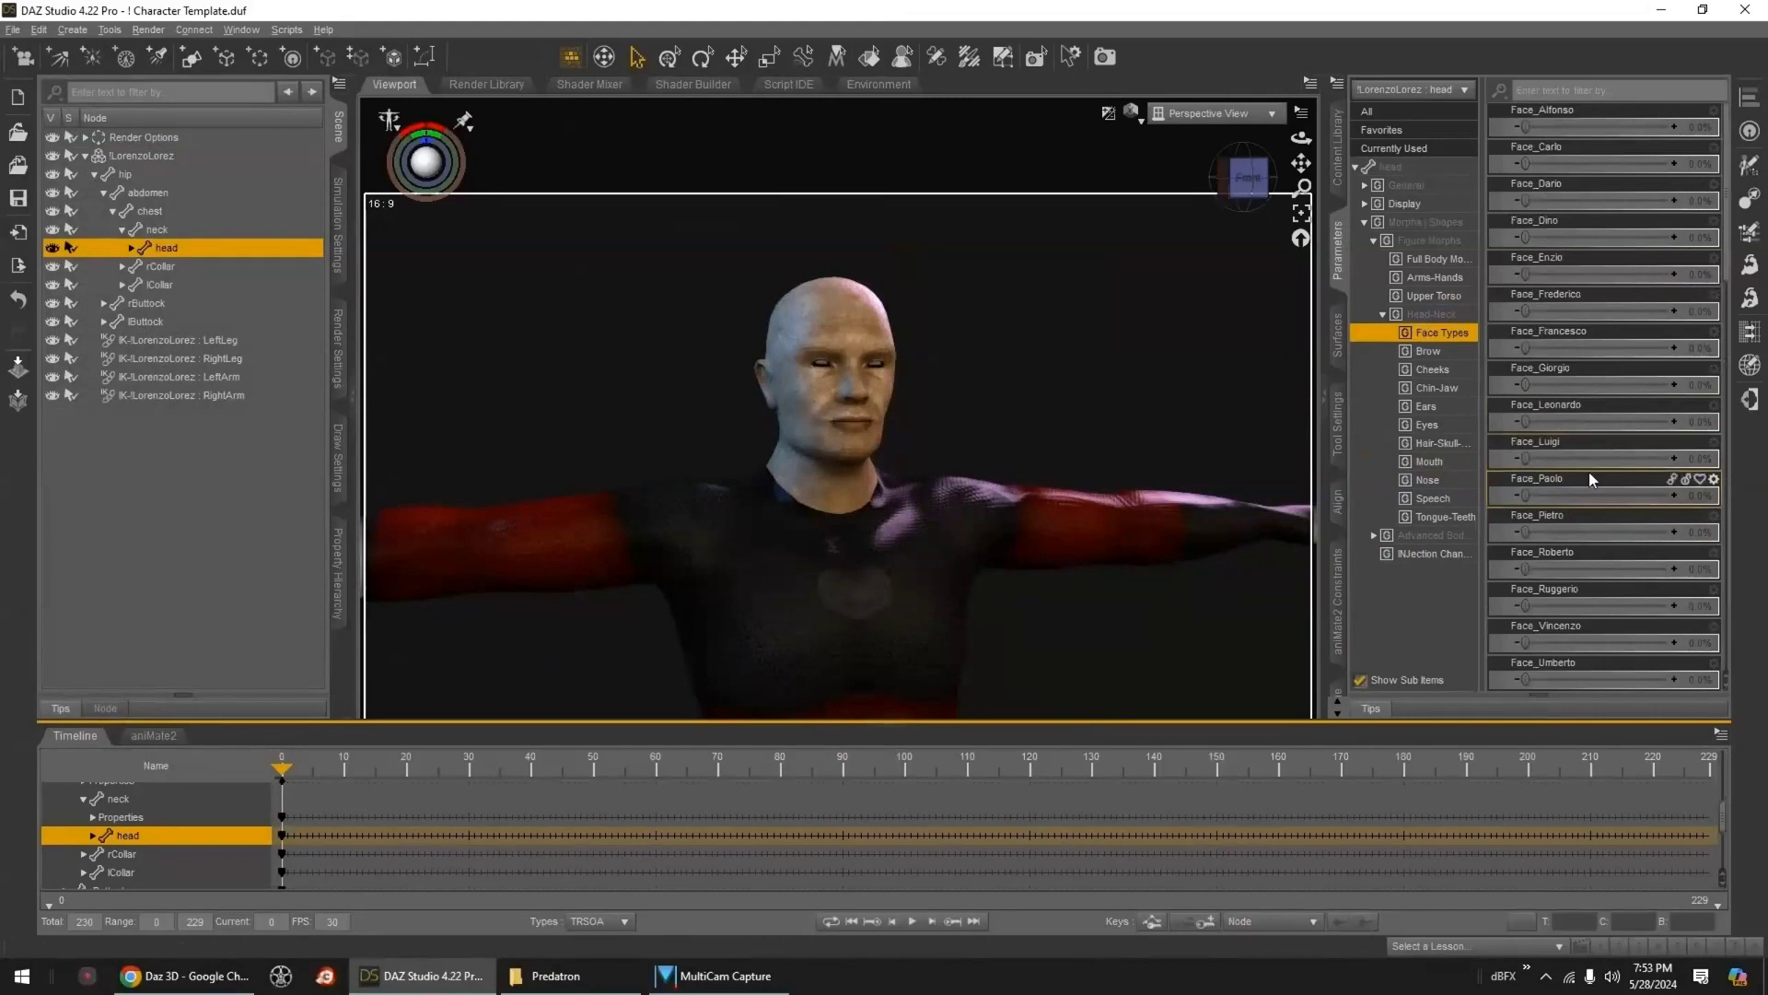
scroll(1589, 471, down, 3)
scroll(1589, 472, down, 1)
drag(1526, 571, 1675, 573)
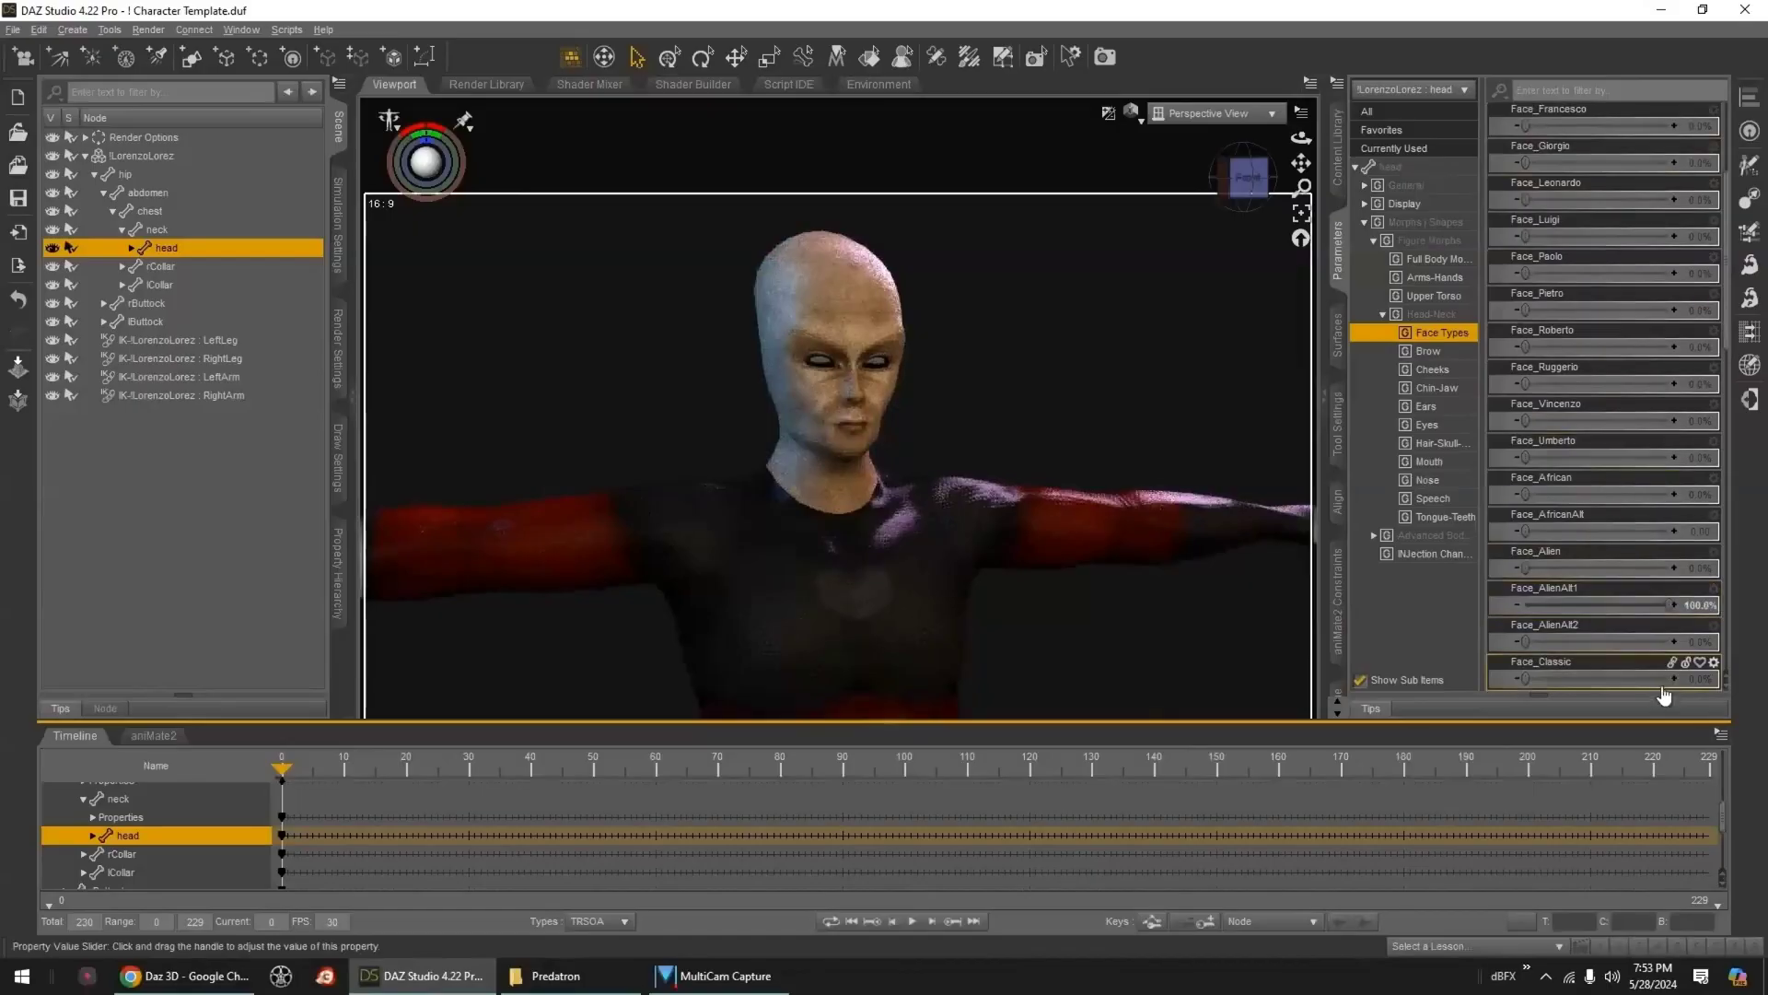
drag(1602, 642, 1722, 642)
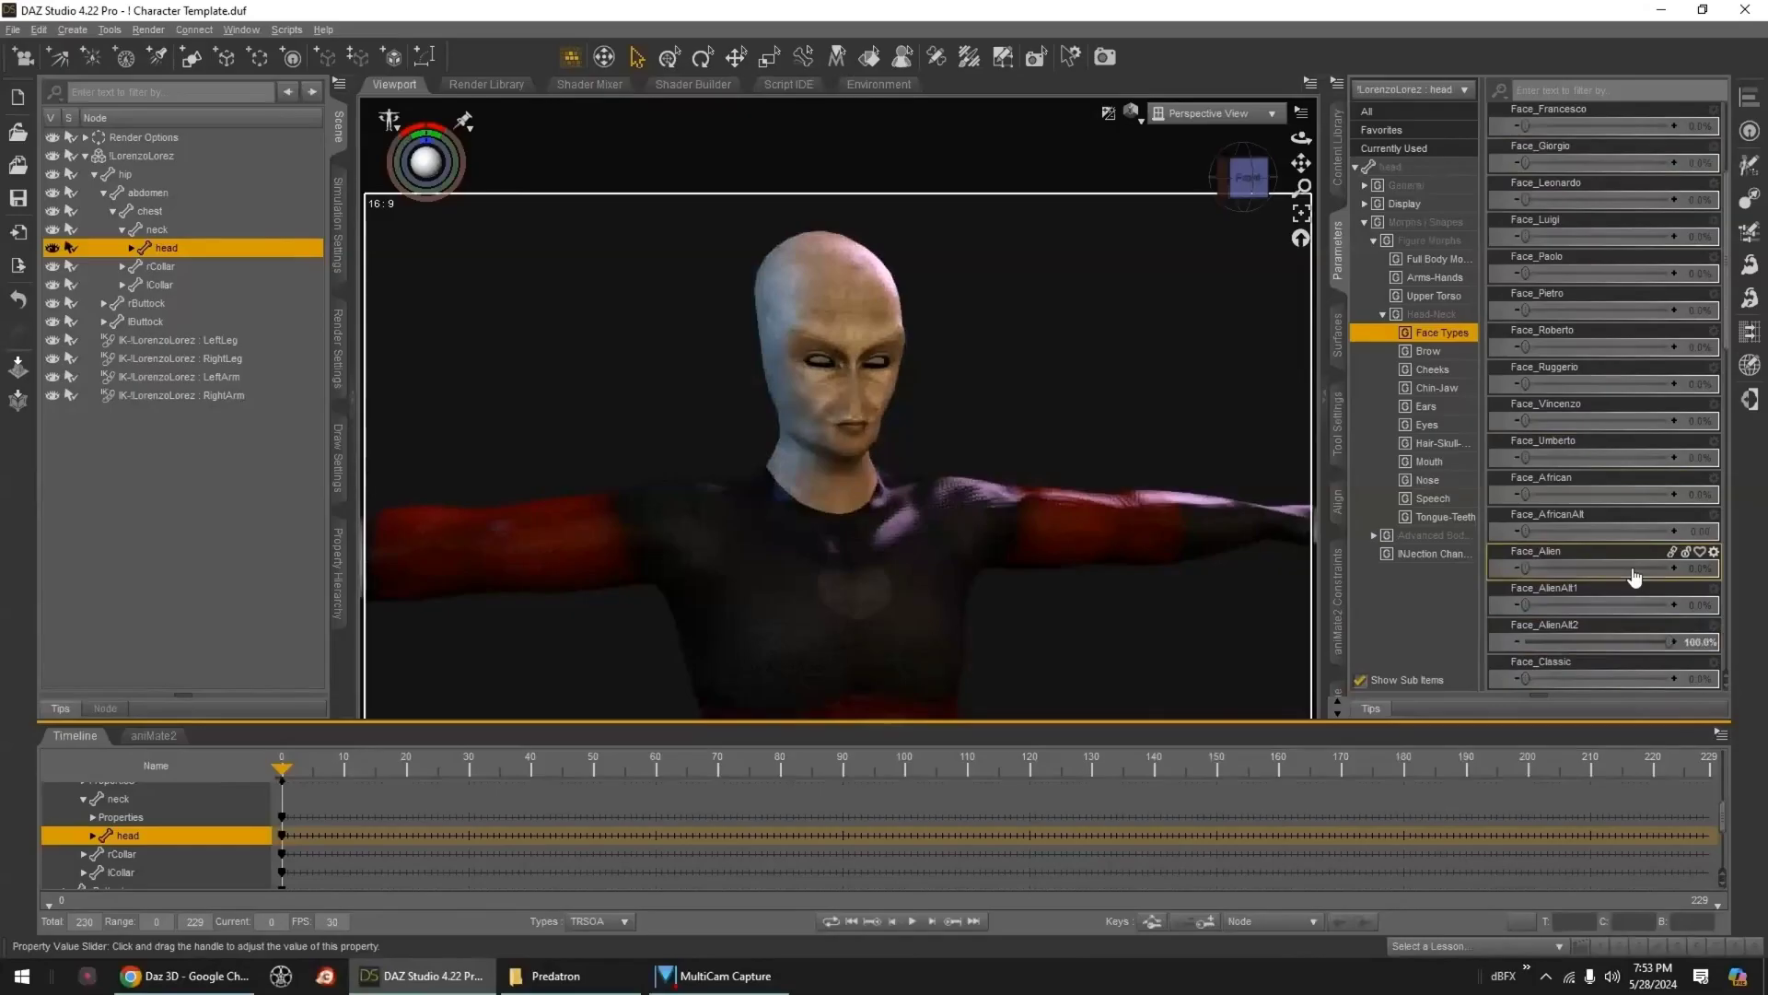
key(ctrl+z)
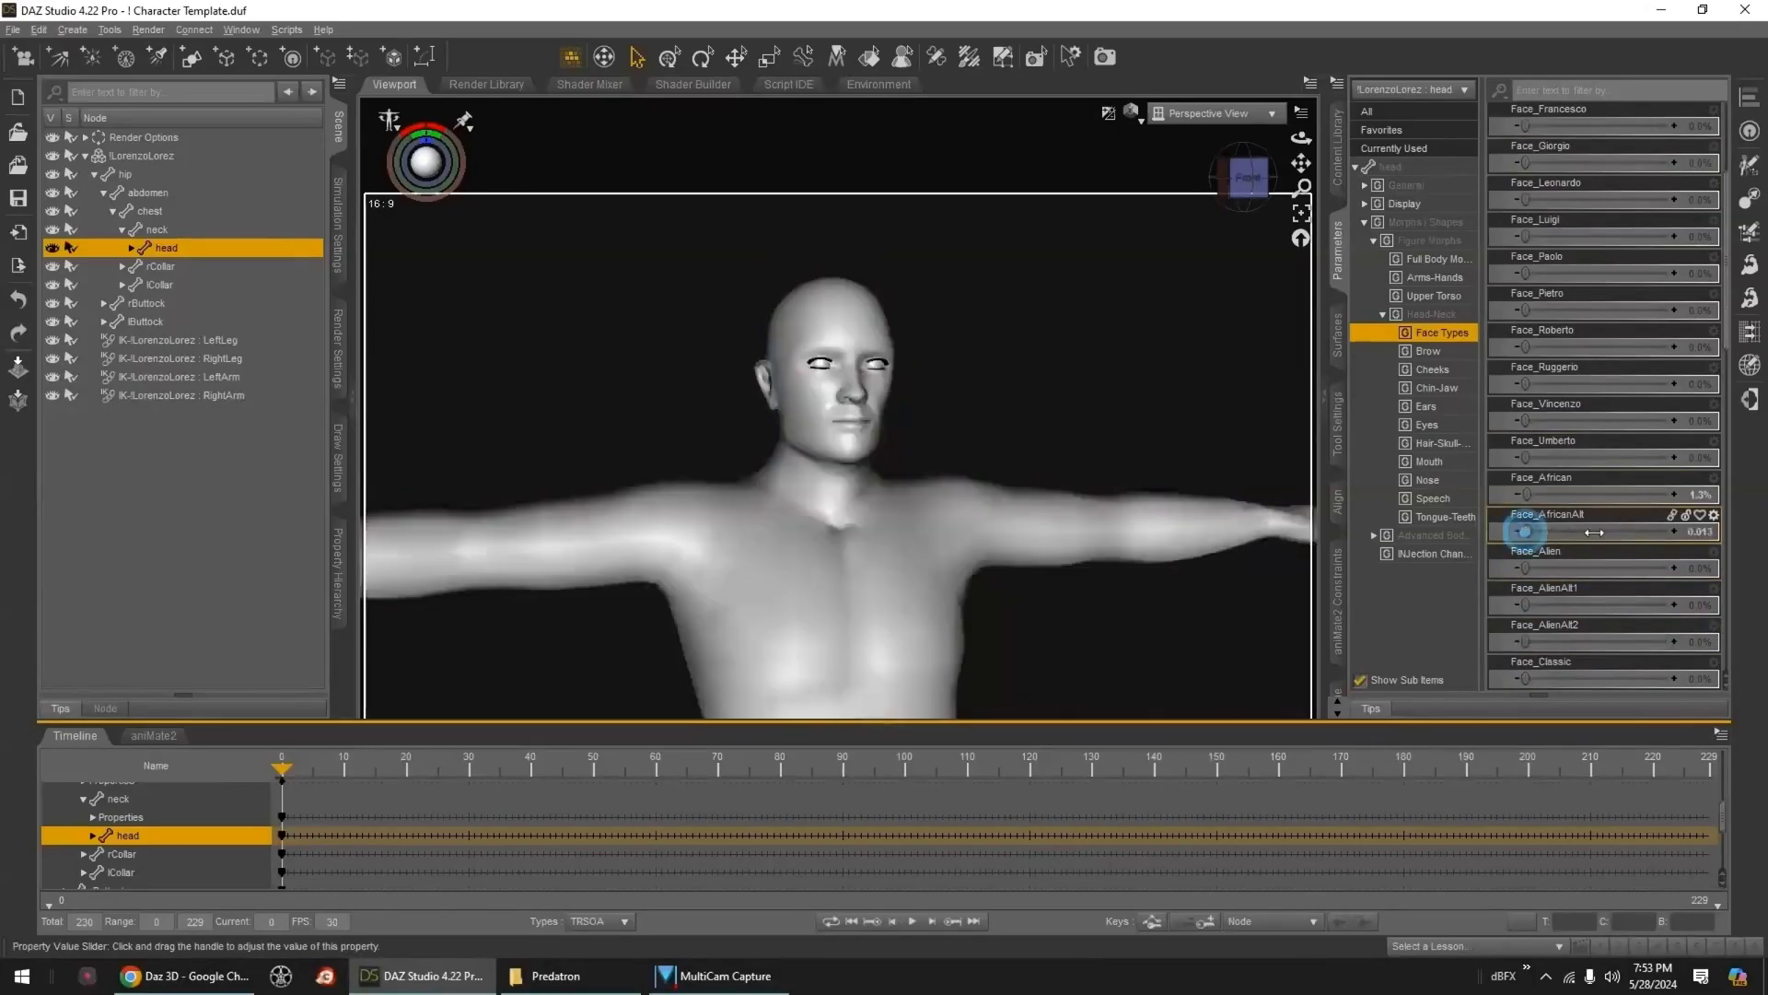
- Try the Face_Vincenzo and Face_Goblin face type morphs on the head at 100% each, resetting each one
drag(1524, 420, 1658, 426)
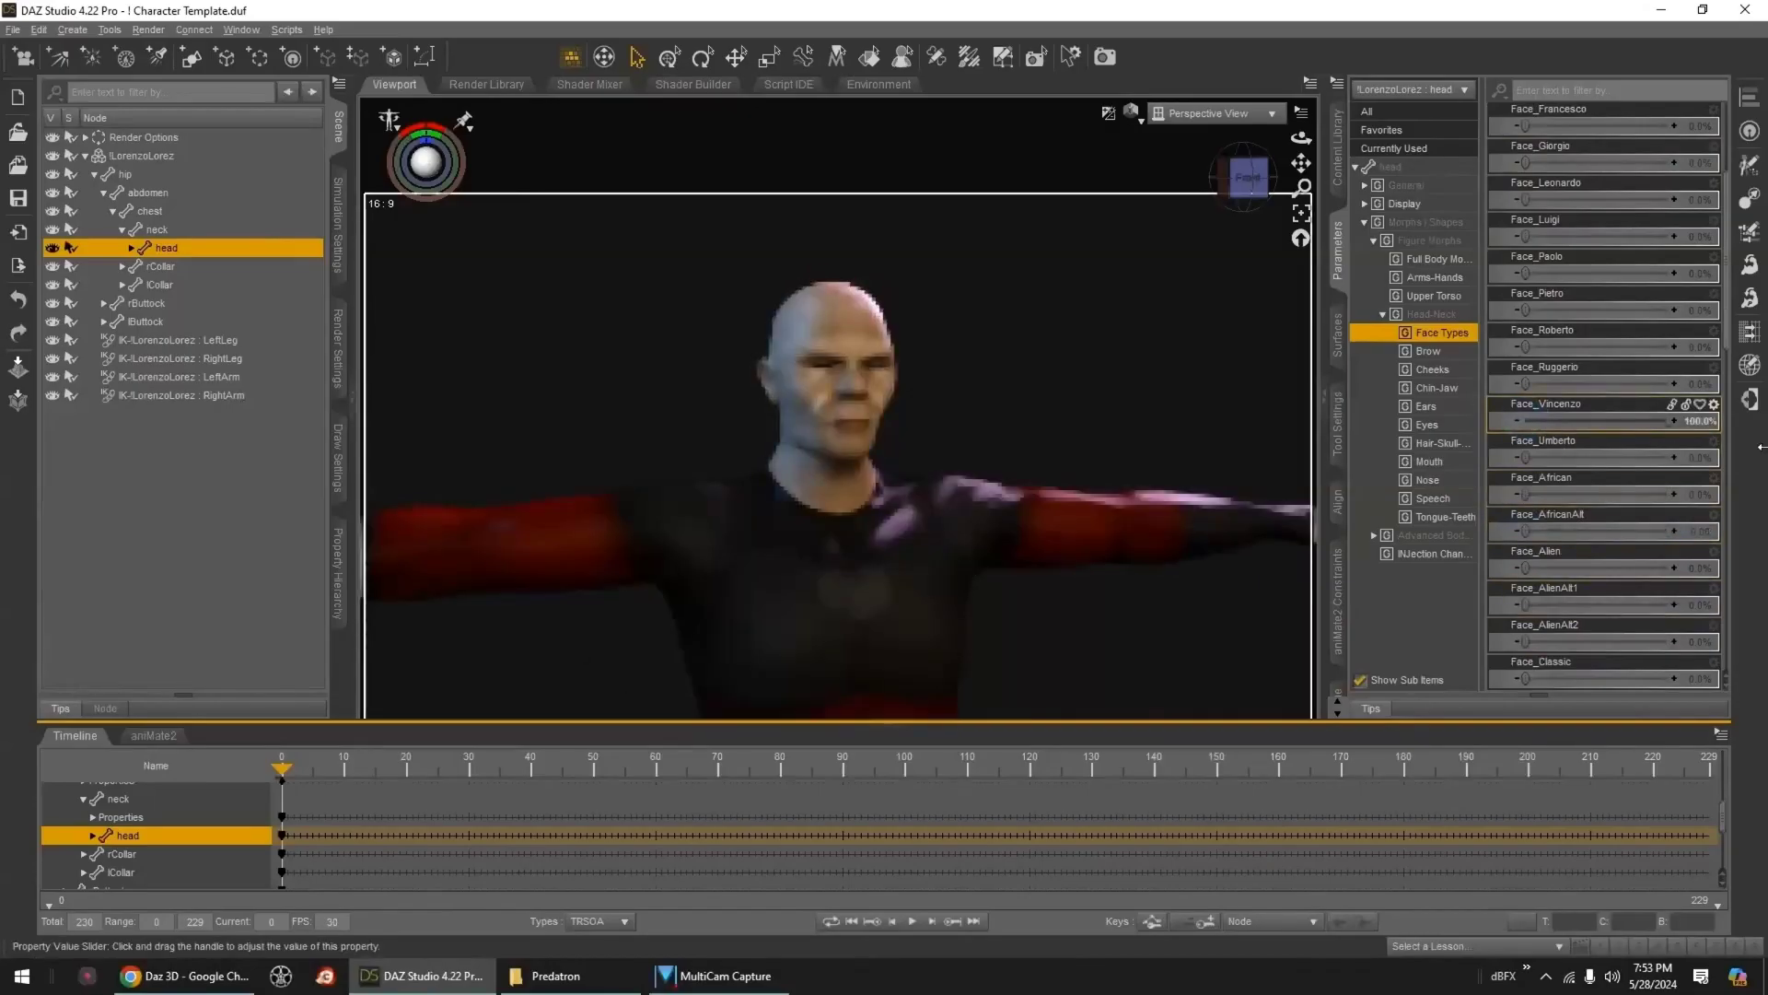
scroll(1627, 571, down, 3)
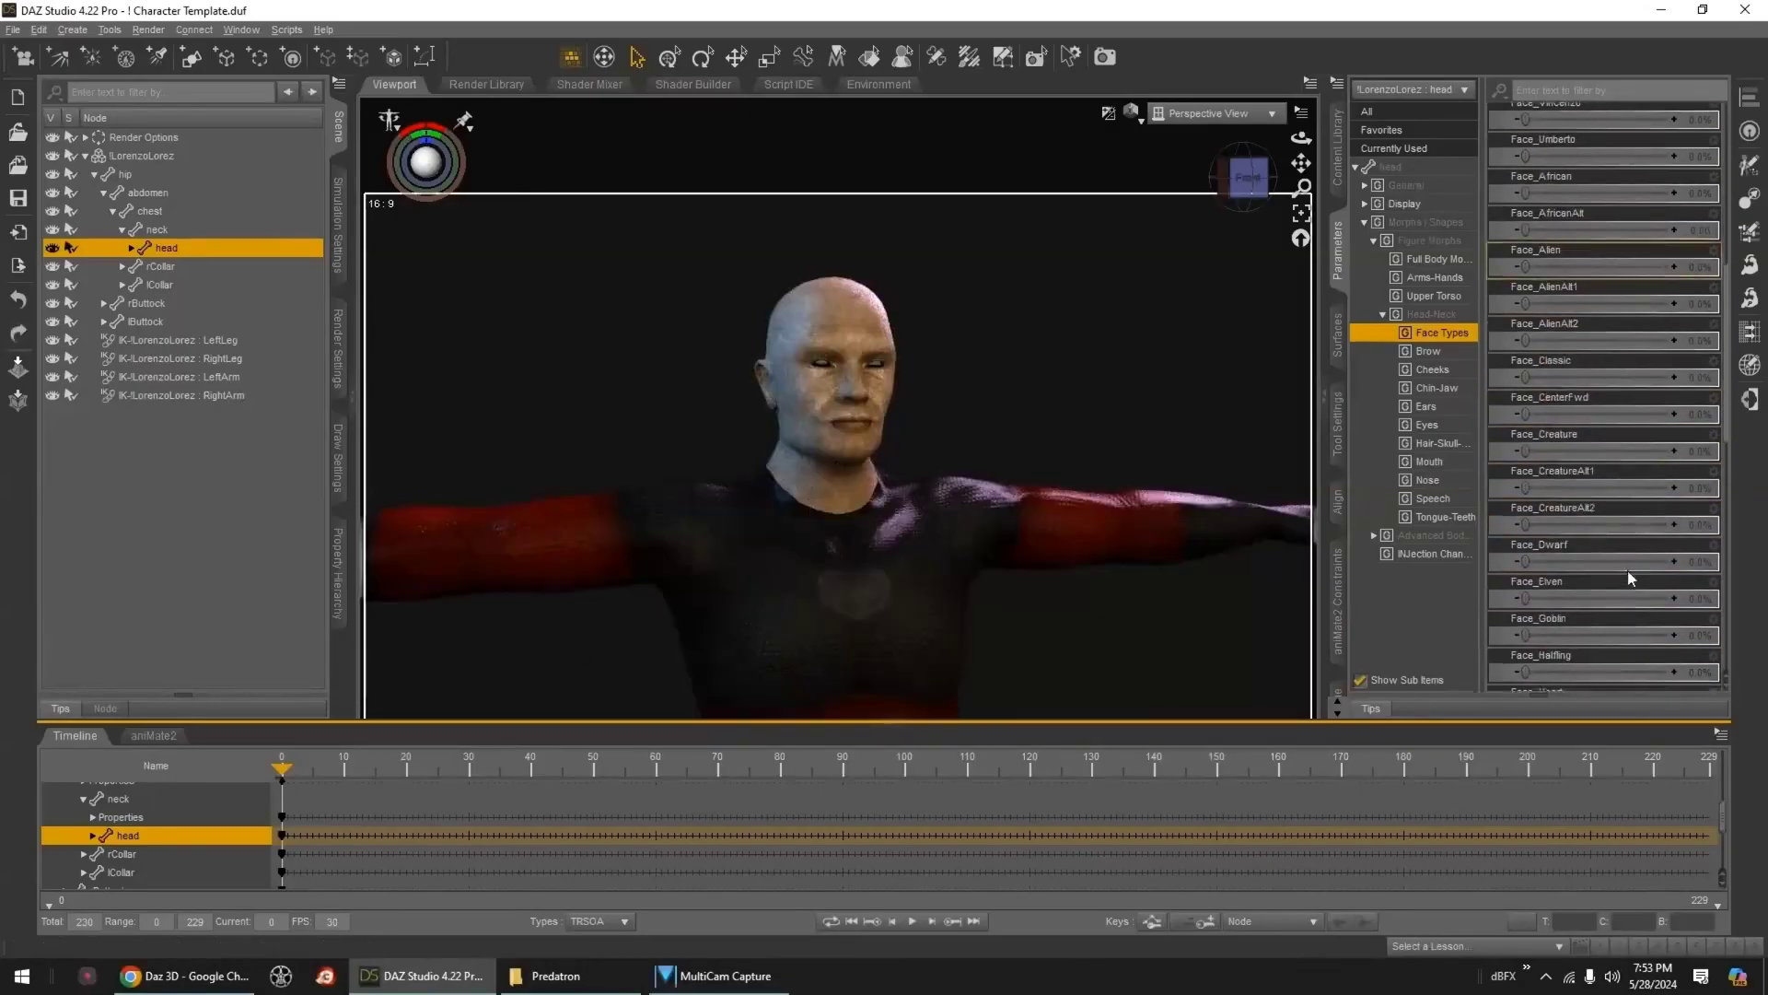
drag(1519, 605, 1760, 610)
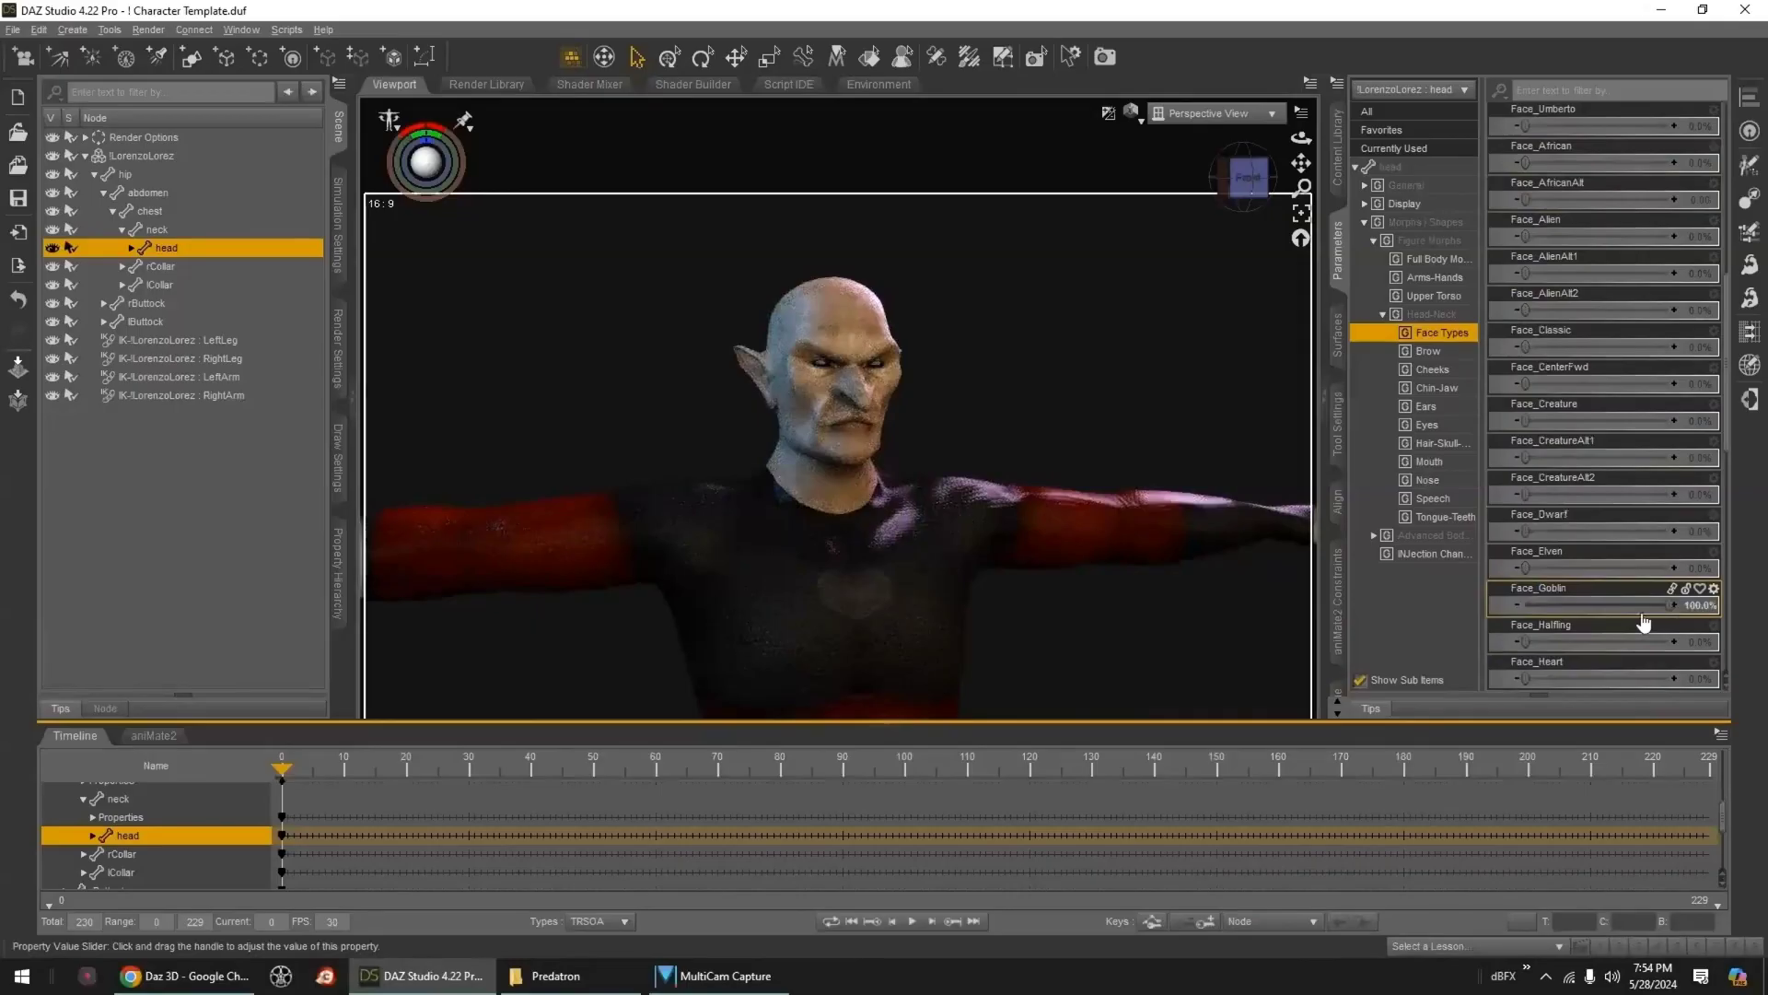
alt+click(1604, 605)
- Try the Face_Elven, Face_Halfling and Face_Dwarf face type morphs on the head, undoing each change
drag(1526, 569, 1760, 586)
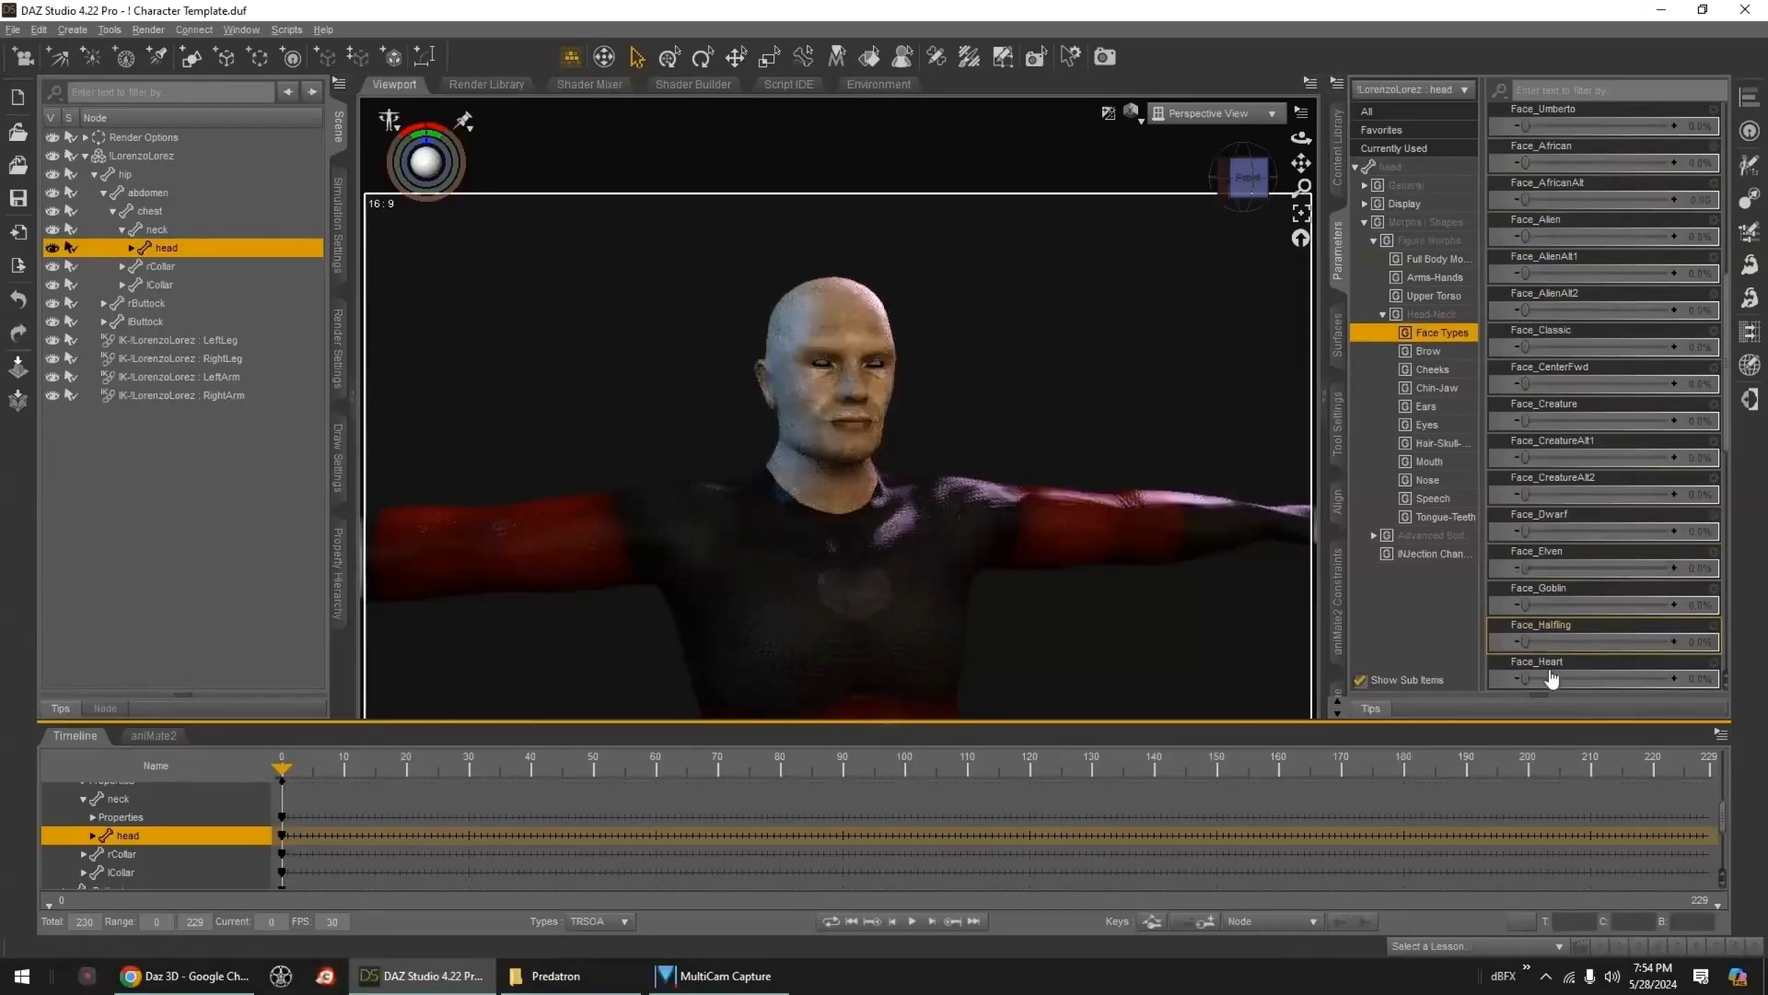
key(ctrl+z)
drag(1525, 641, 1671, 641)
key(ctrl+z)
key(ctrl+z)
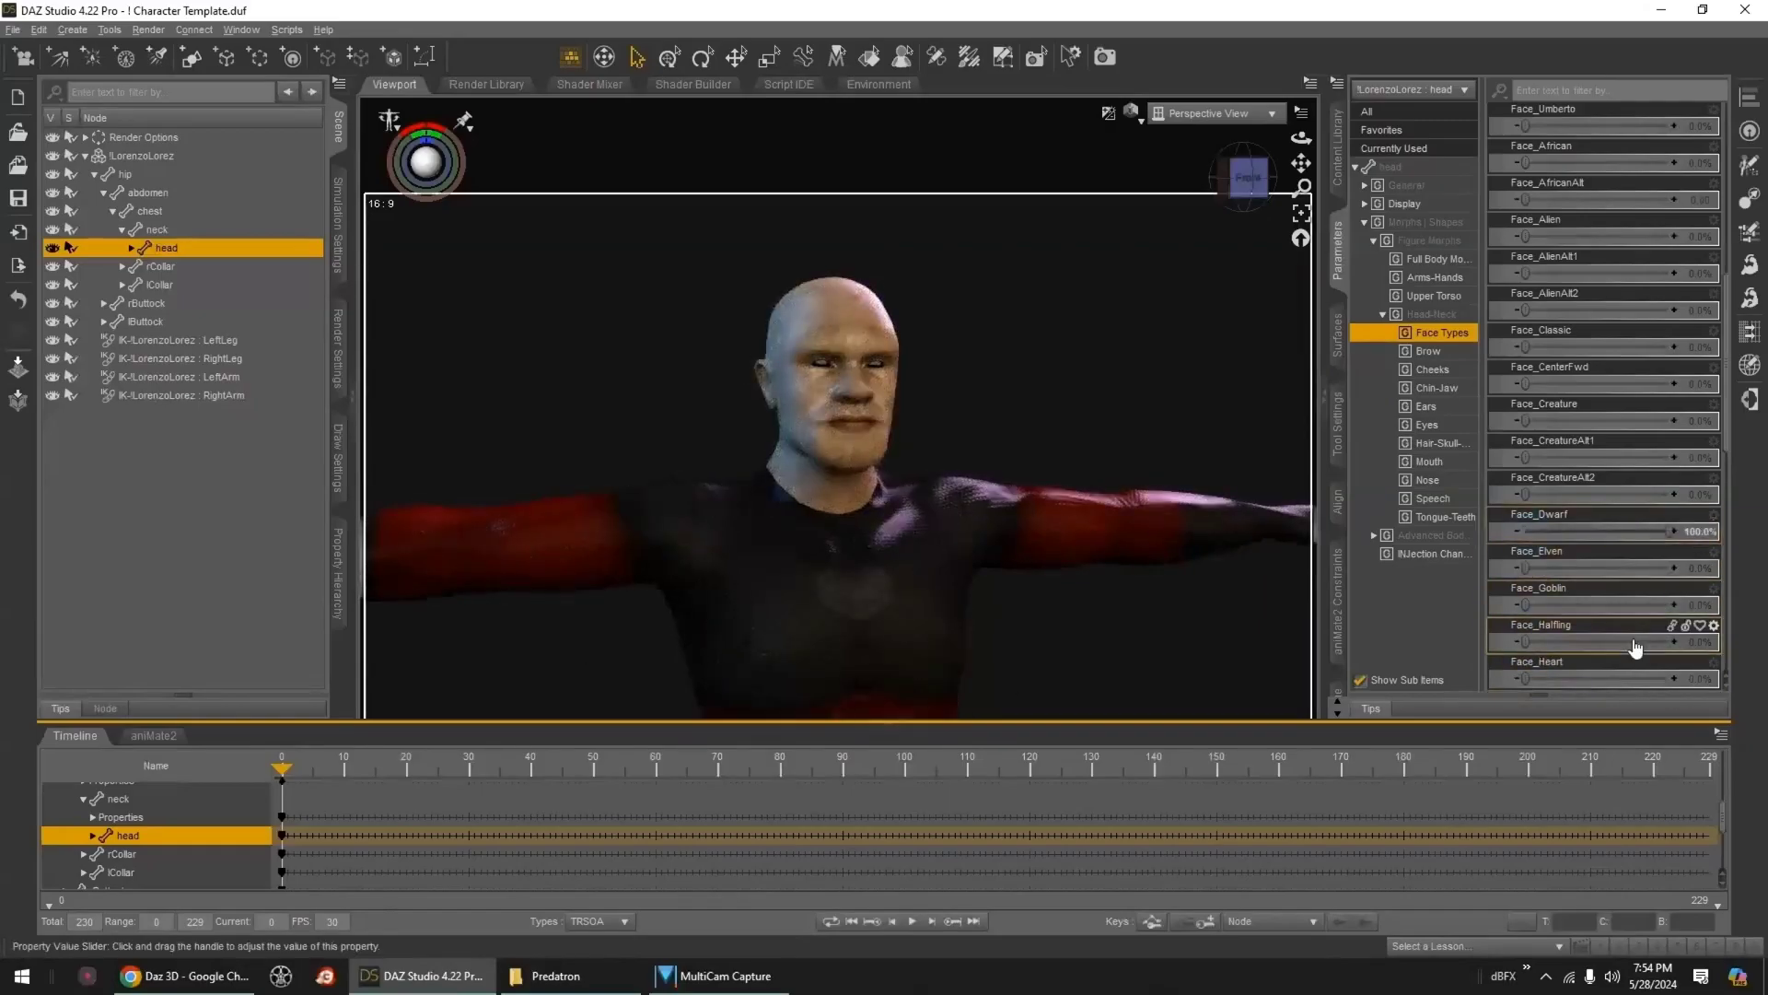
key(ctrl+z)
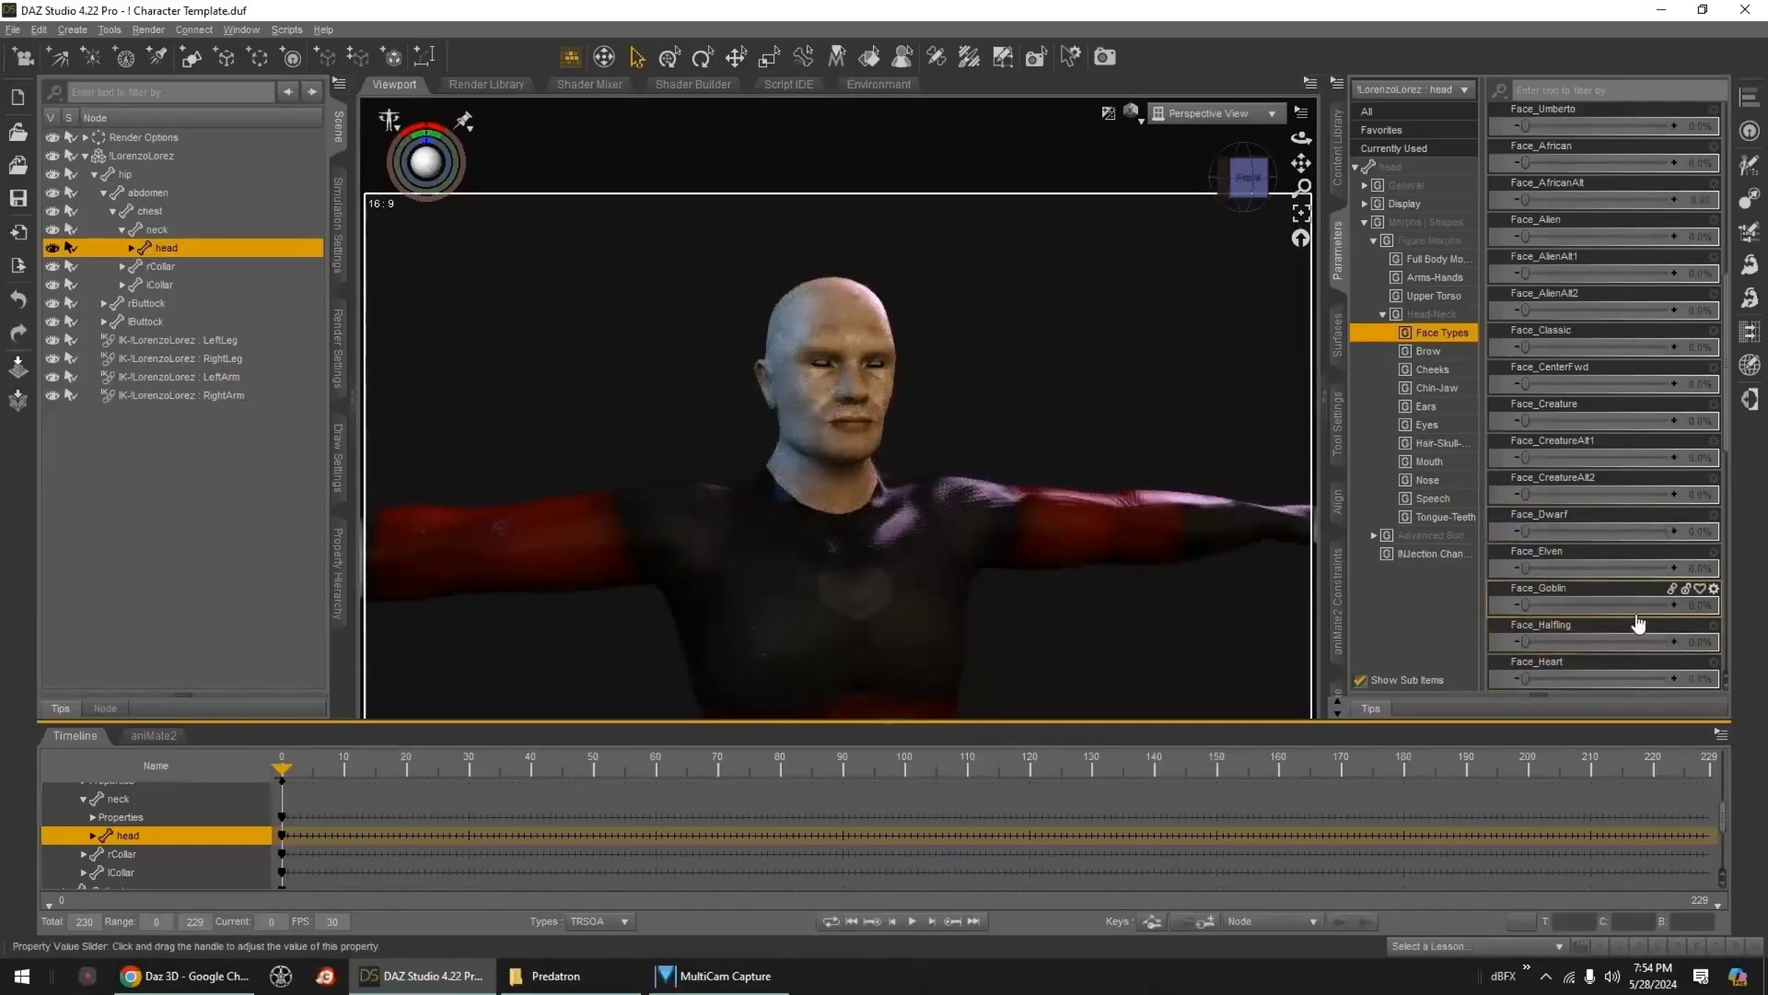
- Try the head's FBMElf full-body morph at 100%, undo it, and try the head's FBMDwarf morph
click(1439, 265)
drag(1528, 203, 1708, 221)
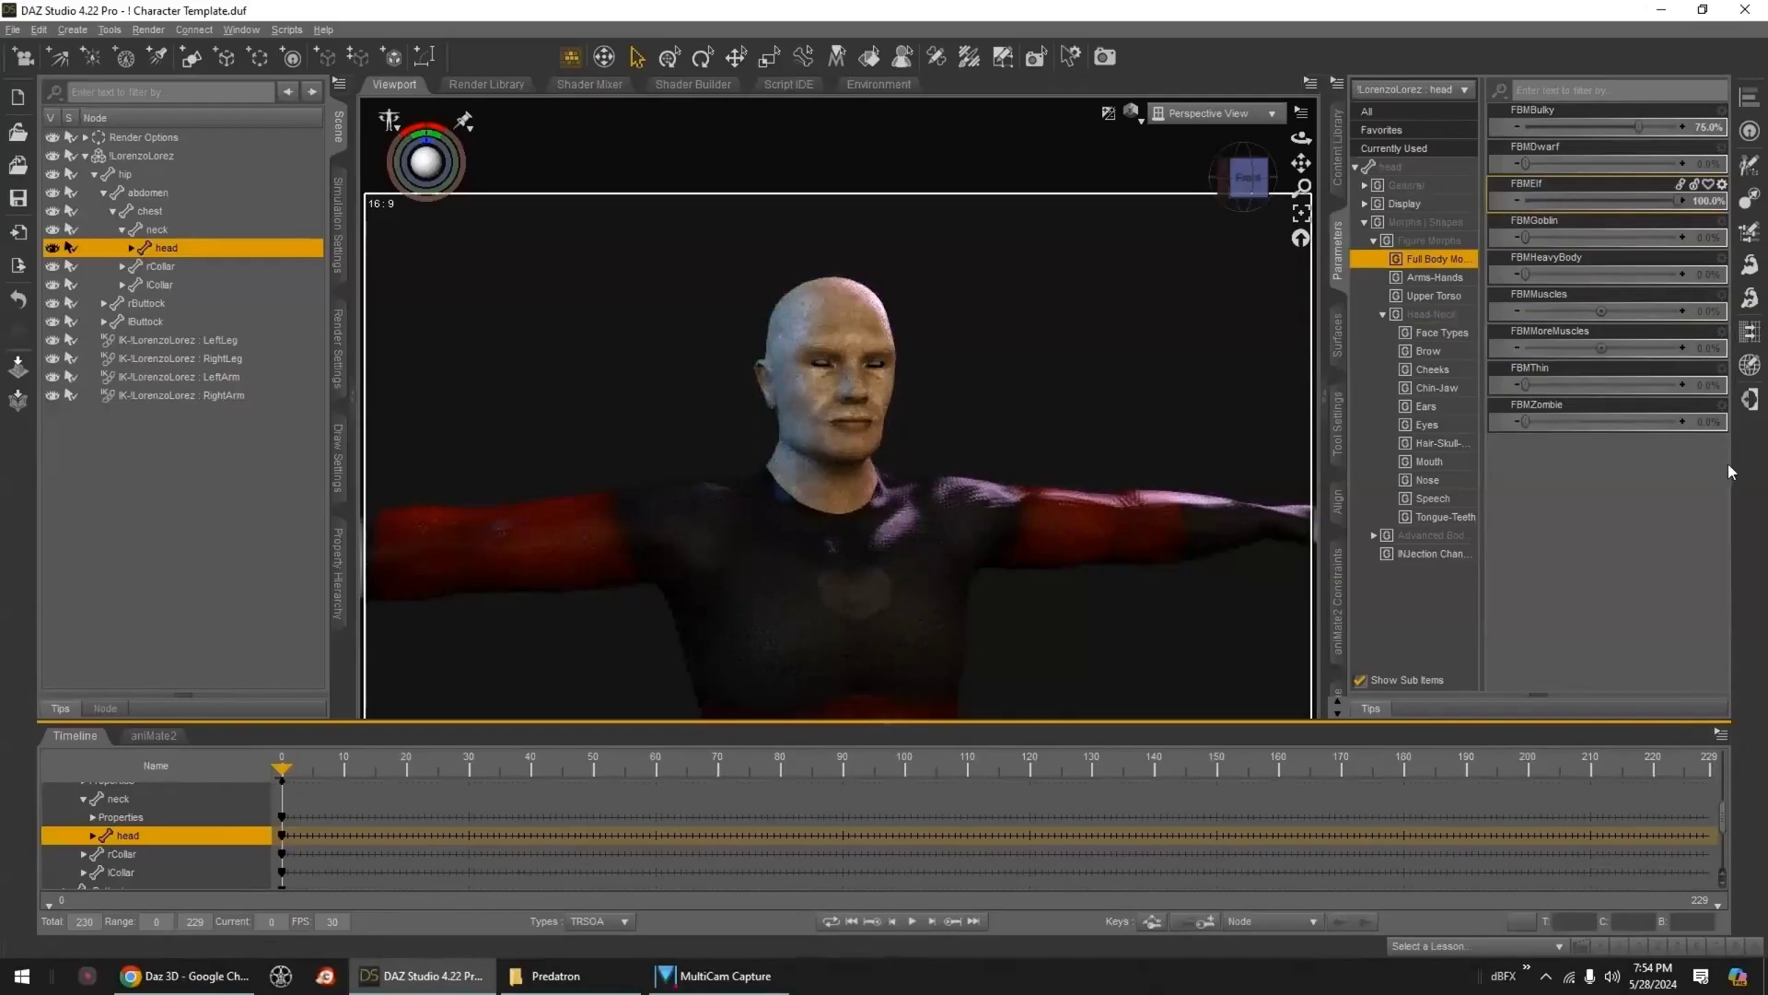
key(ctrl+z)
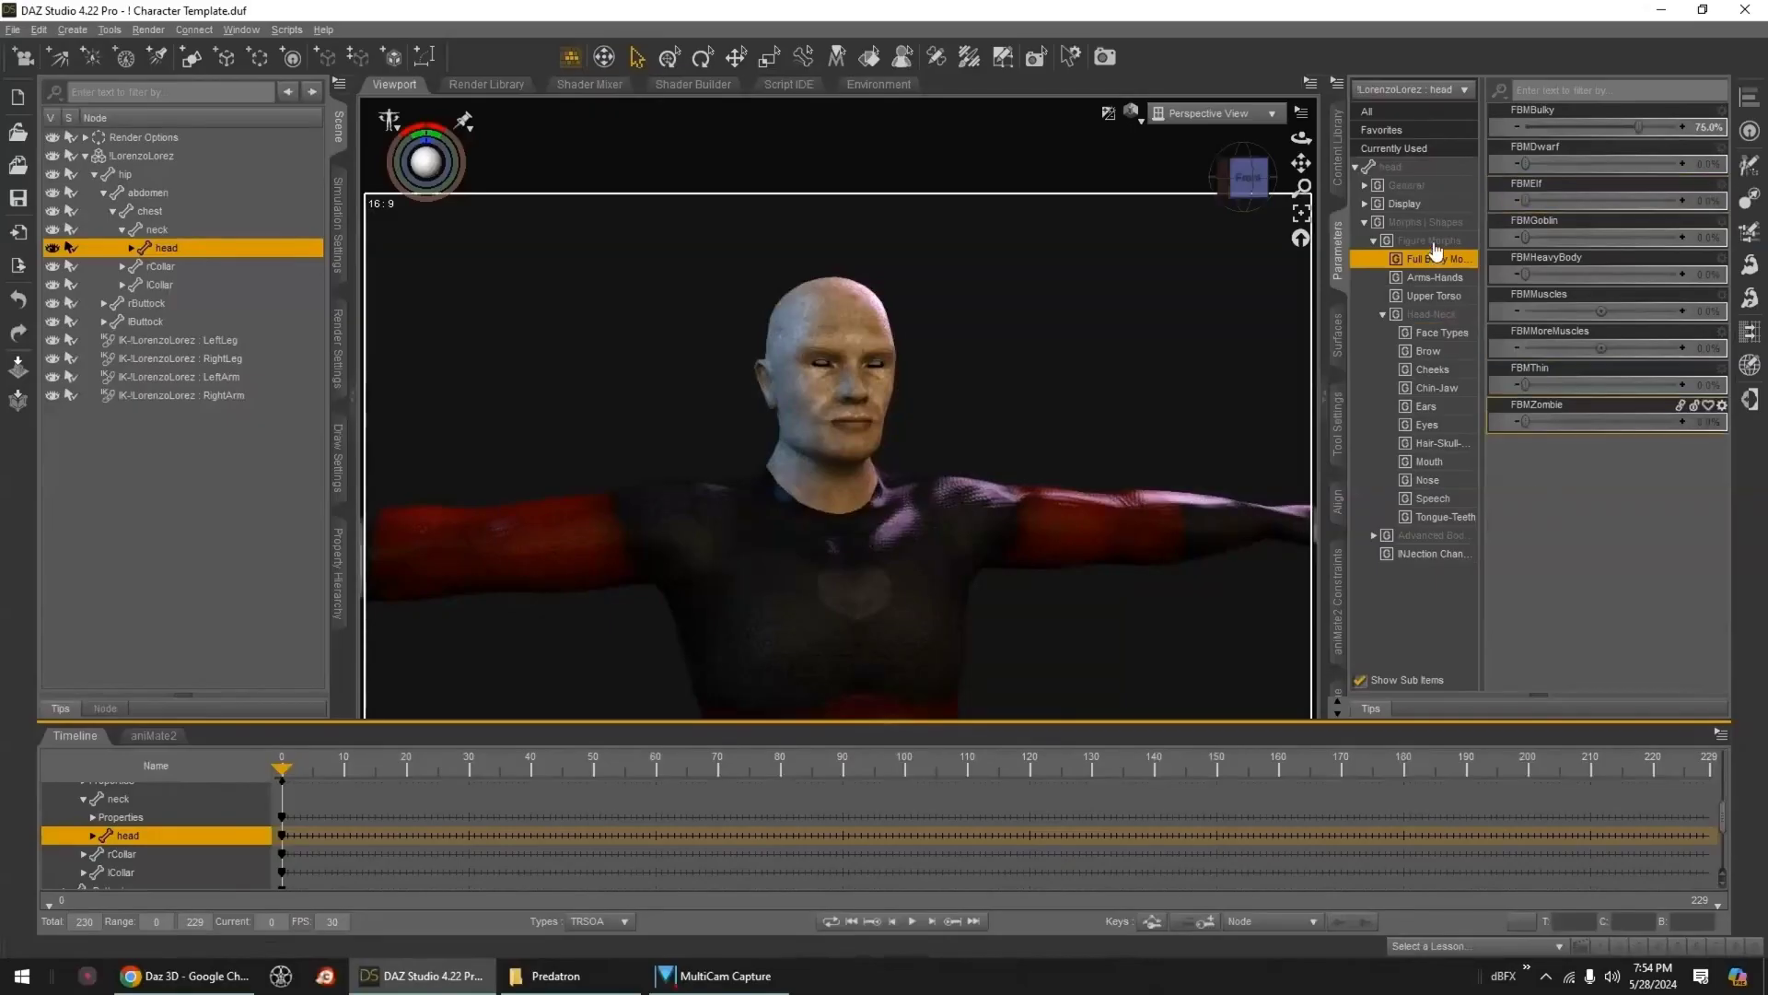
drag(1525, 164, 1741, 184)
- Try the head's Face_Dwarf face type morph at 100% and undo it
click(1442, 332)
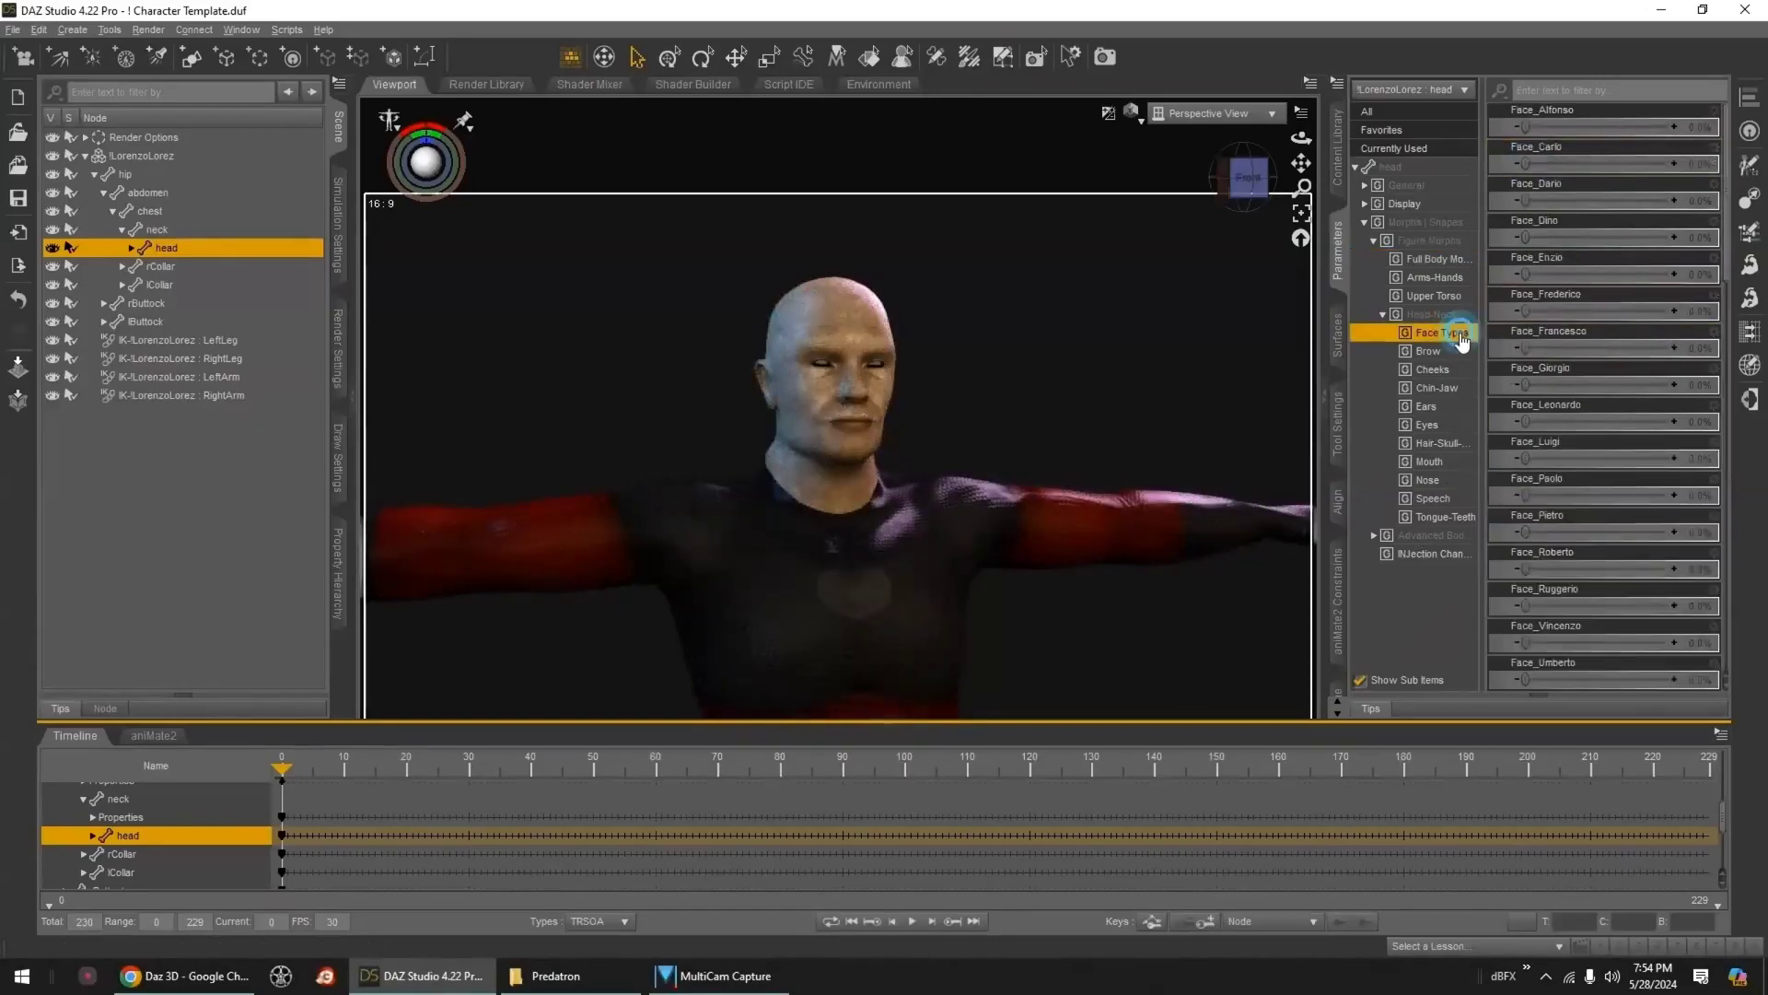
drag(1527, 422, 1678, 422)
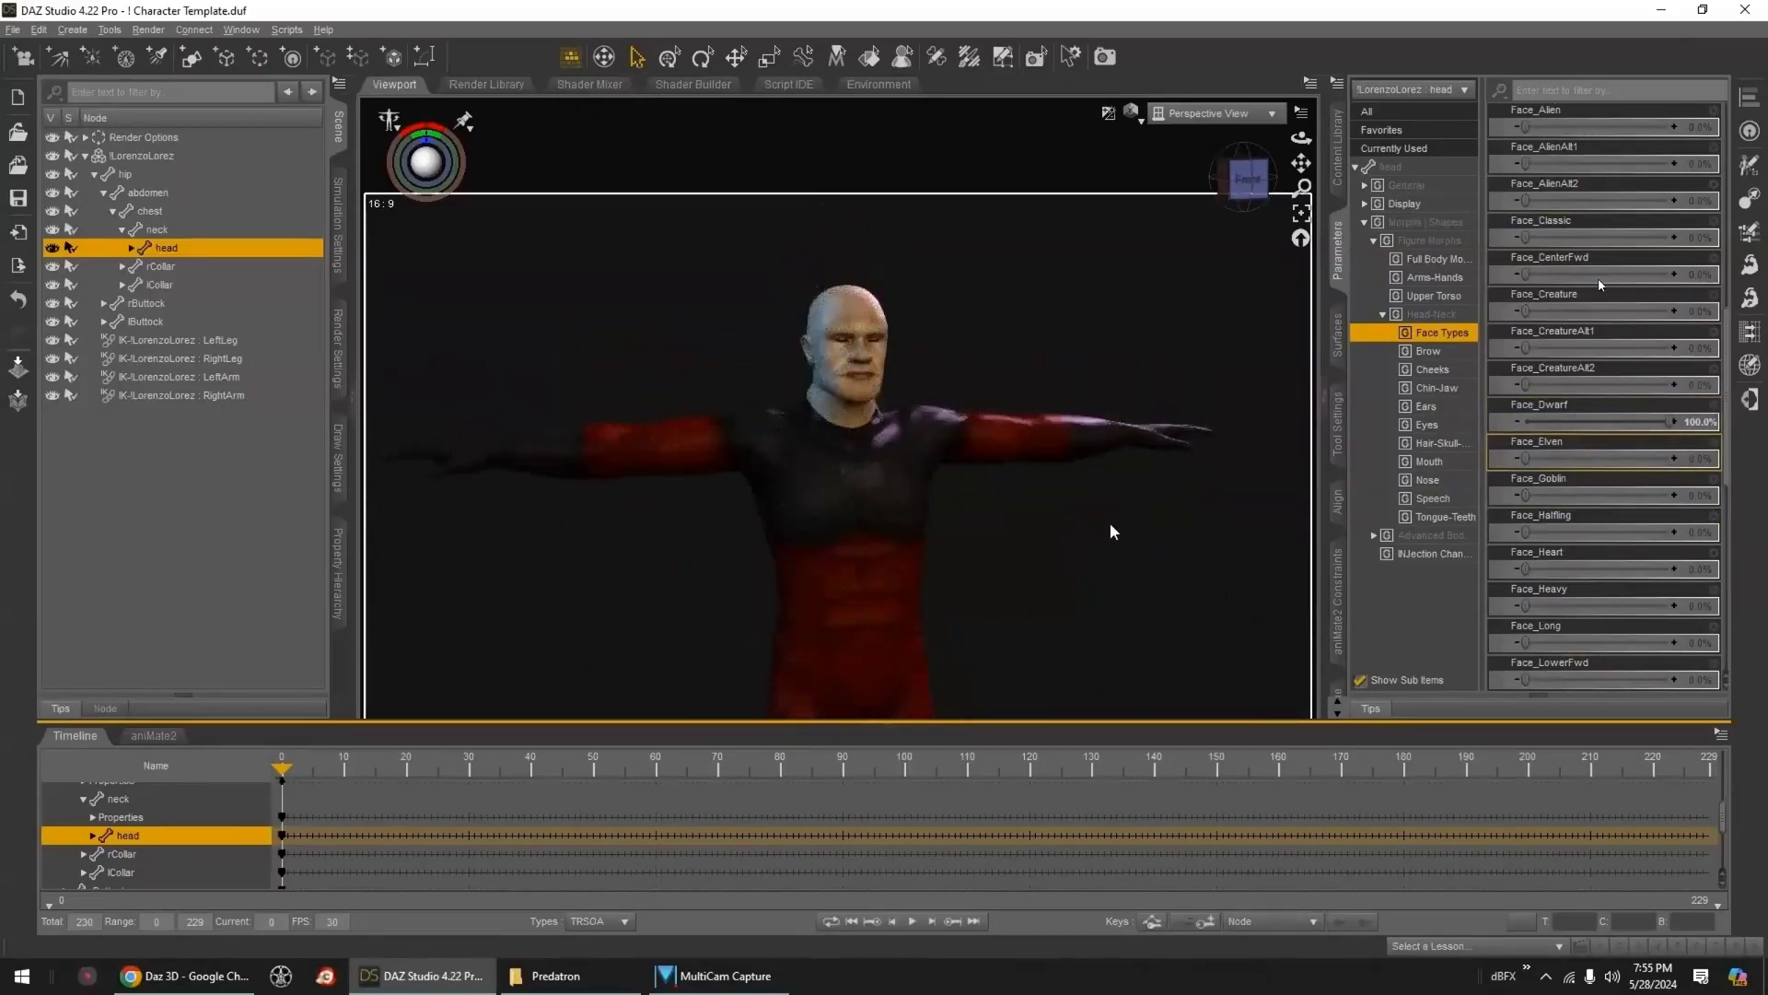
key(ctrl+z)
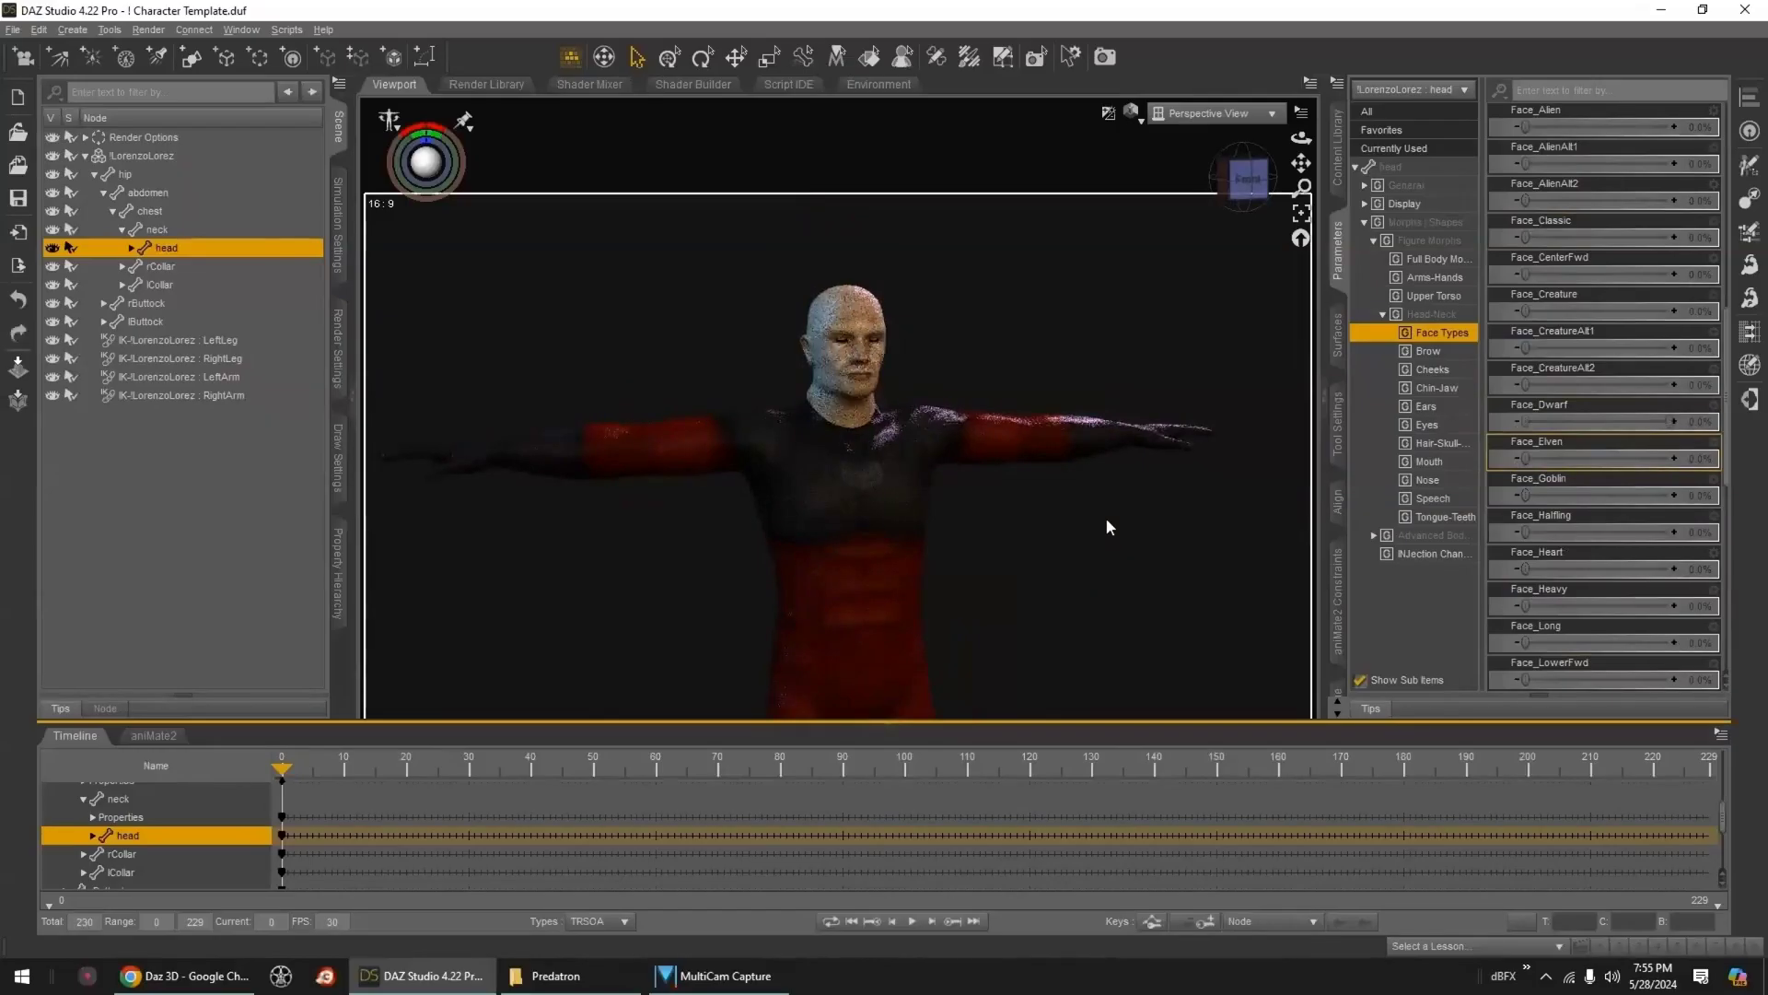
- Try the FBMGoblin full-body morph at 1.00 on the whole !LorenzoLorez figure and undo it
click(141, 156)
click(1436, 258)
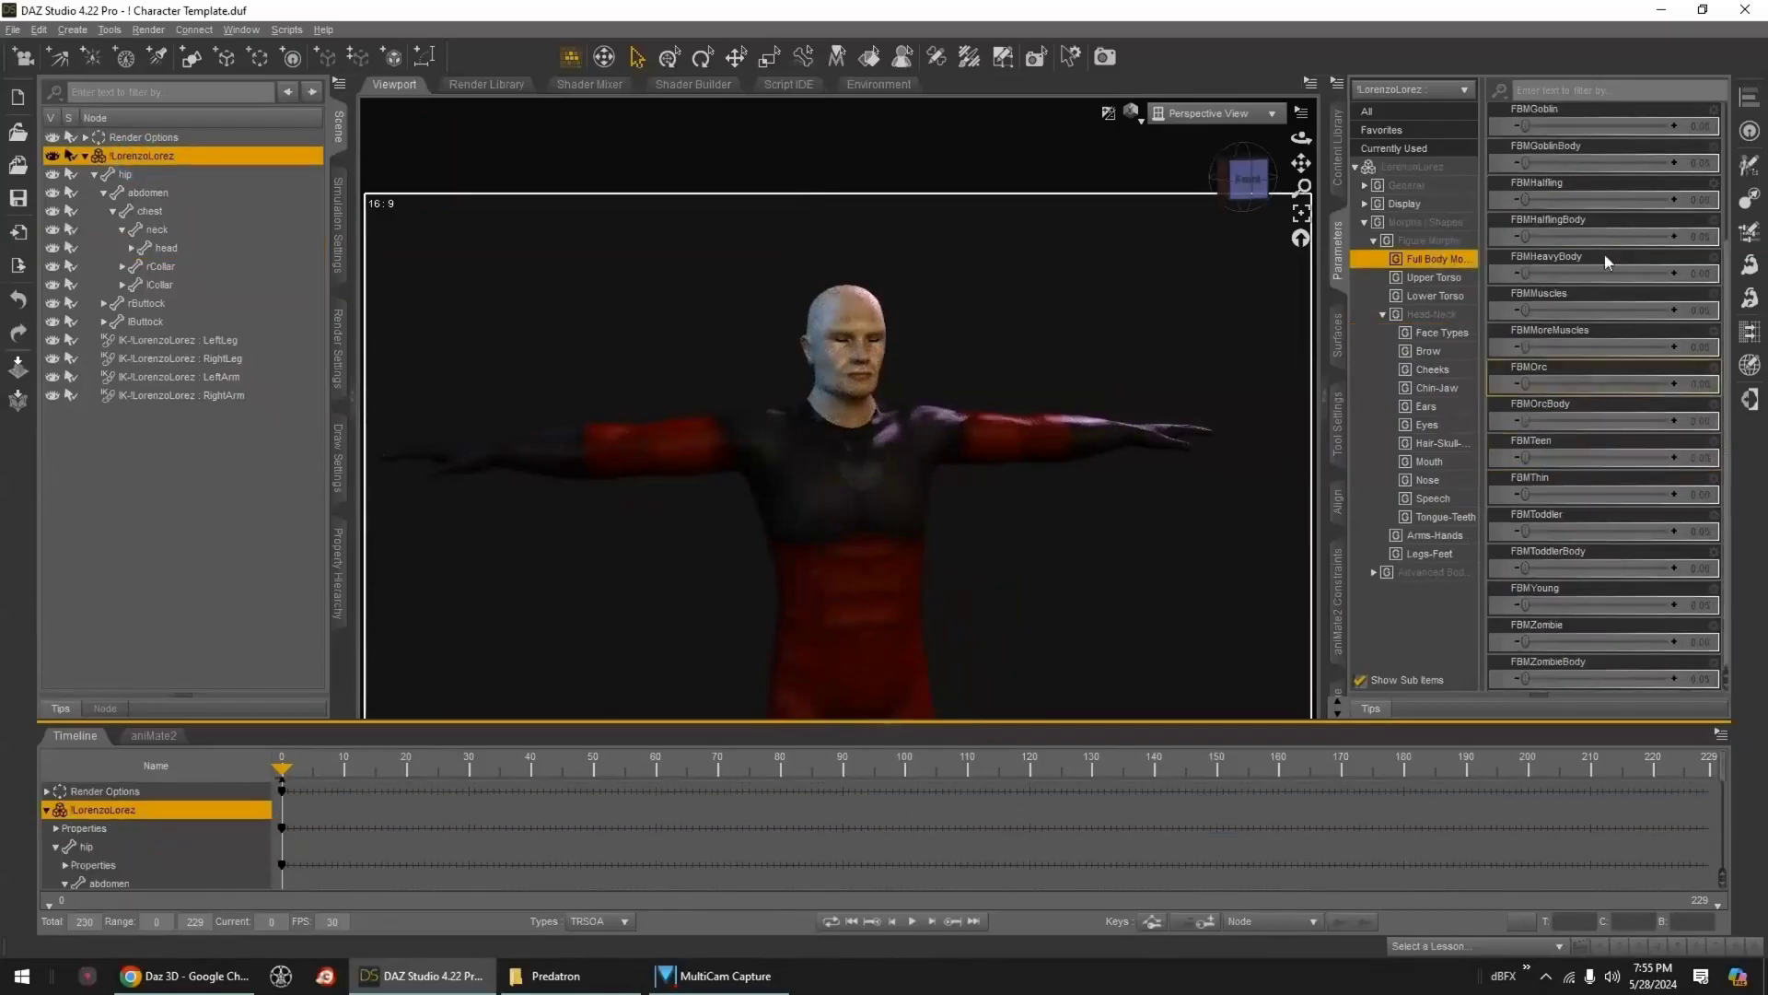
click(1524, 122)
drag(1524, 122, 1674, 126)
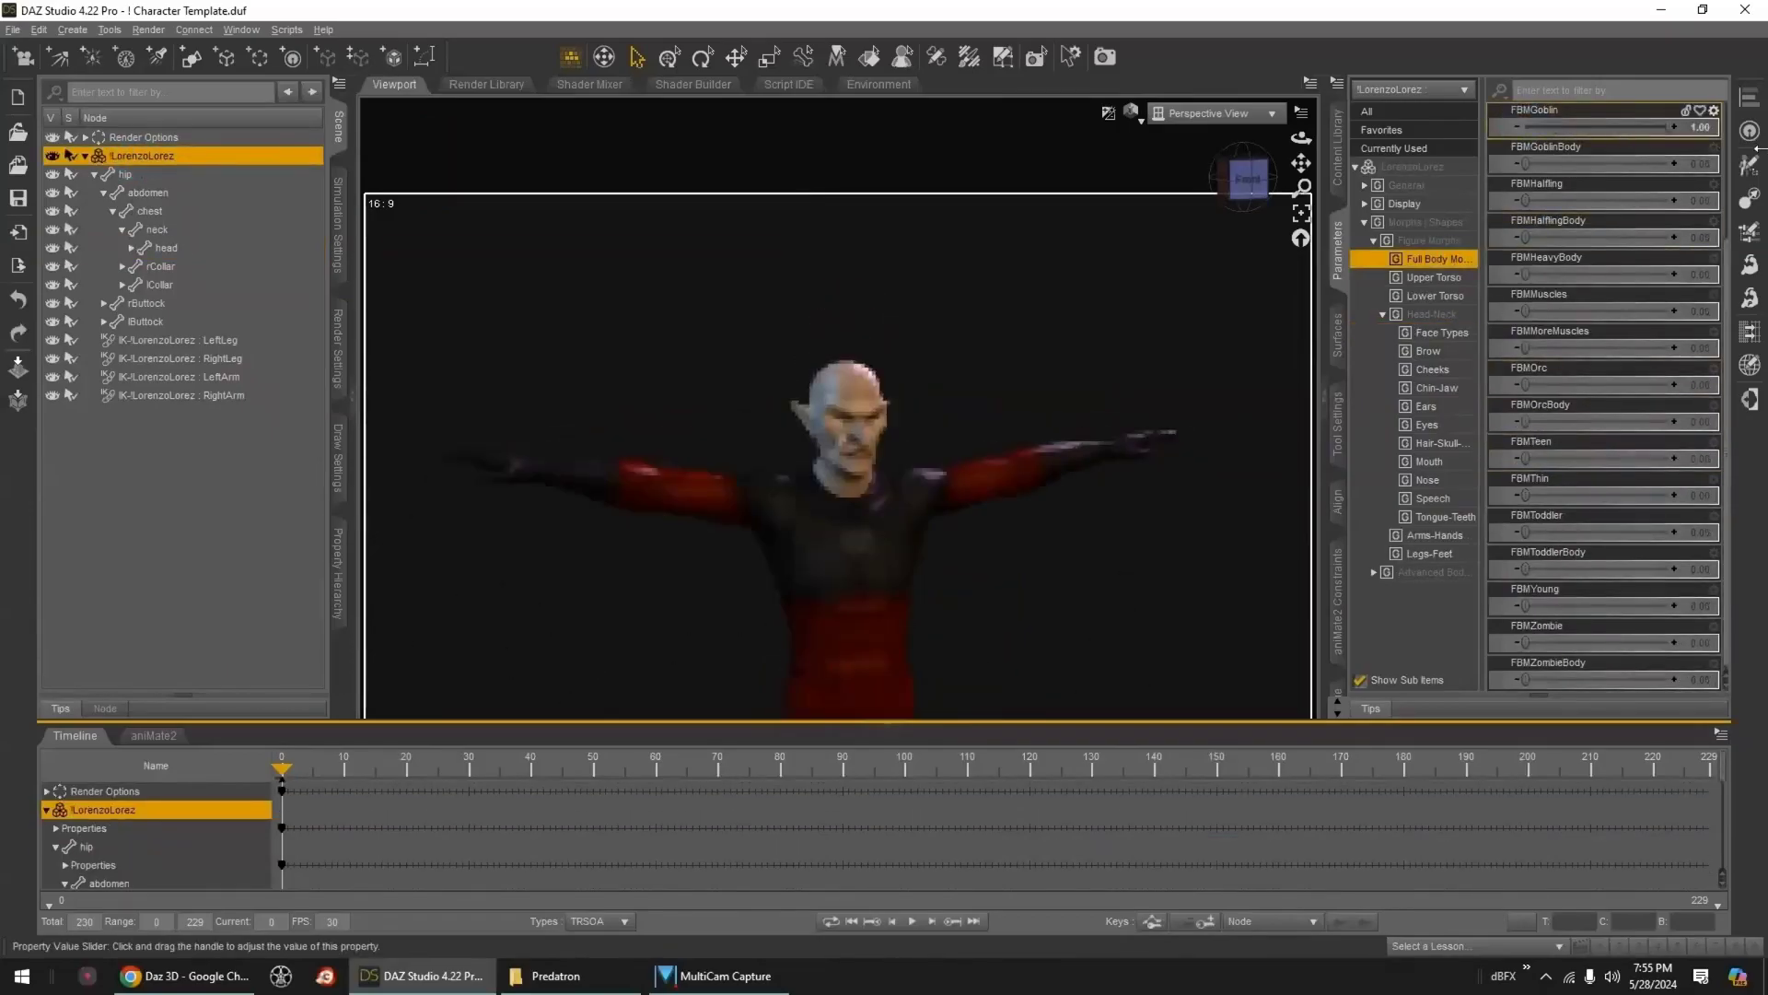
key(ctrl+z)
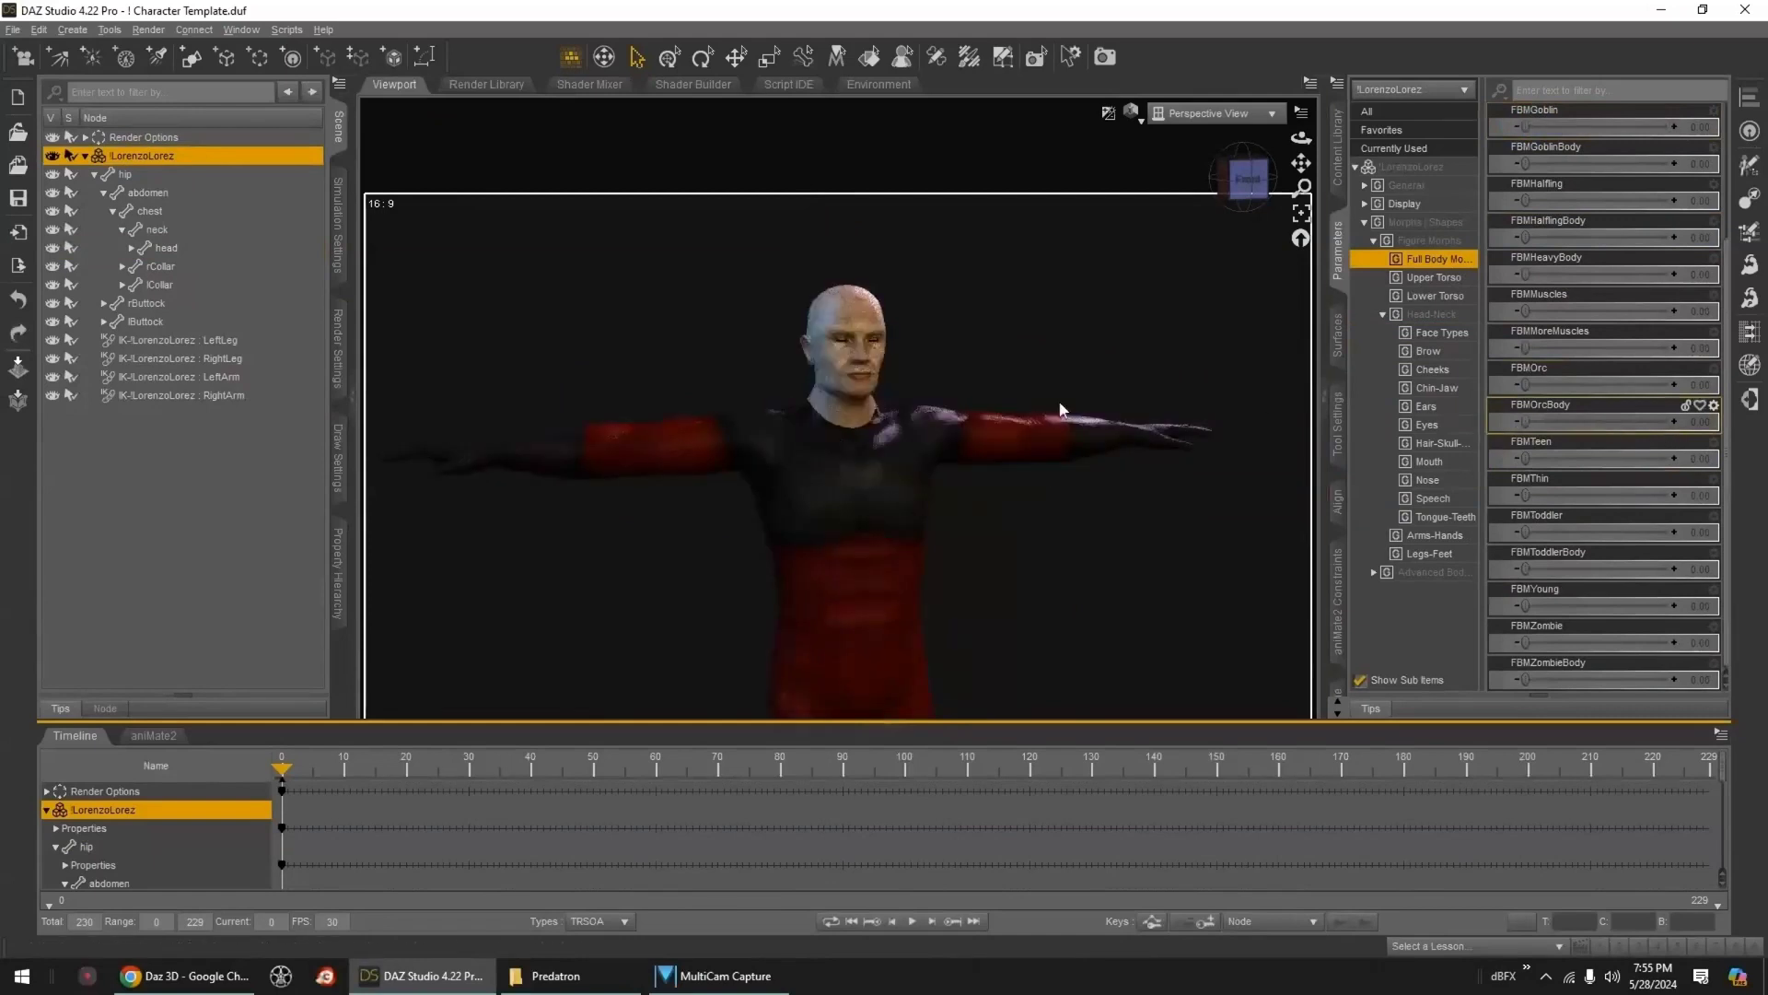
- Delete the figure's LeftLeg, RightLeg, LeftArm and RightArm IK chains from the scene
click(153, 340)
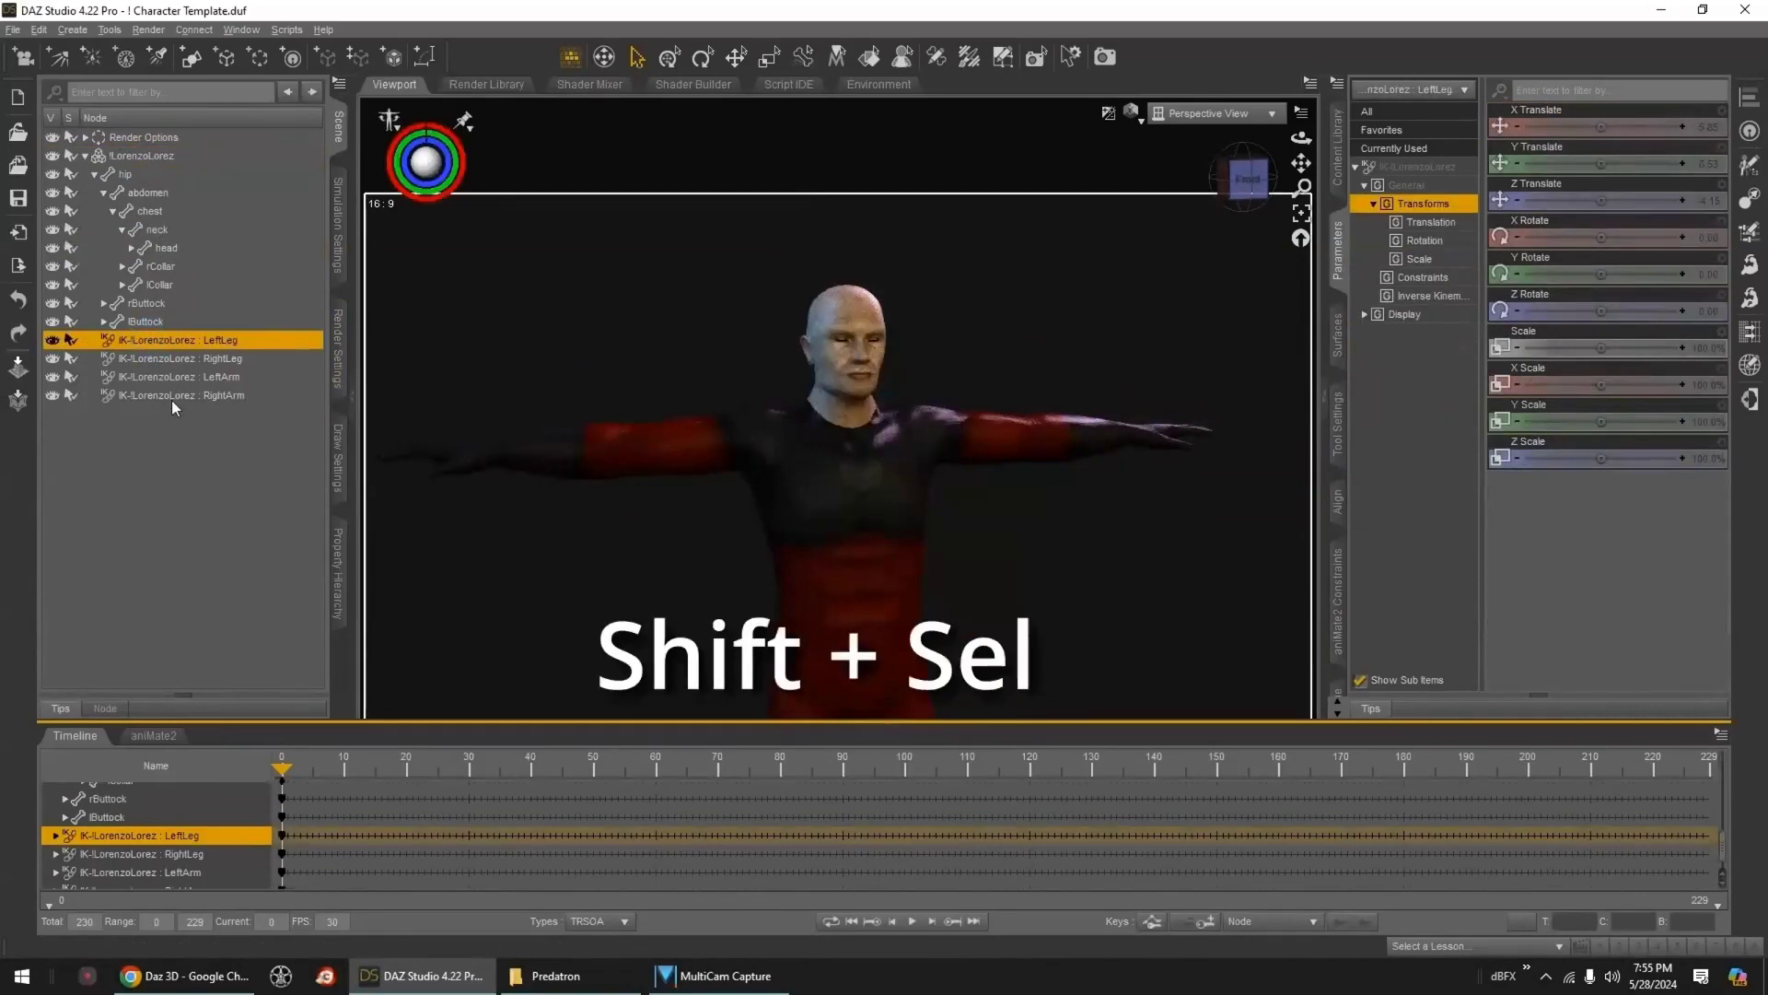
shift+click(171, 399)
key(Delete)
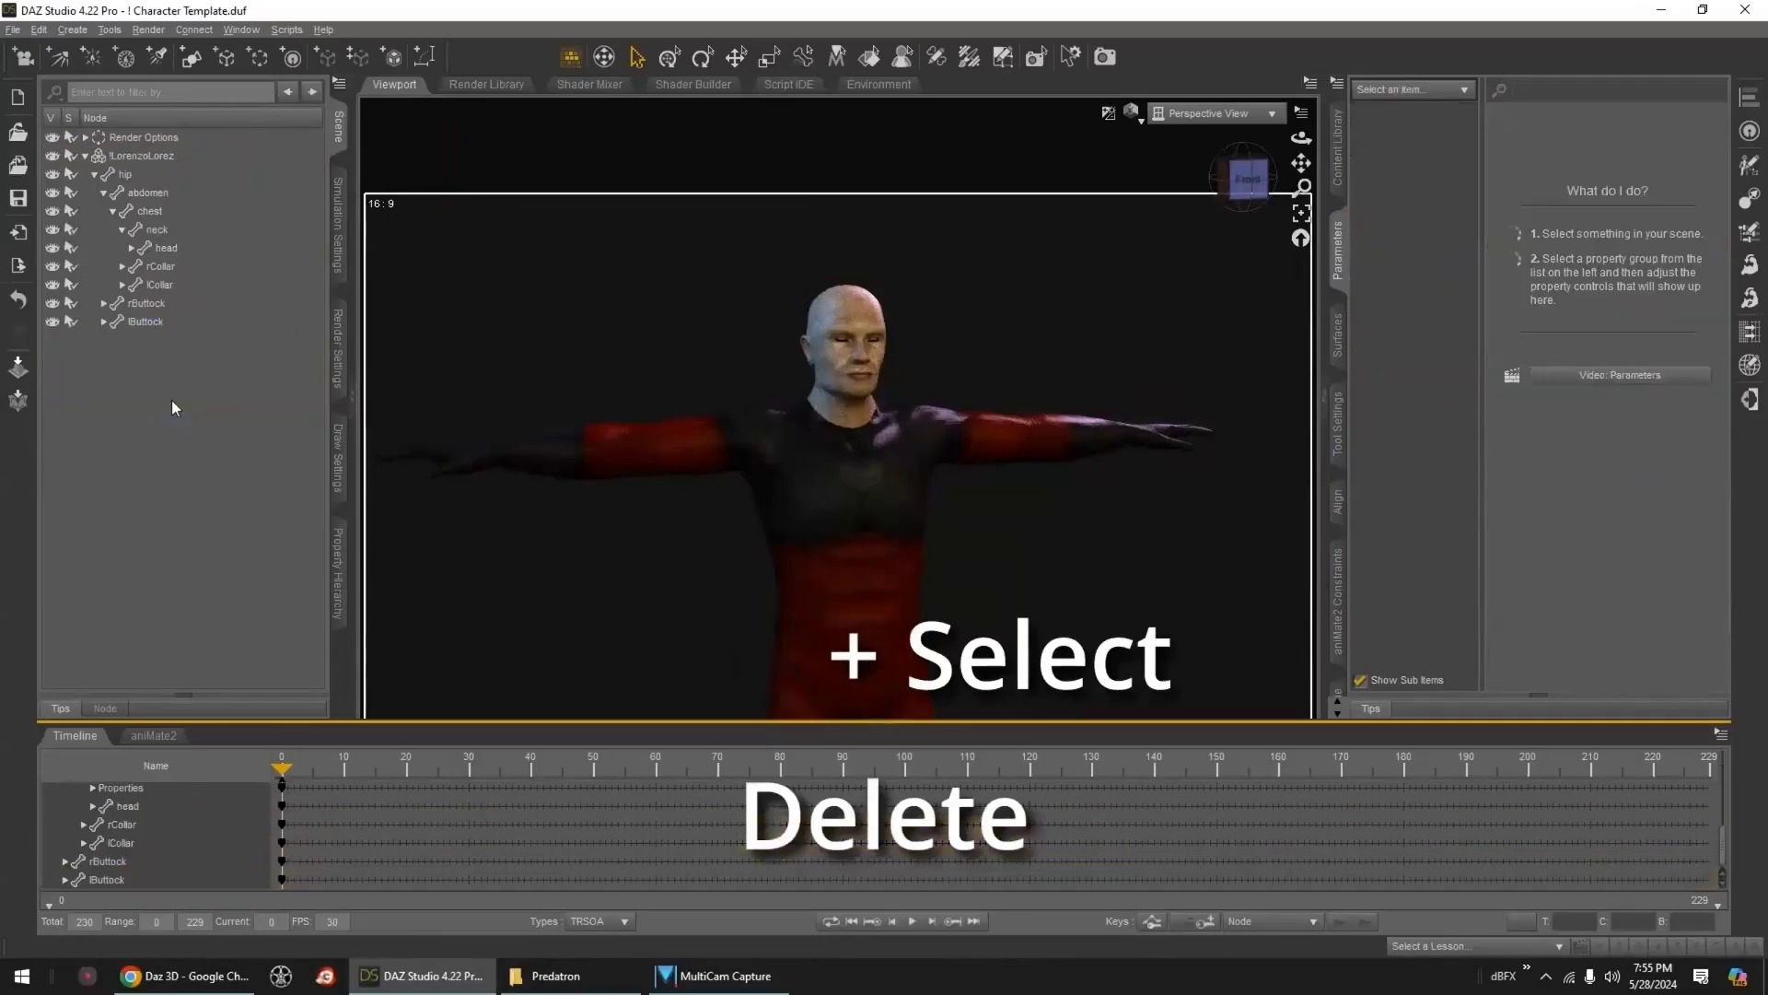
click(136, 156)
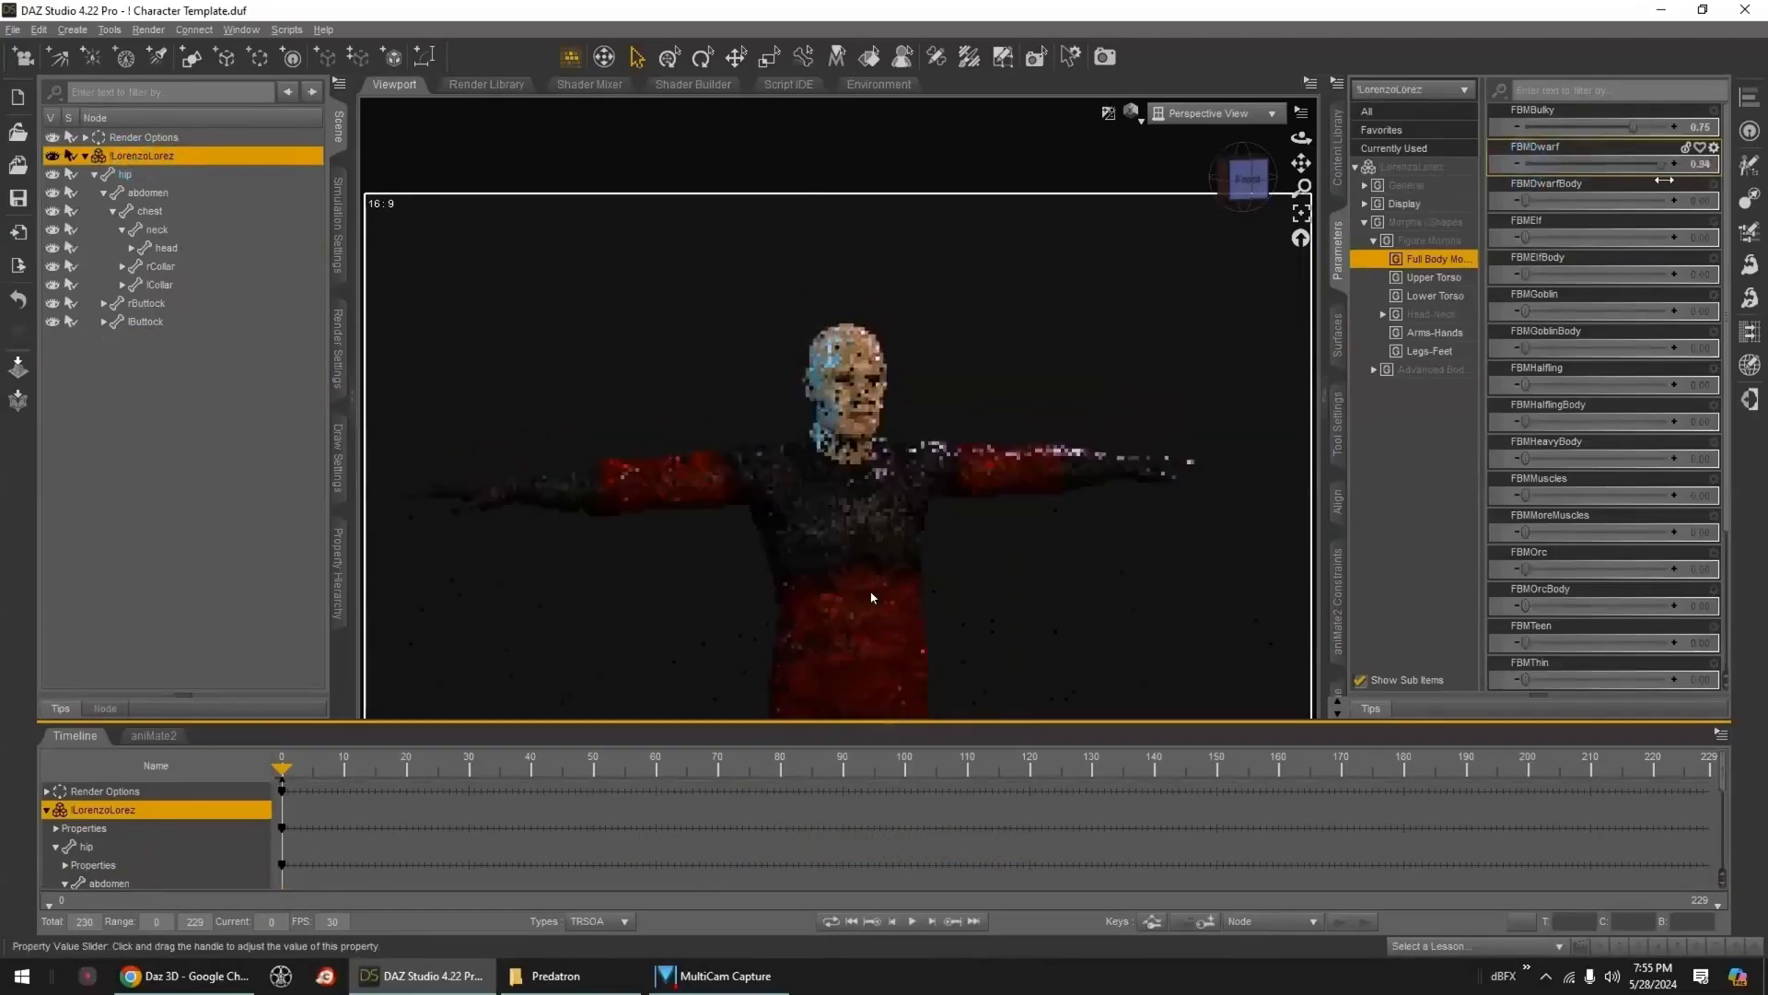
click(478, 820)
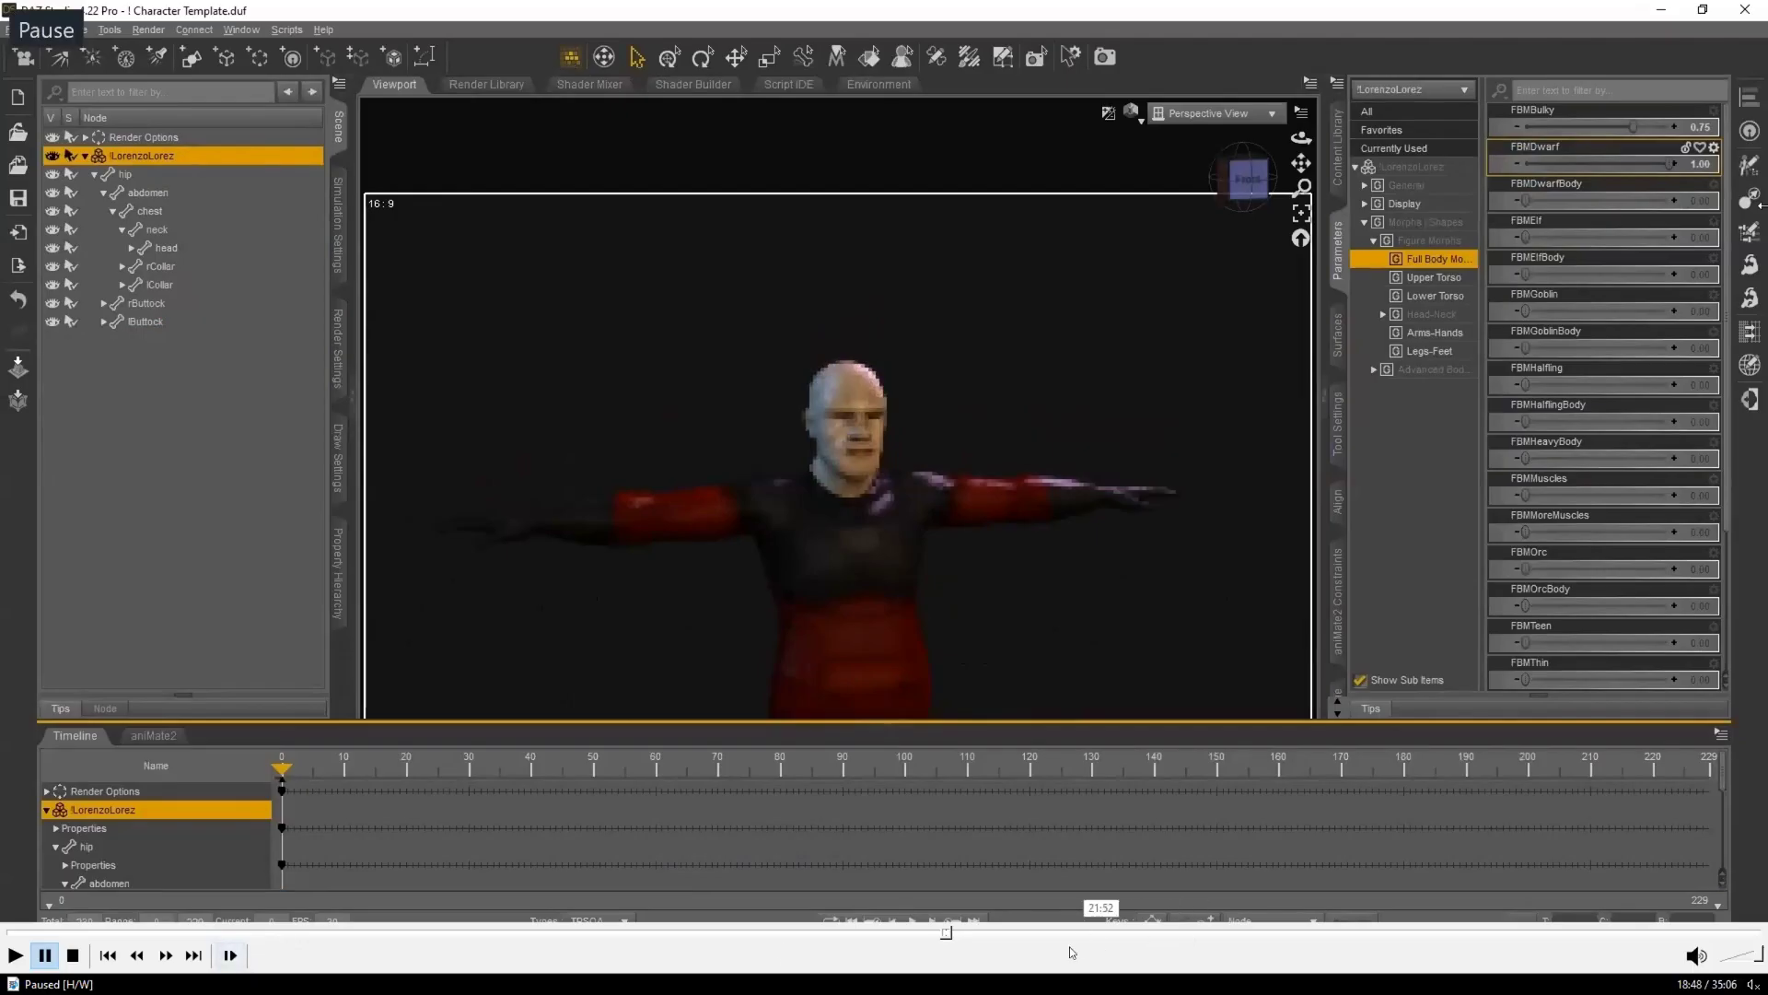
click(926, 936)
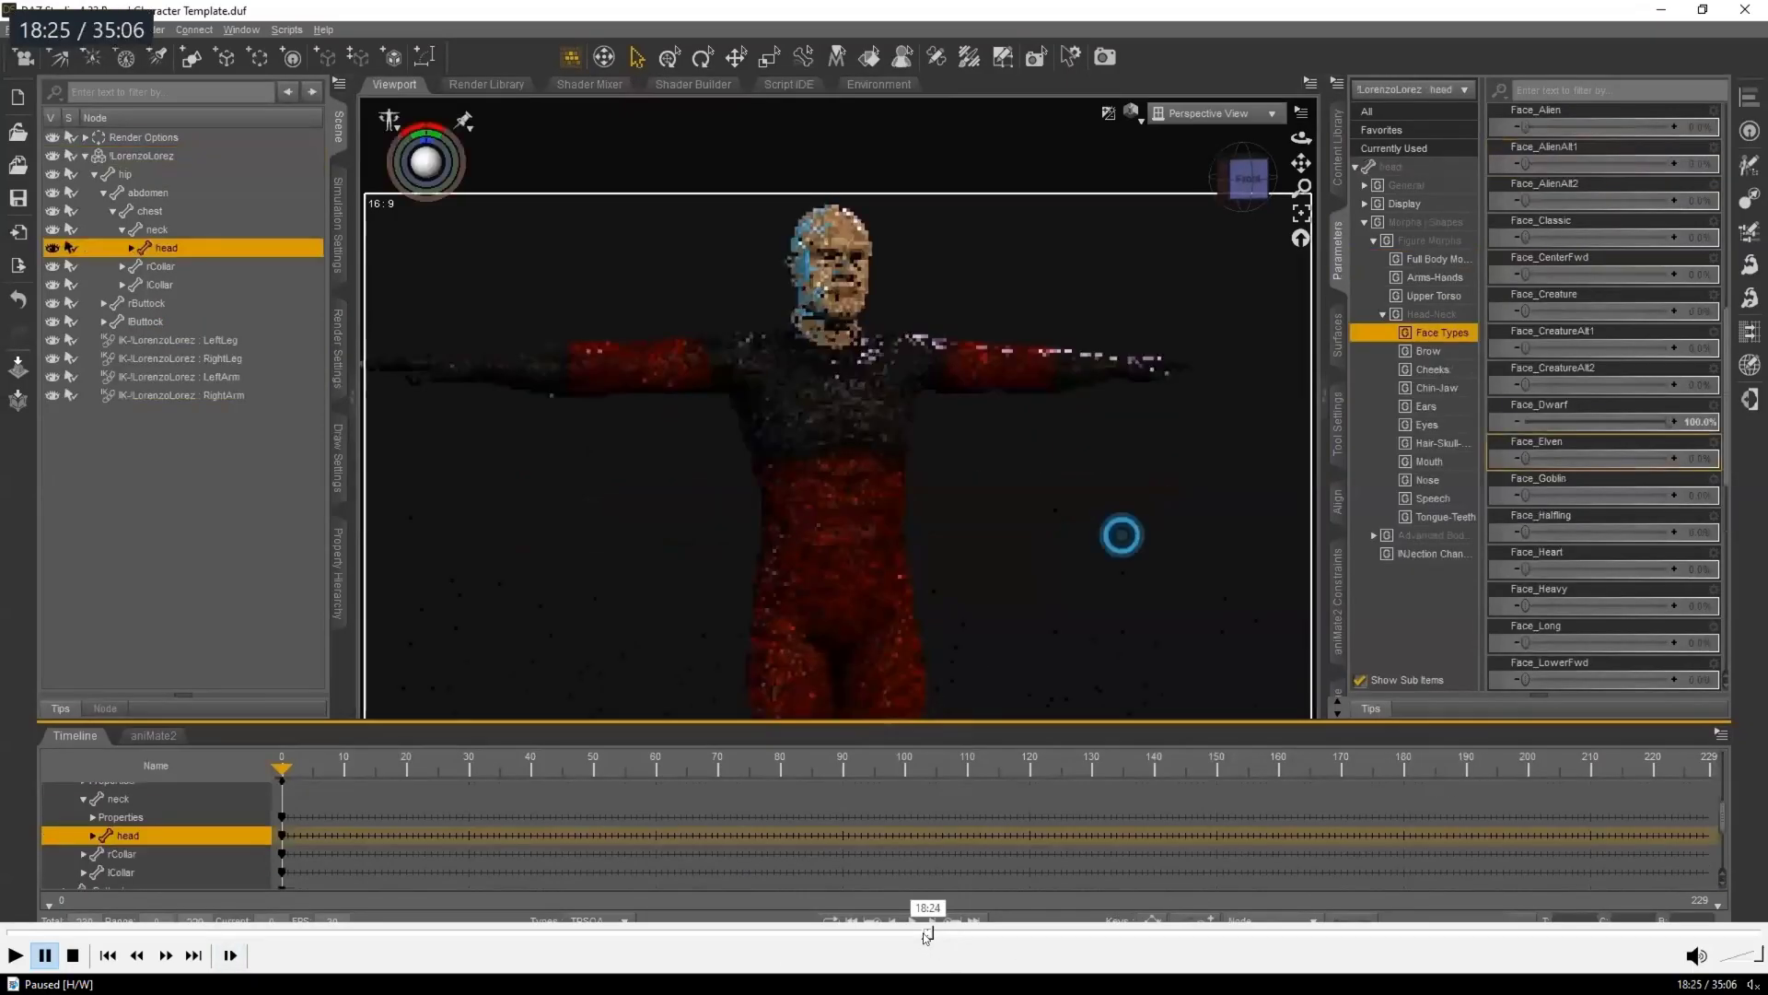
click(909, 935)
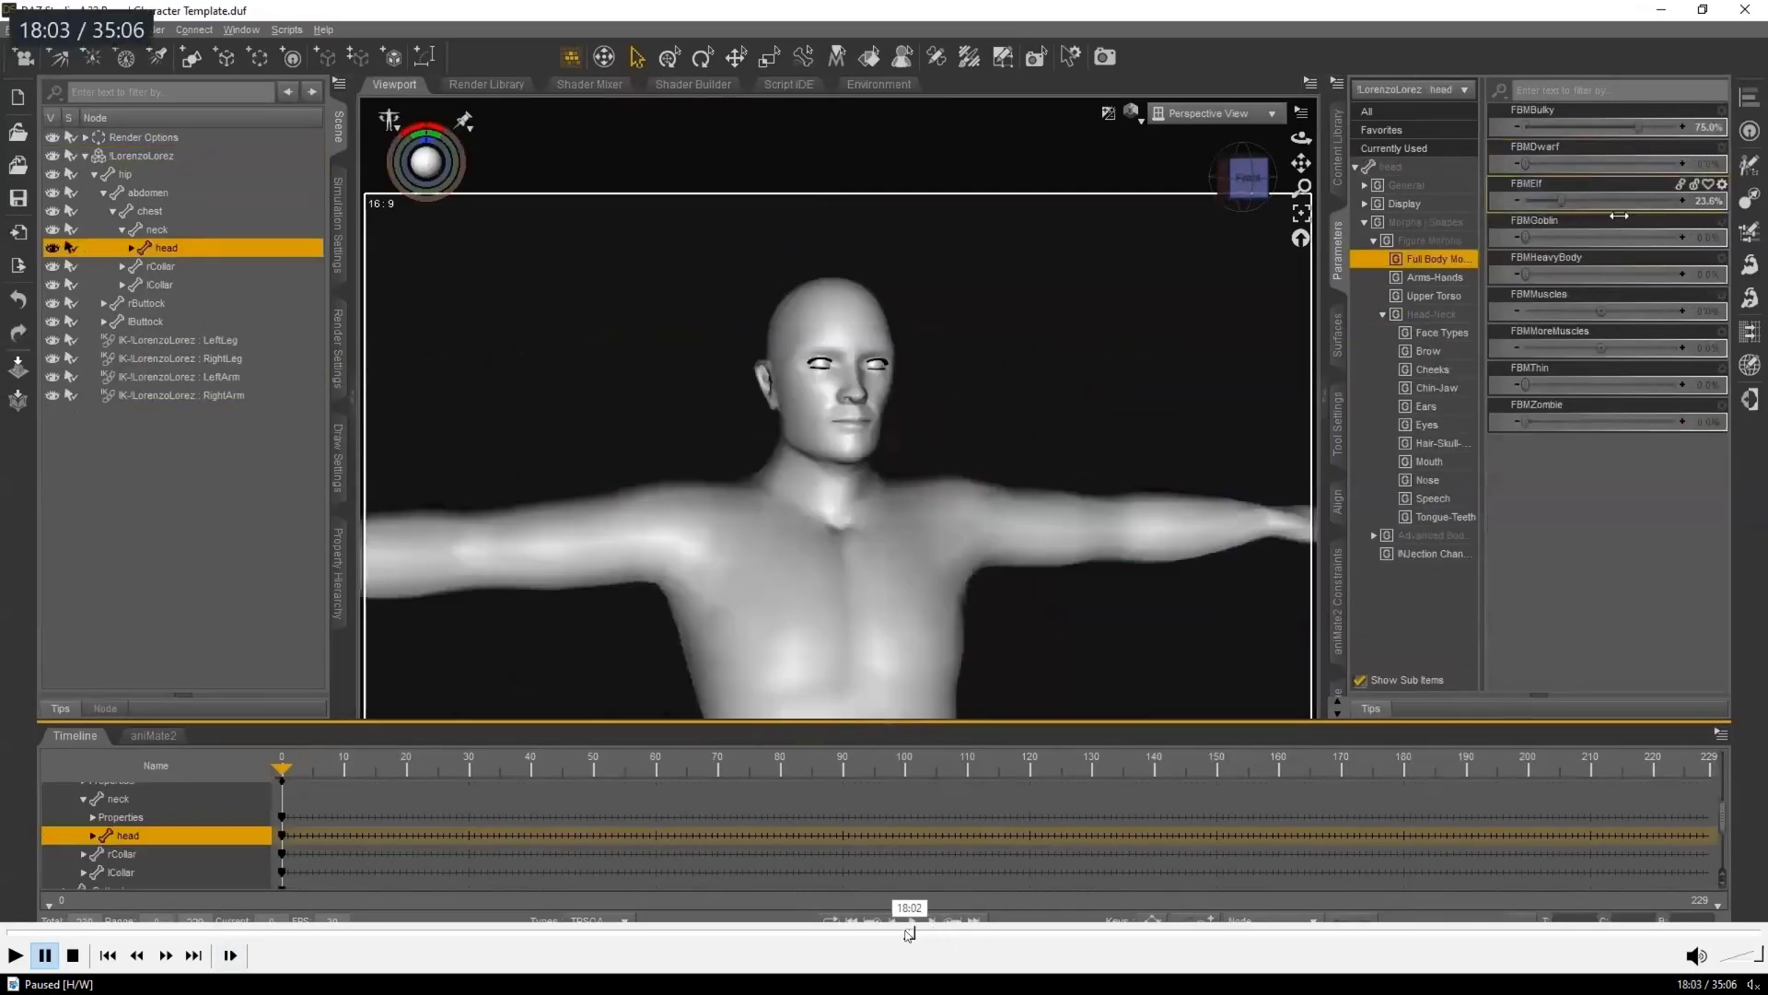
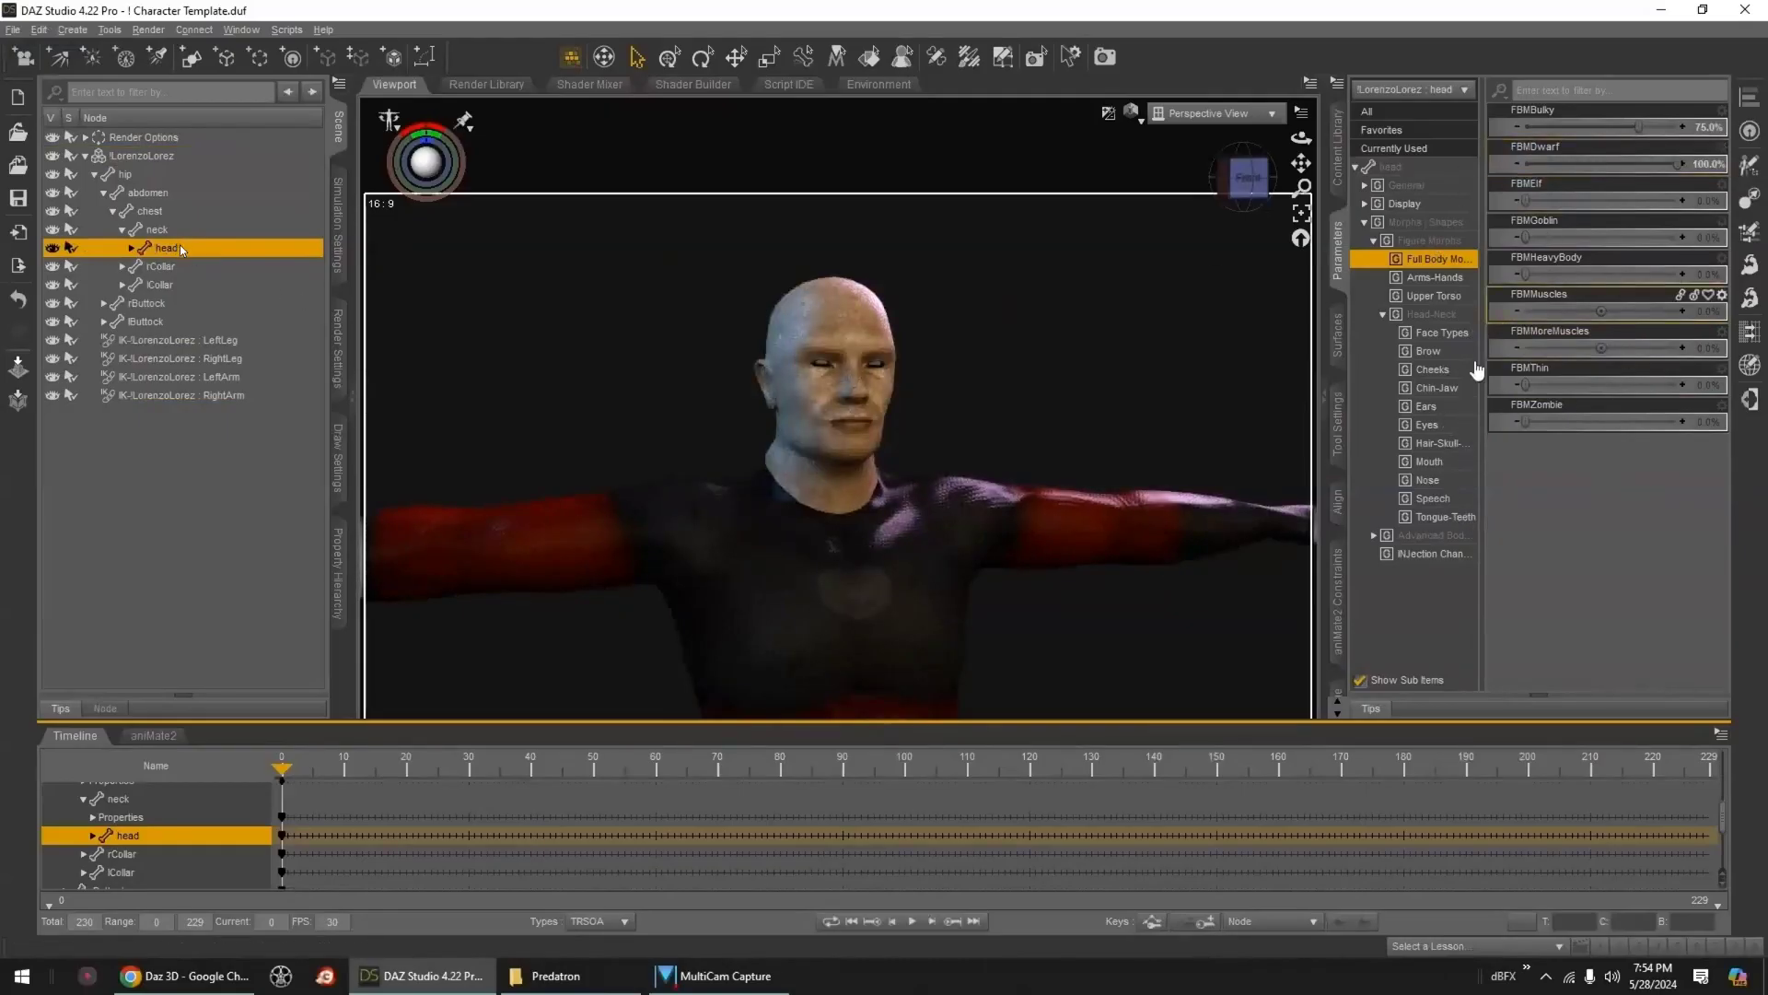
- Try the Face_Dwarf face type morph at 100% on the head and undo it
click(1463, 333)
drag(1526, 422, 1671, 422)
scroll(1110, 488, down, 3)
mouse_move(1110, 488)
middle_down()
mouse_move(1120, 530)
mouse_move(1110, 514)
middle_up()
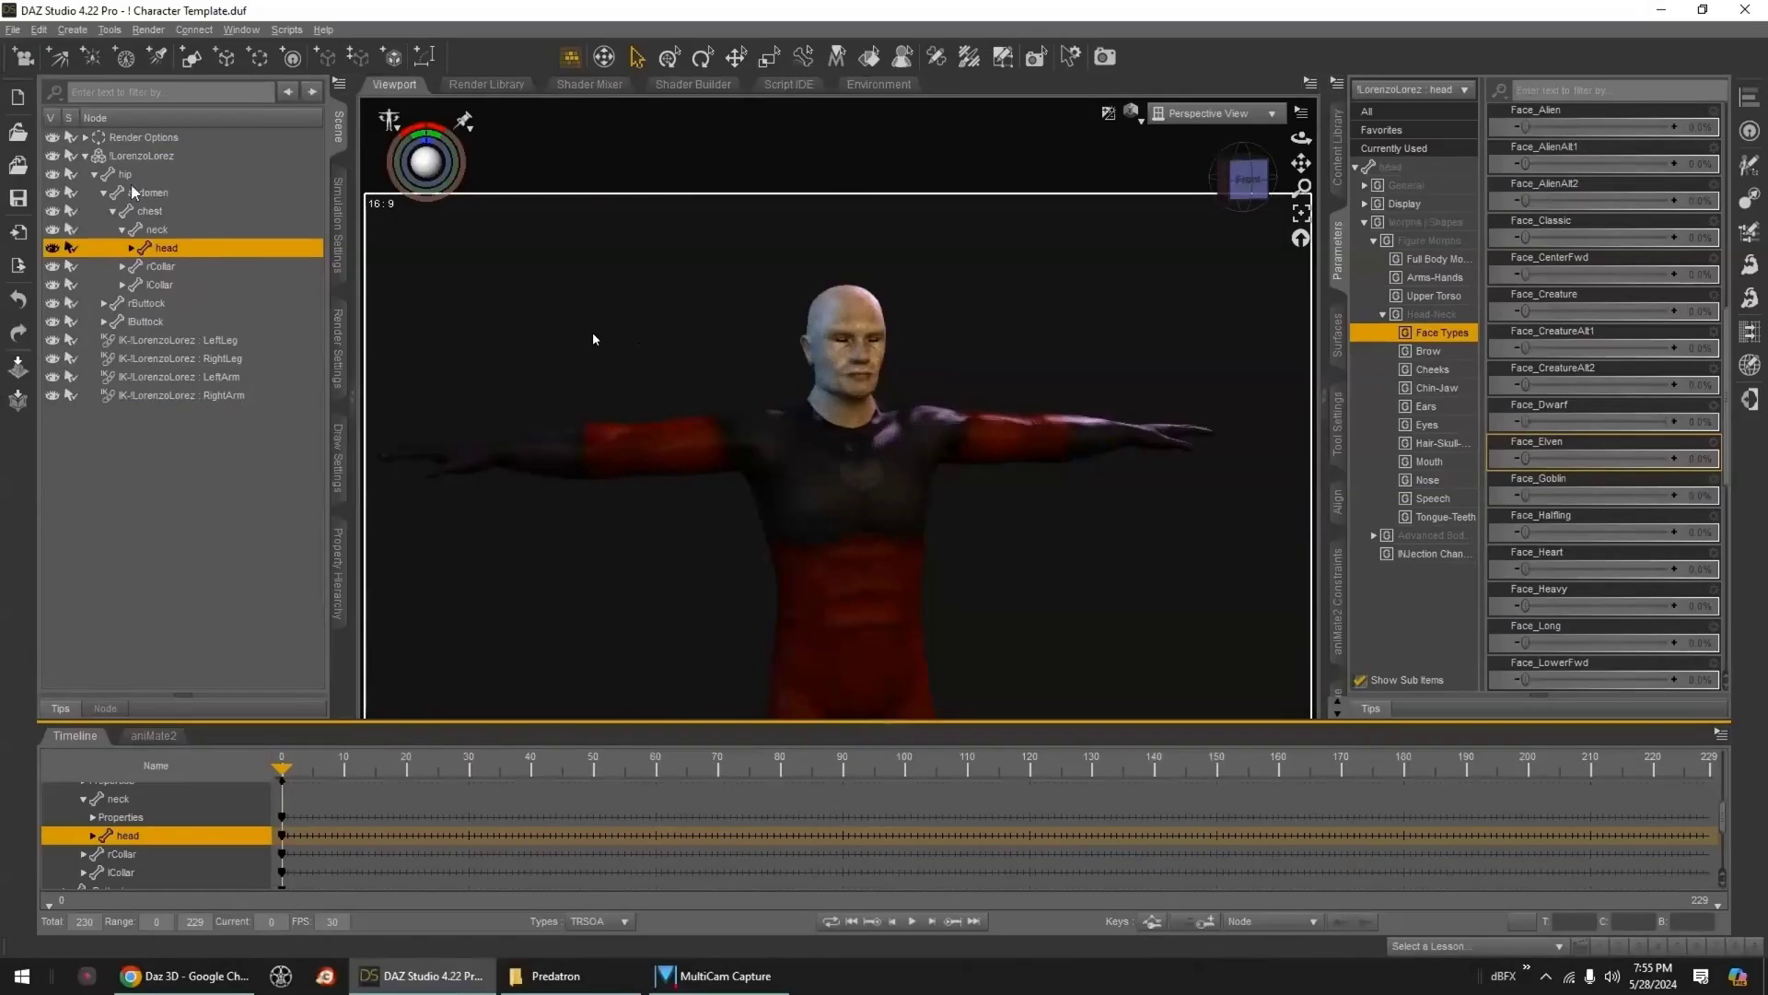
- Try the FBMGoblin full-body morph at 1.00 on the whole !LorenzoLorez figure and undo it
click(138, 157)
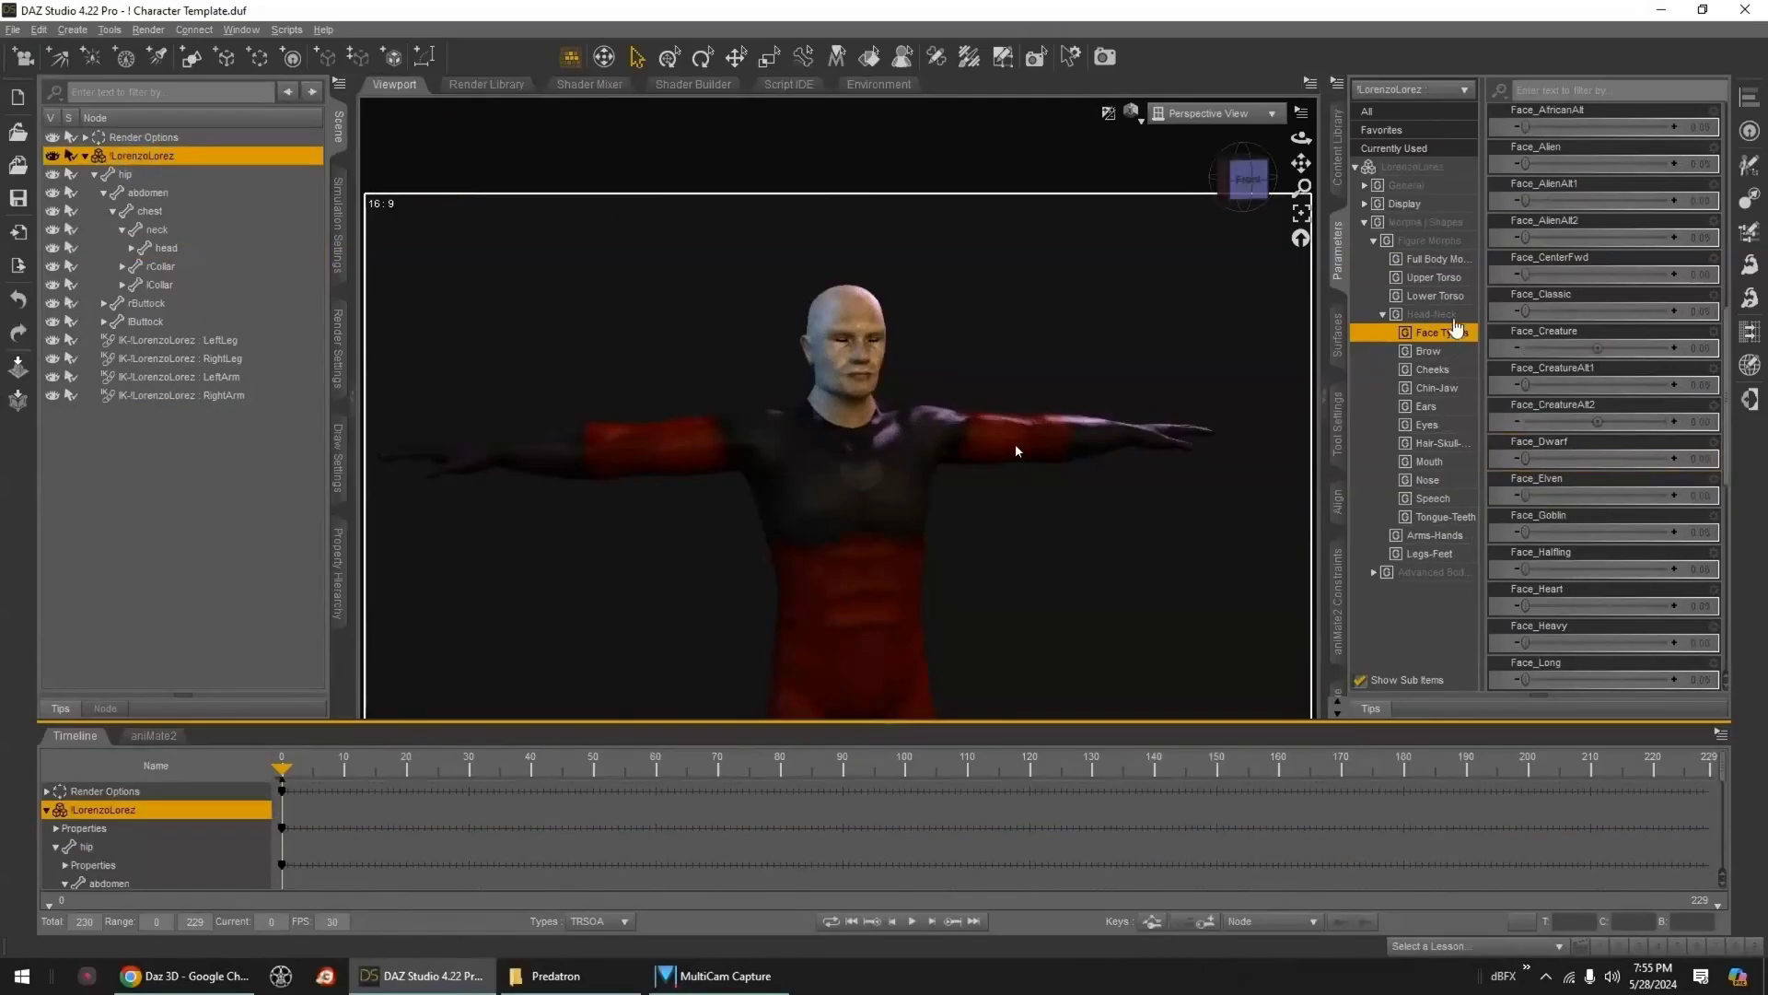
click(1453, 264)
scroll(1606, 260, down, 3)
drag(1525, 126, 1673, 127)
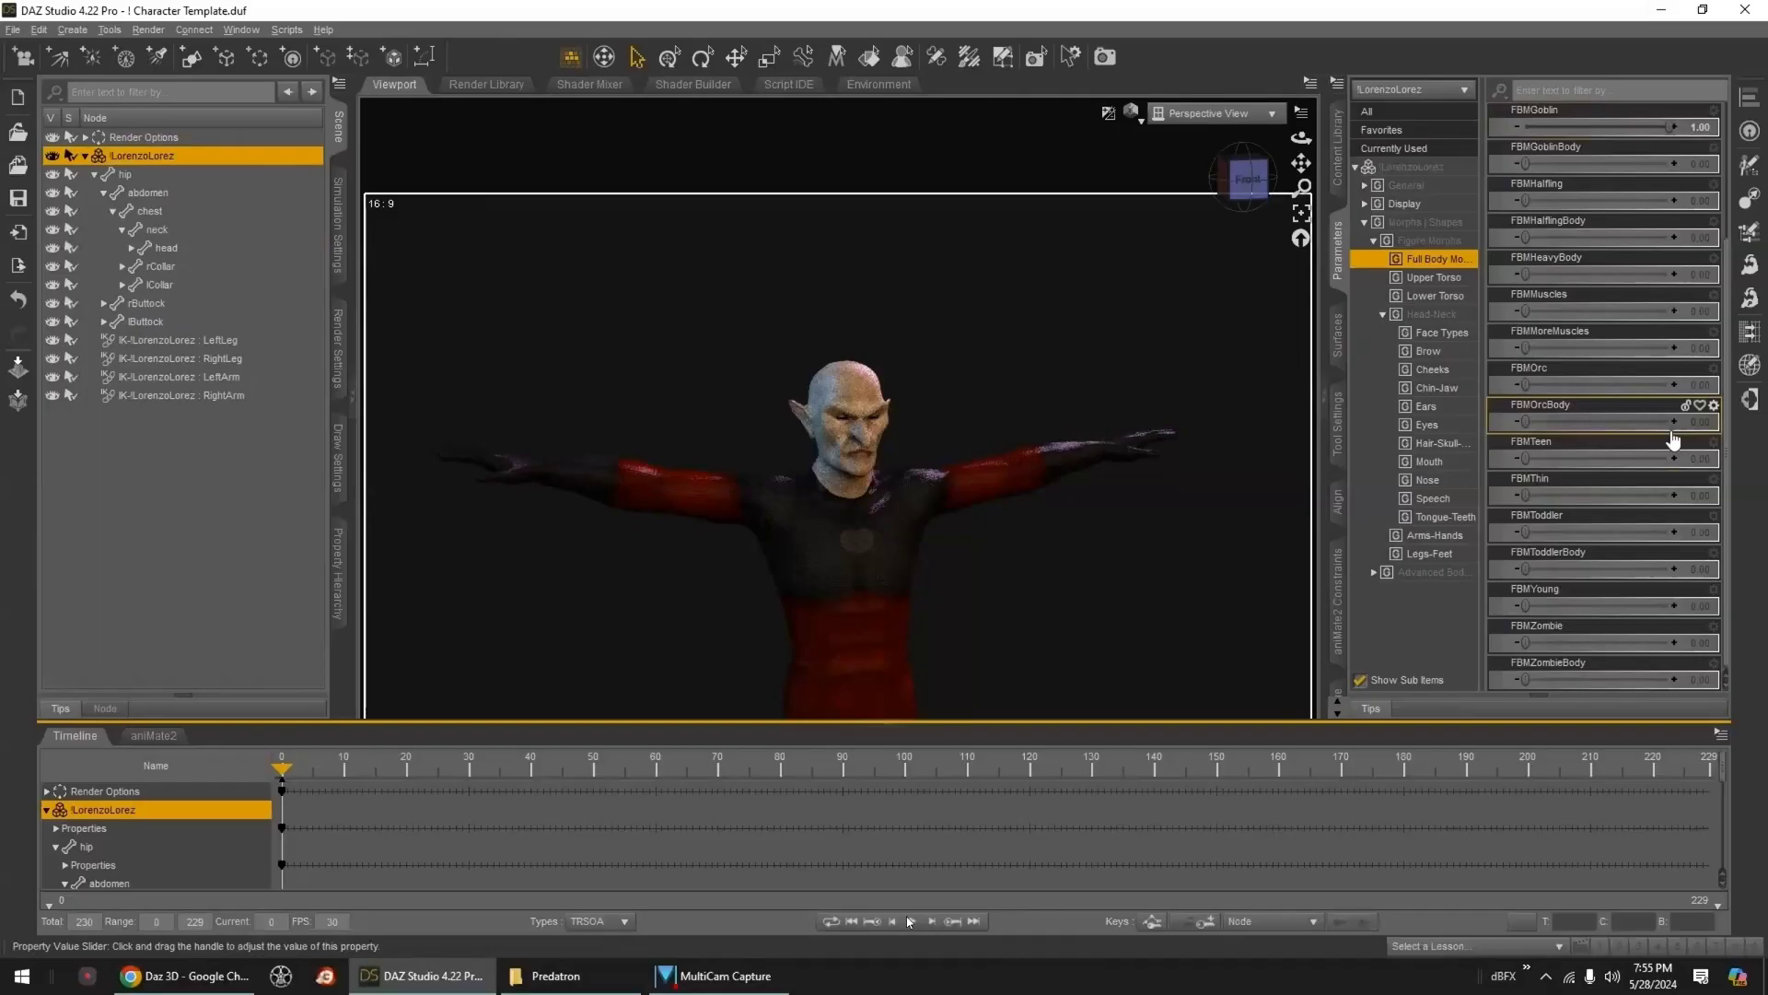
click(929, 619)
key(ctrl+z)
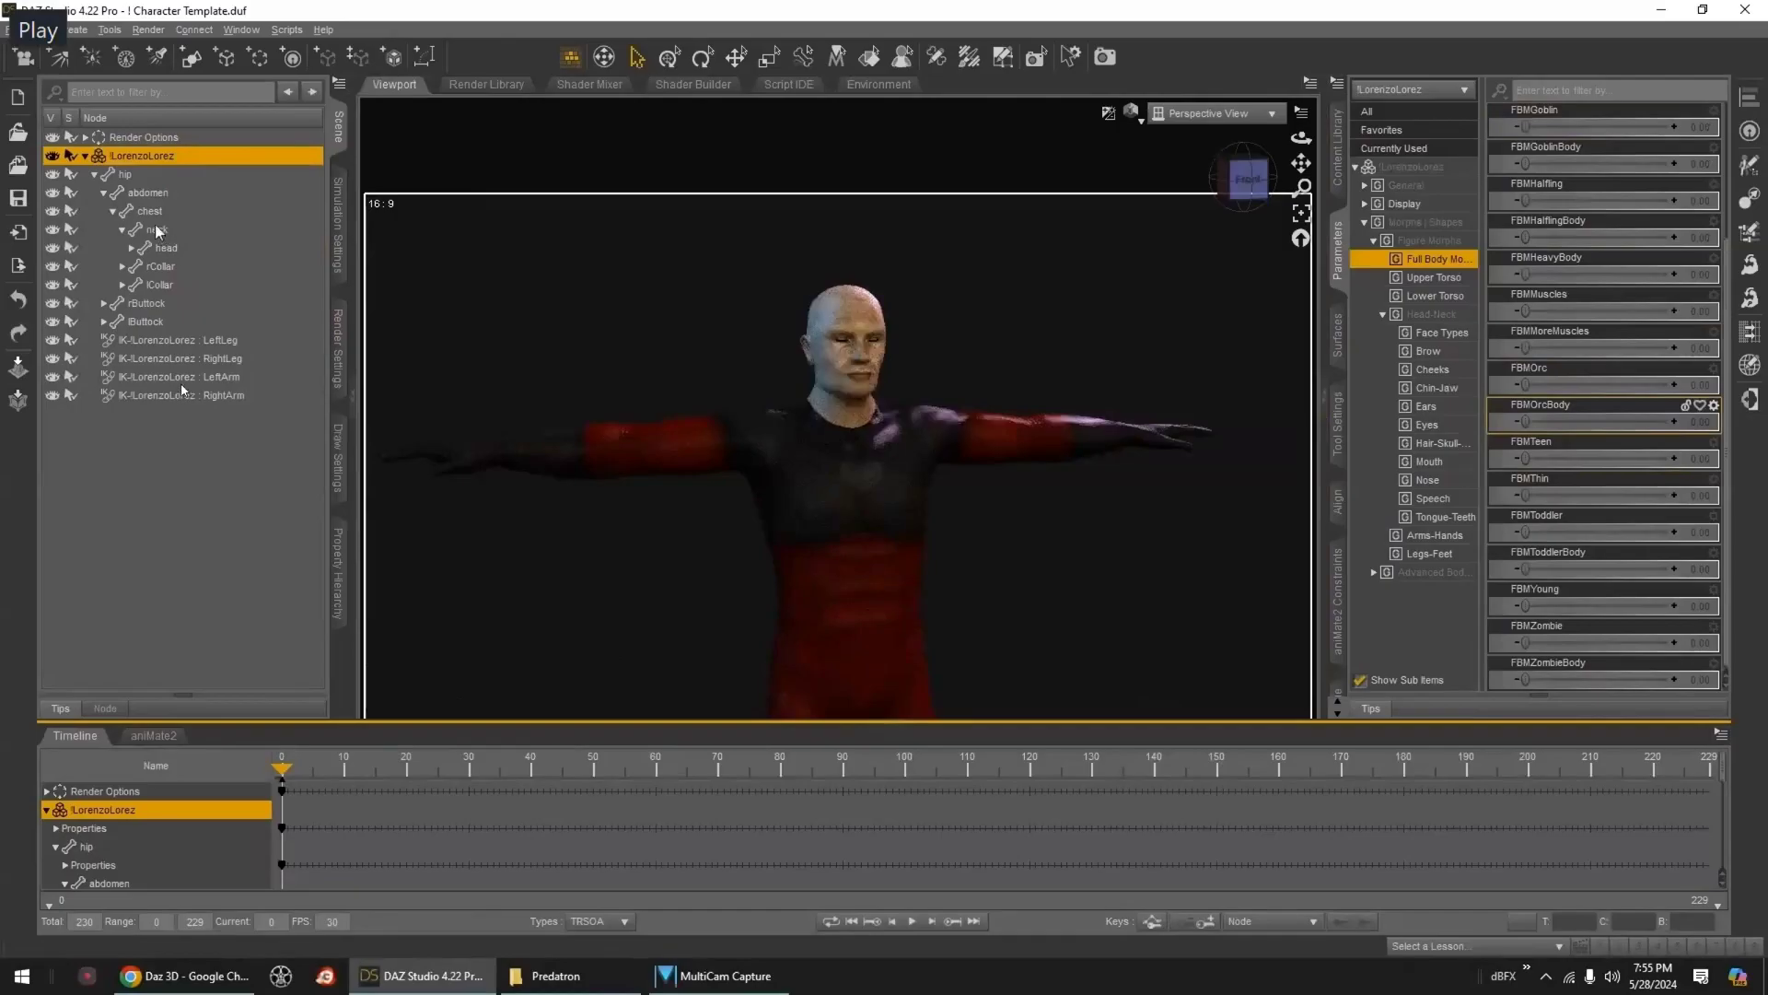
- Delete the figure's LeftLeg, RightLeg, LeftArm and RightArm IK chains from the scene
click(152, 340)
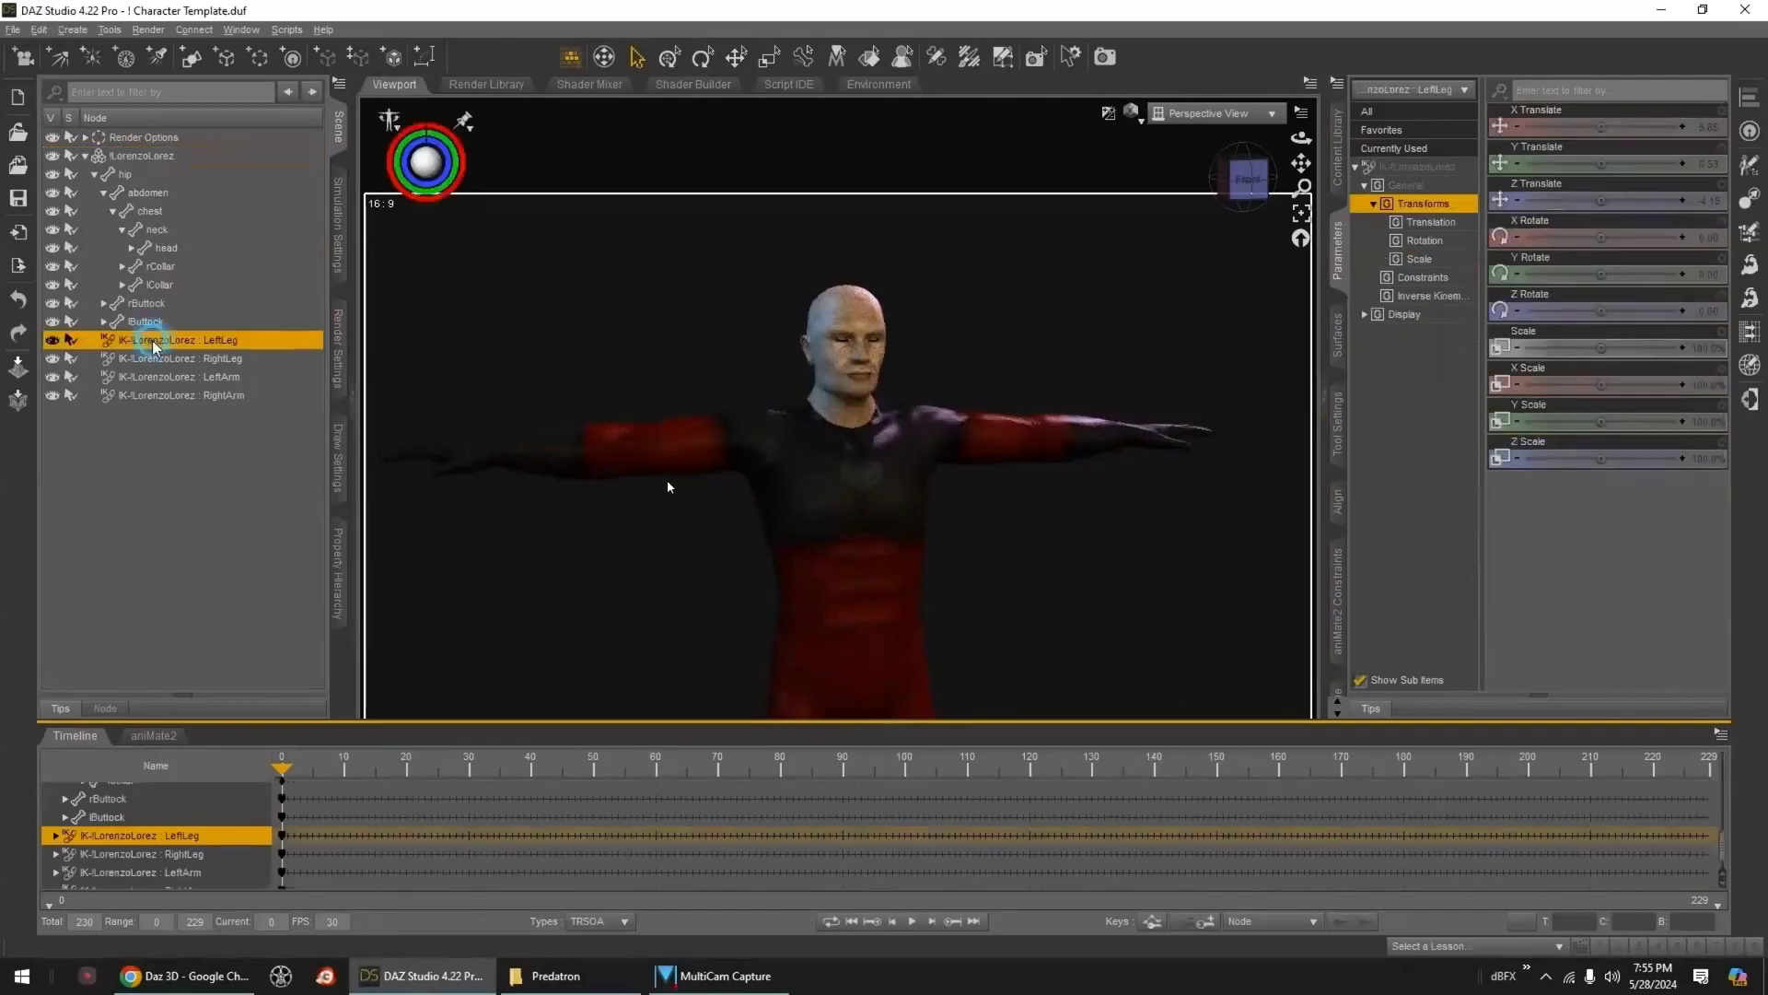
shift+click(171, 398)
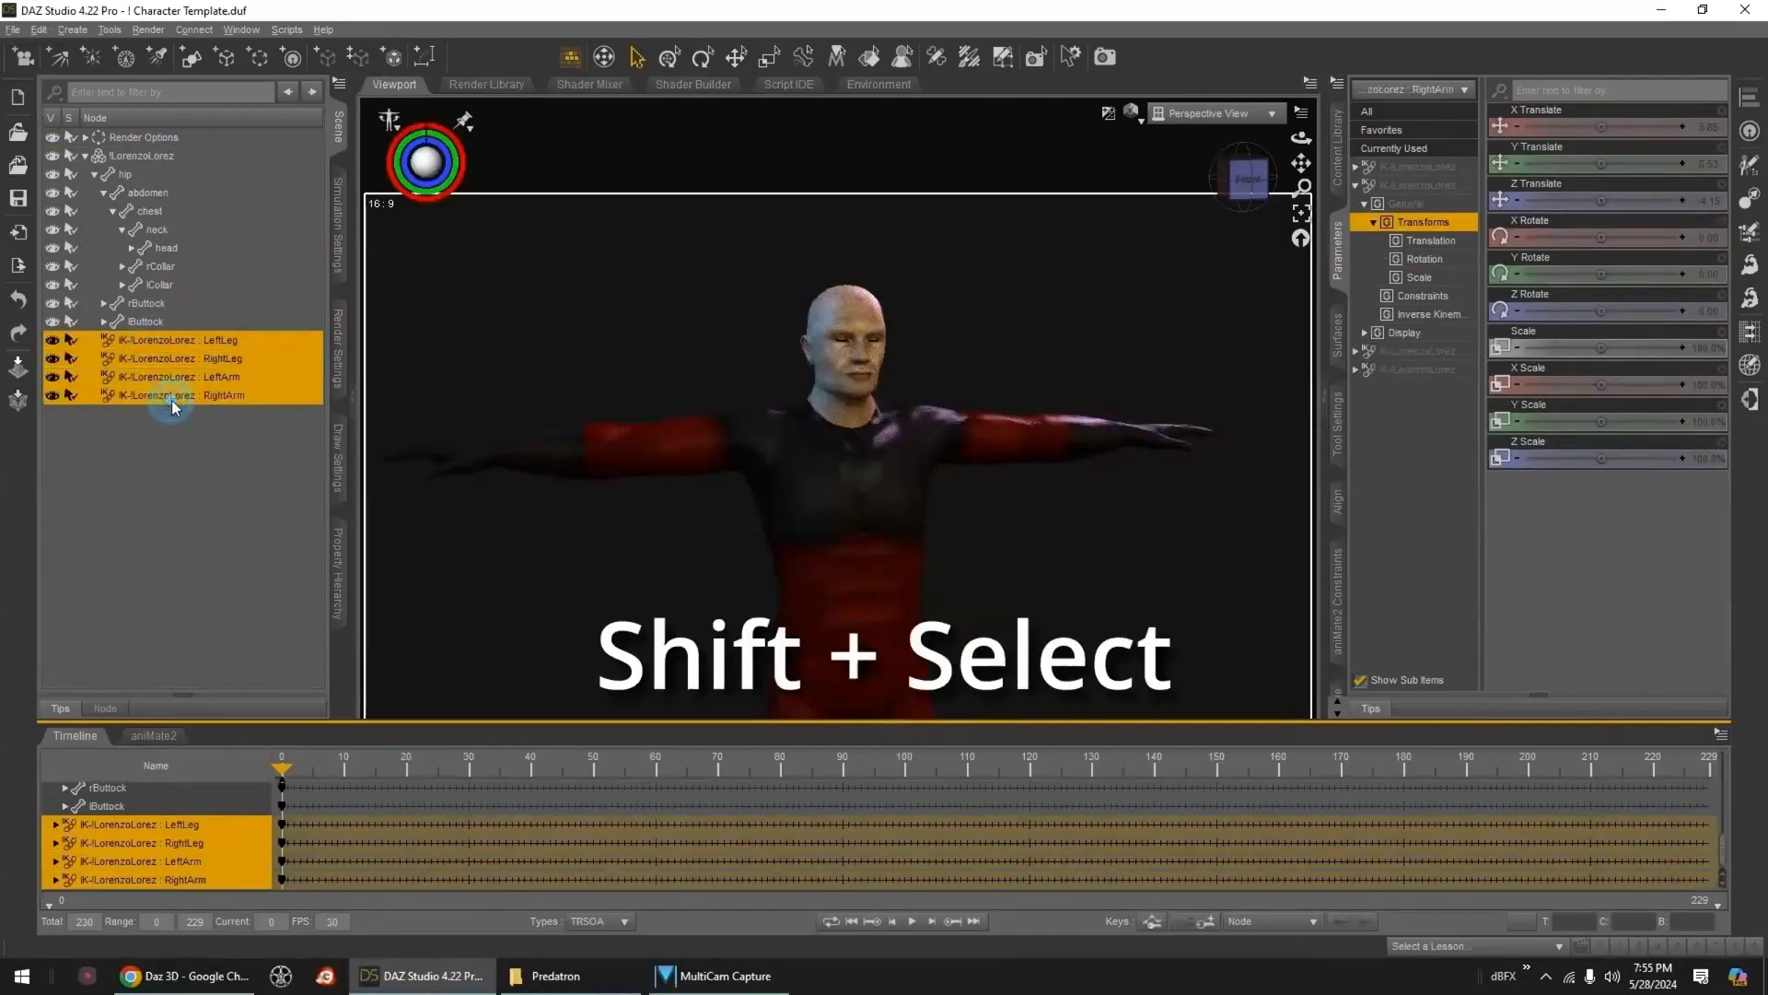
key(Delete)
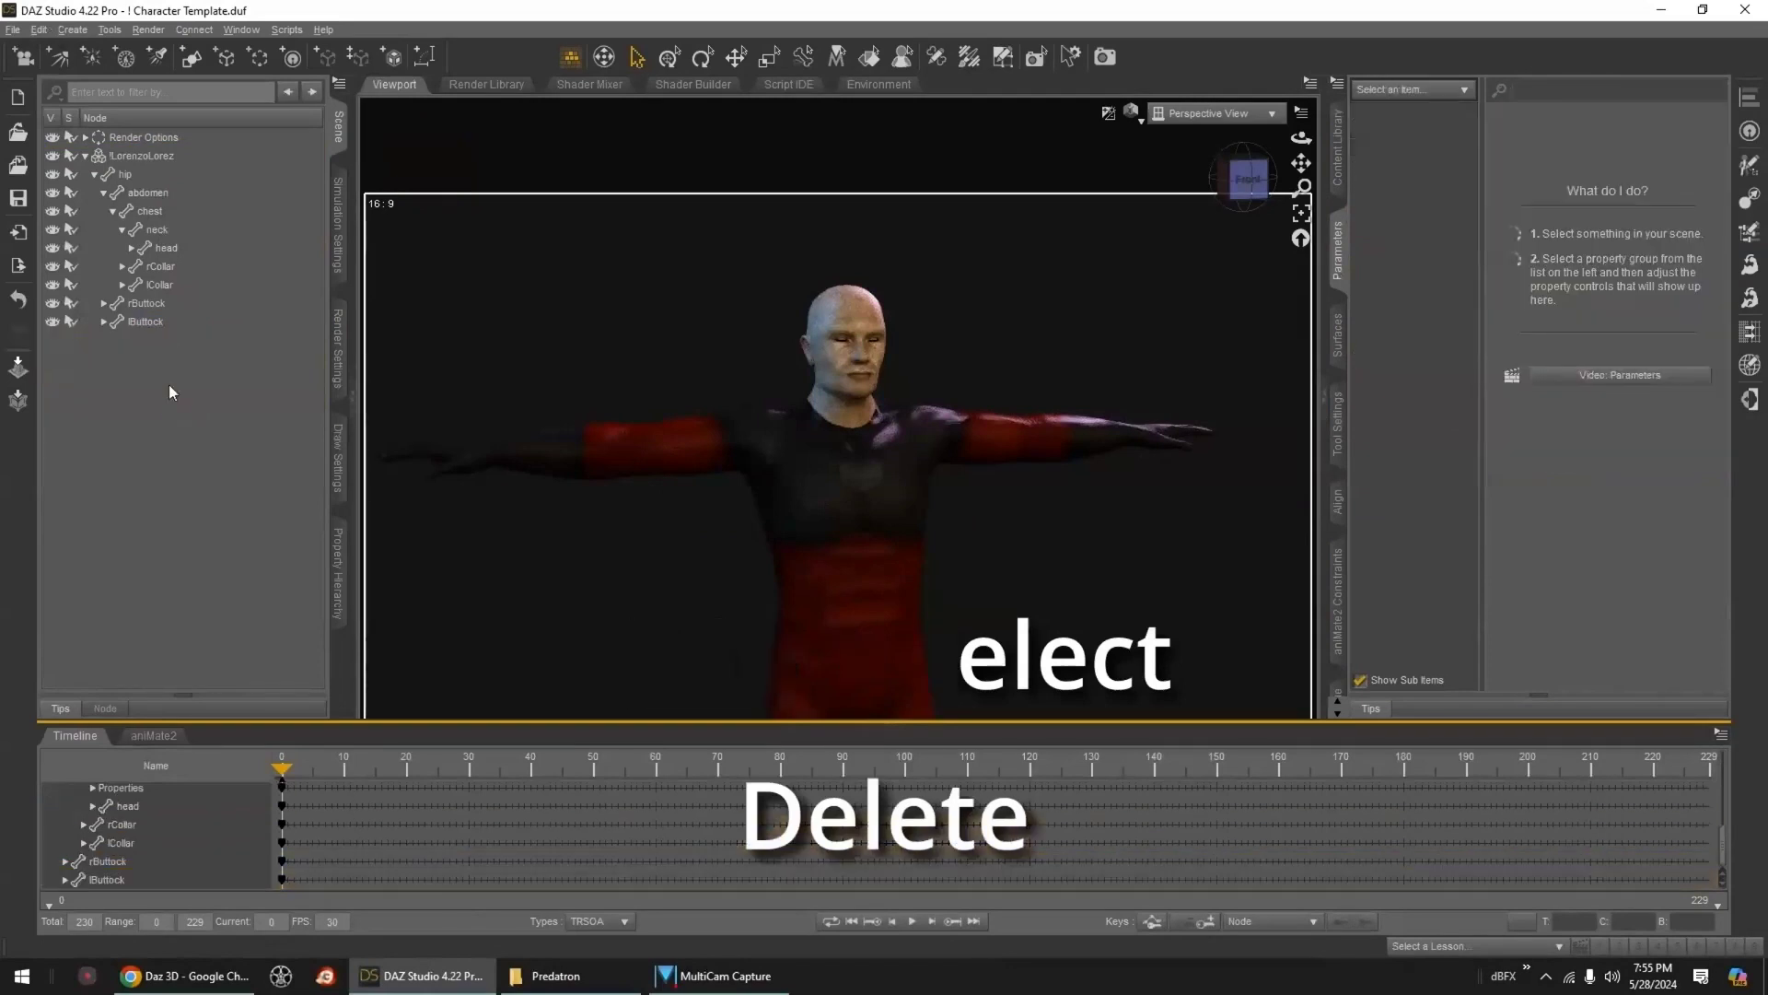
- Set the FBMDwarf full-body morph to 1.00 on the whole !LorenzoLorez figure
click(134, 160)
drag(1525, 165, 1765, 205)
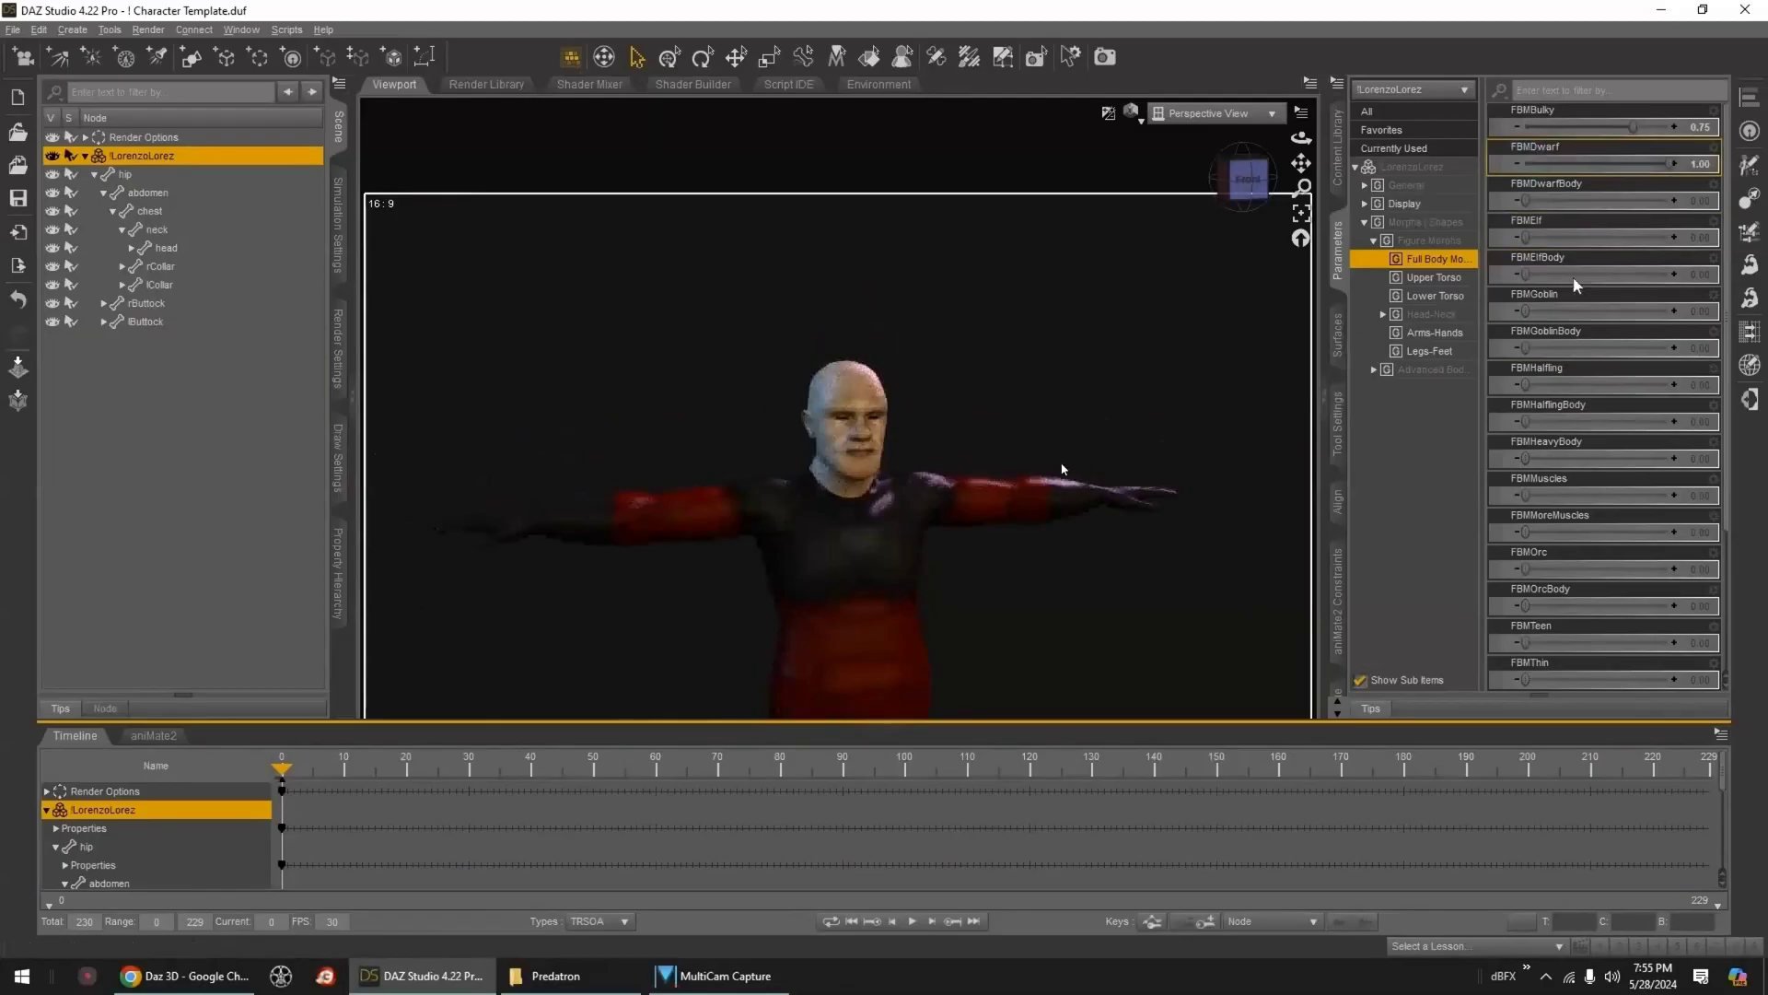
drag(1302, 163, 1292, 13)
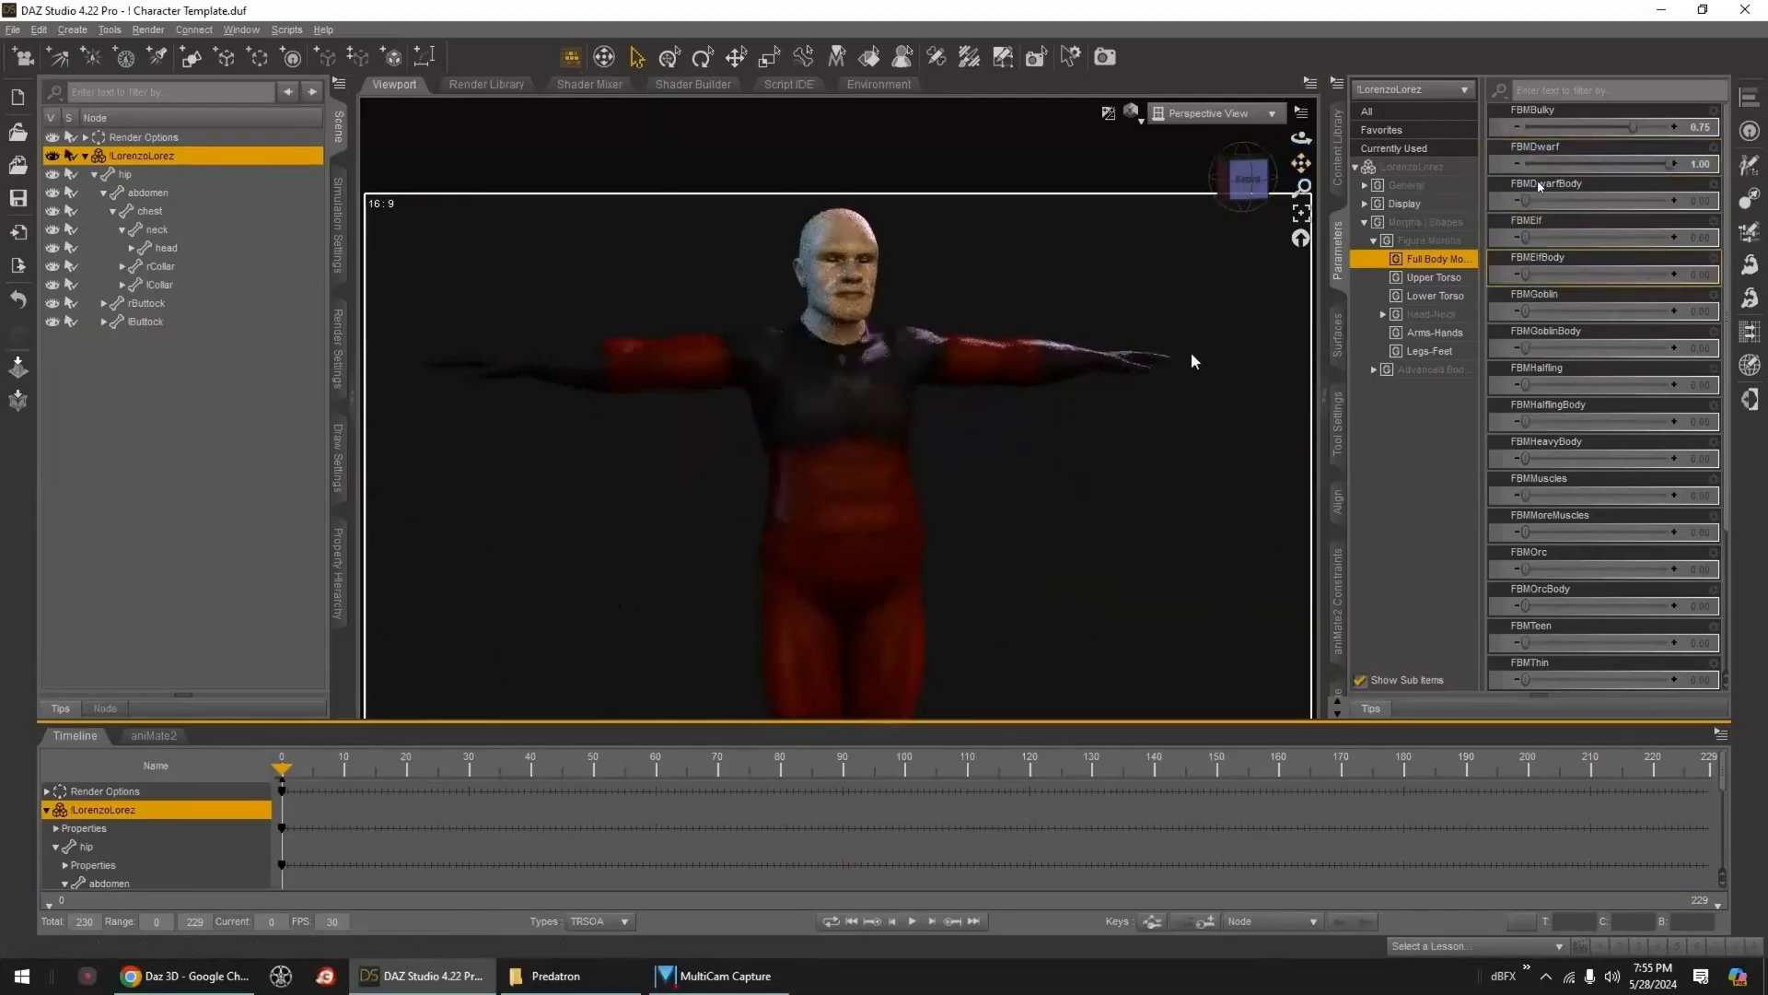
scroll(1191, 356, up, 5)
middle_drag(1258, 341, 1212, 461)
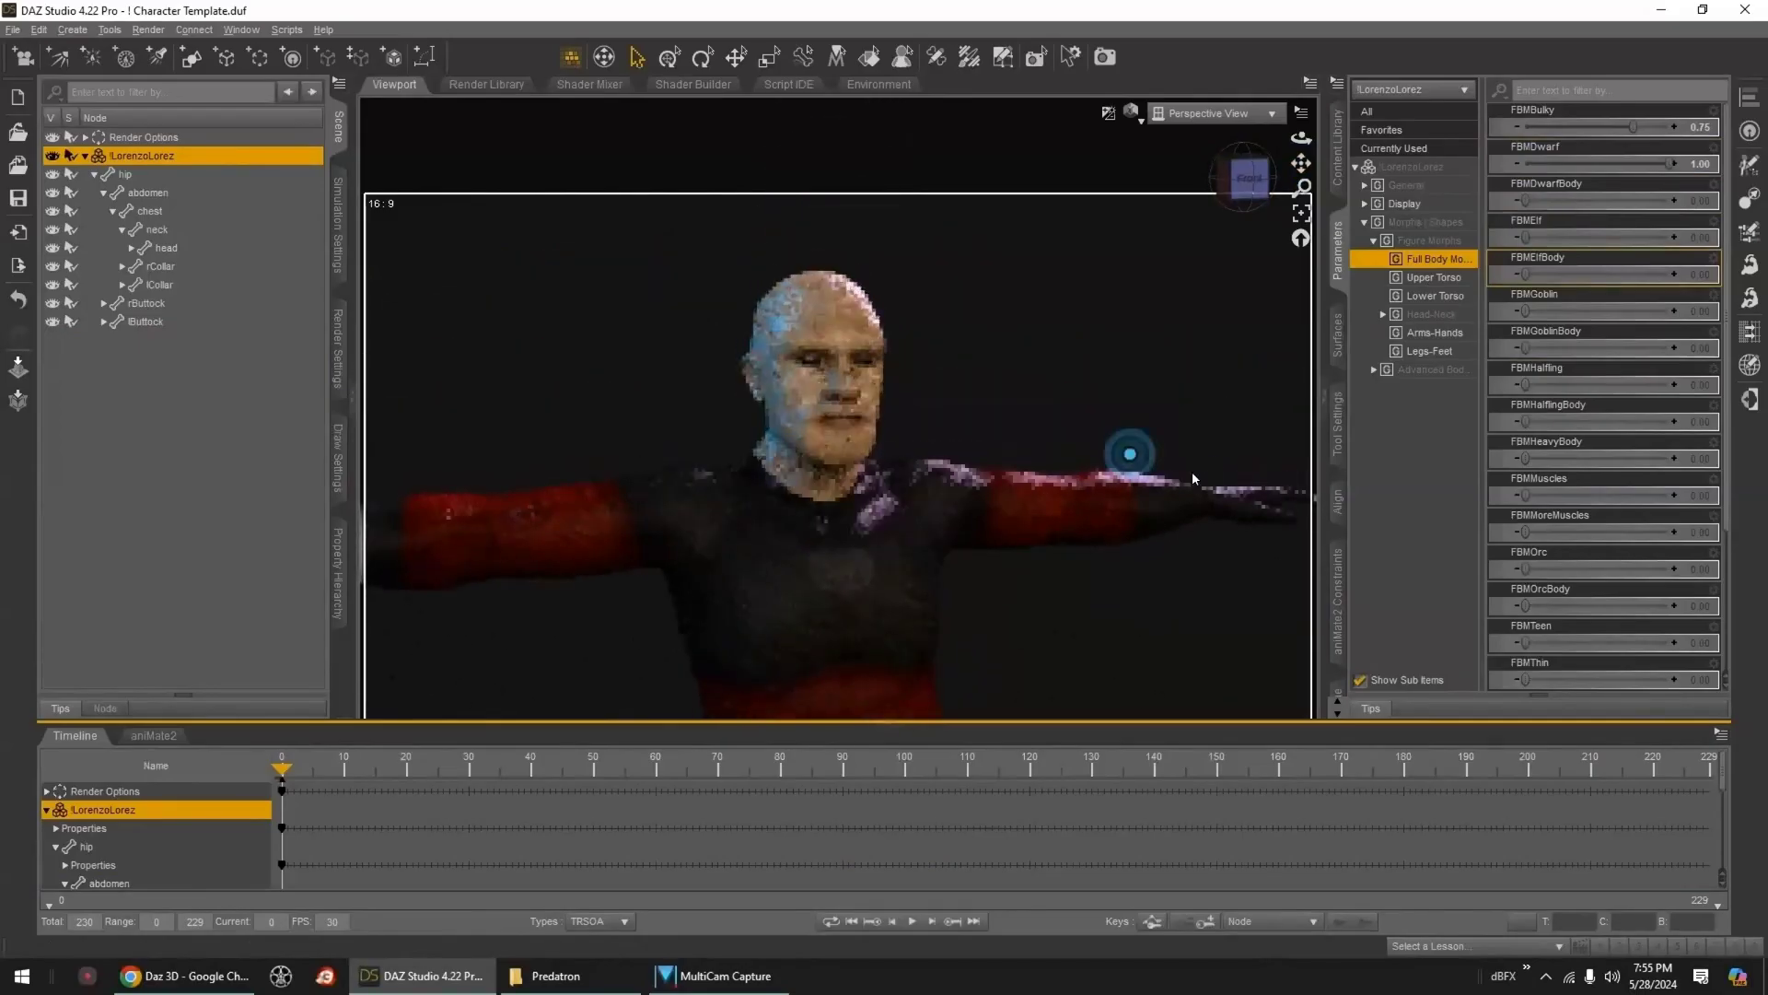
- Apply the MAT_Beard_Red skin material from the Caucasian folder of LorenzoLorez's MATS_SKIN library to the figure
click(1337, 164)
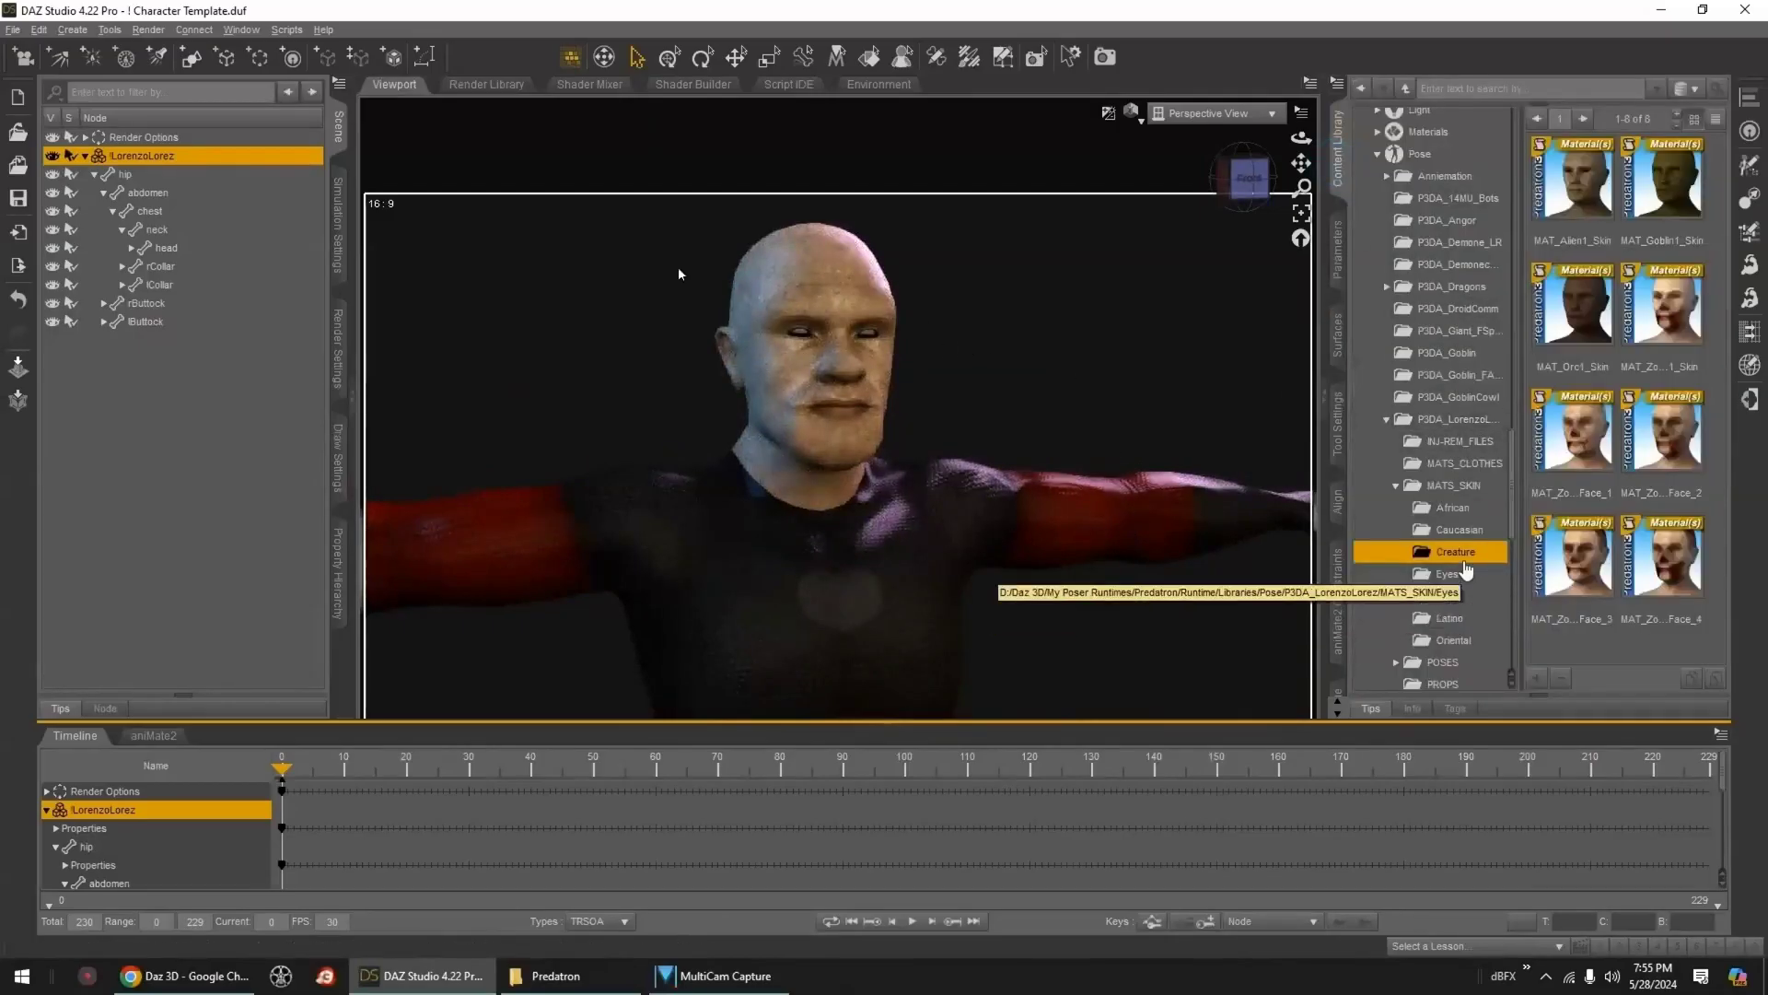
click(1459, 530)
scroll(1725, 212, down, 2)
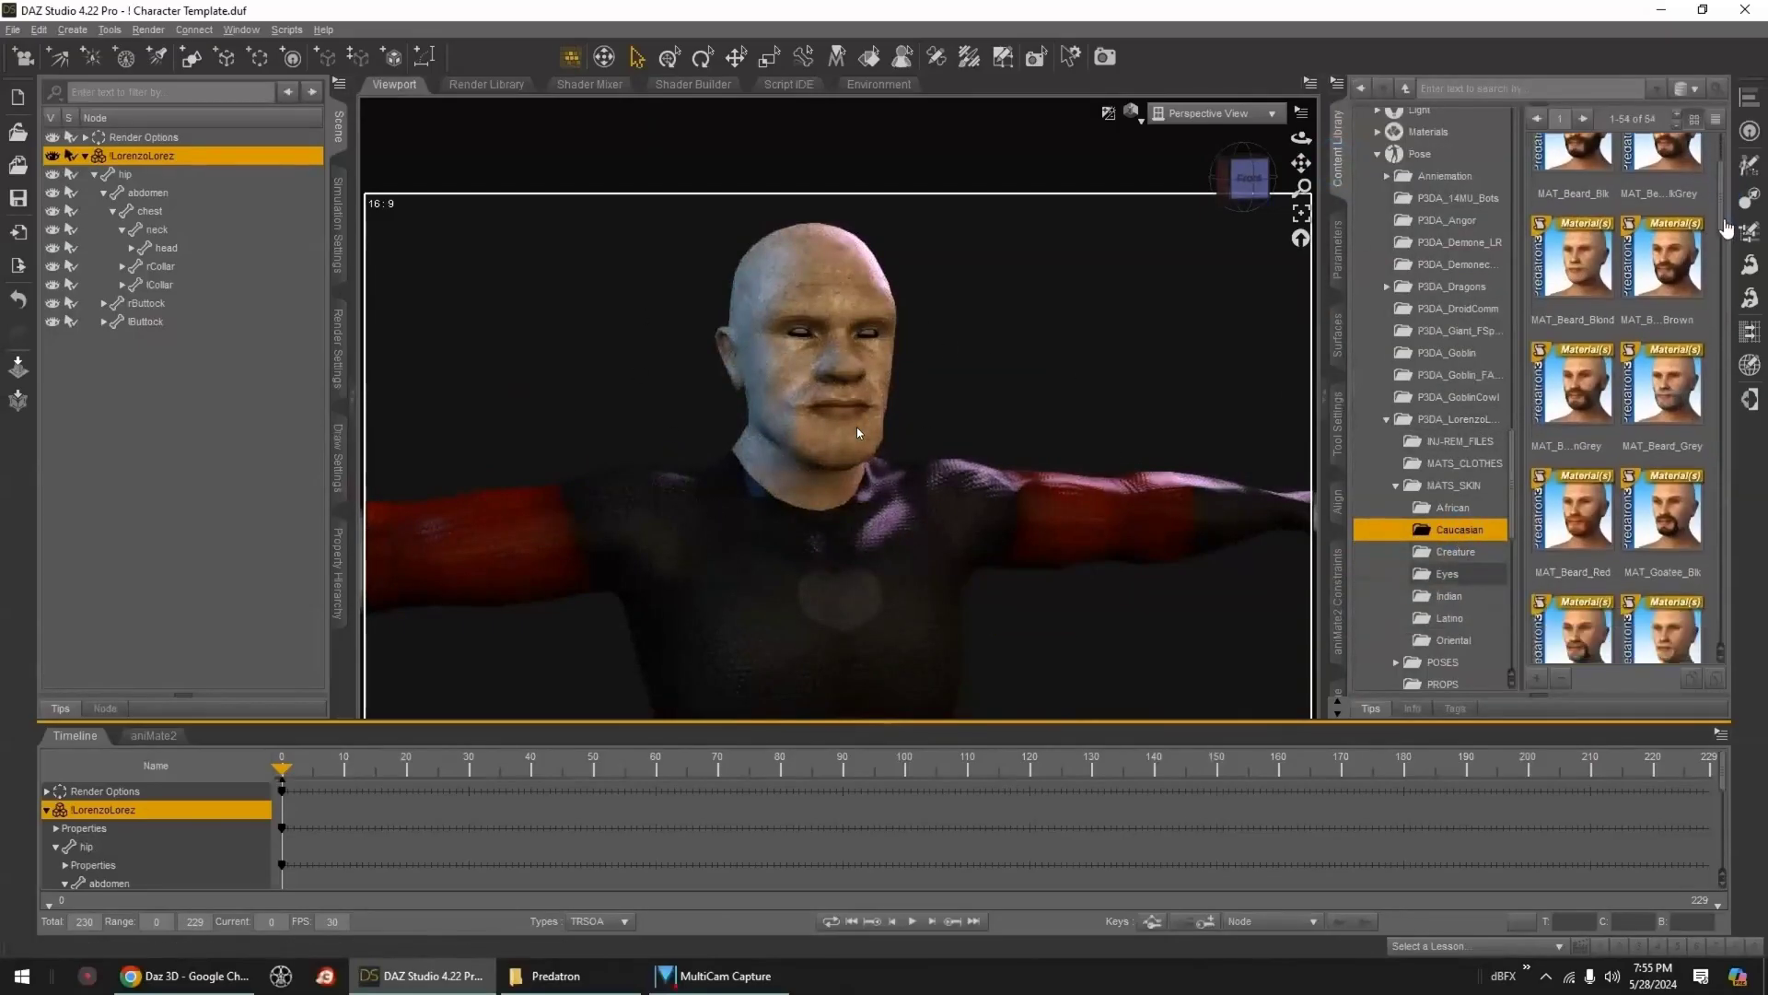
scroll(1727, 223, up, 2)
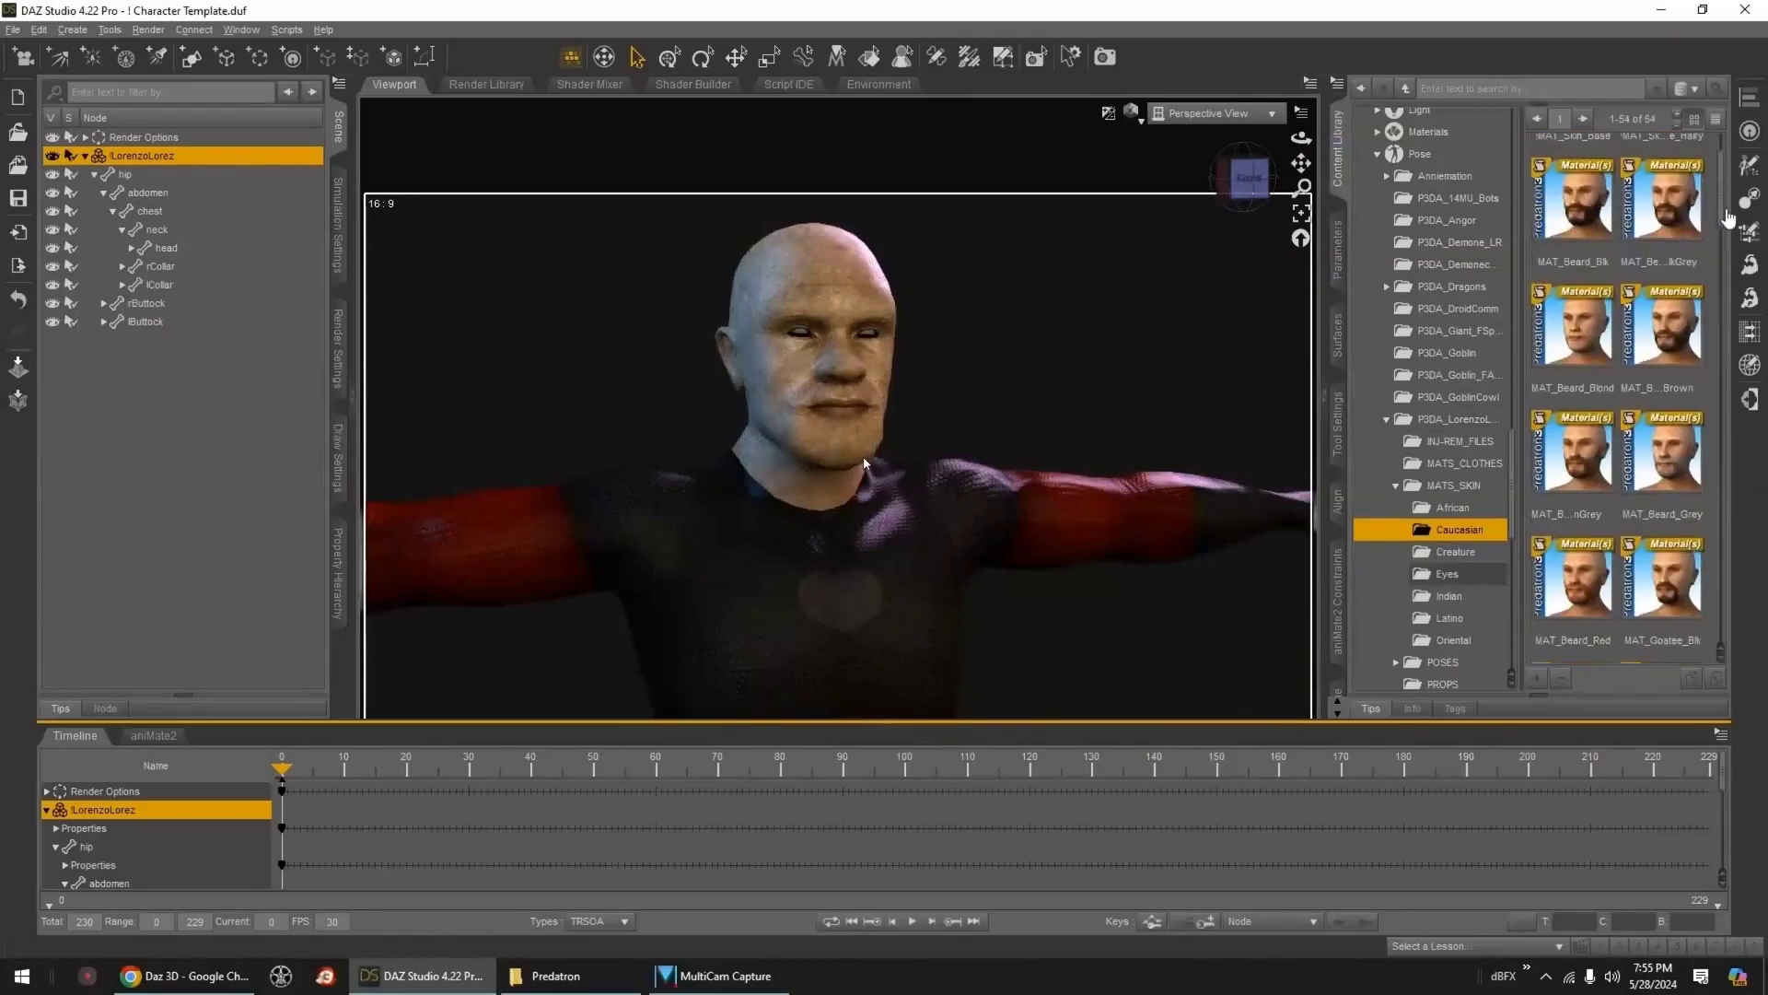
scroll(1655, 366, down, 3)
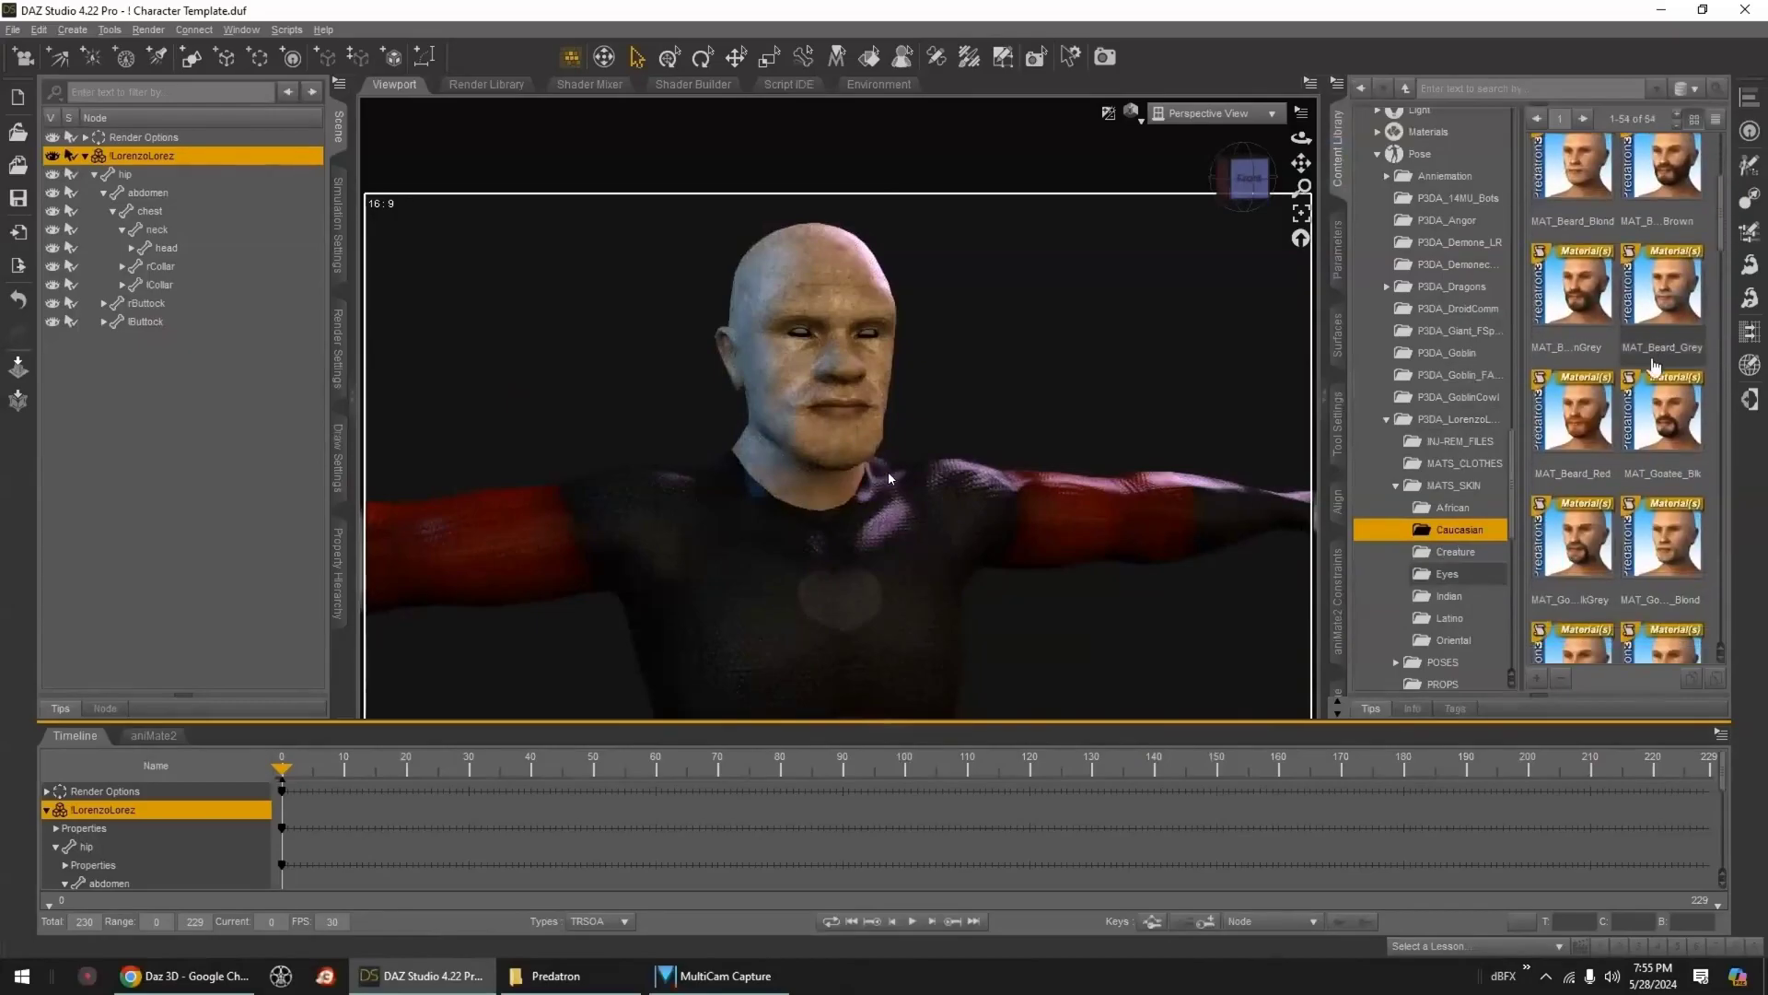
double_click(1599, 431)
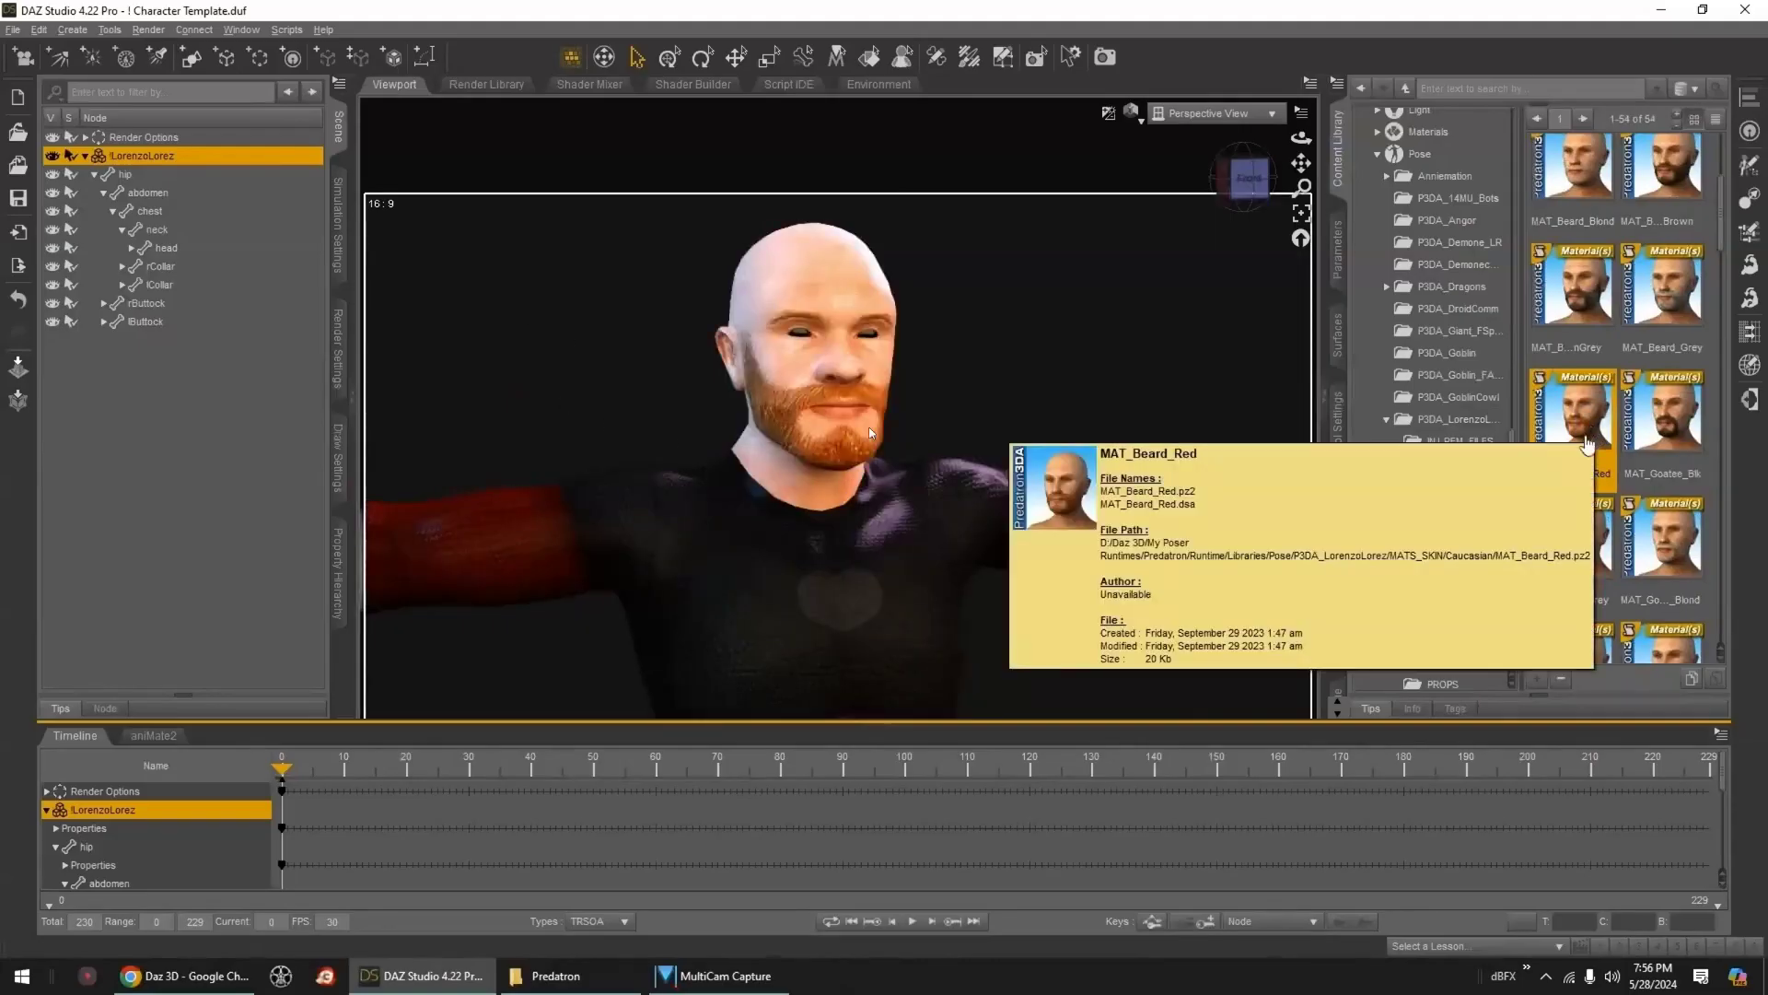
- Apply the MAT_Eyes_Blue material from the MATs_Eyes folder to the !LorenzoLorez figure
scroll(1562, 644, down, 6)
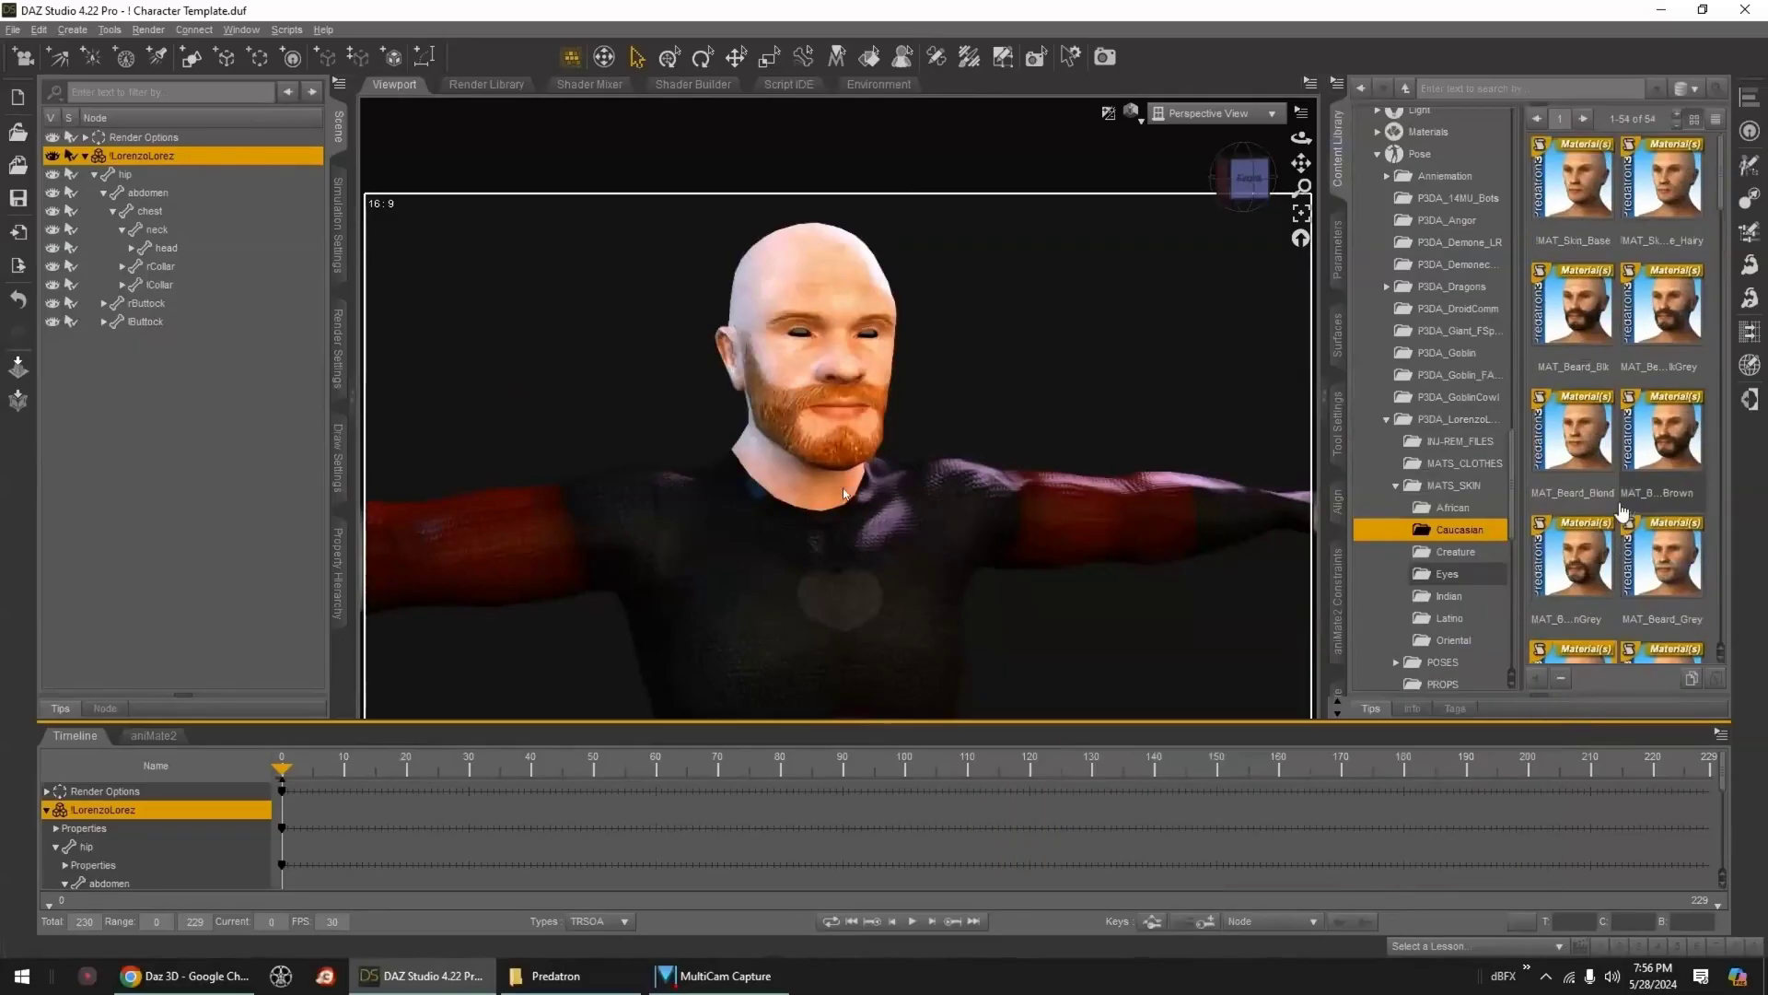
scroll(1623, 511, up, 5)
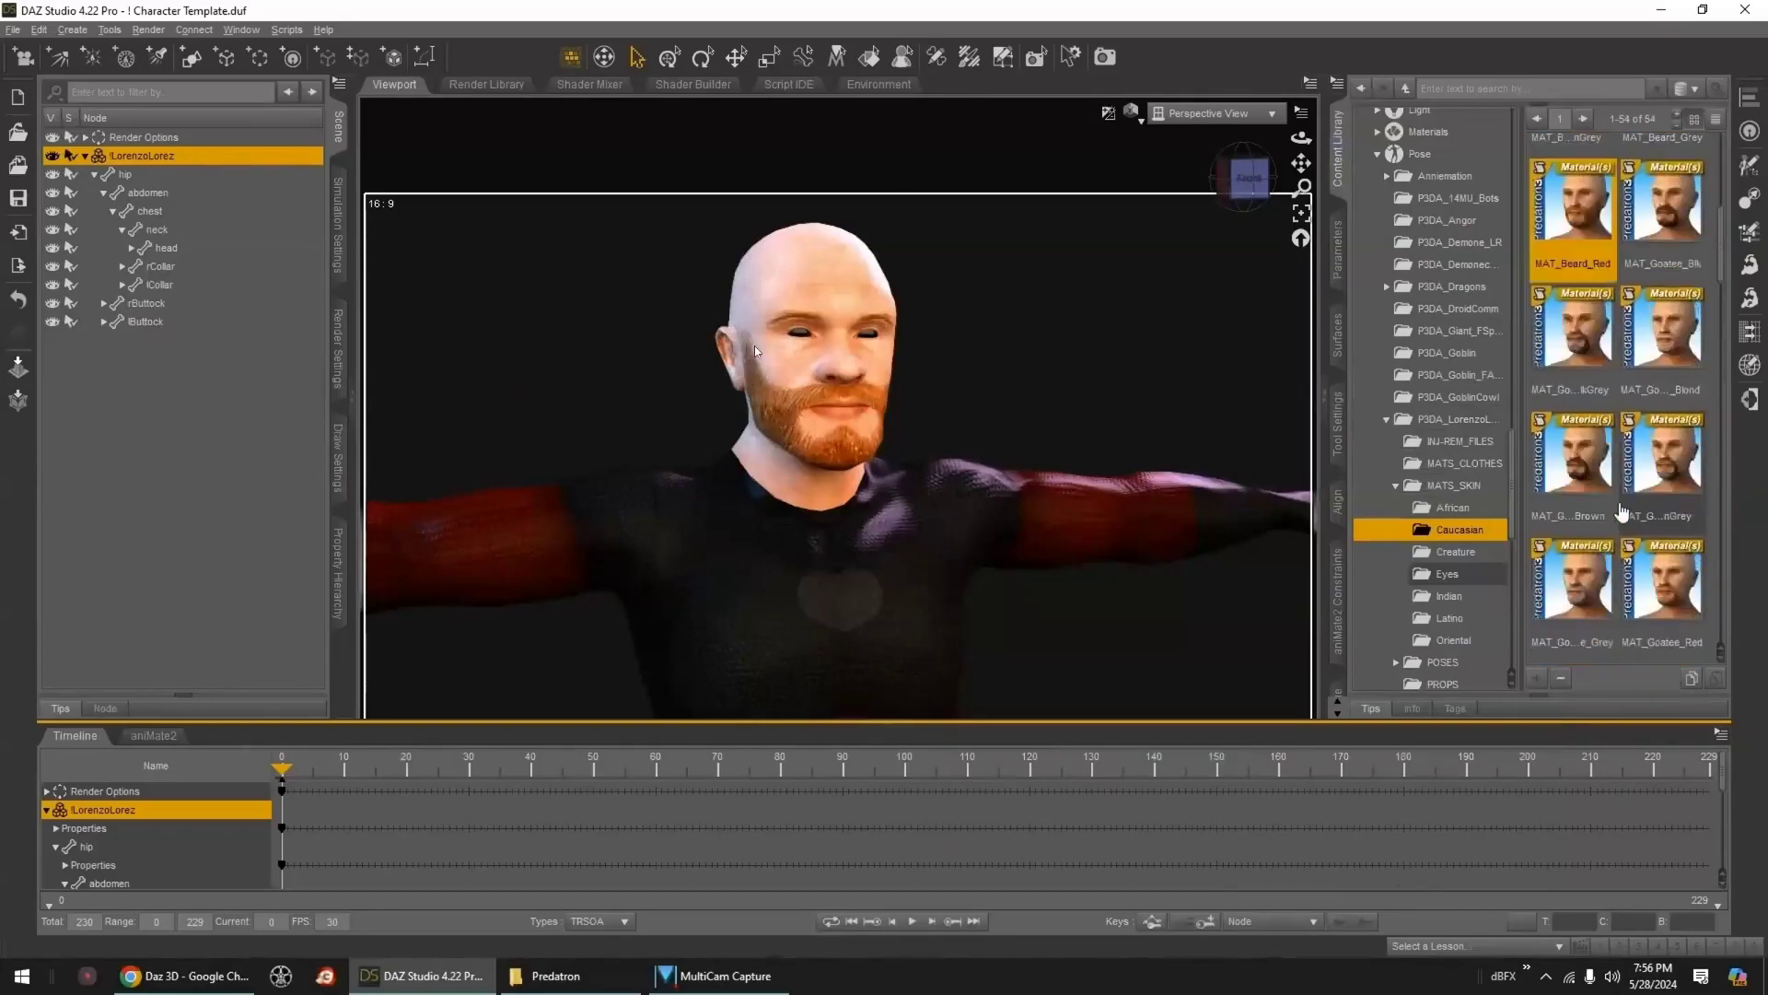
scroll(1473, 599, down, 4)
scroll(1476, 607, down, 3)
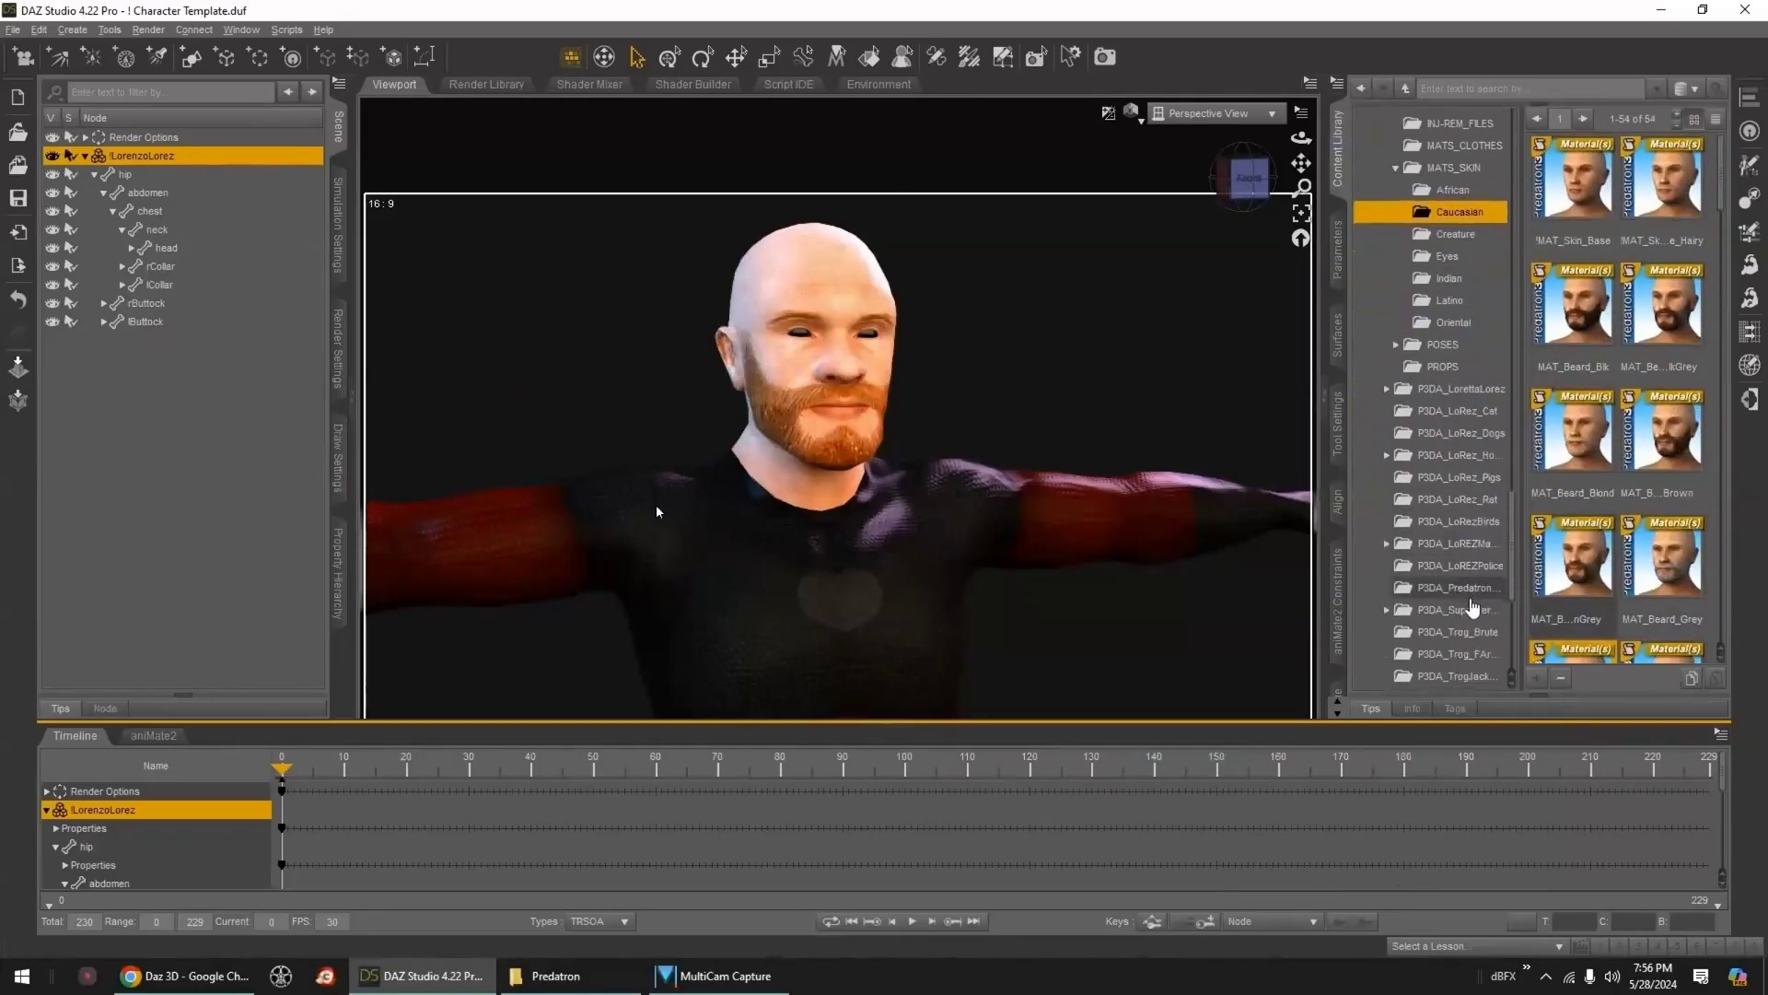
click(1386, 543)
scroll(1455, 608, down, 6)
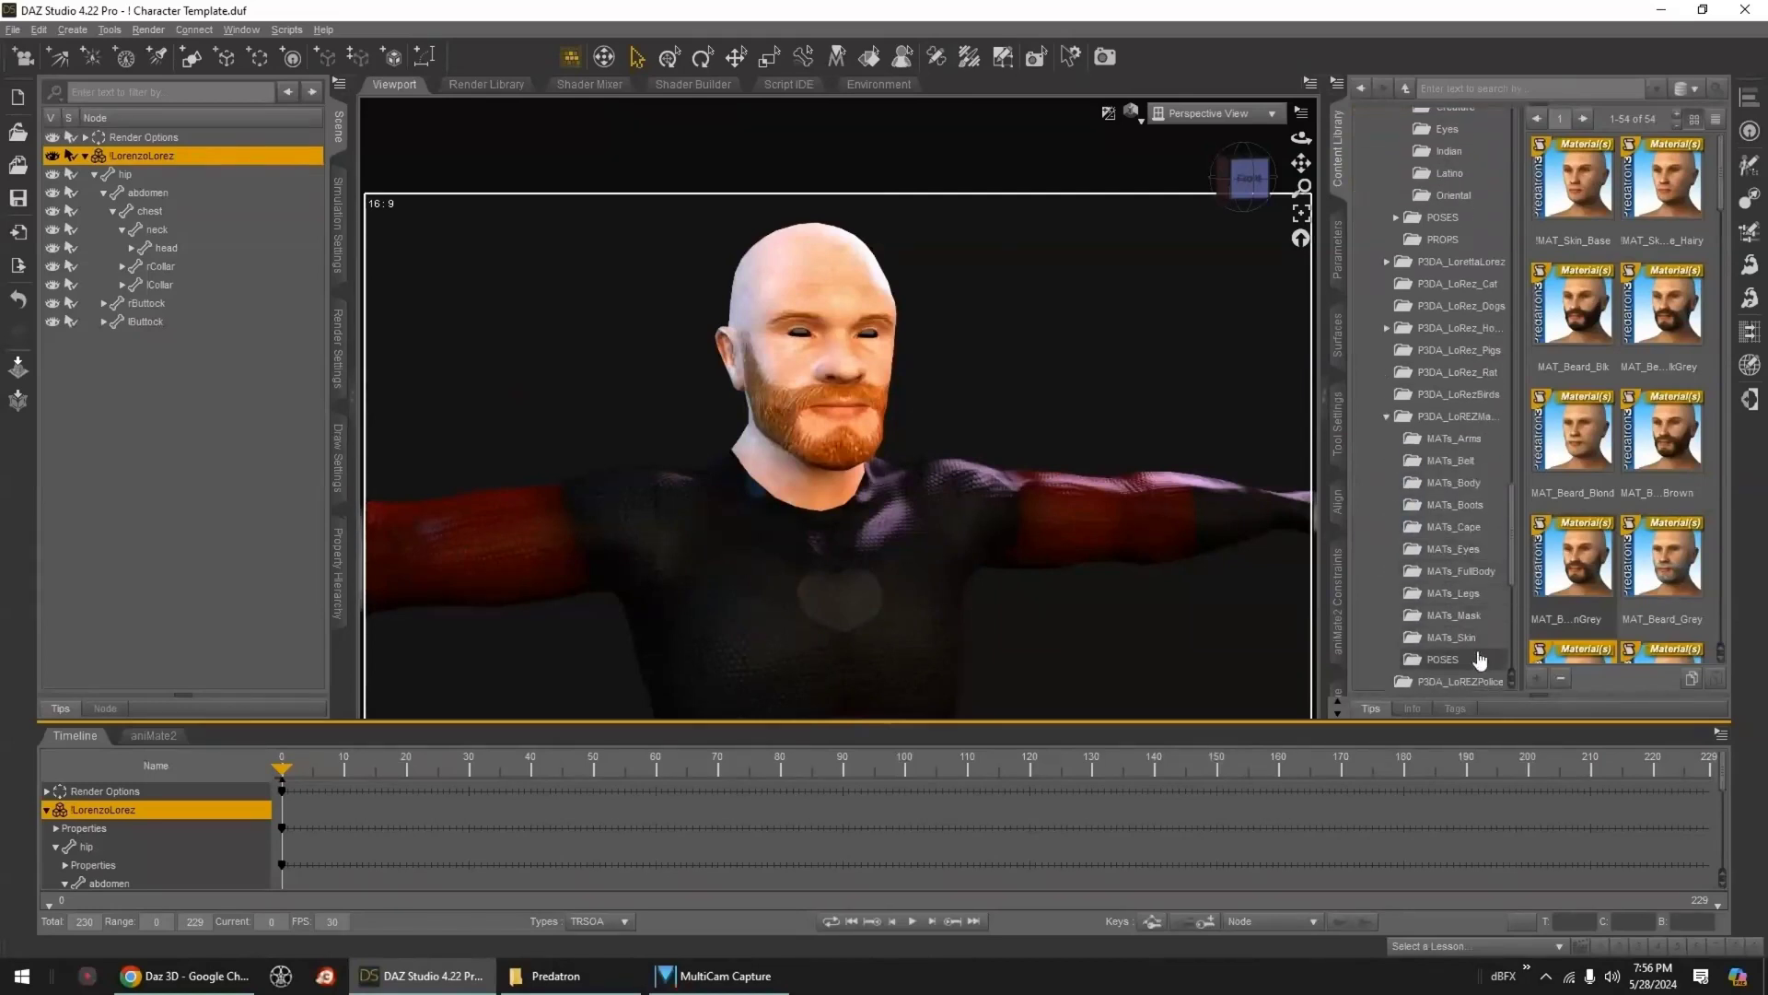
click(1474, 549)
double_click(1584, 191)
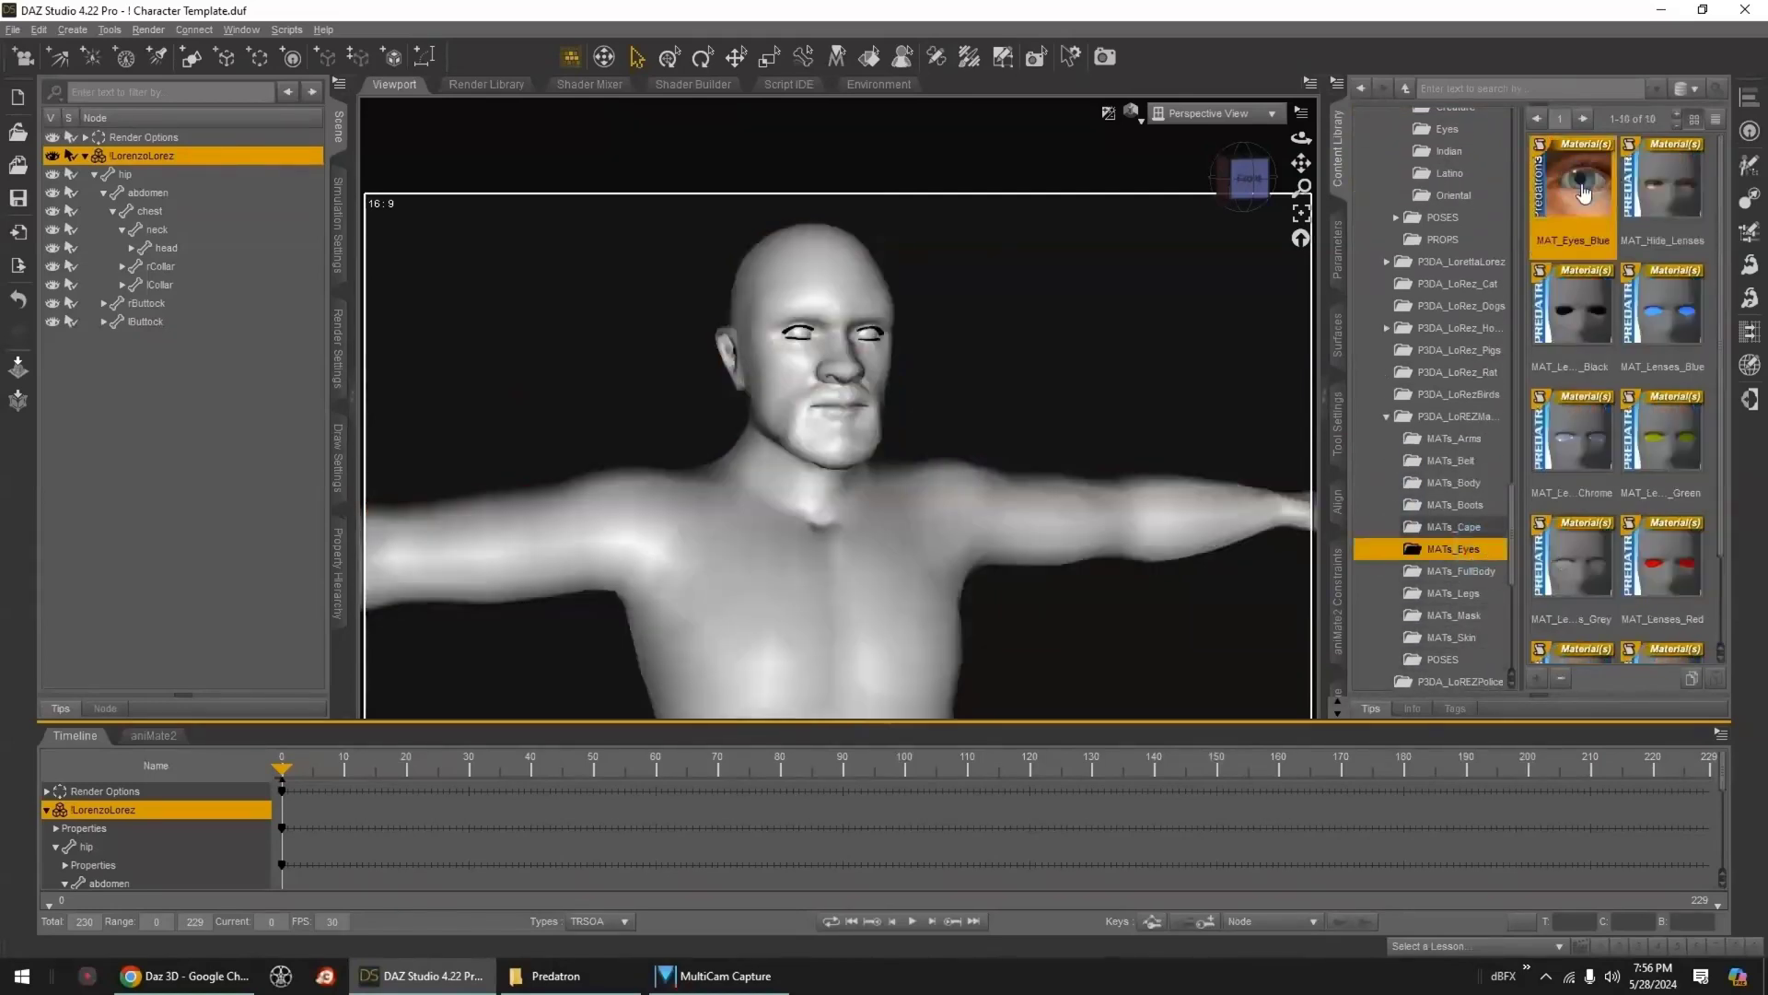
drag(1266, 186, 1254, 184)
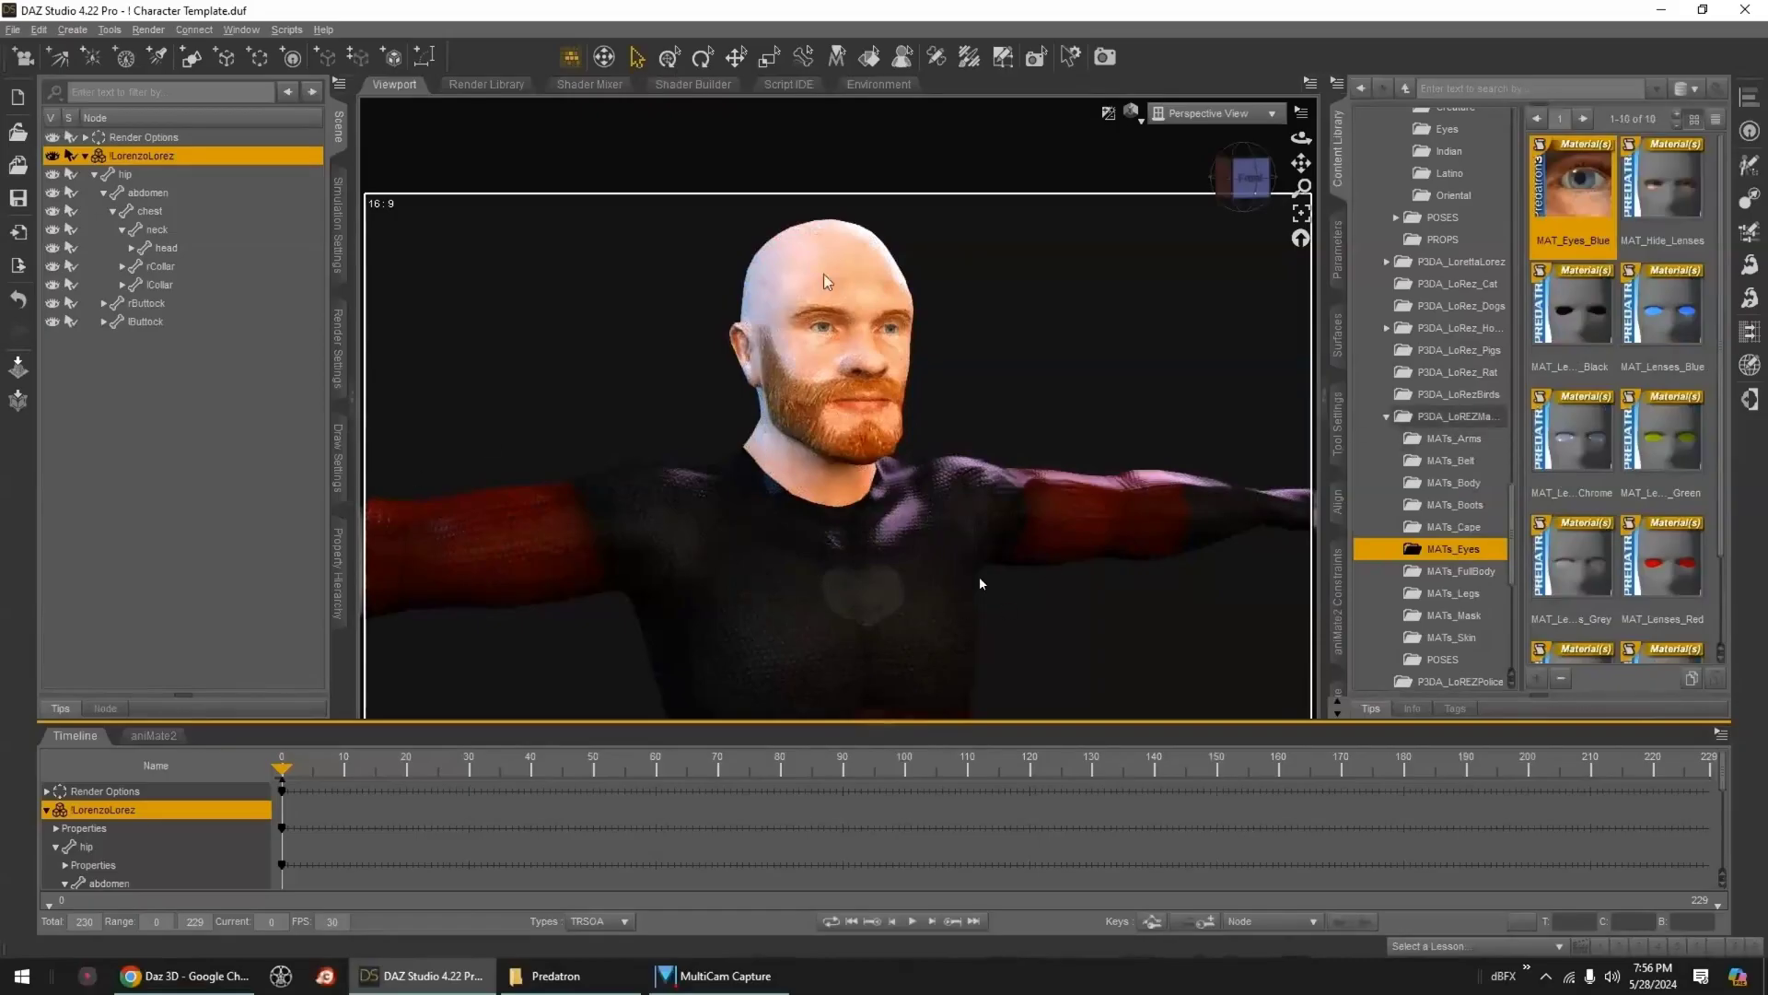
drag(1232, 196, 1236, 188)
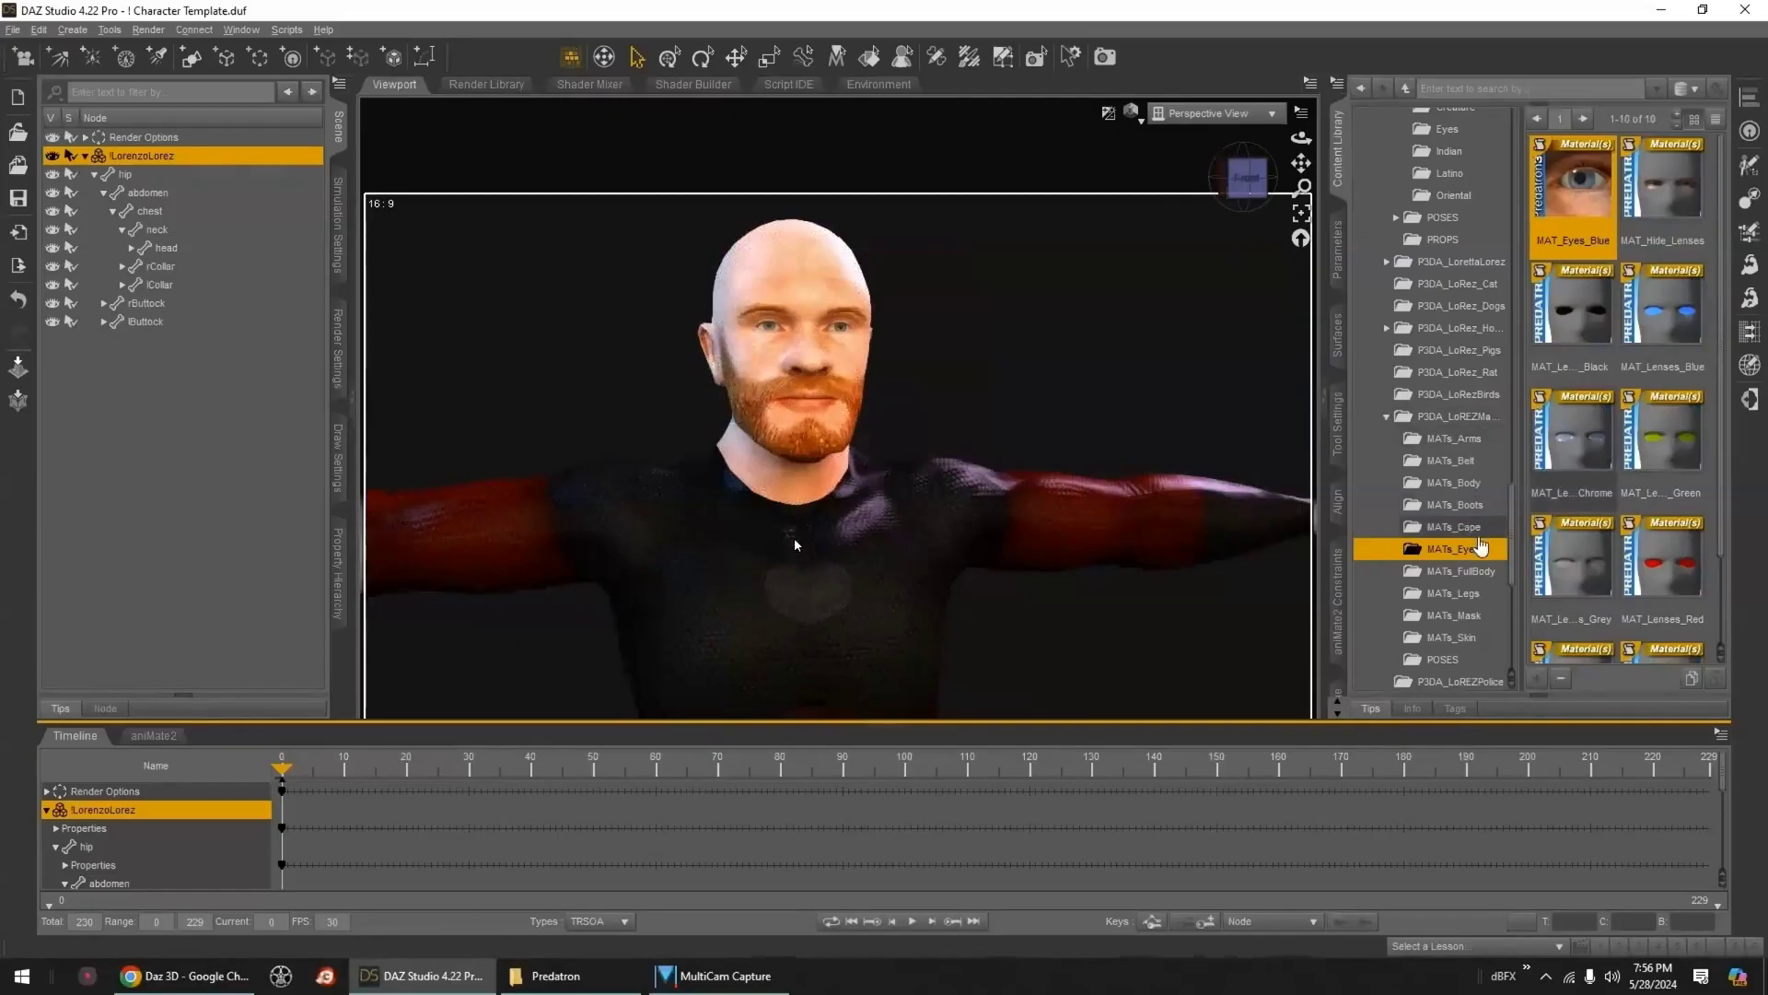
scroll(1456, 394, up, 3)
click(1459, 275)
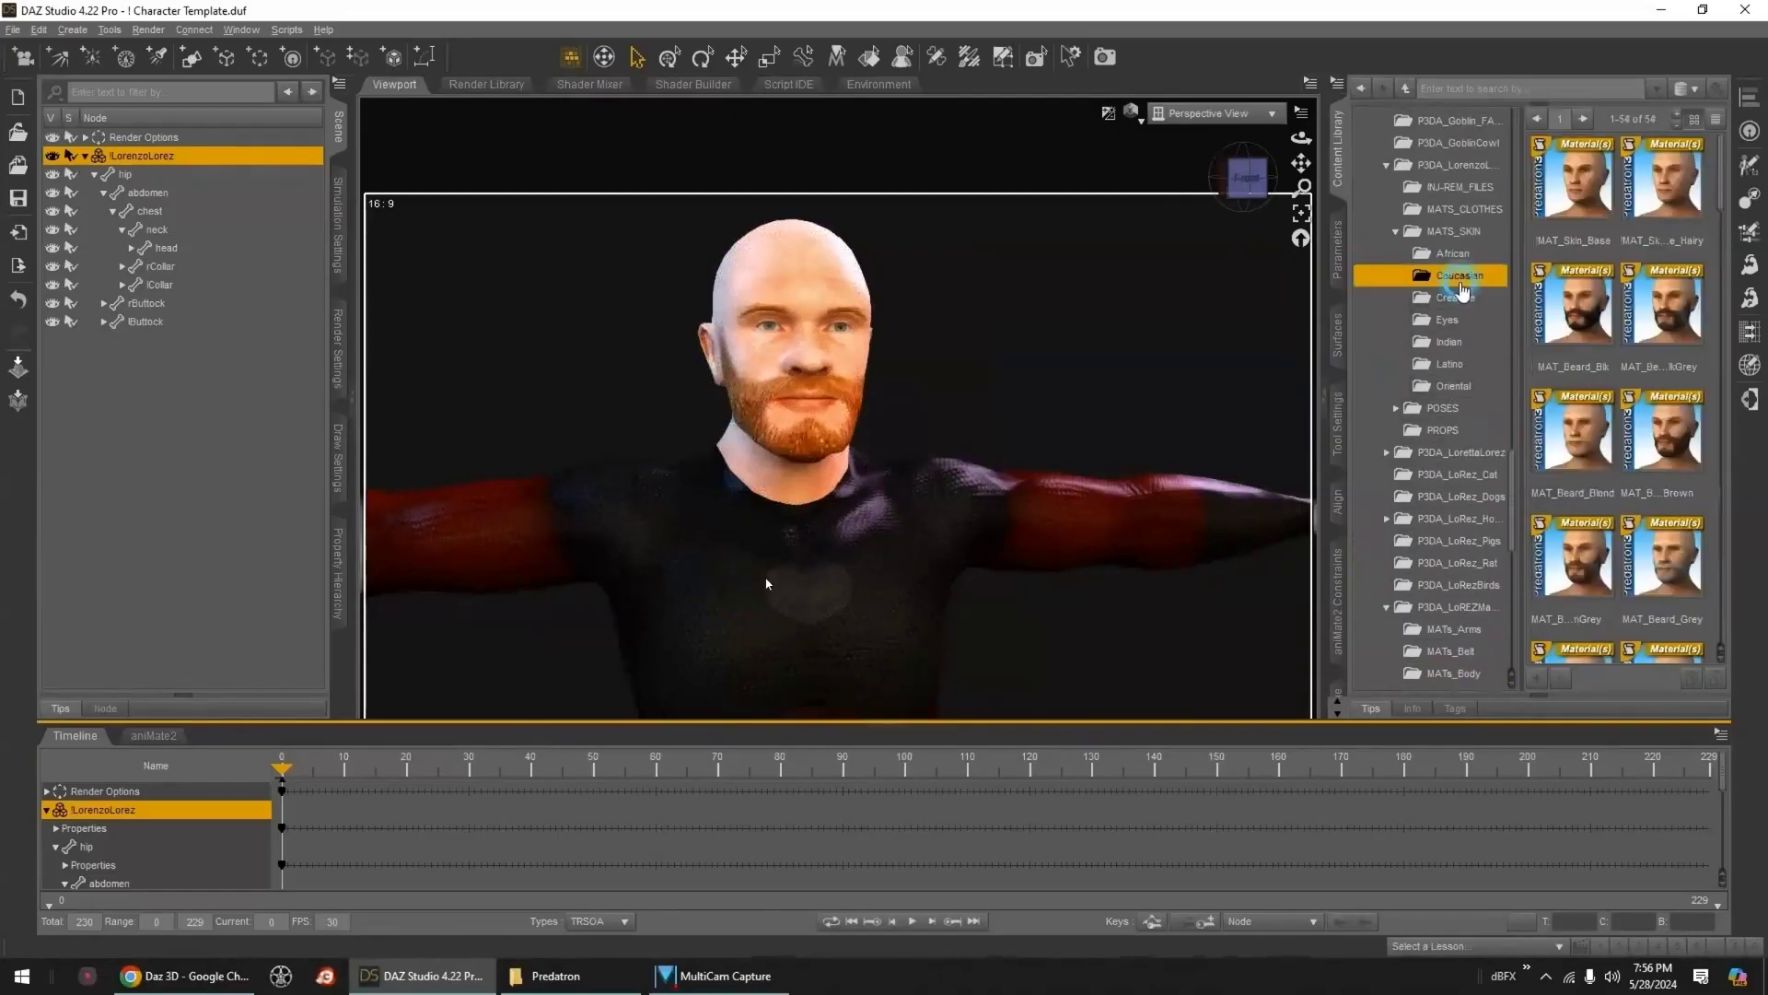
drag(1722, 206, 1719, 164)
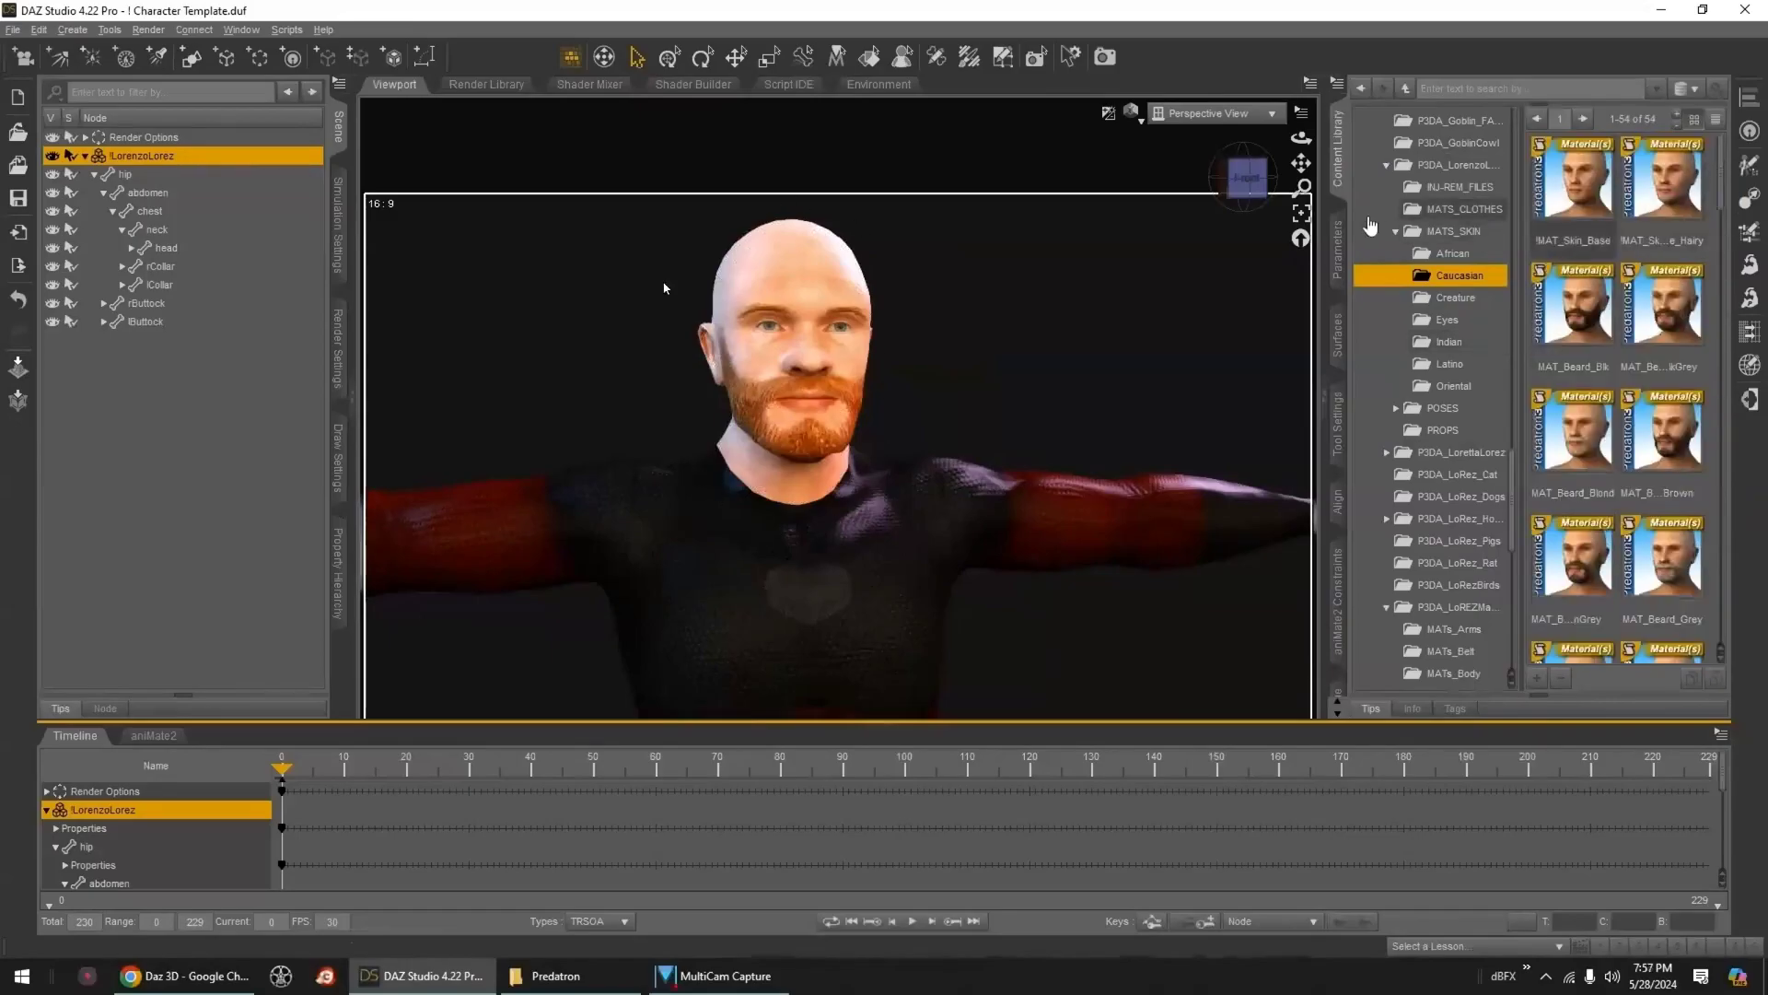
click(1338, 248)
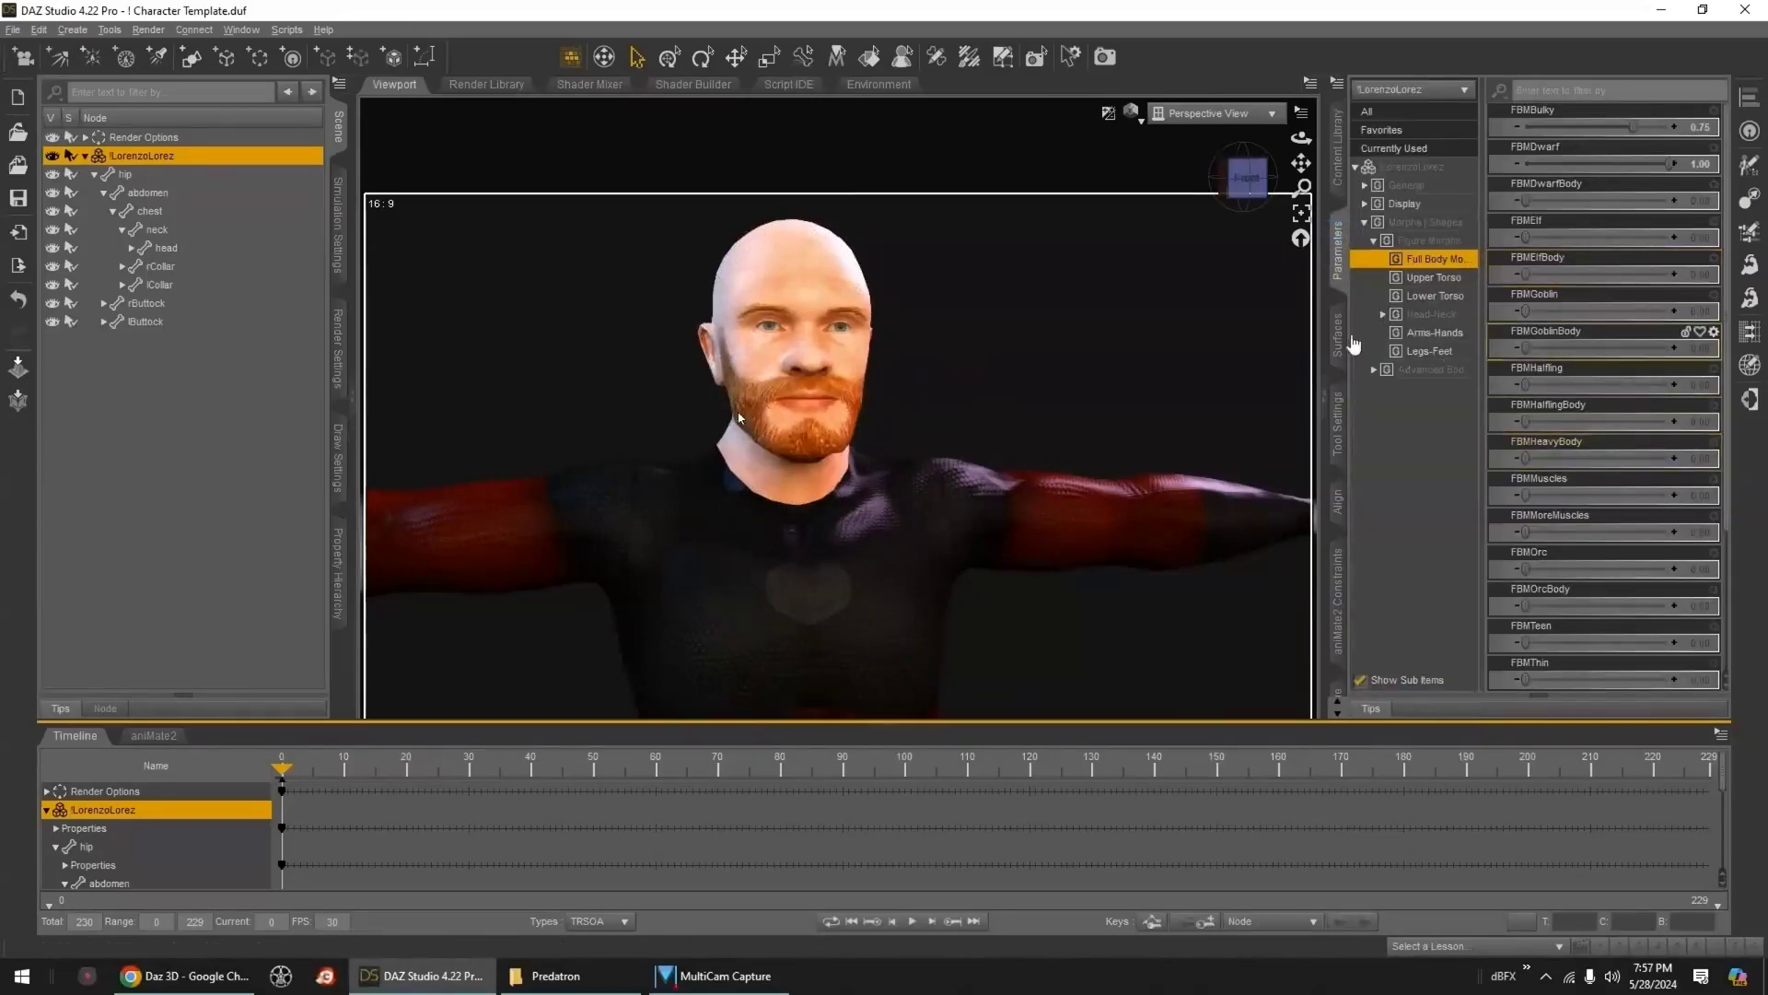
- Select the figure's EyeLashes, EyeWhite, Gums, Head, Iris, Mouth, Pupil, Teeth and Tongue surfaces together for editing
click(1344, 337)
click(1430, 202)
shift+click(1432, 220)
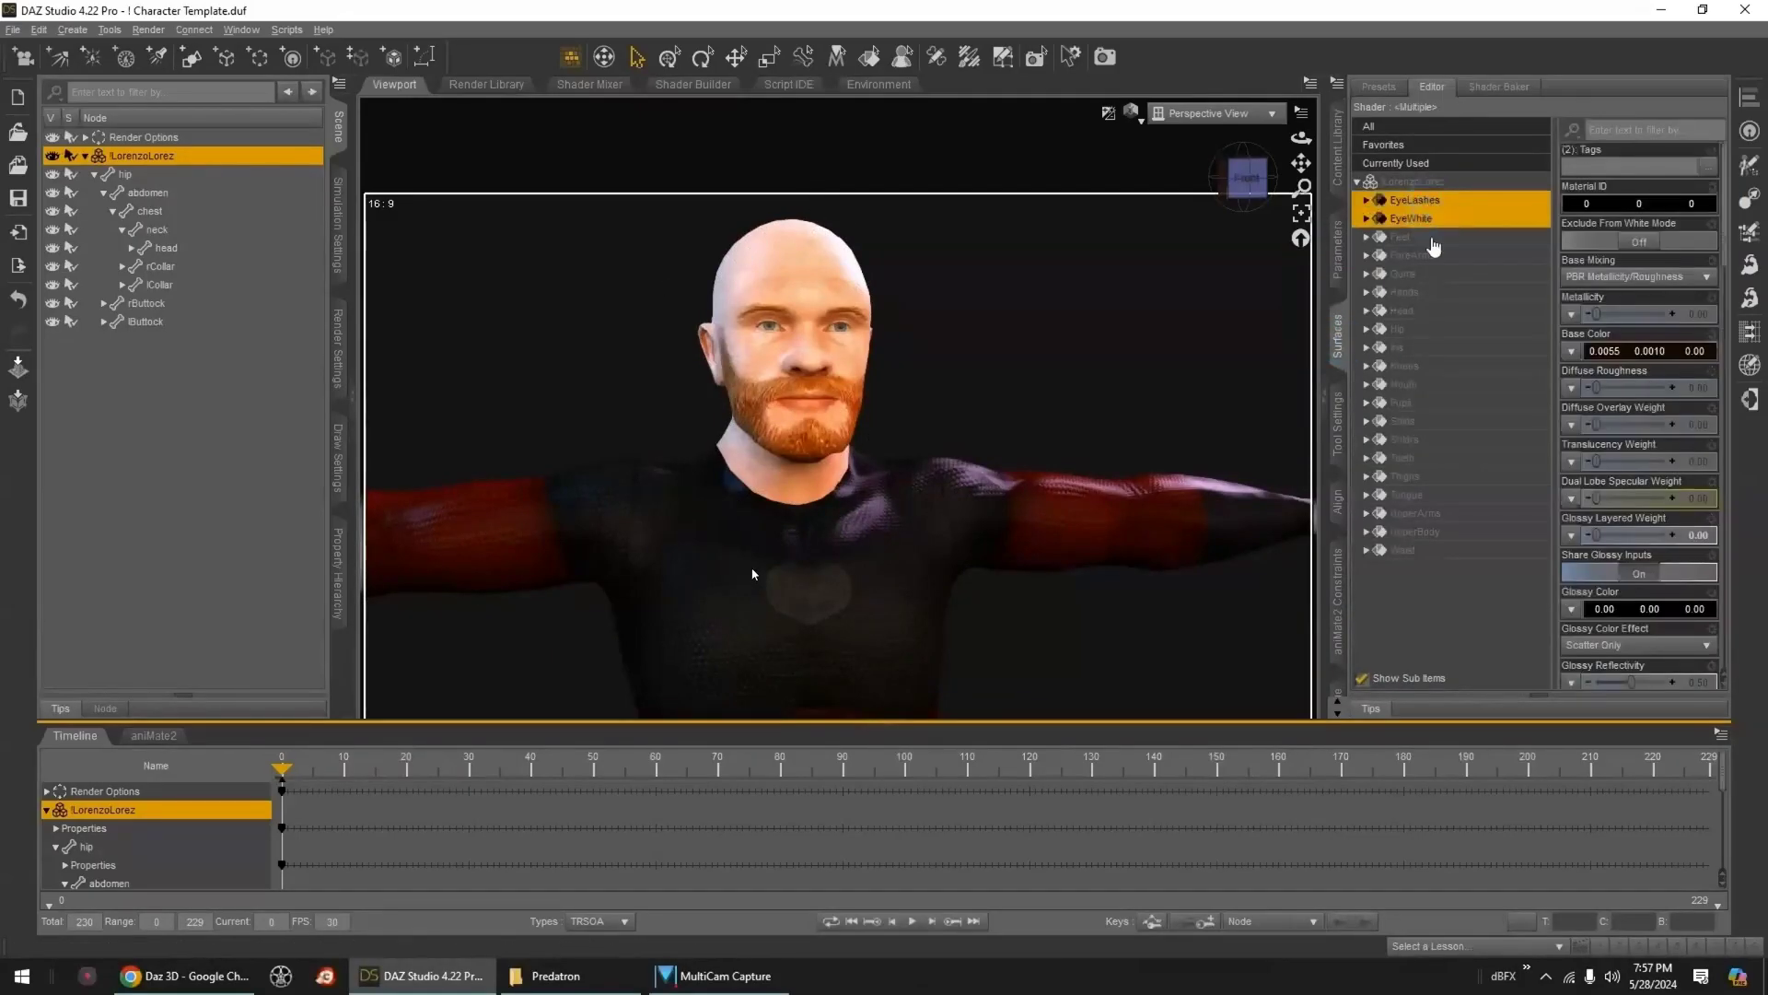
ctrl+click(1415, 275)
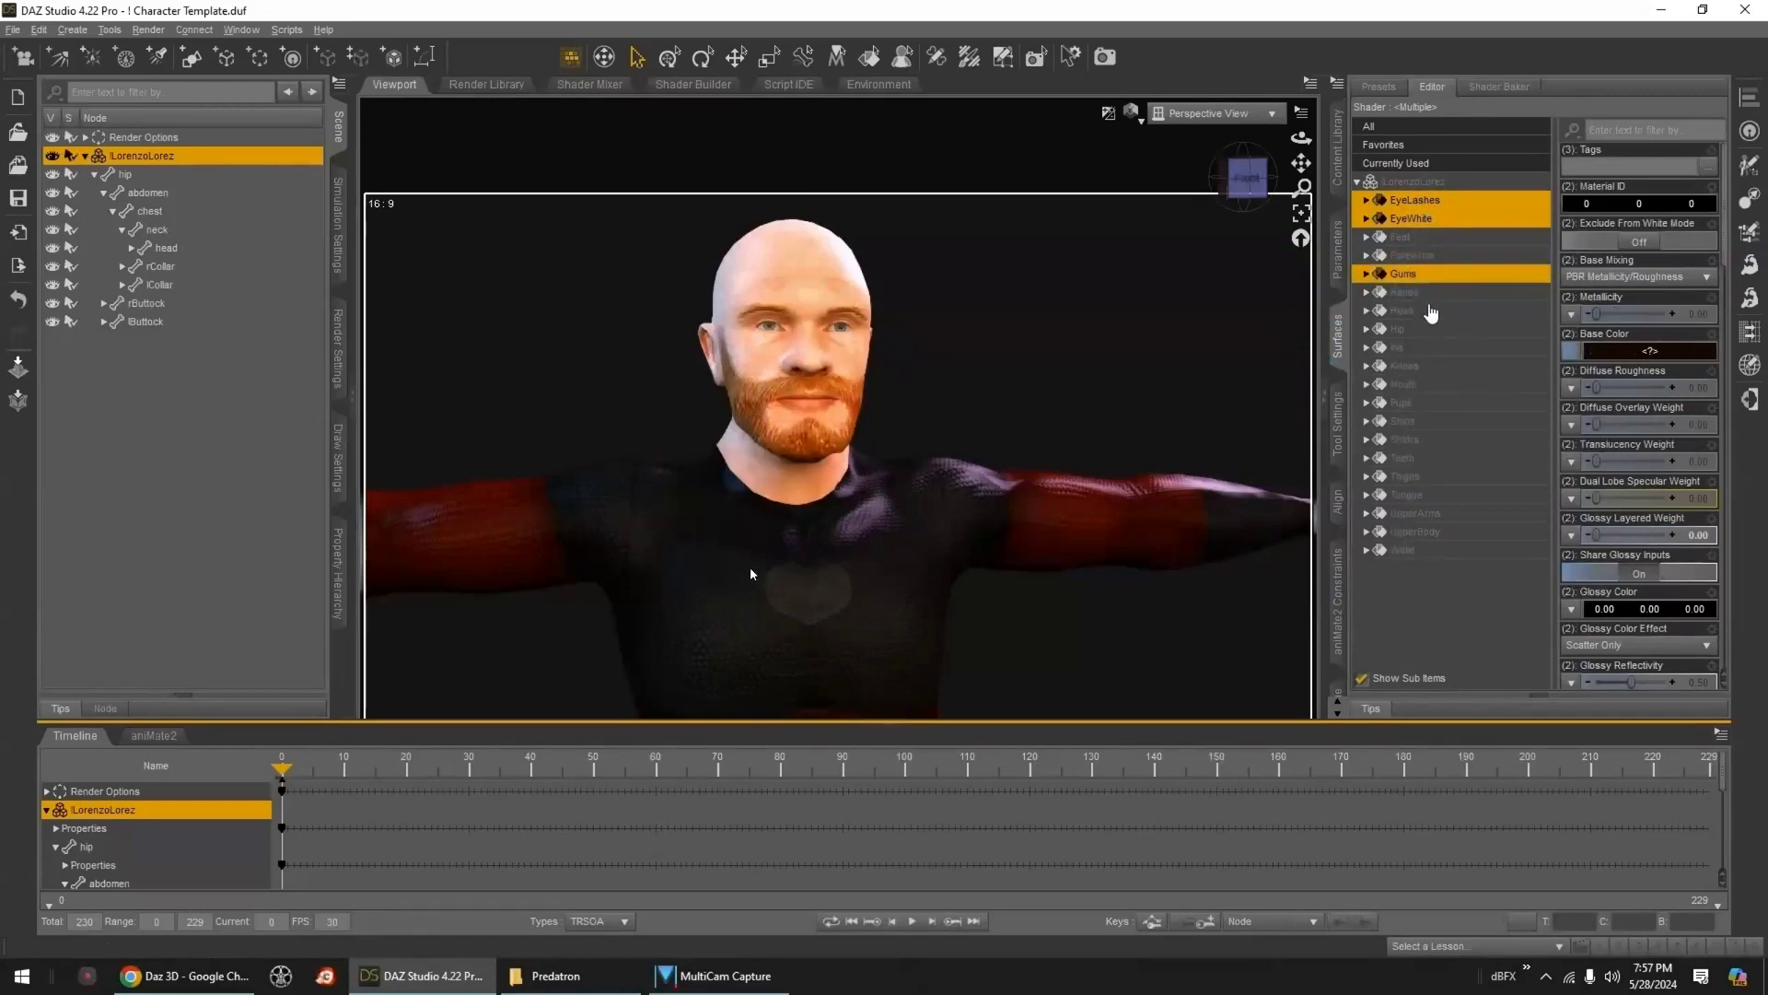
ctrl+click(1414, 311)
ctrl+click(1414, 347)
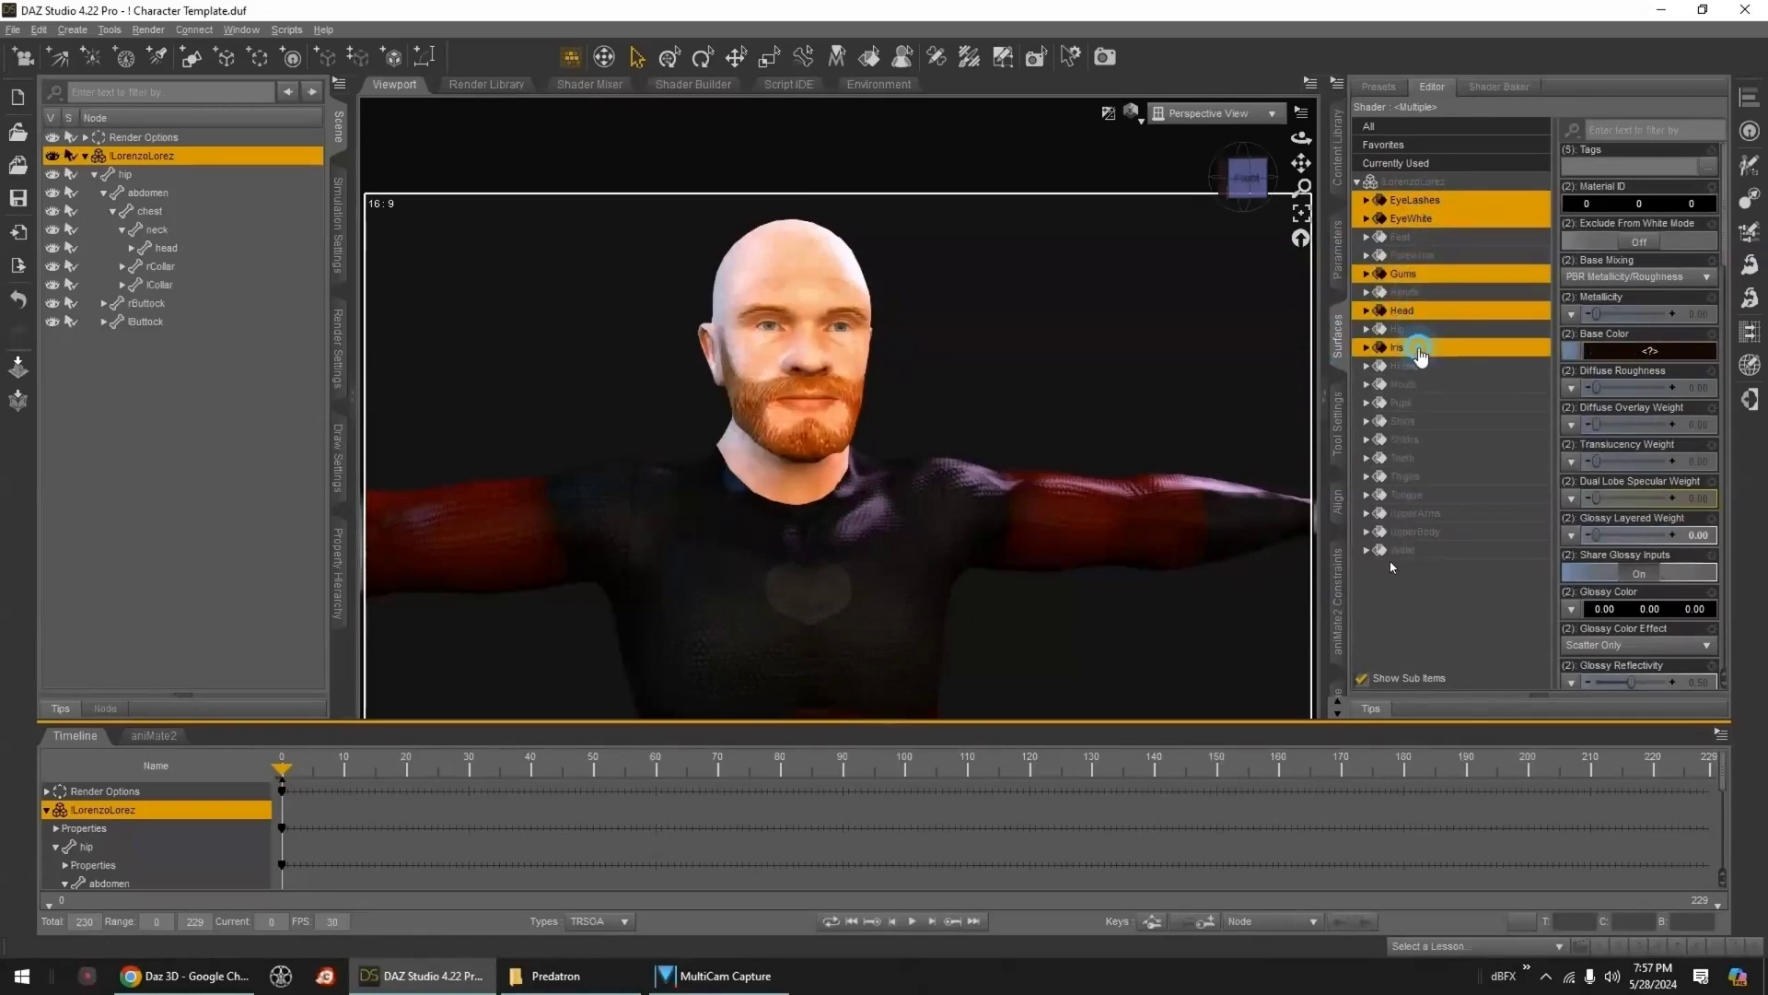
ctrl+click(1427, 385)
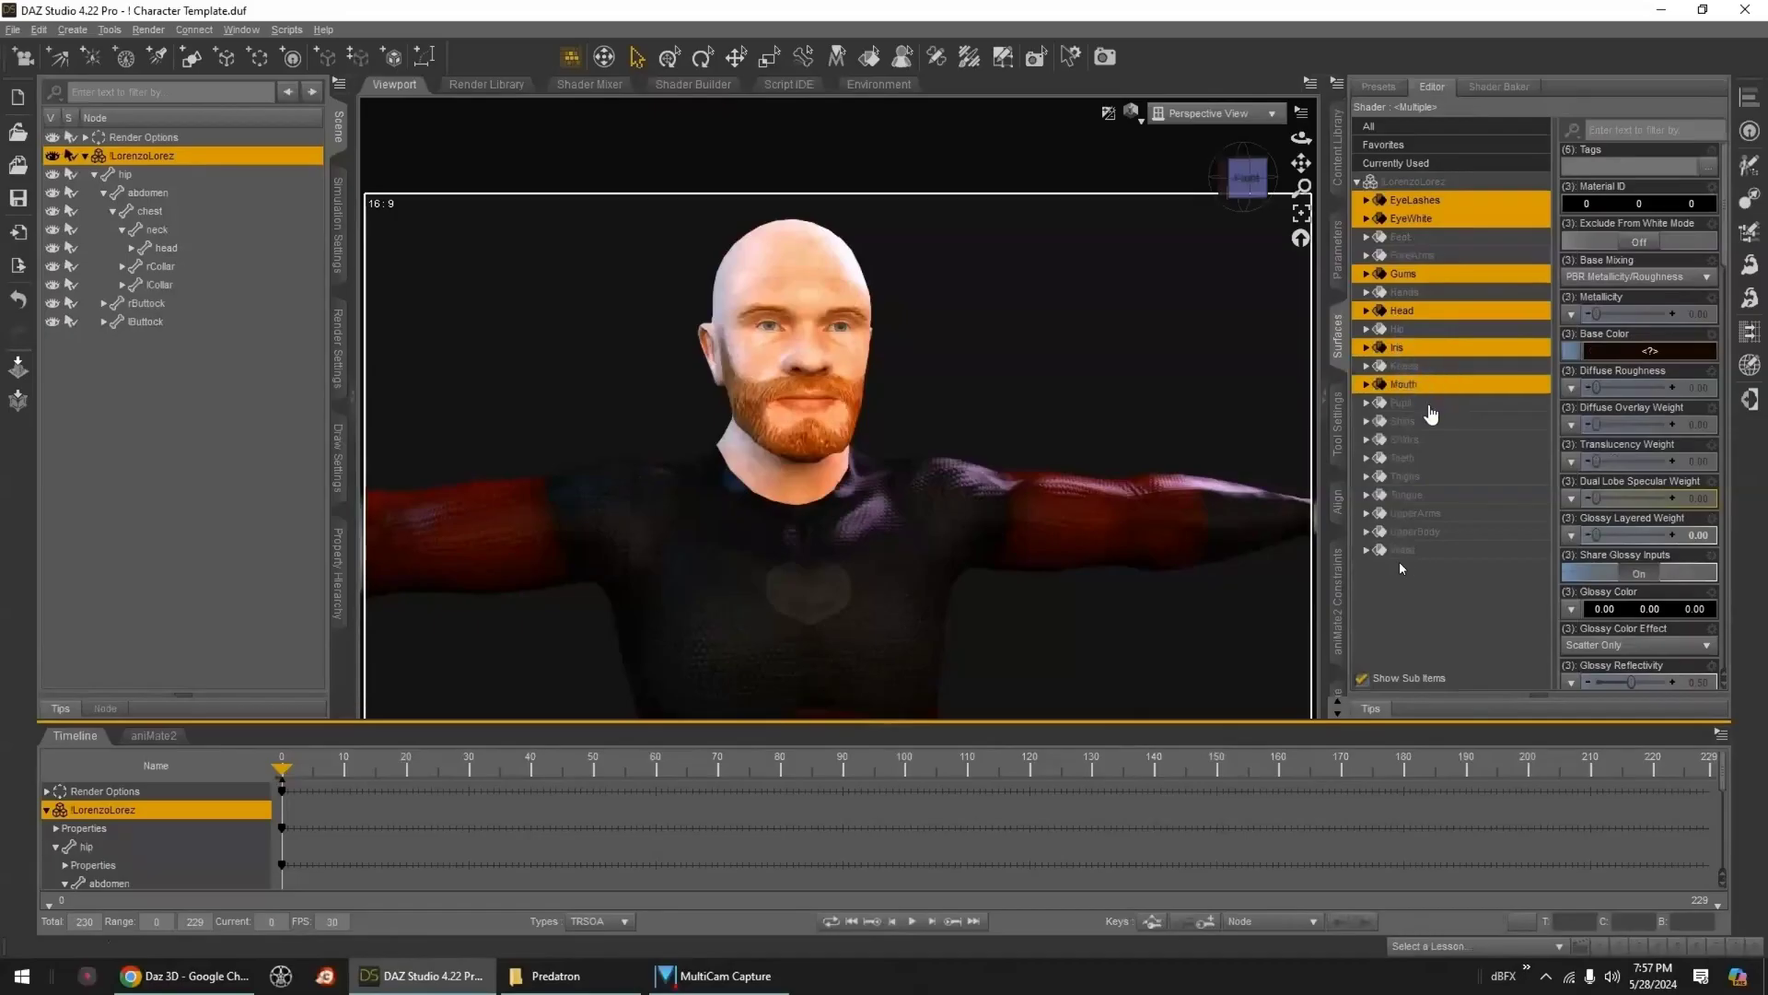
ctrl+click(1427, 404)
ctrl+click(1431, 457)
ctrl+click(1434, 496)
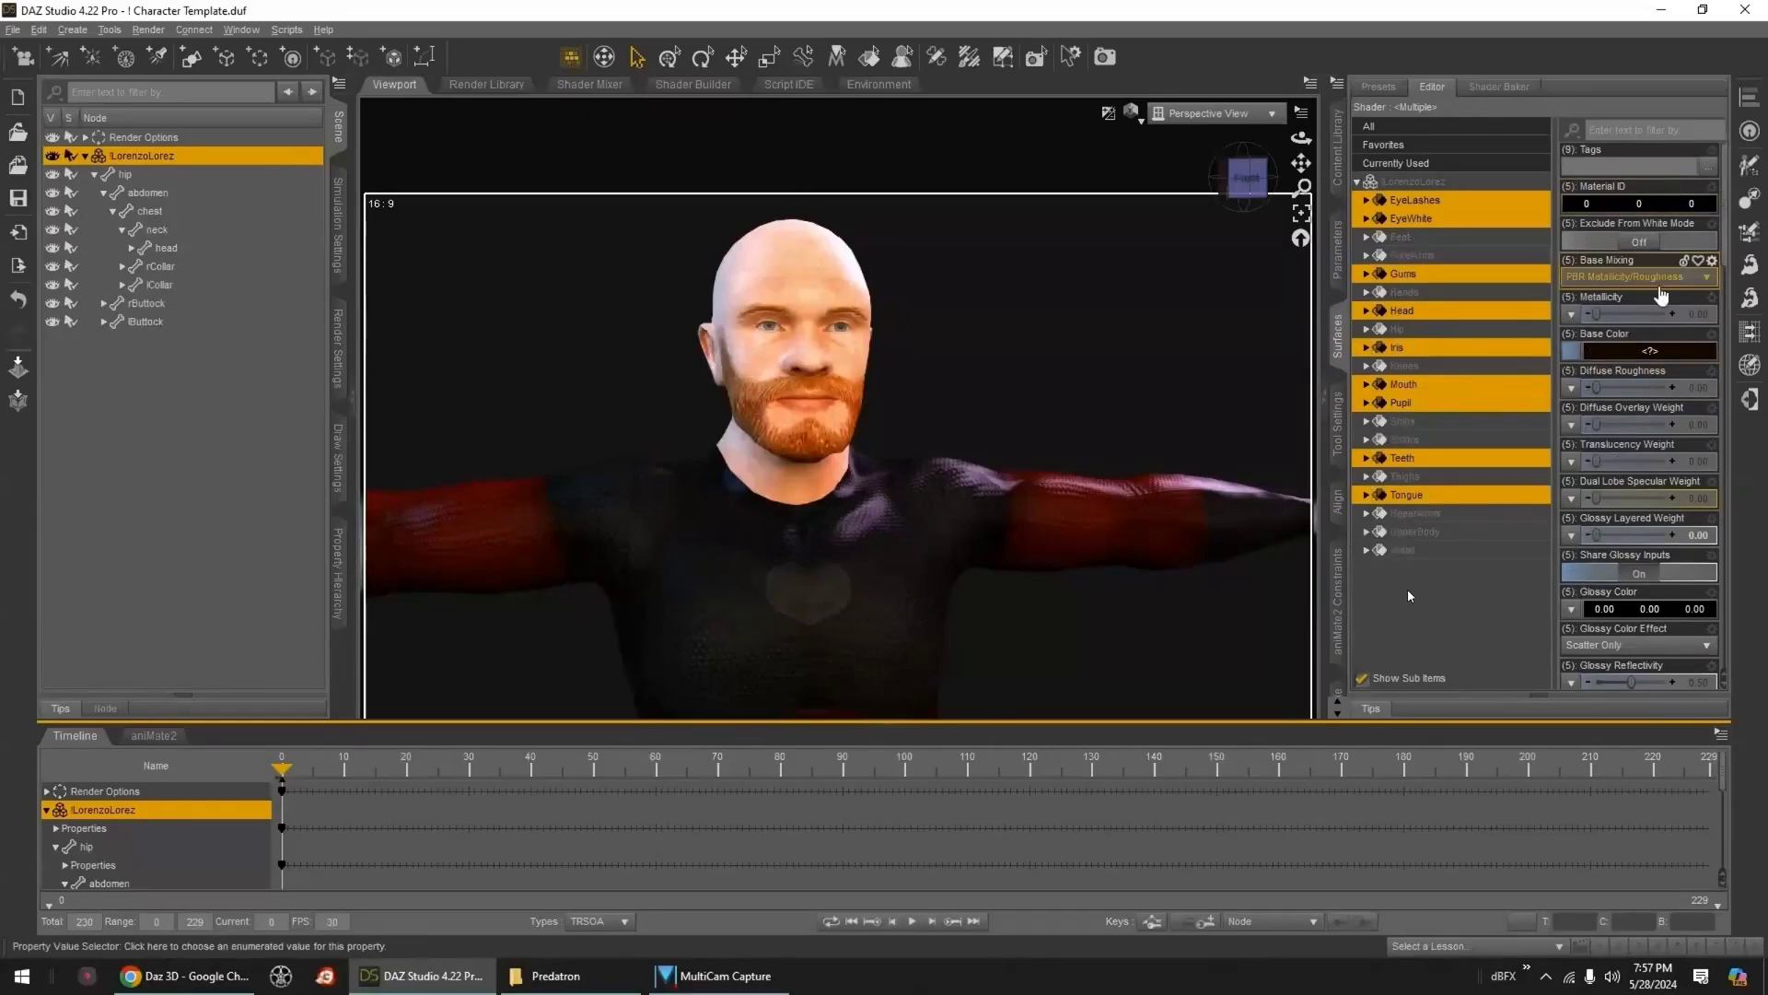
- Rebuild the multi-selection of the Head, Iris, Mouth, Pupil, Teeth, Tongue, Gums, EyeWhite and EyeLashes surfaces
middle_drag(1093, 406, 1143, 485)
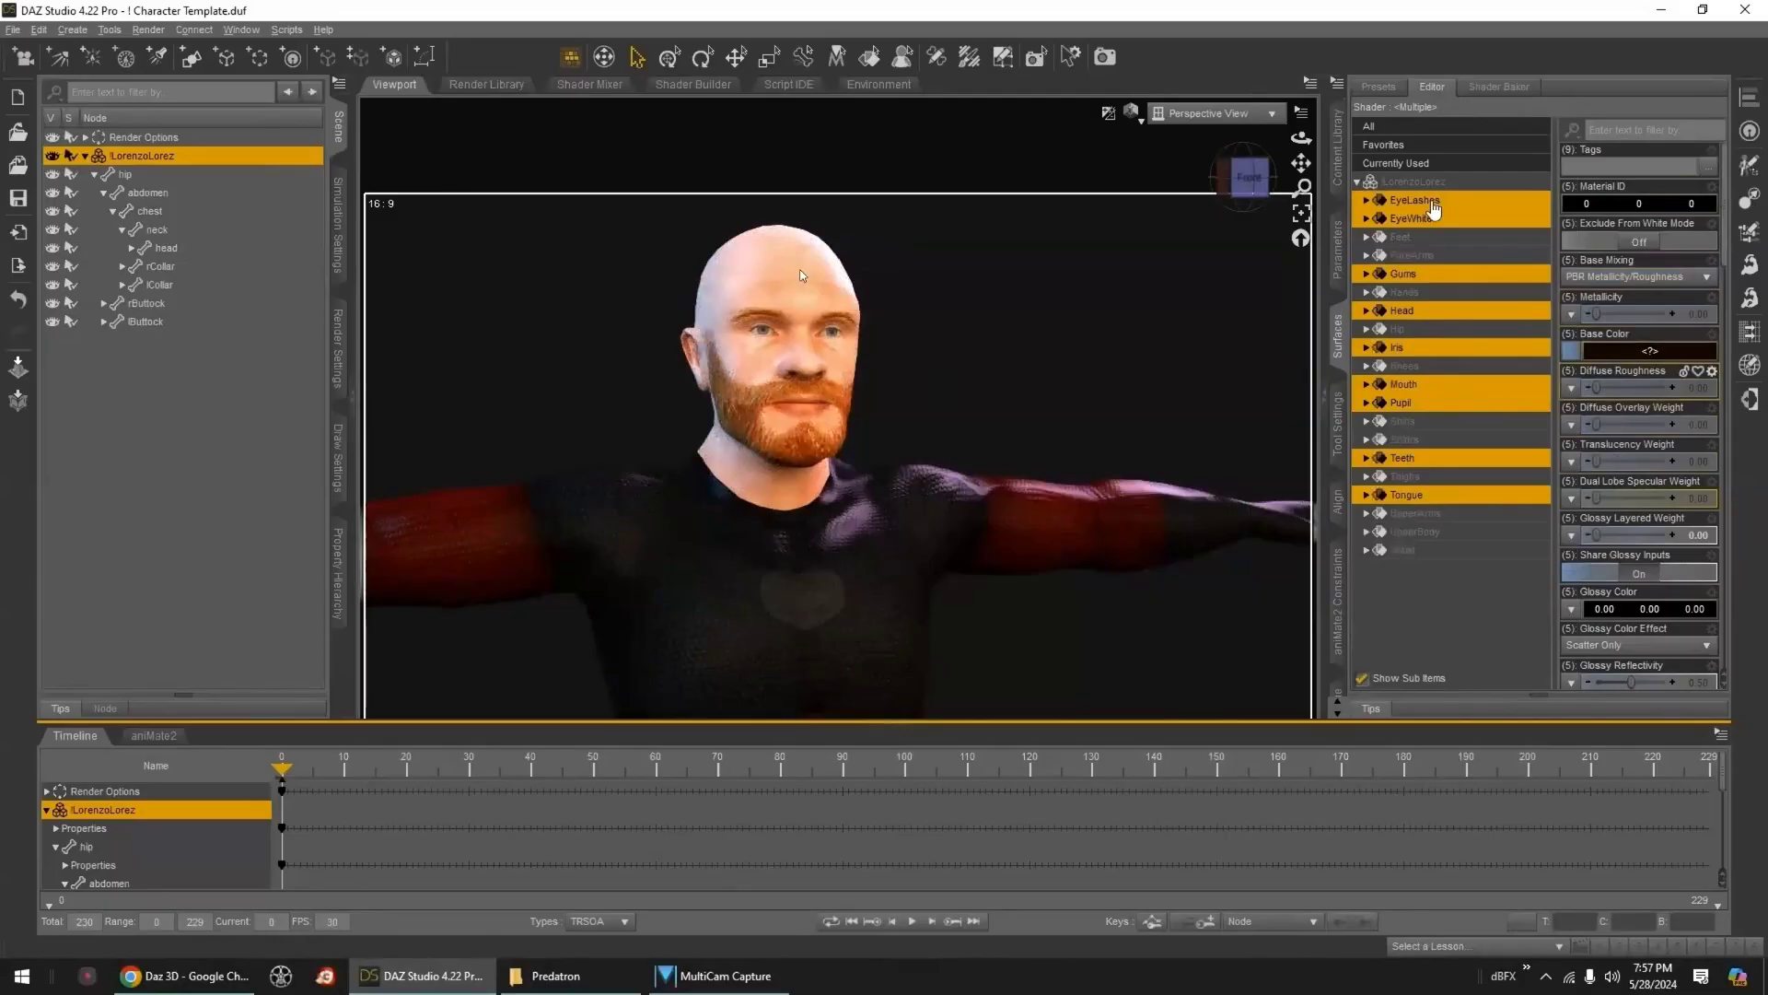
click(1403, 311)
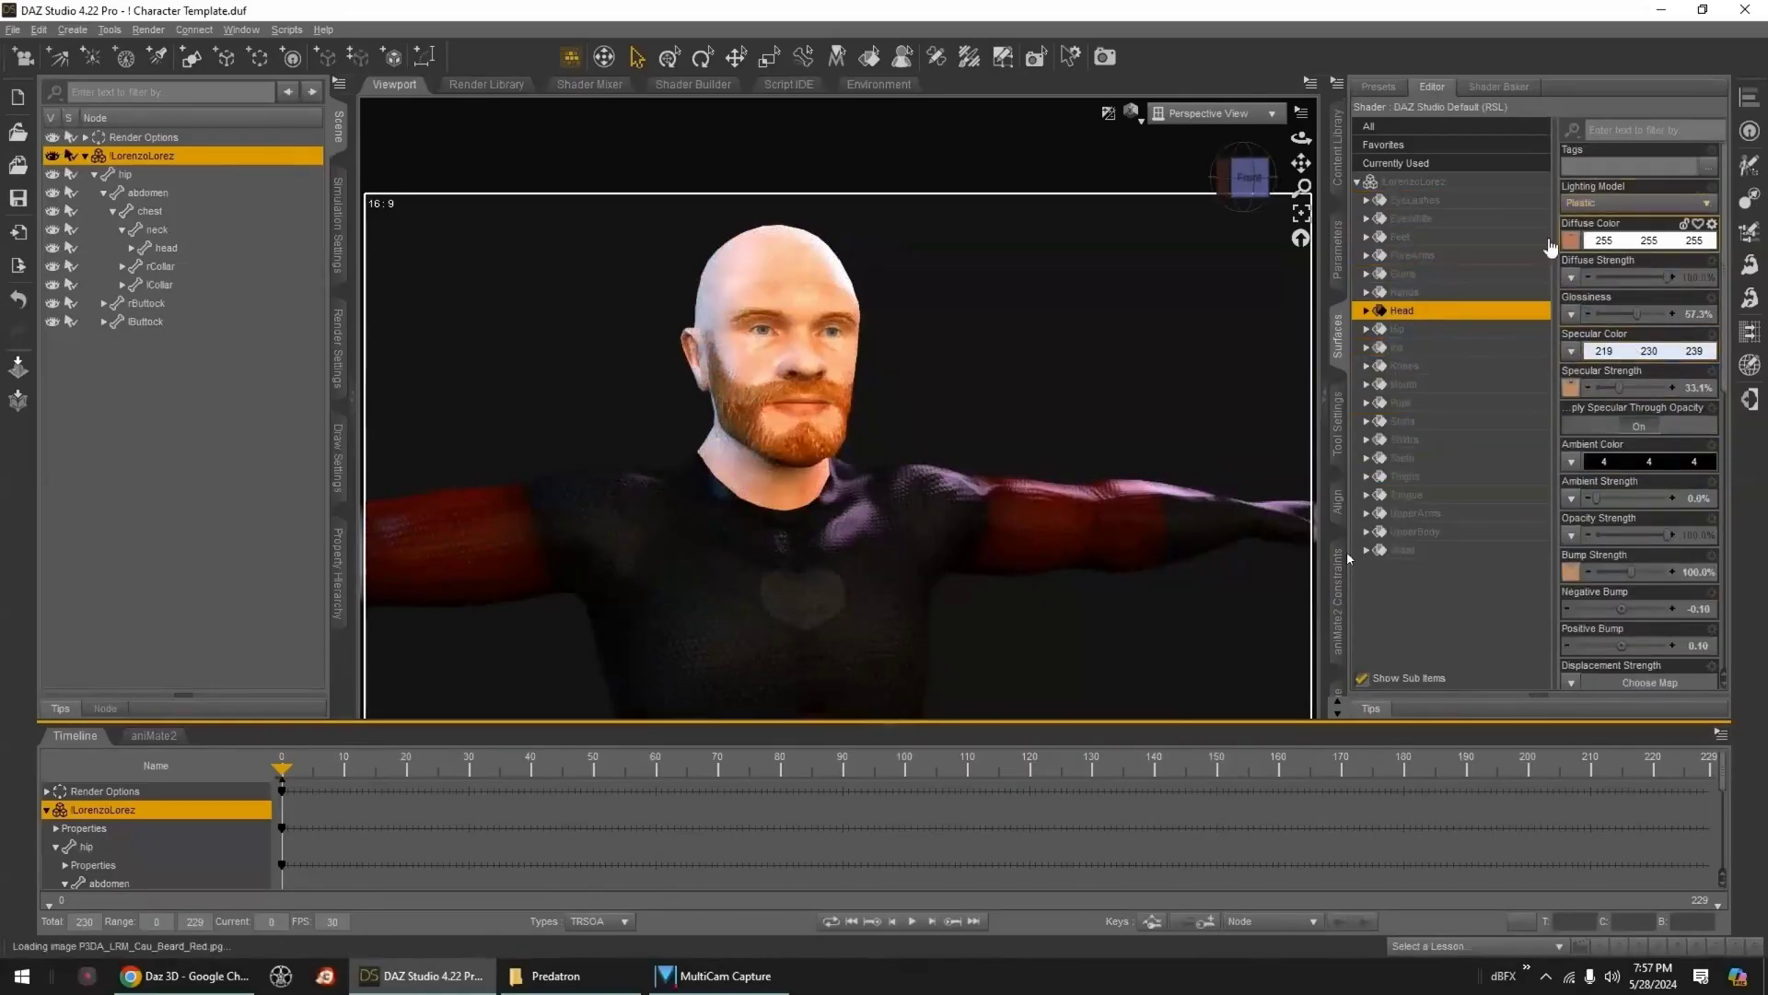
click(287, 31)
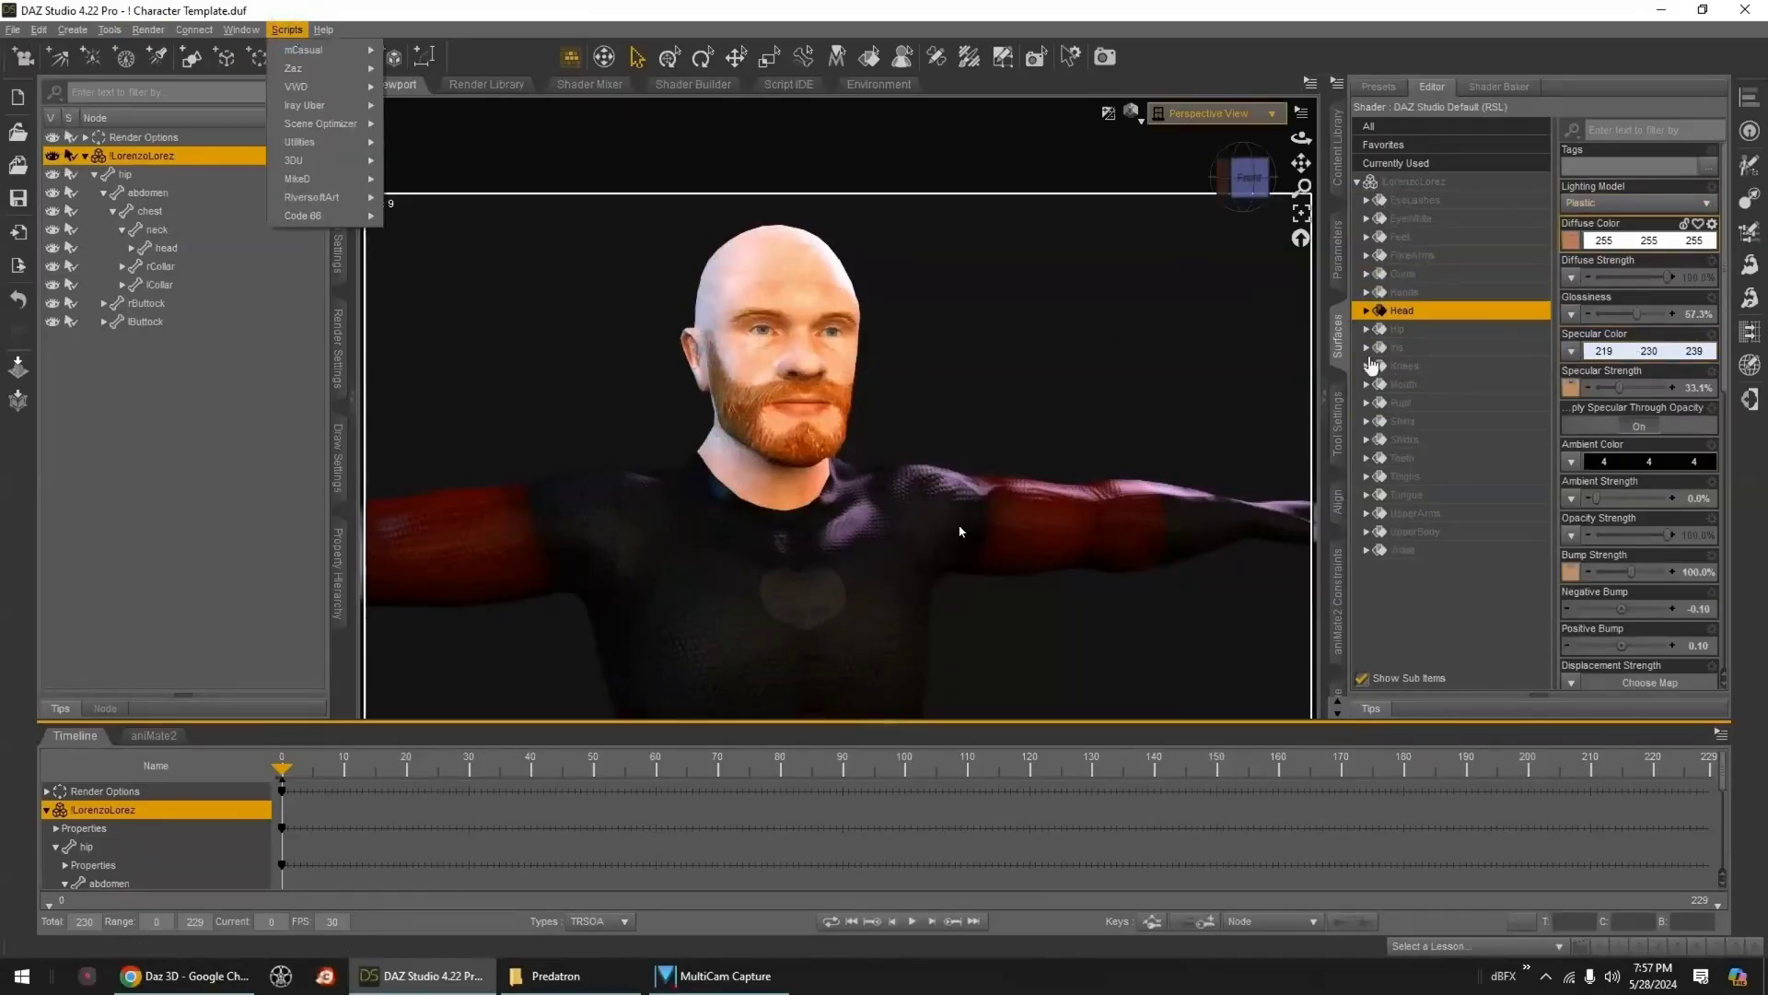
click(1407, 355)
click(1407, 353)
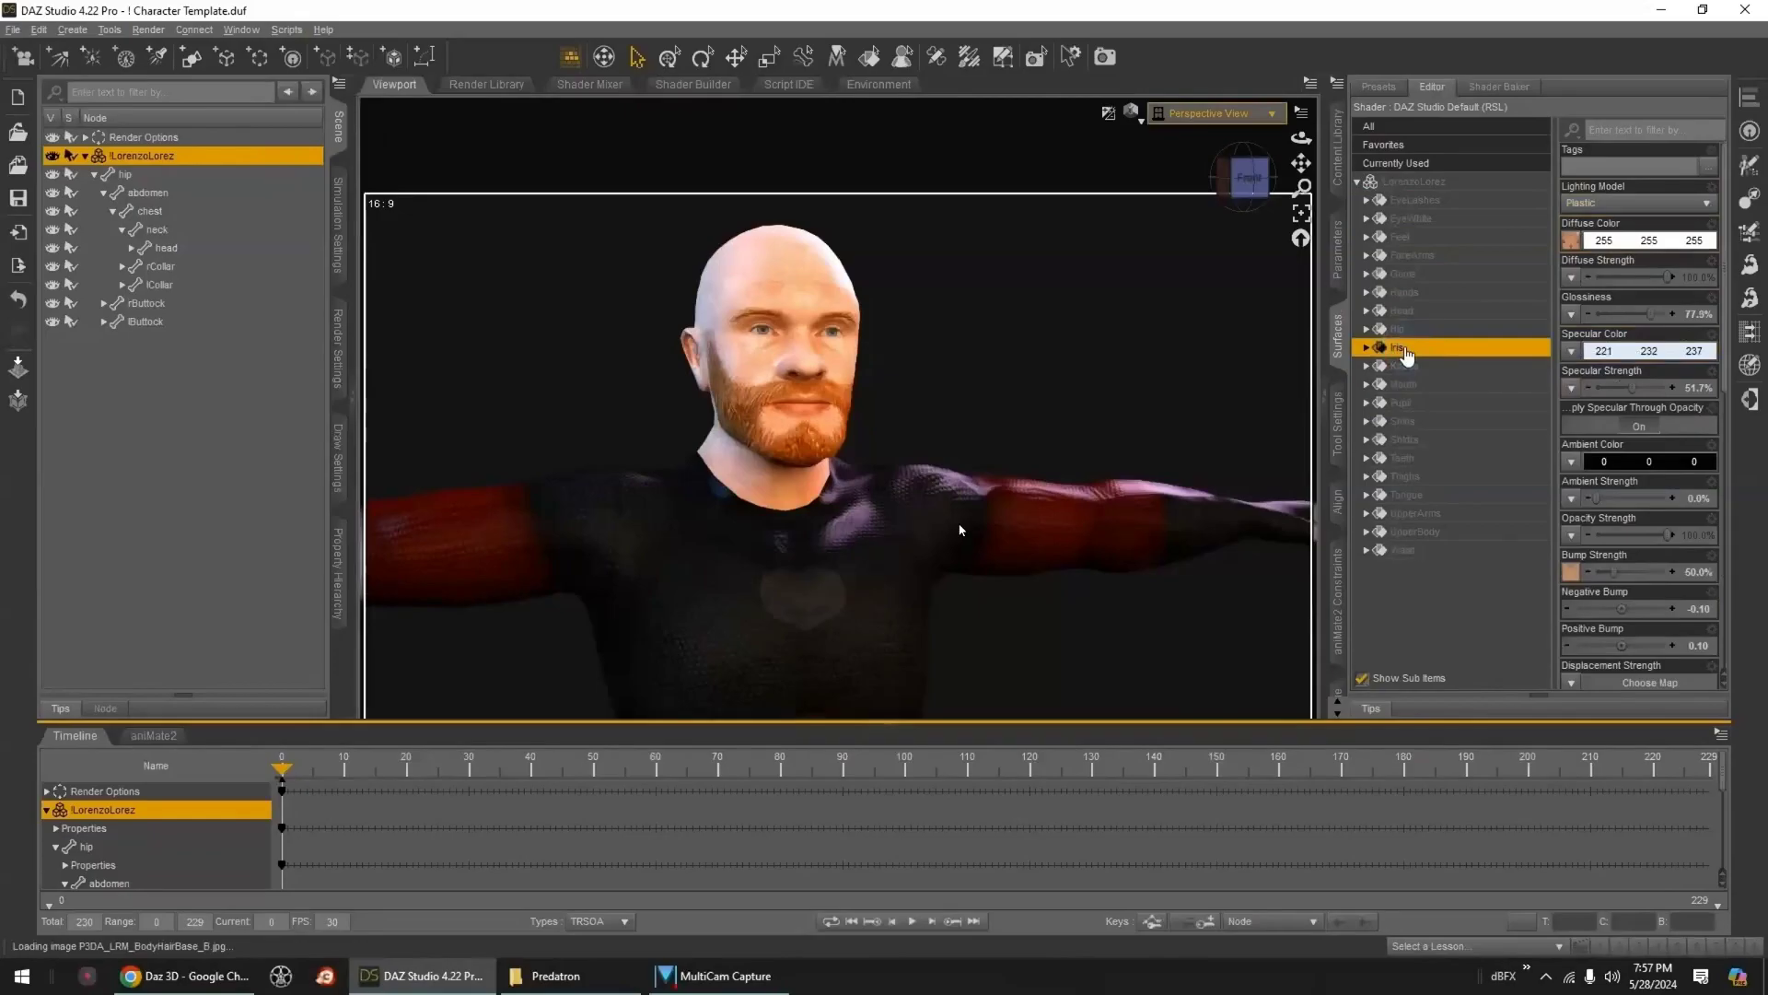
ctrl+click(1404, 312)
ctrl+click(1419, 385)
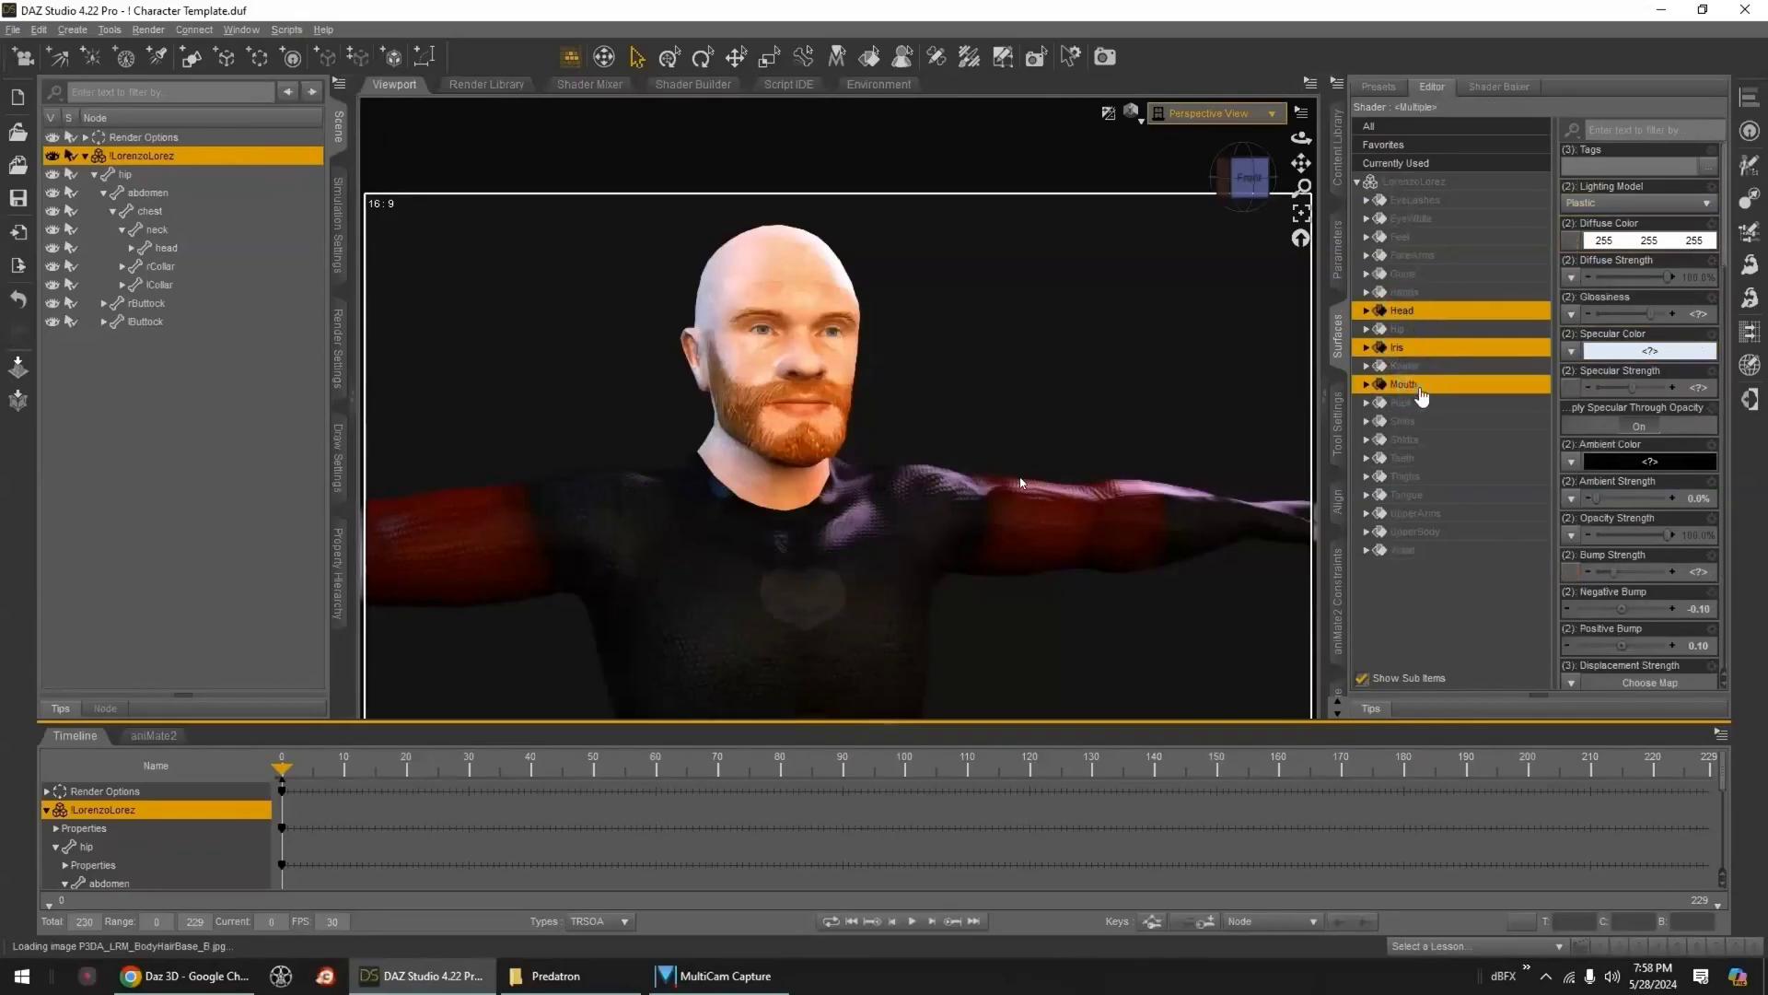
ctrl+click(1424, 405)
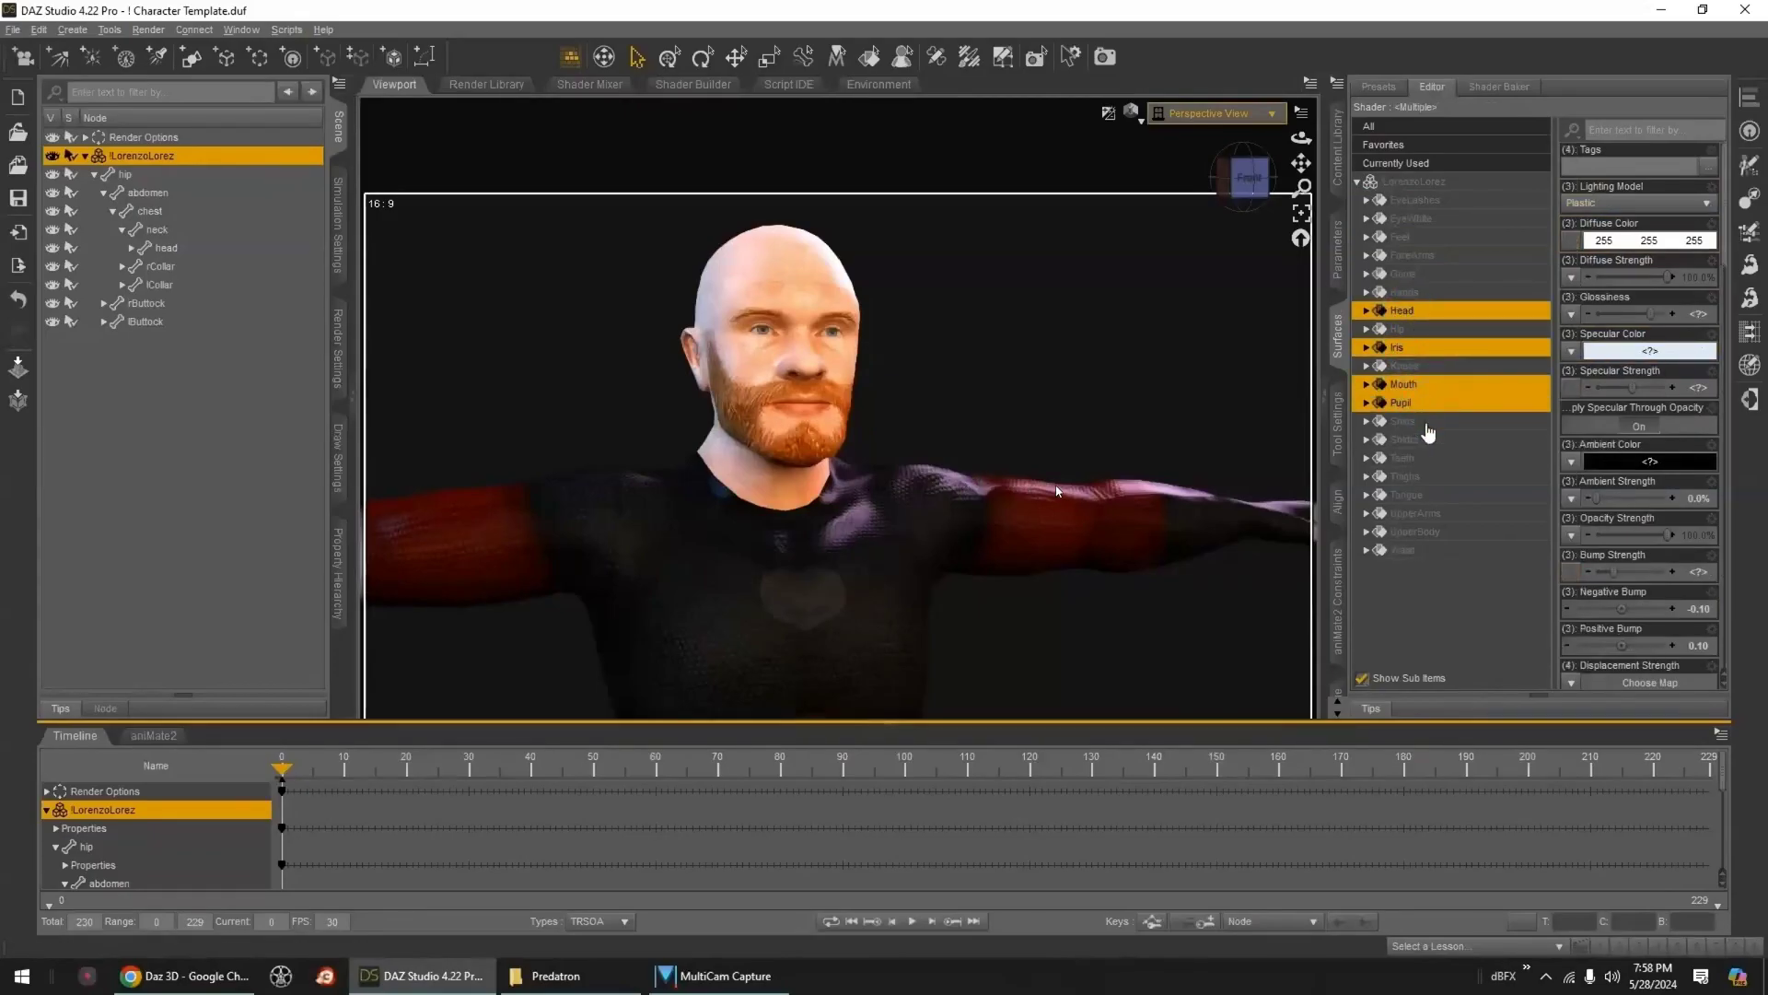
ctrl+click(1424, 461)
ctrl+click(1427, 495)
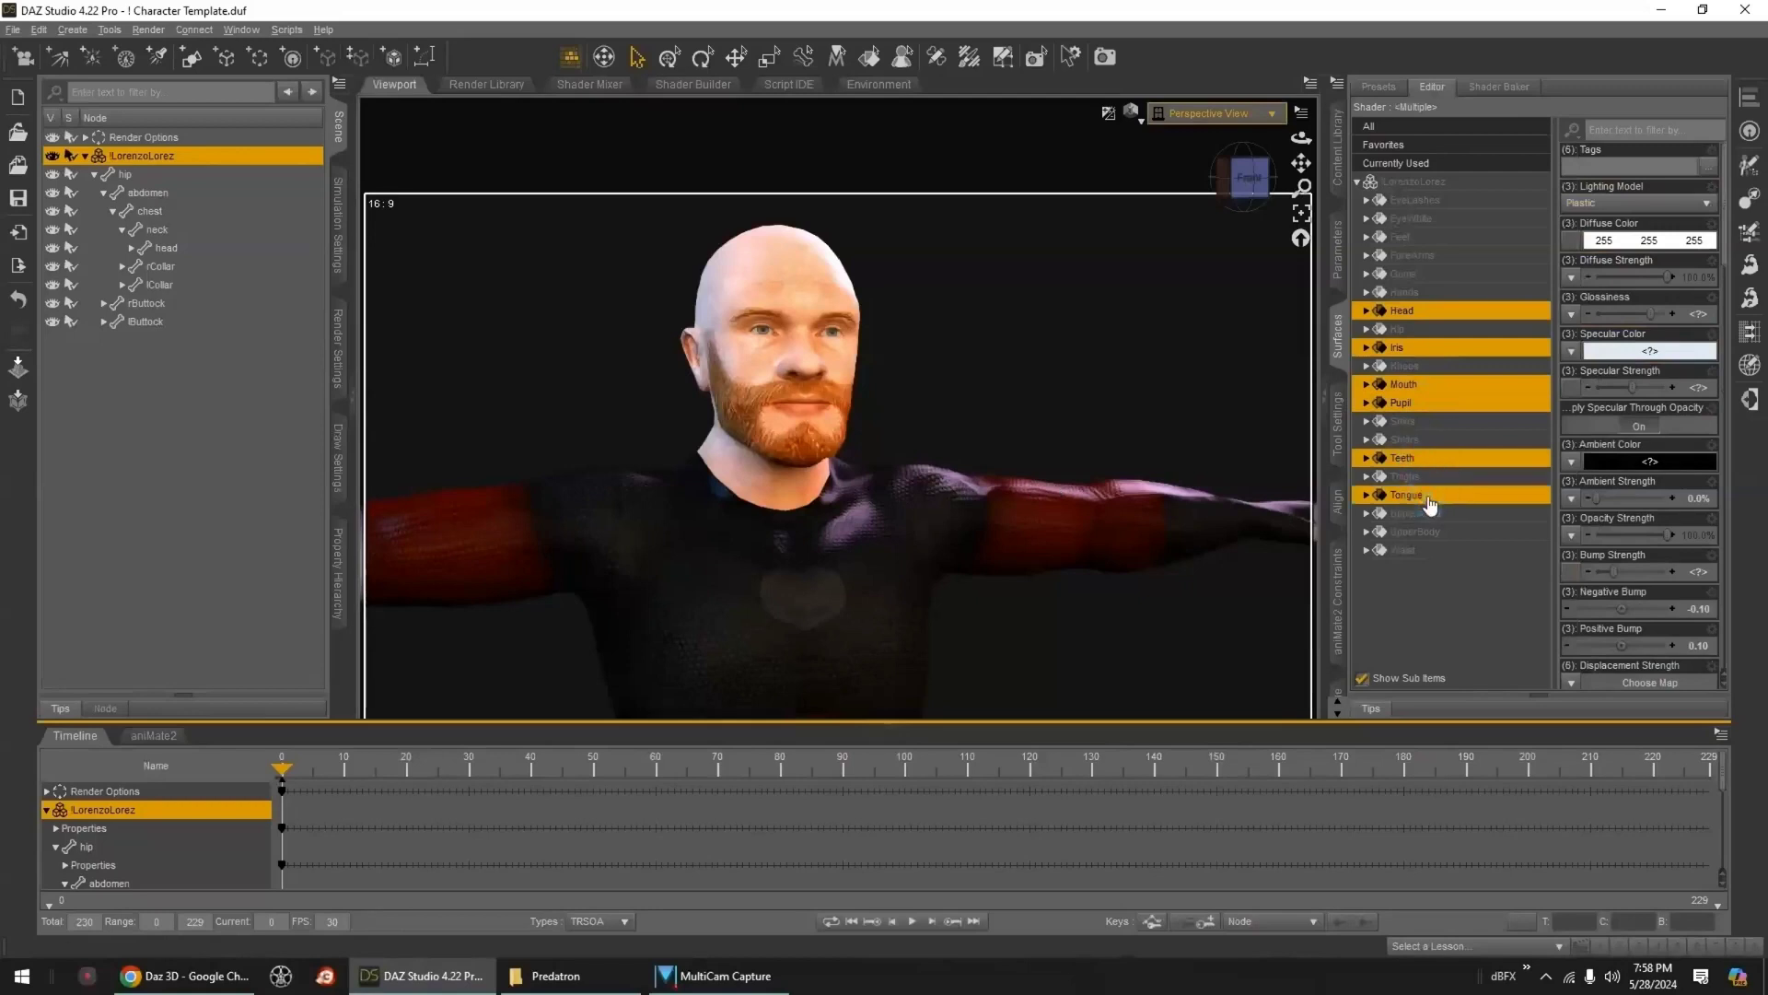
ctrl+click(1410, 278)
ctrl+click(1424, 222)
ctrl+click(1425, 203)
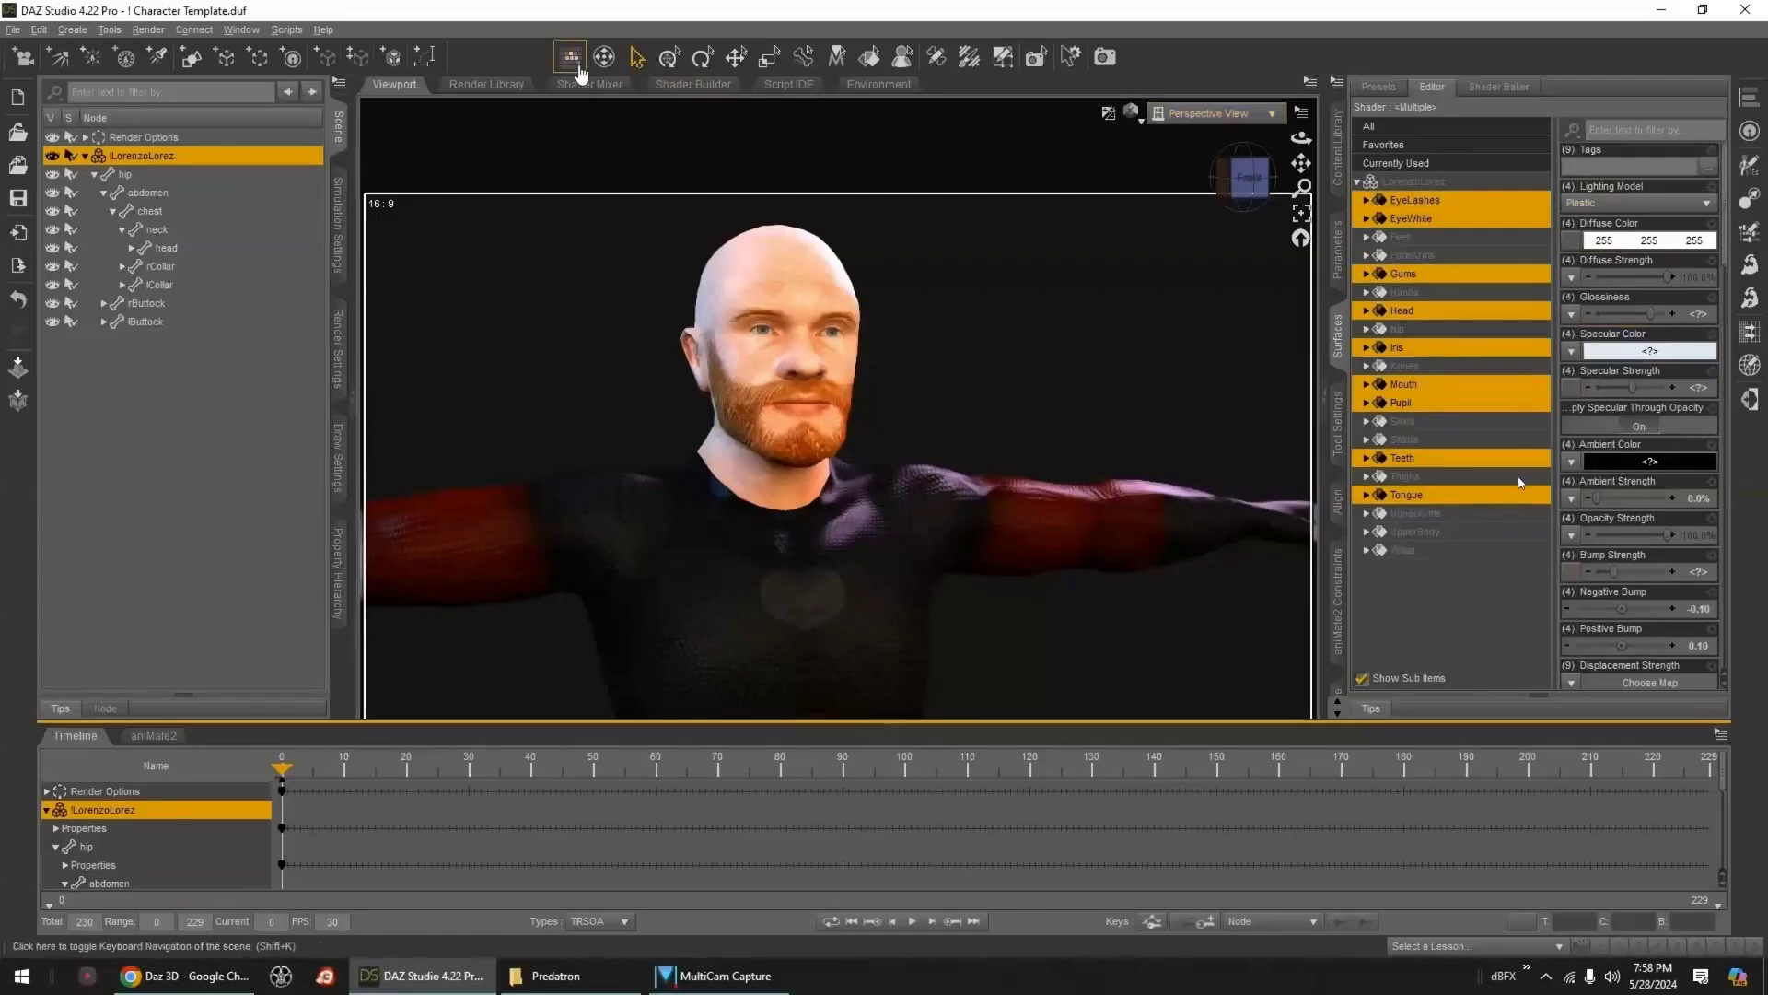
- Convert the selected head surfaces to the Iray Uber (MDL) shader using the Iray Uber script
click(288, 29)
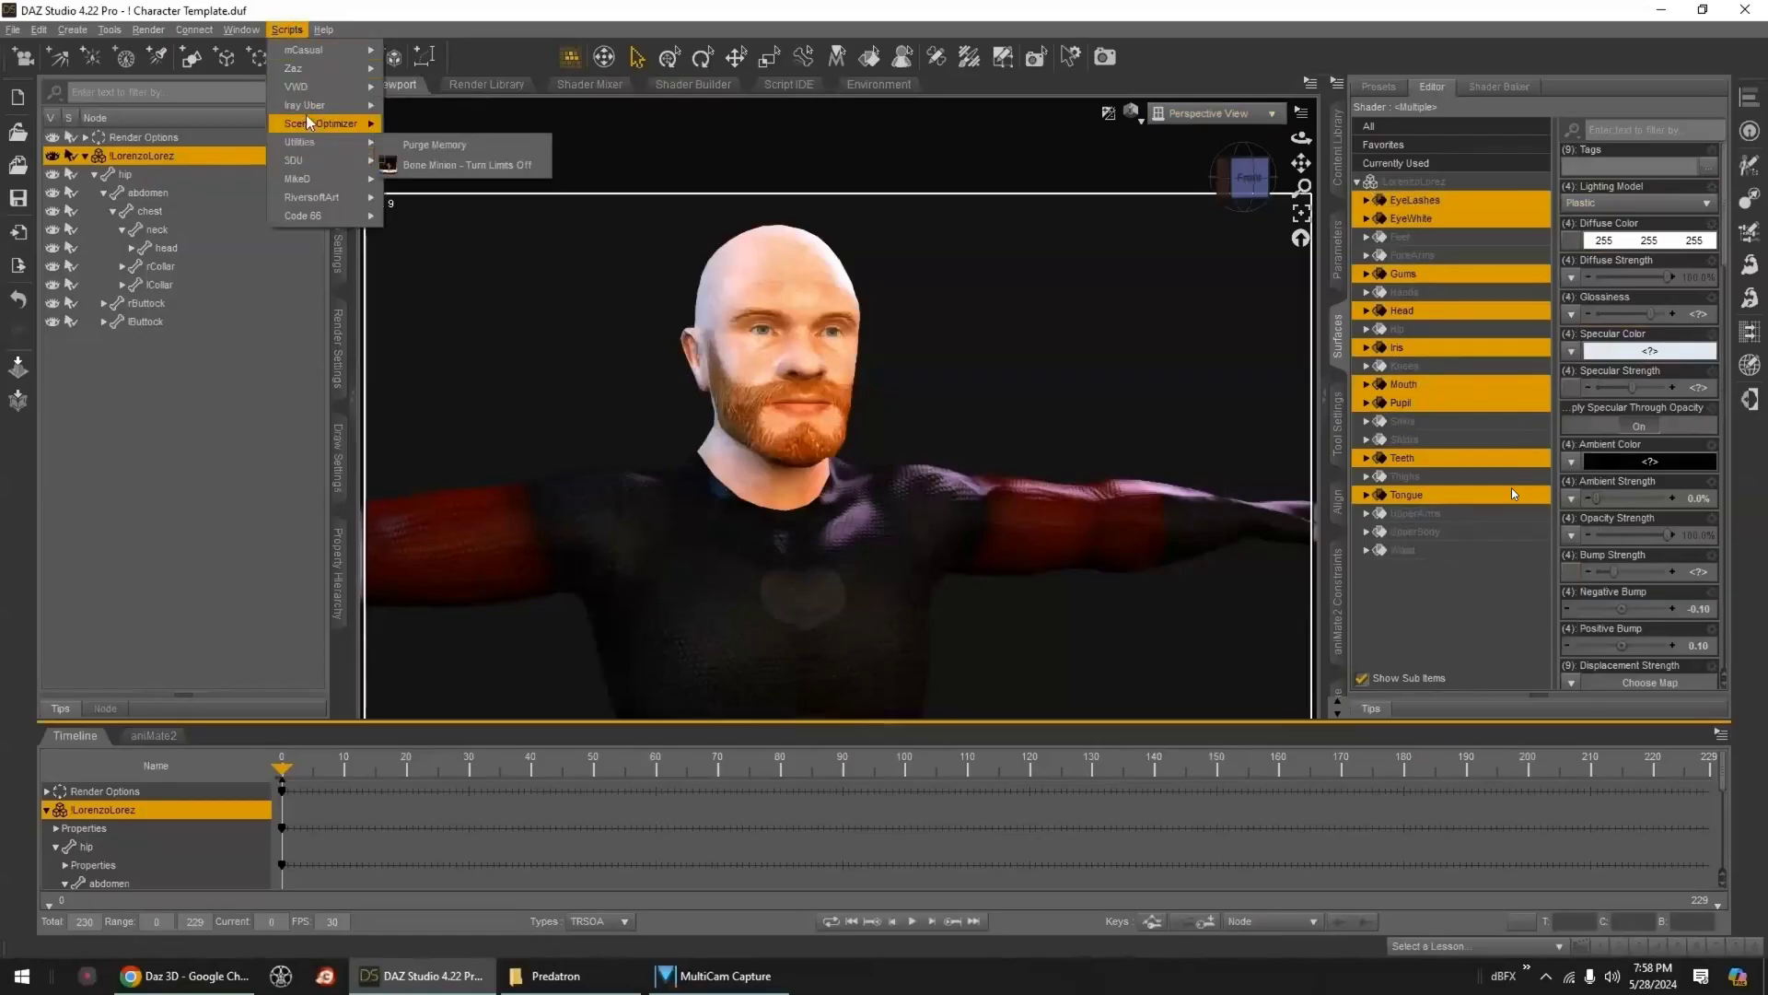
mouse_move(313, 105)
click(437, 129)
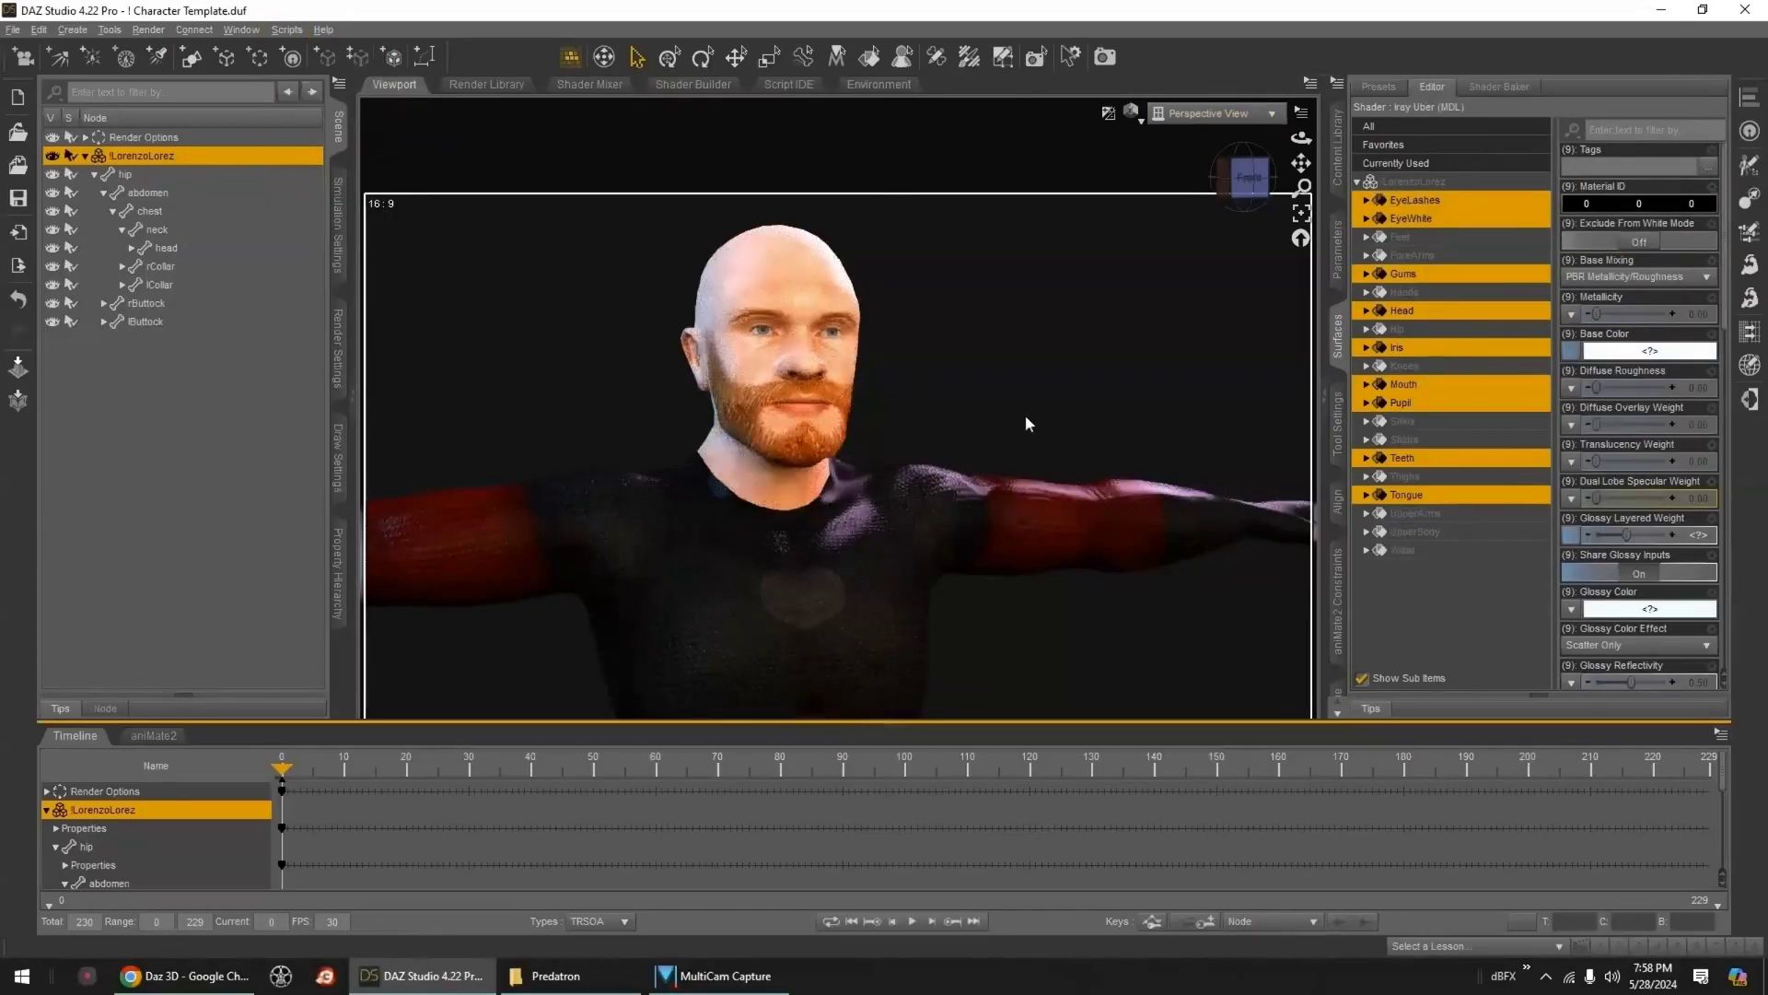
- Locate the Iray Uber Base shader in the DAZ Uber folder of the Iray shader presets in the content library
click(1339, 163)
drag(1512, 511, 1530, 292)
scroll(1534, 297, up, 2)
scroll(1491, 381, down, 6)
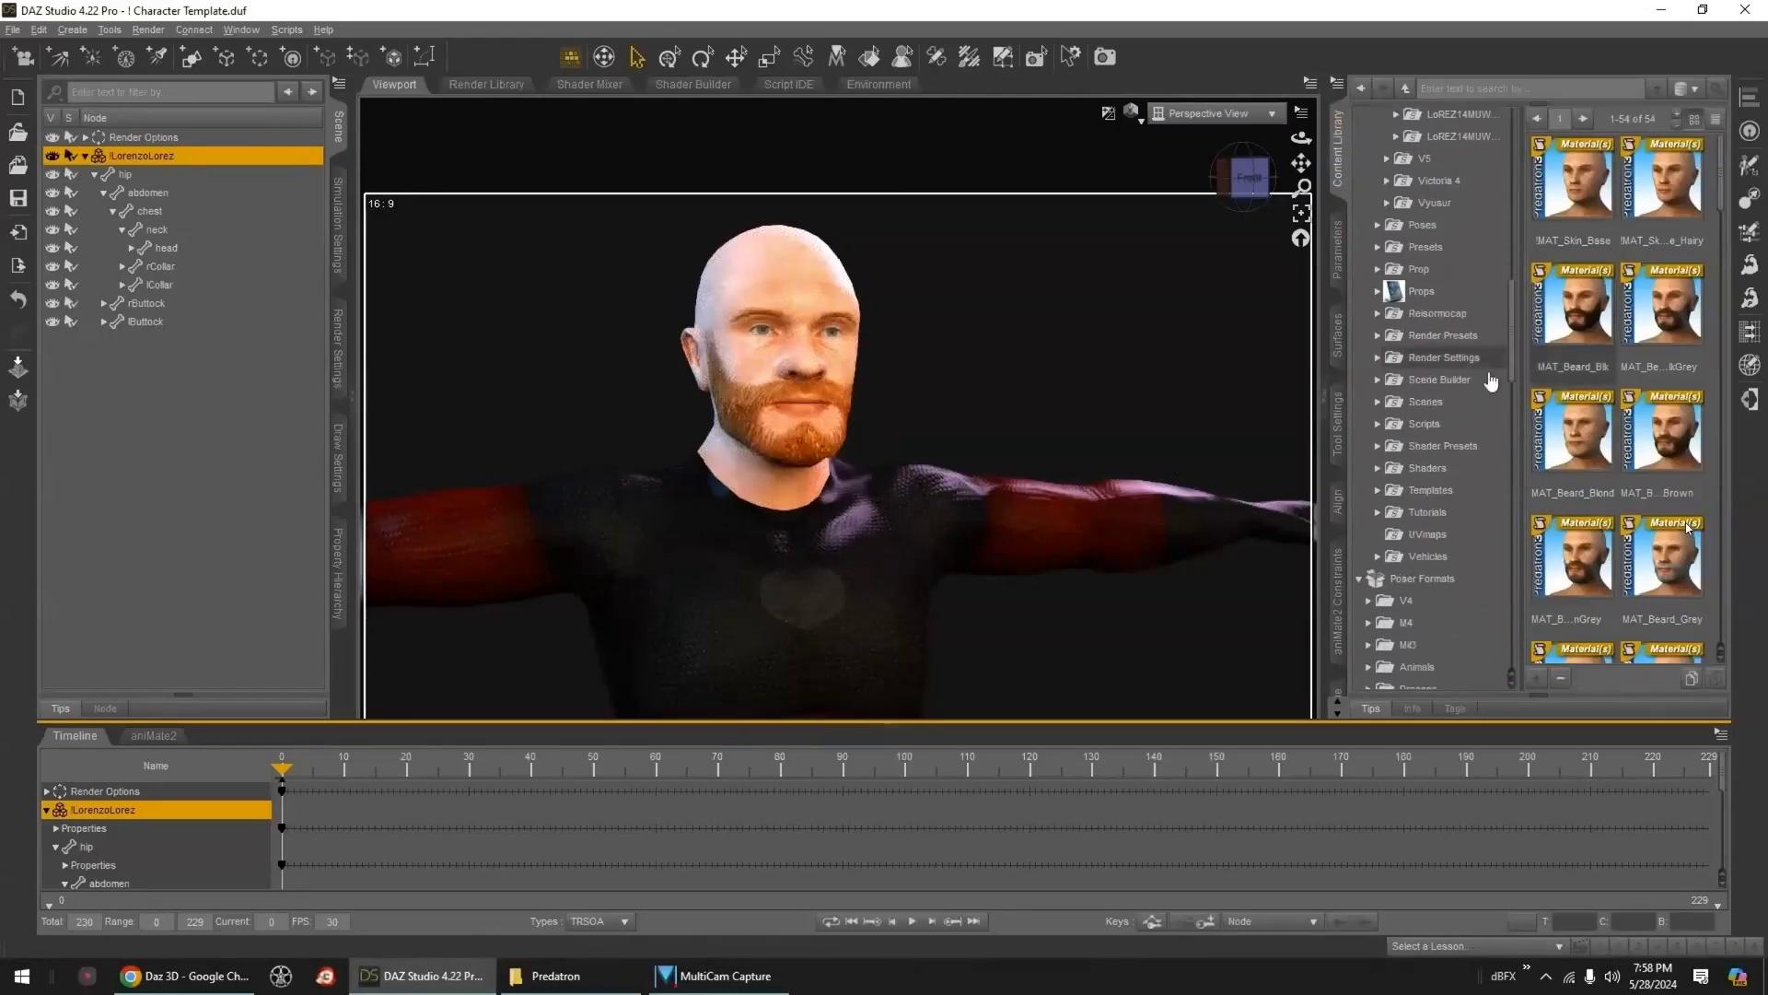
click(1377, 424)
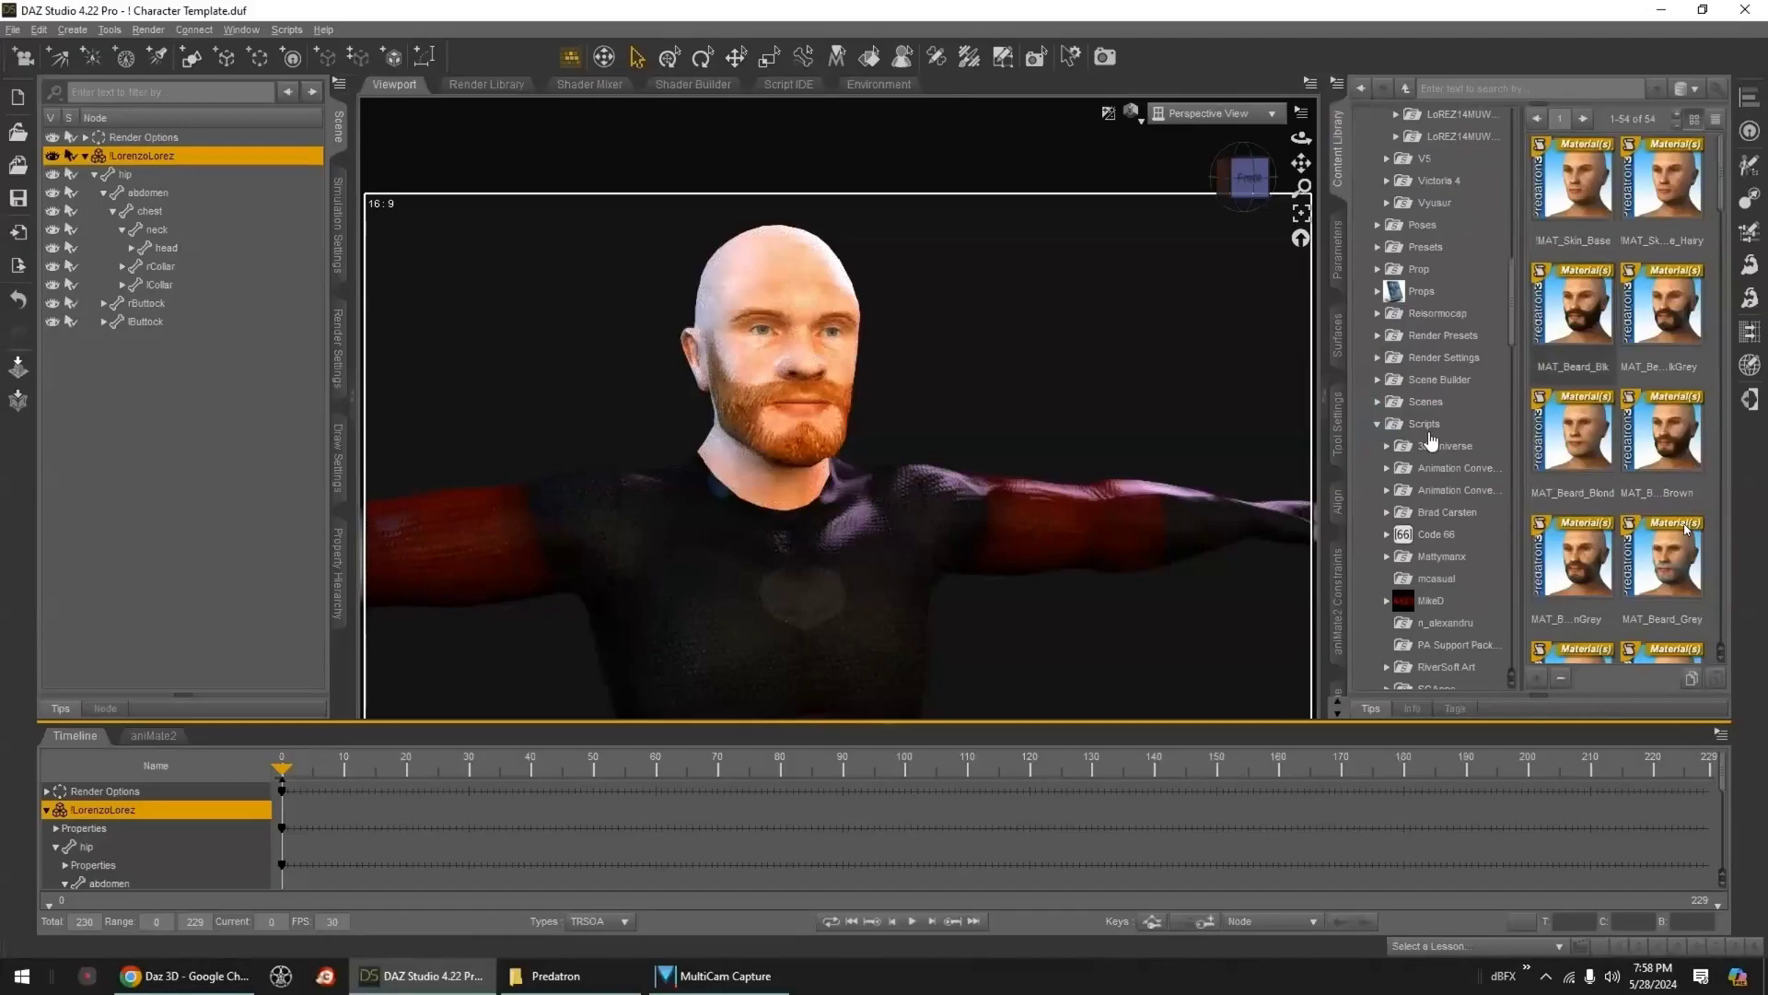
click(1378, 424)
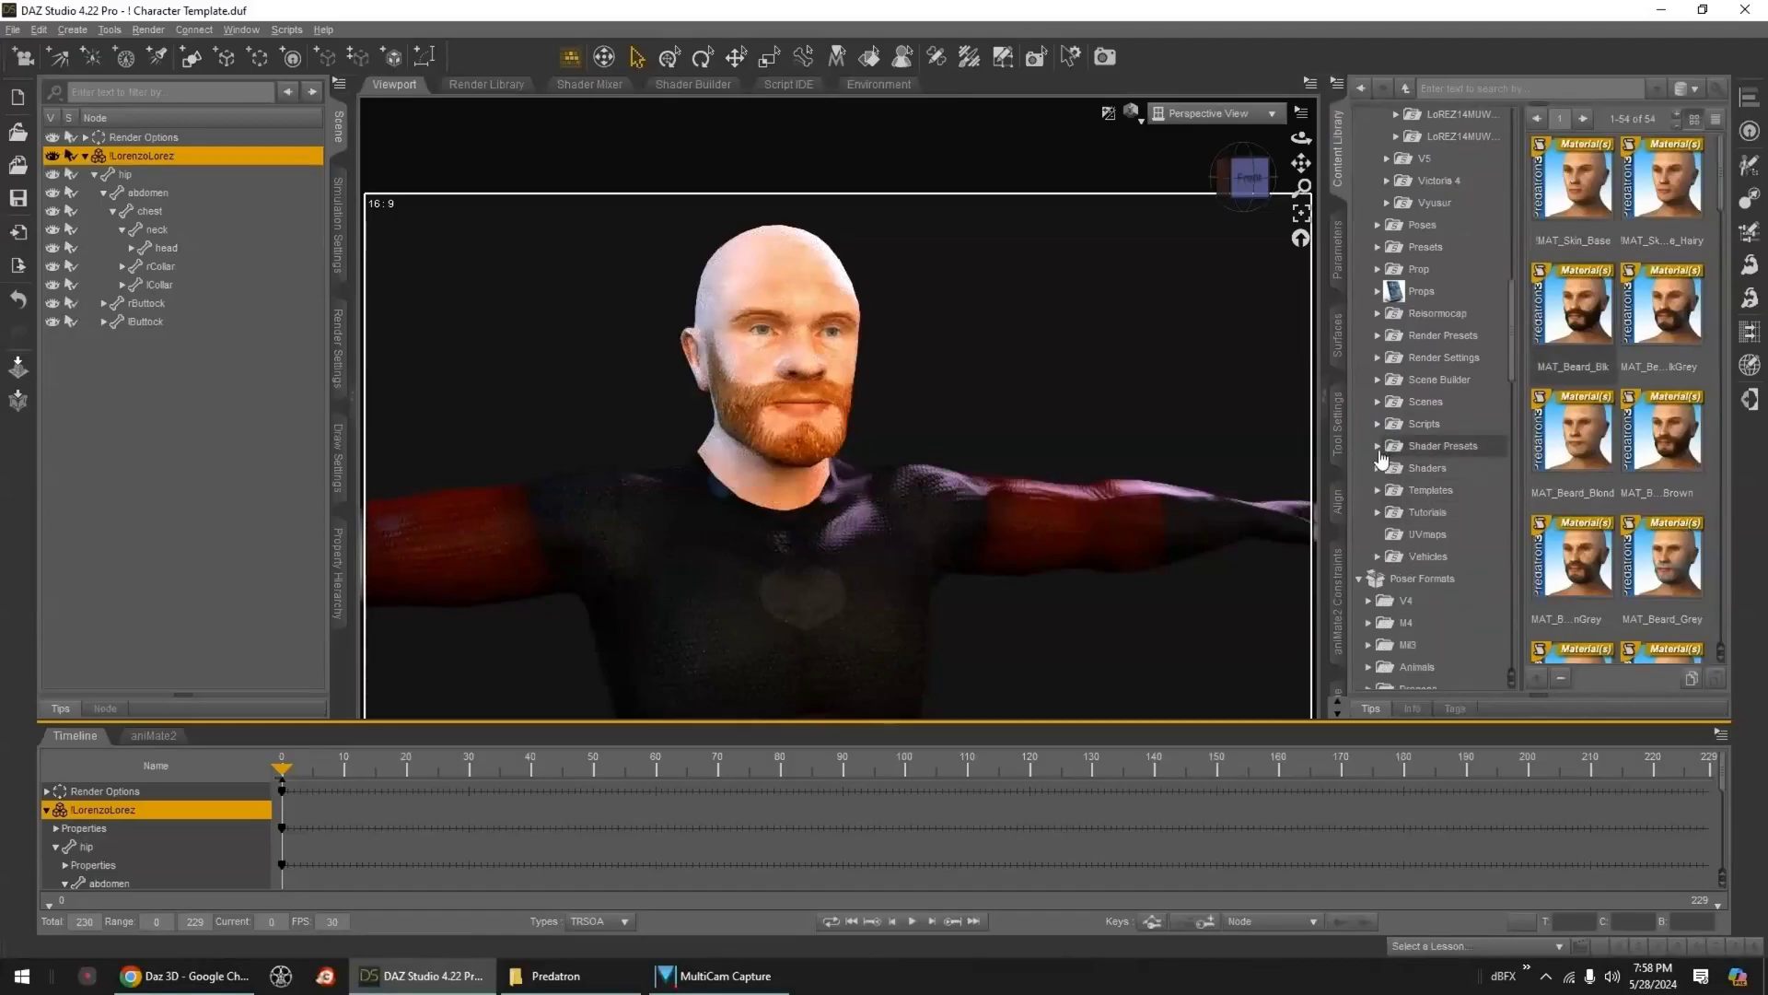
click(1379, 447)
scroll(1423, 474, down, 5)
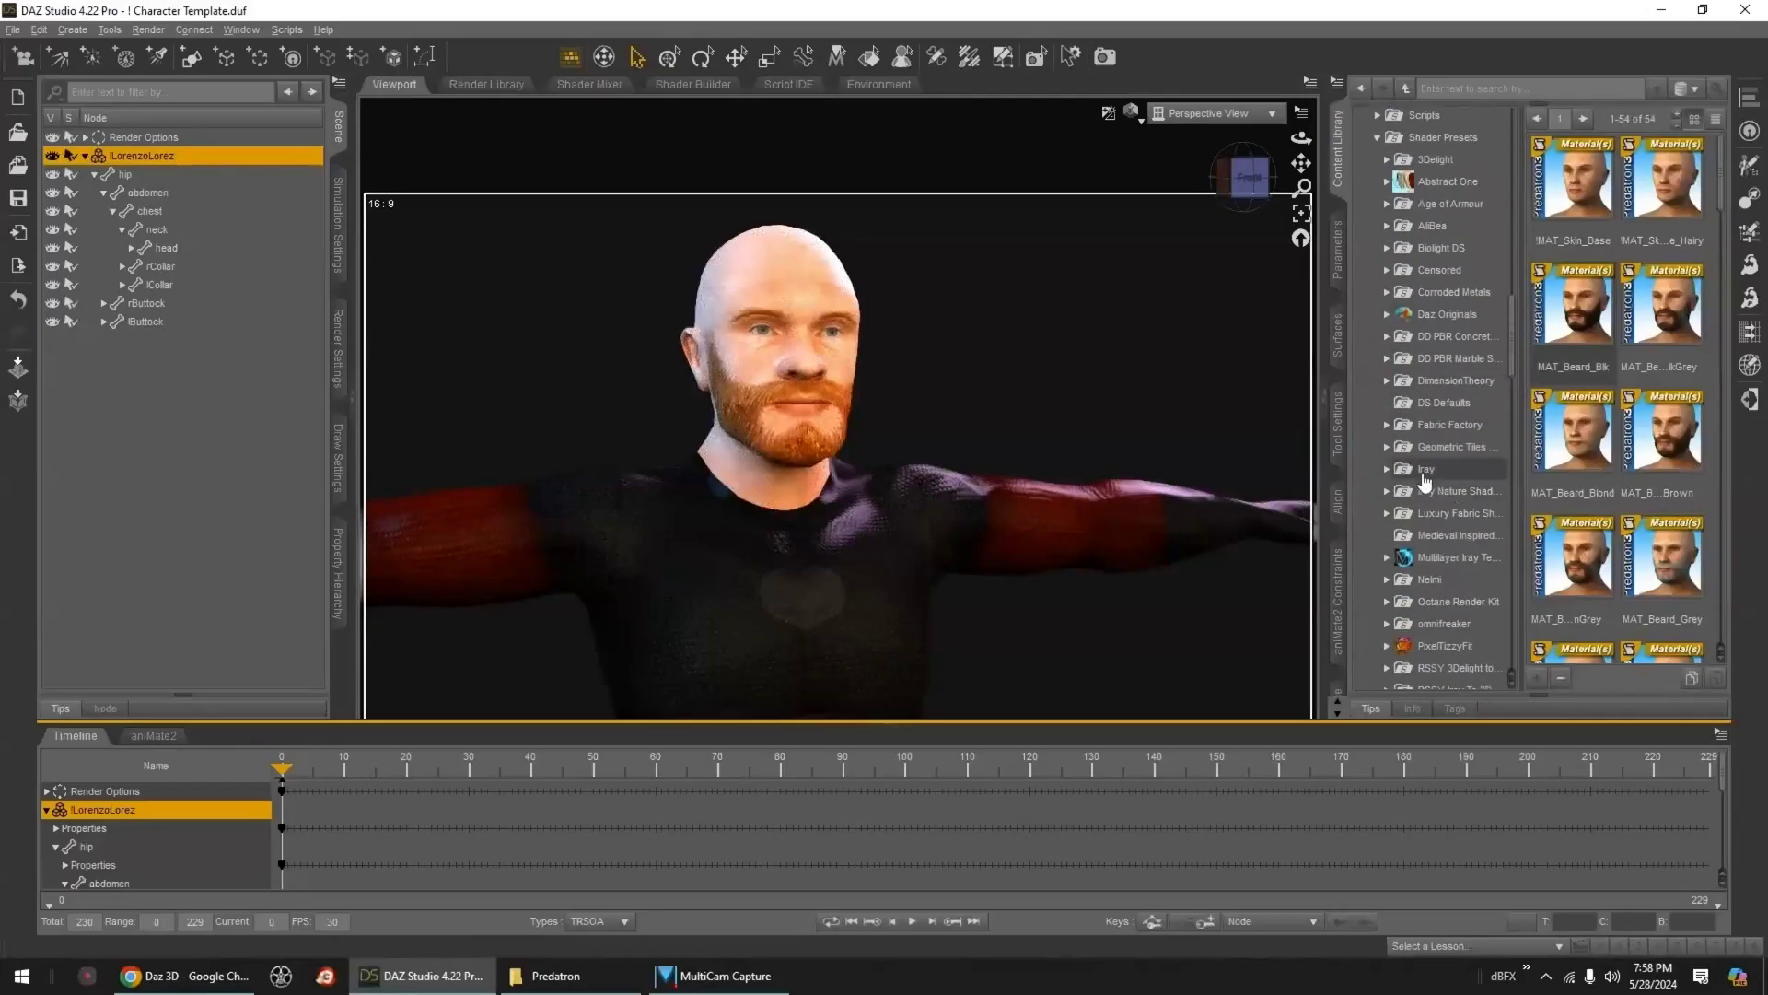
click(1387, 470)
click(1430, 536)
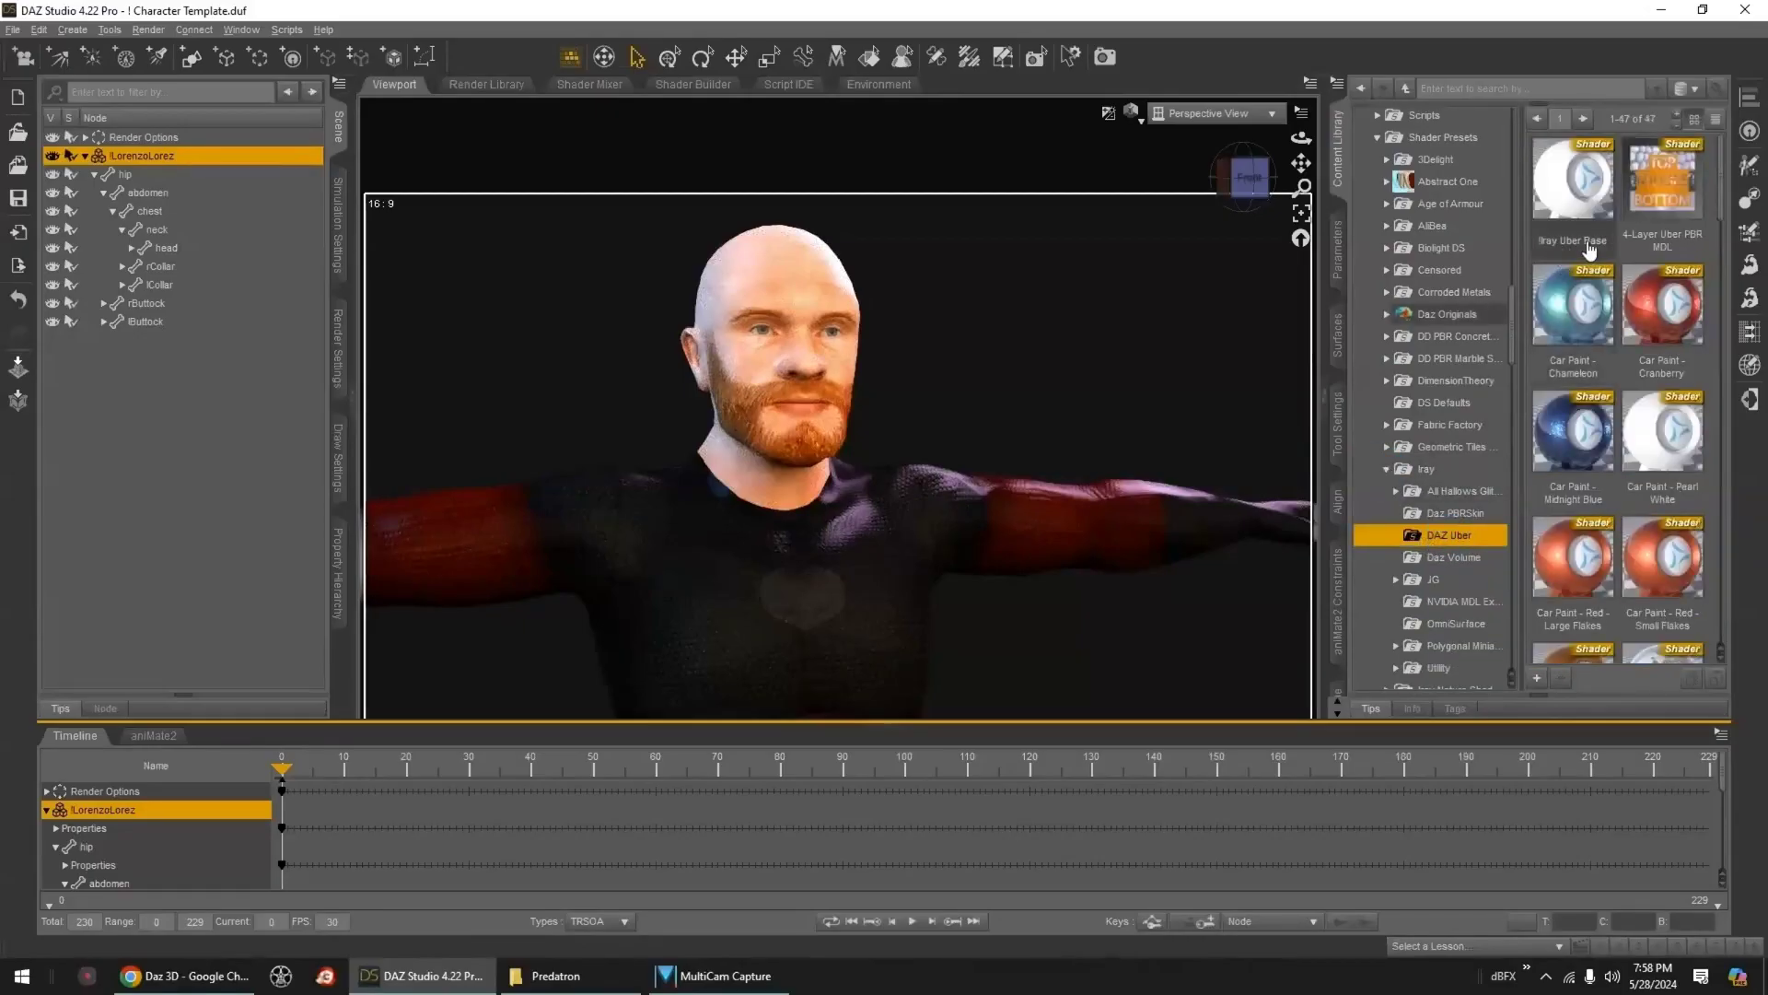
mouse_move(1589, 249)
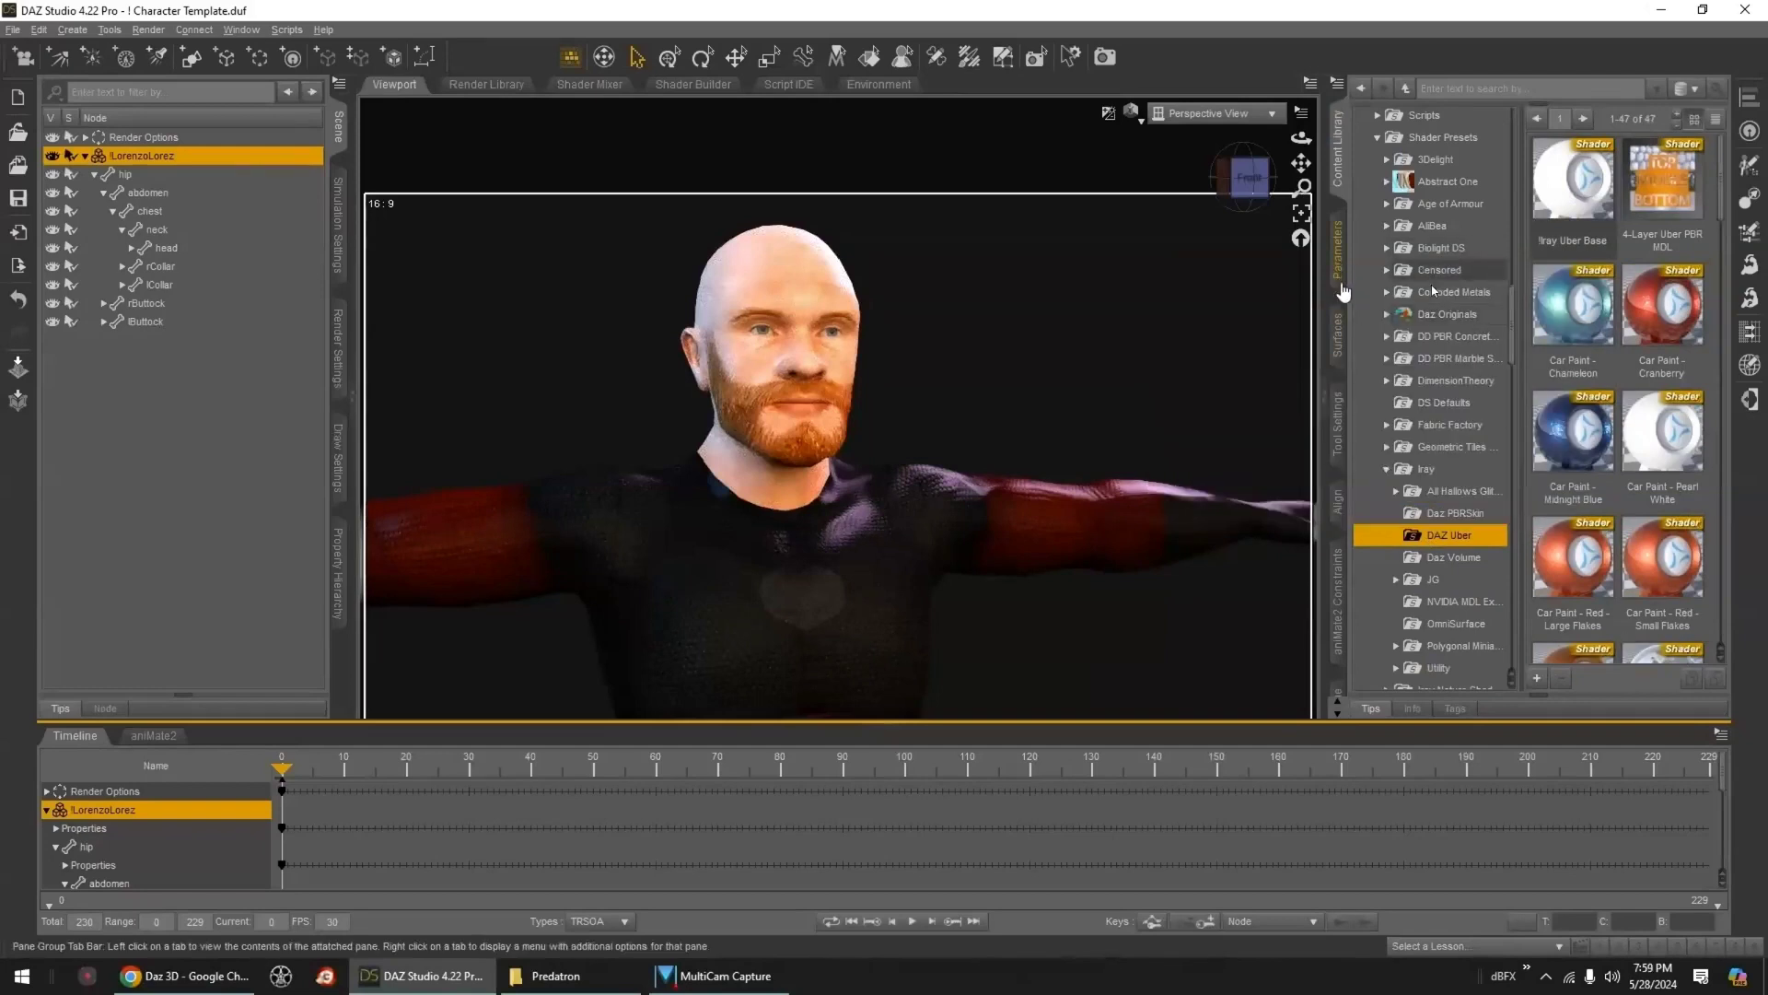
- Exclude EyeLashes and EyeWhite from the surface selection and set the Translucency Weight of the others to 0.44
click(1338, 337)
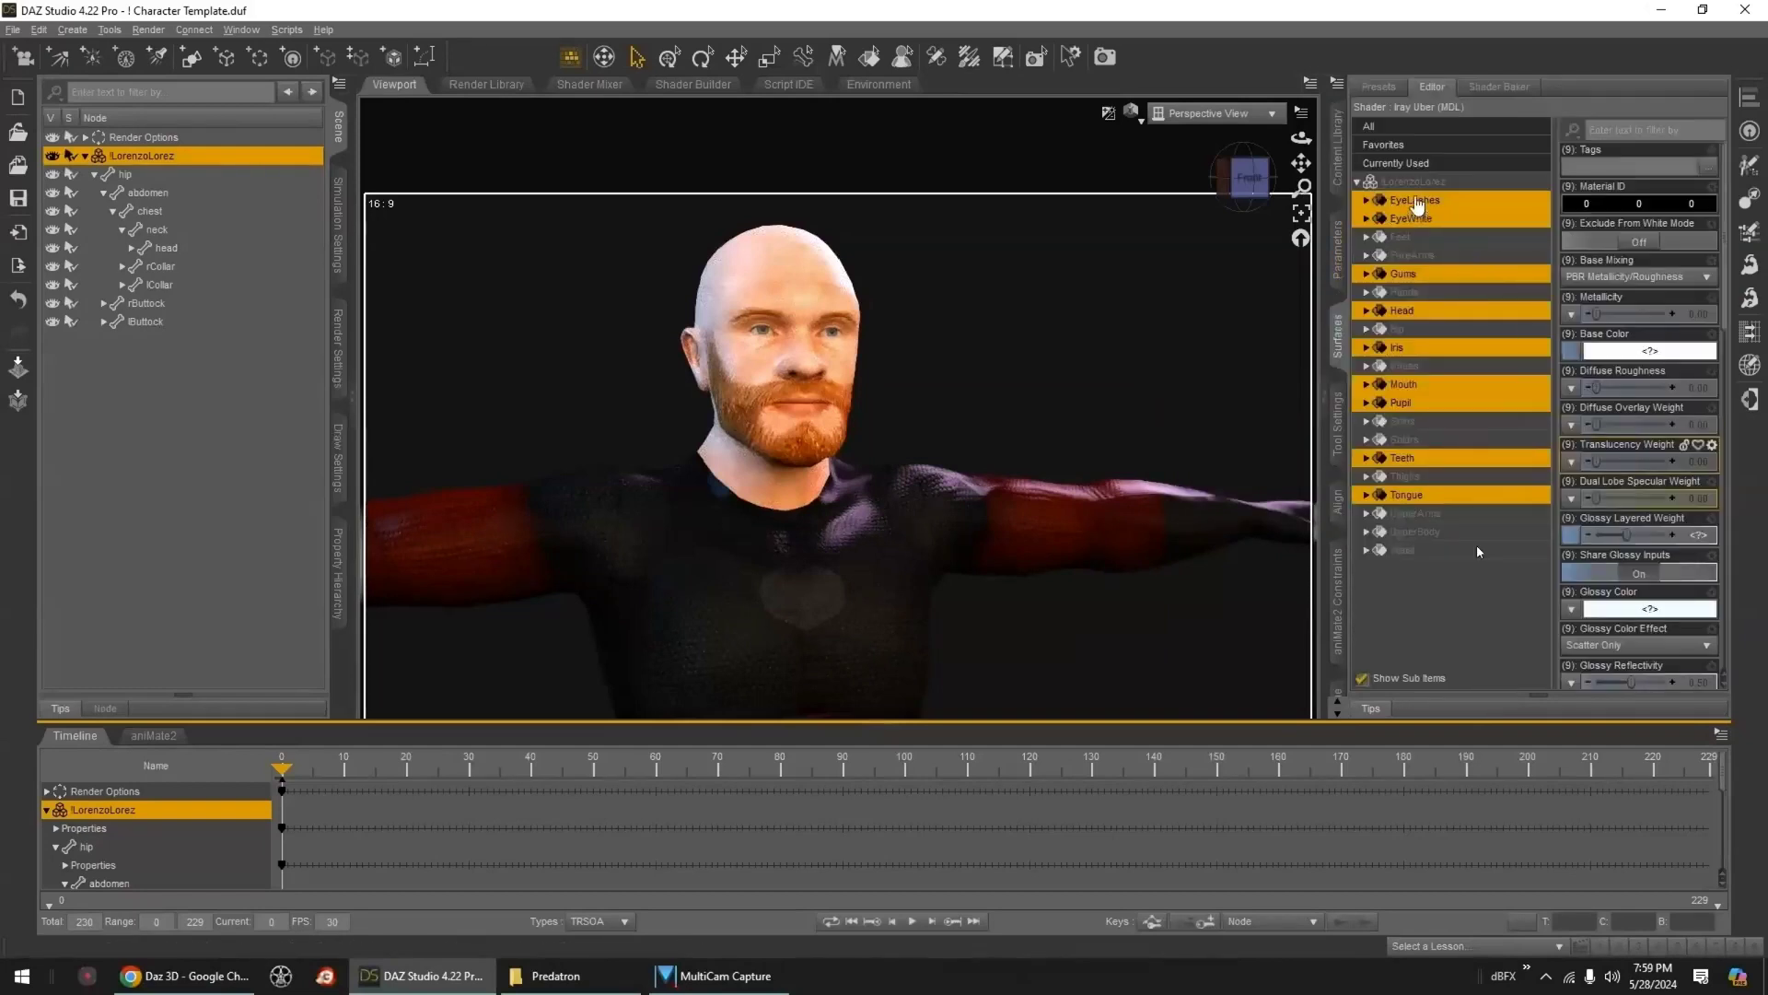
ctrl+click(1415, 201)
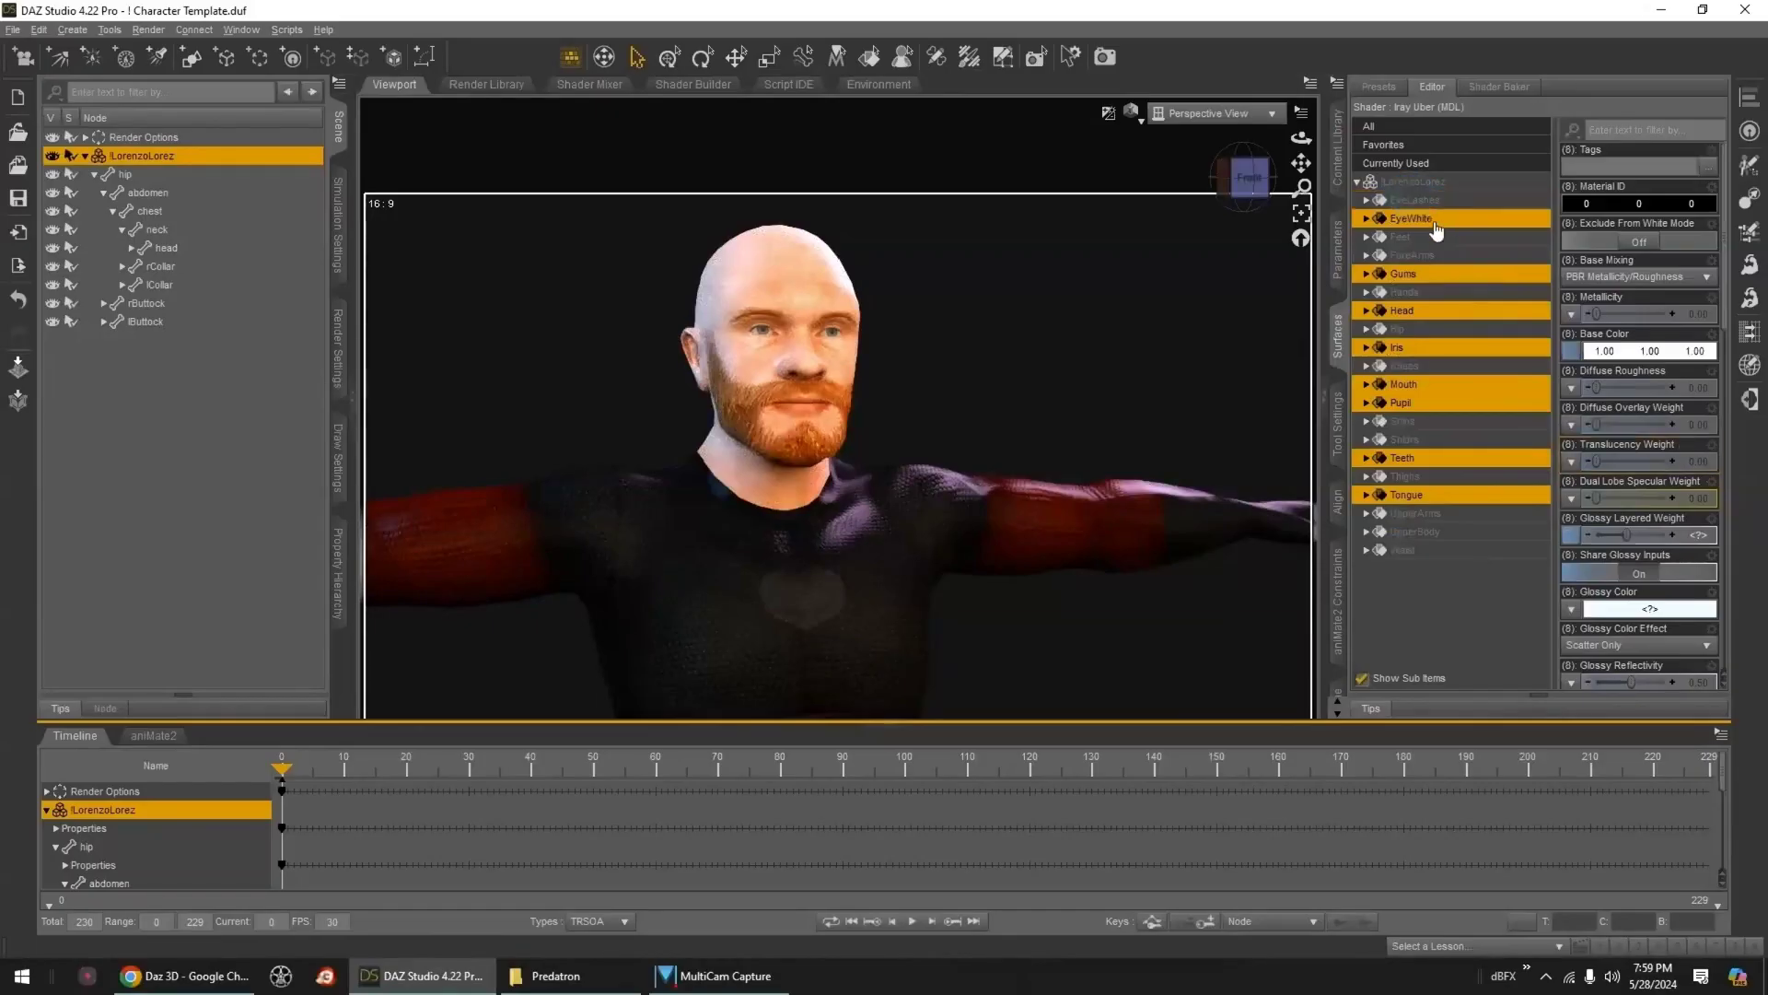
ctrl+click(1436, 219)
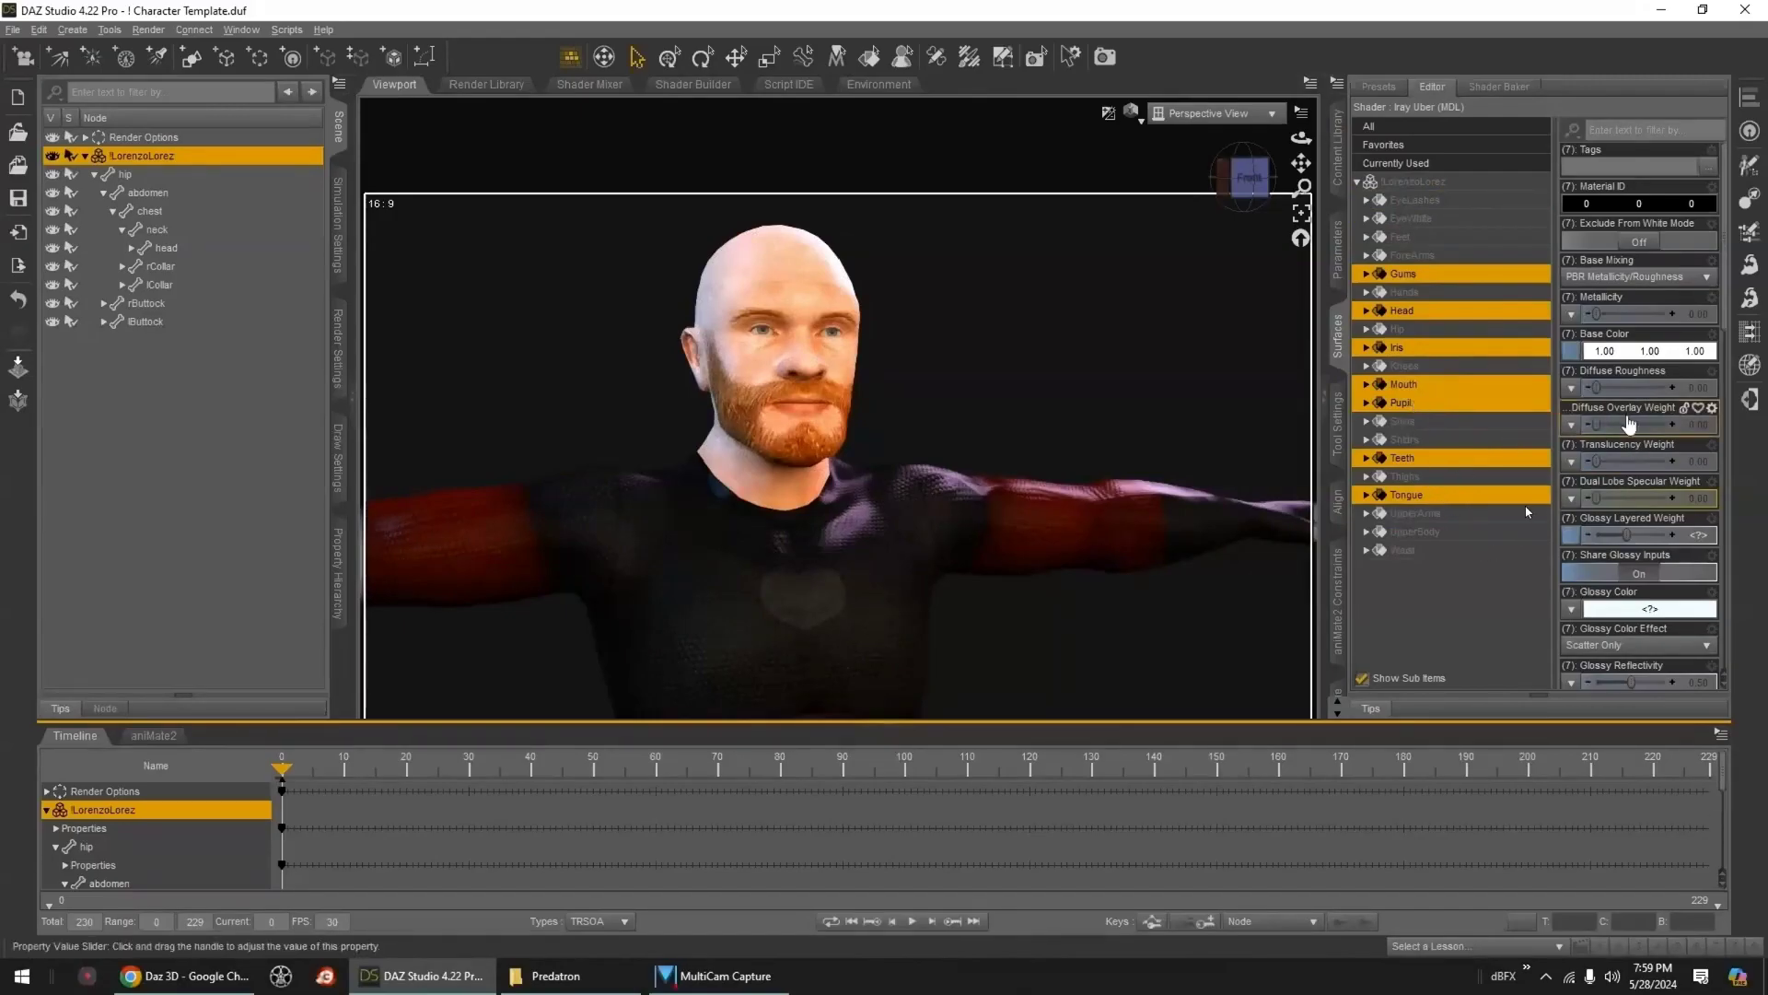
click(1627, 462)
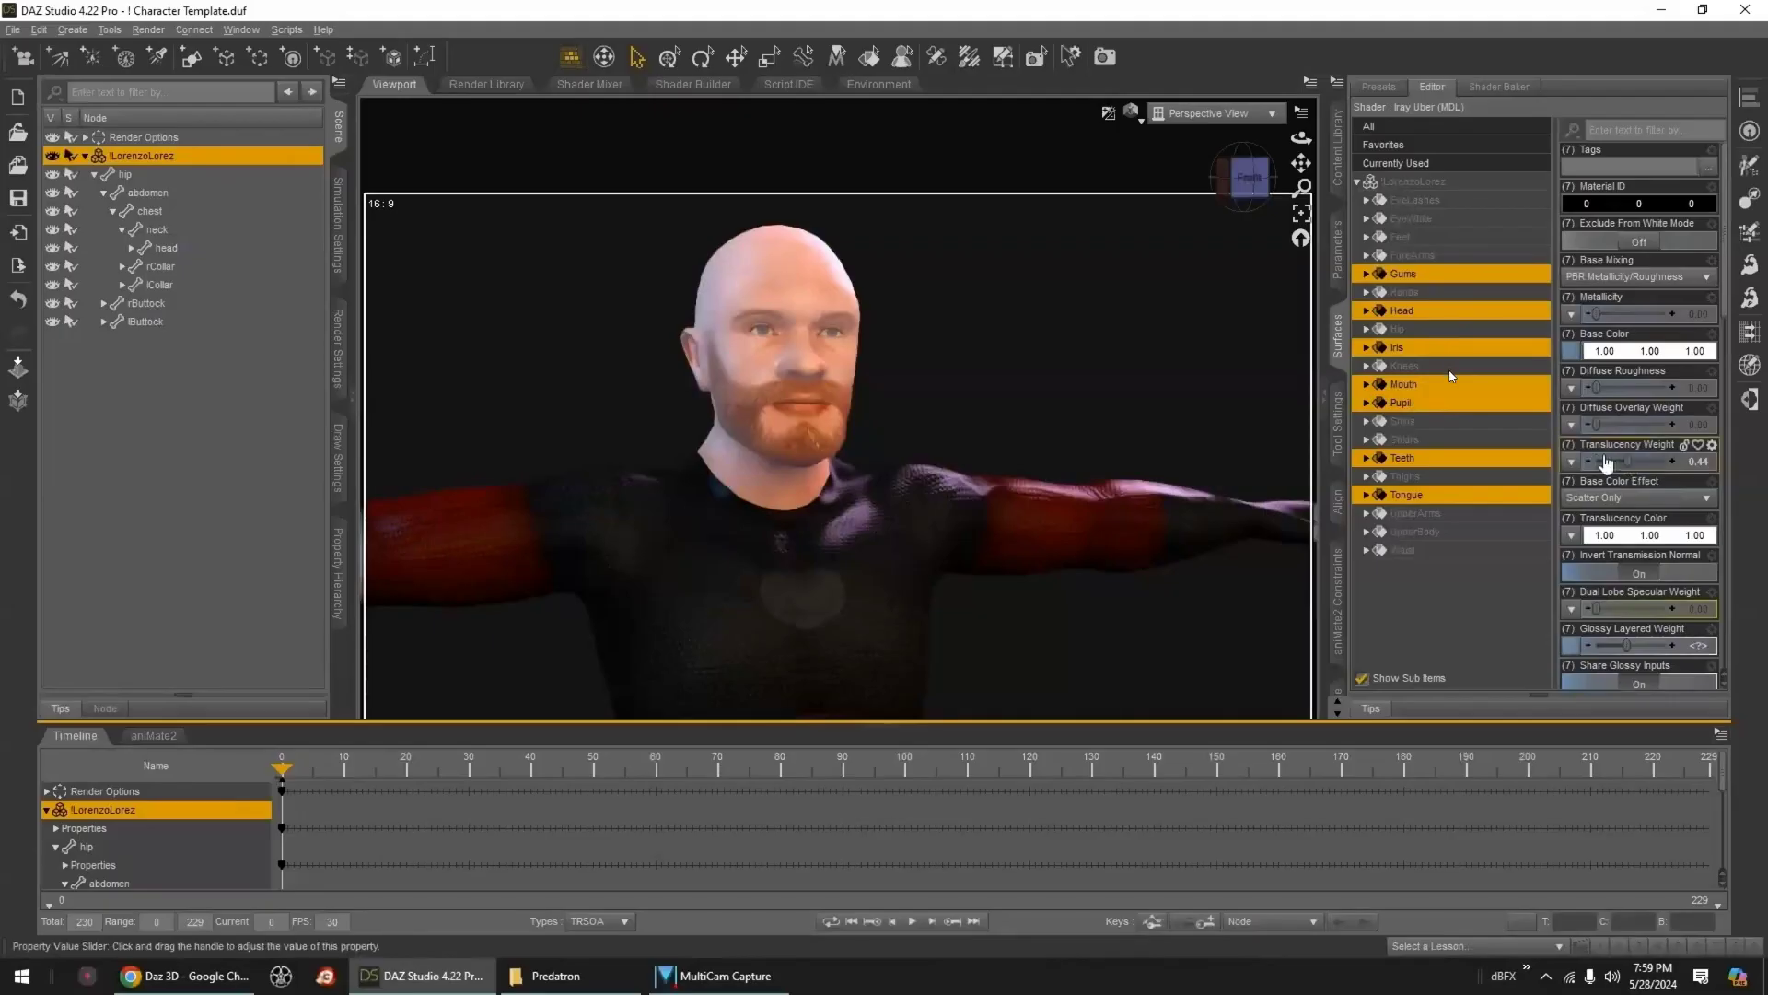
- Exclude Teeth and Pupil from the selection and set the Translucency Color to an orange of 1.00, 0.40, 0.22
ctrl+click(1406, 461)
ctrl+click(1405, 404)
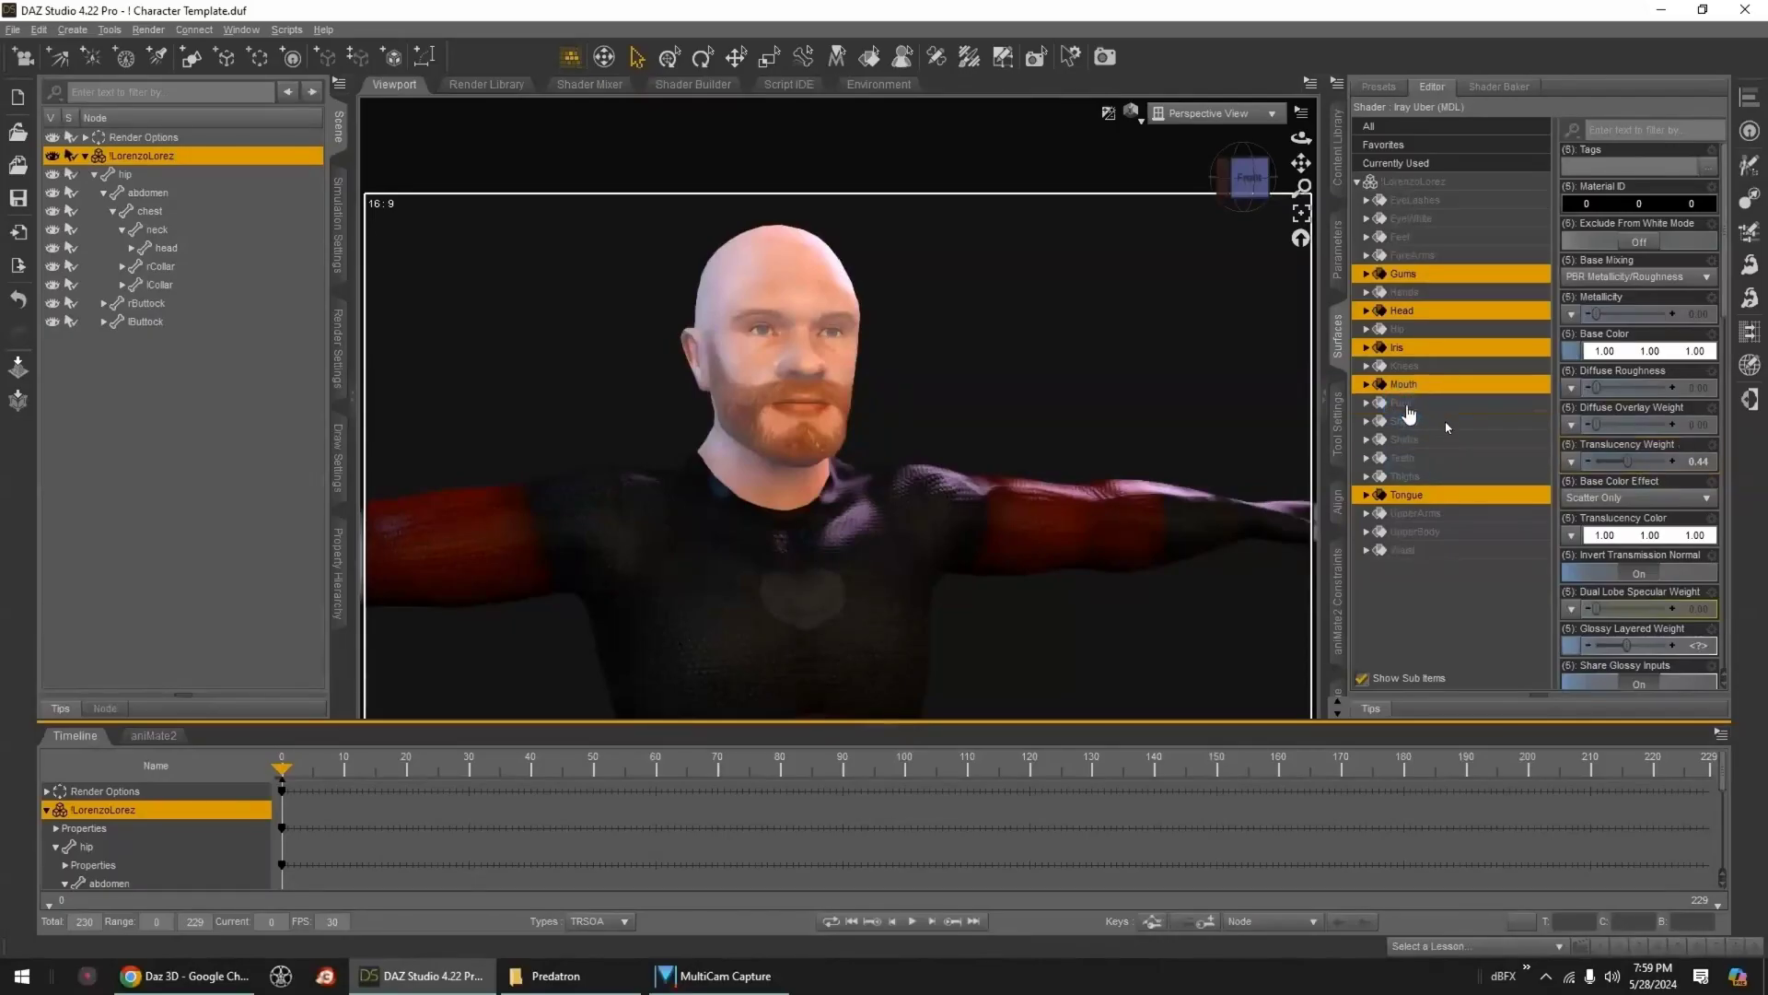
click(1630, 534)
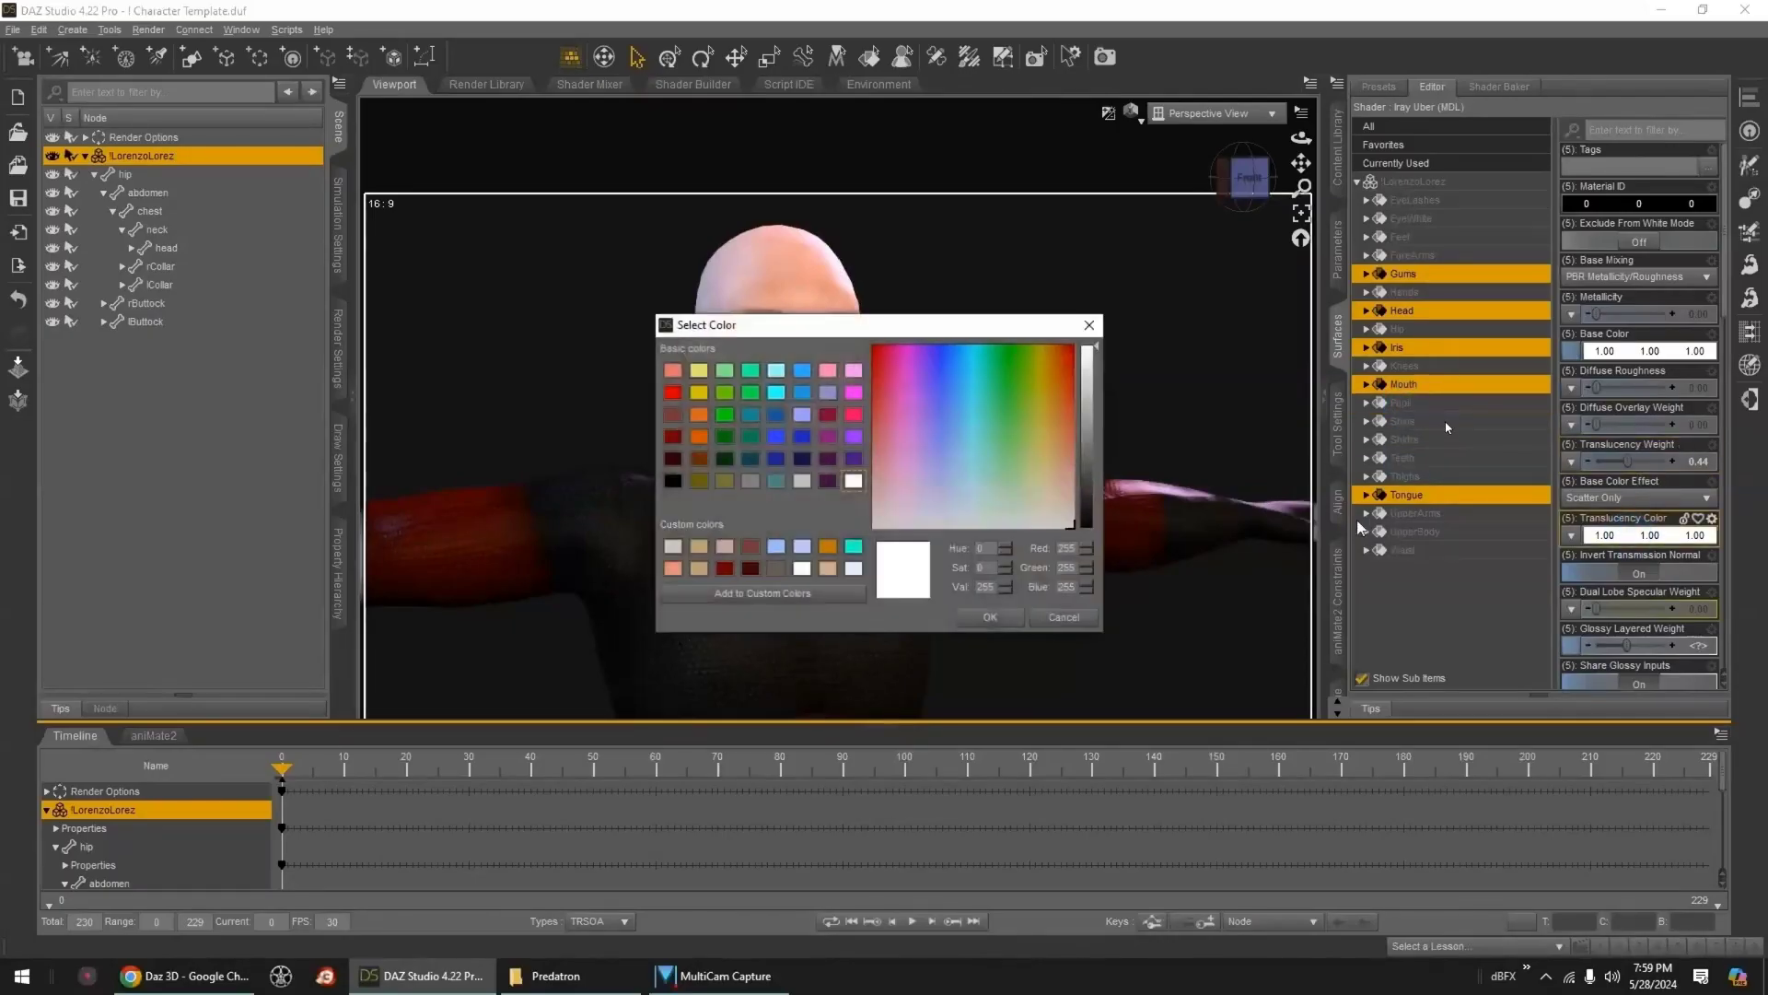
click(1057, 472)
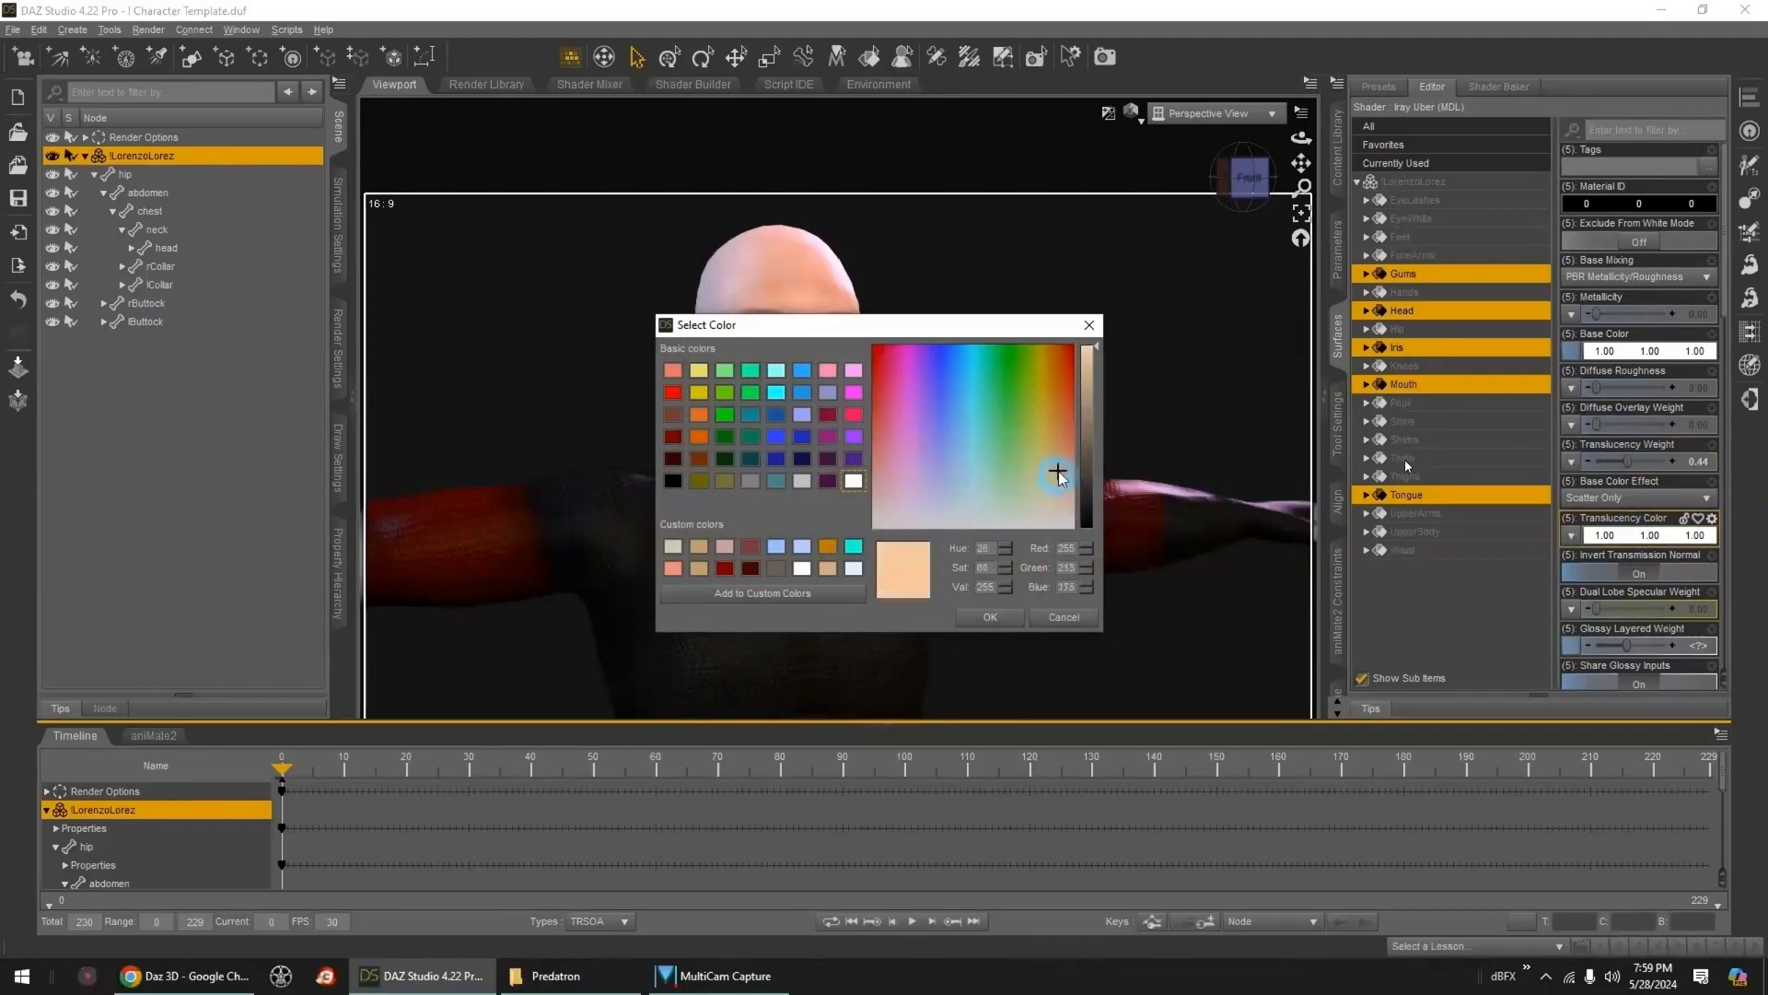
click(1059, 443)
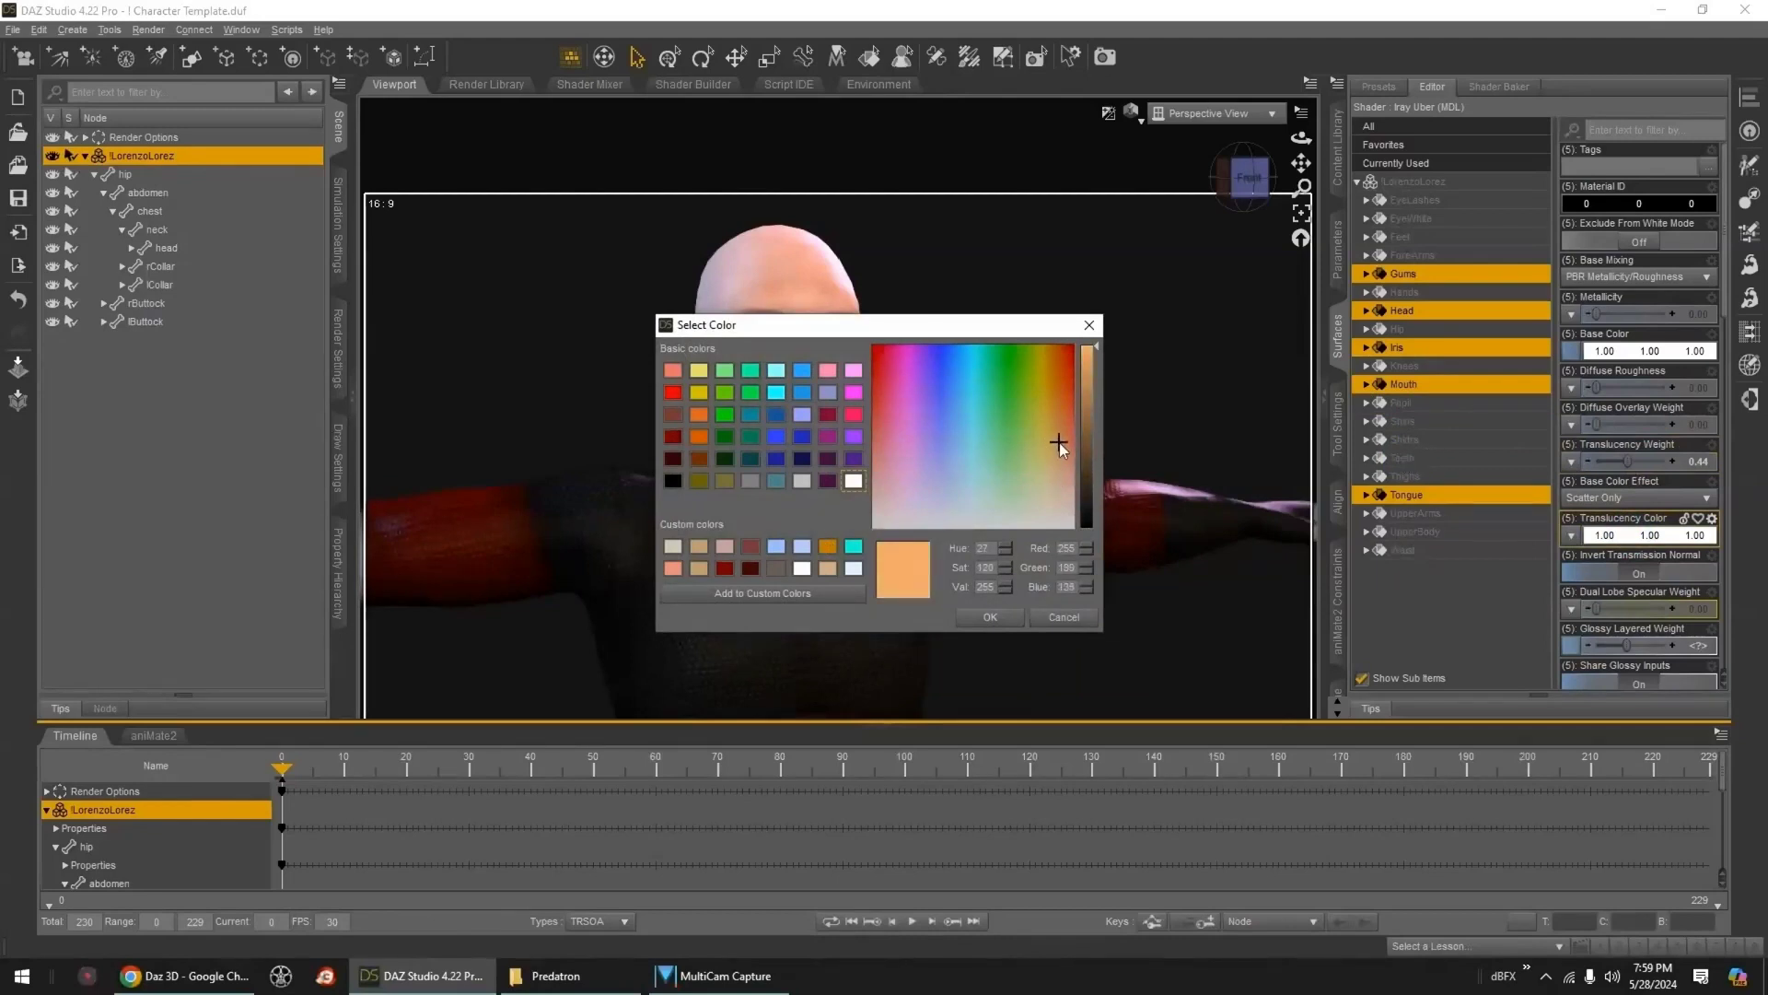
click(1059, 444)
click(1063, 438)
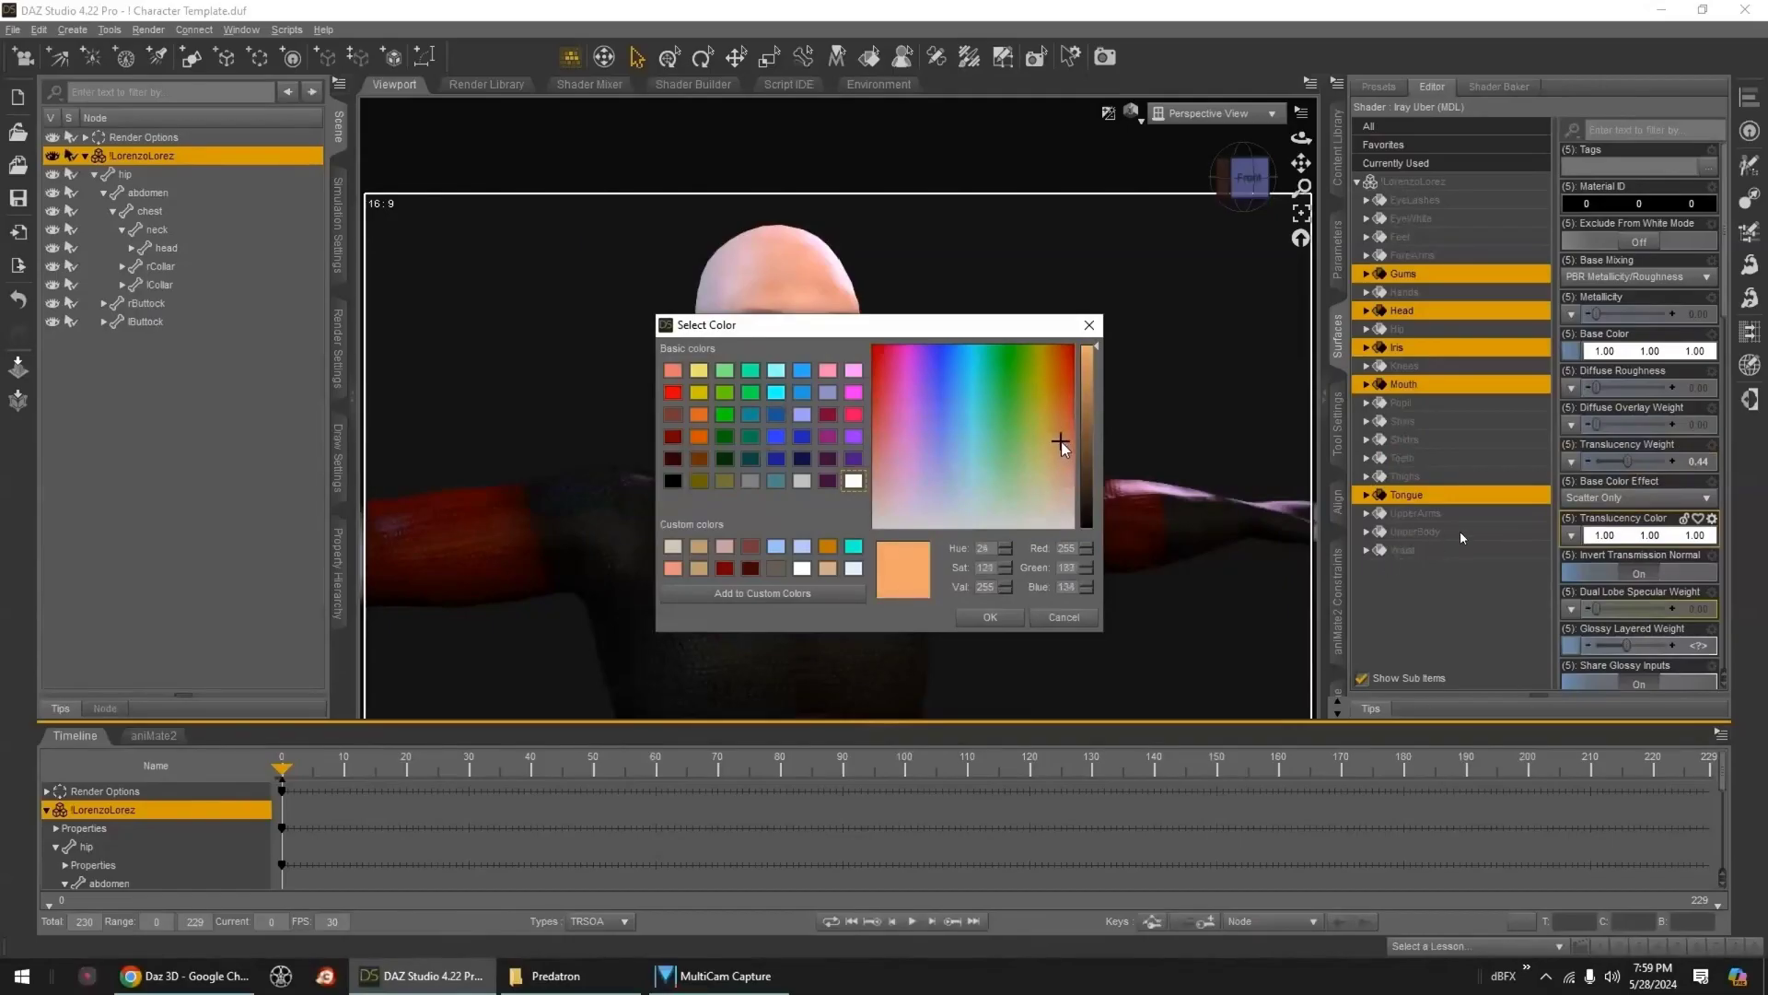
click(1009, 614)
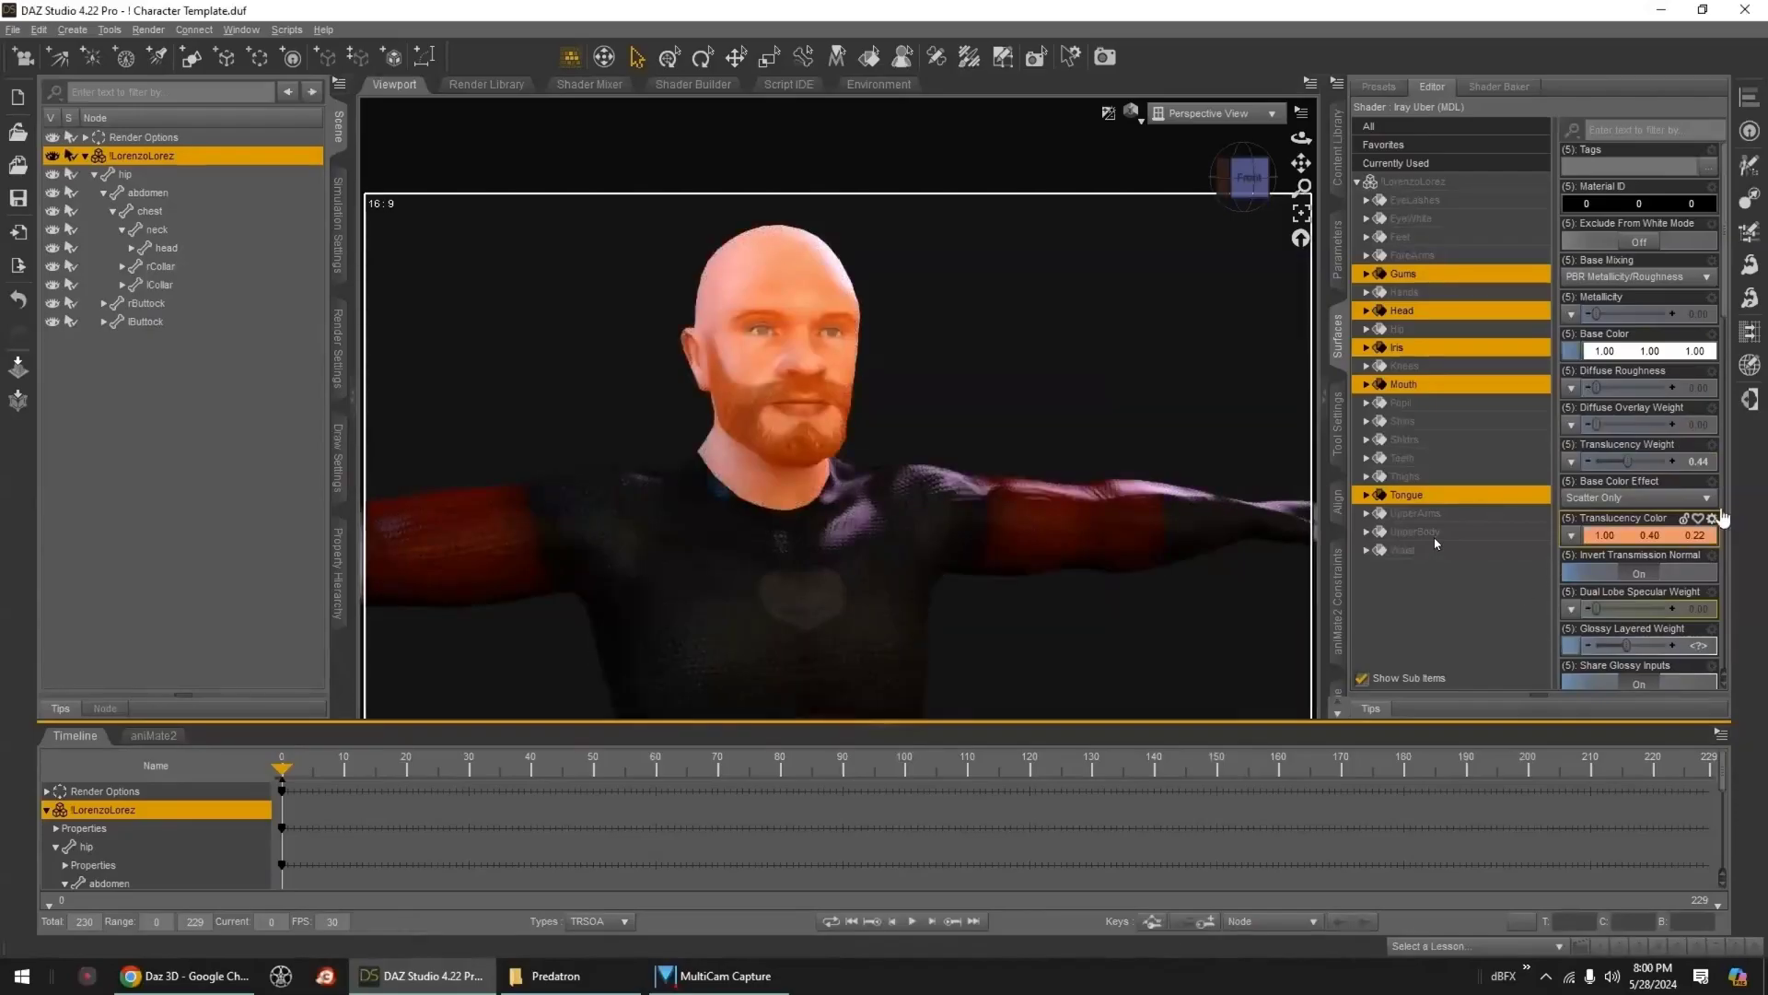
- Reduce the Translucency Weight to 0.29 and lighten the Translucency Color to 1.00, 0.54, 0.37
mouse_move(1575, 472)
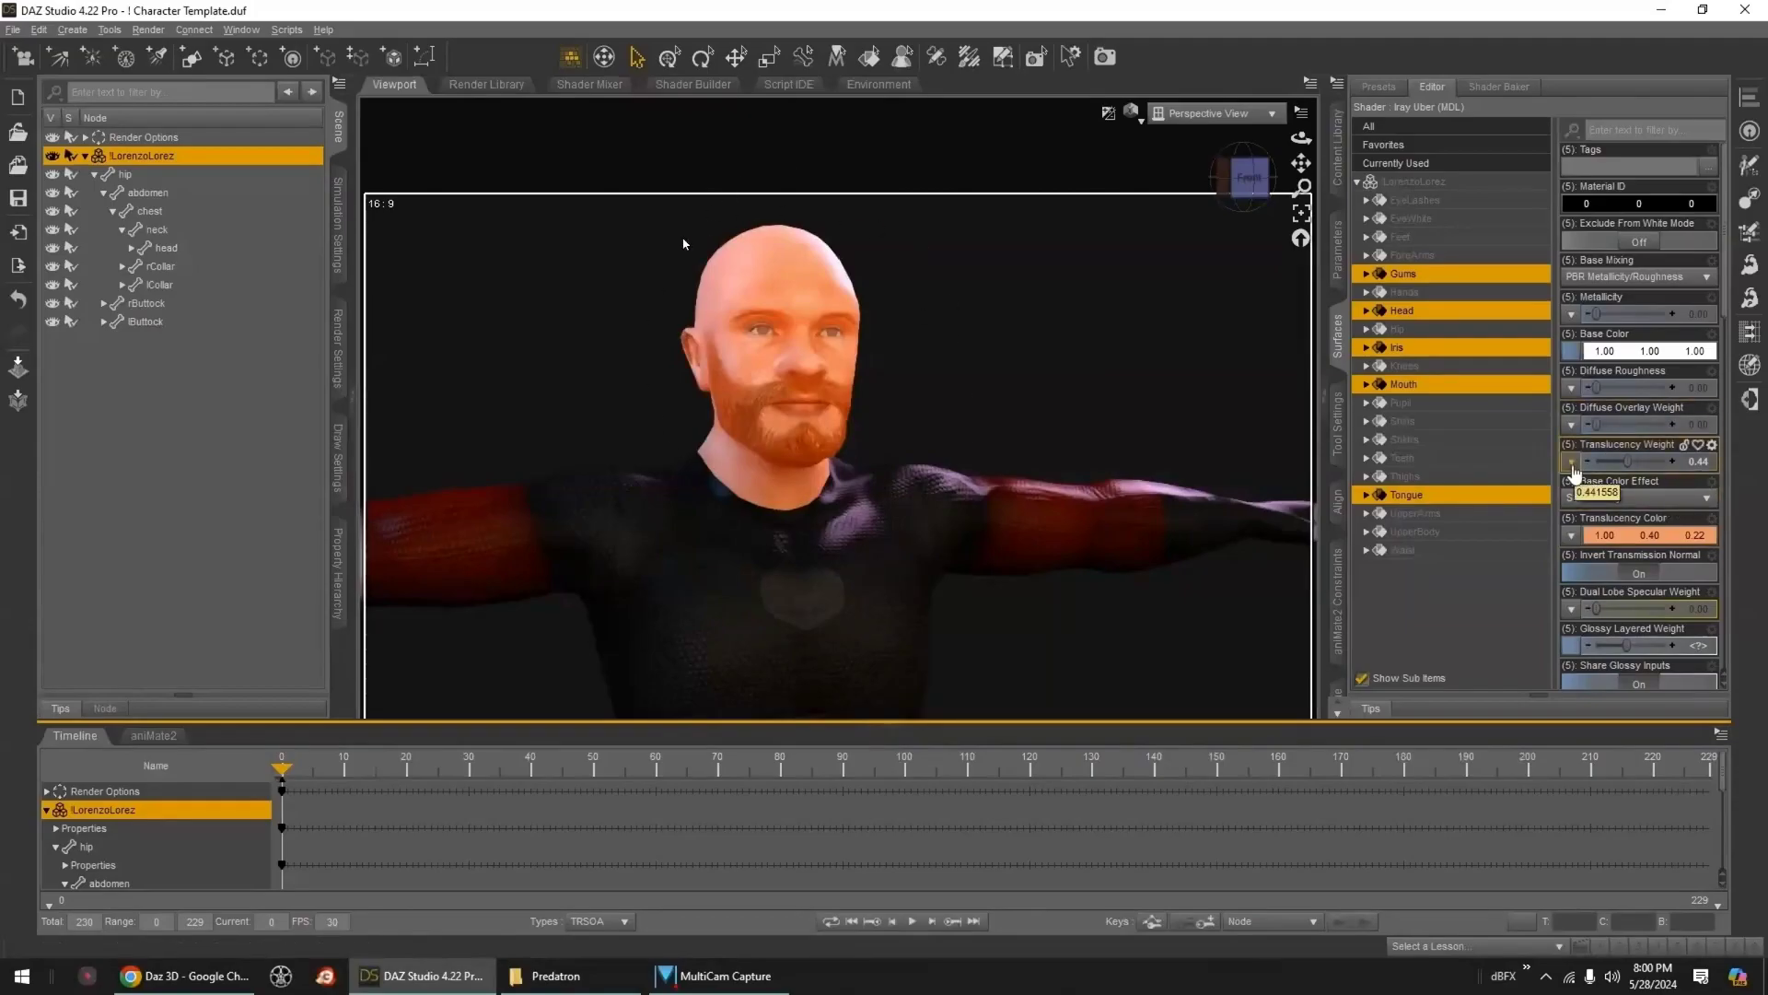
mouse_move(1674, 431)
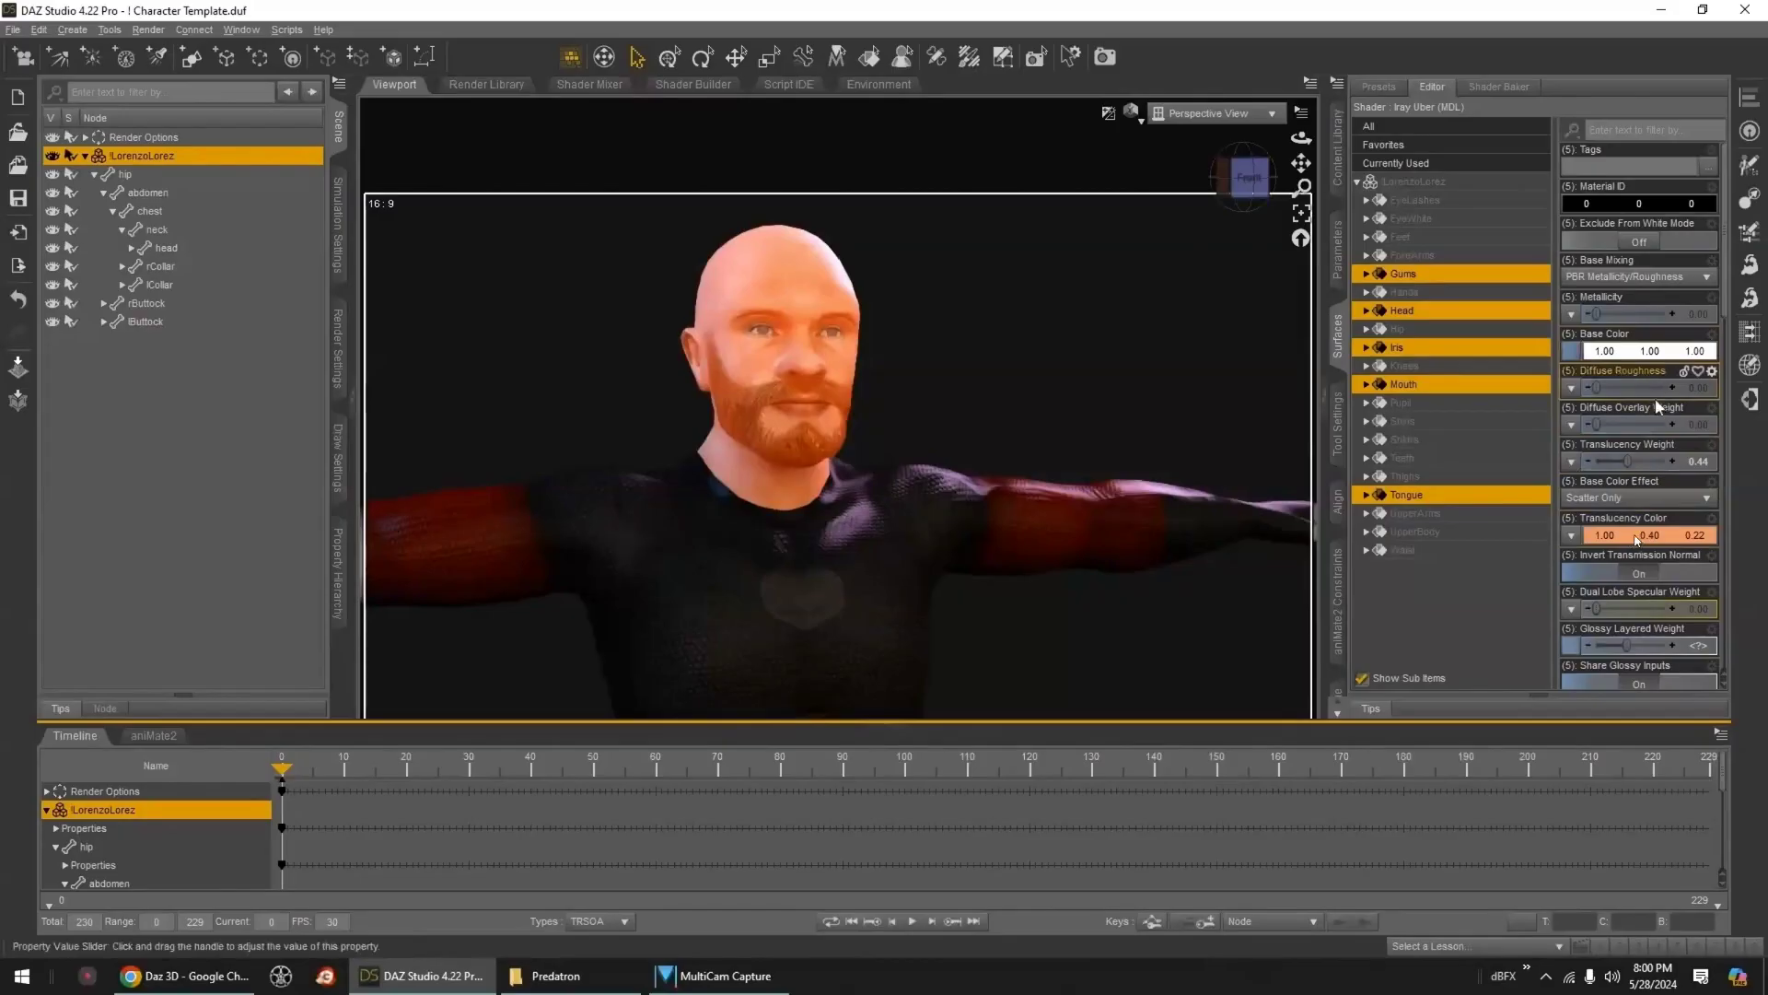
drag(1628, 461, 1613, 464)
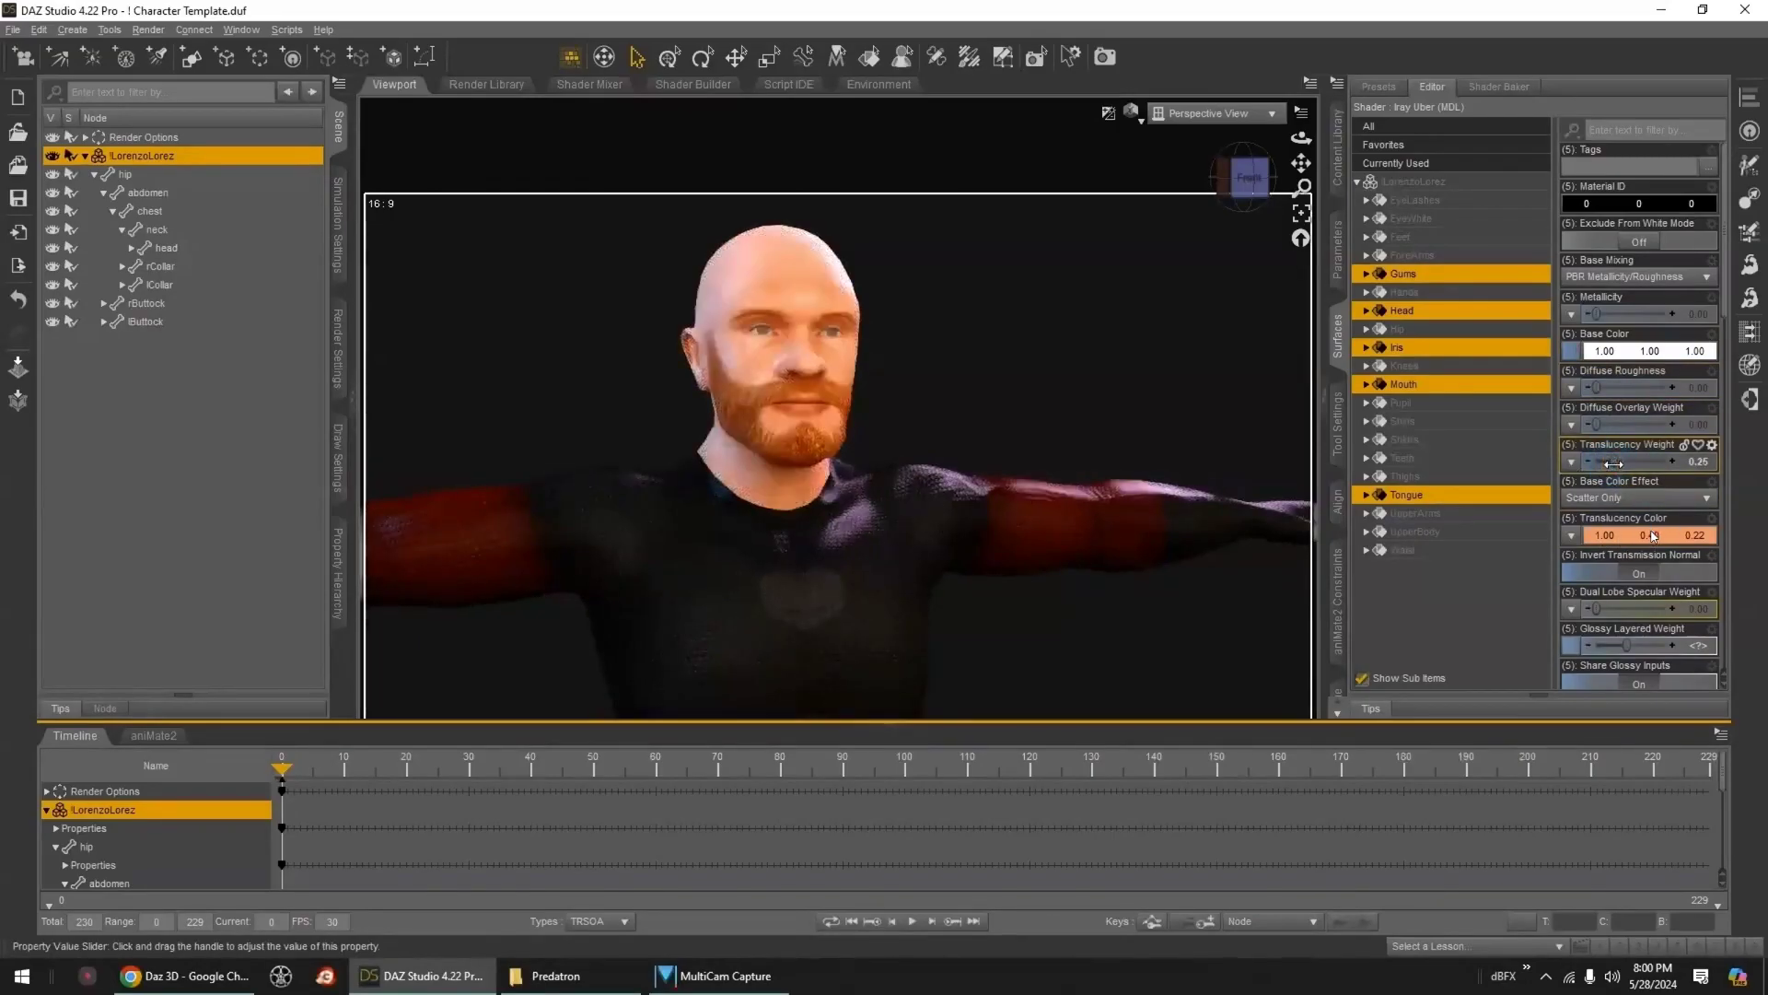
click(1653, 535)
click(1021, 616)
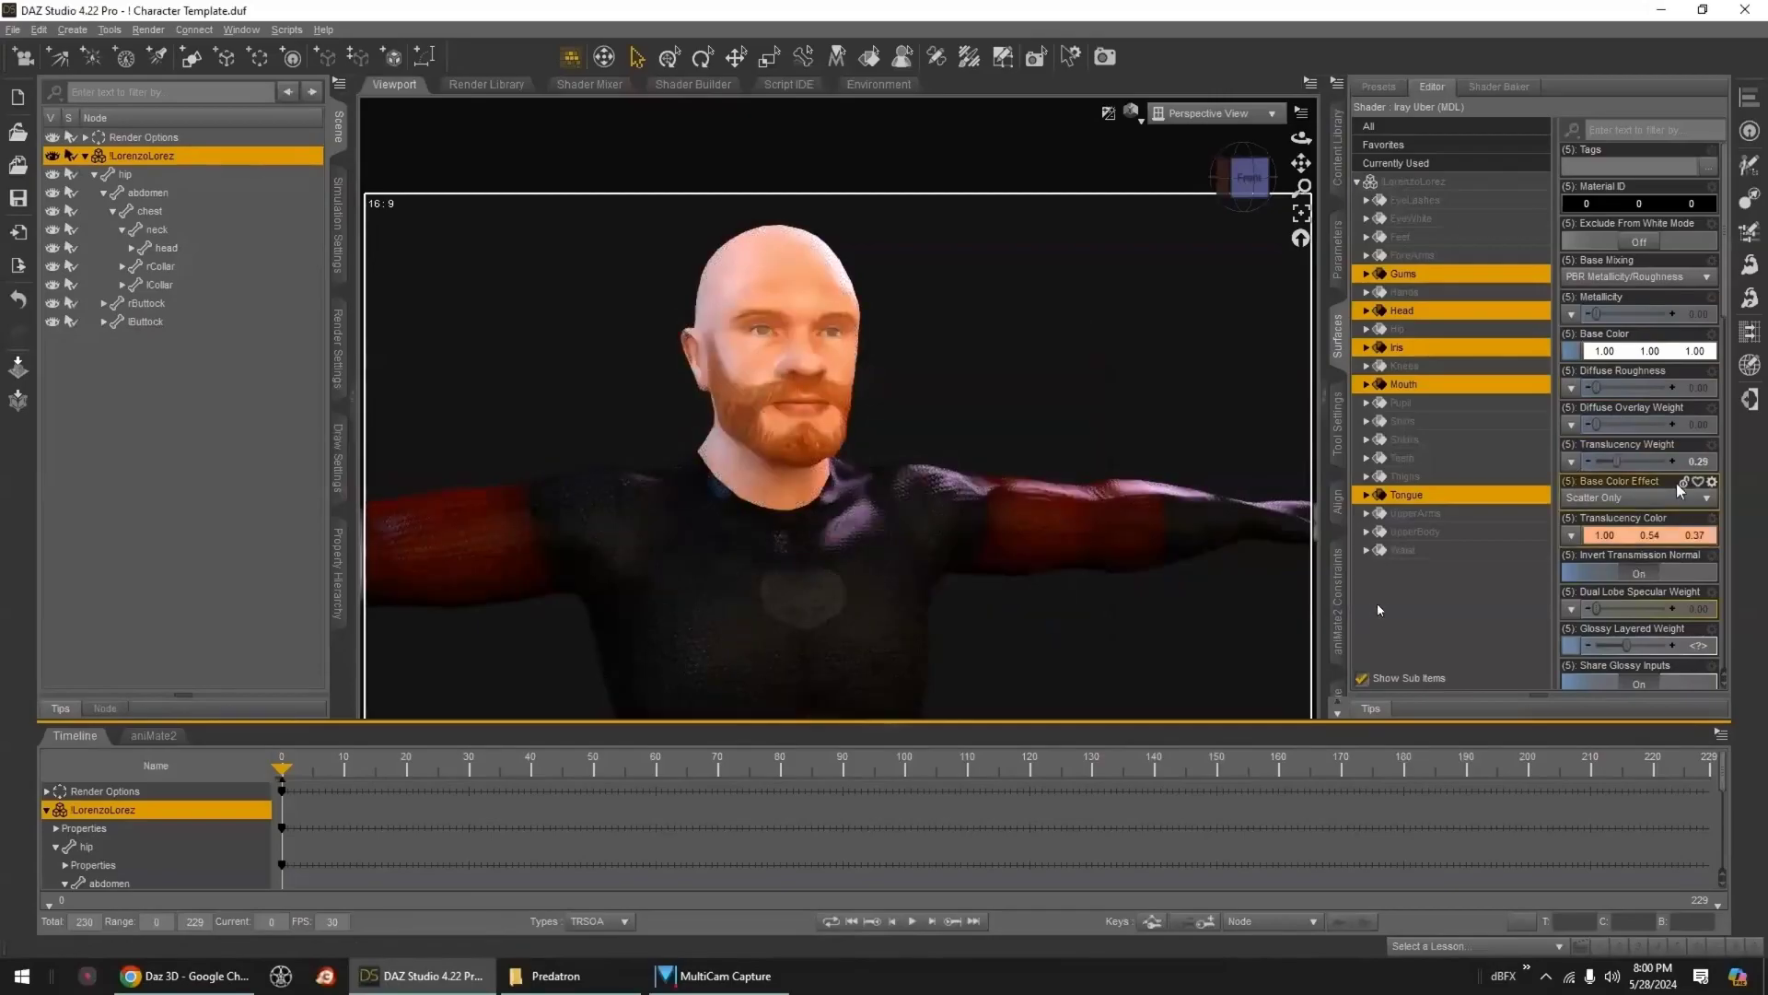
- Darken the selected surfaces' Translucency Color to a deep brown of 0.15, 0.080, 0.055
click(1621, 538)
drag(1095, 400, 1095, 425)
click(995, 616)
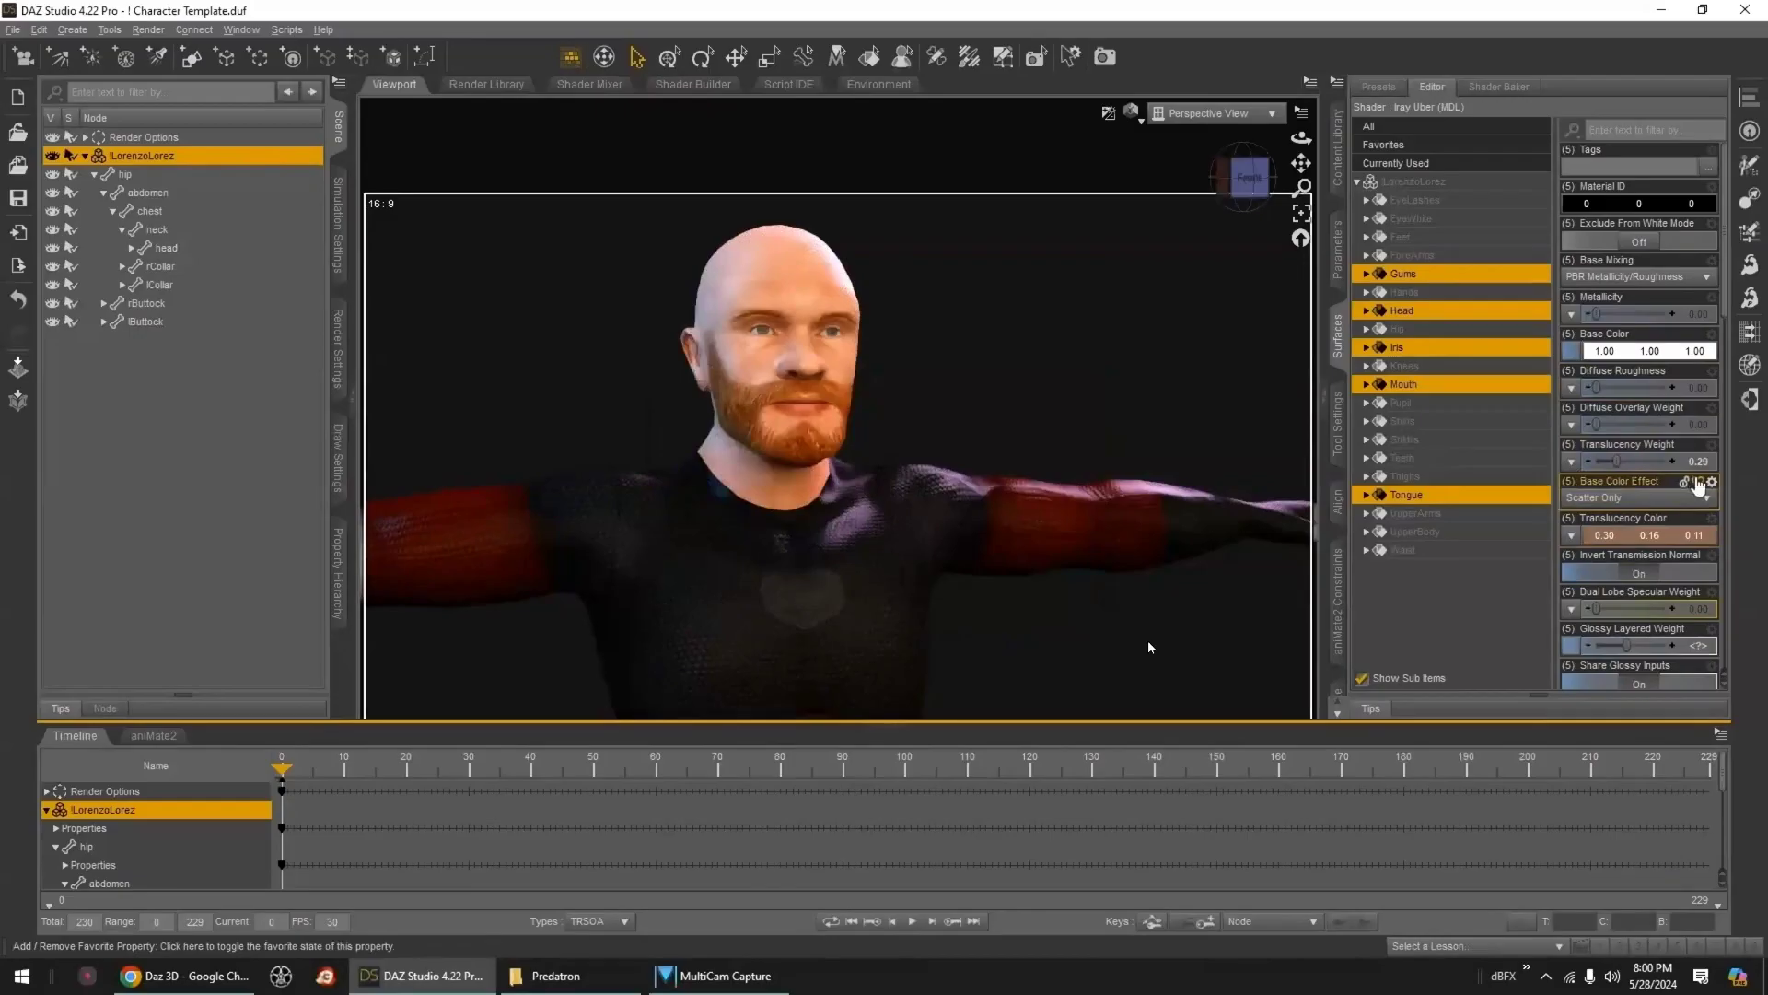
click(1623, 535)
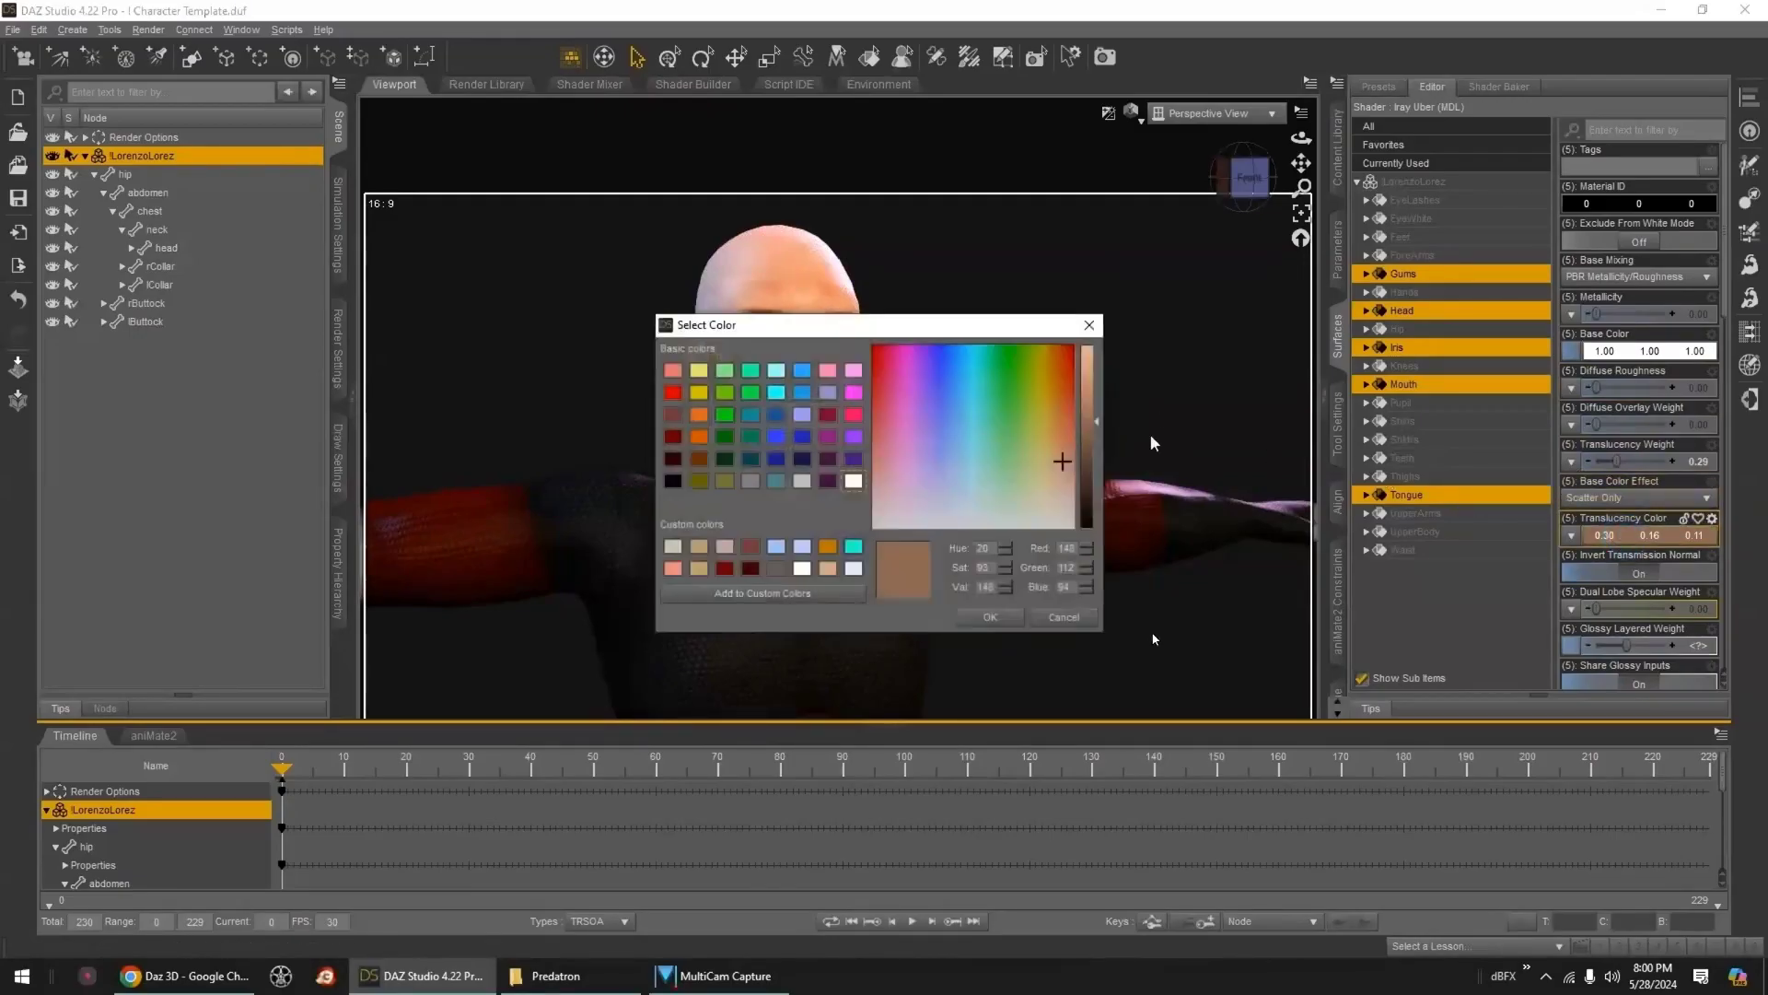
drag(1098, 429, 1099, 472)
click(1004, 617)
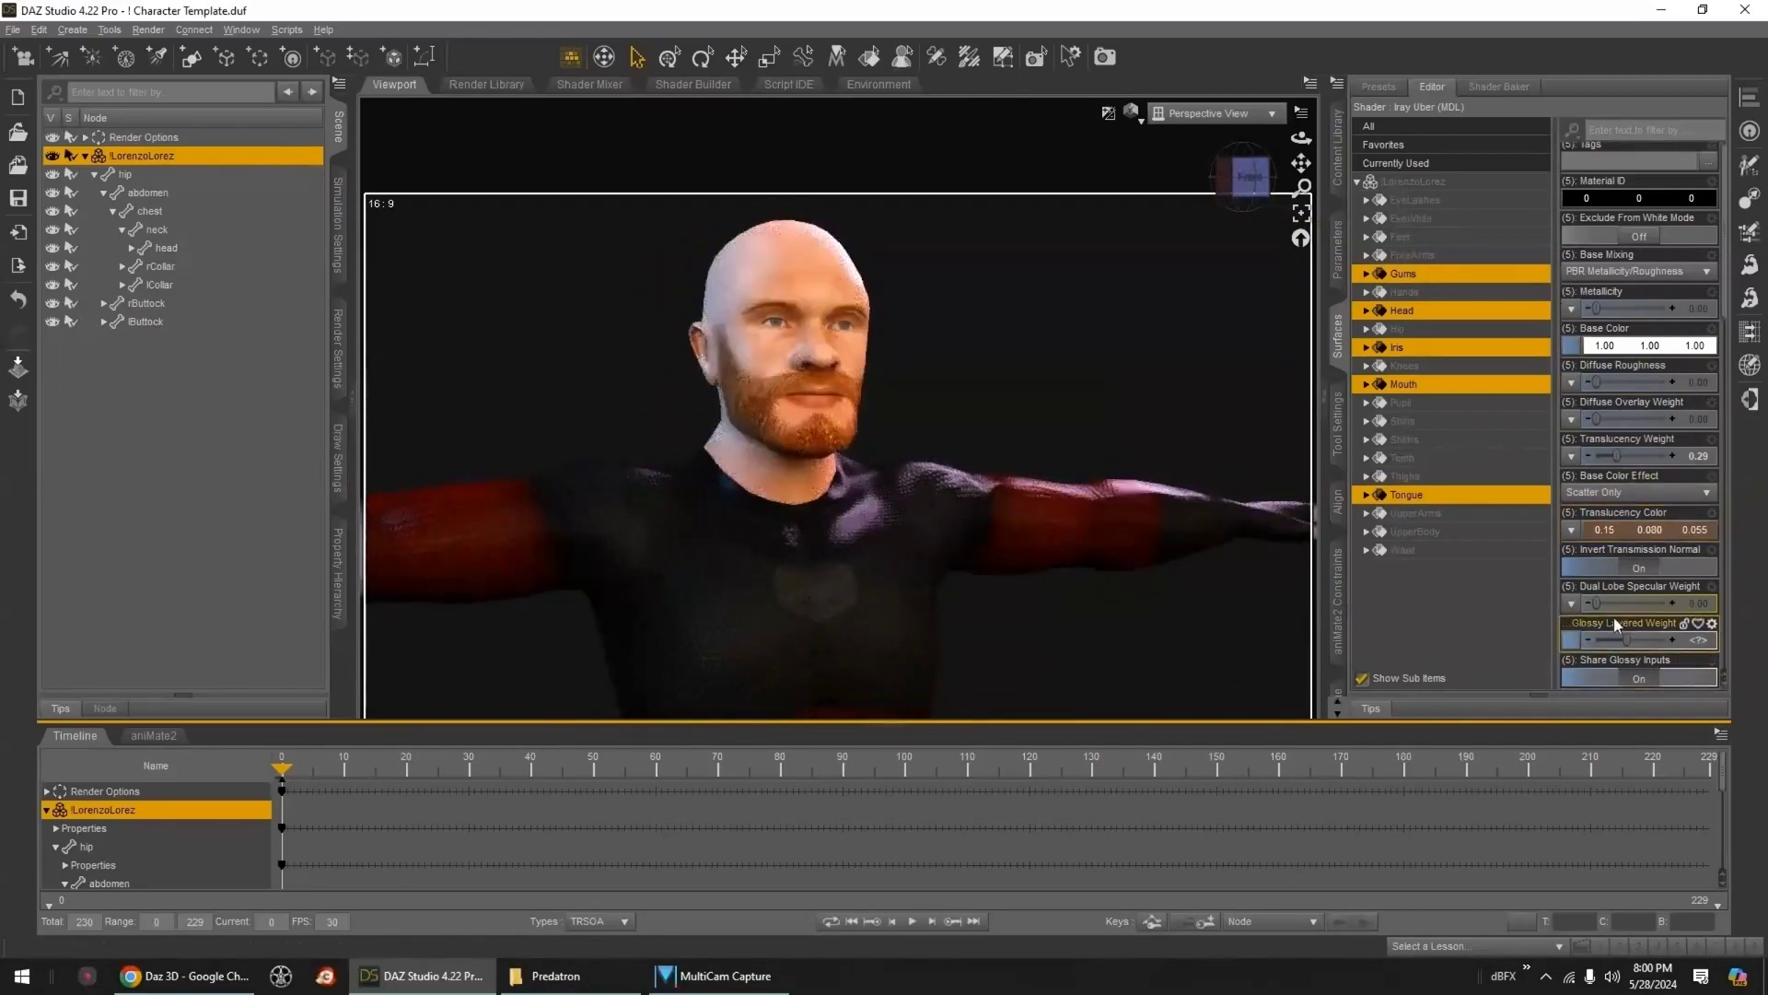
- Try a higher Dual Lobe Specular Weight on the selected surfaces, then undo it
drag(1599, 605, 1653, 605)
key(ctrl+z)
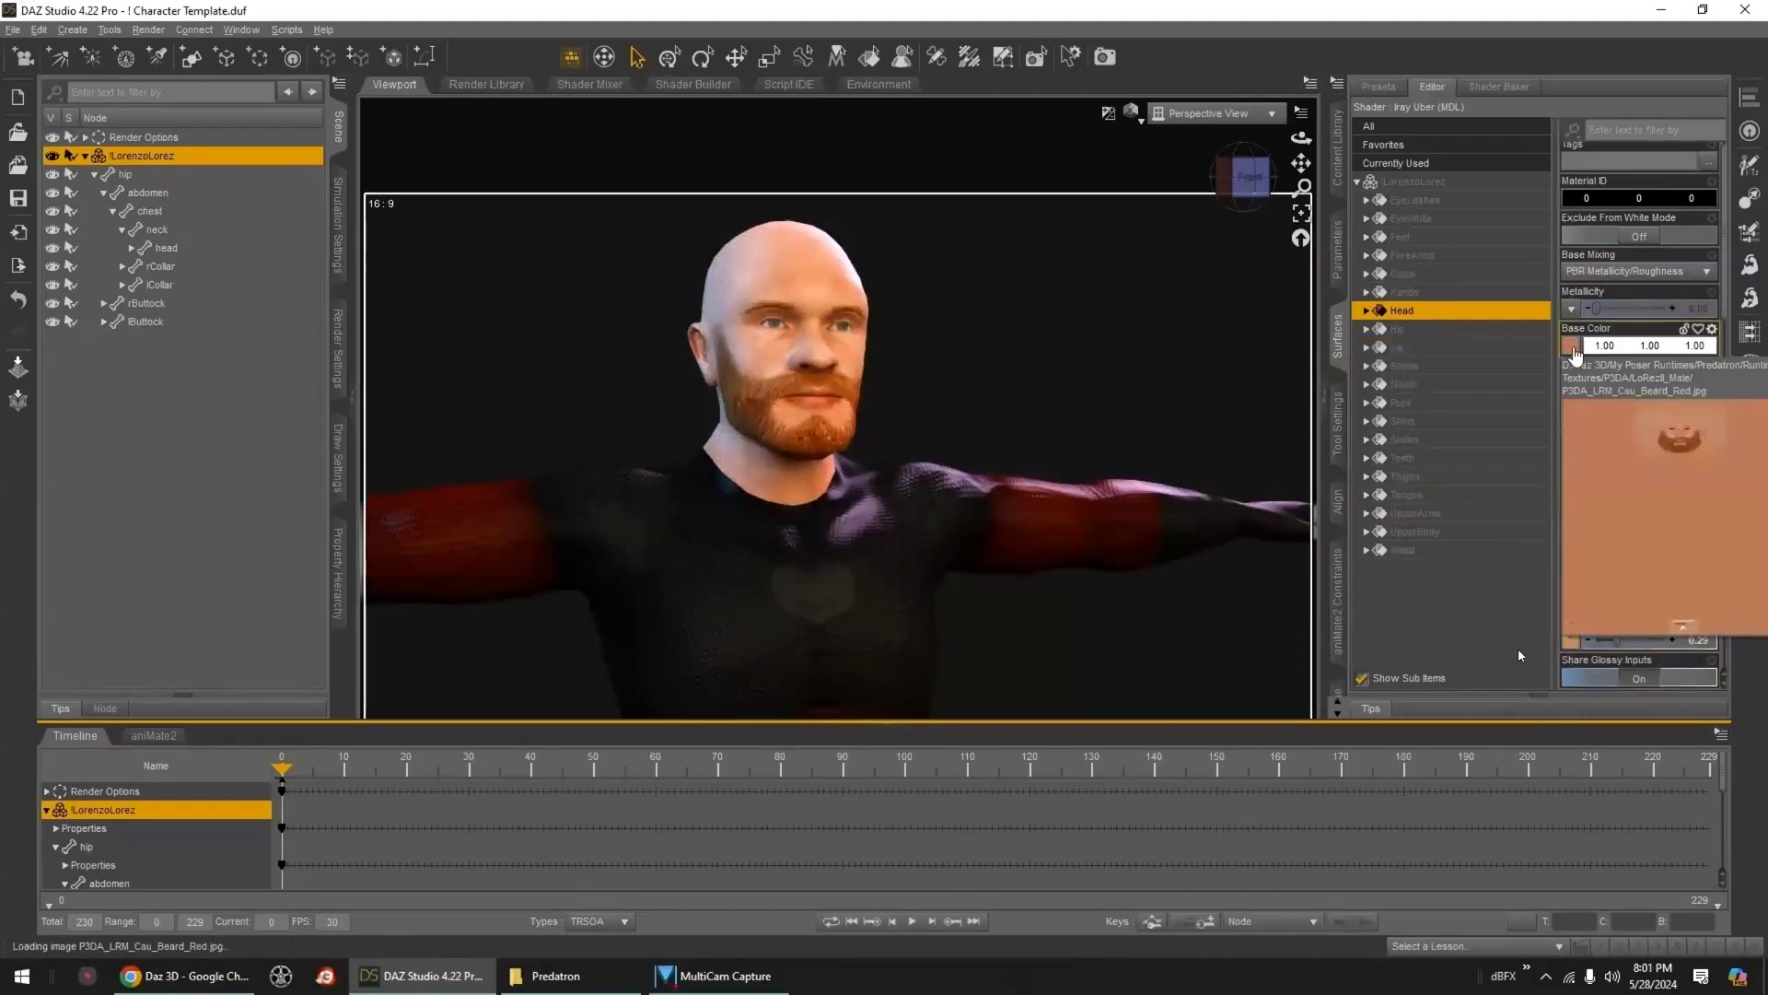
- Select the Tongue, Teeth, Pupil, Iris, Head, Gums and EyeWhite surfaces and assign P3DA_LRM_Beard_S.jpg as their Translucency Weight map
click(1406, 494)
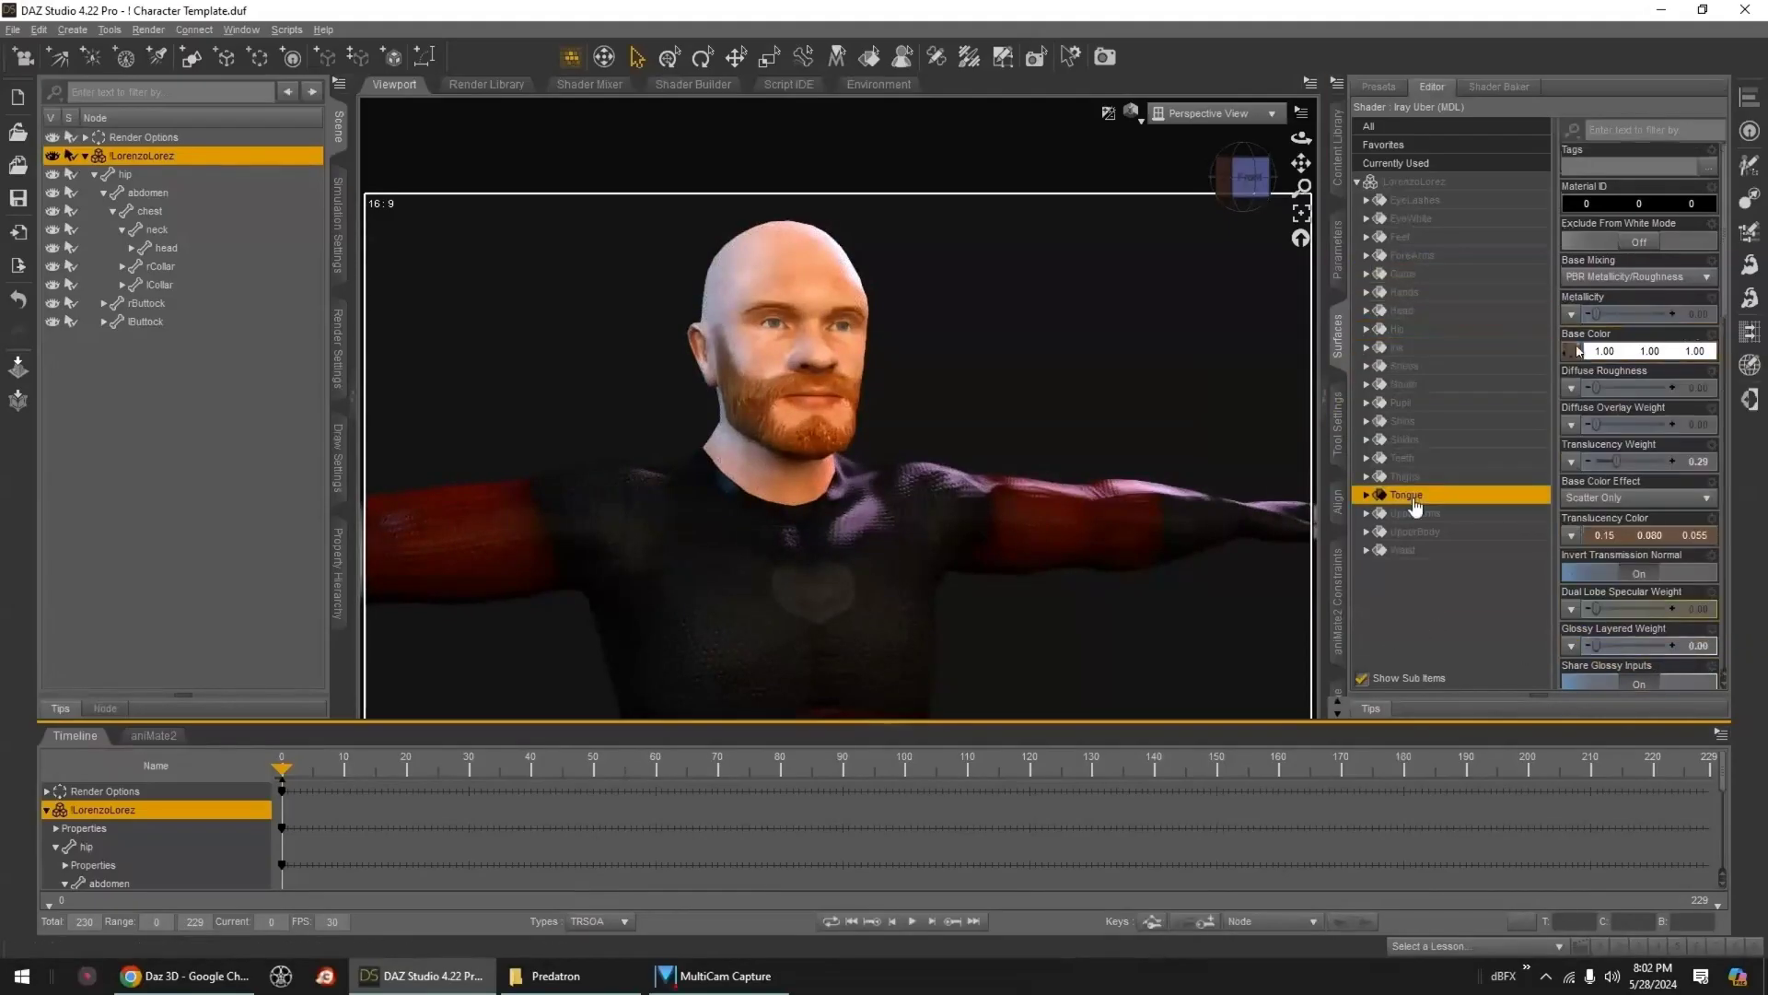
ctrl+click(1406, 458)
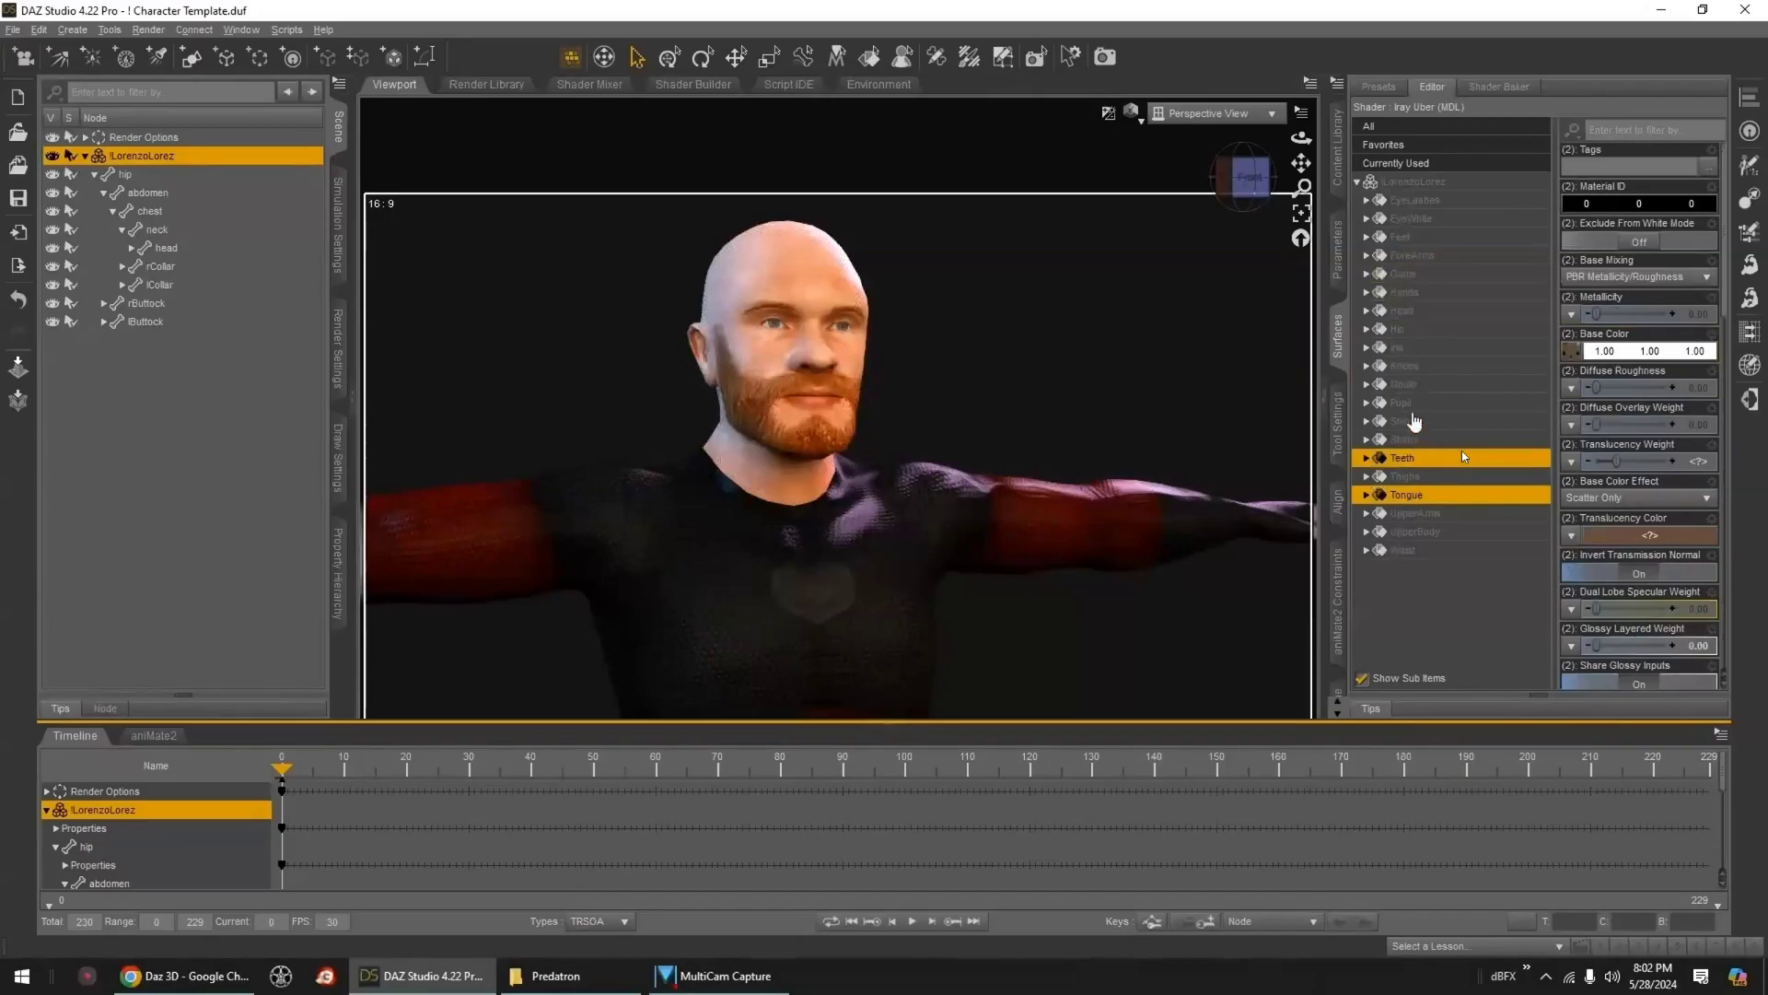
ctrl+click(1405, 404)
ctrl+click(1407, 349)
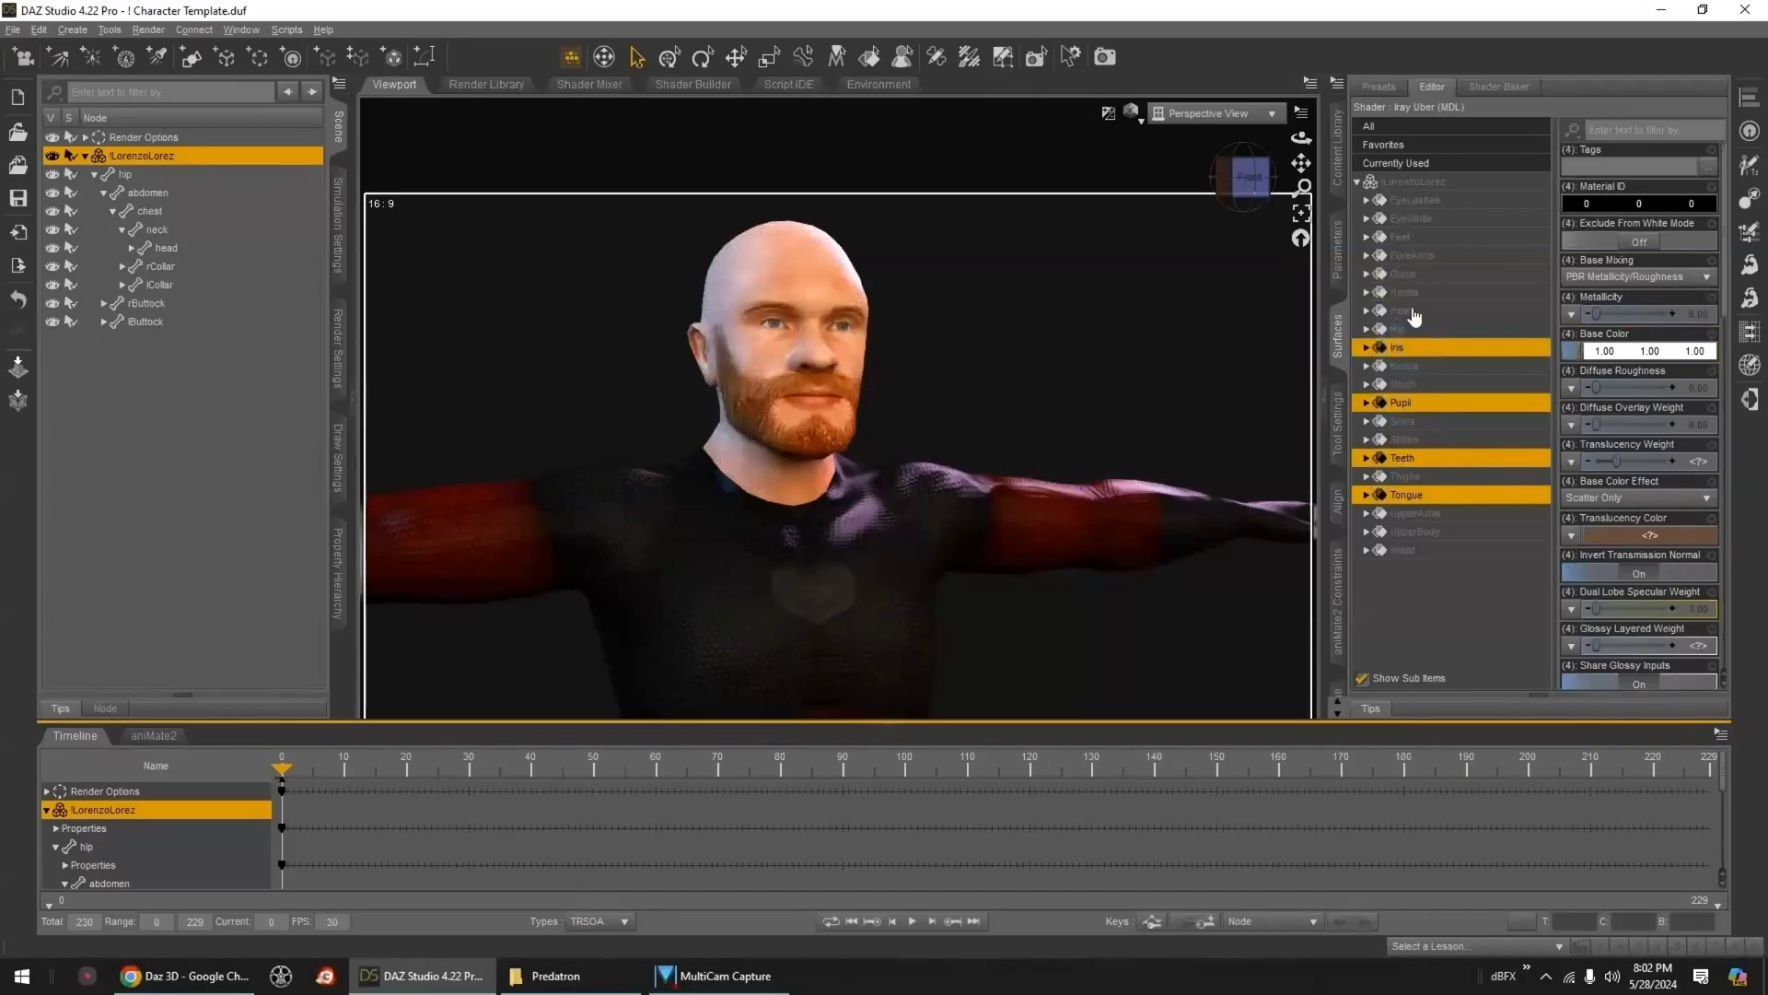
ctrl+click(1413, 312)
ctrl+click(1412, 275)
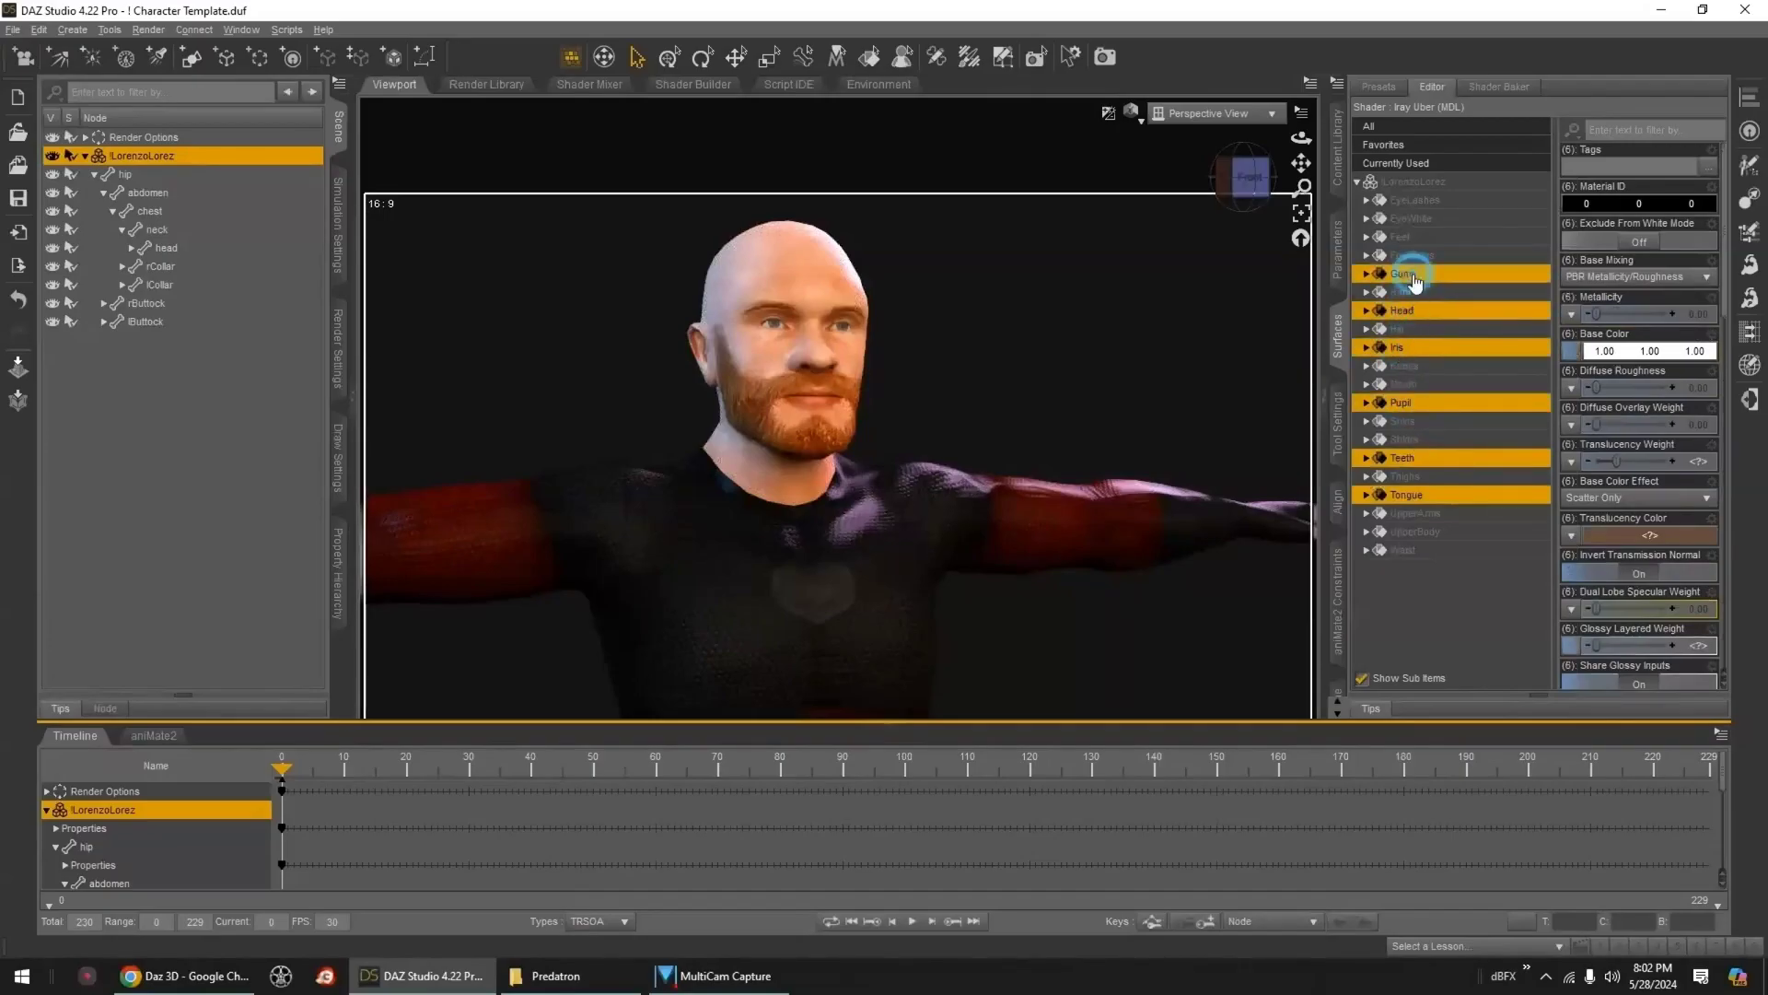
ctrl+click(1423, 221)
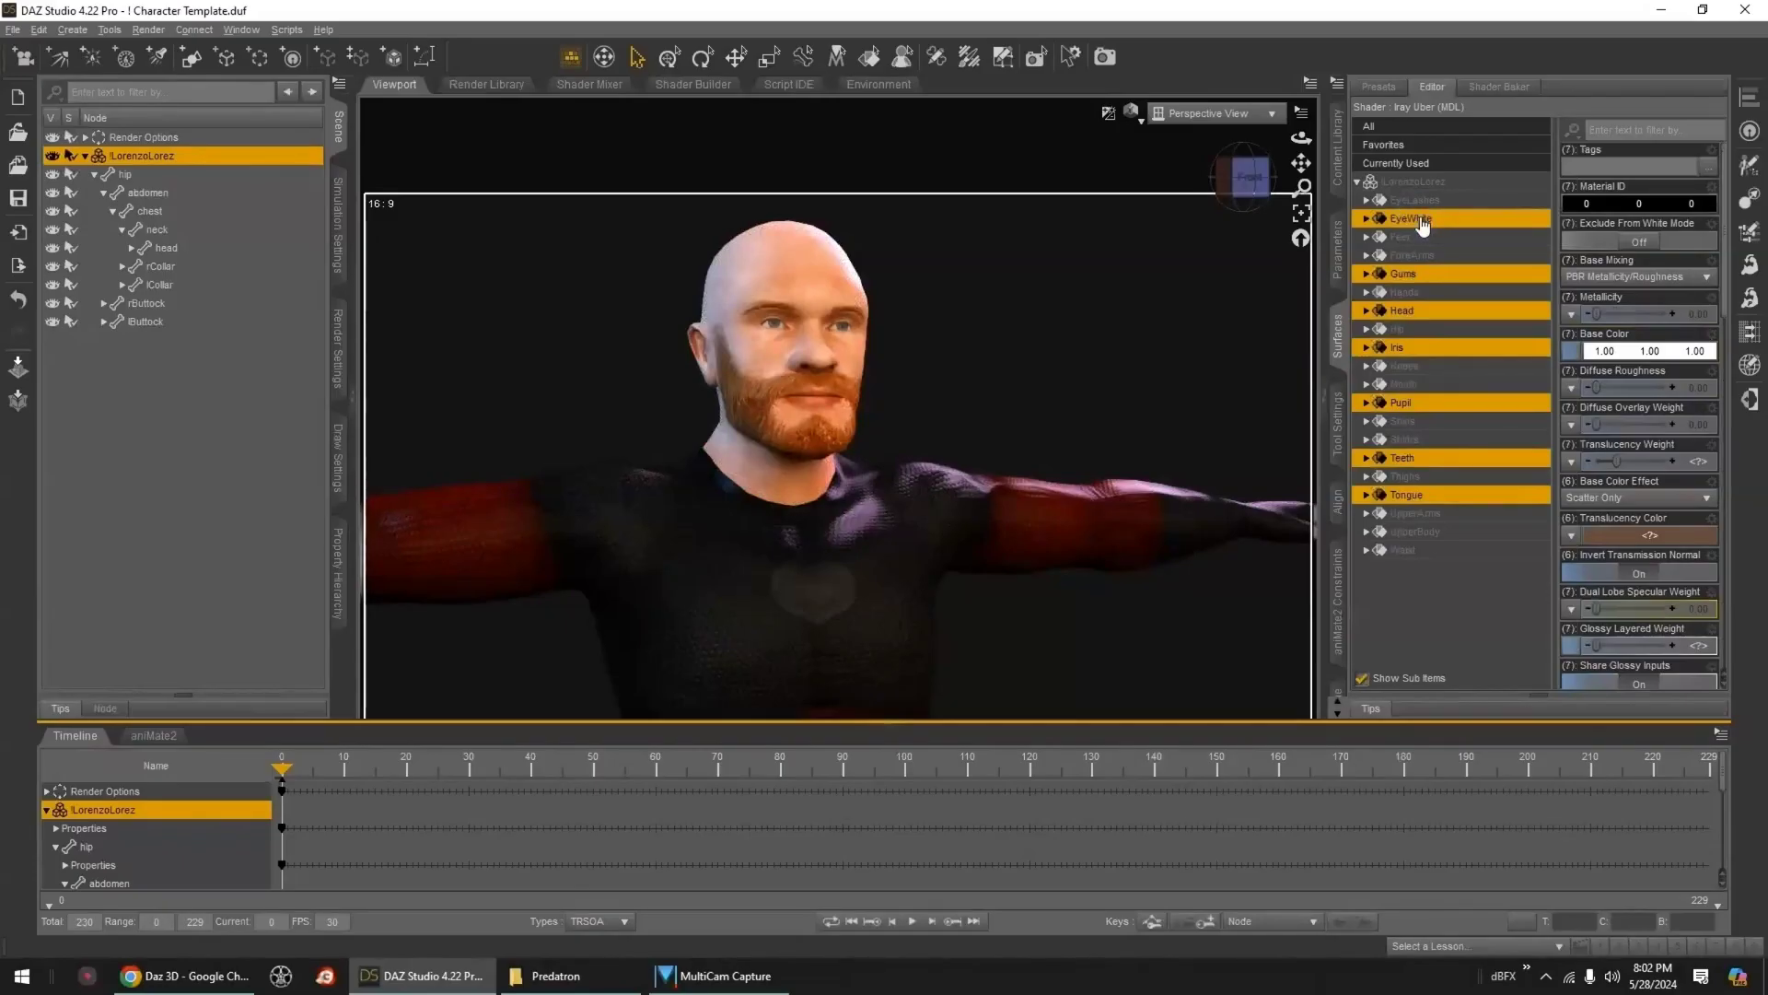
click(1585, 408)
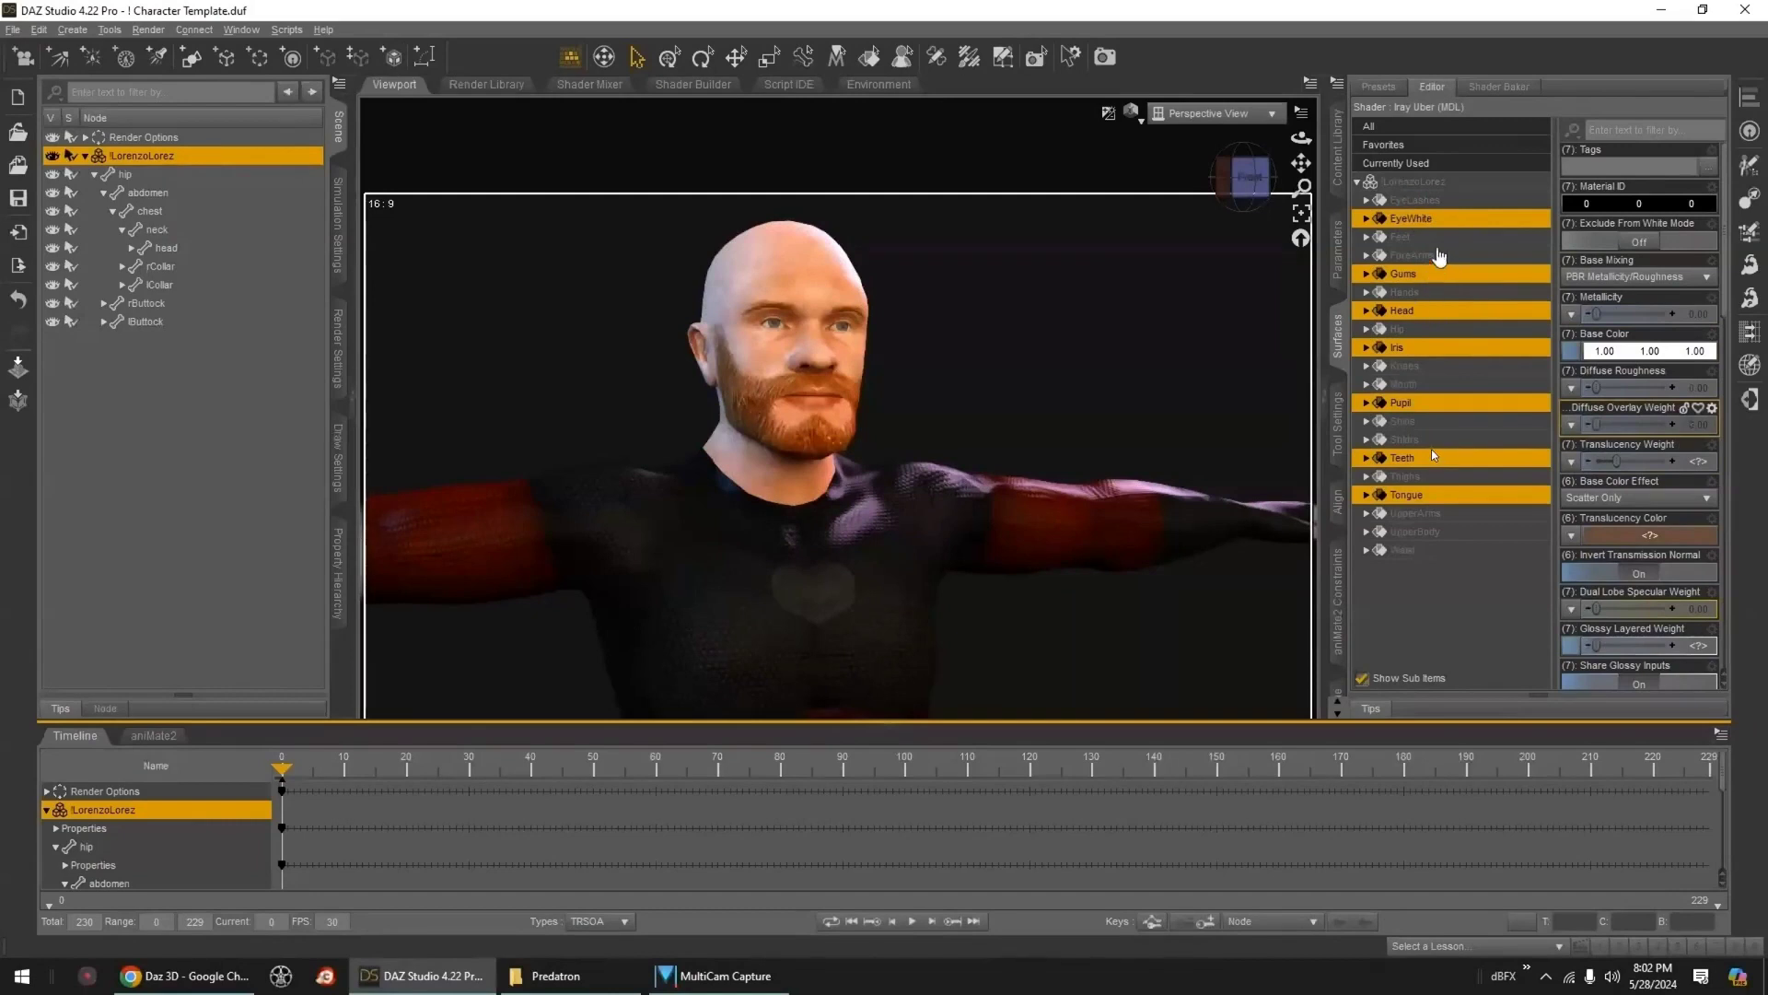
click(1573, 463)
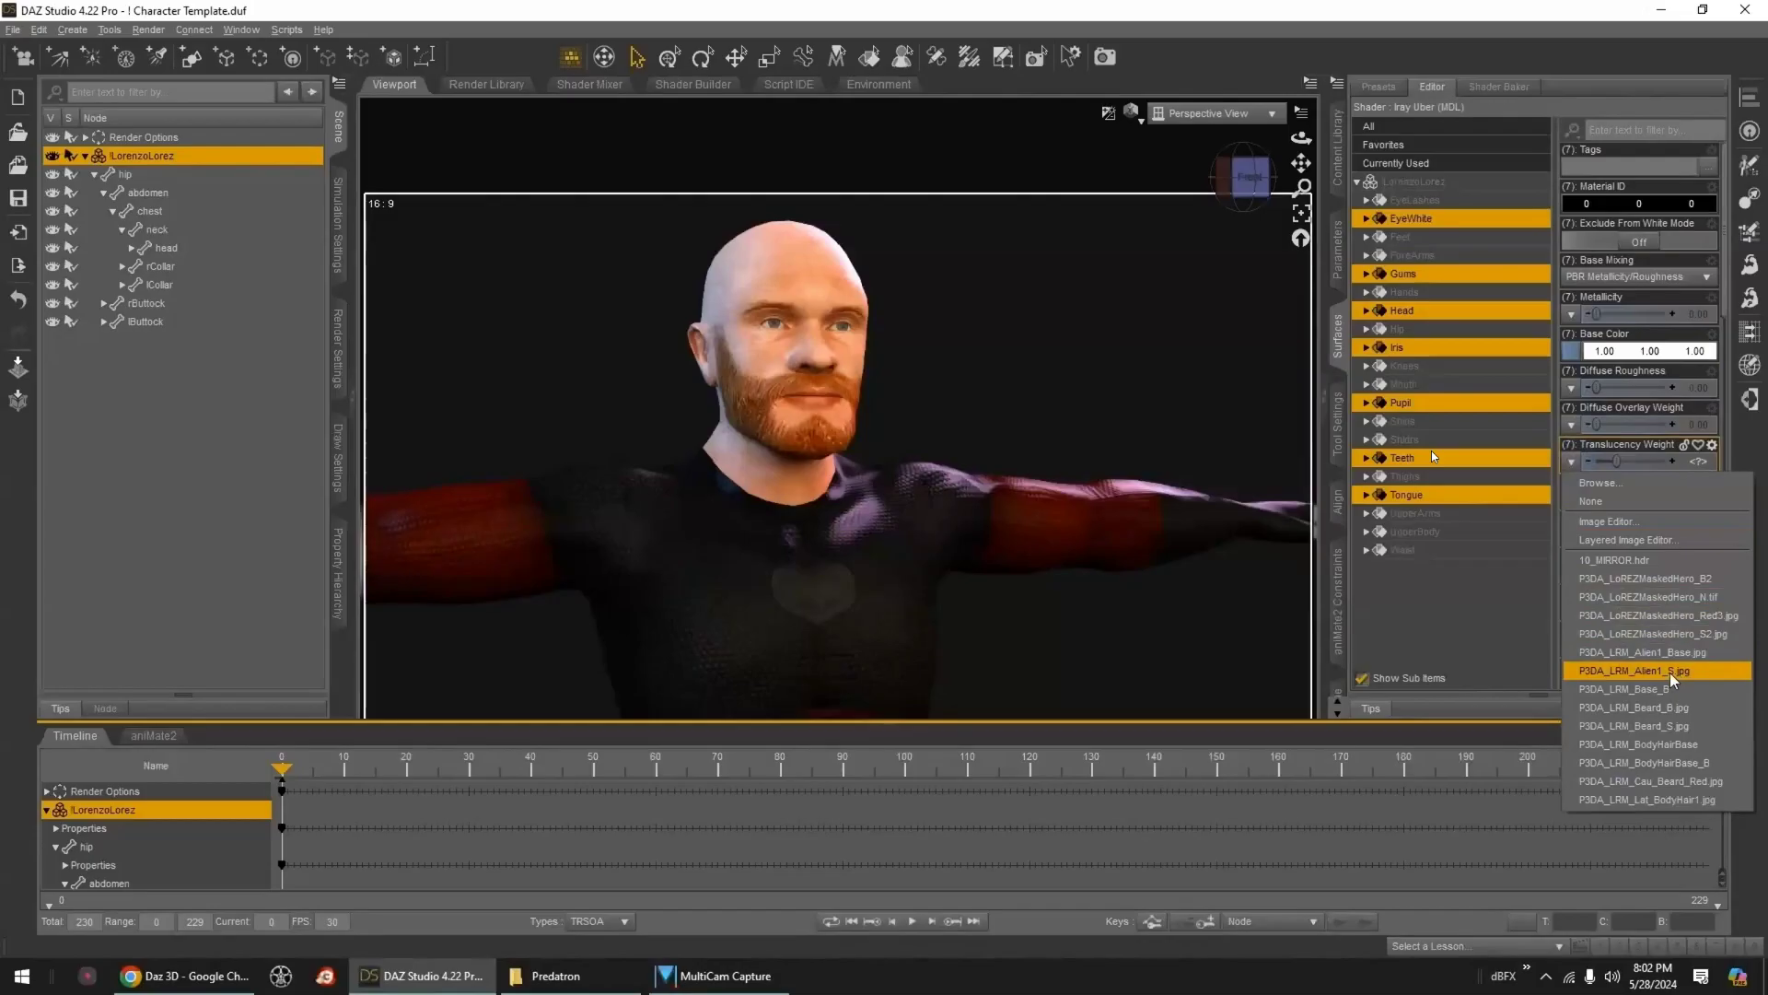
click(1685, 727)
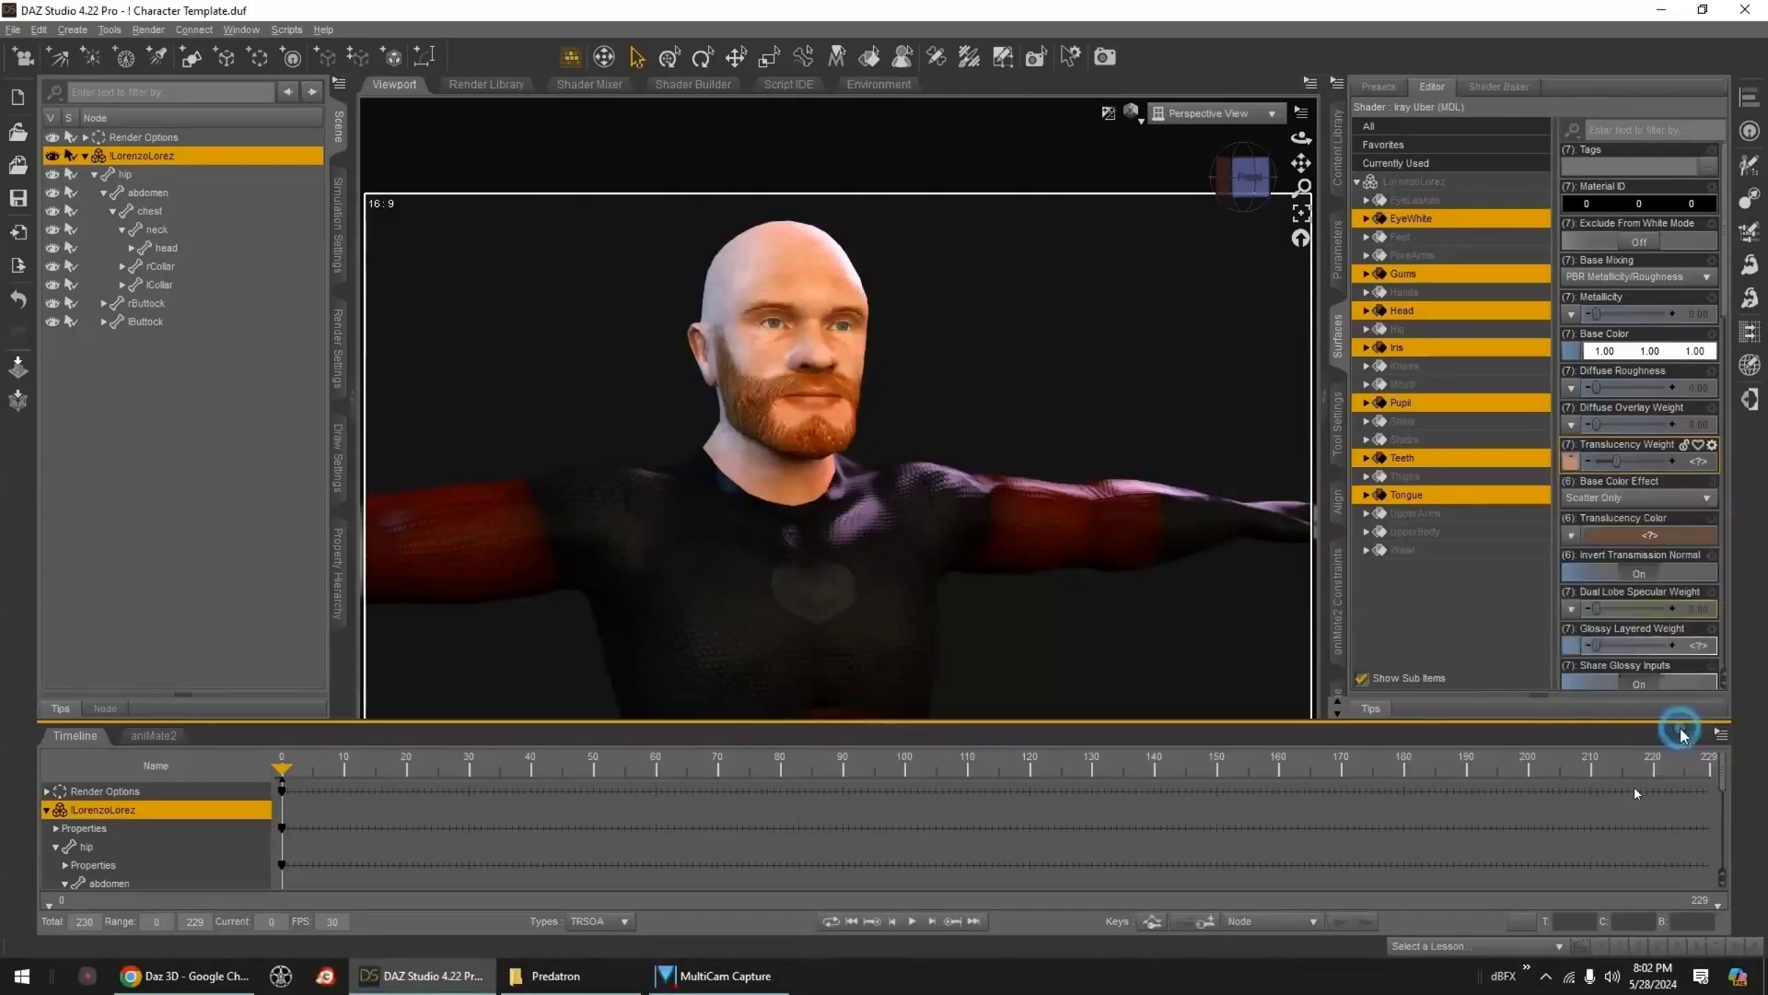
- Try P3DA_LRM_Base_S.jpg as the Translucency Weight map with weights of 1.00 and 0.62, then undo these changes
click(1572, 461)
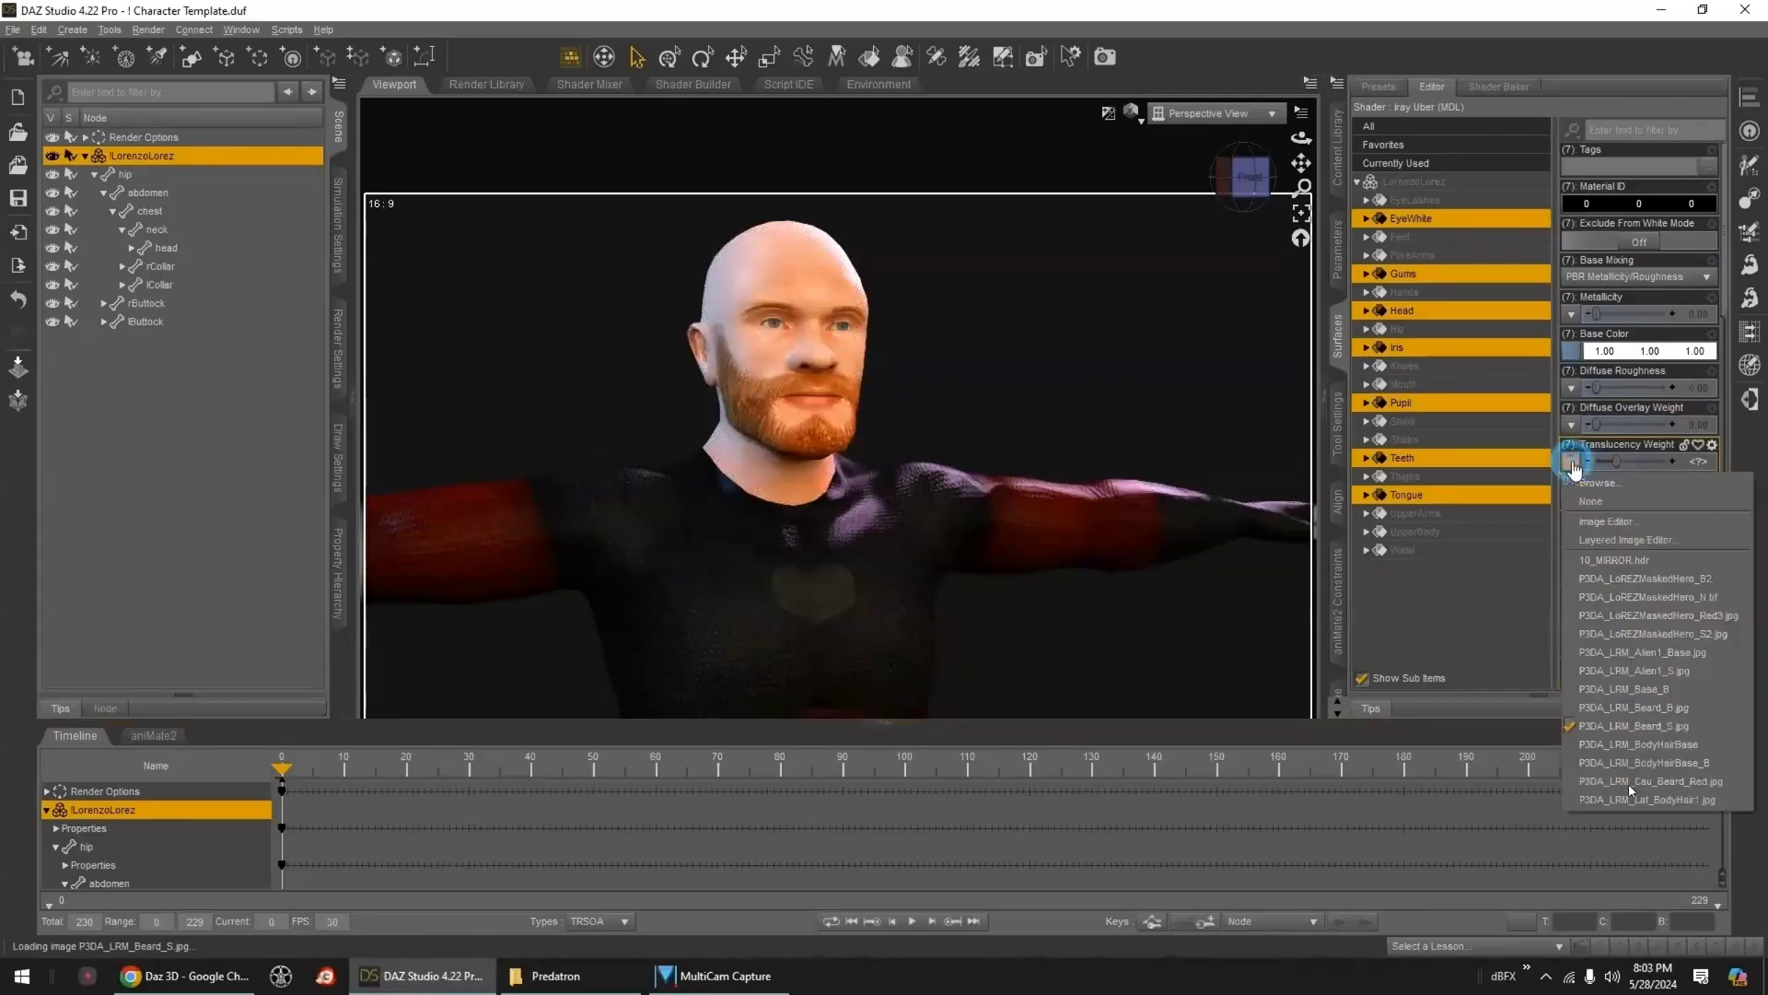
click(1595, 483)
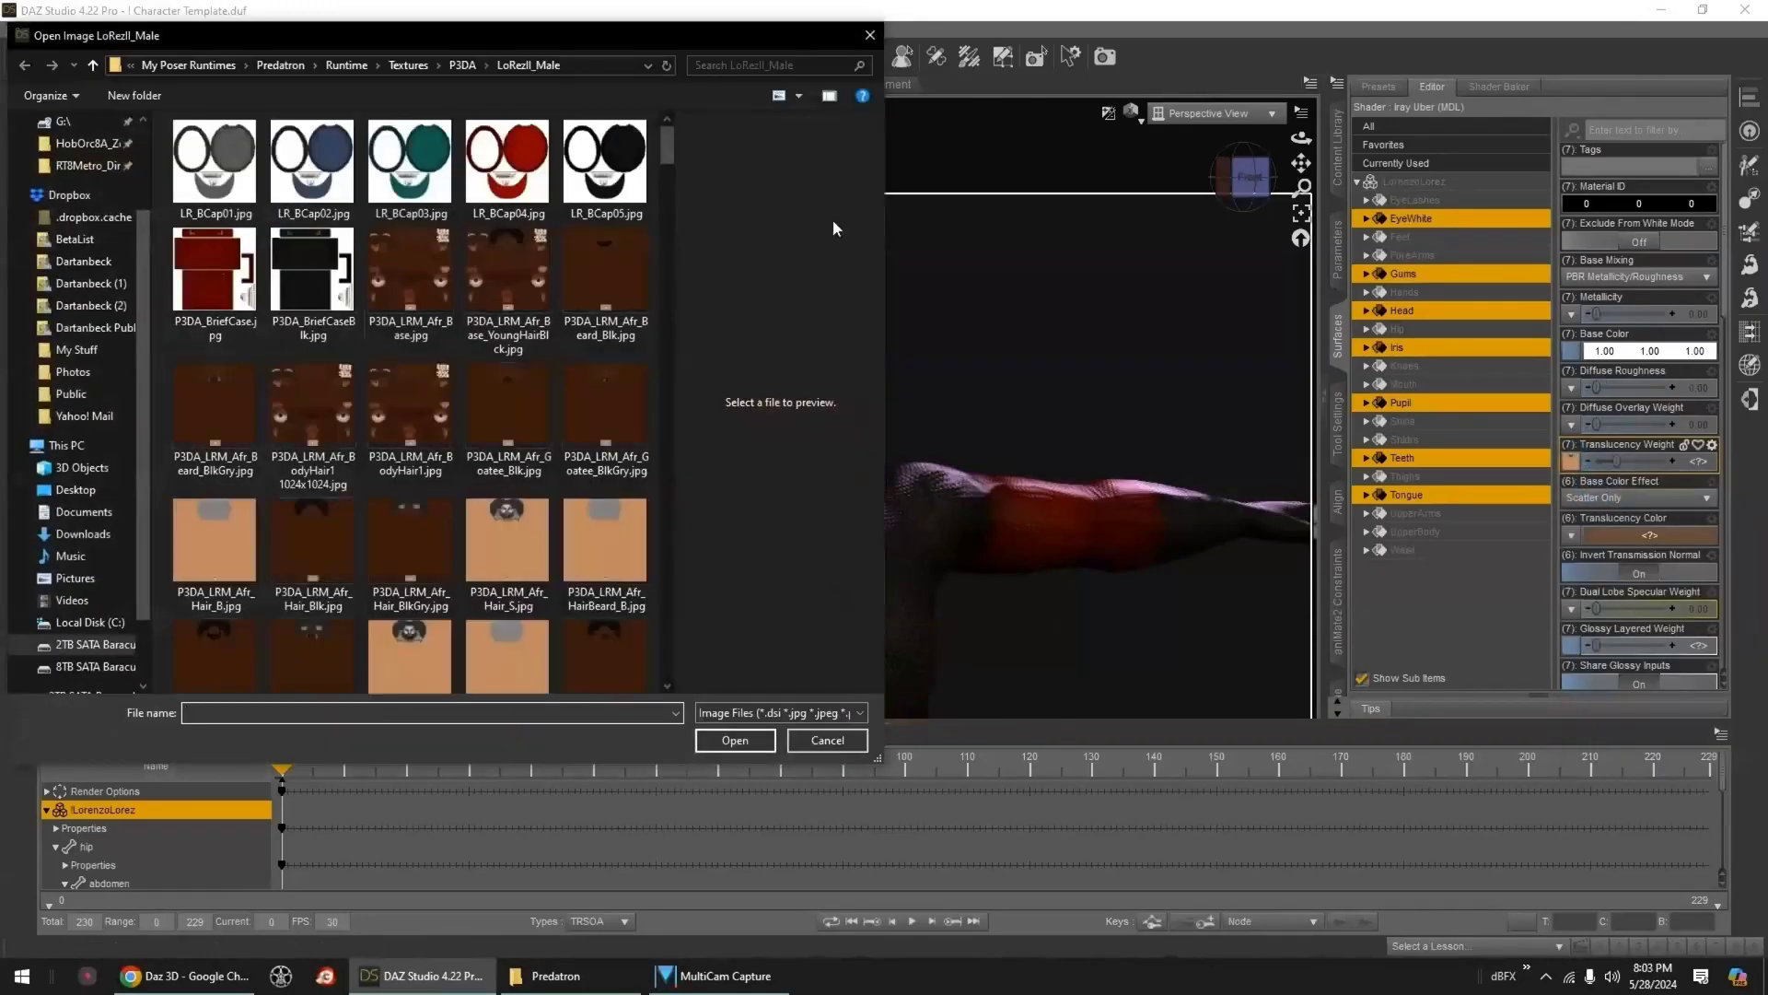
drag(671, 152, 665, 215)
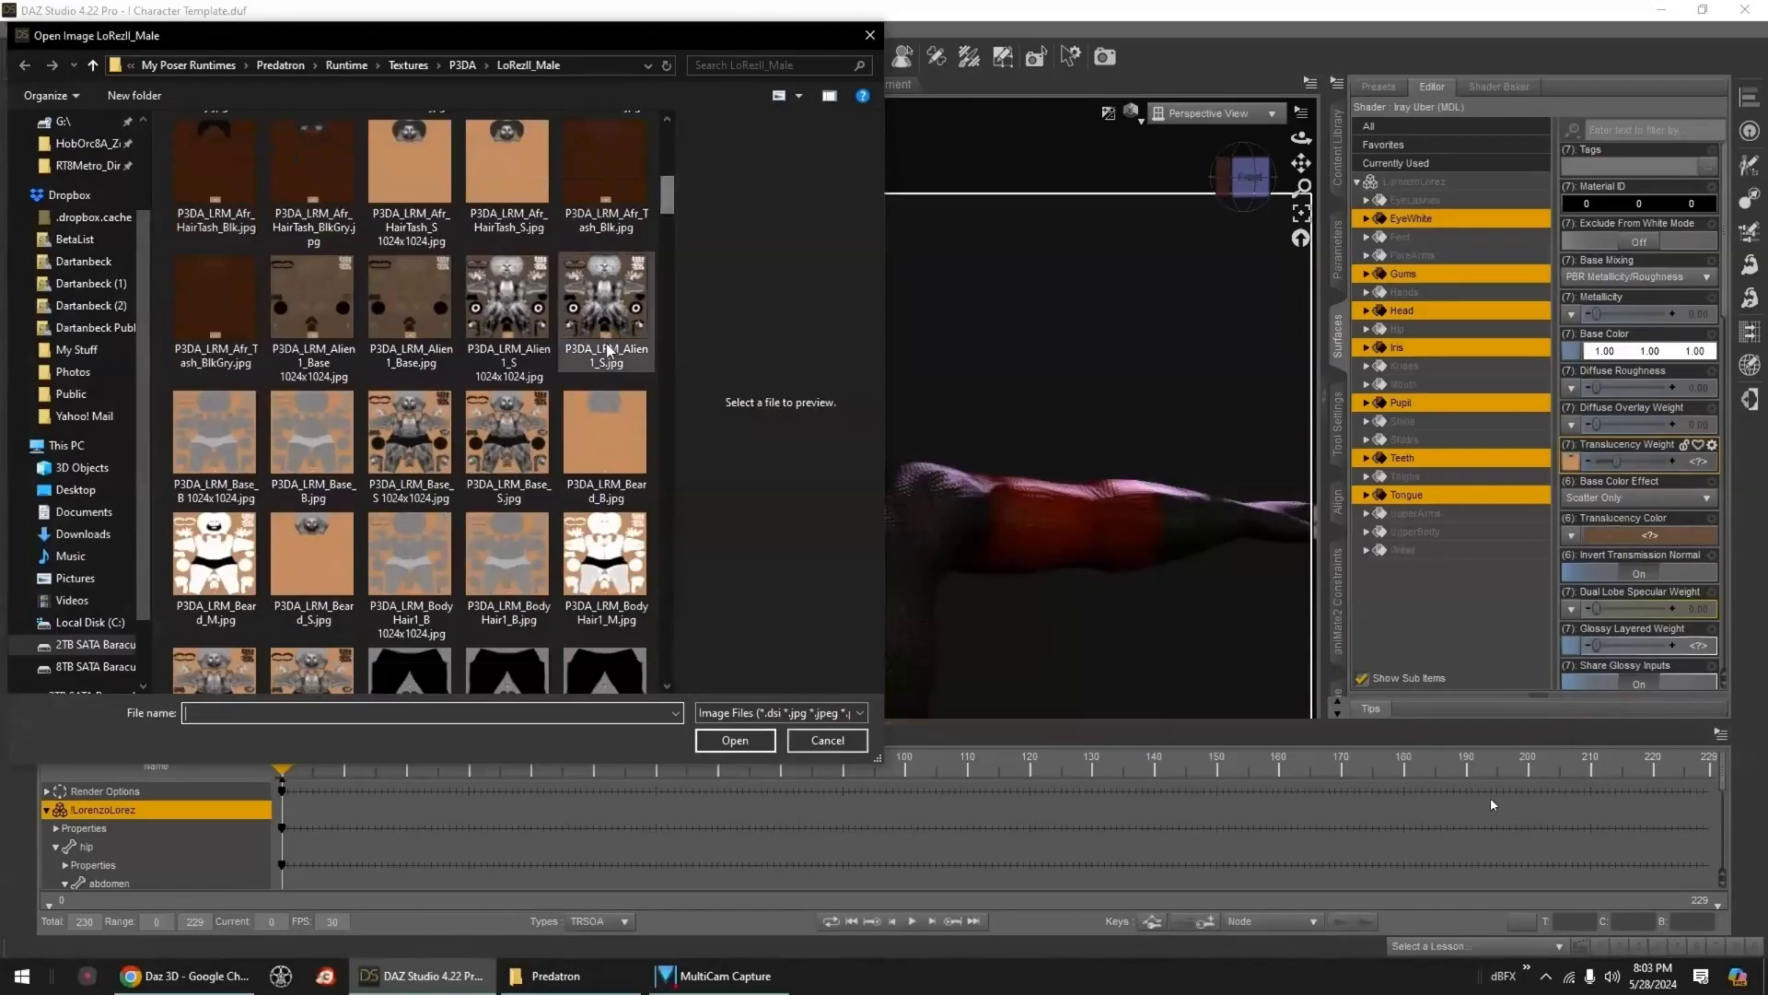
click(531, 471)
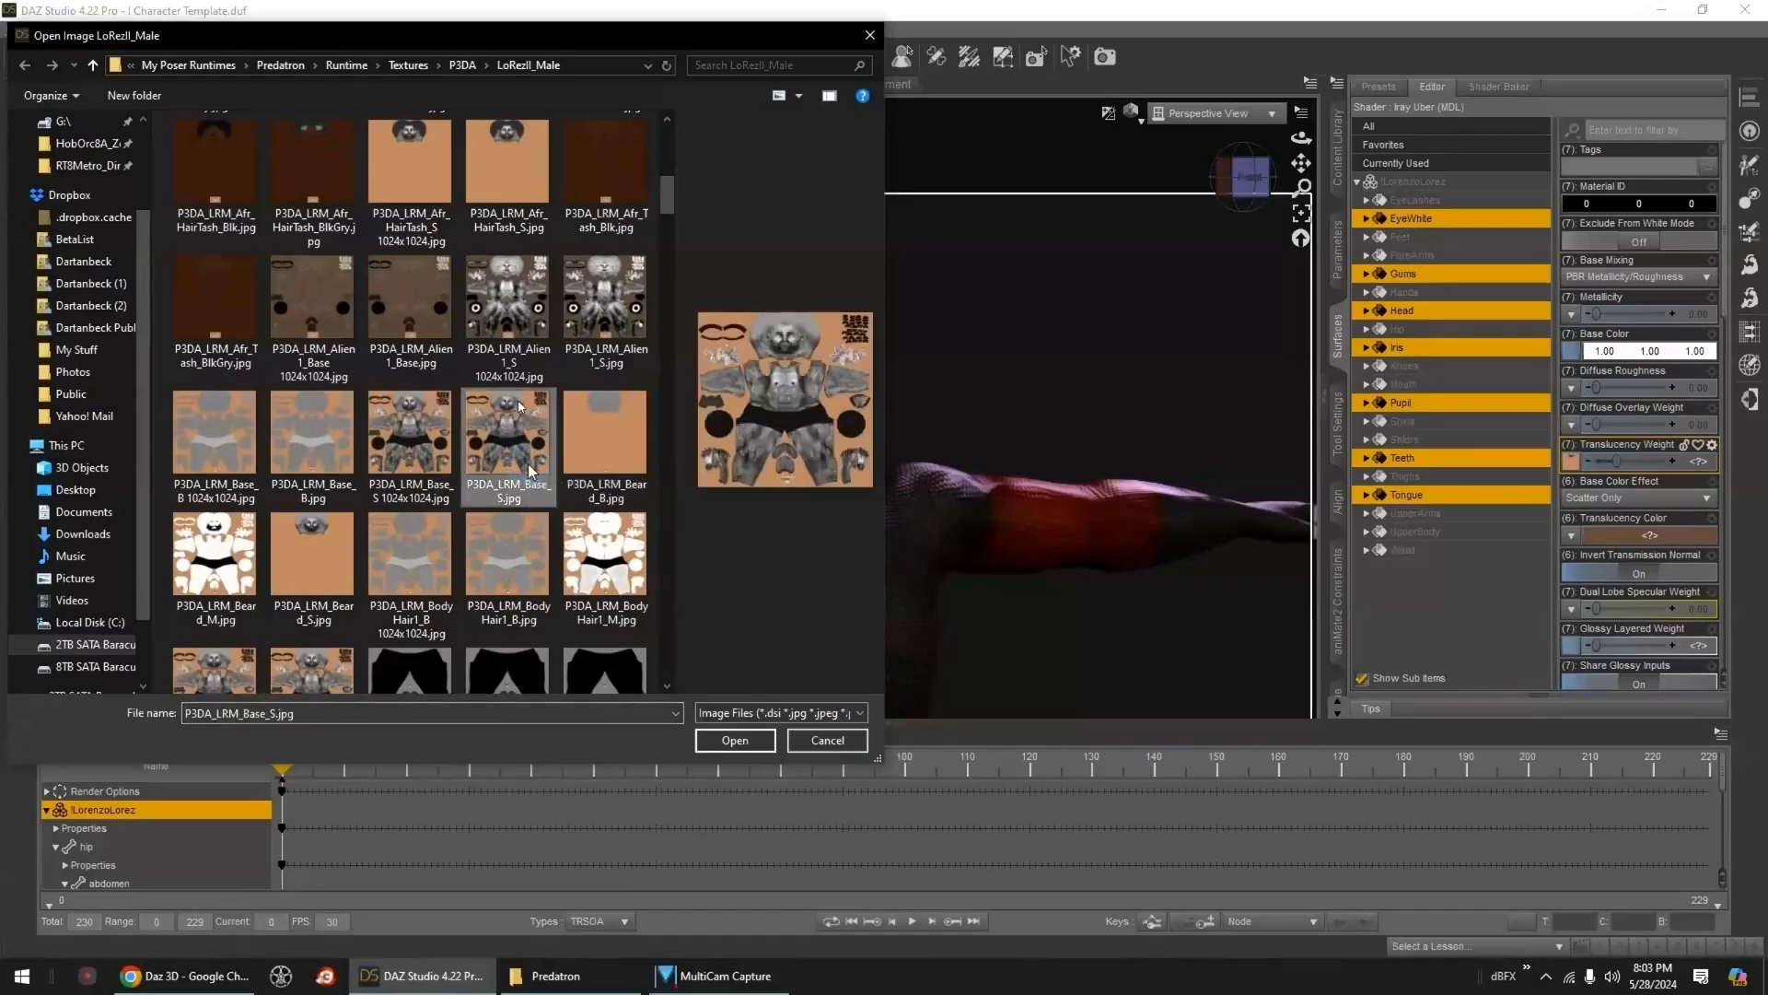
click(735, 739)
drag(1618, 462, 1678, 465)
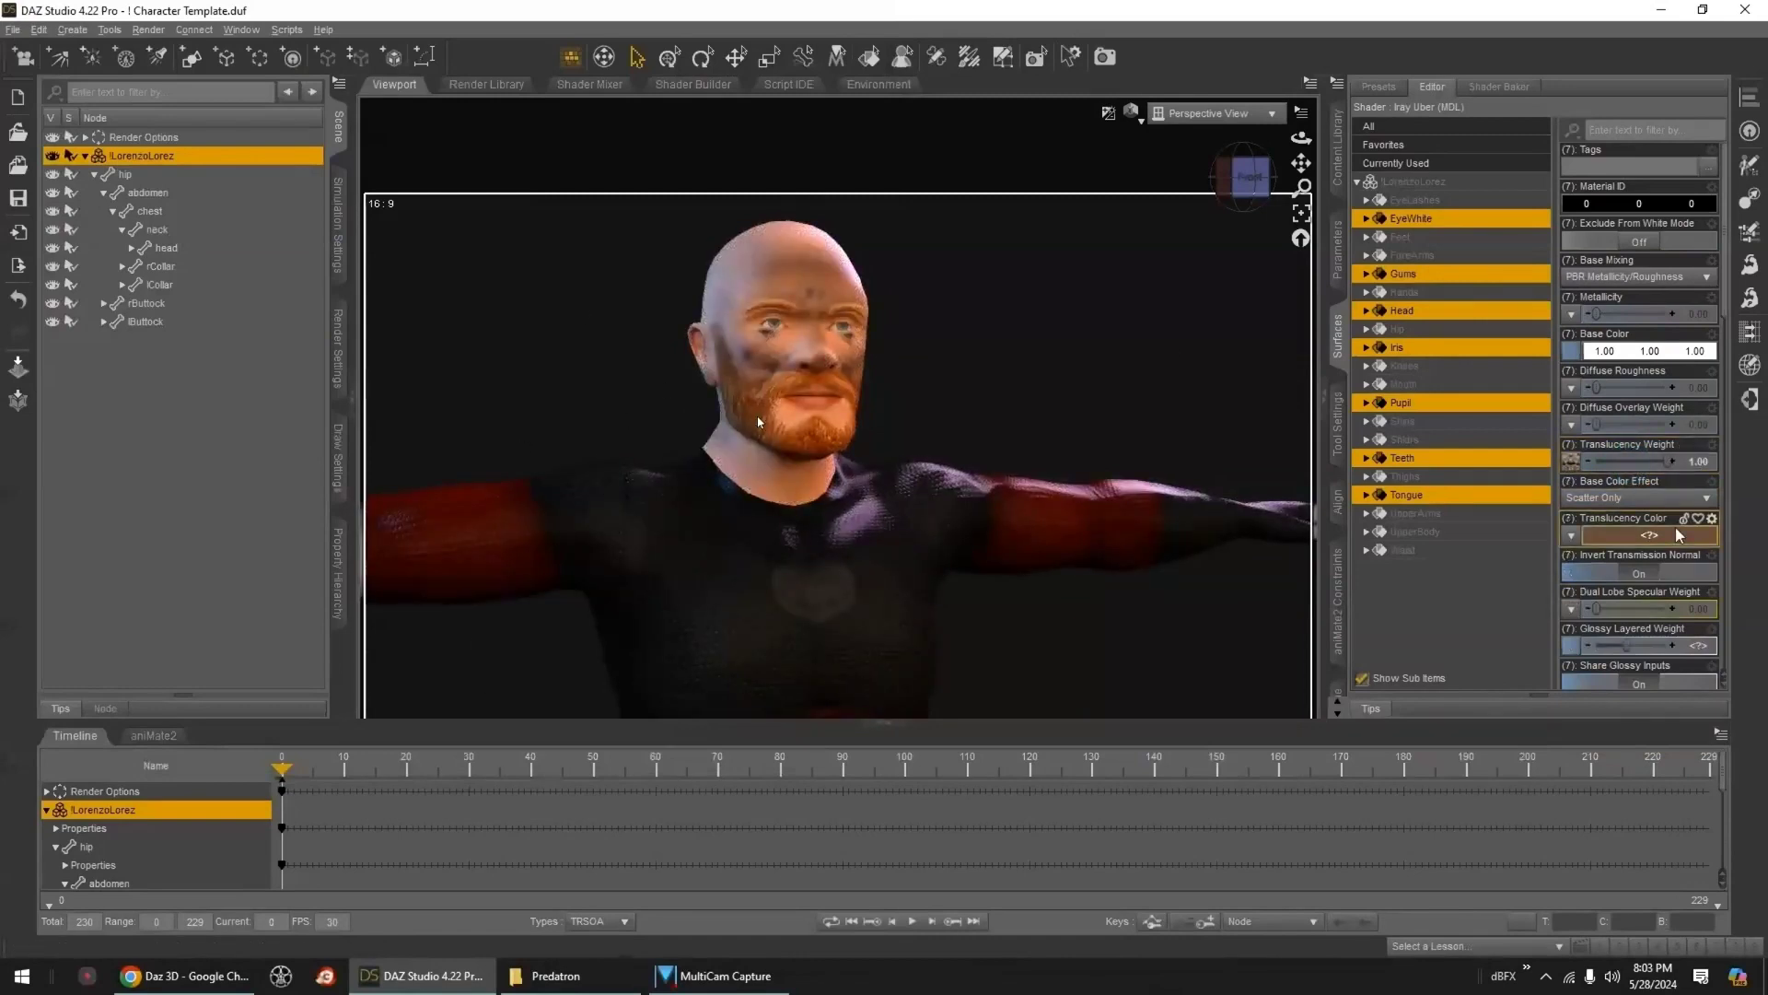
mouse_move(1573, 469)
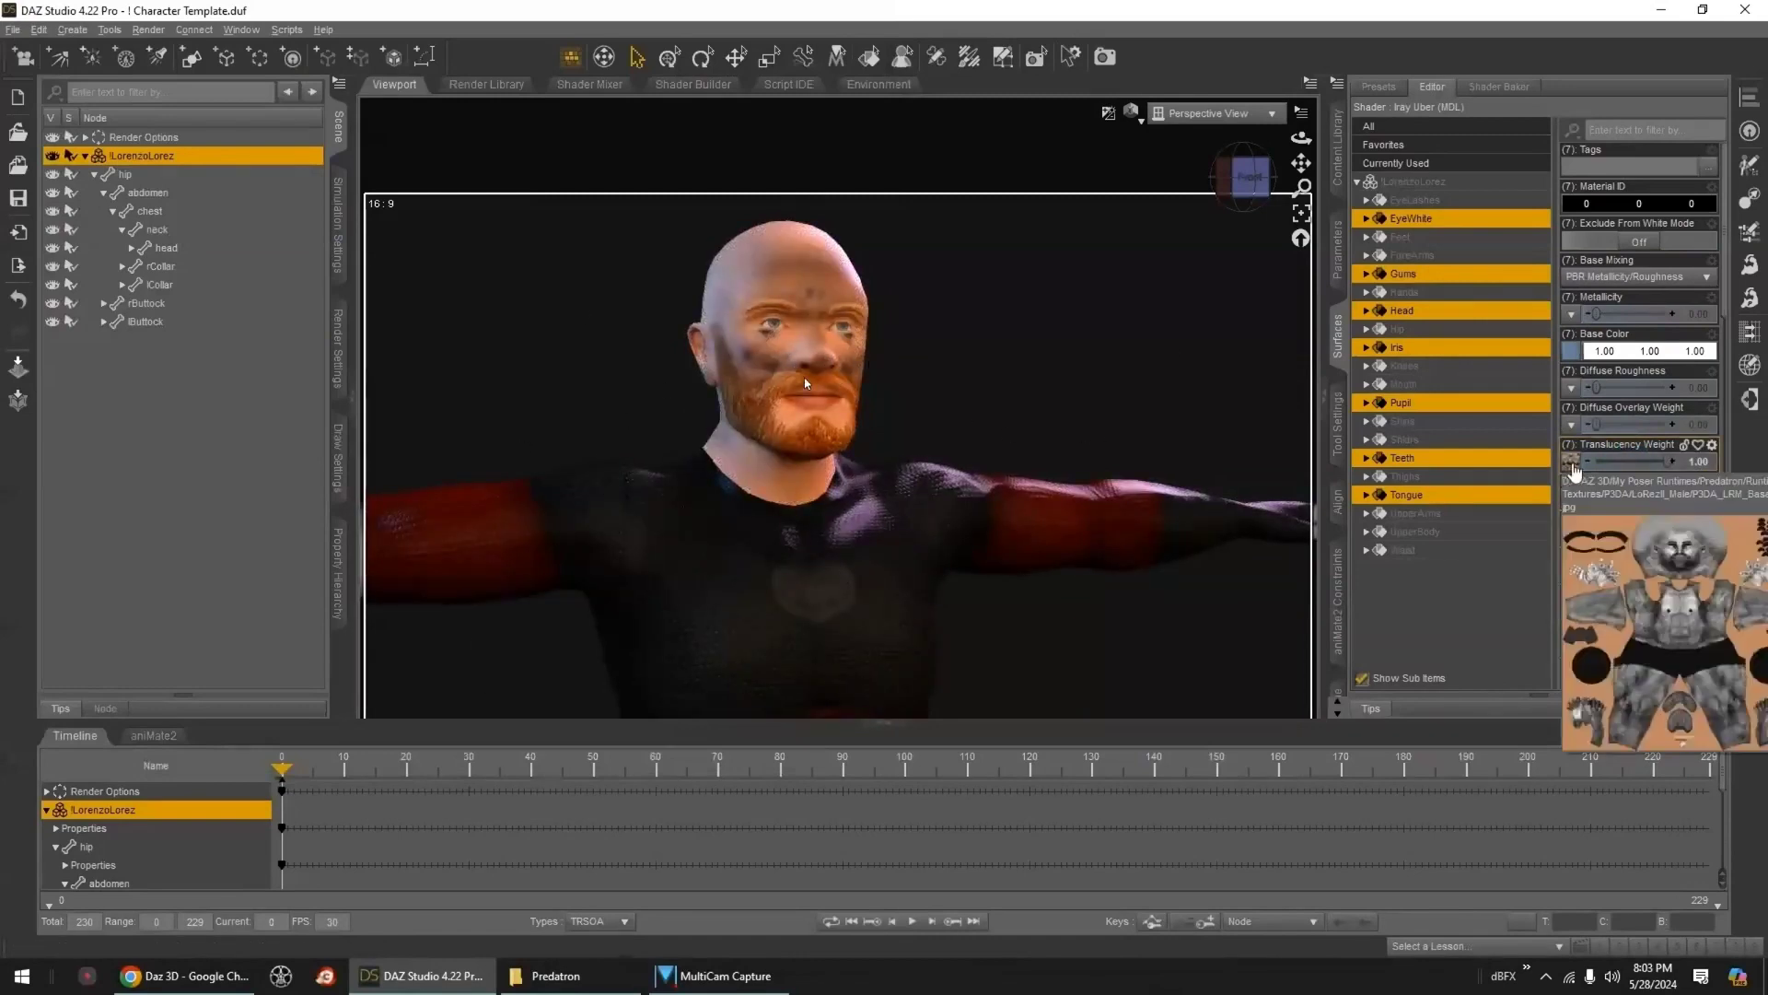
drag(1668, 464, 1638, 463)
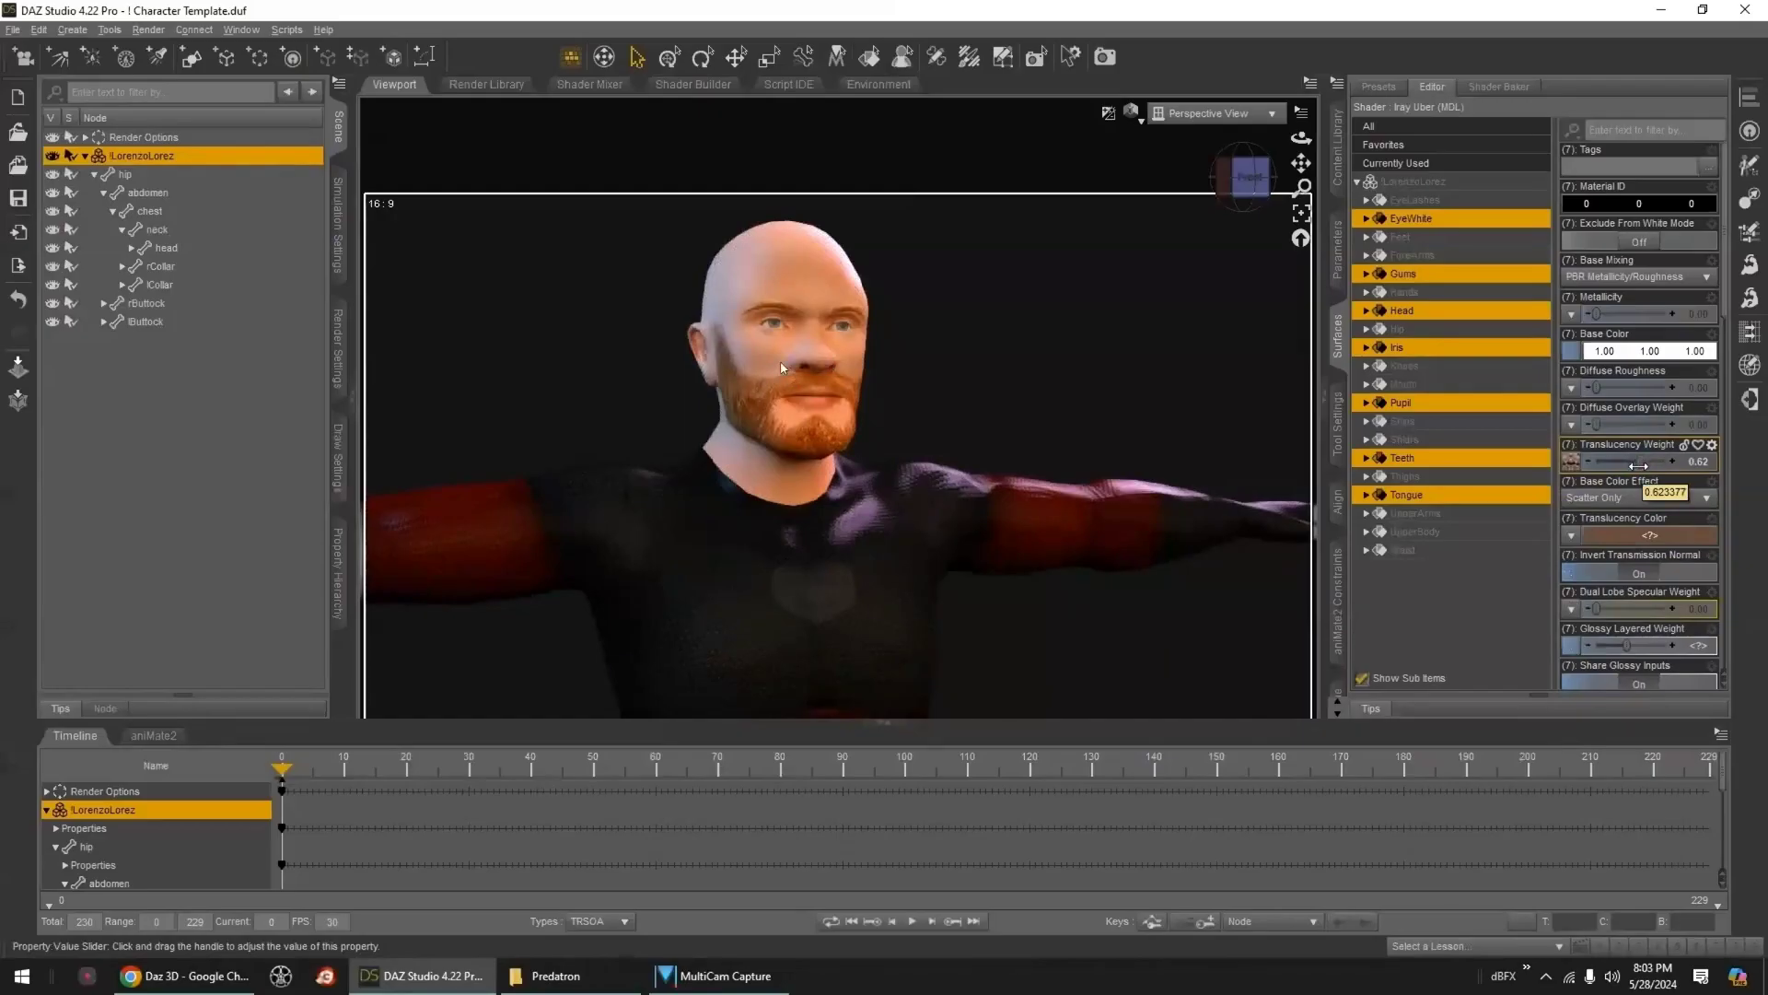
key(ctrl+z)
key(ctrl+z)
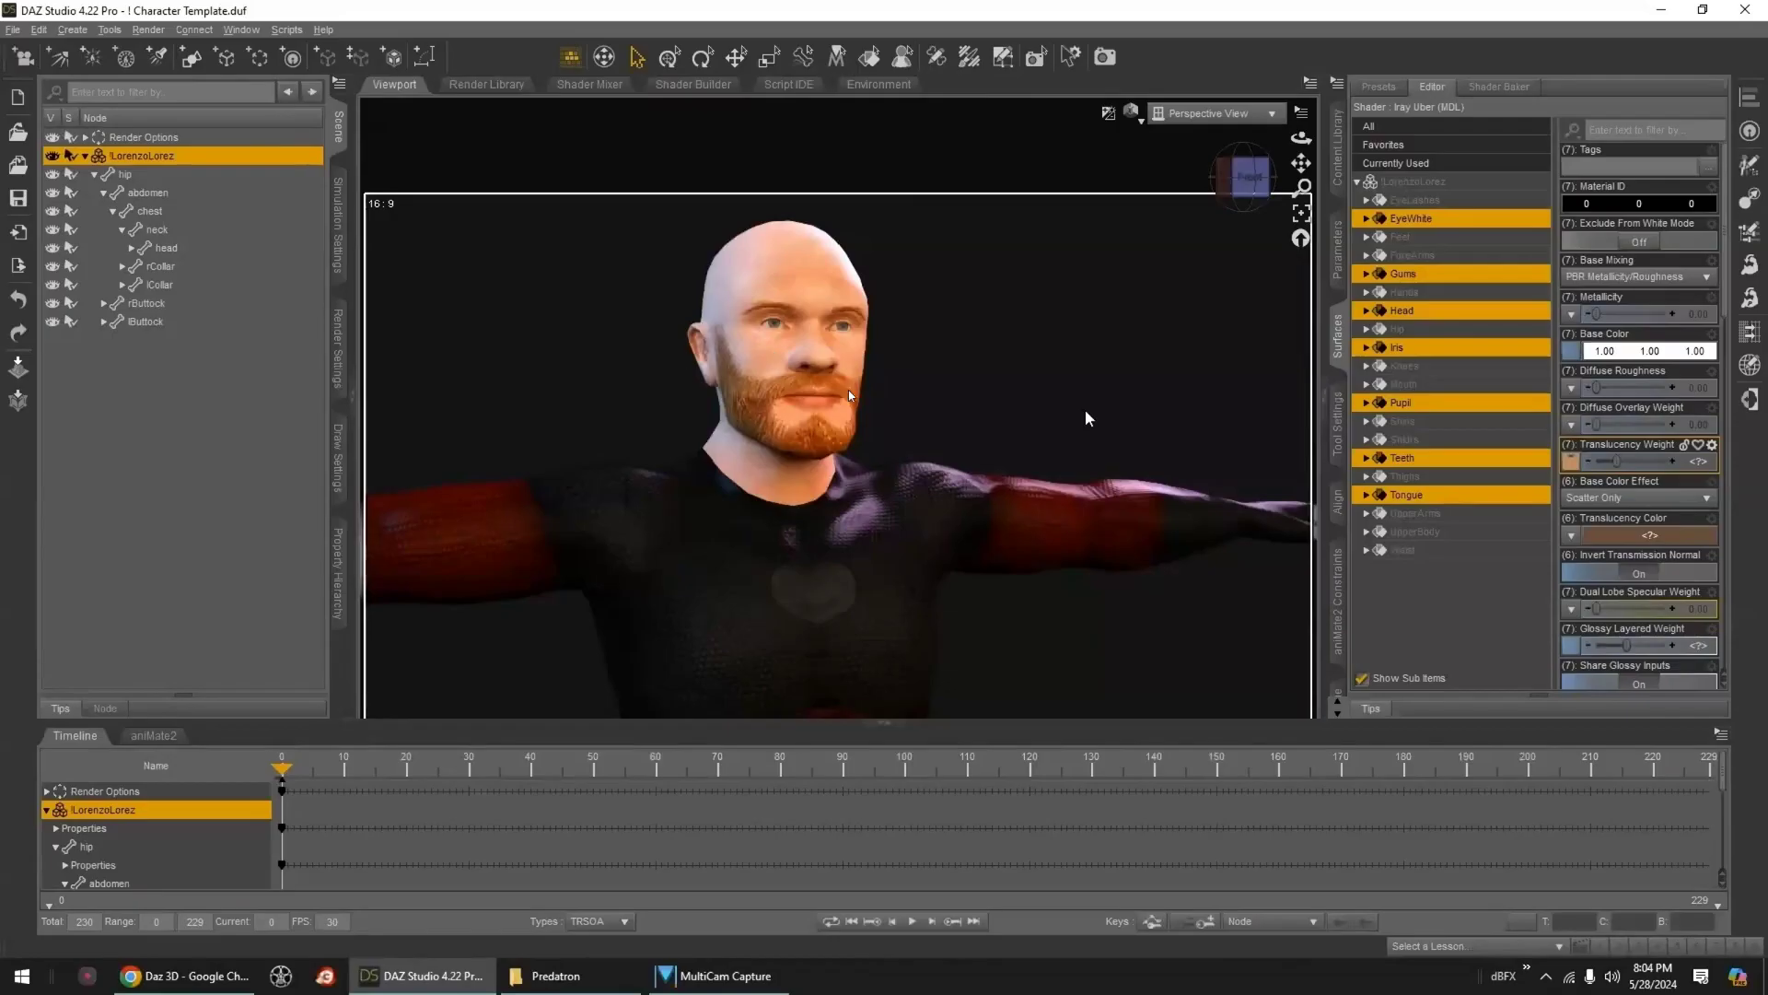
- Reset the figure's FBMDwarf morph to zero and set the FBMElf morph to 1.00
click(1247, 178)
drag(1248, 178, 1289, 181)
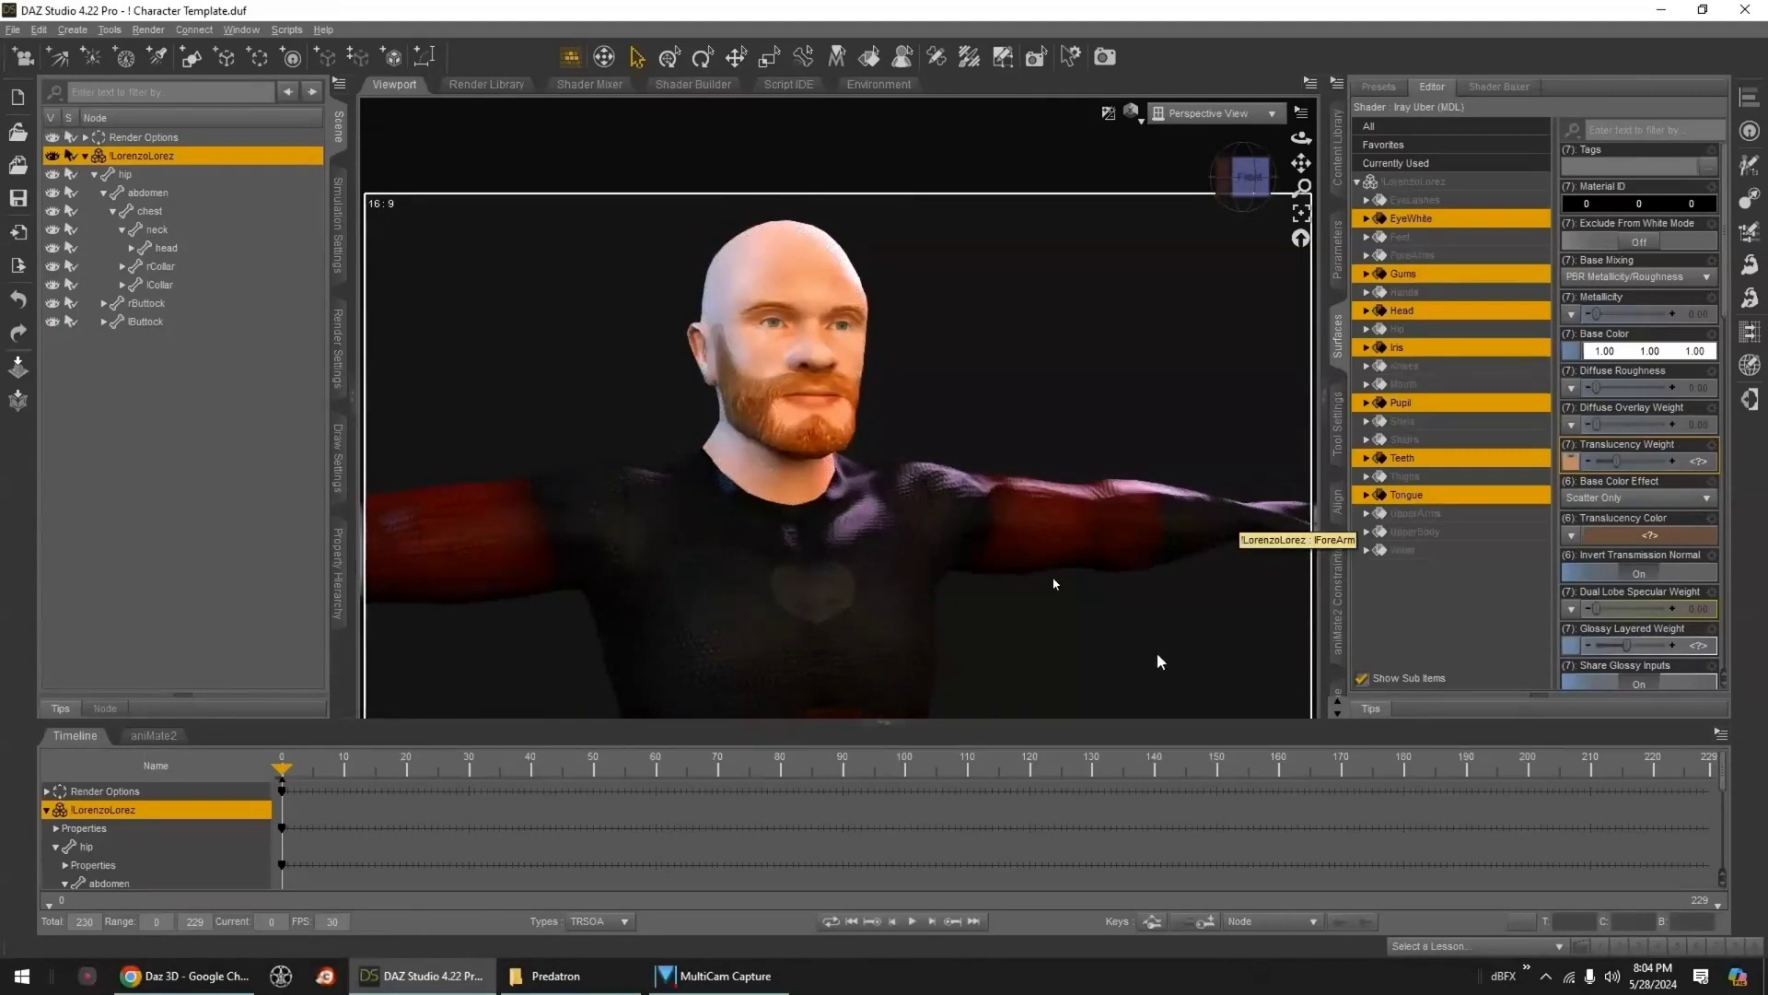
click(1252, 184)
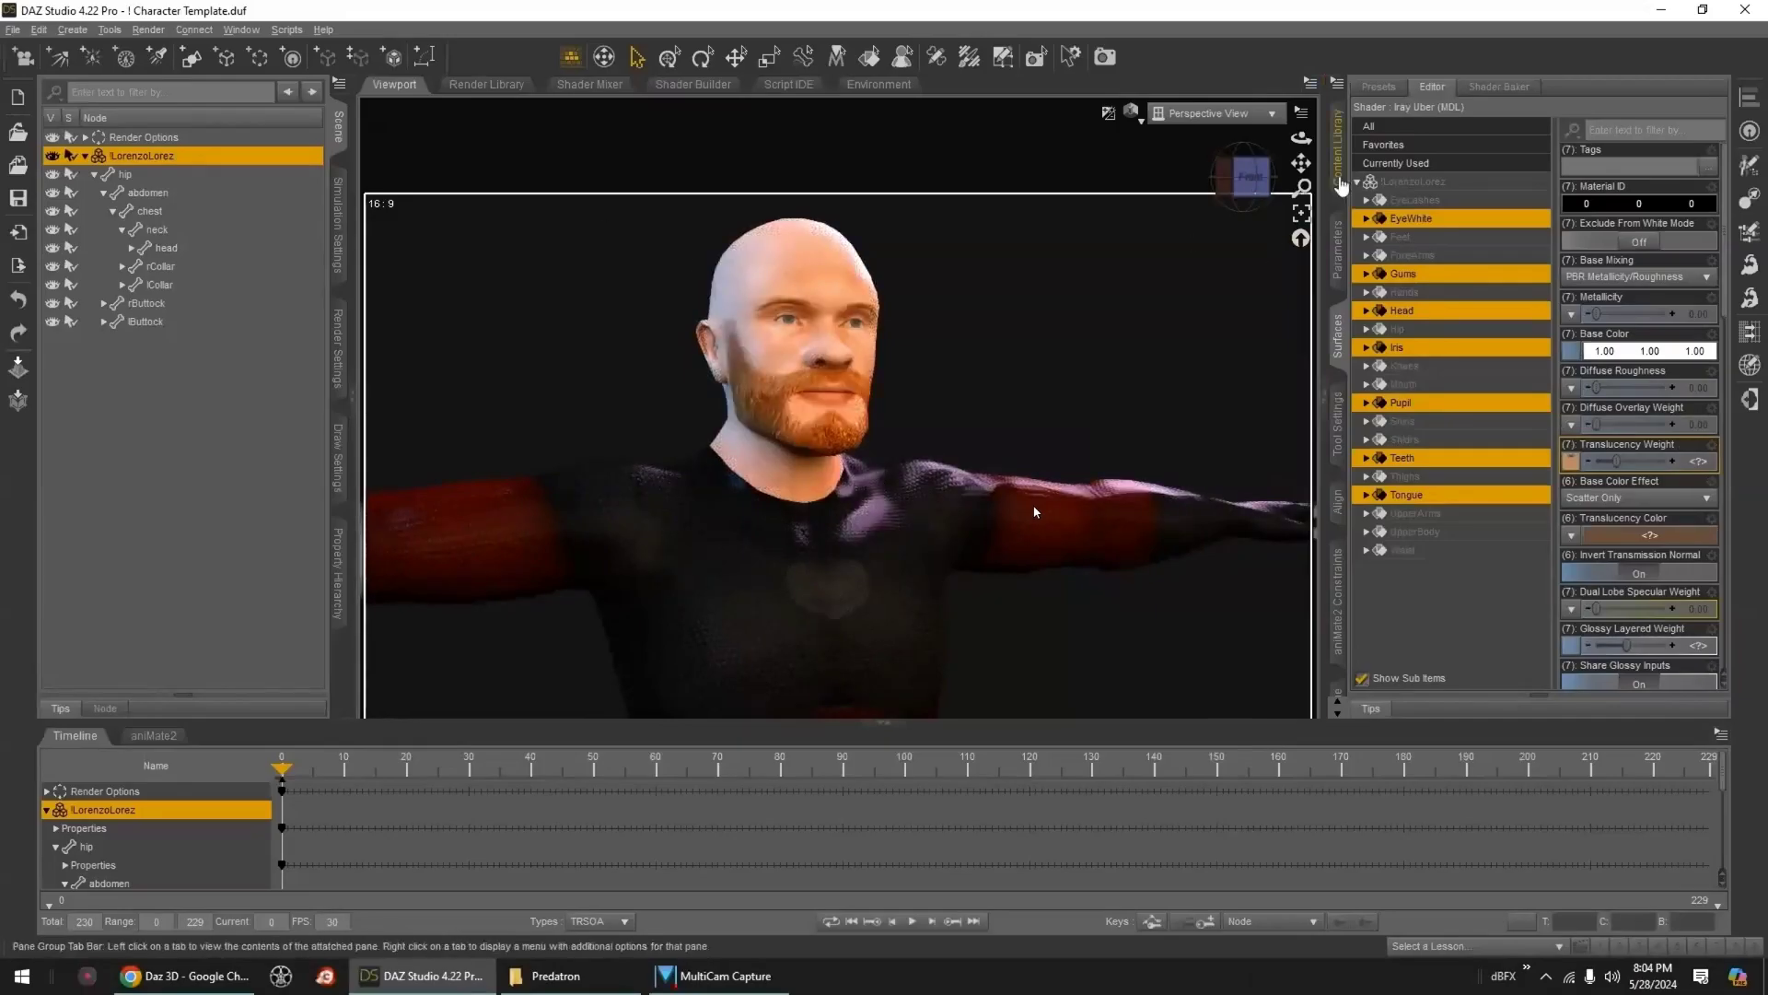
click(1338, 244)
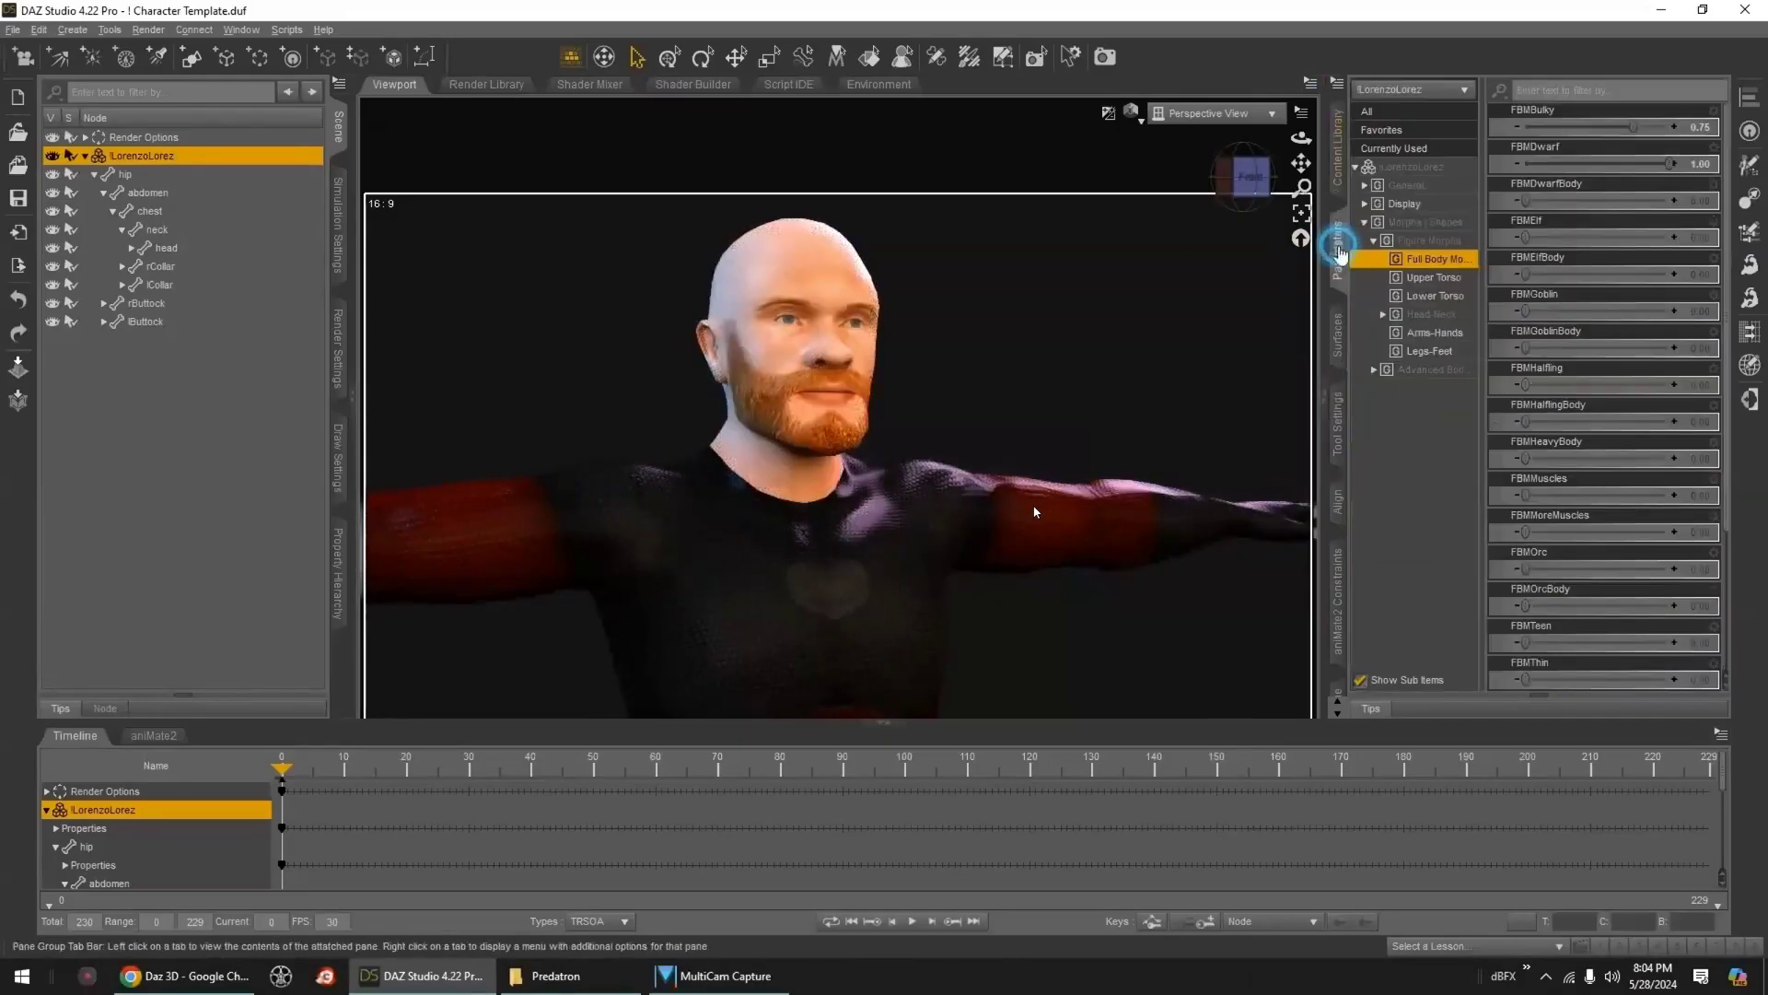
alt+click(1706, 167)
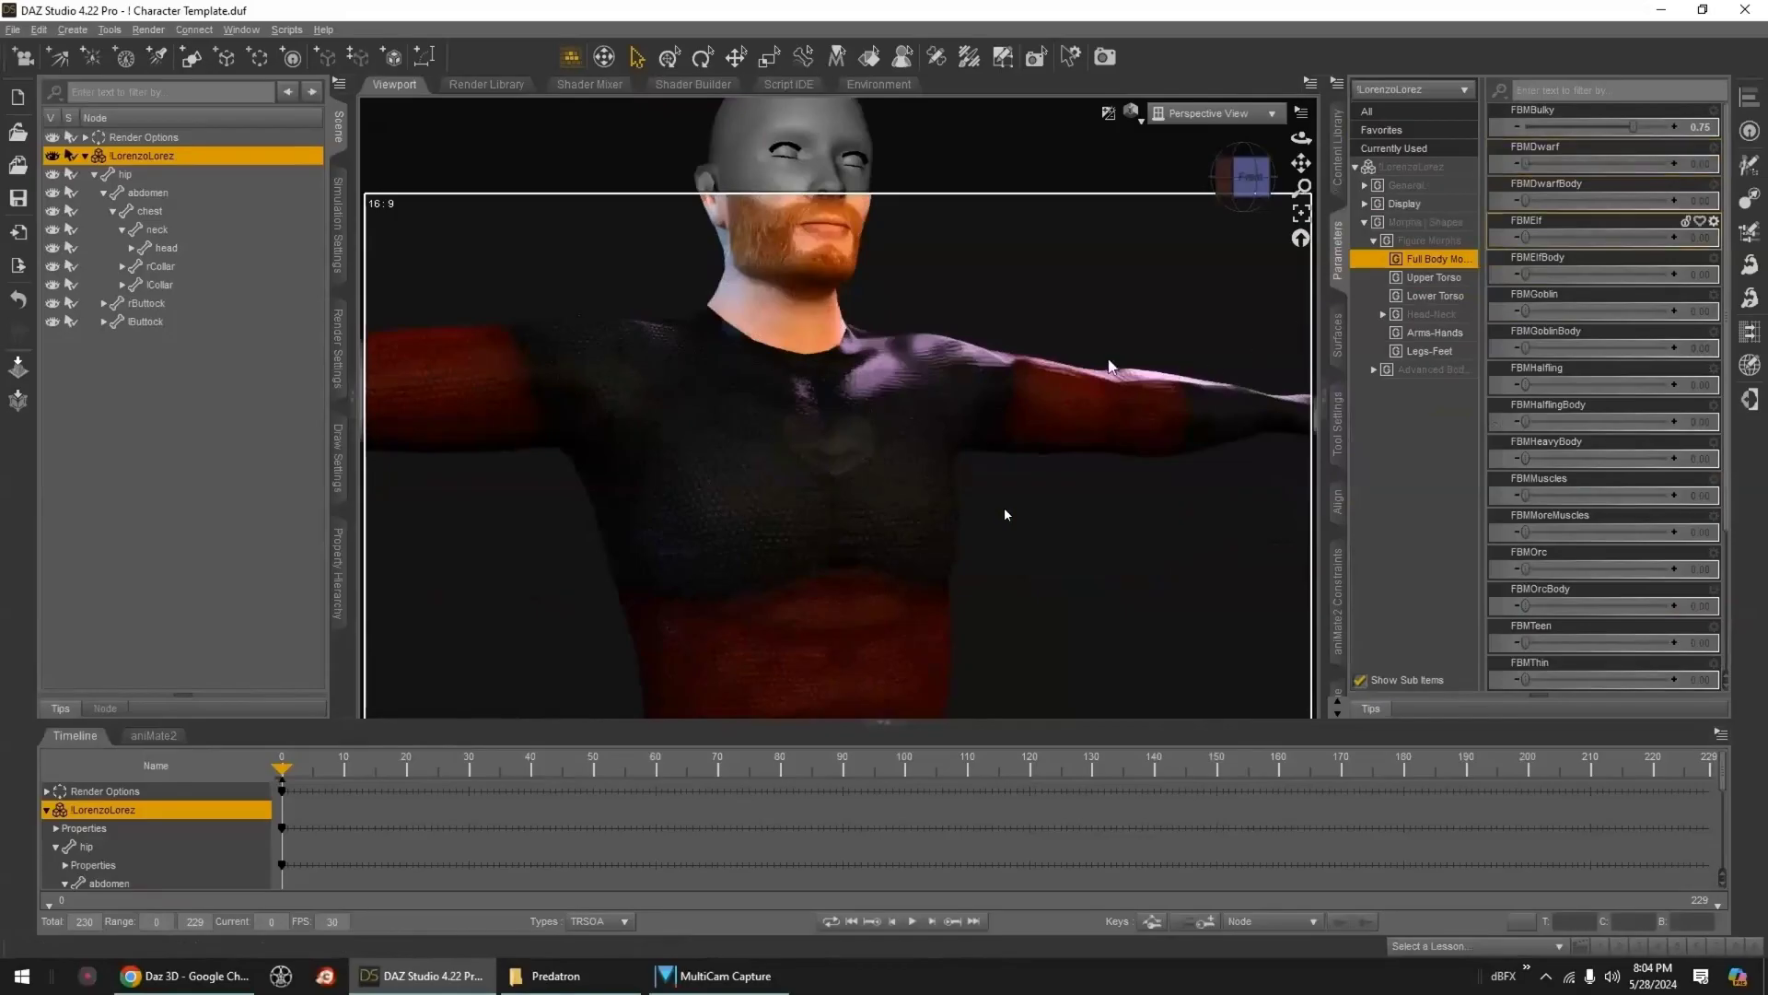
middle_drag(1109, 362, 1118, 579)
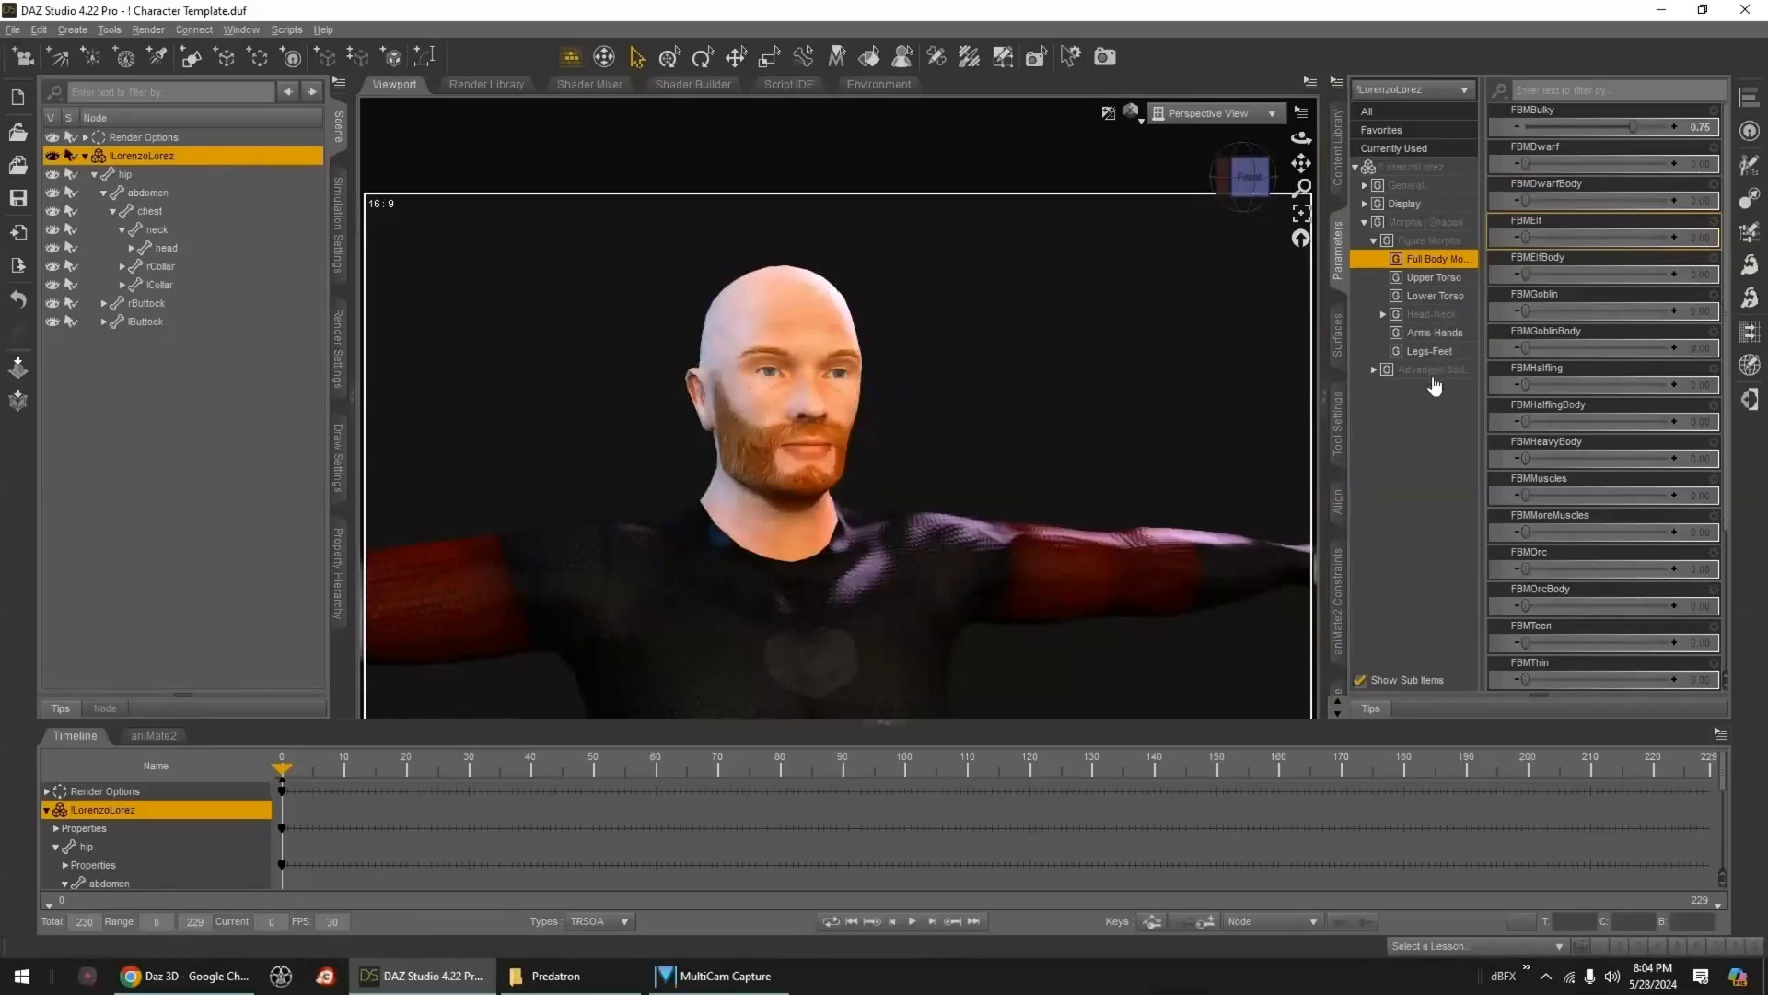
drag(1525, 238, 1674, 238)
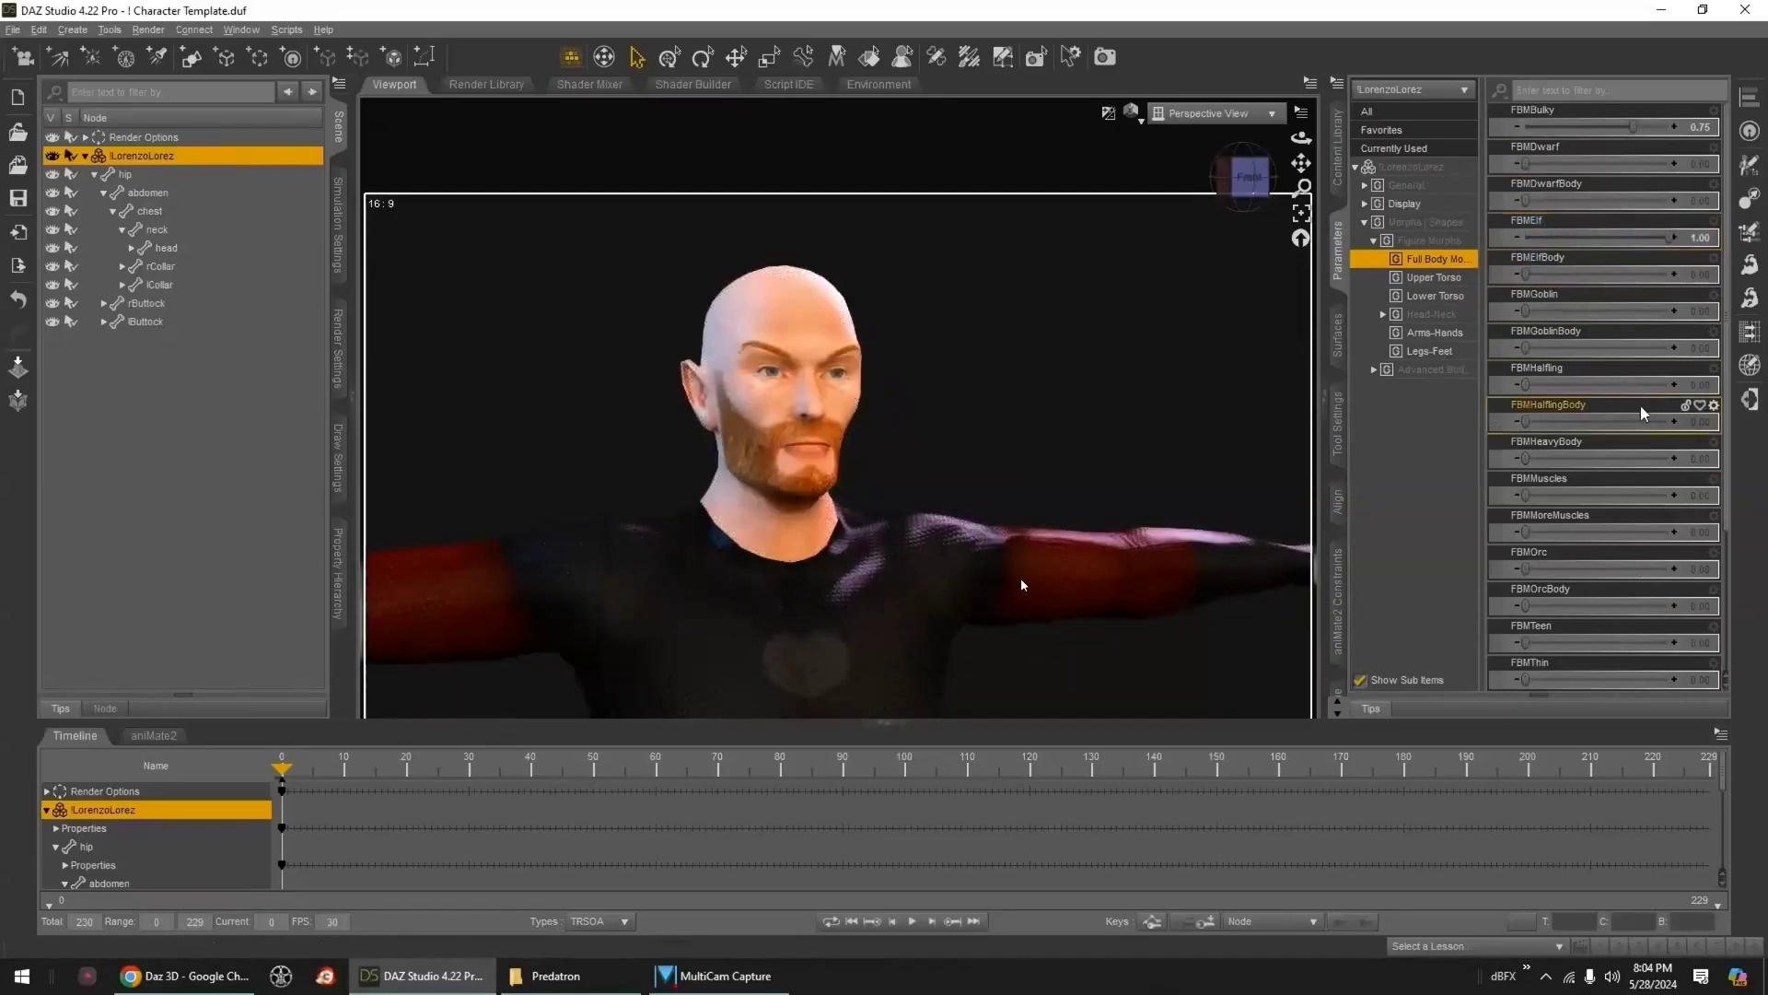
- Open the Oriental skin materials in the P3DA_LorenzoLorez MATS_SKIN folder and try the MAT_Skin_Base preset on the figure
click(1337, 148)
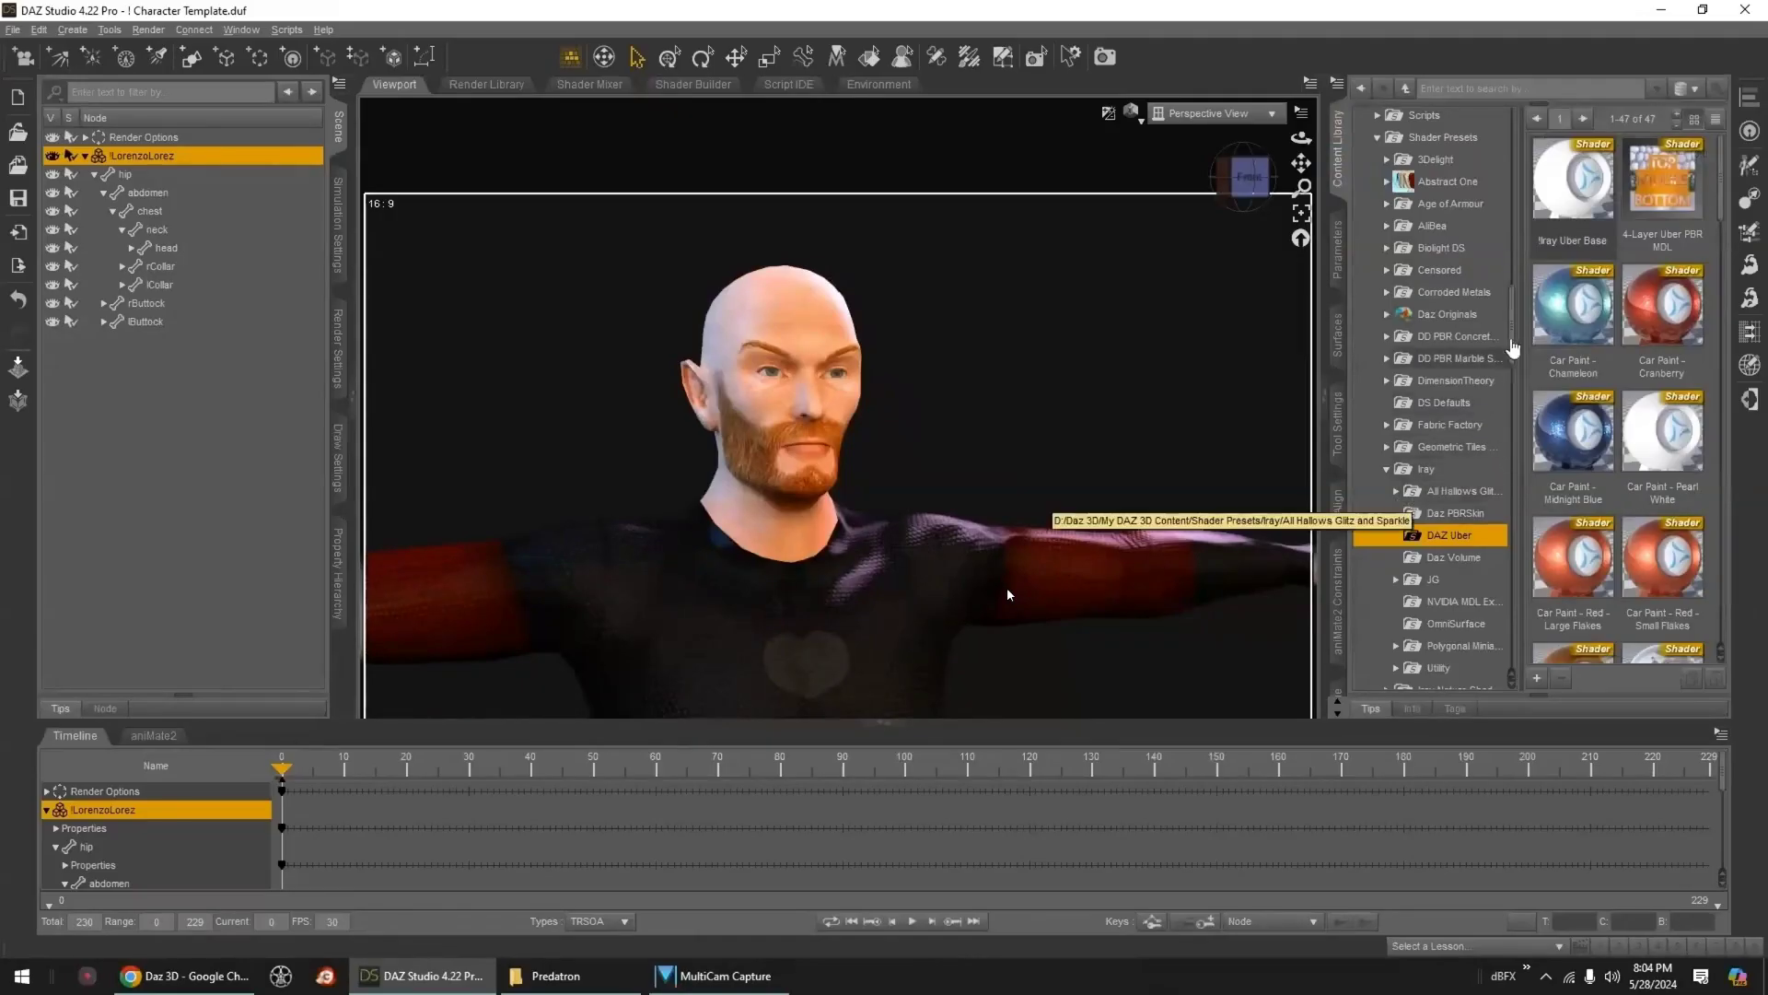
scroll(1418, 442, up, 5)
click(1378, 457)
drag(1512, 304, 1510, 526)
click(1387, 311)
scroll(1474, 387, up, 1)
click(1463, 408)
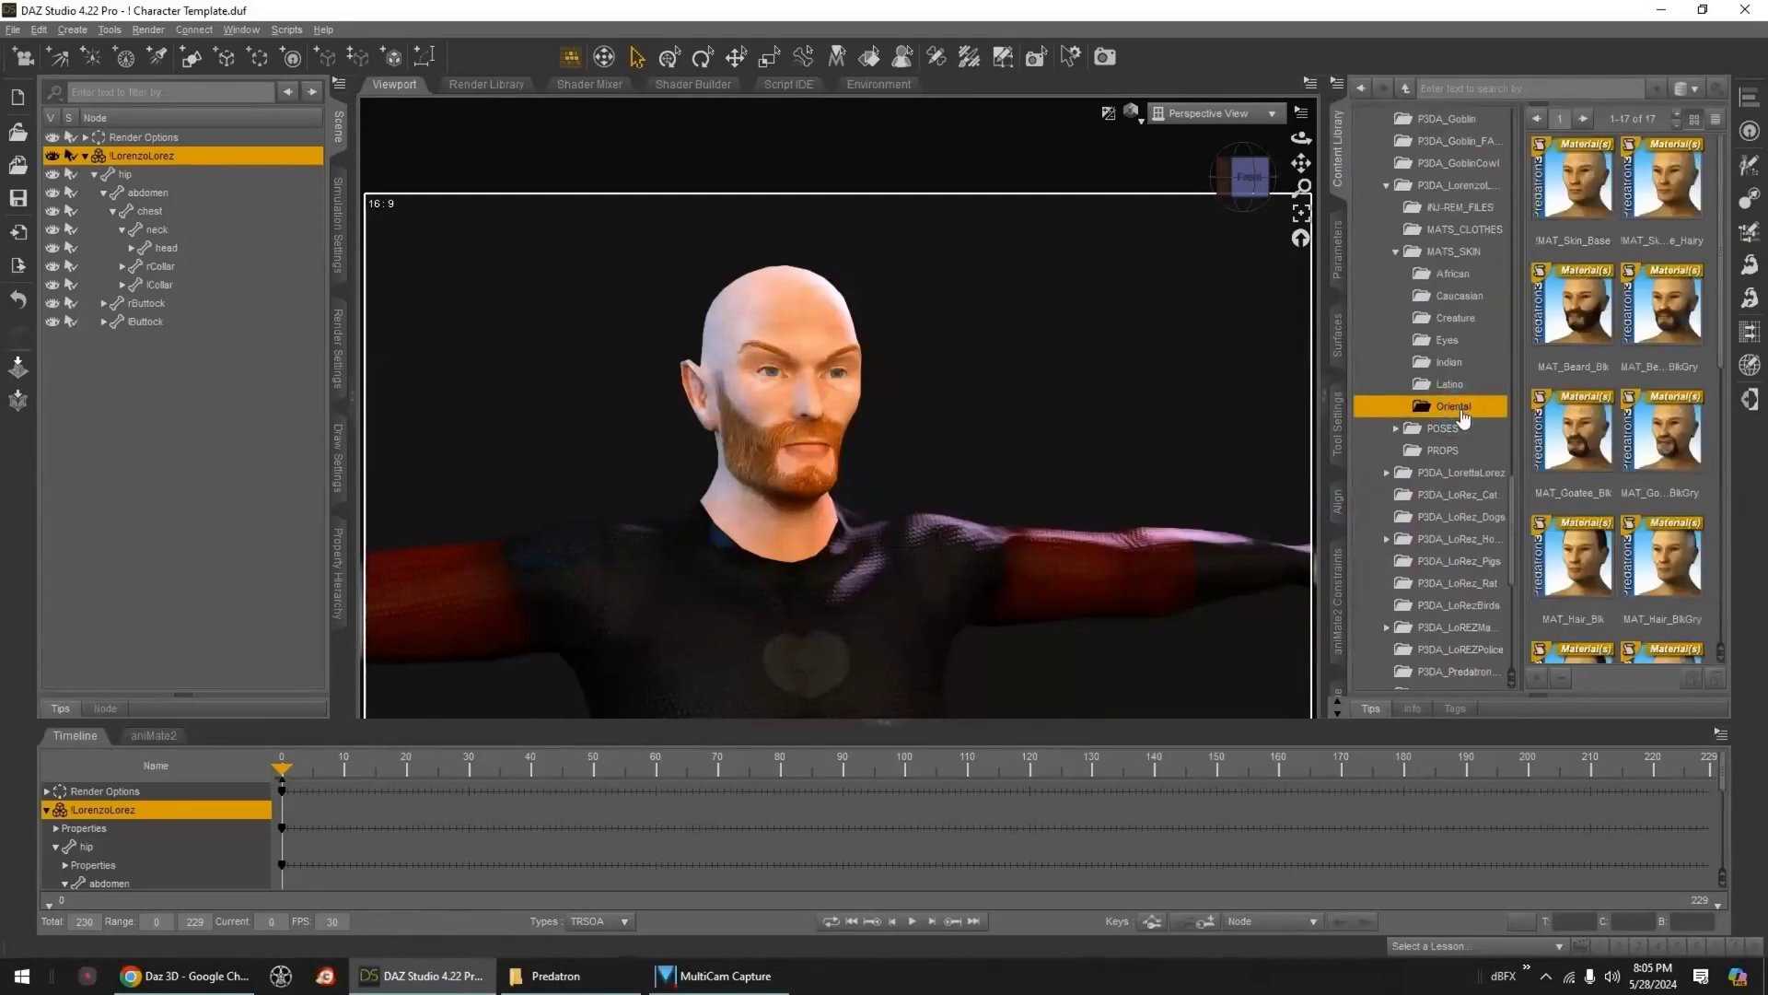
double_click(1577, 208)
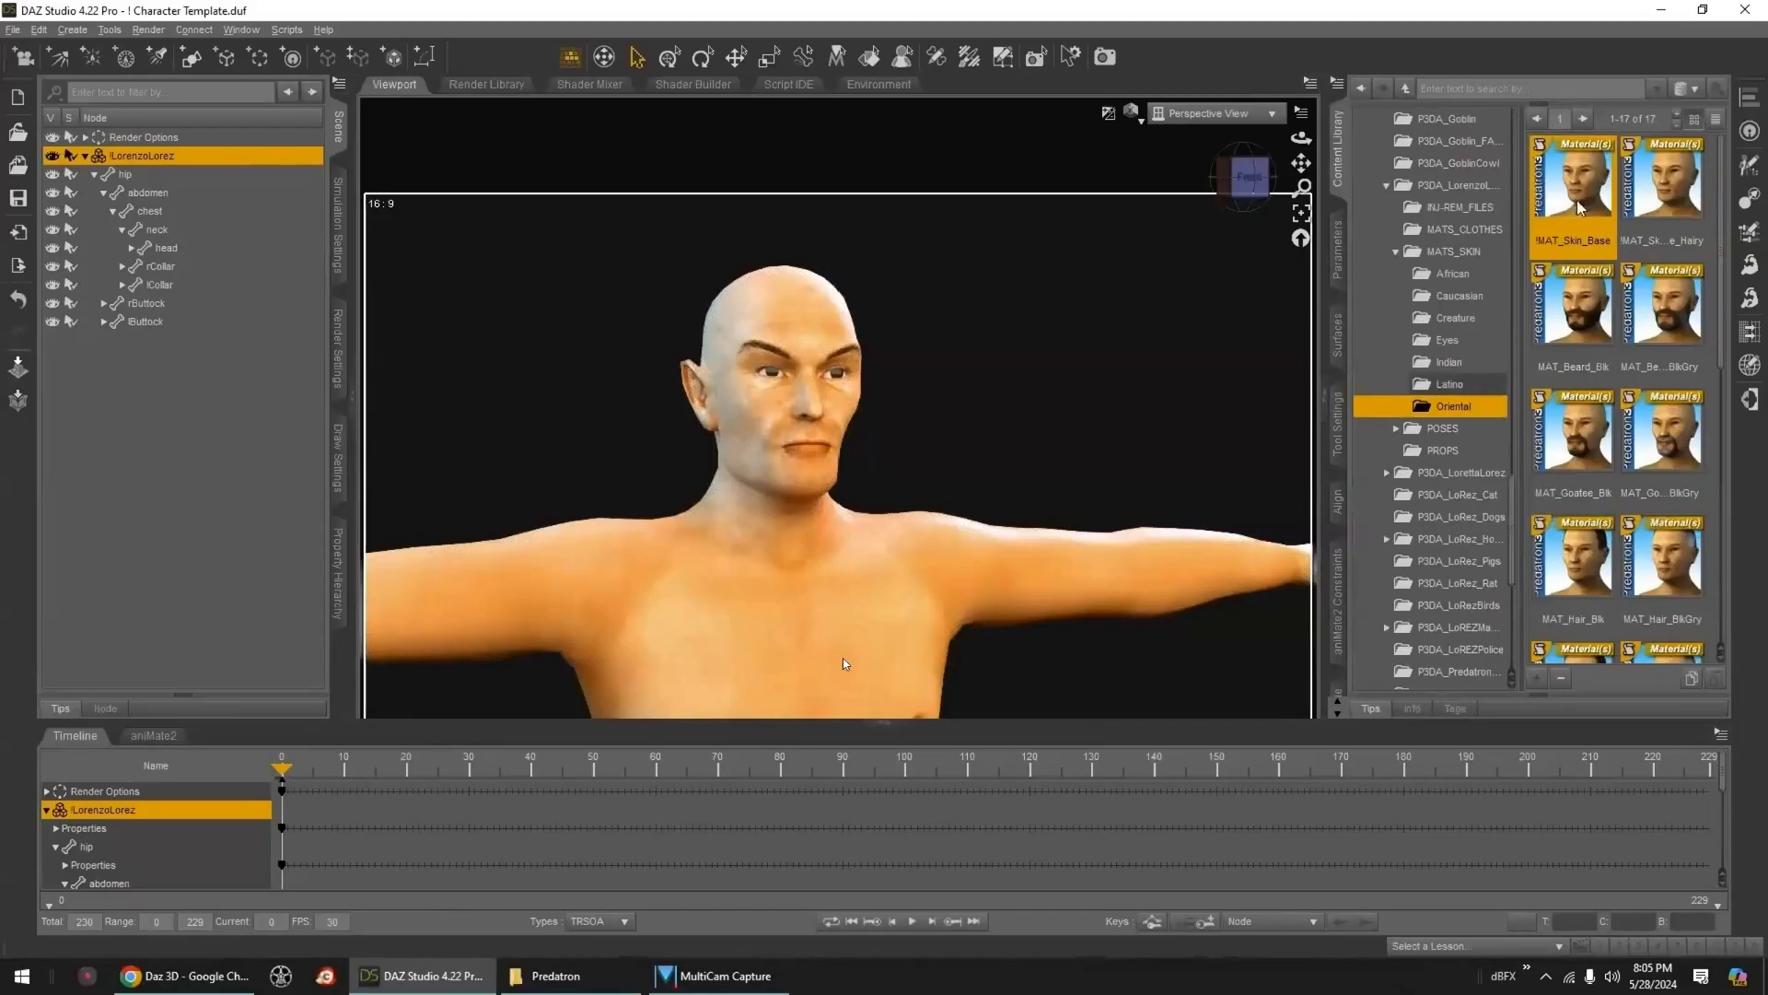
- Try the Oriental MAT_YoungFace preset on the figure, followed by the Oriental MAT_Hair_Blk preset
drag(1720, 346, 1725, 624)
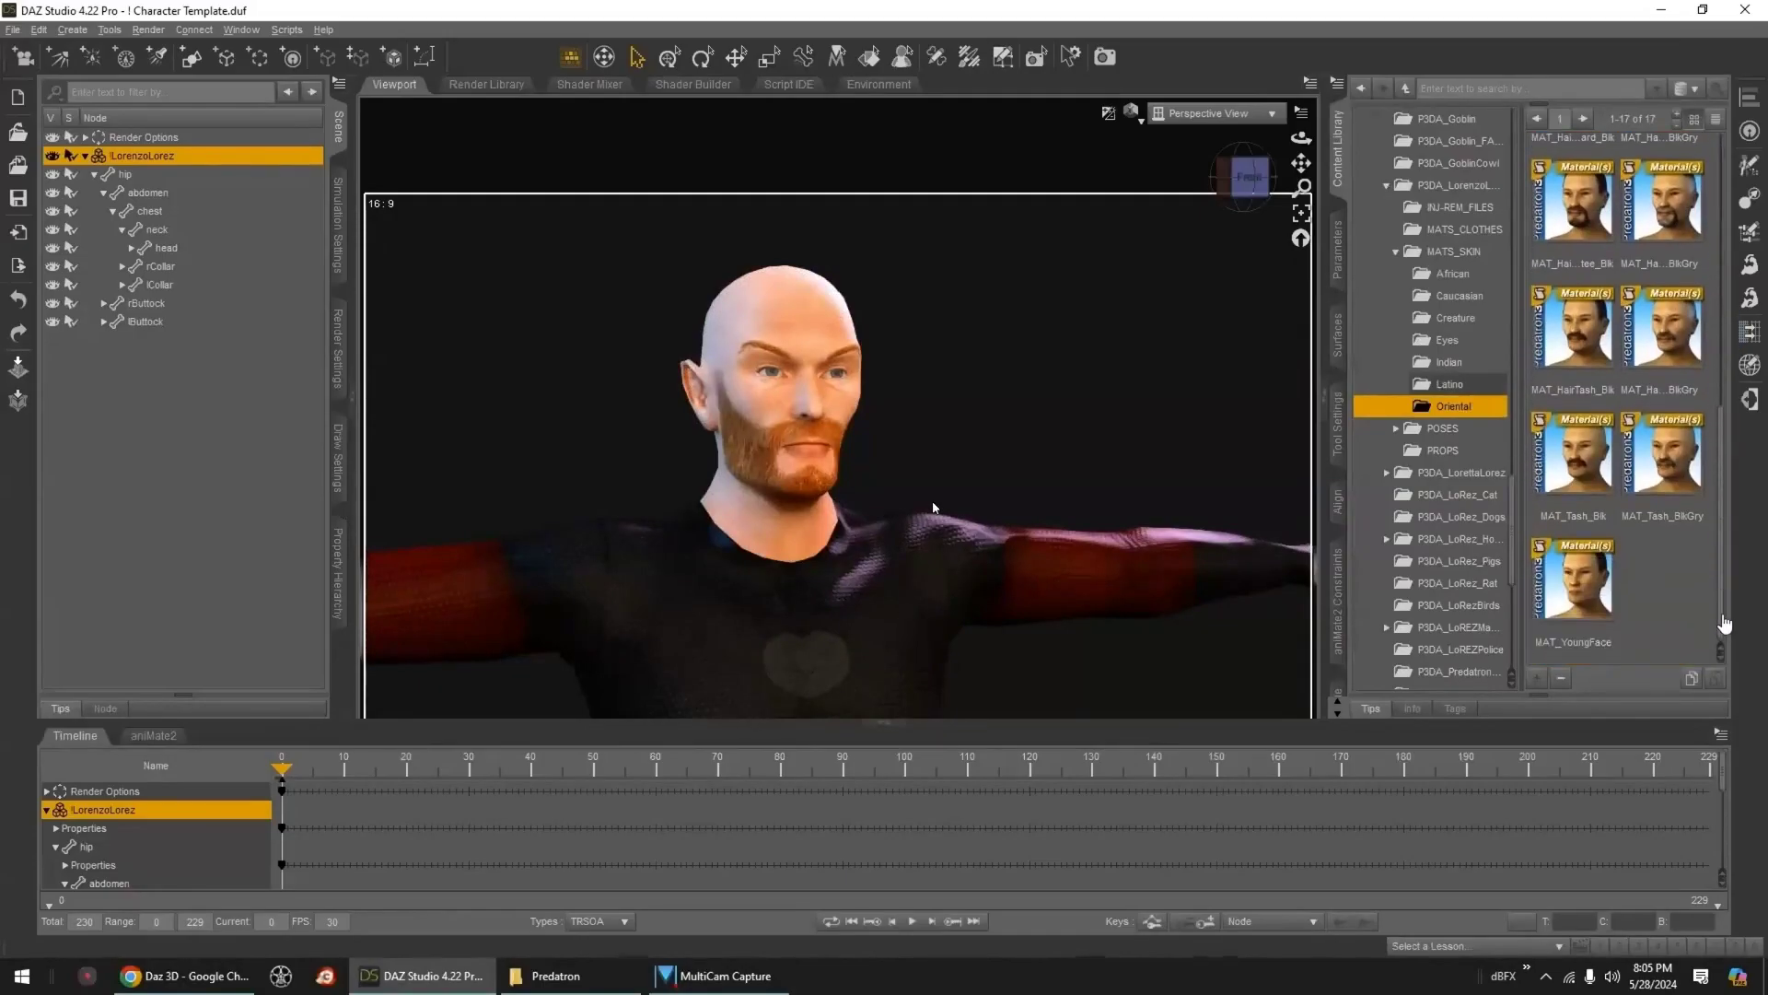
double_click(1580, 591)
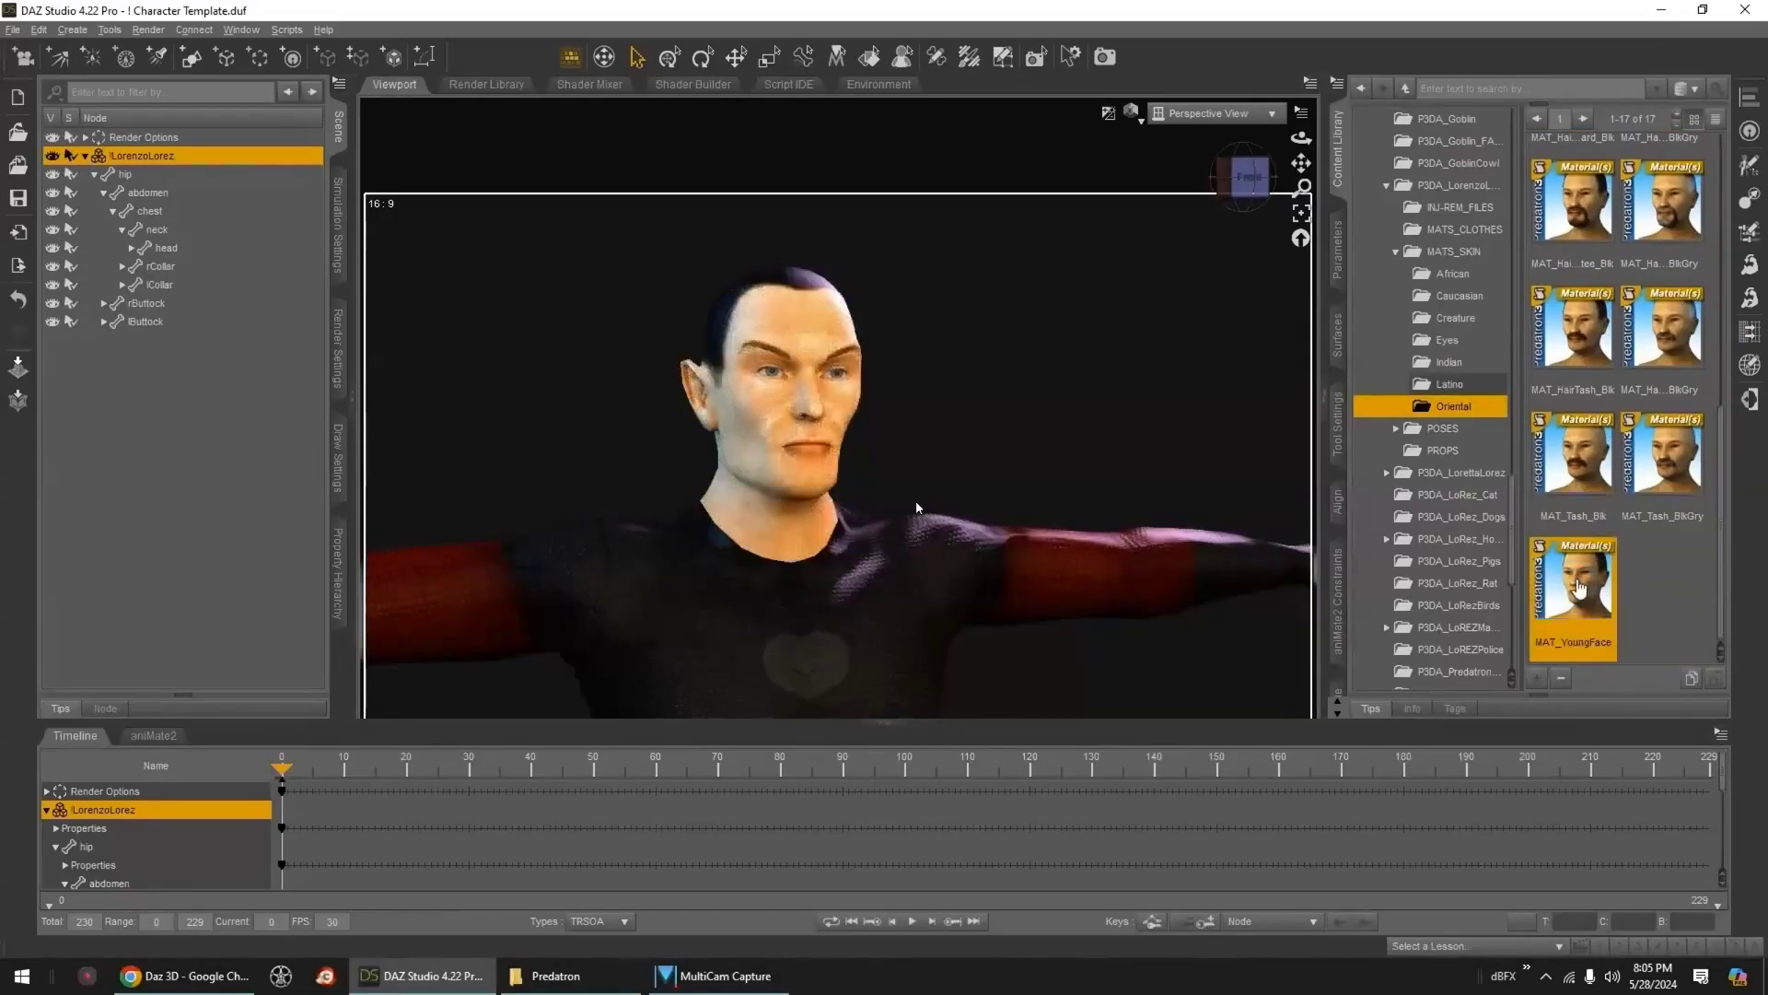
scroll(1589, 516, up, 5)
double_click(1594, 364)
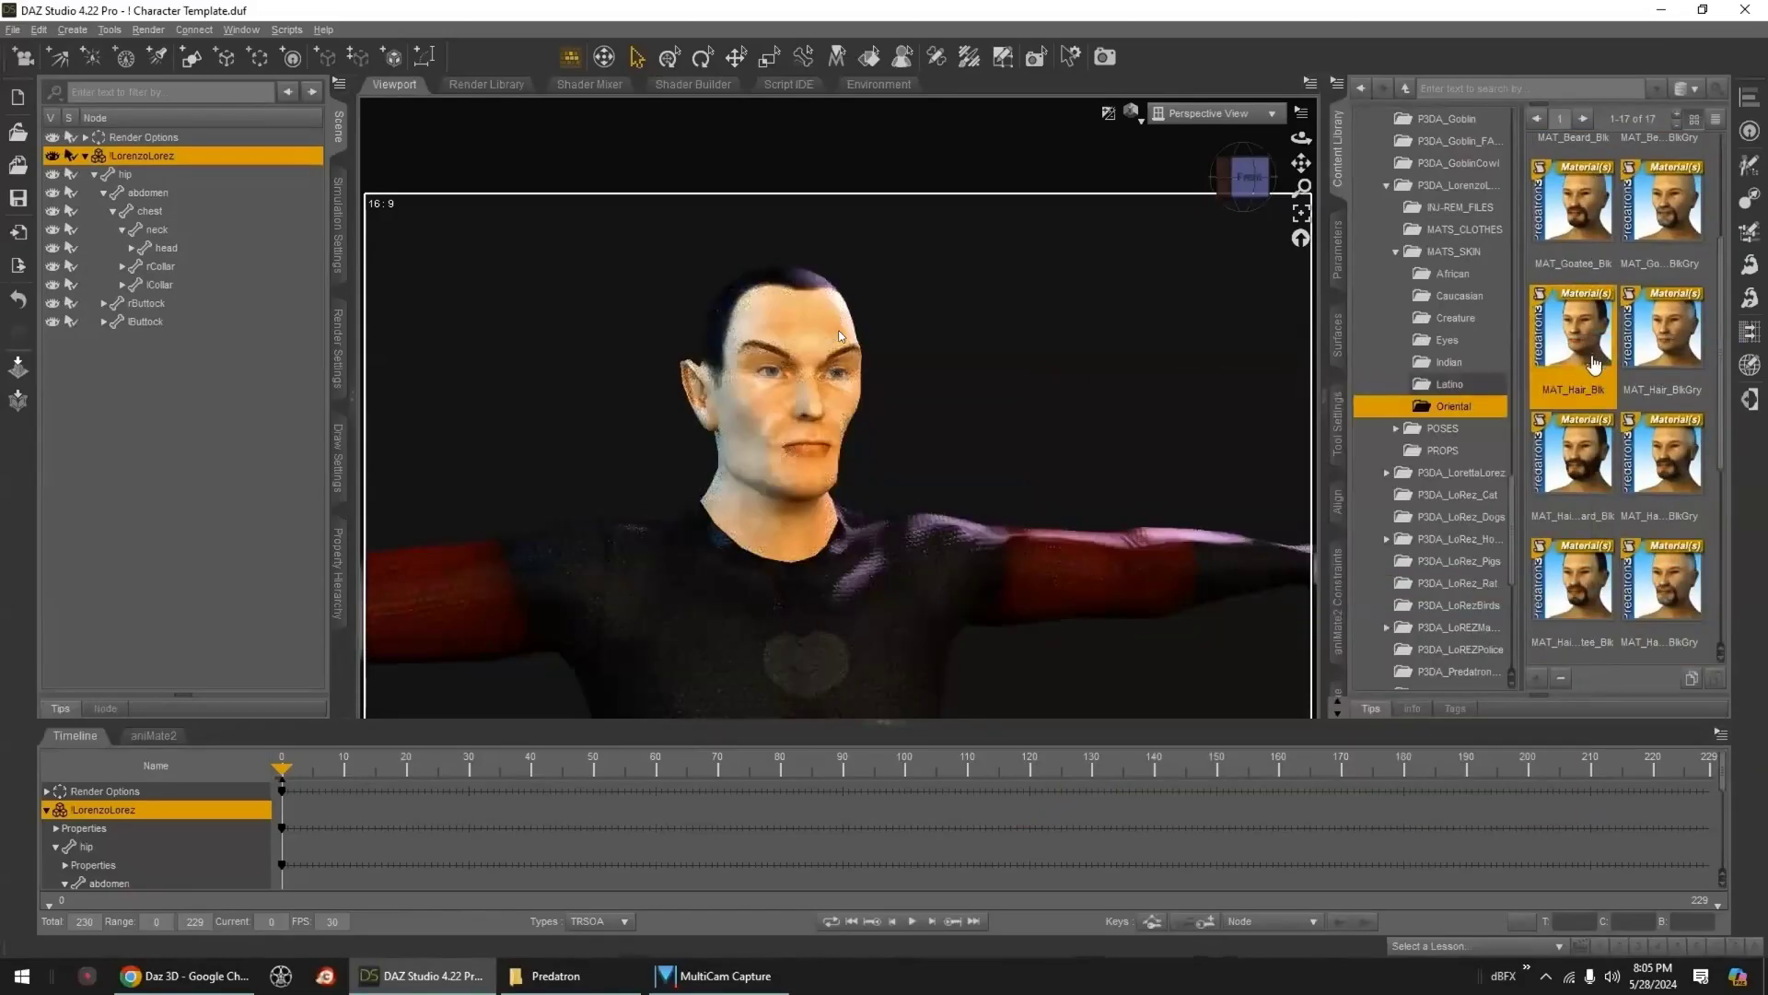
scroll(1594, 364, up, 2)
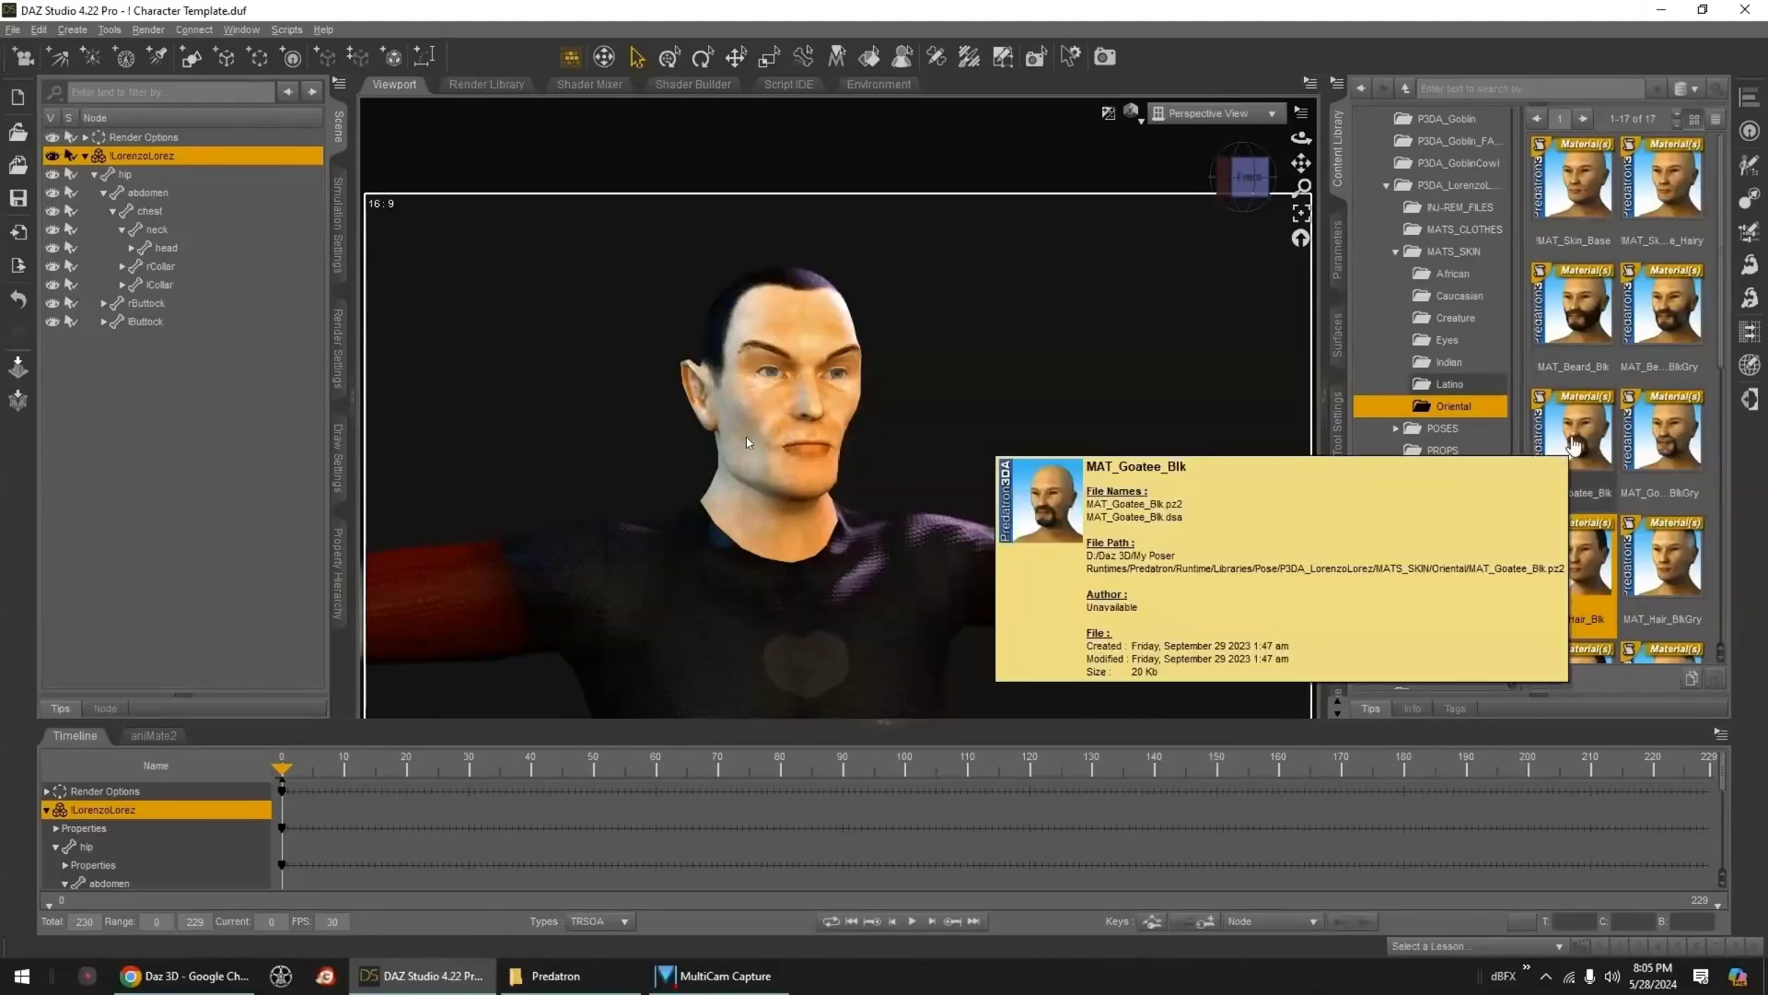
mouse_move(1667, 573)
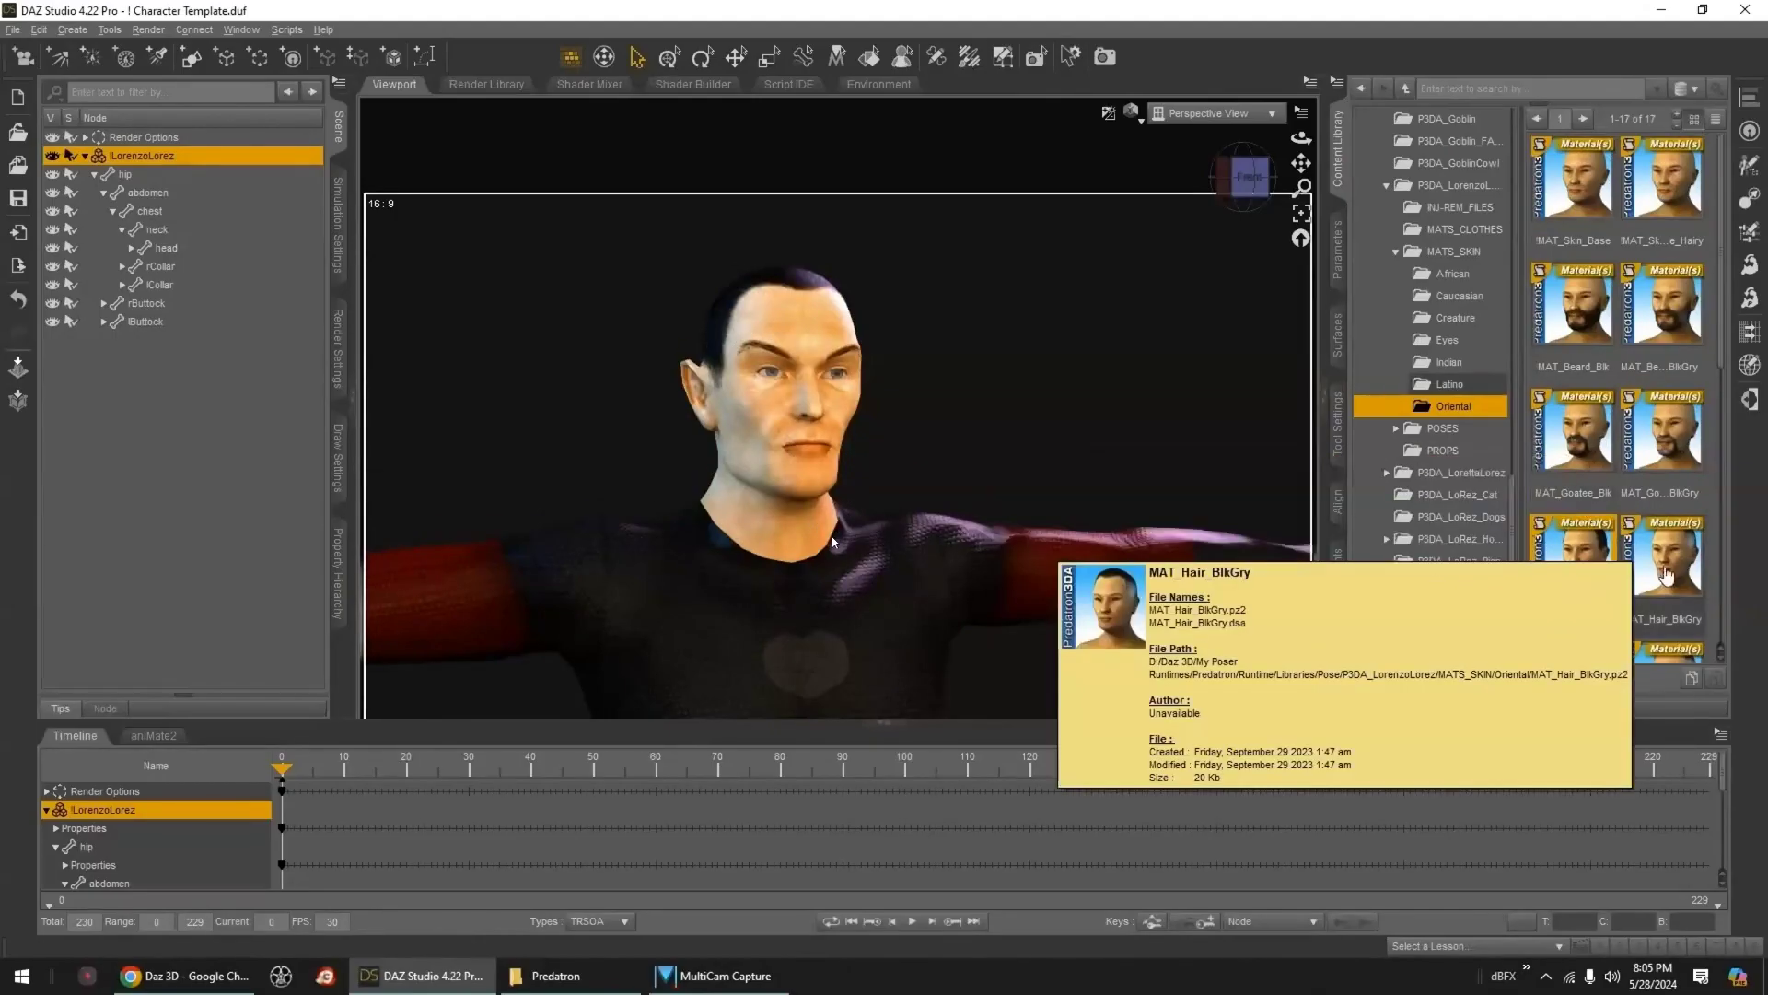
- Apply the Latino MAT_Hair_Blk preset to the figure, then replace it with the Indian MAT_YoungFace preset
scroll(1628, 446, down, 3)
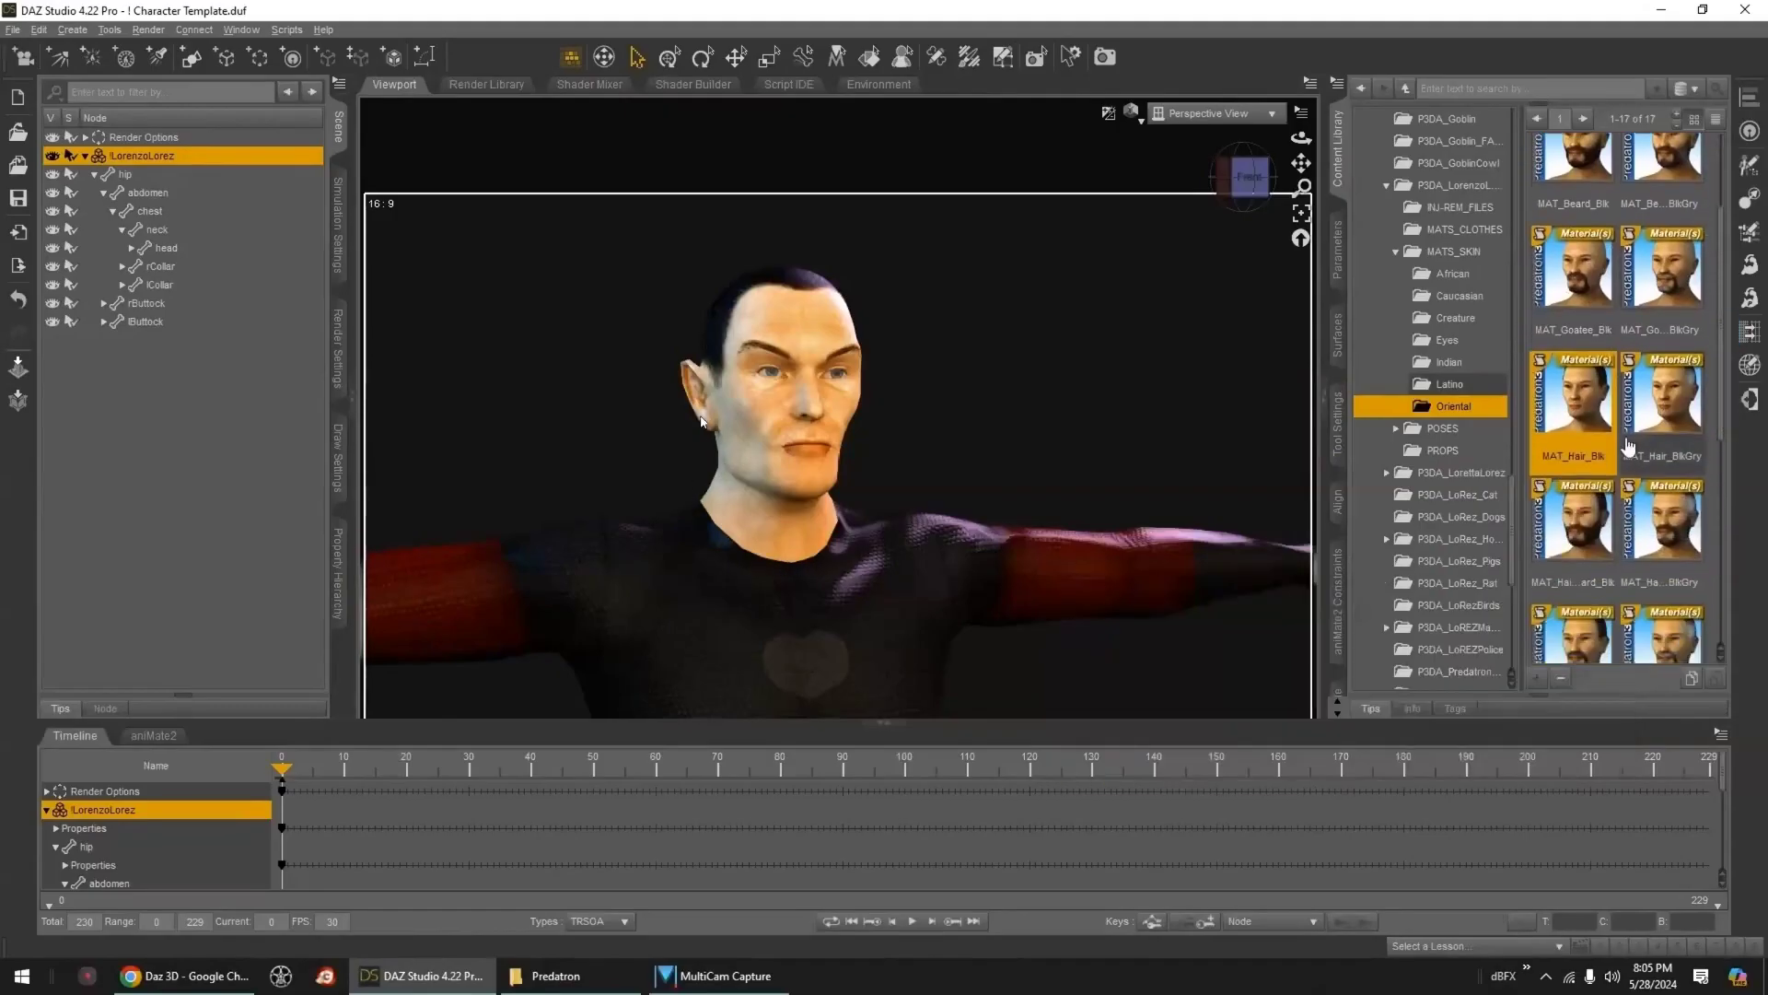
click(1452, 385)
double_click(1582, 419)
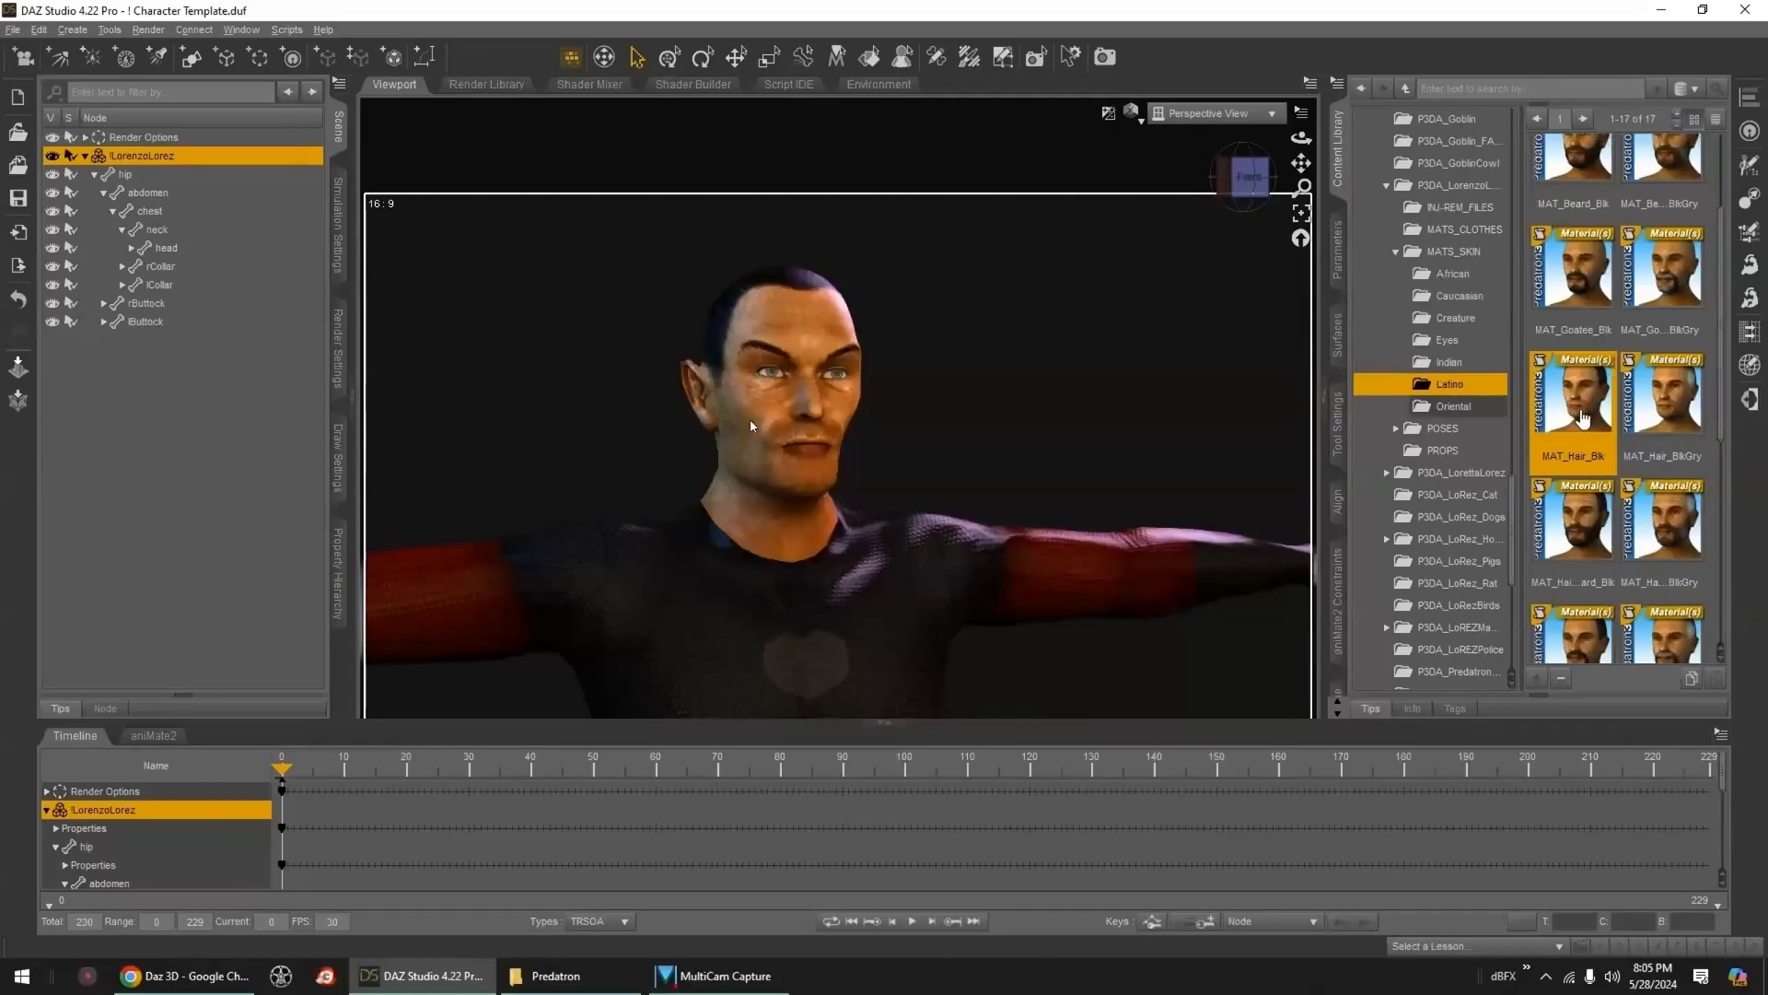
click(1449, 361)
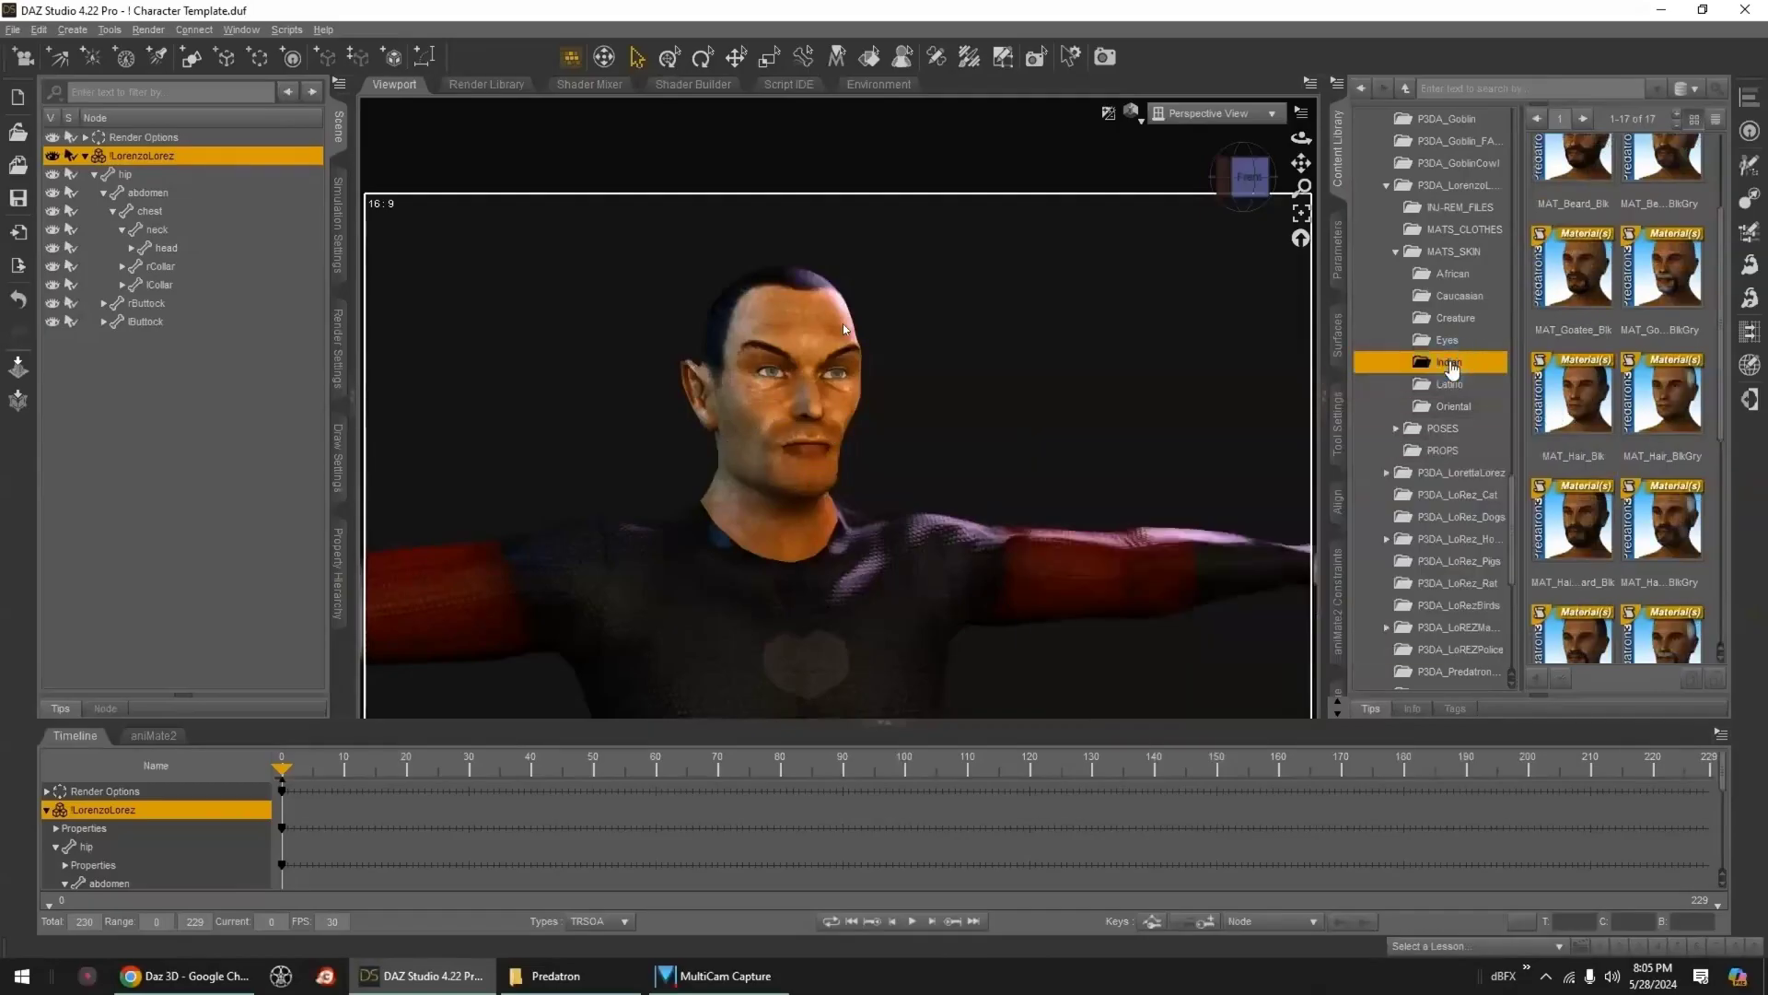
scroll(1612, 495, down, 5)
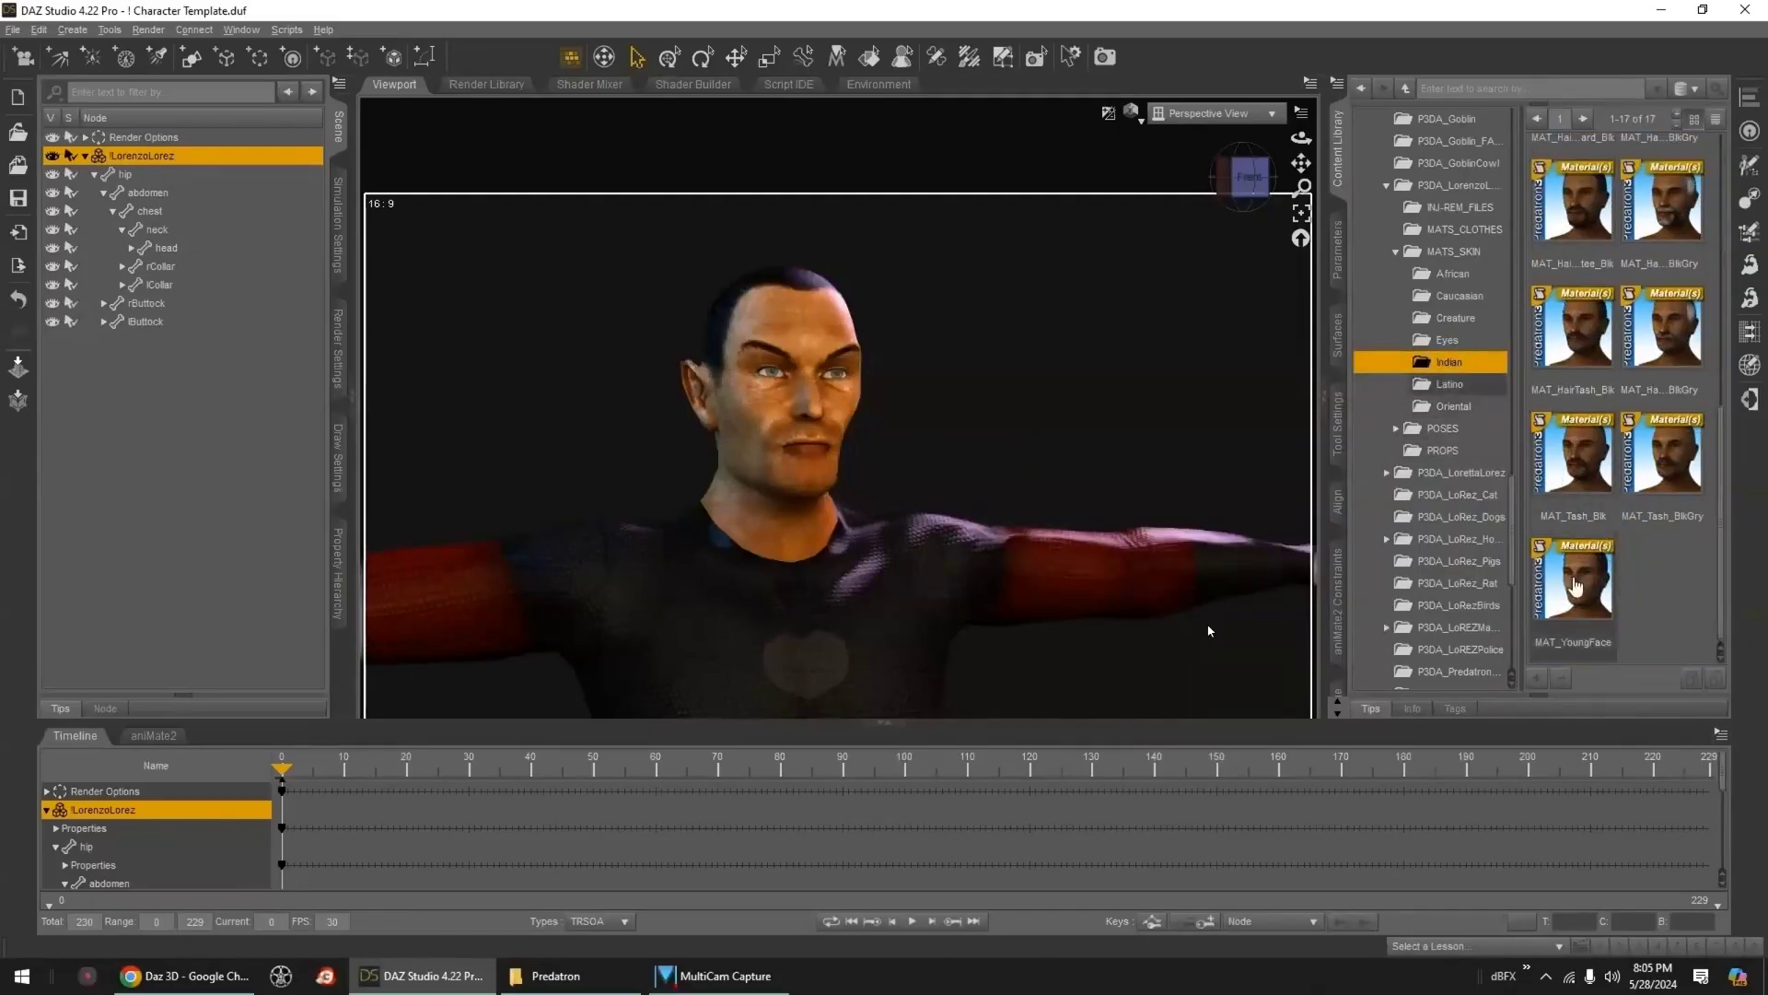
double_click(1575, 582)
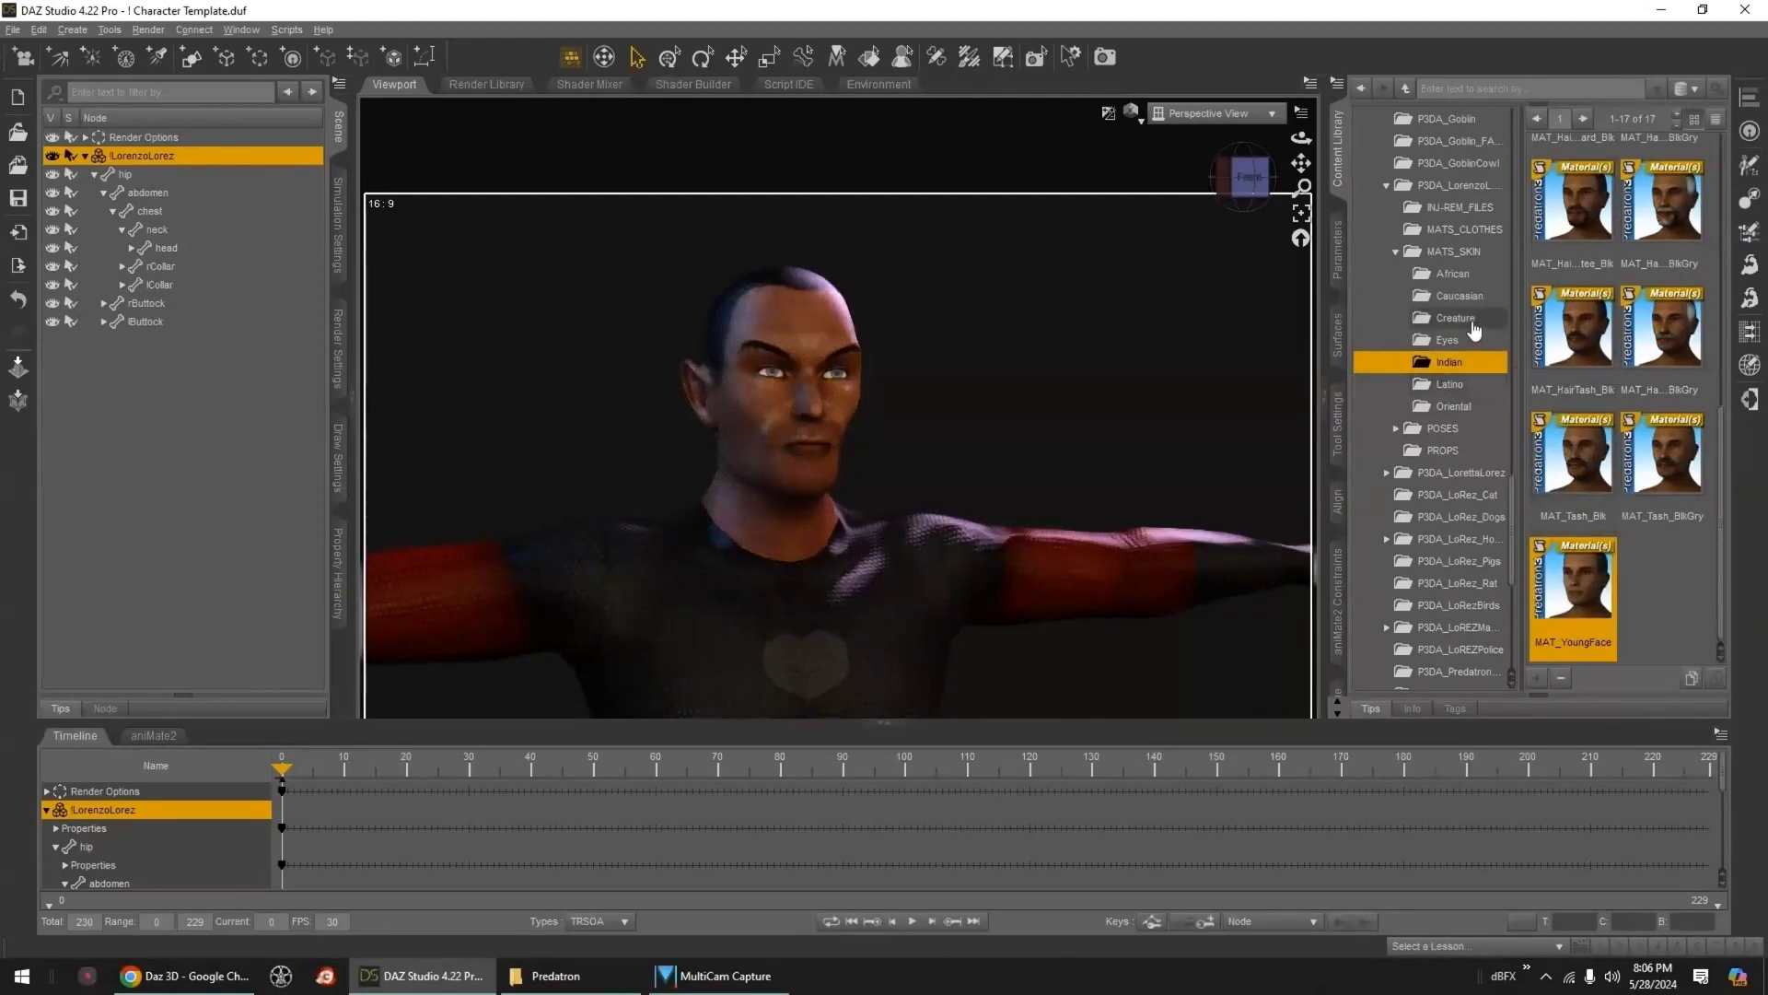
- Try the African MAT_YoungFace preset on the figure, followed by the Creature MAT_Orc1_Skin preset, and undo the orc skin
click(1463, 274)
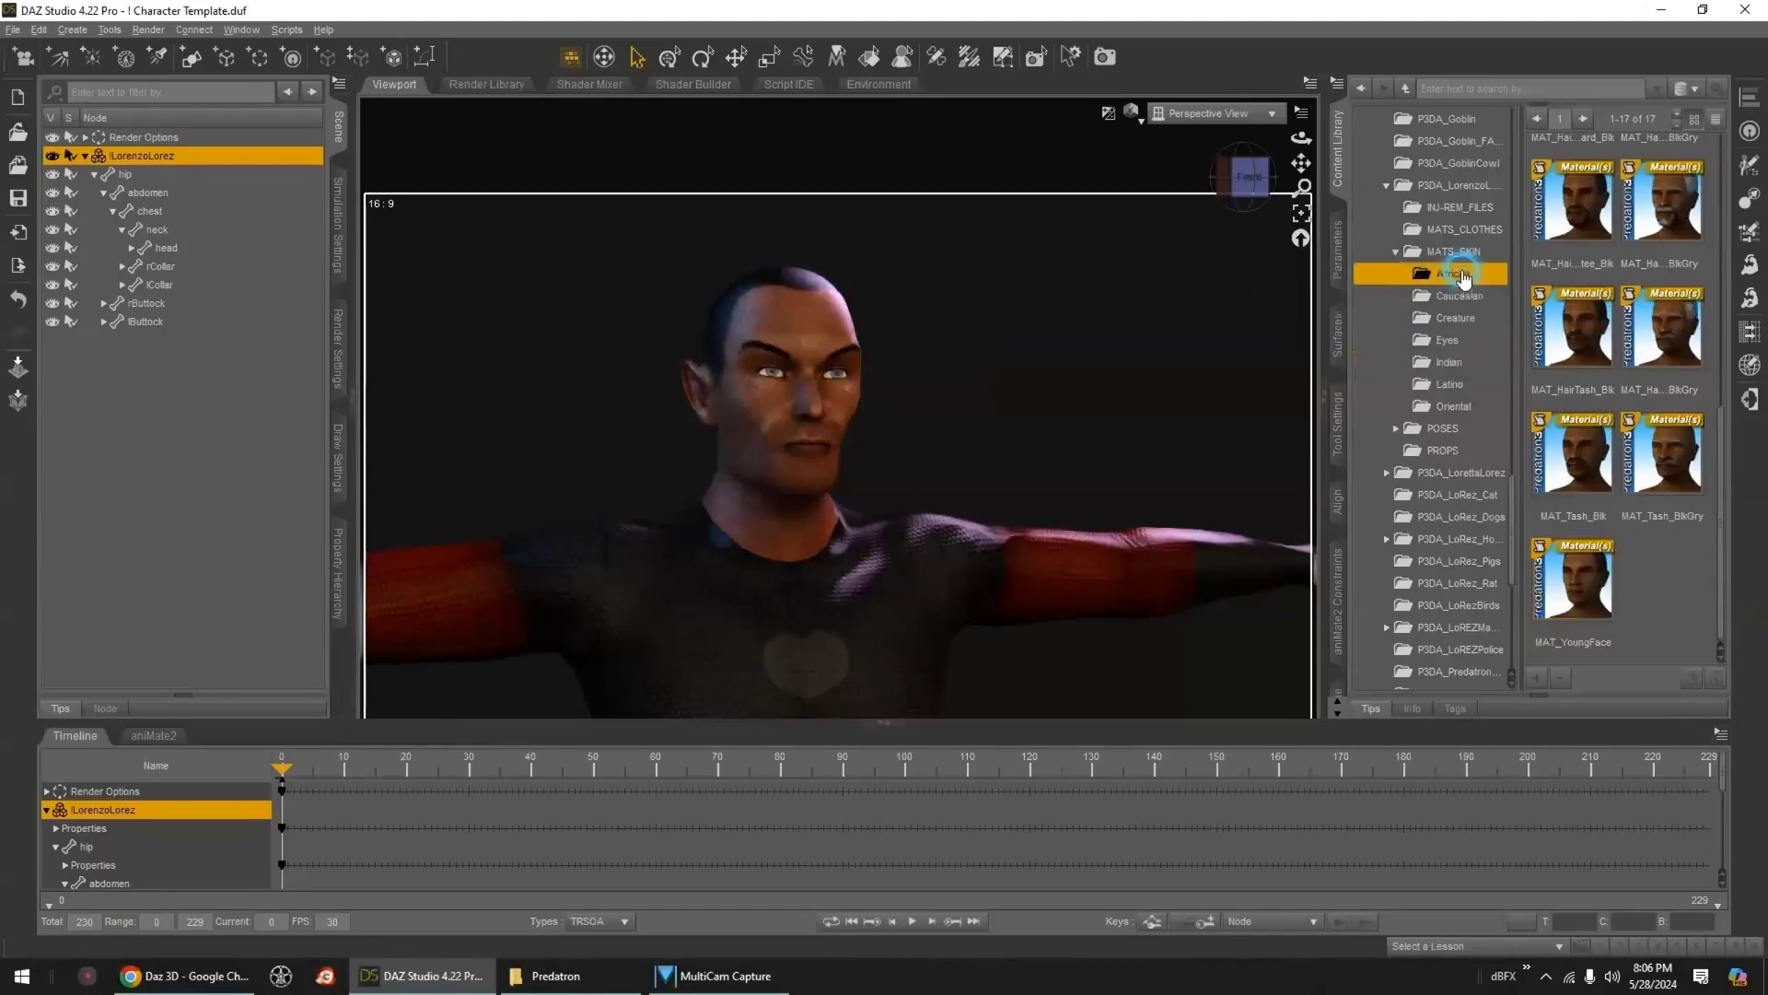
double_click(1591, 579)
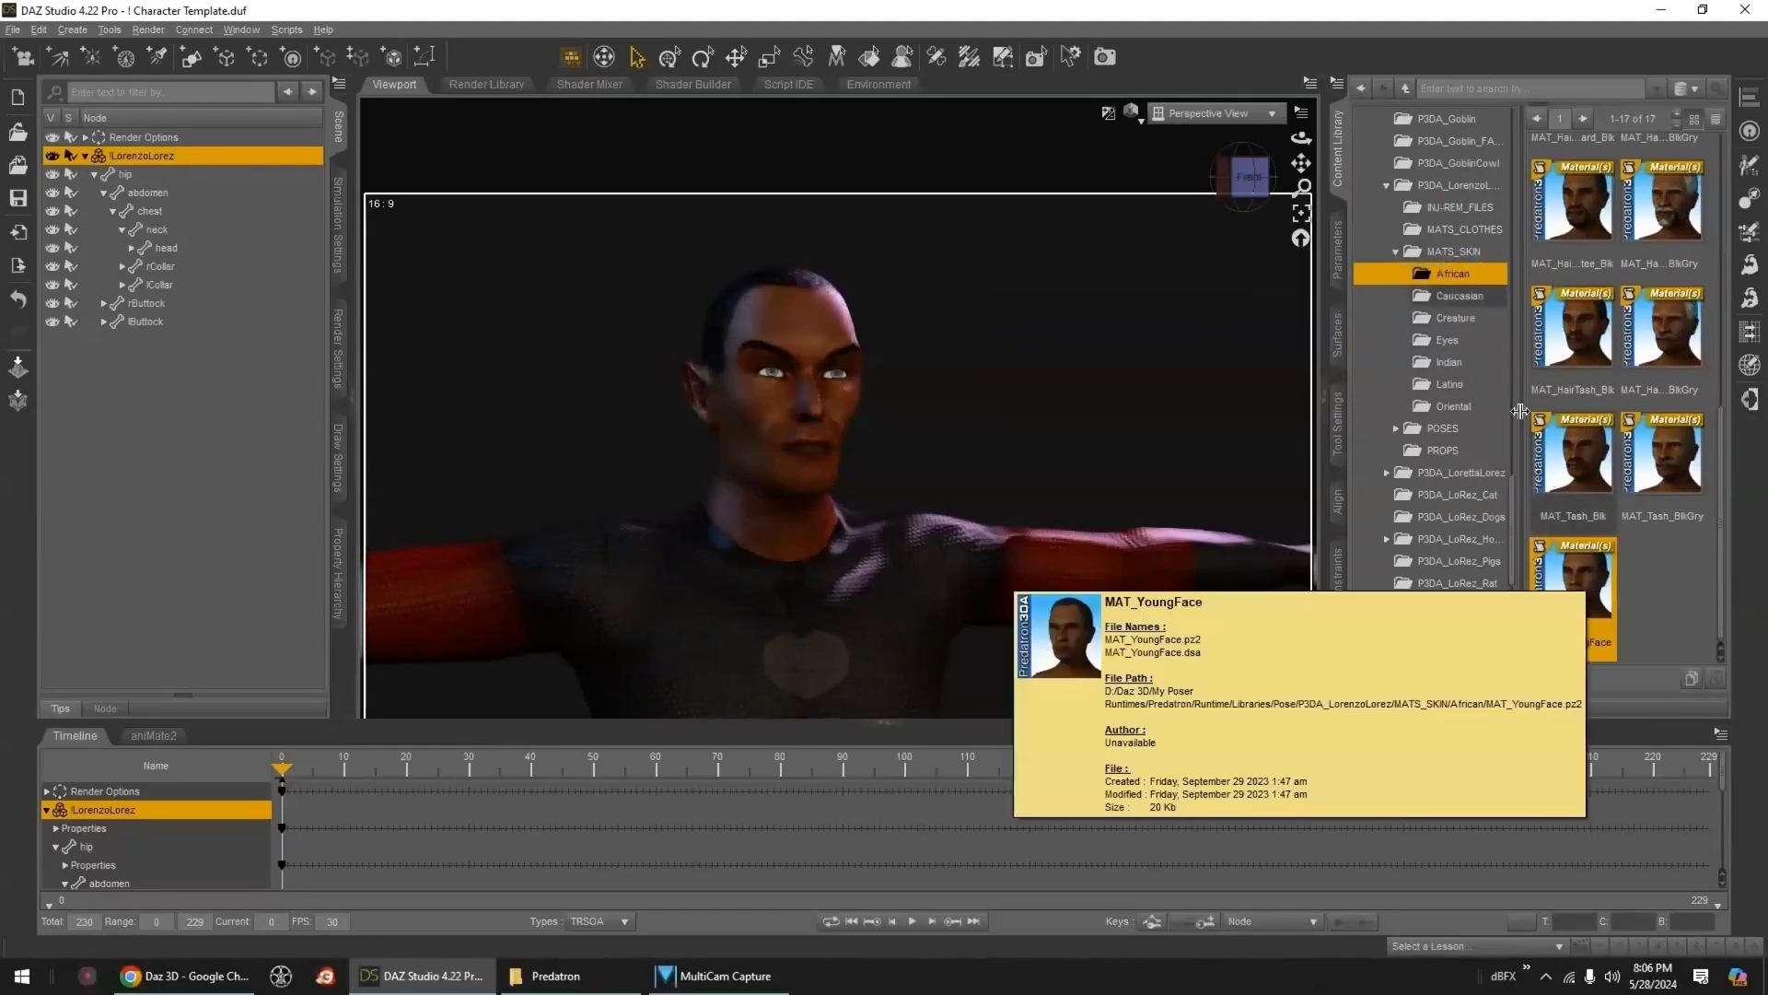
click(1468, 320)
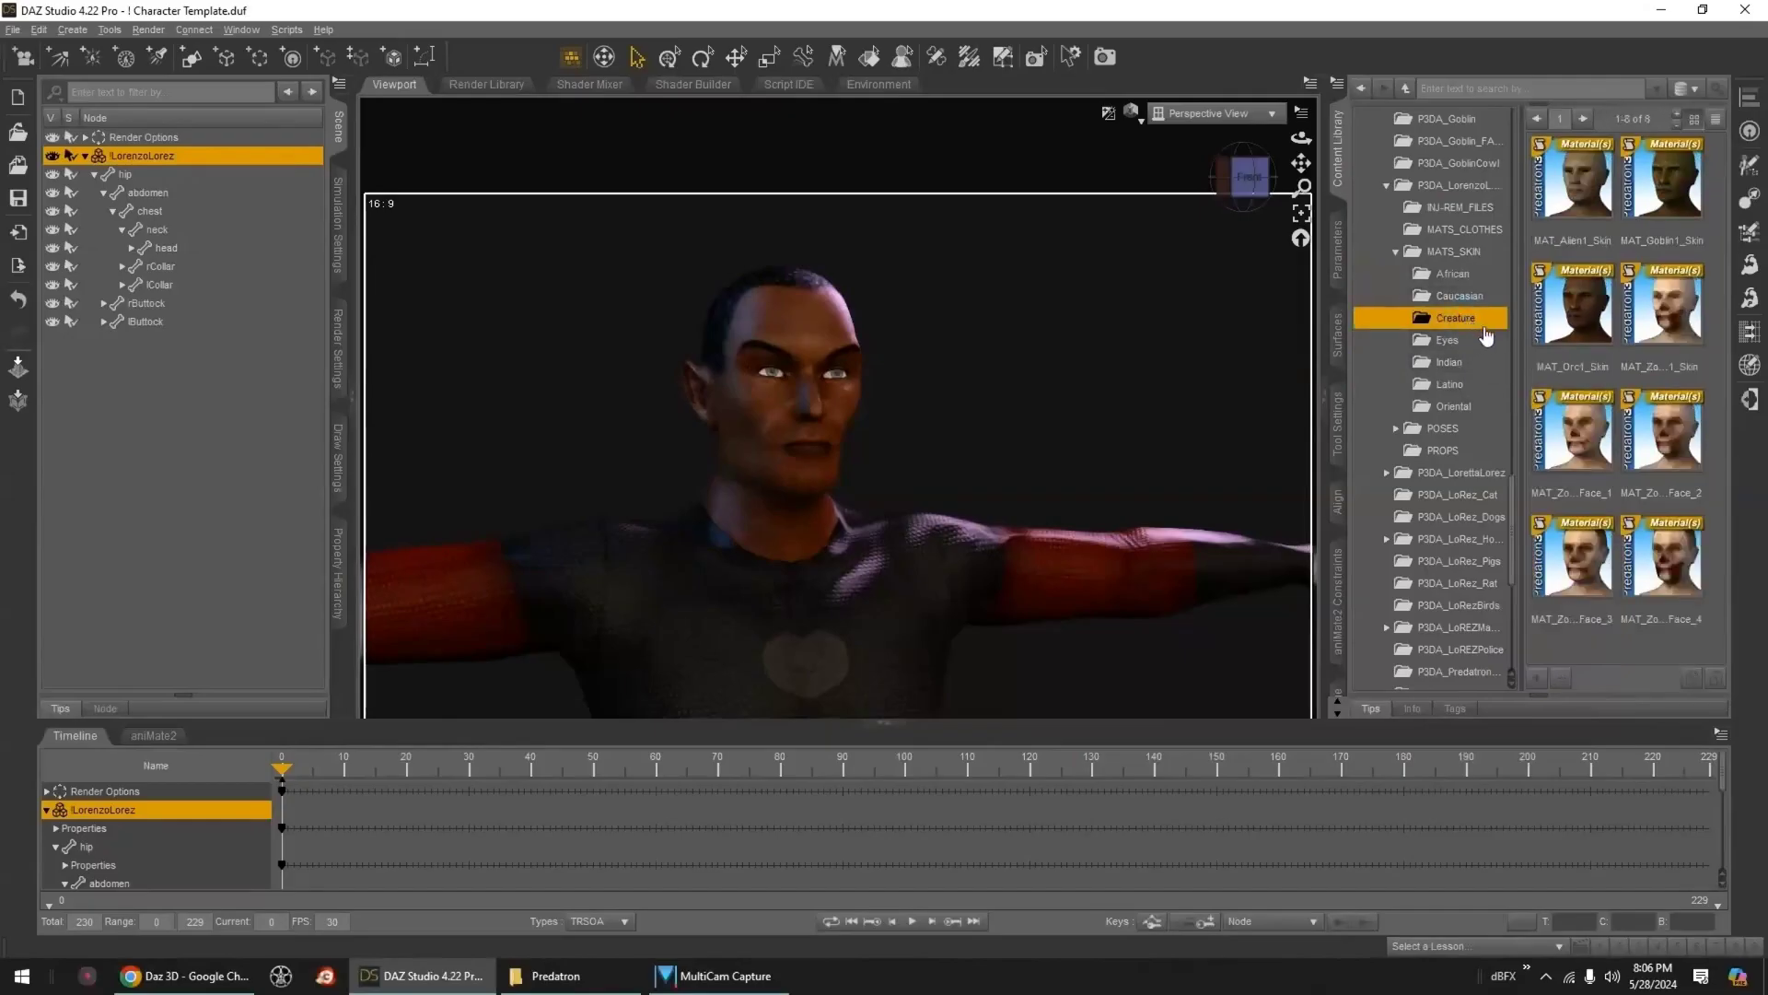
double_click(1594, 336)
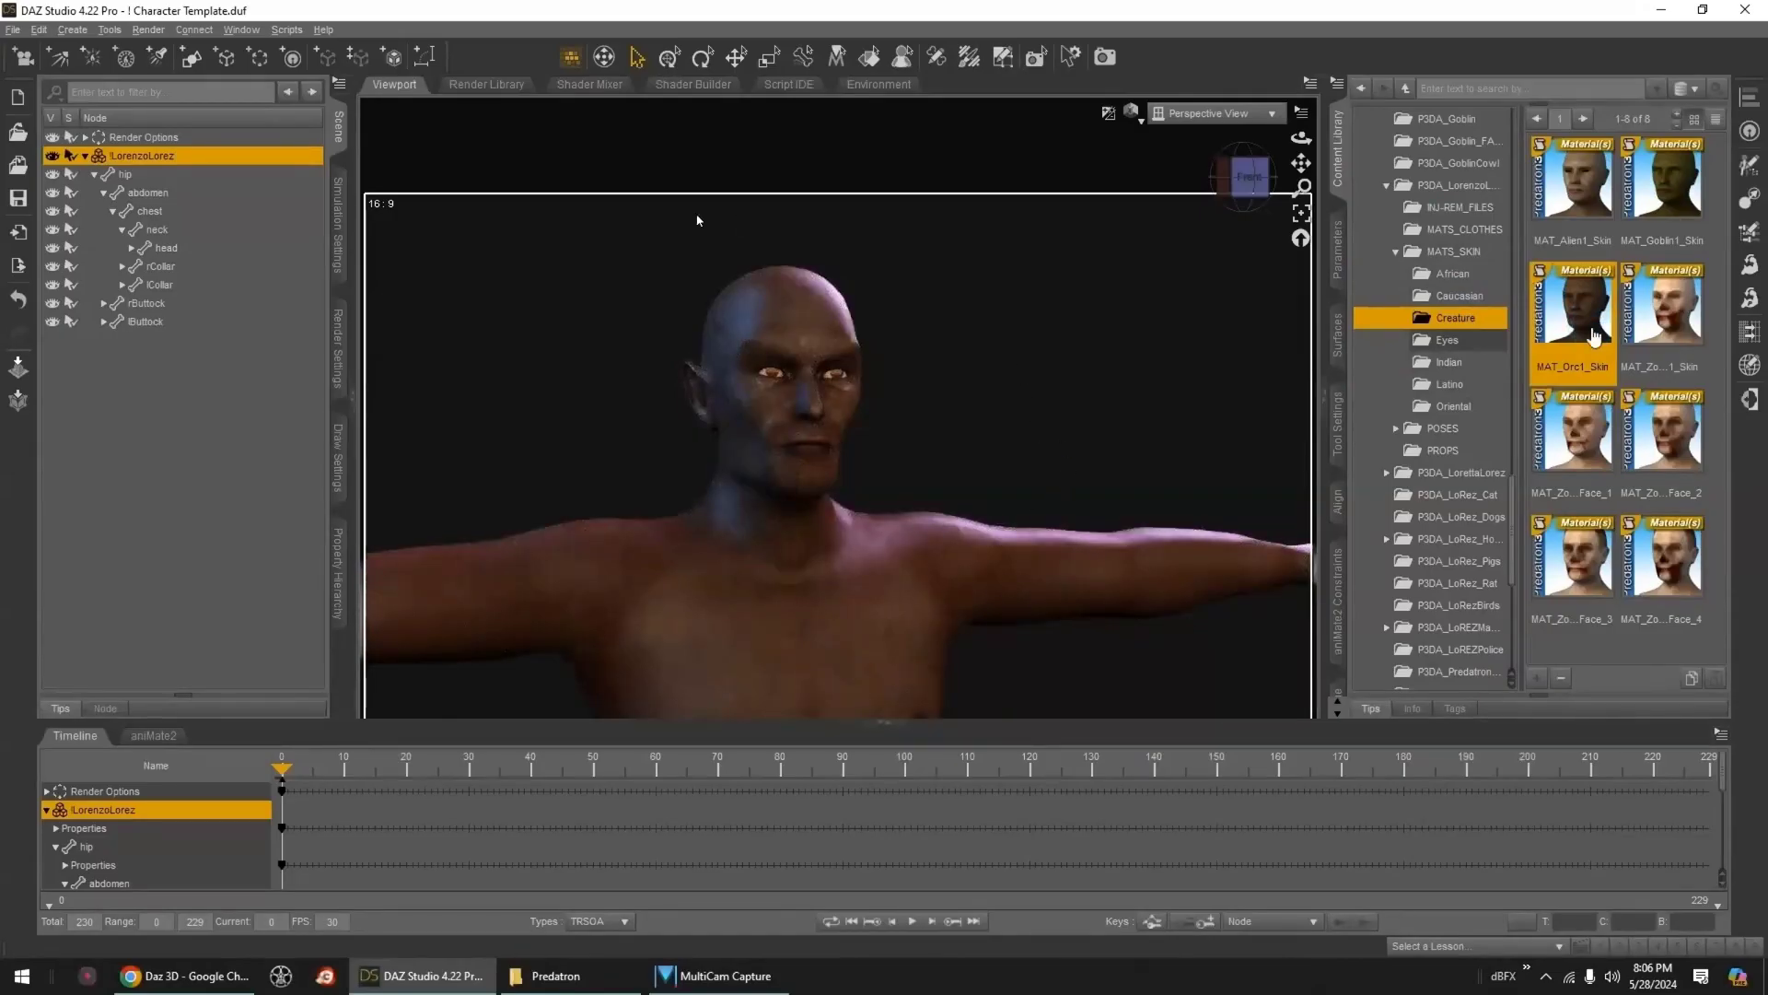
key(ctrl+z)
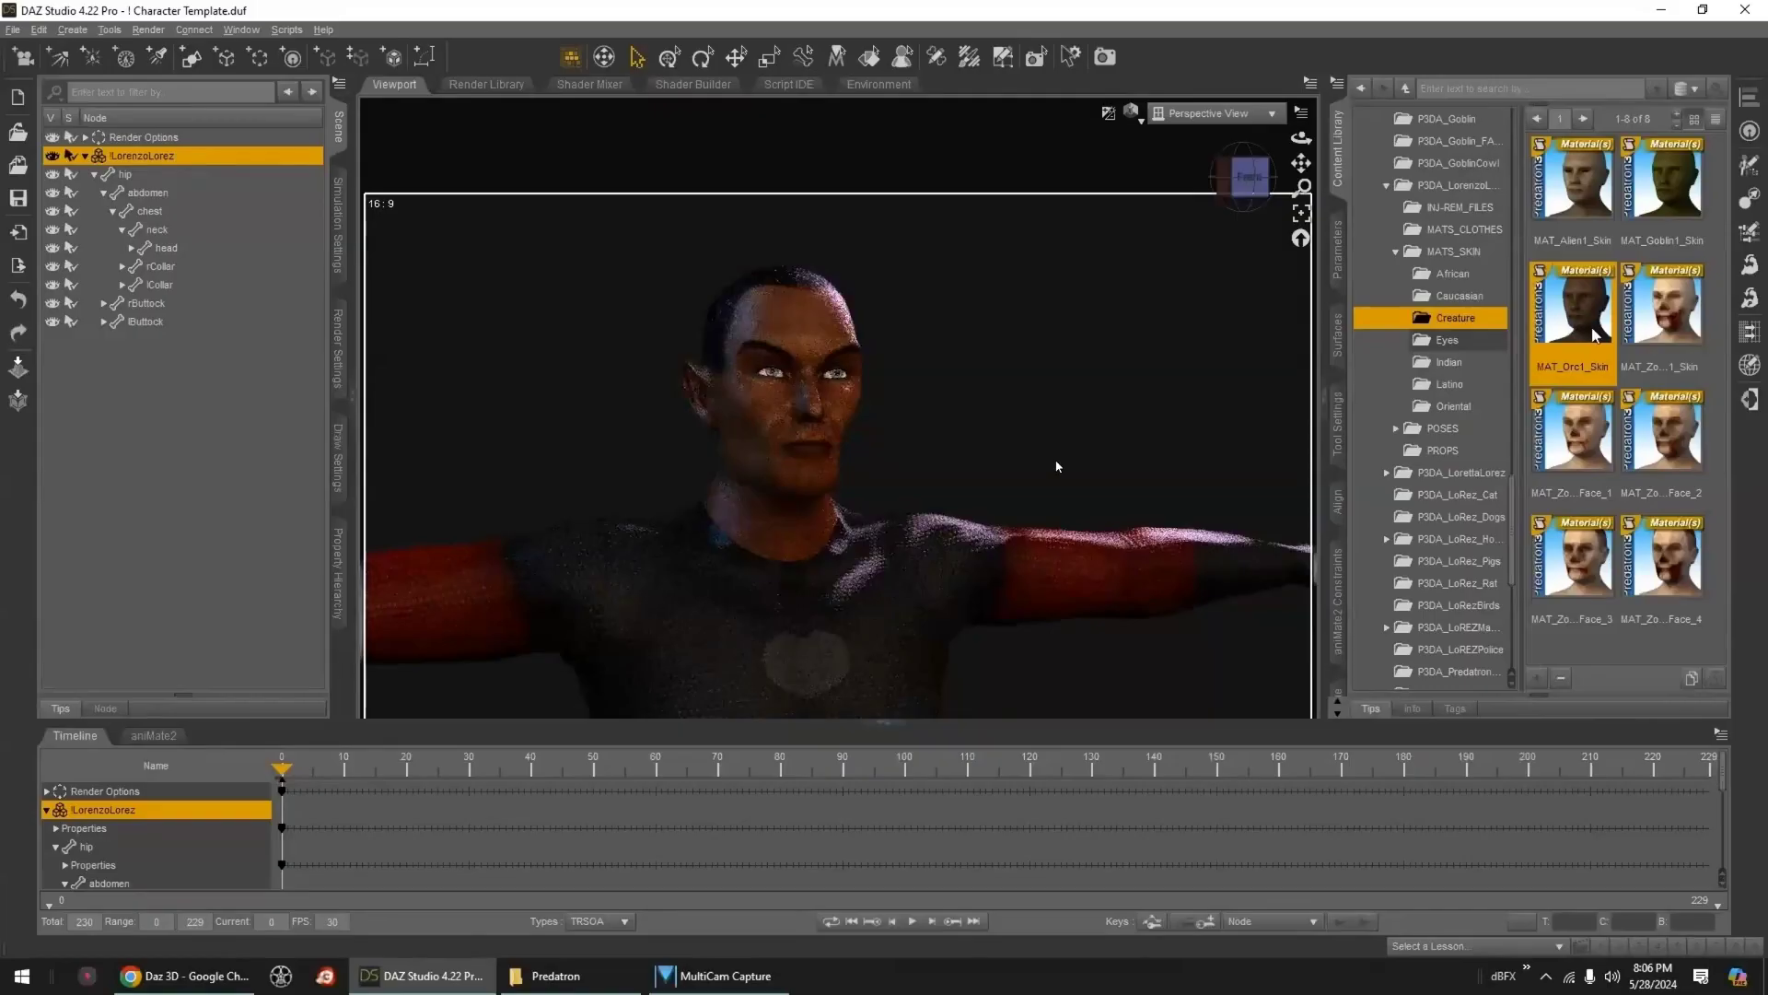
- Reset the figure's FBMElf morph to zero and set the FBMGoblin morph to 1.00
click(1337, 250)
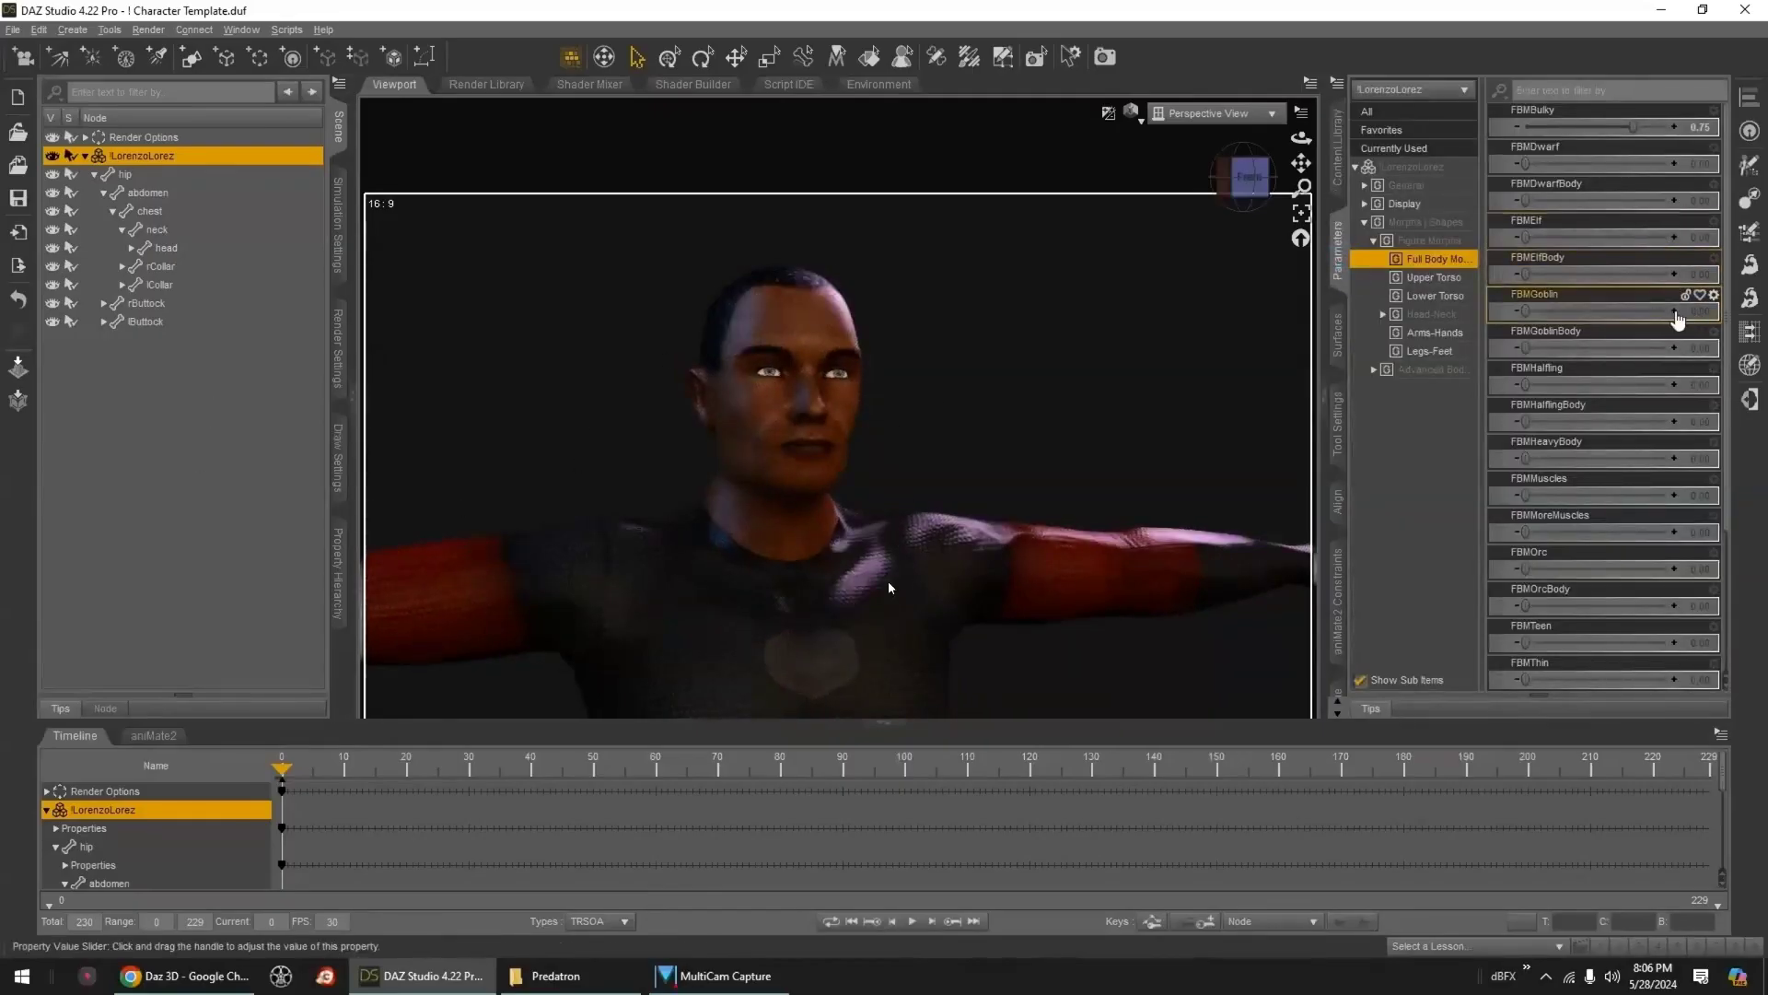
click(1539, 313)
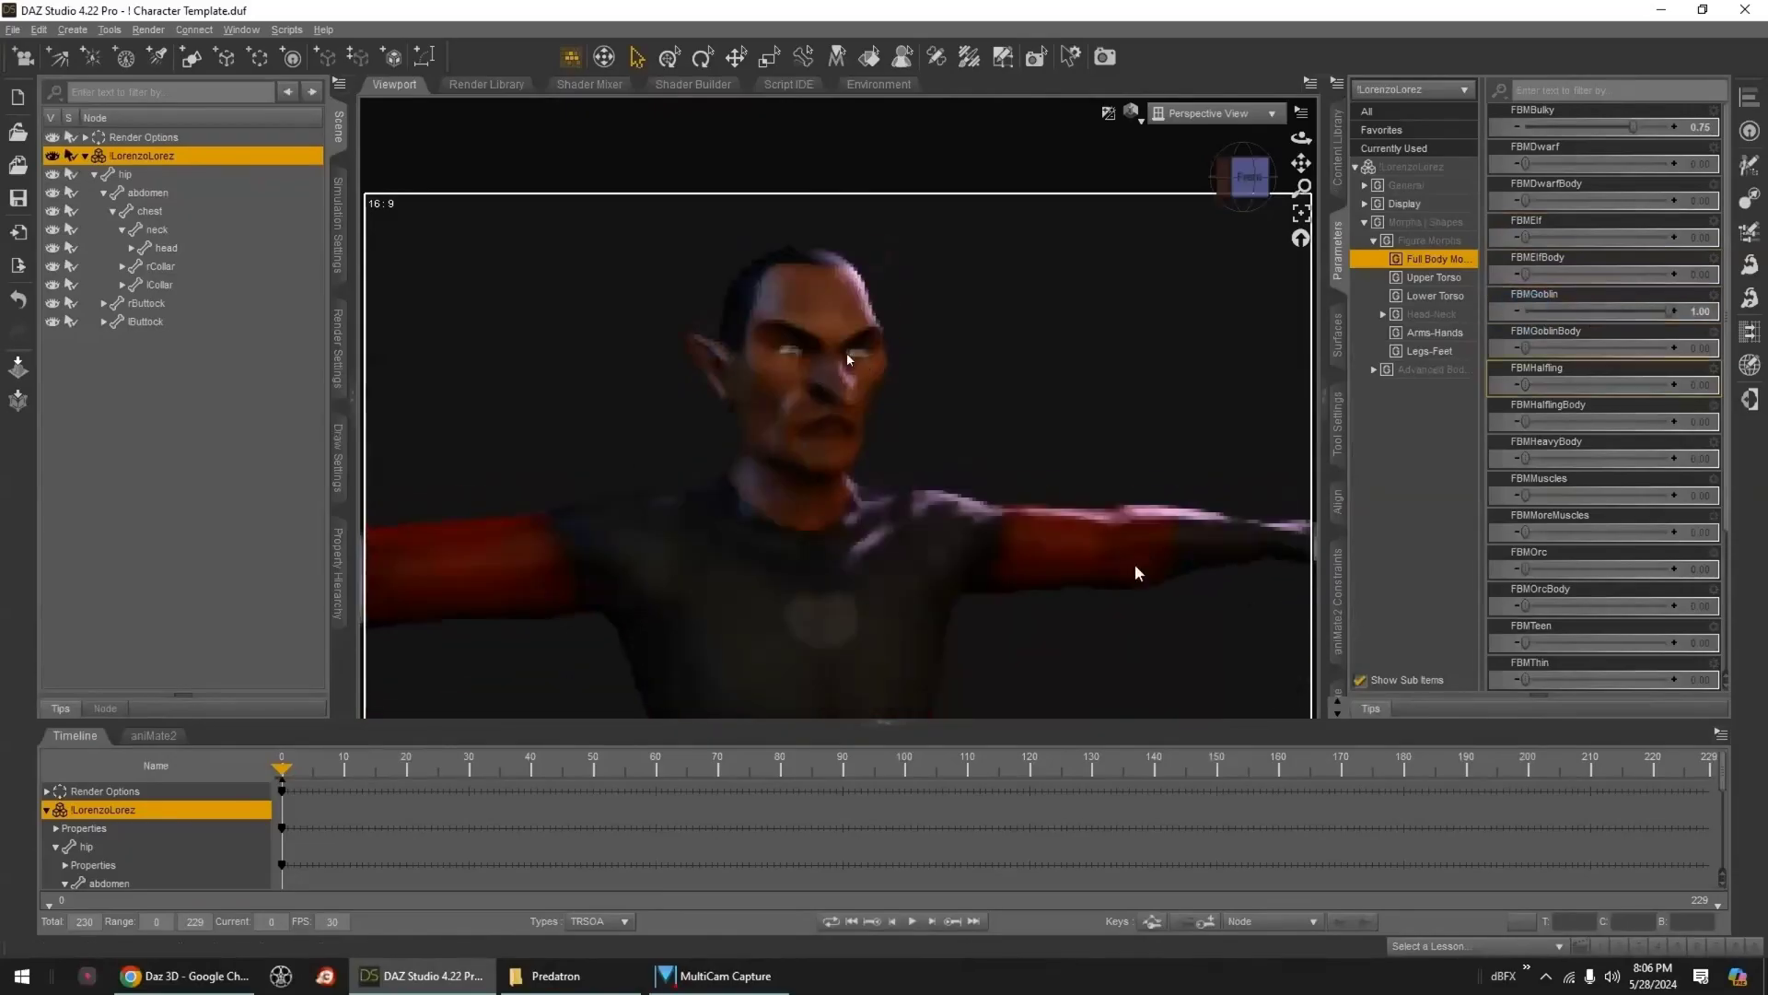
- Apply the Creature MAT_Goblin1_Skin preset to the figure and frame its upper body
click(1338, 161)
click(1677, 195)
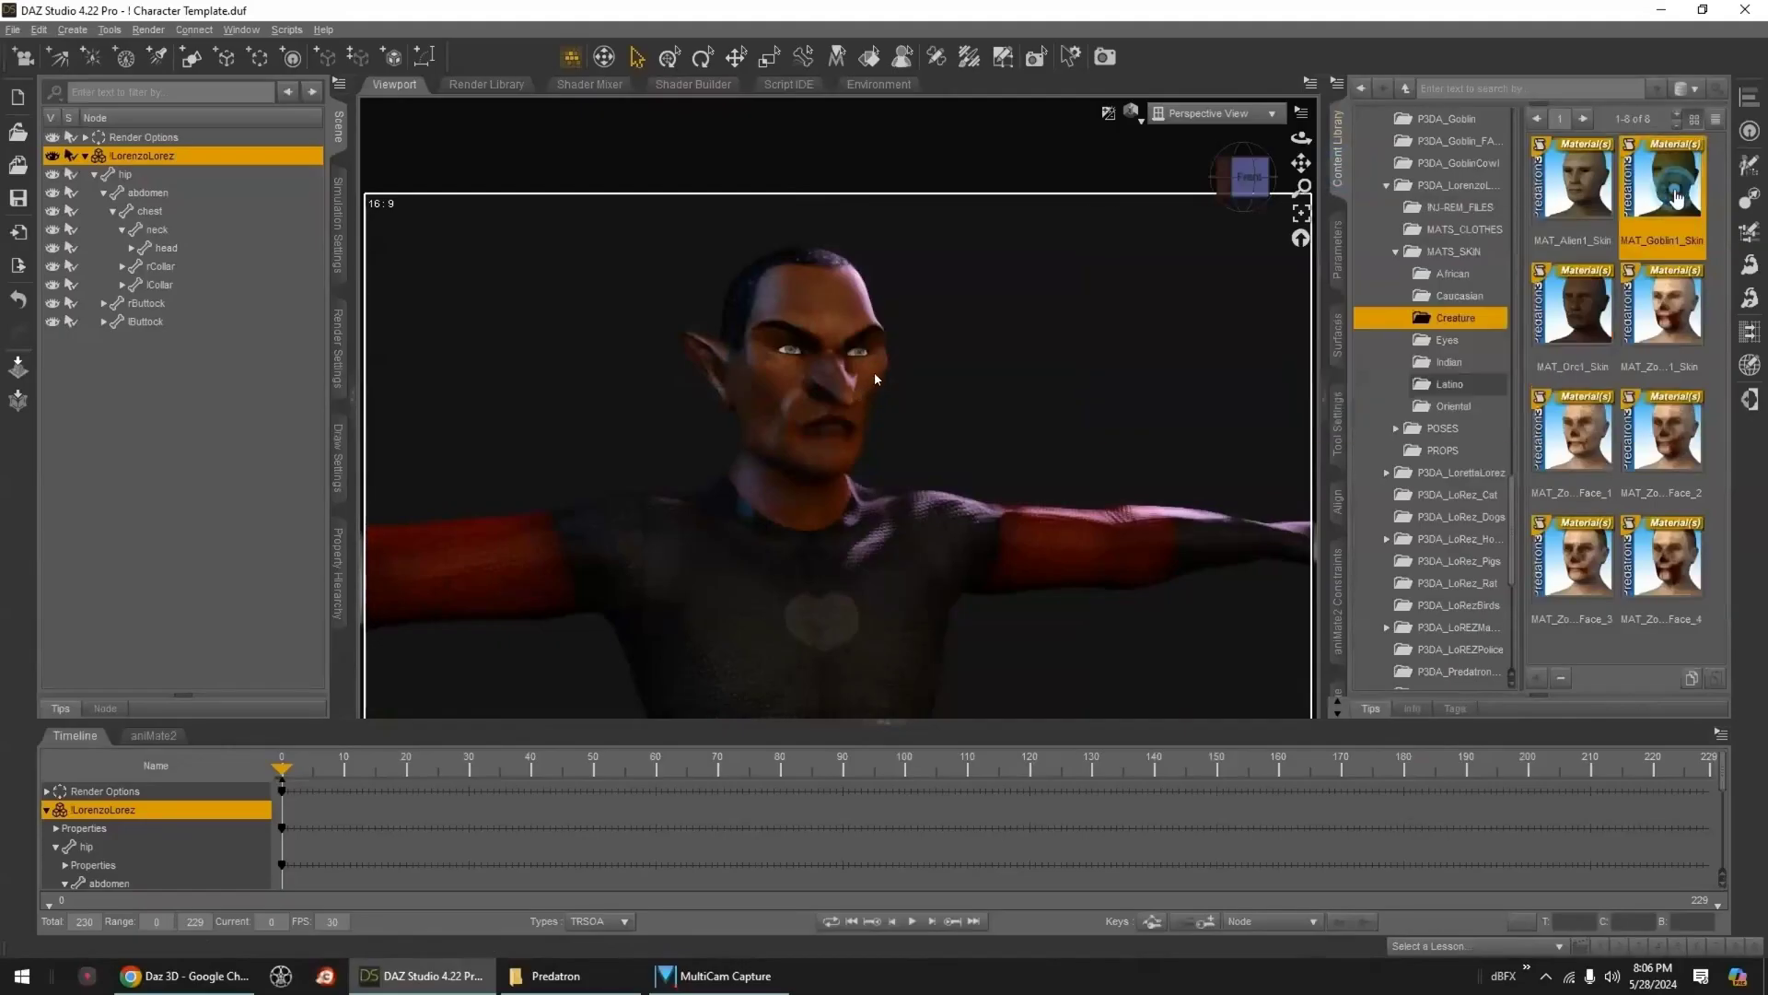
middle_drag(1115, 420, 1115, 424)
alt+drag(1115, 430, 1180, 404)
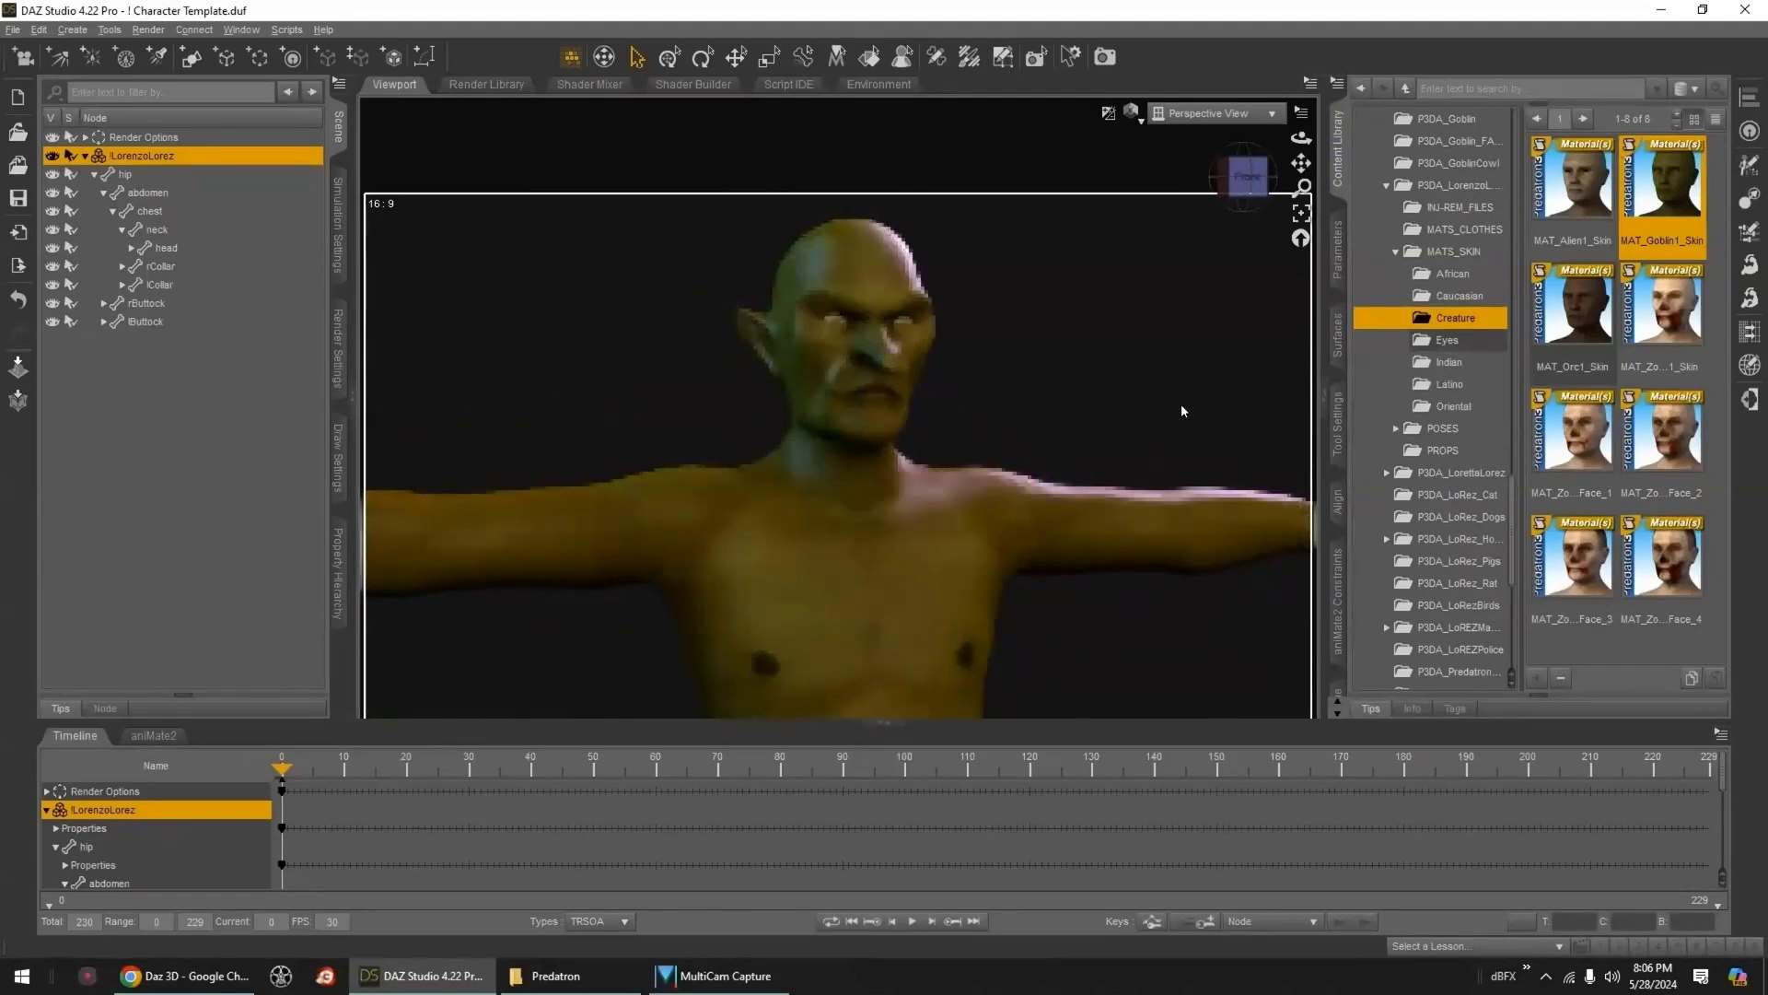
- Run the RiversoftArt RSSY 3Delight to Iray script on the goblin figure
click(293, 30)
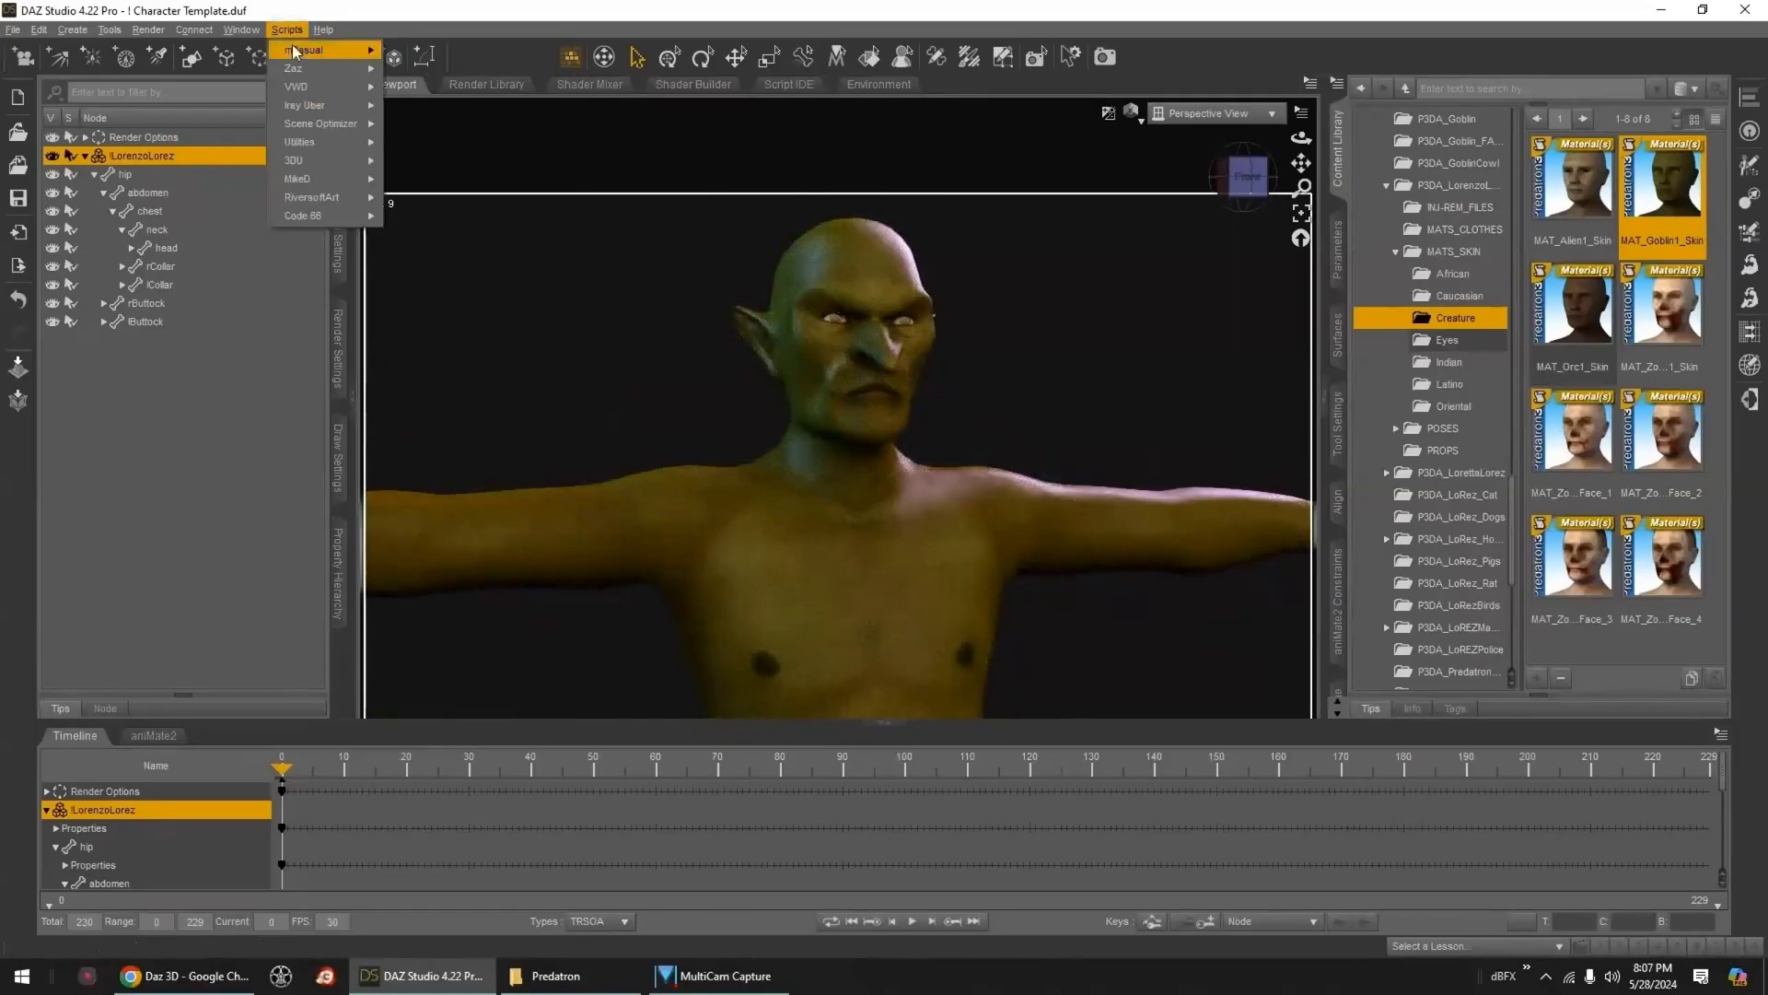
mouse_move(313, 199)
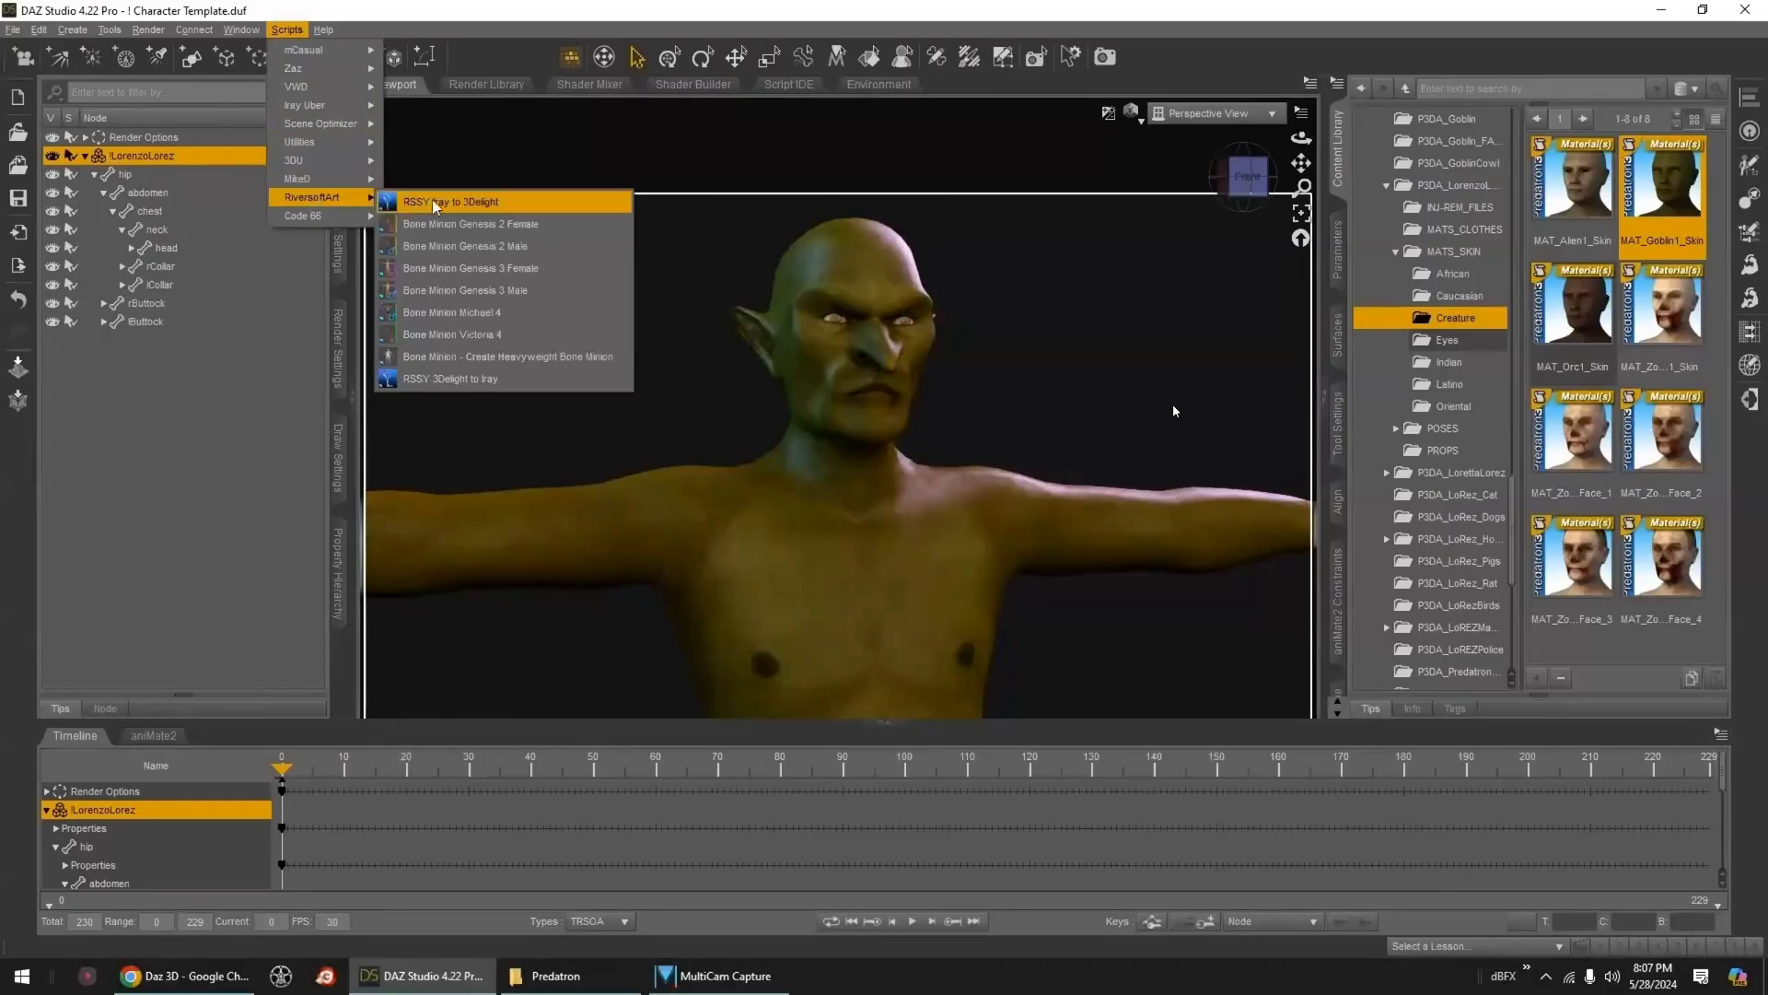
click(486, 381)
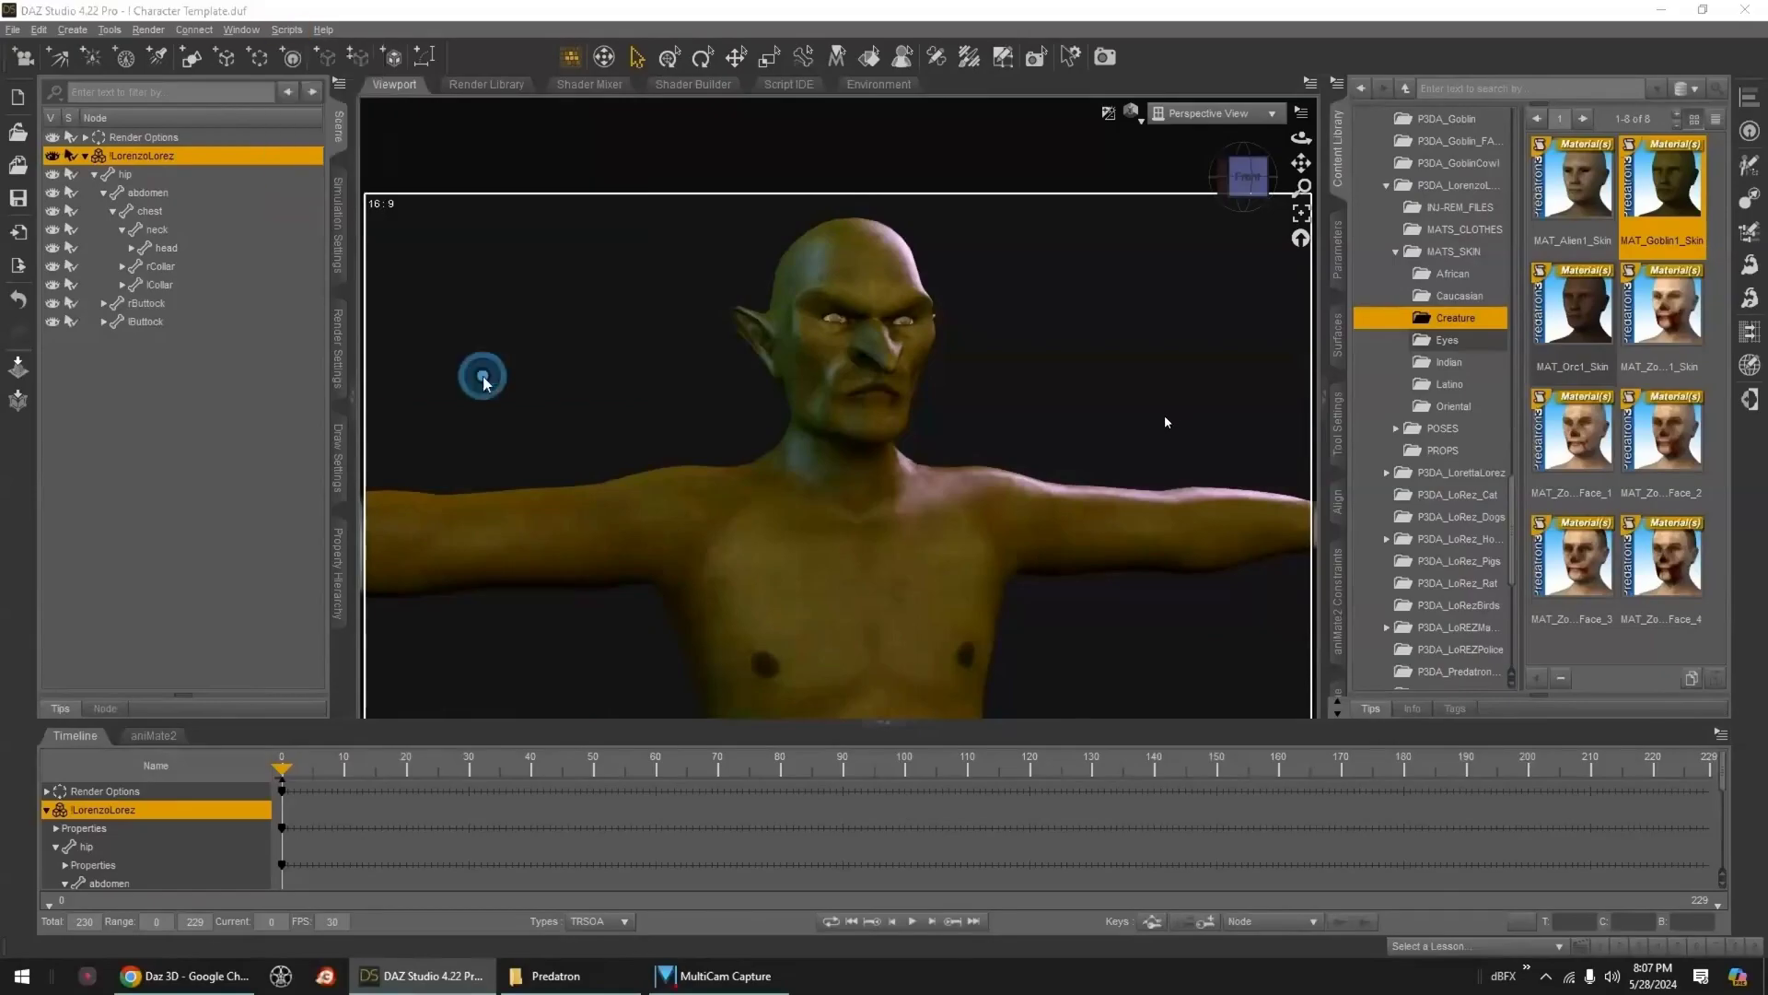
- Convert the LorenzoLorez figure's goblin skin materials to Iray with RSSY 3Delight to Iray, applying the matched General Iray Shader presets
click(1096, 633)
click(1139, 245)
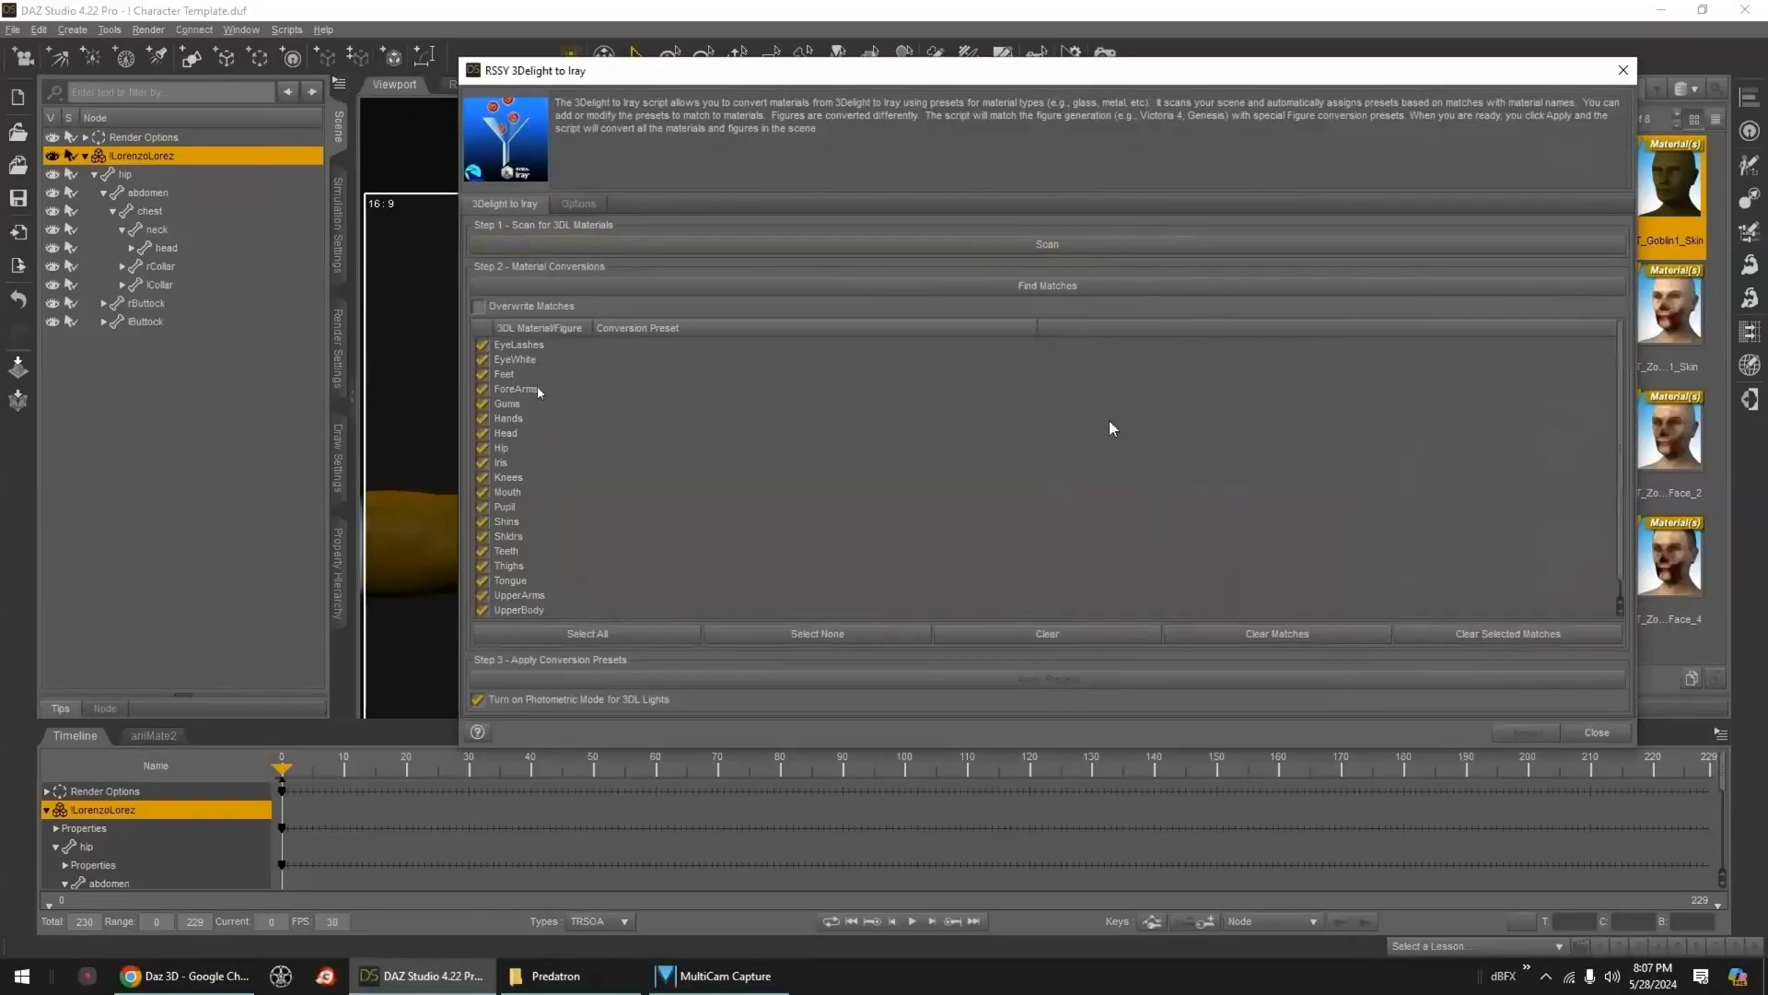
click(1072, 289)
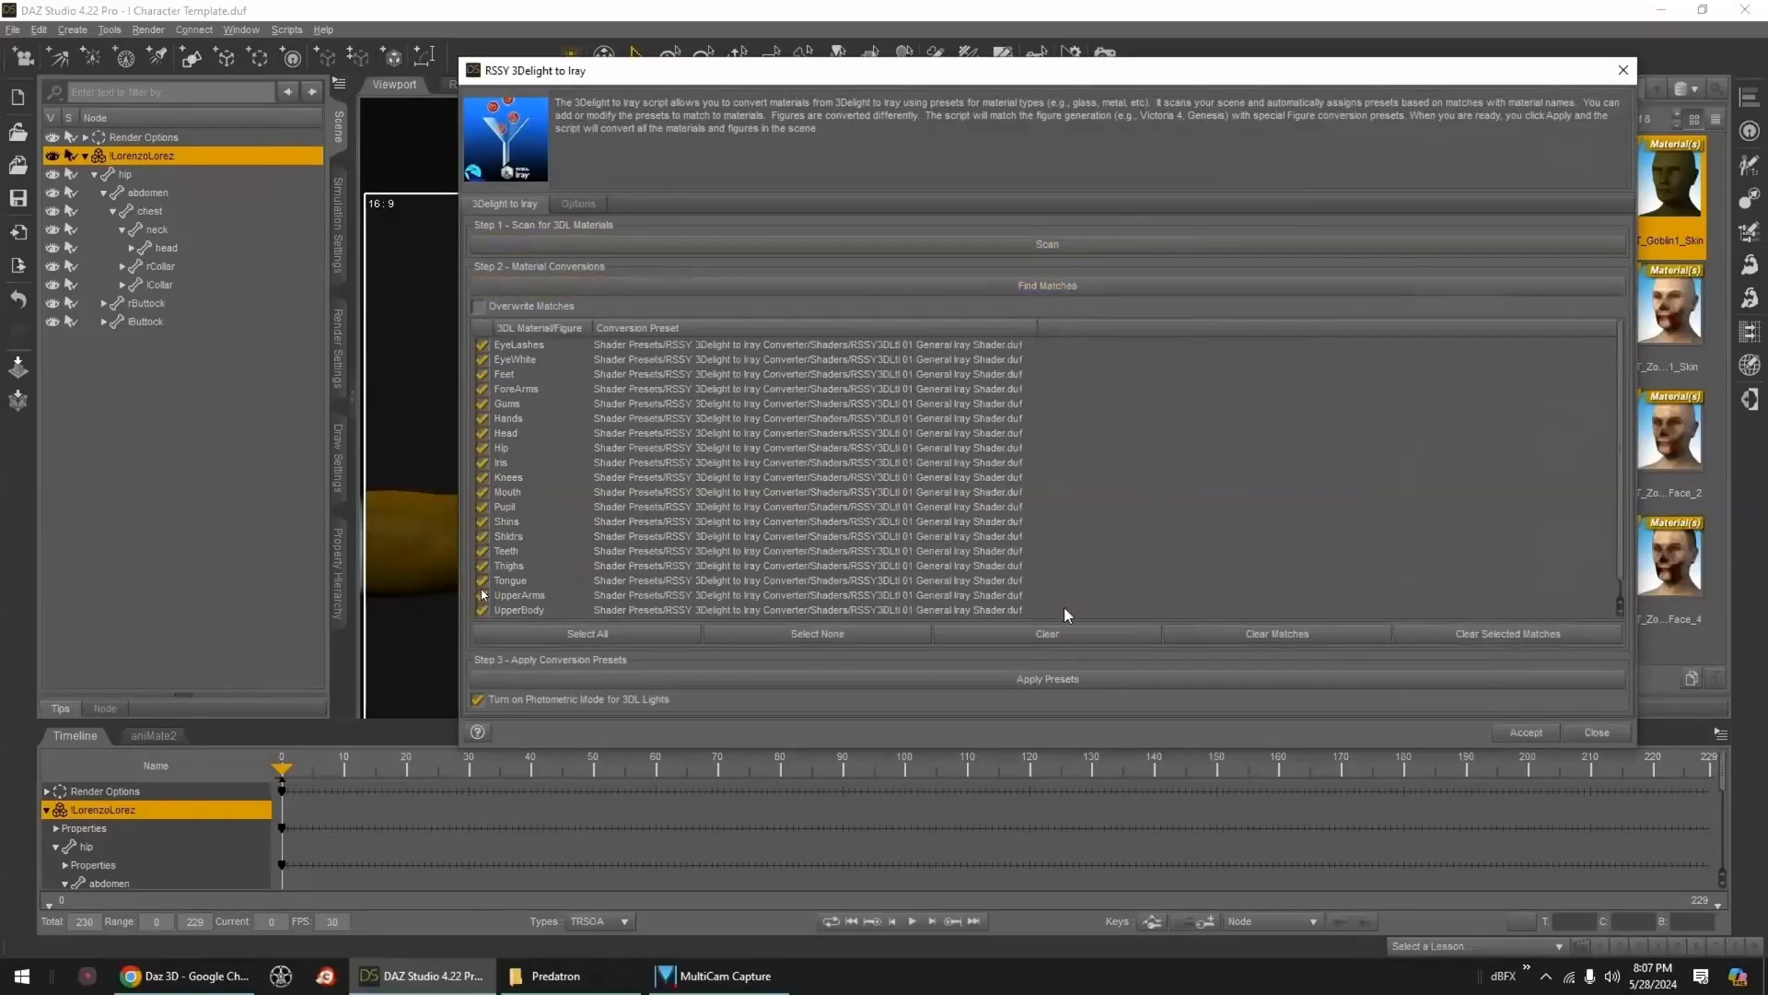
click(1074, 683)
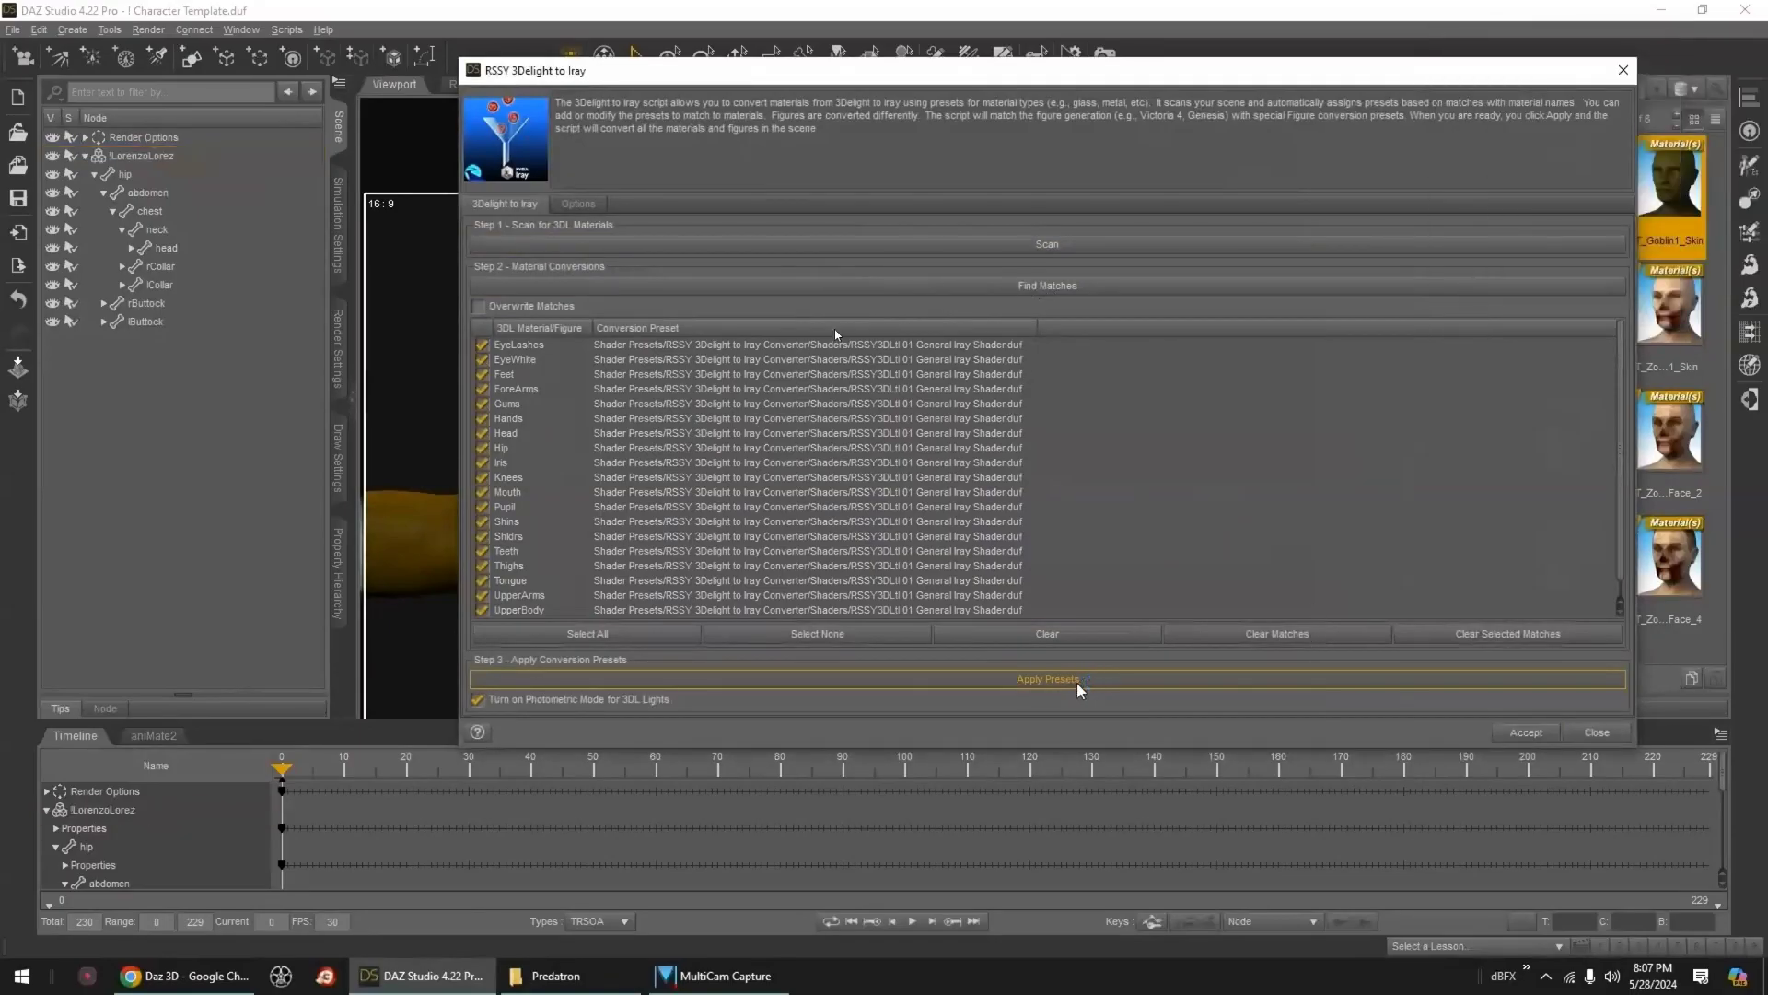
click(1522, 733)
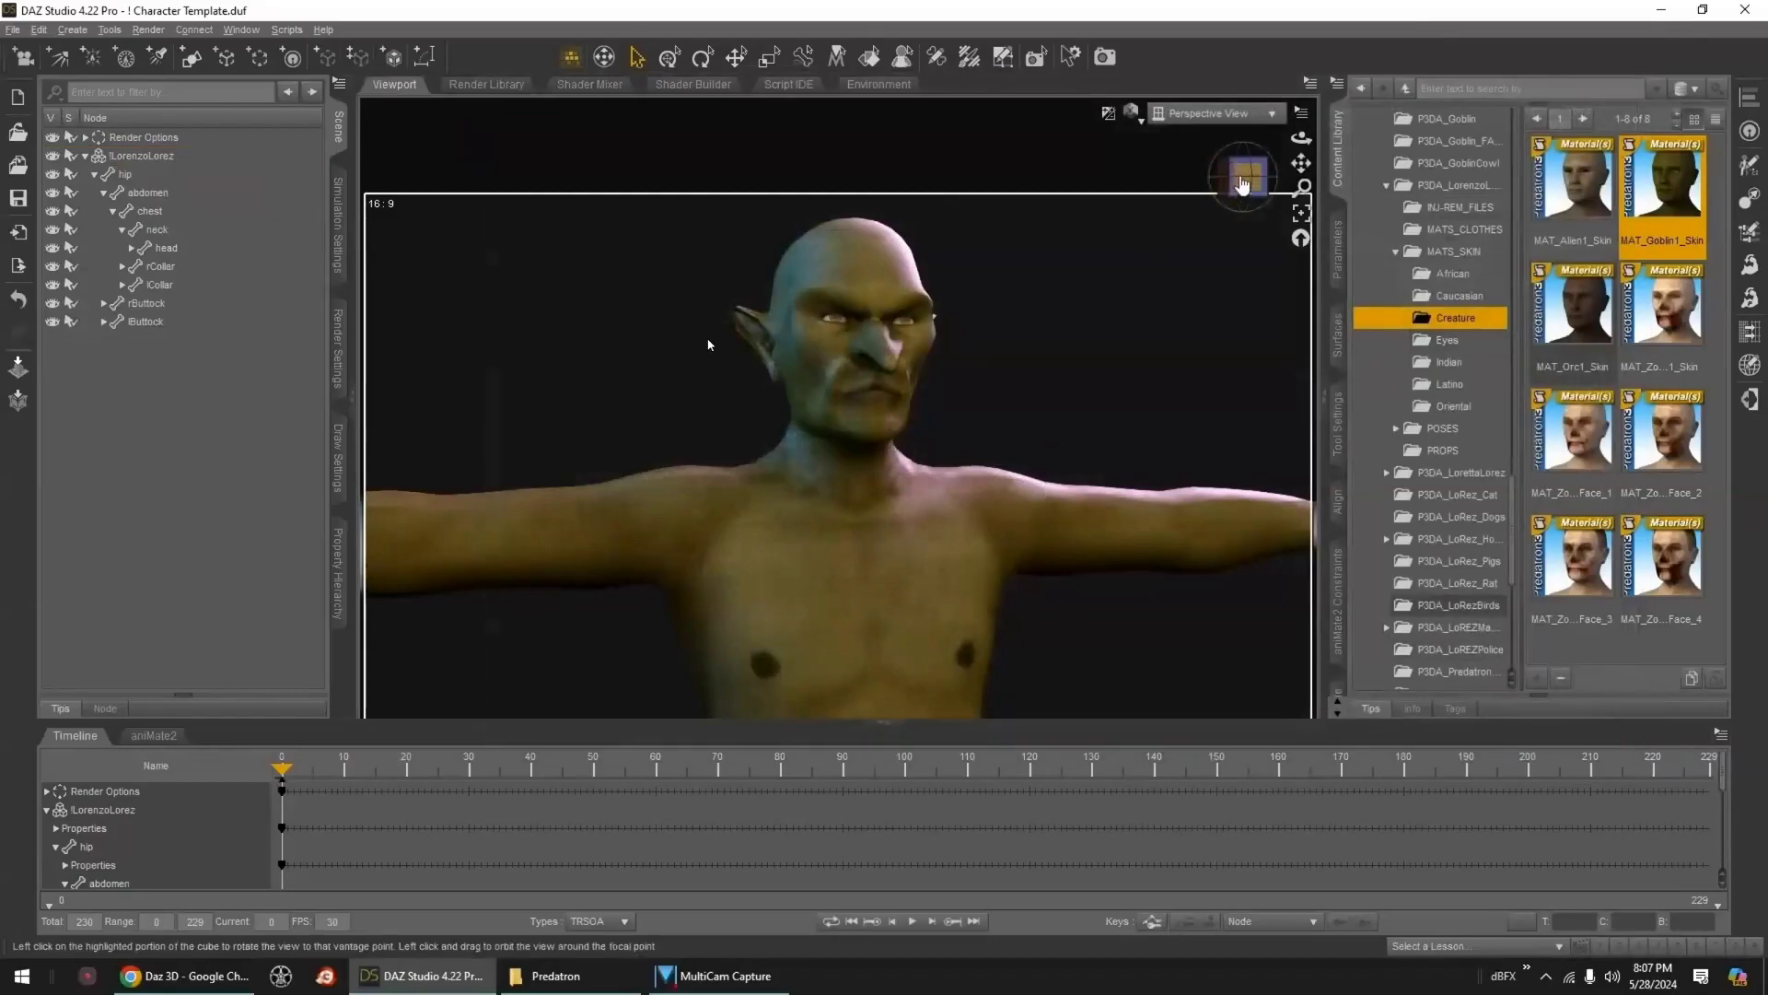
drag(1246, 178, 1289, 186)
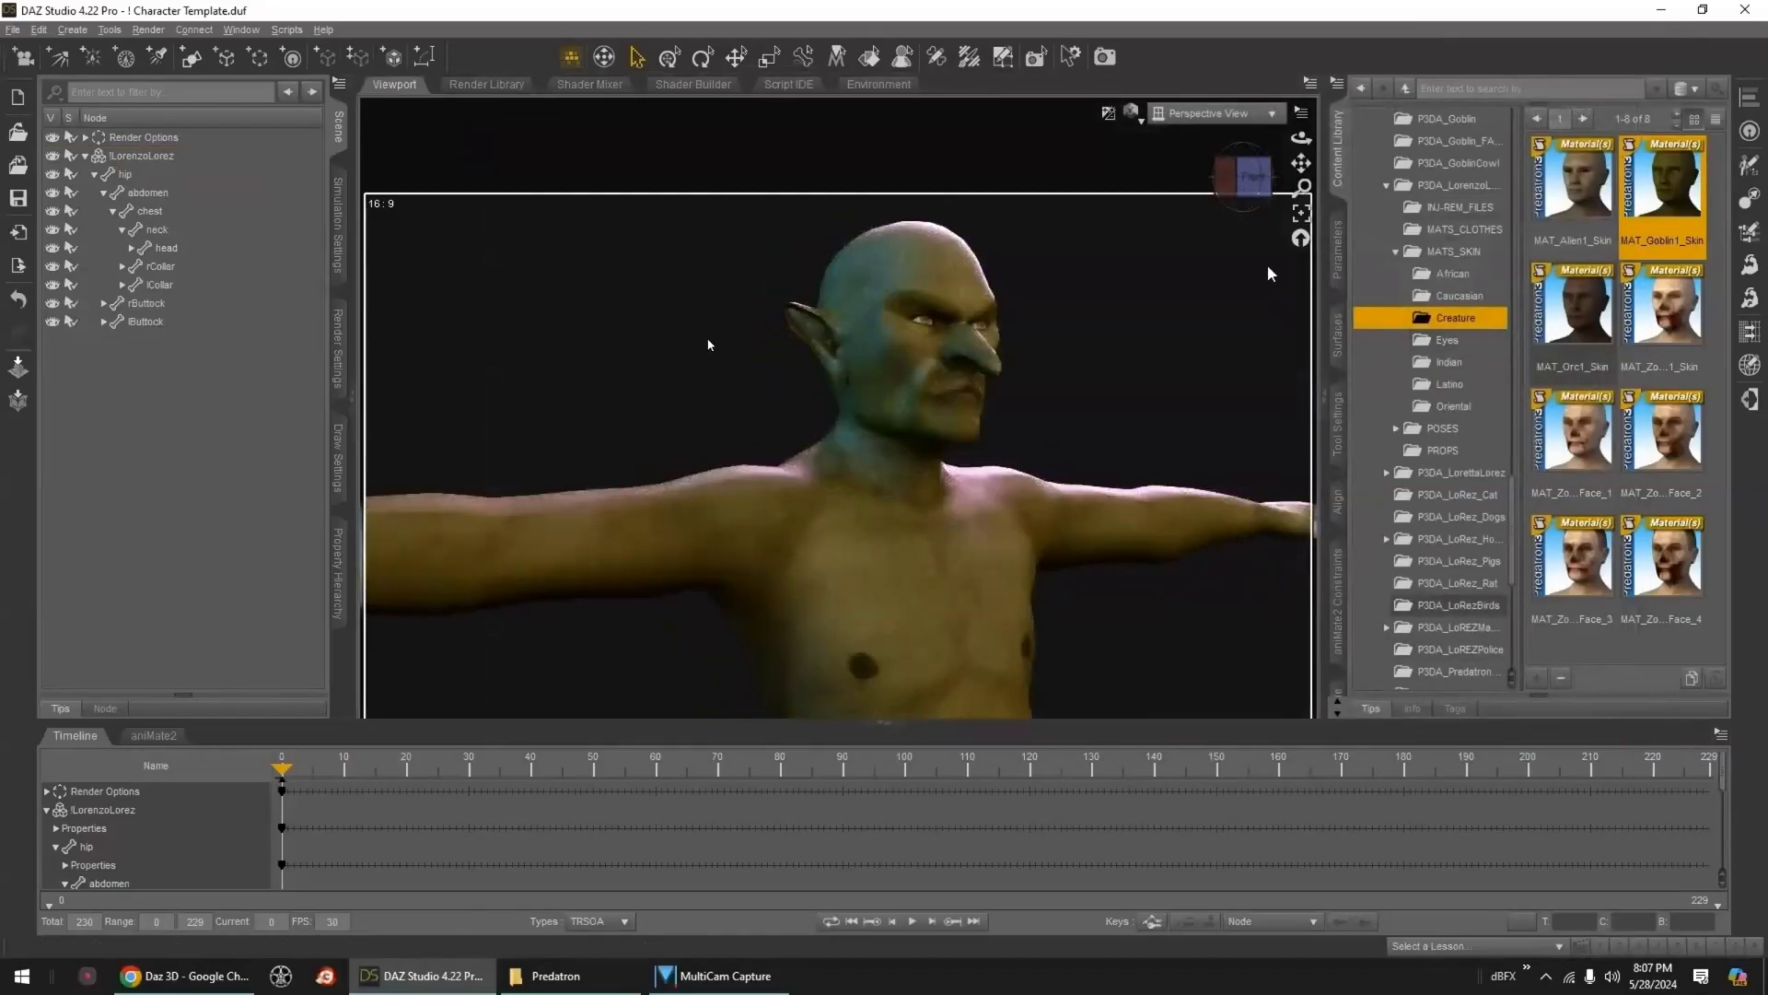
click(1253, 176)
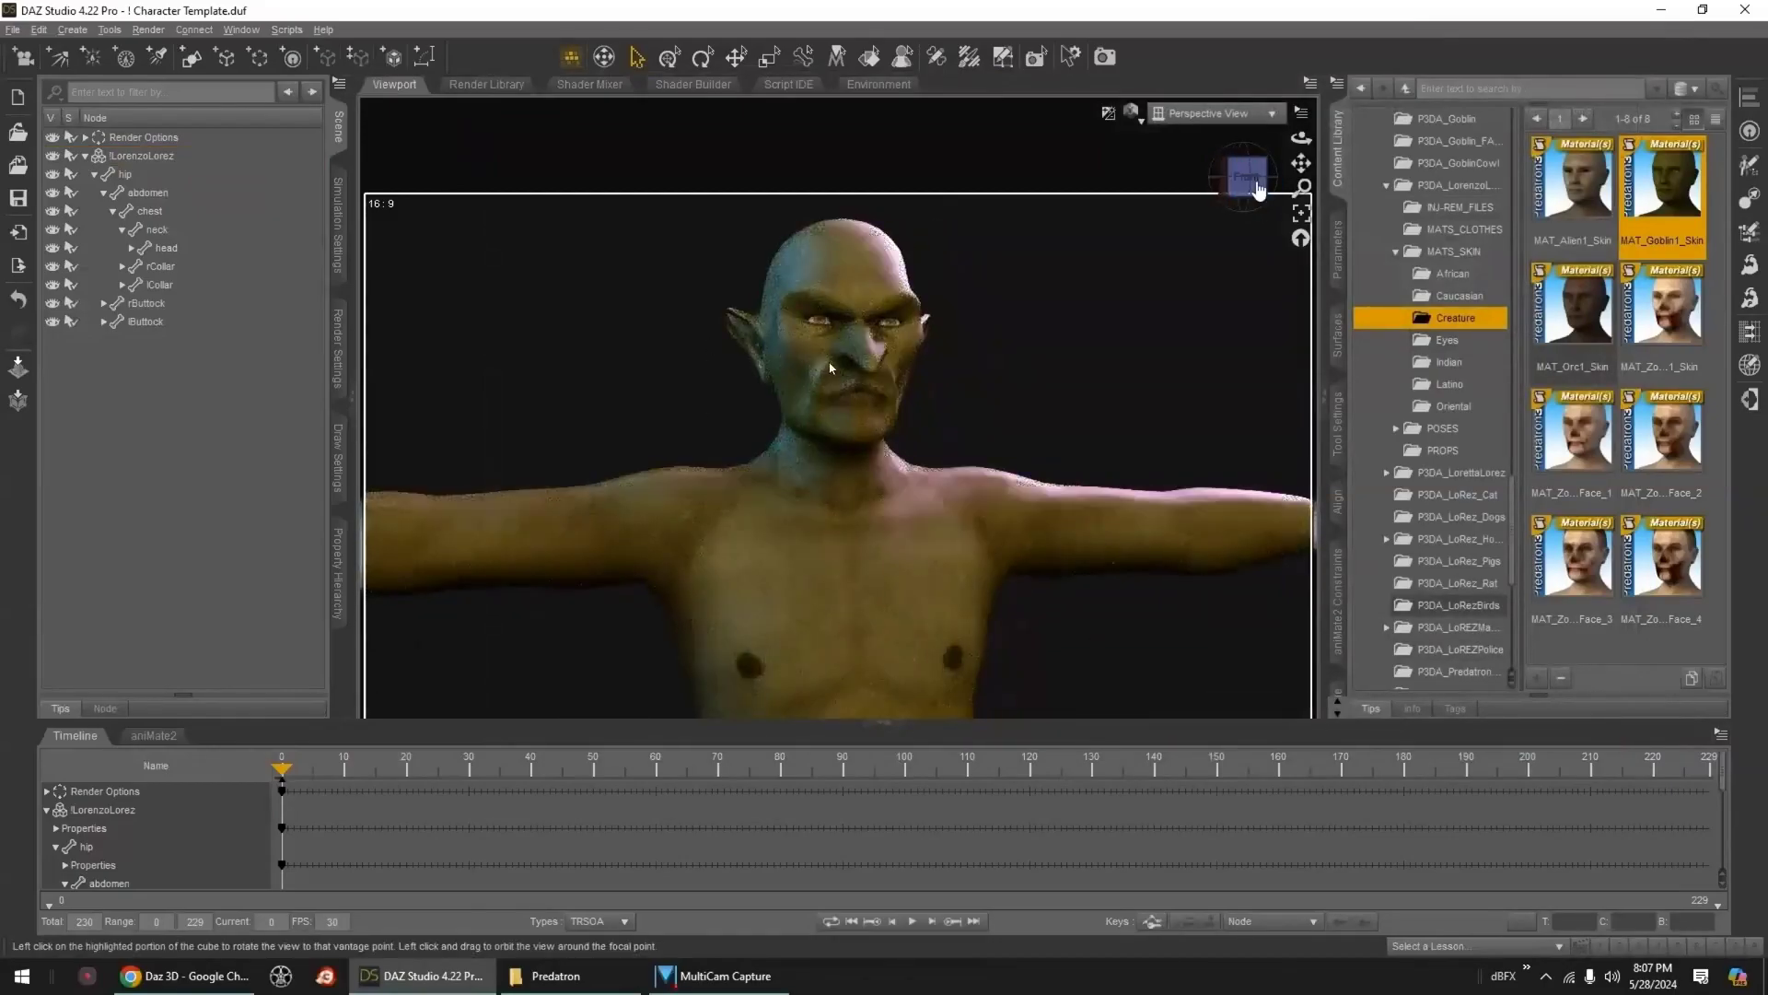
drag(1301, 164, 1294, 183)
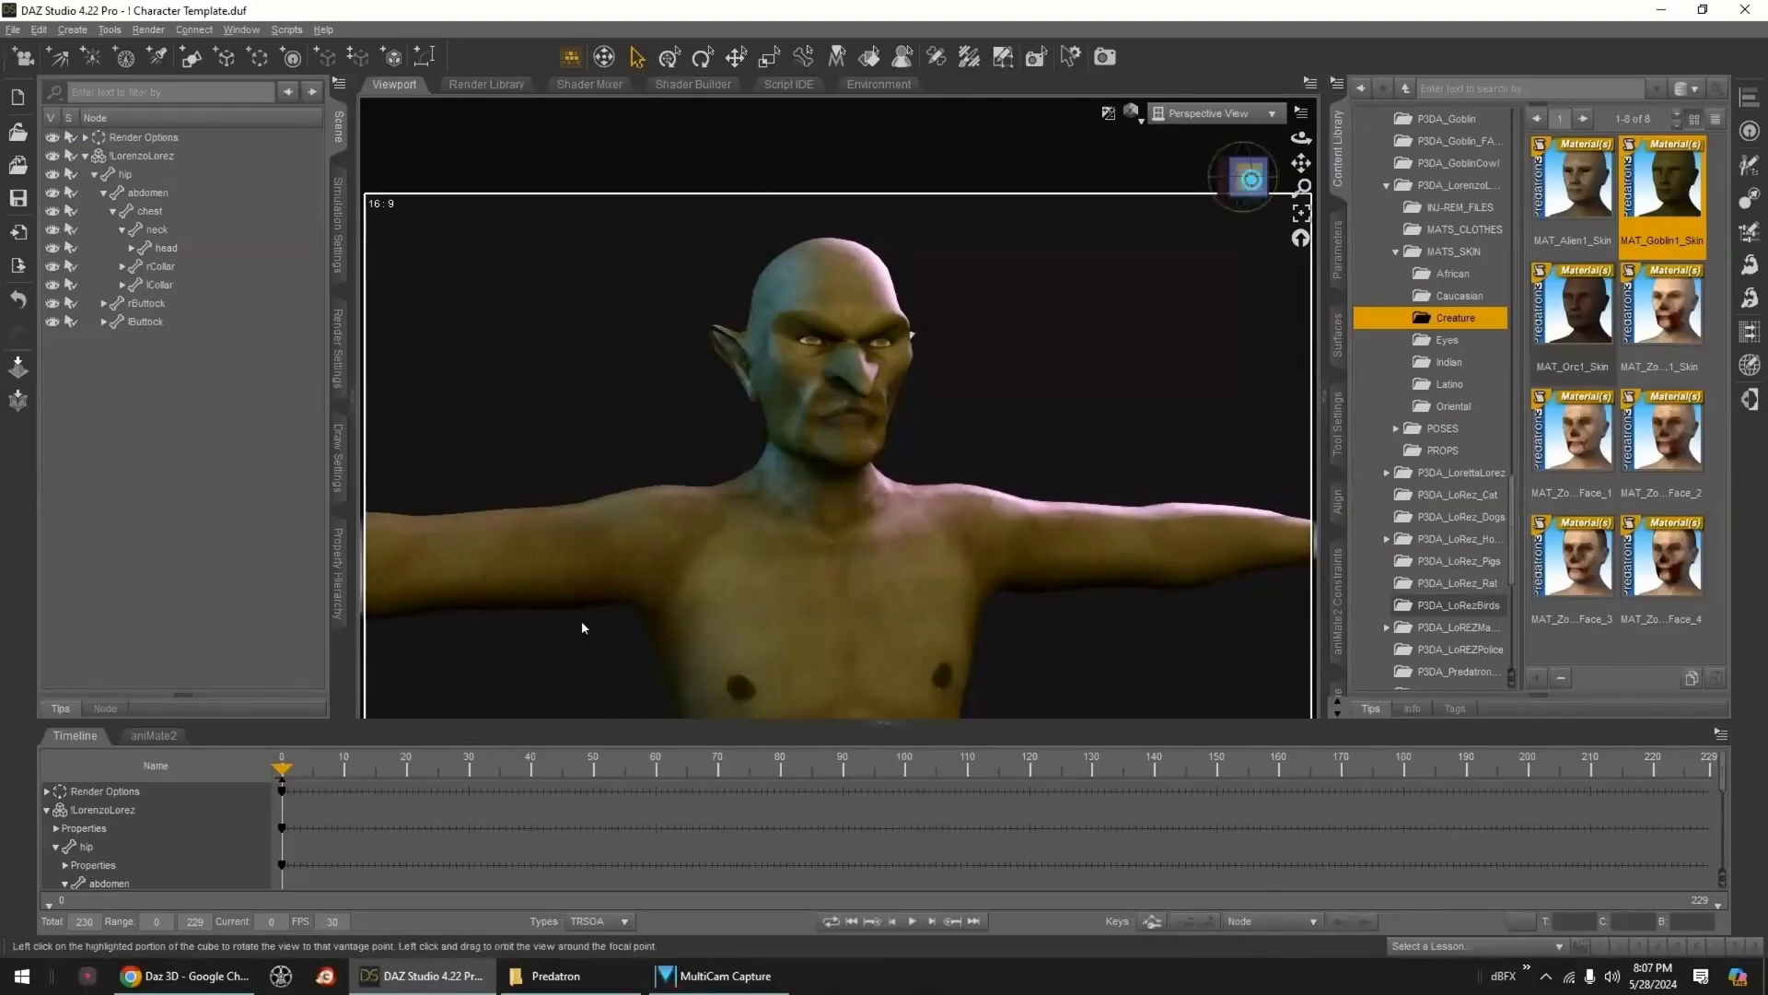
drag(1250, 191, 1222, 204)
click(12, 30)
mouse_move(48, 158)
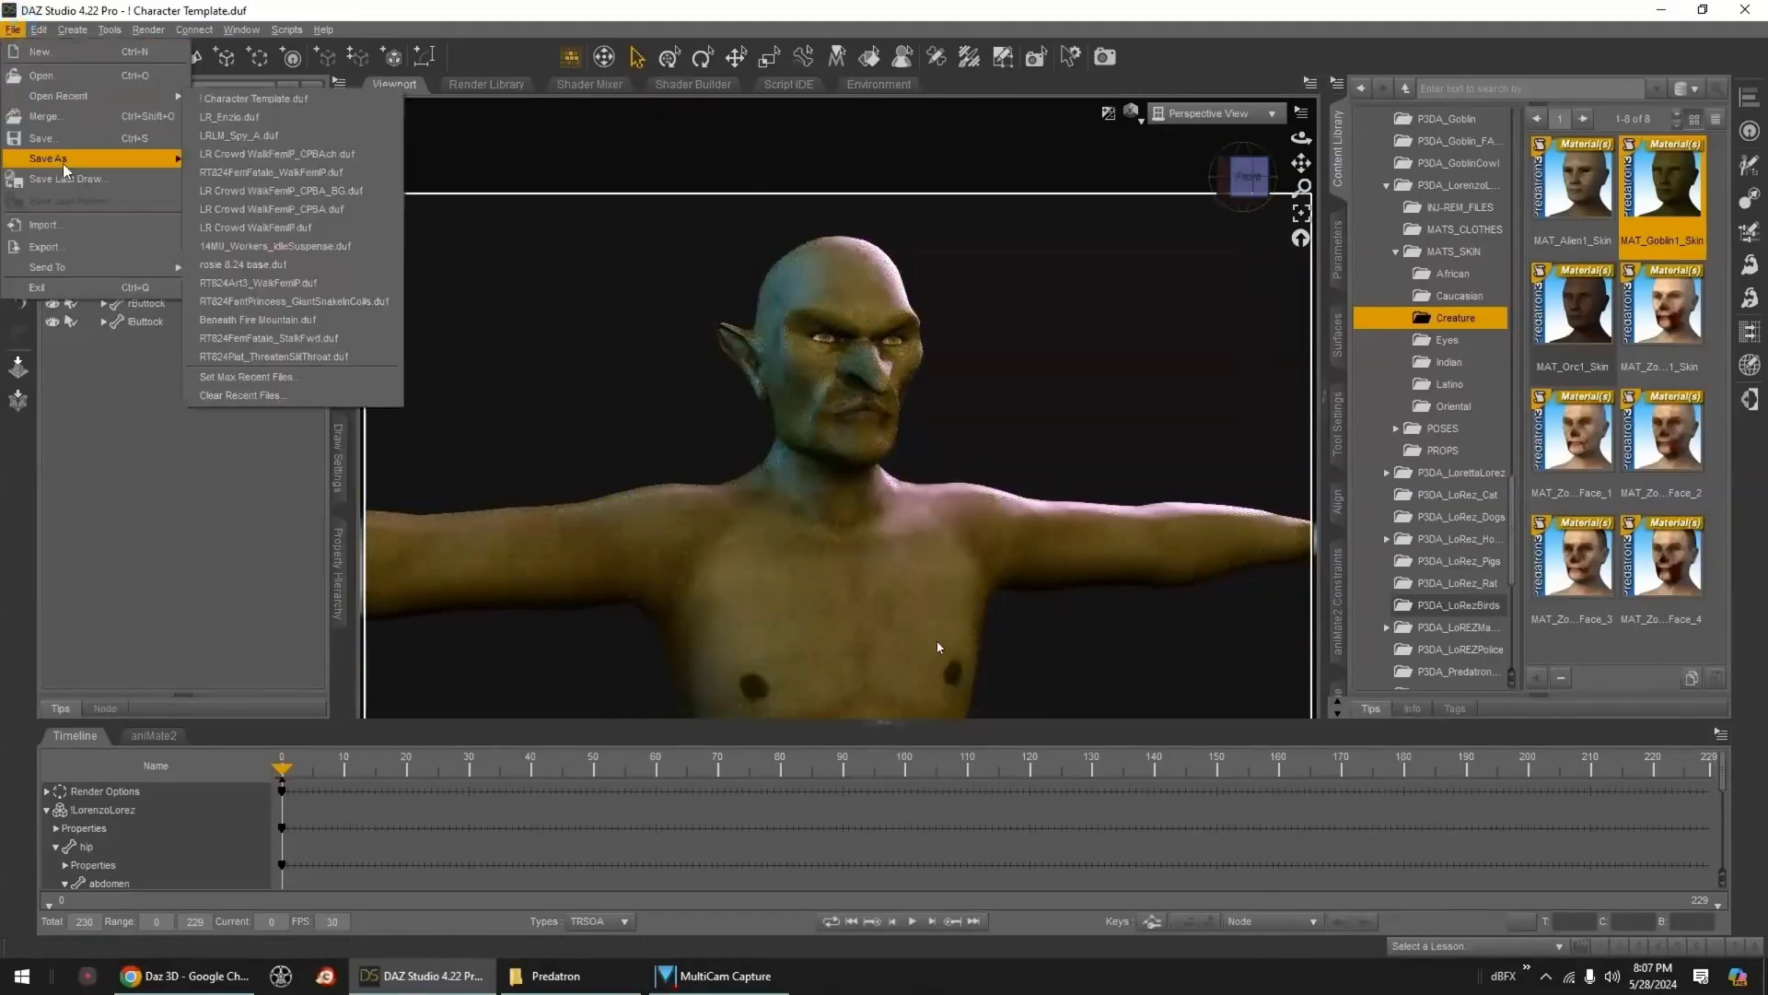
click(241, 362)
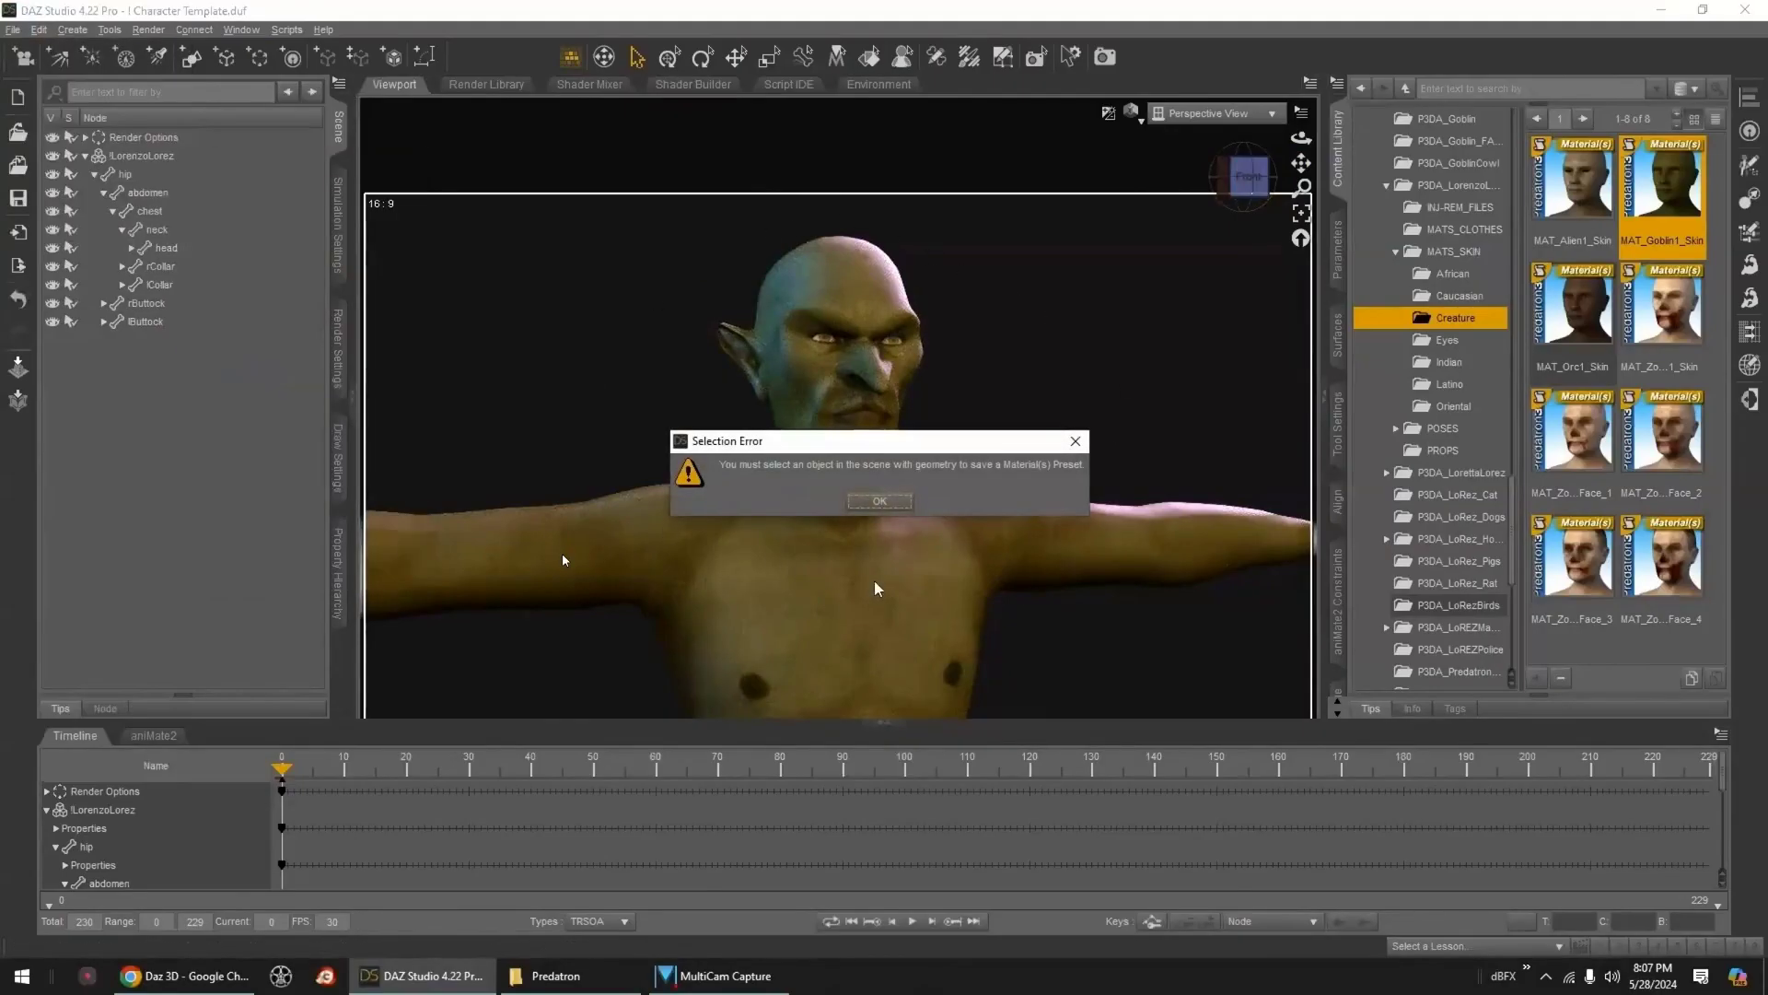
click(873, 499)
- Save all of the LorenzoLorez figure's surfaces as a materials preset named "Goblin1 Skin - Full-RSSY" in the Lorenzo LoREZ Materials folder
click(141, 155)
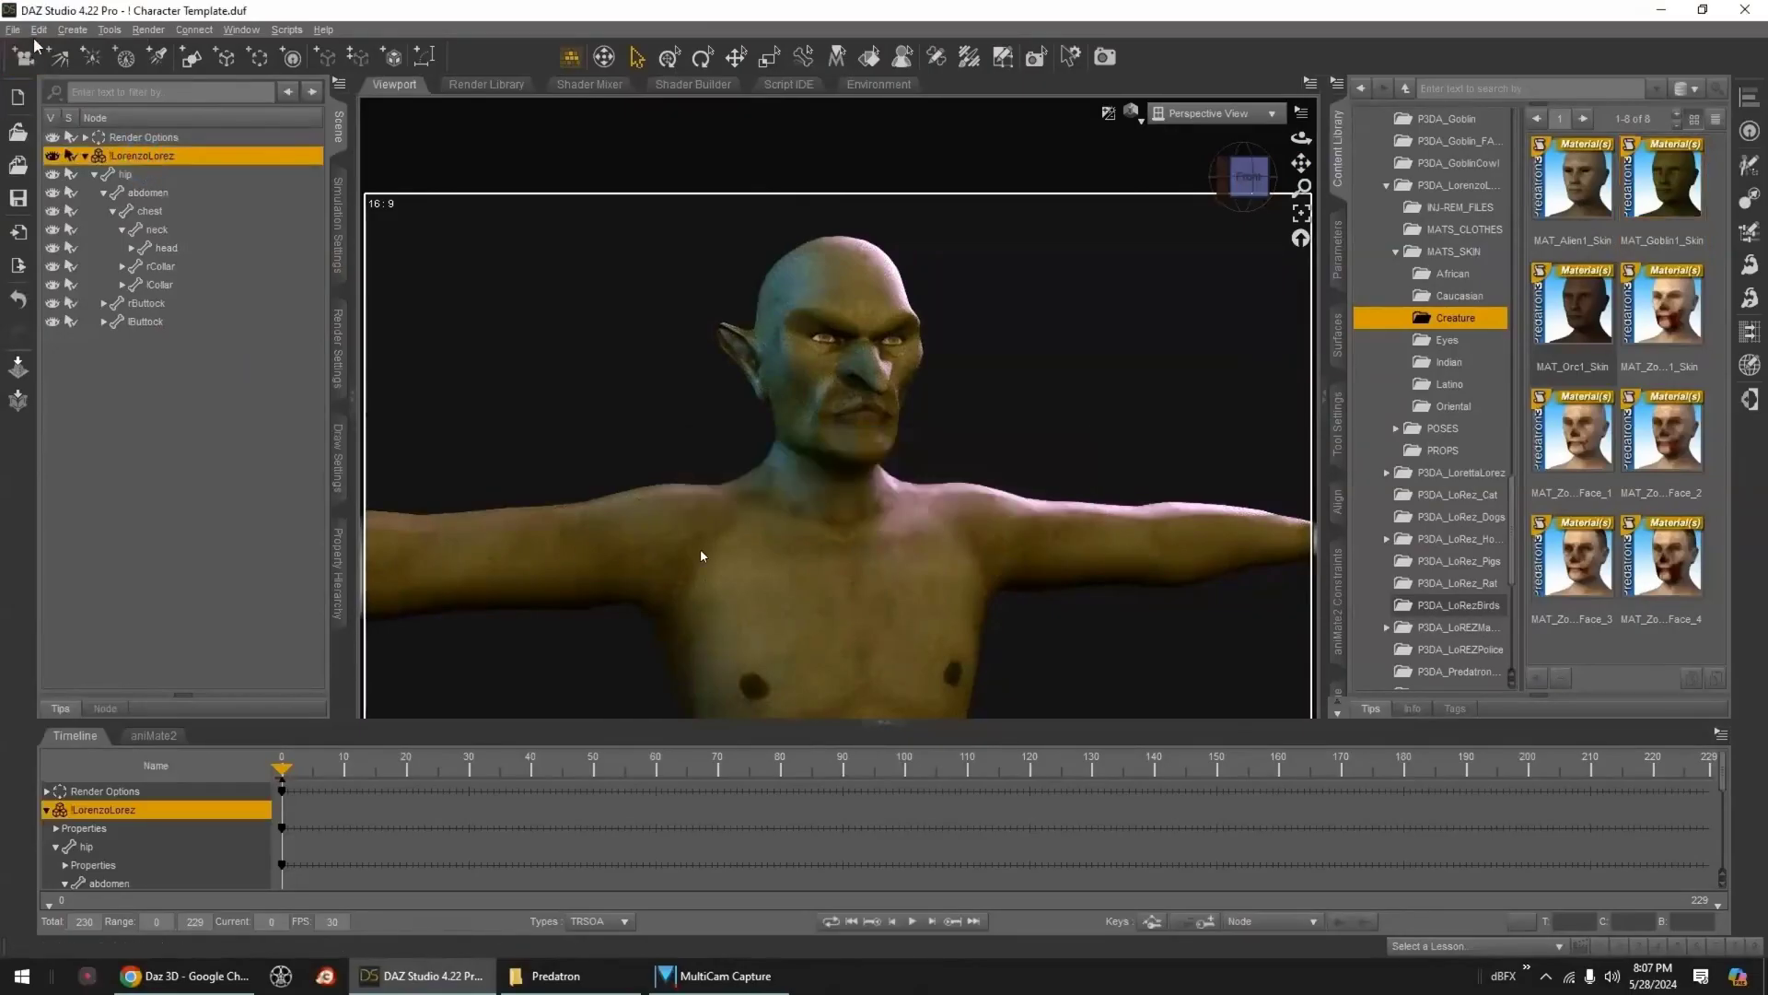
click(13, 29)
mouse_move(48, 159)
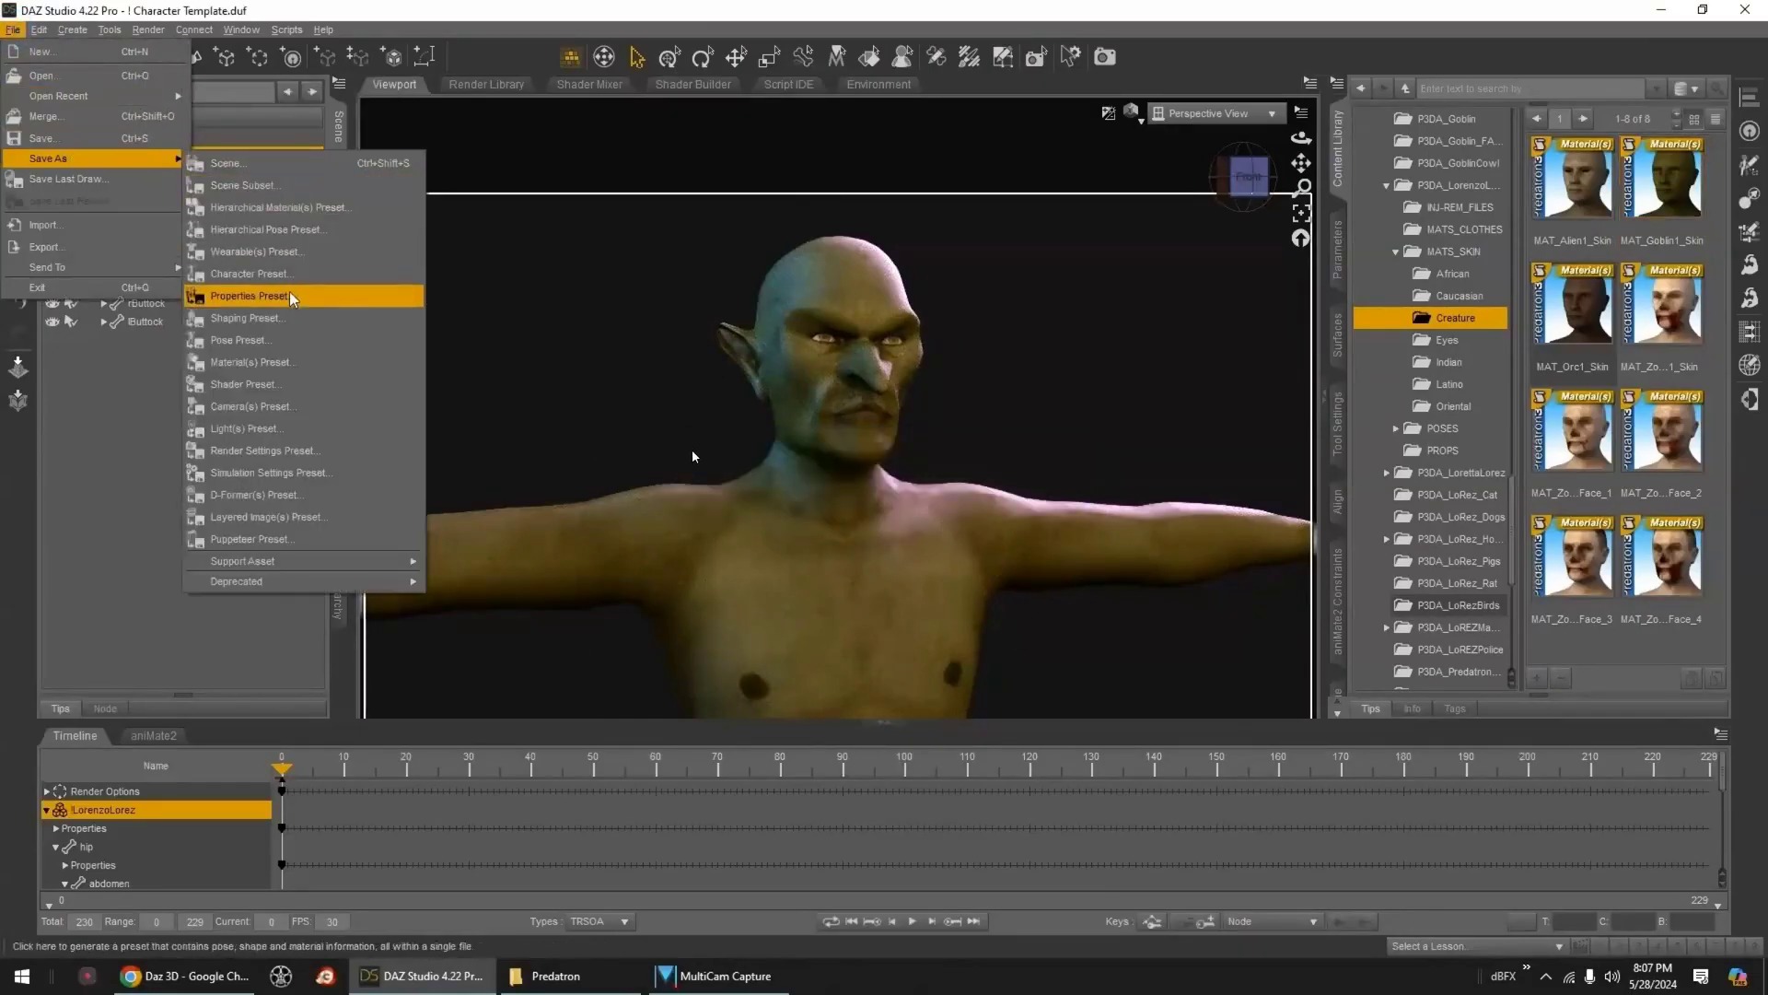
click(300, 362)
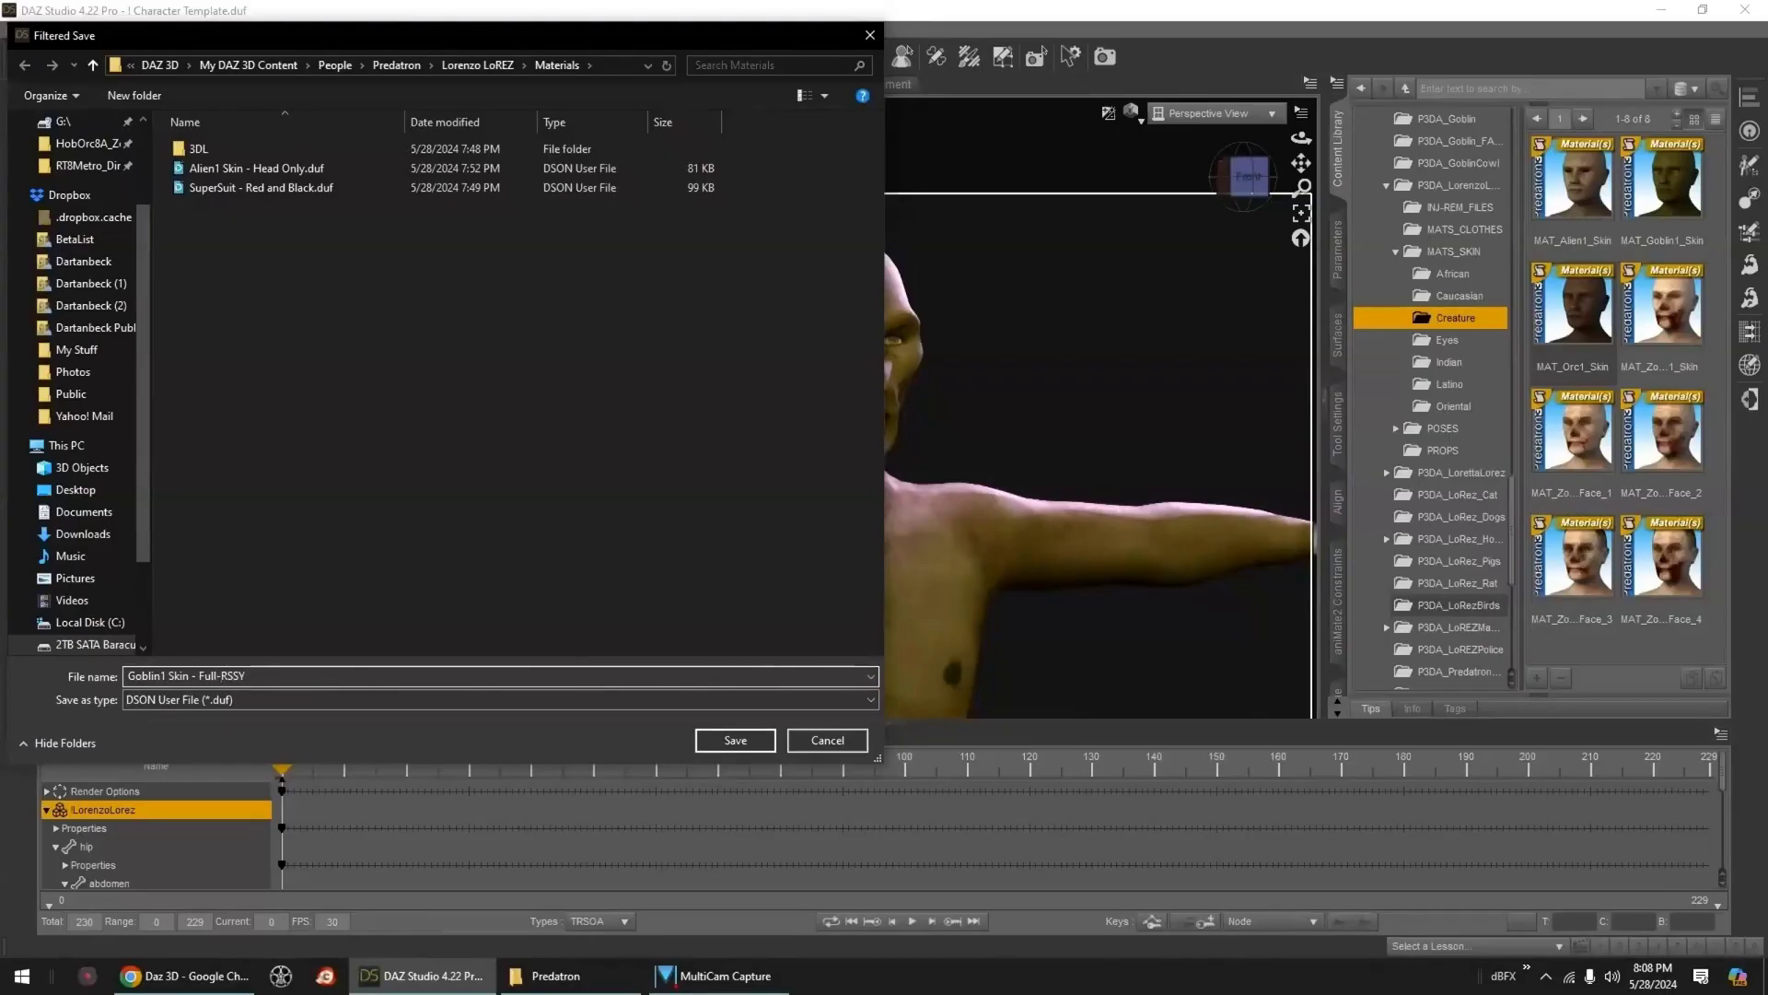
click(736, 742)
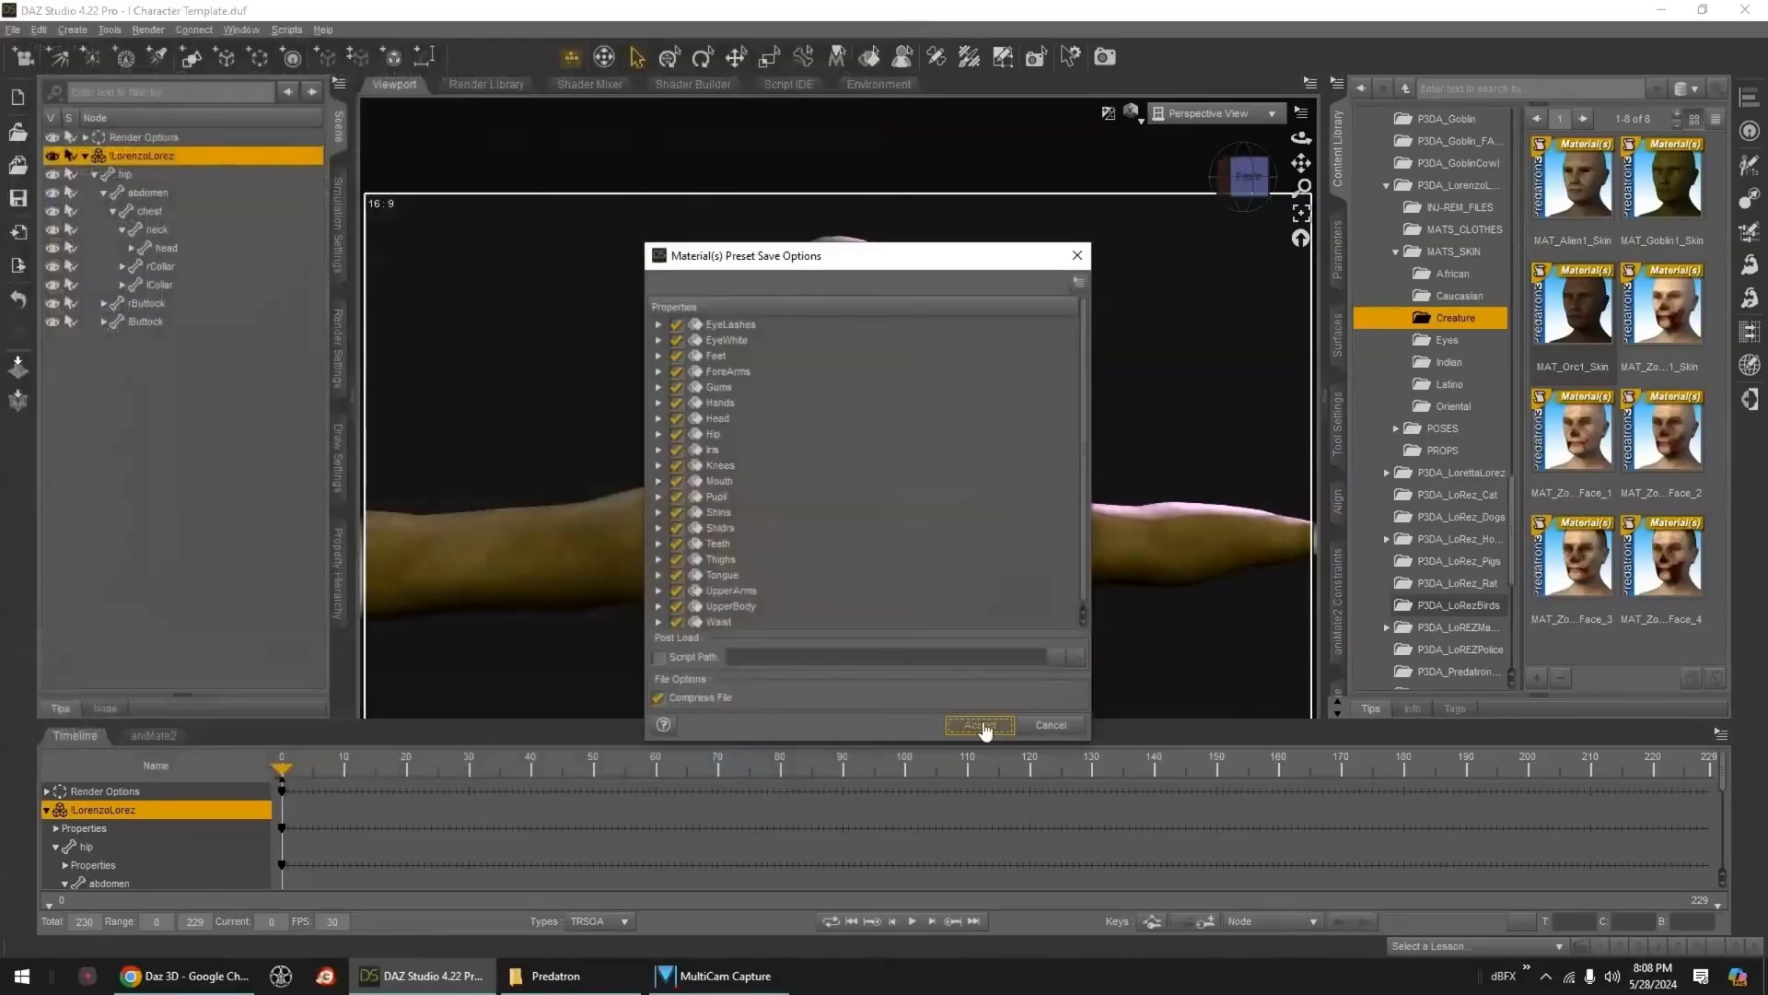
click(981, 723)
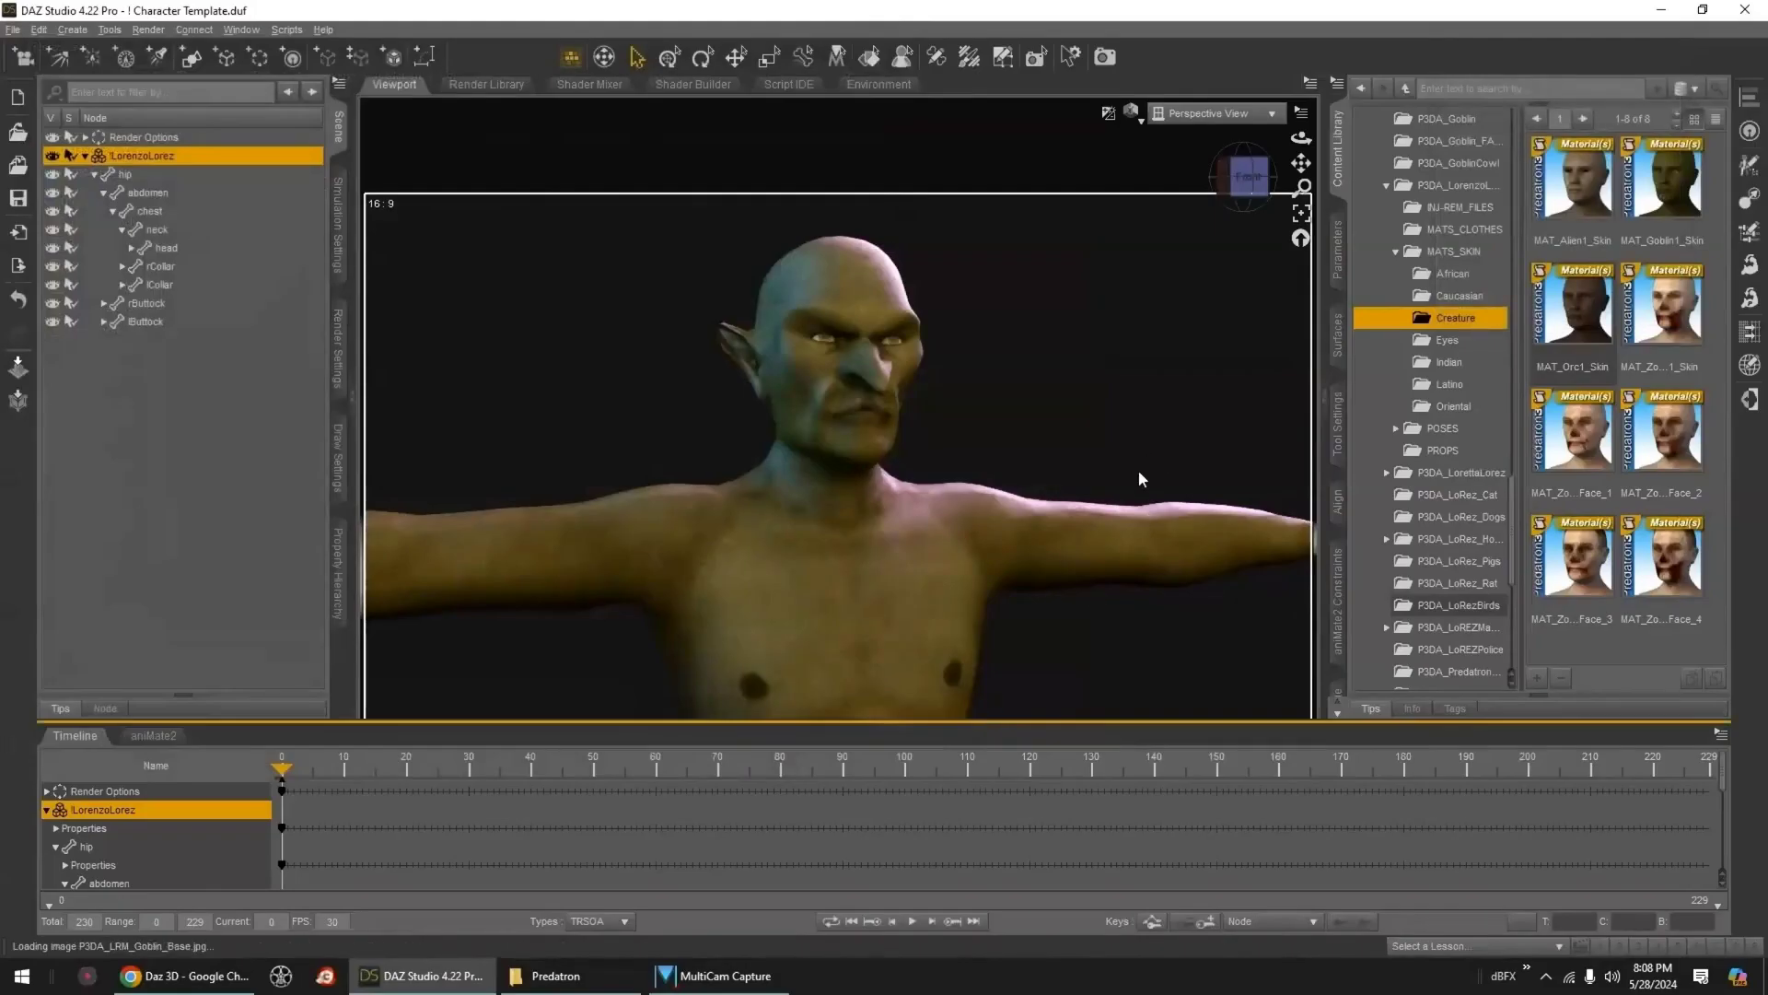
- Undo the RSSY material conversion and apply the Iray Uber Base shader to all of the figure's surfaces, EyeLashes through Waist
click(38, 30)
click(58, 50)
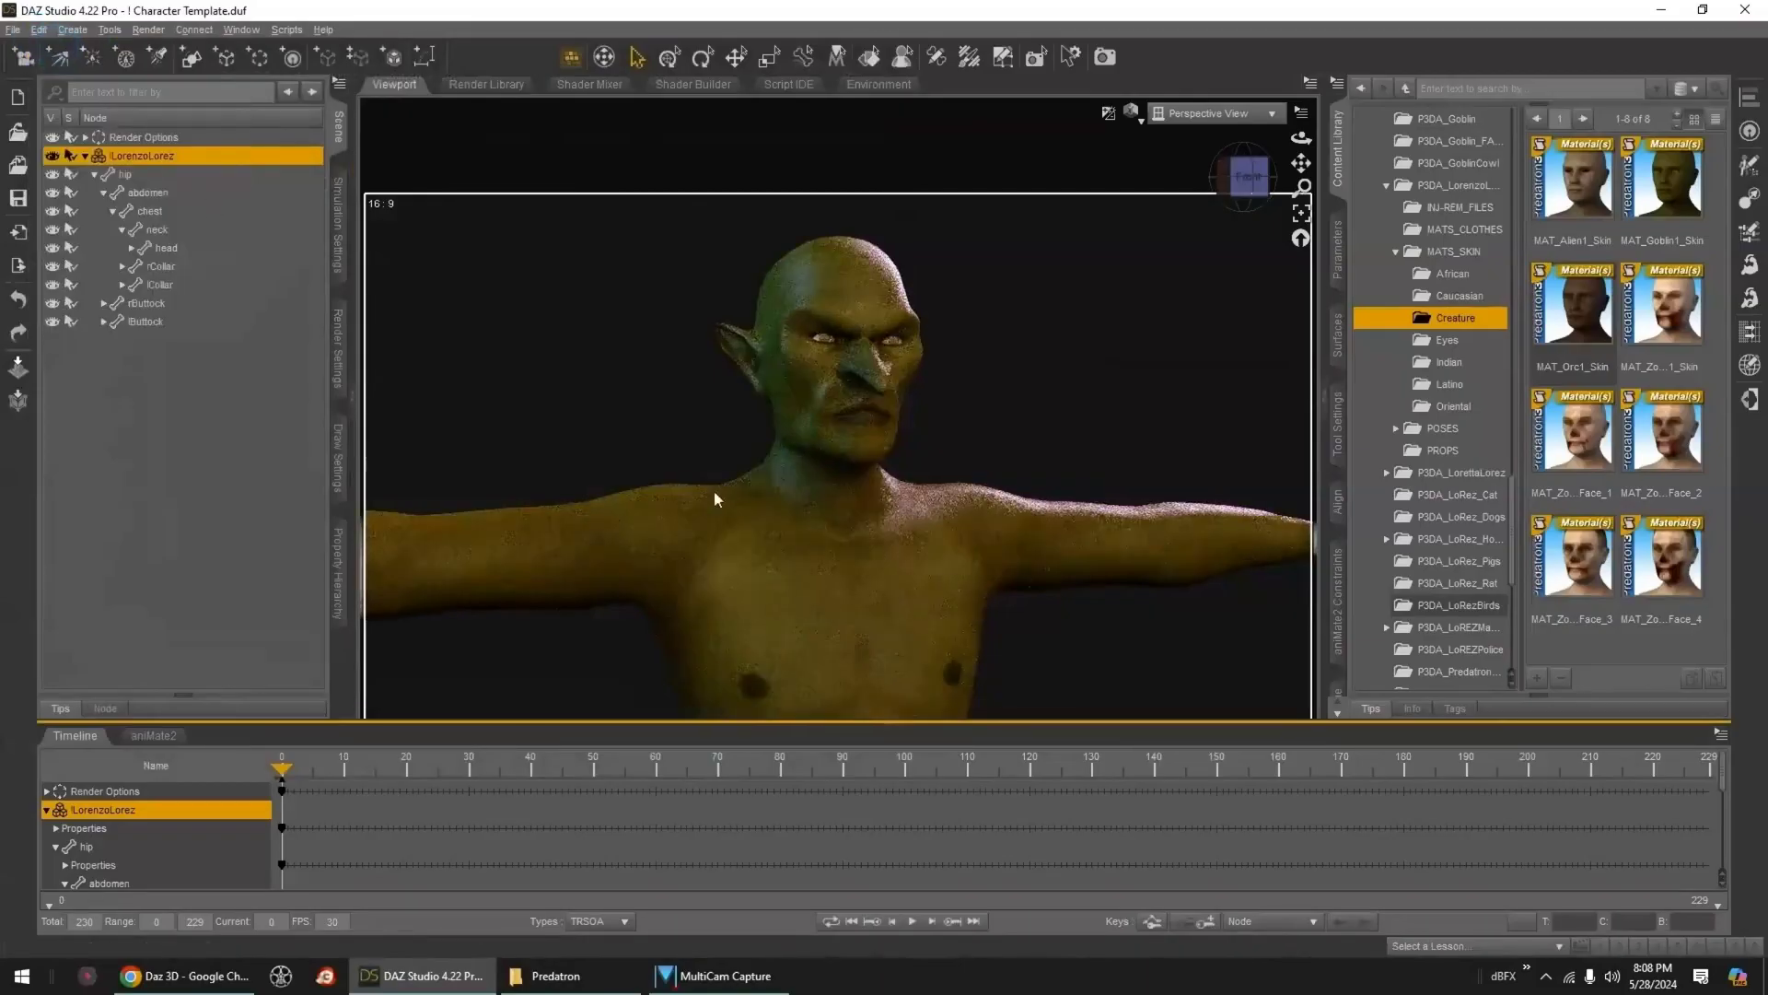
click(1337, 336)
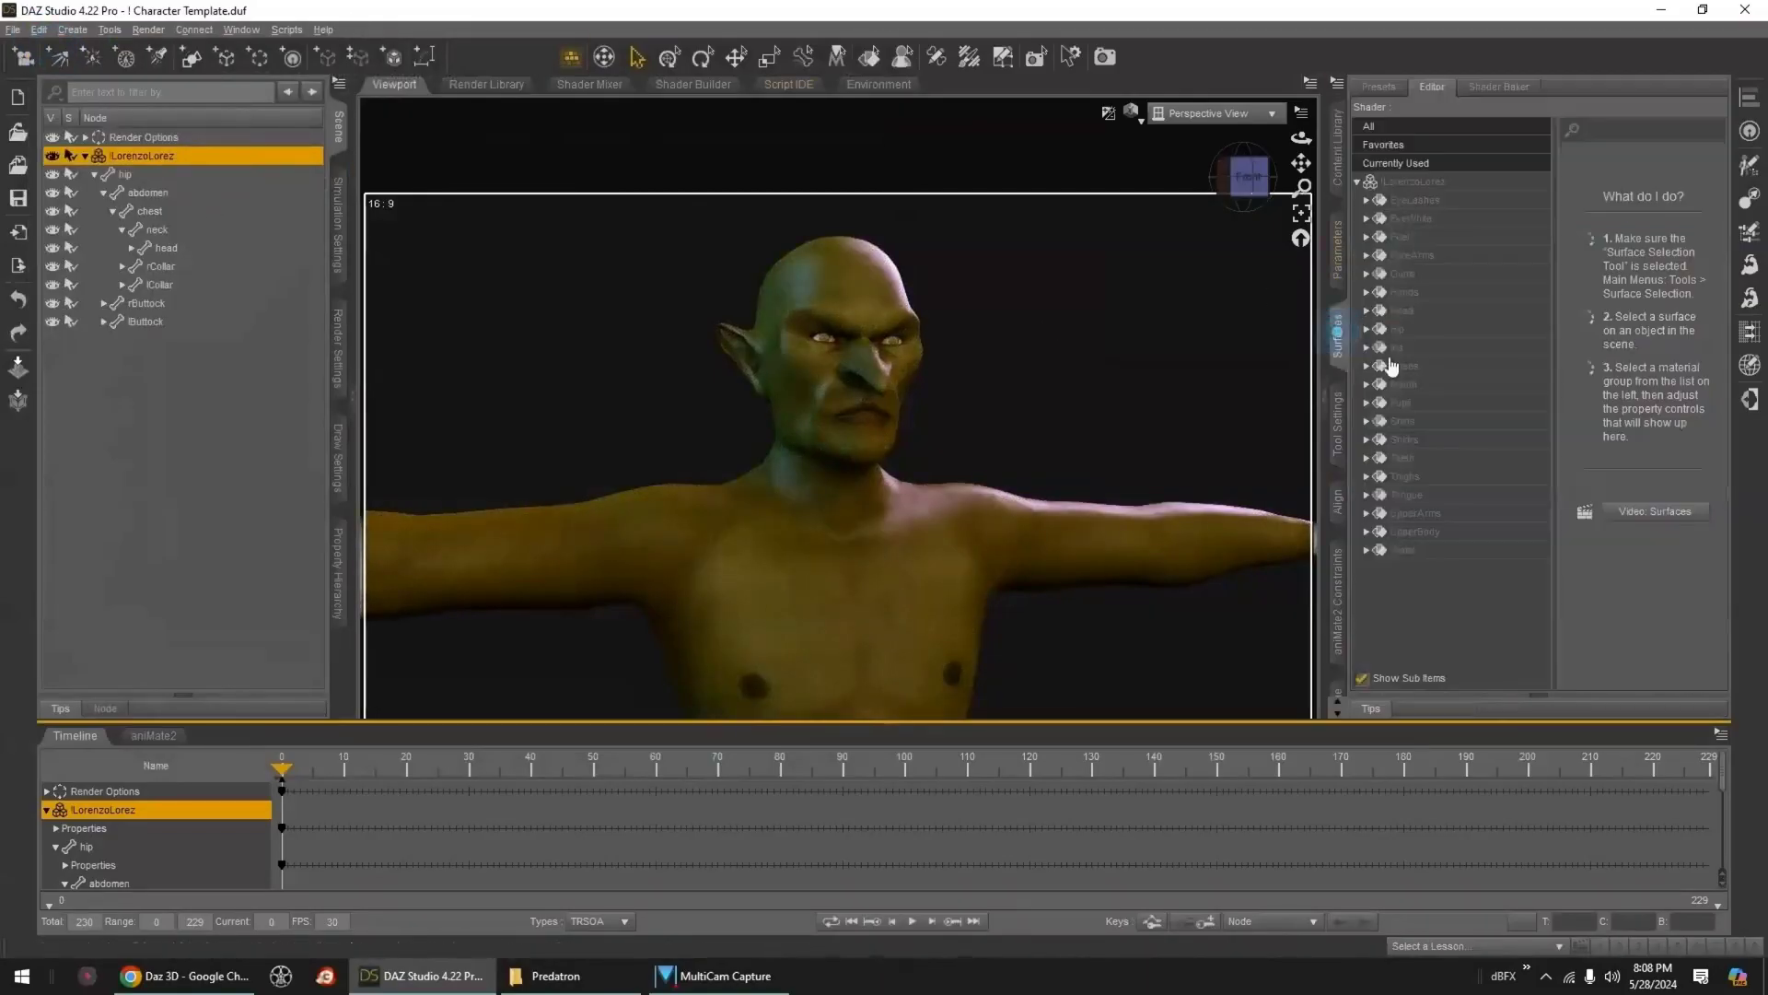
click(1451, 214)
shift+click(1433, 550)
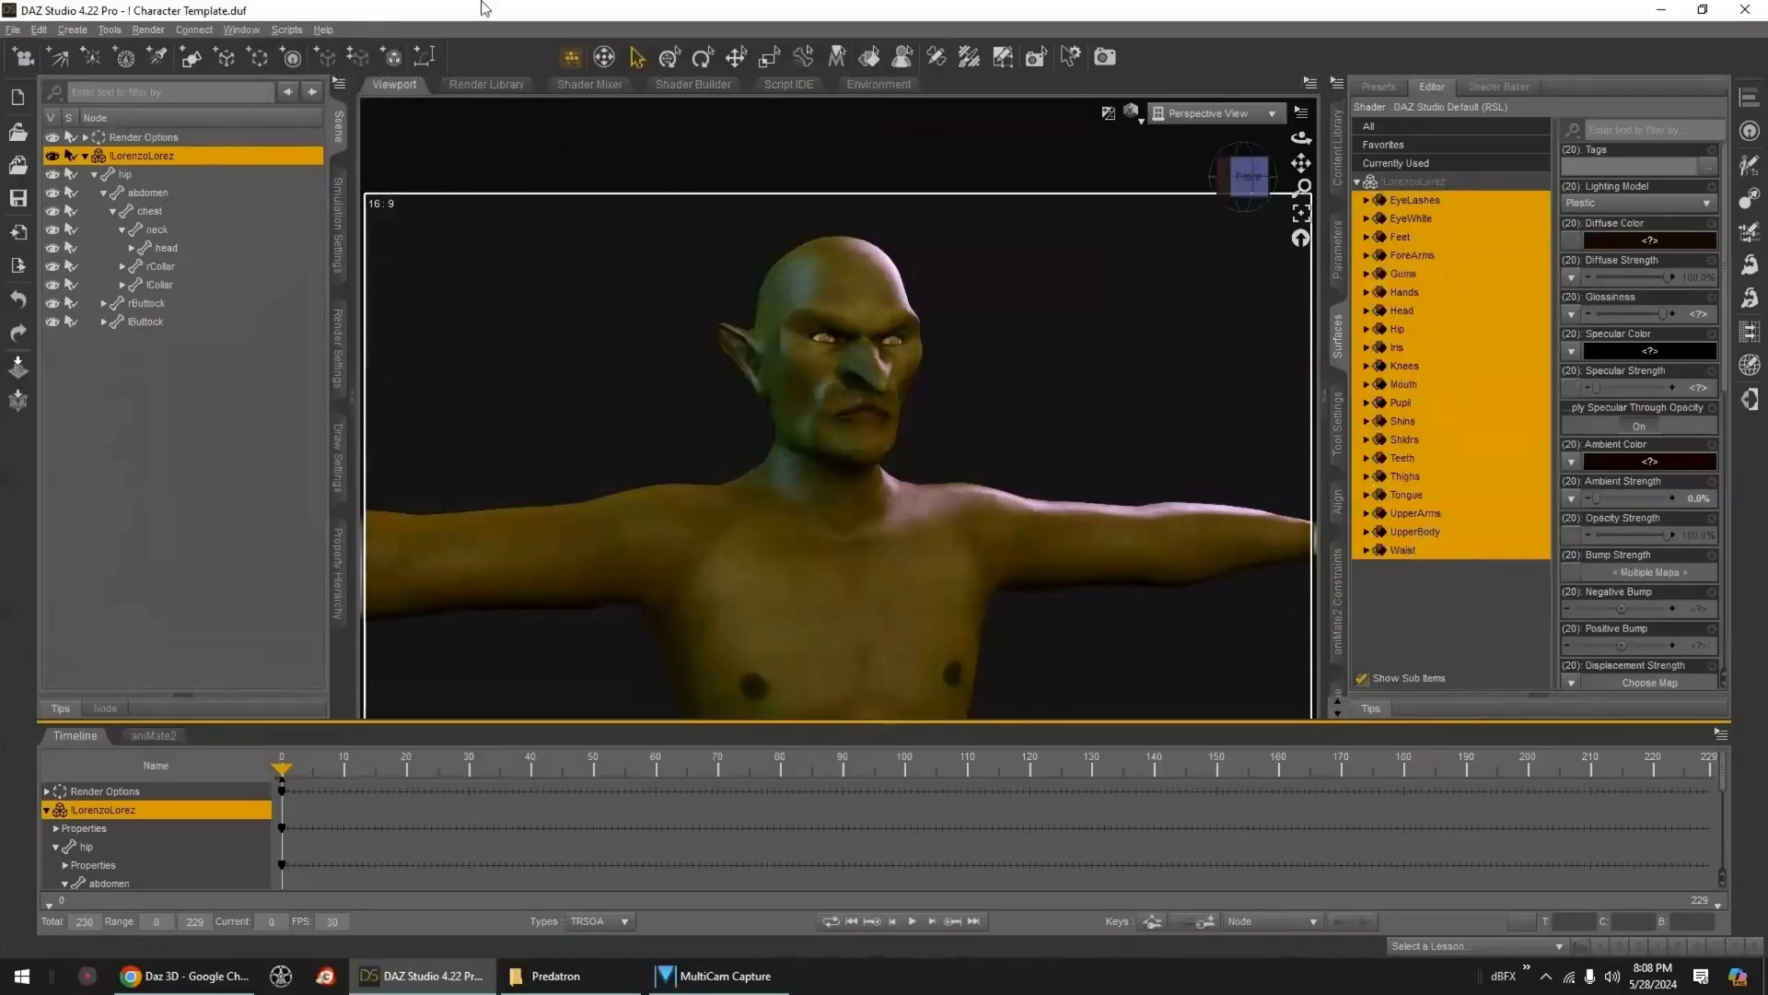
click(280, 31)
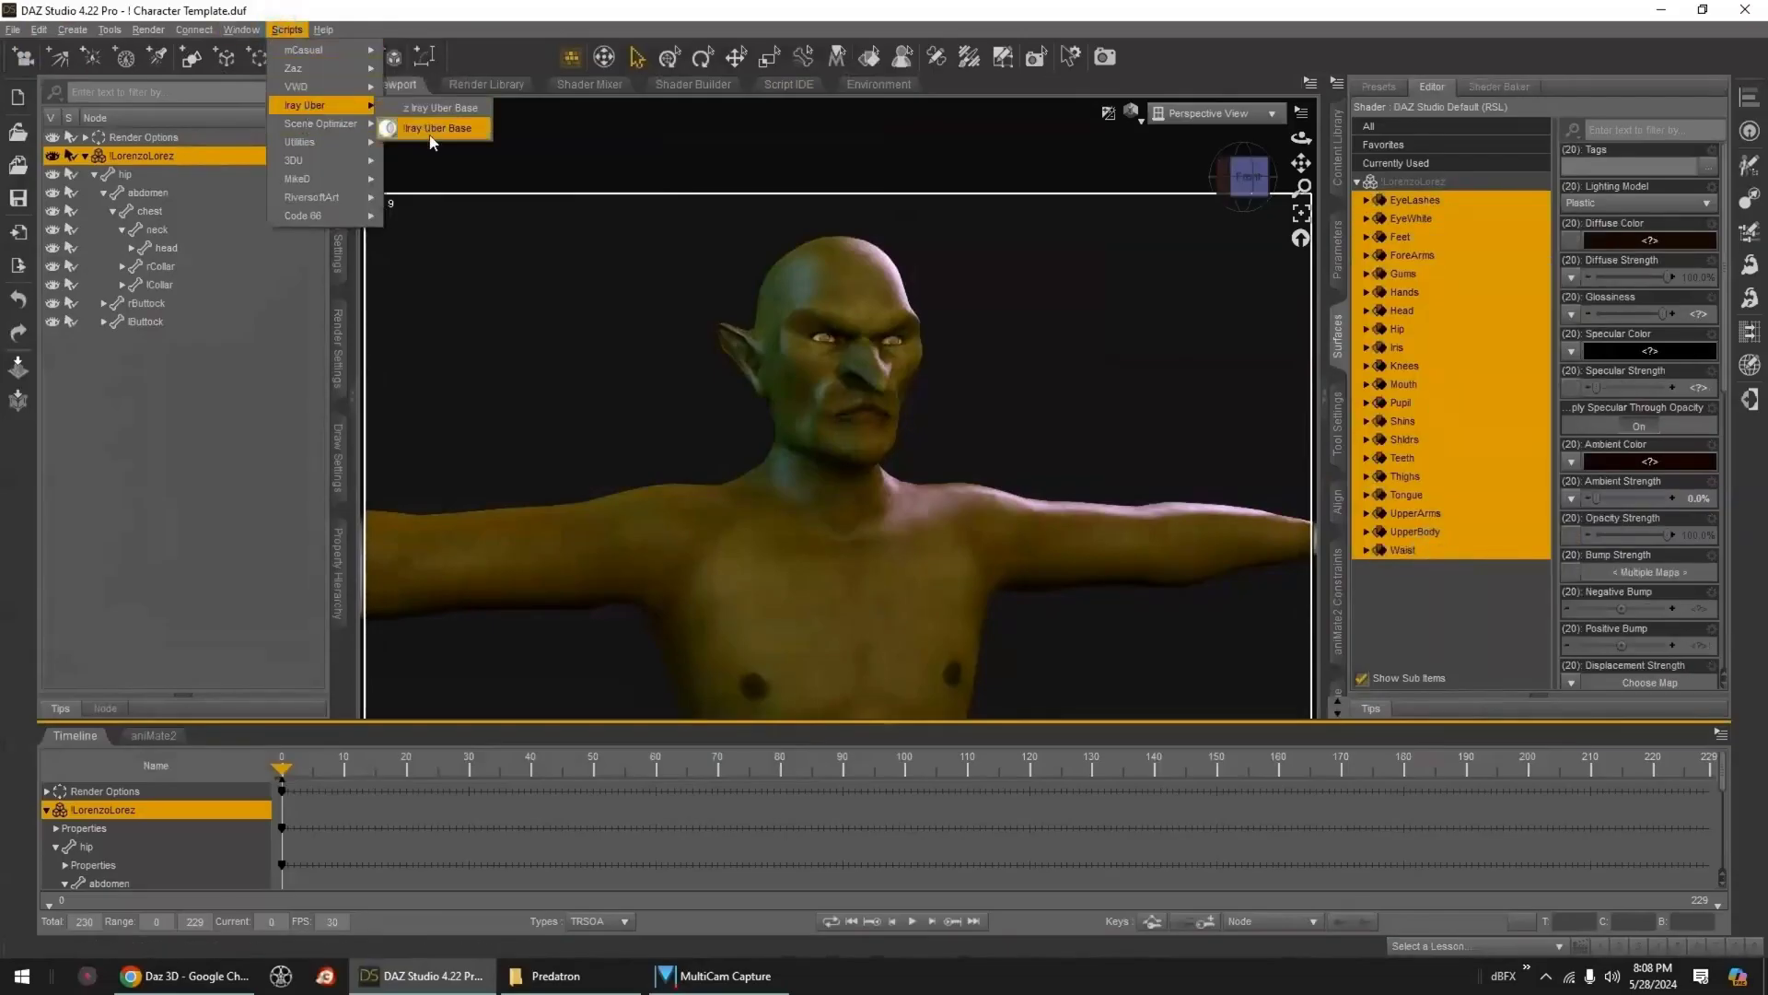
click(430, 136)
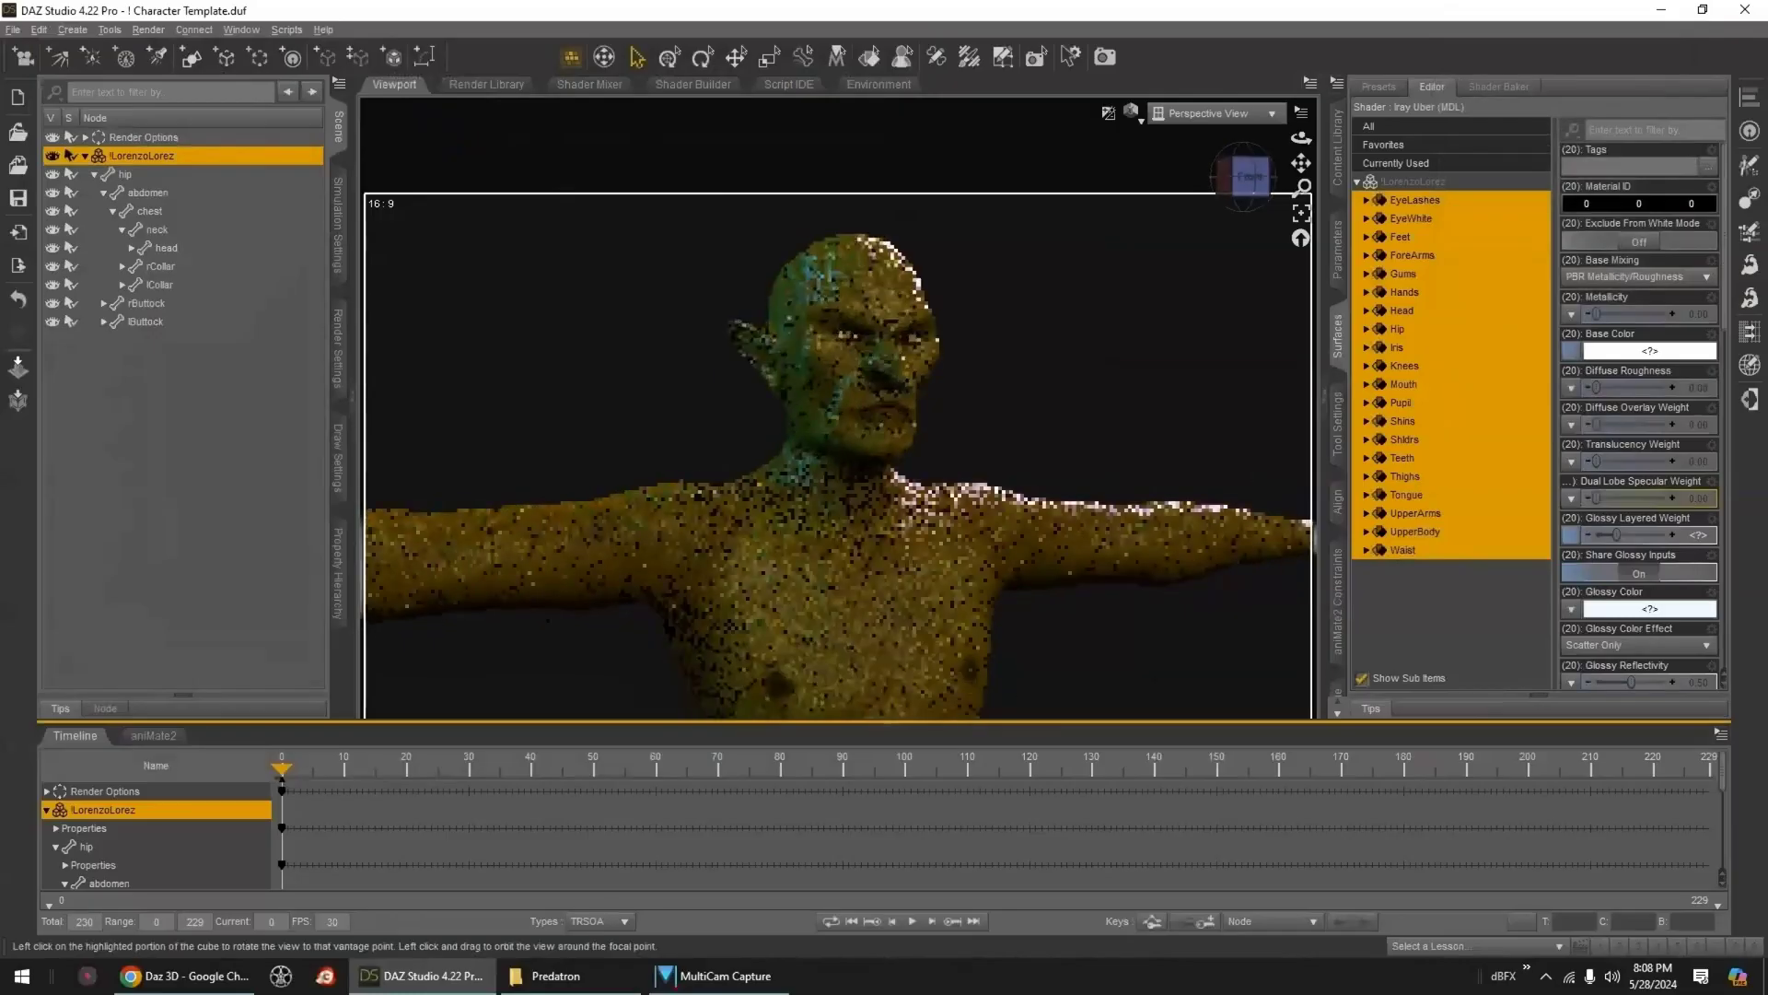
- Save all surfaces of the figure as a materials preset named "Goblin1 Skin - Full" in the same Materials folder
click(13, 29)
mouse_move(92, 159)
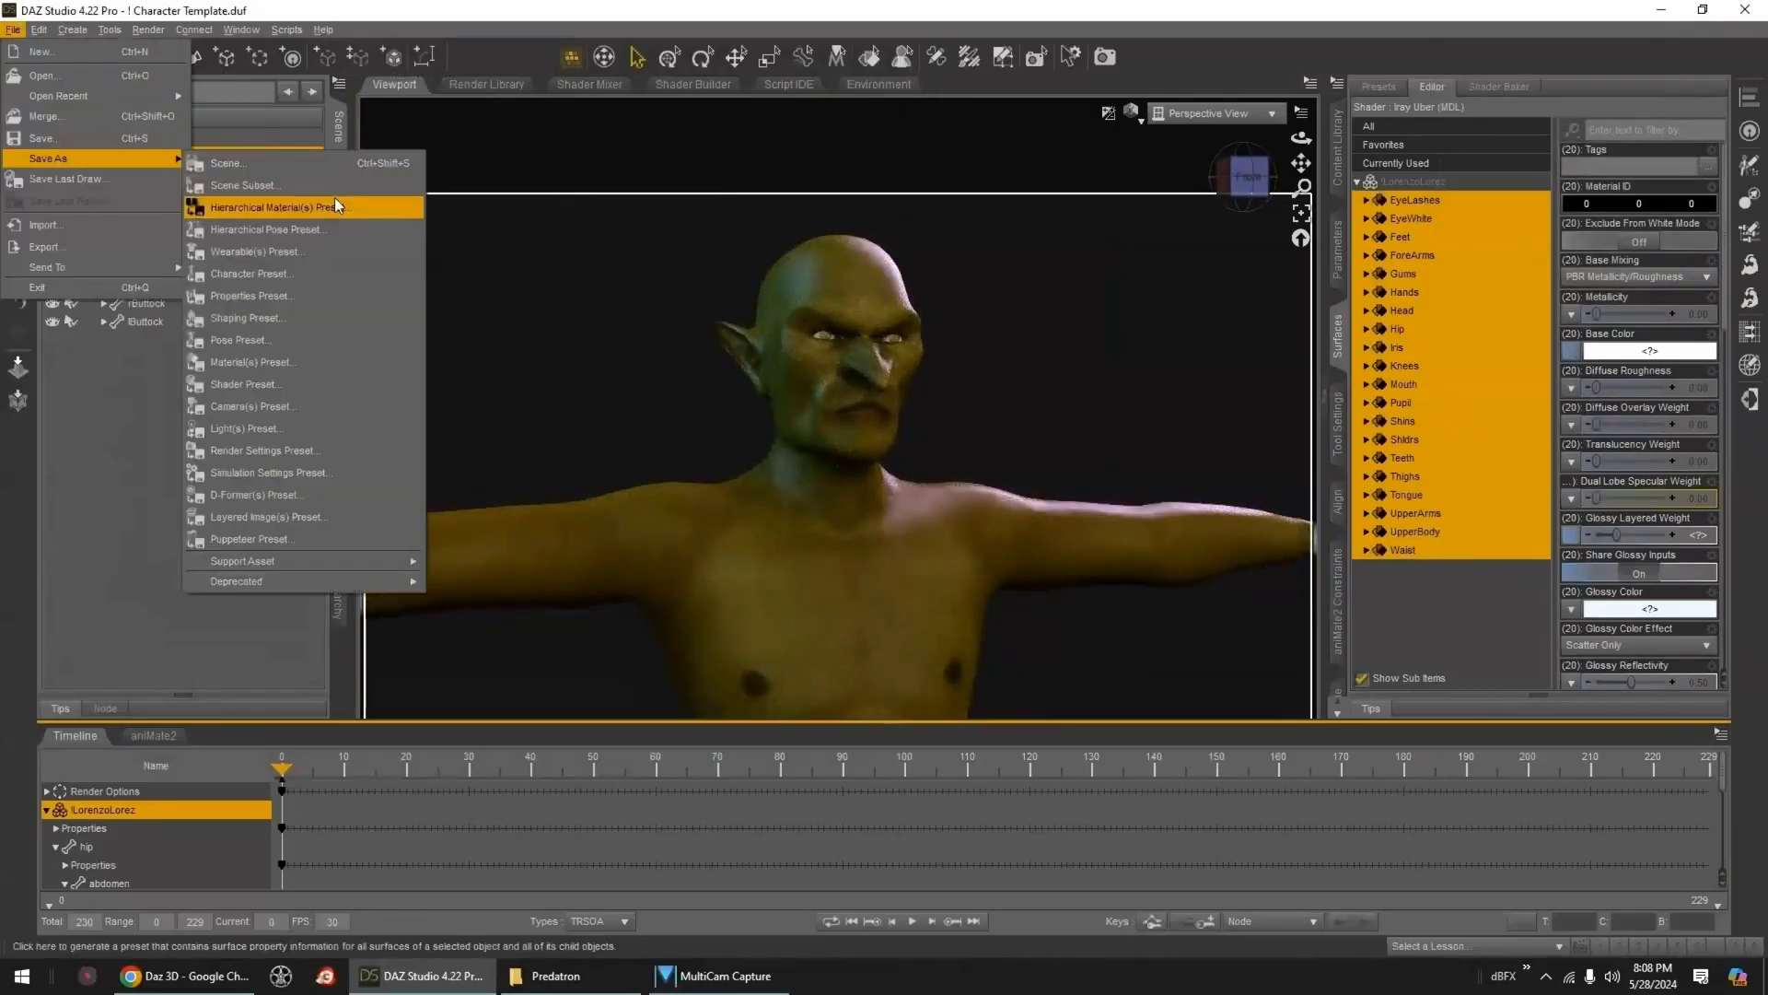
click(264, 362)
click(262, 191)
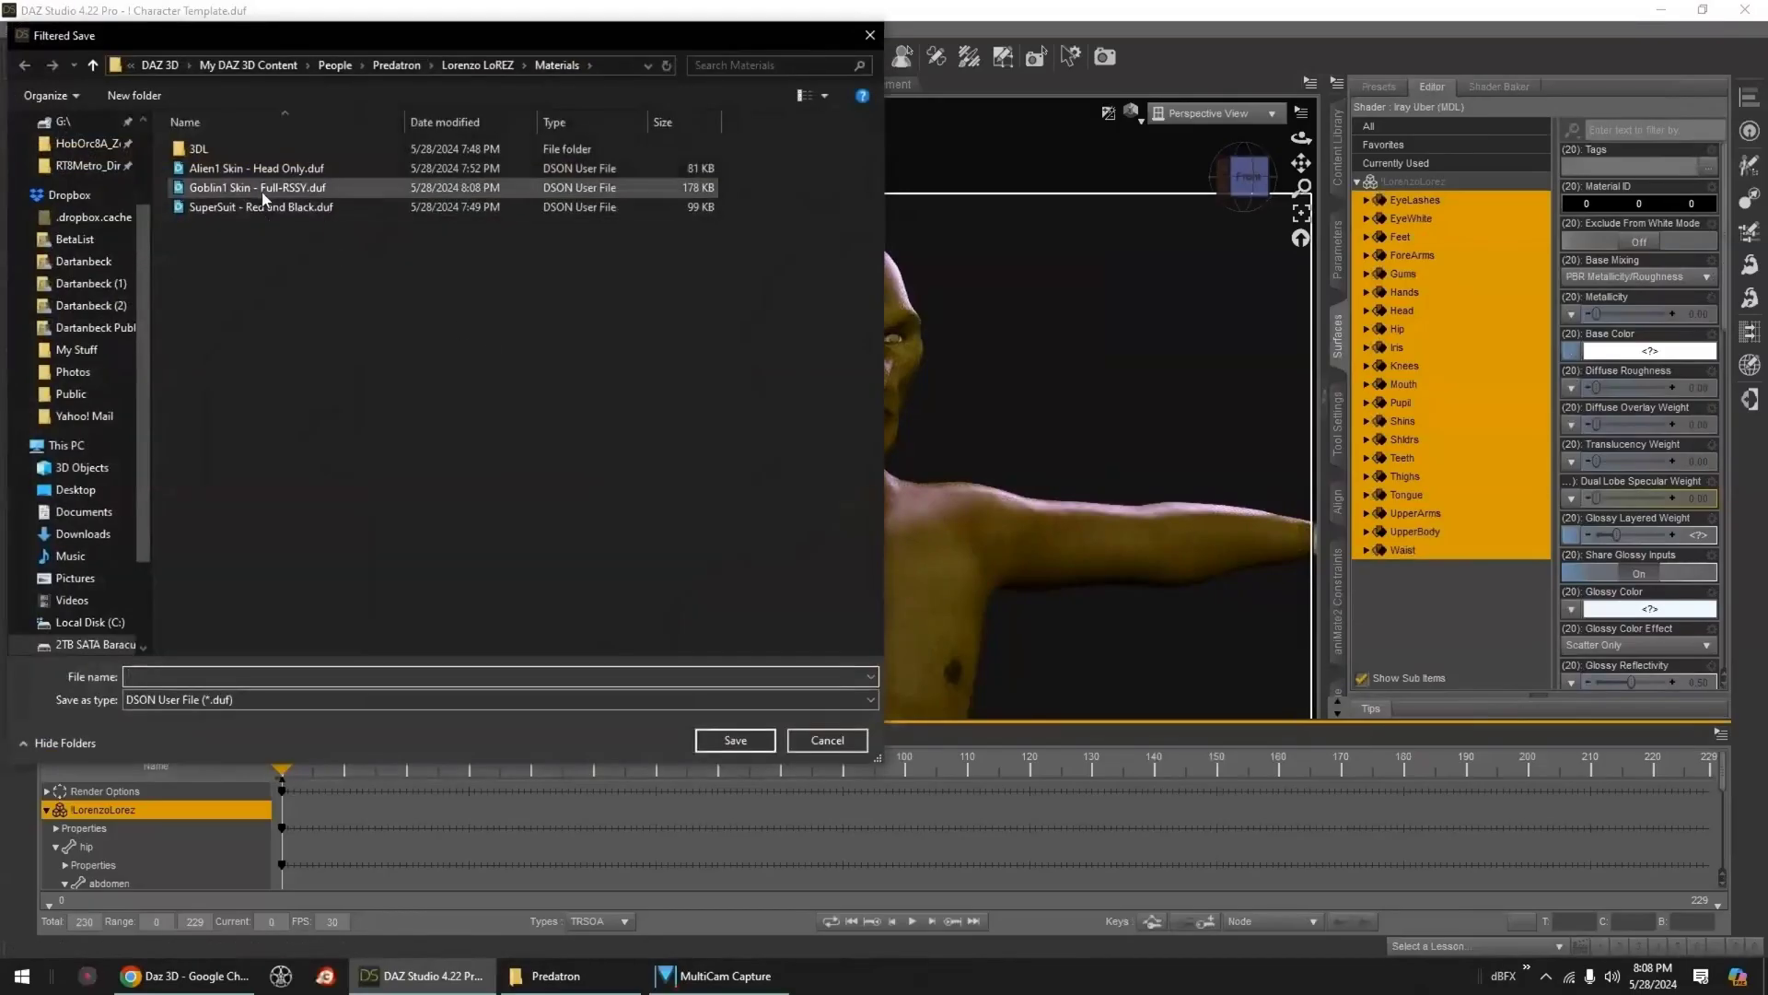
double_click(267, 676)
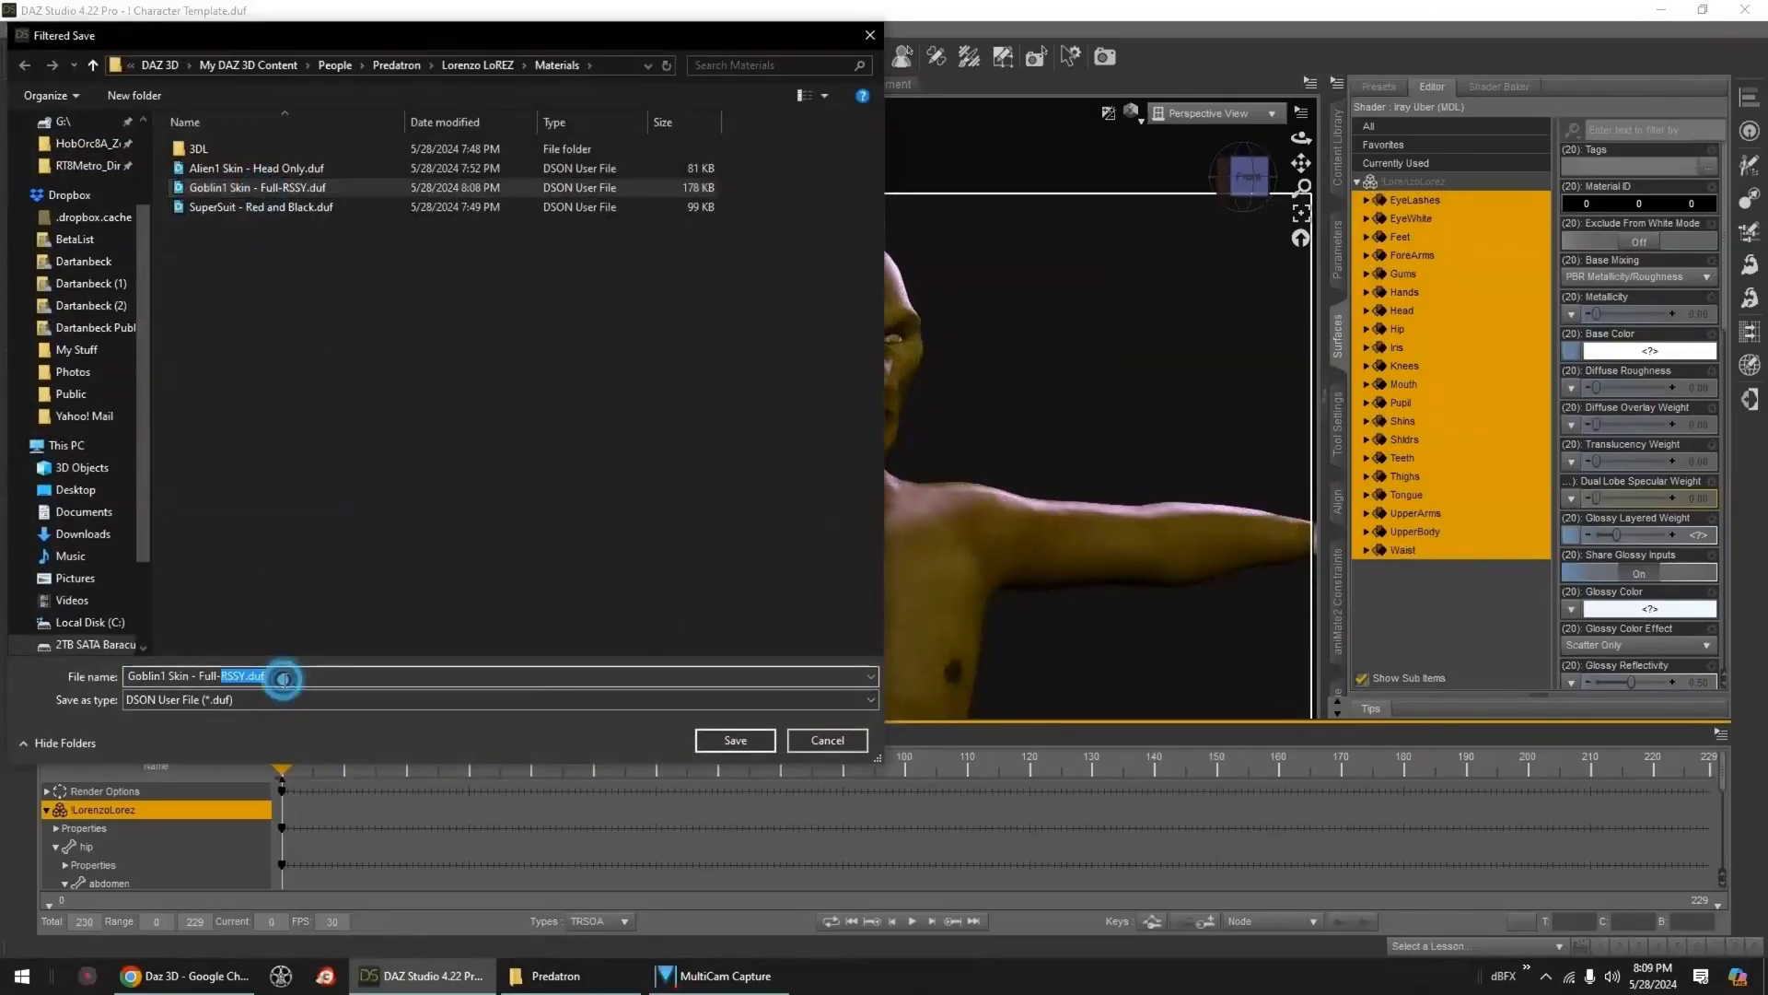
key(BackSpace)
key(Return)
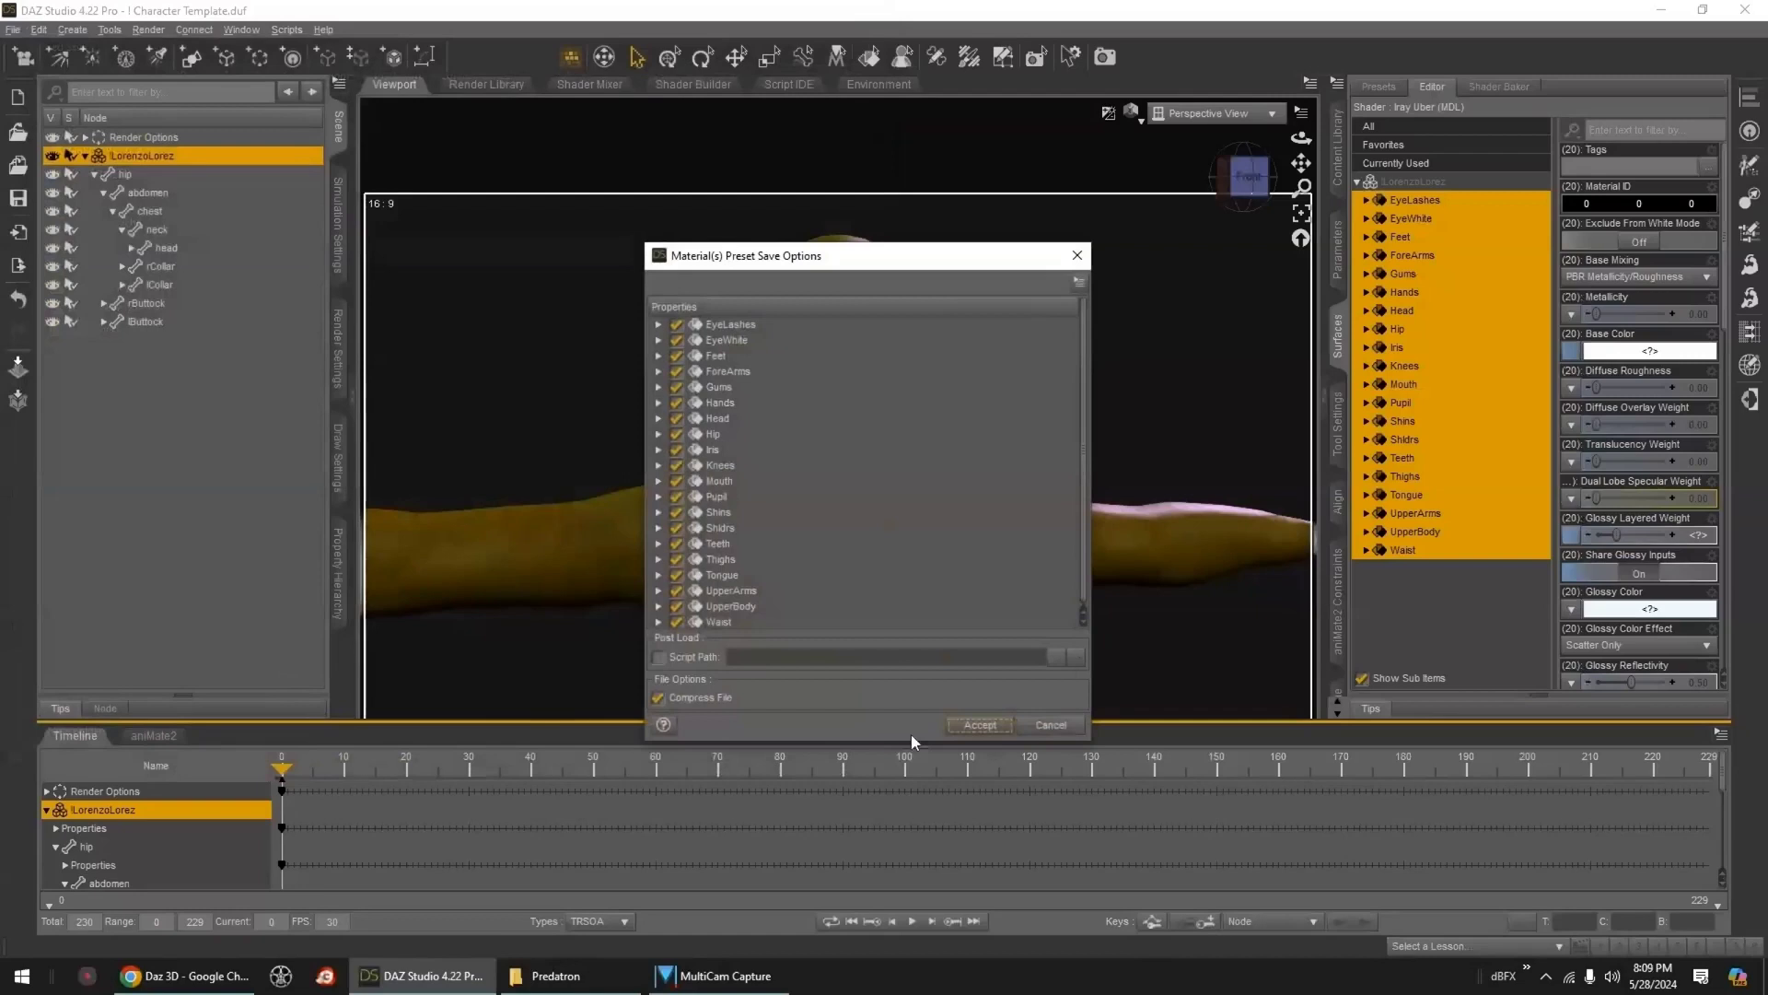
click(978, 725)
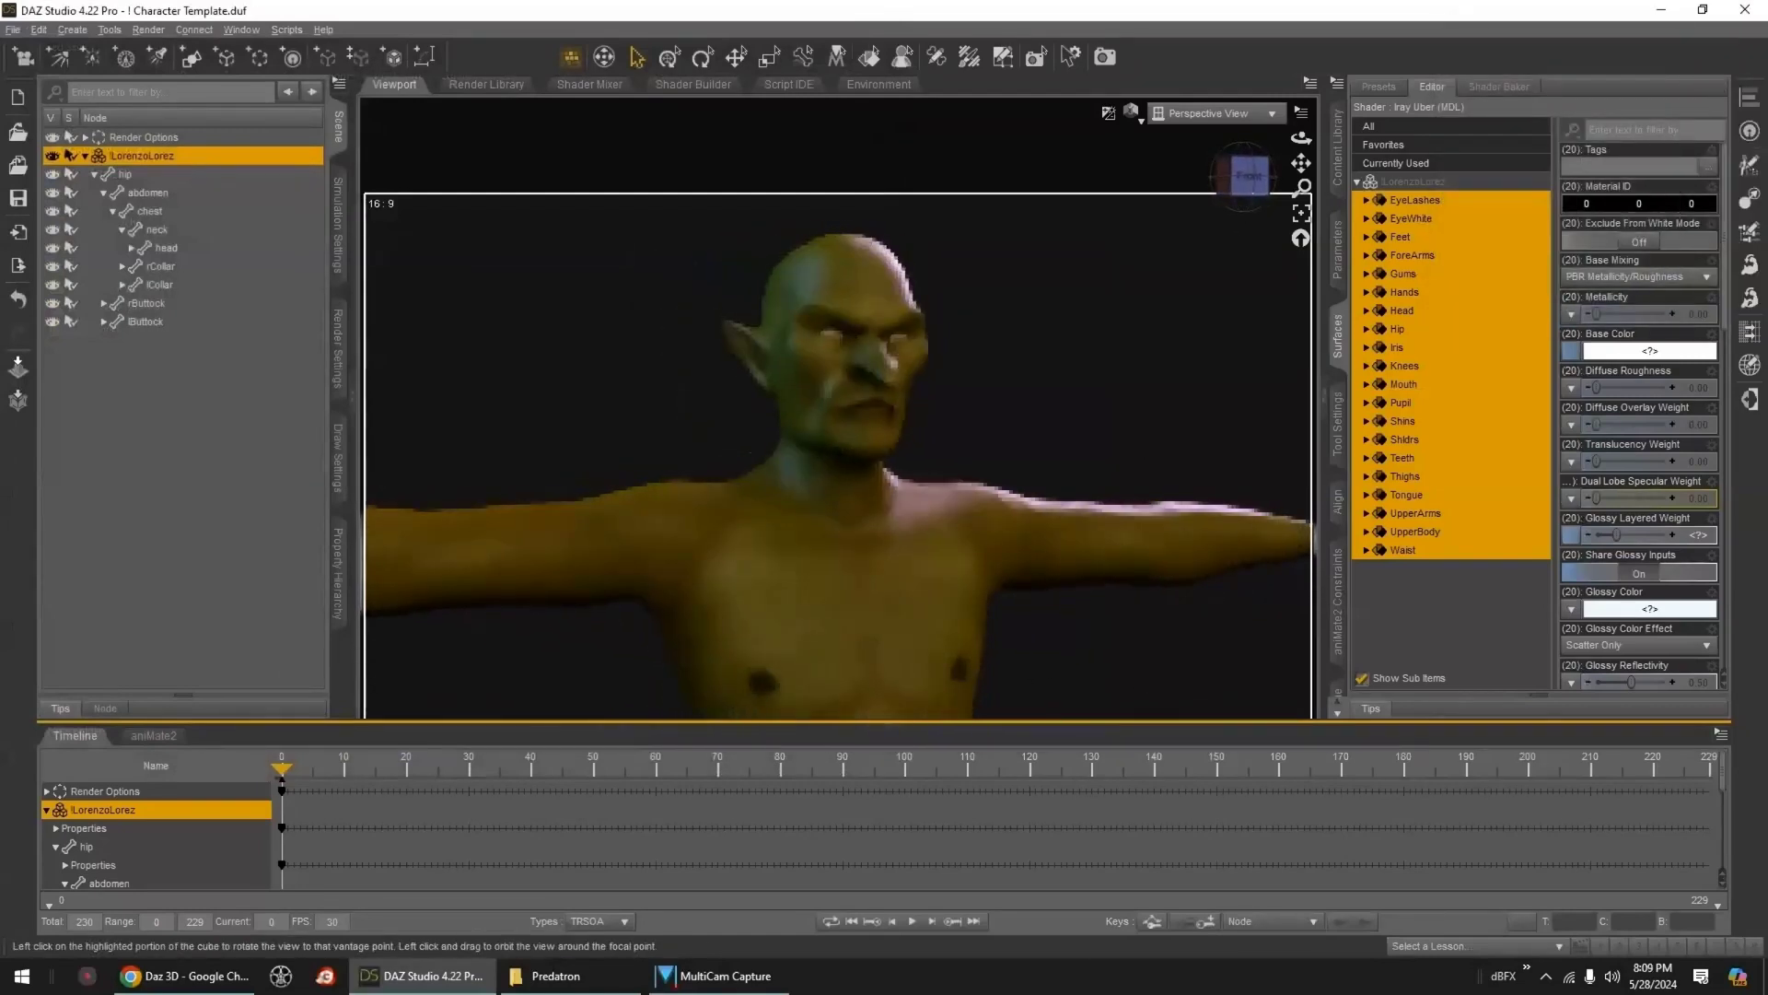
- Start saving another materials preset of the figure under the file name "Goblin1 Skin - Head Only"
click(13, 30)
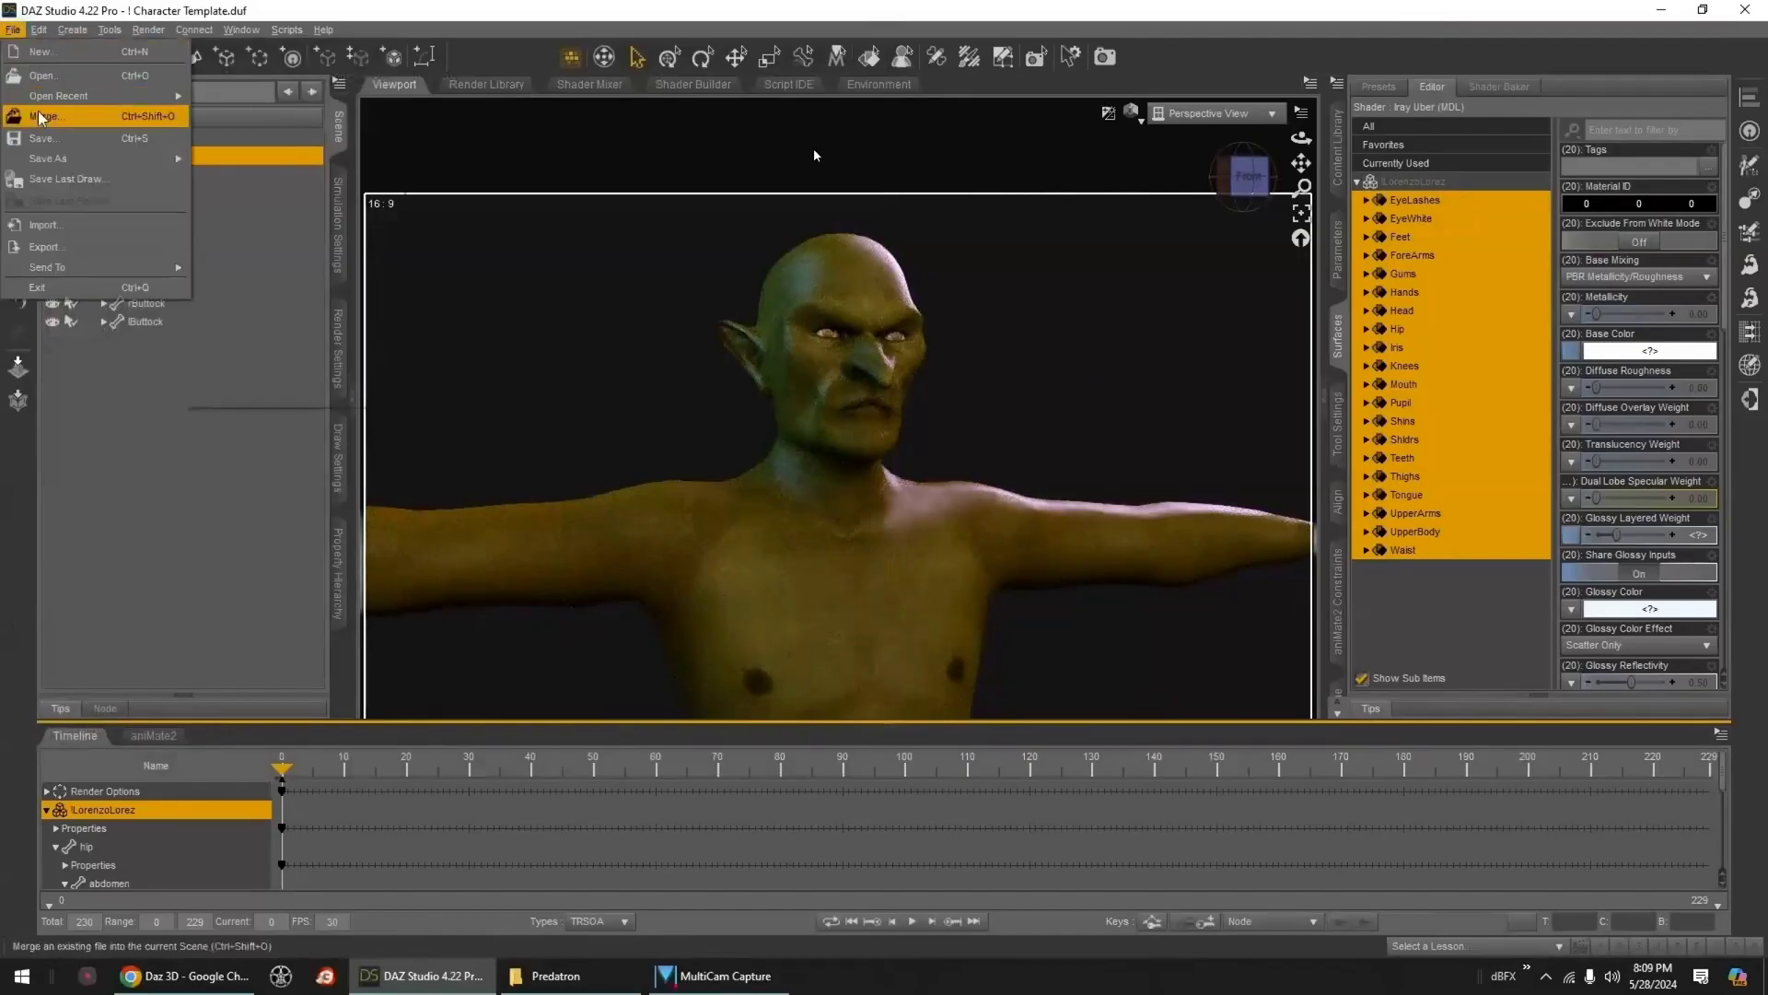
mouse_move(92, 158)
click(250, 364)
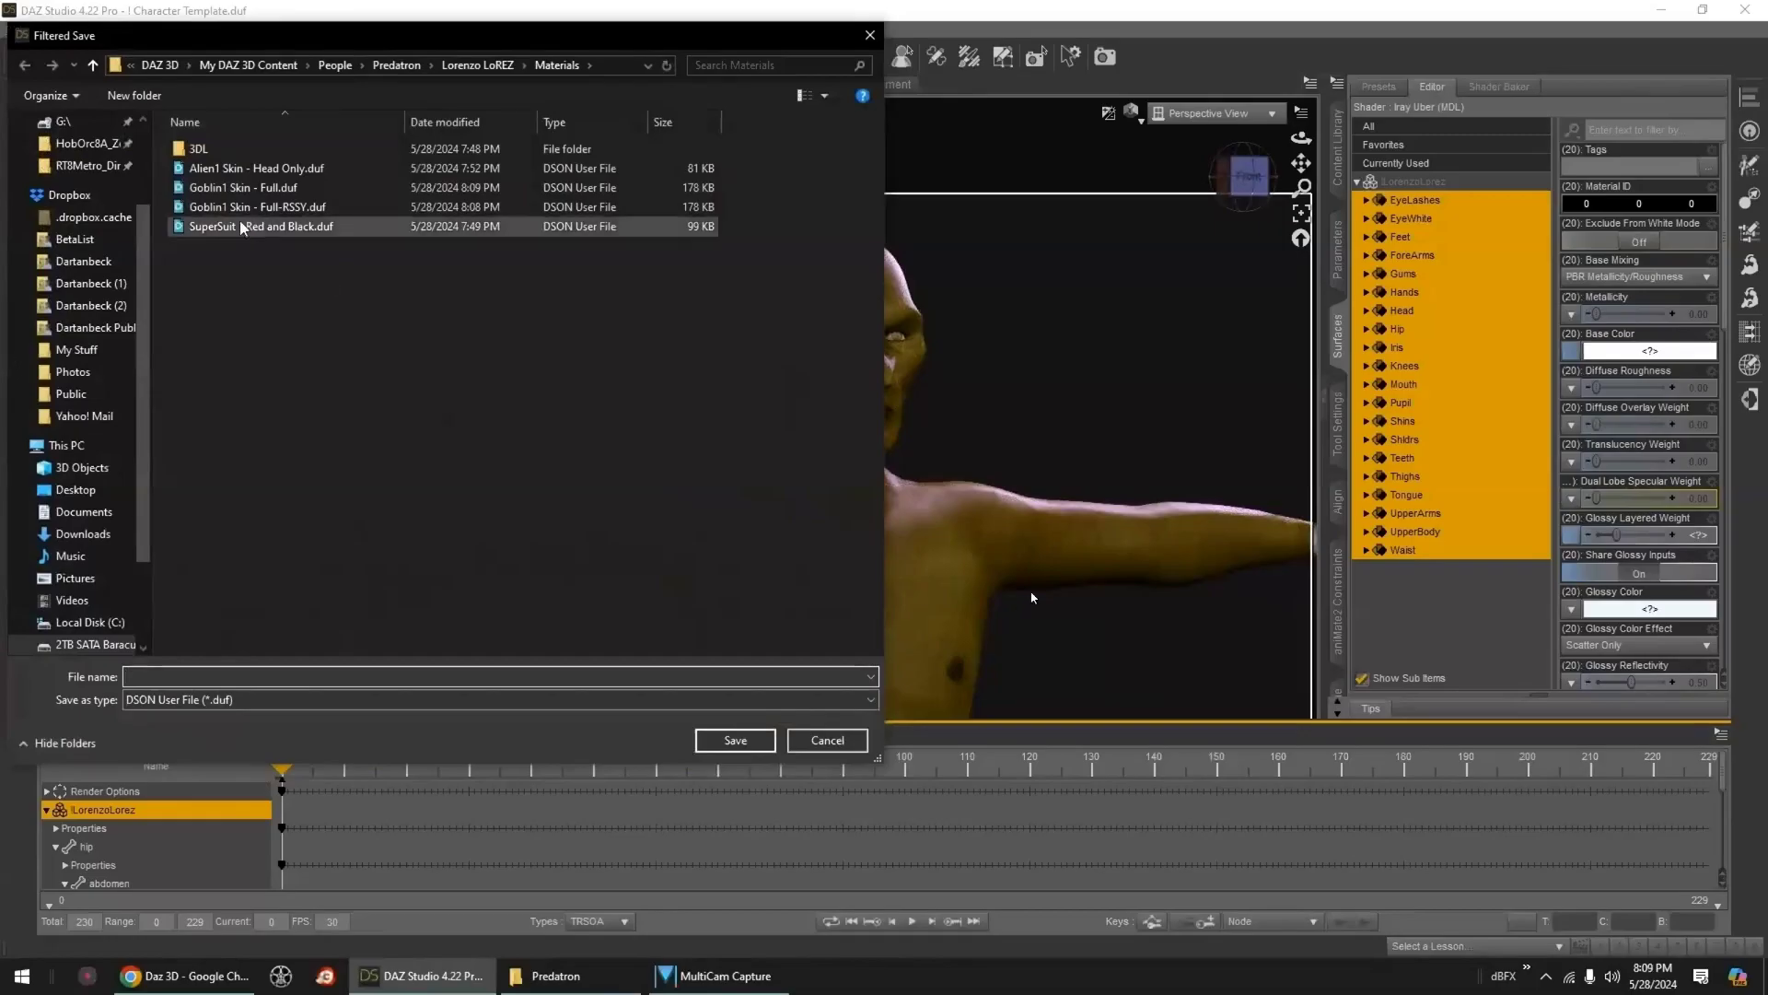
click(276, 188)
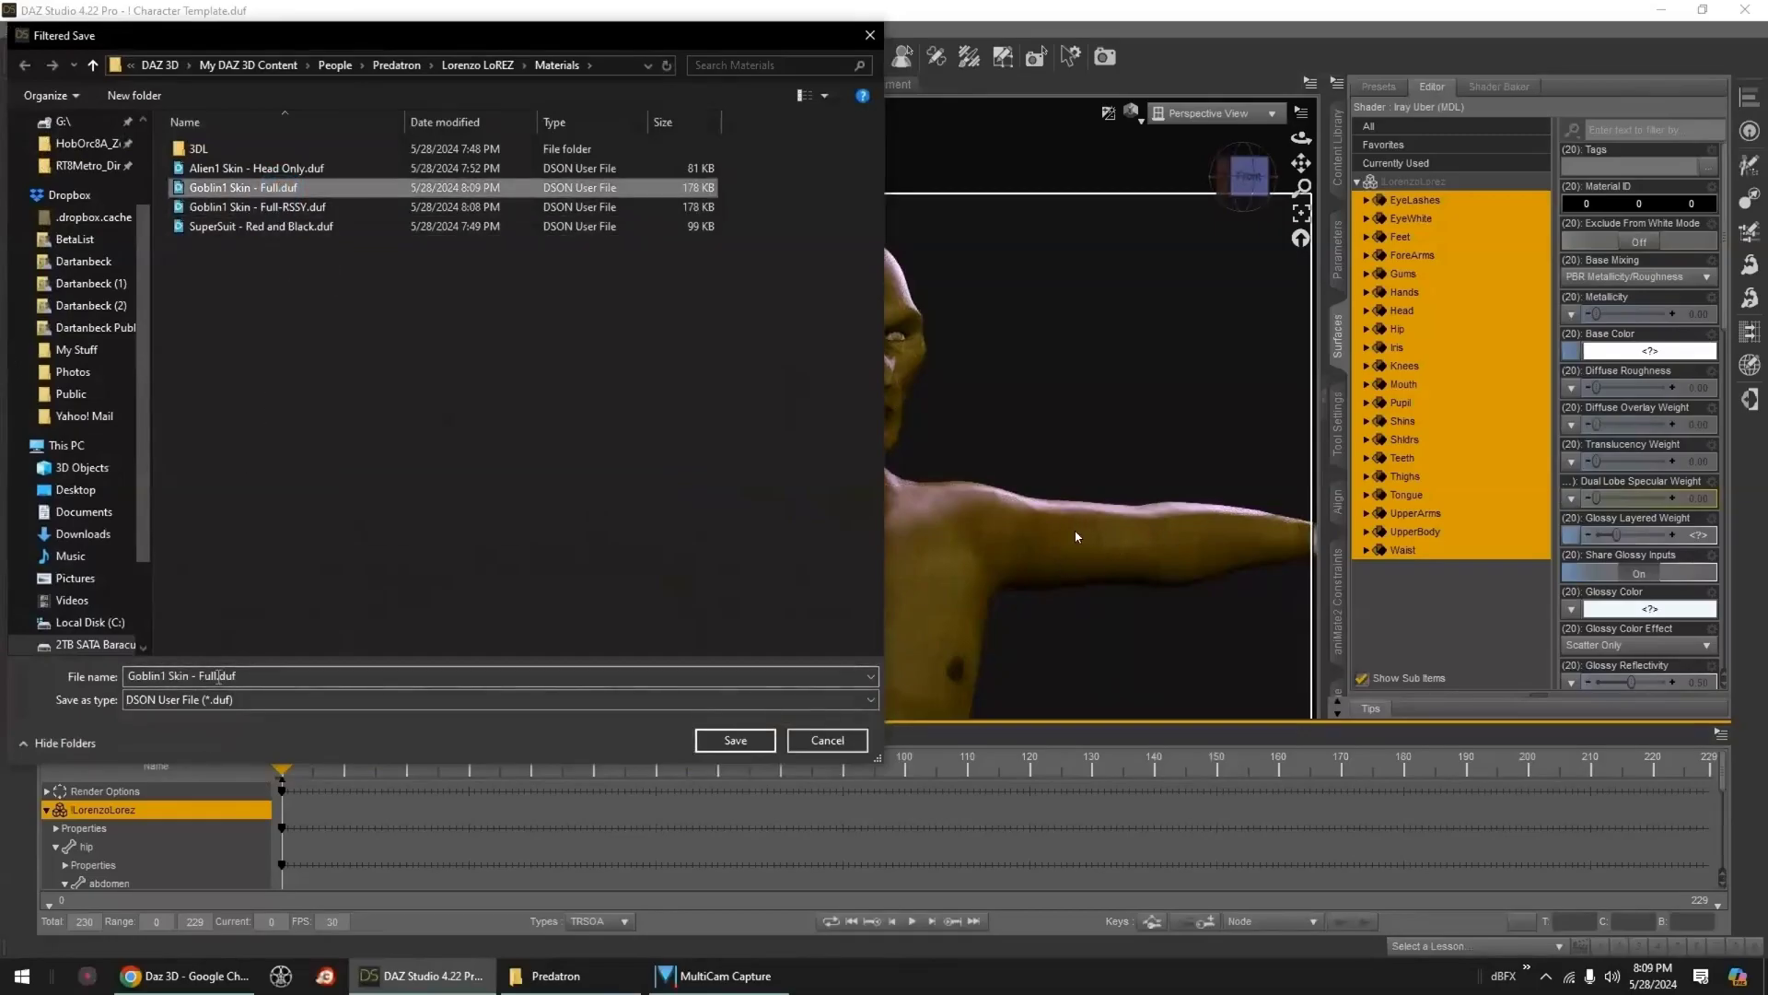
click(221, 679)
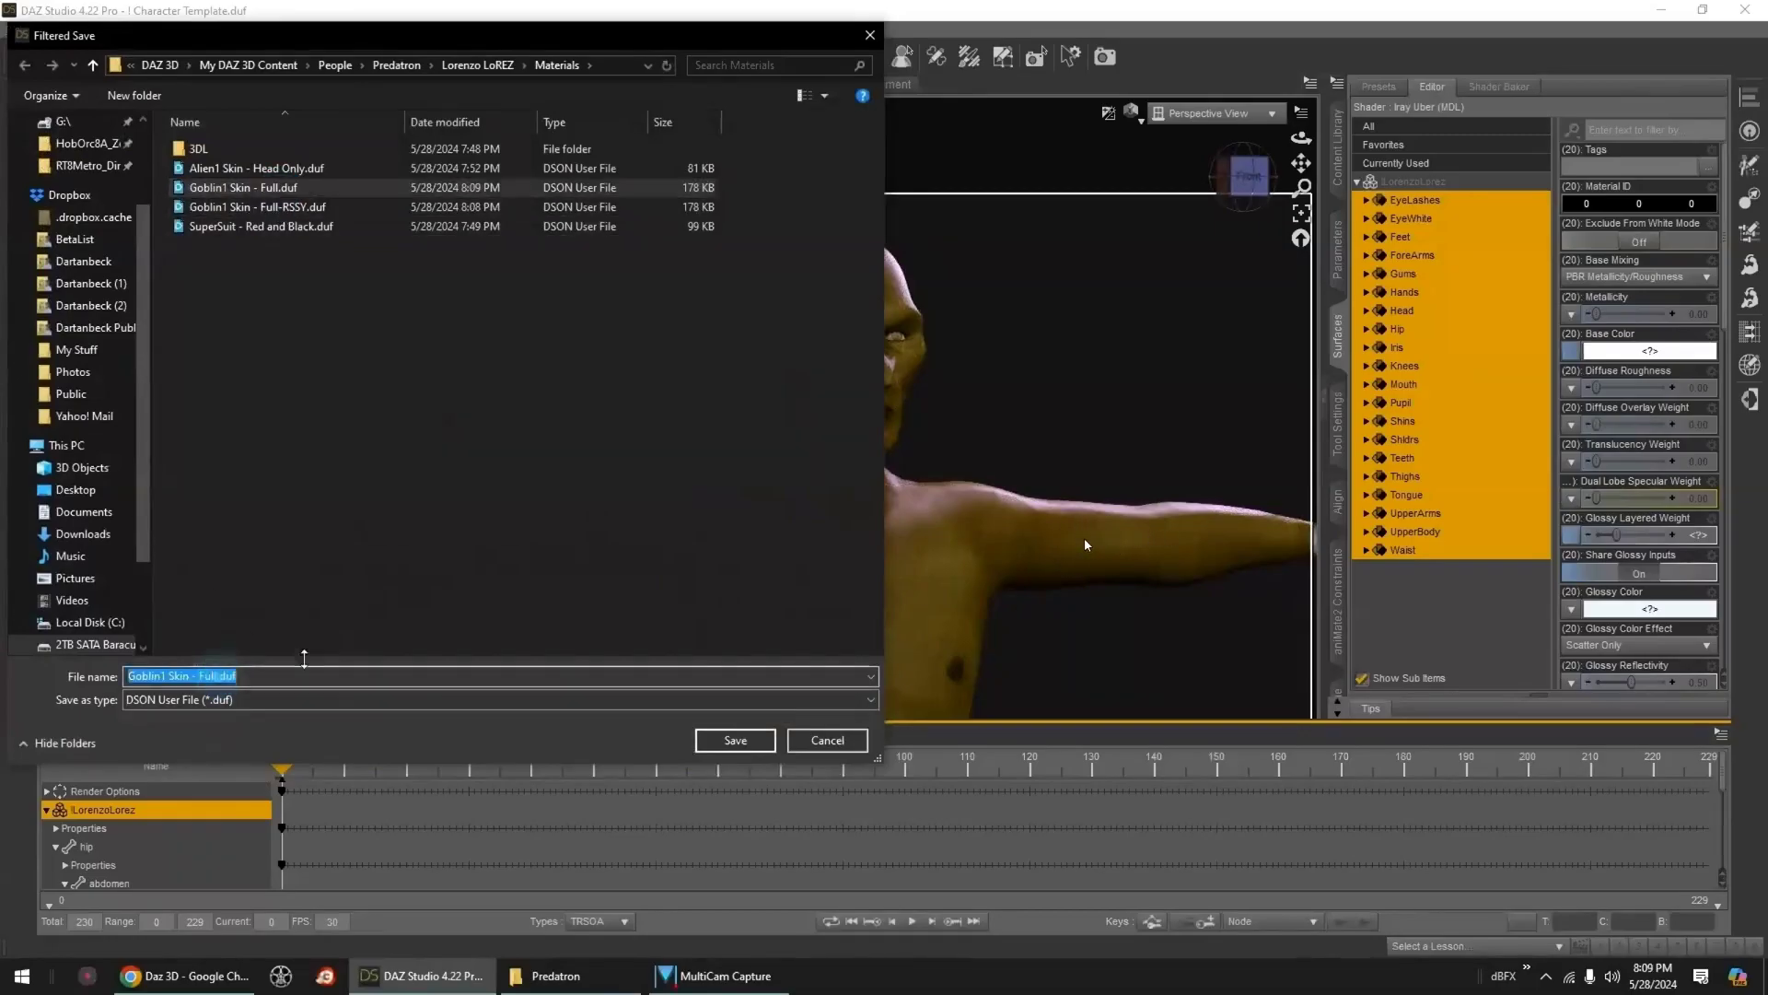
click(221, 675)
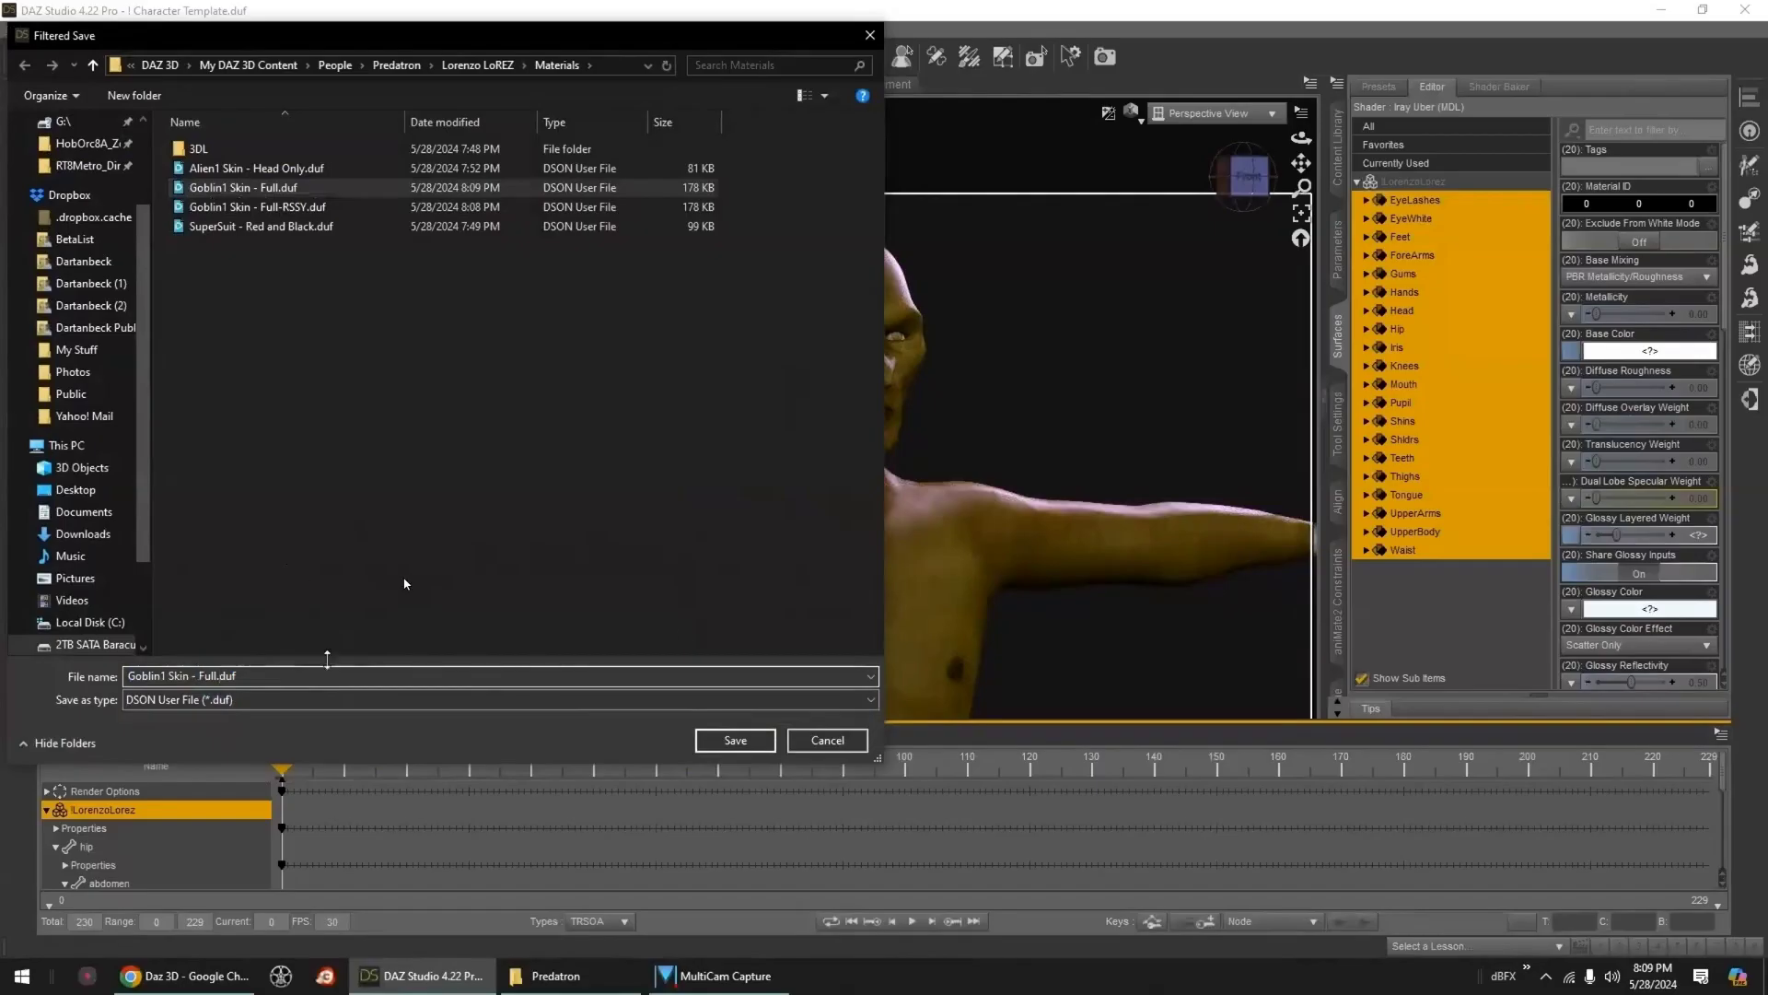
key(BackSpace)
key(BackSpace)
key(BackSpace)
key(BackSpace)
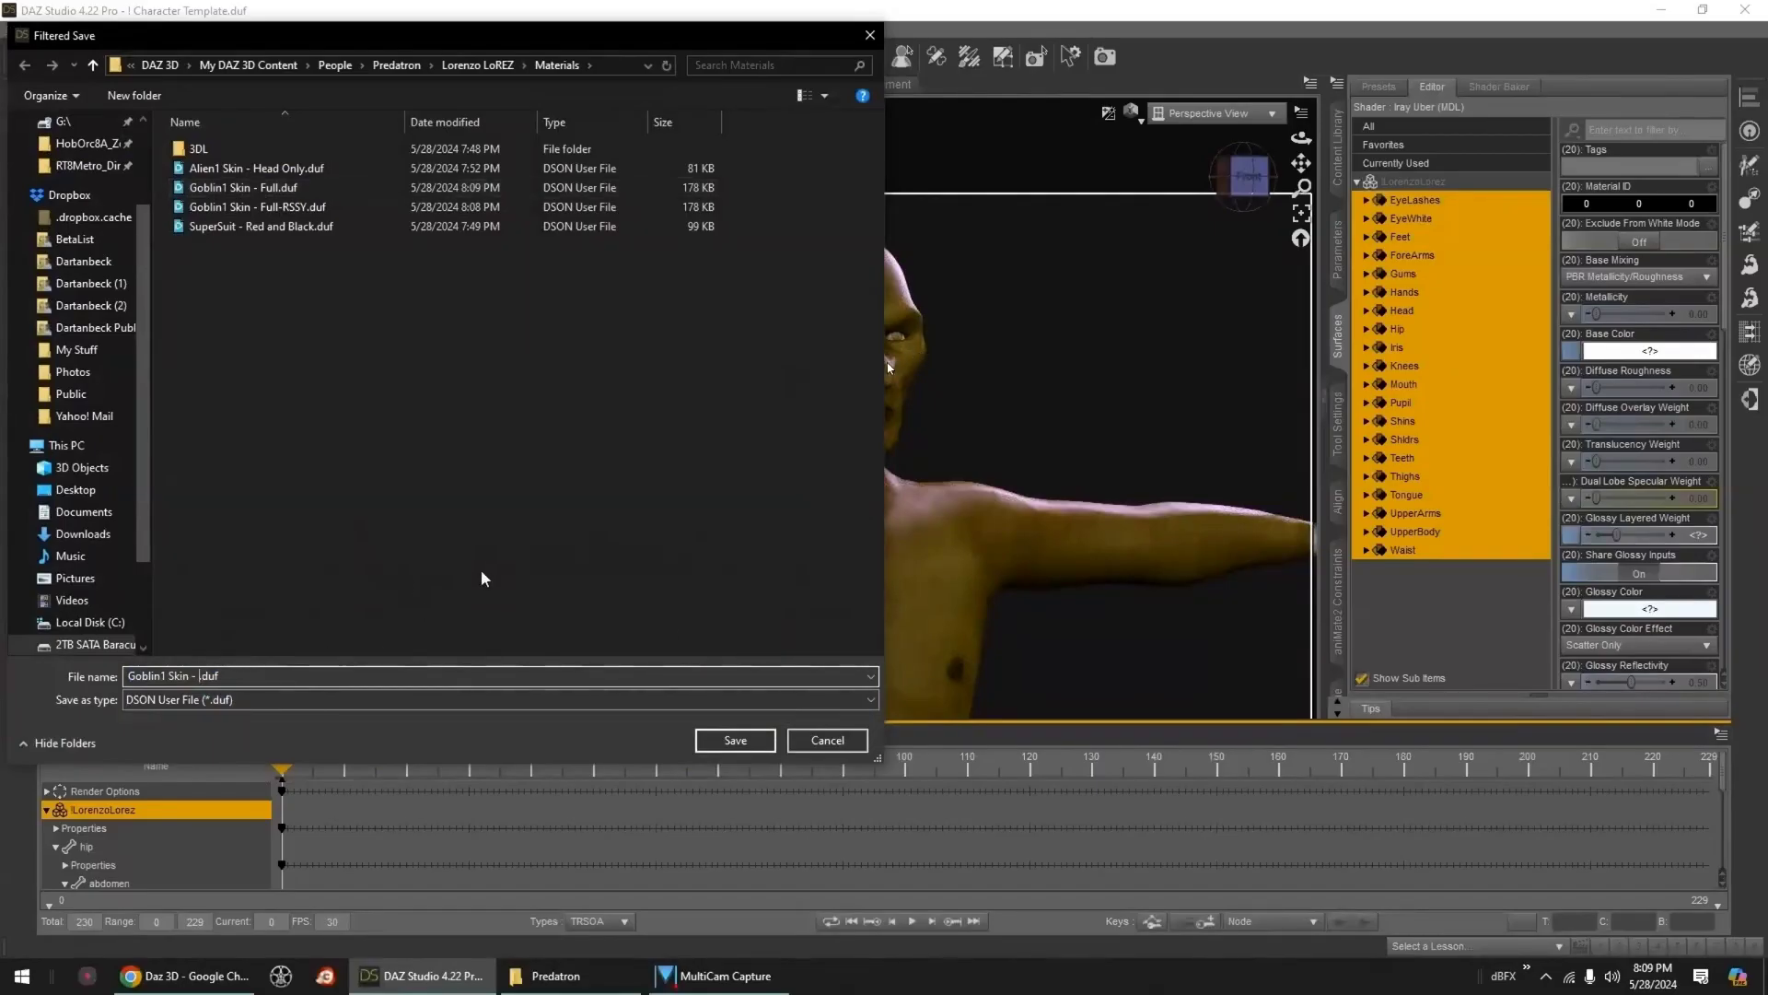
text(Head Only)
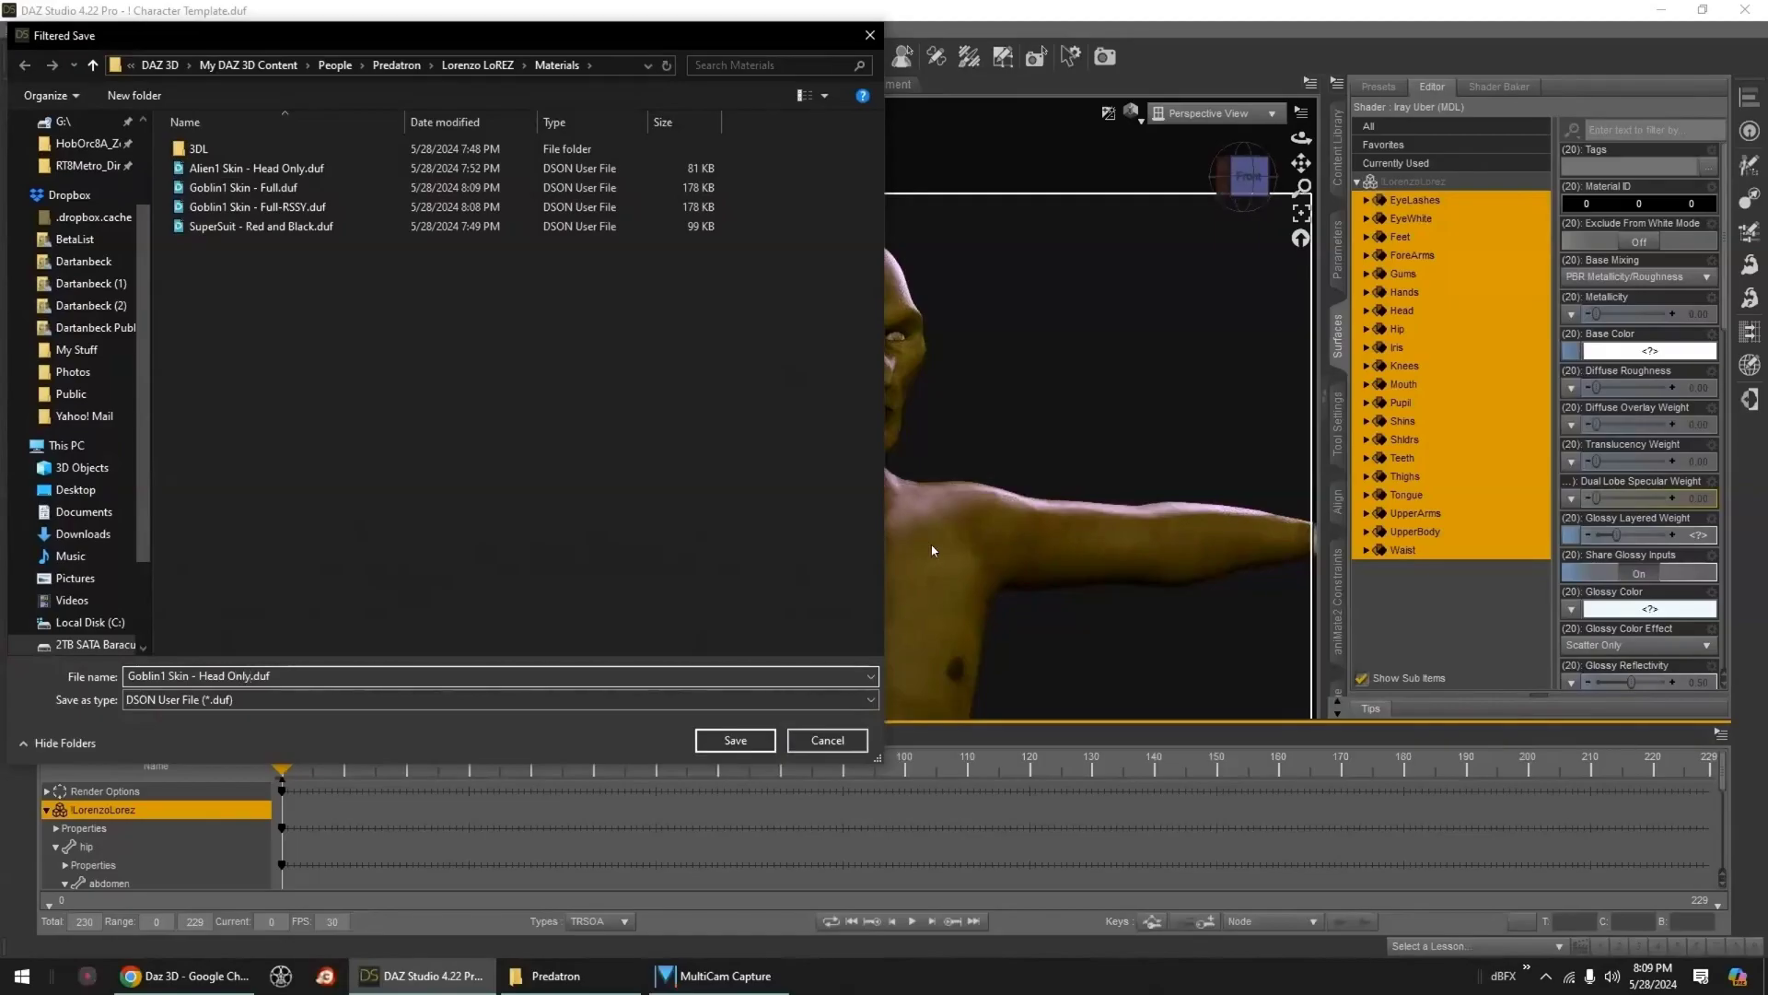
click(741, 741)
- Exclude Feet, ForeArms, Hands, Hip, Knees, Shins, Shldrs, Thighs, UpperArms, UpperBody and Waist from the head-only preset and save it
click(676, 355)
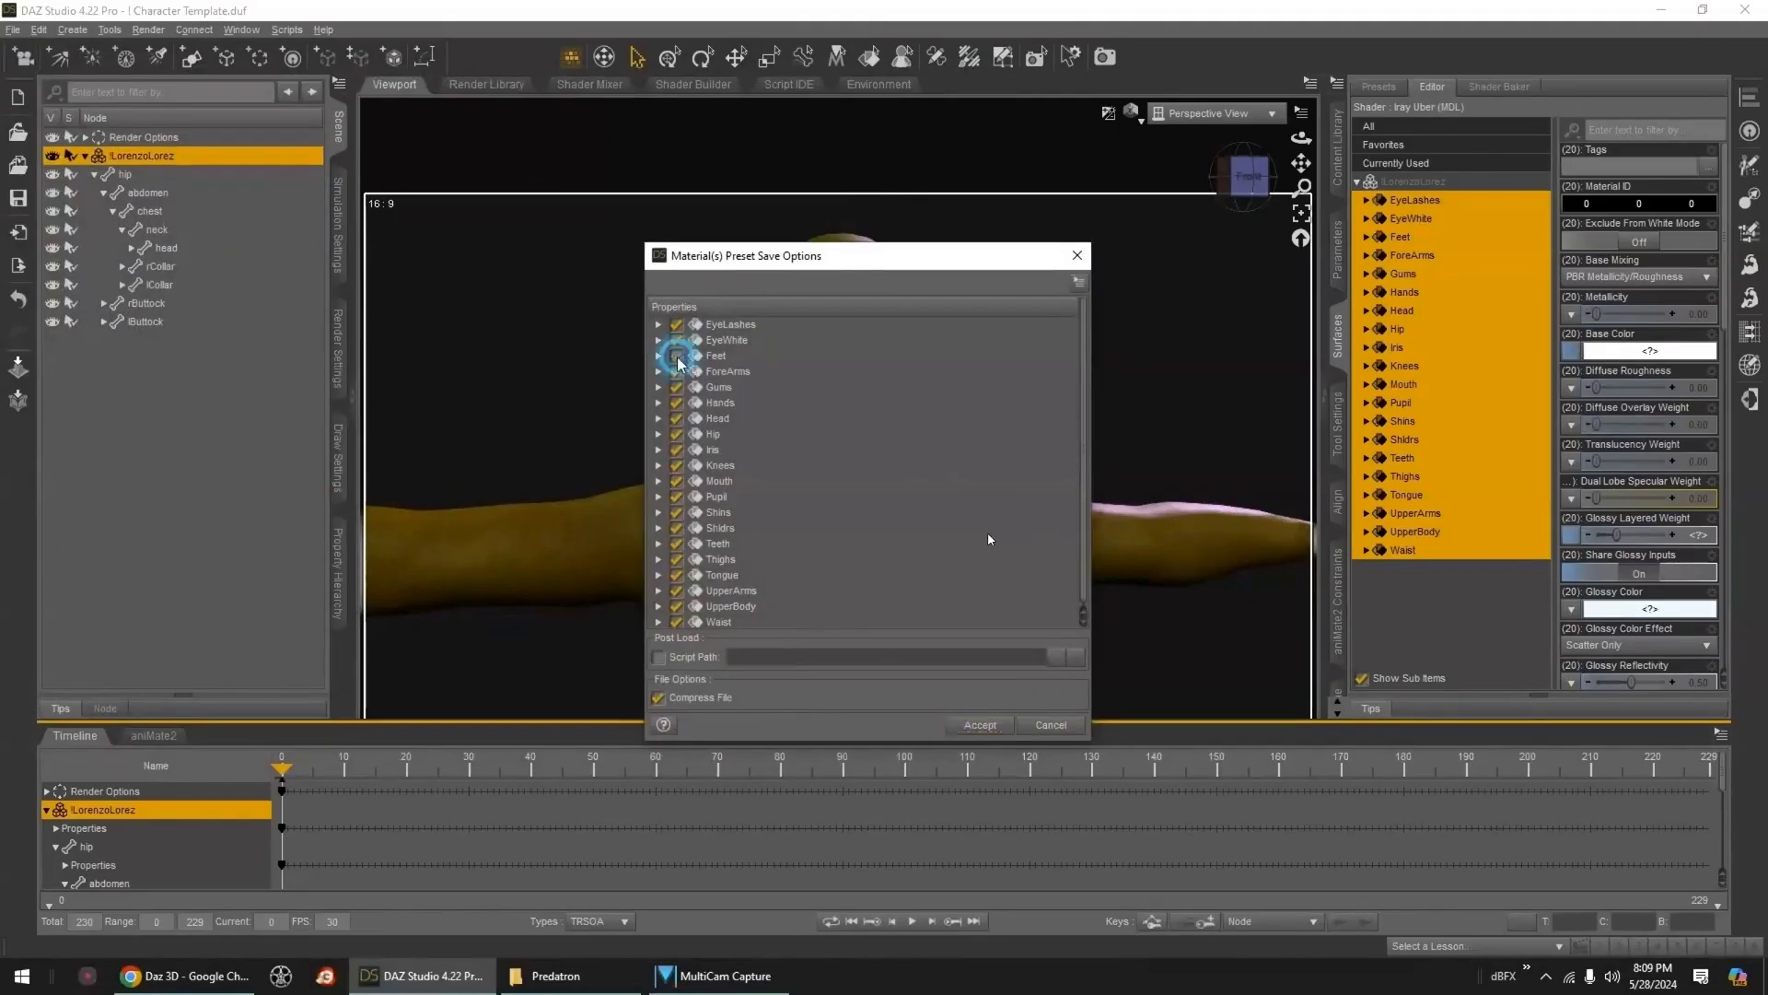
click(676, 371)
click(677, 402)
click(677, 434)
click(676, 465)
click(677, 512)
click(677, 528)
click(677, 559)
click(678, 590)
click(678, 606)
click(678, 622)
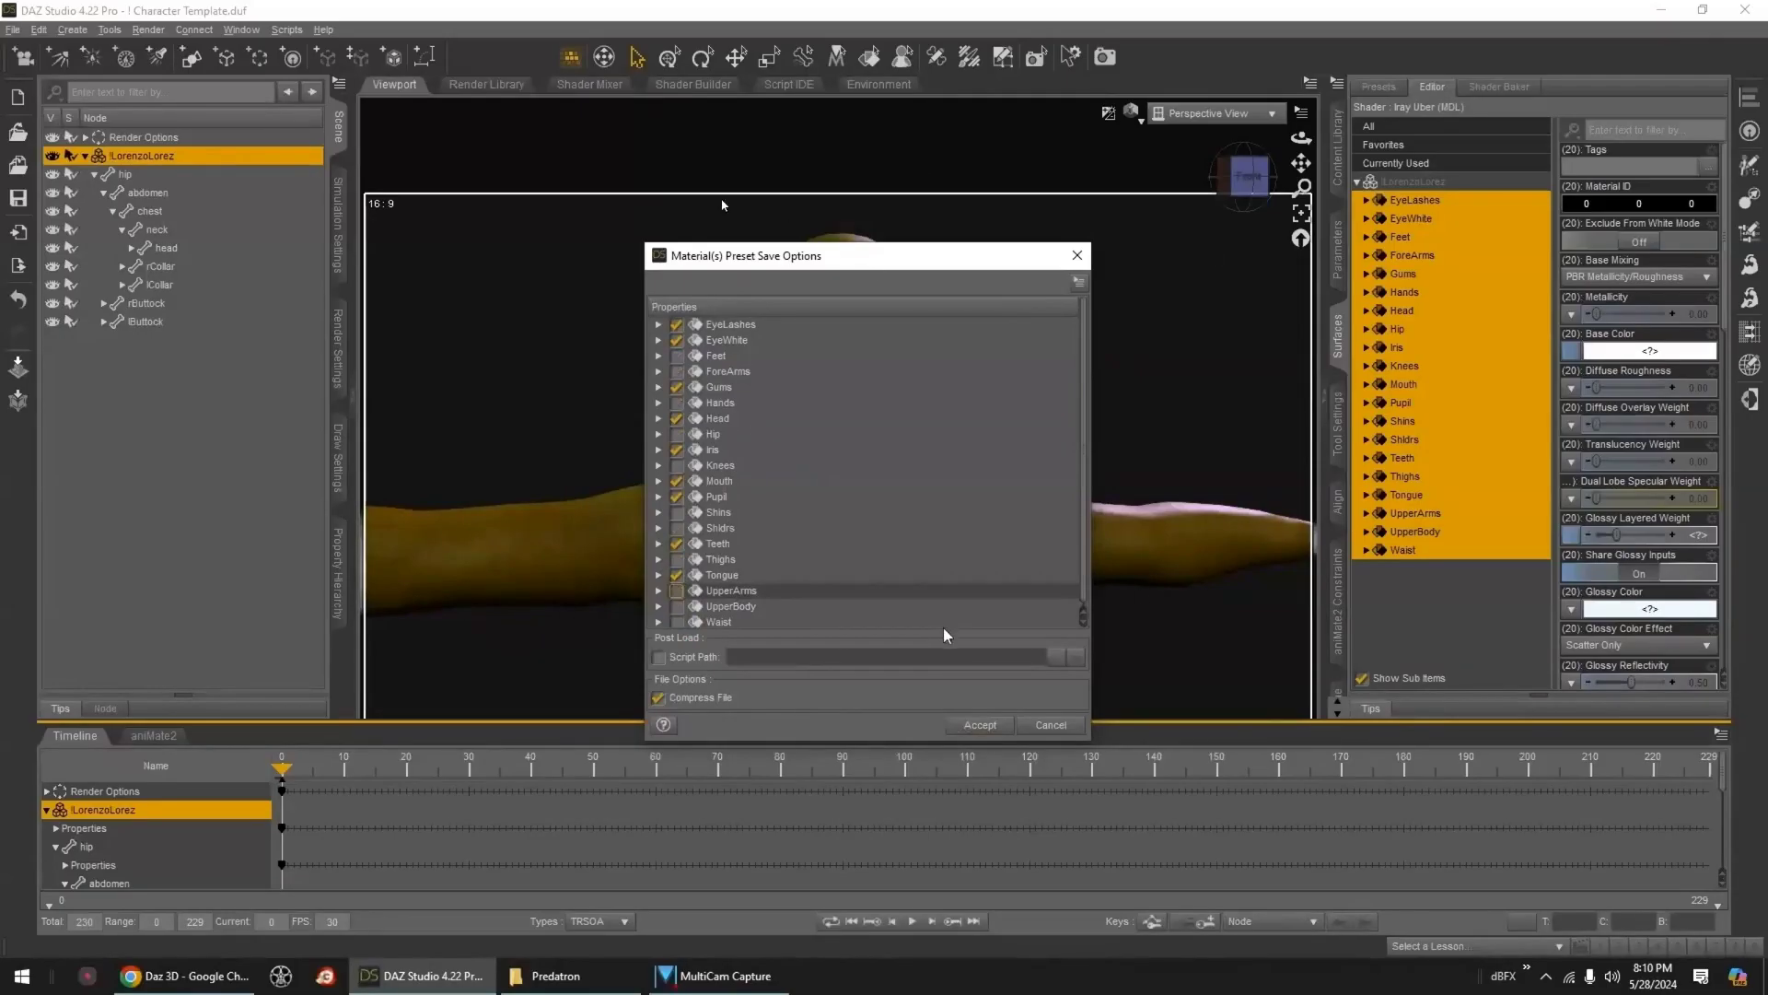
click(980, 727)
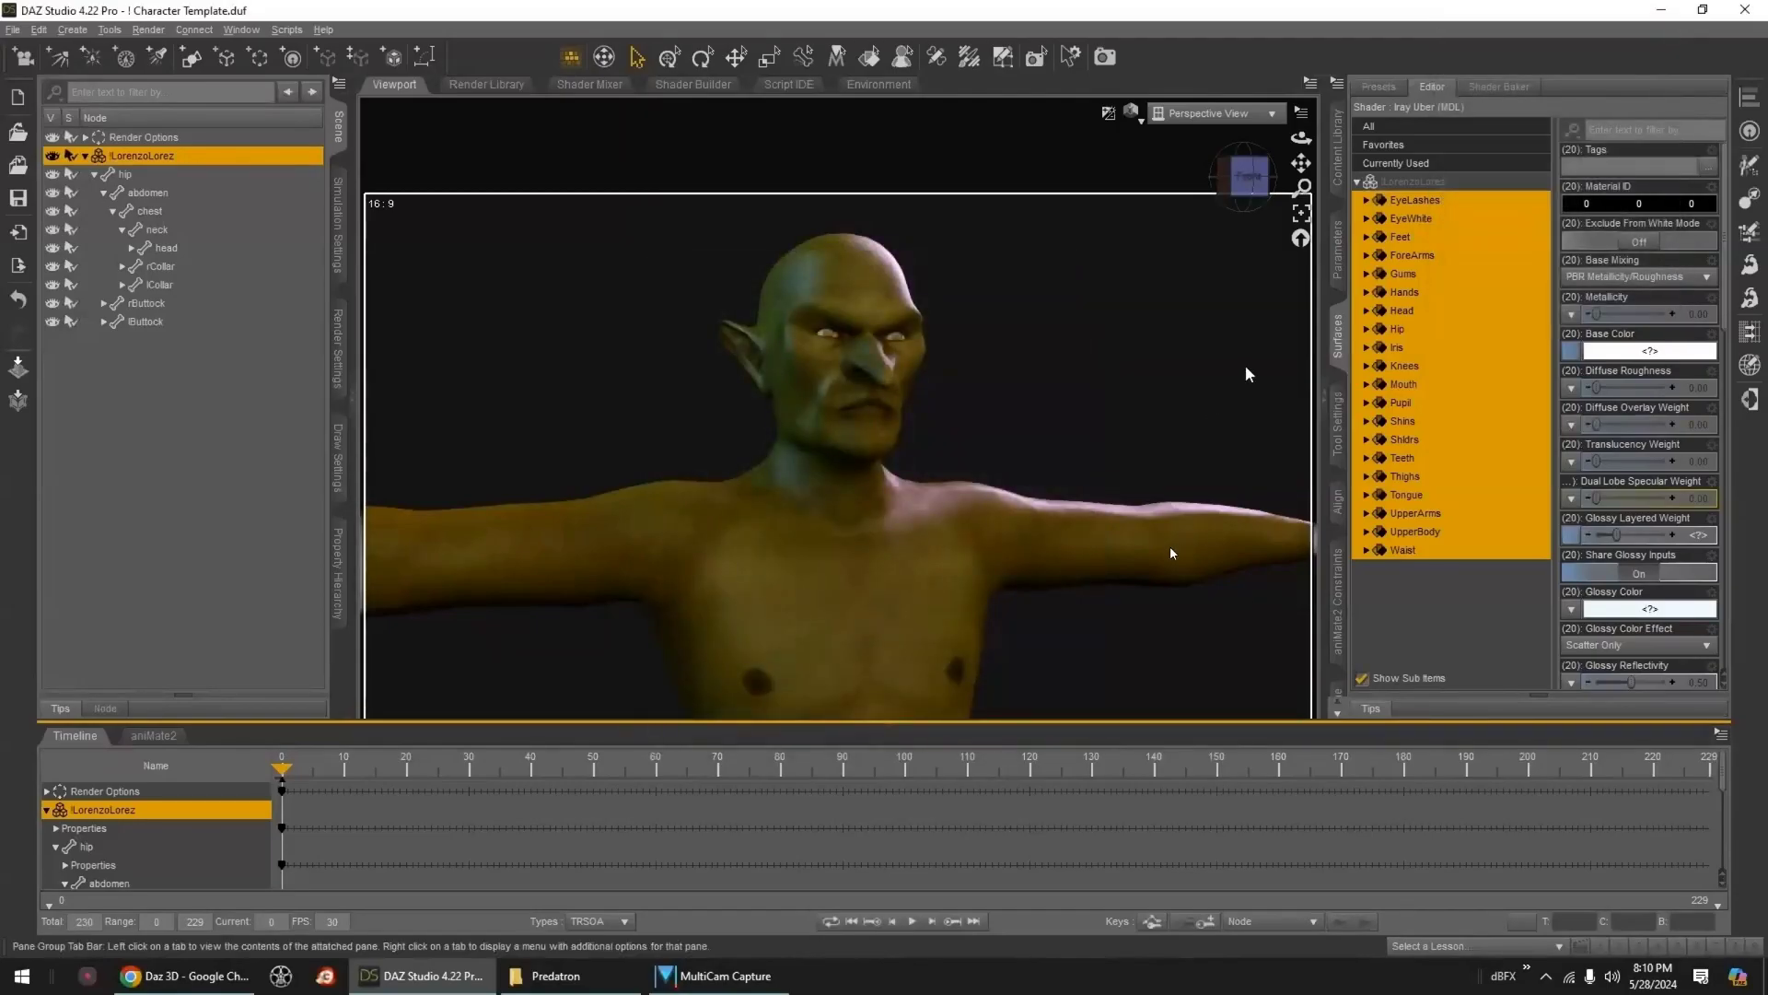
- Undo the goblin skin and goblin shape changes on the LorenzoLorez figure
click(1337, 155)
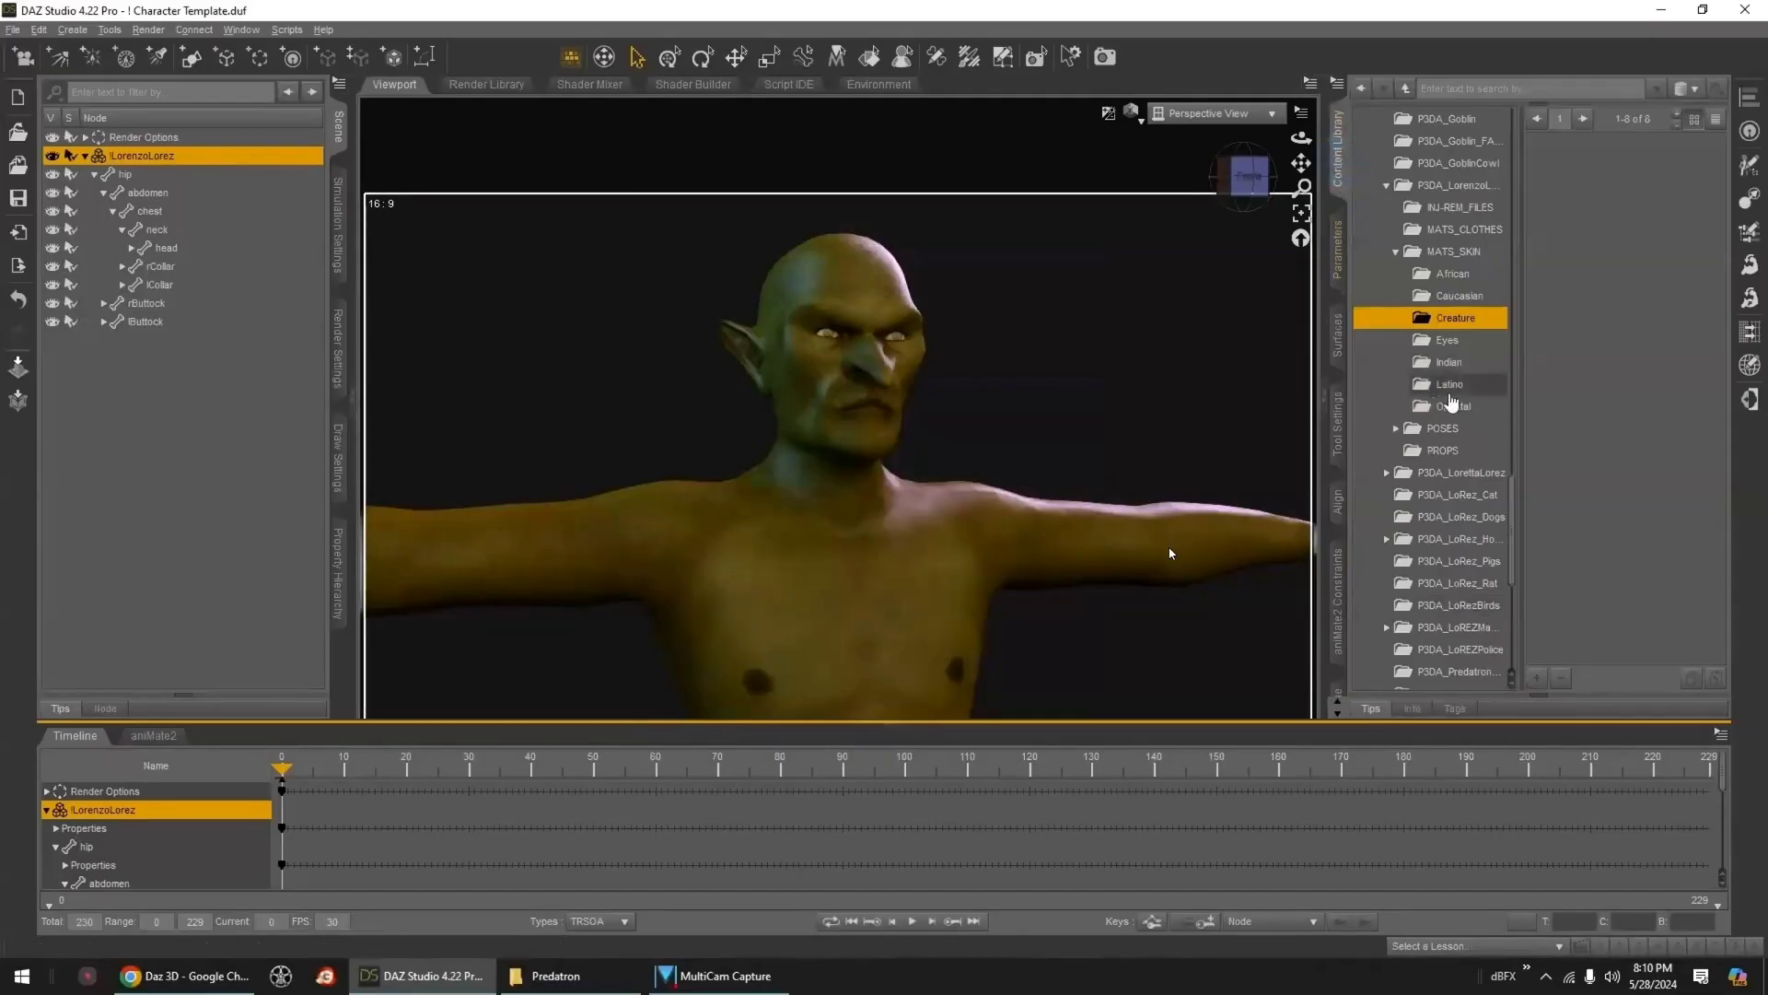
right_click(1635, 490)
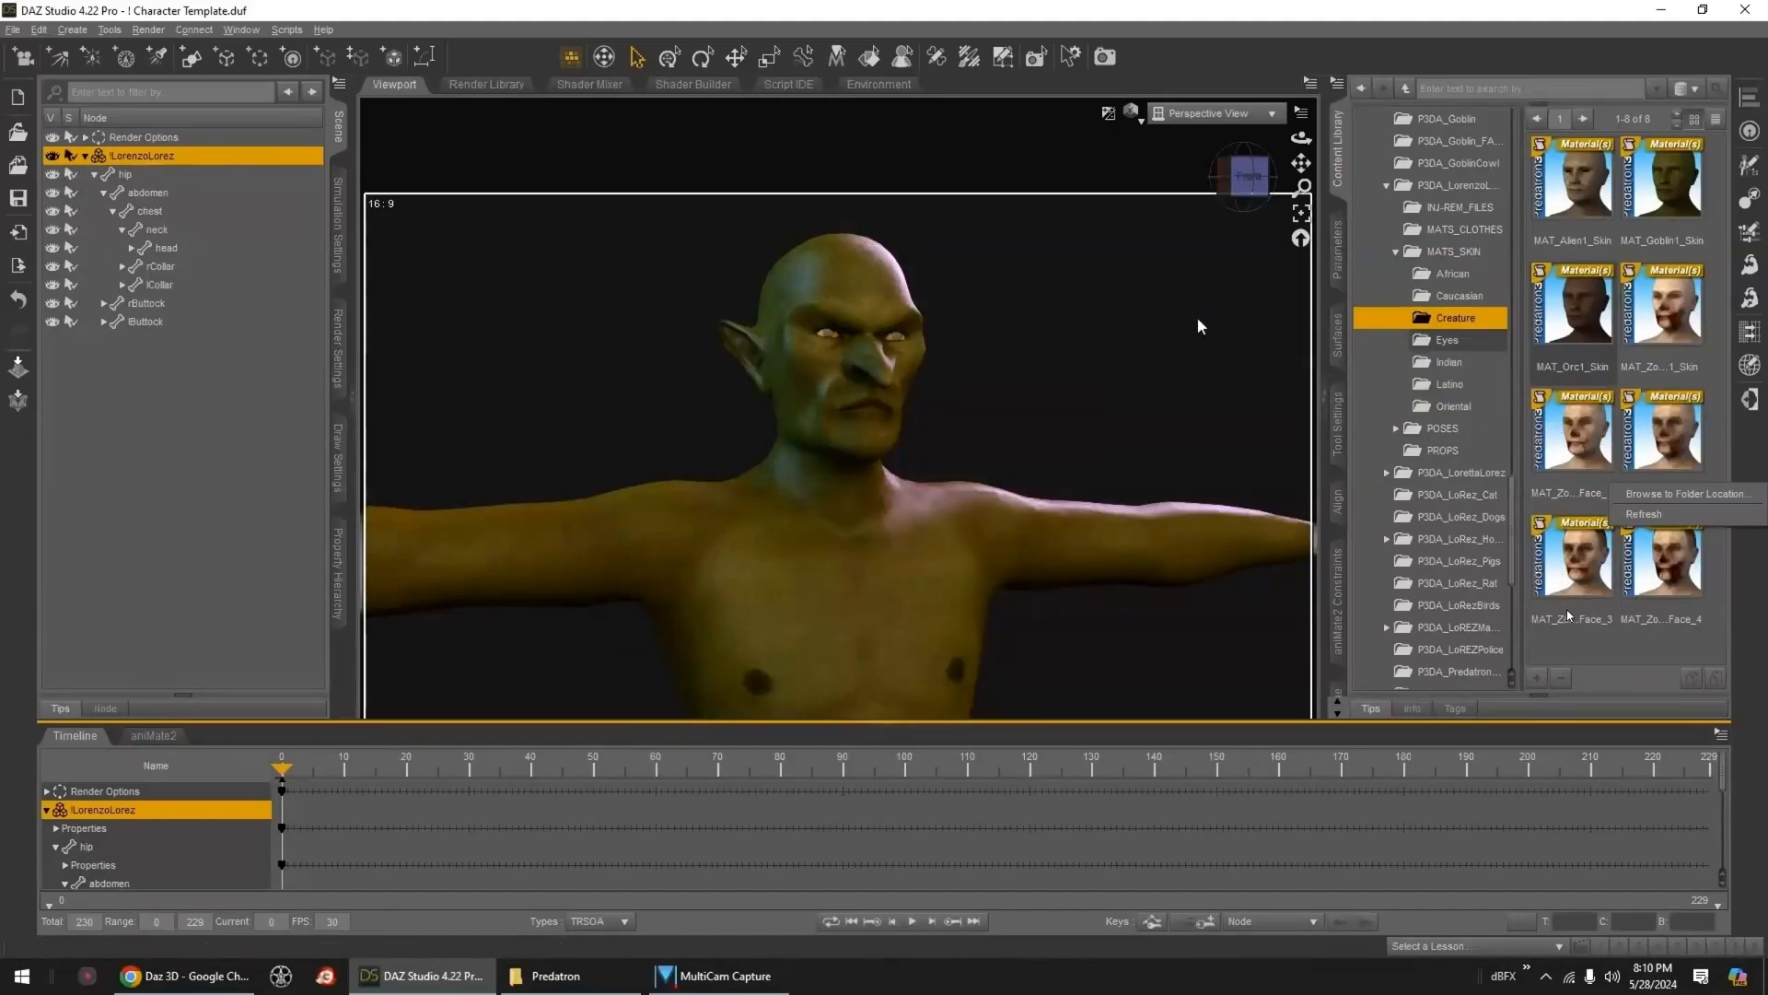
key(ctrl+z)
key(ctrl+z)
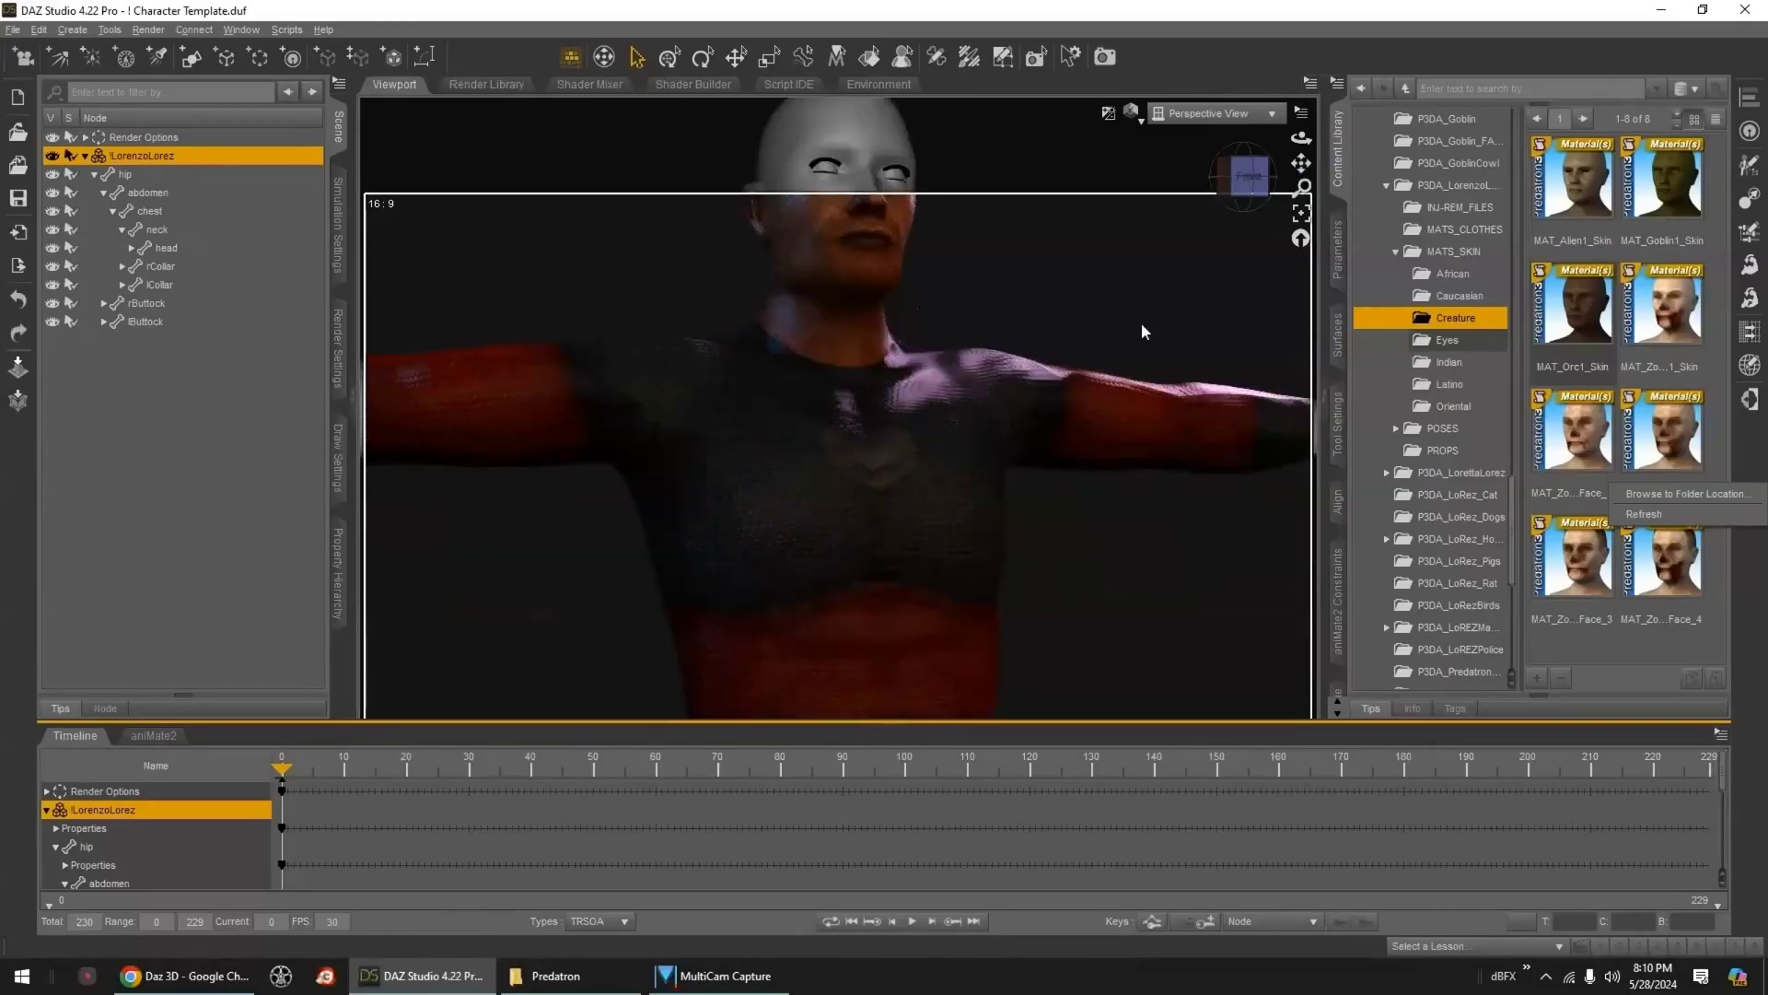
click(1058, 337)
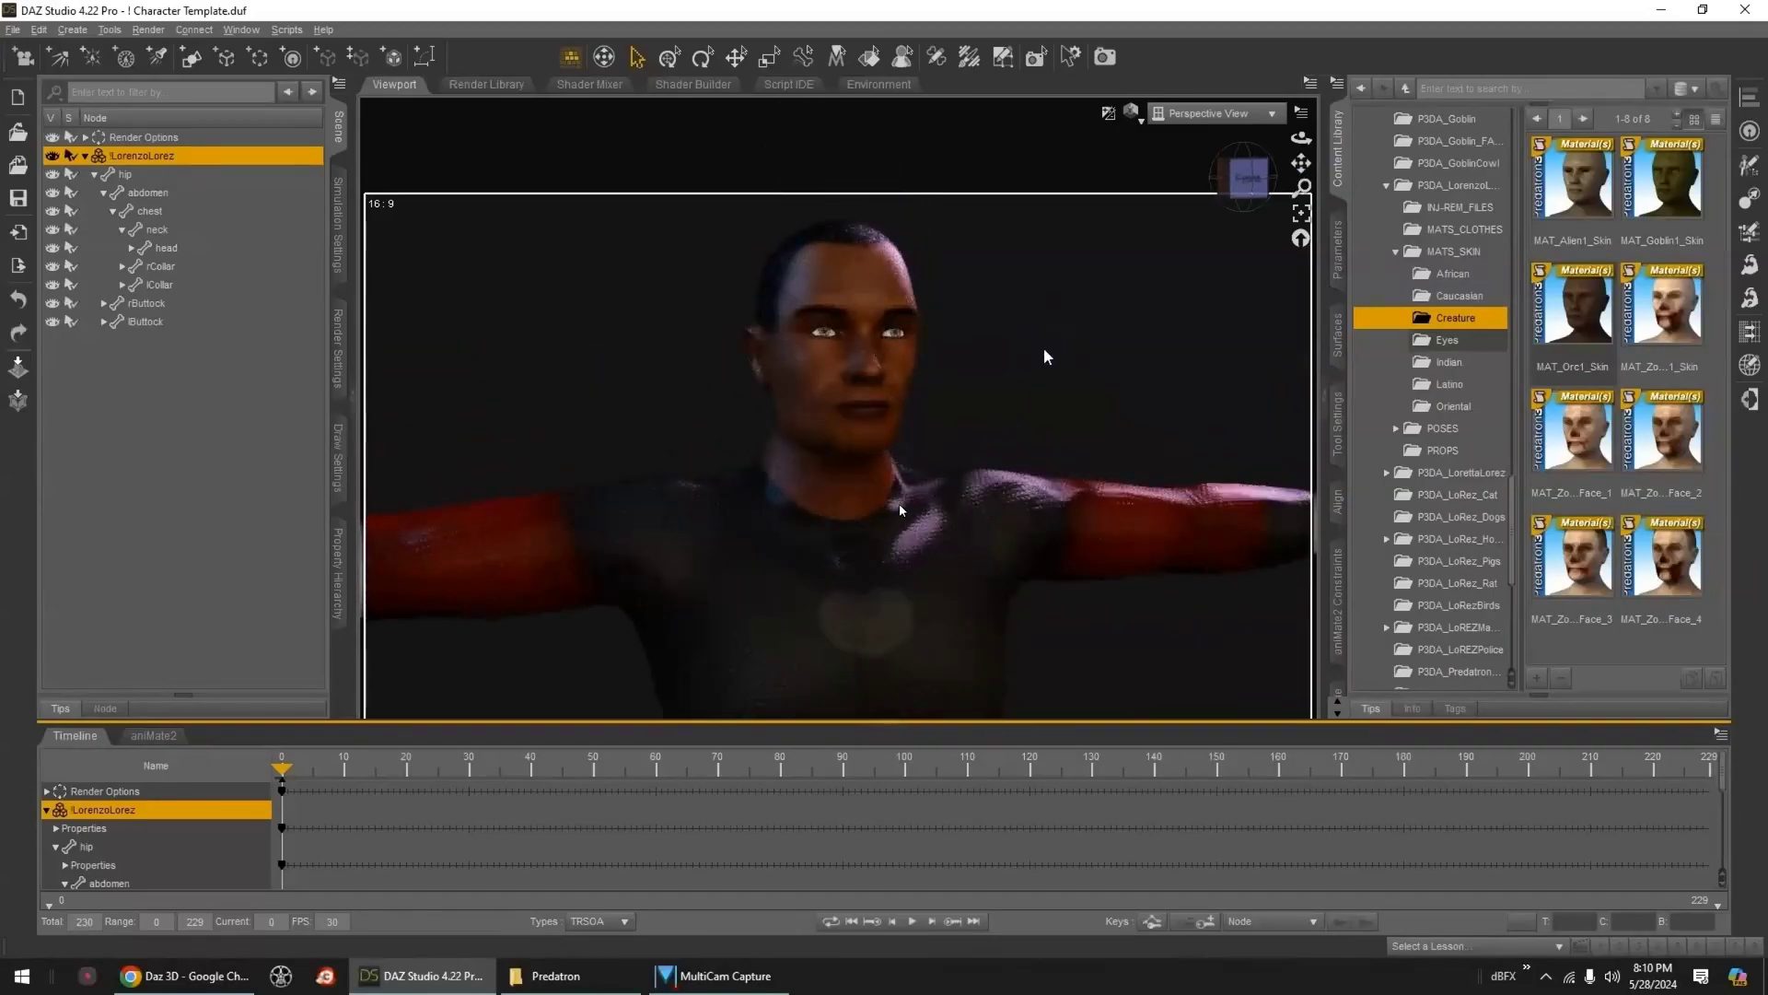
- Try the FBMHalfling full body morph on the figure at 1.00 and undo it
click(1336, 256)
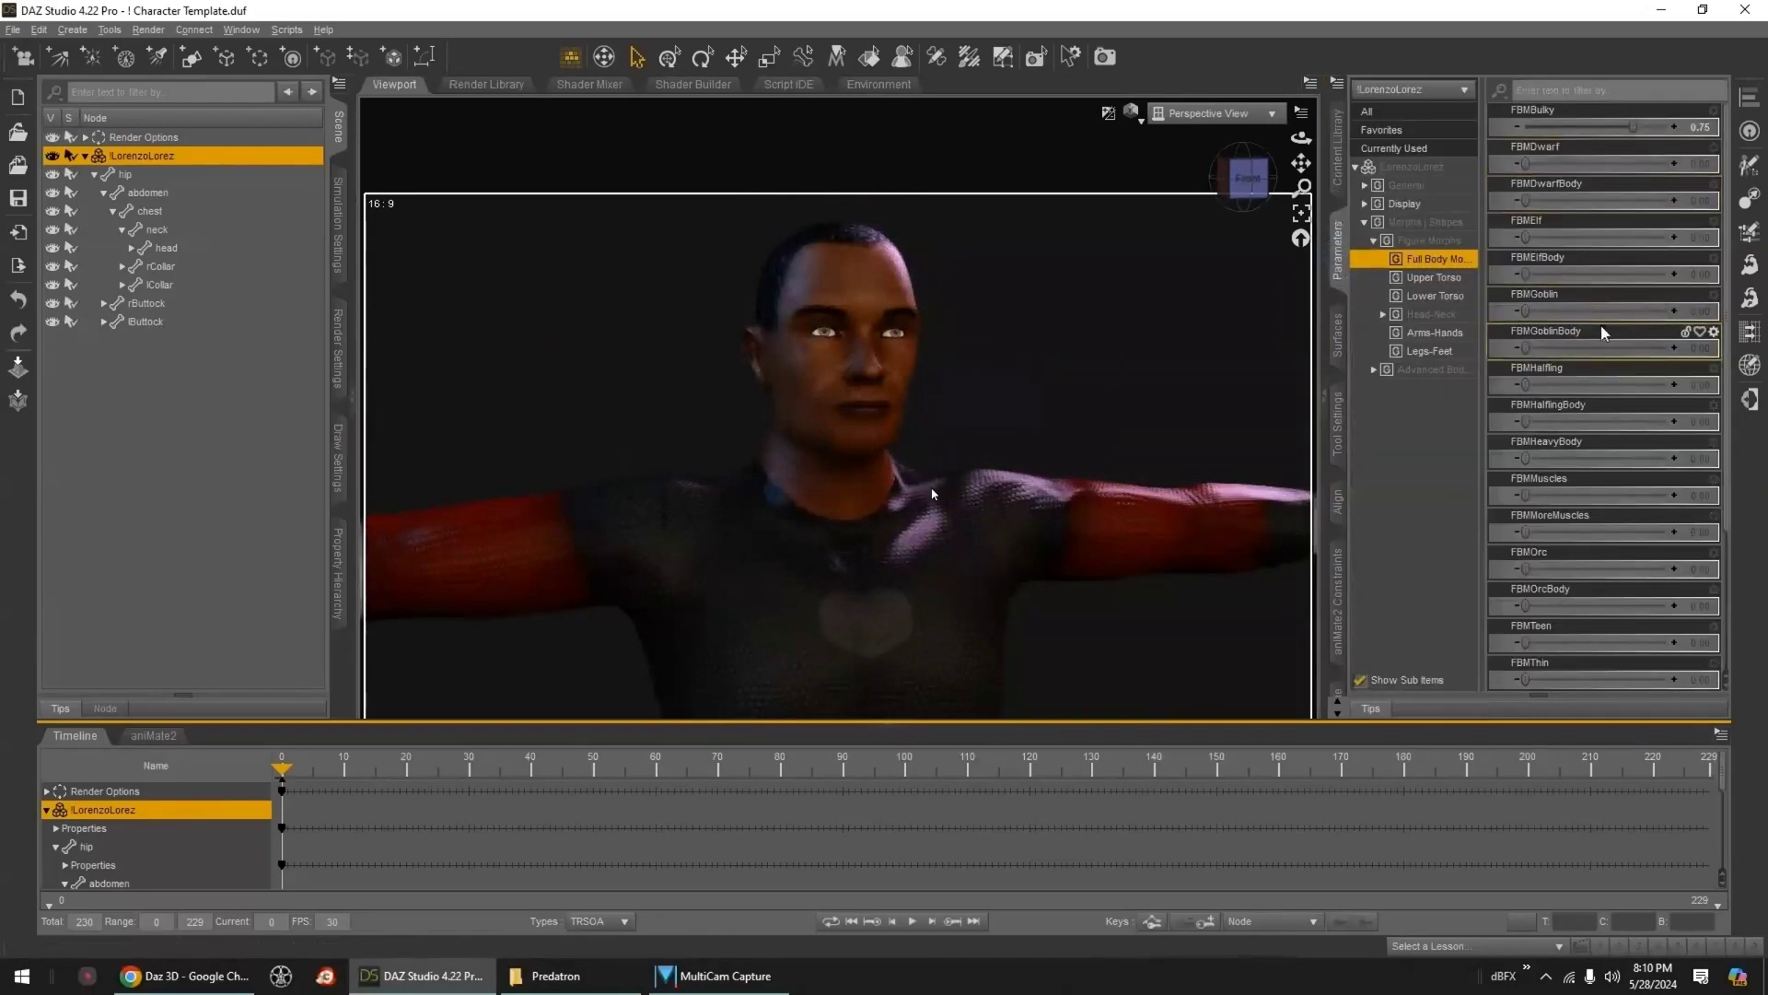
drag(1529, 387, 1674, 385)
middle_drag(1089, 597, 1089, 465)
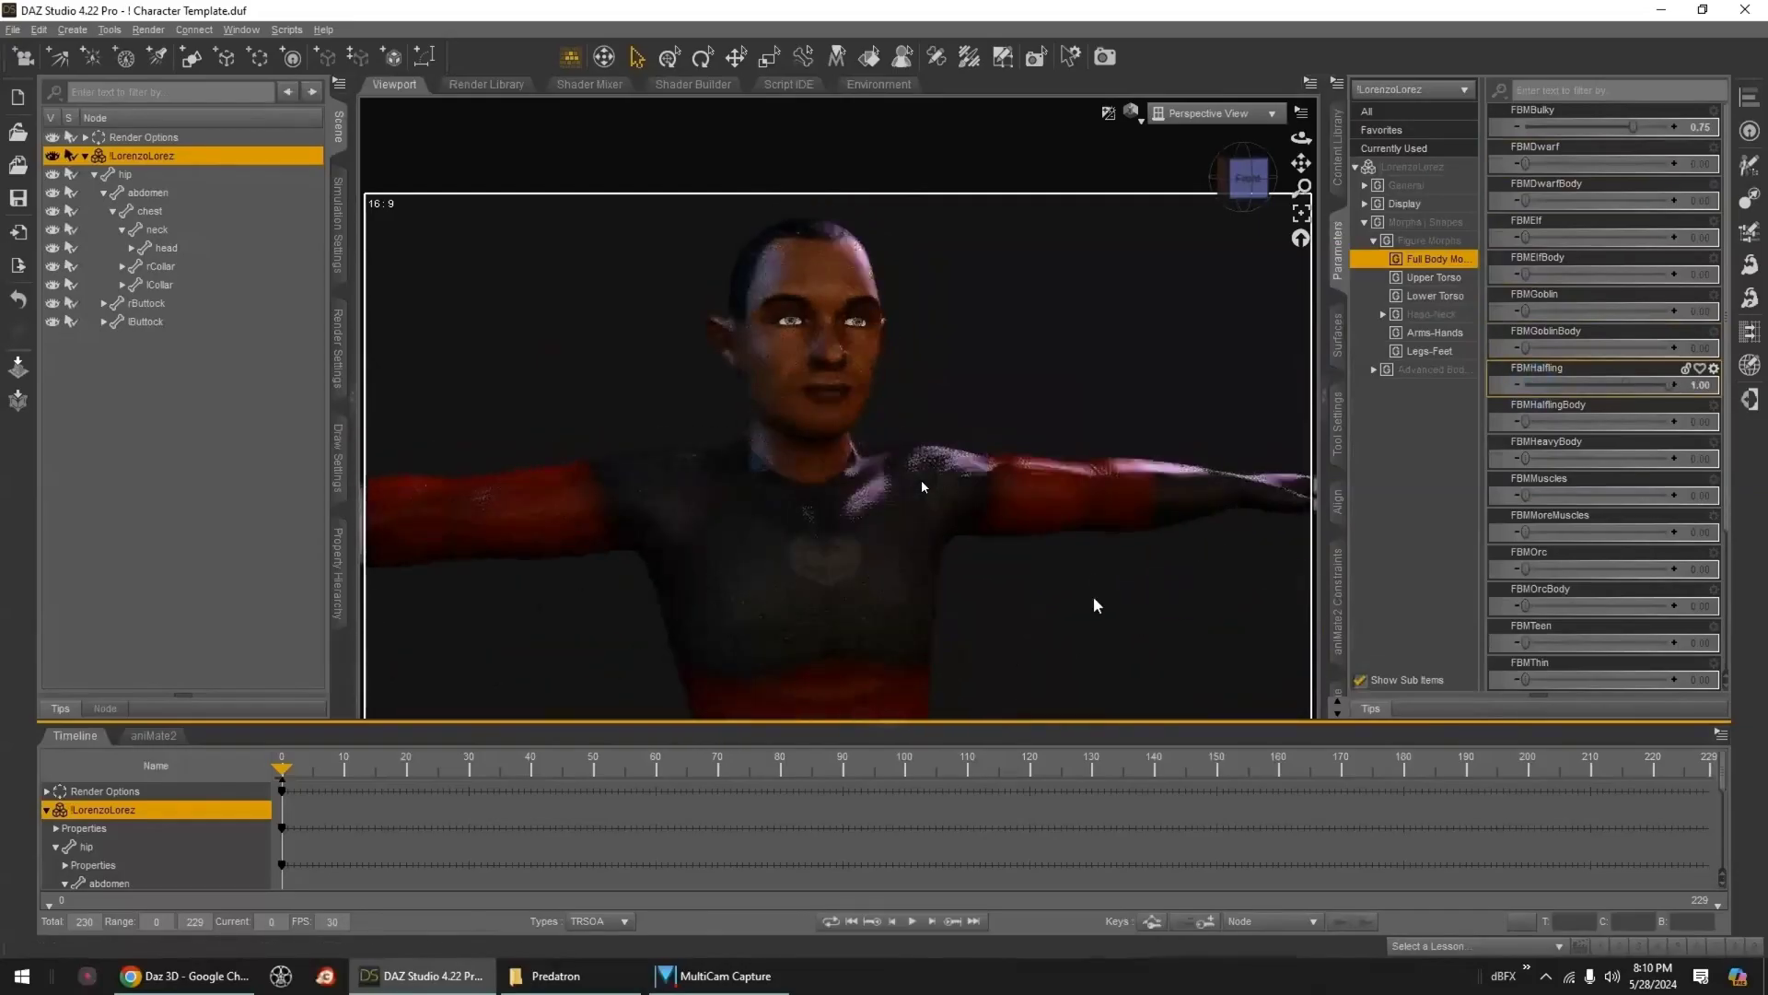
drag(1059, 572, 1153, 433)
middle_drag(1068, 500, 1093, 501)
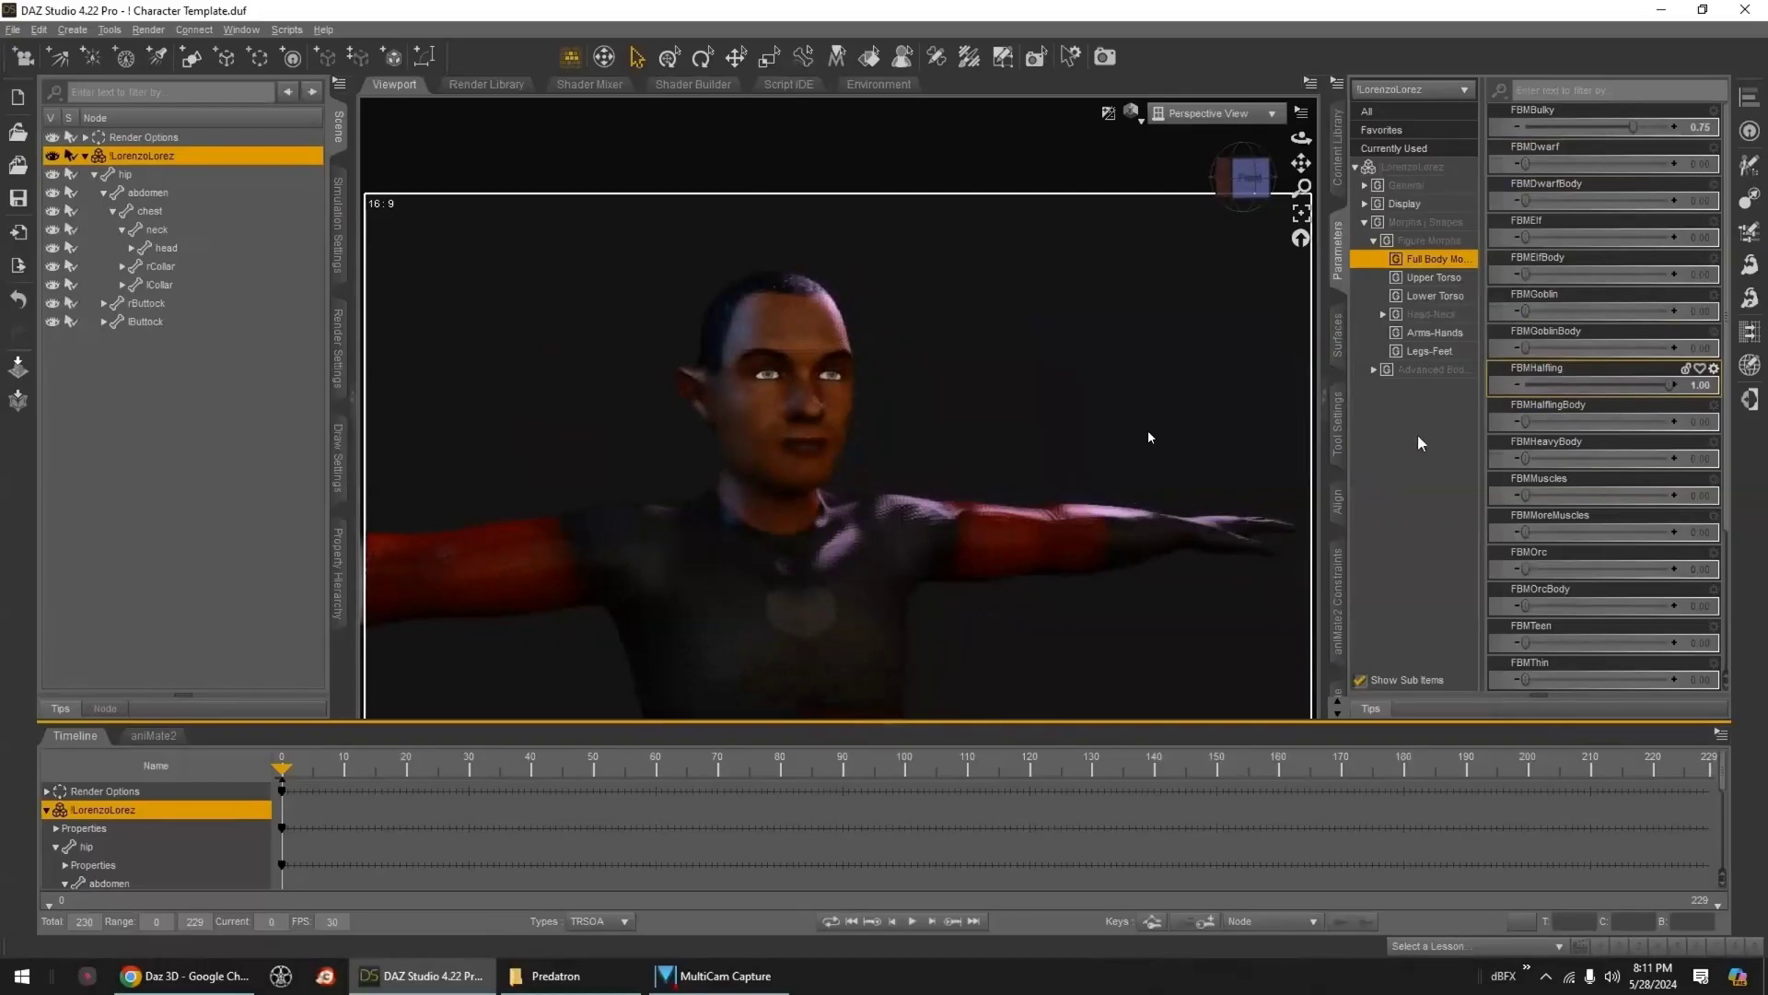
key(ctrl+z)
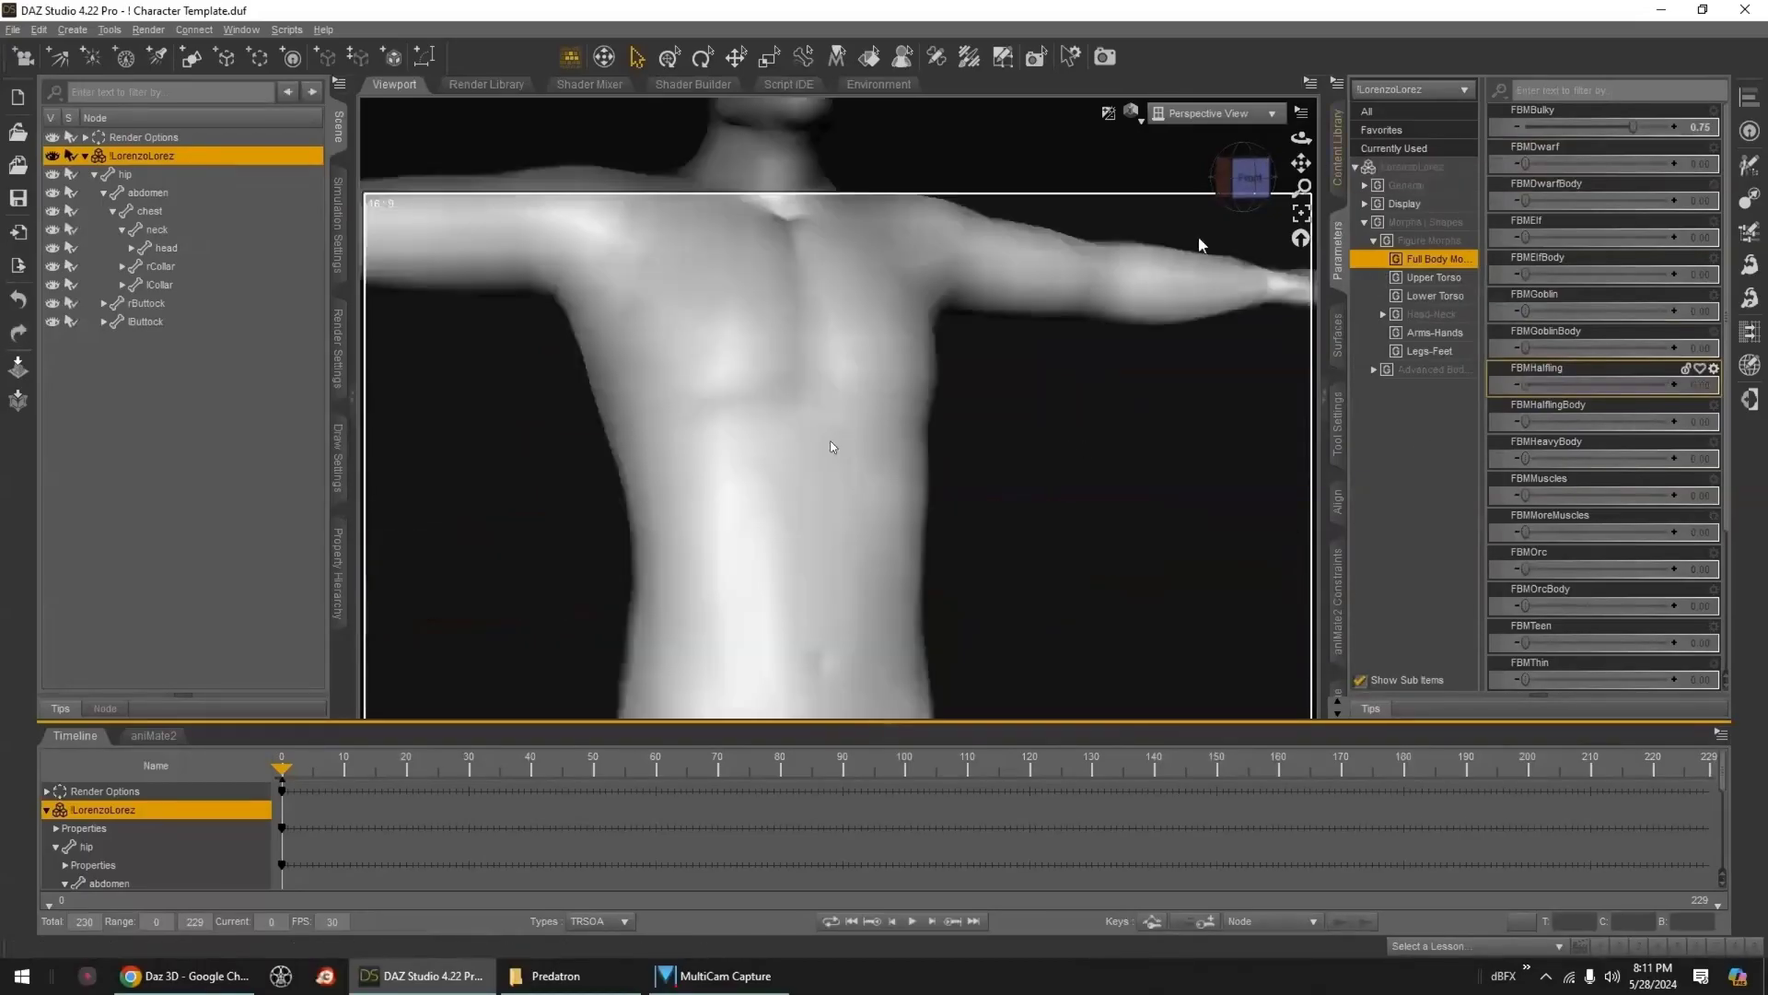
- Try the FBMHeavyBody morph and the FBMHalflingBody morph at 1.00, undoing each one
scroll(1176, 326, down, 3)
middle_drag(1175, 326, 1175, 377)
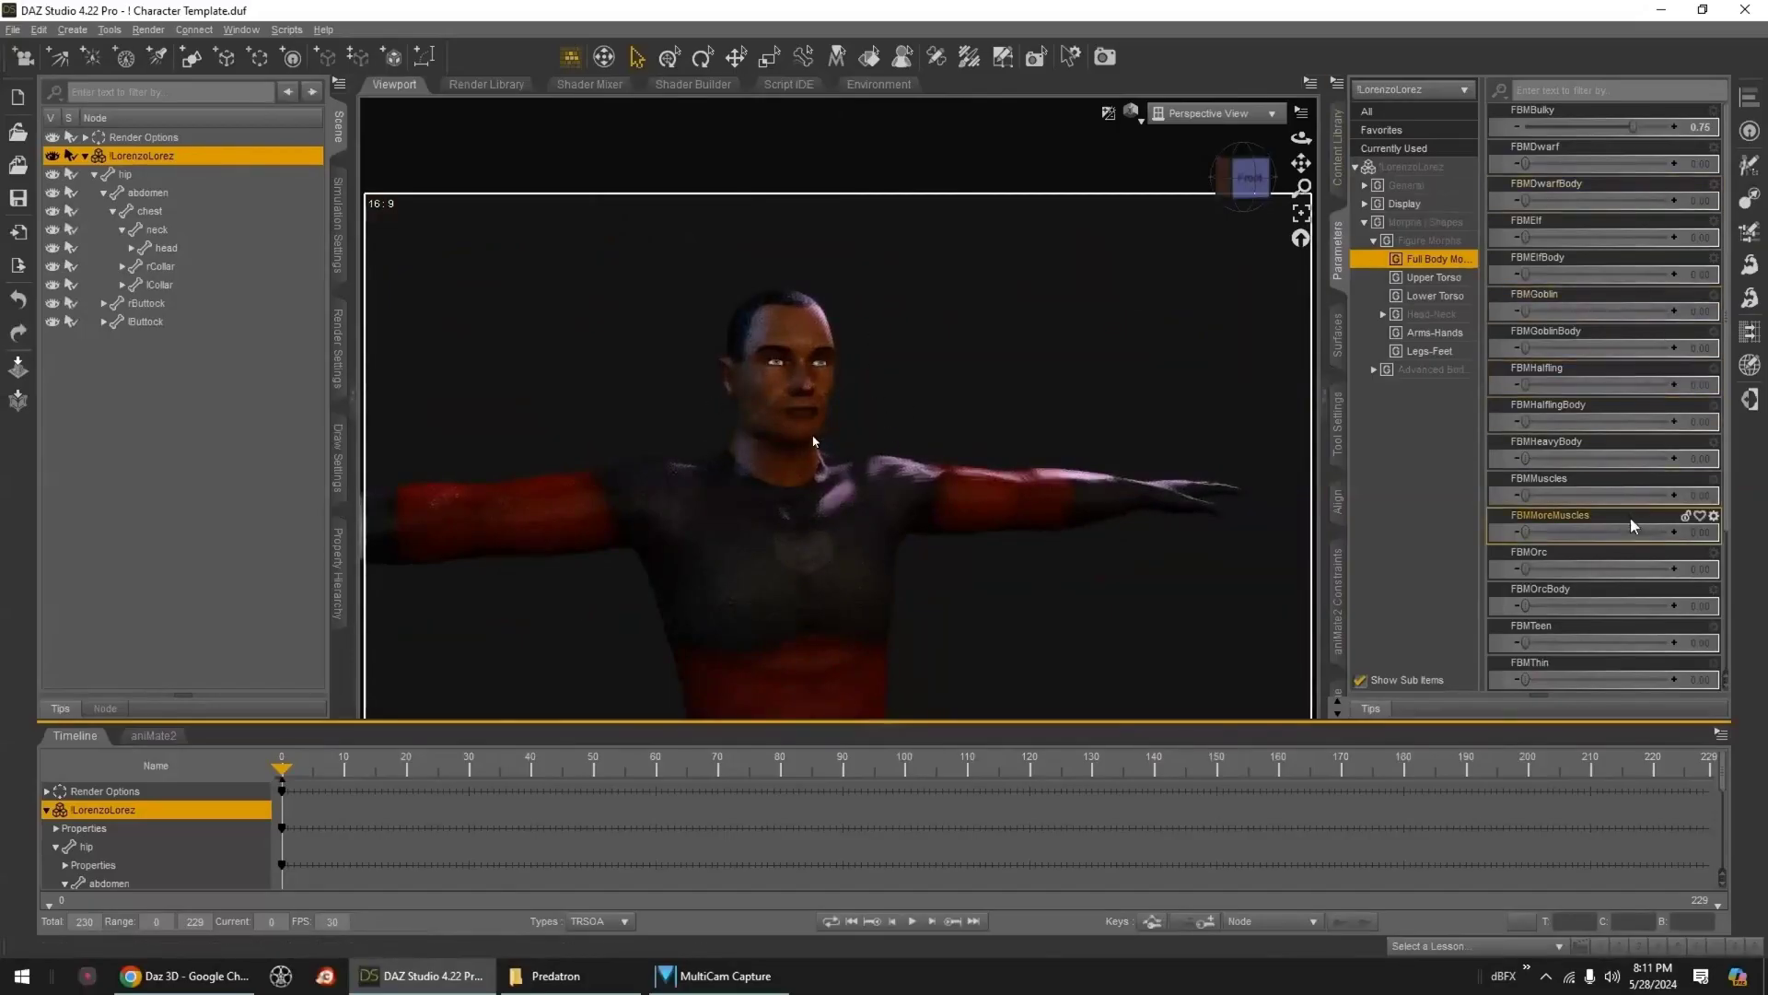
drag(1525, 458, 1708, 460)
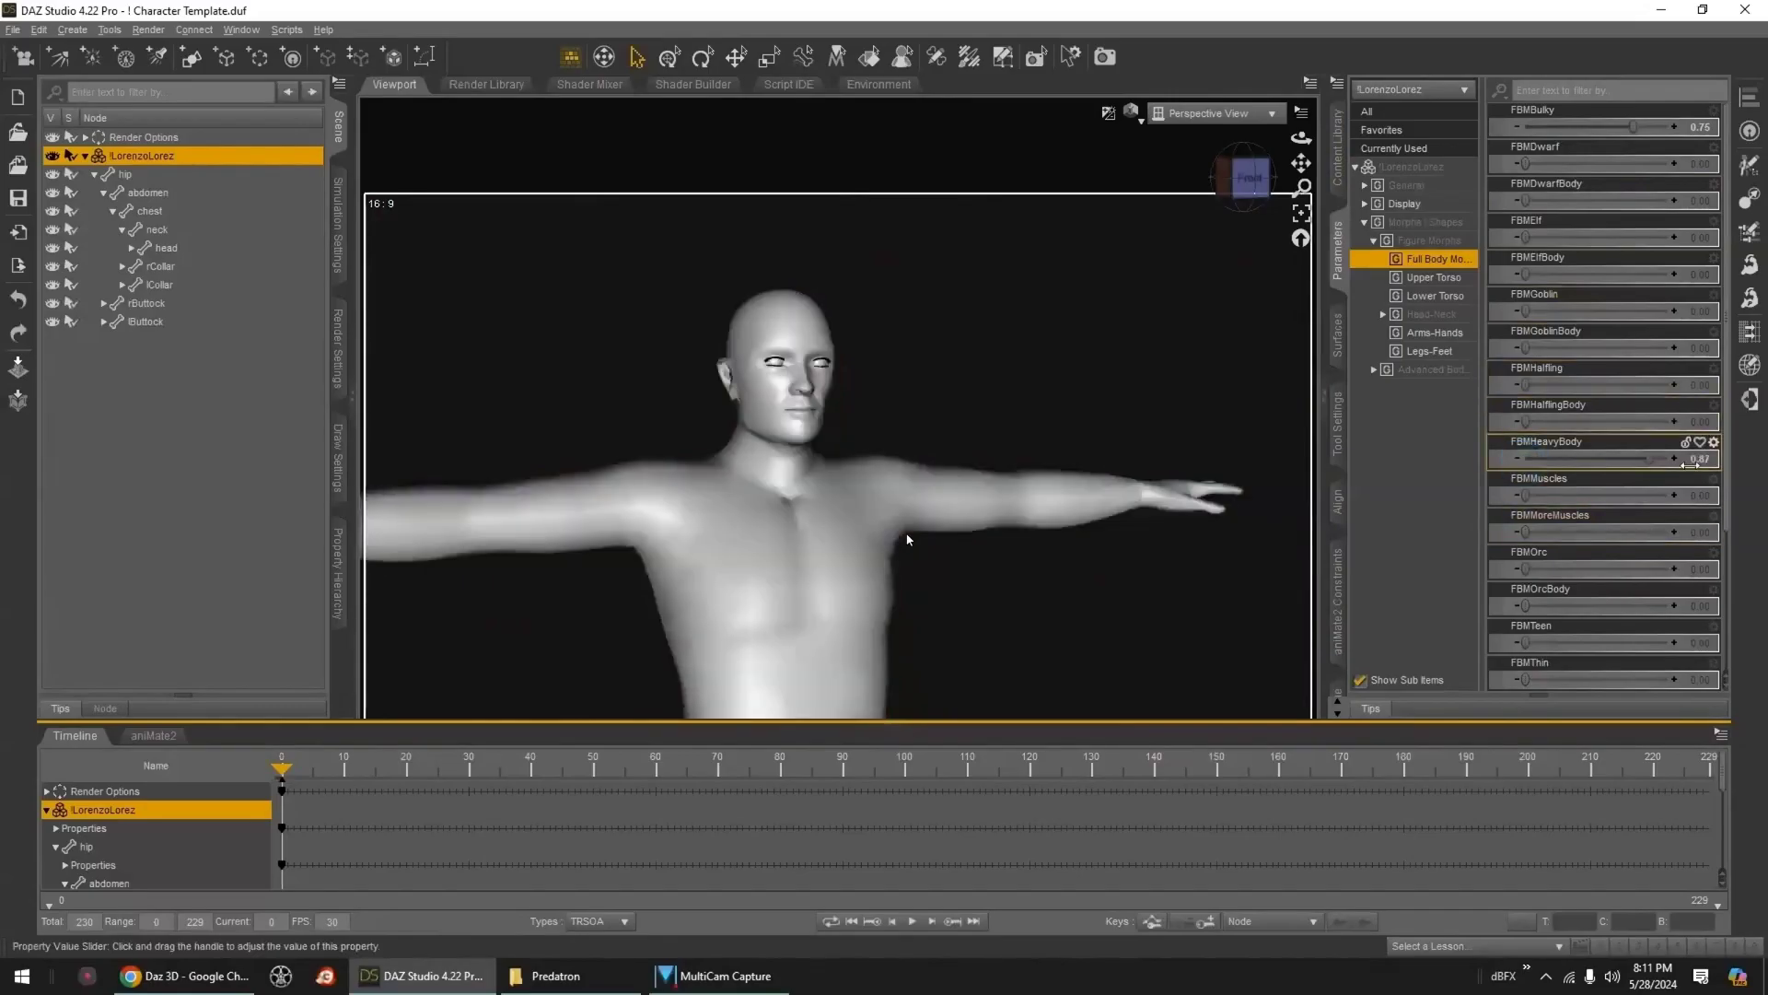
key(ctrl+z)
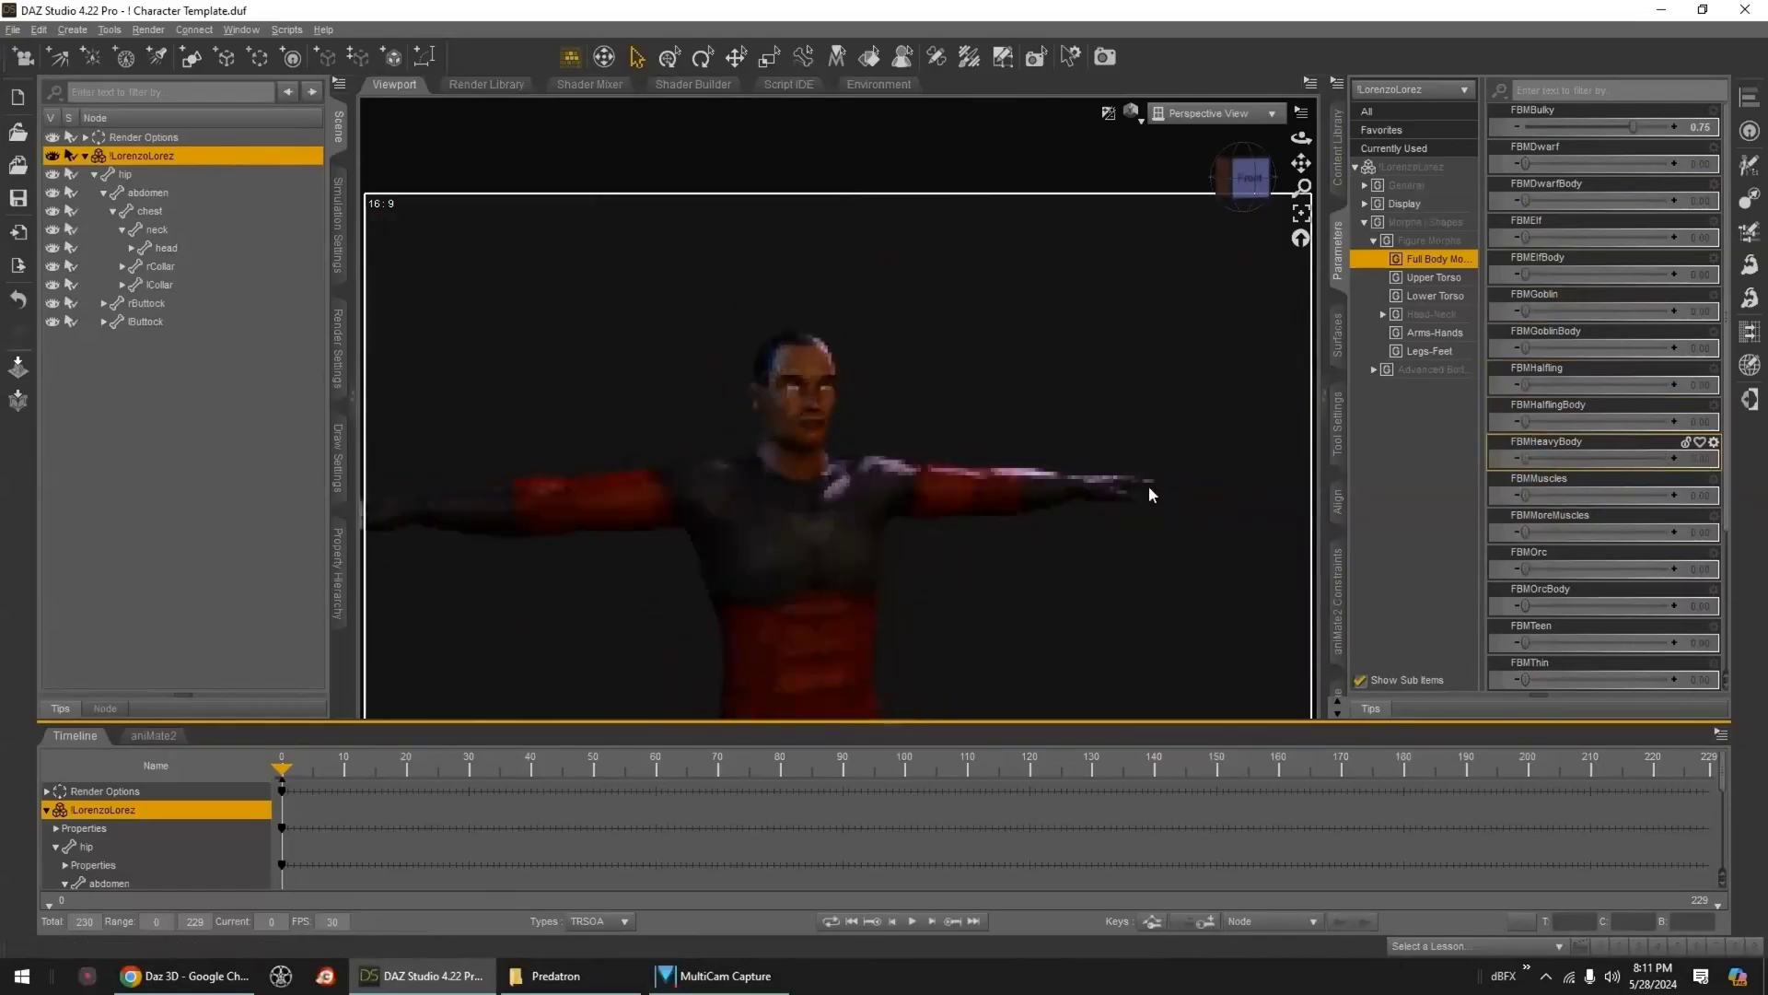
drag(1527, 425, 1713, 423)
key(ctrl+z)
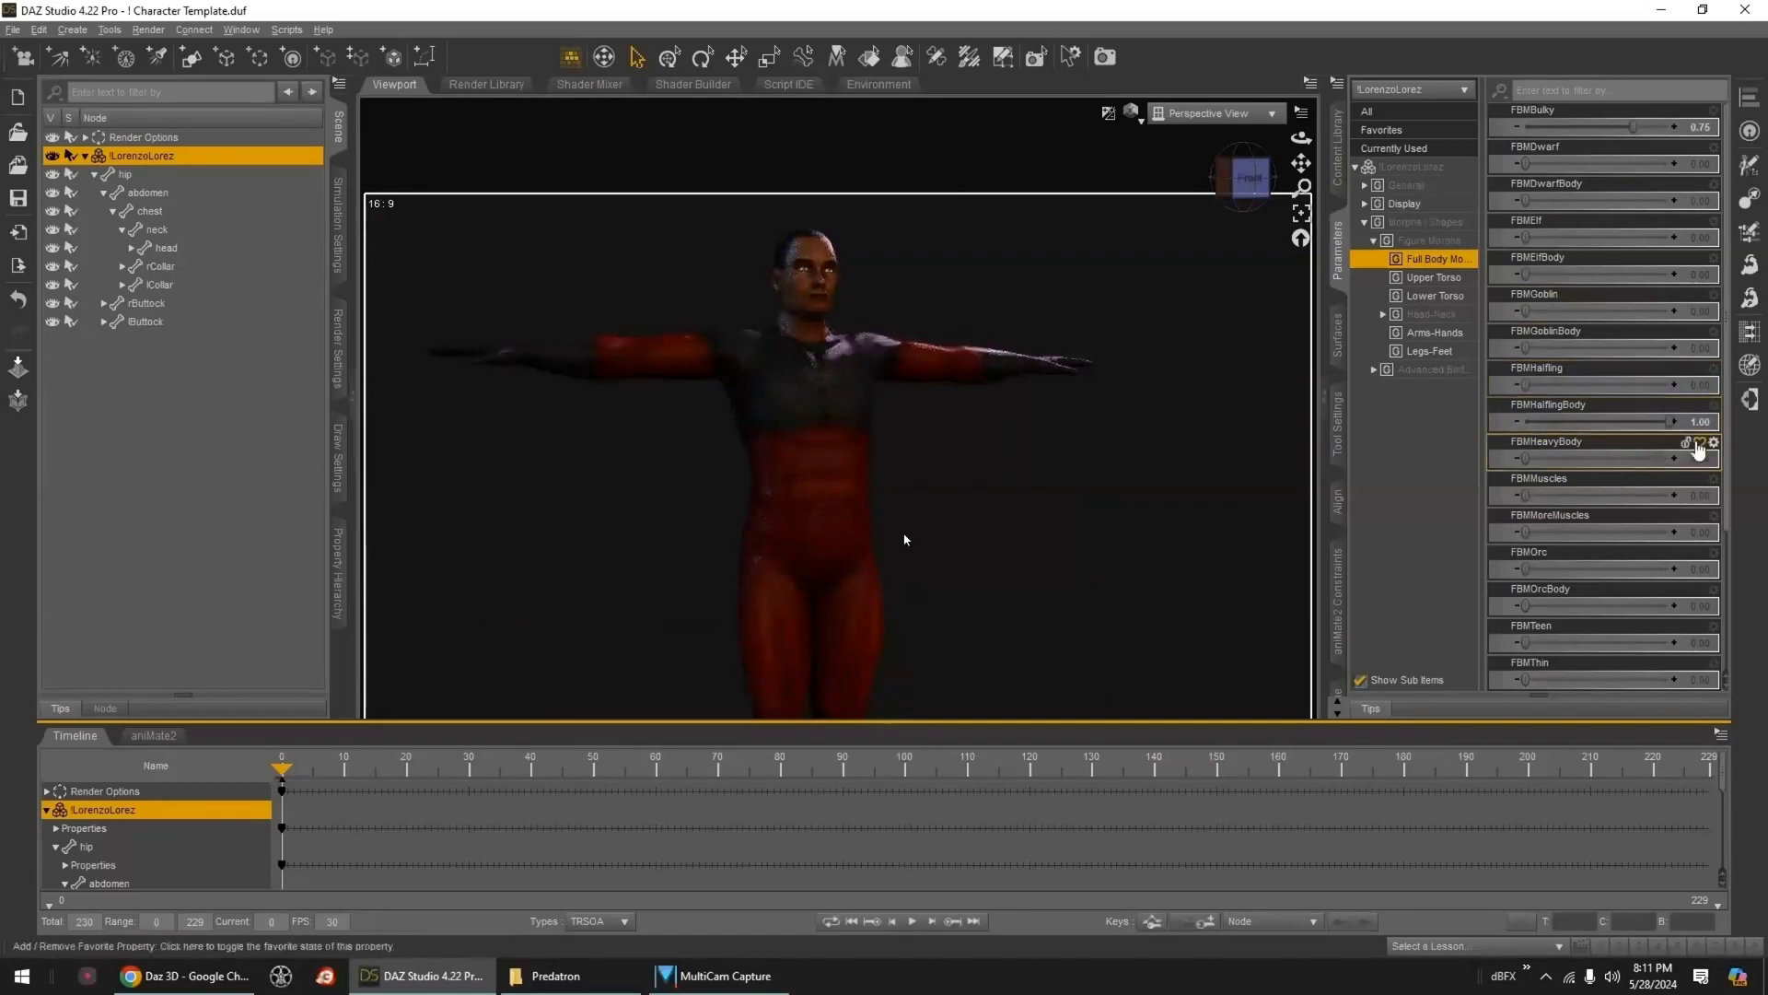
drag(1580, 441, 1597, 453)
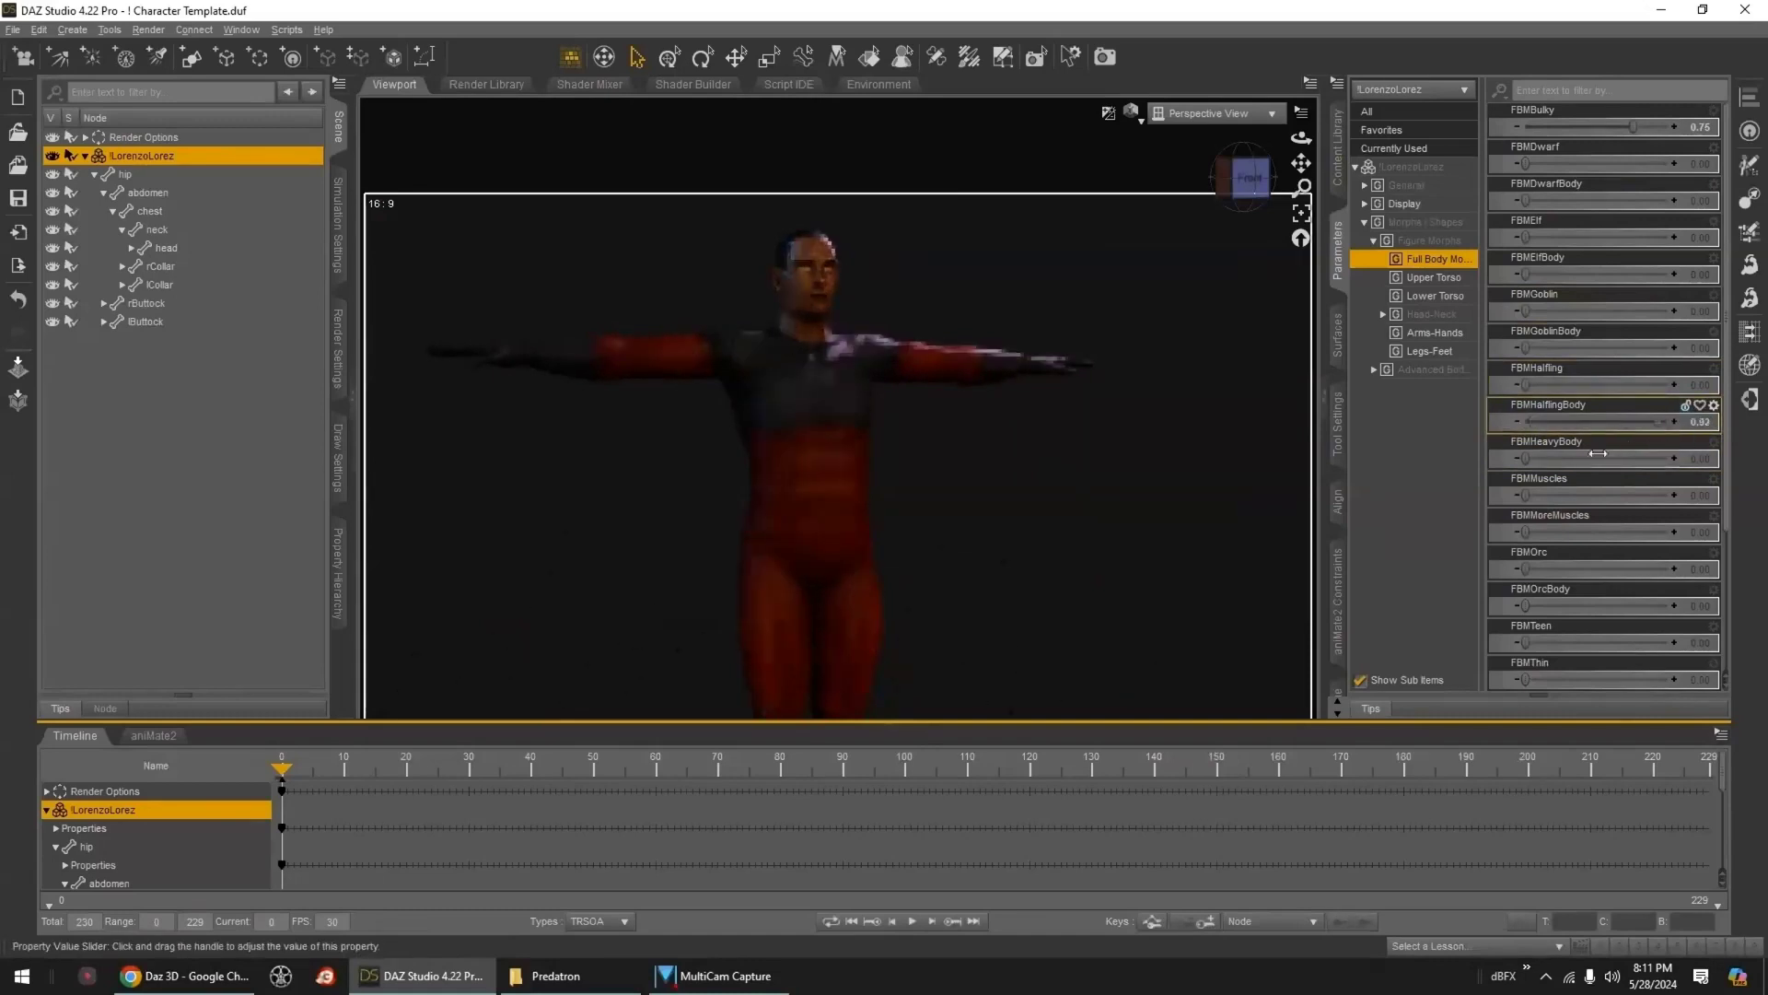
- Try the FBMHalfling and FBMGoblin full body morphs at 1.00 each, resetting both to zero
drag(1525, 386, 1671, 385)
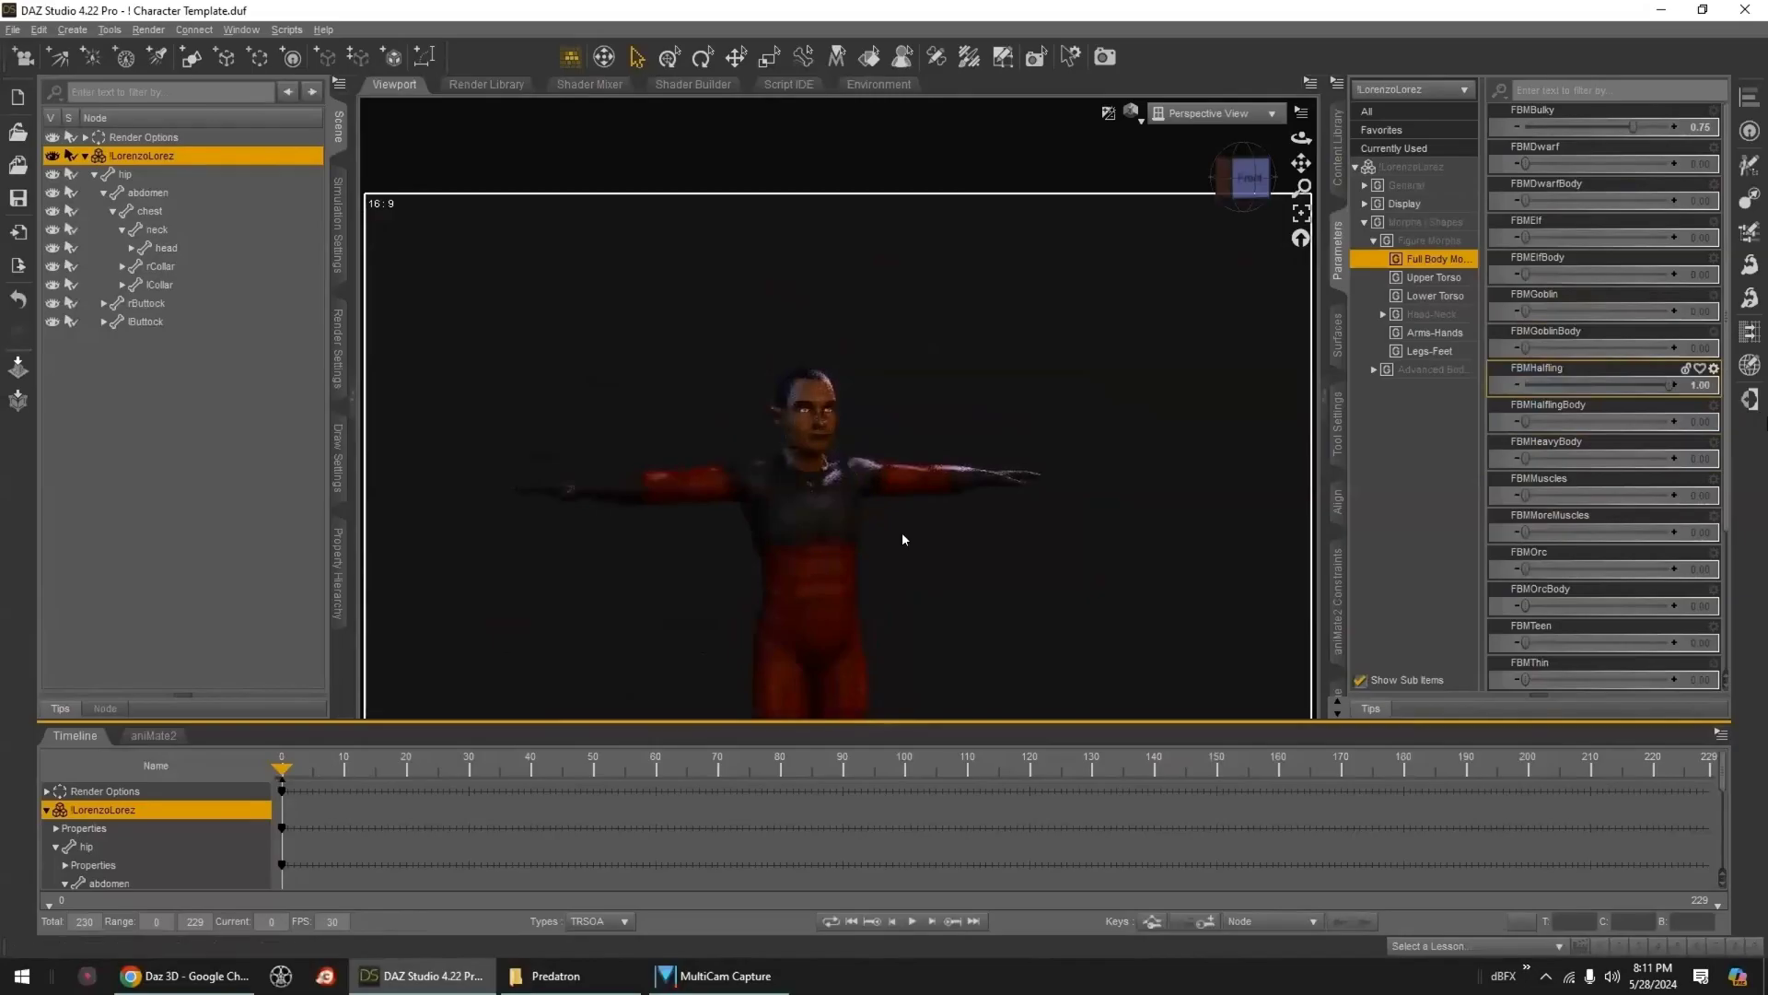
drag(1671, 385, 1415, 402)
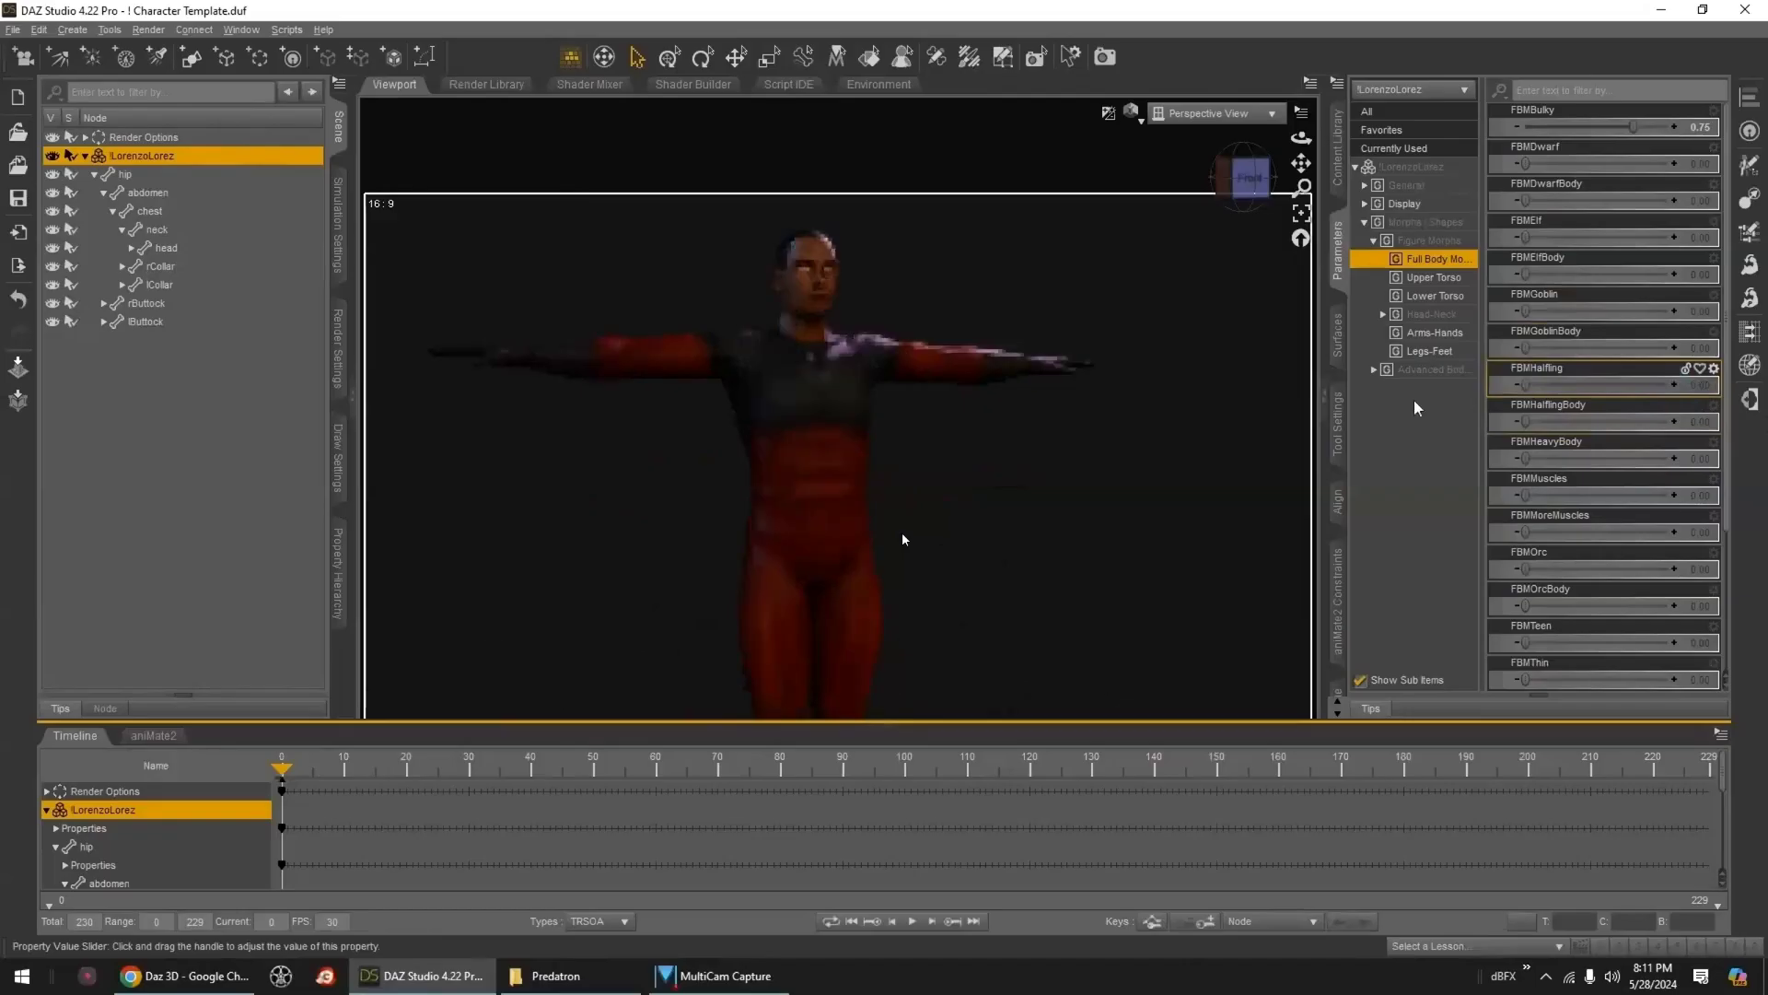
drag(1526, 349, 1761, 322)
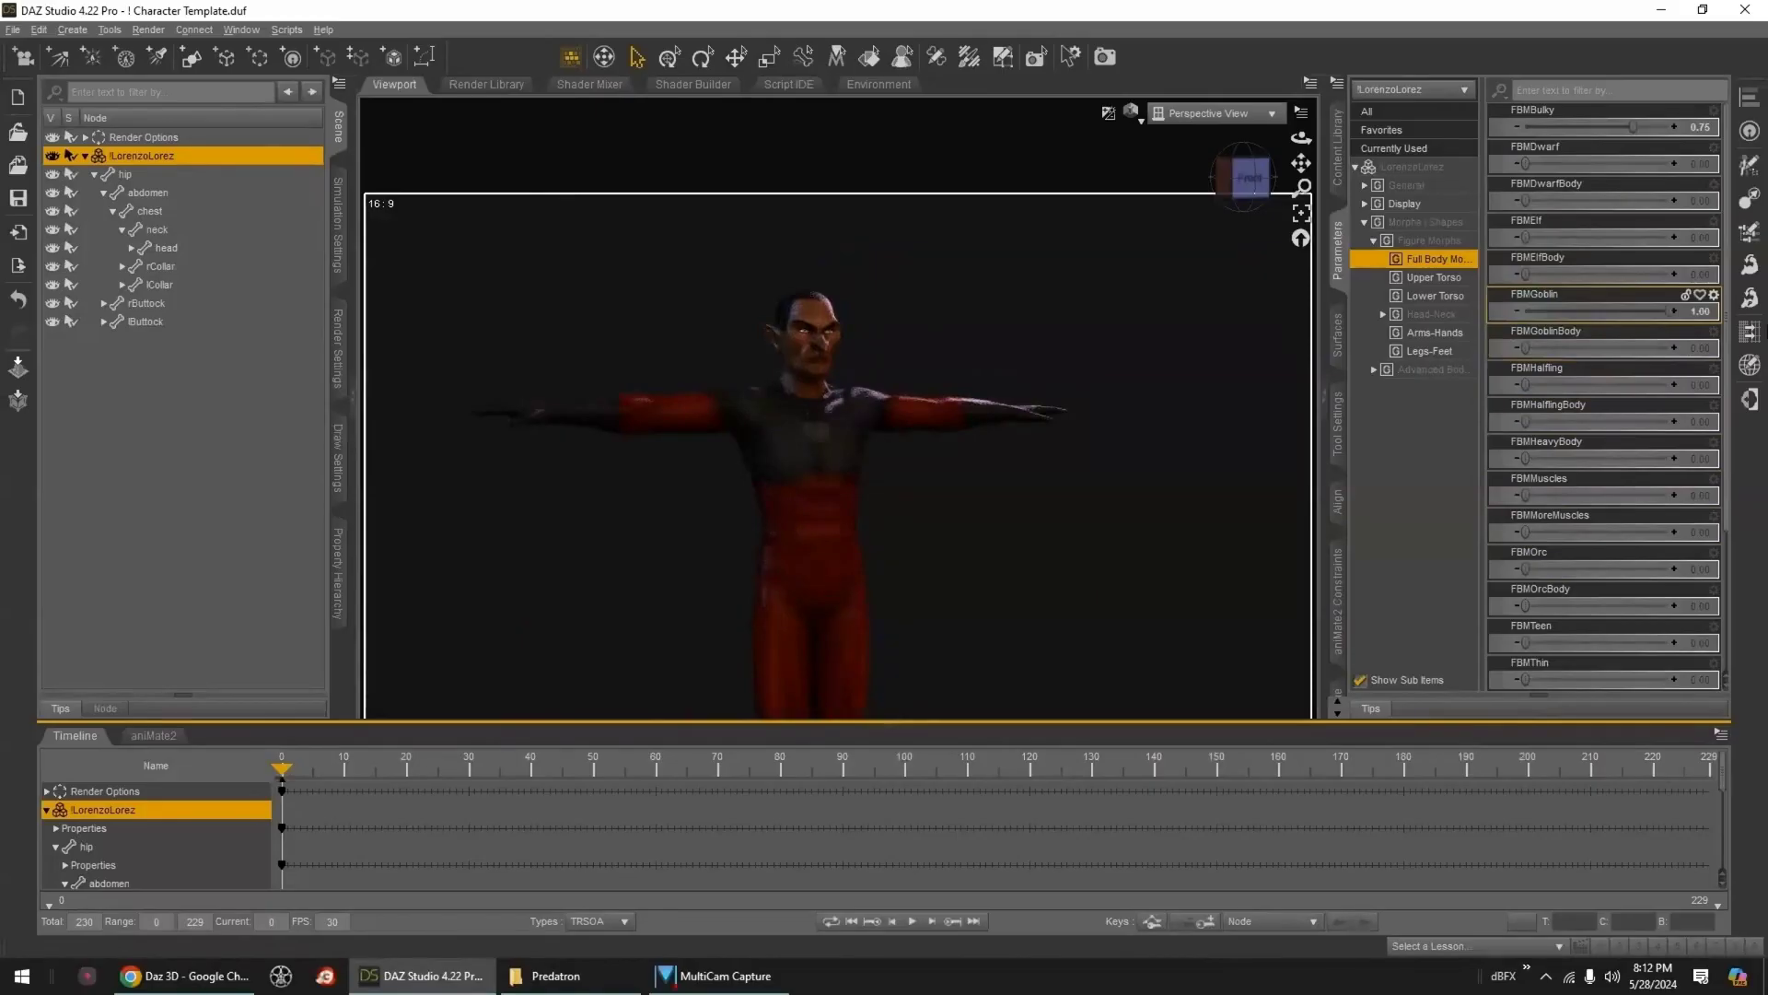
drag(1671, 314, 1381, 327)
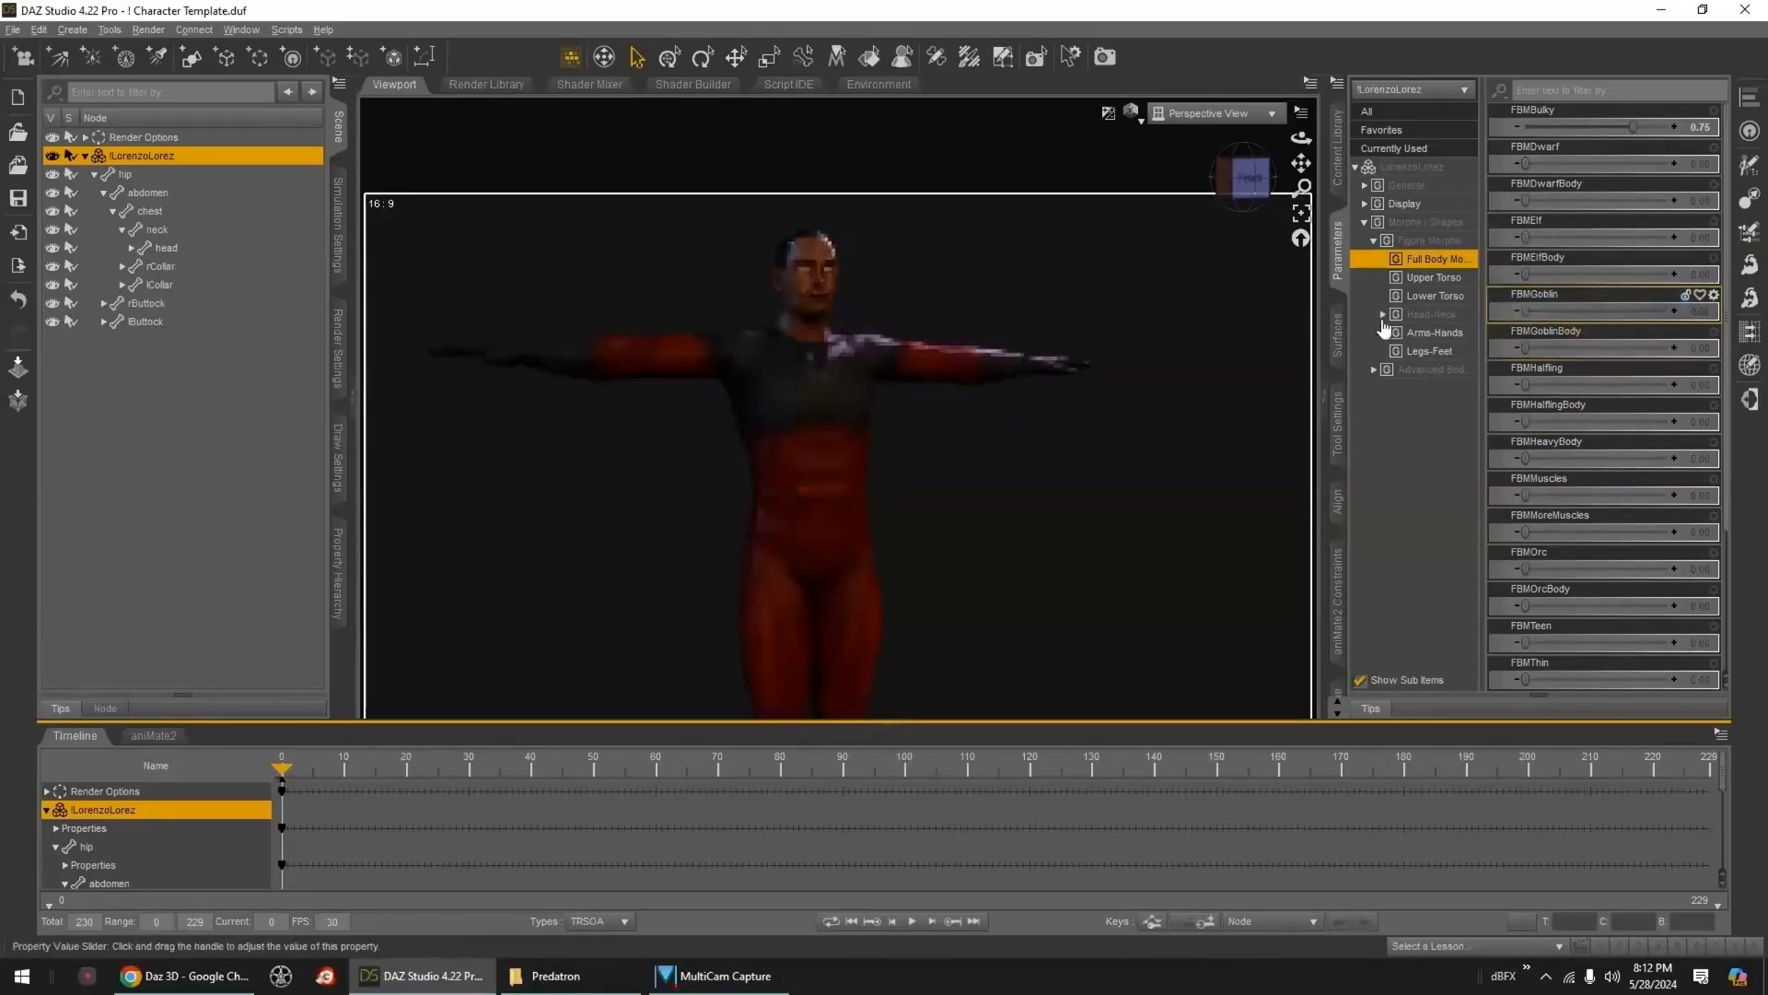
- Try the FBMMuscles morph at 1.00, reset it, and set the FBMOrc morph to 1.00
drag(1524, 495, 1674, 495)
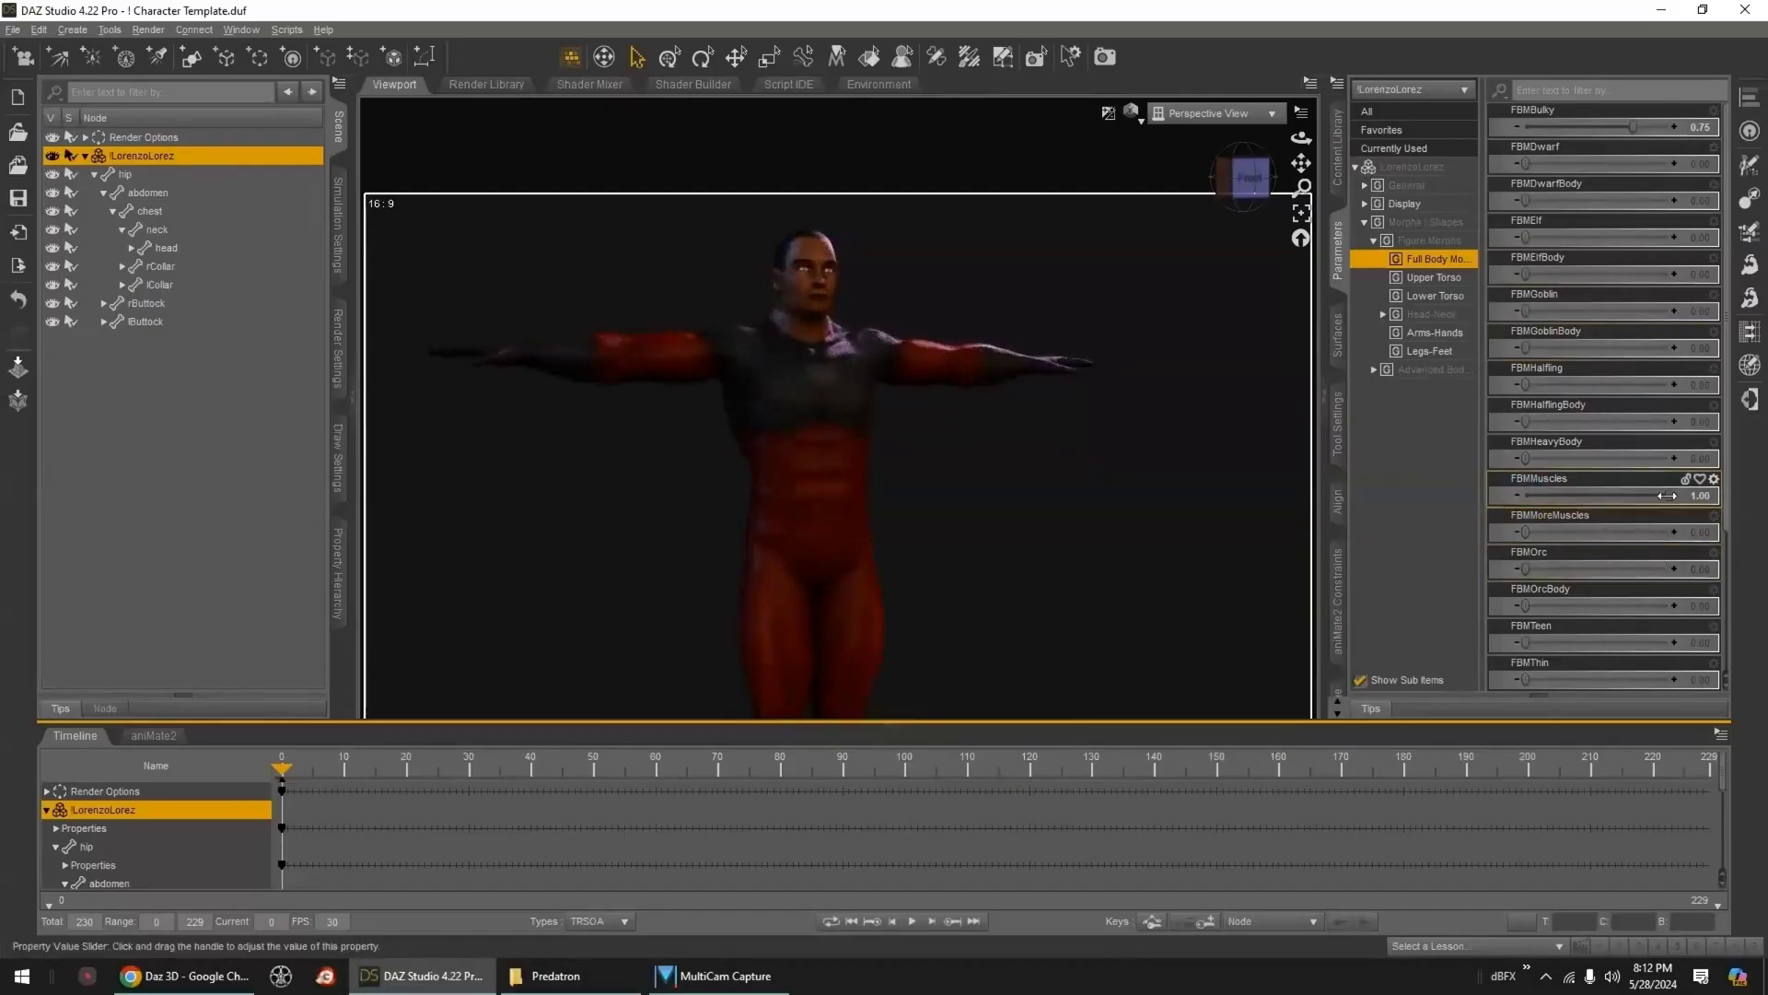
click(1667, 496)
drag(1524, 532, 1722, 589)
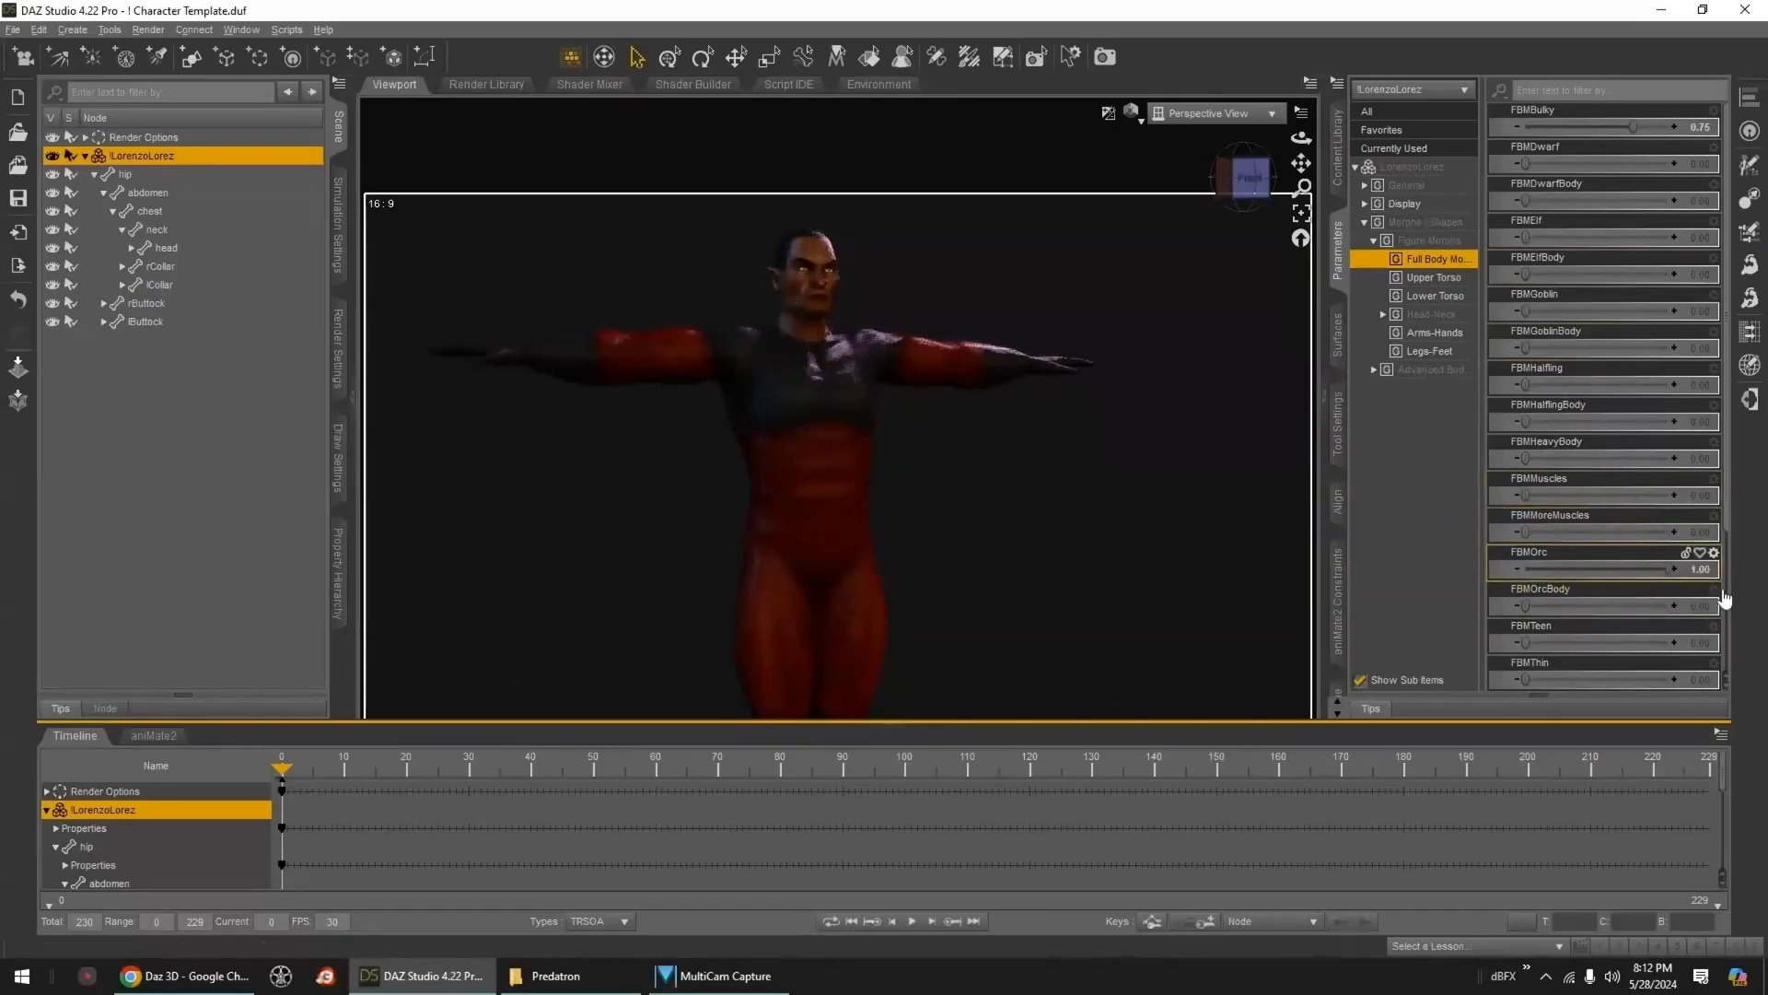
scroll(1079, 426, up, 3)
middle_drag(1080, 322, 1089, 377)
scroll(1081, 395, up, 2)
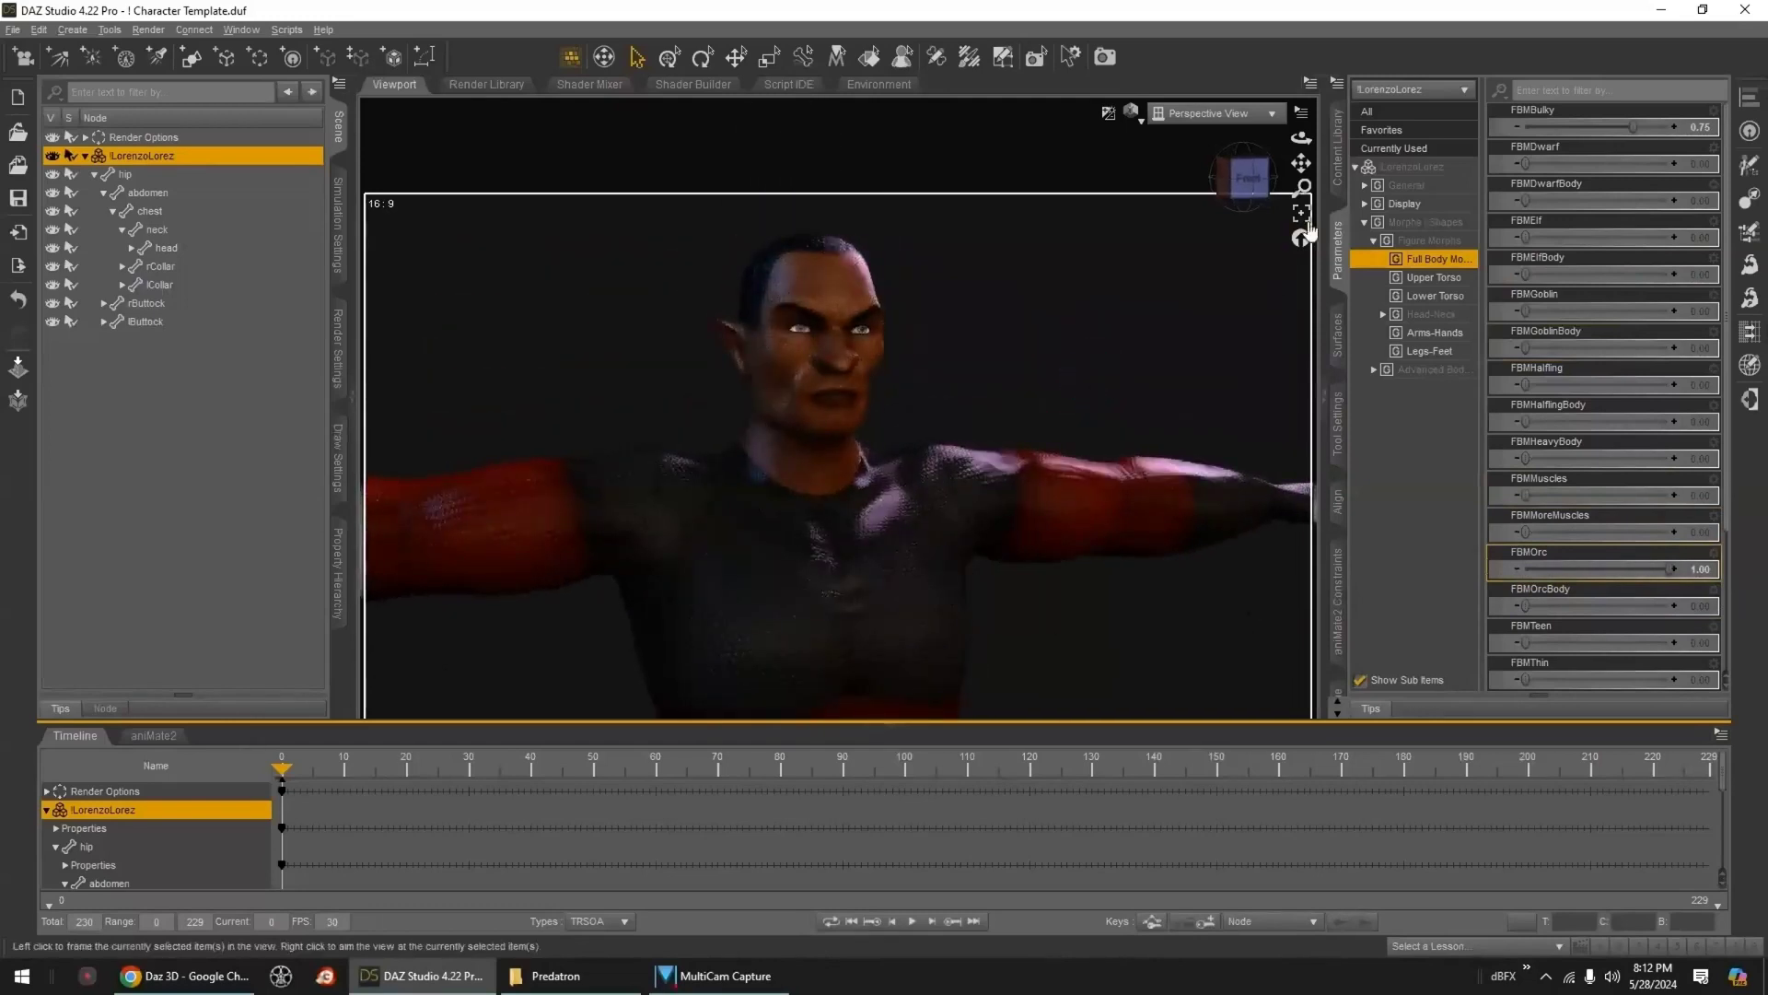
- Try the "Alien1 Skin - Head Only" preset from the Lorenzo LoREZ Materials folder and undo it along with the orc morph
click(1339, 166)
scroll(1459, 359, up, 8)
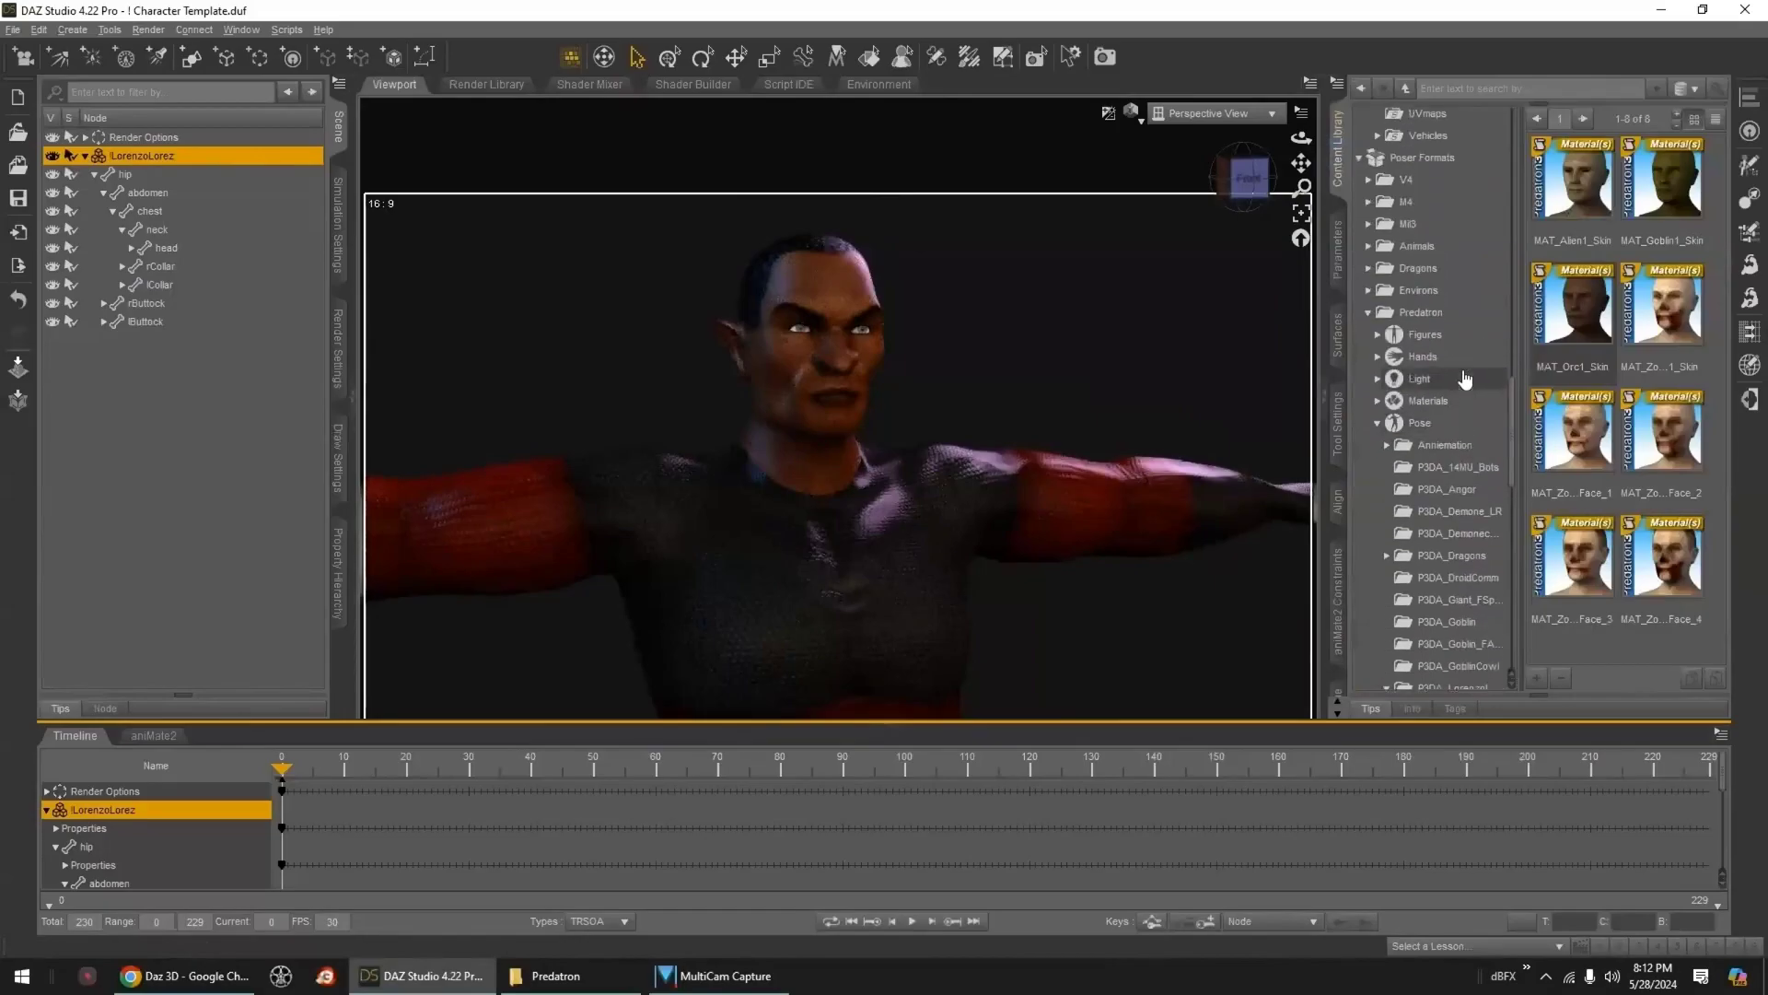
scroll(1464, 377, up, 10)
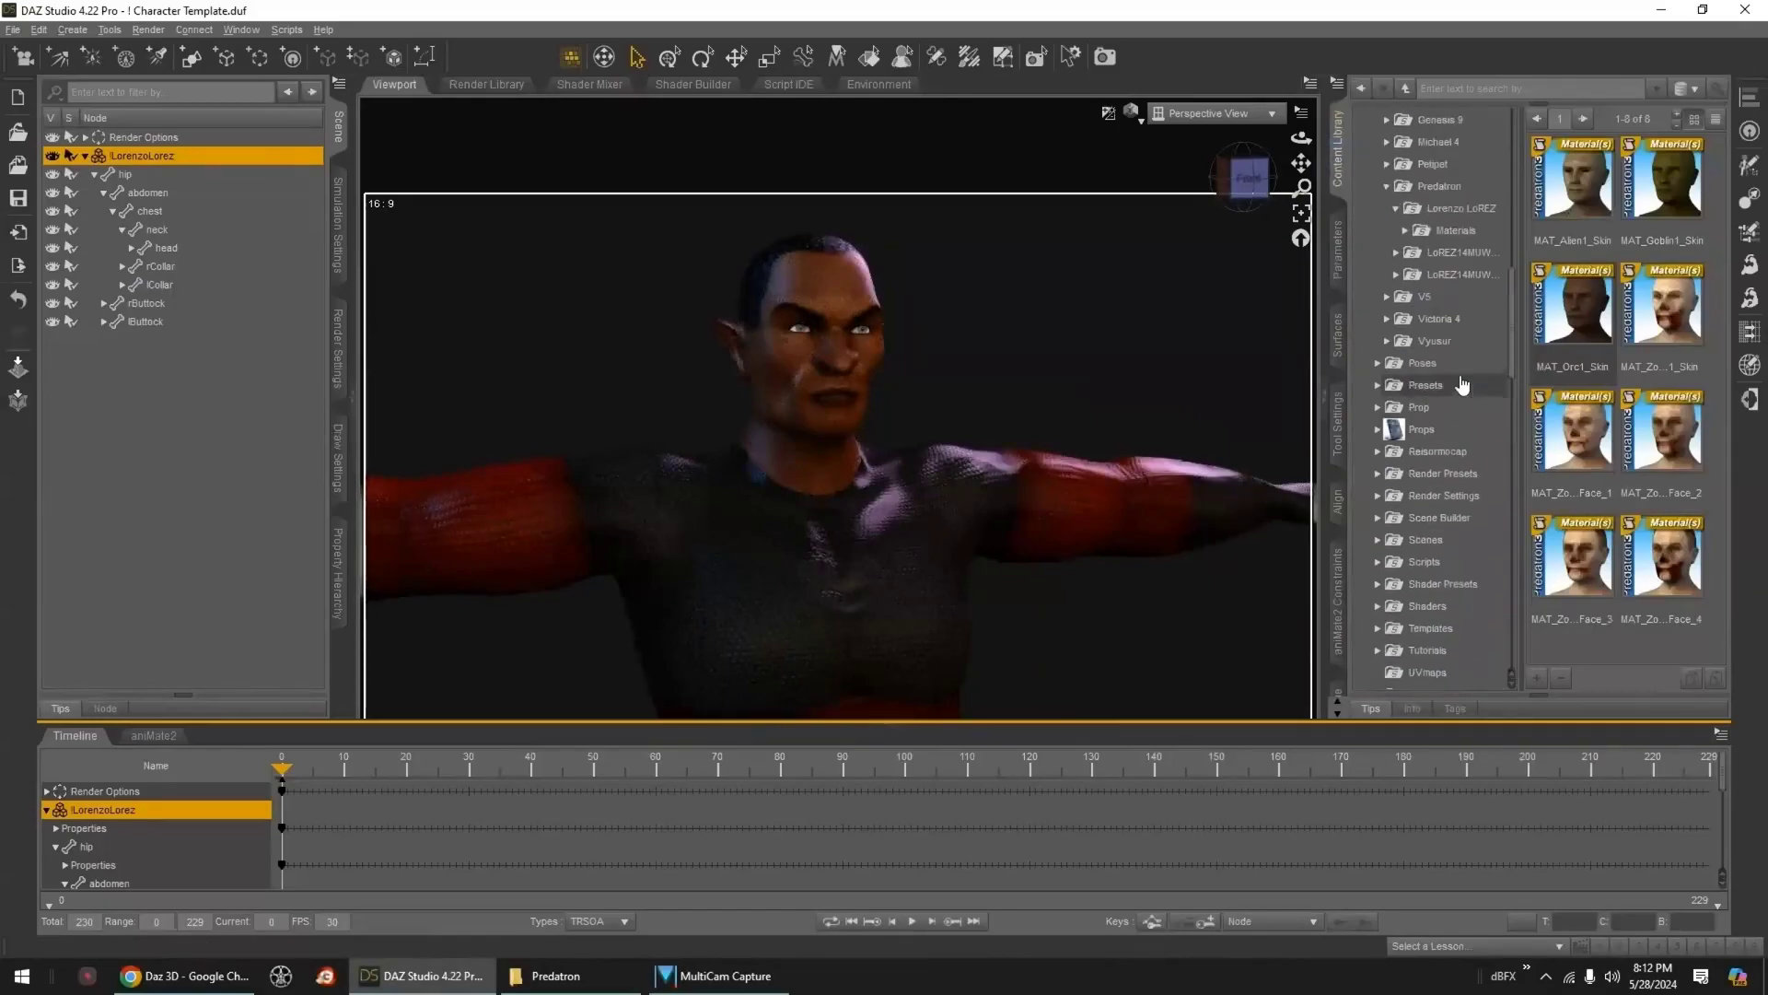
click(1457, 376)
double_click(1573, 180)
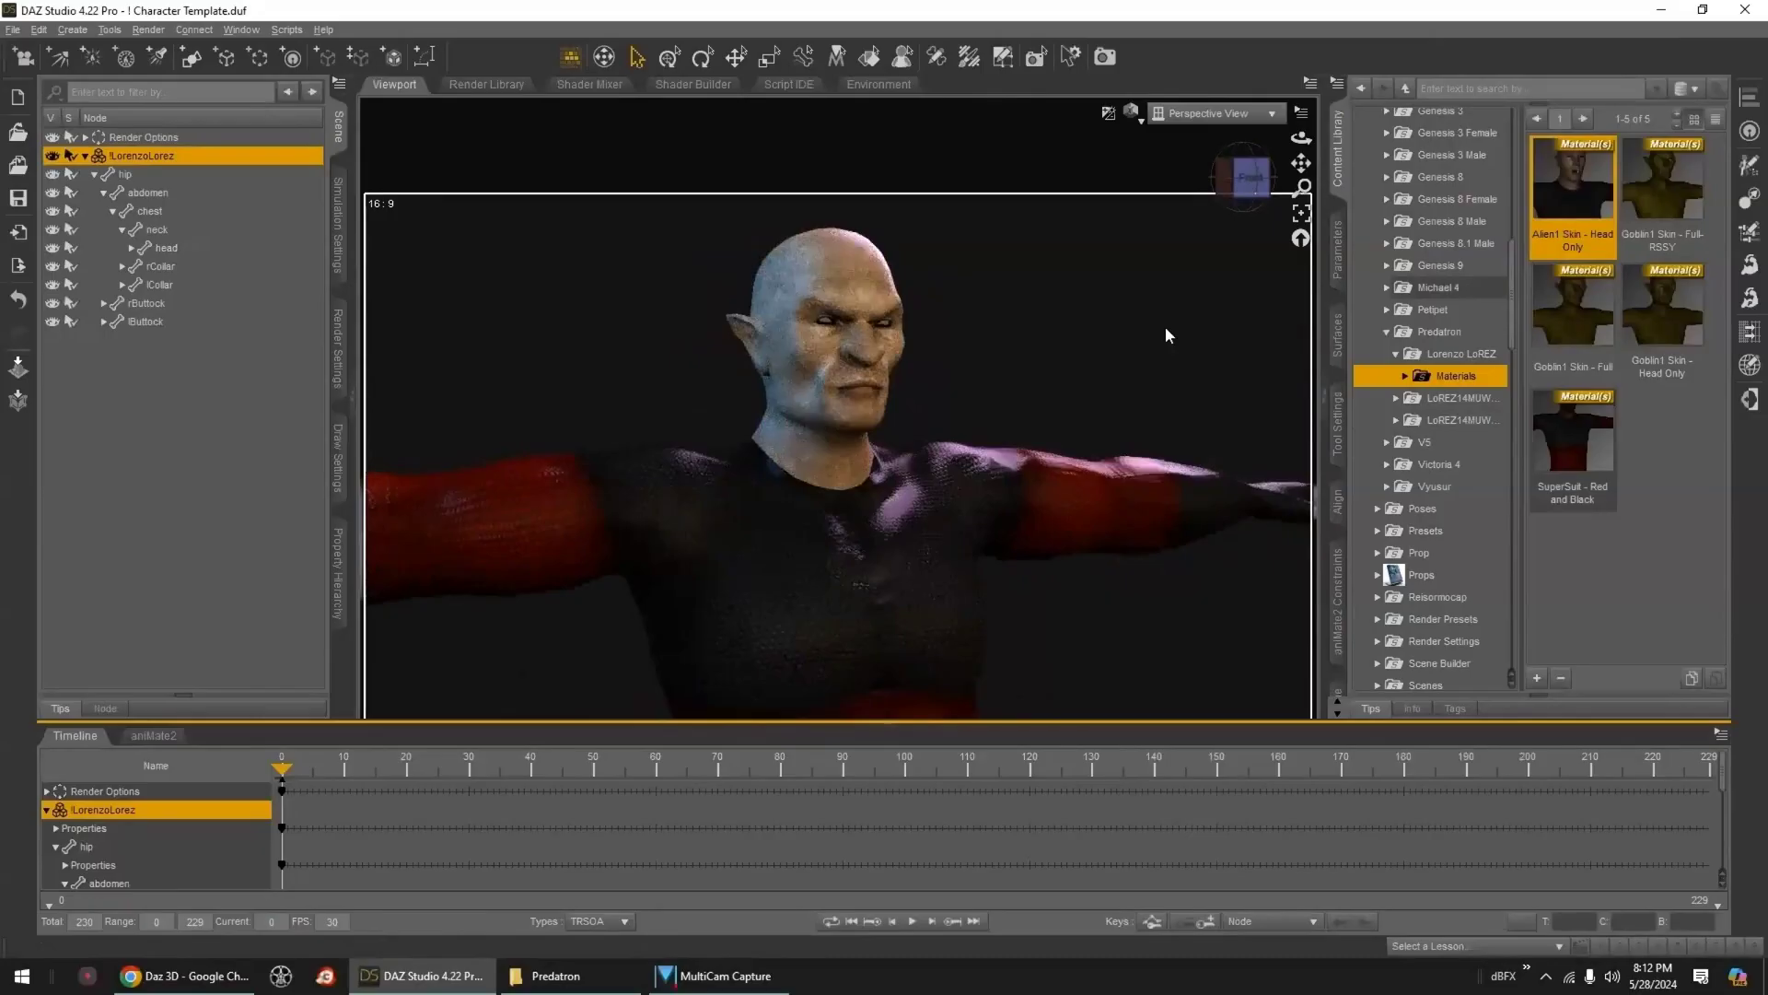
key(ctrl+z)
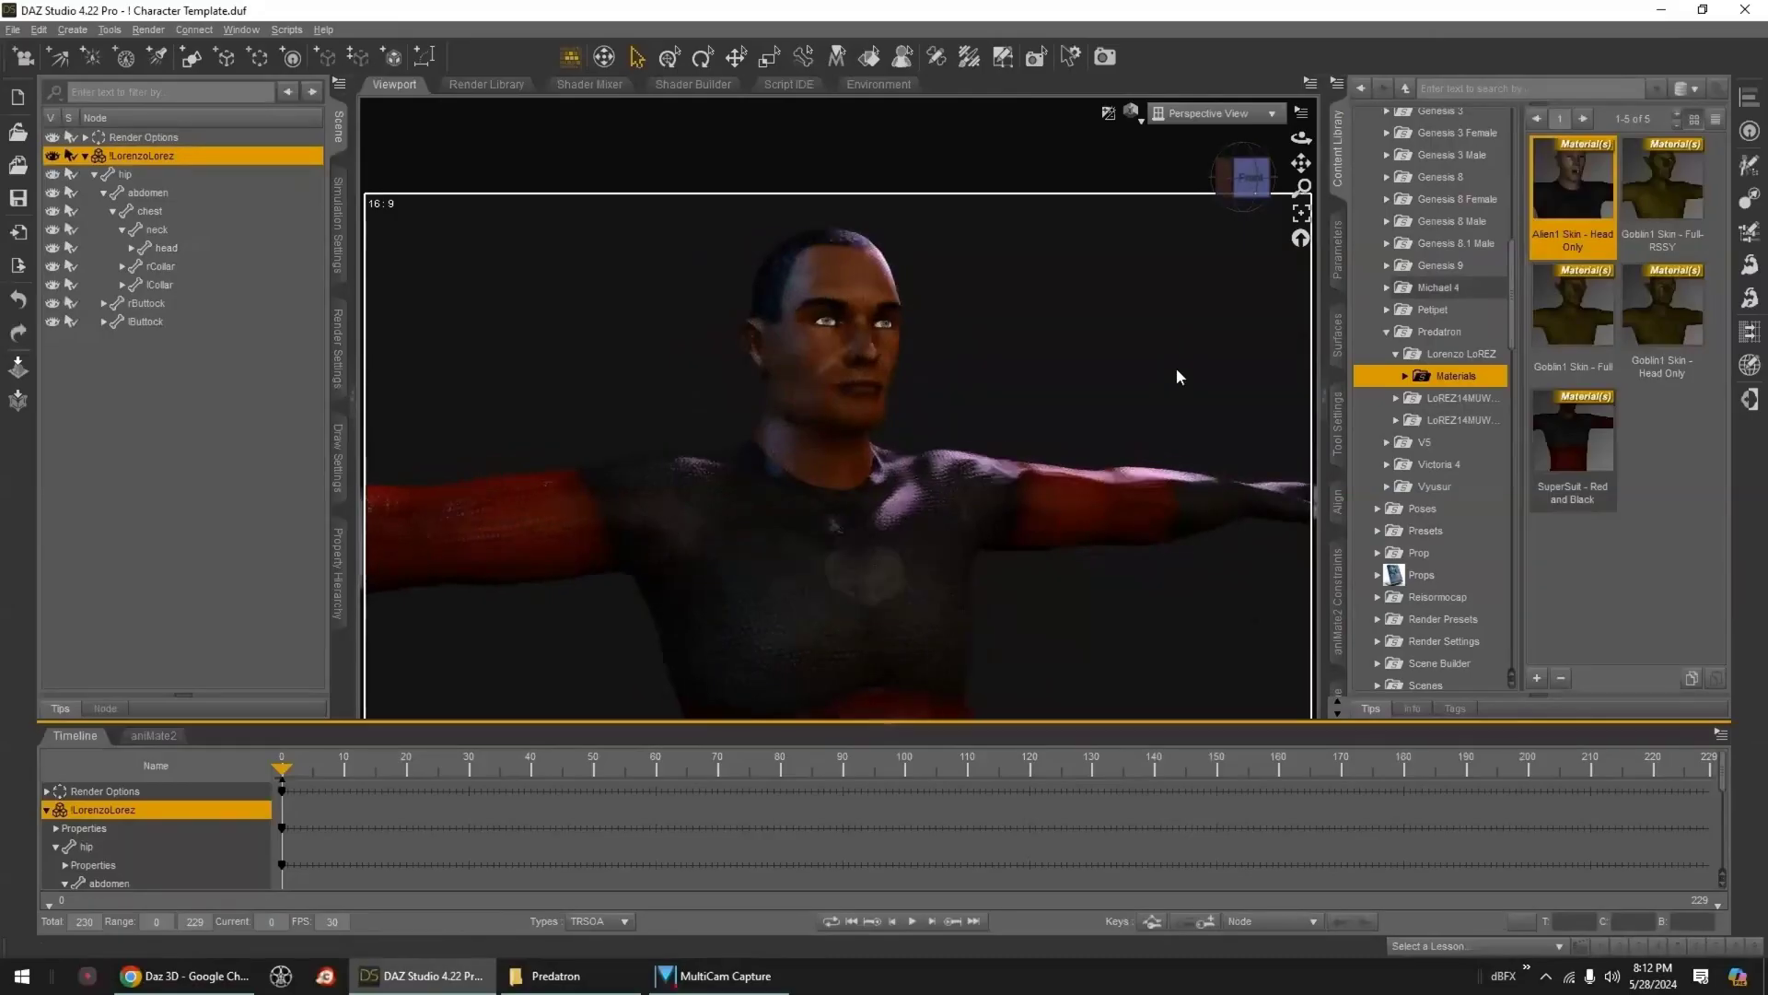
- Try the FBMTeen full body morph on the figure at 1.00 and reset it to zero
click(1340, 258)
scroll(1117, 434, down, 4)
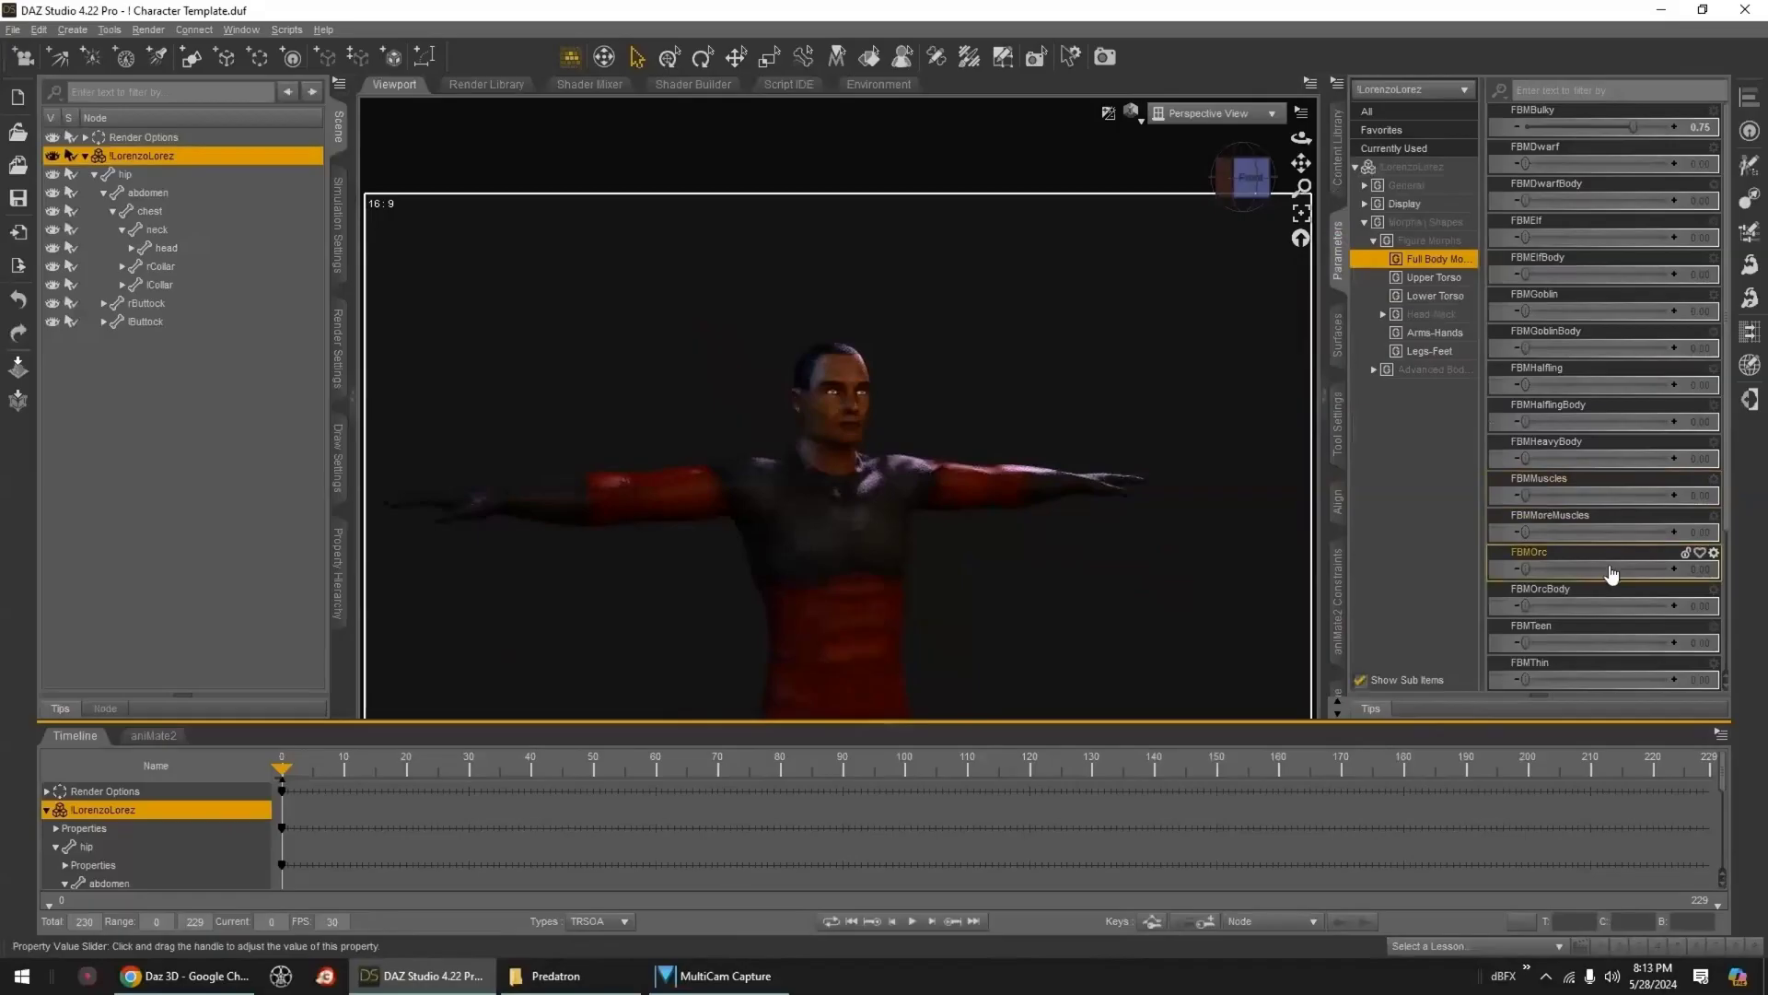
scroll(1611, 574, down, 1)
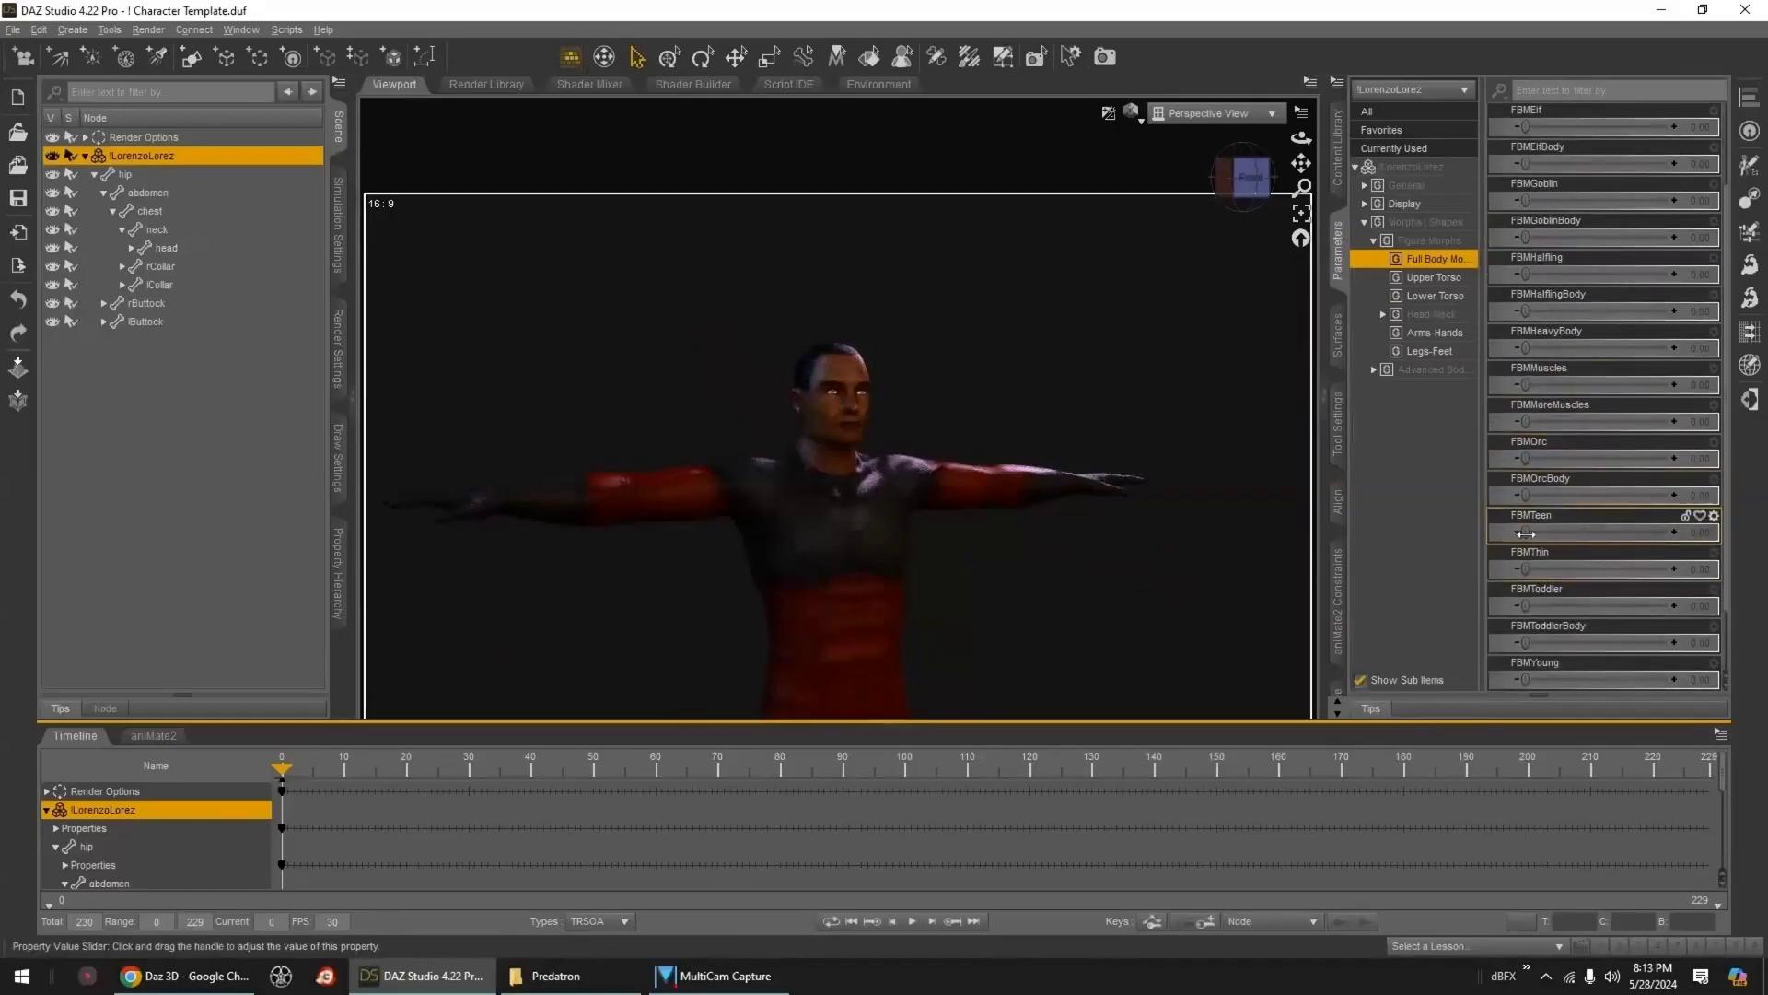
drag(1565, 532, 1760, 545)
middle_drag(1016, 547, 1027, 488)
scroll(1018, 551, down, 3)
drag(1029, 575, 1030, 584)
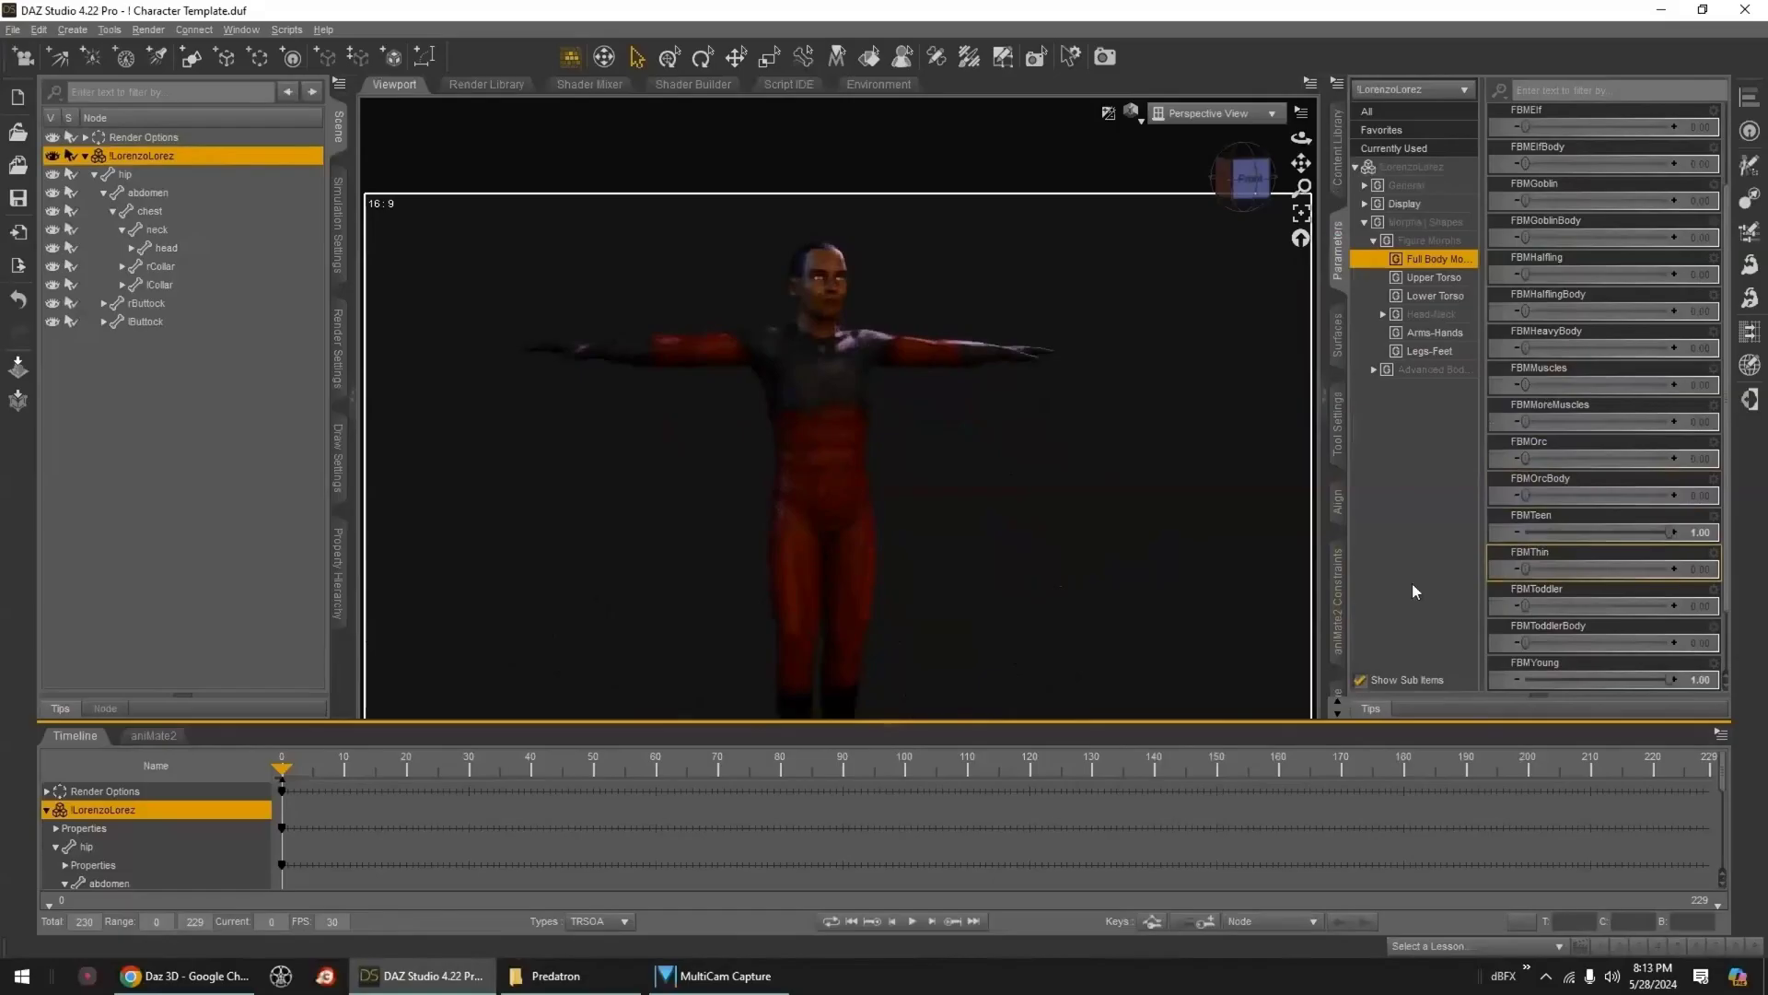
drag(1669, 533, 1746, 565)
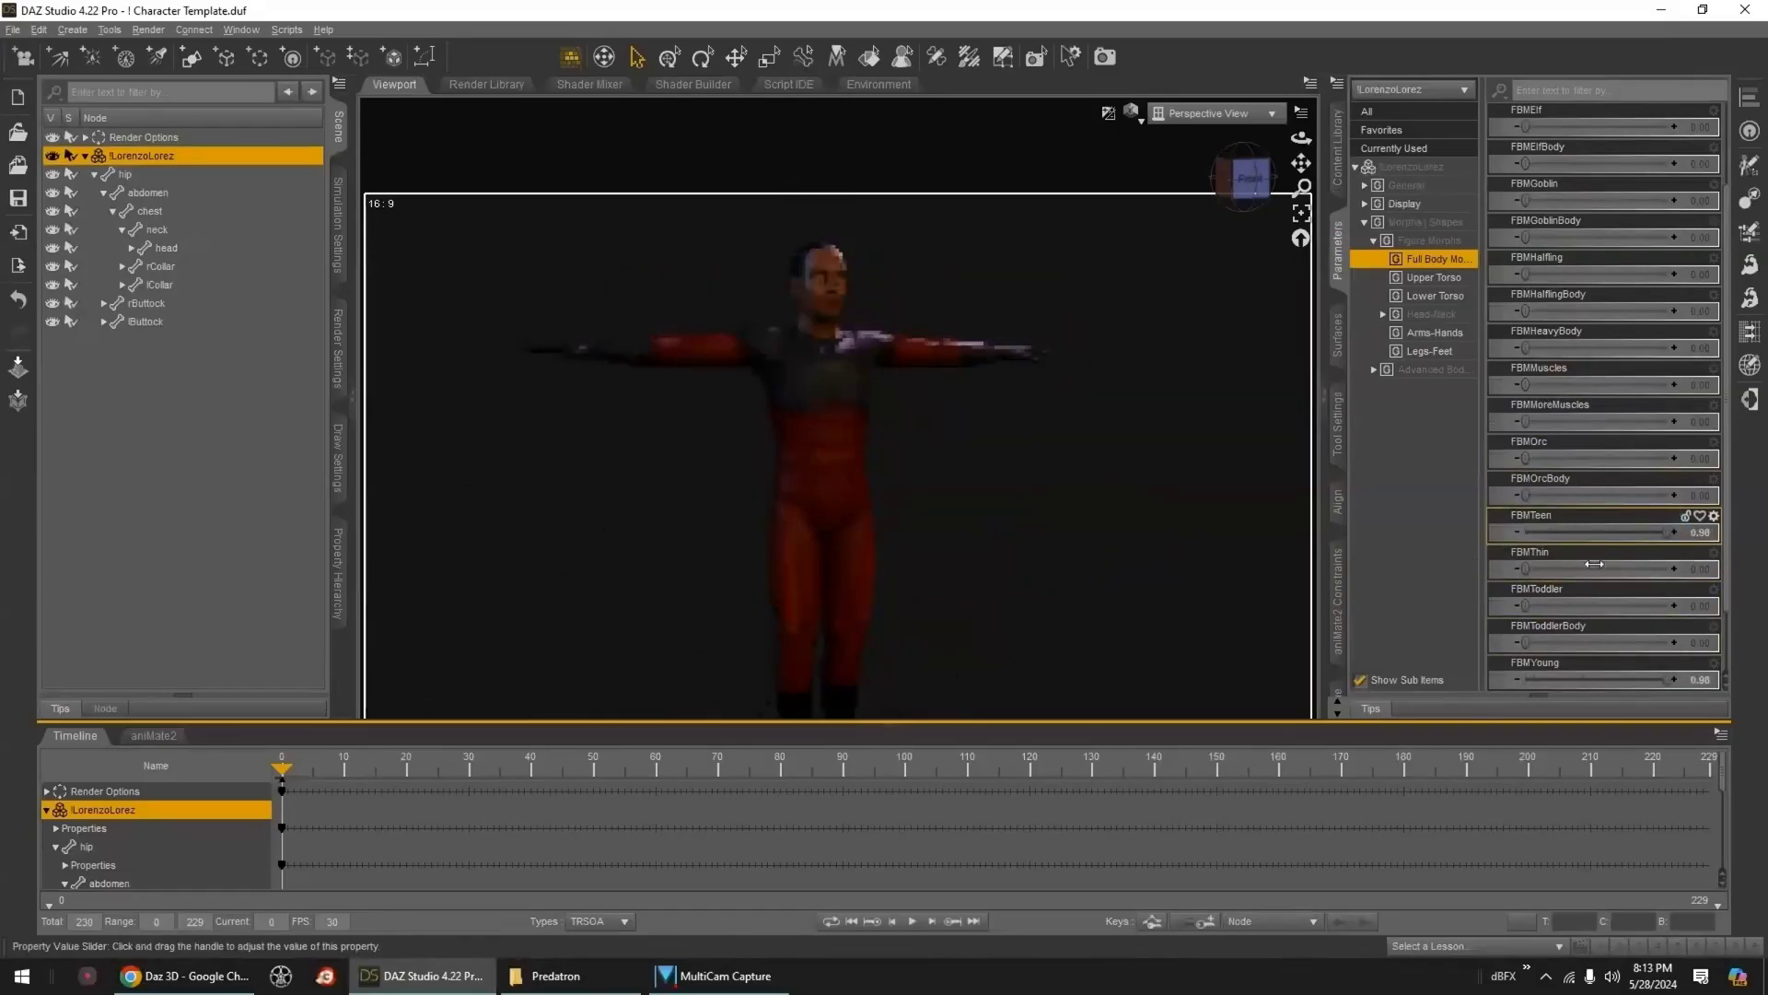
drag(1594, 563, 1446, 543)
- Try the FBMToddler and FBMYoung full body morphs at 1.00 each, resetting both to zero
drag(1566, 568, 1746, 610)
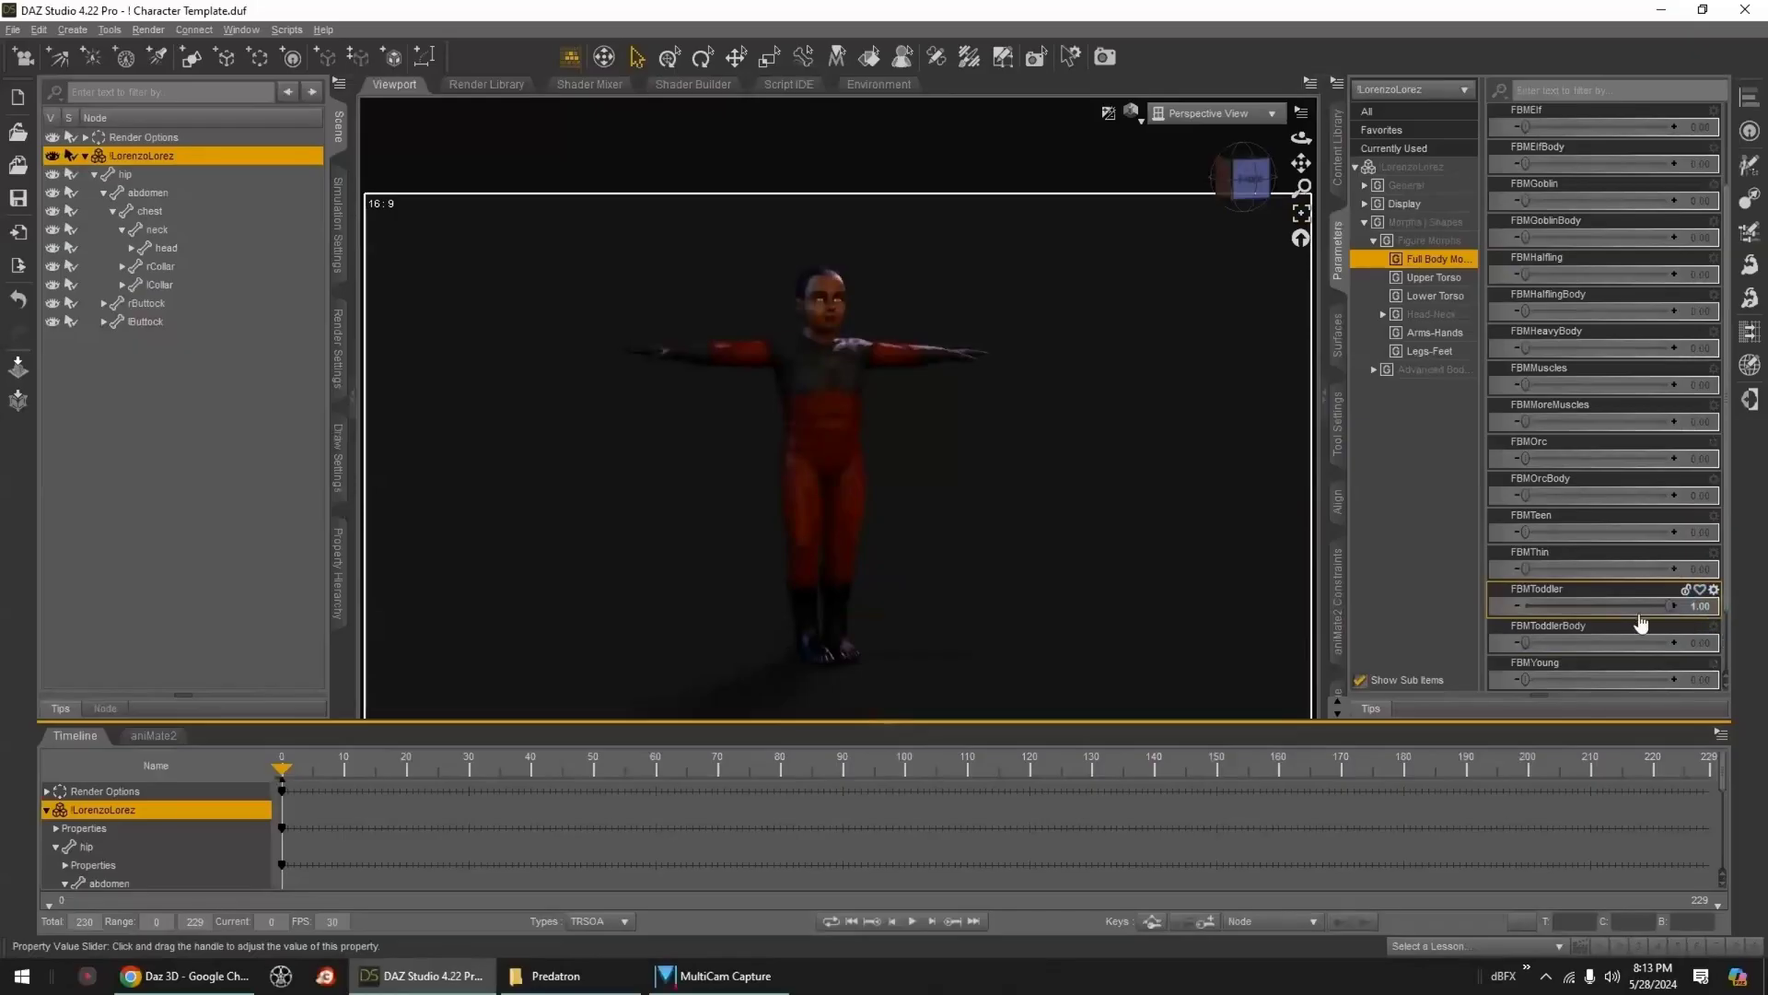
drag(1584, 680, 1333, 685)
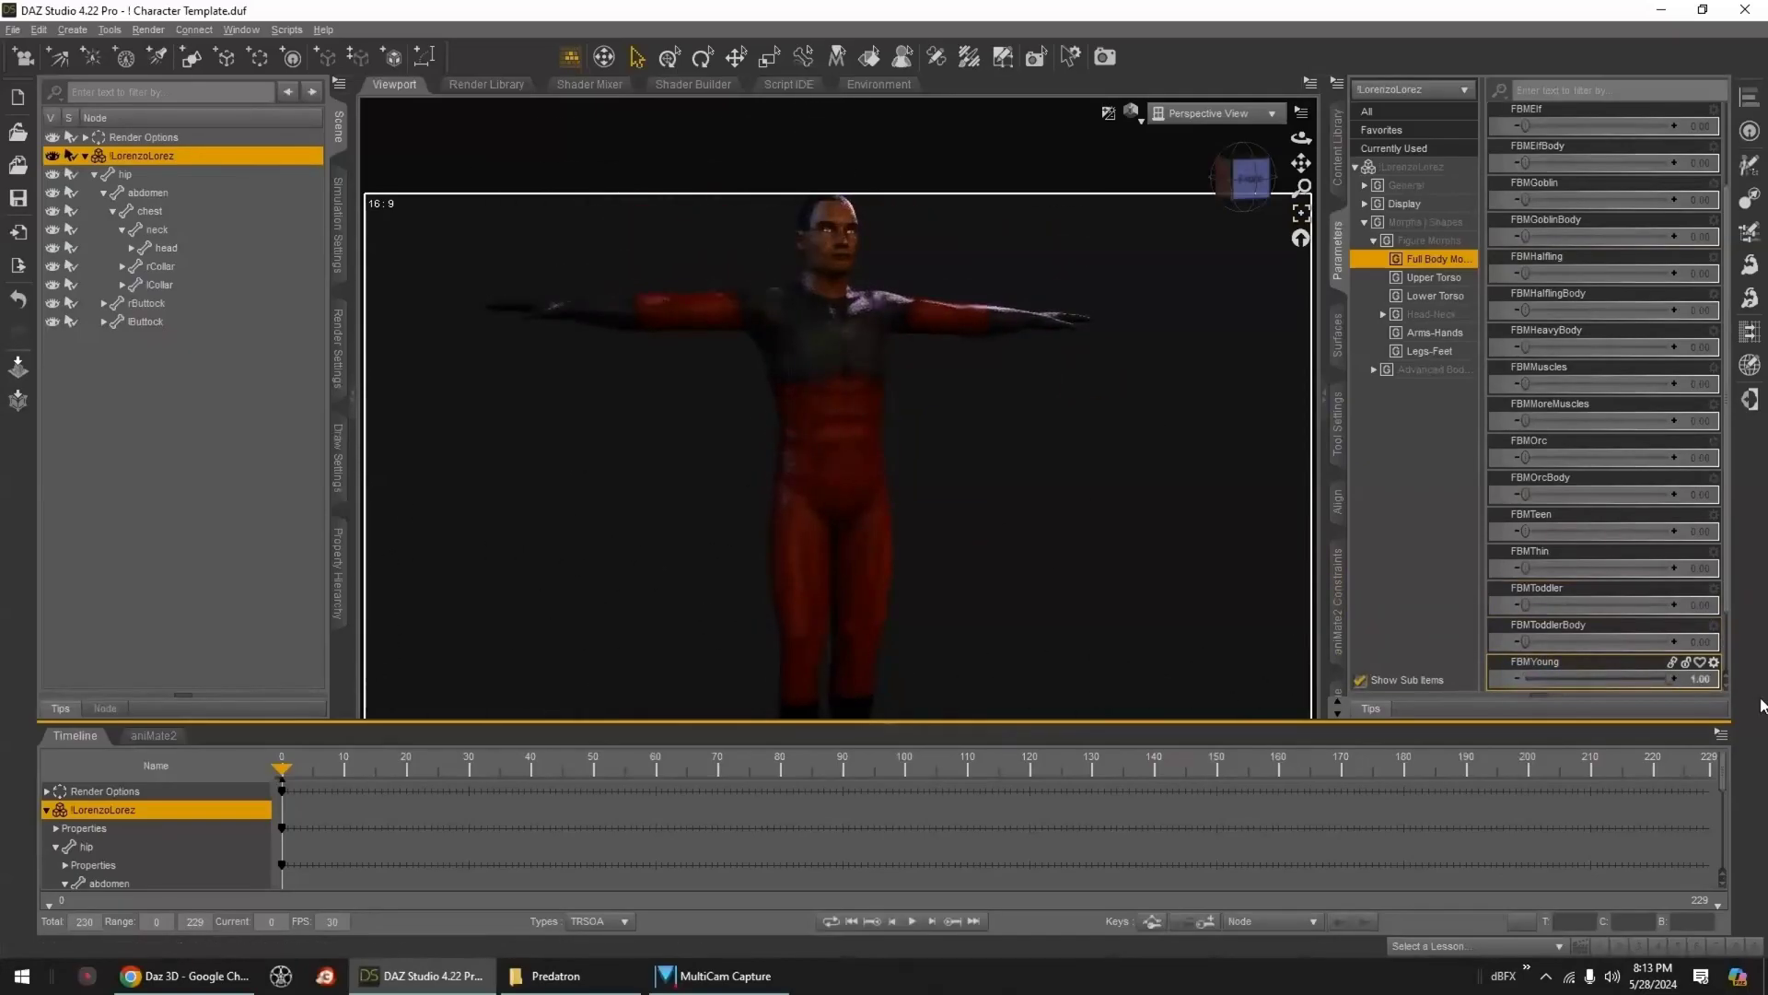
scroll(1617, 501, up, 3)
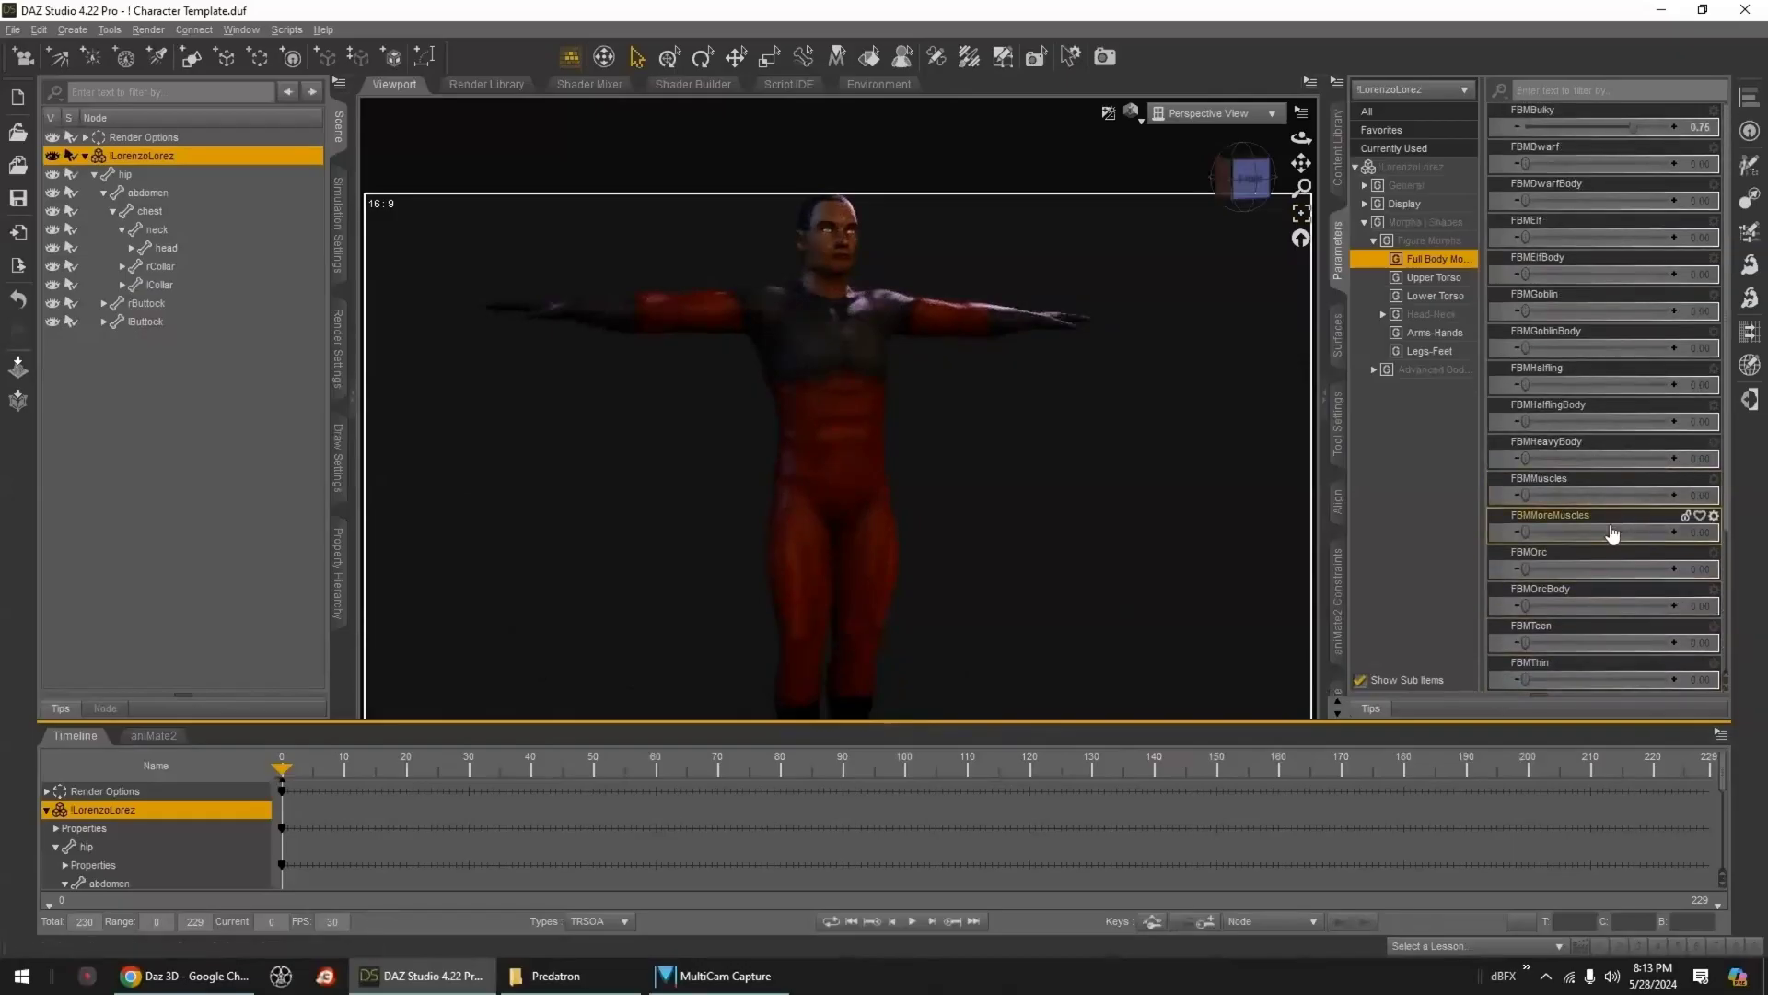
- Apply the red hair and beard skin material from the Caucasian folder of MATS_SKIN to the figure
scroll(1058, 493, up, 2)
middle_drag(1083, 409, 1083, 552)
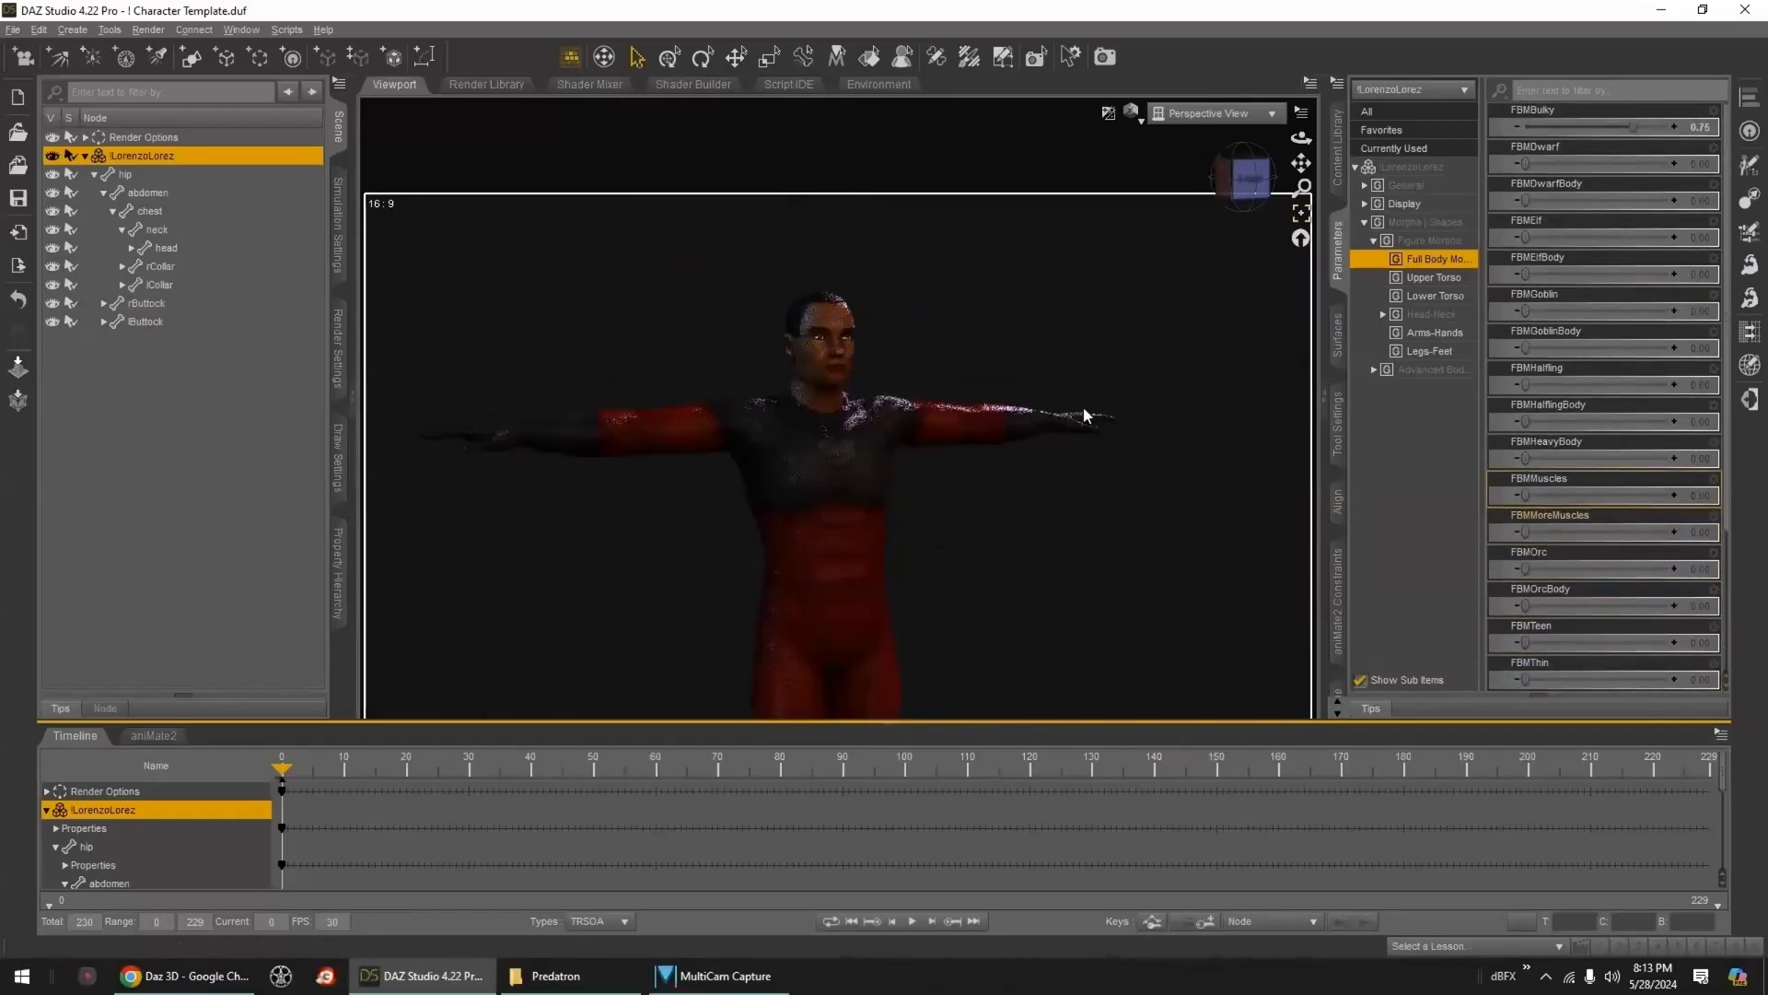
scroll(1113, 444, up, 3)
middle_drag(1114, 391, 1113, 414)
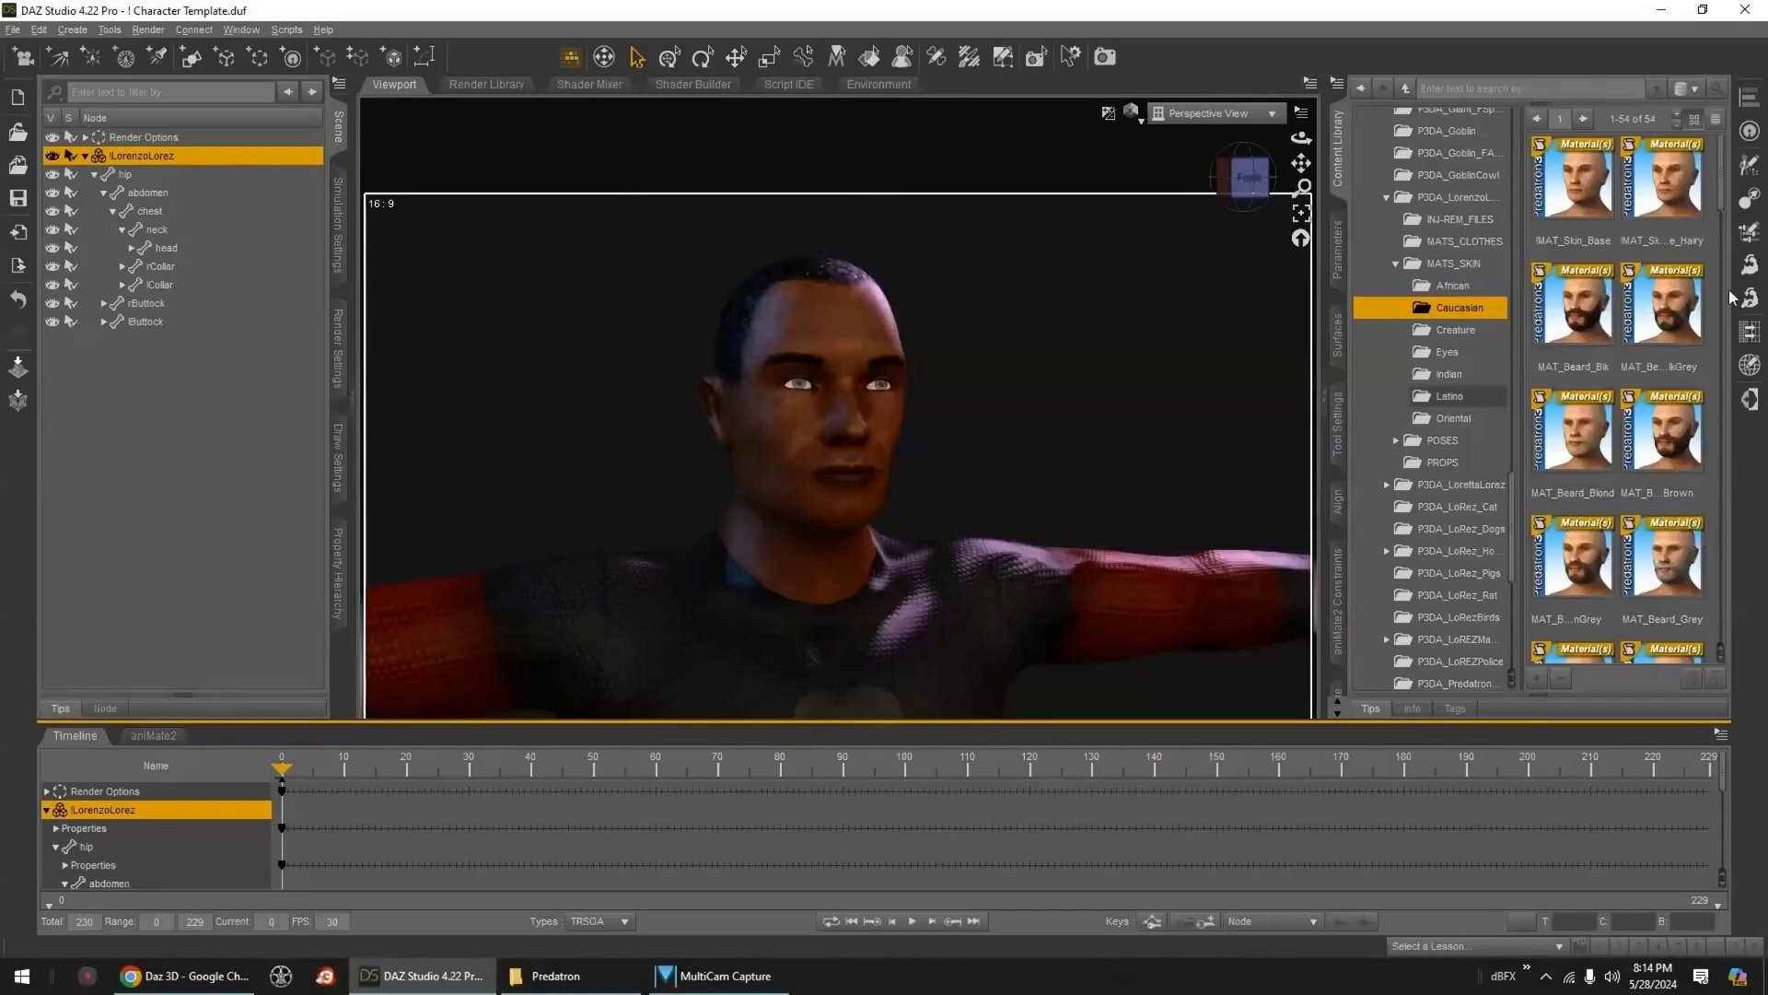
scroll(1730, 296, down, 10)
drag(1730, 388, 1730, 389)
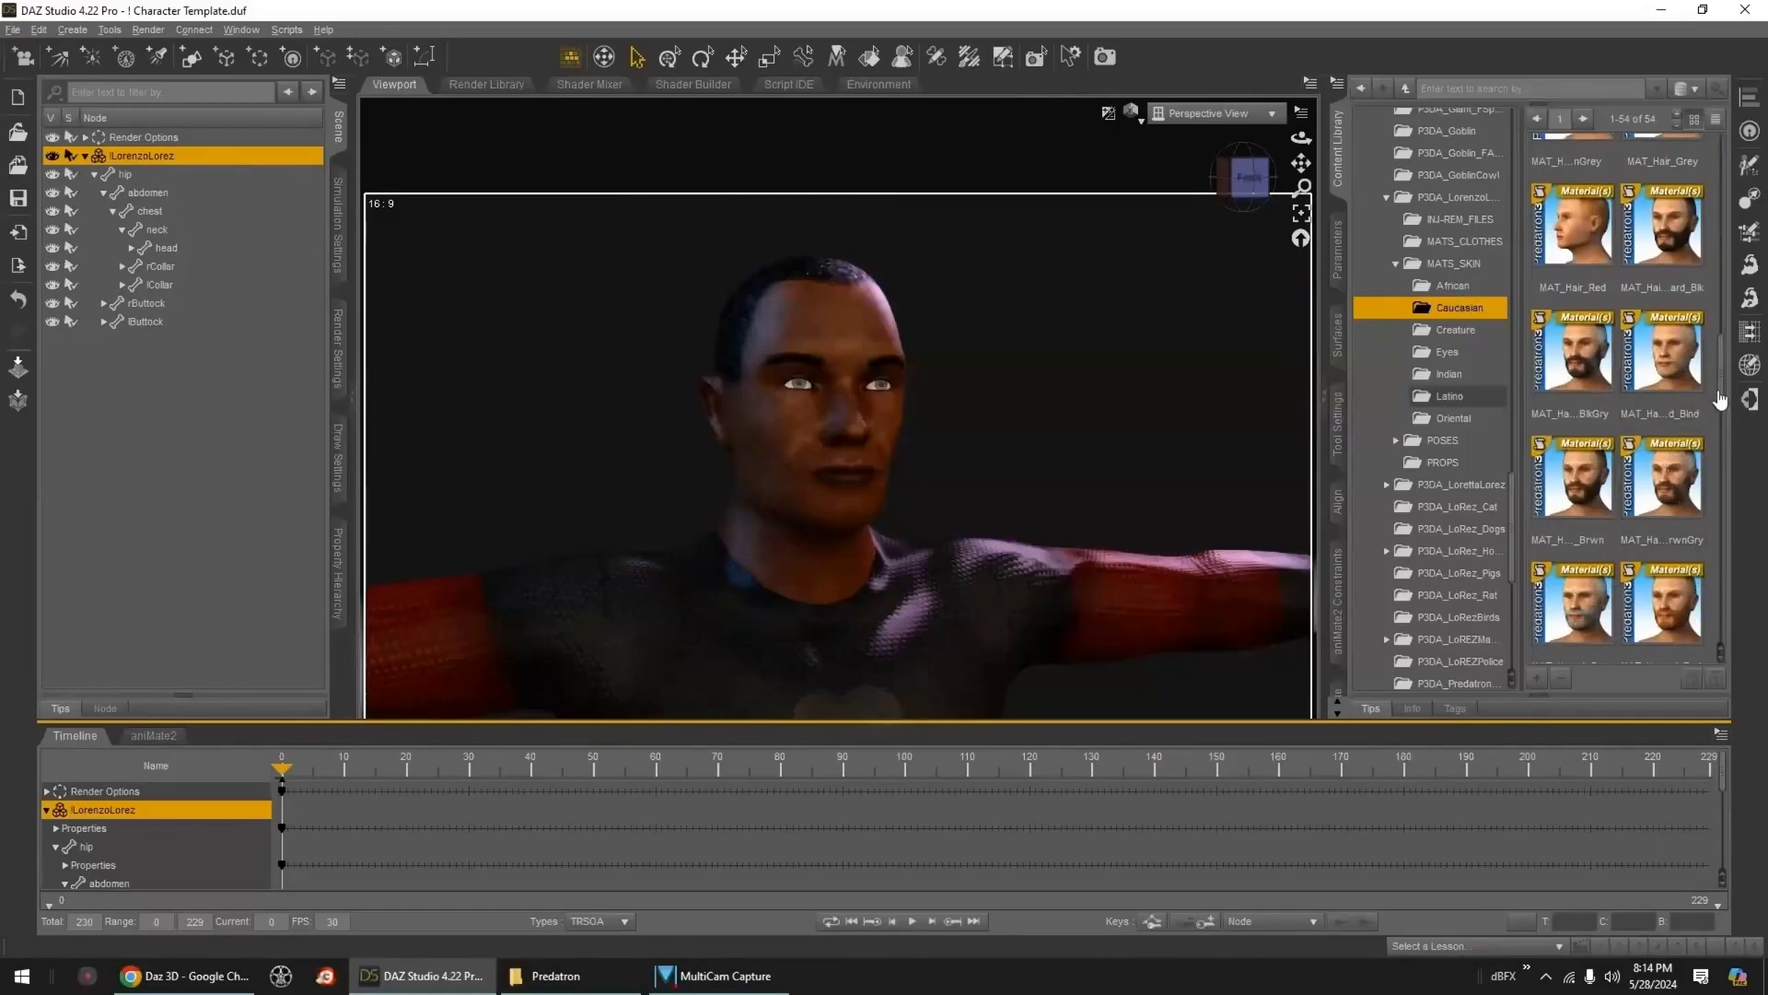
scroll(1724, 396, down, 5)
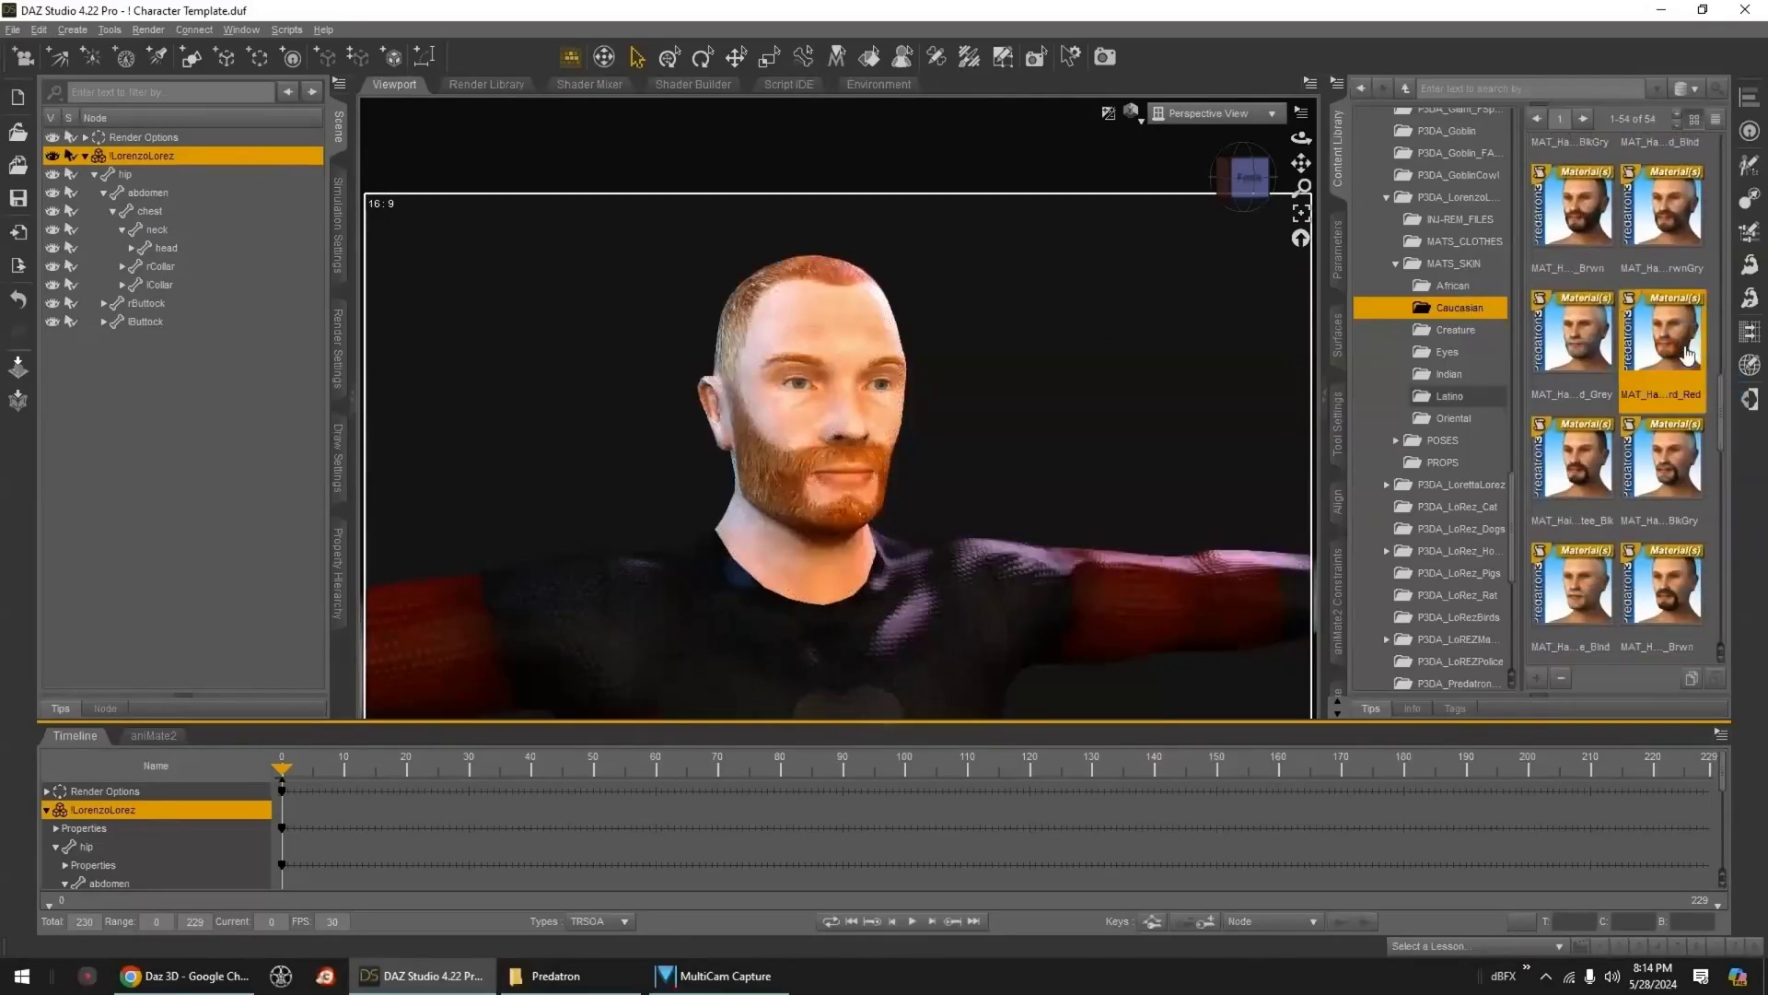
- Try the Hair_01 morph from the figure's Hair-Skull-Neck group at 1.00 and reset it to zero
mouse_move(1250, 180)
mouse_down()
mouse_move(1298, 181)
mouse_move(1221, 187)
mouse_up()
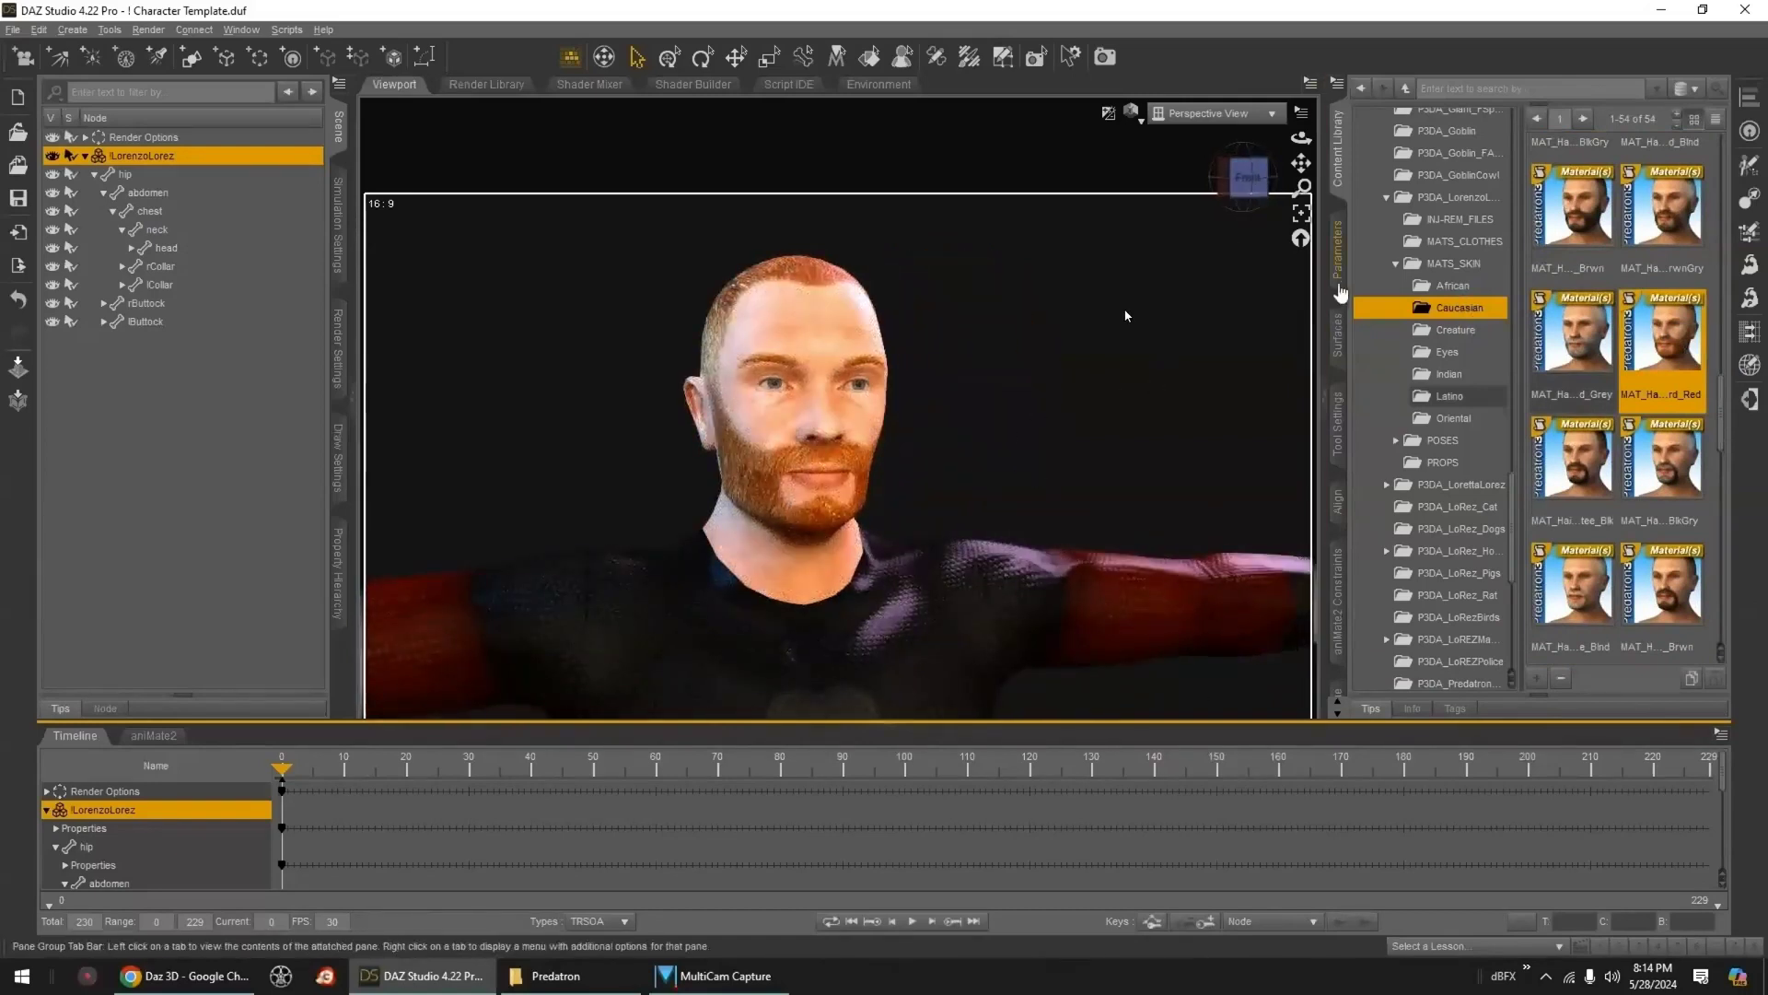
click(1338, 276)
click(1383, 315)
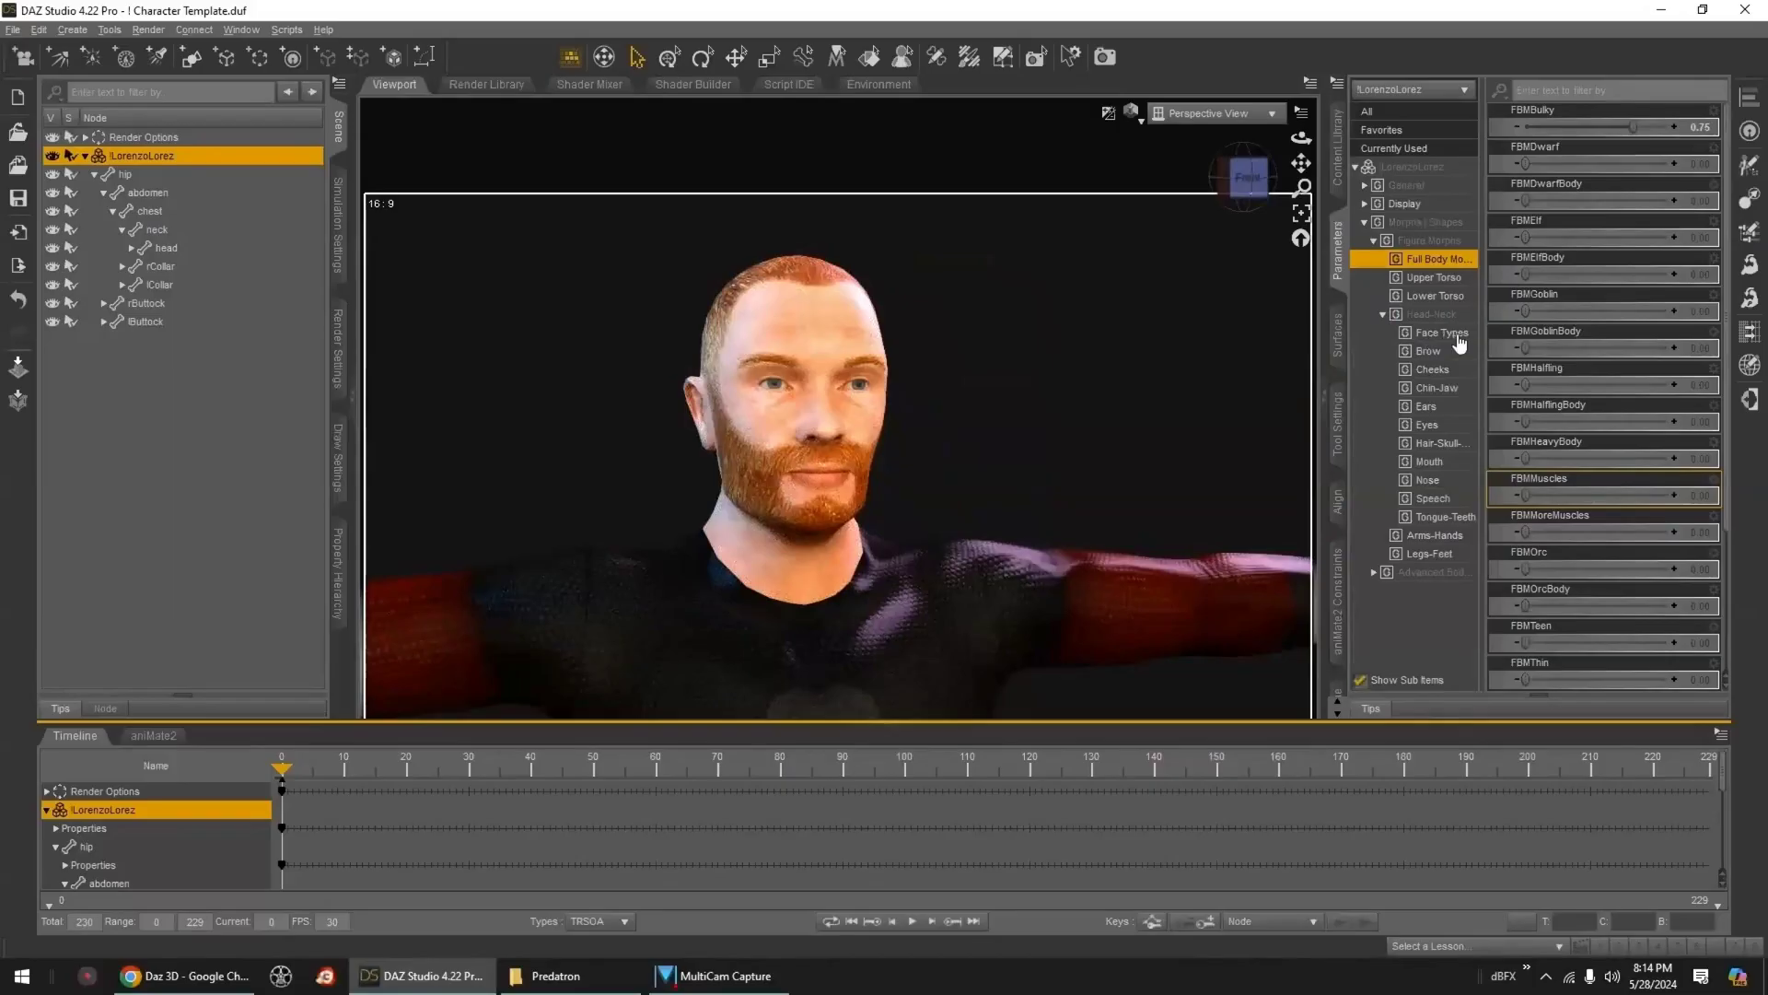
click(1439, 444)
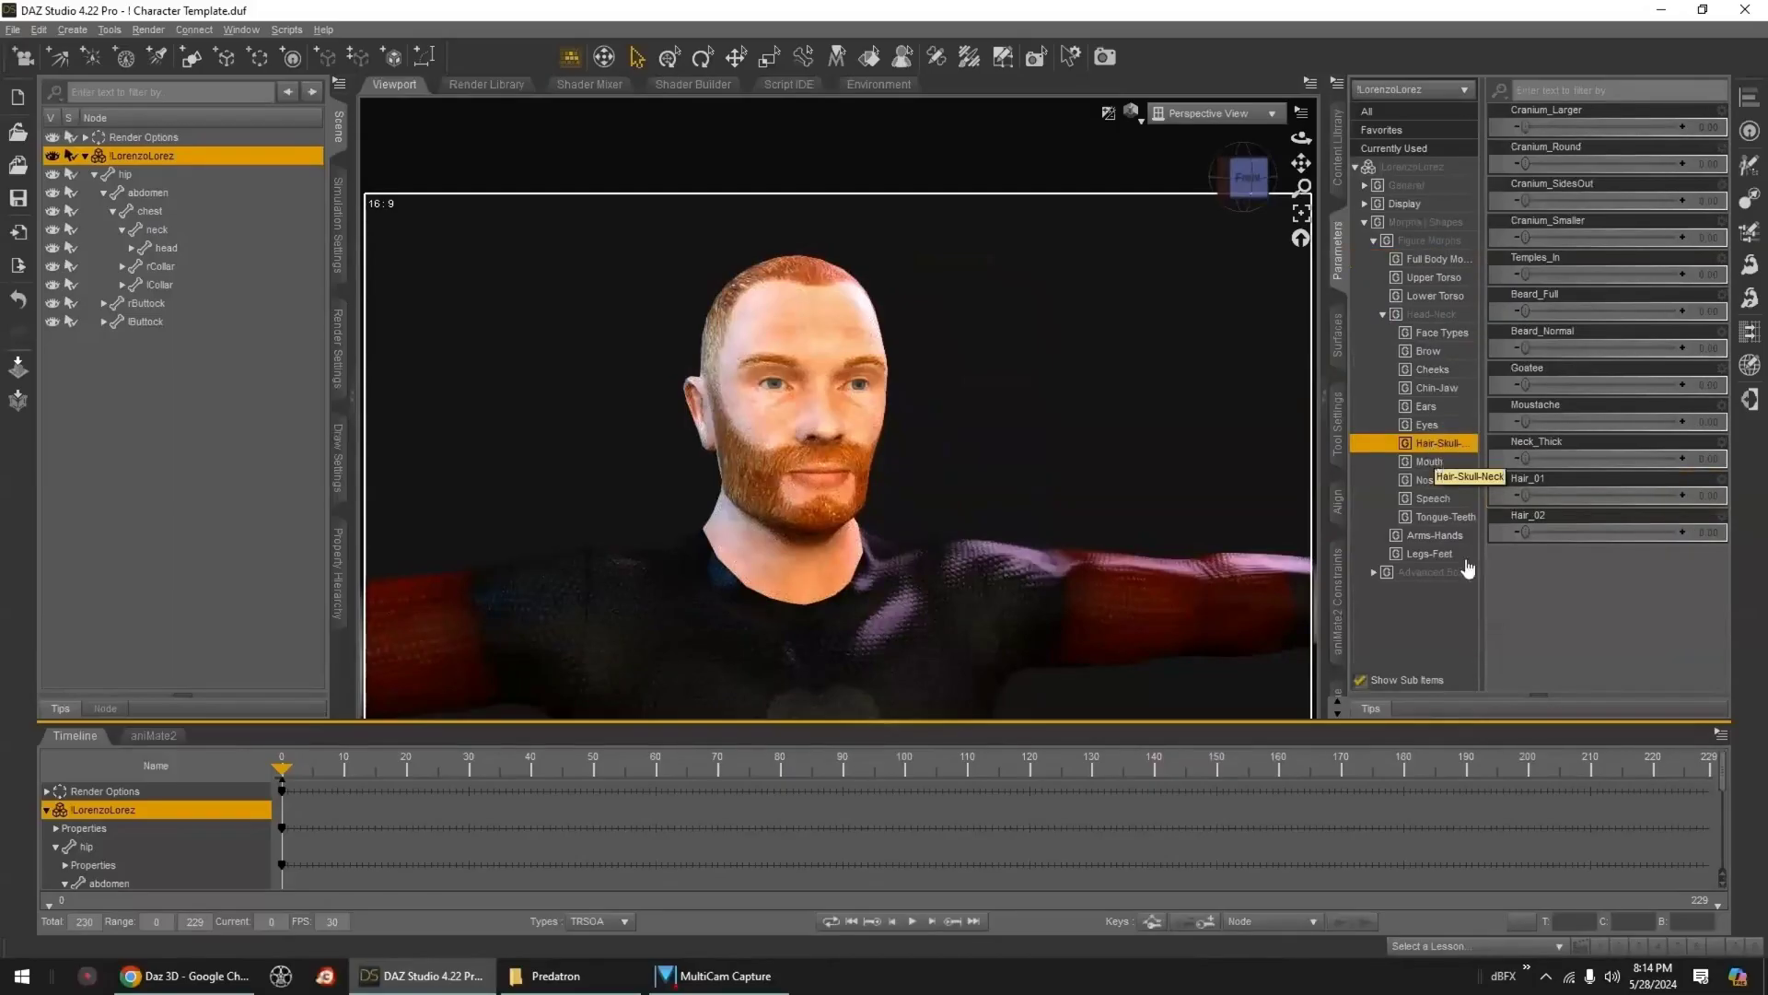
drag(1525, 495, 1695, 496)
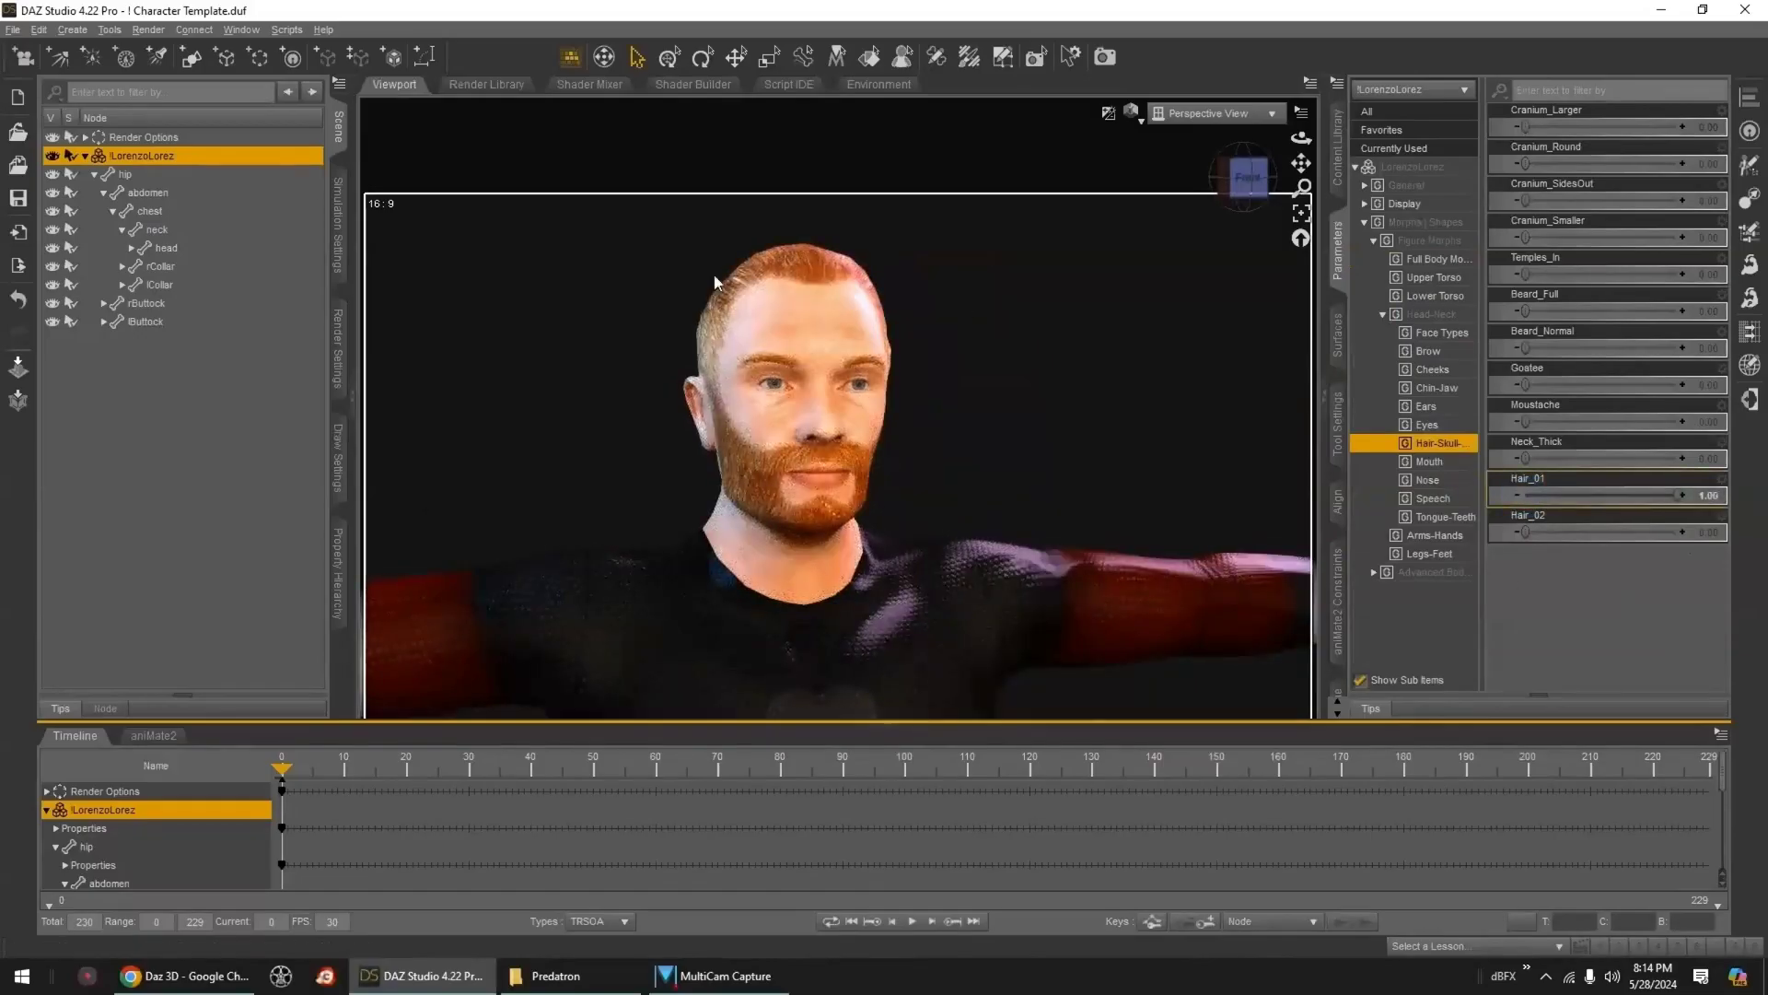
key(ctrl+z)
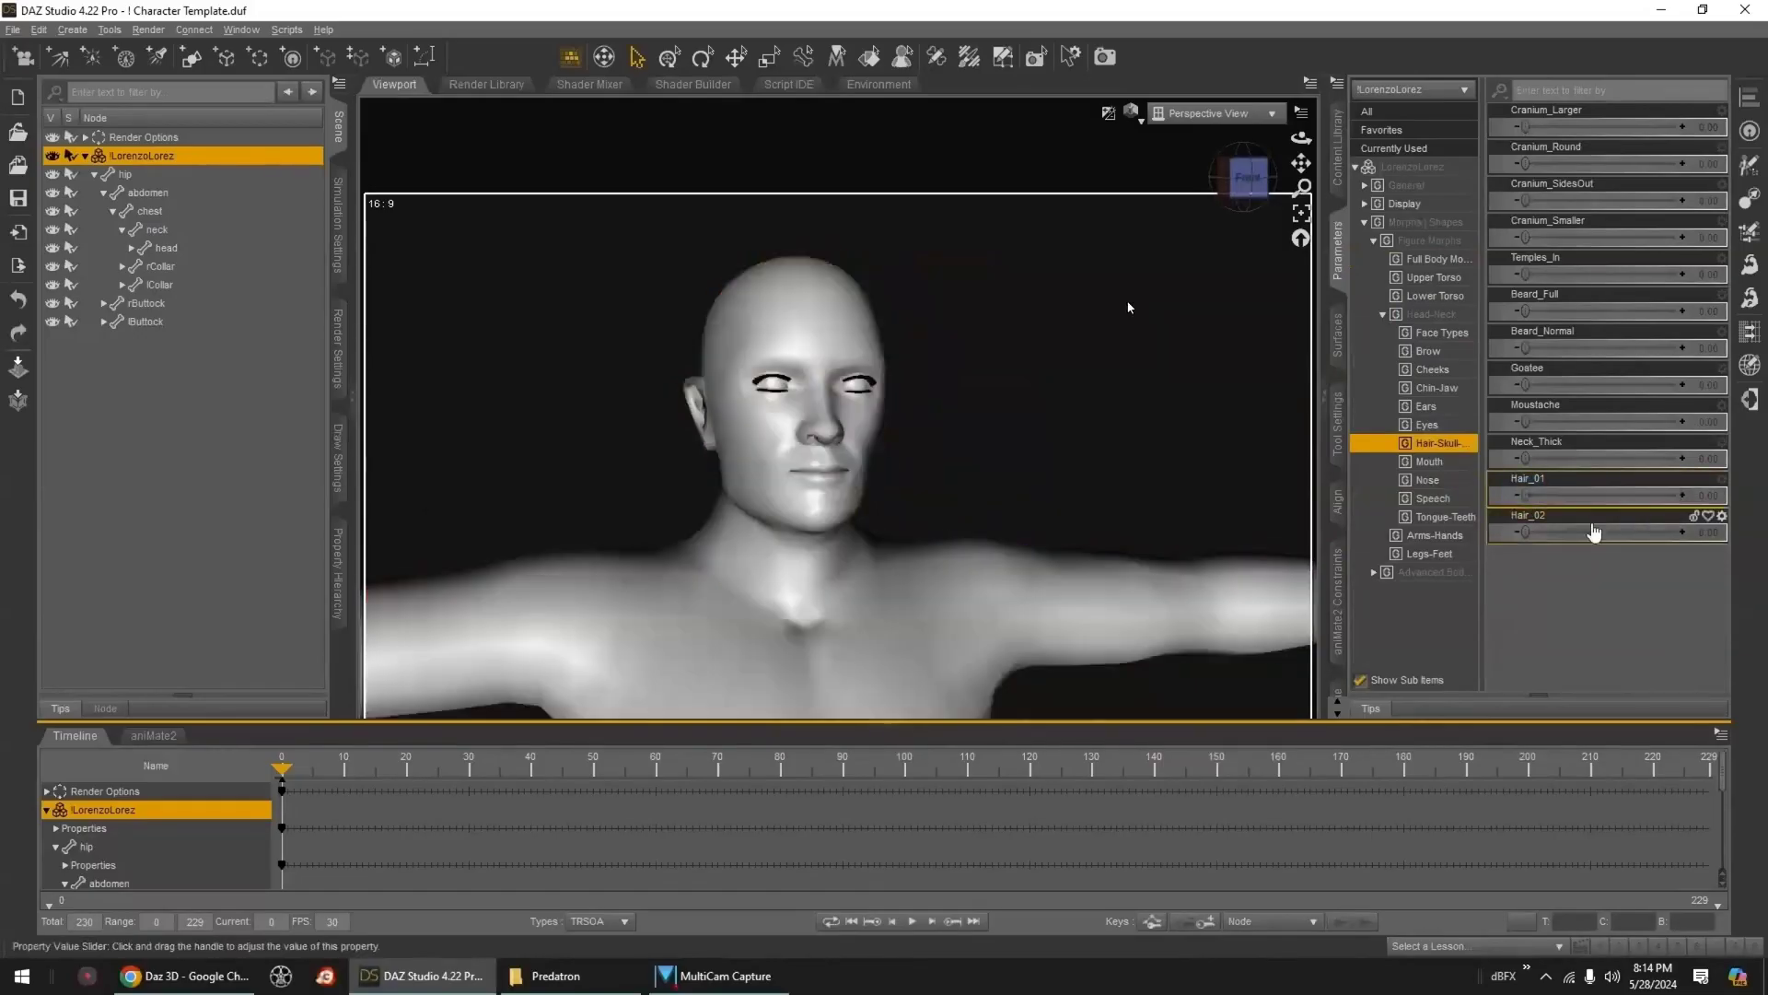
drag(1525, 496, 1694, 496)
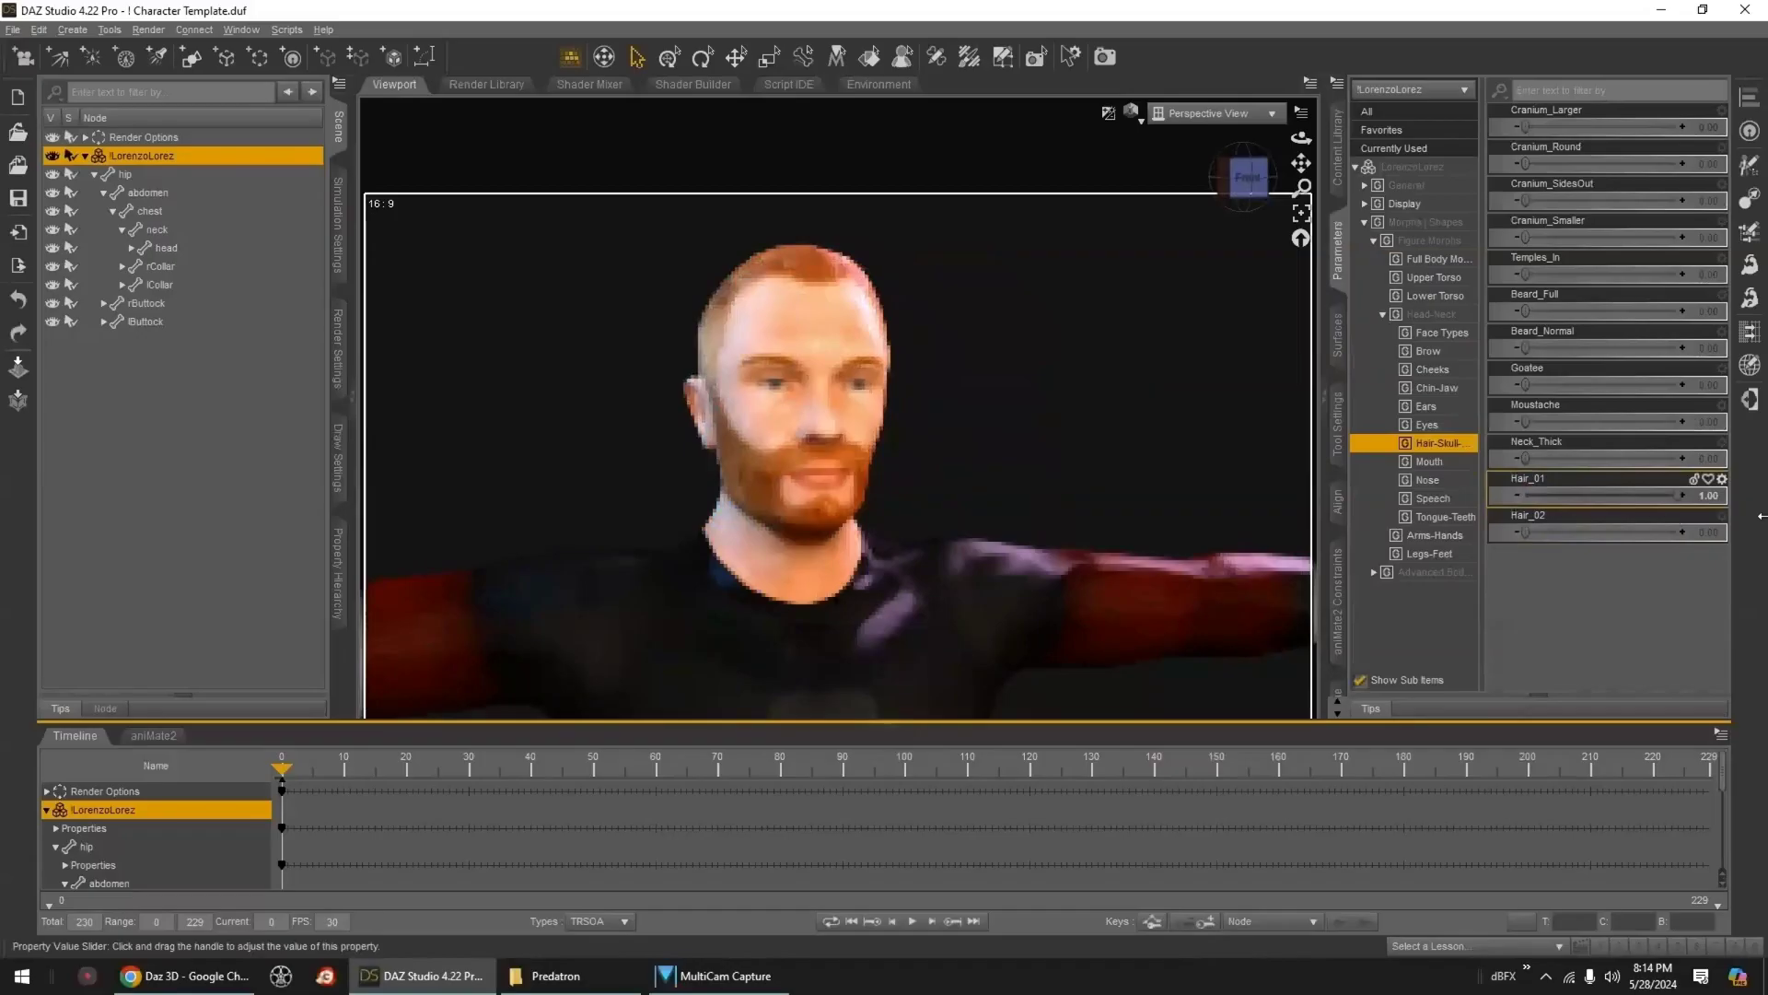
- Try the Hair_02 morph at 1.00, combine it with Hair_01 at 1.00, and undo both
drag(1525, 532, 1695, 532)
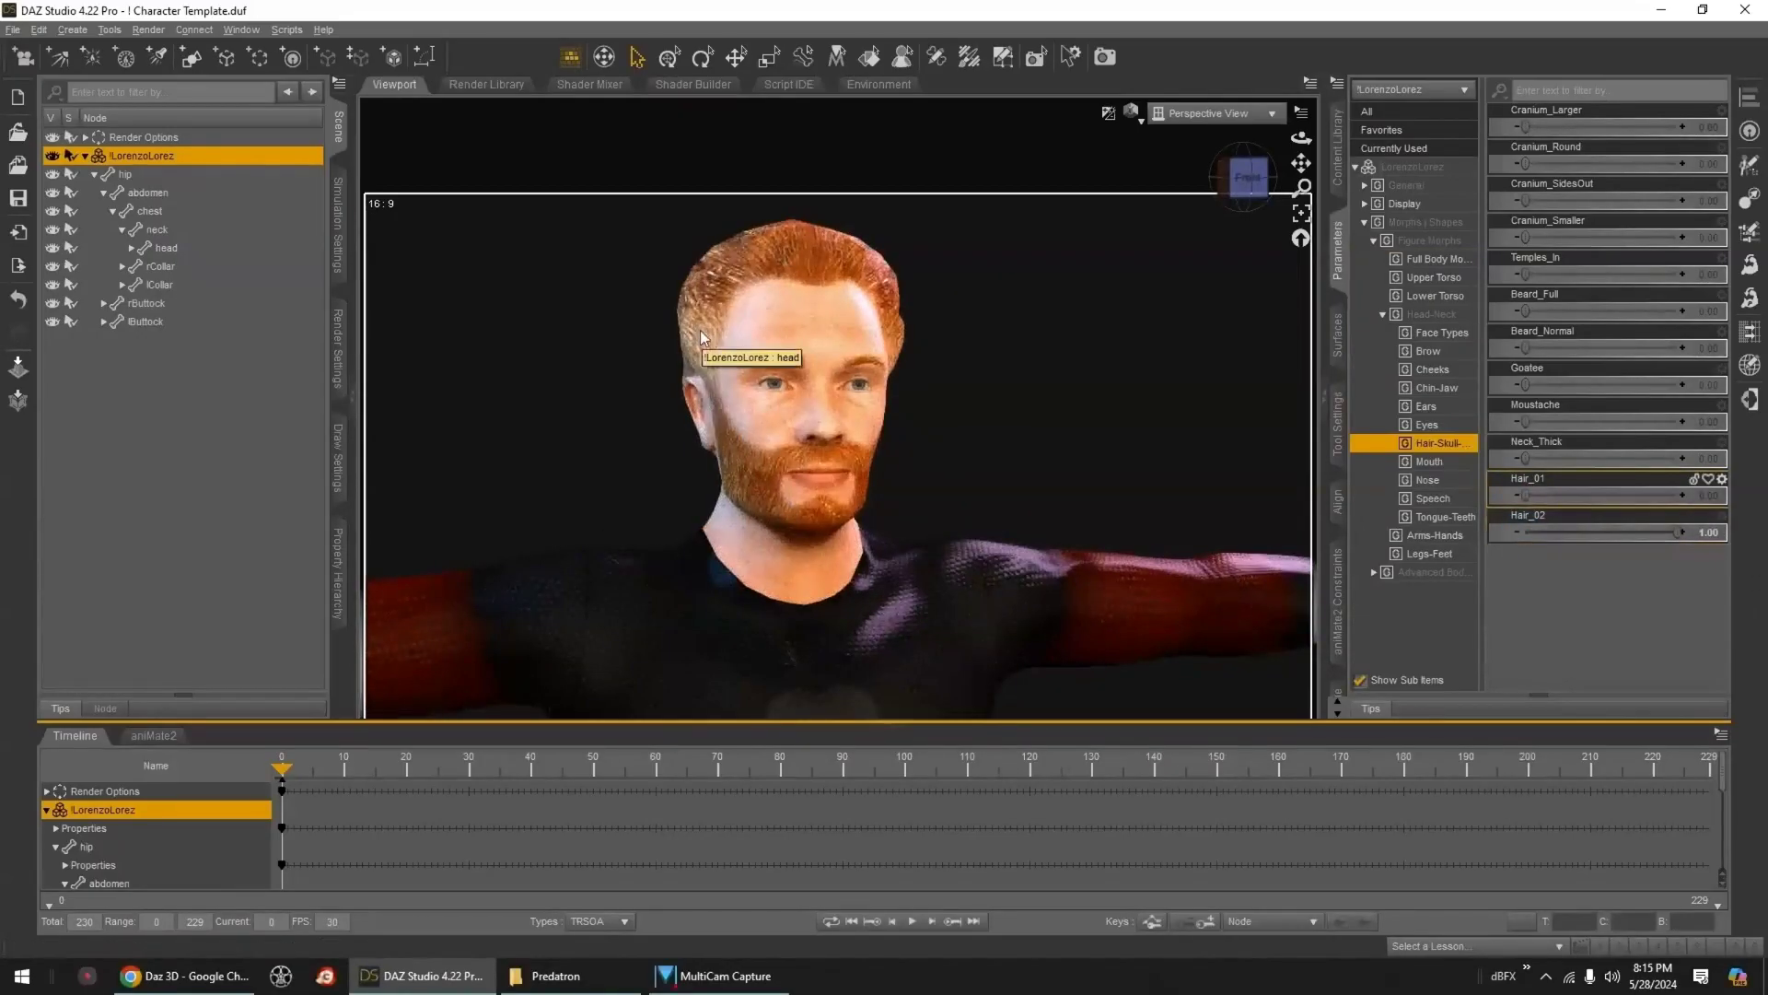
drag(1525, 534, 1761, 552)
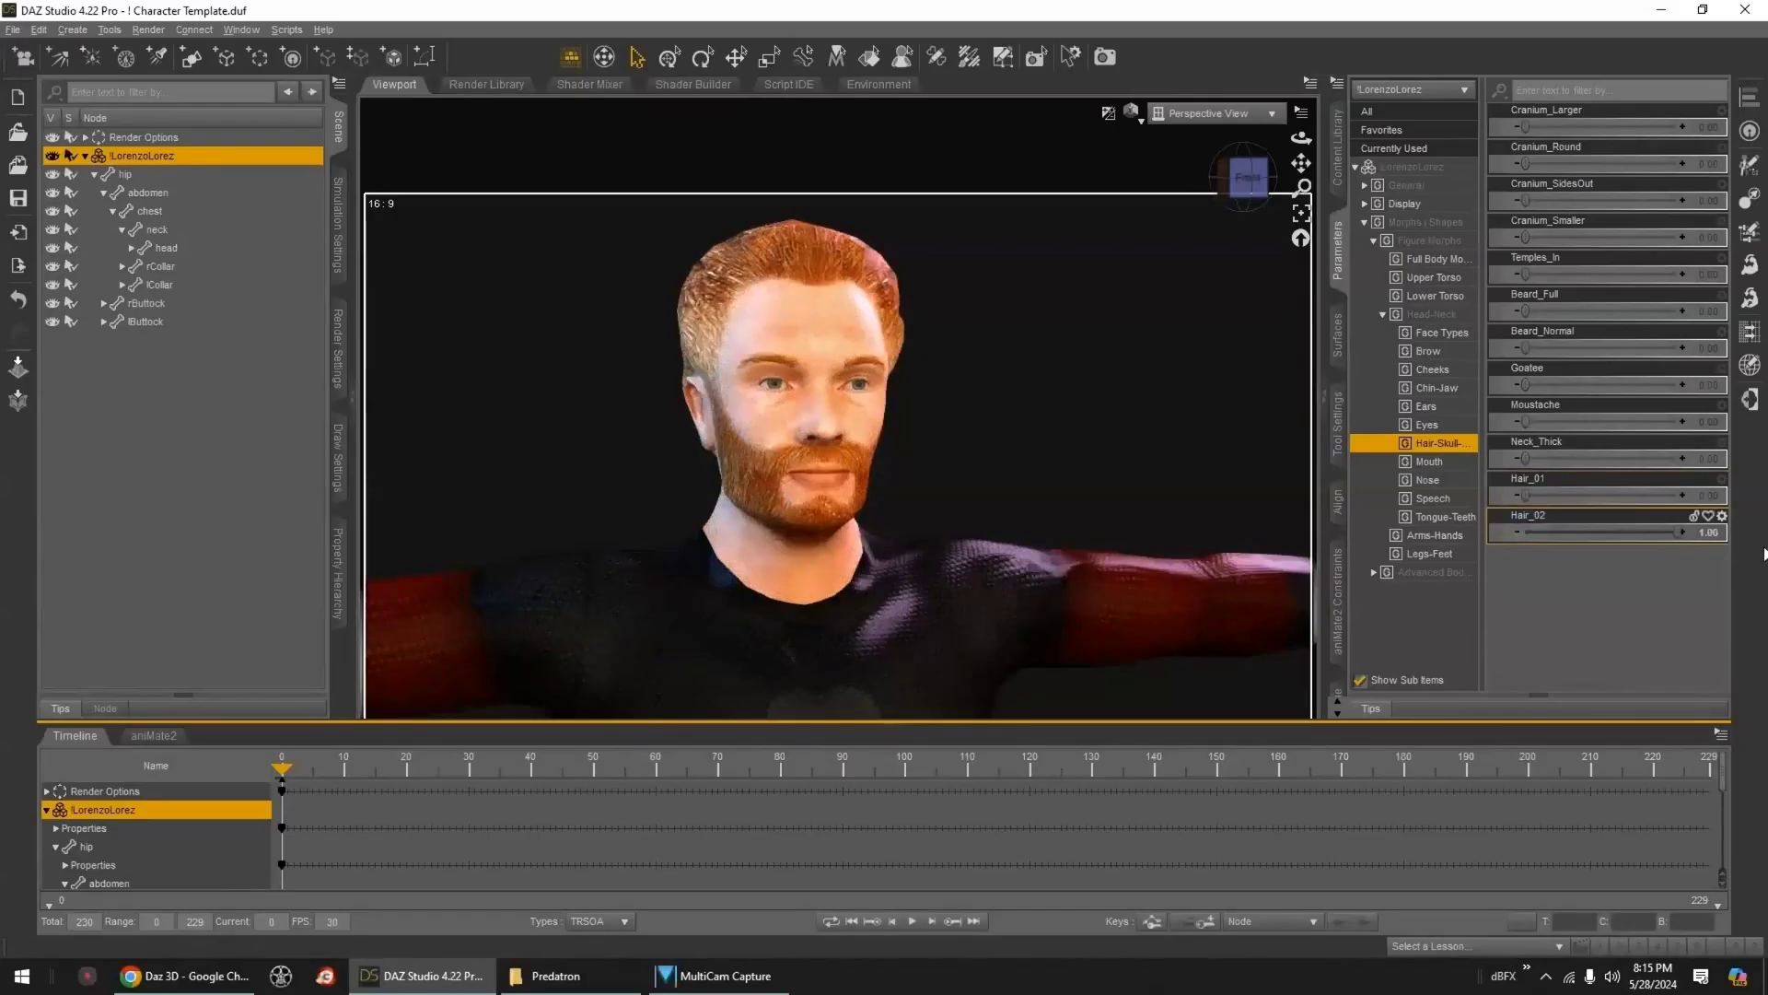
drag(1524, 496, 1694, 497)
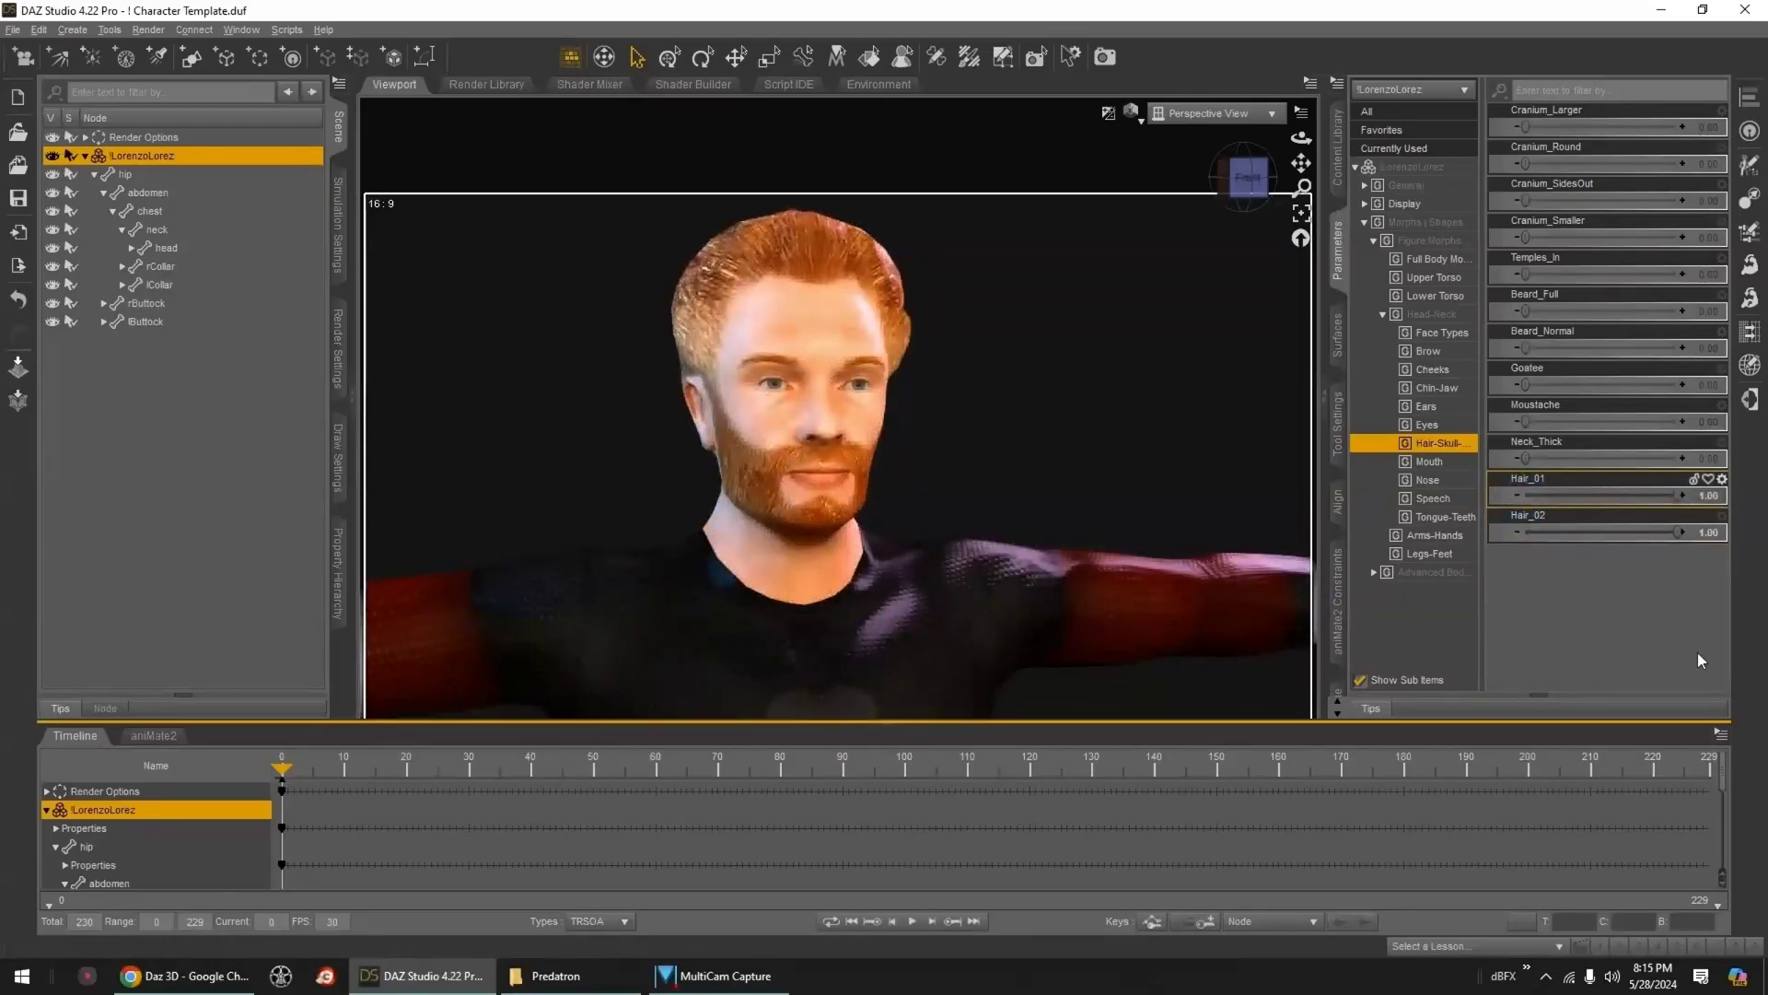
key(ctrl+z)
key(ctrl+z)
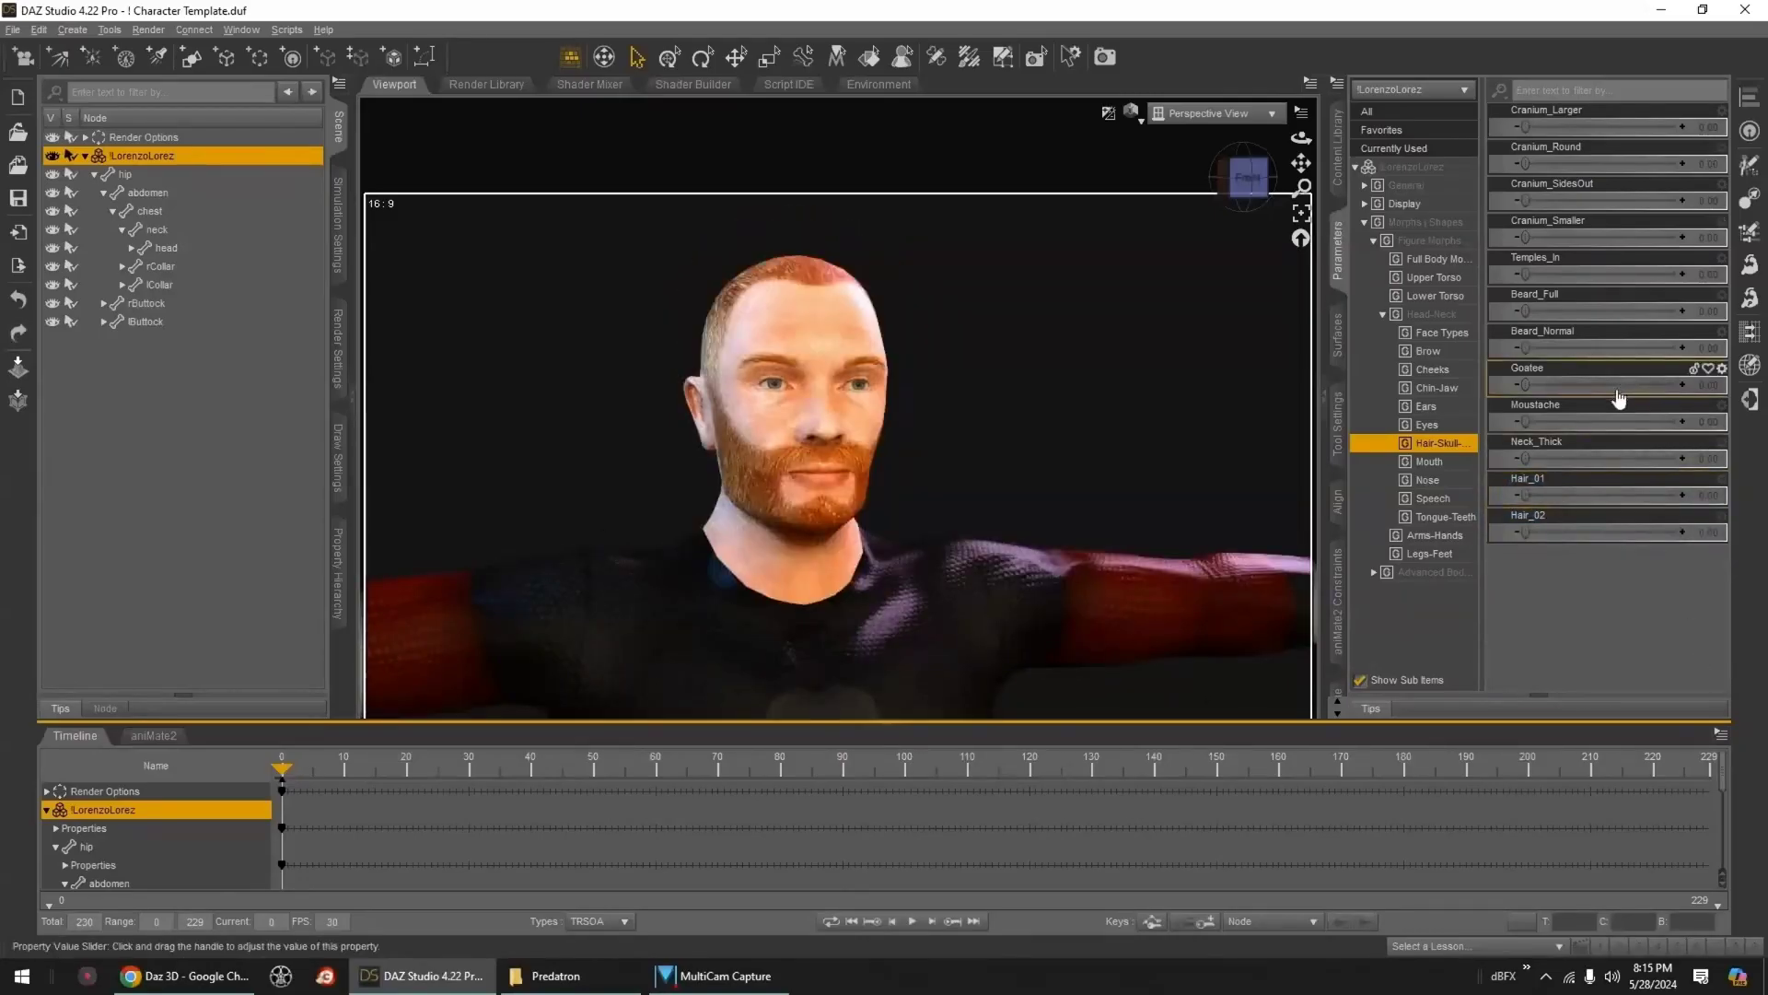
- Try the Moustache morph at 1.00, inspect the face in close-up profile, and reset the morph to zero
drag(1529, 422, 1694, 423)
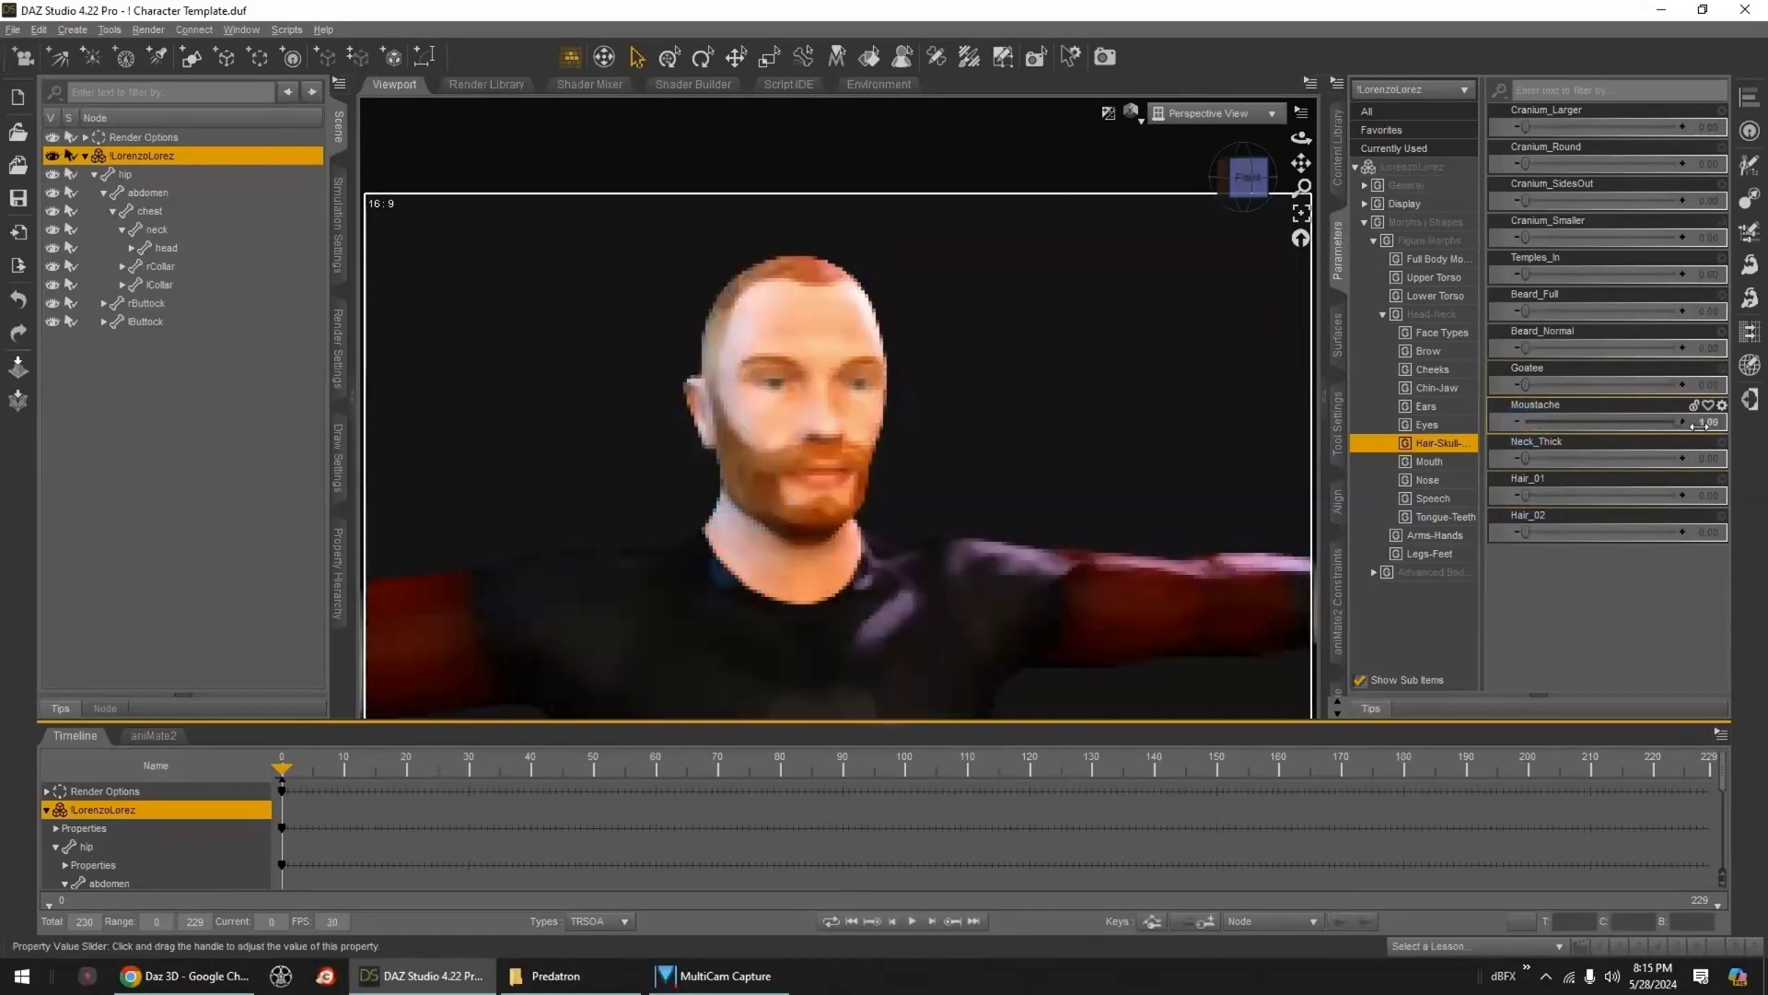
ctrl+alt+drag(1091, 430, 1142, 430)
ctrl+alt+right_drag(1091, 430, 1081, 424)
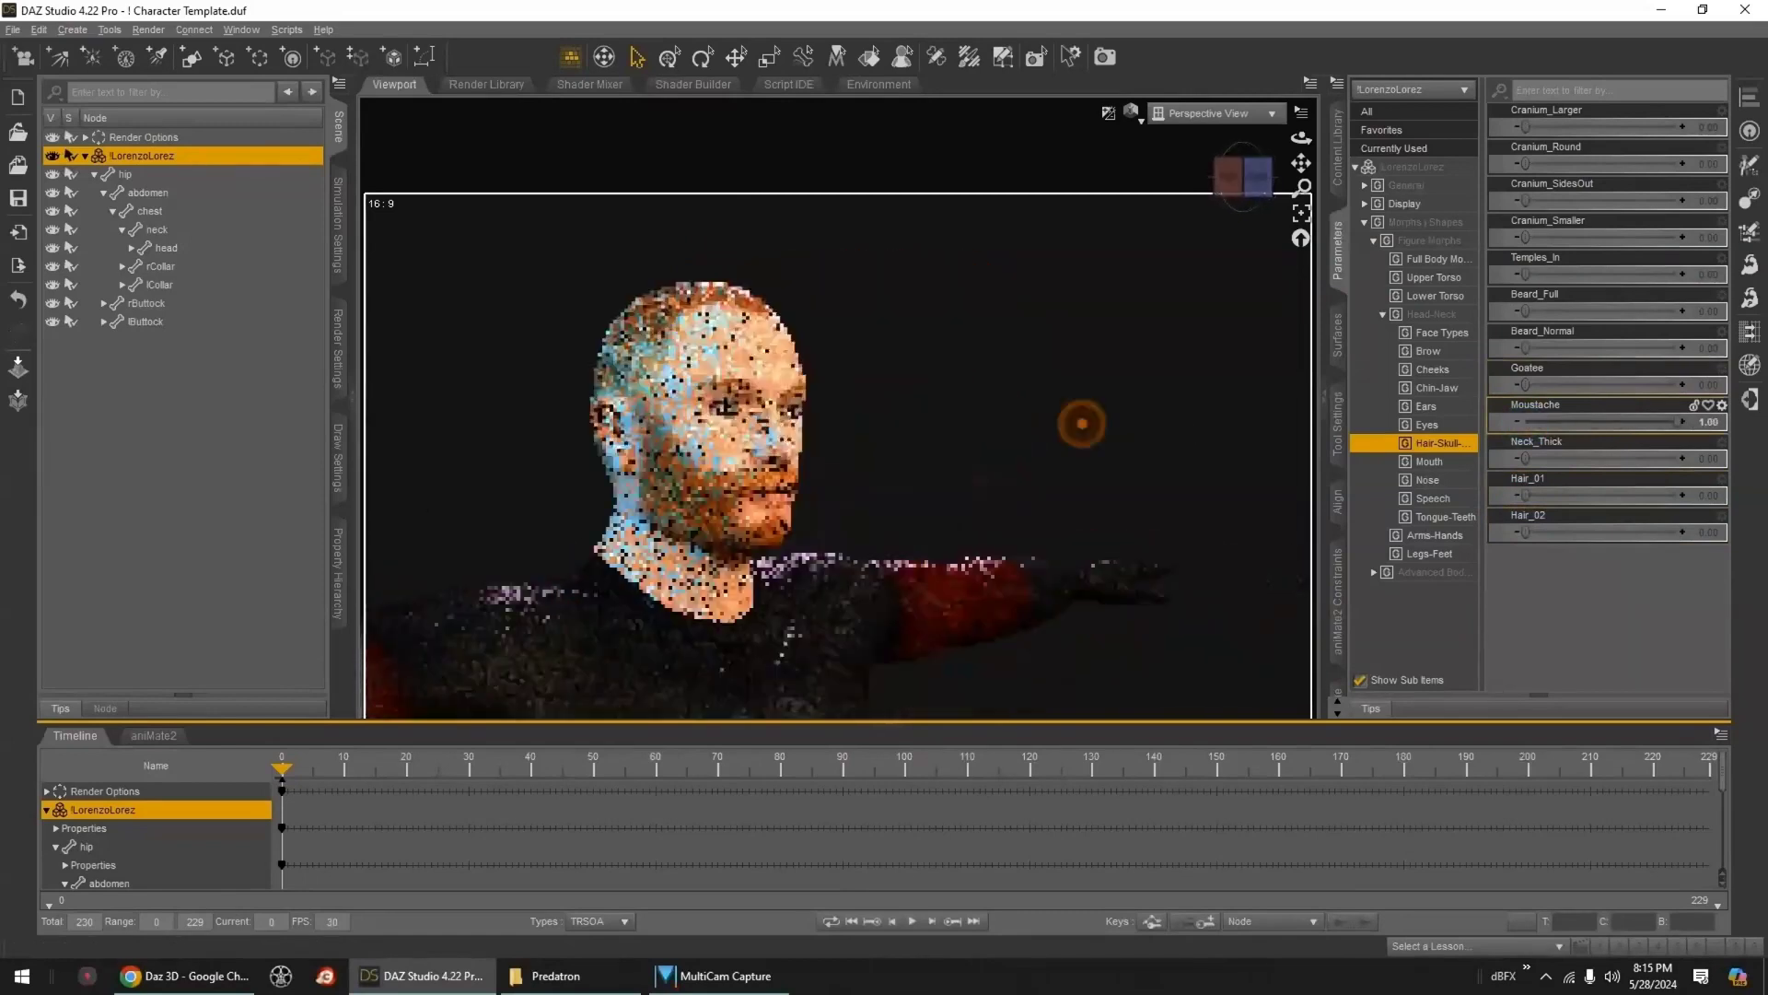
scroll(1086, 429, up, 5)
ctrl+alt+drag(1086, 430, 1087, 431)
ctrl+alt+right_drag(1075, 433, 1108, 431)
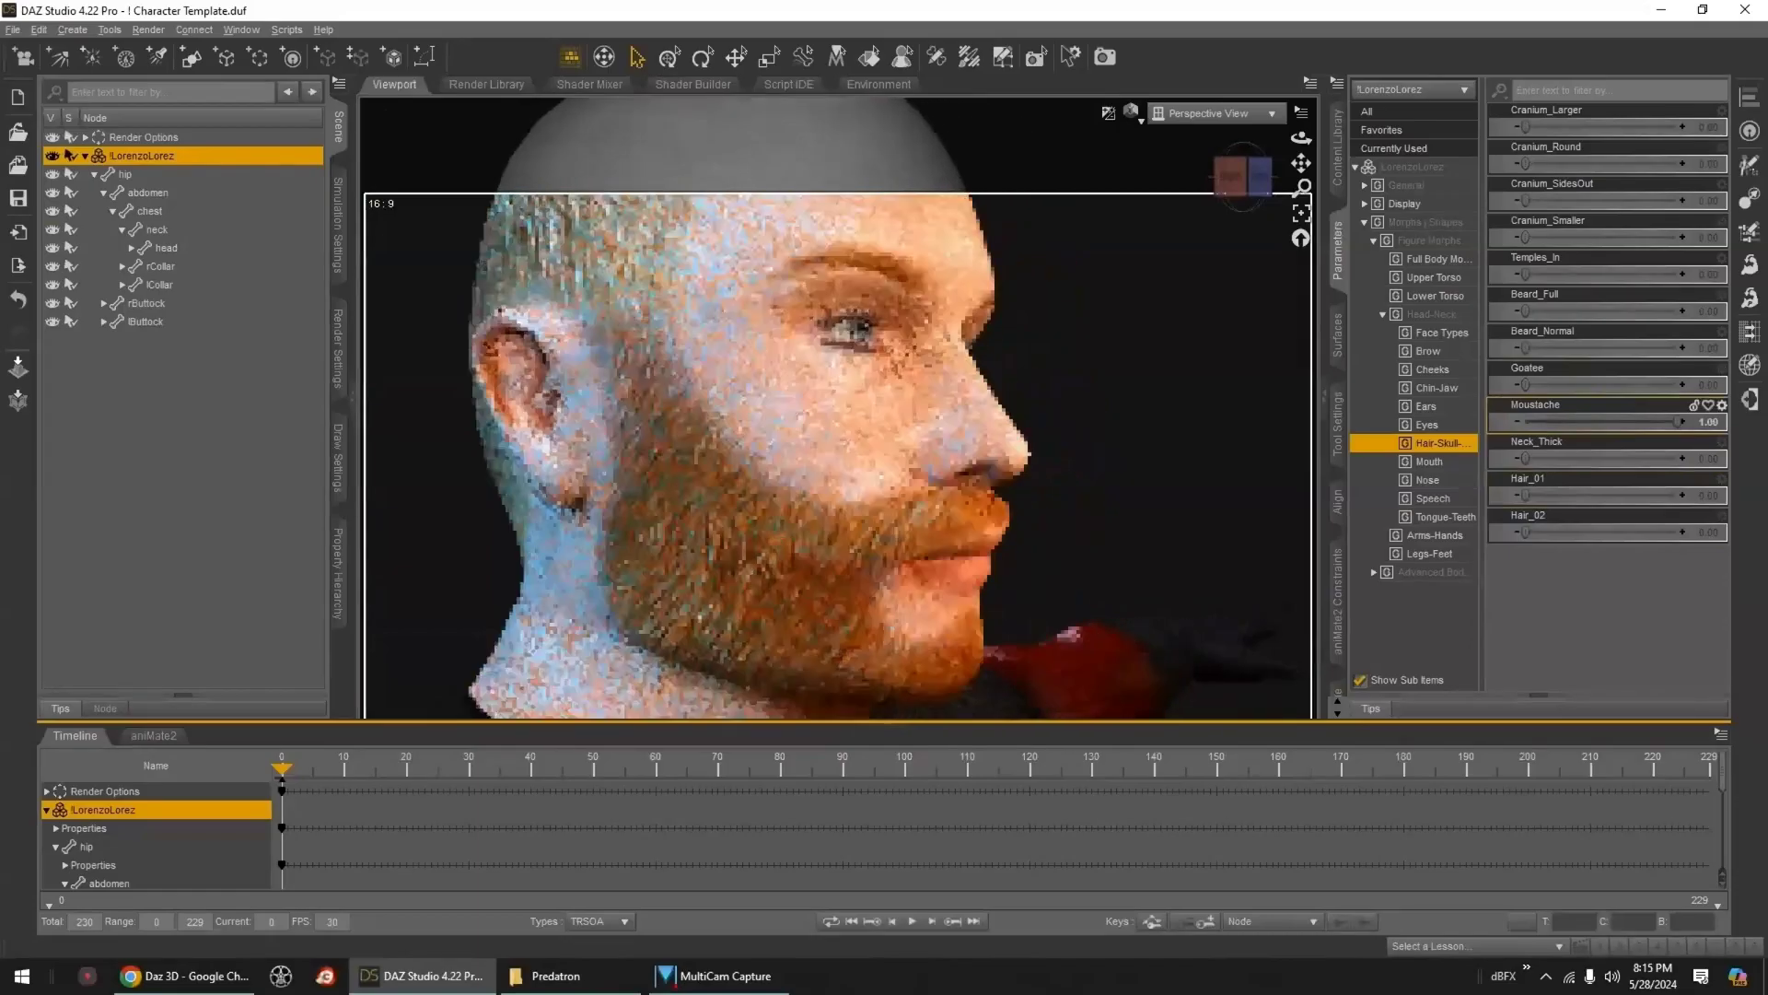
drag(1678, 422, 1453, 442)
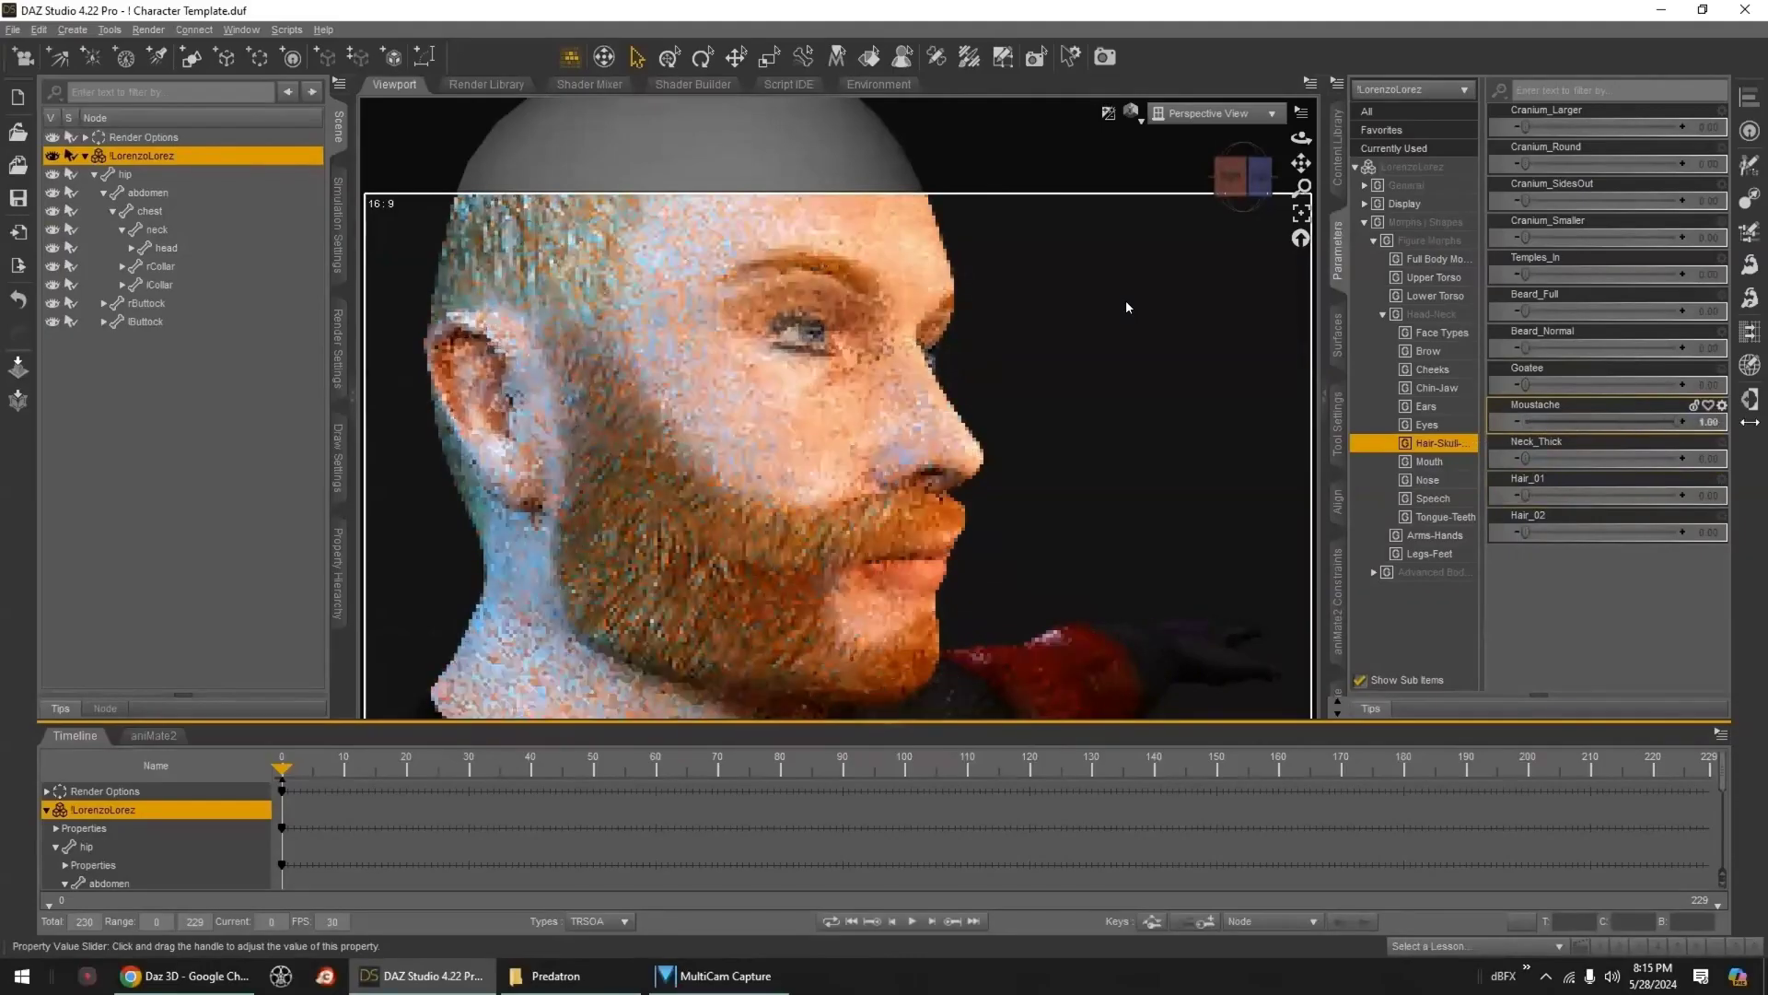
- Try the Goatee morph at 1.00, check the chin from a front angle, and reset the morph to zero
drag(1528, 385, 1680, 385)
middle_drag(1175, 514, 1119, 515)
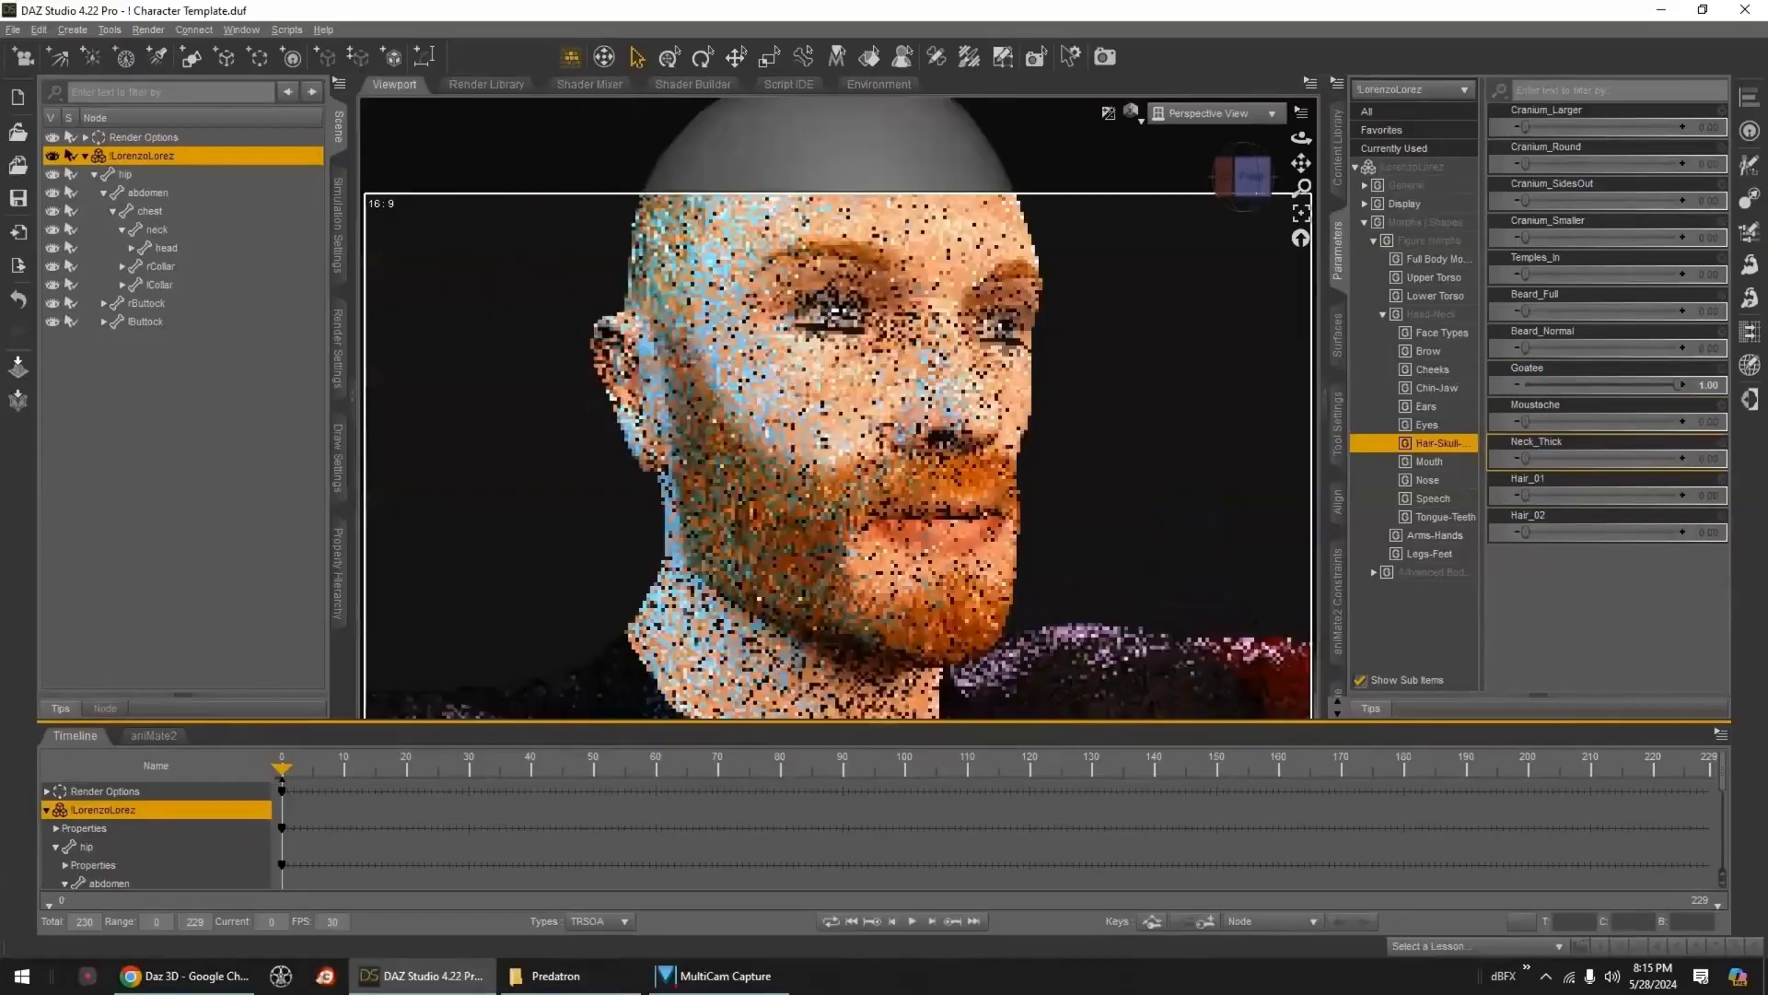
drag(1626, 392, 1524, 393)
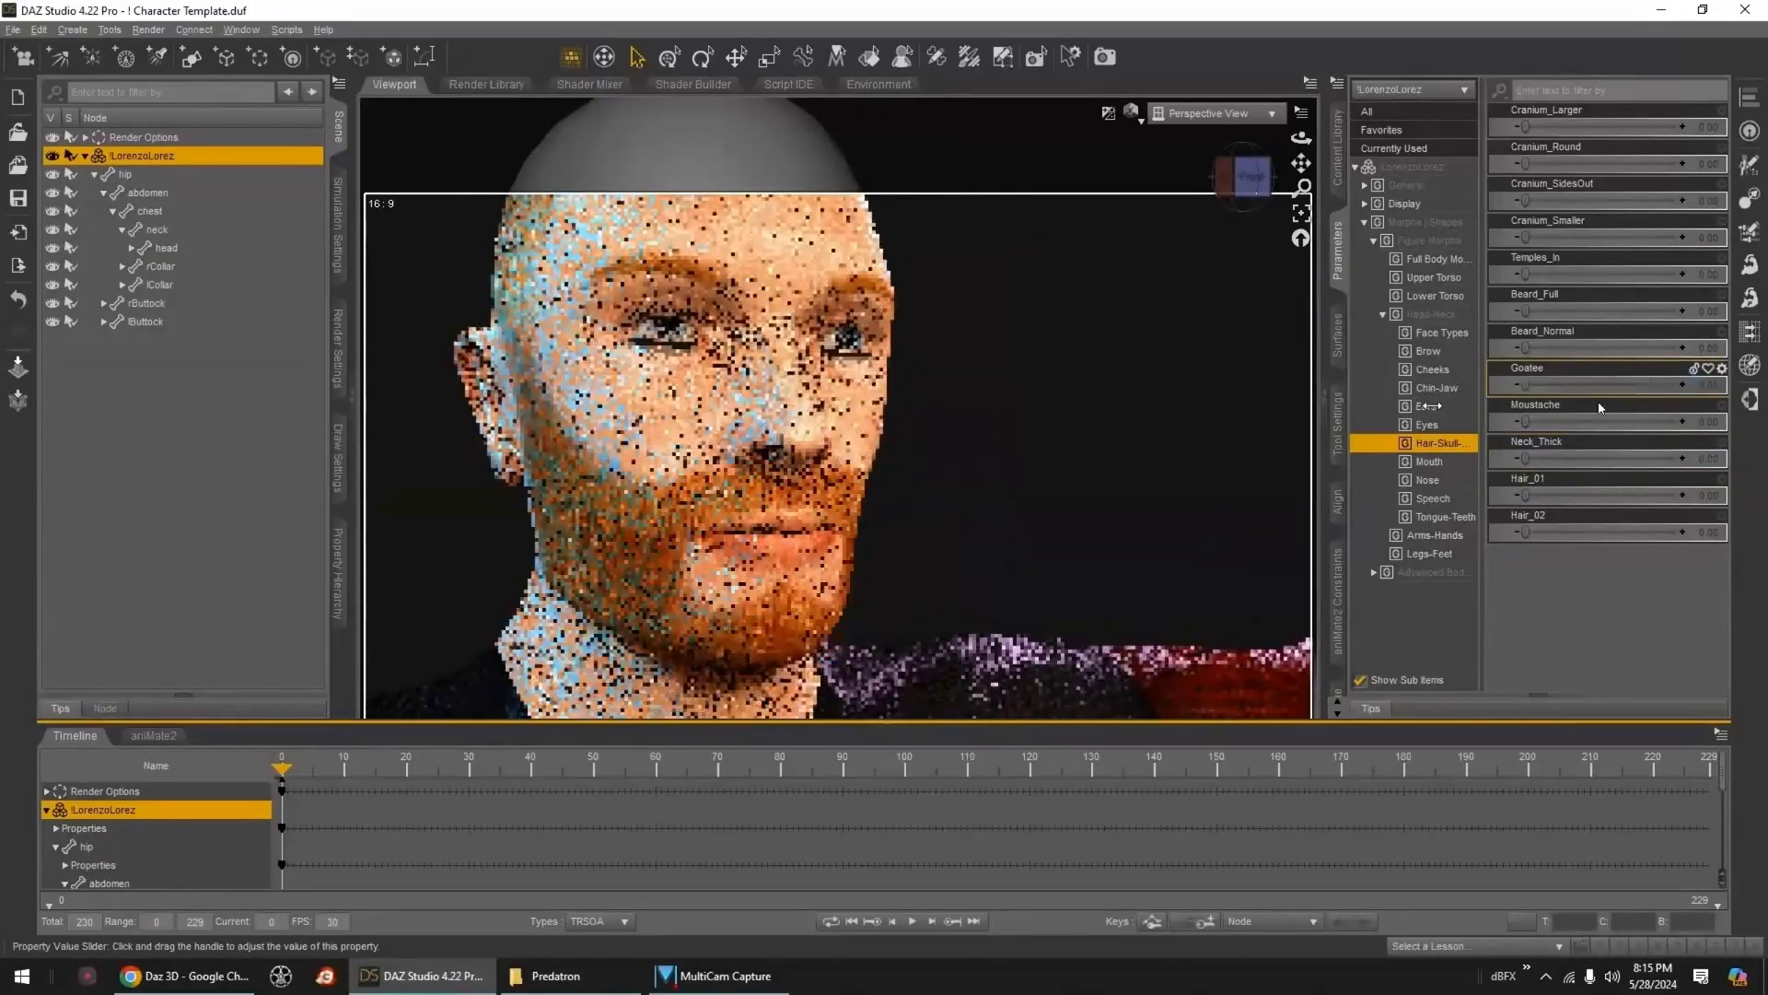
scroll(1160, 439, up, 3)
scroll(1161, 439, down, 3)
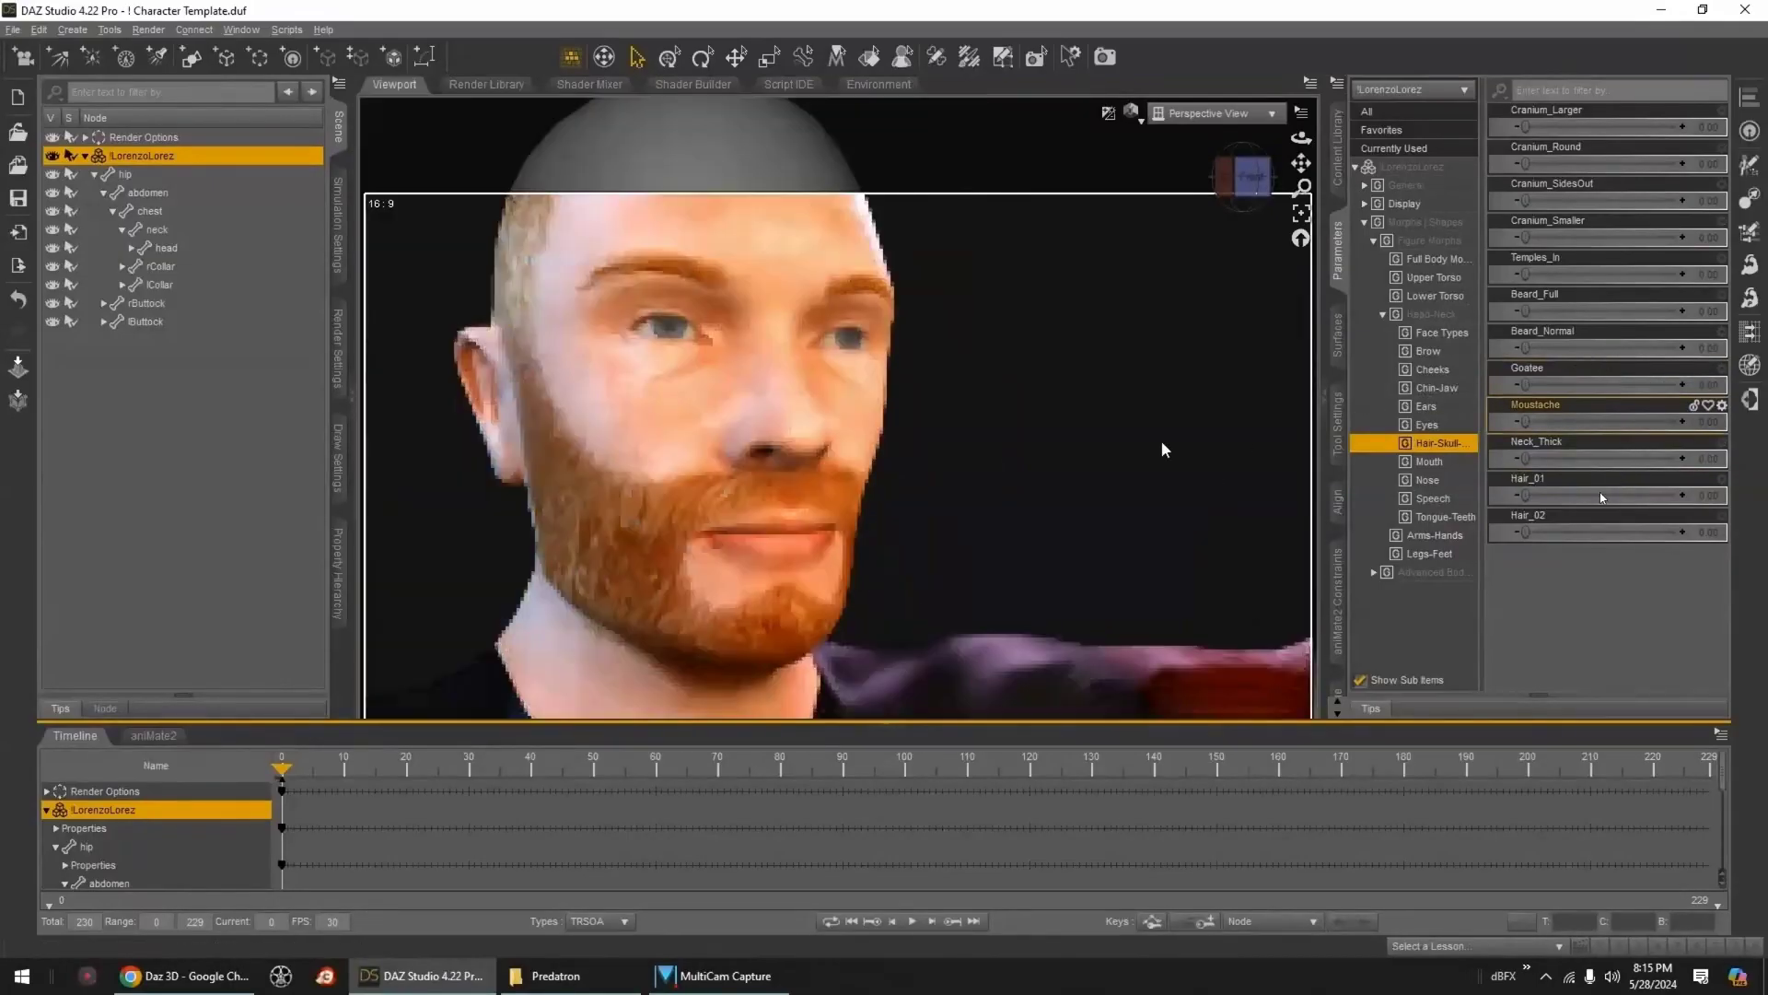
- Try the Beard_Normal morph at 1.00 on its own and undo it
scroll(1160, 439, down, 2)
drag(1524, 348, 1684, 348)
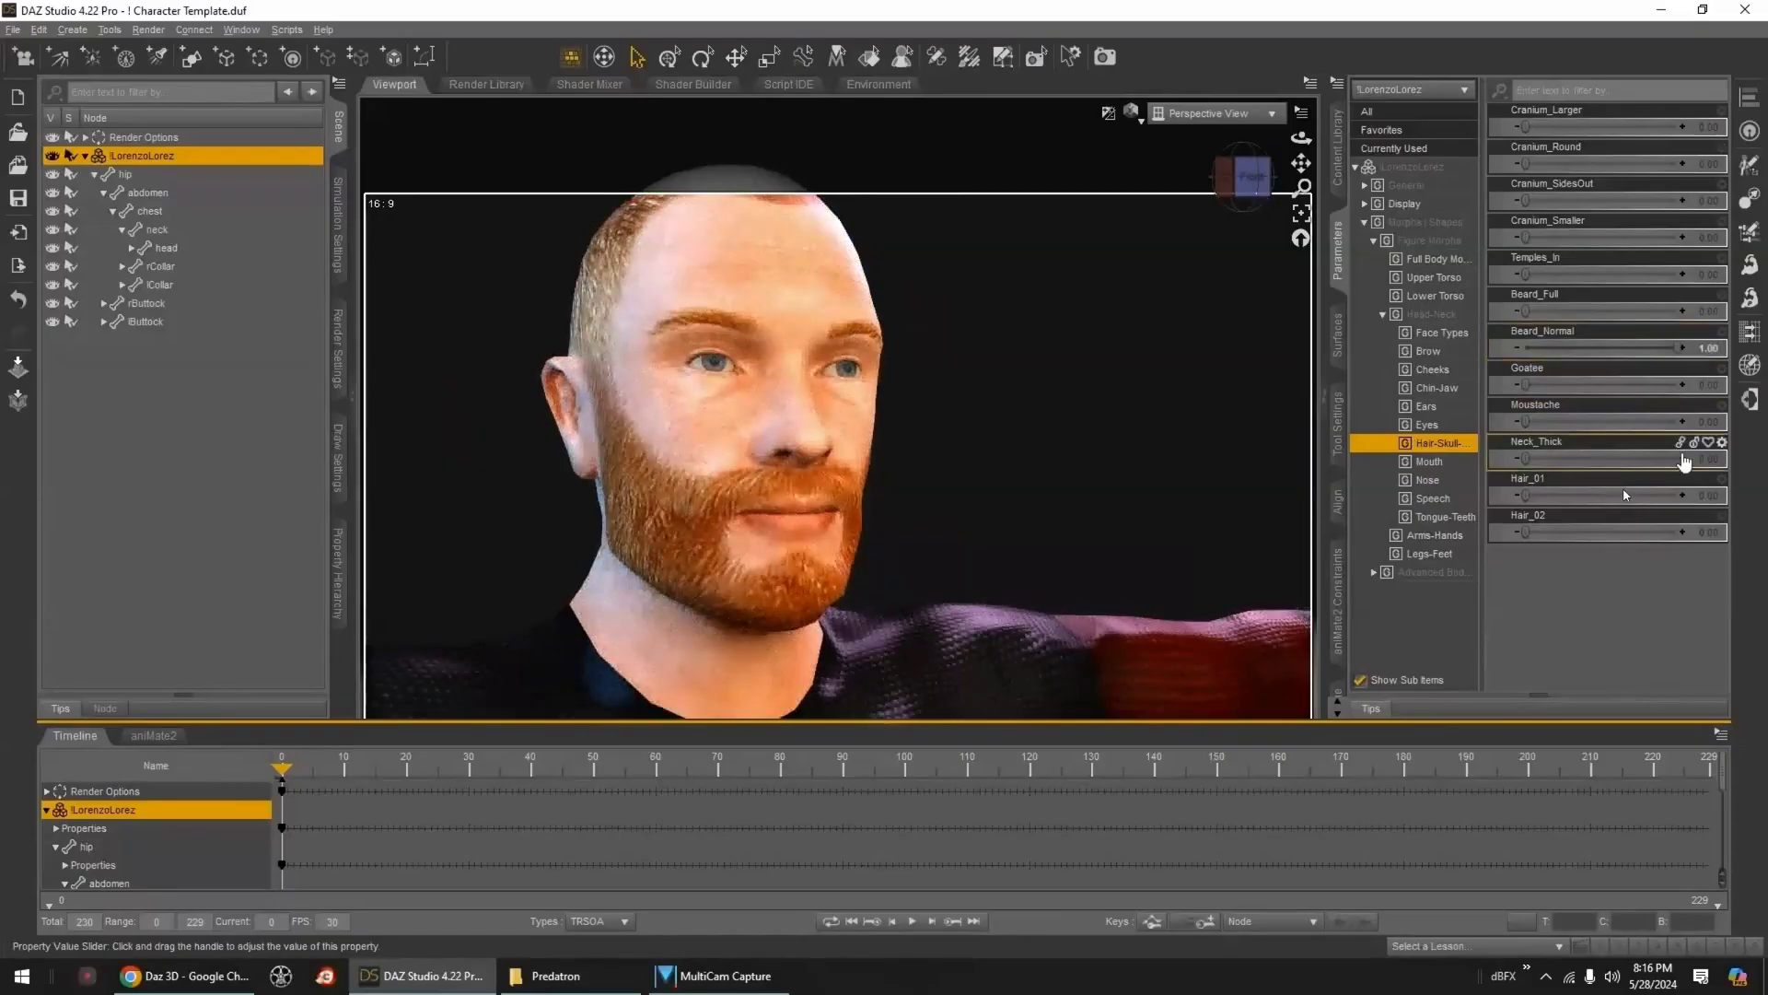
key(ctrl+z)
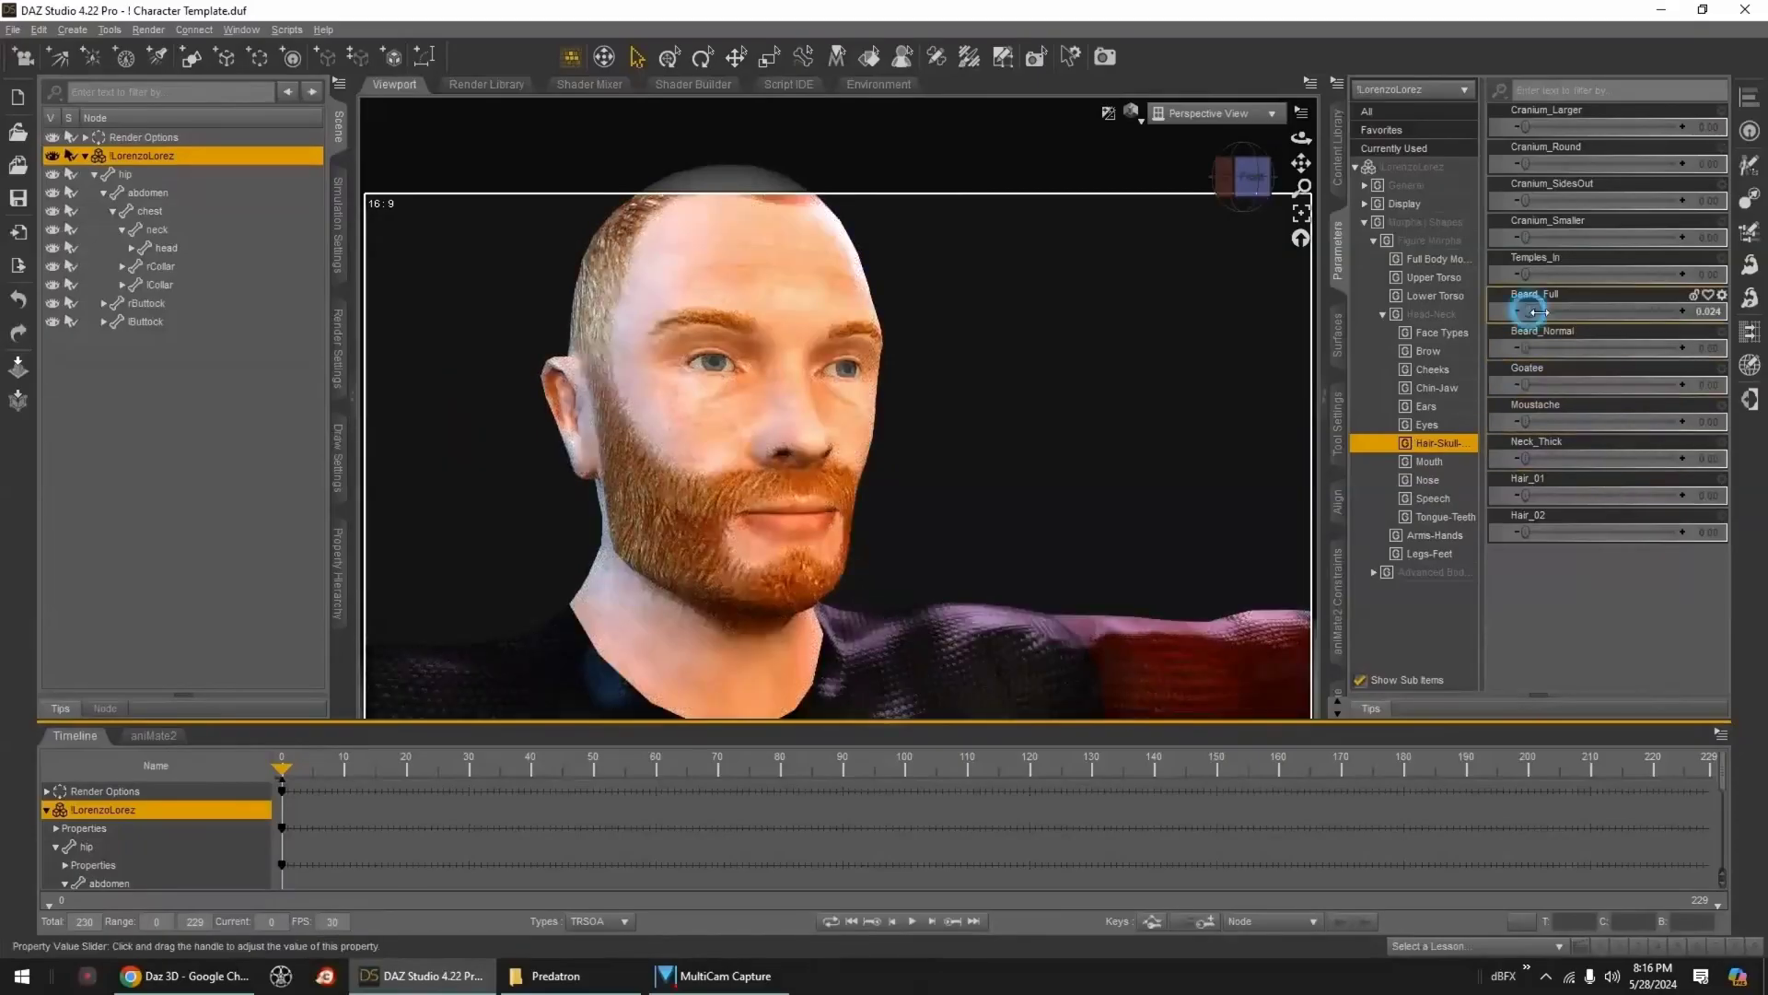
- Set both the Beard_Full and Beard_Normal morphs to 1.00 and inspect the combined beard around the face
drag(1533, 312, 1681, 312)
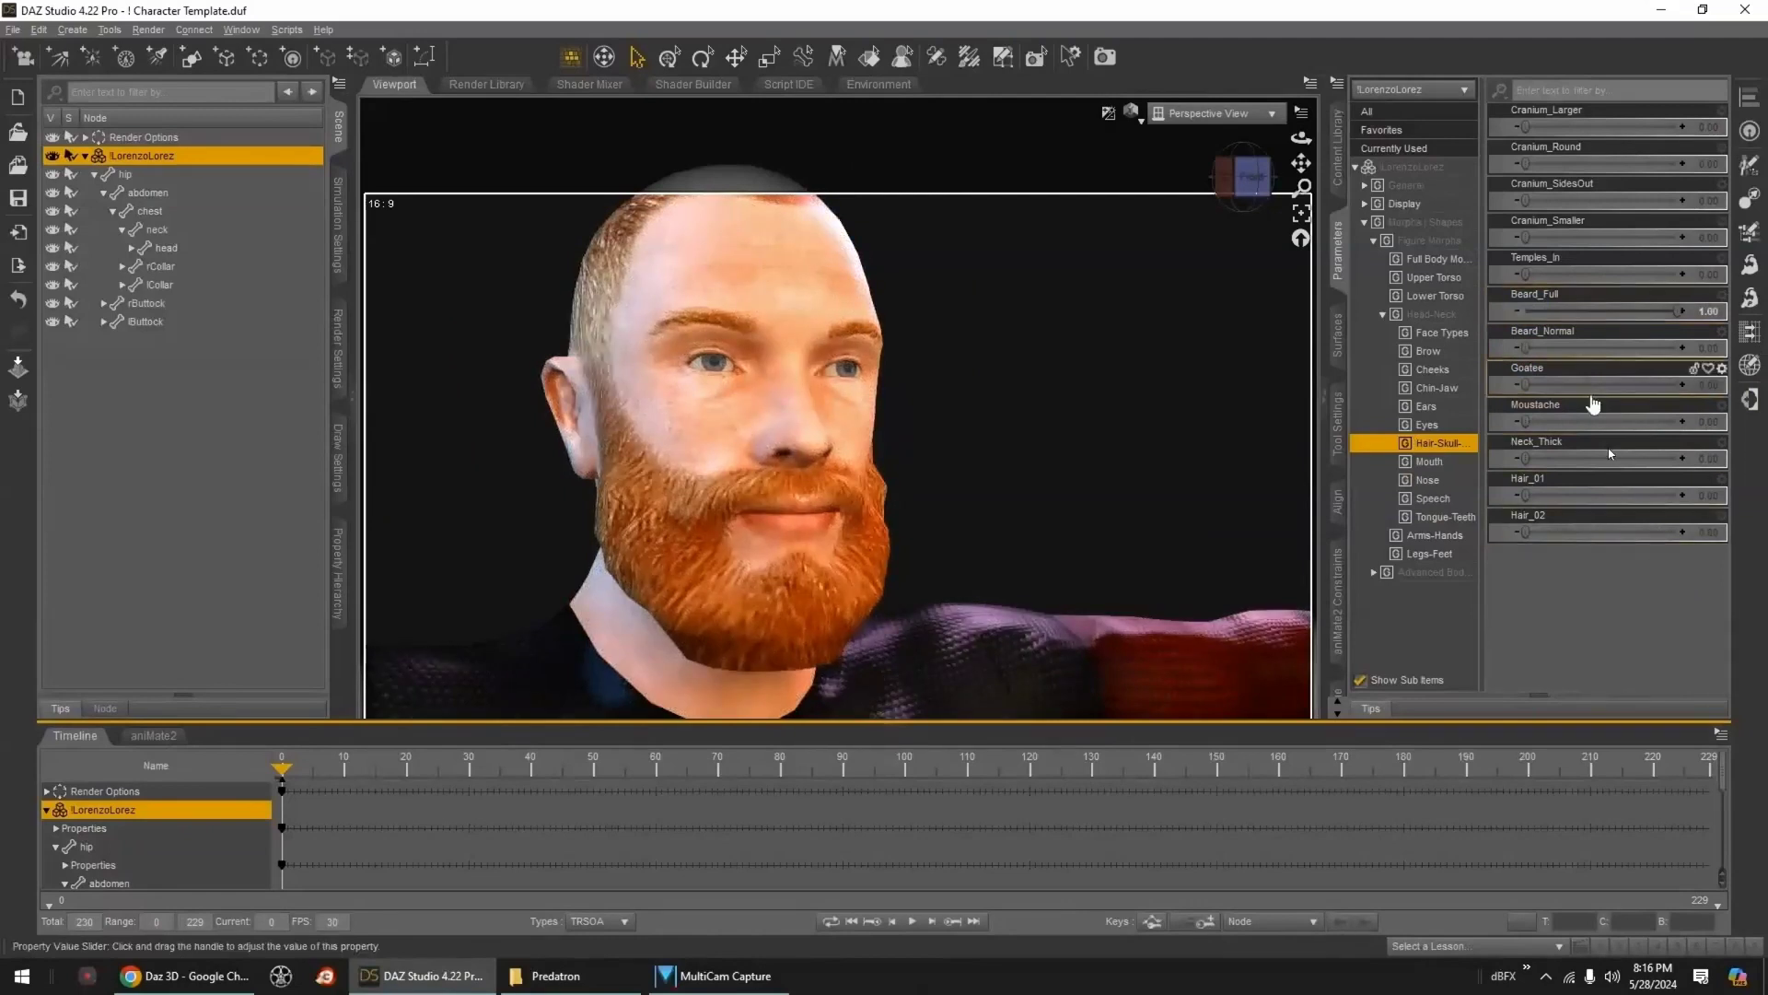
drag(1525, 350, 1749, 378)
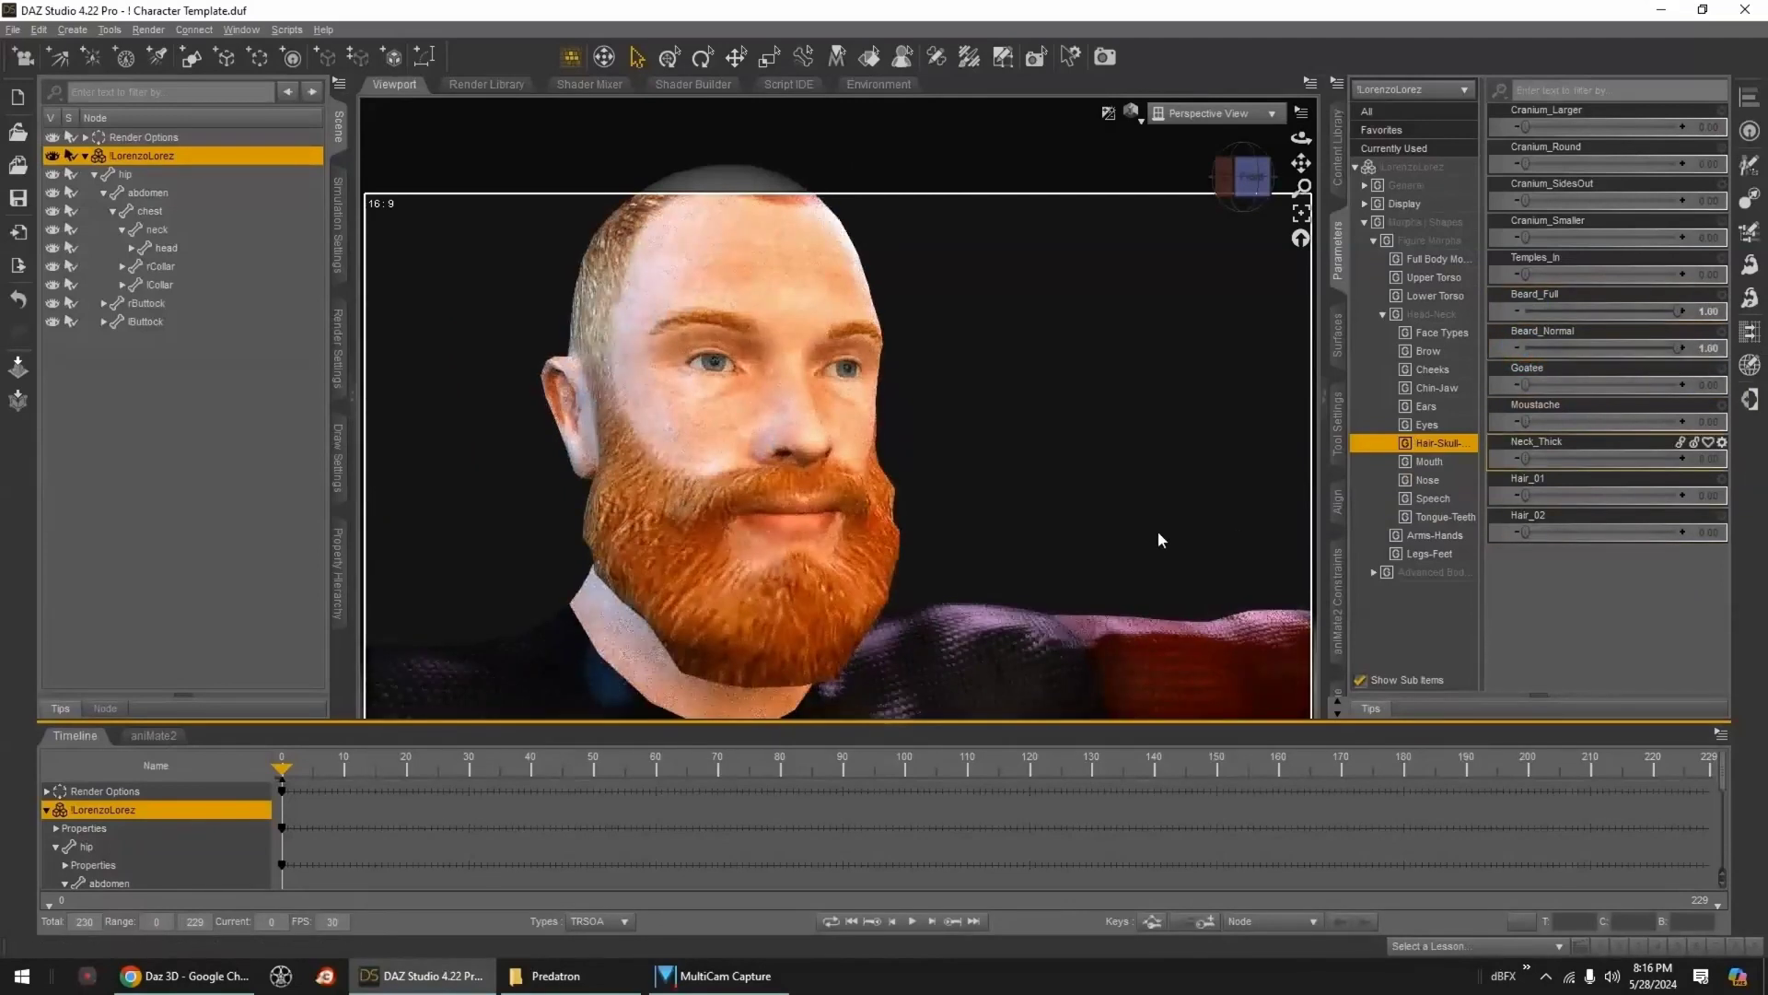
mouse_move(1085, 470)
middle_down()
mouse_move(1280, 448)
mouse_move(1087, 483)
middle_up()
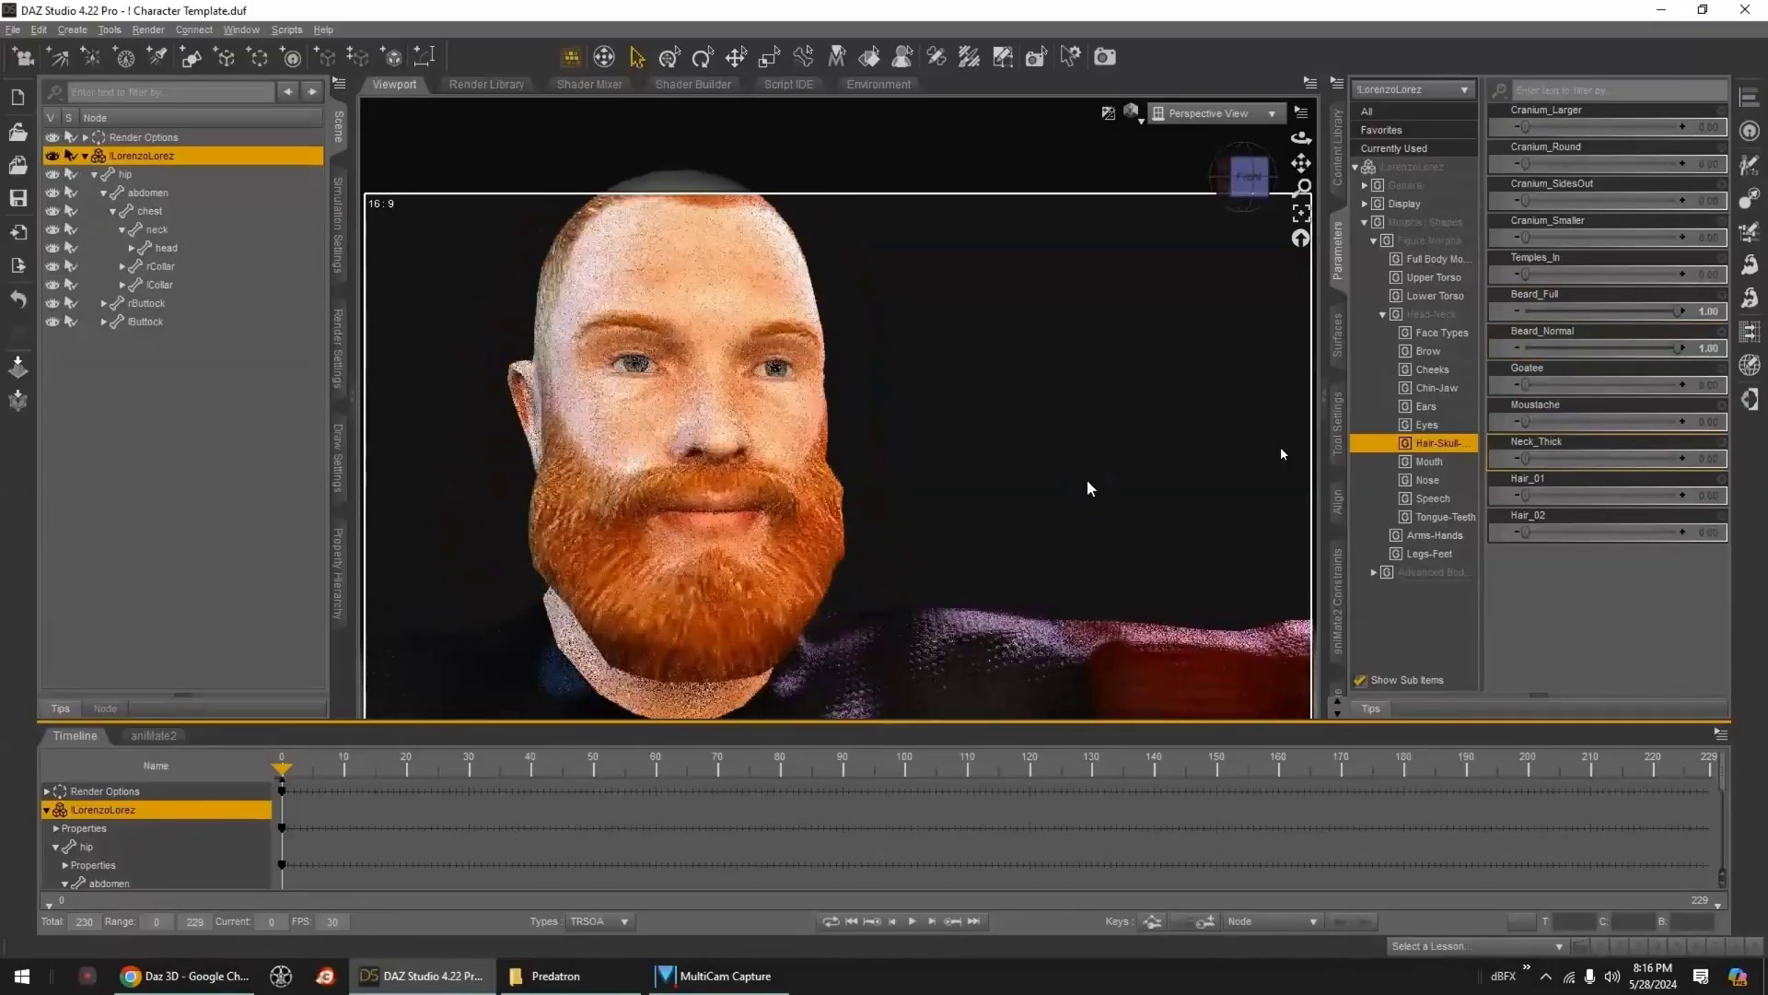
mouse_move(1087, 489)
mouse_down()
mouse_move(1065, 478)
mouse_move(1106, 479)
mouse_up()
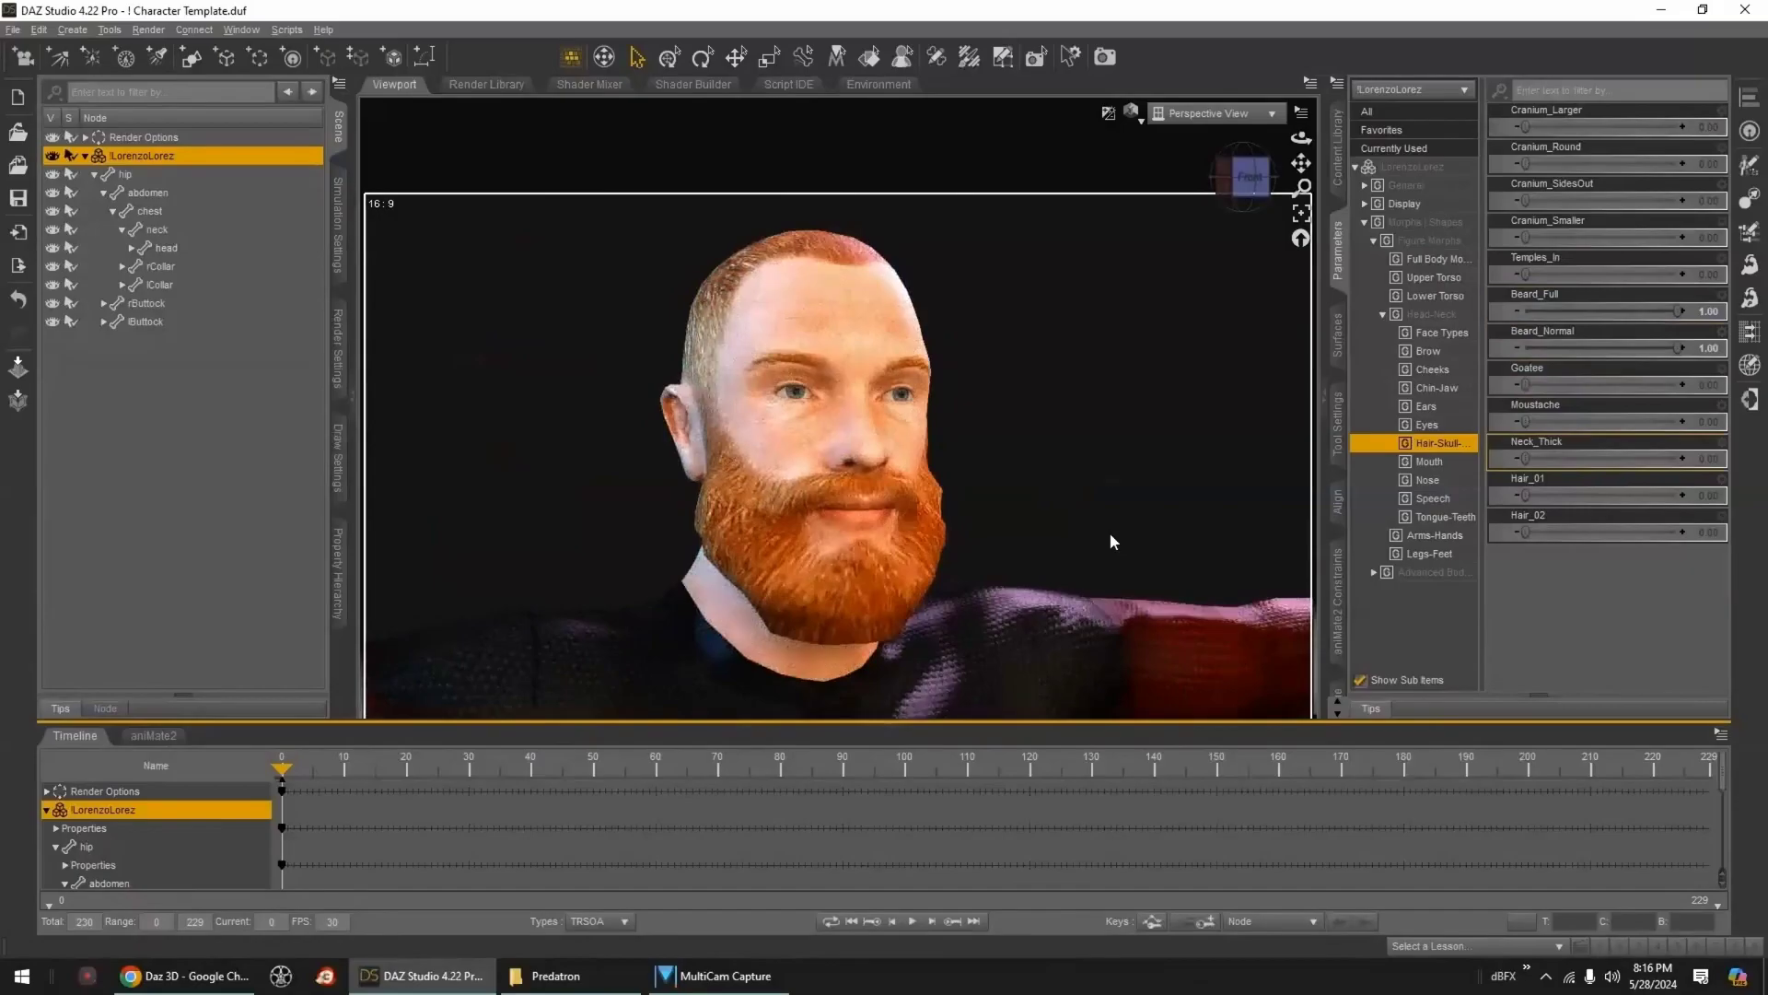
scroll(1109, 533, up, 3)
scroll(1111, 535, down, 2)
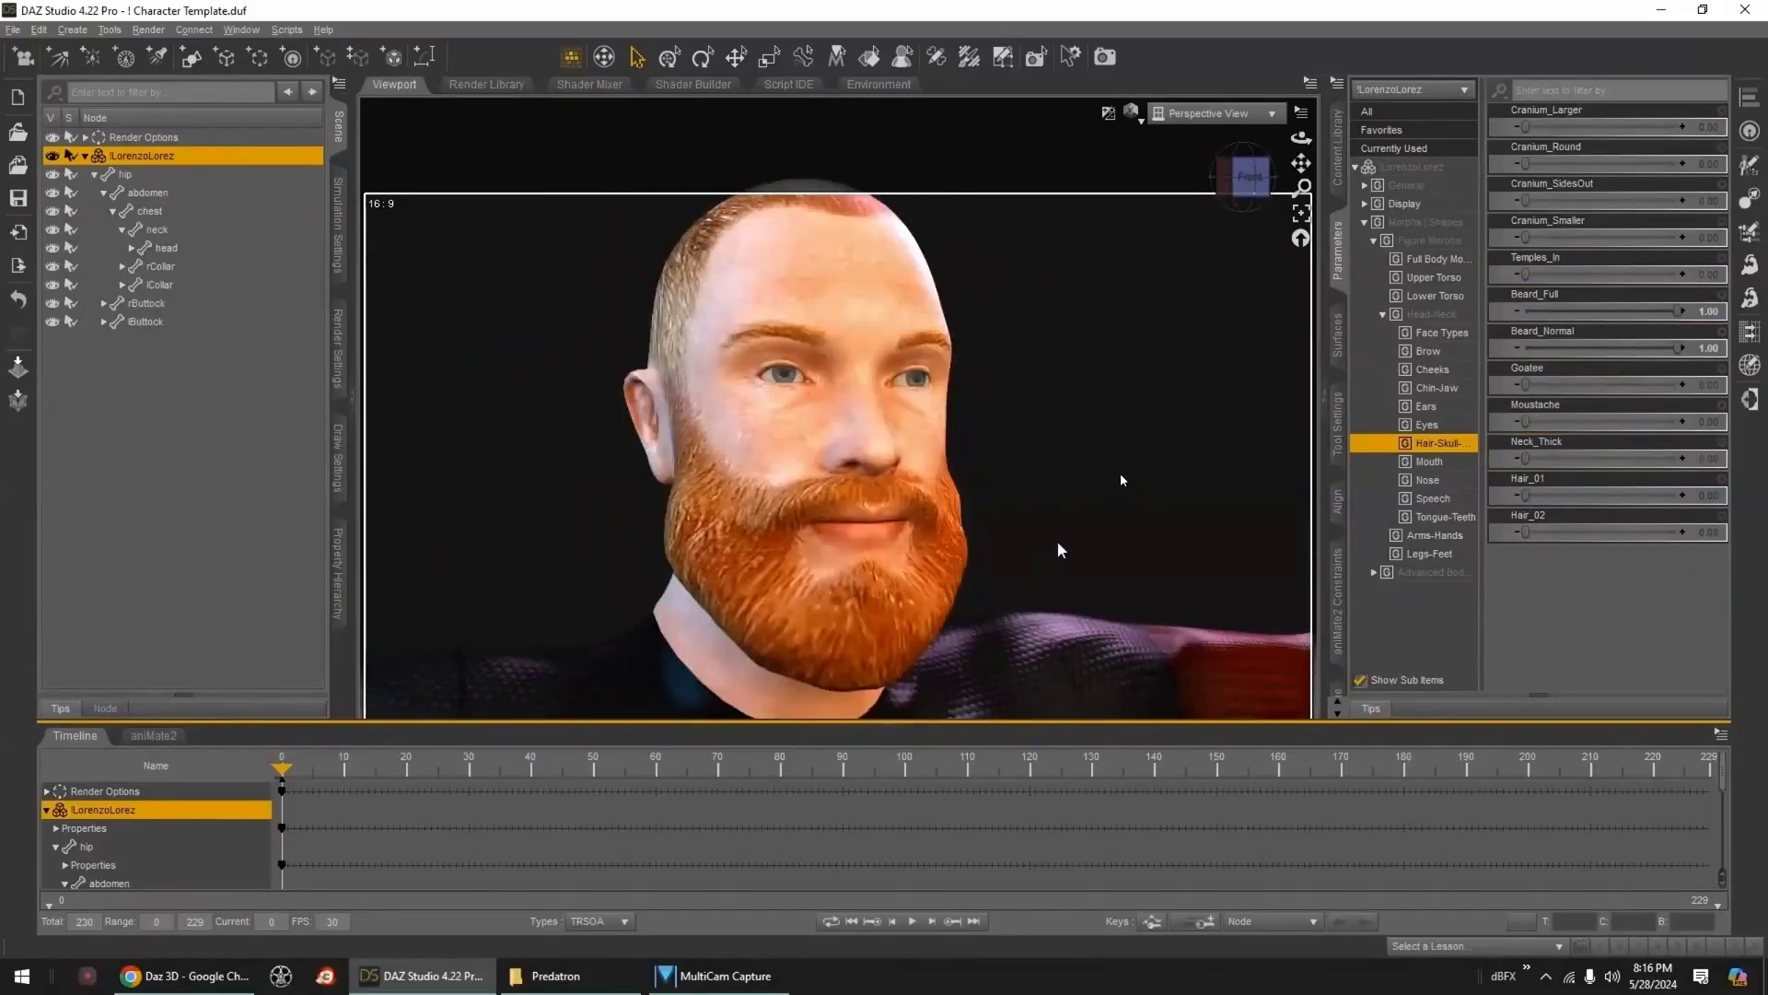
- Open the figure's Mesh Resolution parameters in the General group
click(1364, 185)
click(1409, 258)
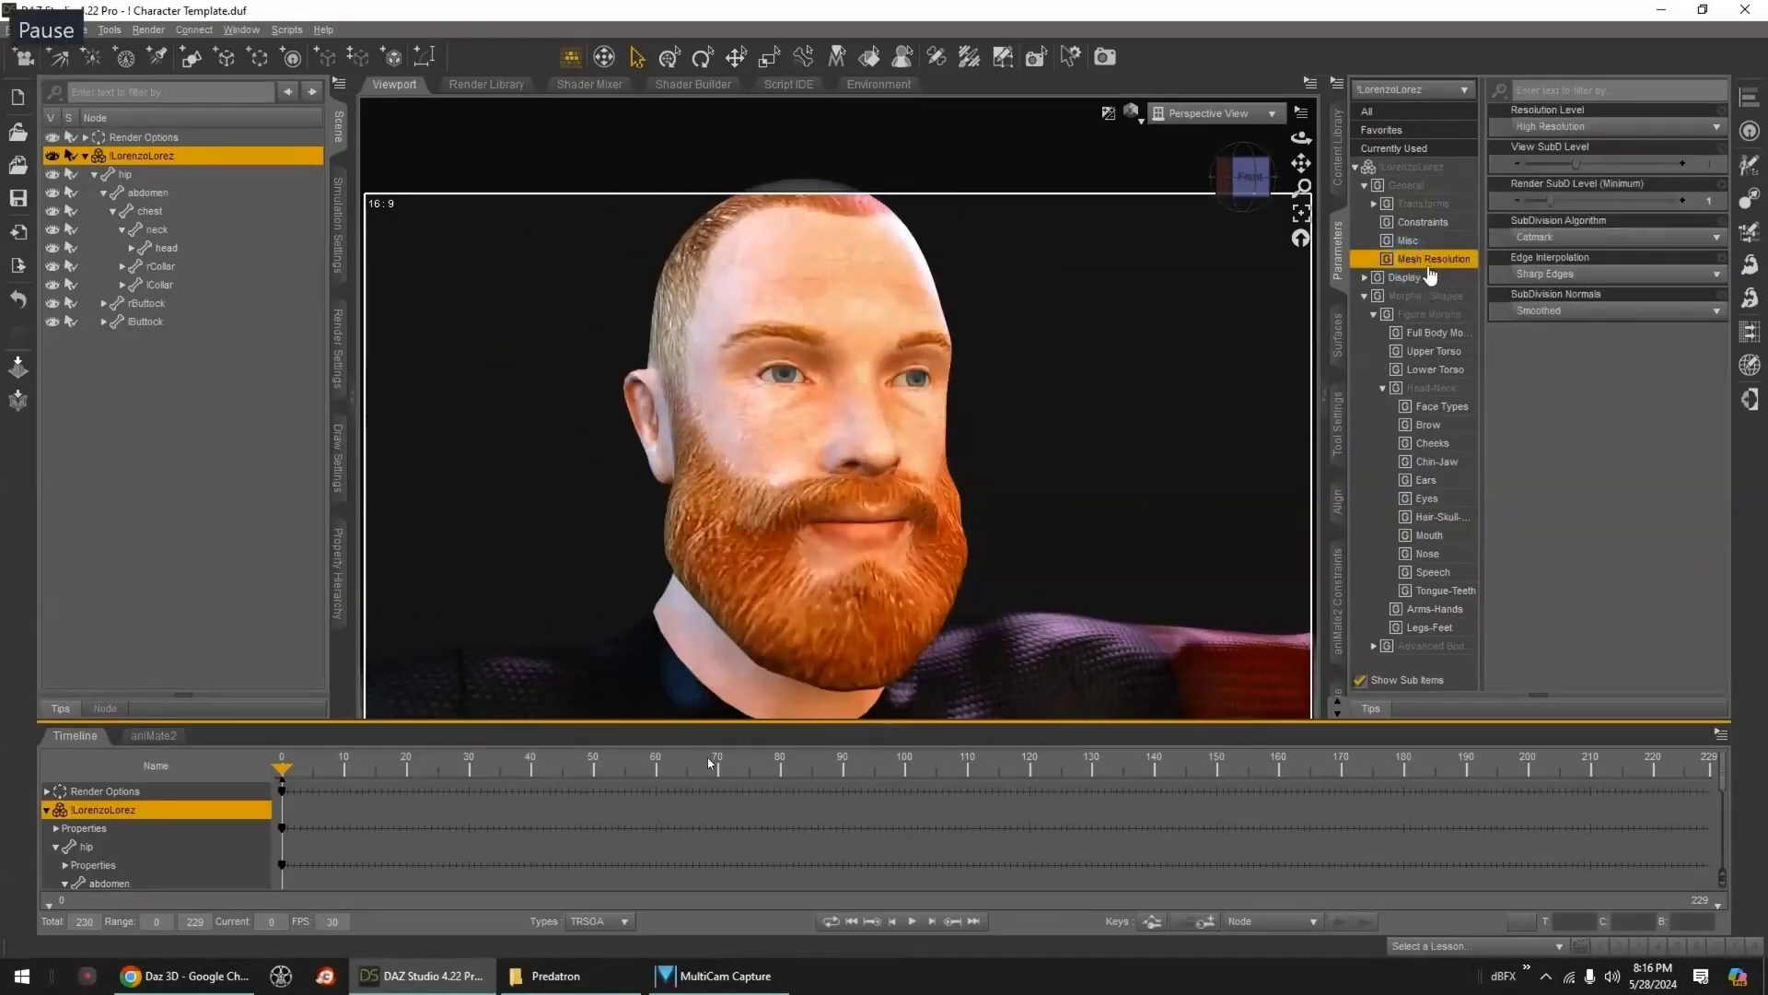
mouse_move(461, 972)
drag(1628, 938, 1621, 938)
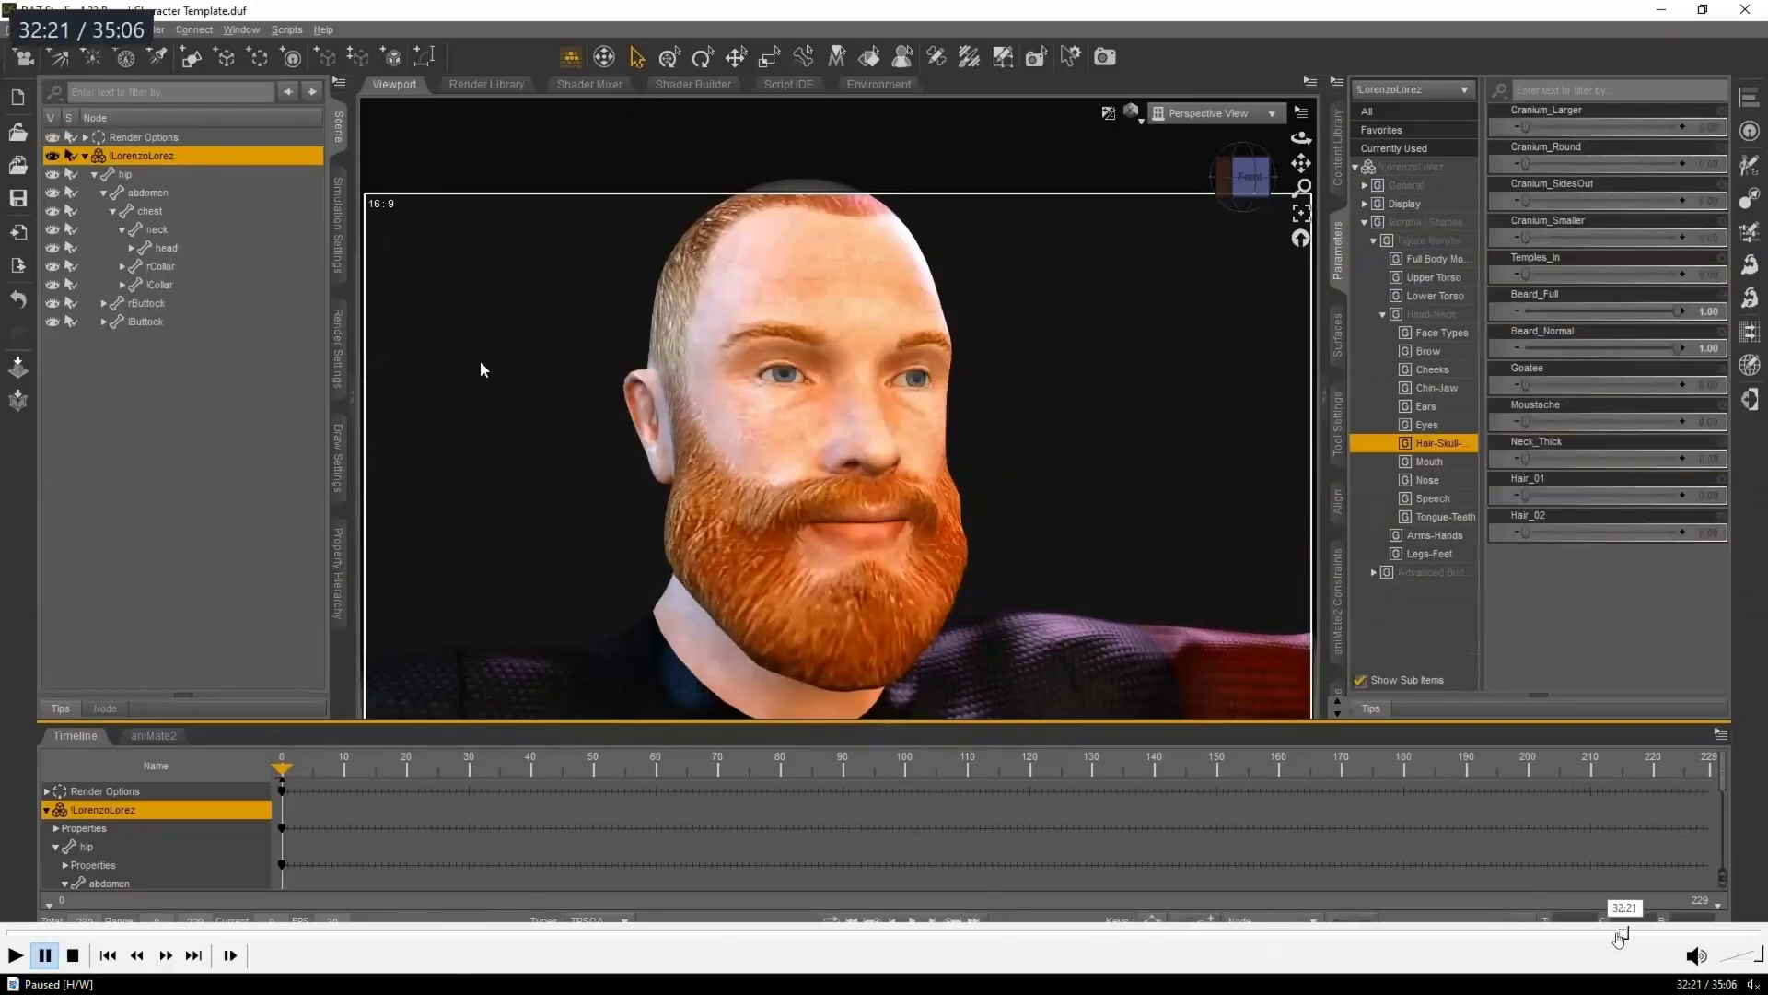
drag(1618, 934, 1615, 934)
key(space)
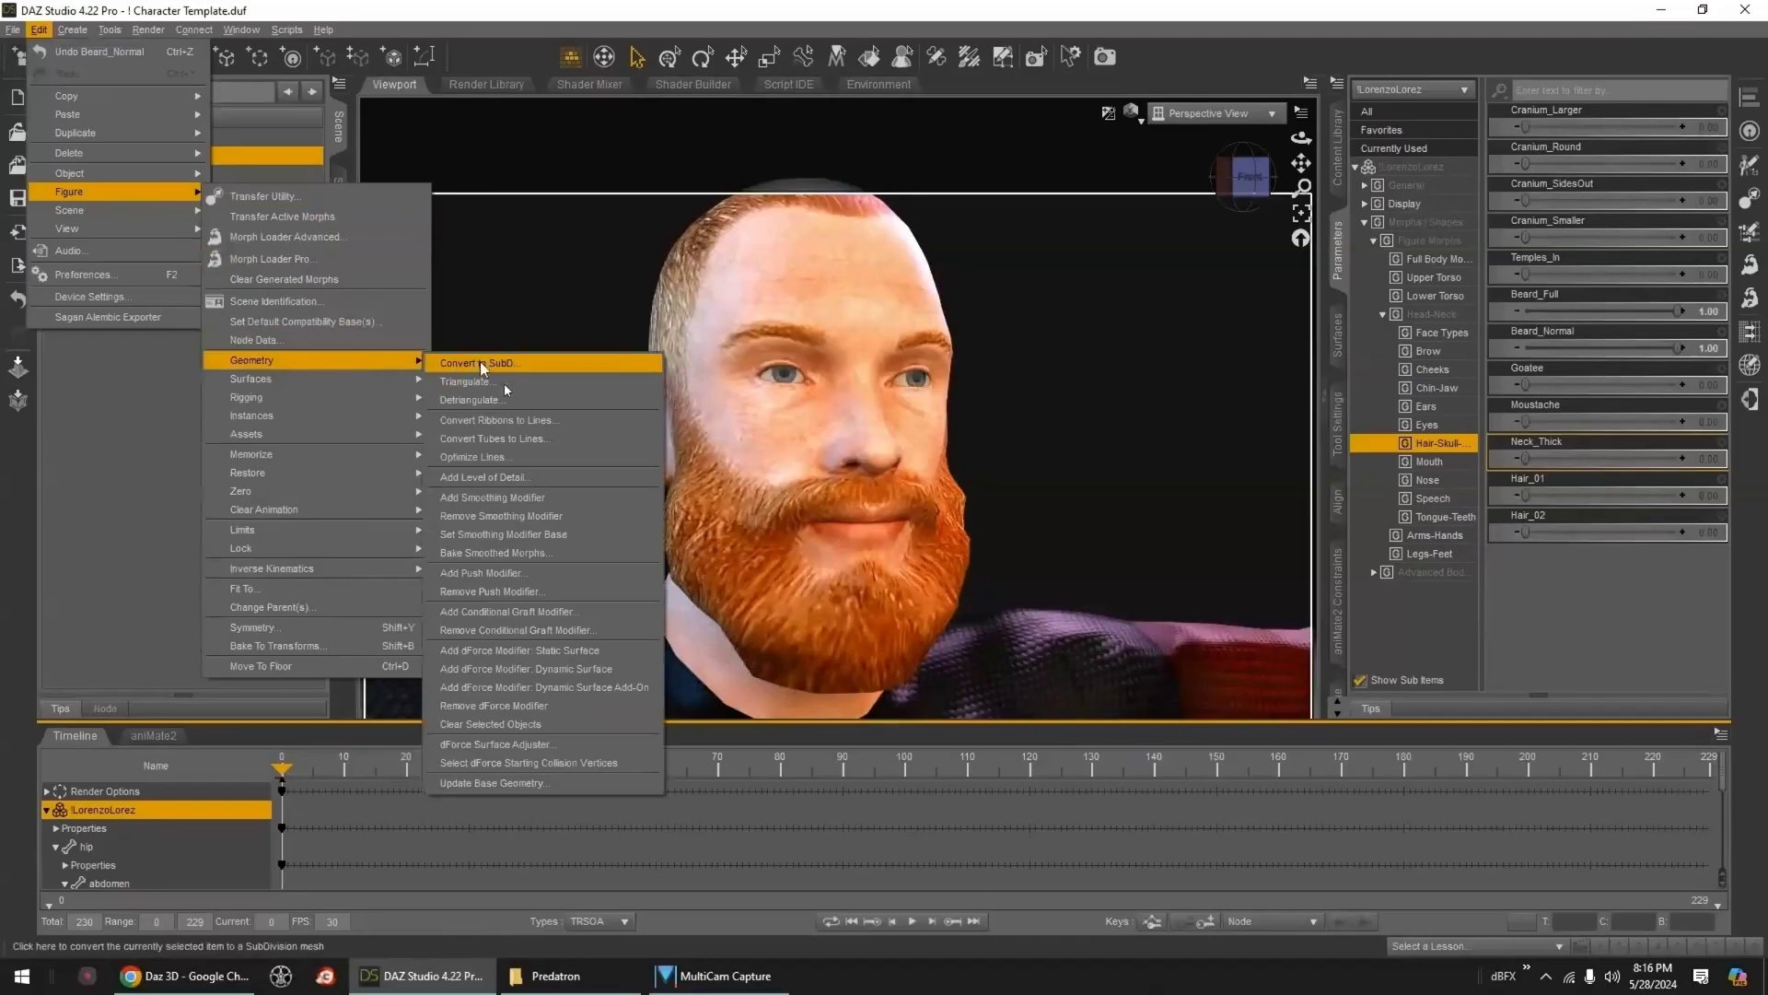
key(space)
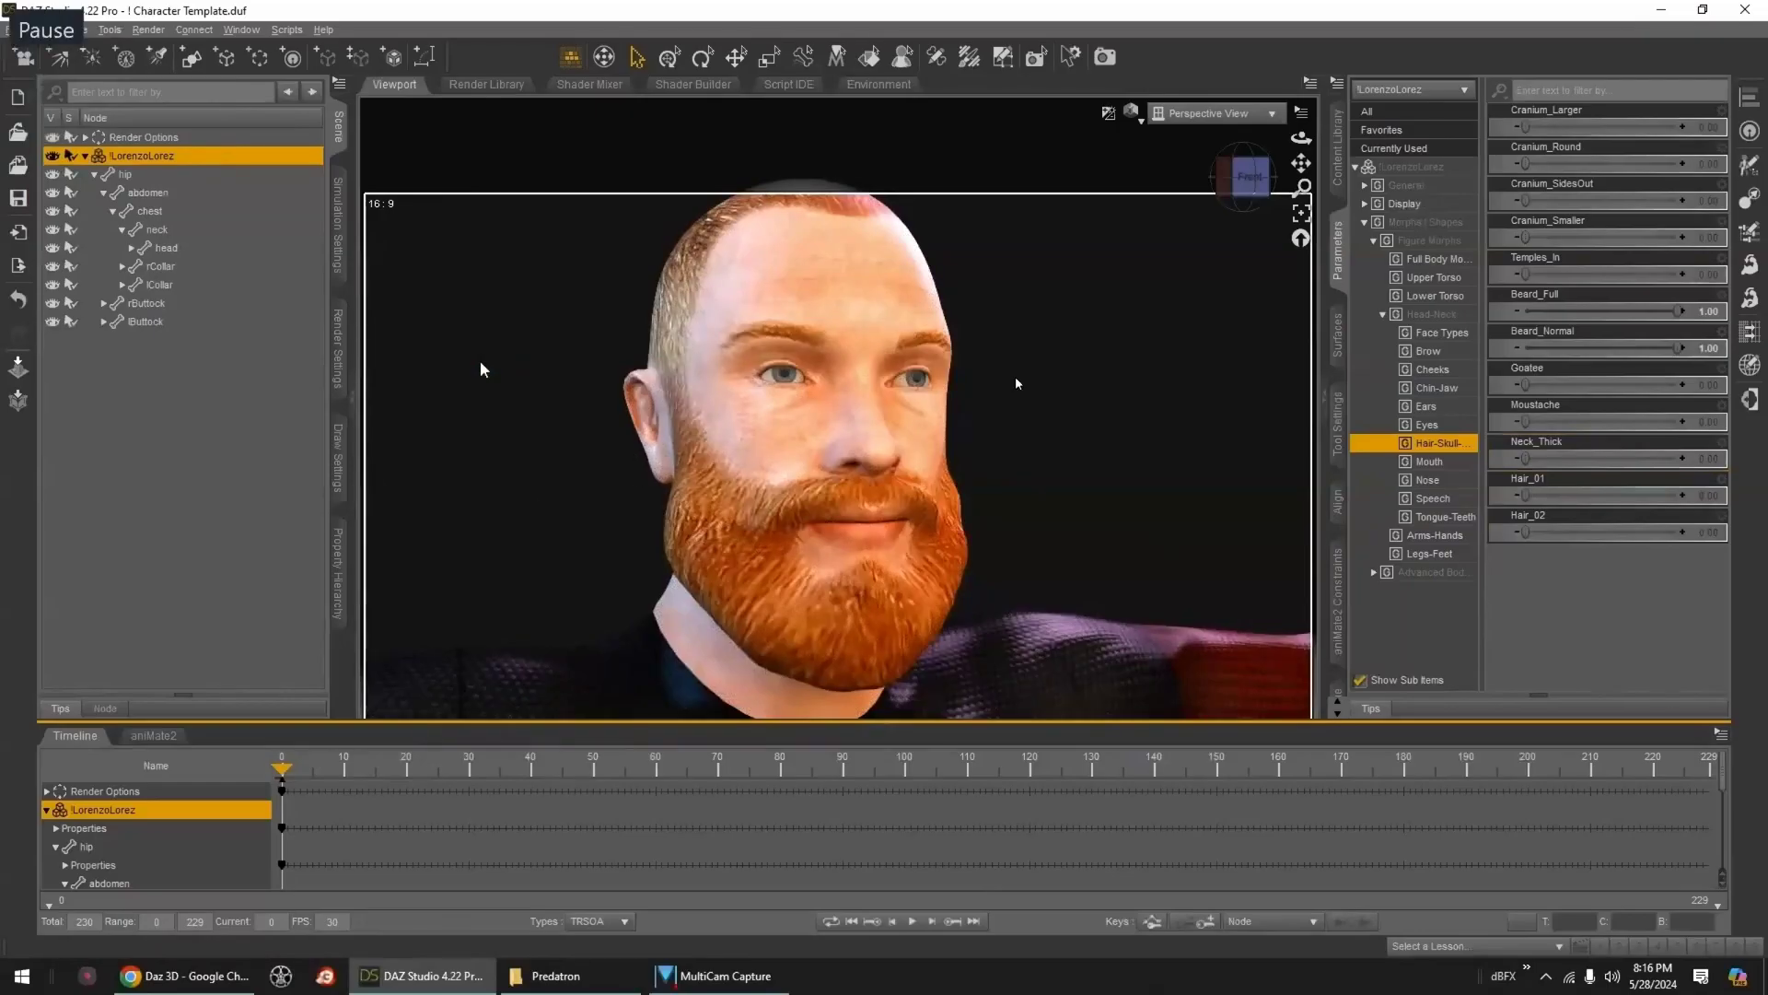
key(space)
key(space)
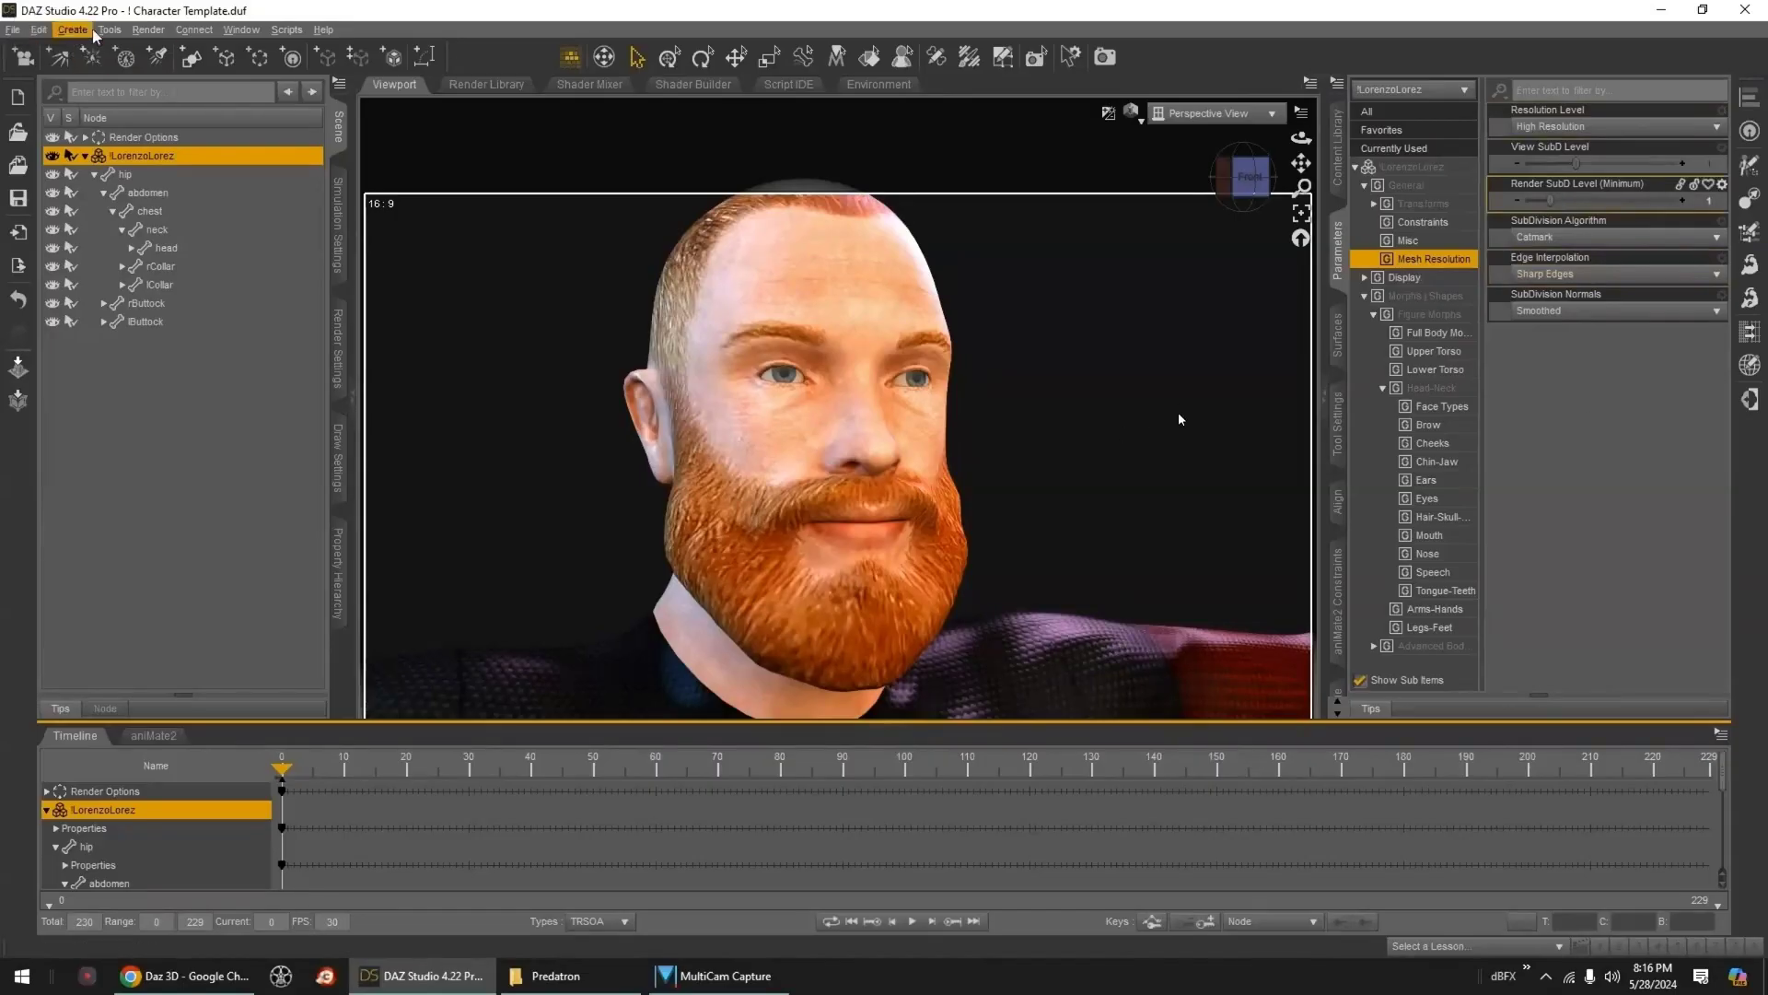
- Add a smoothing modifier to the figure's geometry and check the head and beard from several angles
click(39, 30)
mouse_move(101, 192)
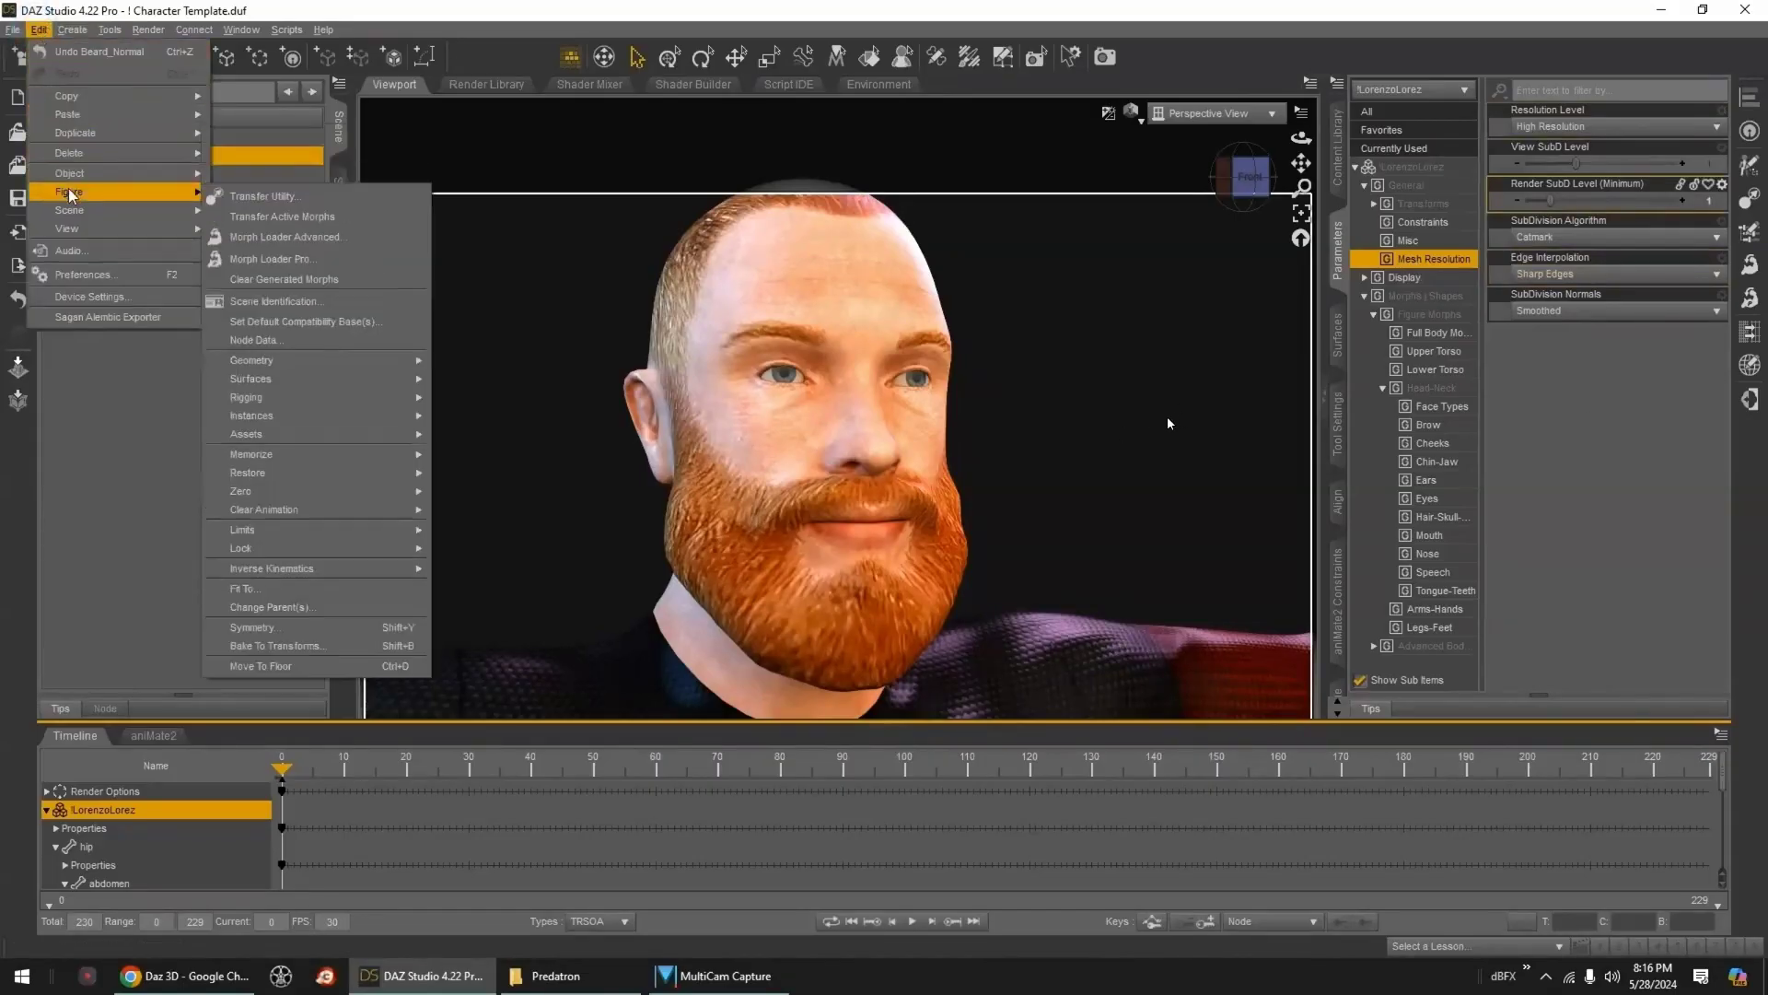
mouse_move(360, 360)
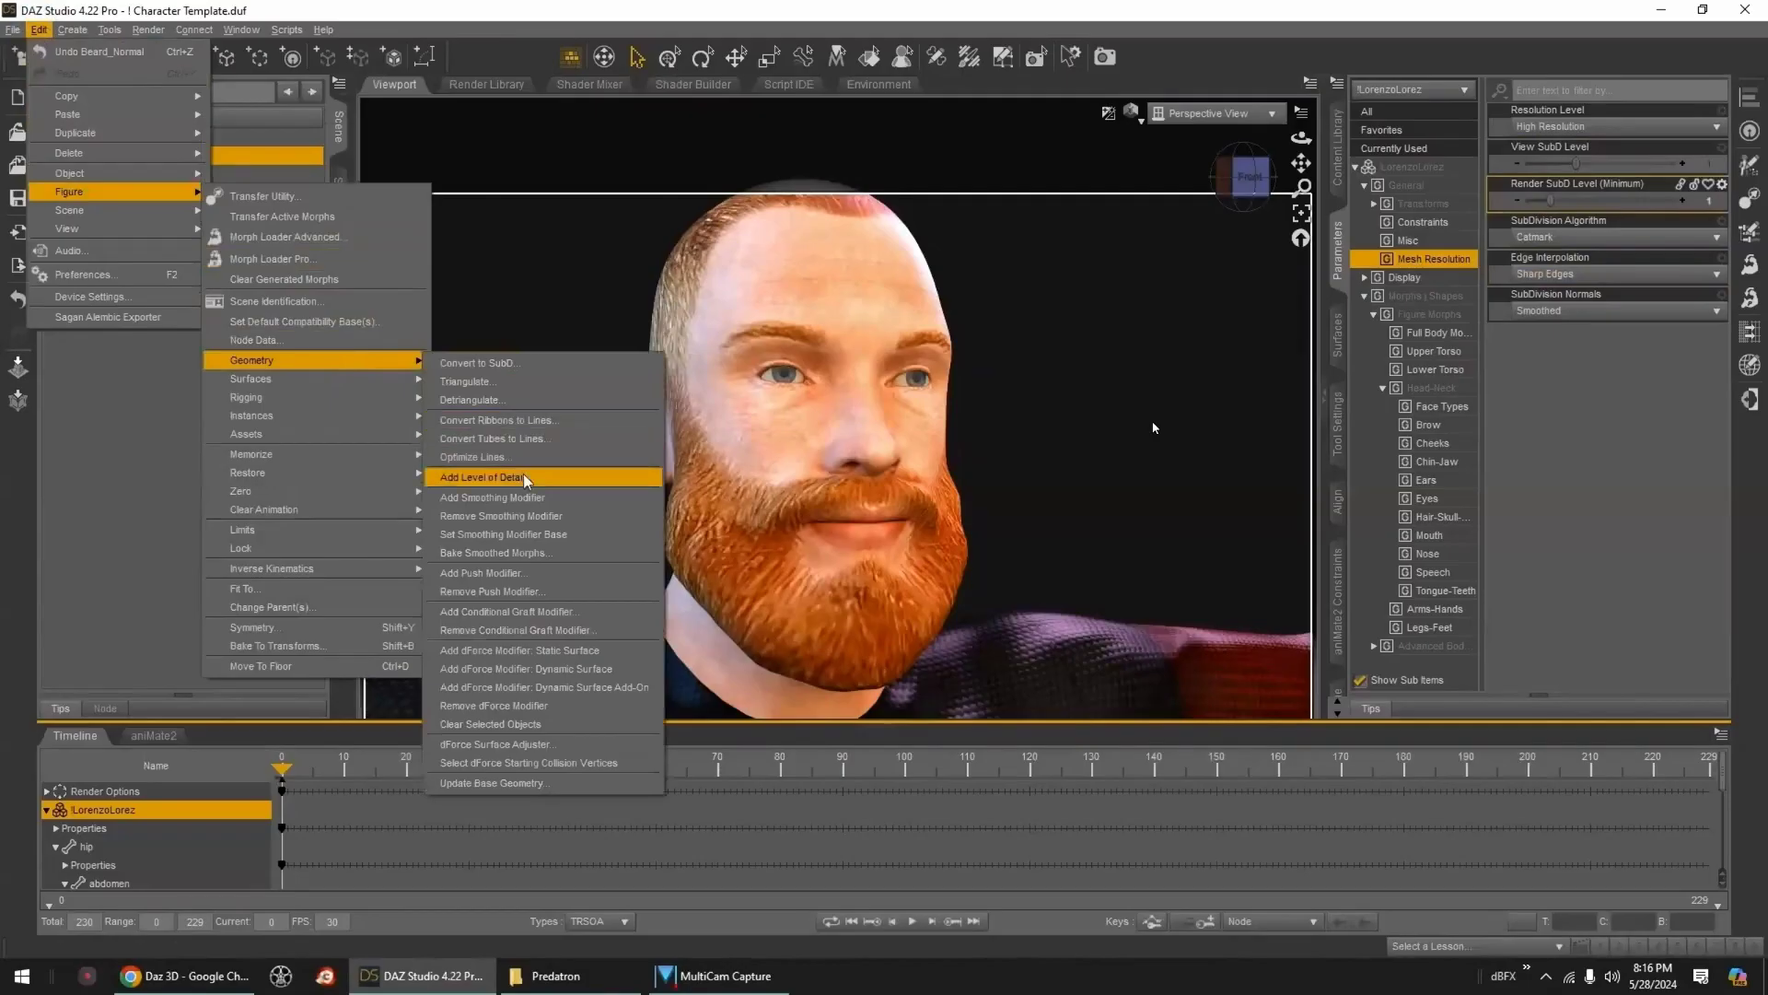
click(518, 498)
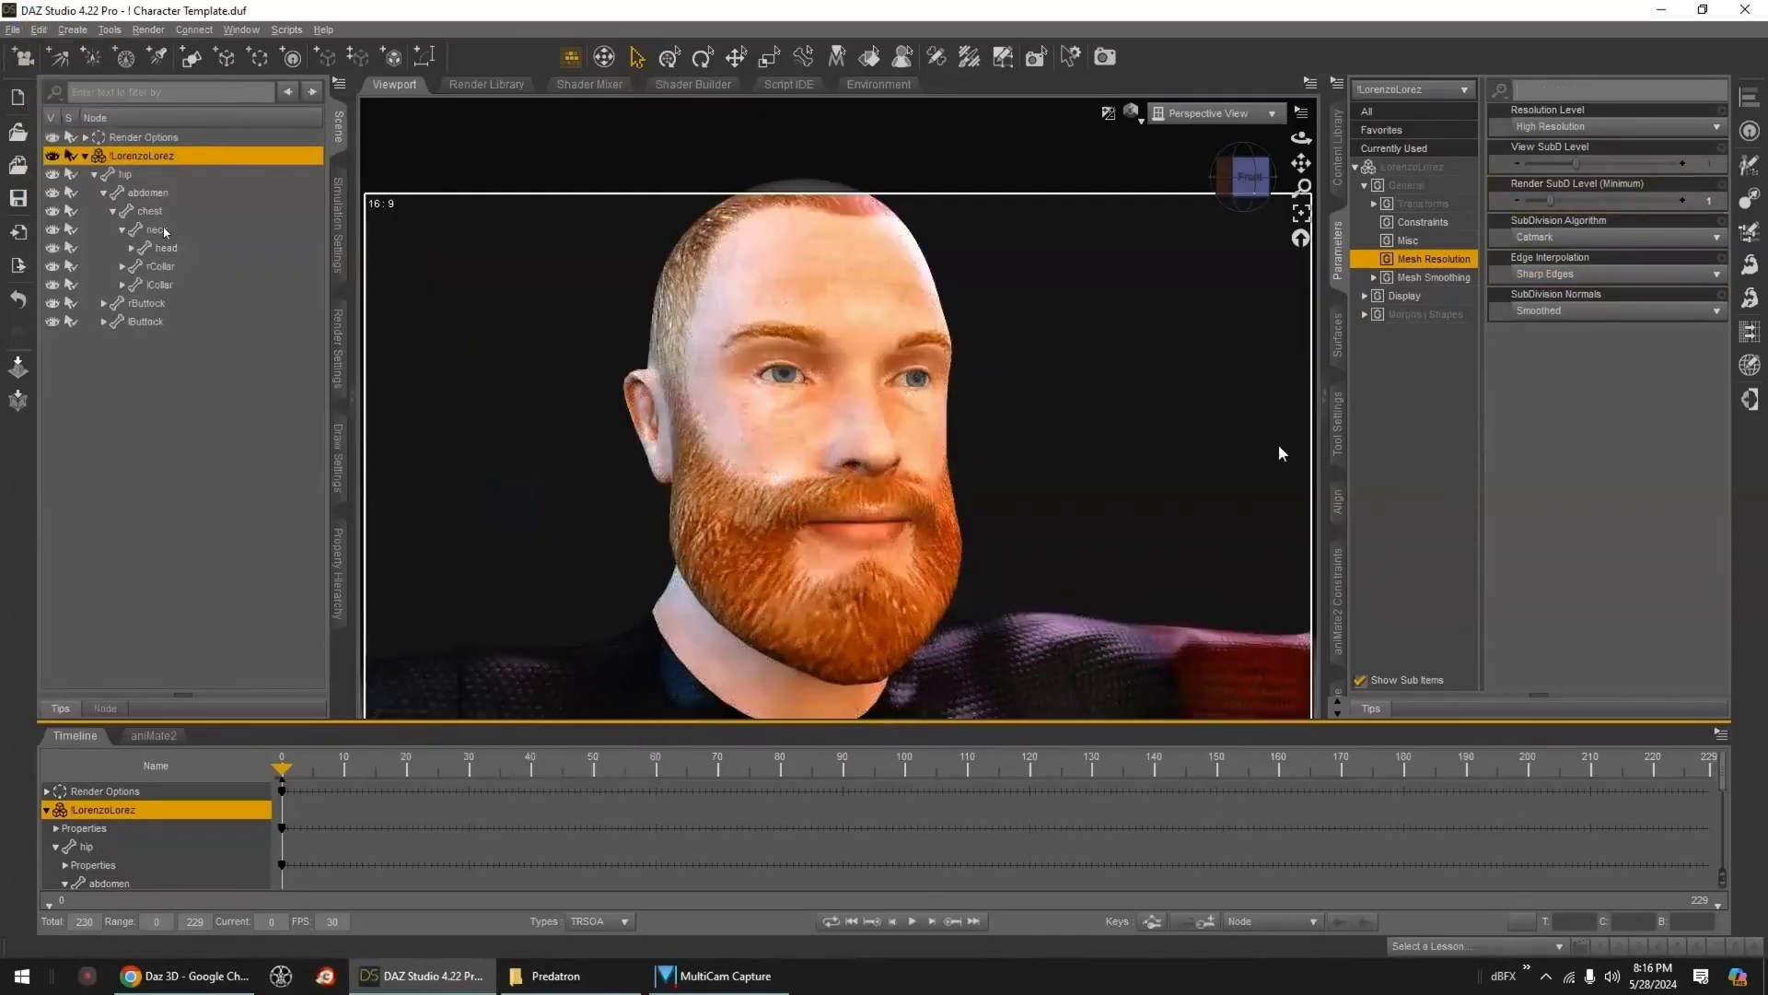
drag(1251, 183, 1267, 182)
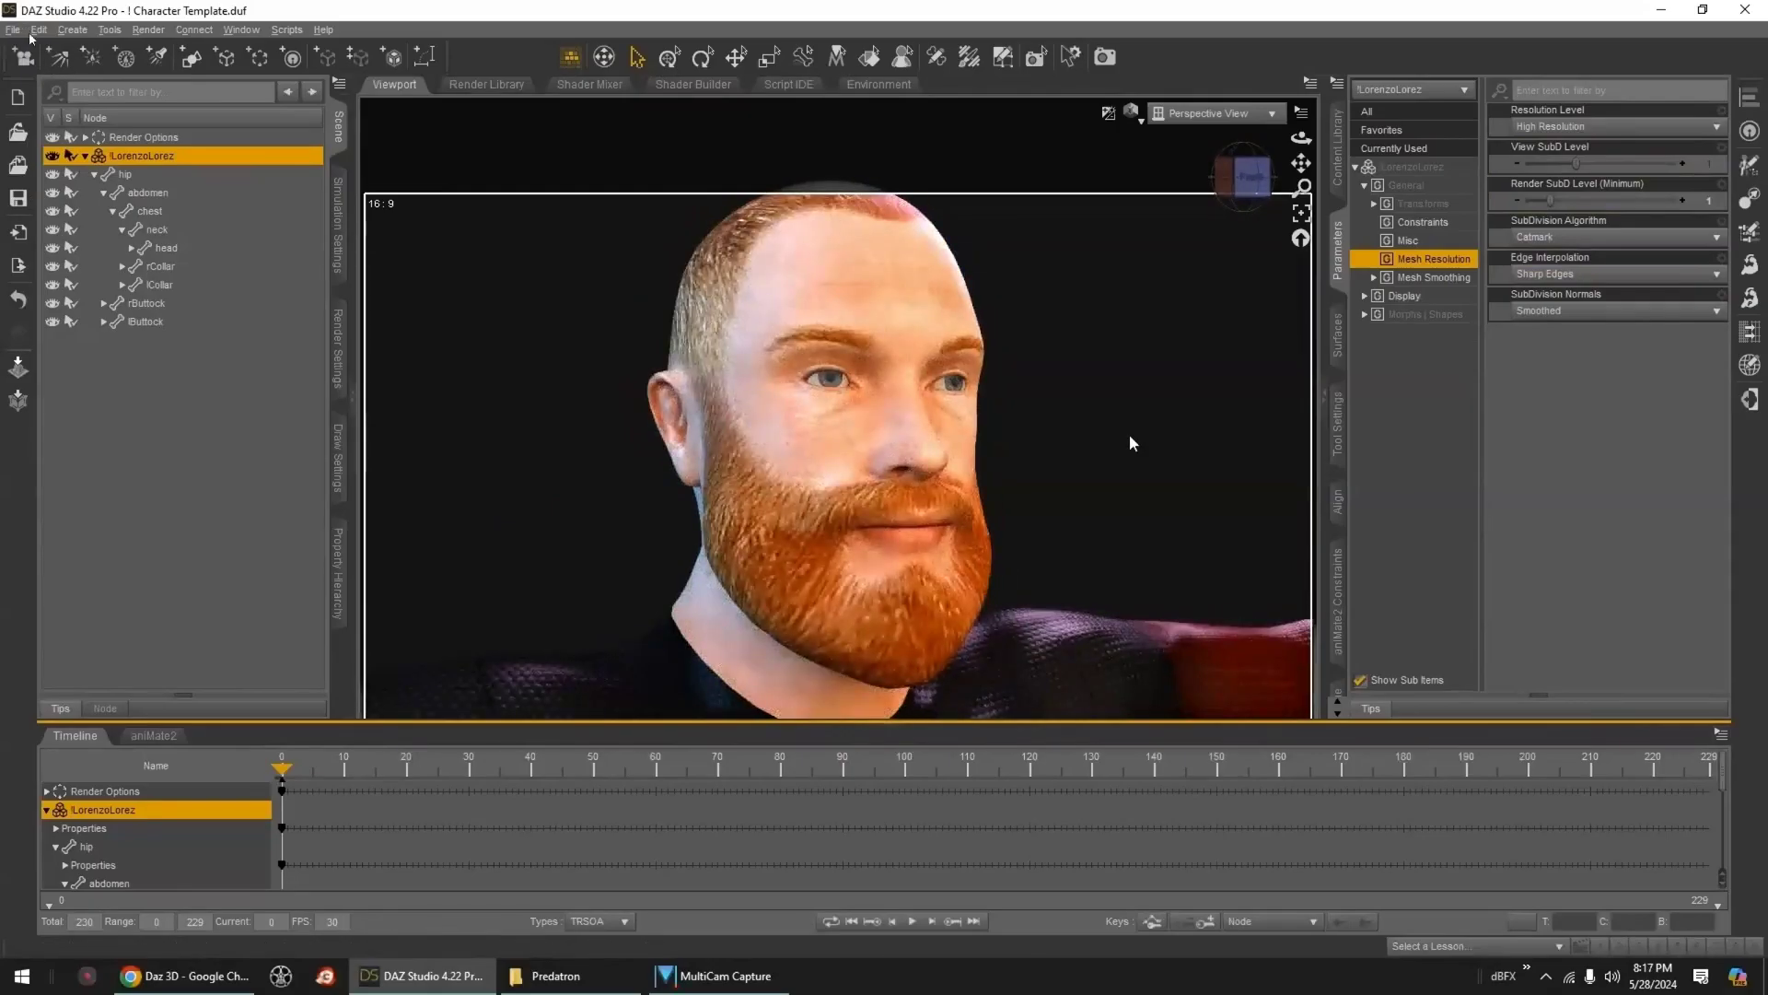
scroll(1129, 434, down, 2)
mouse_move(1134, 543)
middle_down()
mouse_move(1032, 546)
mouse_move(1136, 550)
middle_up()
scroll(1136, 553, up, 2)
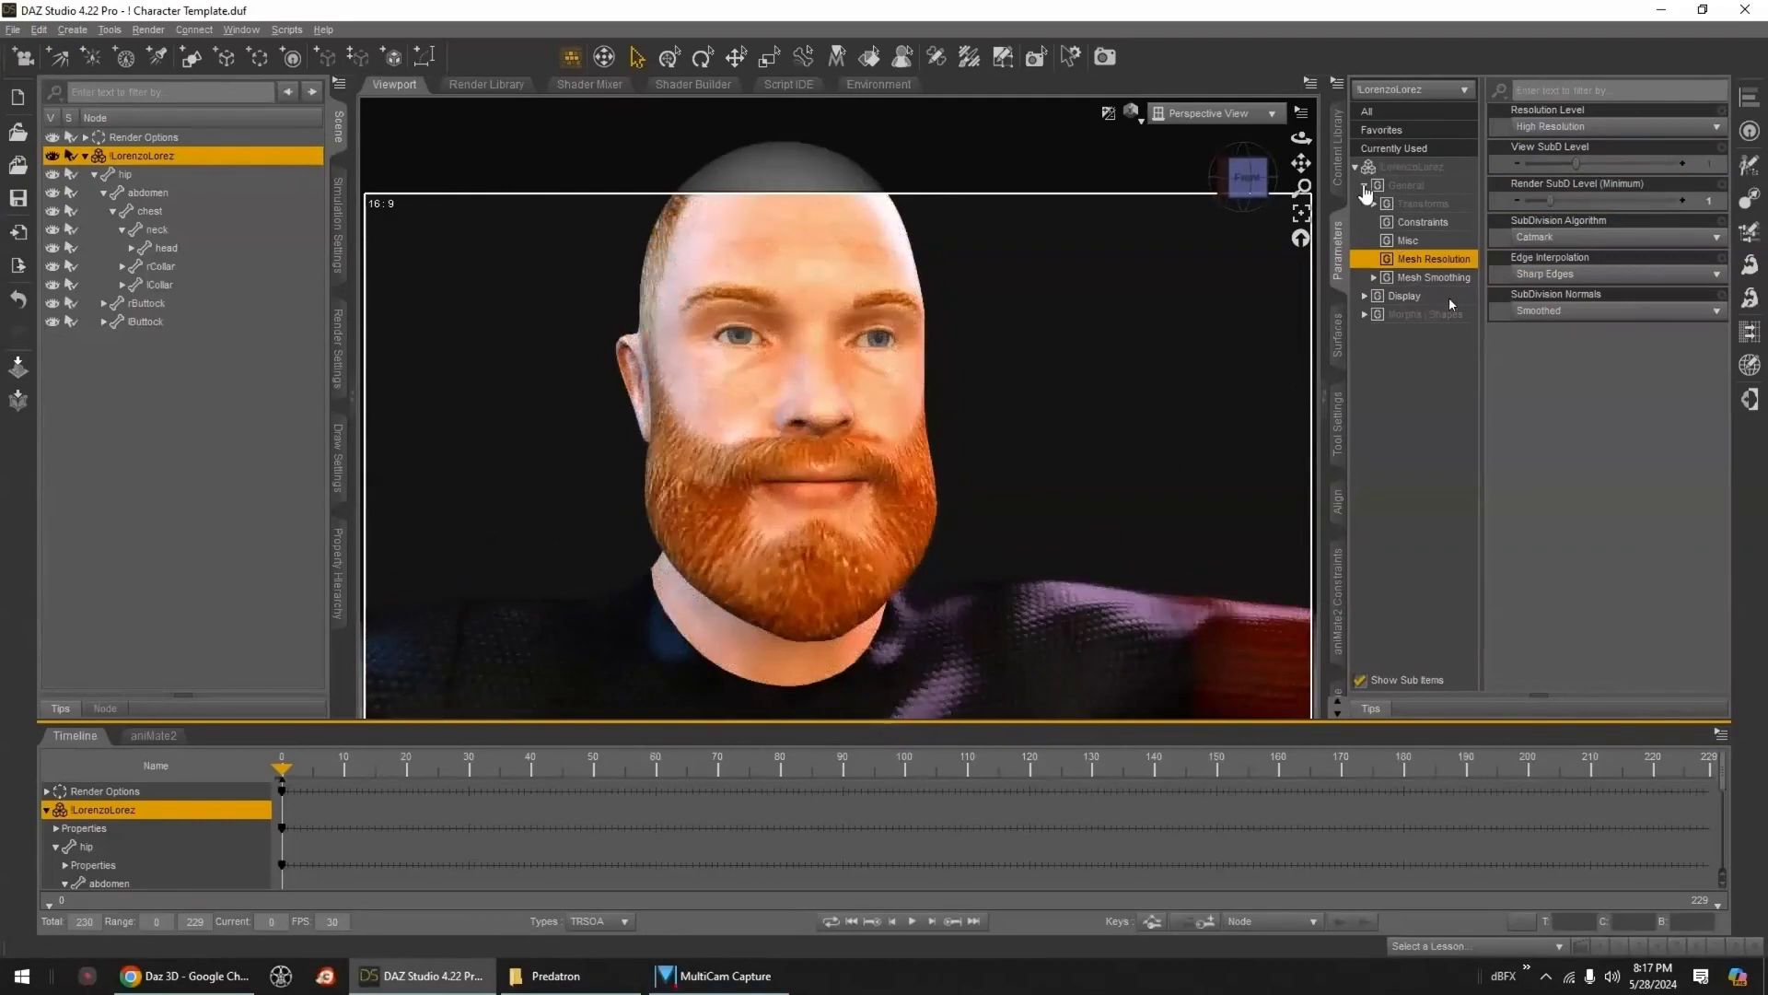
- Reset the Beard_Normal and Beard_Full morphs to zero in the figure's Head-Neck hair and skull group
click(1365, 314)
click(1375, 333)
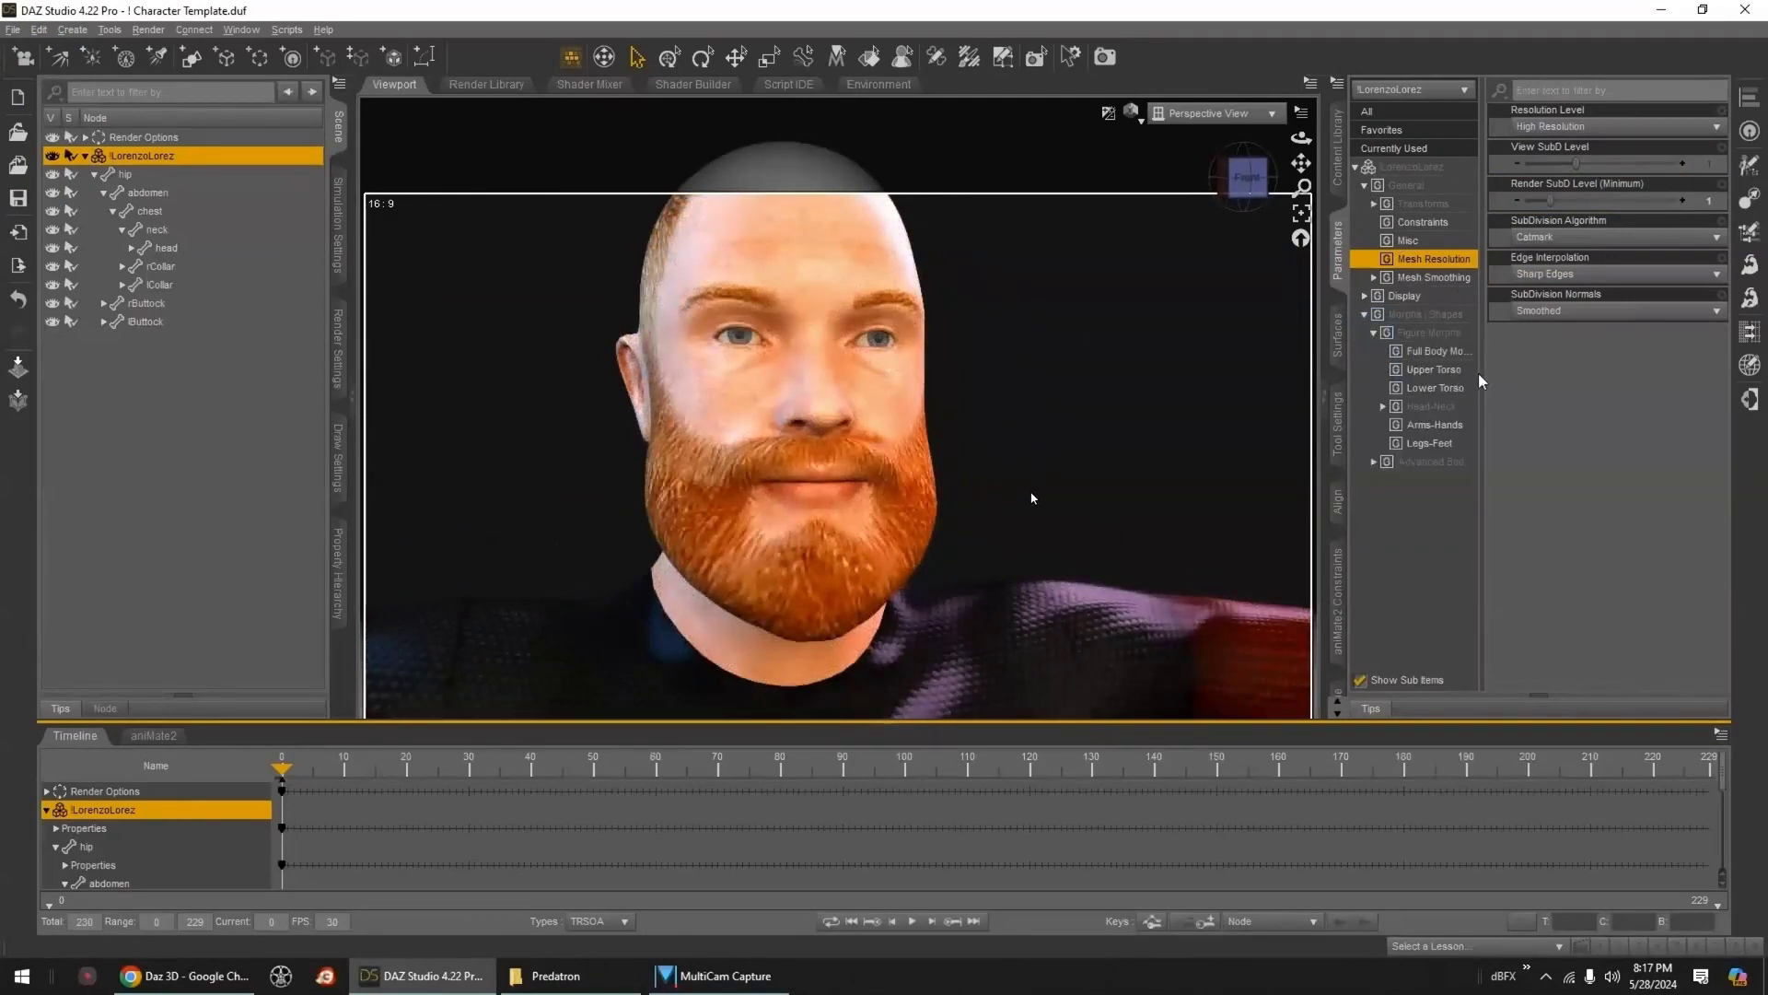
click(1382, 406)
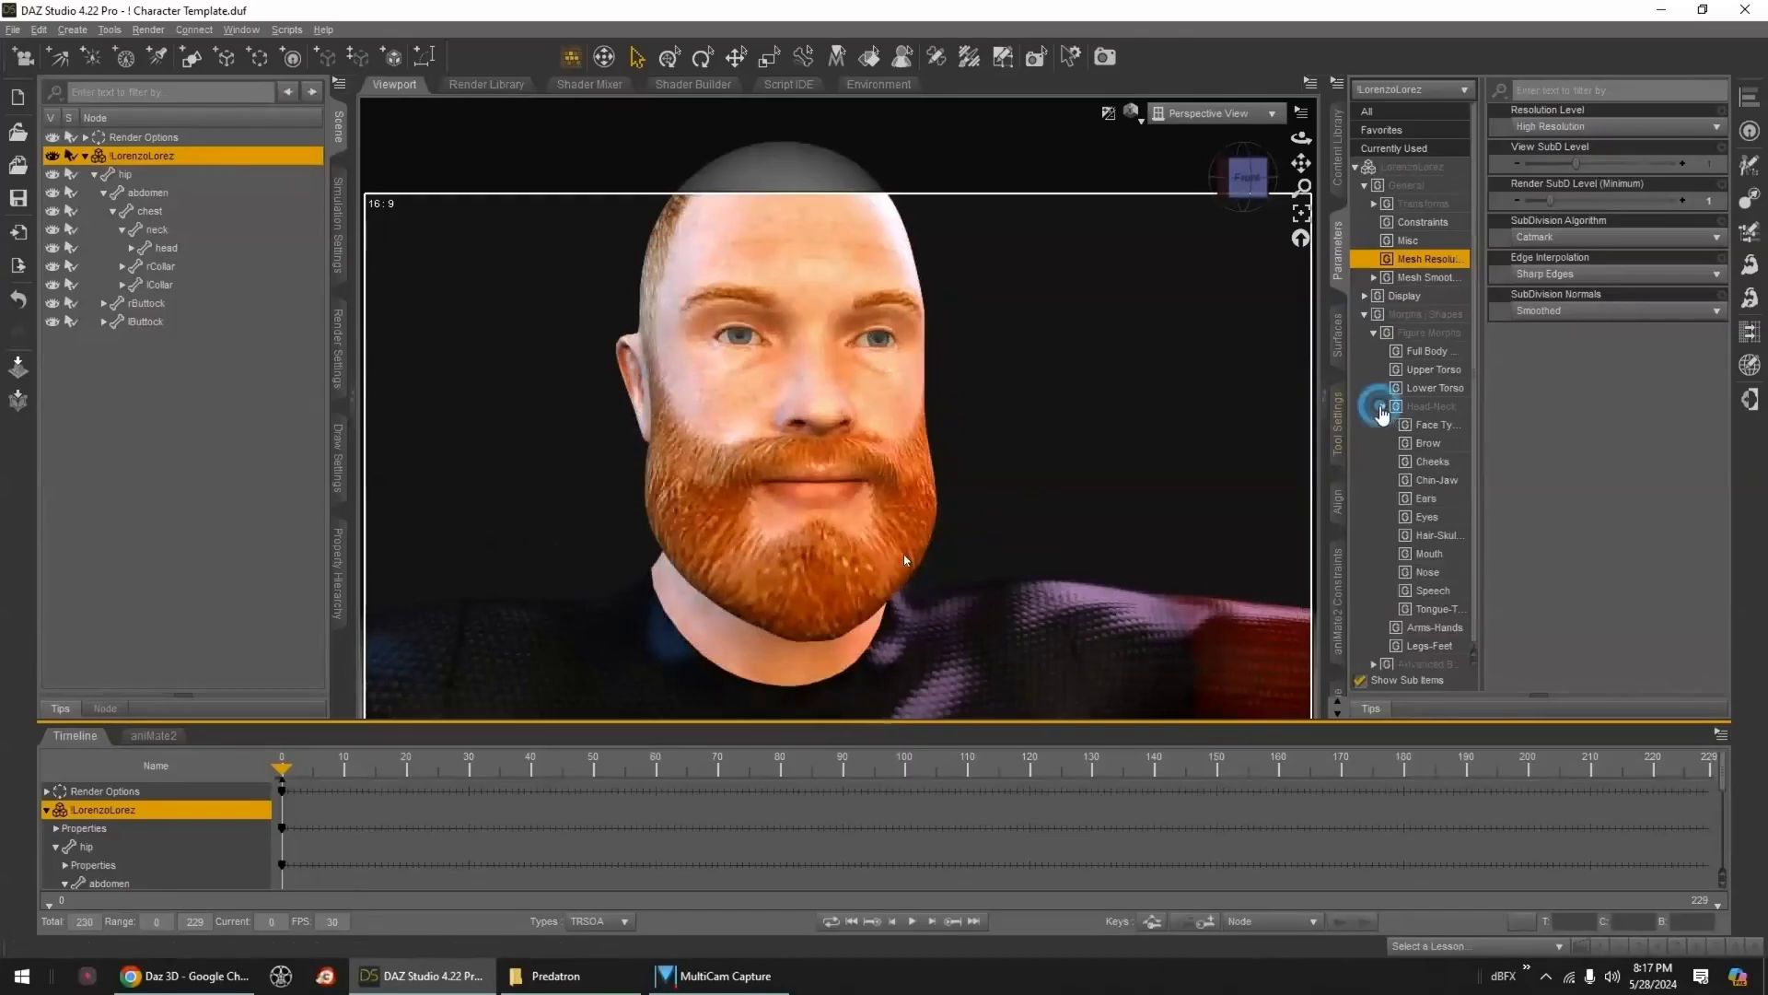
click(1436, 535)
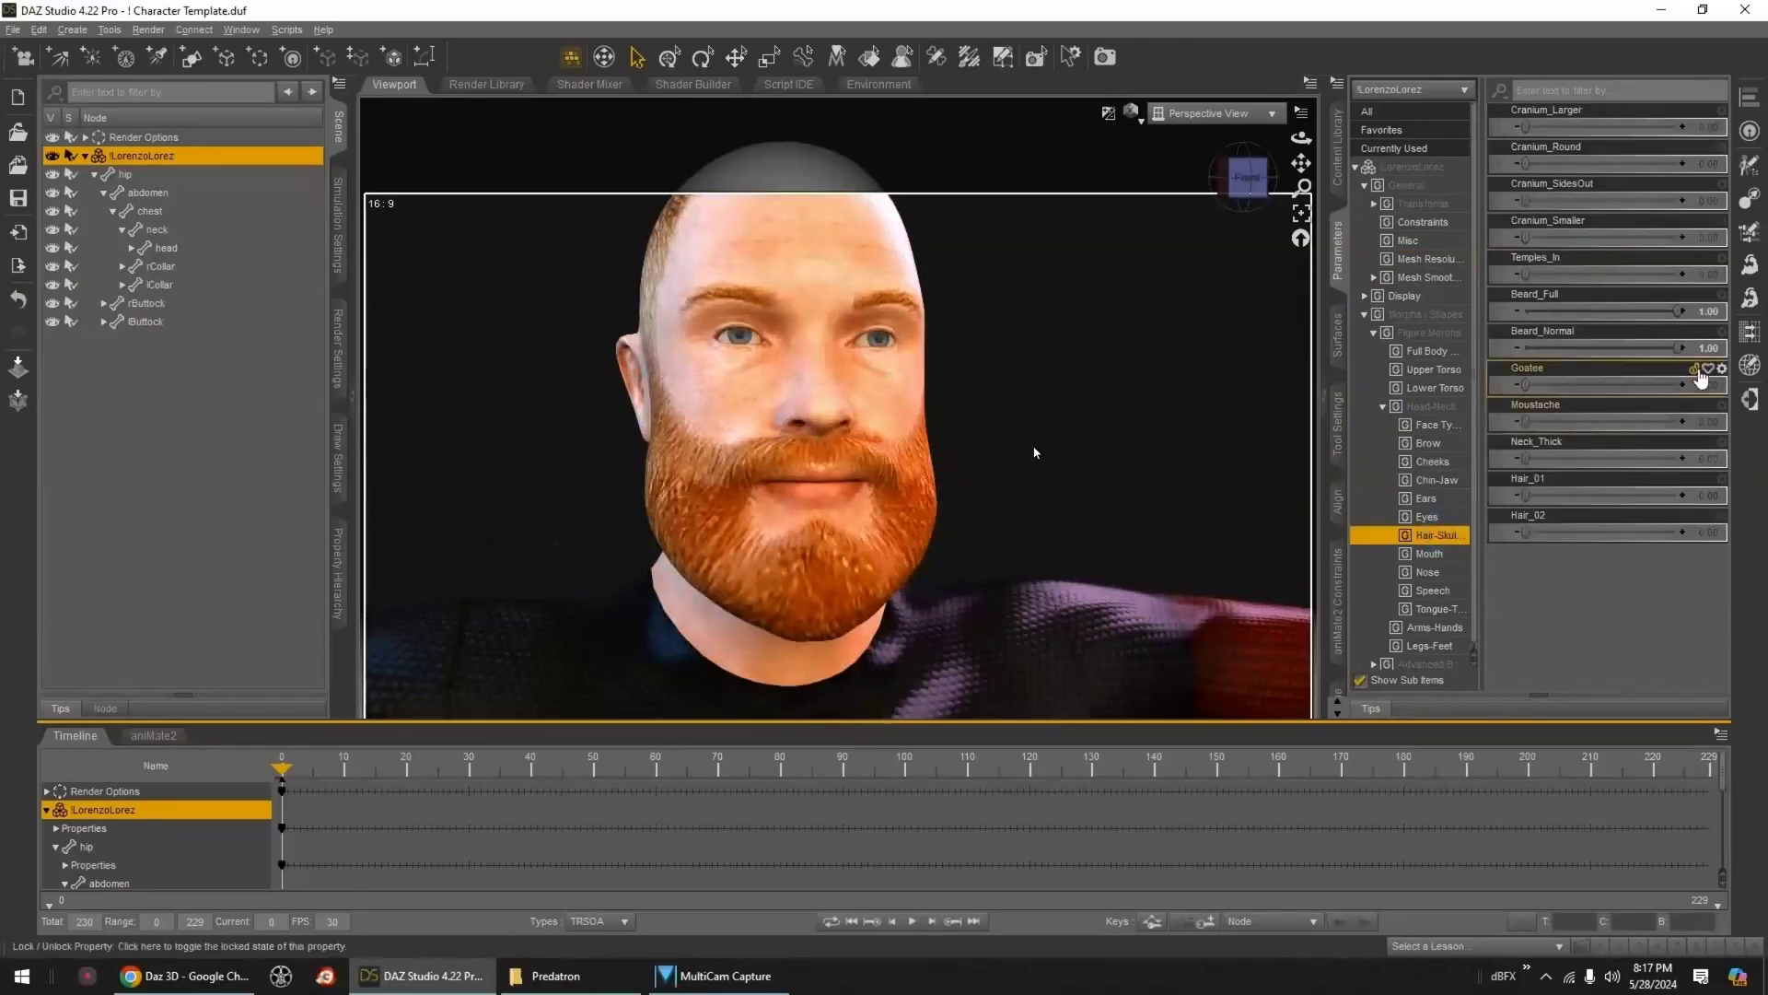
alt+click(1714, 348)
alt+click(1713, 314)
- Set the Hair_01 morph to 1.00, and try Beard_Normal at 1.00 before undoing it
middle_drag(1141, 400, 1071, 470)
alt+drag(1070, 468, 1053, 429)
drag(1526, 495, 1682, 495)
drag(1529, 349, 1682, 348)
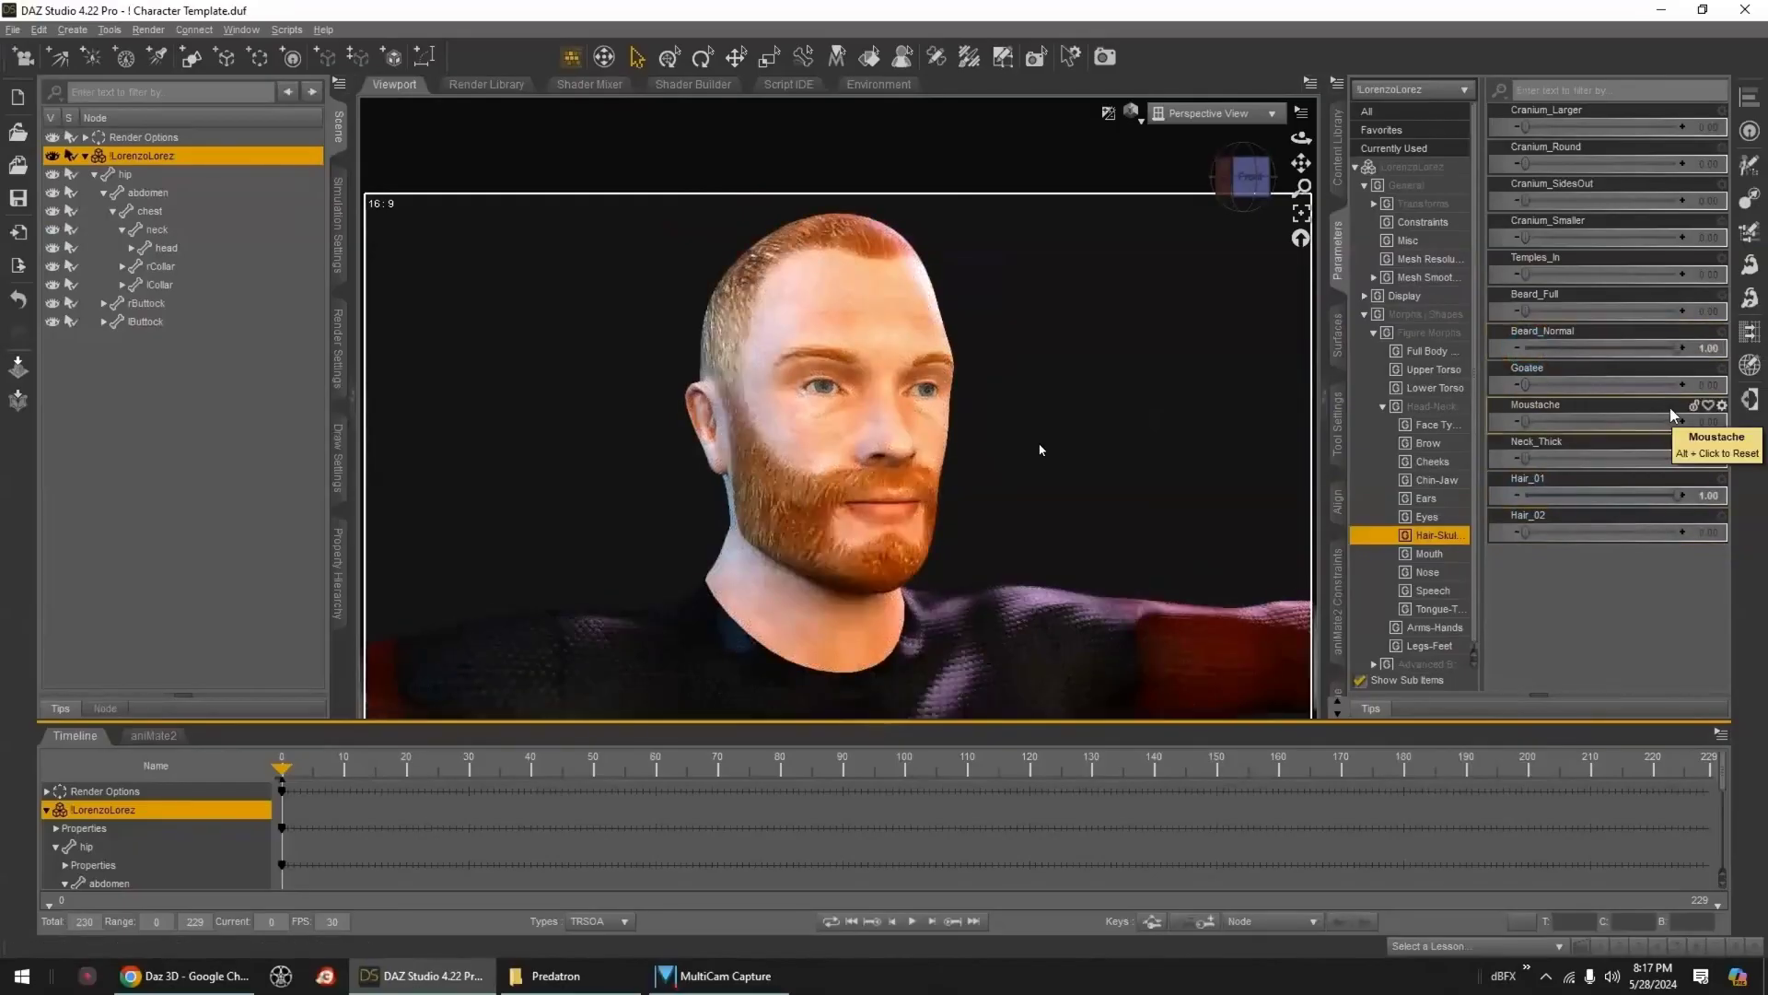
key(ctrl+z)
- Set the Goatee morph to 1.00 and apply the black goatee material from the Caucasian skin presets
drag(1526, 385, 1737, 385)
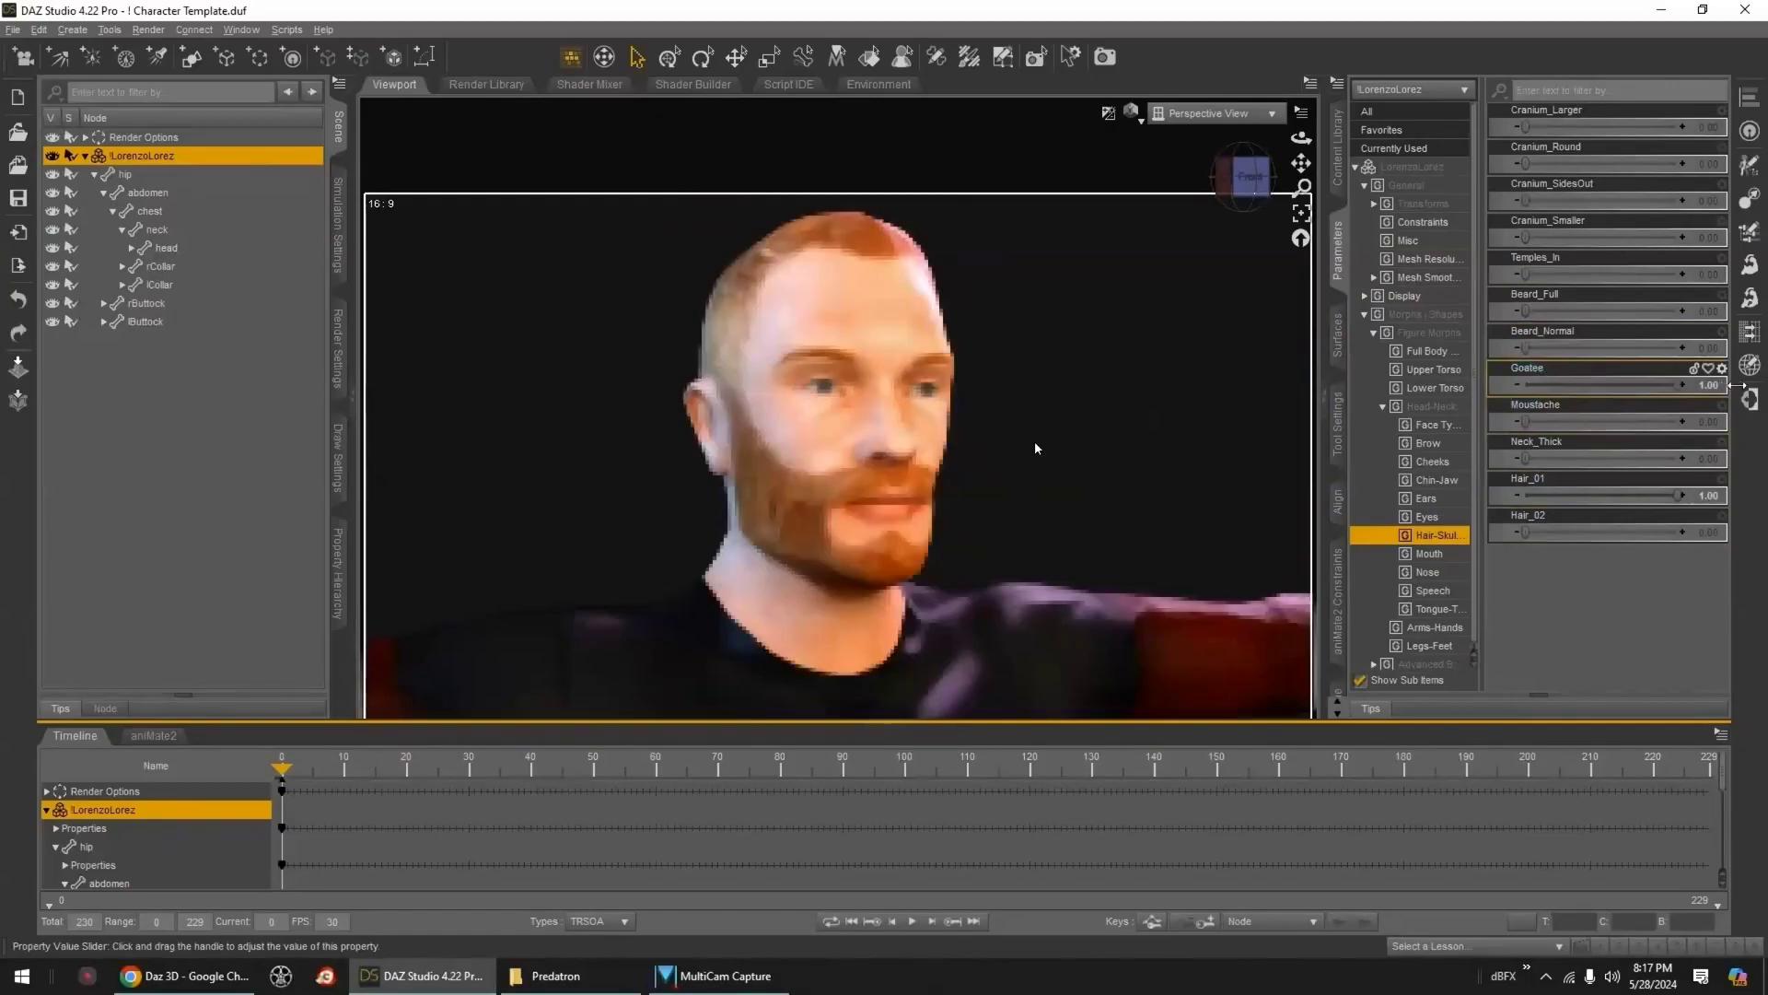
click(1337, 162)
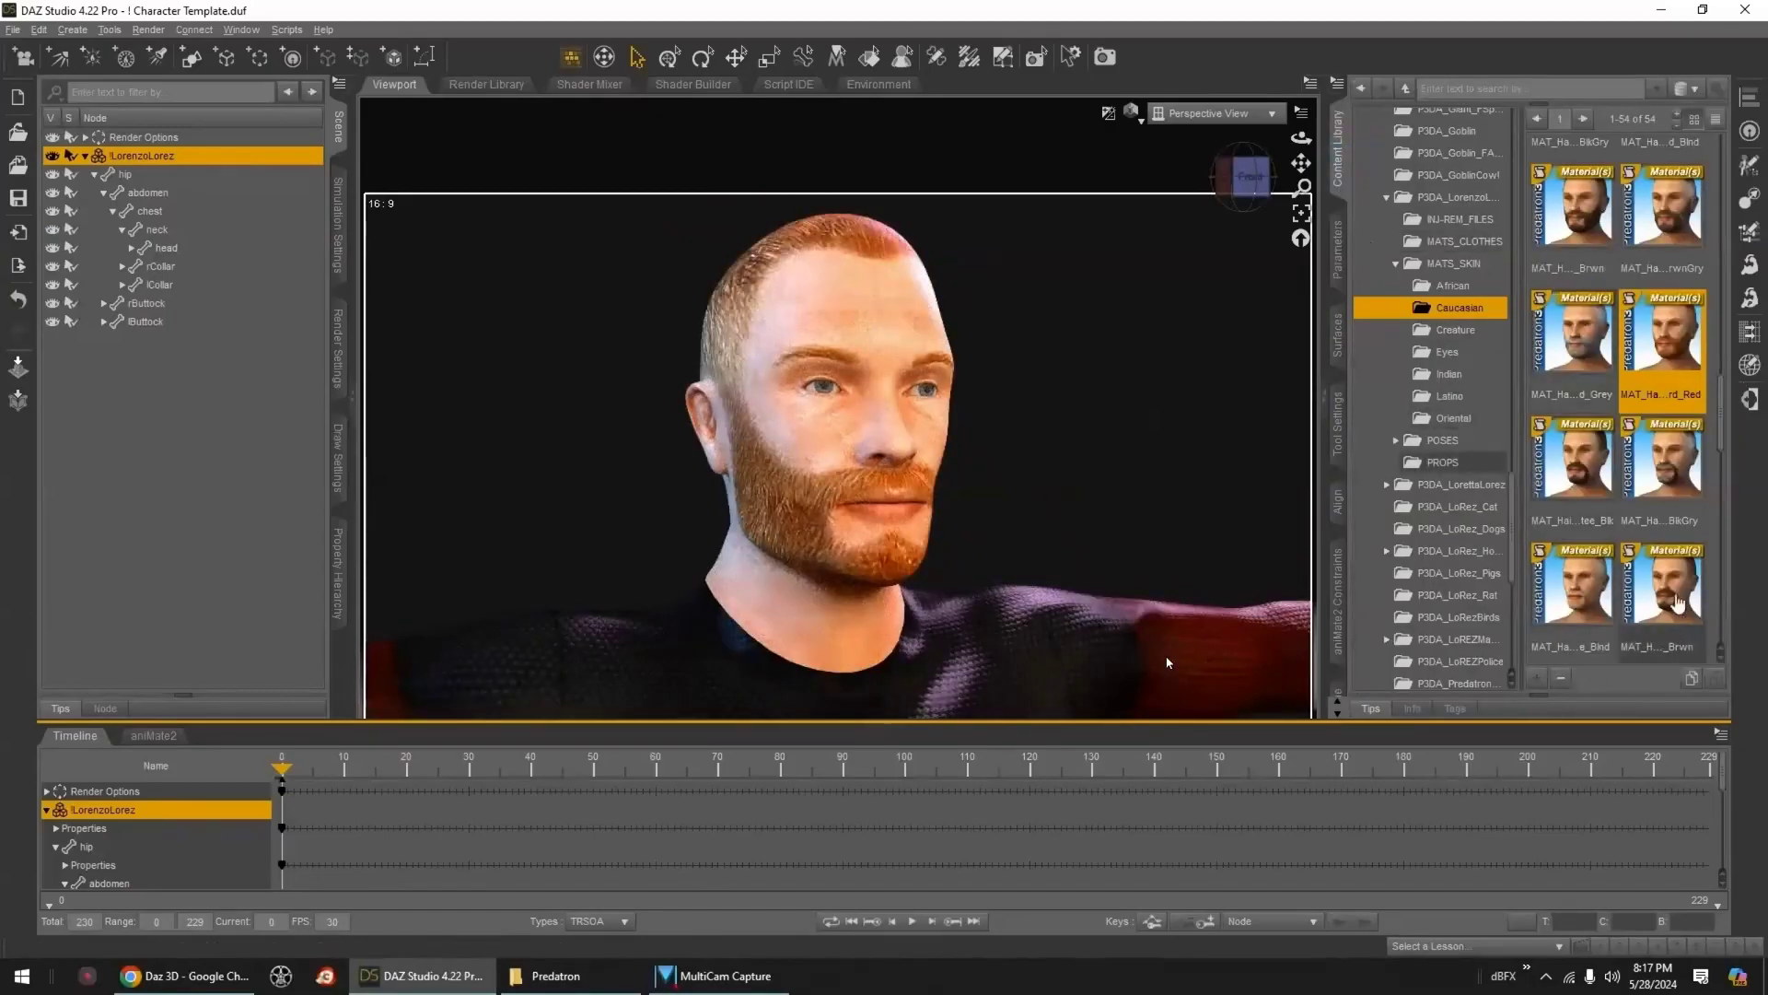
double_click(1579, 481)
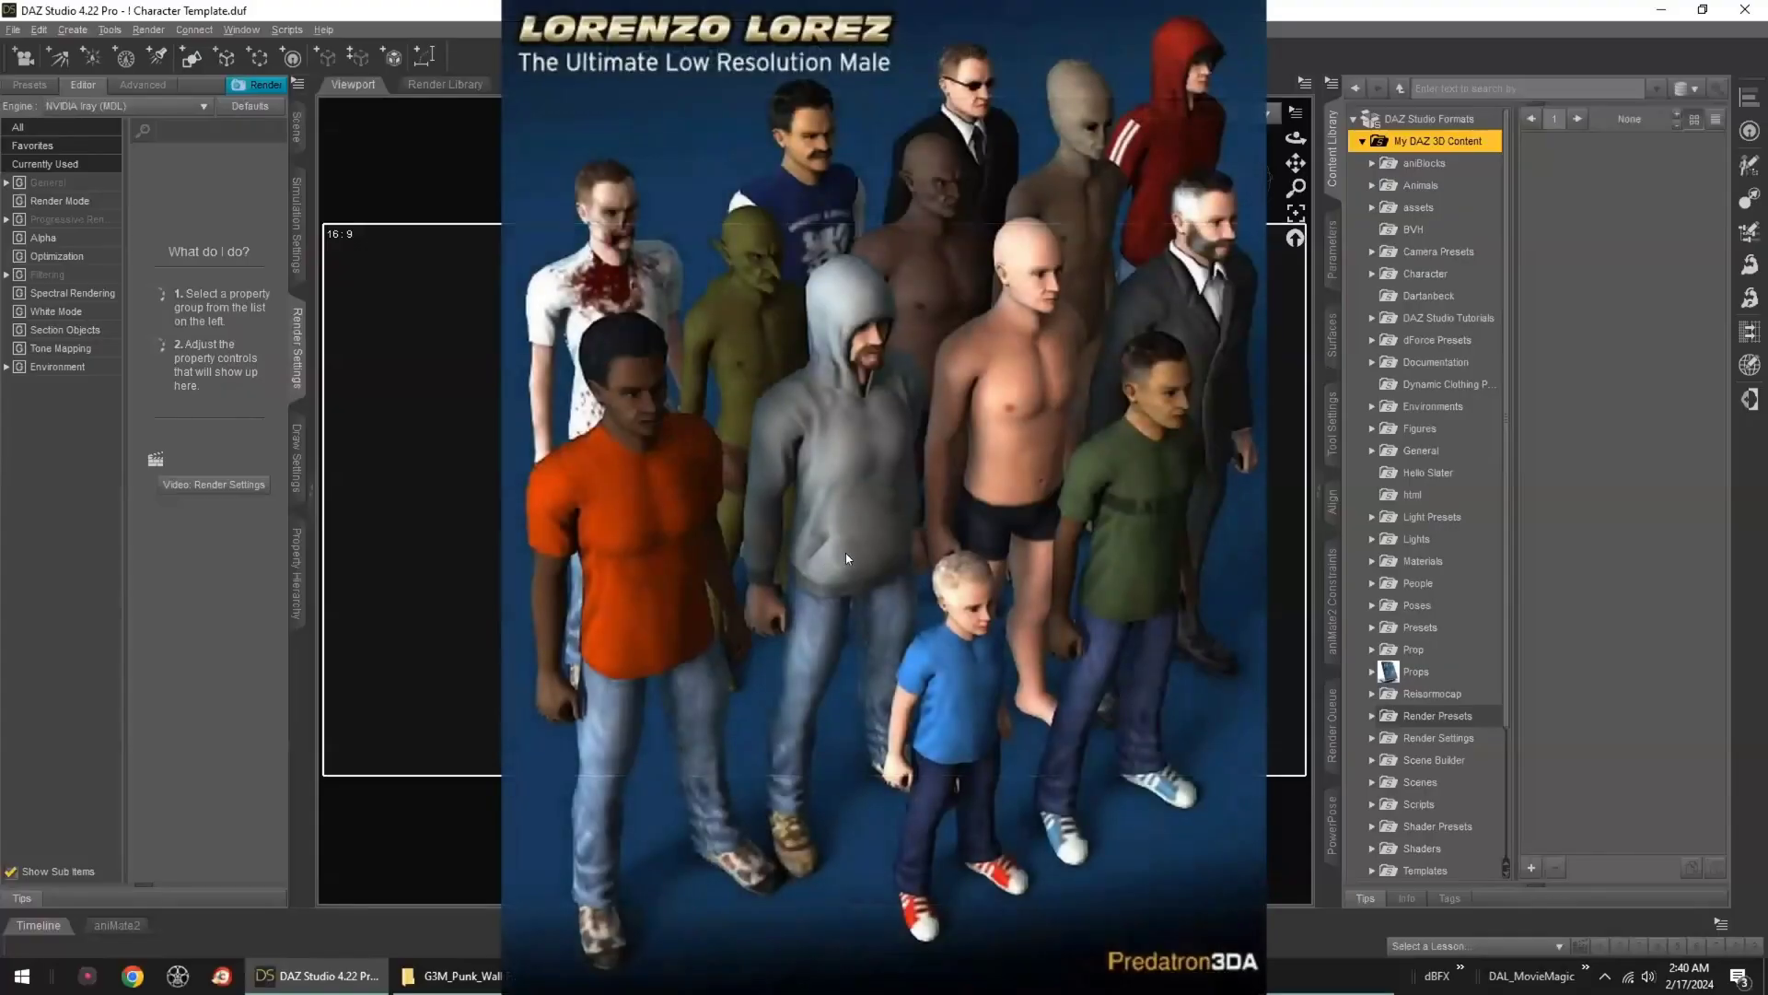
- Leave the Lorenzo and Iray video and play 03 - LoREZ Animals.mov full screen in the media player
click(932, 568)
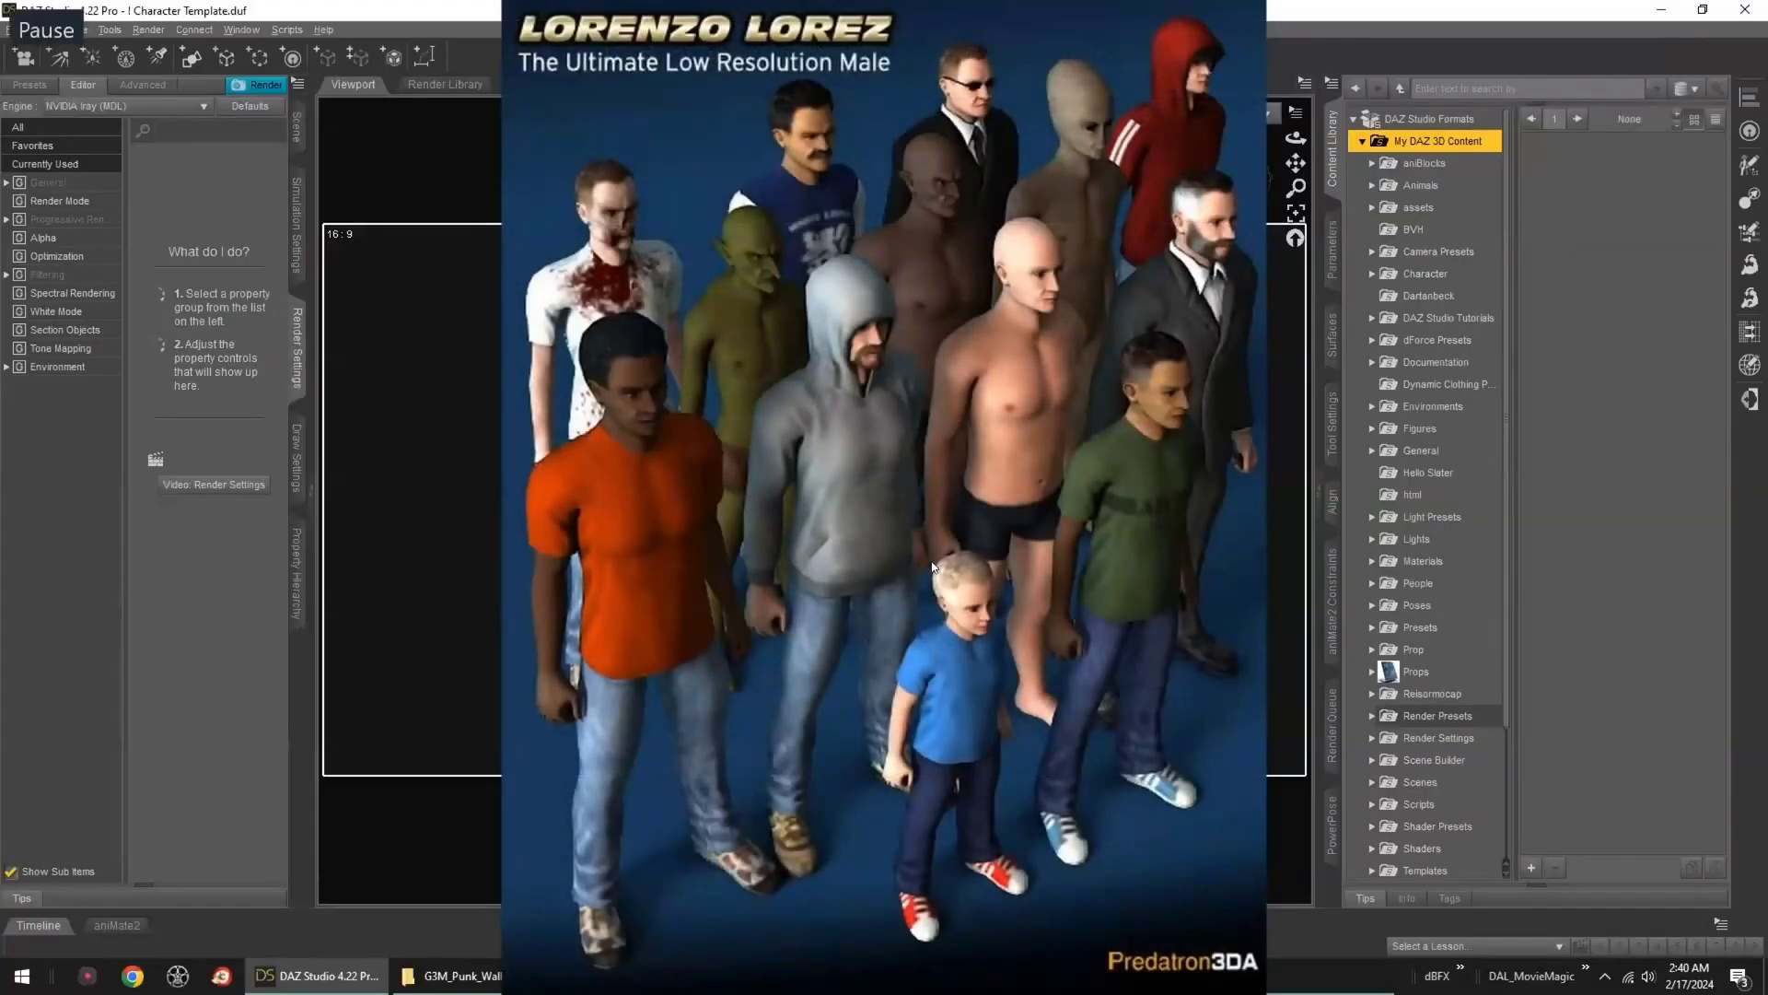
double_click(1164, 671)
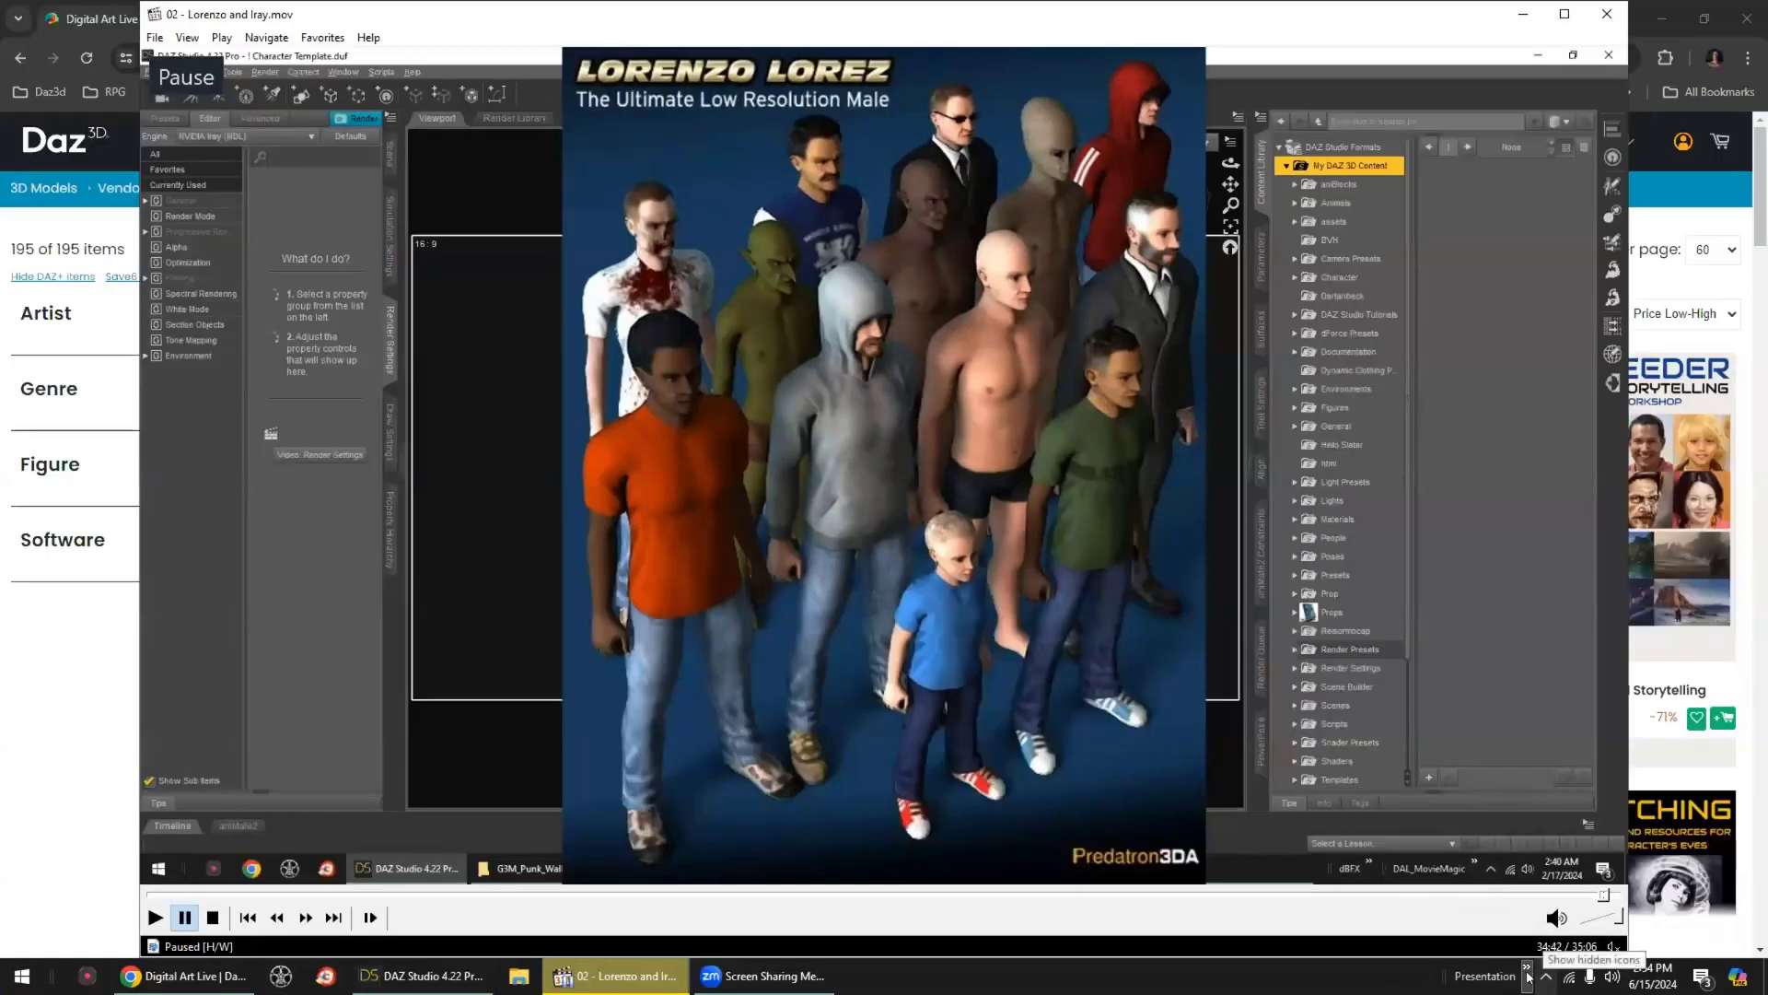
click(1527, 974)
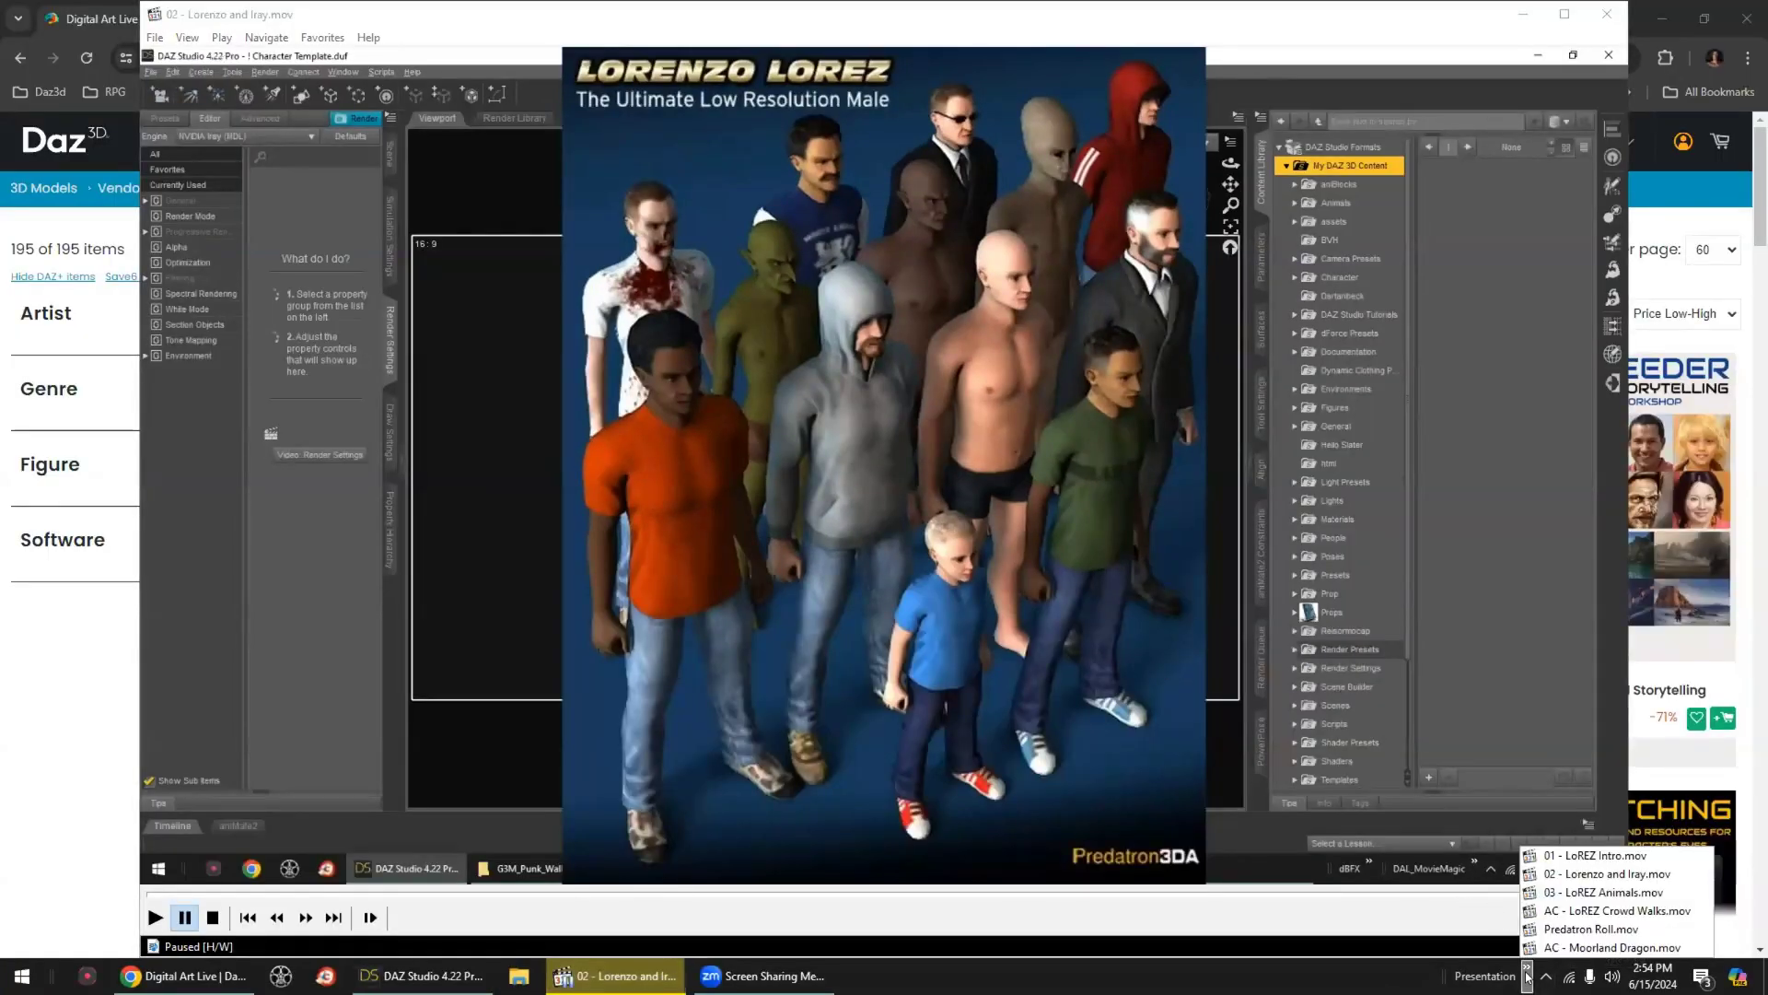
click(1566, 893)
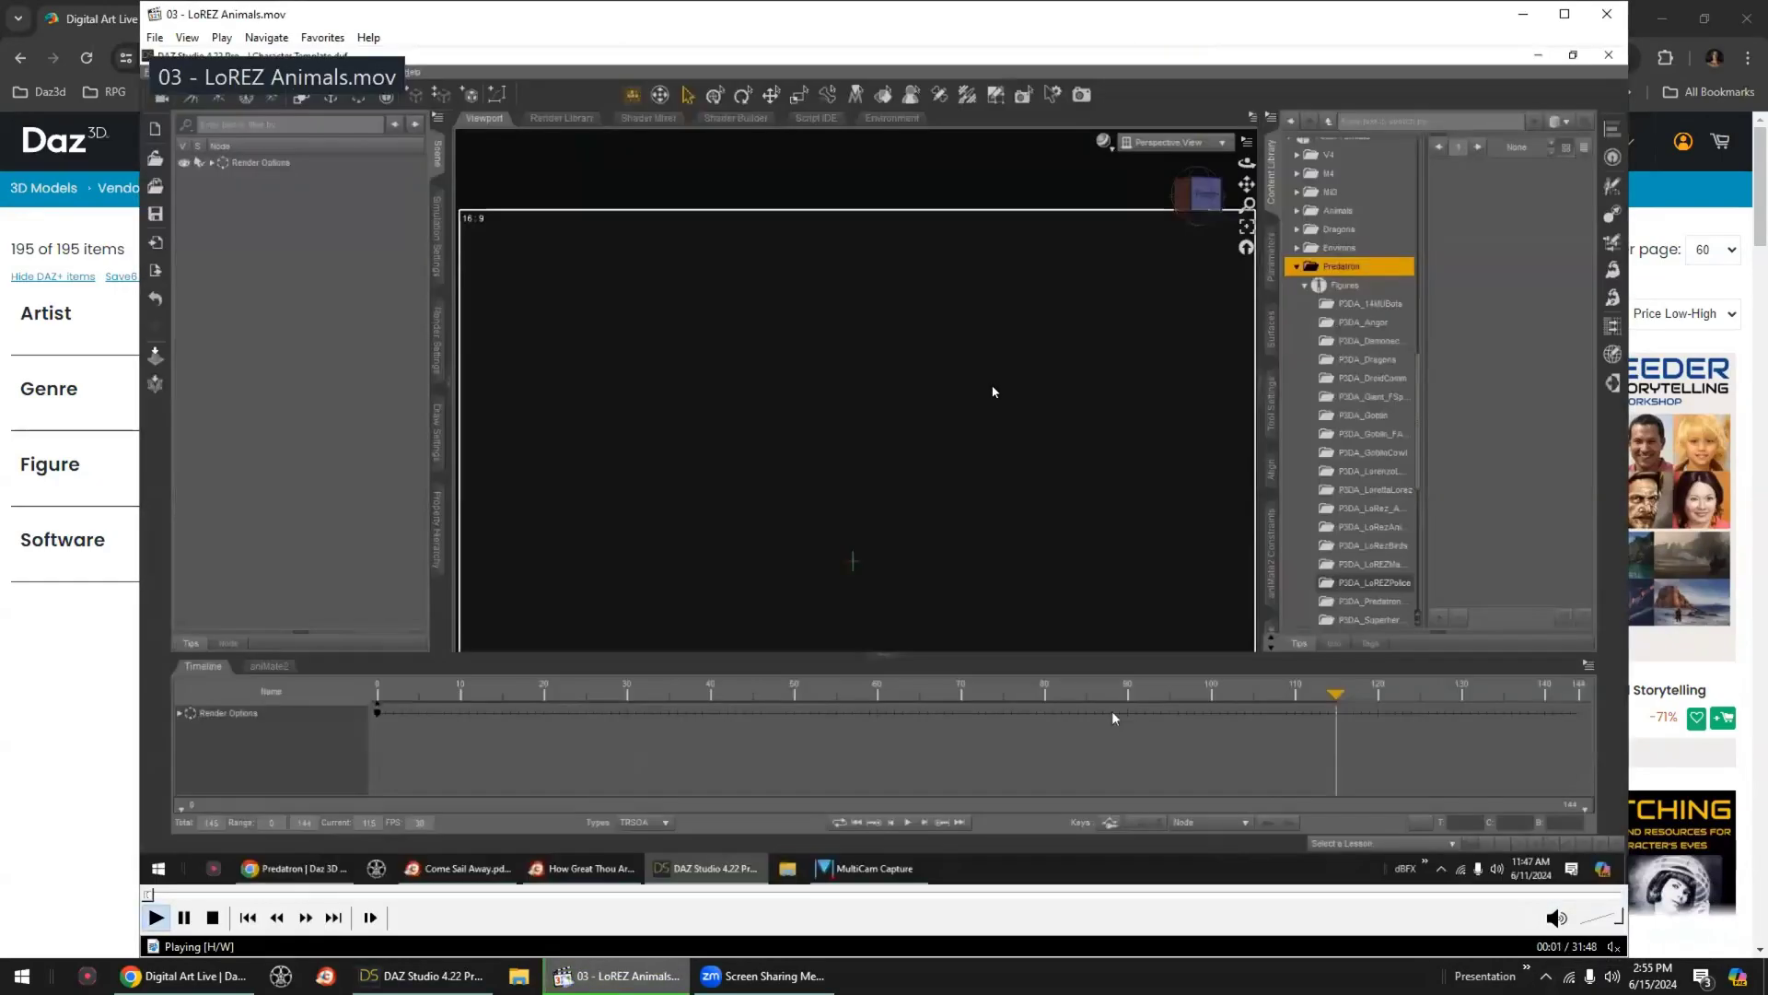
double_click(992, 388)
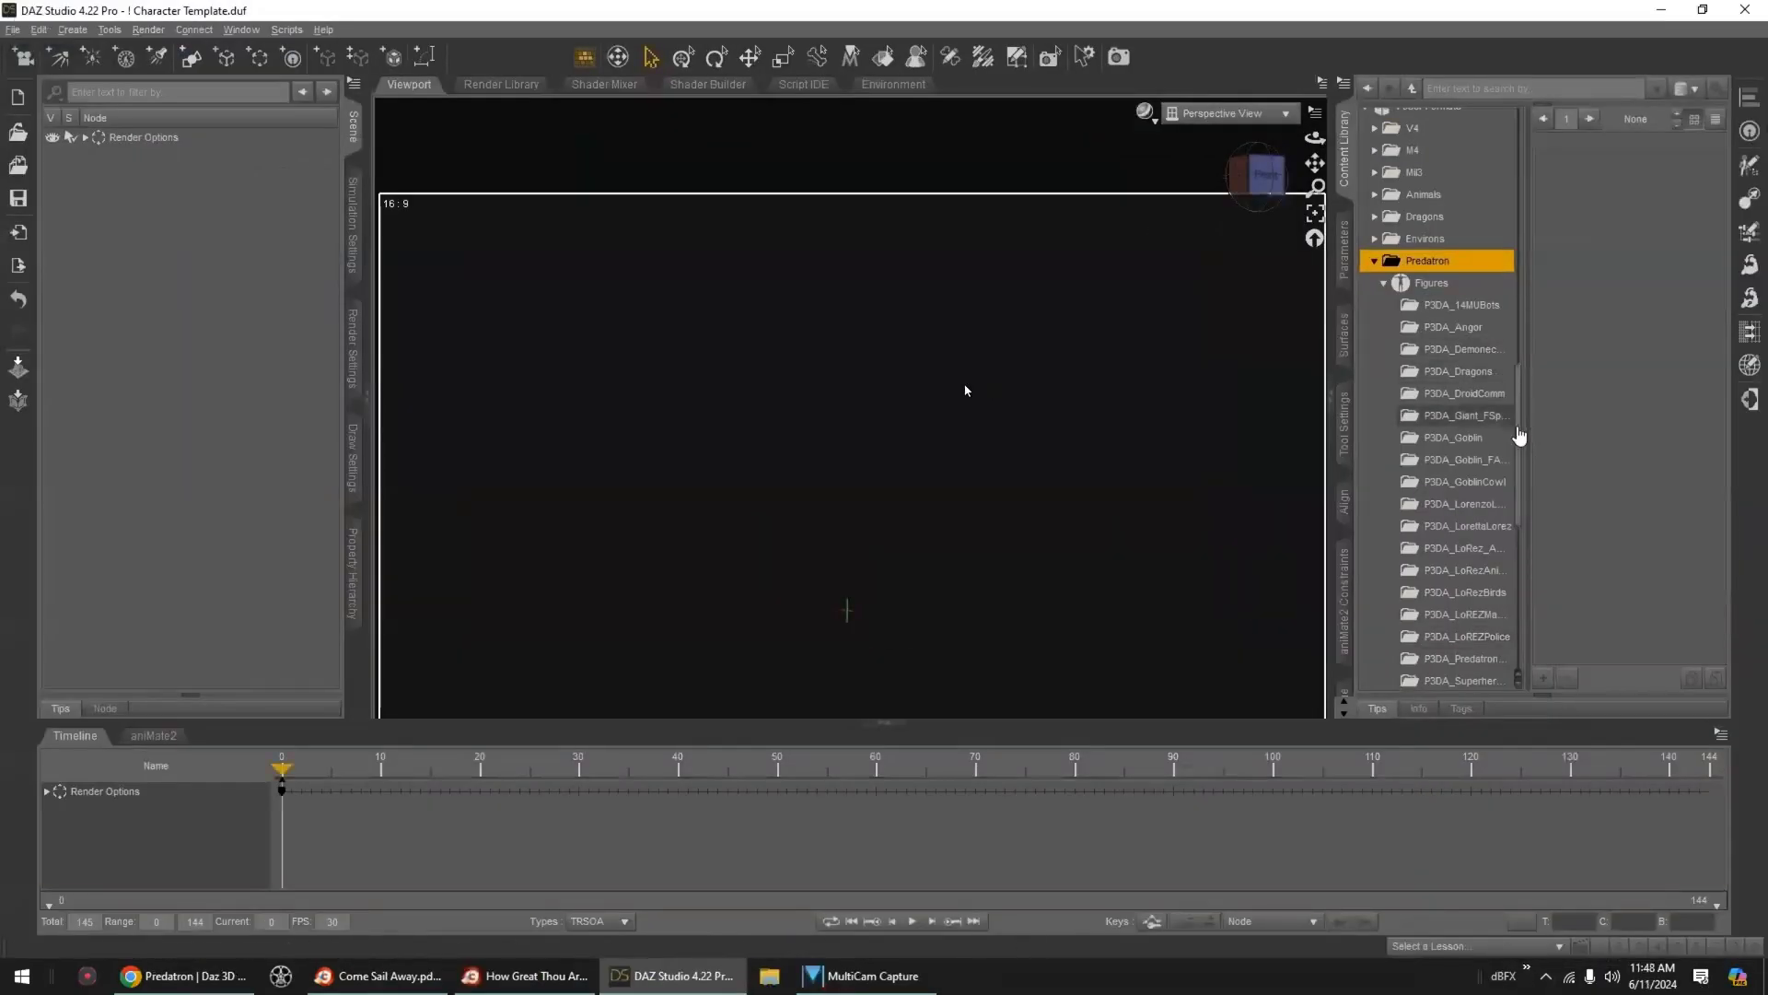
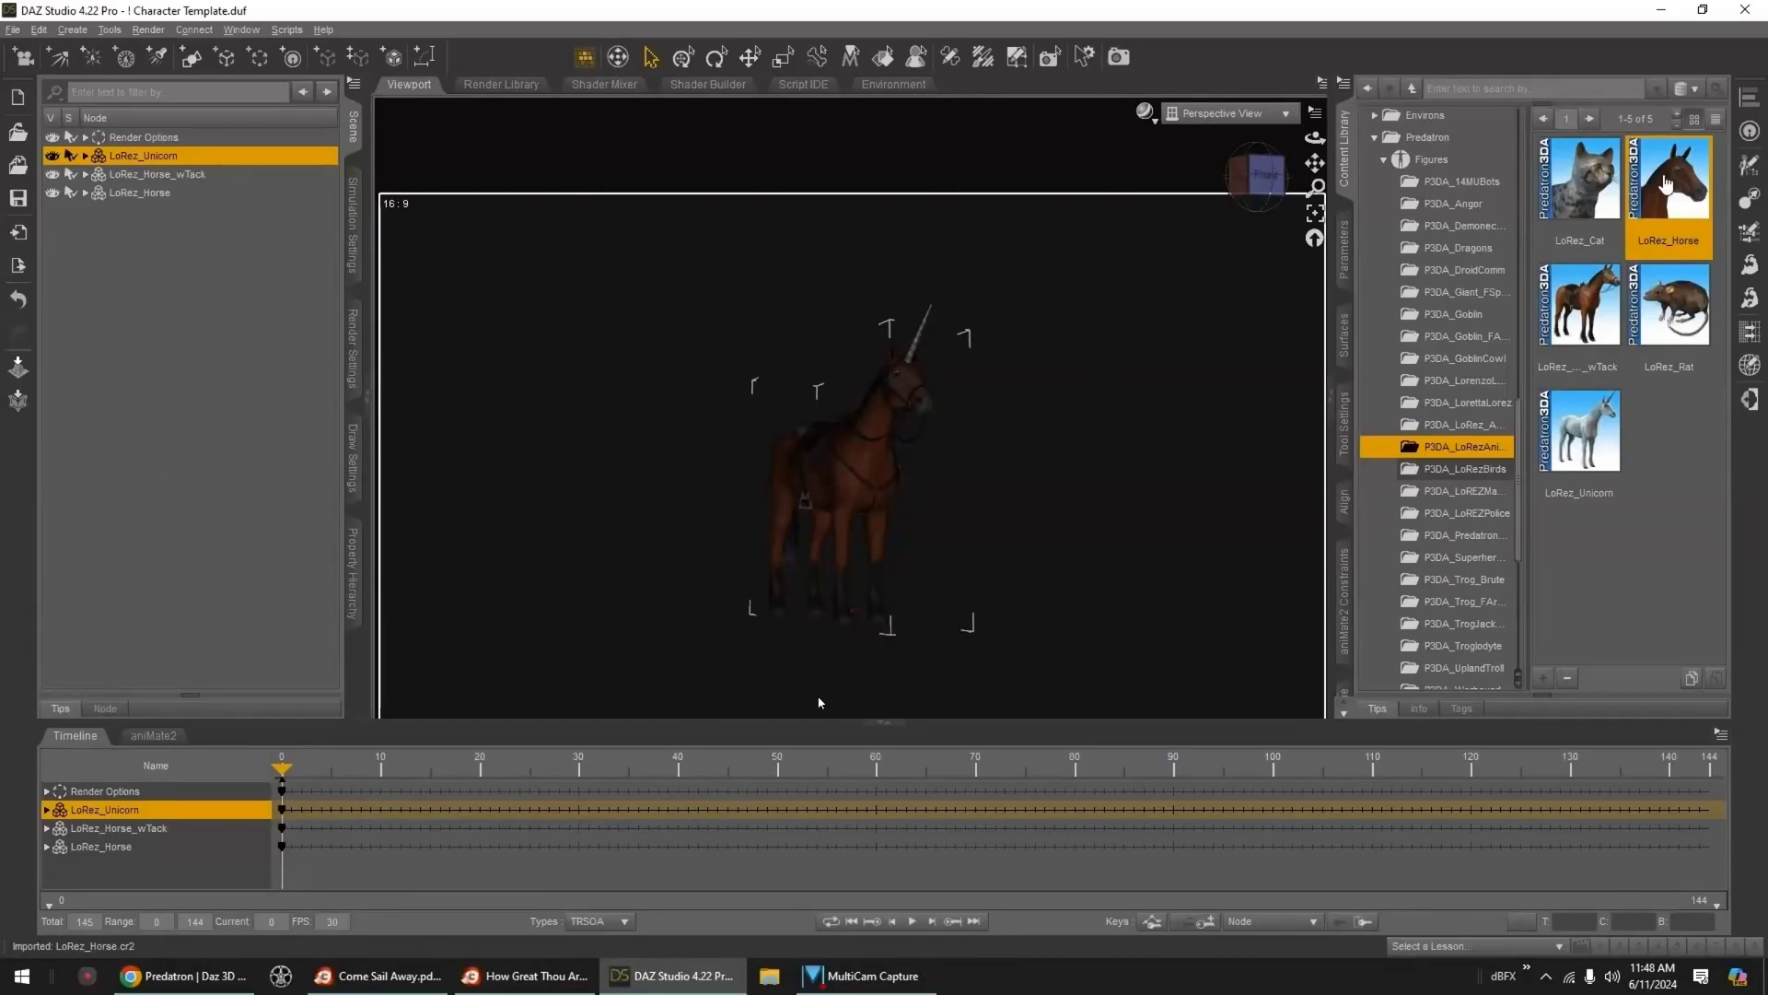
- Spread the unicorn, the horse with tack and the plain horse apart, placing the plain horse at about X 81
click(1338, 262)
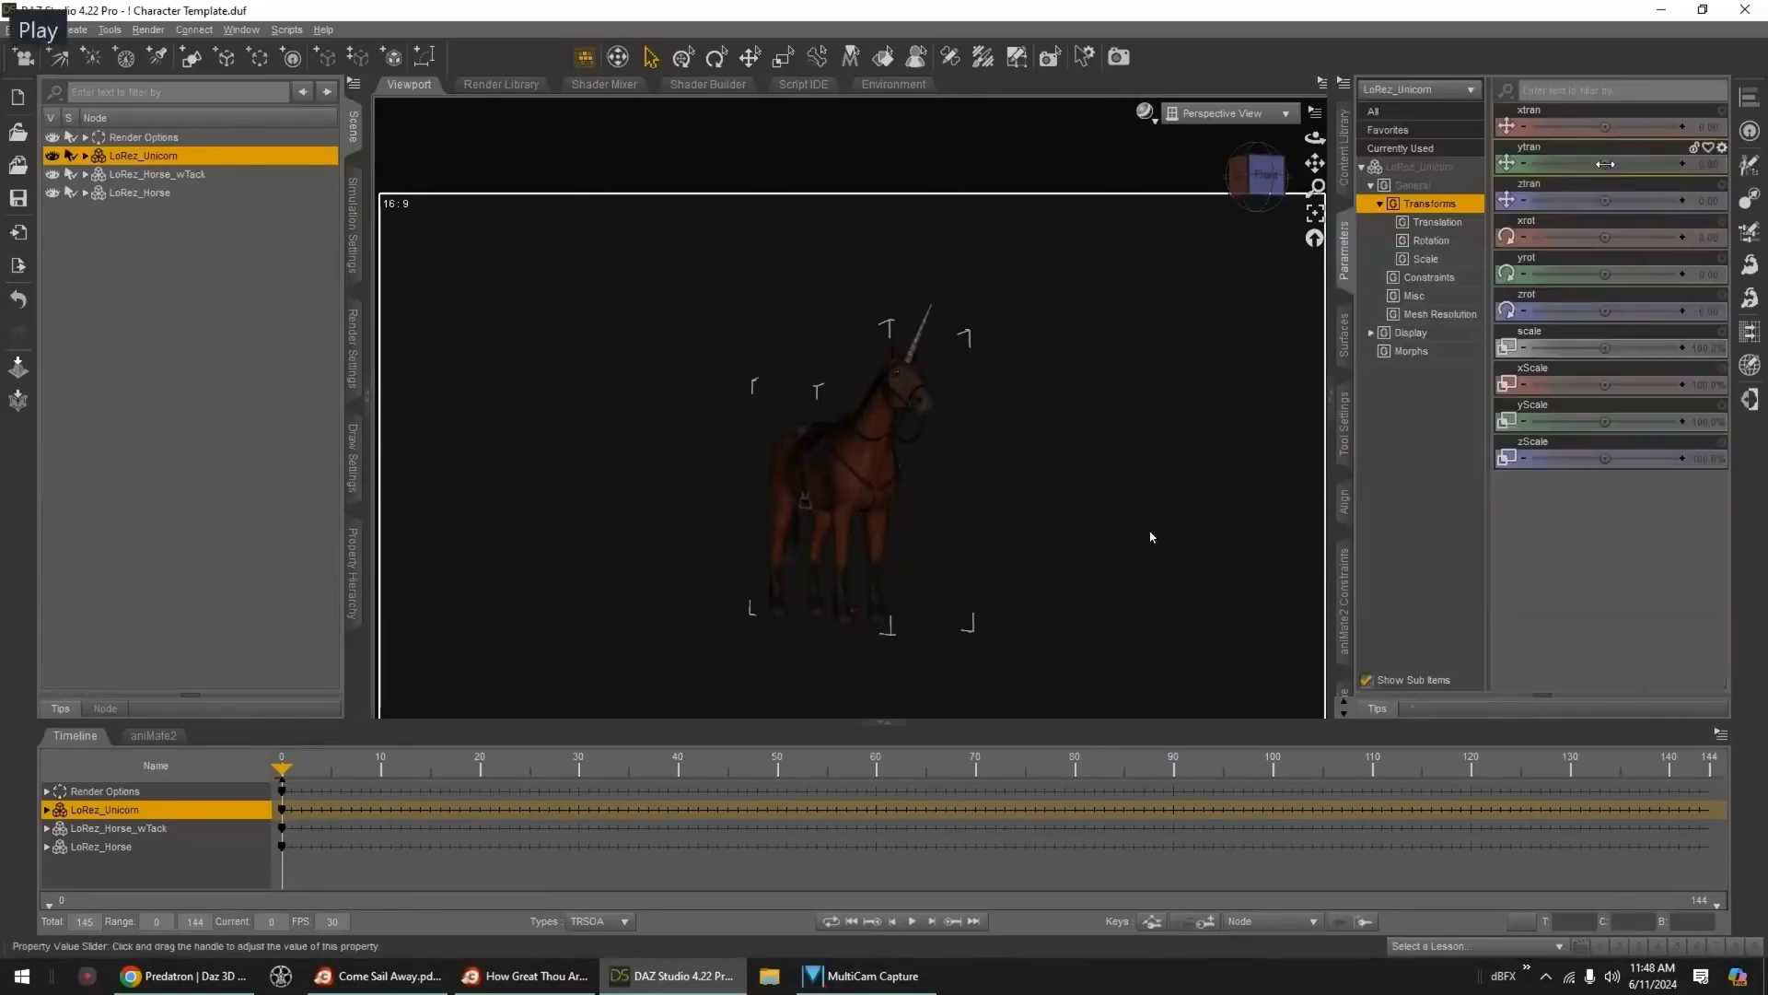
drag(1605, 199, 1646, 200)
mouse_move(1606, 127)
mouse_down()
mouse_move(1649, 127)
mouse_move(1573, 127)
mouse_up()
click(856, 479)
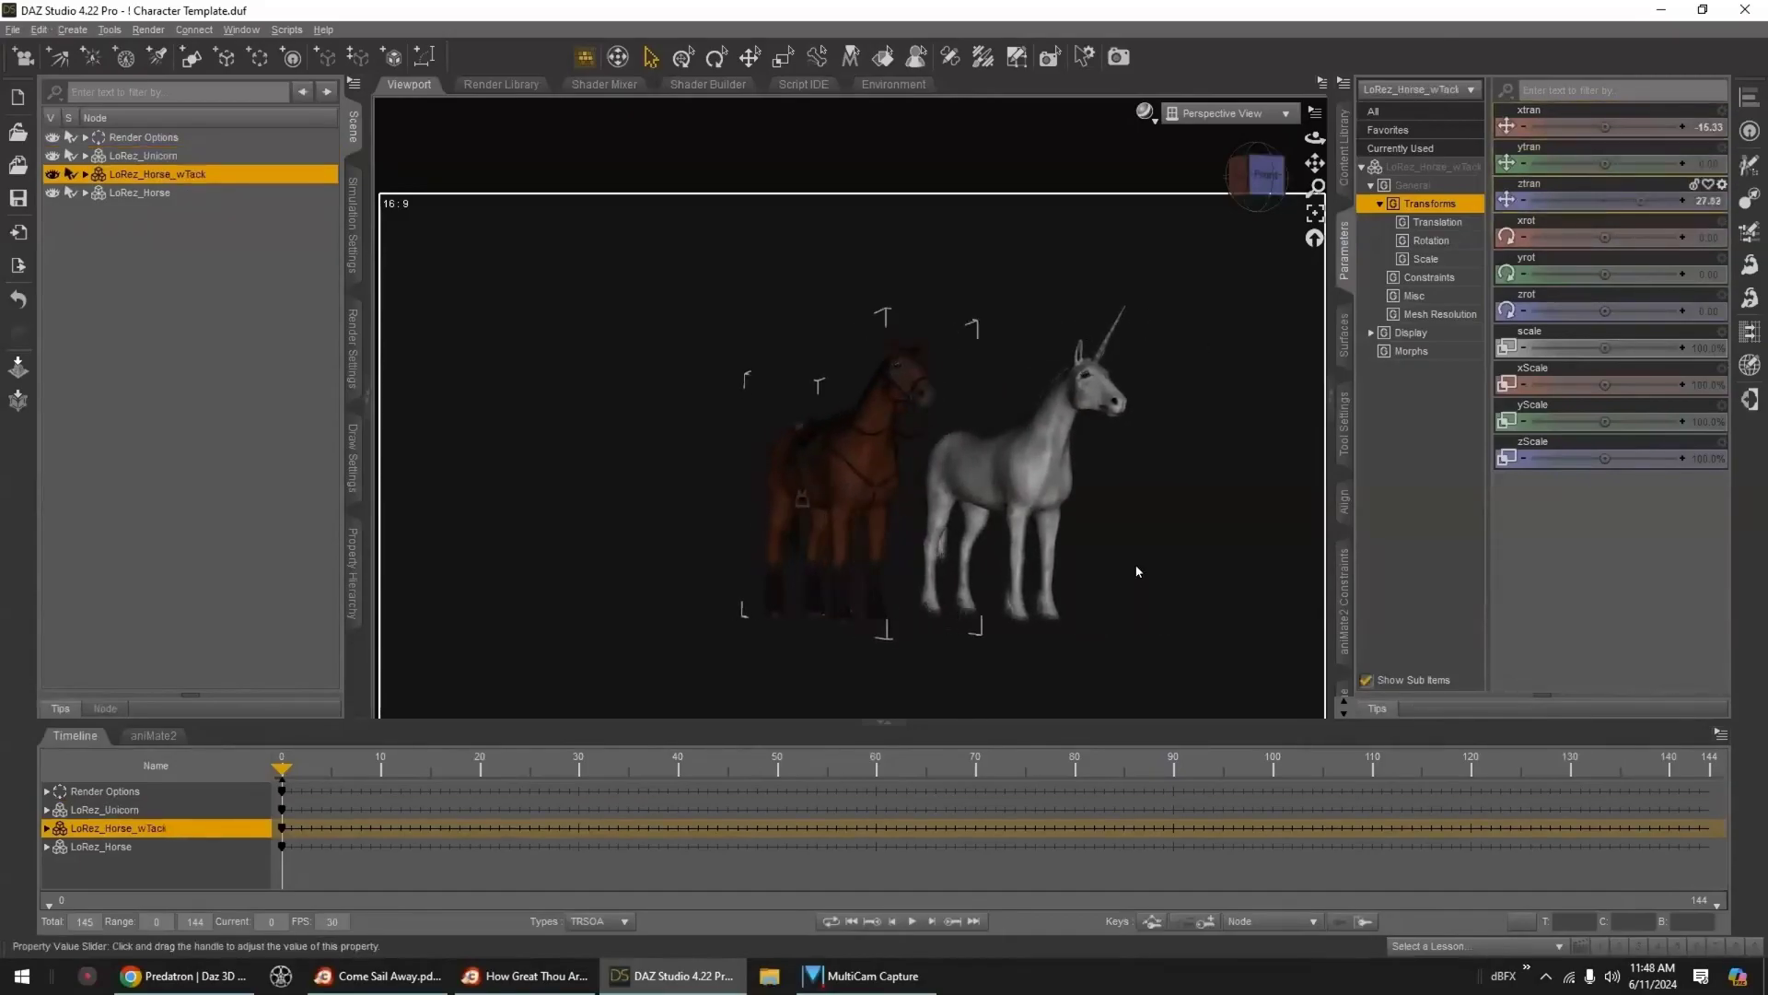
click(119, 192)
drag(1688, 126, 1739, 126)
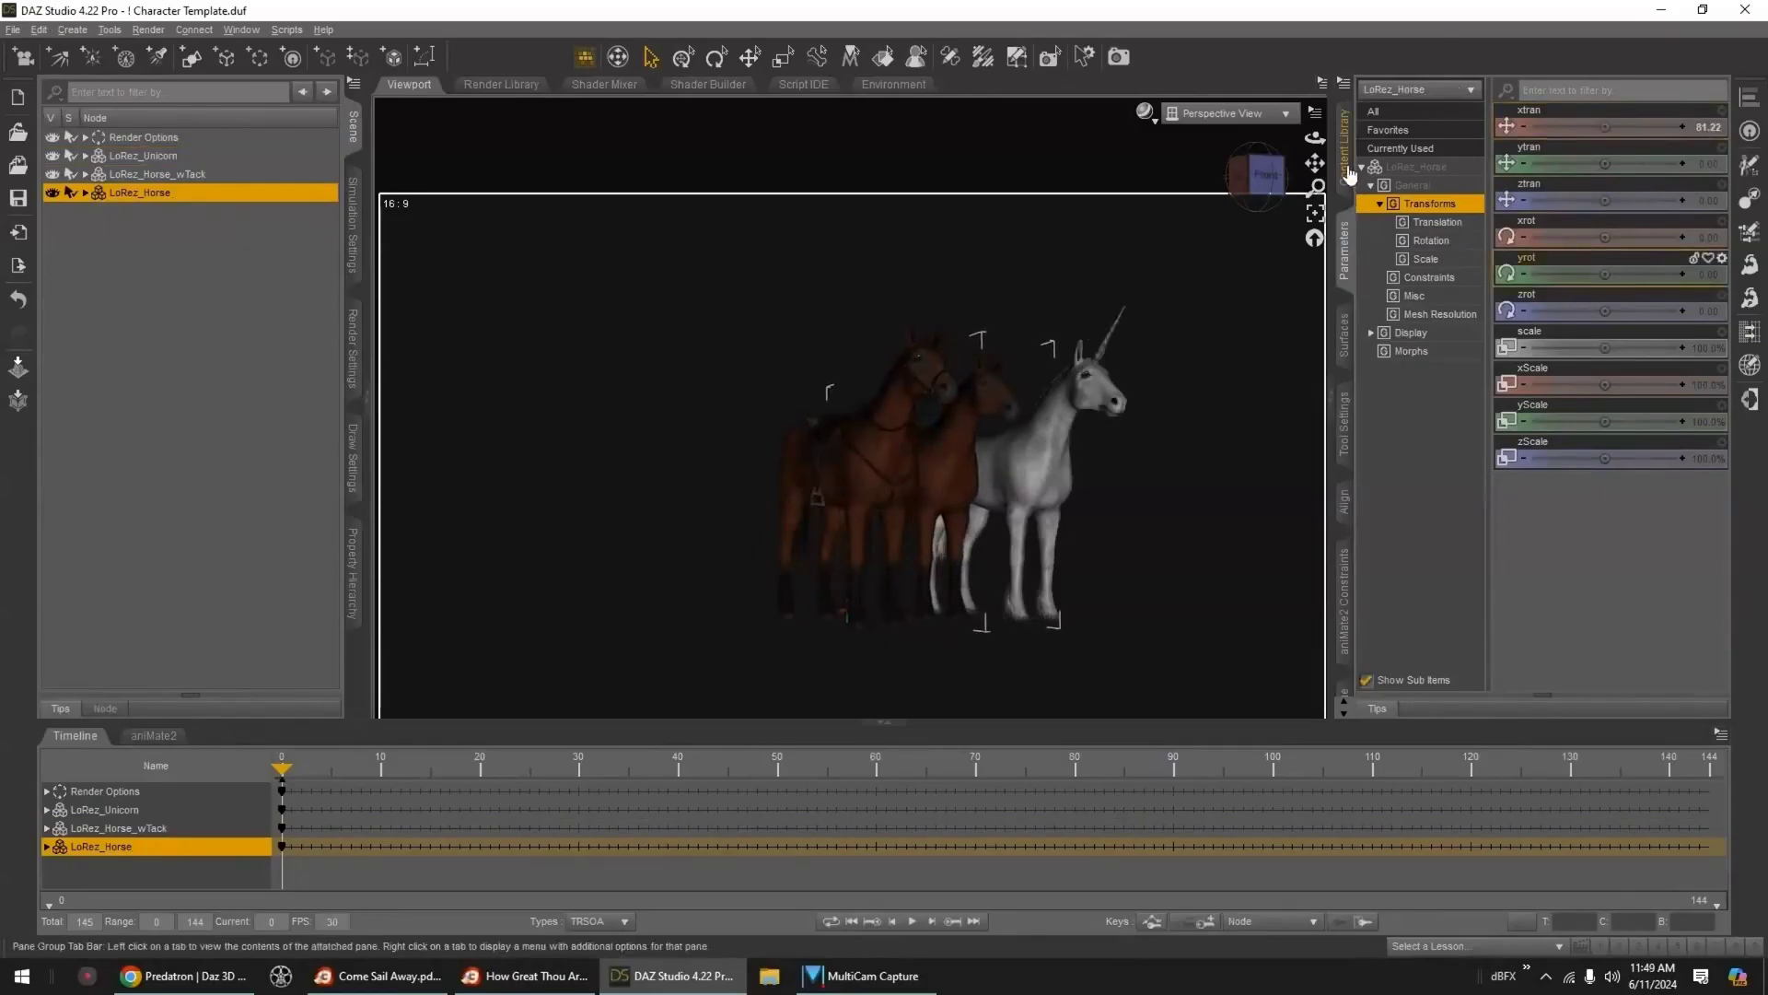
- Load the LoRez_Pig_Boar, LoRez_Piglet, LoRez_Pig, LoRez_Piglet_Boar and LoRez_Dog figures into the scene
click(1345, 148)
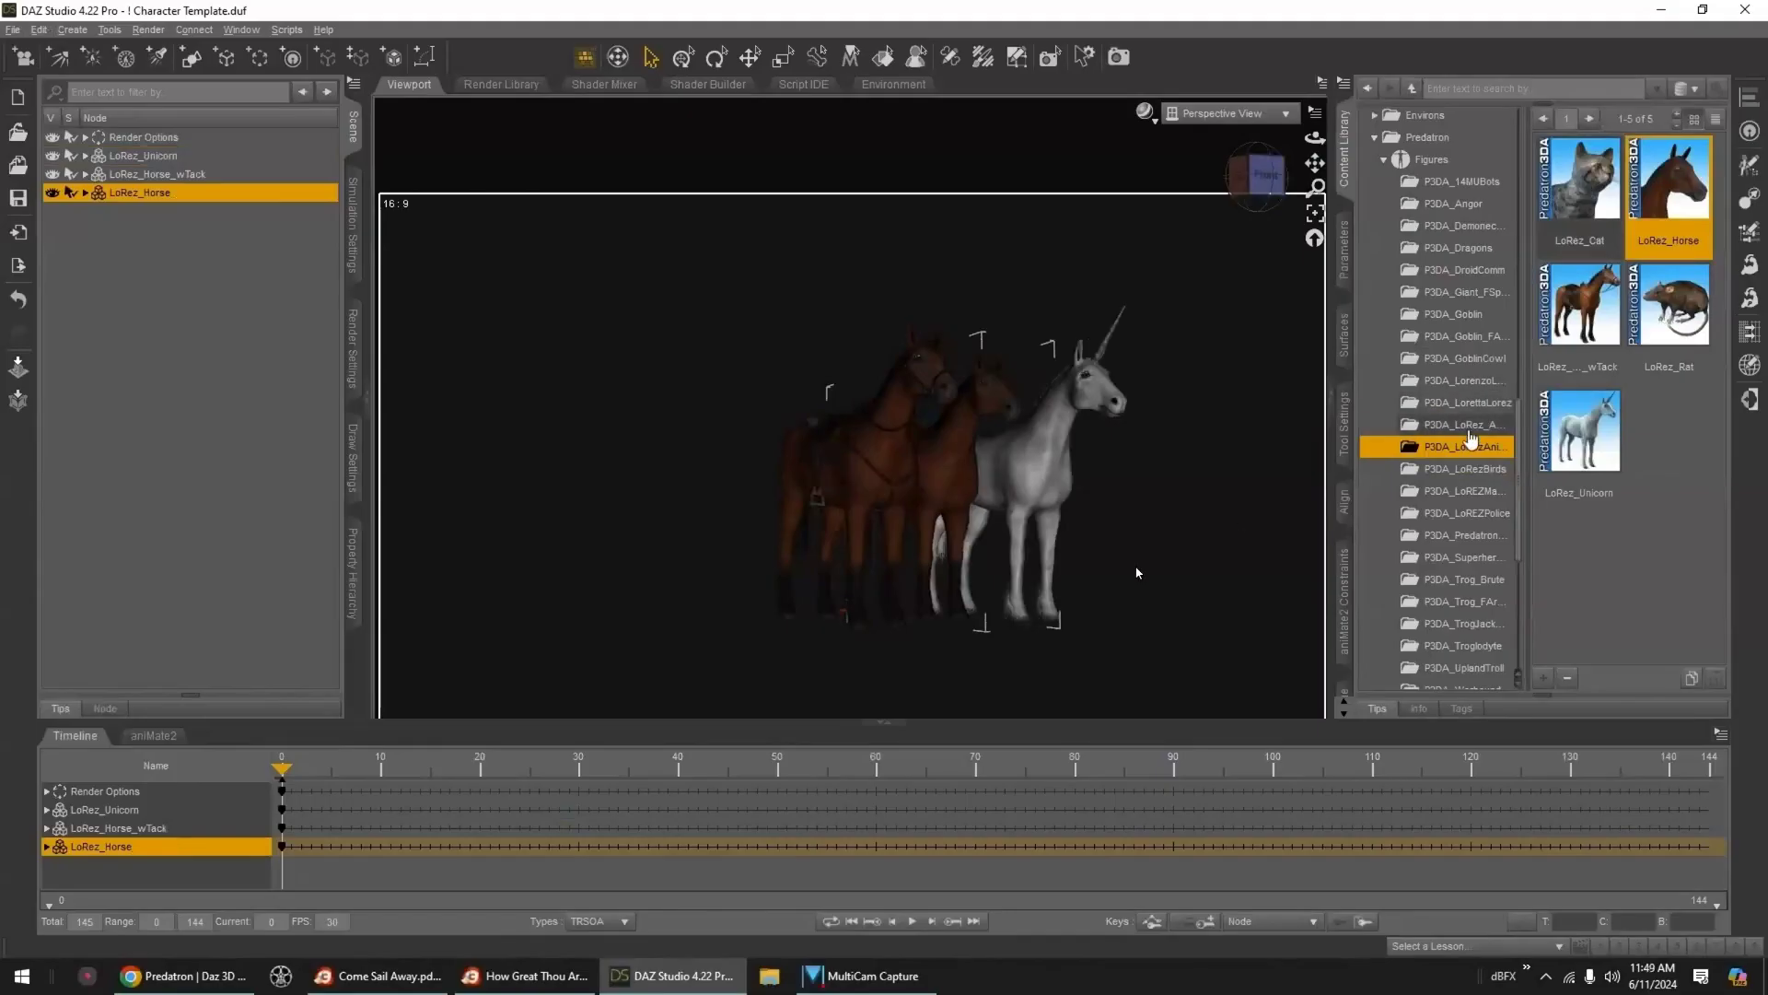
click(1457, 424)
double_click(1598, 324)
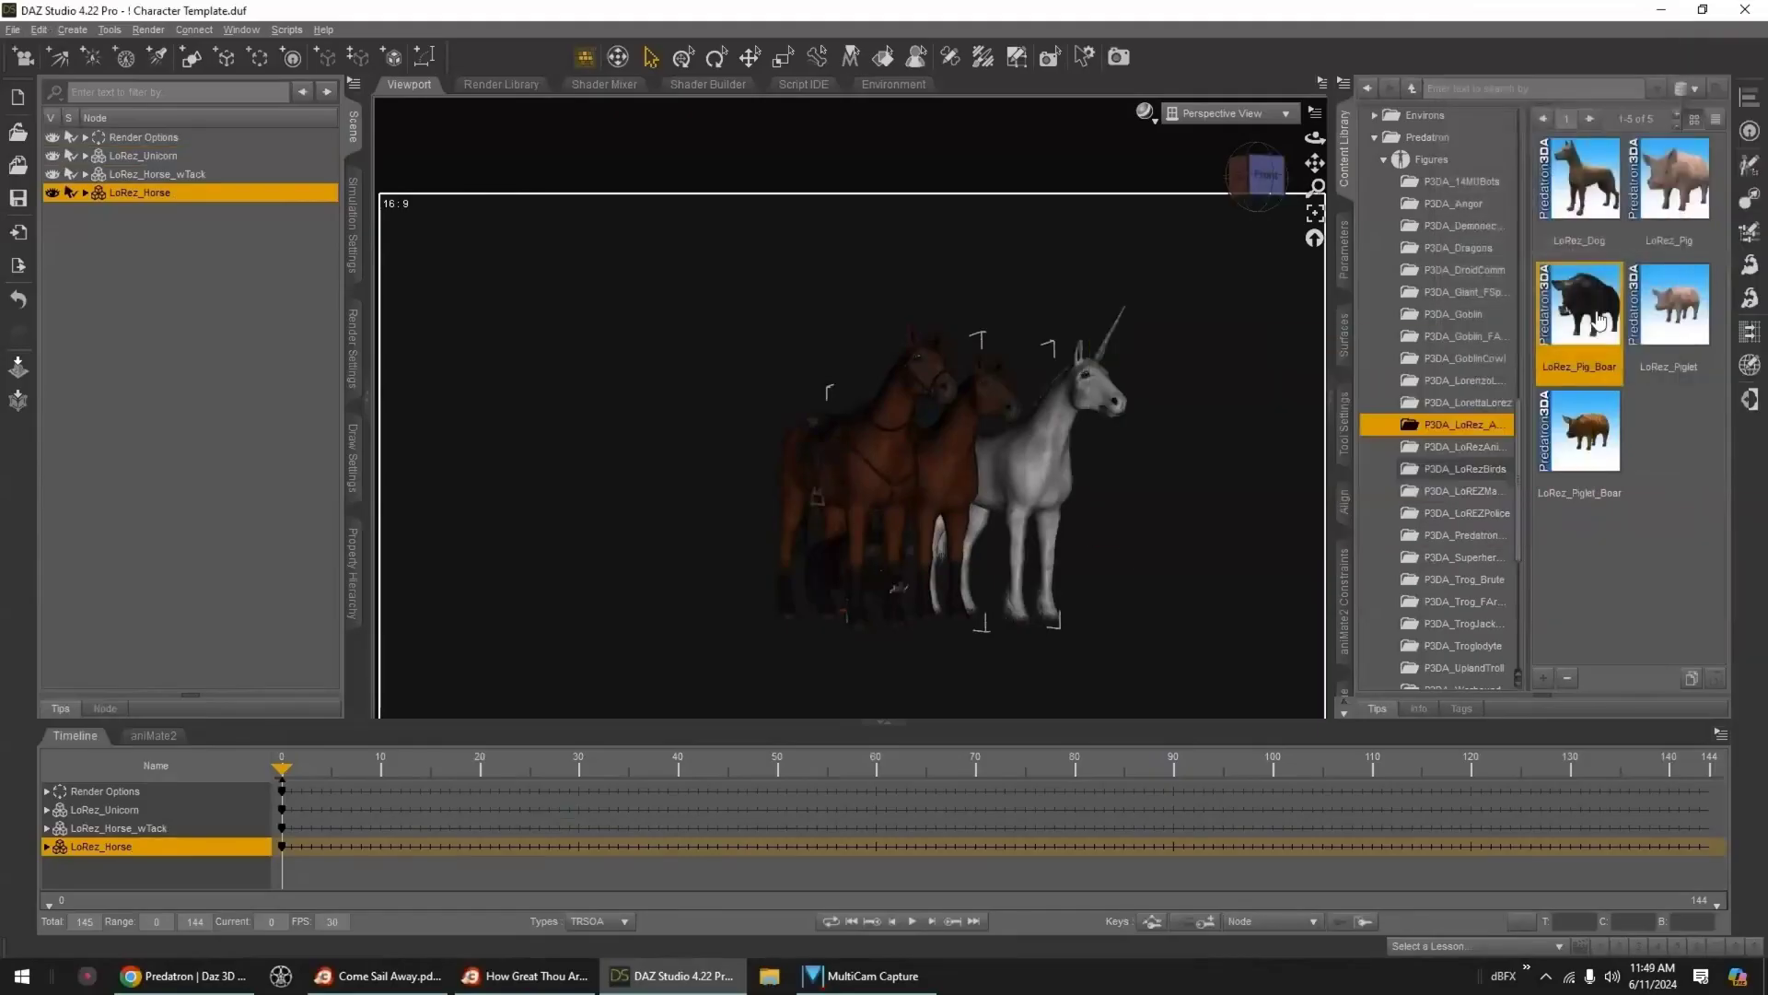
double_click(1668, 304)
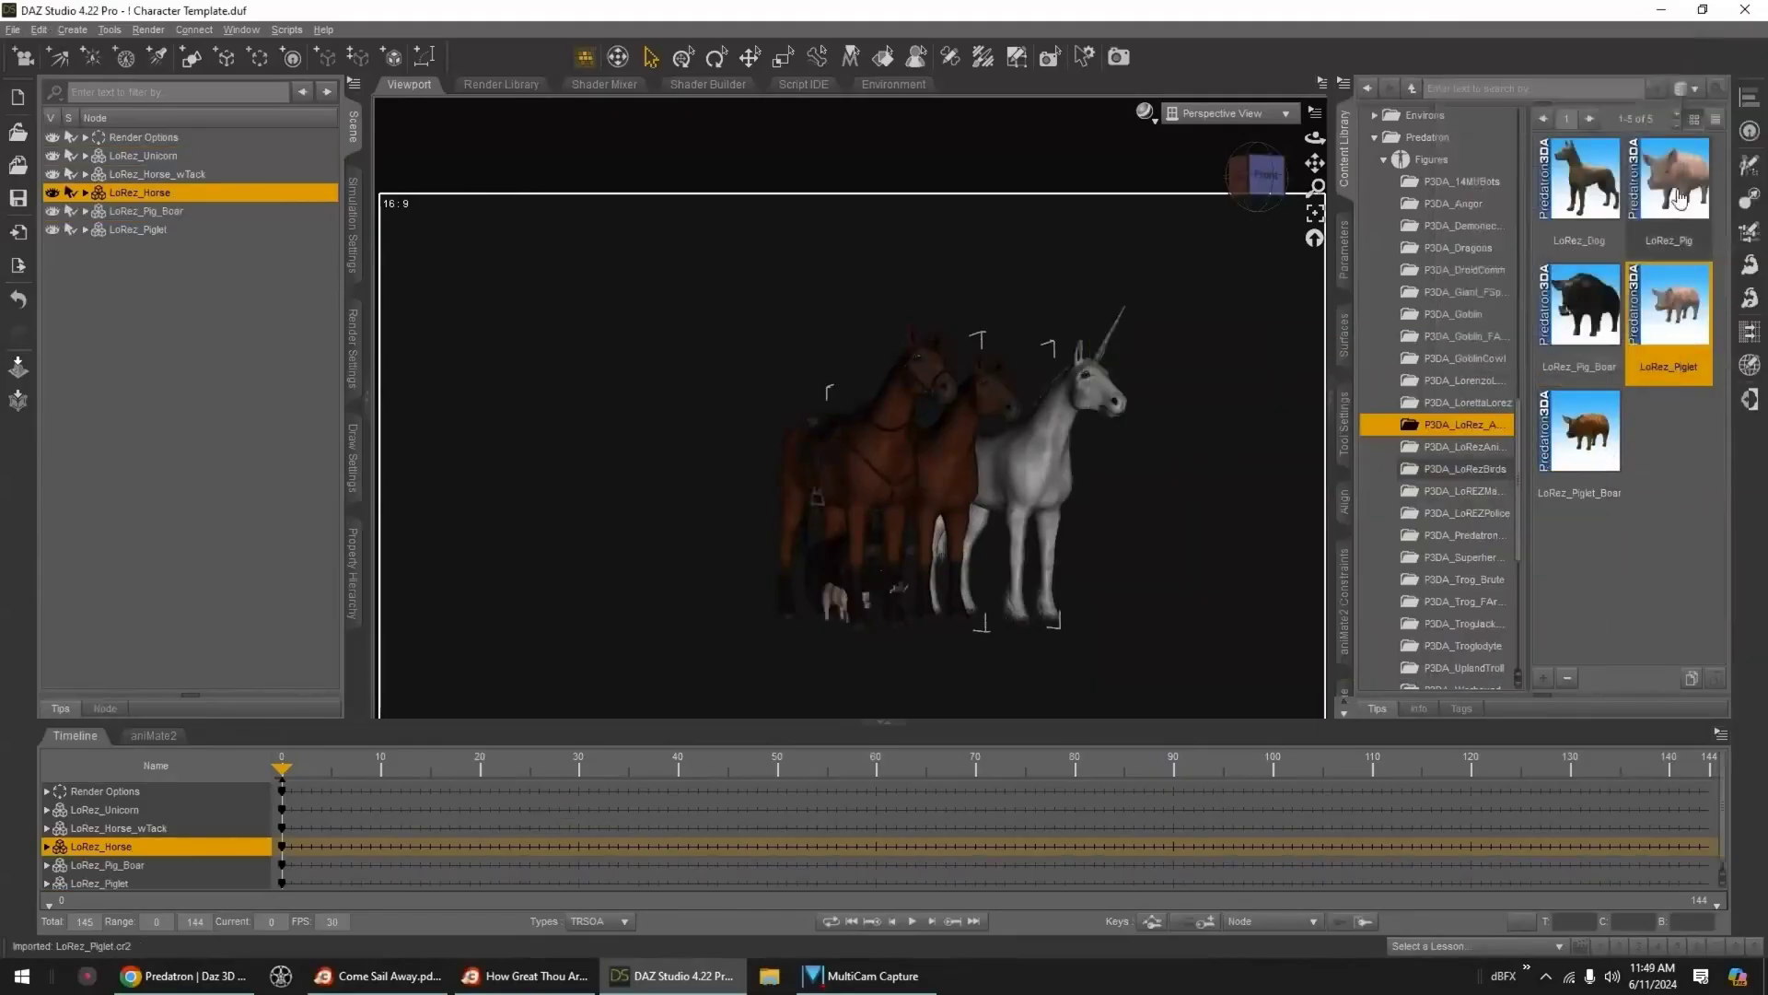
double_click(1684, 223)
double_click(1598, 453)
double_click(1595, 206)
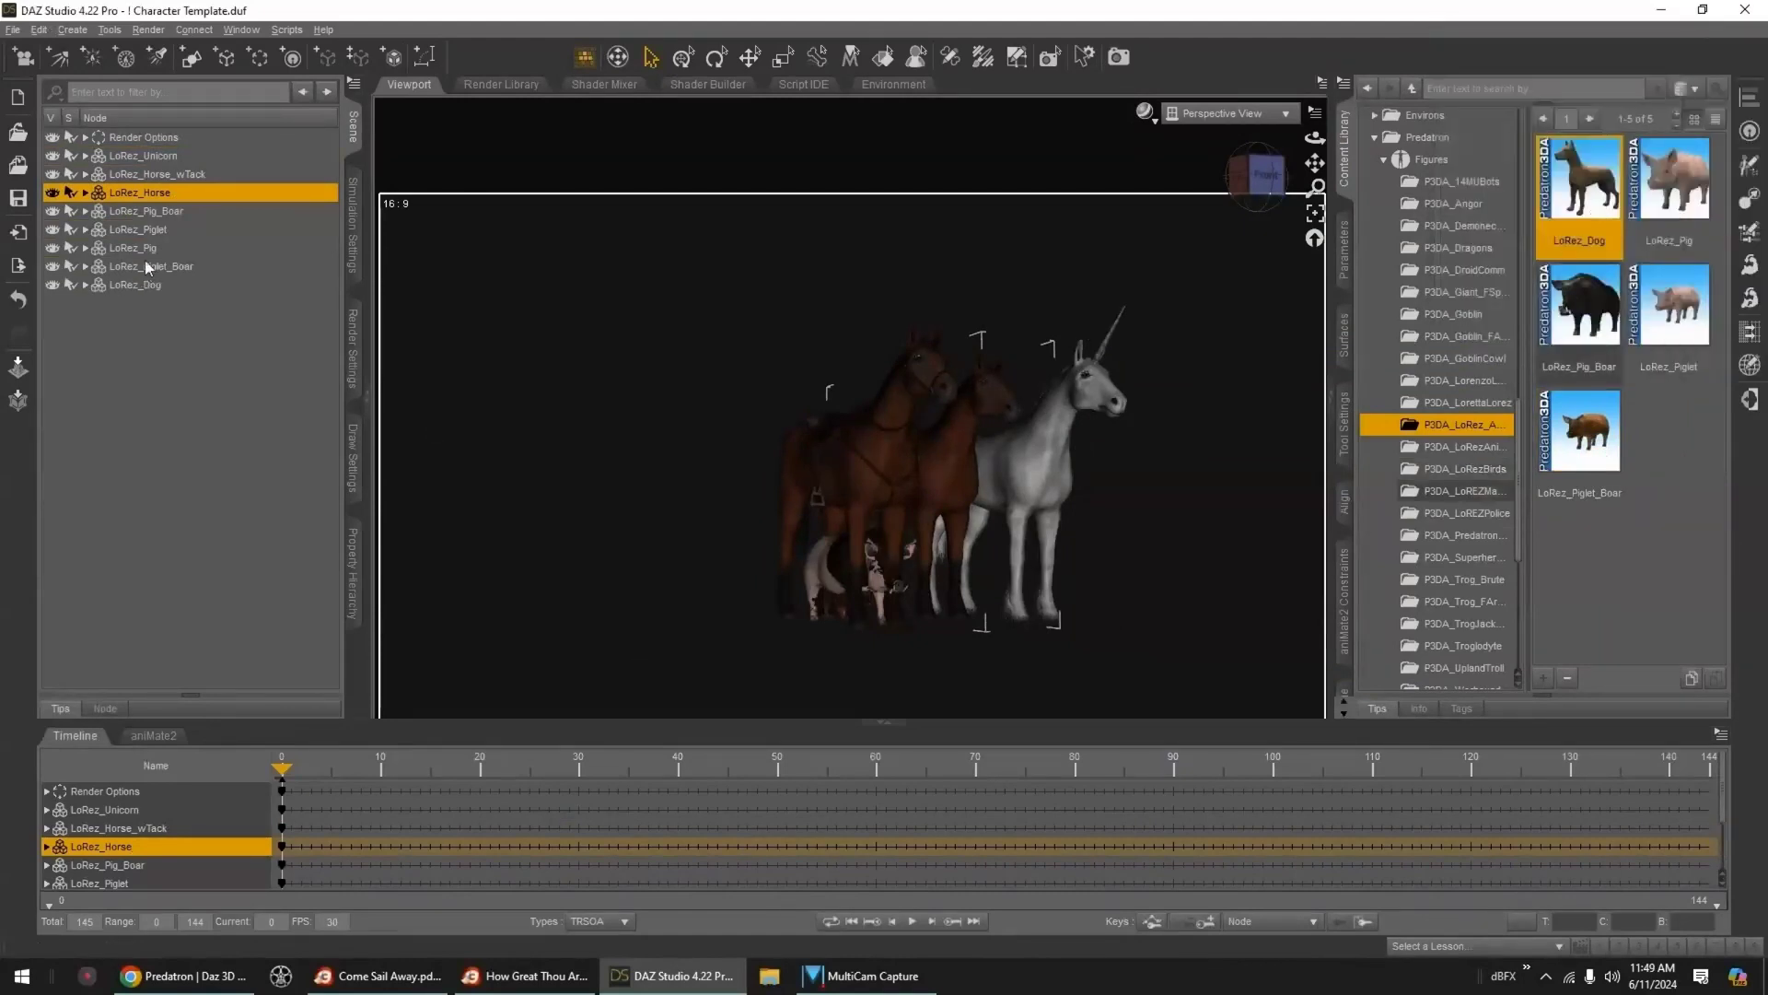
- Move LoRez_Pig_Boar in front of the unicorn, at about X 86 and Z 130
click(148, 211)
click(1345, 269)
drag(1607, 202, 1667, 203)
drag(1606, 128, 1632, 129)
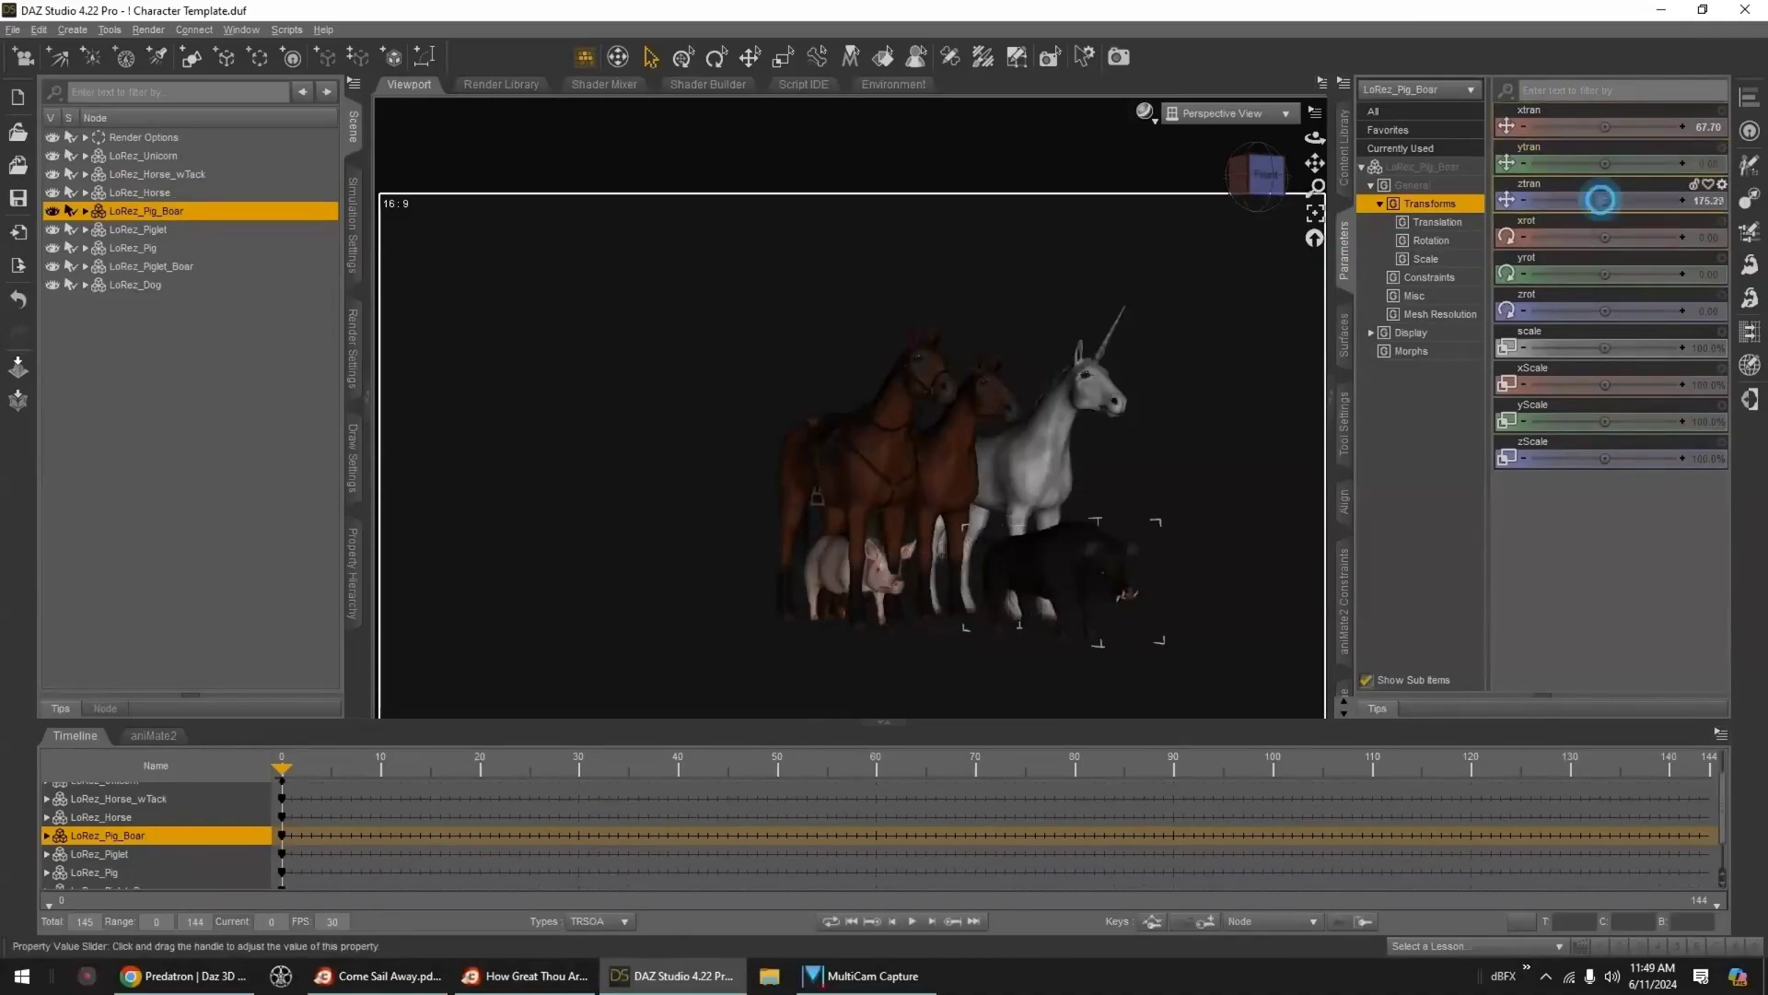
drag(1604, 200, 1588, 199)
drag(1604, 127, 1609, 127)
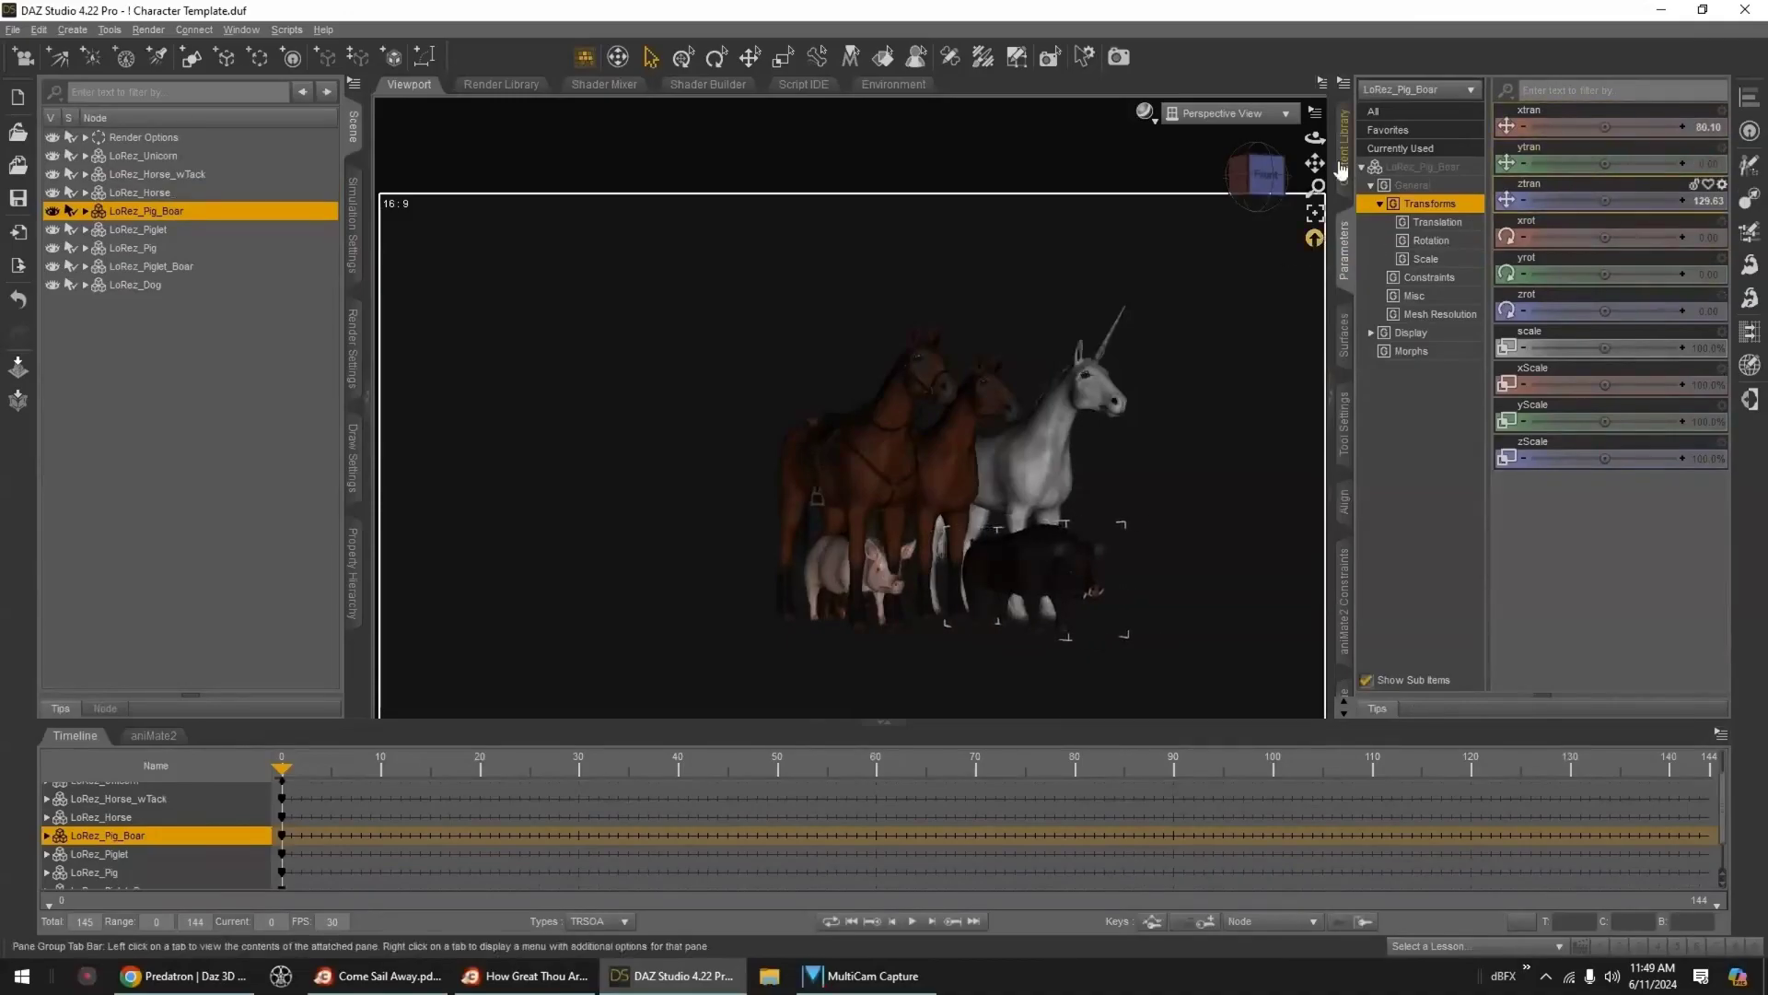
- Move LoRez_Pig forward and sideways so it stands in front of the horses beside the boar
click(140, 247)
drag(1602, 198, 1628, 199)
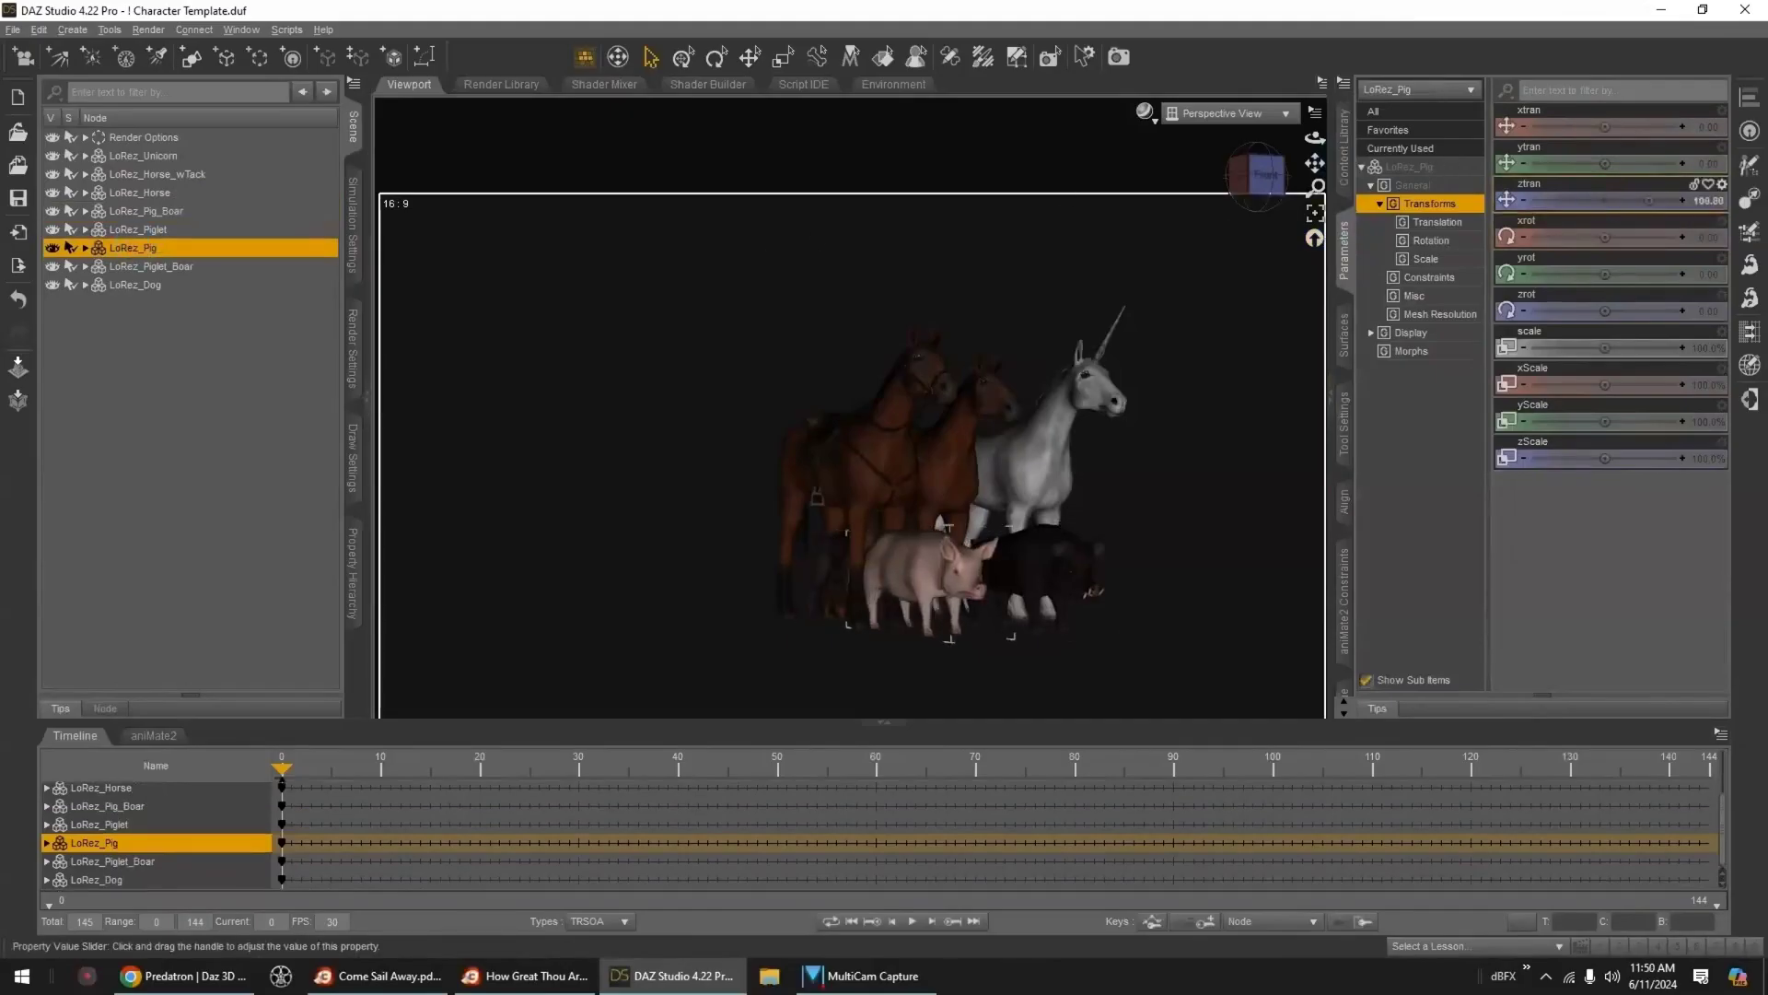
drag(1604, 126, 1633, 127)
- Place LoRez_Piglet_Boar at about Z 163 and LoRez_Piglet at about Z 112, both near the adult pig
click(129, 267)
drag(1605, 200, 1652, 200)
drag(1605, 126, 1645, 126)
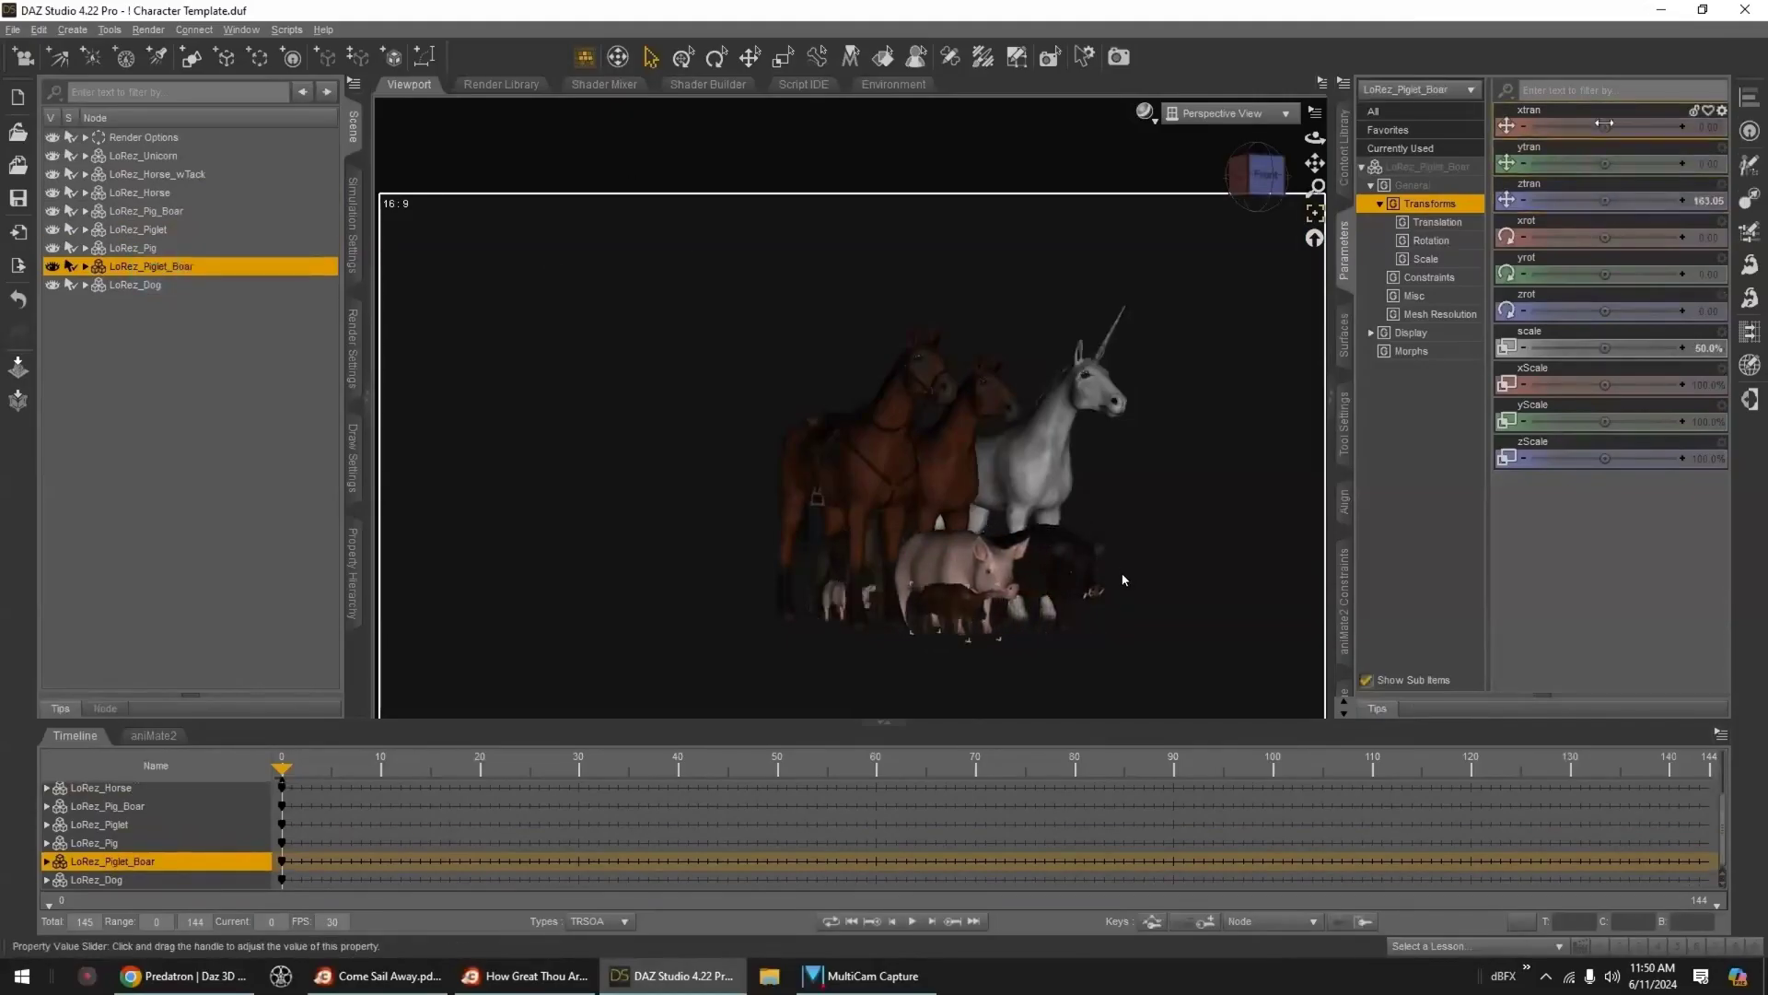
click(134, 248)
click(138, 230)
drag(1605, 200, 1638, 200)
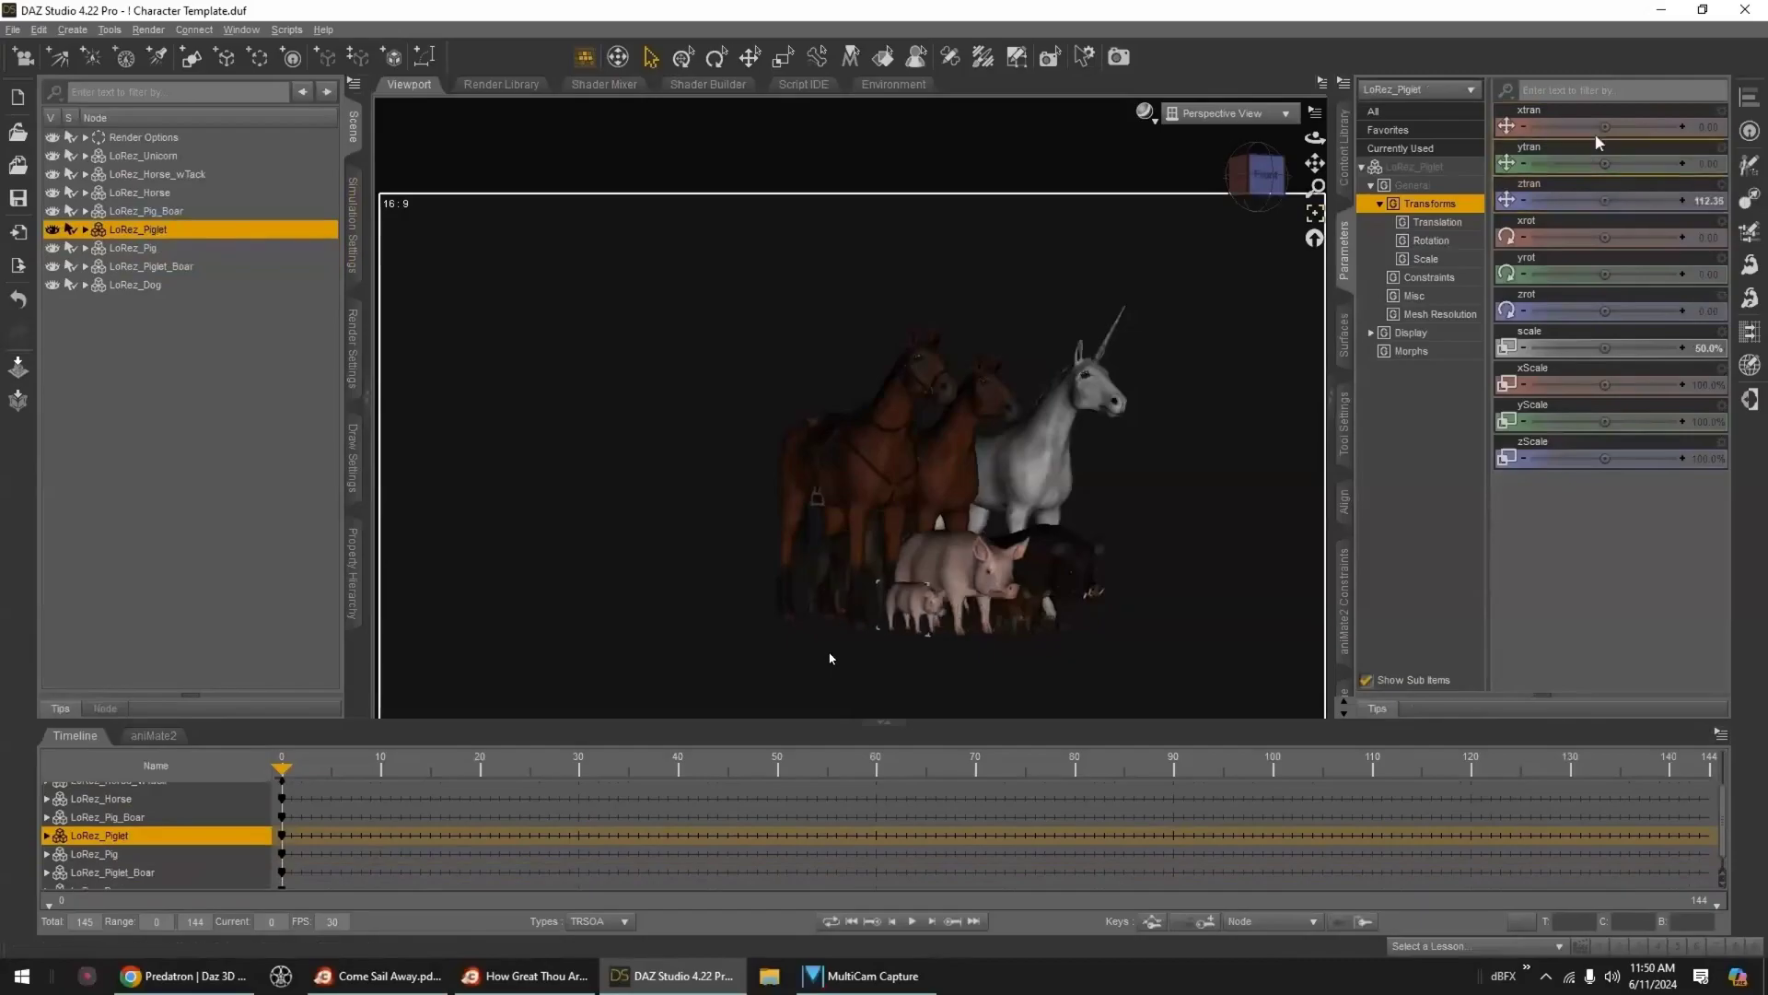
- Move LoRez_Dog away from the horses to about X -213 and rotate it about 14 degrees around Y
click(135, 284)
drag(1605, 126, 1536, 127)
drag(1605, 274, 1625, 274)
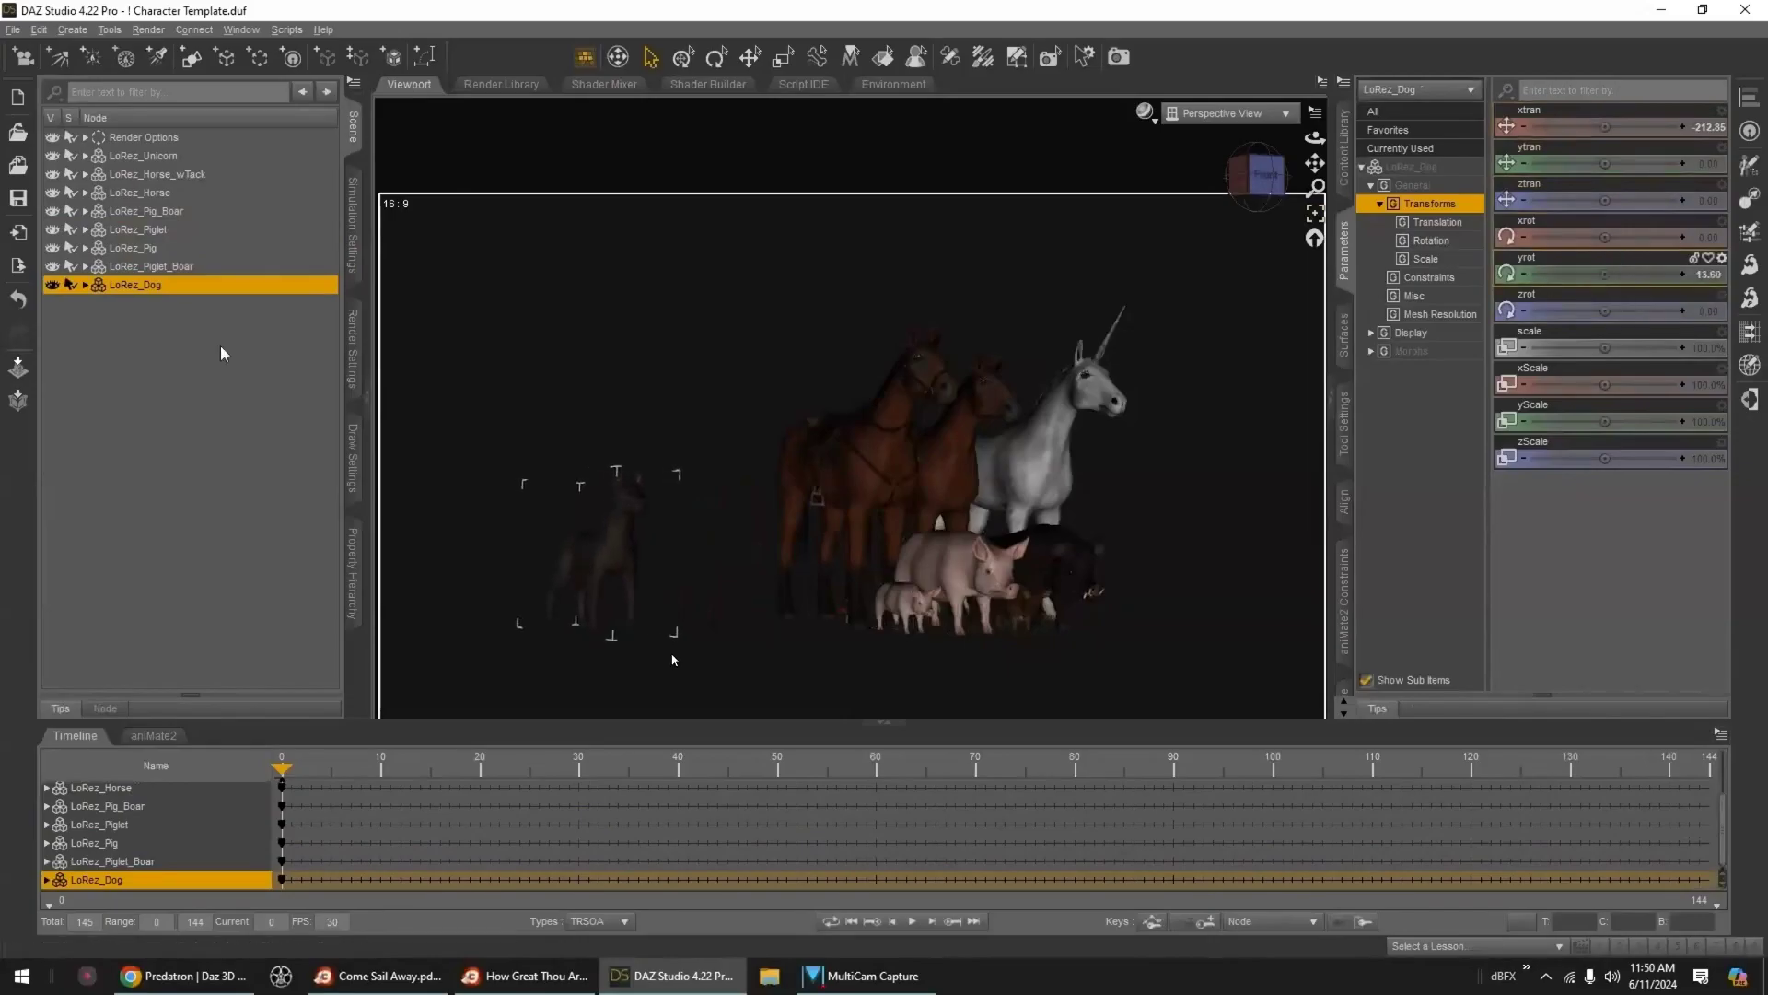
- Load the LoRez_Cat and LoRez_Rat figures from the LoRez animals folder
click(353, 348)
click(352, 127)
click(1345, 150)
click(1466, 449)
double_click(1587, 168)
double_click(1677, 325)
- Position LoRez_Cat beside the dog and LoRez_Rat between the cat and the horses
click(140, 305)
click(1344, 251)
drag(1605, 201, 1623, 201)
drag(1605, 127, 1568, 127)
click(133, 322)
- Load Flock_Ravens, Flock_Rooks, Flock_Crows and the single Crow from the P3DA_LoRezBirds folder
click(1344, 148)
click(1469, 466)
double_click(1579, 308)
double_click(1668, 307)
double_click(1669, 183)
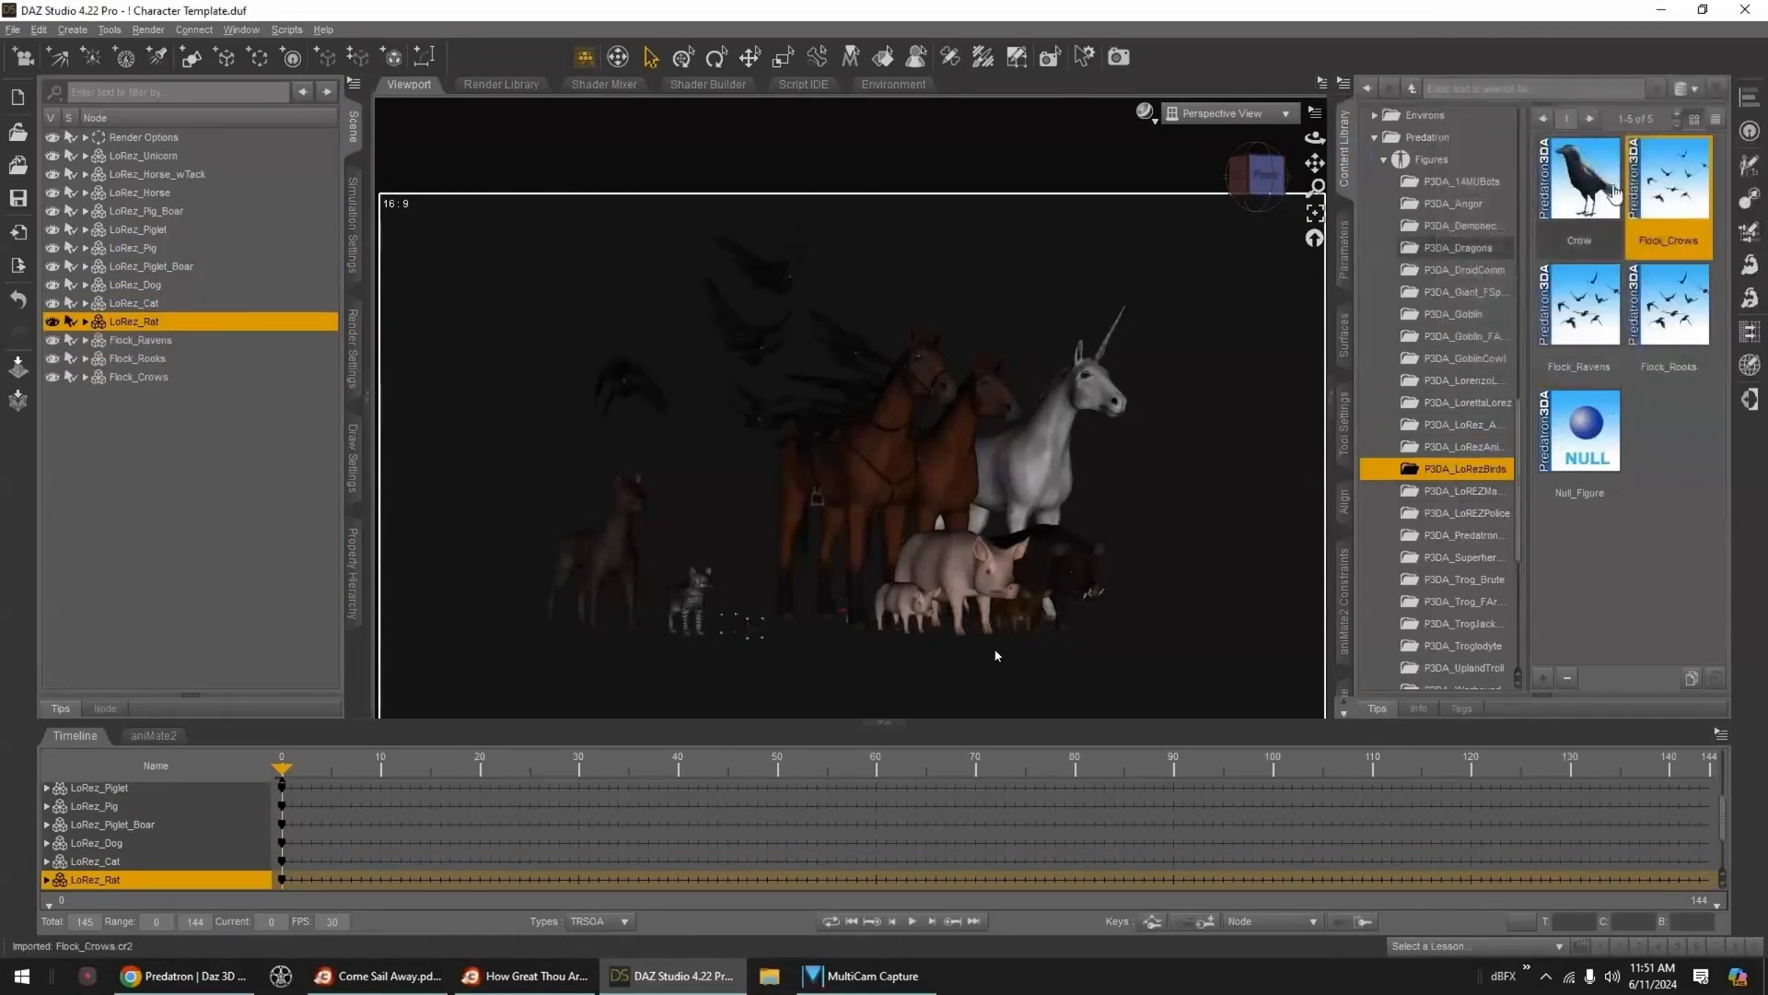
double_click(1579, 182)
- Spread the three bird flocks above and behind the horses, with Flock_Rooks at about Z -541 and Flock_Crows at about Y 180
click(153, 340)
click(1344, 250)
drag(1600, 277, 1570, 277)
drag(1604, 127, 1648, 127)
drag(1604, 200, 1639, 166)
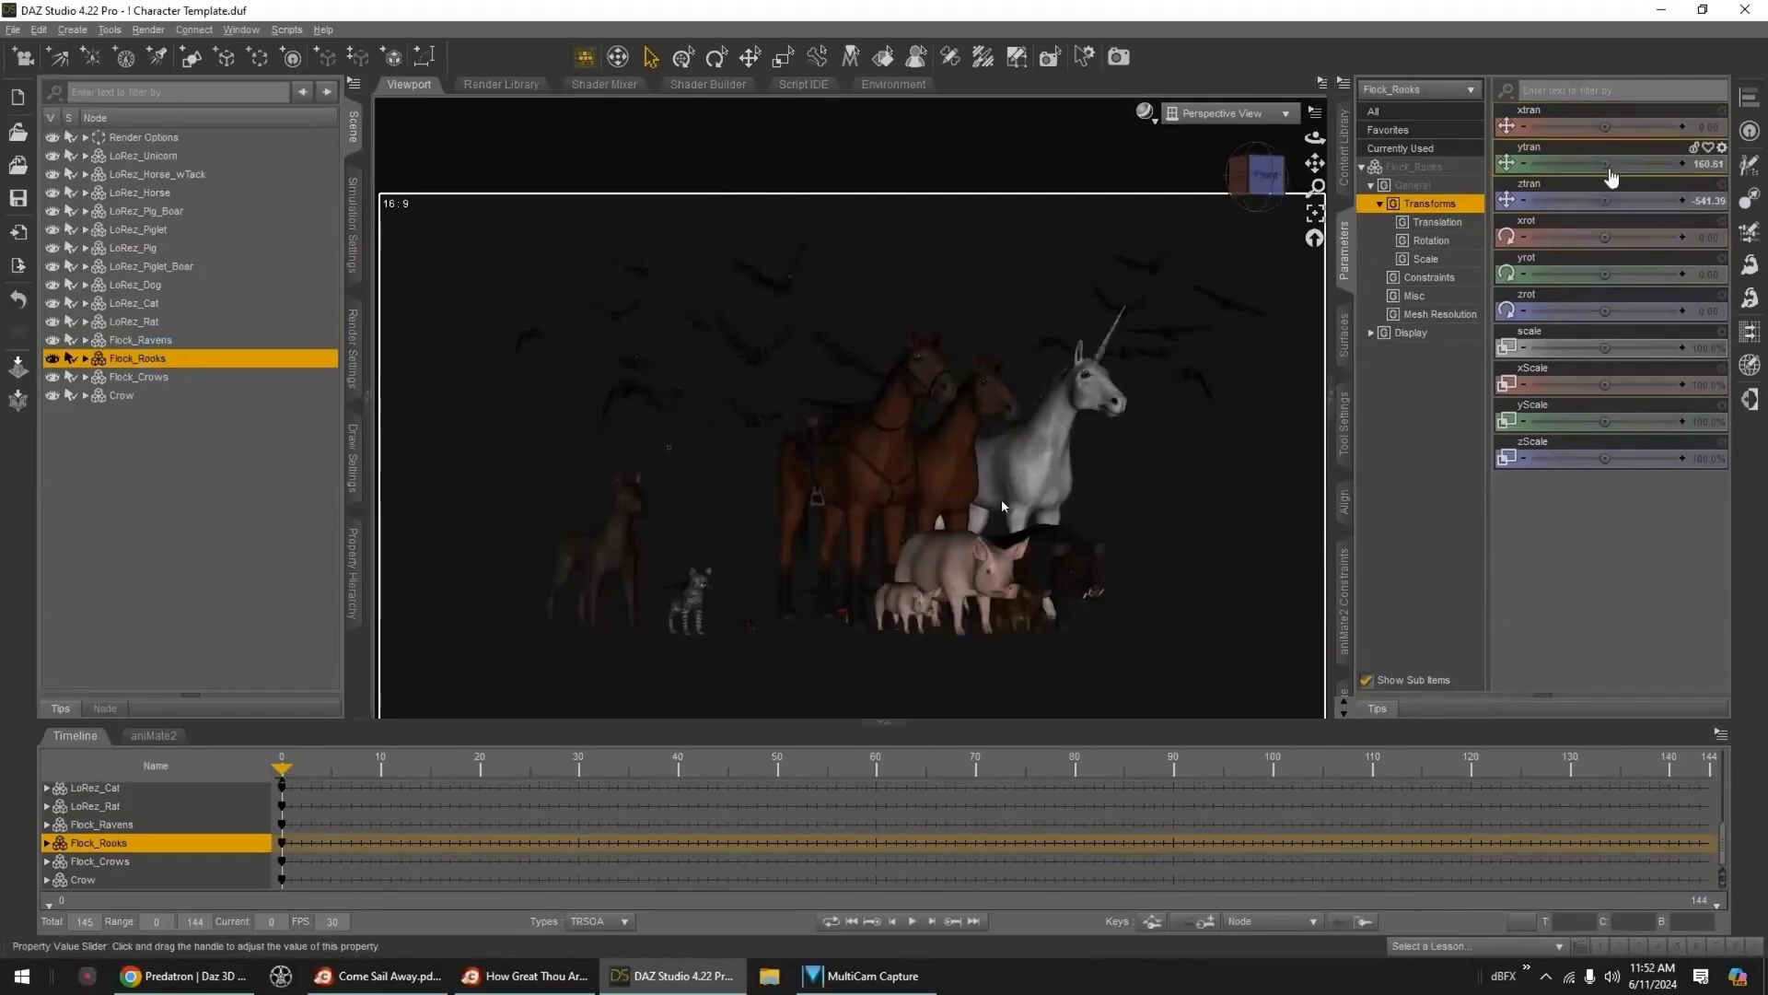
drag(1605, 200, 1556, 201)
drag(1605, 127, 1632, 166)
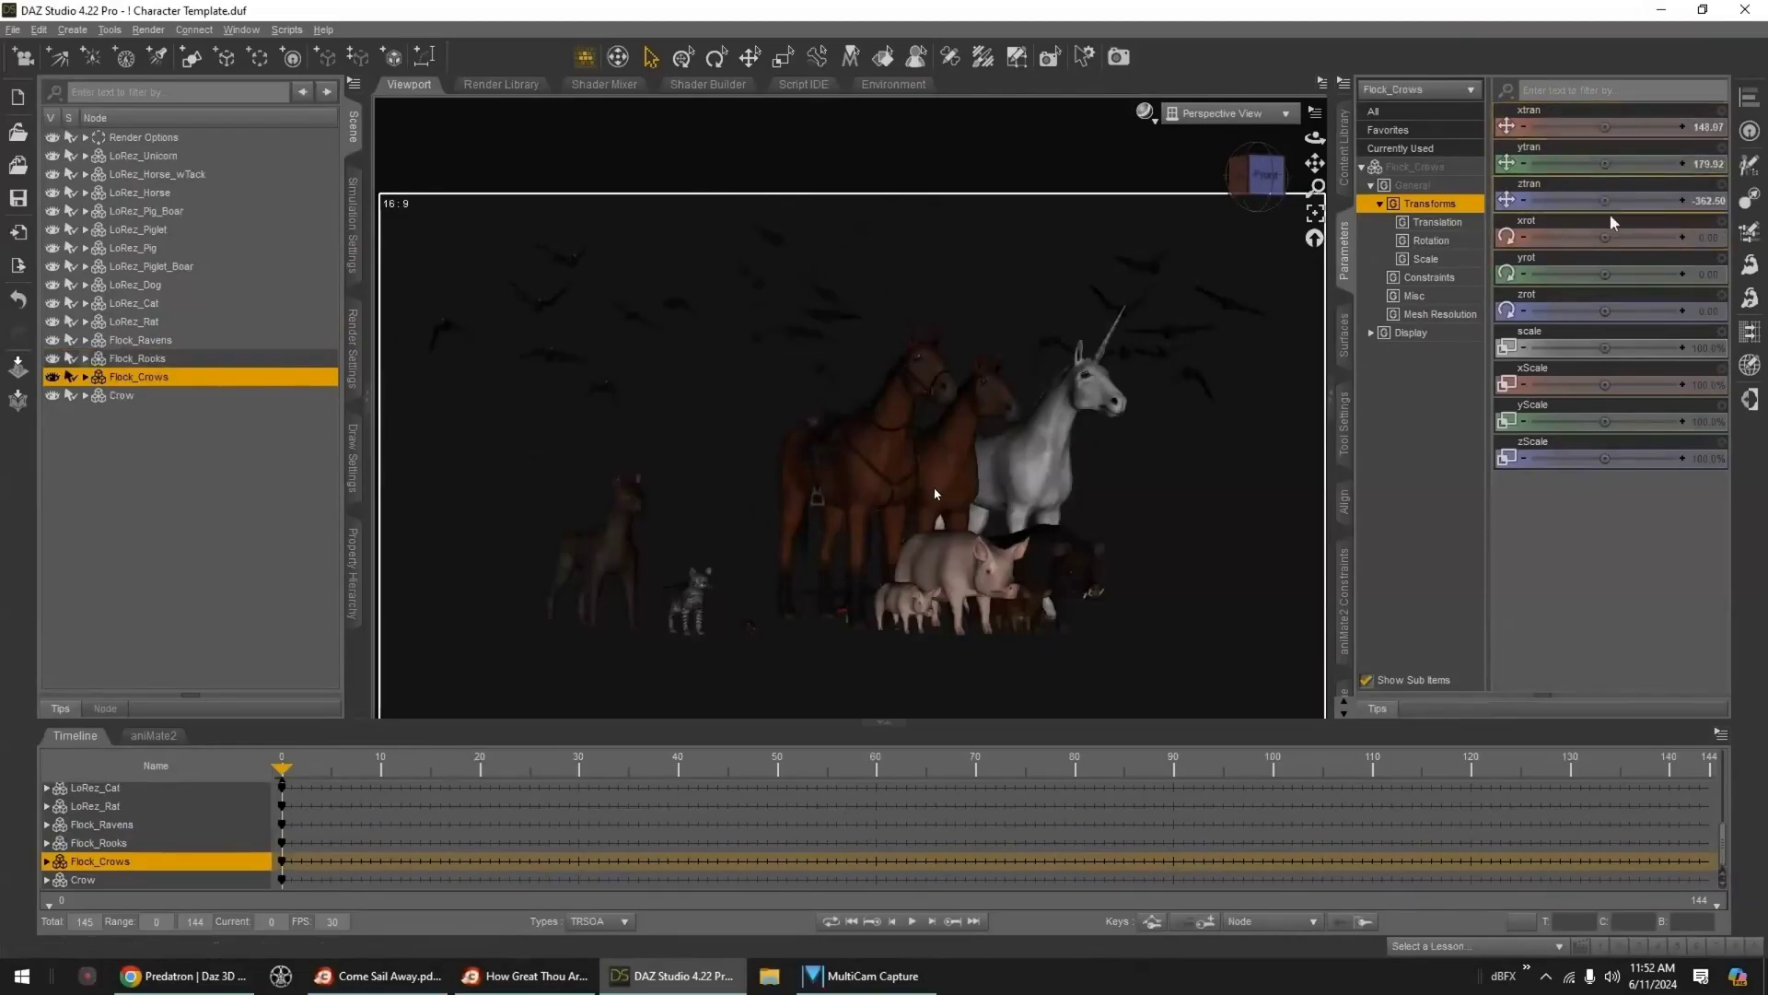
- Raise the single Crow to about Y 167 and apply the Pose Pecking preset to it
click(123, 396)
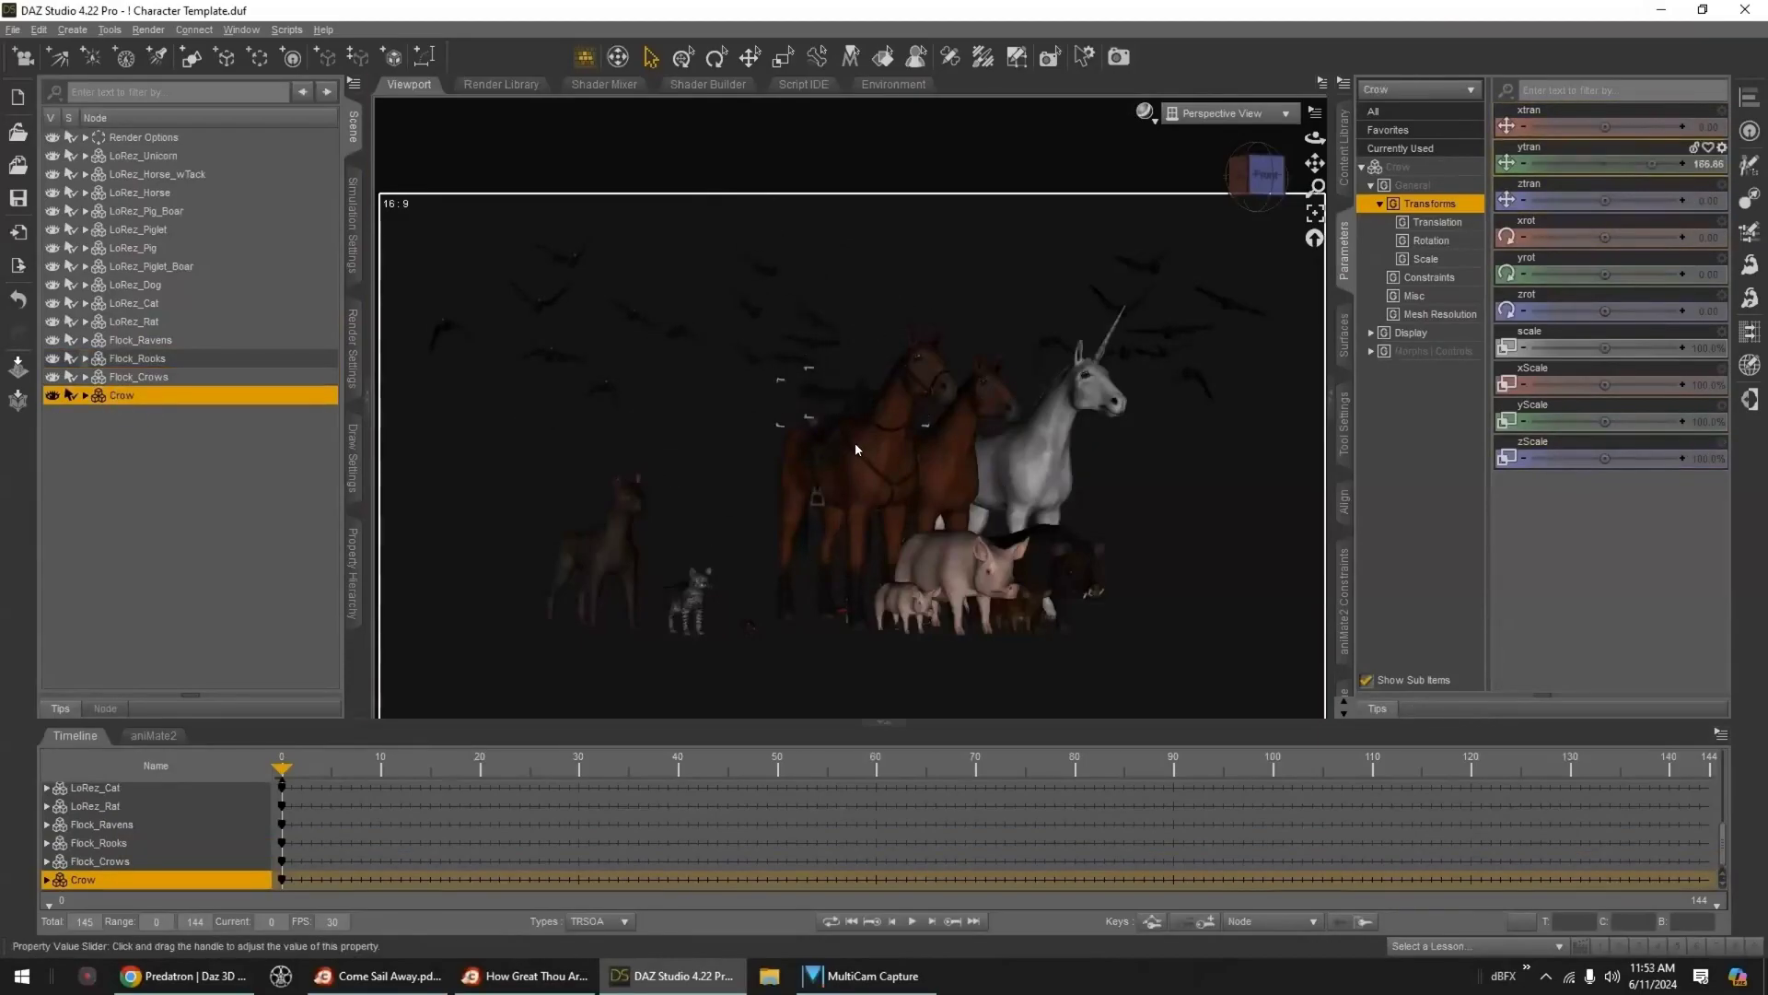
click(1344, 148)
click(1384, 435)
scroll(1425, 474, down, 4)
scroll(1464, 322, down, 1)
click(1466, 538)
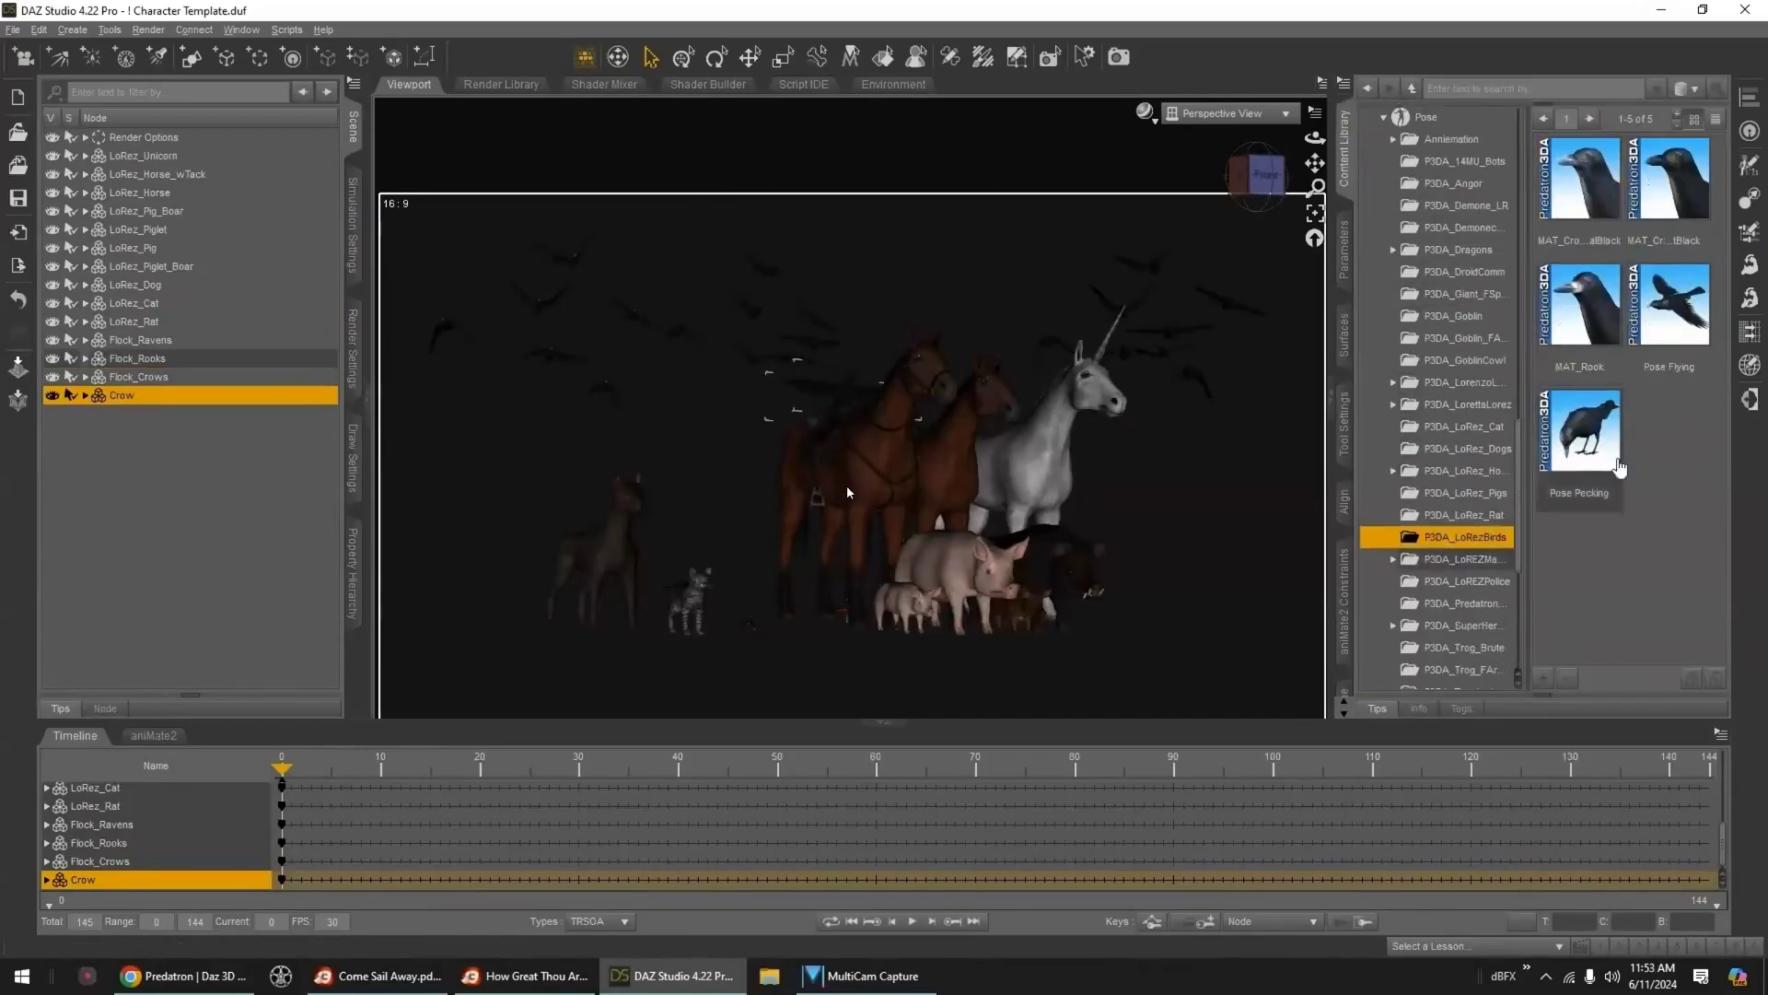
double_click(1580, 433)
- Fold the Crow's wings, move it to about Y 169 and Z 18, and rotate it about 24 degrees around Y
click(1344, 248)
click(1432, 350)
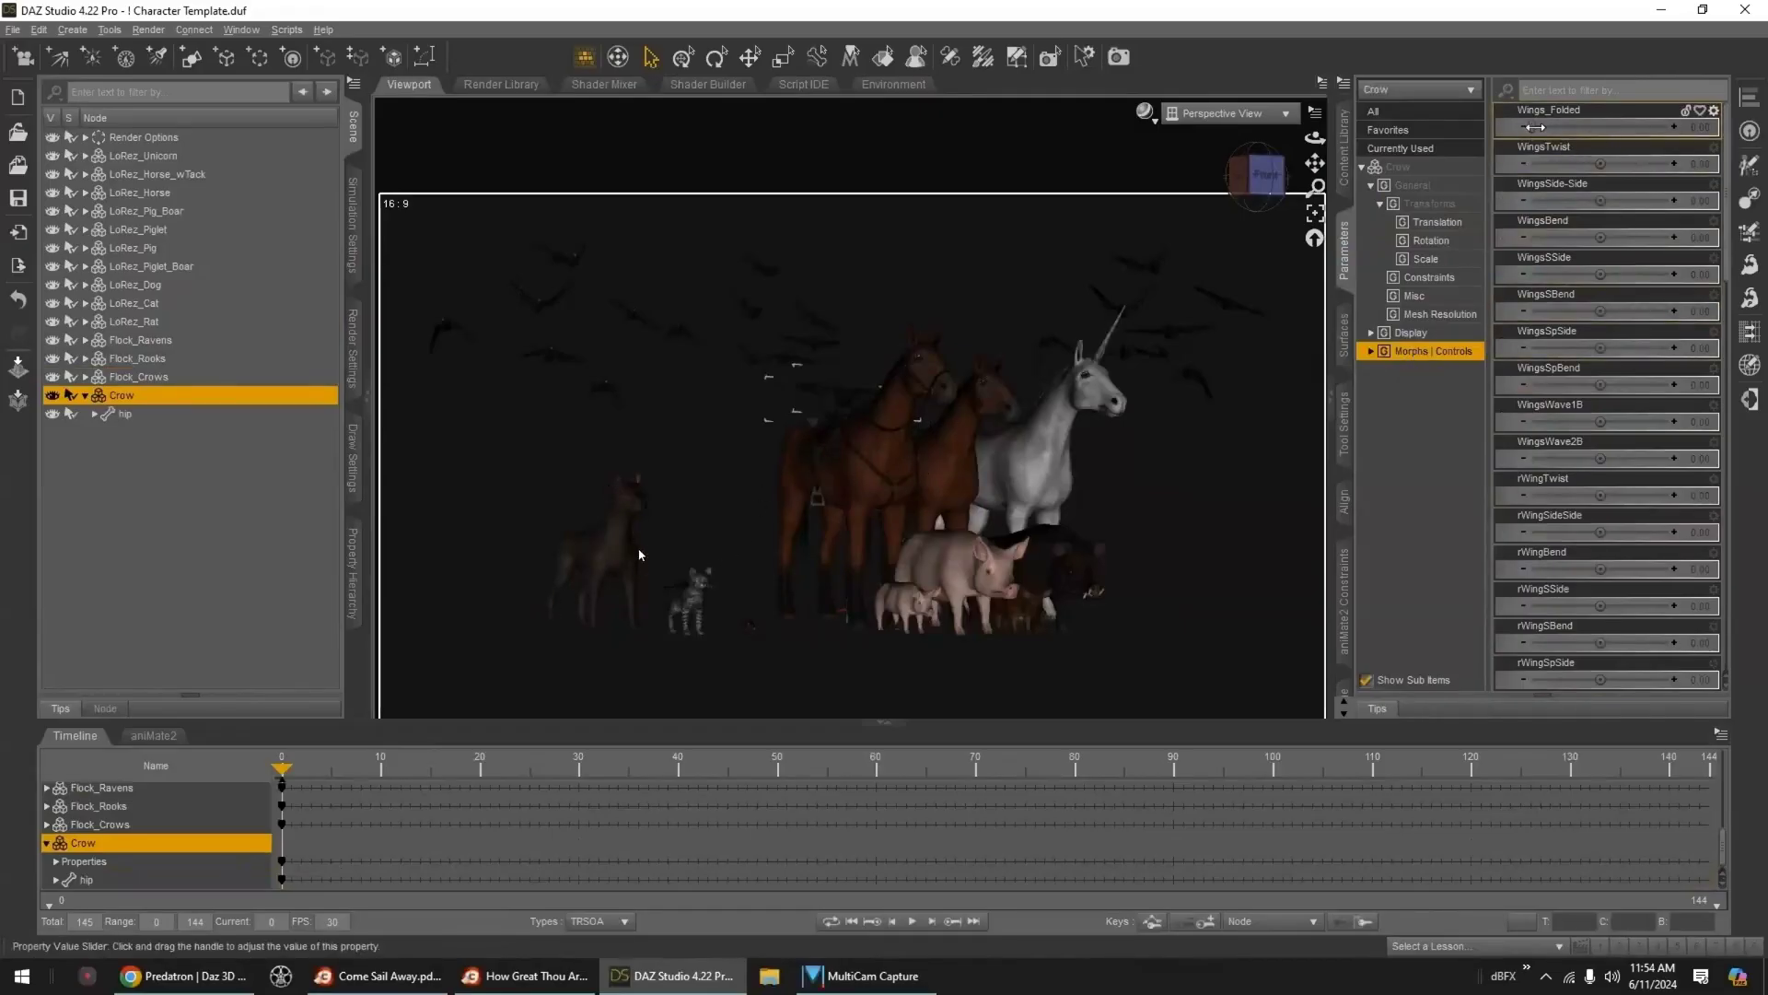
click(1413, 185)
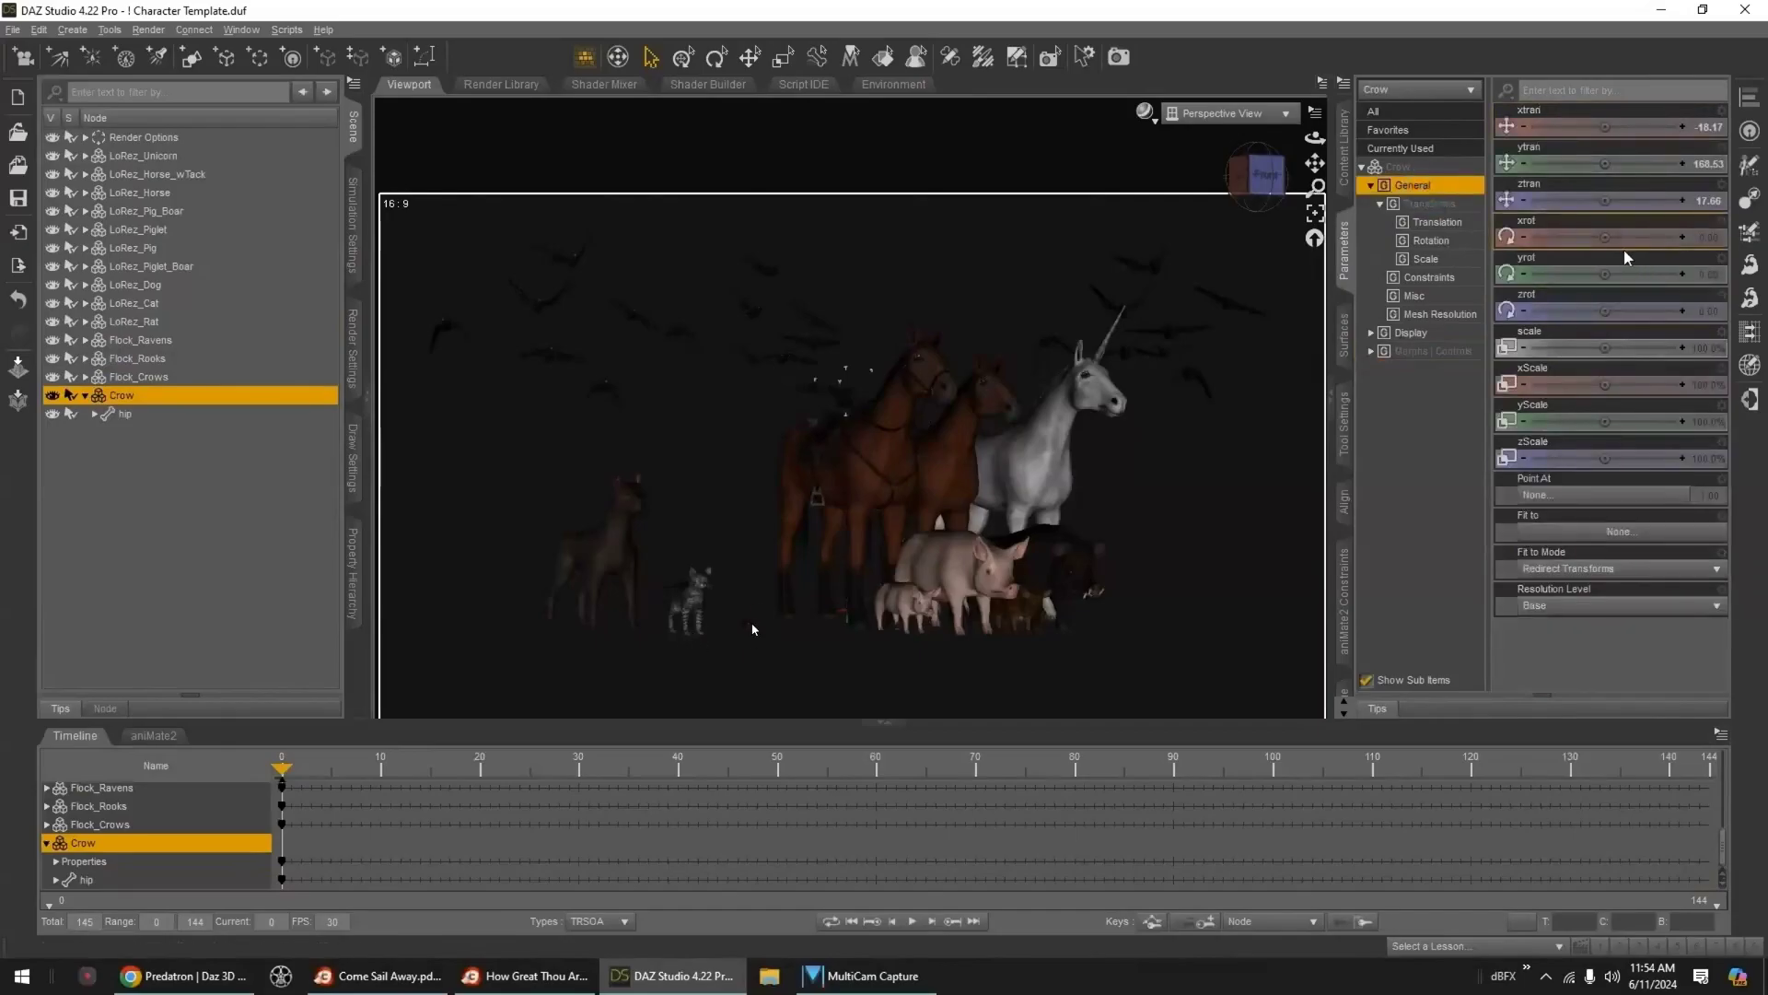
drag(1605, 274, 1631, 274)
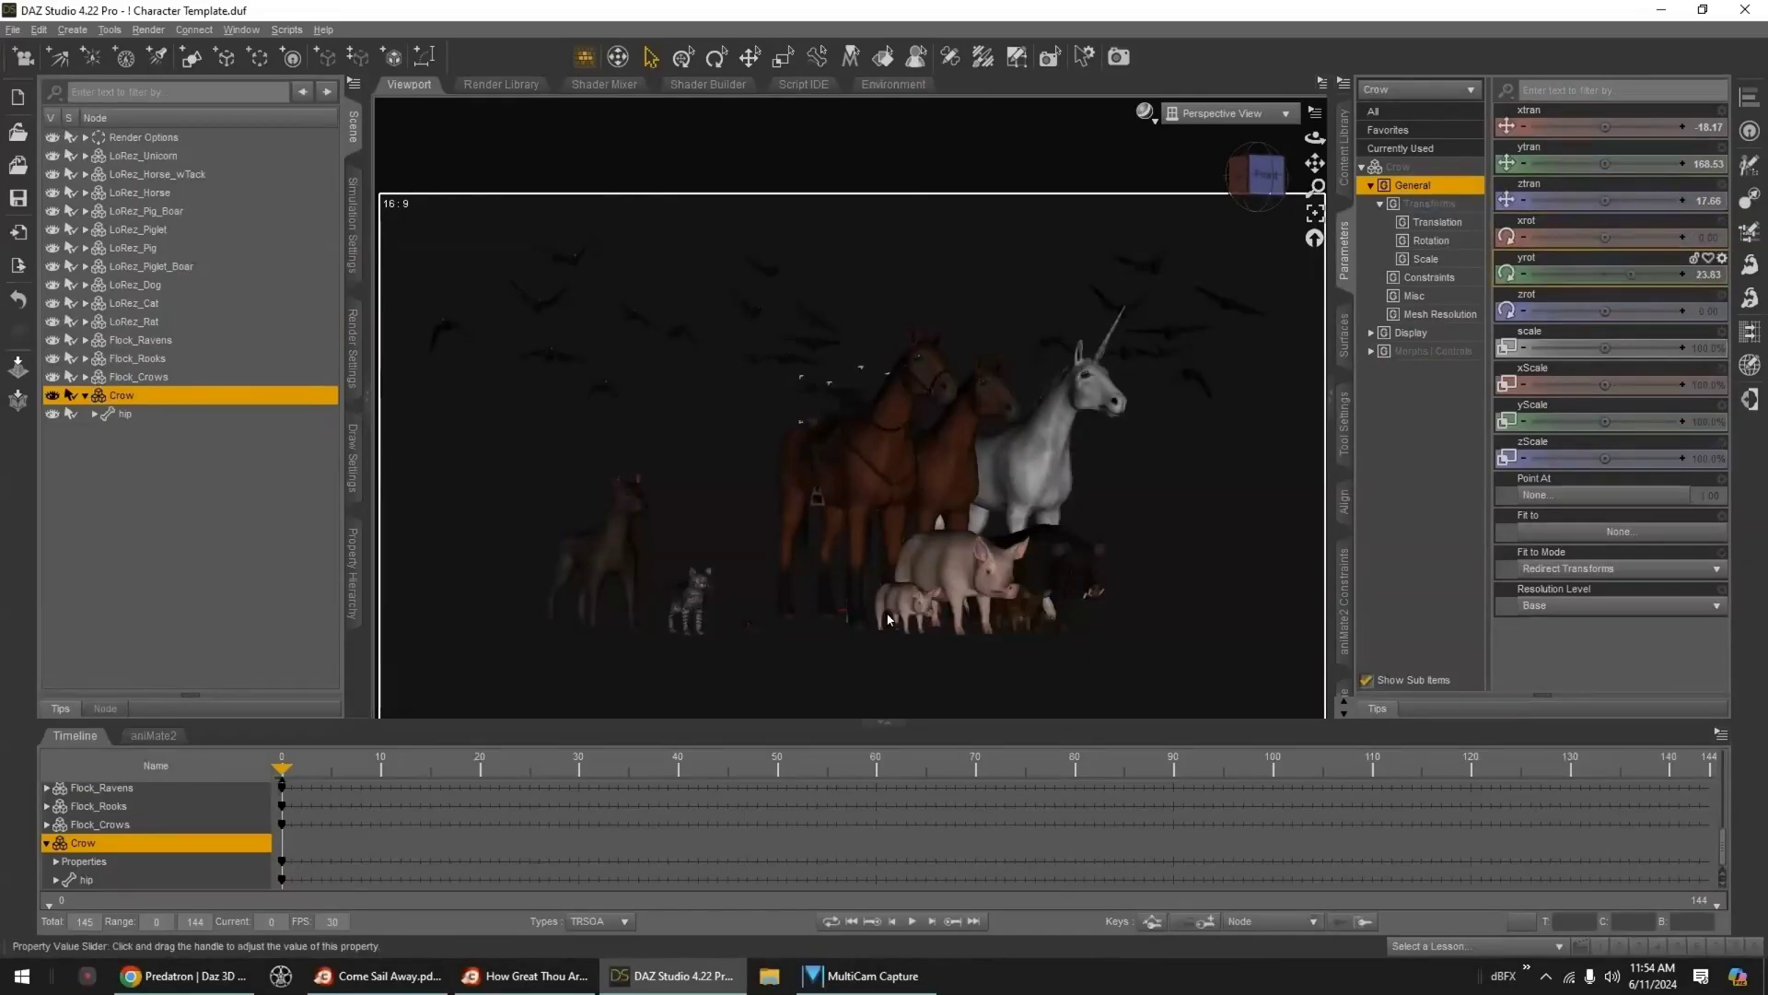
- Examine the individual crows inside Flock_Crows by expanding its nullProp and selecting Crow_1 (2) through Crow_4 (2) in turn
drag(1033, 568, 1081, 550)
click(847, 405)
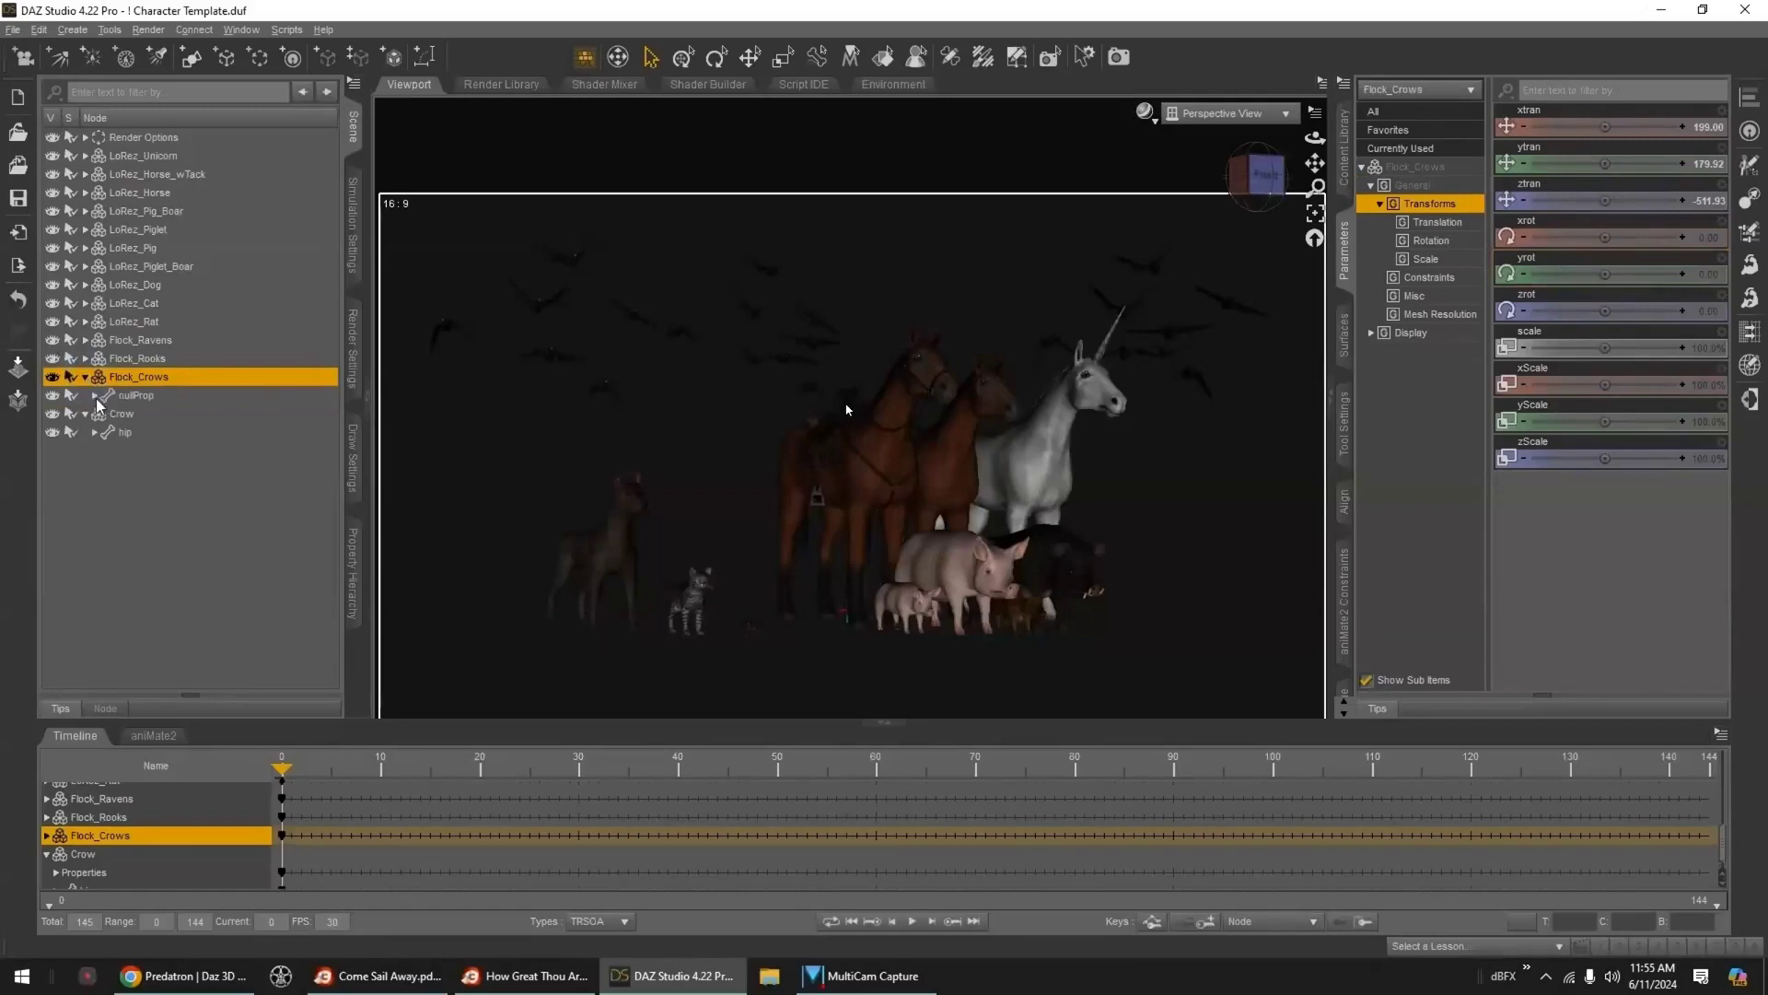
click(95, 396)
click(140, 413)
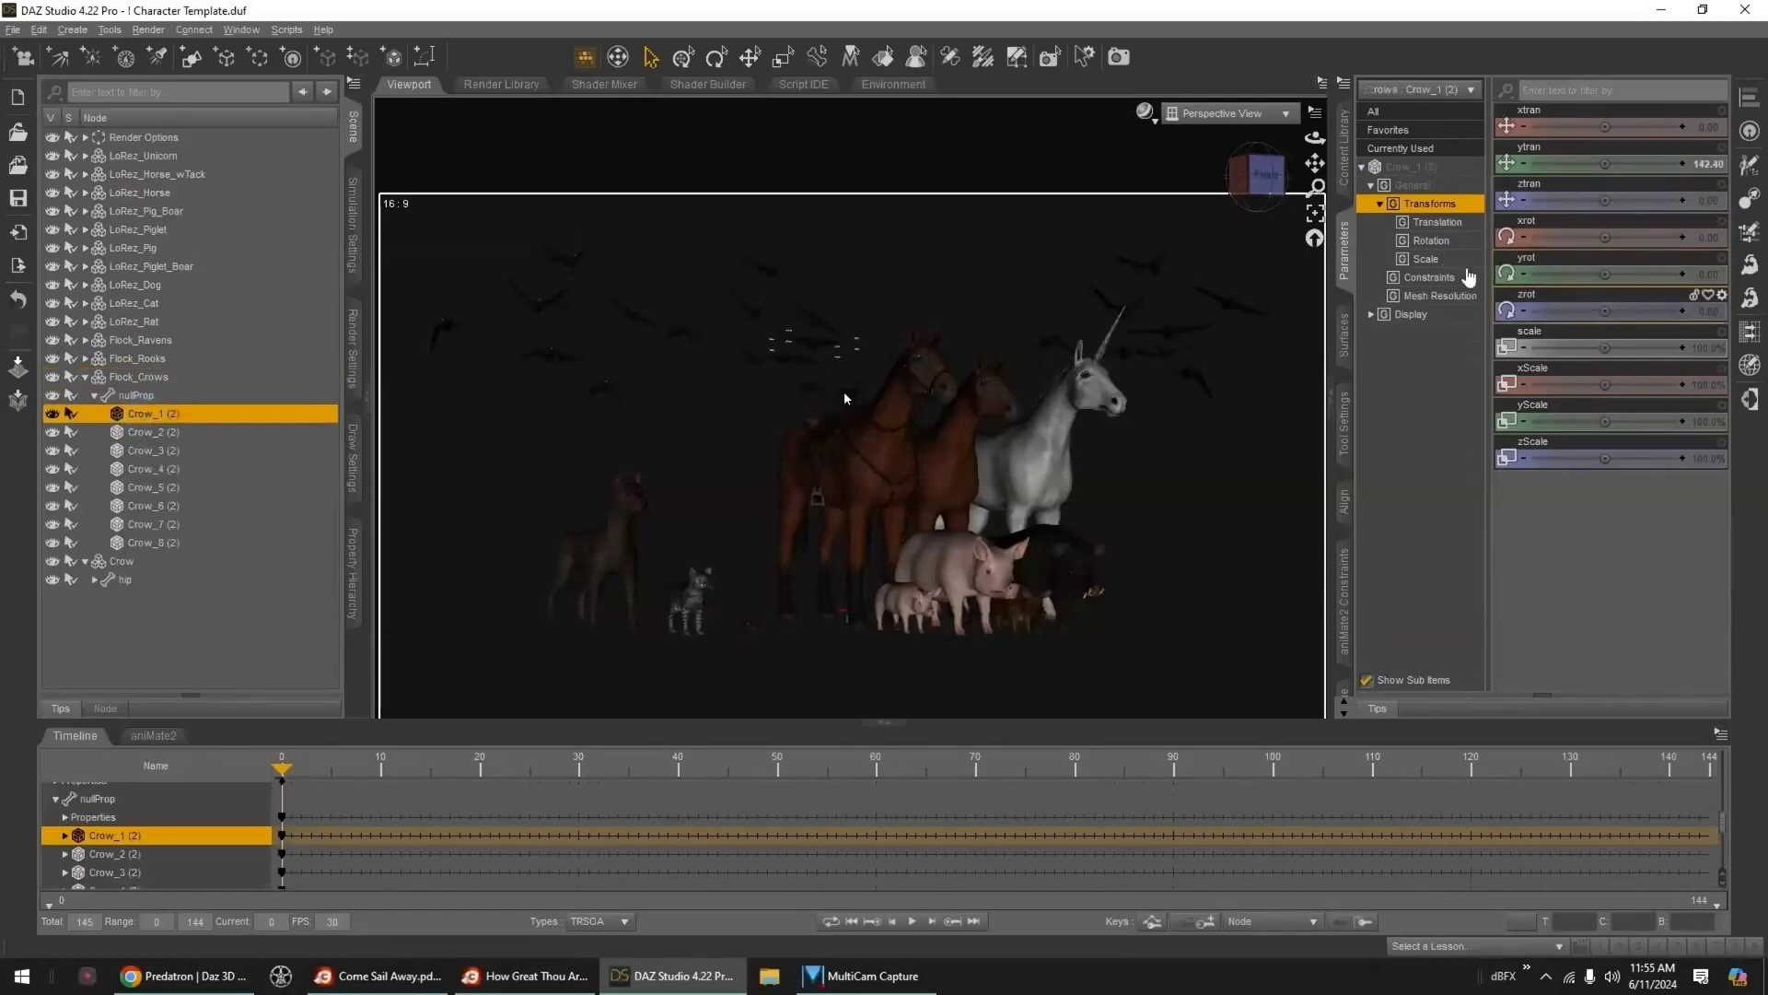
click(144, 433)
click(143, 451)
click(145, 470)
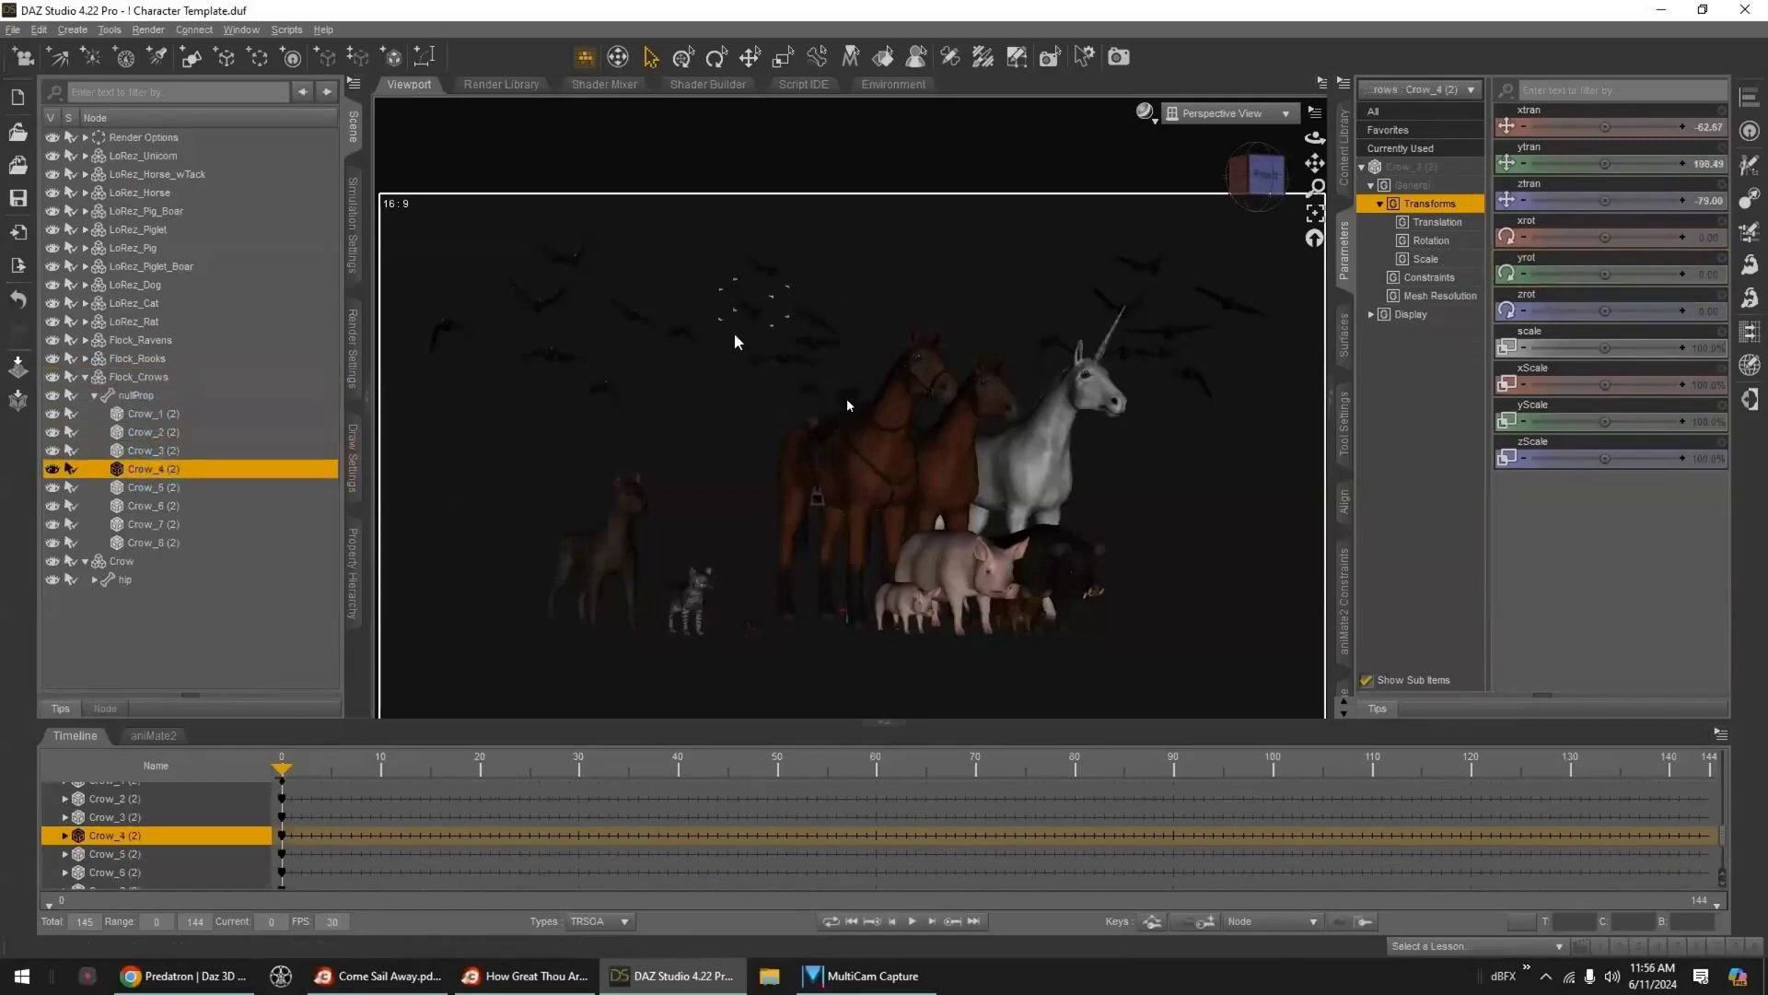
click(97, 396)
click(87, 378)
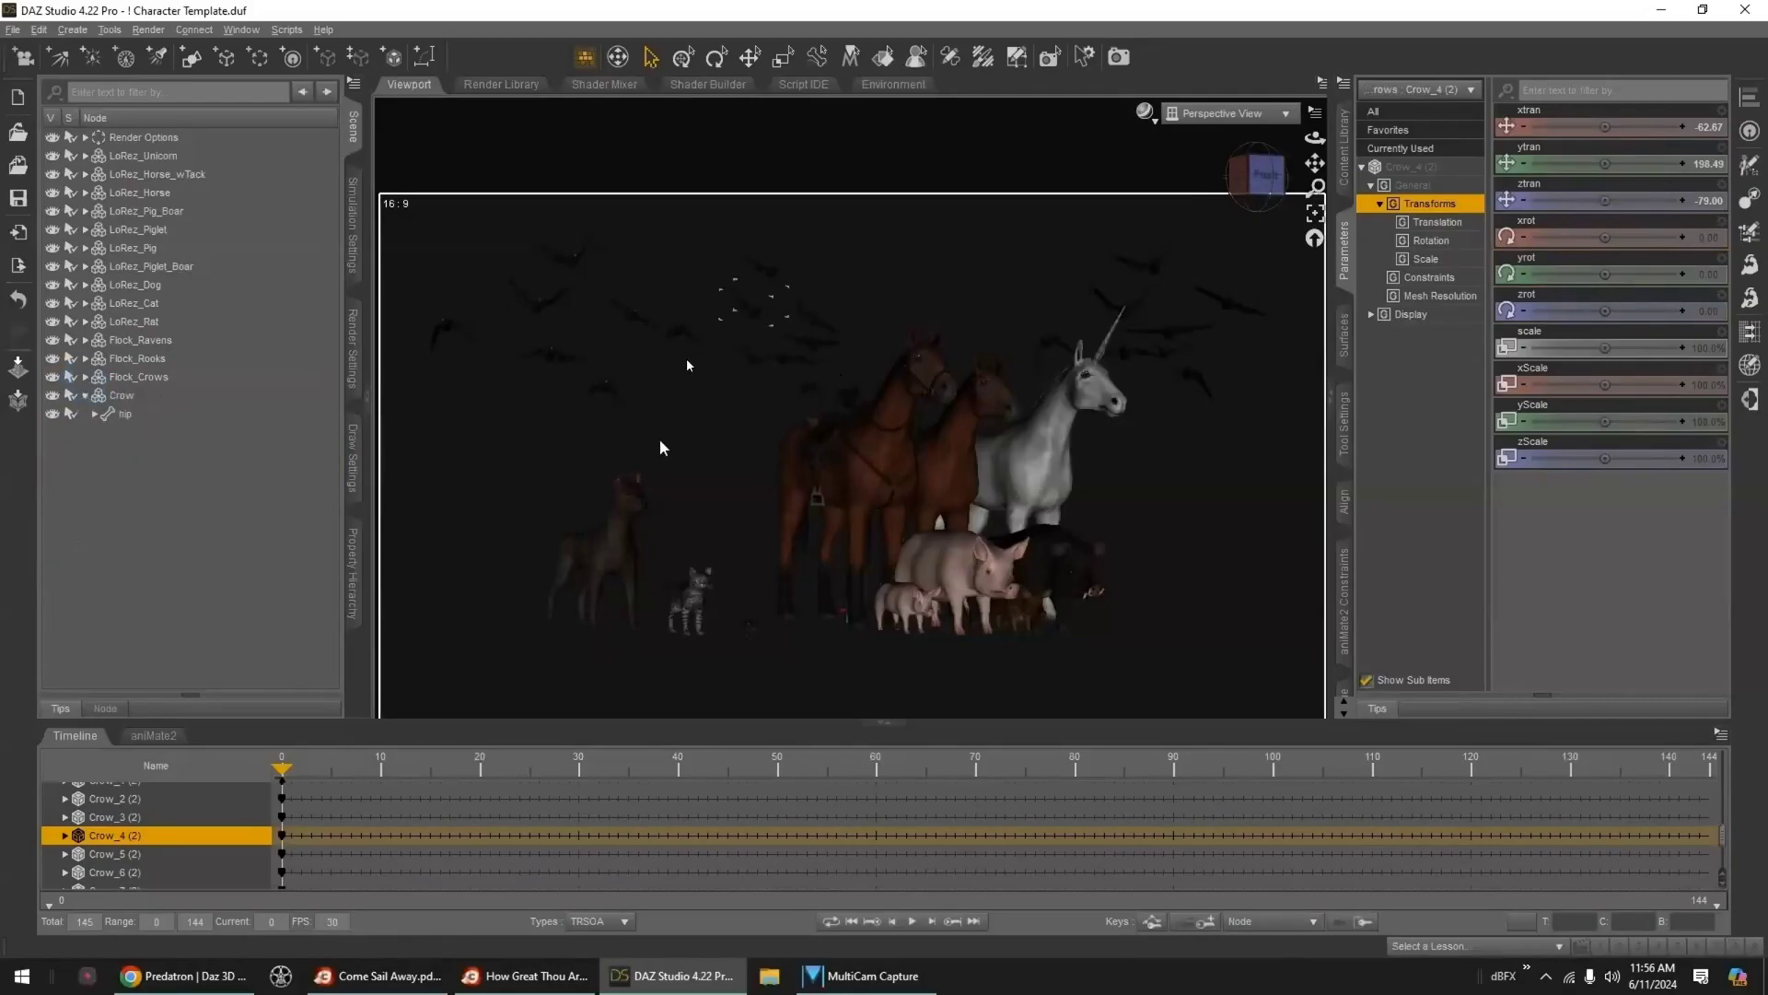
- Shift LoRez_Horse_wTack slightly along X and reseat the single Crow on it at about X -25, rotated about -42 degrees around Y
click(161, 174)
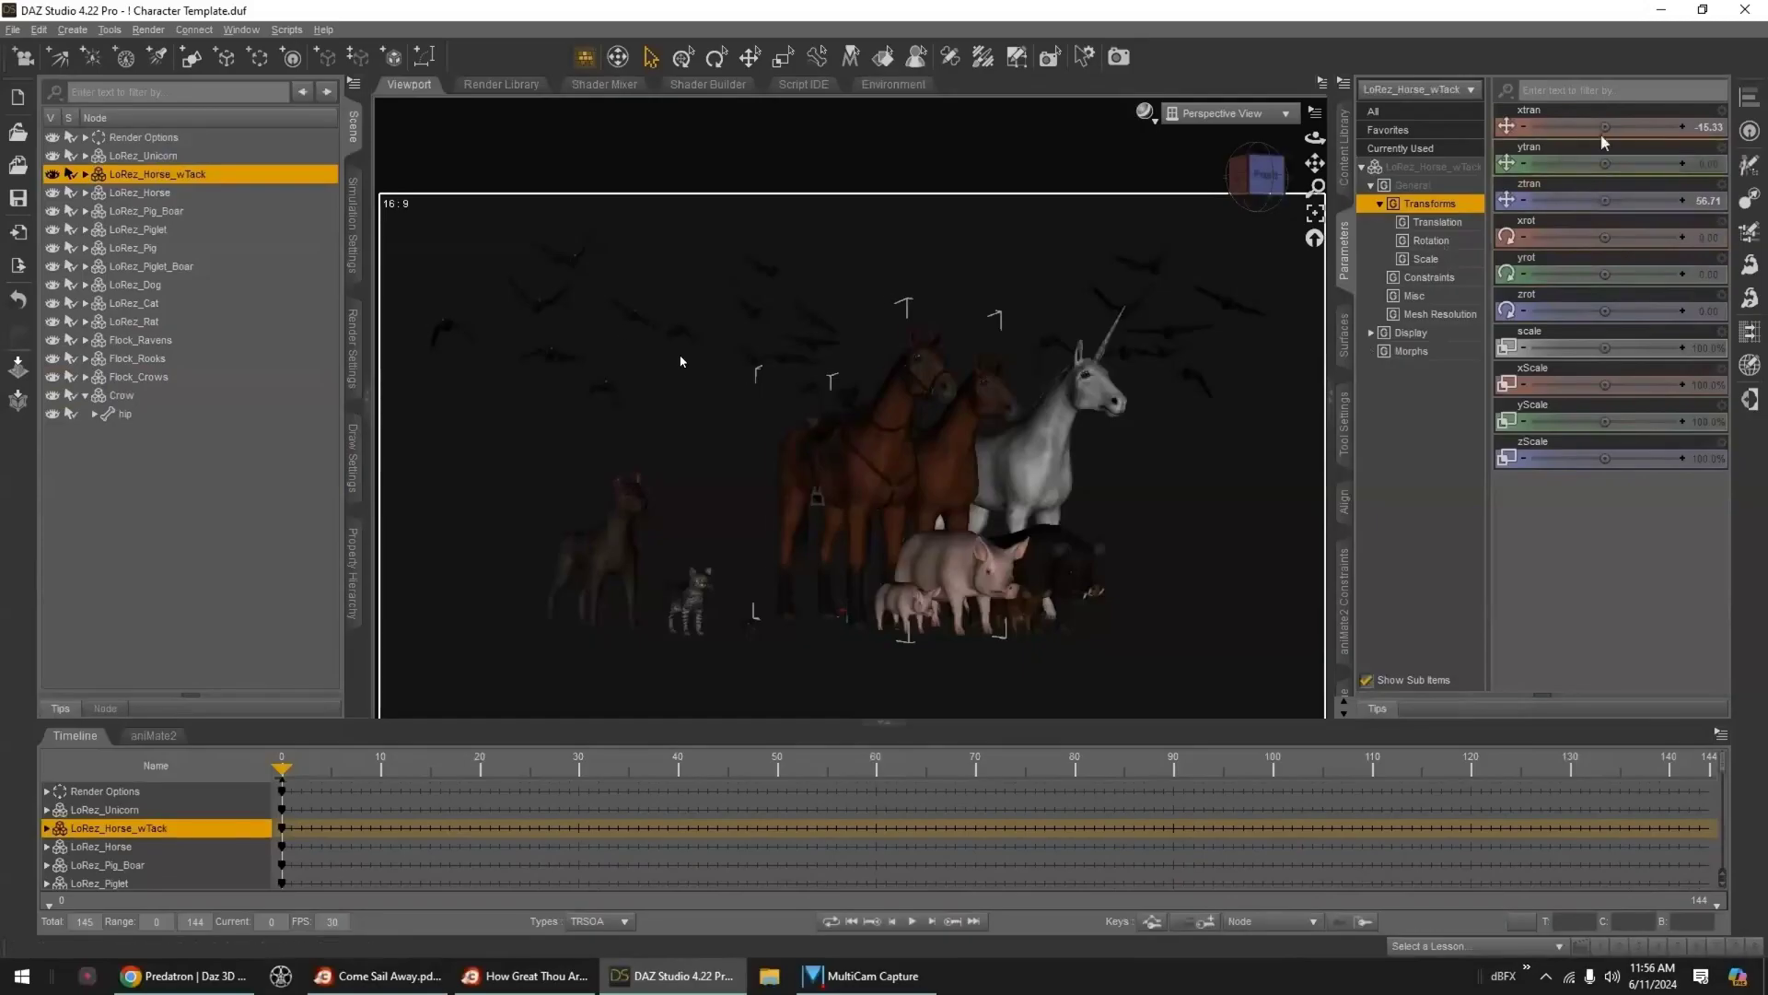
click(94, 396)
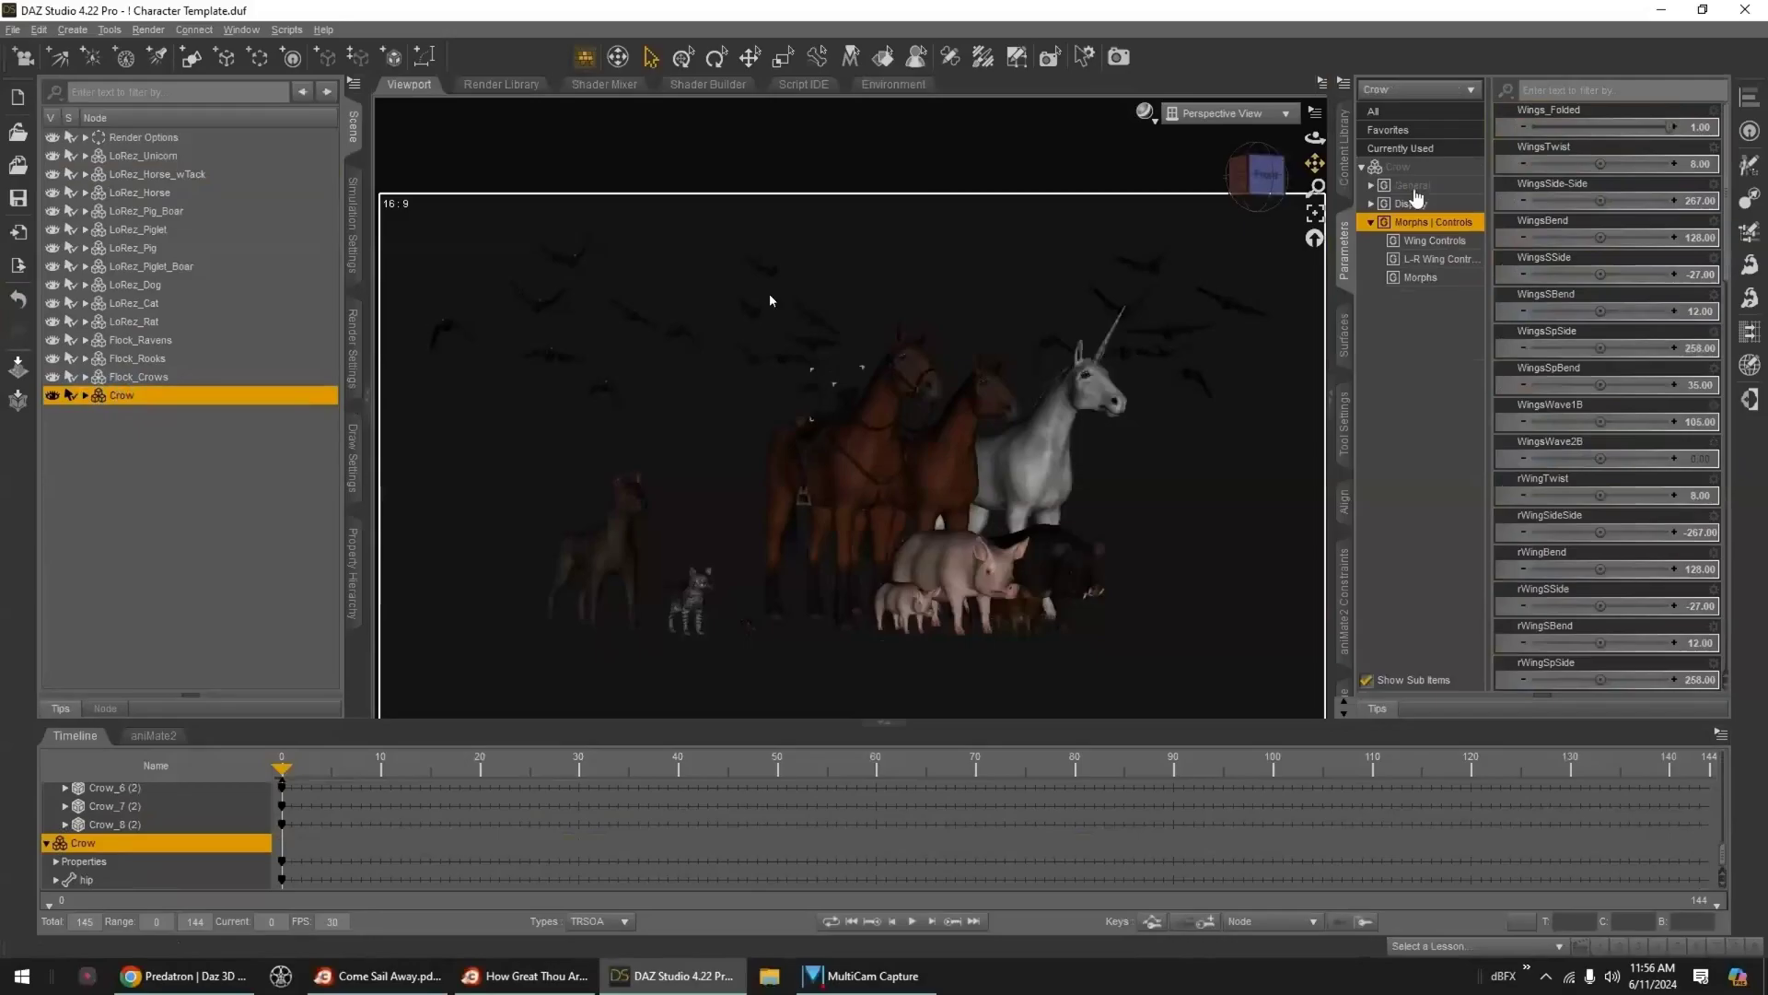
click(1414, 187)
- Move Flock_Crows to about X 244 and Y 230, and rotate it about 27 degrees around Y and 14 degrees around Z
click(596, 348)
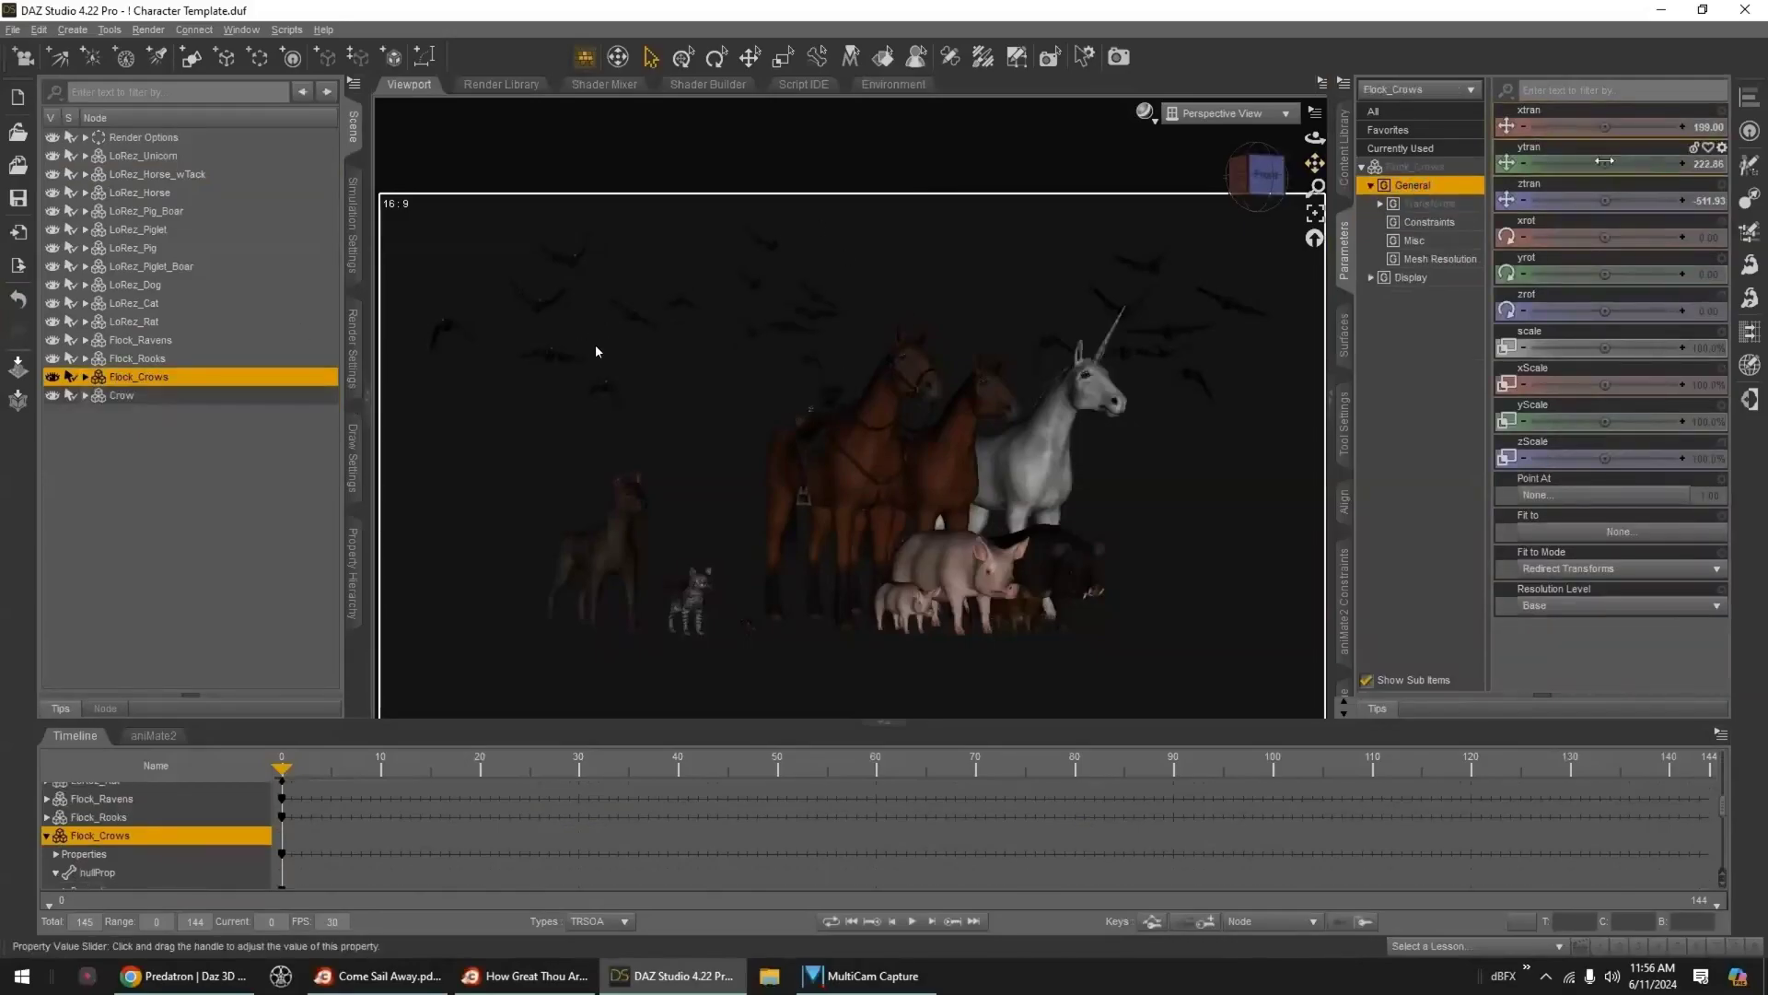
drag(1605, 164, 1647, 127)
drag(1604, 275, 1633, 274)
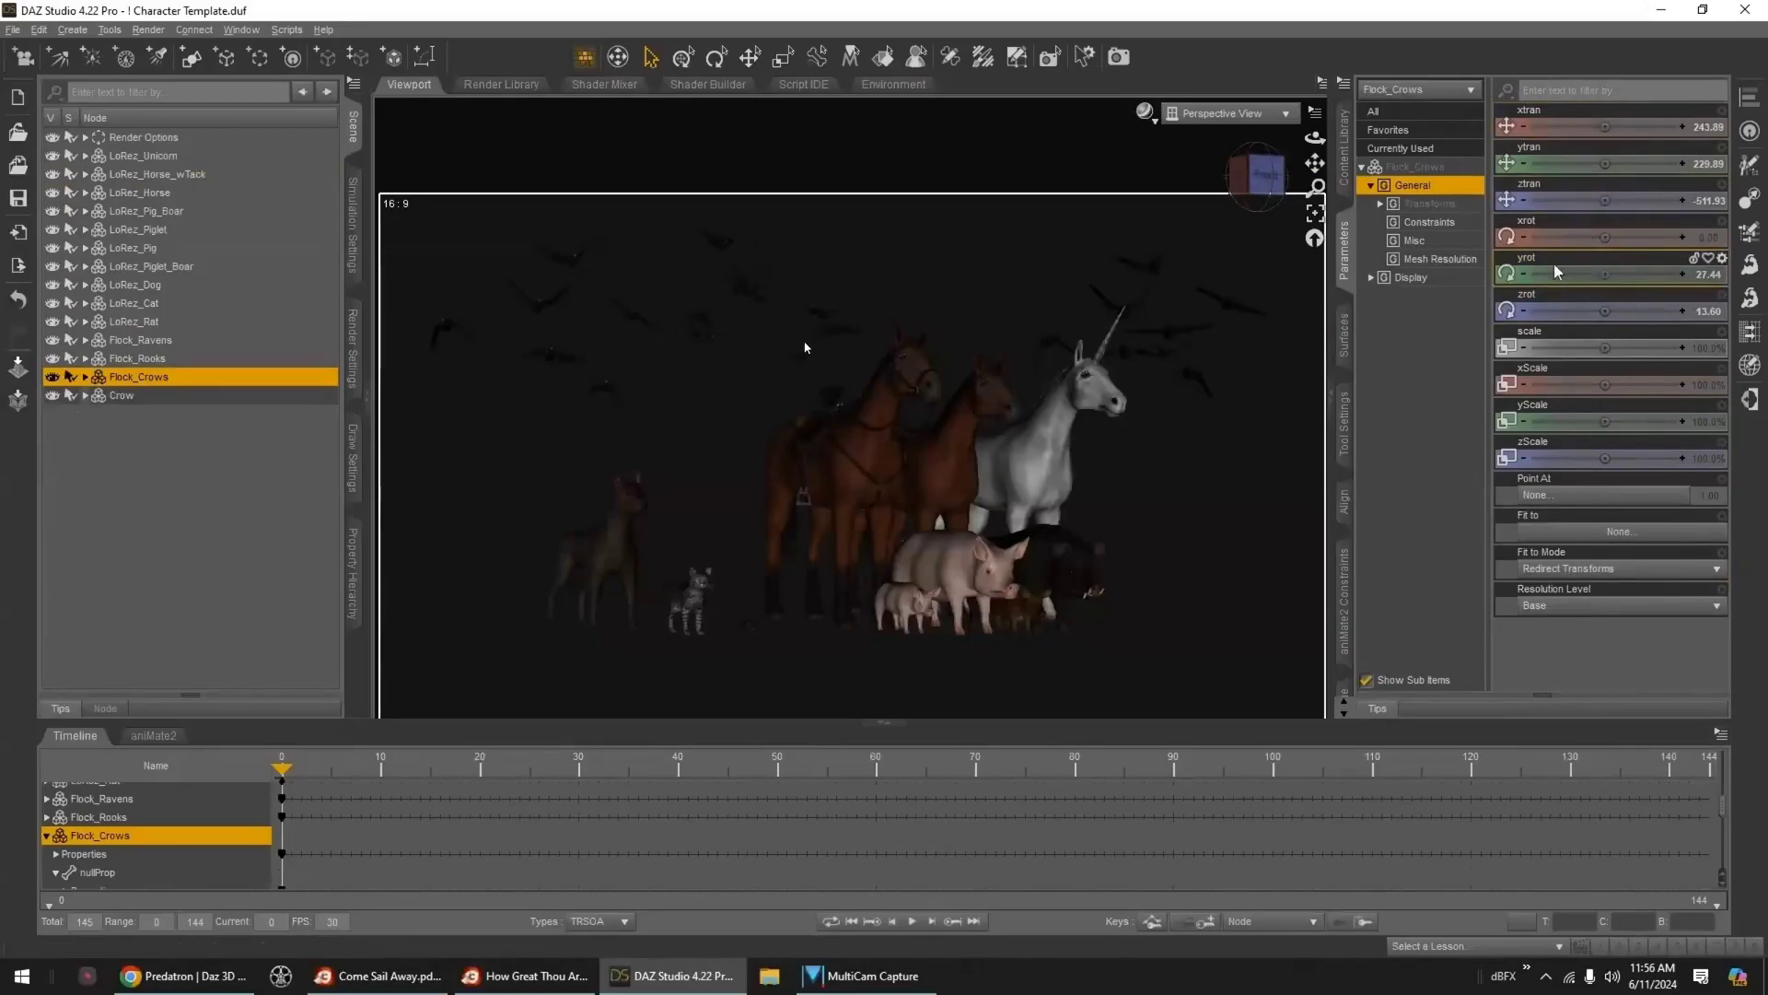
- Preview the scene in NVIDIA Iray, check the general render settings and return the viewport to Texture Shaded
click(1142, 115)
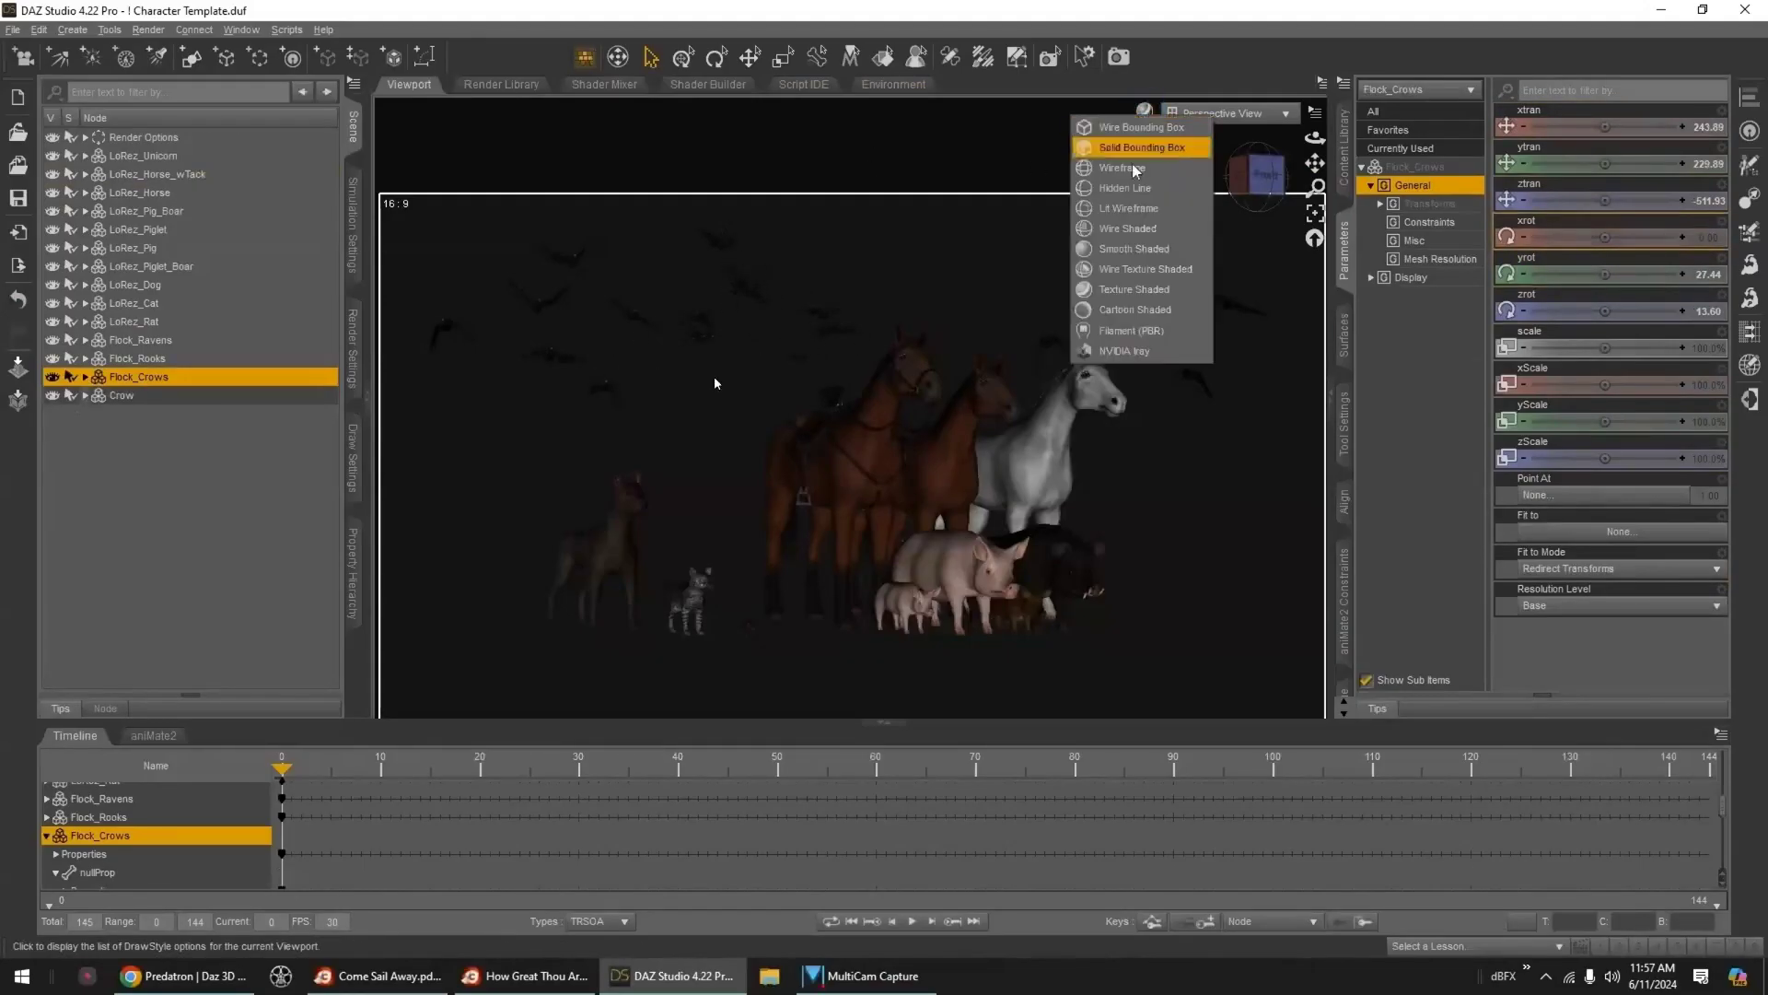
click(1145, 347)
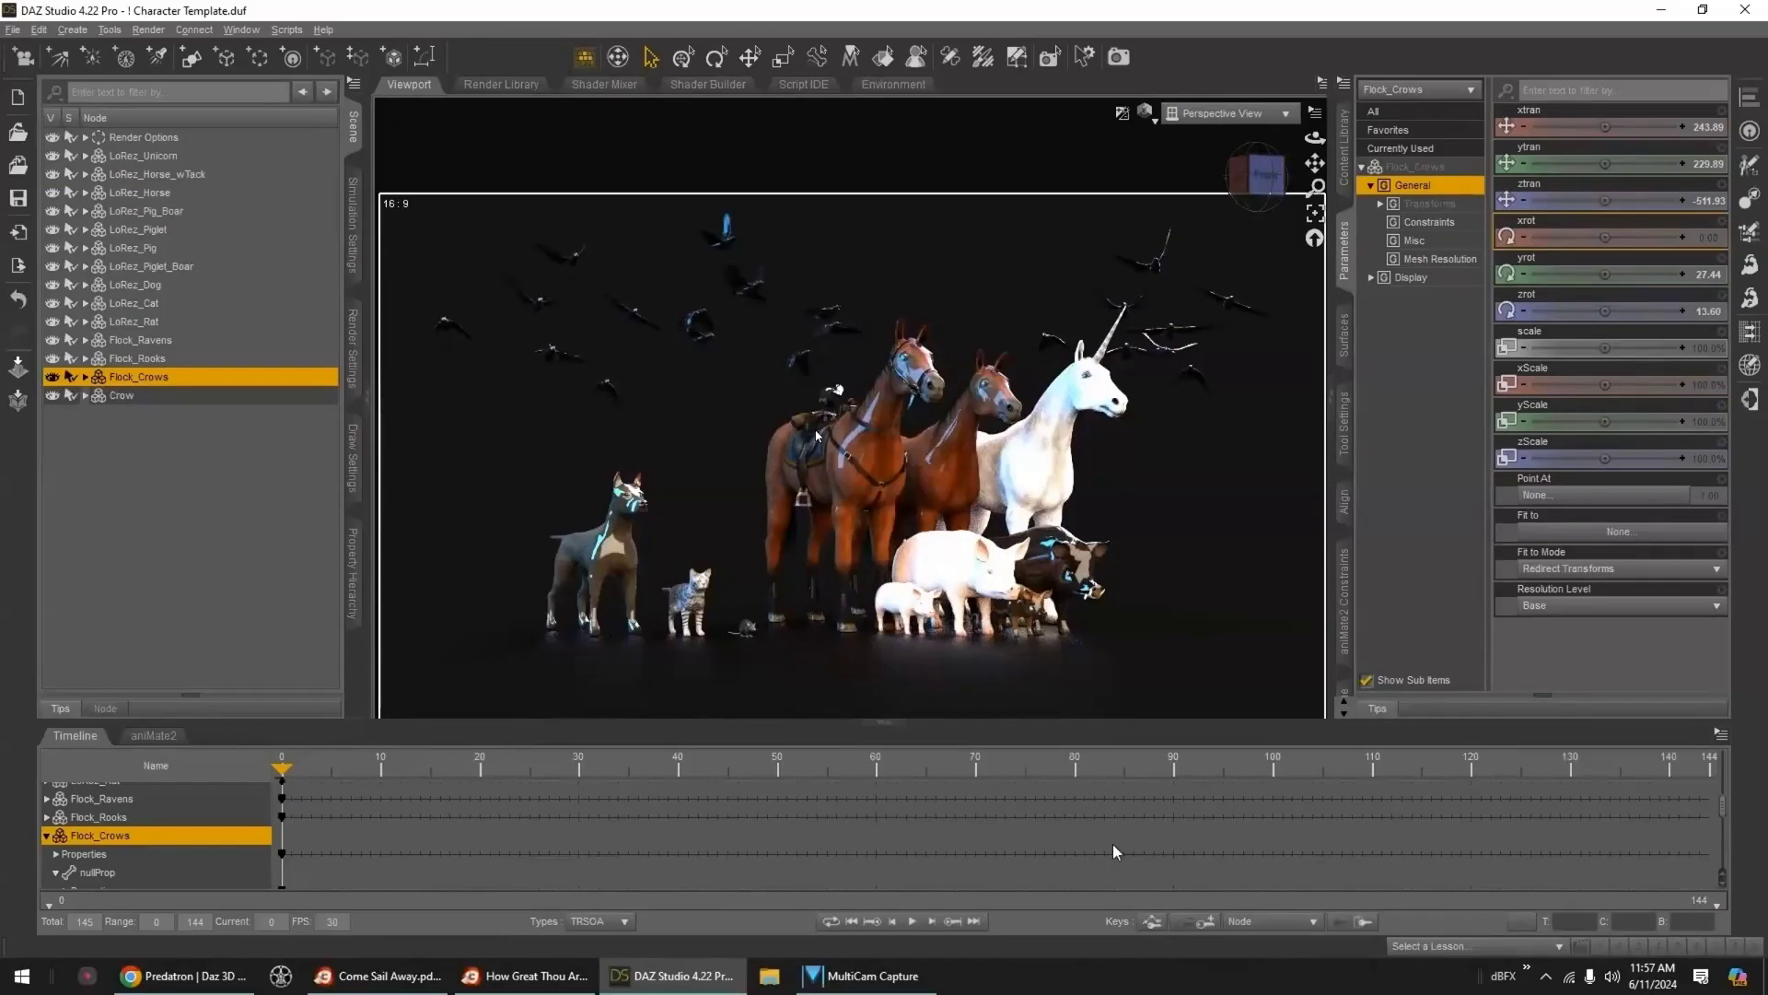
click(352, 362)
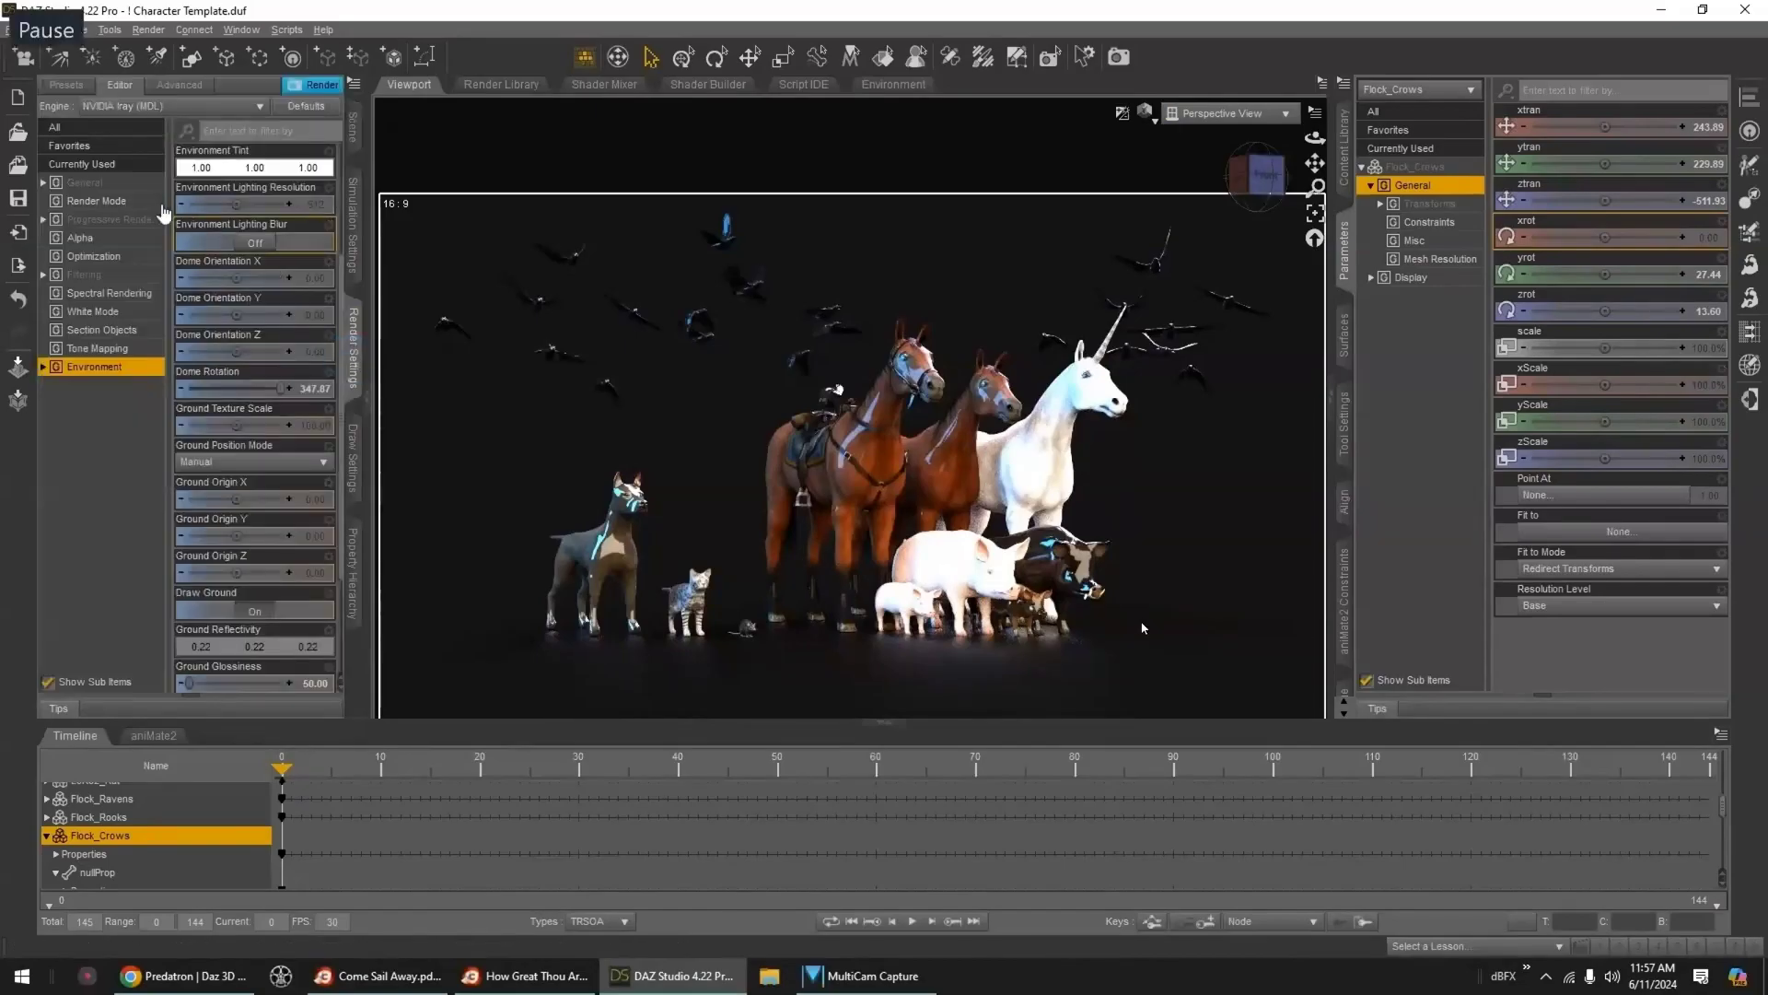
click(118, 182)
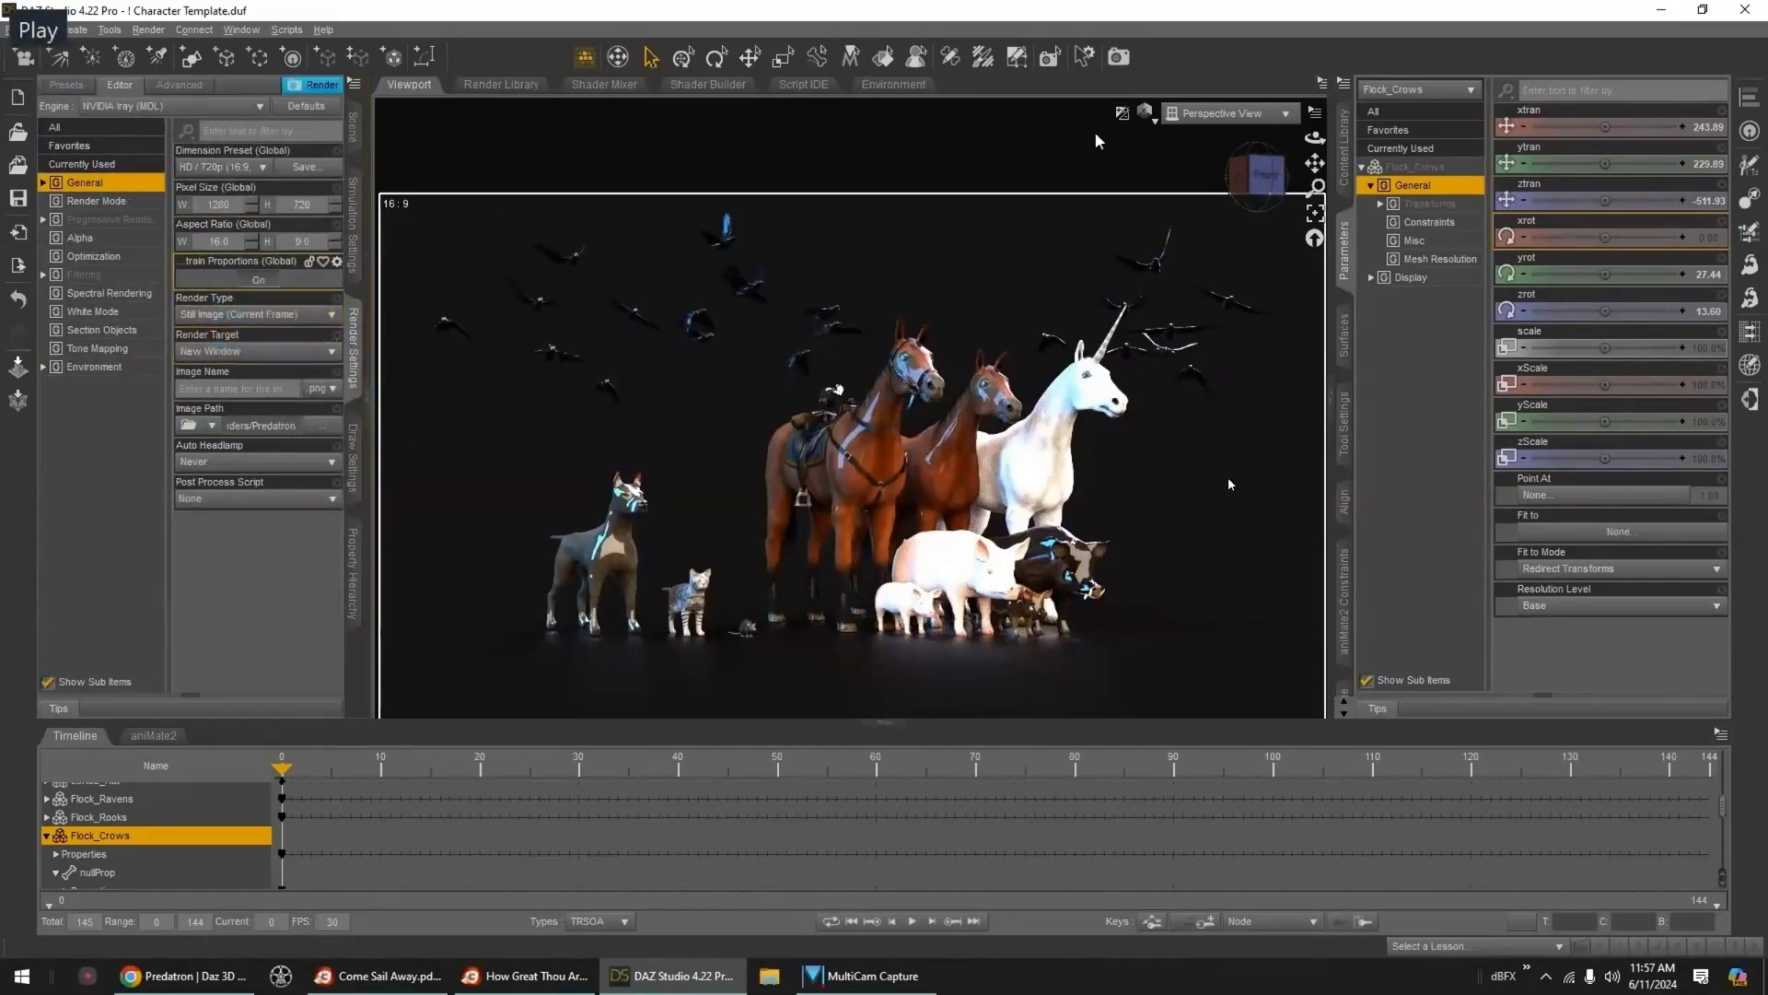
click(1145, 112)
click(1142, 279)
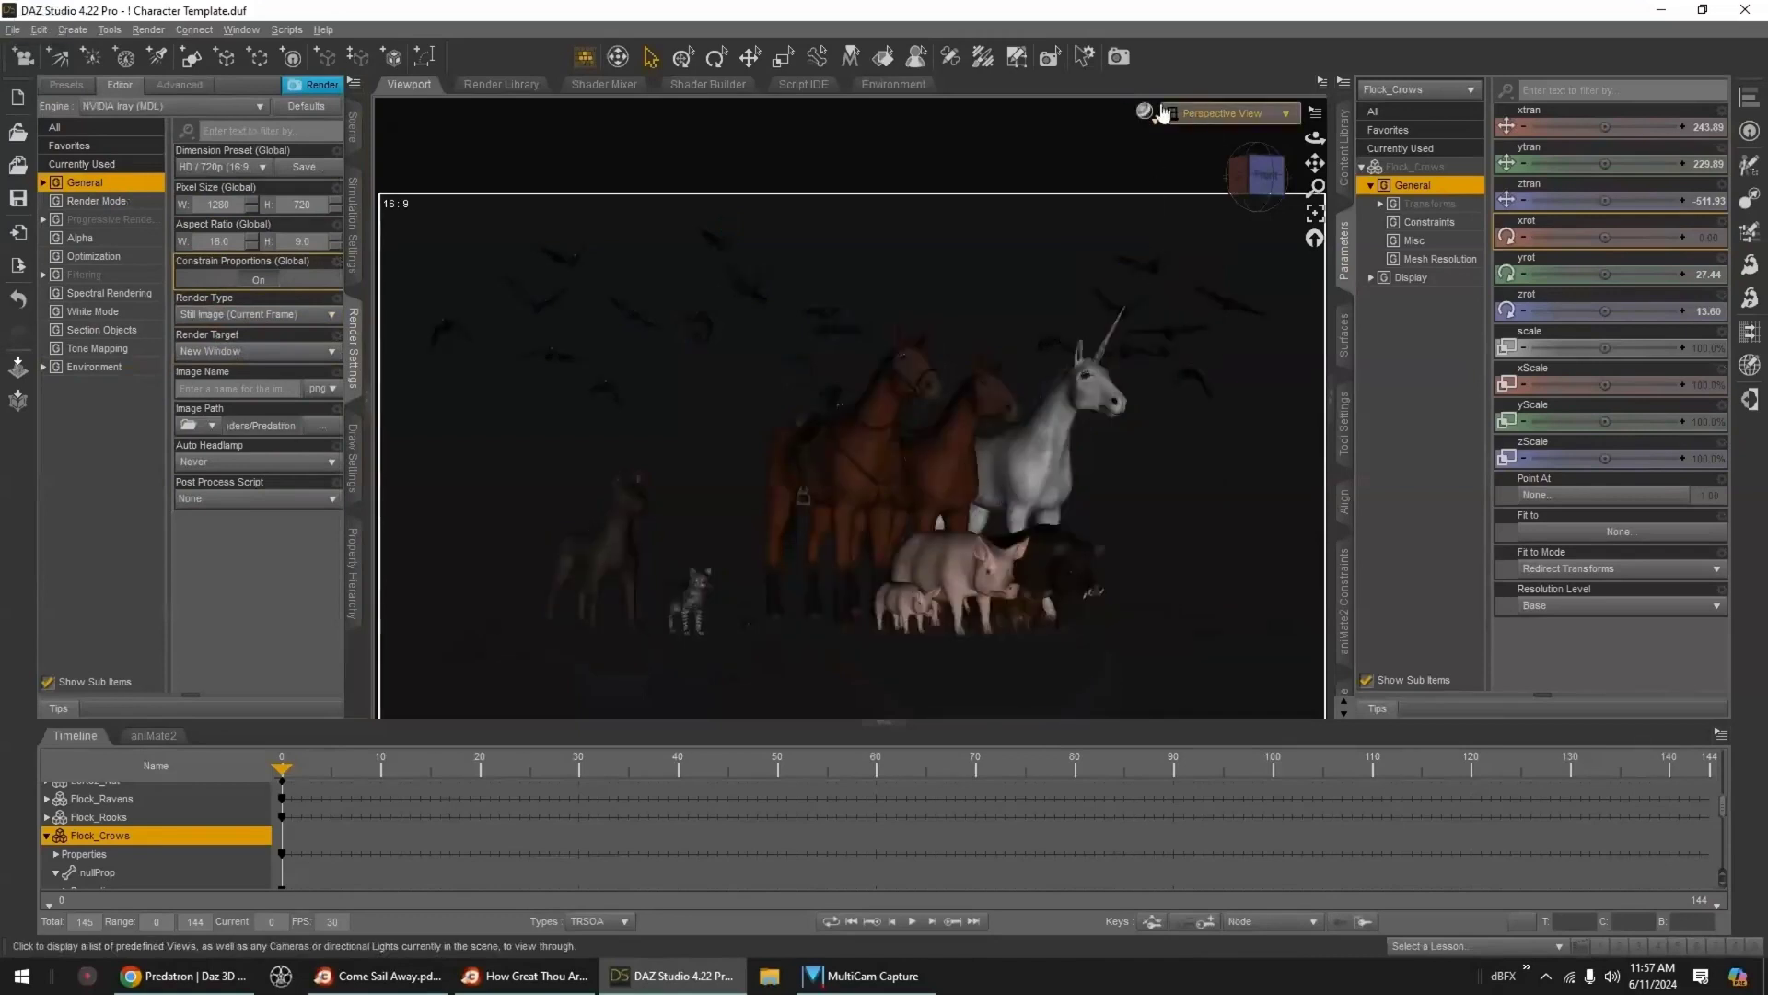
- Render the scene as a 1280 x 720 still image, inspect the animals and birds, and close the render without saving
click(315, 83)
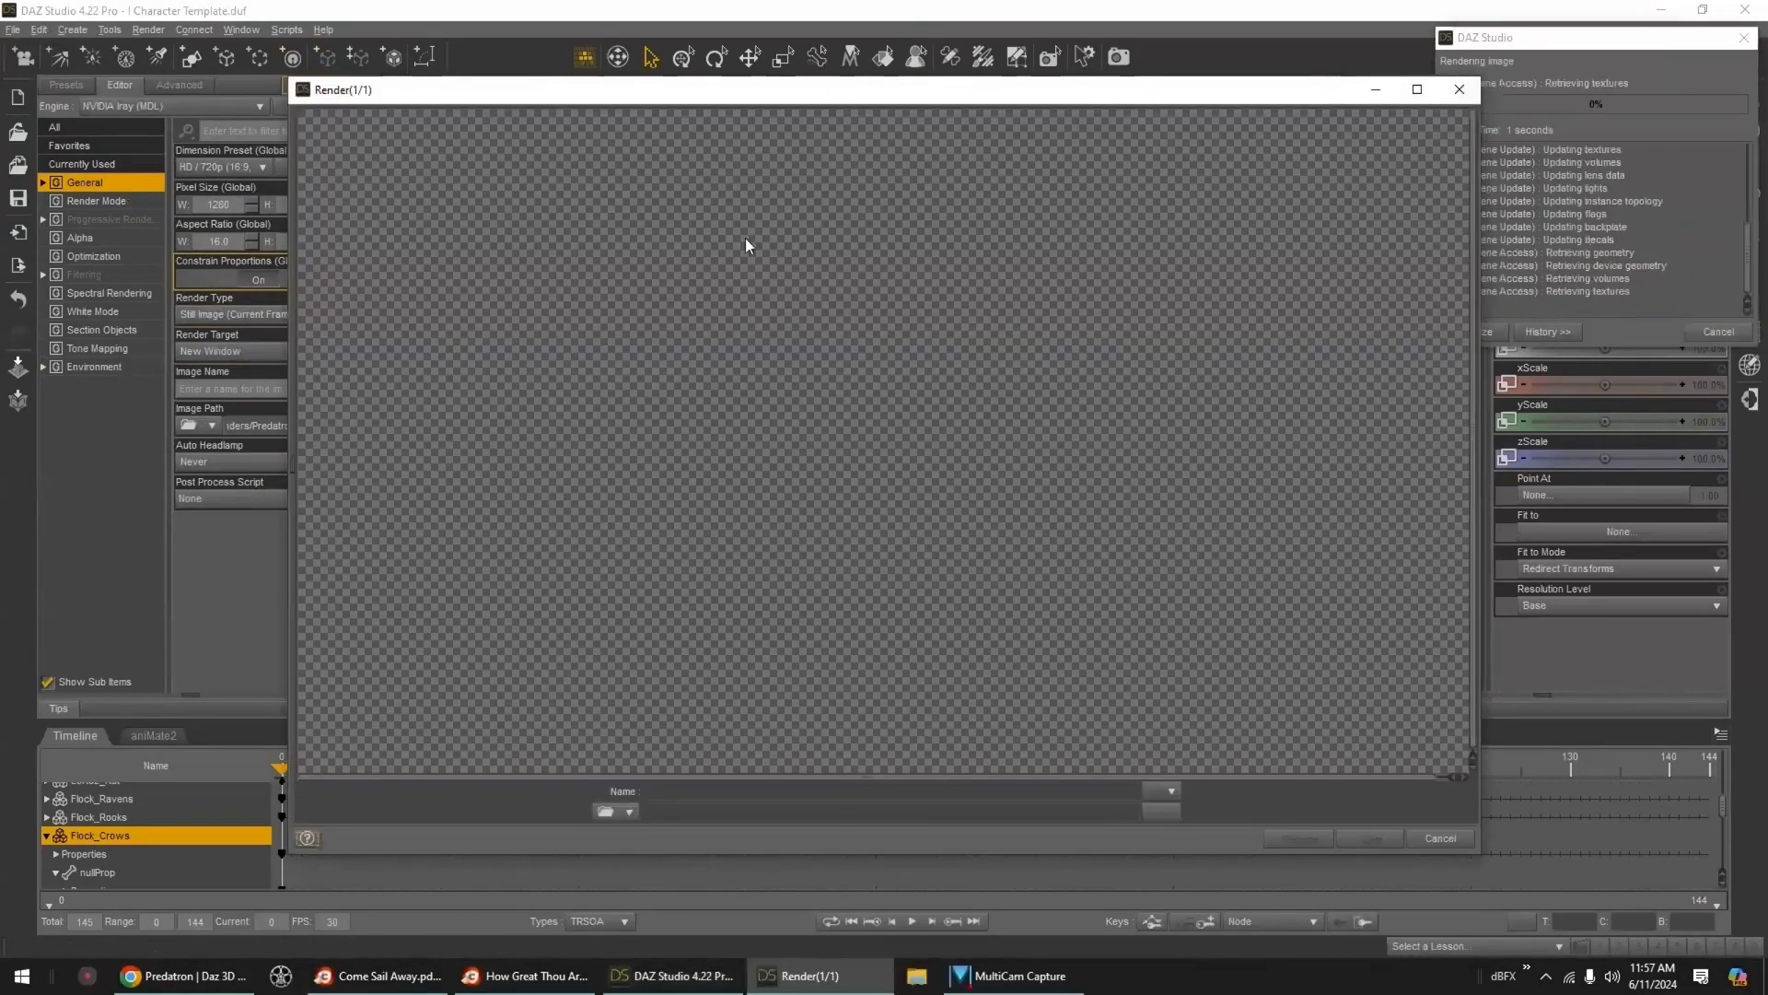
mouse_move(910, 95)
mouse_down()
mouse_move(859, 85)
mouse_move(792, 35)
mouse_up()
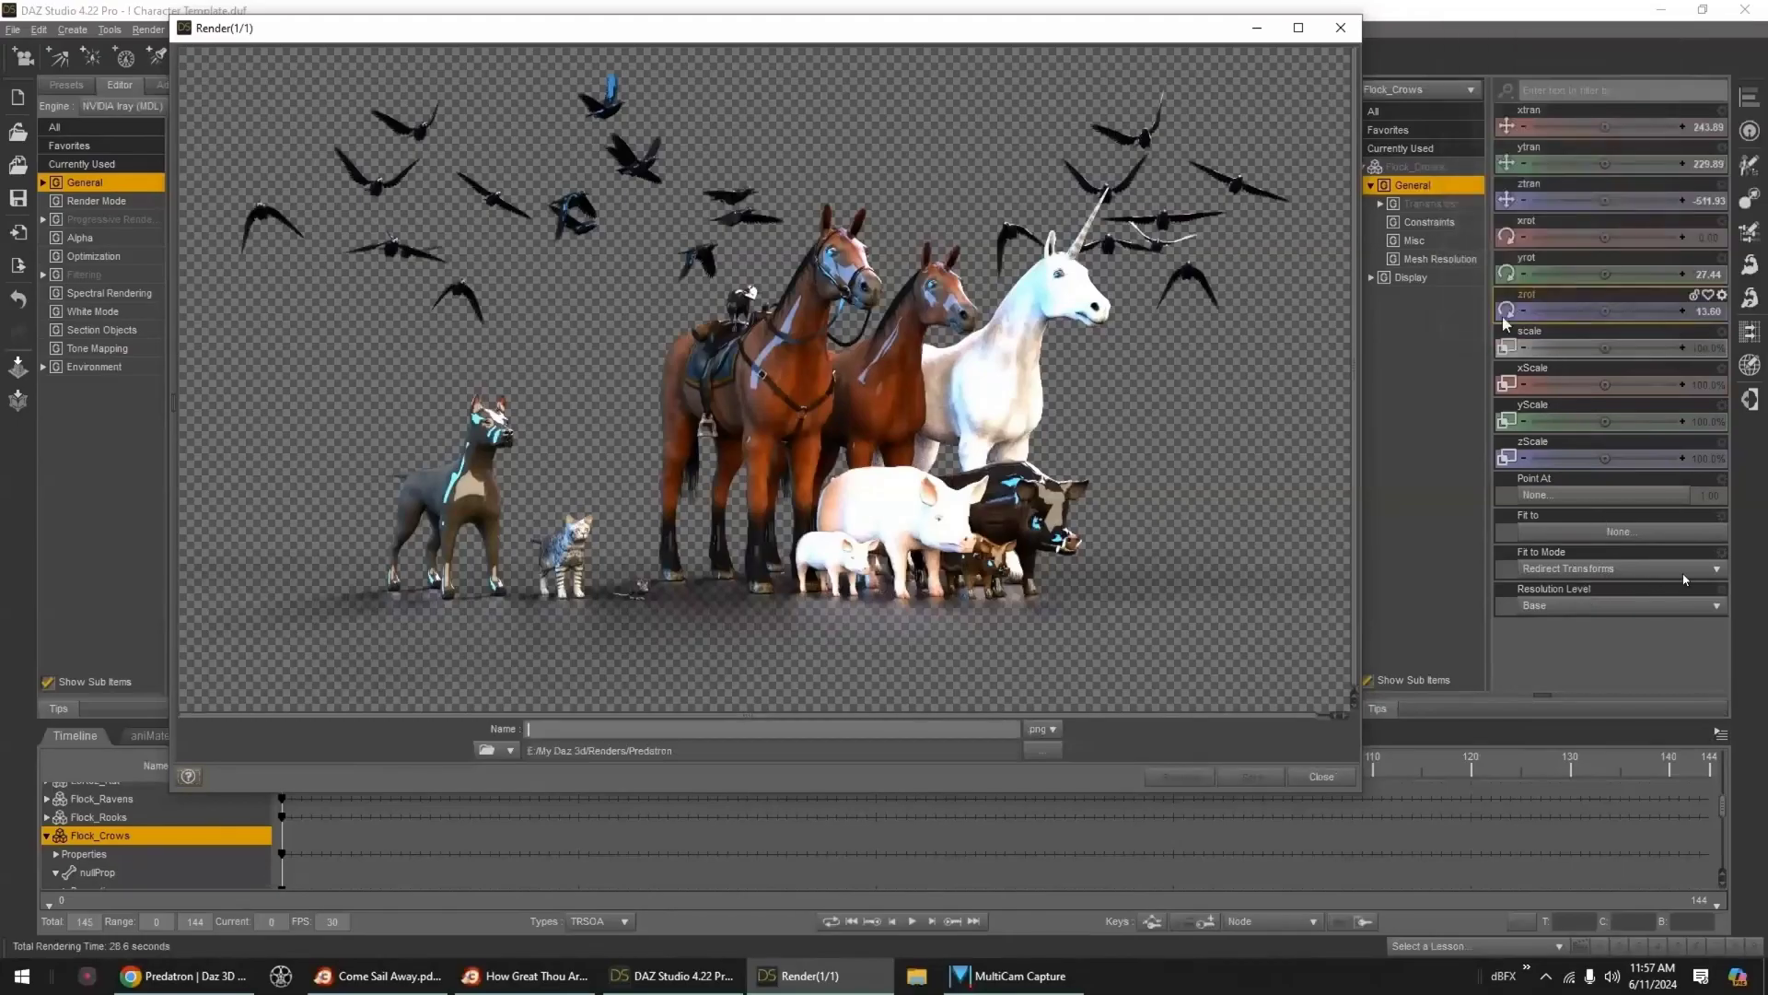
click(1002, 497)
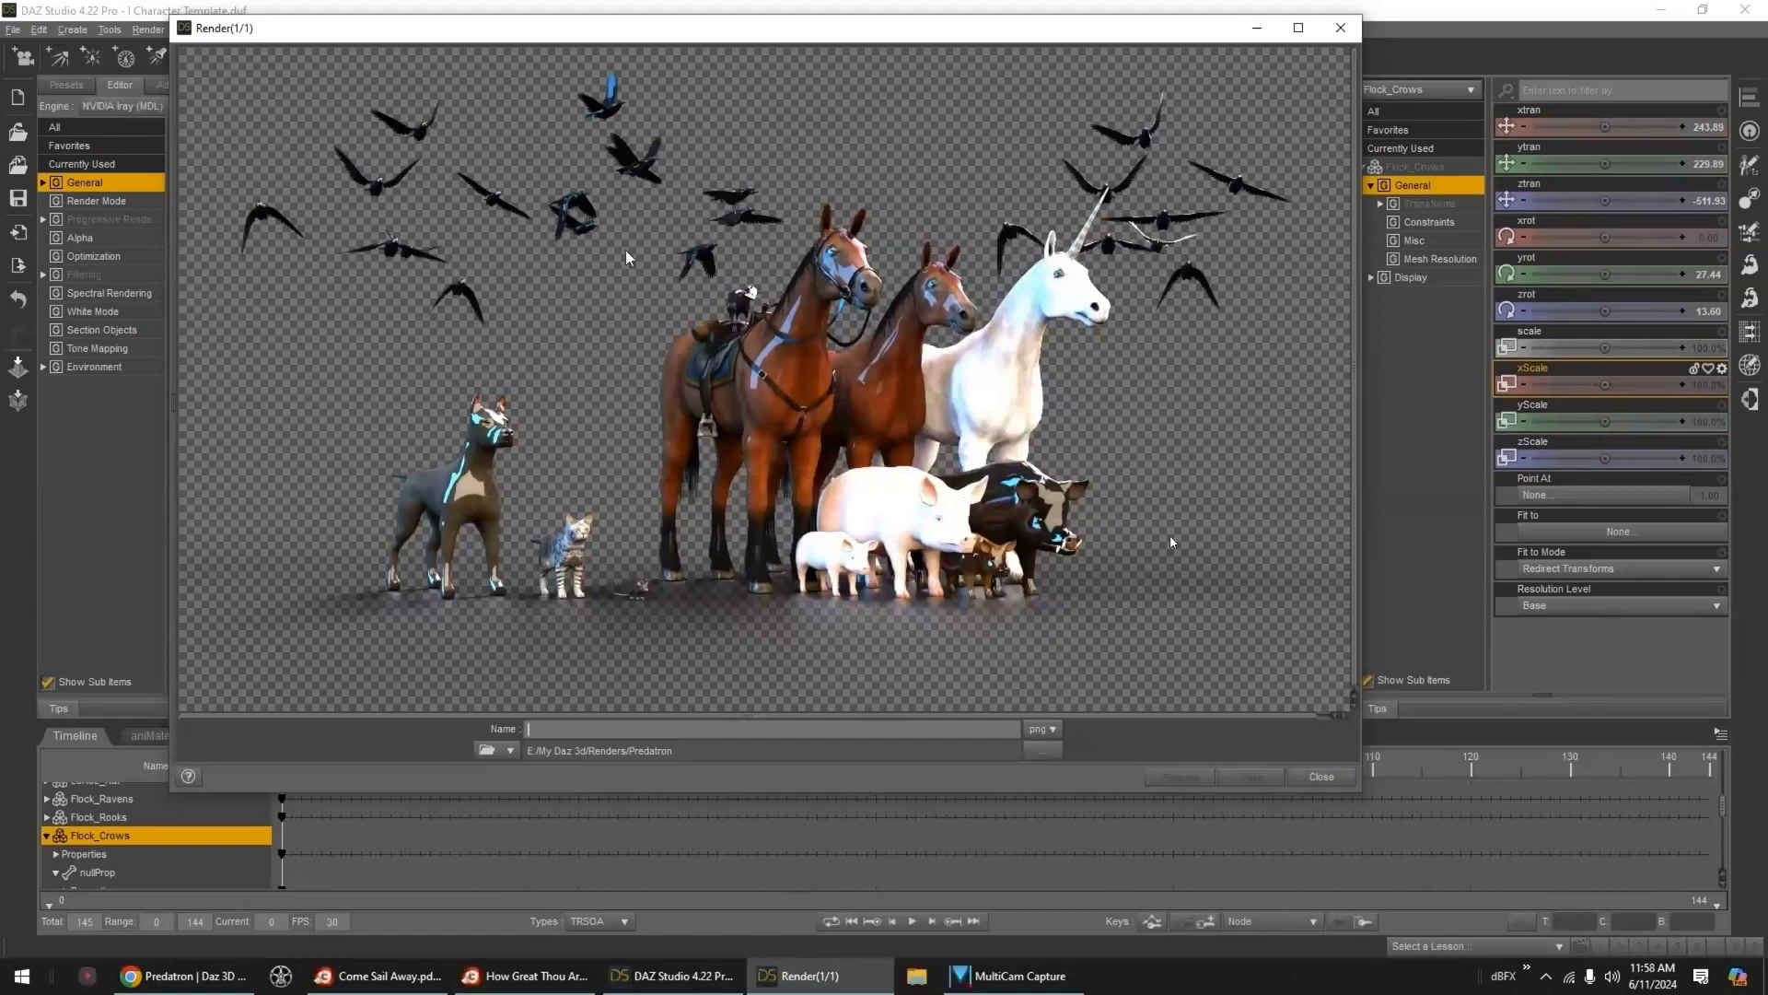
click(1322, 777)
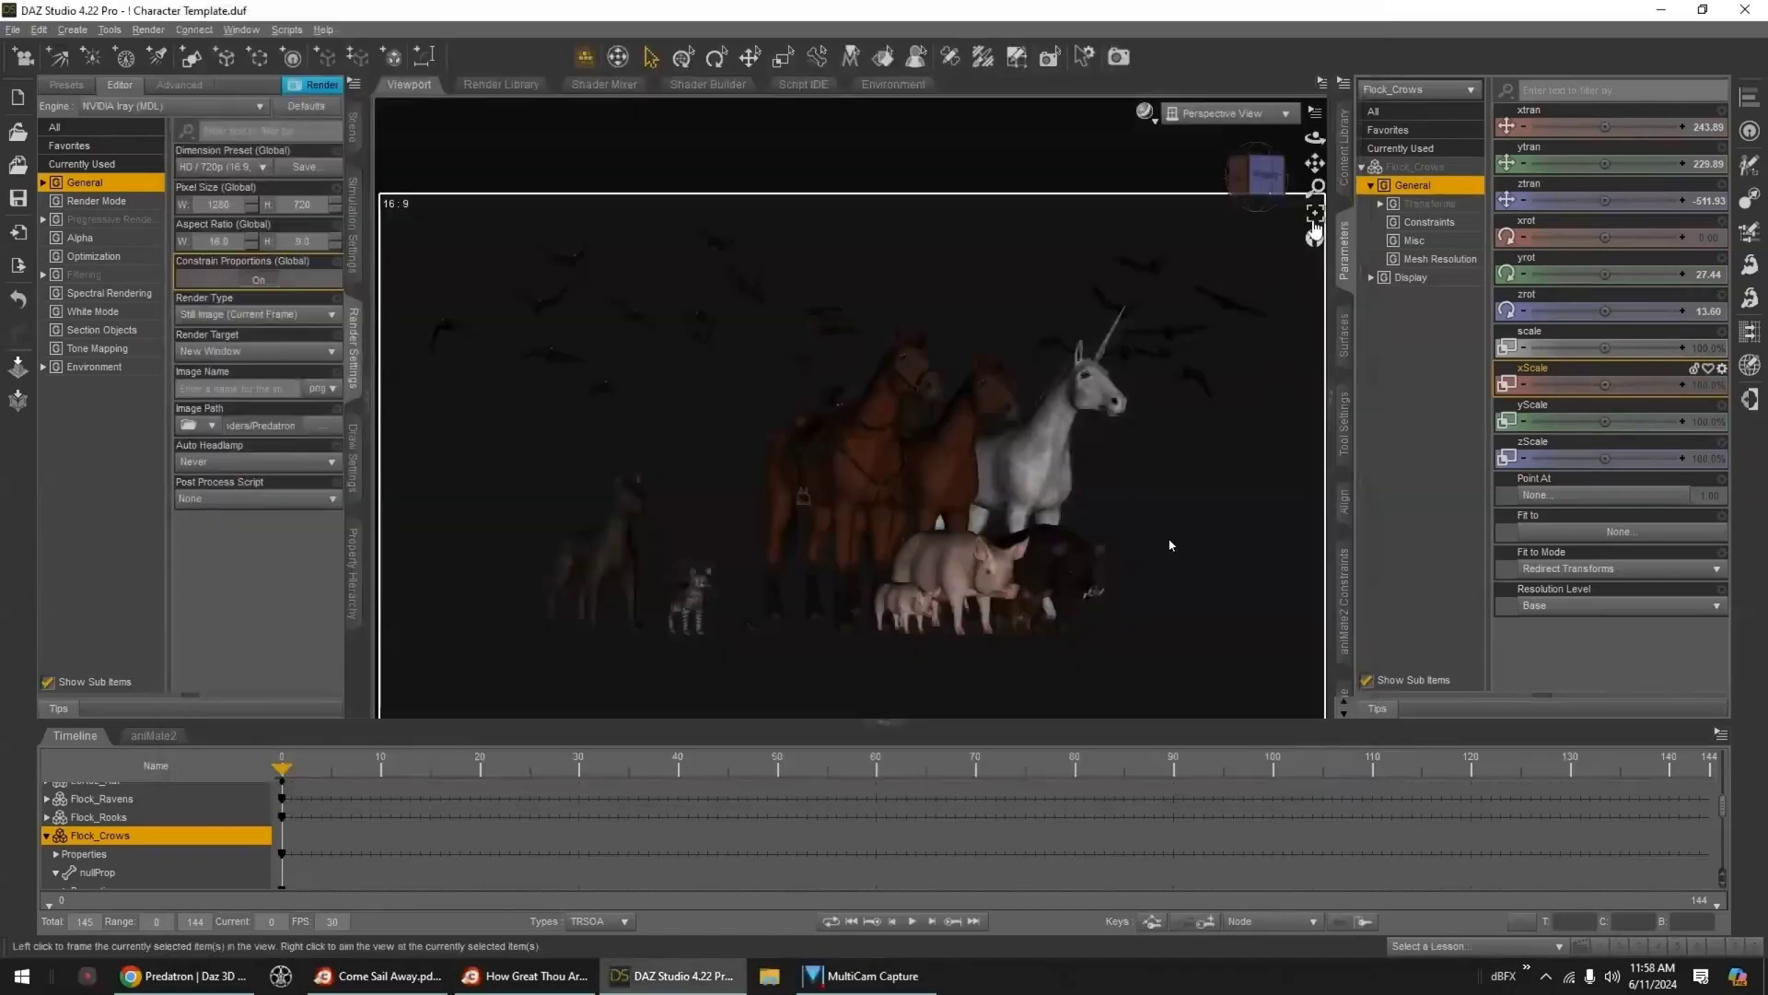
- Select every figure from LoRez_Unicorn to Crow along with all of their listed surfaces
click(354, 134)
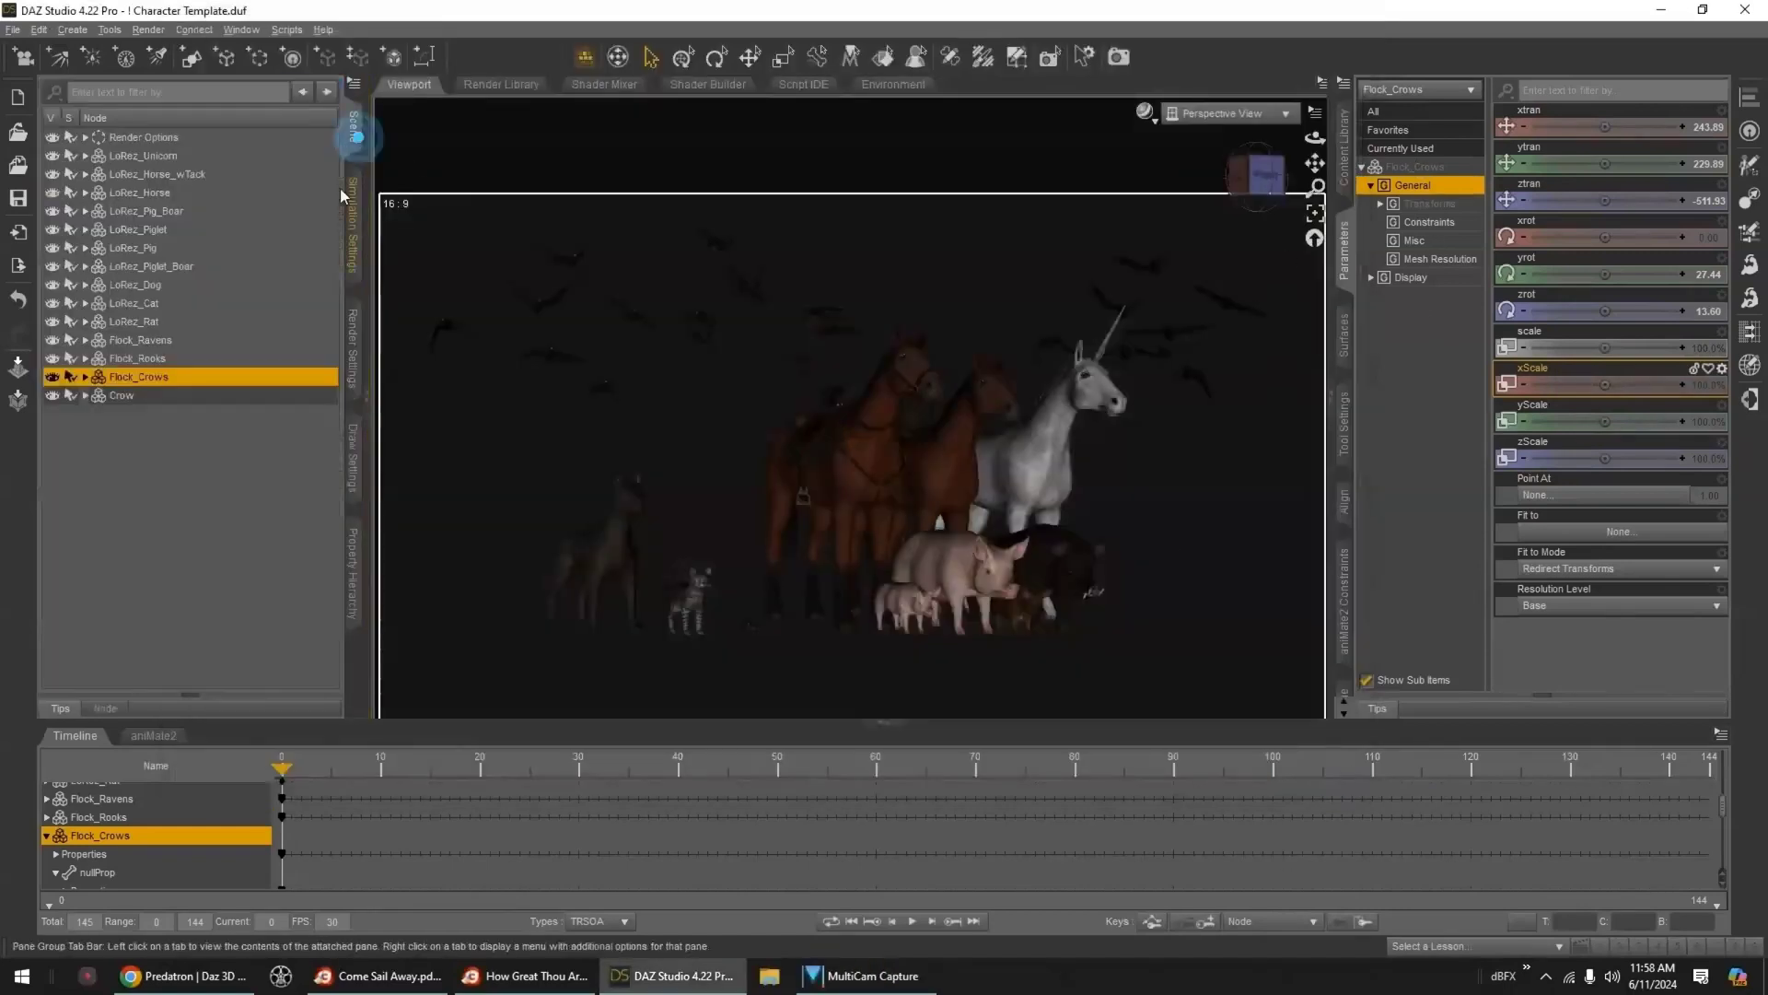
click(112, 400)
shift+click(158, 156)
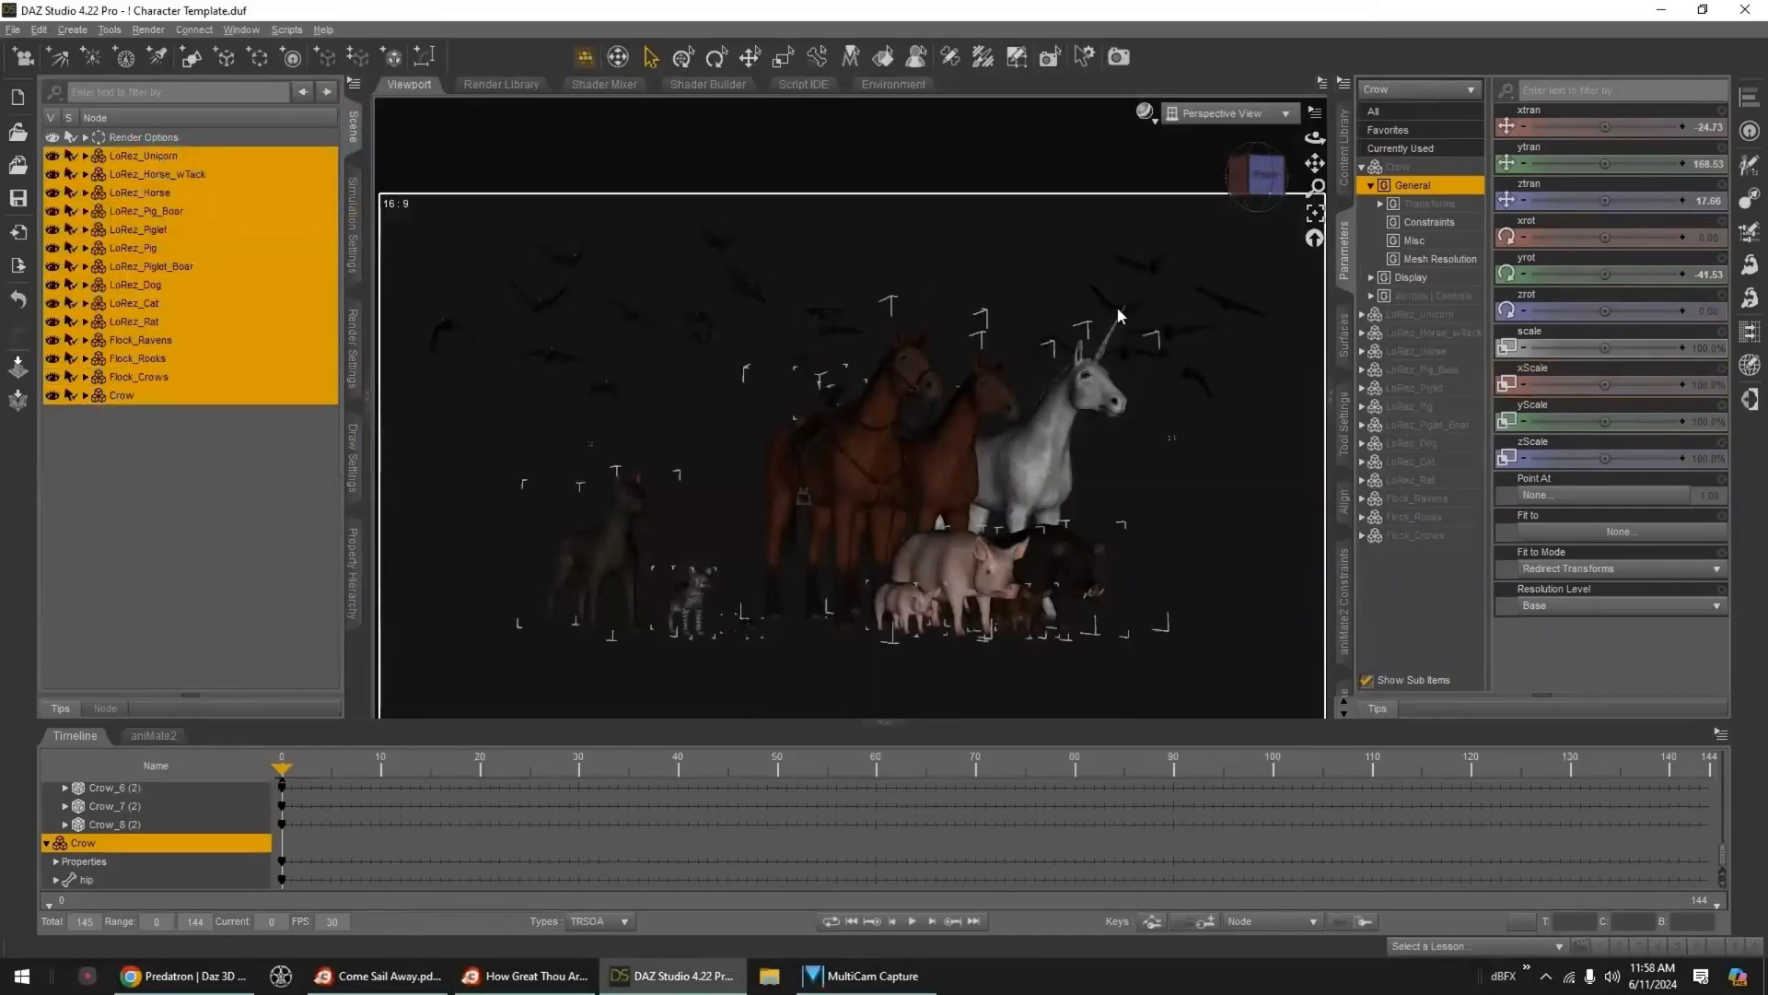
click(1344, 336)
shift+click(1448, 421)
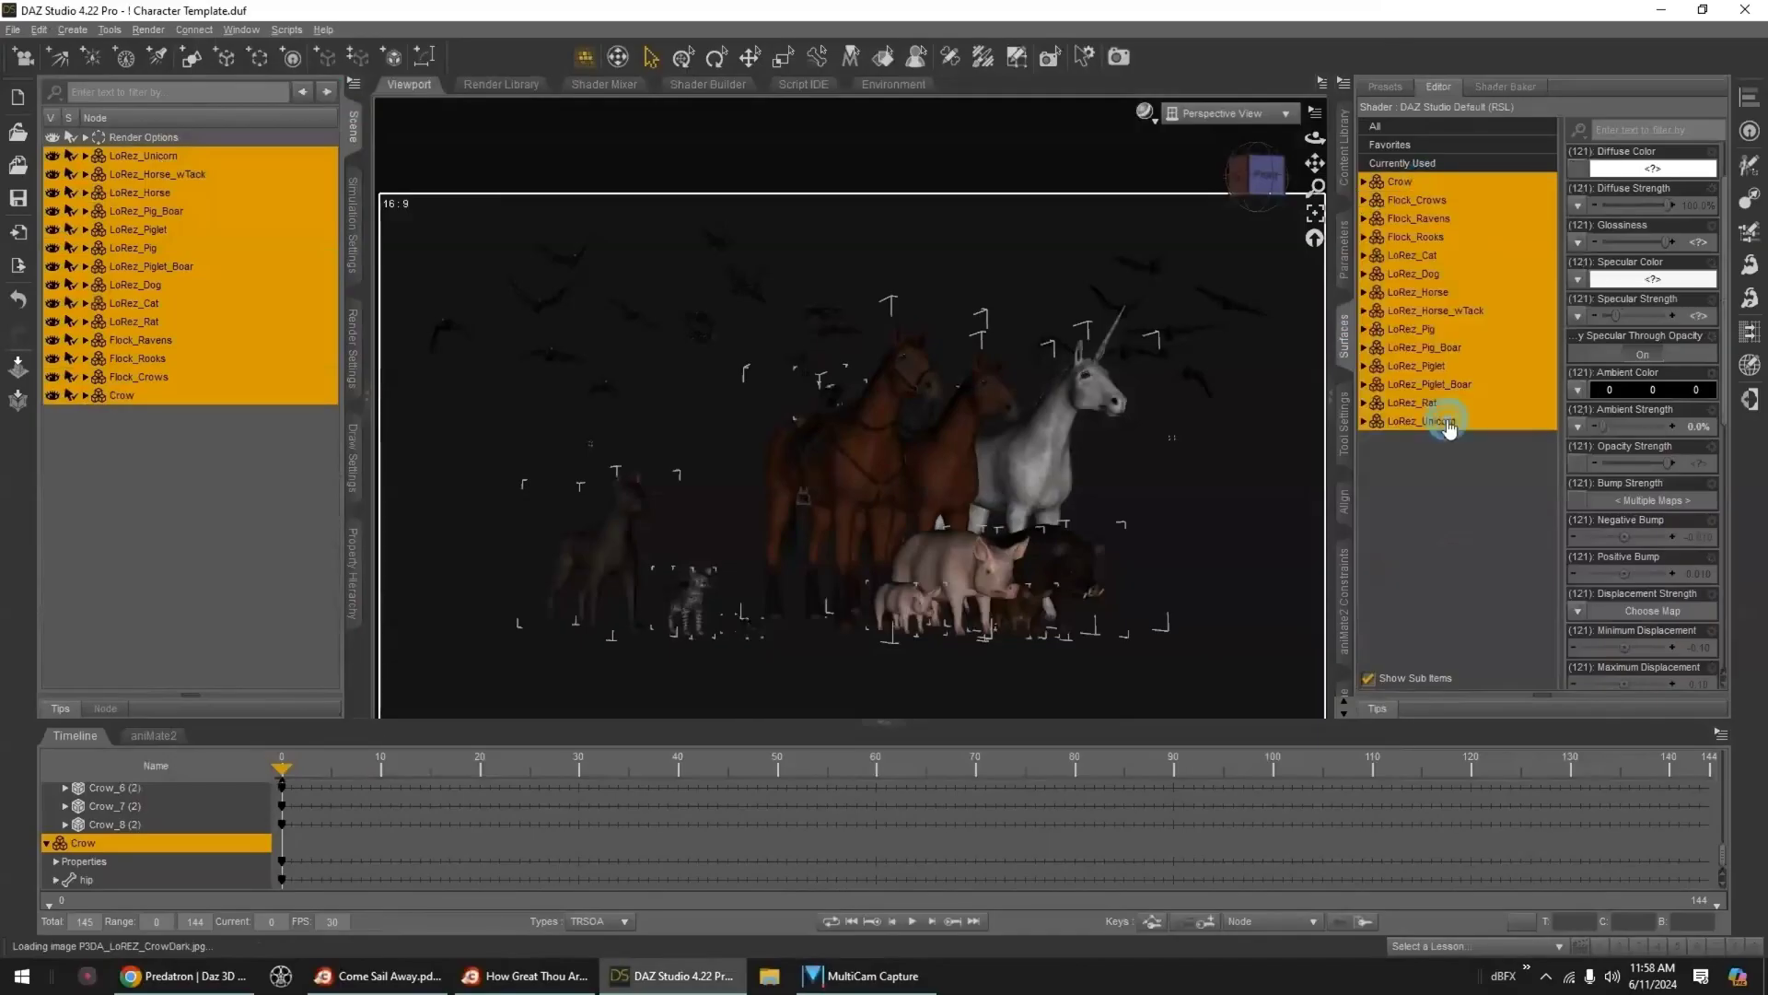
- Try a Glossiness of about 18.6% on the selected surfaces in an NVIDIA Iray preview, and undo the change
drag(1667, 242, 1612, 245)
click(1145, 111)
click(1116, 348)
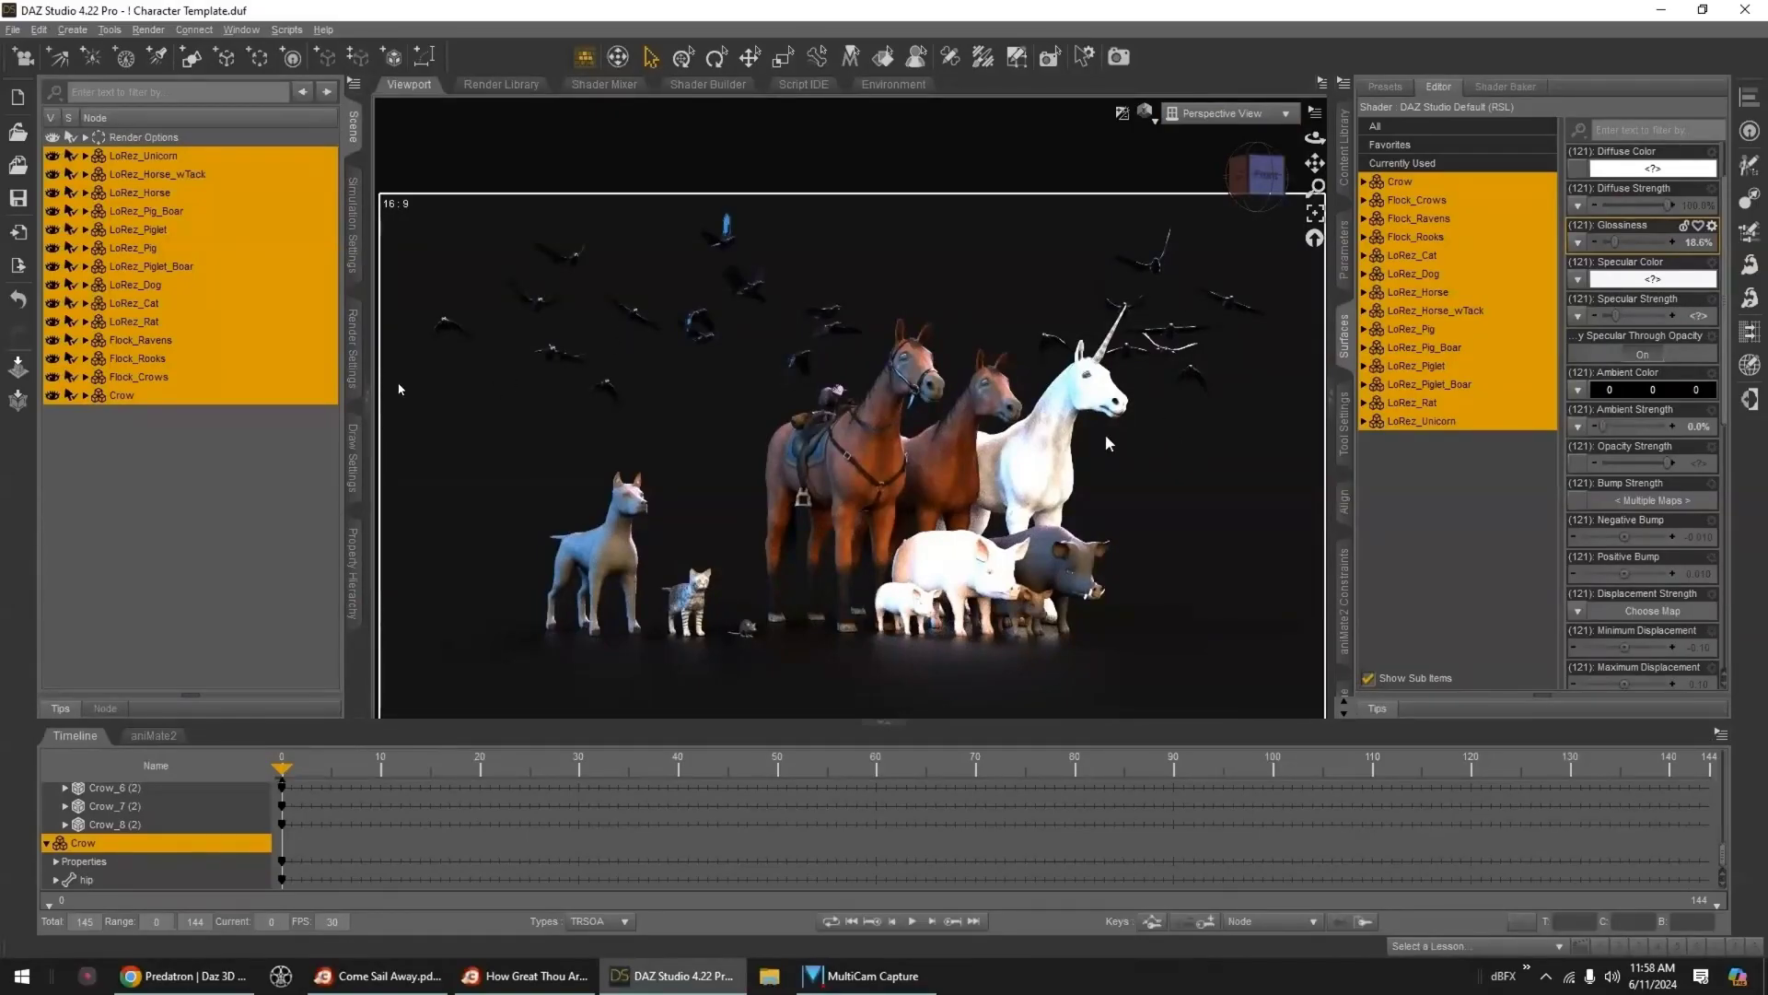
key(ctrl+z)
- Expand Flock_Ravens, Flock_Rooks and Flock_Crows down to the individual birds under each nullProp
click(86, 376)
click(85, 359)
click(86, 340)
click(95, 358)
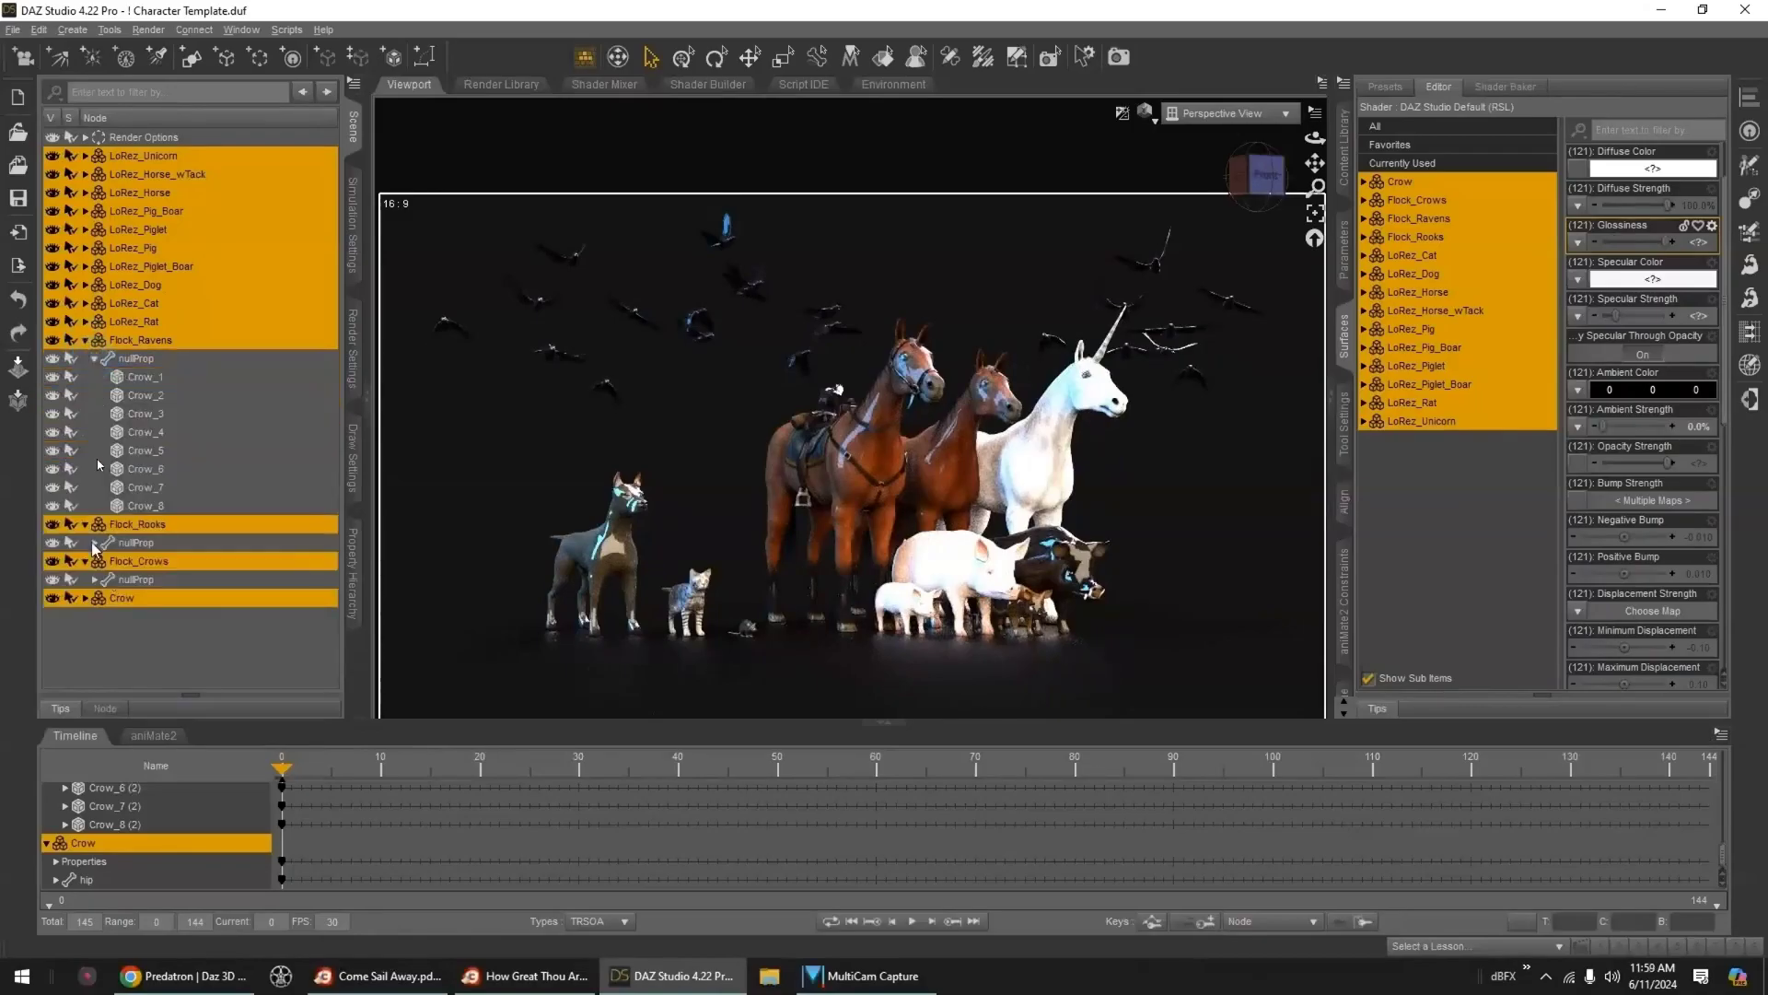
click(94, 543)
scroll(122, 562, down, 2)
click(95, 659)
scroll(168, 565, down, 5)
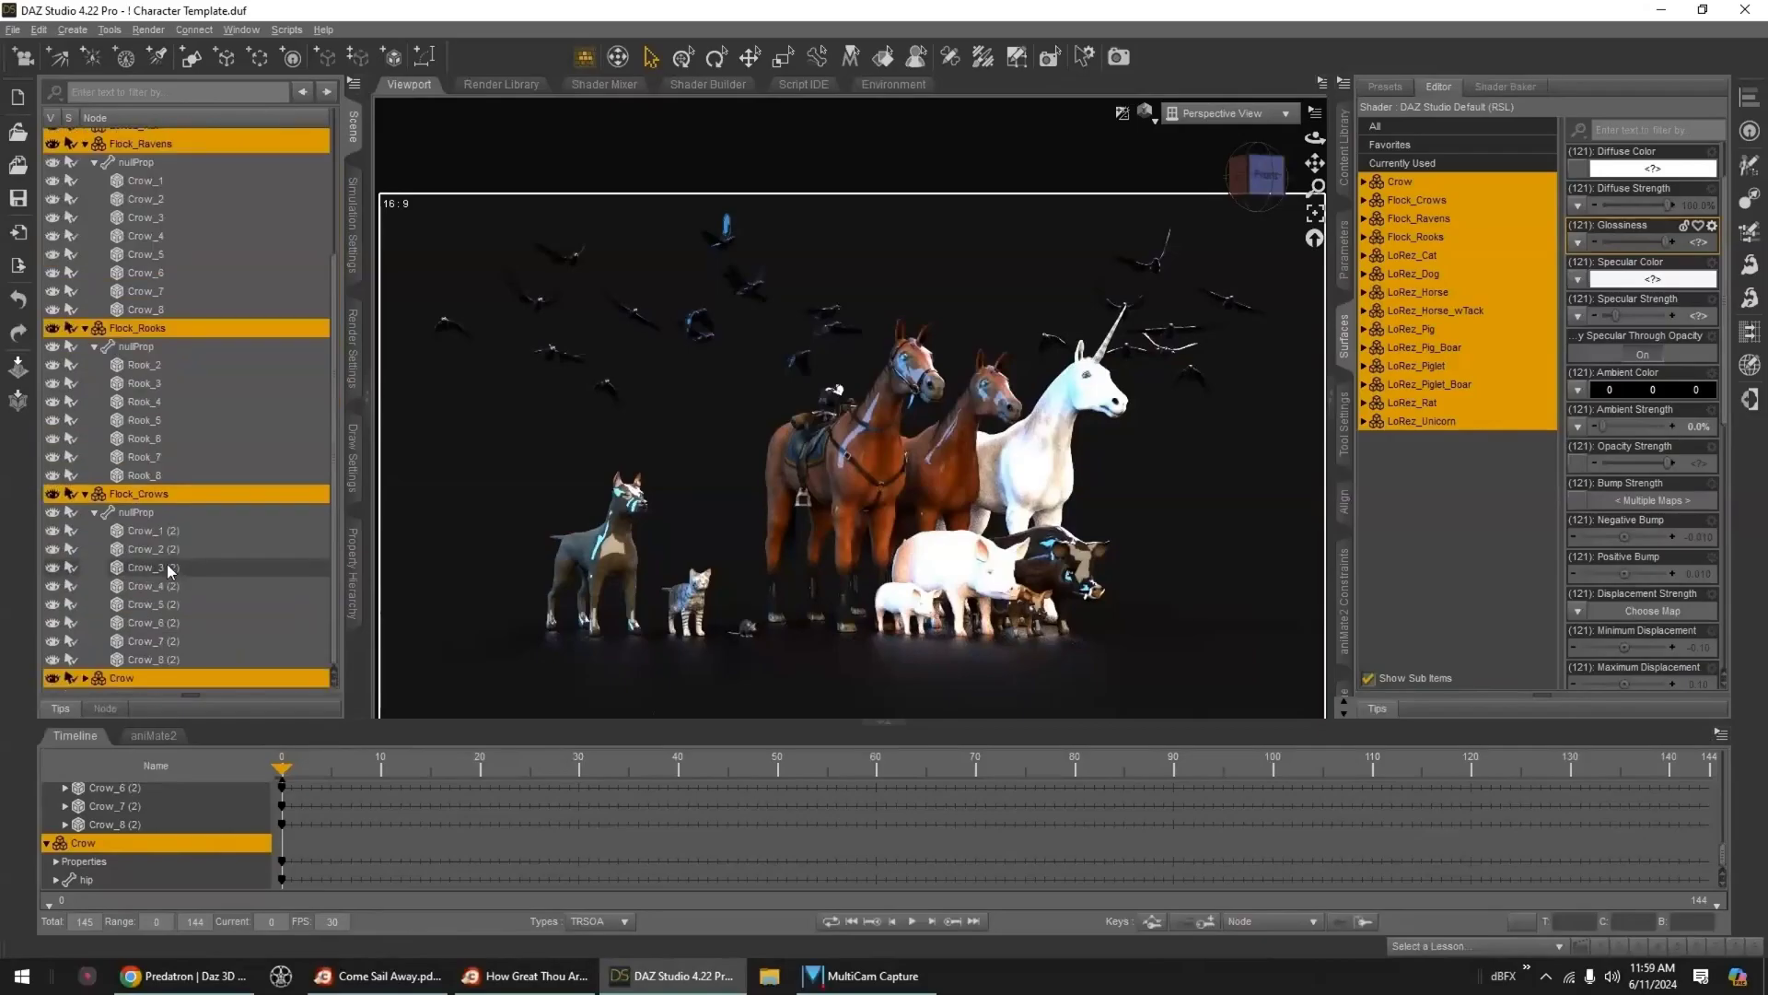
- Add all the Flock_Crows birds, Crow_1 (2) to Crow_8 (2), to the current figure selection
click(152, 659)
shift+click(147, 623)
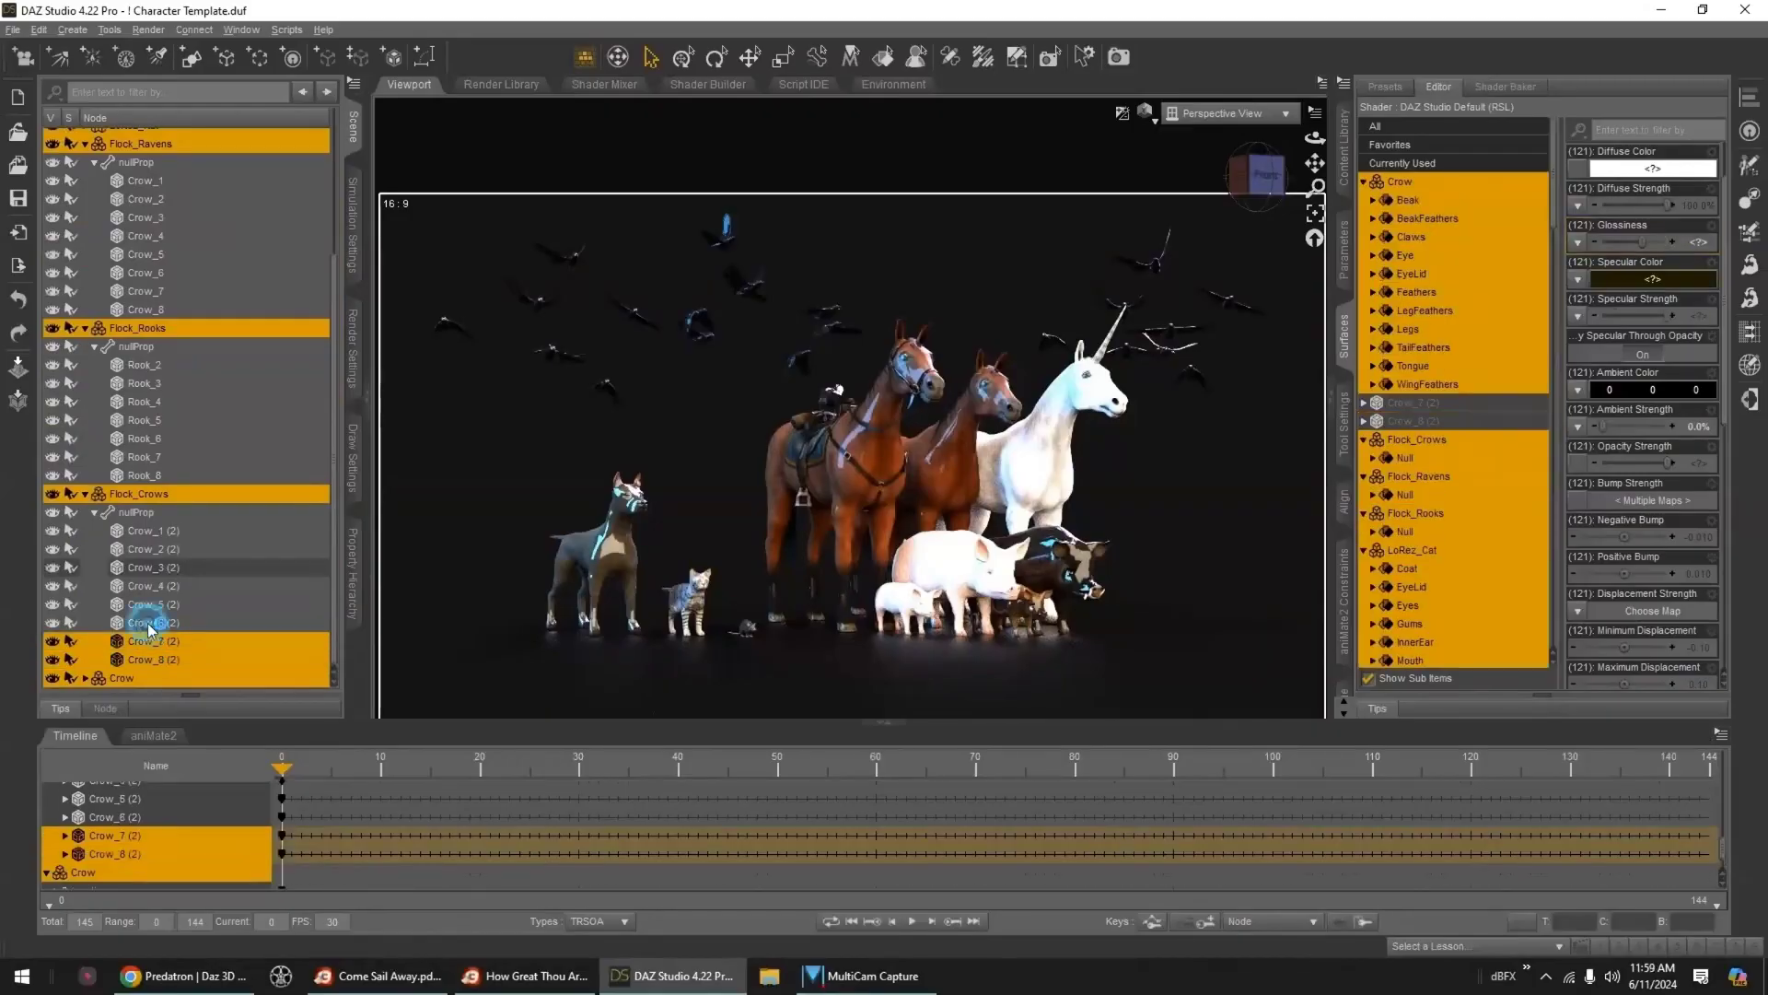
ctrl+click(202, 532)
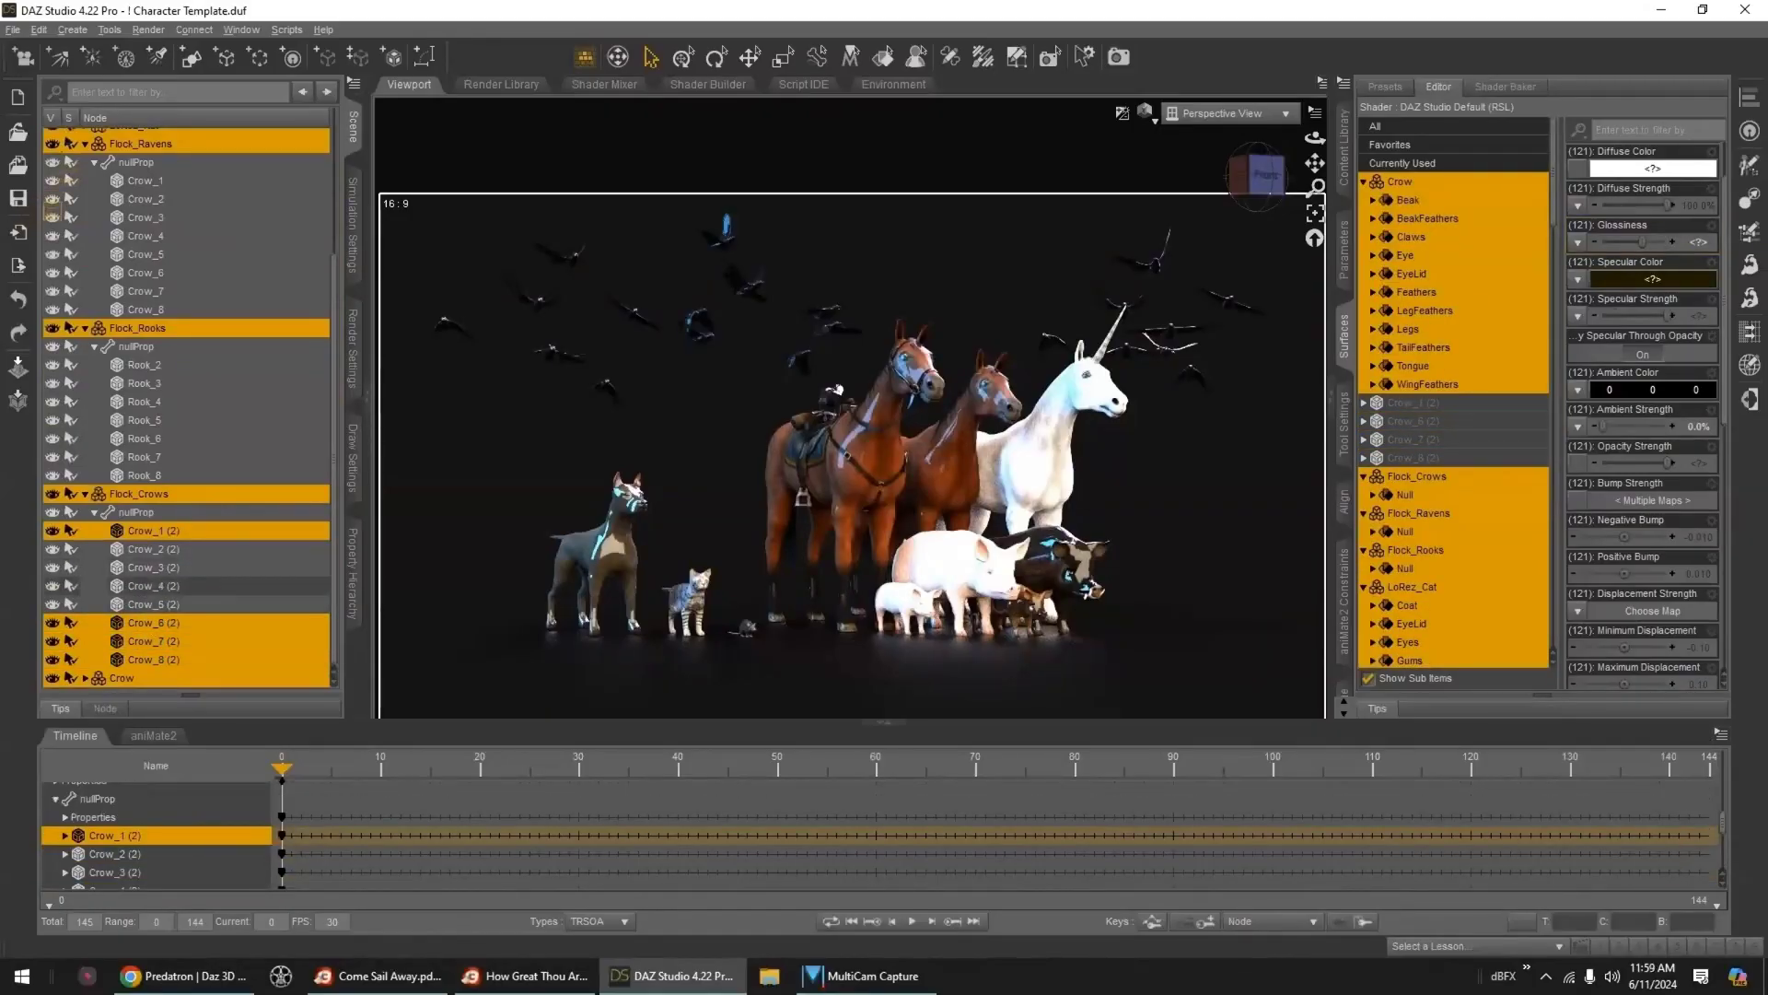
ctrl+click(171, 604)
ctrl+click(158, 585)
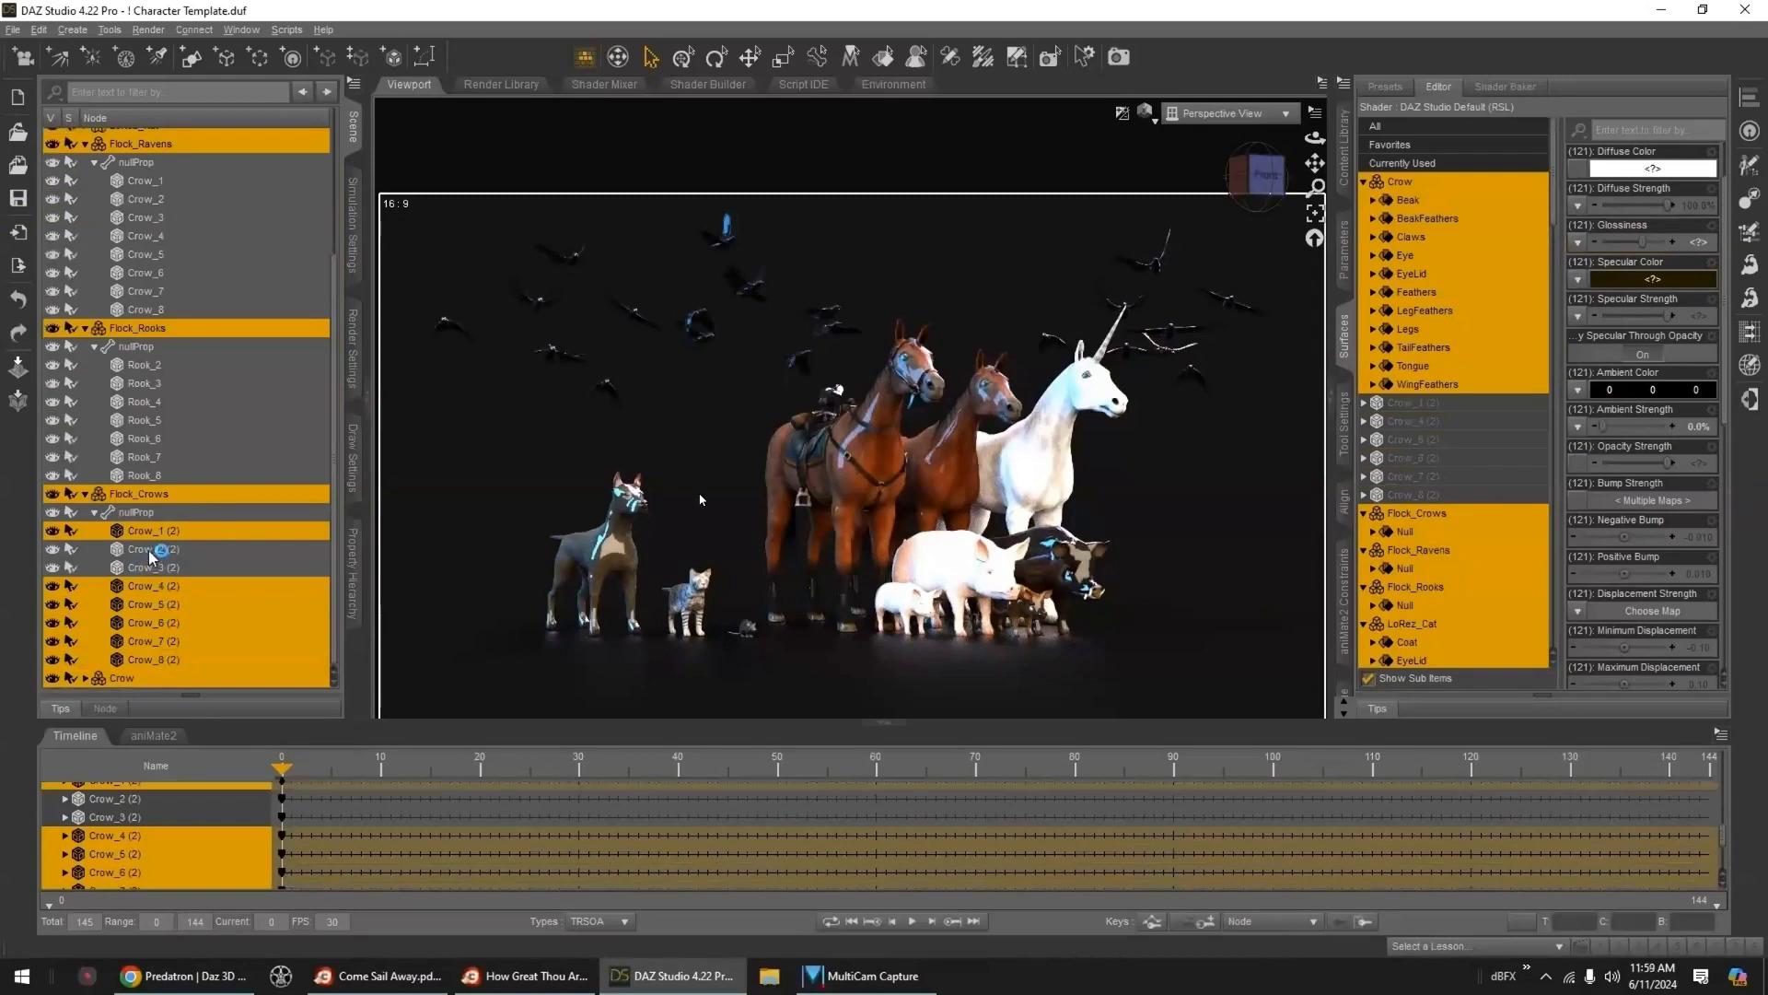
ctrl+click(155, 568)
ctrl+click(150, 550)
- Add the Flock_Rooks birds, Rook_2 to Rook_8, to the current selection
ctrl+click(147, 476)
ctrl+click(145, 457)
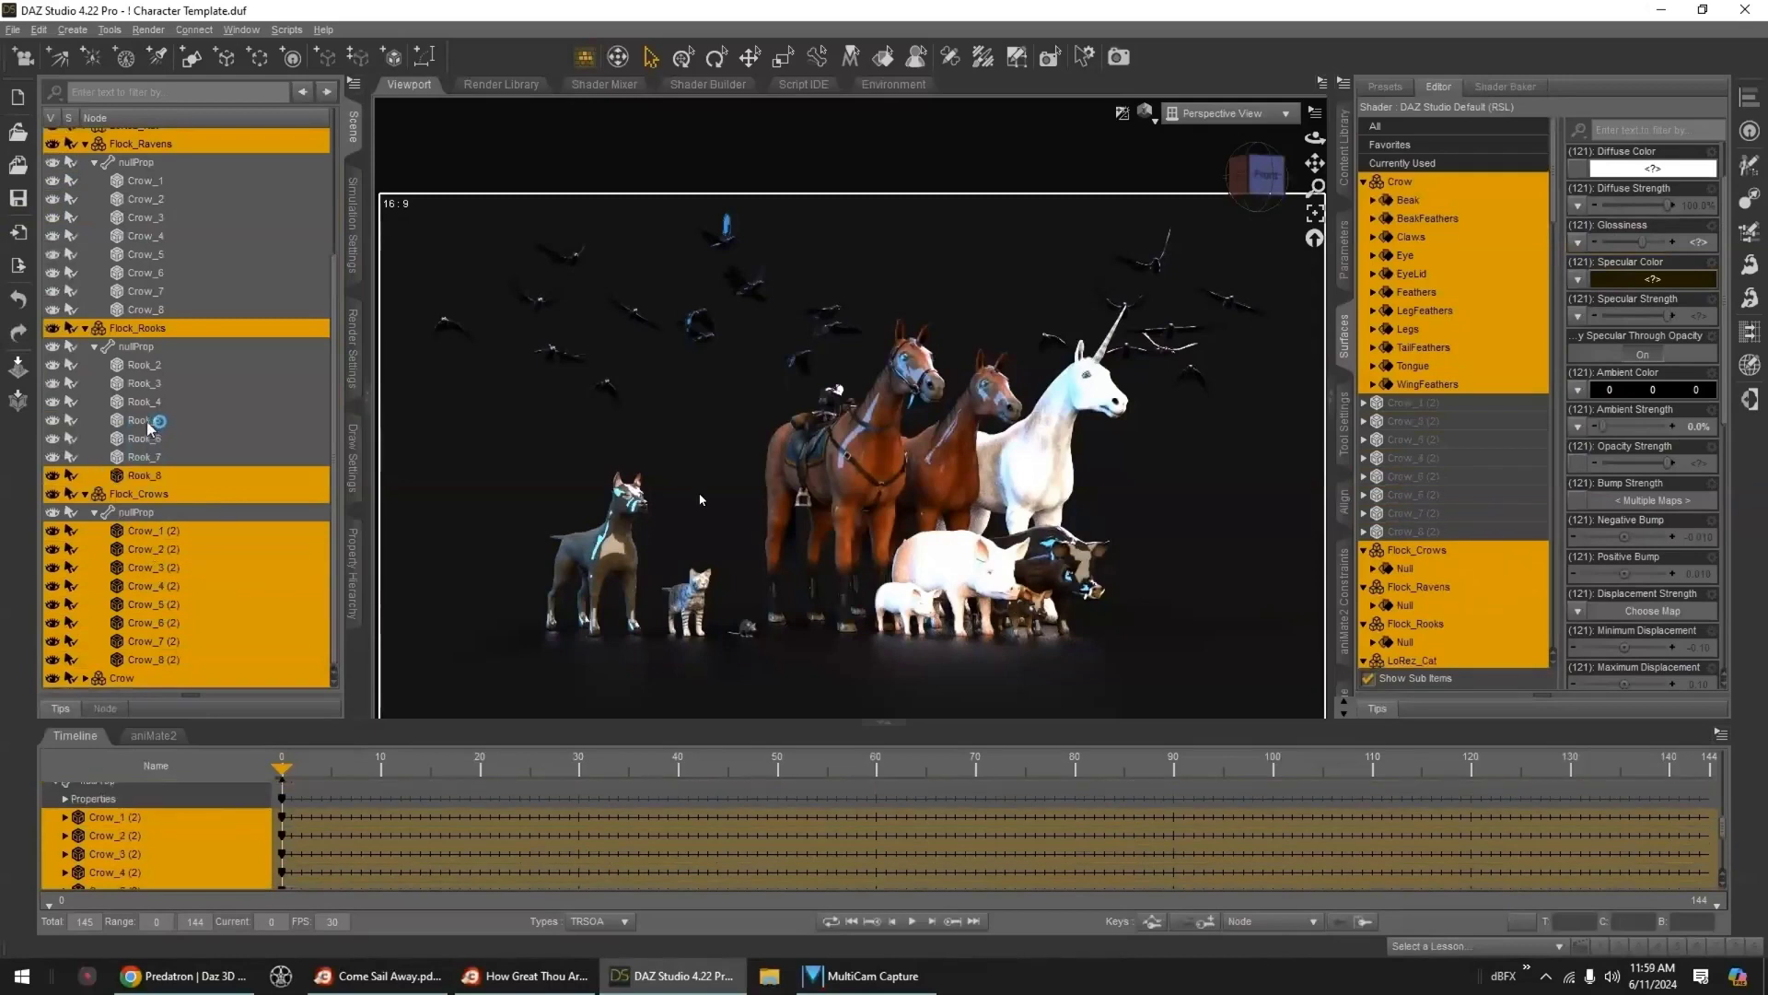
ctrl+click(145, 439)
ctrl+click(147, 420)
ctrl+click(145, 402)
ctrl+click(145, 383)
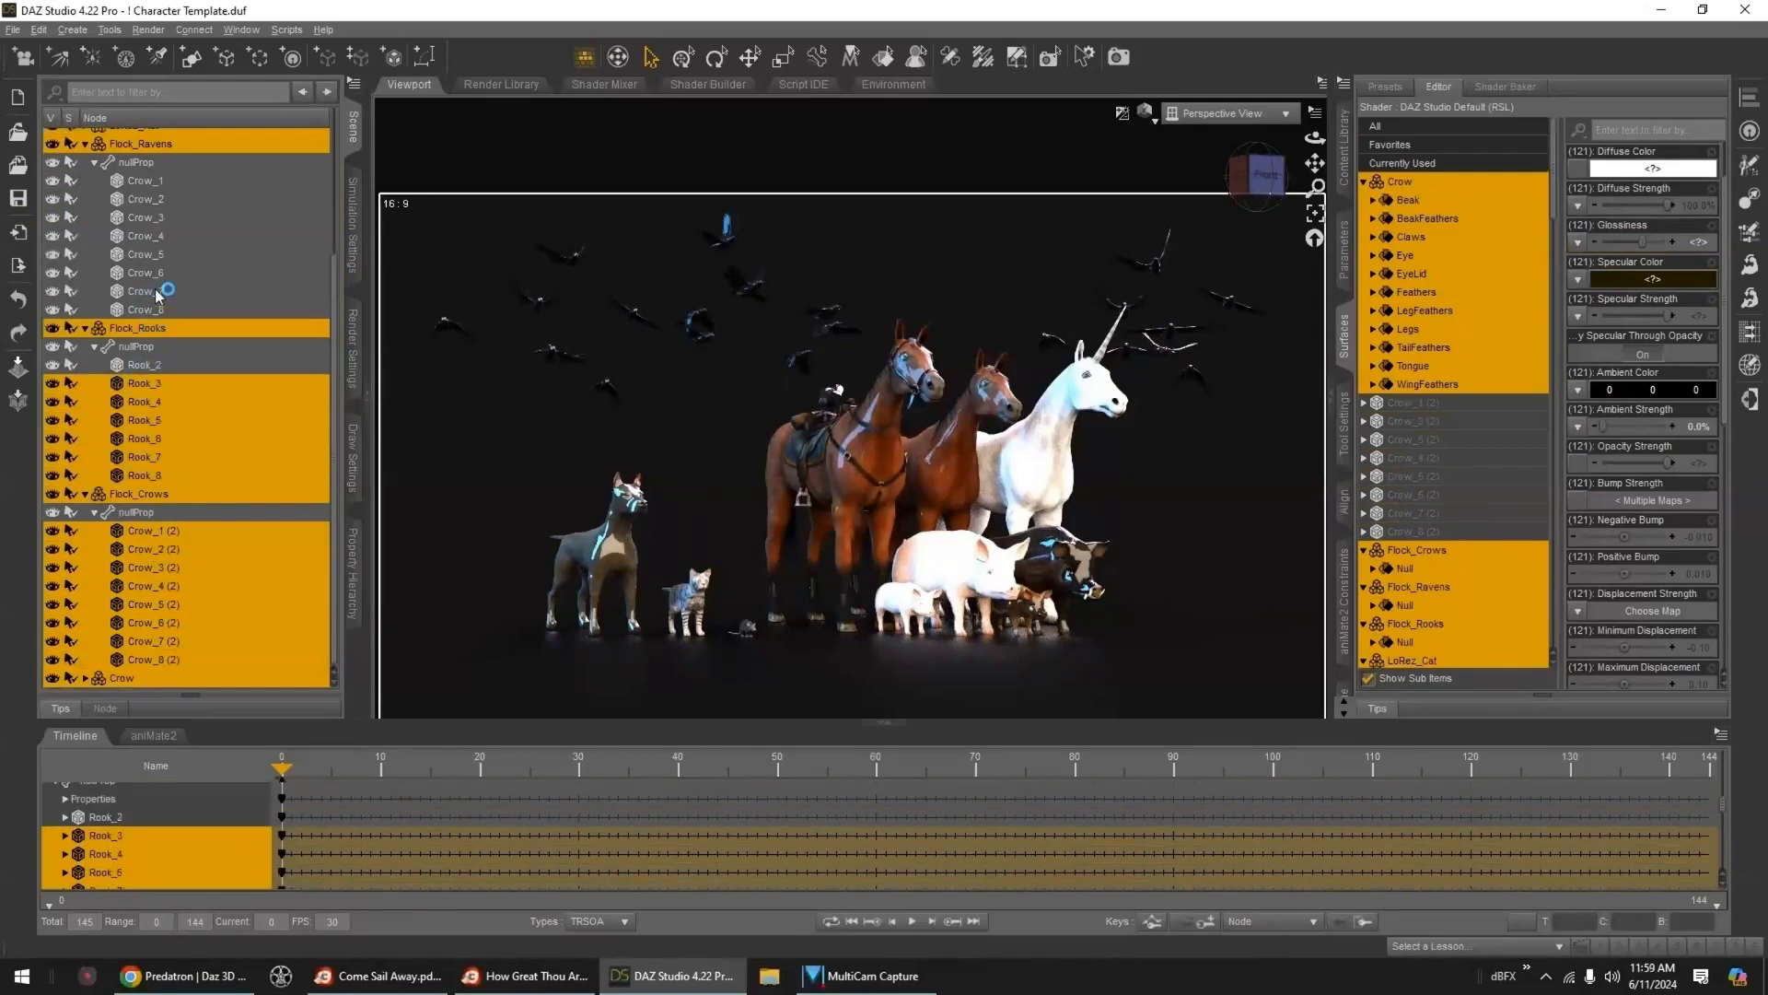
ctrl+click(145, 365)
- Add the Flock_Ravens birds, Crow_1 to Crow_8, to the current selection
ctrl+click(146, 309)
ctrl+click(145, 291)
ctrl+click(145, 272)
ctrl+click(146, 254)
ctrl+click(146, 236)
ctrl+click(145, 217)
ctrl+click(145, 199)
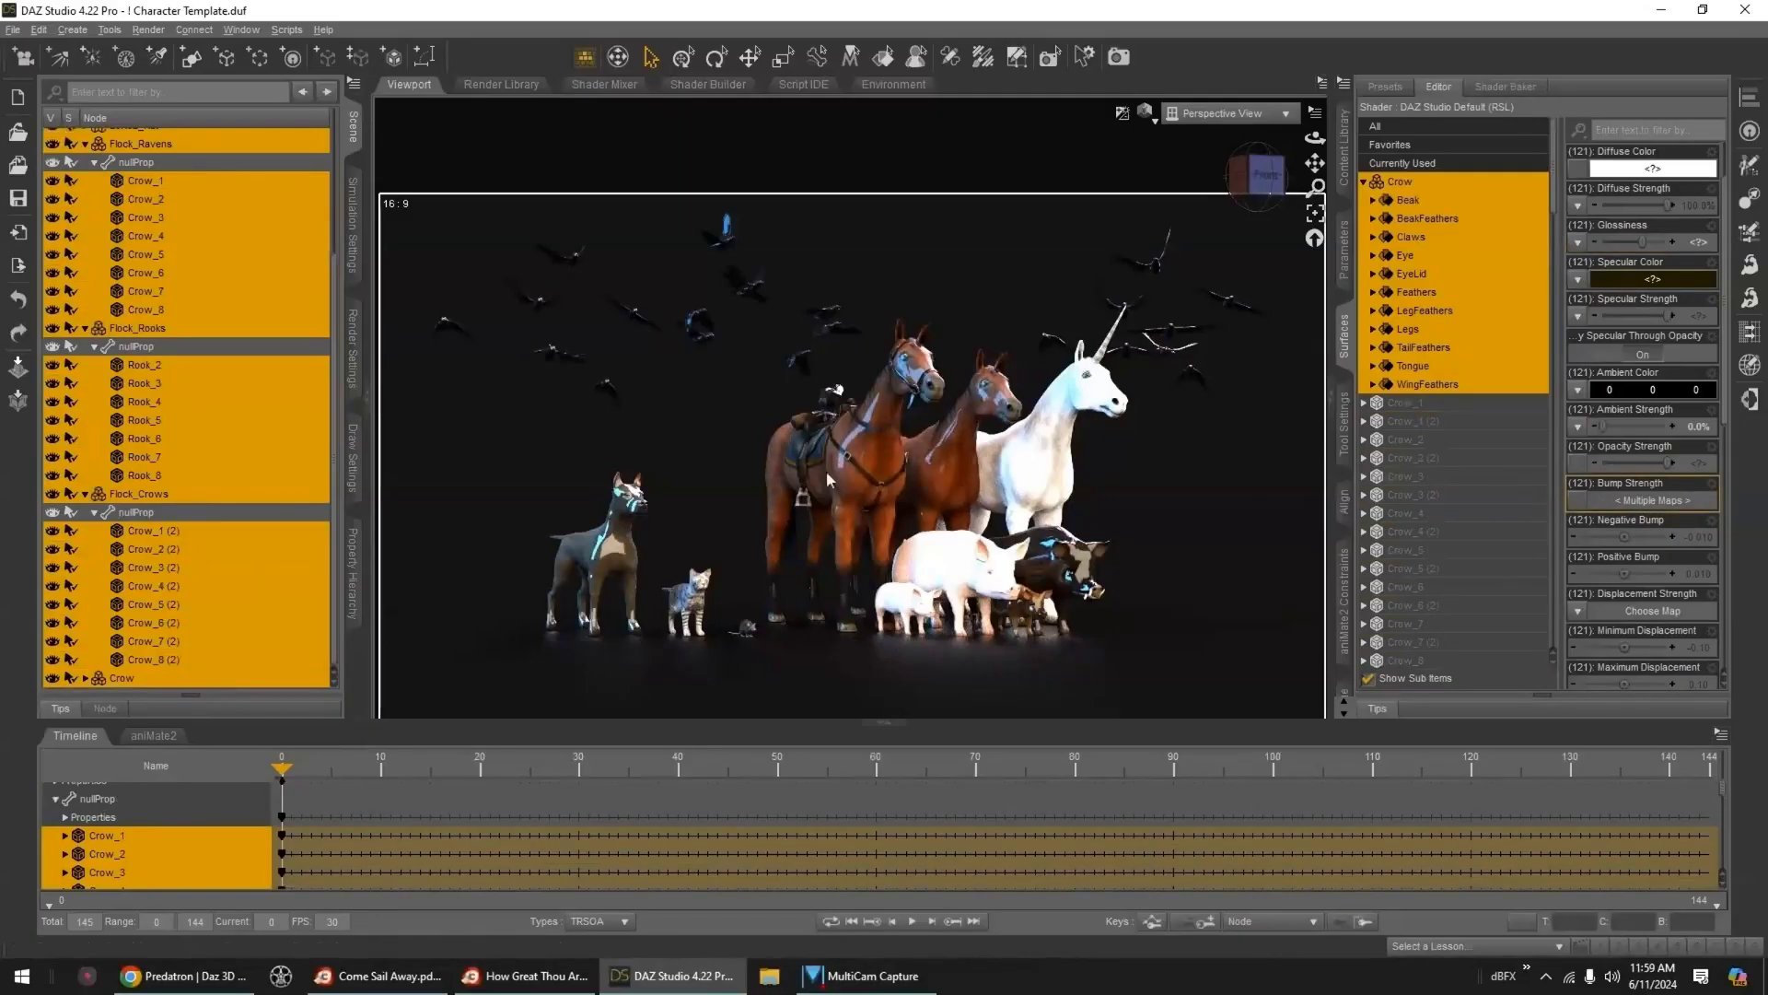
scroll(140, 525, up, 5)
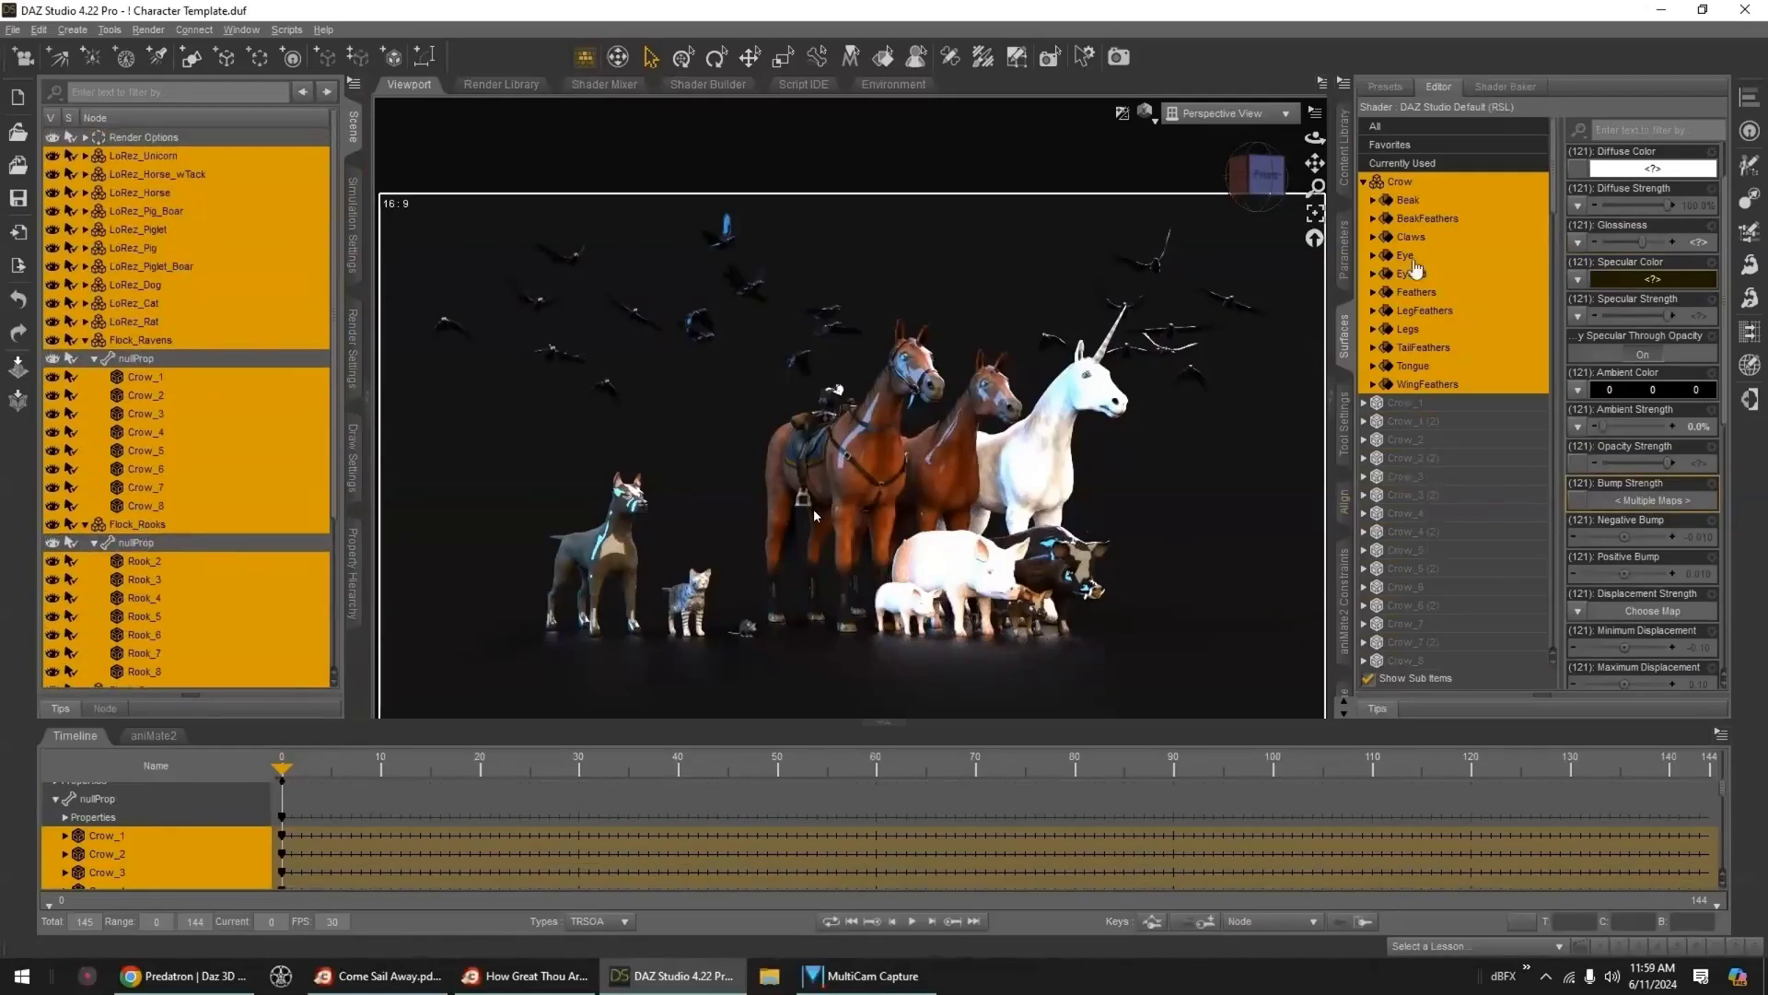
- Select the surfaces of all selected figures and flock birds, and set their Glossiness to about 38.6%
click(1365, 182)
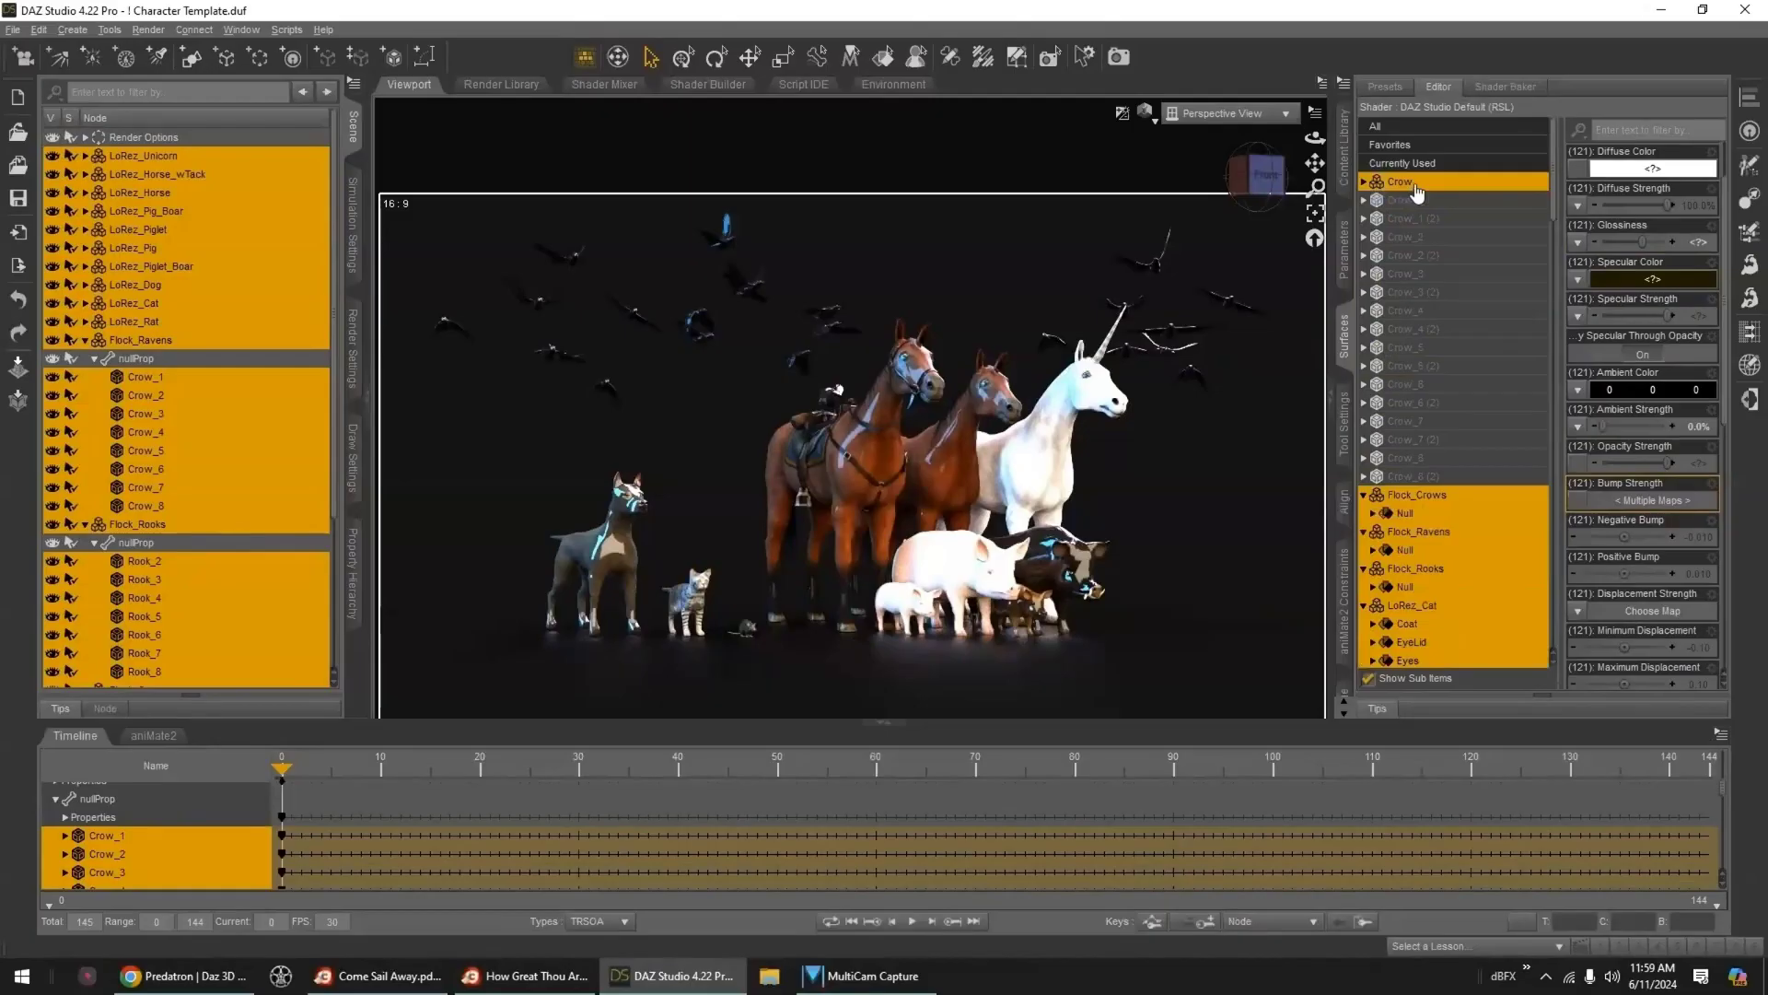
click(1418, 192)
scroll(1452, 446, down, 10)
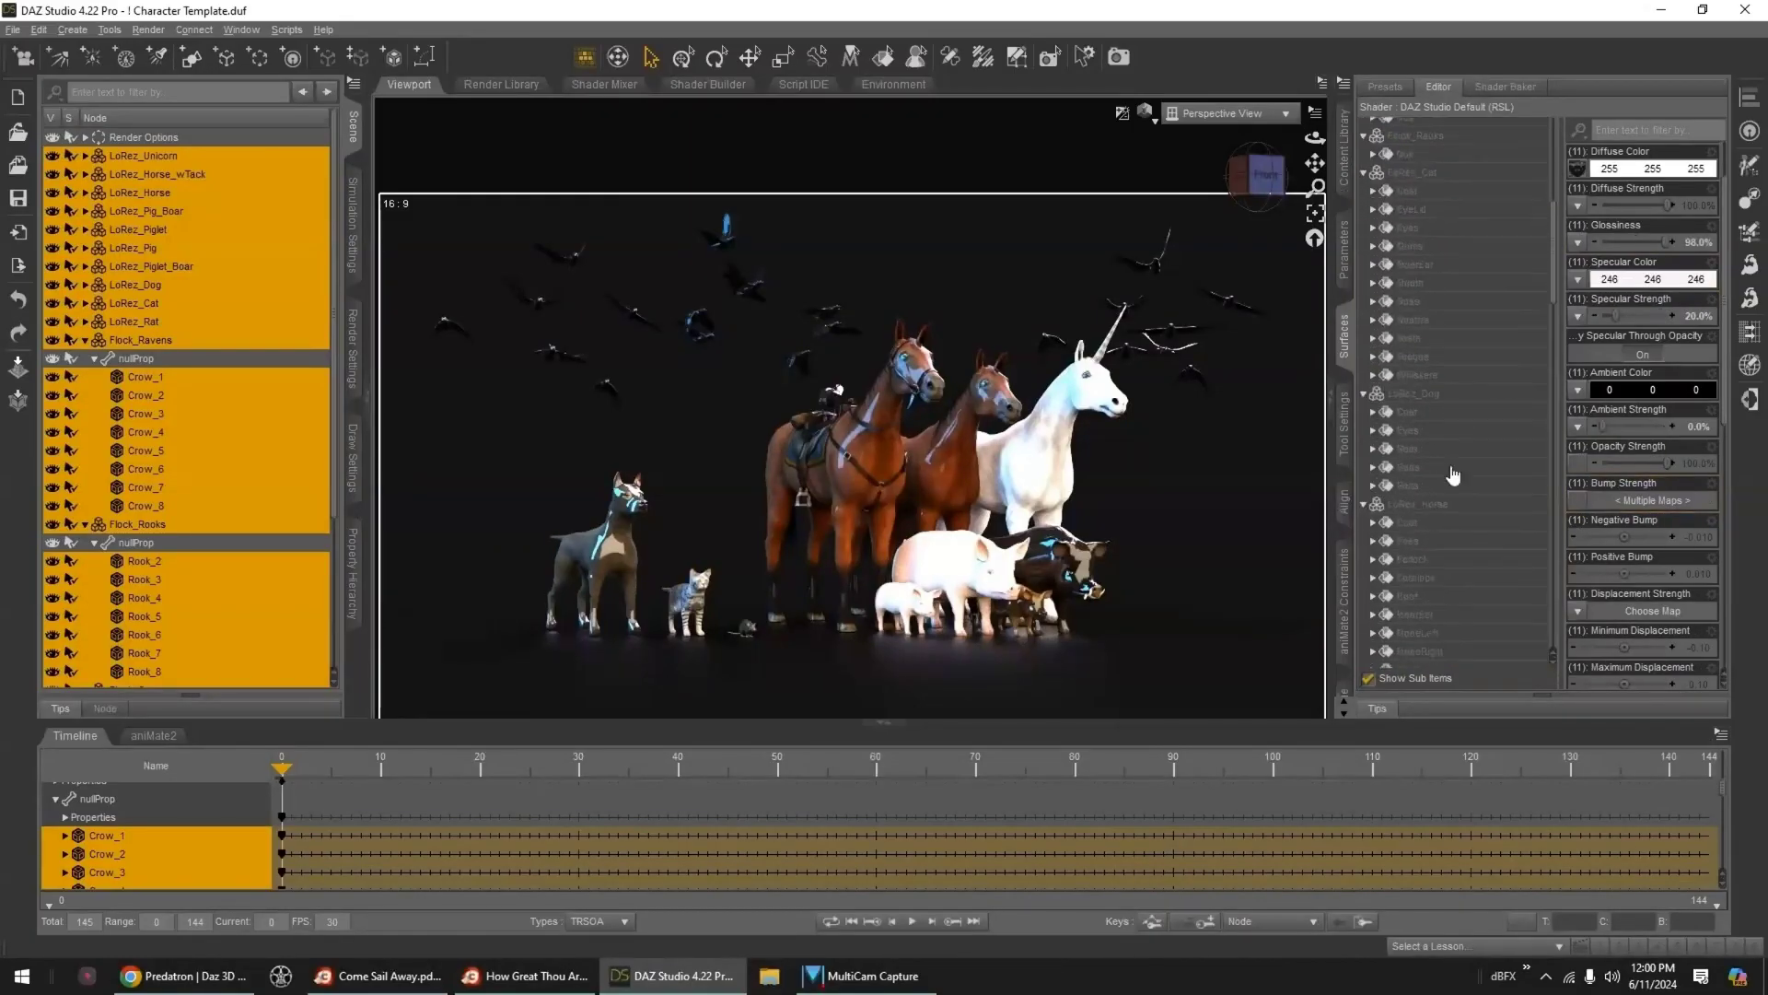
scroll(1472, 563, down, 10)
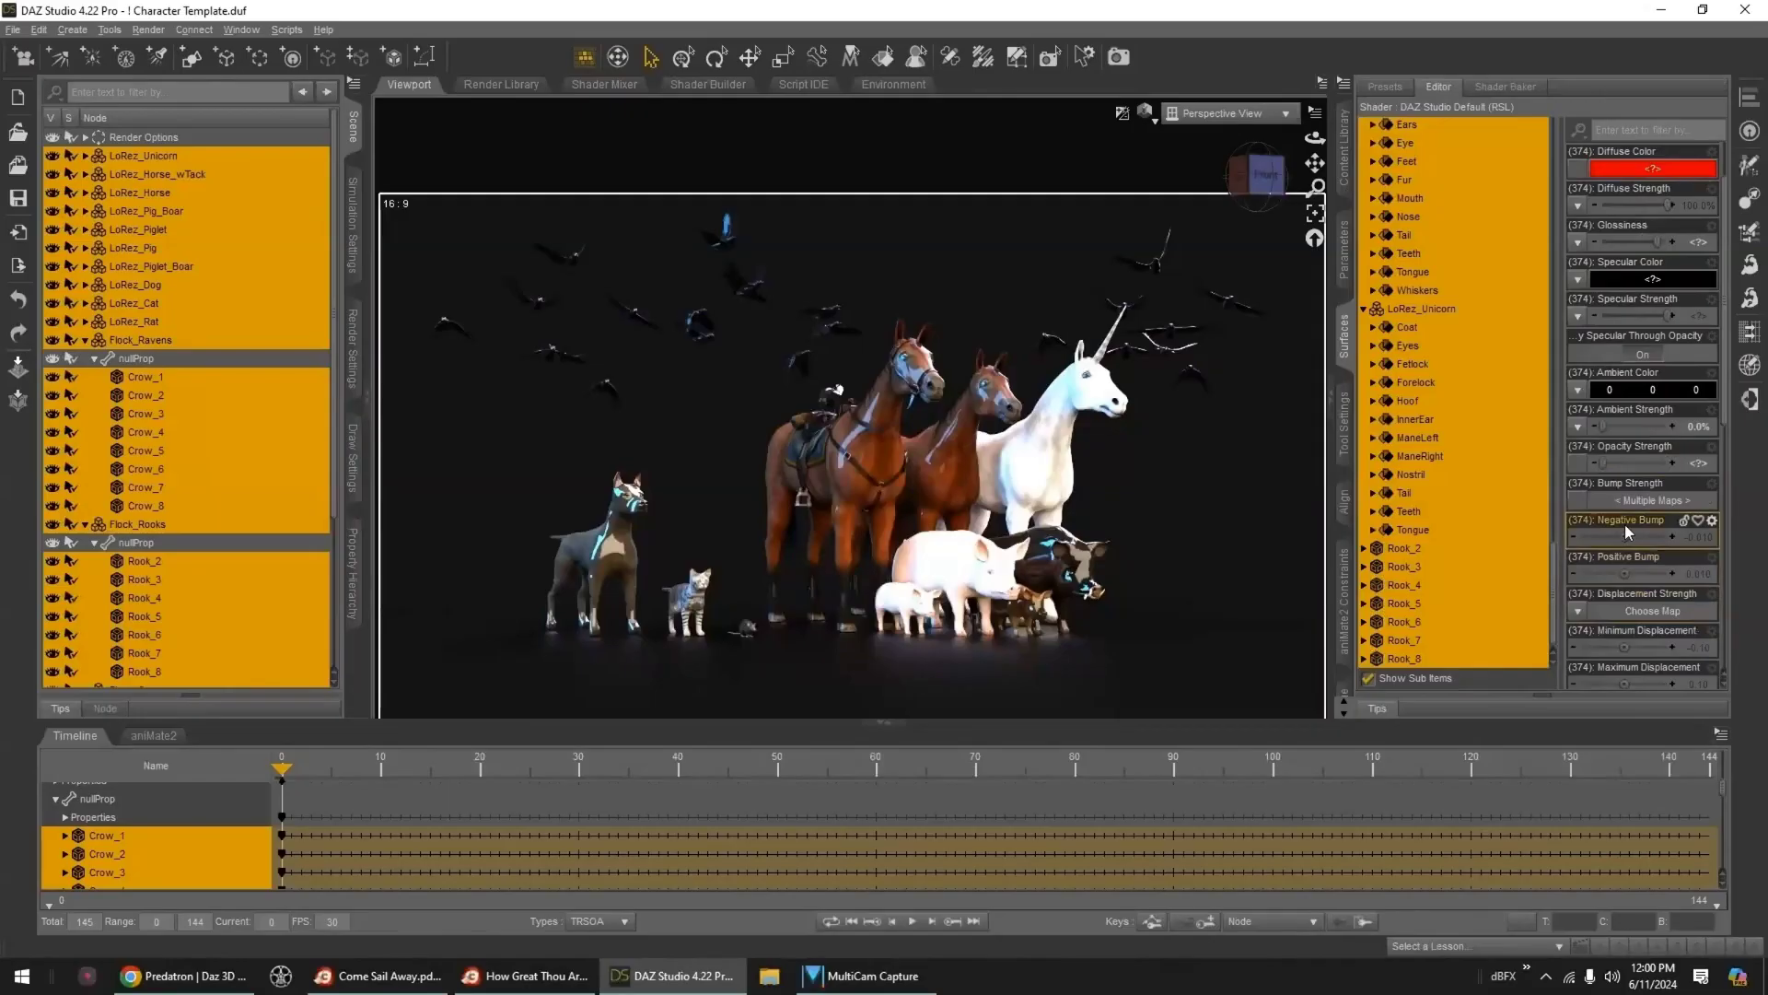
scroll(1625, 523, up, 2)
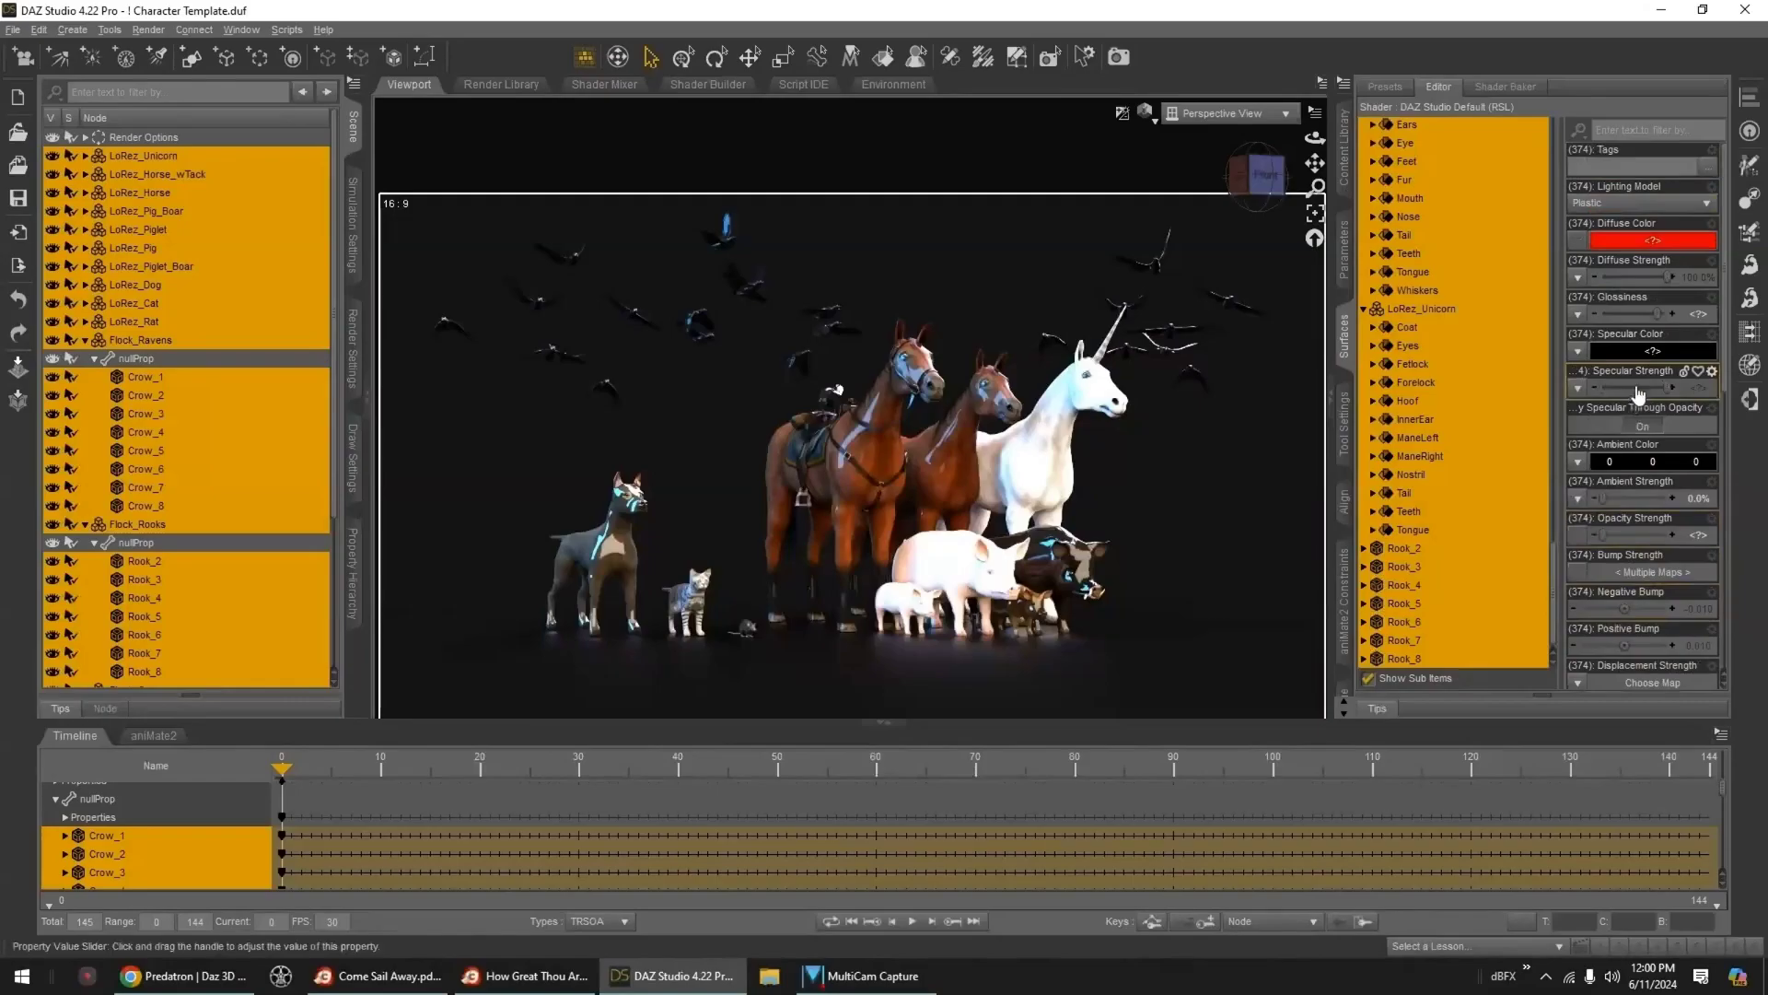
drag(1657, 315, 1628, 319)
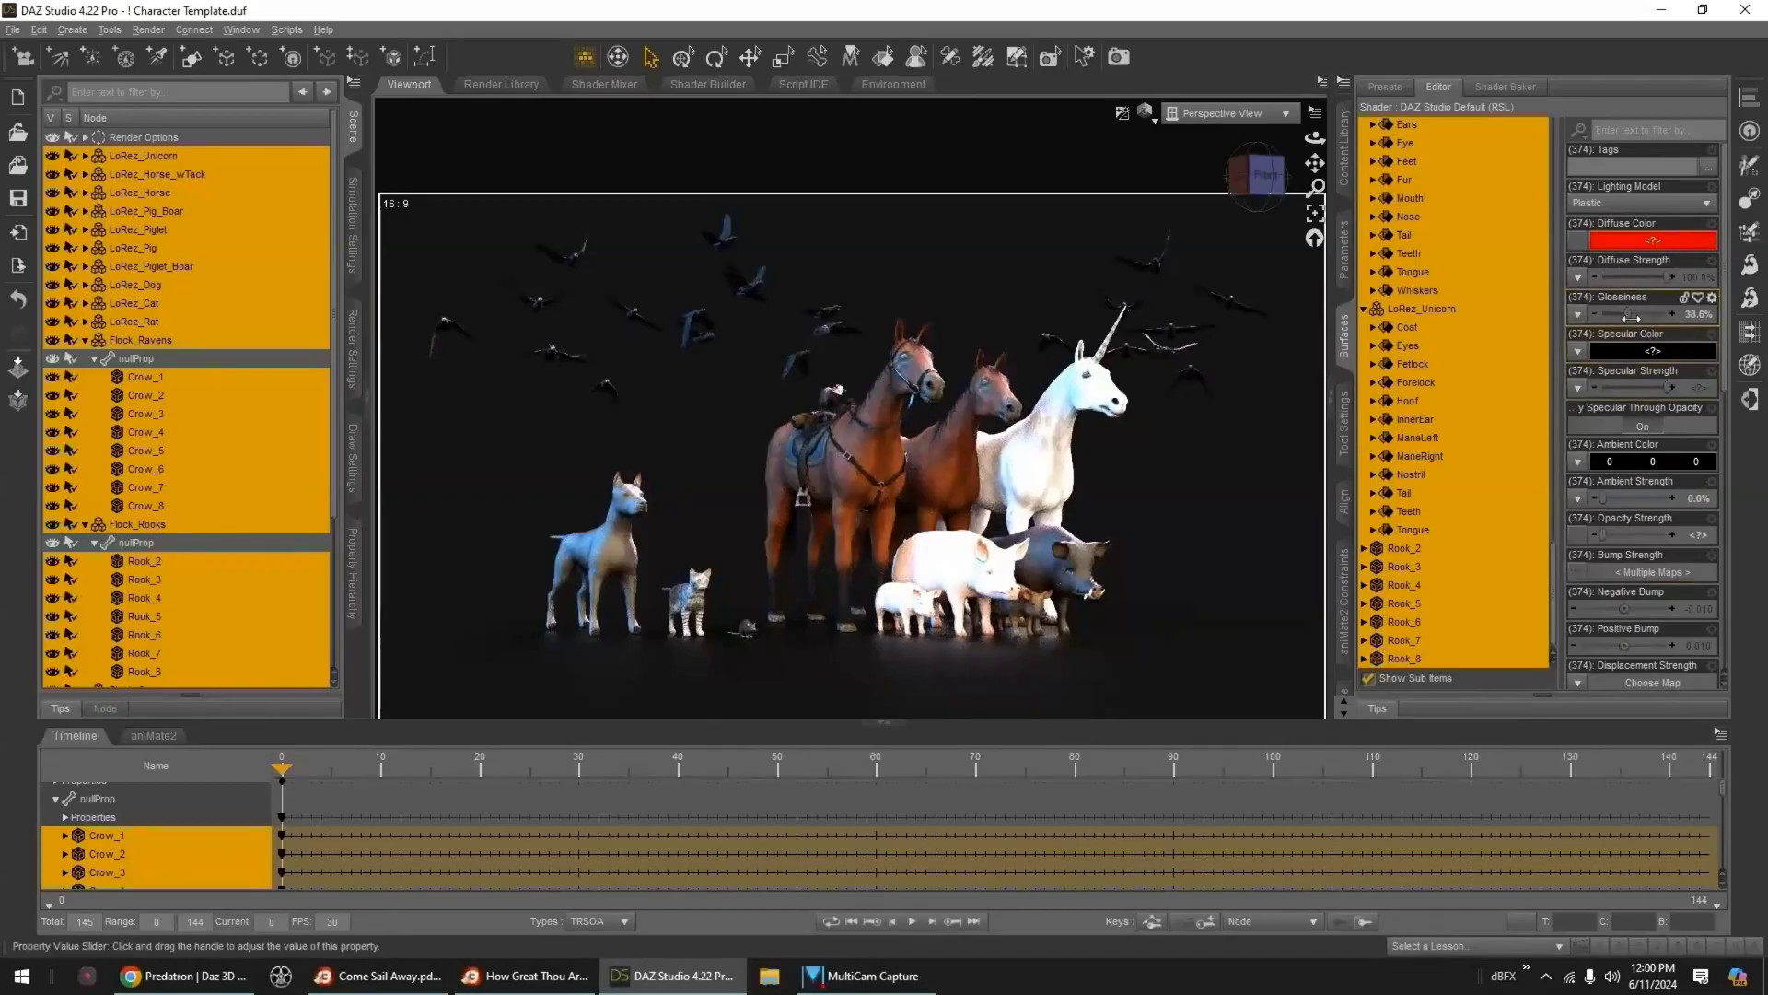
- Set the Glossiness of all selected surfaces to 30%, then render the scene and close the finished render
drag(1627, 314, 1620, 315)
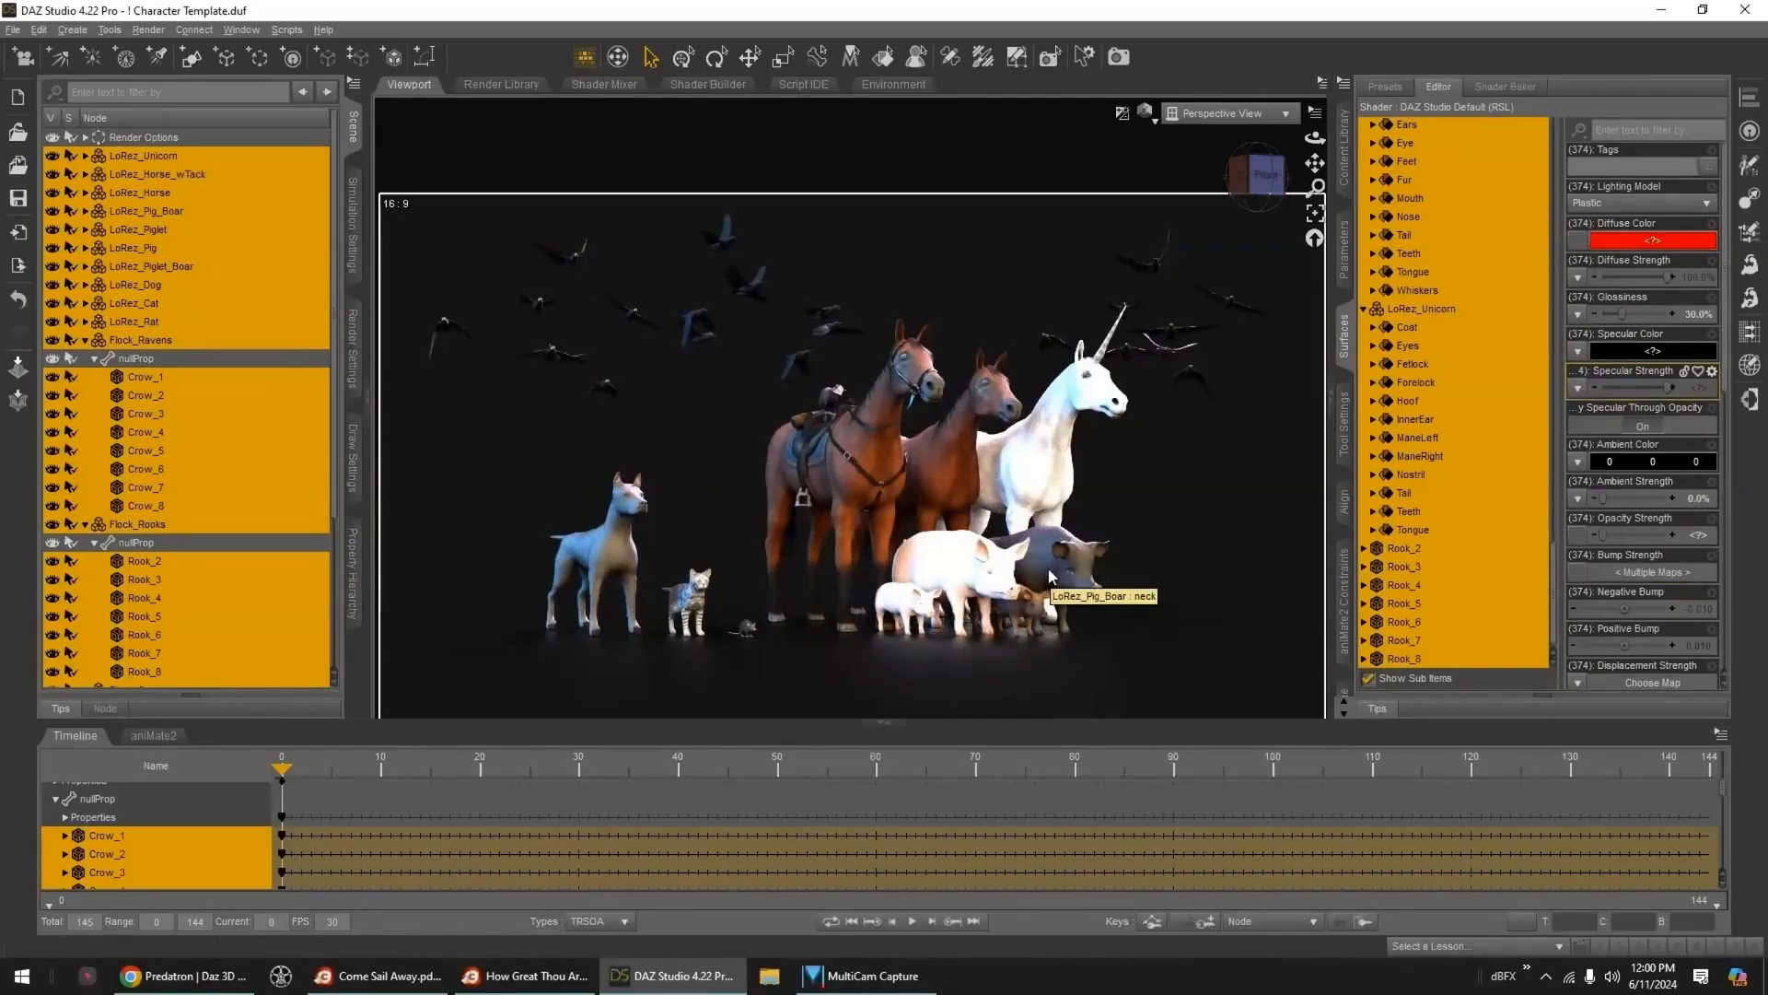
key(ctrl+r)
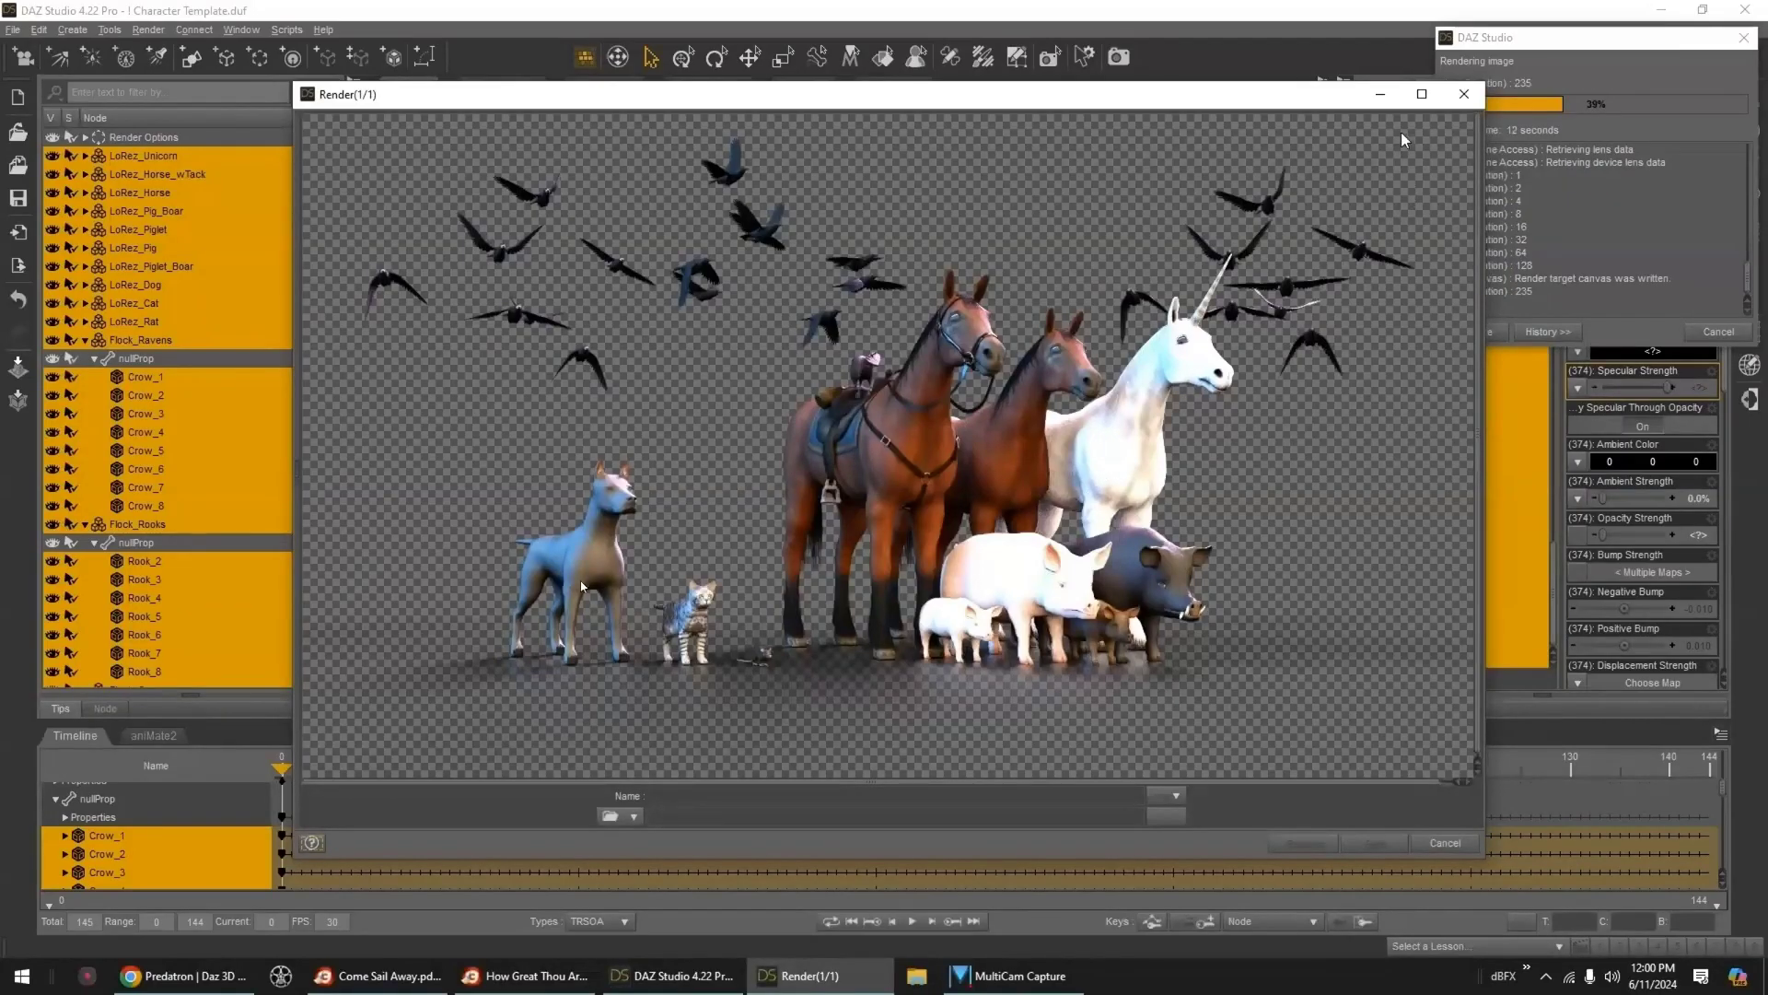
drag(1283, 103, 1146, 54)
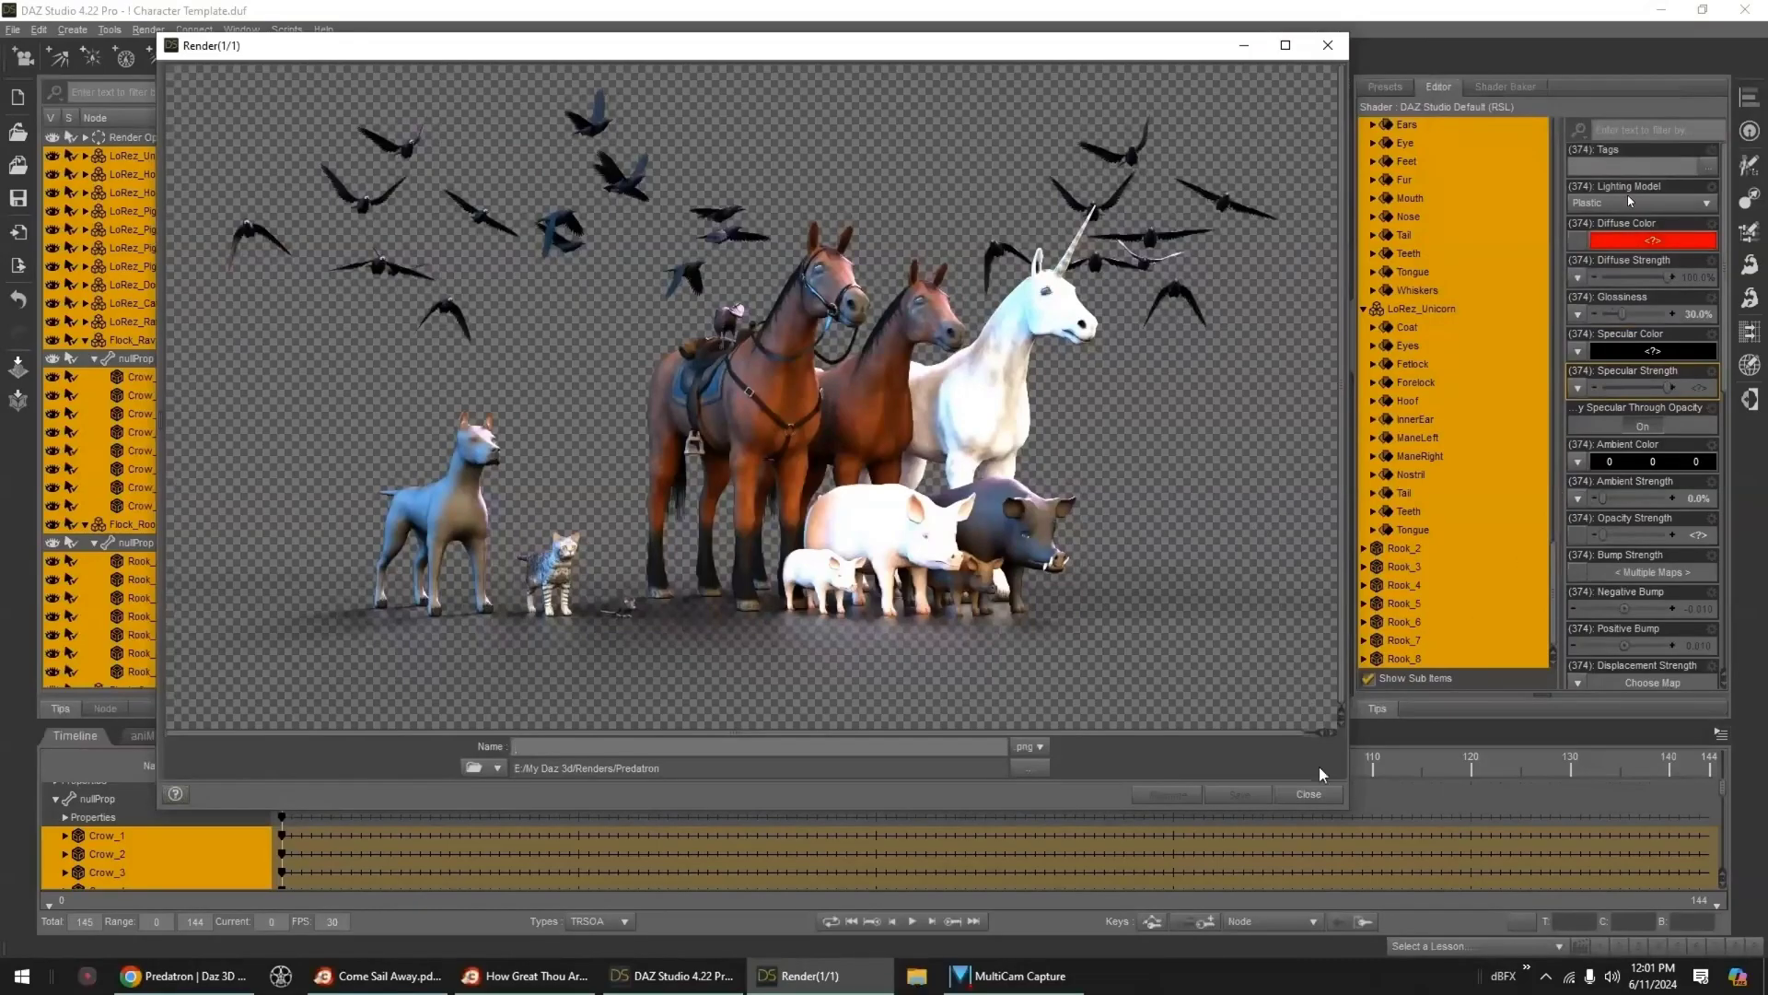
click(1317, 796)
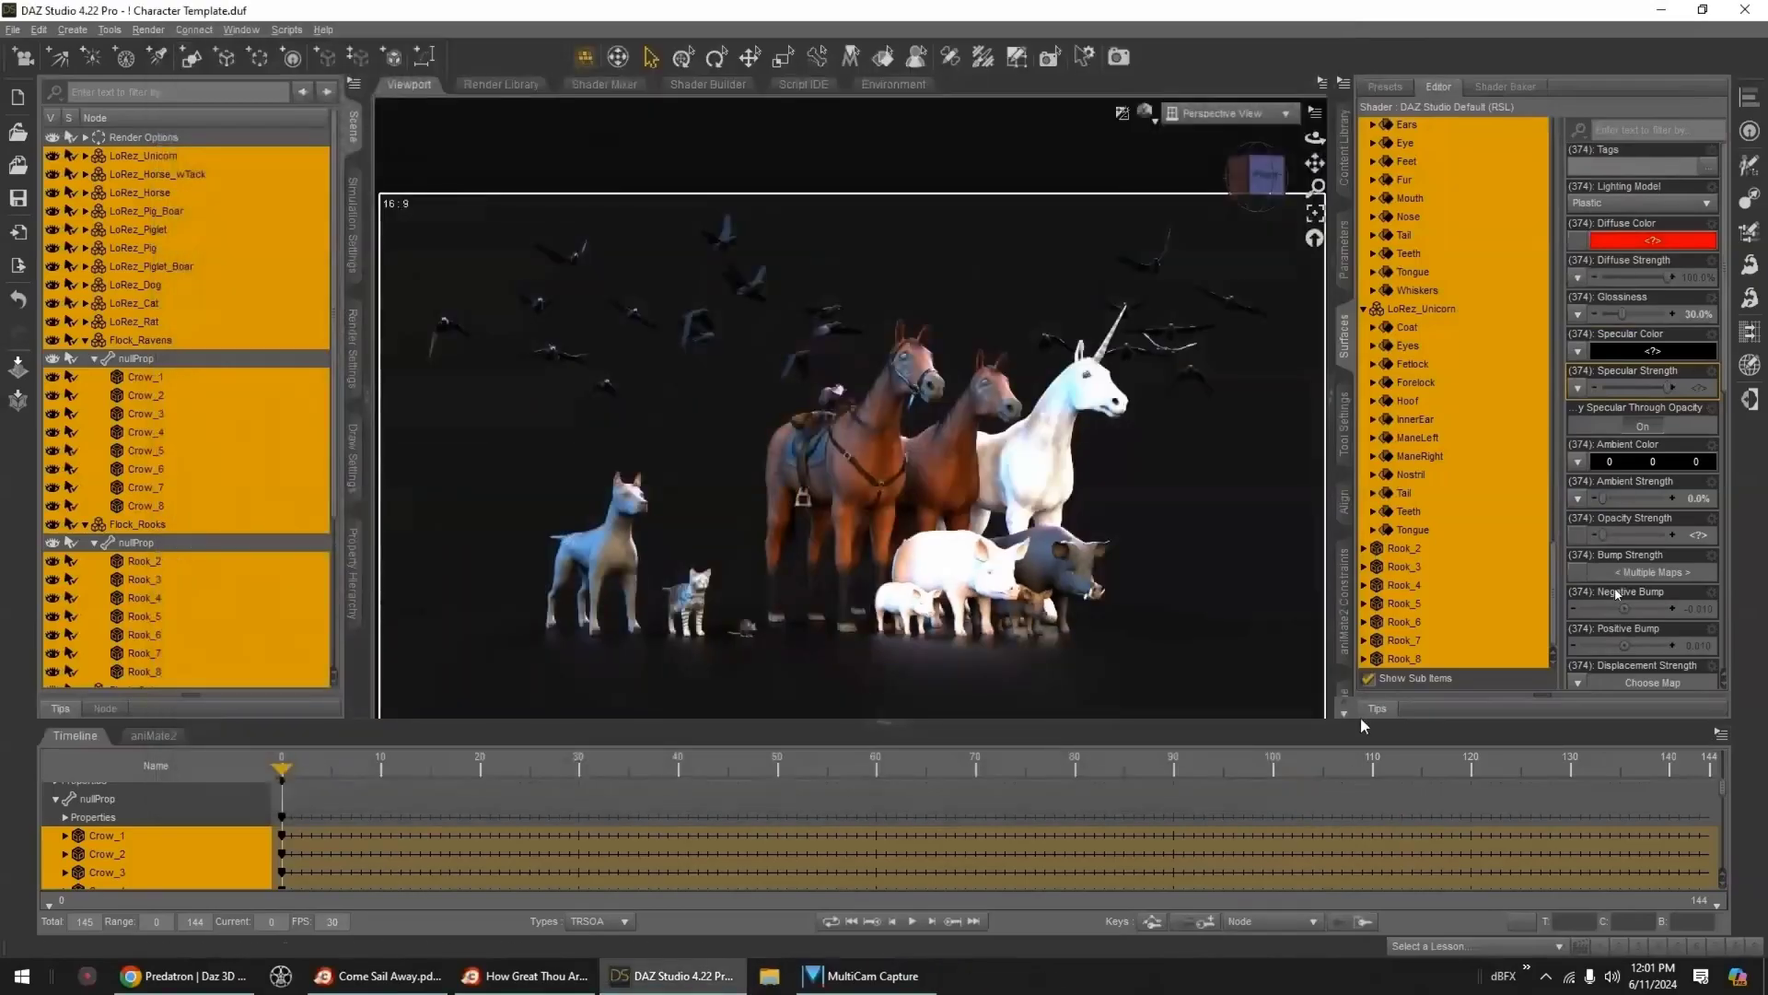
- Switch the viewport to Texture Shaded and deselect all figures and birds
click(1144, 112)
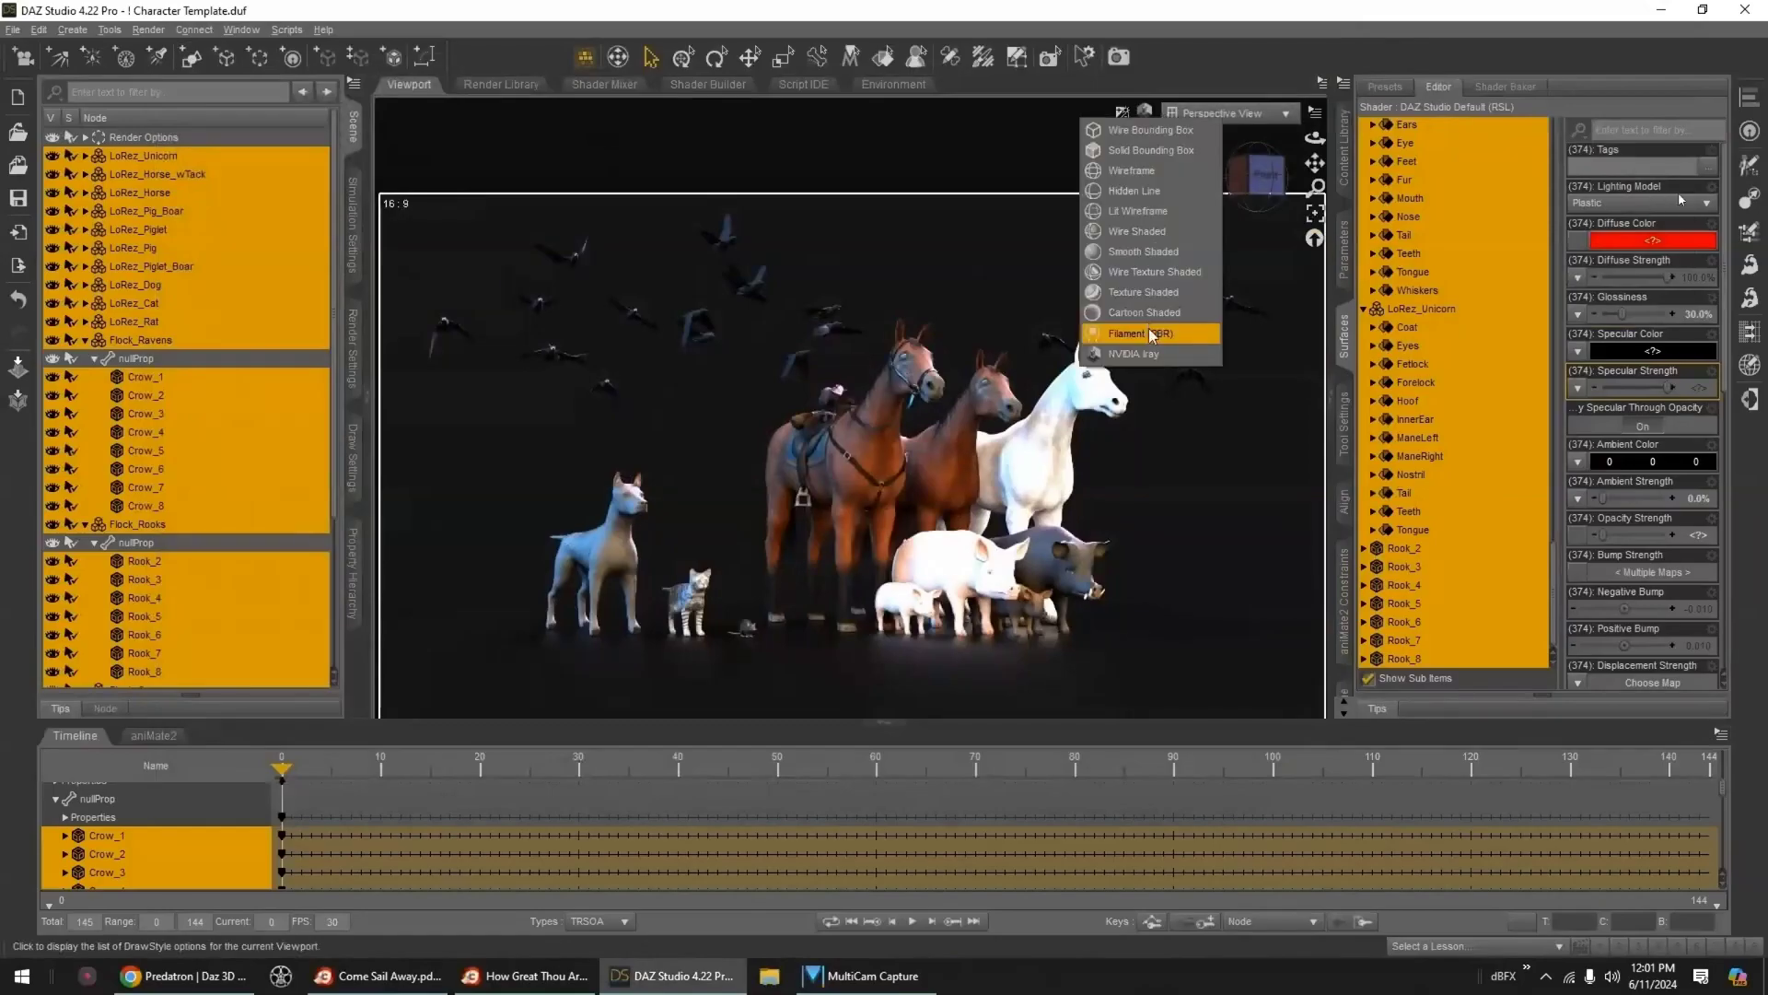
click(1150, 300)
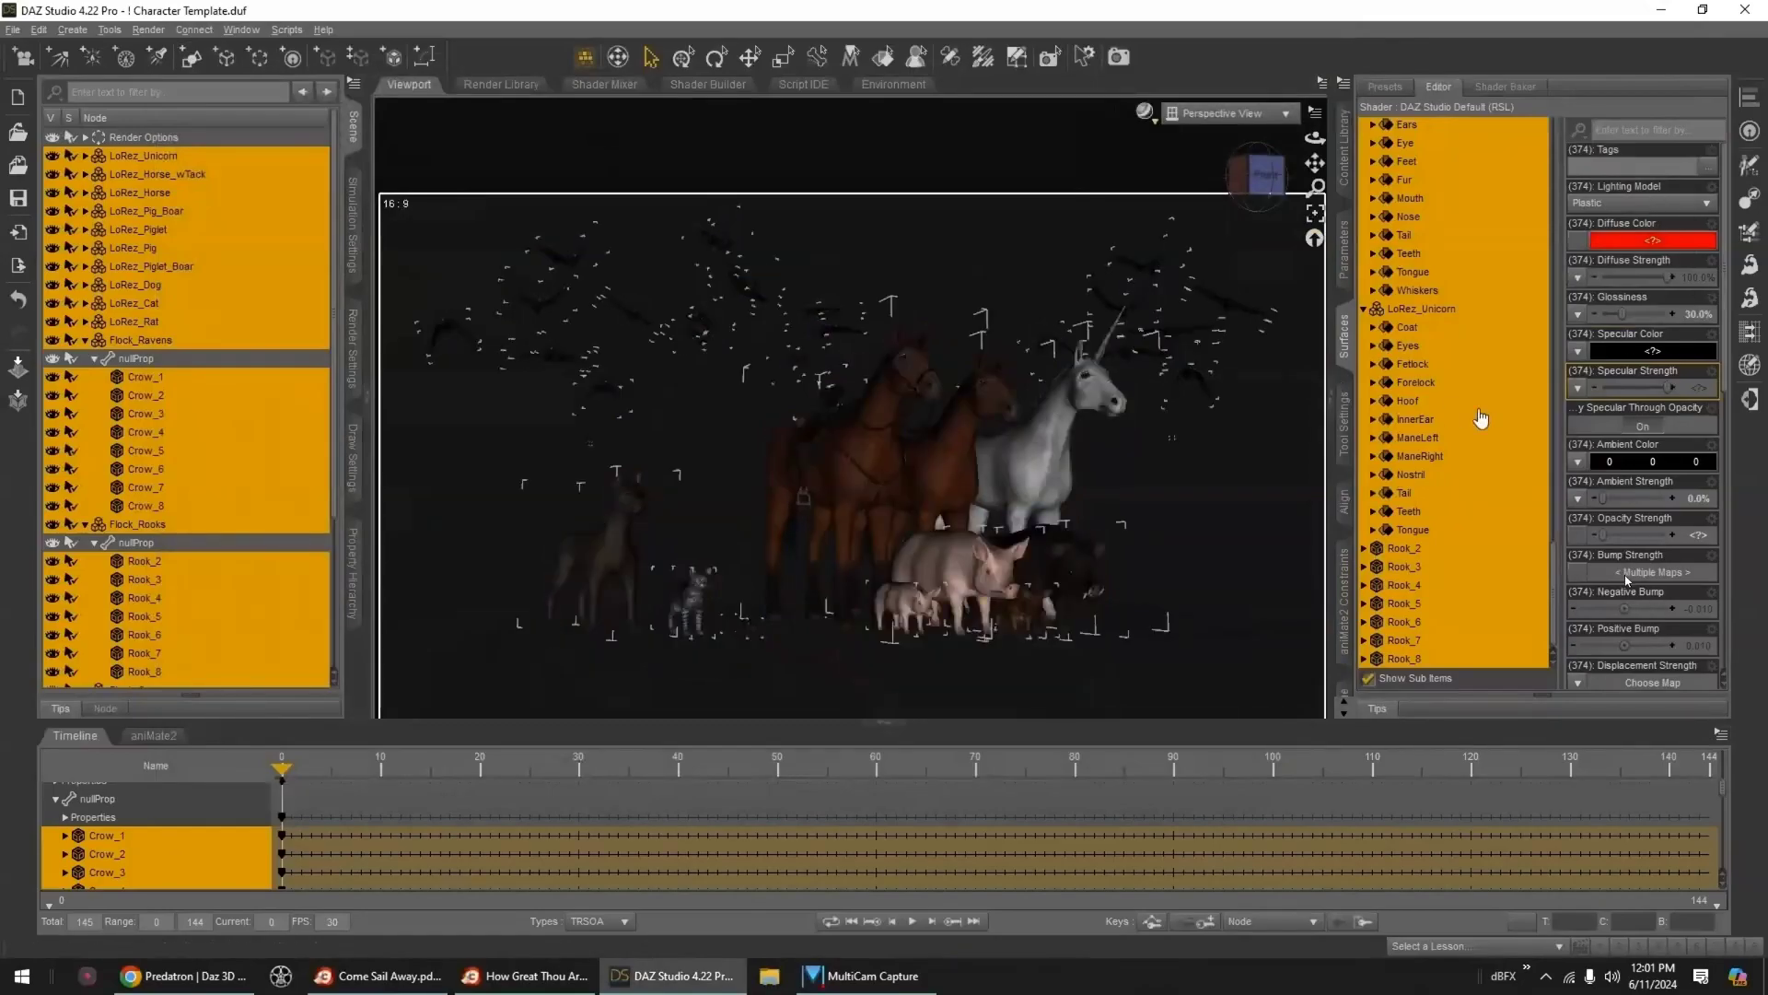
click(882, 259)
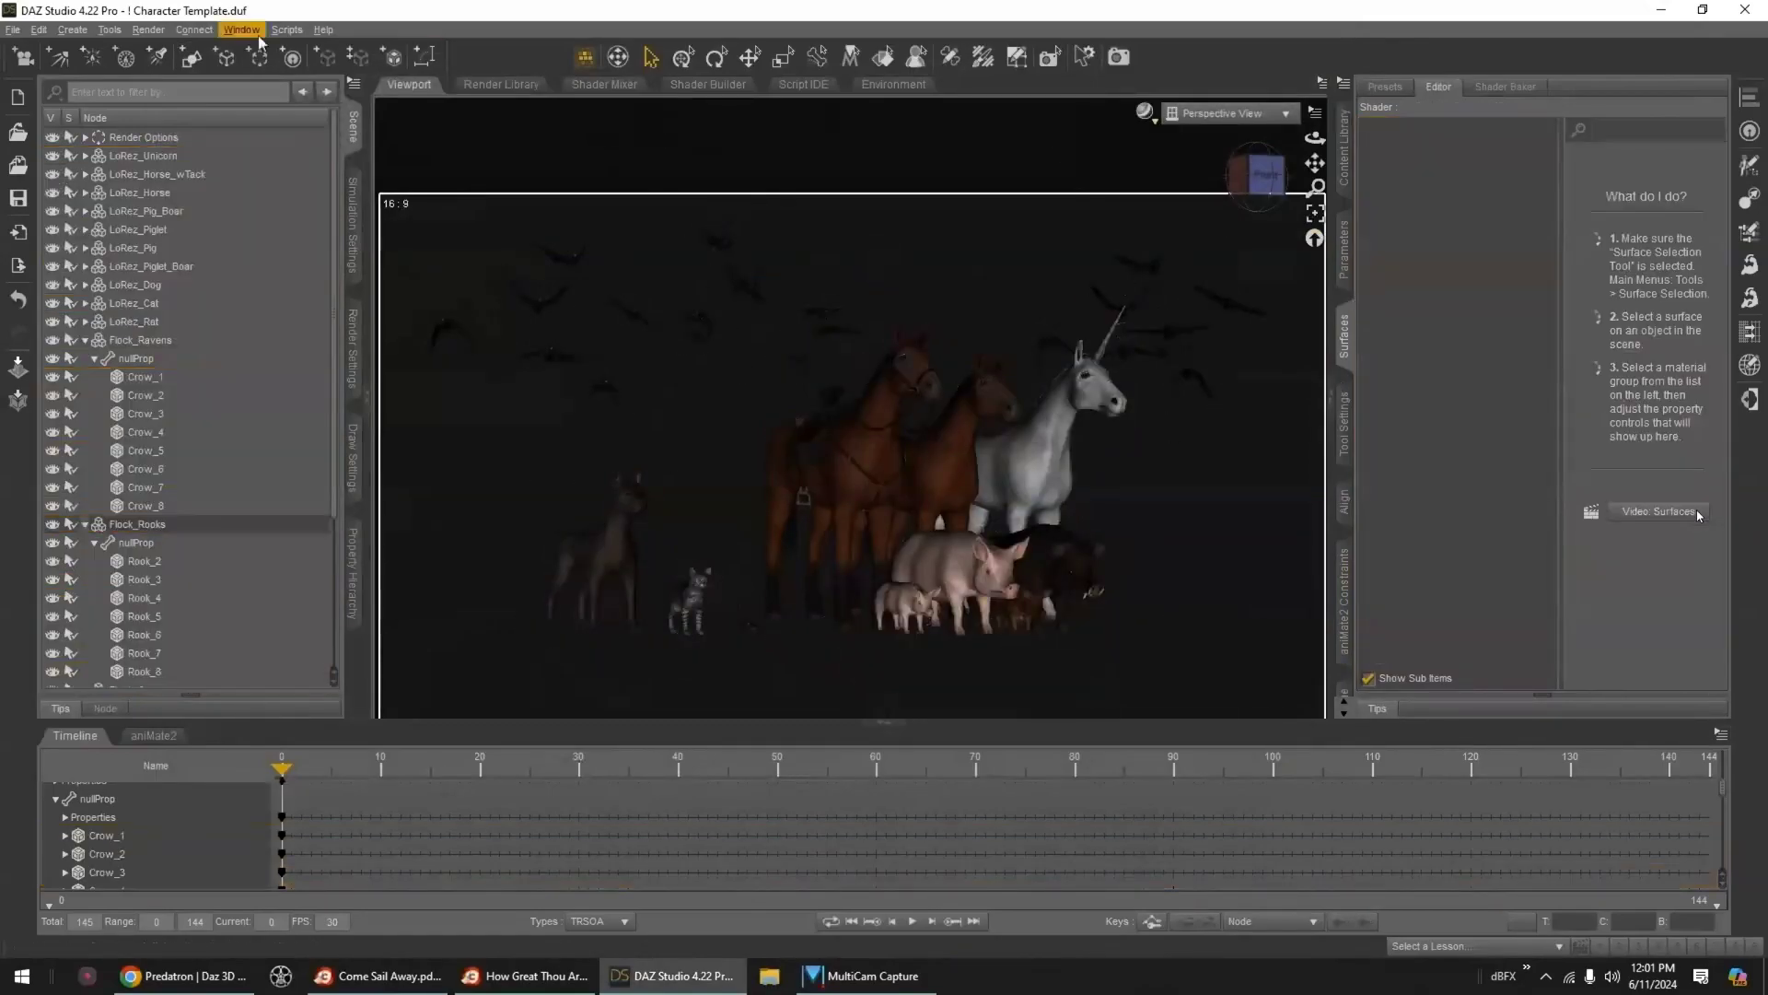
- Locate the 3DL to Iray folder under RiverSoft Art scripts in the Content Library
click(287, 29)
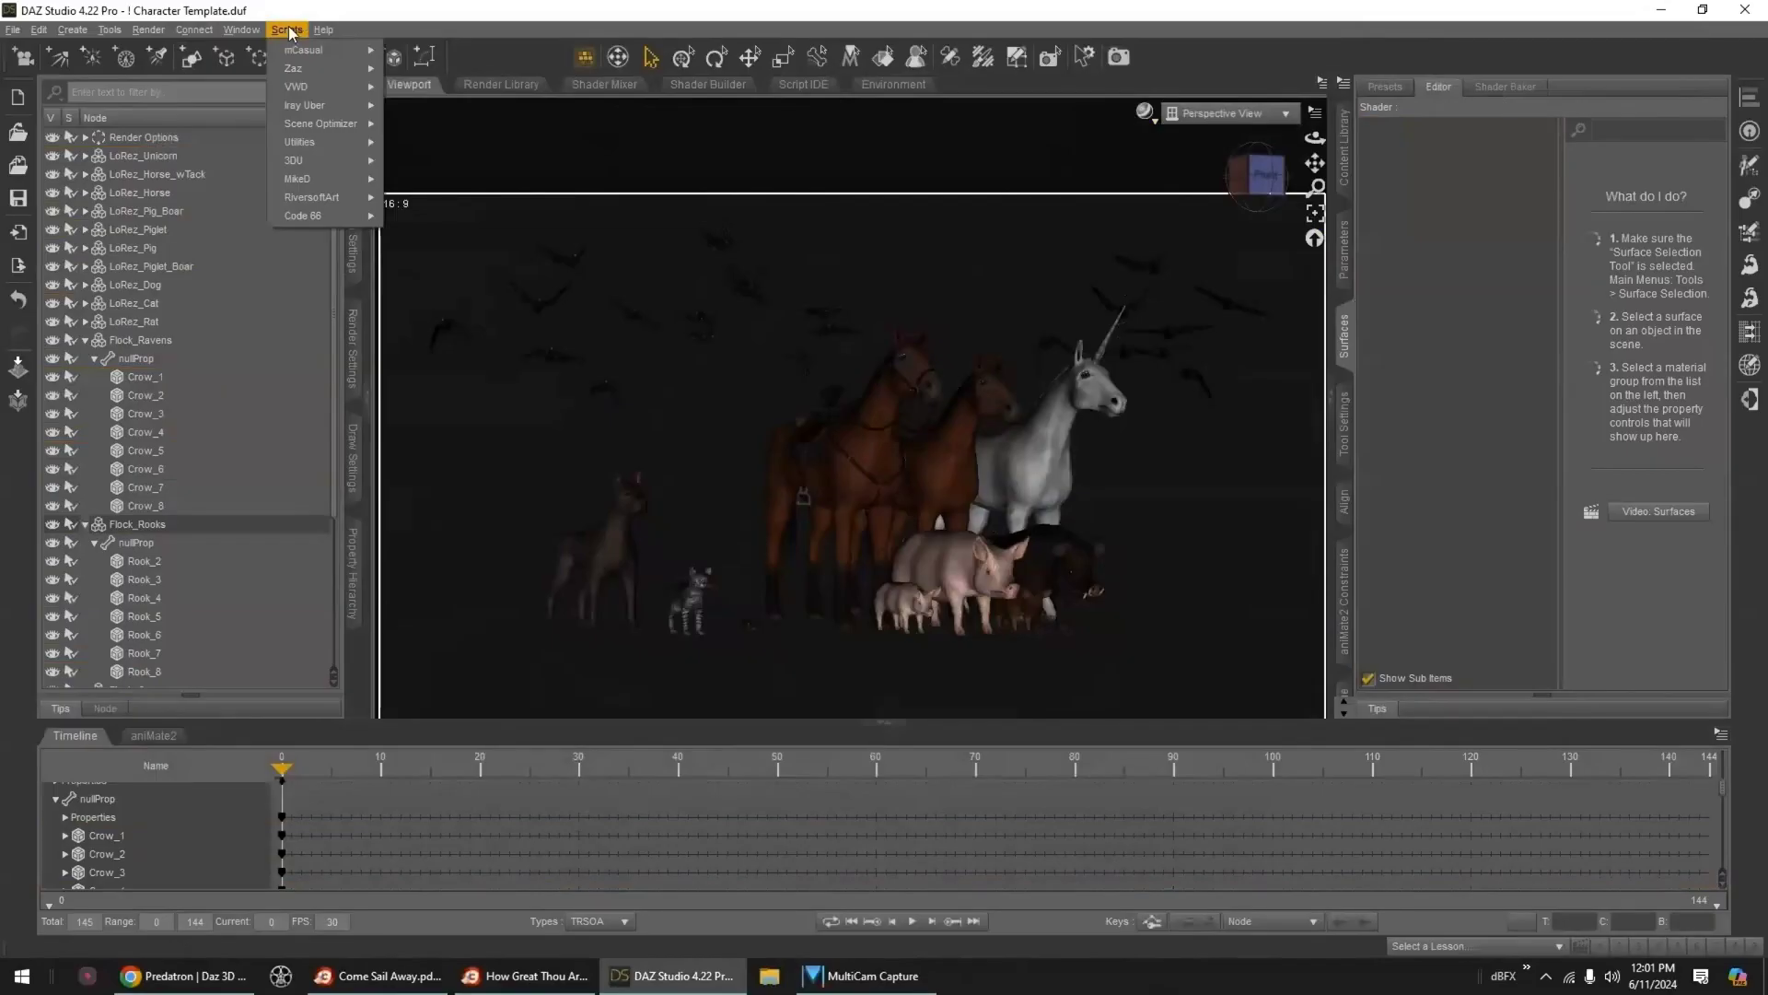
click(335, 8)
click(1343, 171)
scroll(1524, 509, up, 10)
click(1386, 407)
drag(1519, 306, 1526, 414)
click(1393, 276)
click(1456, 298)
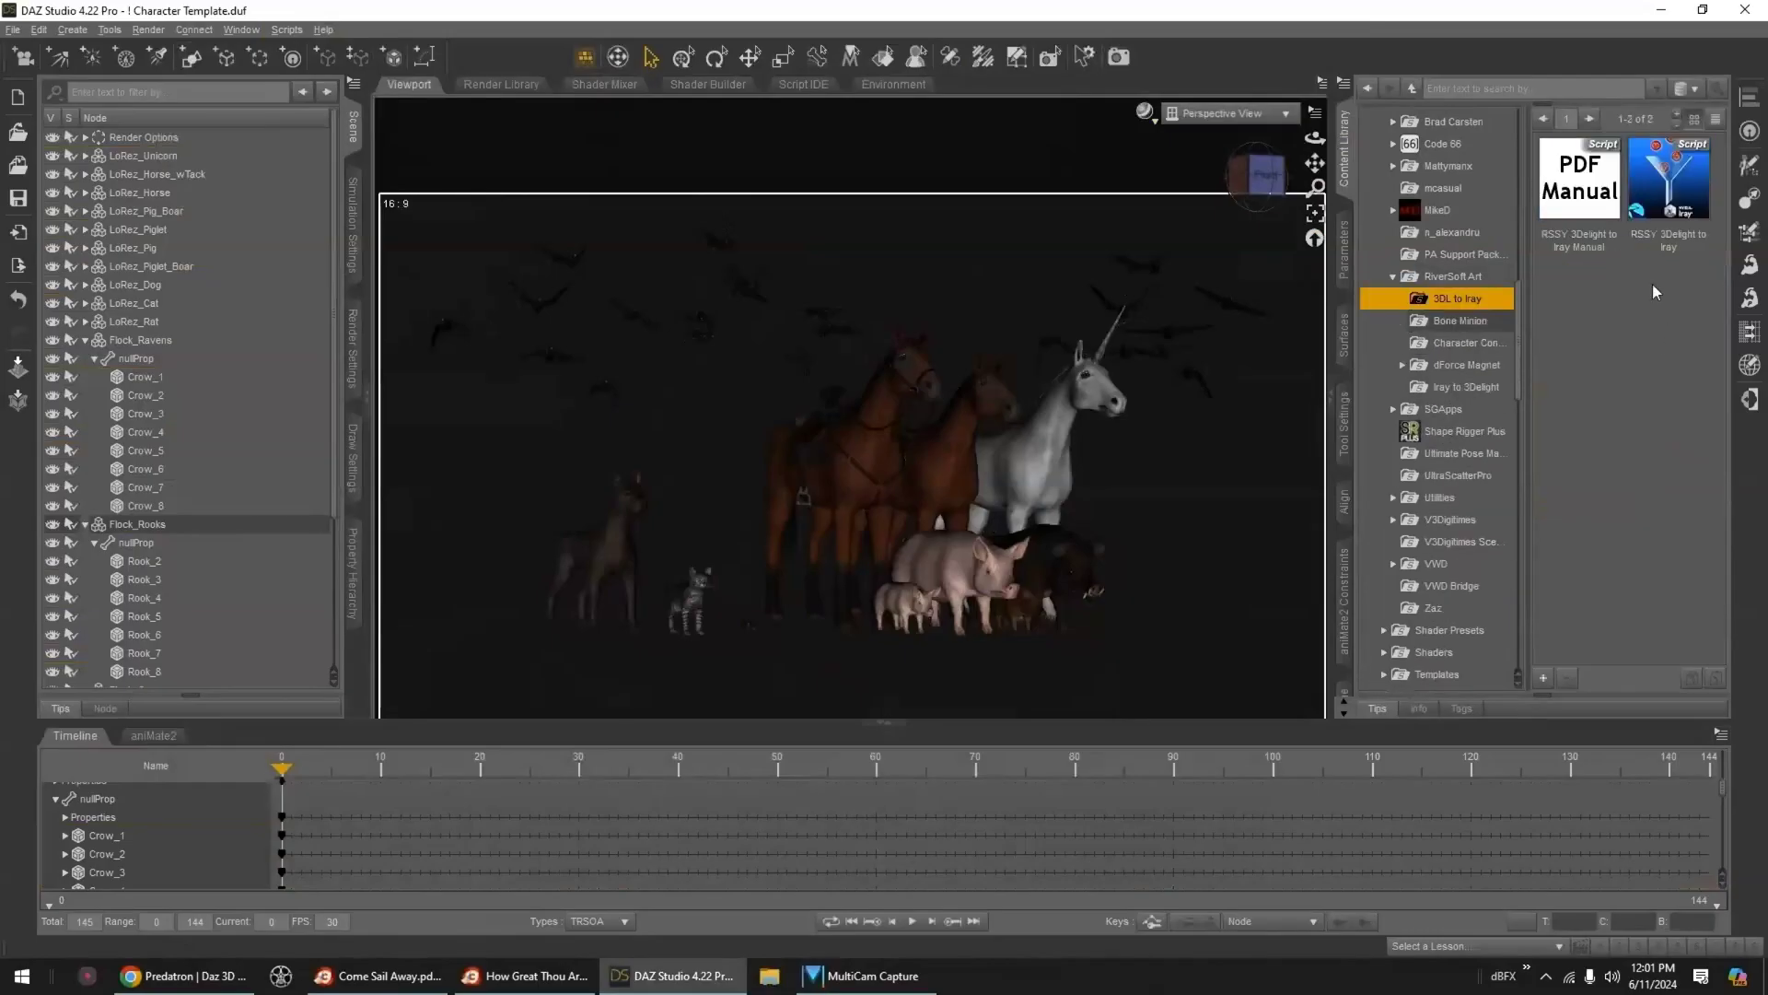
- Launch the RSSY 3Delight to Iray script and clear its existing list of materials
mouse_move(1556, 208)
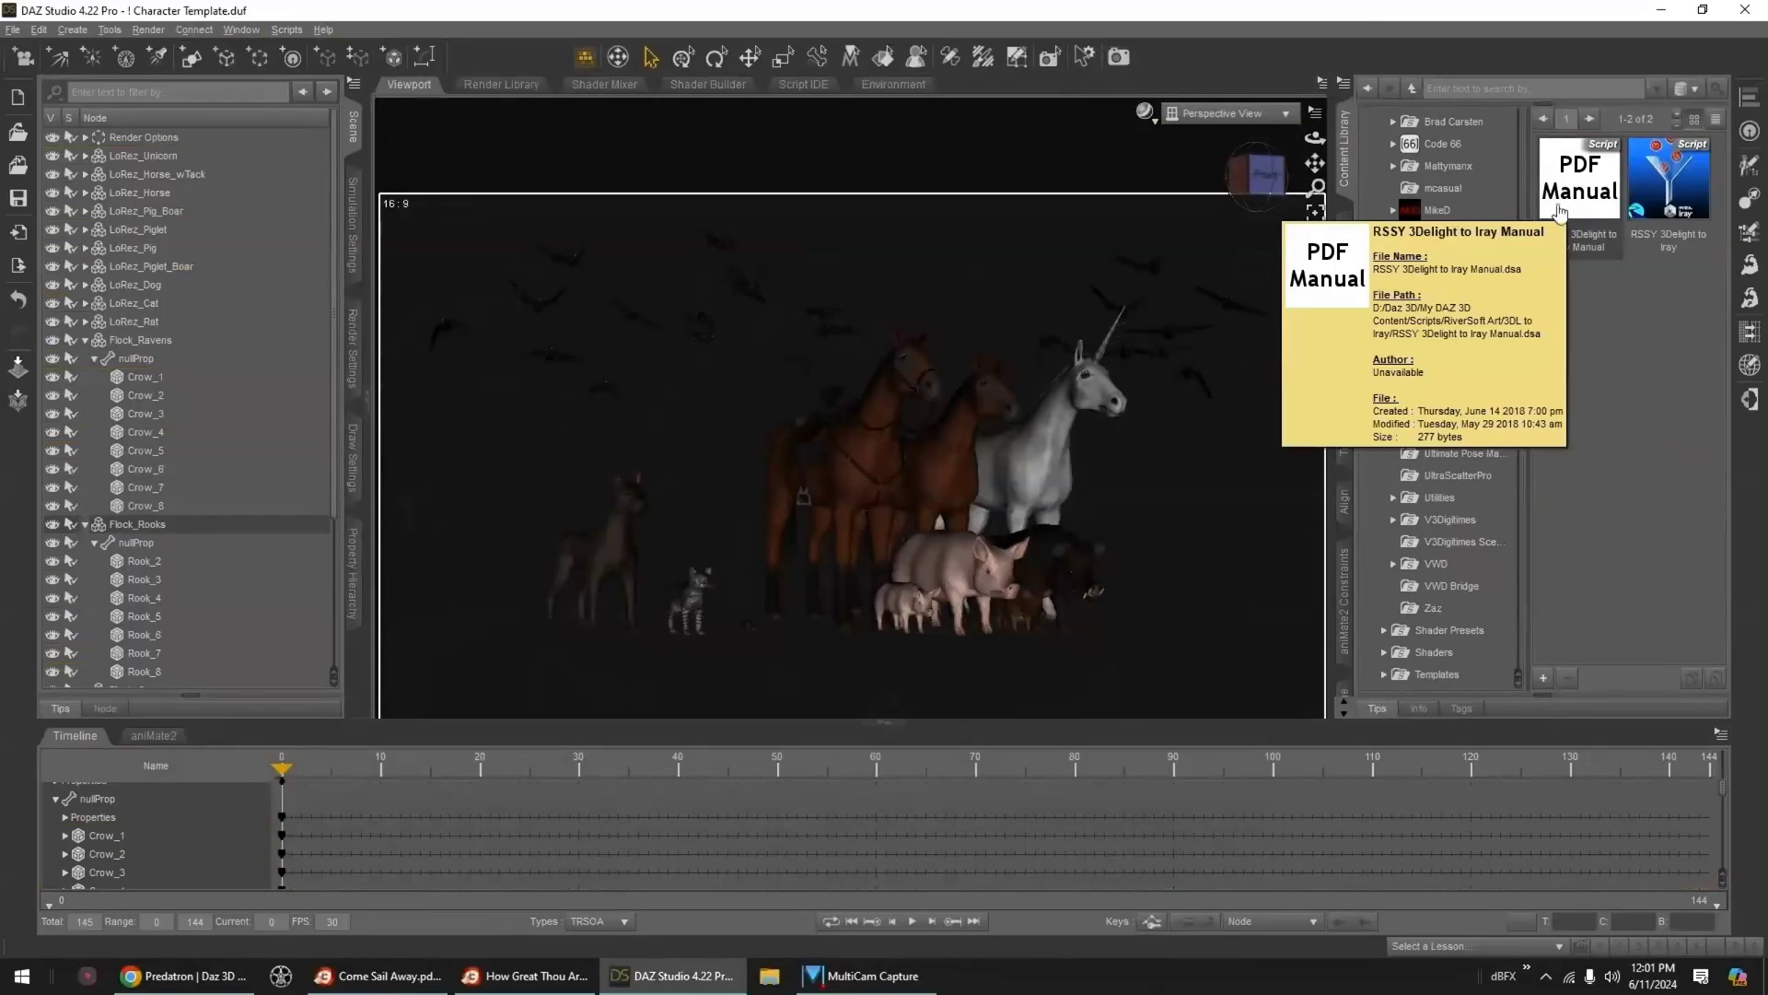
double_click(1672, 262)
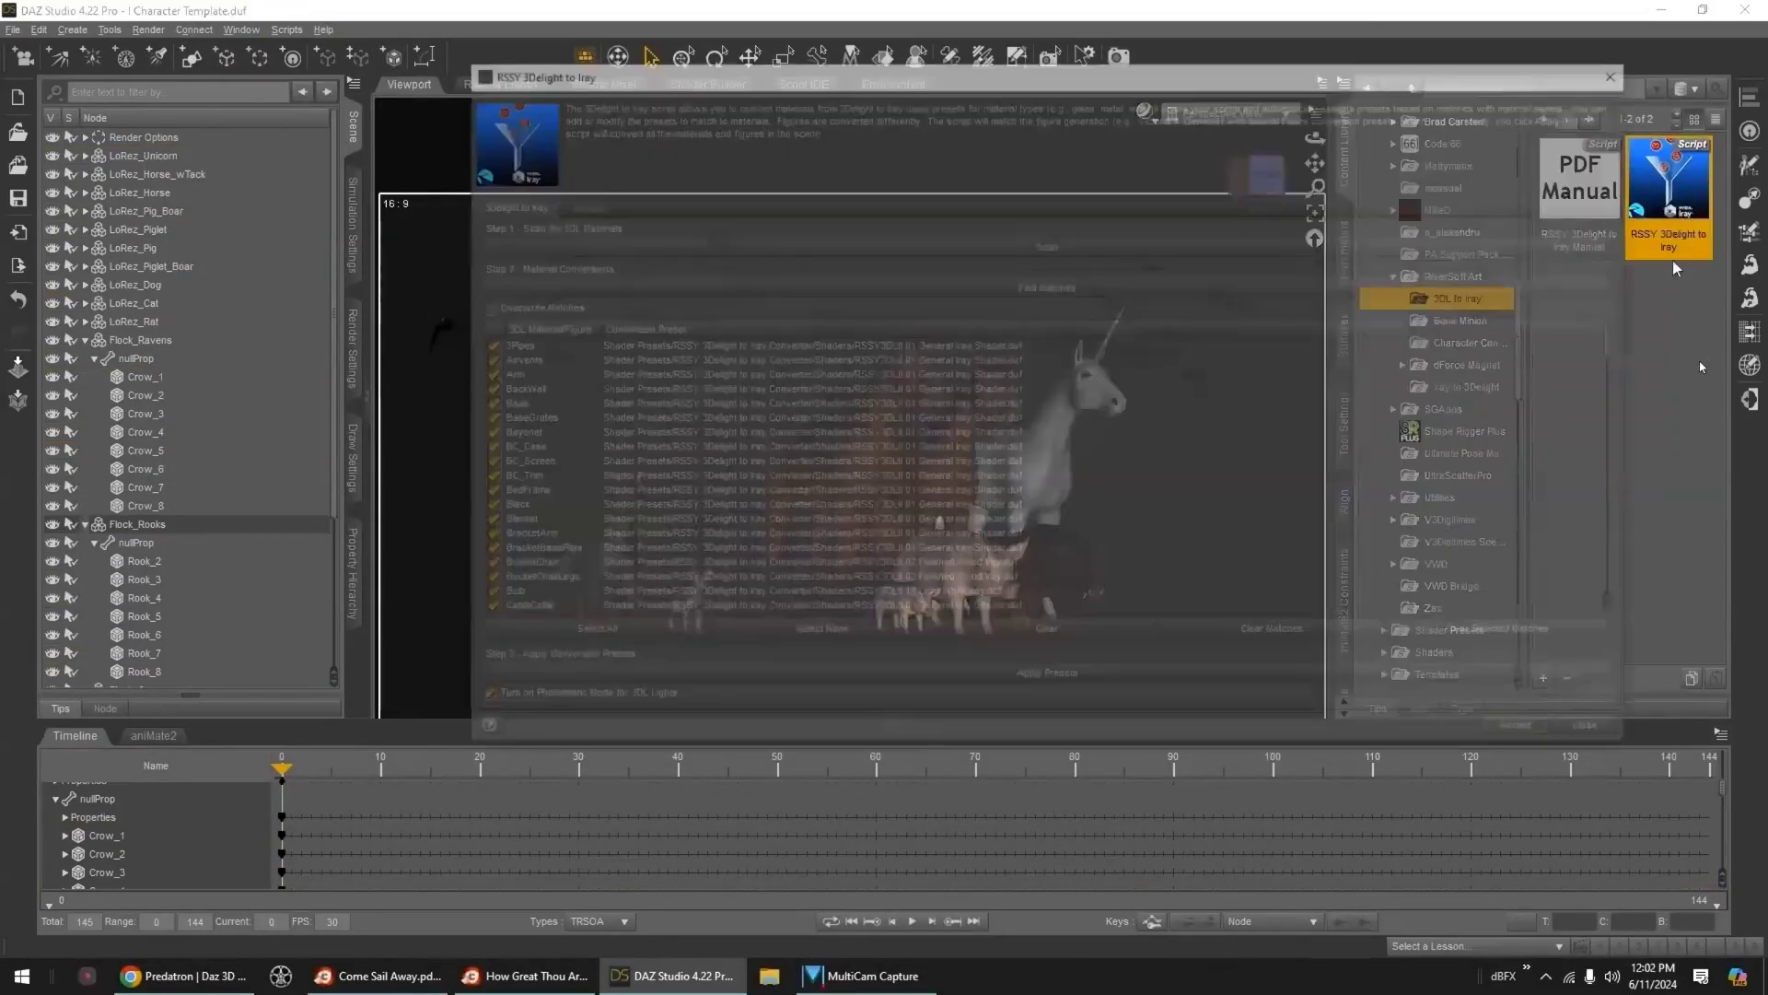
key(space)
drag(271, 934, 261, 933)
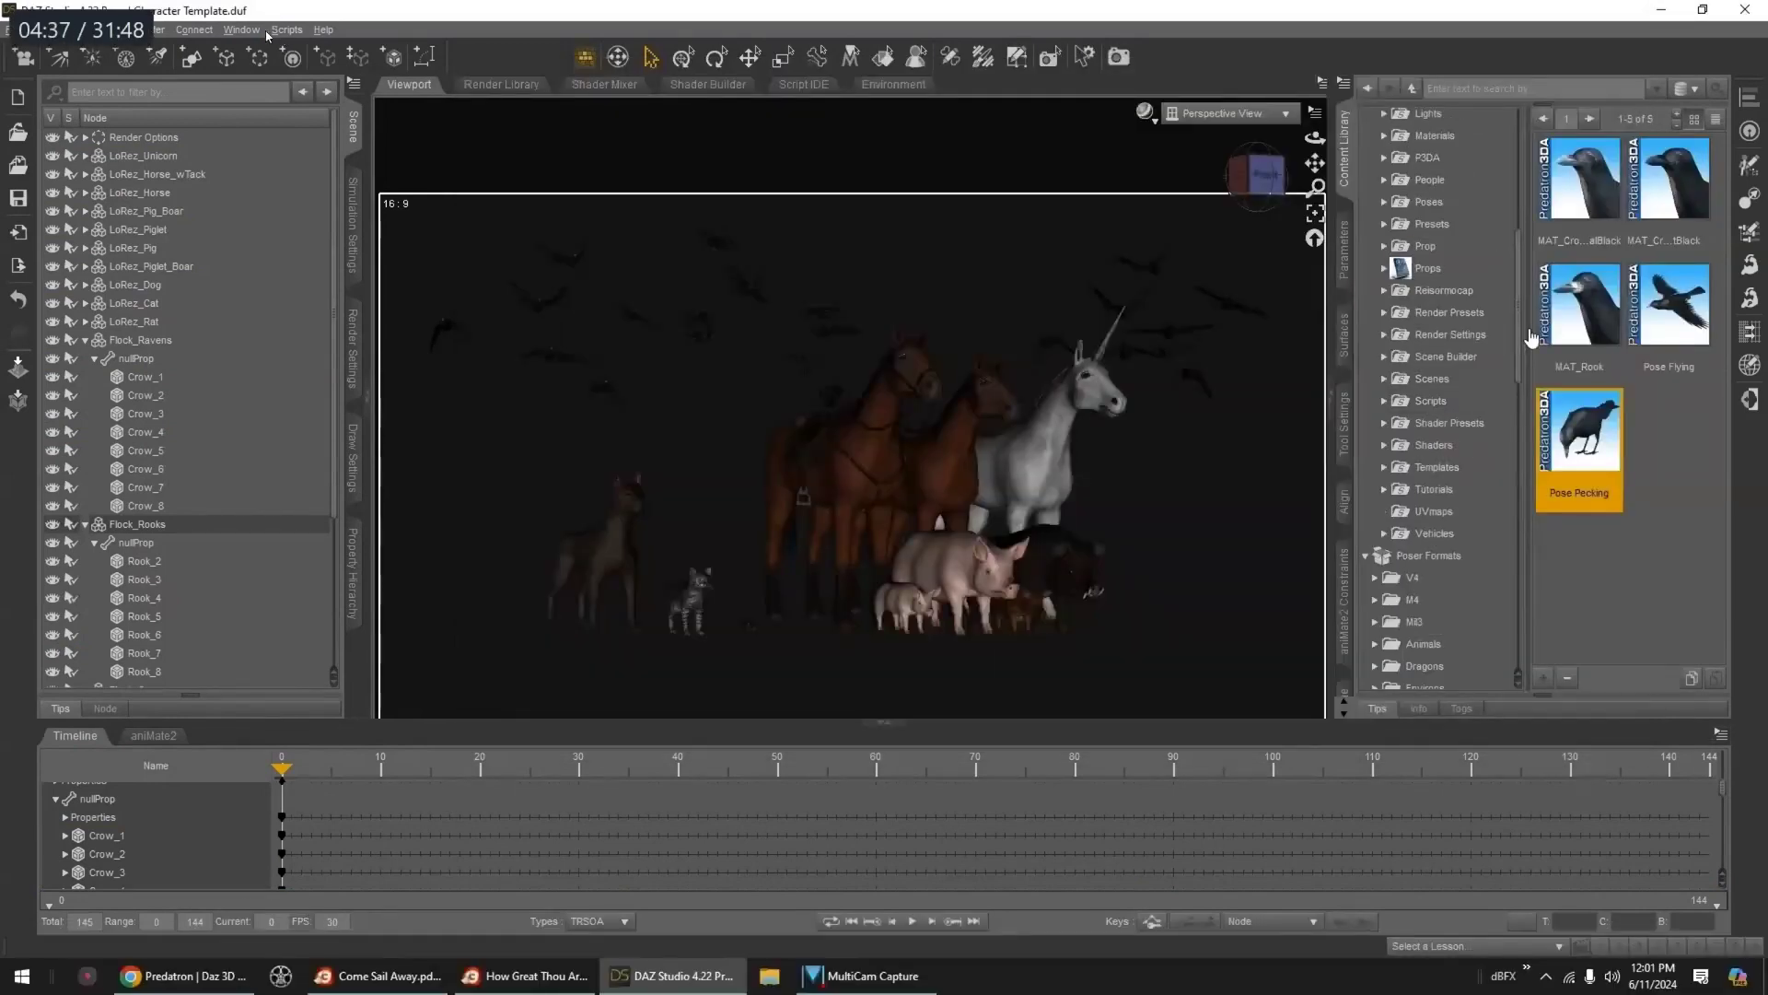
key(space)
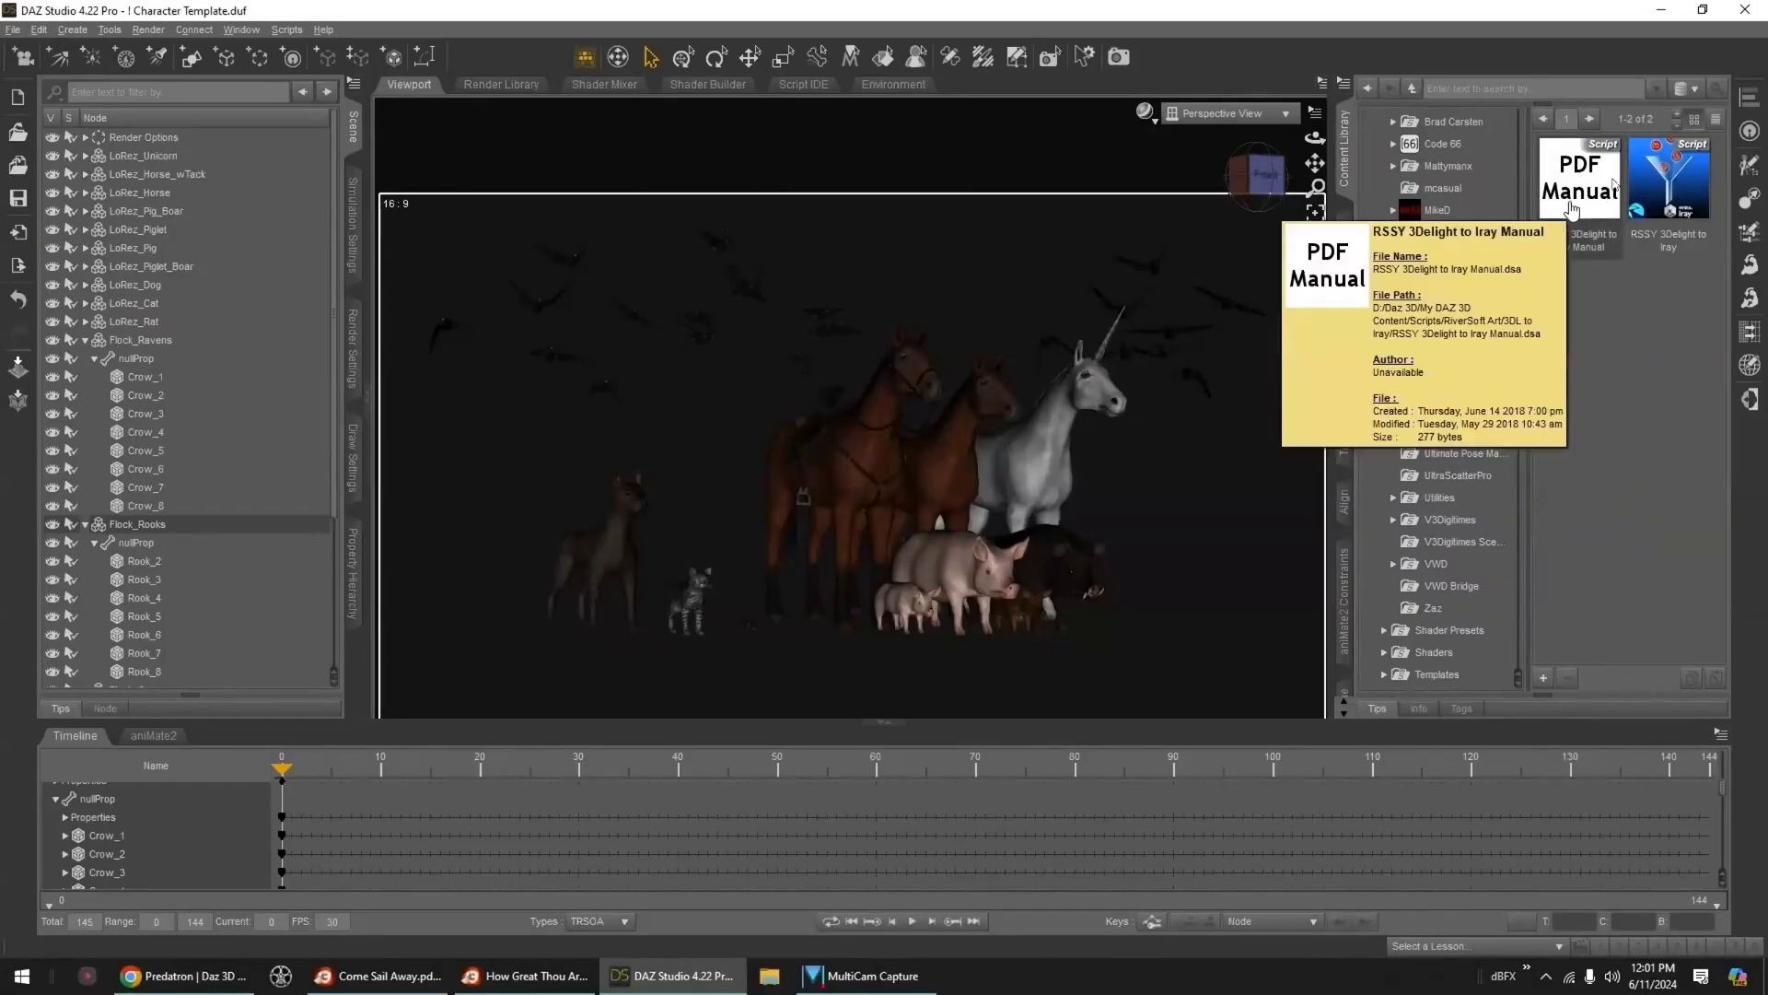
double_click(1688, 188)
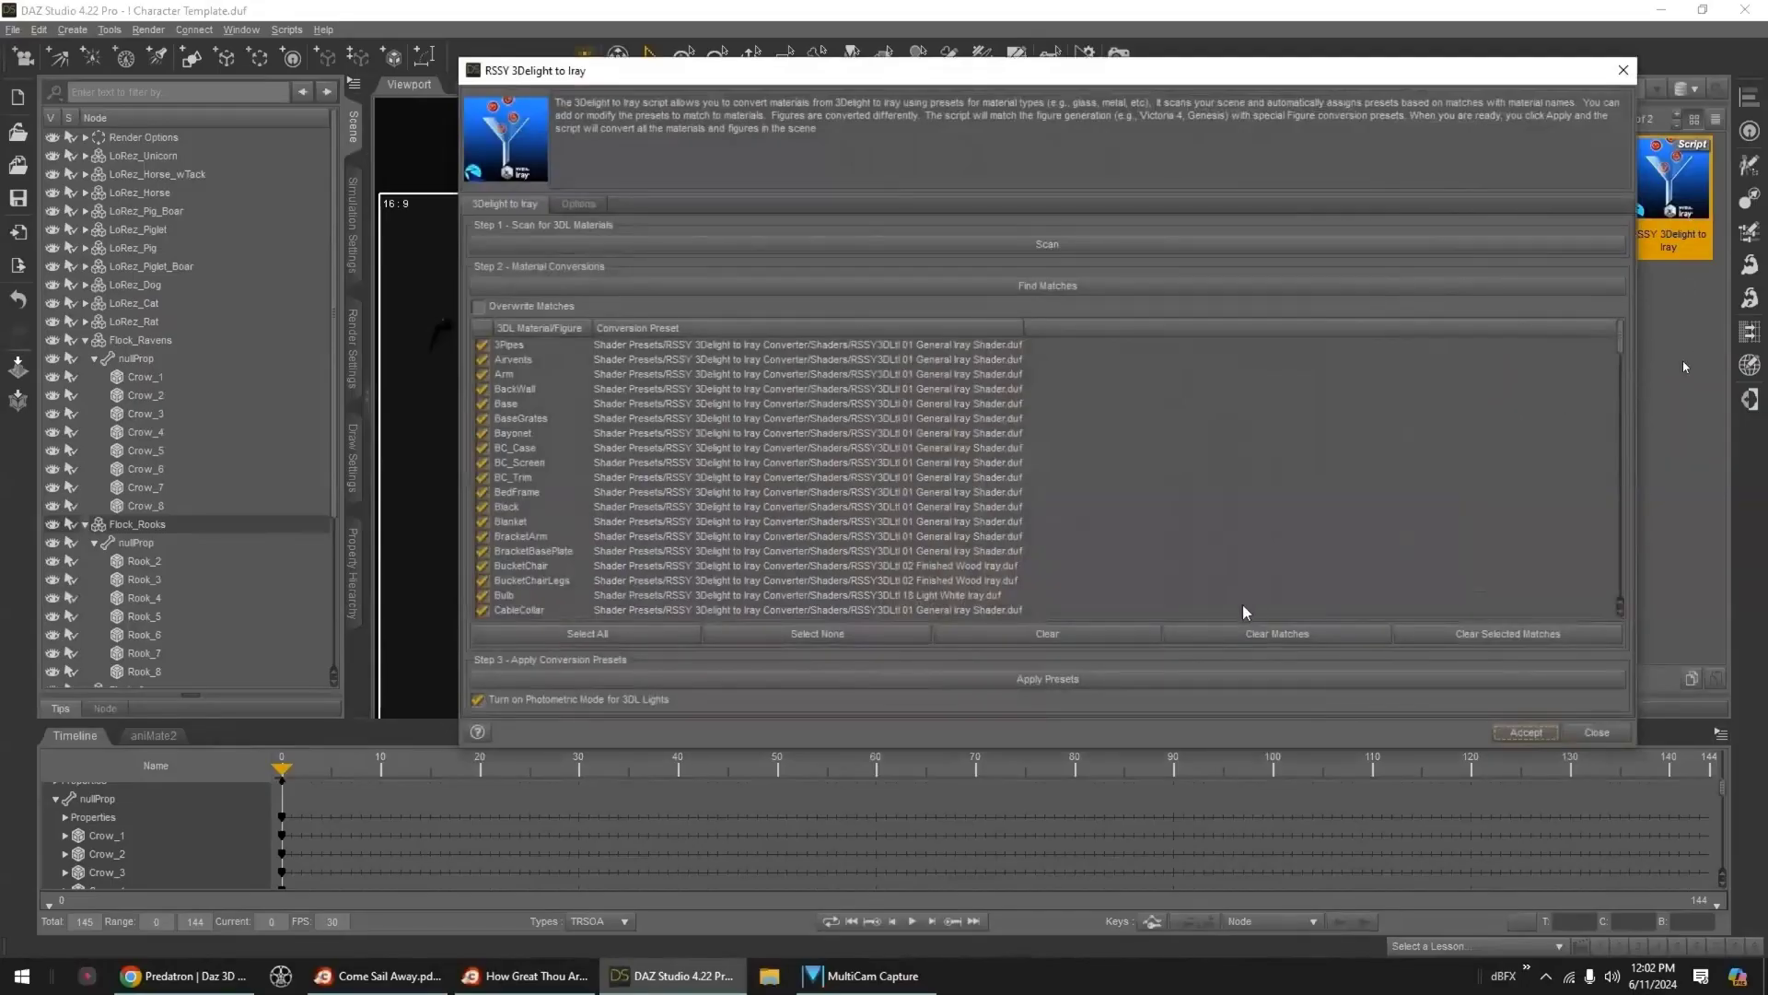
click(1125, 634)
- Scan the scene for 3DL materials, match them to Iray presets, and apply the conversion presets to all of them
click(1158, 244)
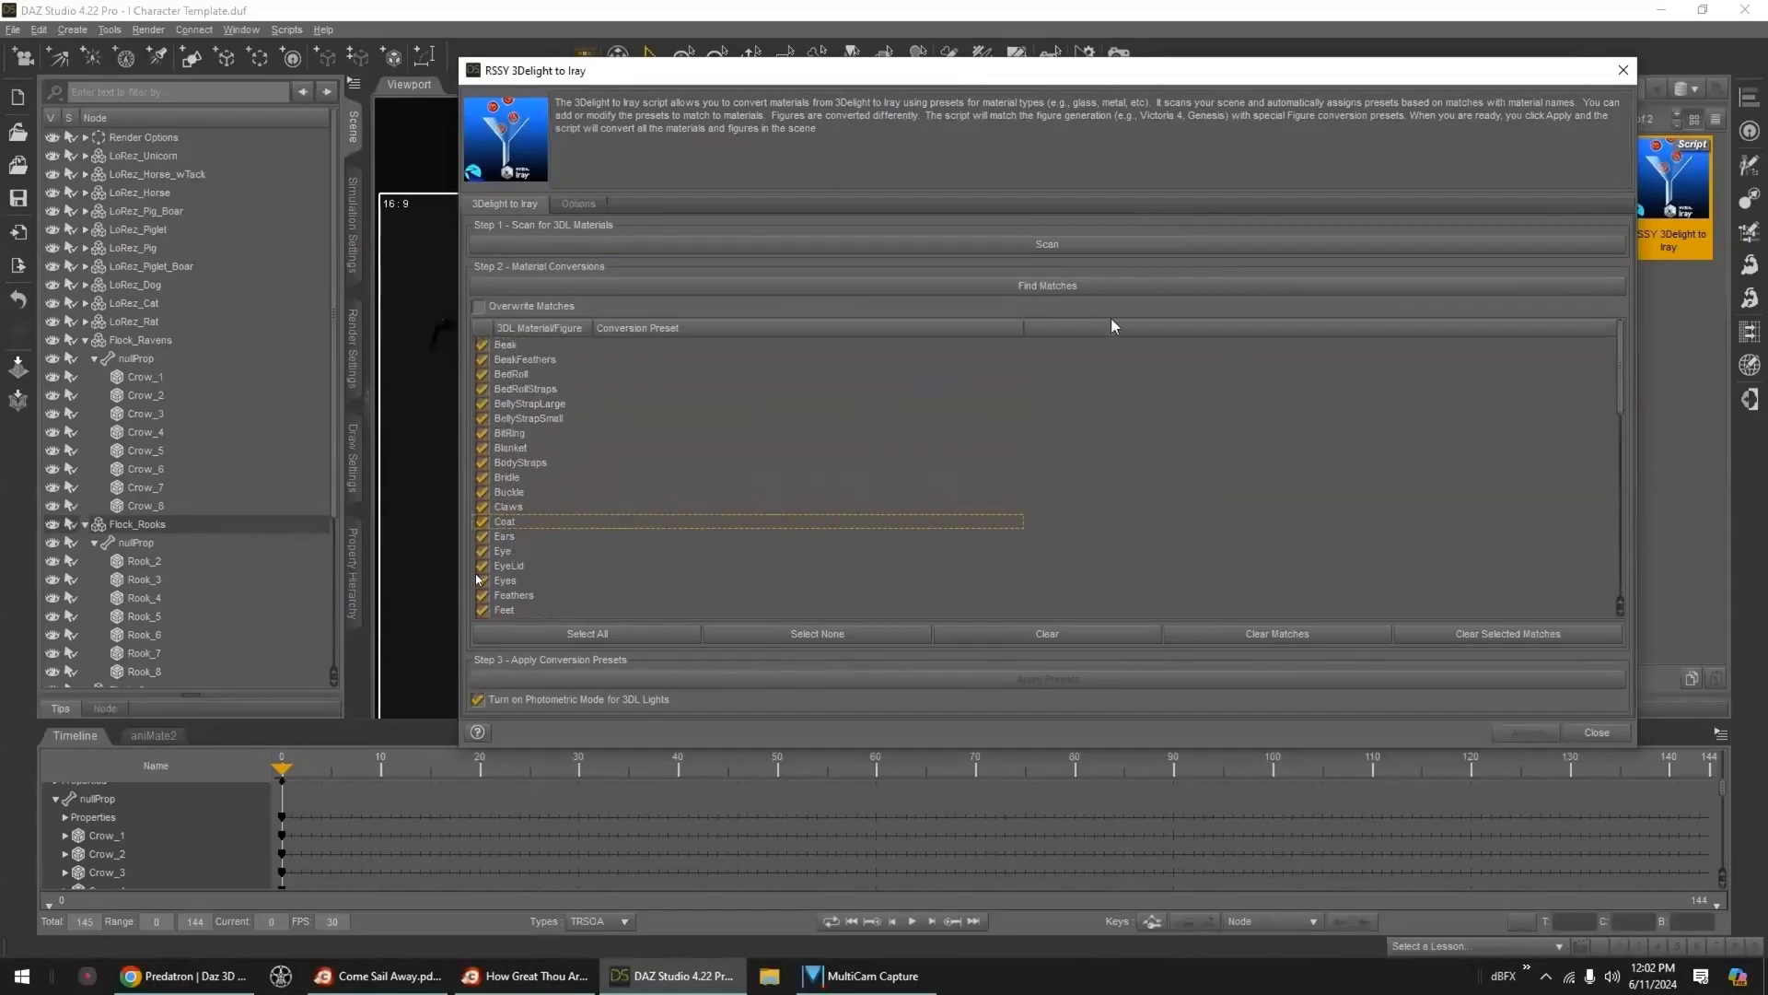
click(1074, 288)
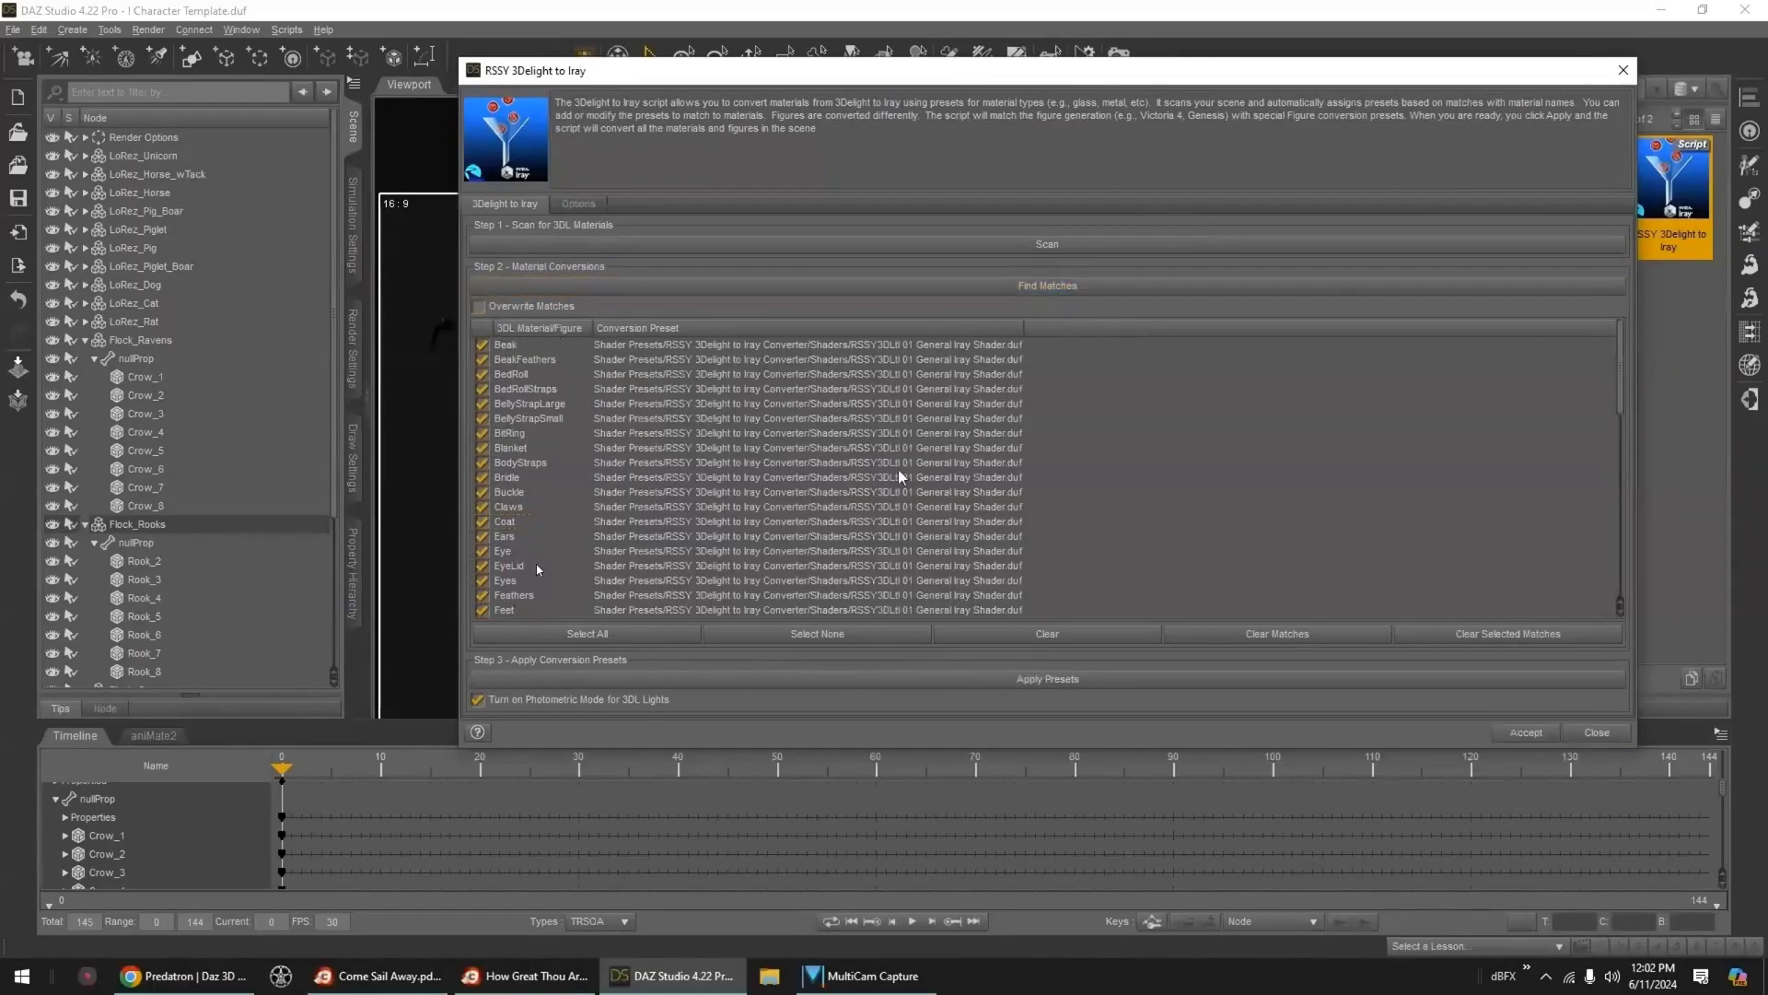
drag(1619, 393, 1619, 513)
click(1125, 685)
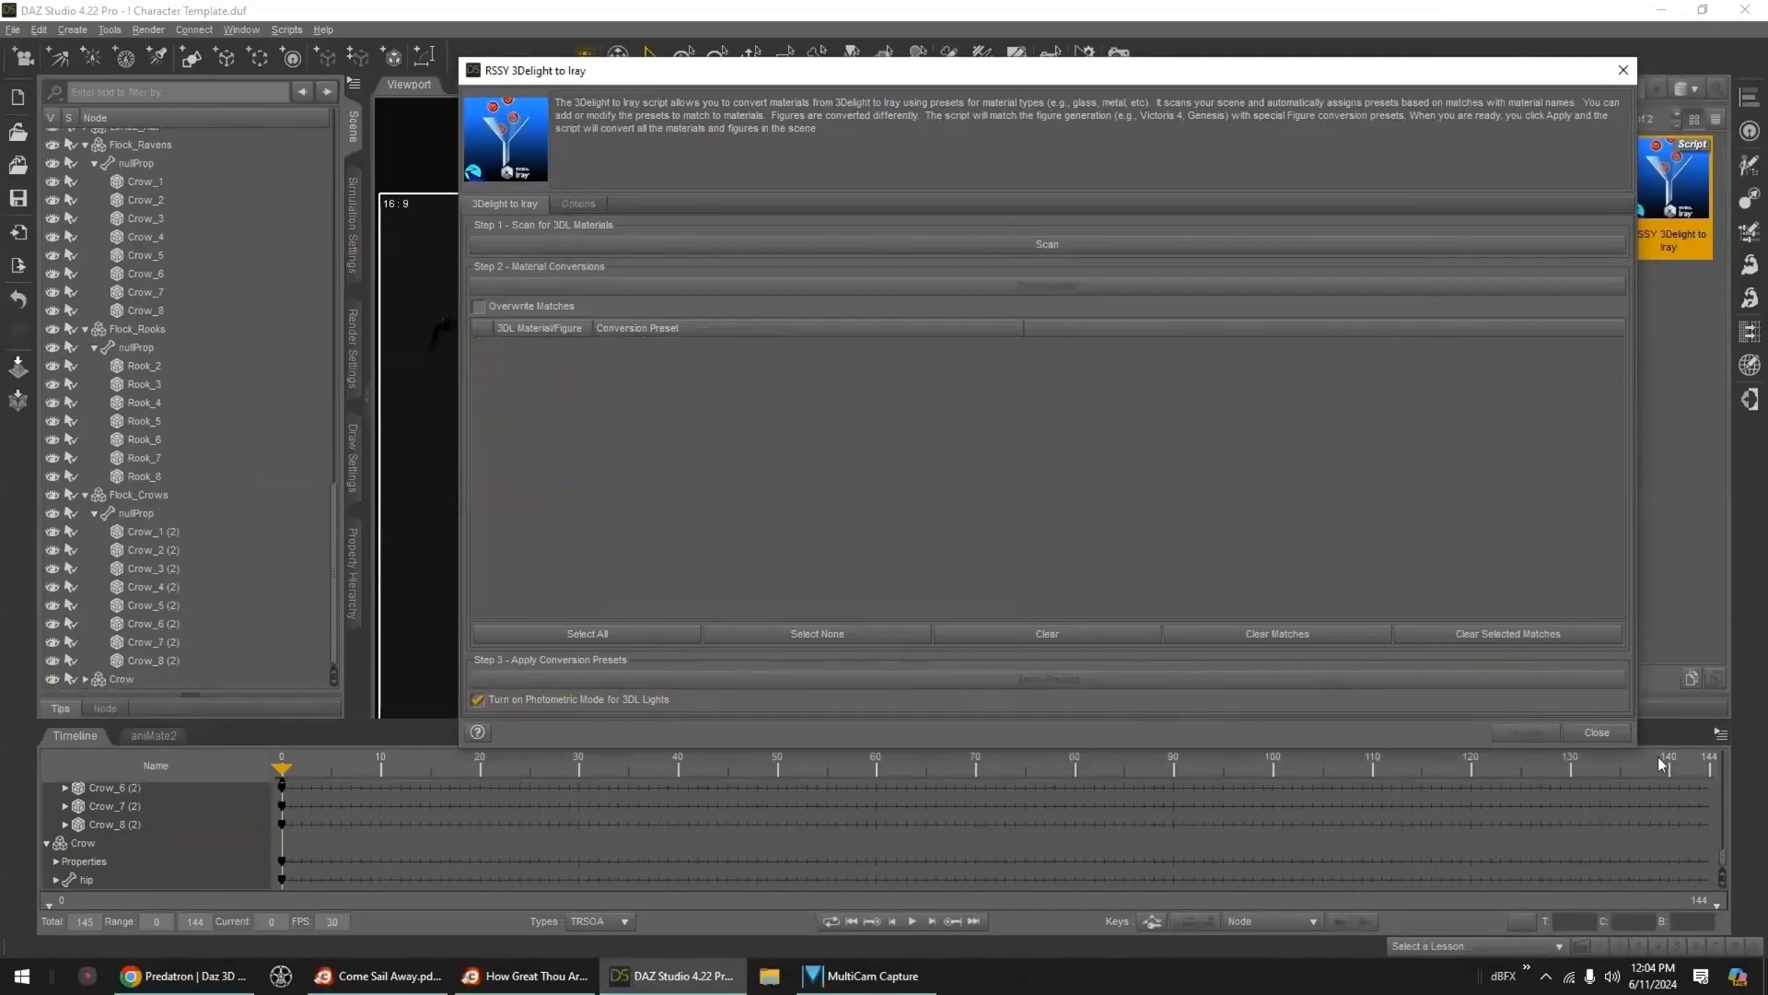
click(1597, 733)
- Preview the converted materials in the NVIDIA Iray viewport mode, then return the viewport to Texture Shaded
click(1142, 126)
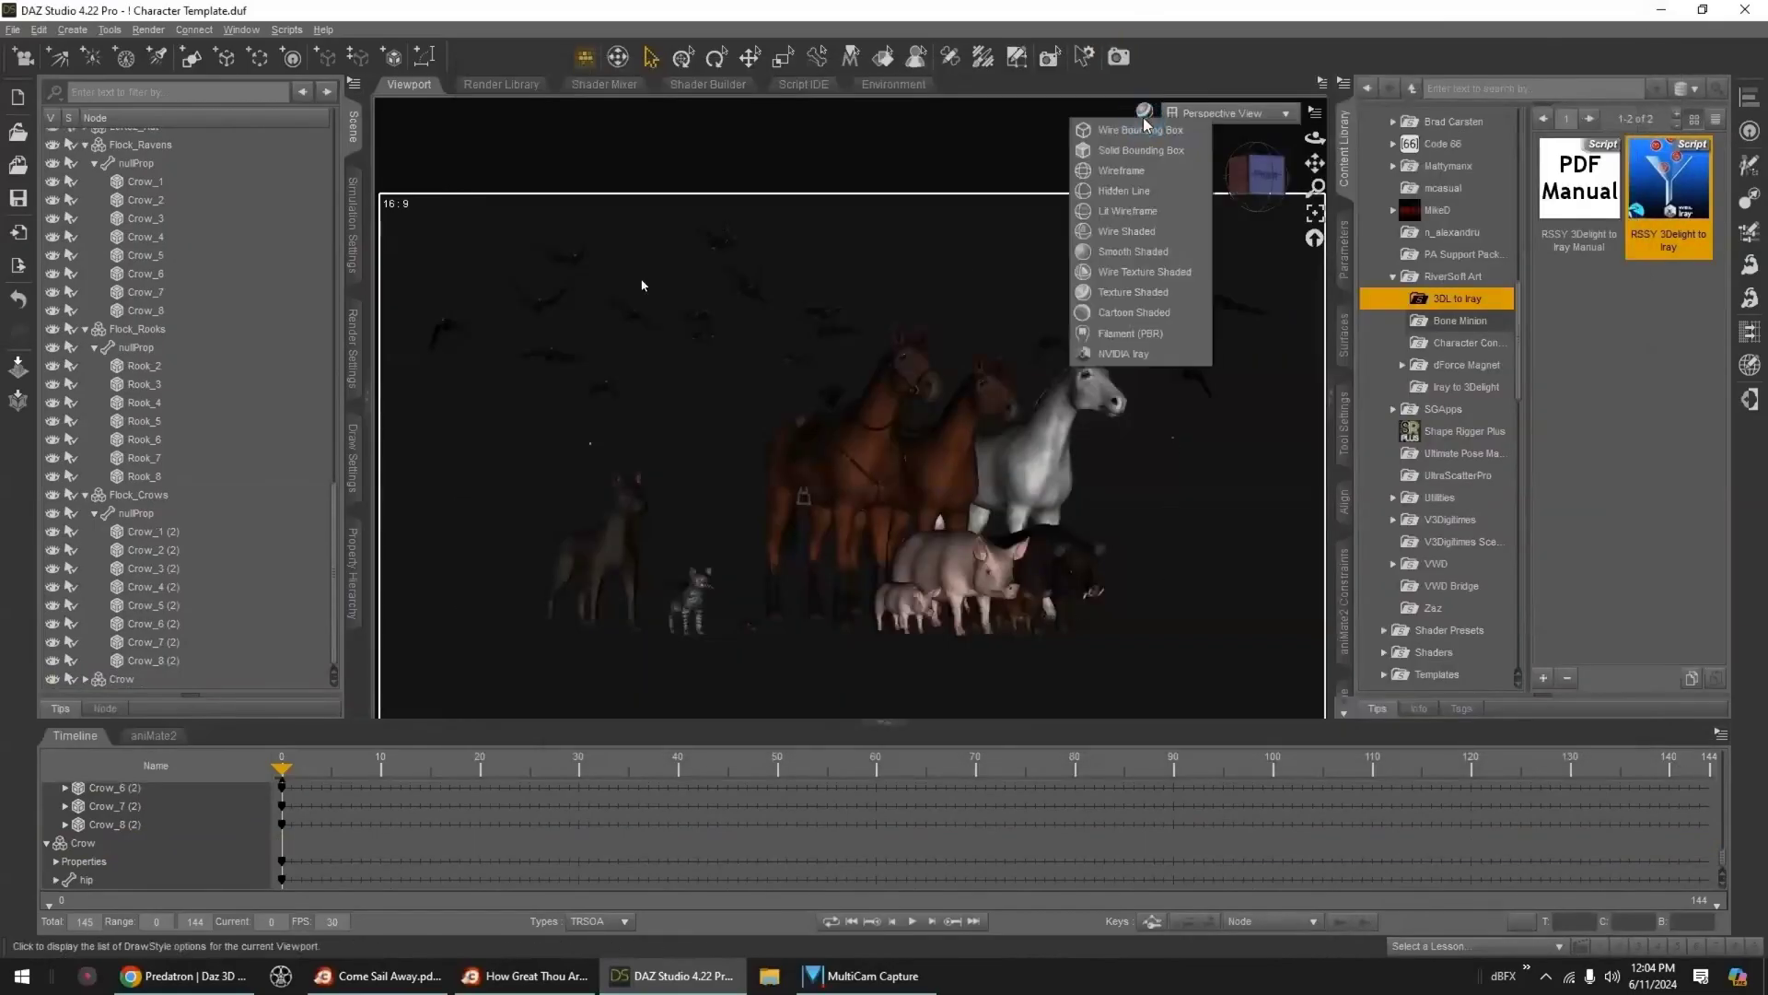
click(1155, 349)
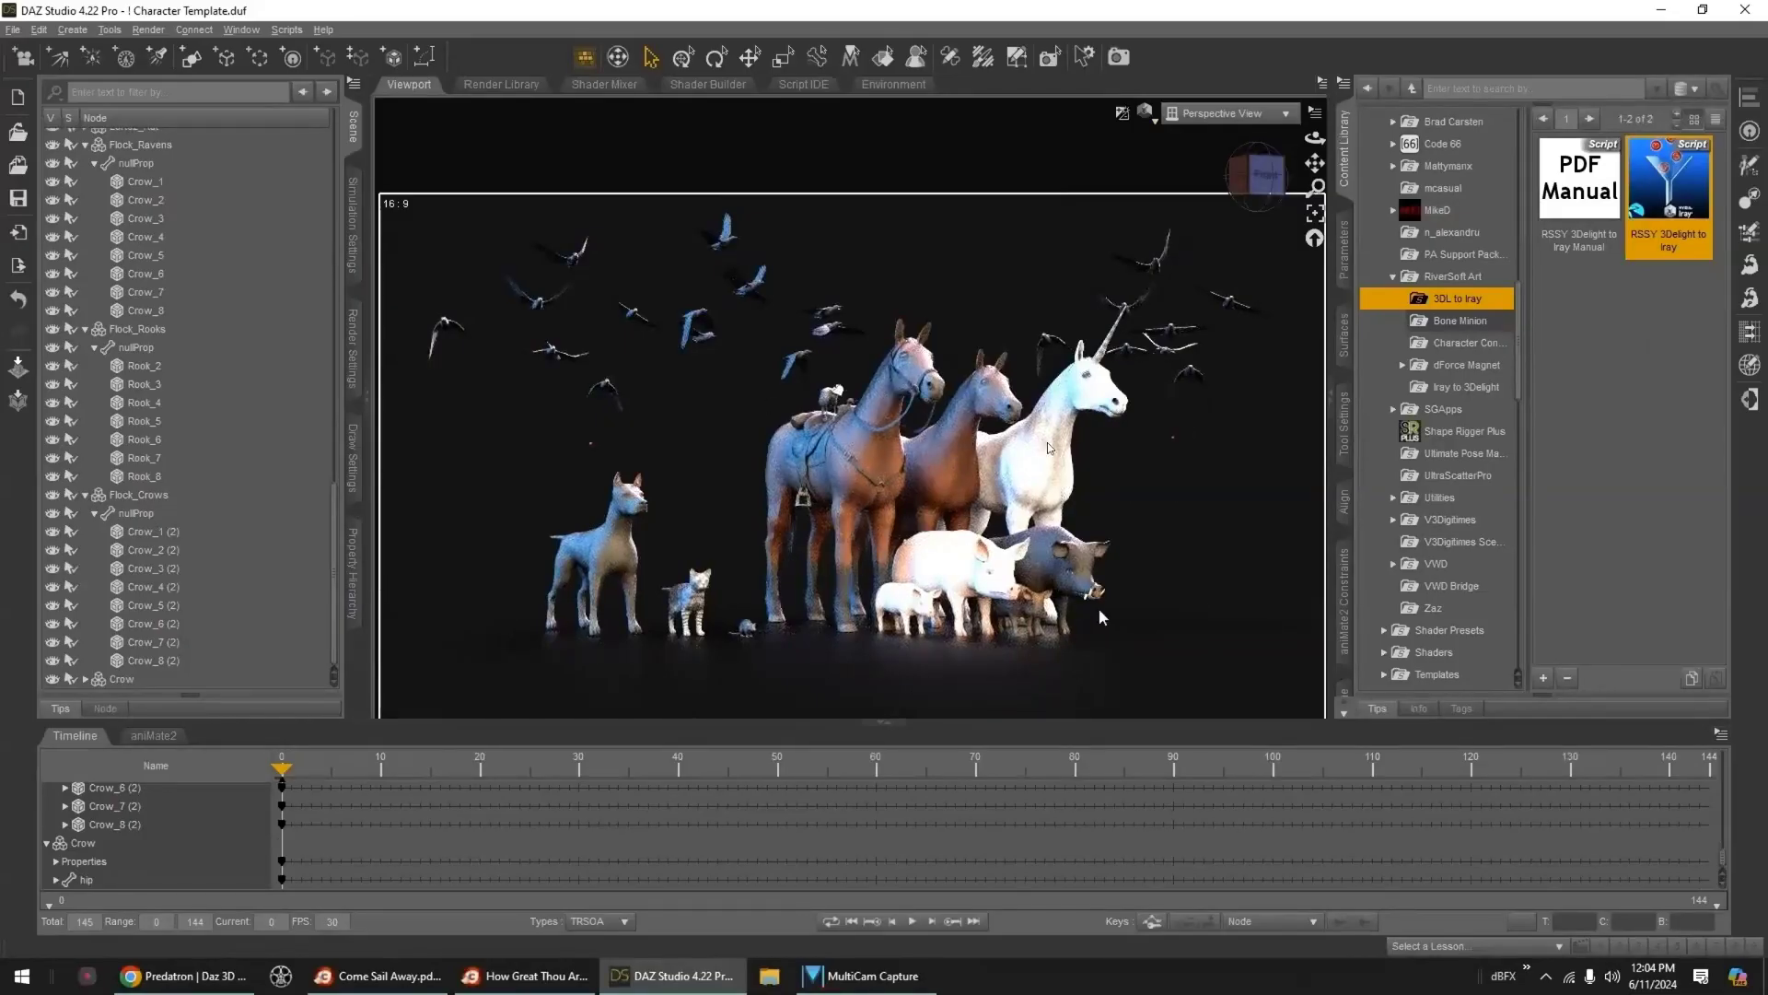
click(1113, 587)
click(1145, 111)
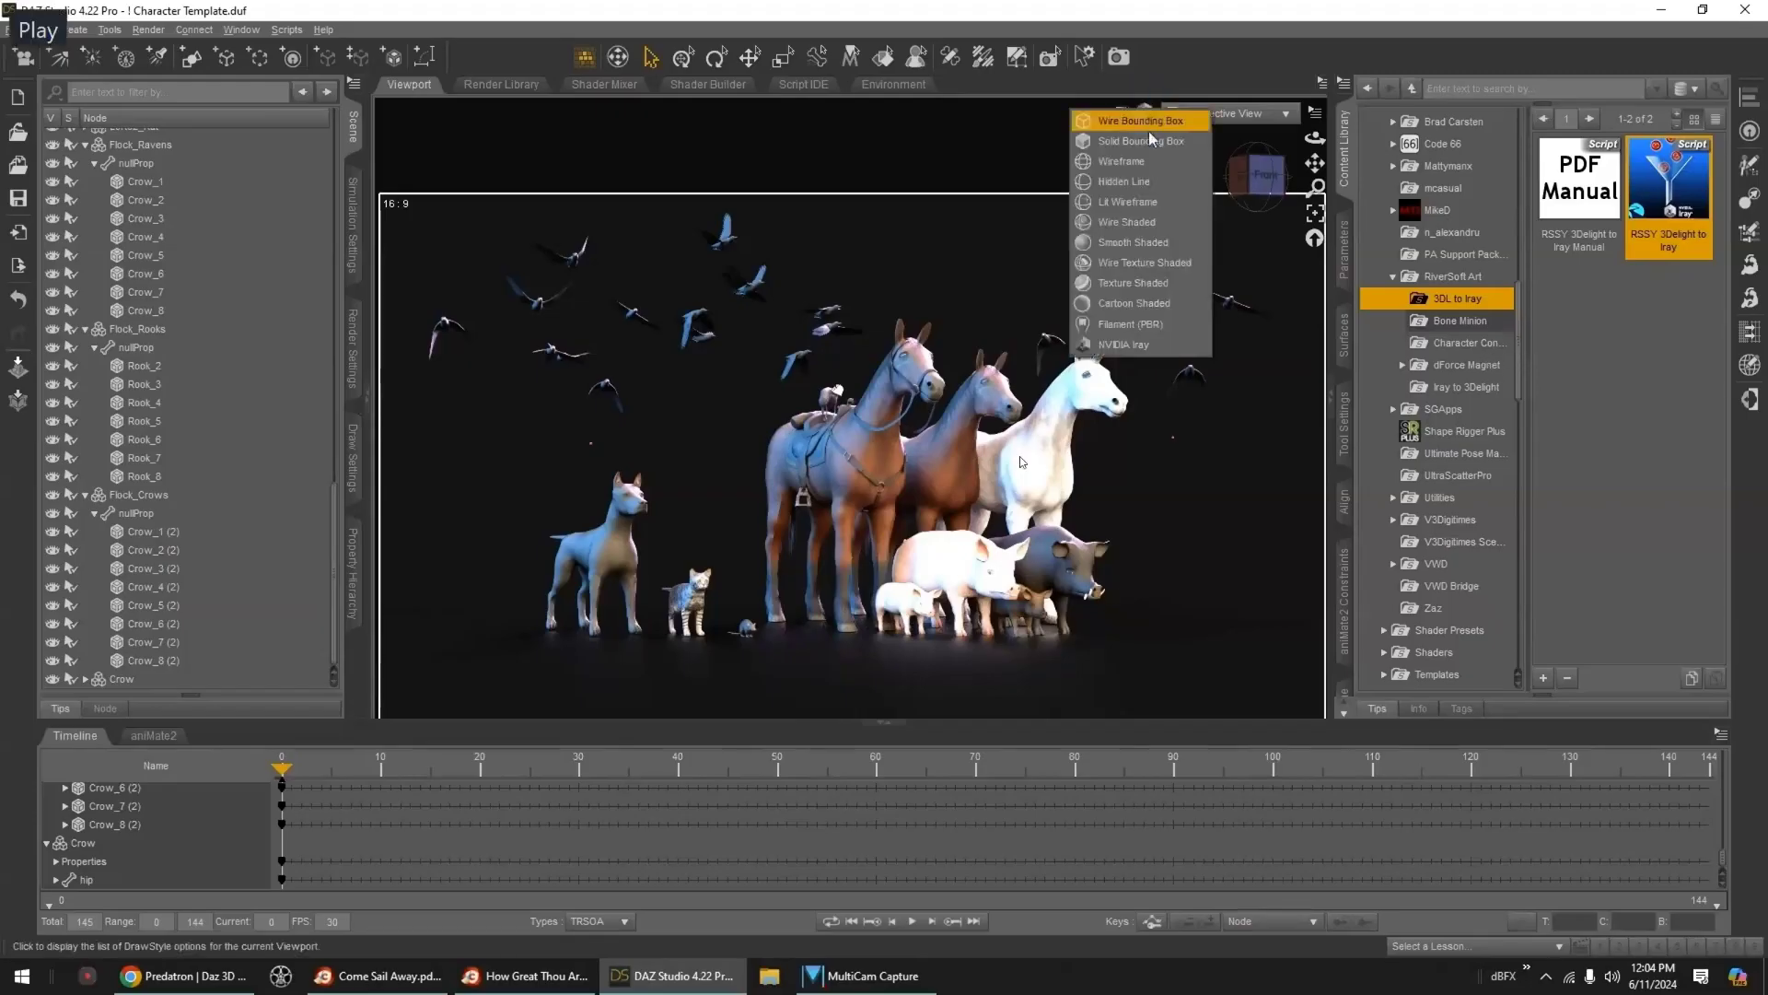
click(1140, 288)
- Render the scene with the converted materials, close the render, and undo the RSSY 3Delight to Iray conversion
key(ctrl+r)
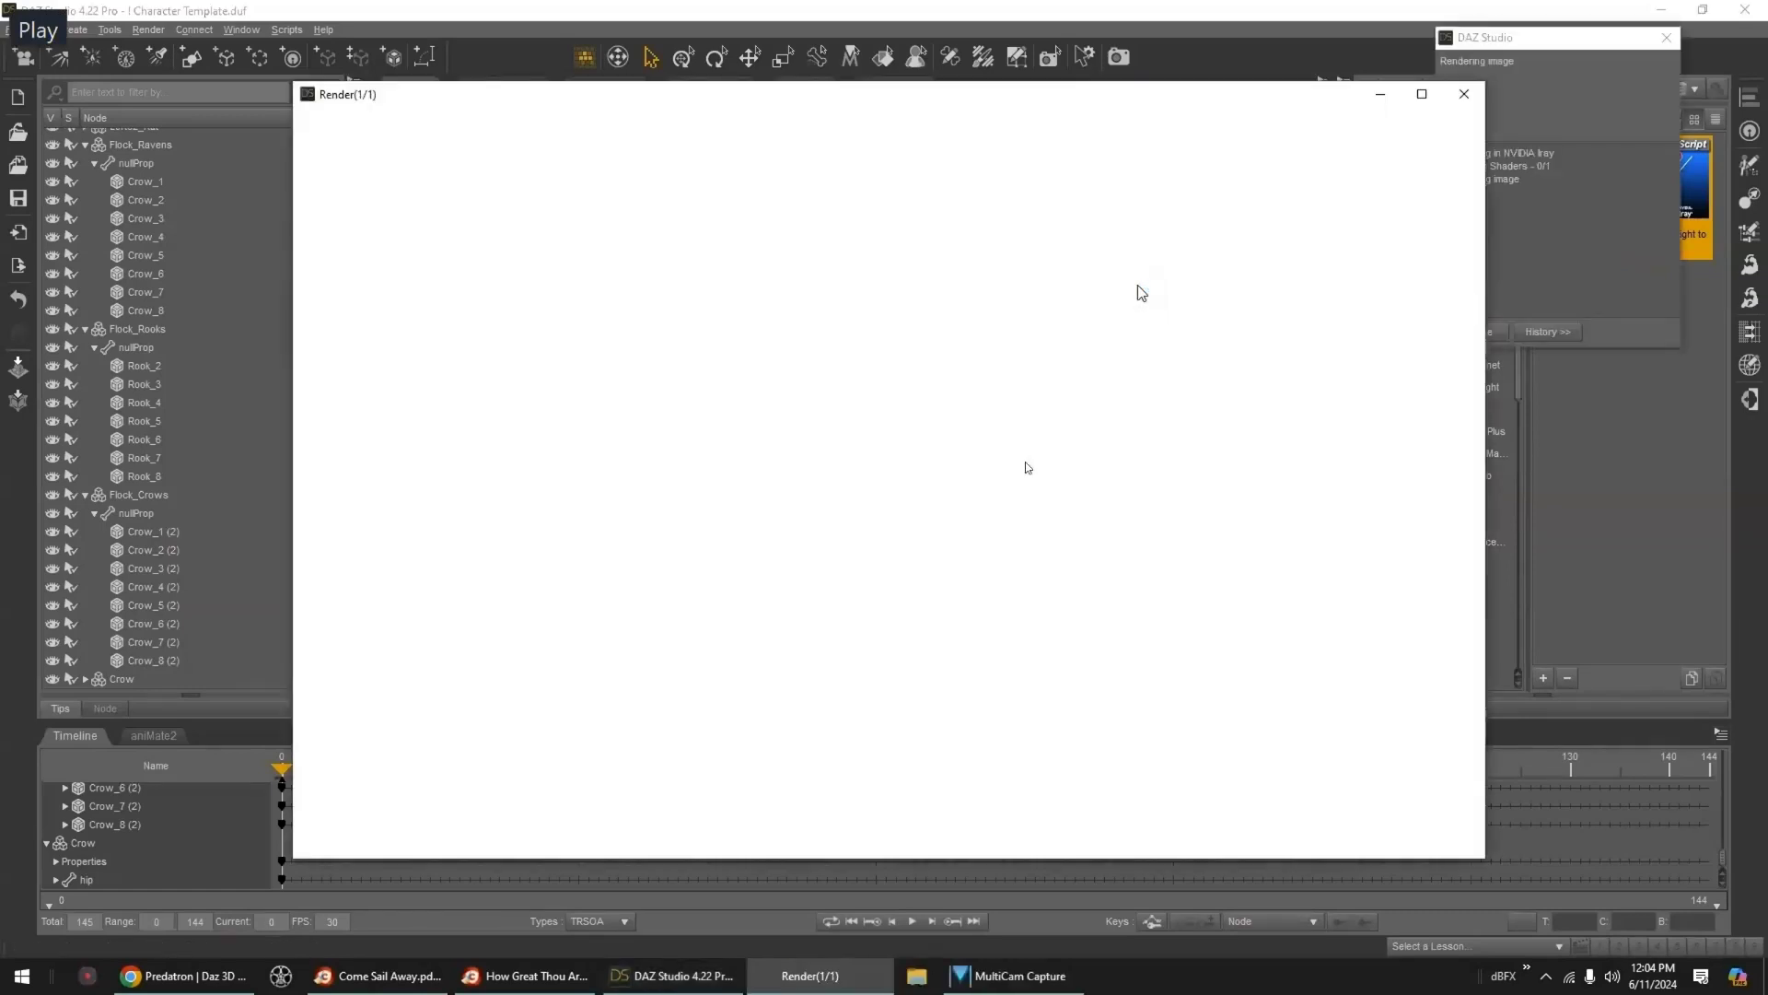
drag(1225, 101, 1106, 46)
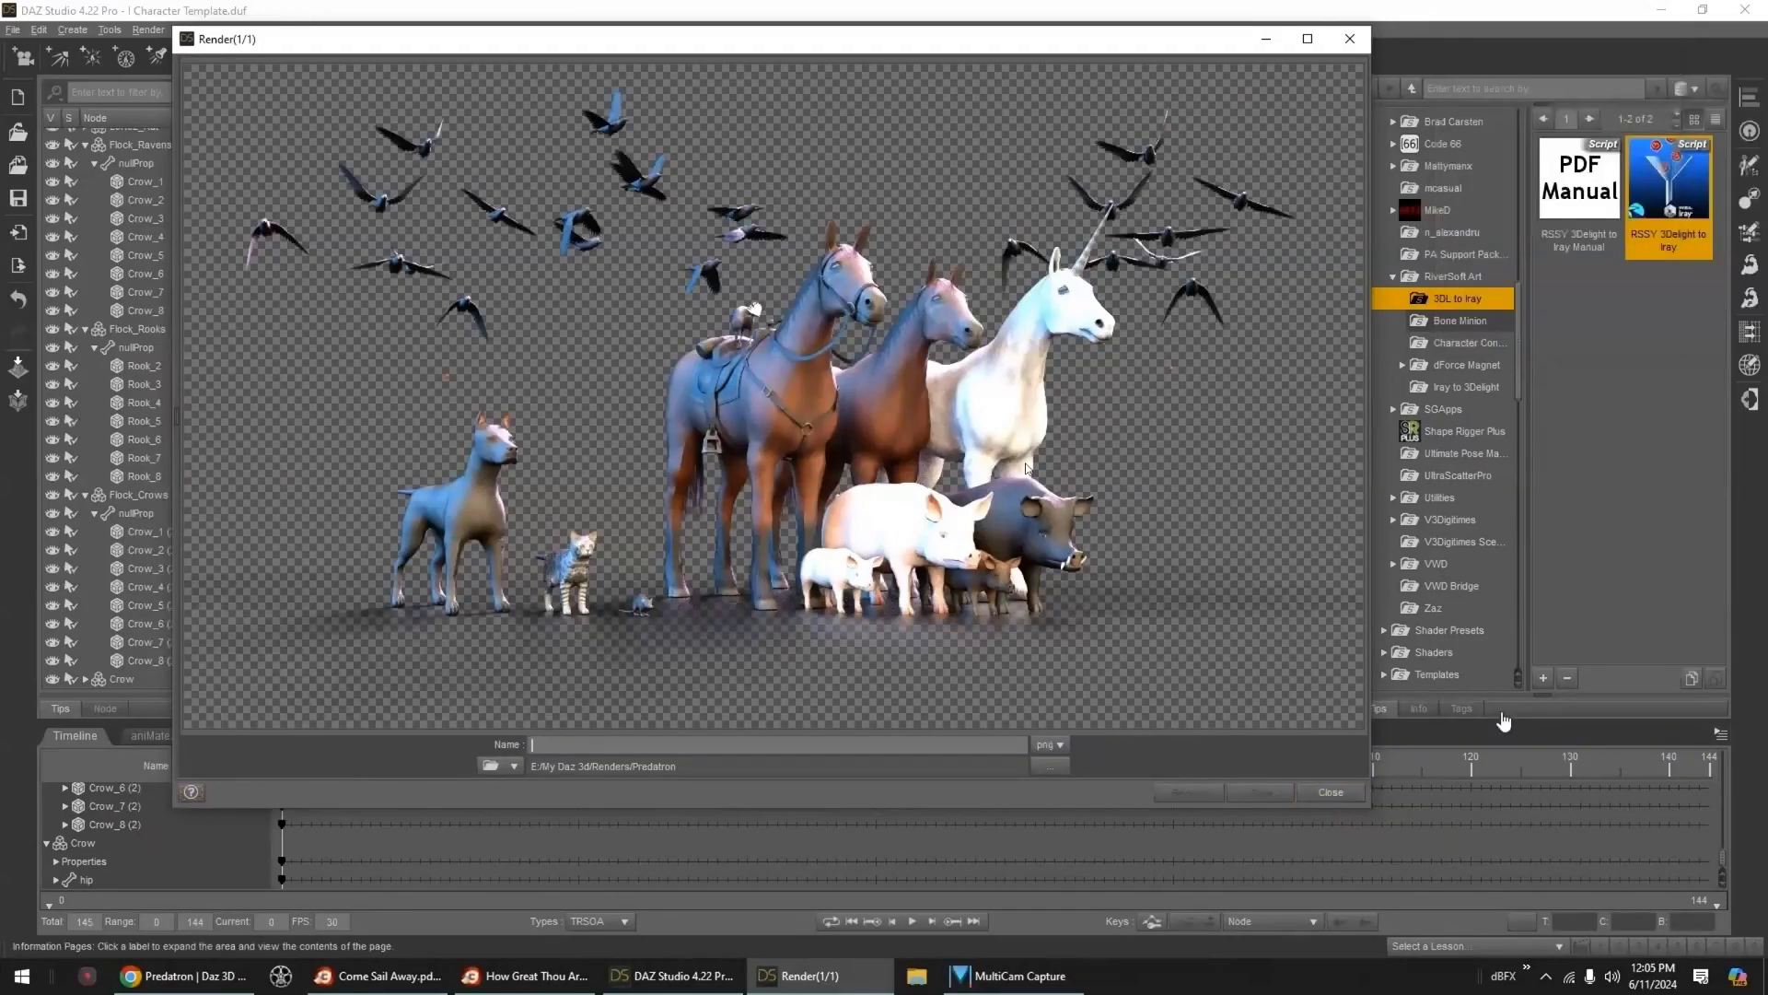
click(1331, 792)
click(40, 31)
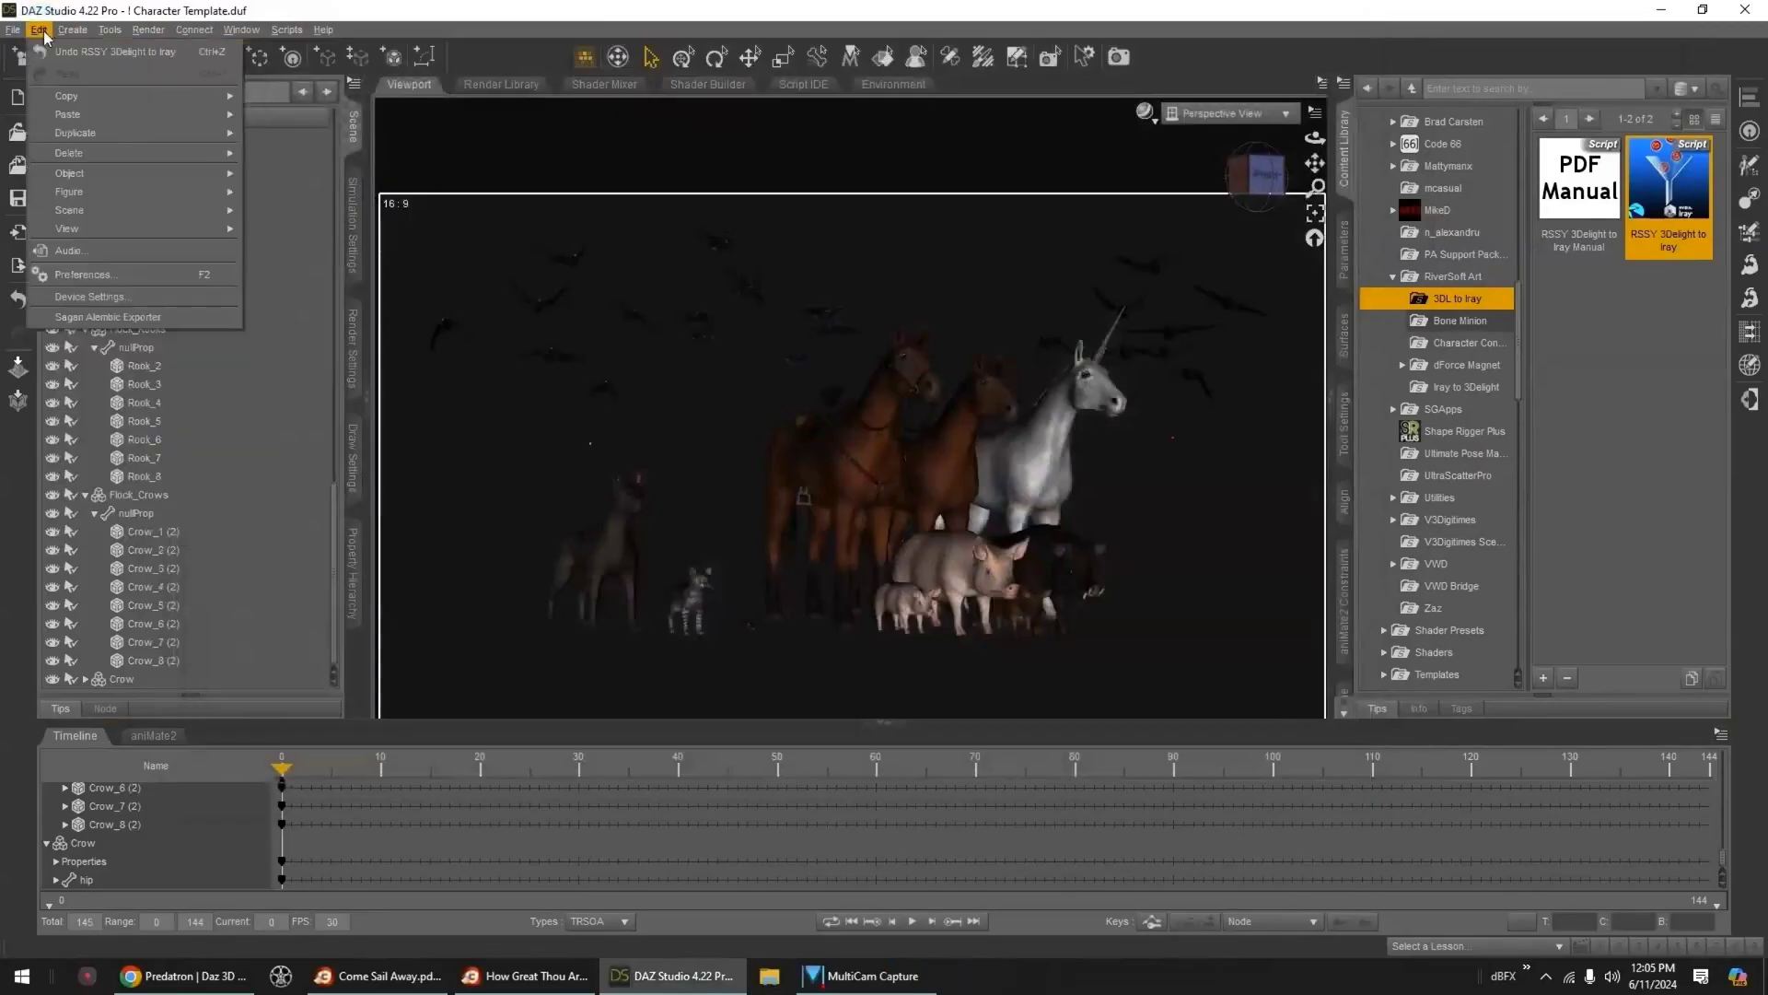
click(47, 55)
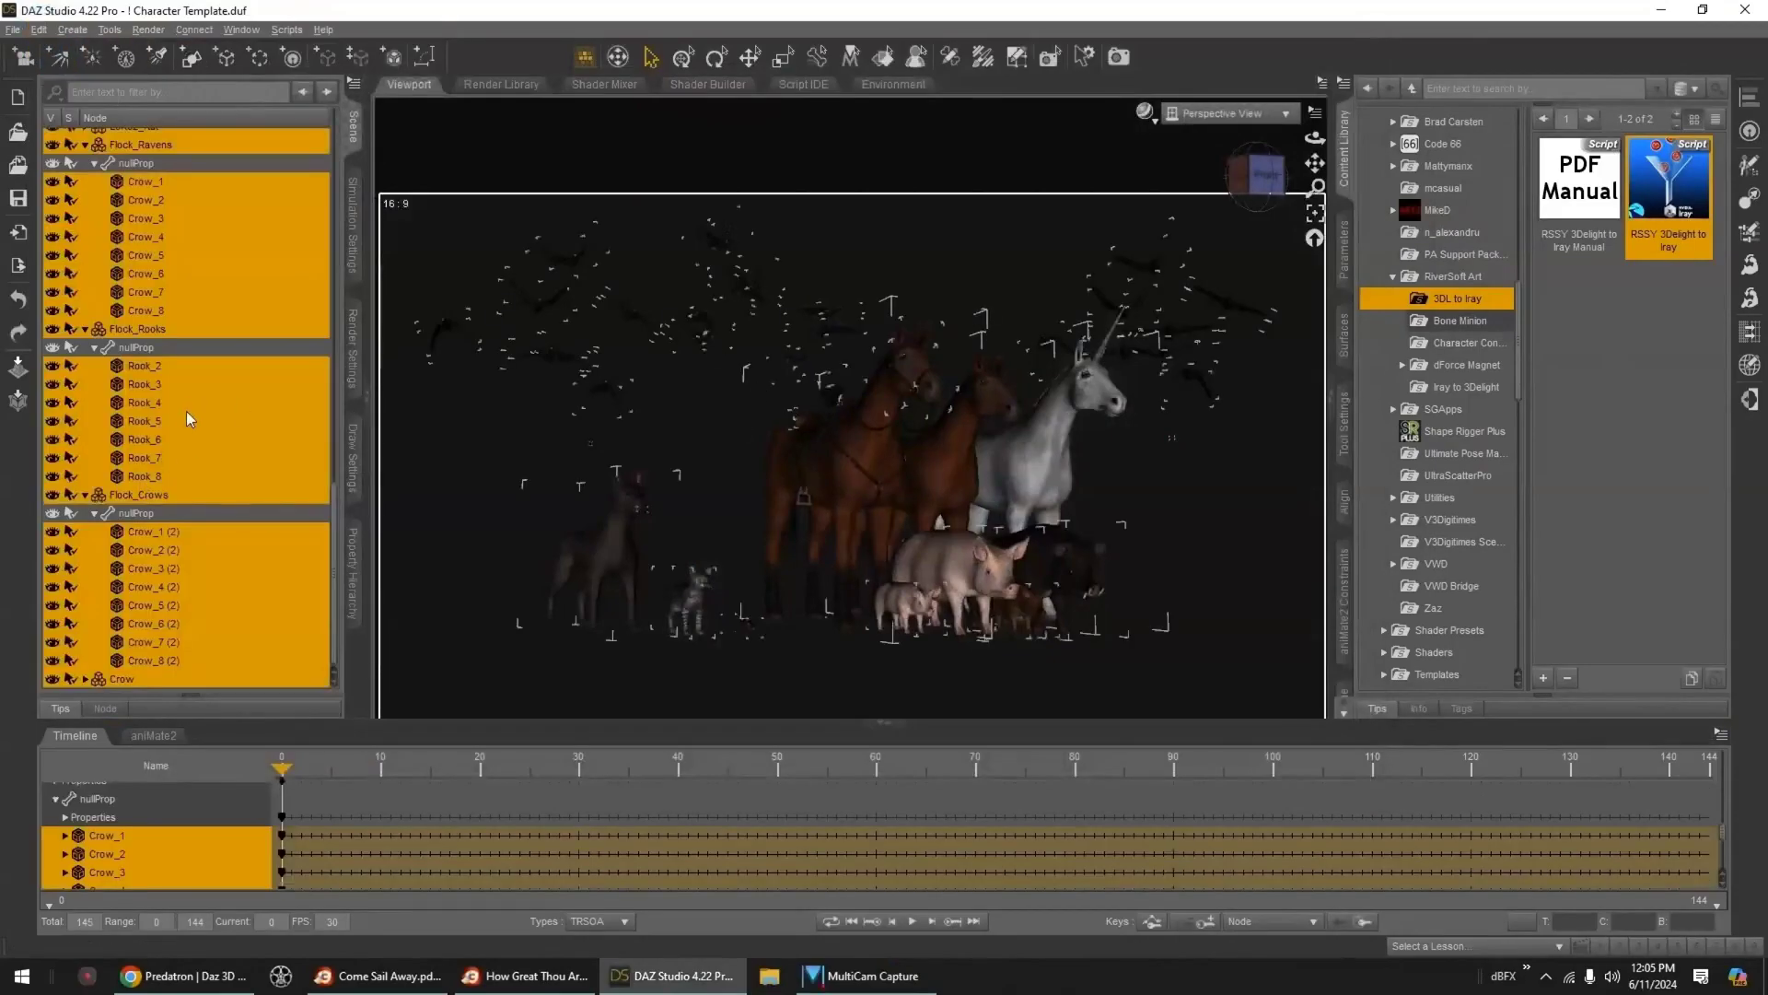
- Select every surface of the selected figures, tack and flock birds, through the final UpperTeeth entry
scroll(186, 411, up, 4)
click(1345, 336)
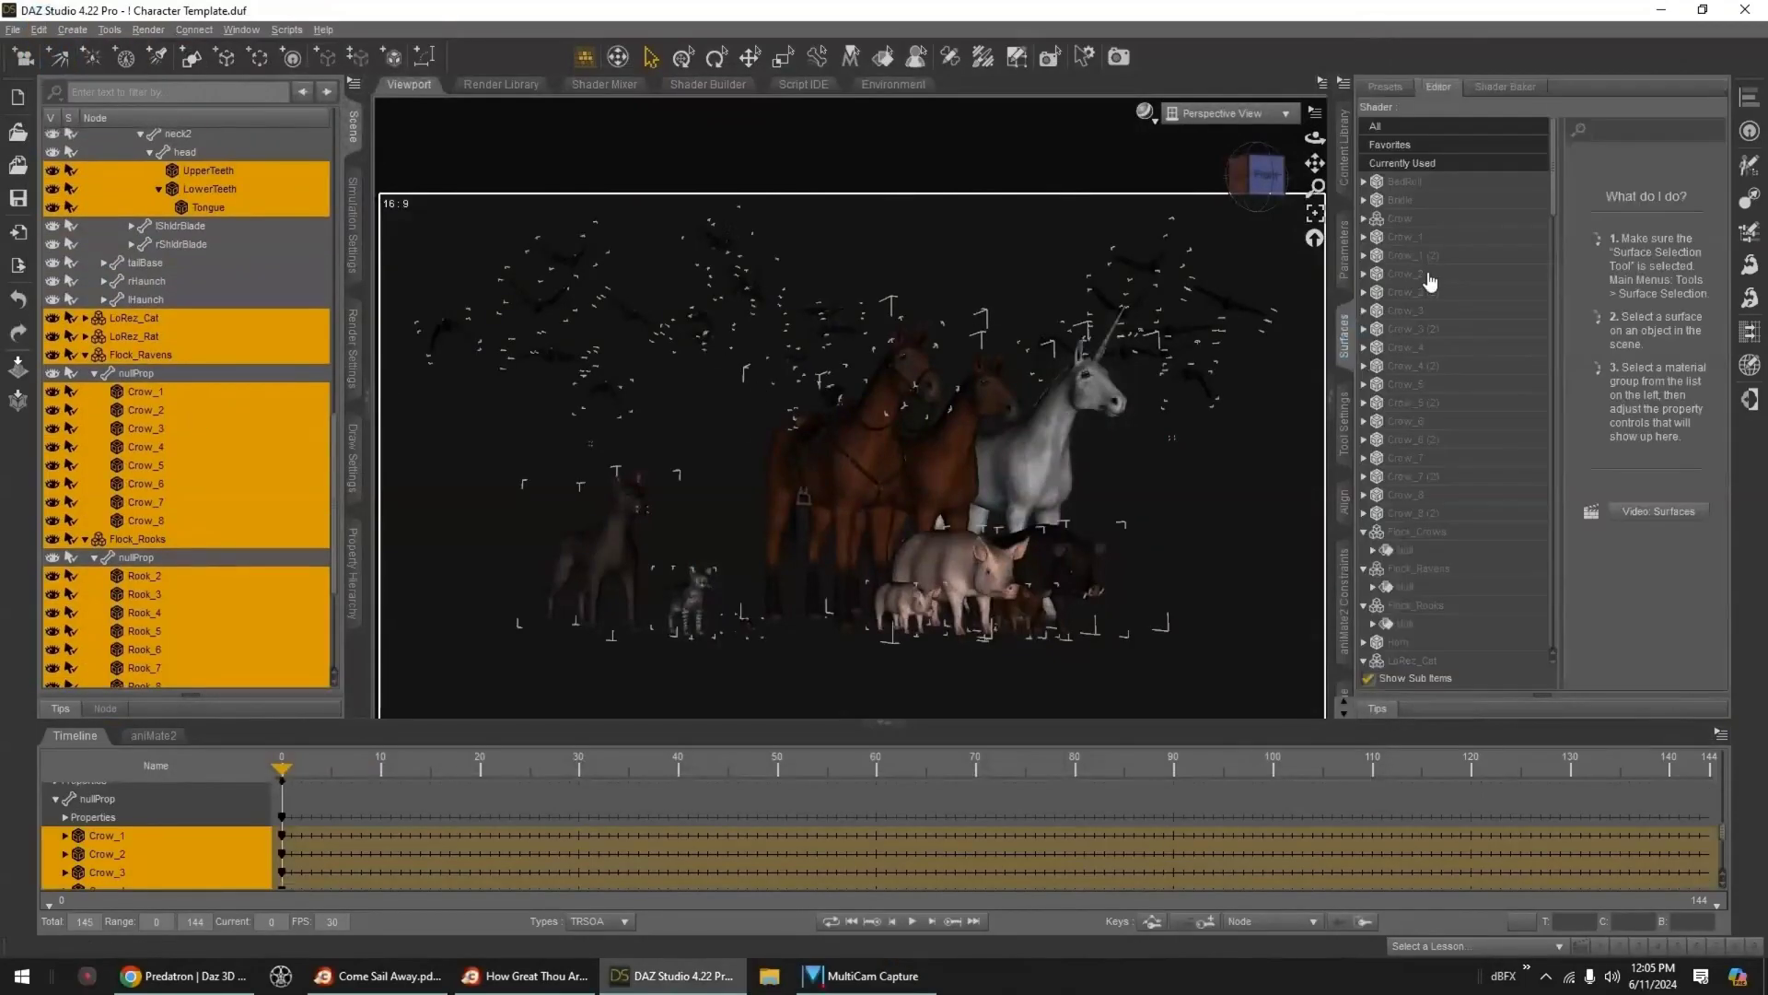
click(1428, 184)
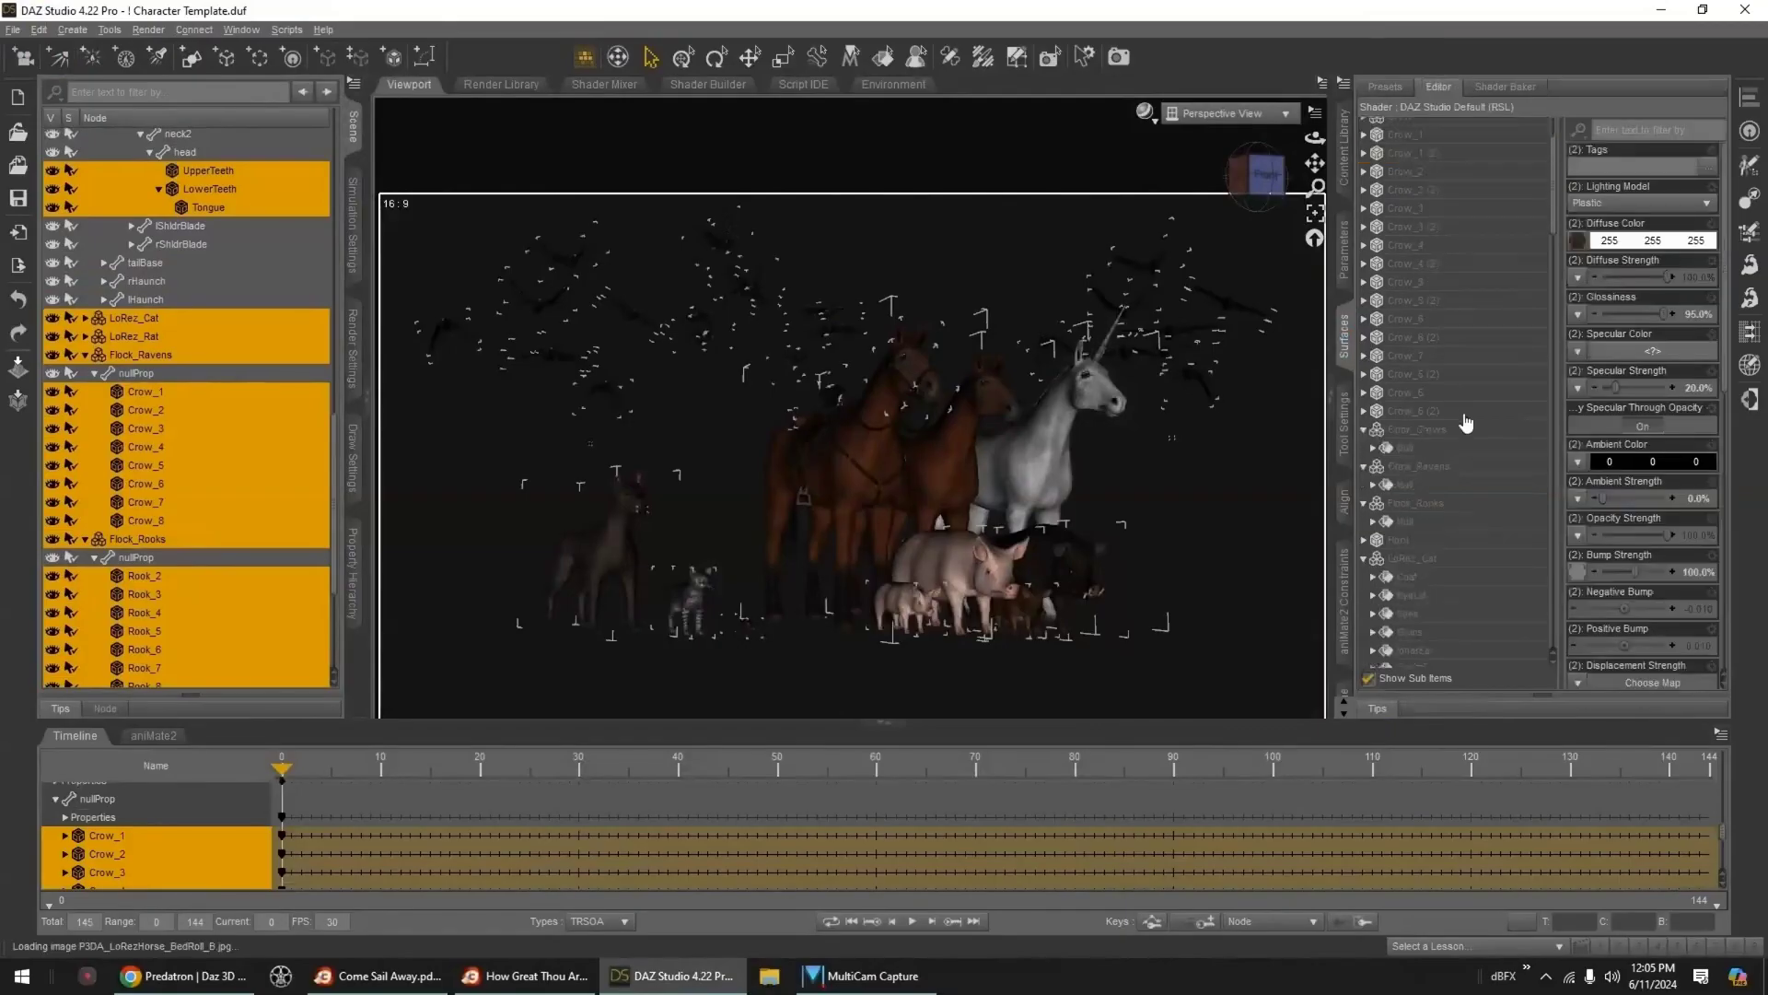
scroll(1469, 557, down, 10)
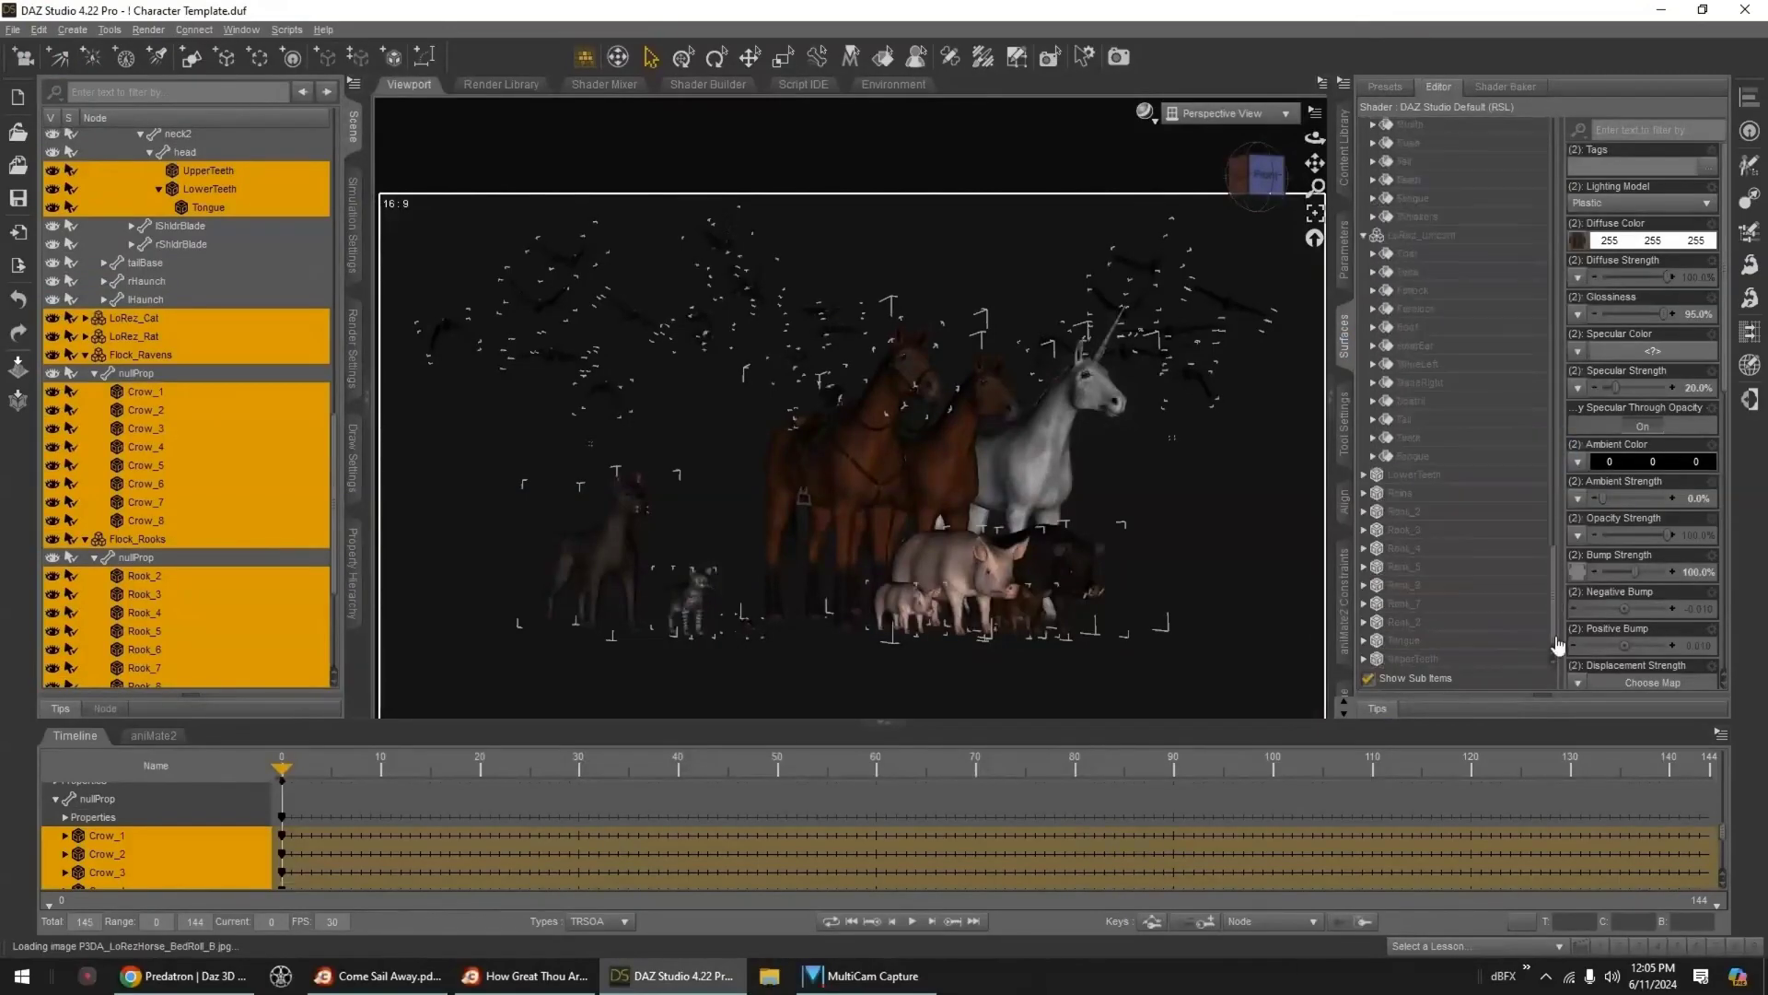
shift+click(1448, 659)
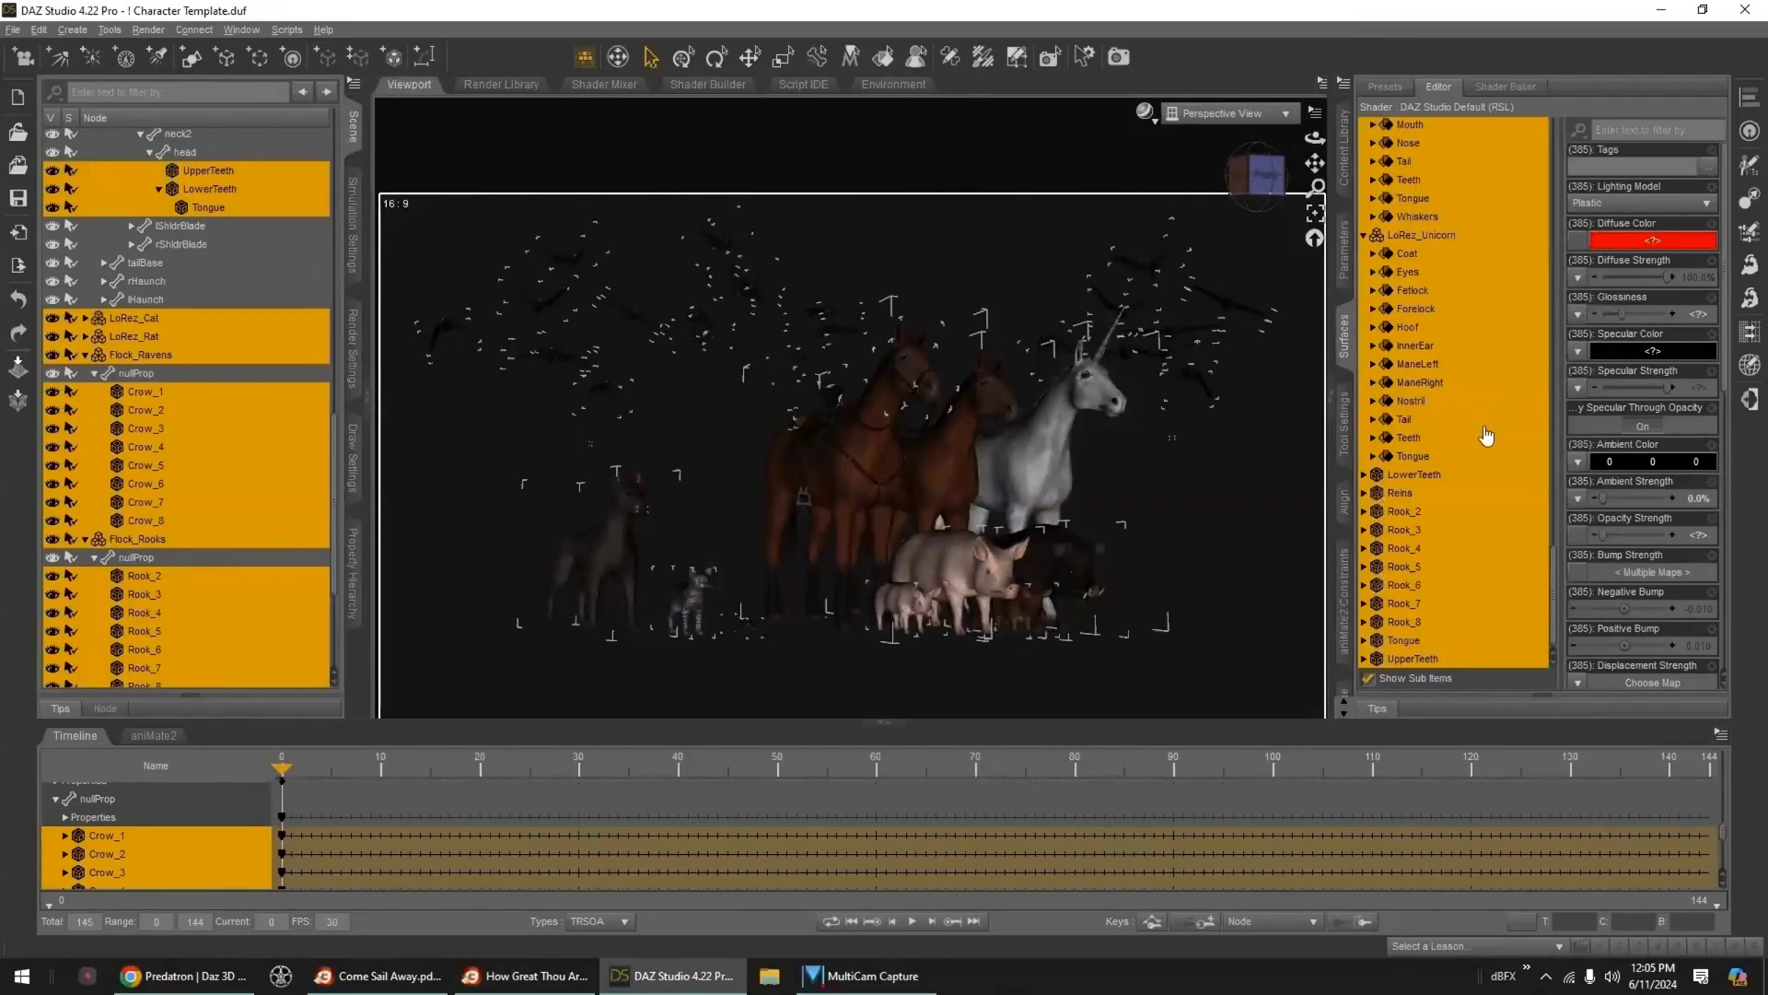
- Apply the Iray Uber Base shader from the Iray DAZ Uber presets to all selected surfaces
click(1346, 157)
scroll(1382, 258, up, 6)
click(1385, 289)
click(1385, 311)
scroll(1428, 426, down, 3)
click(1453, 519)
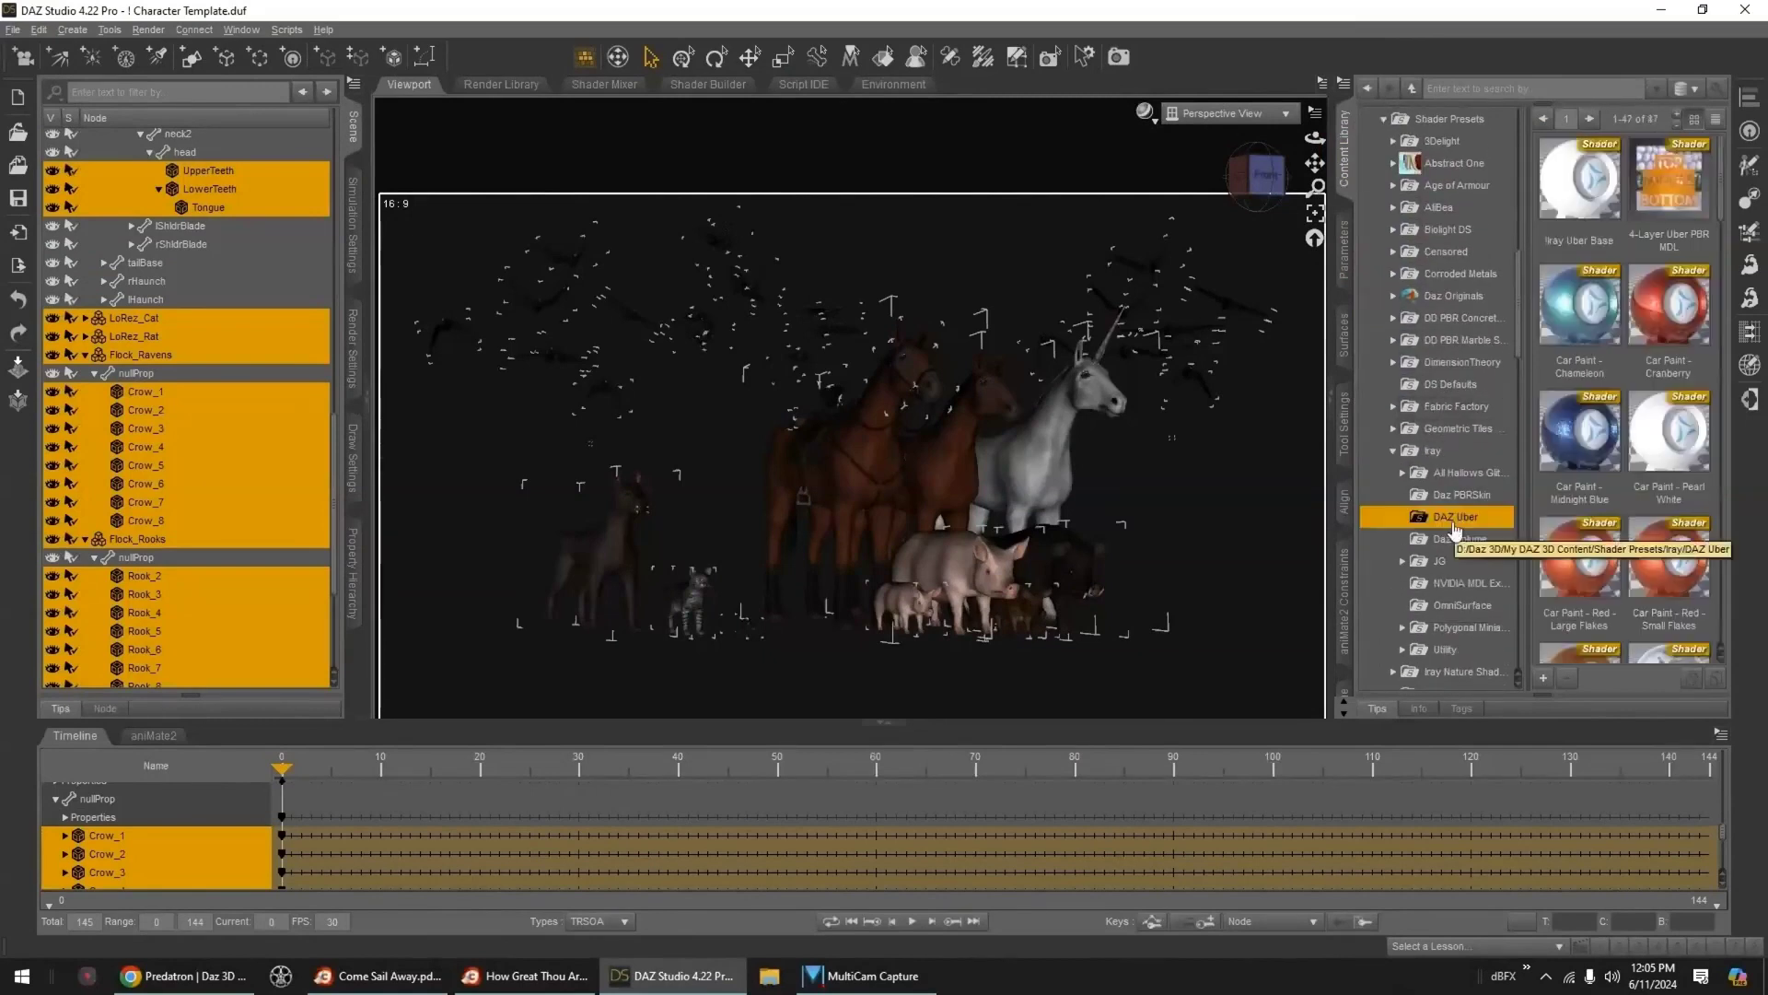
double_click(1597, 198)
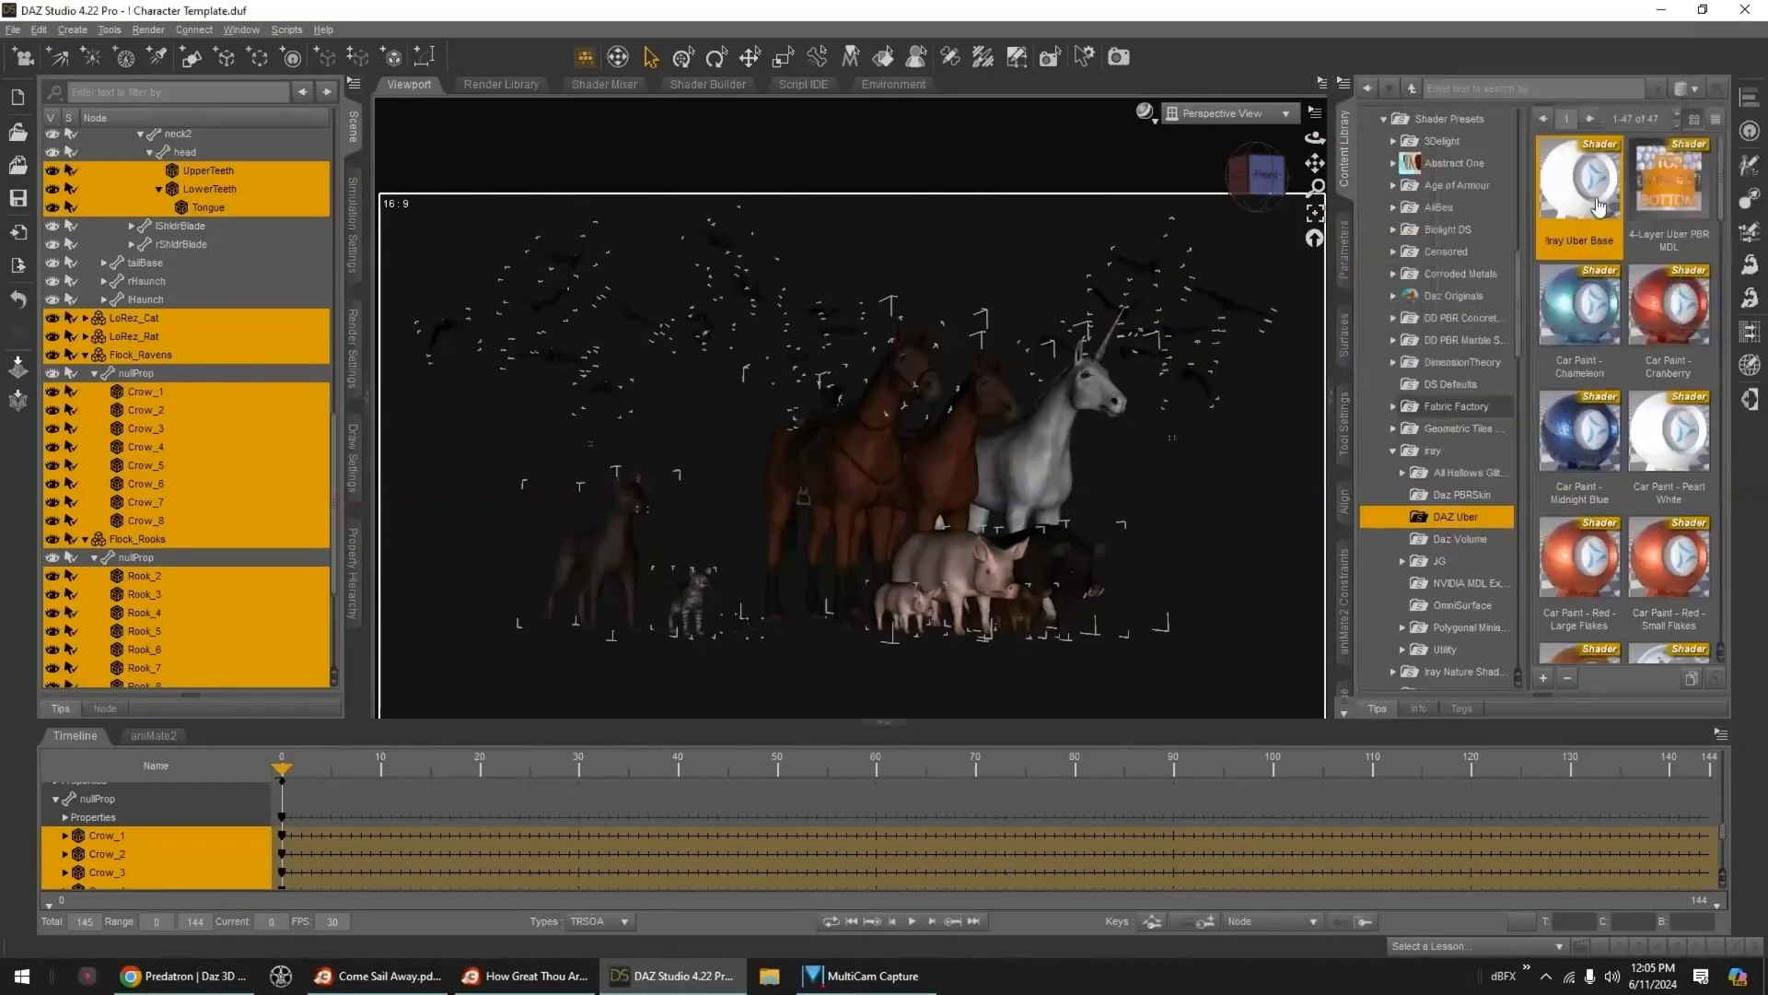
- Check the Iray Uber surfaces in the NVIDIA Iray viewport mode and switch back to Texture Shaded
click(1145, 111)
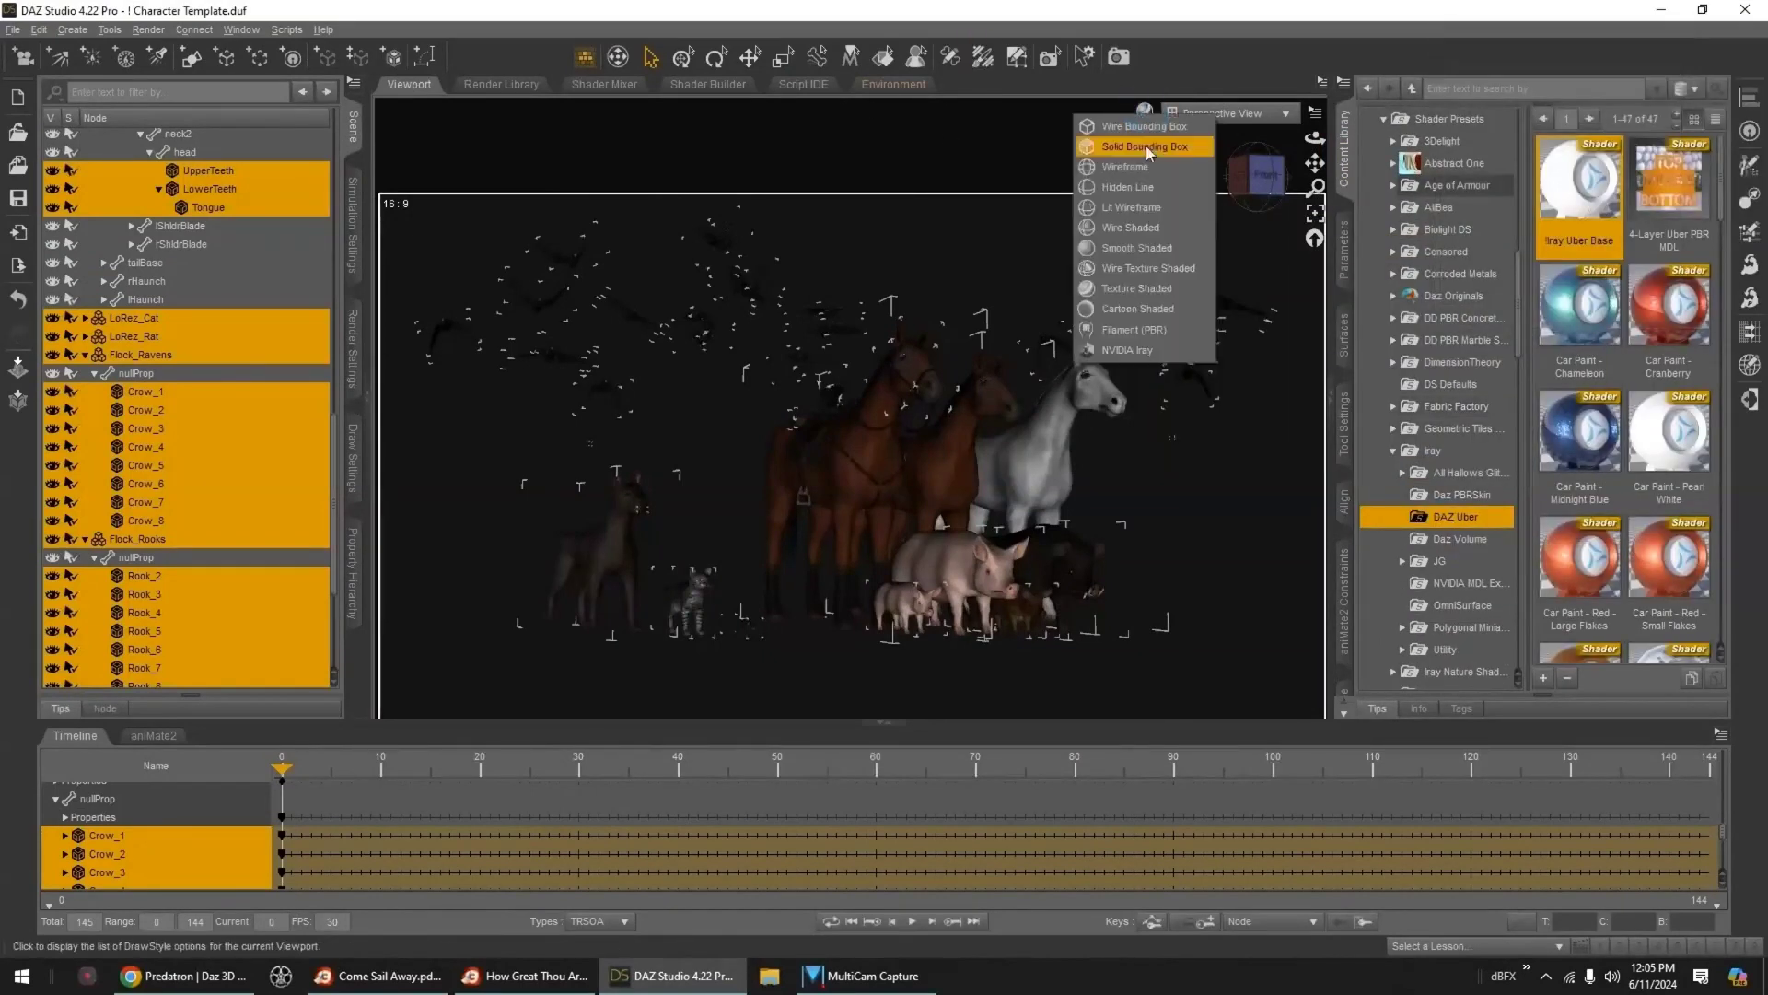
click(1128, 352)
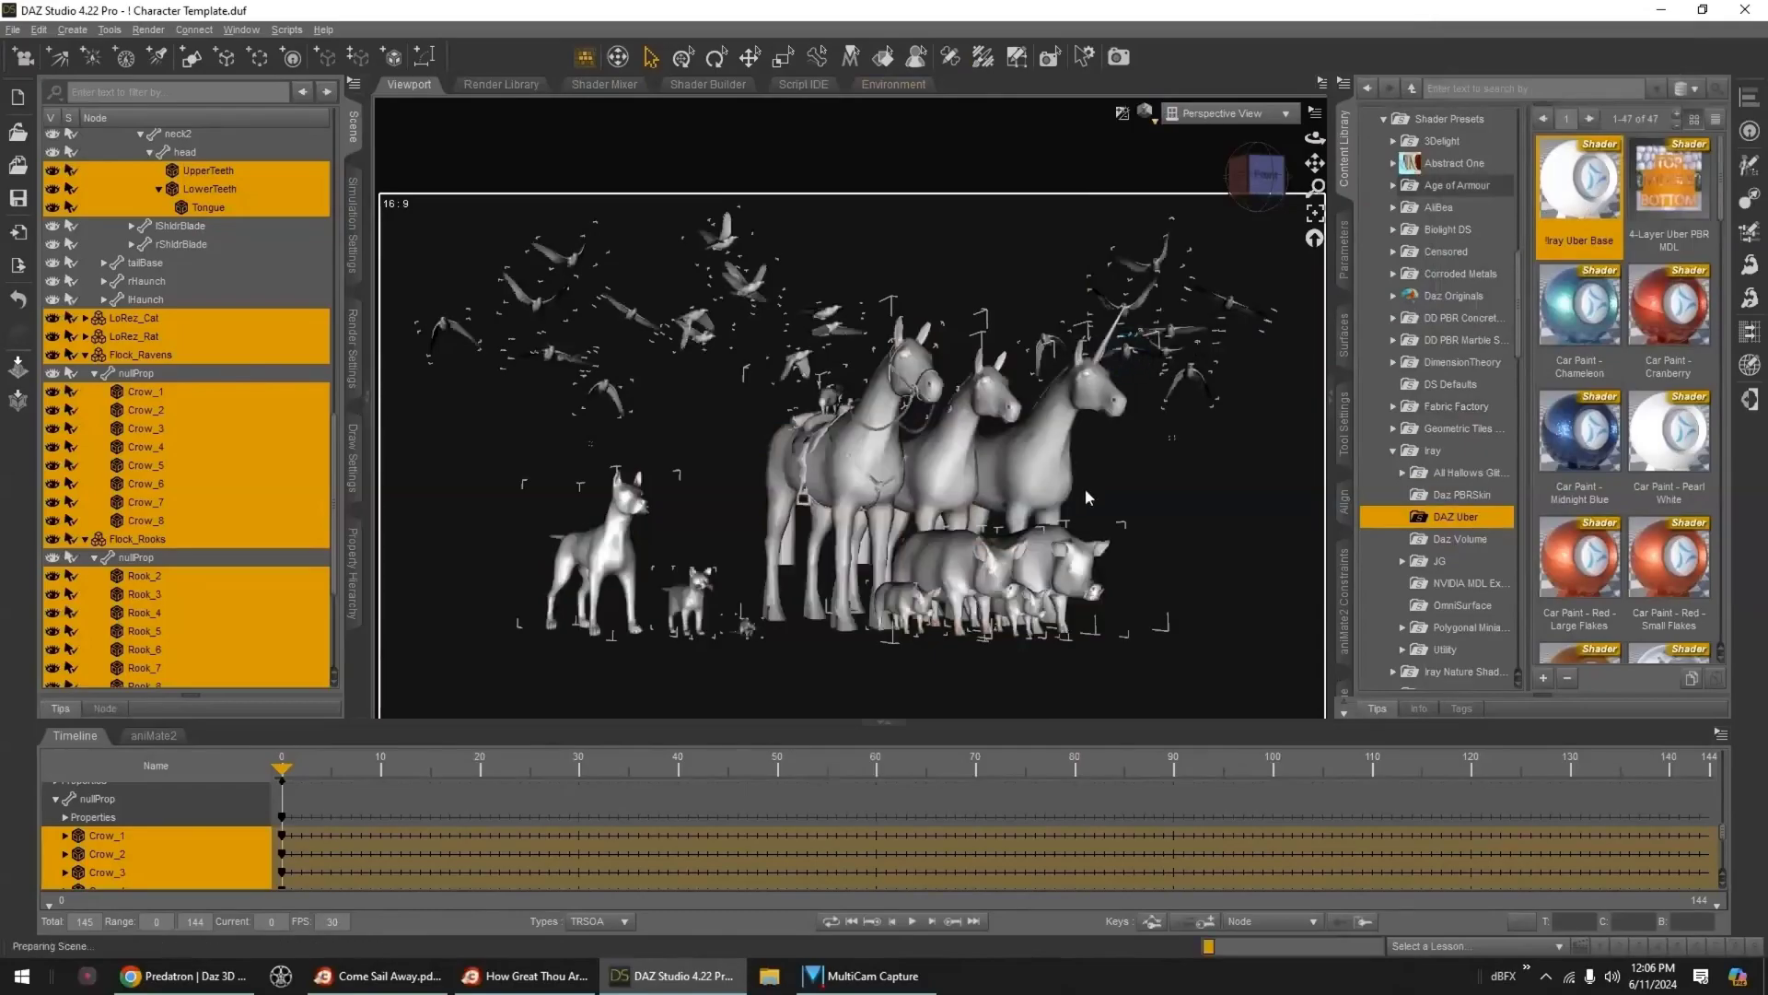
click(1145, 112)
click(1153, 302)
- Render the scene with the Iray Uber Base surfaces and reposition the render window to inspect the image
key(ctrl+r)
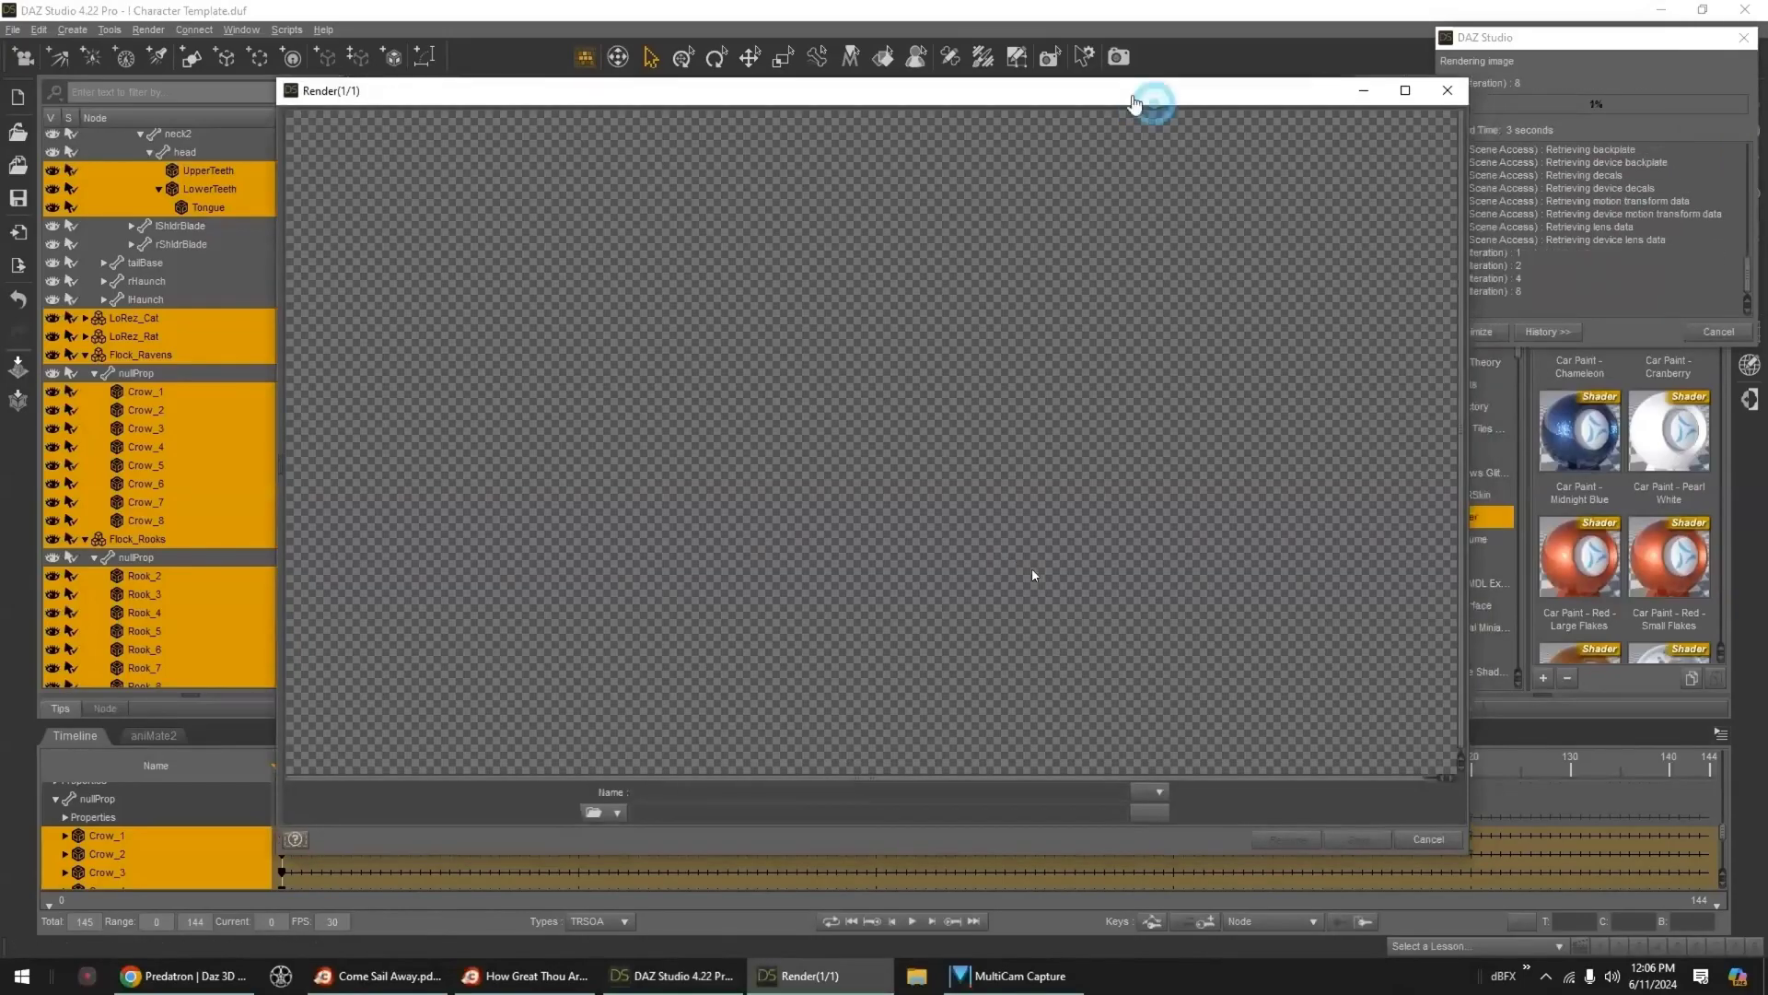
drag(1135, 103, 1099, 53)
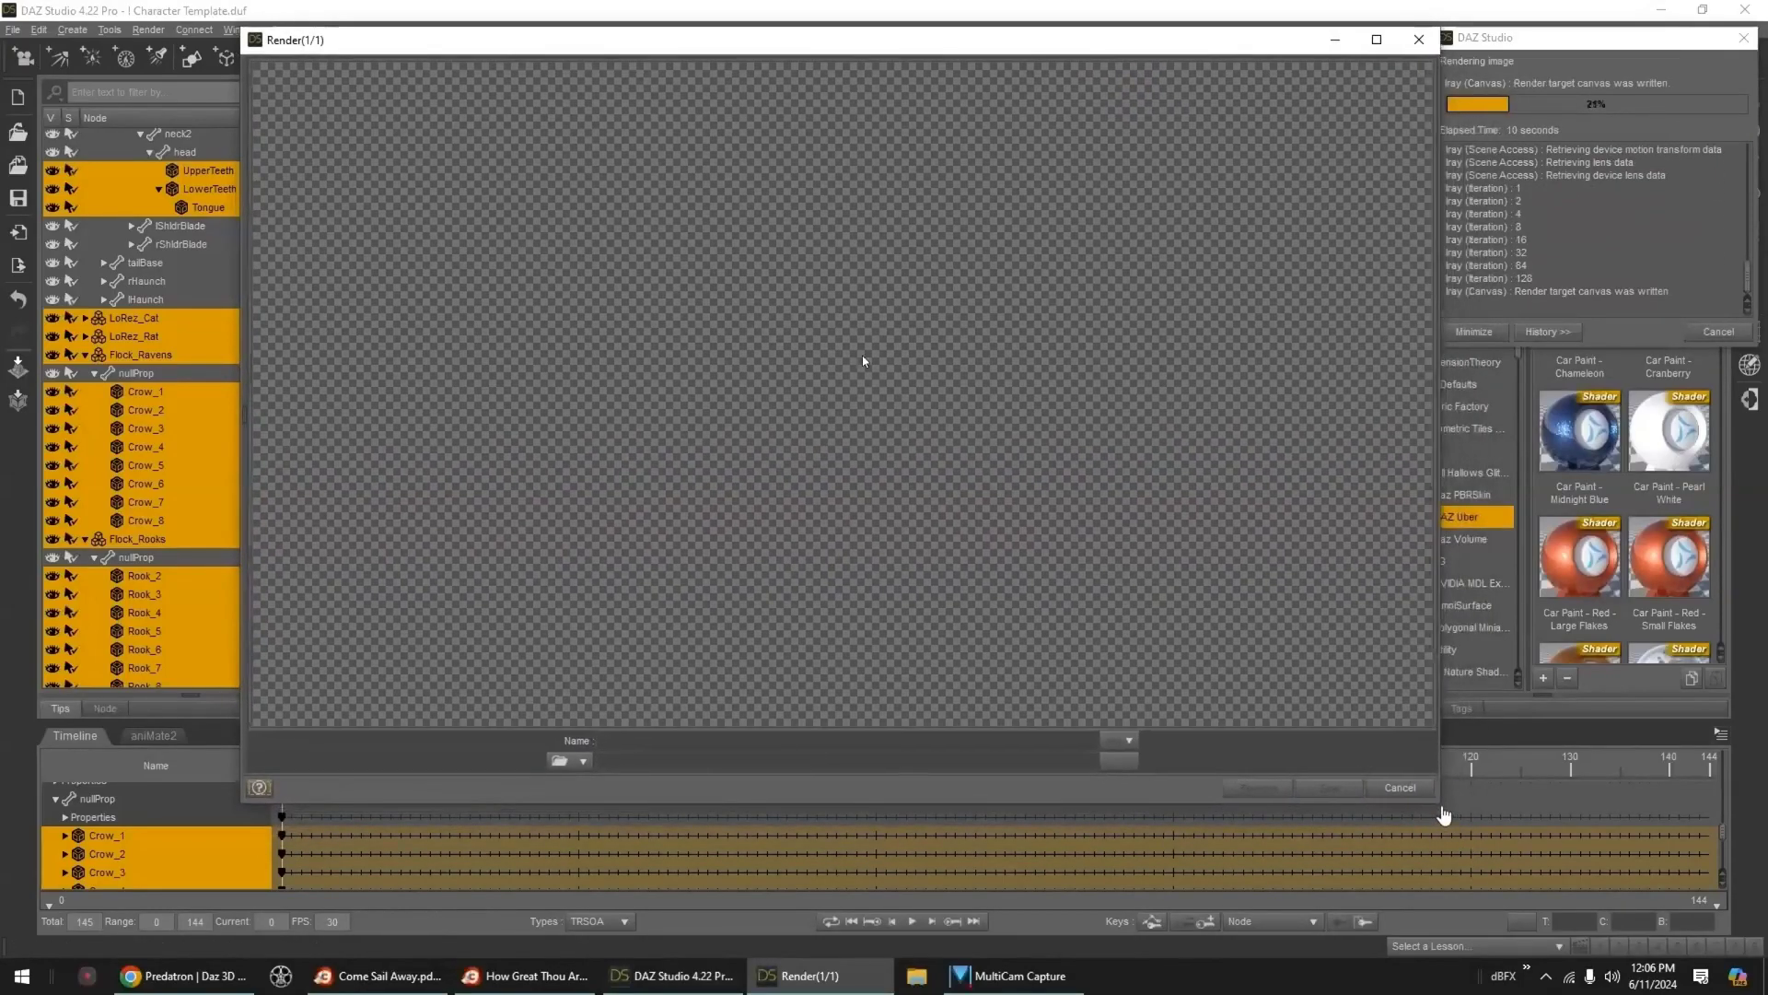
drag(1216, 44, 1208, 44)
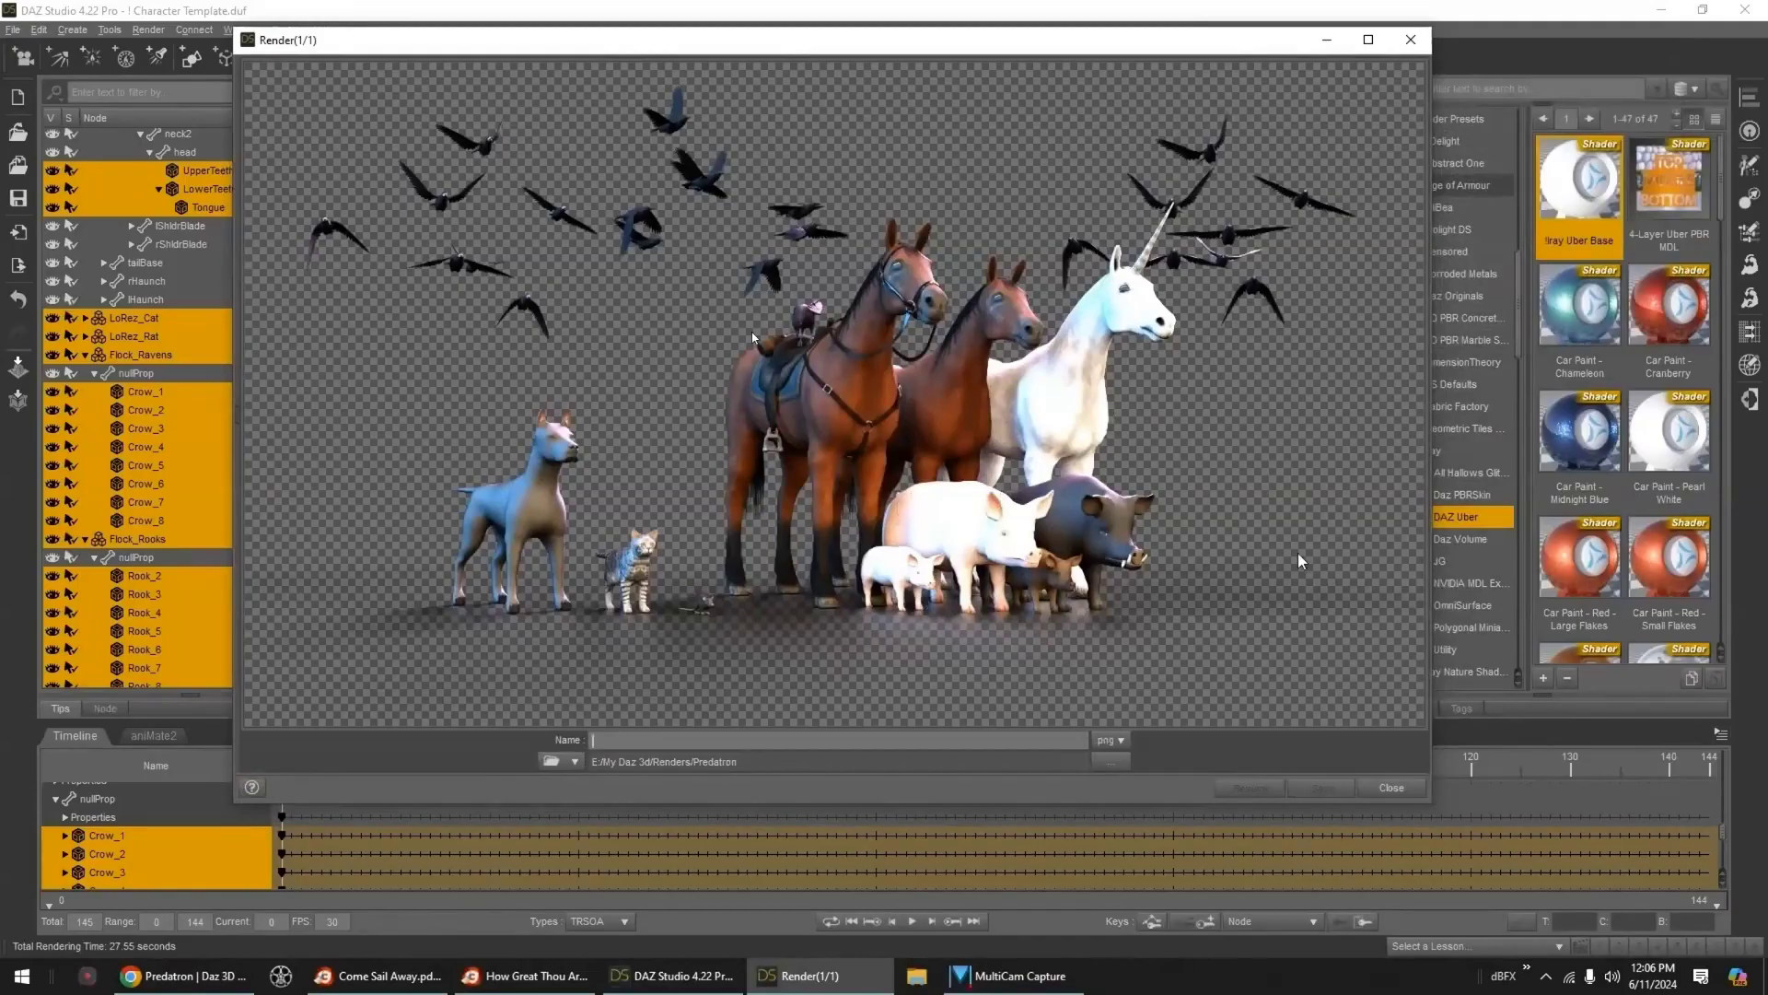
- Close the finished render window and collapse all expanded items in the scene tree
click(1395, 788)
scroll(208, 335, up, 4)
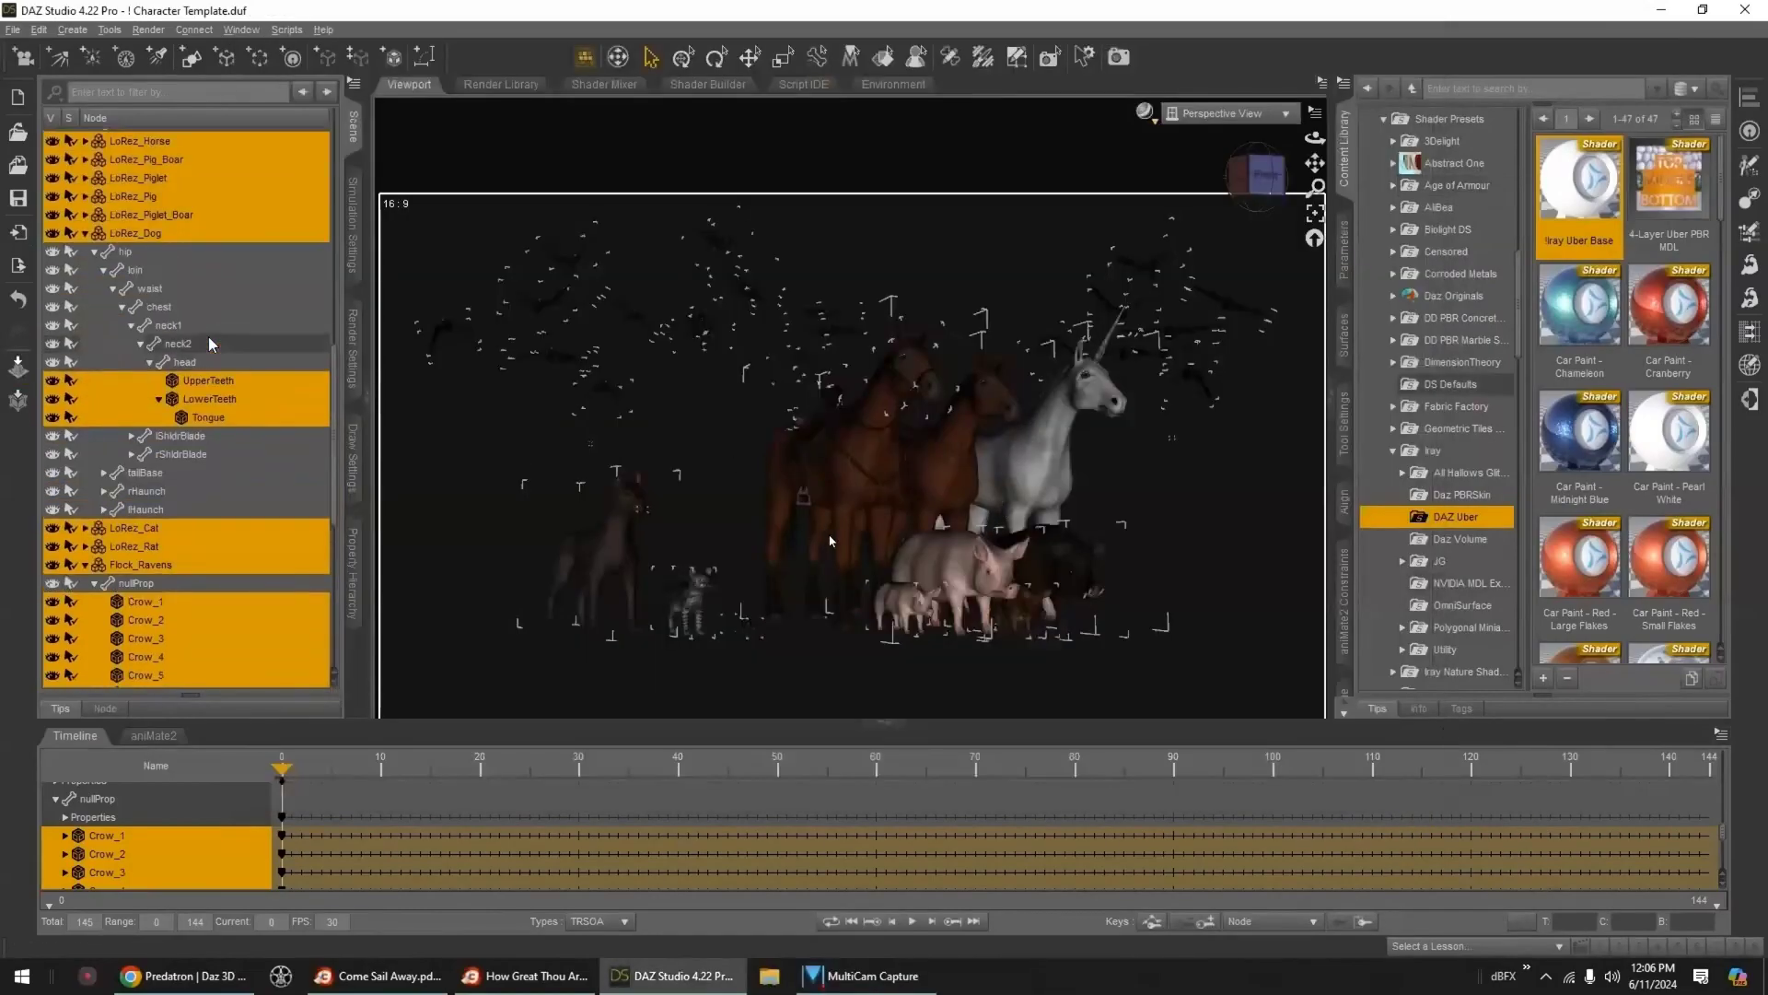
right_click(209, 337)
mouse_move(289, 466)
click(426, 472)
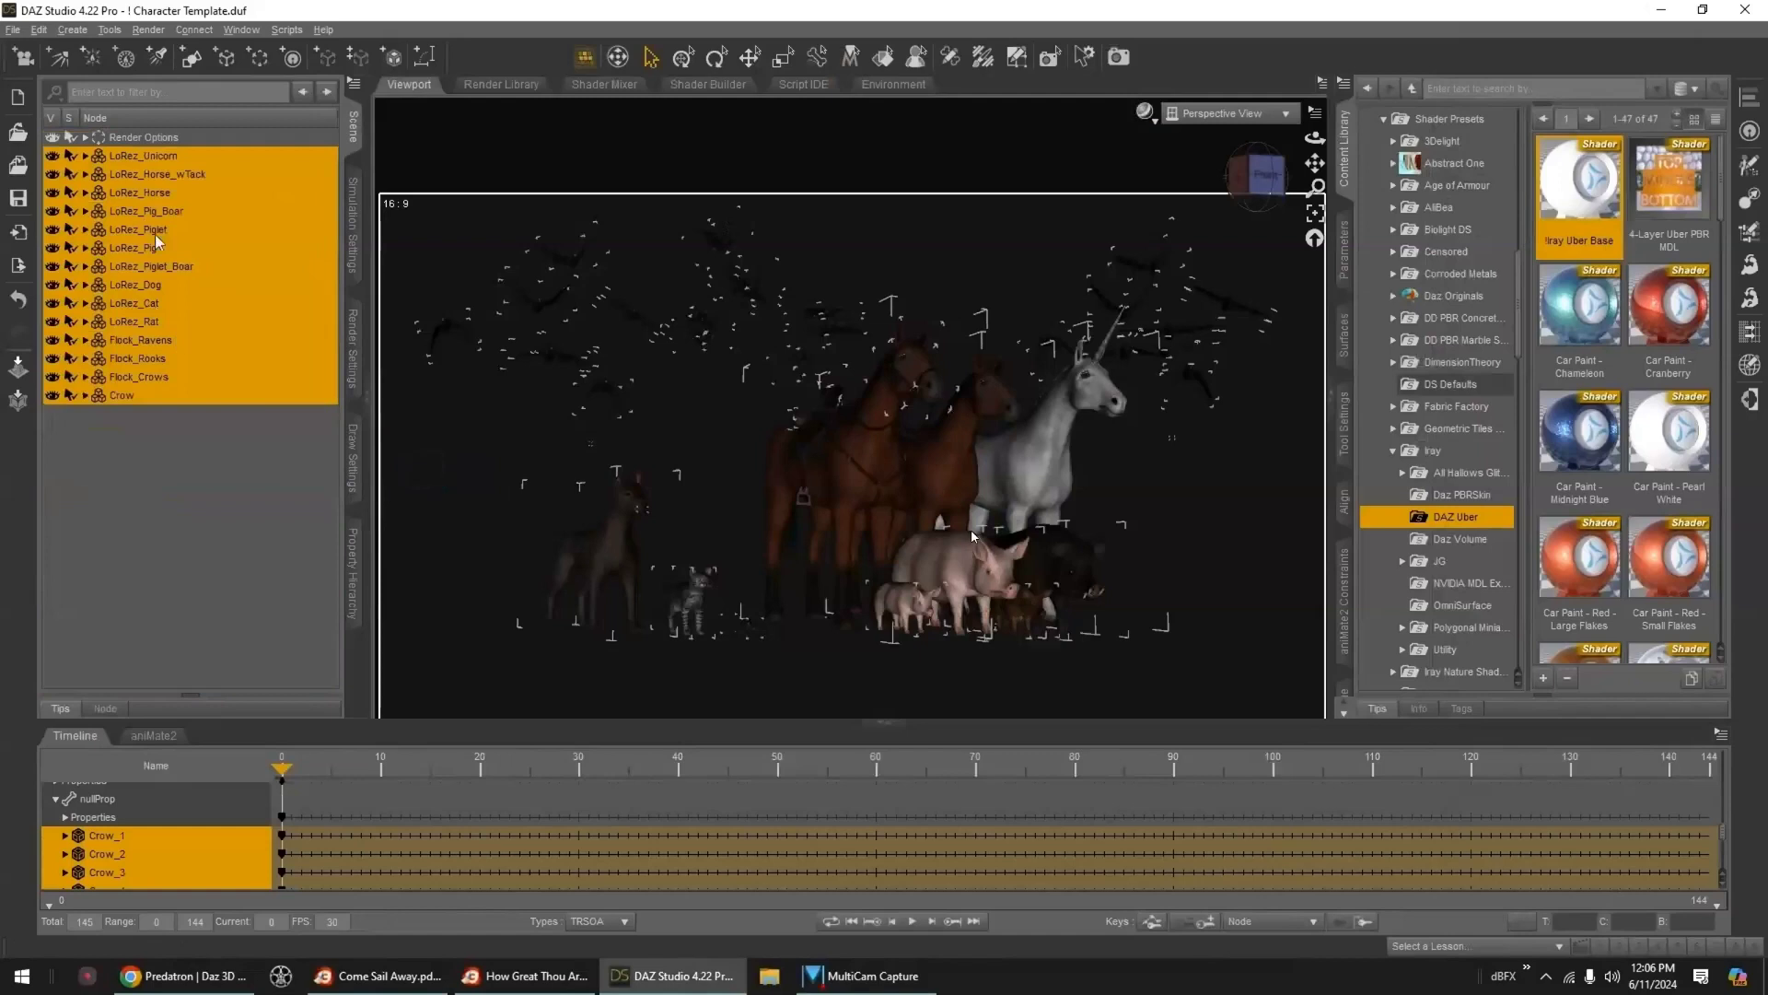
- Select LoRez_Piglet and LoRez_Pig together and frame both animals in the viewport
drag(156, 234, 161, 240)
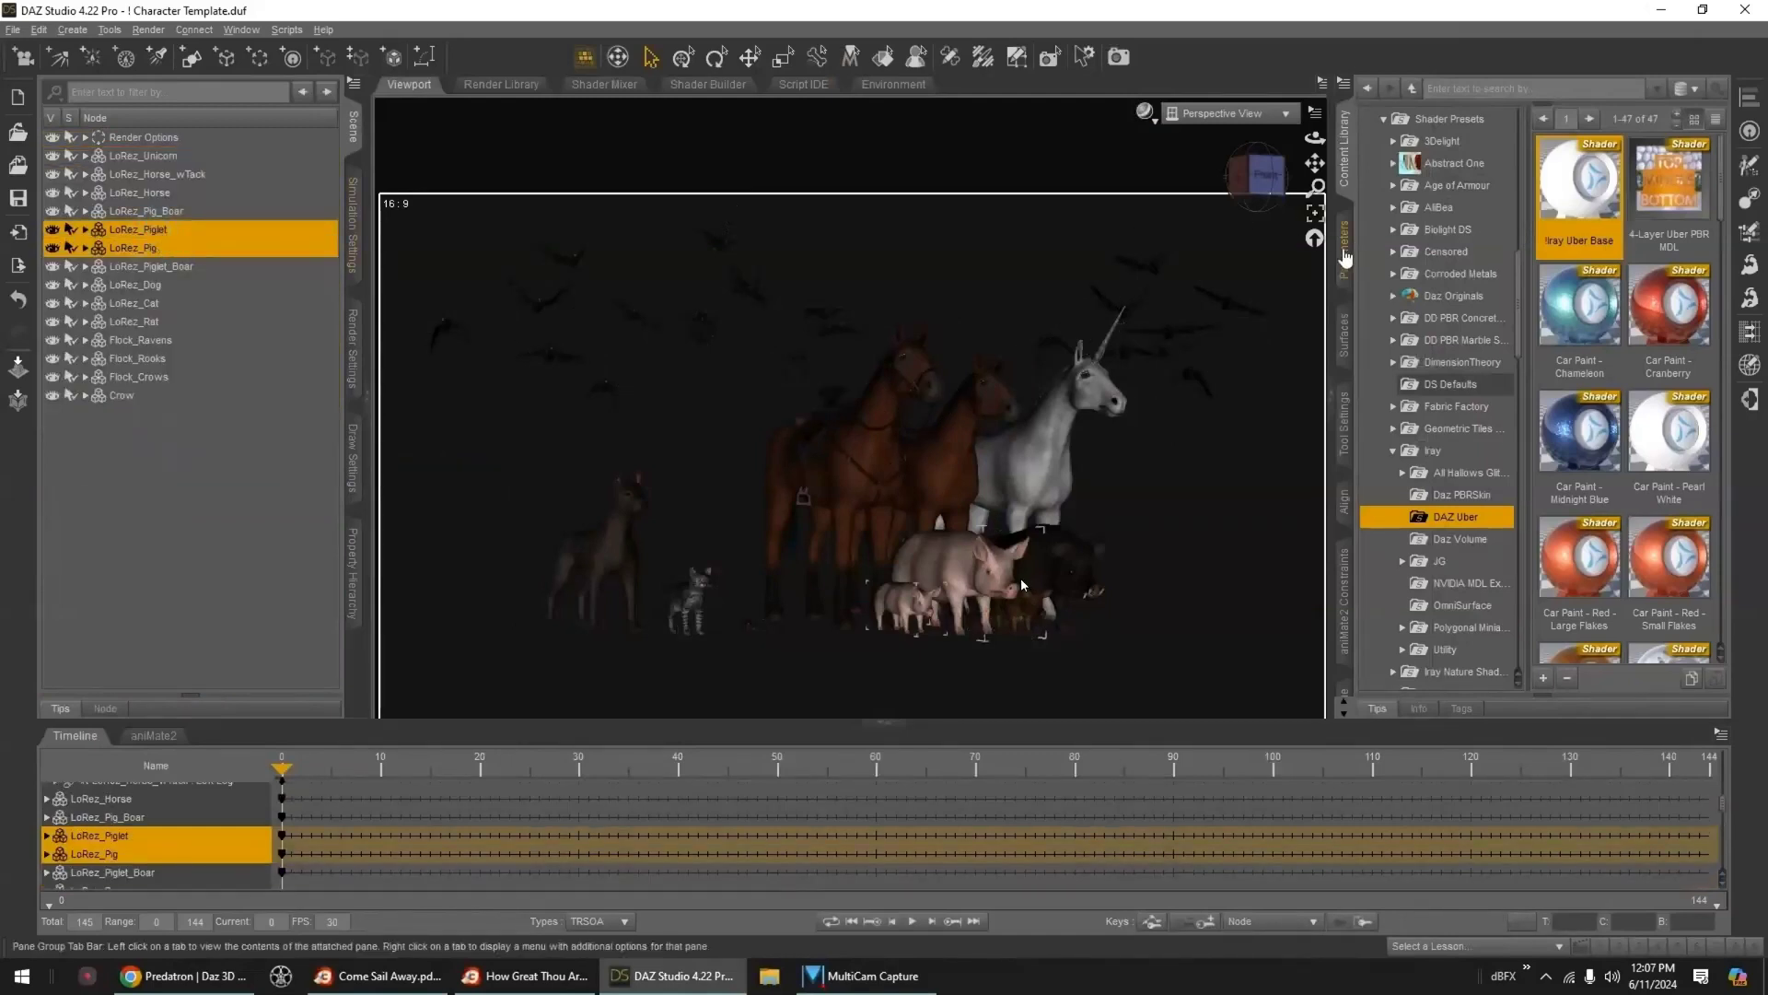
click(1317, 214)
middle_drag(1111, 399, 1094, 390)
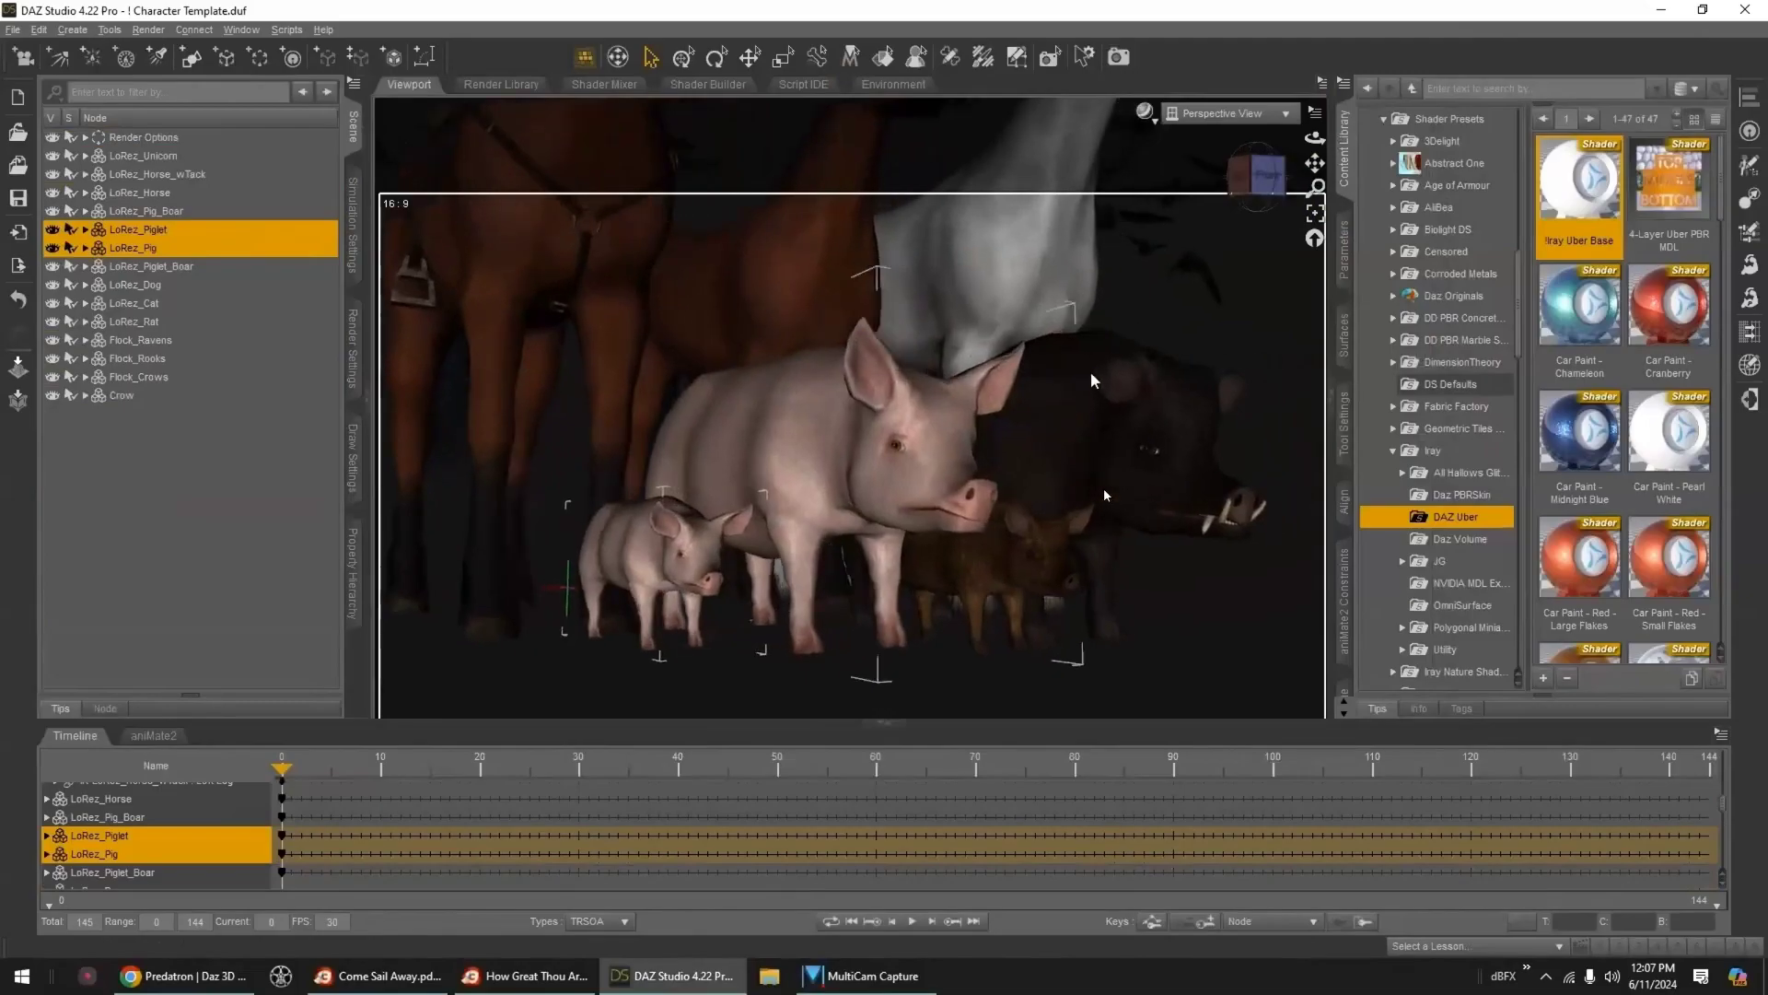
- Examine the surface settings of LoRez_Pig zone by zone from Eyes to Tusks, and the Base Color map of the piglet's Eyes
click(1345, 336)
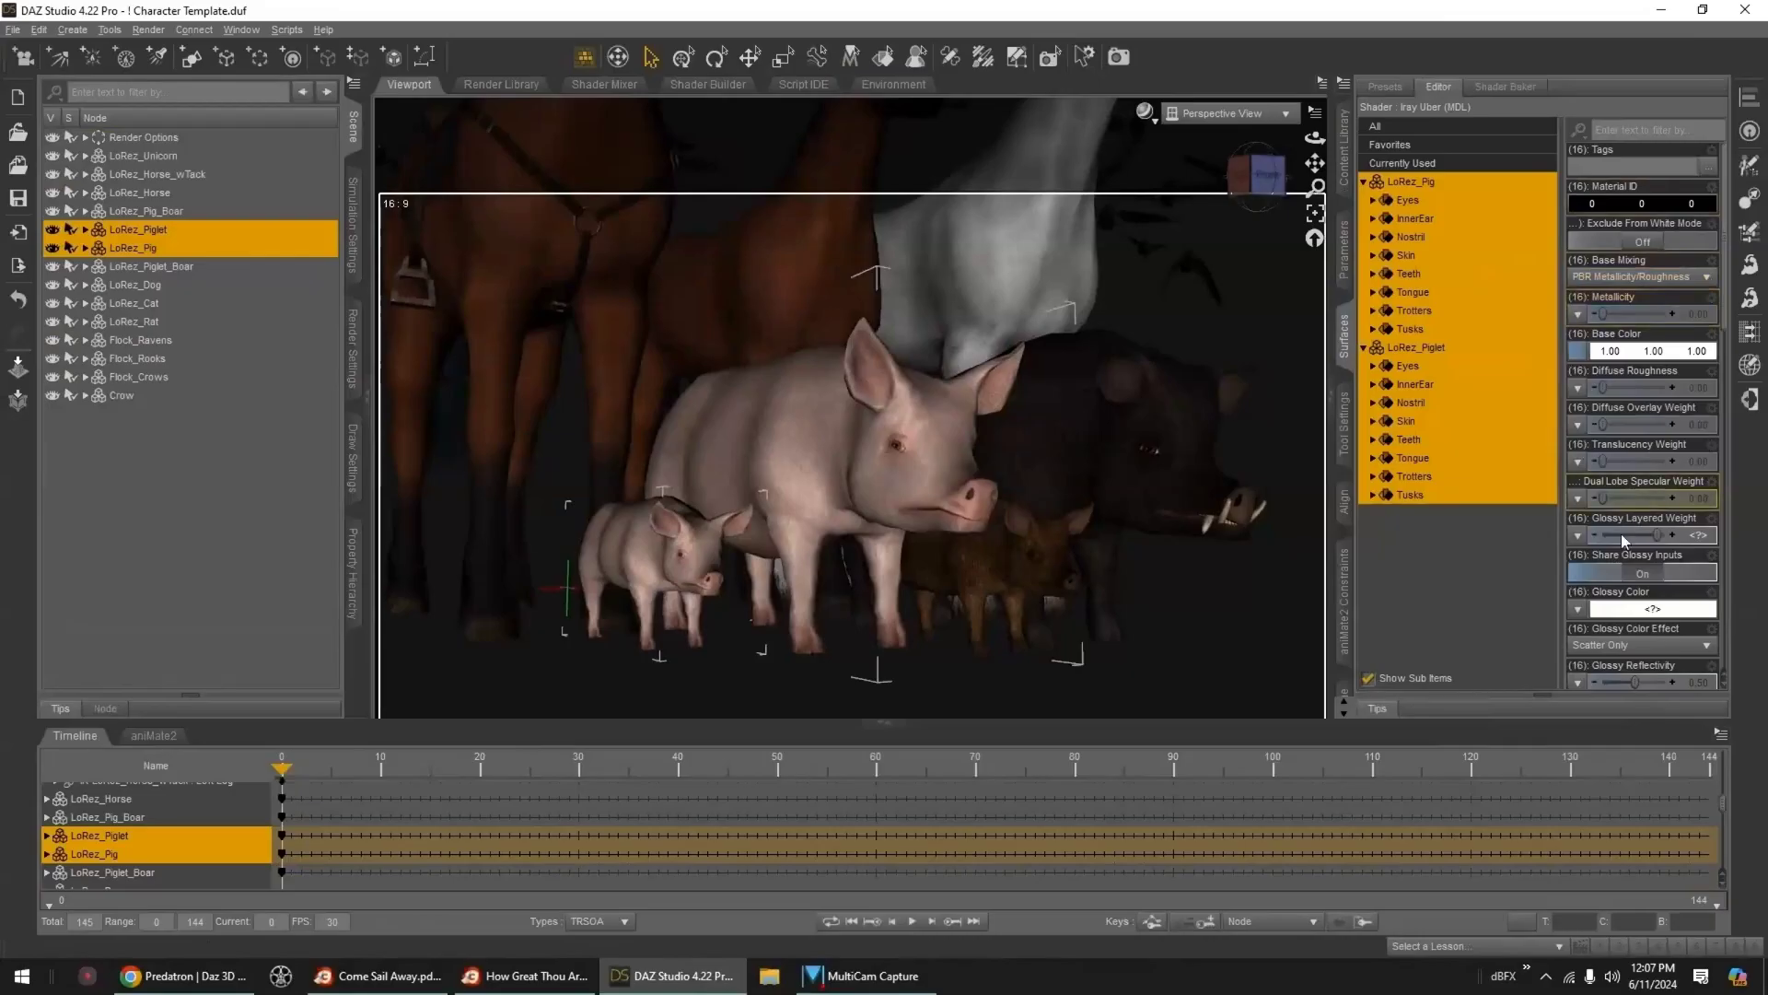
scroll(1621, 537, down, 1)
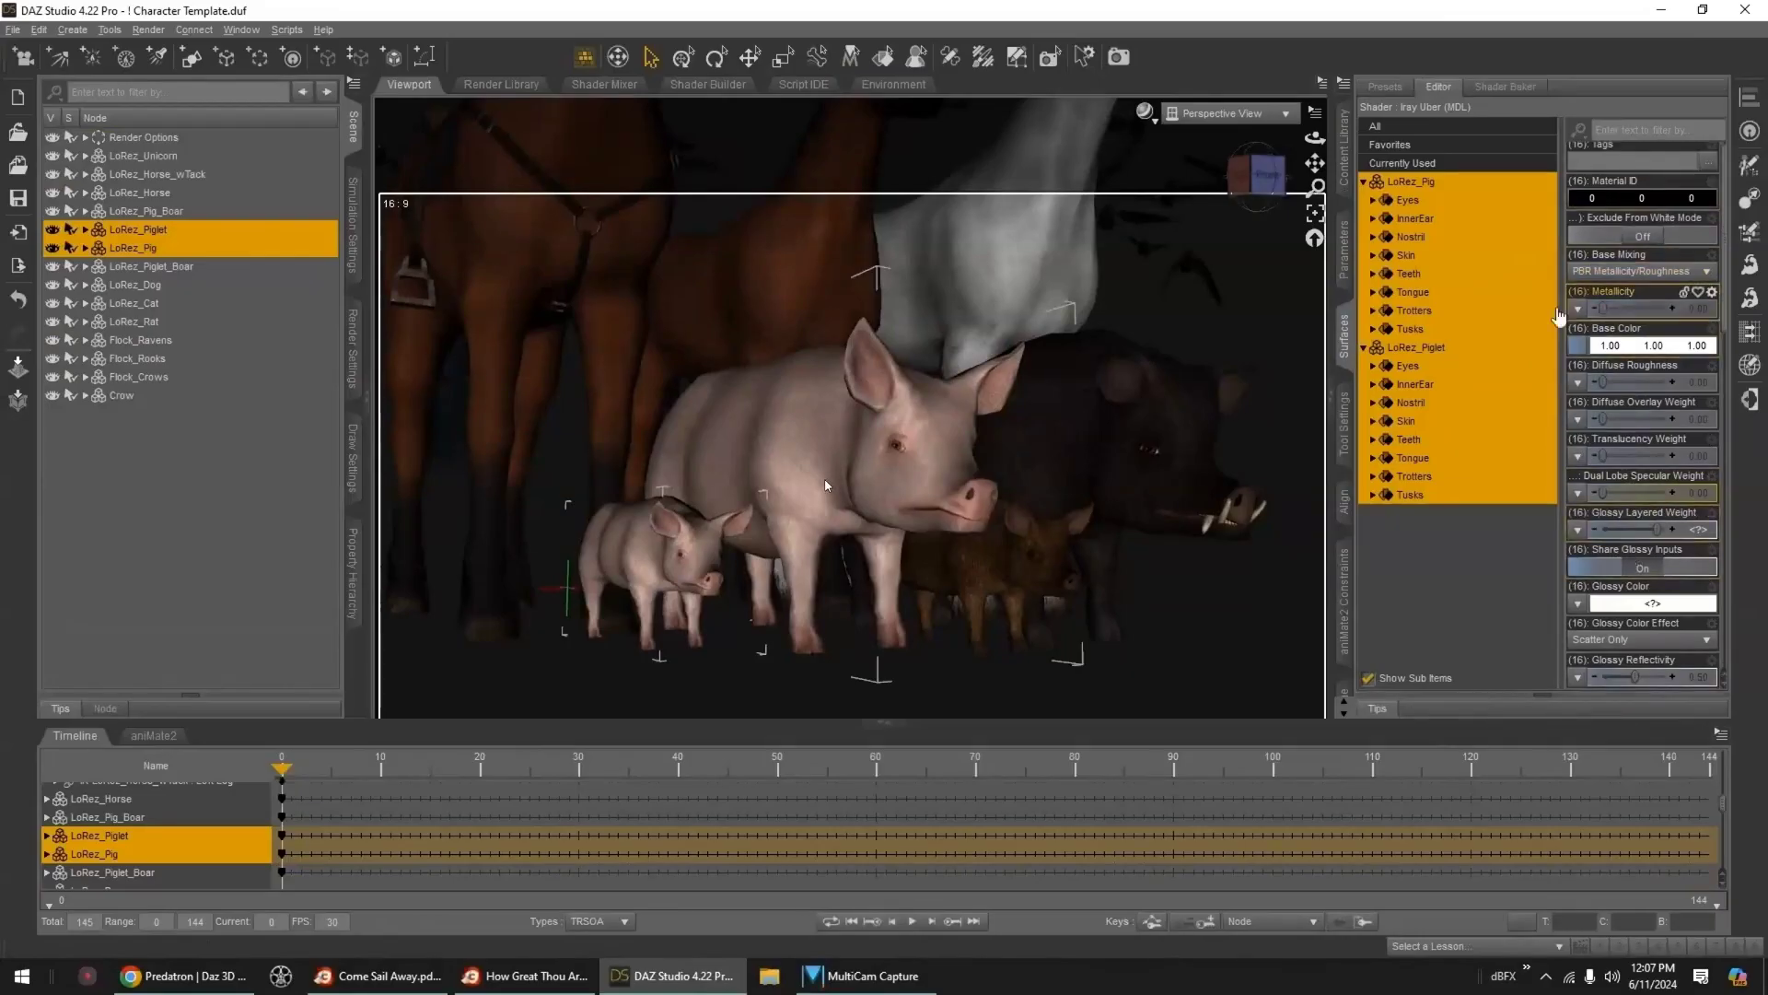
click(1417, 187)
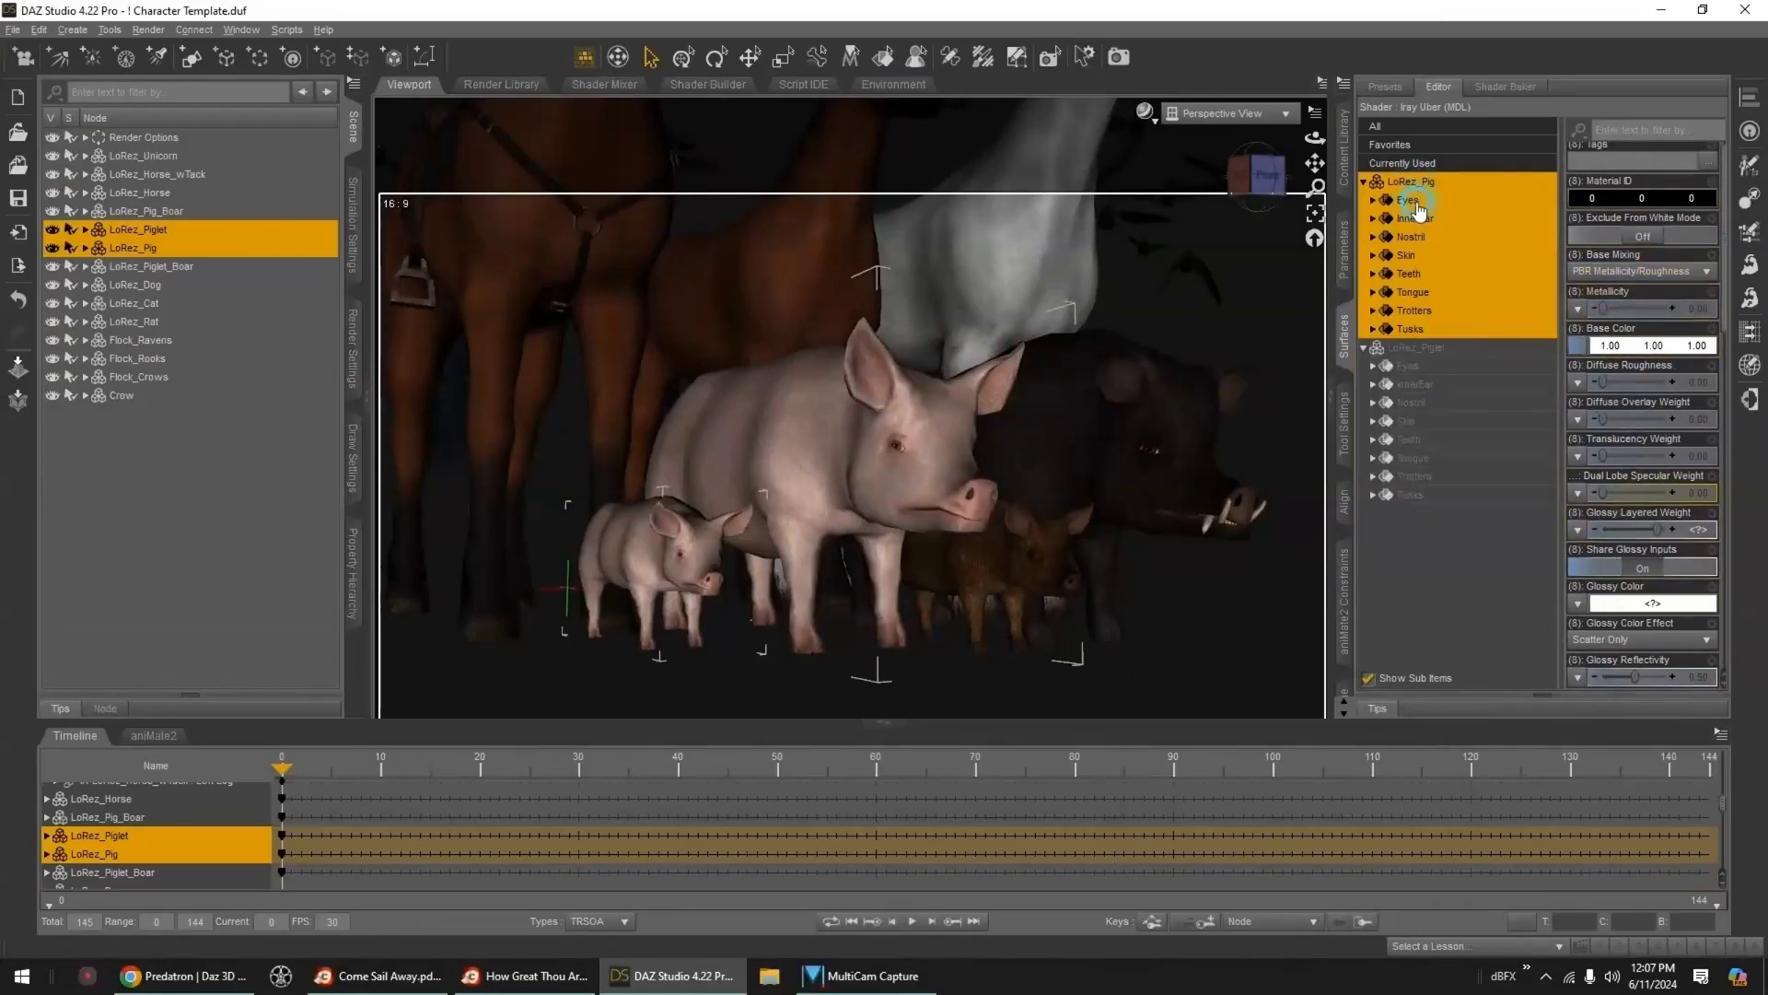
click(1415, 202)
click(1422, 221)
click(1420, 237)
click(1418, 270)
click(1423, 293)
click(1423, 311)
click(1424, 329)
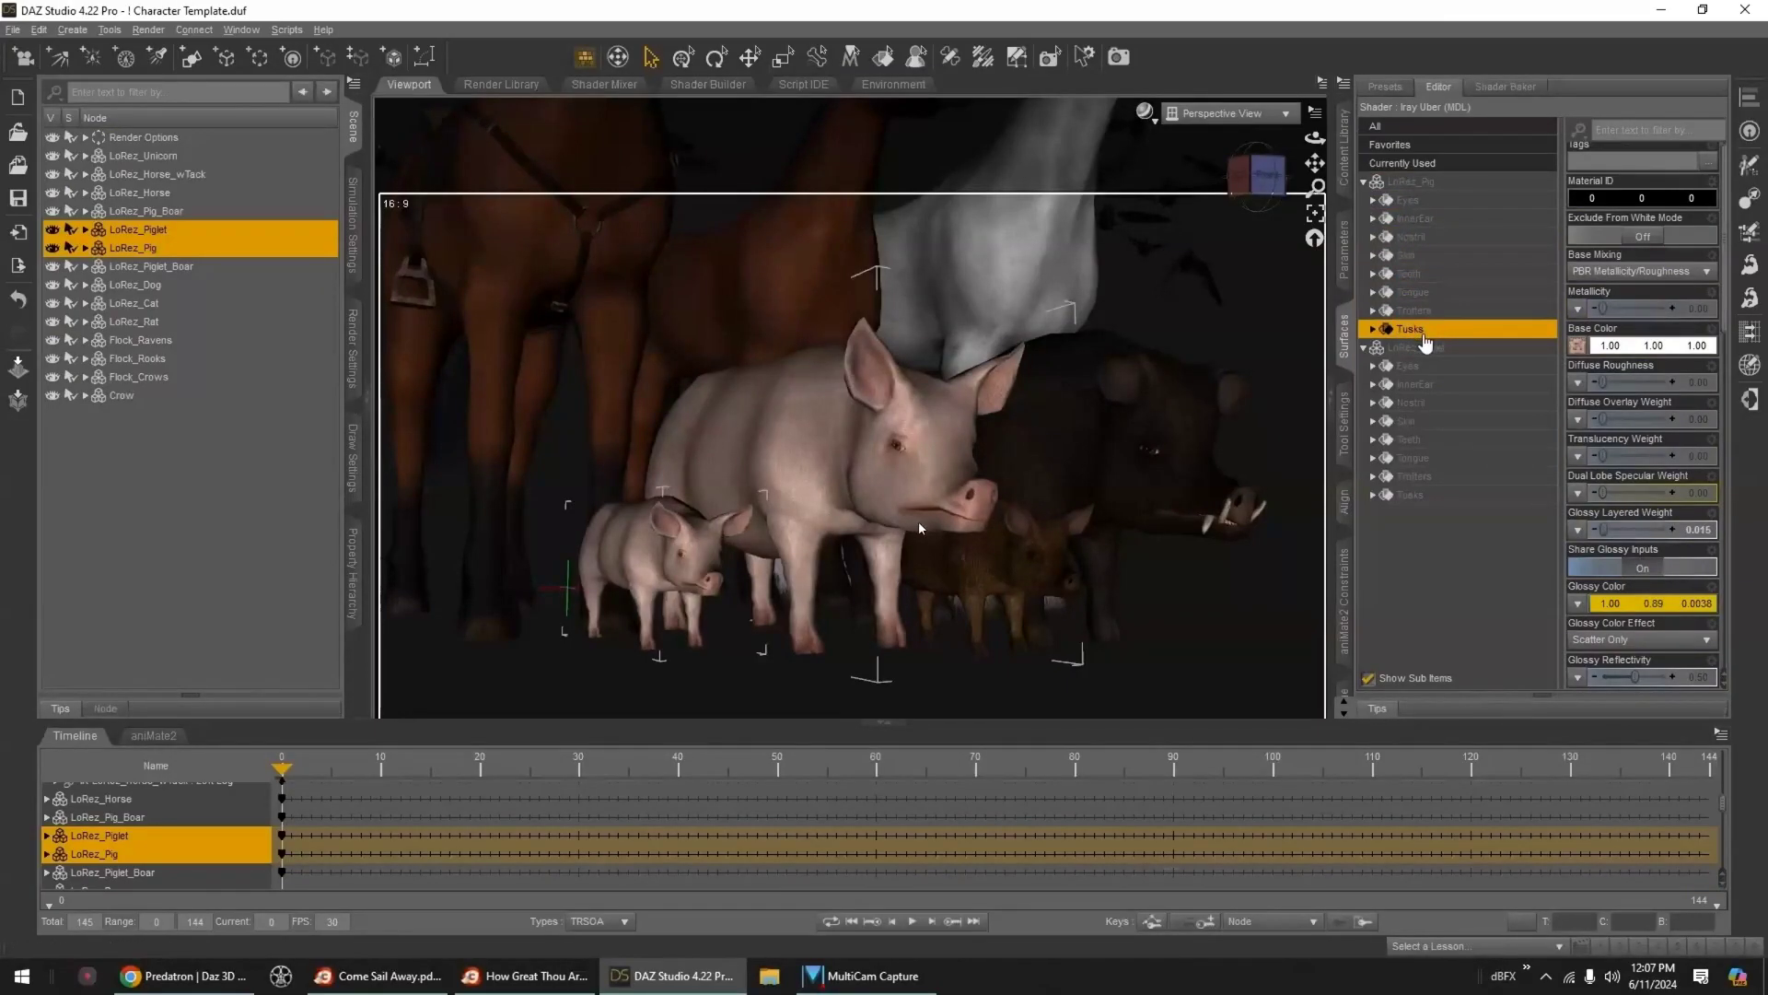
click(1415, 367)
click(1576, 348)
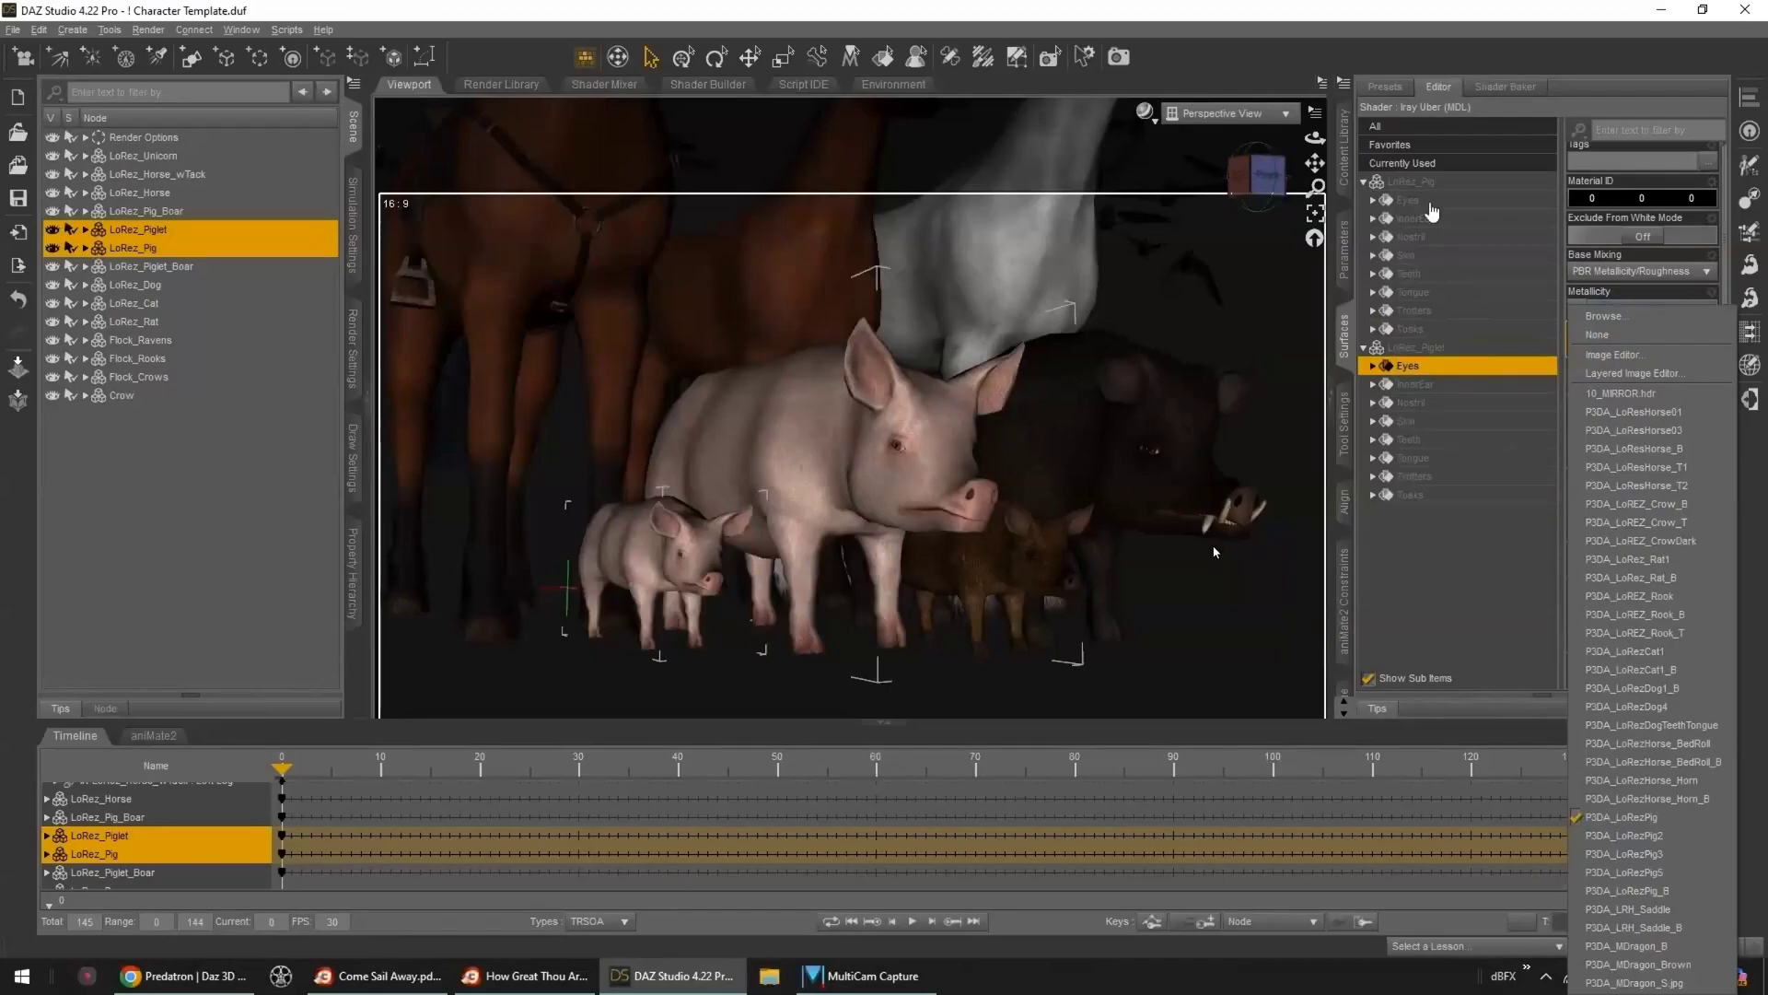
- Select every pig and piglet surface except the Tusks and switch the viewport to NVIDIA Iray
ctrl+click(1432, 203)
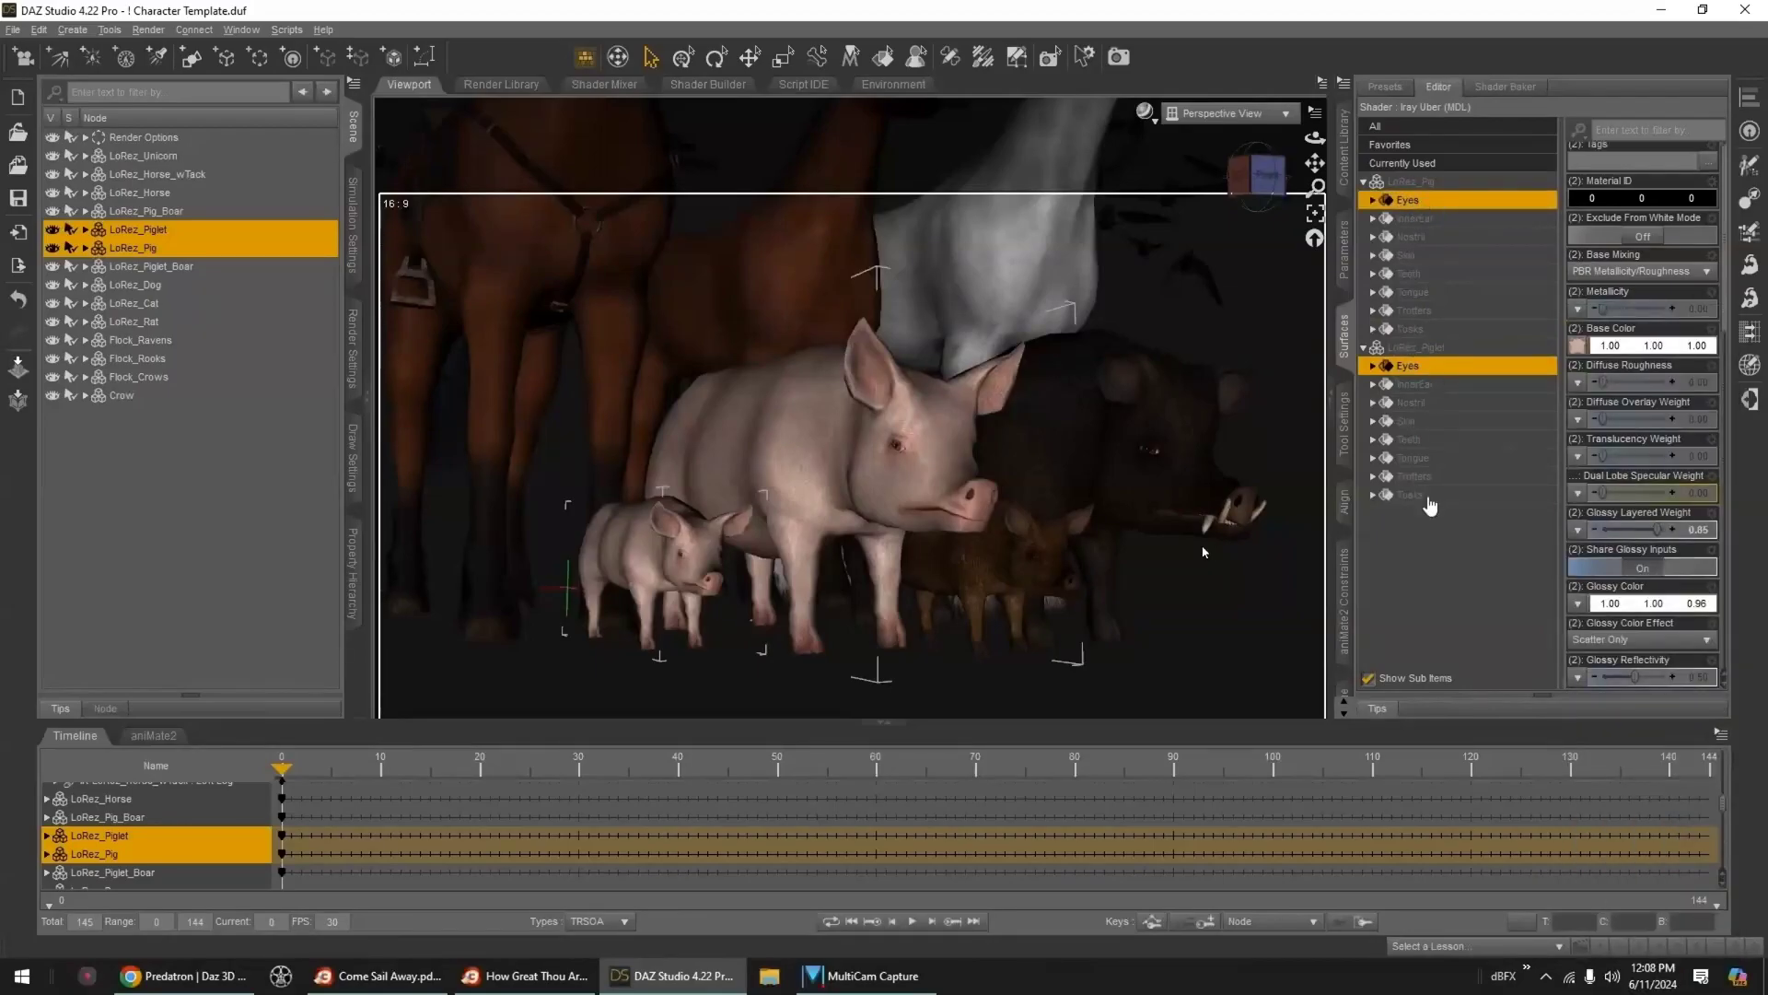
shift+click(1428, 496)
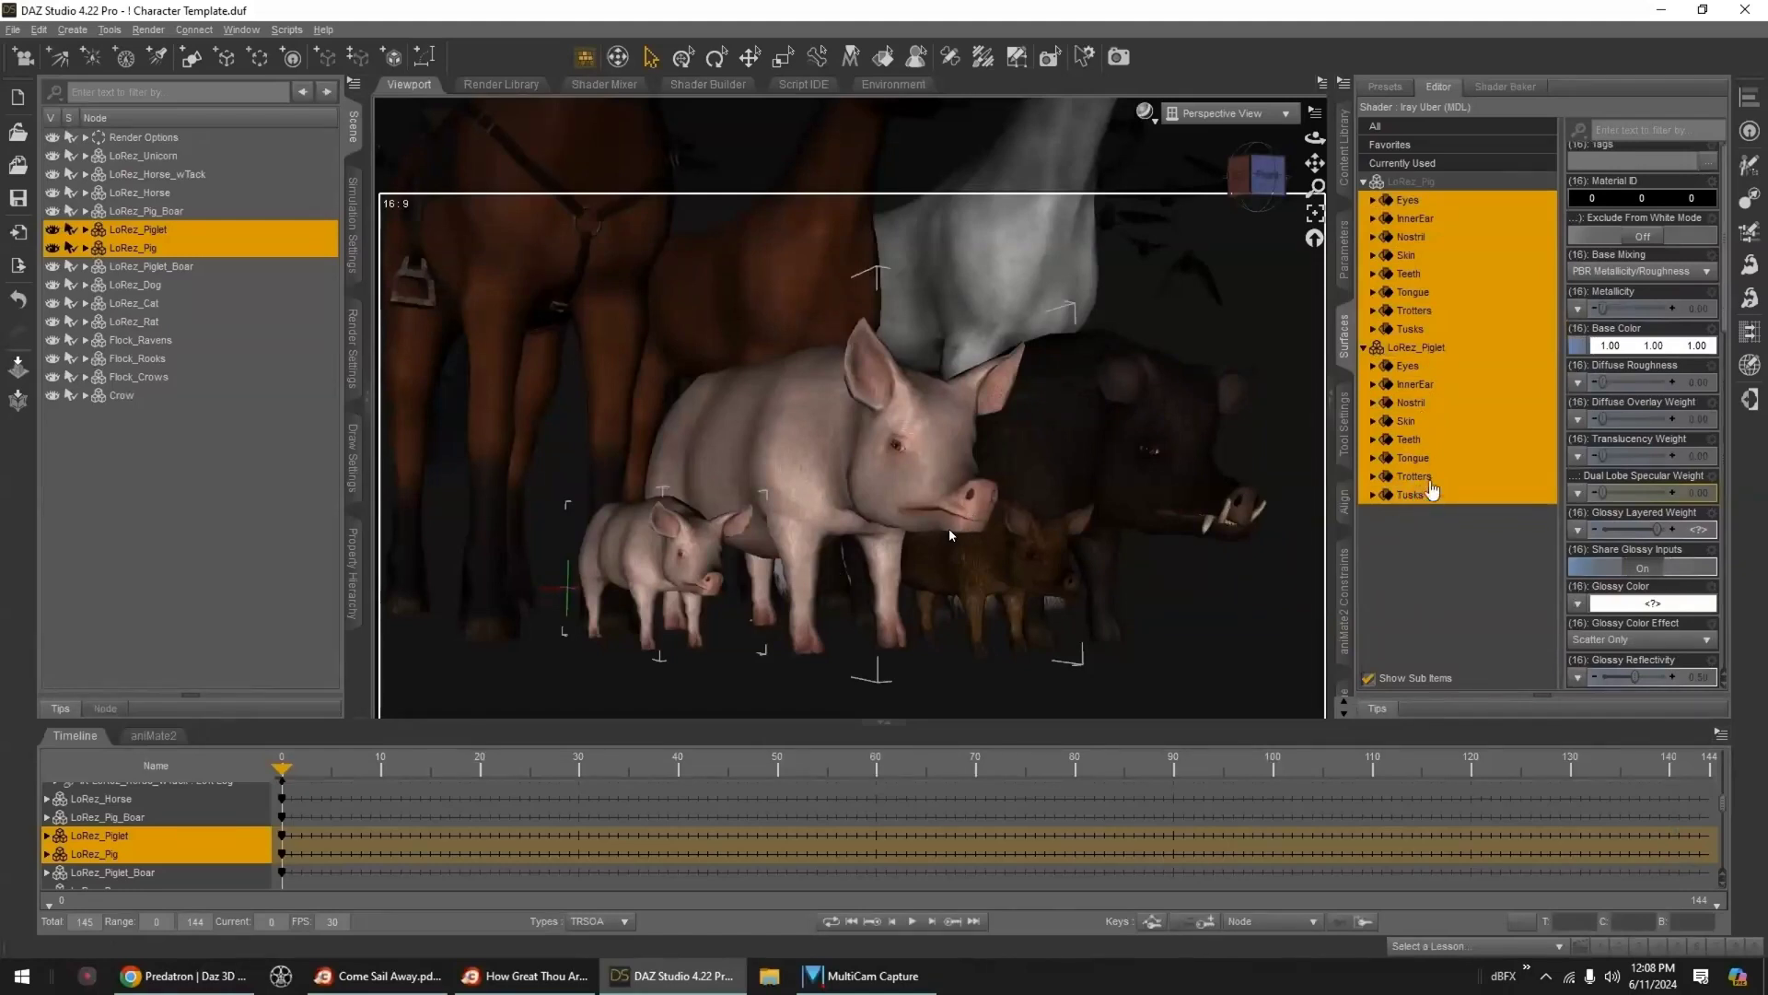
click(1418, 477)
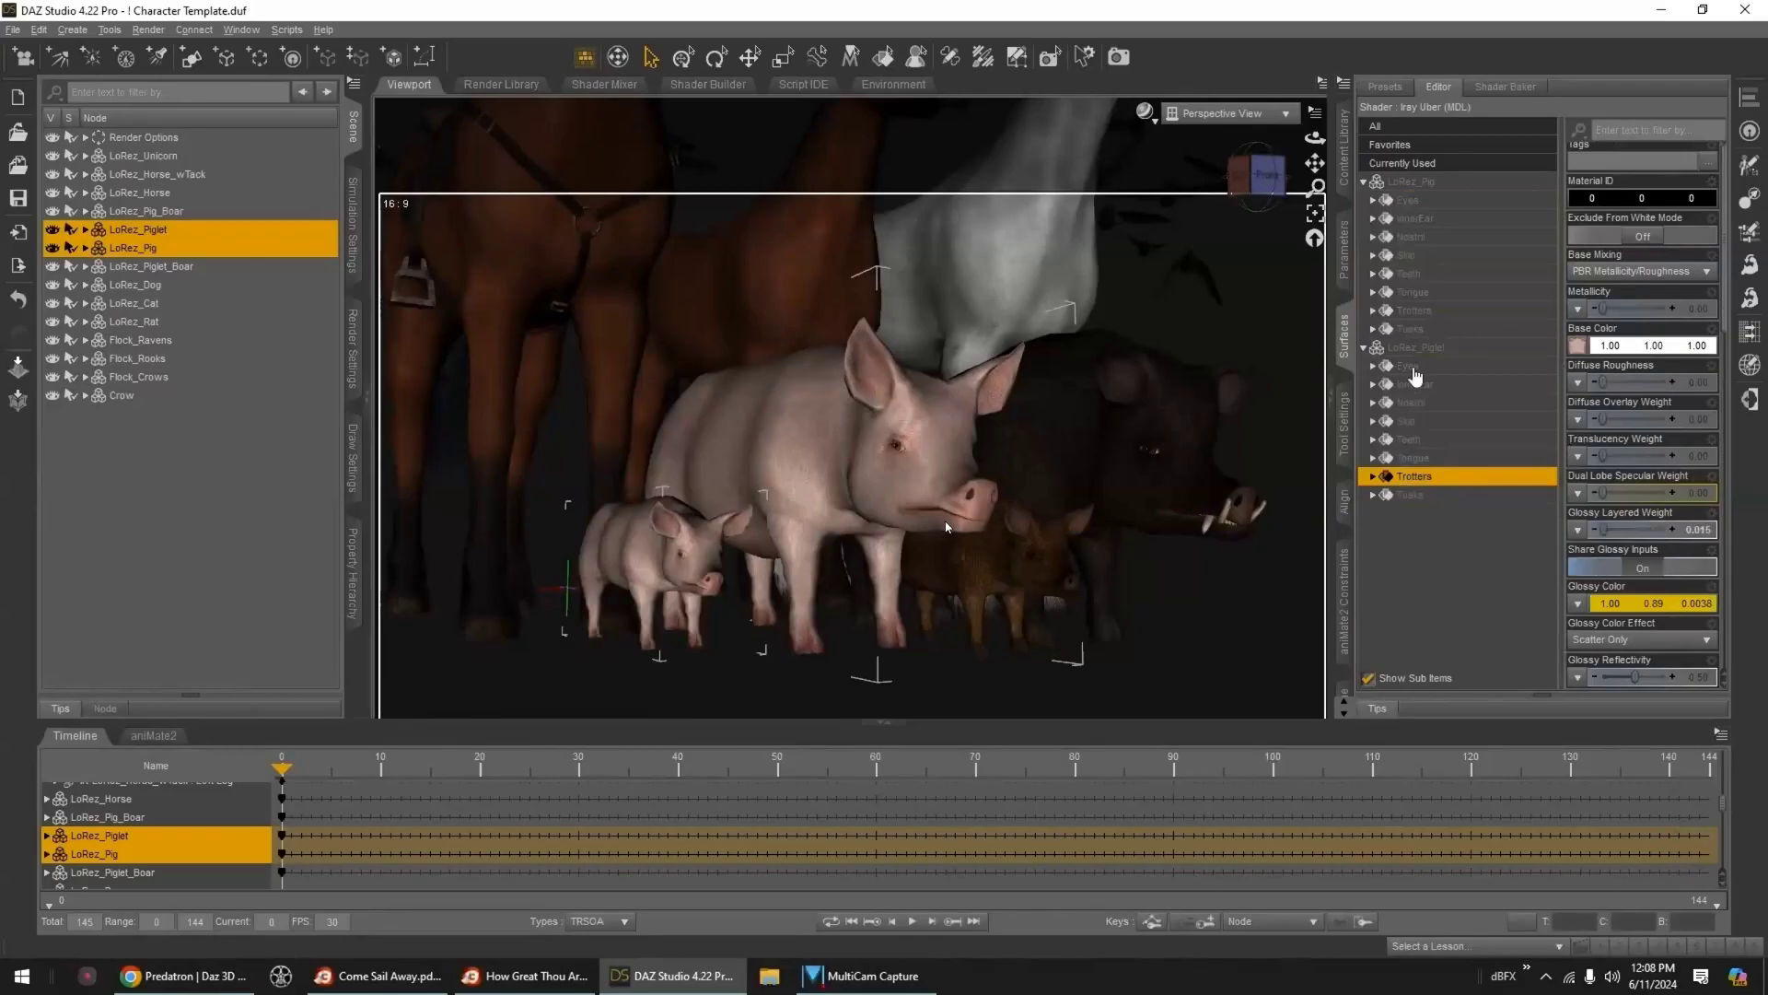
shift+click(1413, 368)
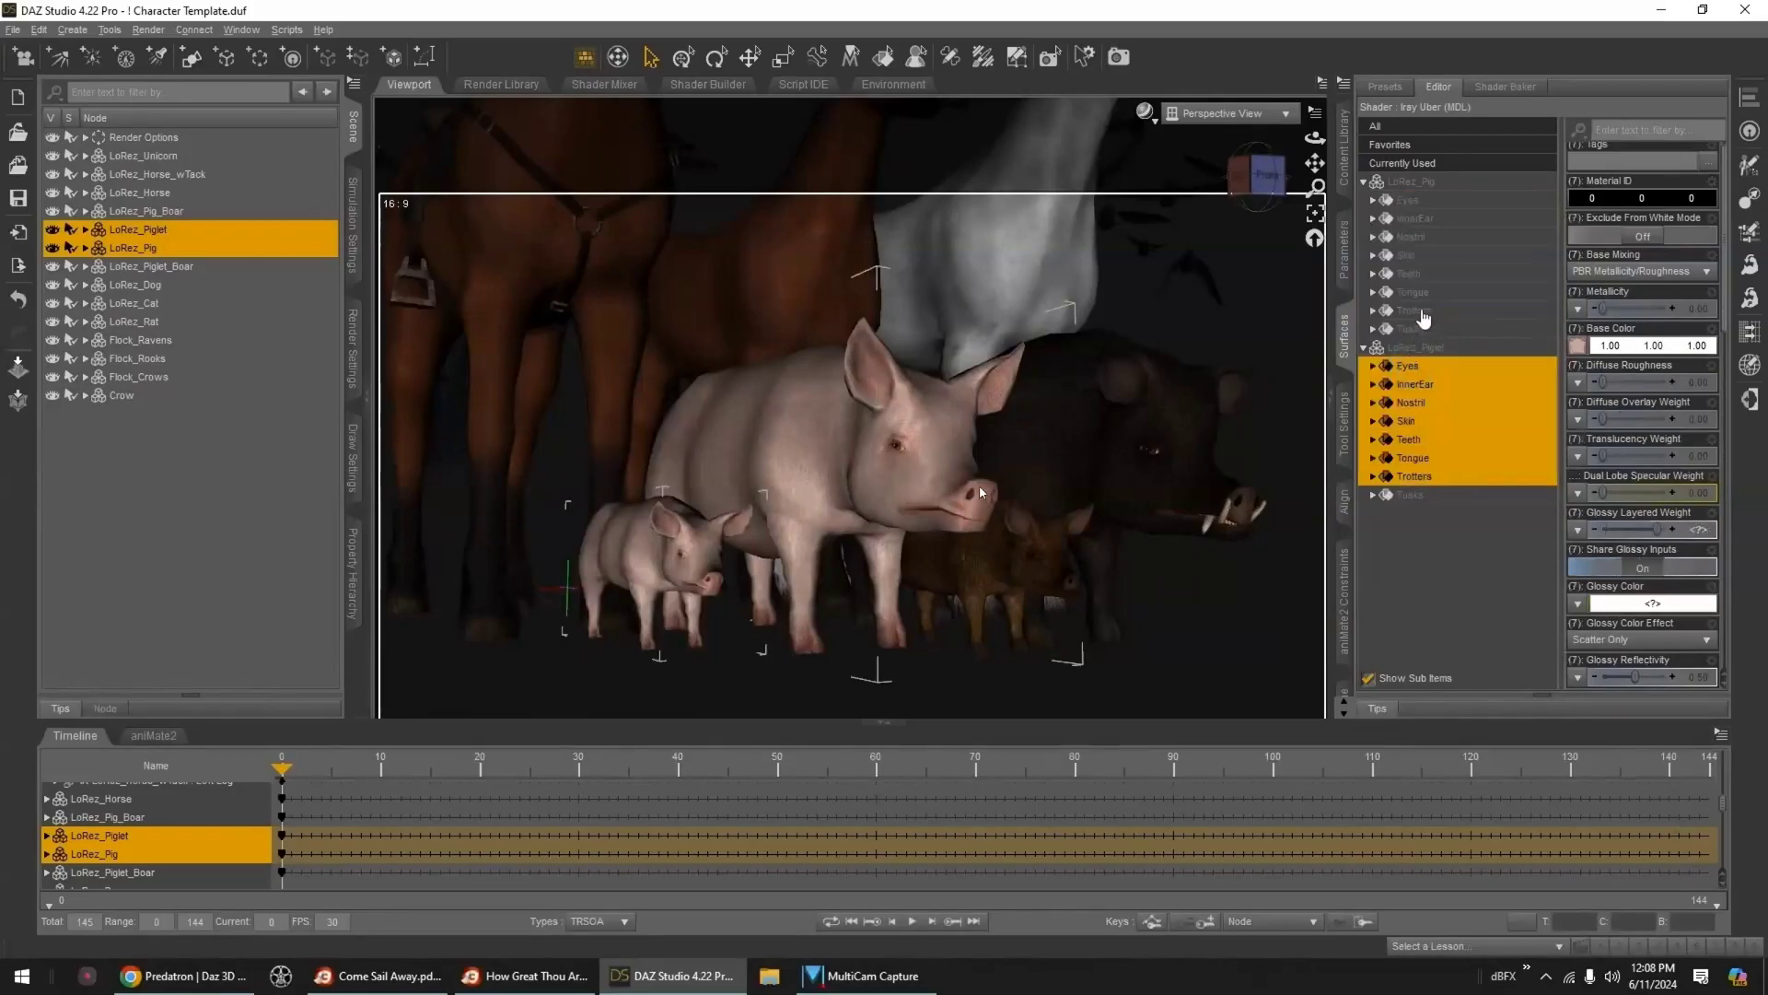
ctrl+click(1424, 313)
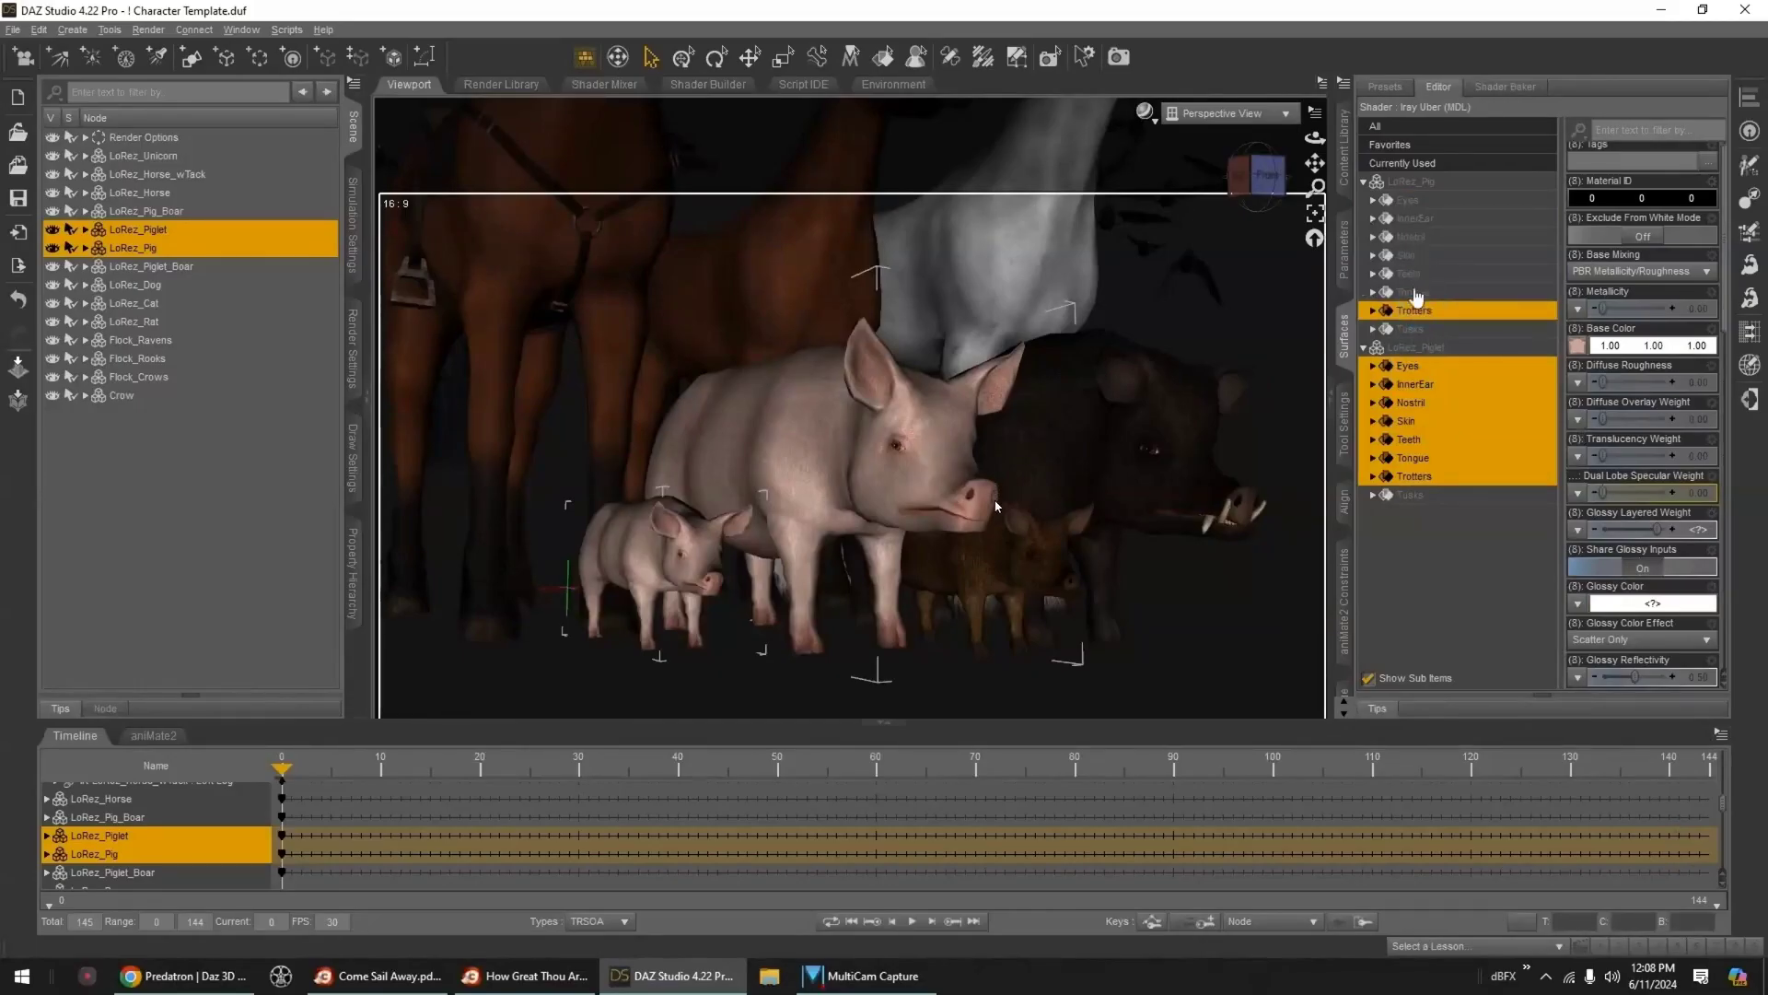
ctrl+shift+click(1412, 203)
click(1146, 112)
click(1155, 356)
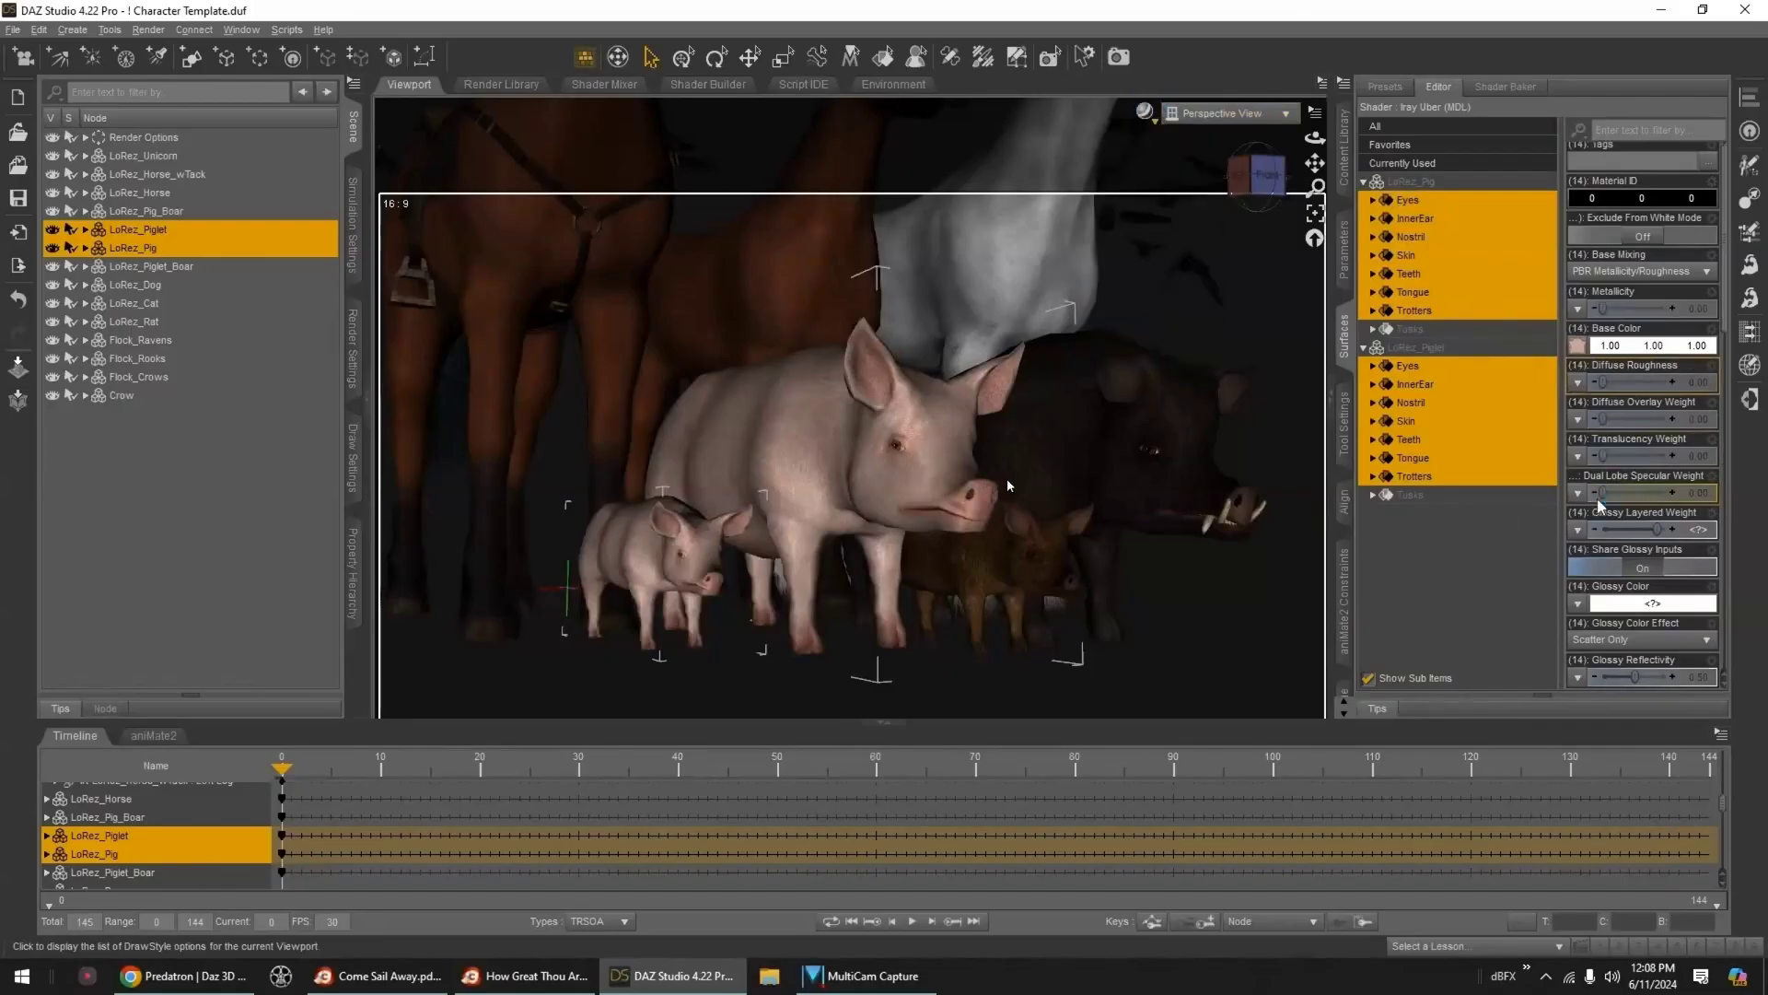
- Set Translucency Weight to 1.00 on the selected pig surfaces and assign P3DA_LoRezPig_B as its map
drag(1606, 458, 1701, 472)
click(1577, 459)
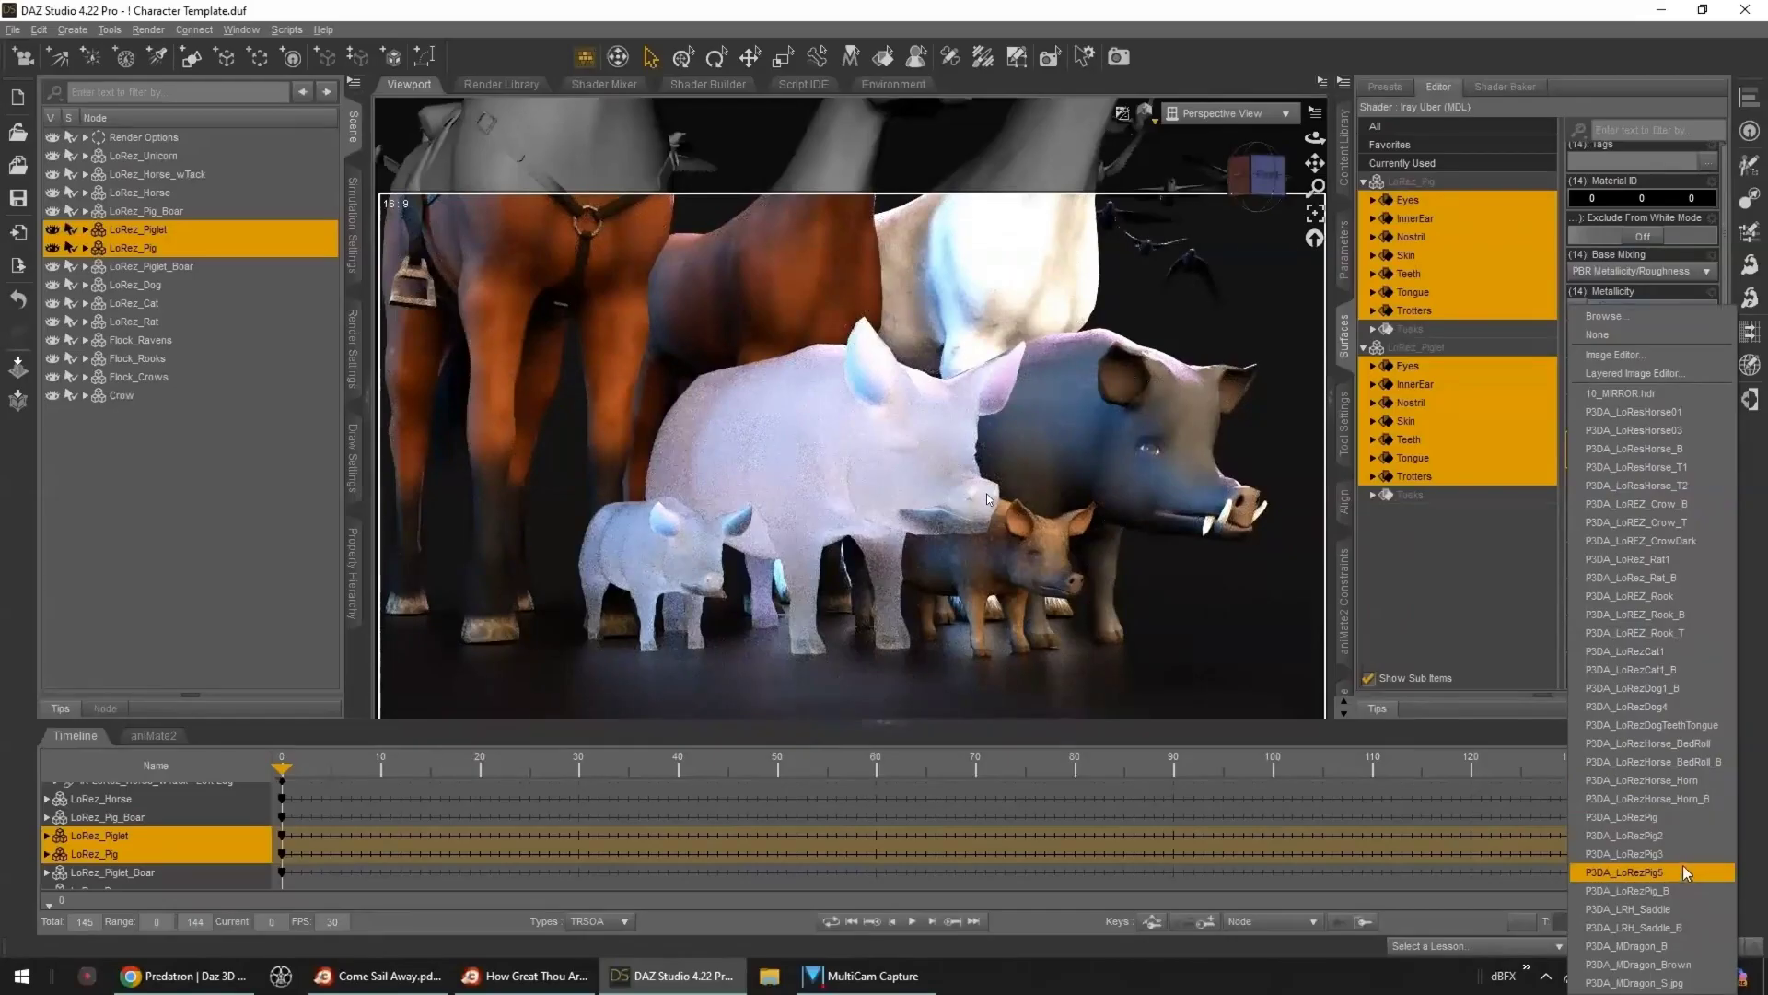
click(1650, 891)
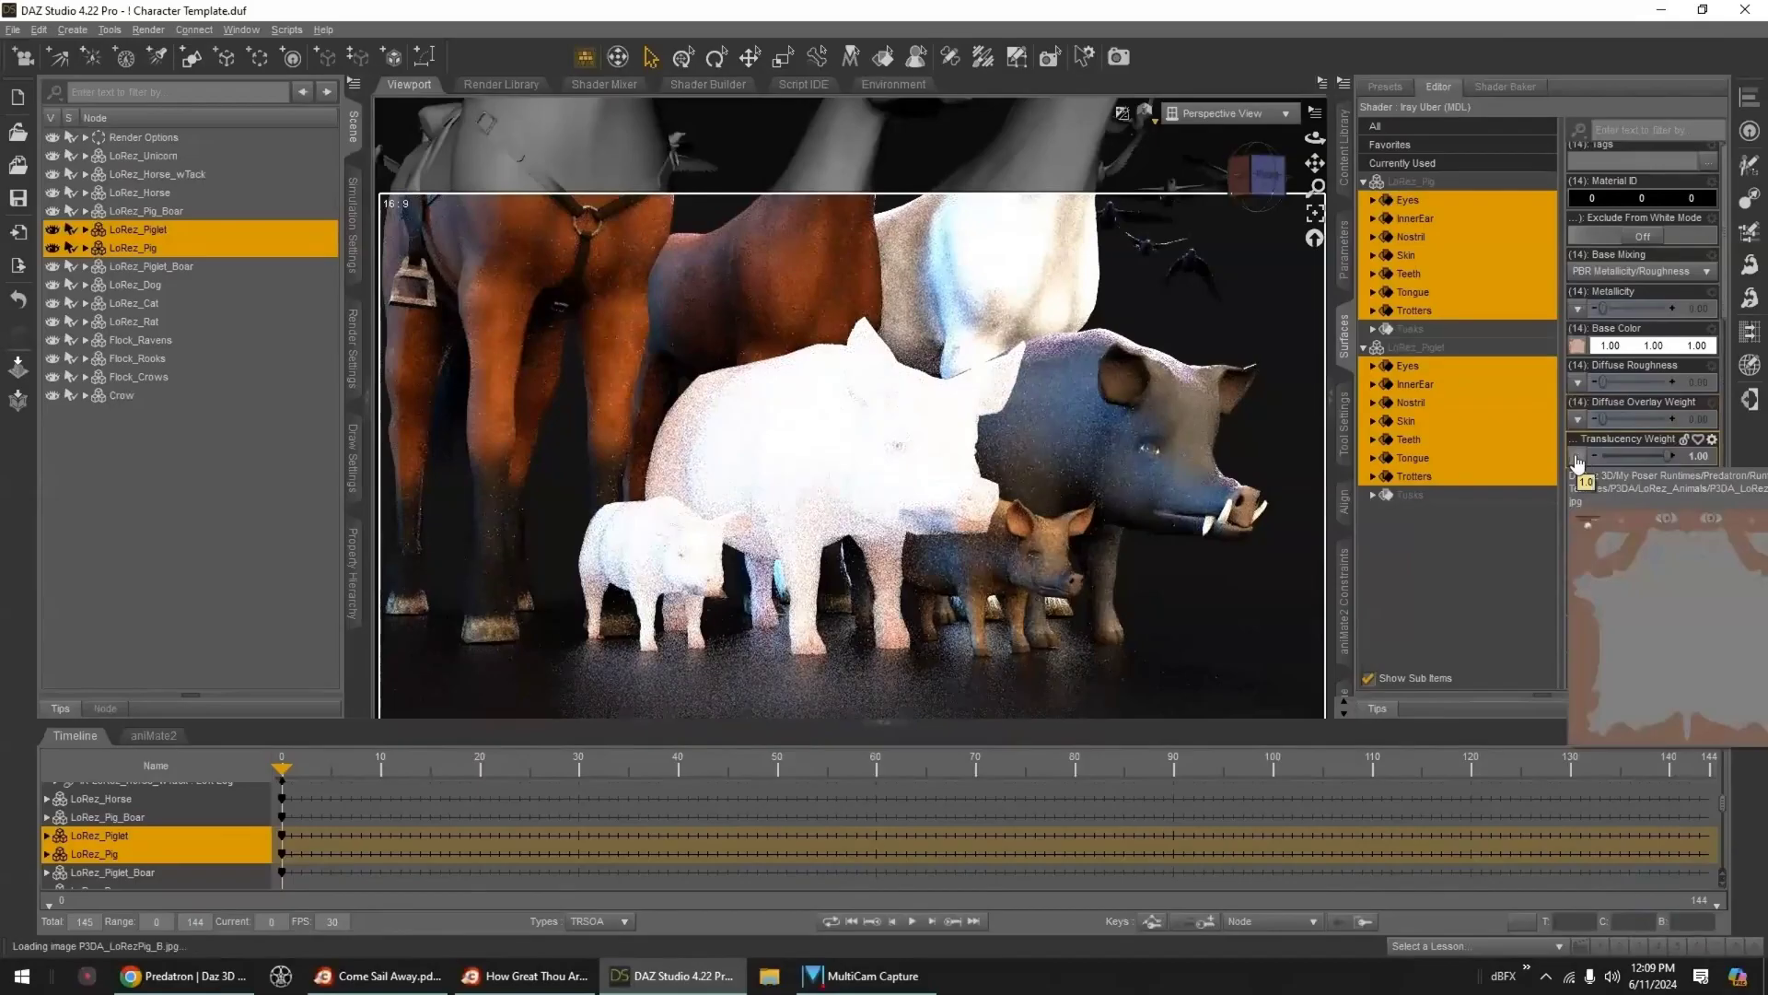
- Replace the Translucency Weight map with P3DA_LoRezPig_S.jpg from the LoRez_Animals texture folder
click(1578, 458)
click(1627, 318)
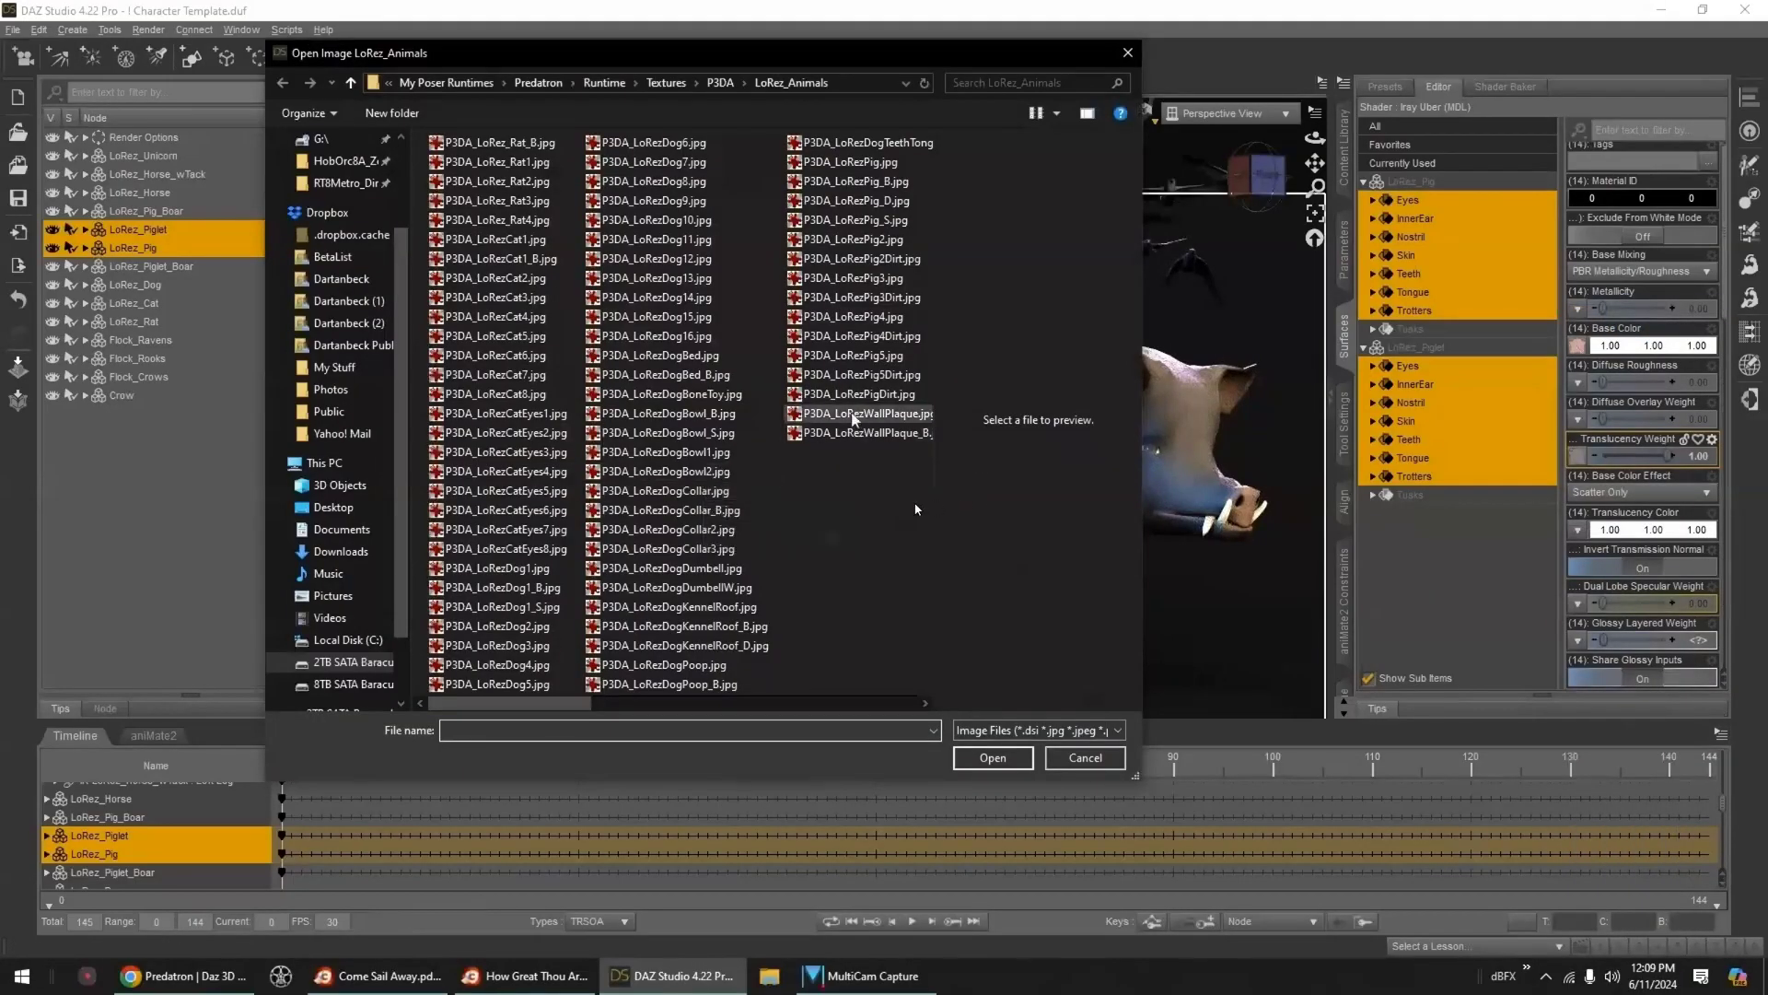
click(857, 220)
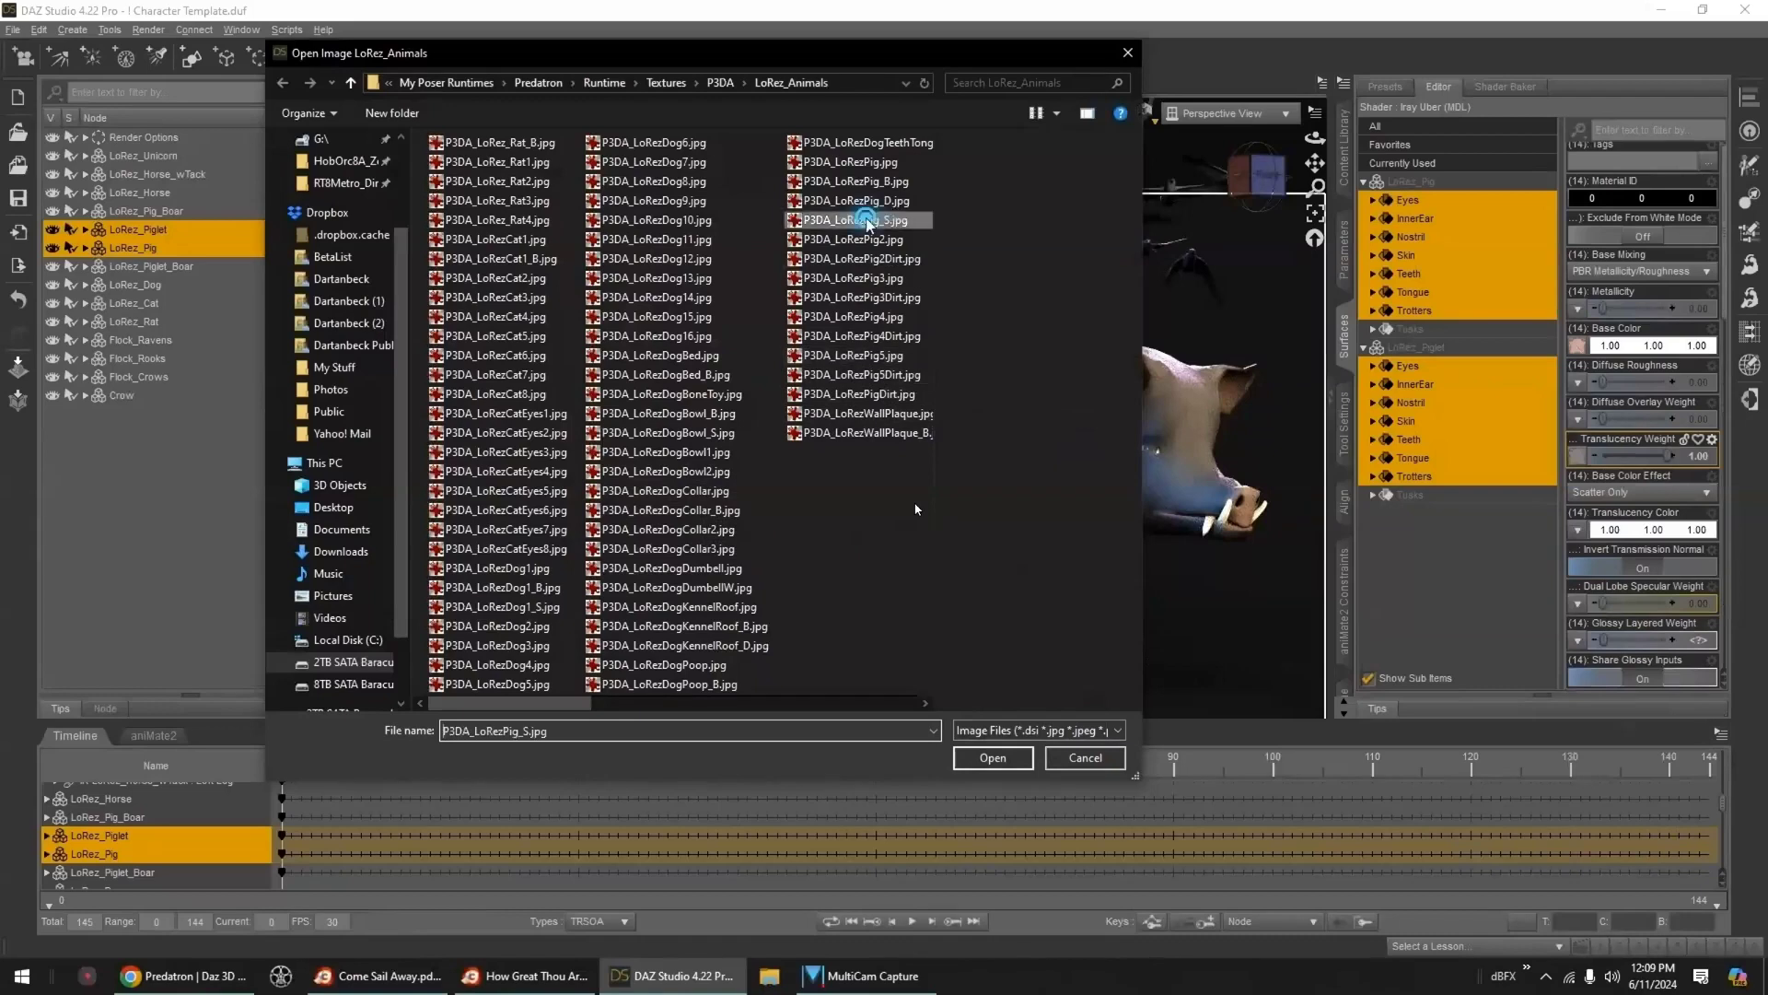
click(992, 758)
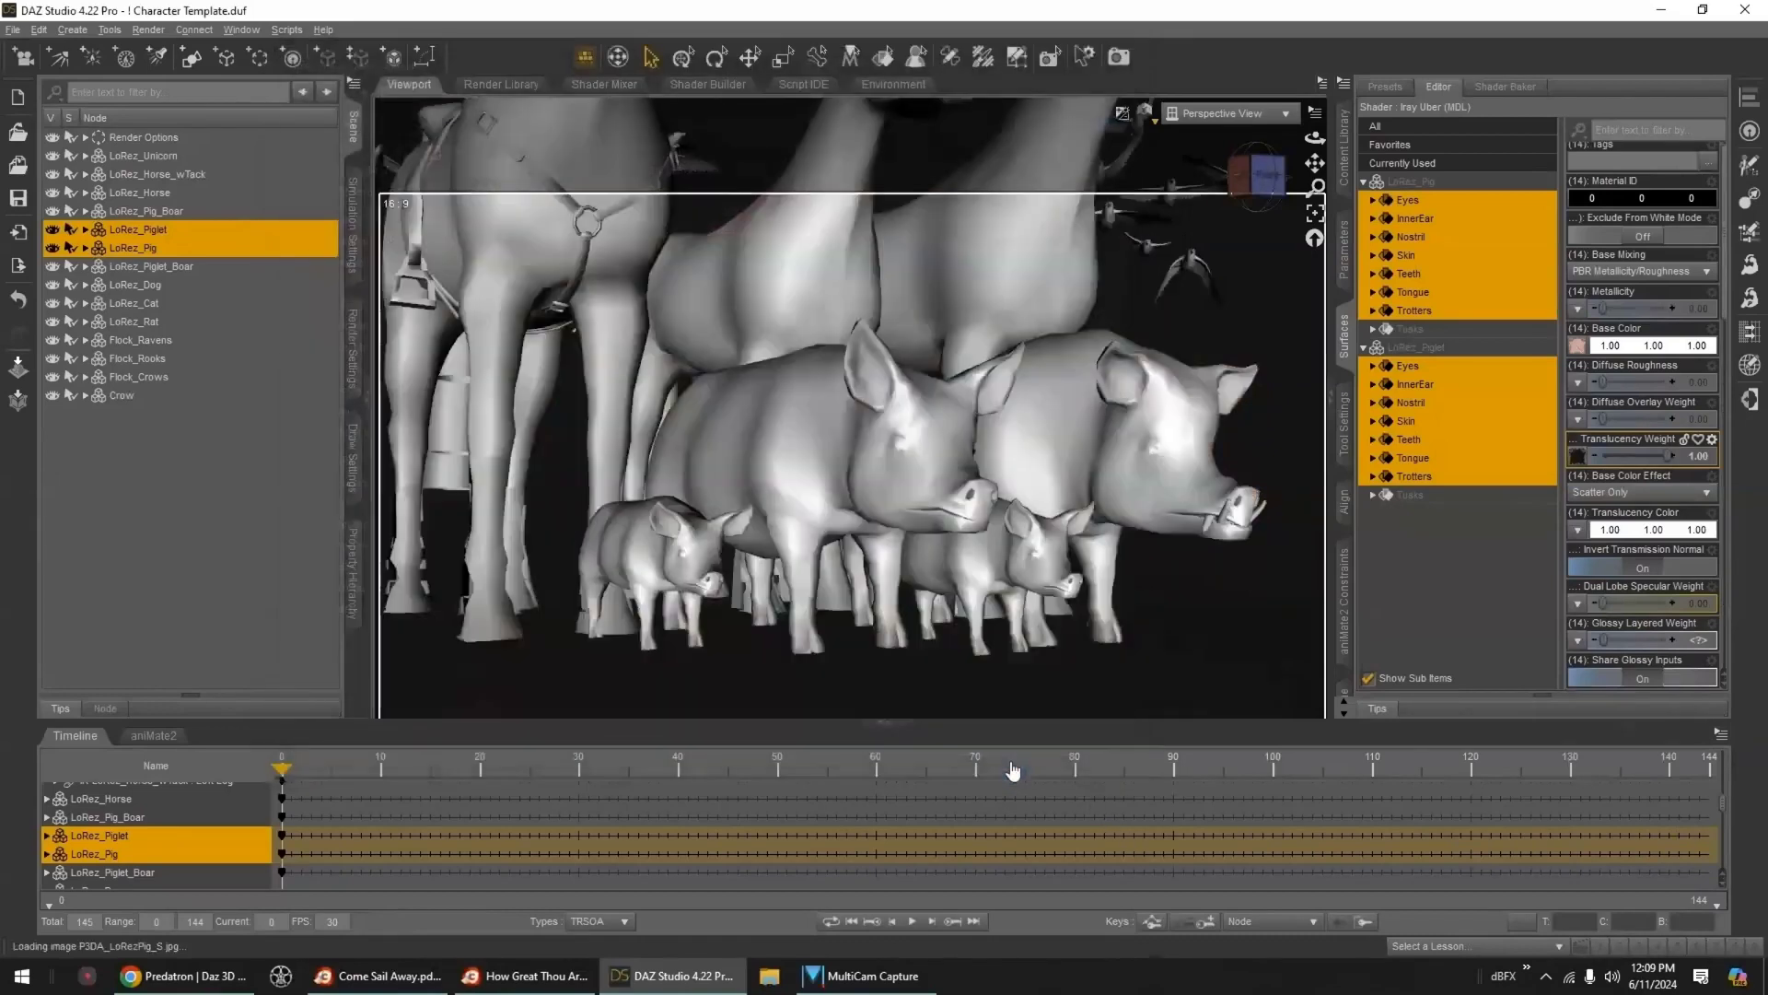
- Assign P3DA_LoRezPig as the Translucency Color map and check the pigs from a slightly different angle
click(1578, 530)
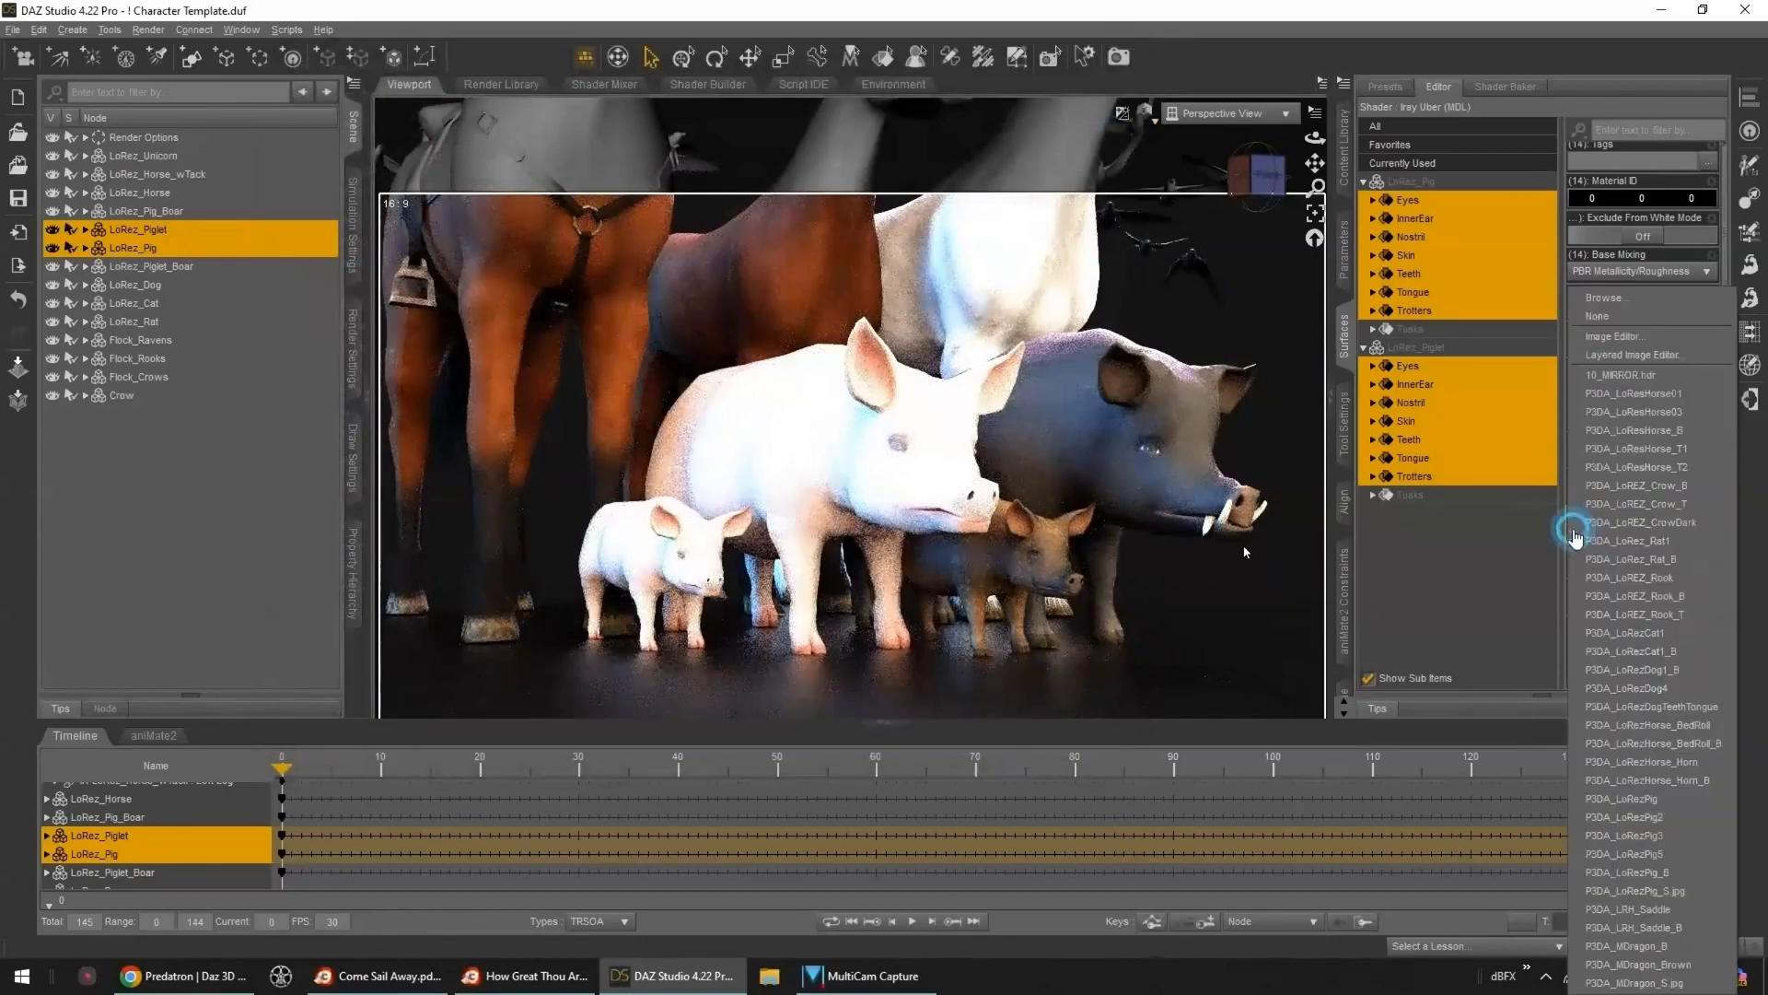
click(1667, 800)
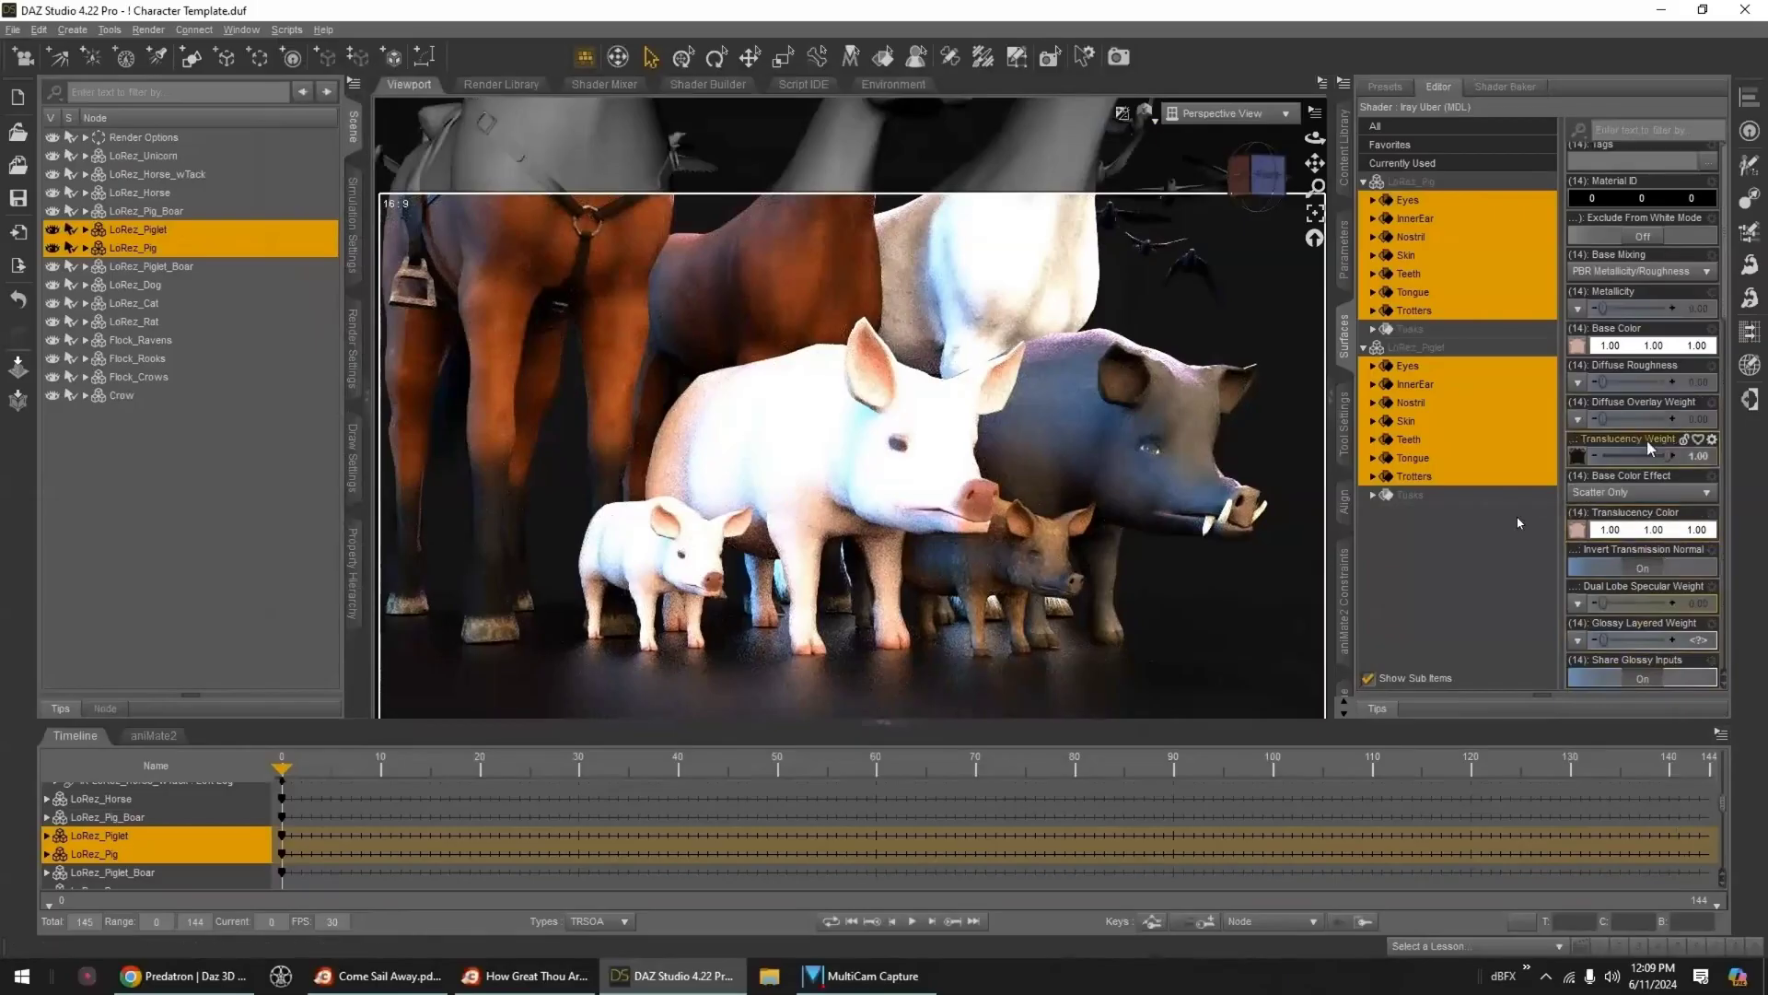
drag(1242, 187, 1247, 184)
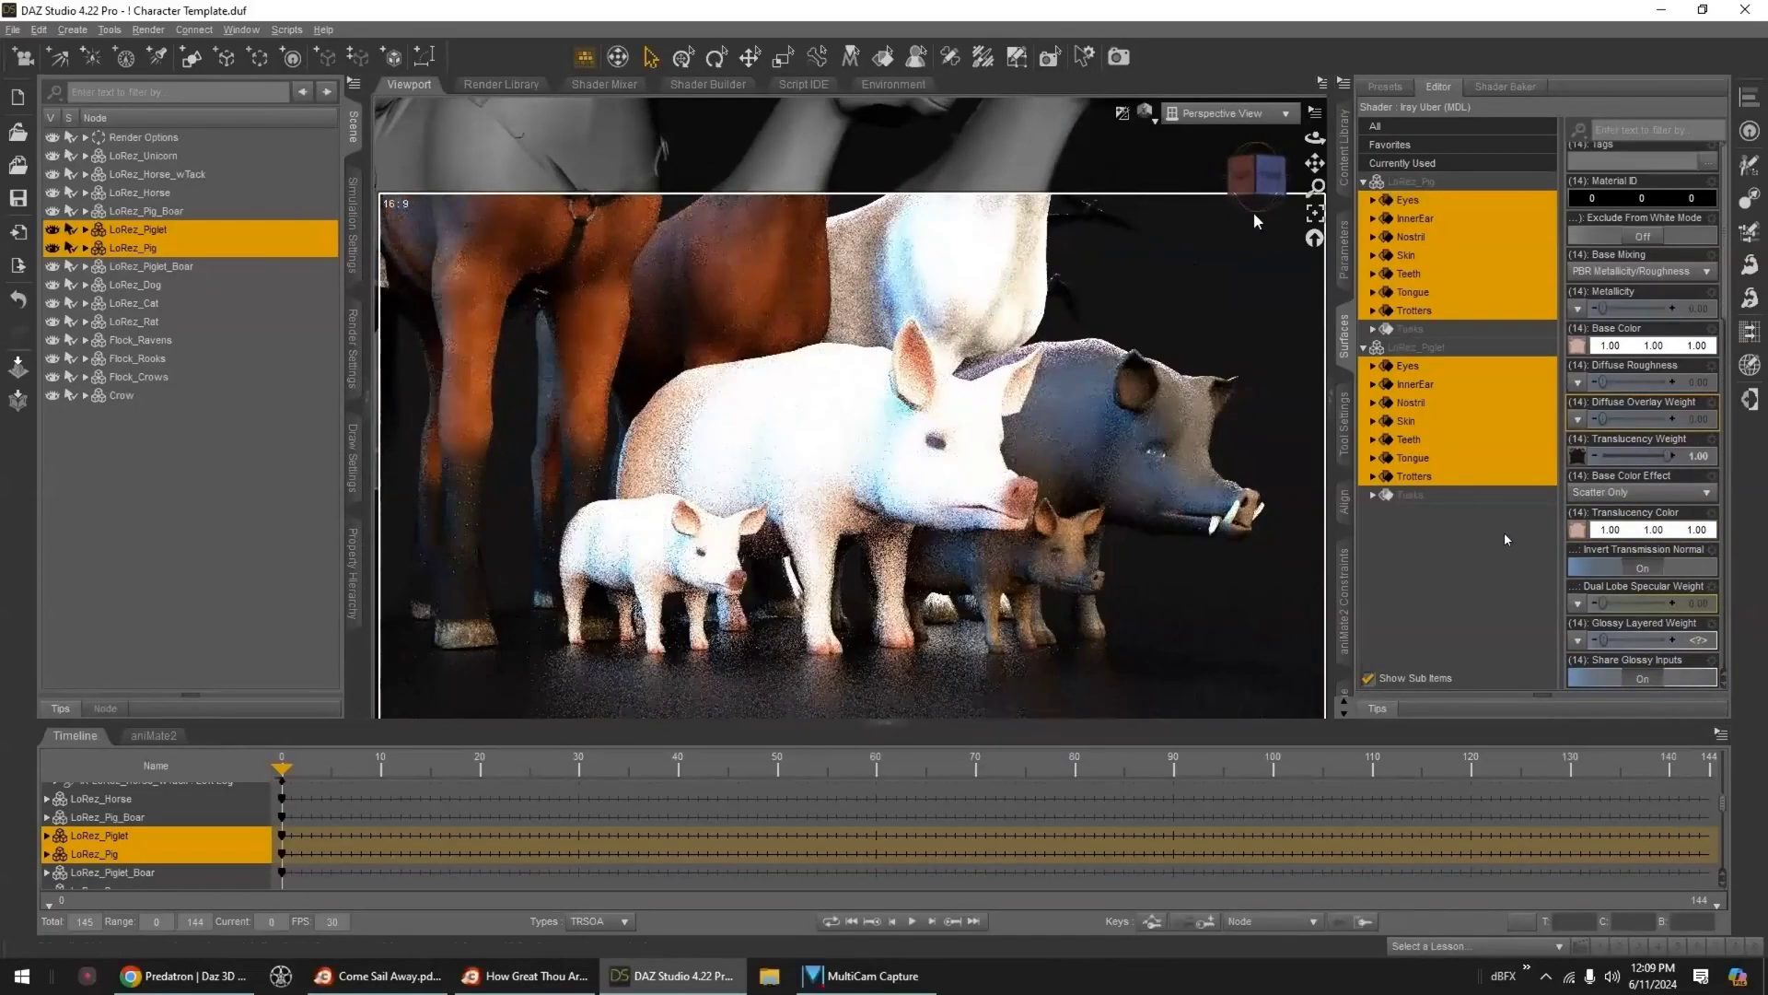
- Test a lower Translucency Weight, return it to 1.00, and set the Translucency Color to 0.65, 0.37, 0.37
drag(1666, 455, 1704, 457)
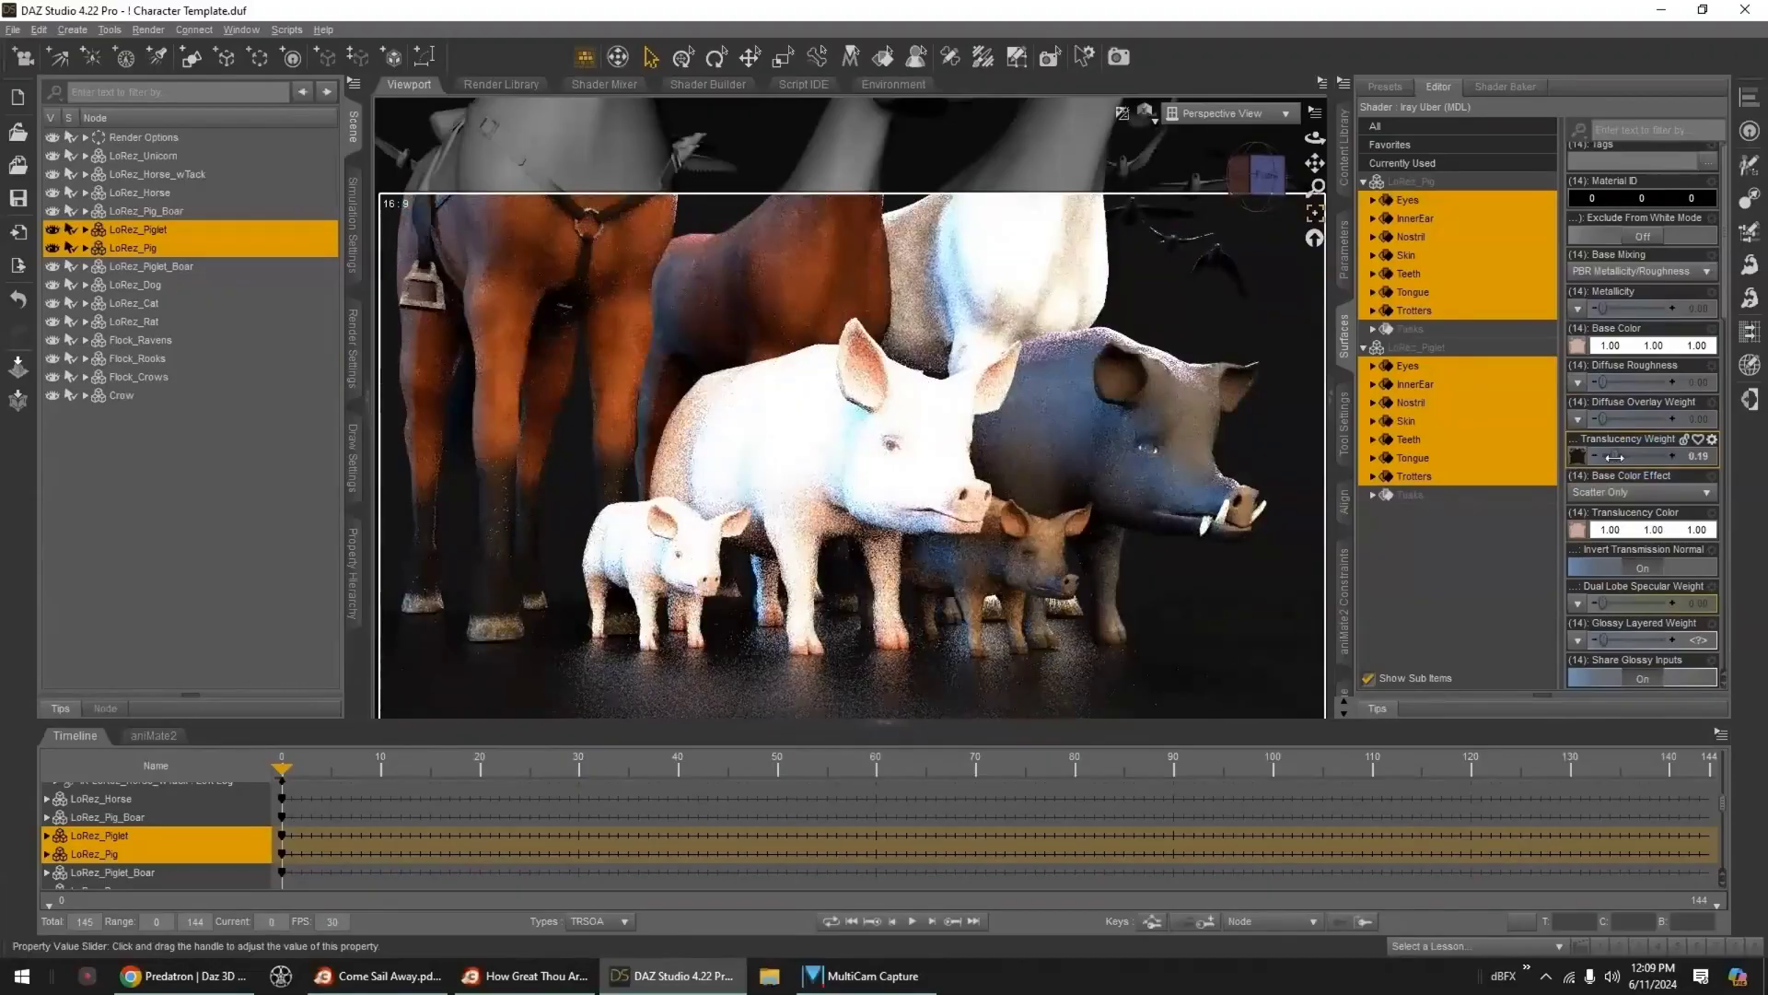
click(1650, 530)
click(727, 553)
click(996, 624)
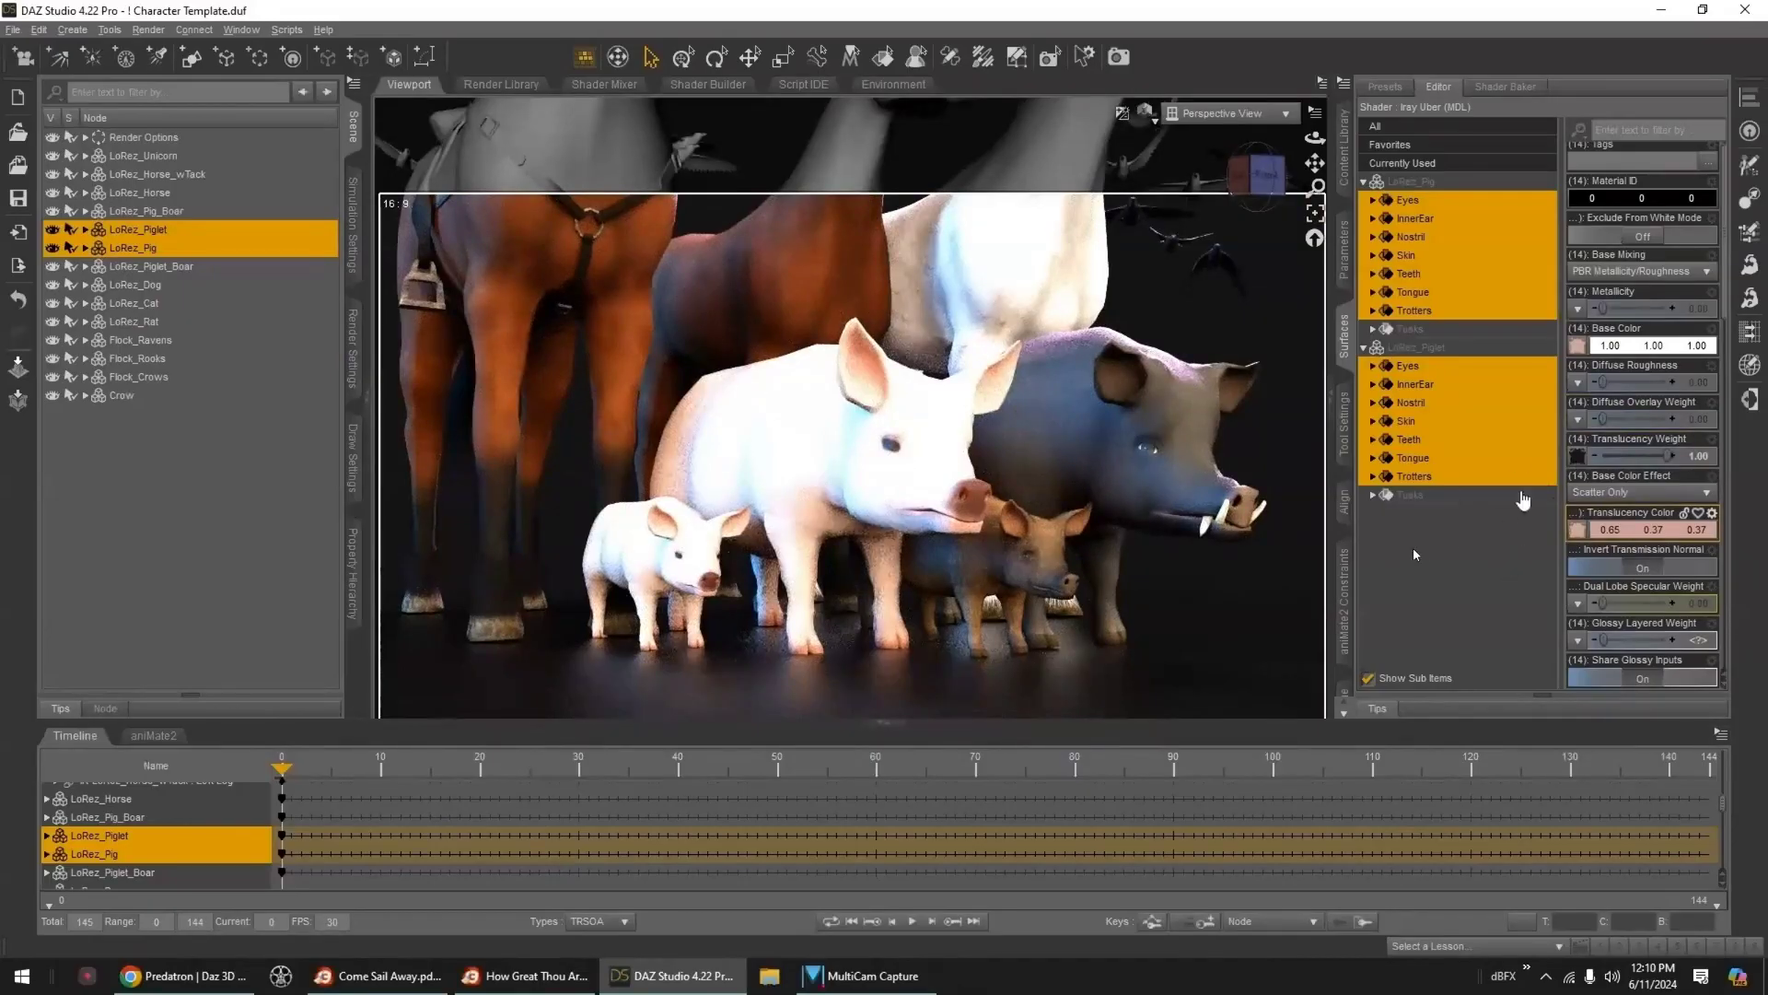
- Remove the translucency weight and color maps from both animals' Eyes and reset their Translucency Weight to zero
click(1408, 366)
ctrl+click(1414, 202)
click(1578, 458)
click(1598, 319)
click(1578, 531)
click(1603, 316)
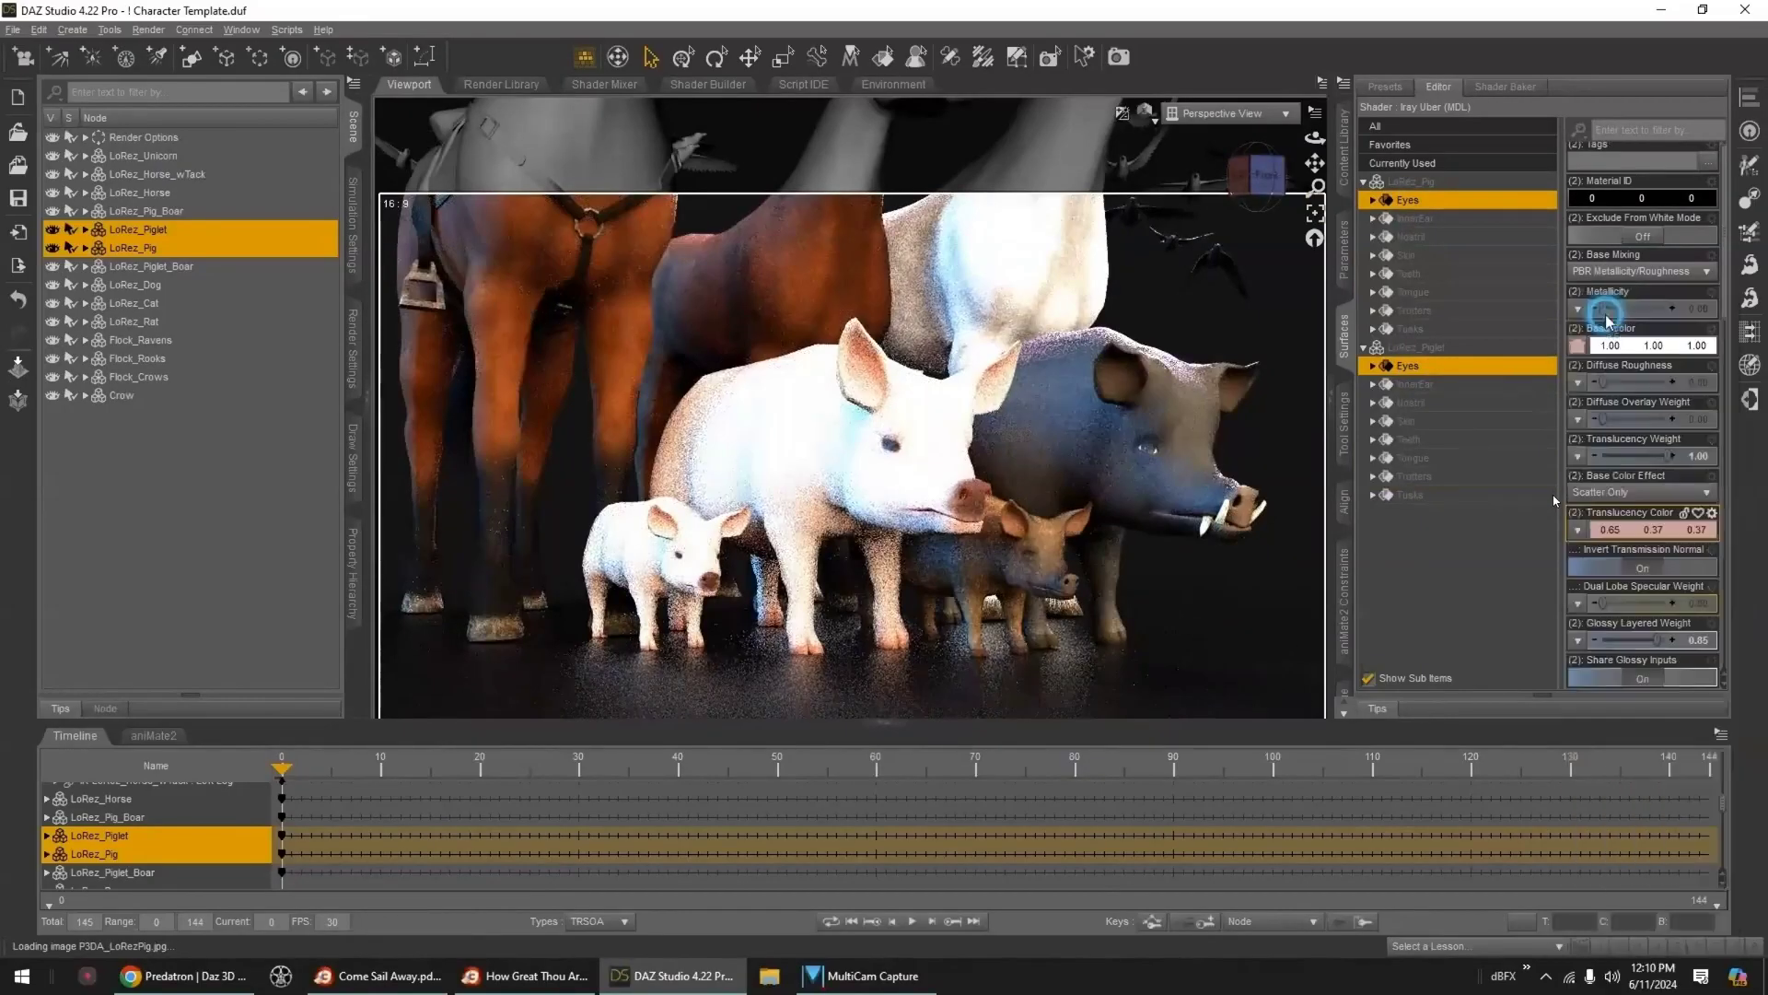
alt+click(1666, 458)
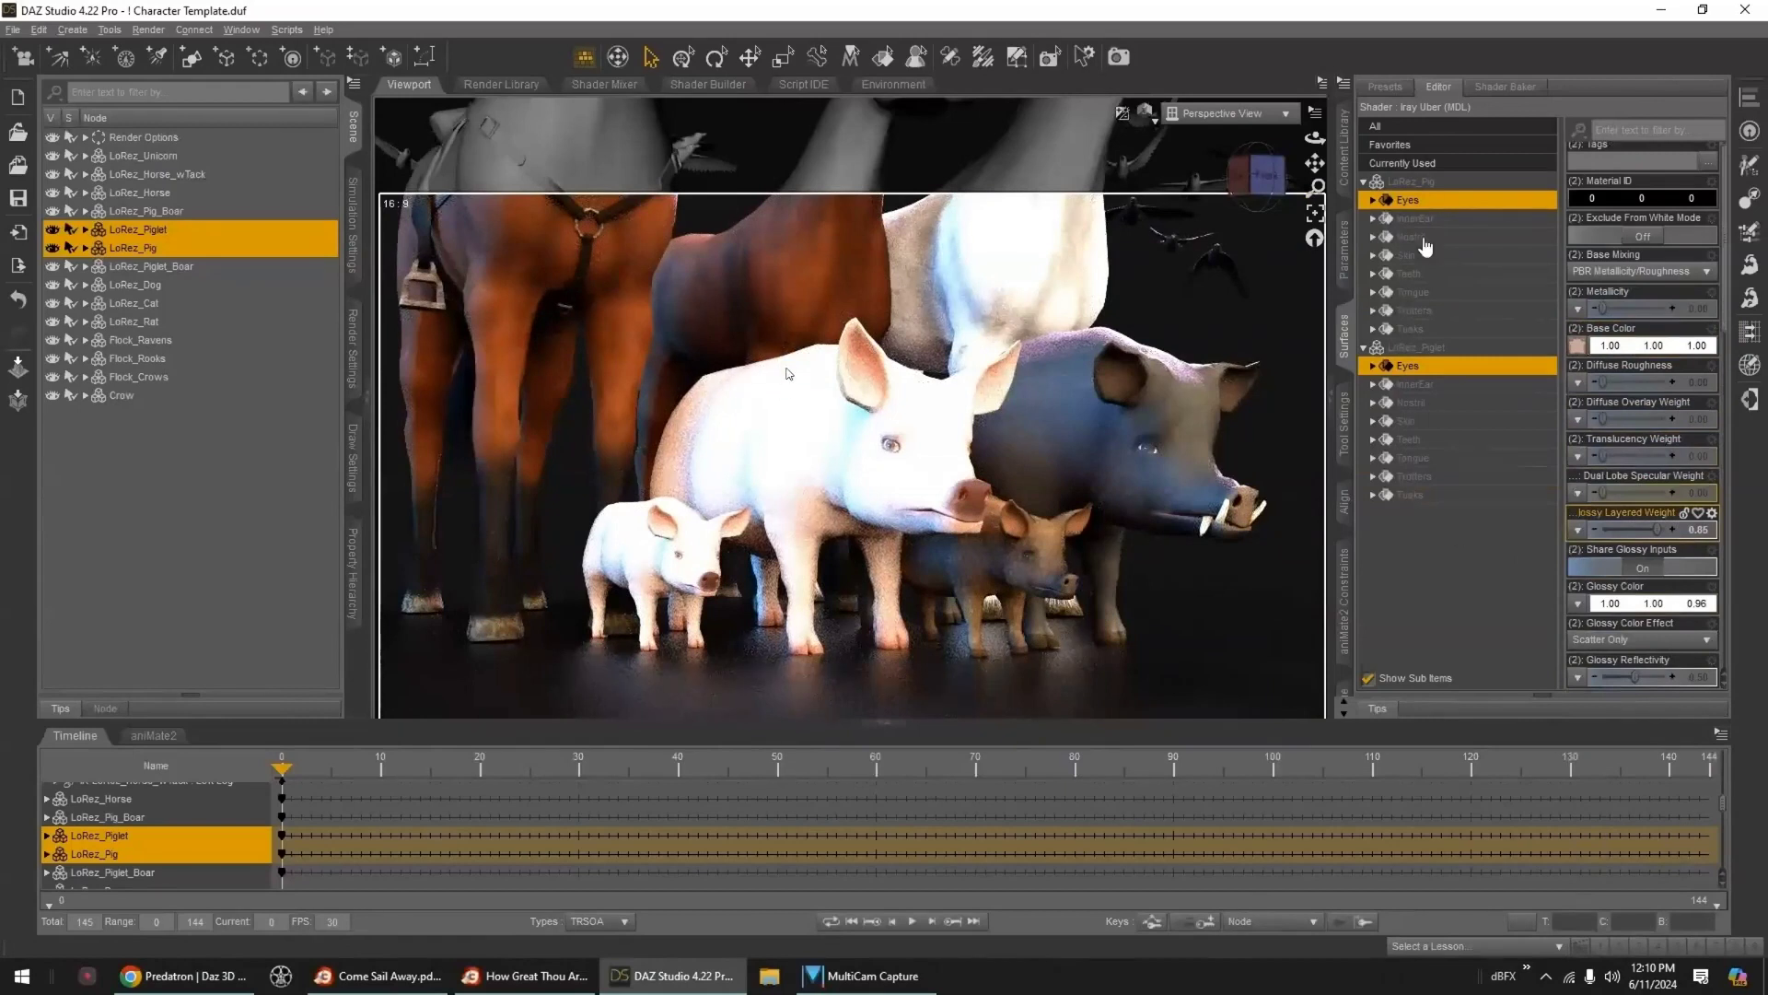
- Select all surfaces of LoRez_Pig and LoRez_Piglet and set the Translucency Weight map to None
click(1416, 184)
ctrl+click(1418, 348)
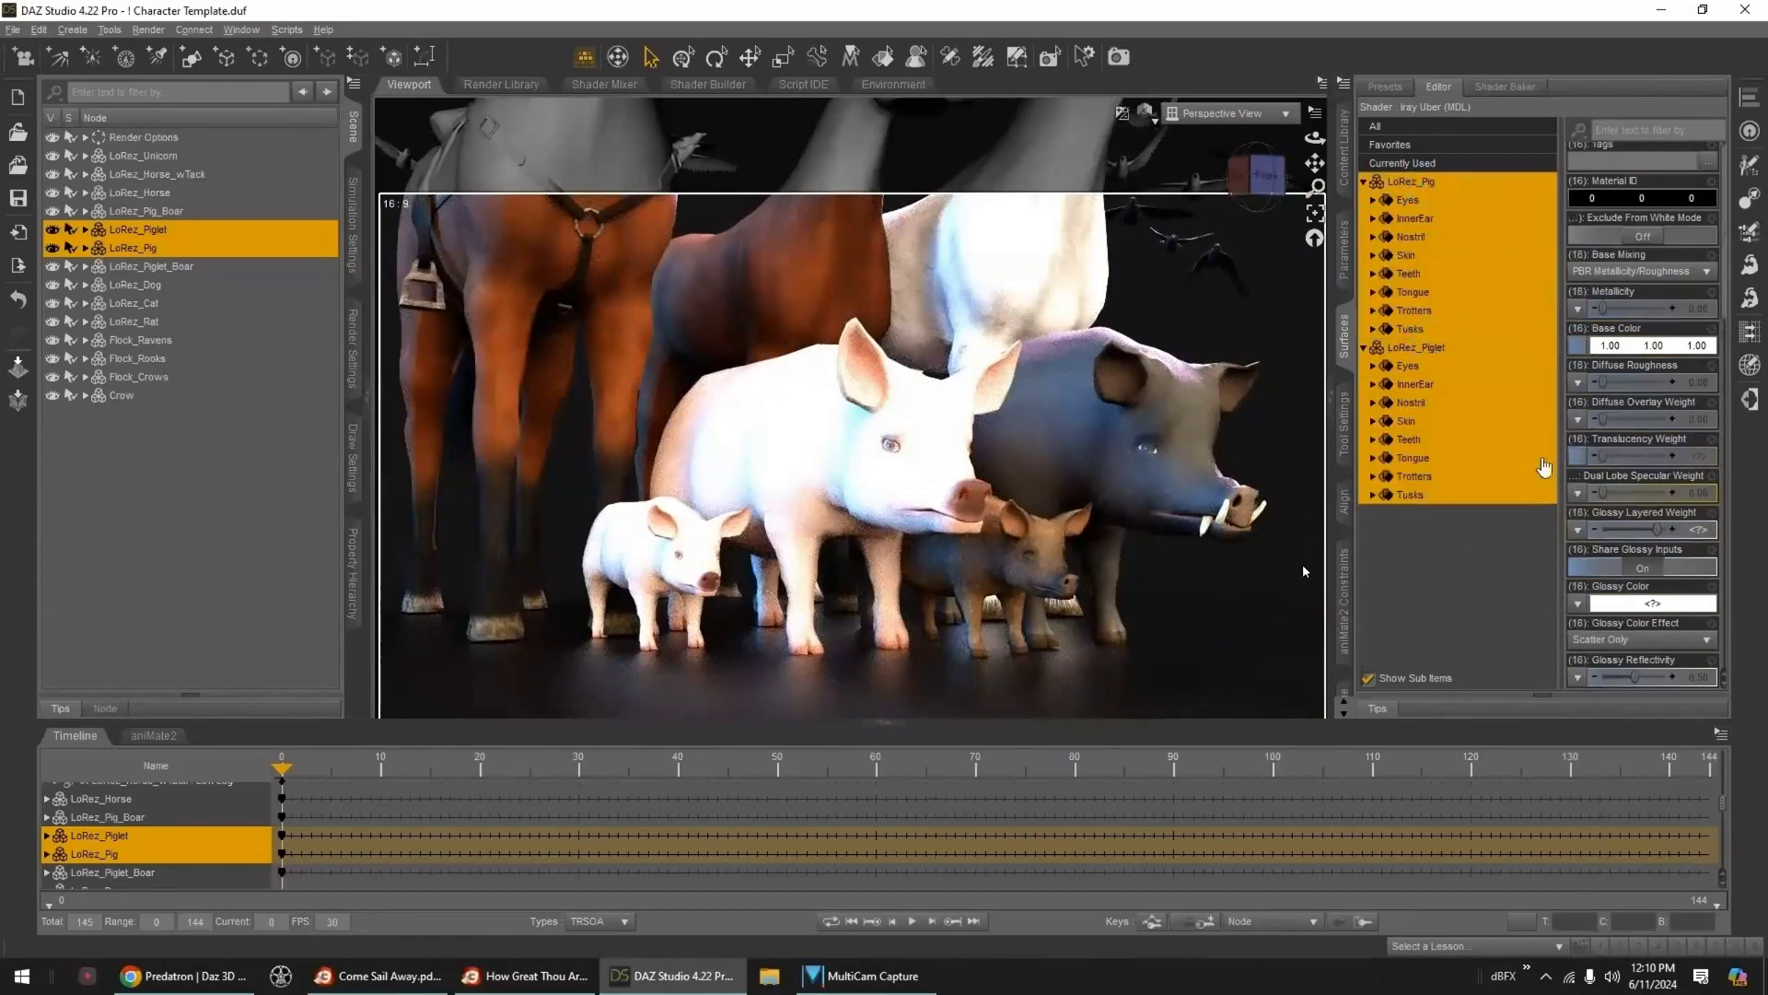
click(1573, 459)
click(1614, 316)
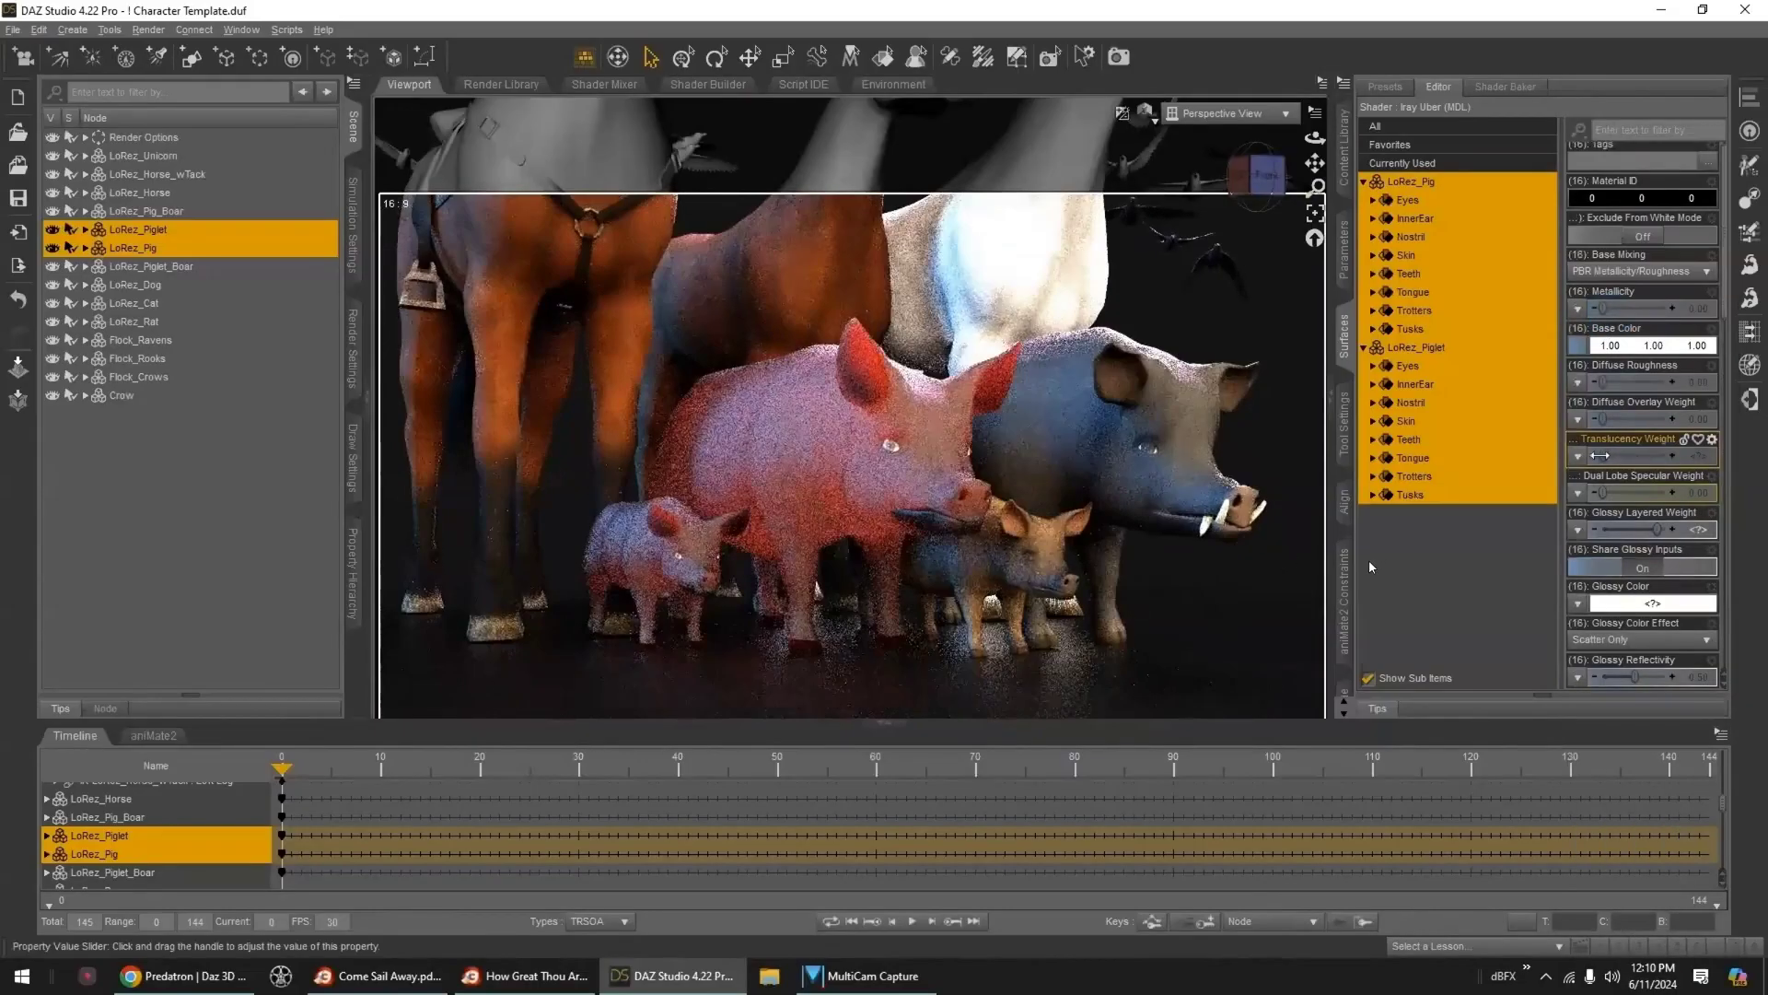
- Set the Translucency Color map to None and the Translucency Weight to 0.36 on all pig and piglet surfaces
drag(1603, 457, 1578, 462)
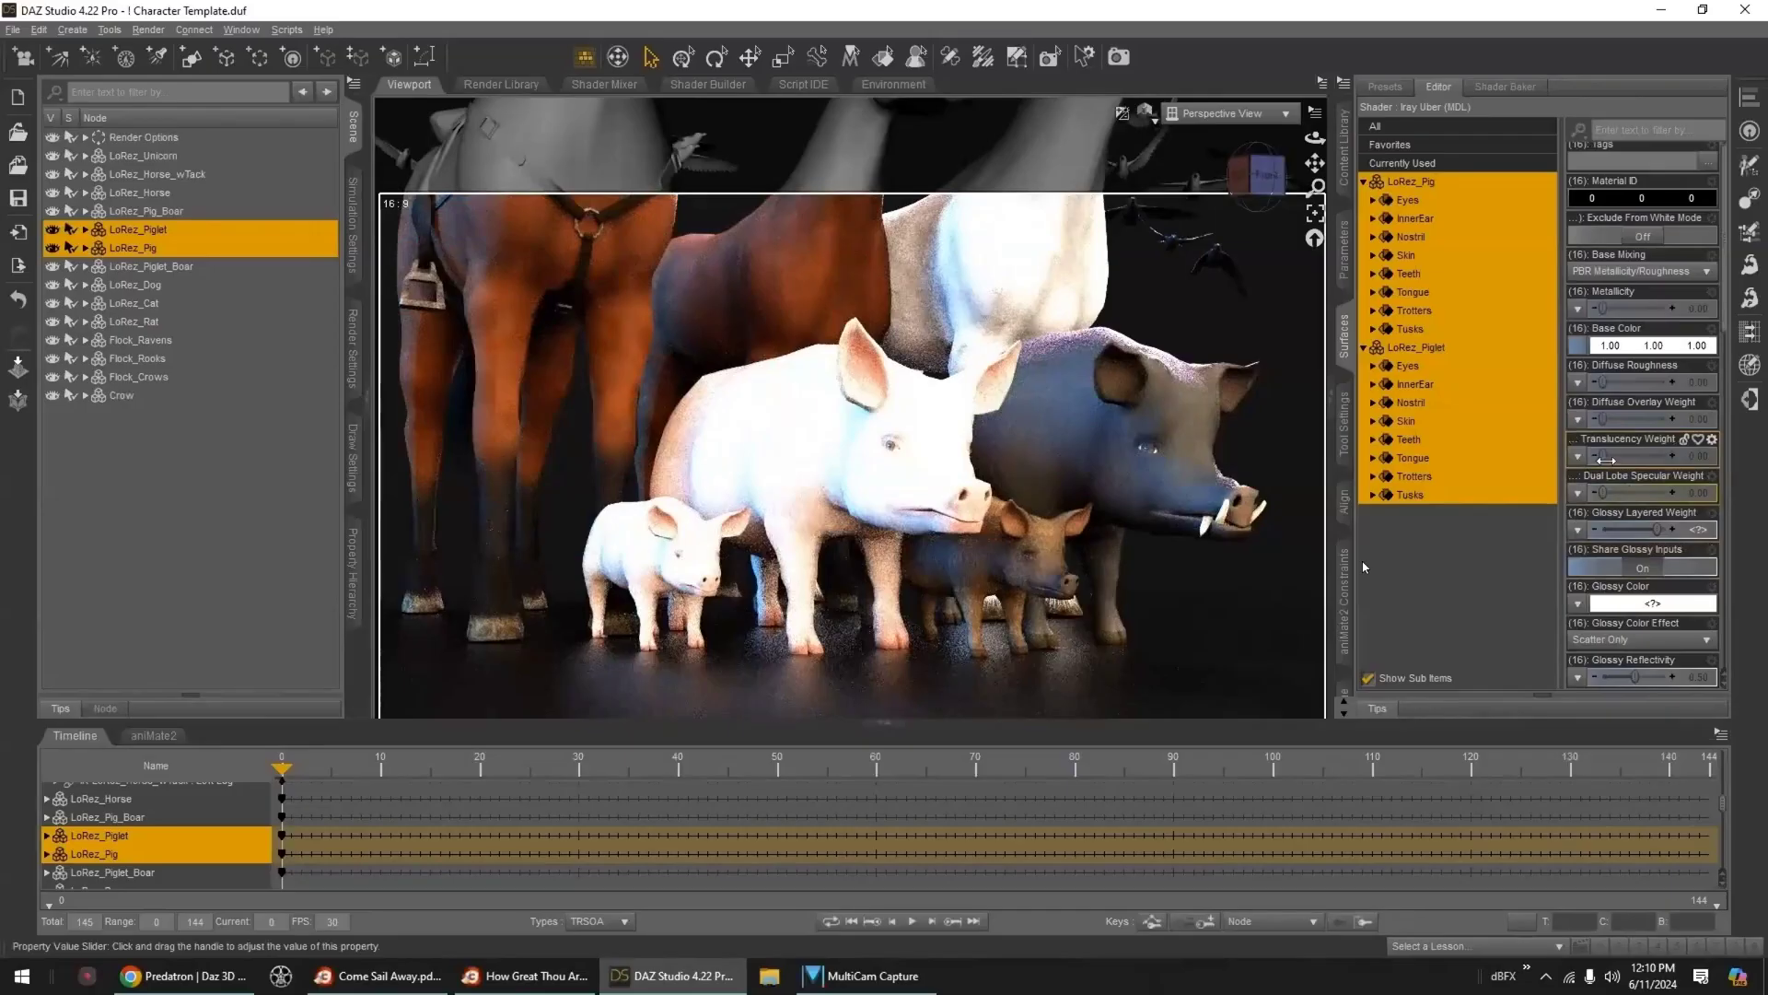
click(1578, 531)
click(1605, 318)
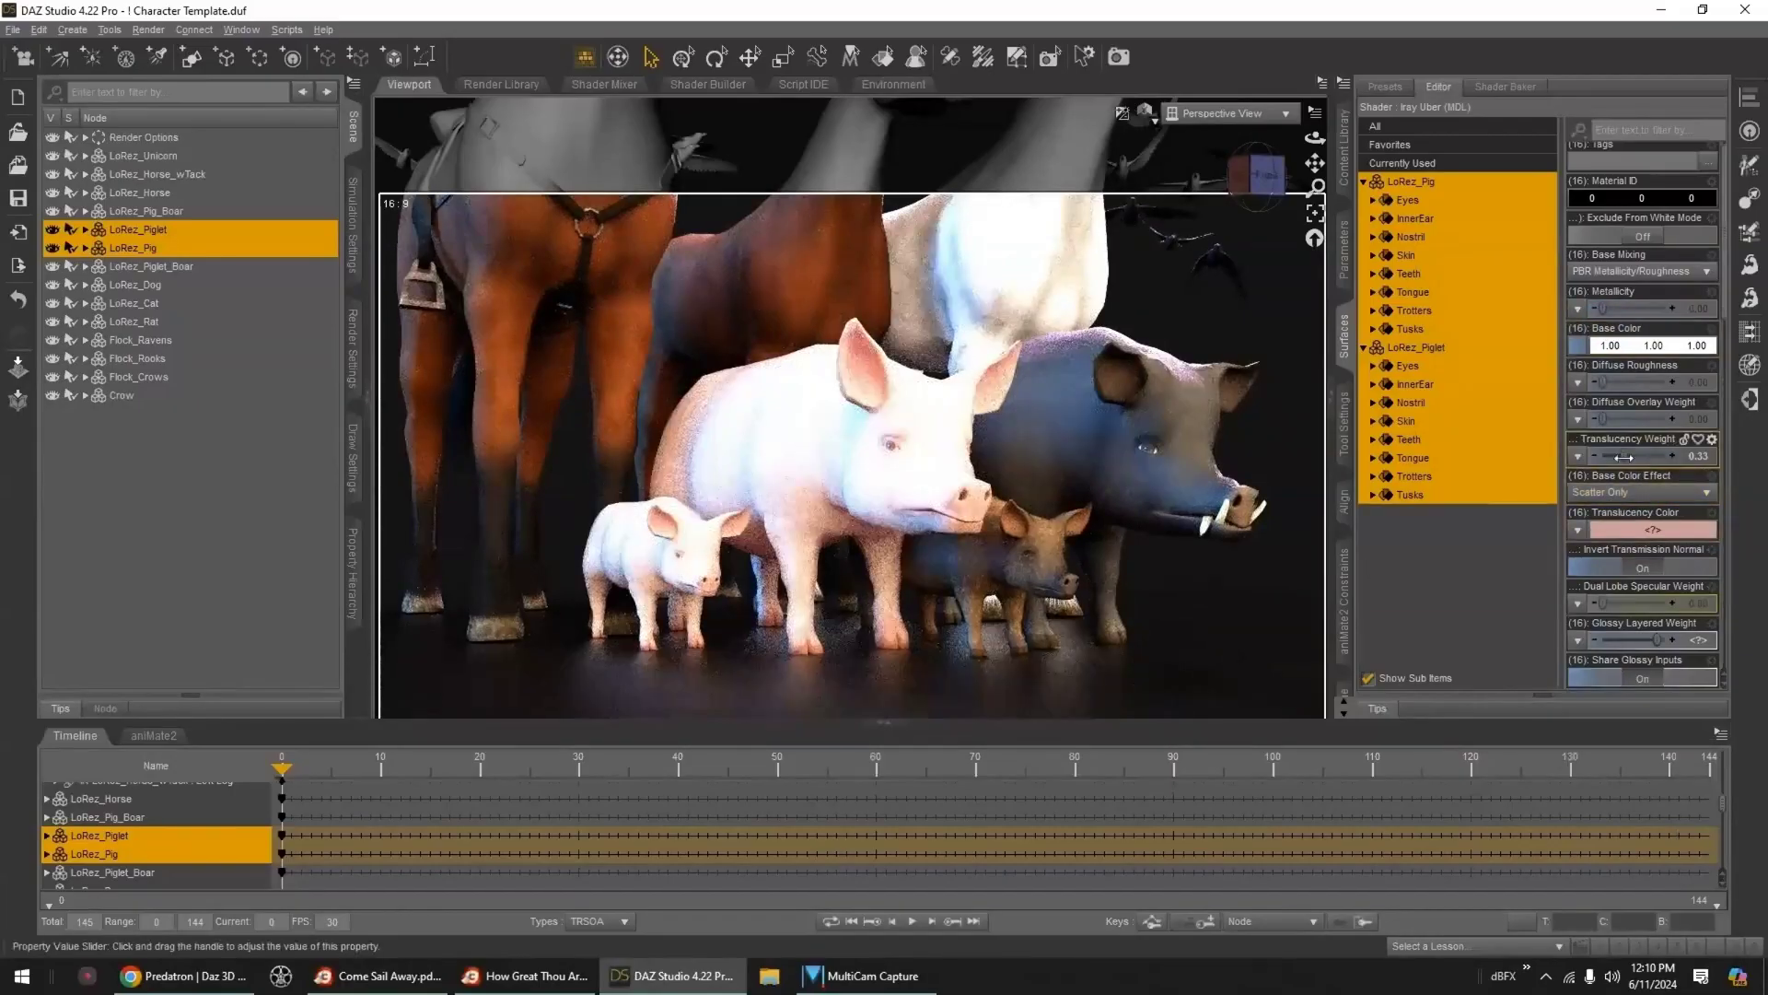
drag(1624, 457, 1633, 457)
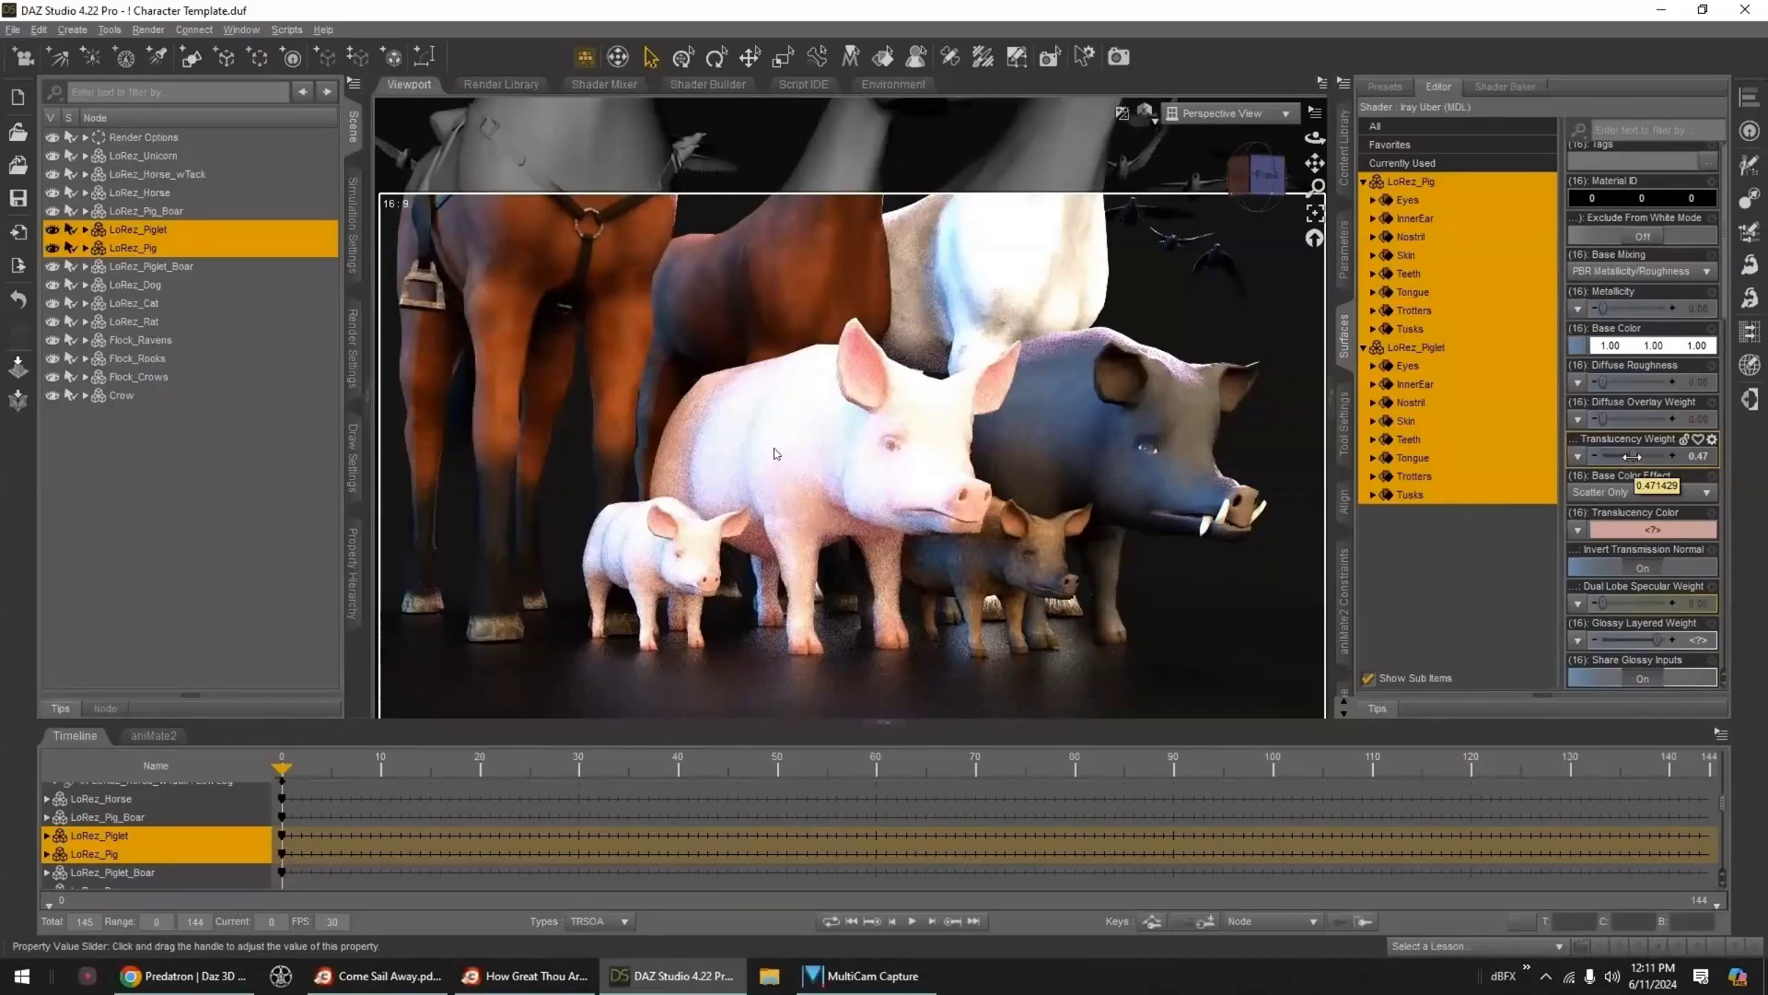
drag(1633, 457, 1627, 457)
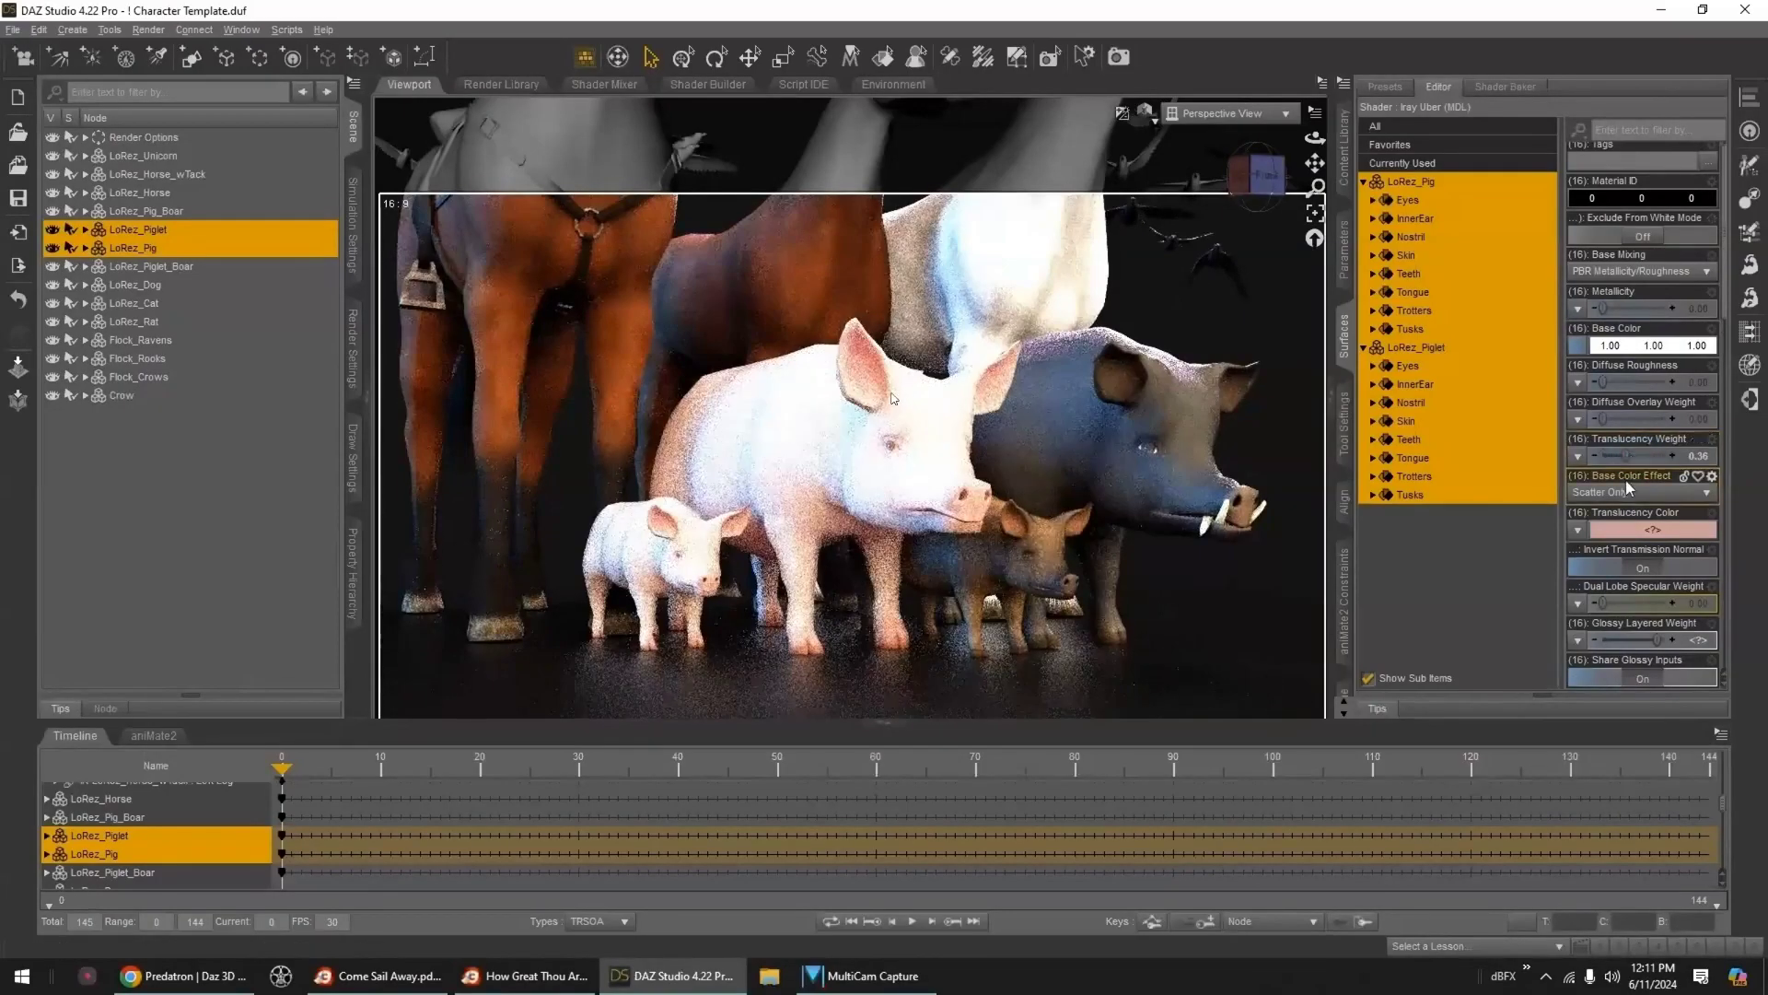
- Try a different Glossy Layered Weight on all pig and piglet surfaces, and undo it
scroll(1630, 490, down, 2)
click(1646, 529)
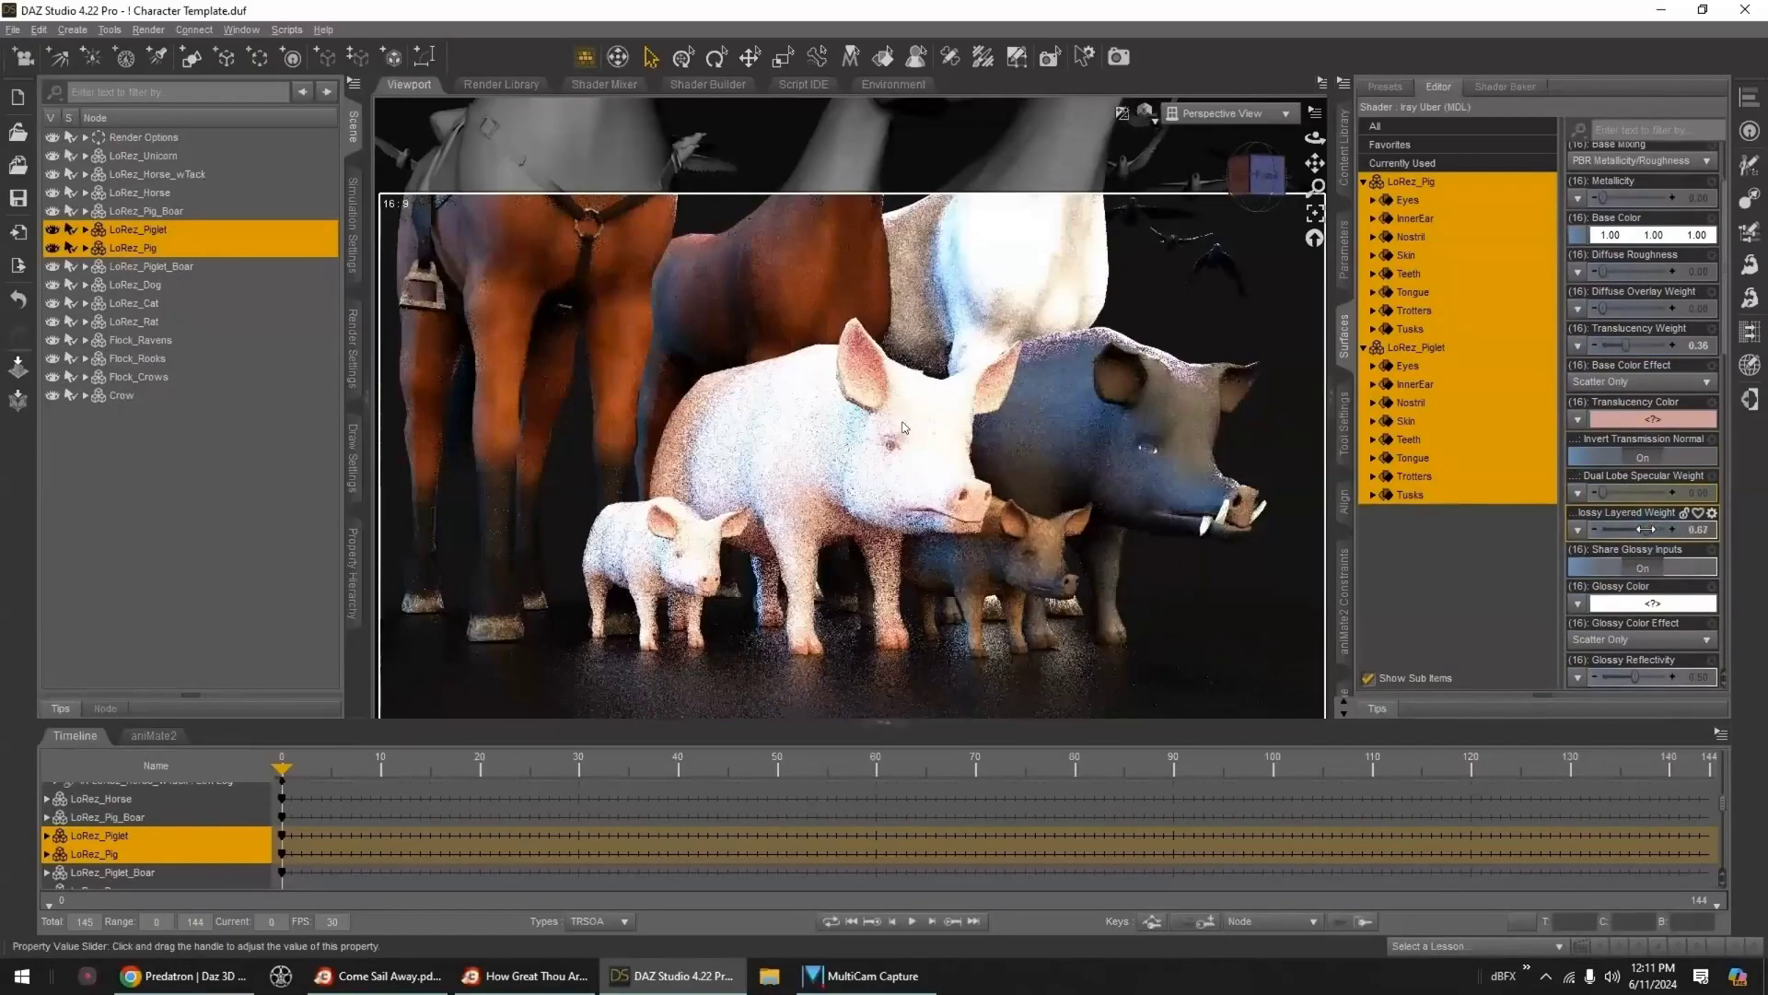
drag(1645, 530, 1671, 531)
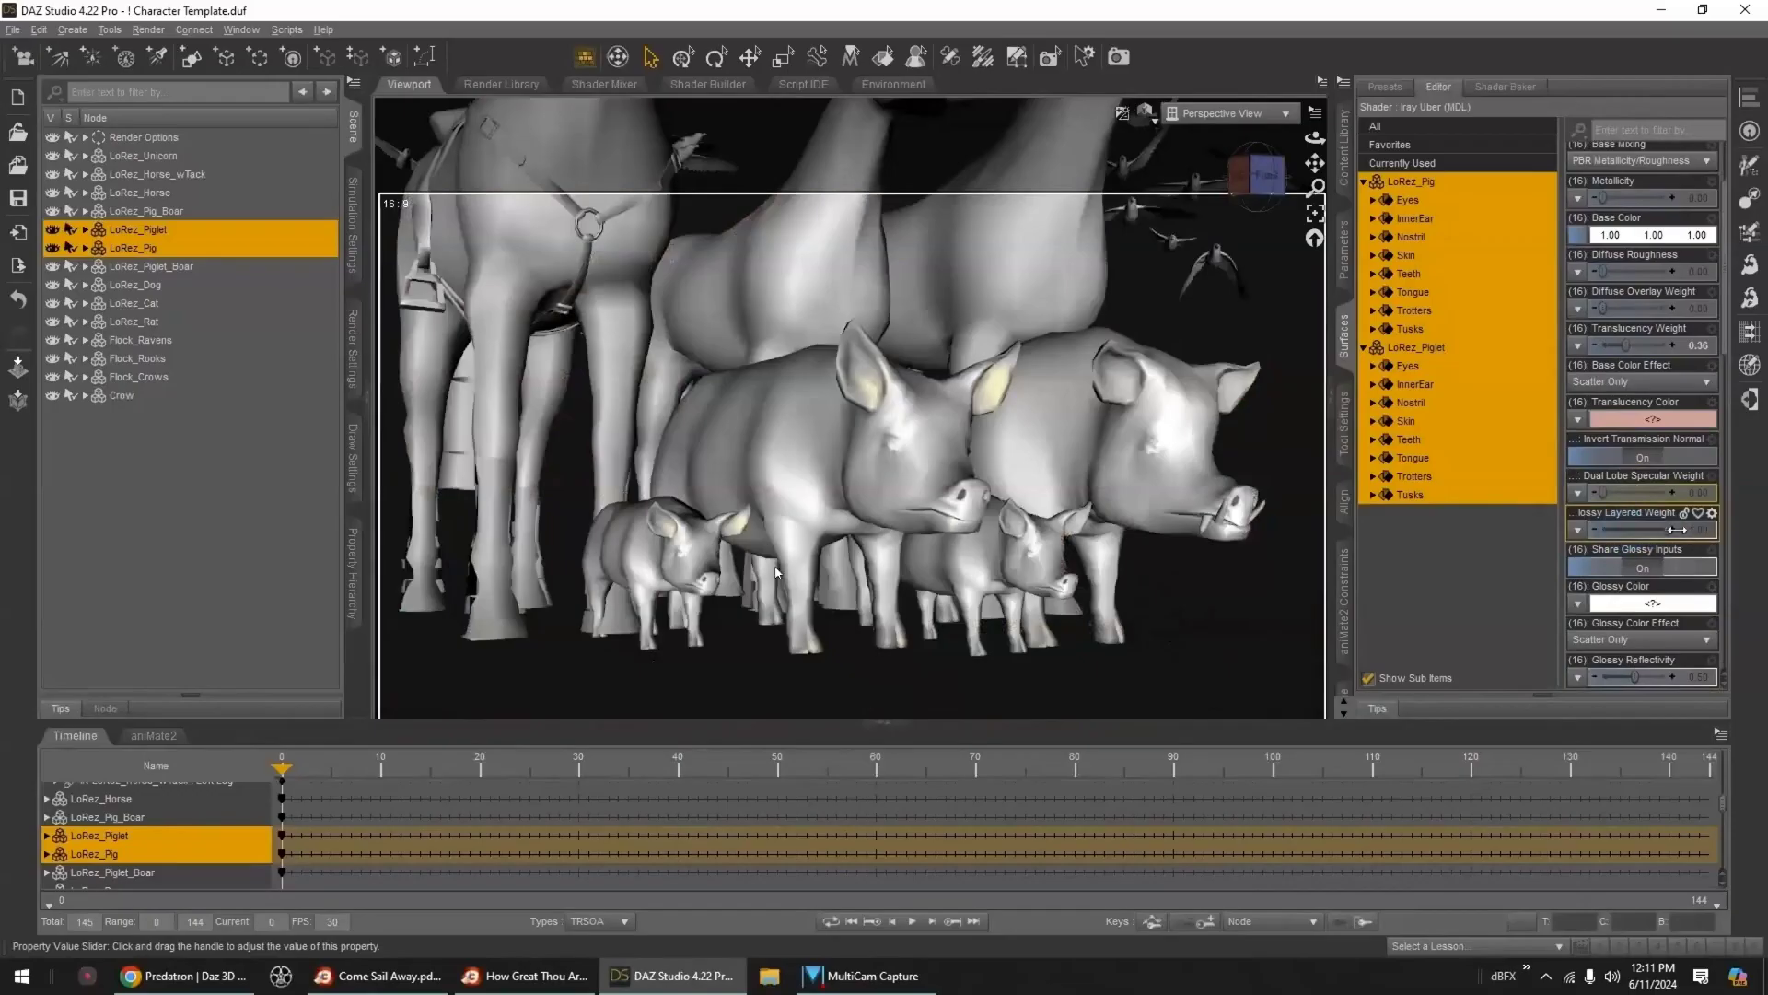
key(ctrl+z)
key(ctrl+z)
- Examine the saddled horse, the bird perched on its saddle, and the unicorn's head in the Iray preview
middle_drag(921, 511, 899, 634)
right_drag(829, 626, 940, 571)
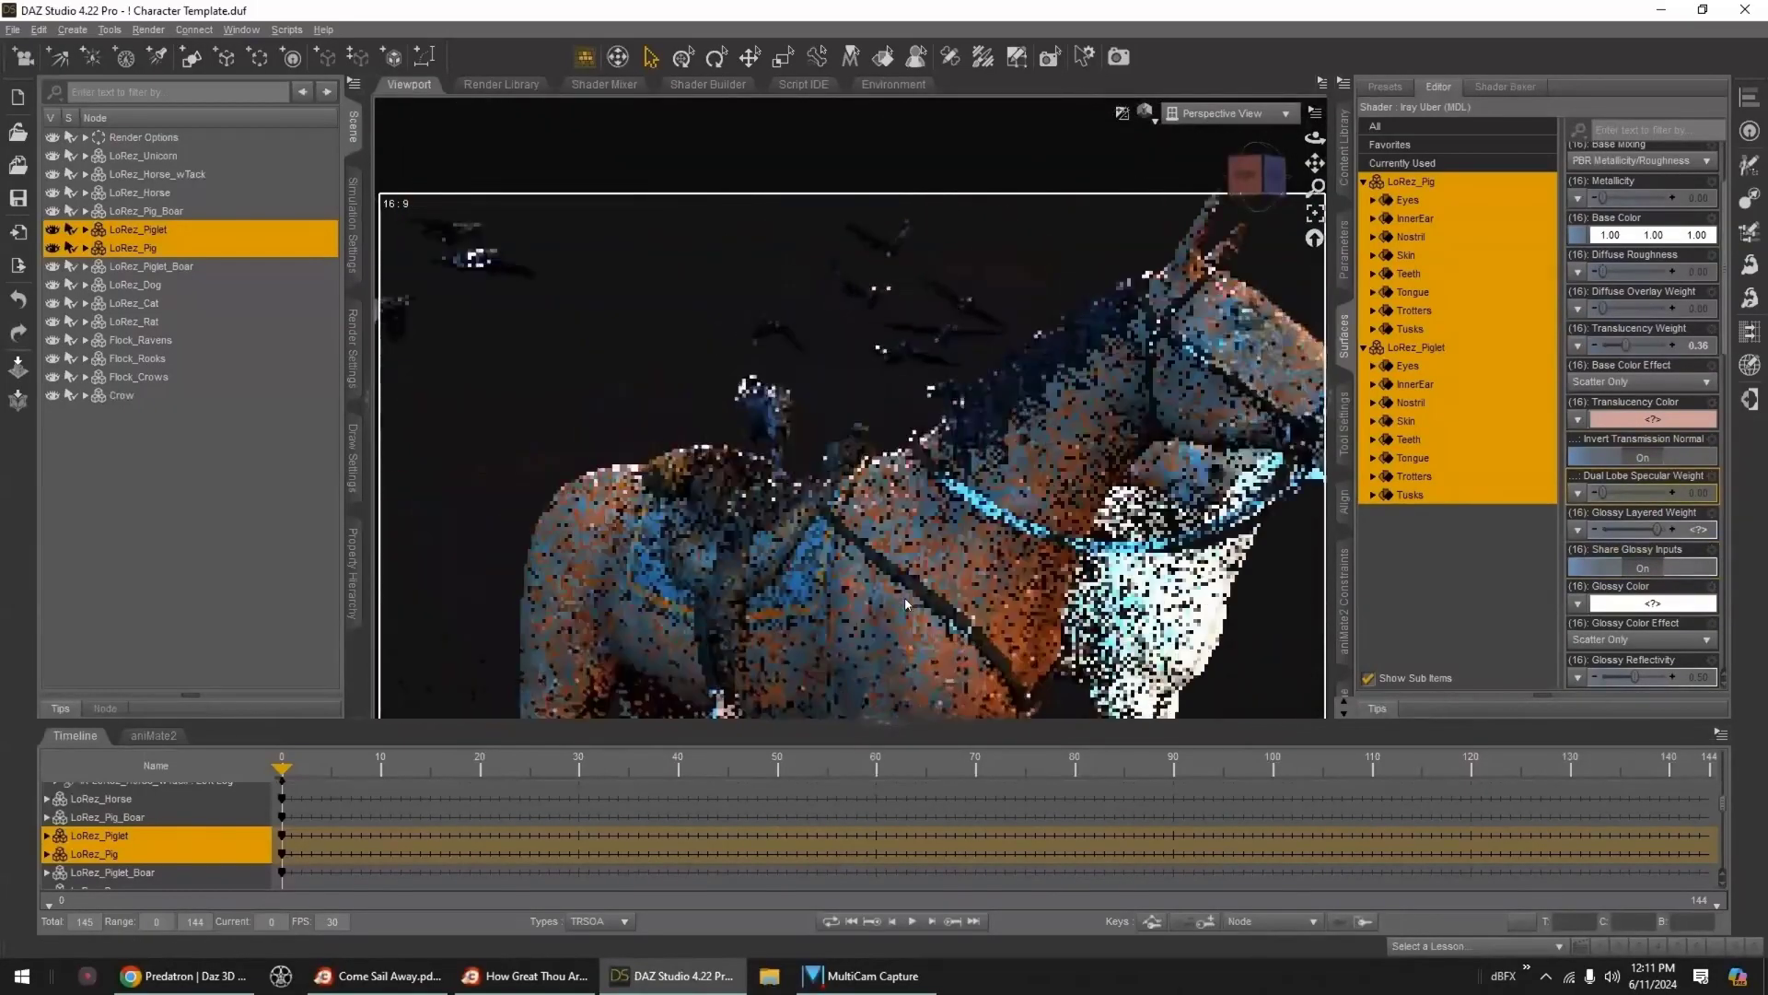
scroll(905, 604, up, 4)
scroll(594, 444, up, 2)
middle_drag(516, 437, 602, 460)
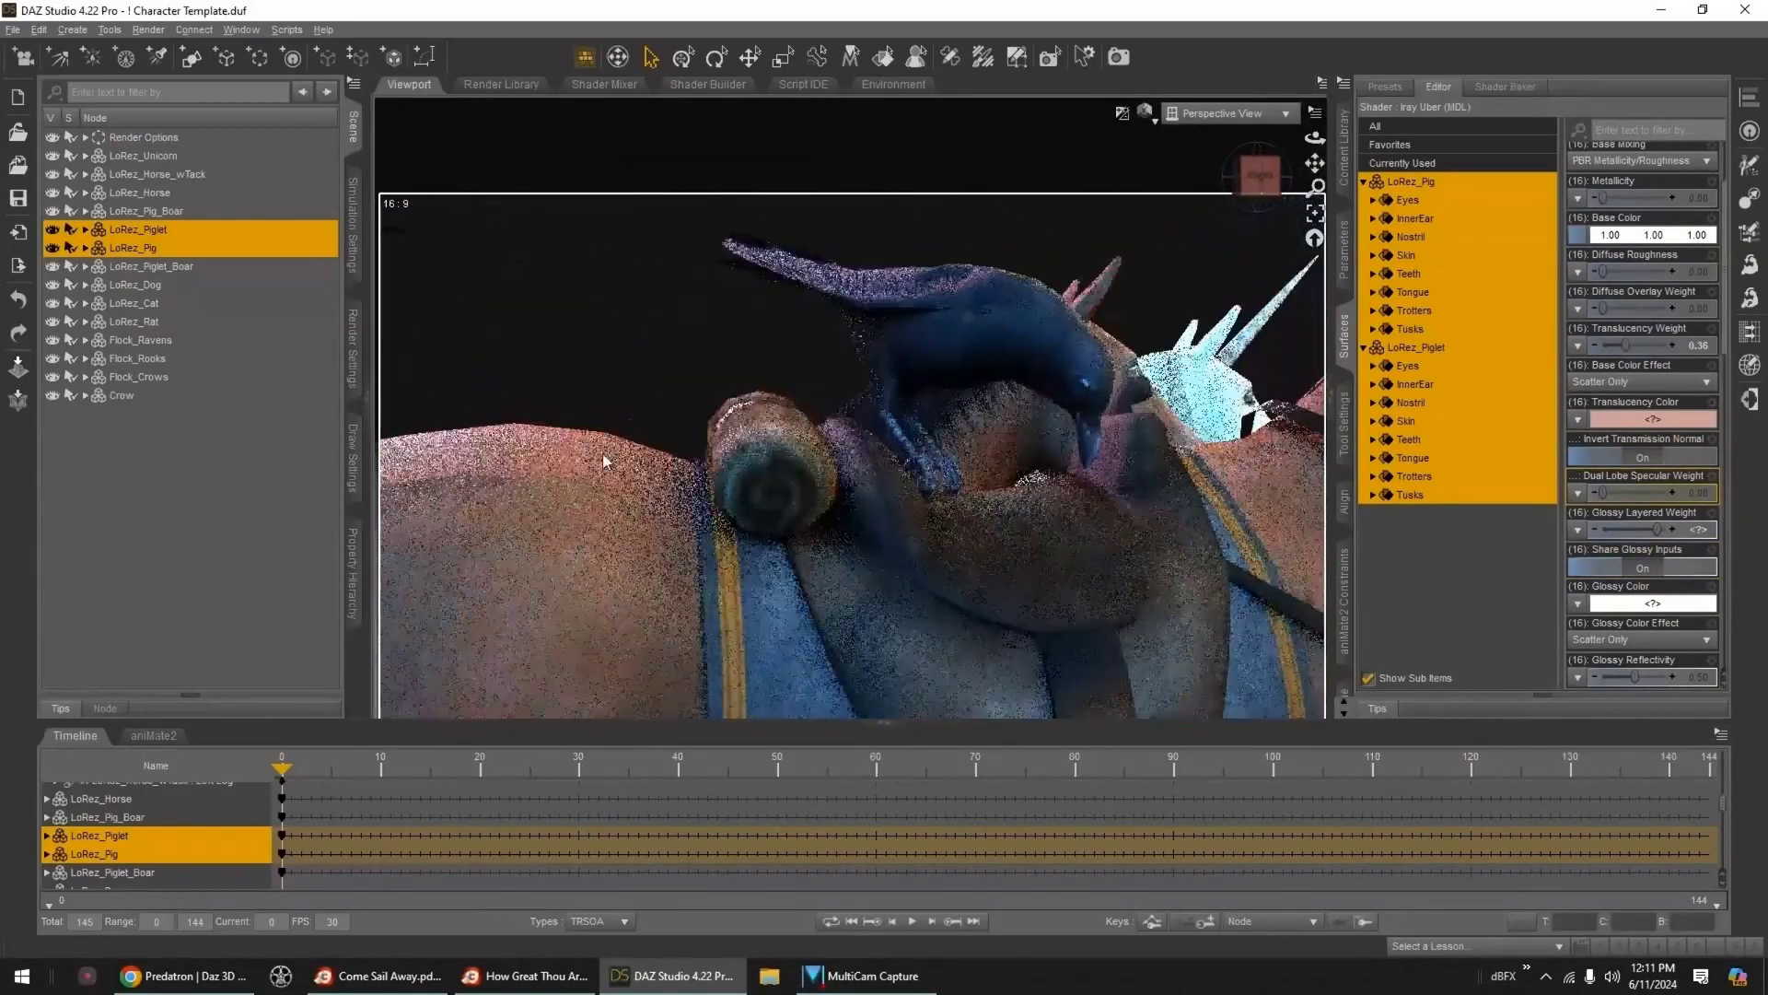
key(ctrl+z)
key(ctrl+z)
key(ctrl+z)
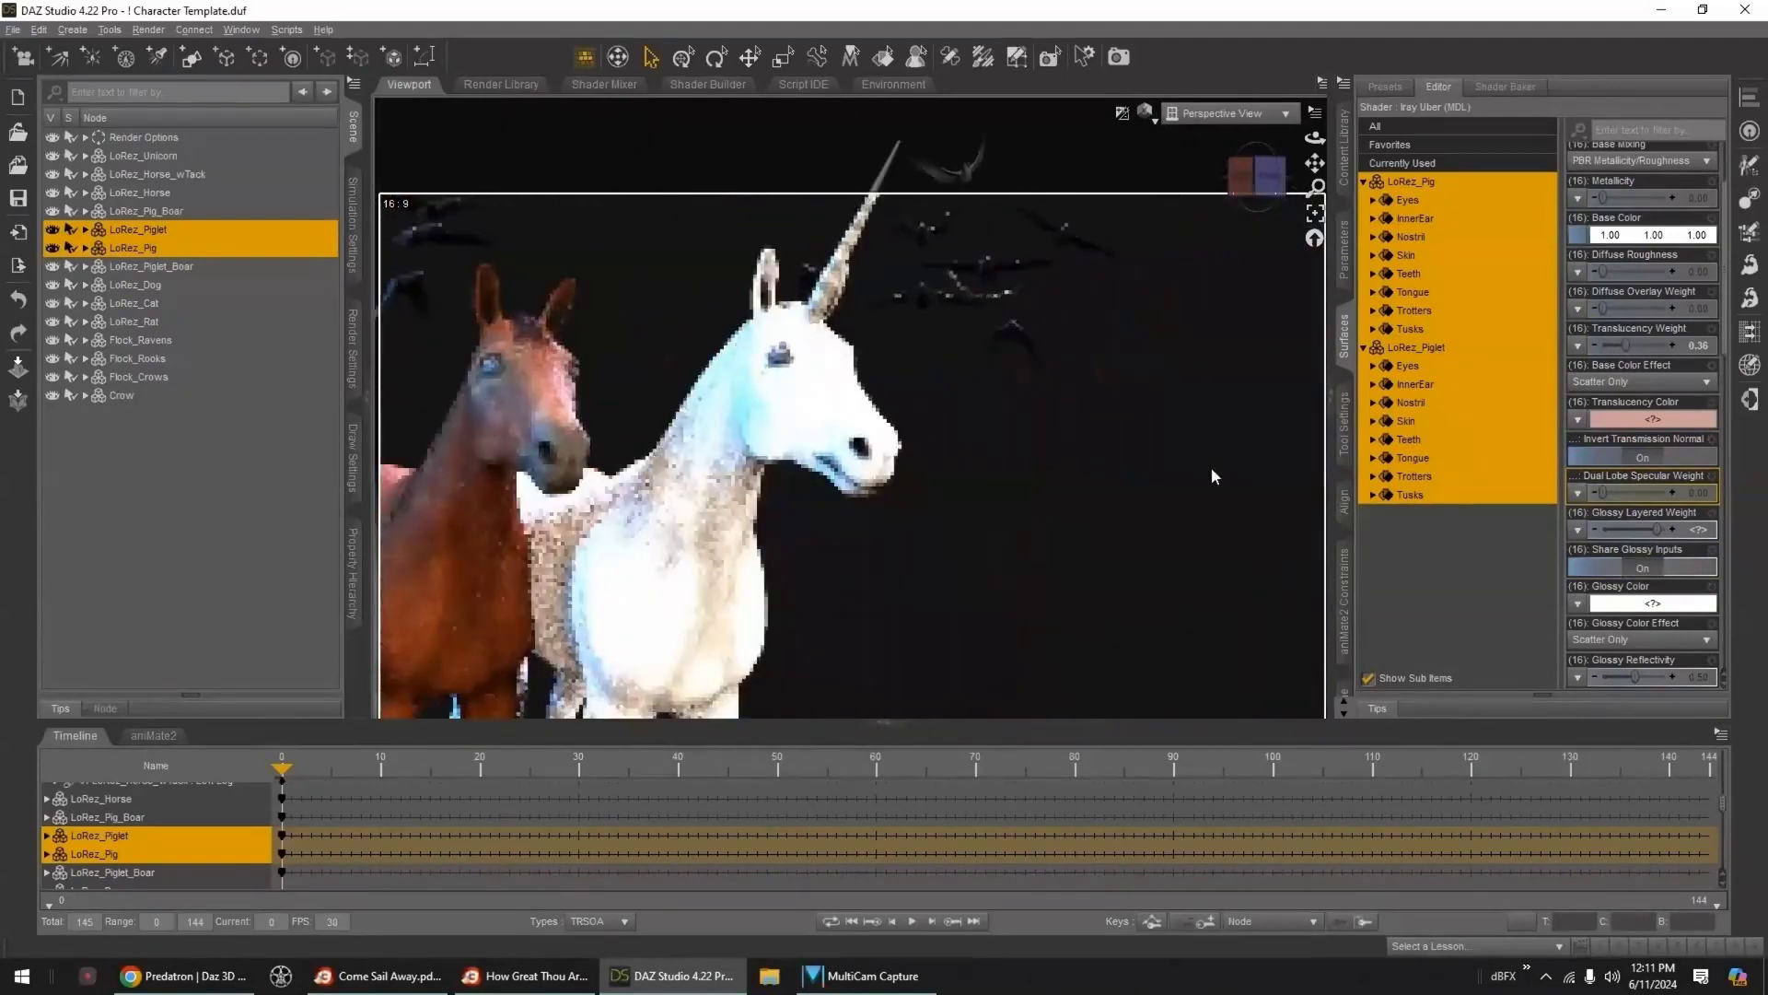
key(ctrl+z)
key(ctrl+z)
key(ctrl+z)
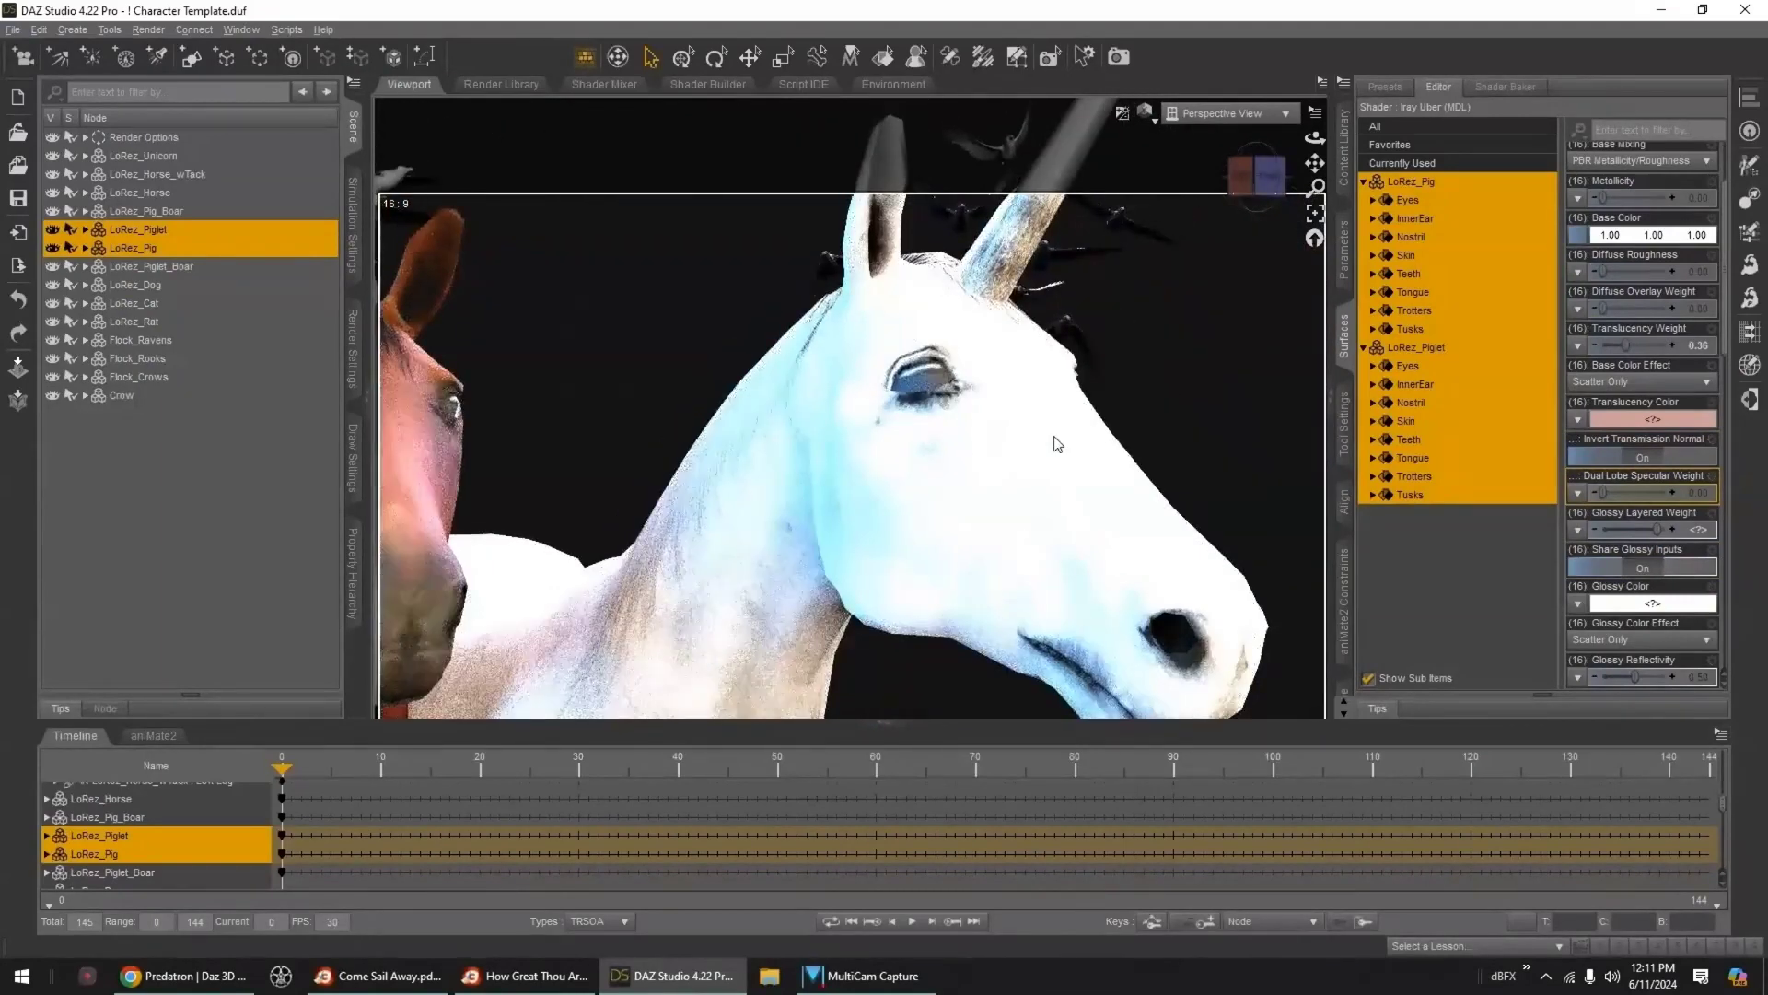
key(ctrl+z)
key(ctrl+z)
key(ctrl+z)
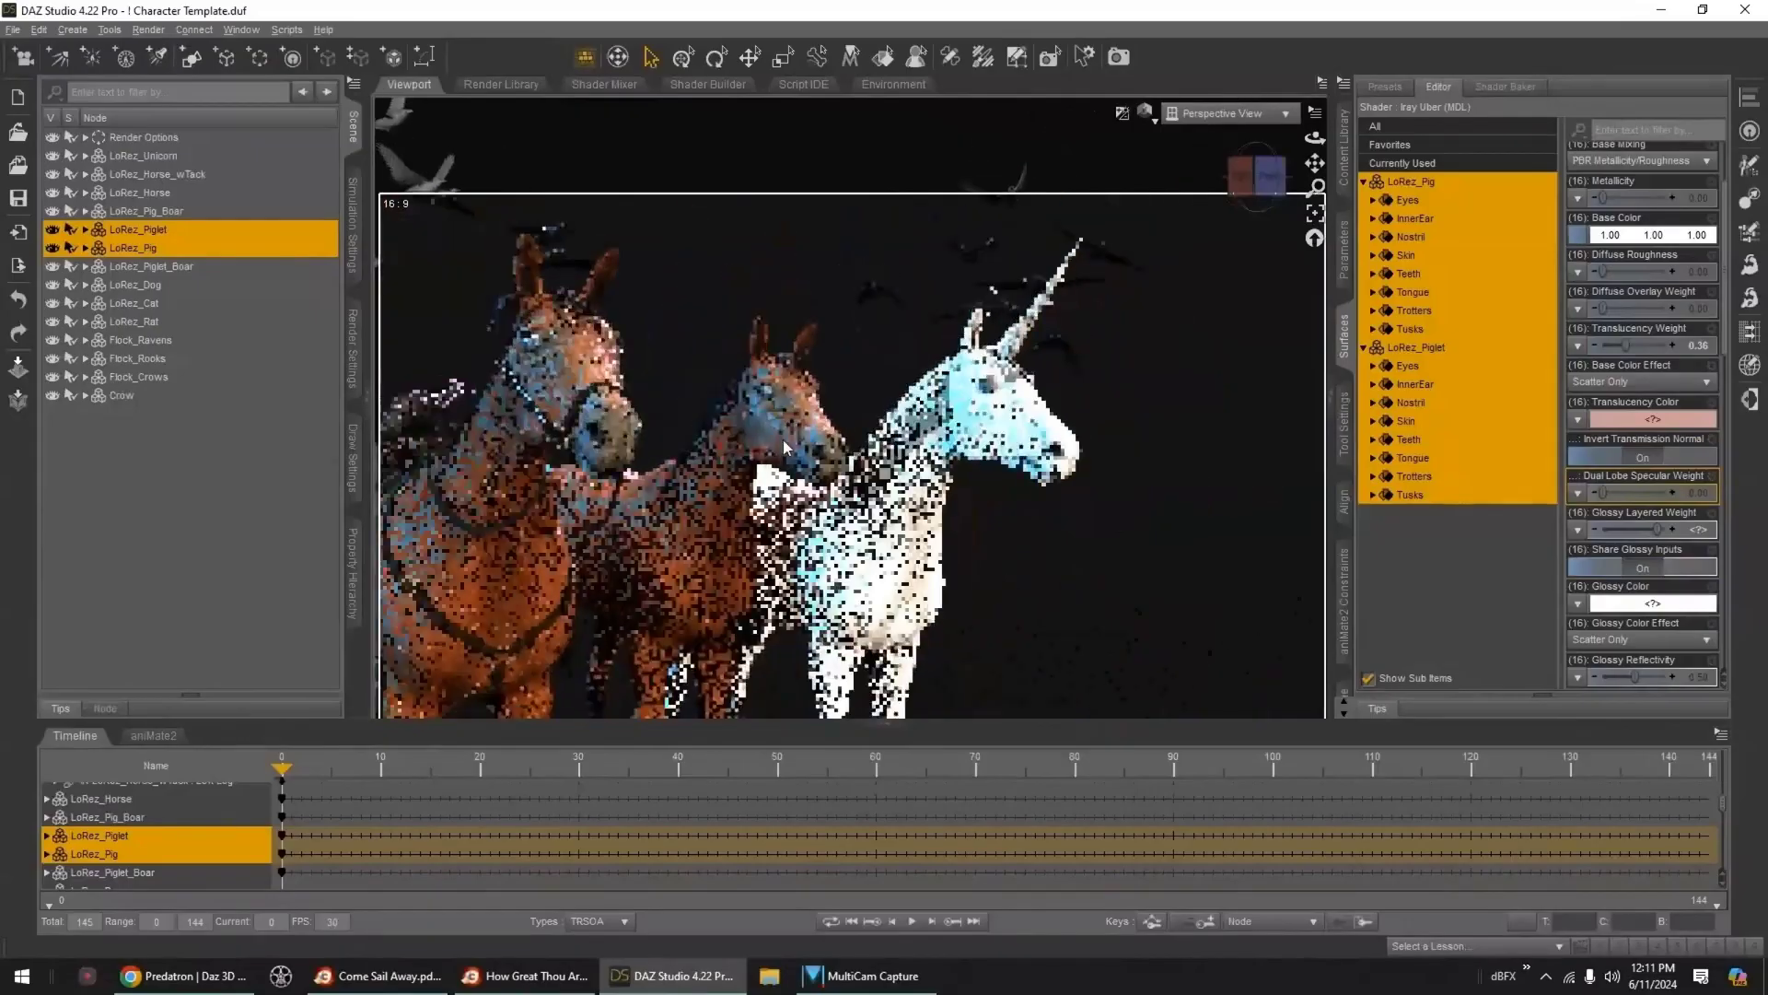
- Examine the cat, rat and dog up close in the Iray preview
key(ctrl+z)
key(ctrl+z)
key(ctrl+z)
key(ctrl+z)
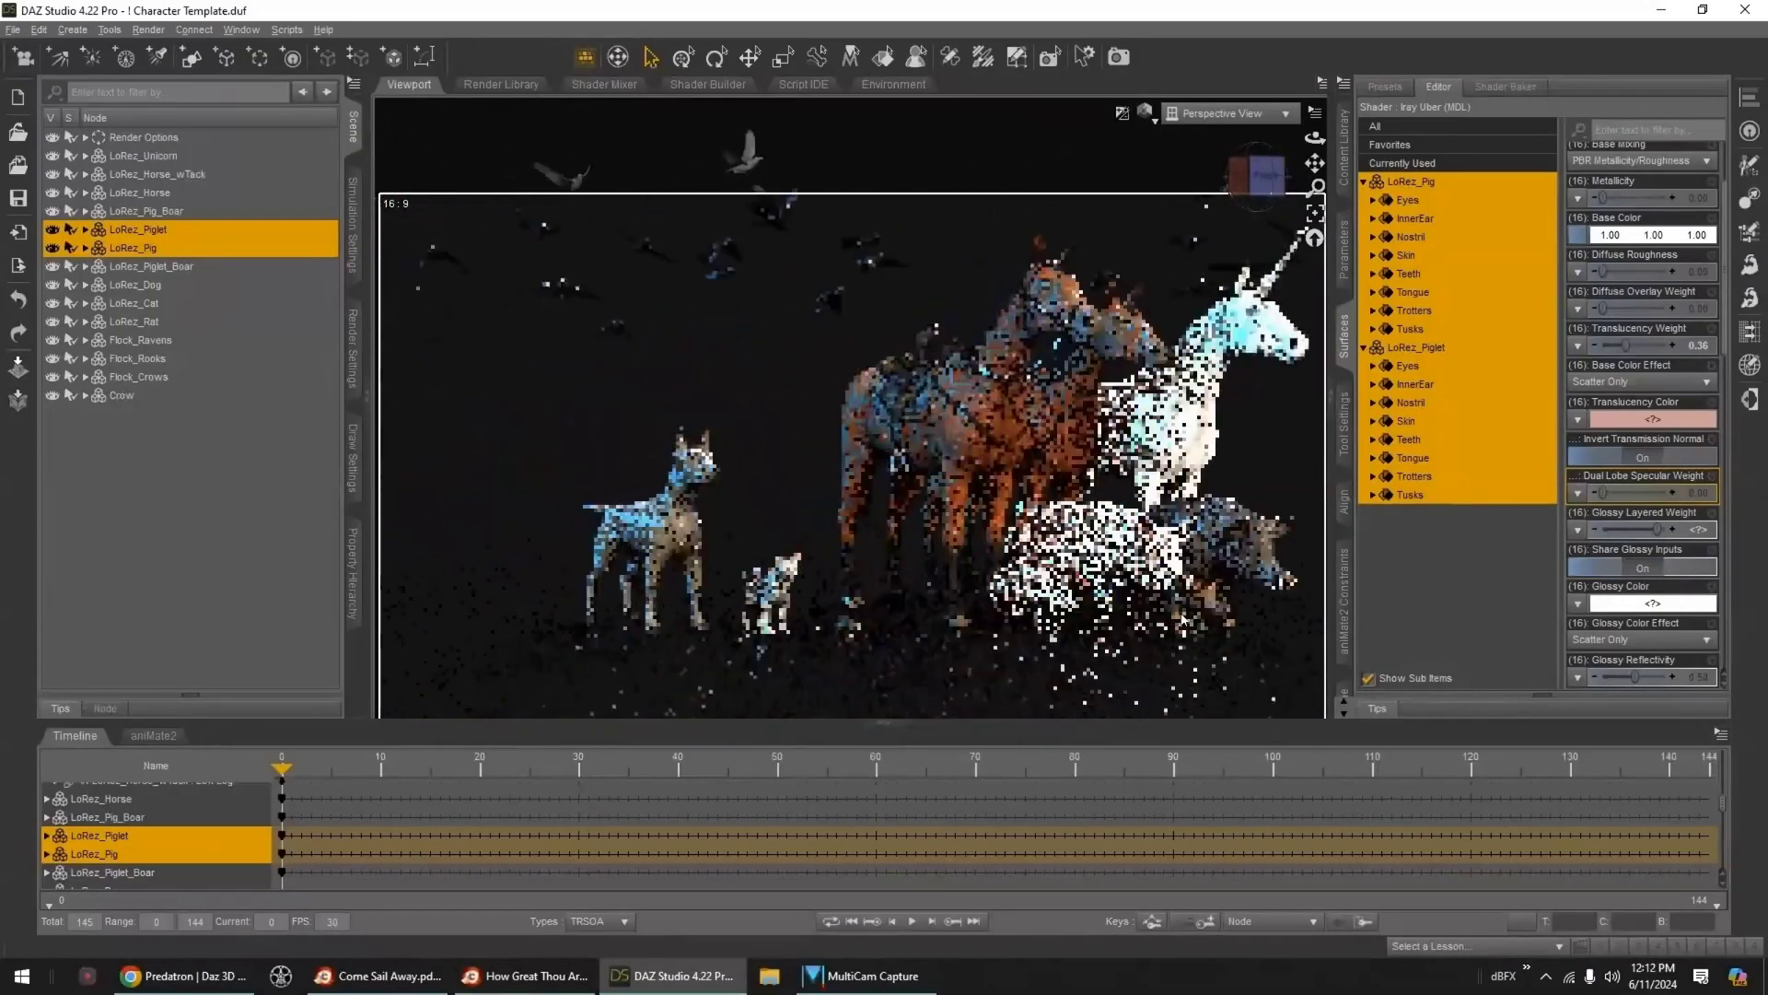
key(ctrl+z)
key(ctrl+z)
key(ctrl+z)
key(ctrl+z)
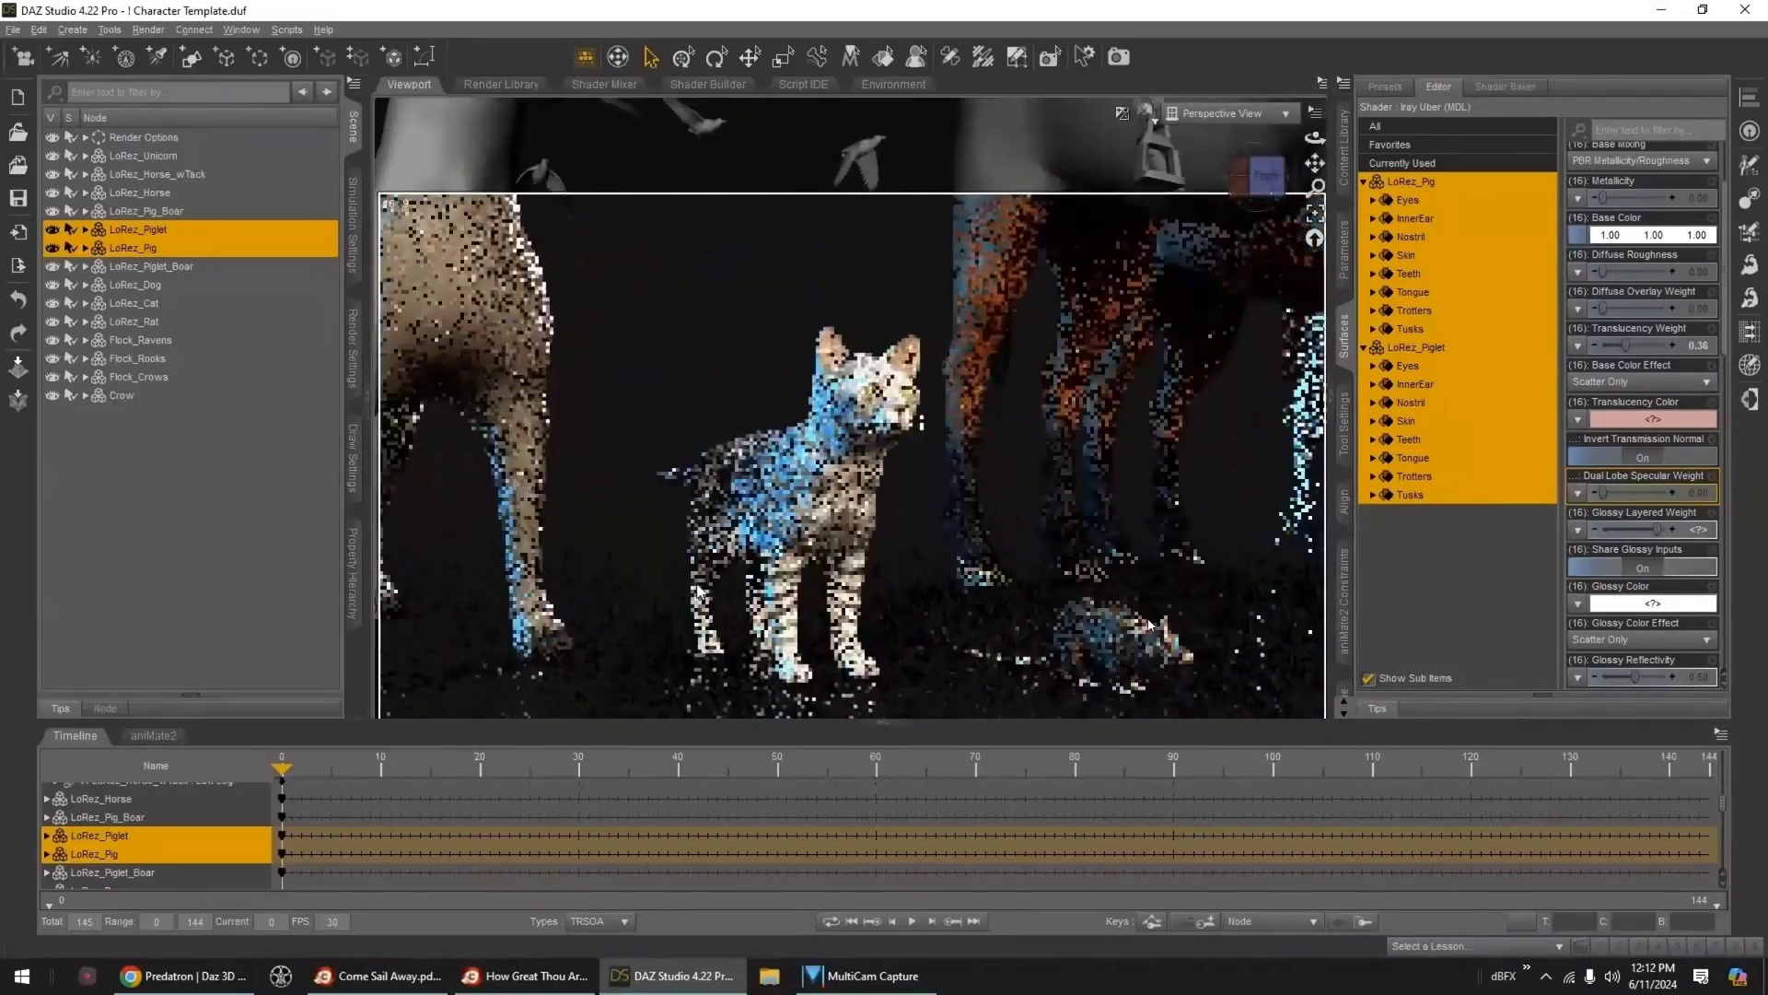
scroll(732, 587, up, 3)
right_drag(791, 608, 807, 592)
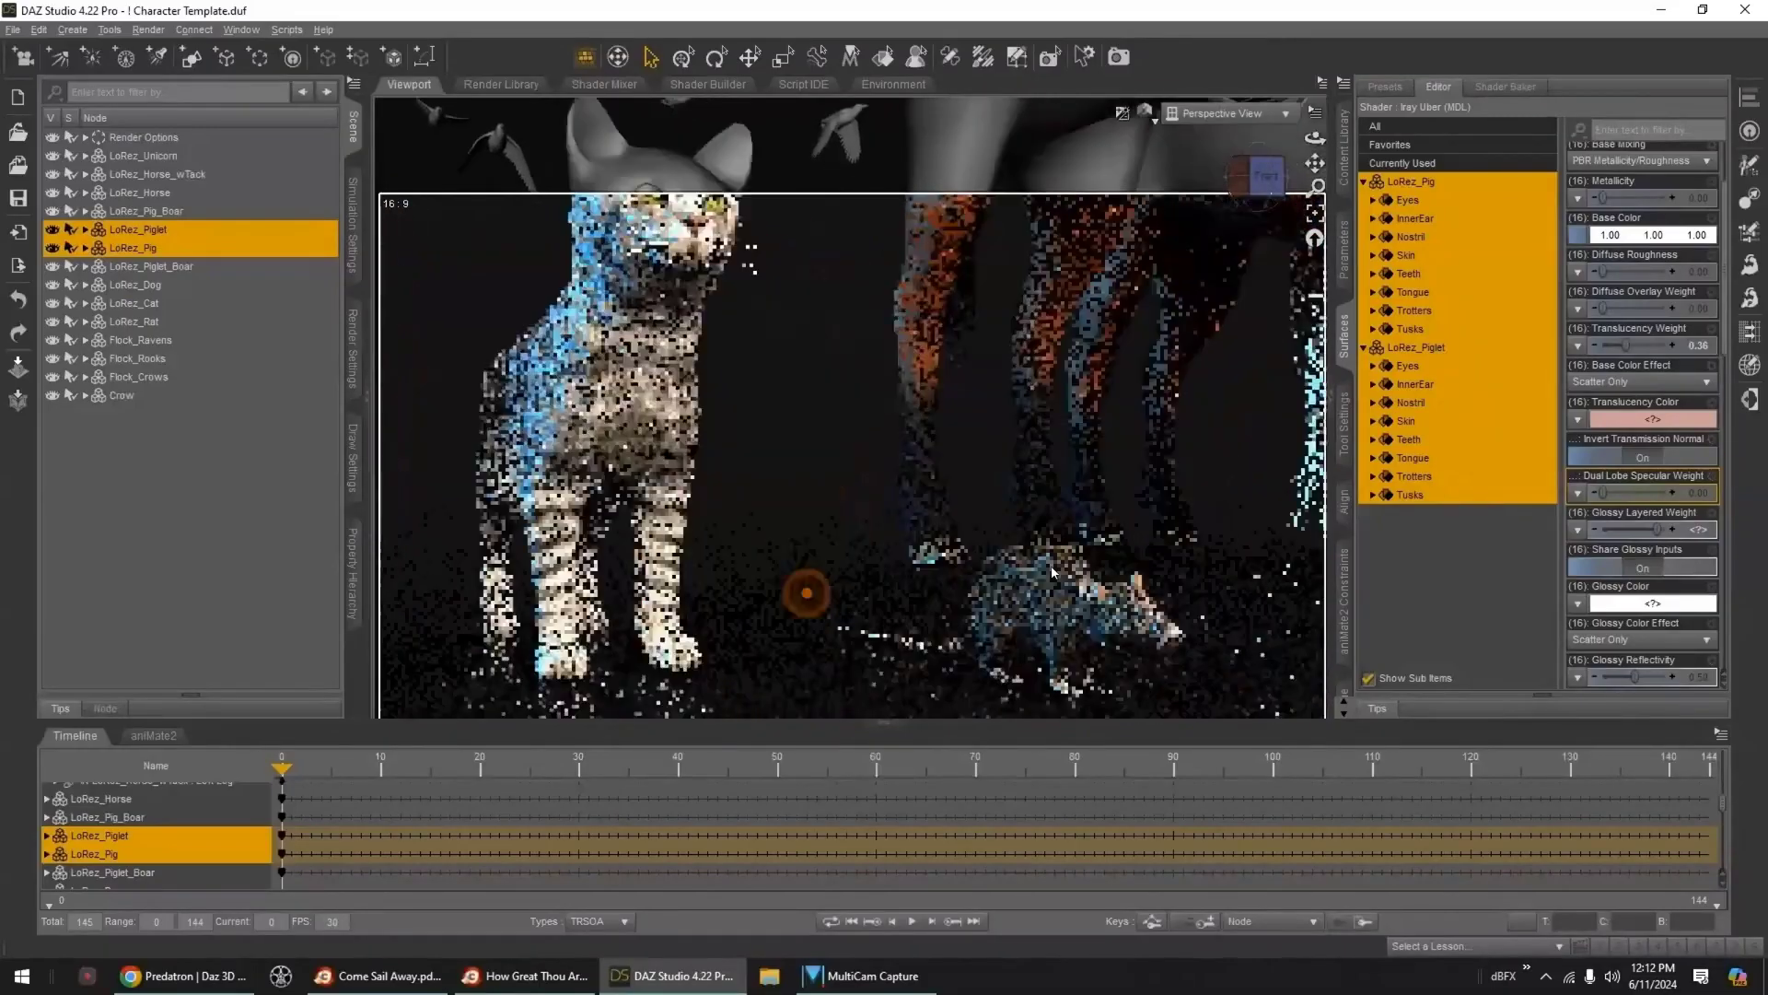
key(ctrl+z)
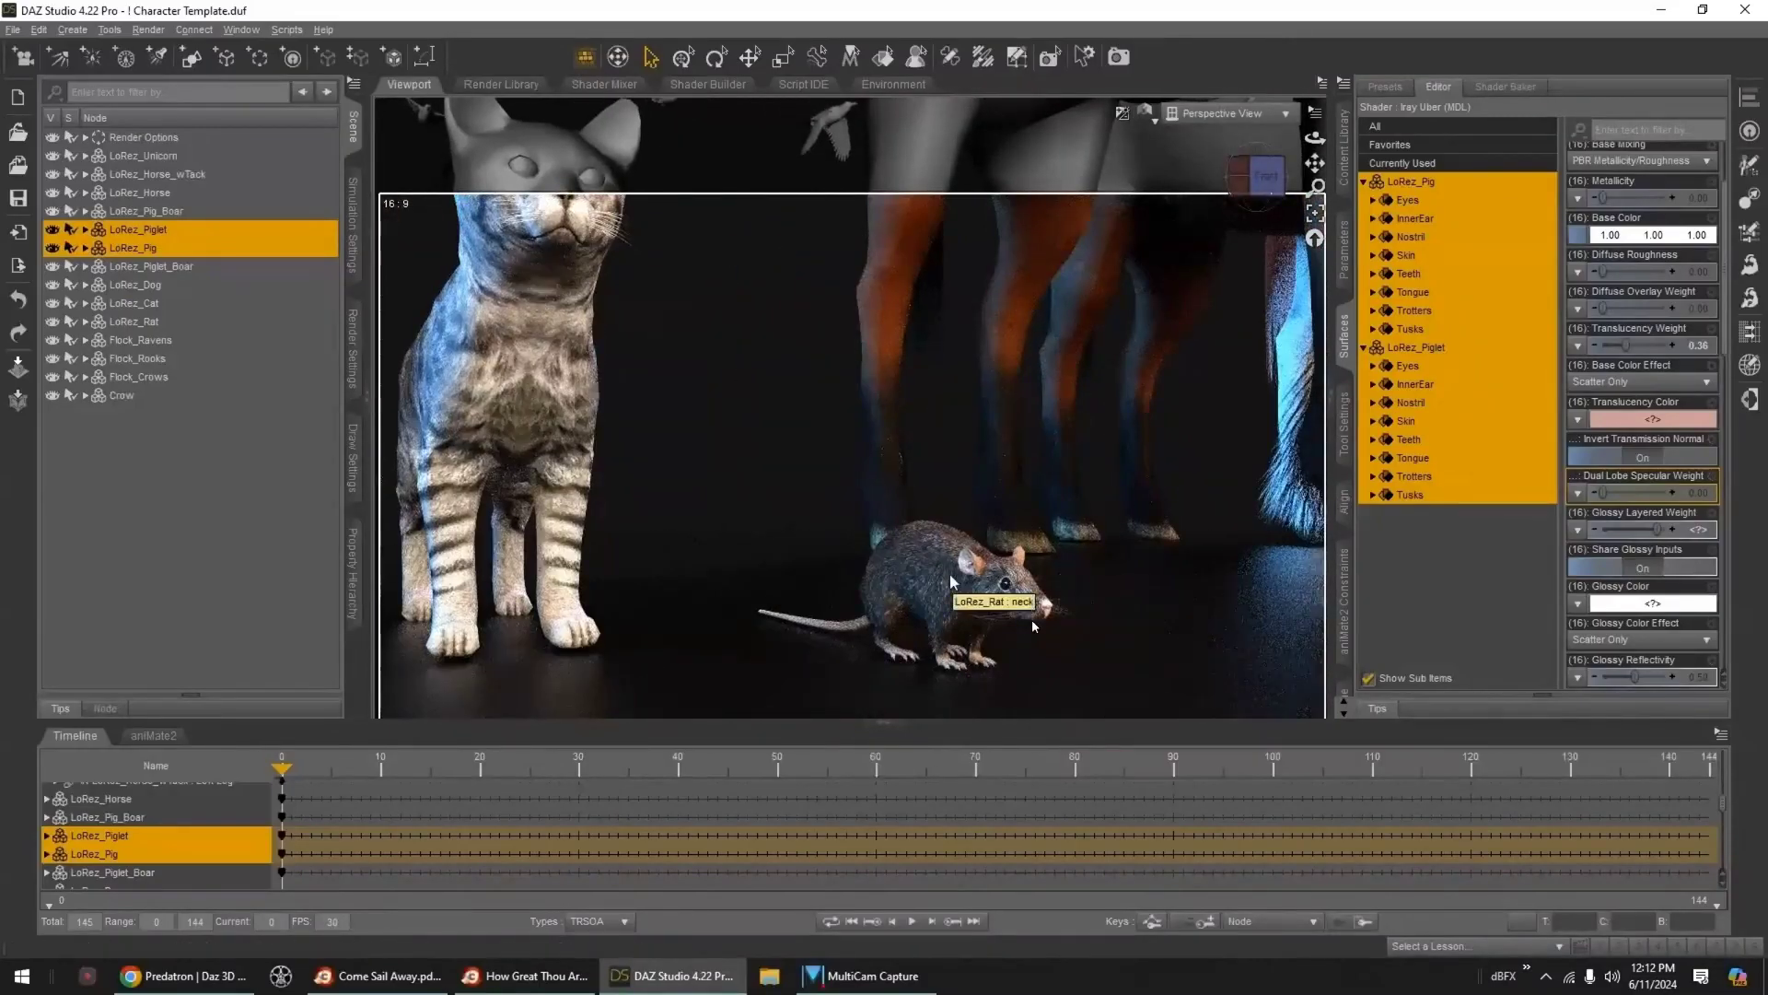
key(ctrl+z)
key(ctrl+z)
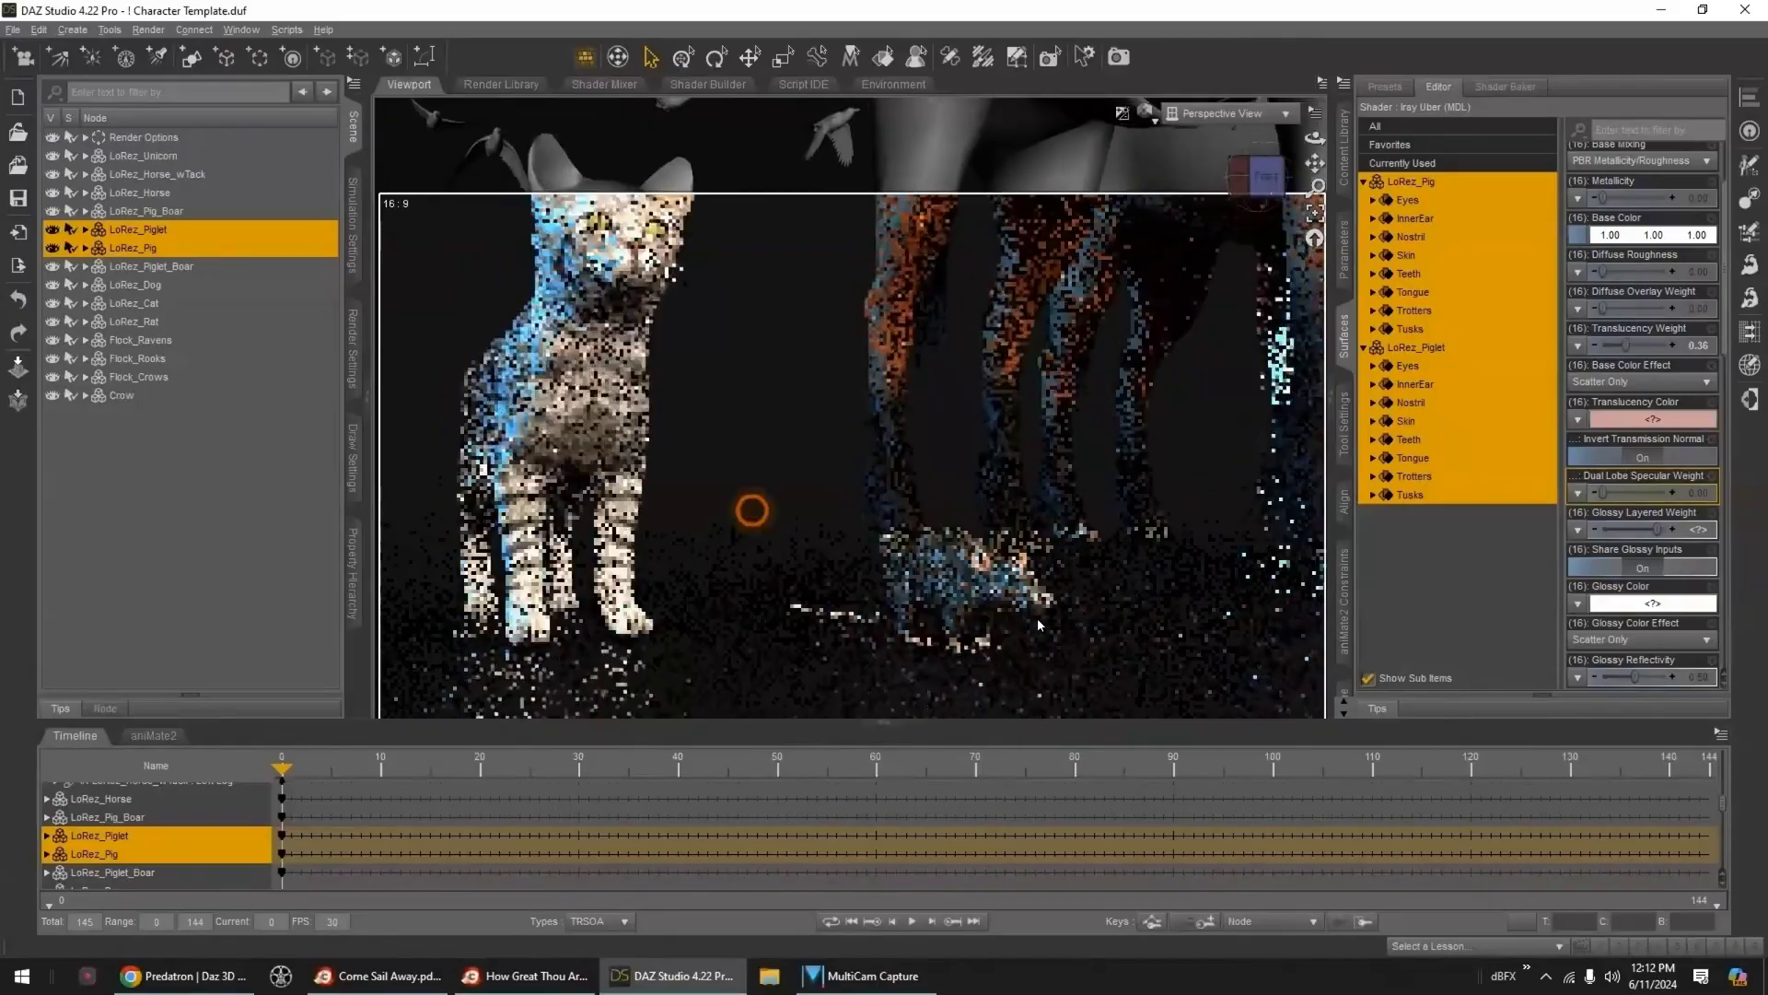
key(ctrl+z)
key(ctrl+z)
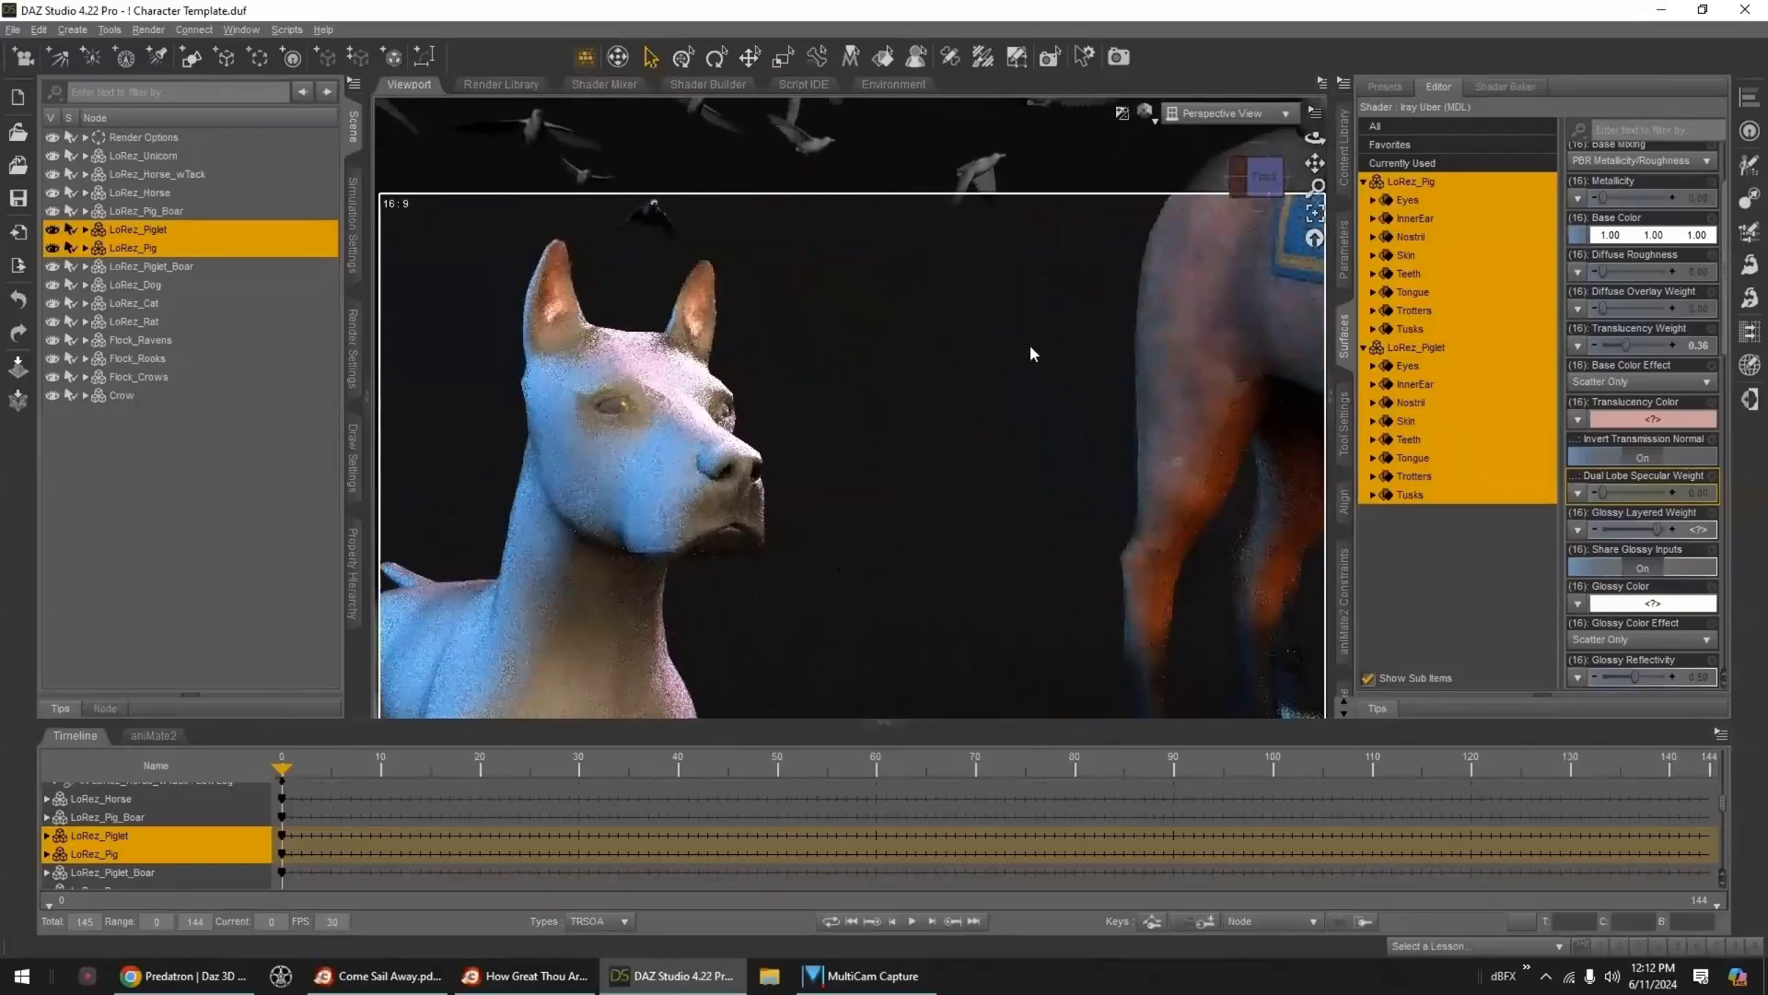
- Switch the viewport from Iray to textured shading, bring the whole dog into view, and select LoRez_Dog
click(1149, 116)
click(1137, 299)
key(ctrl+z)
key(ctrl+z)
key(ctrl+z)
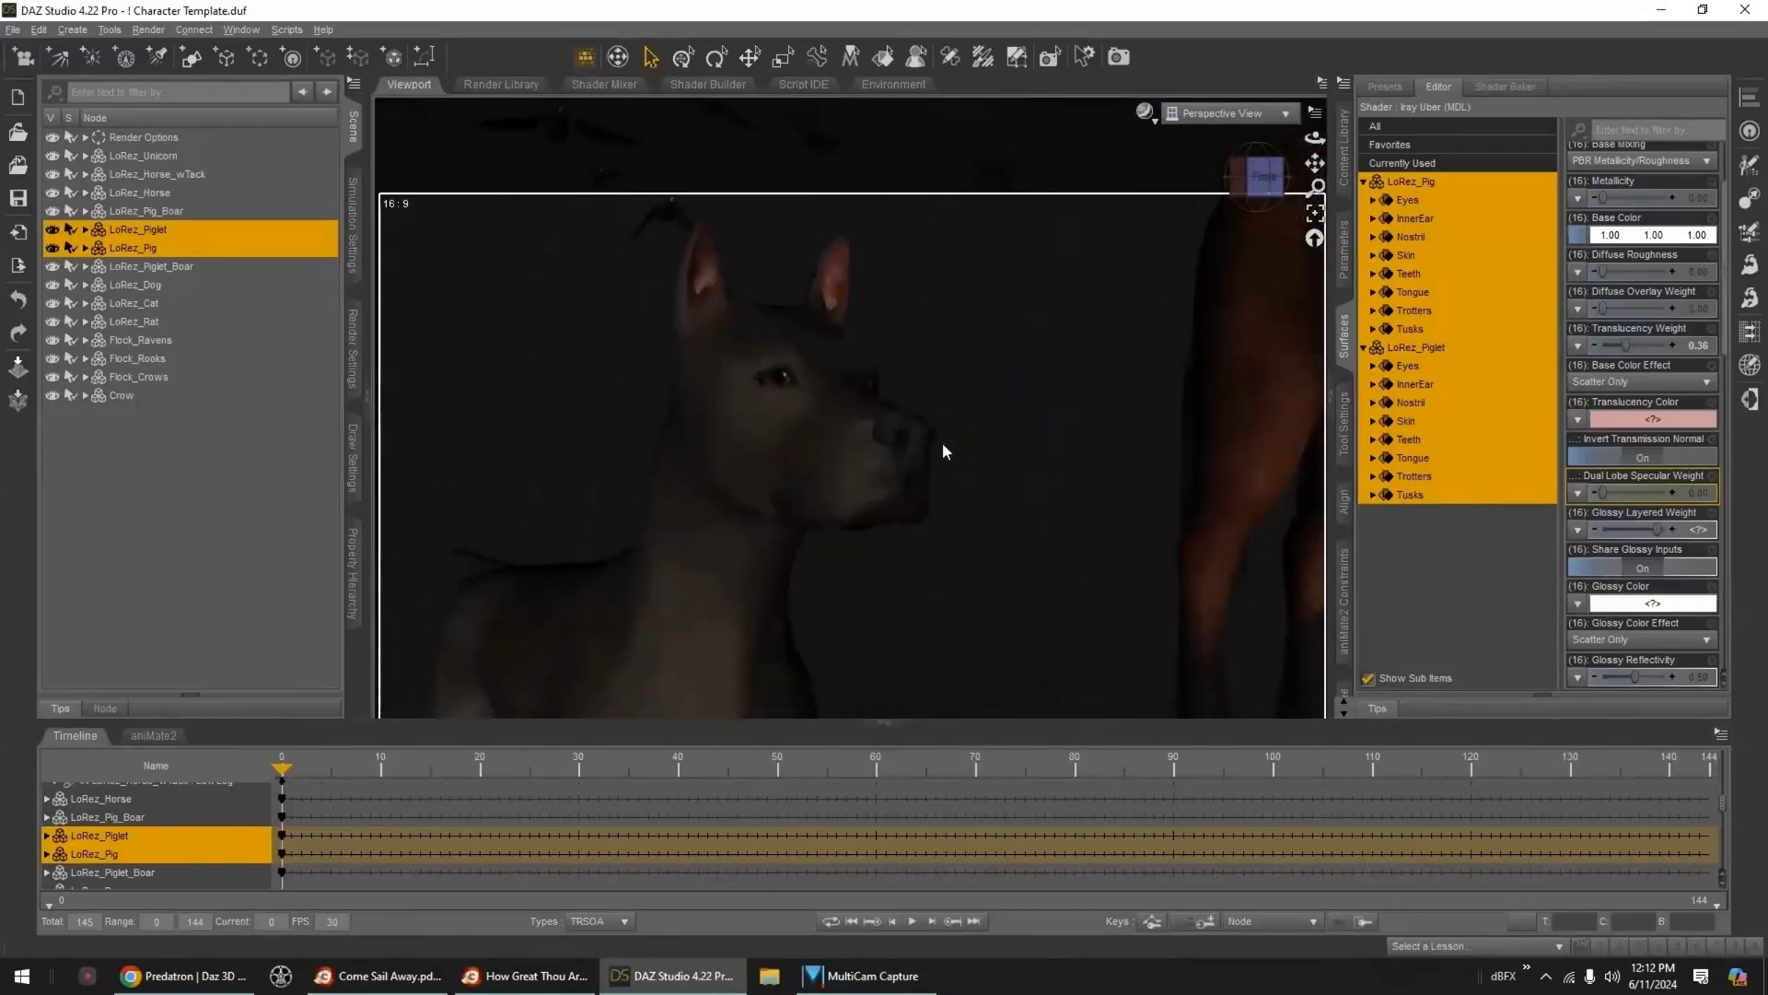
key(ctrl+z)
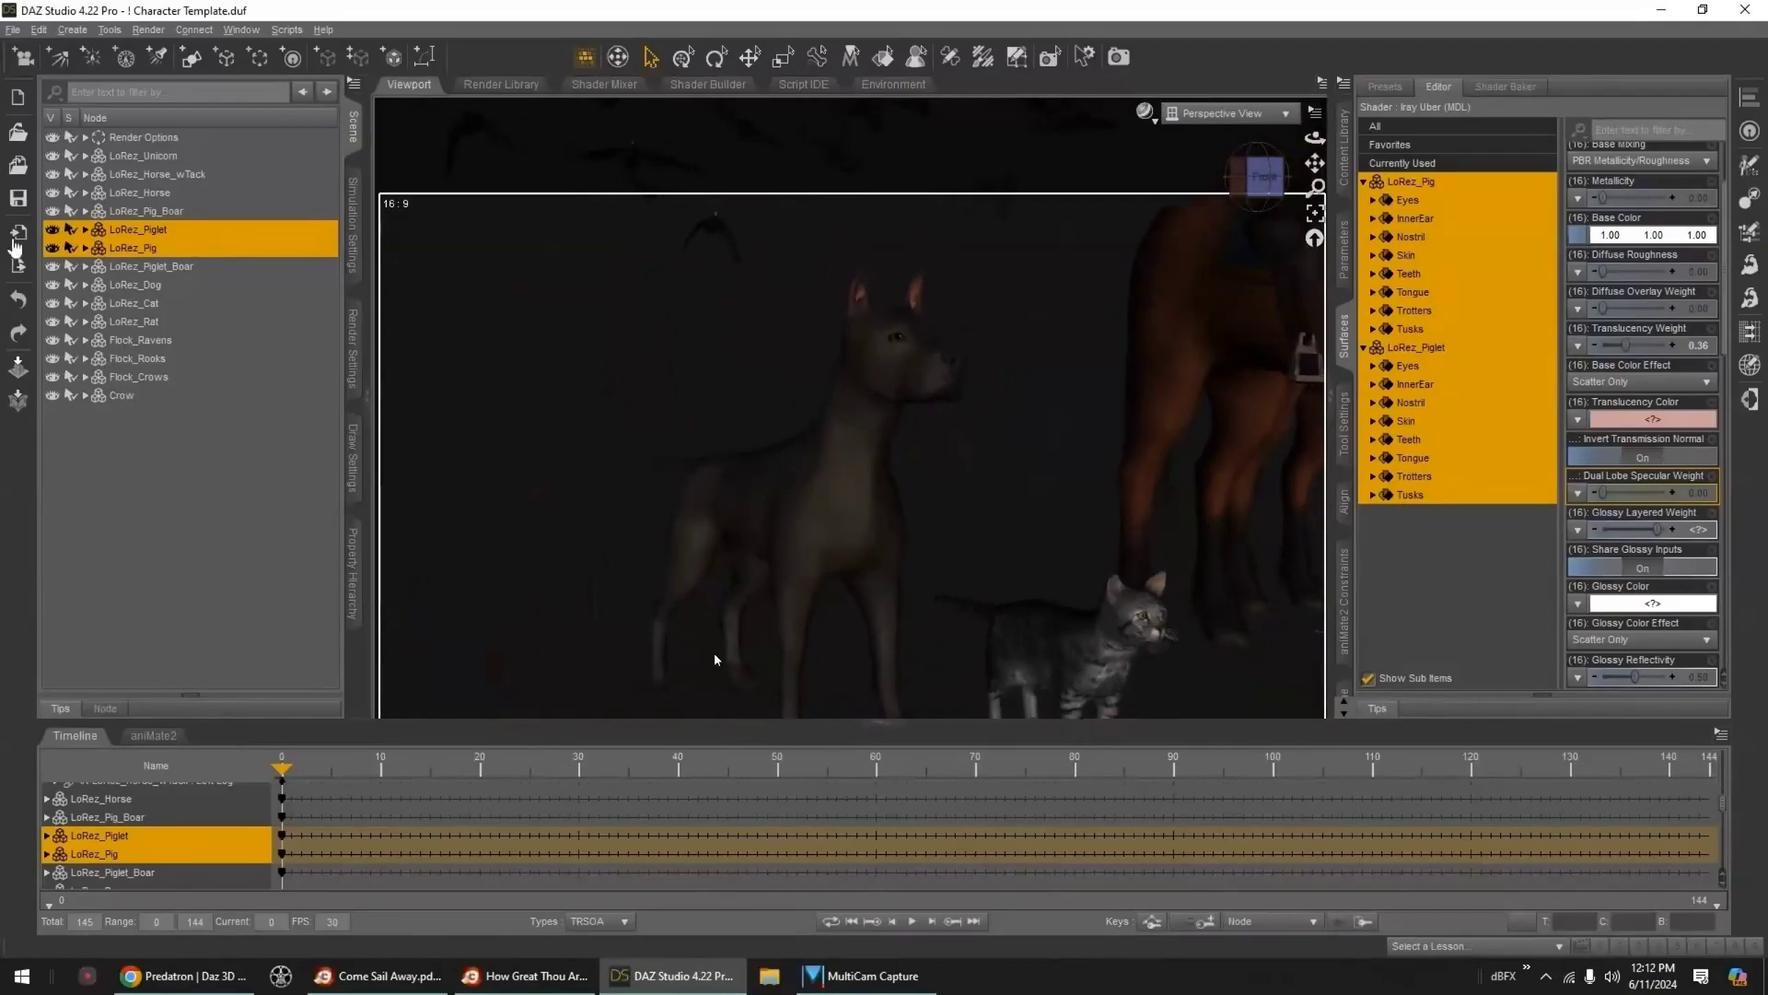
click(135, 286)
- Open the P3DA_LoRez_Dogs pose folder in the content library and look through its dog materials
click(1345, 152)
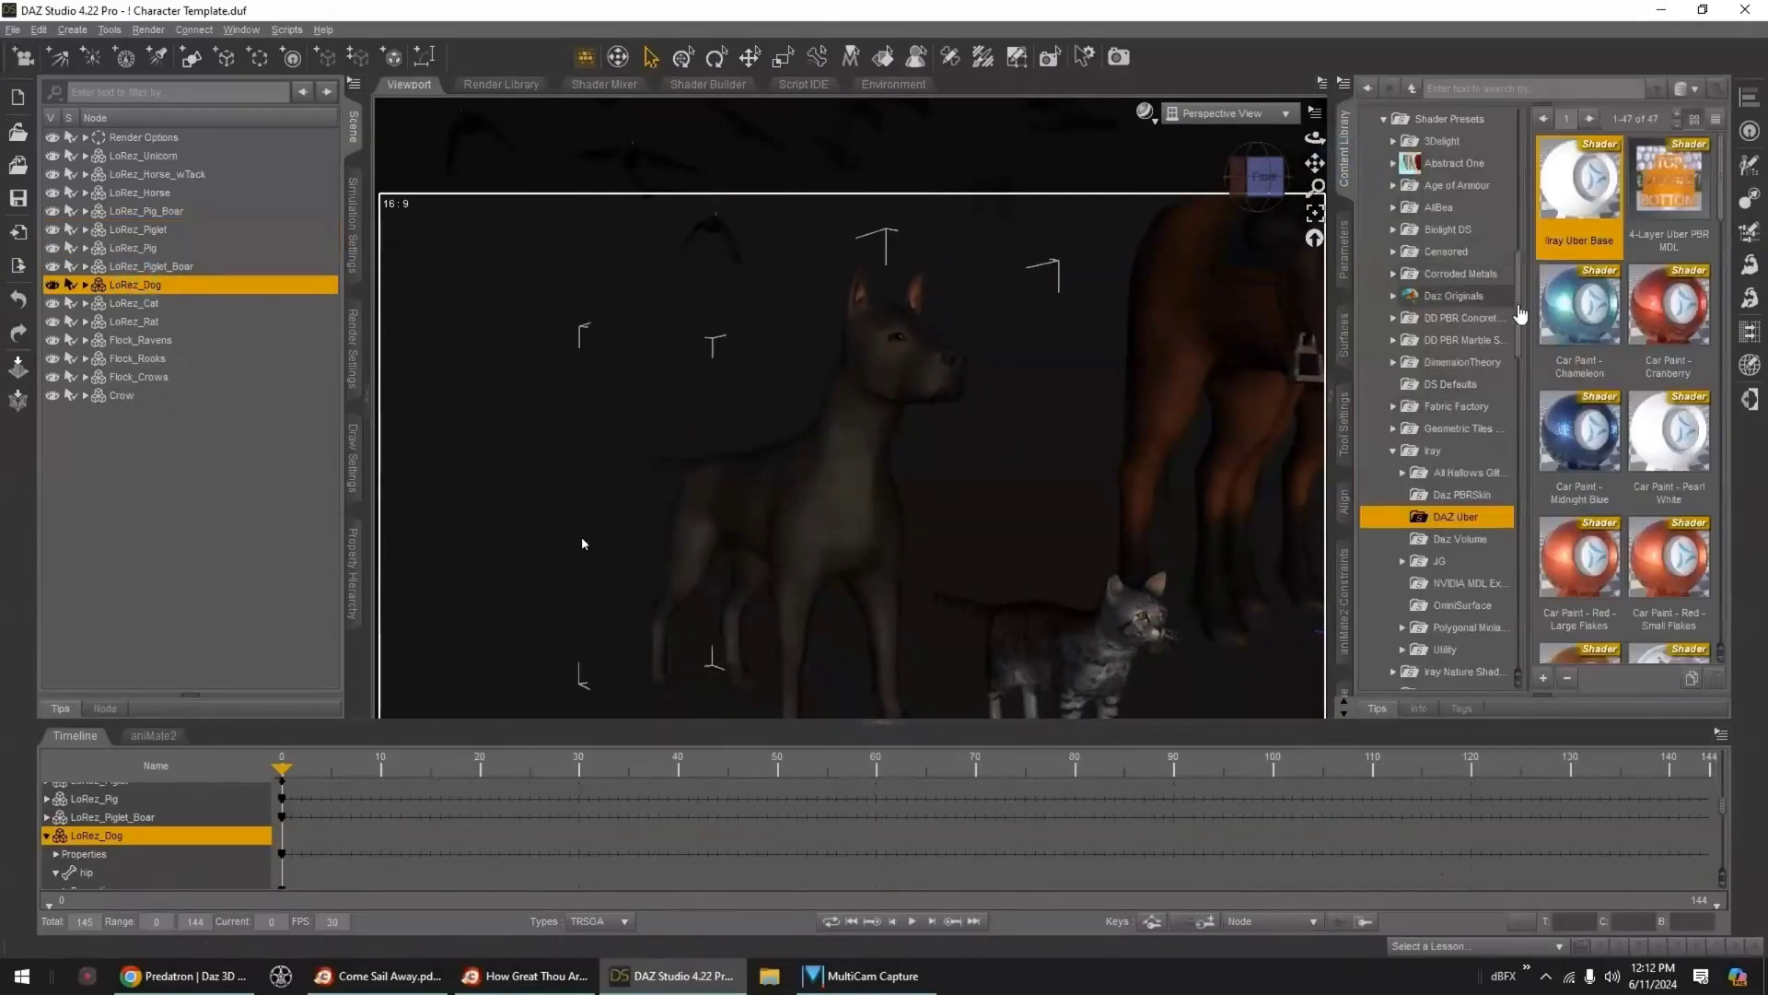
drag(1520, 315, 1525, 490)
scroll(1449, 488, down, 4)
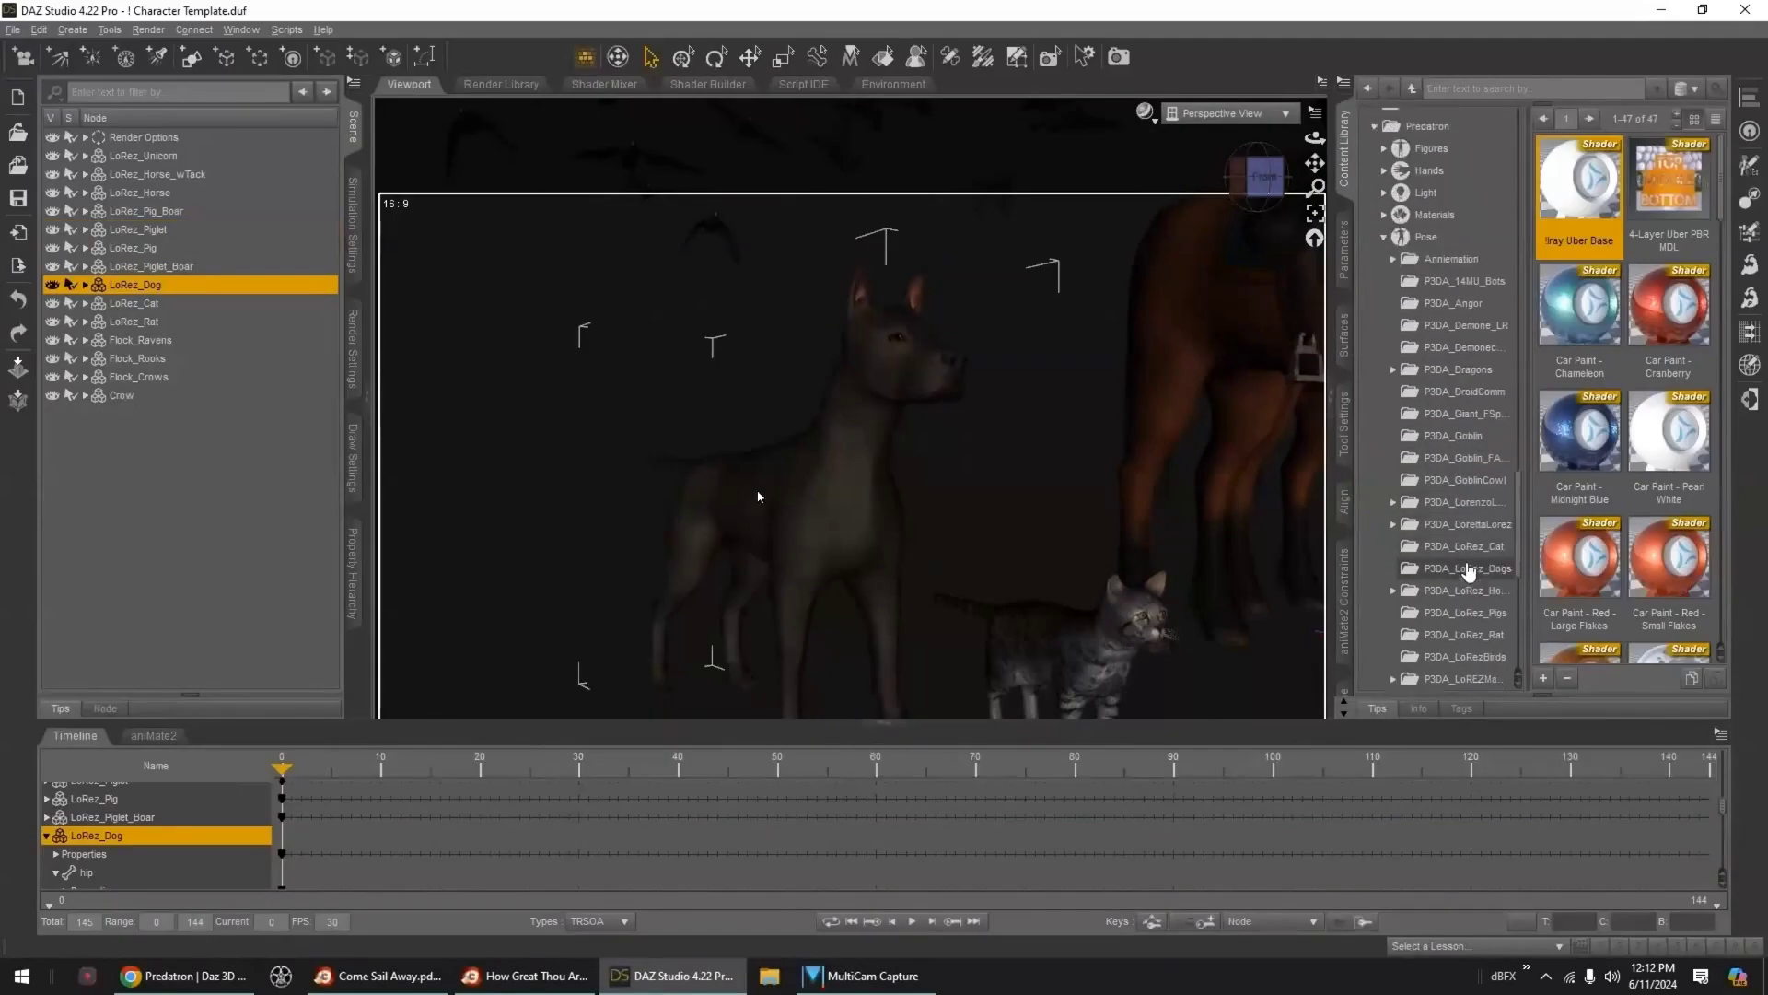
drag(1521, 563, 1524, 582)
click(1492, 475)
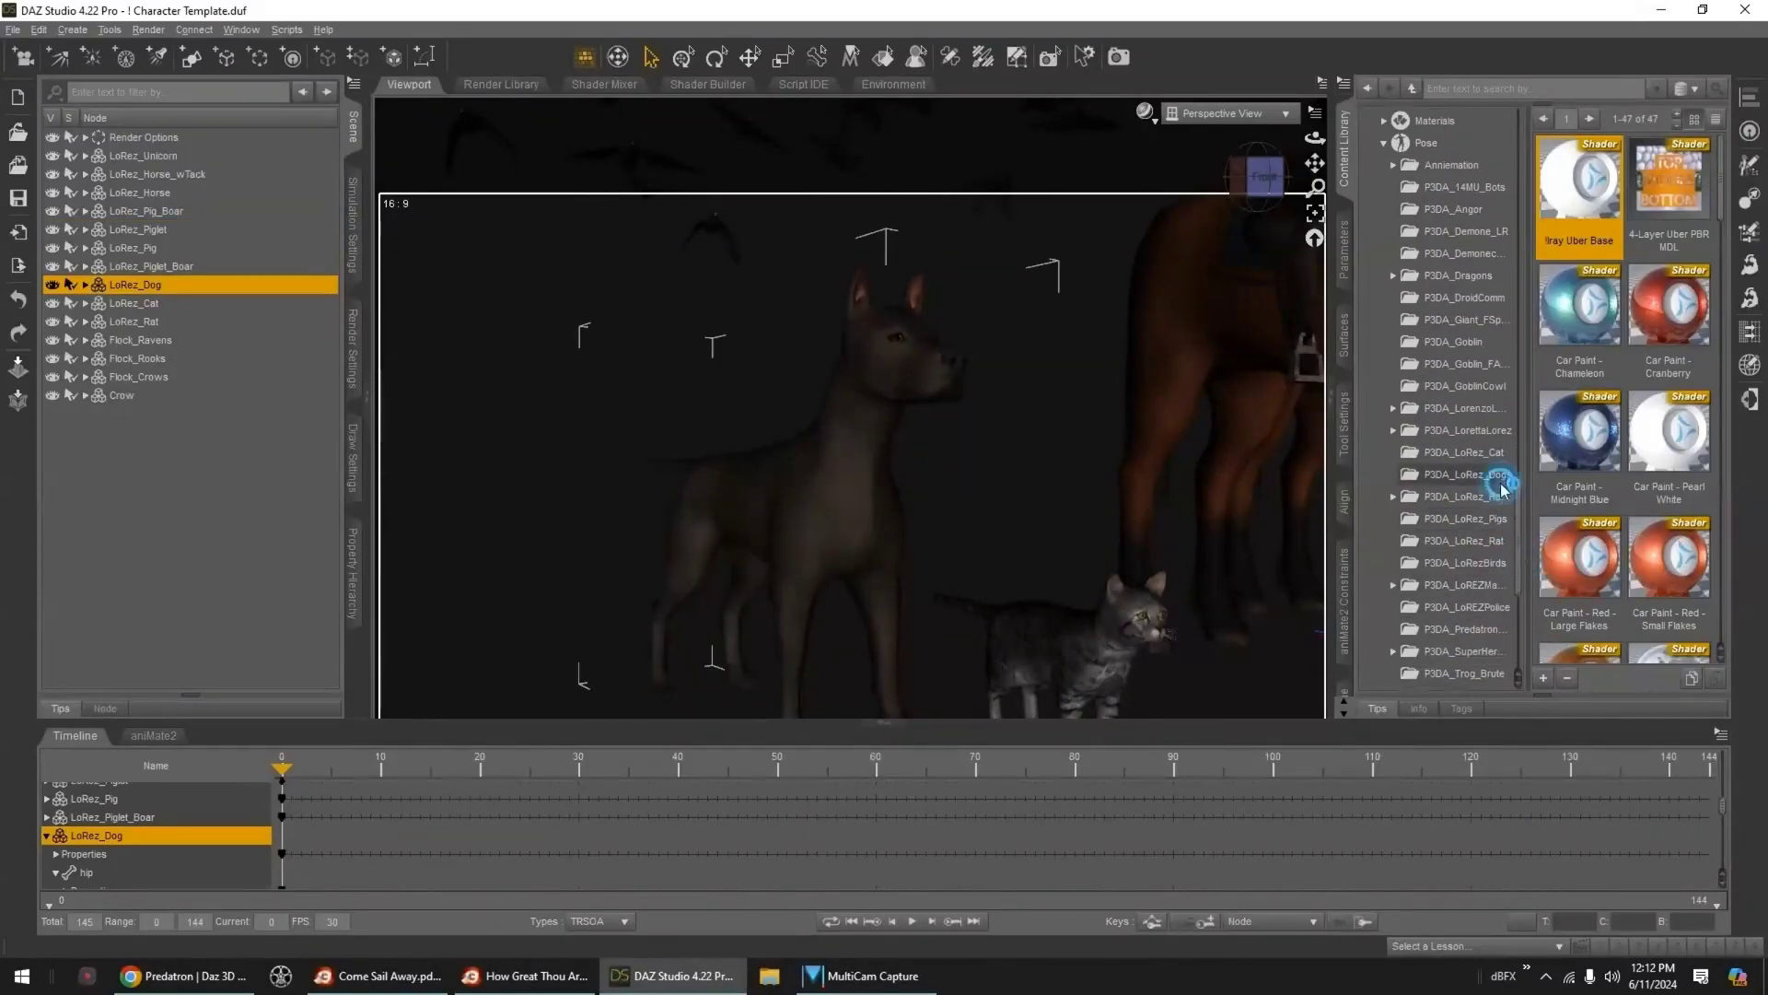
scroll(1725, 533, down, 7)
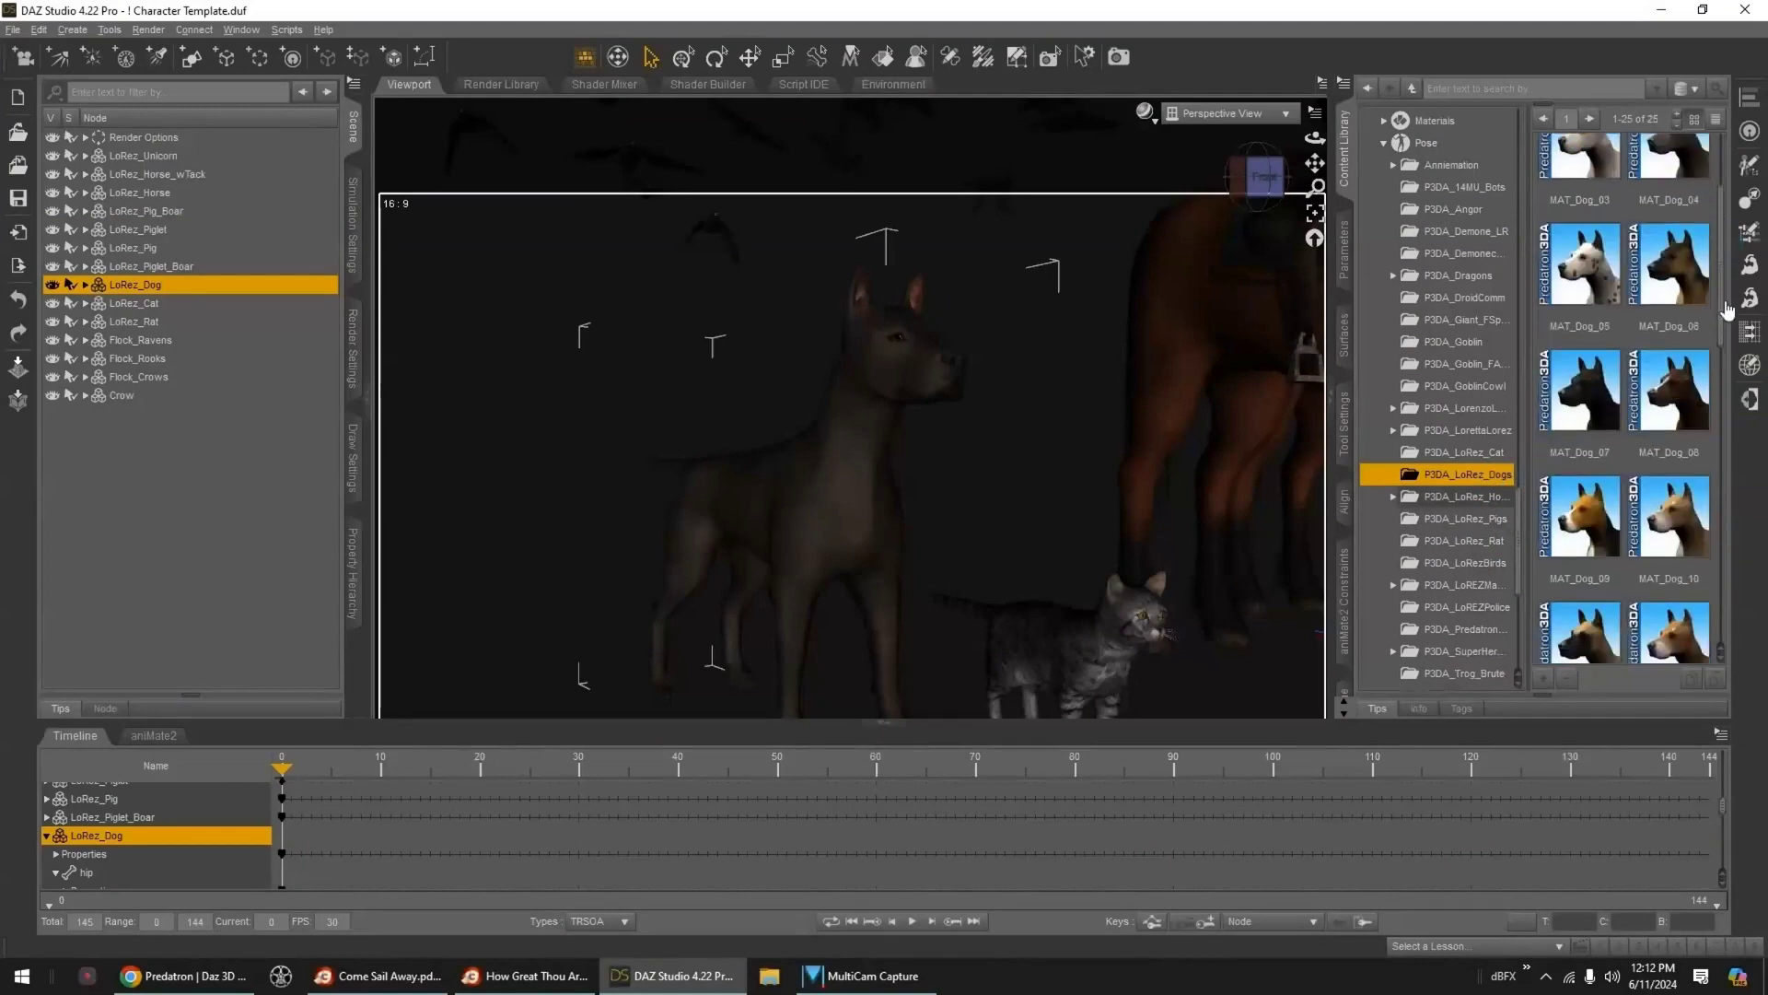
scroll(1725, 532, up, 7)
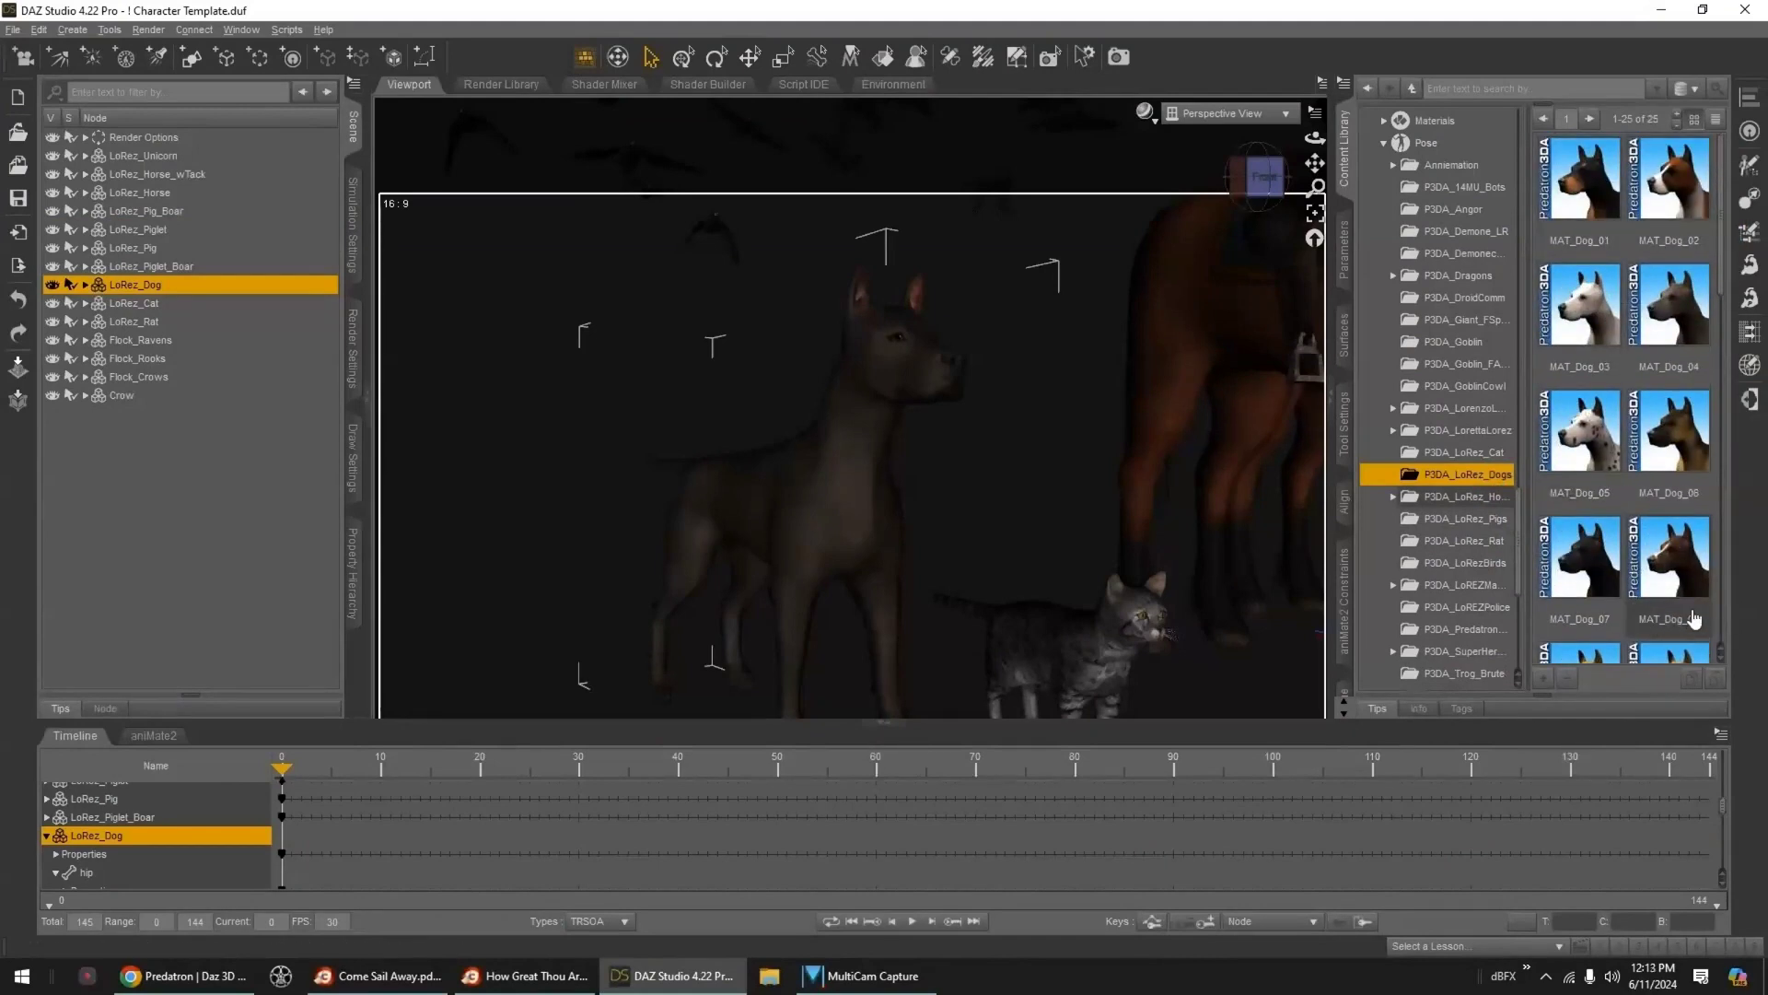
- Try the Boxer breed morph on LoRez_Dog, replace it with Chihuahua at 1.00, and frame the dog
click(1349, 241)
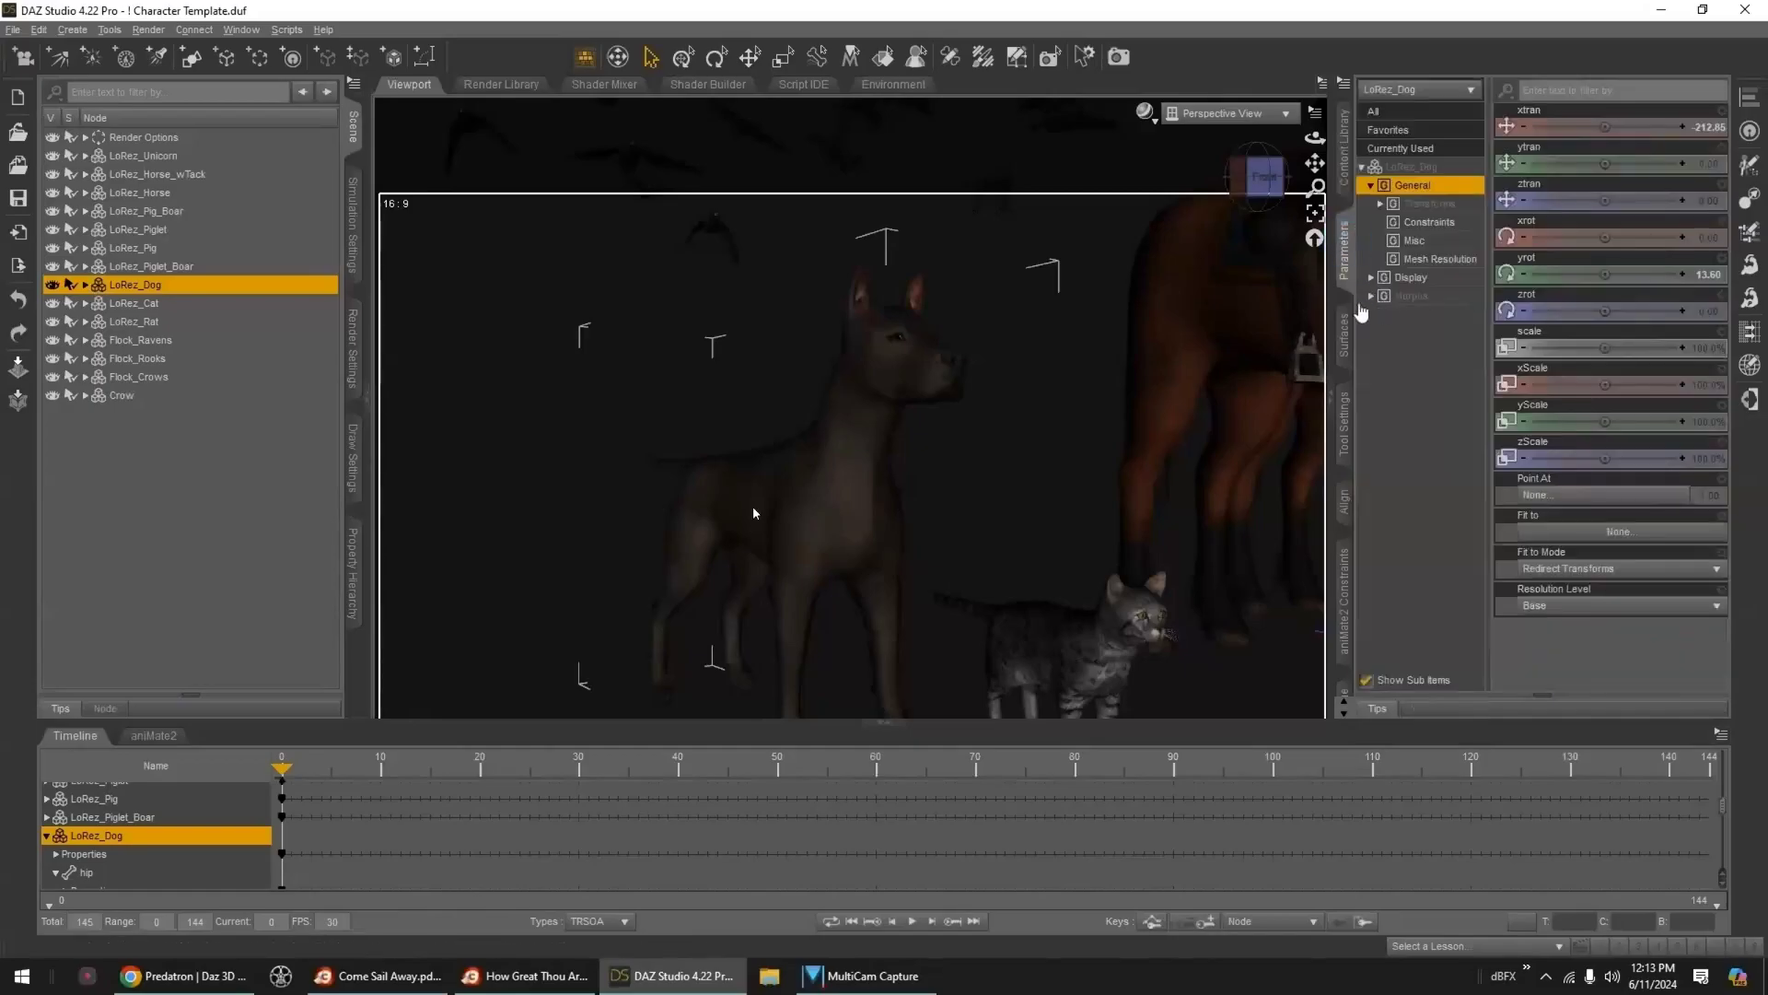
click(1416, 318)
drag(1531, 127, 1436, 194)
drag(1532, 164, 1680, 163)
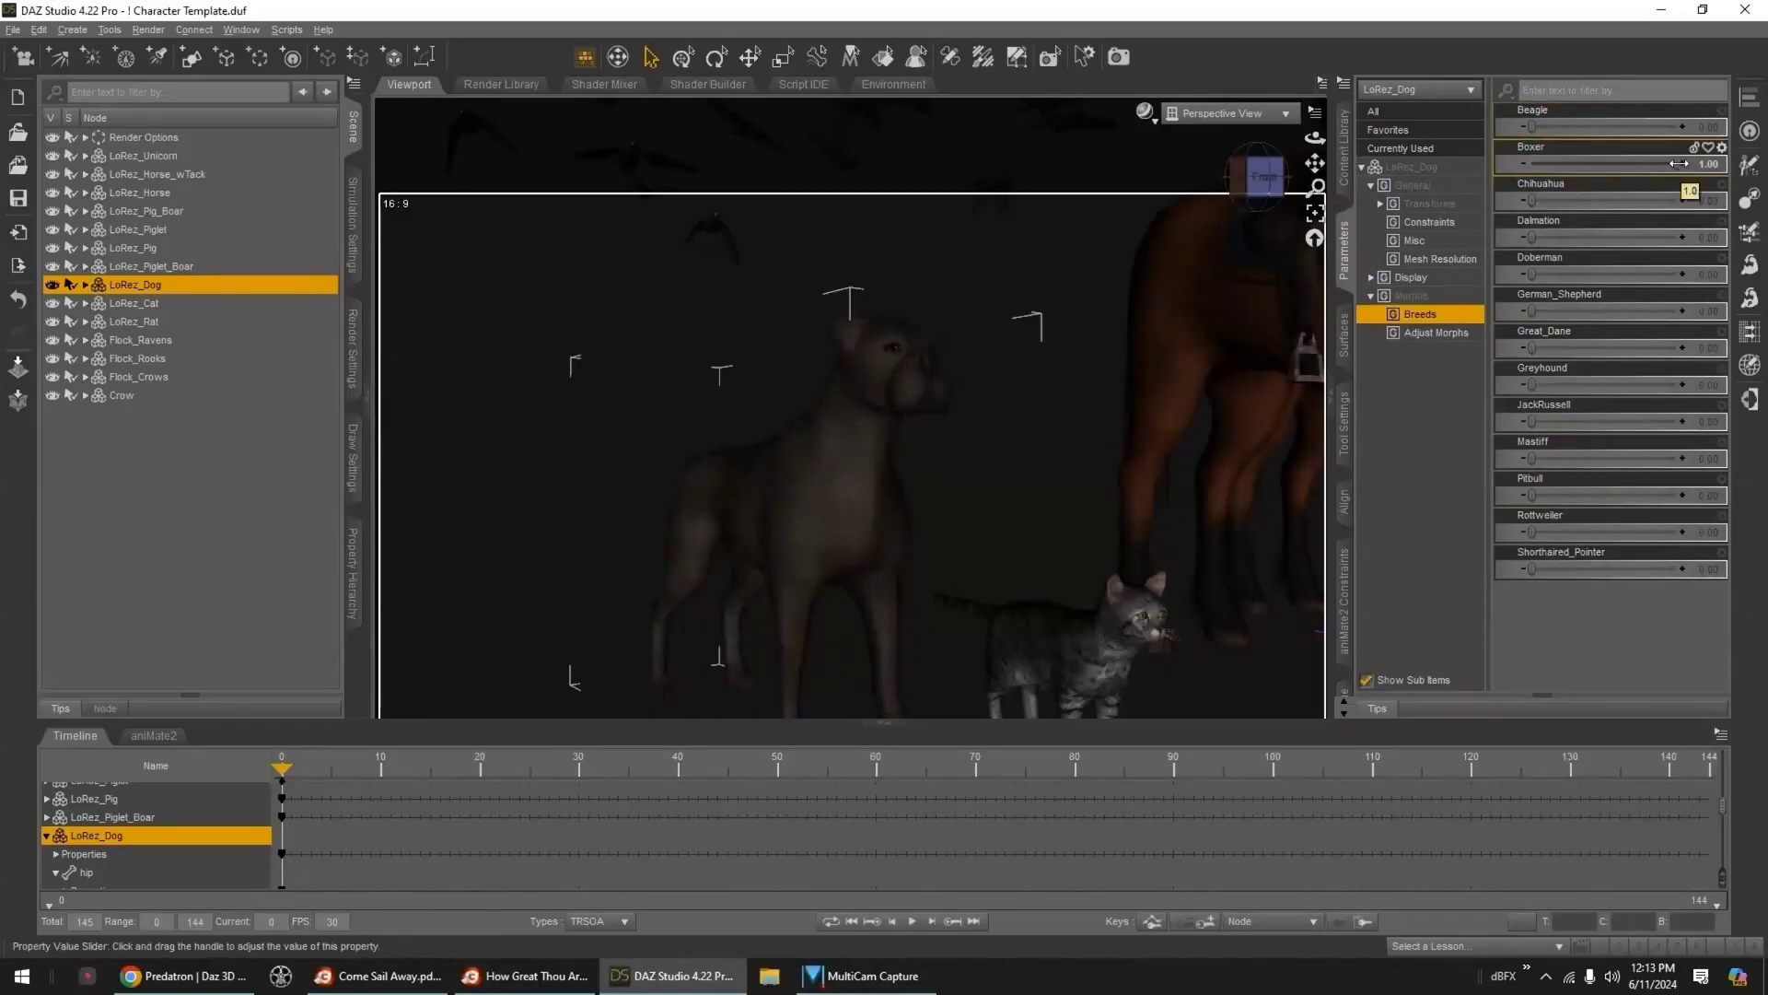
drag(1531, 201, 1682, 201)
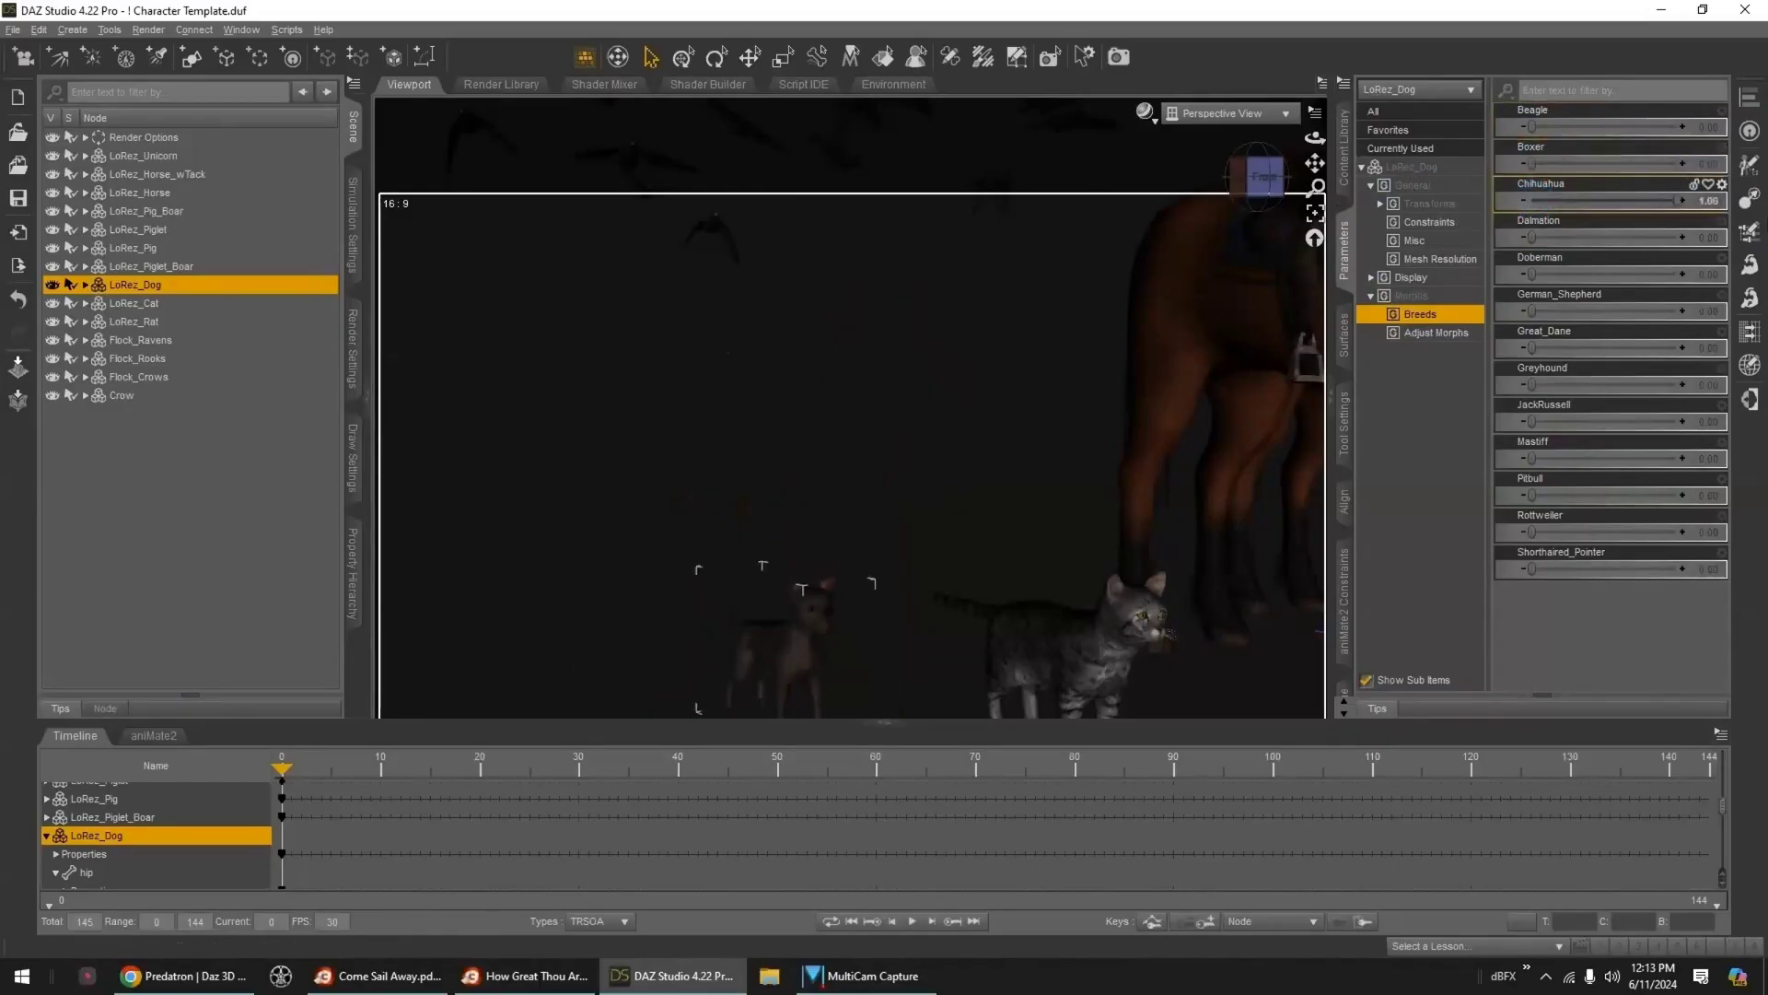
click(1315, 213)
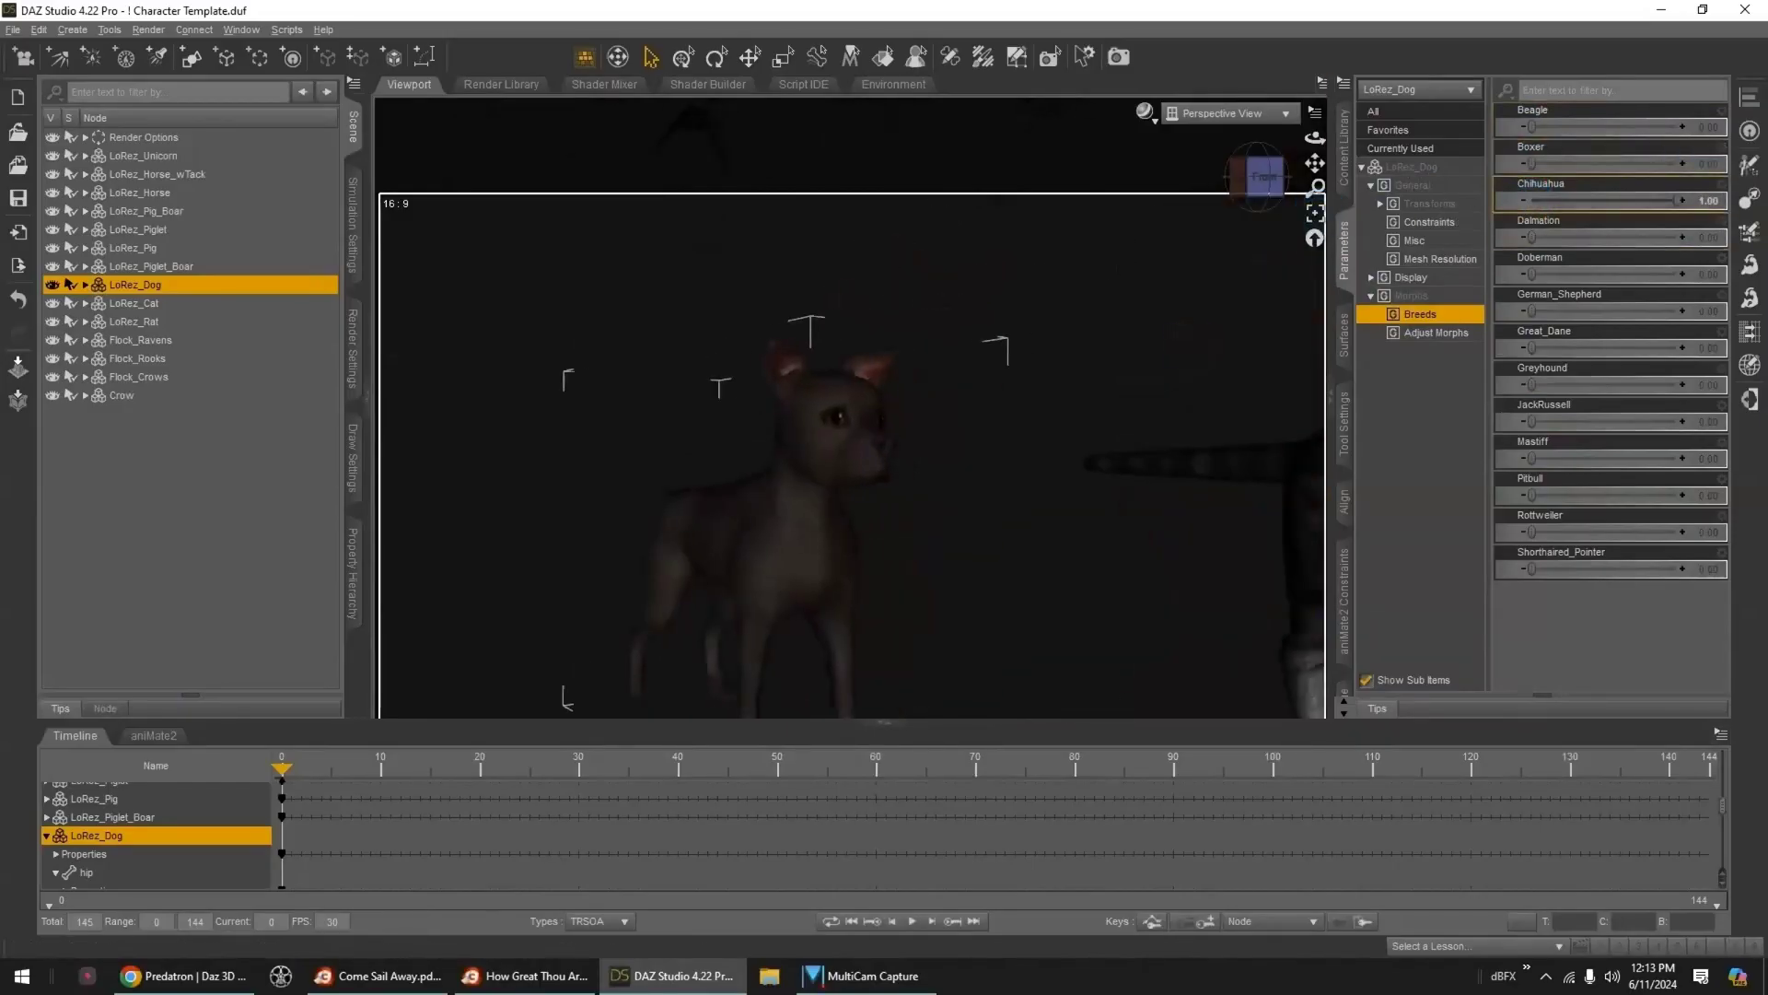
- Apply the MAT_Dog_06 material to LoRez_Dog and switch the viewport back to the Iray preview
click(1344, 166)
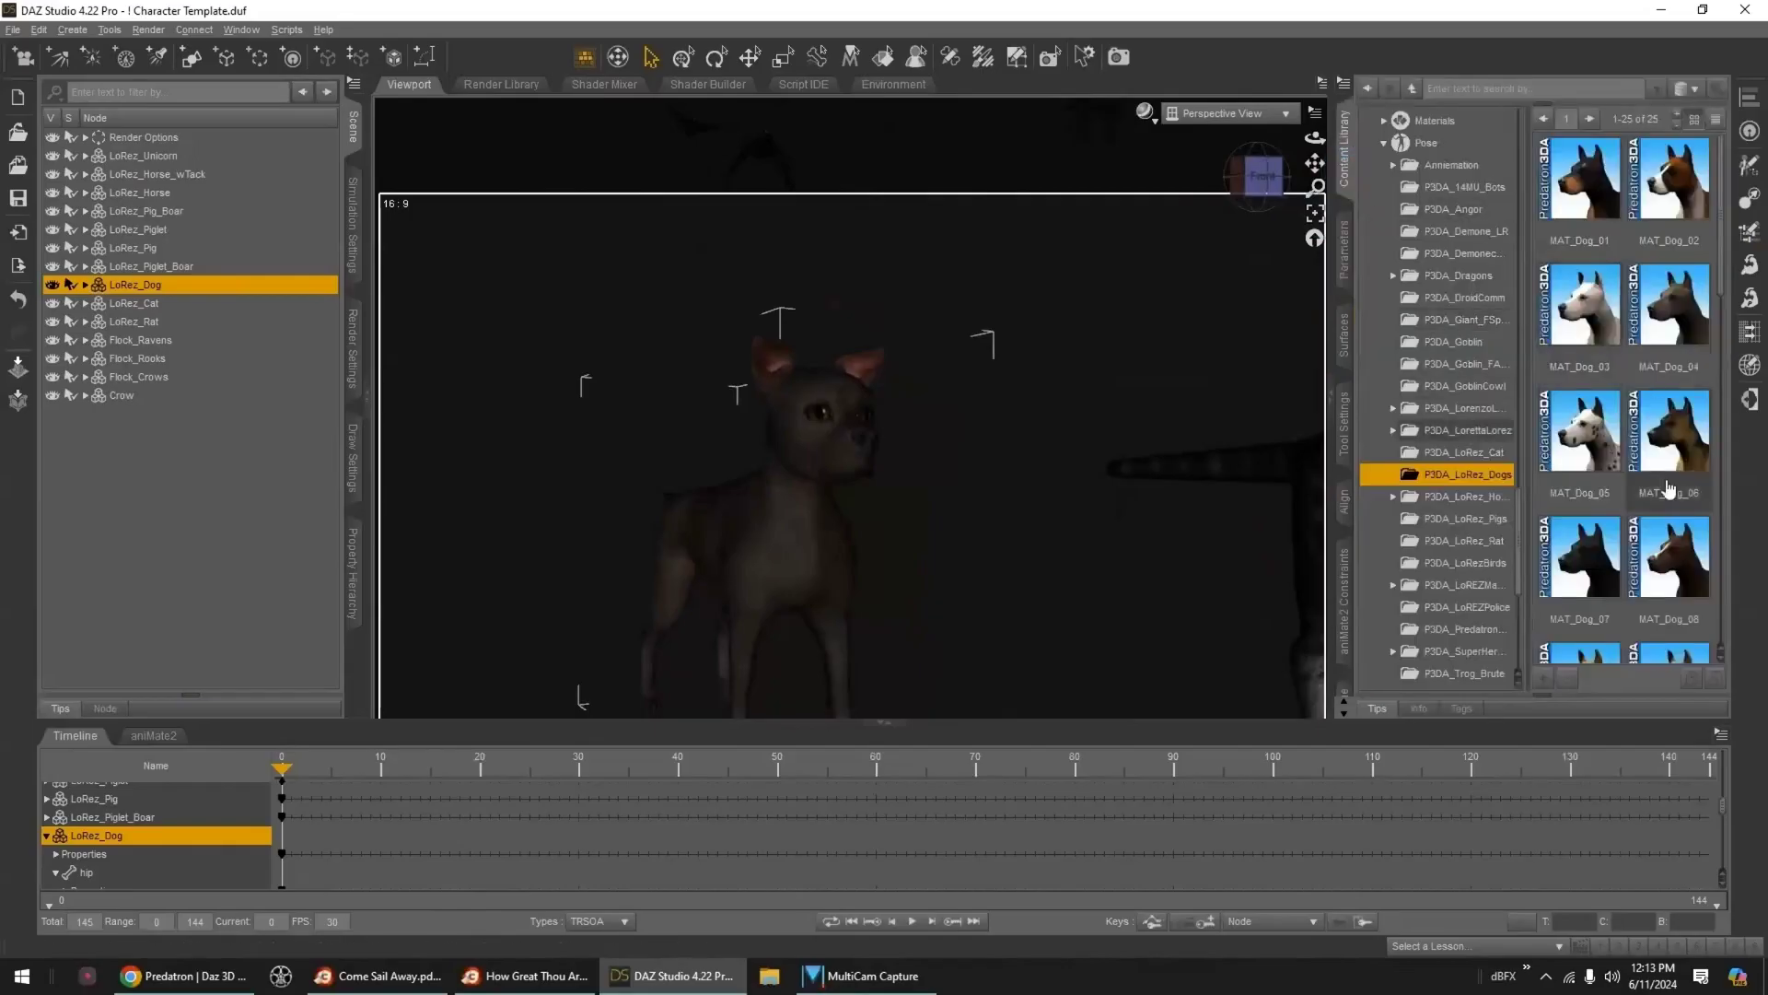
double_click(1669, 431)
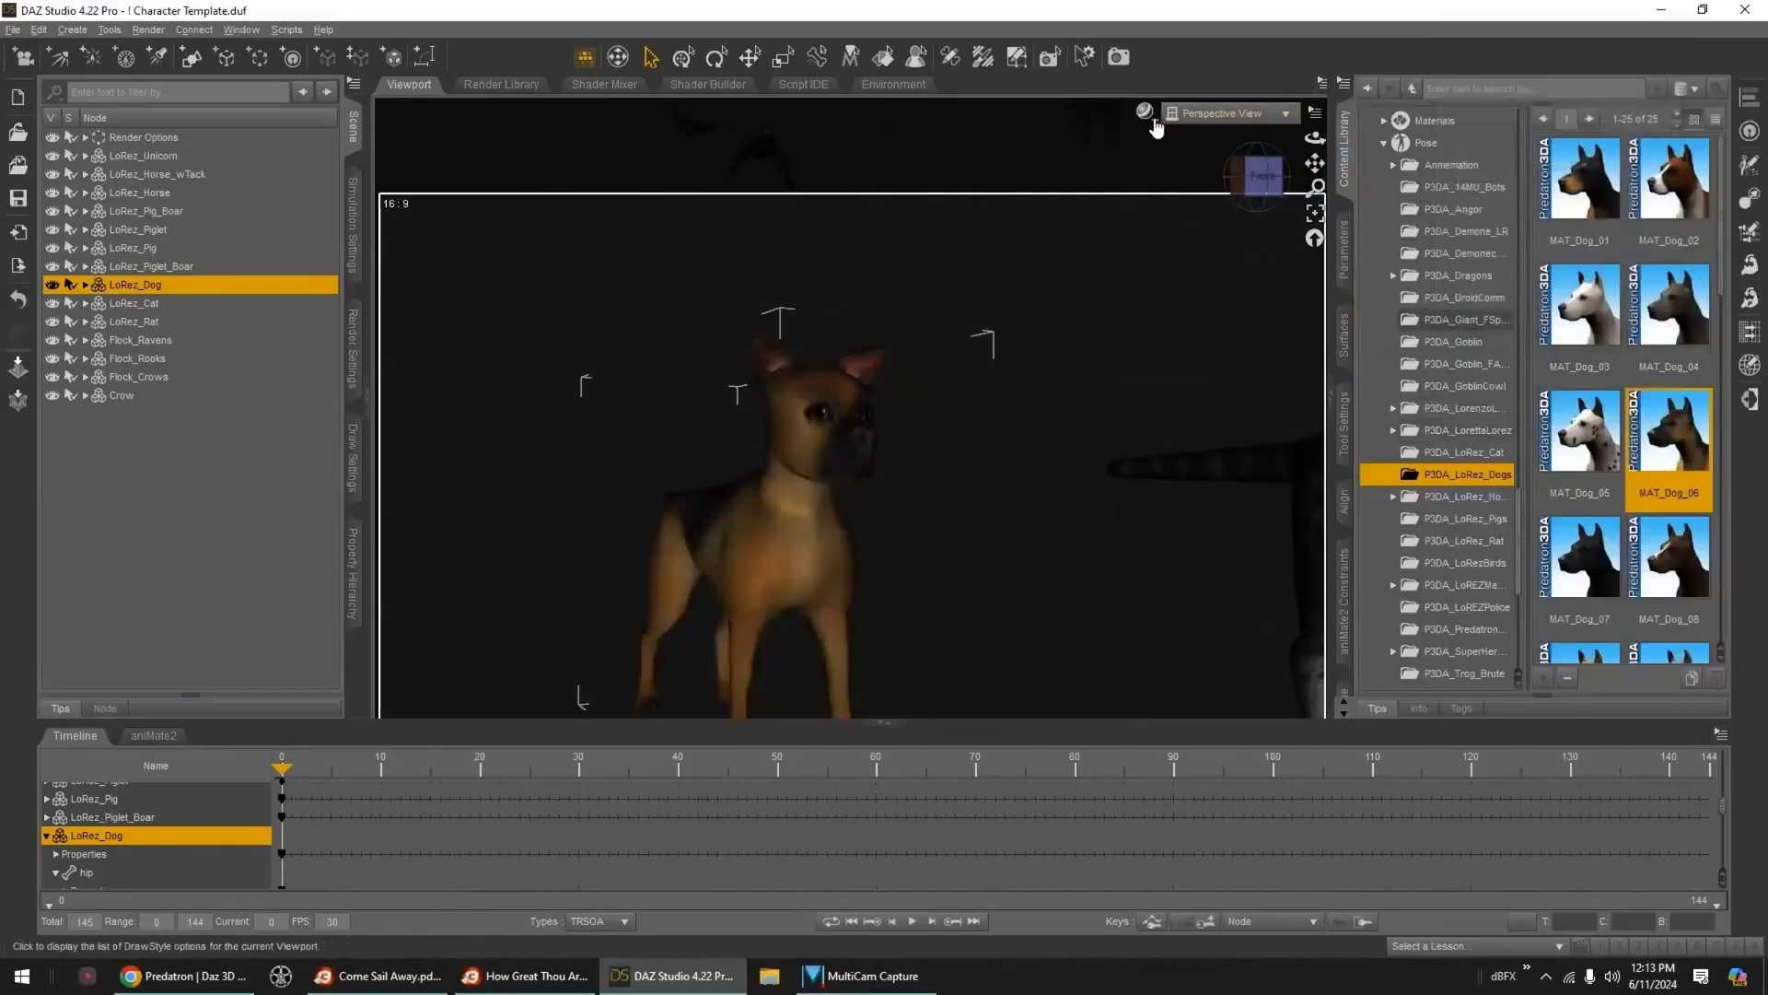
click(1145, 113)
click(1152, 356)
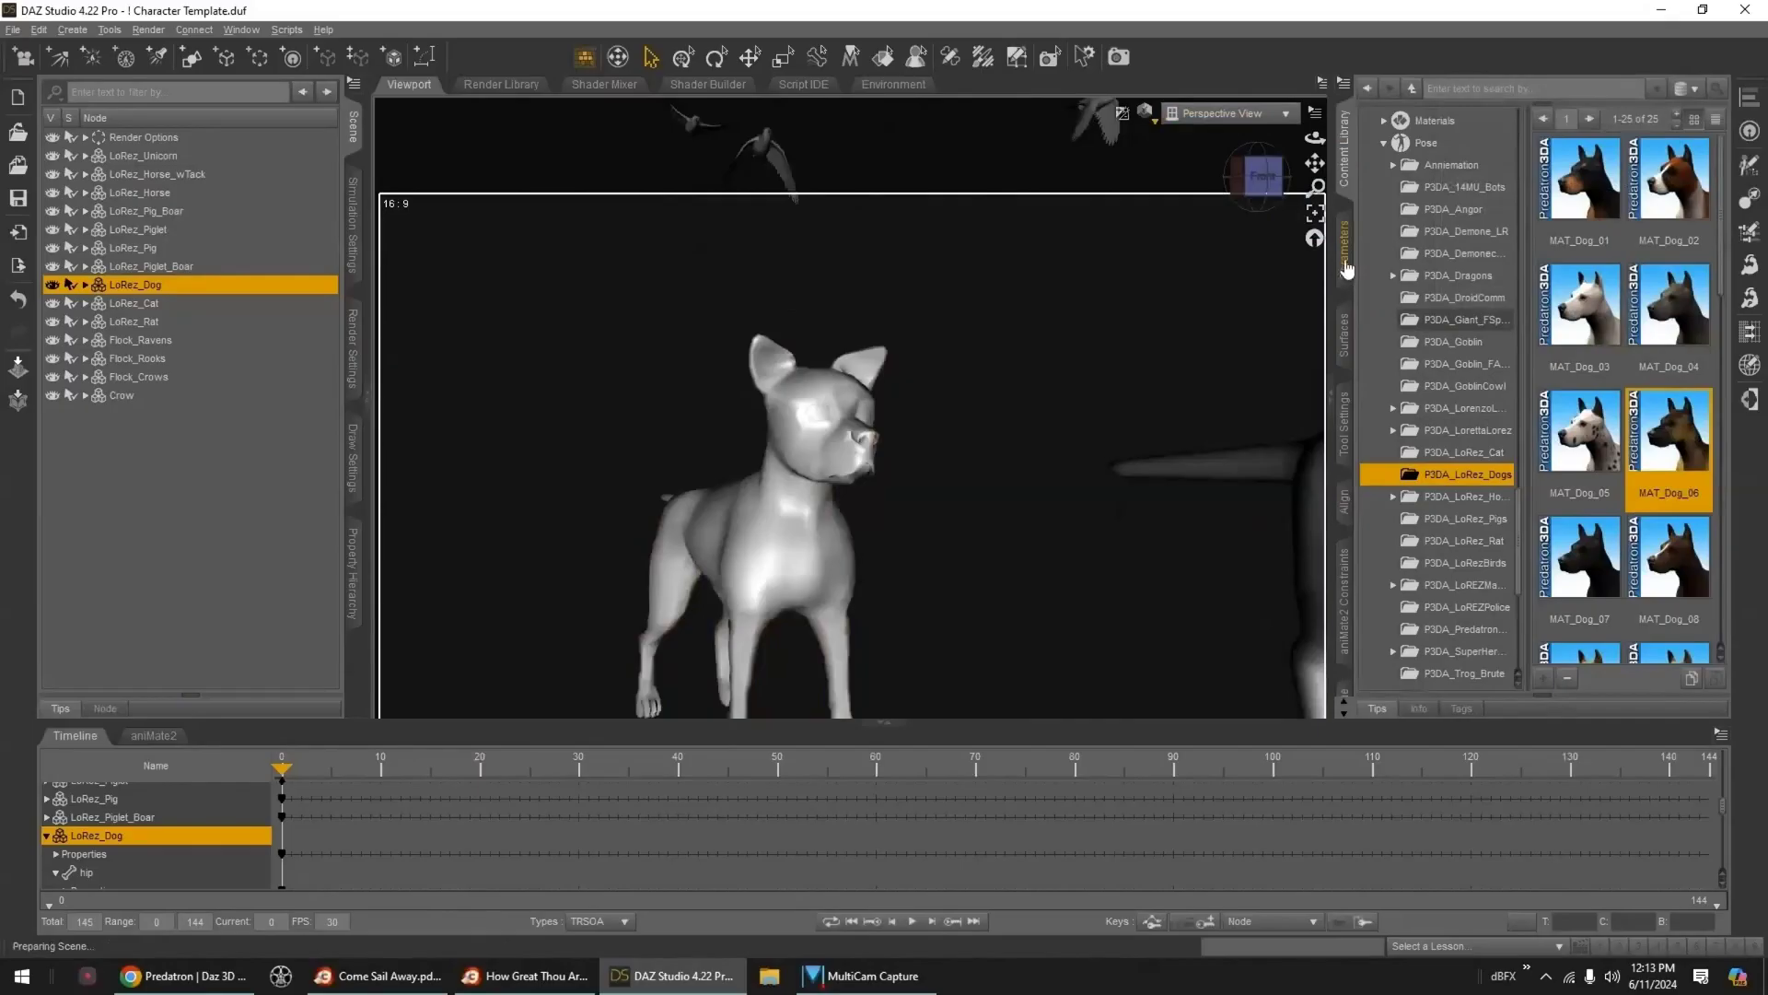
- Select all LoRez_Dog surfaces and lower their Glossiness to about 8.6%
click(1345, 336)
click(1434, 184)
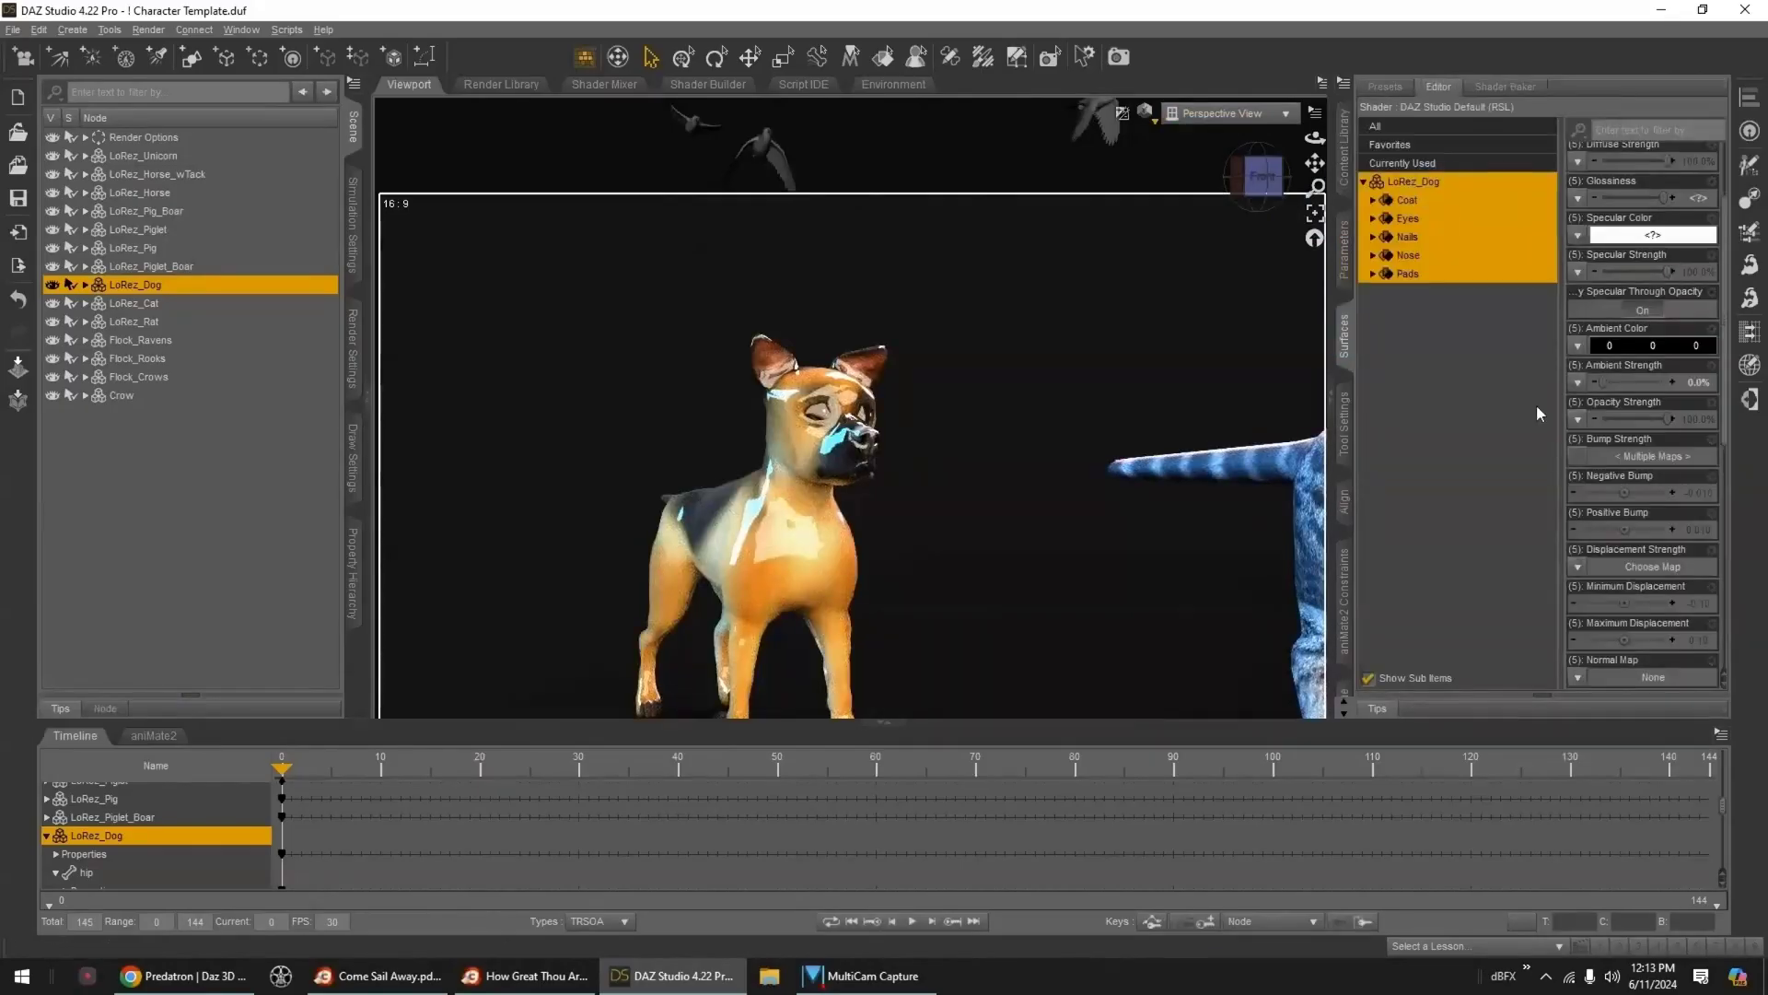
scroll(1639, 368, up, 3)
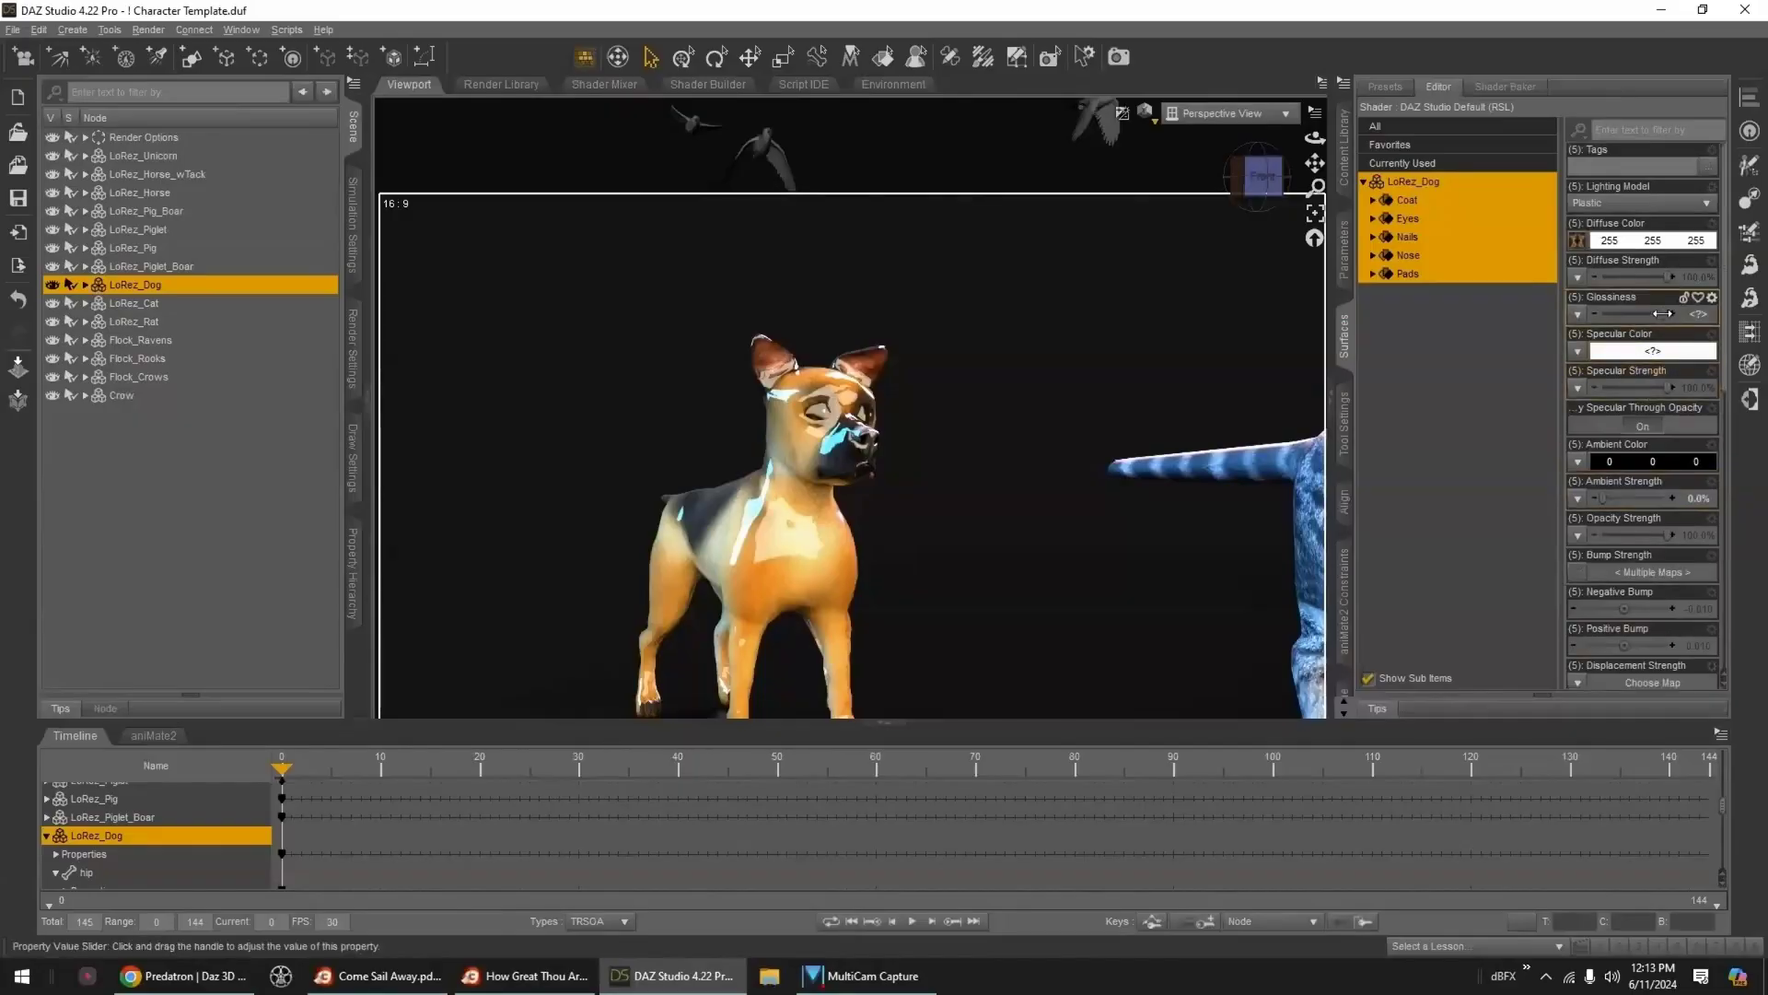
click(1616, 317)
drag(1617, 317, 1606, 317)
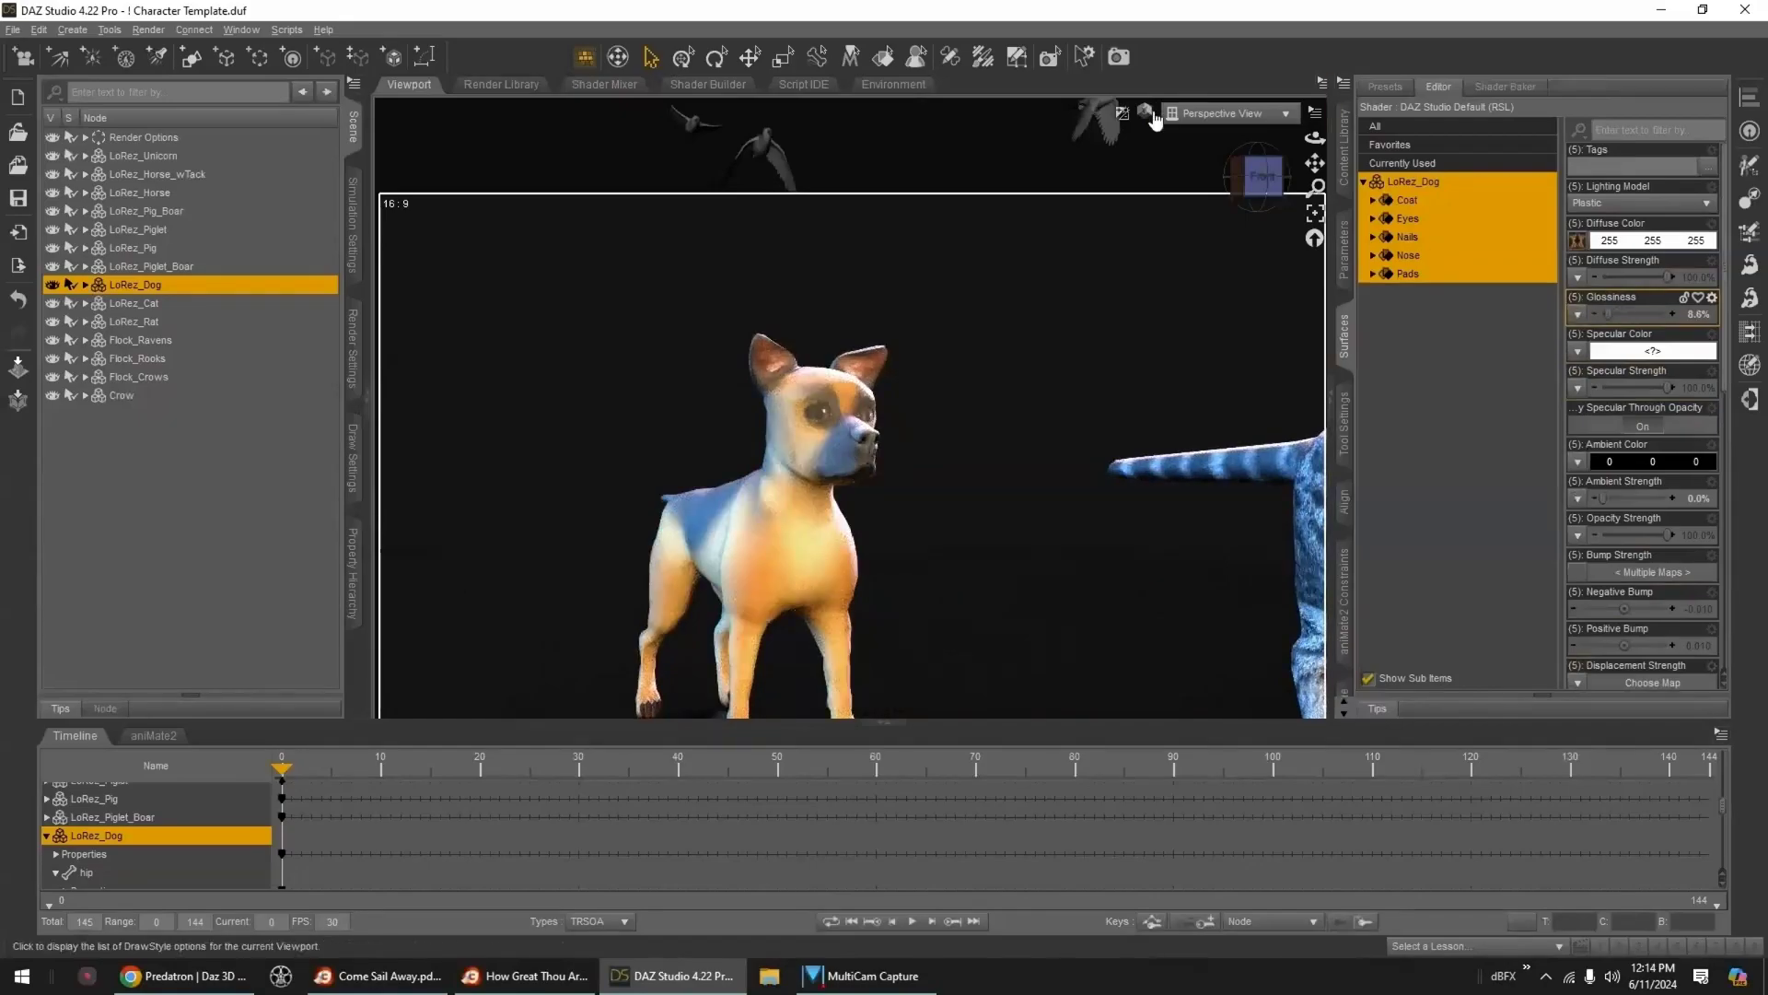
- Reset the dog's Chihuahua breed morph to 0 and frame the full-size dog in the view
click(1344, 250)
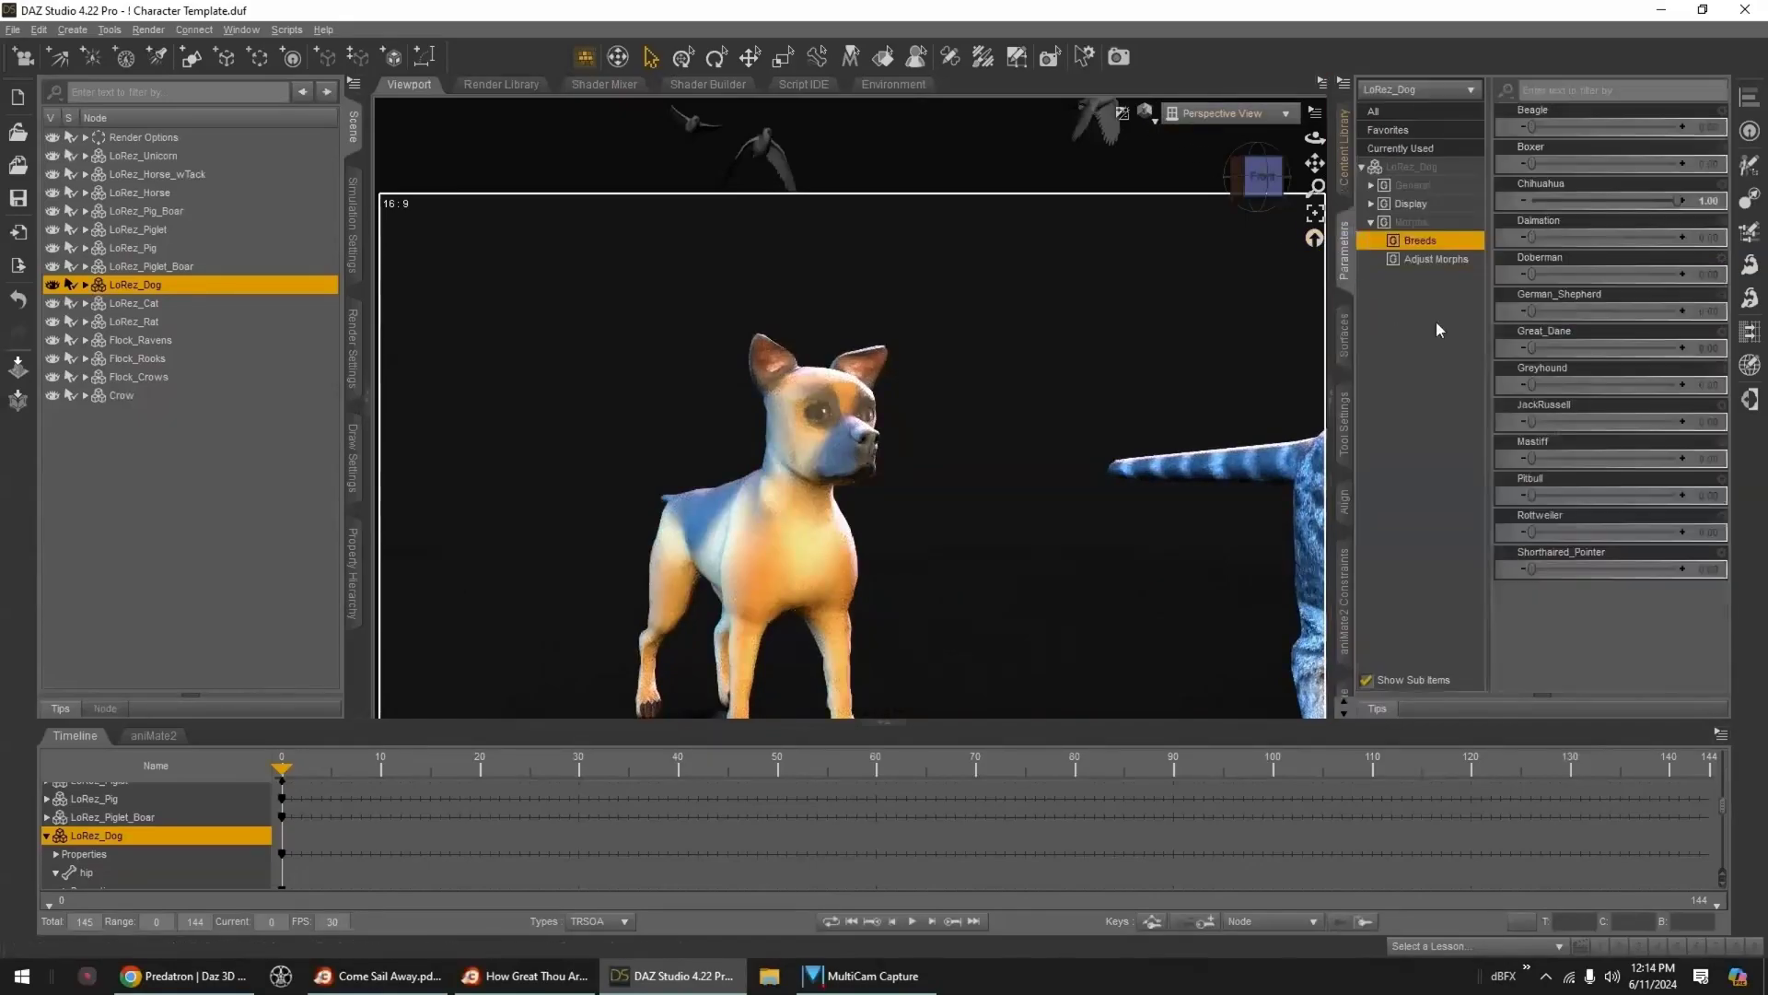
click(1707, 202)
text(0)
key(Return)
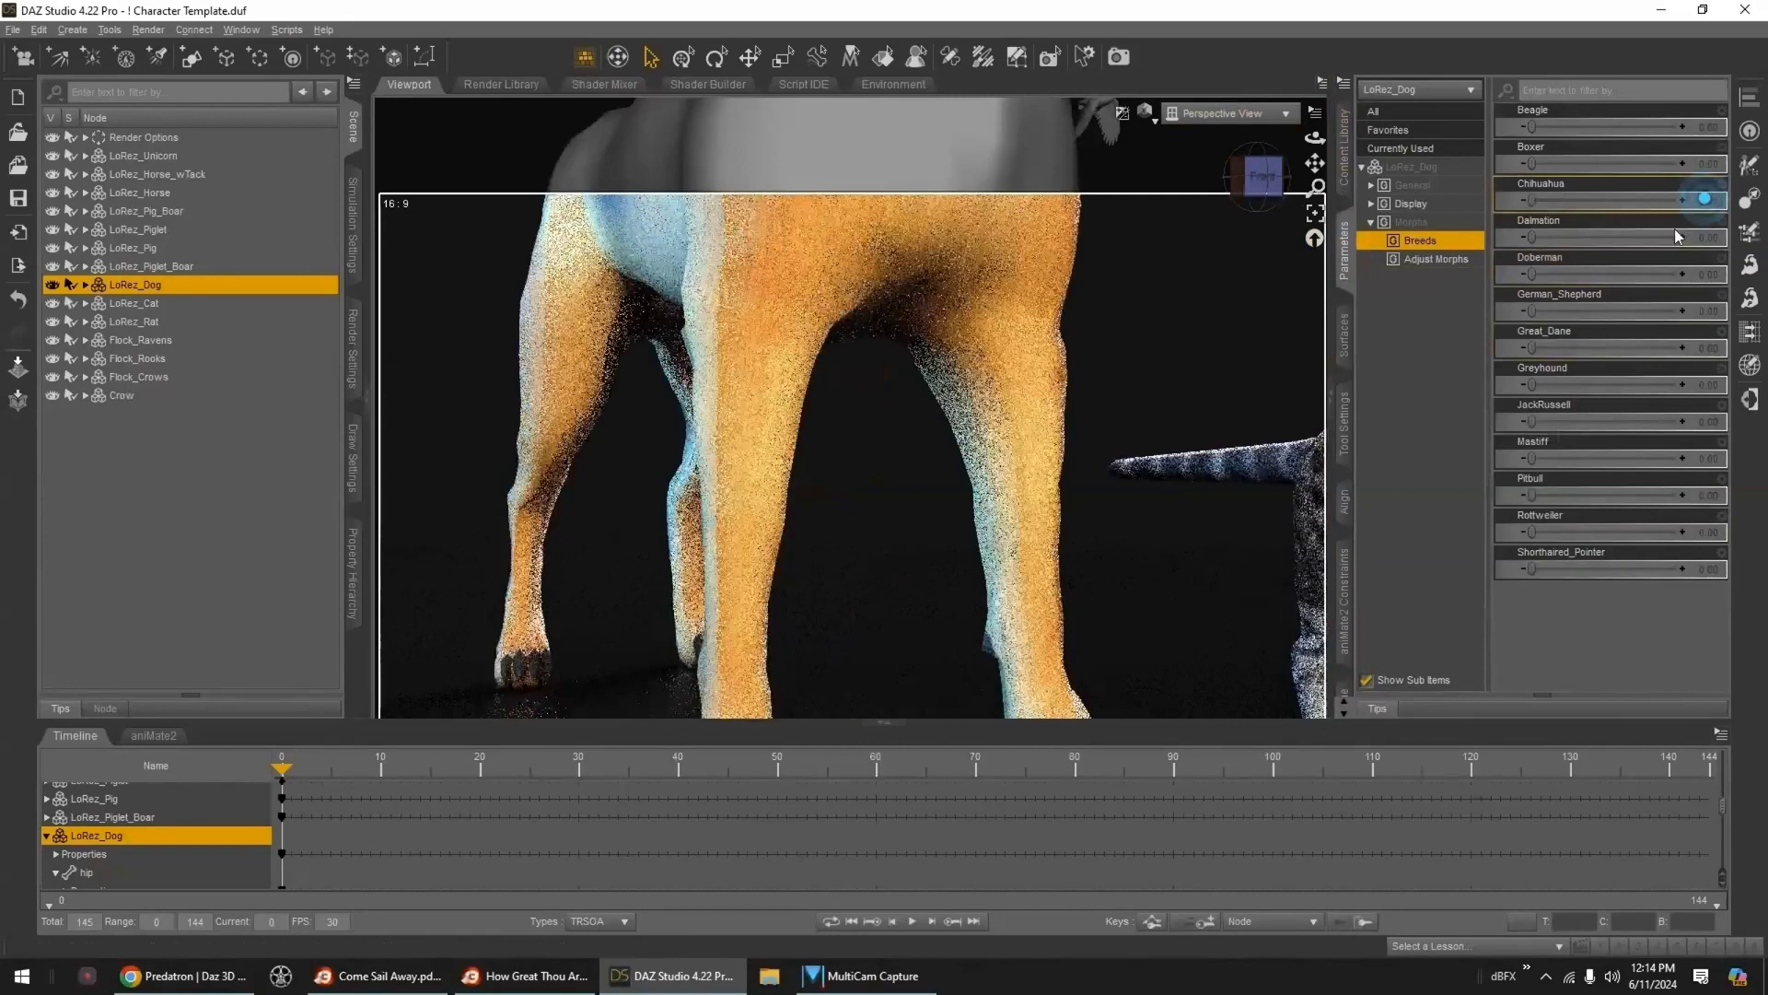
click(1315, 214)
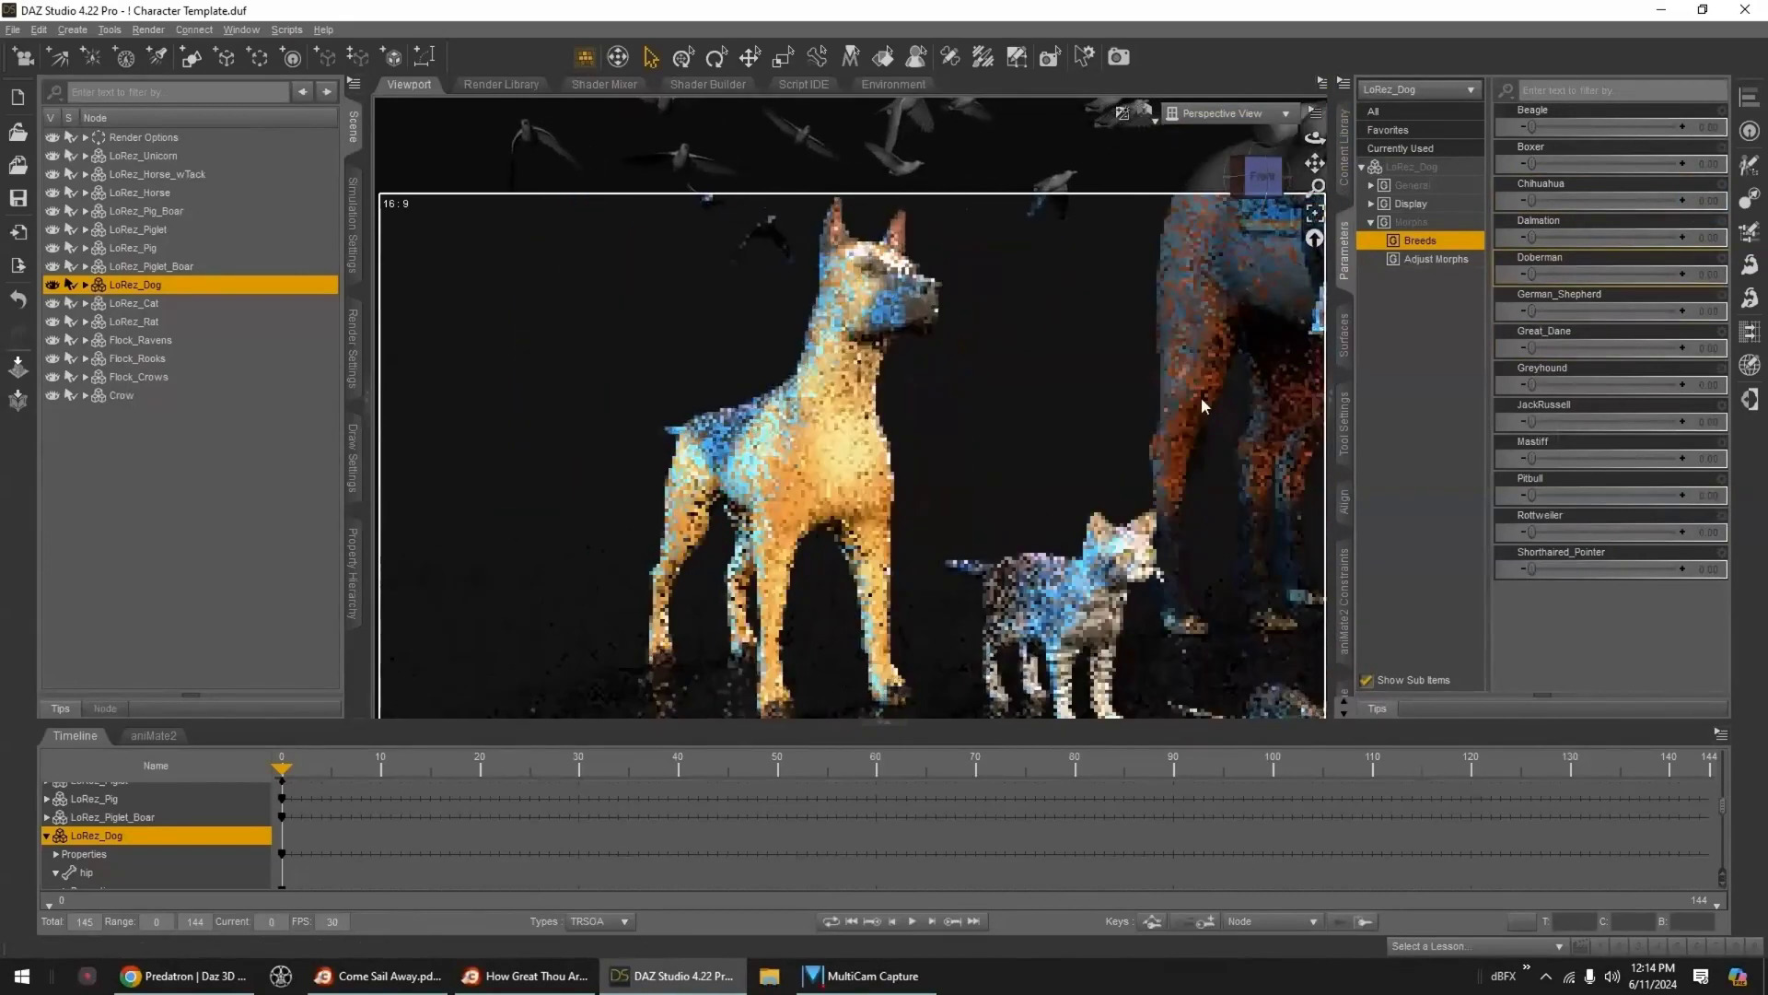
- Try the Dalmation breed morph at 1.00 on the dog, and replace it with Doberman at 1.00
drag(1545, 242, 1695, 239)
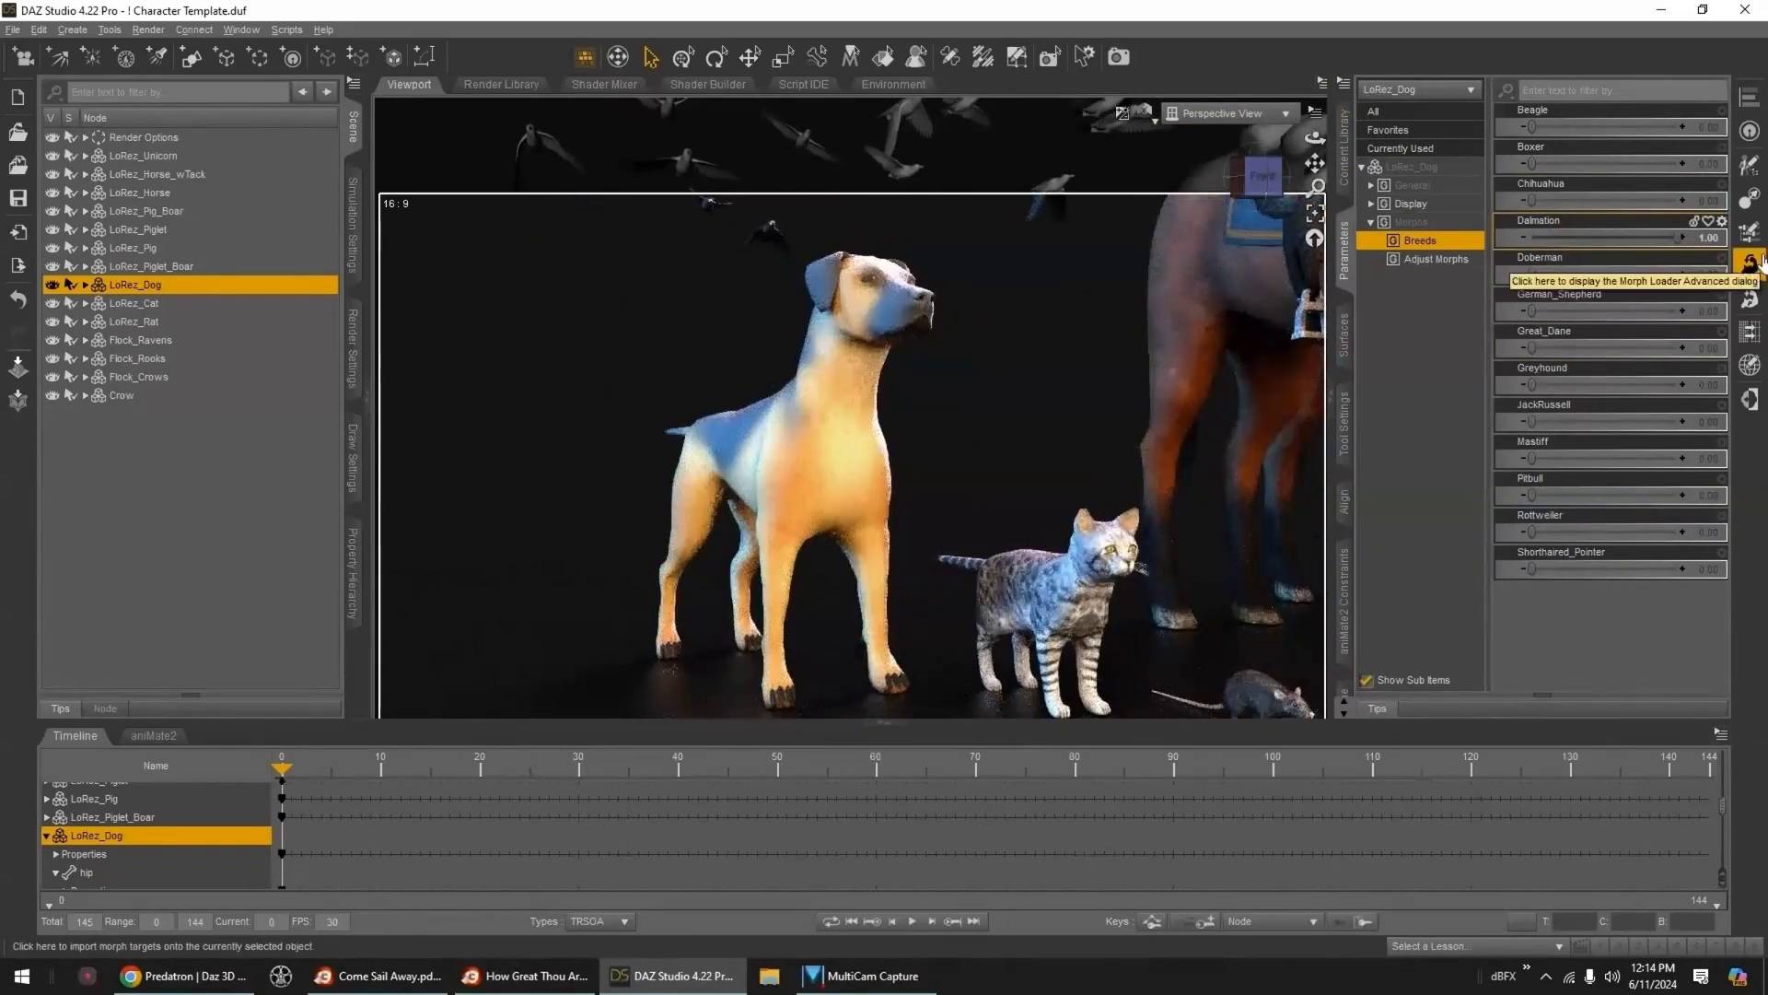
drag(1532, 275, 1695, 274)
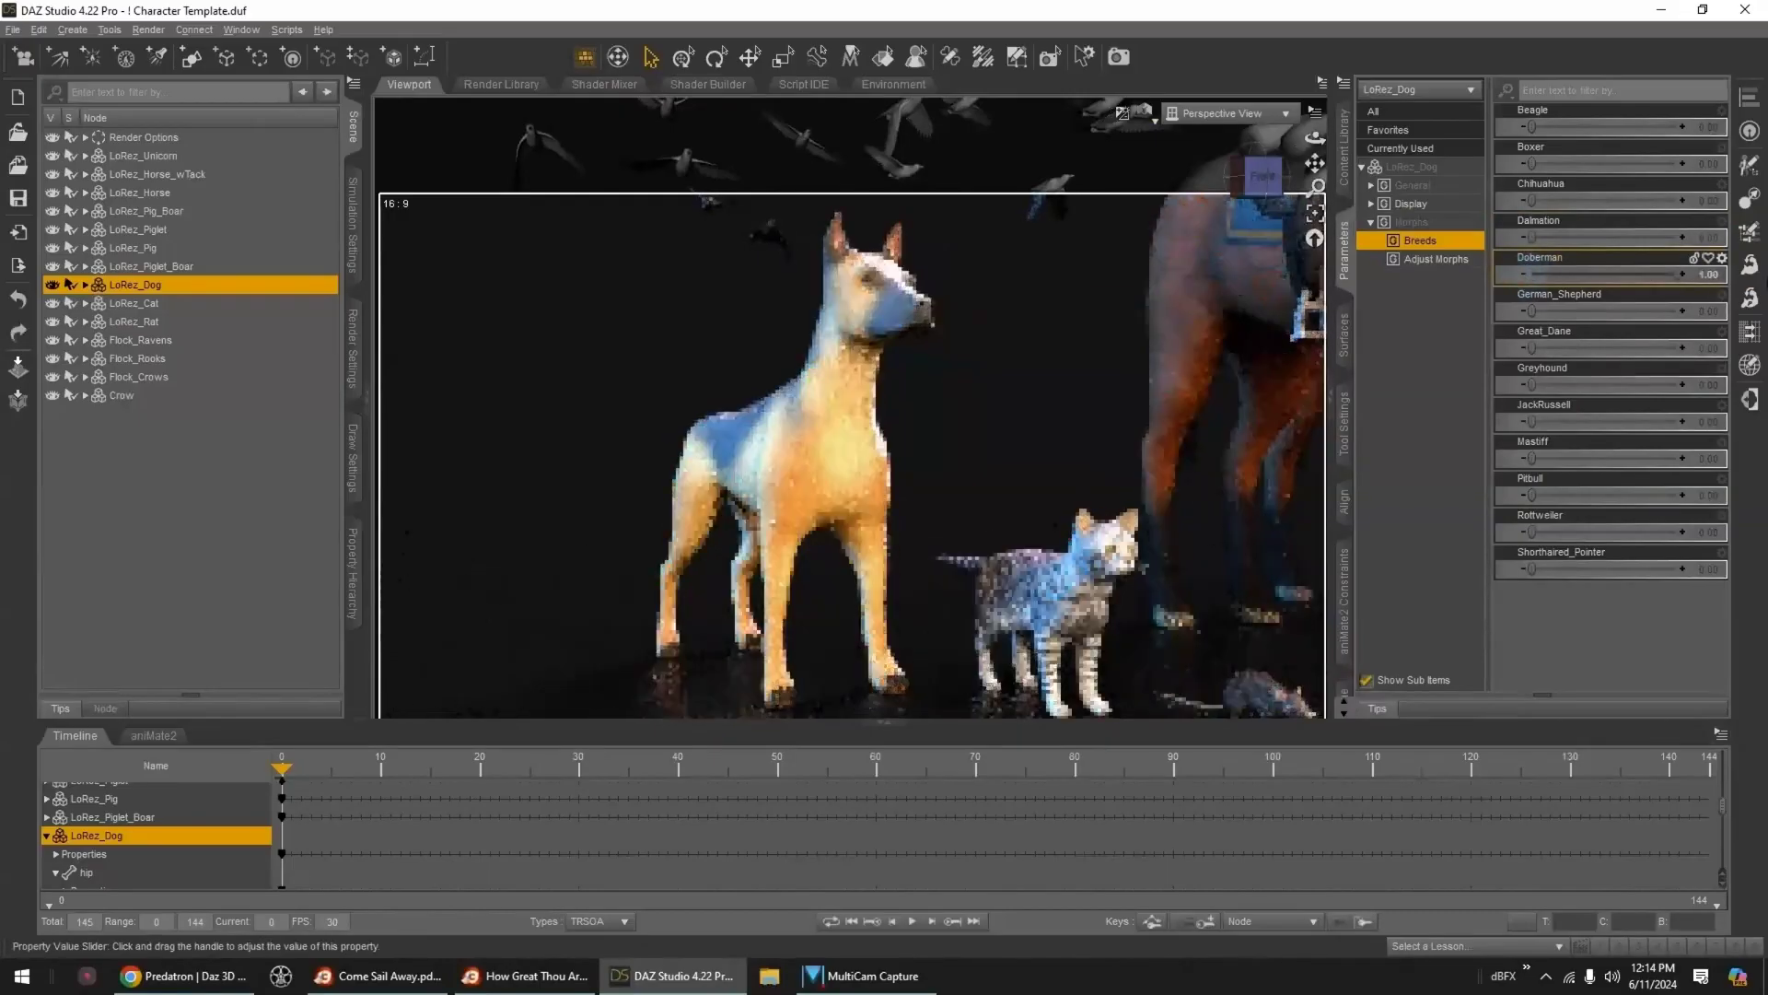
- Undo the dog's Doberman morph and try the German_Shepherd breed morph at 1.00
key(ctrl+z)
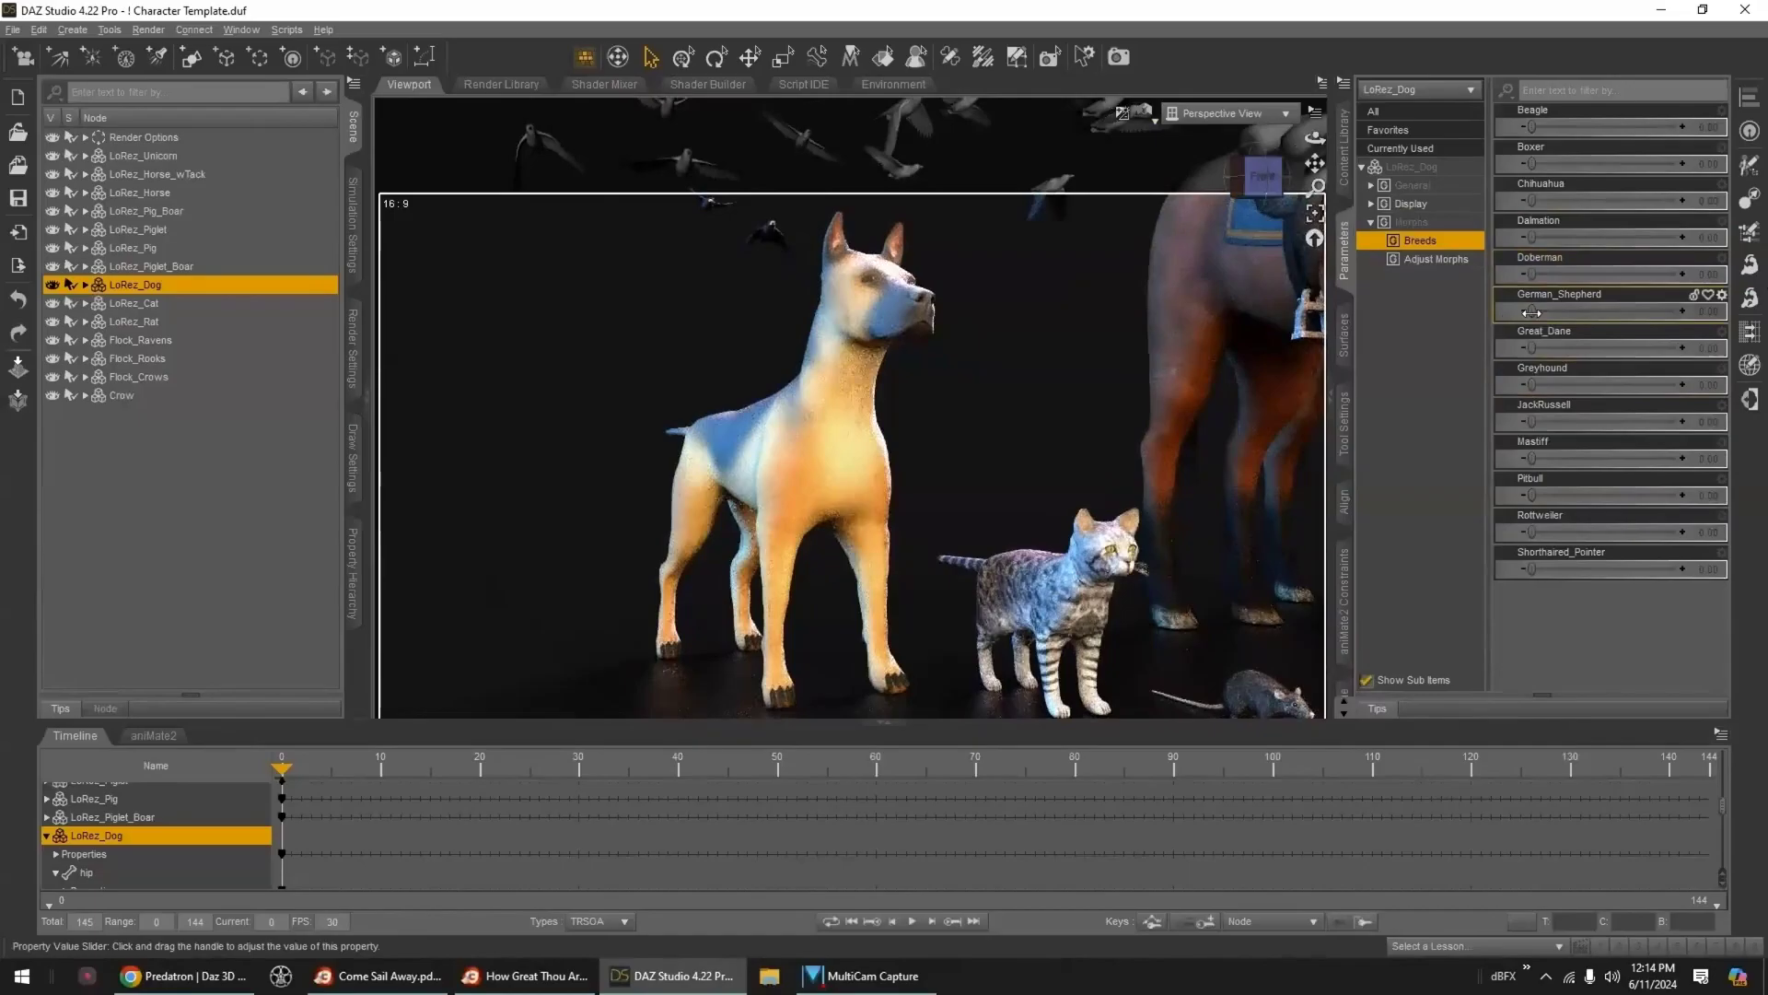
drag(1533, 311, 1702, 311)
middle_drag(1063, 378, 1064, 376)
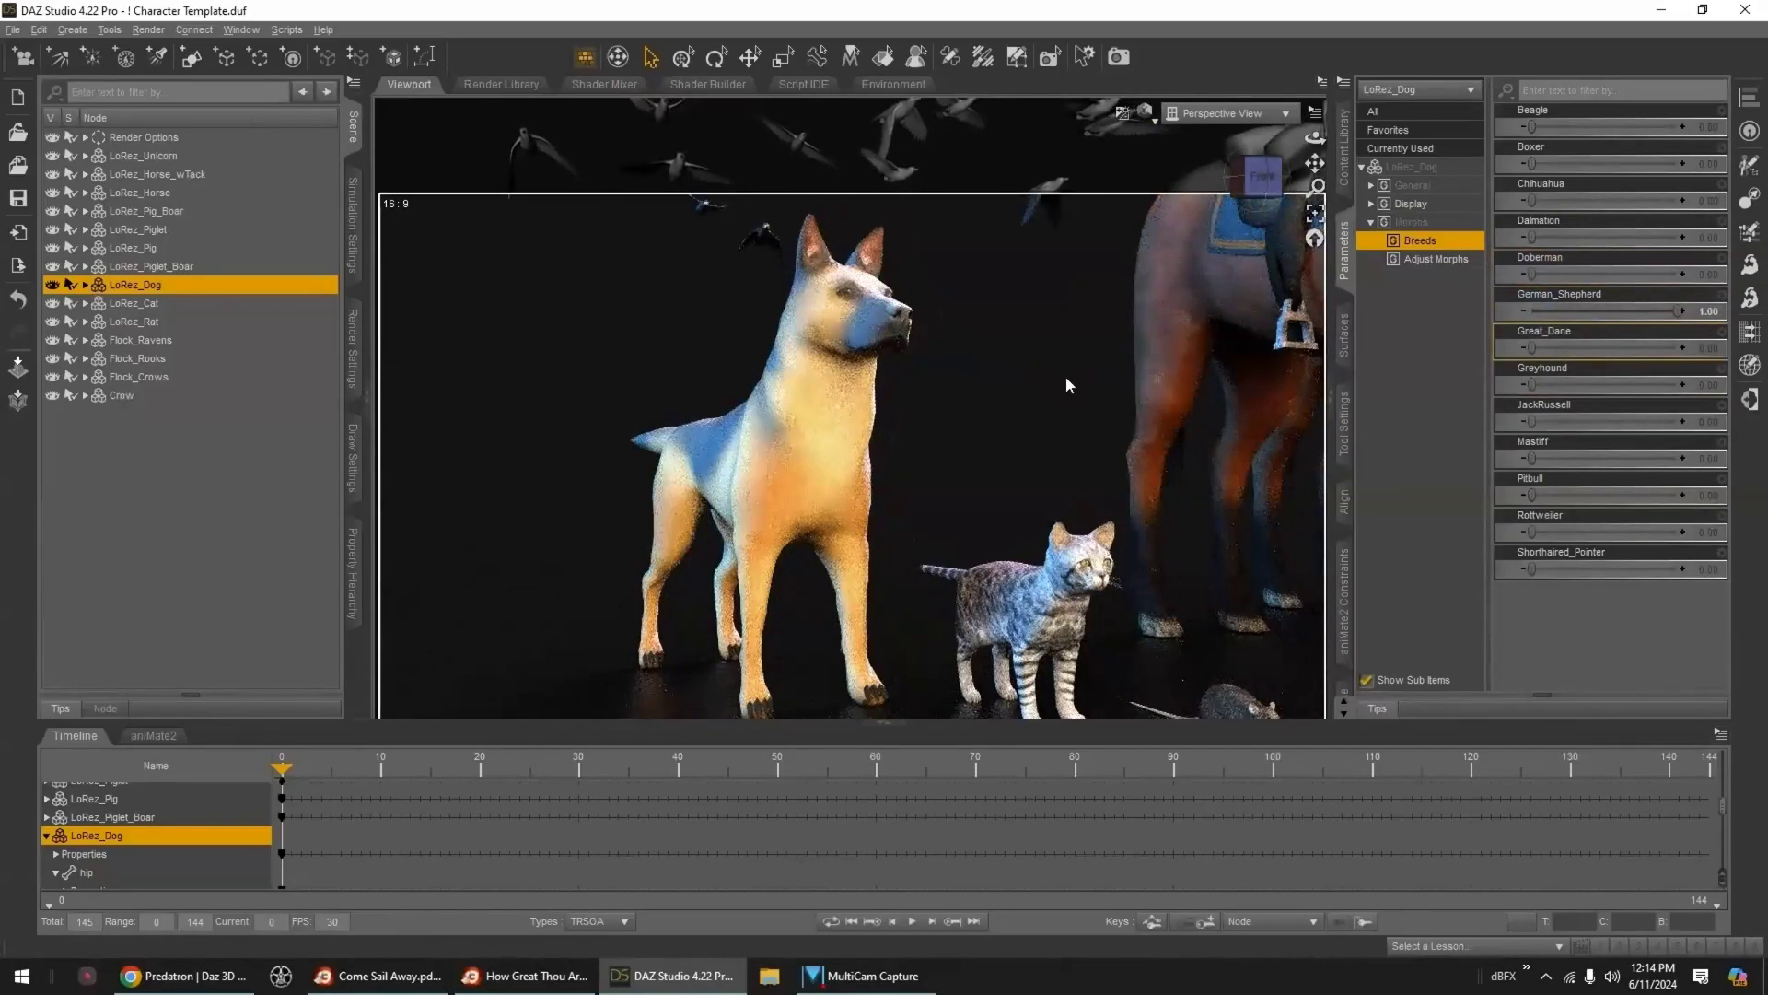
- Undo the German_Shepherd morph, try Great_Dane at 1.00, and replace it with Greyhound at 1.00
key(ctrl+z)
drag(1566, 349, 1706, 348)
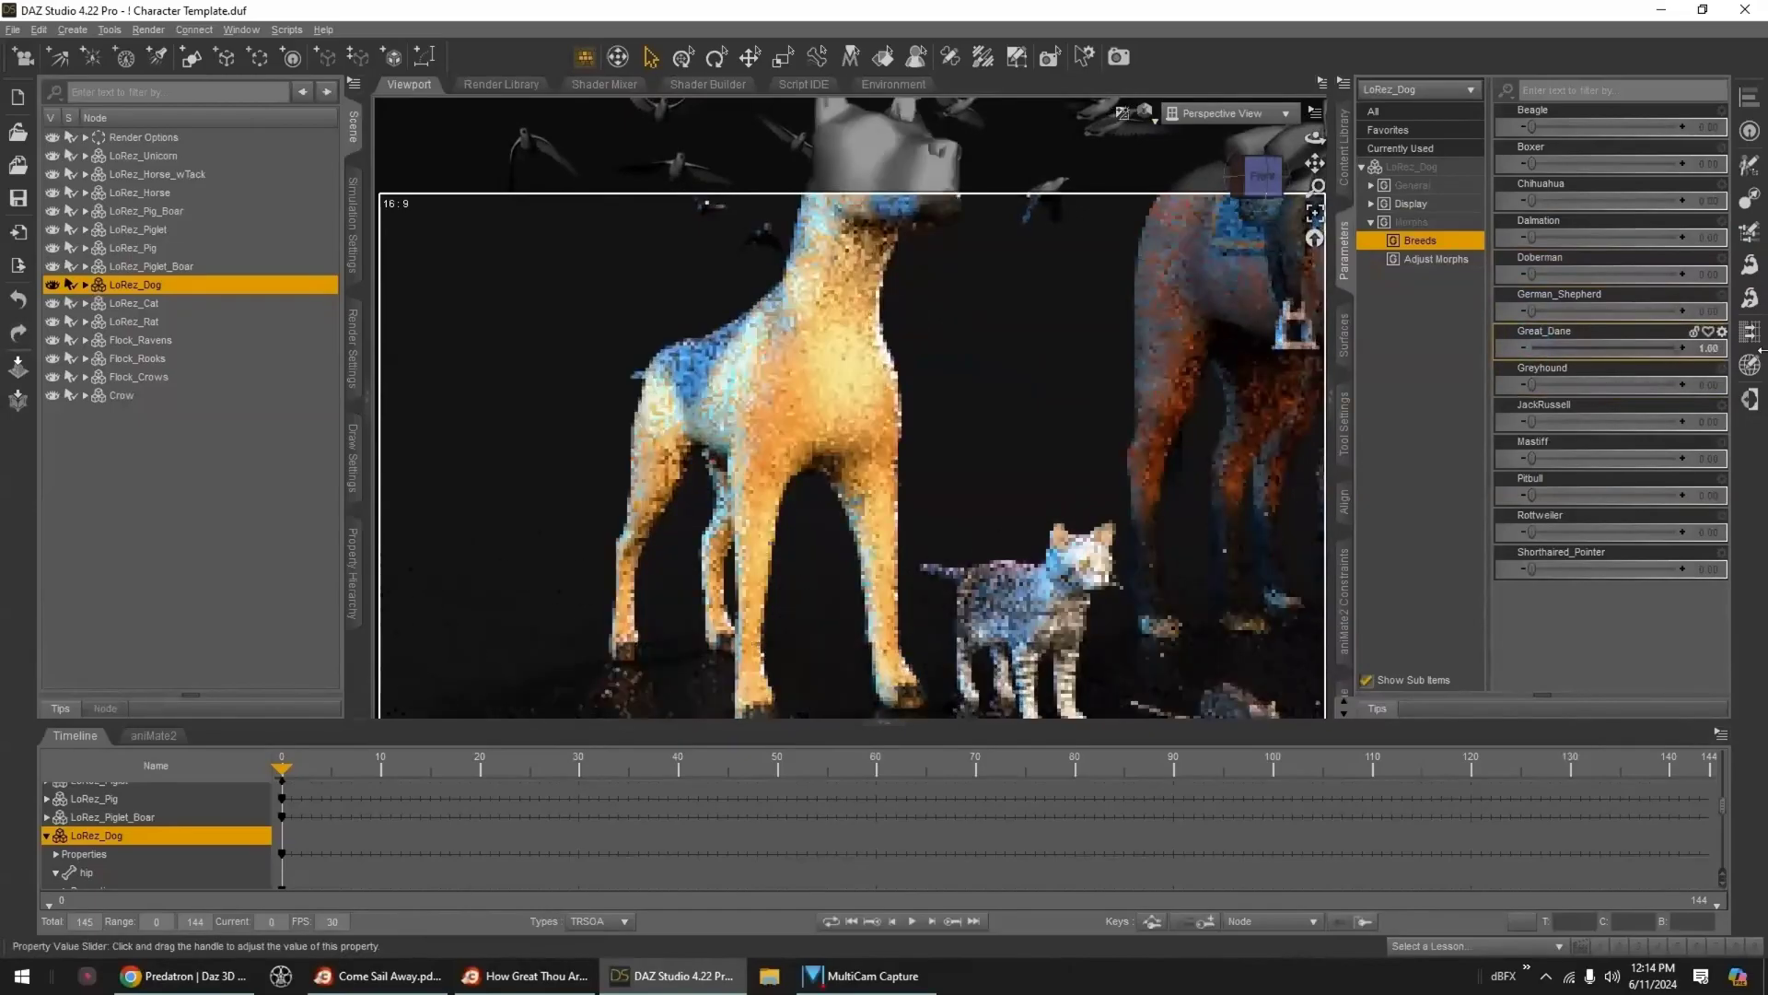
scroll(1211, 304, up, 1)
middle_drag(1211, 304, 1140, 326)
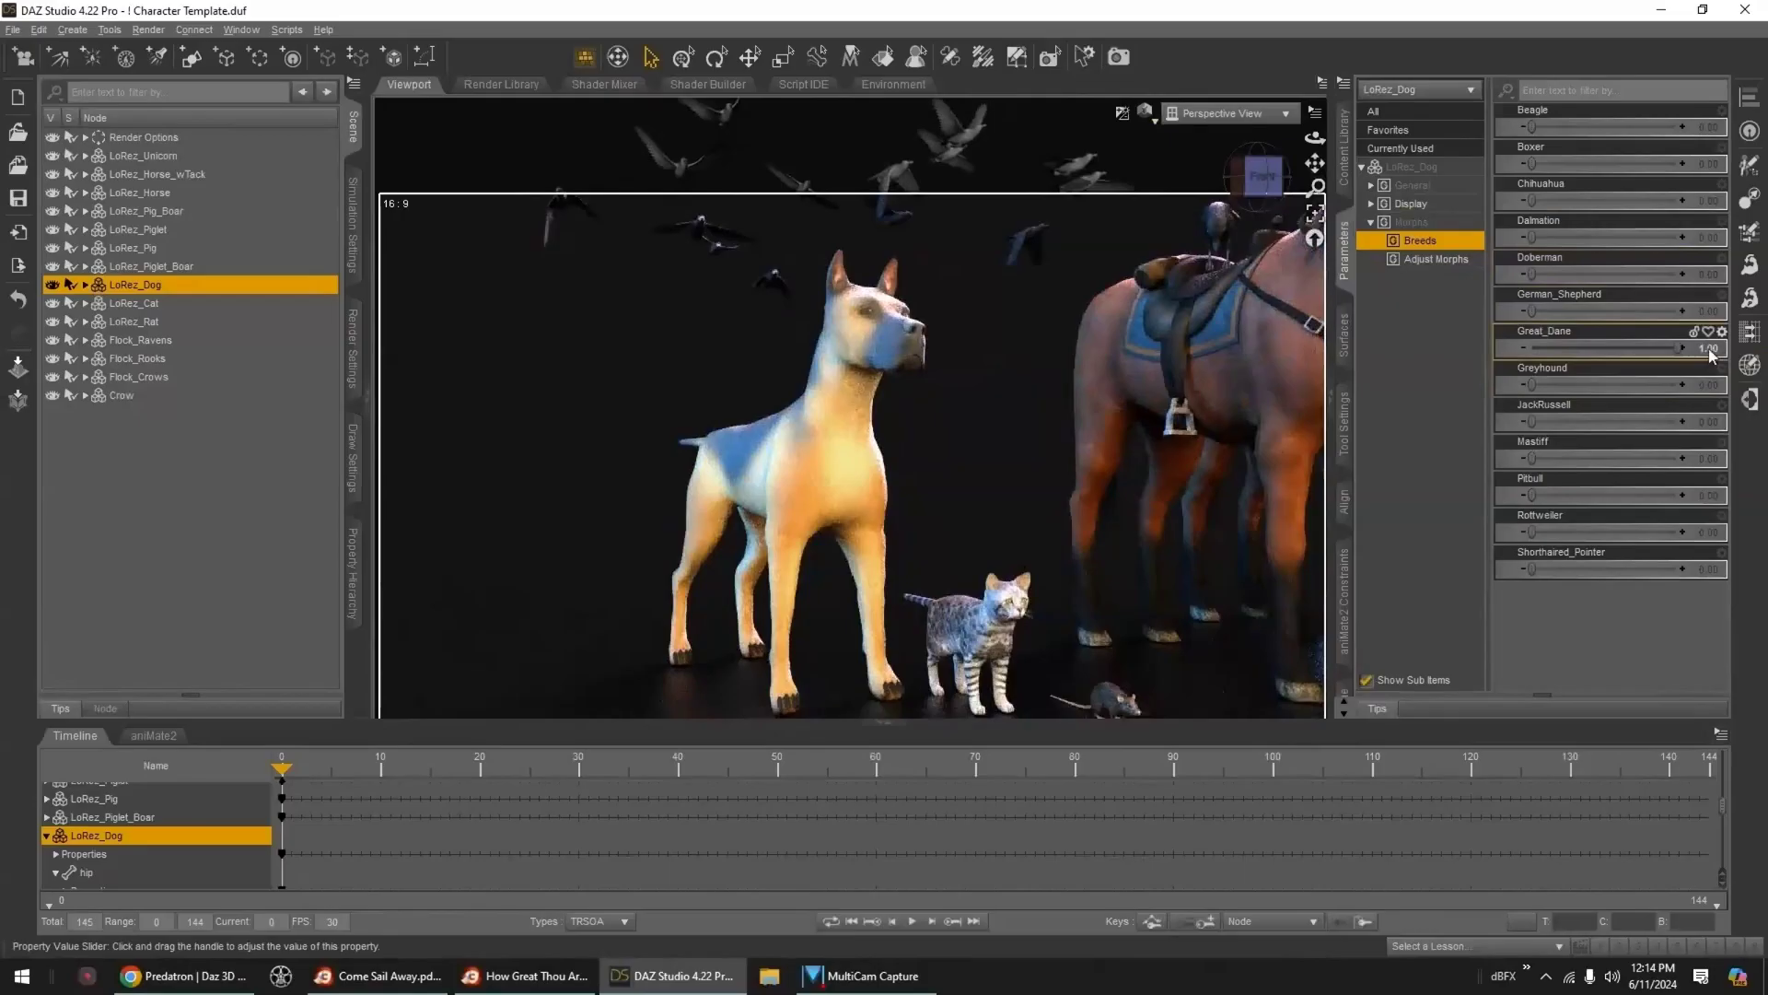
drag(1548, 387, 1658, 380)
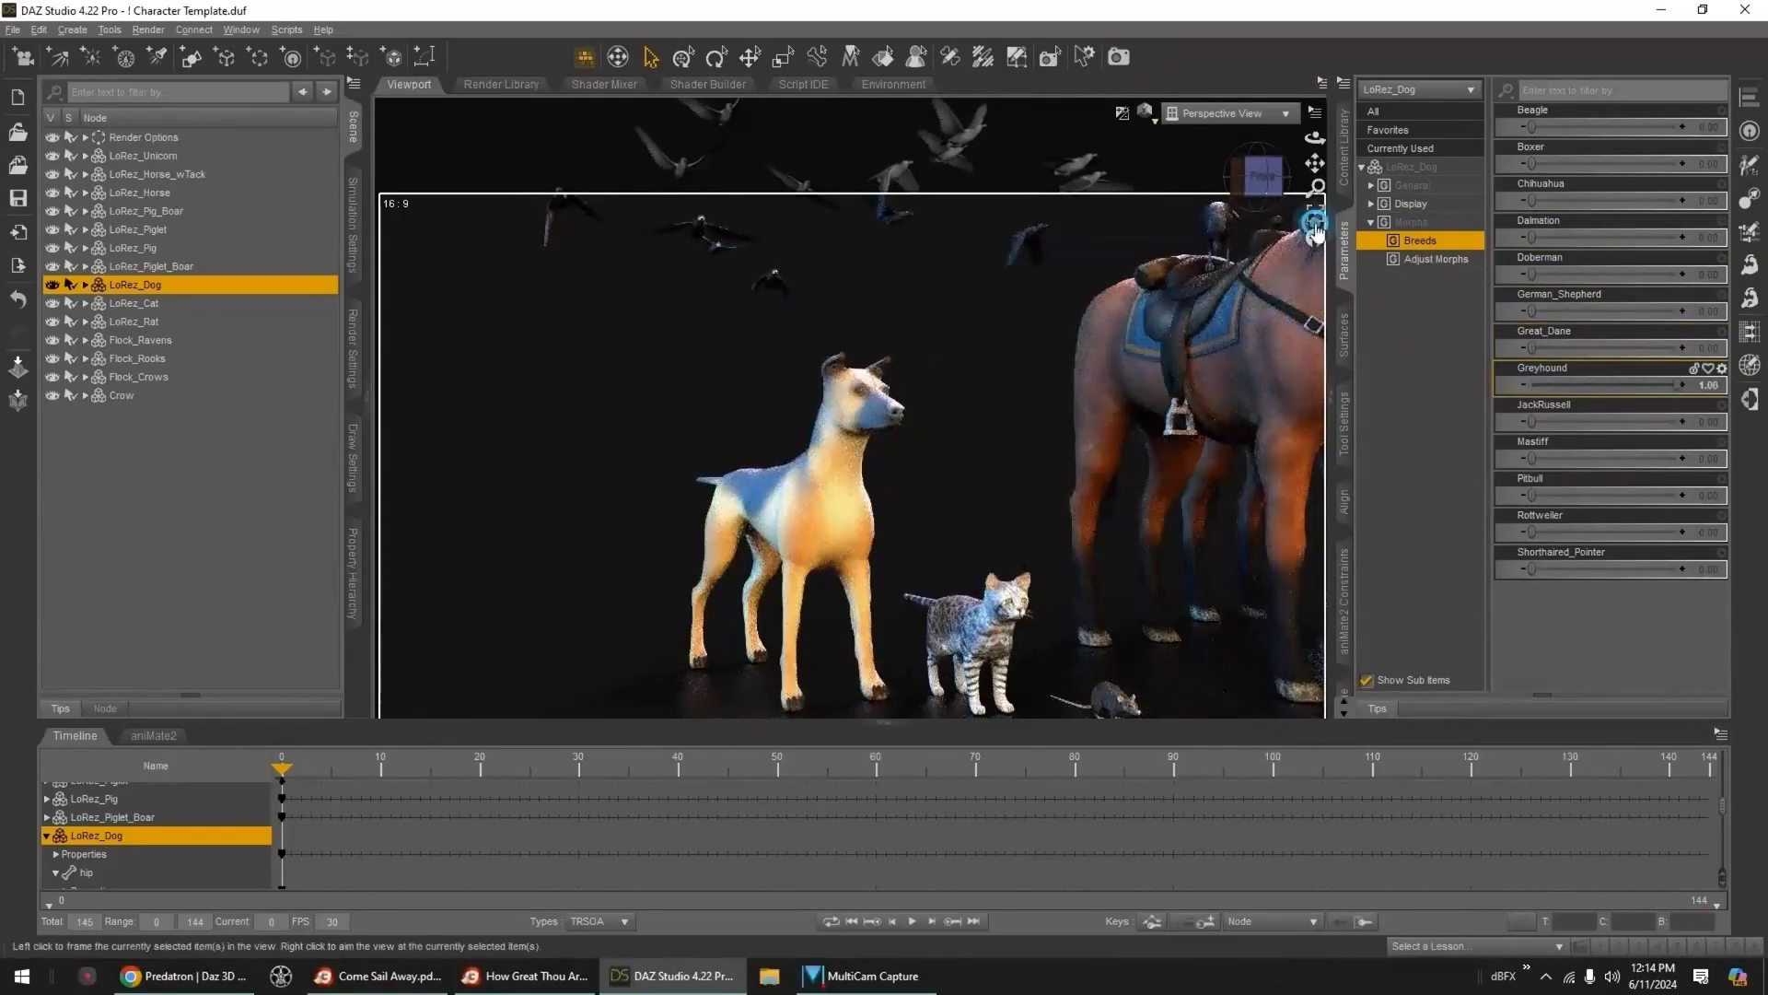
- Apply the MAT_Dog_11 material to LoRez_Dog and lower its surfaces' Glossiness to 0.0%
click(1347, 348)
click(1350, 147)
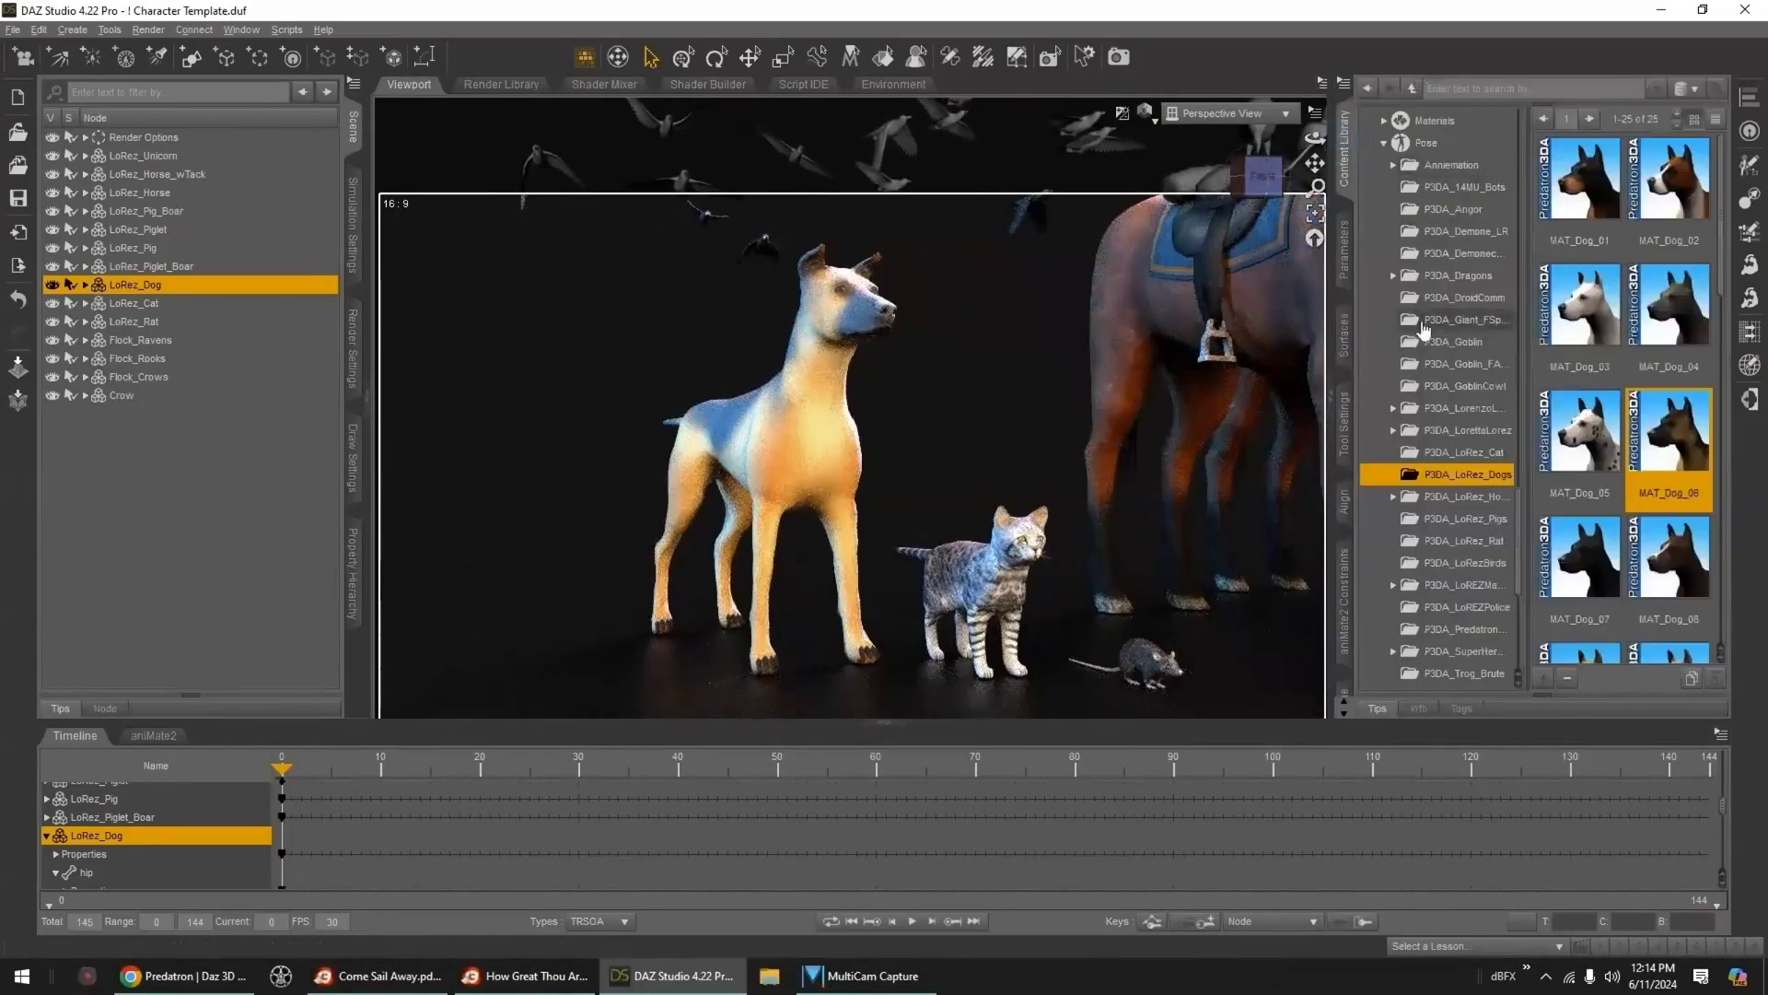
drag(1722, 289, 1739, 442)
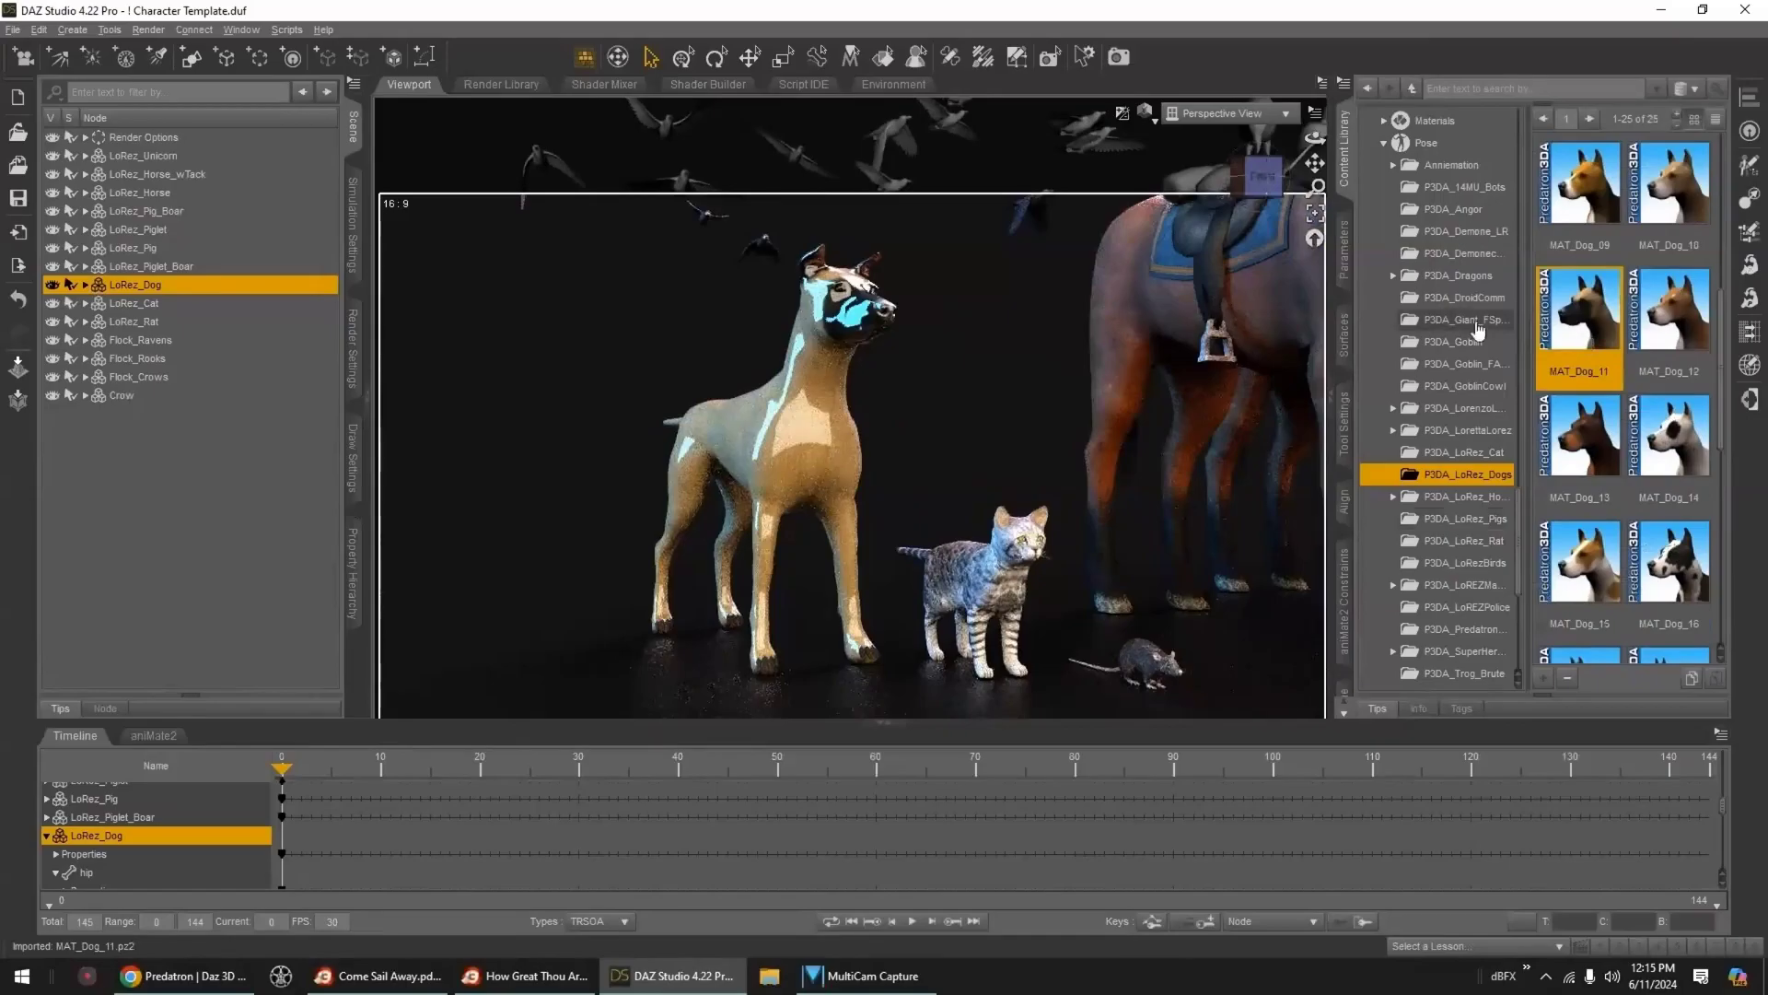
click(1343, 343)
drag(1658, 316, 1560, 373)
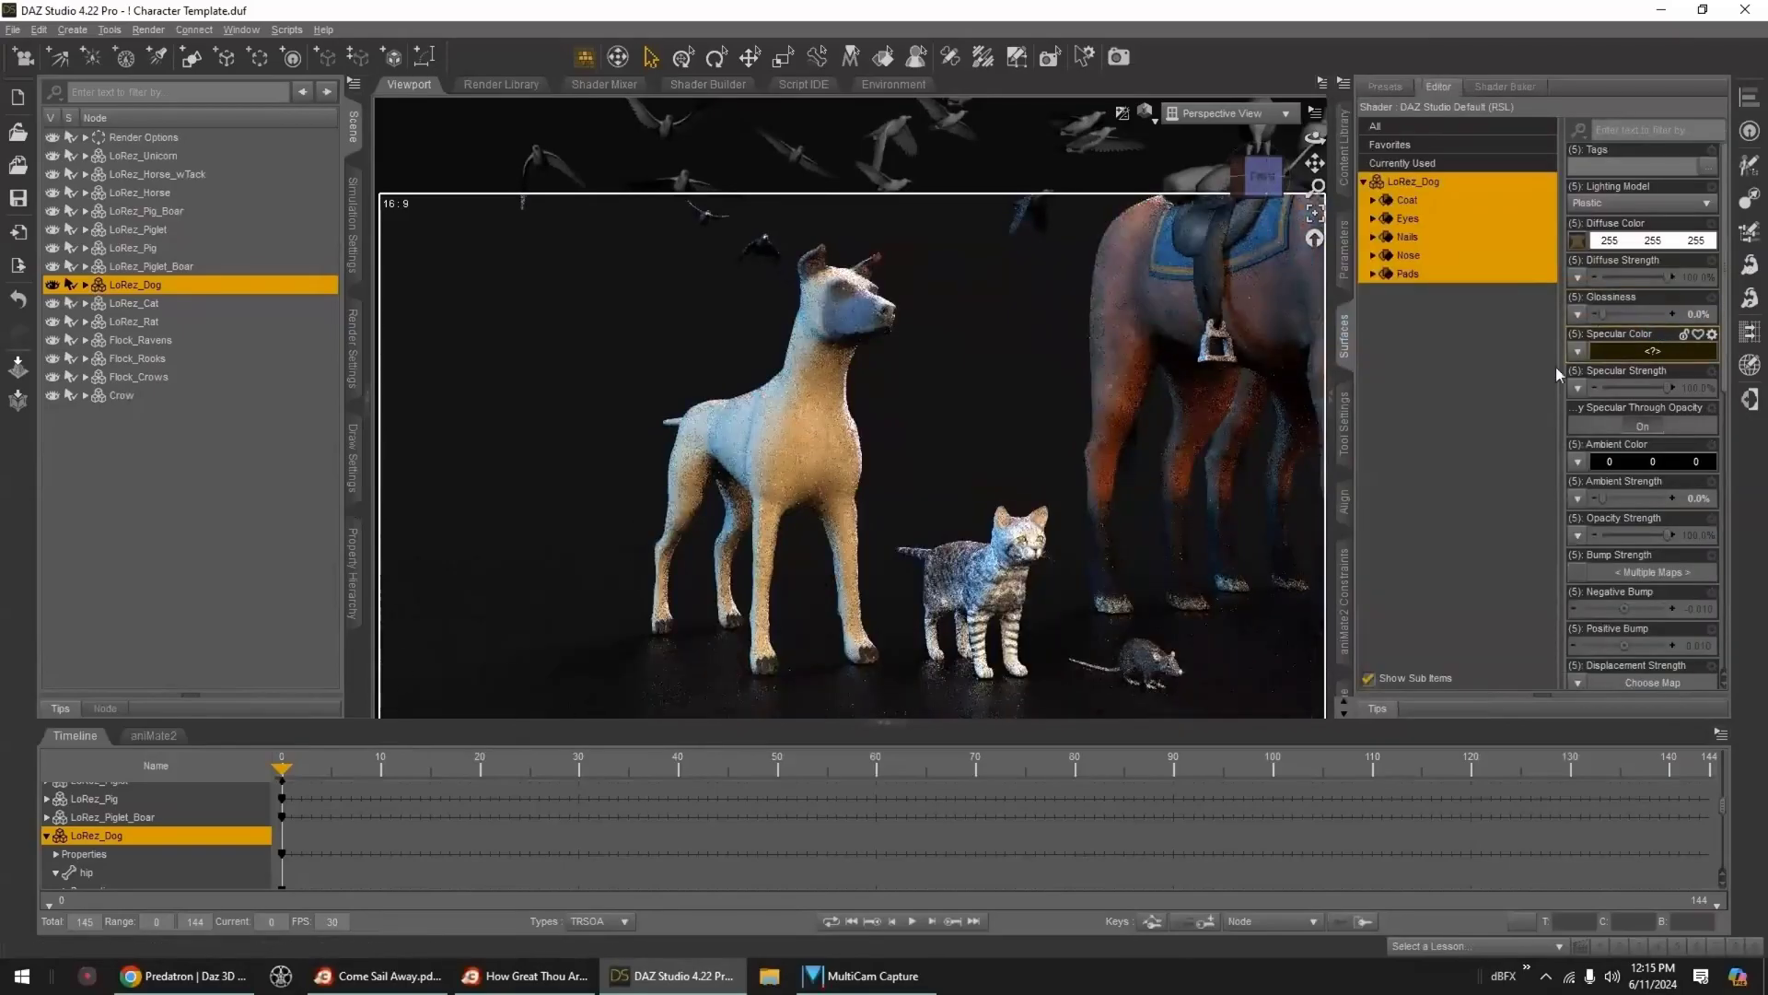
- Replace the dog's material with MAT_Dog_14 and set its surfaces' Glossiness to 0.0%
click(1343, 164)
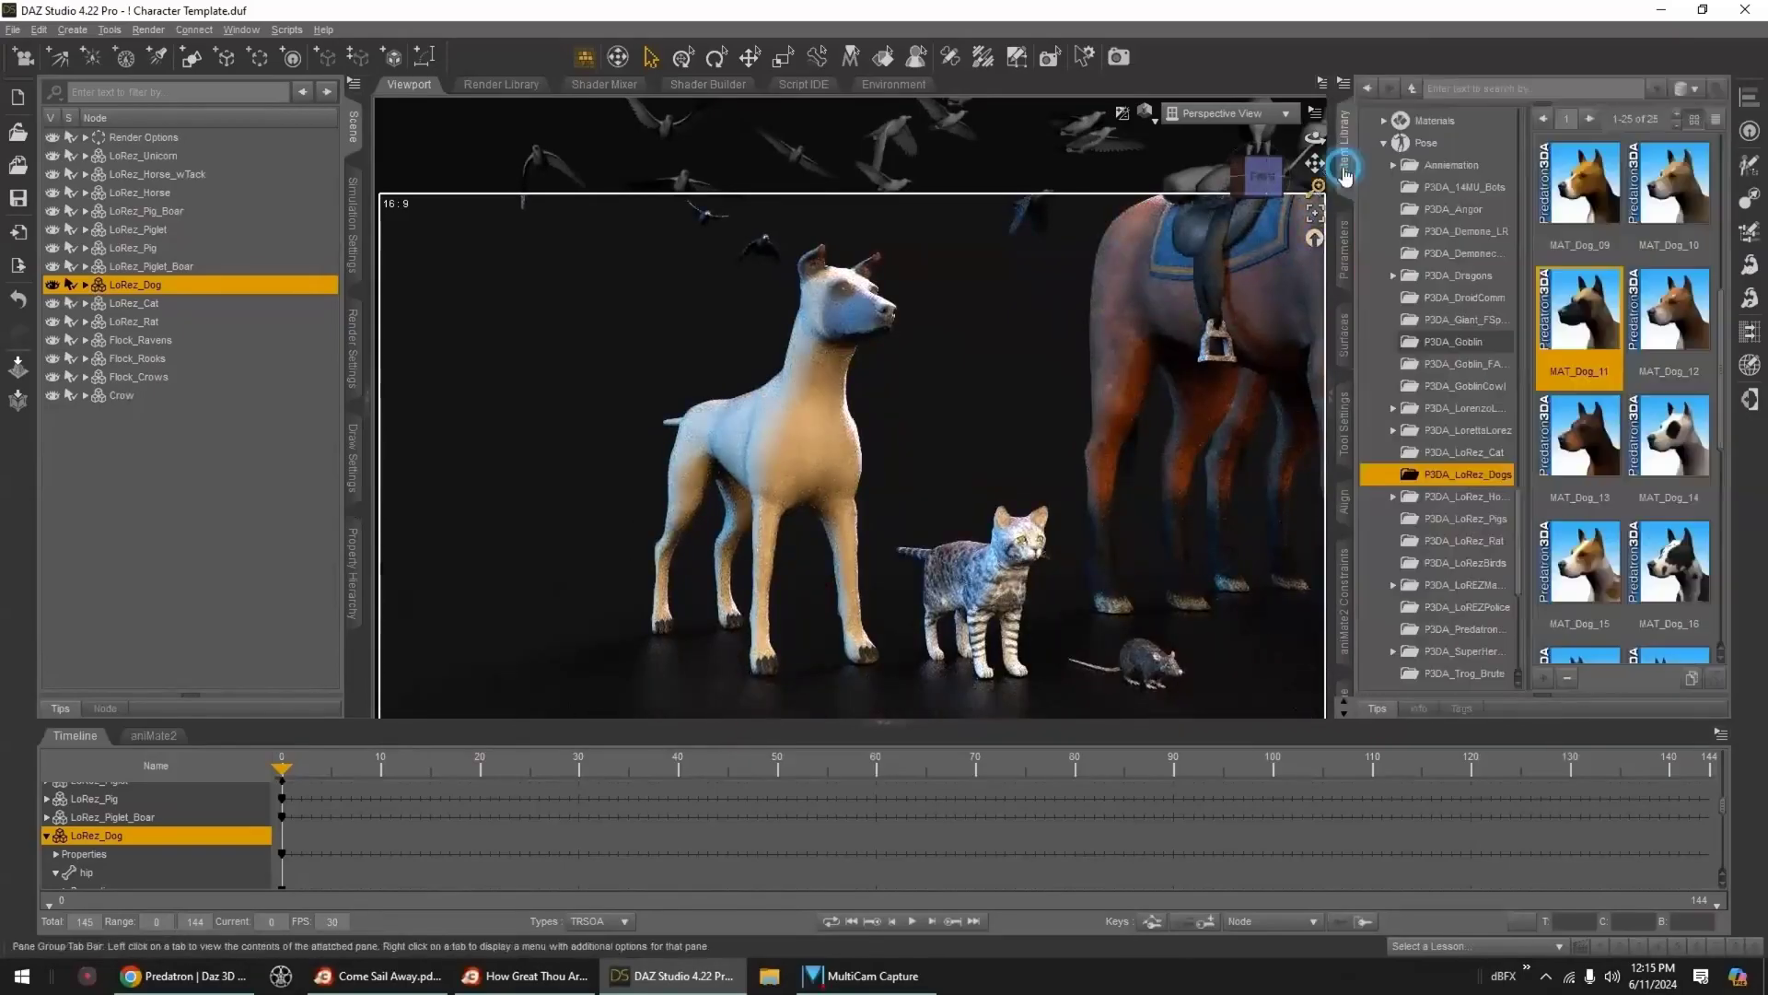
double_click(1687, 485)
click(1344, 339)
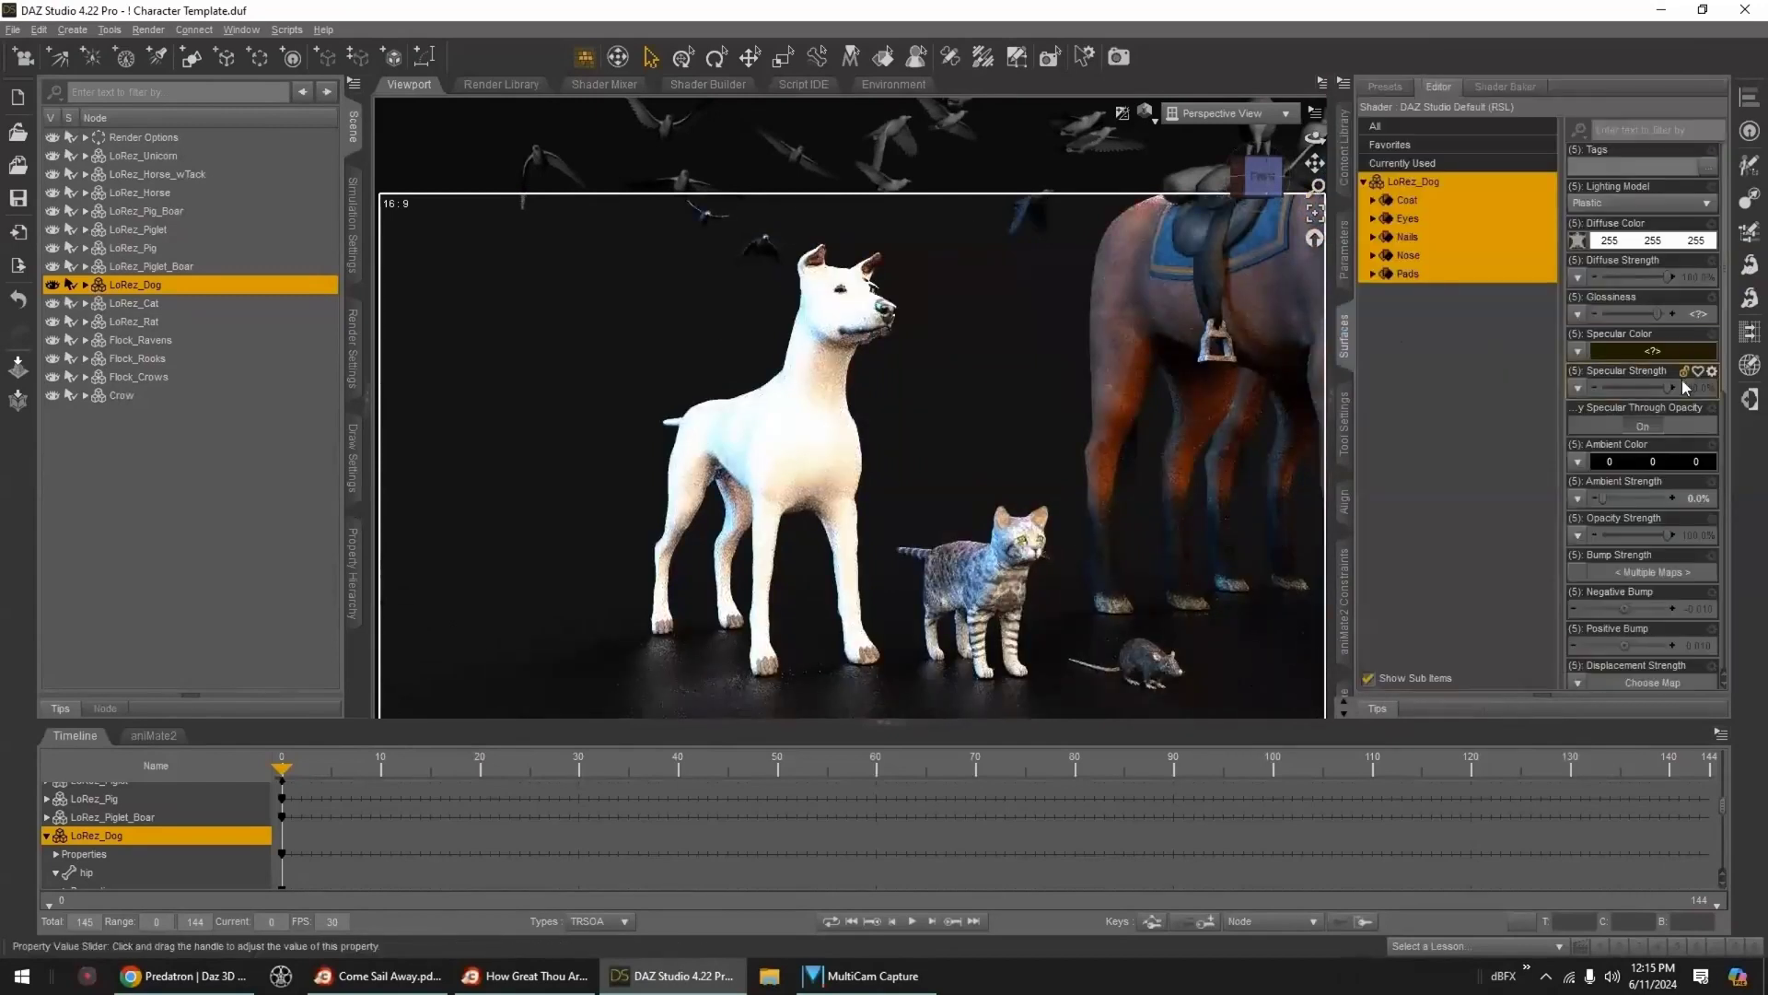
drag(1656, 317, 1584, 327)
middle_drag(1133, 387, 1214, 404)
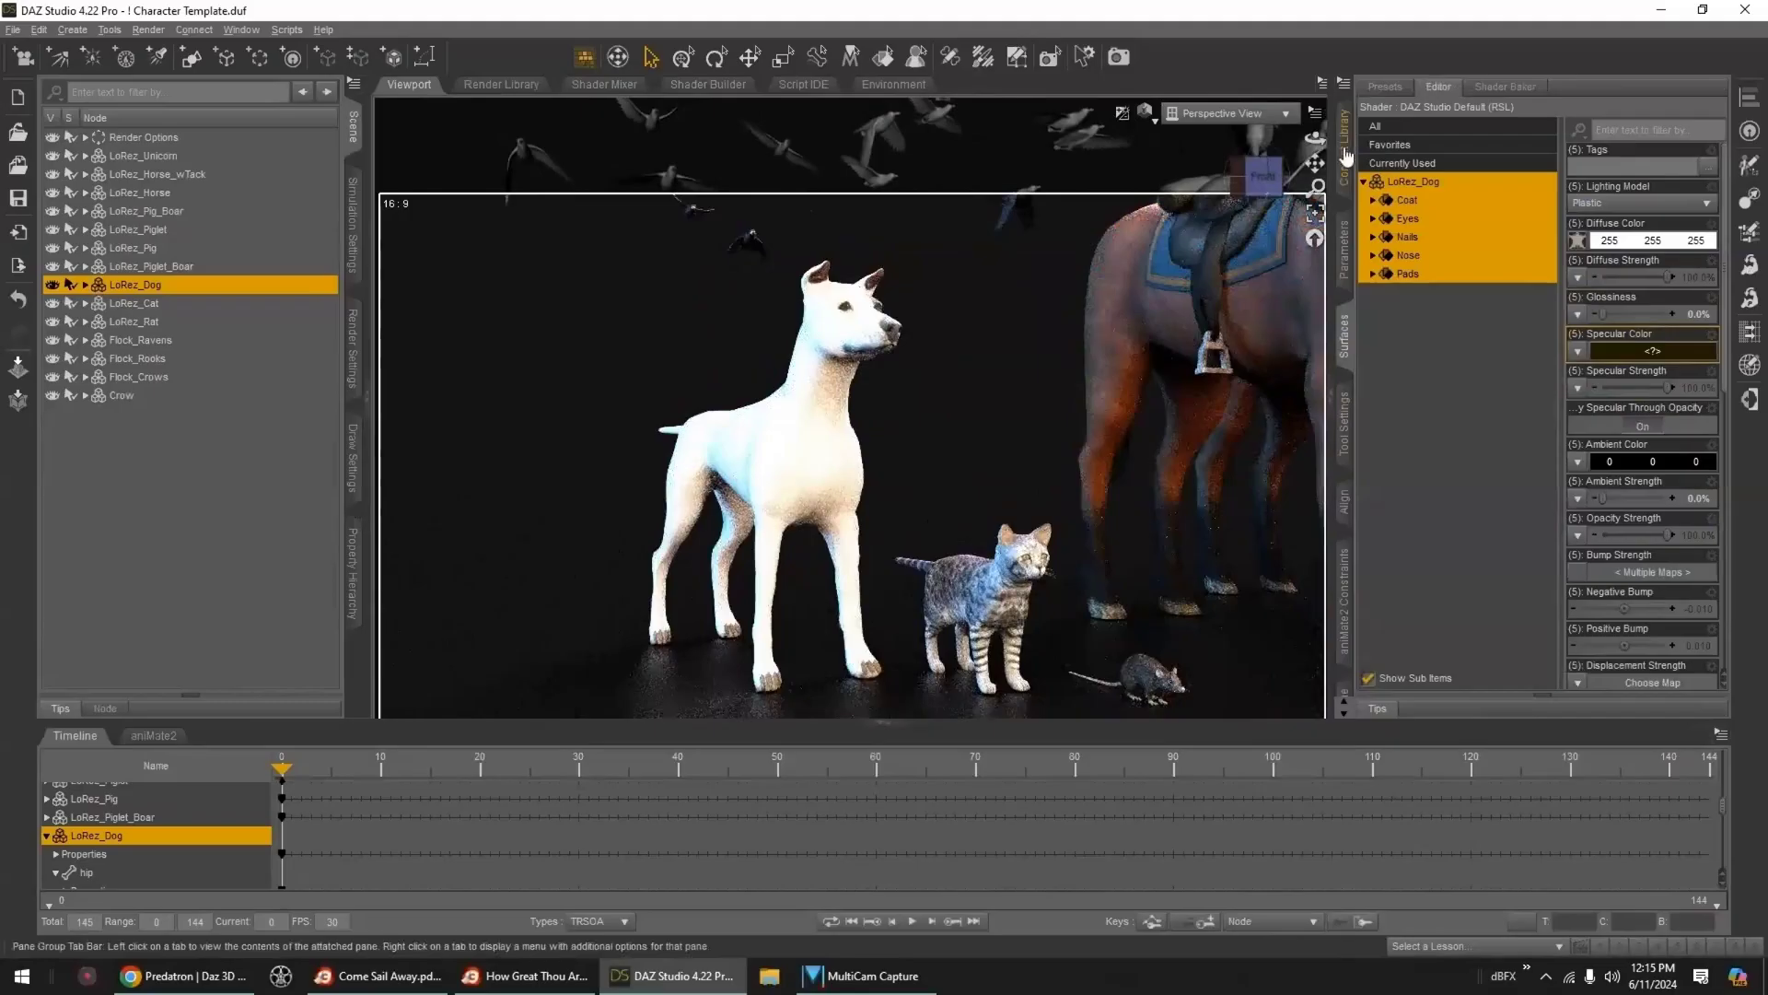
- Switch the dog to the MAT_Dog_13 material and bring the Glossiness of its surfaces down to 0.0%
click(1345, 158)
scroll(1611, 536, up, 2)
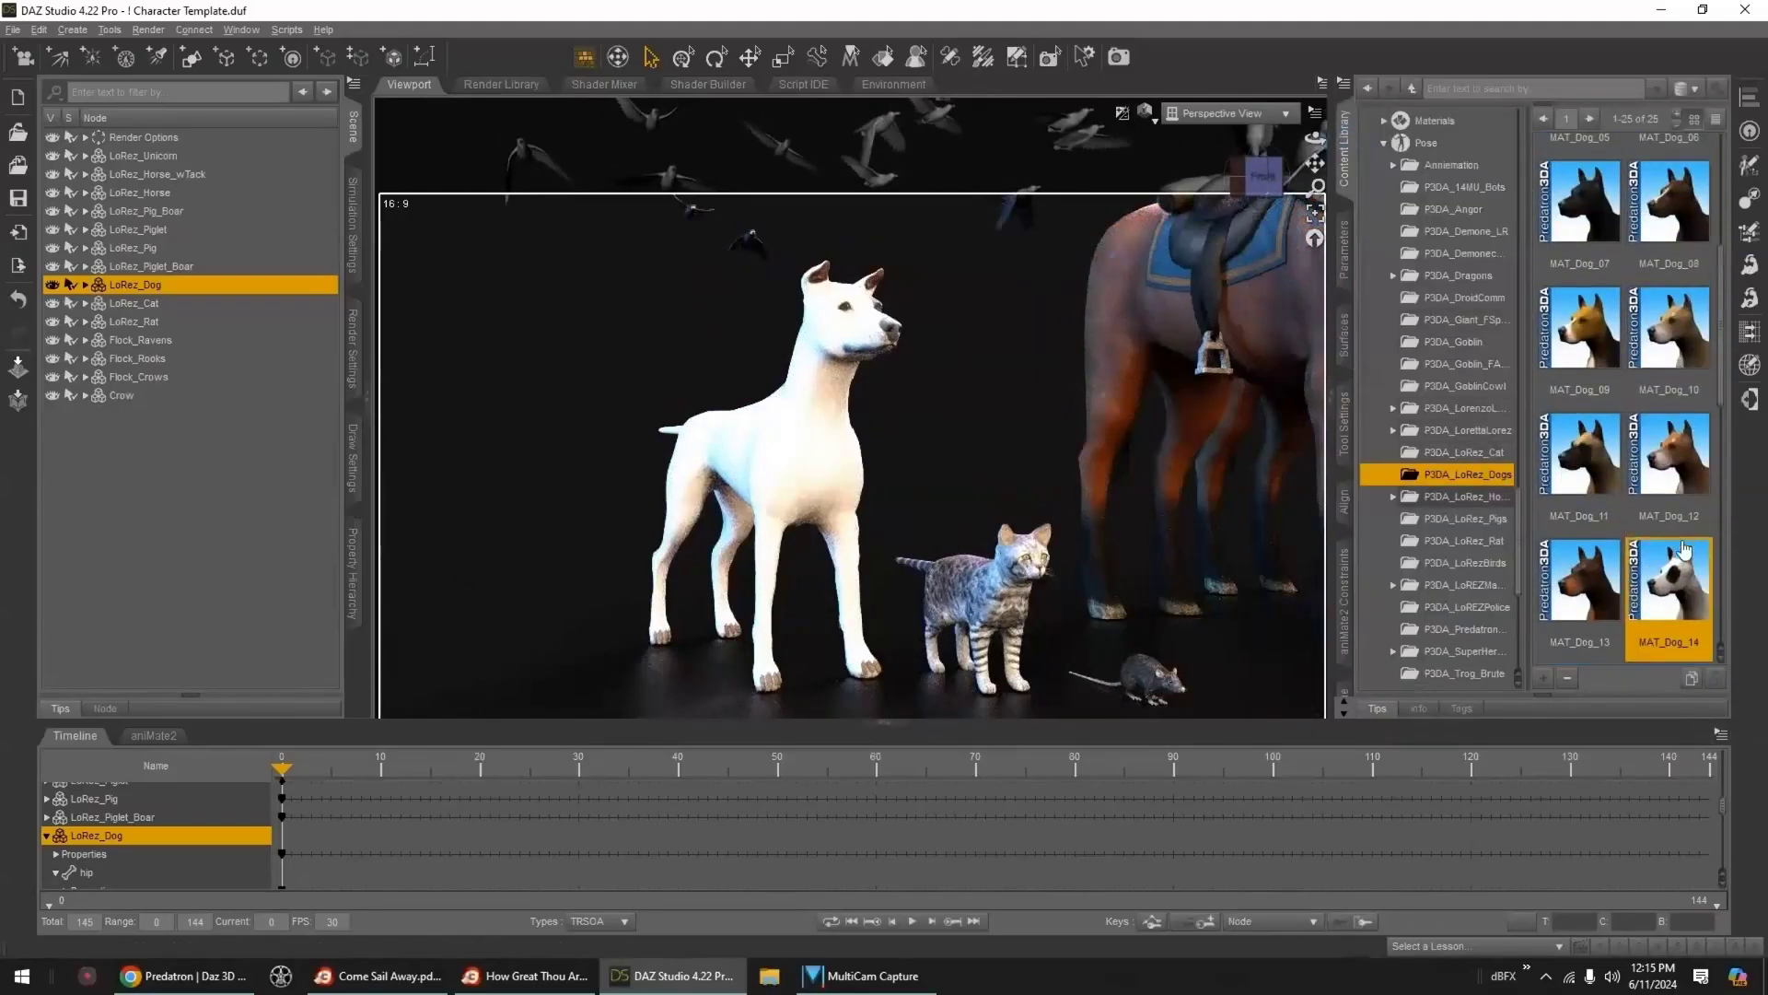
double_click(1588, 578)
click(1344, 343)
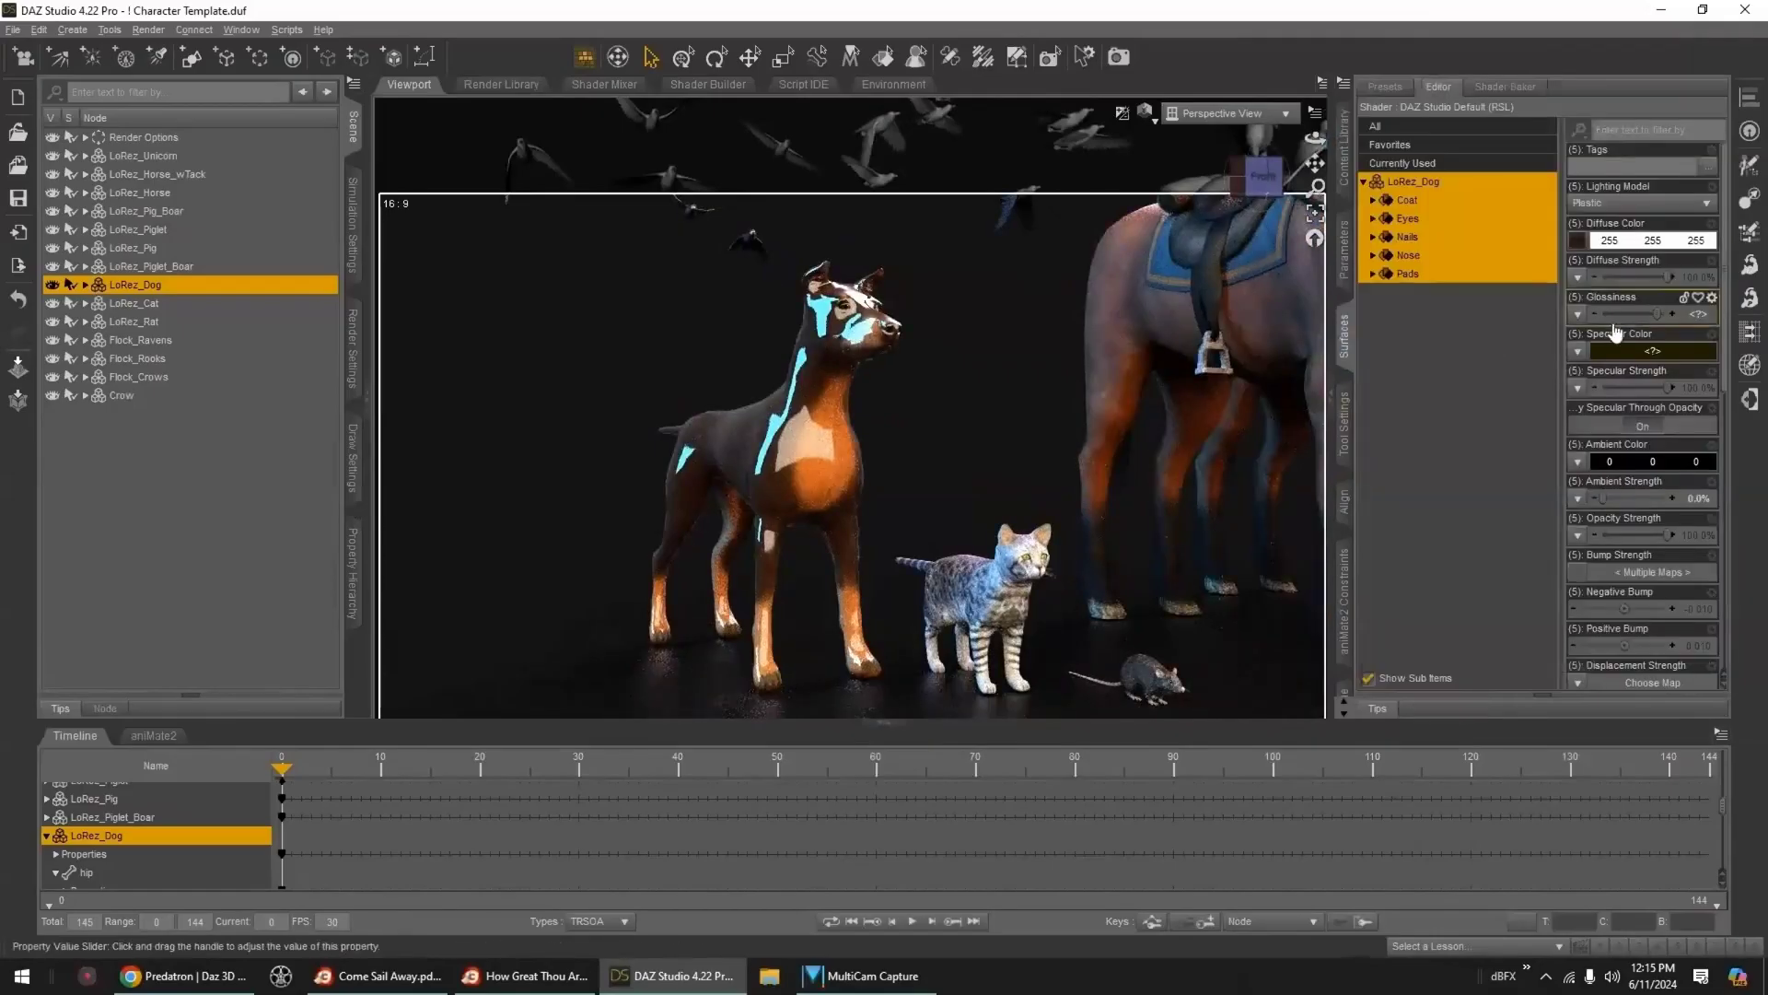
drag(1618, 314, 1592, 314)
middle_drag(1013, 446, 978, 446)
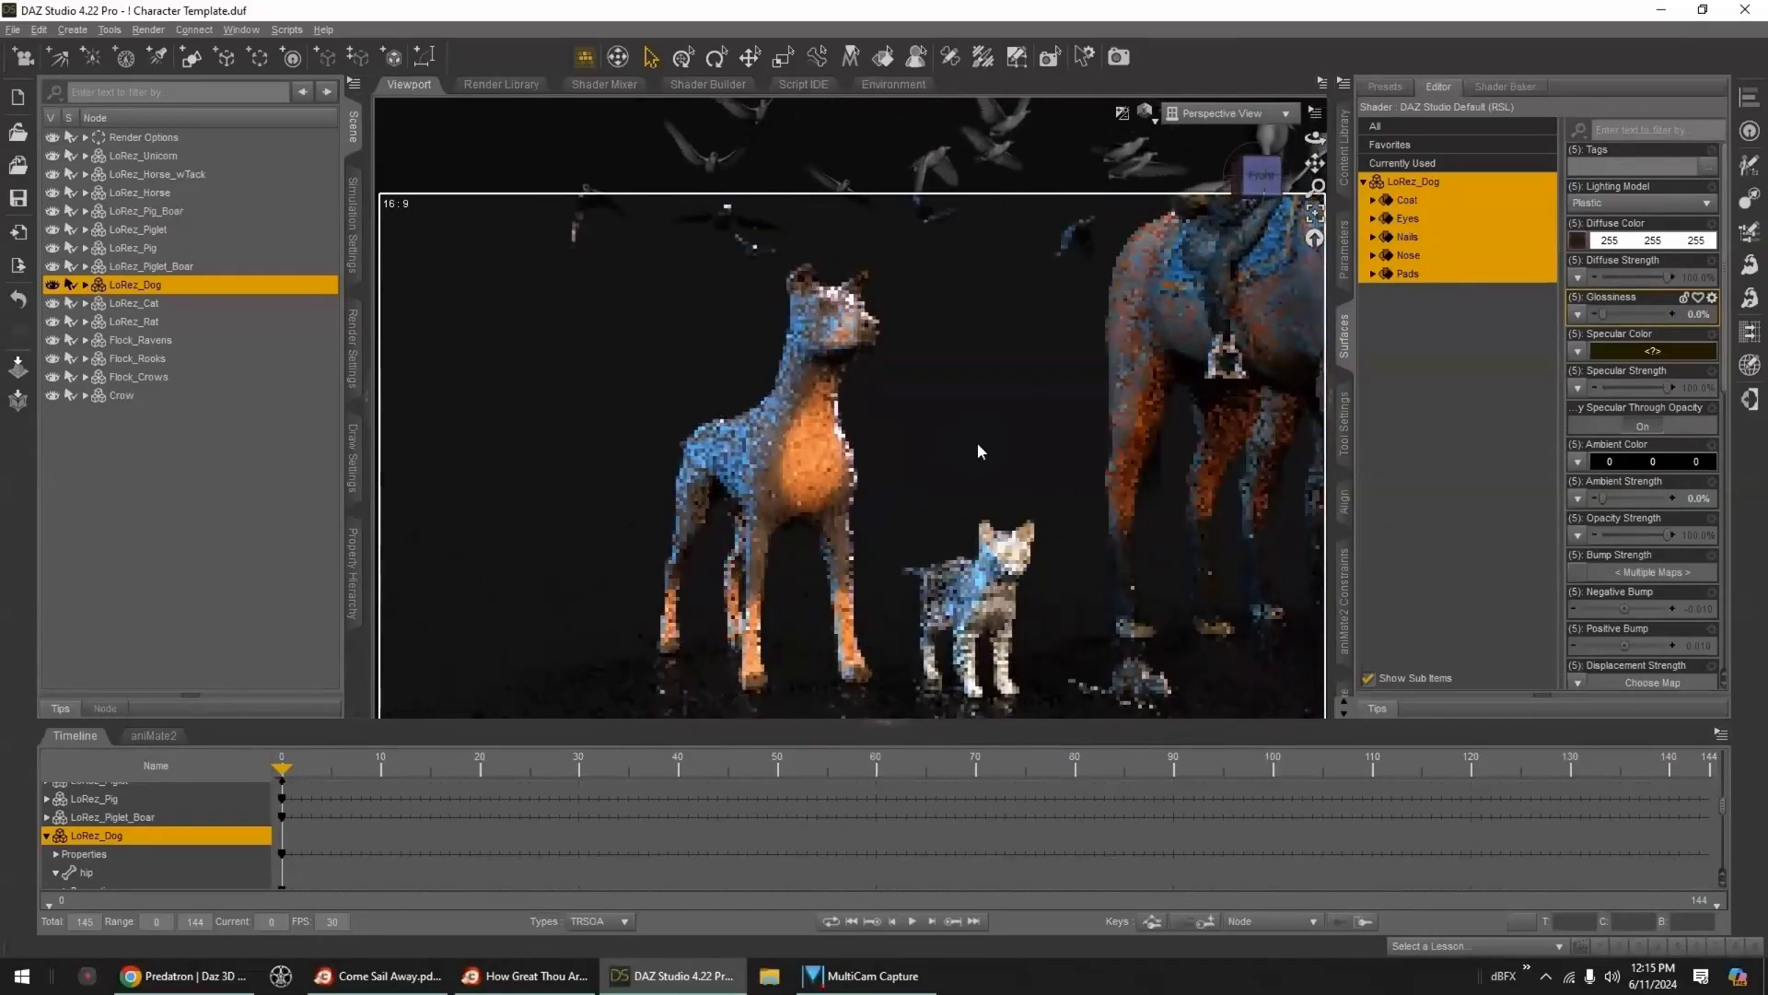
- Replace the dog's Greyhound morph with JackRussell at 1.00 and frame the smaller dog in the view
click(1344, 248)
mouse_move(1709, 392)
mouse_down()
mouse_move(1521, 394)
mouse_move(1706, 424)
mouse_up()
click(1315, 213)
middle_drag(1208, 342, 1189, 354)
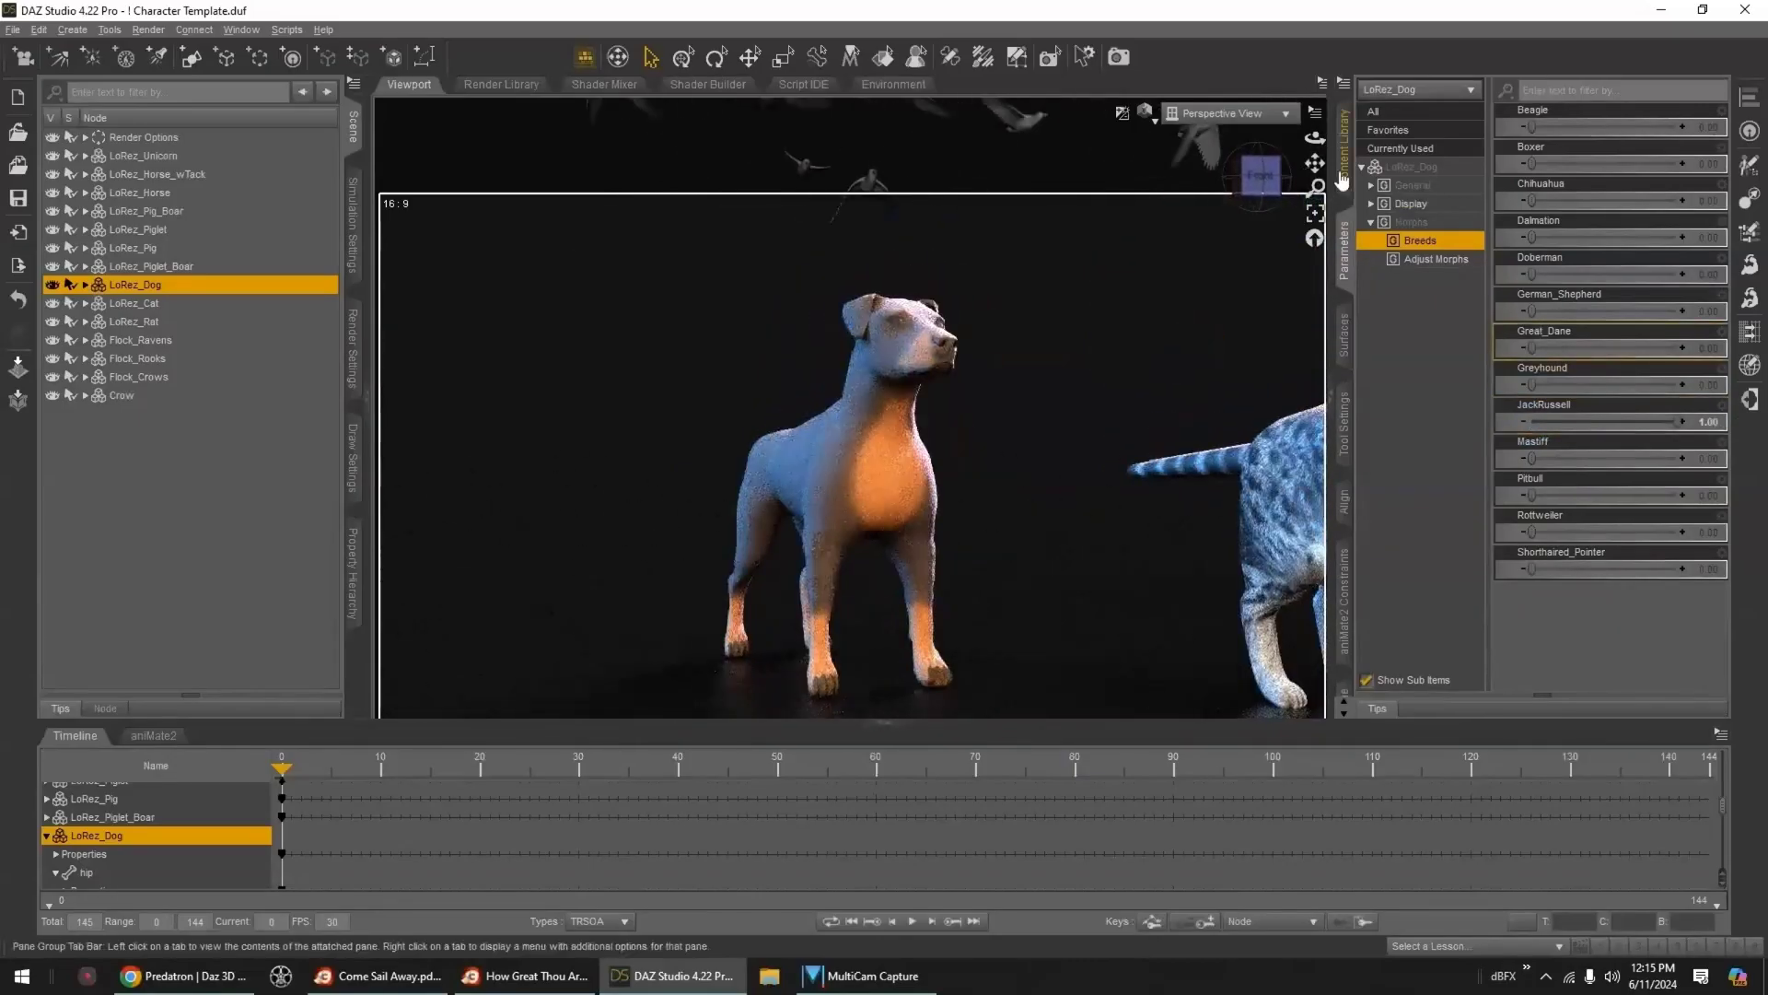
- Apply the tan-and-white MAT_Dog_10 material to the dog and reduce its surfaces' Glossiness to 0.0%
click(1343, 182)
double_click(1672, 321)
click(1345, 336)
drag(1662, 318, 1538, 322)
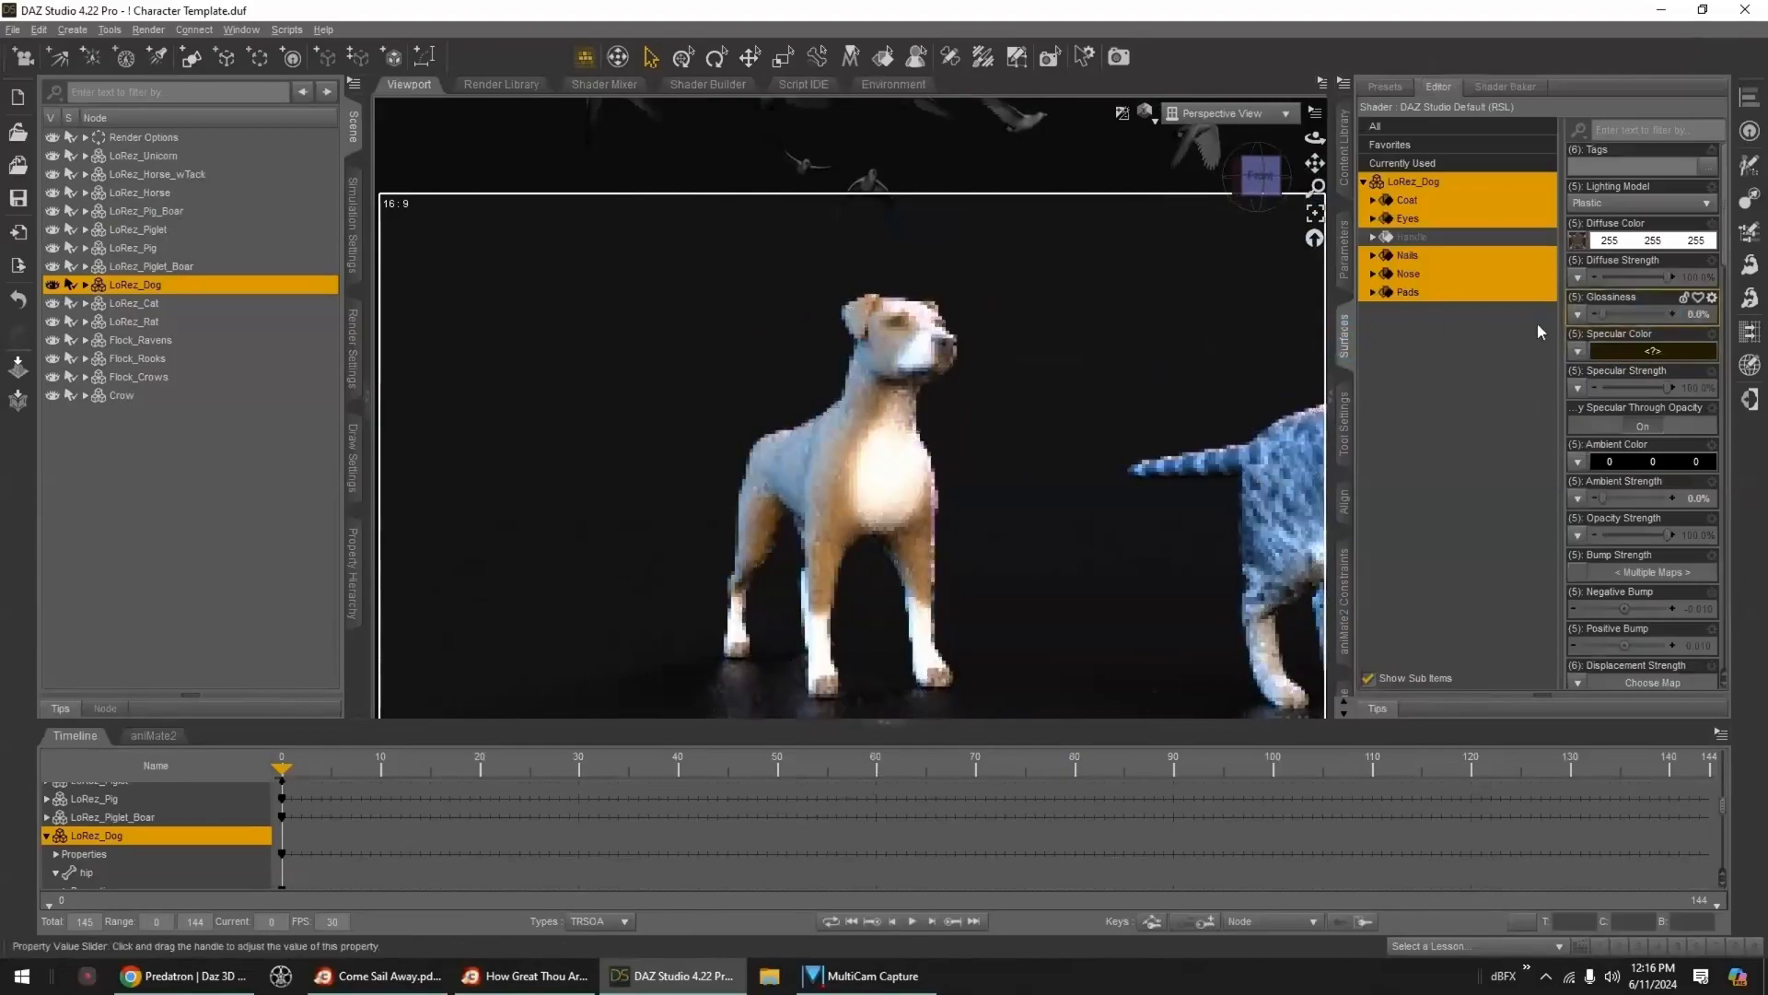
- Replace the dog's JackRussell morph with the Mastiff breed morph at 1.00
click(1344, 249)
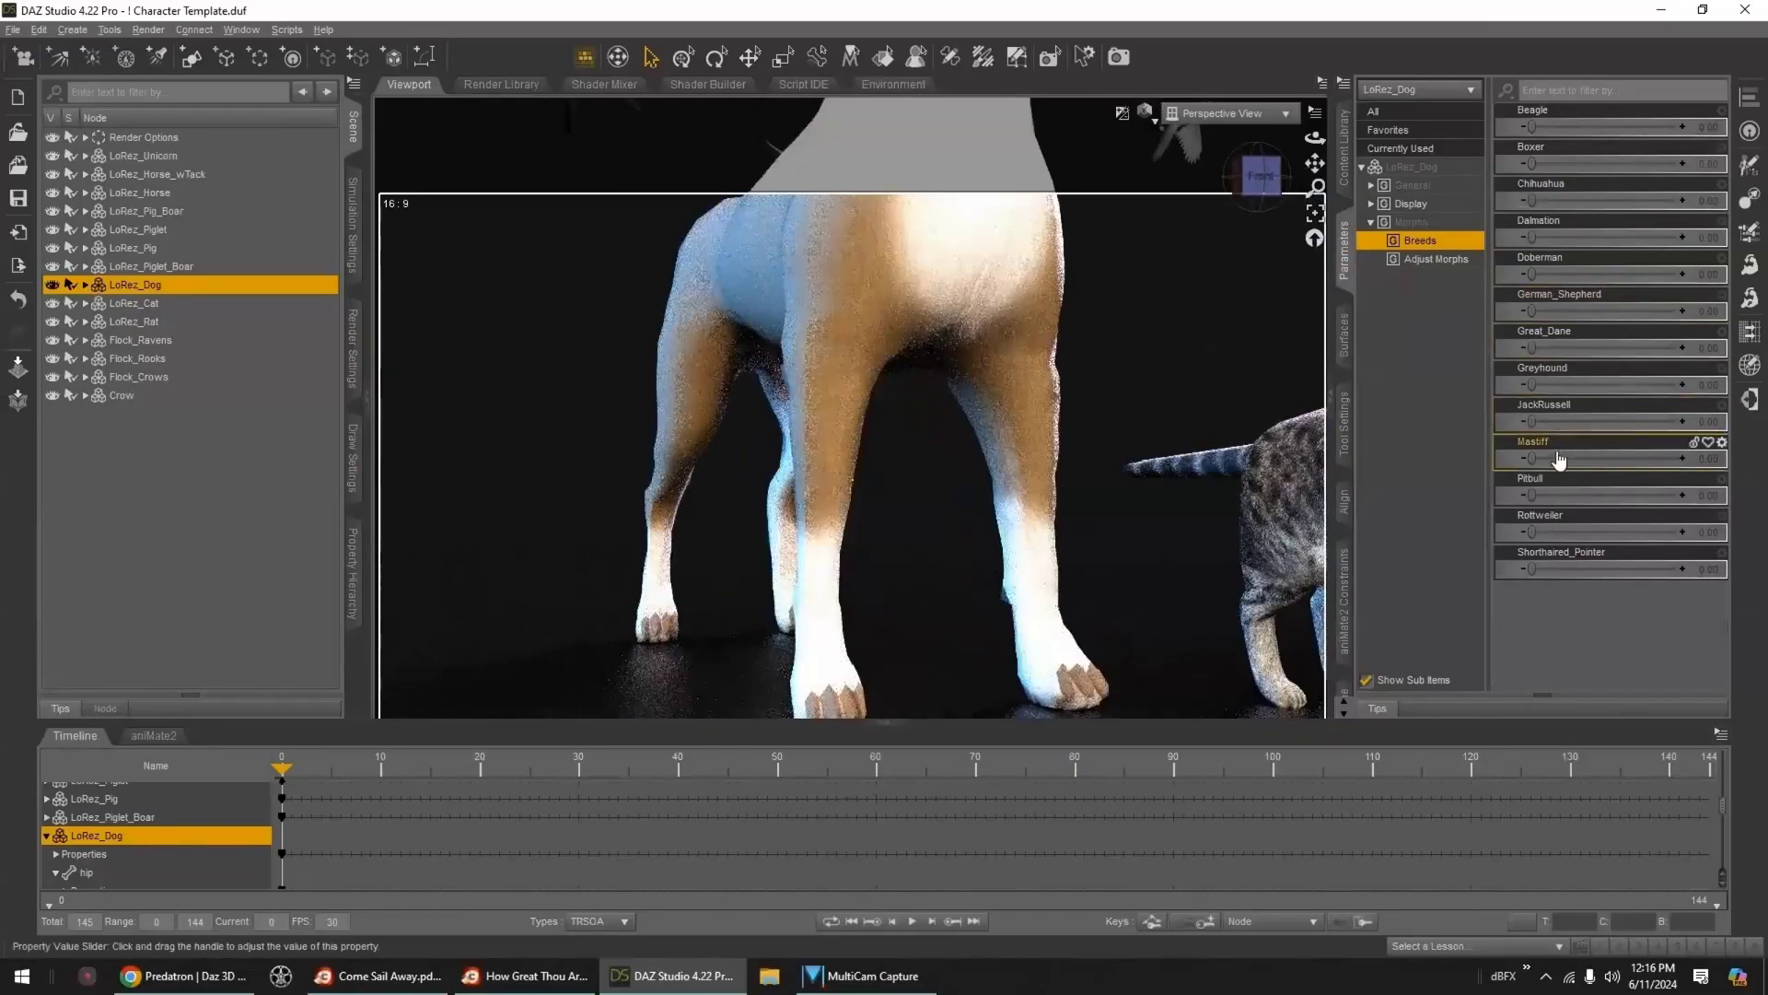
scroll(1080, 373, down, 4)
scroll(1081, 373, up, 3)
middle_drag(1081, 374, 1118, 396)
scroll(1118, 396, down, 2)
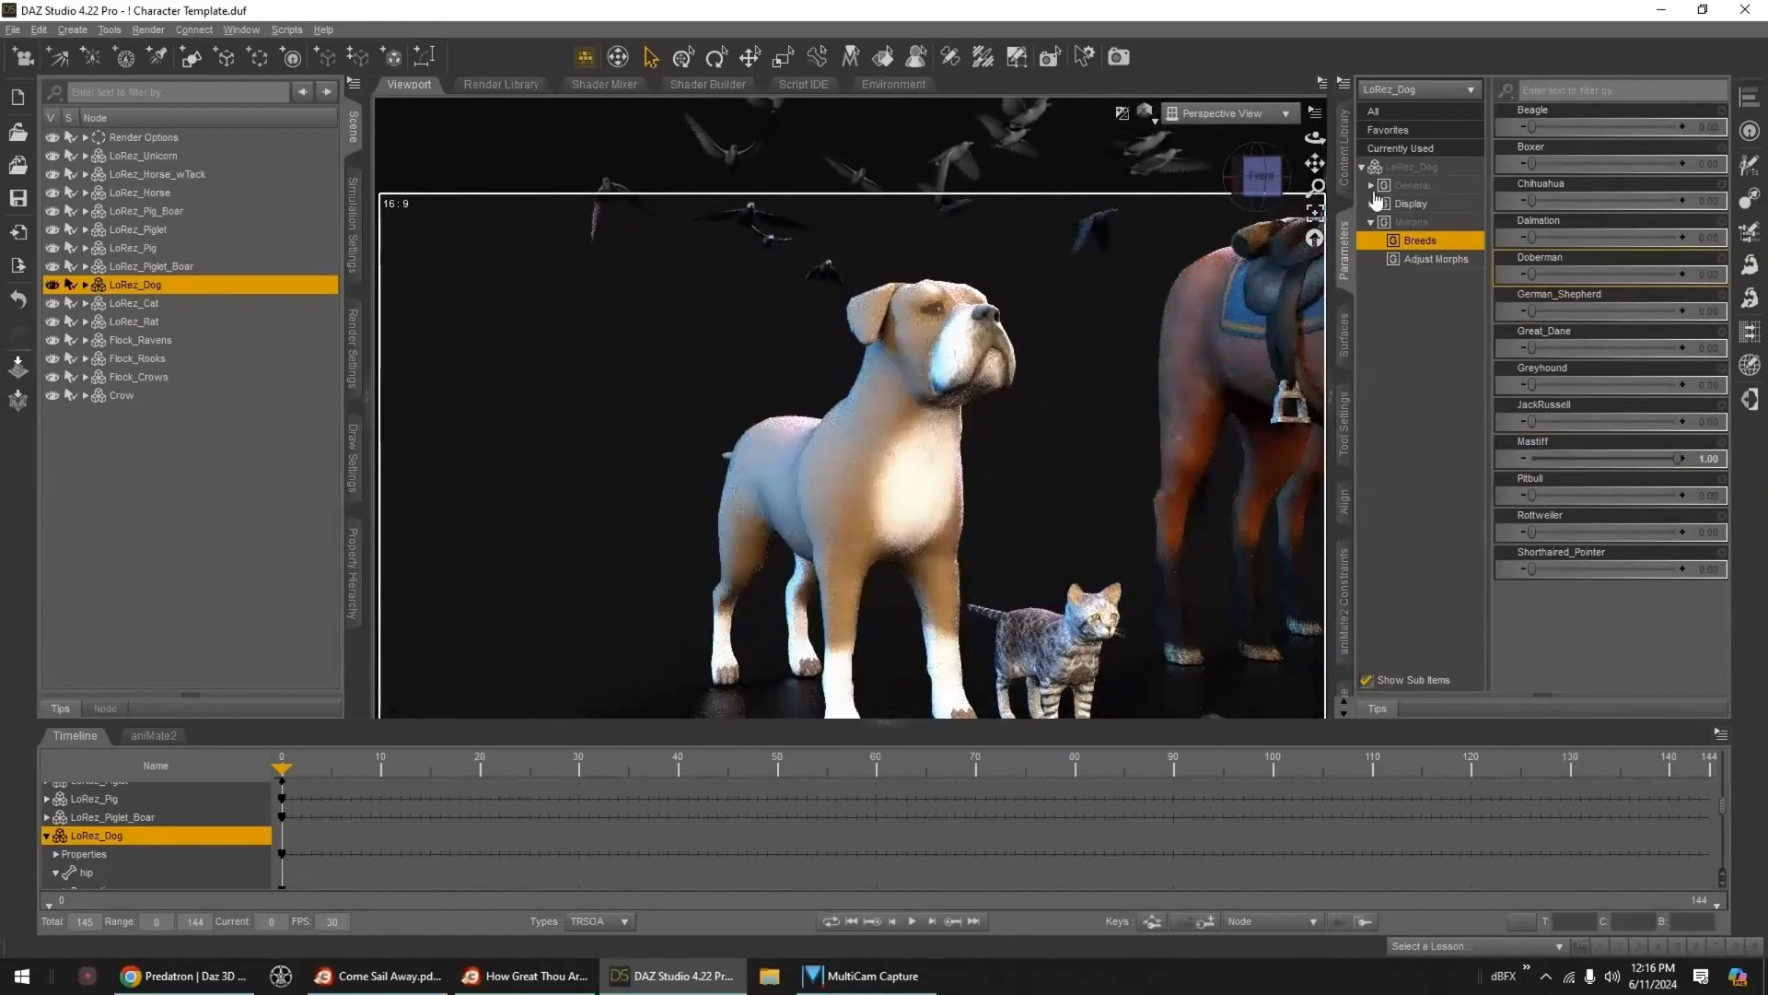
- Reset the Mastiff morph, try Pitbull at 1.00 with the dog framed, and replace it with Rottweiler at 1.00
alt+click(1714, 464)
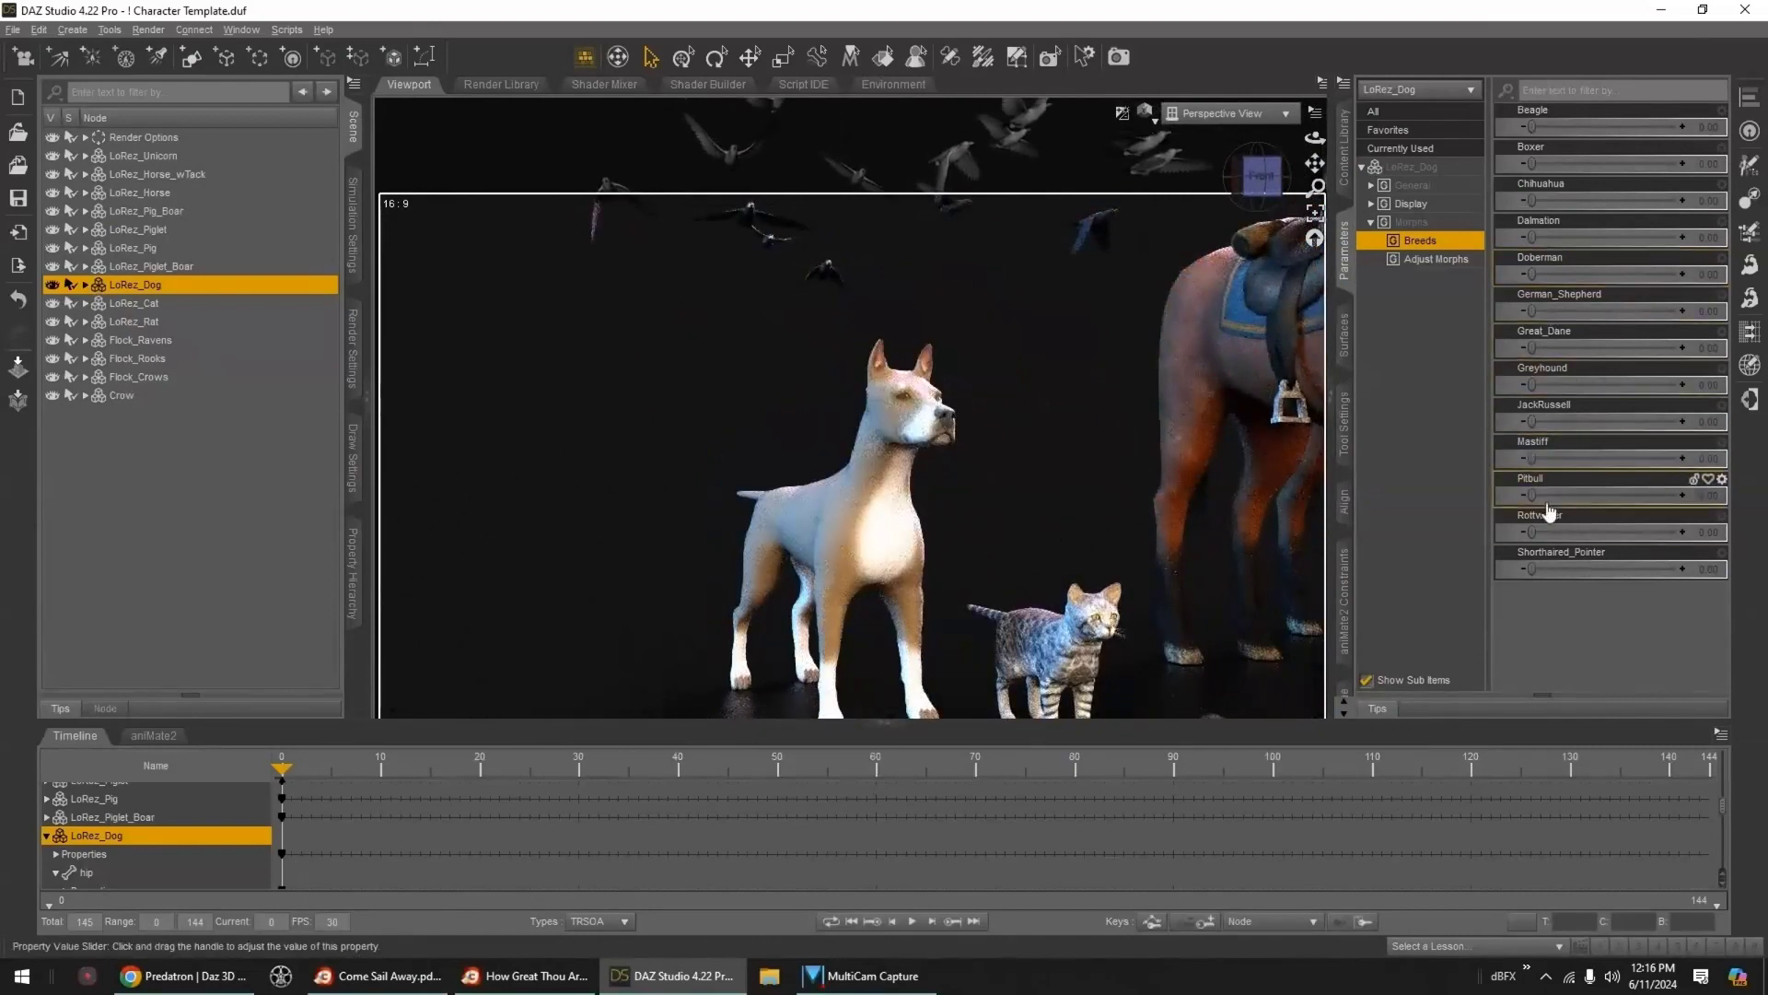
drag(1530, 495, 1678, 495)
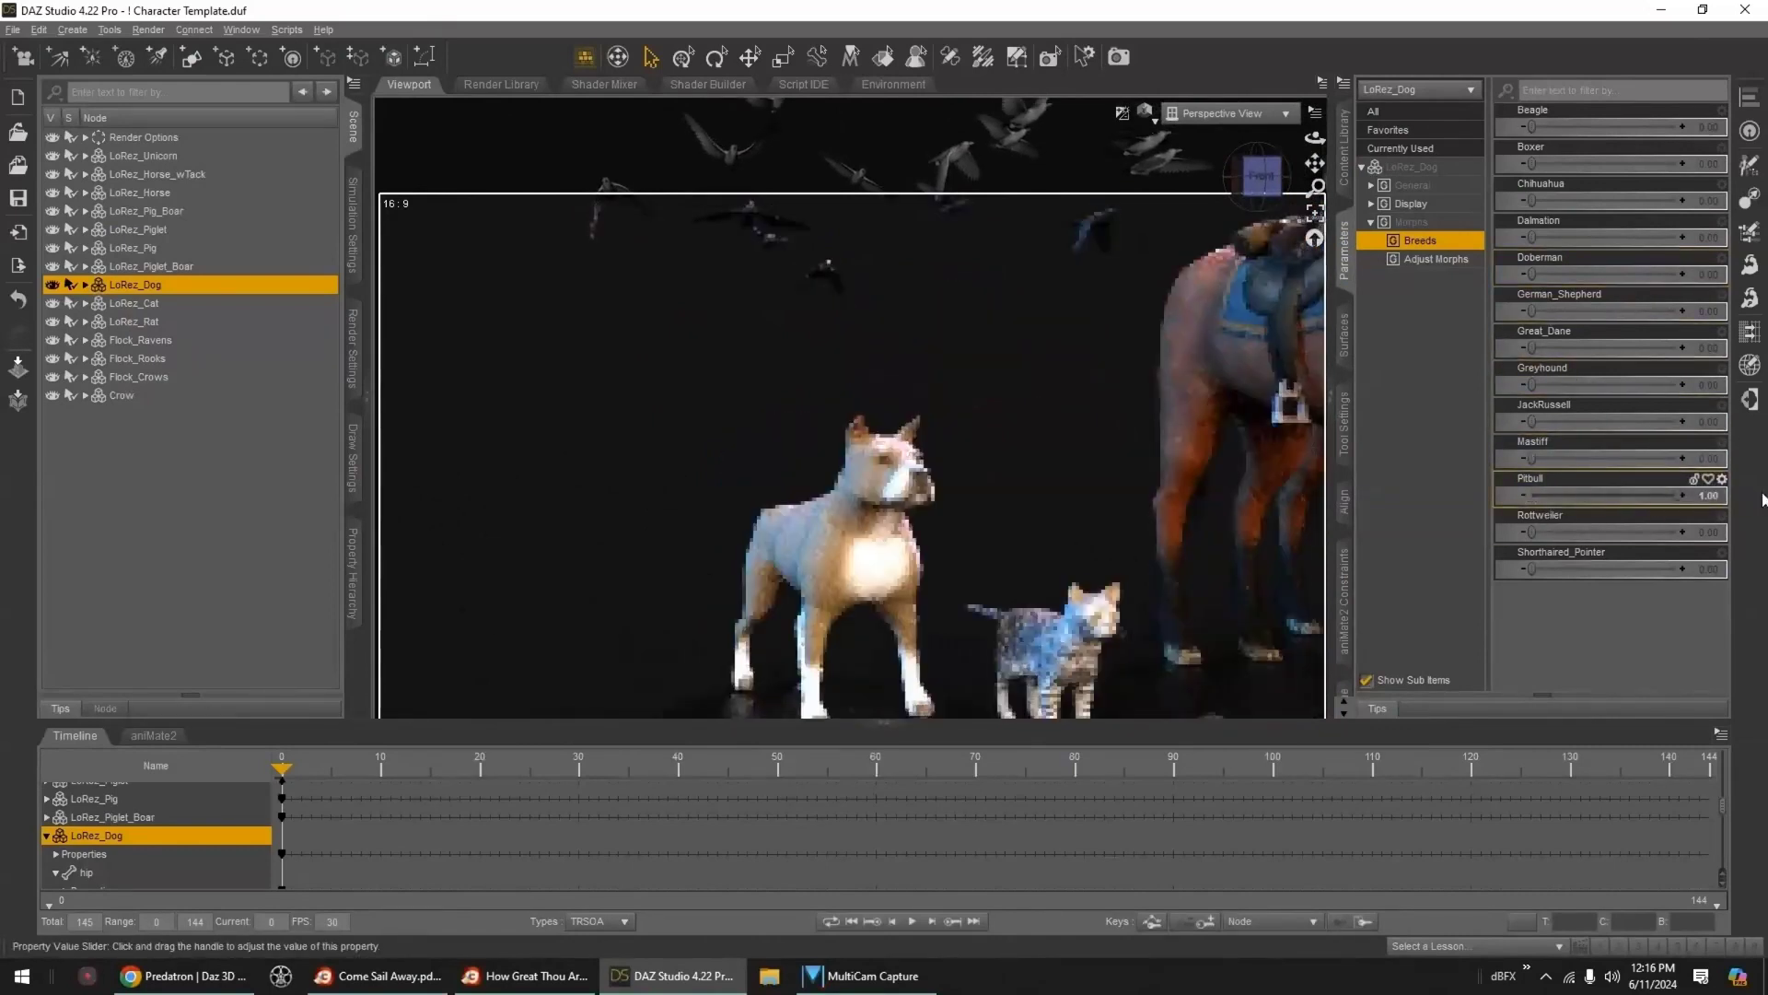
click(1317, 212)
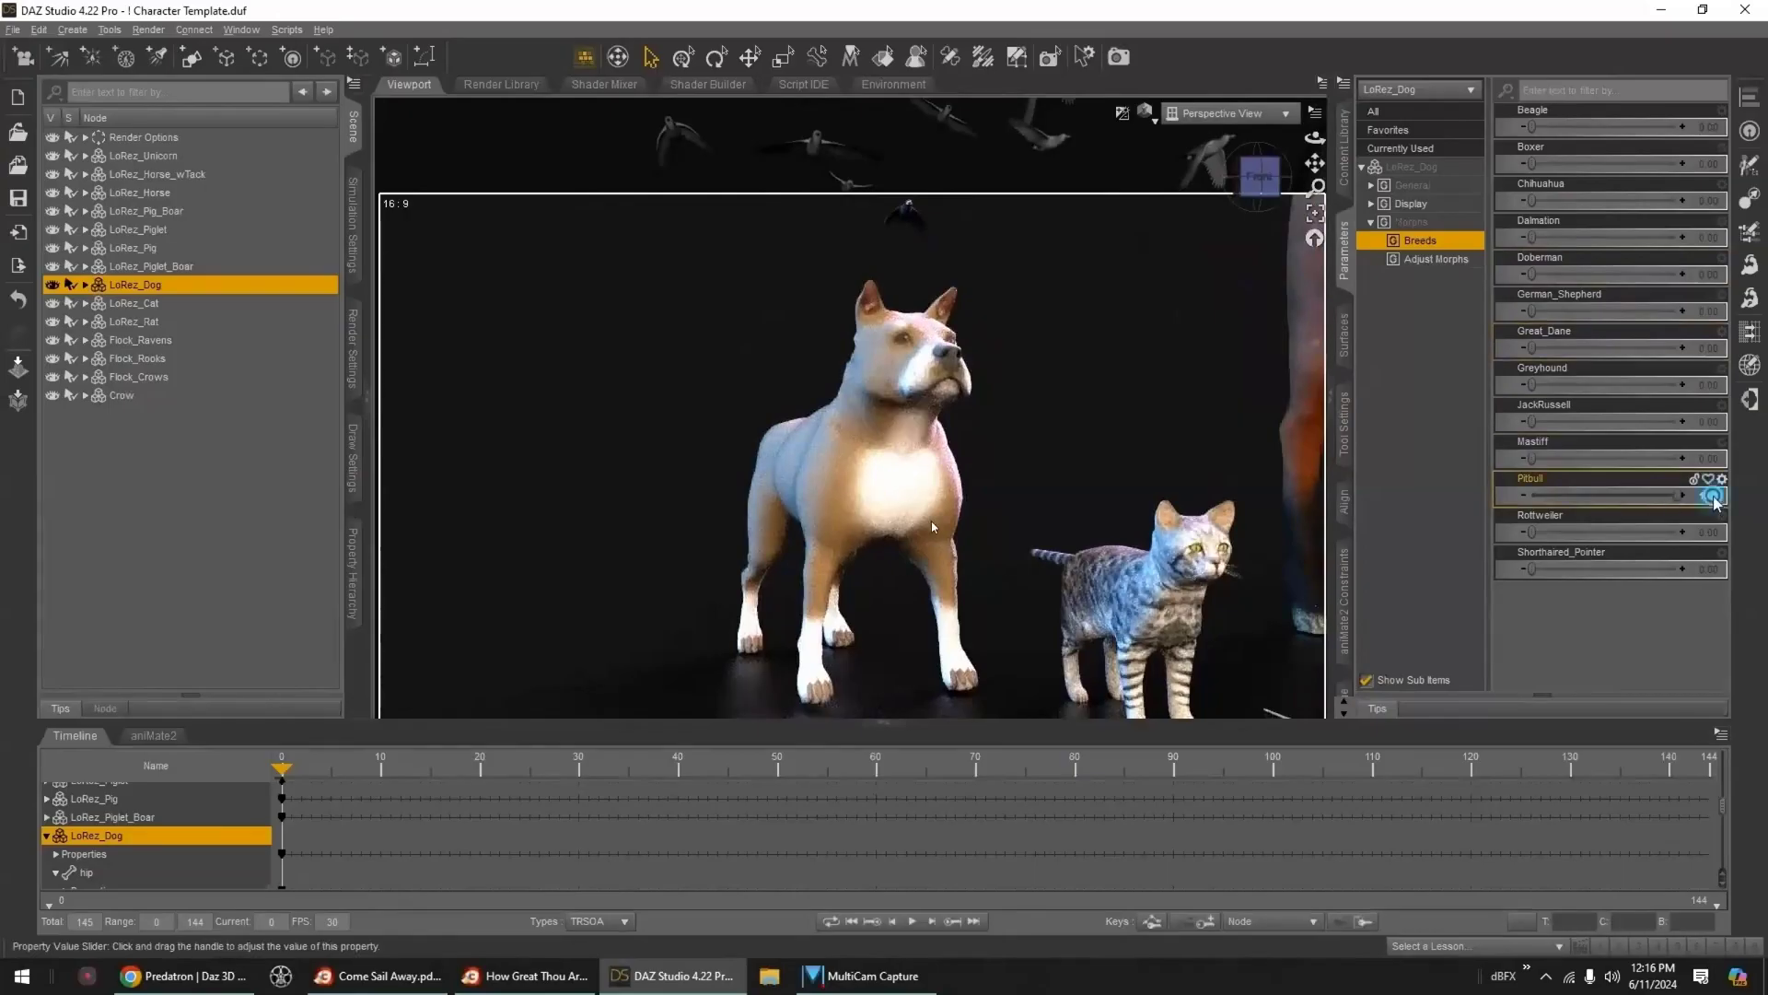
alt+click(1712, 496)
drag(1656, 533, 1689, 528)
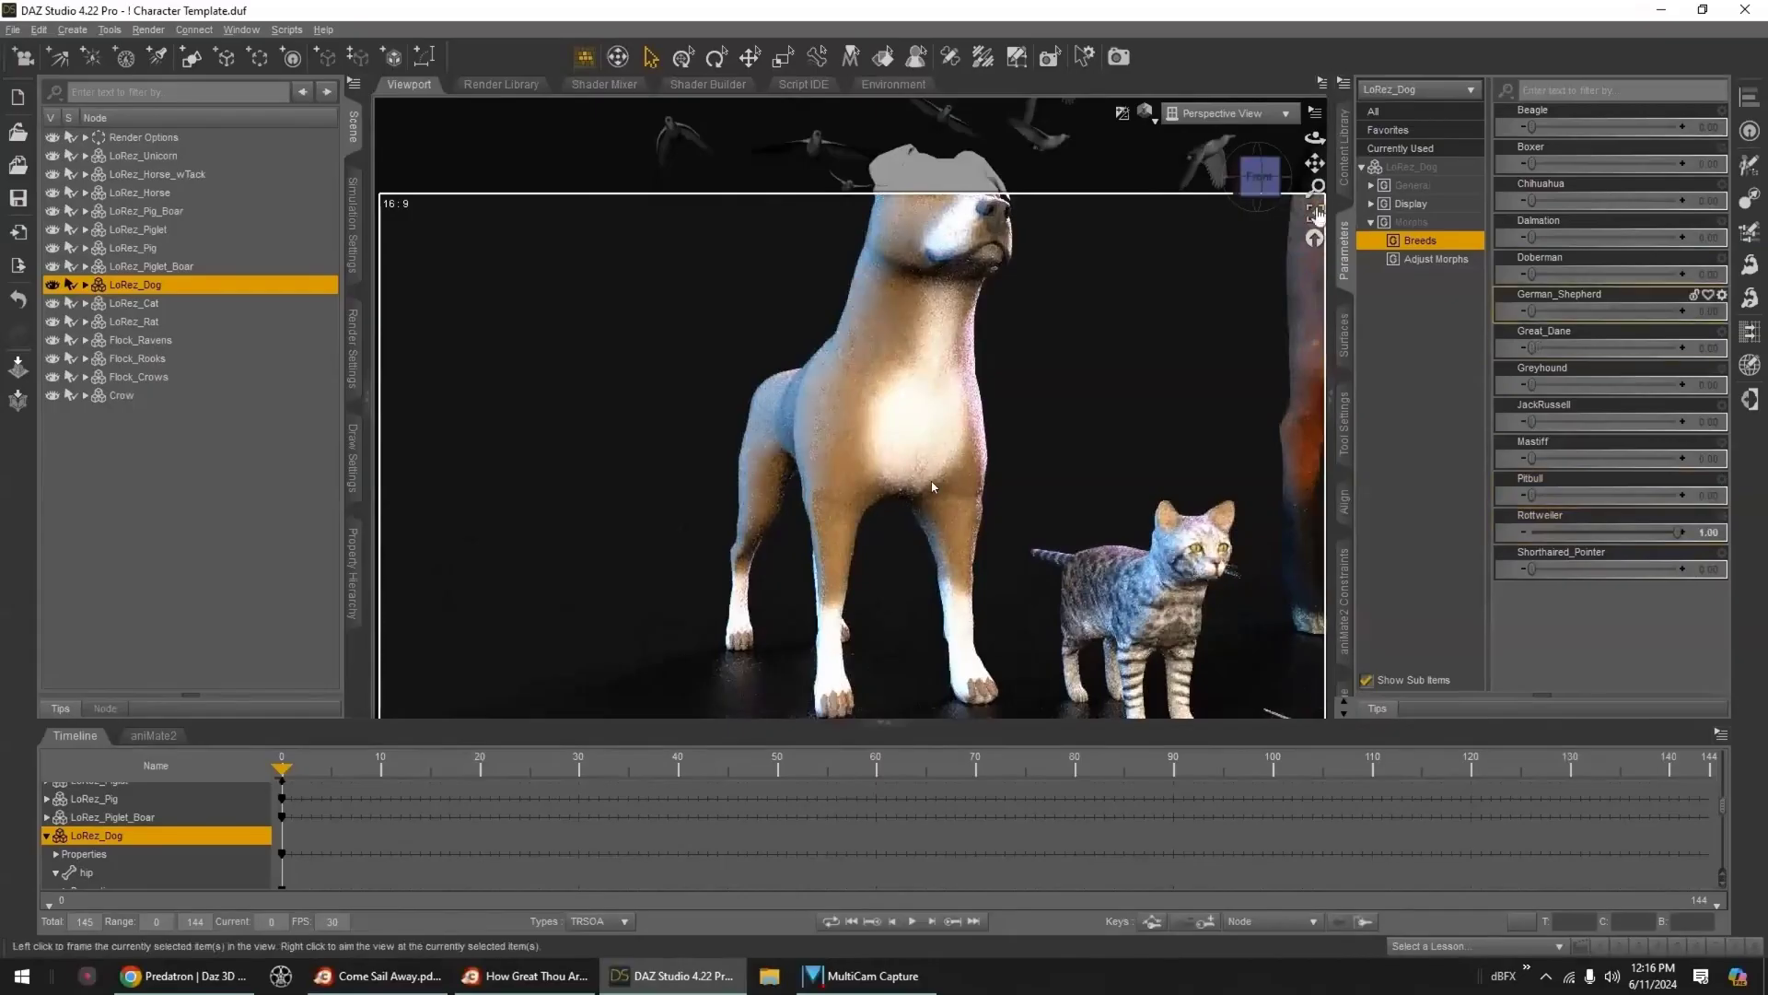
- Apply the black-and-tan MAT_Dog_01 material to the dog, with Glossiness at 0.0% and Specular Strength at 27.1% on its surfaces
click(1345, 154)
scroll(1614, 451, up, 8)
double_click(1575, 232)
click(1345, 336)
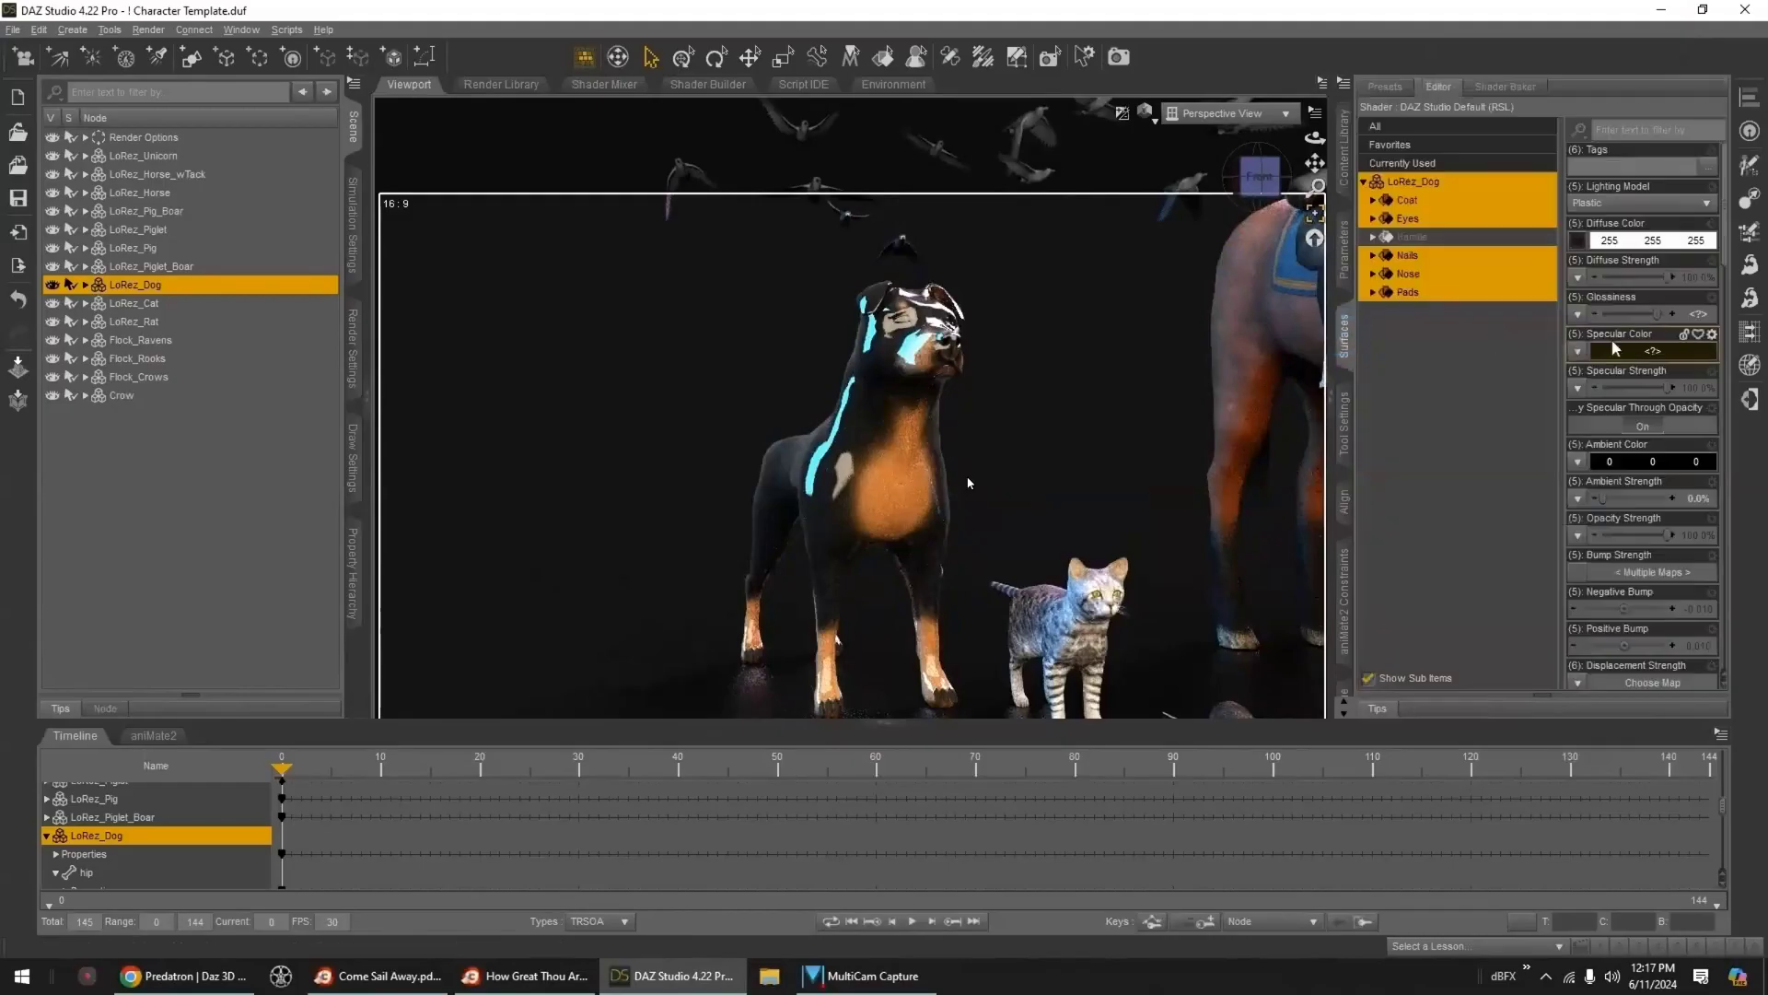
drag(1655, 314, 1604, 314)
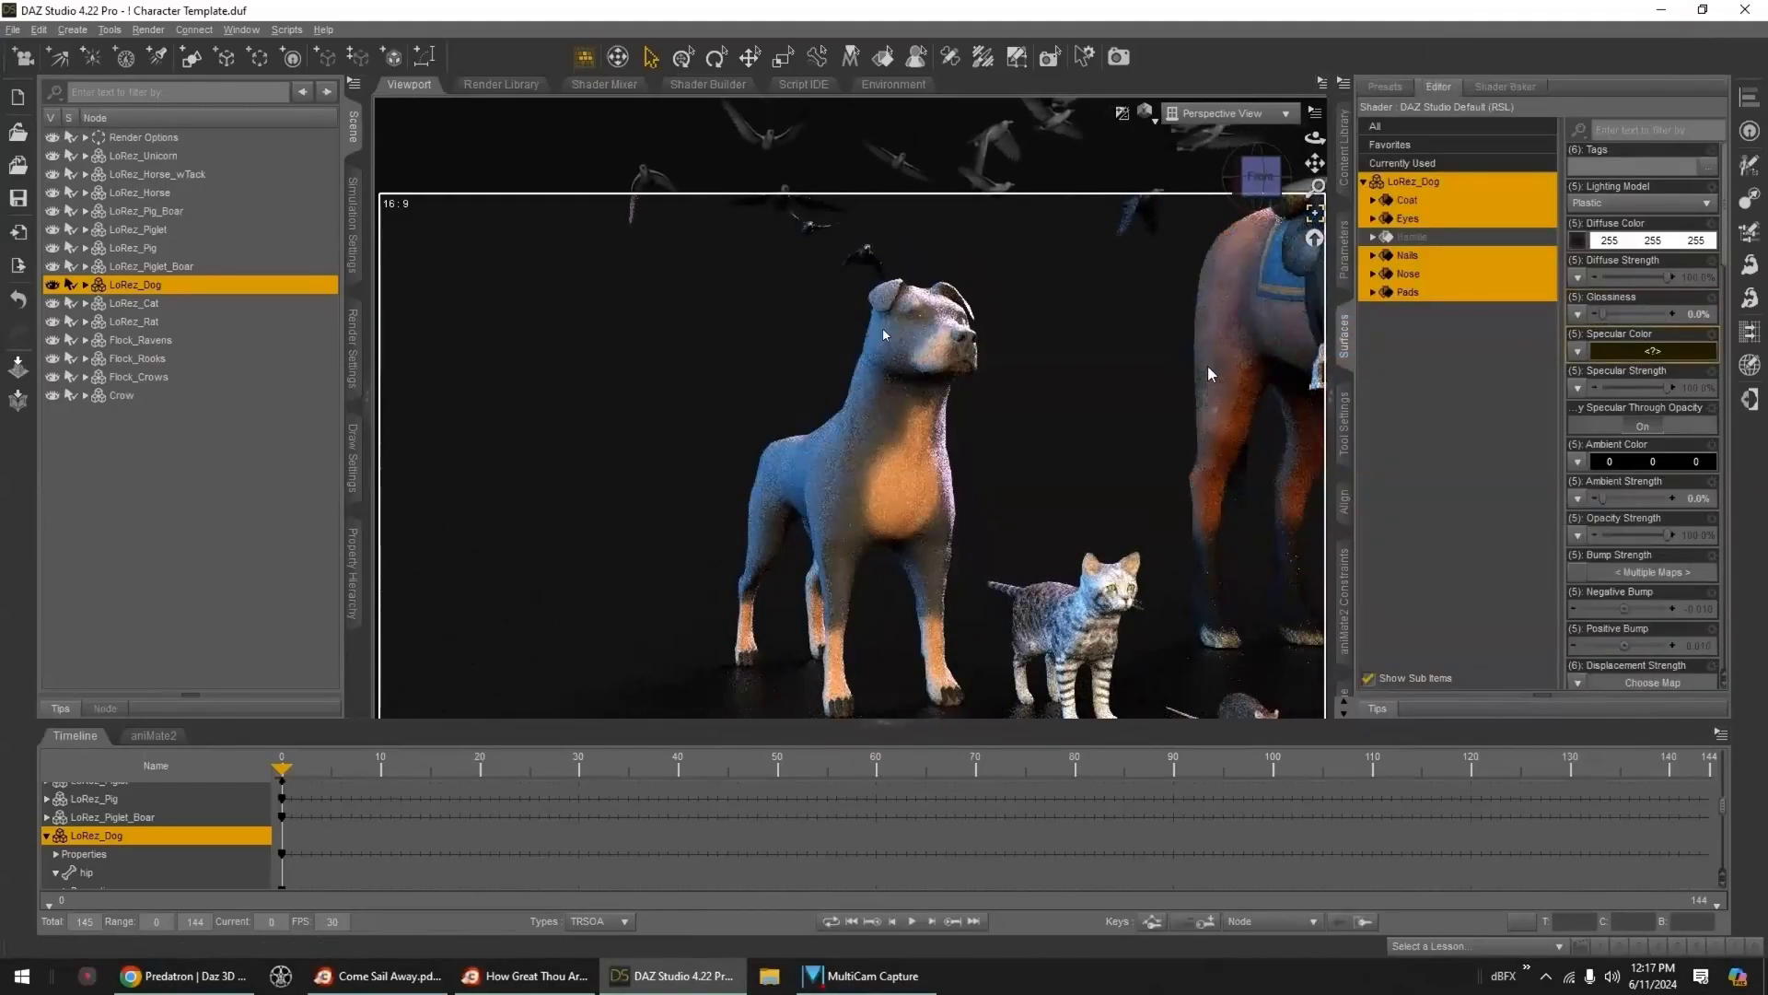
drag(1670, 391, 1618, 389)
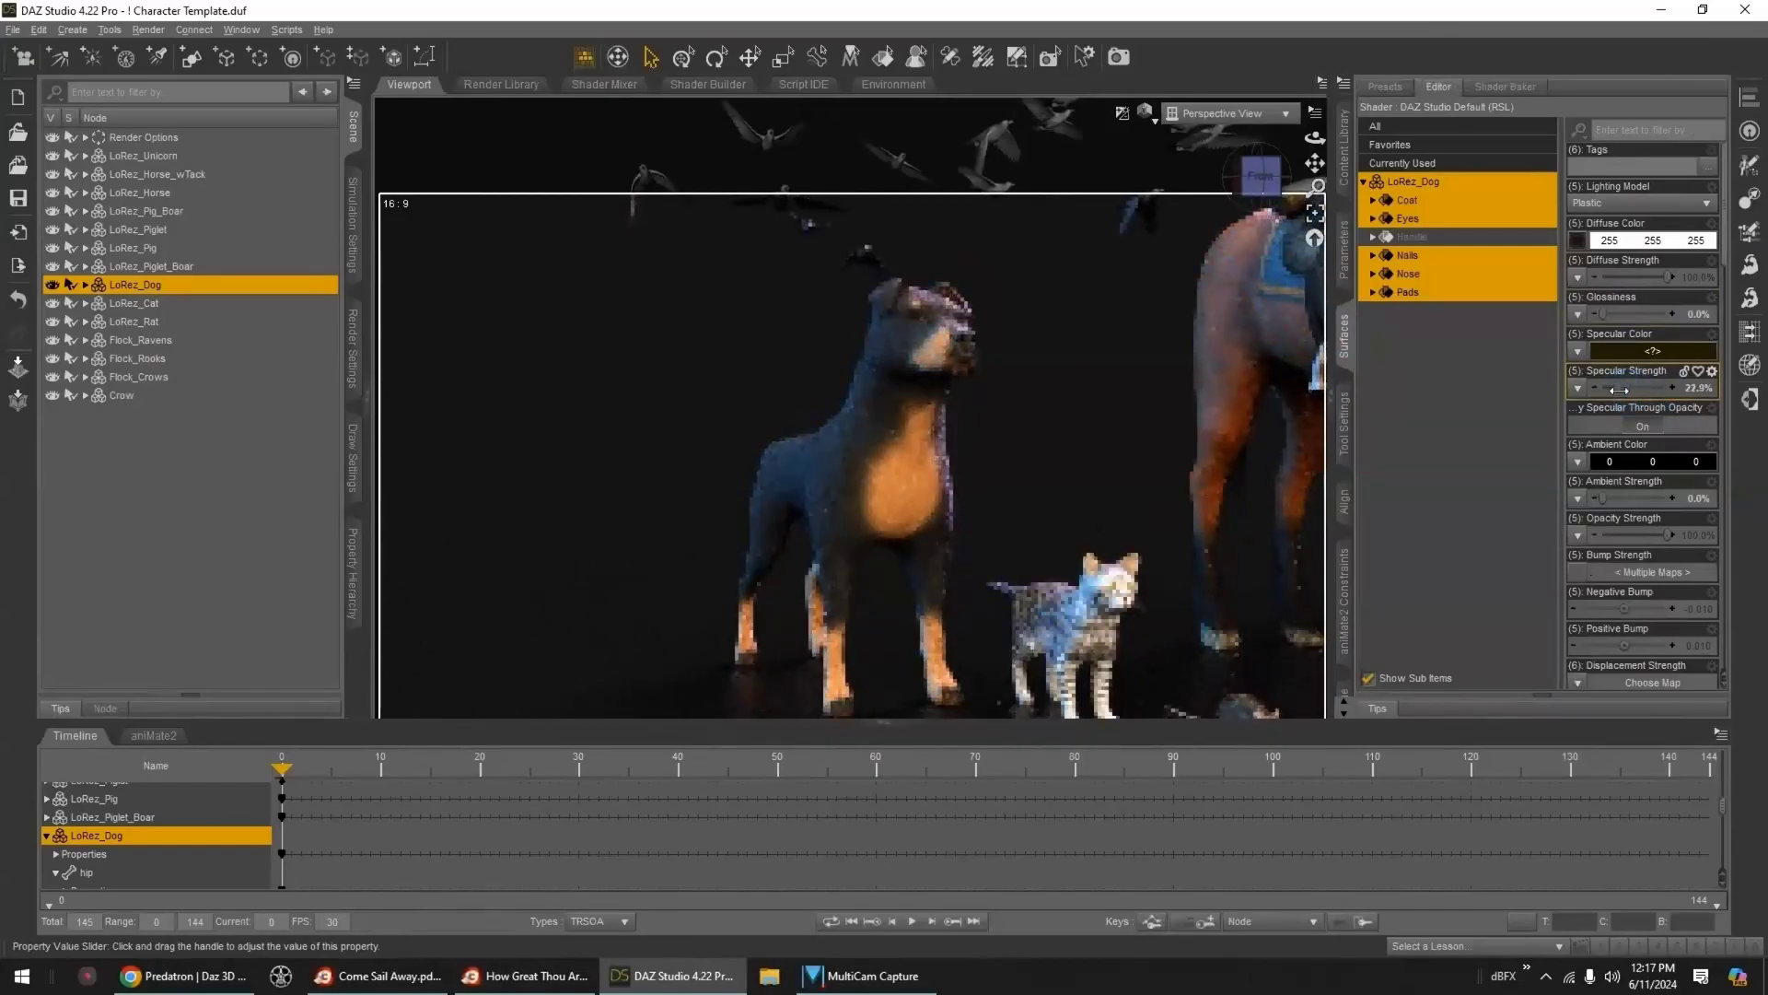
drag(1267, 182, 1258, 262)
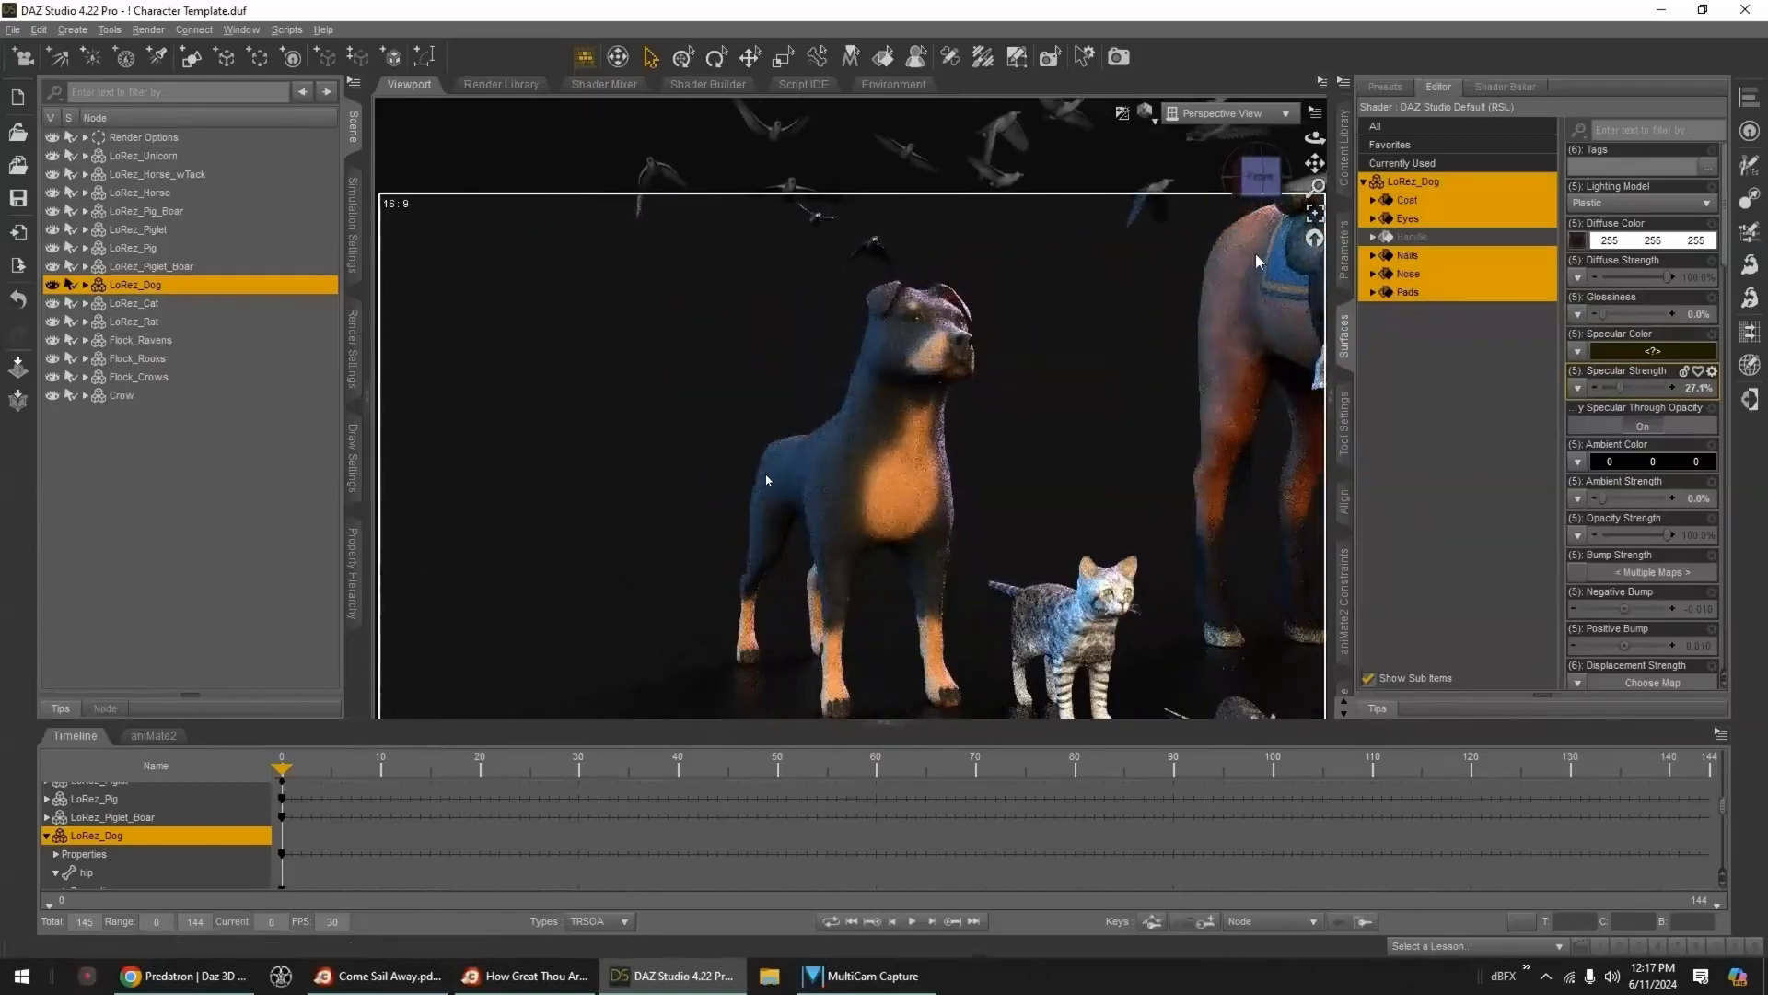
- Reset the Rottweiler morph, try Shorthaired_Pointer at 1.00 on the dog, and reset it too
click(1347, 250)
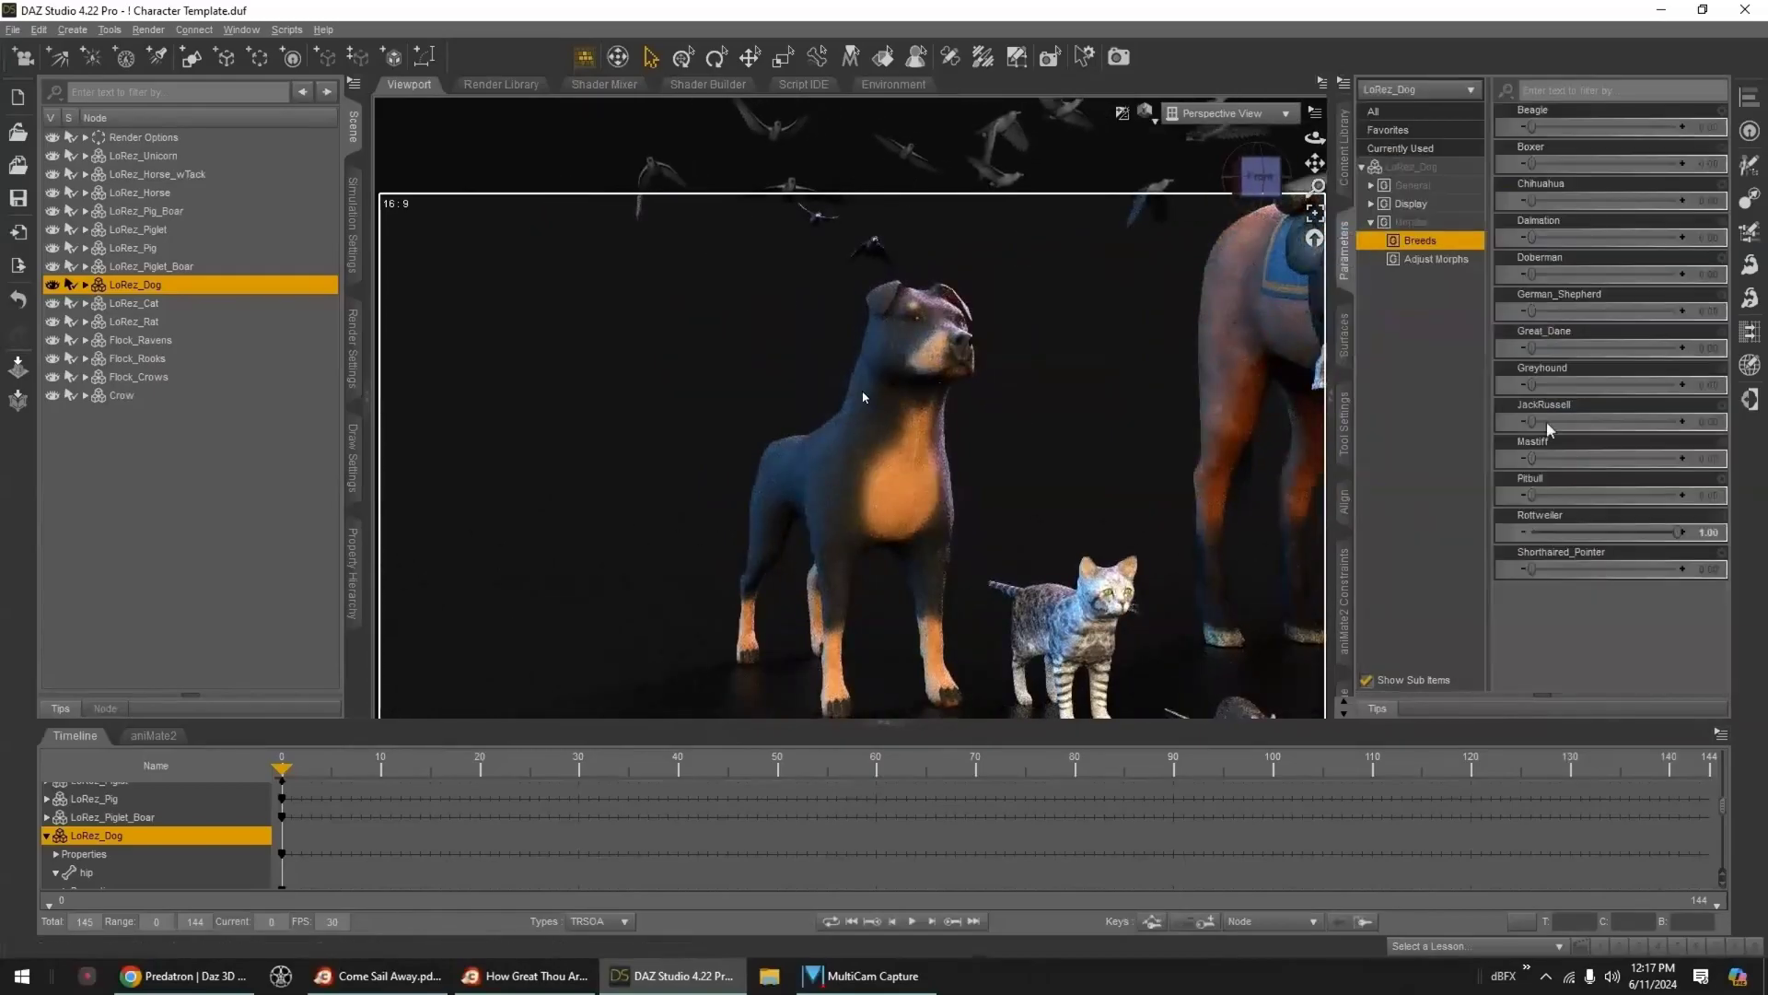
alt+click(1711, 538)
drag(1528, 572, 1630, 618)
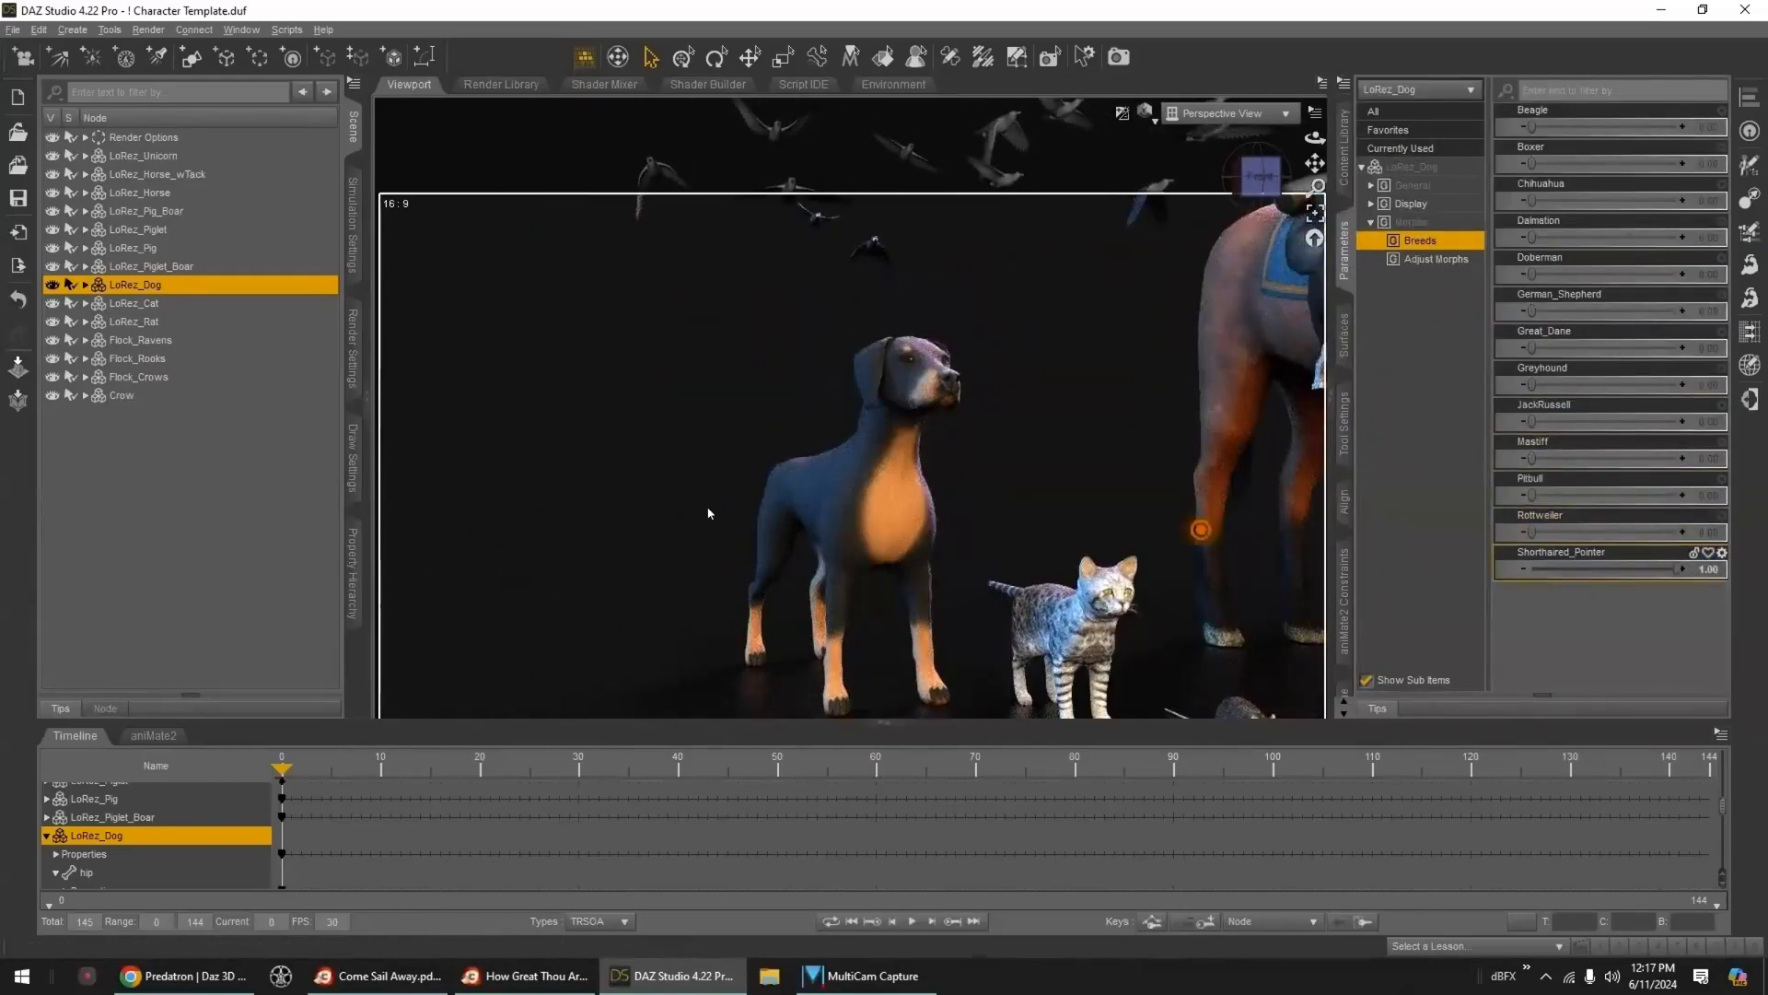
alt+click(1709, 569)
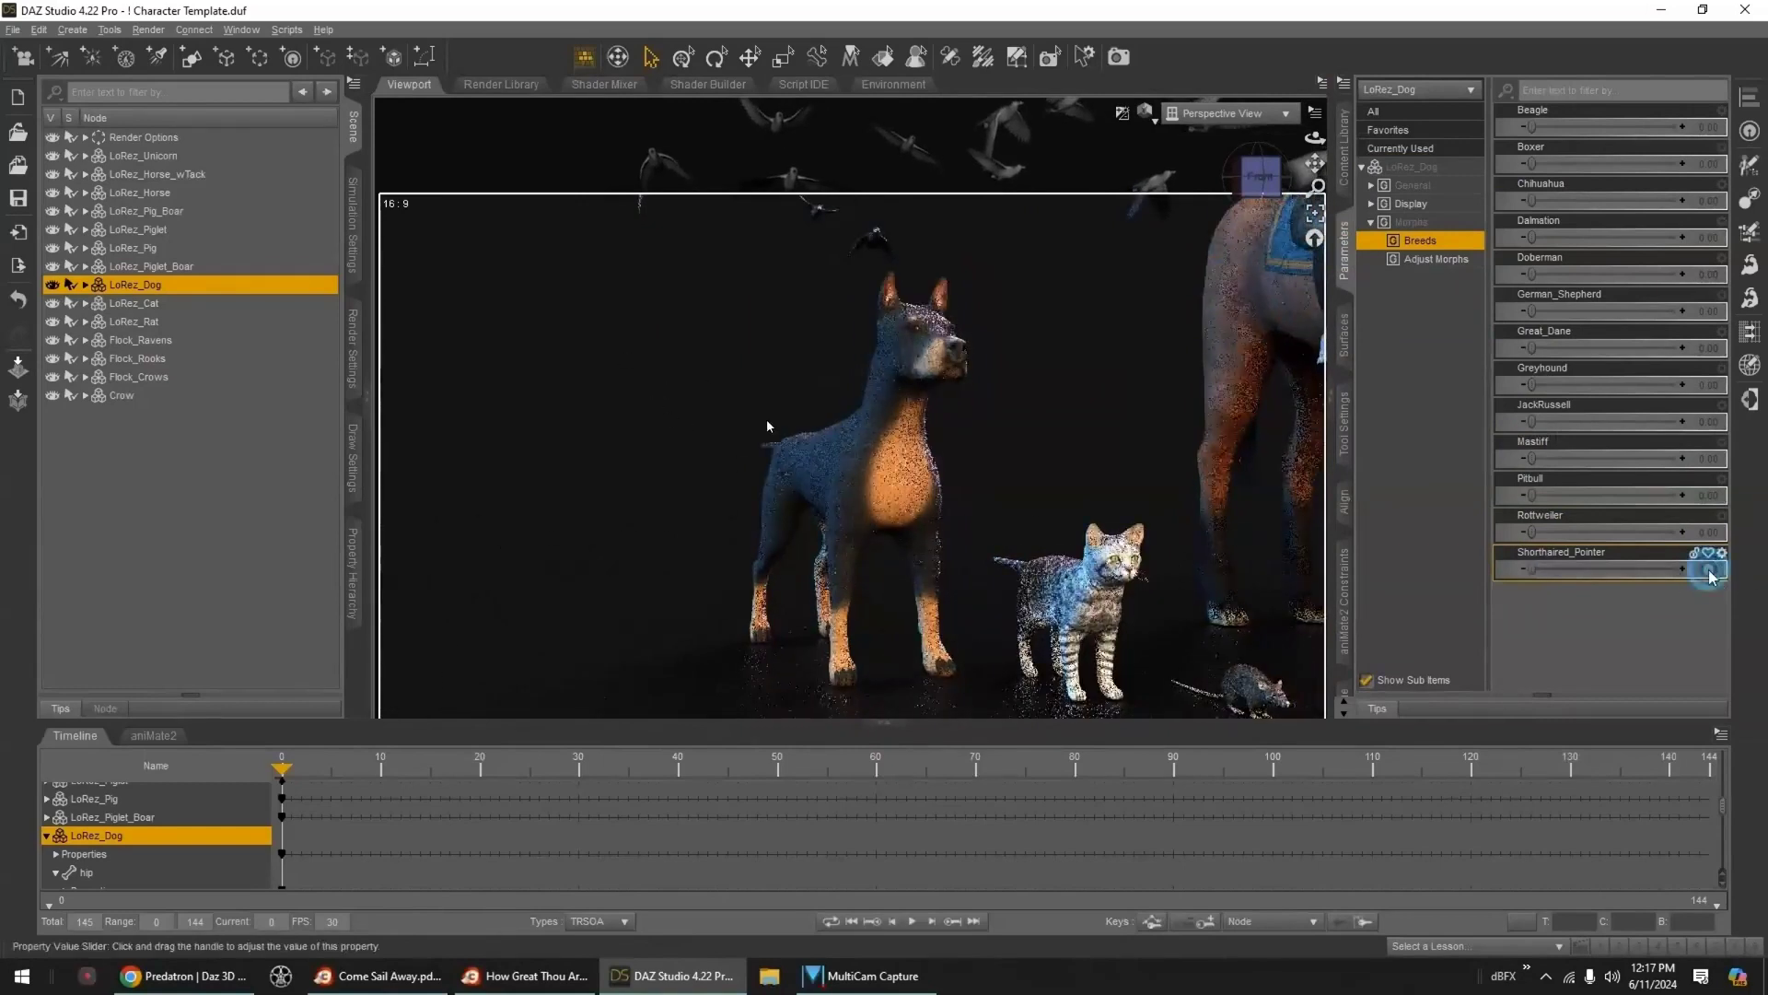
- Set the dog's Pitbull morph to 1.00, try adding Doberman at 0.77, and undo the Doberman change
drag(1563, 498, 1684, 498)
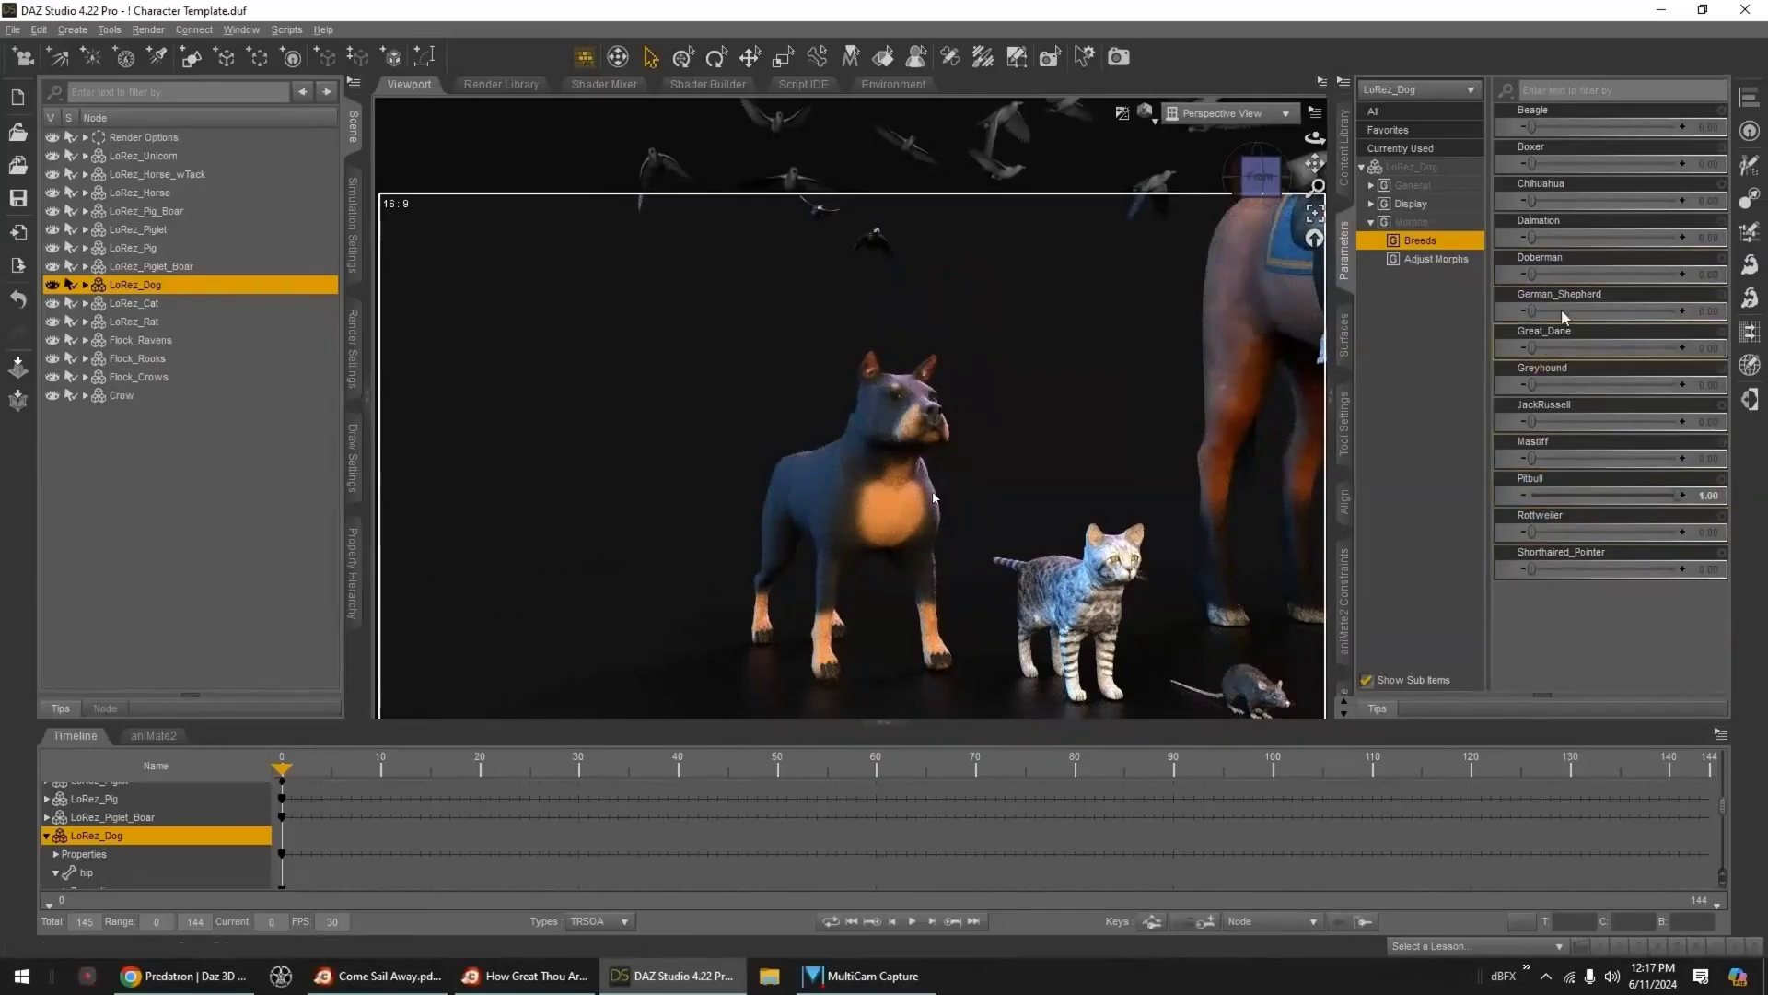
drag(1542, 276, 1643, 275)
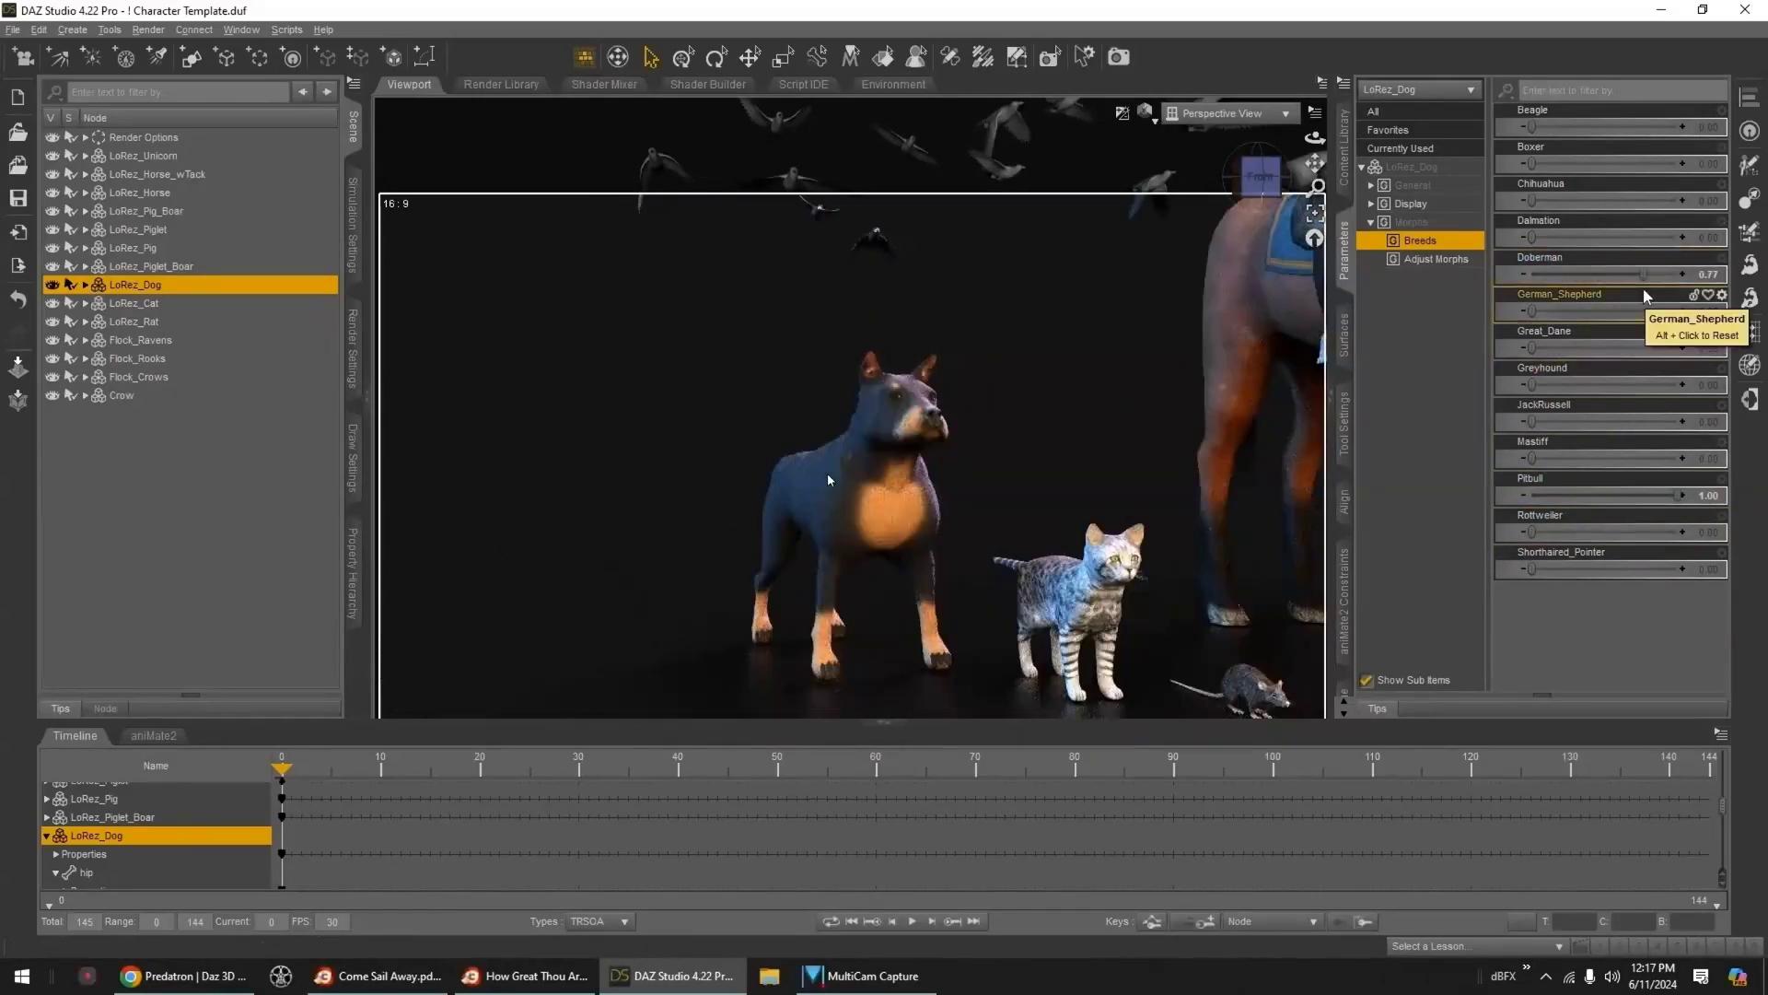
key(ctrl+z)
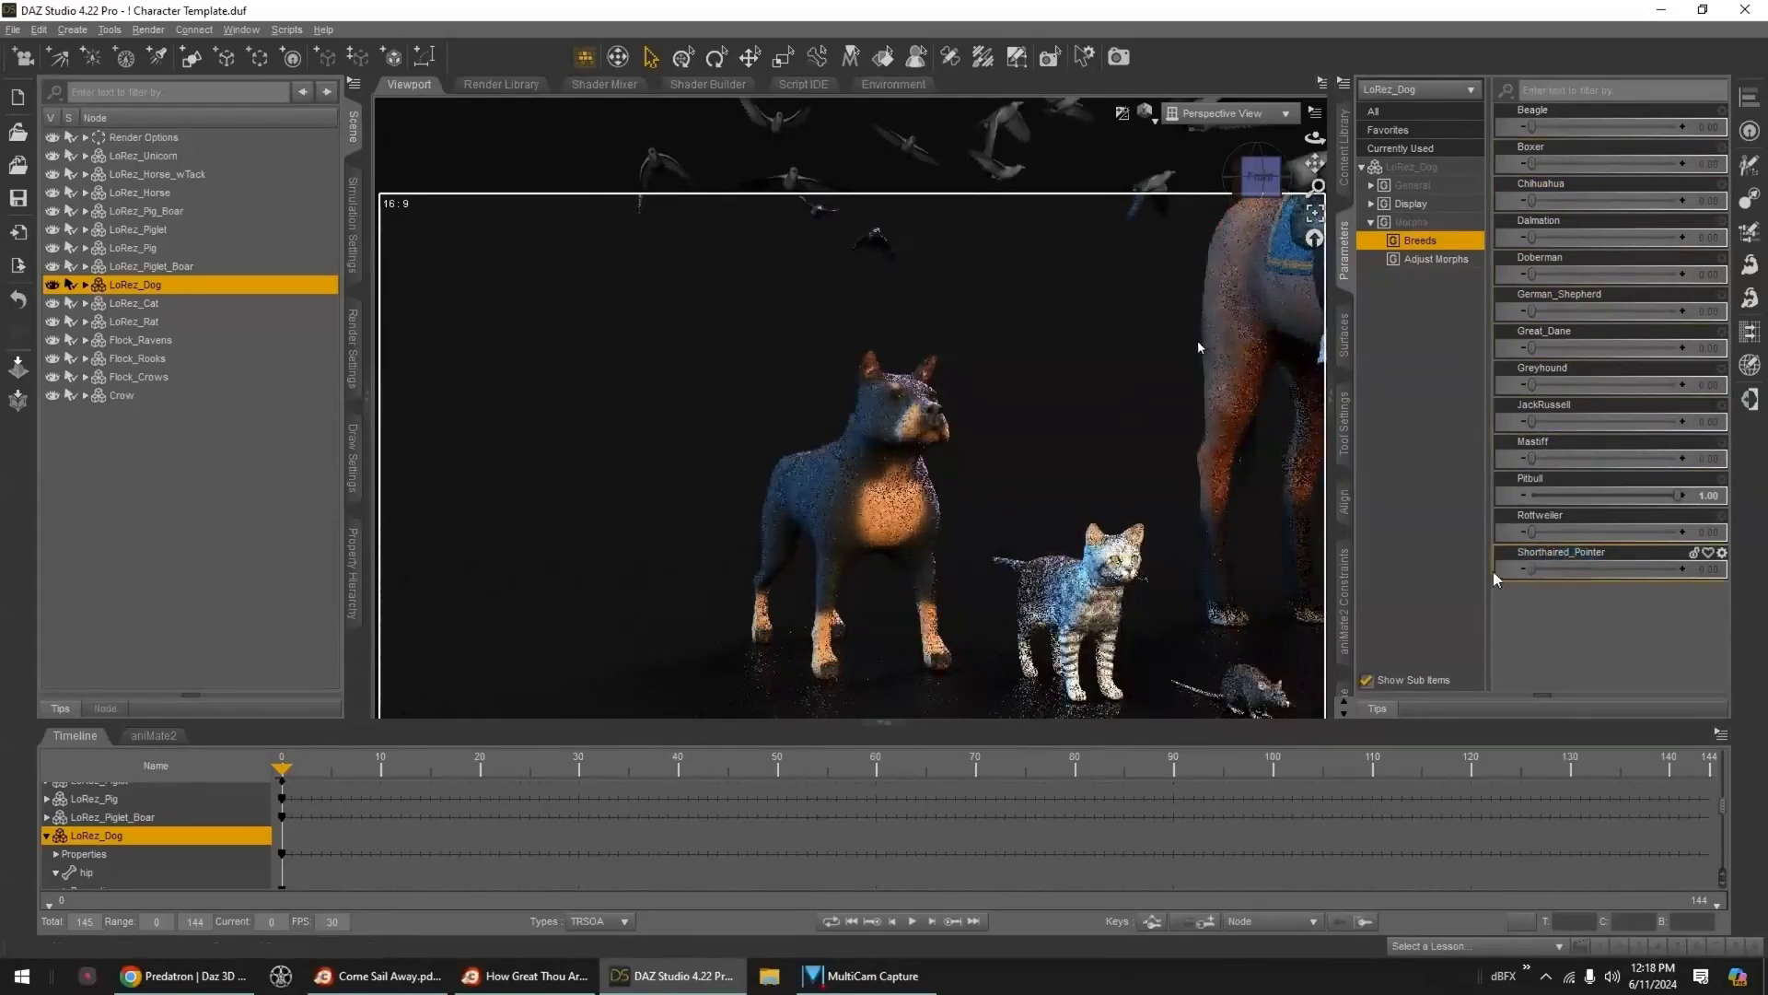
- Blend Mastiff 0.35, JackRussell 0.79, Greyhound 0.85, Great_Dane 0.32 and Chihuahua 0.51 into the Pitbull-morphed dog to try a mixed breed
drag(1533, 458, 1647, 424)
drag(1533, 385, 1657, 380)
drag(1531, 348, 1578, 348)
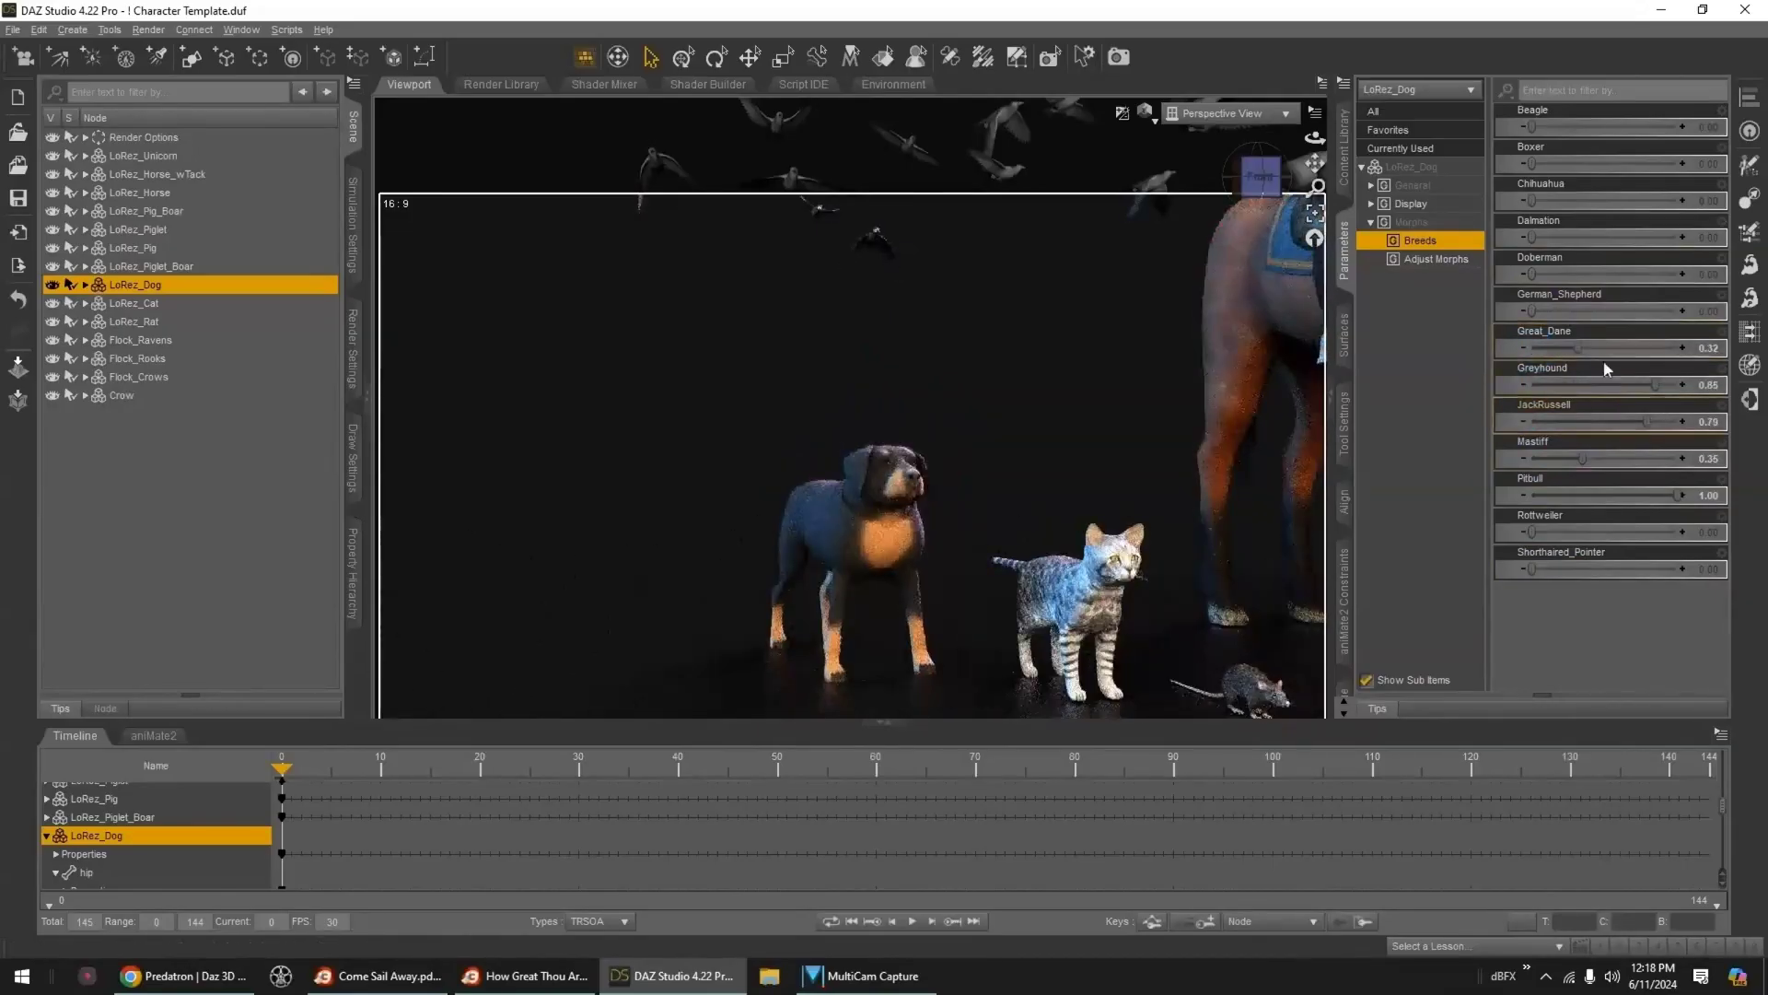
drag(1531, 200, 1607, 200)
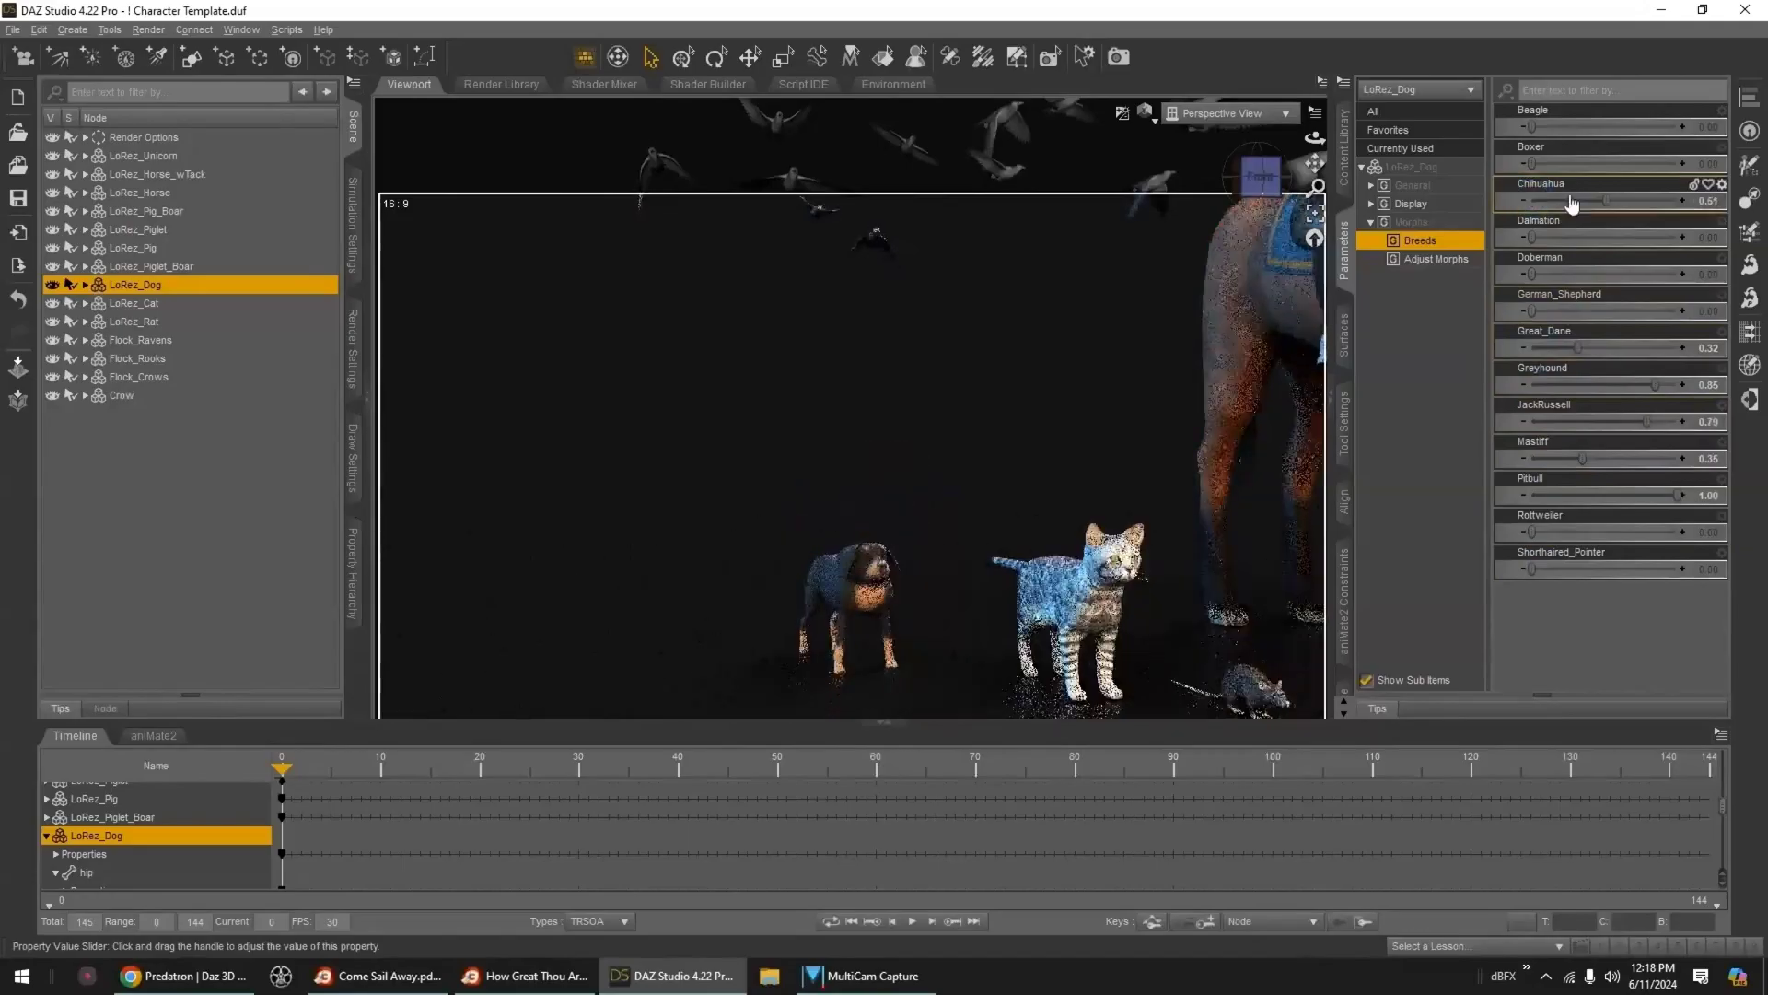
scroll(1235, 337, up, 5)
middle_drag(1234, 333, 1206, 440)
- Reset all of the dog's blended breed morphs to 0, frame the dog, and open its Adjust Morphs group
alt+click(1710, 498)
alt+click(1713, 460)
alt+click(1714, 420)
alt+click(1713, 385)
alt+click(1714, 349)
alt+click(1710, 201)
click(1315, 214)
click(1437, 262)
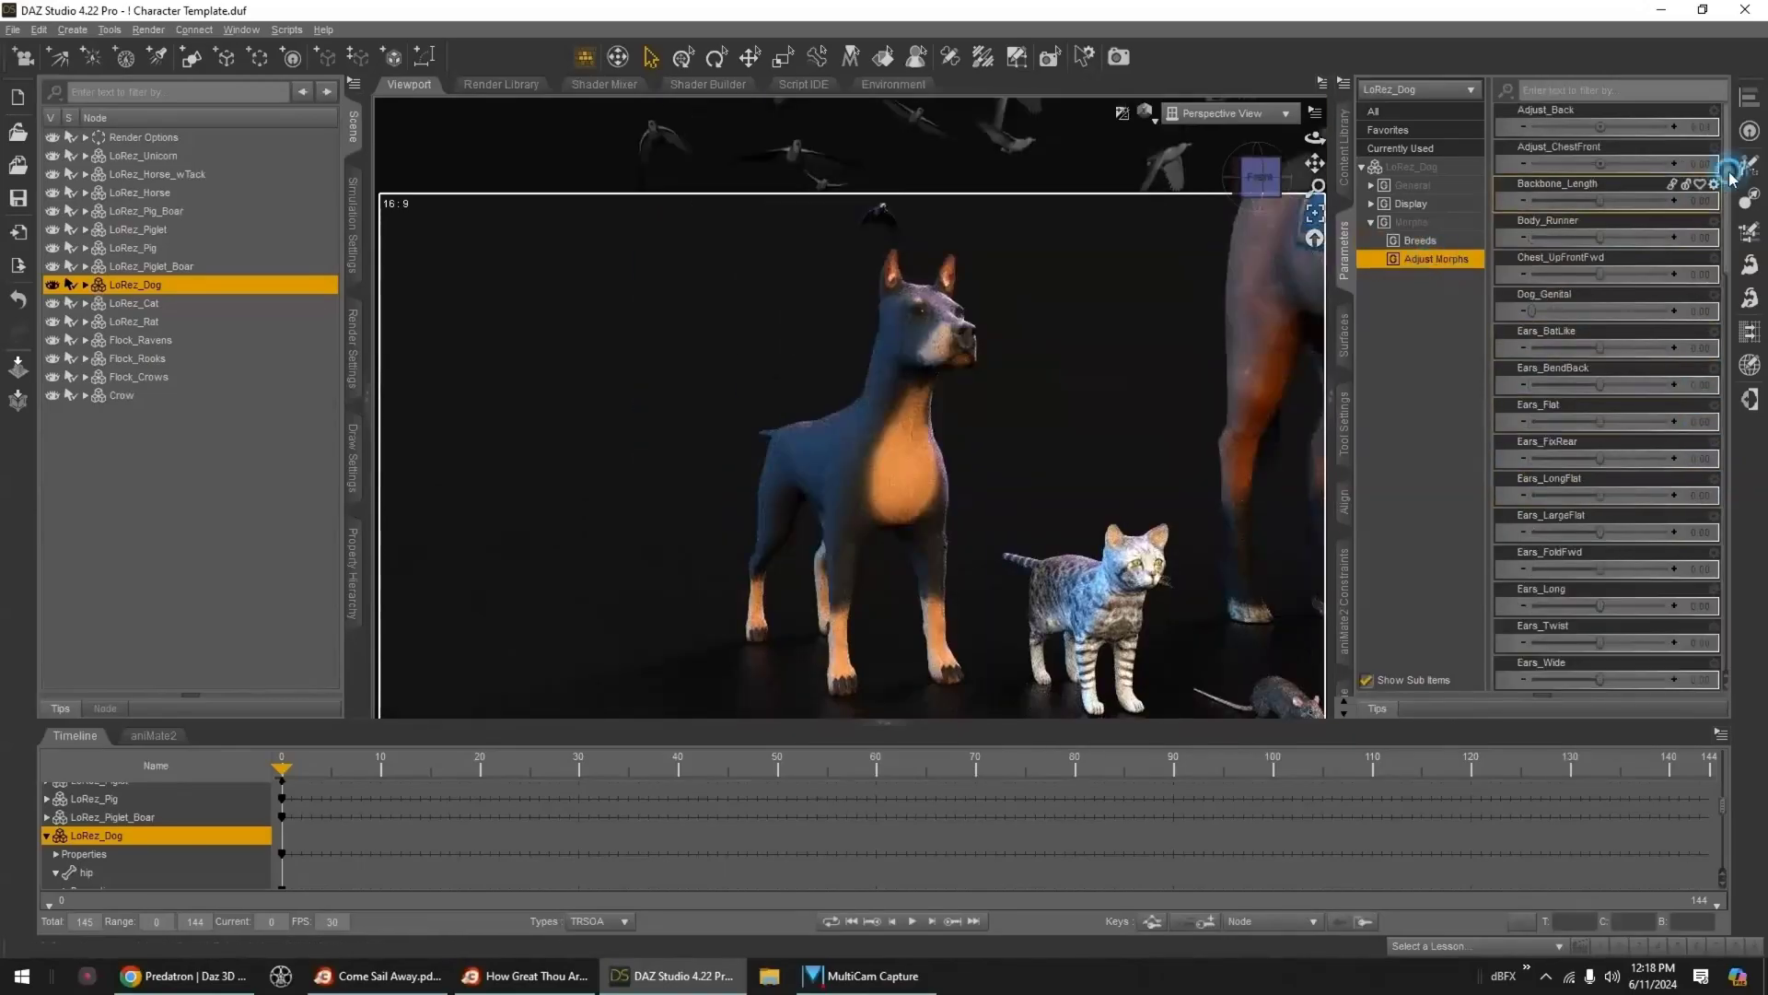
- Try Body_Runner at 0.91 on the dog, undo it, and try Ears_BatLike at 1.00
drag(1601, 237, 1662, 237)
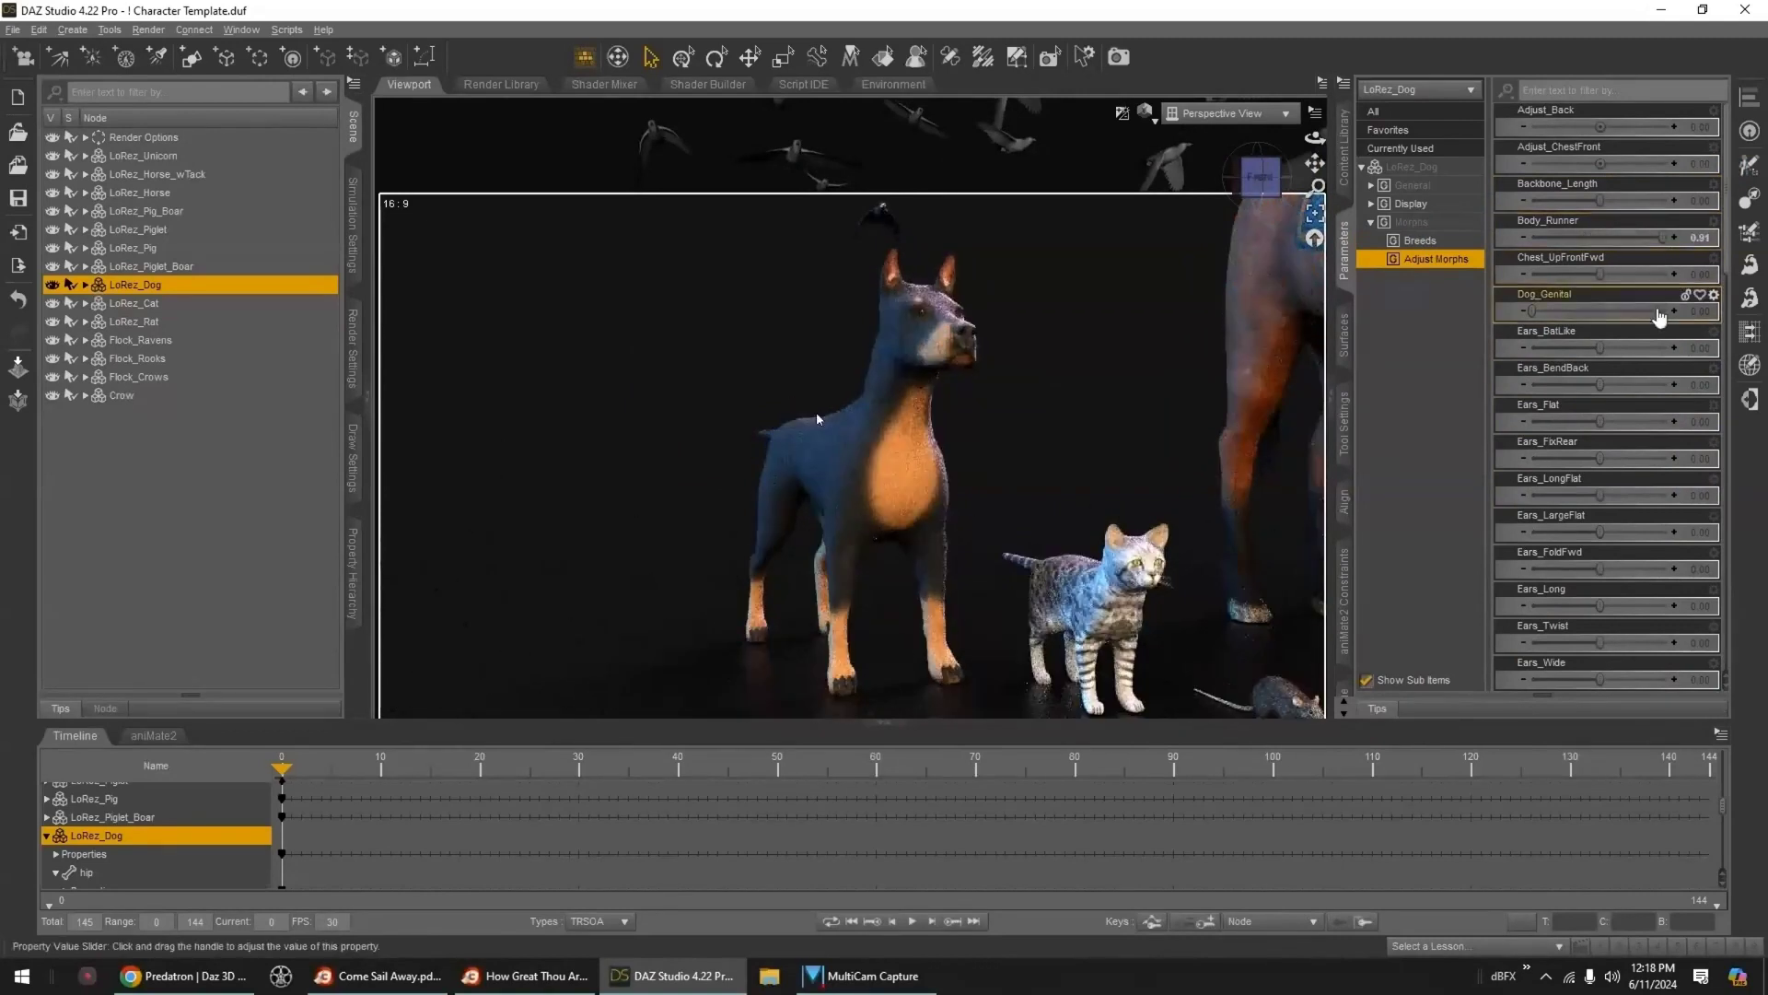
key(ctrl+z)
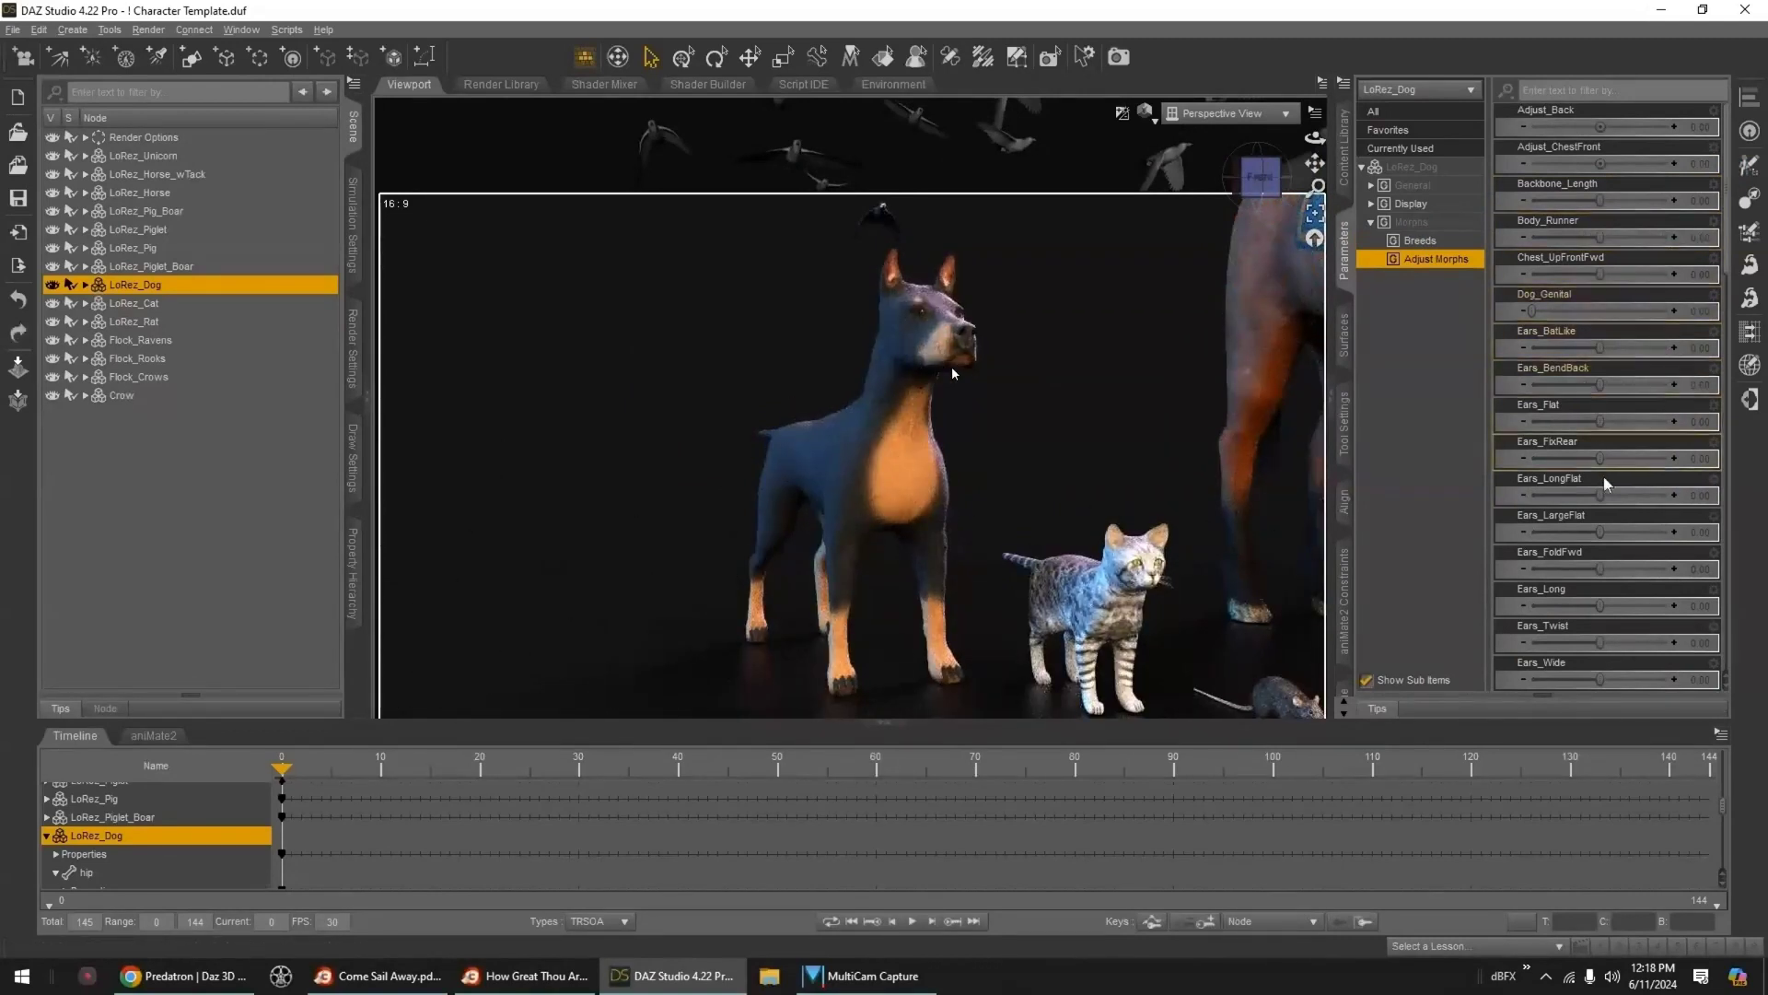
drag(1607, 350, 1674, 348)
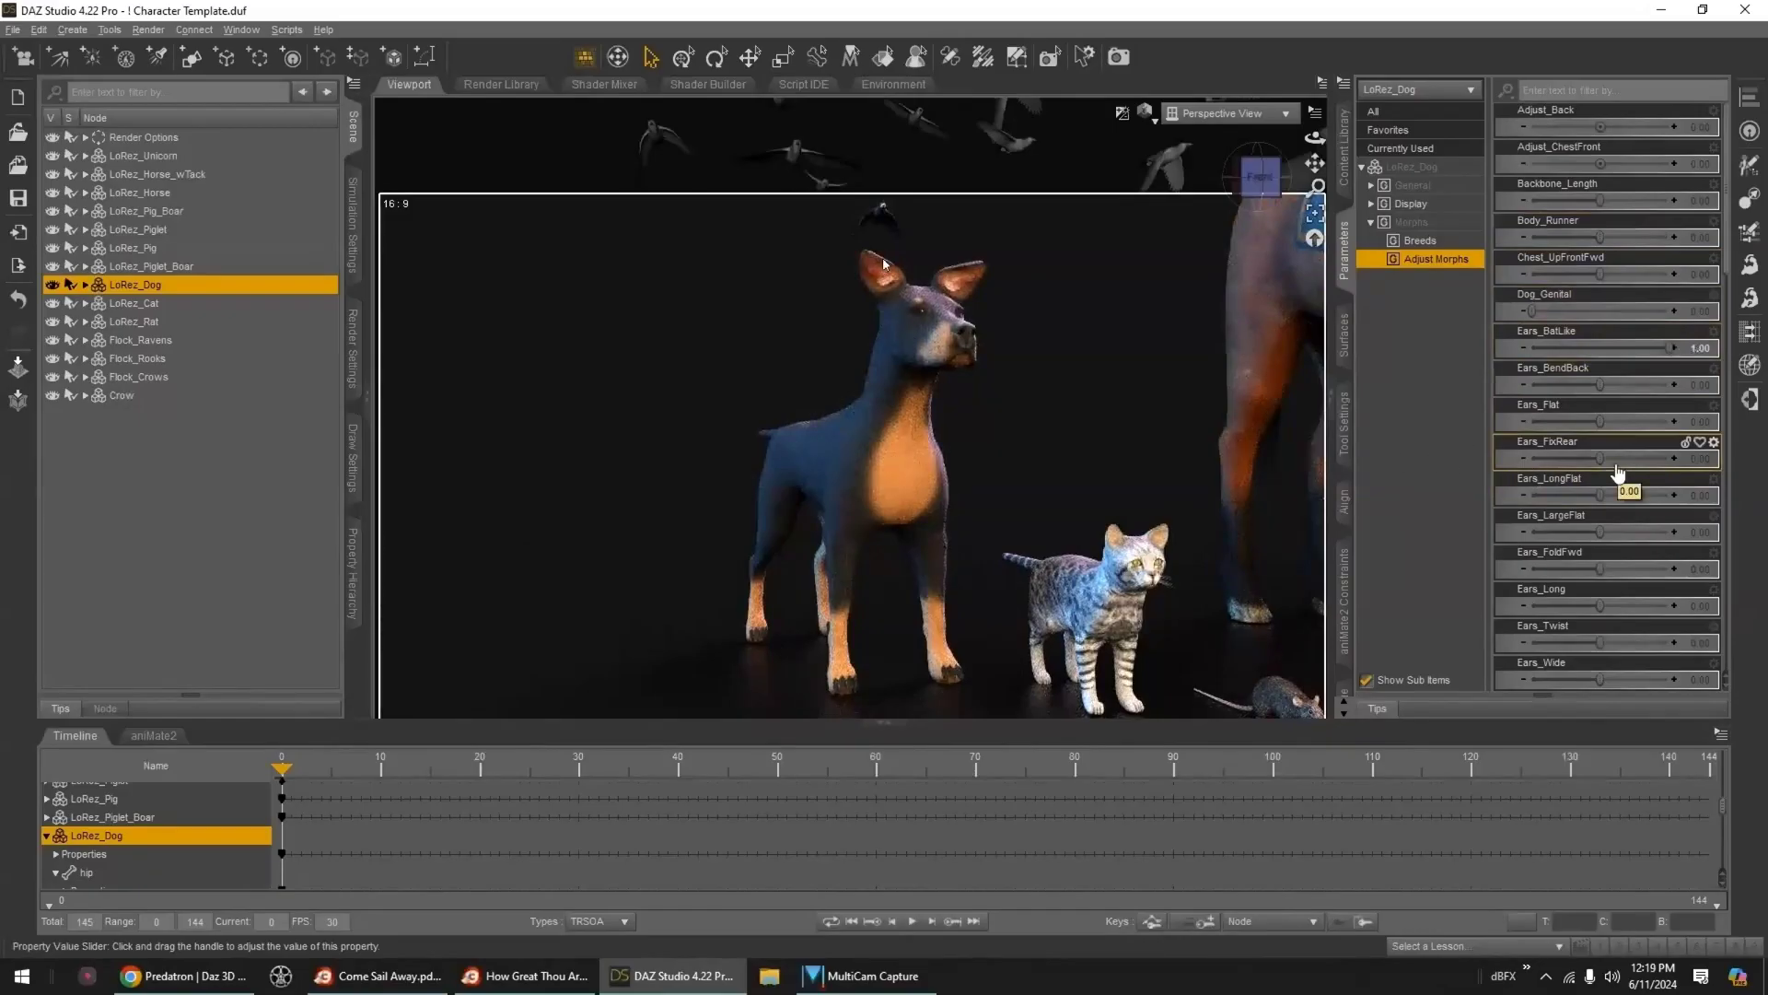
- Set the dog's JackRussell breed morph to 1.00, frame the dog, and set its Ears_BatLike adjustment morph to 1.00
click(1444, 242)
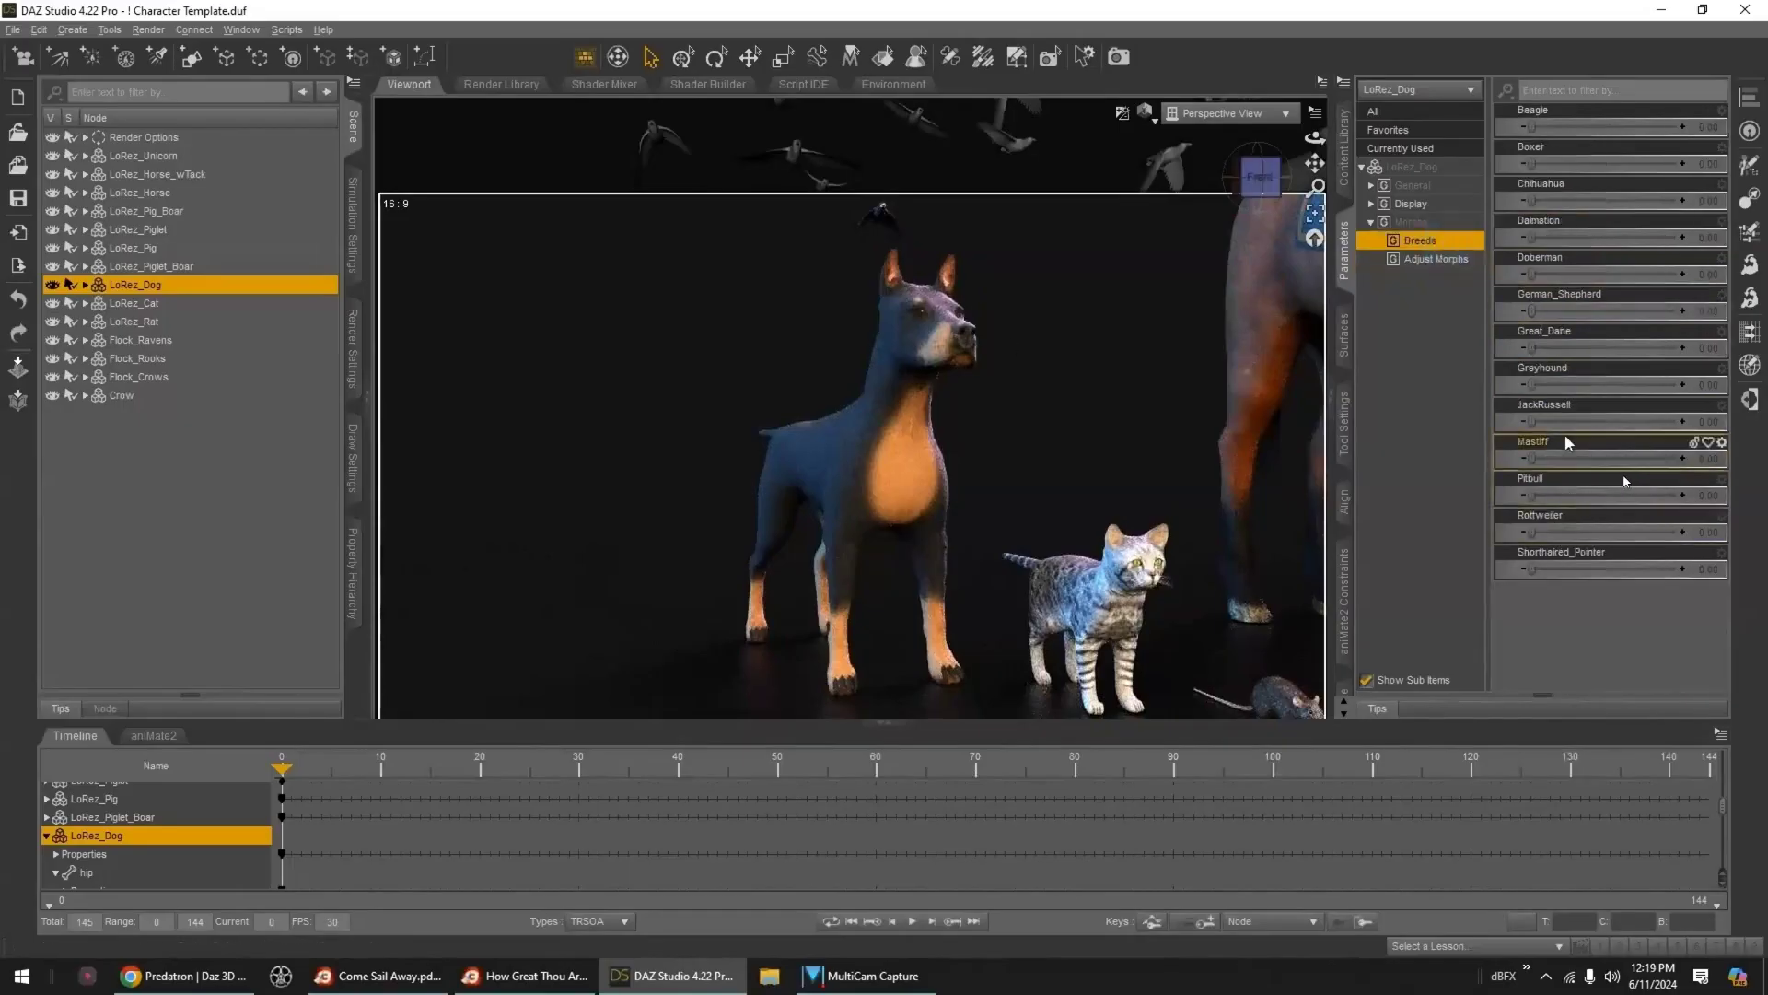
click(1314, 213)
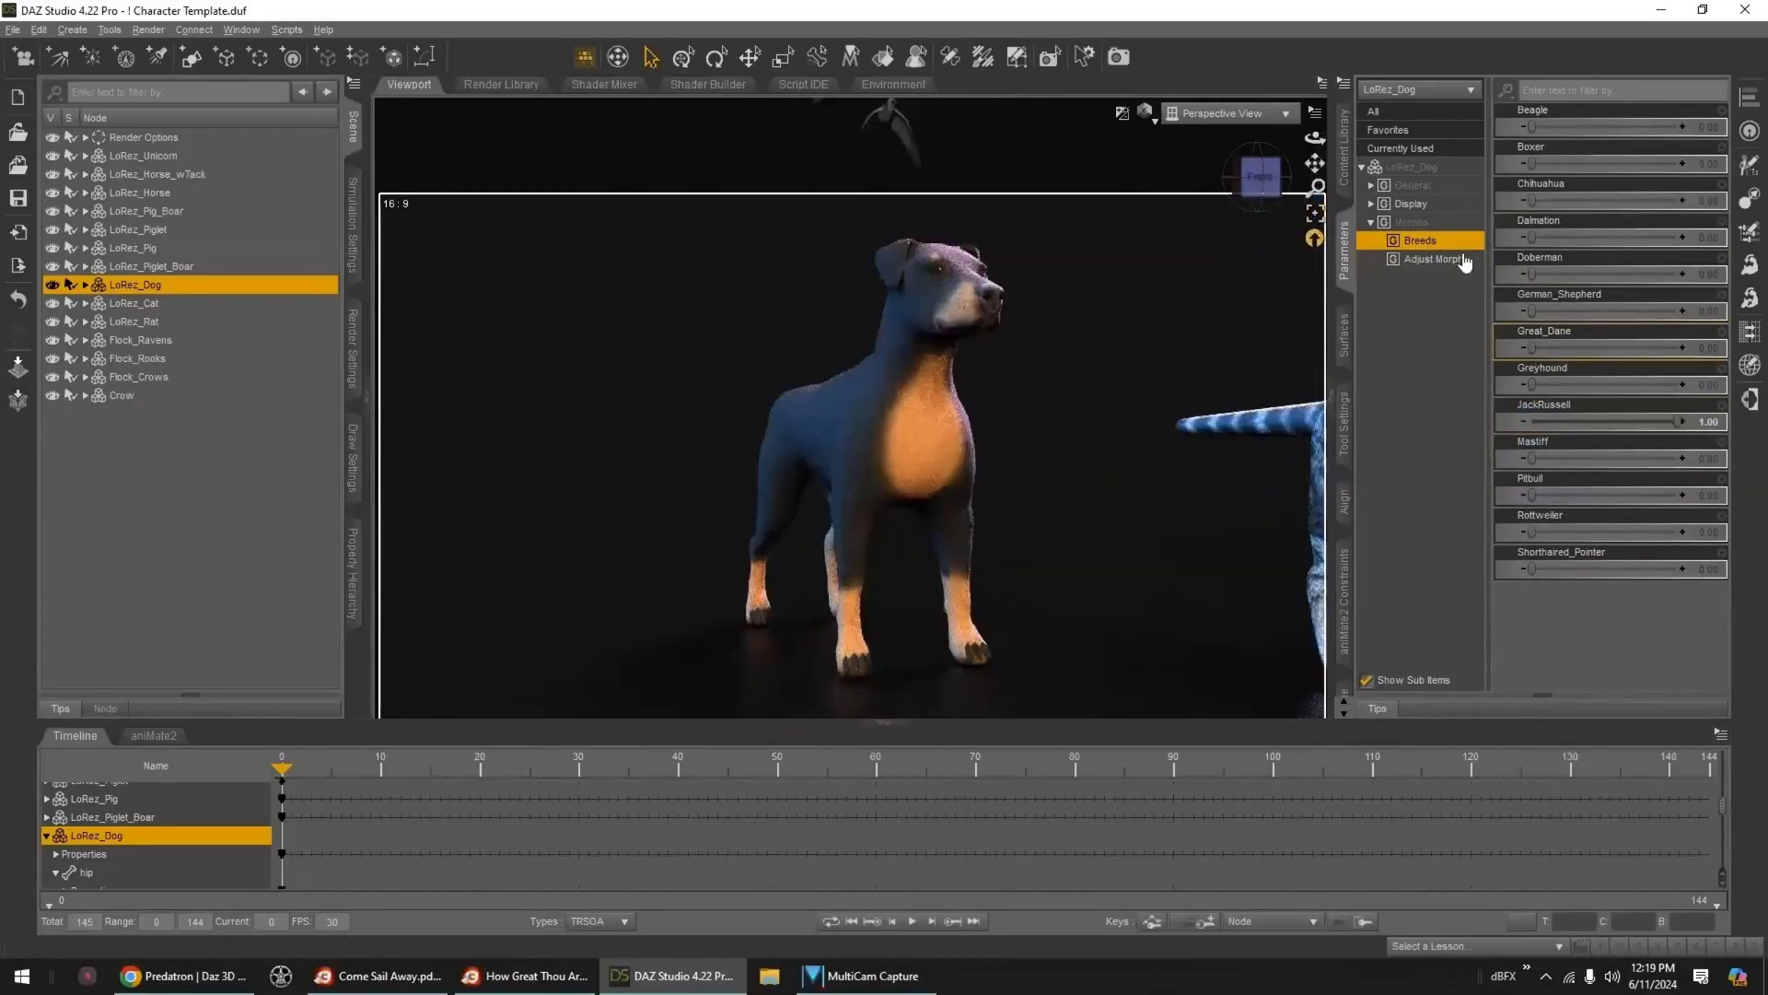
click(1433, 260)
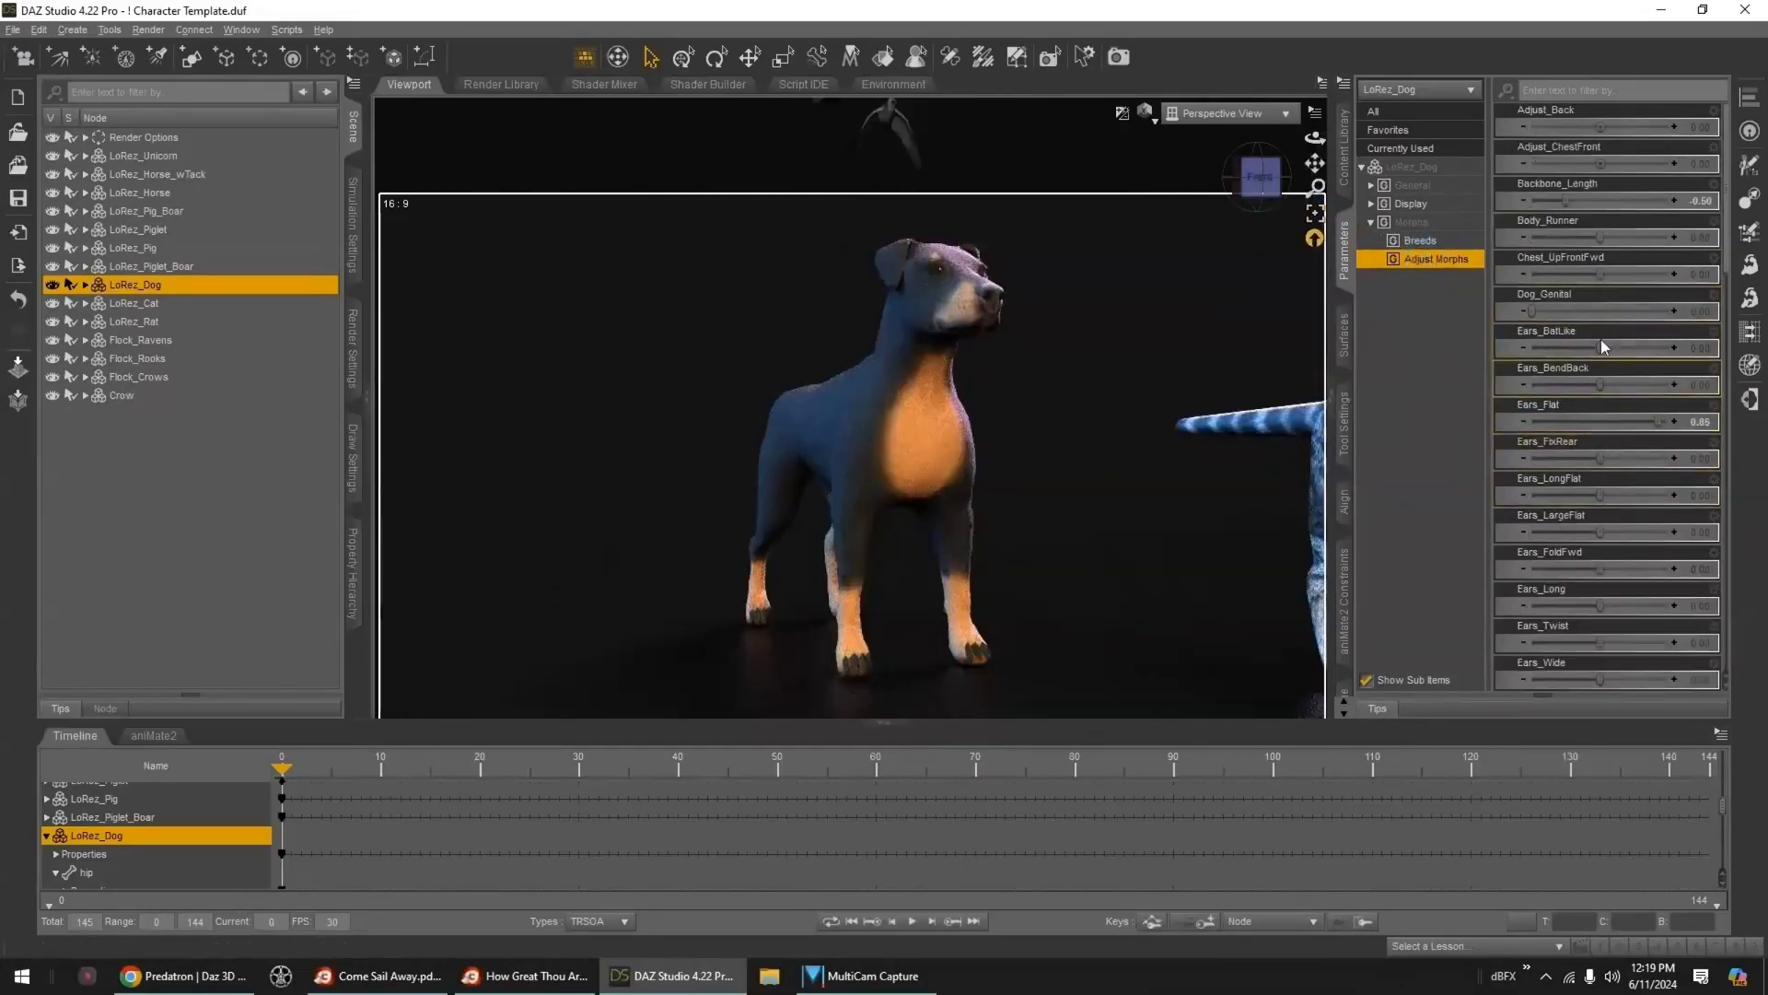
drag(1640, 349, 1685, 350)
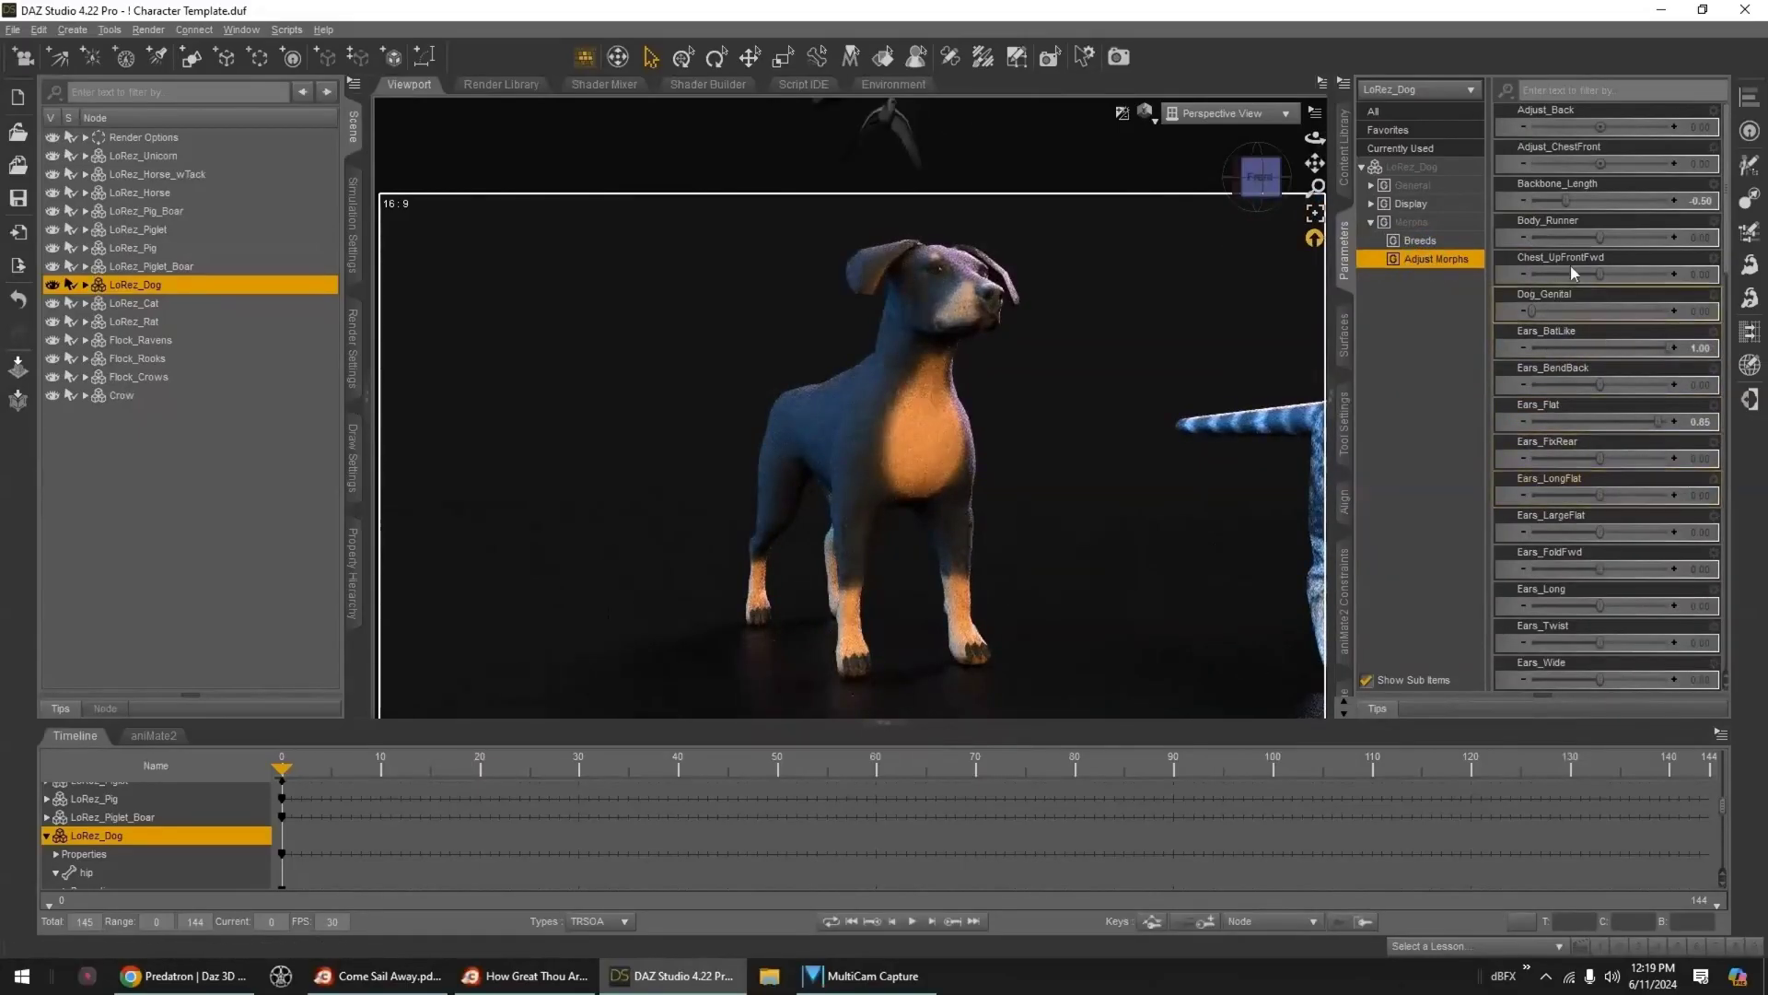
- Look through the dog's adjustment morphs and set Ears_Flat to -0.19 so the ears stand up
scroll(1597, 276, down, 15)
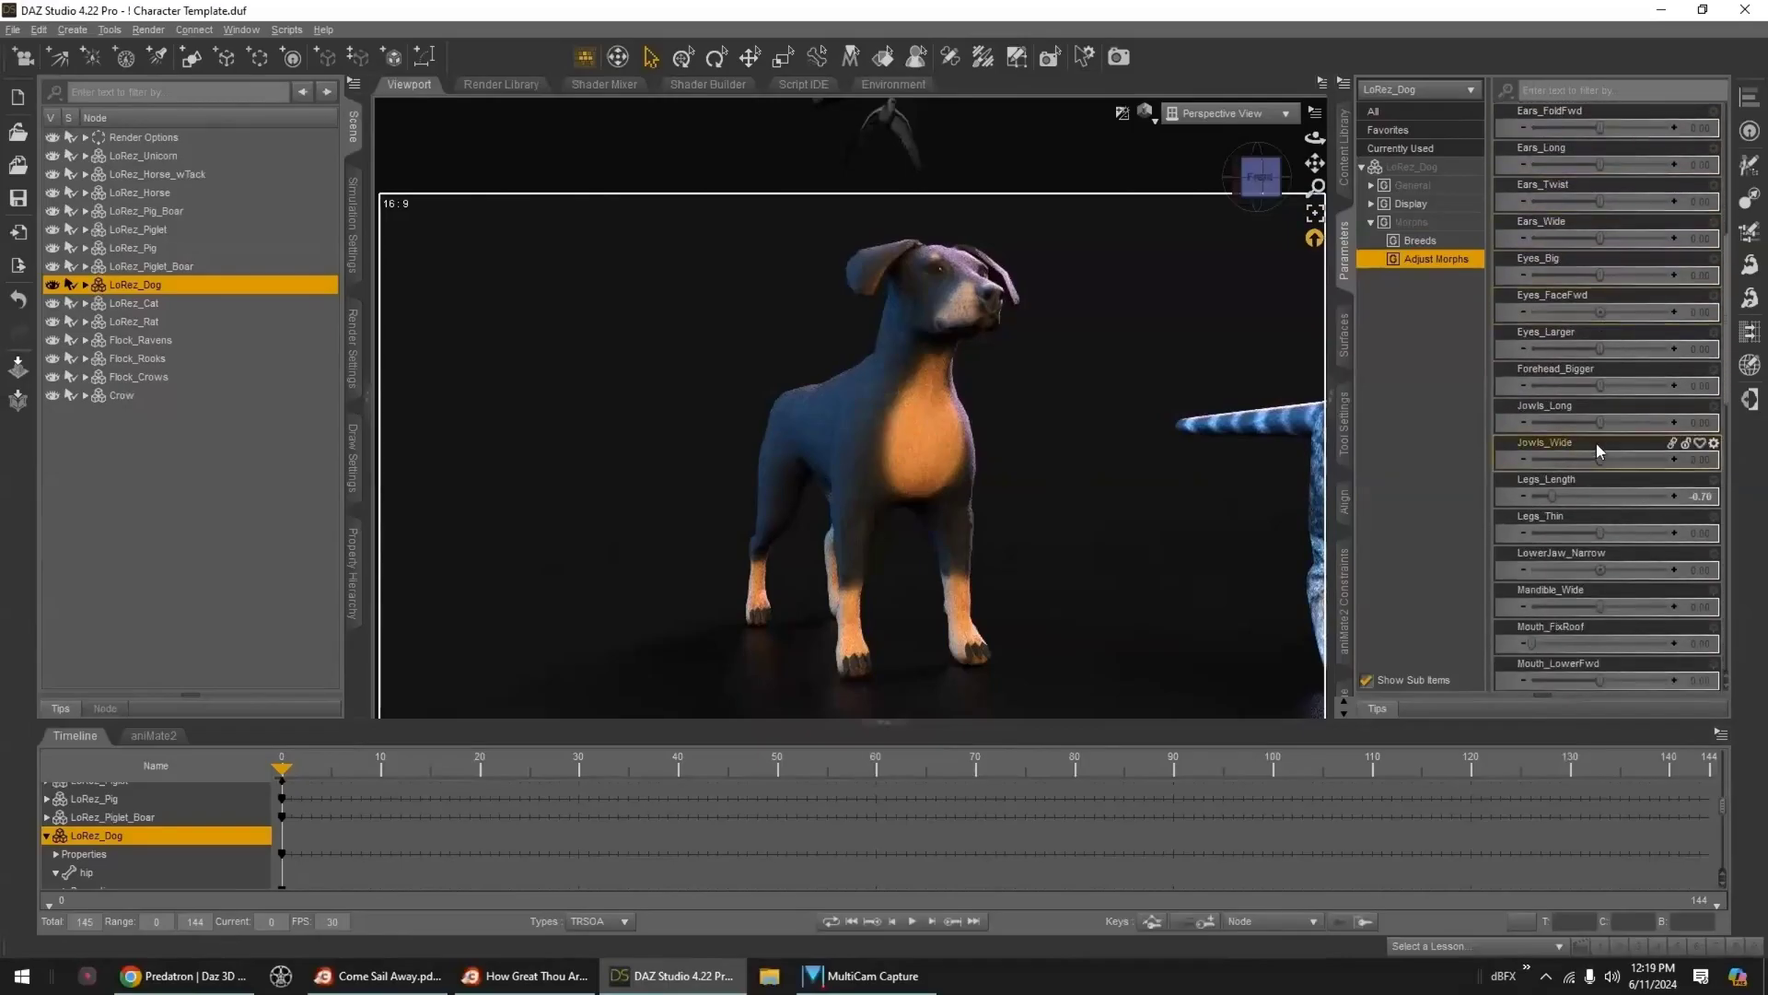
scroll(1595, 444, down, 12)
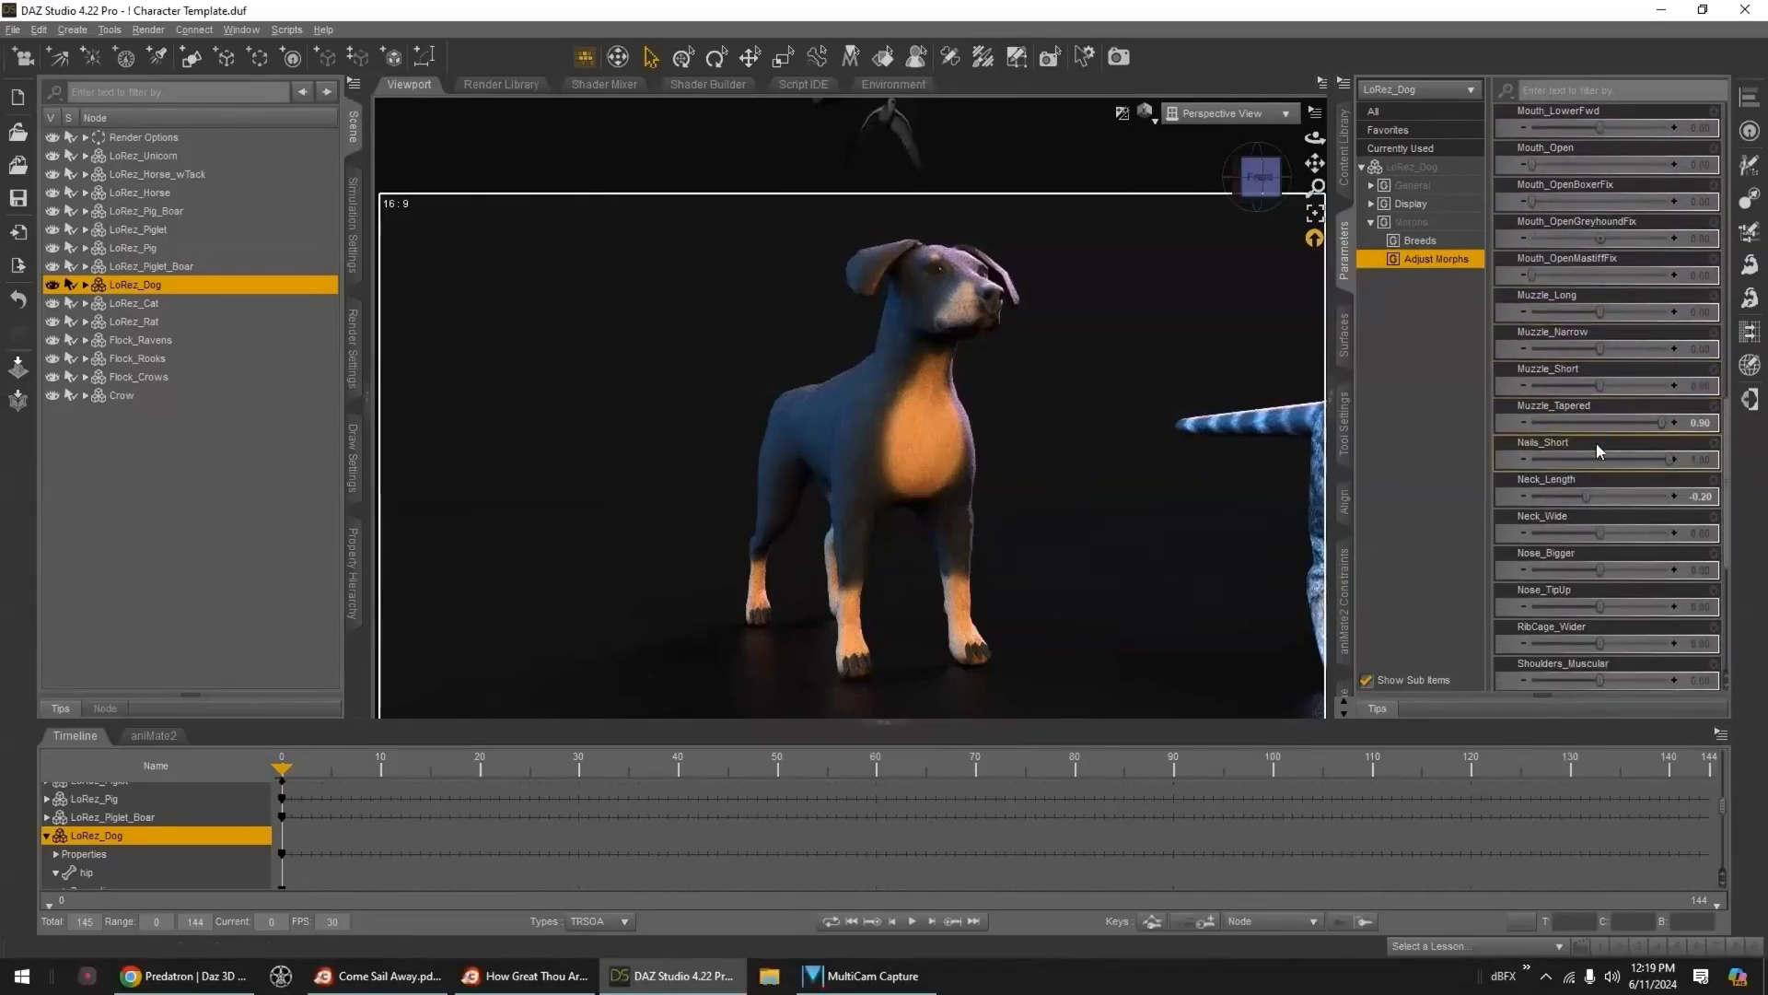
scroll(1595, 444, down, 4)
scroll(1595, 444, up, 12)
scroll(1595, 444, up, 20)
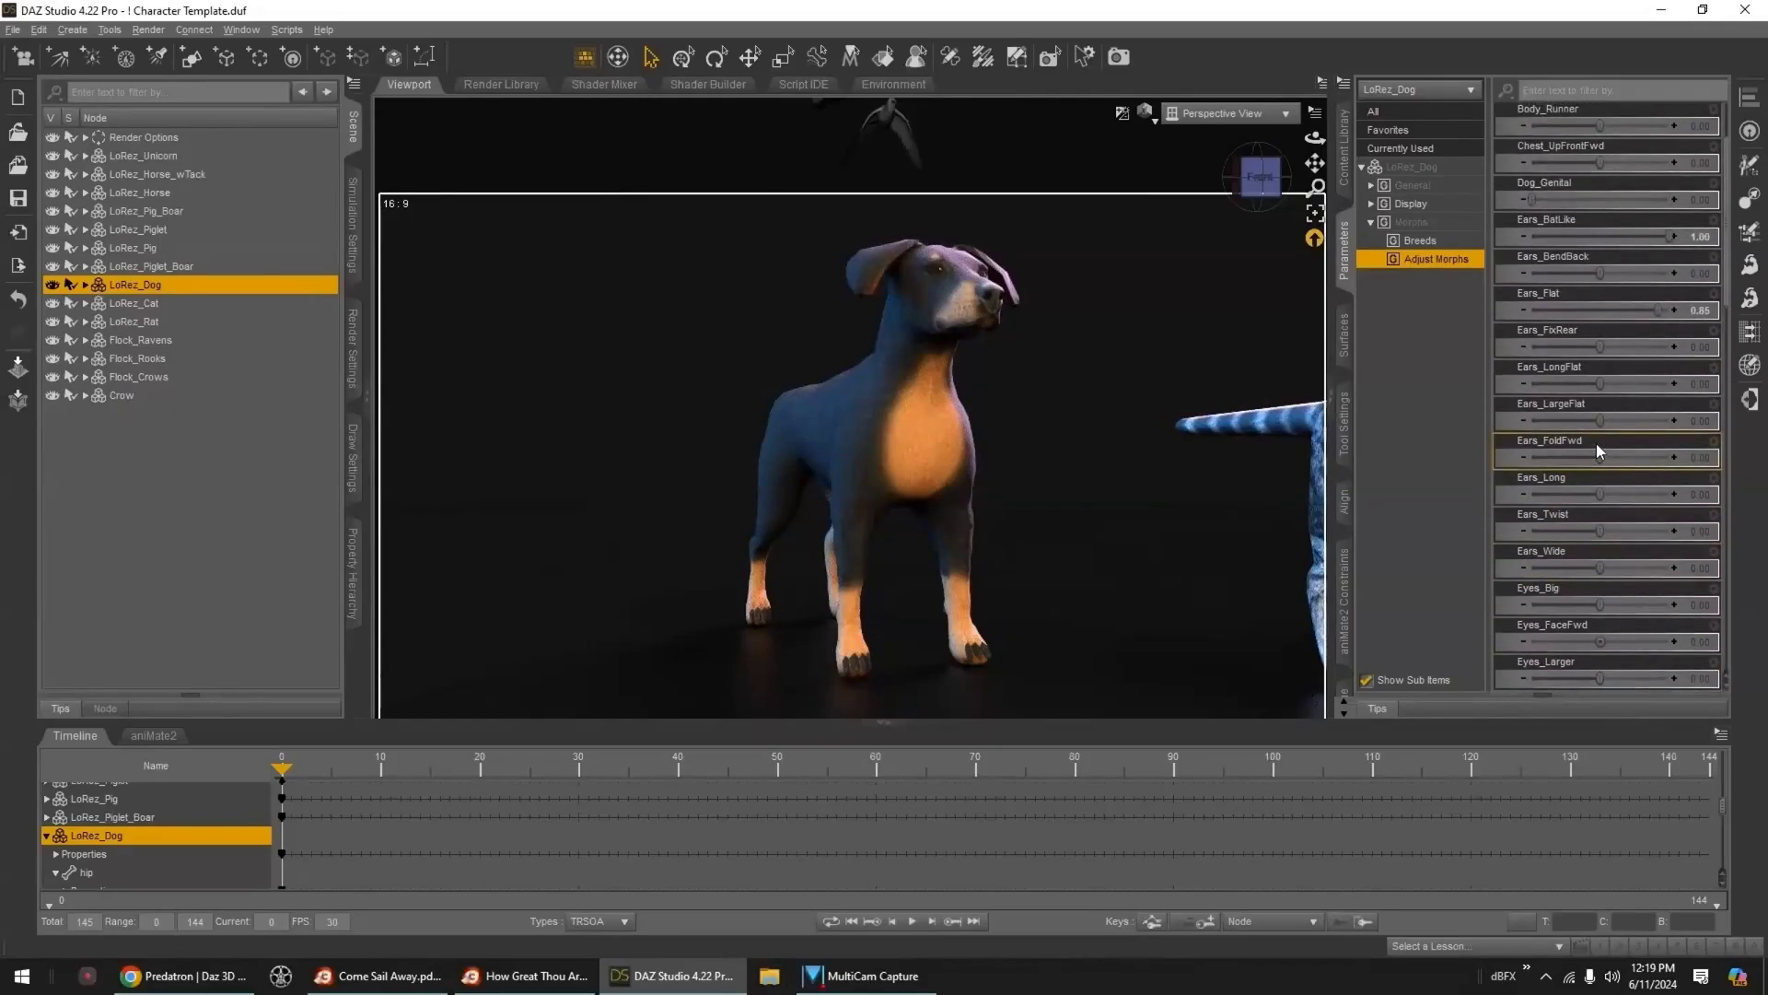
drag(1577, 317, 1587, 317)
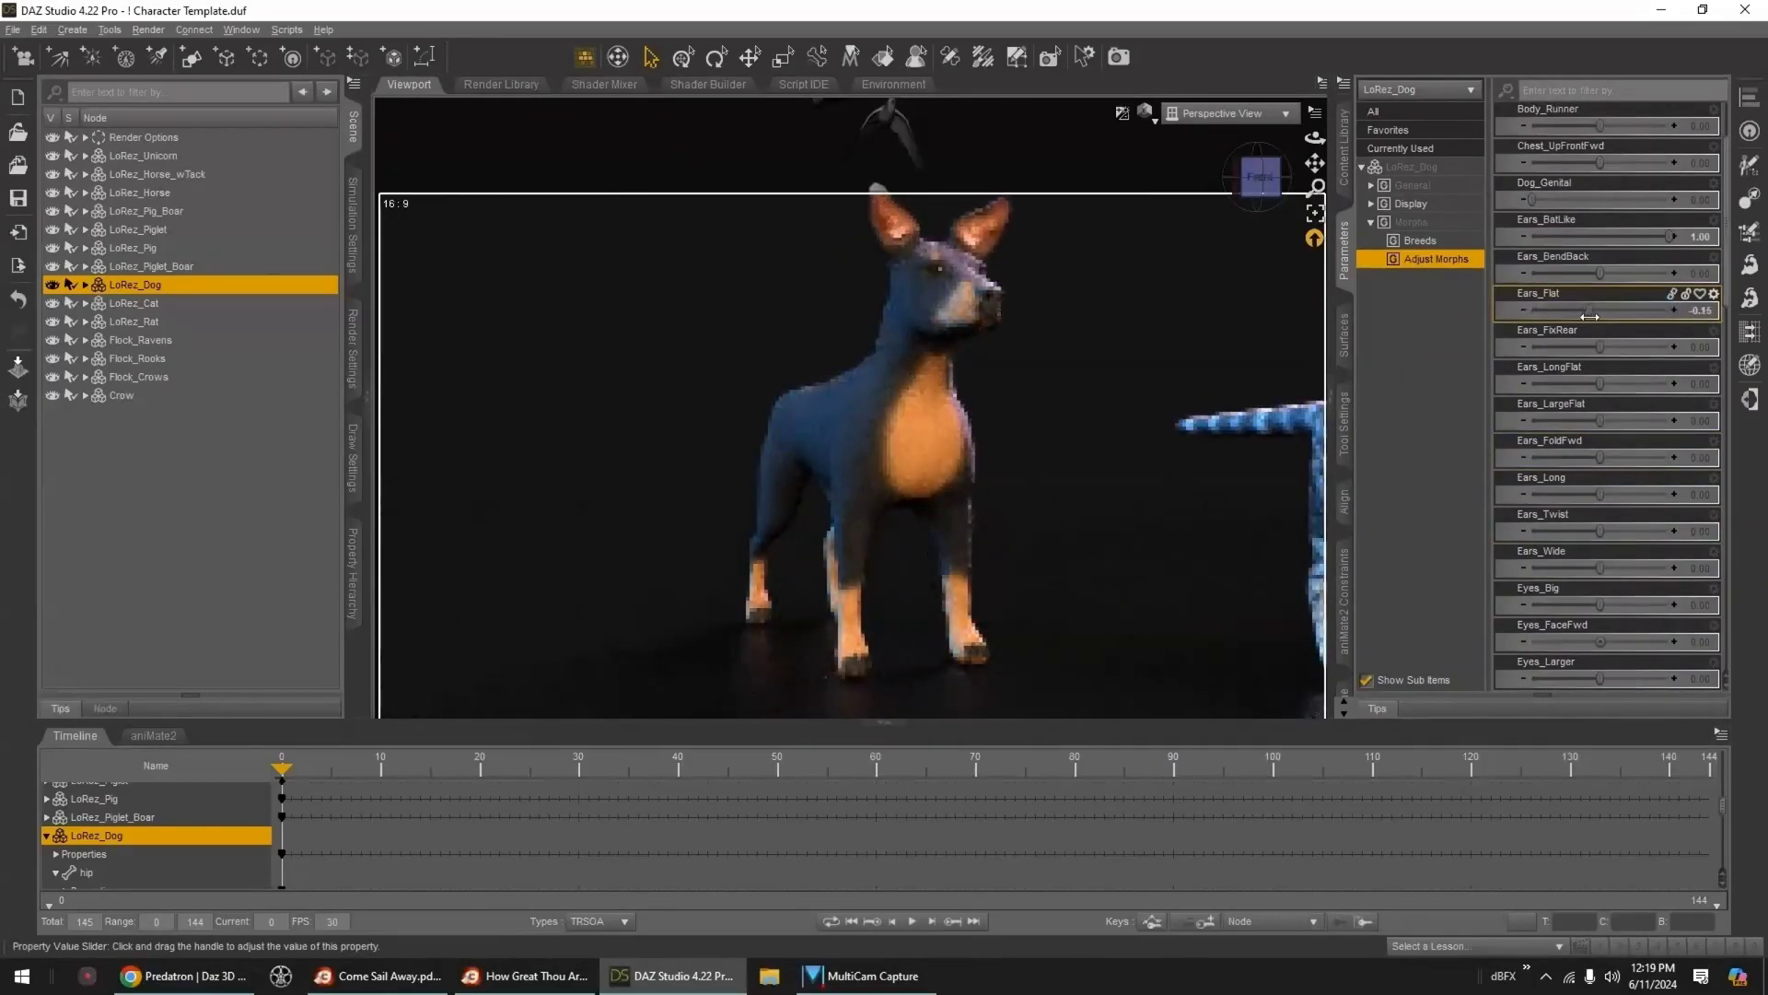
text(0)
key(Return)
middle_drag(1112, 372, 1020, 457)
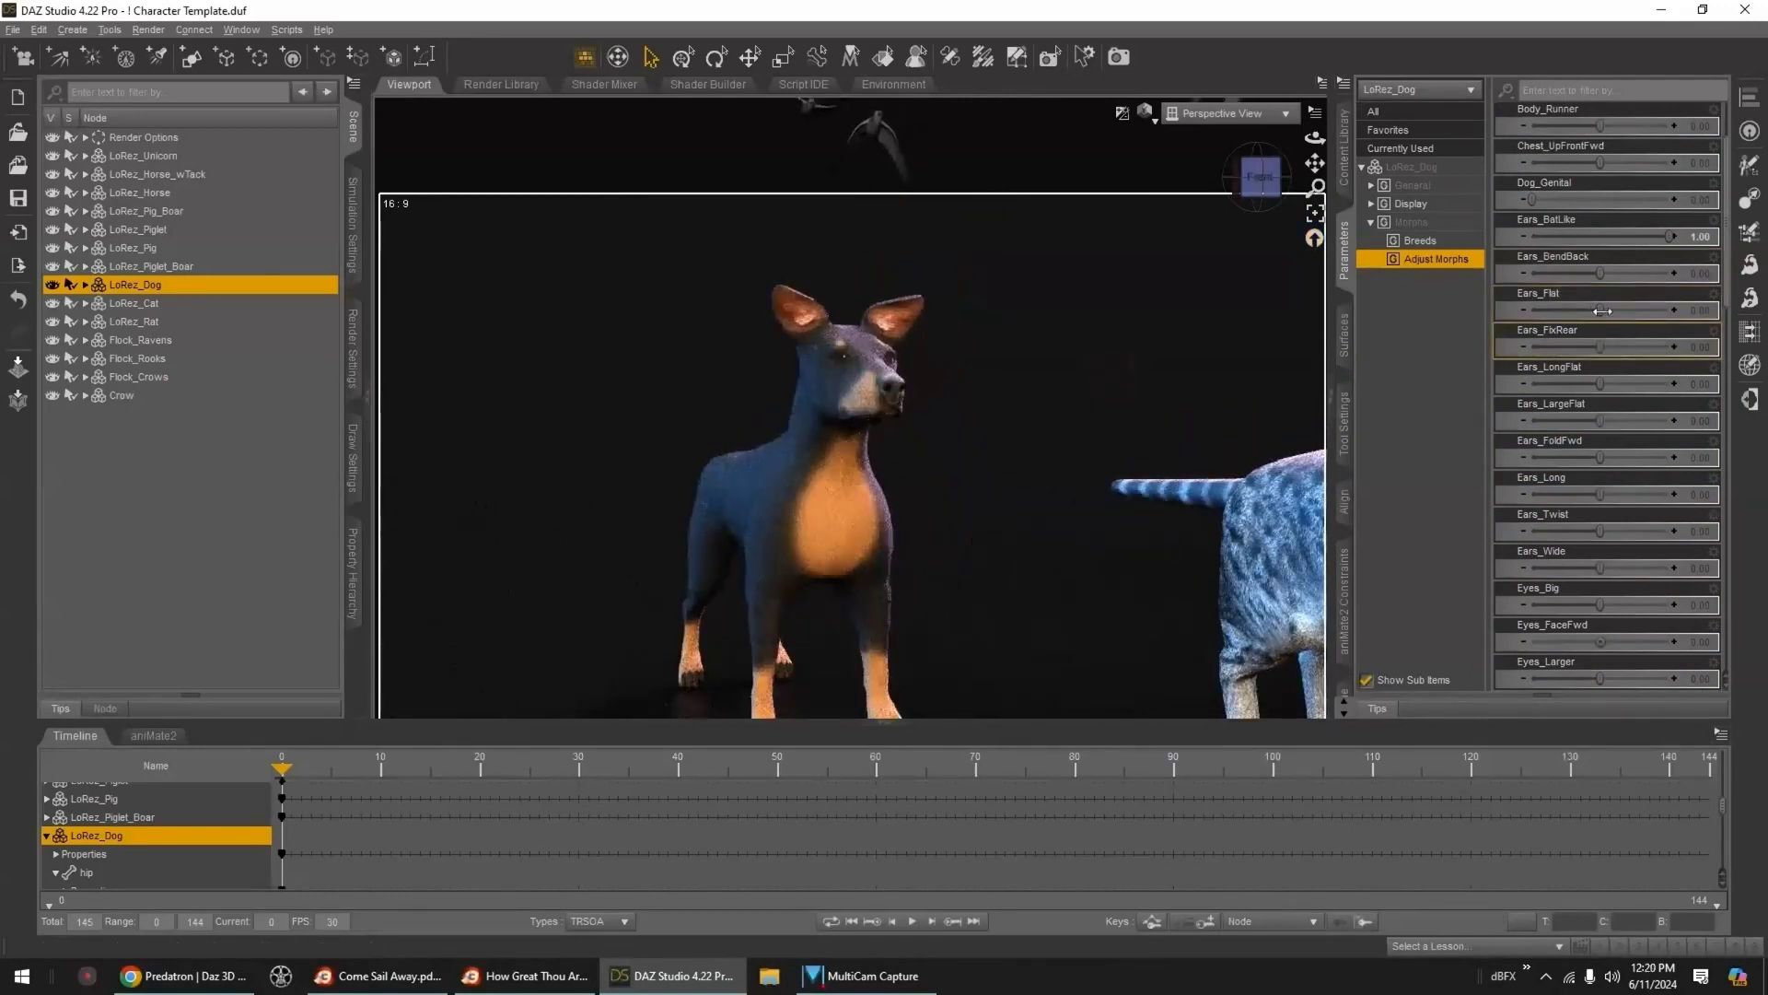
drag(1602, 308, 1597, 311)
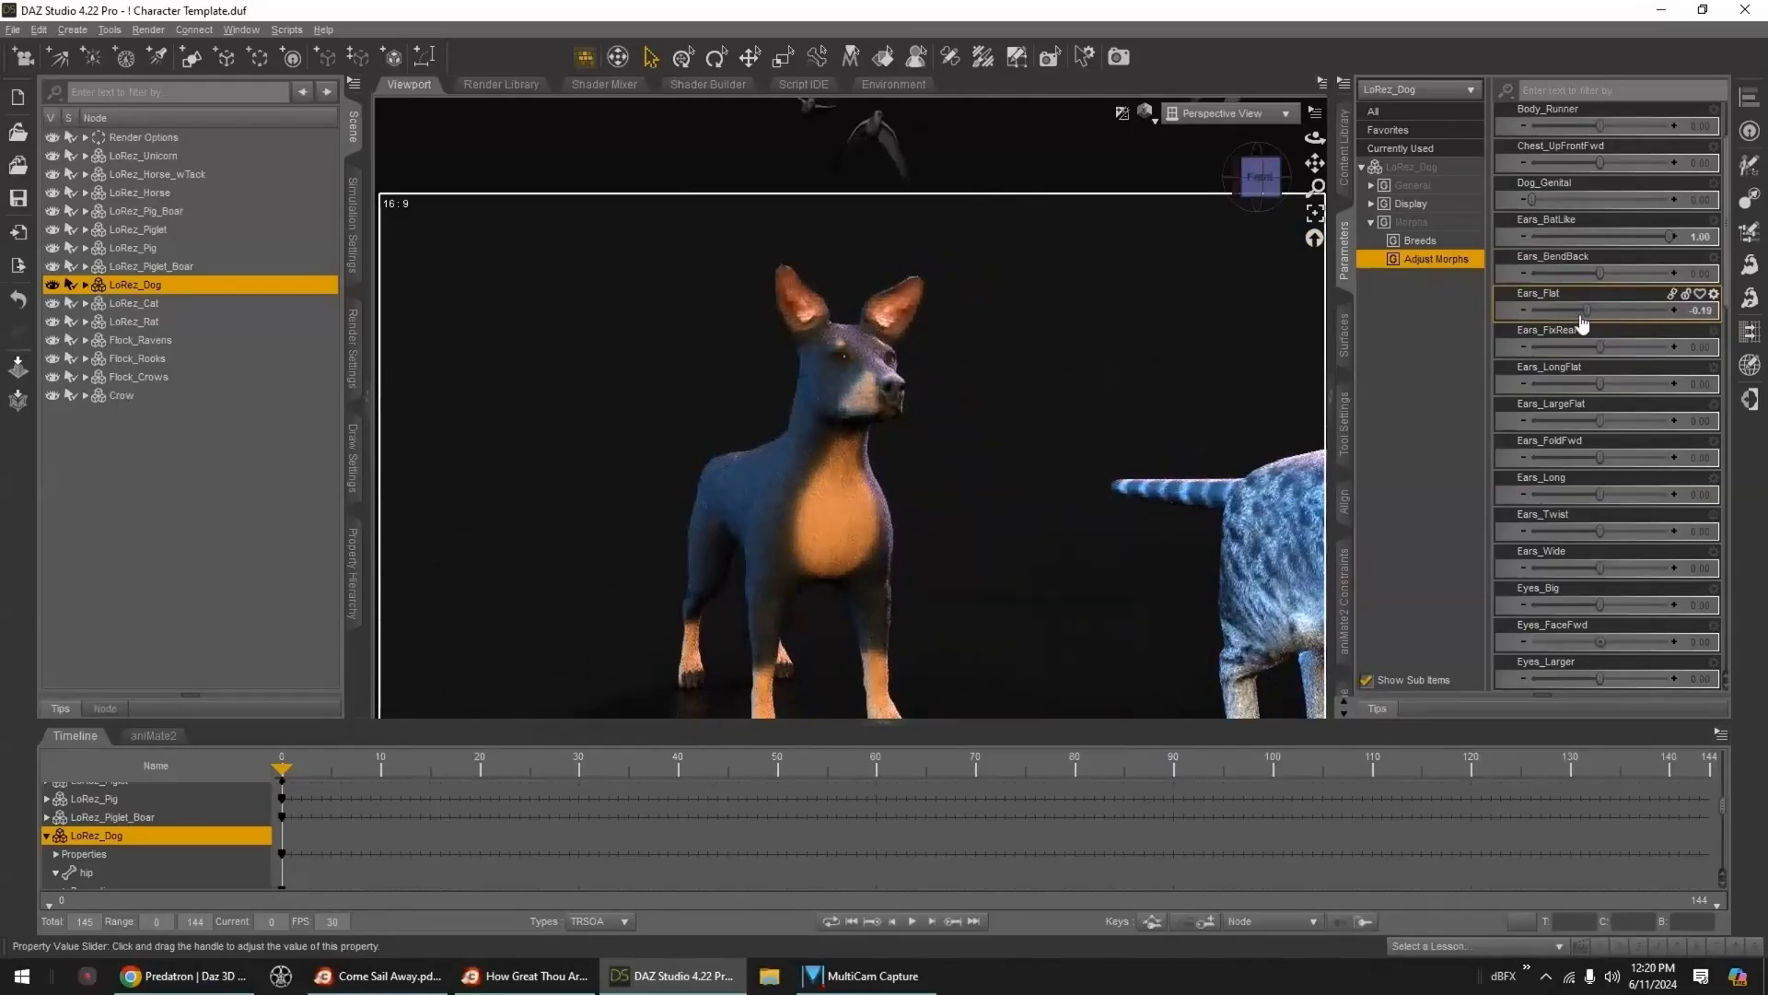
- Apply a tan-and-white coat material preset to the dog
click(1343, 147)
mouse_move(1715, 347)
mouse_down()
mouse_move(1727, 516)
mouse_move(1721, 313)
mouse_up()
double_click(1671, 299)
- Reduce the shine of the dog's coat surfaces by setting Glossiness to 21.4% and Specular Strength to 41.4%
click(1344, 342)
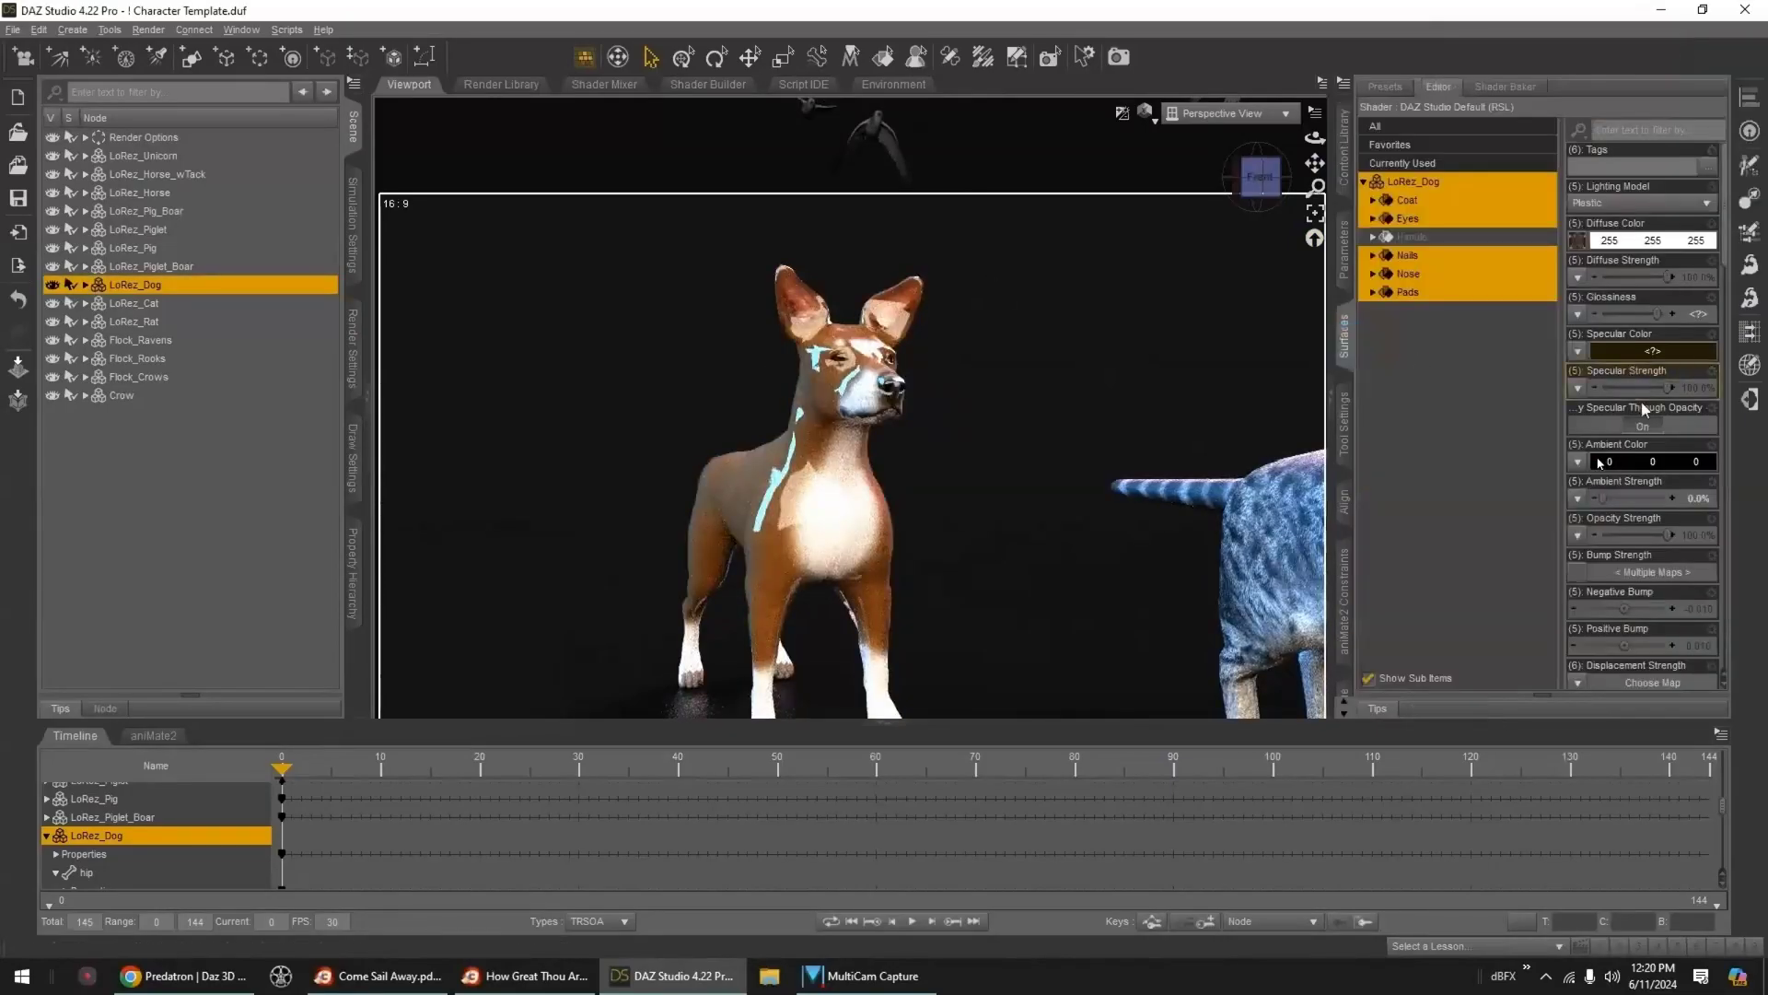
drag(1658, 314, 1616, 314)
drag(1667, 387, 1630, 388)
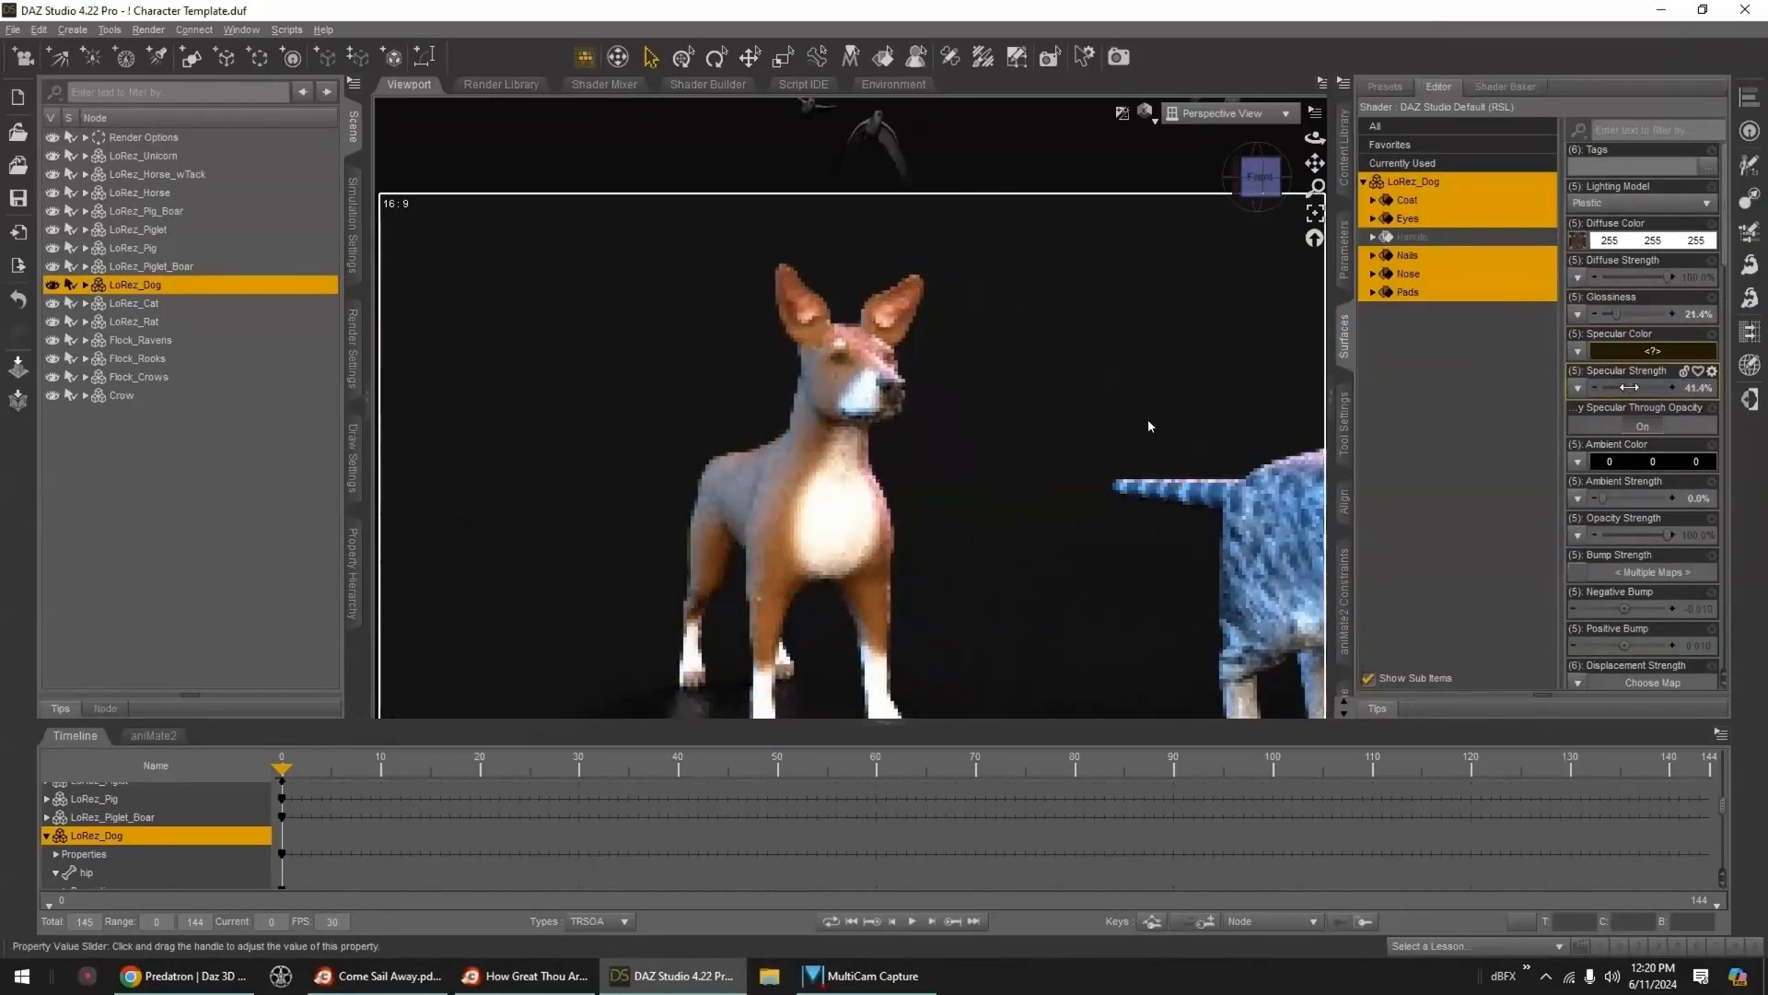
drag(1266, 181, 1246, 175)
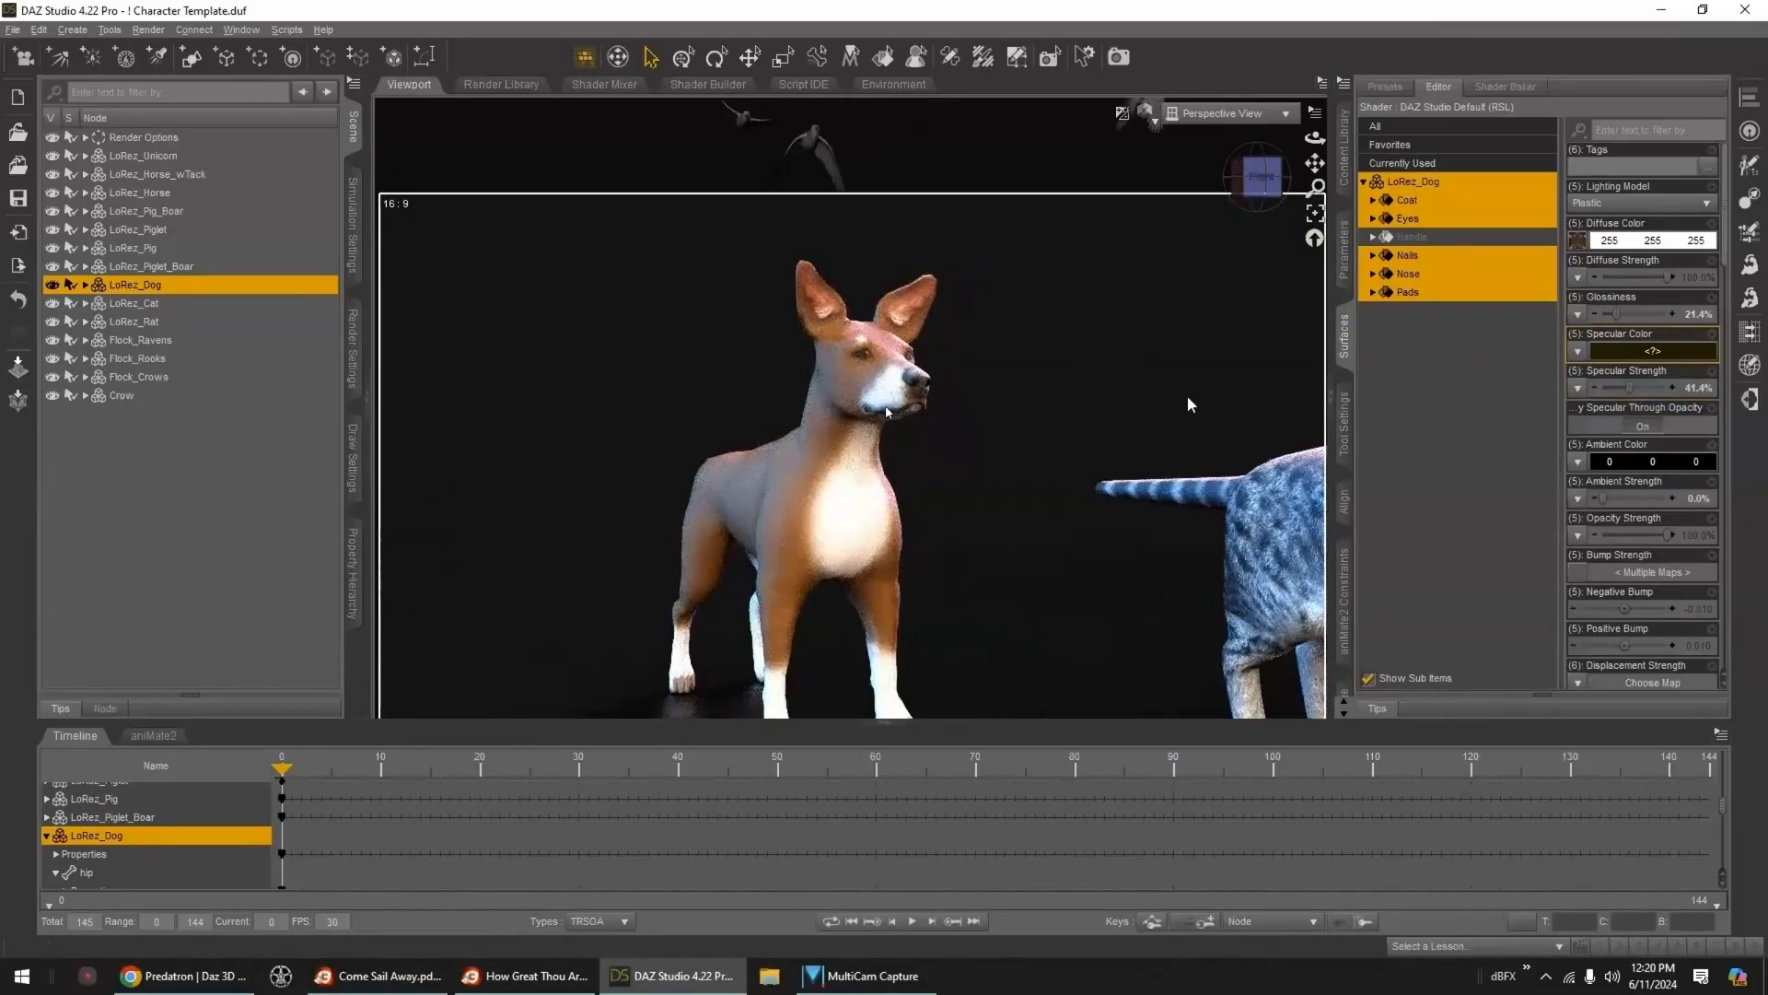
- Refine the dog's face by setting Muzzle_Tapered to 1.00, Muzzle_Narrow to 0.92 and Nose_Bigger to -0.69
click(1346, 267)
scroll(1603, 469, down, 10)
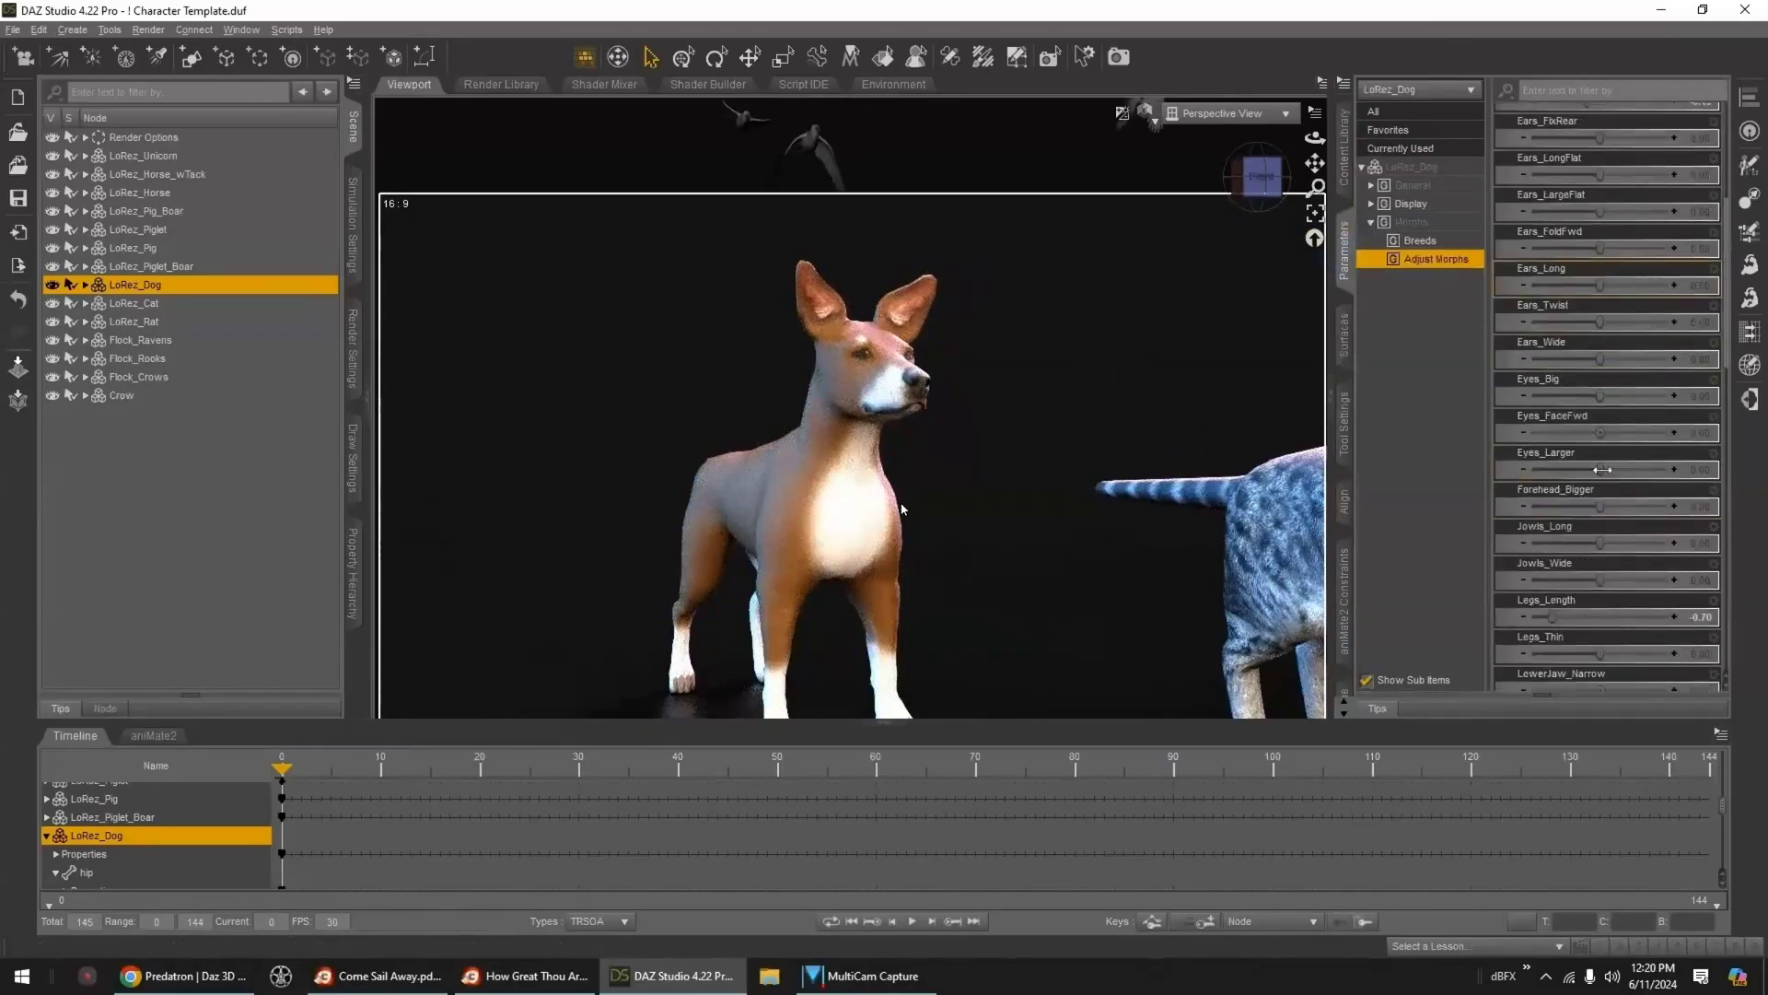
scroll(1602, 469, down, 1)
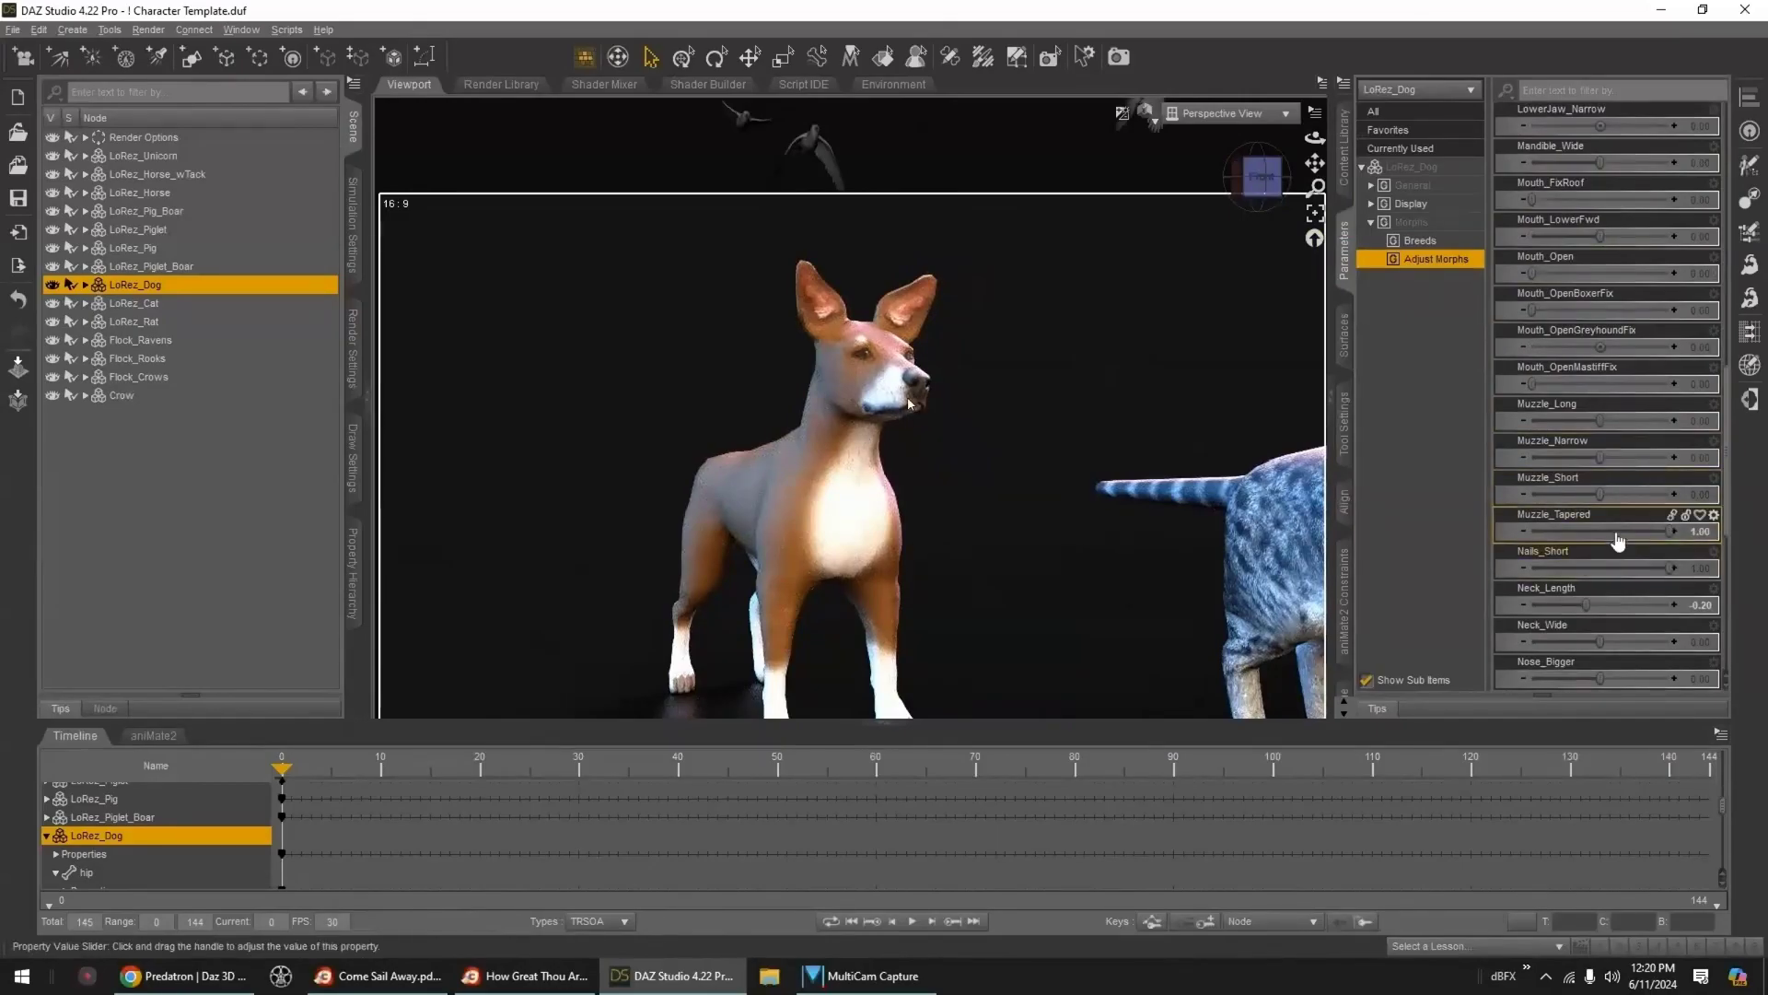
drag(1601, 458, 1663, 457)
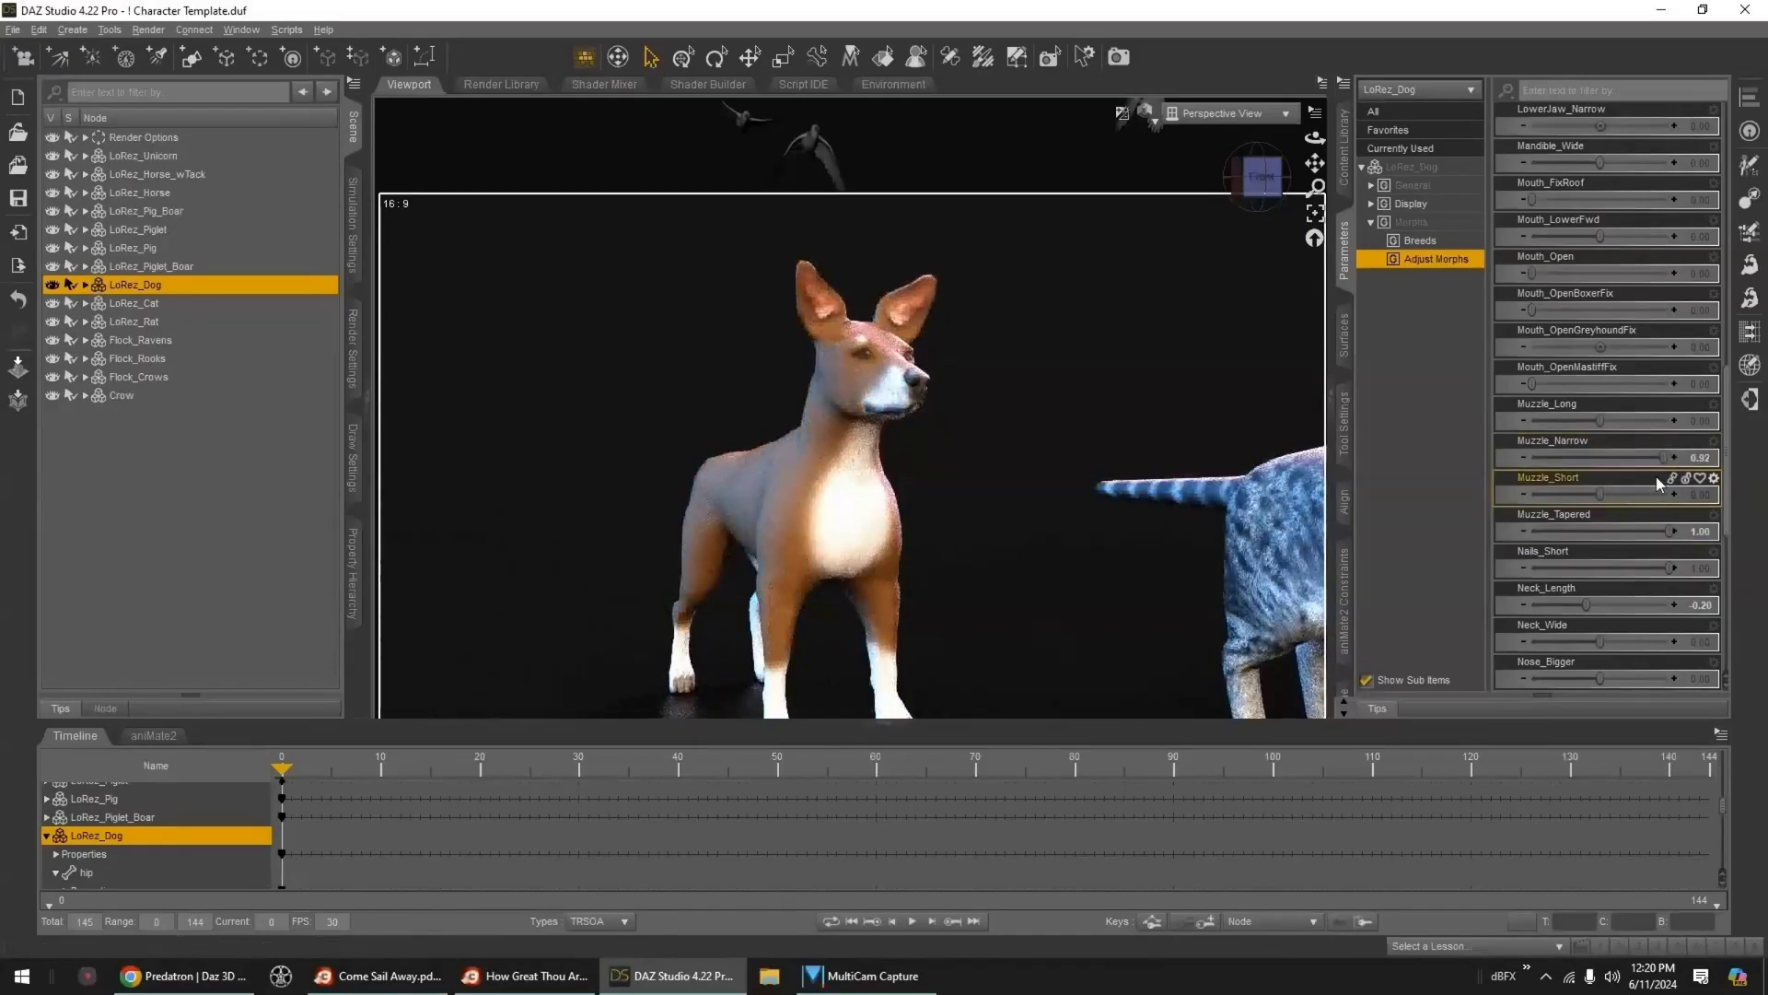
scroll(1635, 465, down, 3)
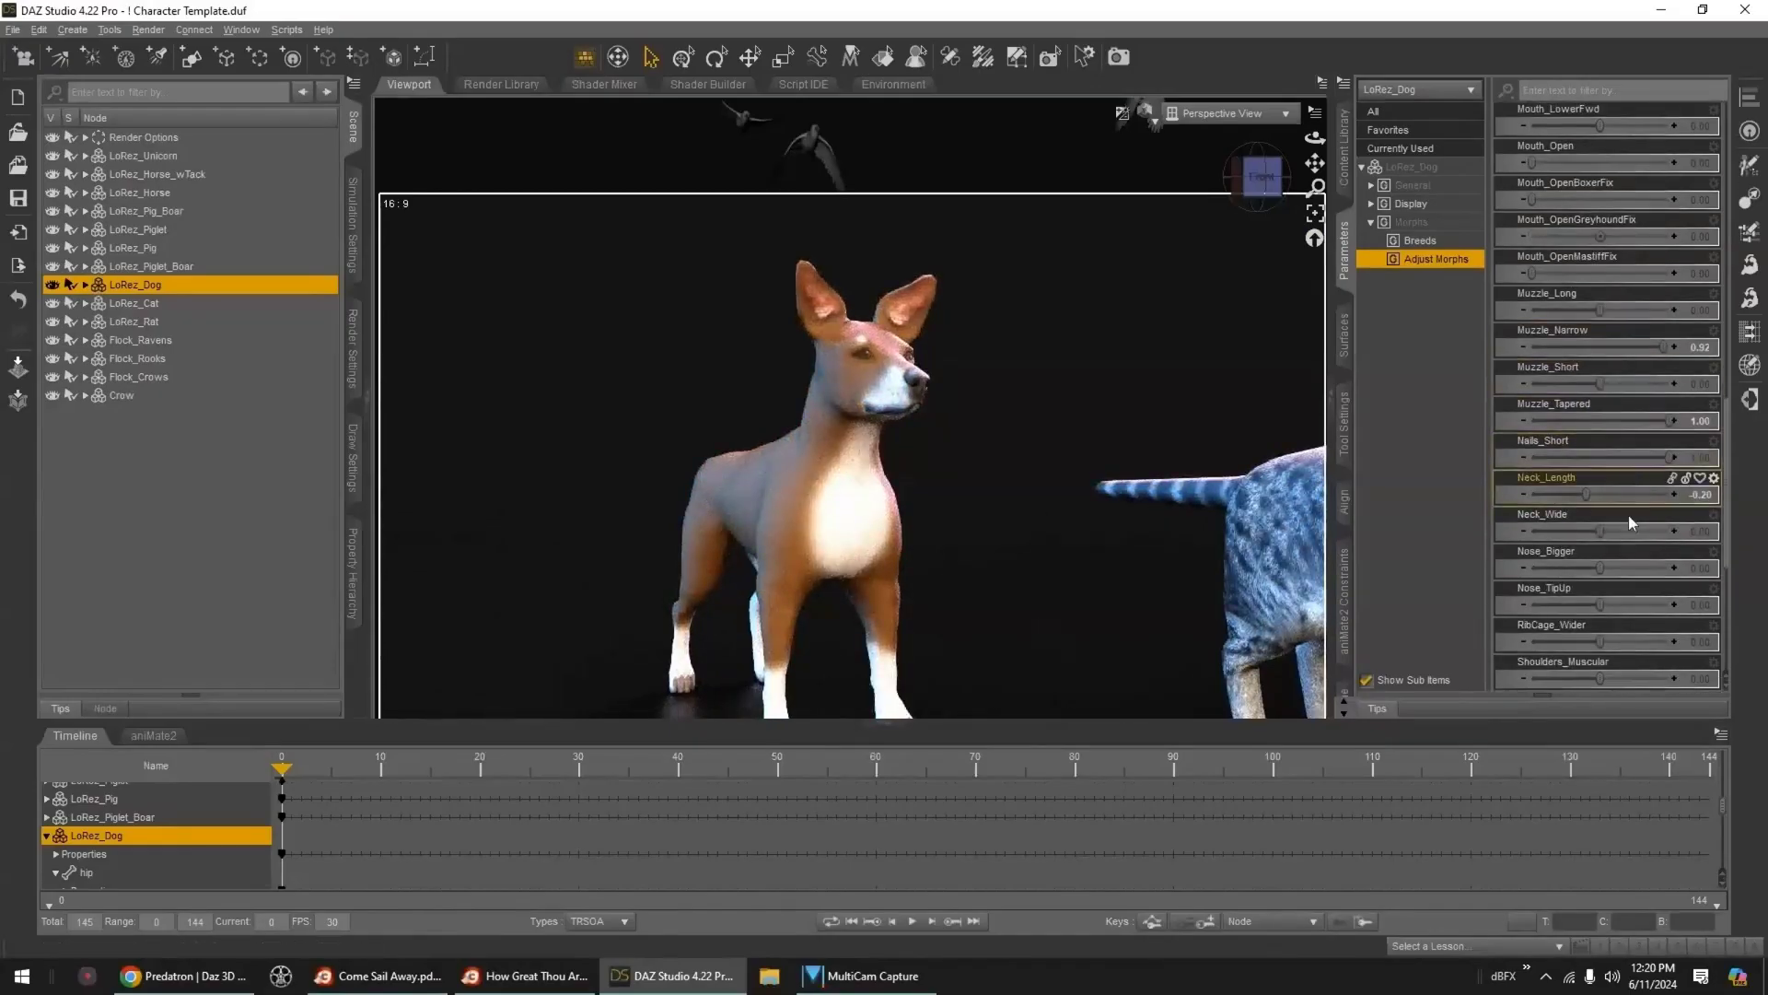
scroll(1635, 584, down, 6)
drag(1601, 347, 1576, 346)
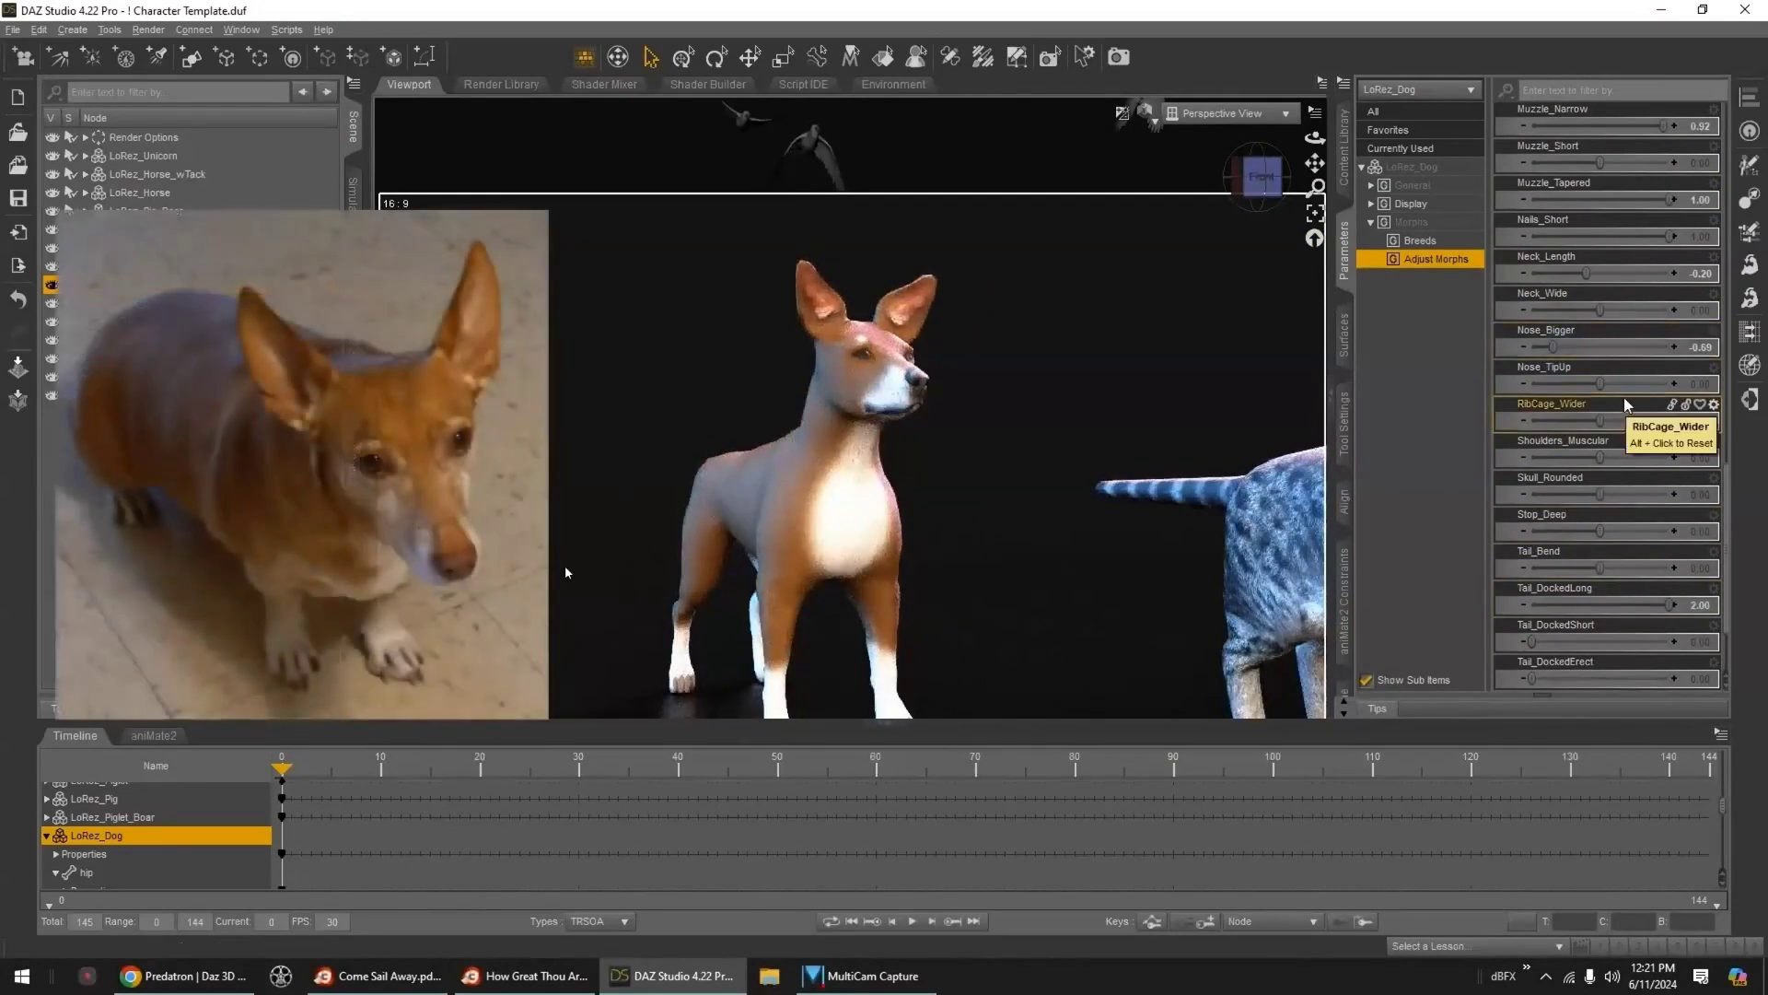
- Try shortening the dog's legs further with Legs_Length, and set Neck_Wide to 0.22
scroll(1602, 331, up, 10)
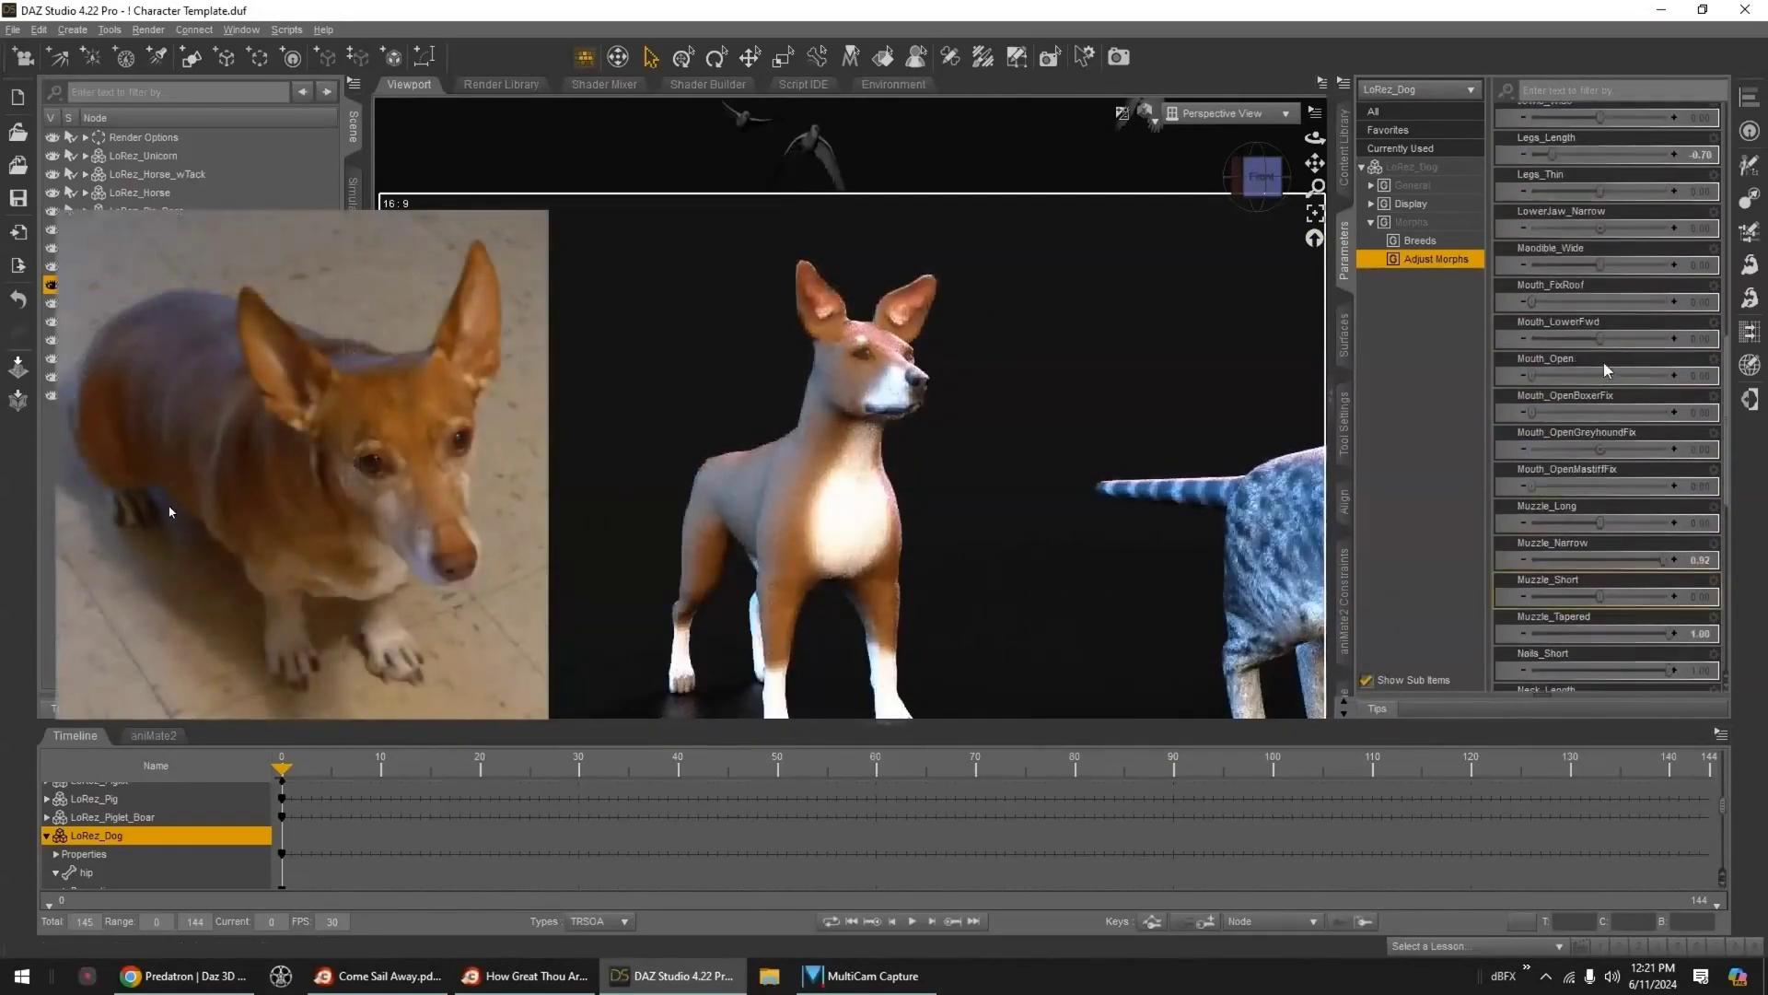
scroll(1598, 378, down, 6)
scroll(1598, 396, up, 3)
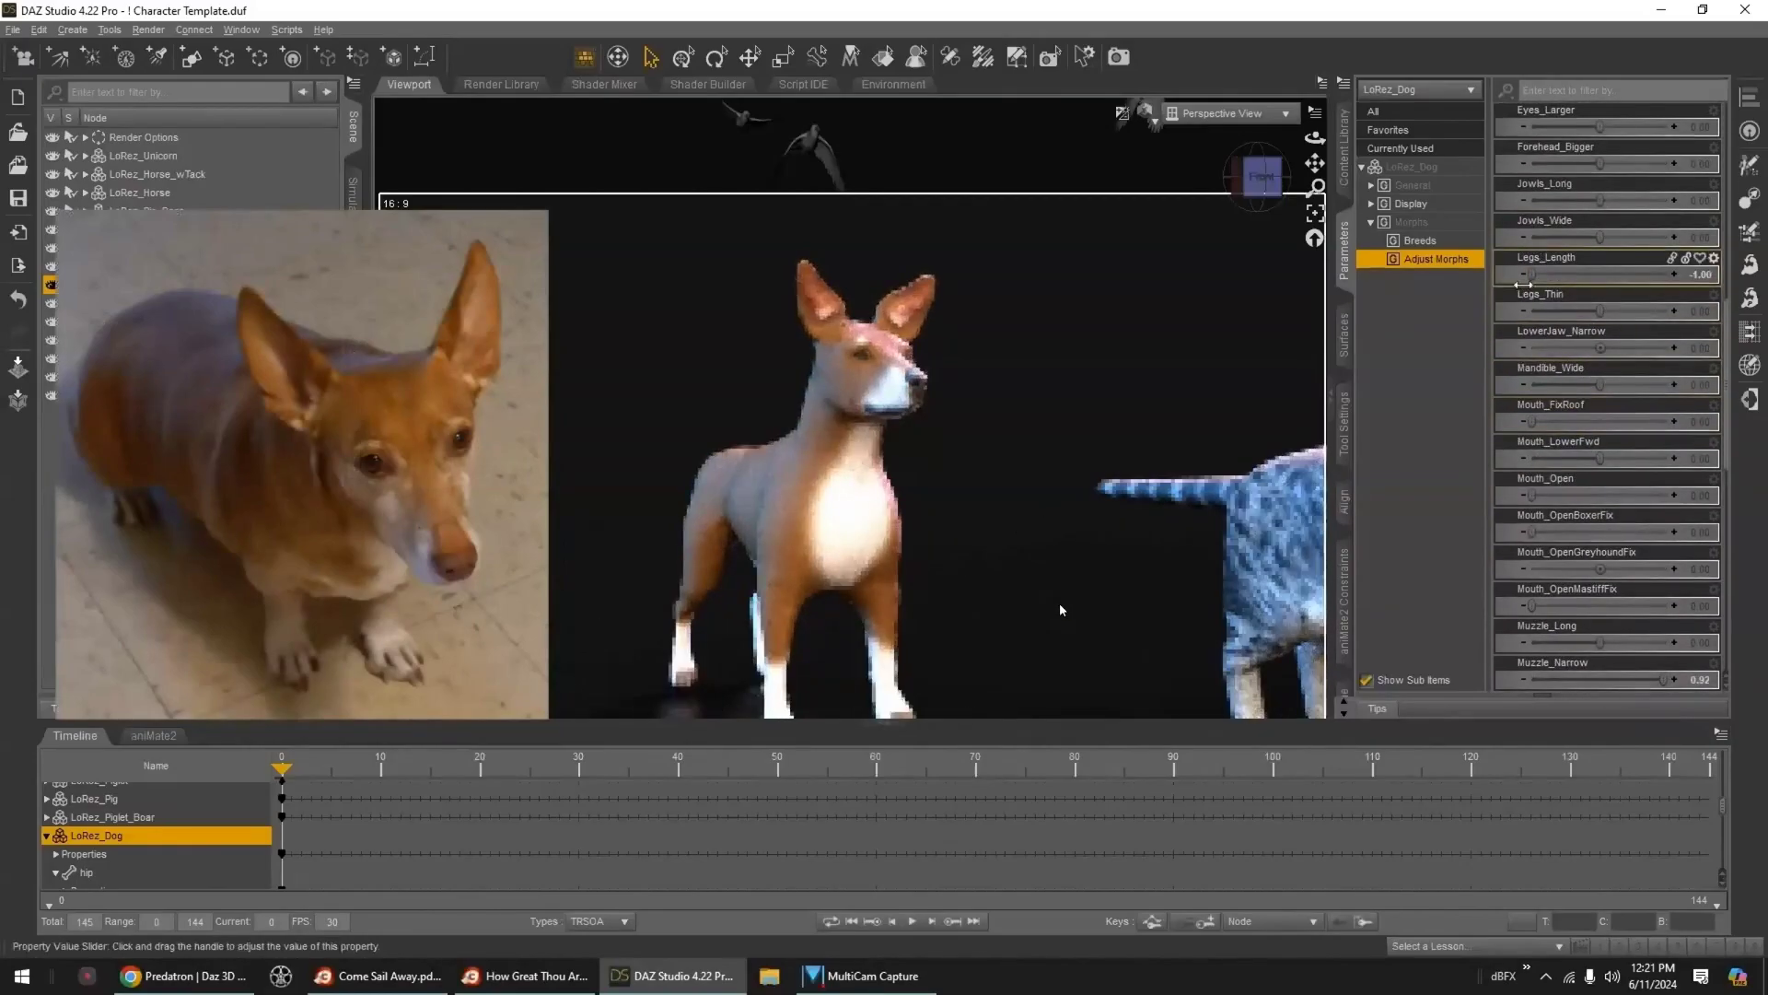
scroll(1611, 406, down, 15)
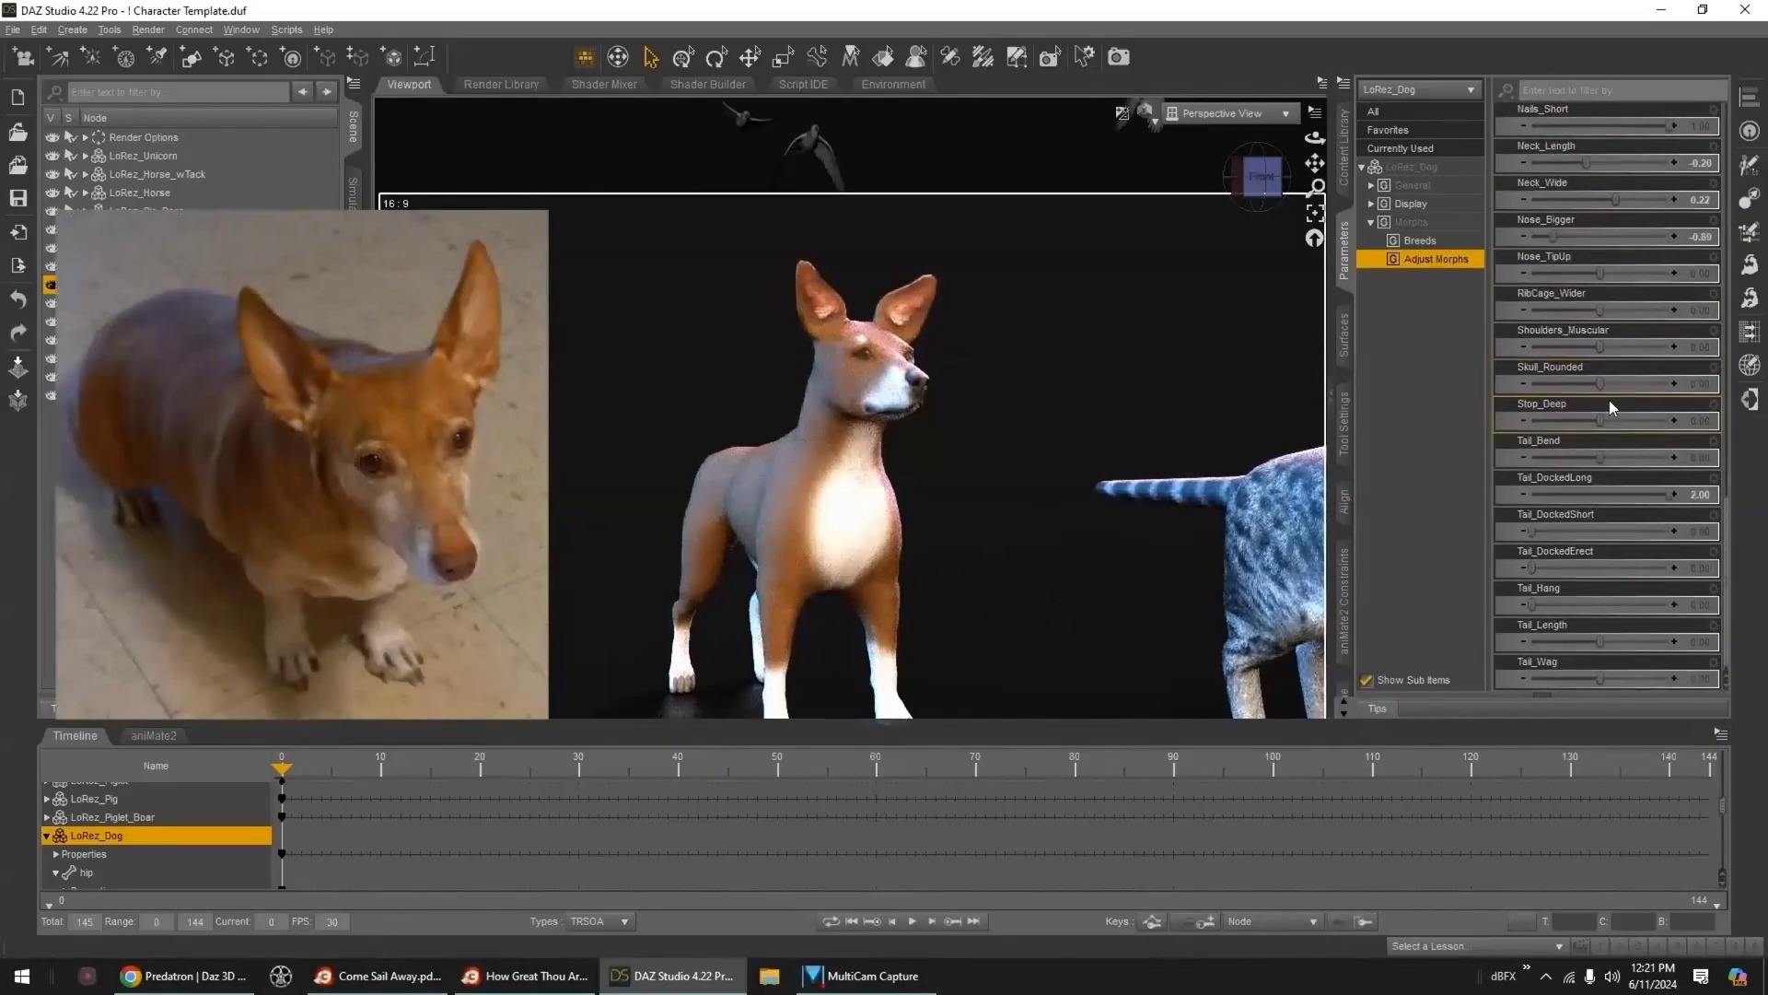
scroll(1610, 408, up, 3)
scroll(974, 433, down, 2)
middle_drag(974, 433, 1059, 449)
- Set the dog's Body_Runner morph to 1.00, Ears_LongFlat to -0.11 and Ears_Flat to -0.074
scroll(1579, 421, up, 20)
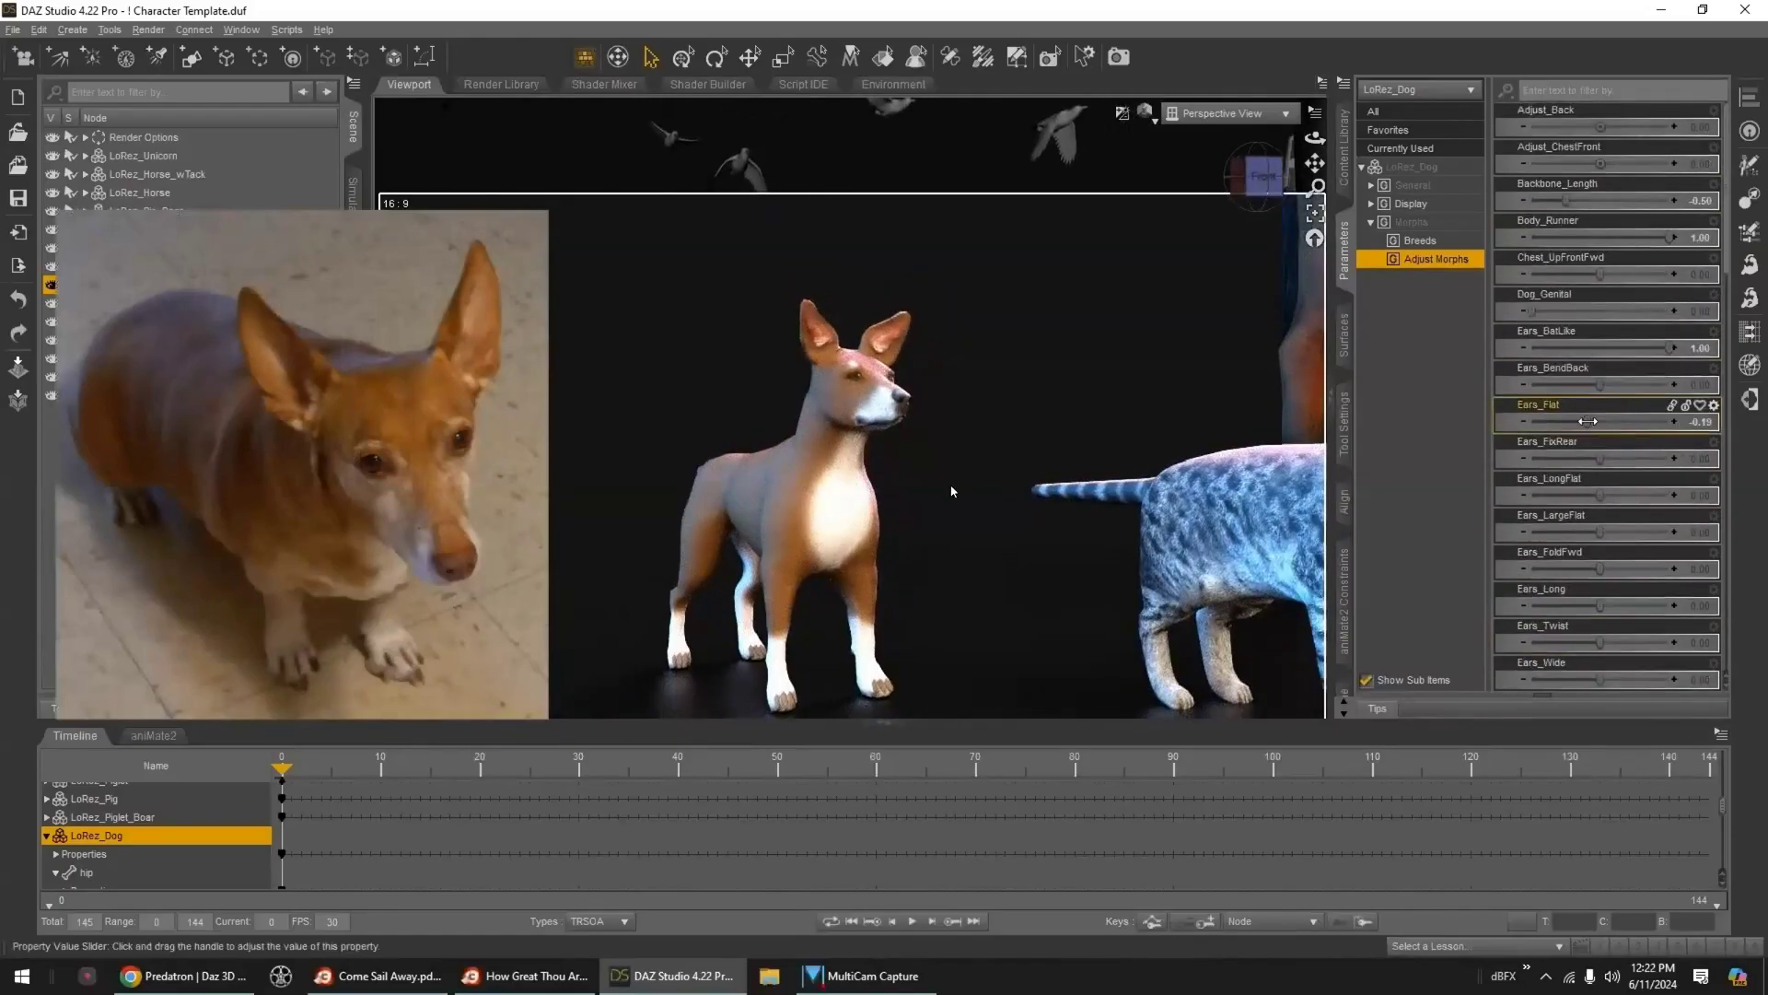
drag(1600, 494, 1592, 495)
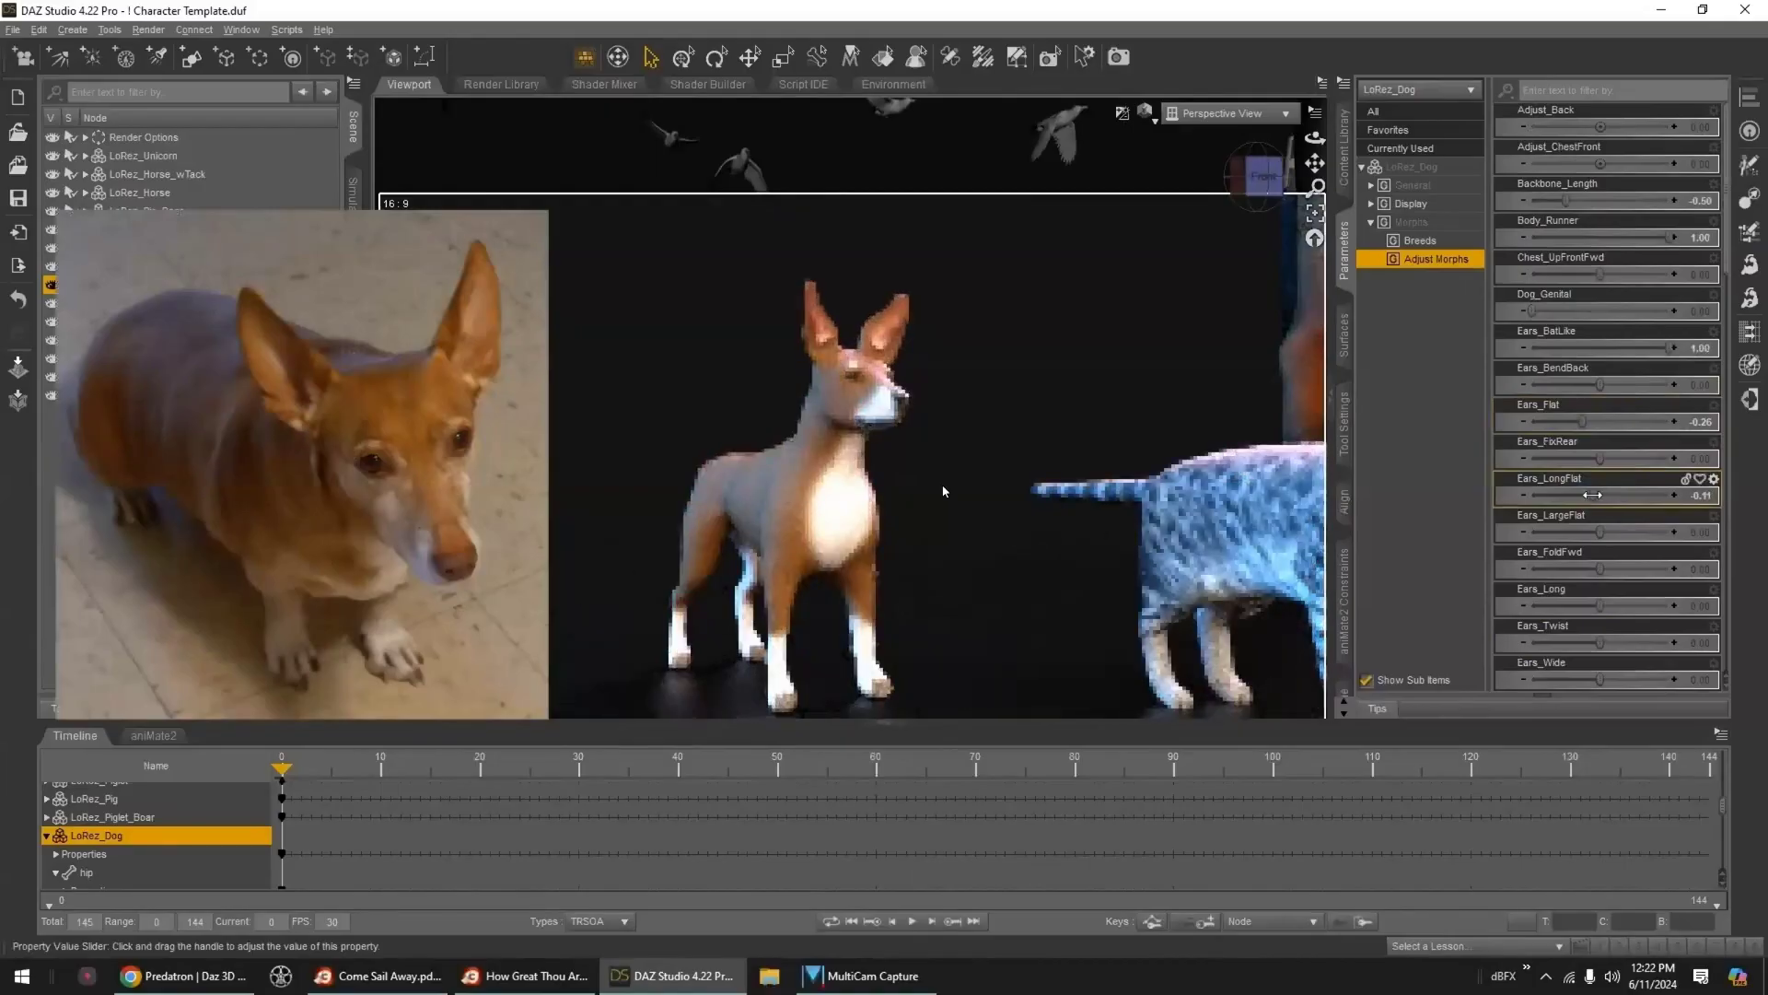
drag(1583, 421, 1595, 421)
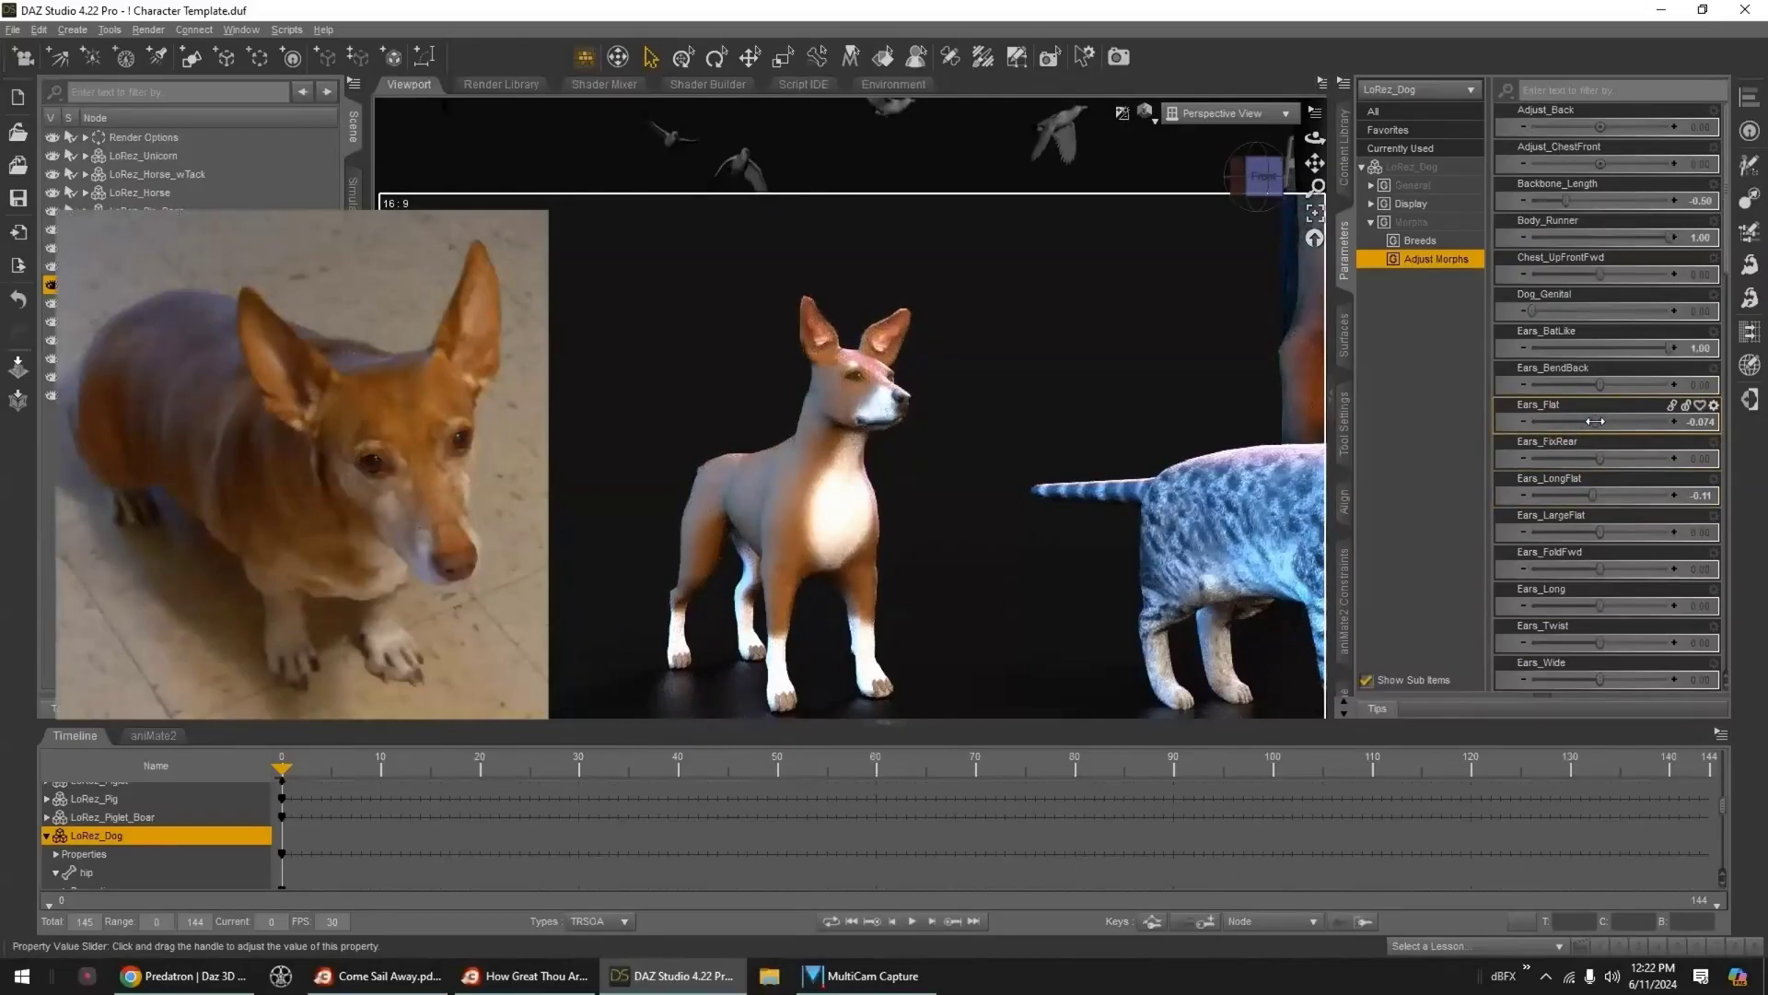
- Browse the material and pose presets in the P3DA_LoRez_Dogs folder
click(1344, 152)
scroll(1636, 482, down, 5)
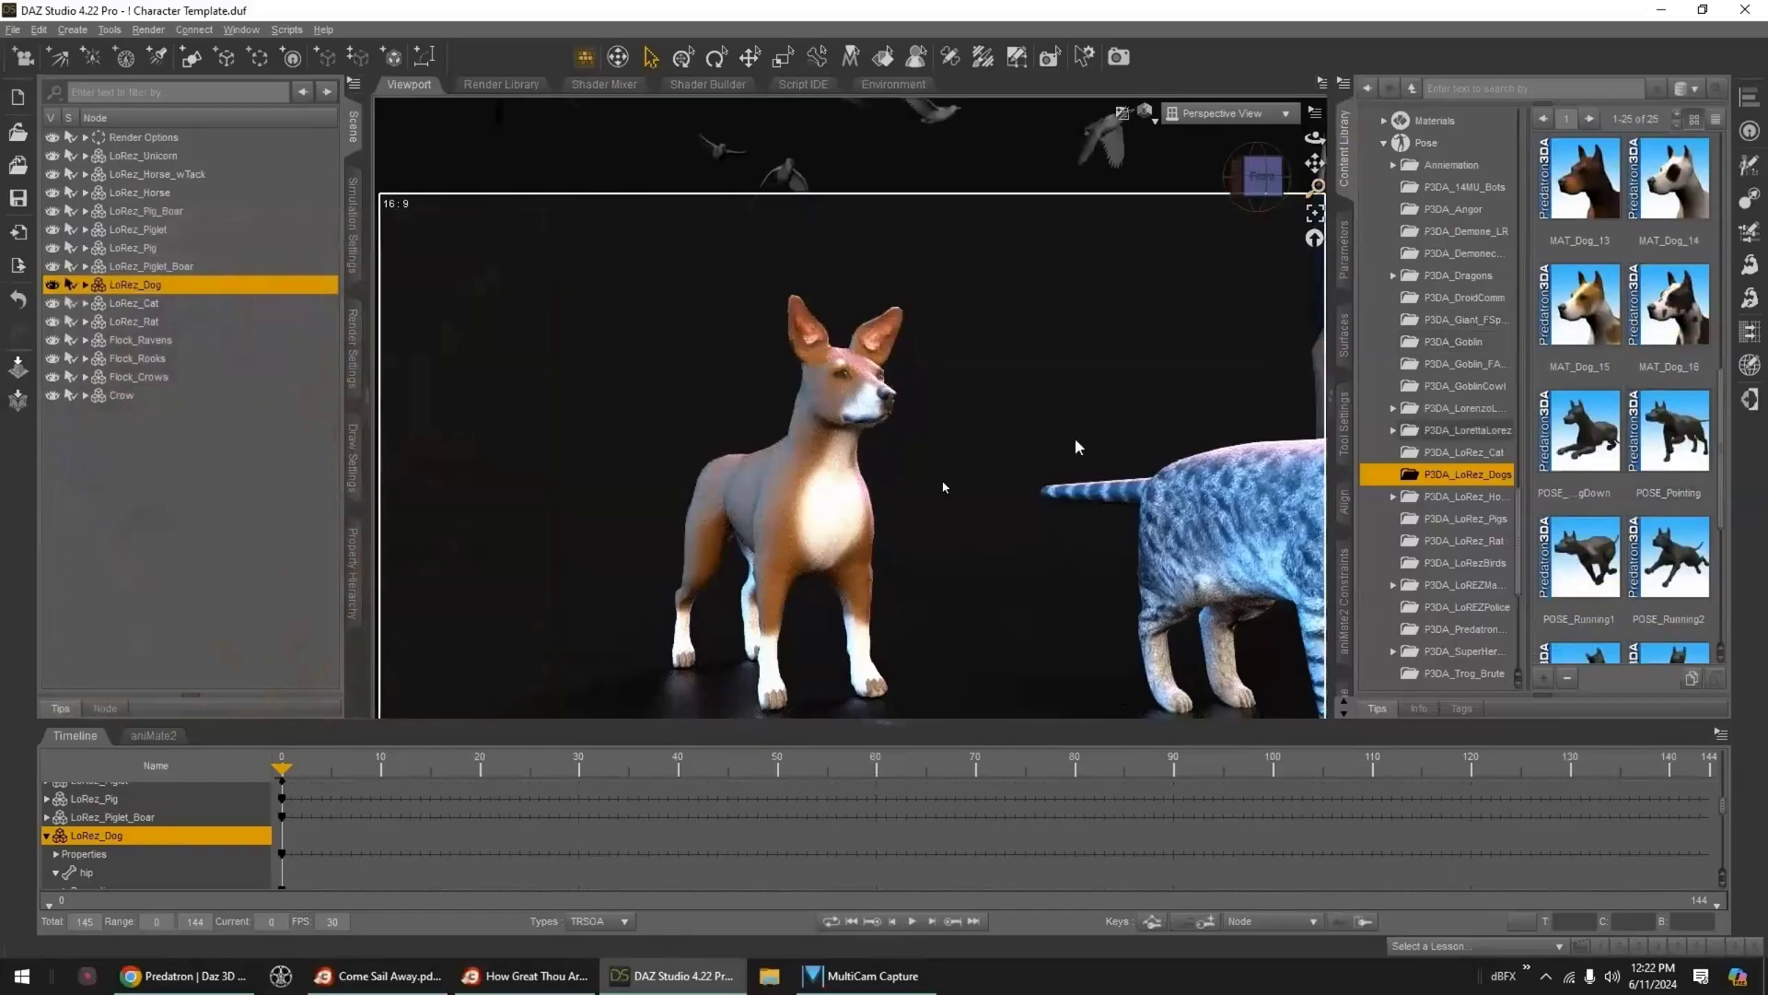
middle_drag(943, 487, 967, 493)
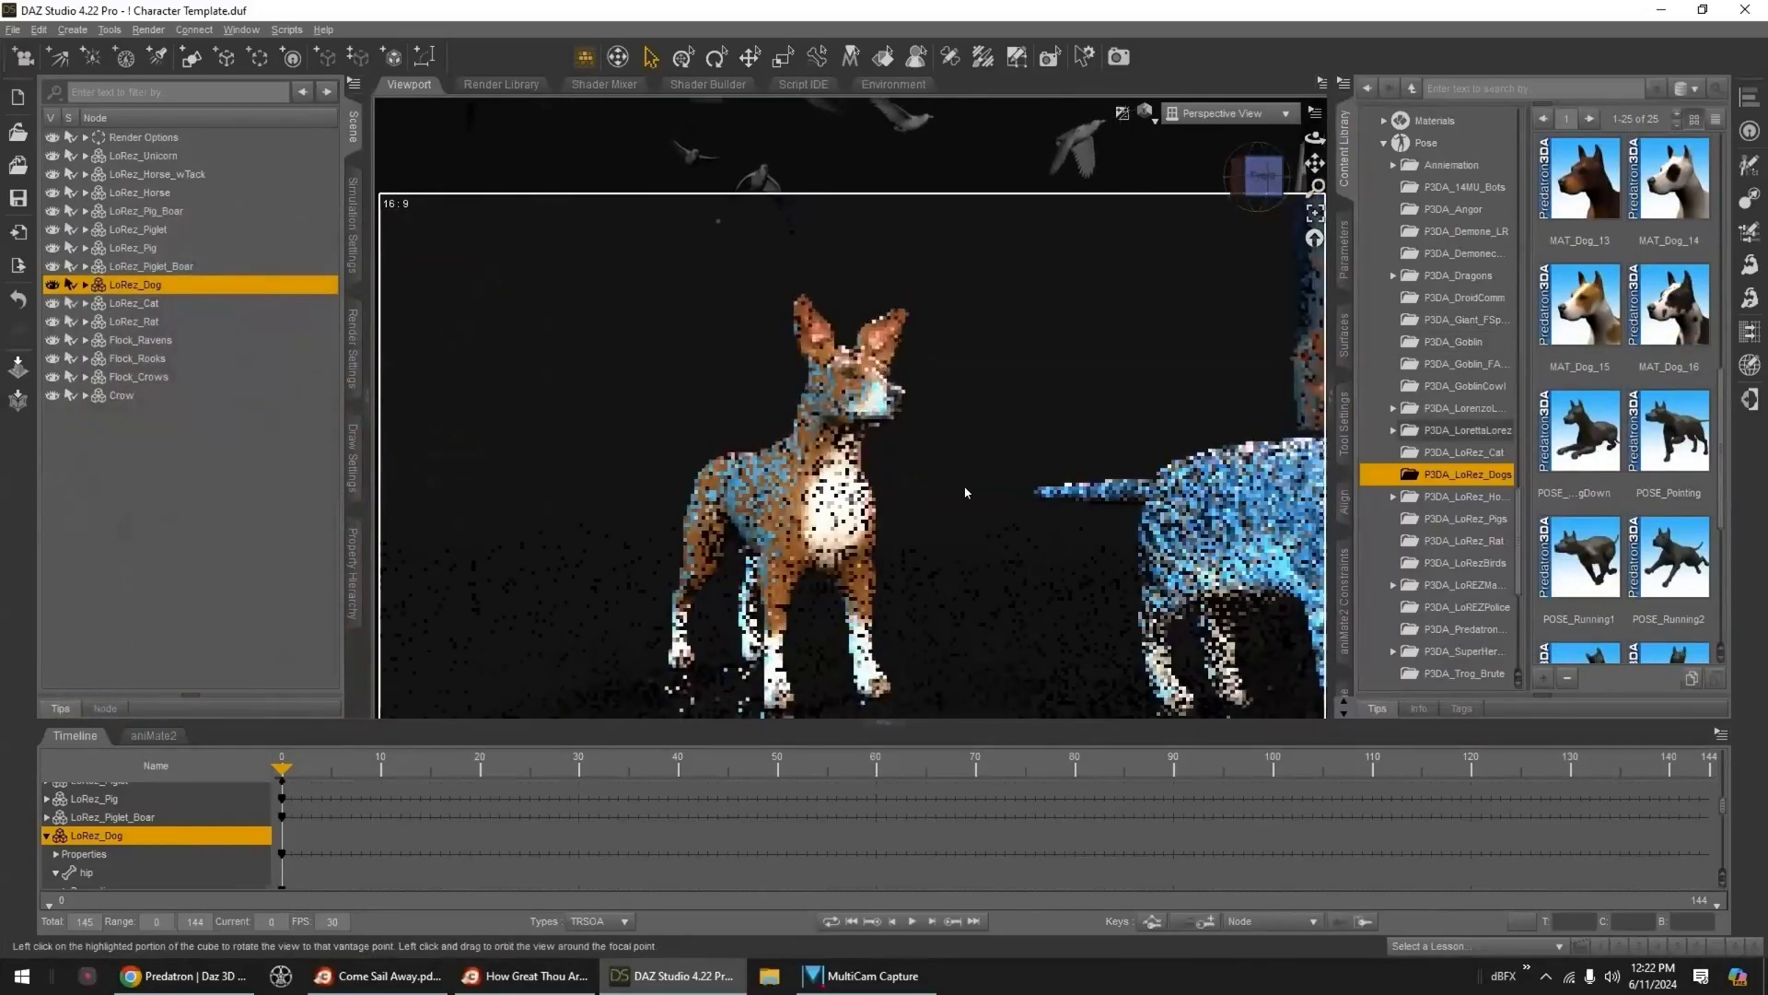
- Select and frame LoRez_Cat, apply the black-and-white material from P3DA_LoRez_Cat, and open its surface settings
click(147, 303)
click(1315, 213)
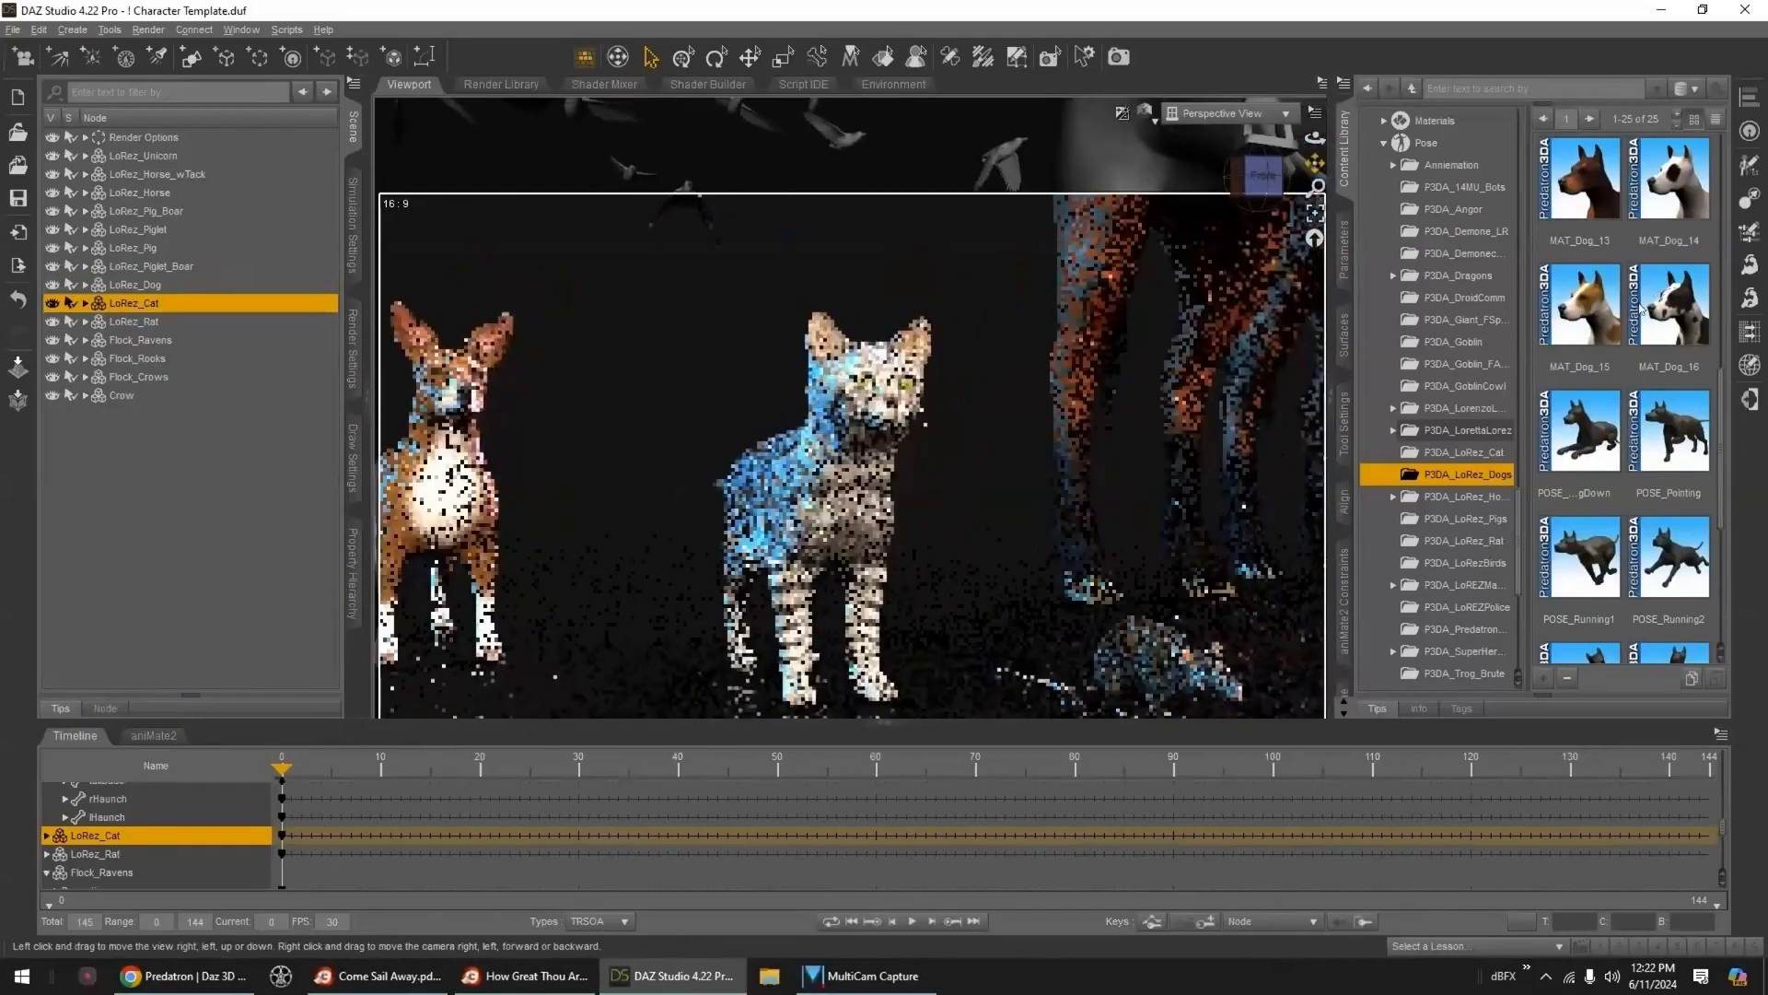
click(1464, 452)
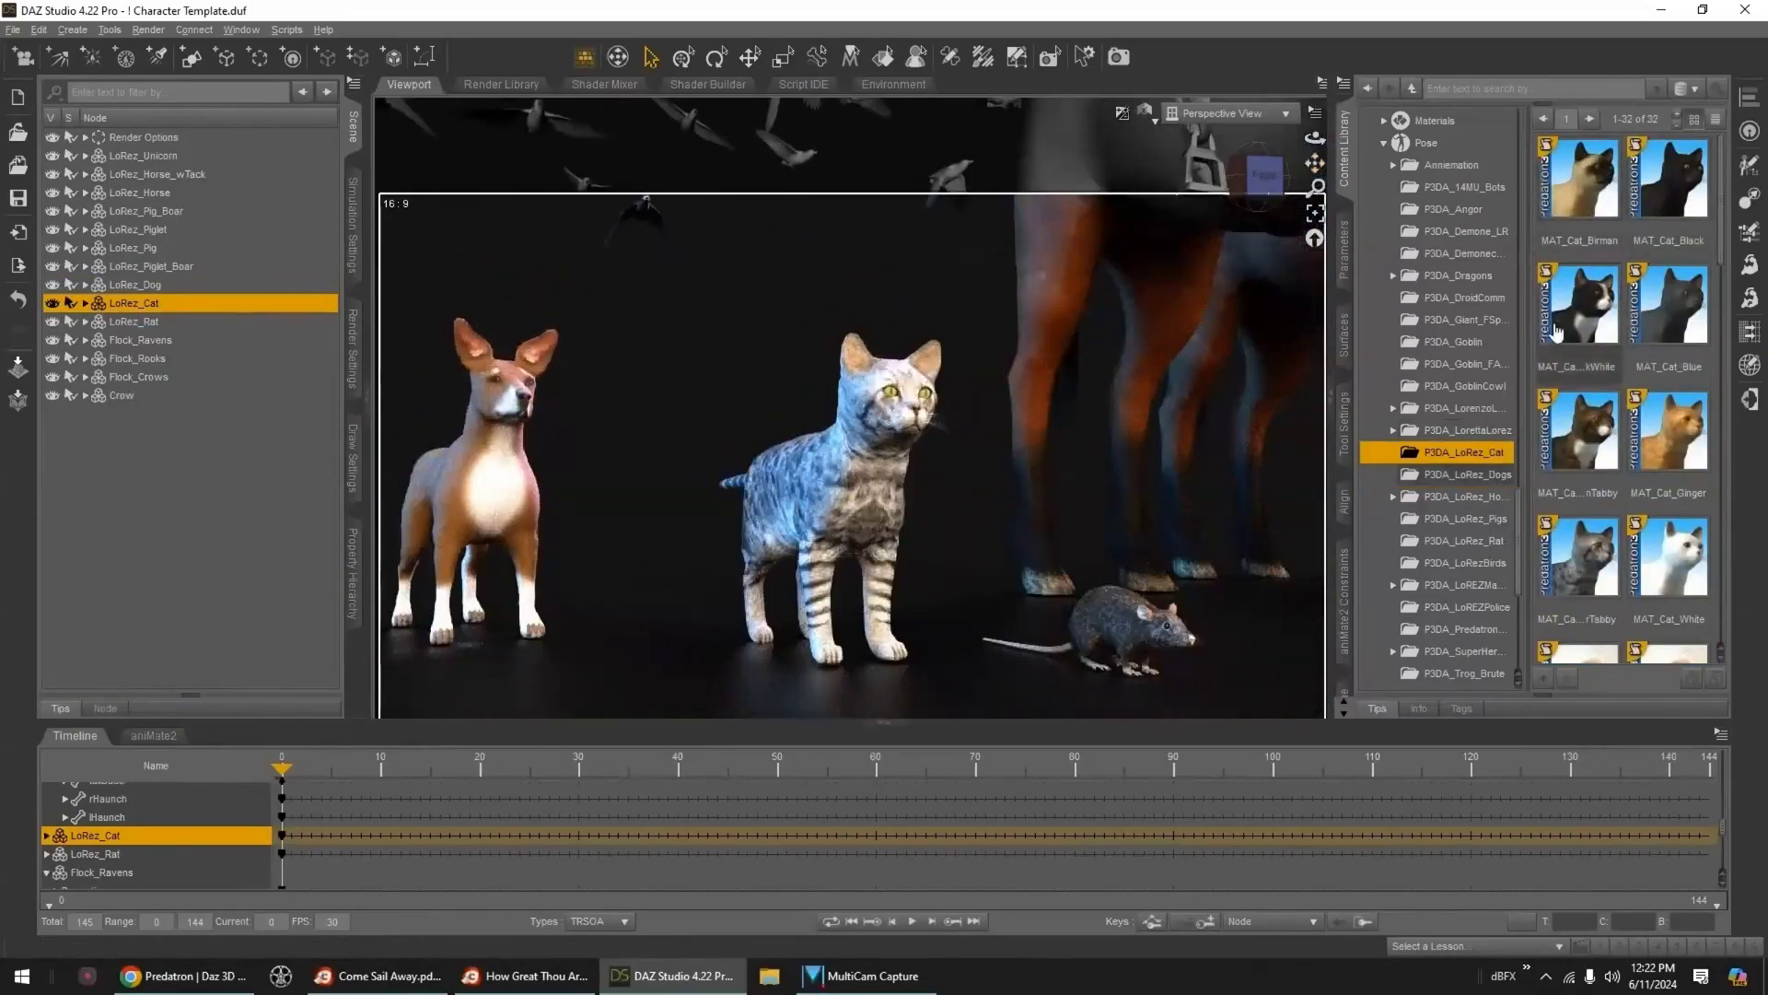
mouse_move(1721, 259)
mouse_down()
mouse_move(1724, 639)
mouse_move(1722, 270)
mouse_up()
double_click(1610, 283)
click(1346, 338)
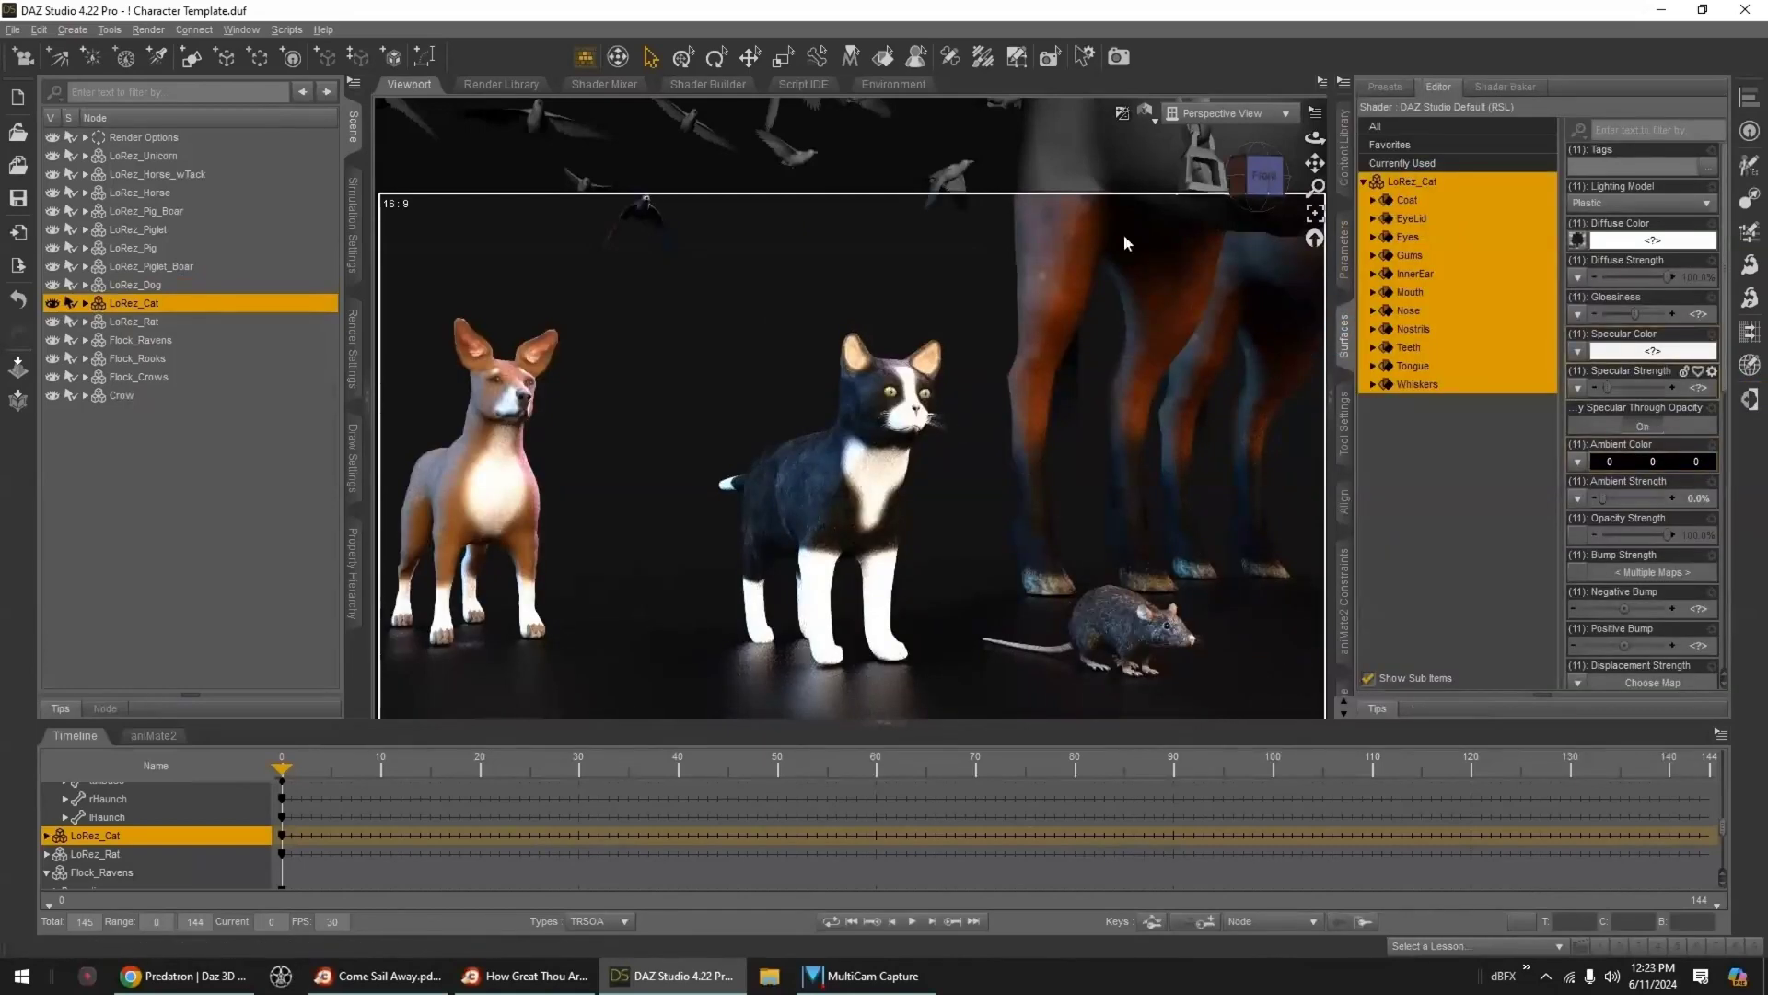
scroll(1180, 420, up, 3)
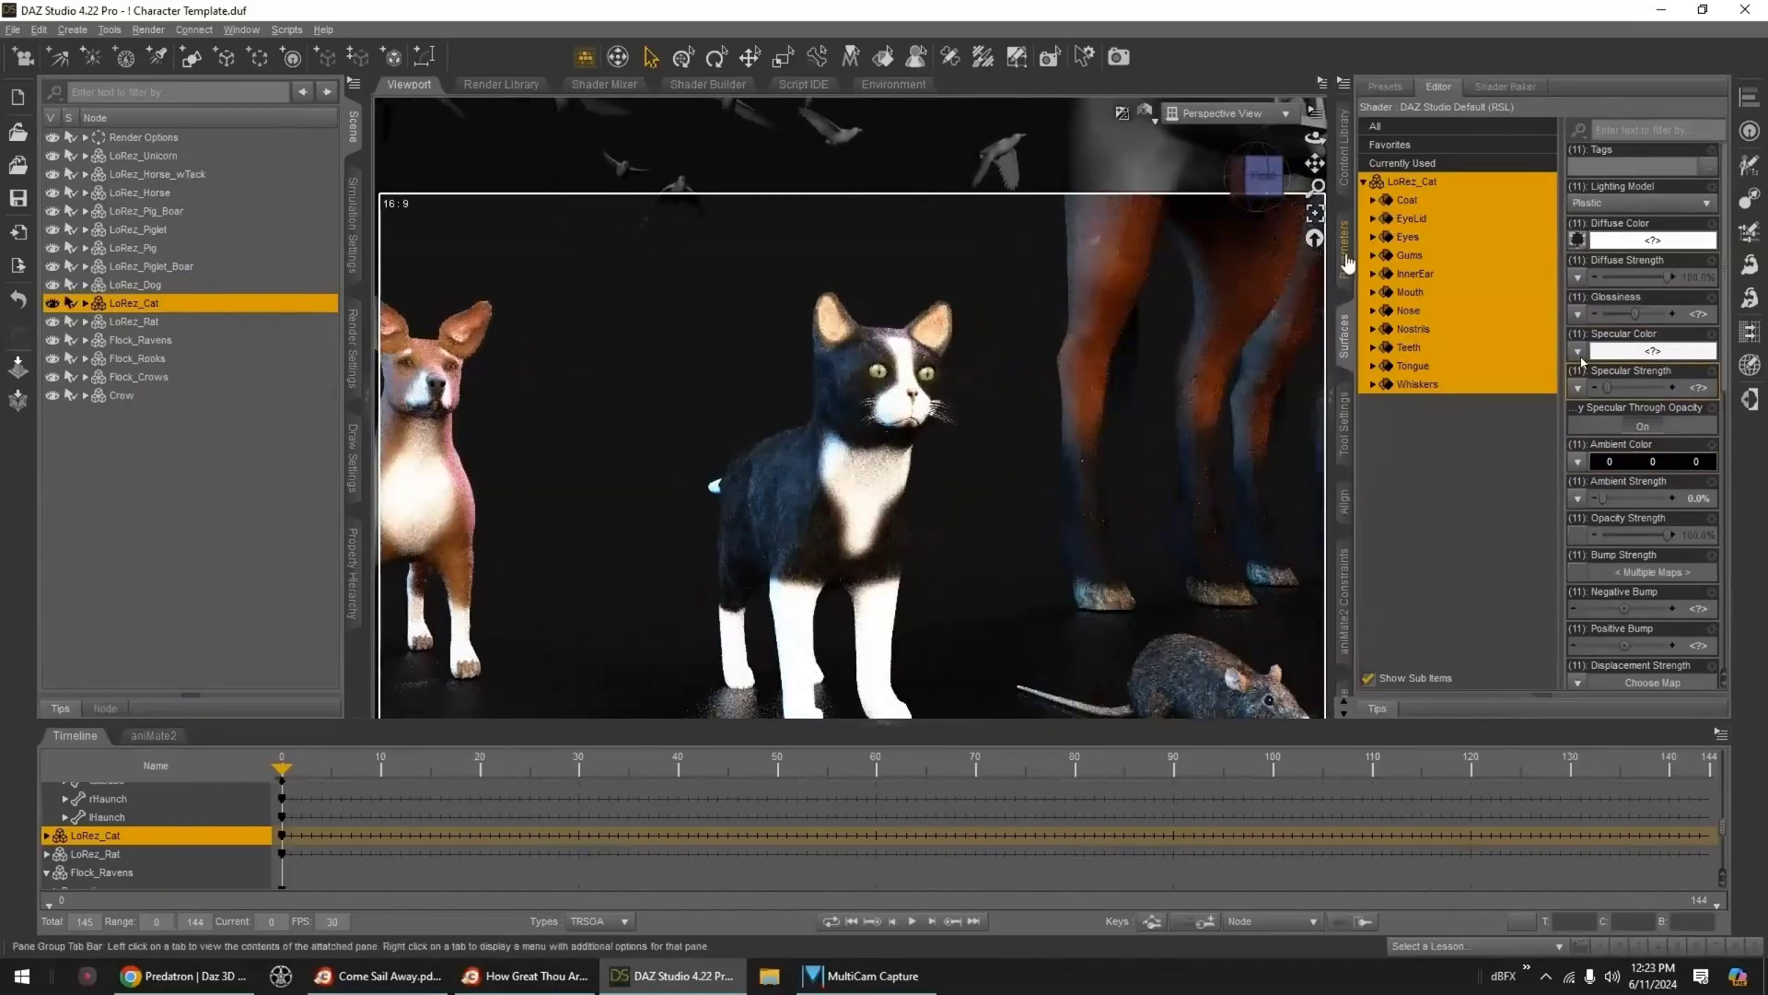
- Open the cat's Body Morphs, try the Belly_Bigger morph, and view the body from the side
click(1344, 248)
click(1422, 371)
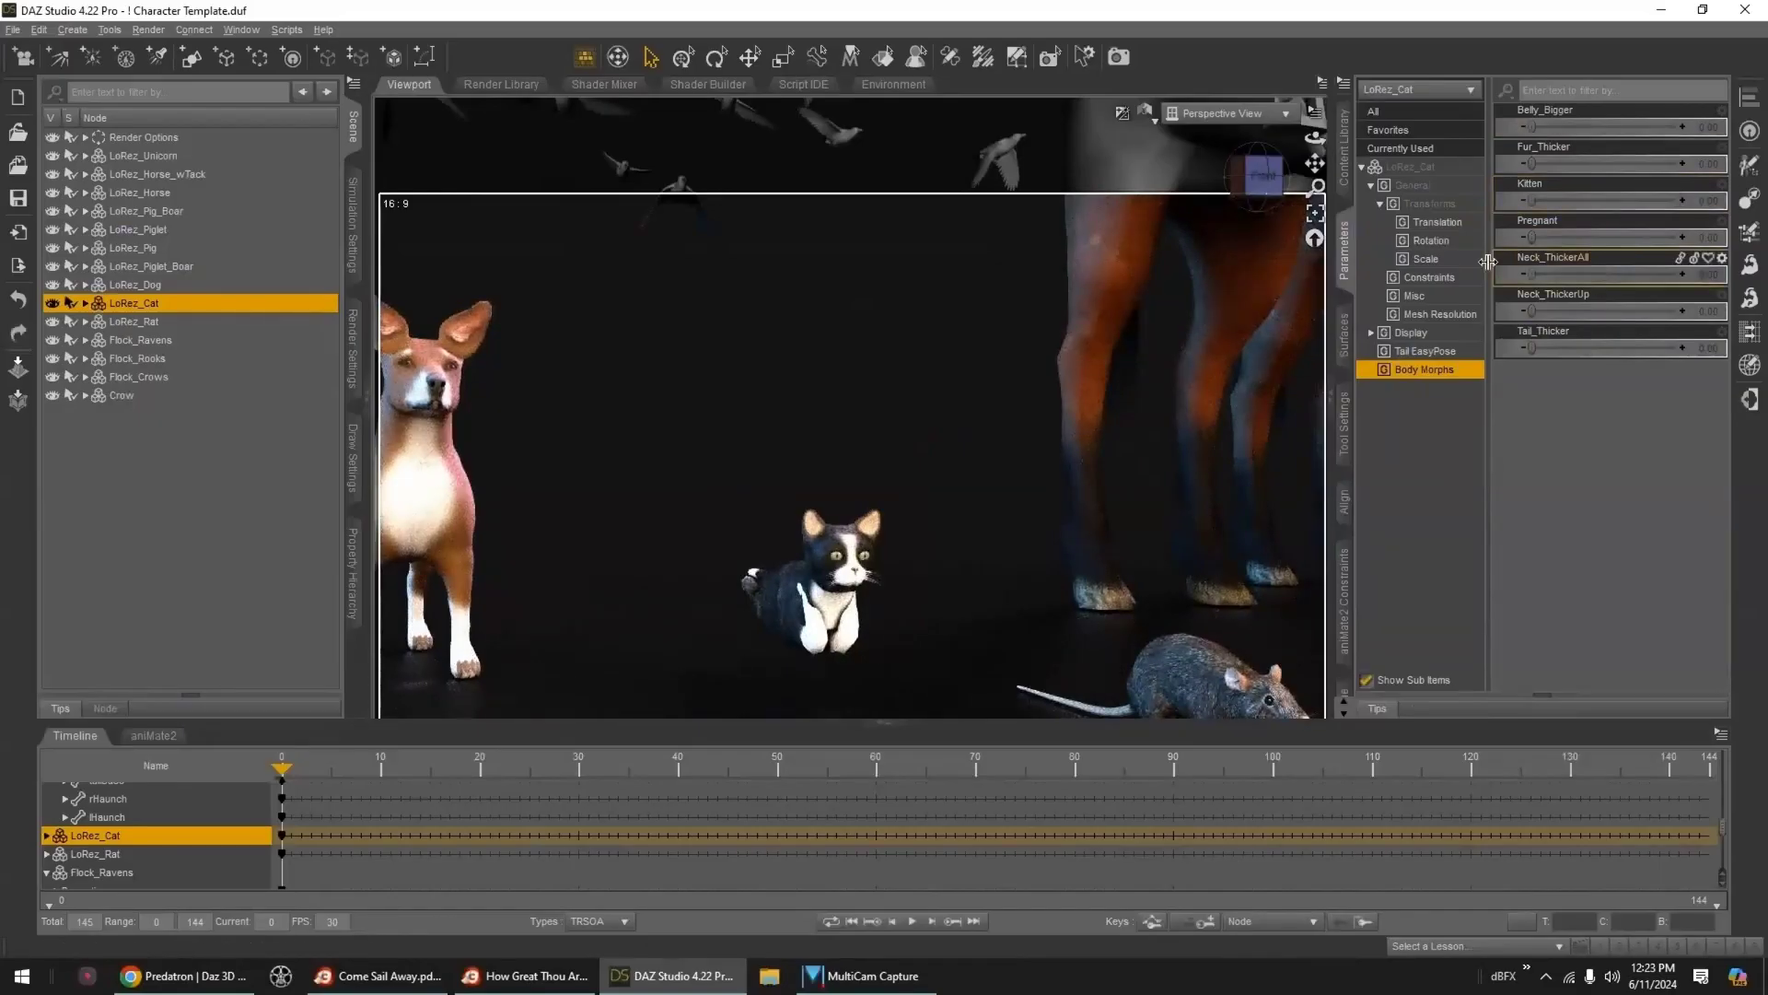
drag(1532, 127, 1681, 127)
drag(1315, 138, 1390, 140)
drag(1315, 188, 1393, 192)
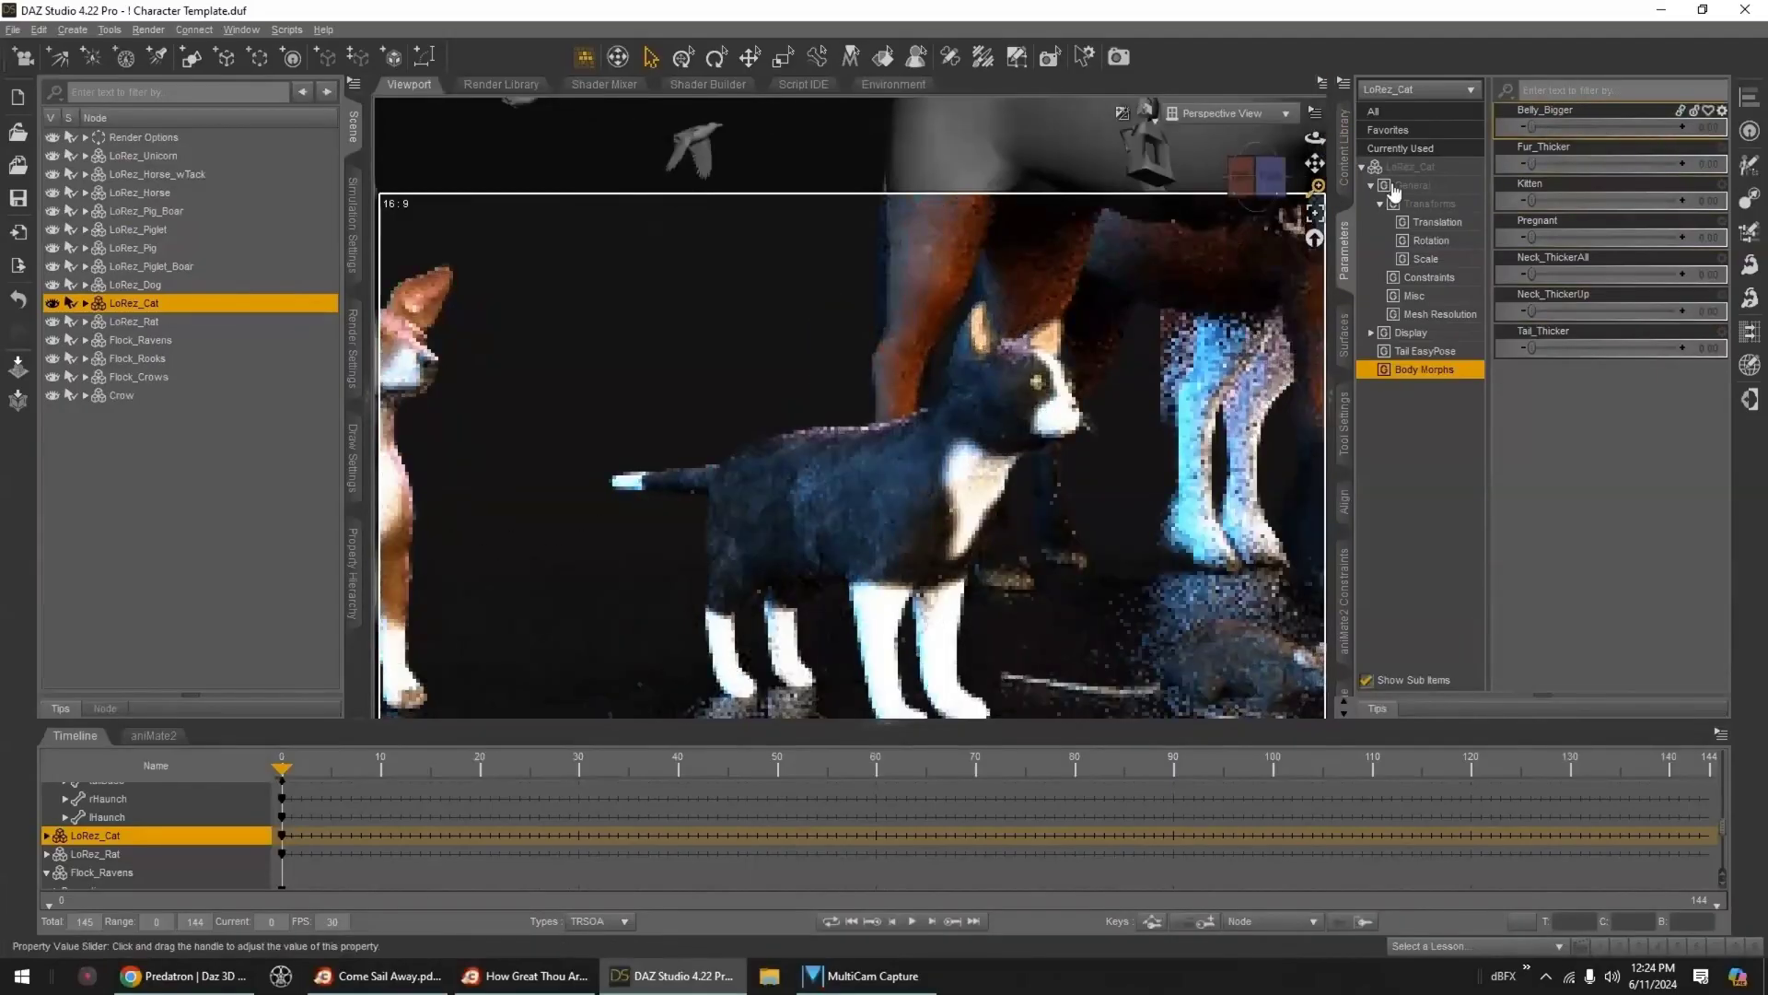
- Try the cat's Pregnant morph at 1.00 and its Neck_ThickerAll and Neck_ThickerUp morphs, undoing each one
drag(1532, 238, 1704, 232)
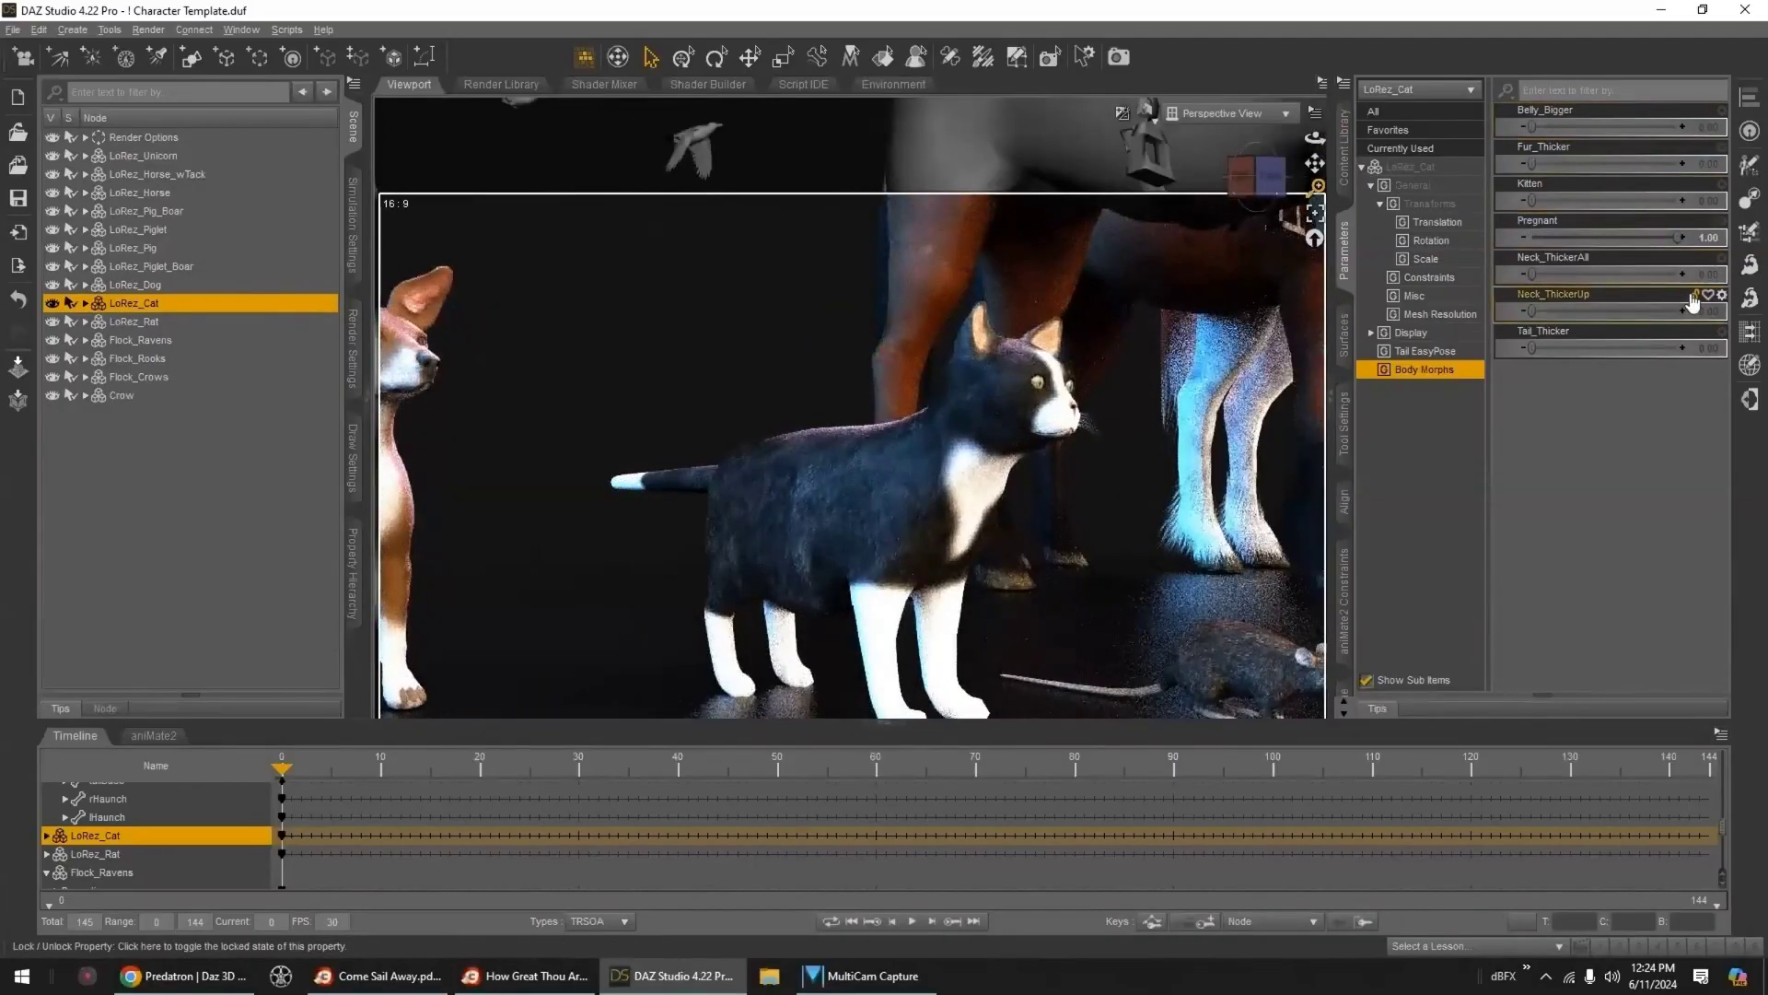
key(ctrl+z)
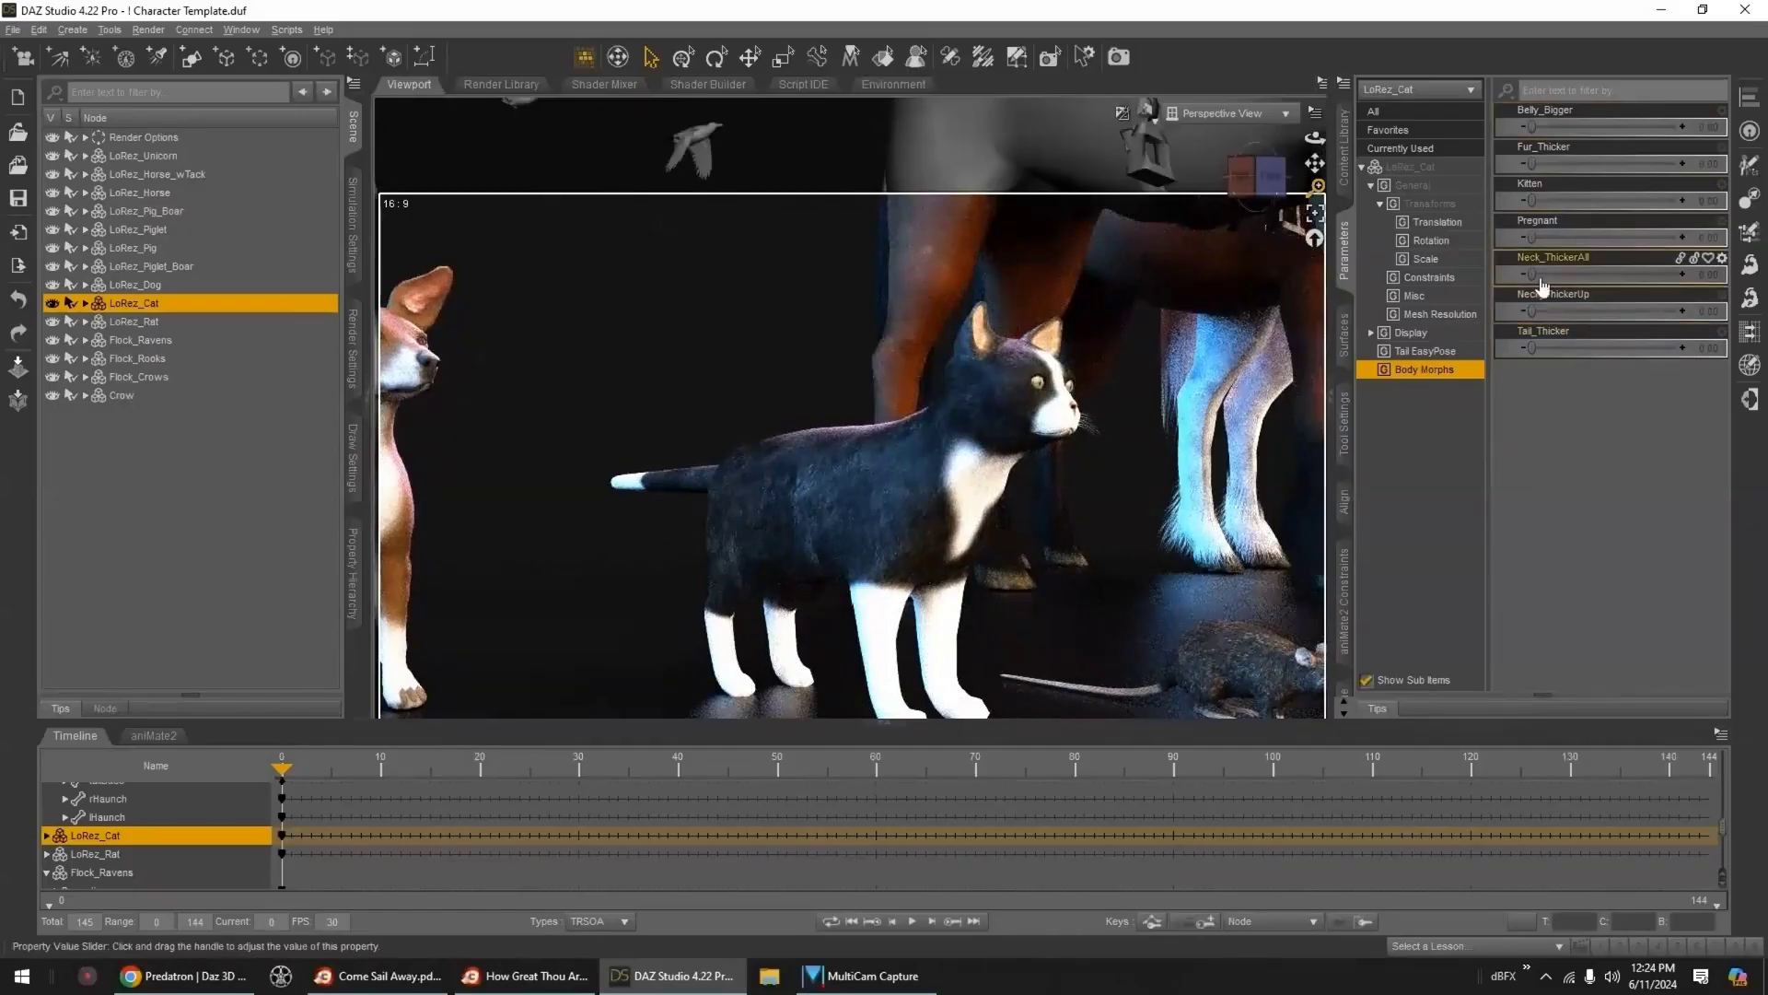
drag(1534, 276, 1703, 265)
key(ctrl+z)
drag(1533, 312, 1707, 300)
key(ctrl+z)
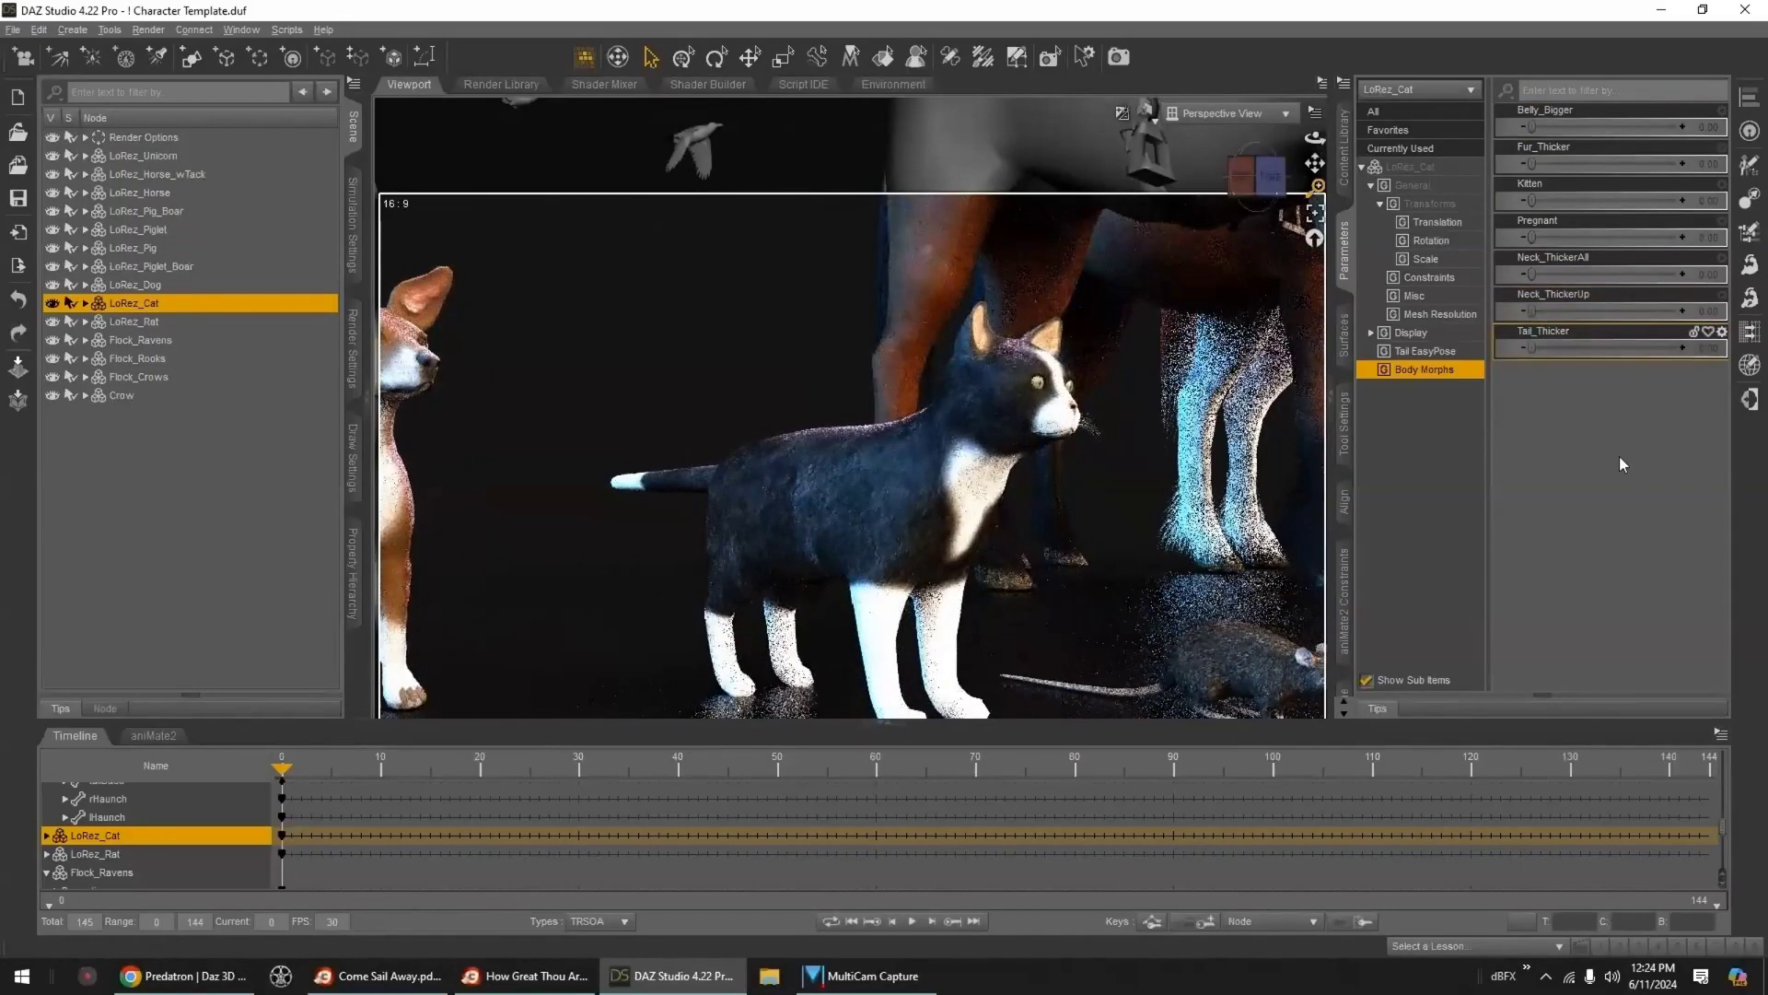
- Curl the cat's tail upward with the Tail EasyPose controls, undoing the trial sideways bend
click(1425, 350)
drag(1605, 126, 1637, 164)
key(ctrl+z)
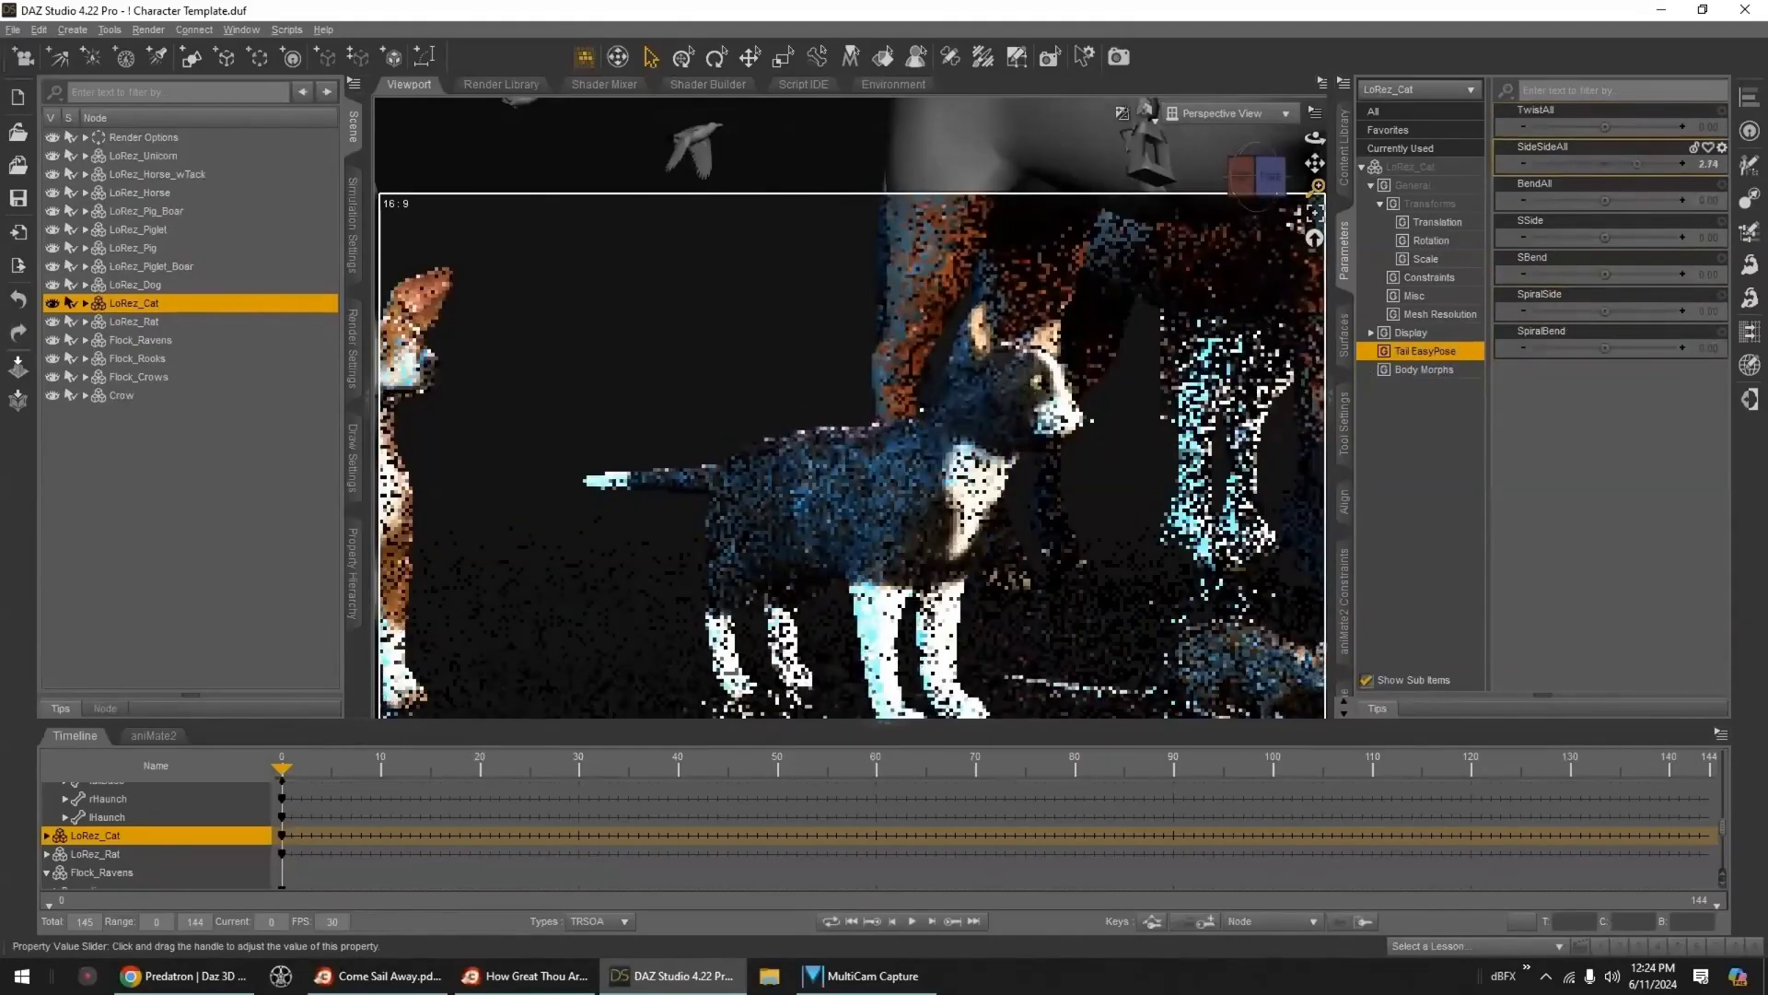
drag(1605, 273, 1669, 349)
drag(1604, 203, 1608, 203)
drag(1247, 174, 1266, 164)
- Try the tabby, ginger, white, blue and black coat materials on the cat, finishing with MAT_Cat_Birman
click(1344, 147)
double_click(1601, 406)
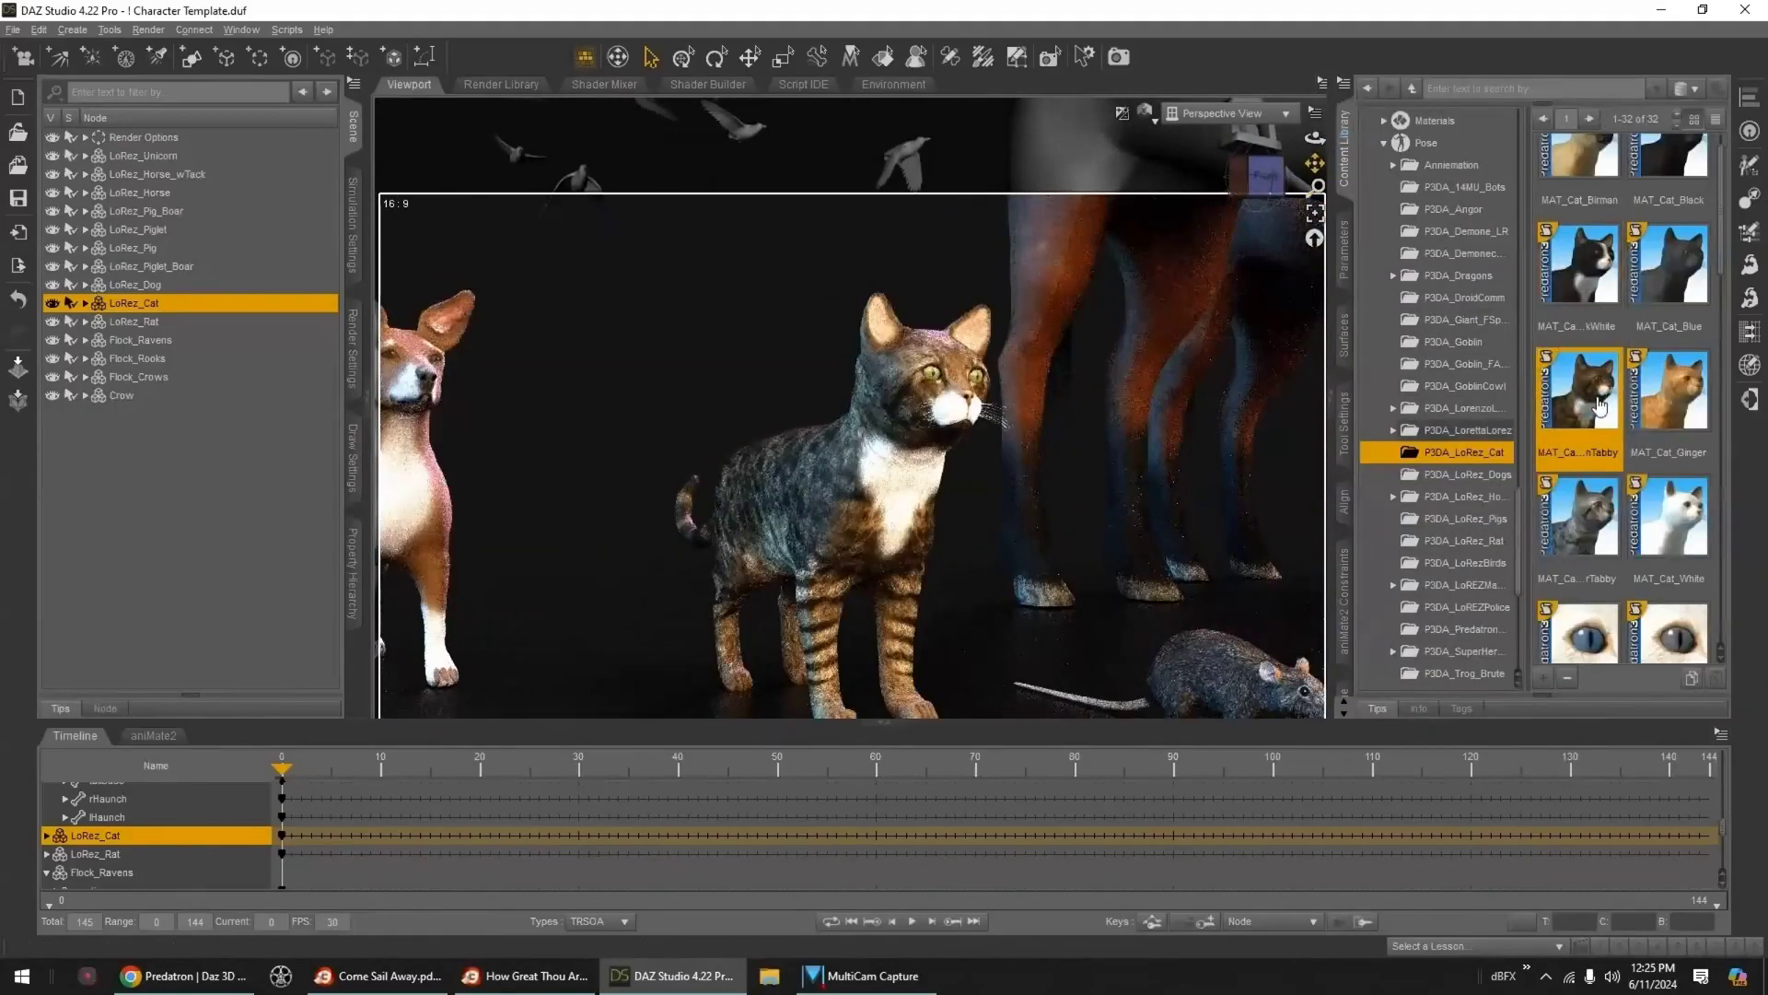
double_click(1630, 413)
double_click(1669, 516)
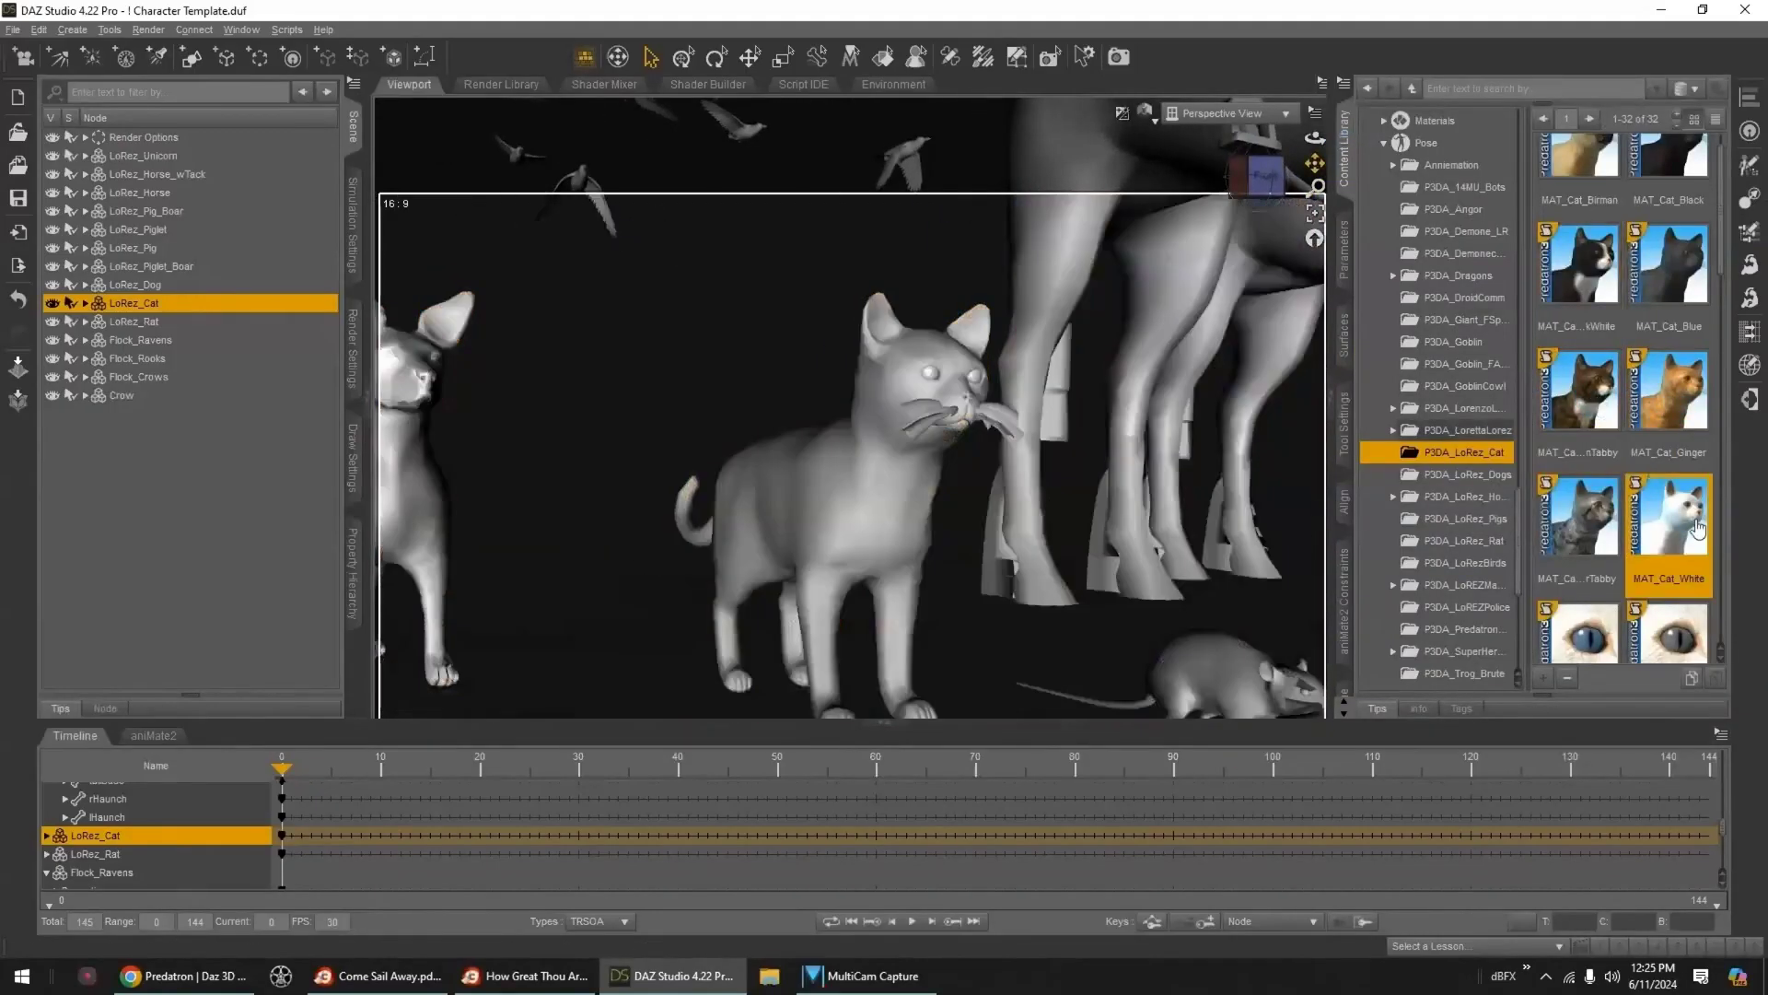
double_click(1591, 529)
double_click(1693, 329)
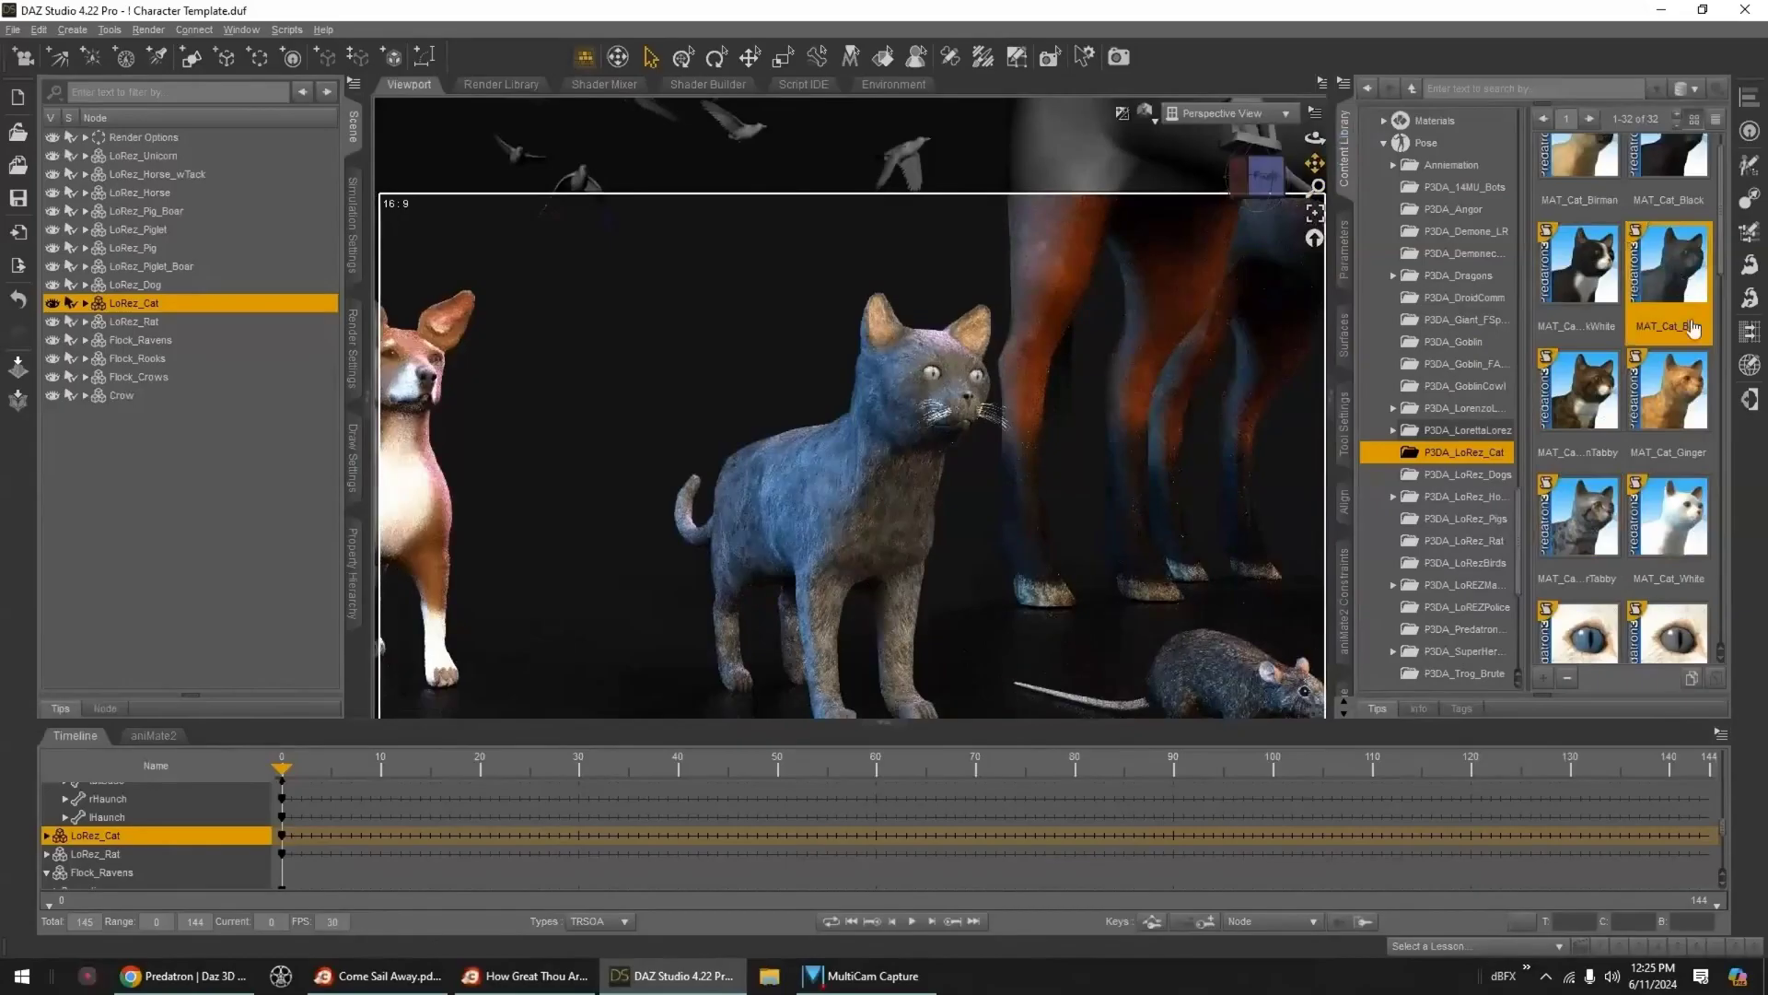
scroll(1694, 330, up, 1)
double_click(1669, 180)
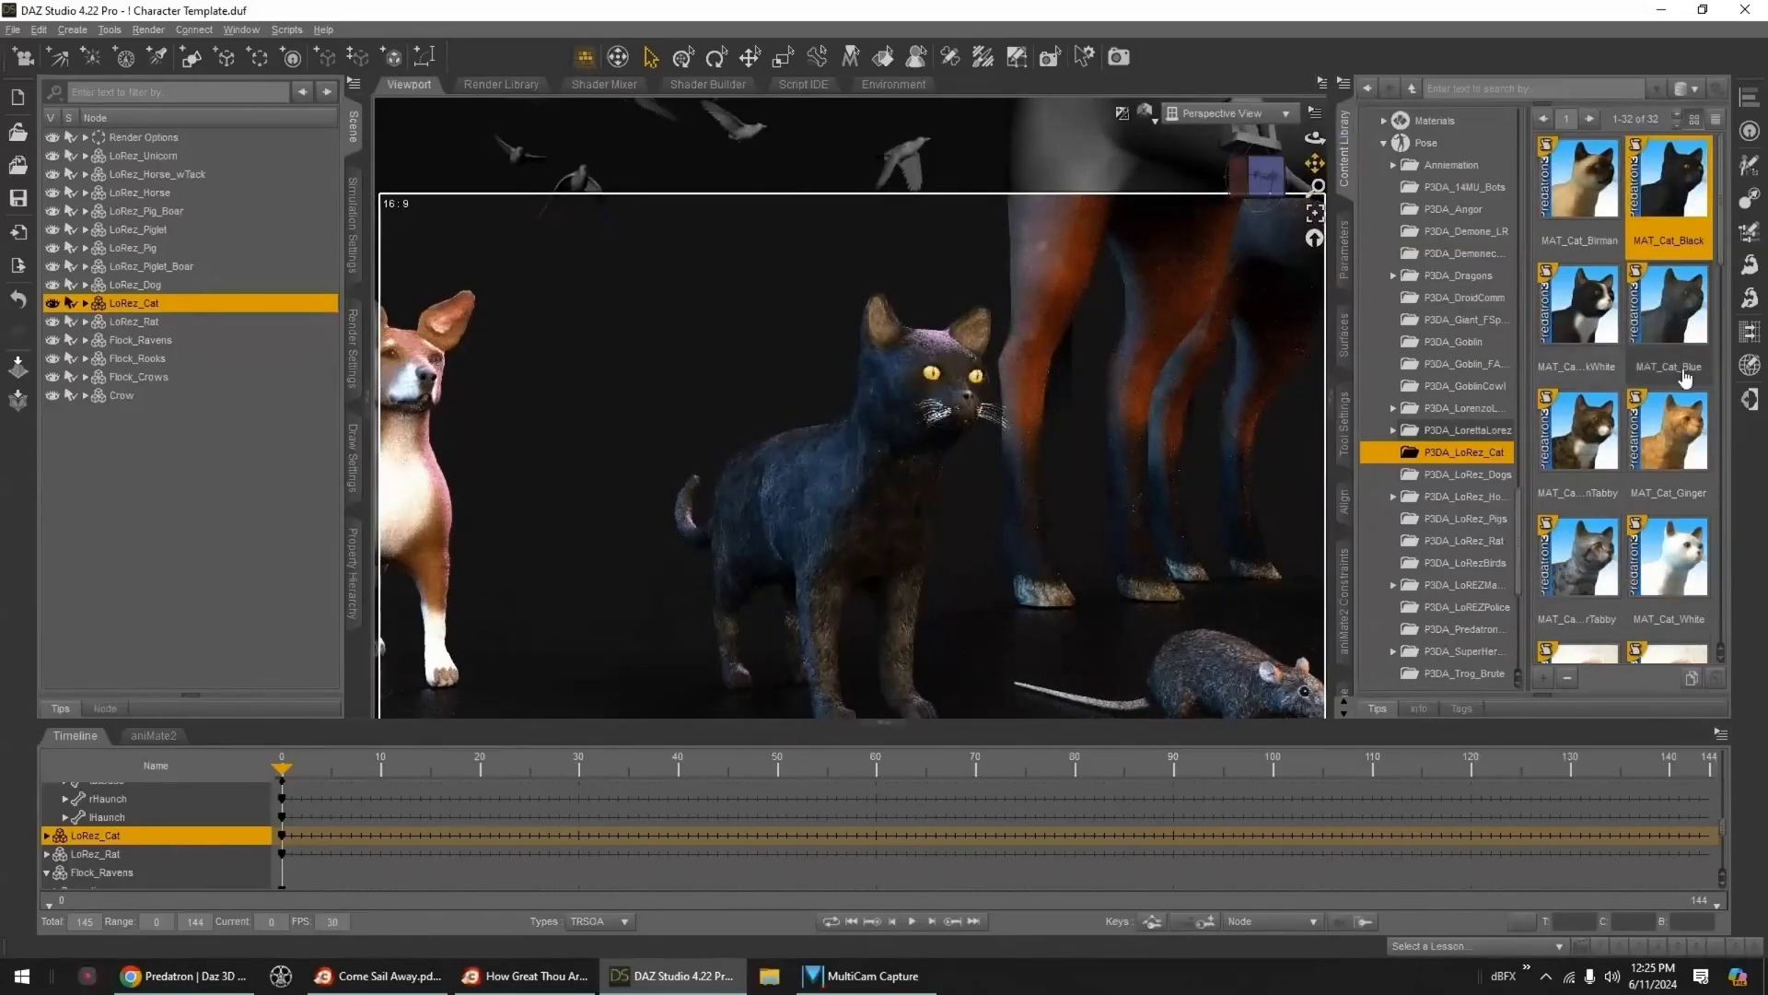
double_click(1590, 208)
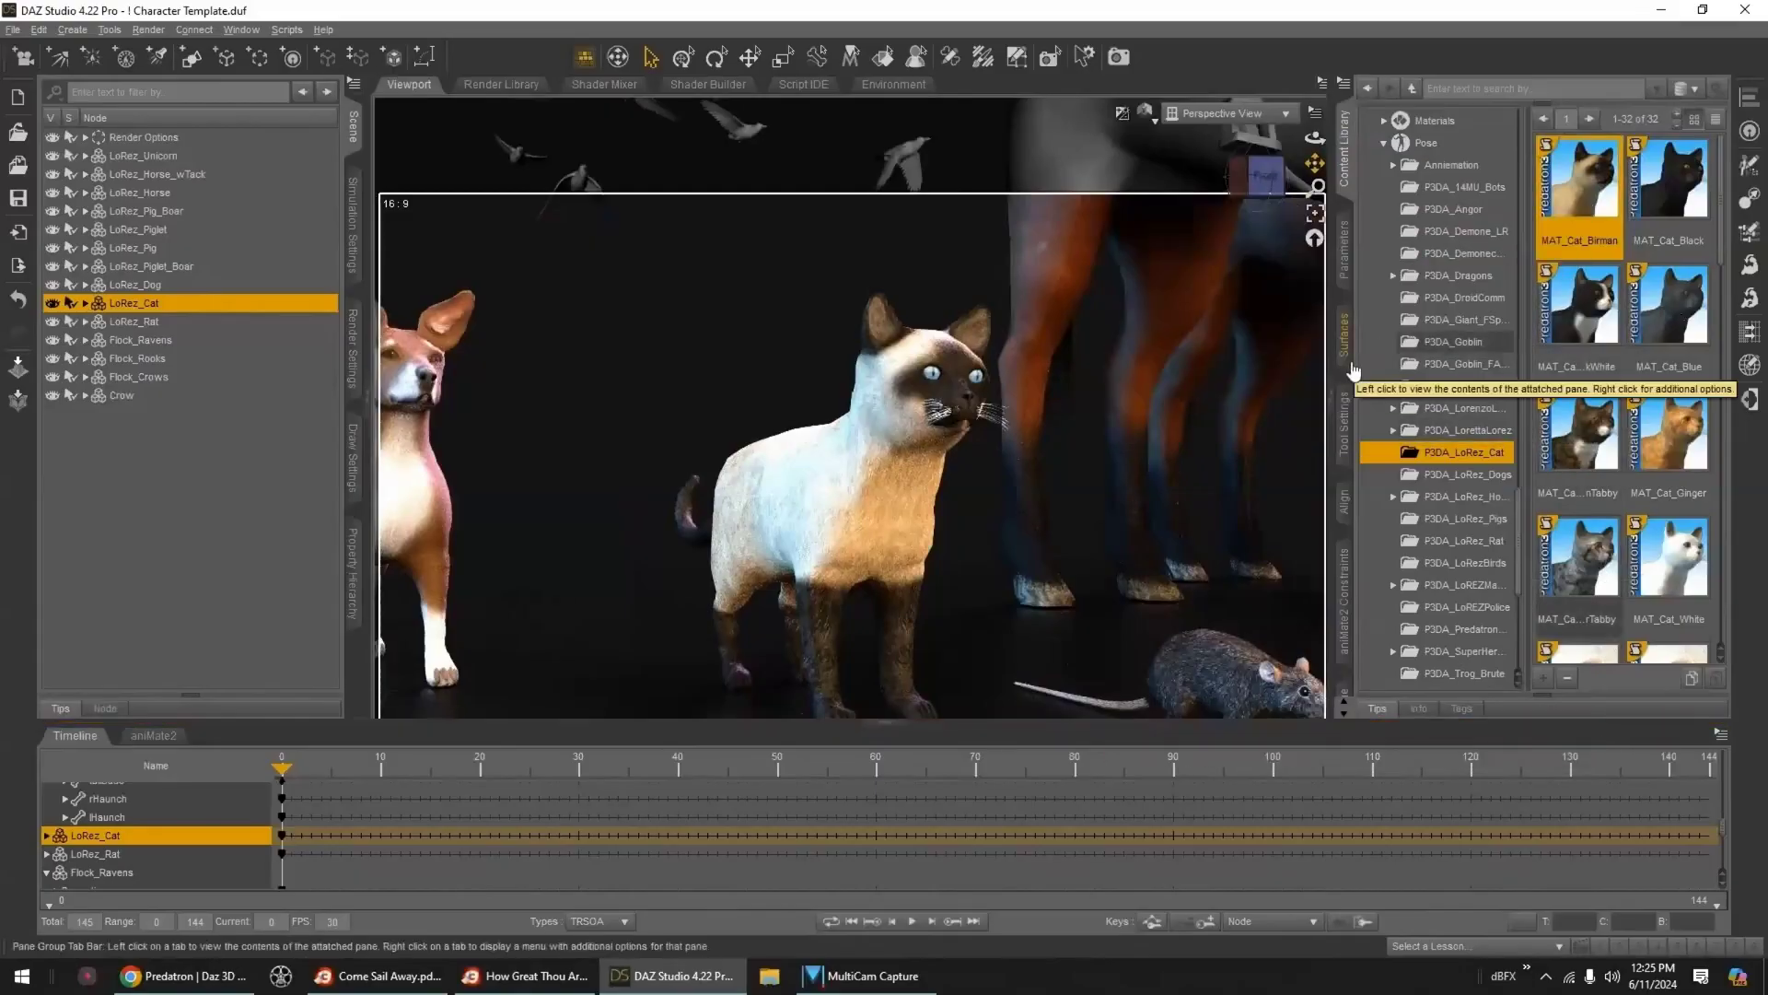
- Select LoRez_Rat, try MAT_White_Rat from the P3DA_LoRez_Rat folder, and apply MAT_Grey_Rat
click(133, 322)
click(1464, 541)
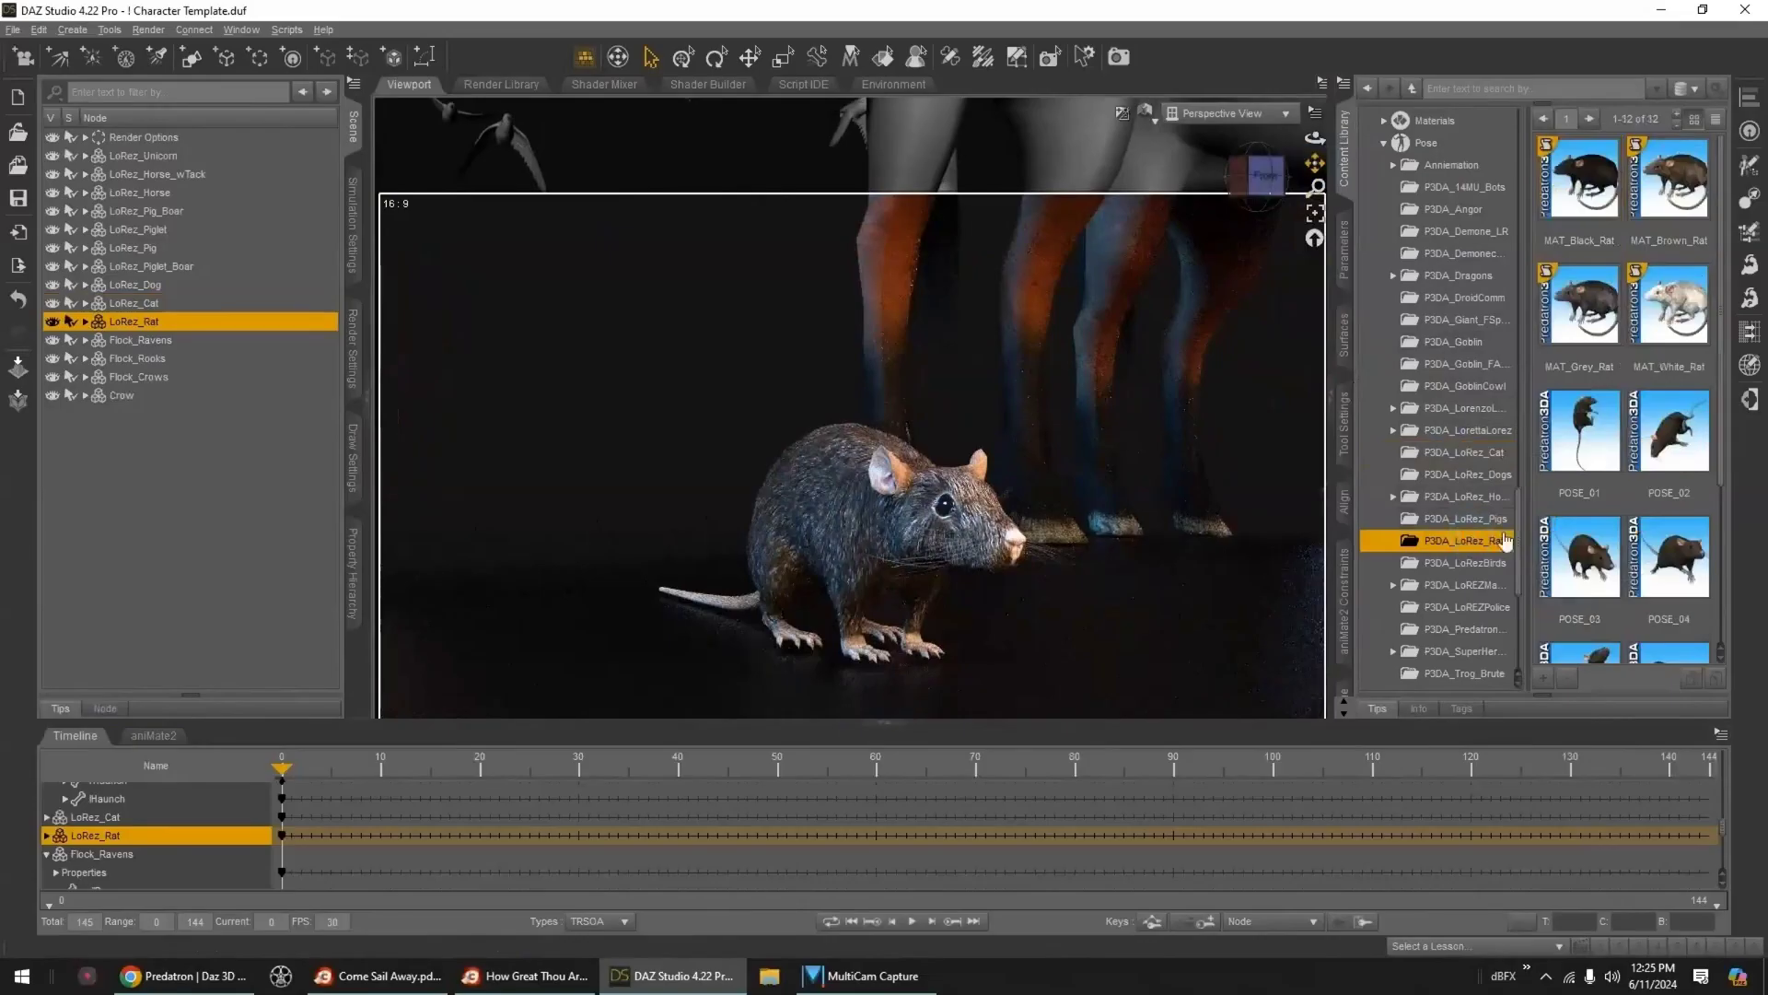
double_click(1670, 308)
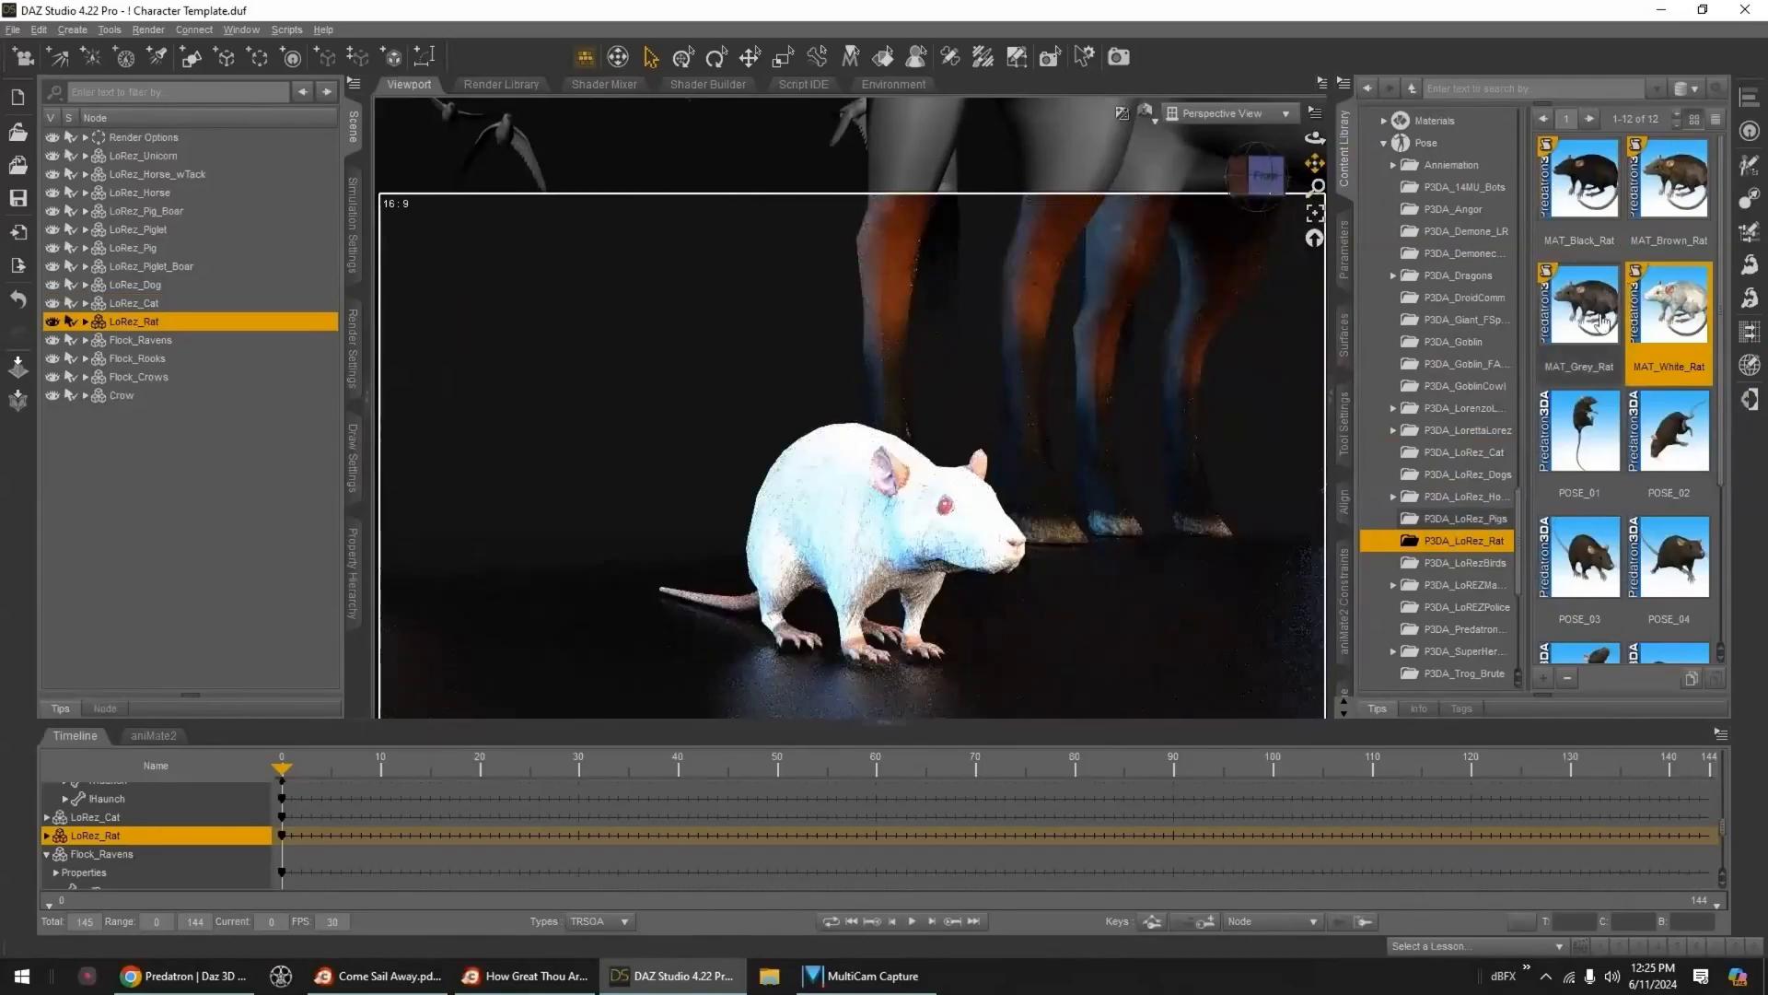
double_click(1603, 322)
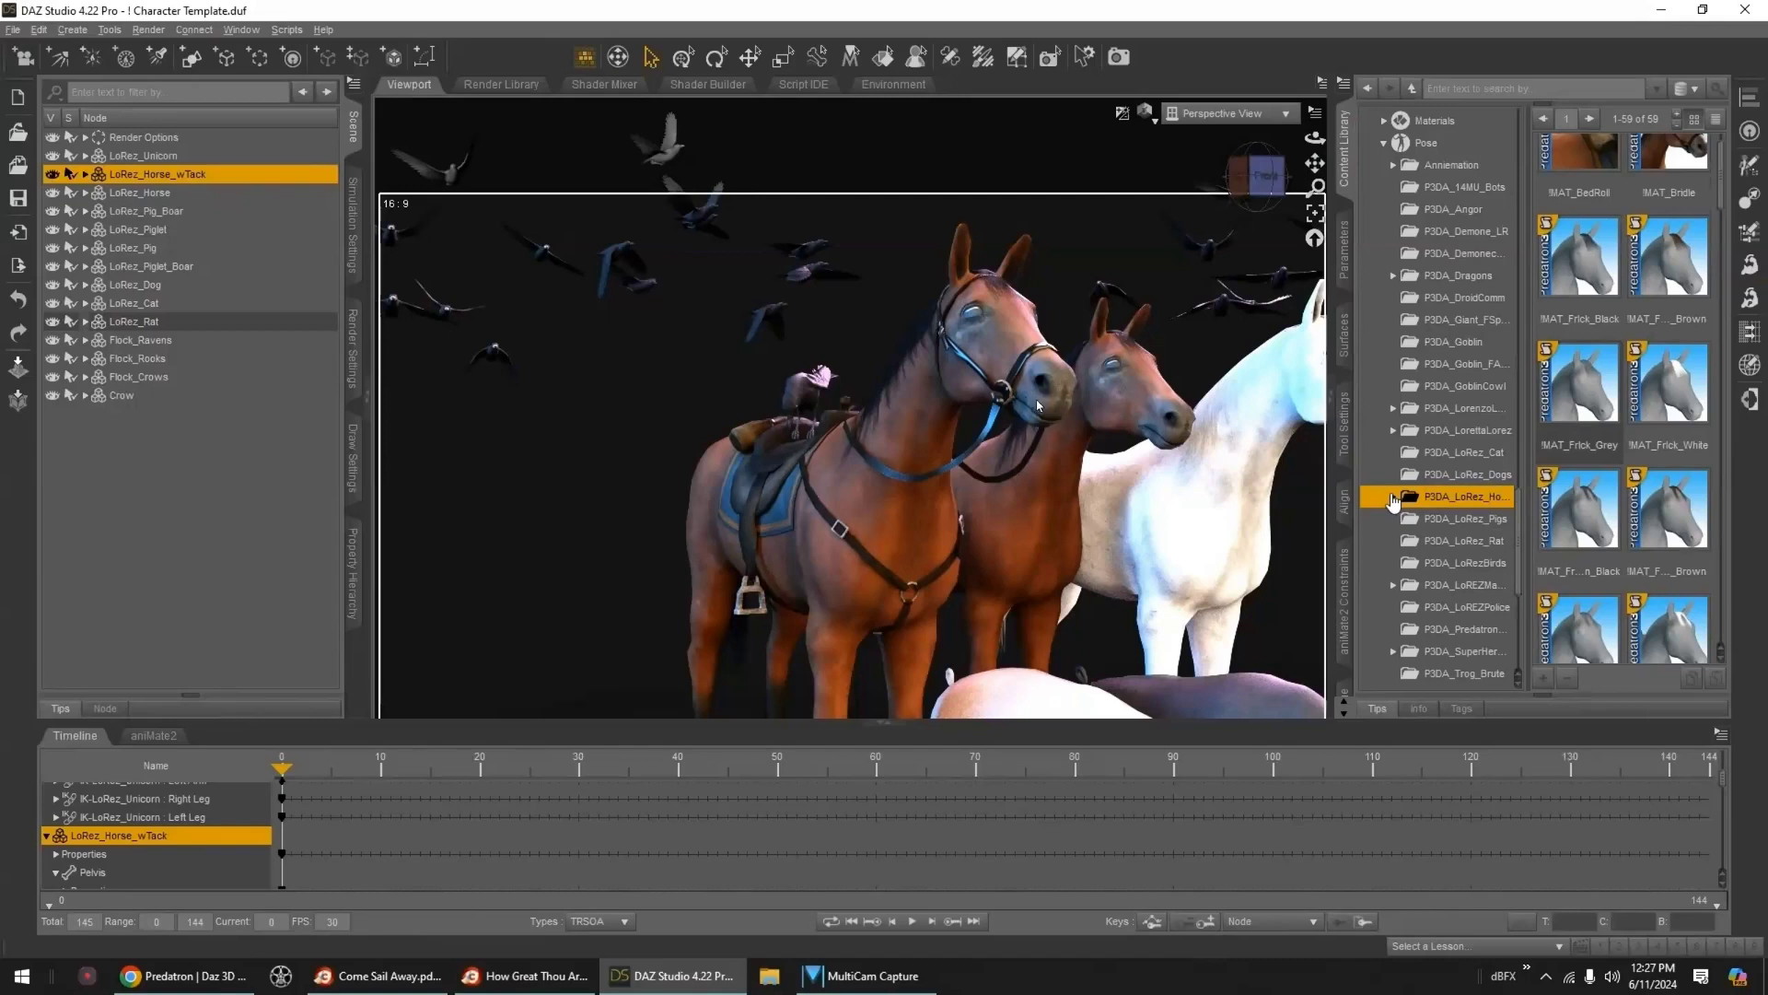
- Open the NormalMap subfolder of the LoRez horse poses and browse to its tan coat materials
click(1393, 496)
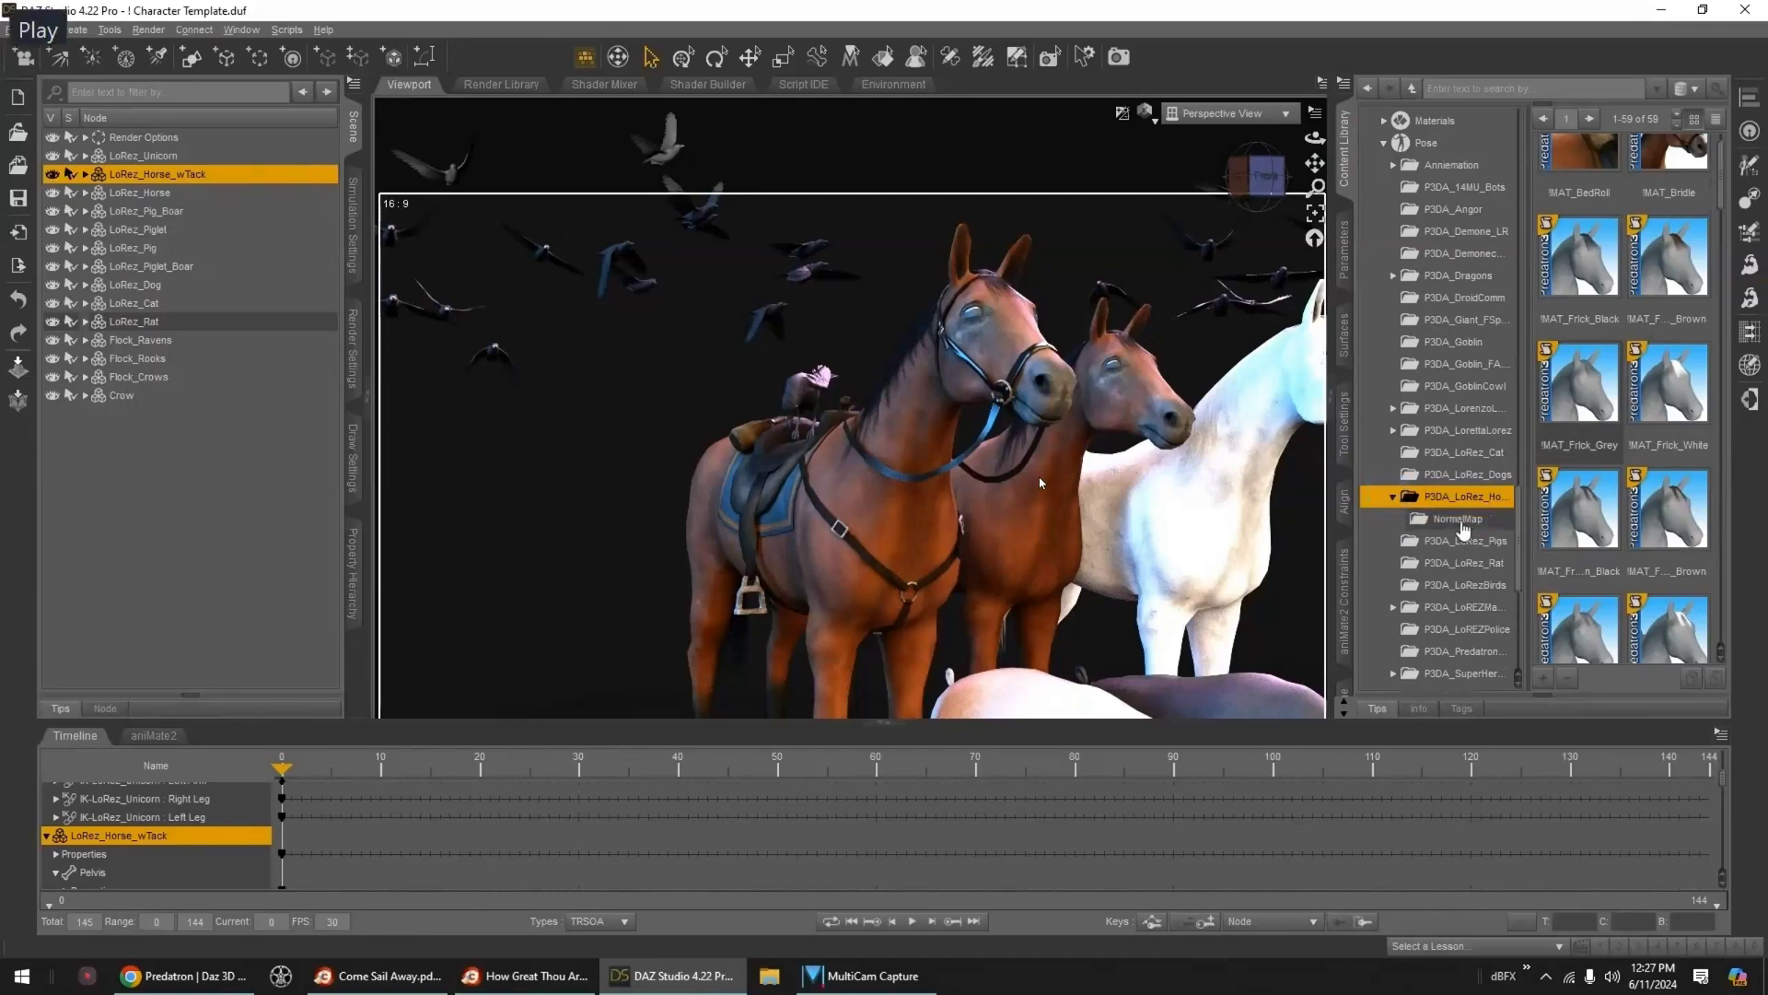
click(1458, 519)
scroll(1727, 283, up, 1)
drag(1725, 280, 1743, 605)
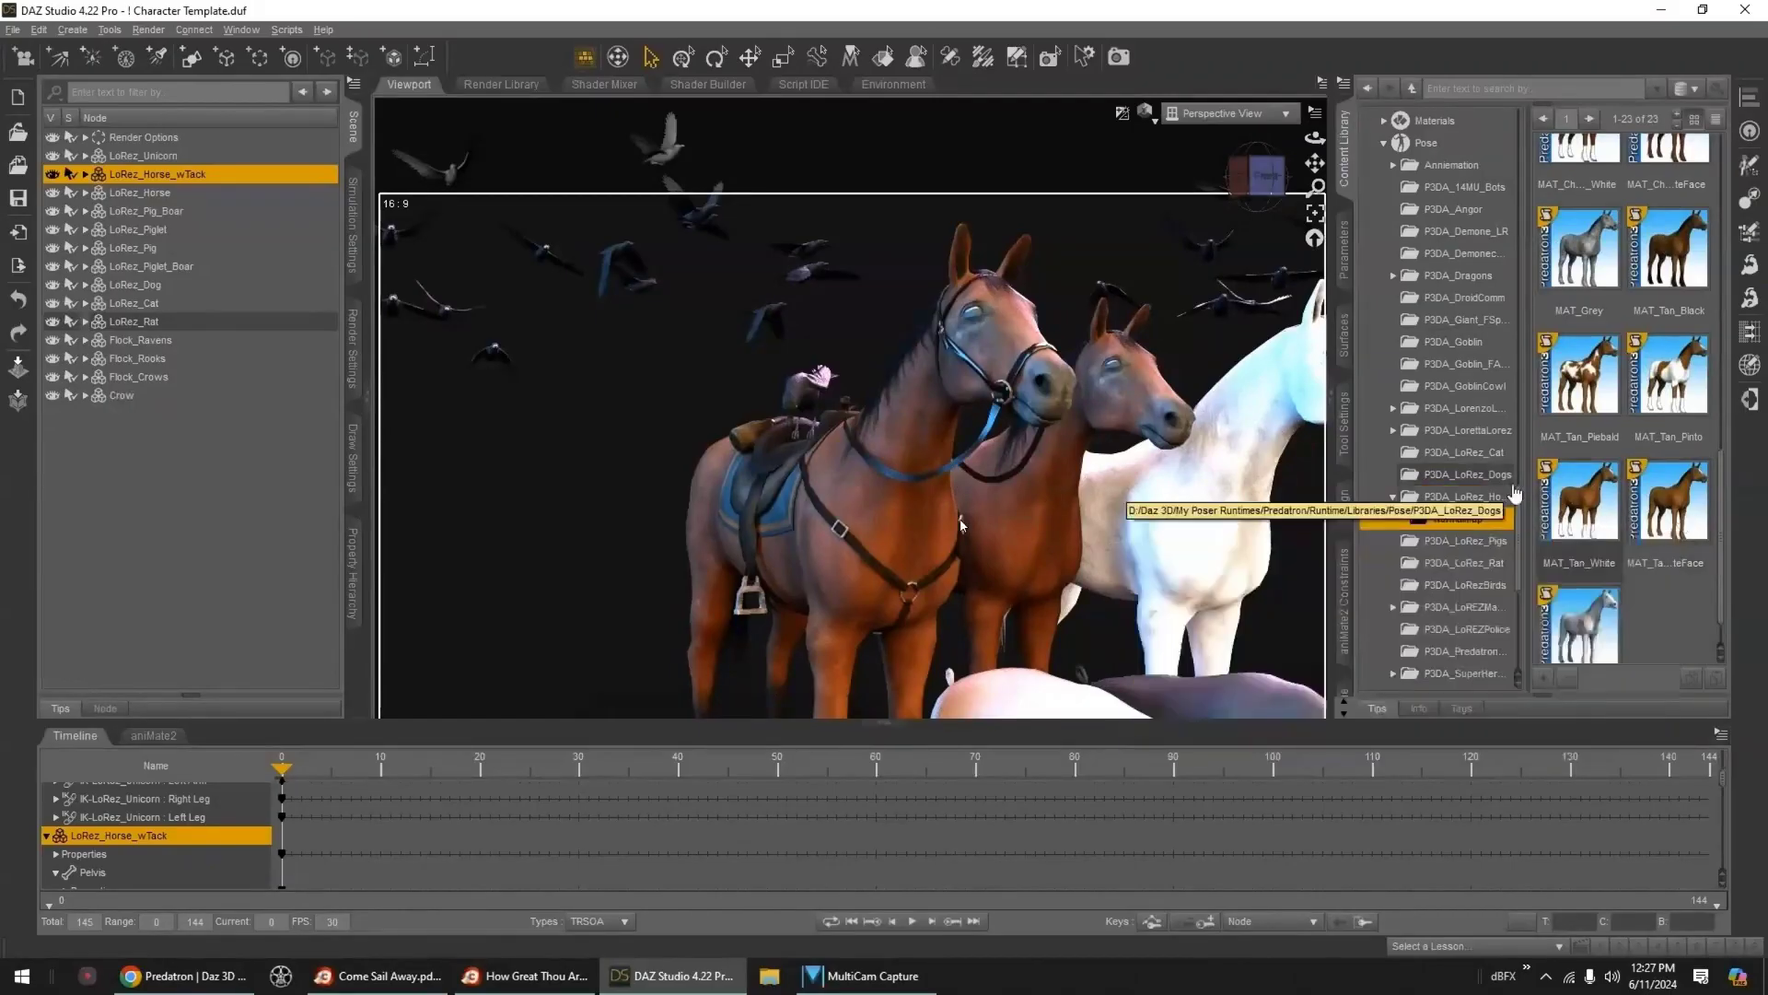
- Try the tan white-face, white, pinto, piebald and black NormalMap coats on LoRez_Horse_wTack
click(1686, 519)
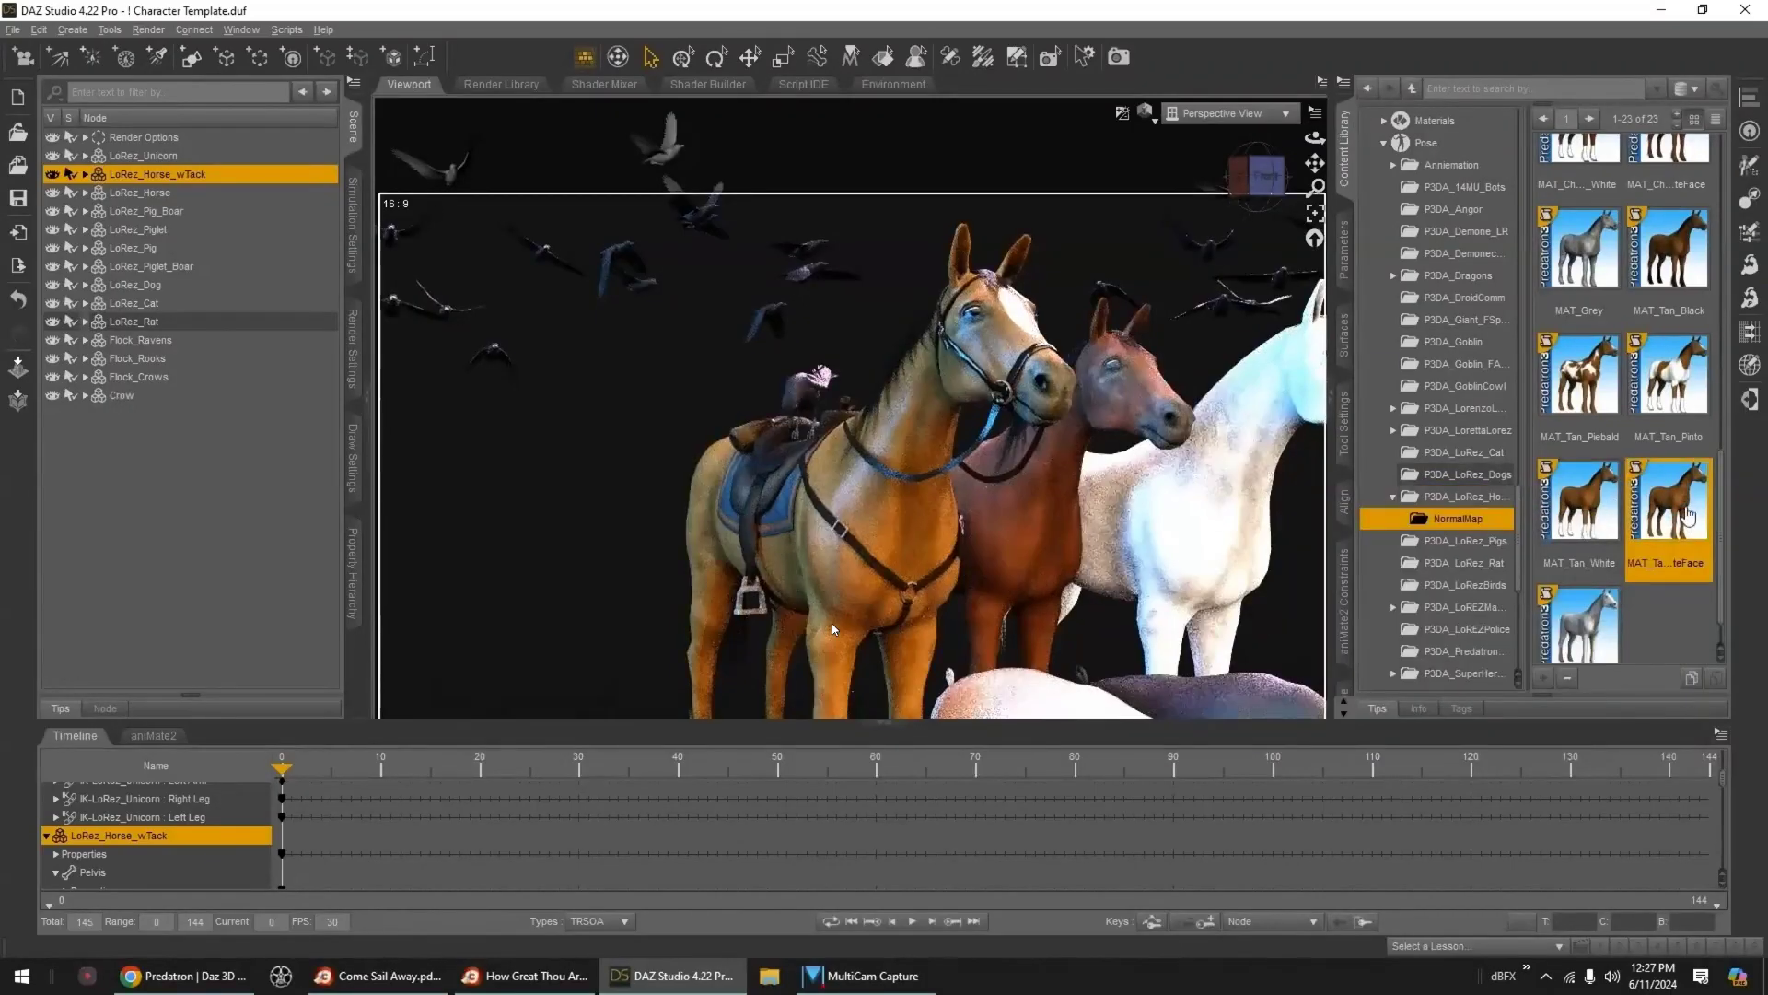
click(1596, 516)
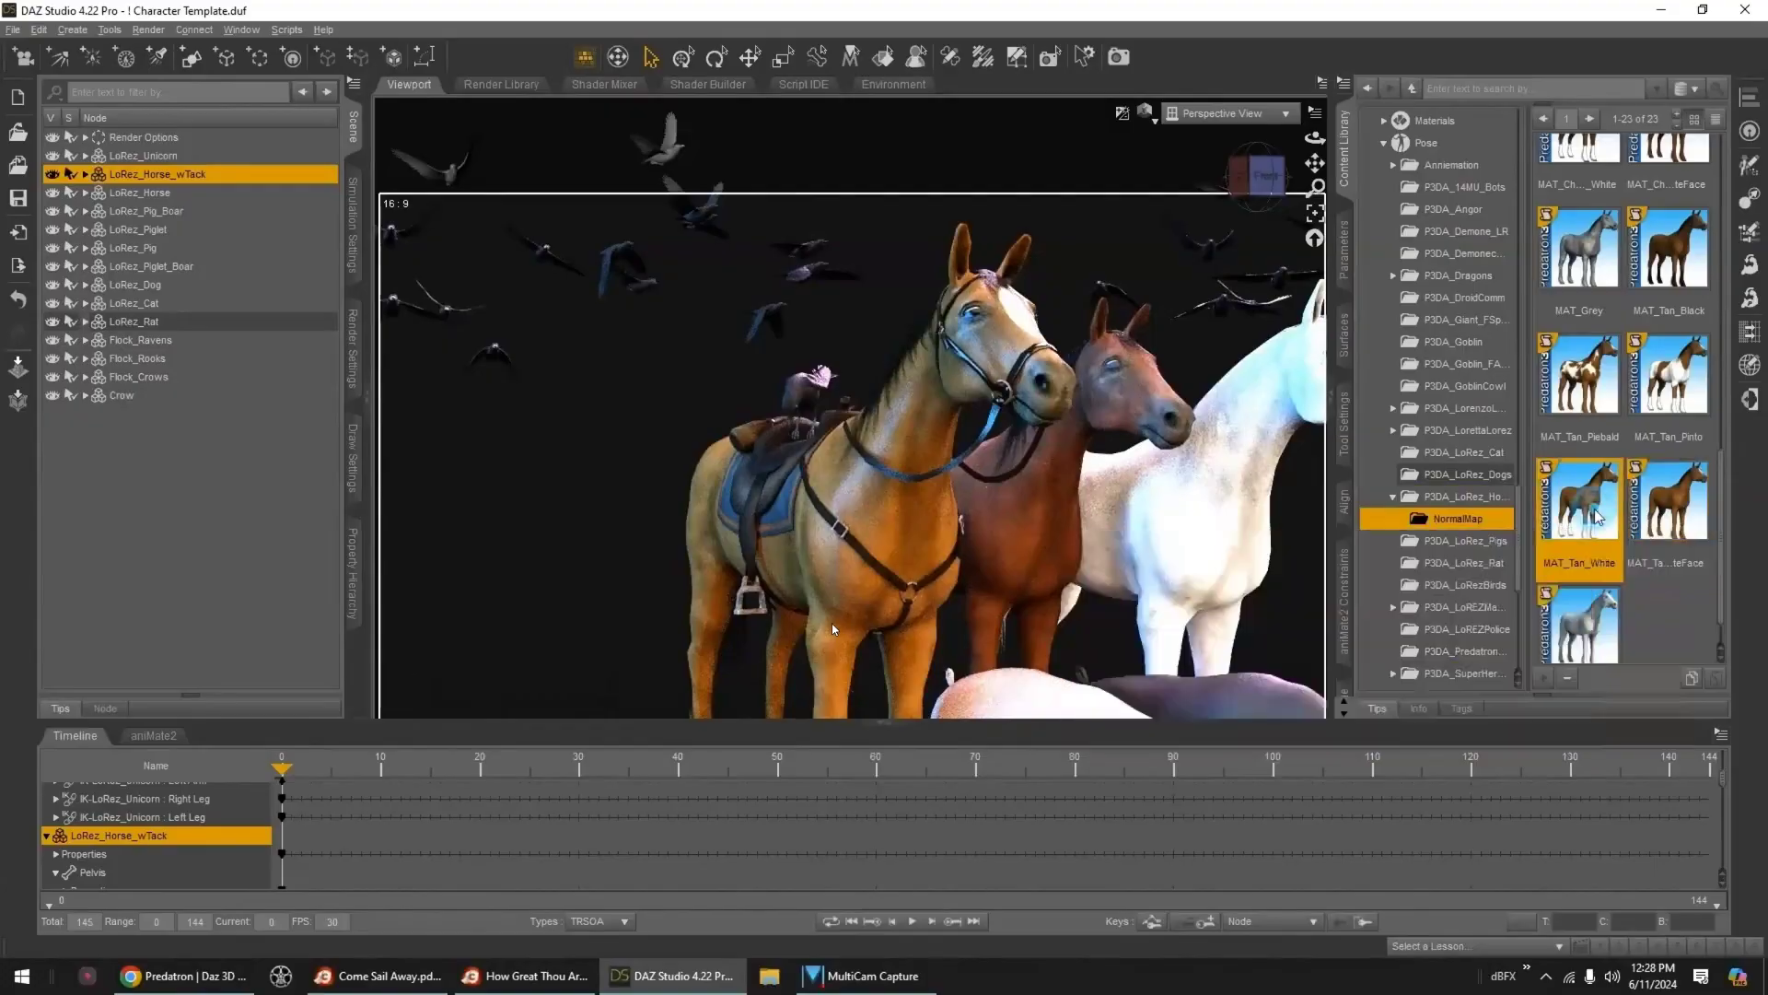
click(1686, 410)
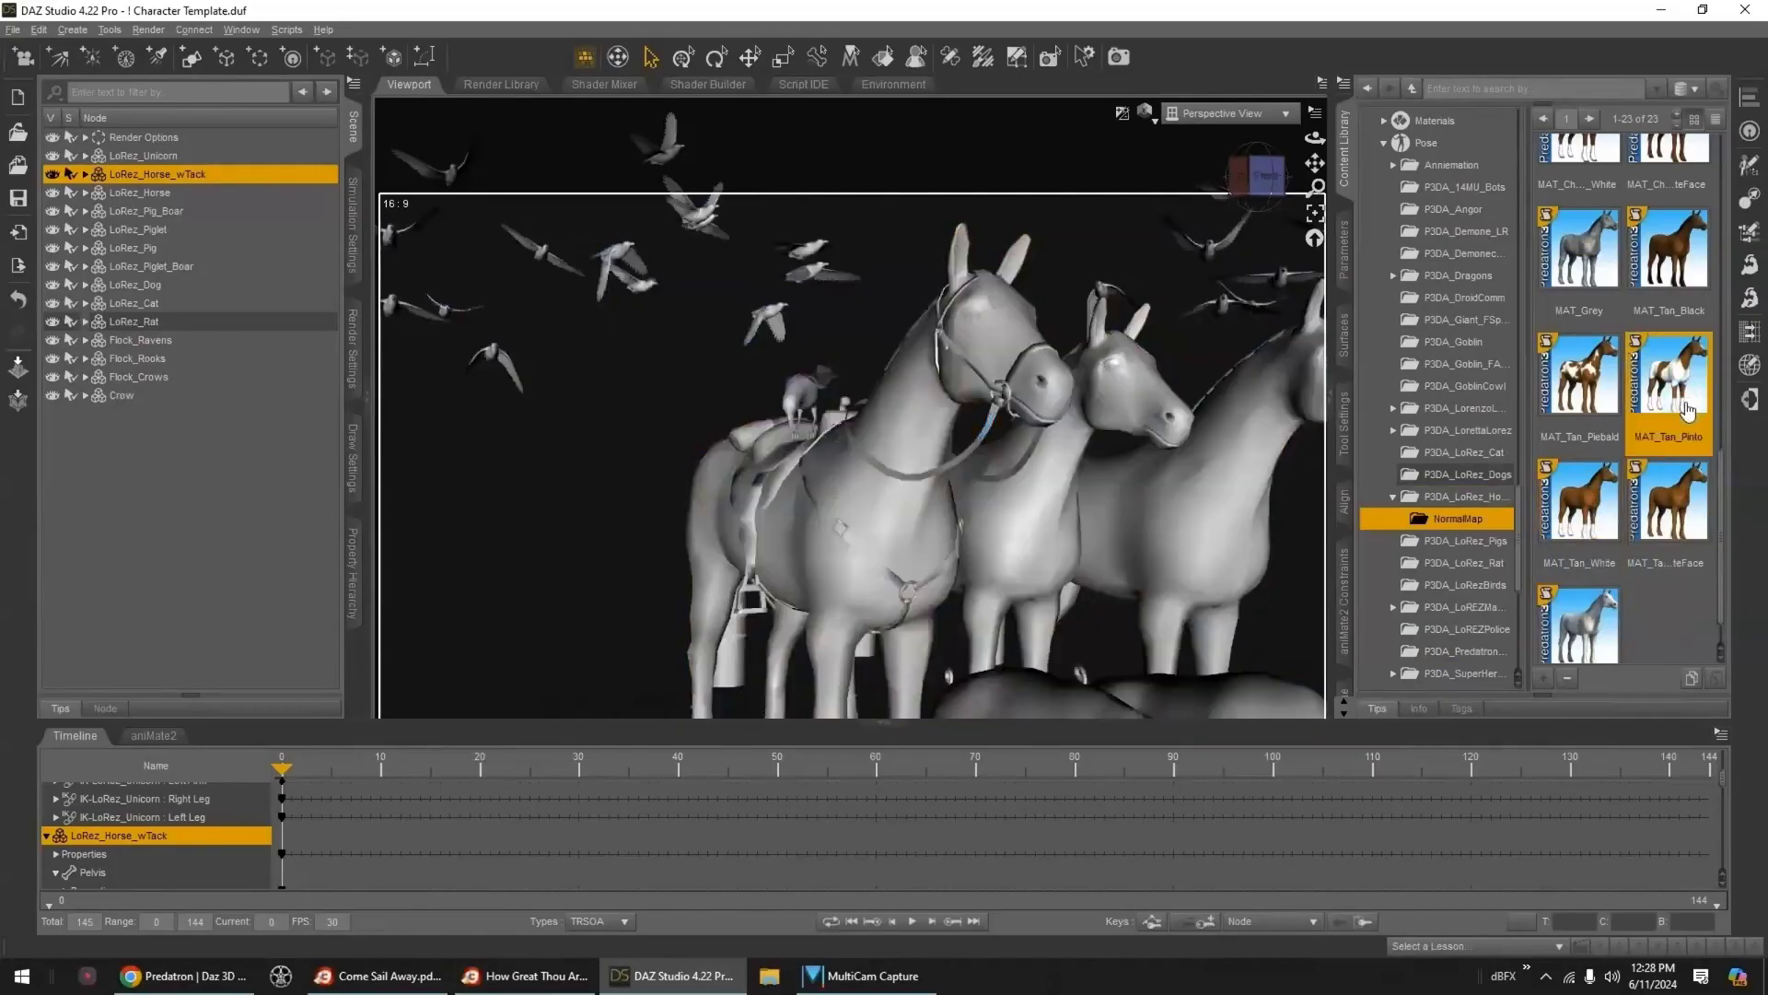
click(1593, 405)
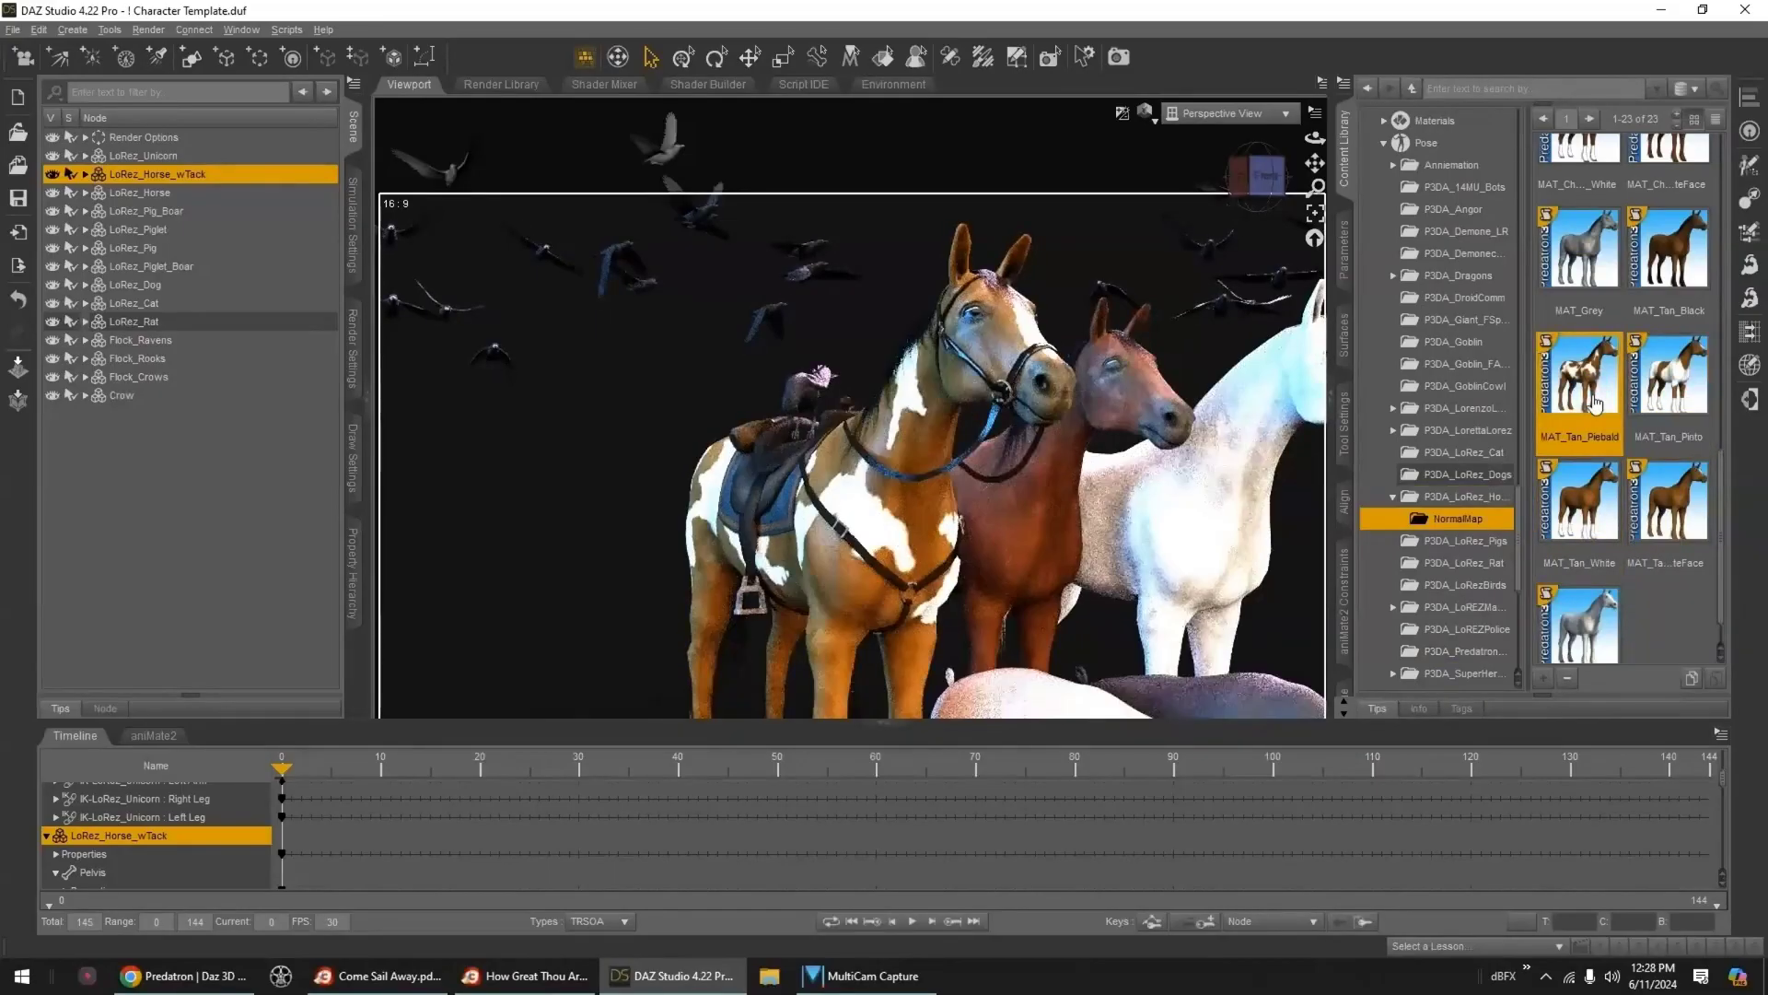
click(1681, 263)
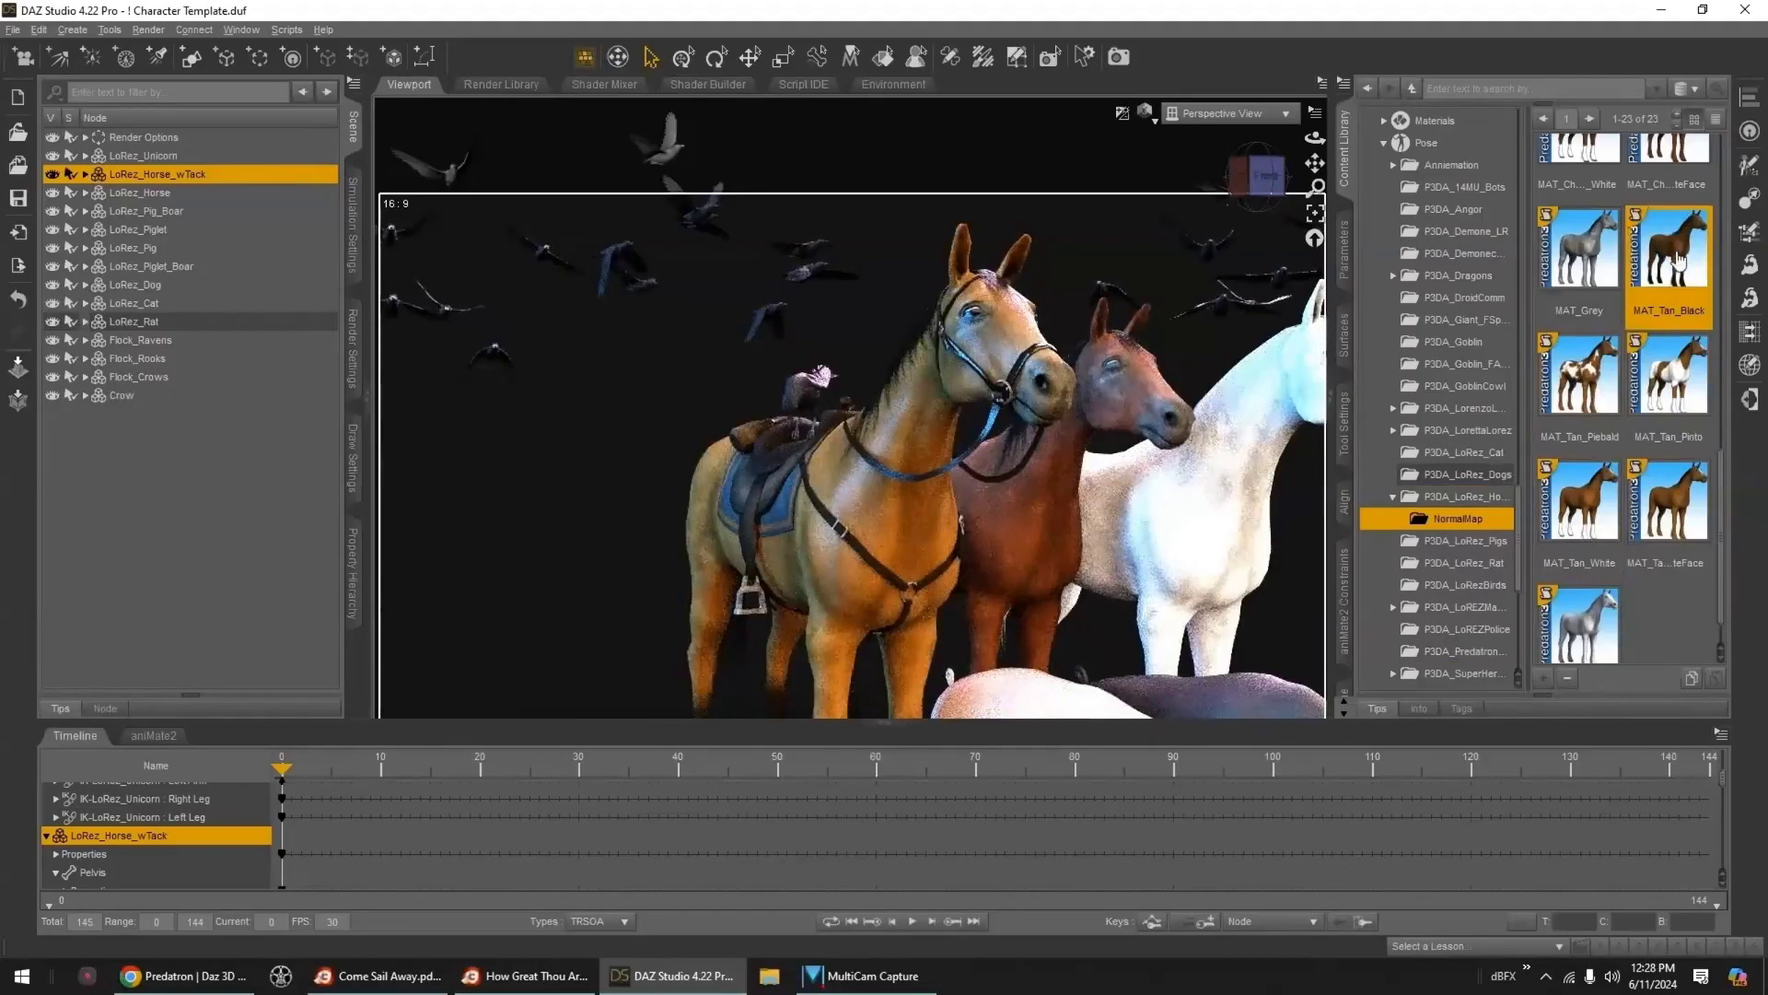
- Try the MAT_Grey coat and the chestnut white-face, white and pinto coats on LoRez_Horse_wTack
click(1579, 250)
scroll(1703, 412, up, 3)
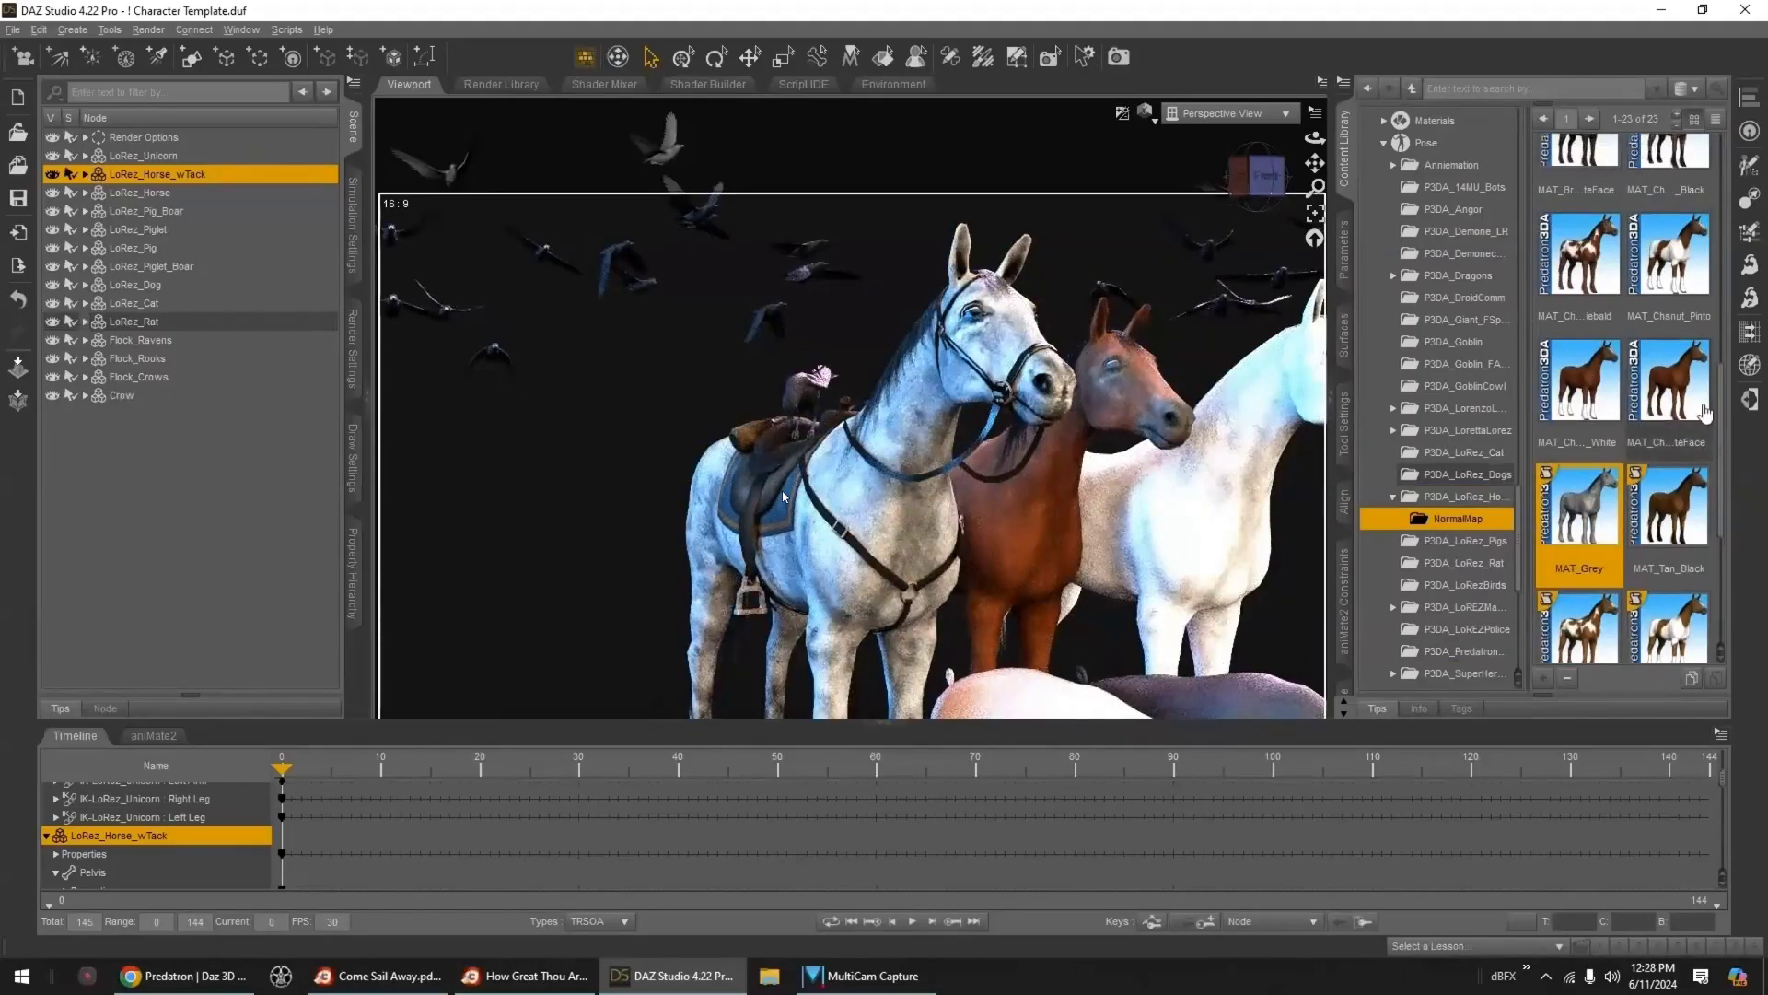
click(1703, 411)
click(1580, 382)
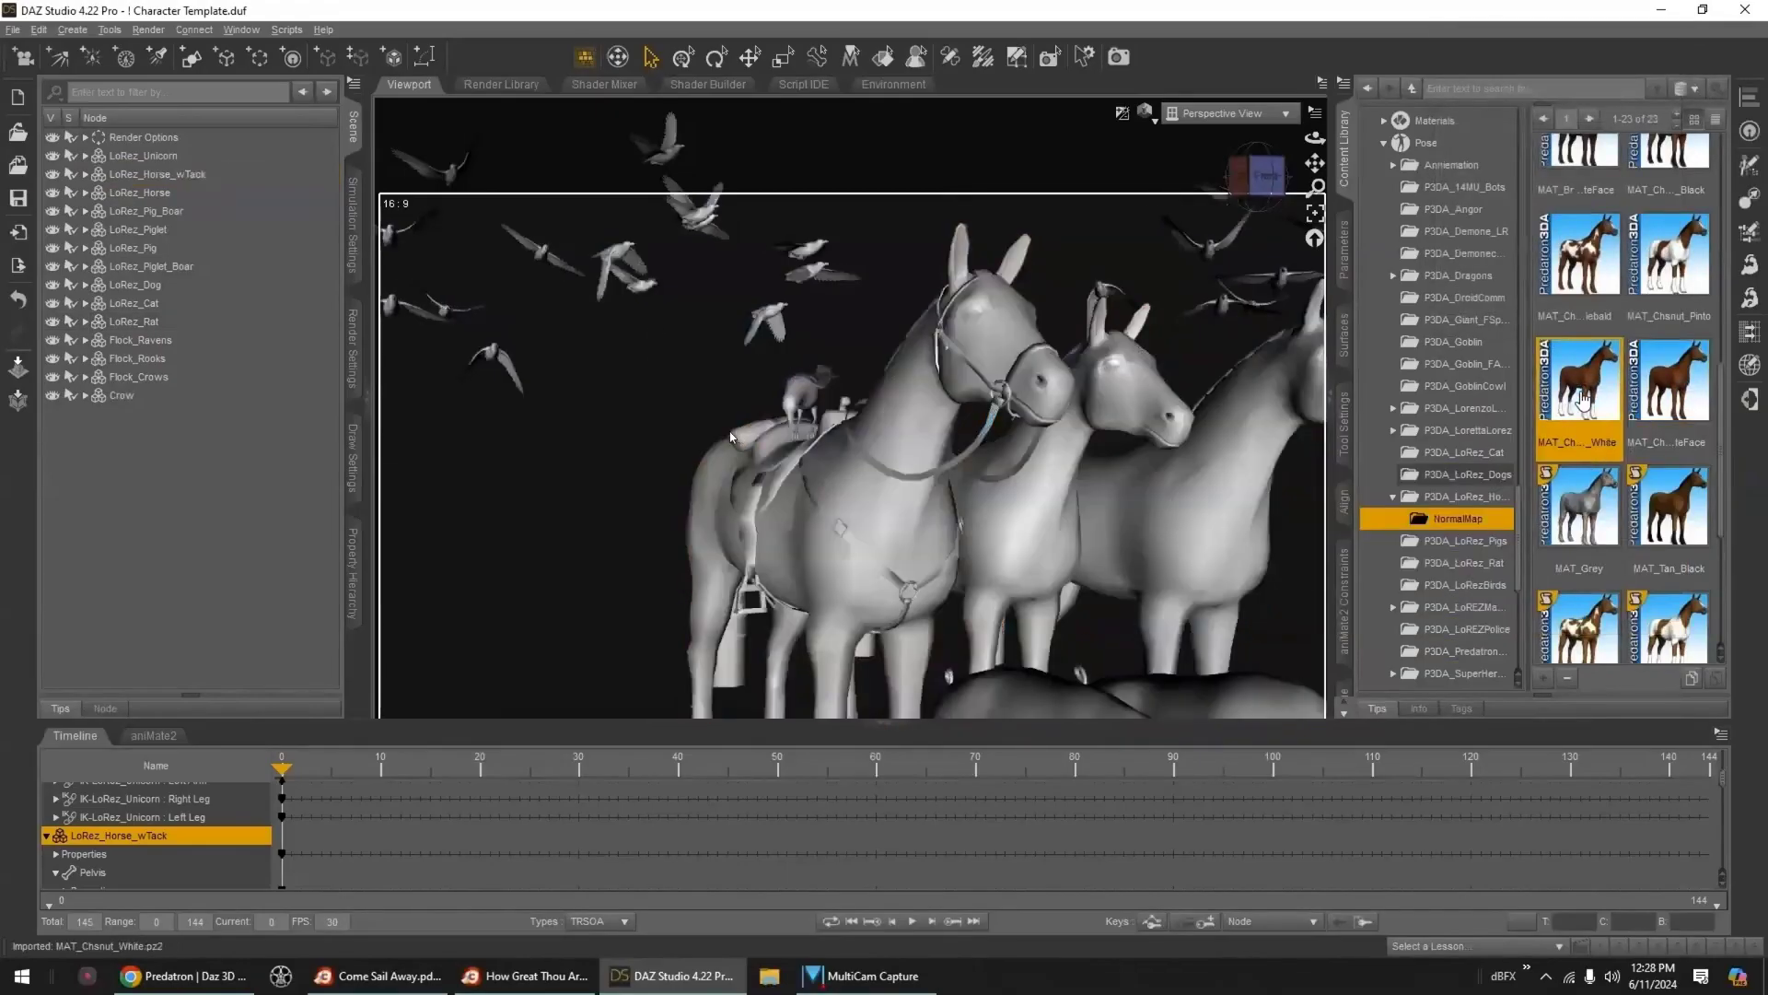
click(1678, 263)
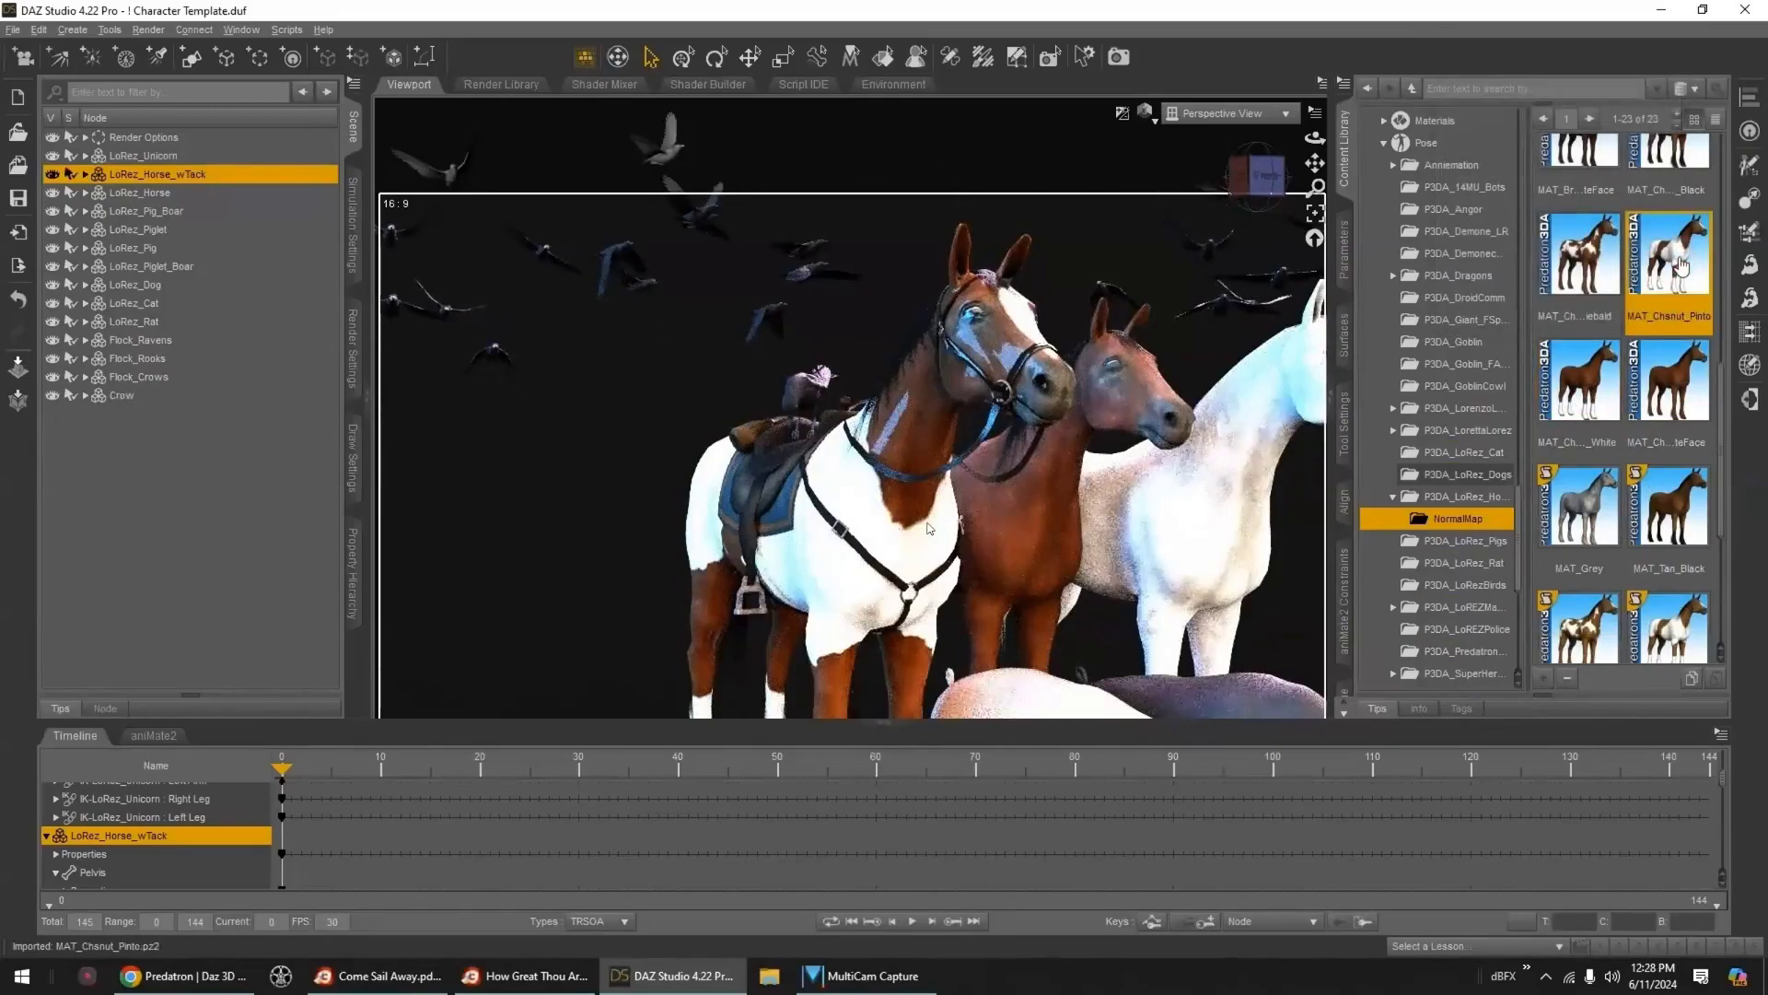
- Inspect the surface settings of the tacked horse's Front and Hoof, including the hoof's diffuse texture map
click(1344, 336)
click(1410, 368)
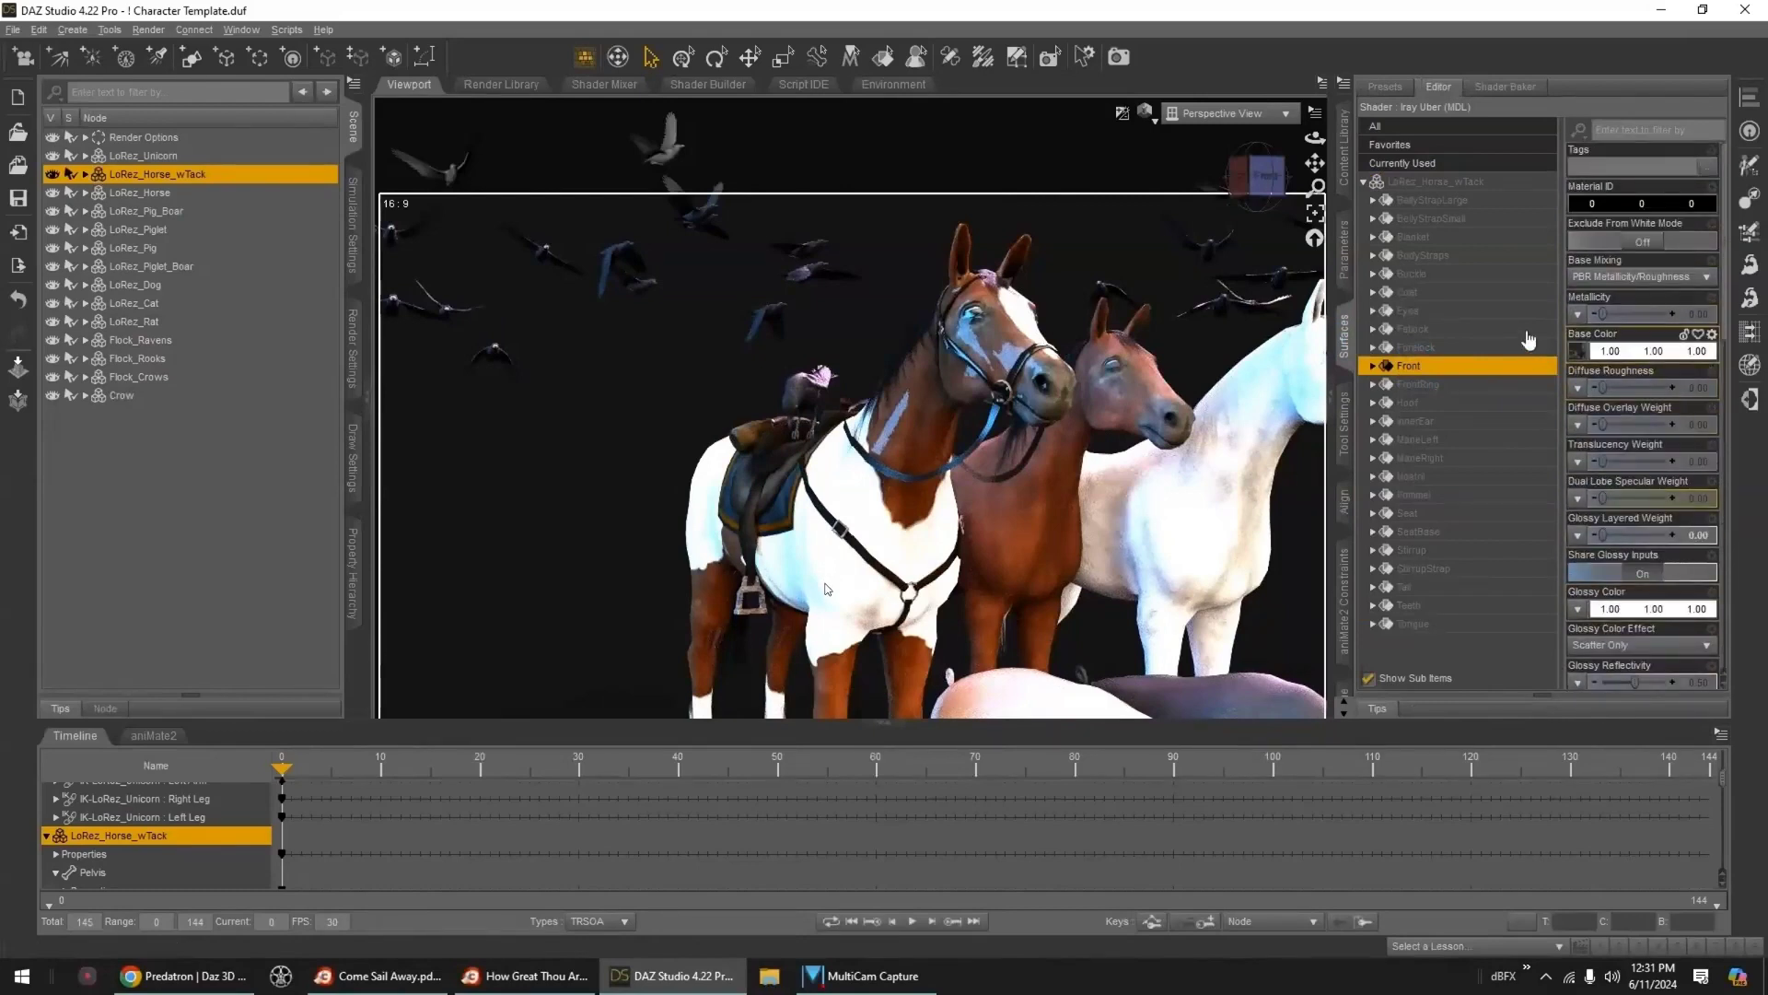
click(1419, 403)
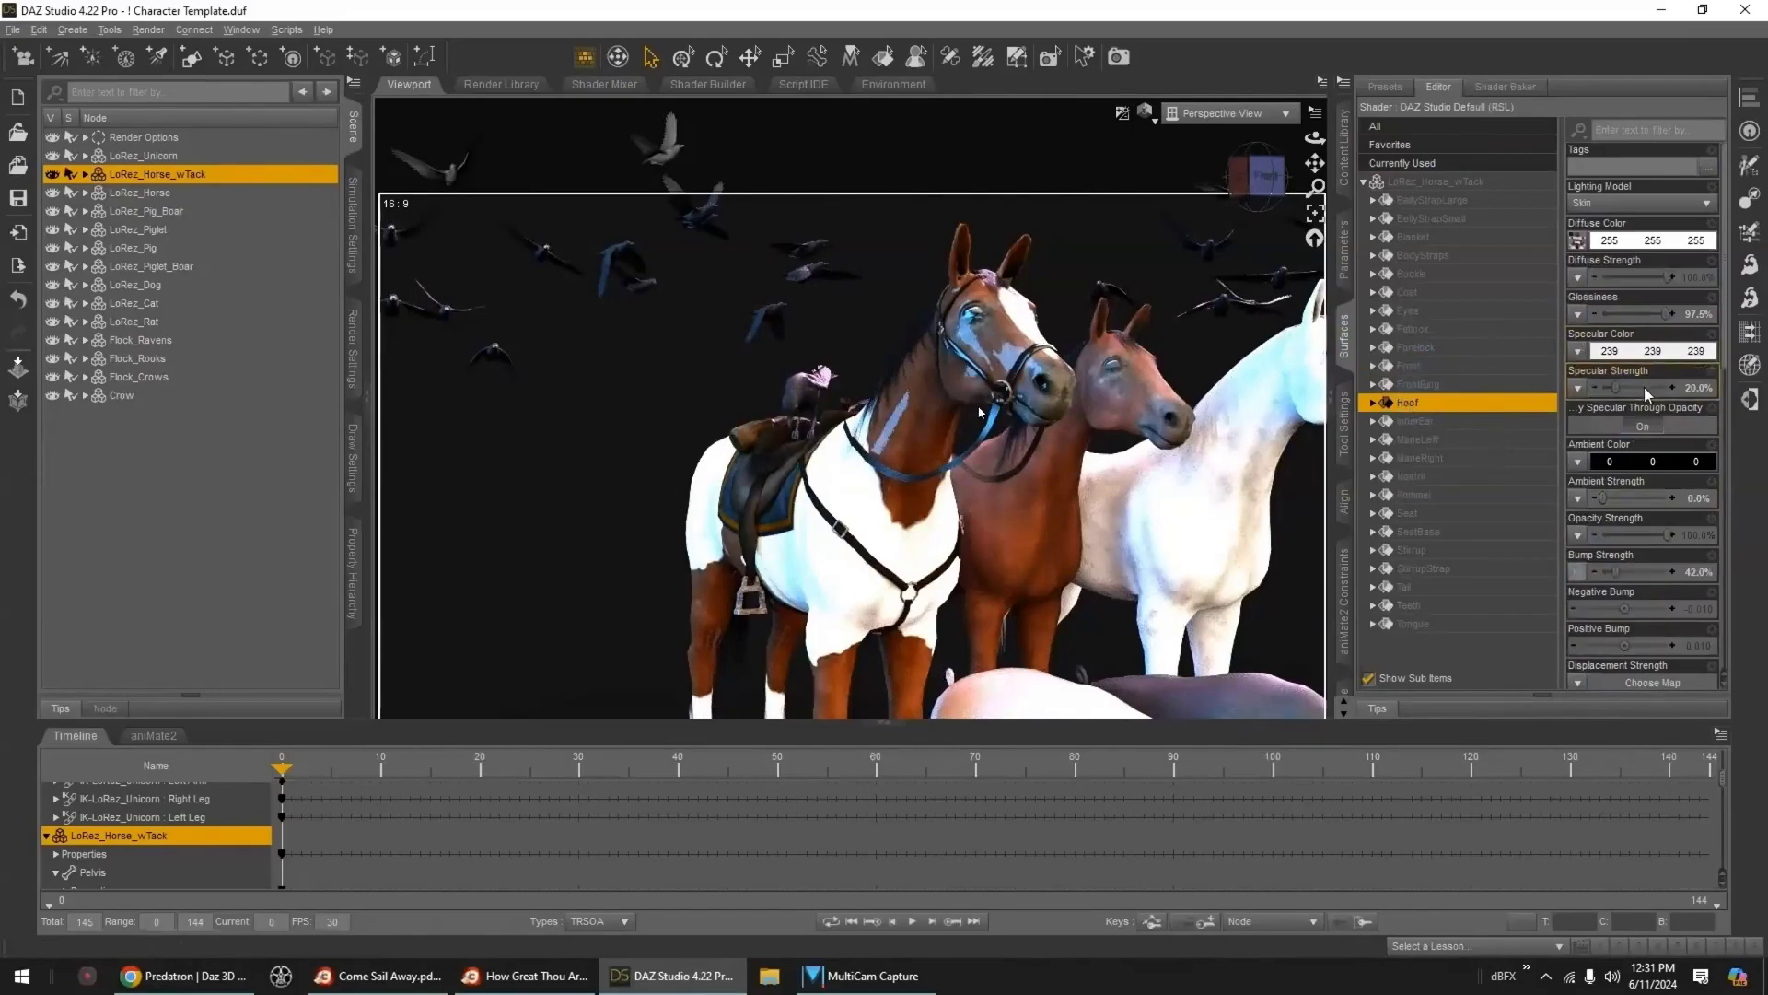
mouse_move(1577, 245)
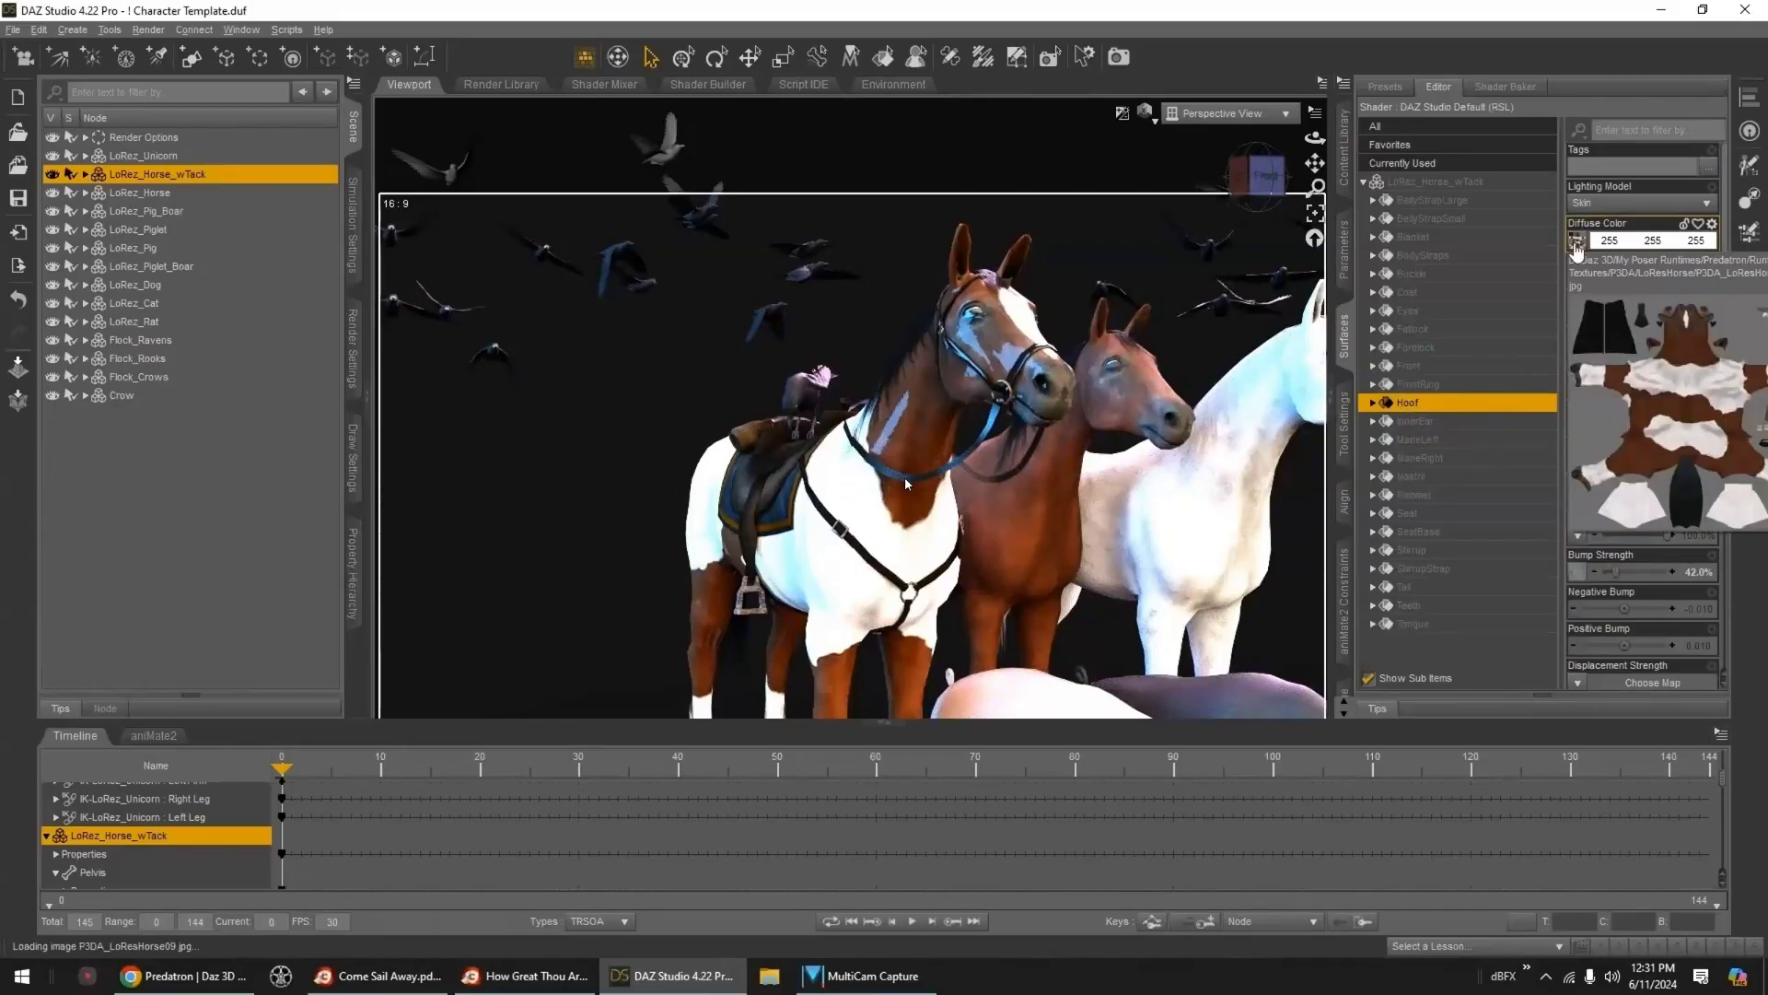
- Add the horse's Coat, Fetlock, Forelock, InnerEar, ManeLeft, ManeRight, Nostril, Tail, Teeth and Tongue to the Hoof selection and adjust their Glossiness
ctrl+click(1414, 293)
ctrl+click(1447, 333)
ctrl+click(1448, 347)
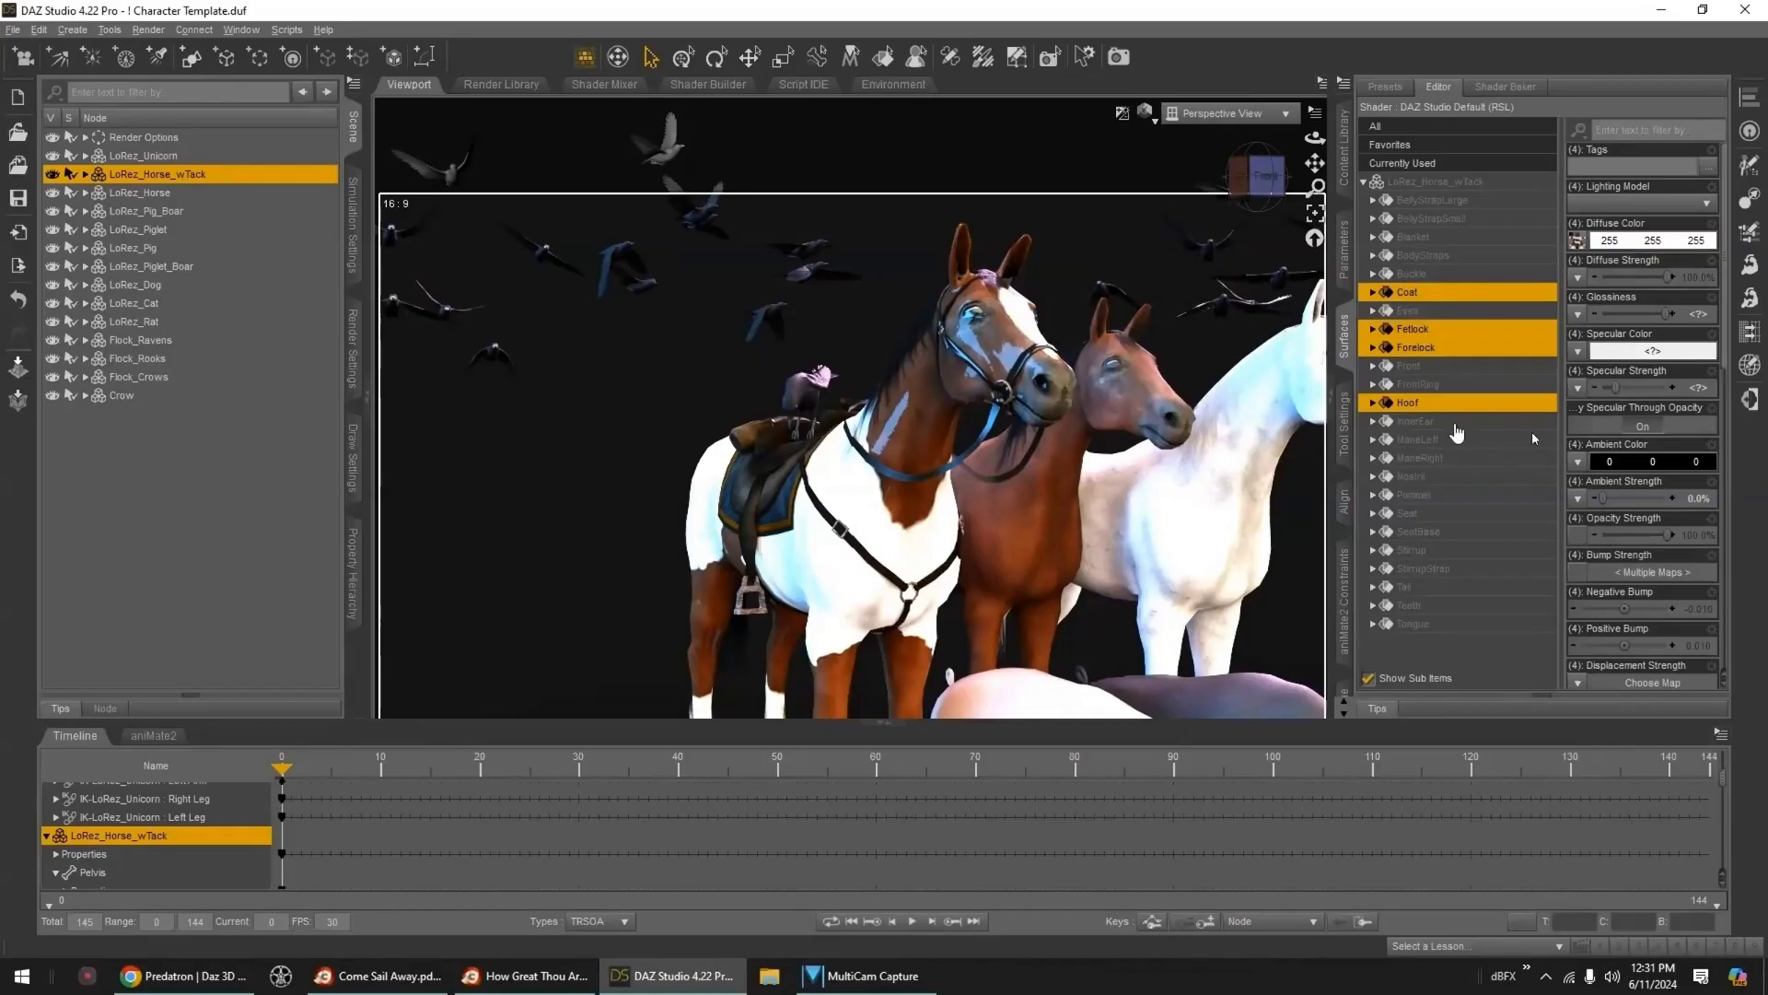
ctrl+click(1455, 425)
ctrl+click(1461, 440)
ctrl+click(1464, 459)
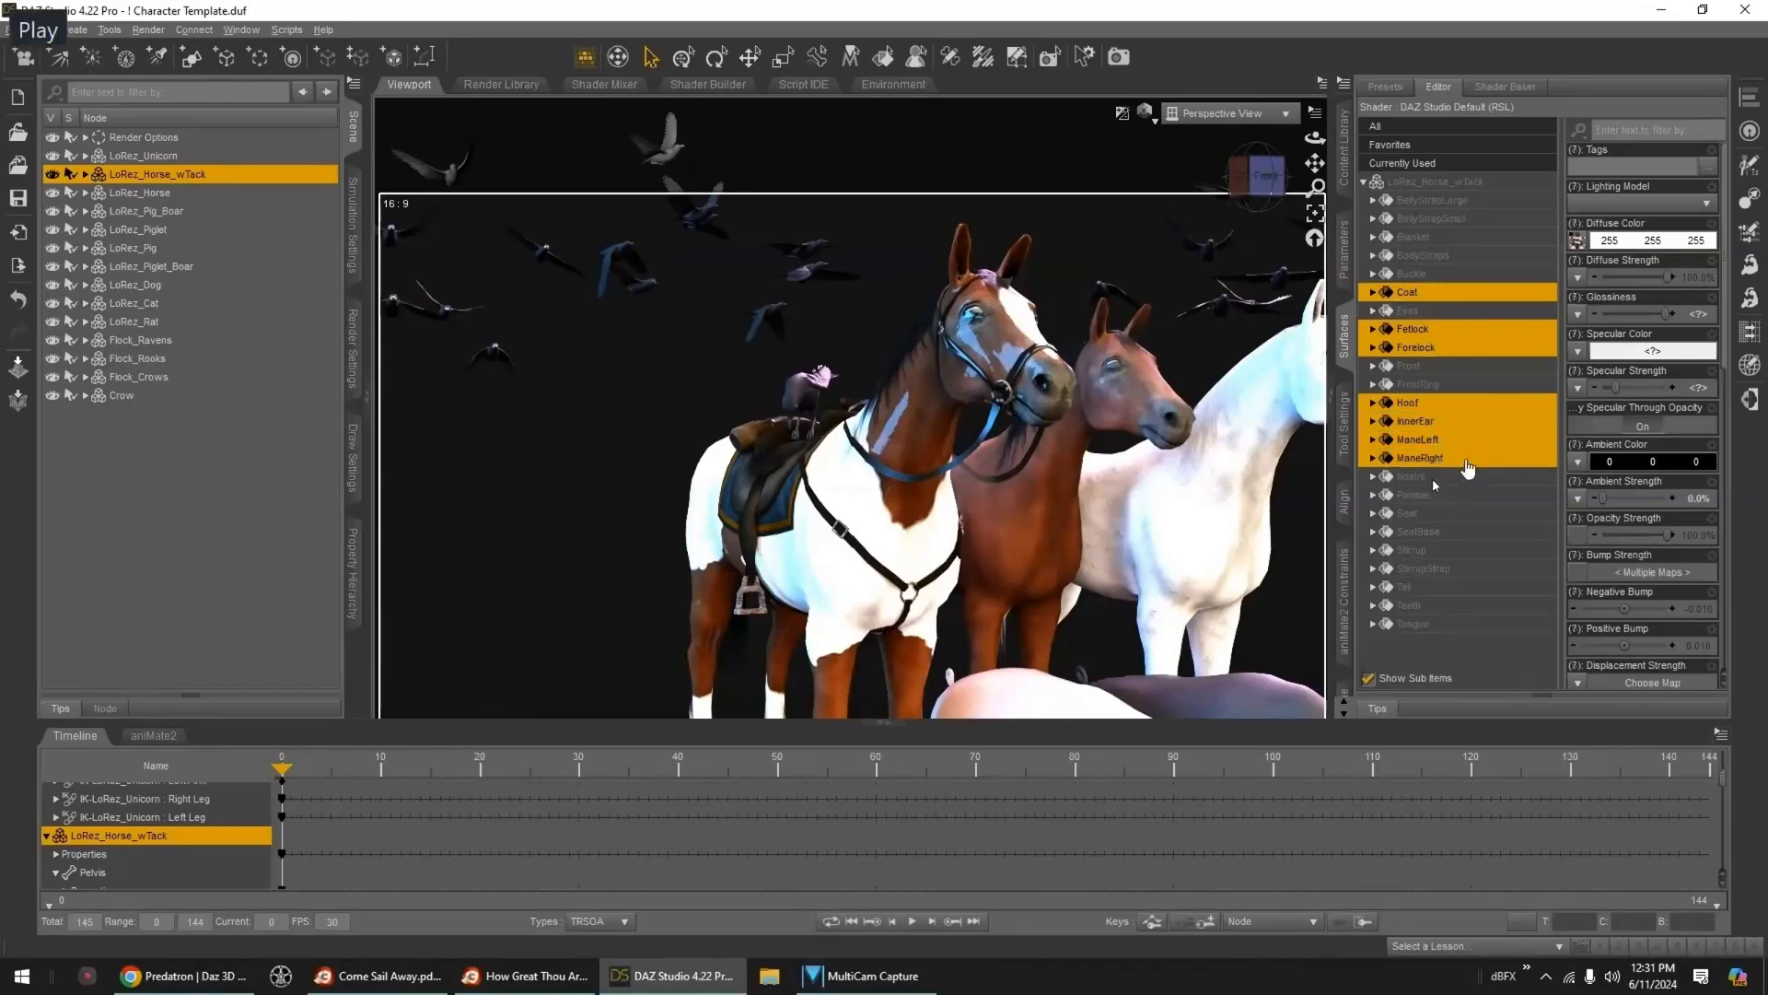
ctrl+click(1463, 477)
ctrl+drag(1460, 587, 1460, 623)
click(1614, 316)
- Apply MAT_Chsnut_Piebald to the tacked horse and set the selected surfaces' Glossiness to 71.4%
click(1345, 170)
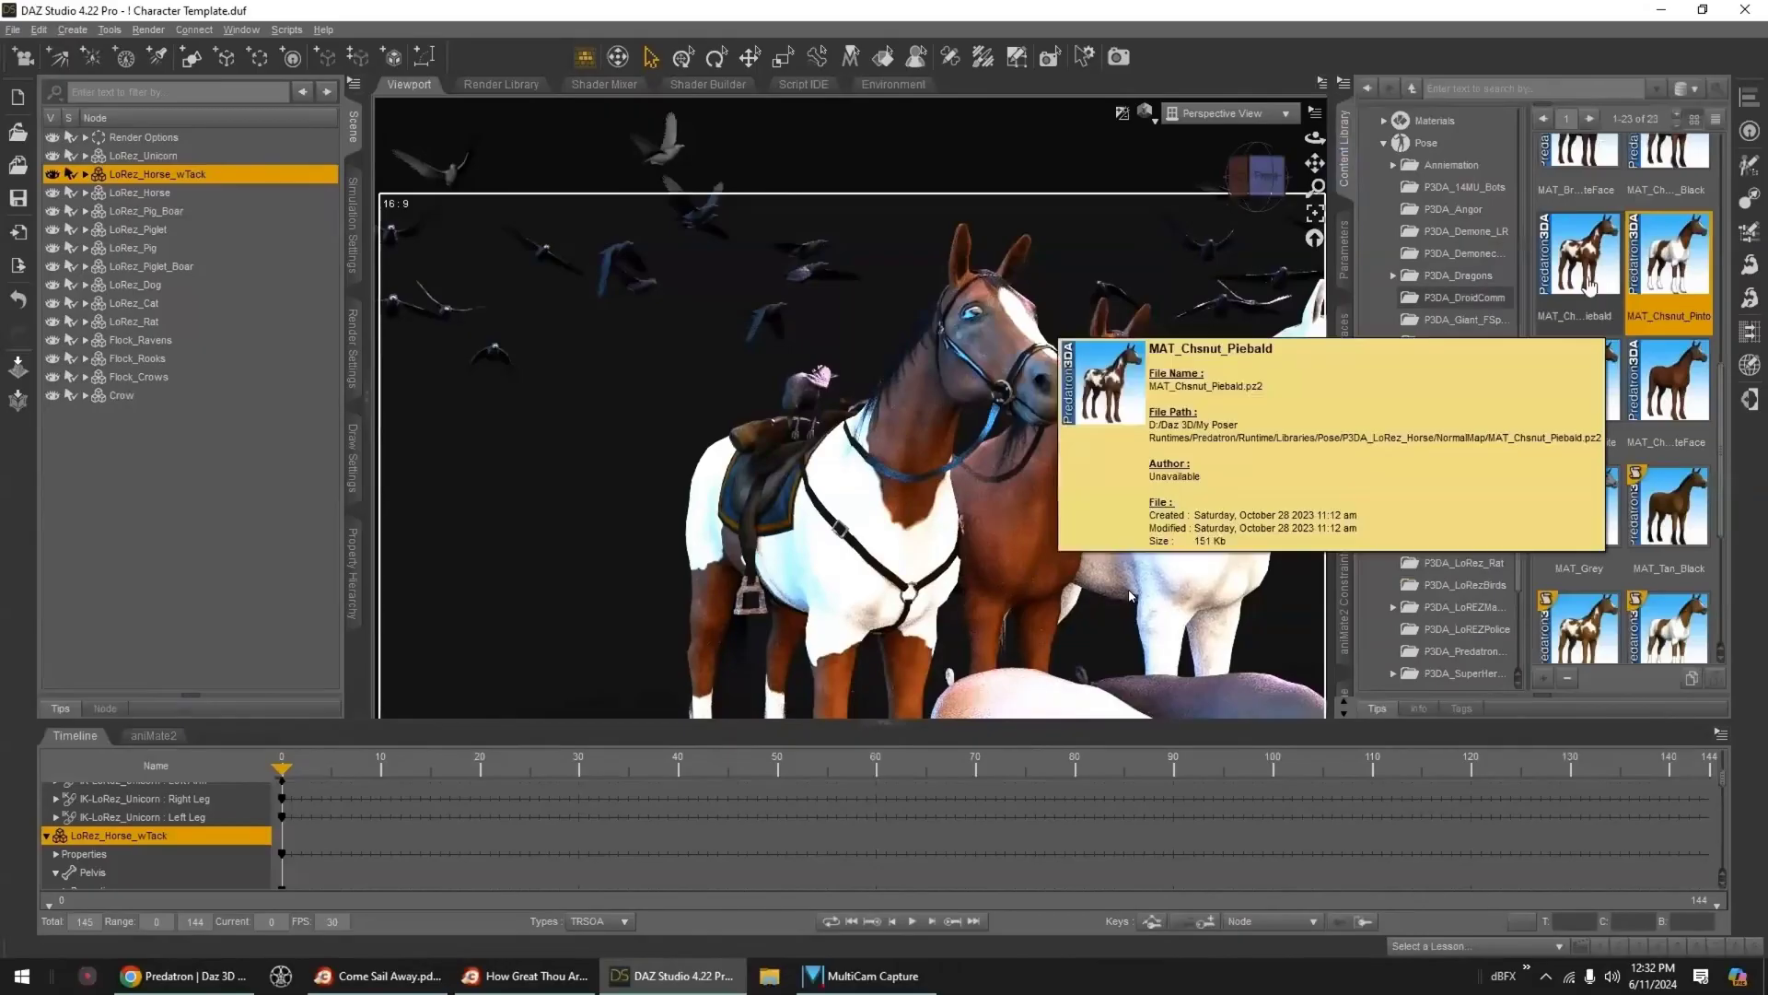
double_click(1609, 322)
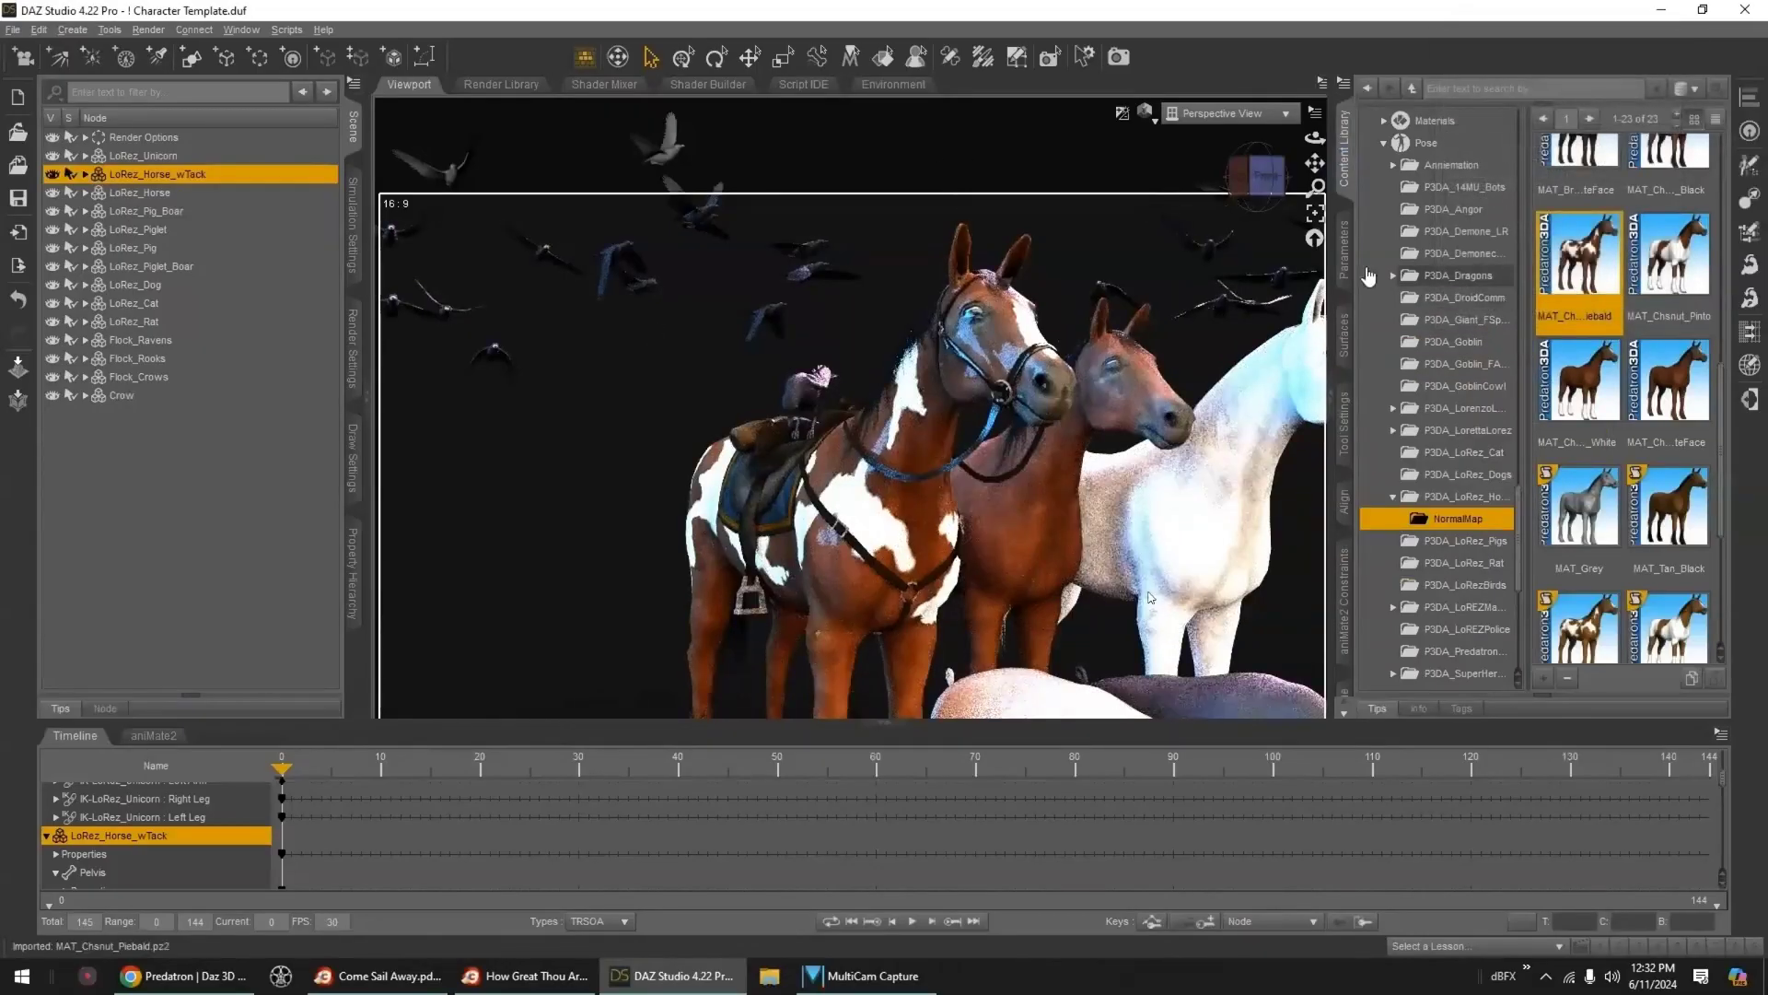
click(1344, 333)
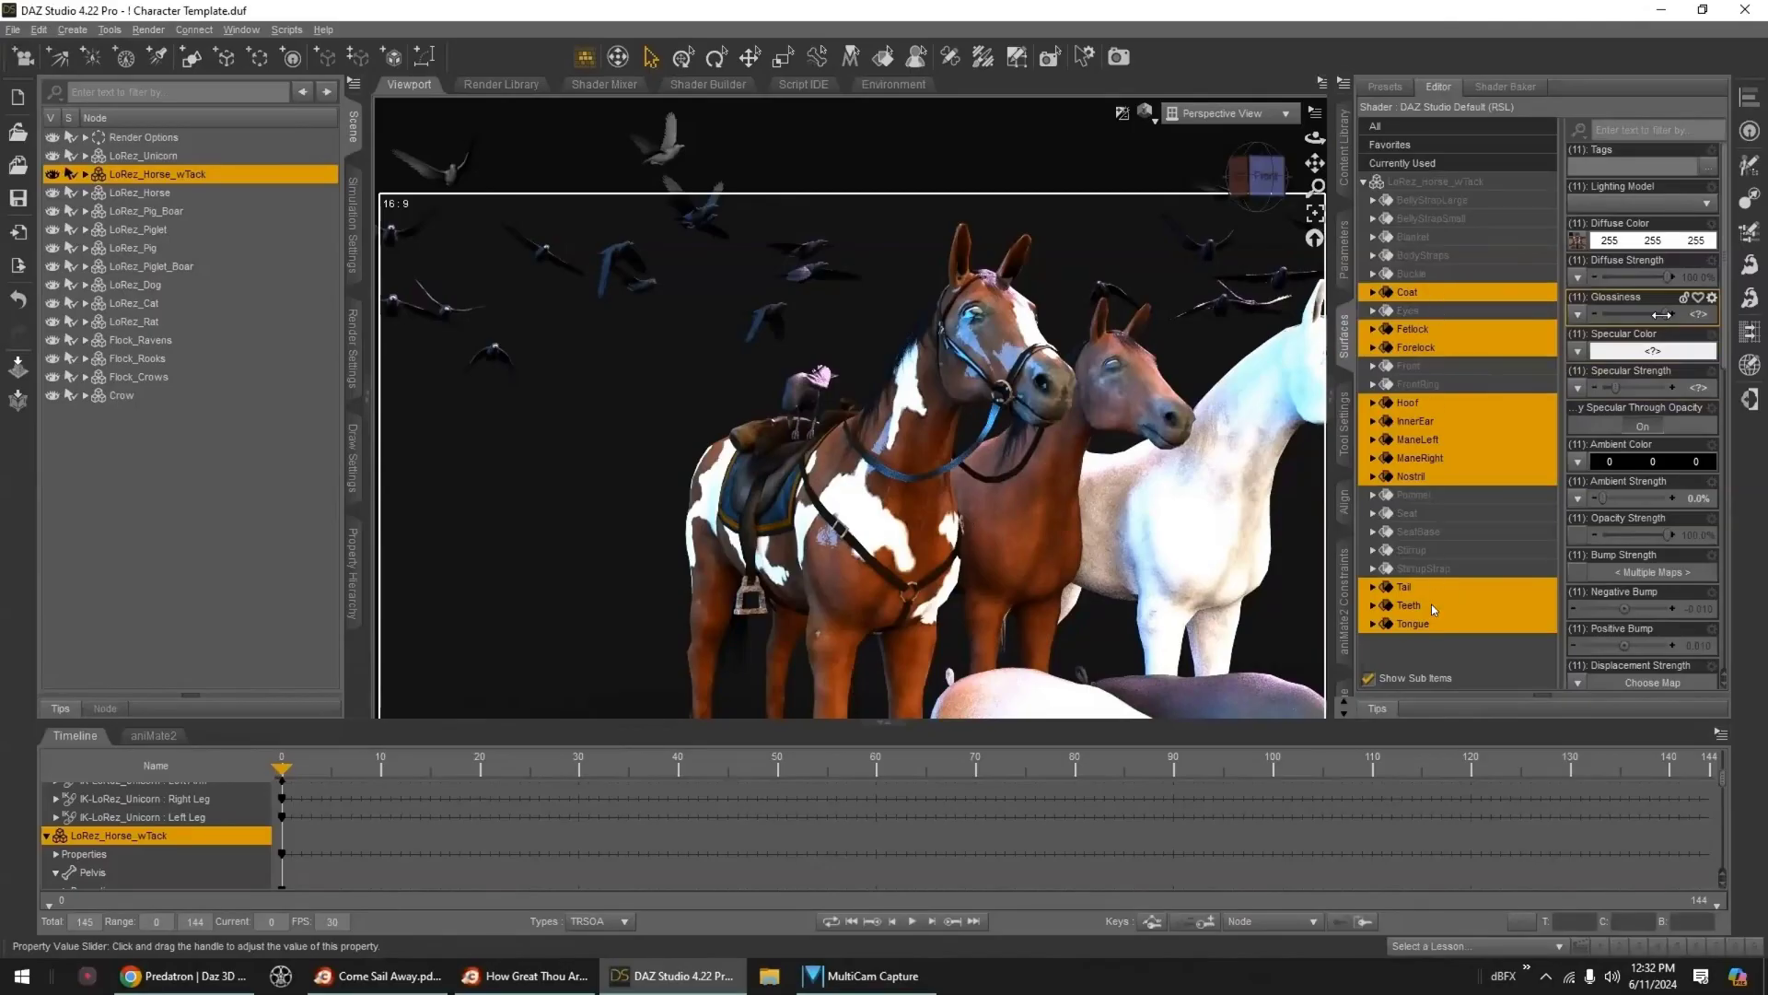
drag(1662, 314, 1216, 396)
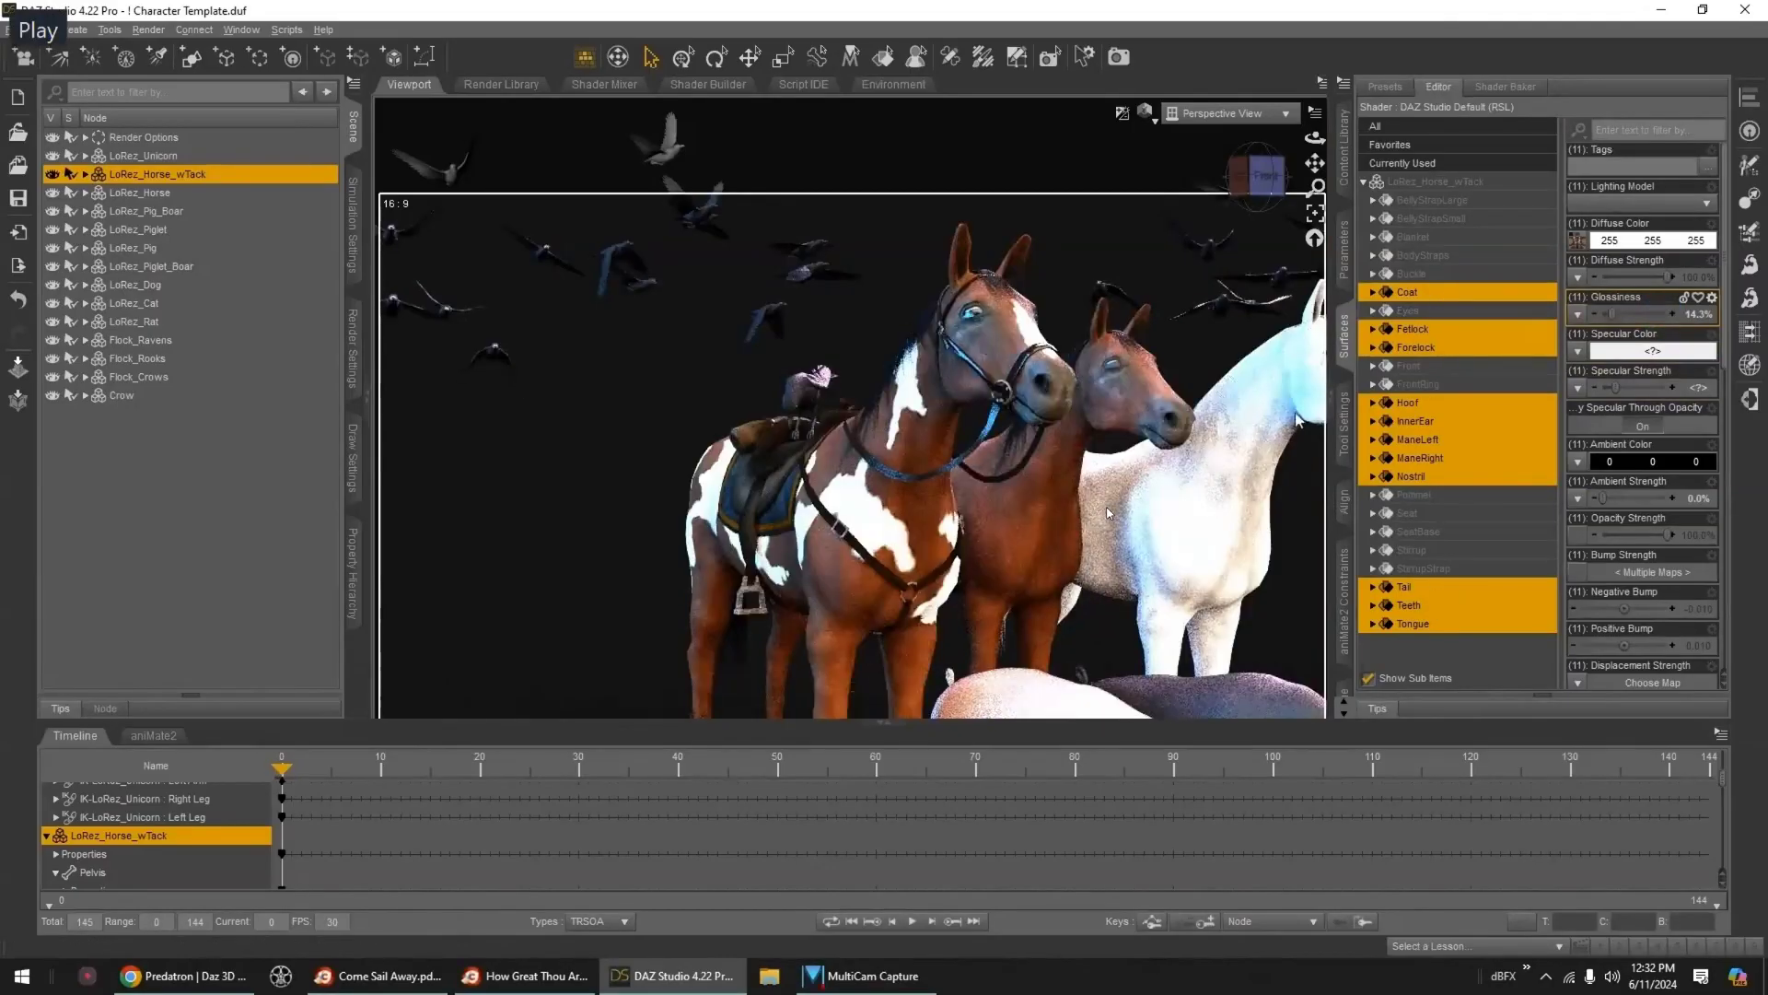
drag(1611, 314, 1648, 315)
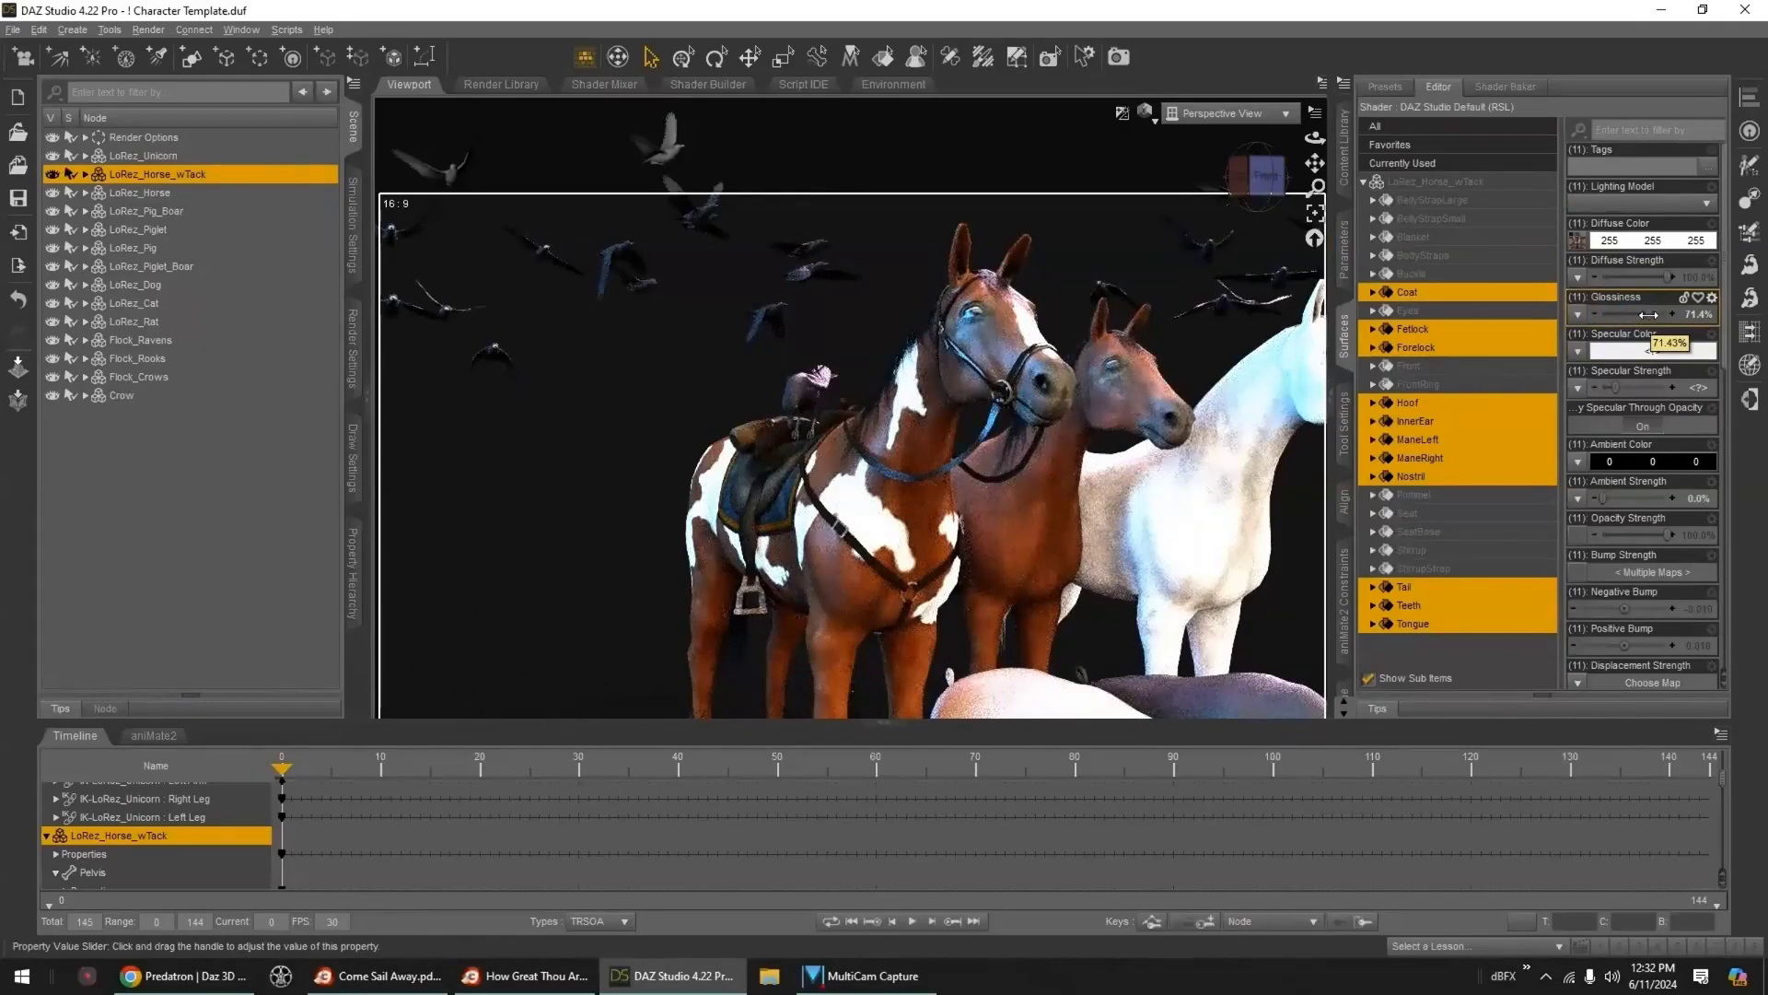
click(1344, 147)
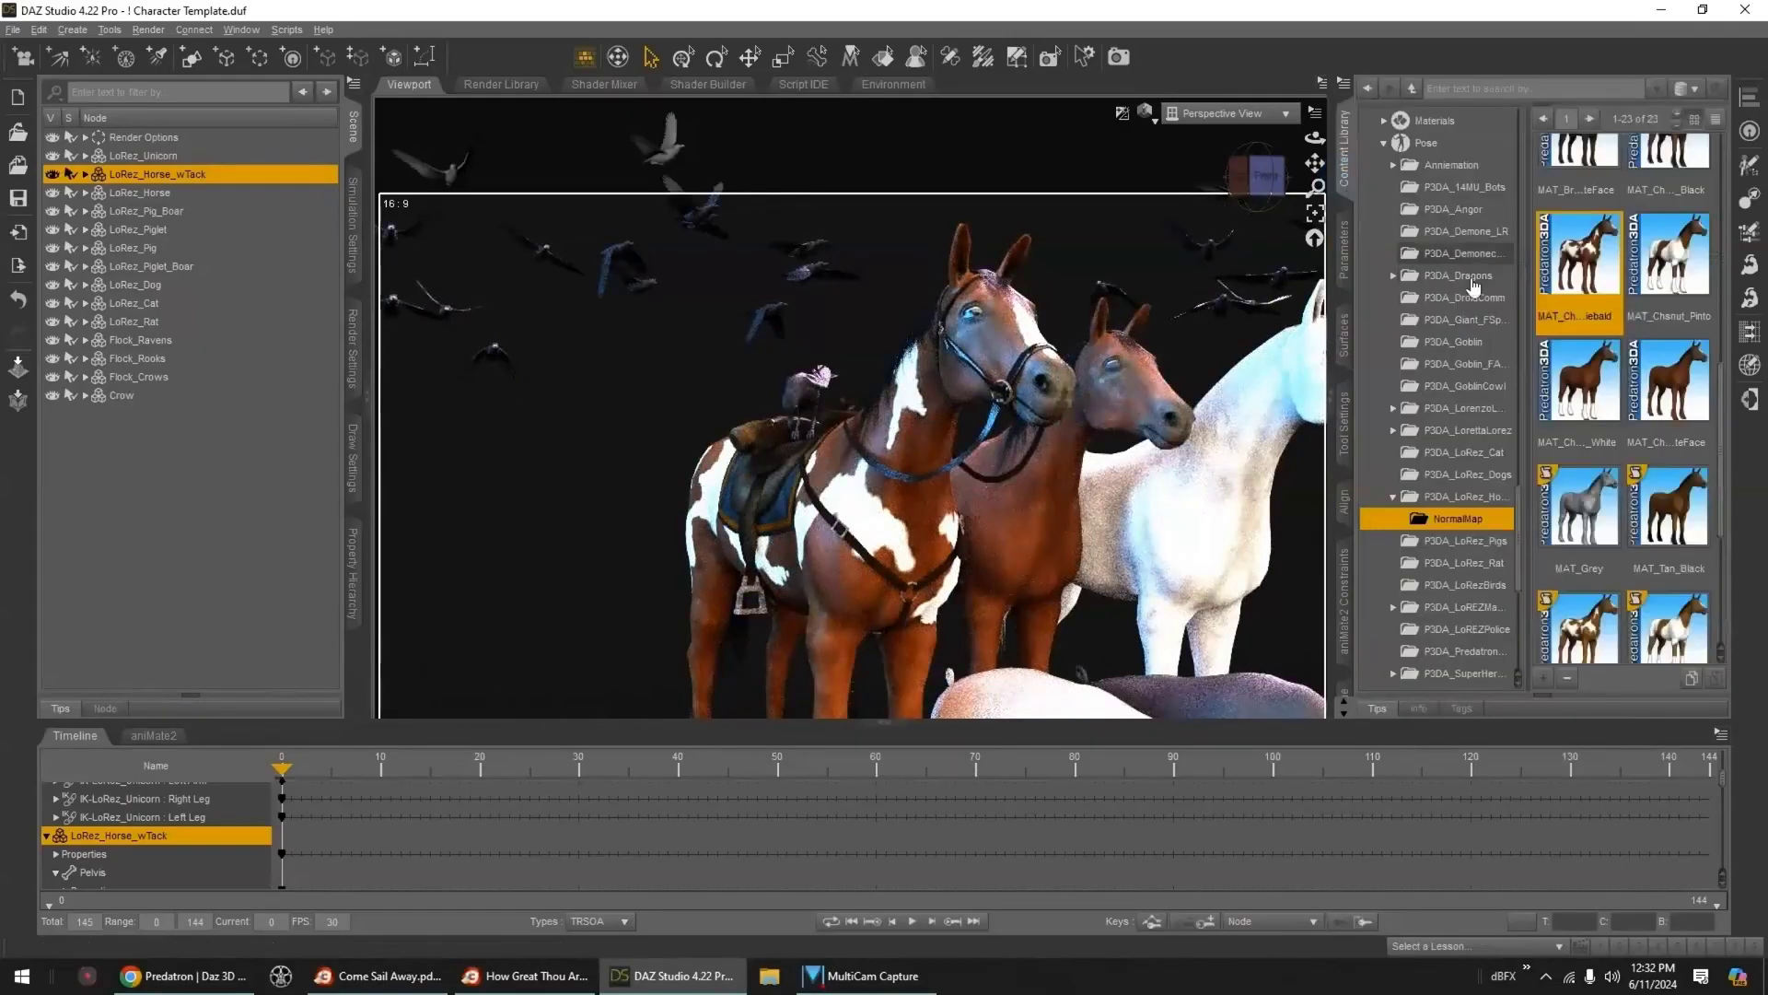
- Try the chestnut black, brown white-face, brown white, brown black and black white-face coats on the tacked horse
scroll(1699, 554, up, 3)
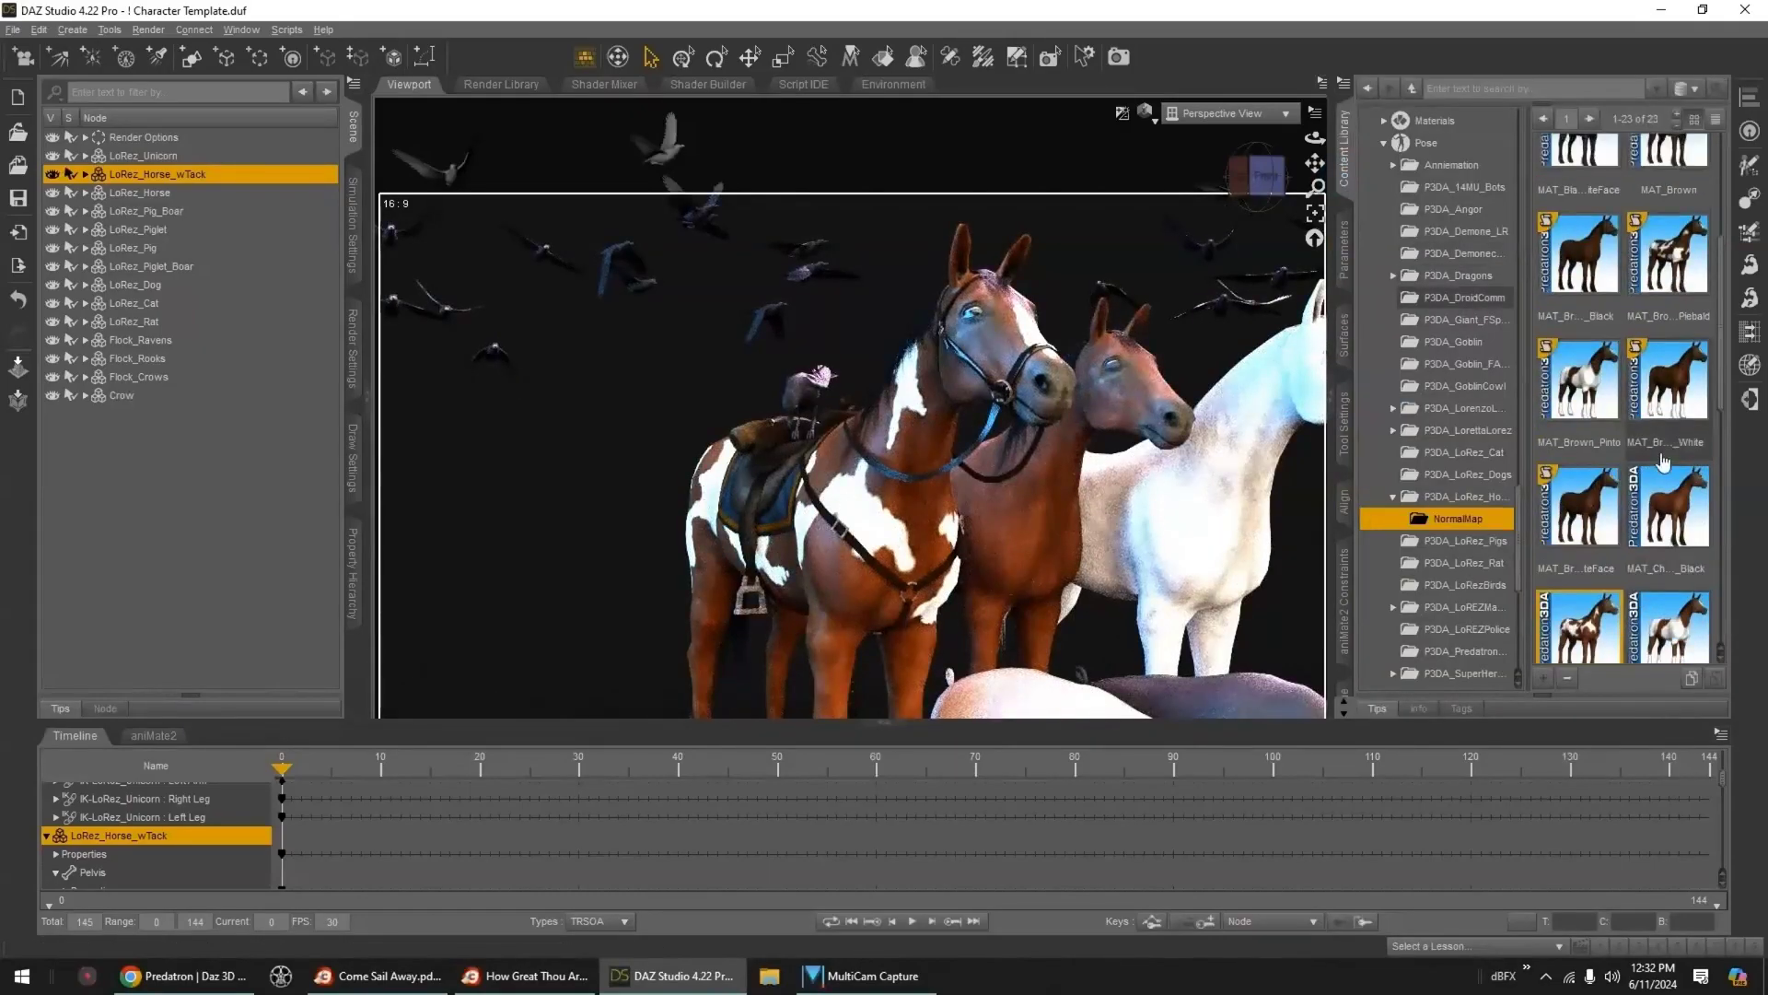
double_click(1681, 542)
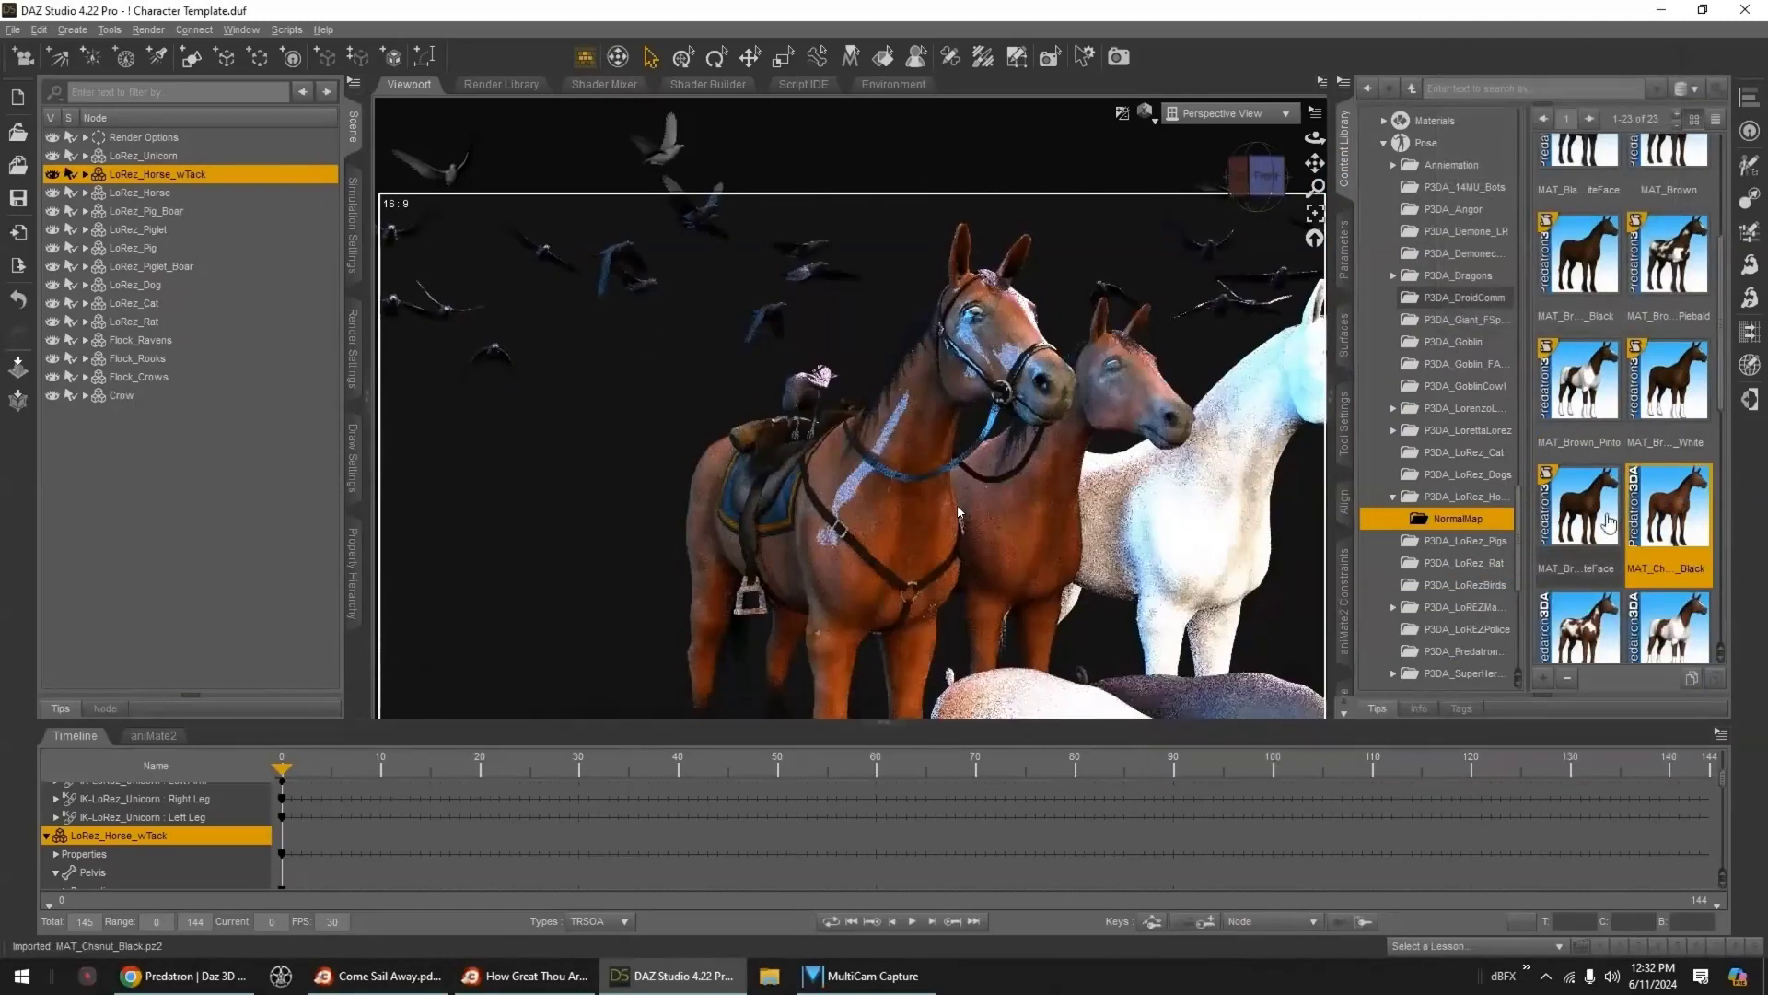
double_click(1579, 523)
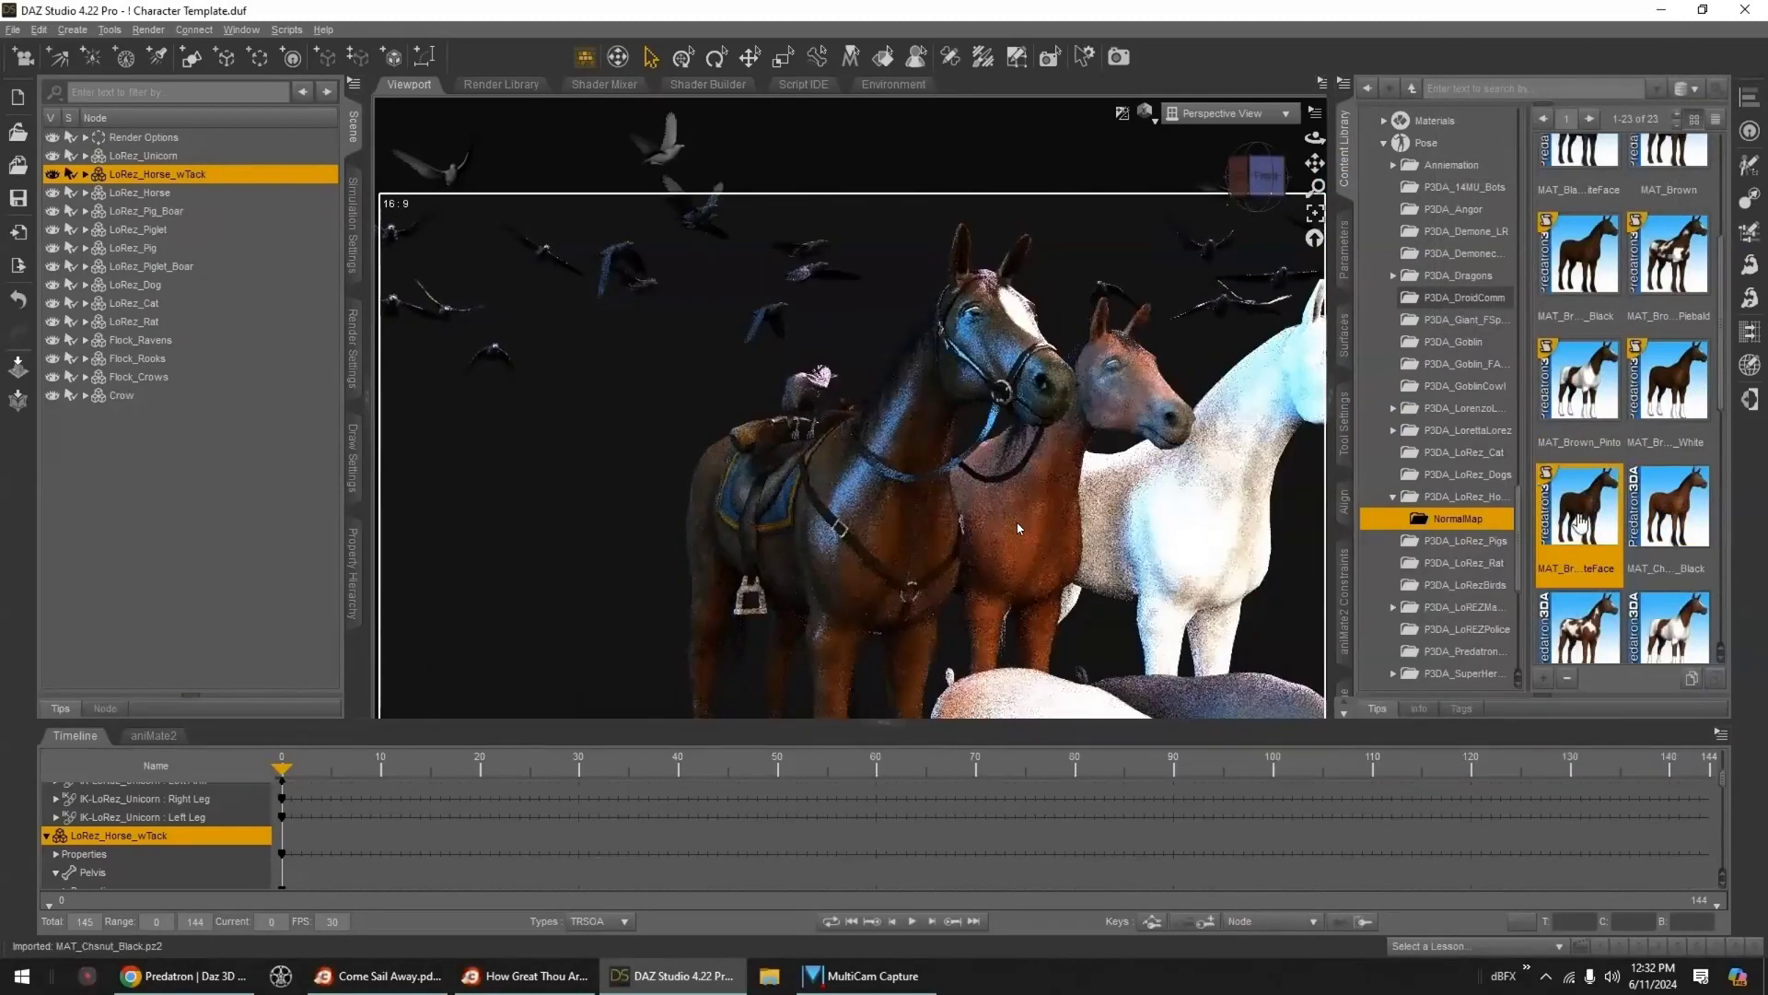
double_click(1680, 404)
scroll(1625, 513, up, 3)
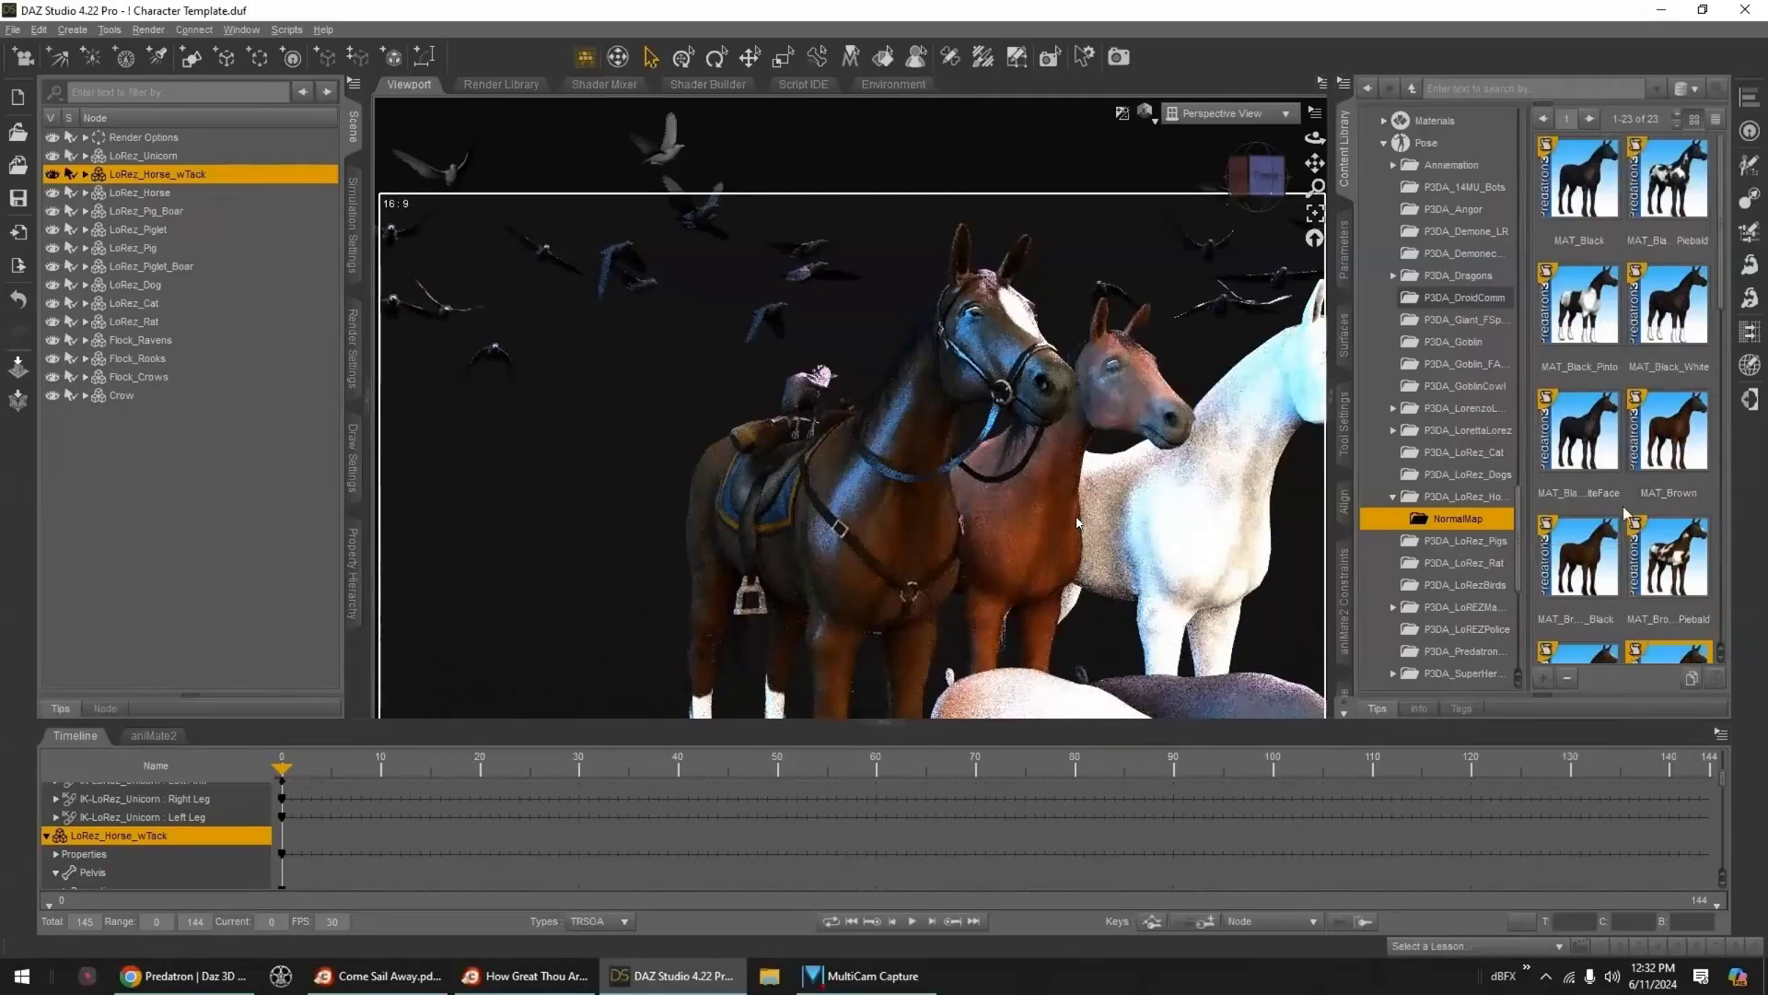
double_click(1590, 550)
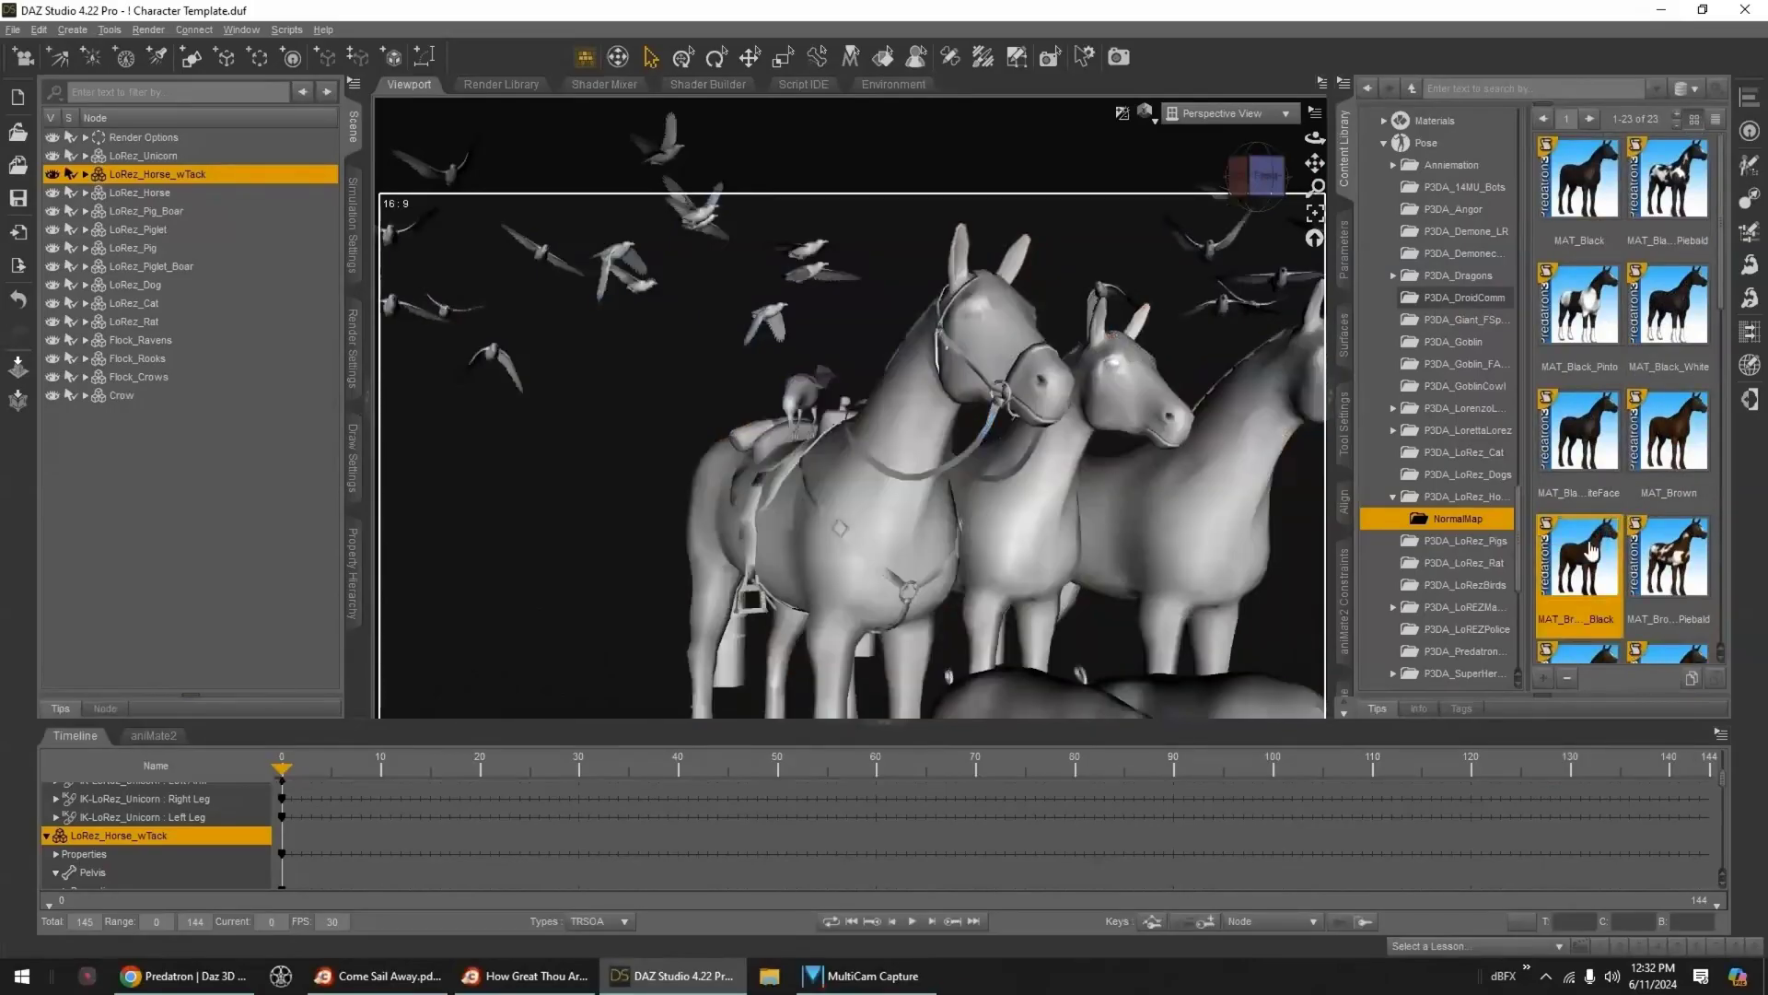
double_click(1596, 461)
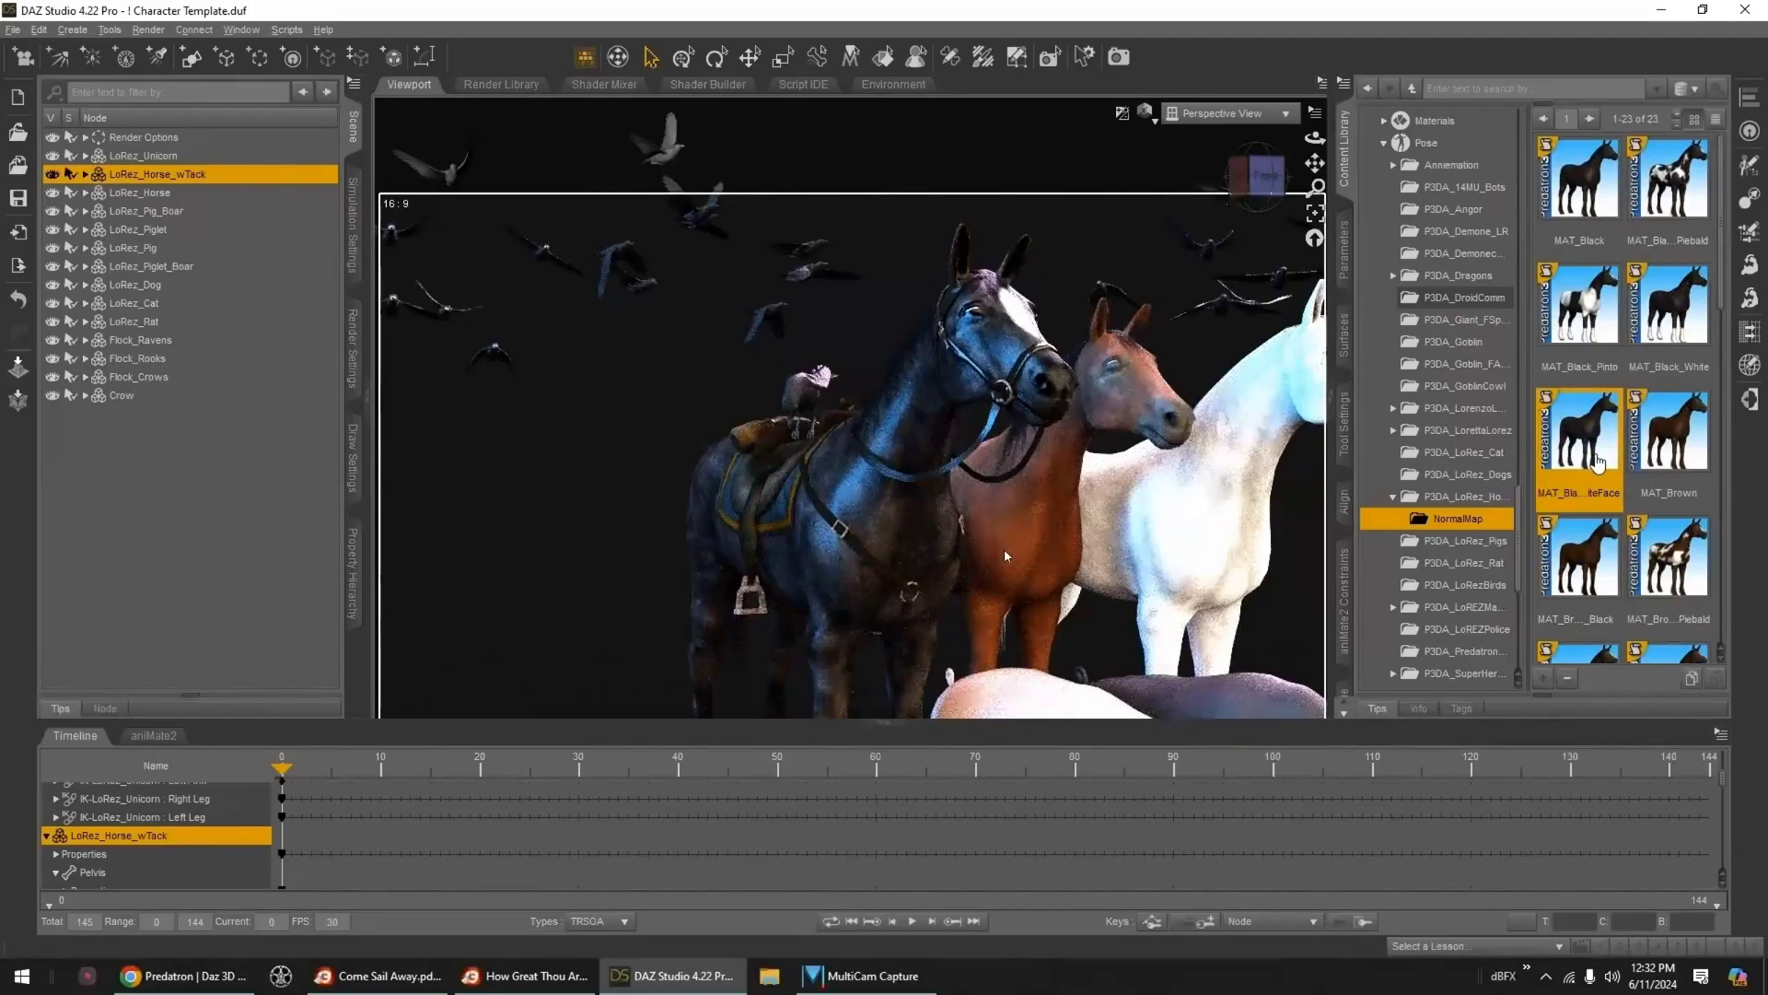
- Set the Glossiness of the tacked horse's selected coat, mane, tail and hoof surfaces to 48.6% and their Specular Strength to 40.0%
click(1347, 344)
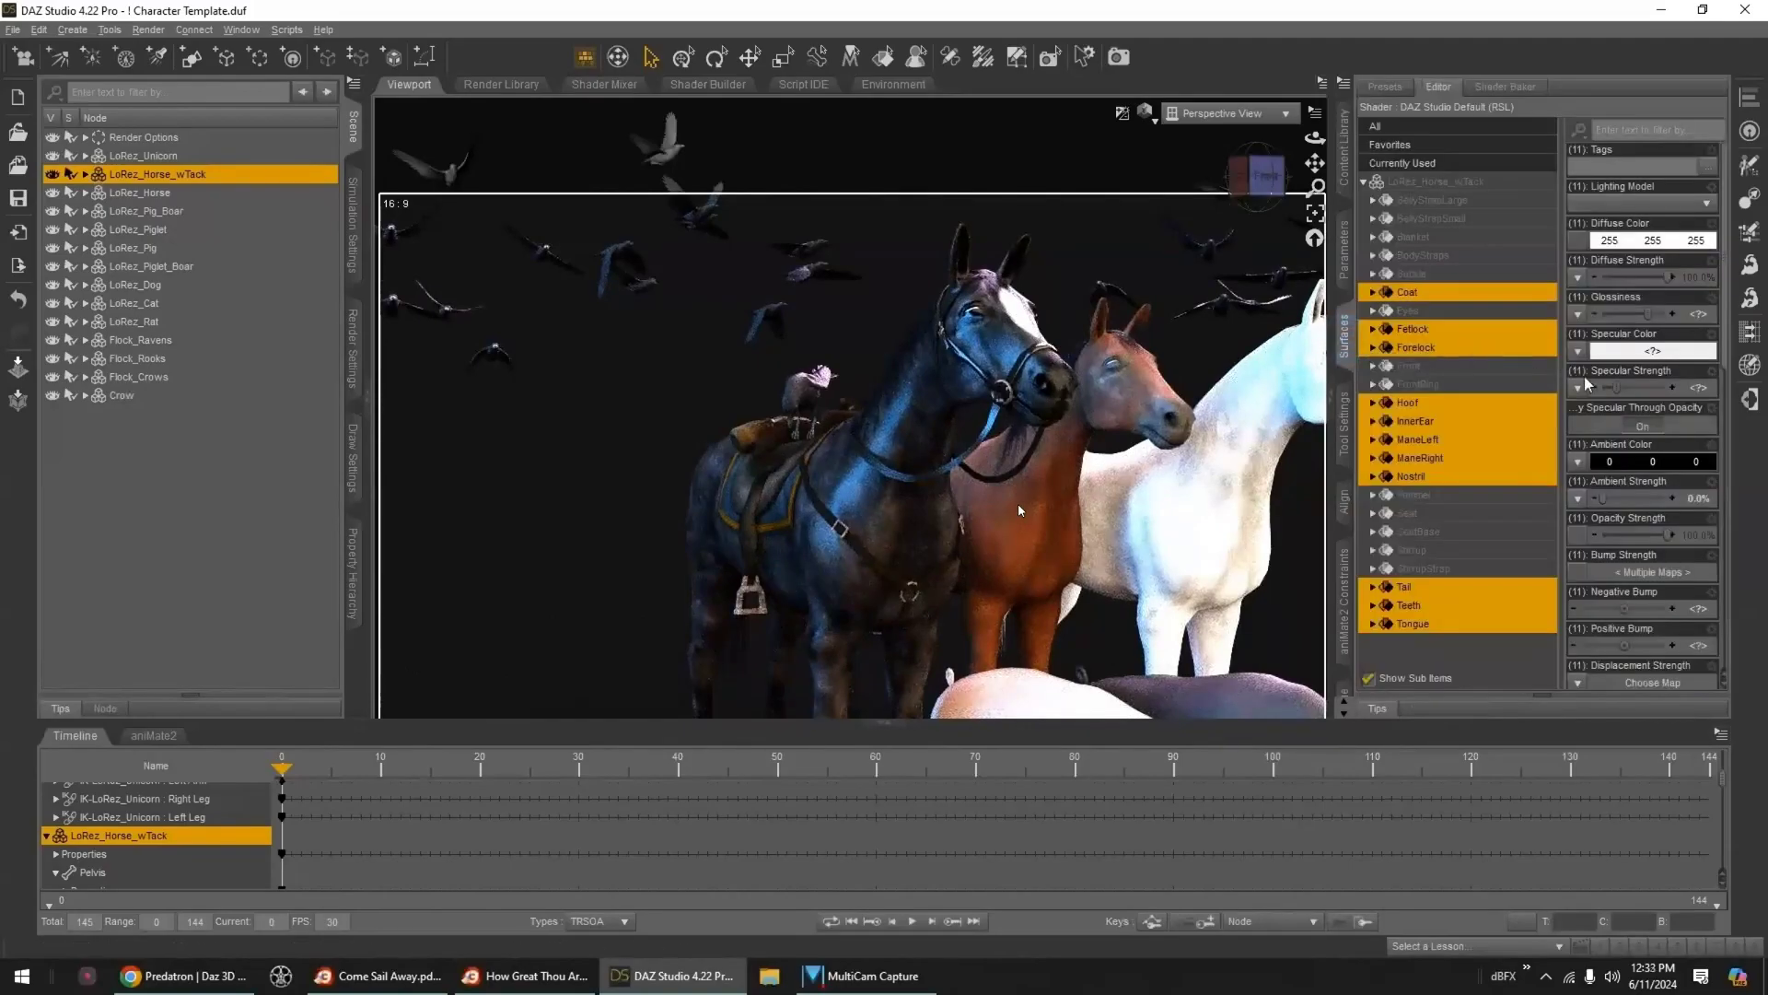
mouse_move(1648, 314)
mouse_down()
mouse_move(1617, 314)
mouse_move(1633, 314)
mouse_up()
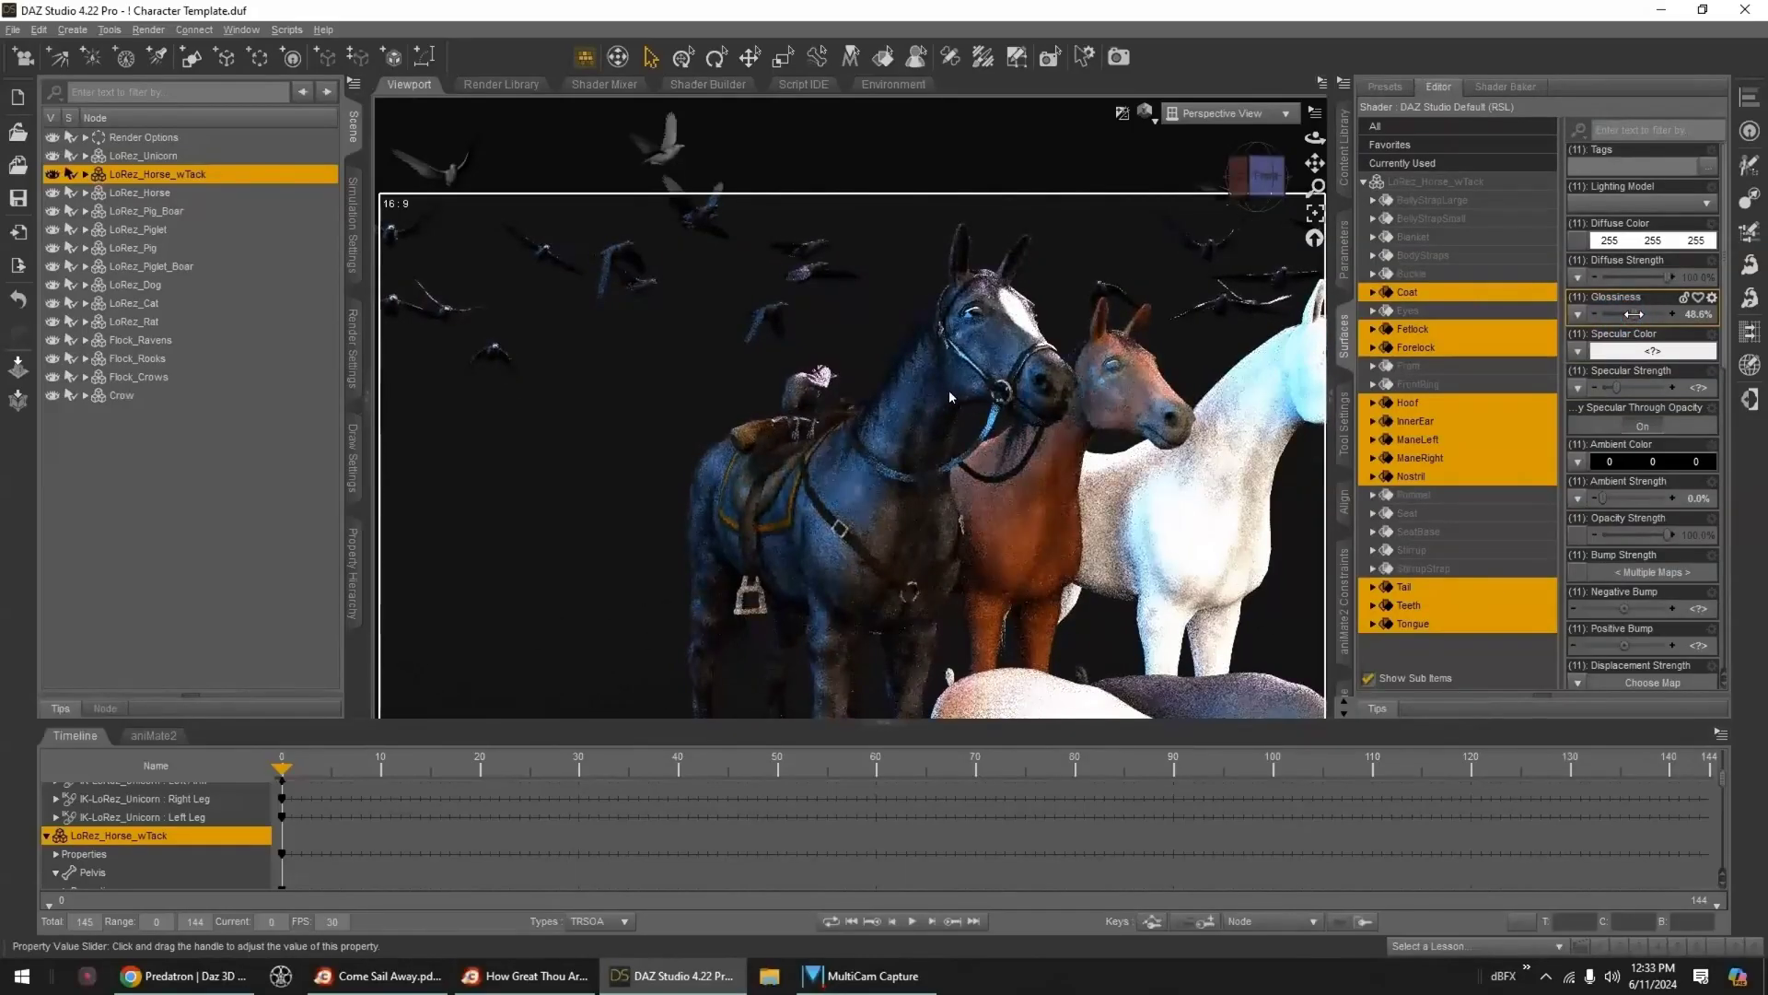
drag(1633, 388, 1637, 388)
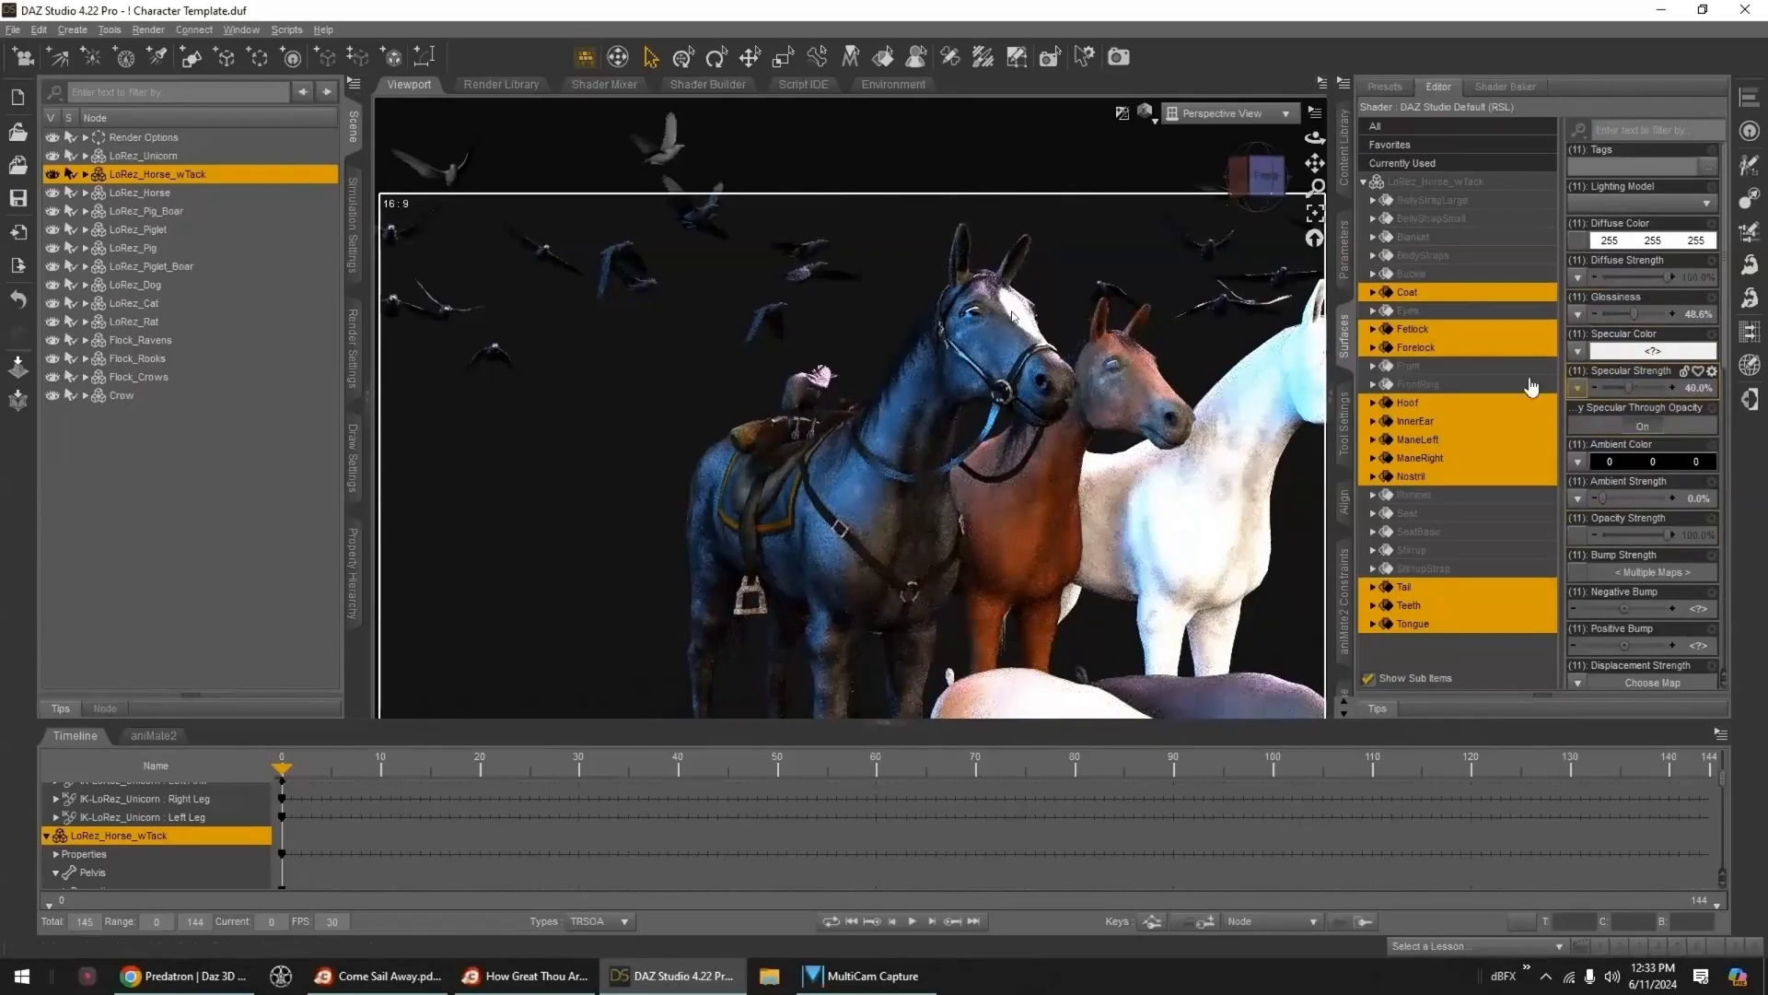
- Try the MAT_Black_Pinto and MAT_Black_White coats on the tacked horse and apply the black piebald coat
click(1345, 152)
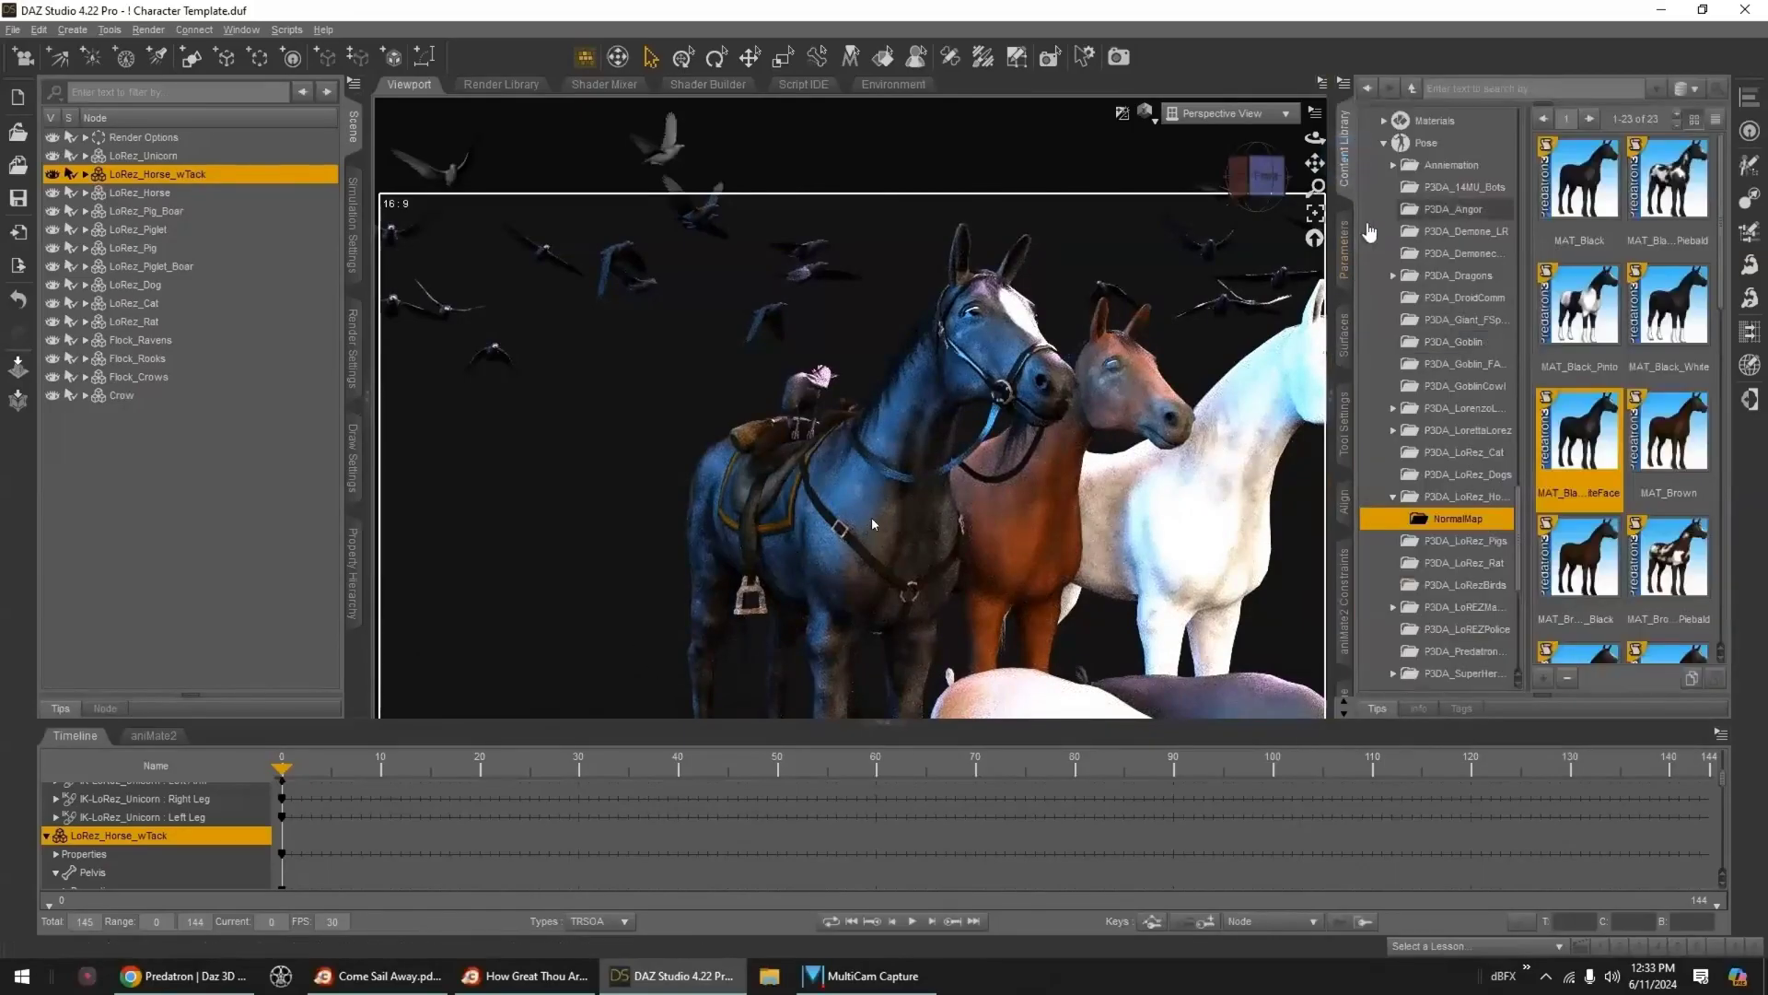
double_click(1586, 318)
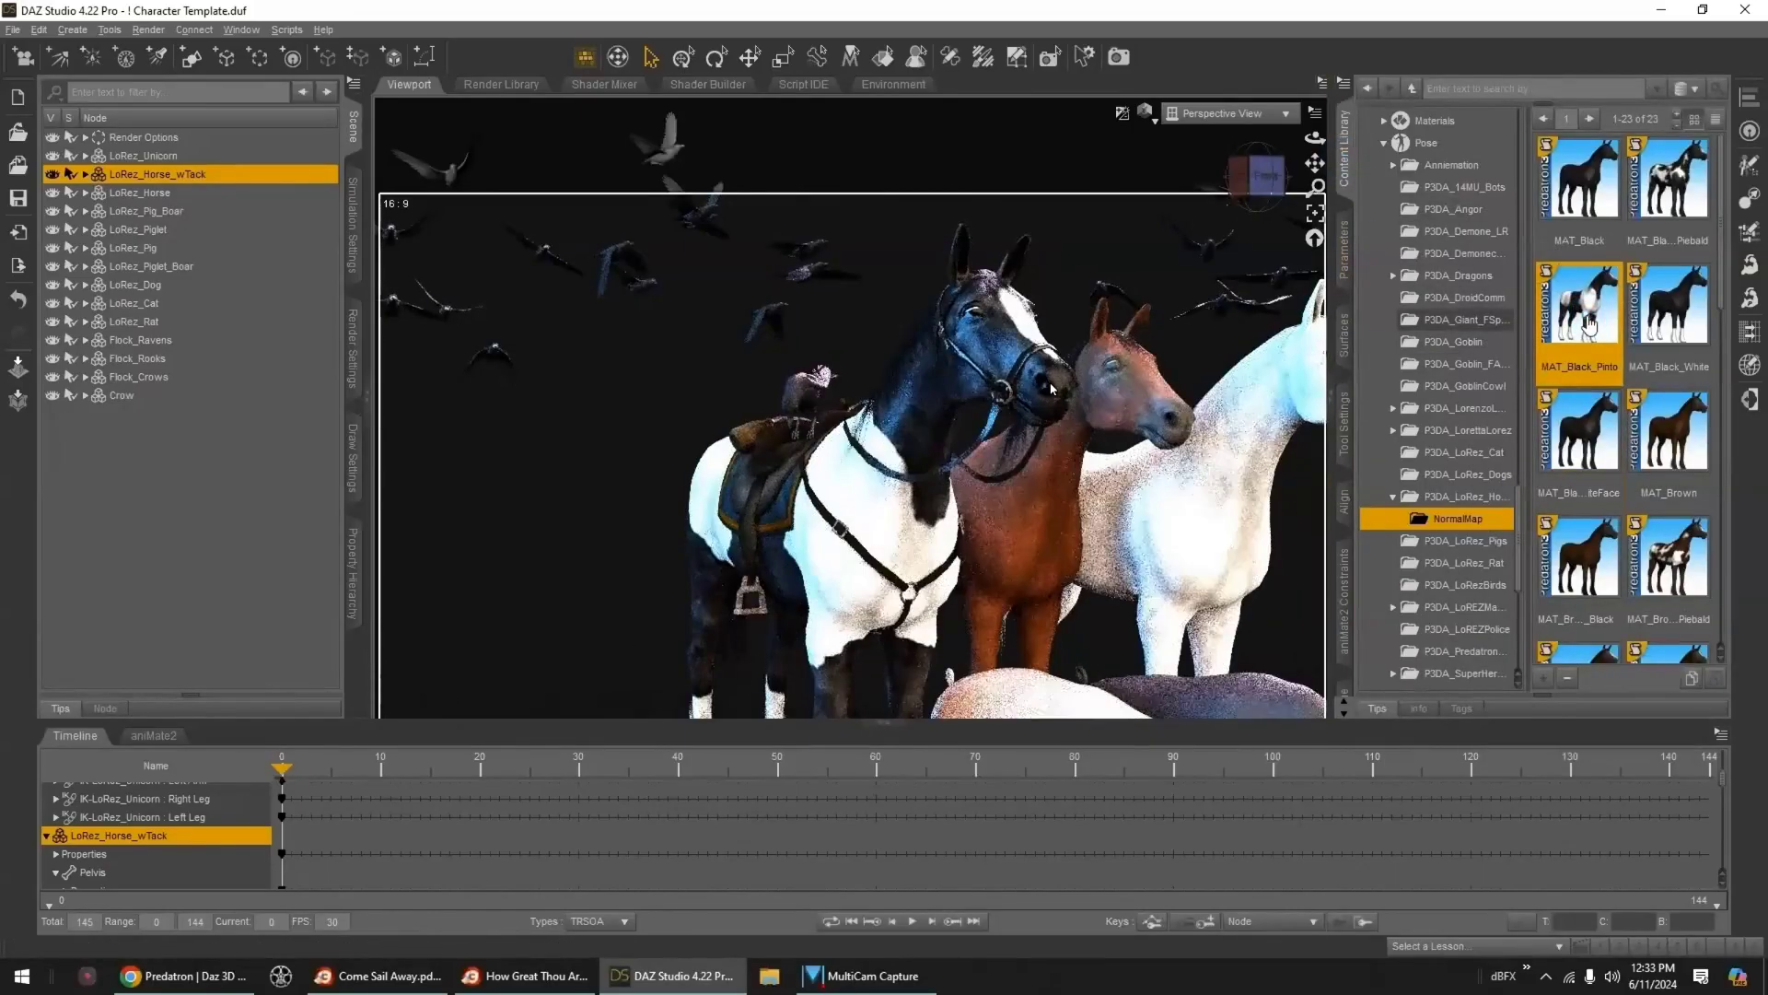
double_click(1668, 320)
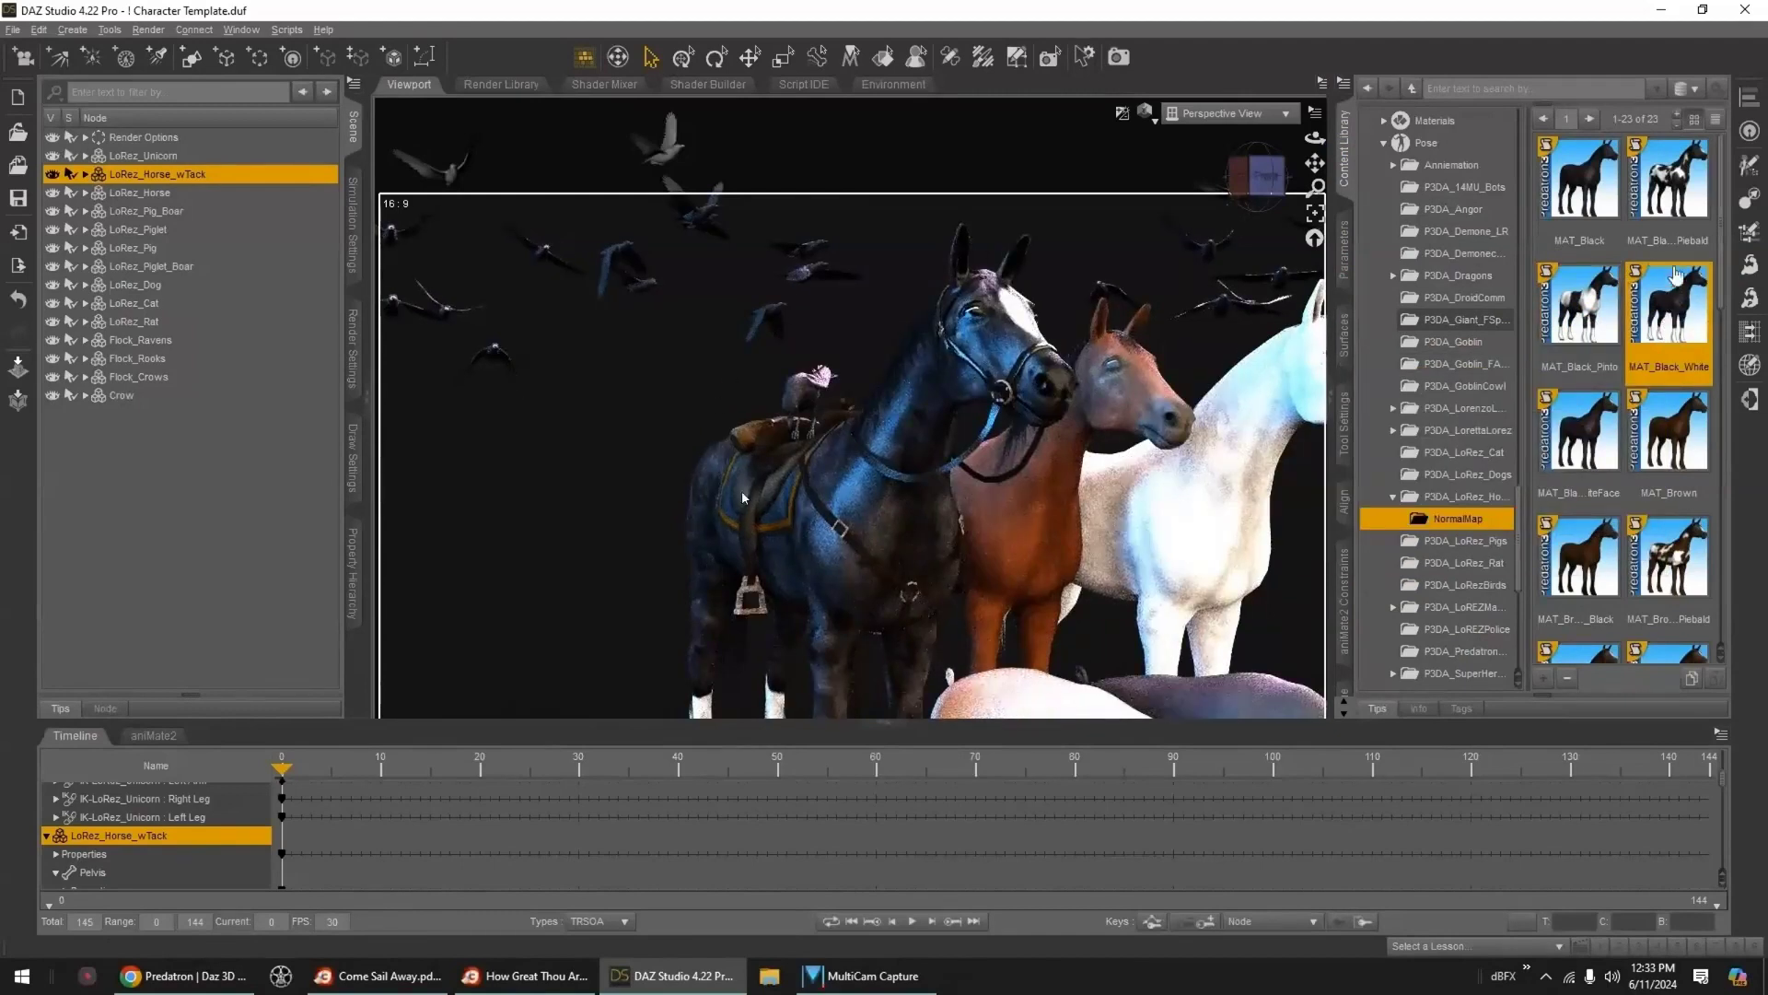
double_click(1668, 198)
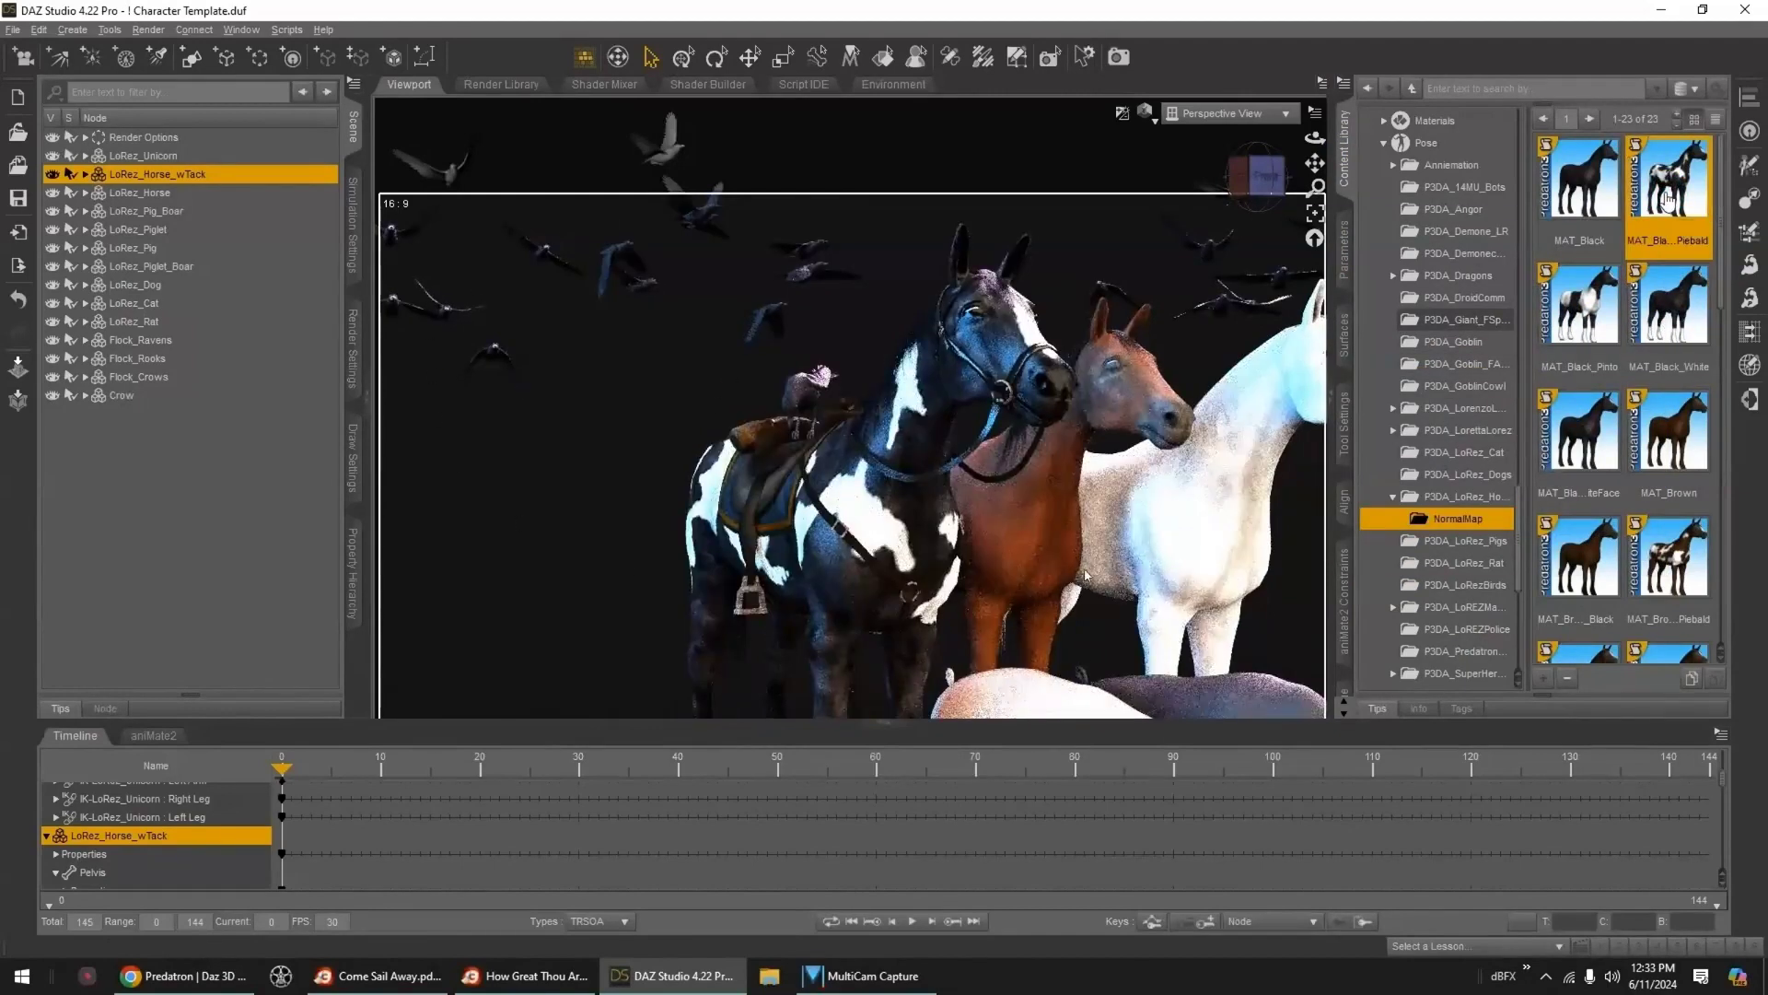
- Apply the MAT_Black material preset to the saddled horse and set the viewport draw style to Texture Shaded
double_click(1583, 198)
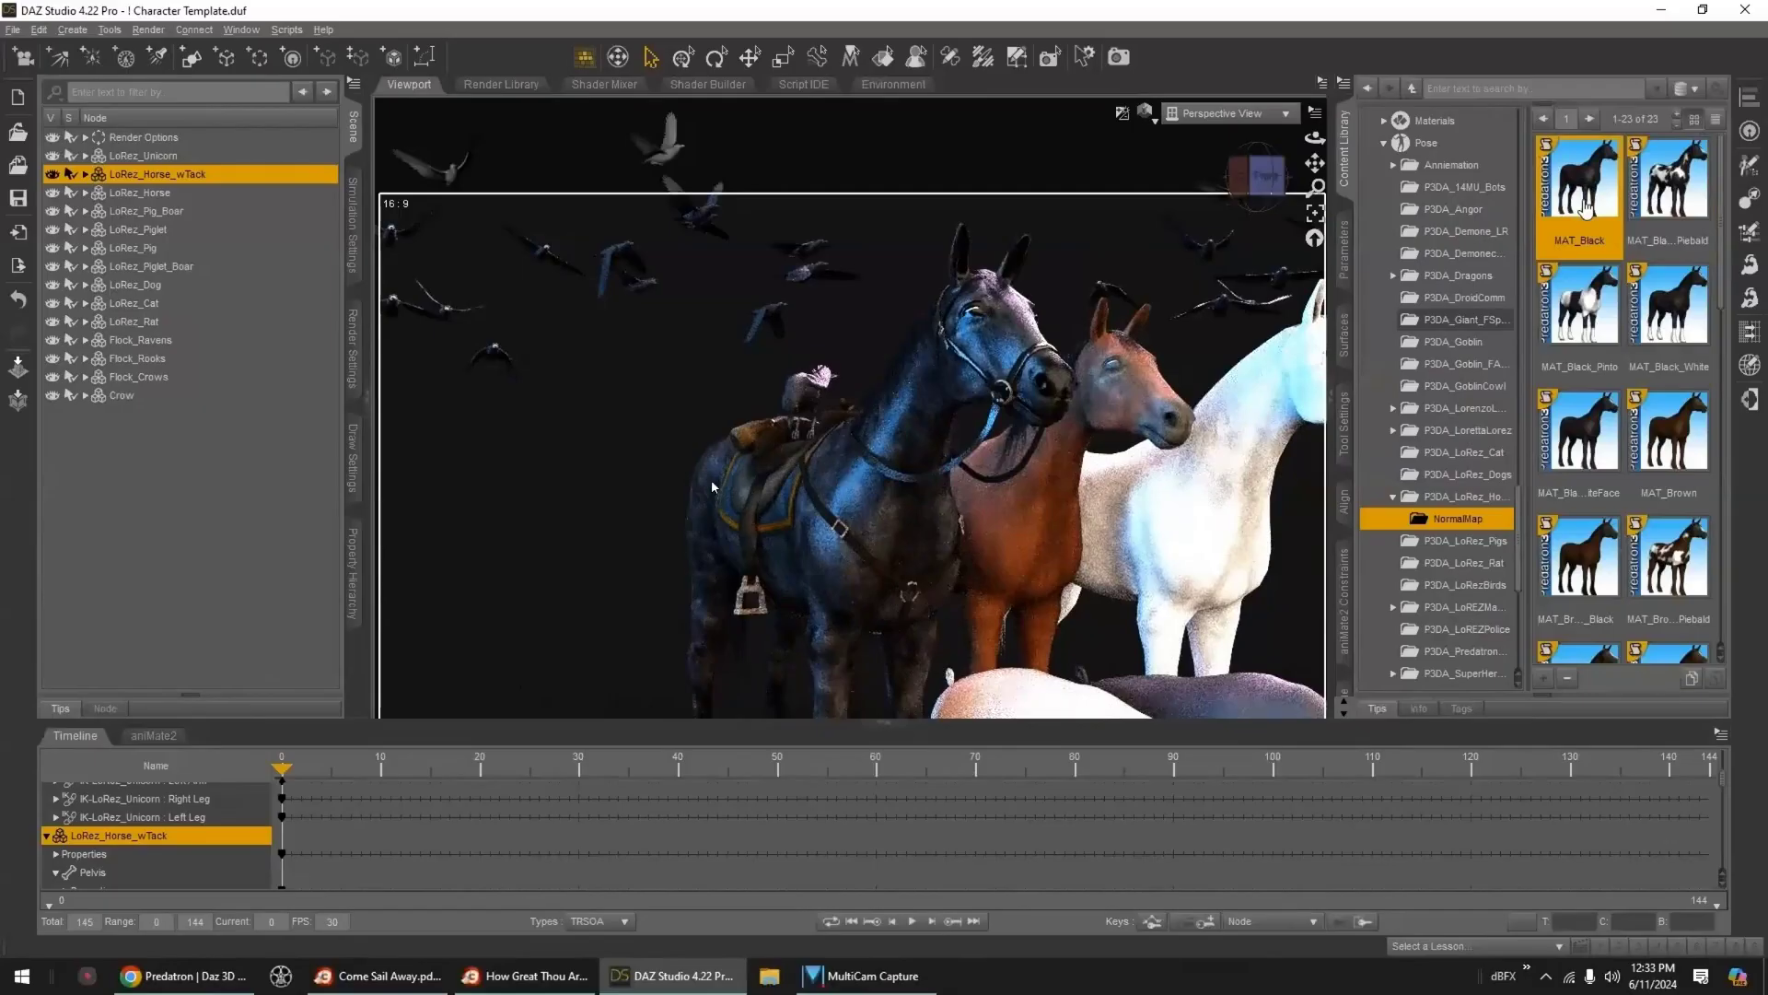
click(1147, 112)
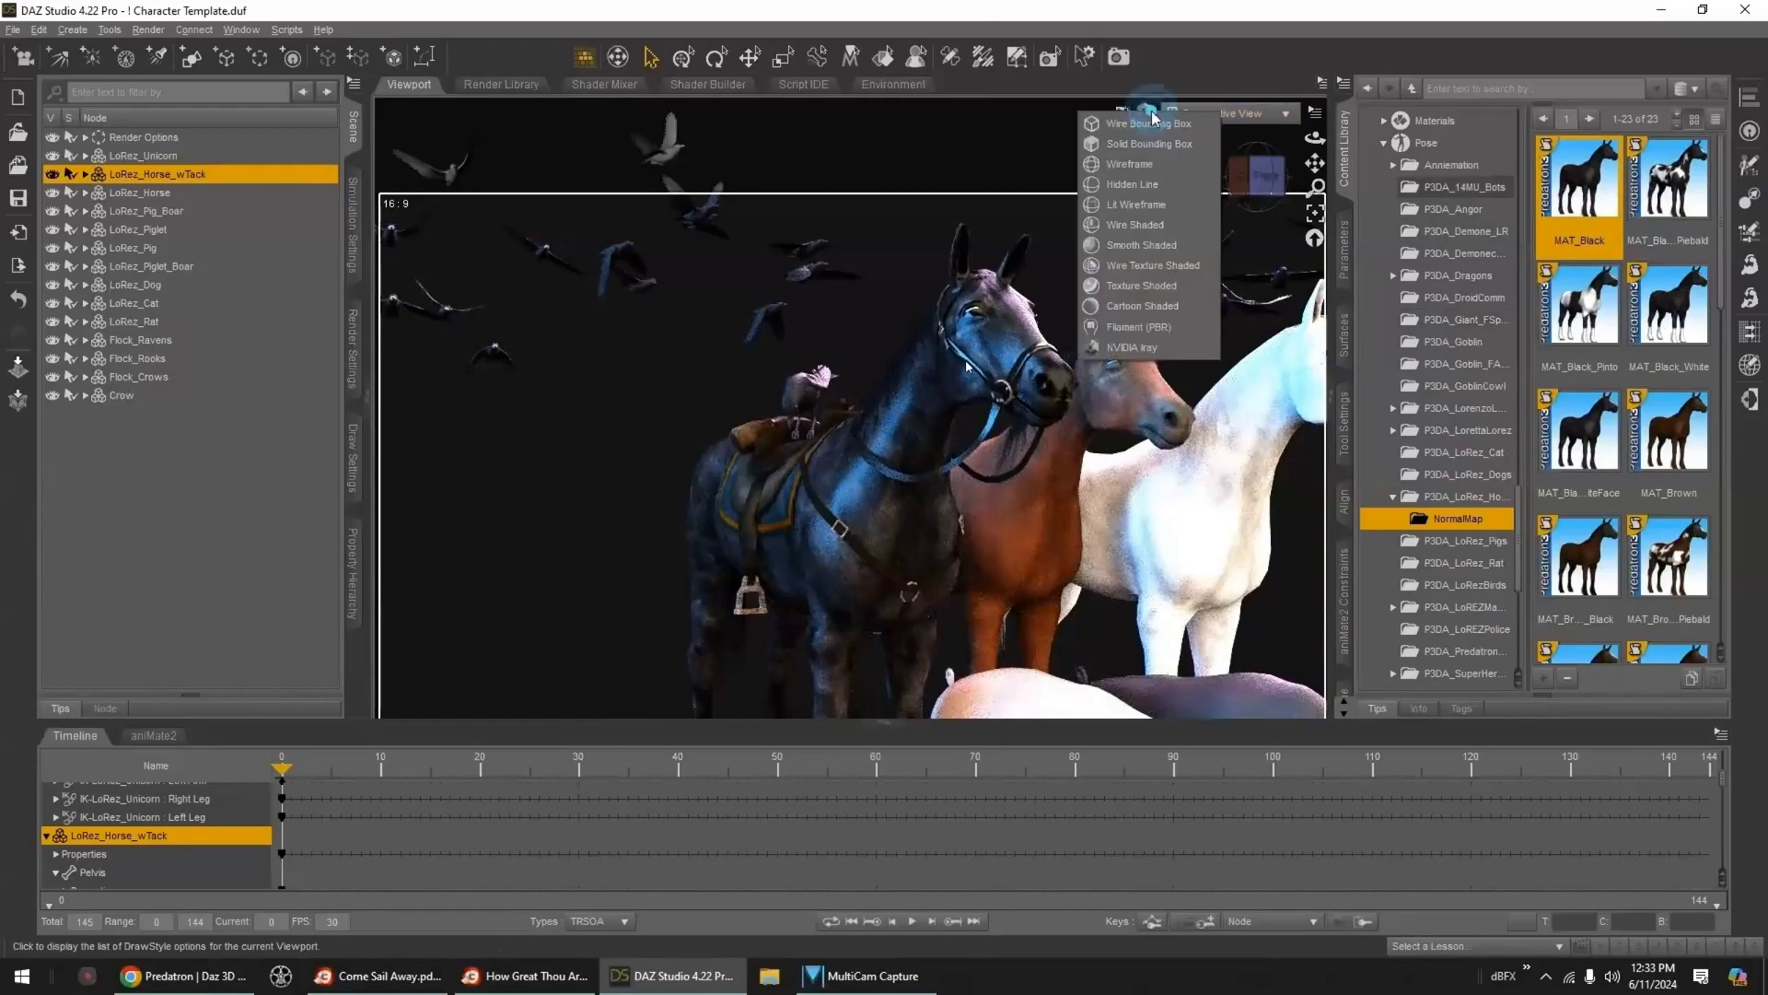
click(1142, 285)
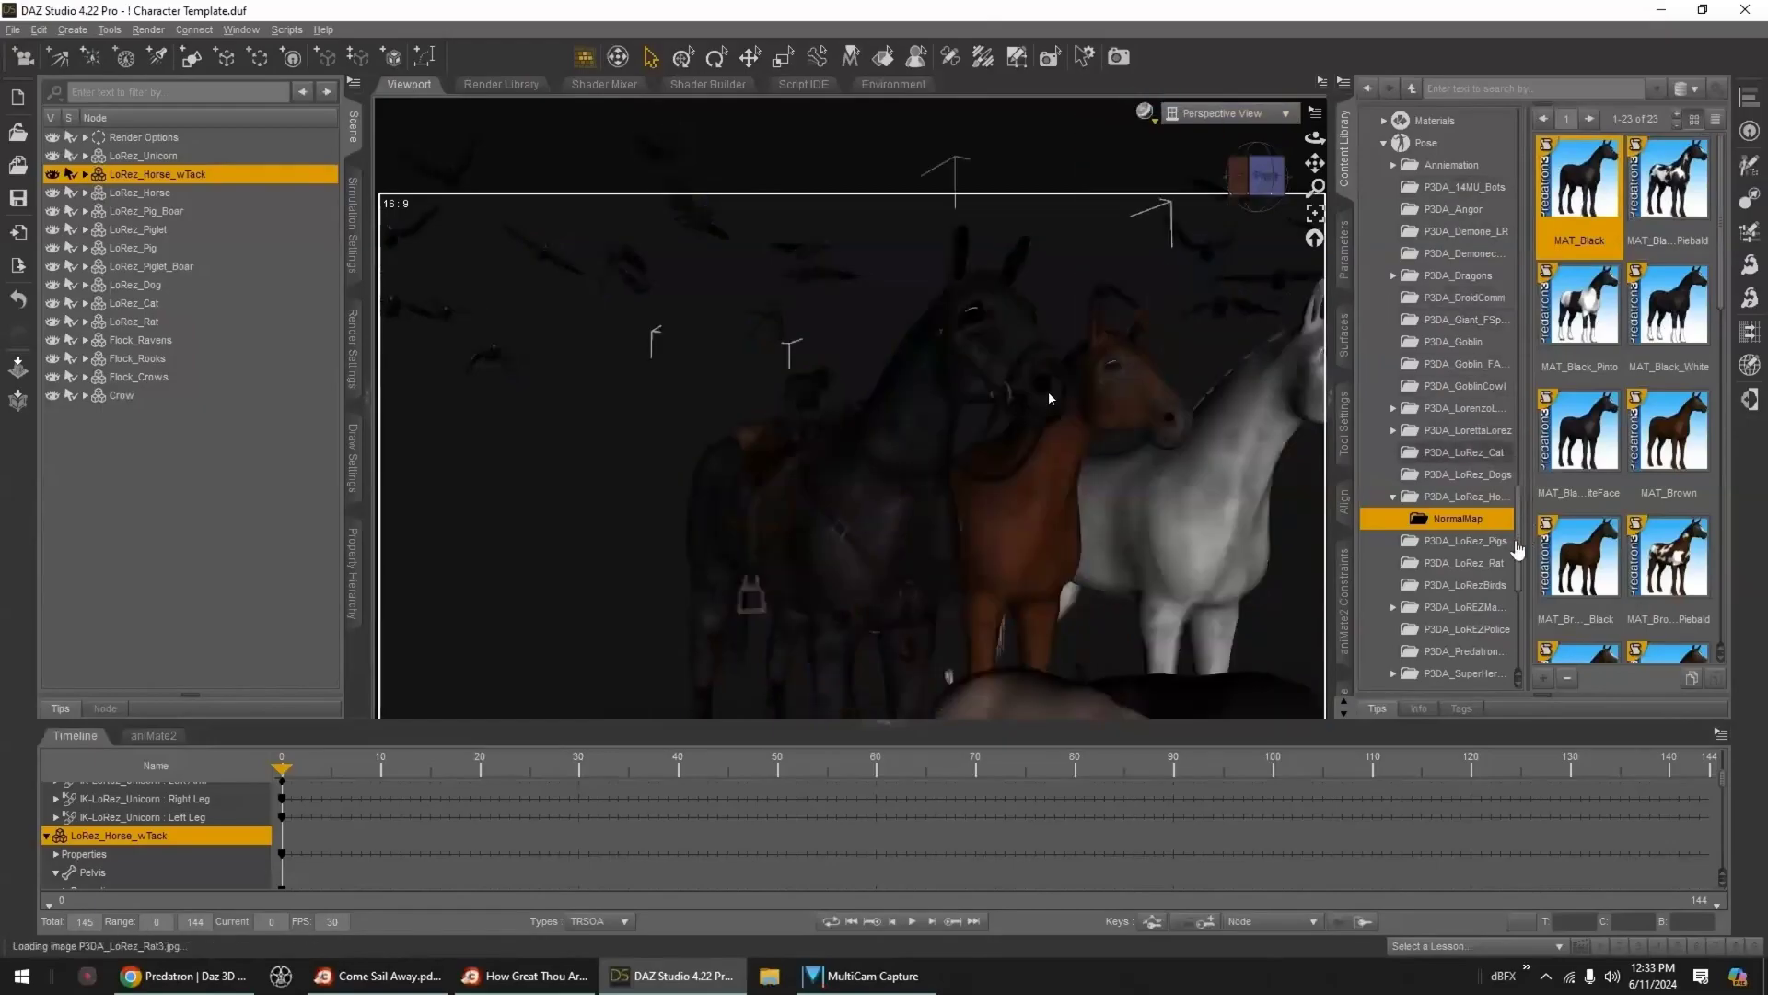
- Try the Trot36 aniBlock from the Anniemation LoRez horse set on the saddled horse
scroll(1518, 550, up, 8)
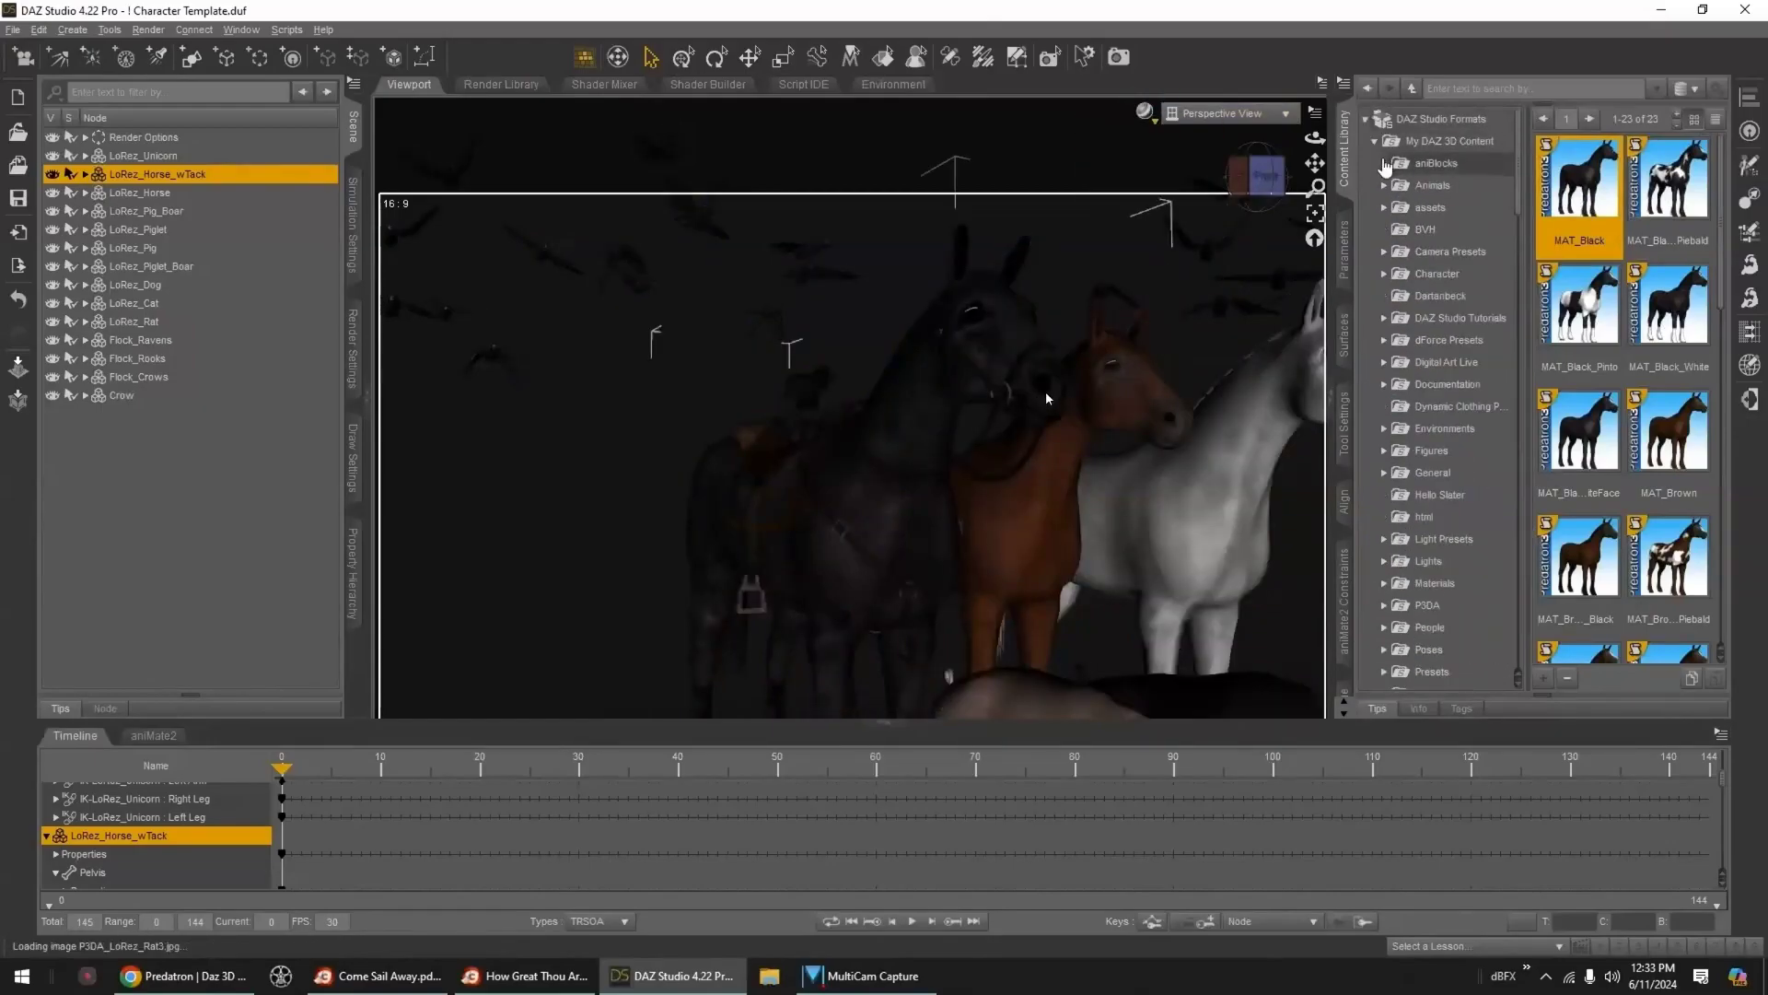
click(1384, 163)
click(1392, 208)
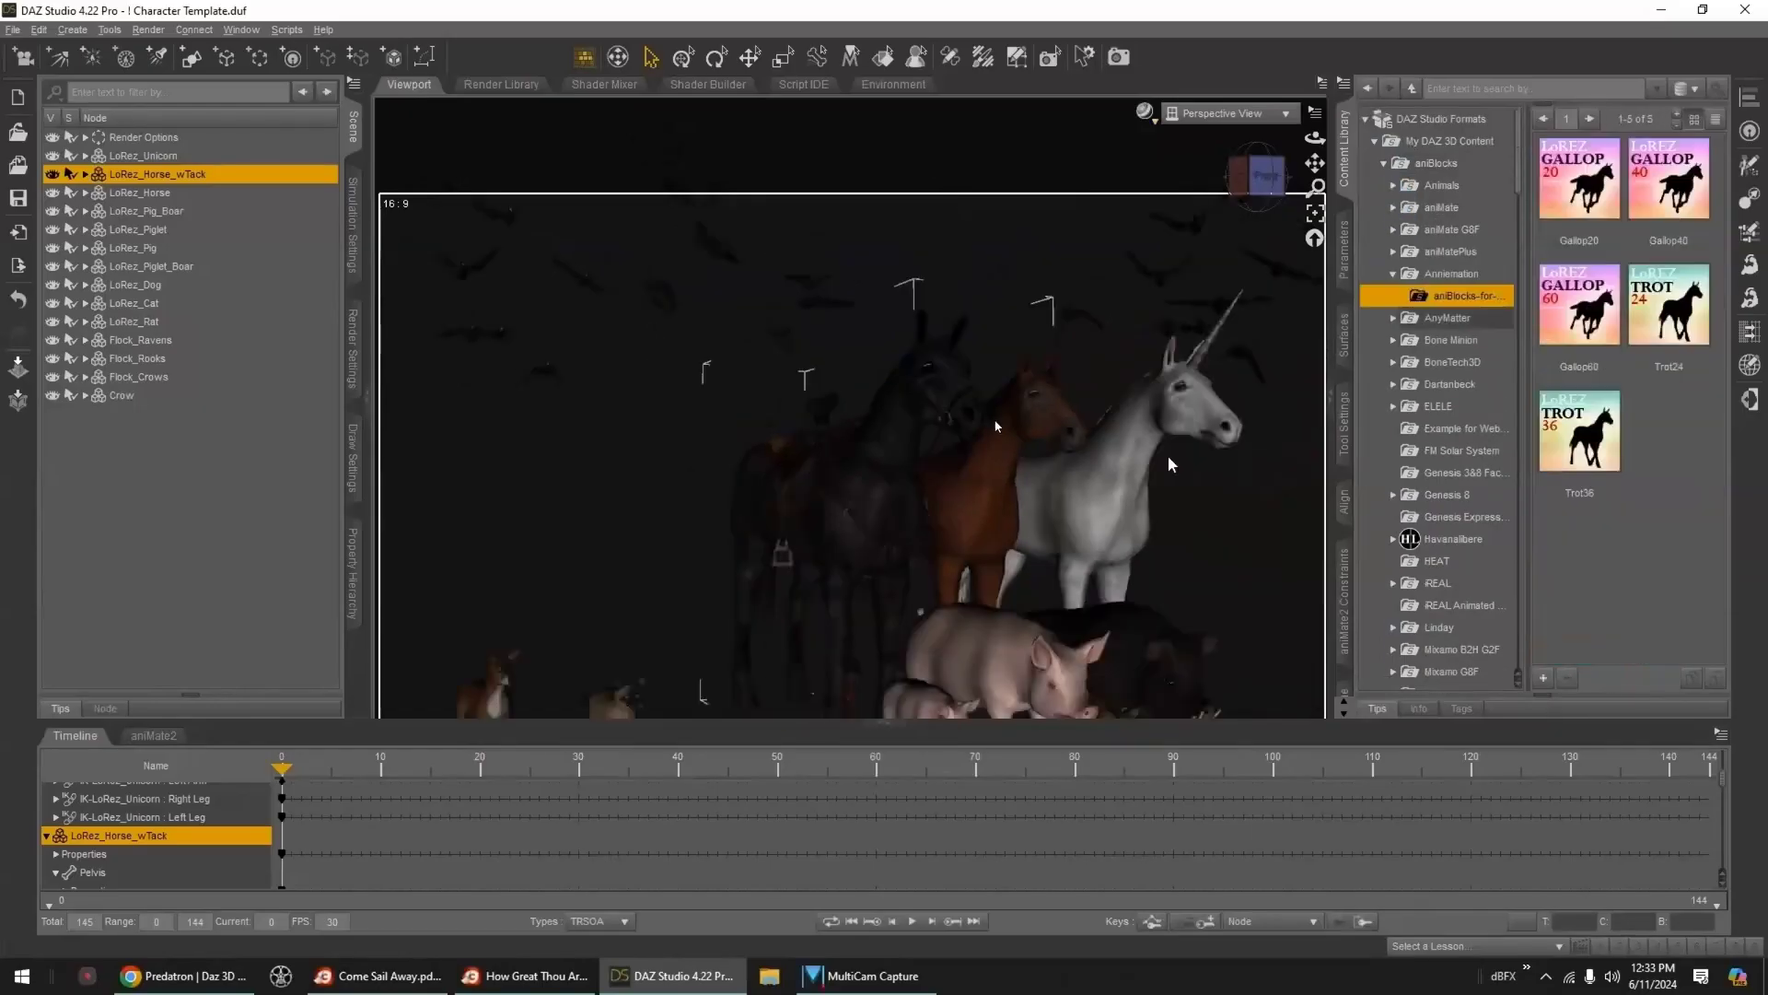
scroll(1169, 457, down, 1)
middle_drag(1169, 458, 1062, 514)
scroll(1173, 453, down, 4)
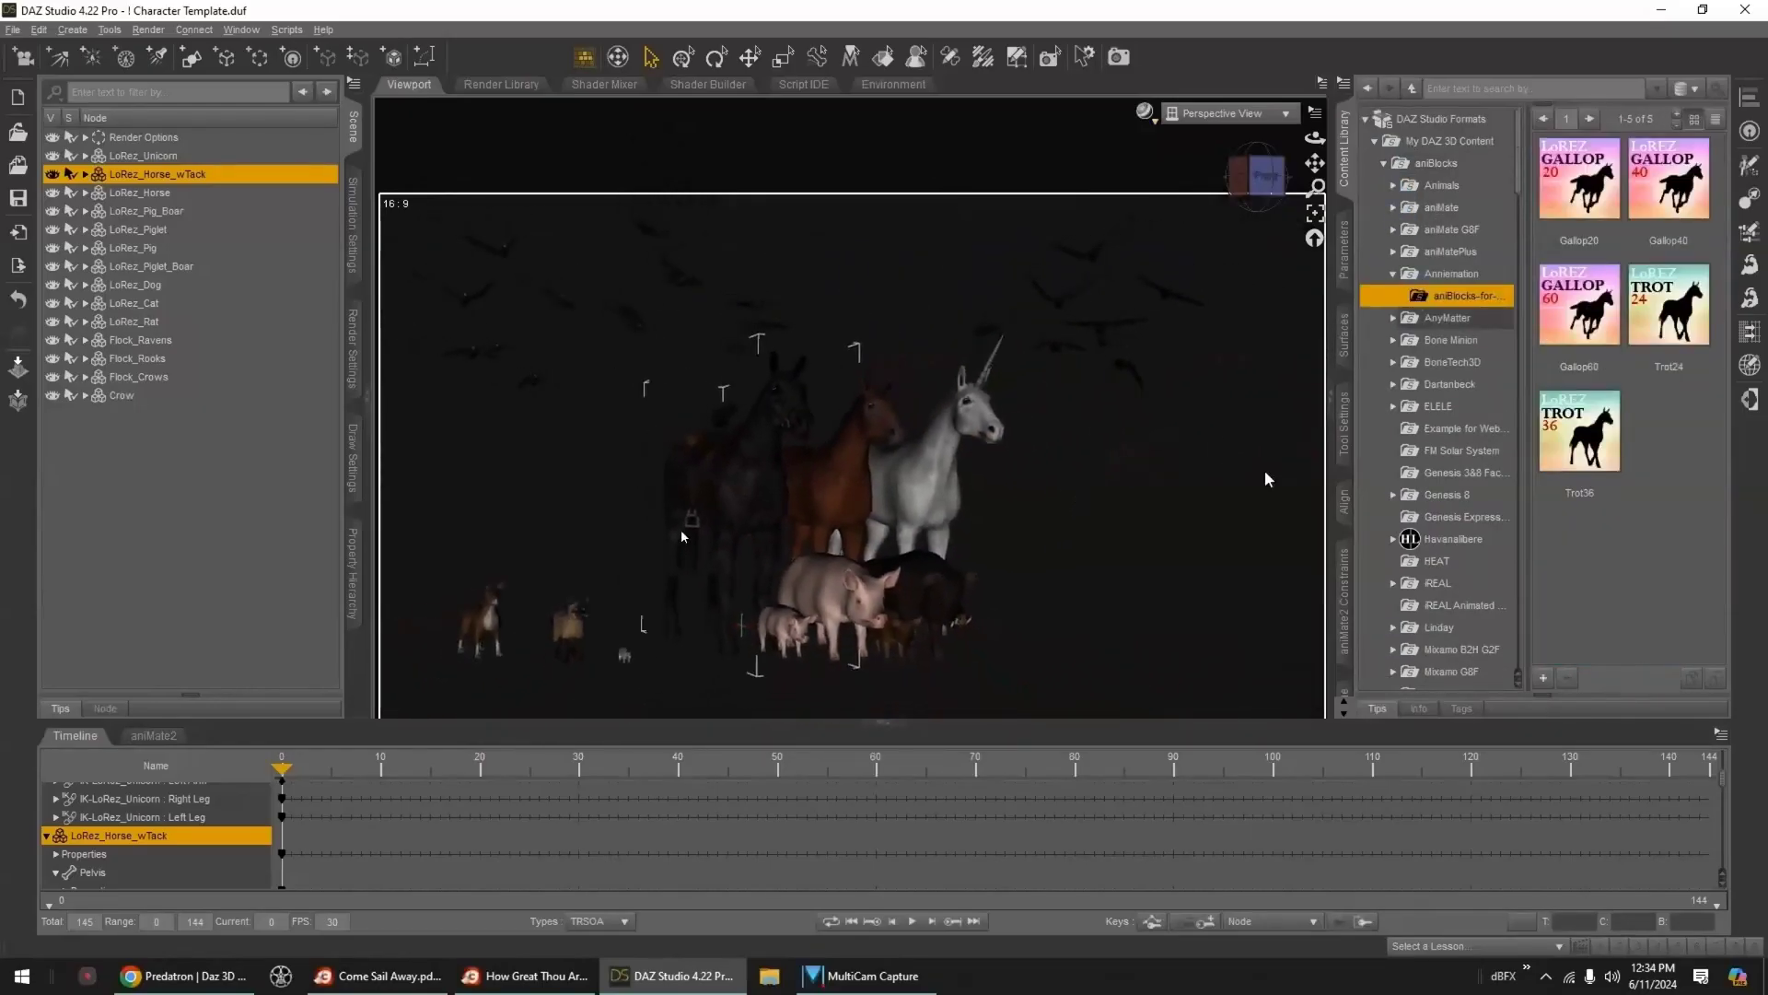
double_click(1596, 470)
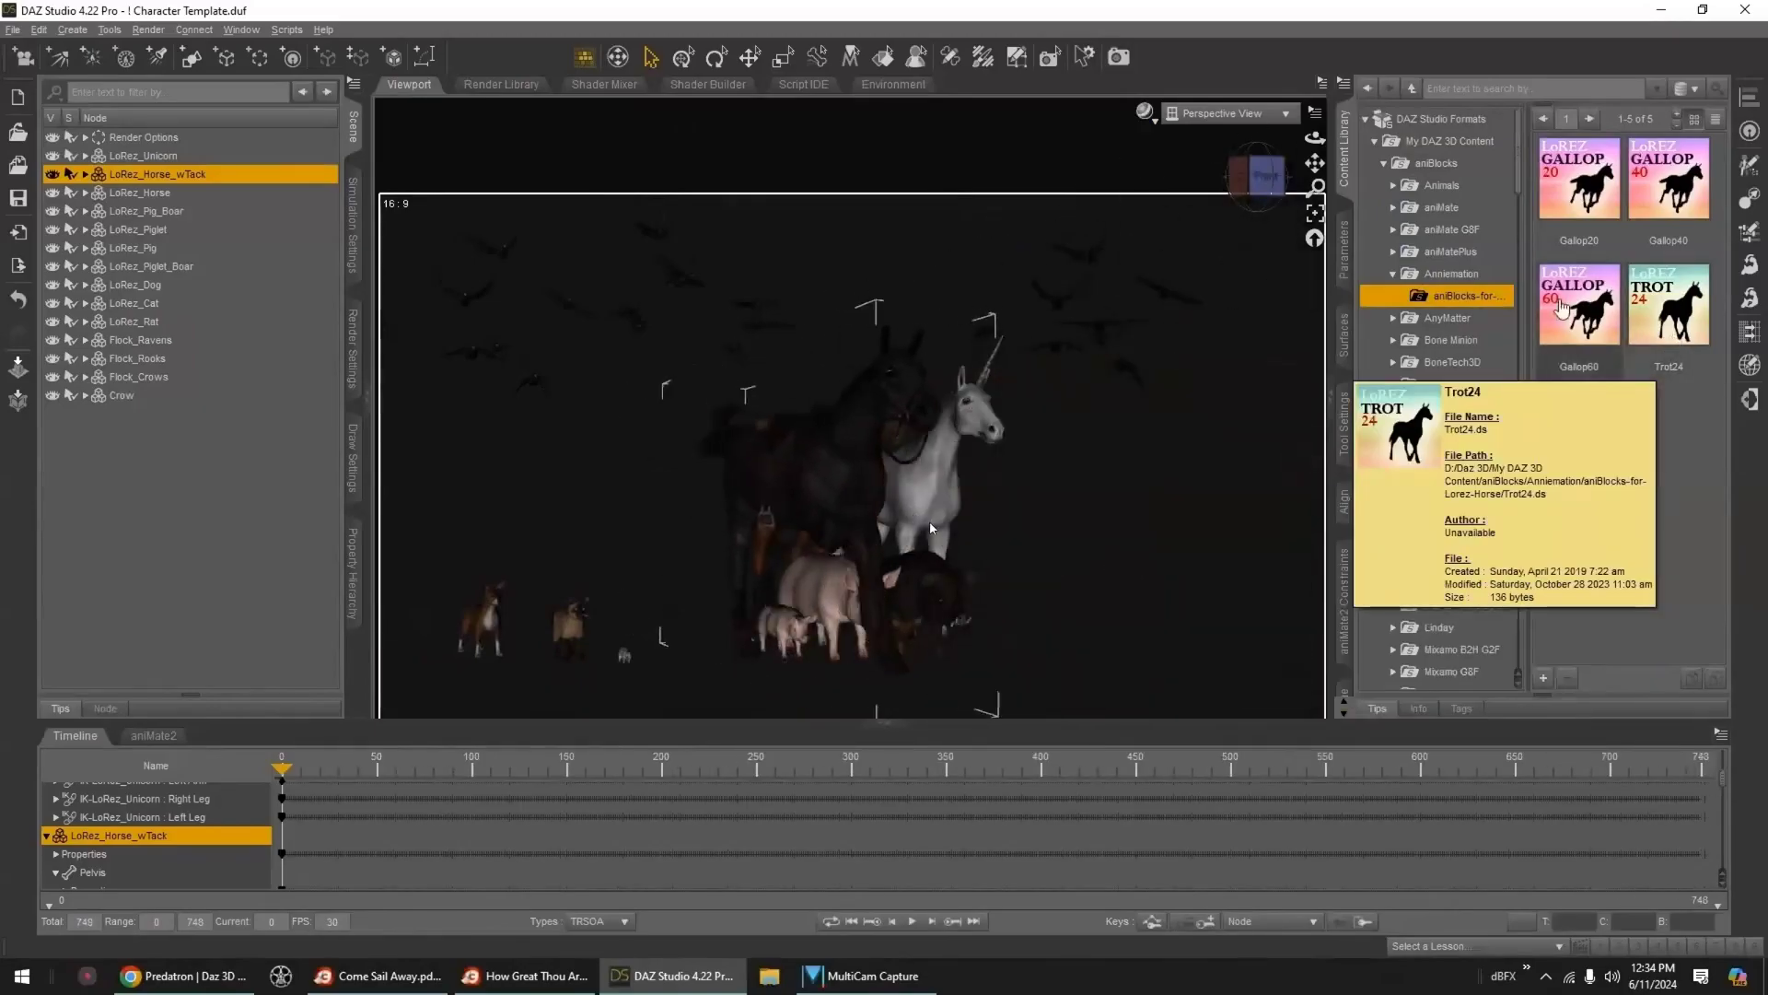
mouse_move(1695, 198)
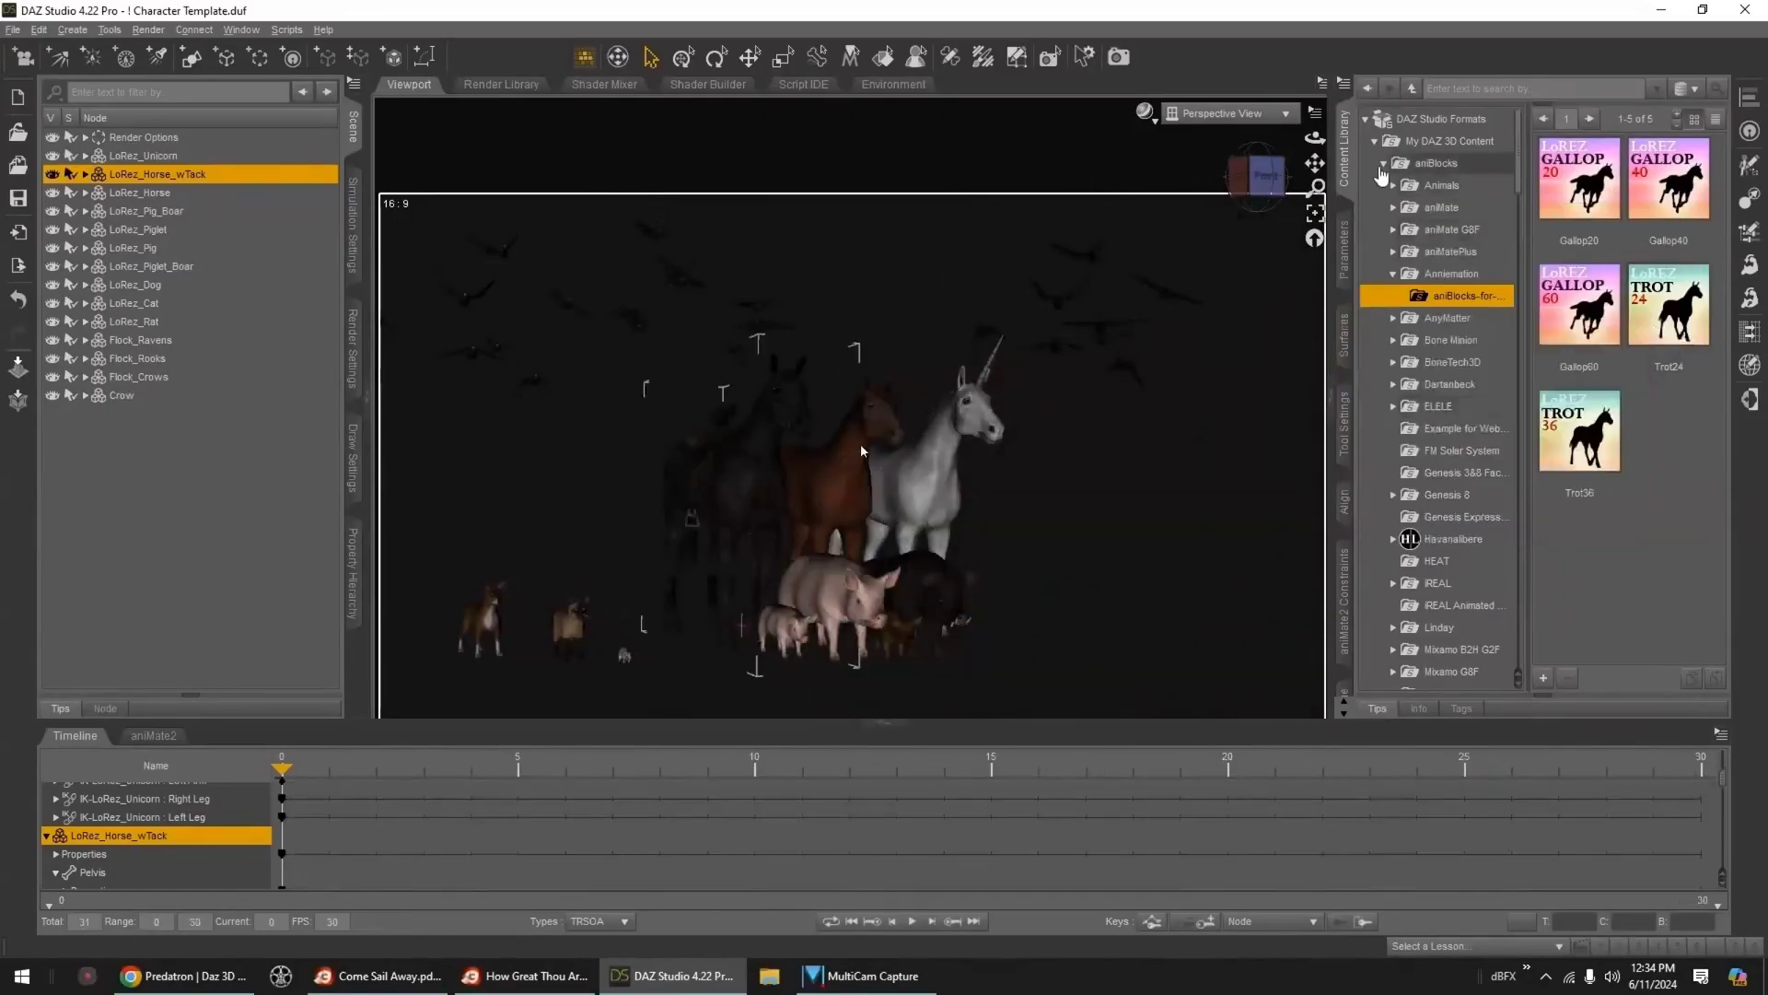
click(1384, 164)
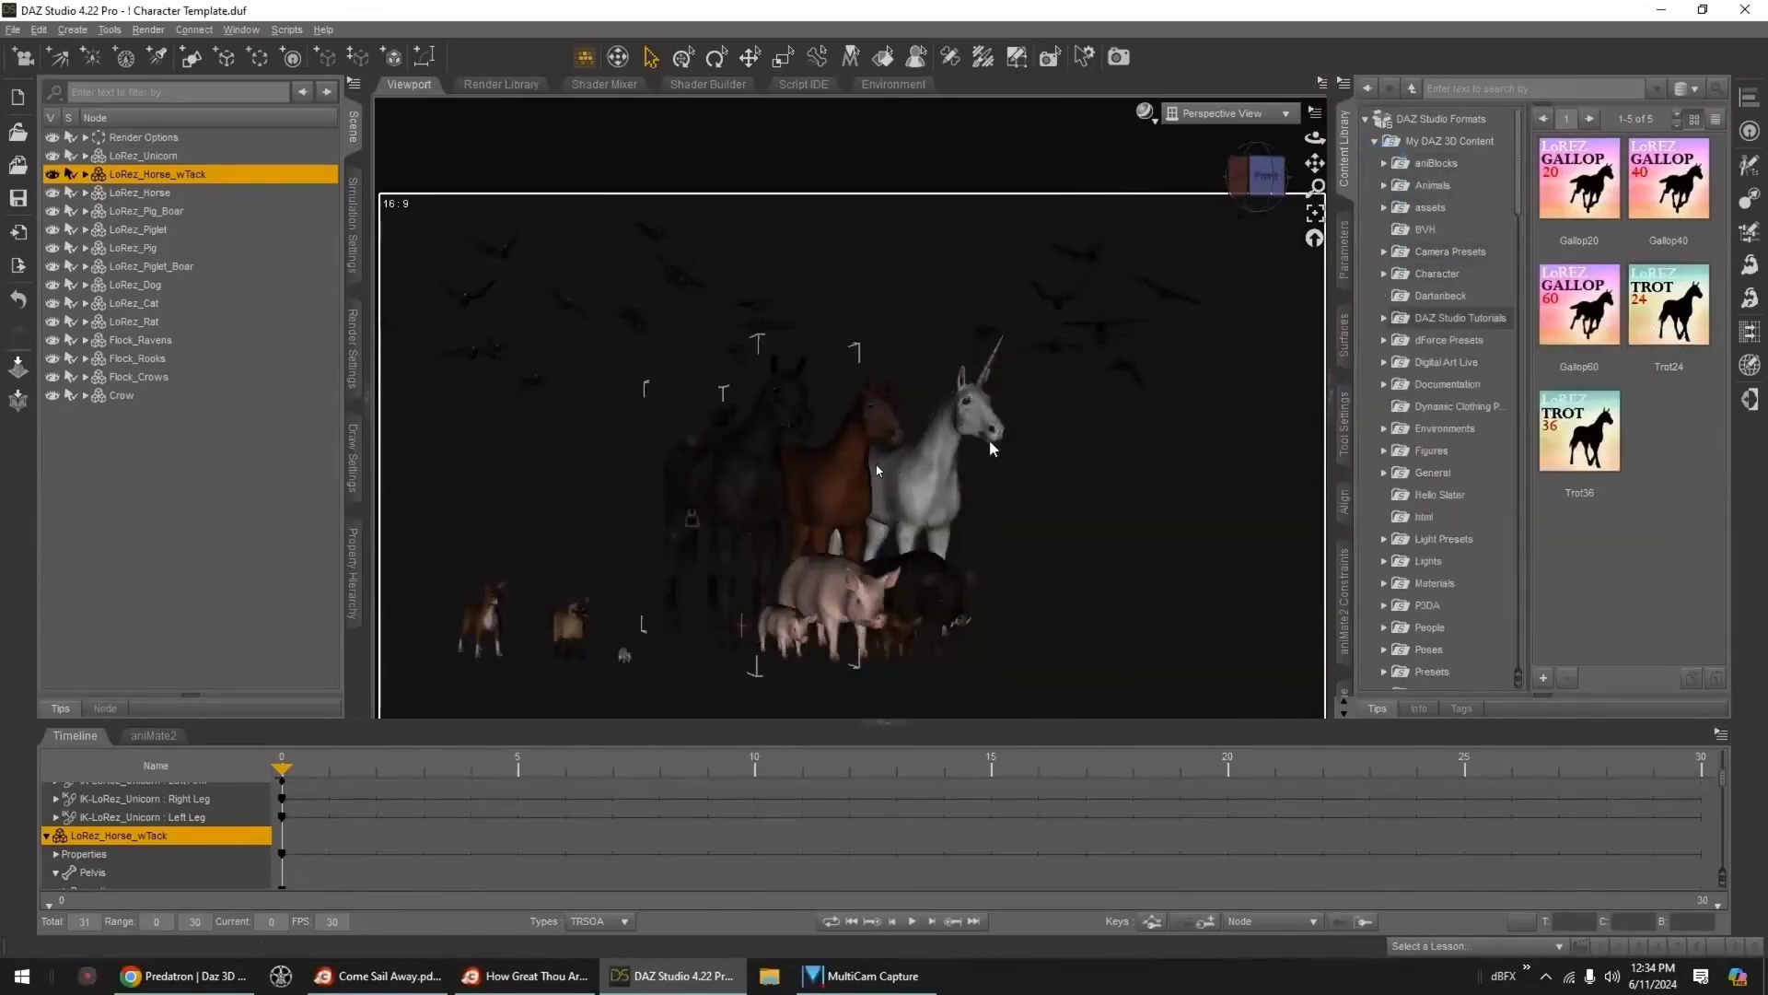
- Select and frame the single Crow figure, and open the P3DA_LoRezBirds pose folder in the content library
middle_drag(755, 451, 903, 466)
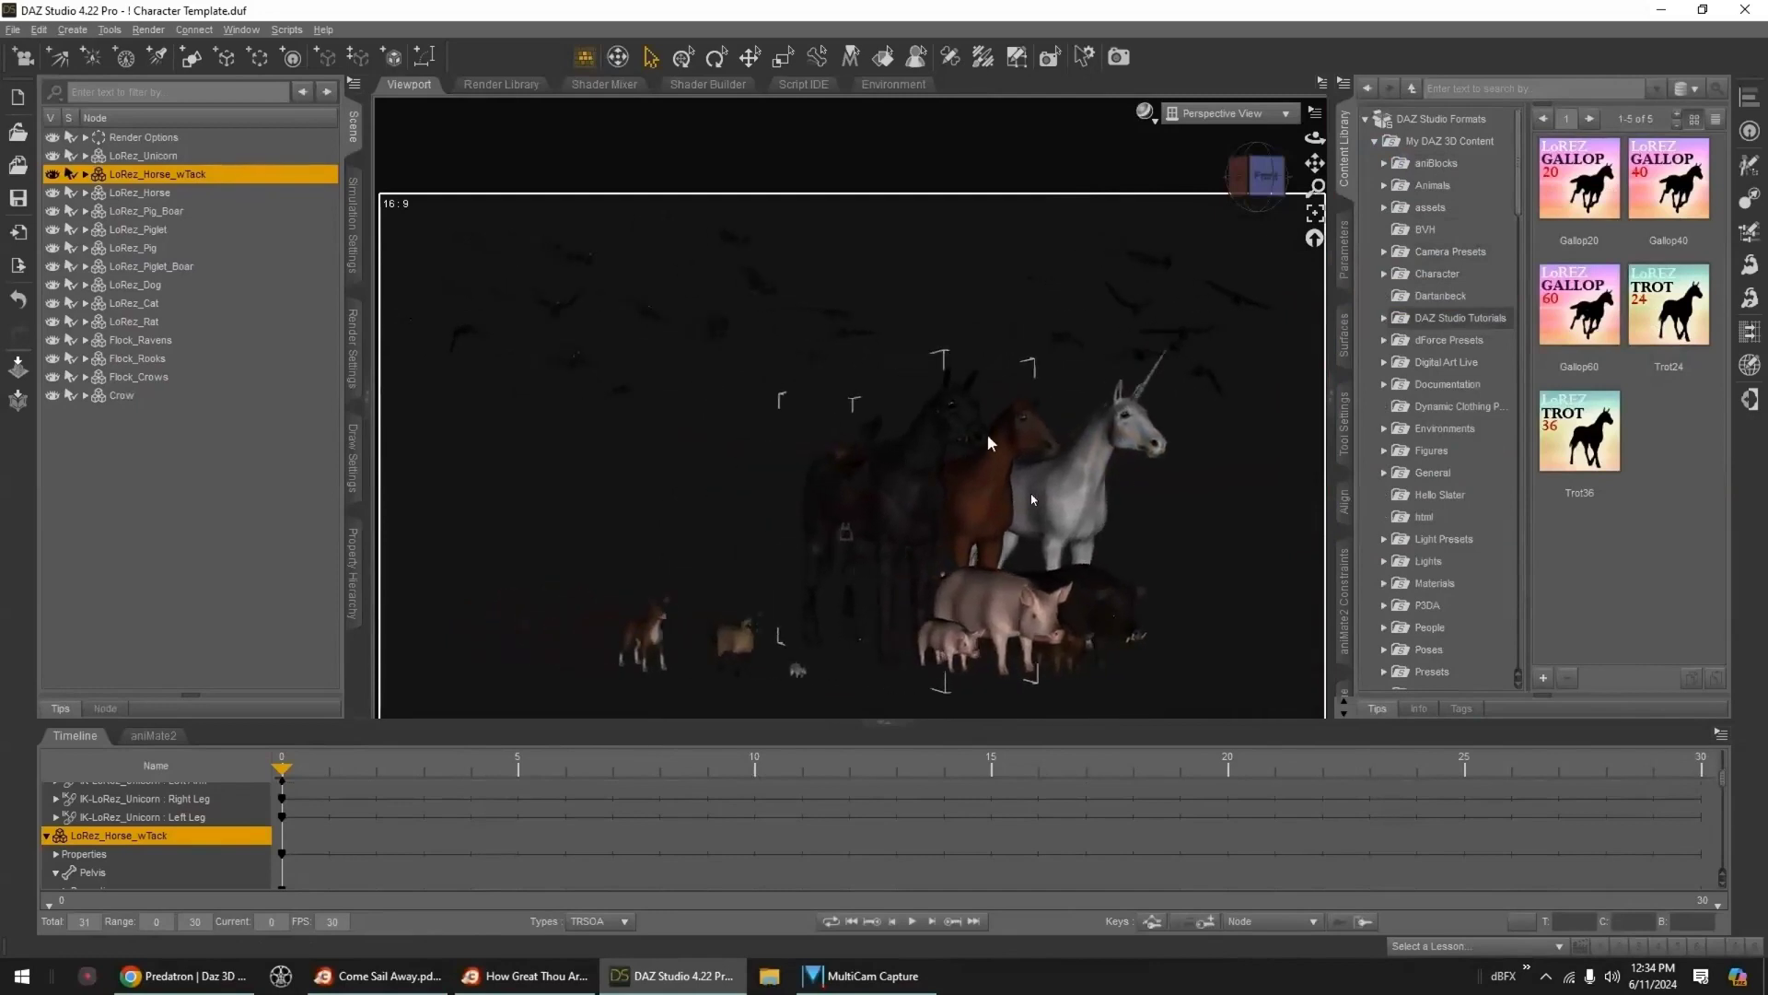
click(121, 395)
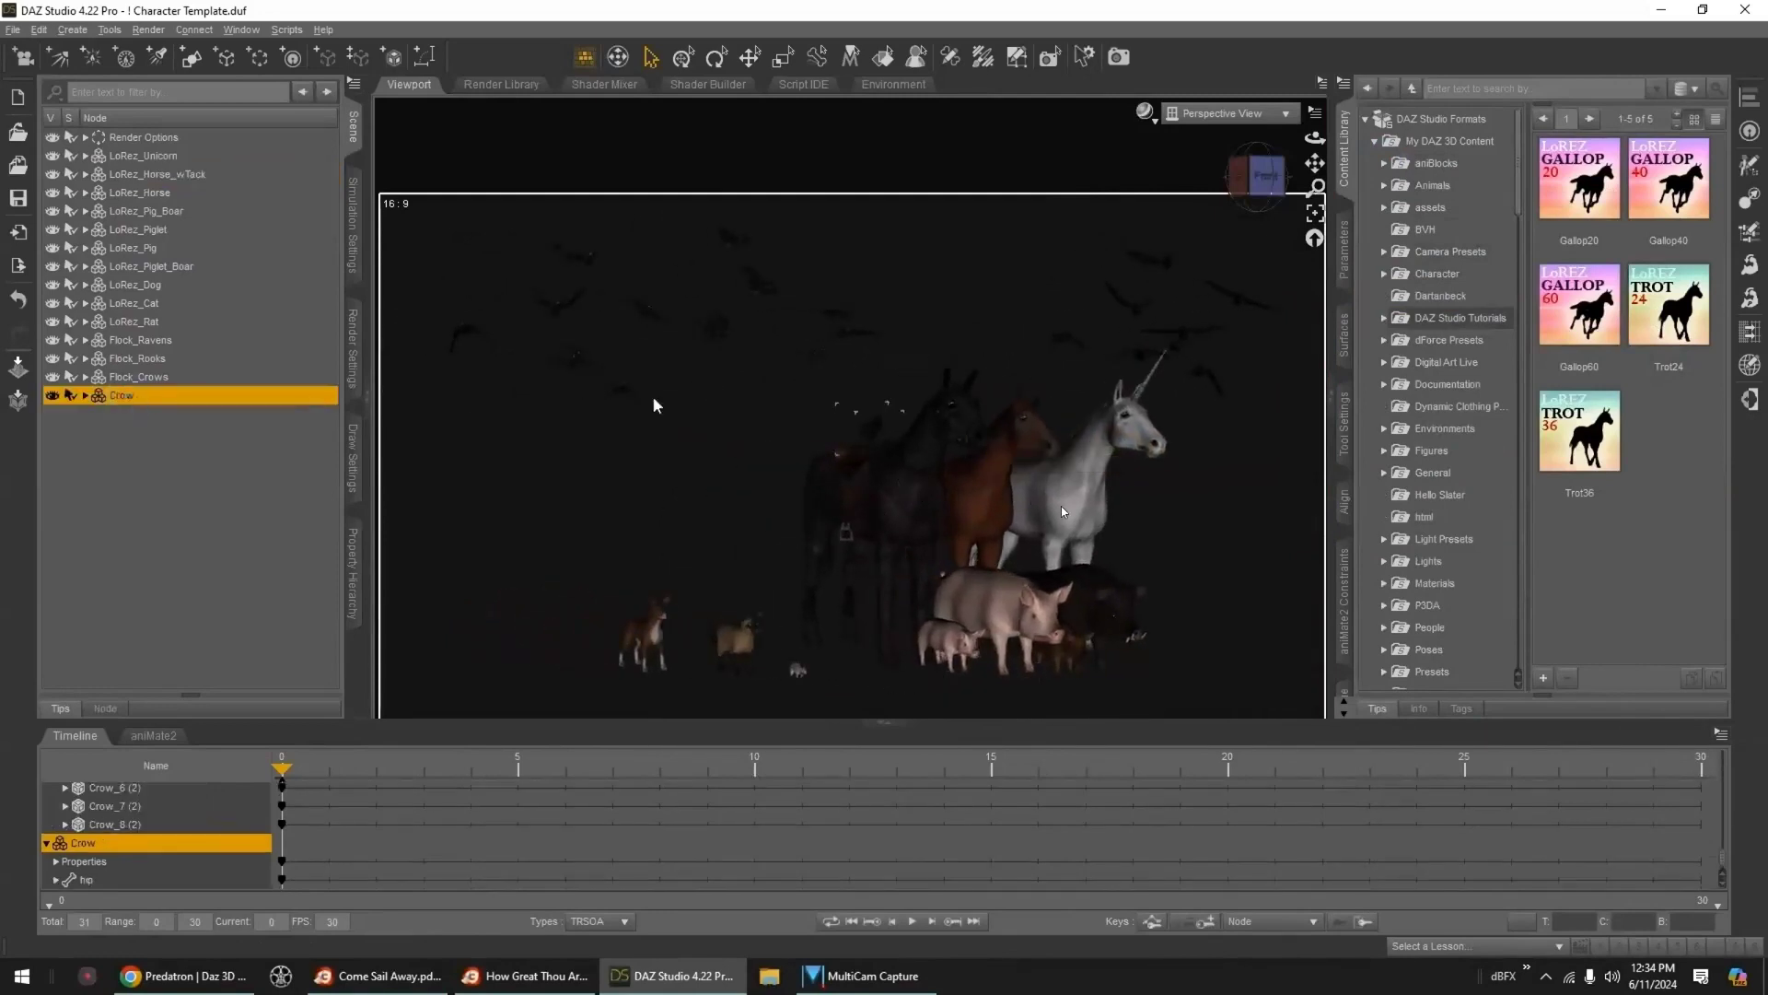
click(1317, 215)
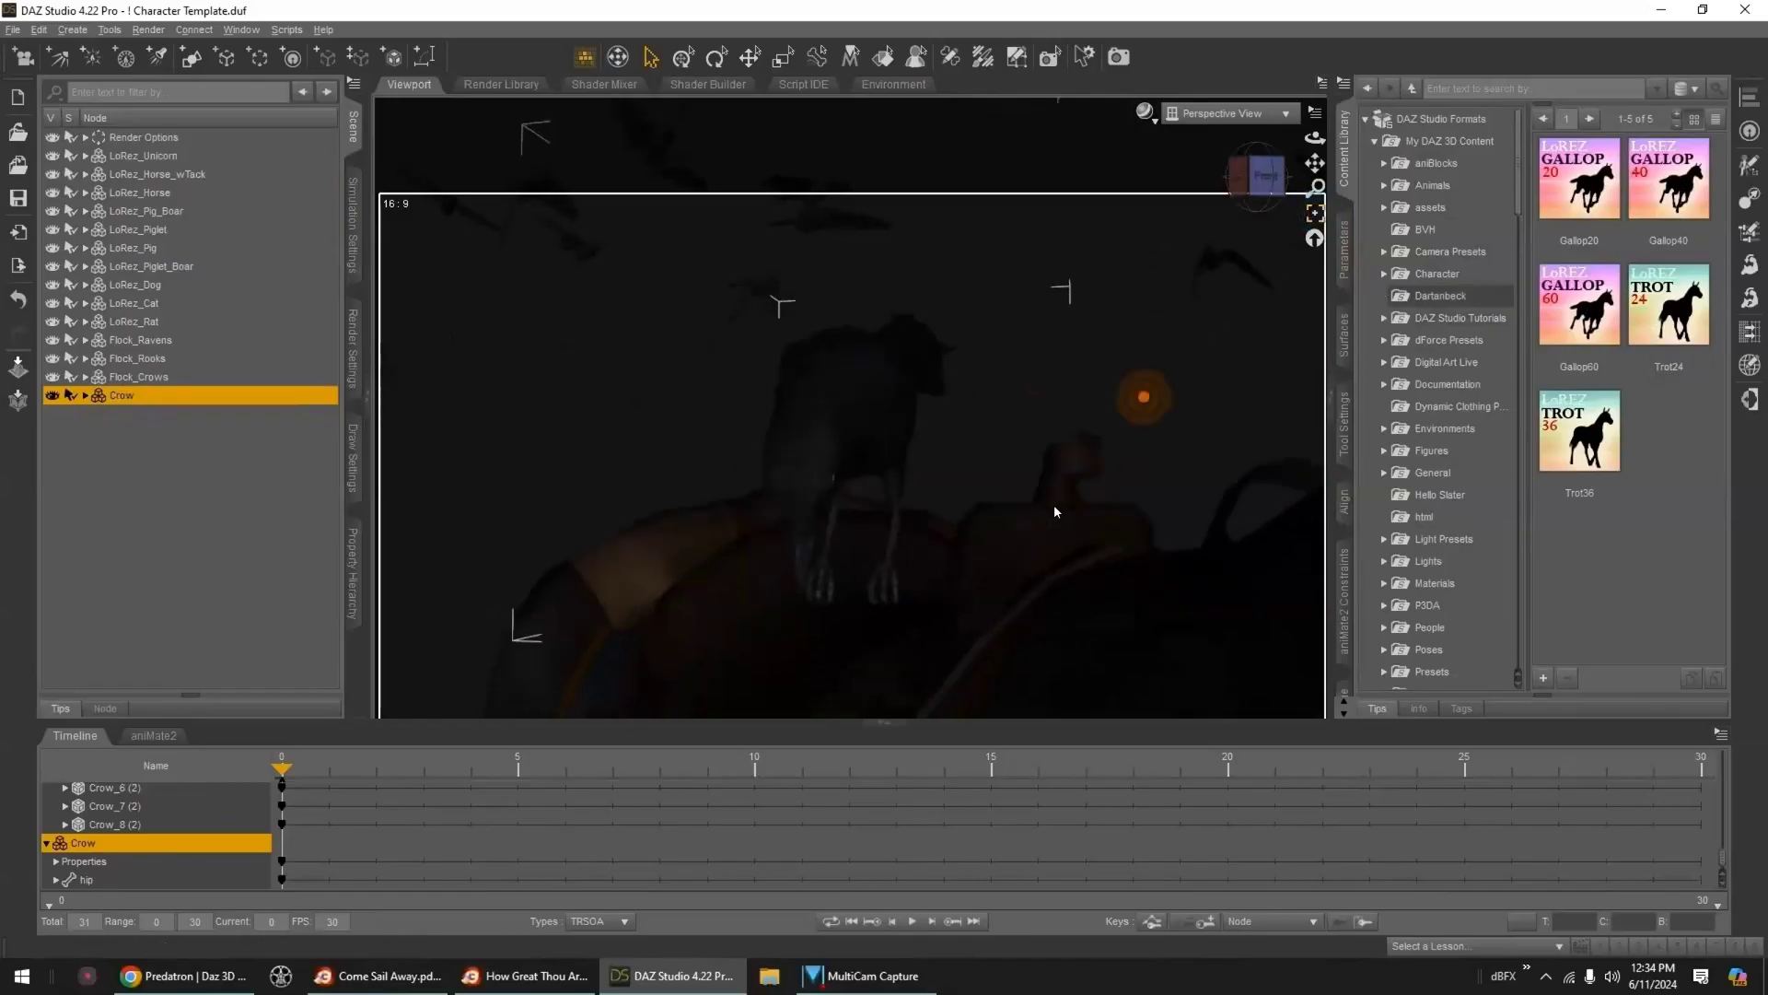
scroll(1458, 412, down, 5)
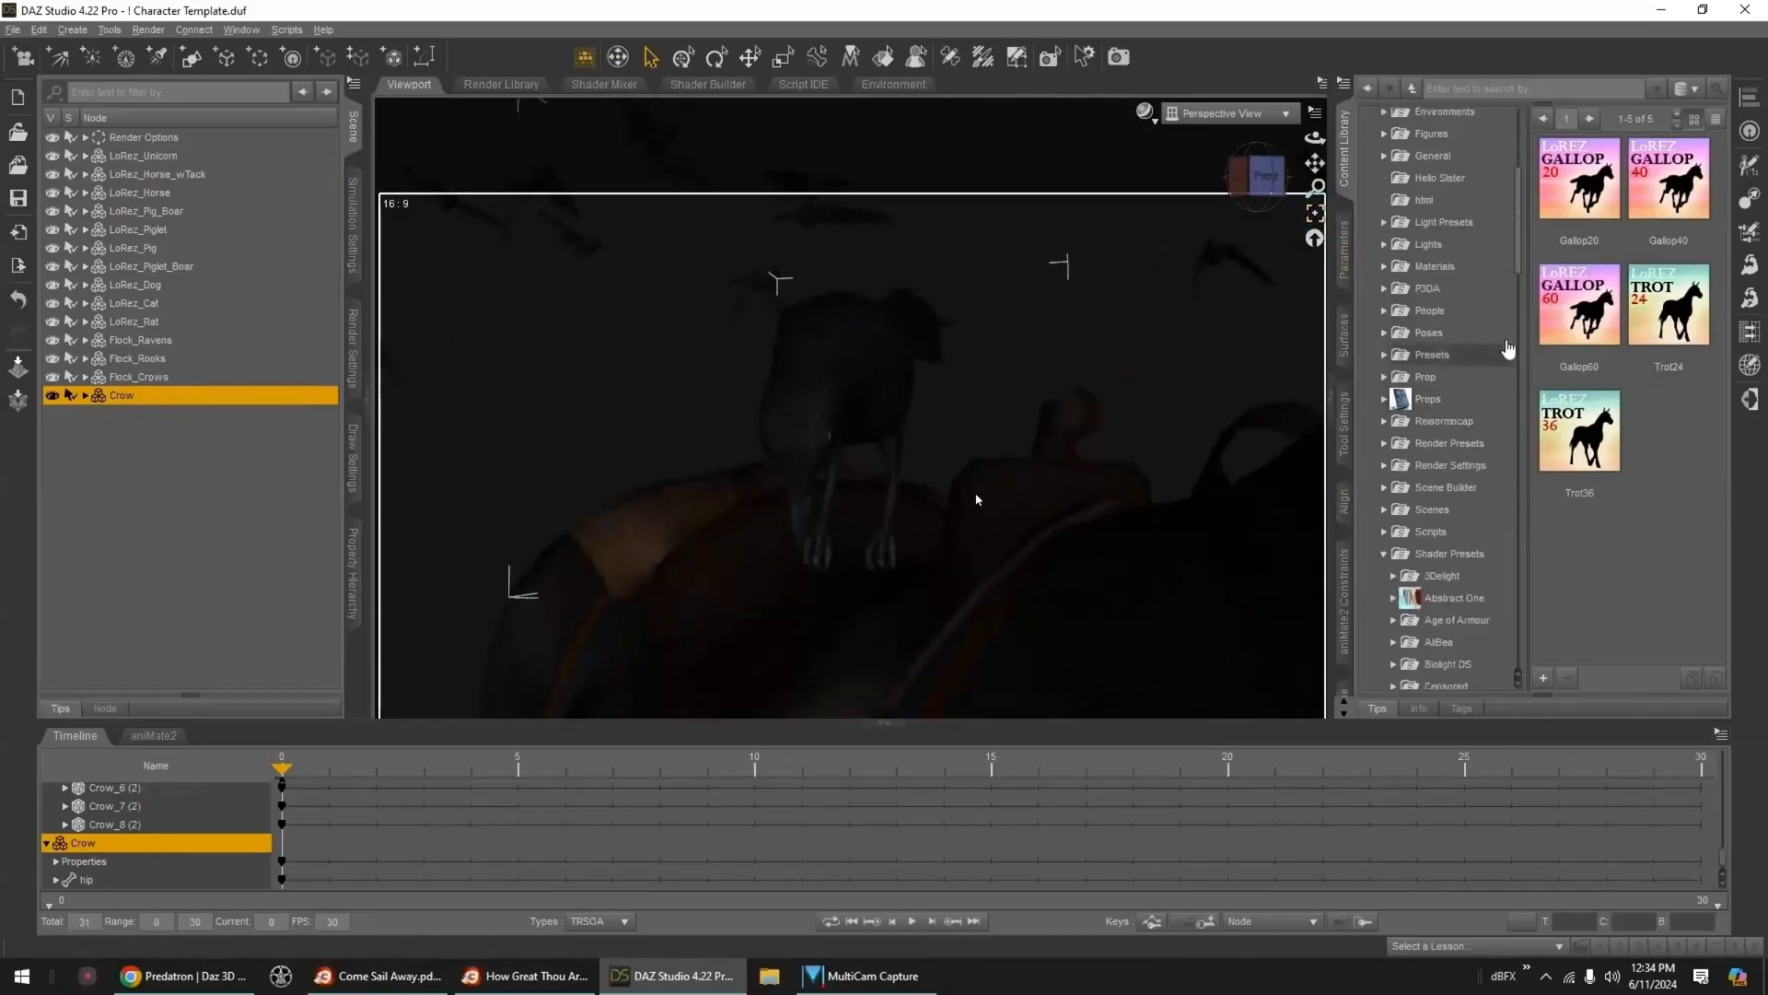
drag(1520, 247, 1522, 534)
scroll(1525, 355, up, 1)
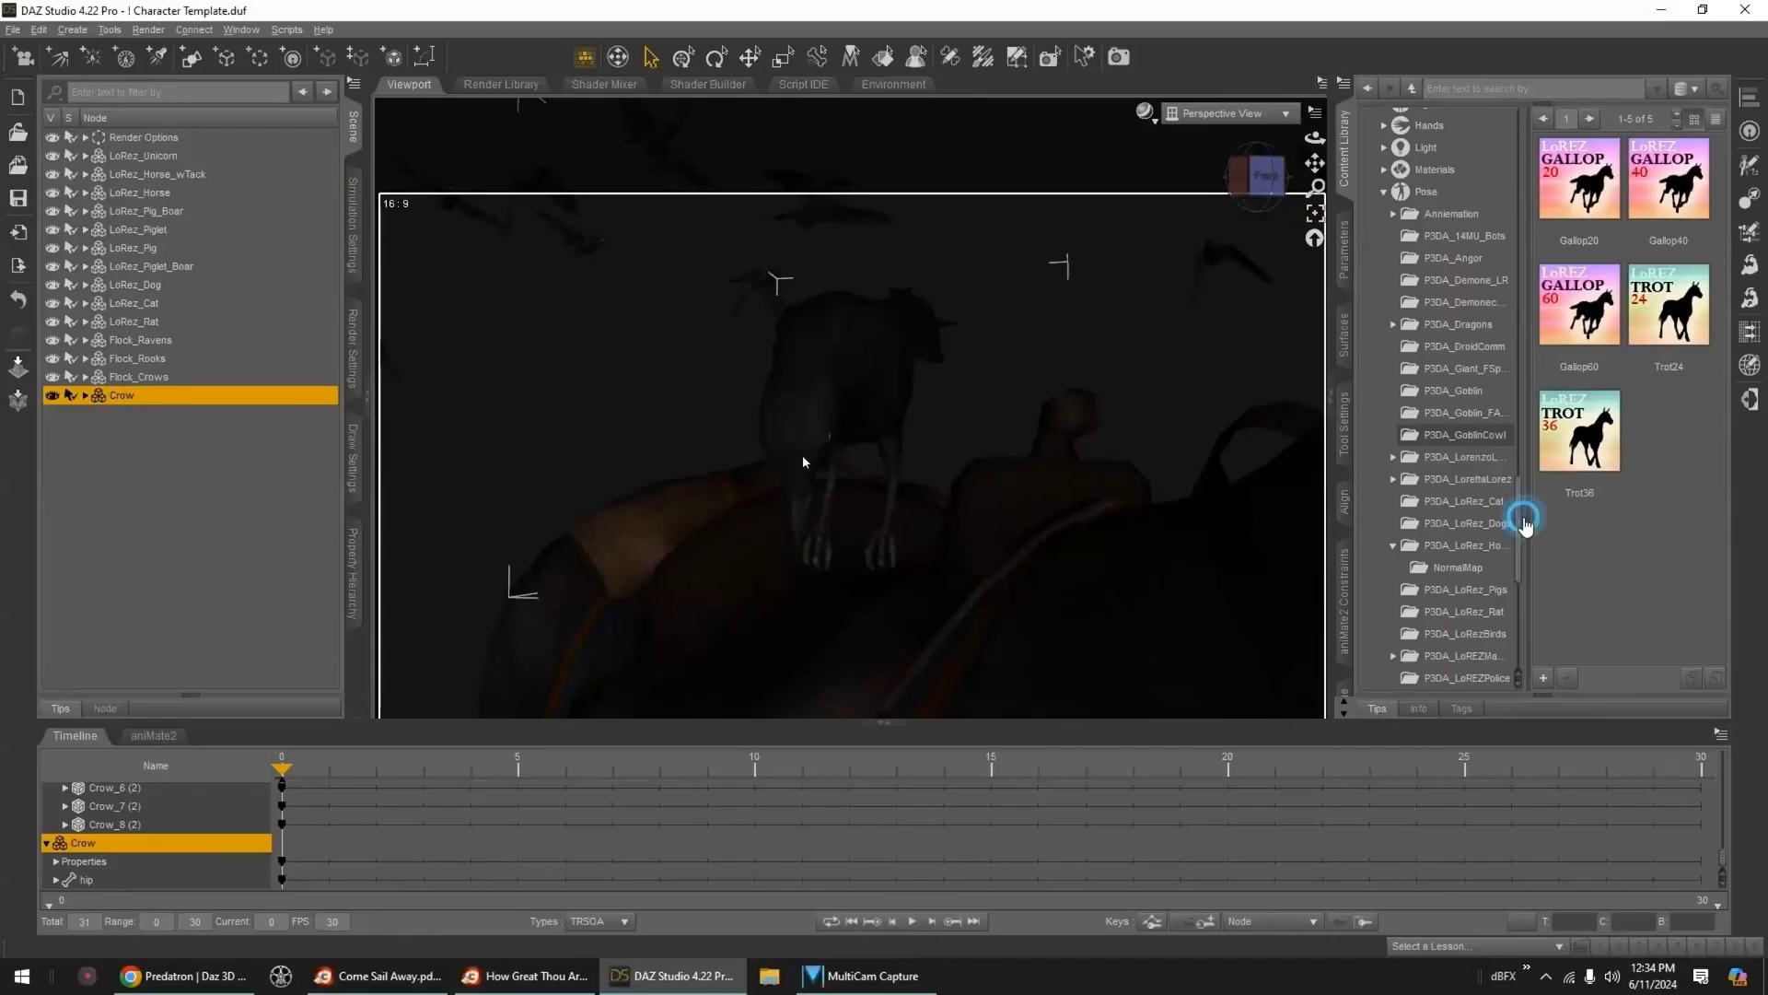
click(1490, 634)
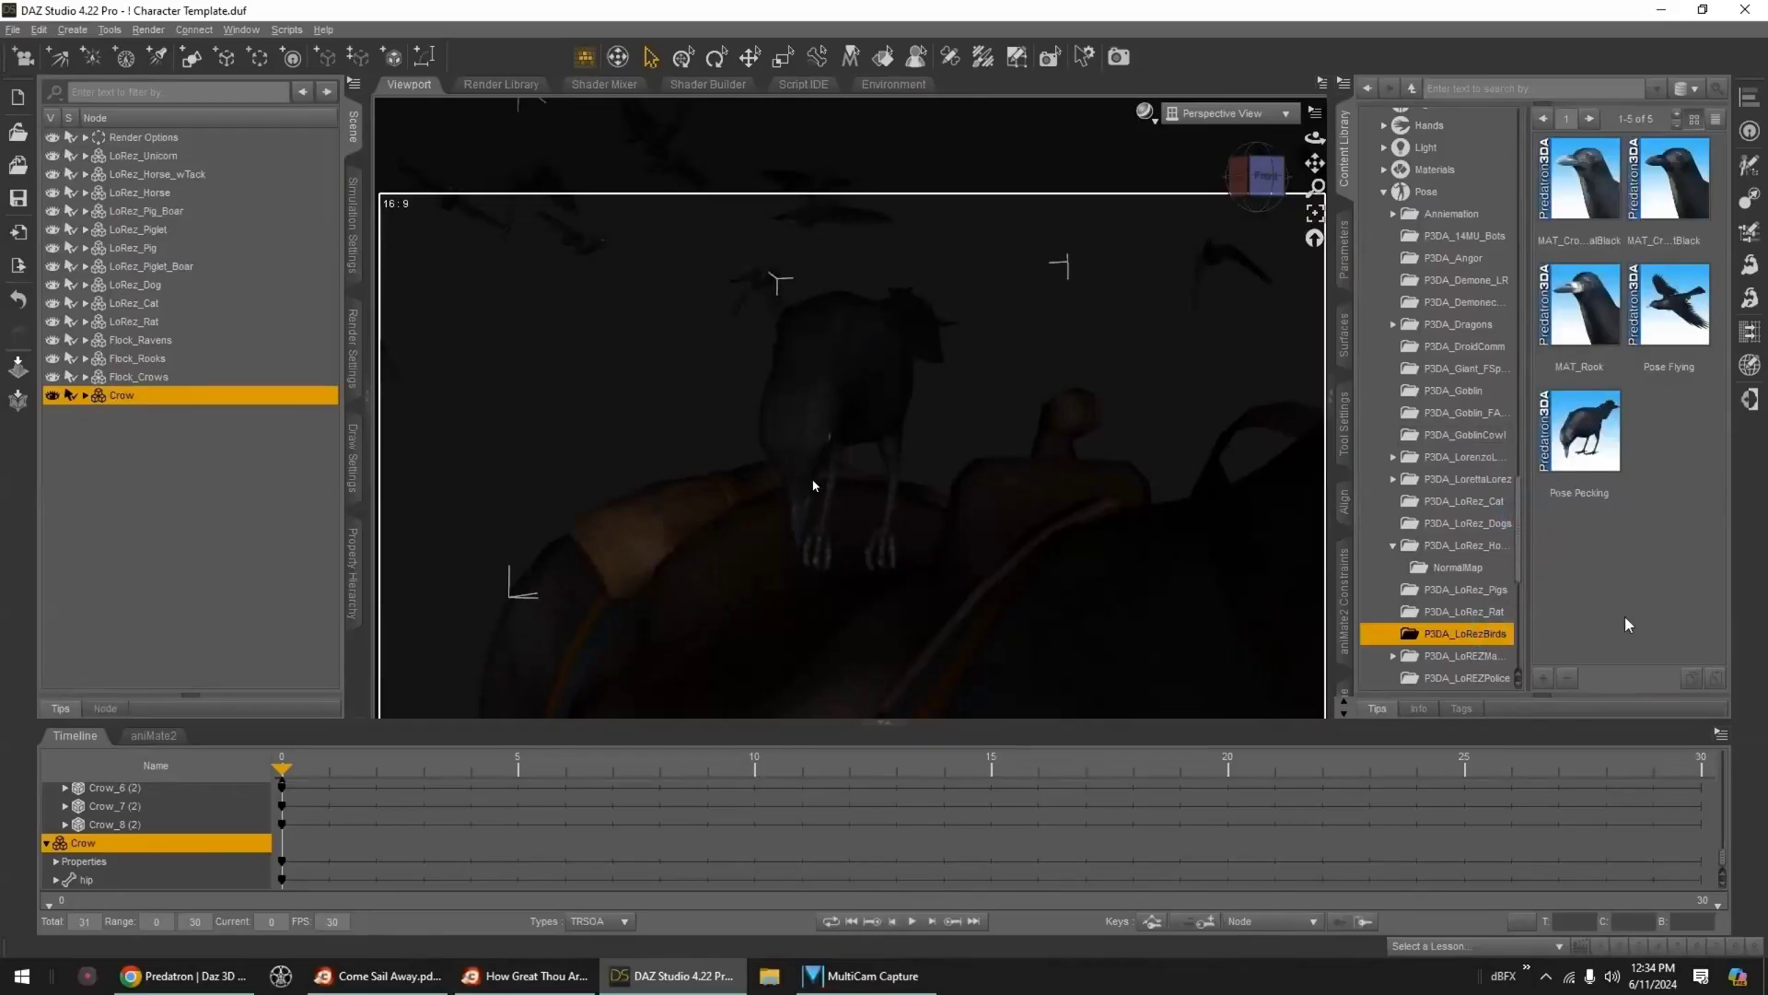
- Clear the crow's figure pose animation and frame the bird in the viewport
right_click(72, 735)
mouse_move(178, 293)
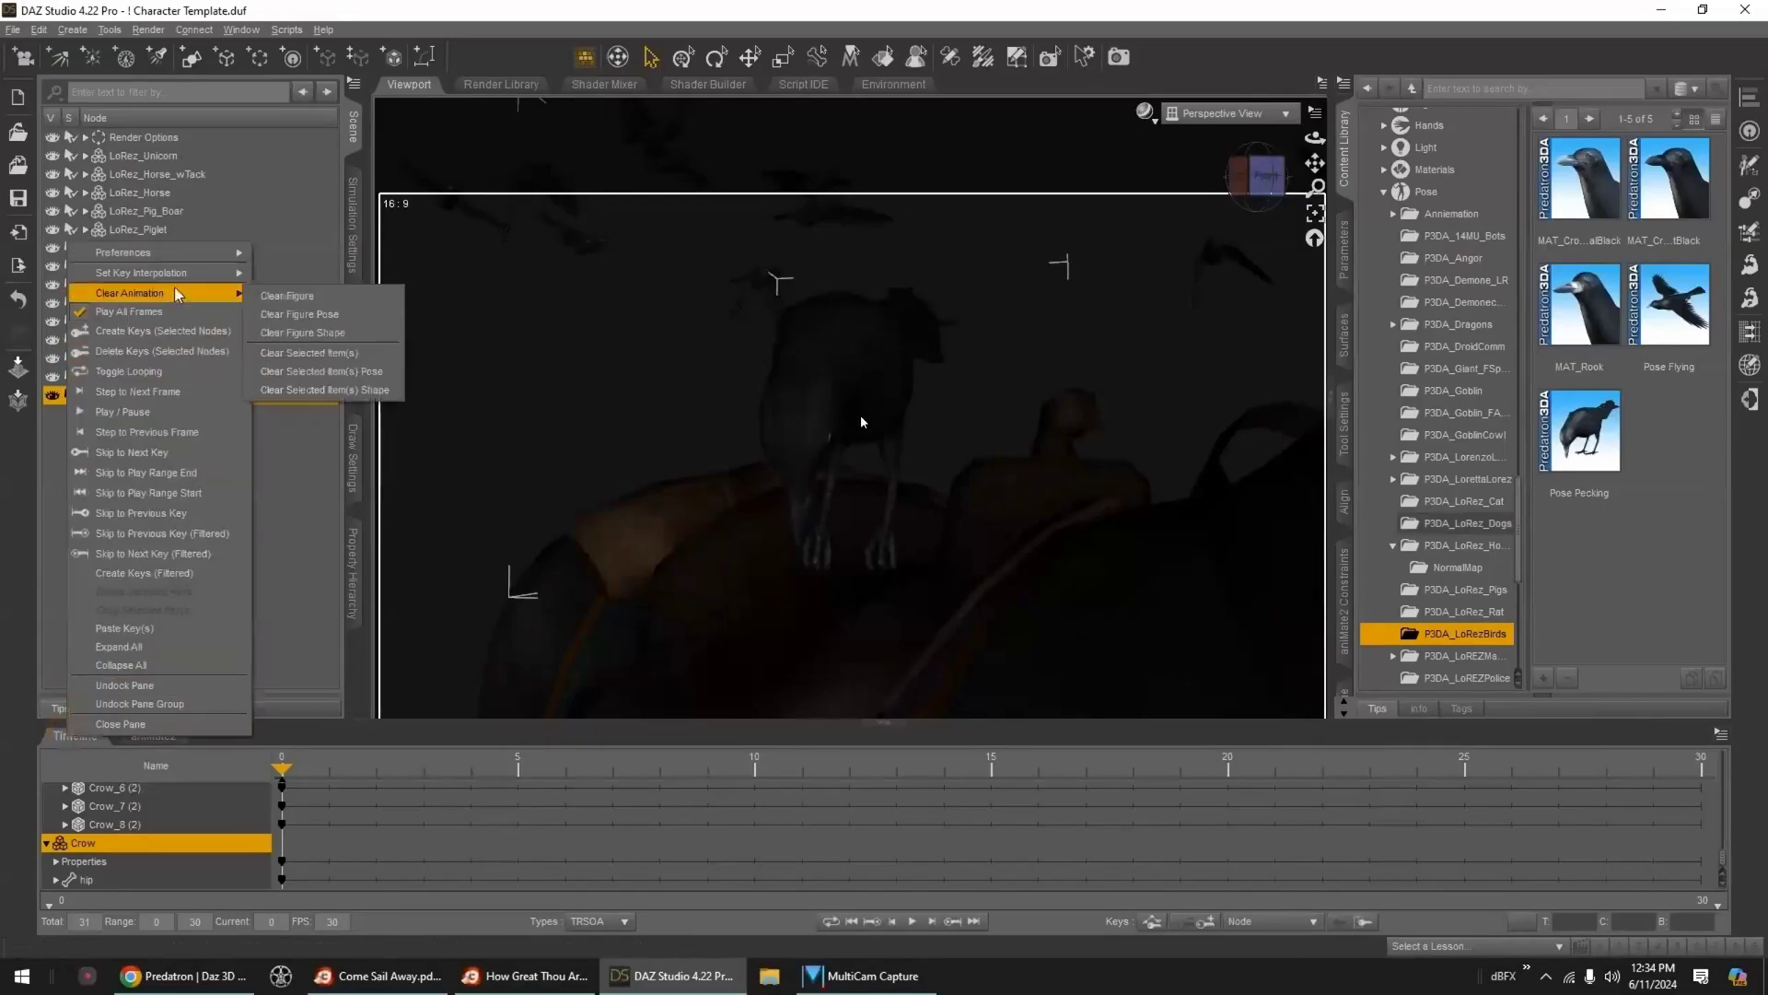
click(286, 315)
click(1314, 213)
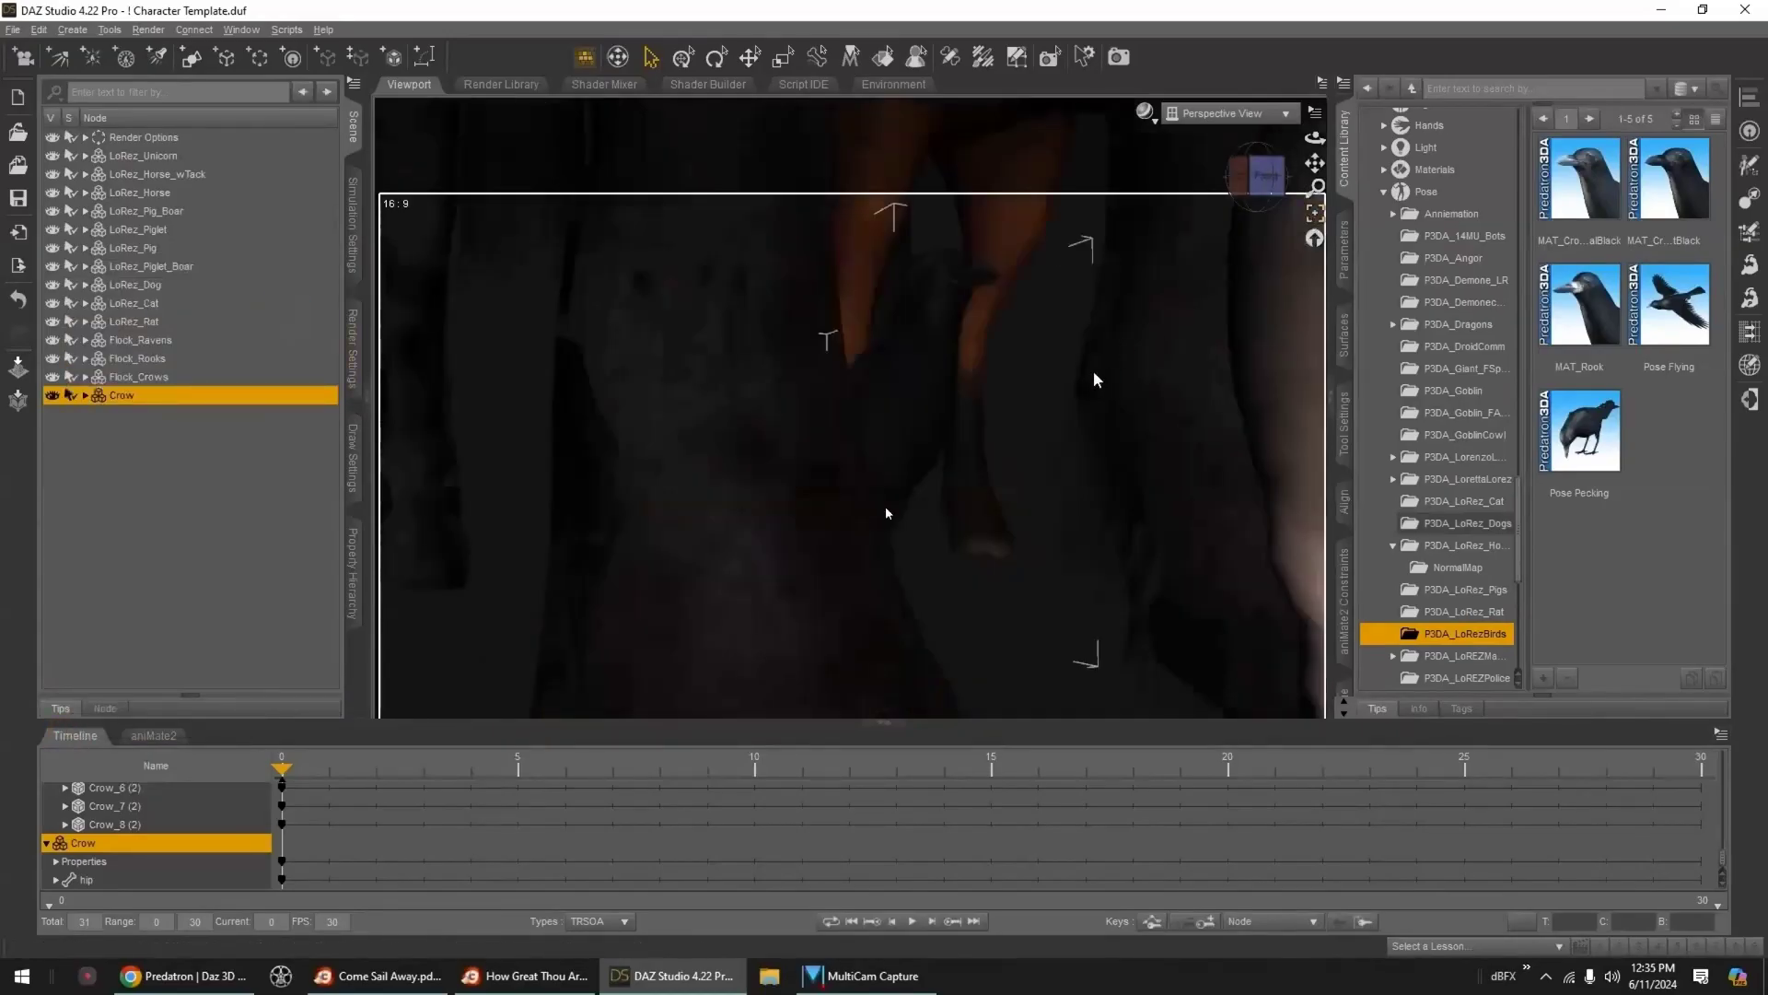
- Move the crow along the X axis to an xtran of about -97.65, clear of the horses
drag(1314, 163, 1314, 249)
click(1345, 248)
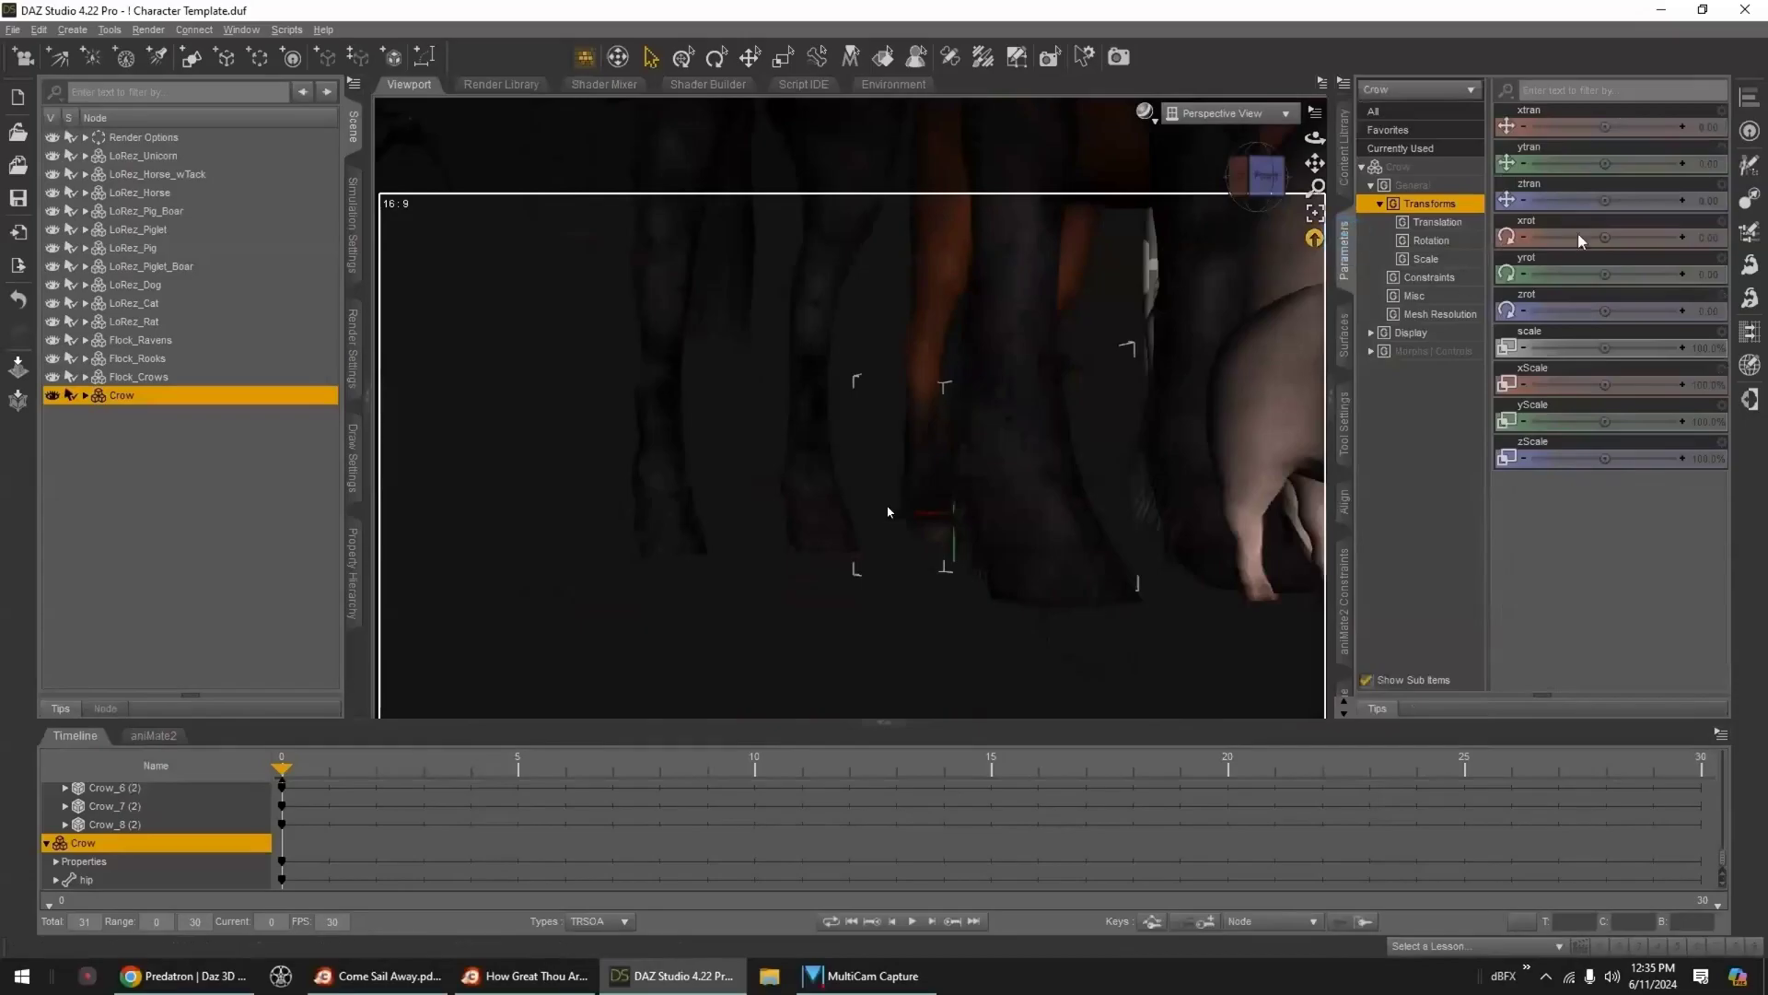
drag(1605, 127, 1515, 127)
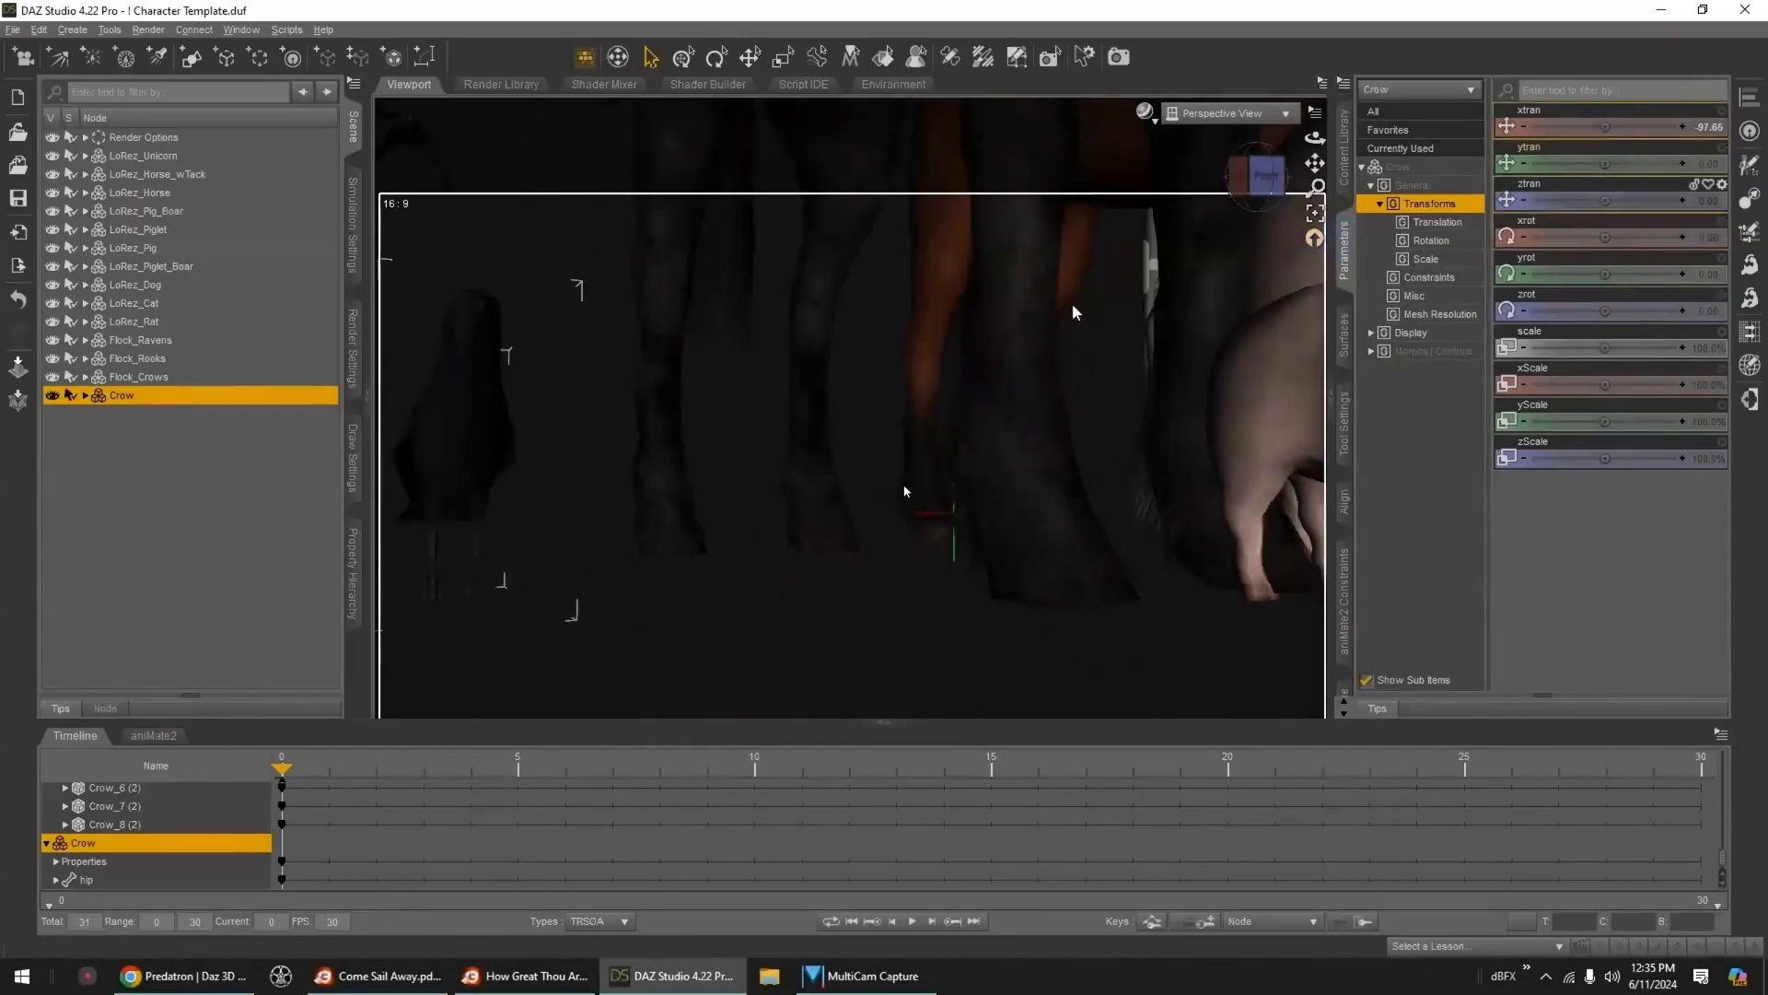
middle_drag(1017, 364, 1215, 363)
middle_drag(904, 491, 1064, 491)
right_drag(1001, 372, 962, 406)
mouse_move(1002, 372)
middle_down()
mouse_move(910, 374)
mouse_move(991, 388)
middle_up()
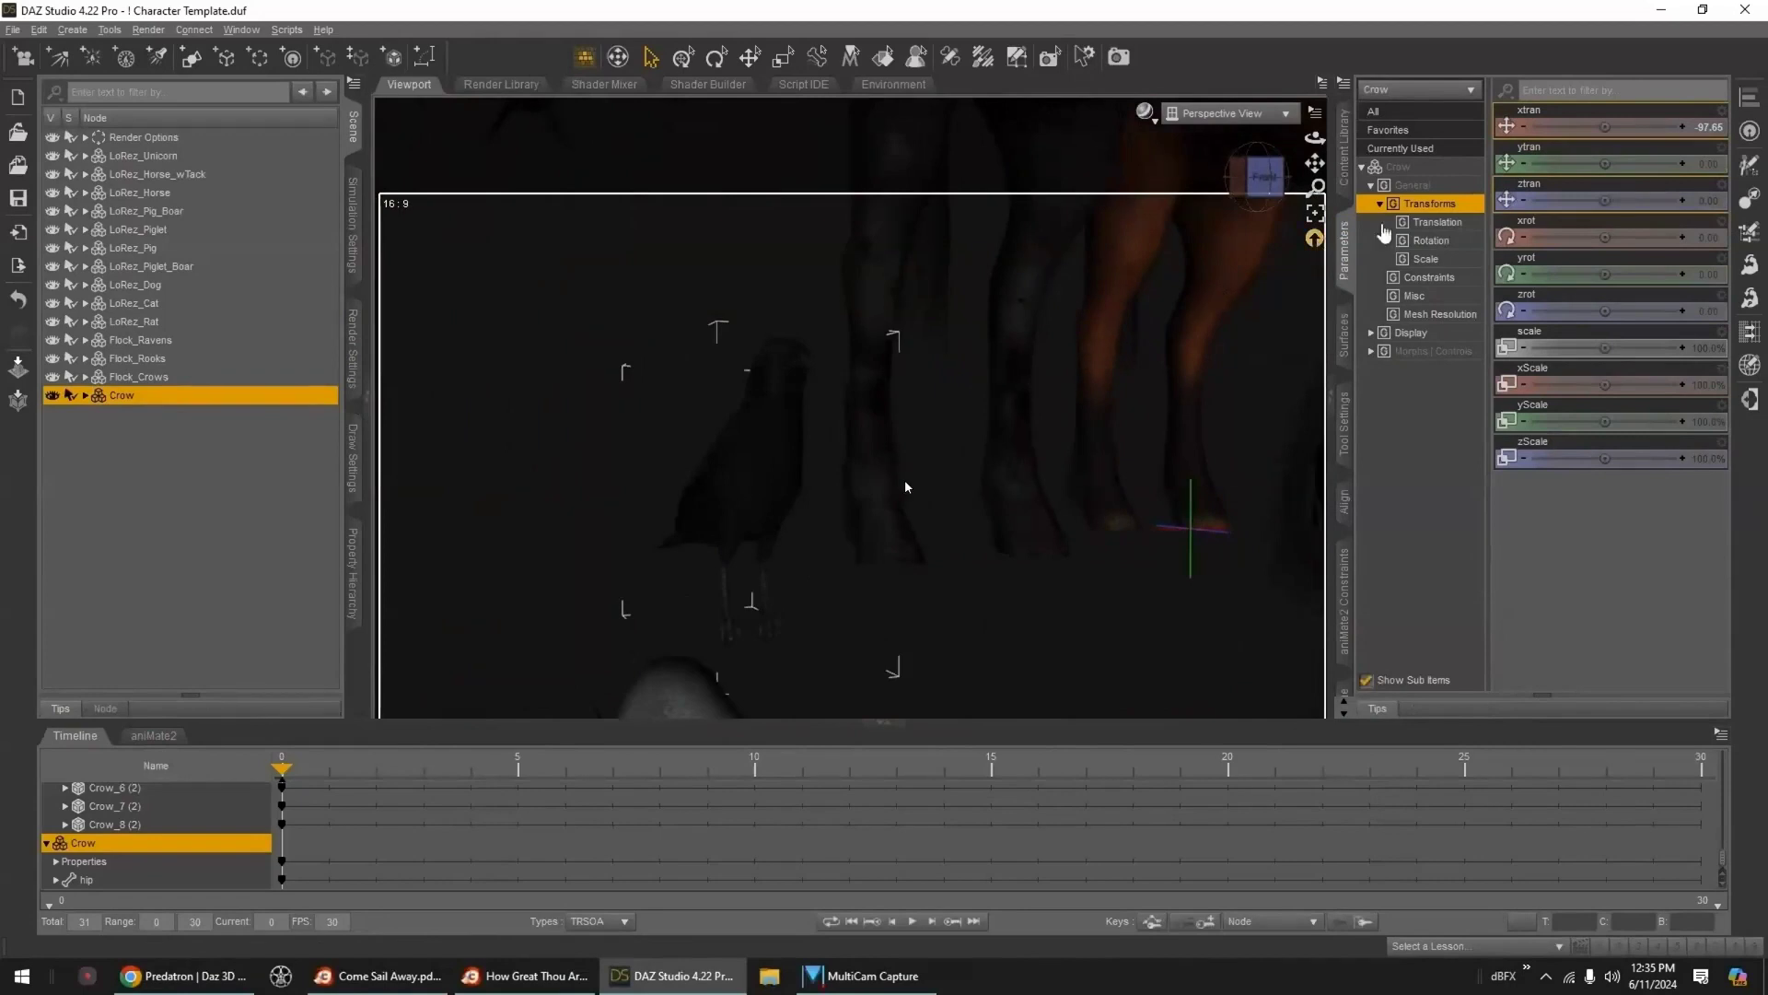
- Move the crow back along the Z axis to a ztran of about -36
mouse_move(1170, 377)
right_down()
mouse_move(1205, 378)
mouse_move(1184, 378)
right_up()
scroll(1168, 378, up, 3)
alt+drag(1168, 377, 1181, 384)
drag(1604, 200, 1574, 200)
right_drag(1057, 411, 1056, 414)
scroll(1057, 411, up, 3)
alt+drag(1057, 414, 1061, 421)
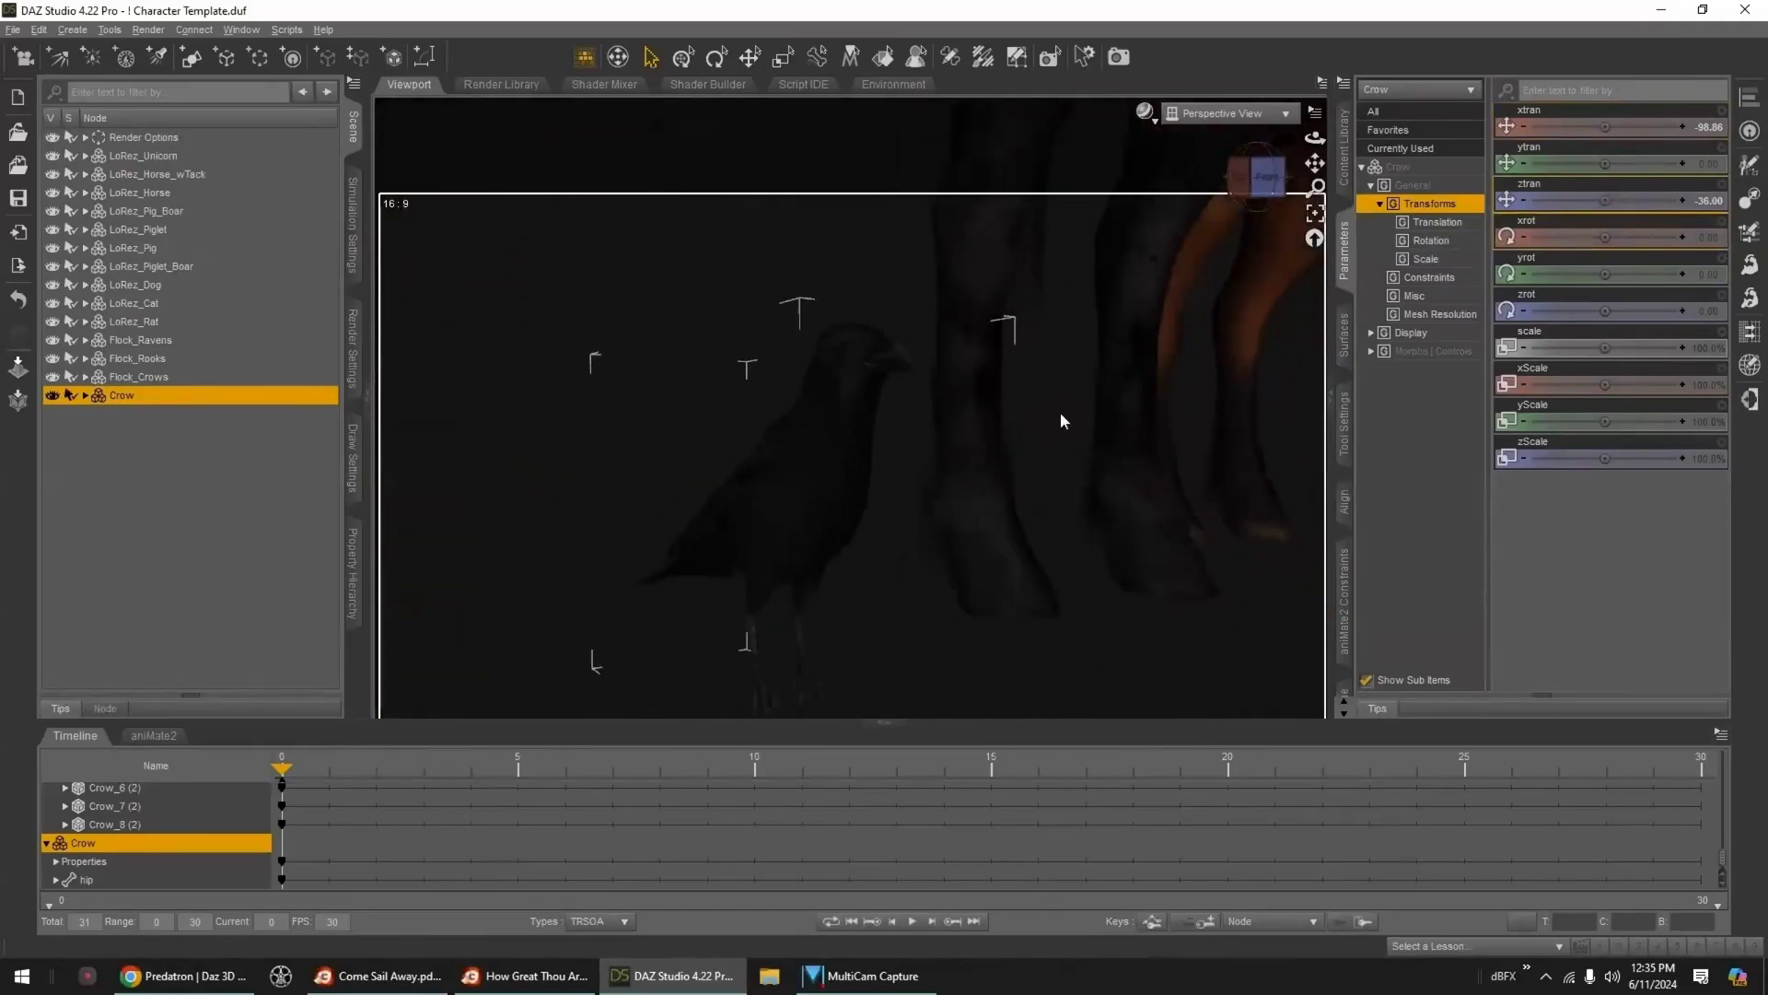
- Review the crow's morphs and controls, and release its foot grip by returning Feet_Grasp to its default
click(1378, 355)
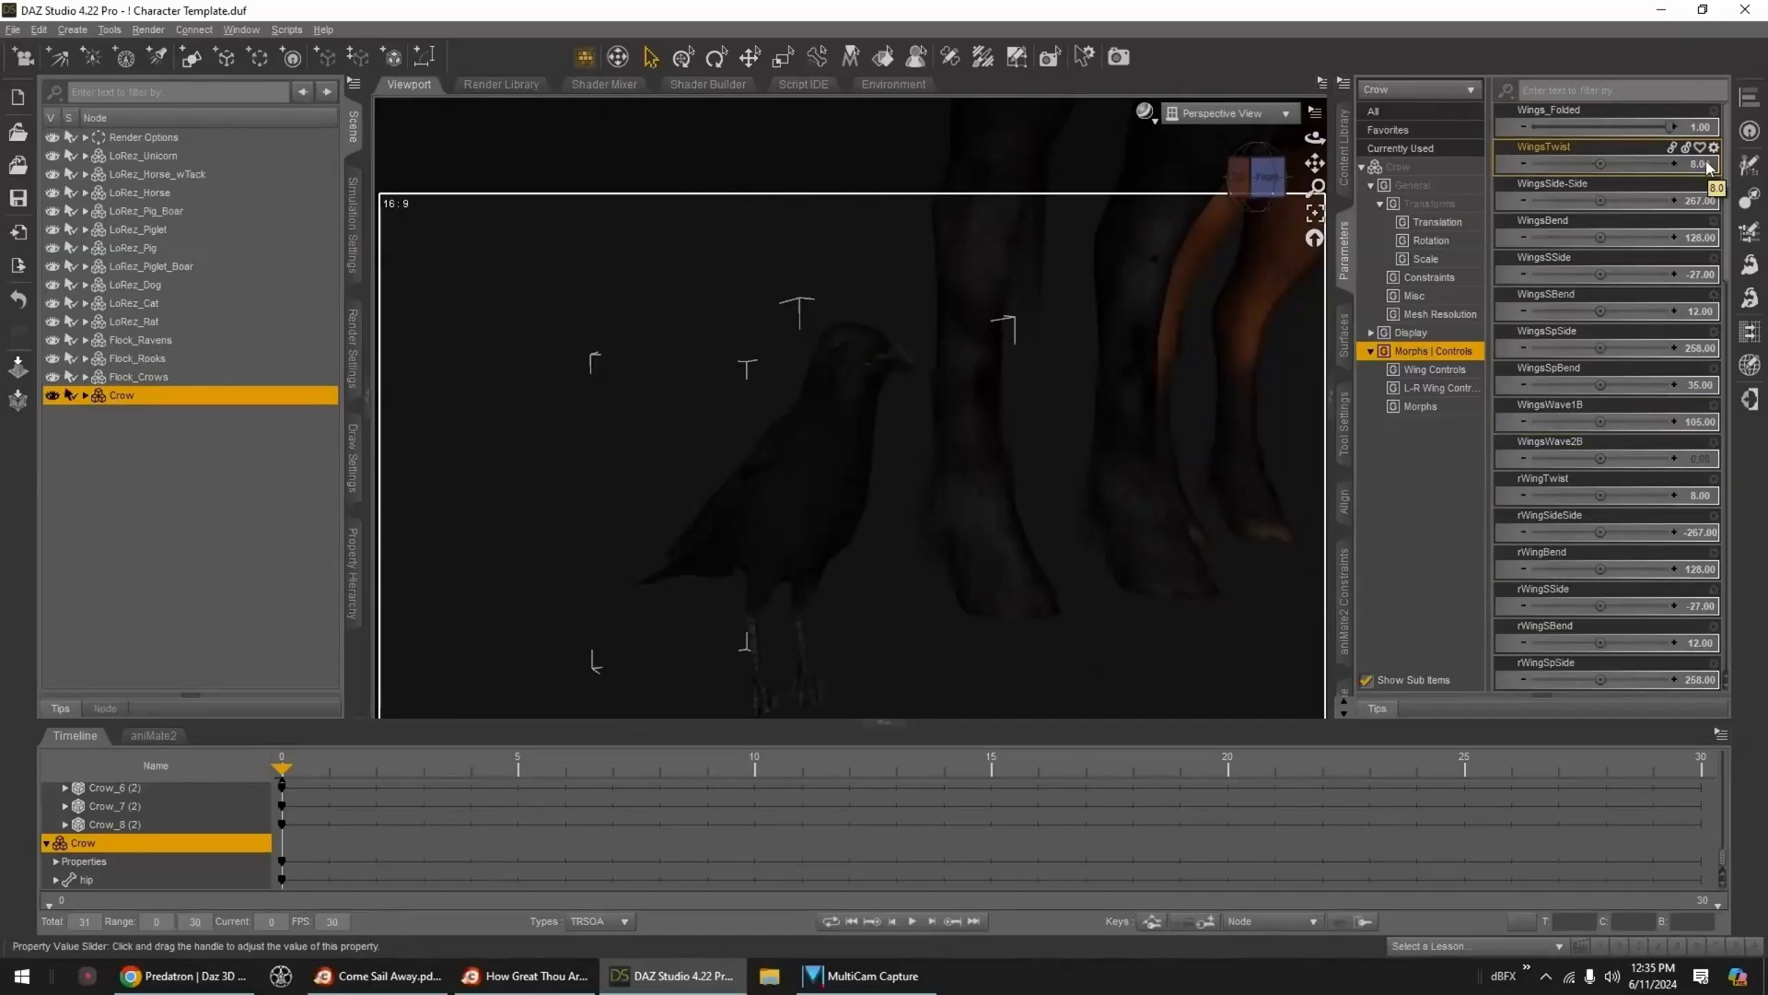
scroll(1653, 416, down, 6)
scroll(1653, 416, down, 6)
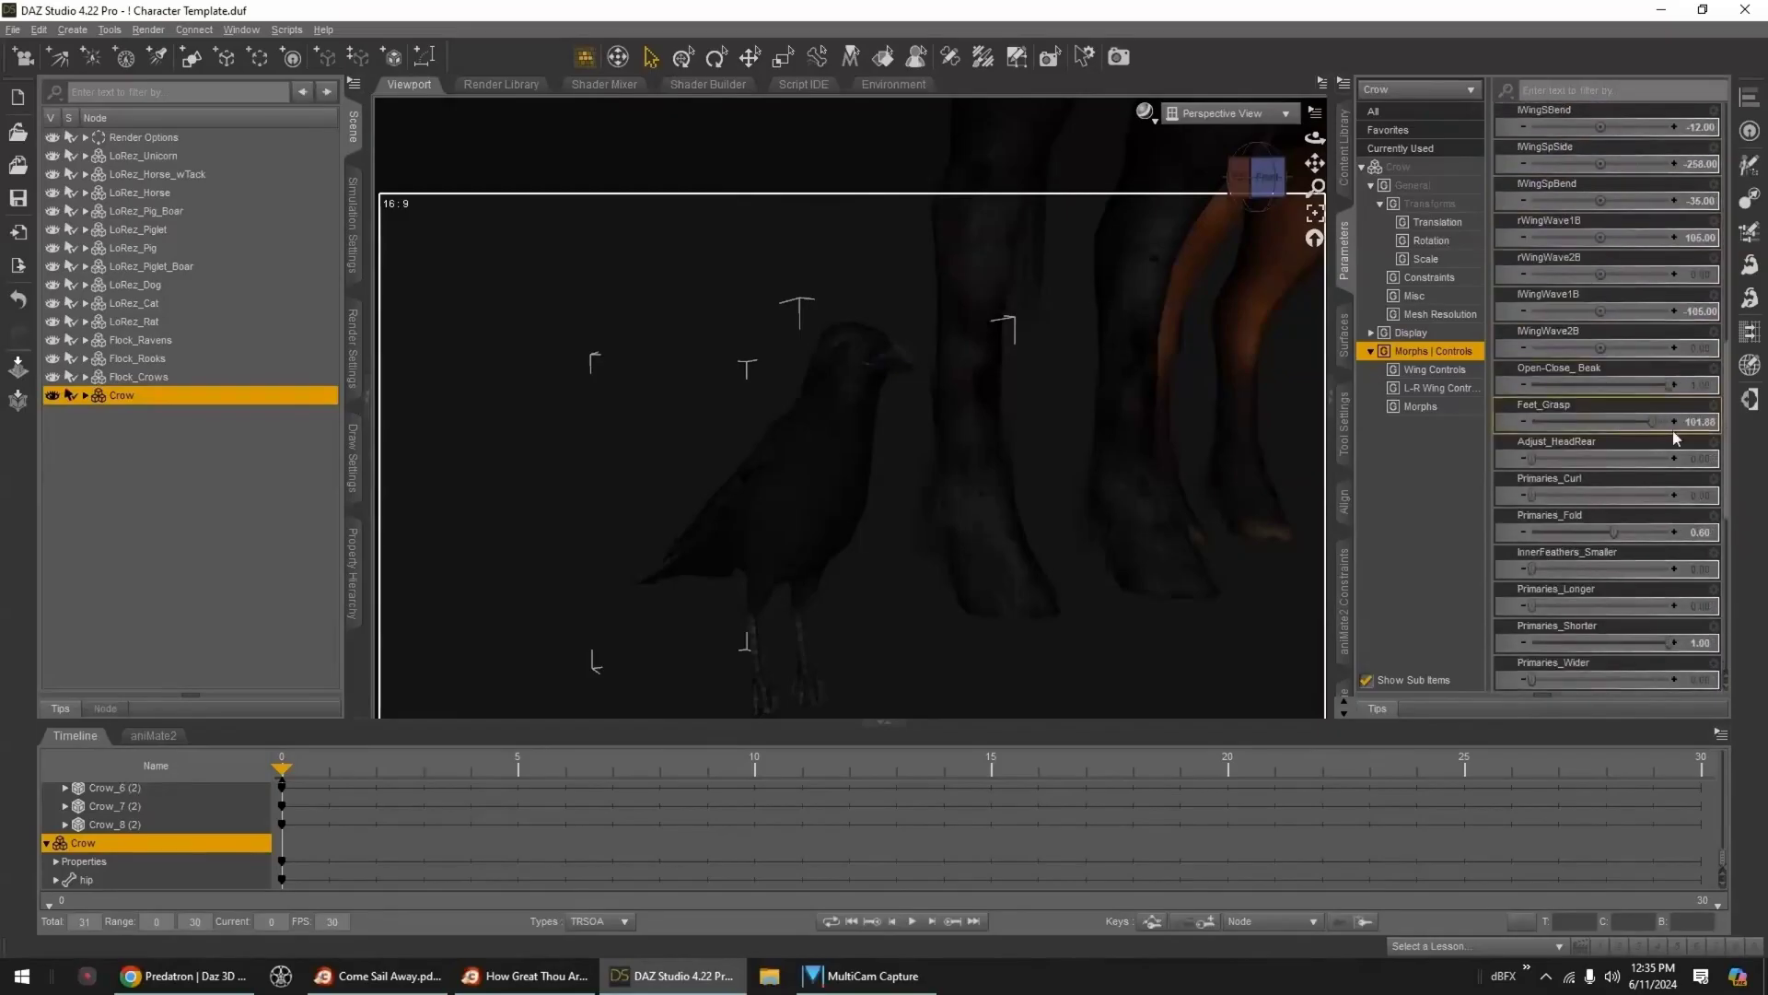
click(1421, 406)
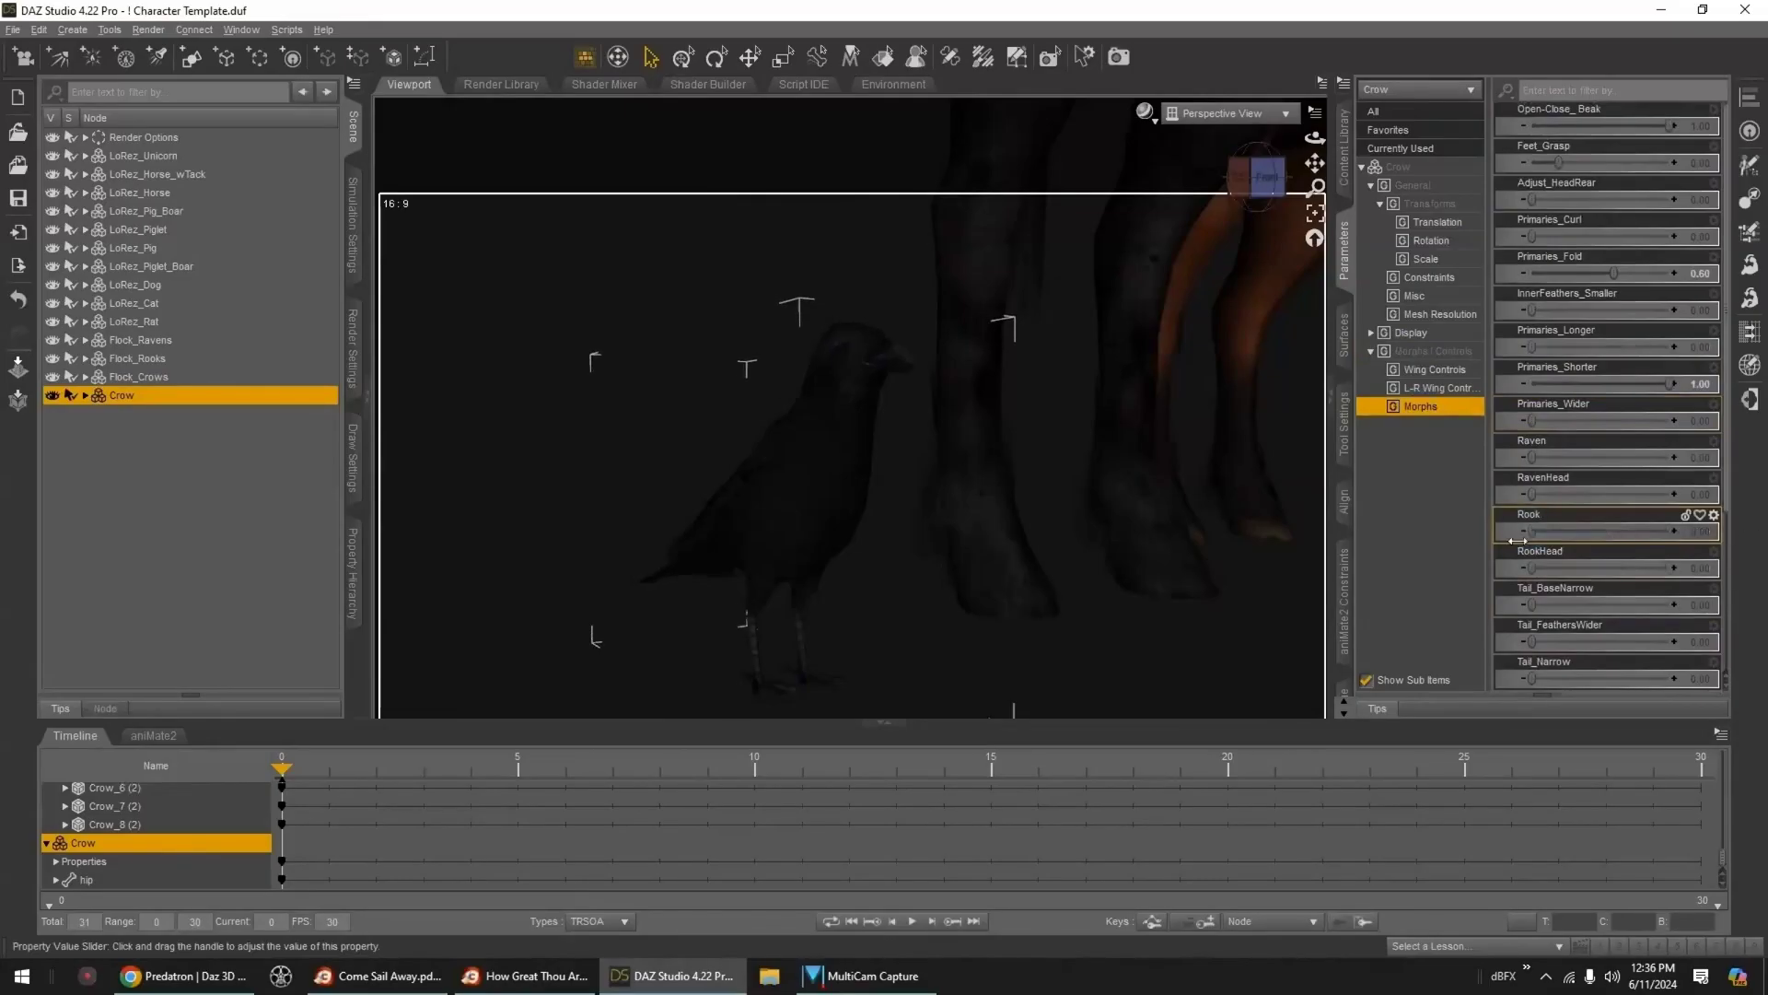
- Try the Raven morph at 1.00 and the Open-Close_Beak morph on the crow, and reset both
drag(1533, 458, 1761, 502)
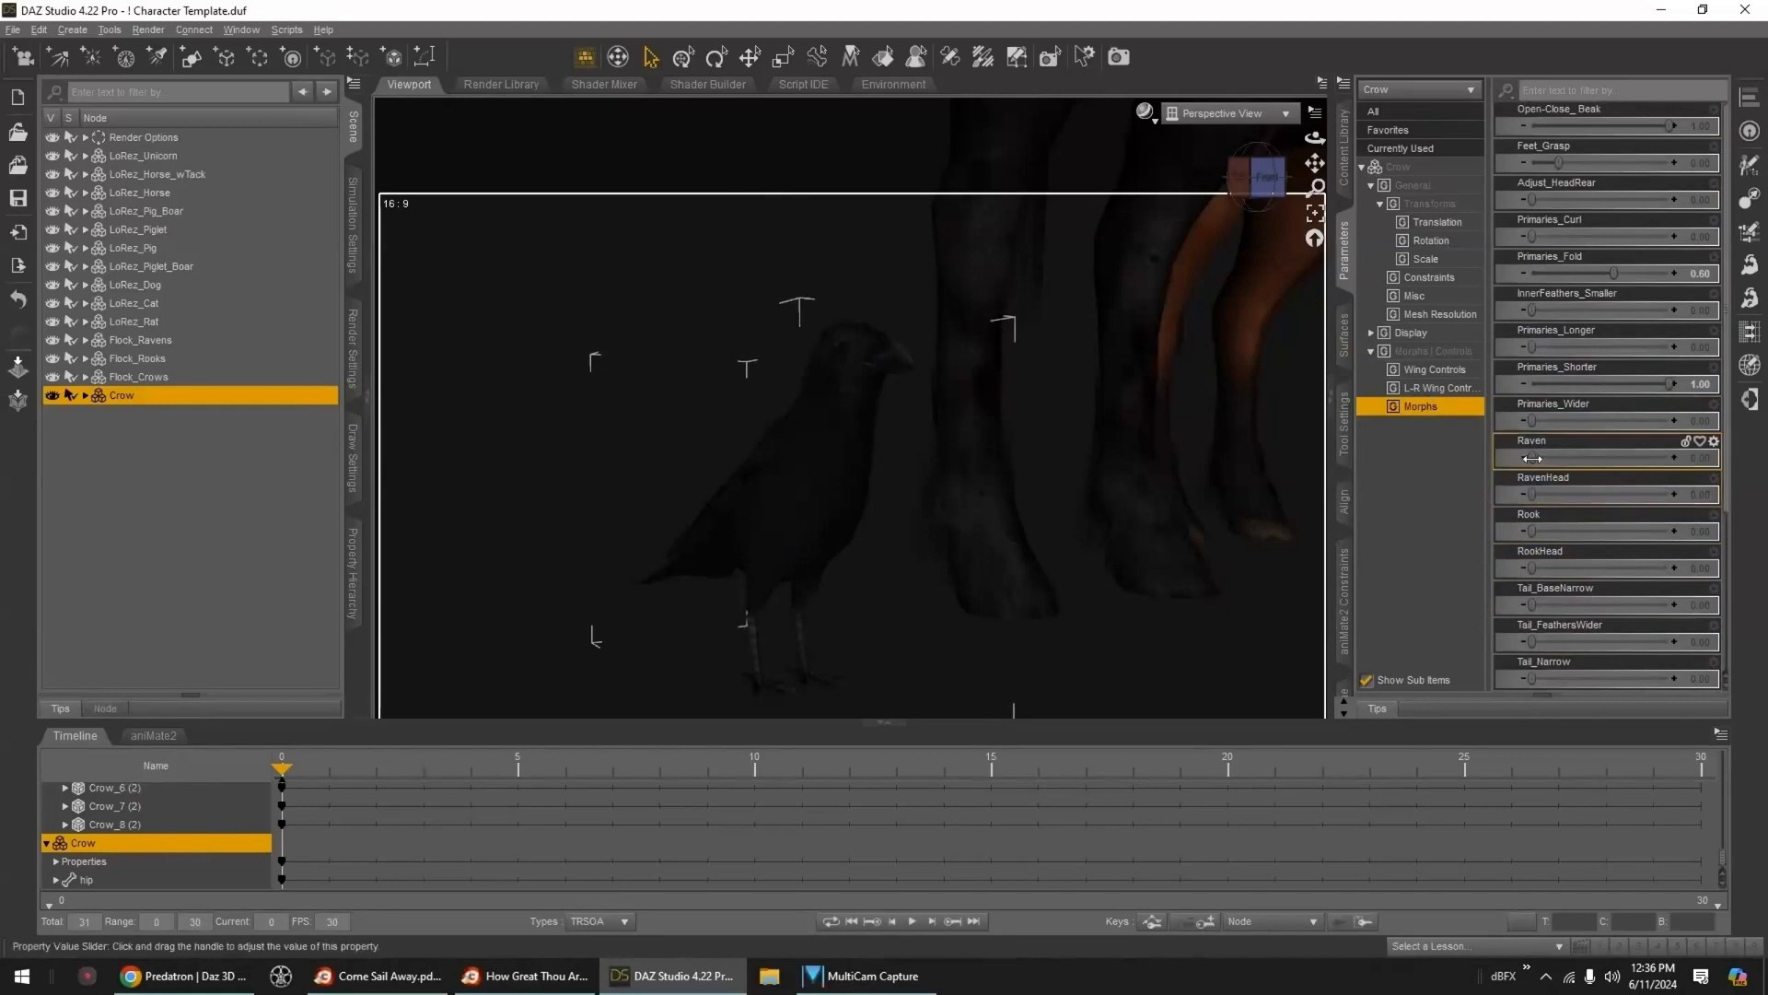
drag(1533, 458, 1691, 463)
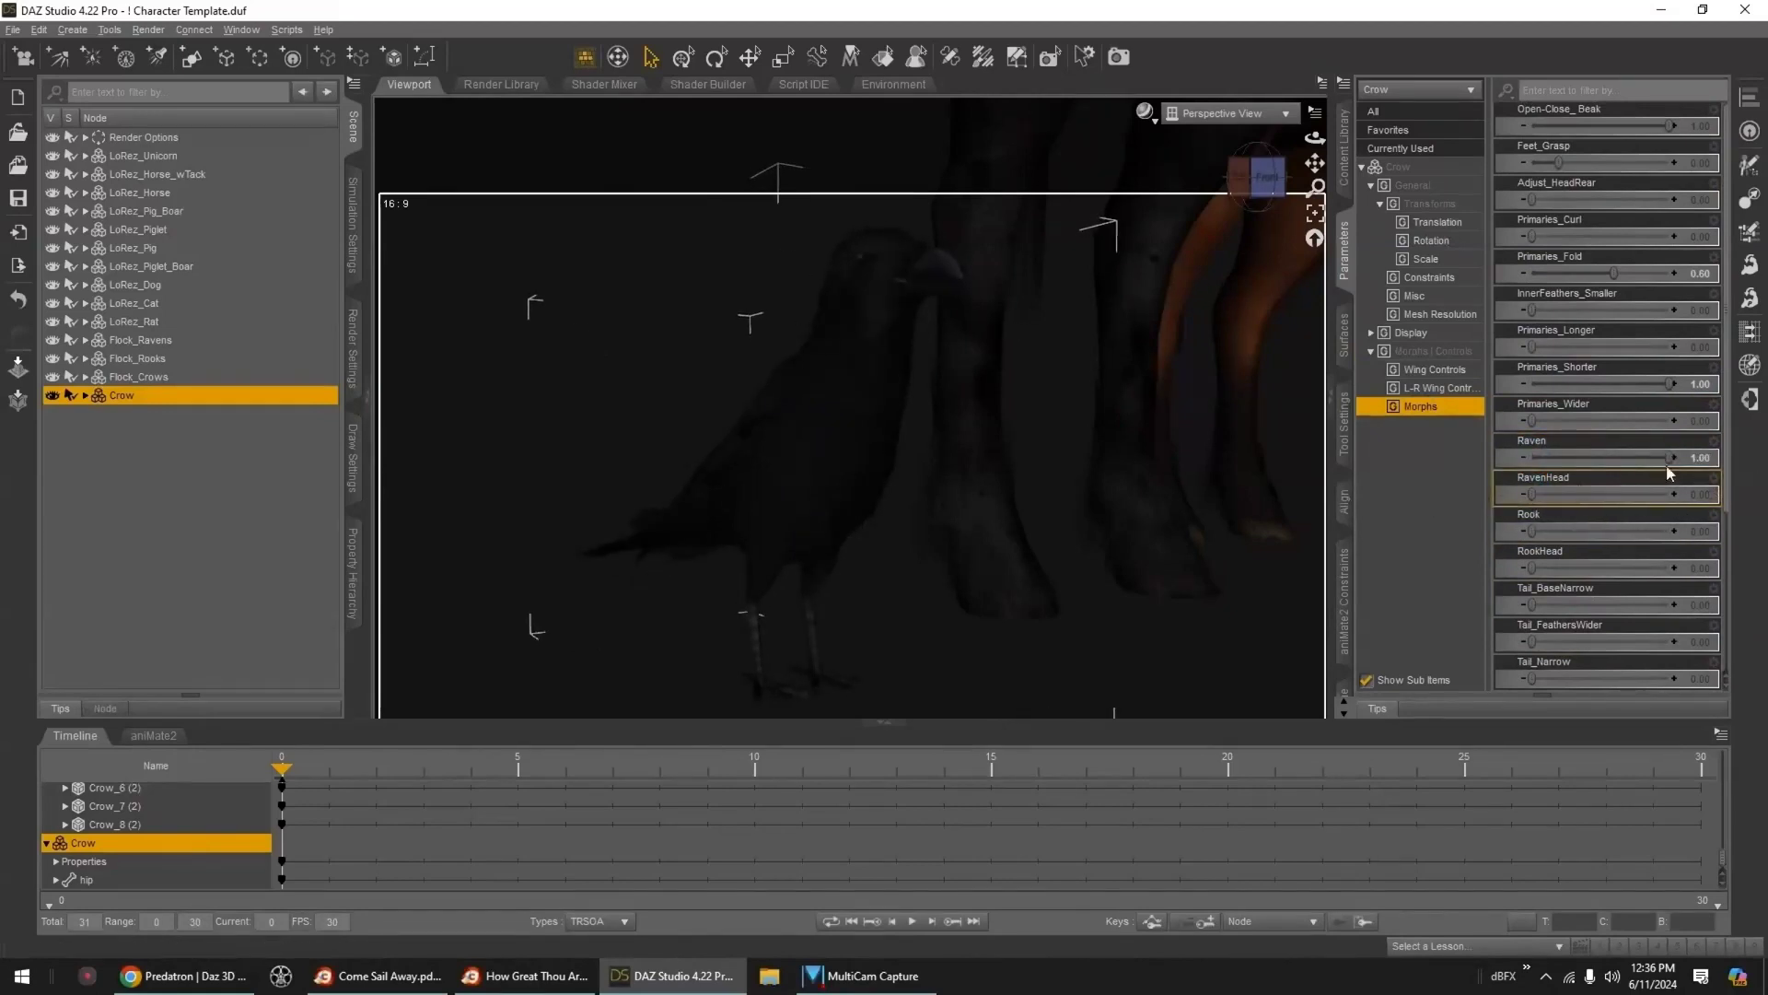
drag(1667, 456, 1532, 458)
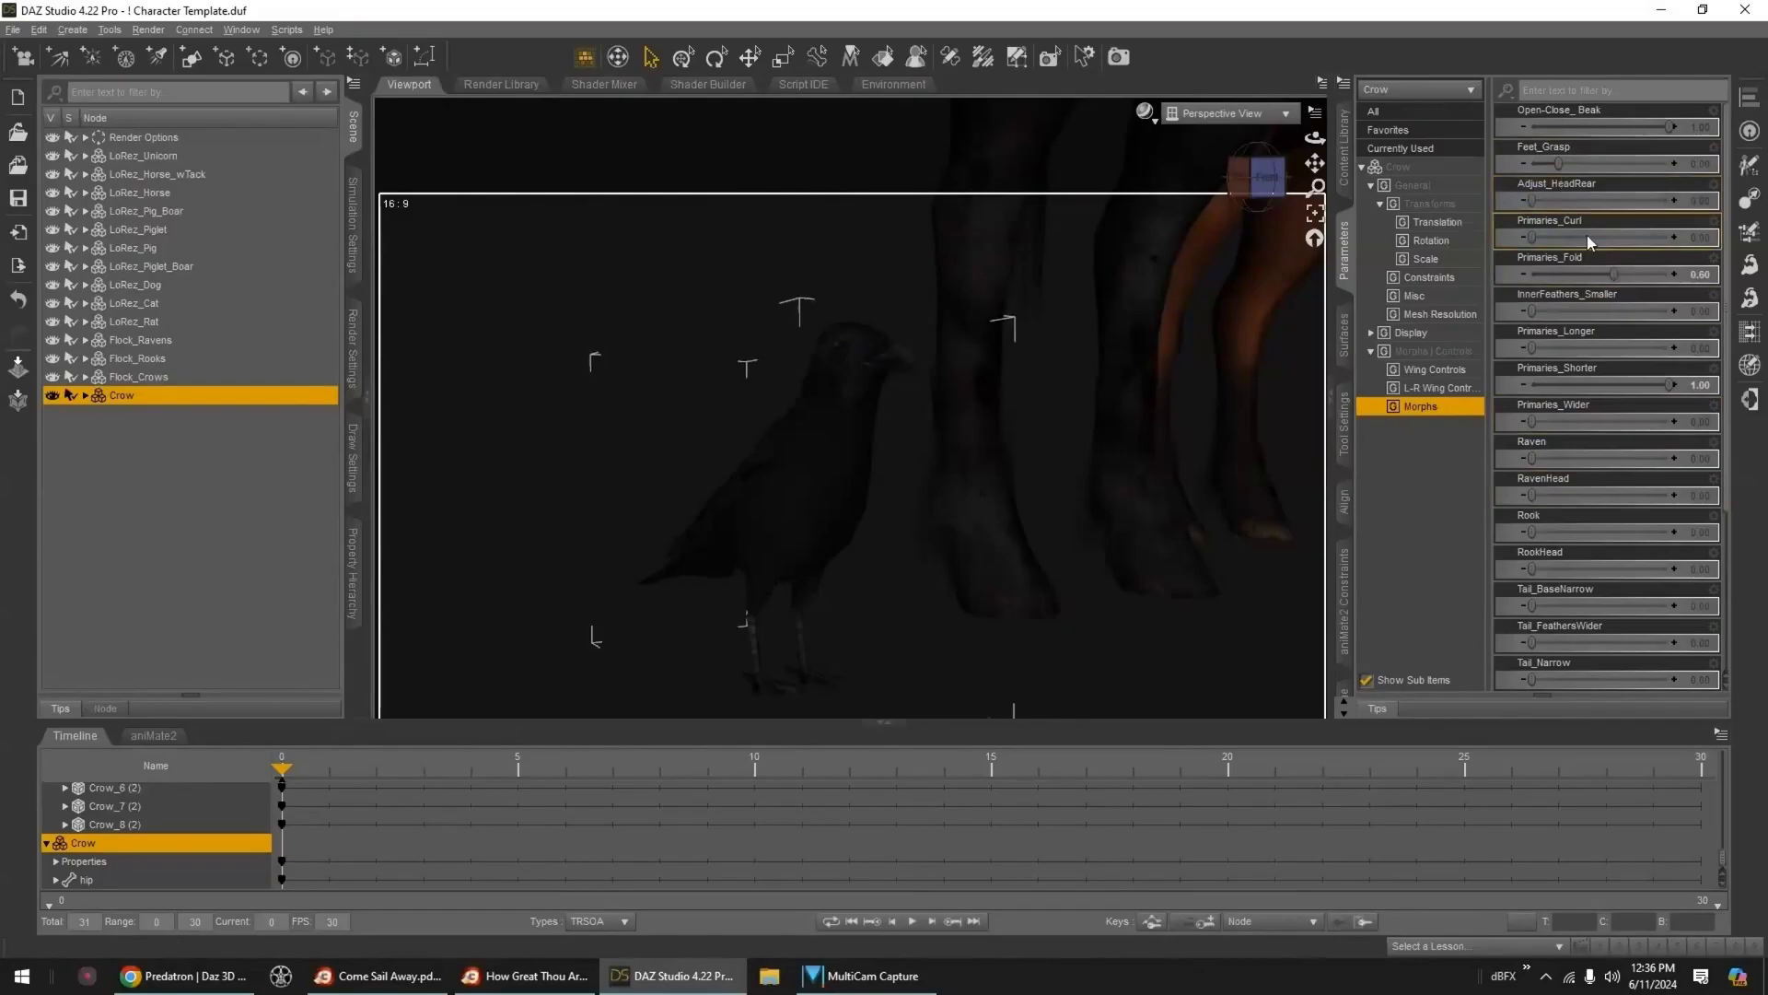
drag(1668, 126, 1623, 132)
scroll(1633, 538, down, 3)
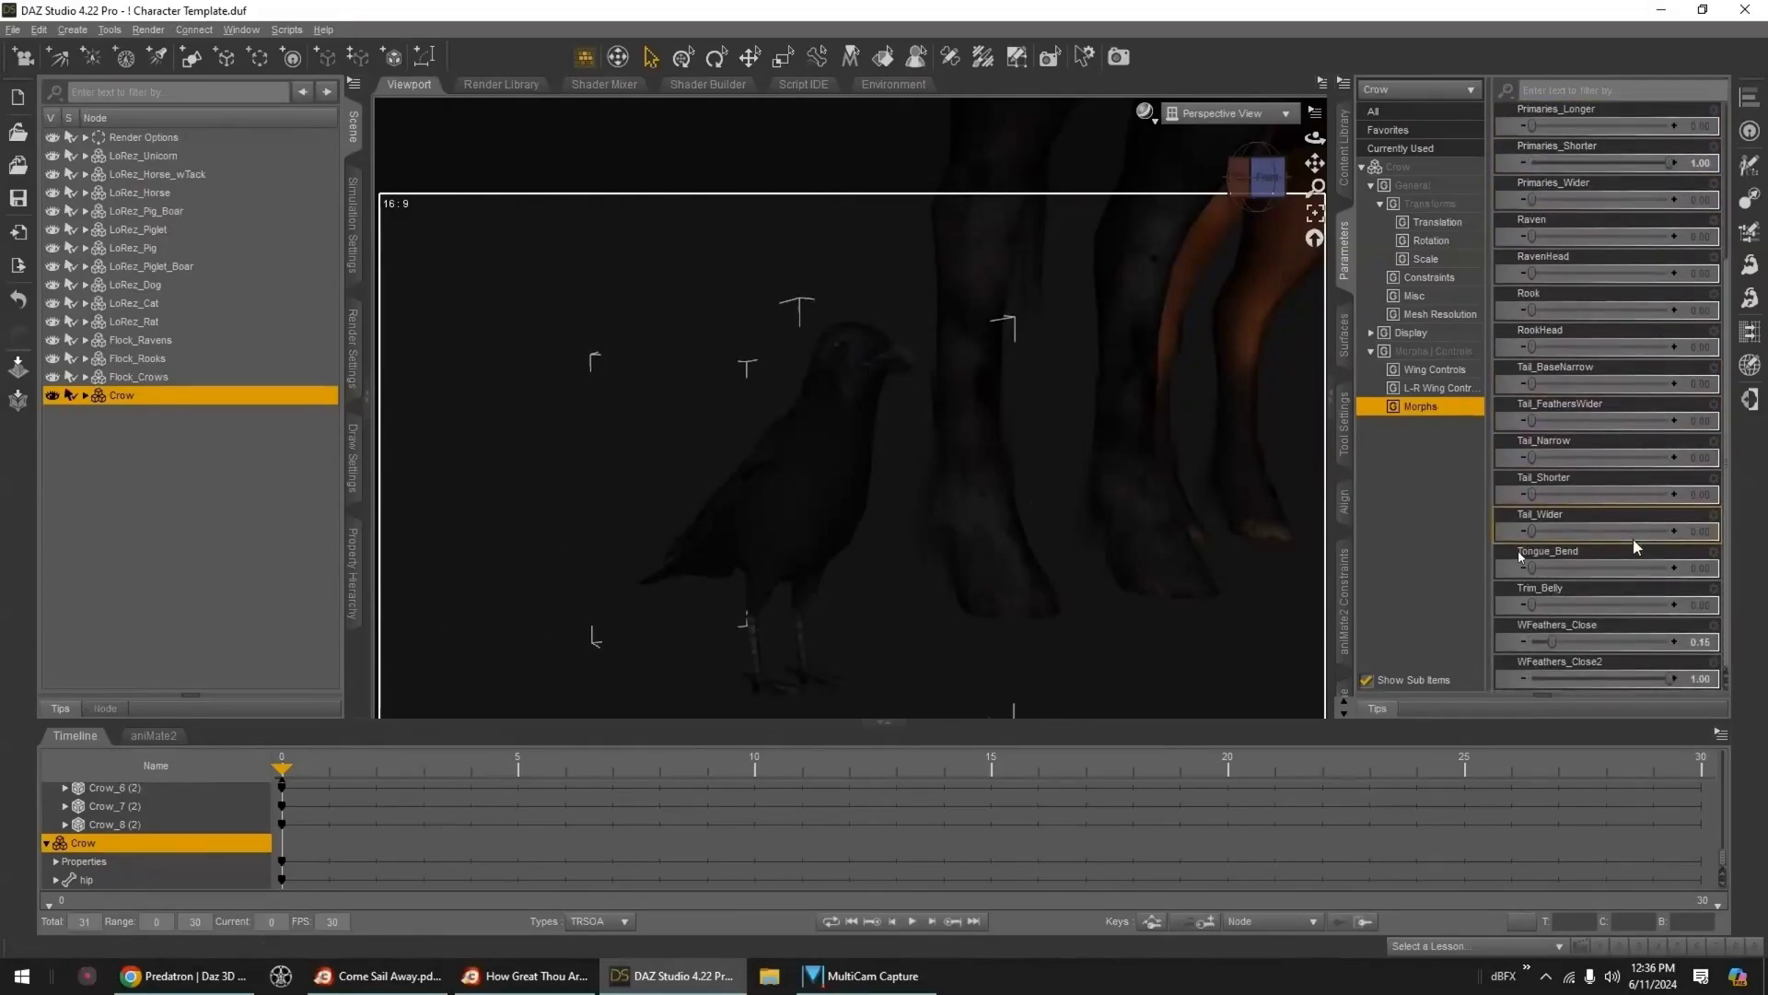
- Apply the MAT_Rook material preset from the P3DA_LoRezBirds folder to the crow
click(1346, 164)
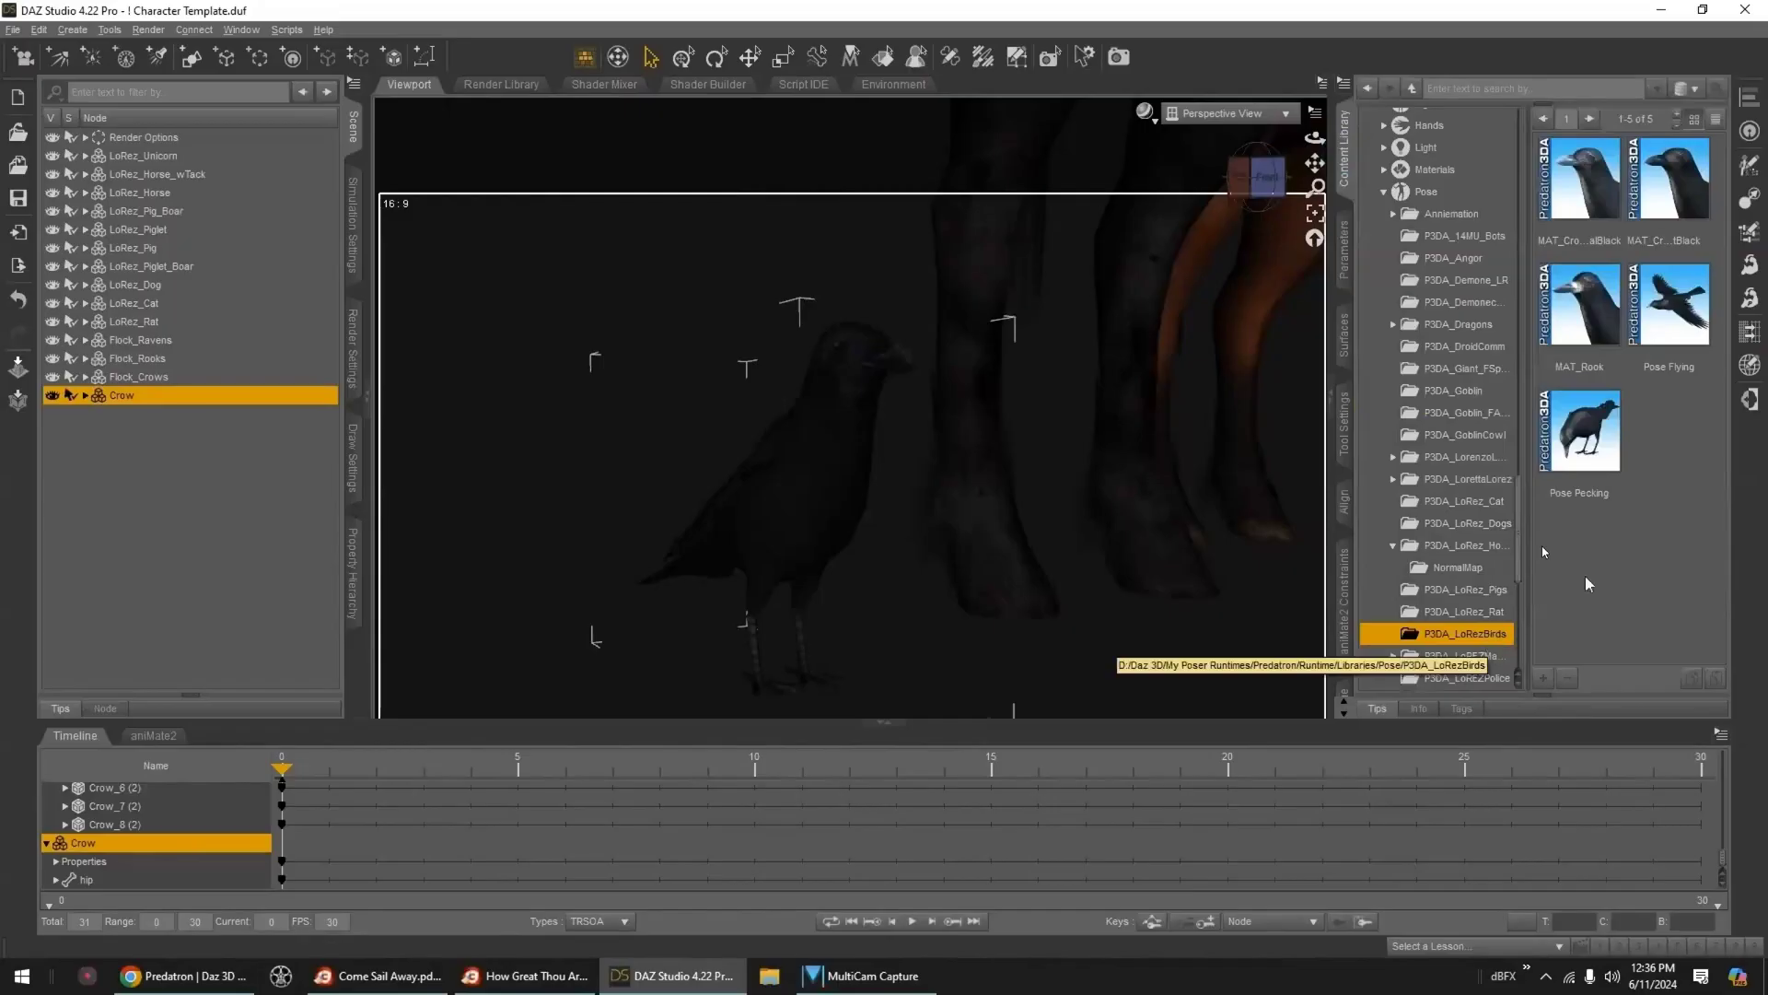
mouse_move(1586, 212)
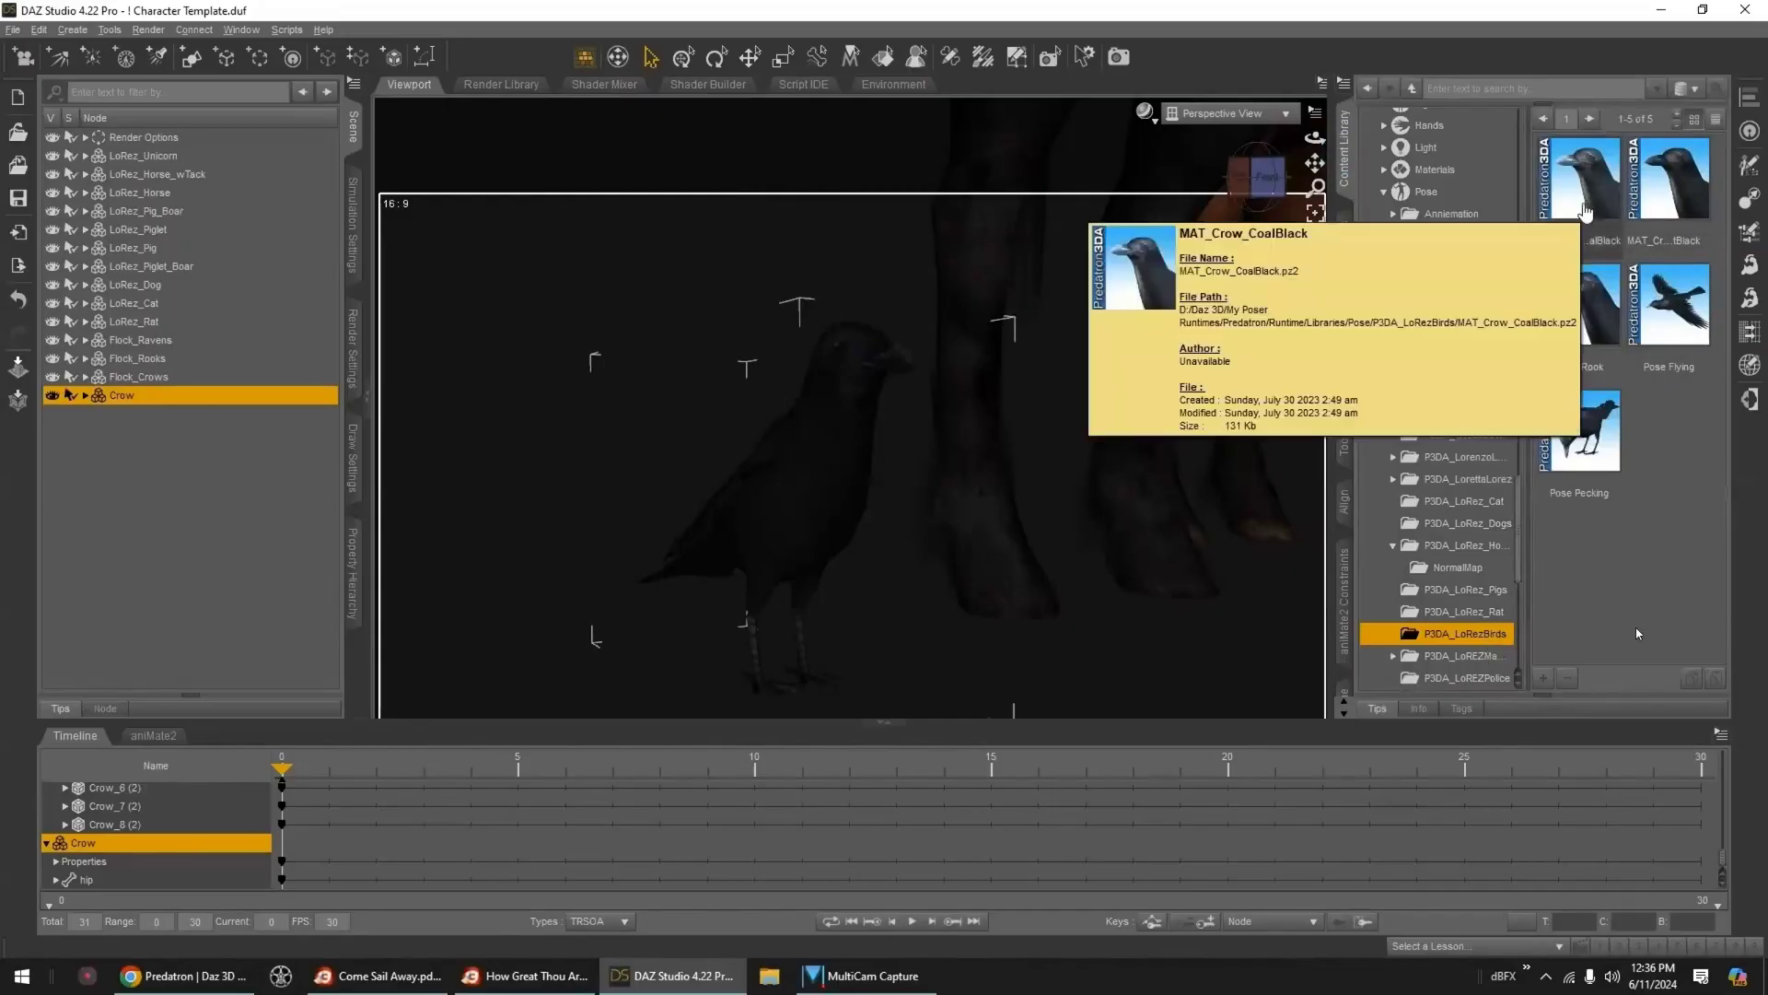
mouse_move(1687, 210)
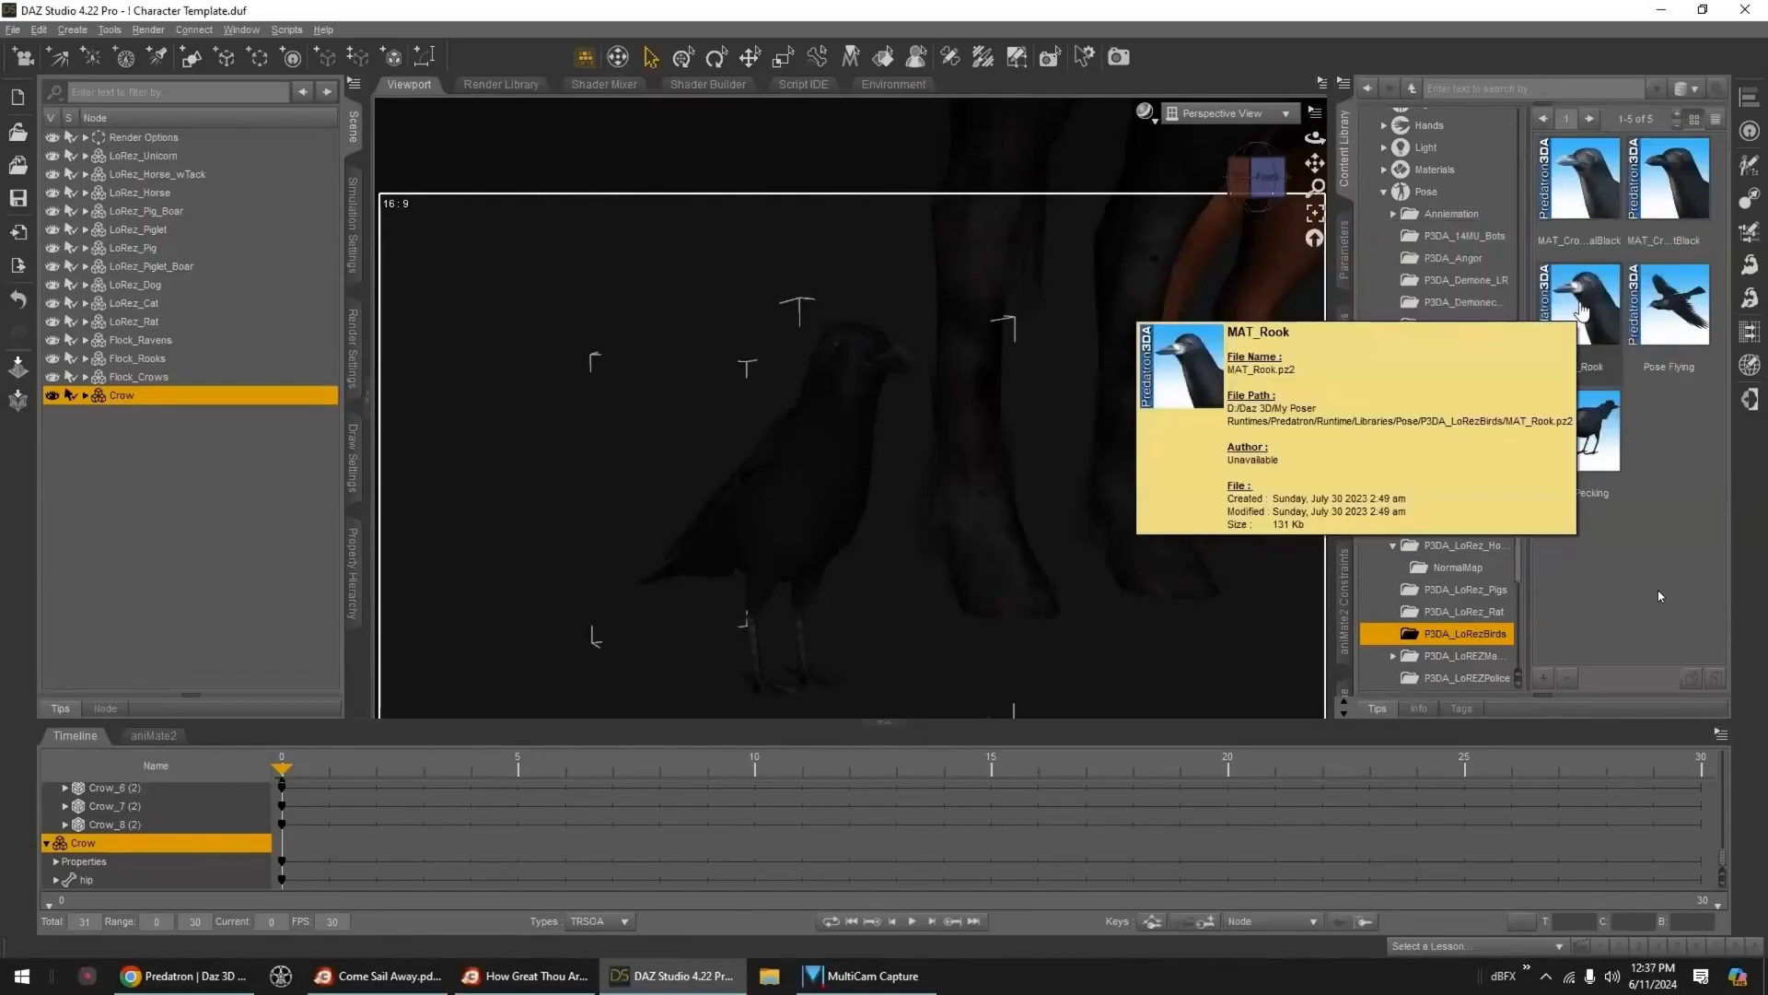
double_click(1580, 311)
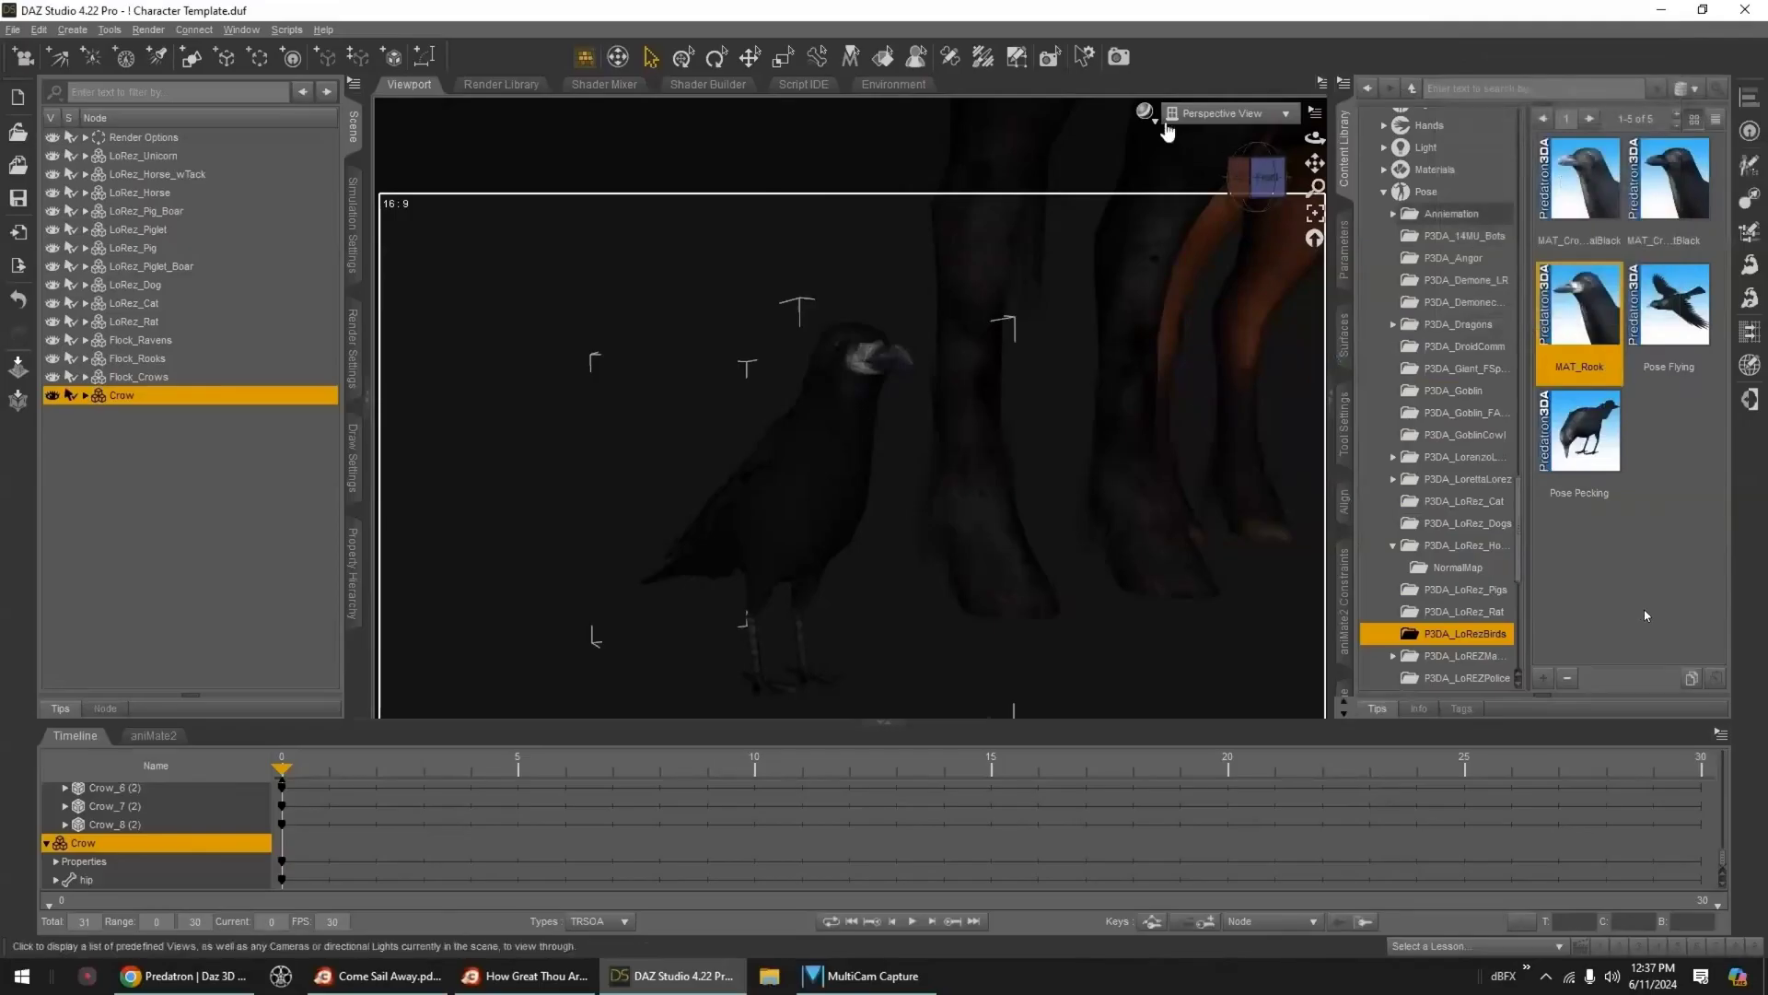
- Set Glossiness to about 31.4% and Positive Bump to about 0.55 on all of the crow's surfaces
click(1344, 336)
click(1409, 183)
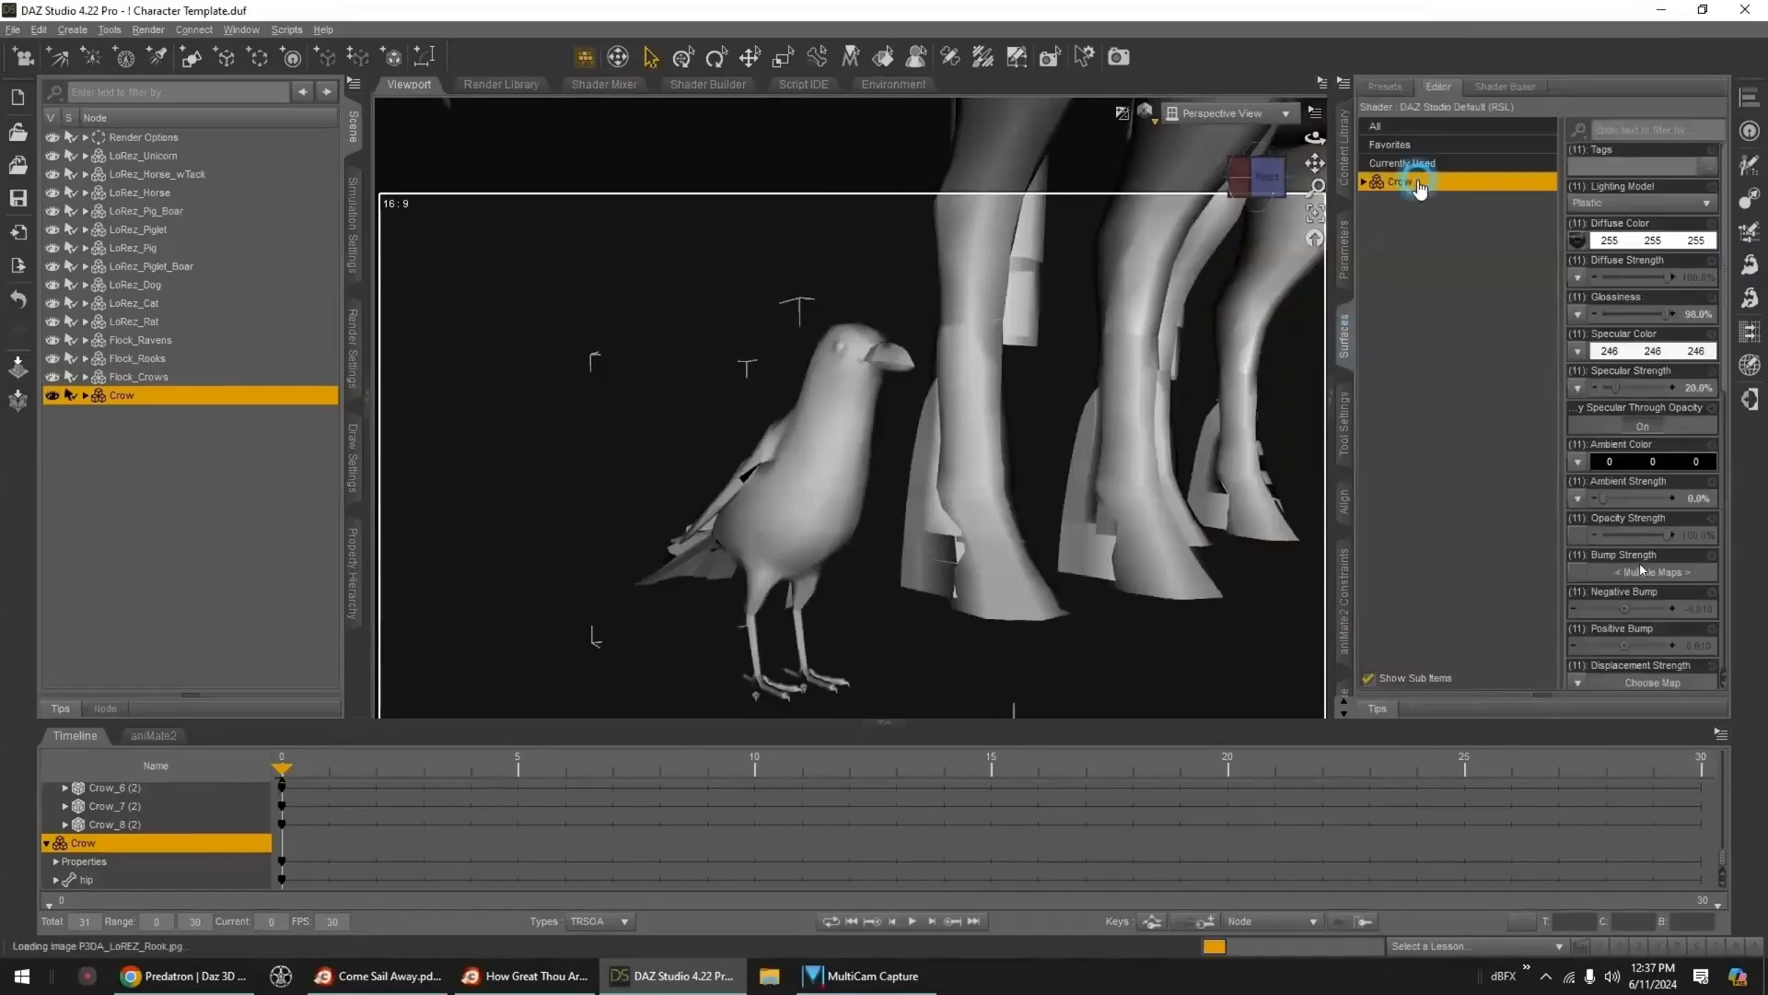
click(1617, 313)
drag(1620, 312, 1624, 313)
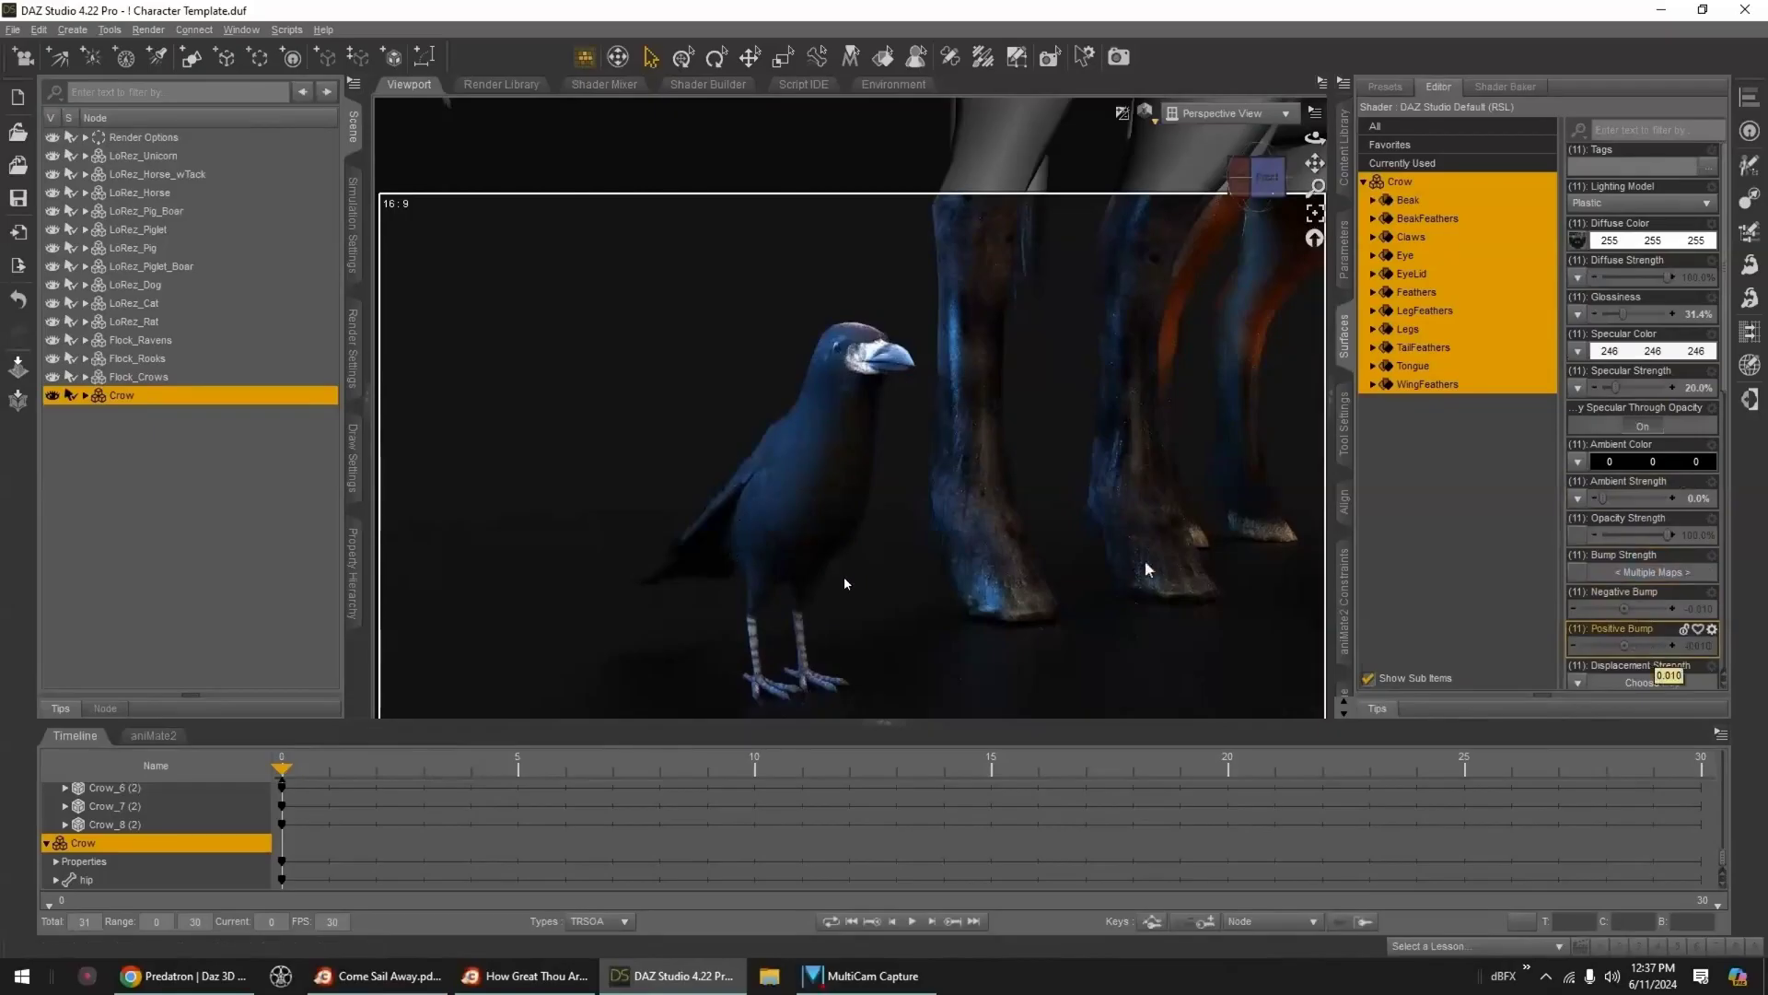
drag(1625, 646, 1638, 645)
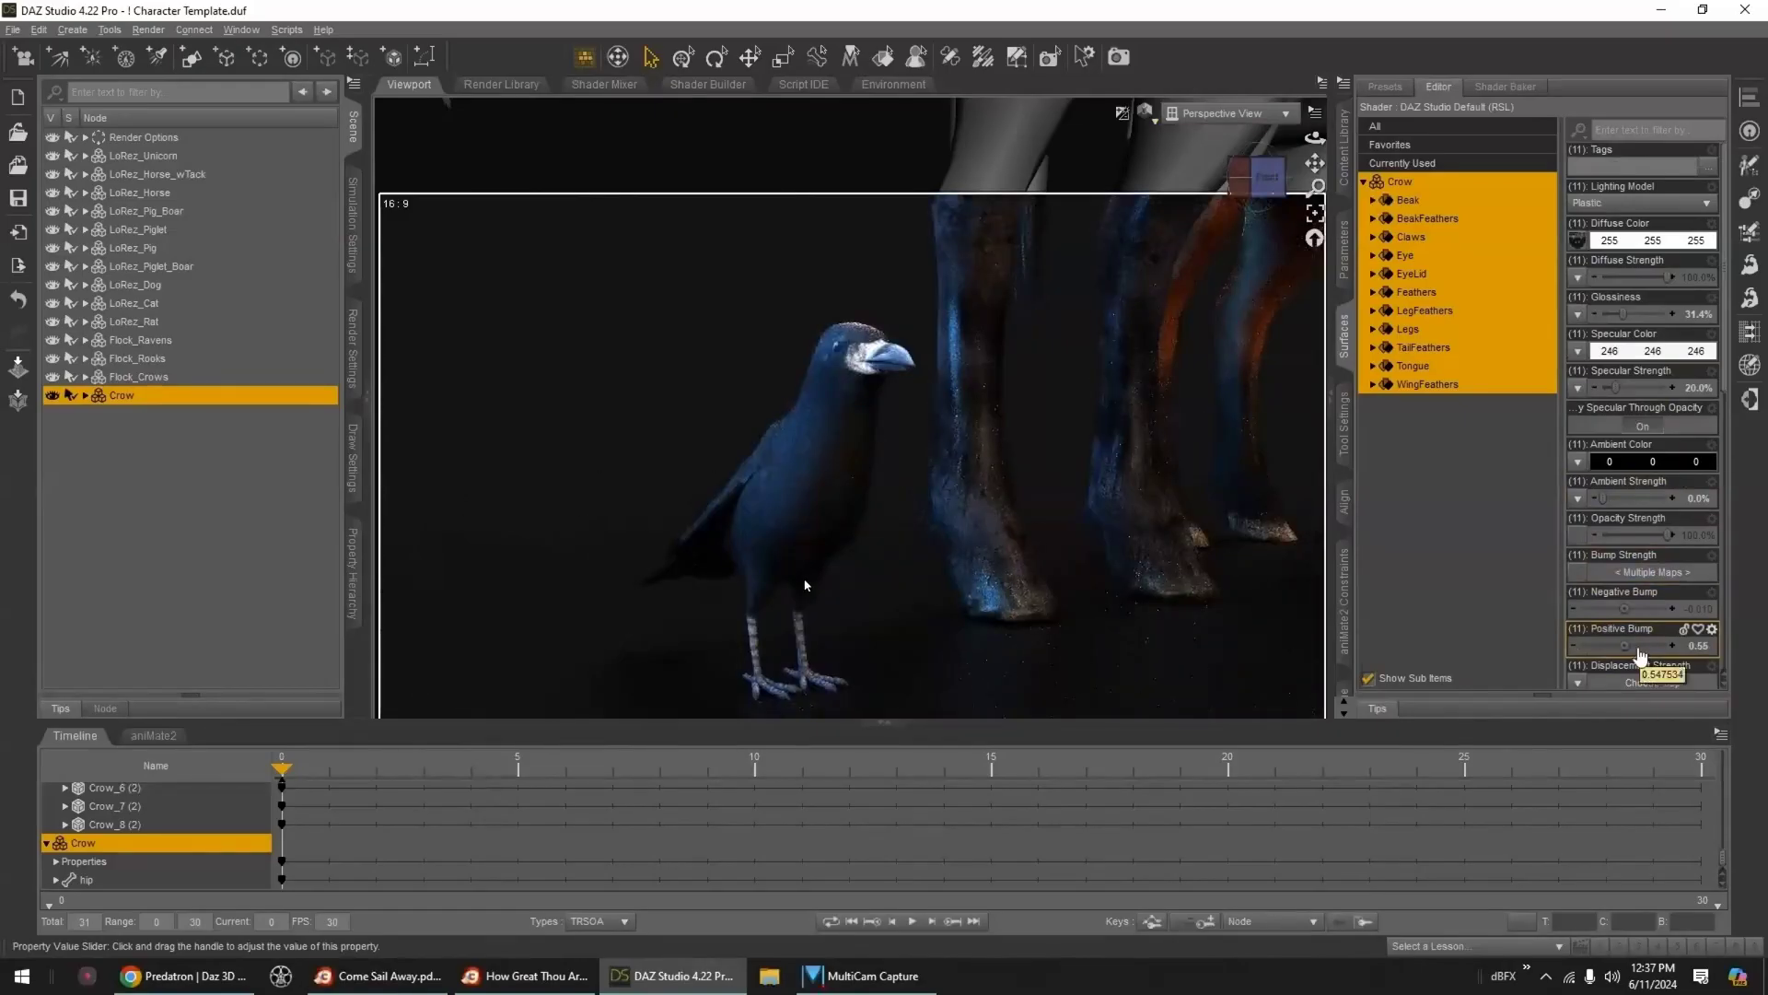
- Try a lower Negative Bump on all of the crow's surfaces, and undo both bump changes
drag(1624, 609, 1603, 610)
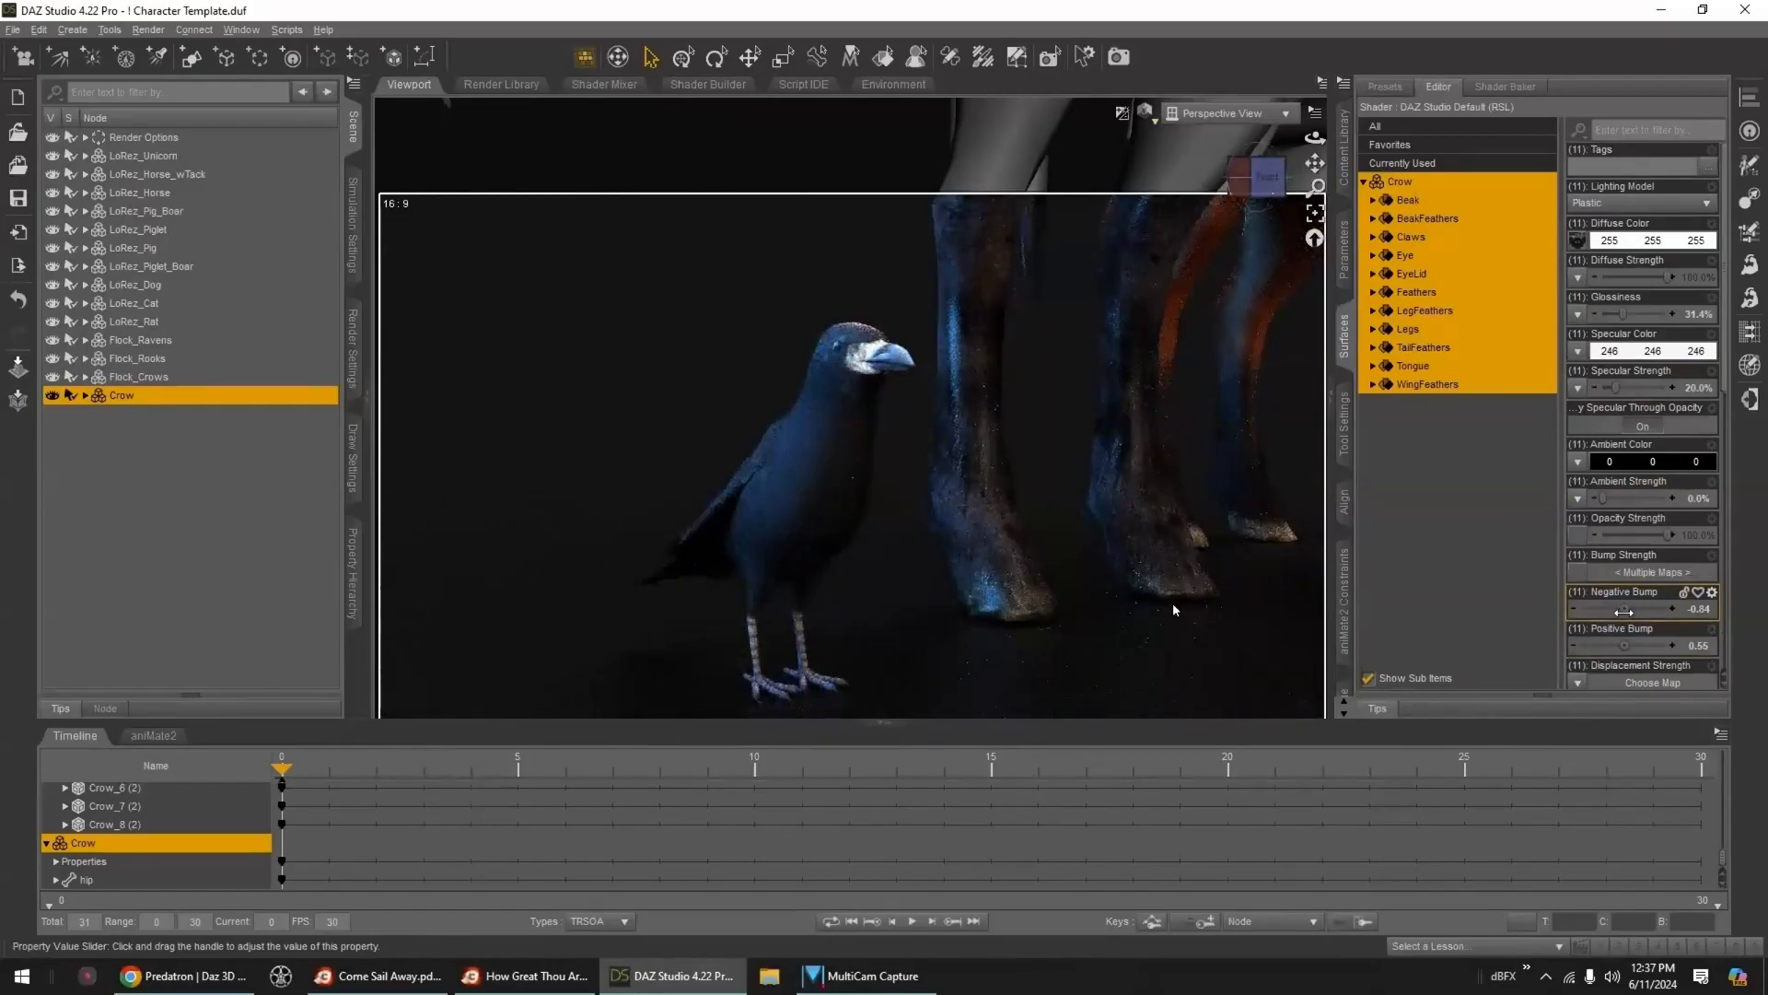
key(ctrl+z)
key(ctrl+z)
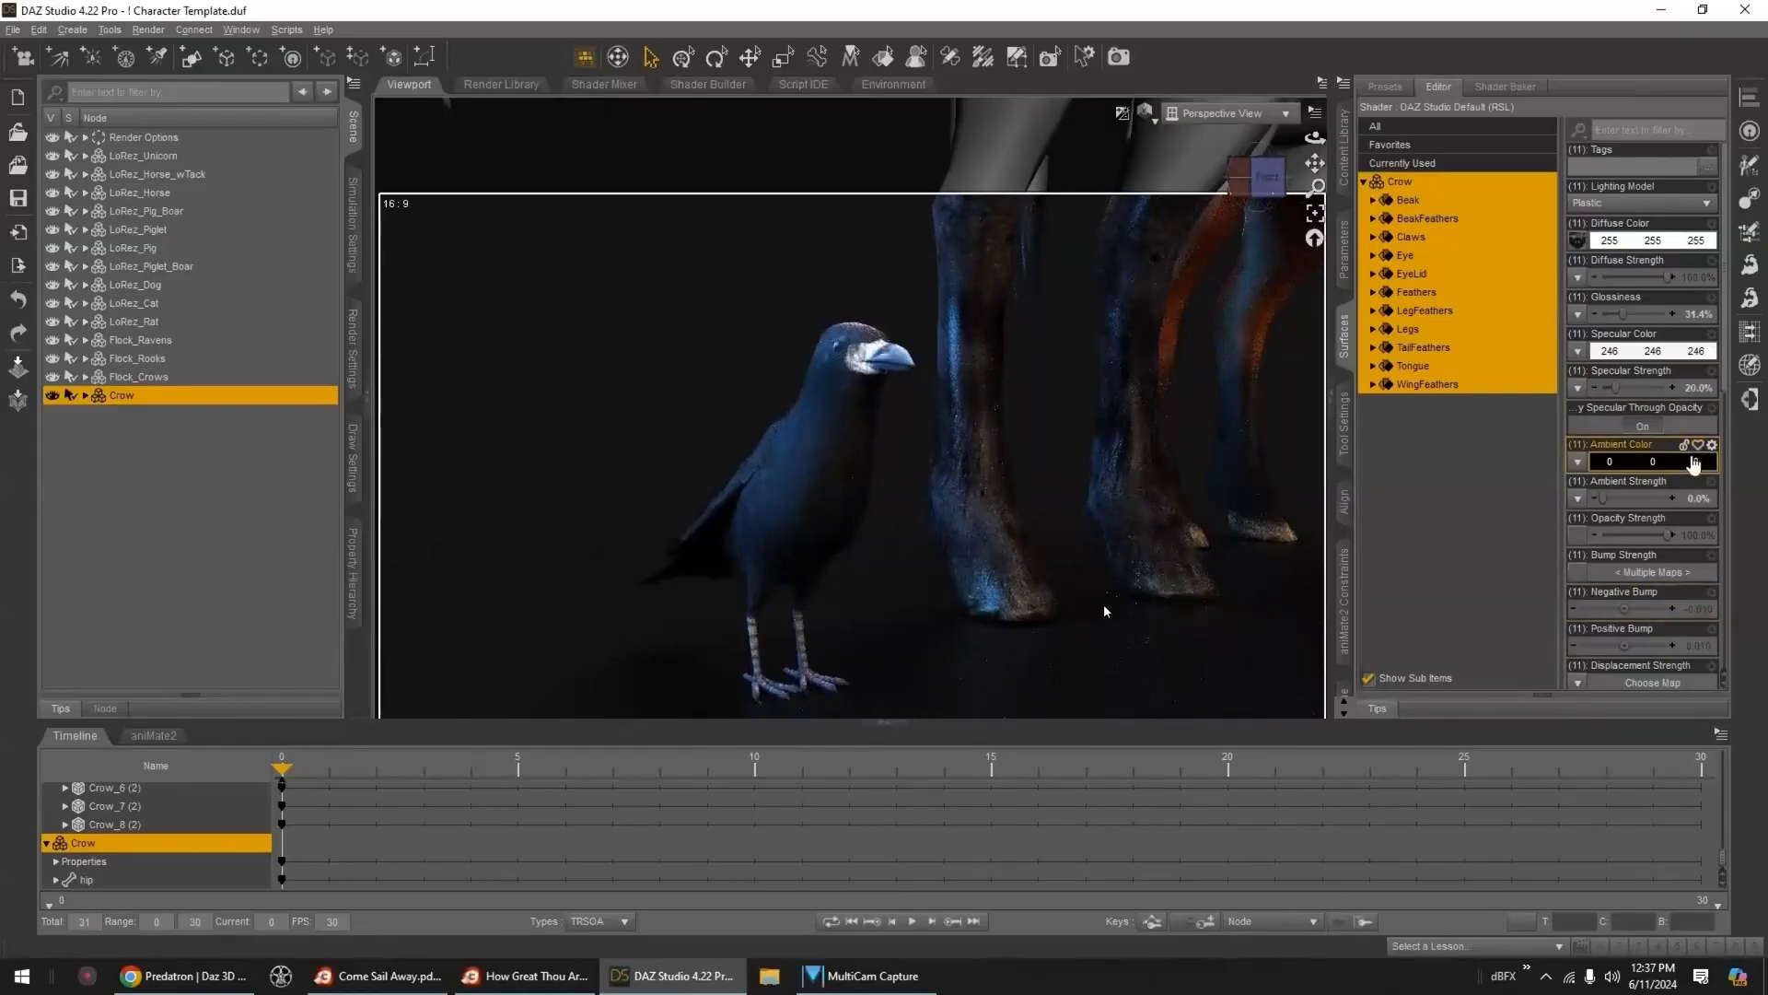
- Try the second black MAT_Crow preset from P3DA_LoRezBirds on the crow, with Glossiness at about 45.7% on all surfaces
click(1346, 172)
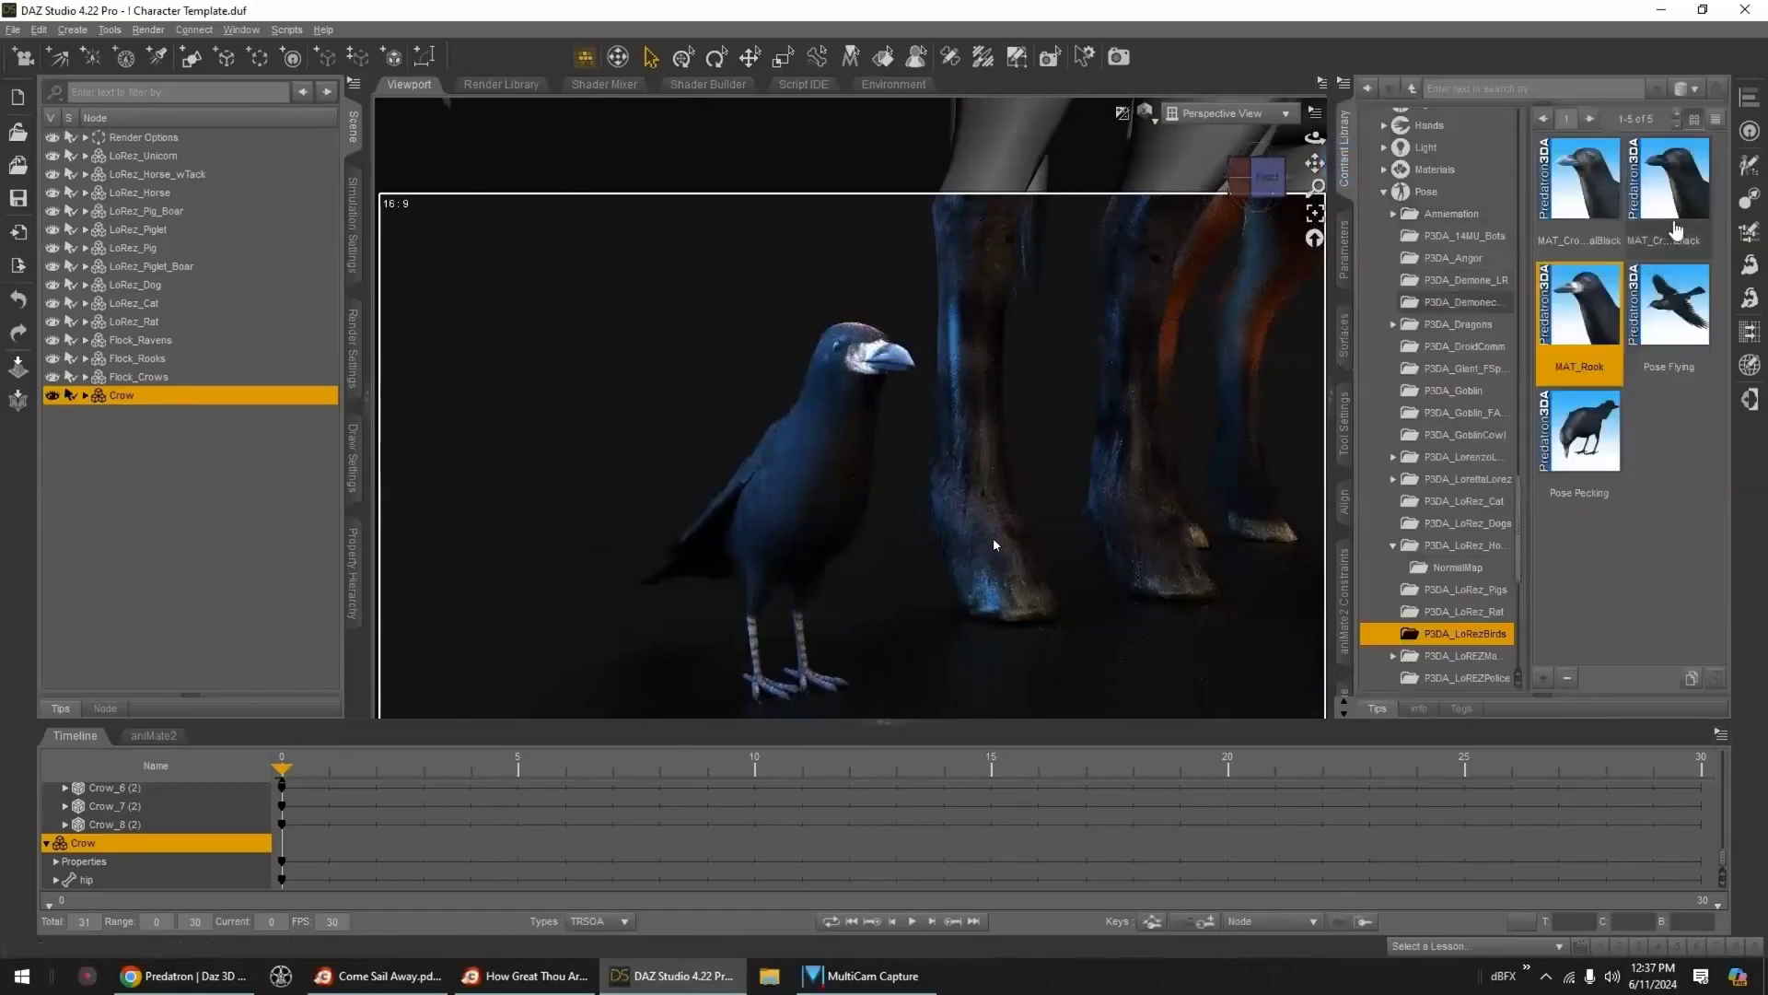
double_click(1675, 231)
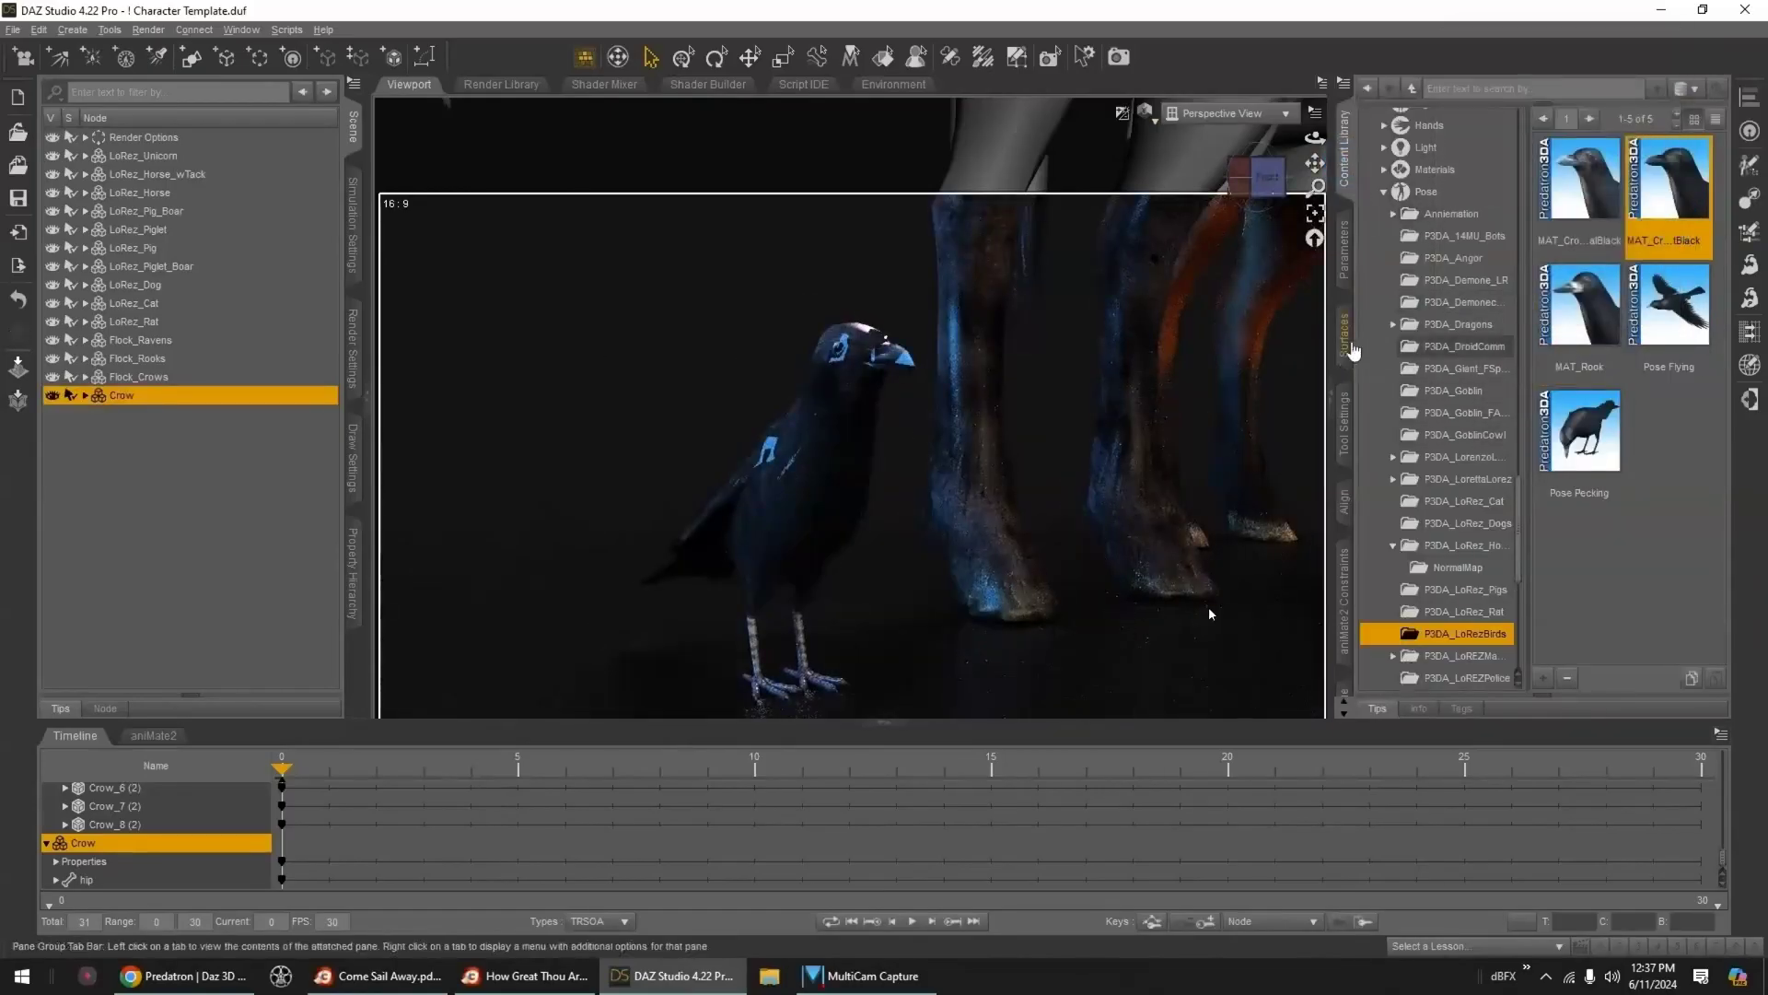
click(1345, 336)
mouse_move(1639, 314)
mouse_down()
mouse_move(1613, 316)
mouse_move(1632, 317)
mouse_up()
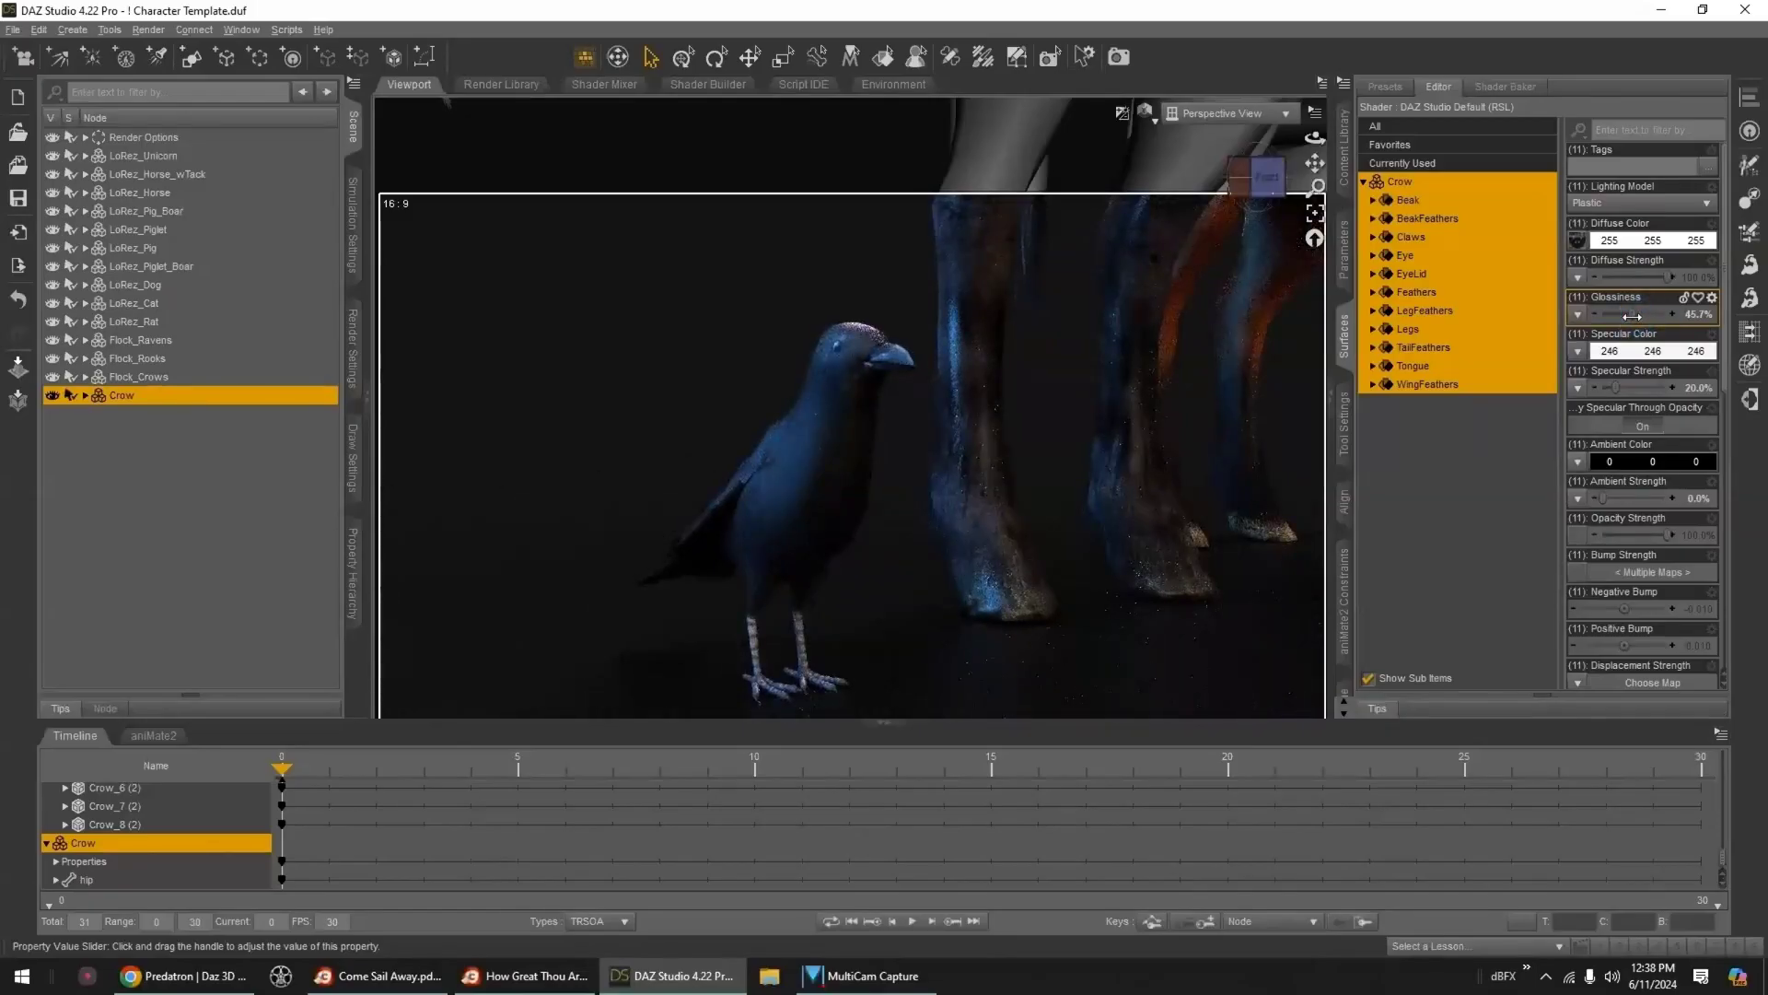
- Apply the MAT_Crow_CoalBlack preset to the crow and set Glossiness to about 17.1% on all of its surfaces
click(1345, 157)
double_click(1587, 192)
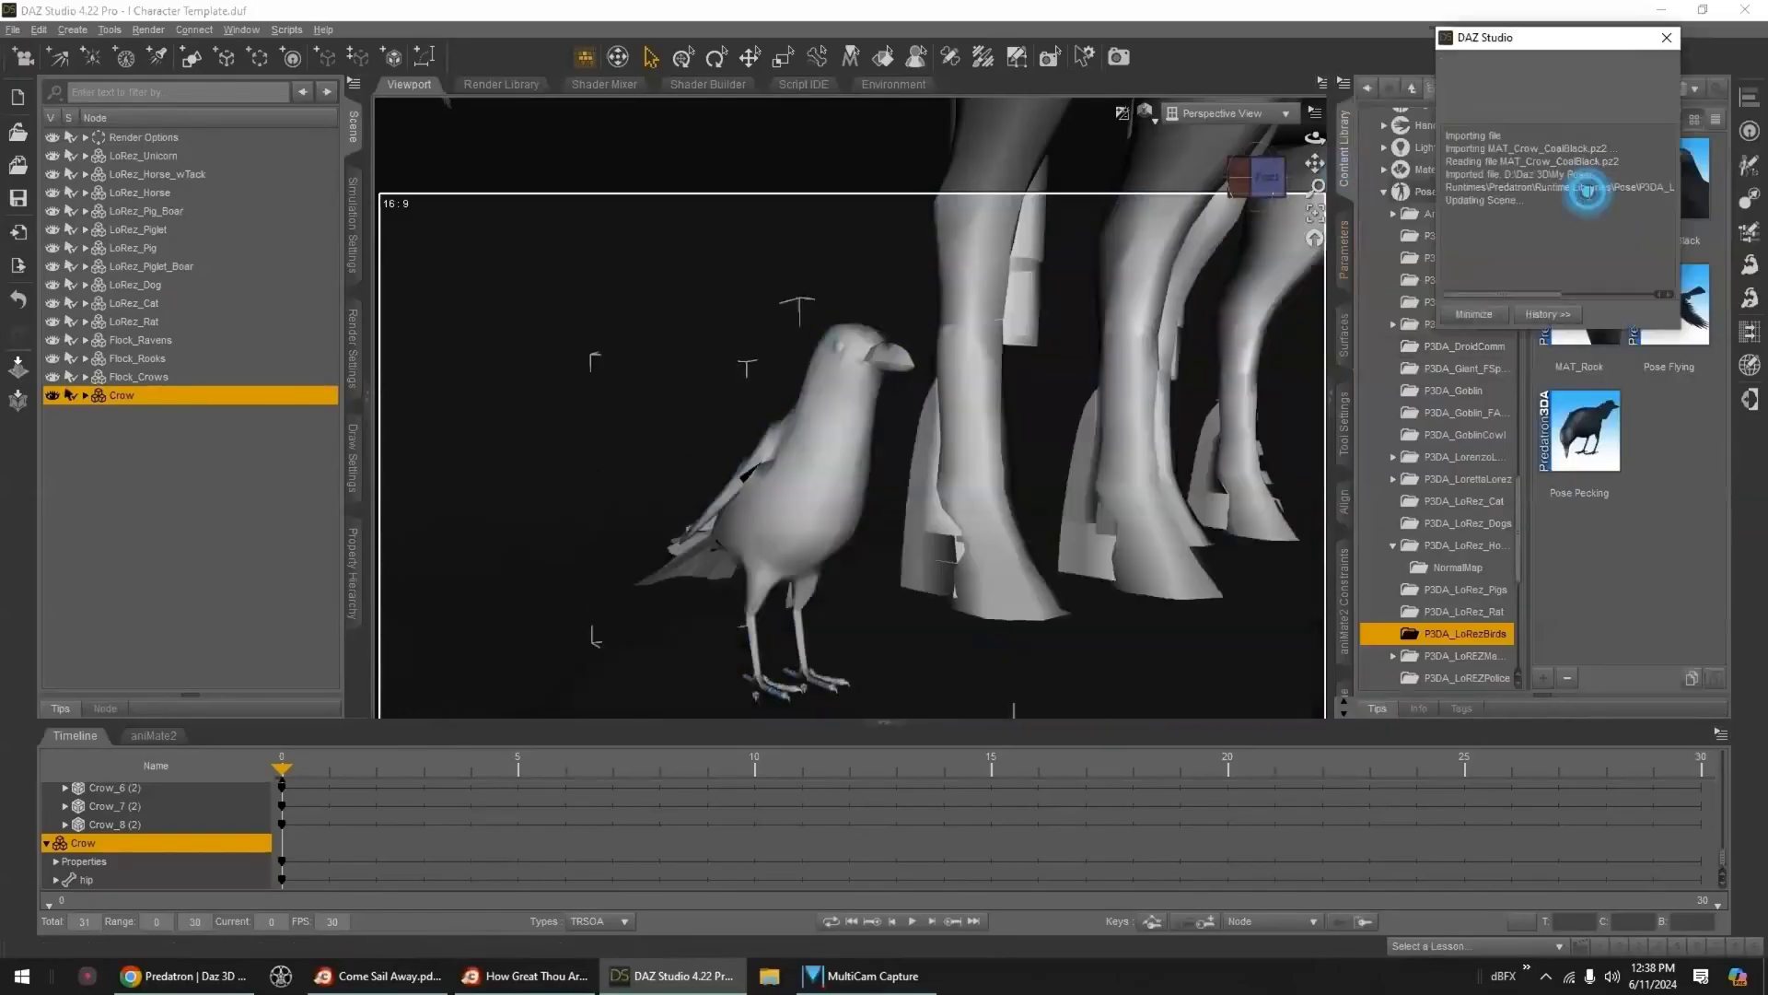
click(1345, 337)
drag(1662, 314, 1614, 316)
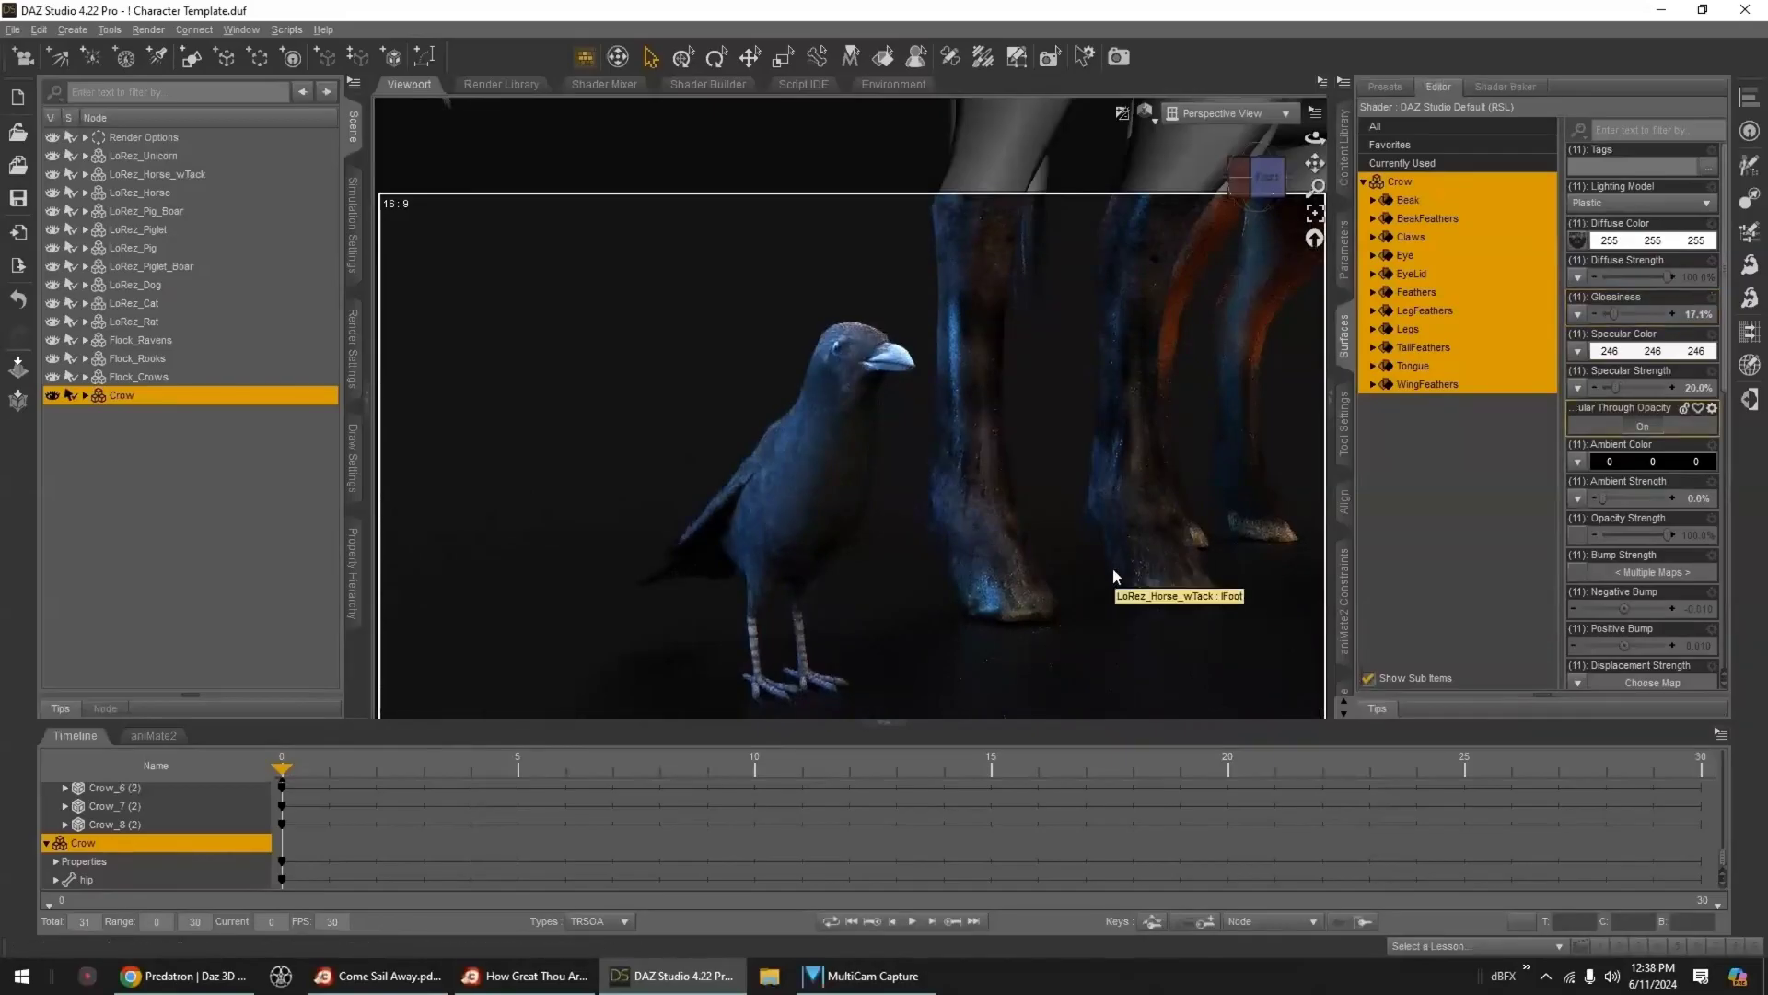
- Apply the Pose Flying preset to the crow and spread its wings by returning Wings_Folded to its default
click(1344, 147)
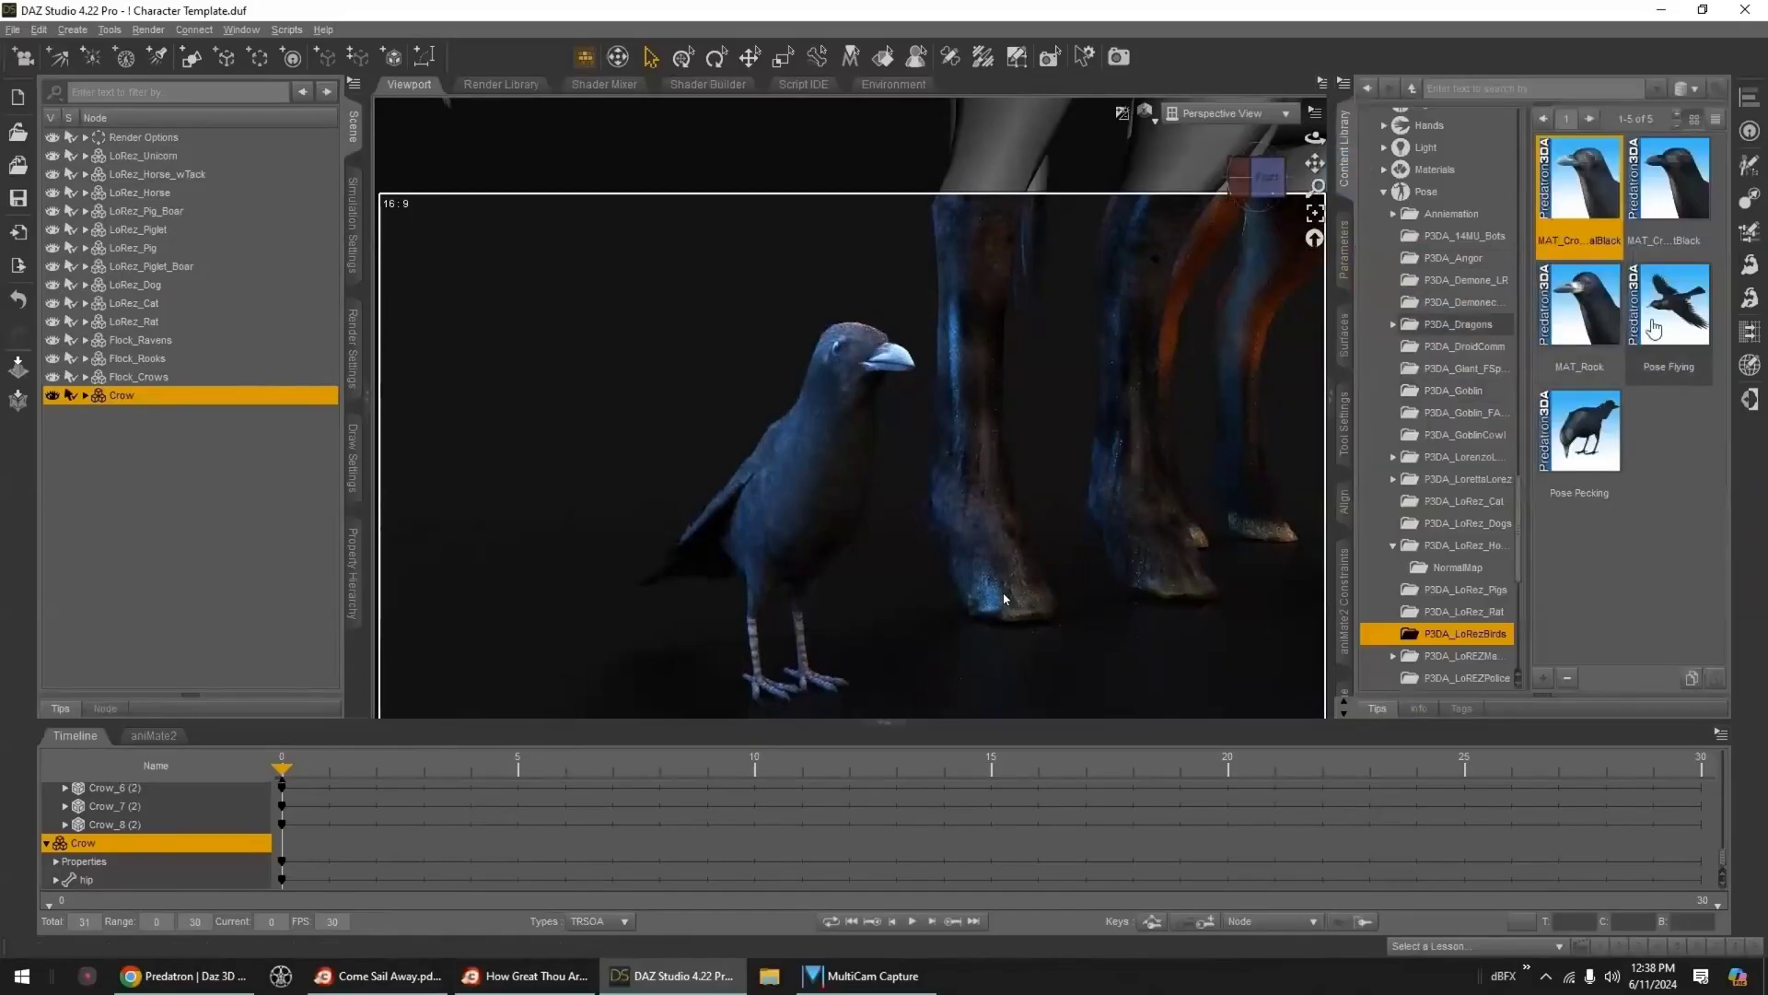
double_click(1655, 329)
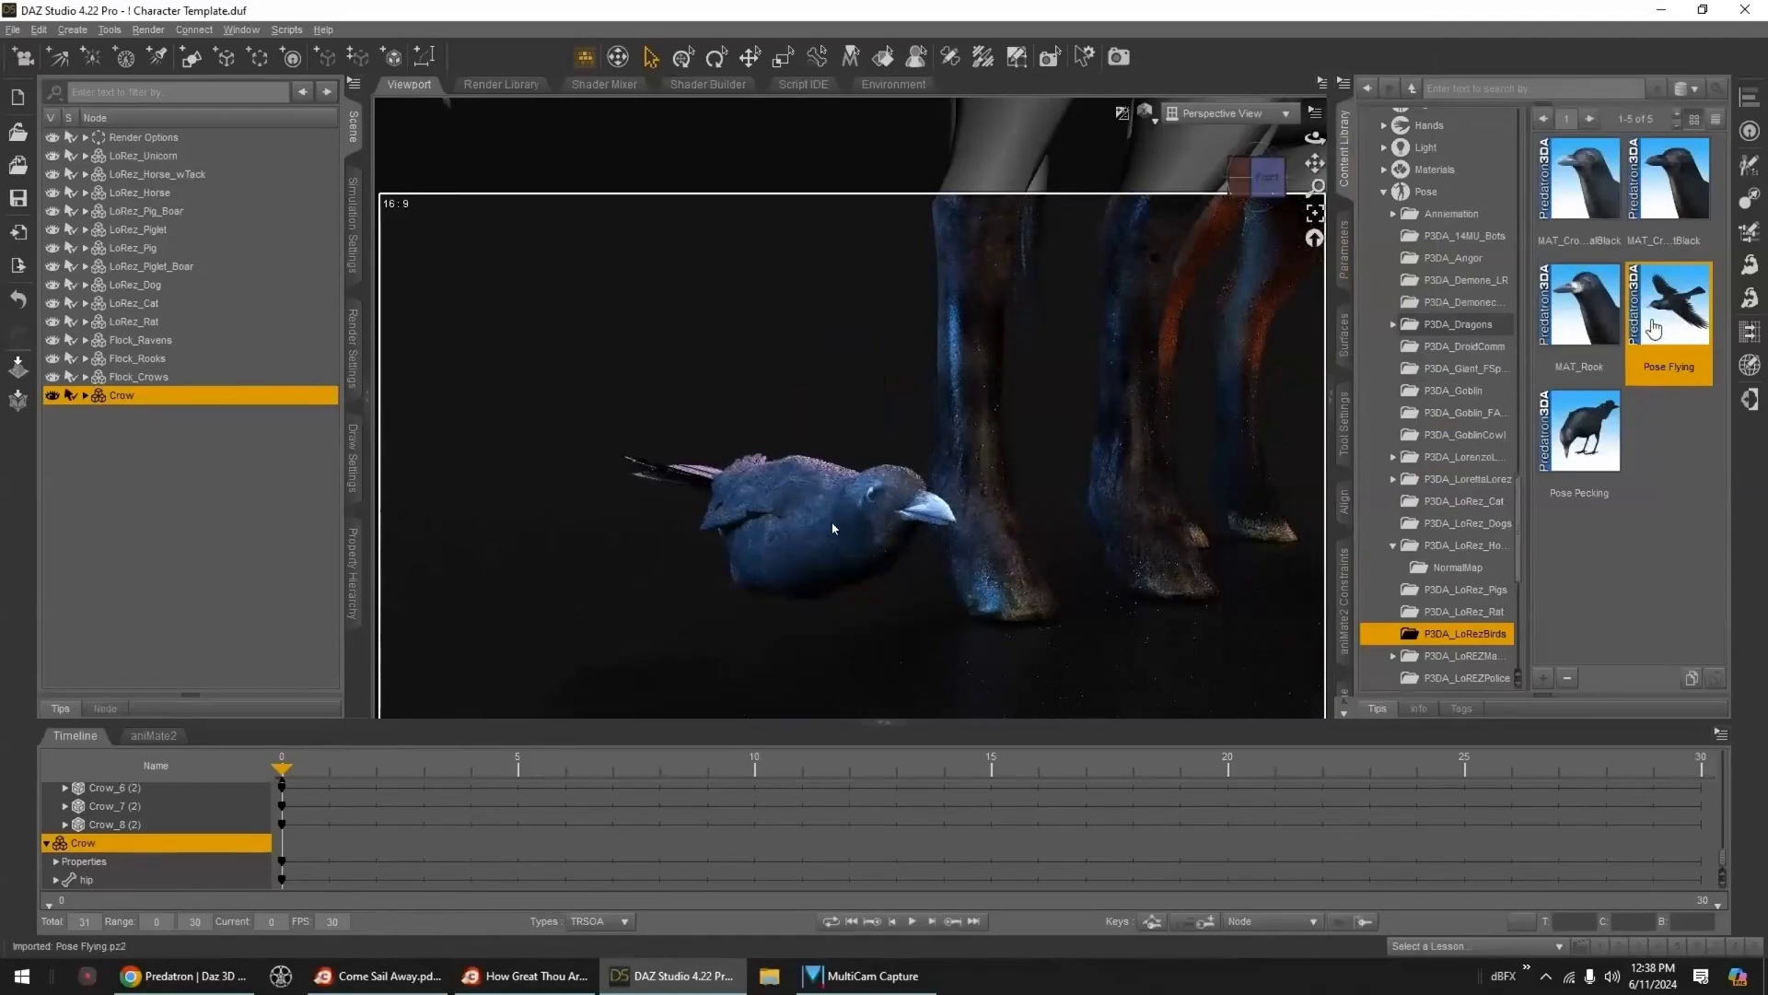
click(1344, 249)
scroll(1547, 367, up, 5)
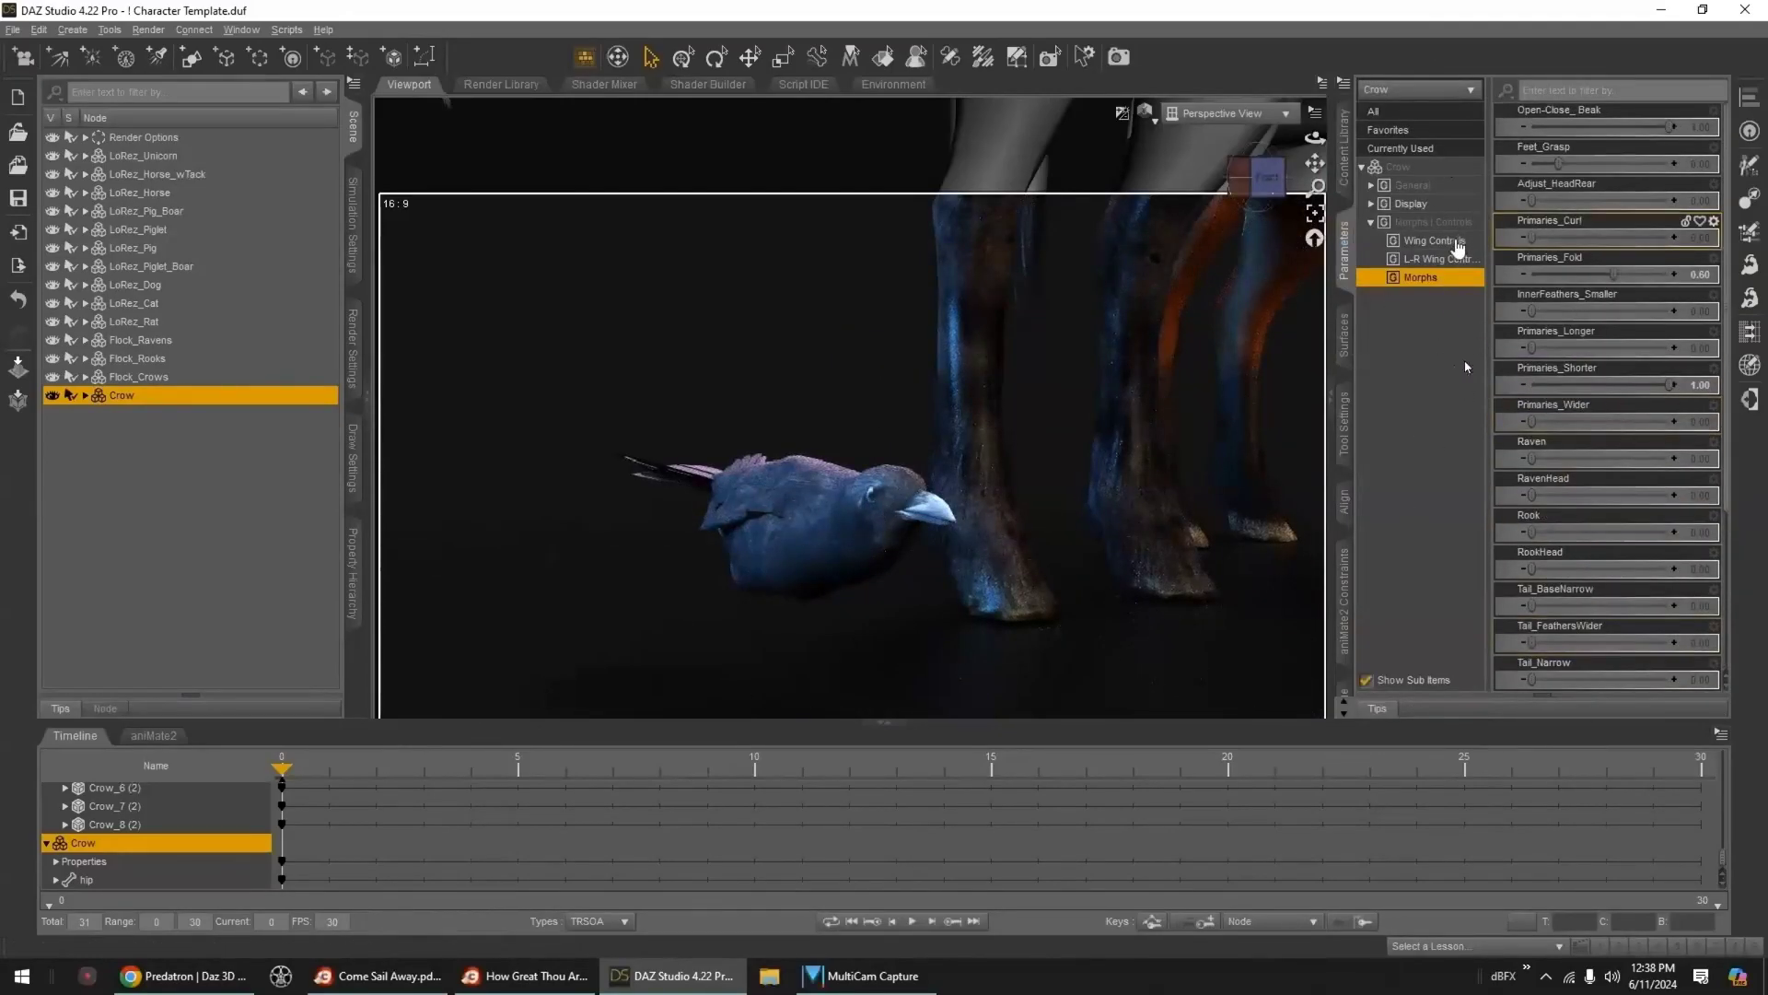
click(1458, 245)
alt+click(1709, 123)
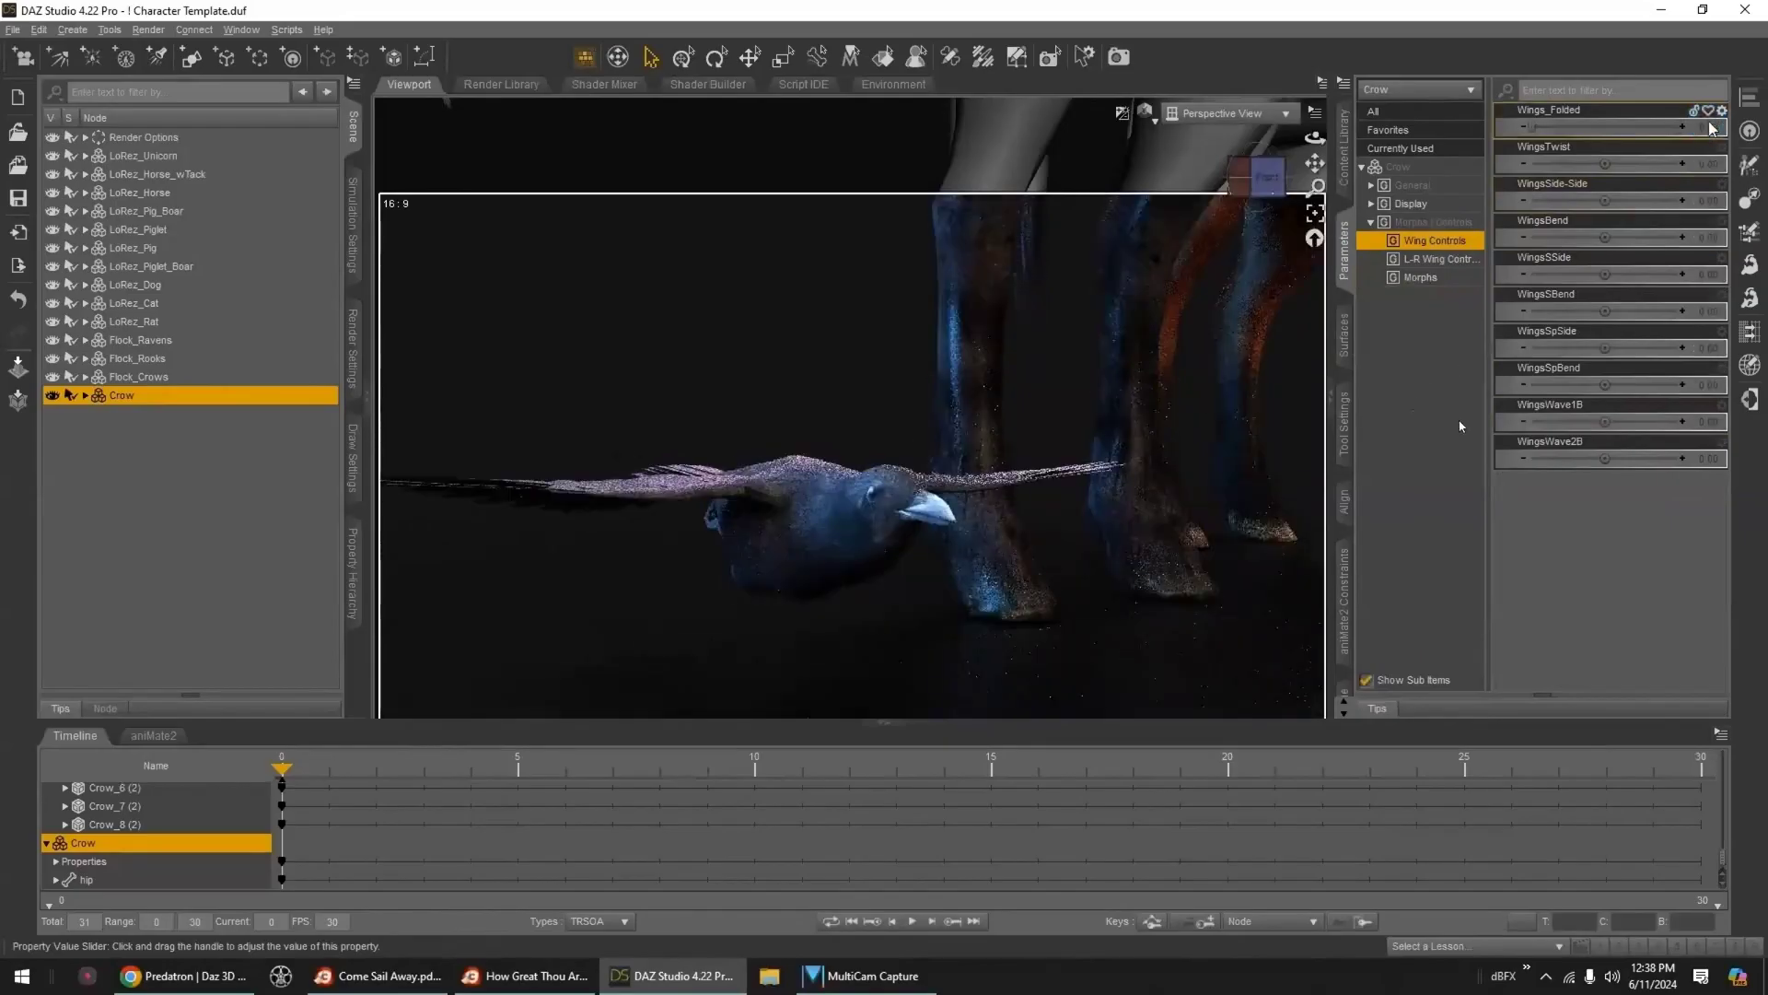
scroll(1250, 457, down, 2)
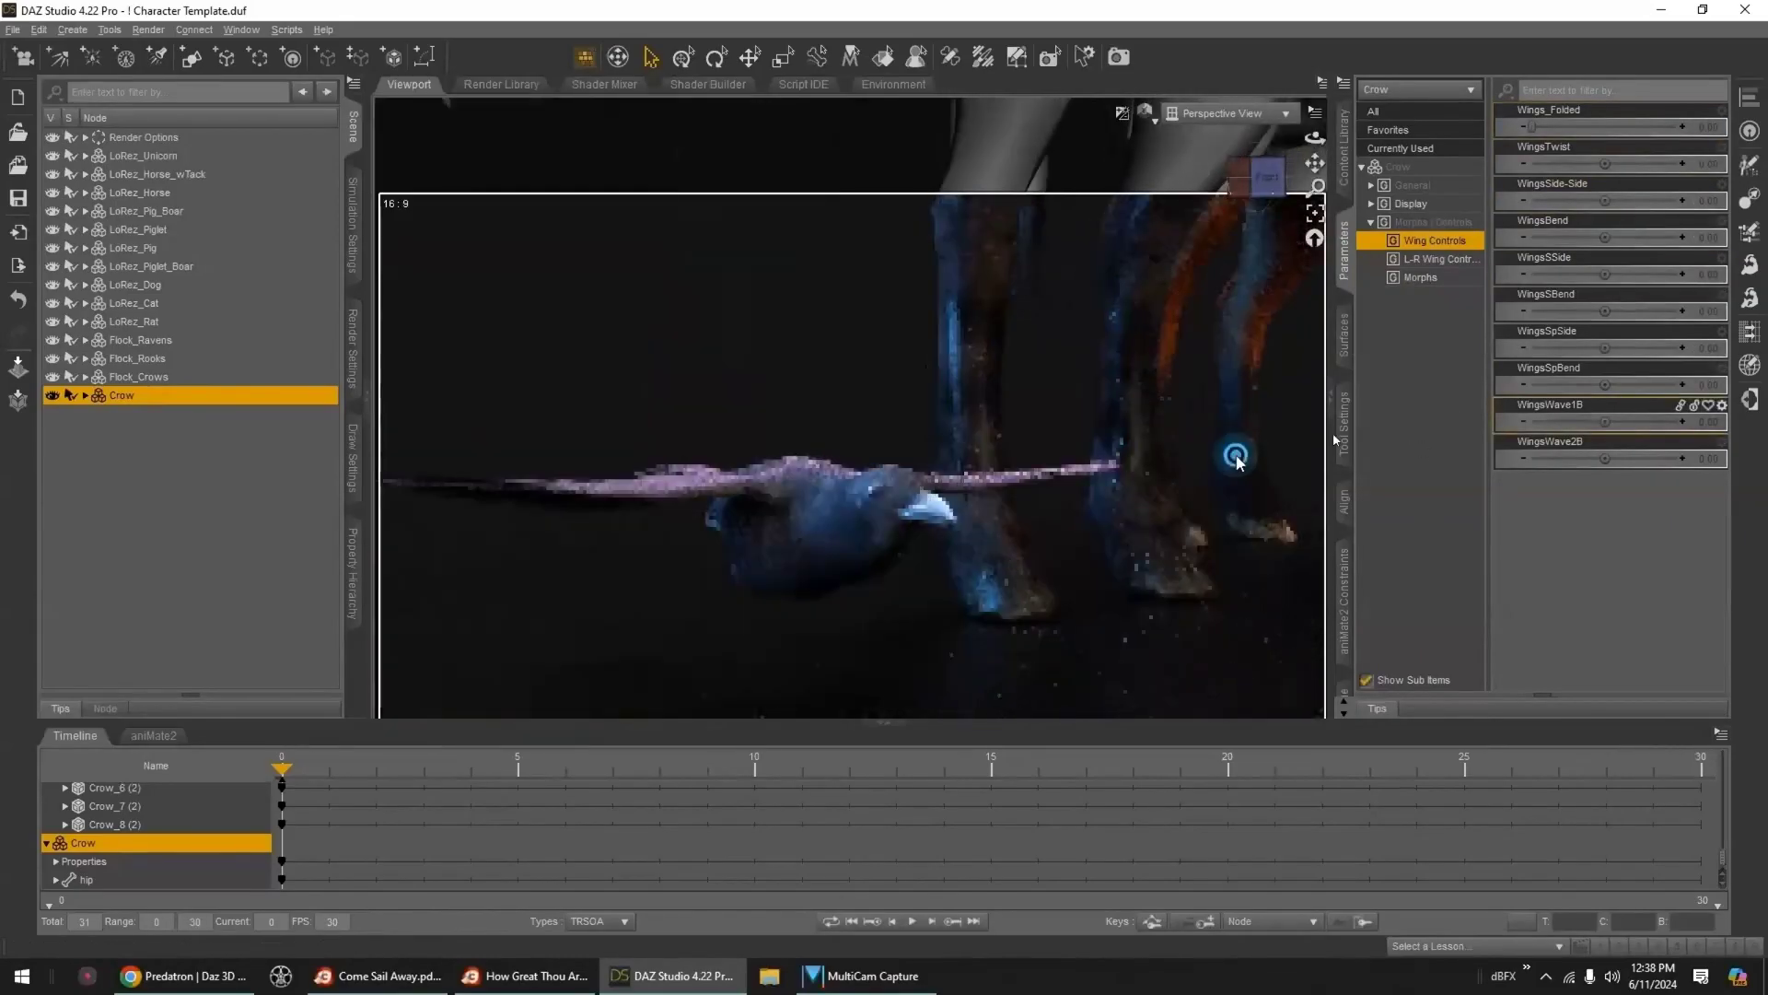
- Try the crow's WingsTwist control at about 122.21 and about -89.91, and reset it
drag(1602, 162, 1604, 163)
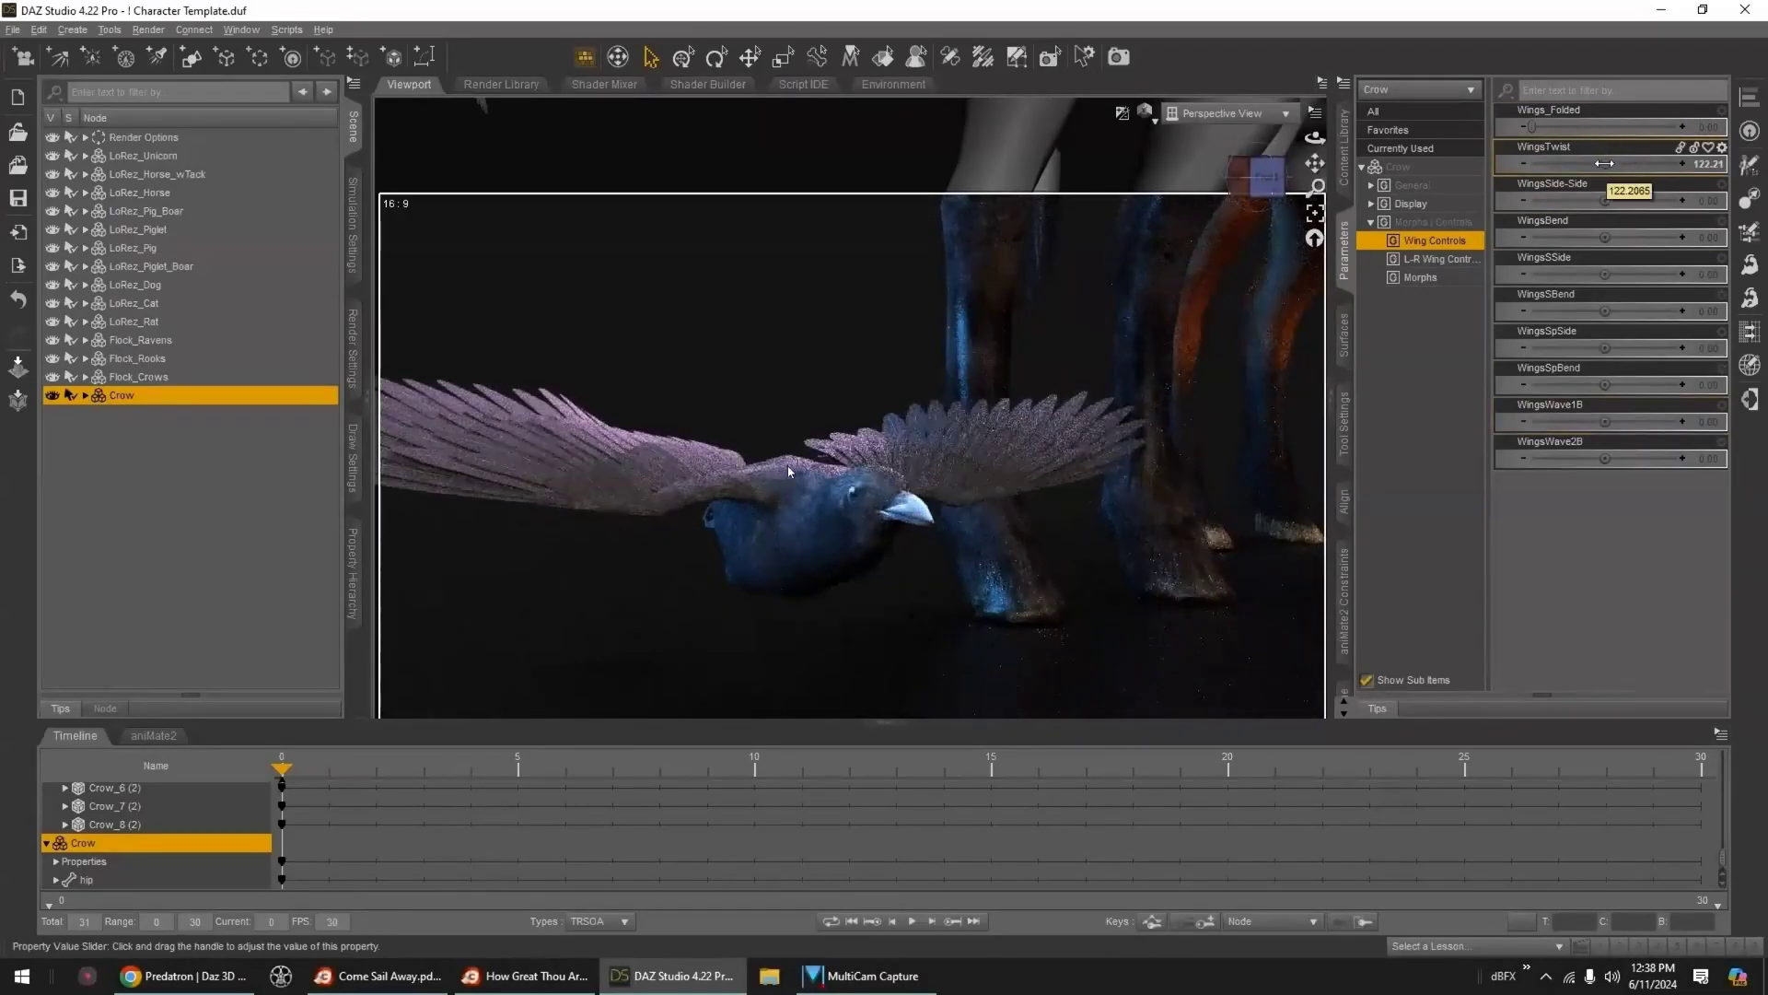
drag(1604, 163, 1600, 163)
scroll(1239, 322, down, 1)
scroll(1239, 323, up, 1)
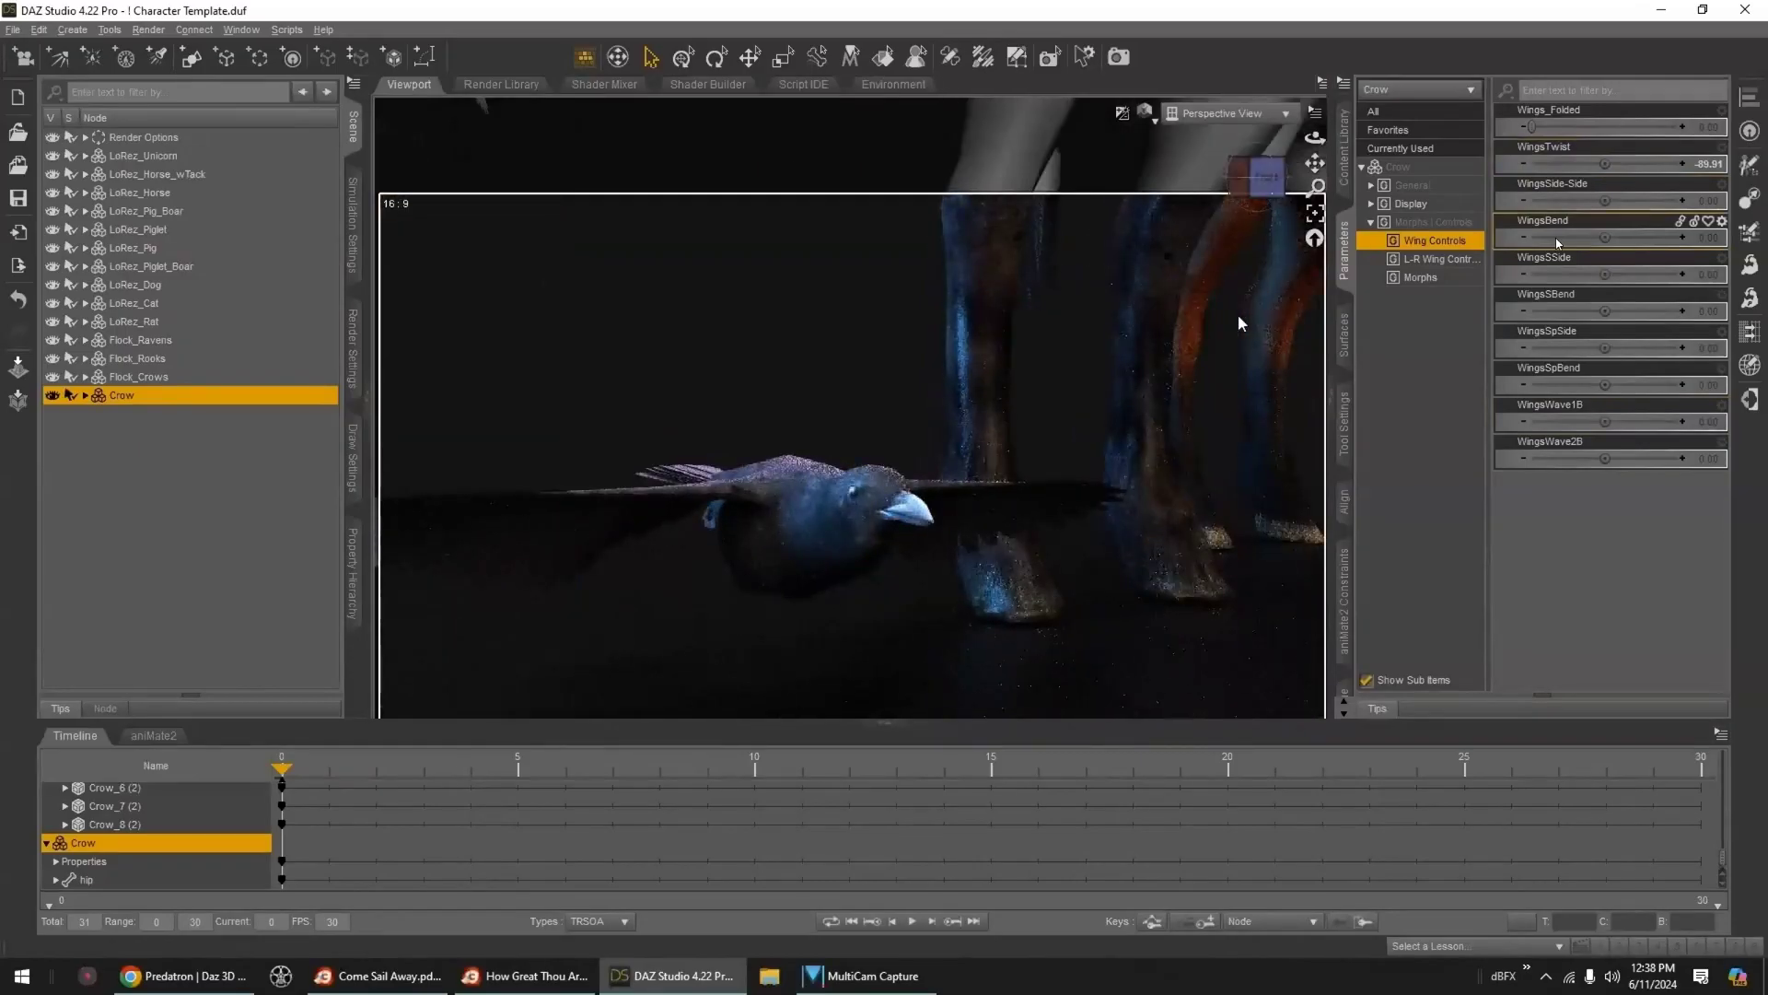
alt+click(1707, 166)
- Try WingsBend at about -86.04 and WingsSSide at -50.00 on the crow, and reset both
drag(1607, 238, 1448, 319)
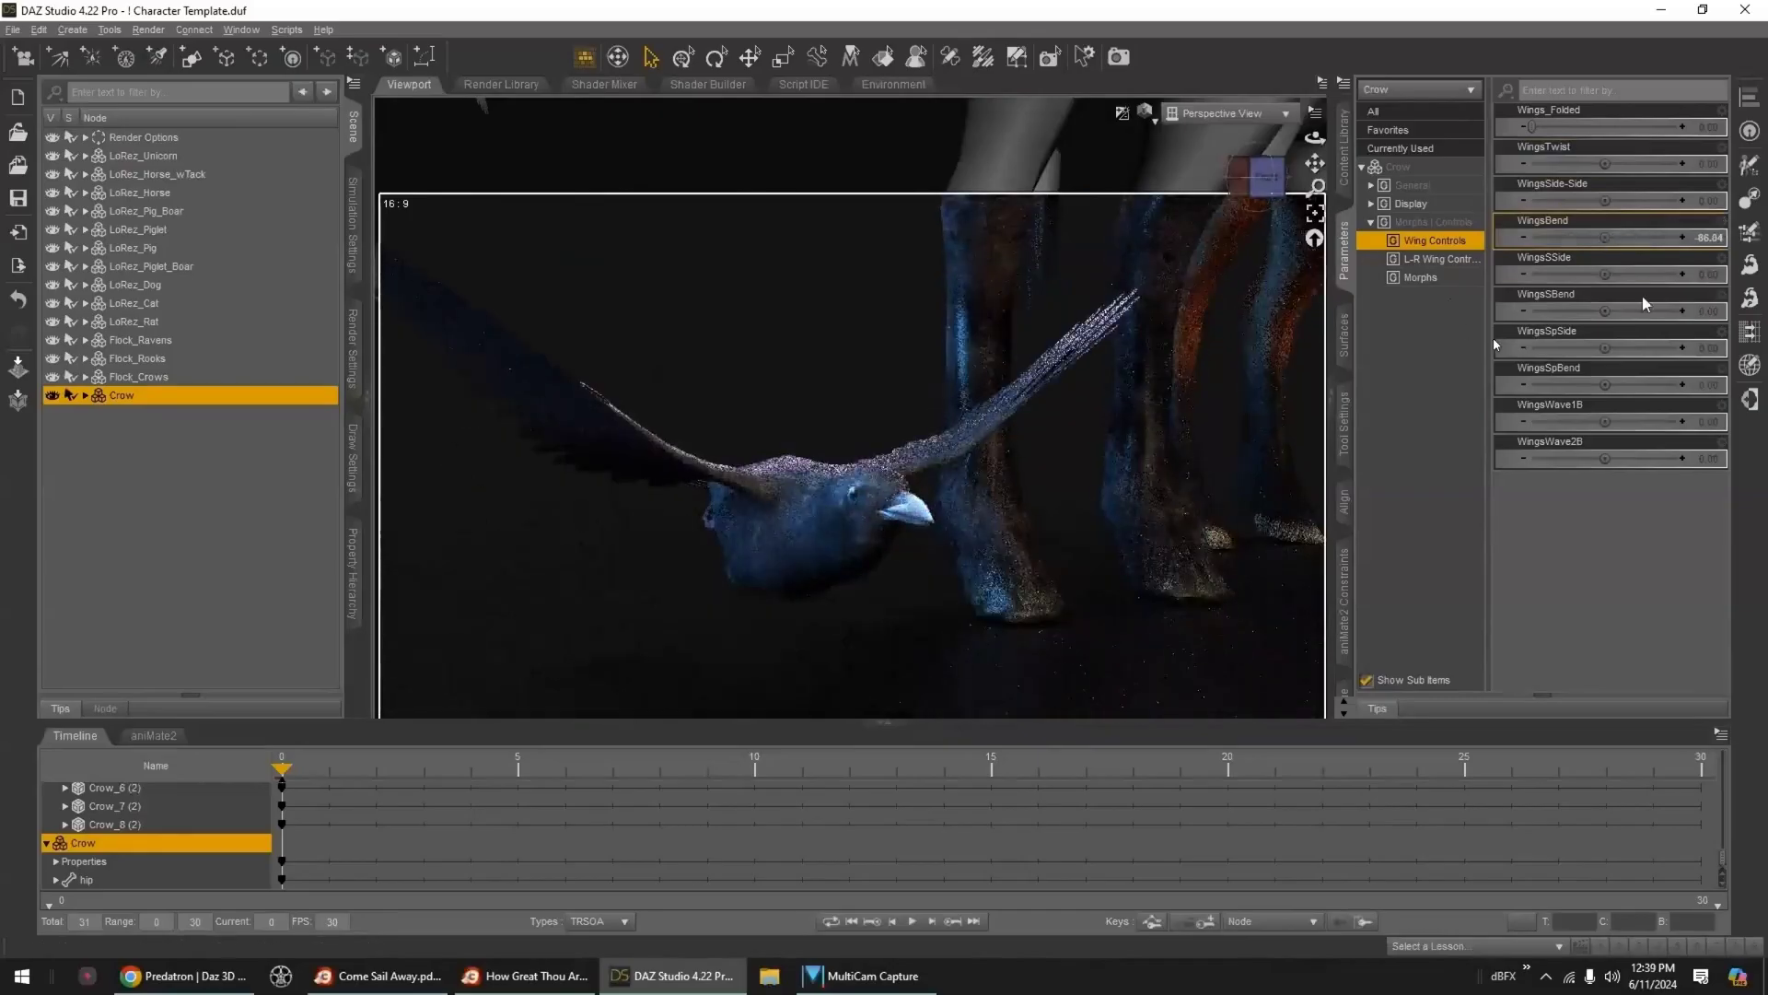
alt+click(1714, 240)
drag(1603, 274, 1630, 274)
drag(1620, 377, 1616, 378)
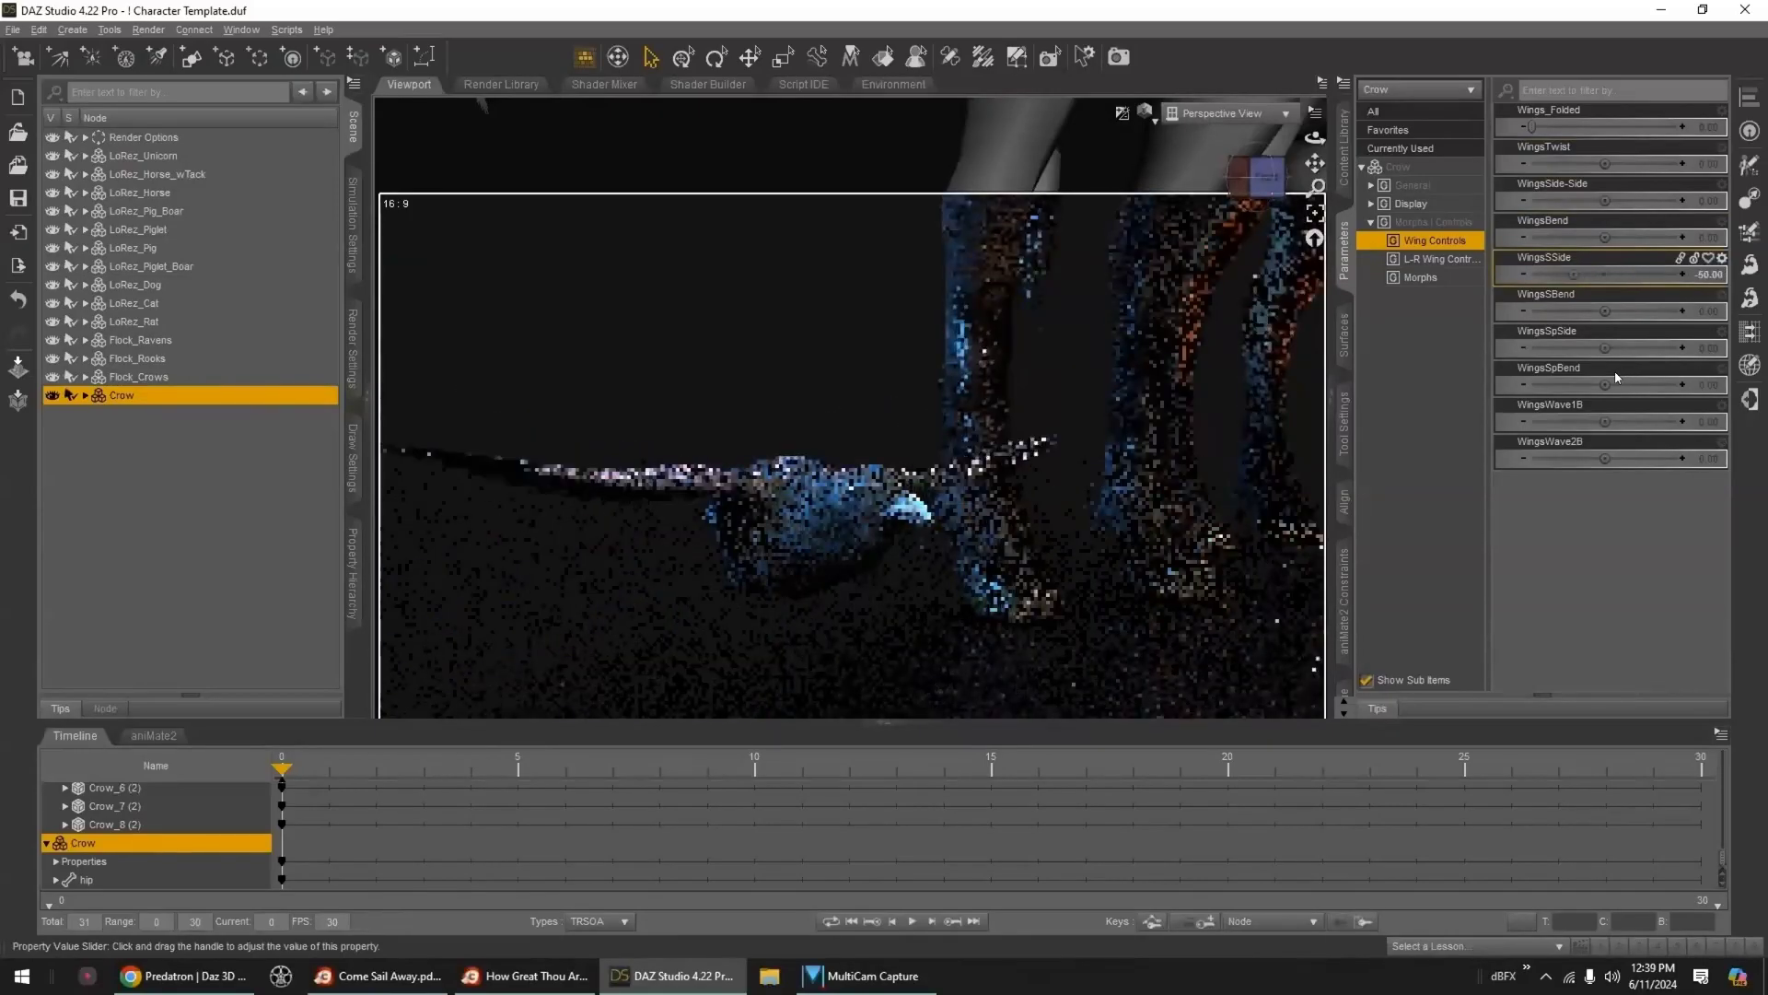
click(1603, 274)
- Try the crow's WingsSBend control and WingsSpSide at values down to about -563.56, and reset both
click(1603, 311)
mouse_move(1603, 311)
mouse_down()
mouse_move(1563, 311)
mouse_move(1635, 311)
mouse_move(1545, 311)
mouse_move(1636, 311)
mouse_move(1630, 348)
mouse_move(1602, 341)
mouse_up()
key(ctrl+z)
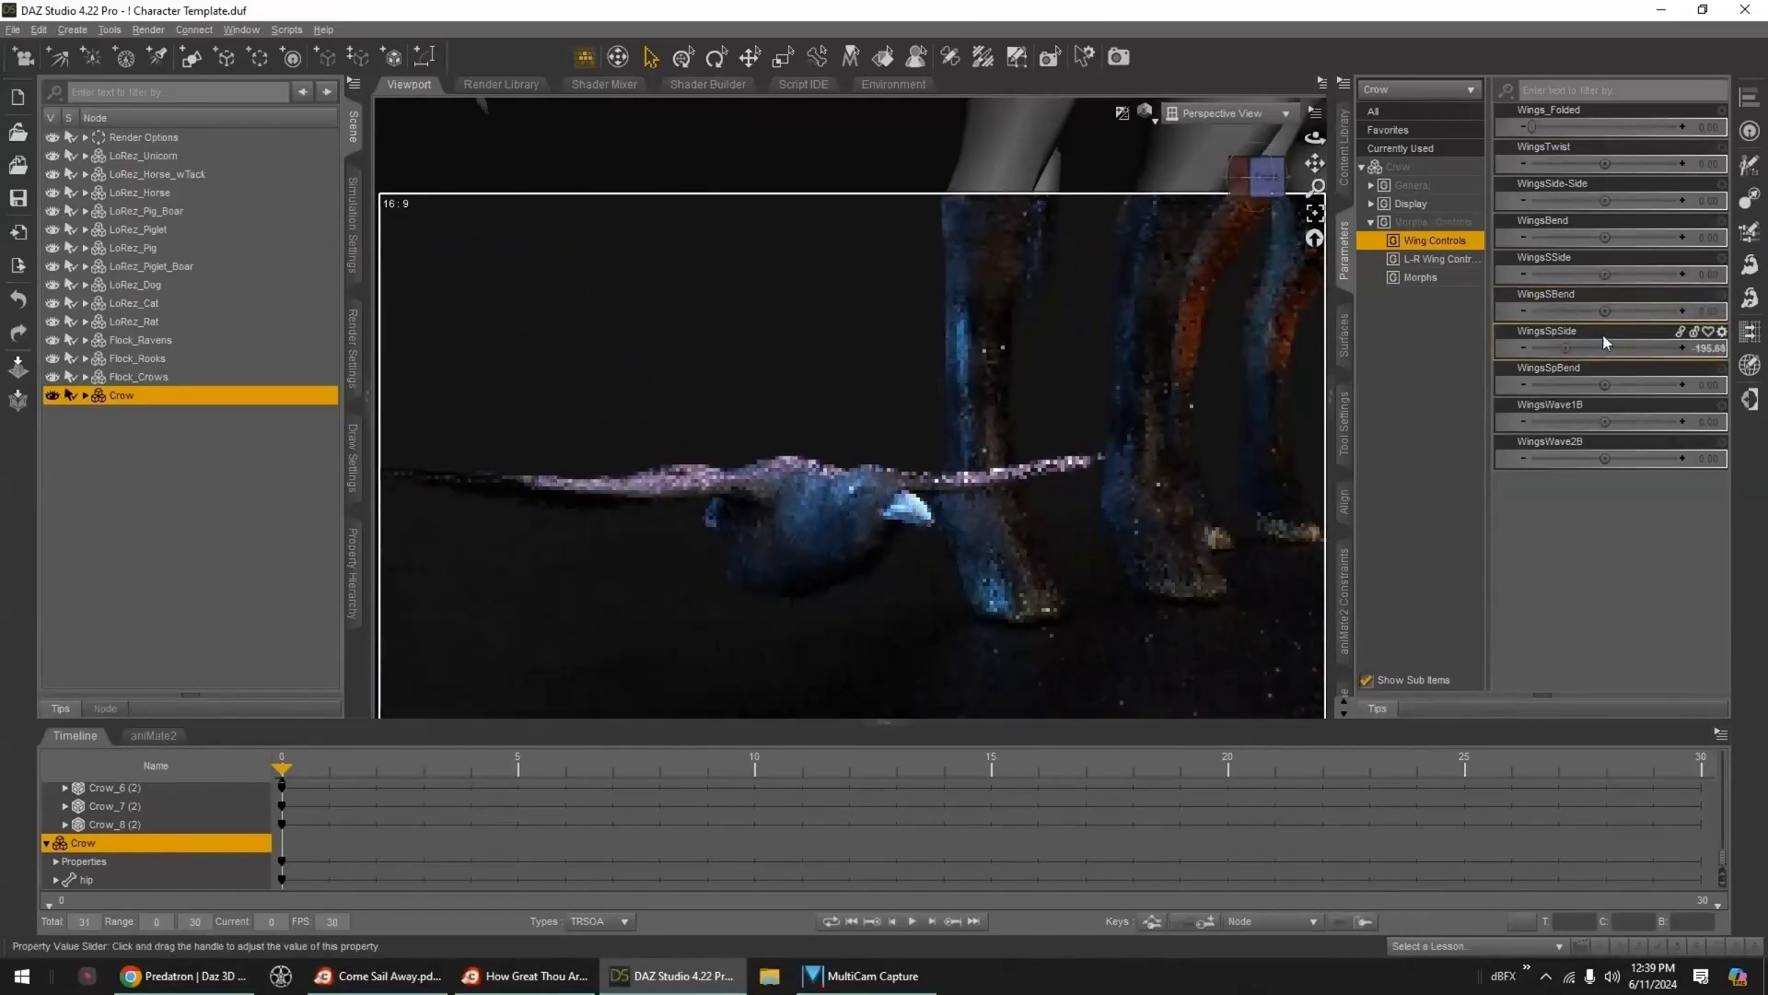
middle_drag(1163, 408, 1197, 385)
key(ctrl+z)
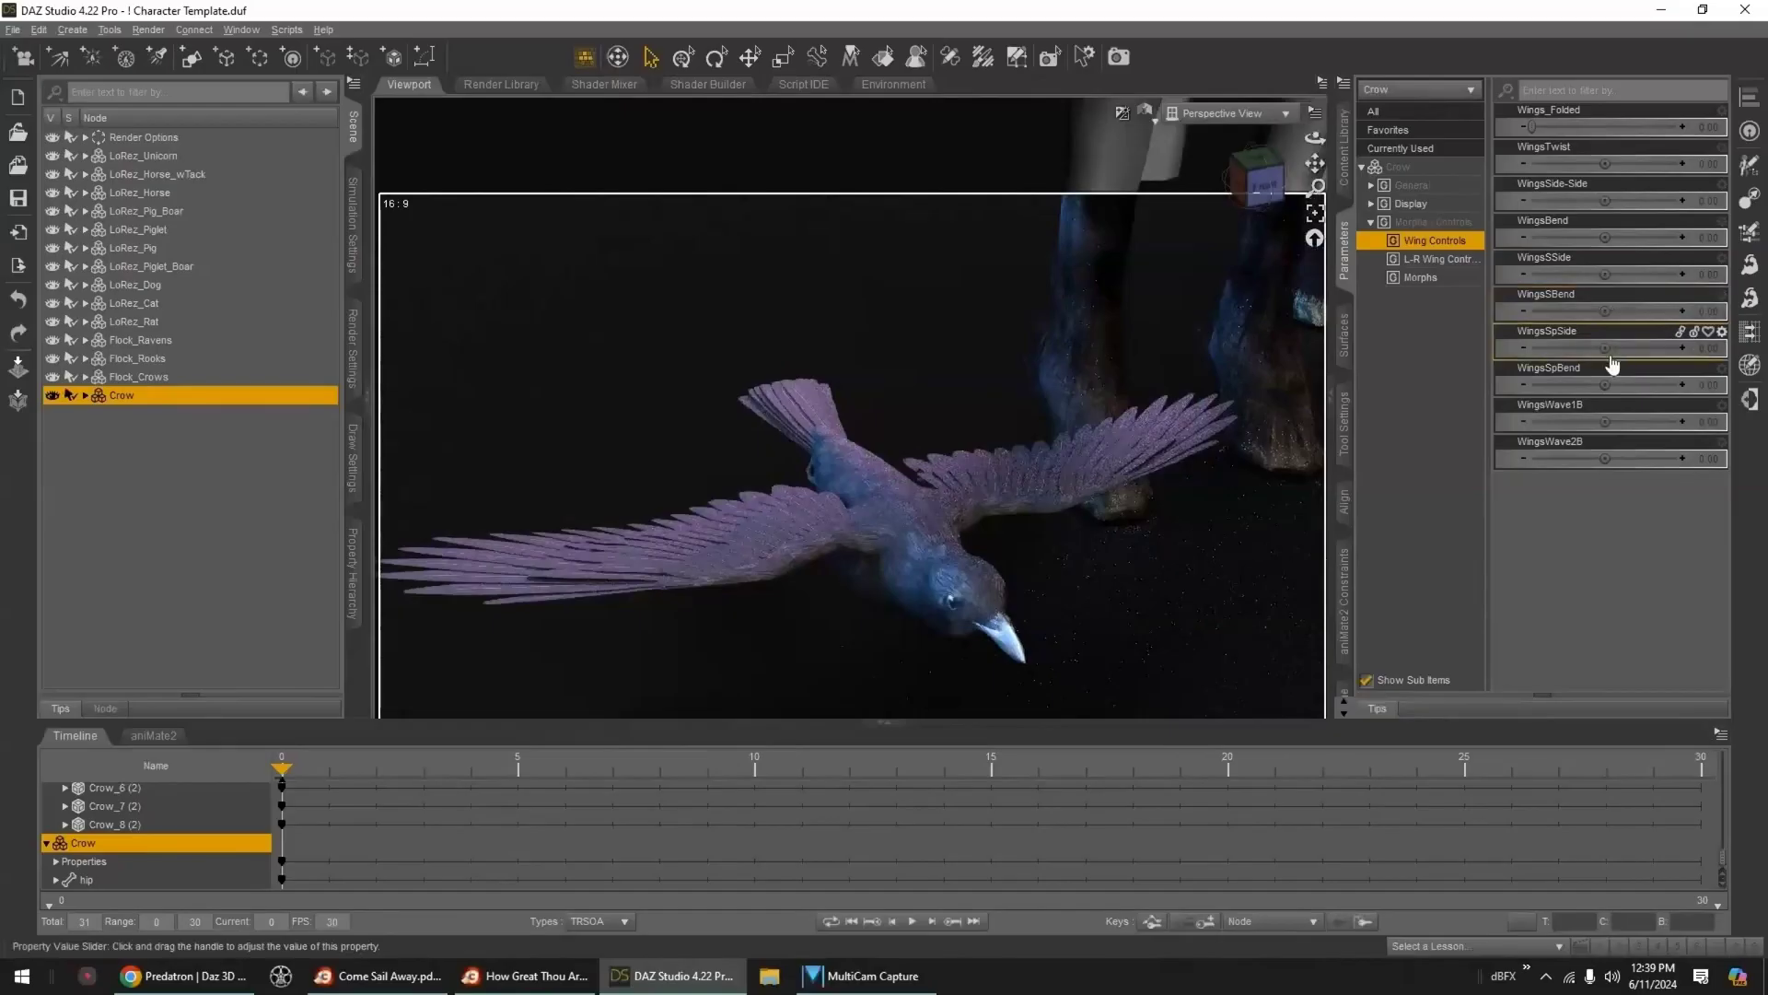
mouse_move(1633, 348)
mouse_down()
mouse_move(1653, 348)
mouse_move(1634, 348)
mouse_up()
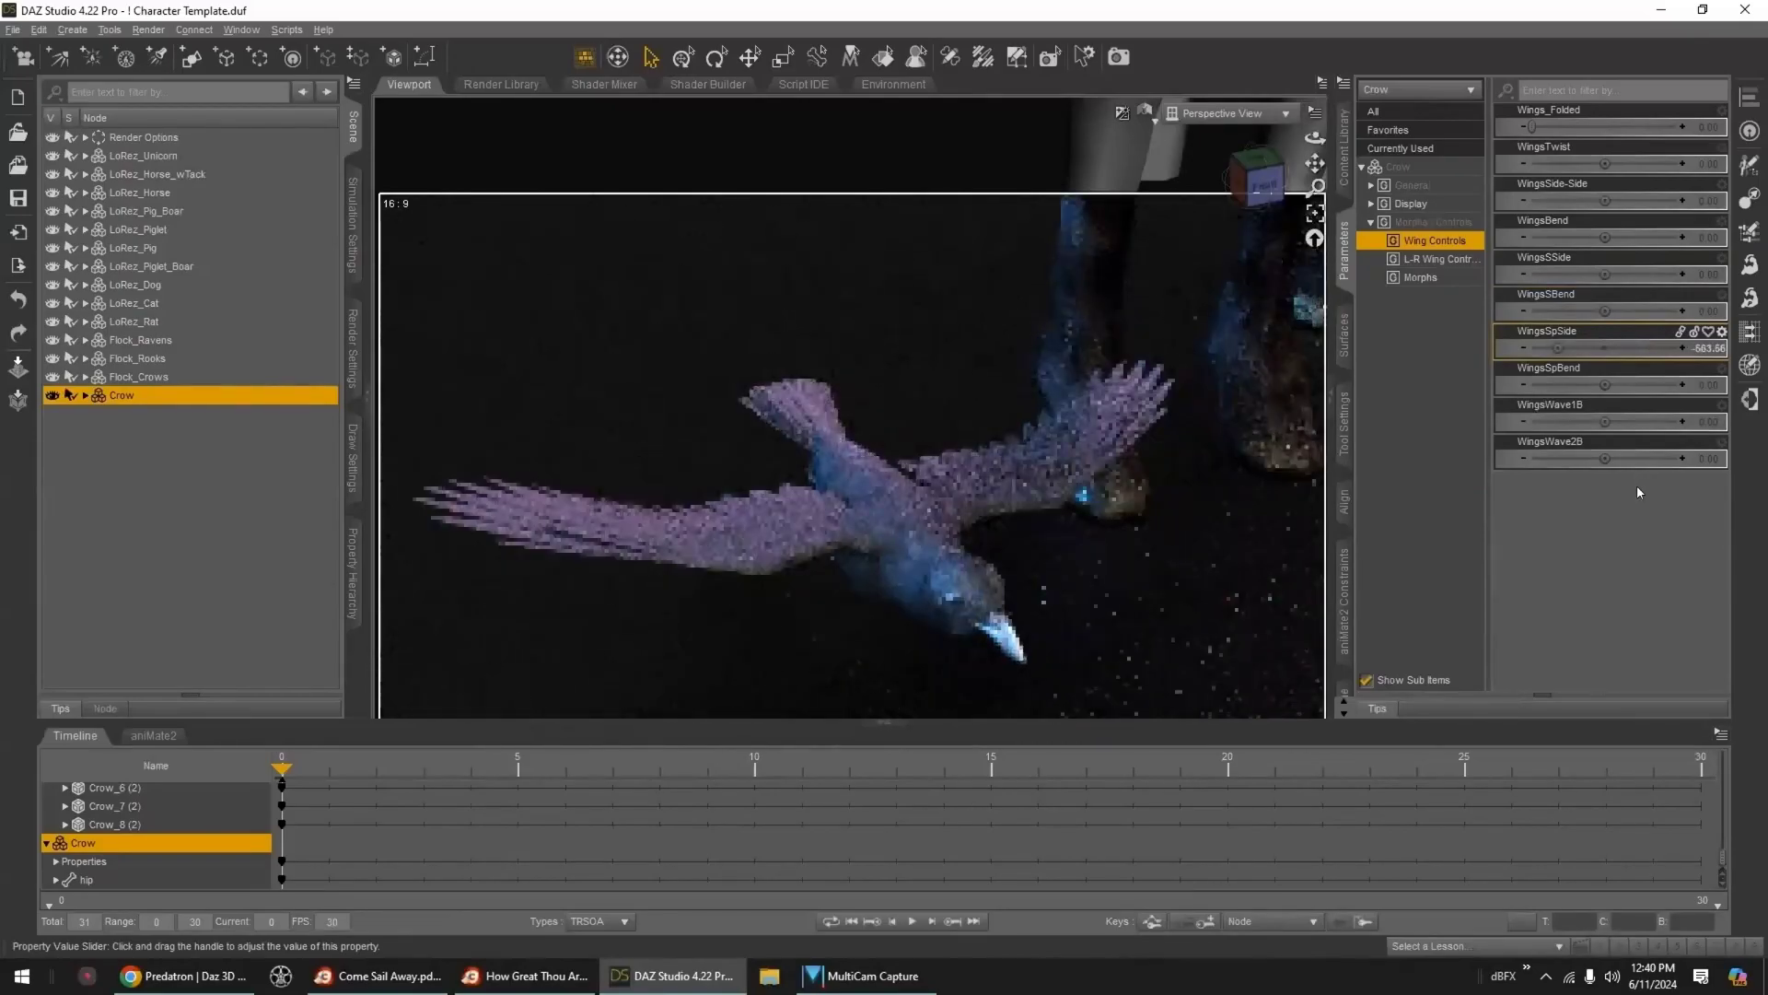
alt+click(1600, 348)
- Try the crow's wing wave controls, and set WingsWave2B to about 188
middle_drag(1083, 500, 1085, 490)
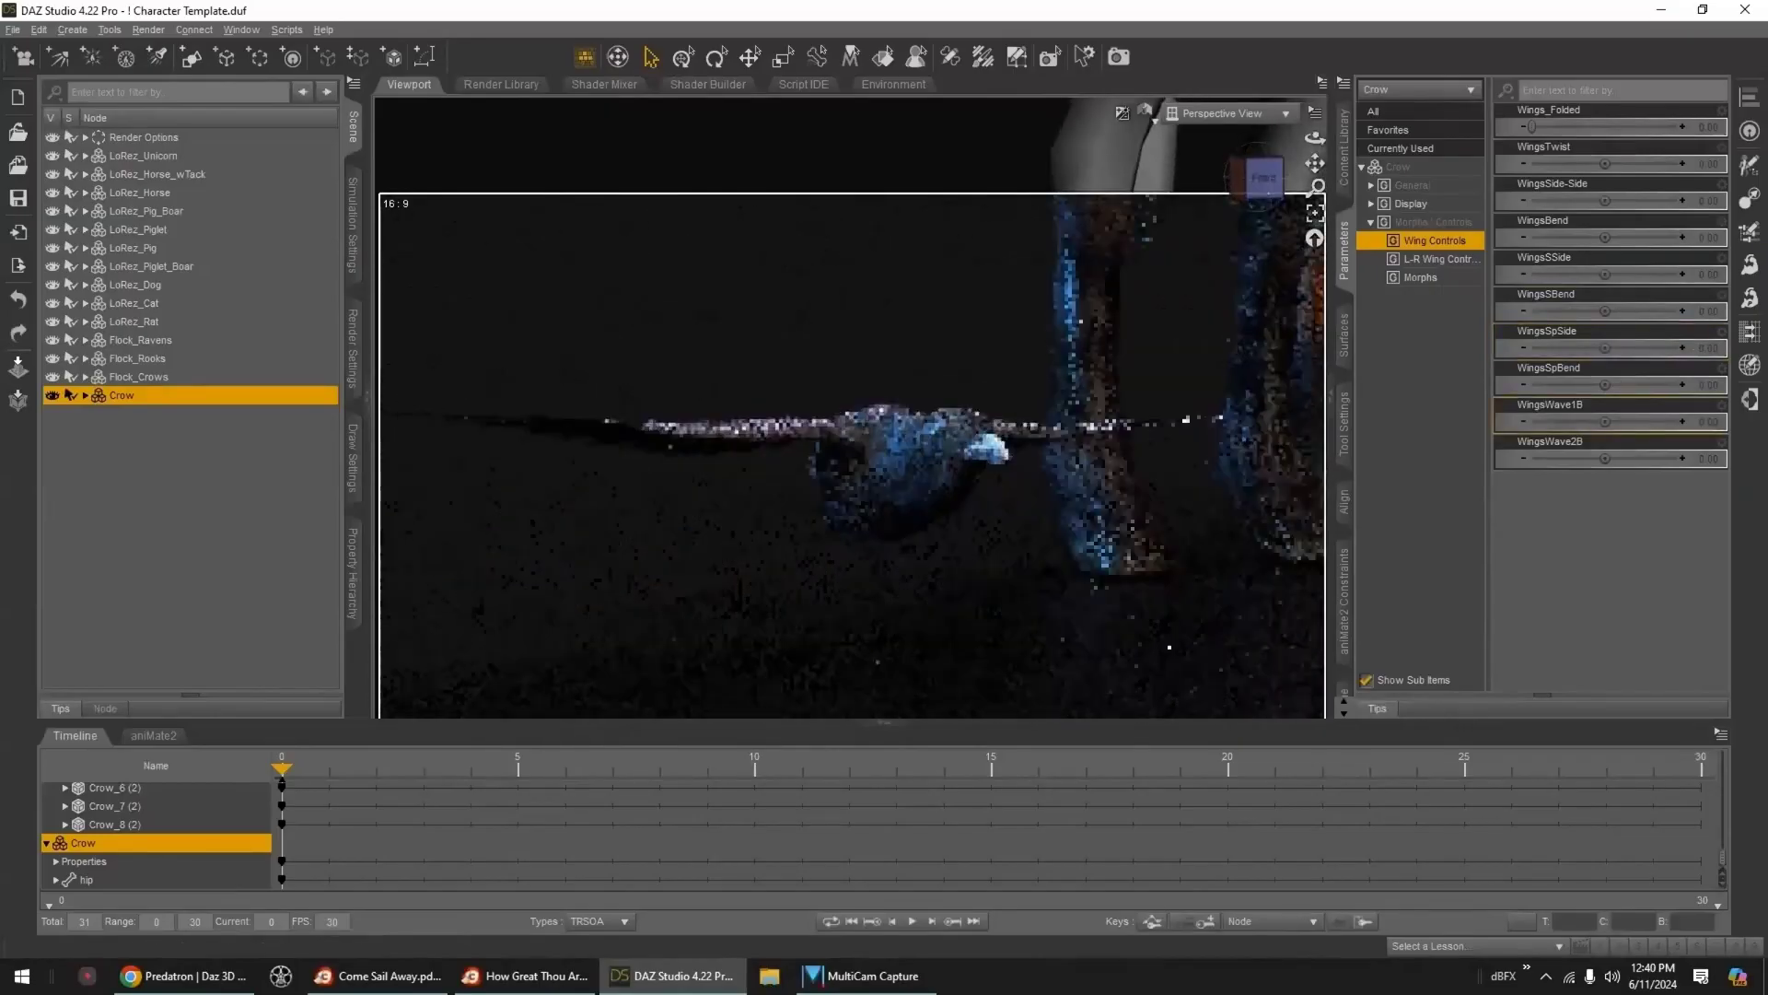
mouse_move(1604, 422)
mouse_down()
mouse_move(1635, 421)
mouse_move(1568, 421)
mouse_move(1635, 422)
mouse_move(1574, 422)
mouse_move(1638, 459)
mouse_move(1570, 459)
mouse_move(1640, 459)
mouse_up()
- Select LoRez_Pig_Boar and show its Morphs parameters
scroll(1186, 456, down, 7)
mouse_move(1138, 440)
middle_down()
mouse_move(1173, 407)
mouse_move(1126, 411)
middle_up()
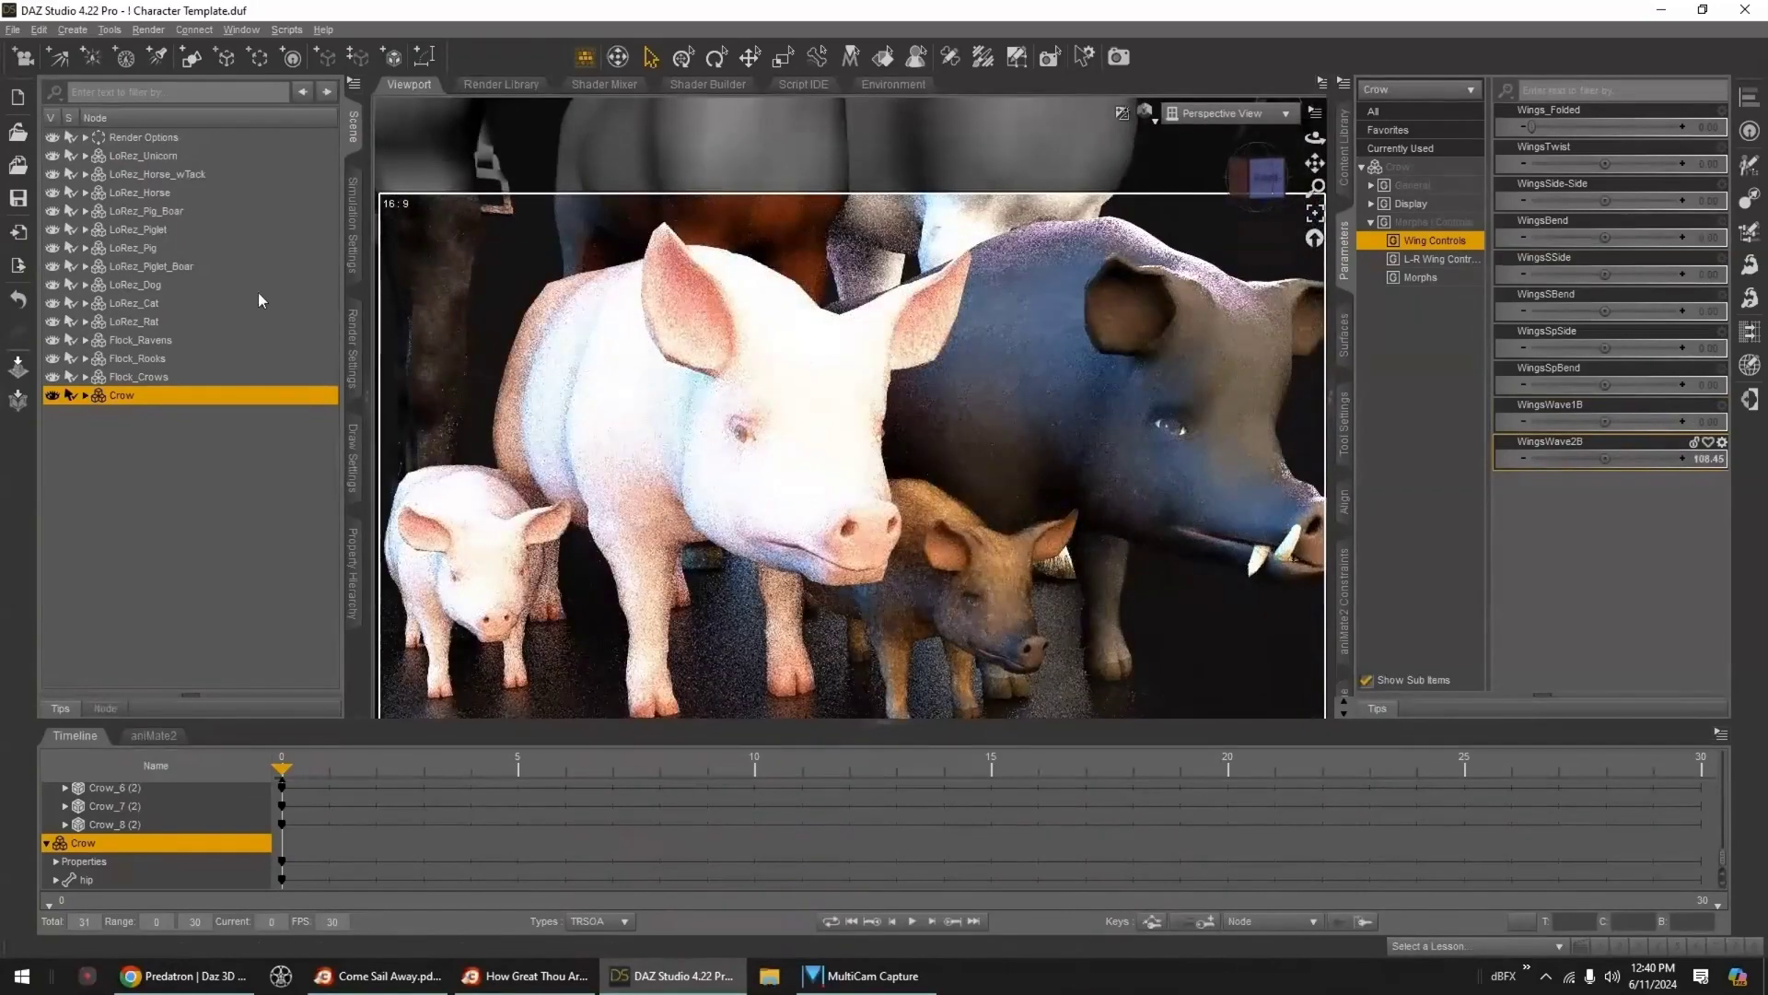
click(152, 212)
mouse_move(1122, 394)
middle_down()
mouse_move(1086, 402)
mouse_move(1106, 405)
middle_up()
click(1410, 352)
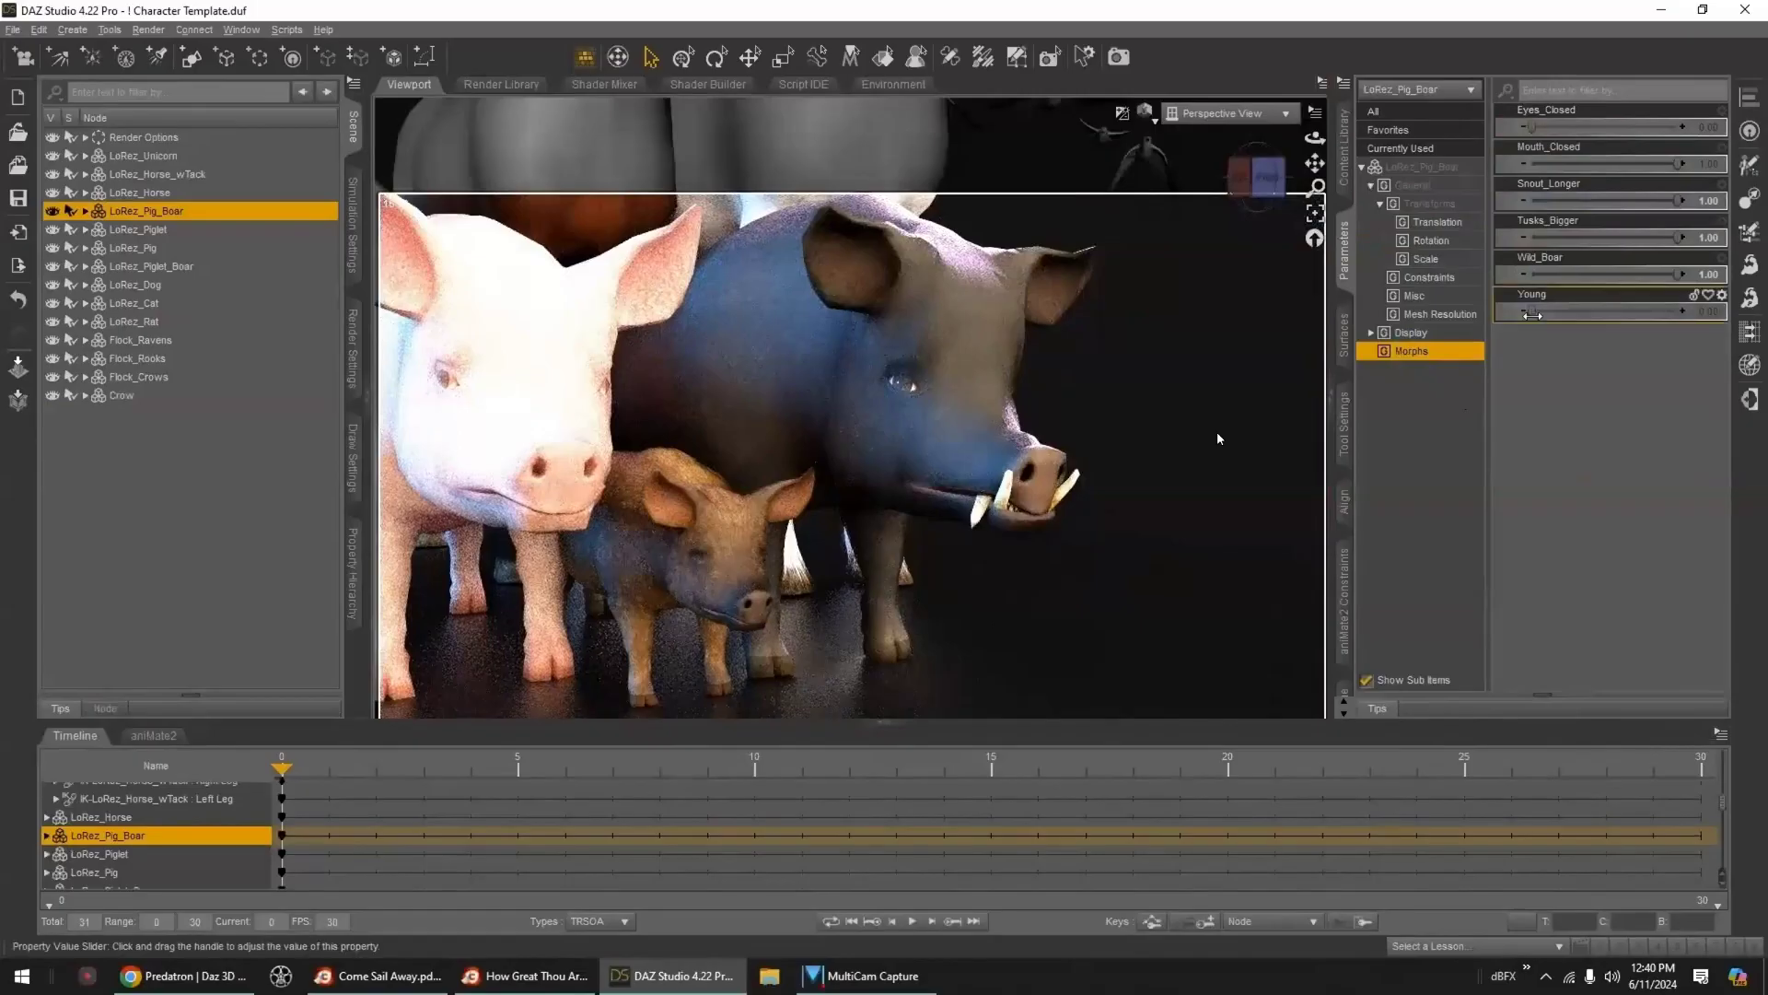
- Try the boar's Young morph at 1.00 and other Wild_Boar, Tusks_Bigger and Snout_Longer values, and restore each one
drag(1533, 315, 1764, 322)
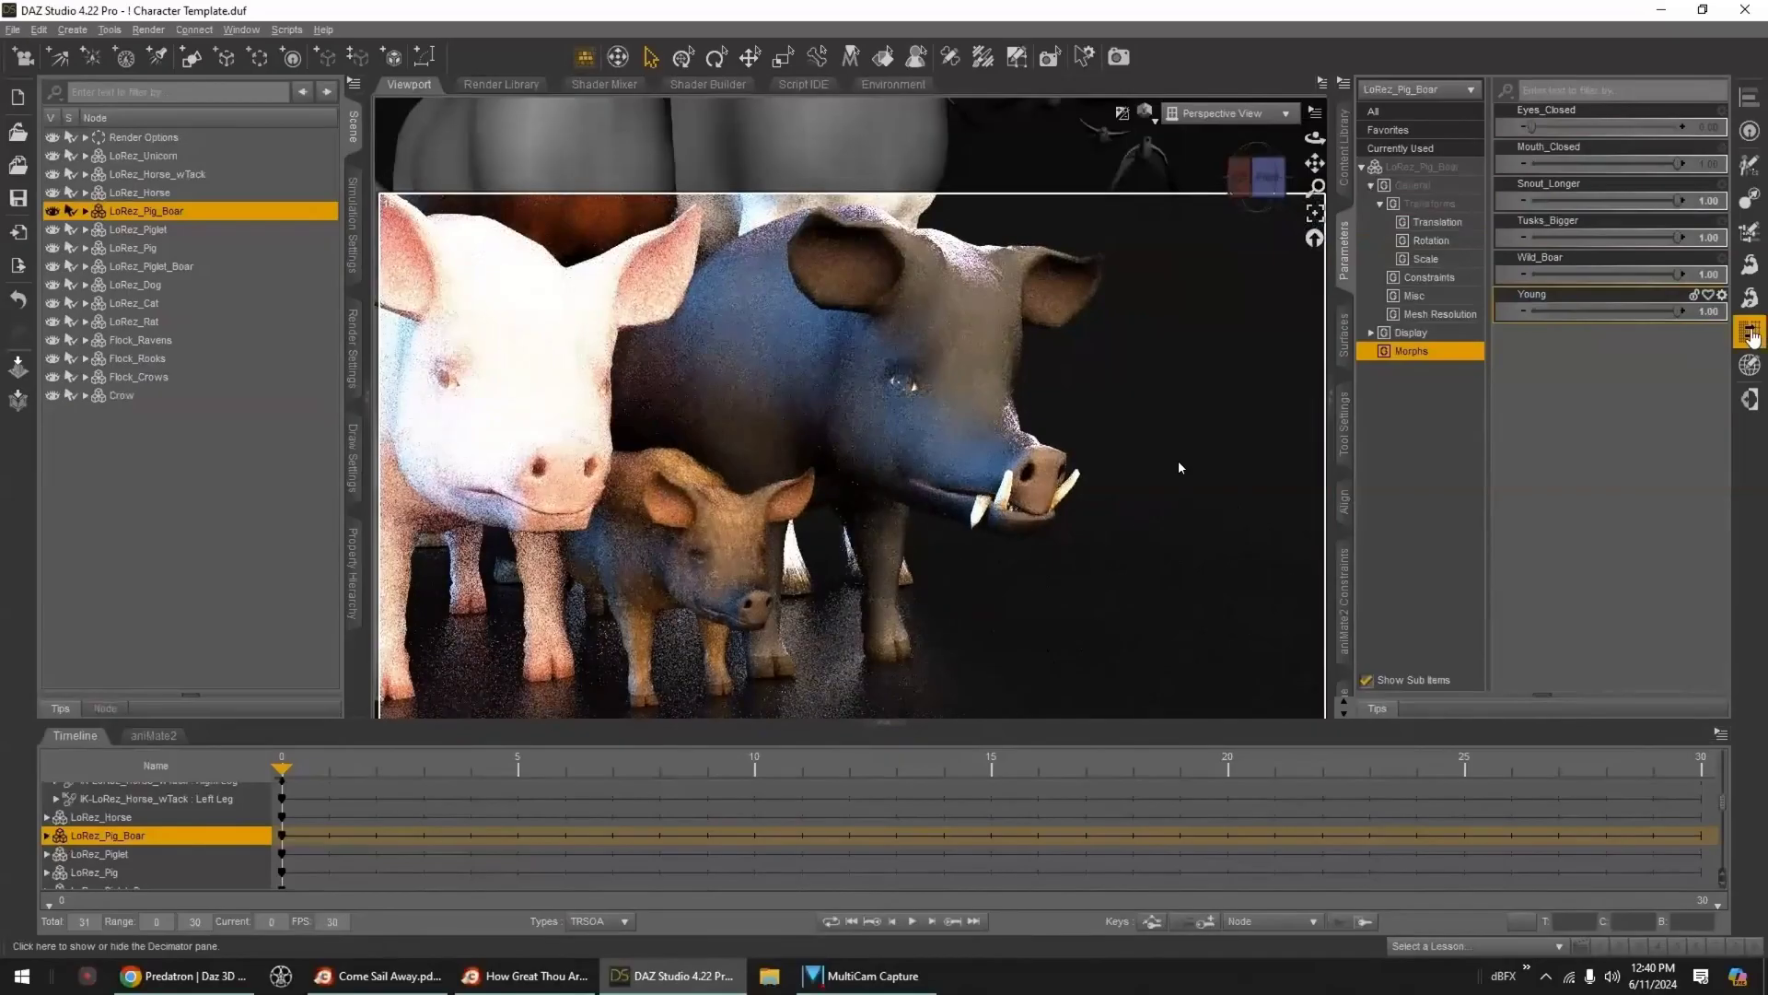
key(ctrl+z)
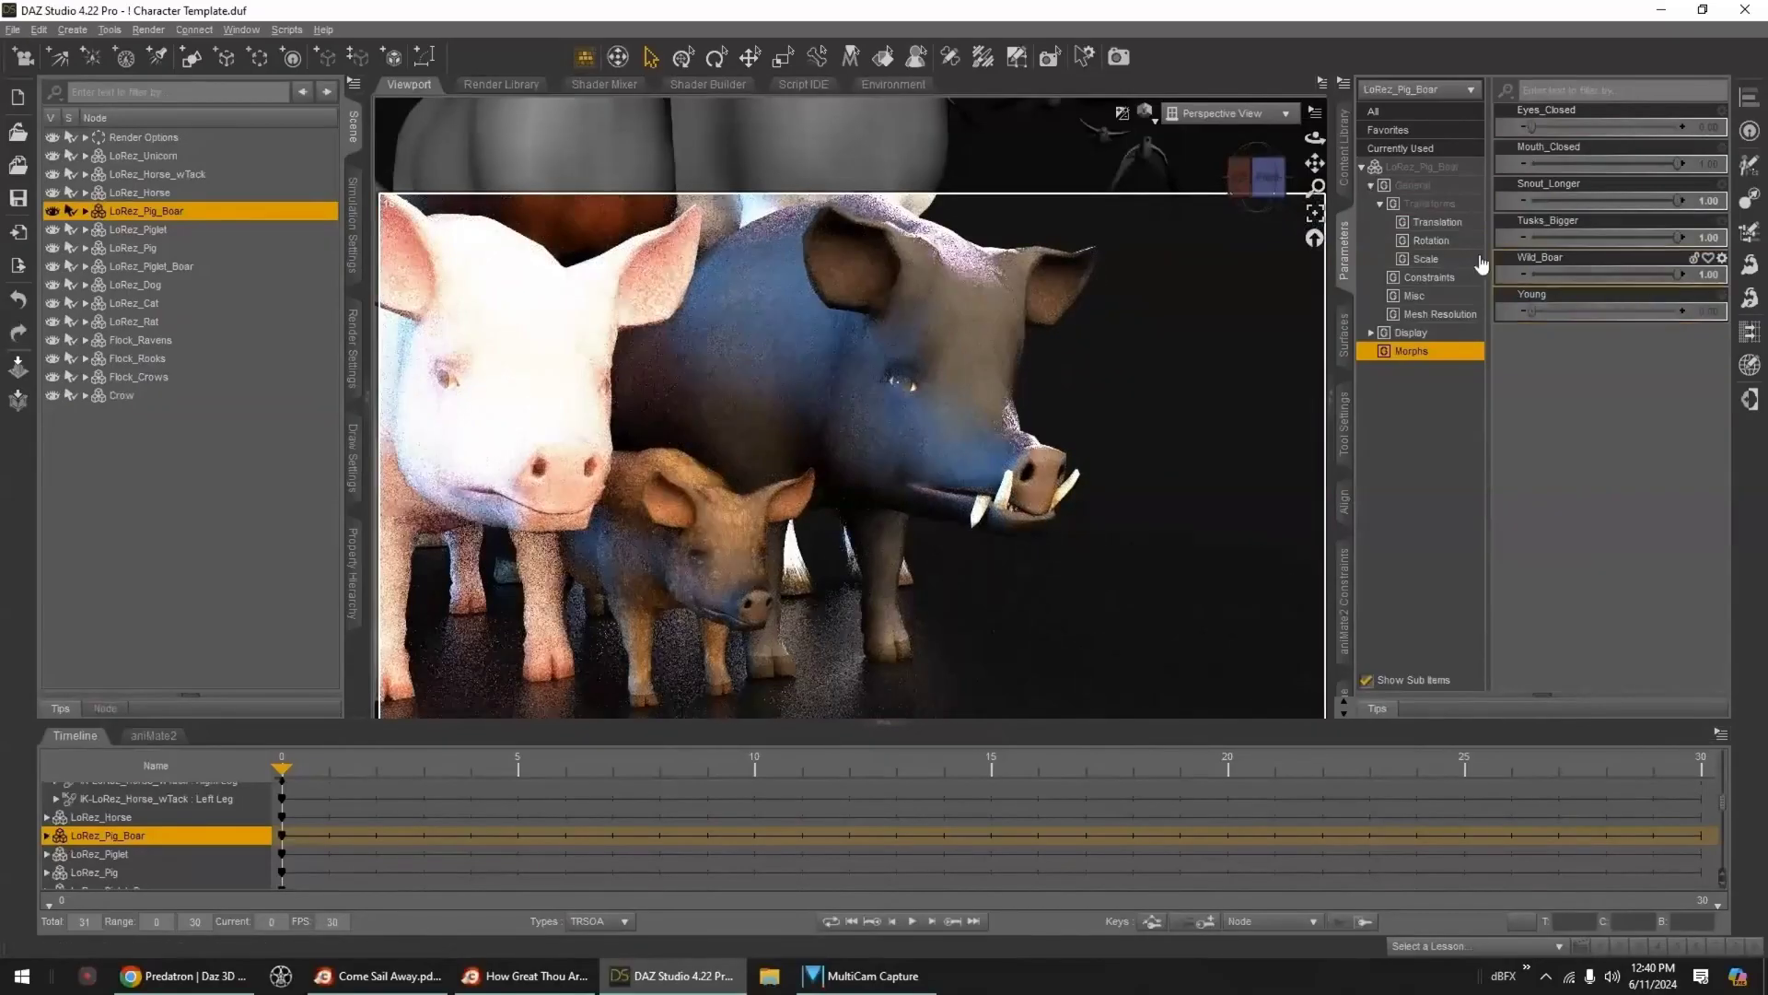
drag(1673, 276, 1624, 269)
key(ctrl+z)
key(ctrl+z)
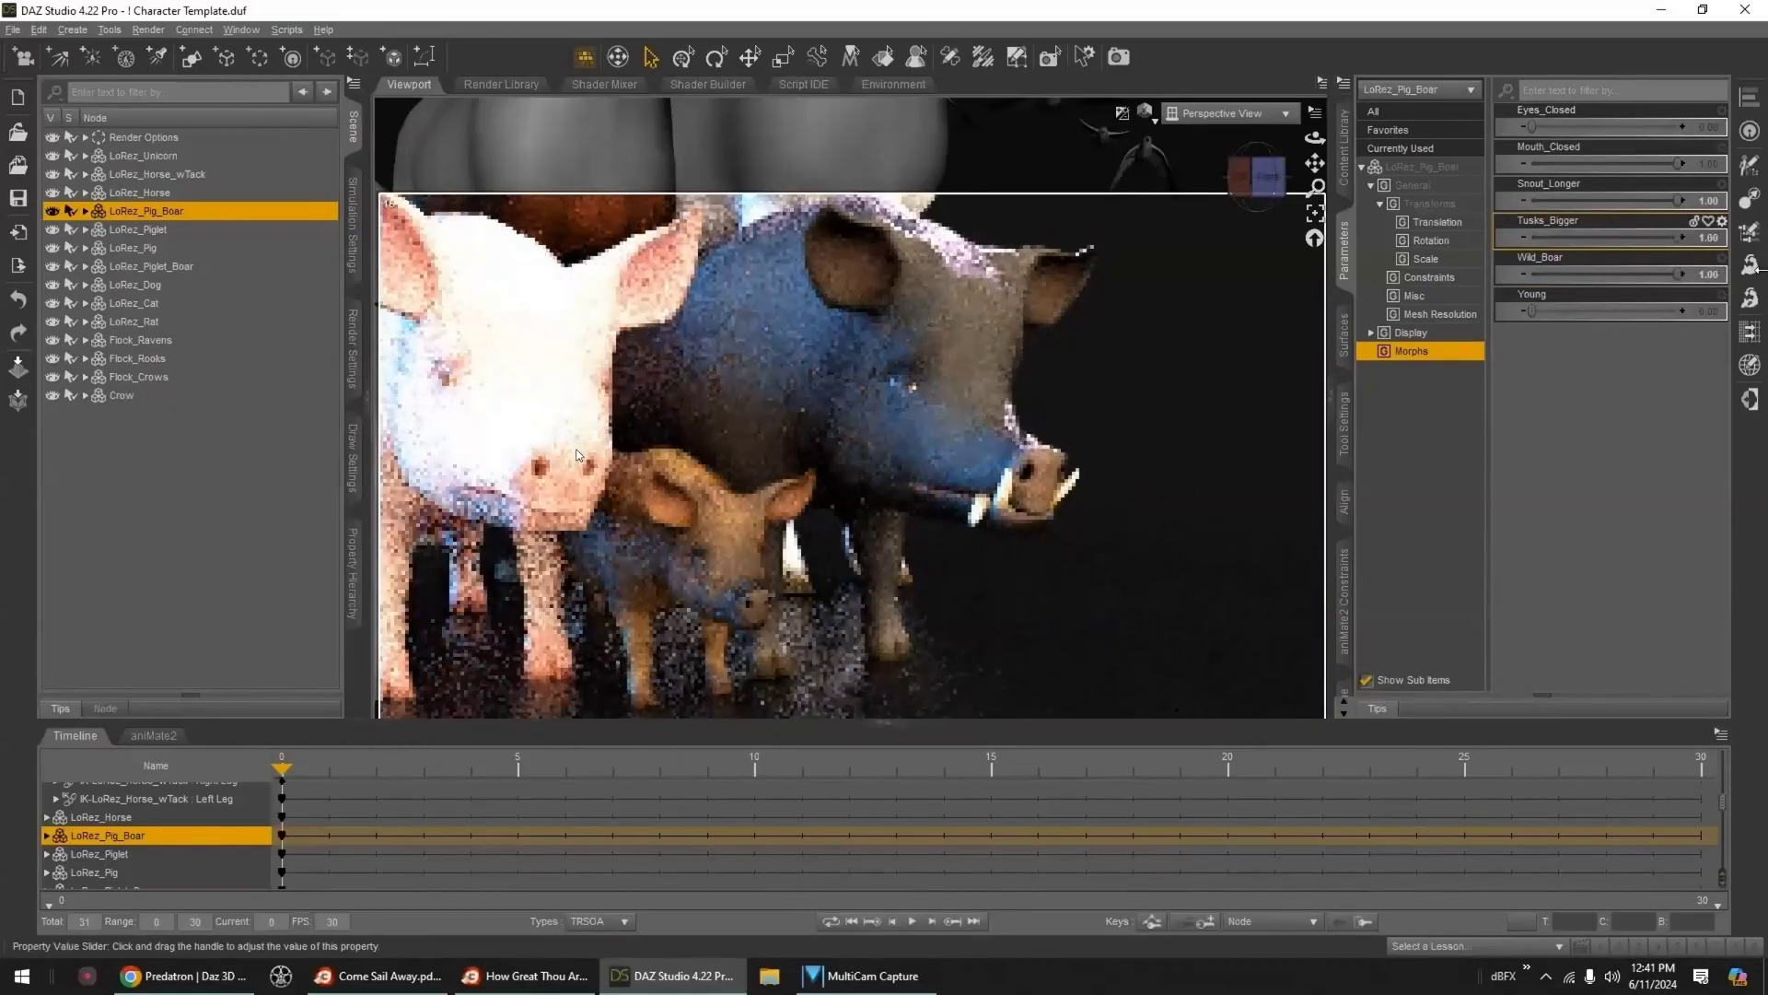
drag(1676, 202, 1757, 211)
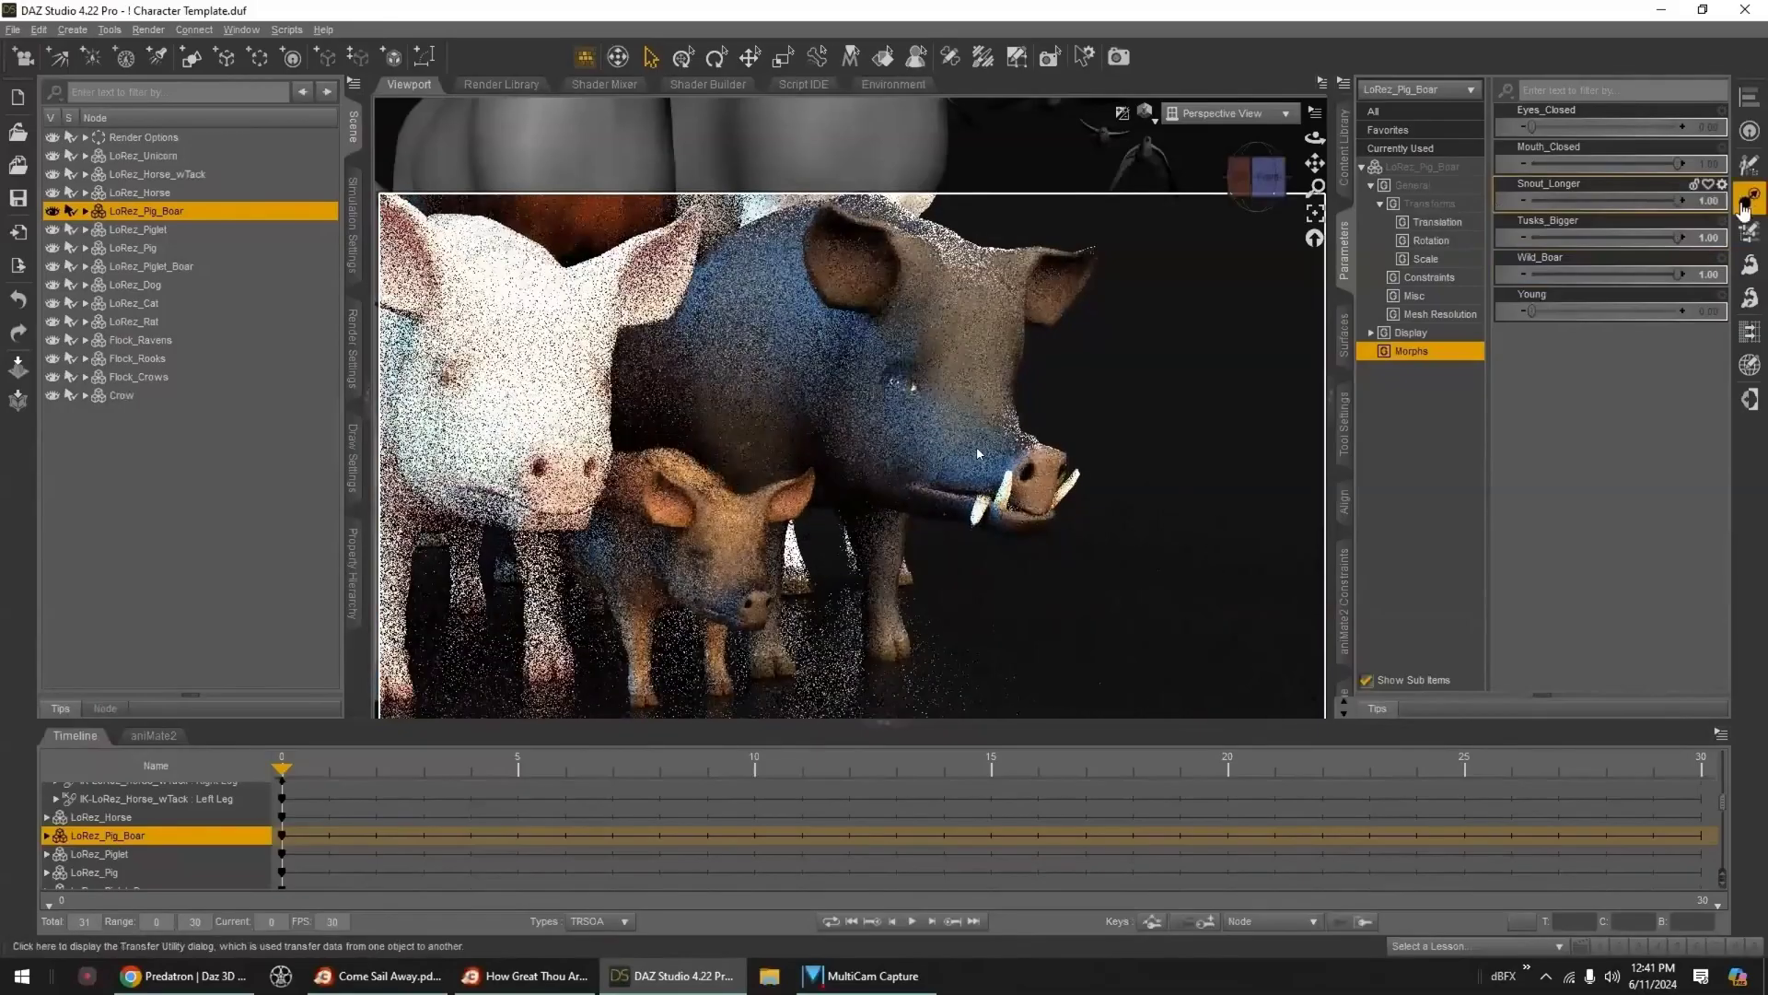
- Open the boar's mouth by setting Mouth_Closed to 0.00, and try Eyes_Closed before returning it to zero
drag(1678, 165, 1404, 176)
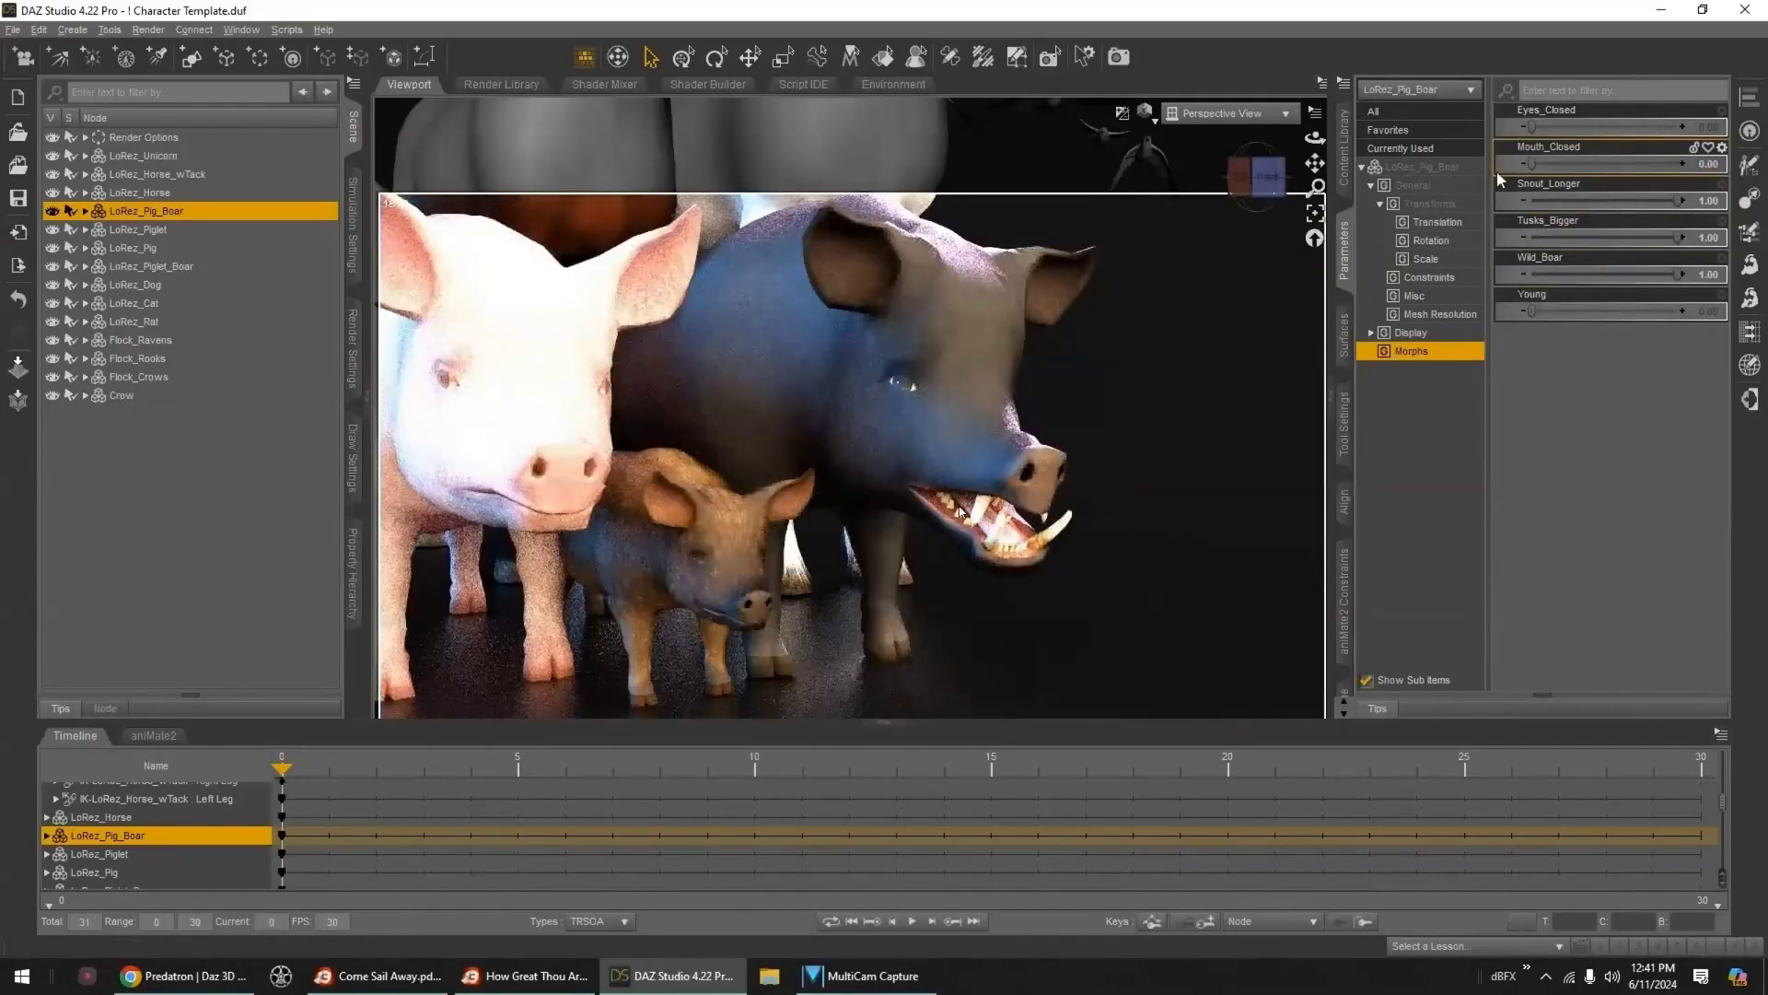
drag(1556, 130, 1460, 150)
- Try the MAT_Pig_01 and MAT_Pig_01_Dirt material presets from the P3DA_LoRez_Pigs folder on the boar
click(1347, 152)
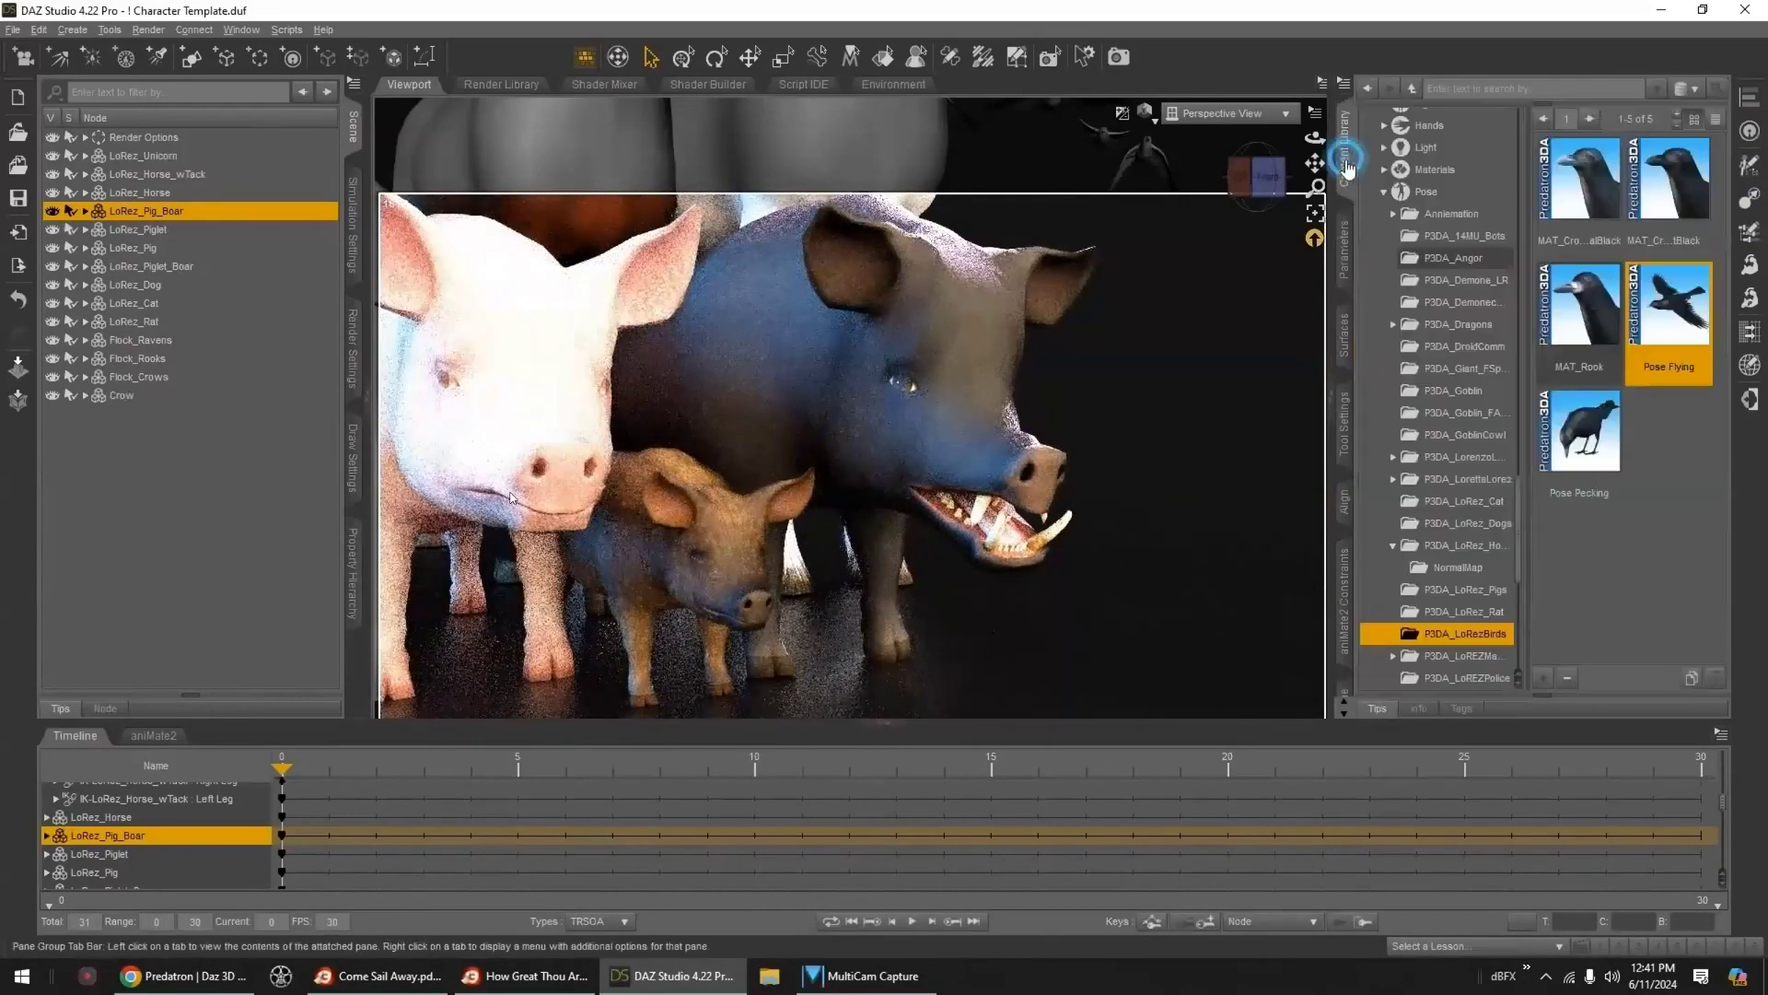
click(1464, 591)
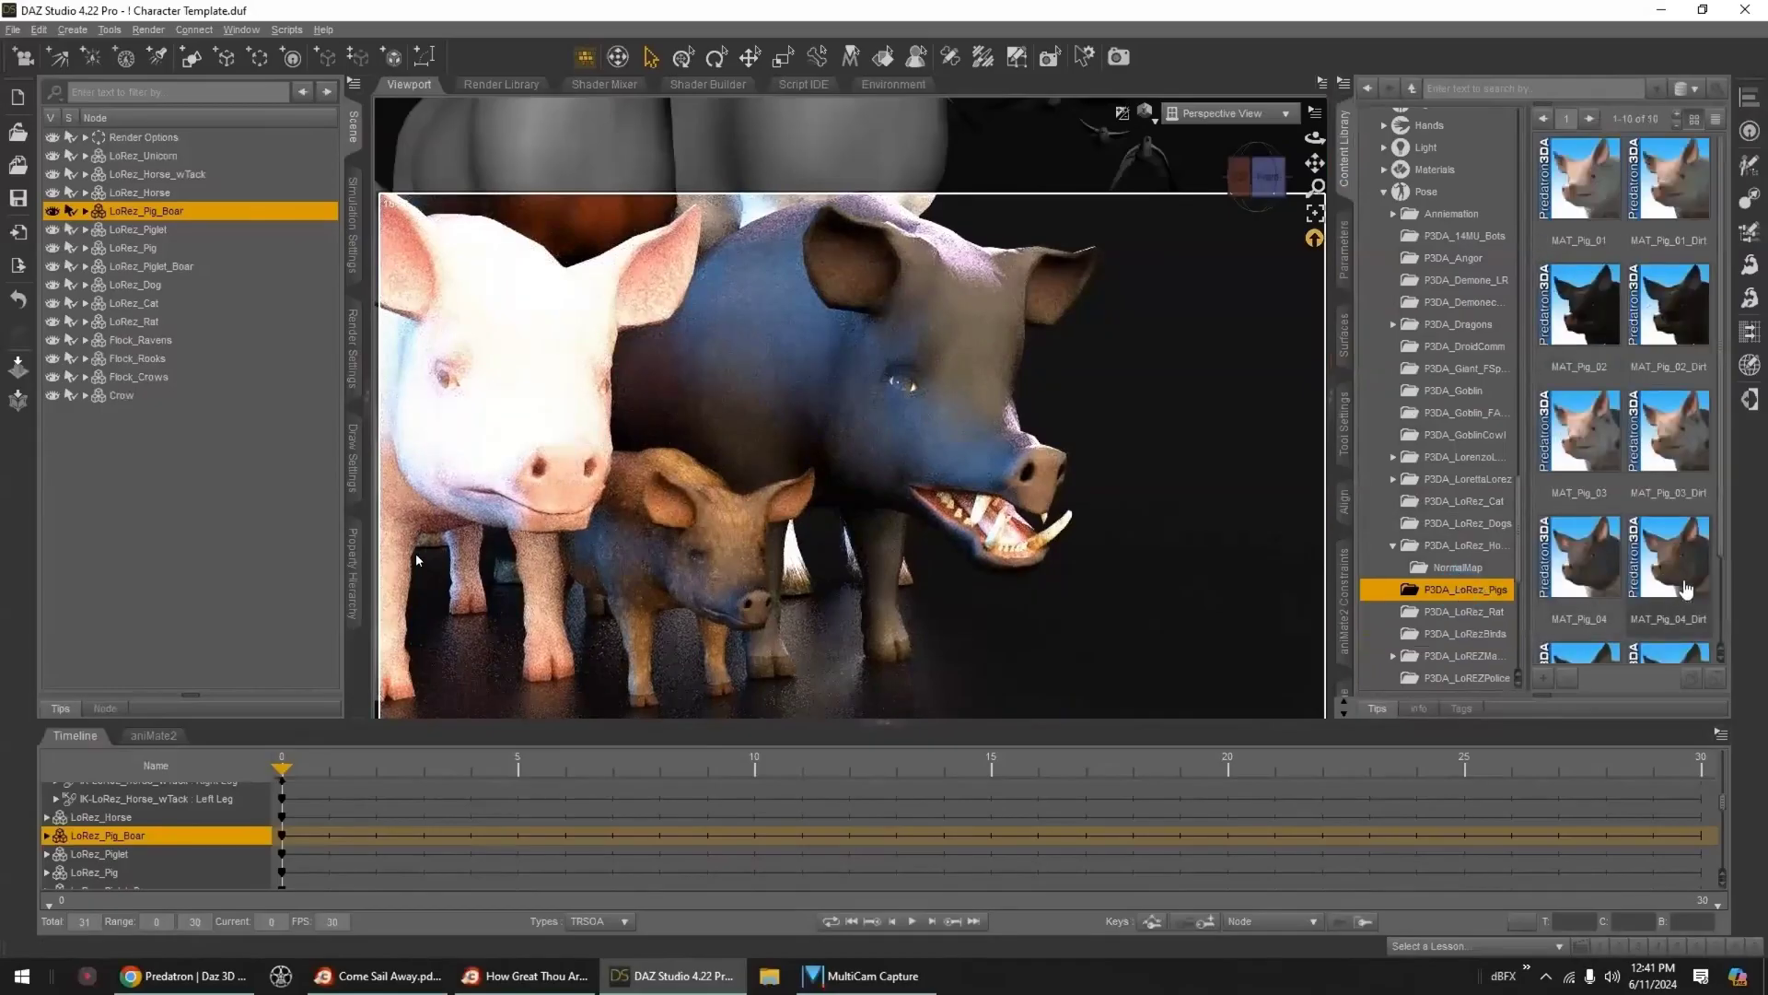
double_click(1590, 204)
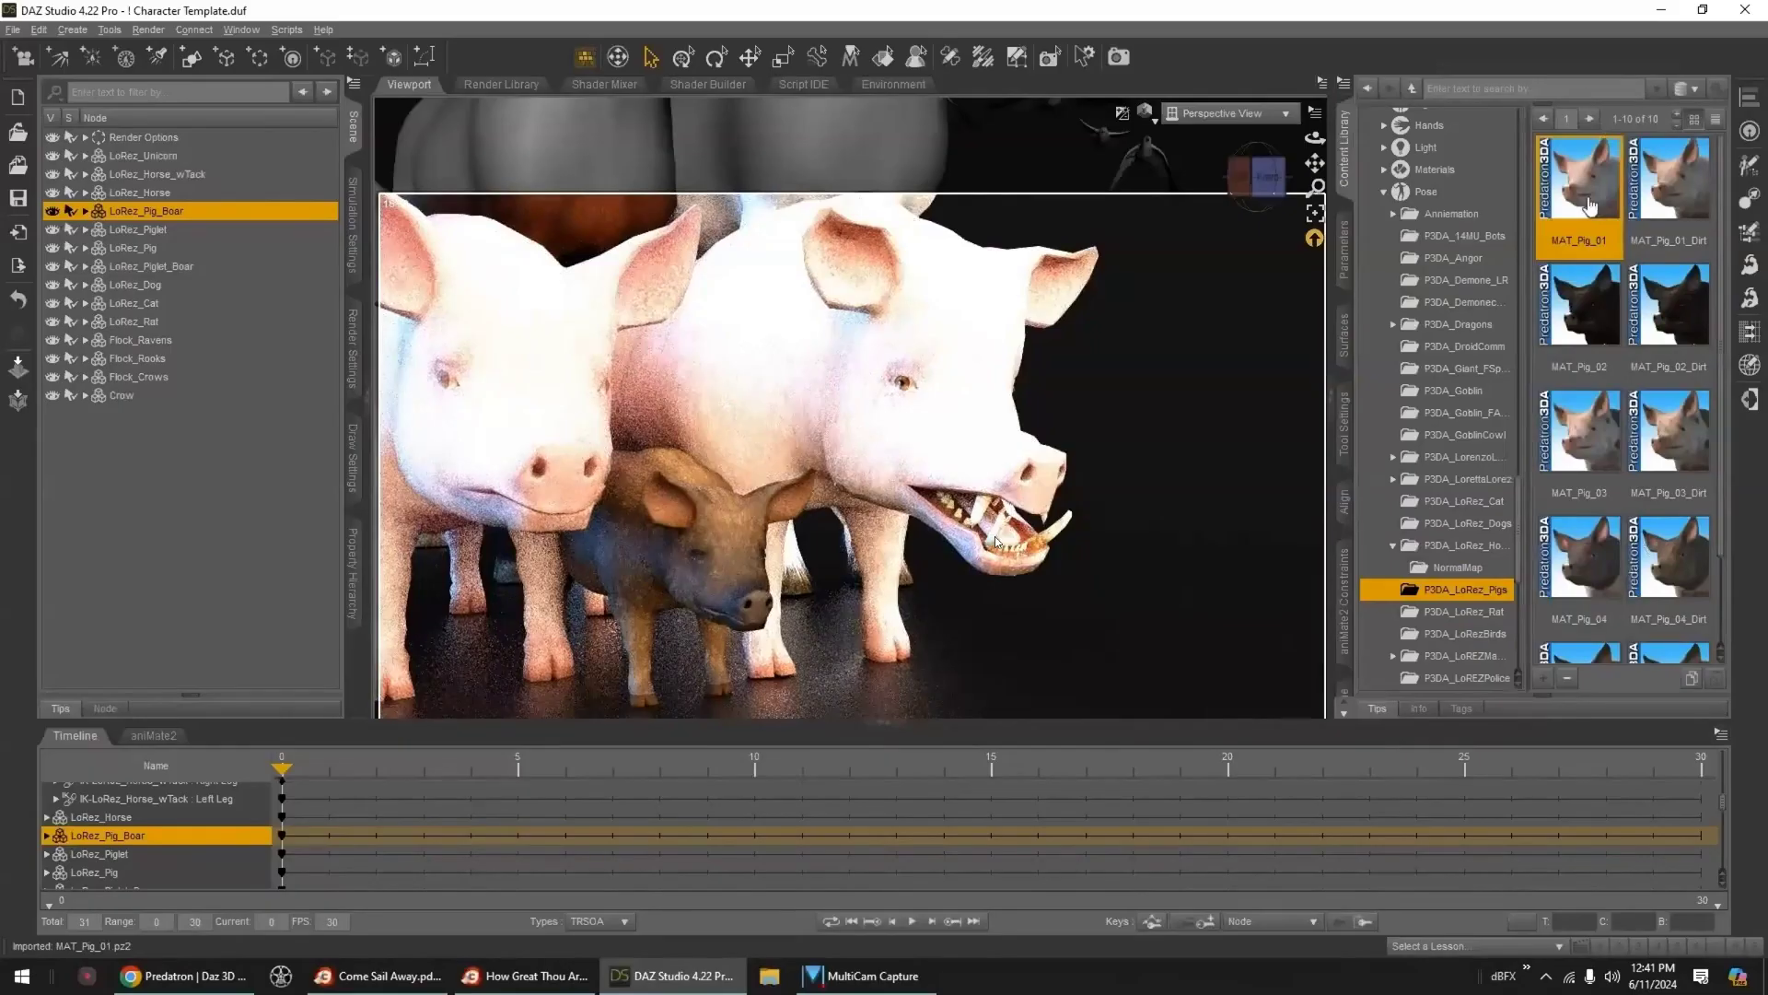
double_click(1674, 205)
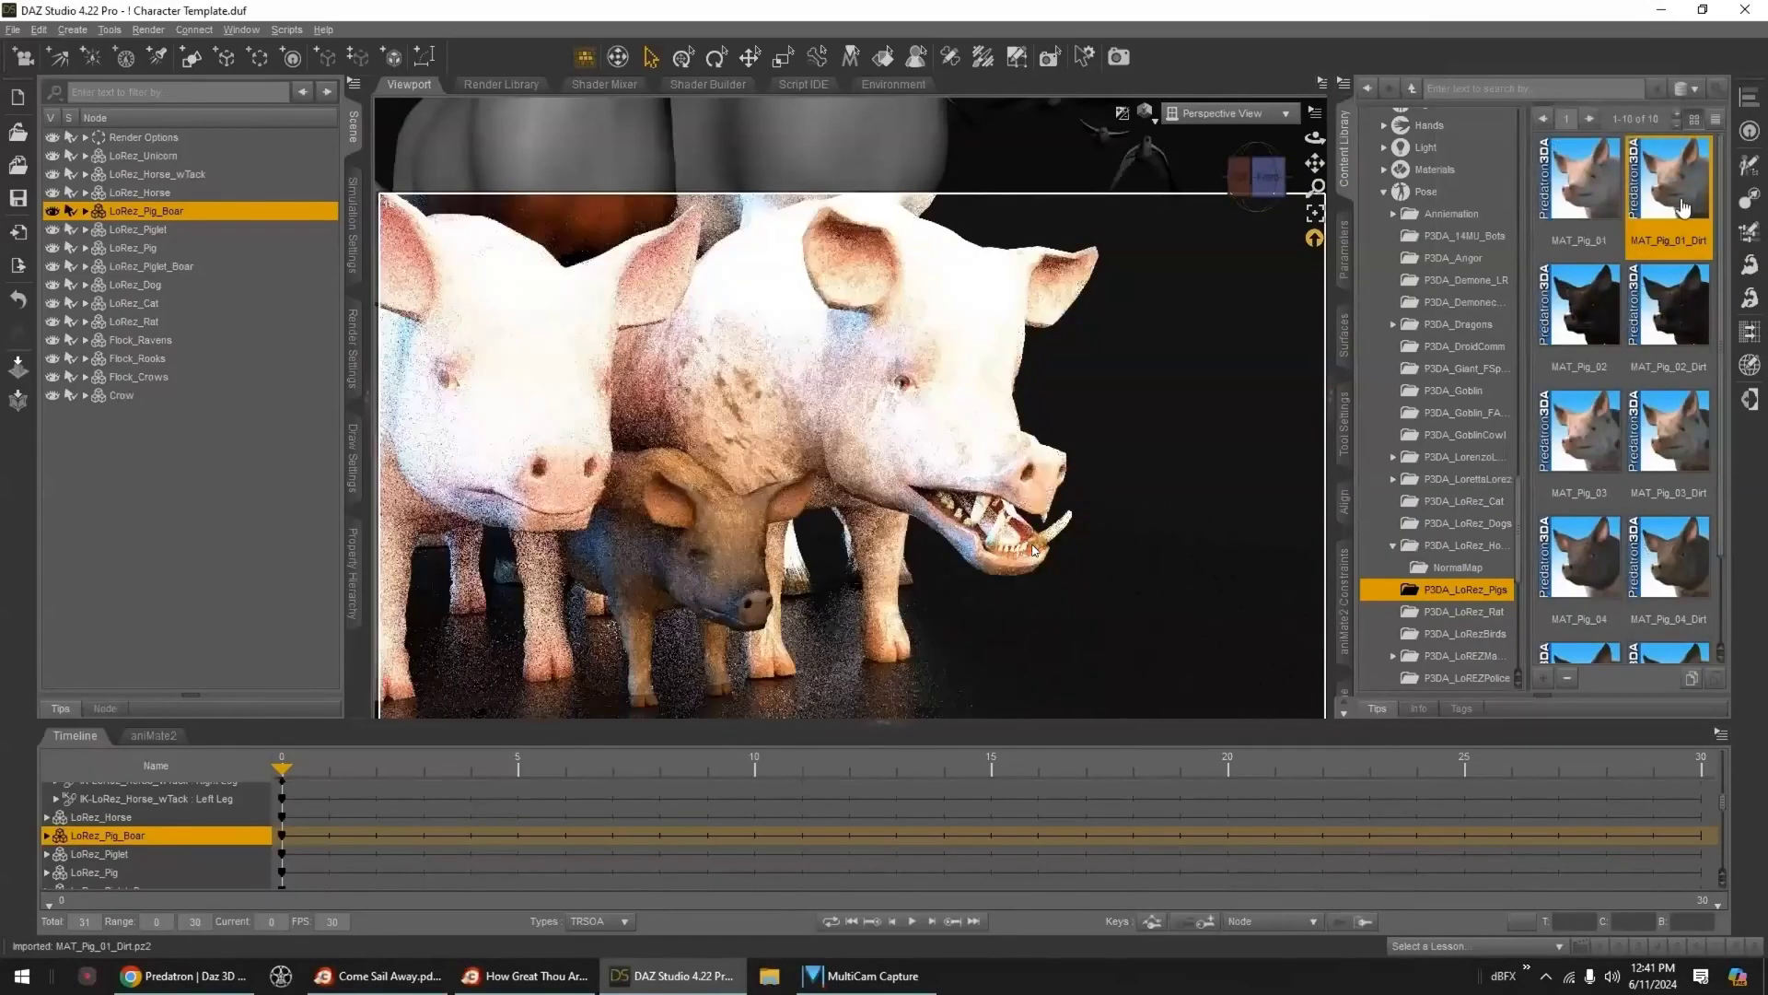
- Apply MAT_Pig_02 to the boar, and set Glossiness to about 28.6% and Specular Strength to about 34.3% on all surfaces
double_click(1582, 324)
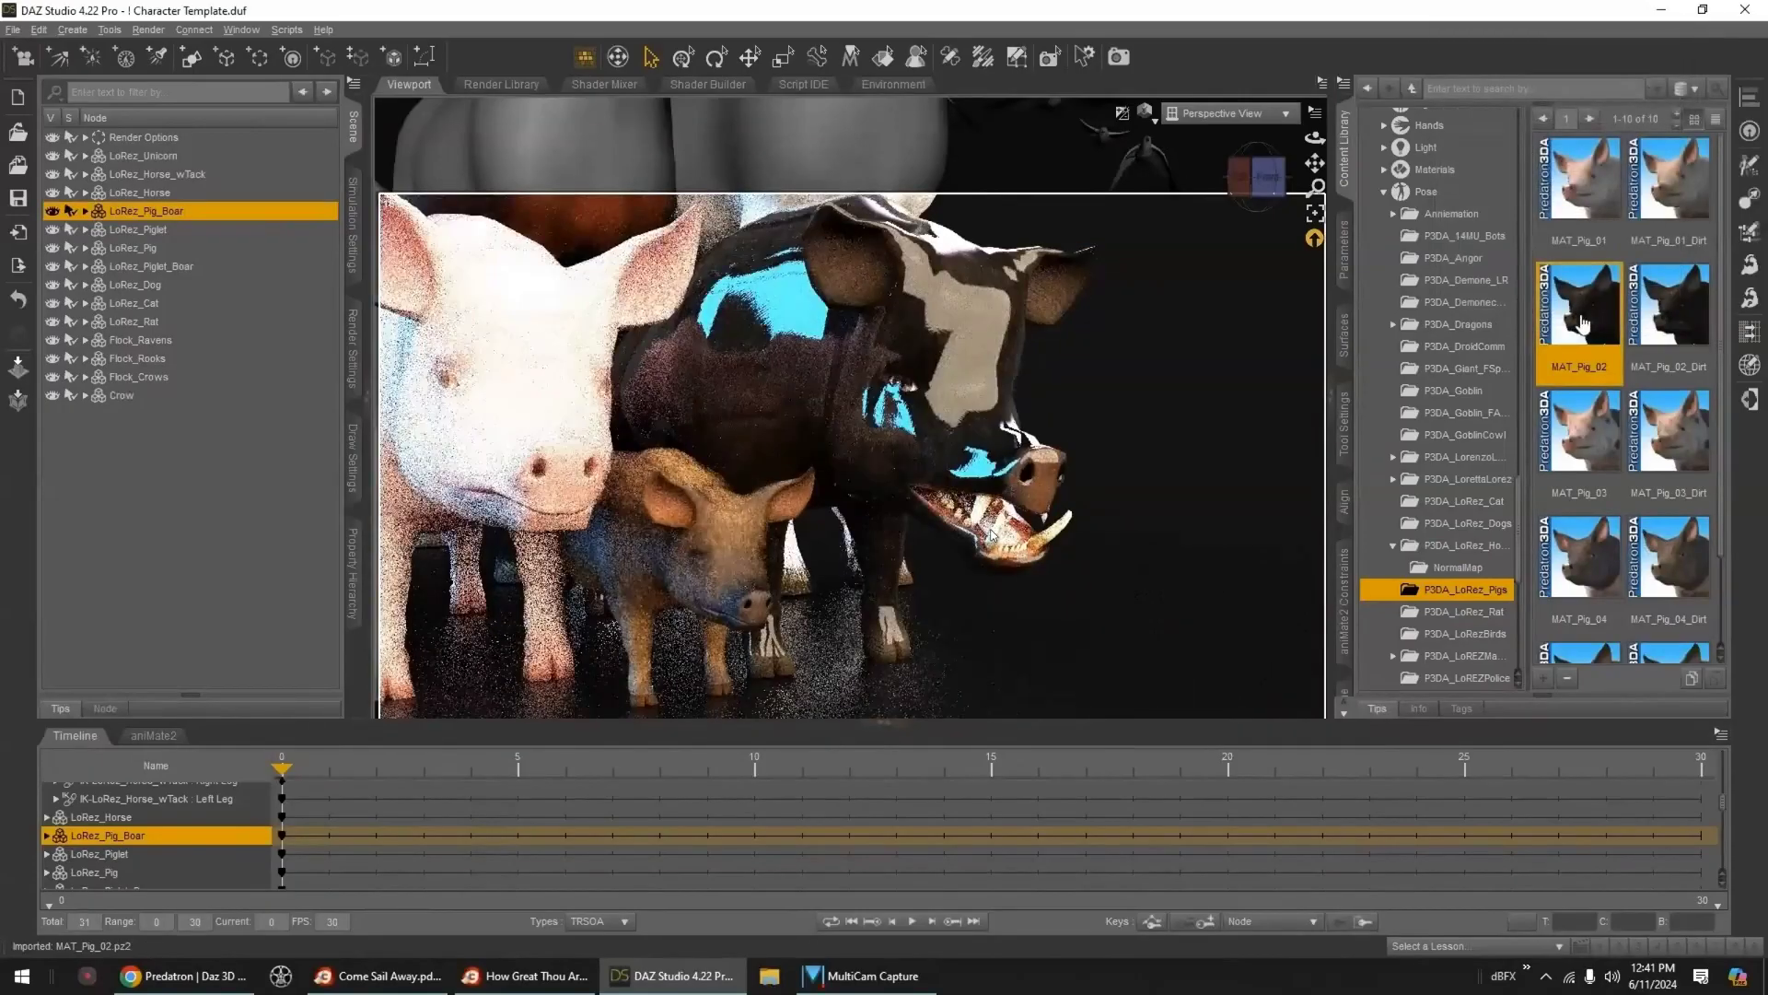
click(1344, 340)
click(1444, 185)
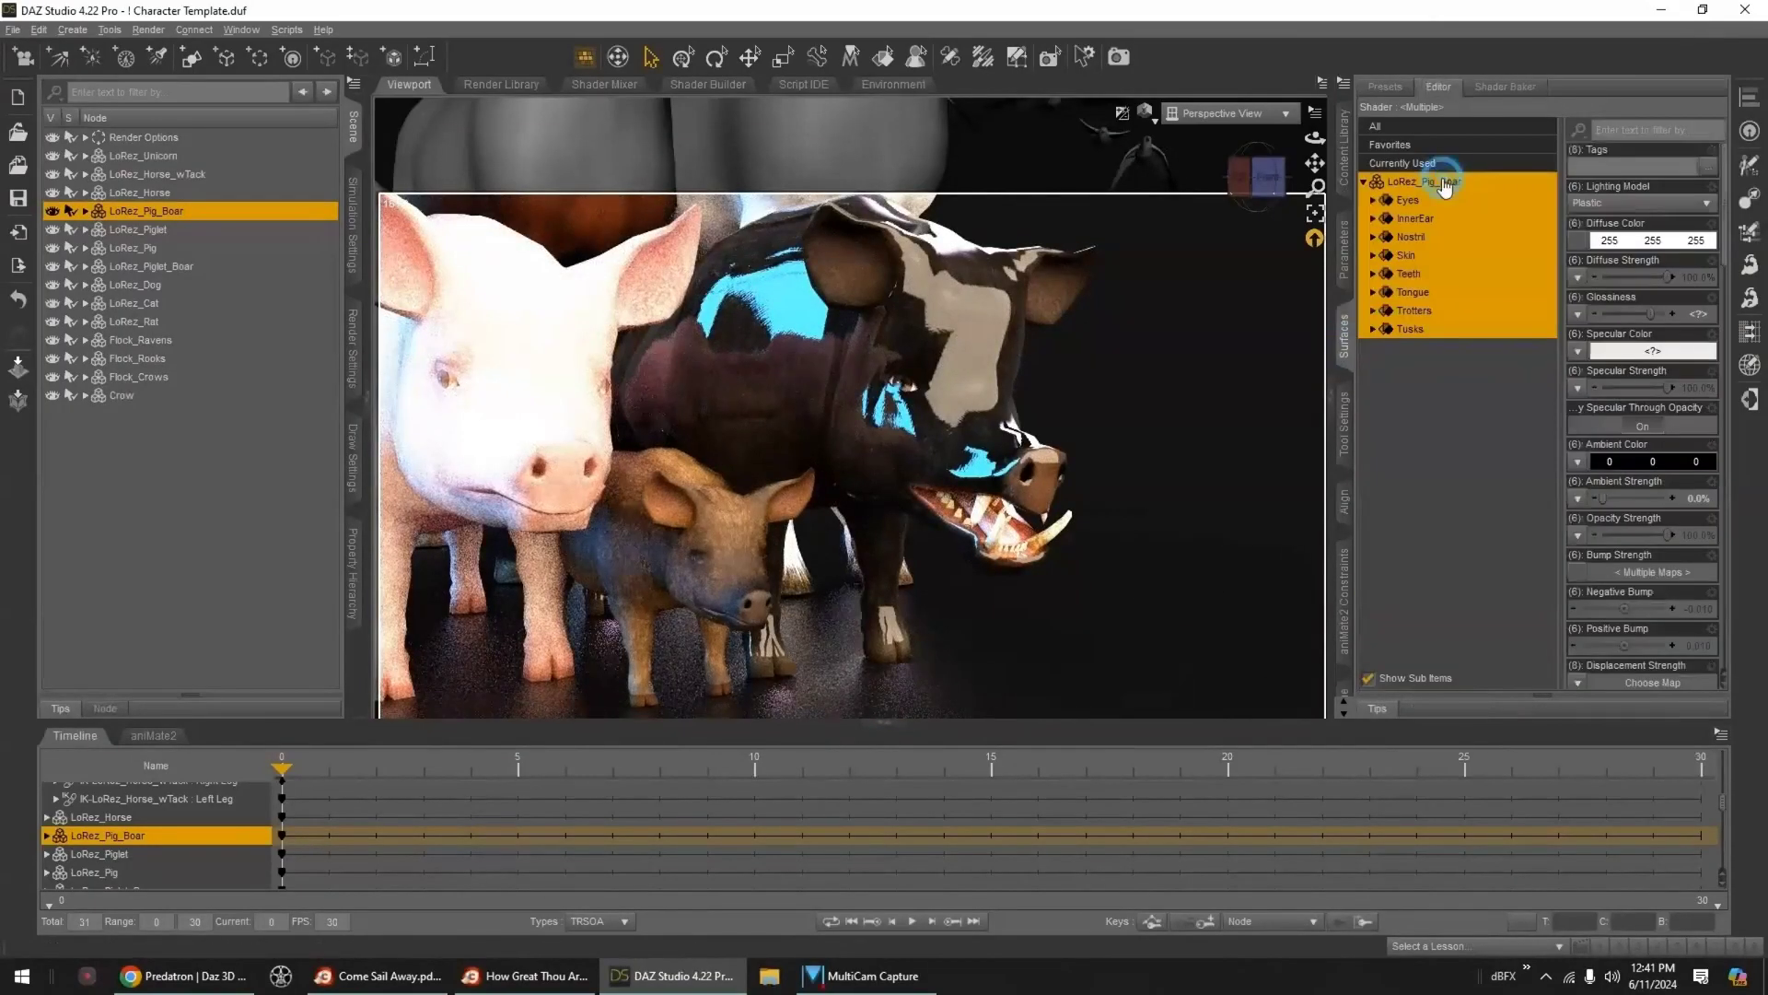
drag(1649, 311, 1621, 312)
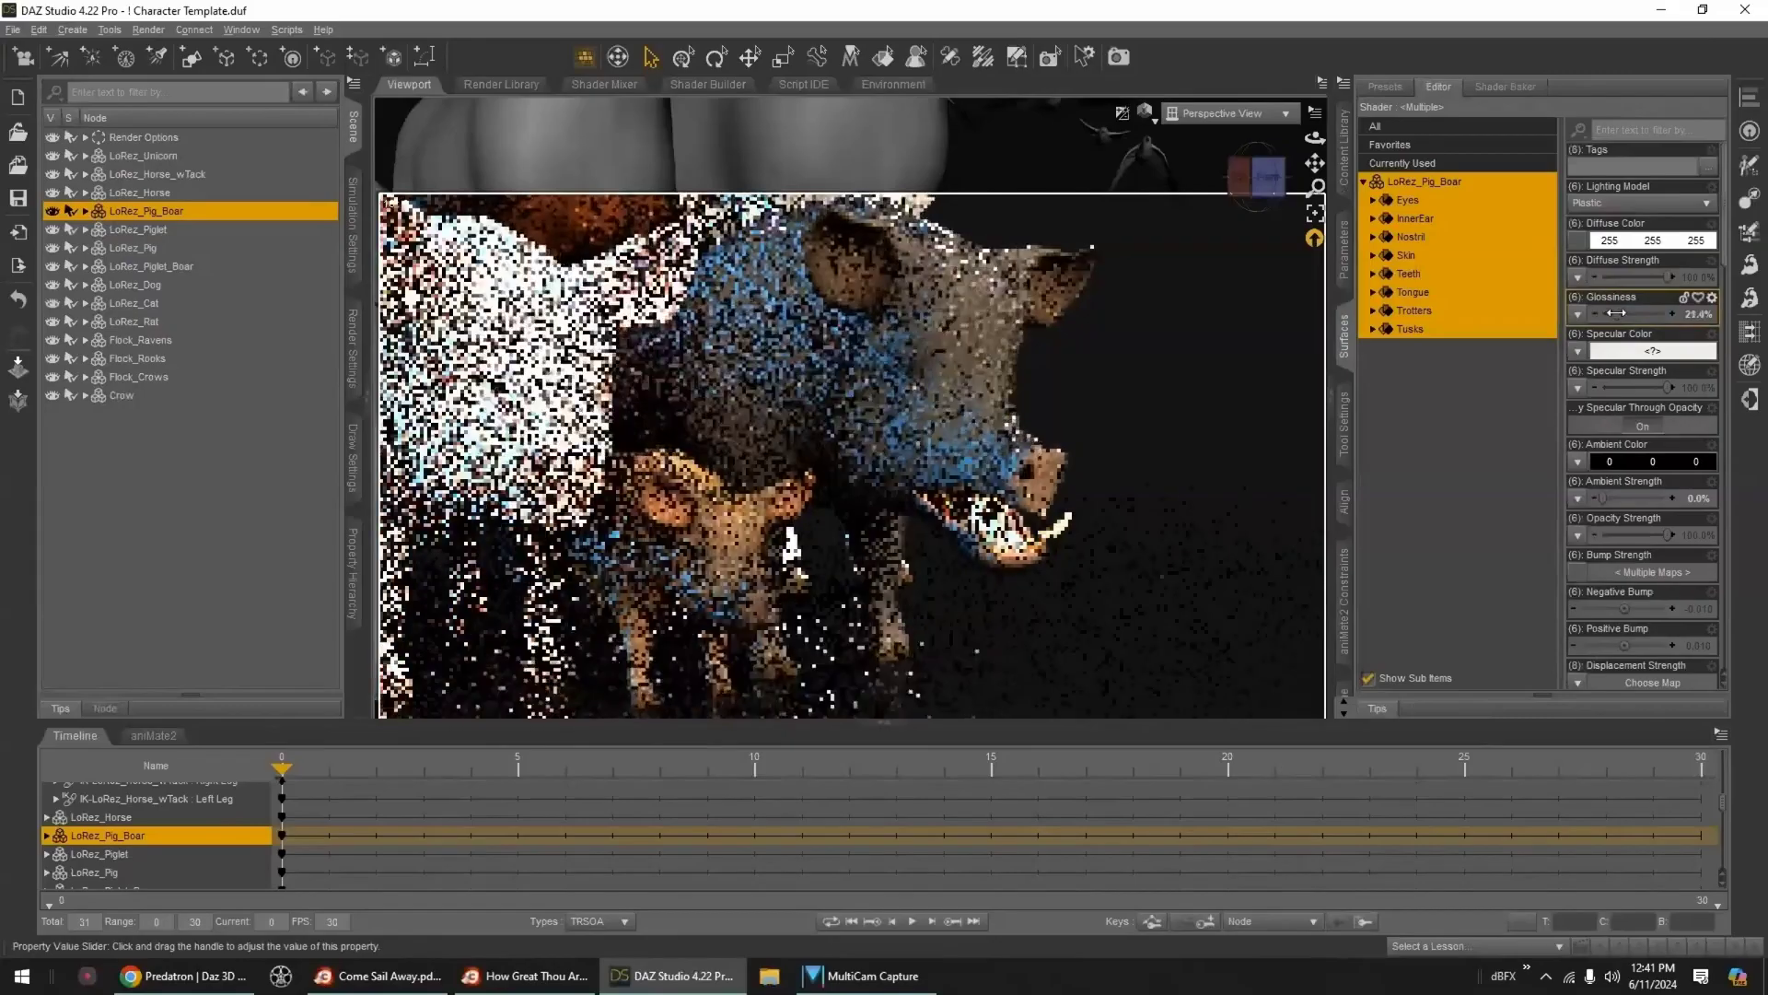
drag(1669, 387, 1623, 388)
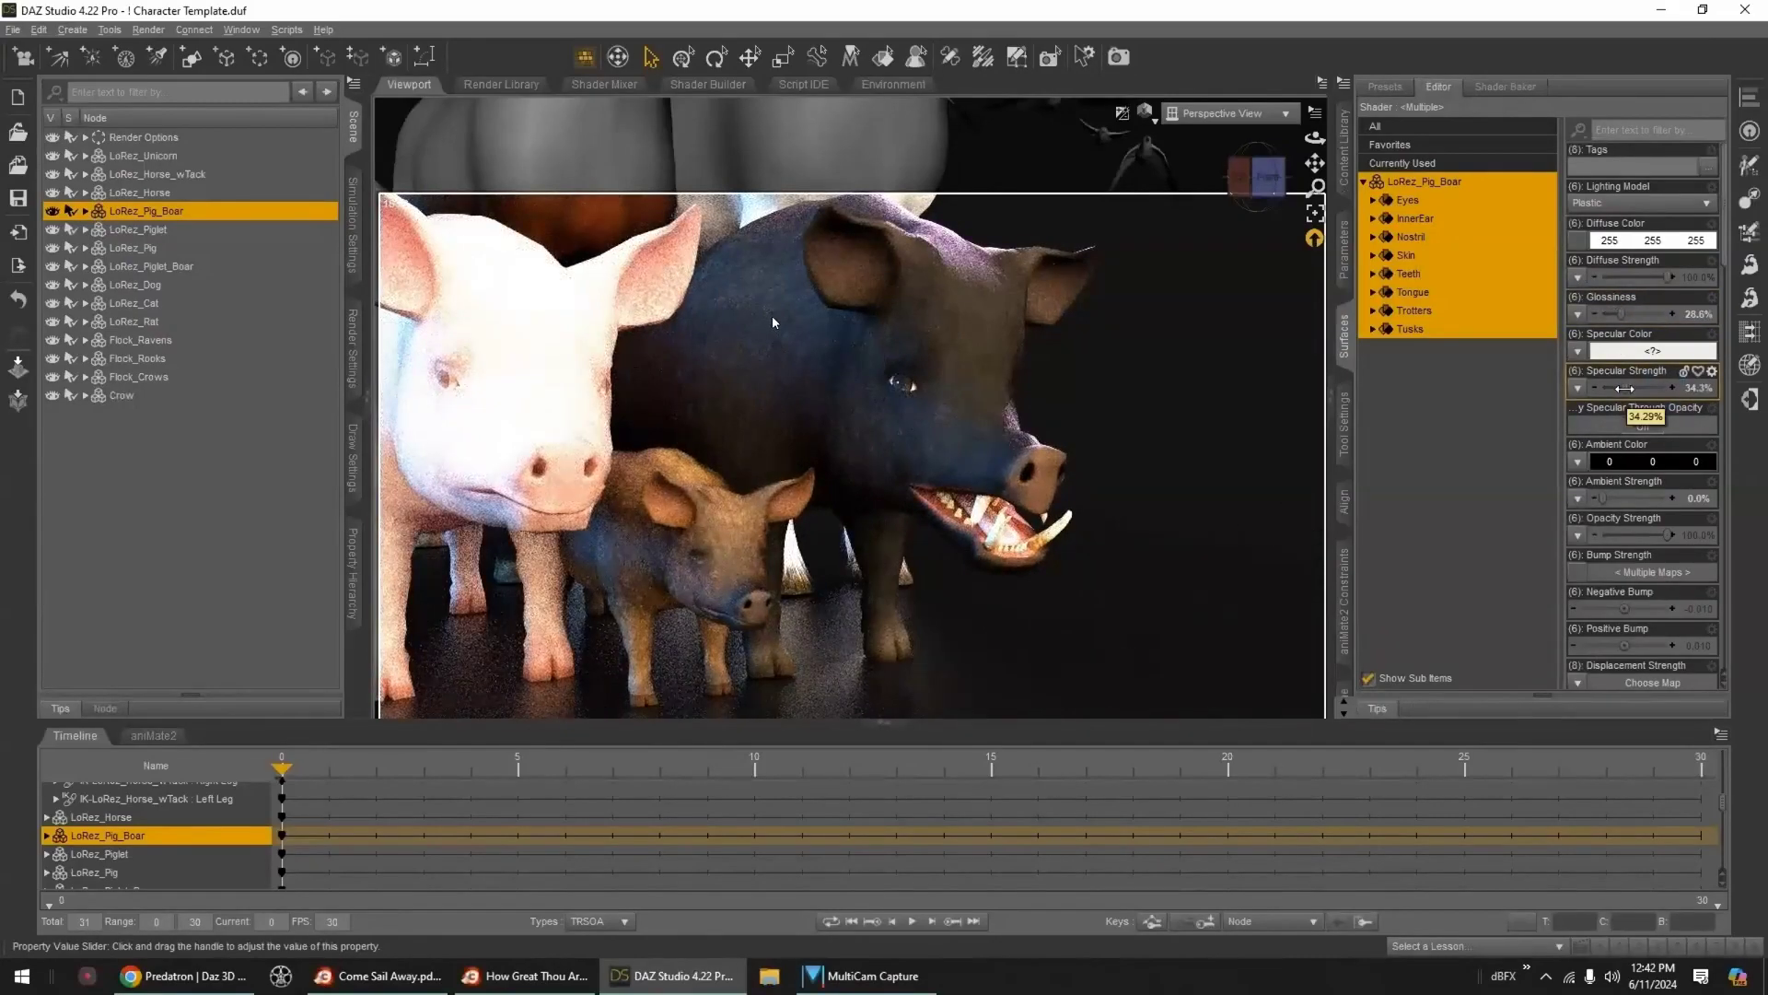
- Try MAT_Pig_02_Dirt on the boar, with Glossiness at about 22.9% and Specular Strength at about 31.4% on all surfaces
click(1343, 175)
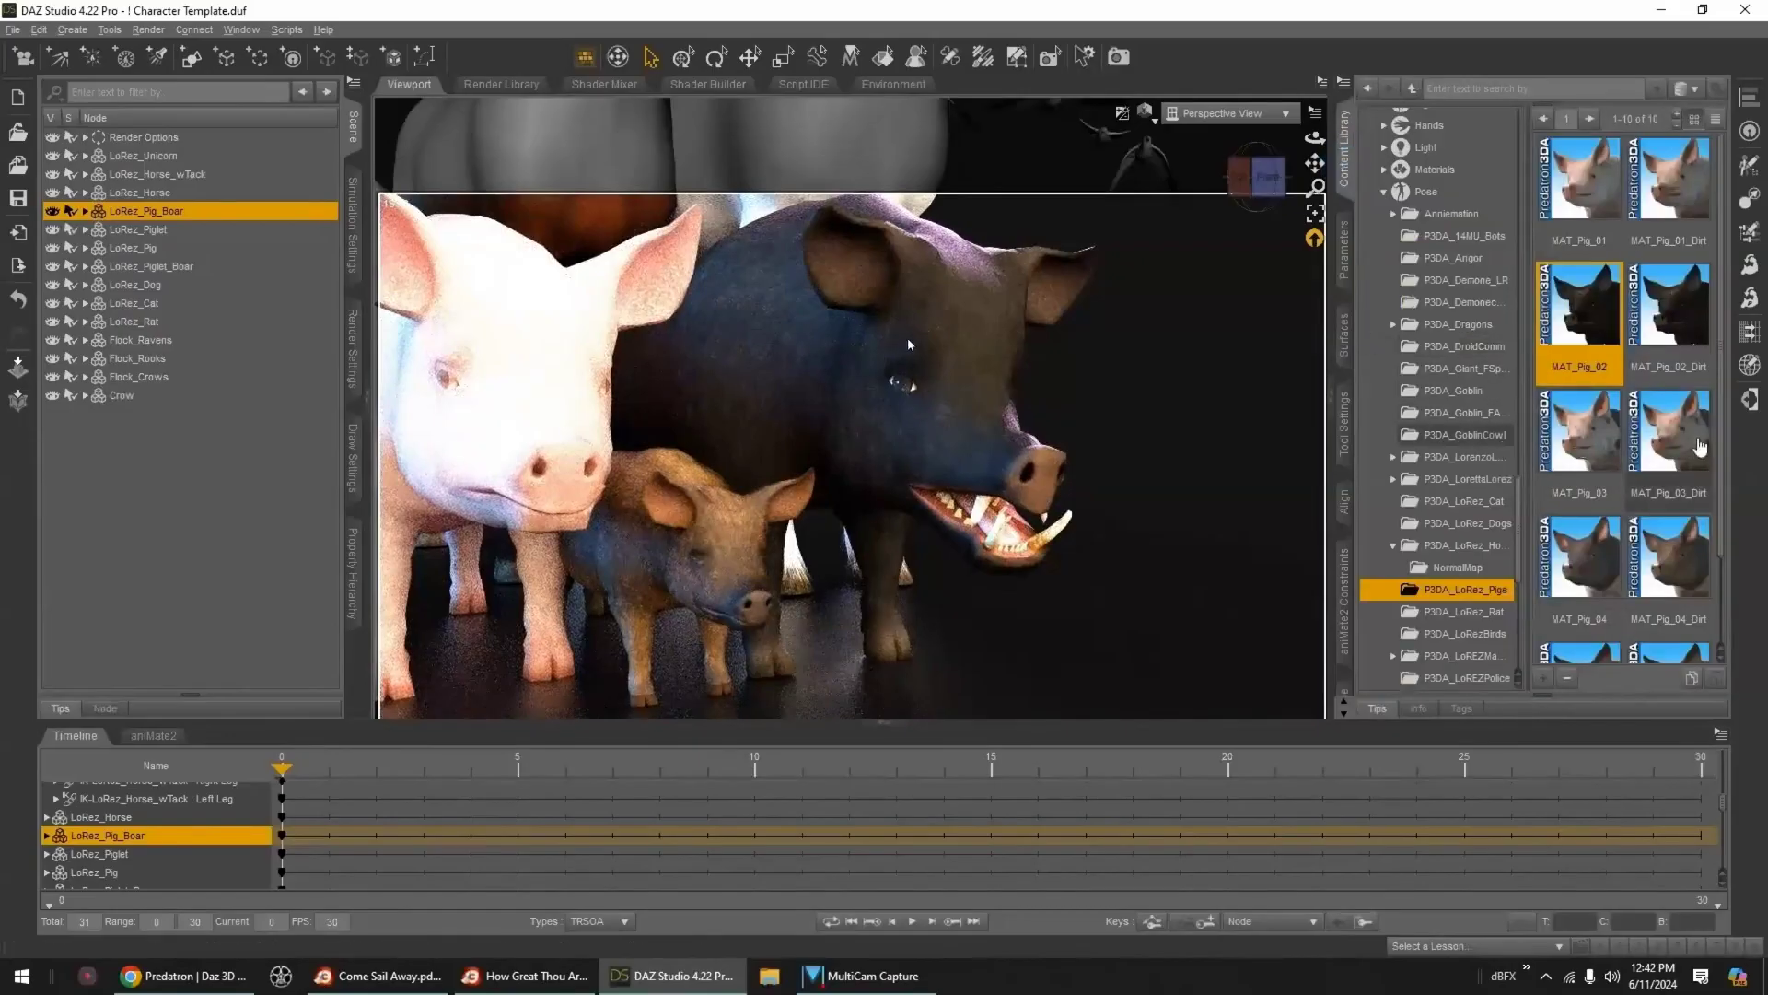
double_click(1669, 304)
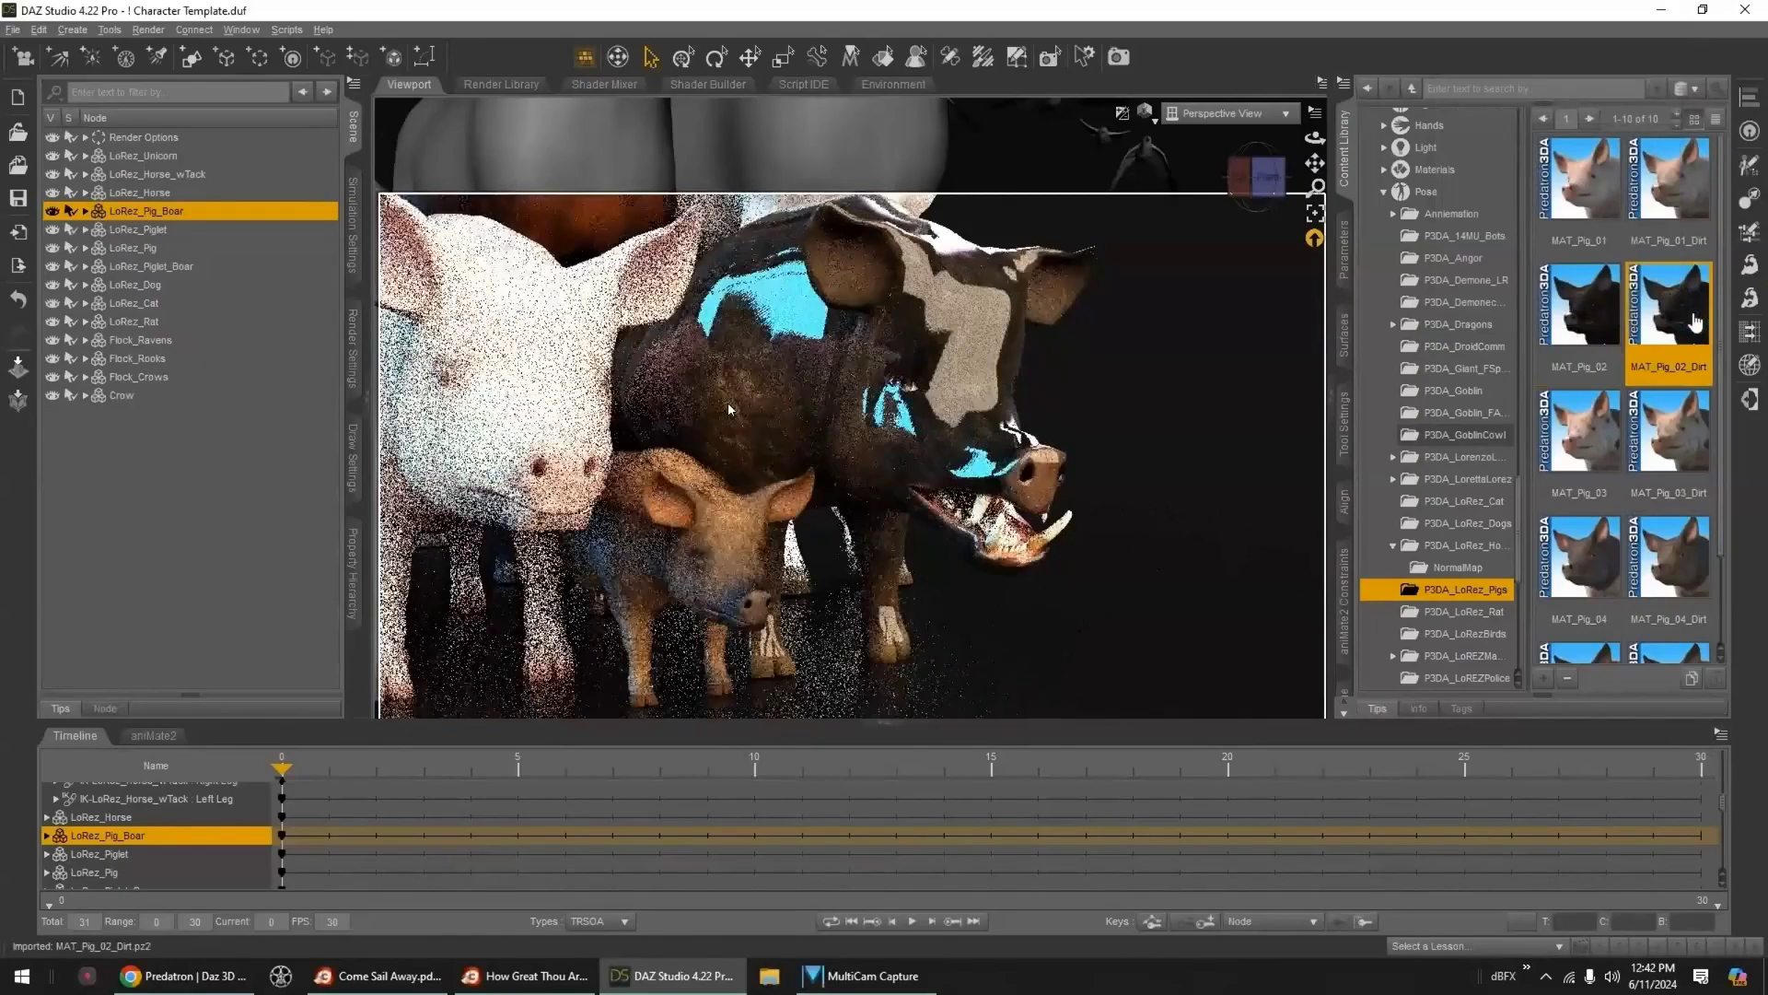
click(1343, 332)
drag(1664, 316, 1617, 320)
drag(1668, 389, 1623, 388)
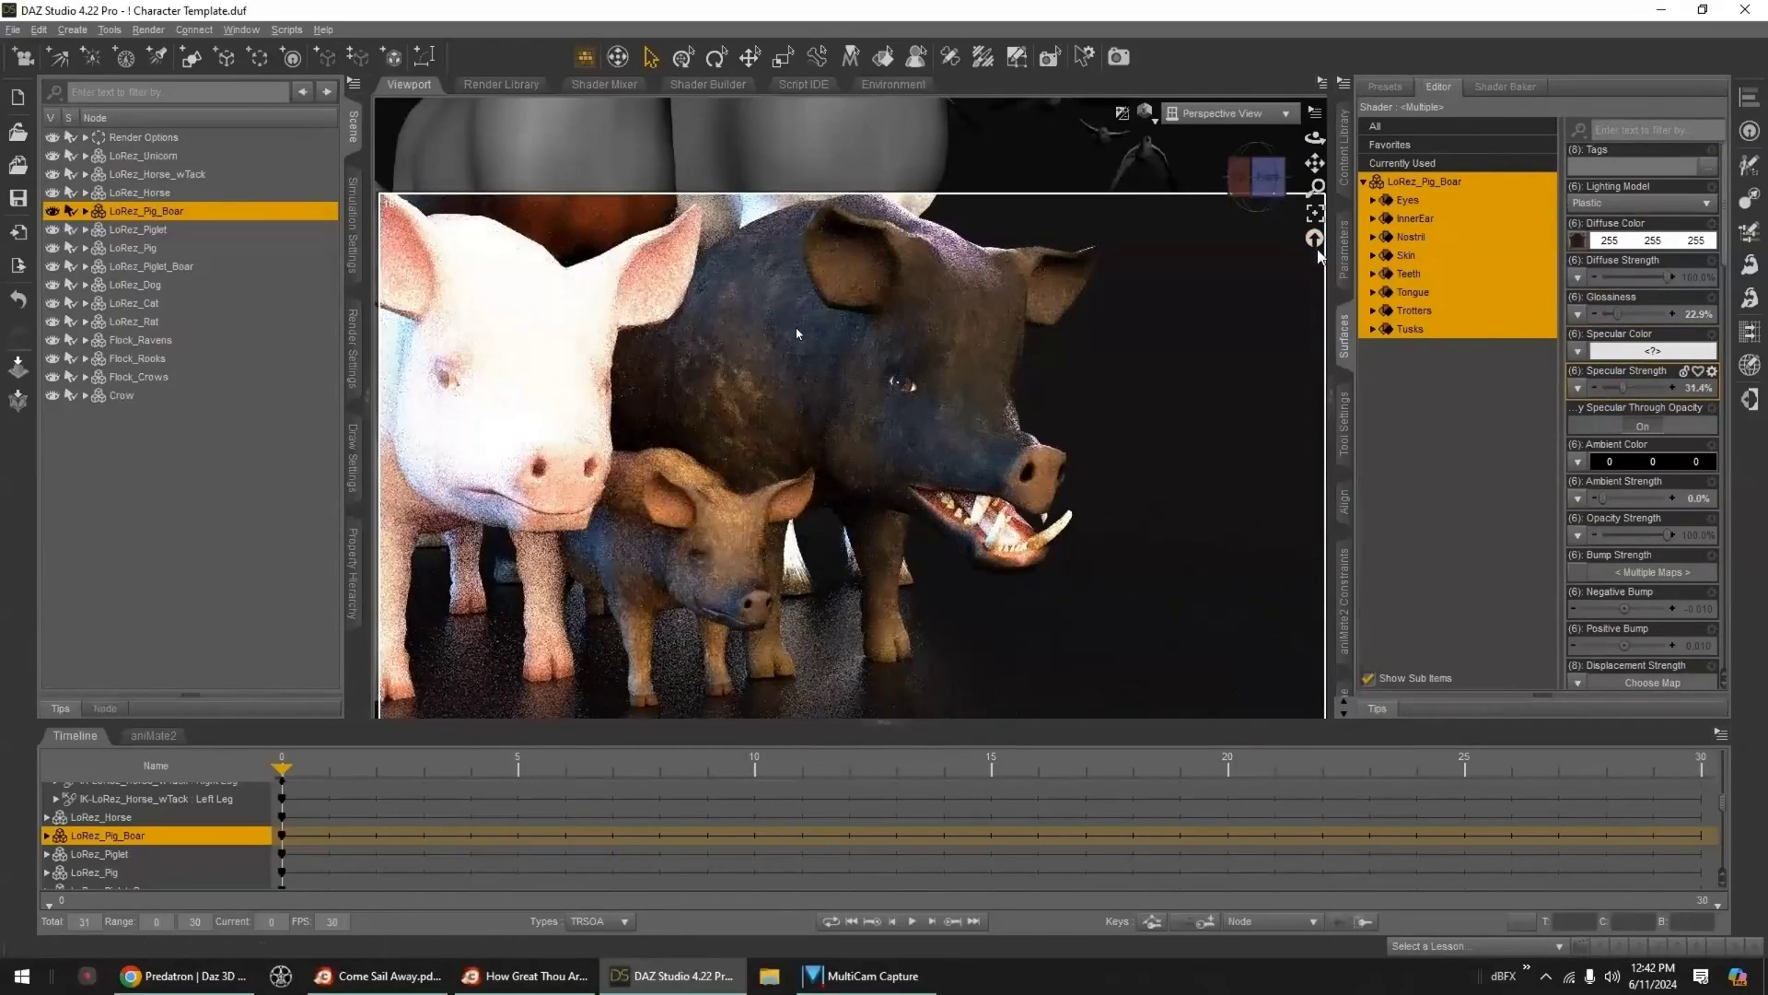
- Try the MAT_Pig_03 and MAT_Pig_03_Dirt material presets from the P3DA_LoRez_Pigs folder on the boar
click(1345, 152)
double_click(1580, 430)
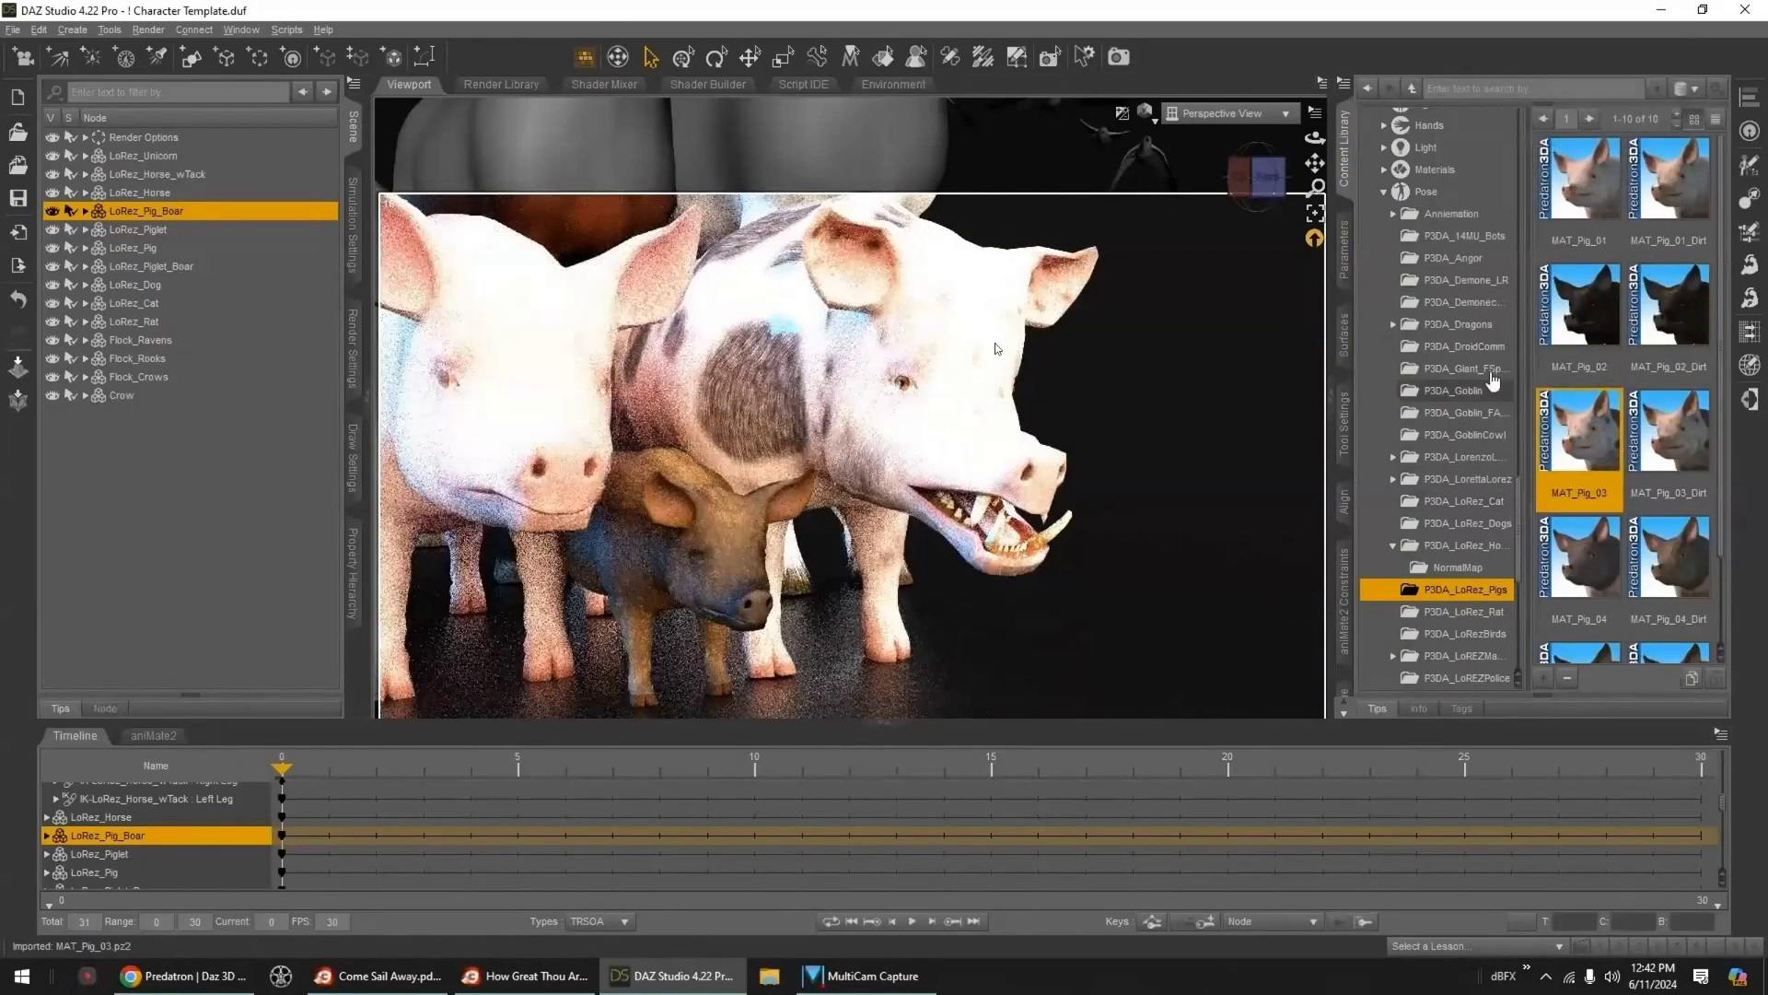
double_click(1639, 457)
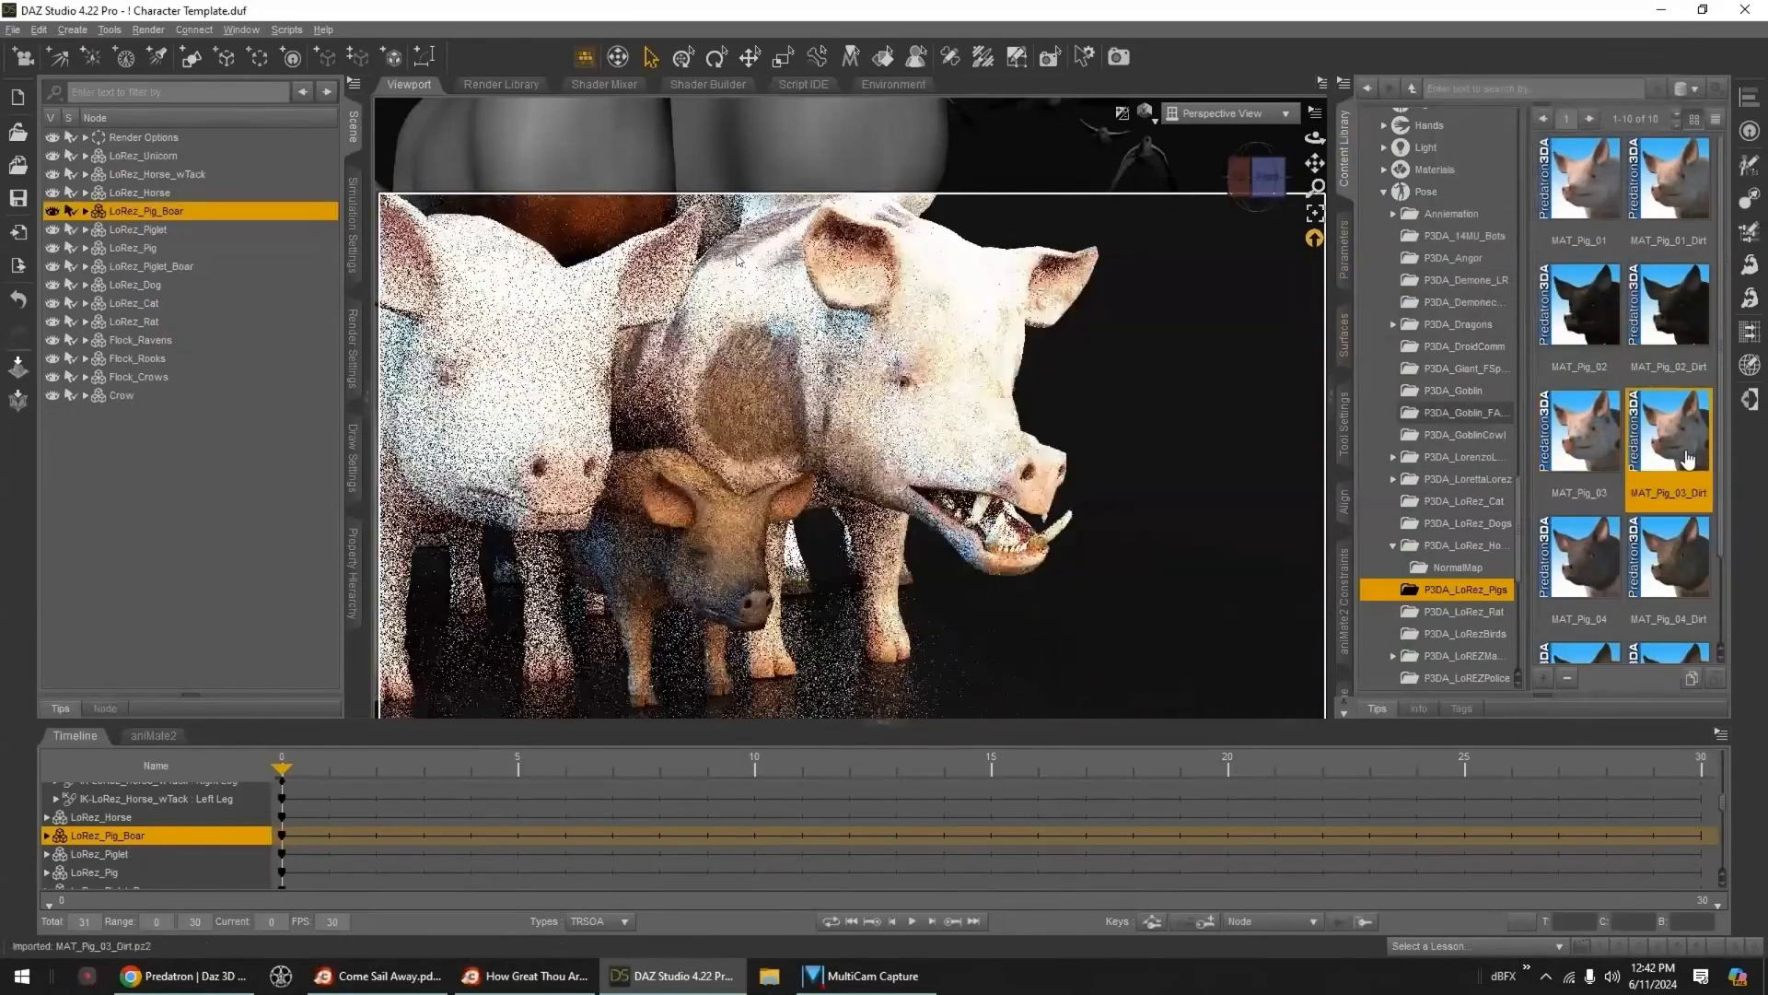
- Try MAT_Pig_04 on the boar, with Glossiness at about 20% and Specular Strength at about 32.9% on all surfaces
scroll(1640, 457, down, 1)
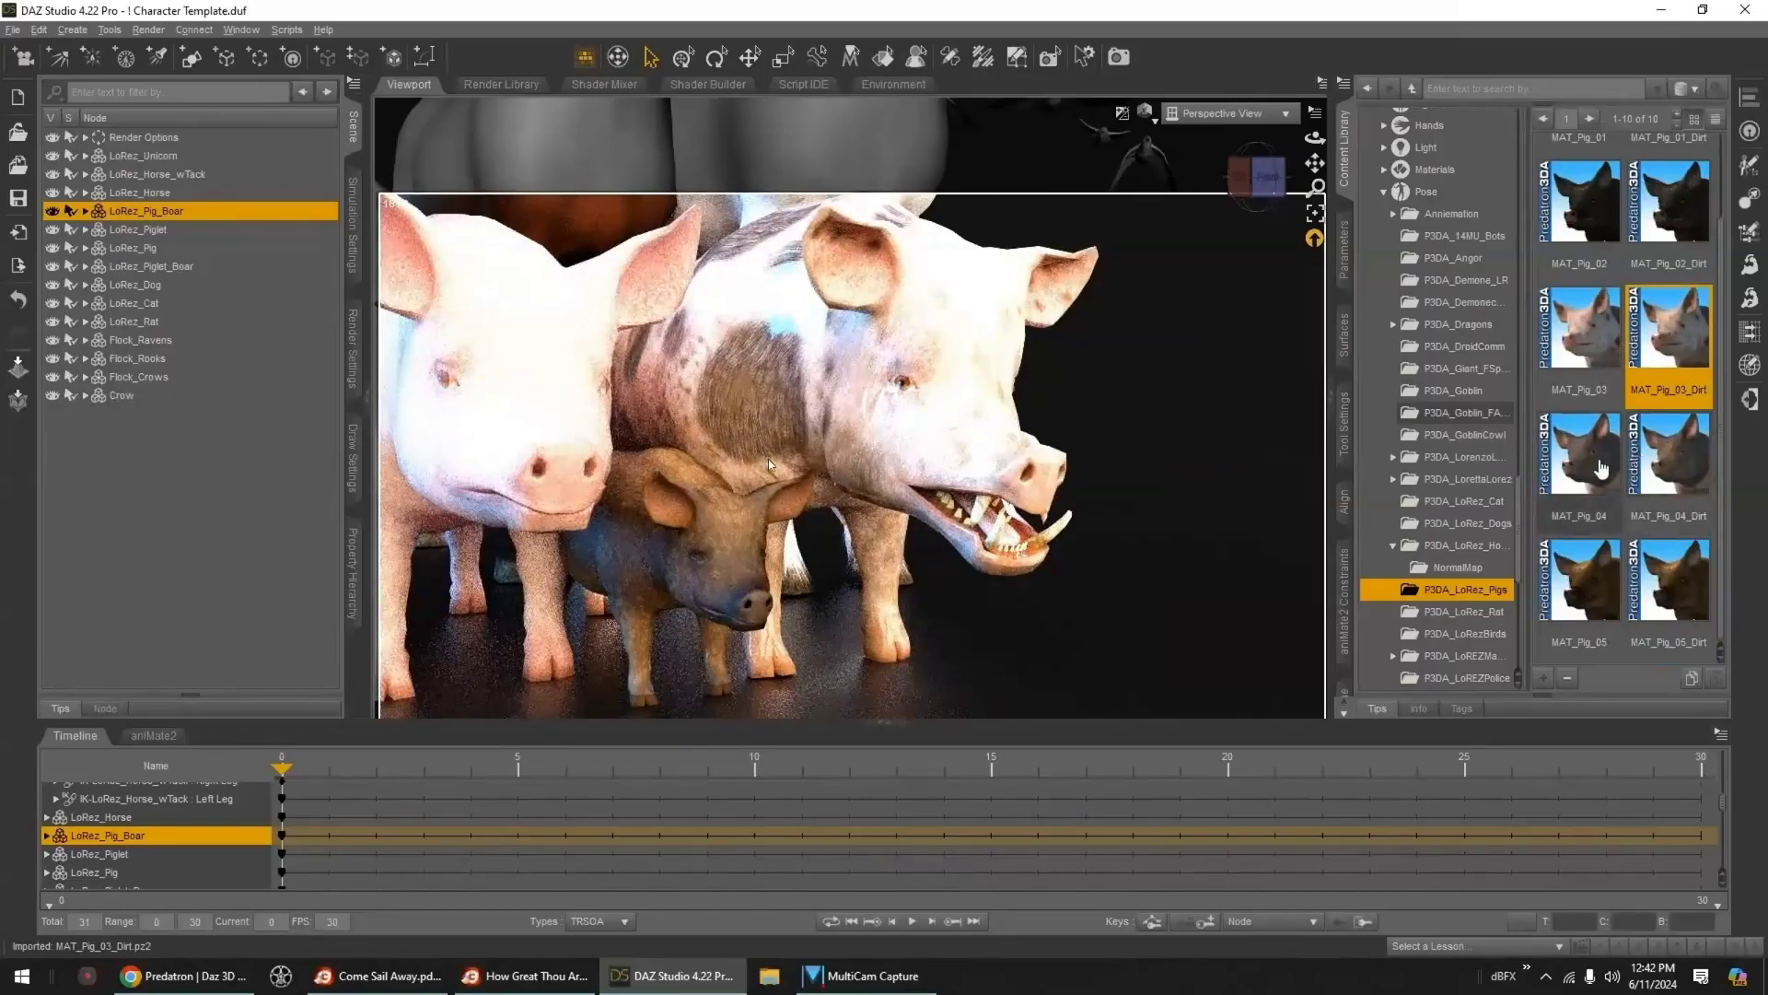
double_click(1601, 470)
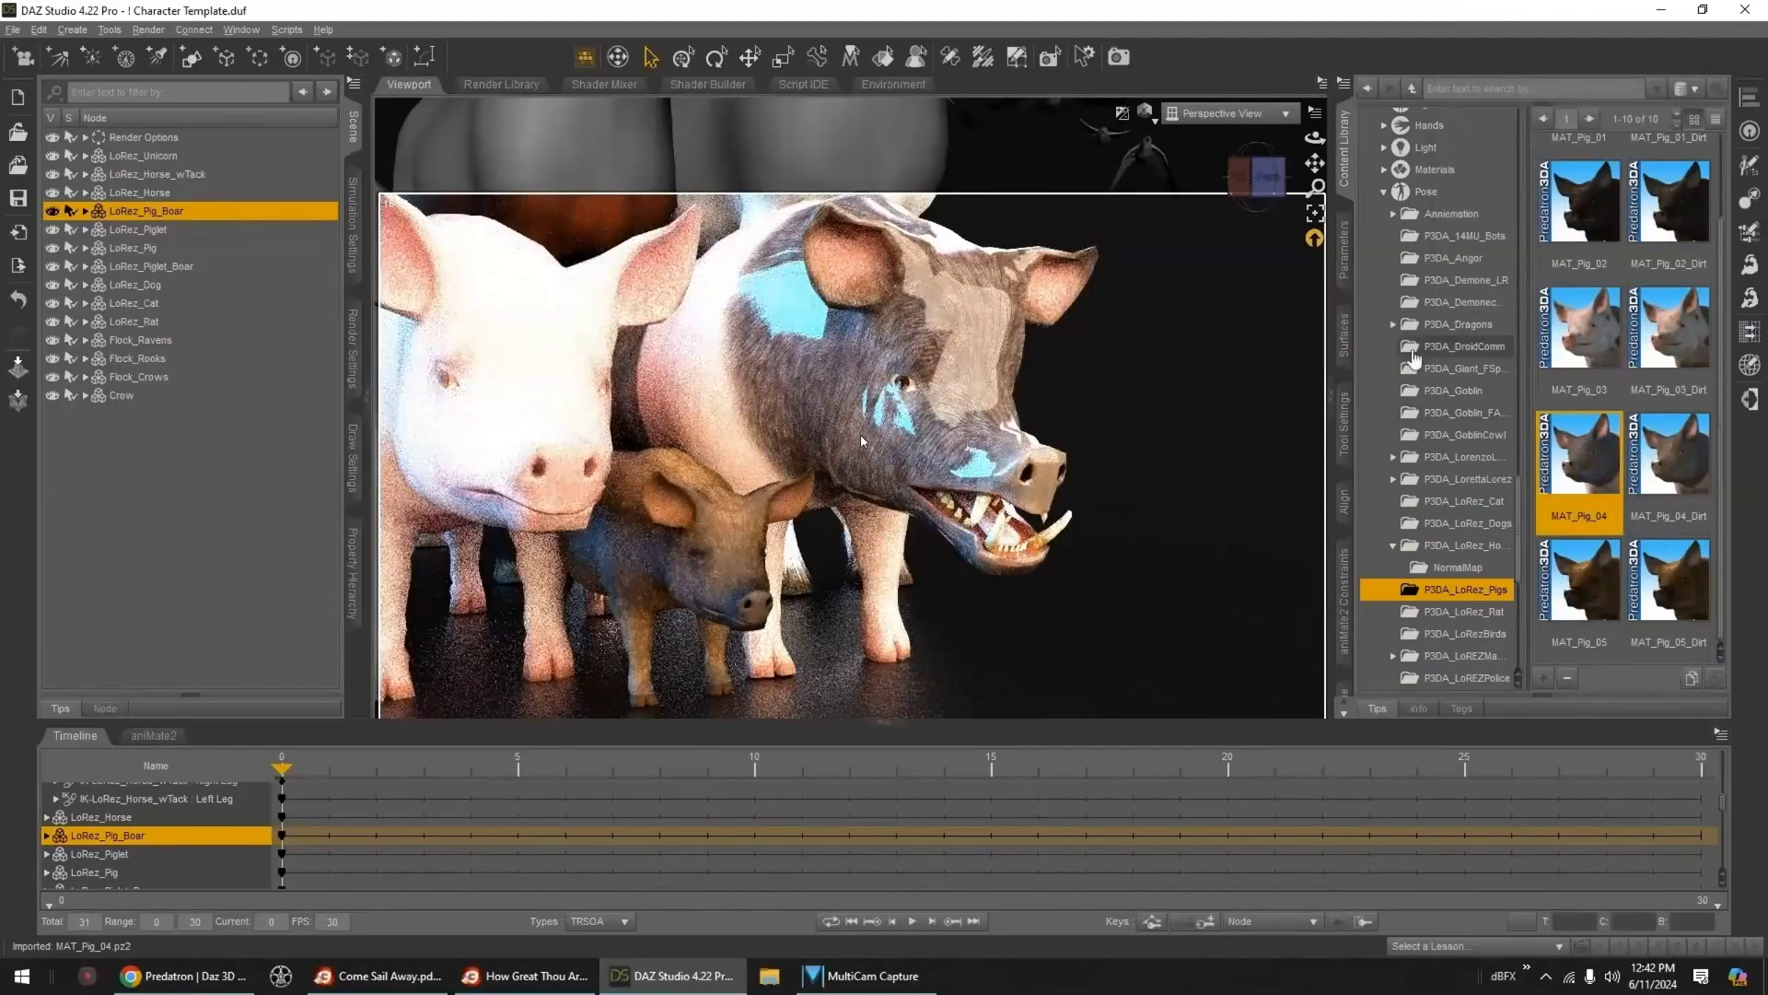
click(1345, 346)
drag(1649, 315, 1611, 321)
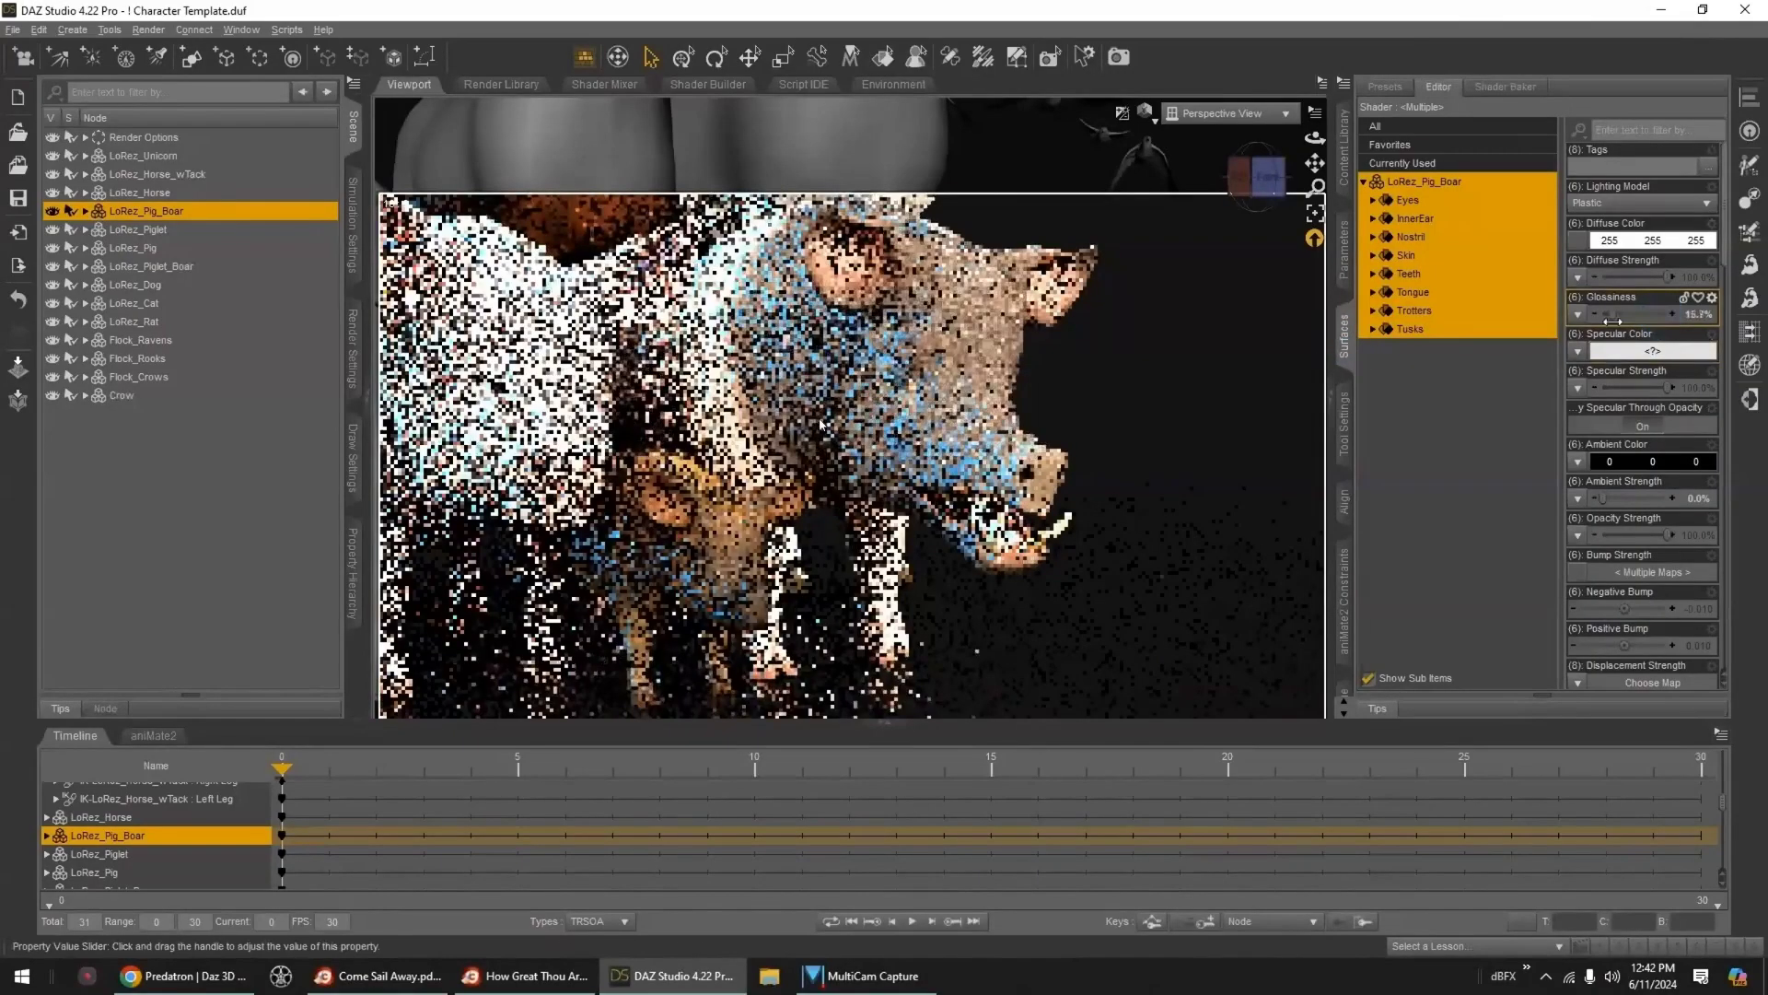
drag(1668, 388, 1623, 388)
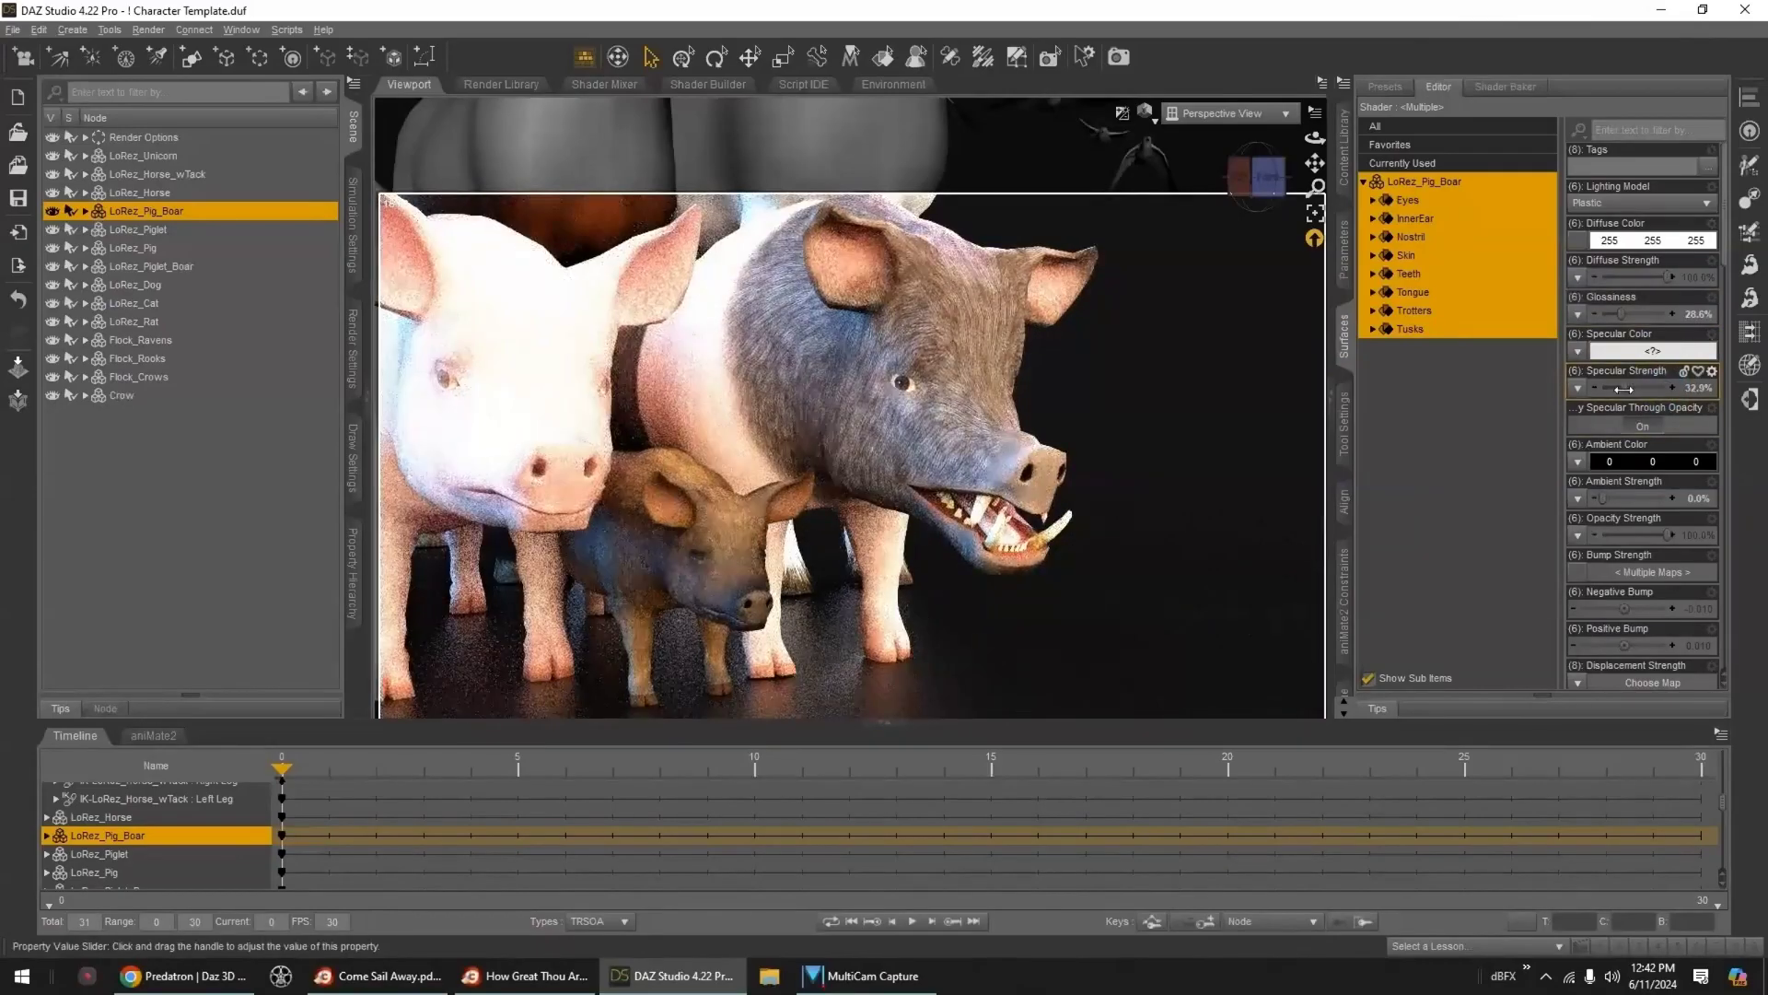
- Apply MAT_Pig_05 to the boar, set Glossiness to about 18.6%, and lower Specular Strength on all surfaces
click(1343, 152)
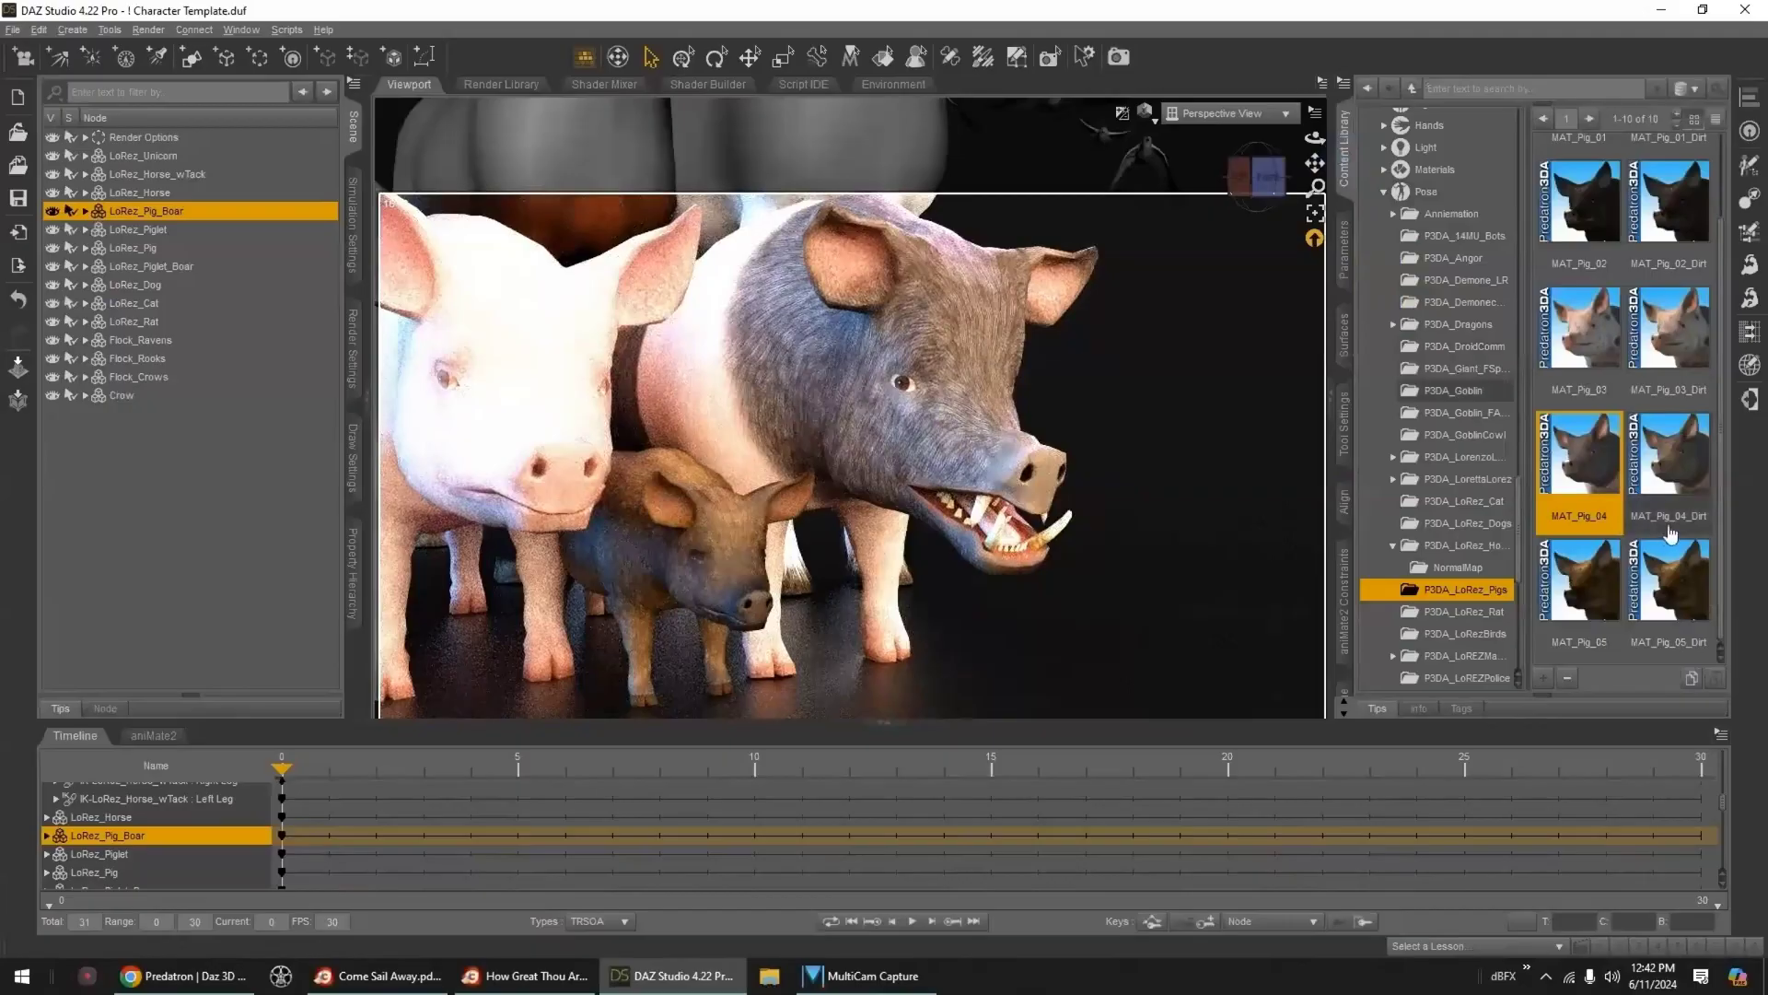
double_click(1592, 600)
click(1345, 347)
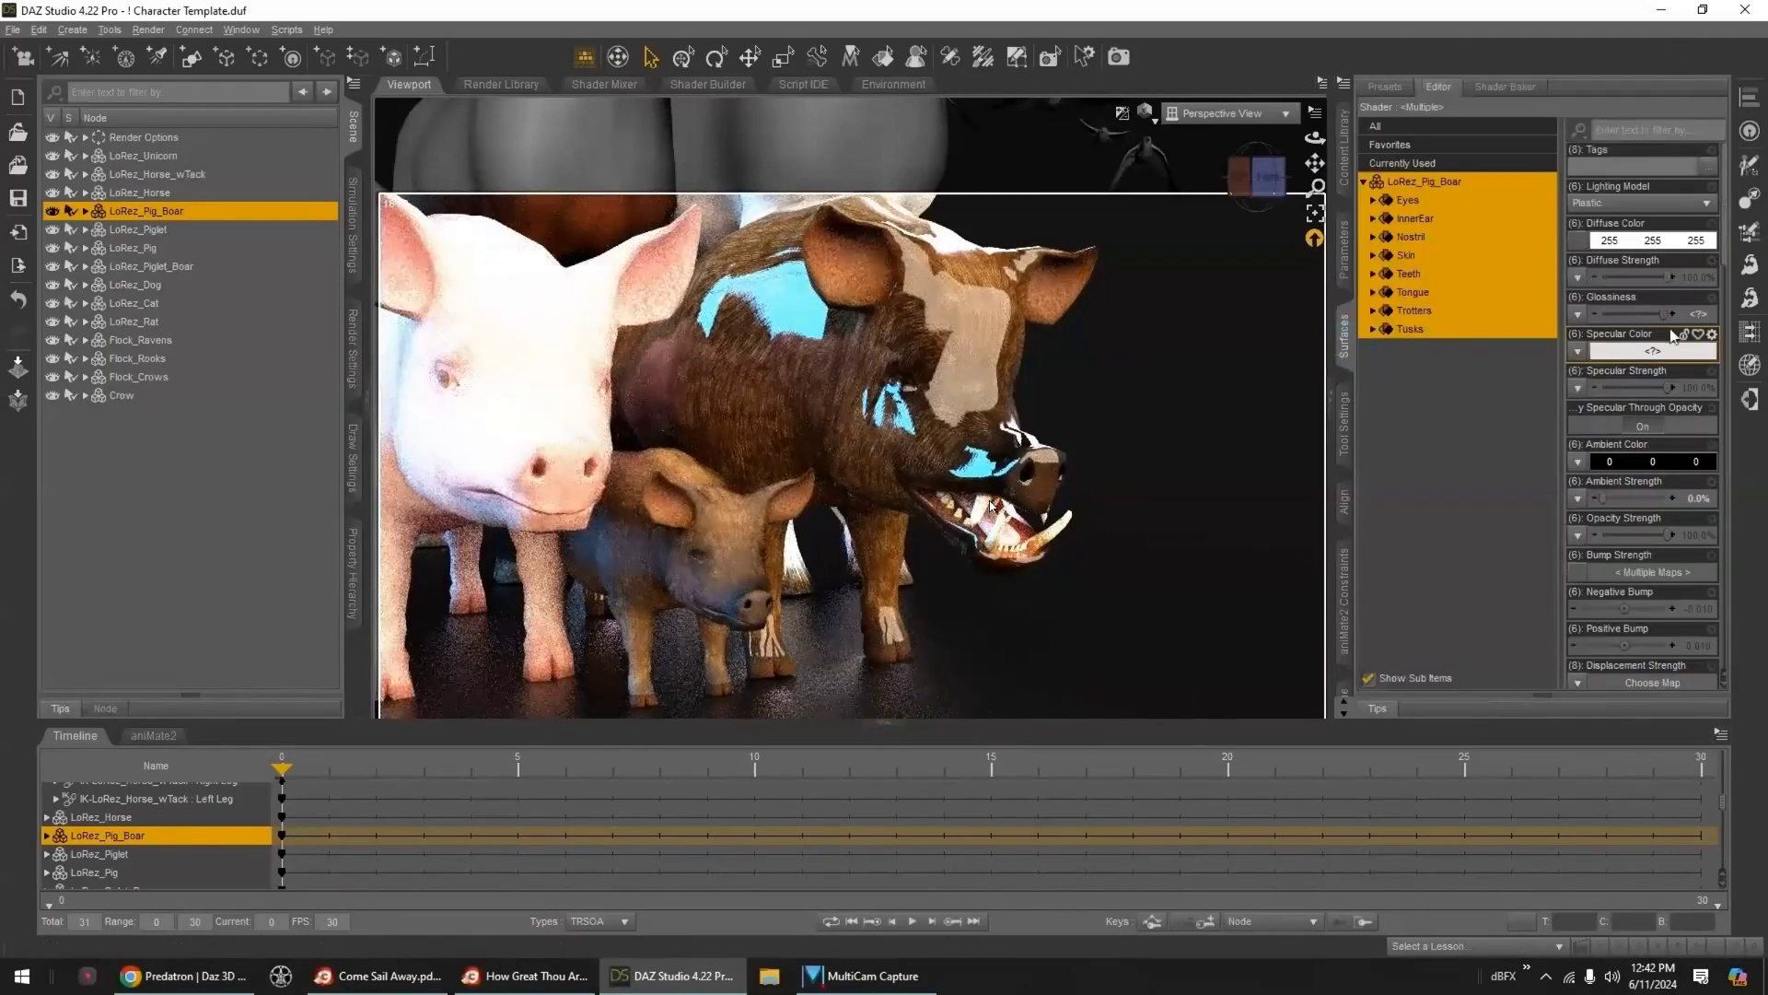
drag(1665, 315, 1618, 316)
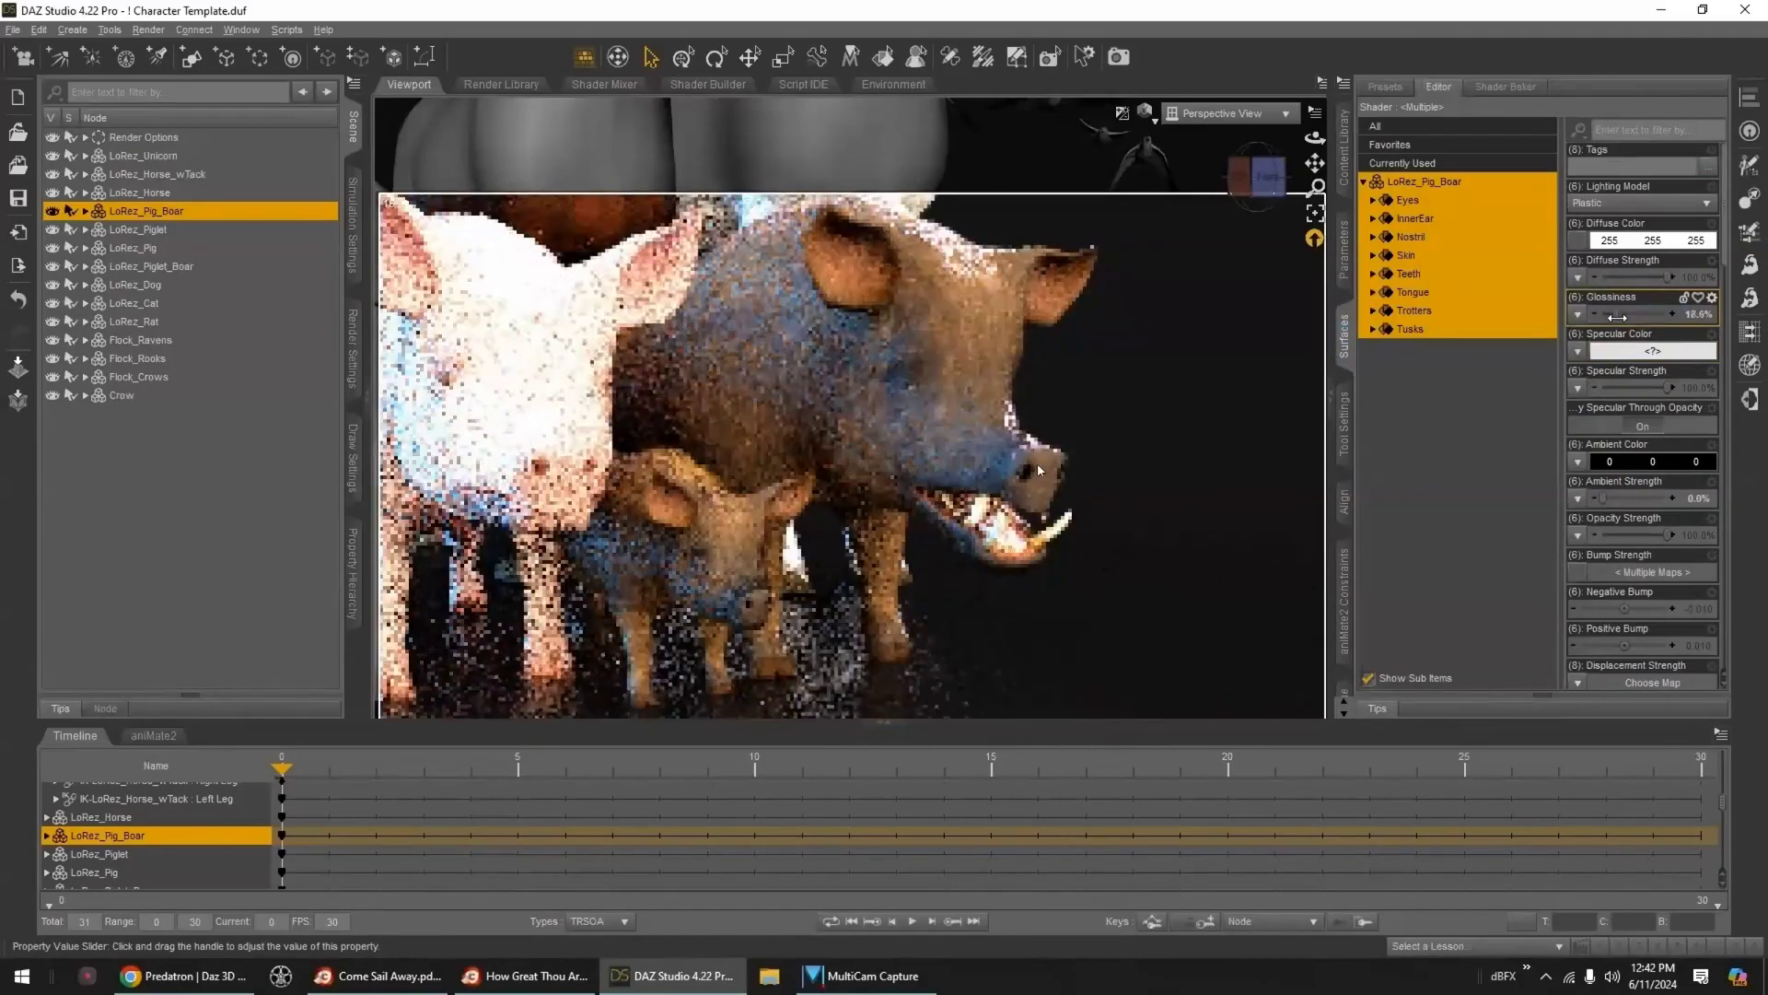
drag(1651, 386, 1619, 391)
- Set the boar's Mouth_Closed morph to about 0.70 and its Eyes_Closed morph to about 0.27
click(1346, 250)
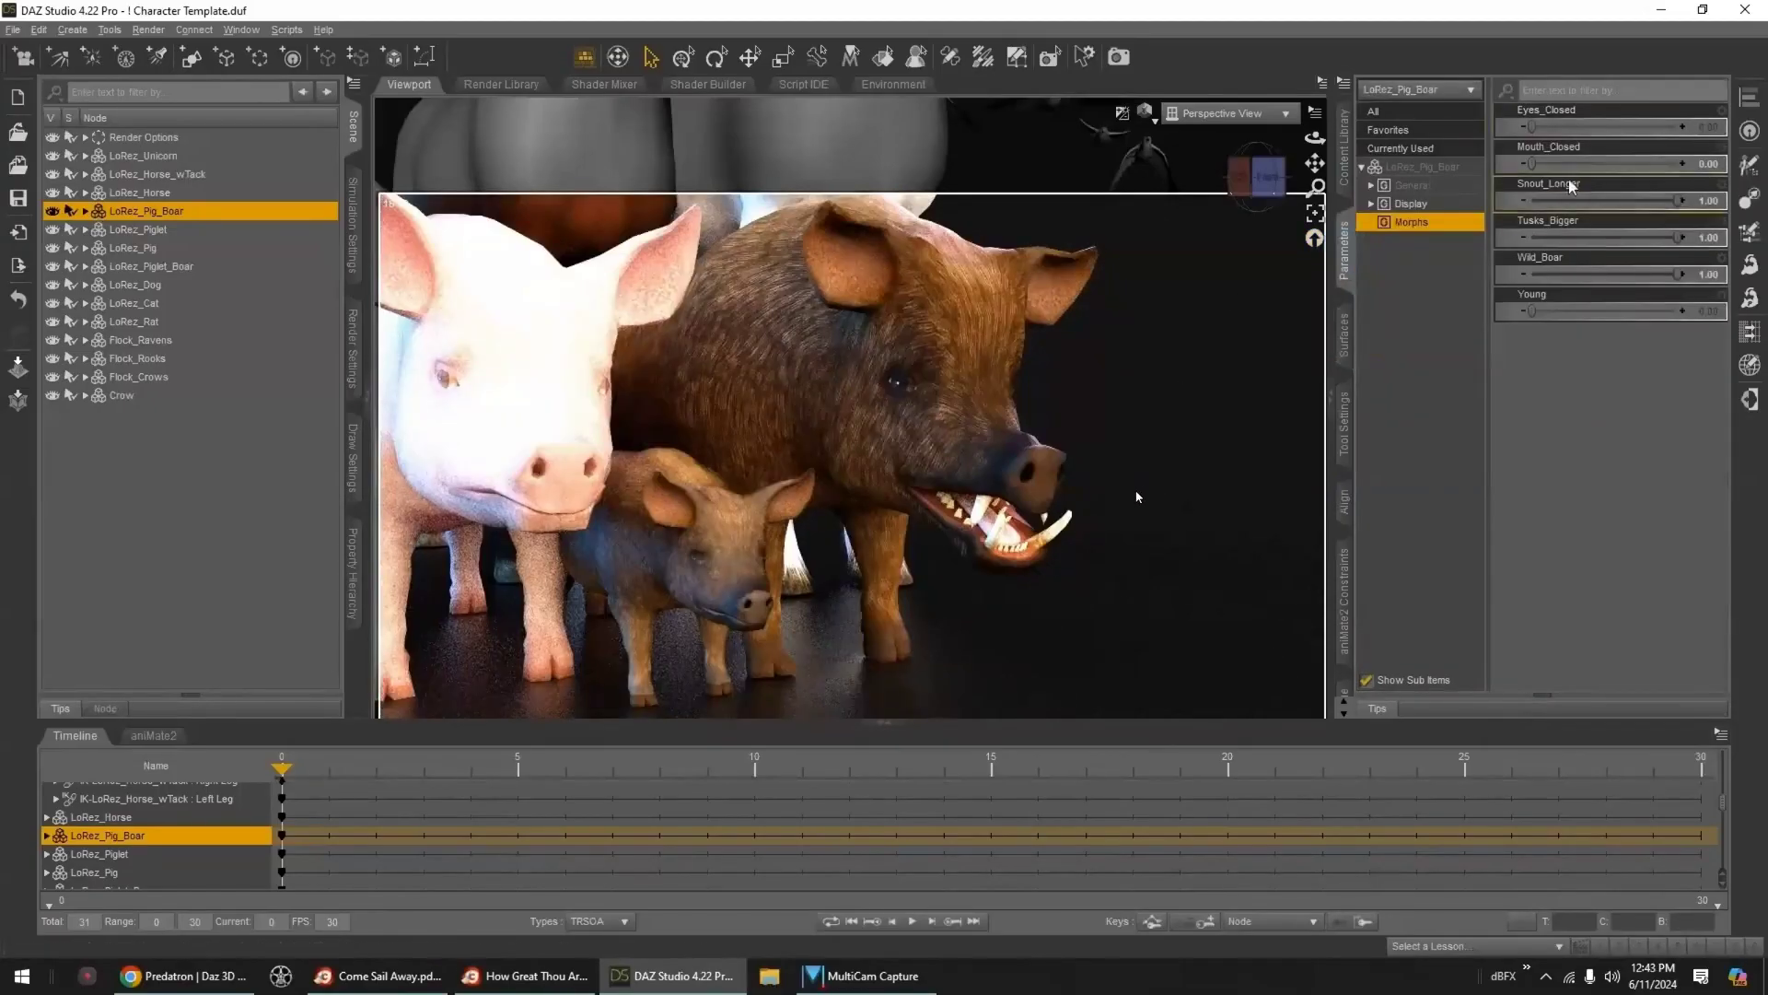
drag(1533, 164, 1629, 164)
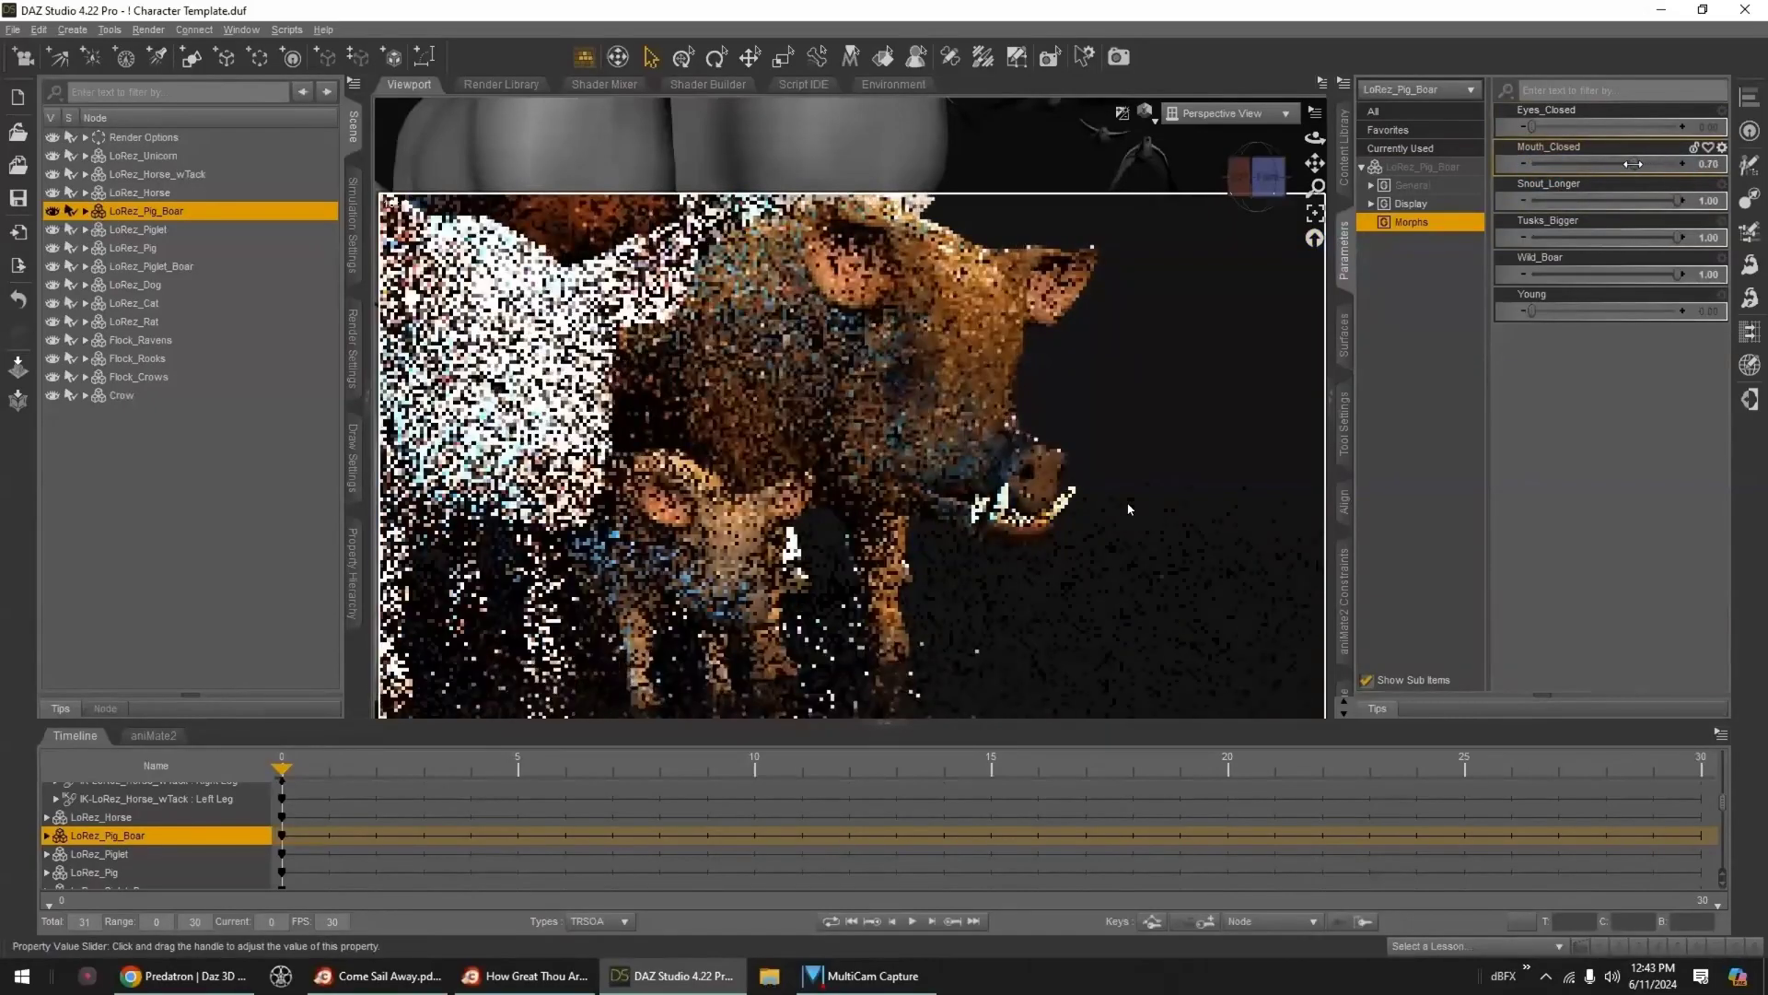
drag(1531, 127, 1569, 134)
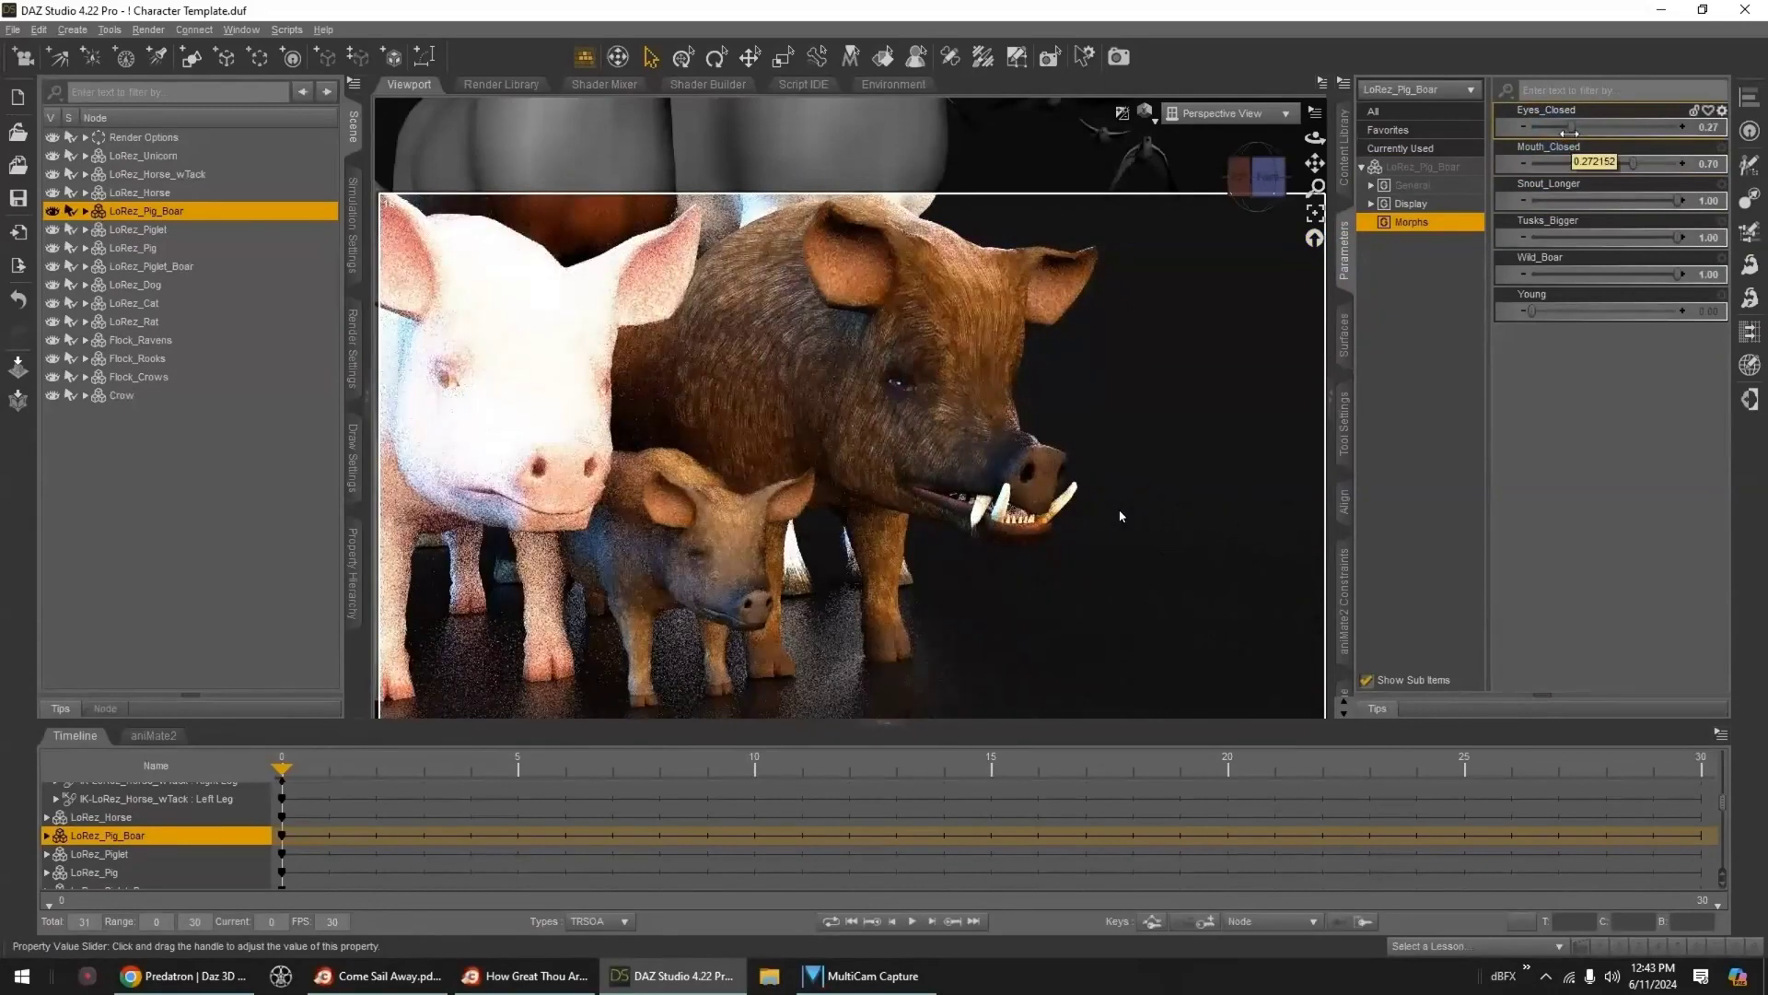
click(1373, 188)
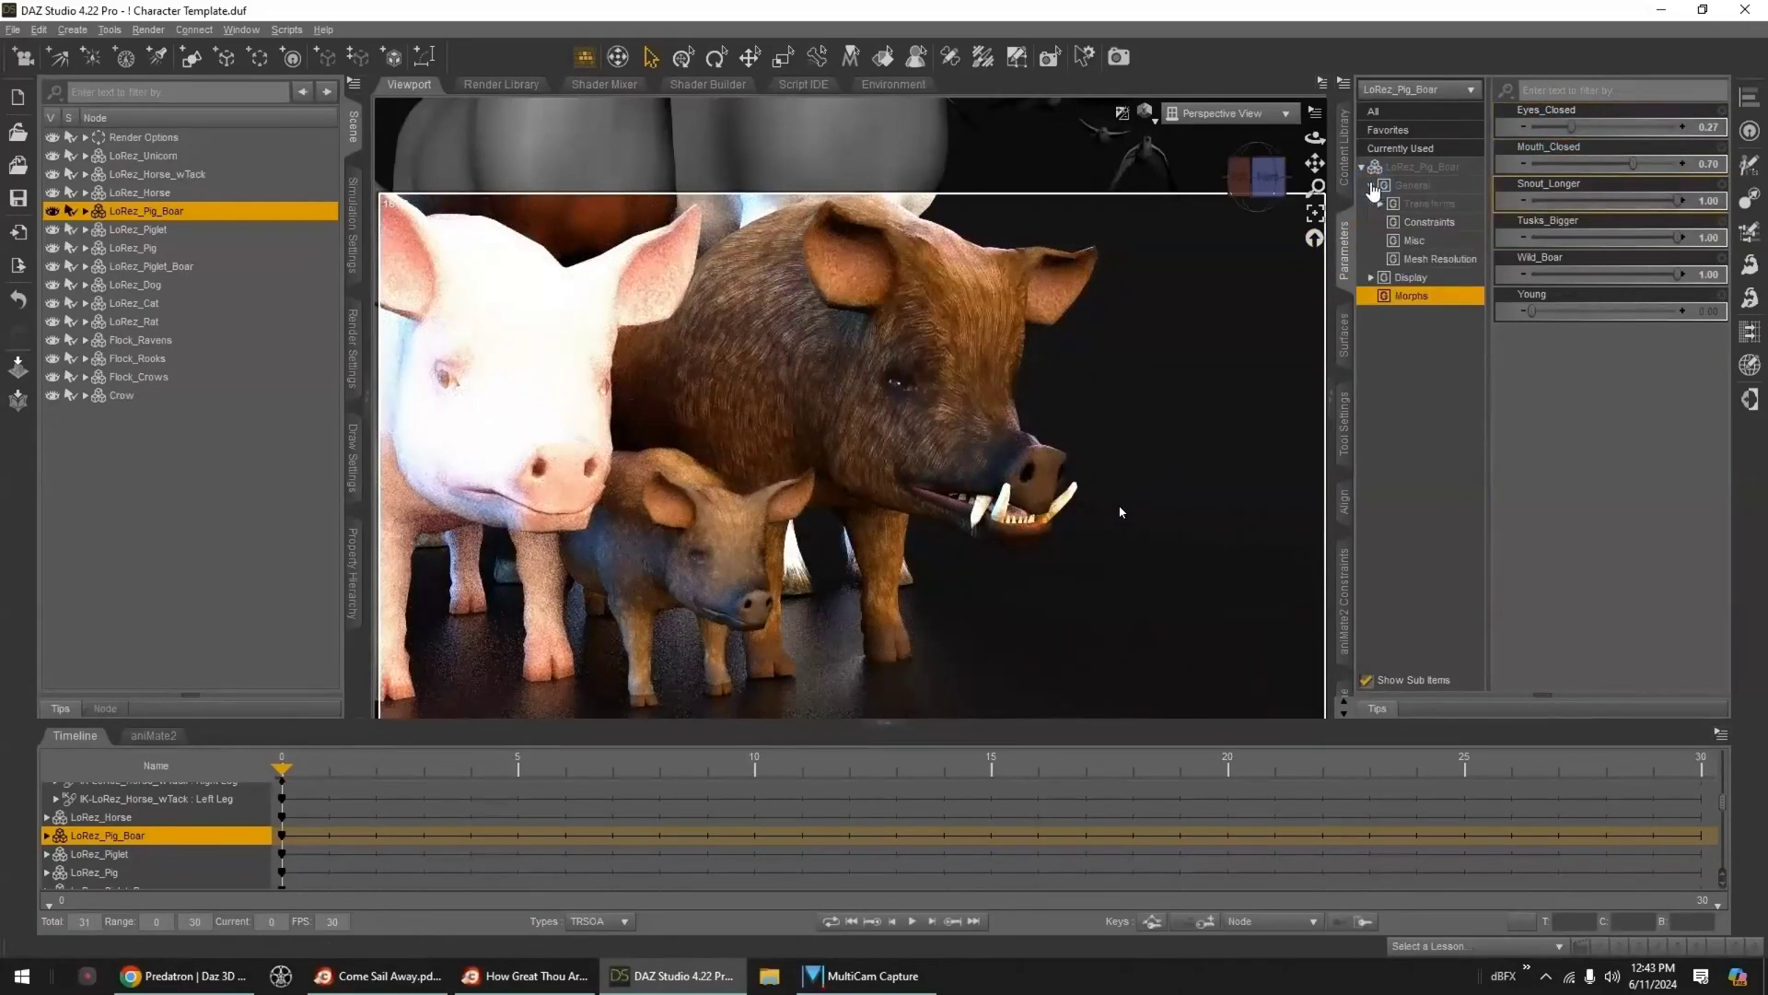
click(1373, 188)
- Examine the complete lineup of LoRez animals, from the pigs and horses to the small animals and the bird flocks
scroll(997, 592, down, 2)
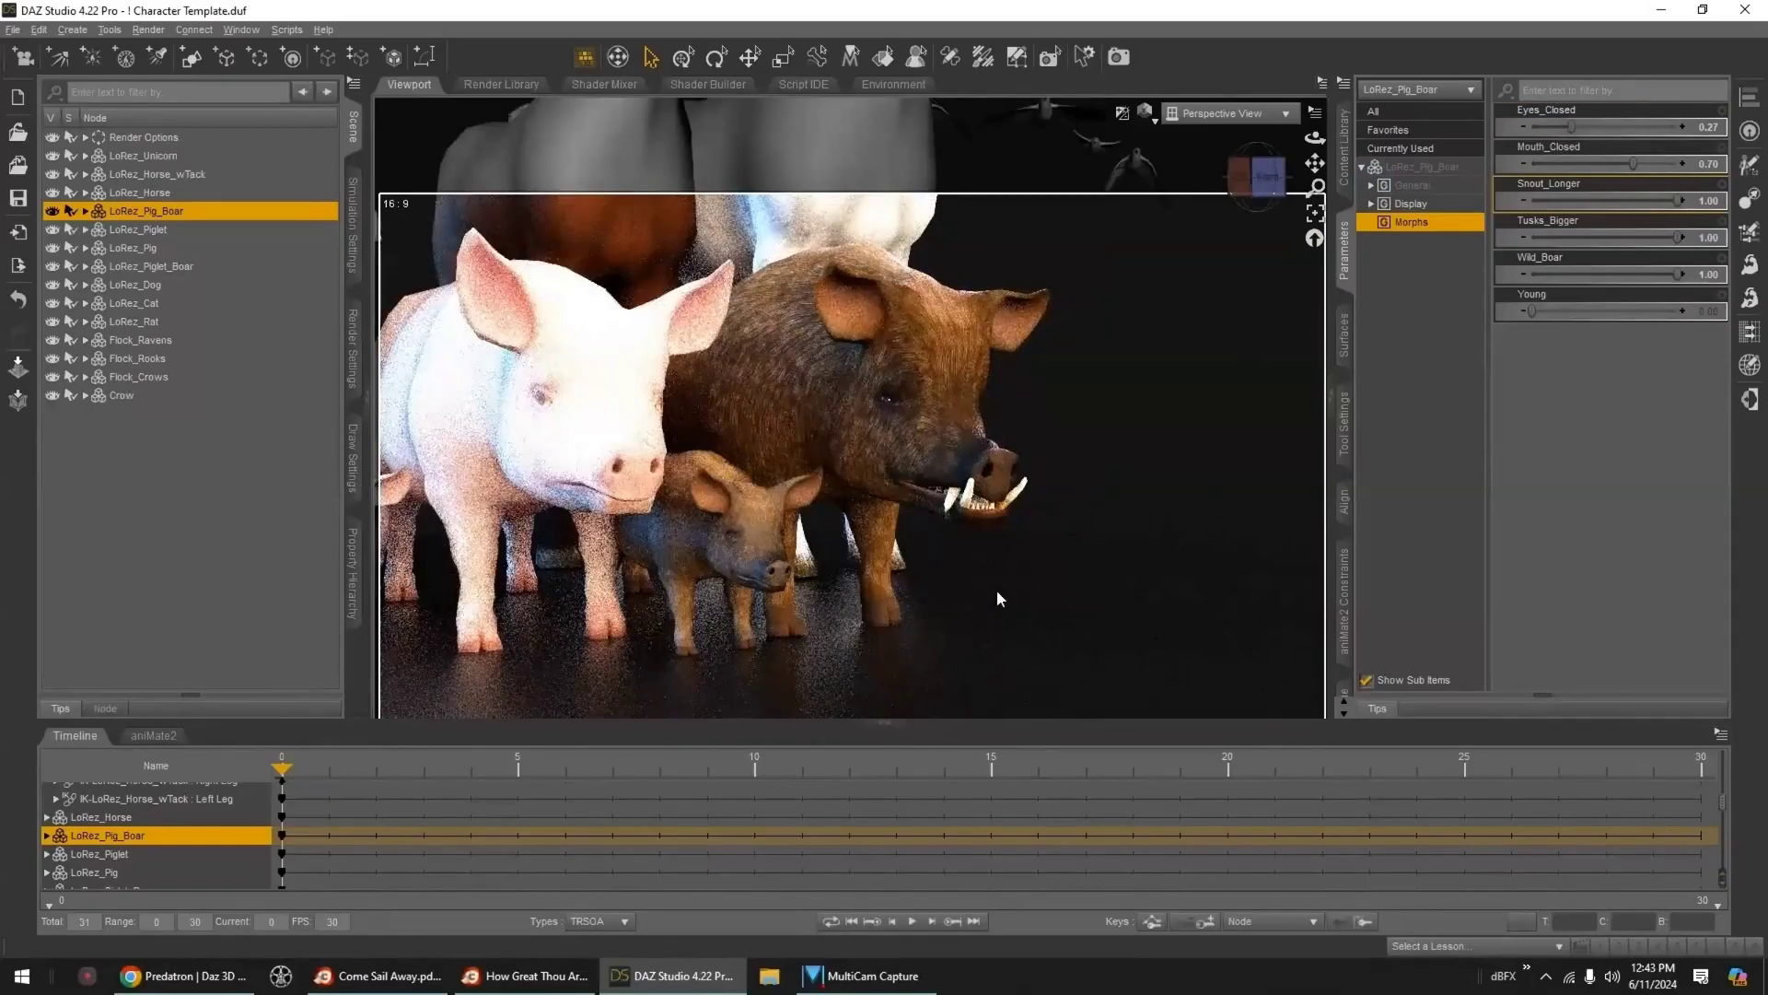
middle_drag(998, 592, 1077, 709)
scroll(1078, 704, down, 2)
middle_drag(571, 230, 722, 279)
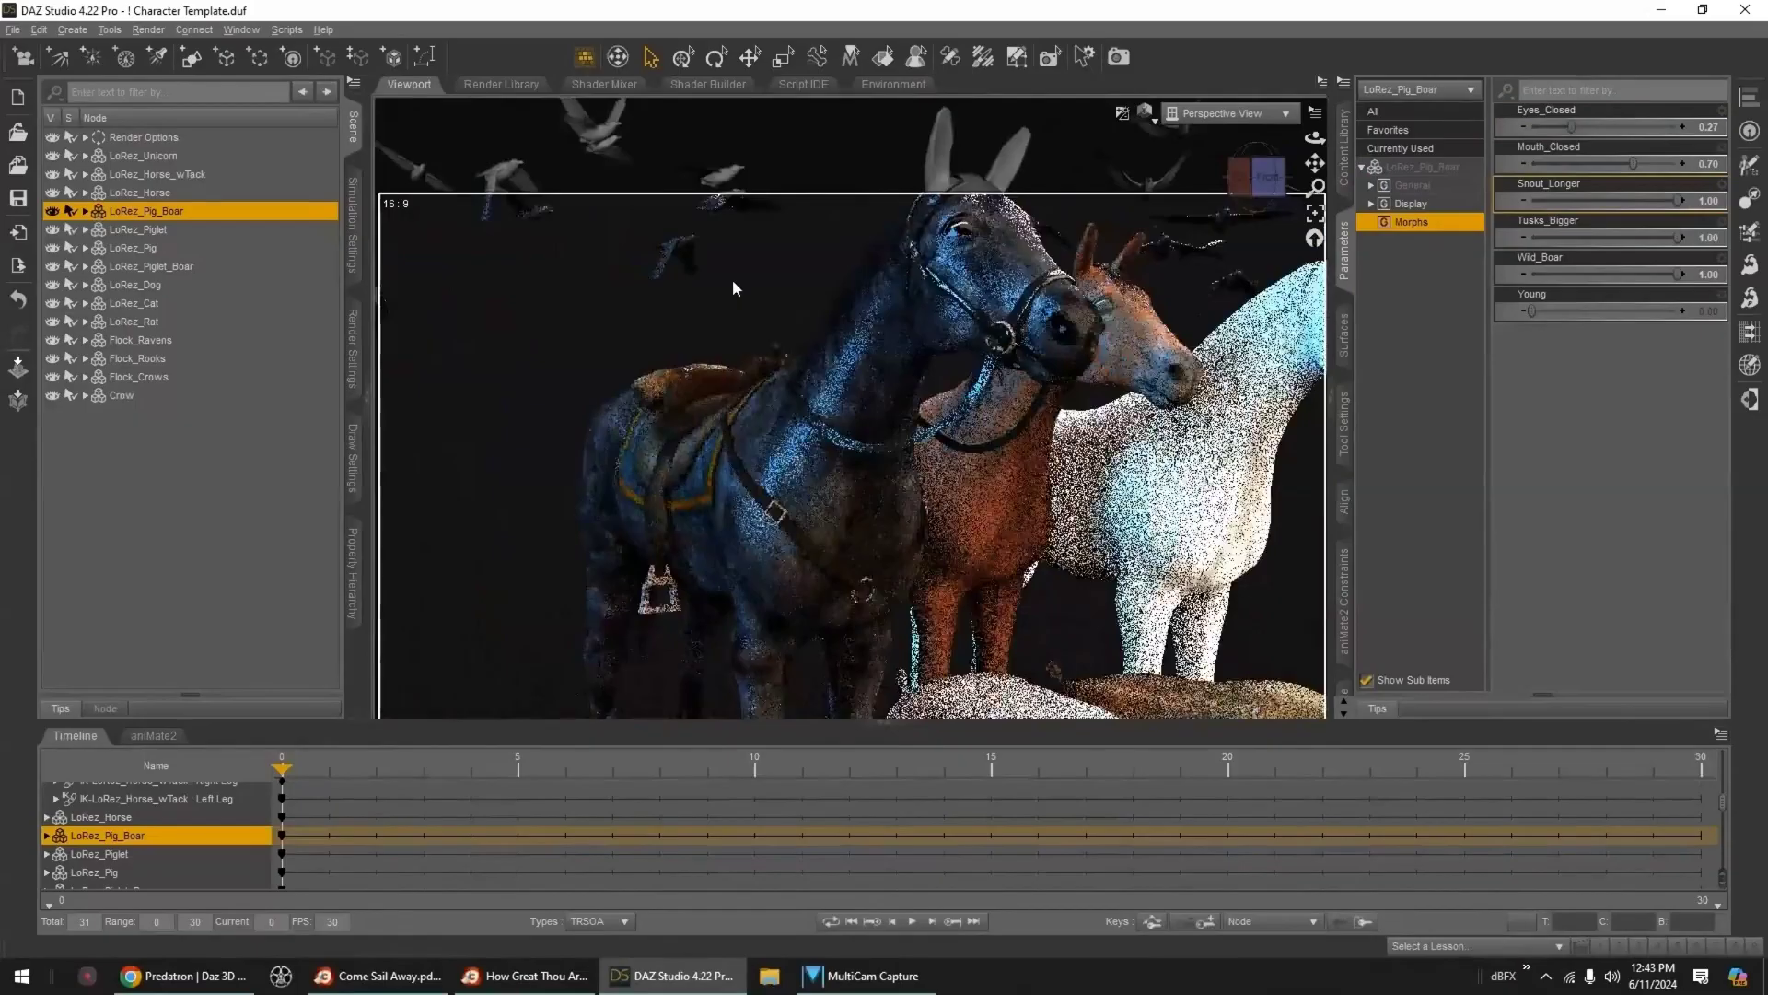
scroll(733, 280, down, 1)
scroll(722, 279, down, 3)
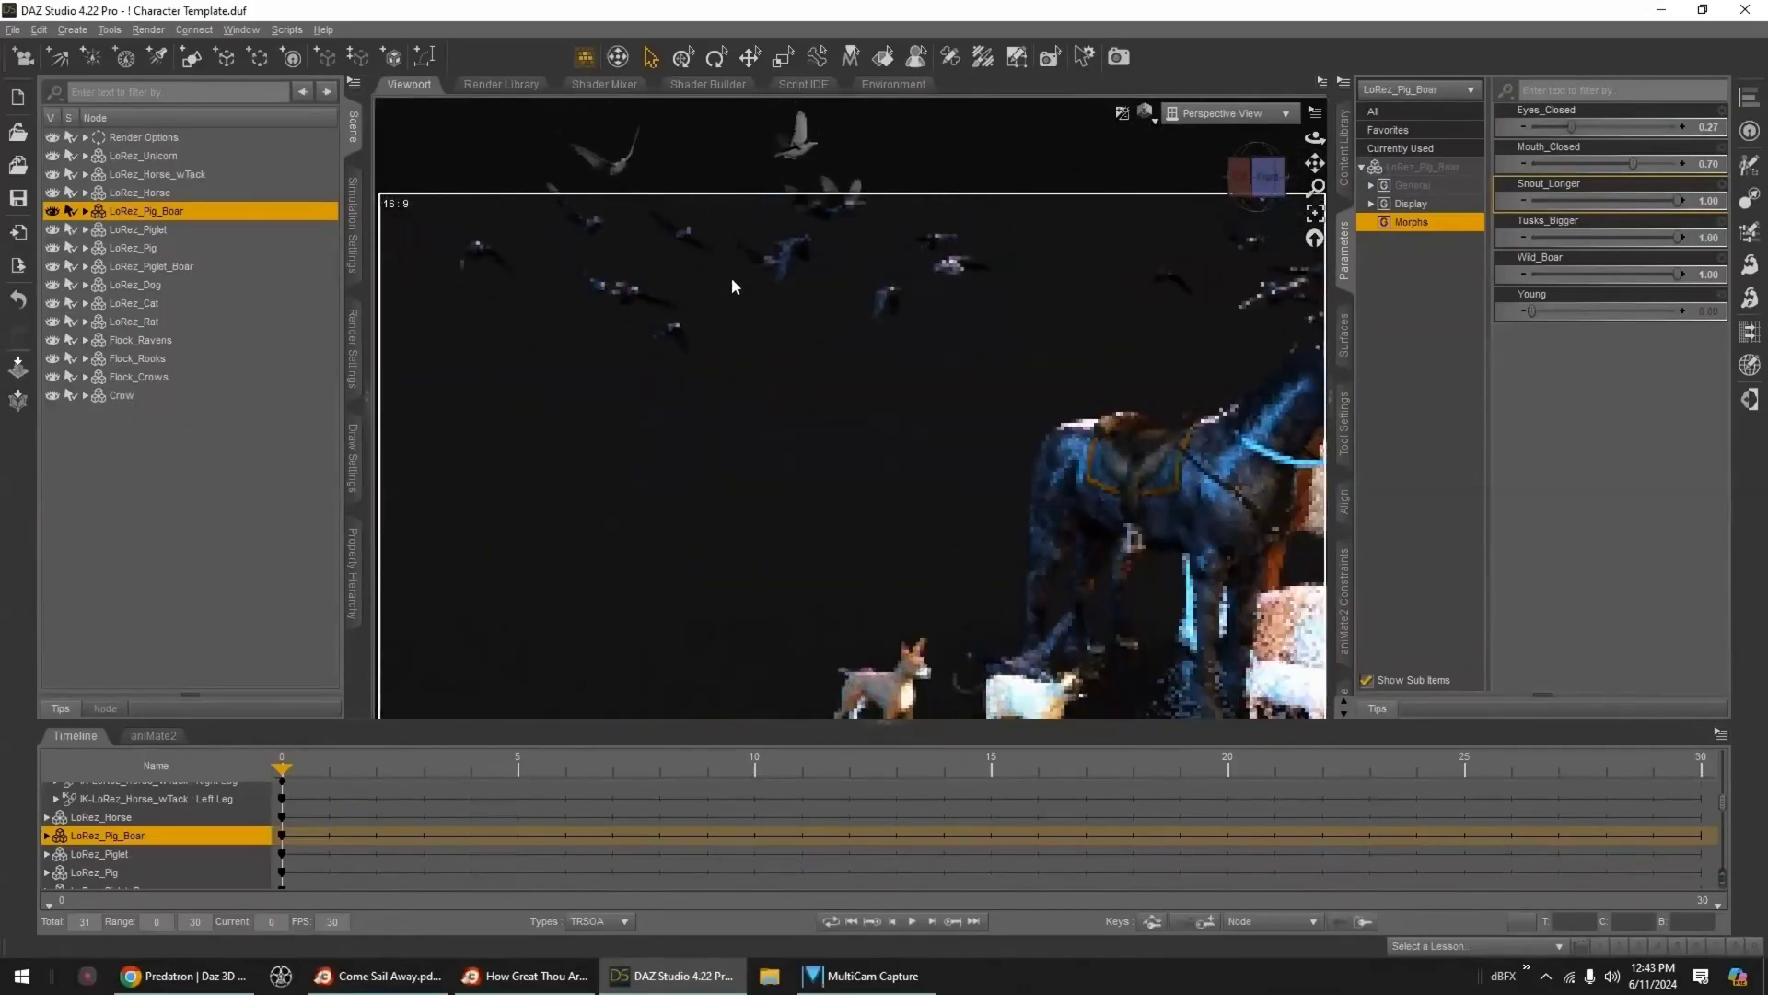
scroll(753, 372, down, 5)
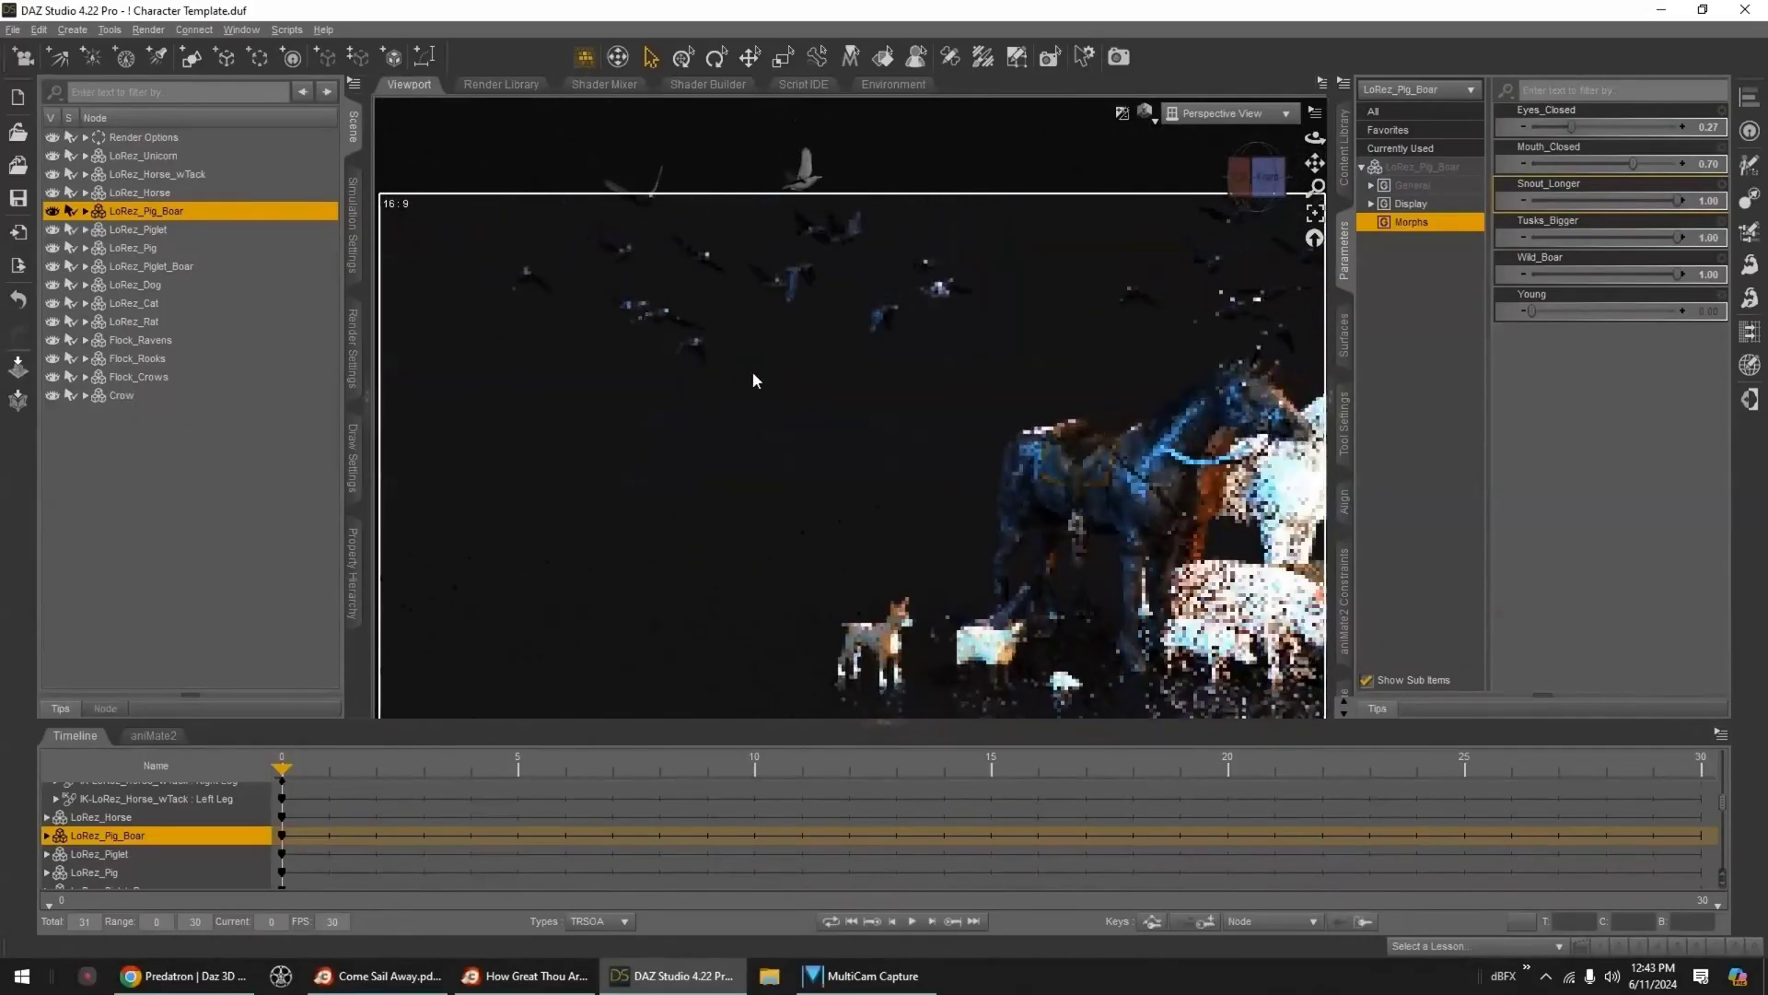
scroll(779, 423, down, 2)
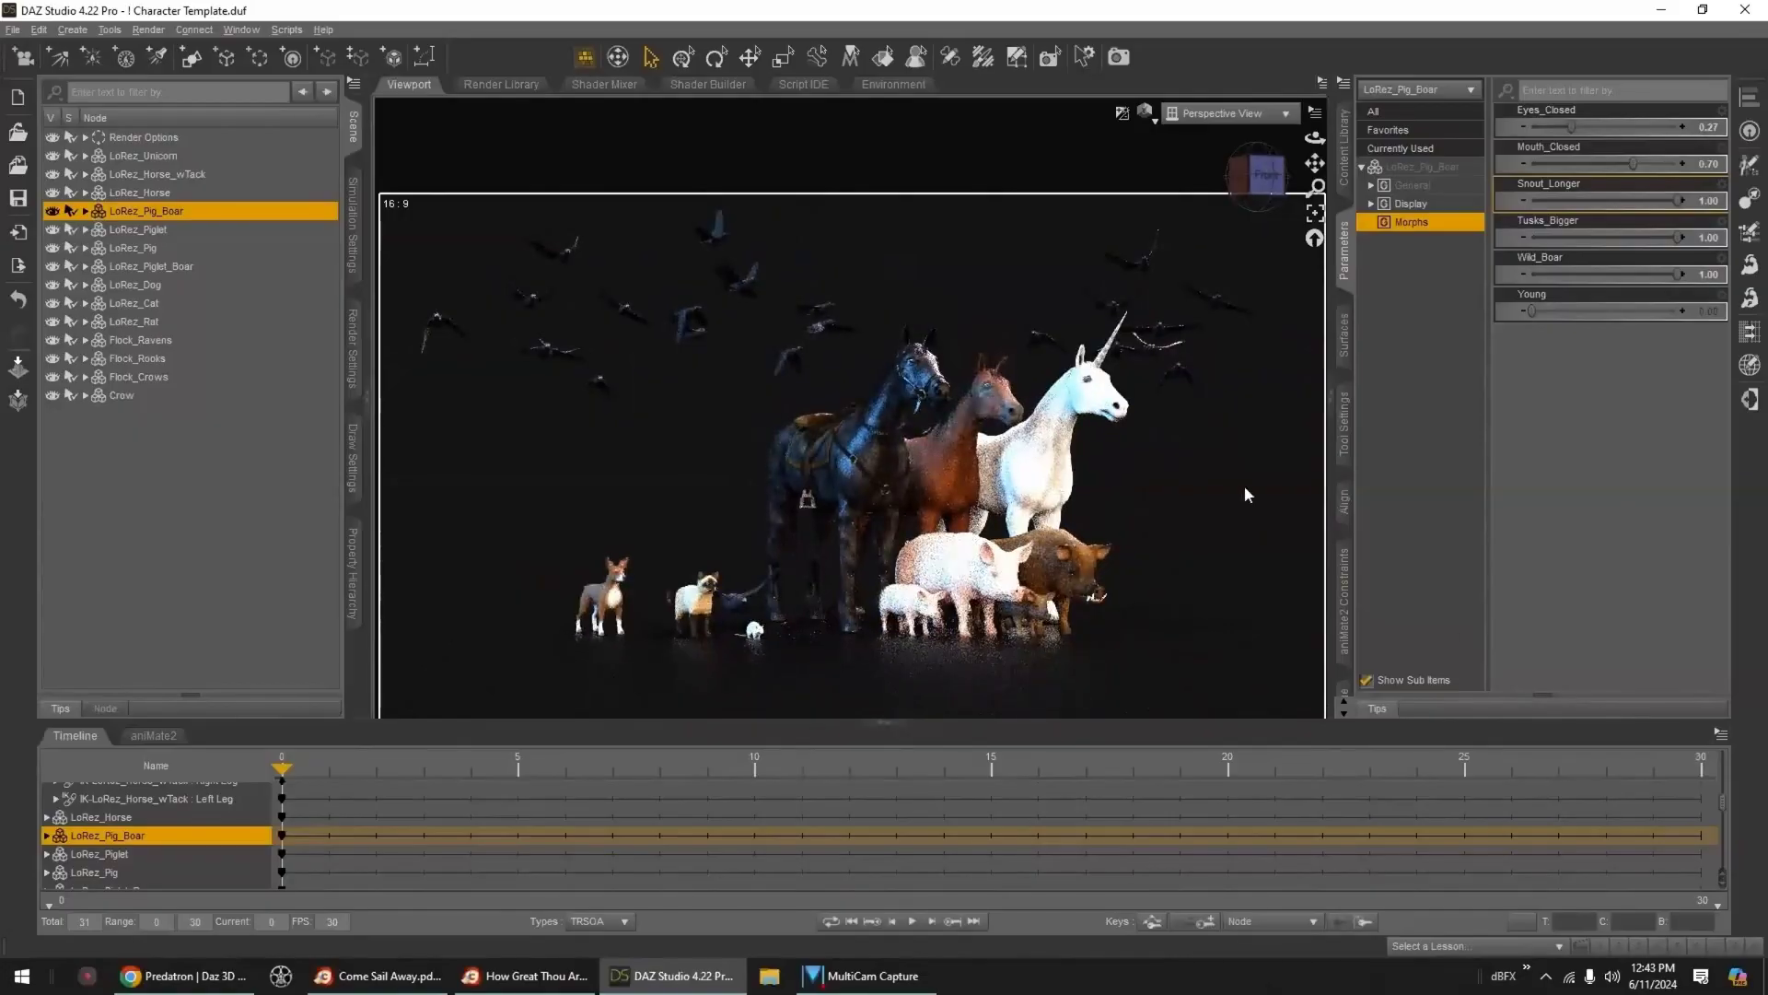
click(1162, 473)
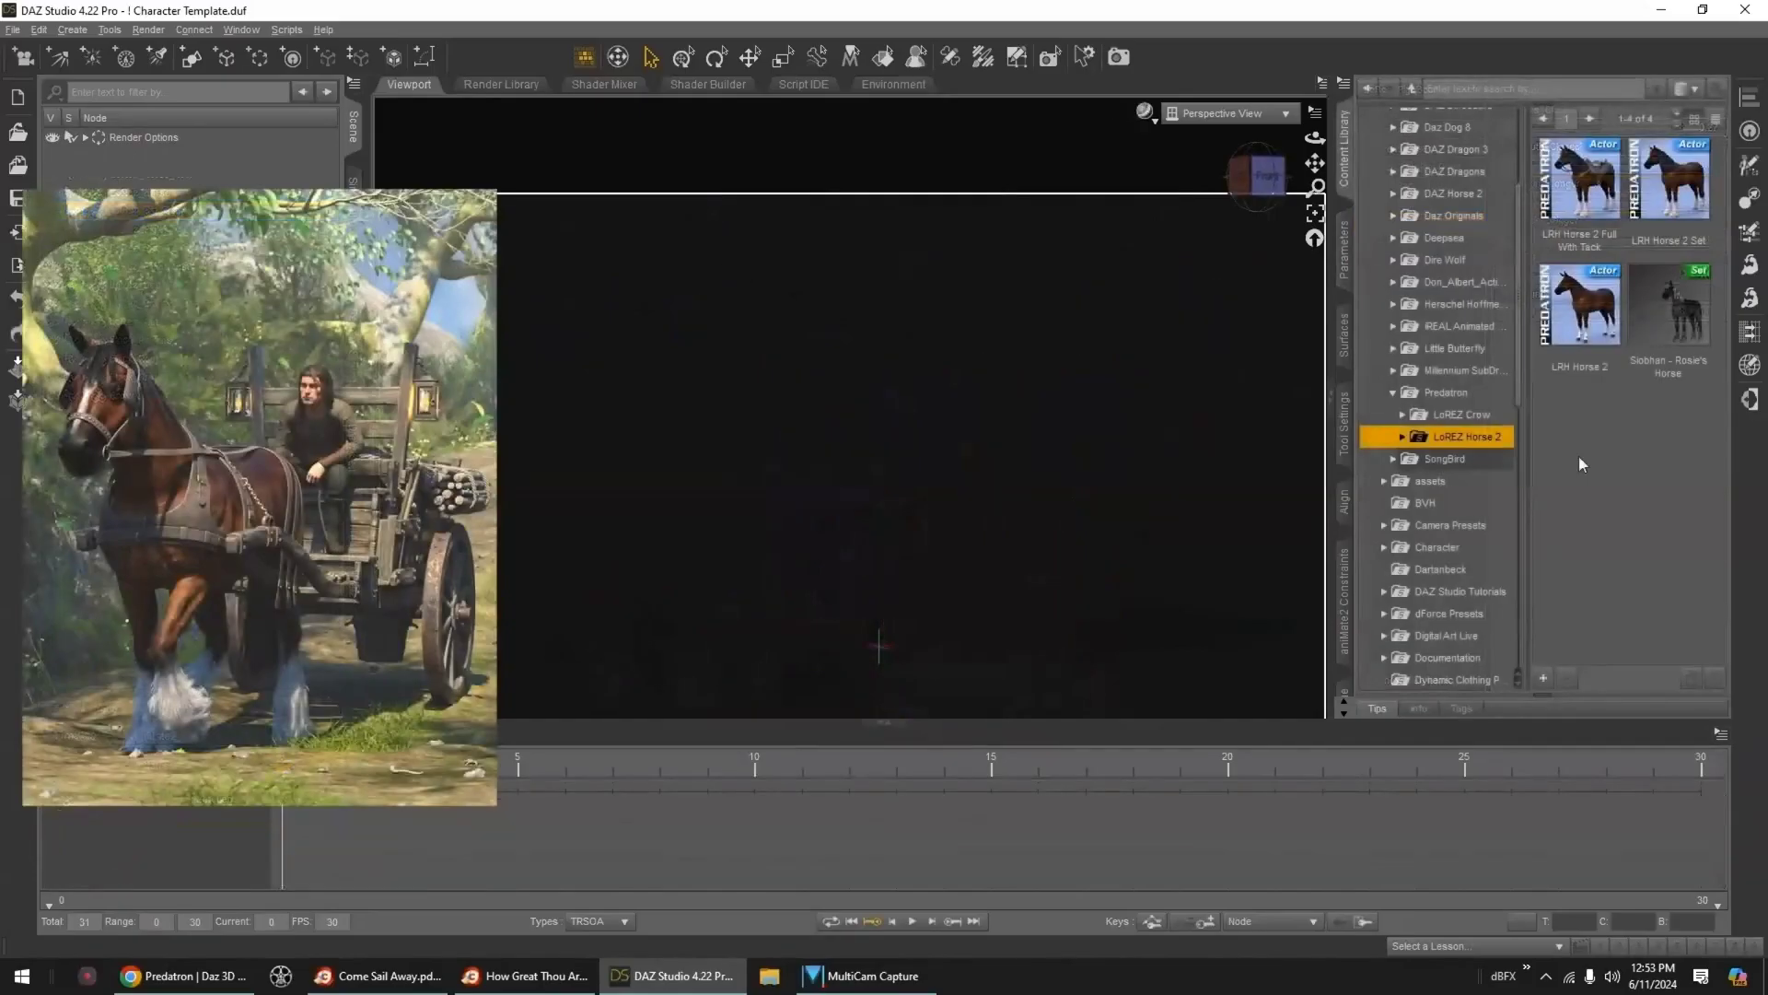
- Try loading the LRH Horse 2 Full With Tack actor from the LoREZ Horse 2 folder, and undo the load
mouse_move(1673, 203)
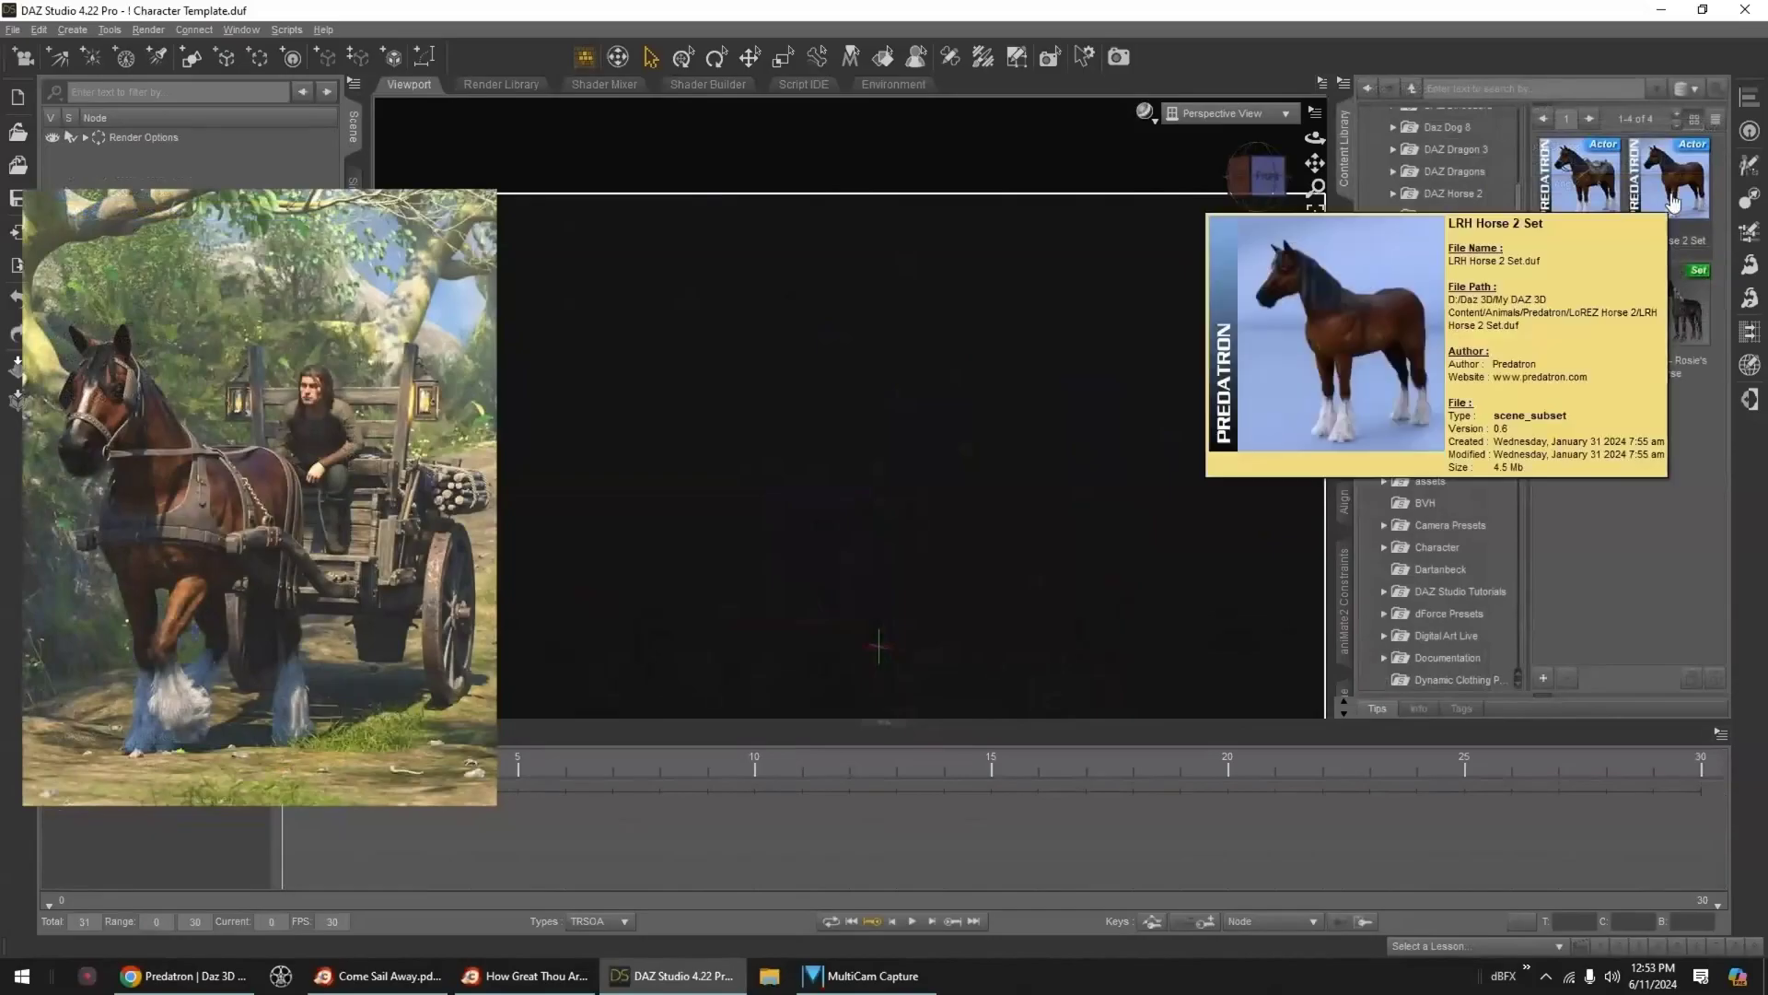
mouse_move(1577, 322)
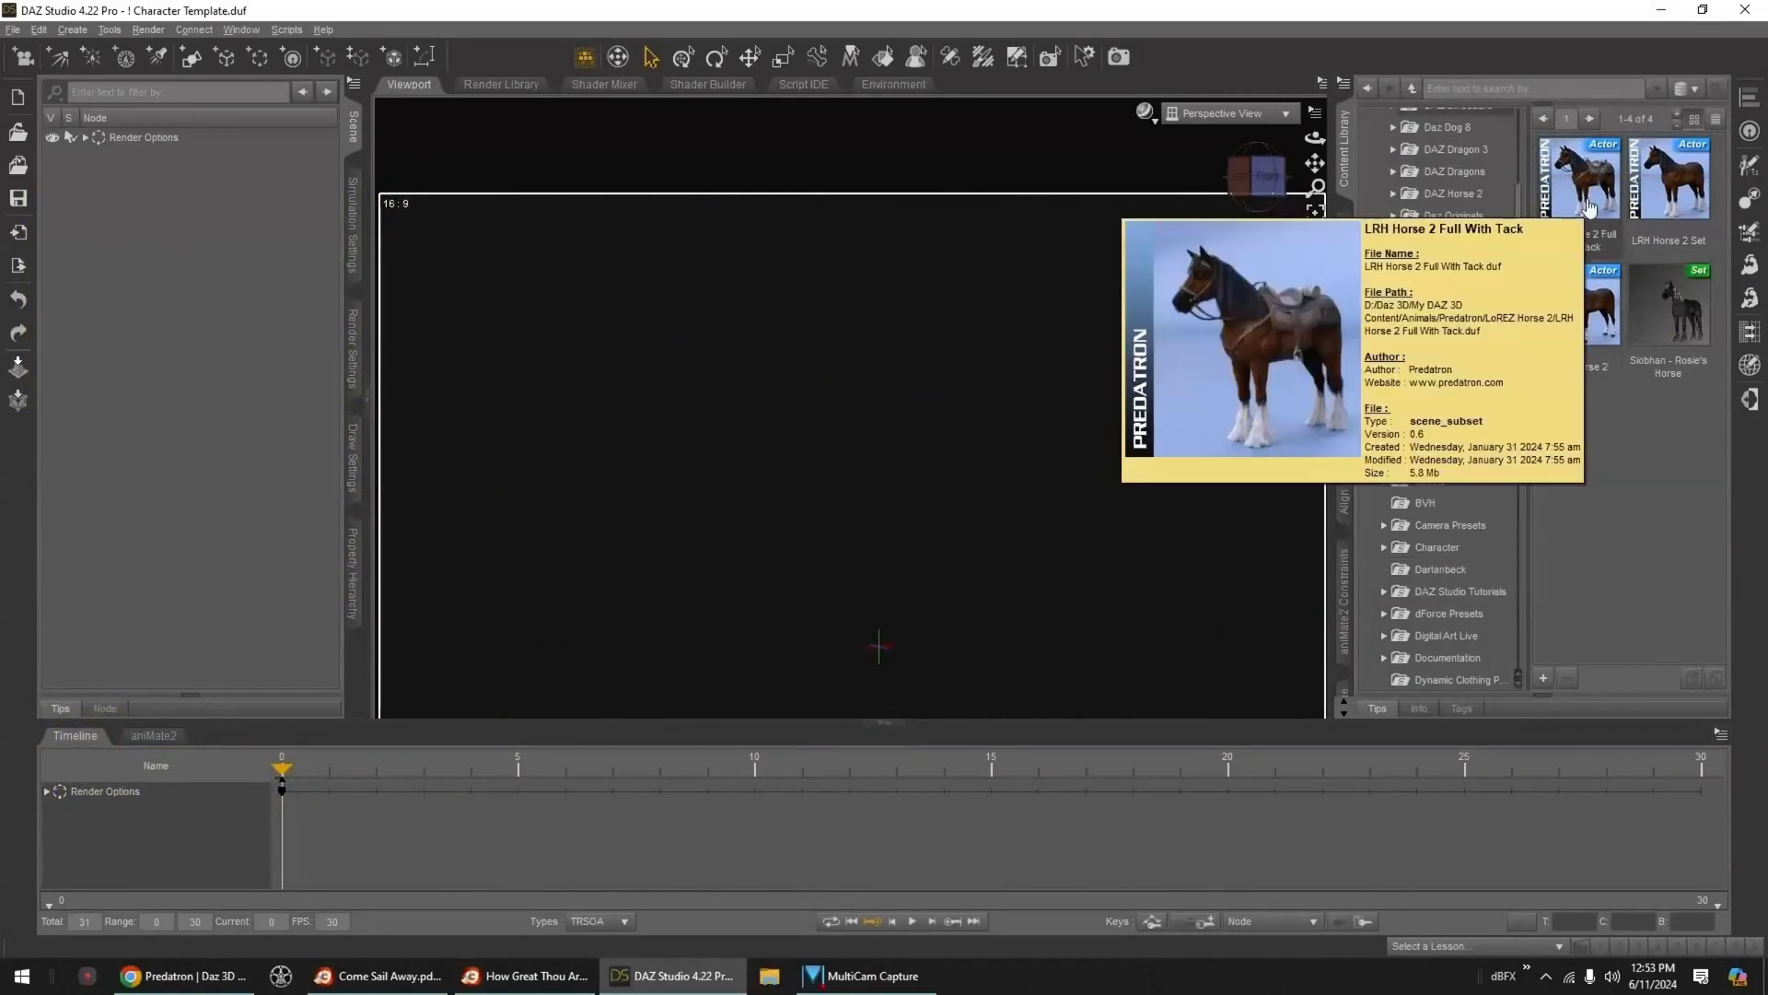
double_click(1590, 204)
mouse_move(1129, 412)
middle_down()
mouse_move(1198, 412)
mouse_move(1121, 413)
middle_up()
alt+drag(1090, 446, 1078, 446)
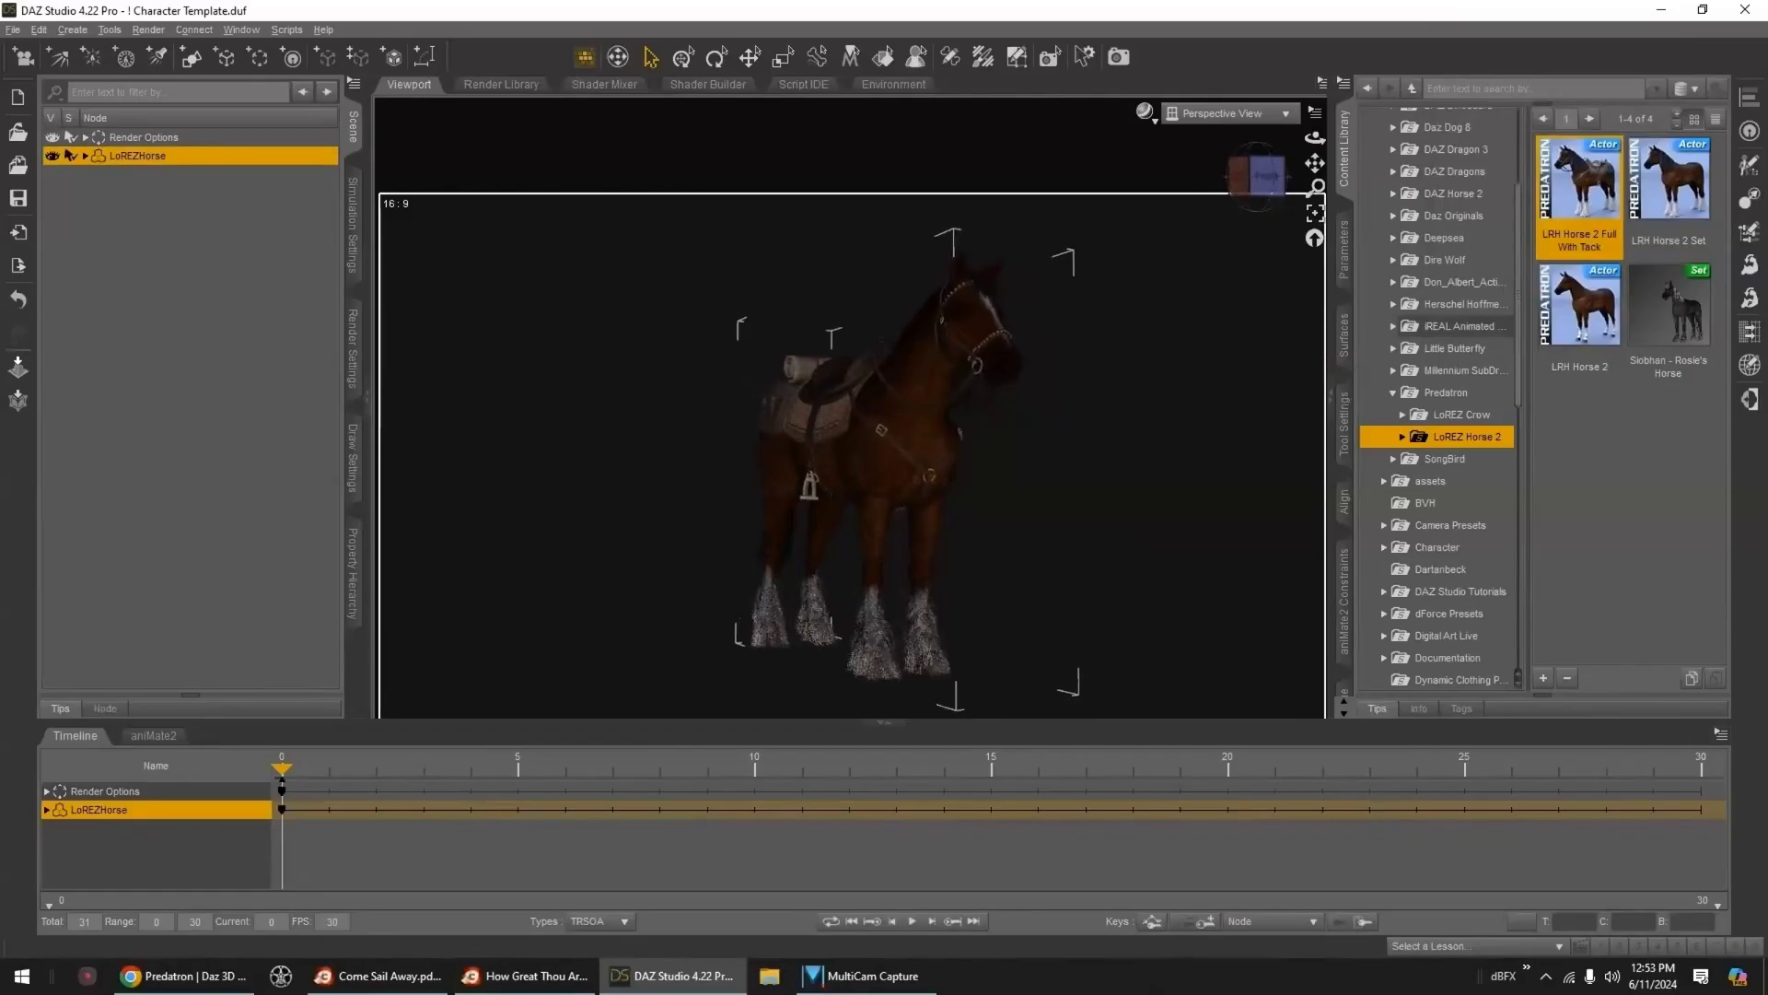
key(ctrl+z)
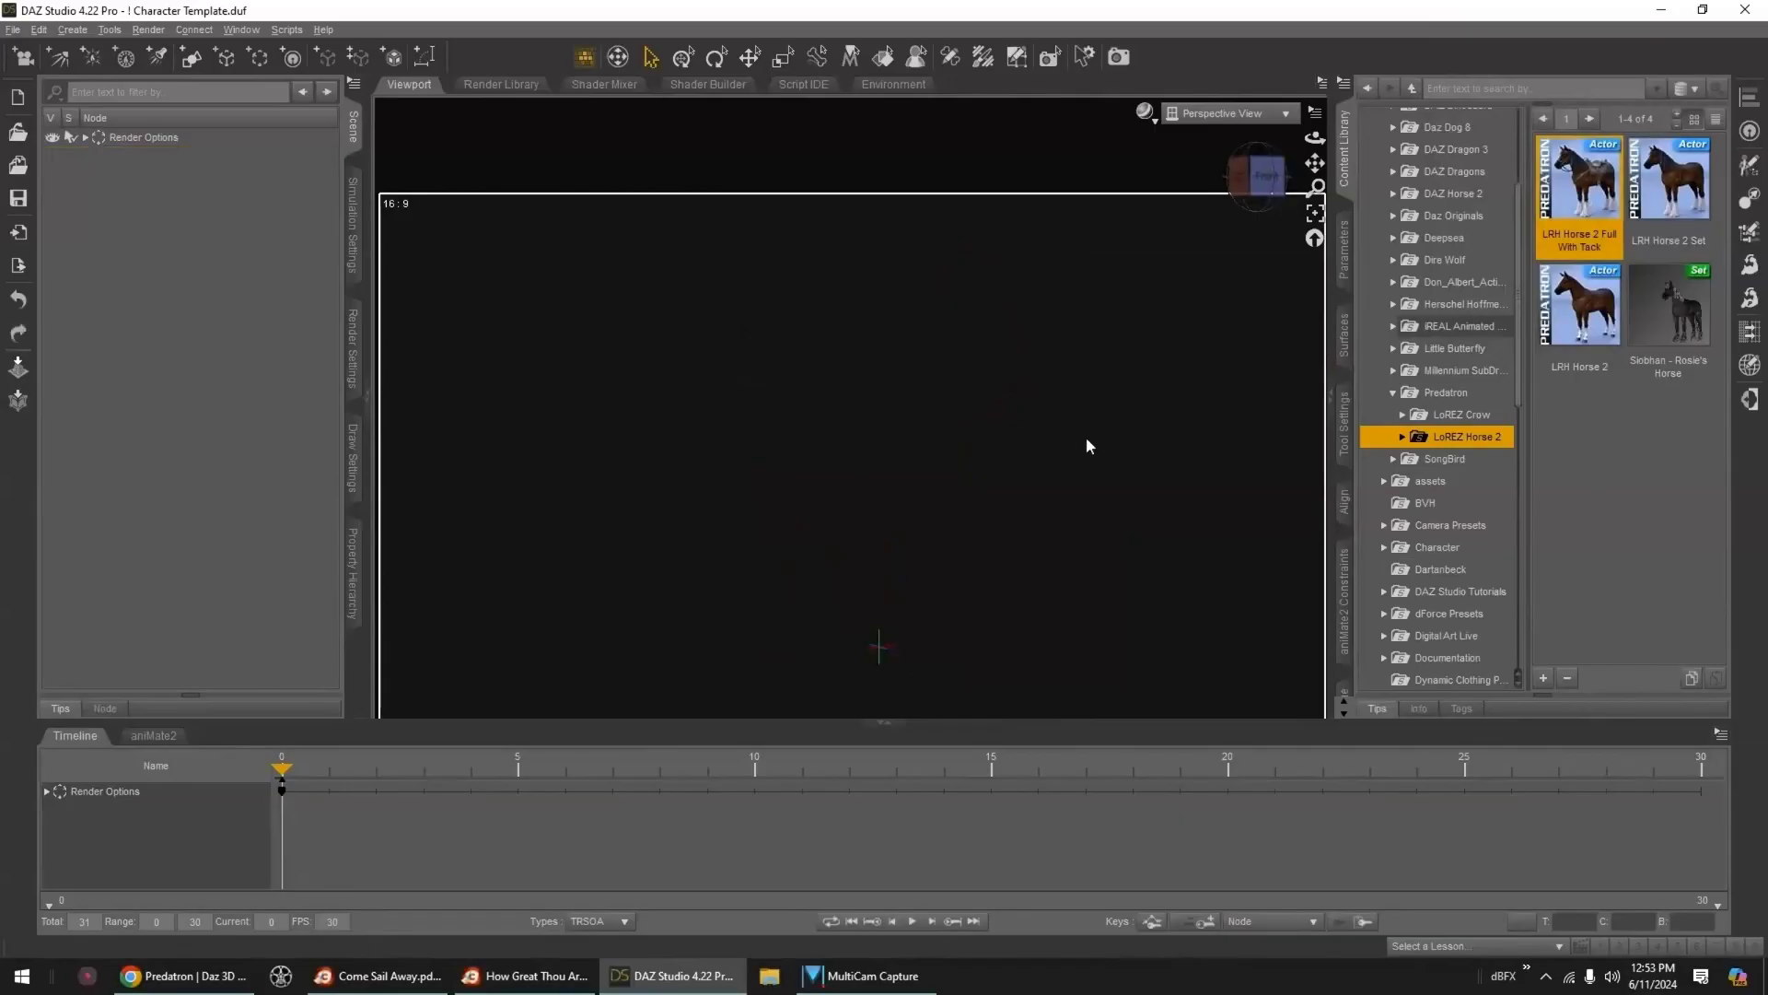
- Load the bare LRH Horse 2 actor and attach the LRH !All Base Wearables from the Anatomy folder
drag(1578, 308, 772, 500)
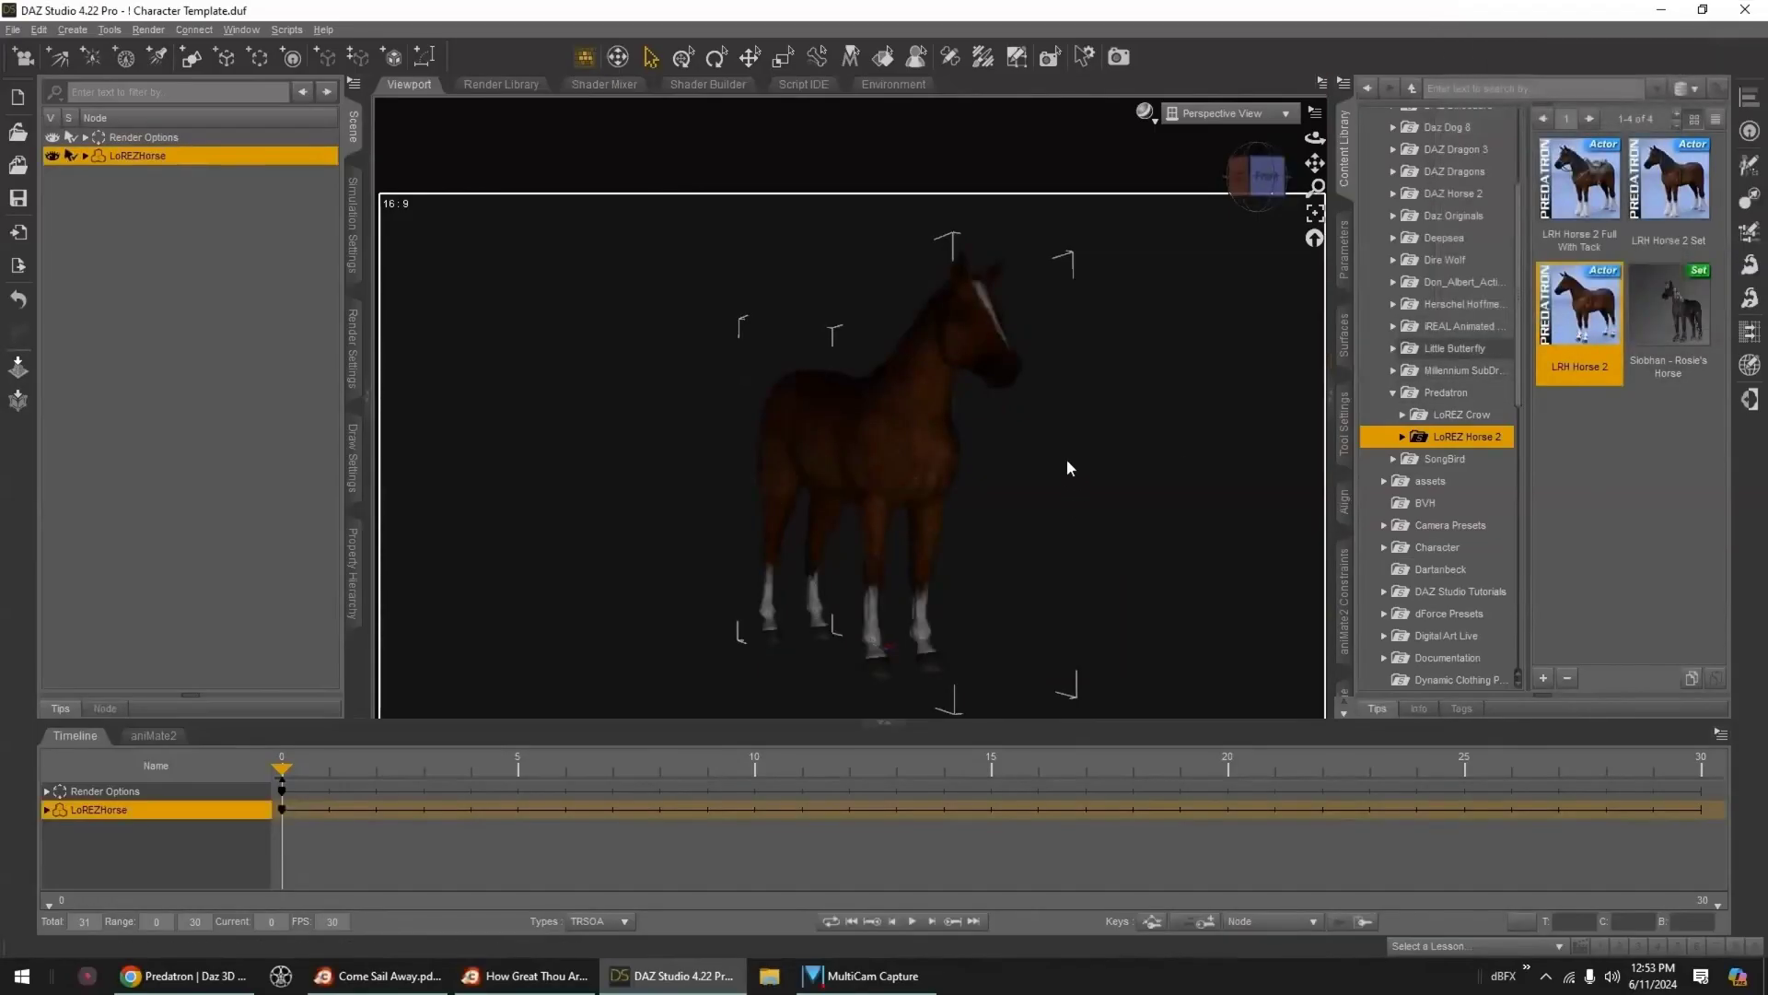
click(1439, 460)
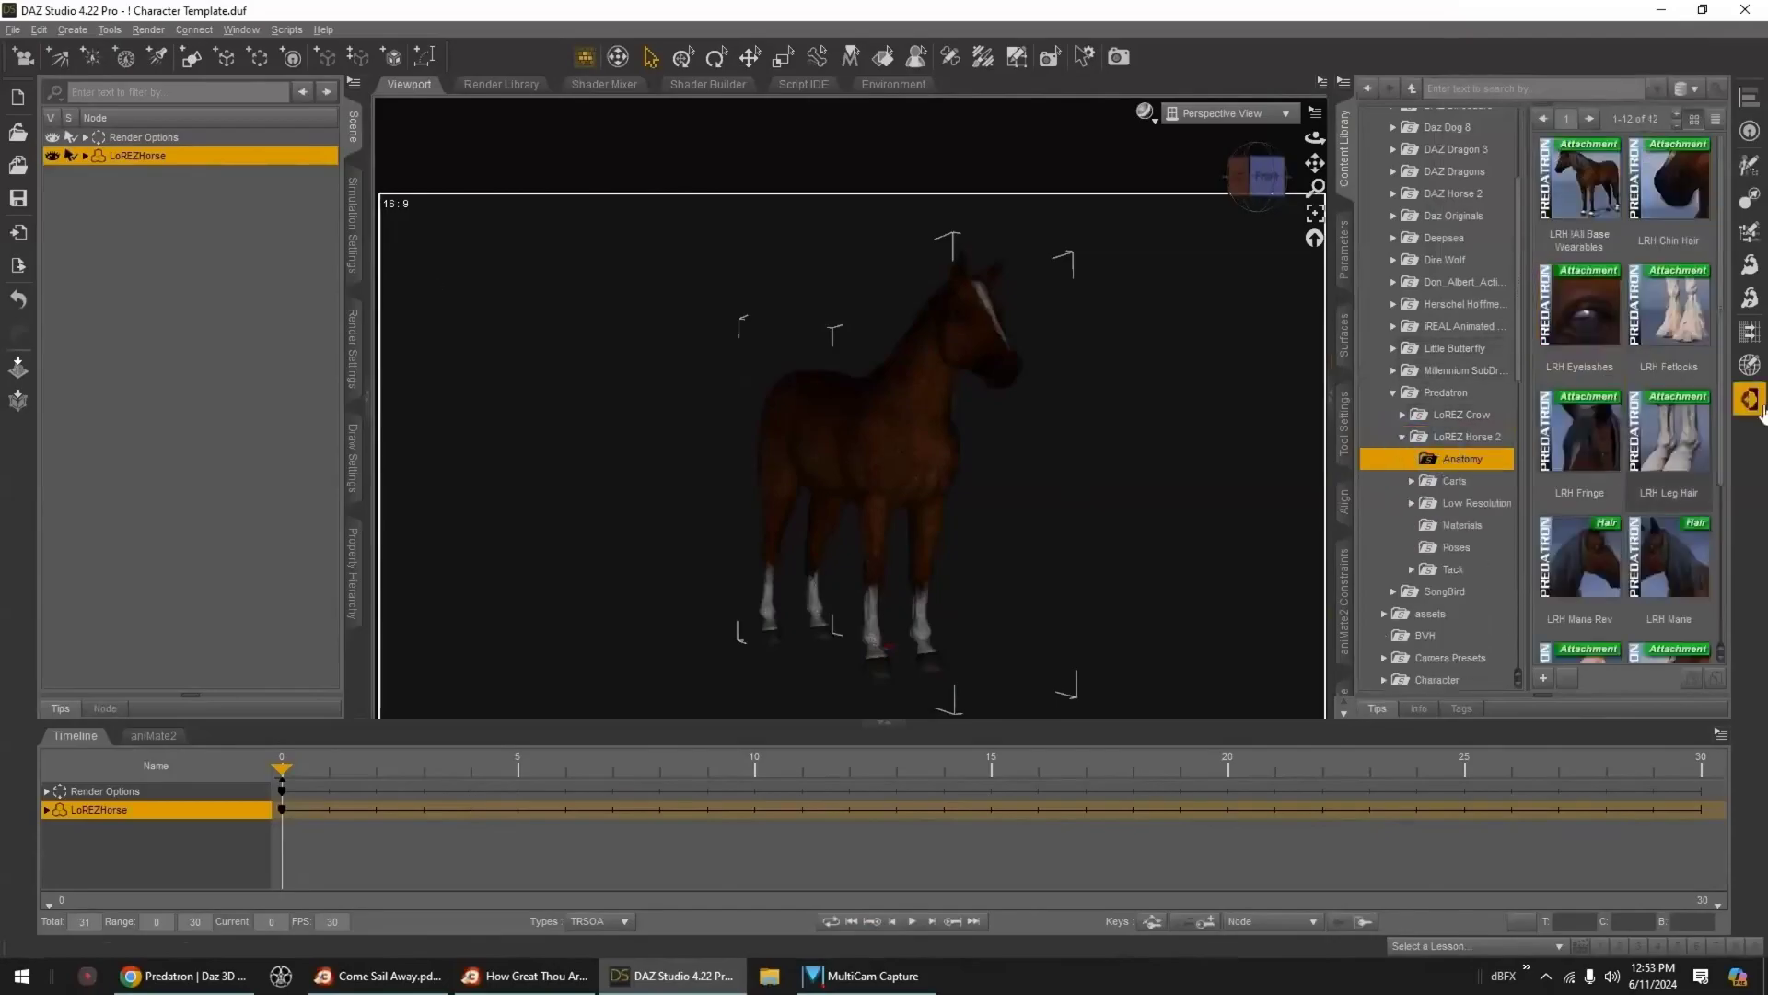
mouse_move(1572, 337)
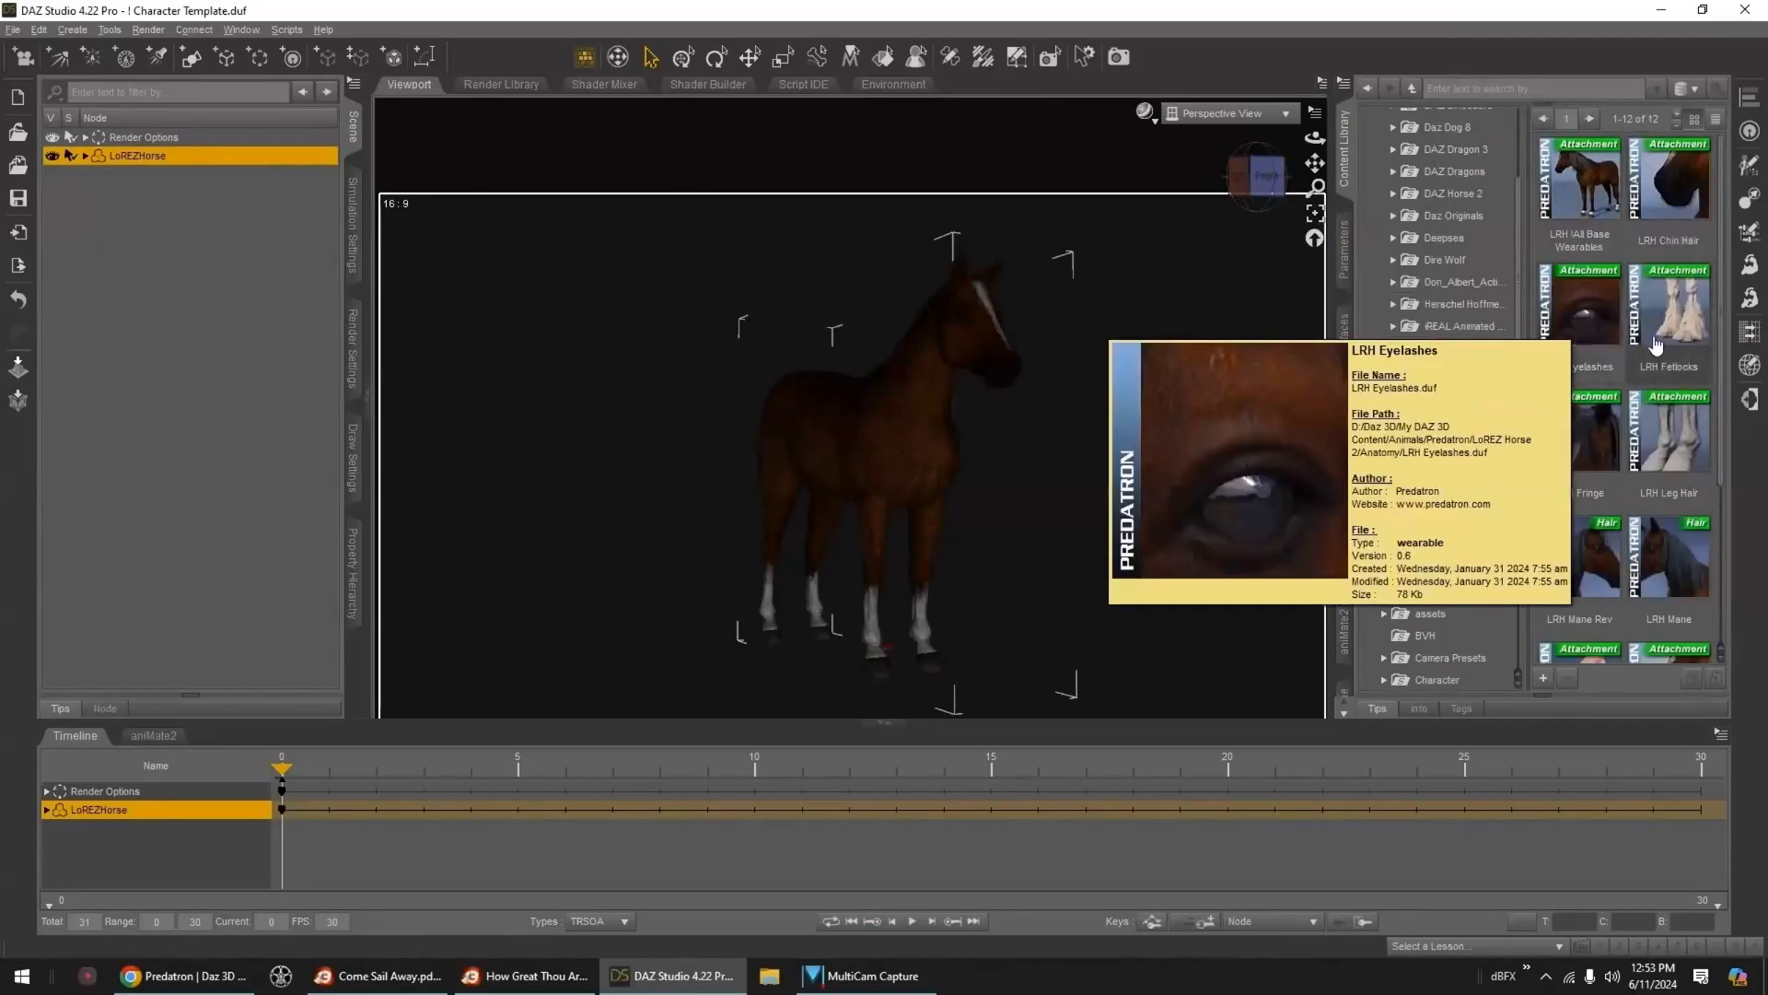
double_click(1590, 201)
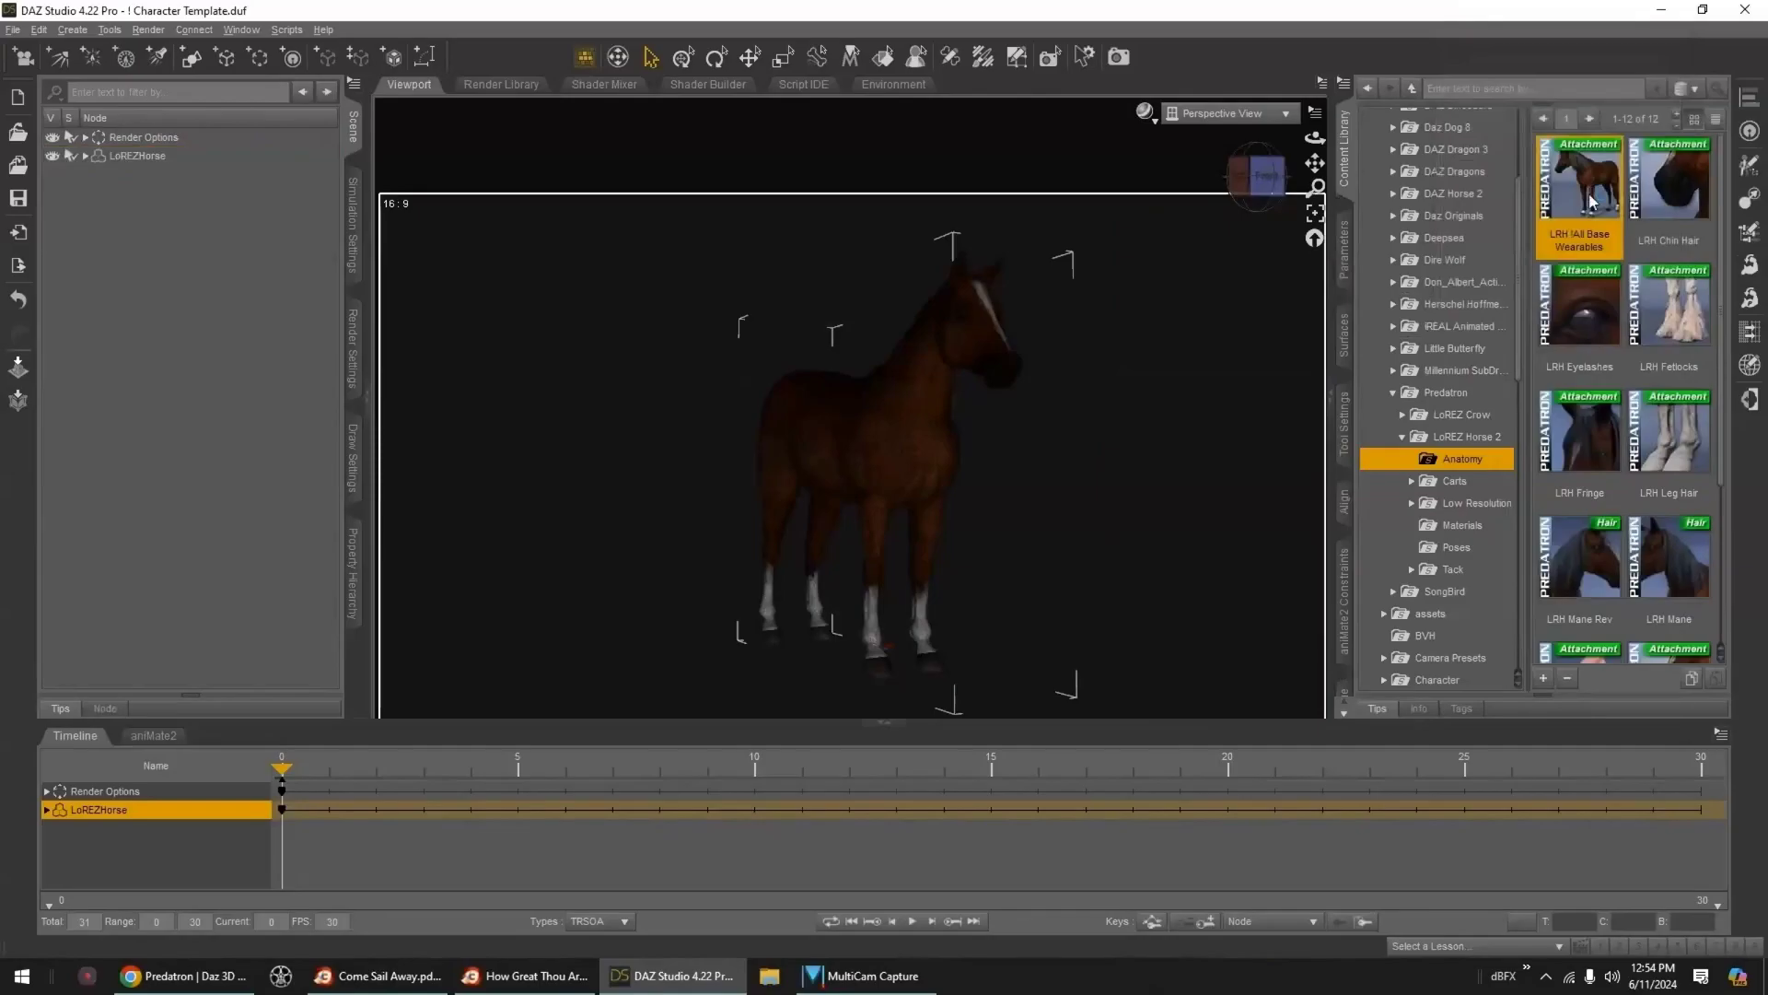
scroll(1718, 511, down, 3)
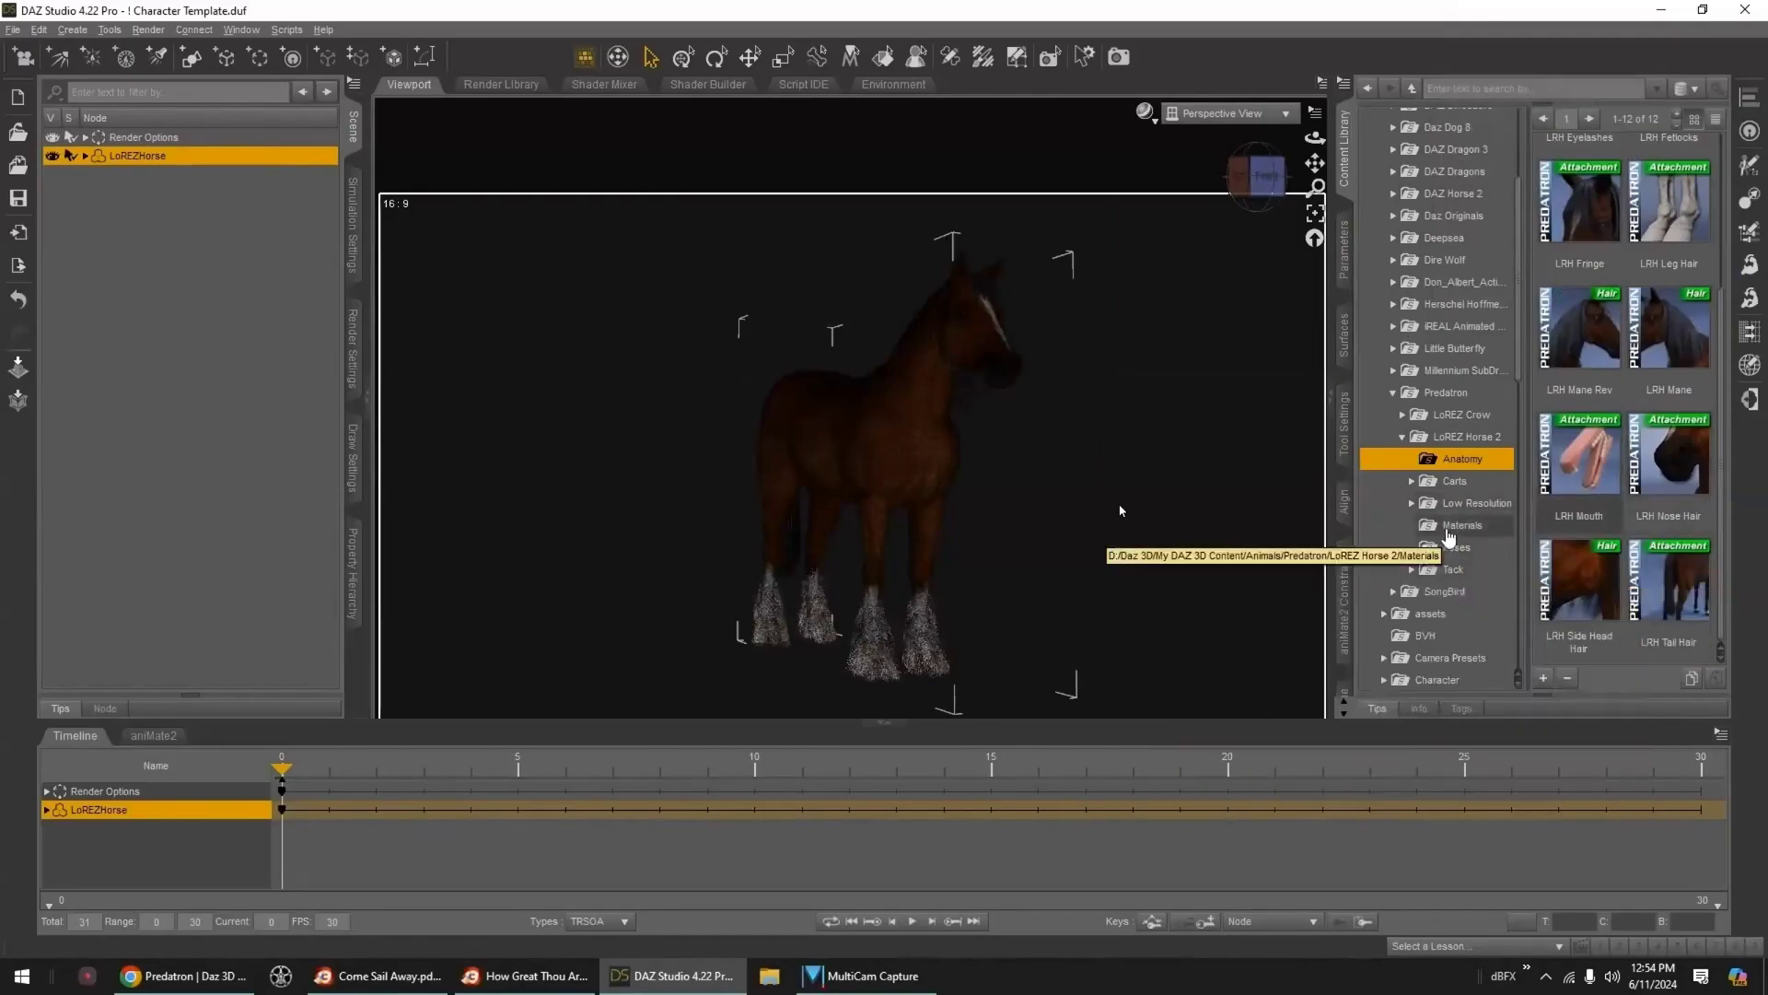
- Fit the LRH All Wearable Tack set from the LoREZ Horse 2 Tack folder onto the horse and inspect its bridle
click(1462, 525)
drag(980, 295, 1161, 446)
click(1453, 570)
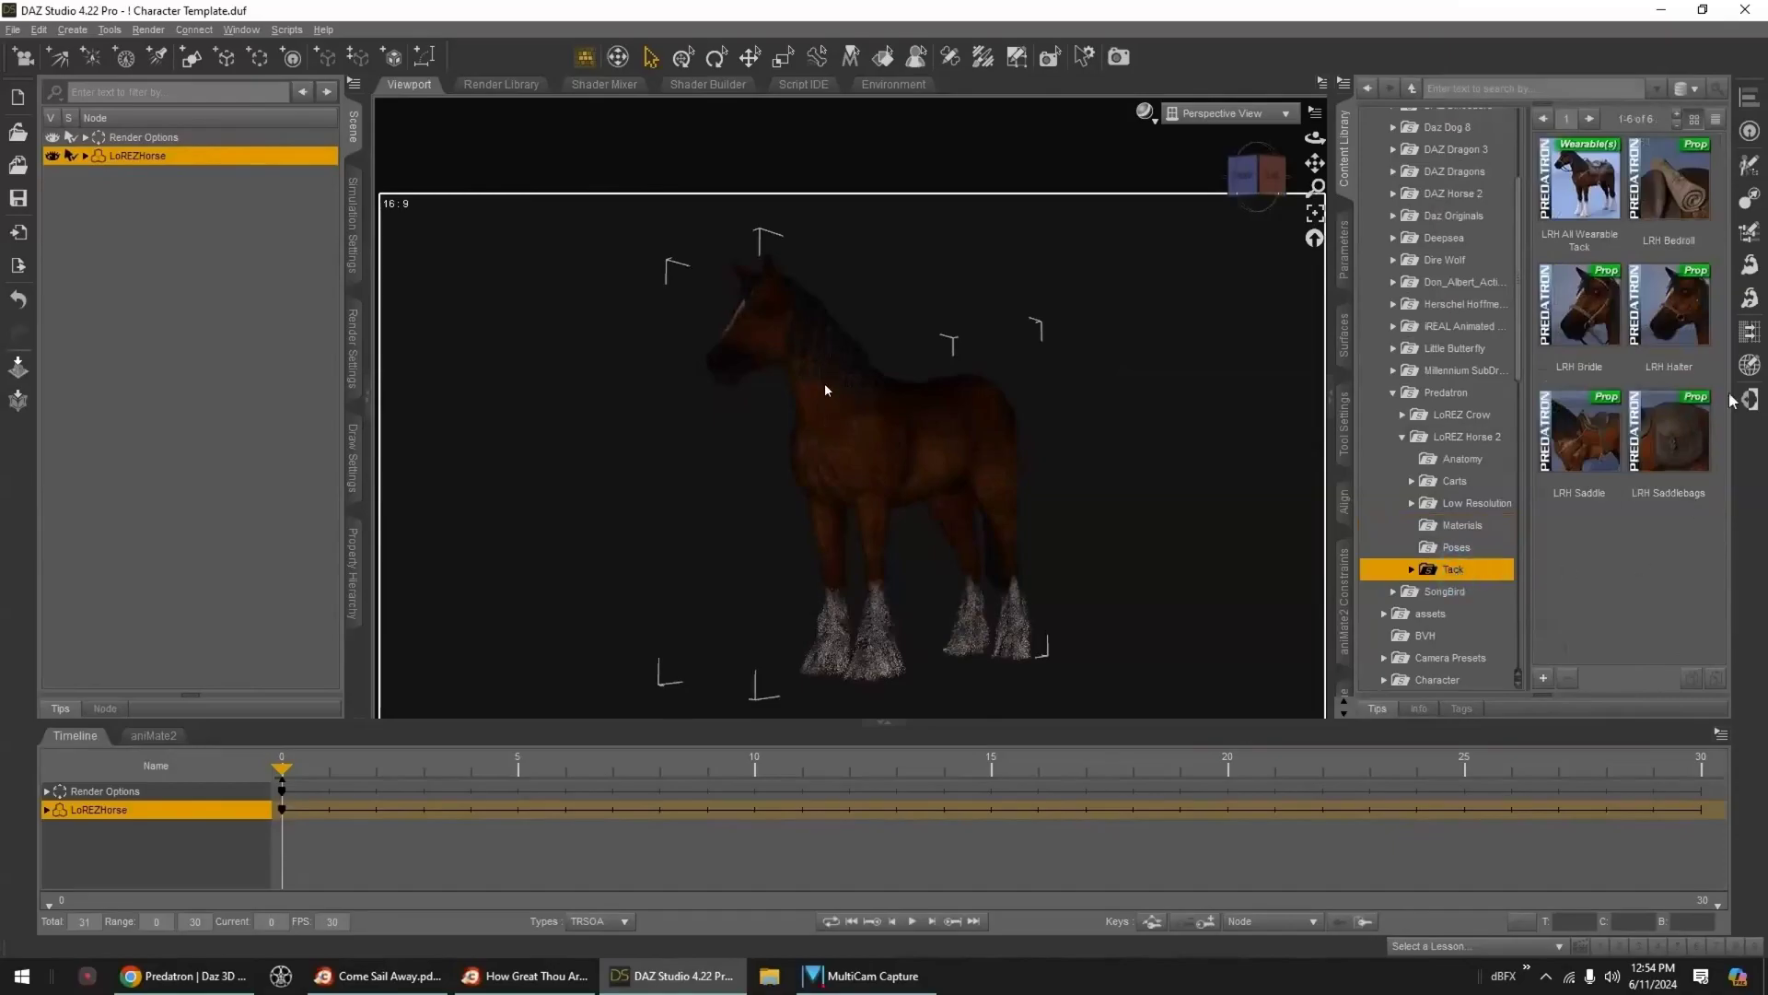
drag(1579, 184, 888, 449)
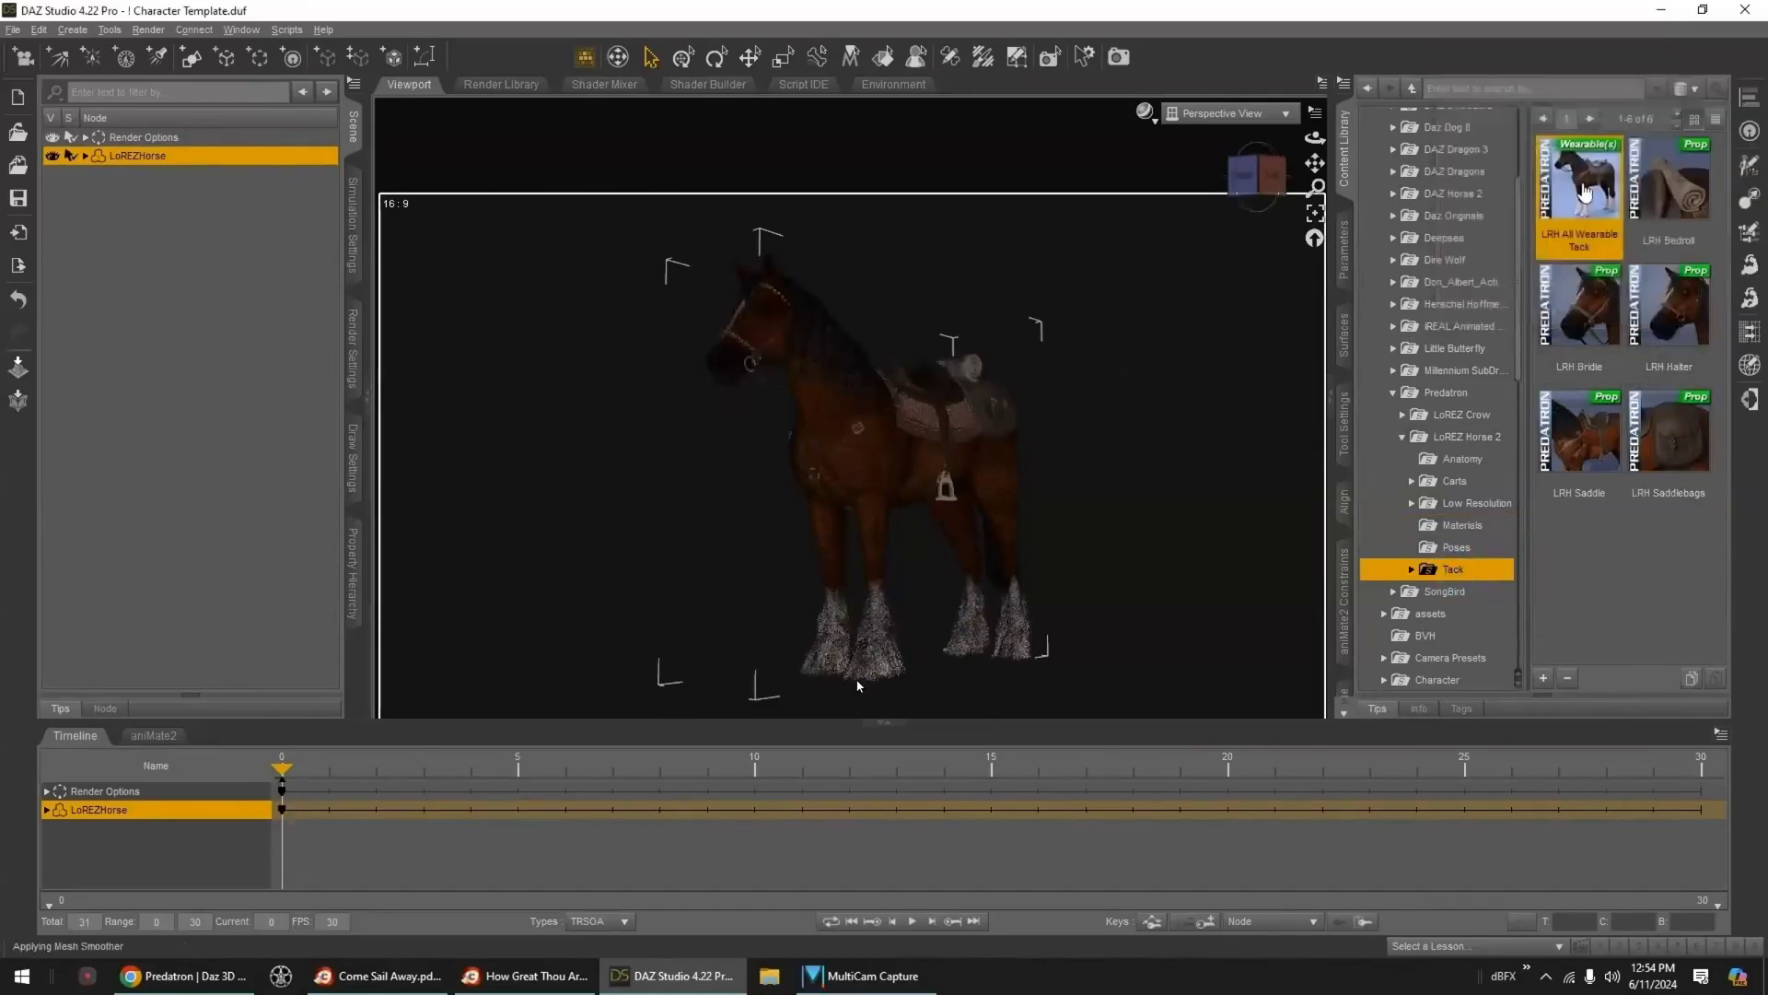
middle_drag(794, 367, 860, 419)
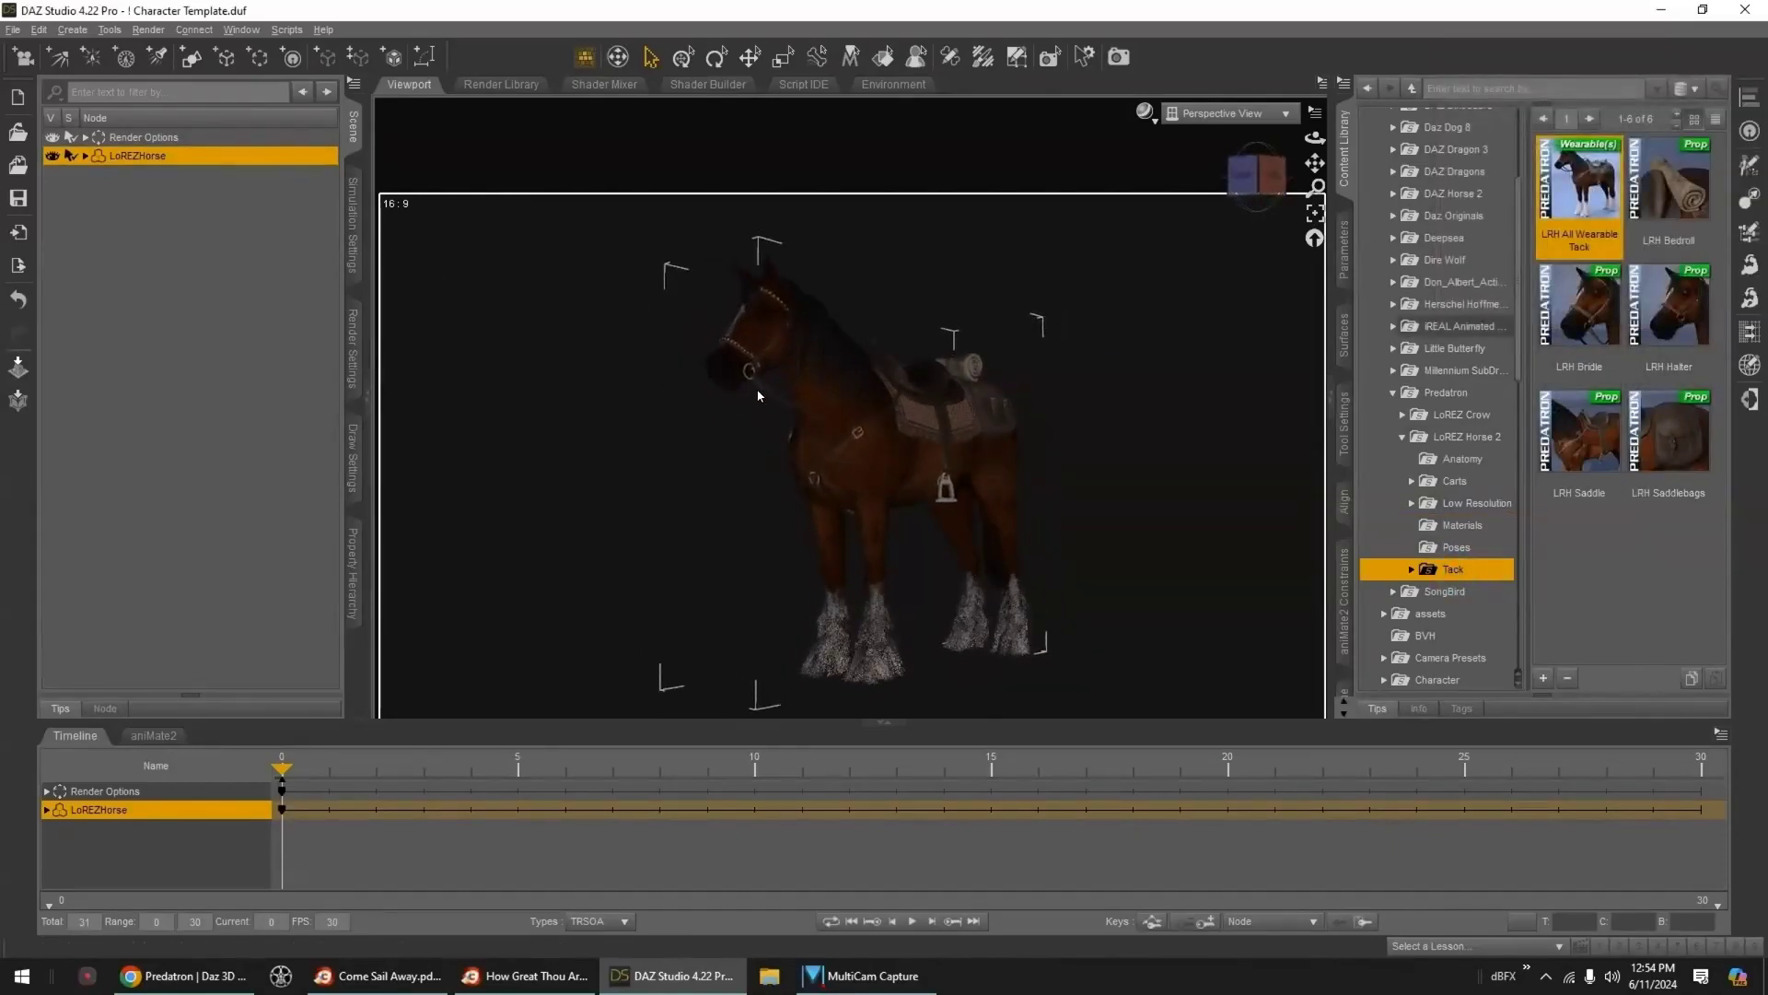
scroll(742, 384, up, 2)
drag(728, 395, 750, 298)
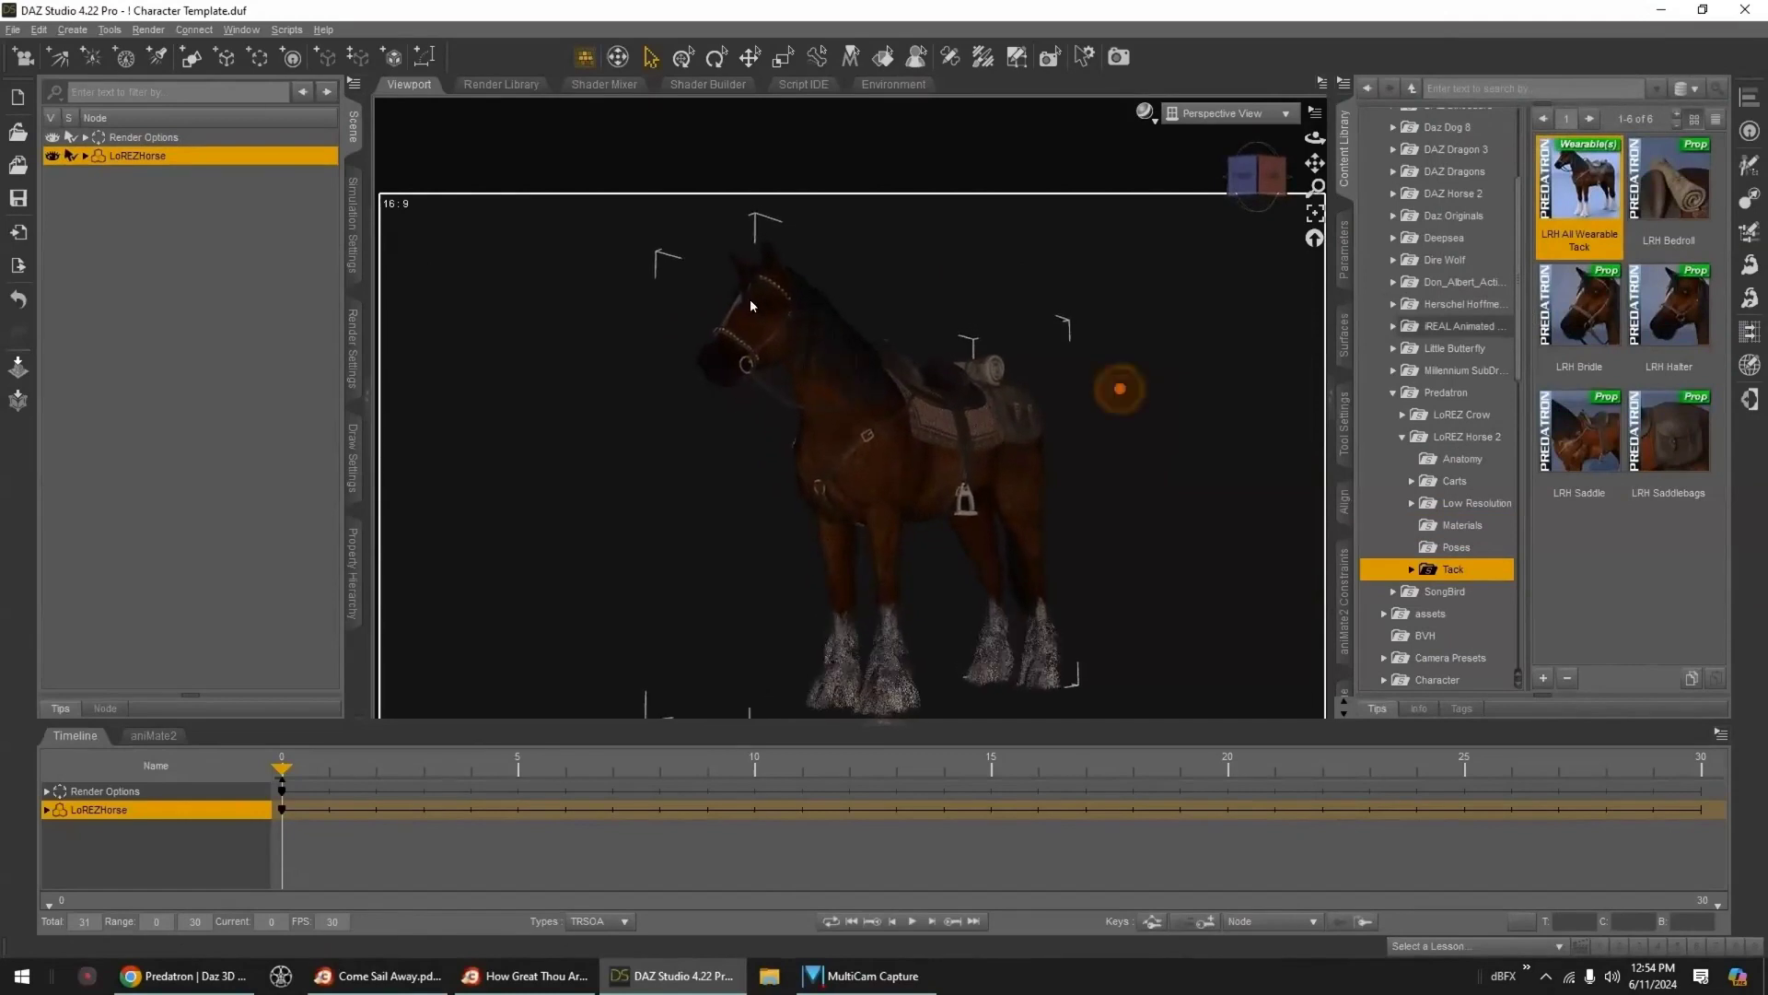
- Switch the viewport to the Iray preview and set the environment's Dome Rotation to about 150 to relight the horse
click(1145, 113)
click(1141, 350)
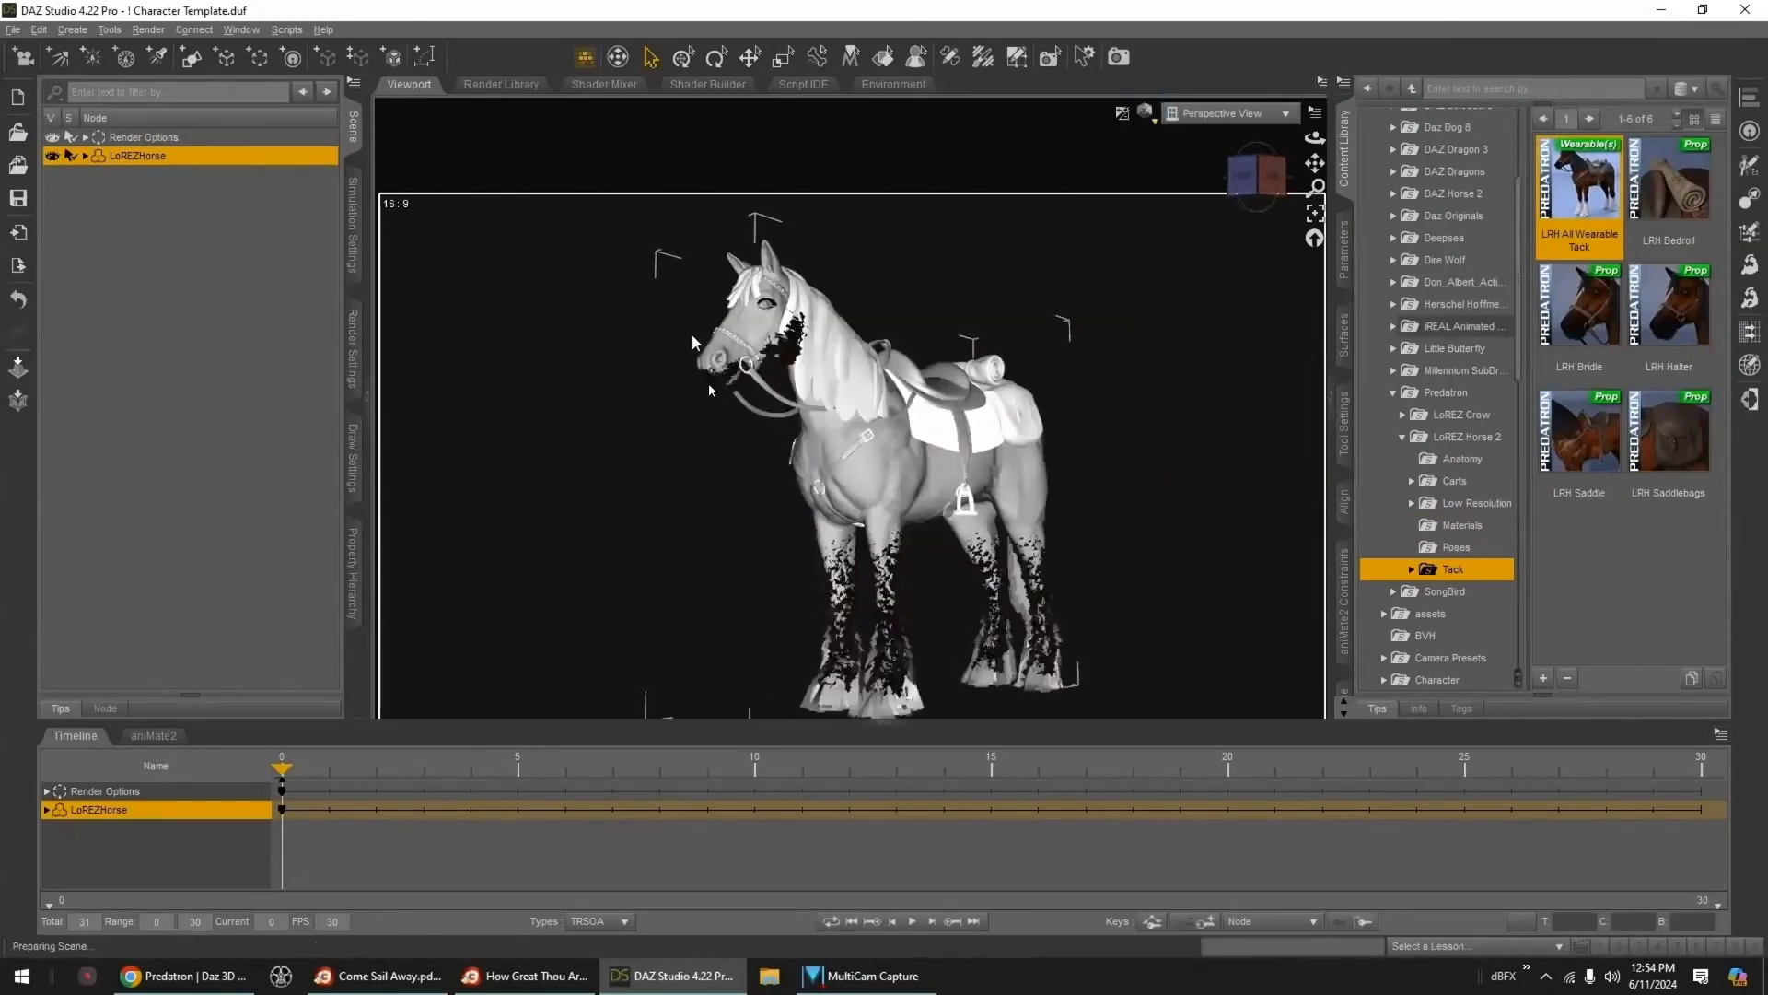
click(352, 373)
click(94, 367)
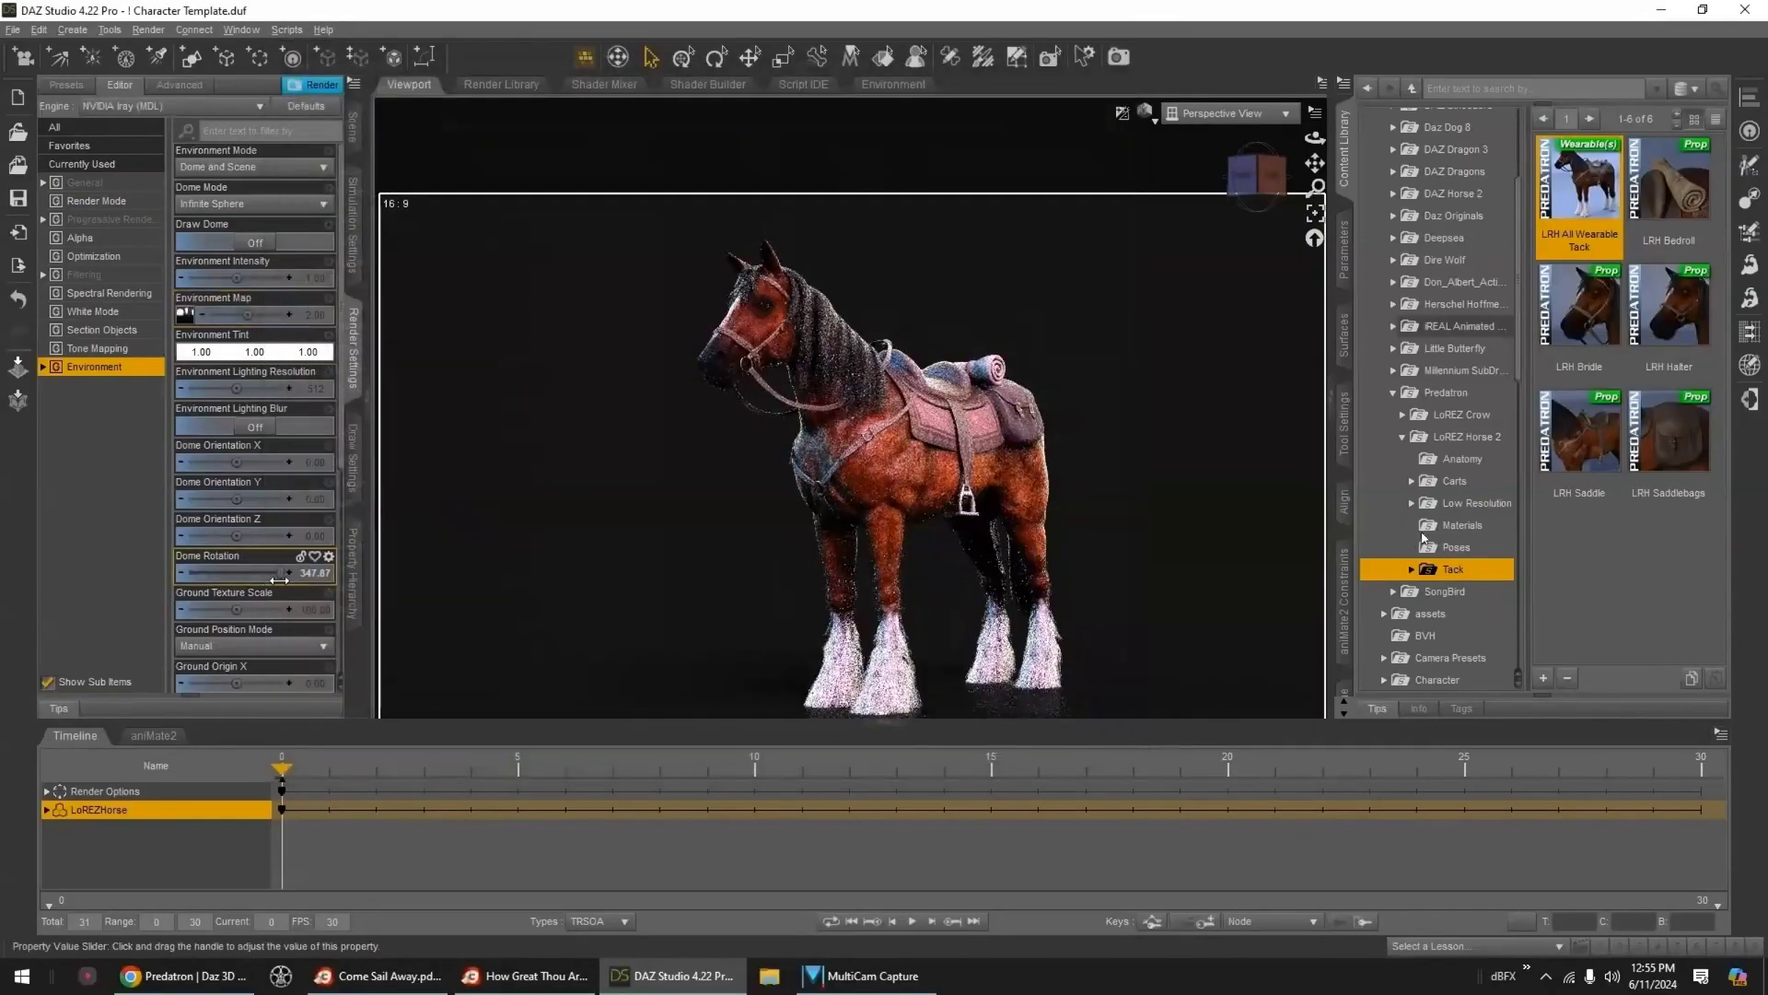
drag(279, 575, 229, 575)
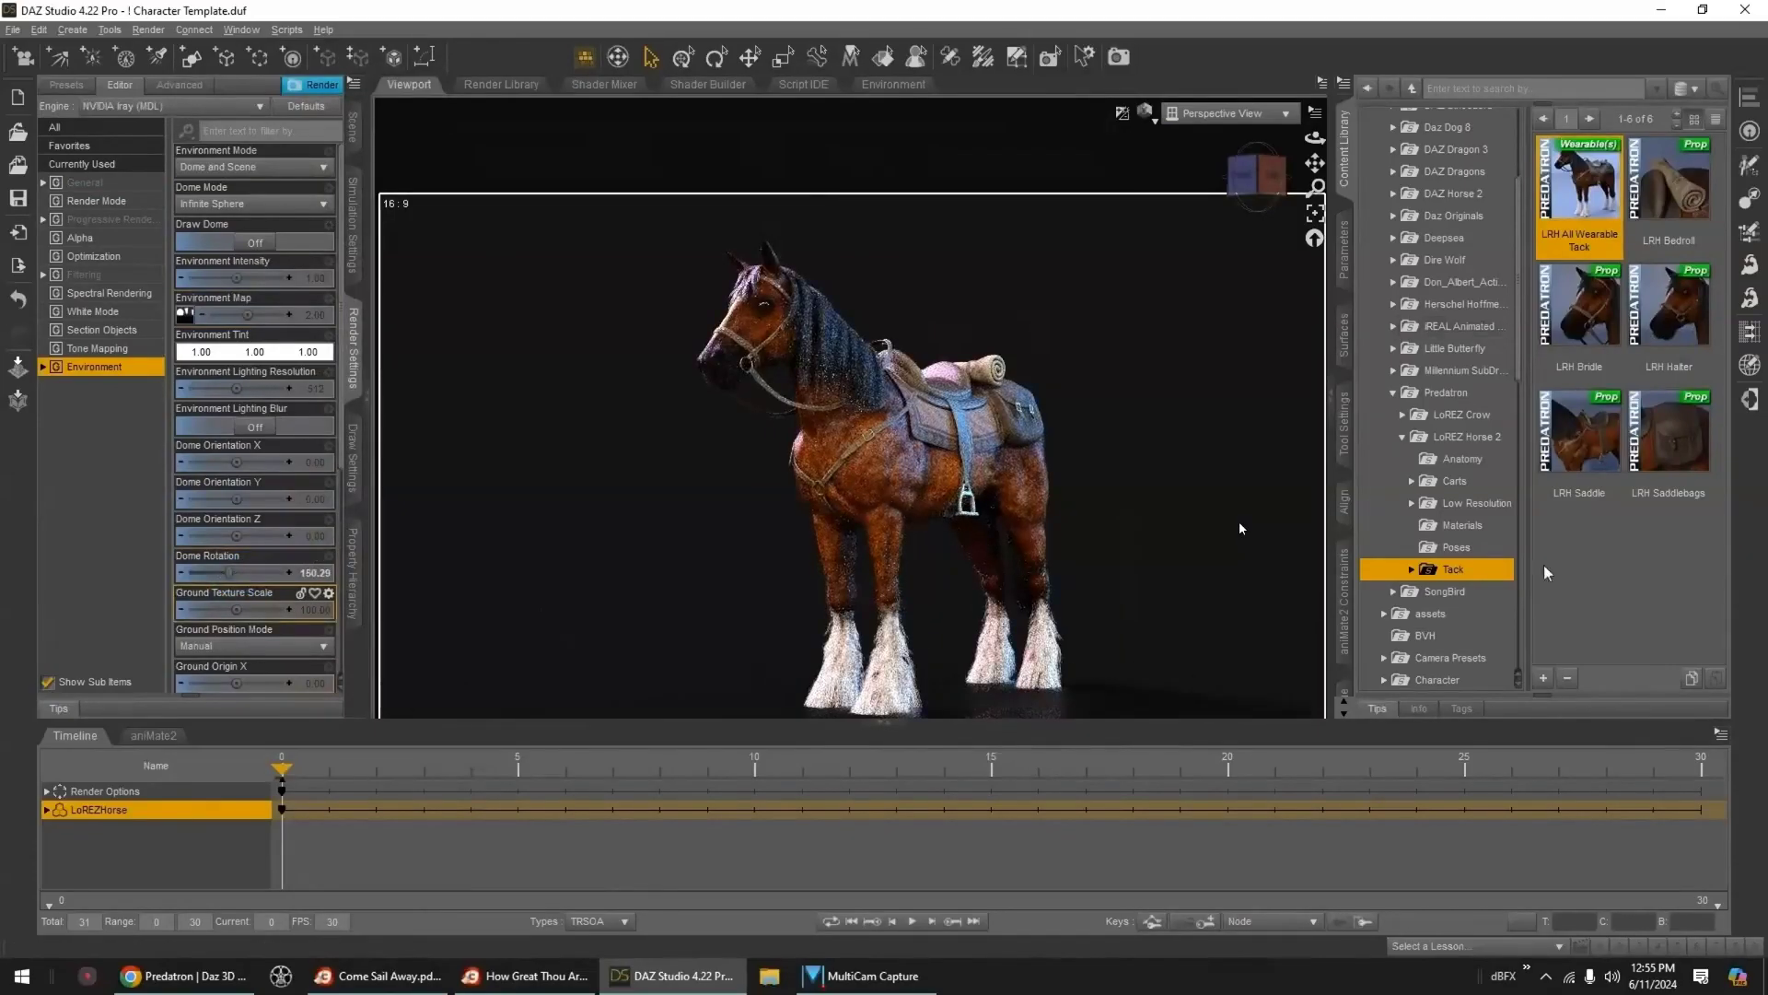
- Try the LRH !All Hair White, Lt Chestnut and Black presets from the horse's Materials folder, and restore LRH !All Default LR Maps
click(1463, 525)
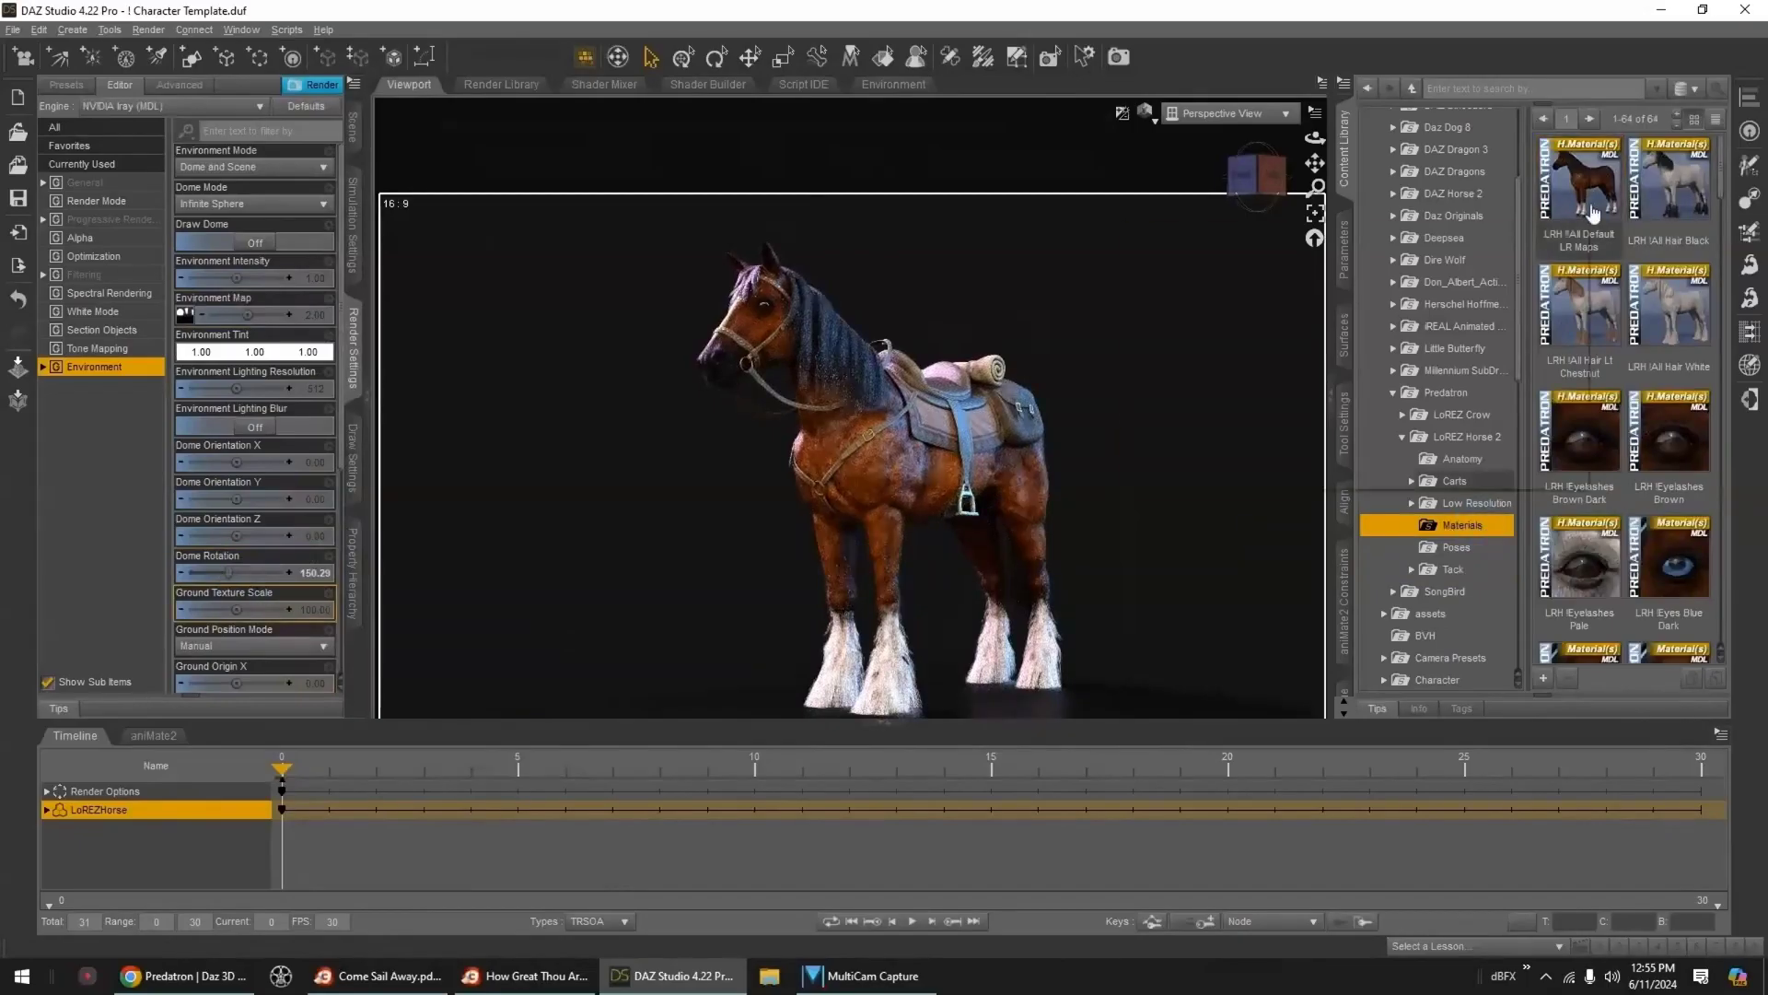
mouse_move(1685, 238)
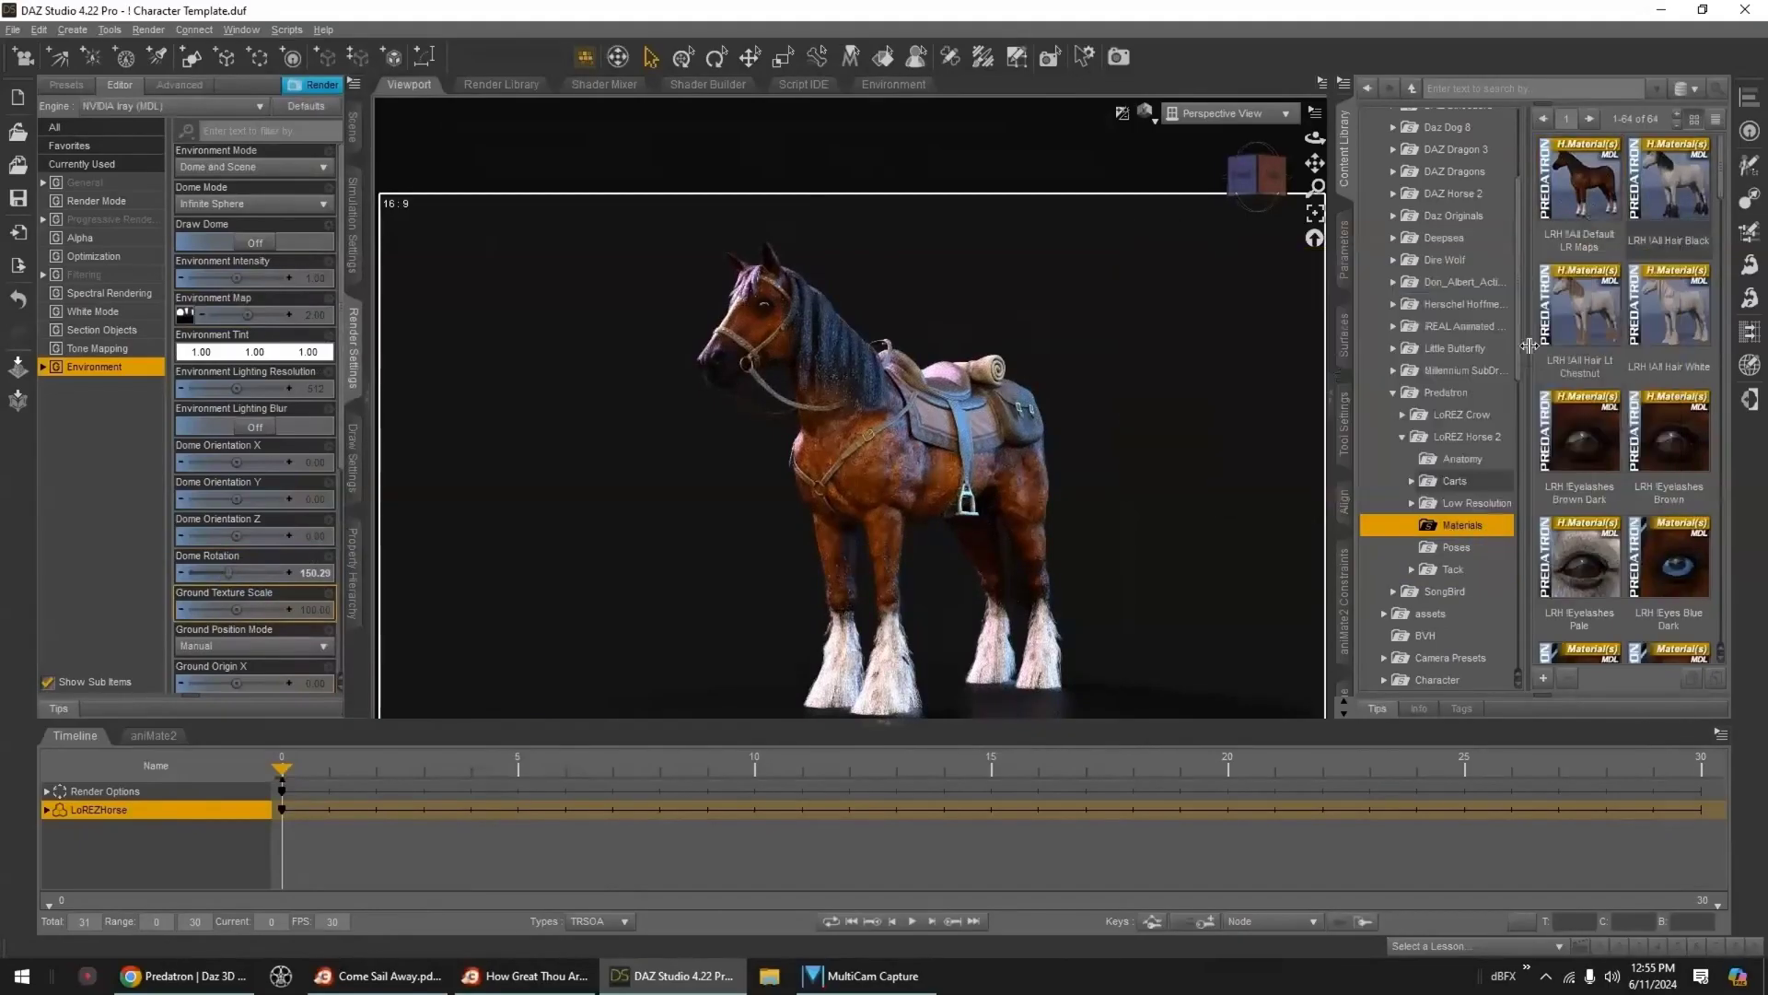
mouse_move(1588, 348)
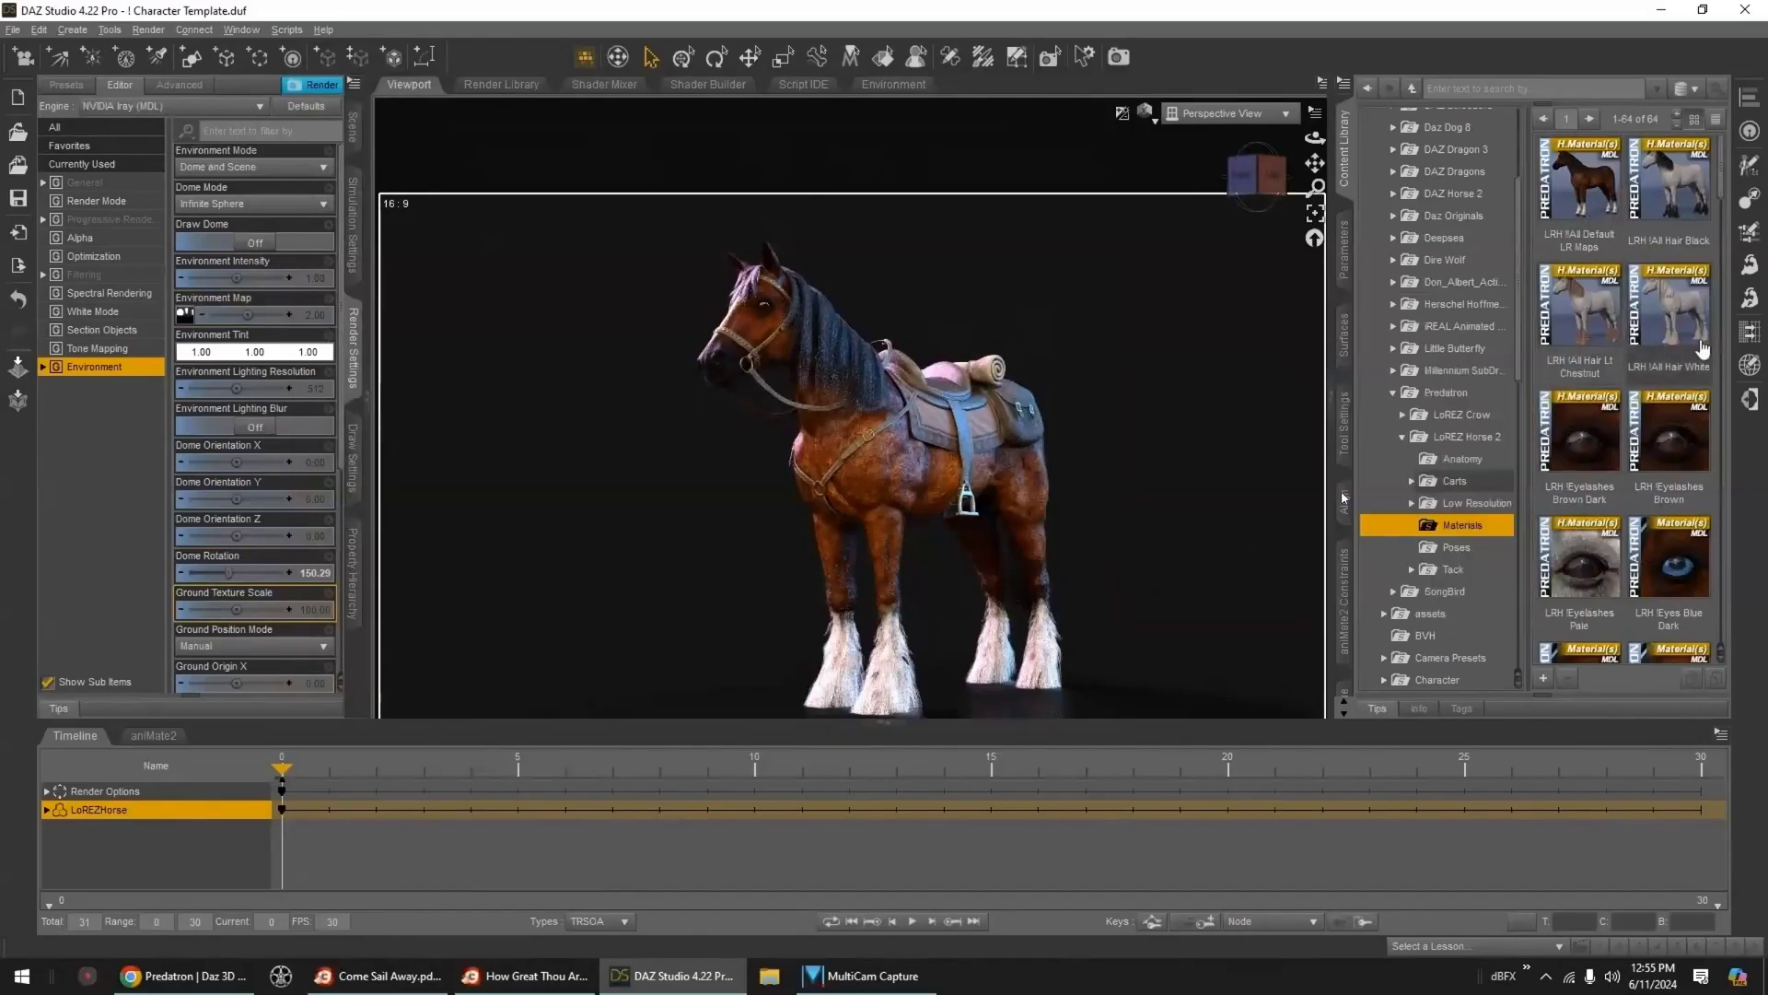
double_click(1673, 318)
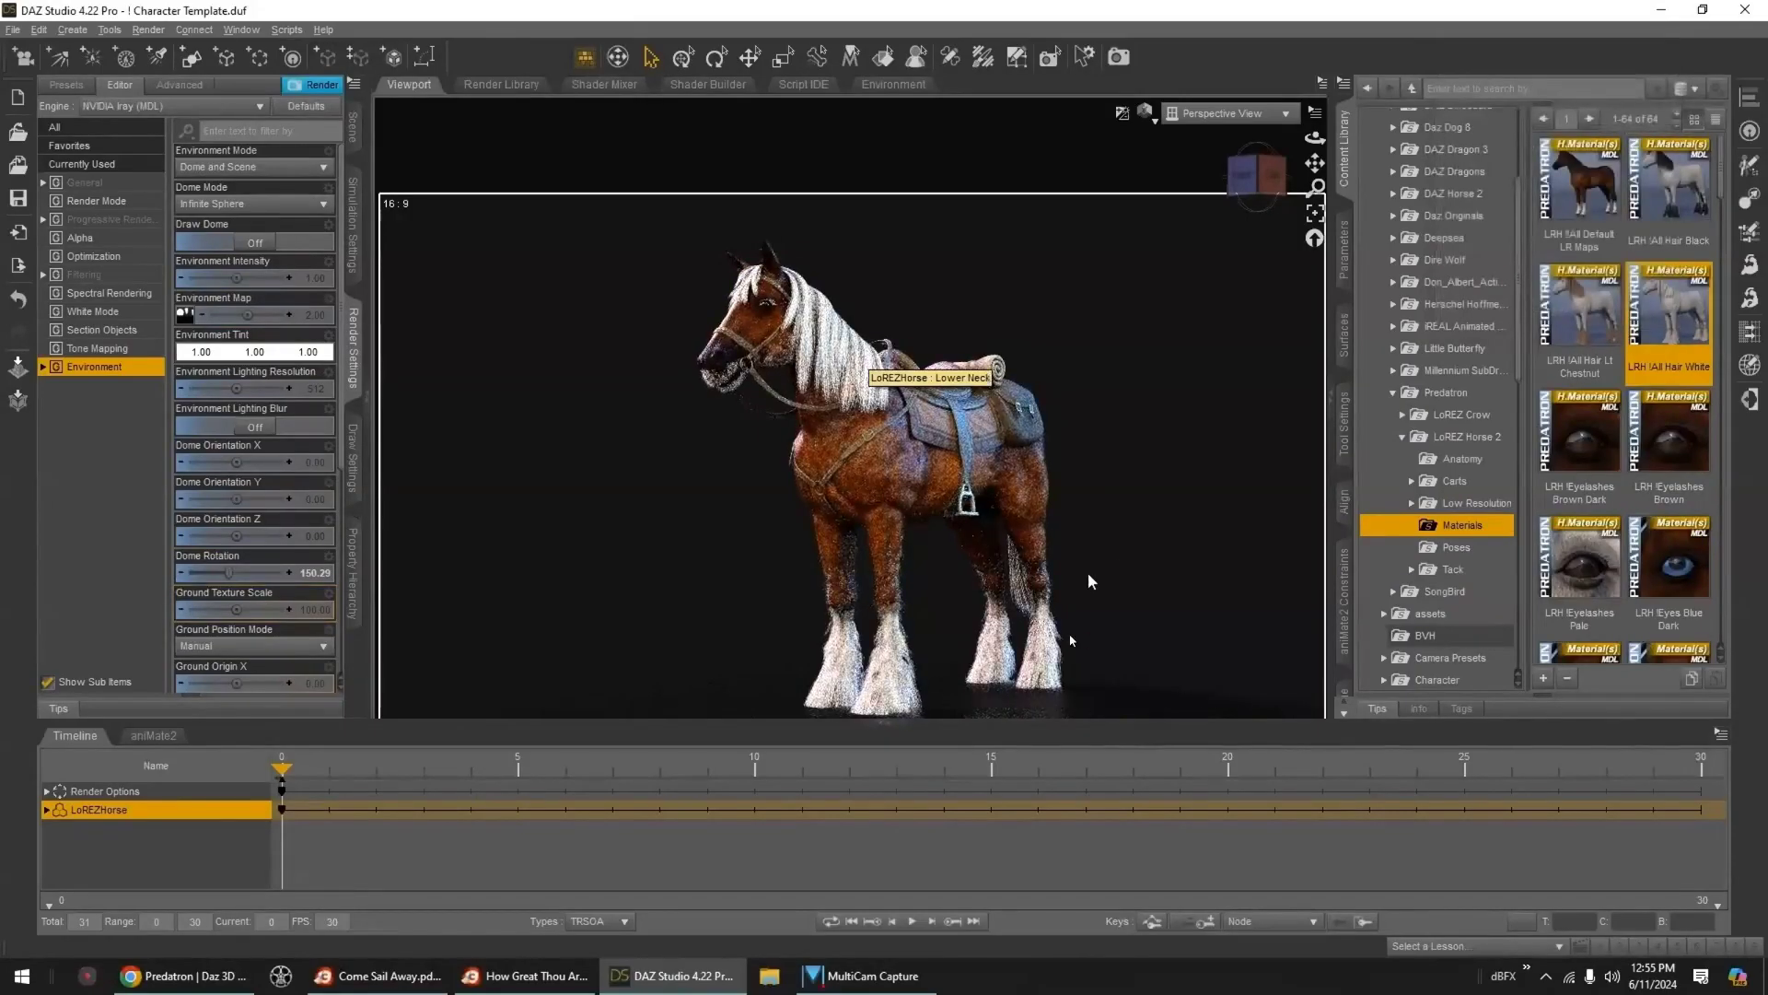
double_click(1582, 337)
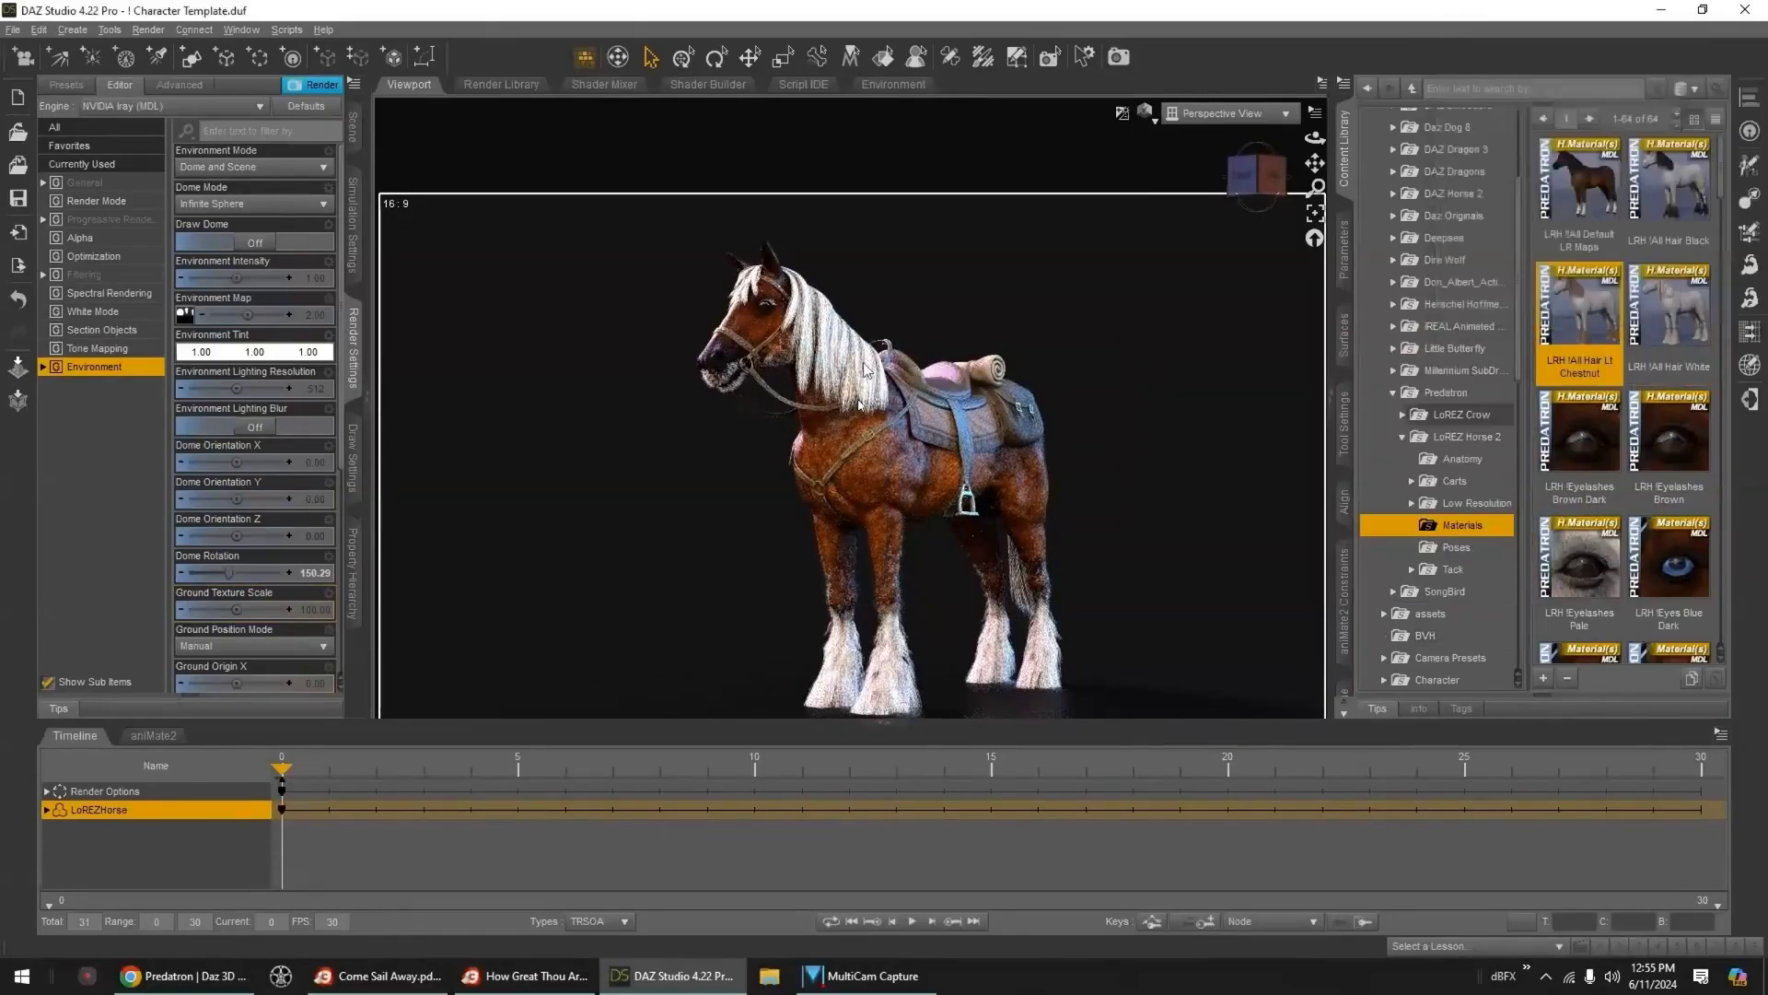
double_click(1697, 207)
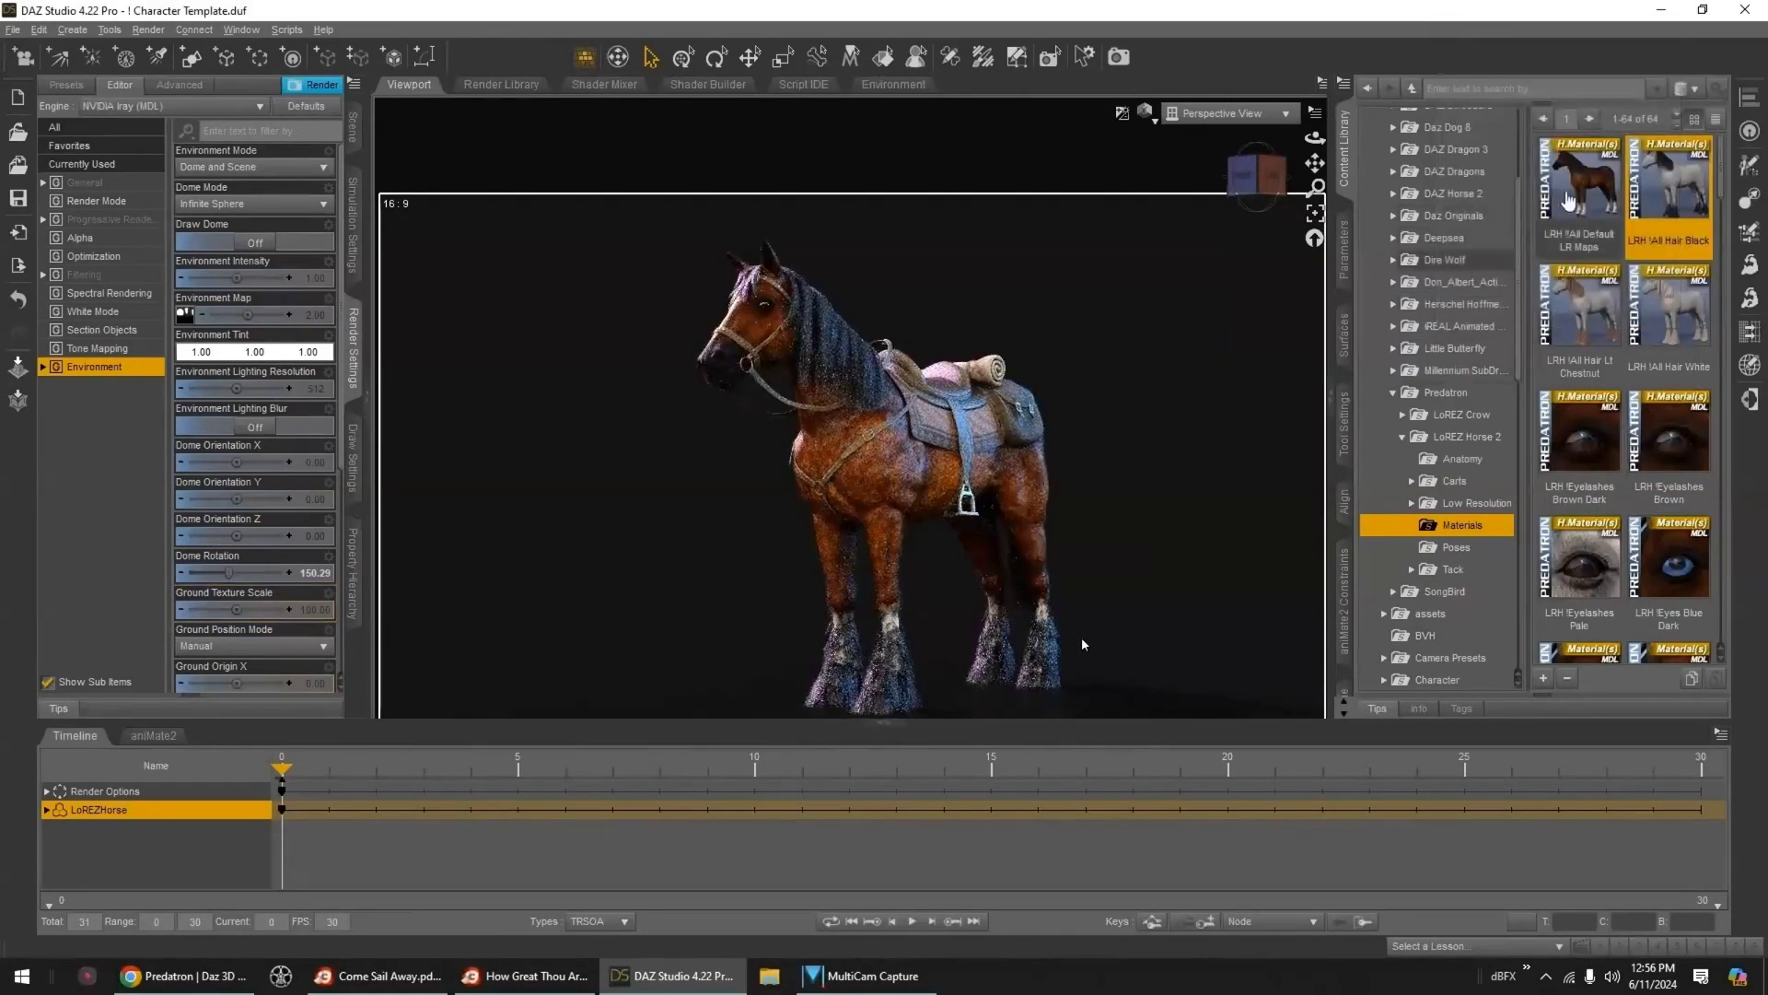
double_click(1580, 188)
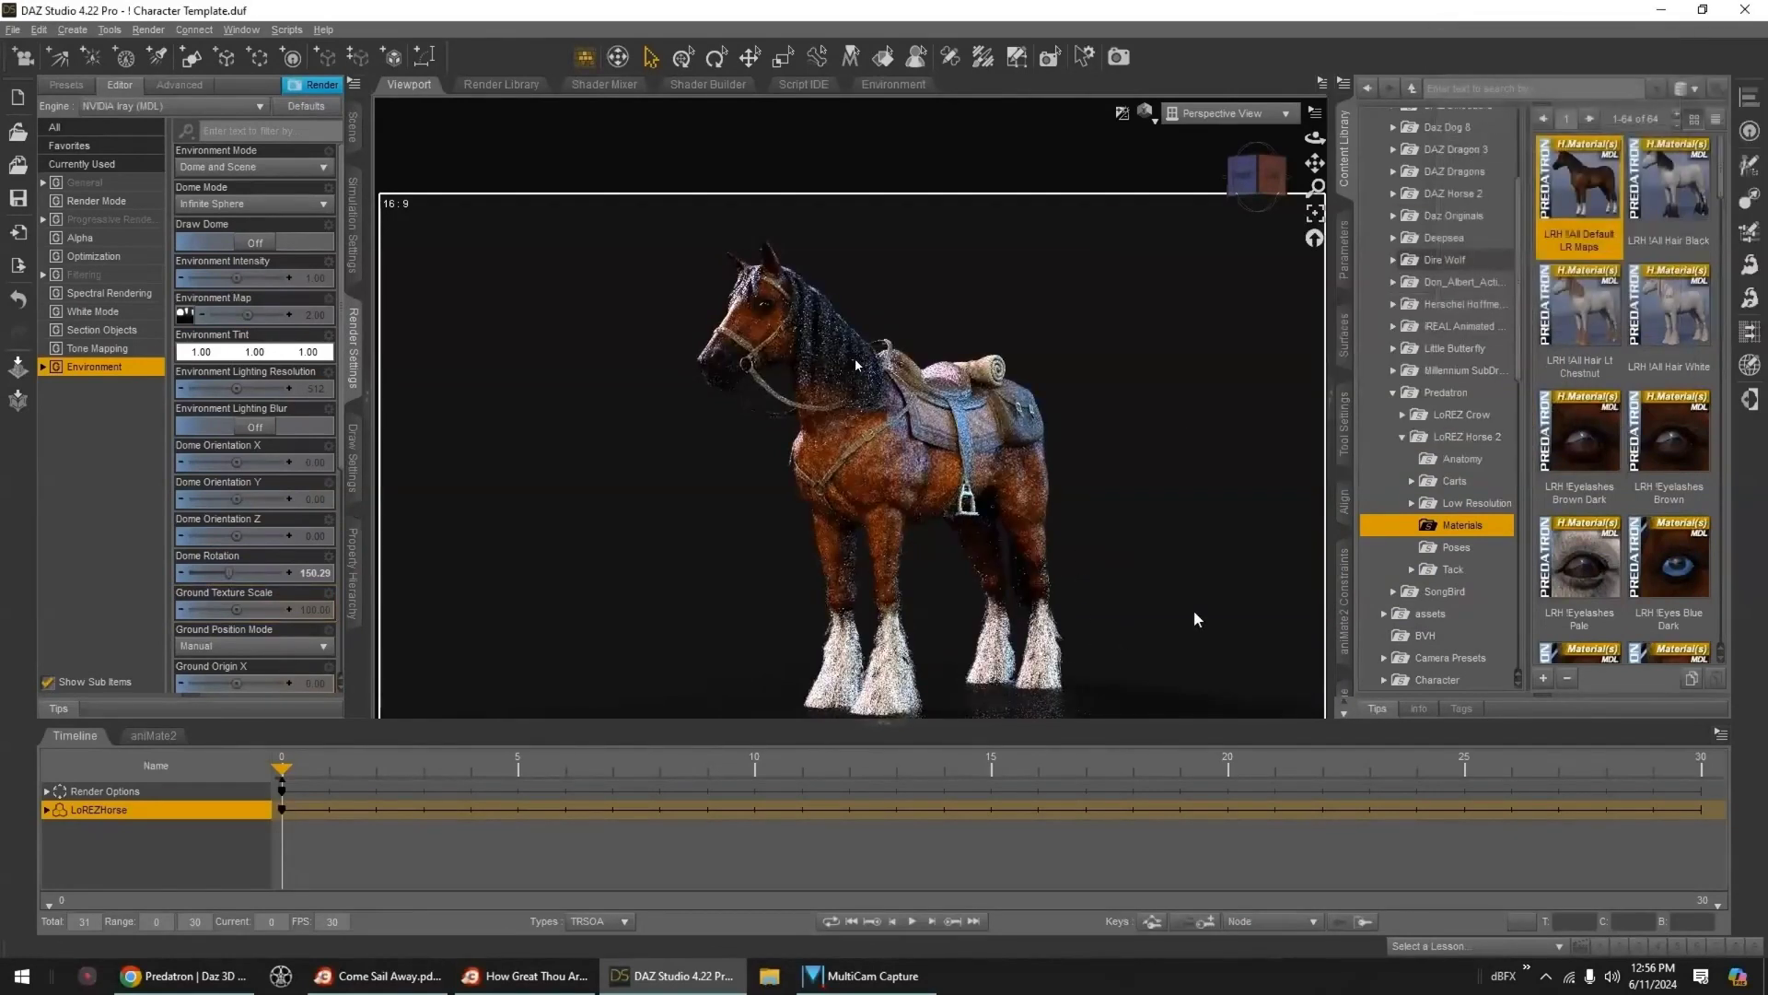
- Try the LRH !Eyes Blue Dark material on the horse, and replace it with LRH !Eyes Blue Light
scroll(1676, 368, down, 2)
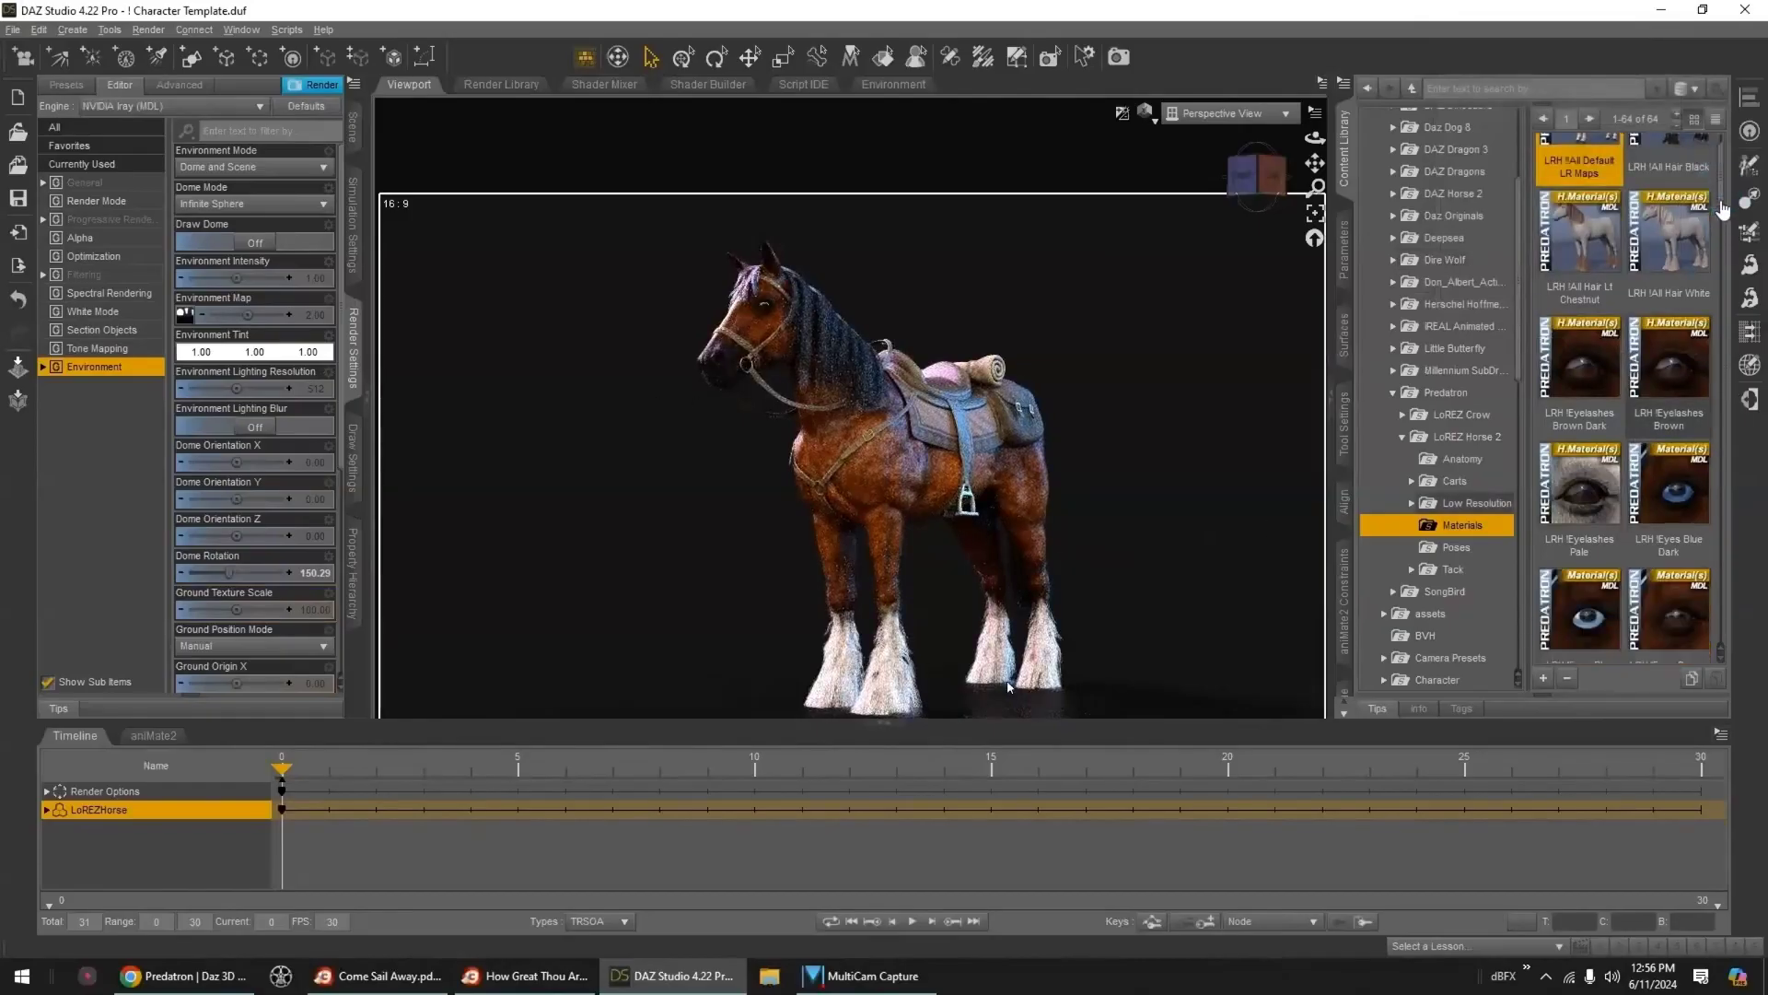
double_click(1678, 474)
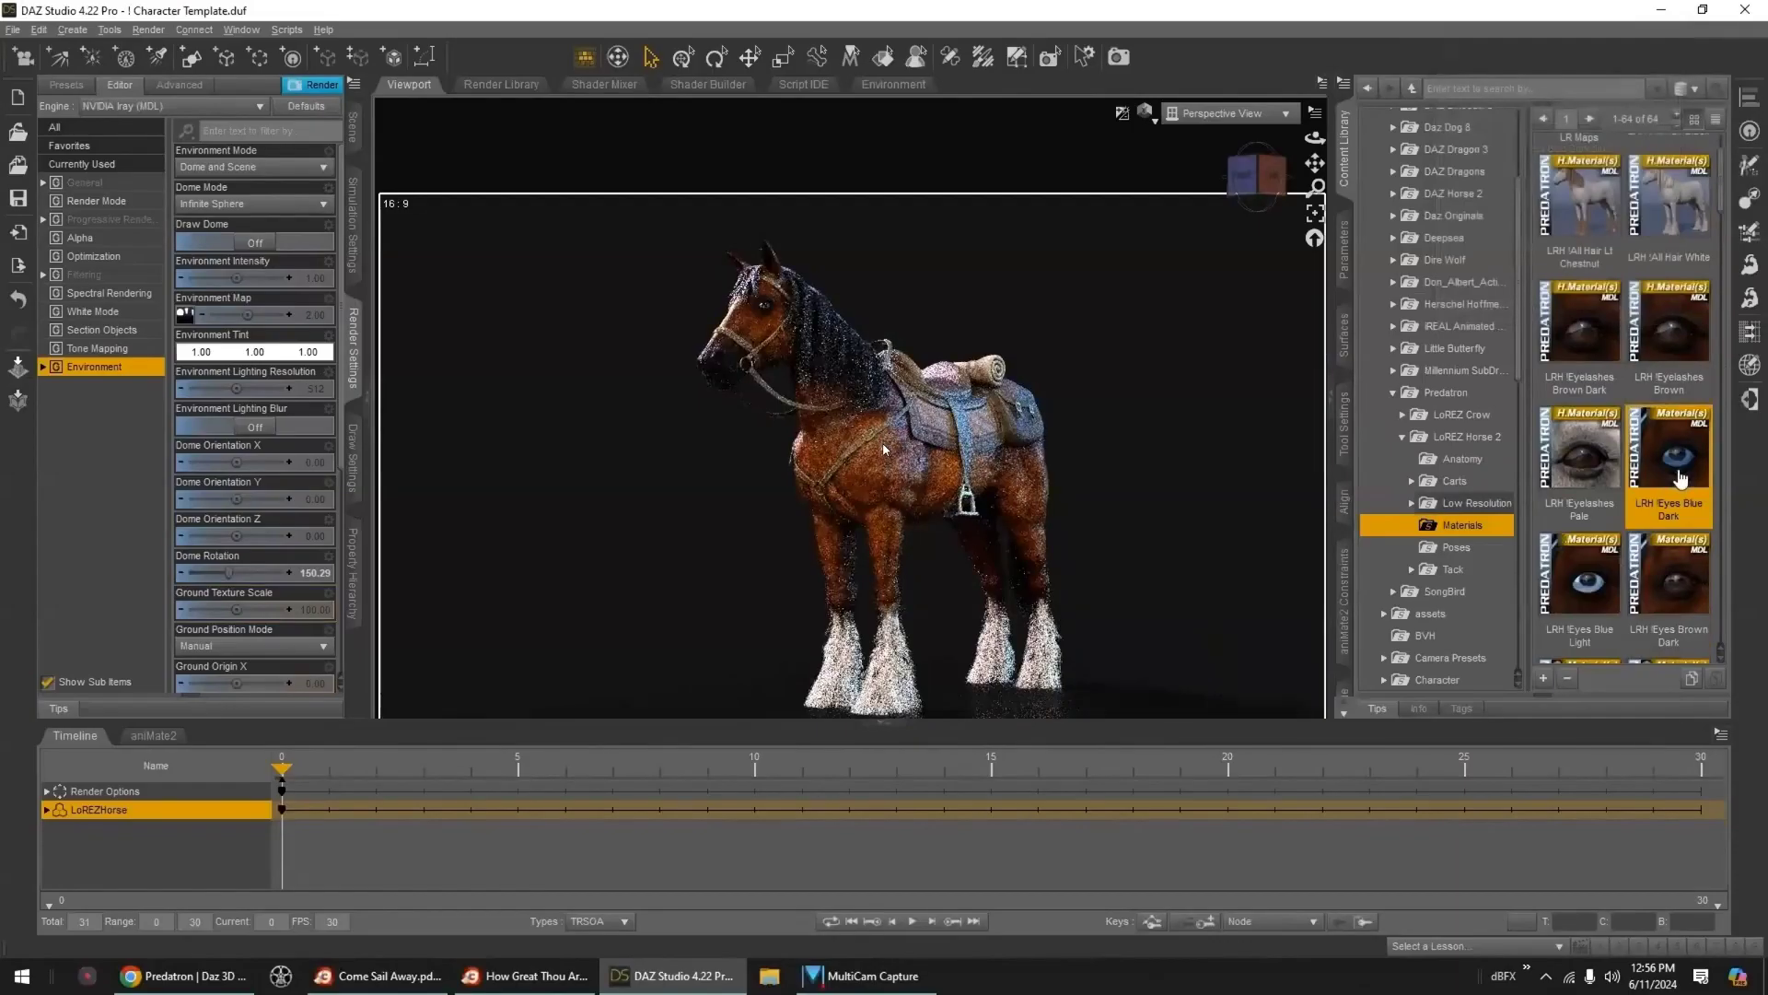
double_click(1587, 598)
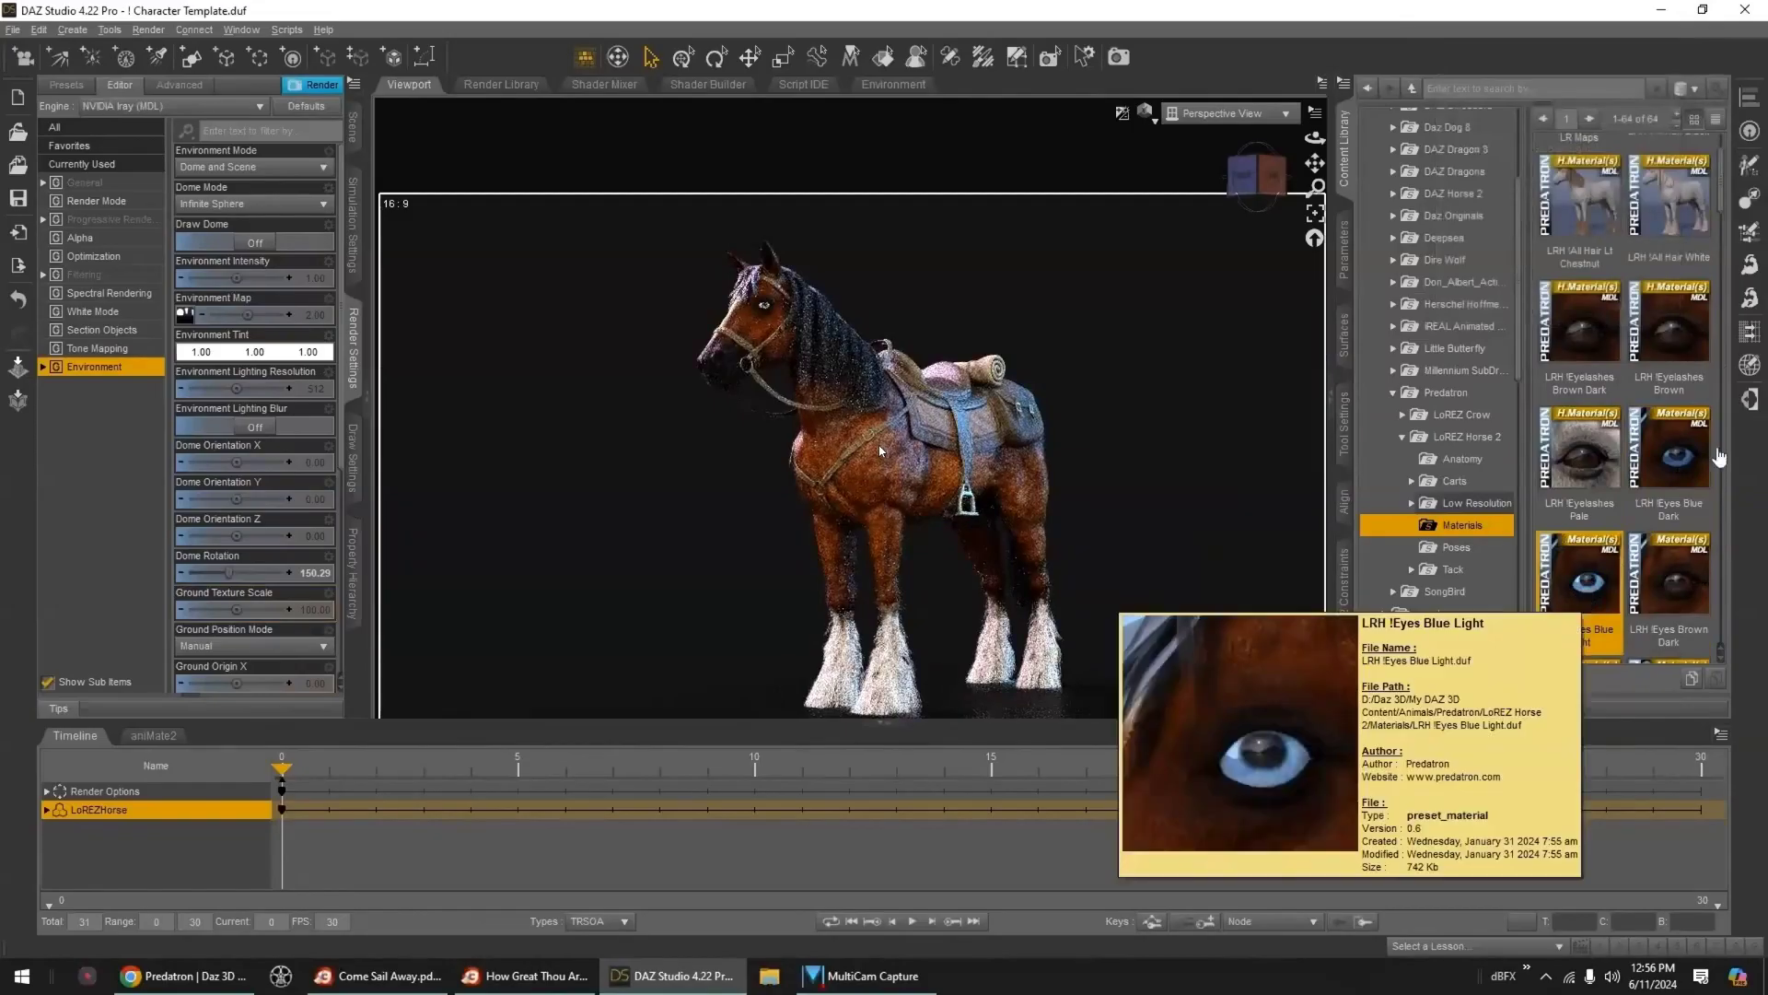
- Apply the LRH !Horse Glossy Less material to the coat, and replace it with LRH !Horse Glossy More
scroll(1720, 276, down, 2)
scroll(1725, 233, down, 1)
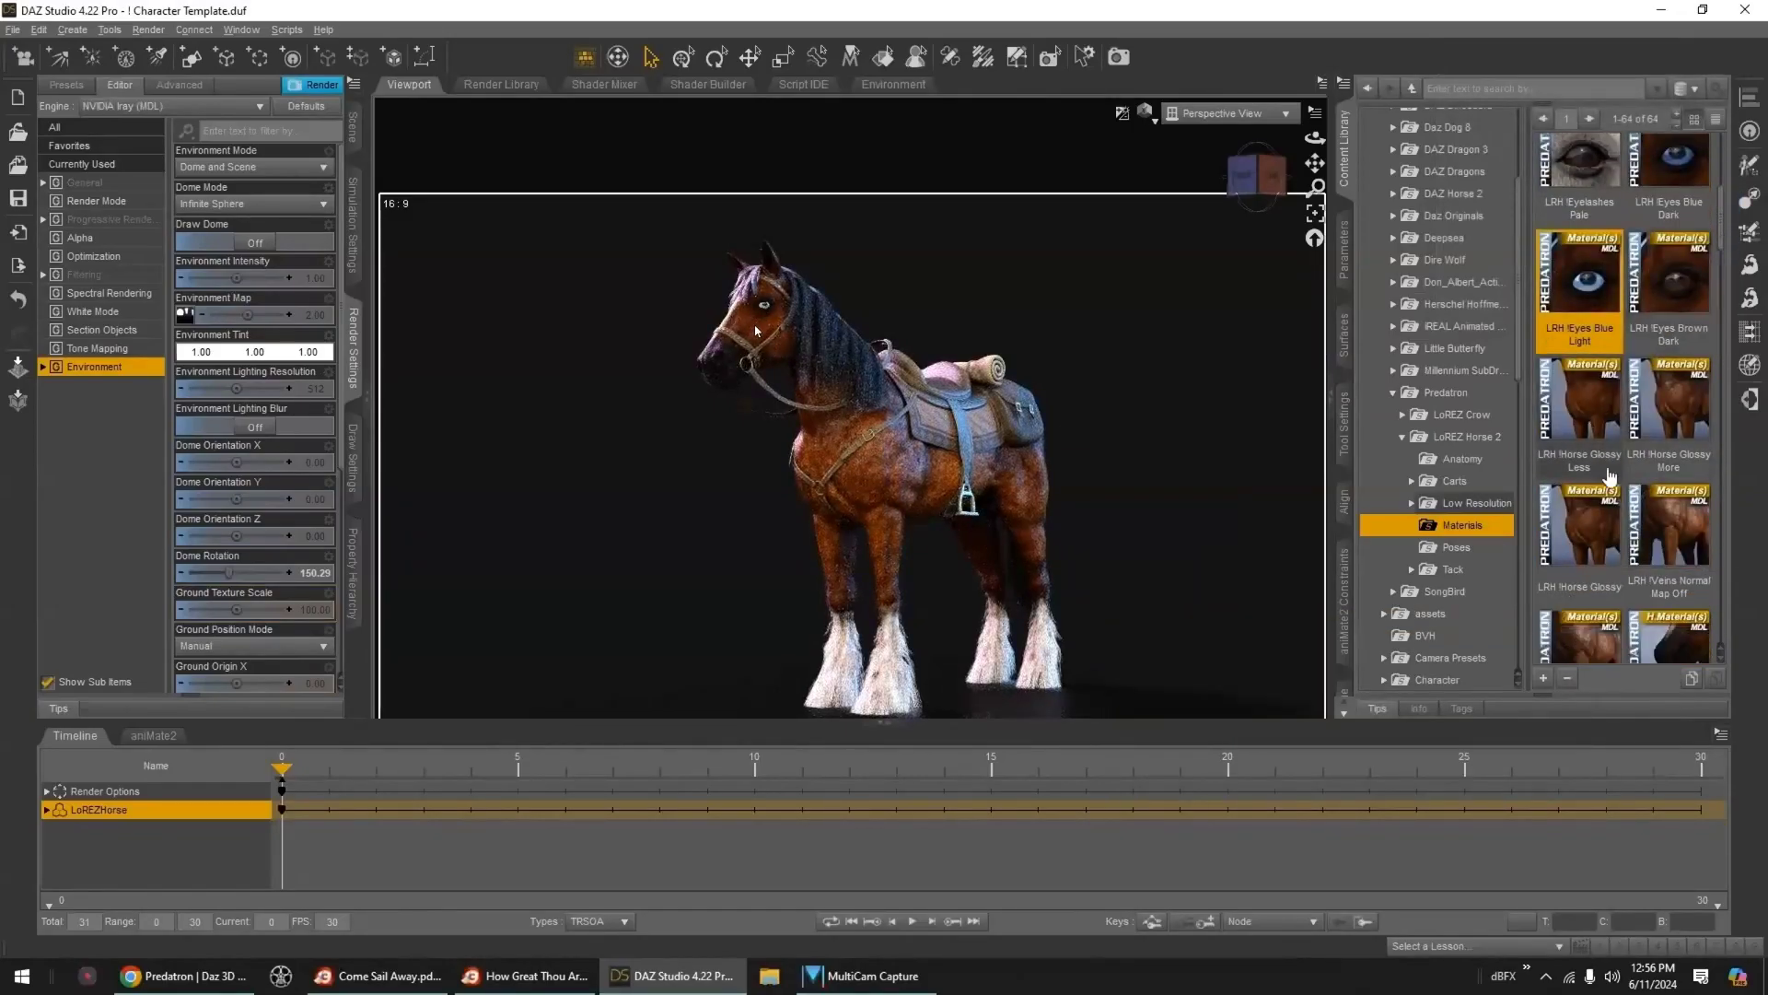
double_click(1589, 422)
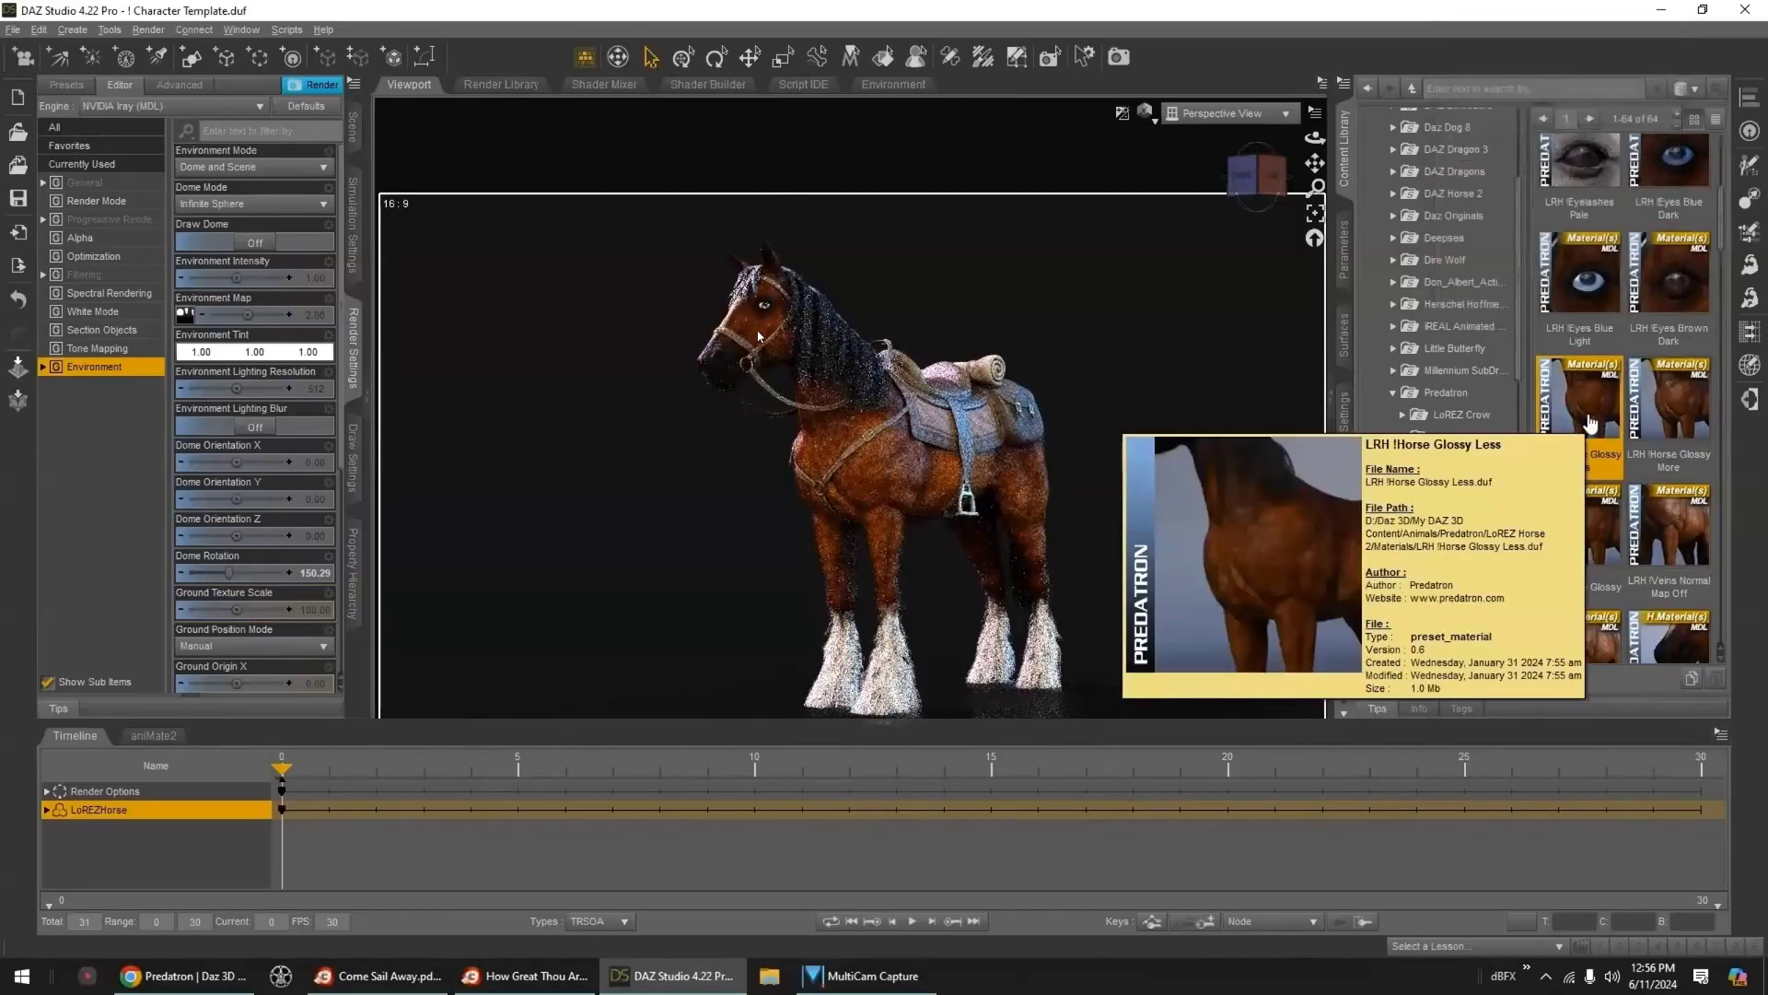
double_click(1670, 405)
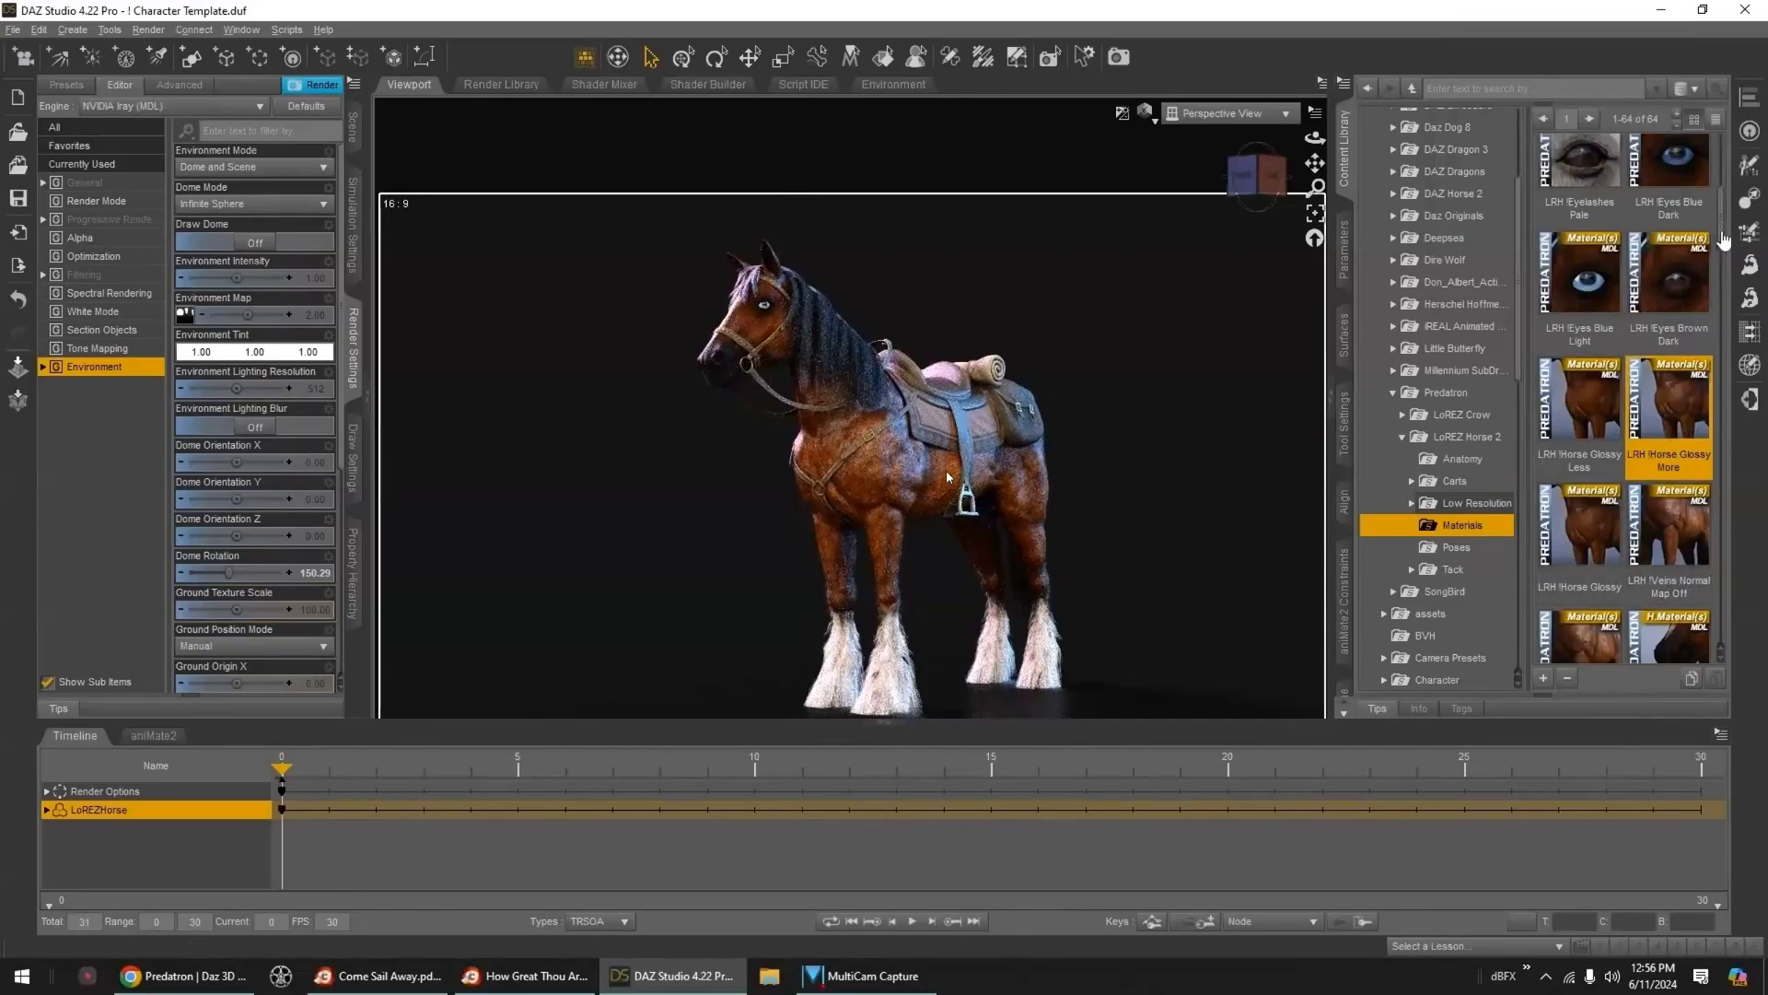
- Compare the Veins Normal Map Off and Glossy Less presets on the chest, and apply LRH !Horse Glossy and !Veins Normal Map
scroll(1725, 239, down, 2)
scroll(1085, 562, up, 6)
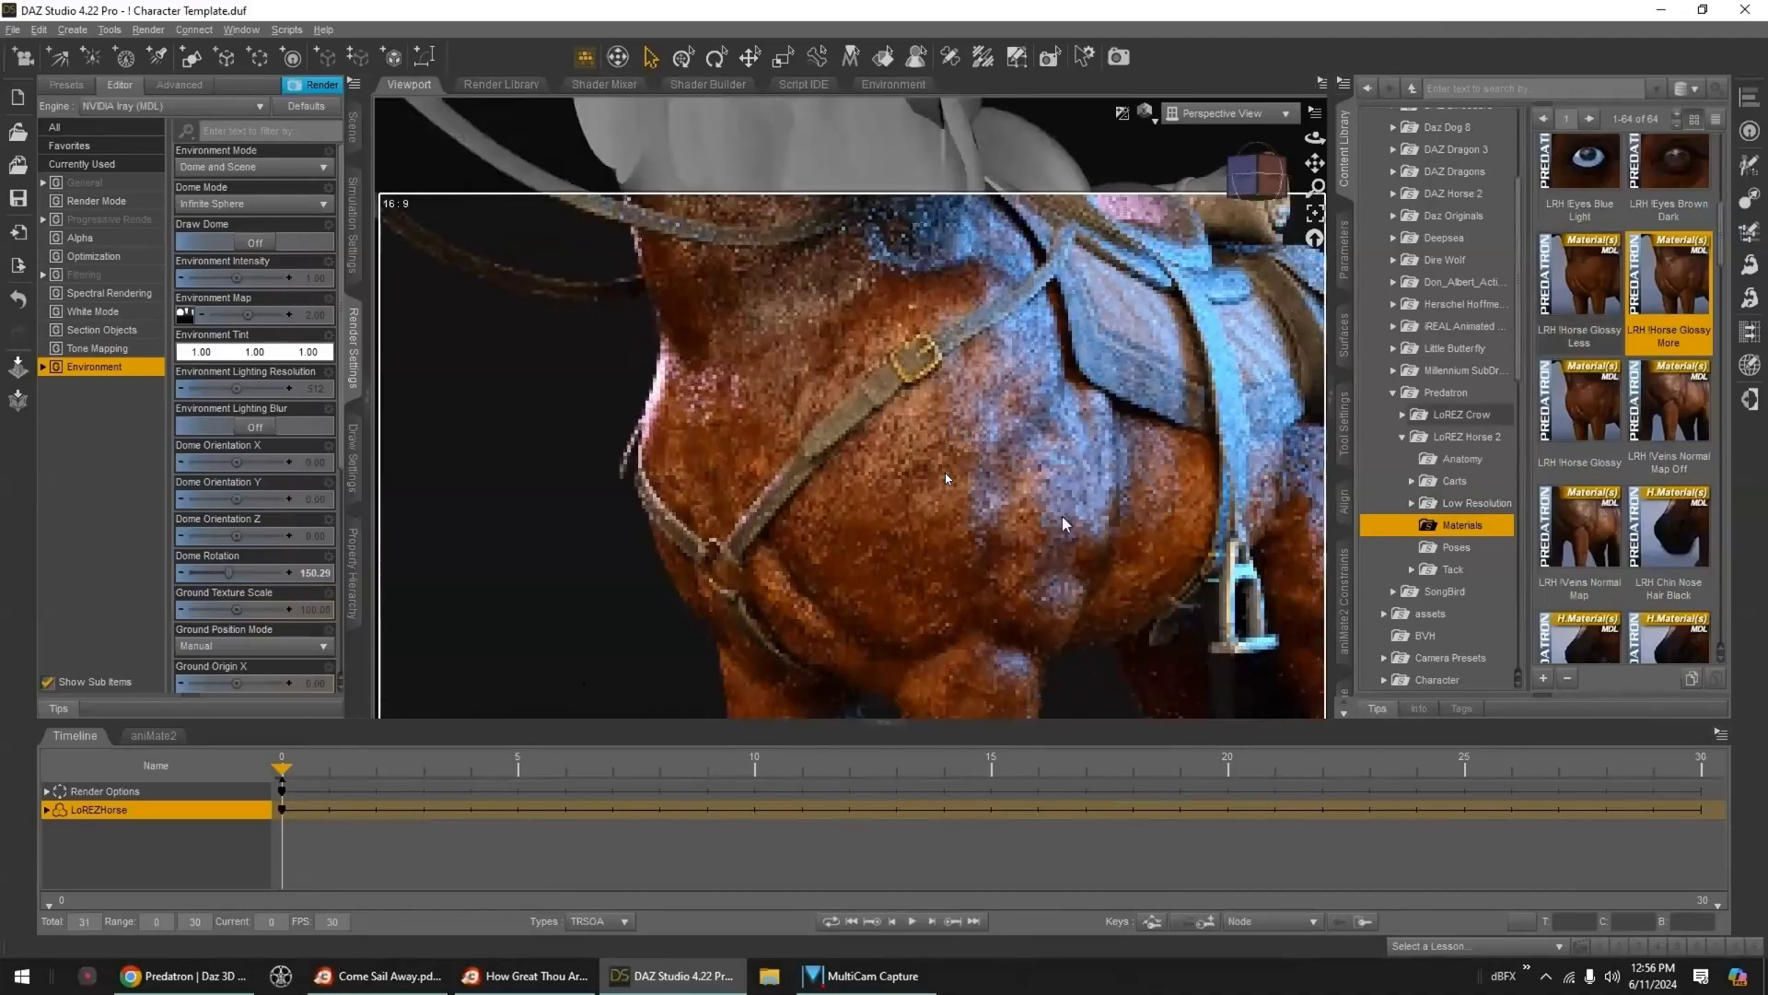
double_click(1670, 403)
double_click(1591, 292)
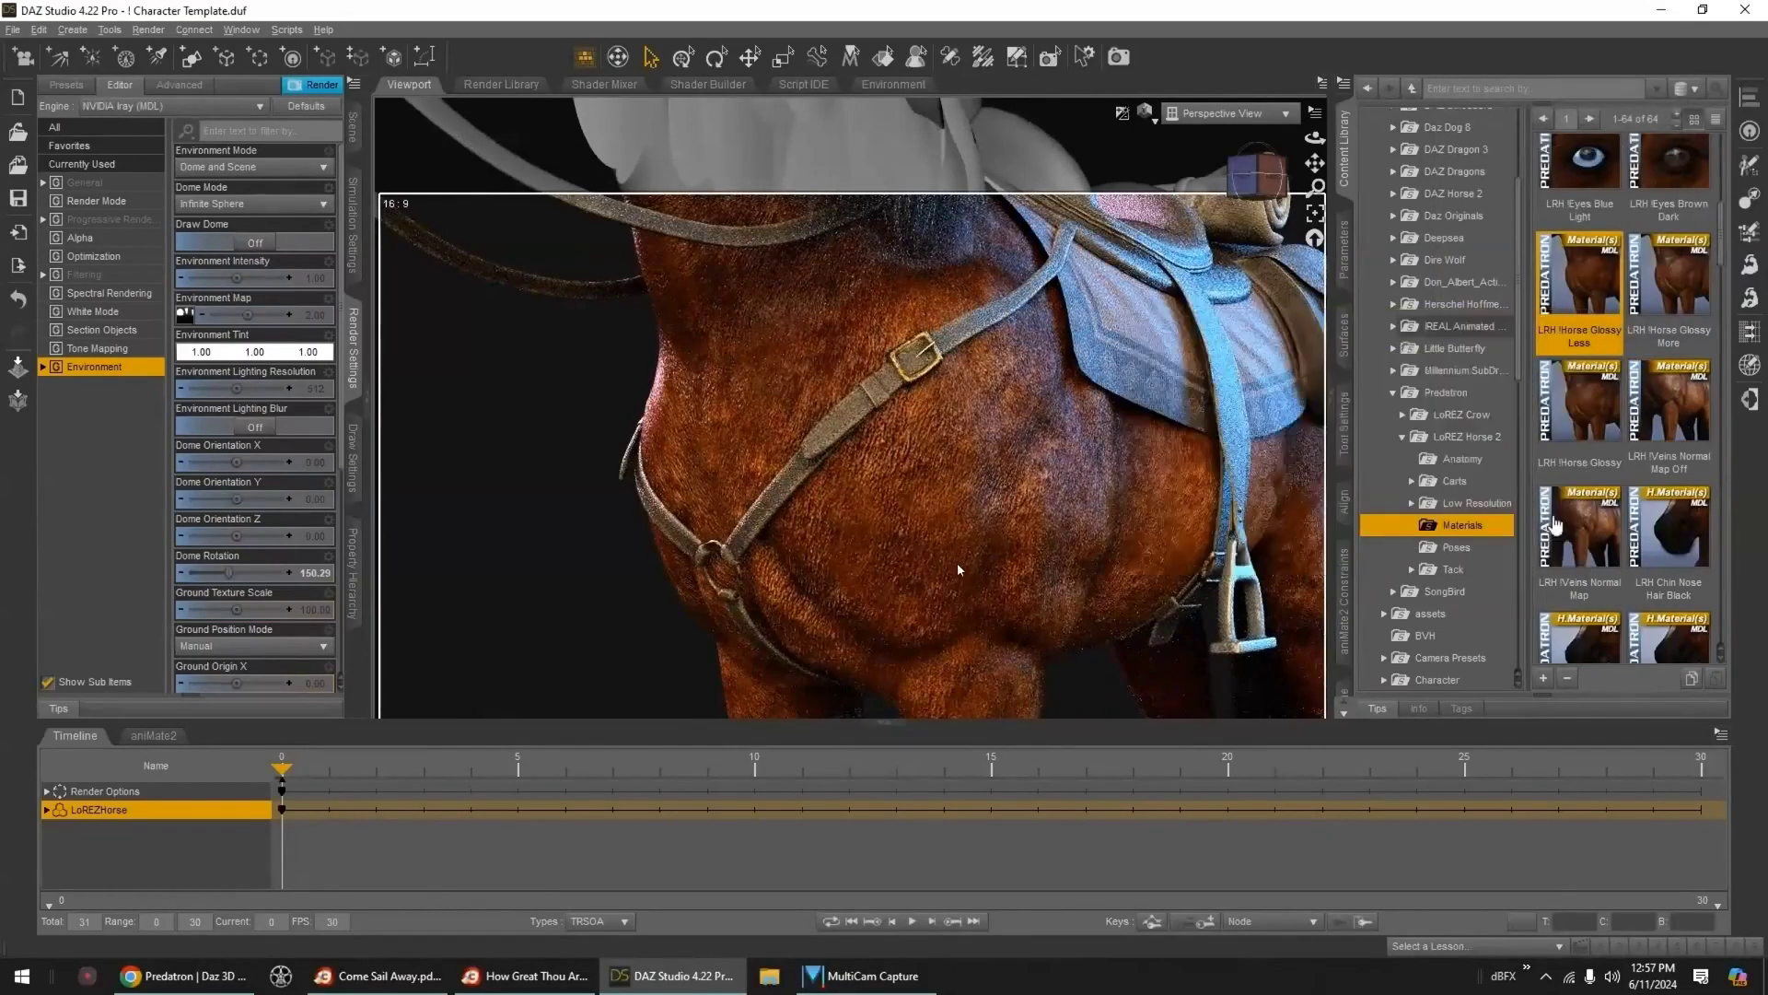
double_click(1590, 419)
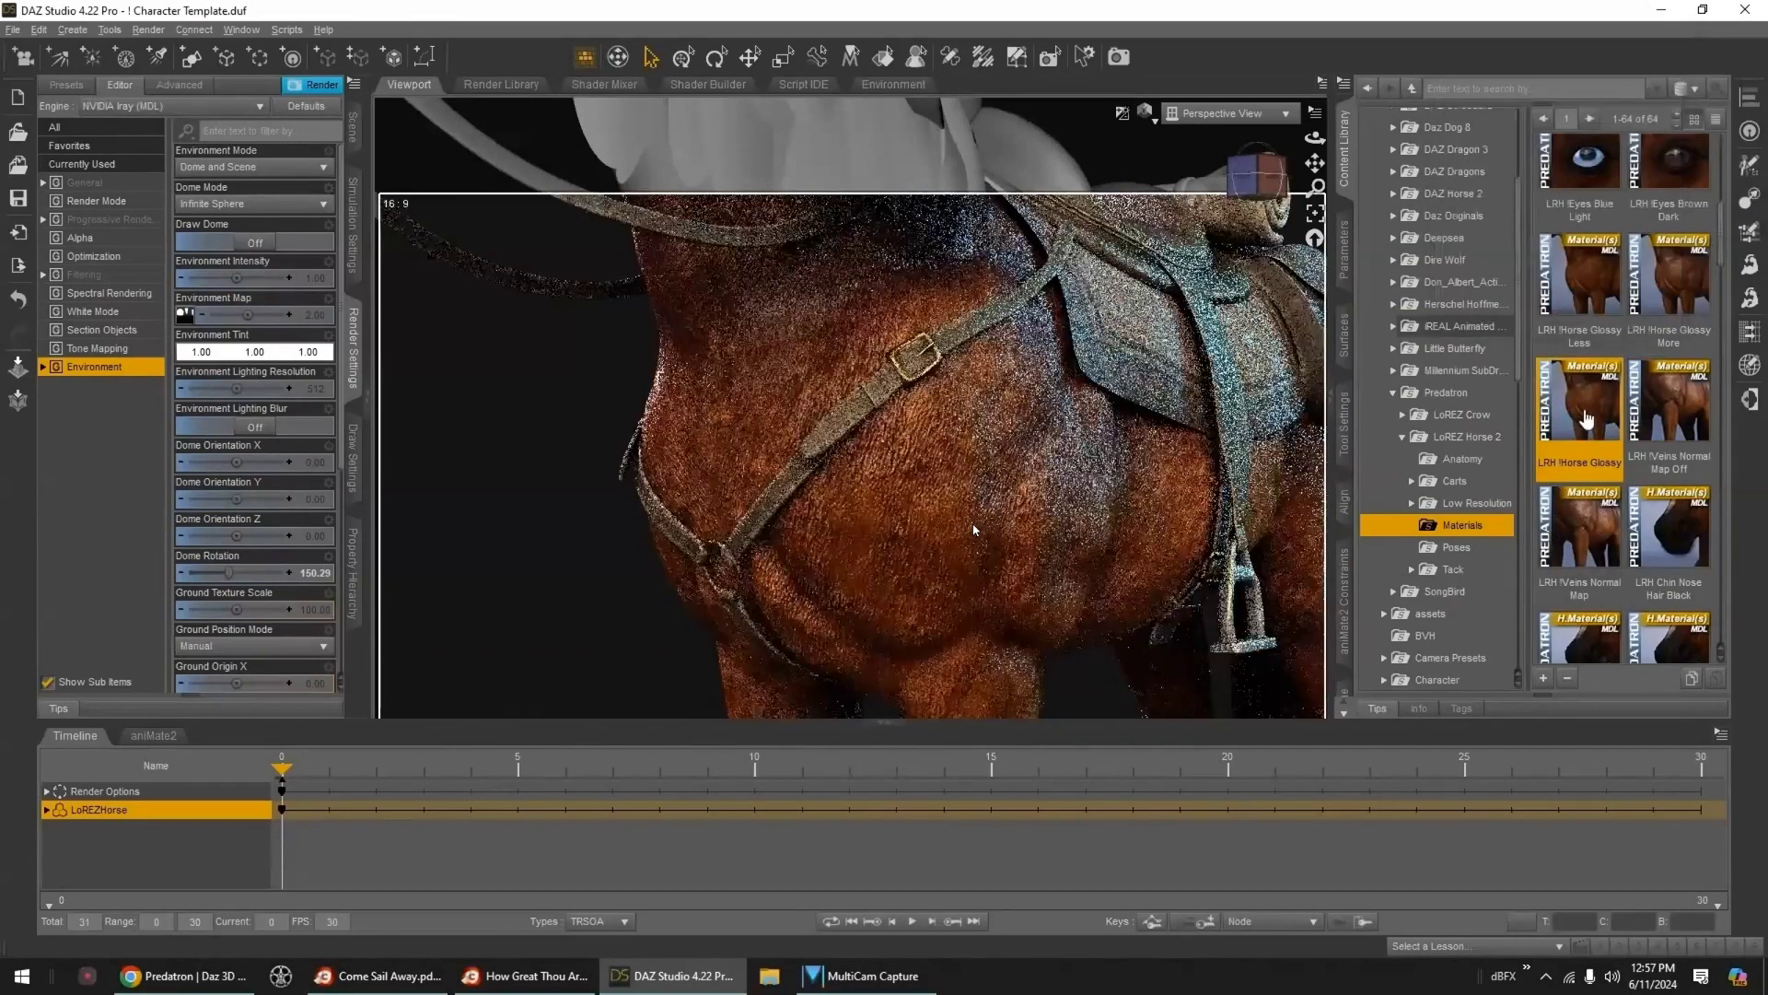
double_click(1588, 550)
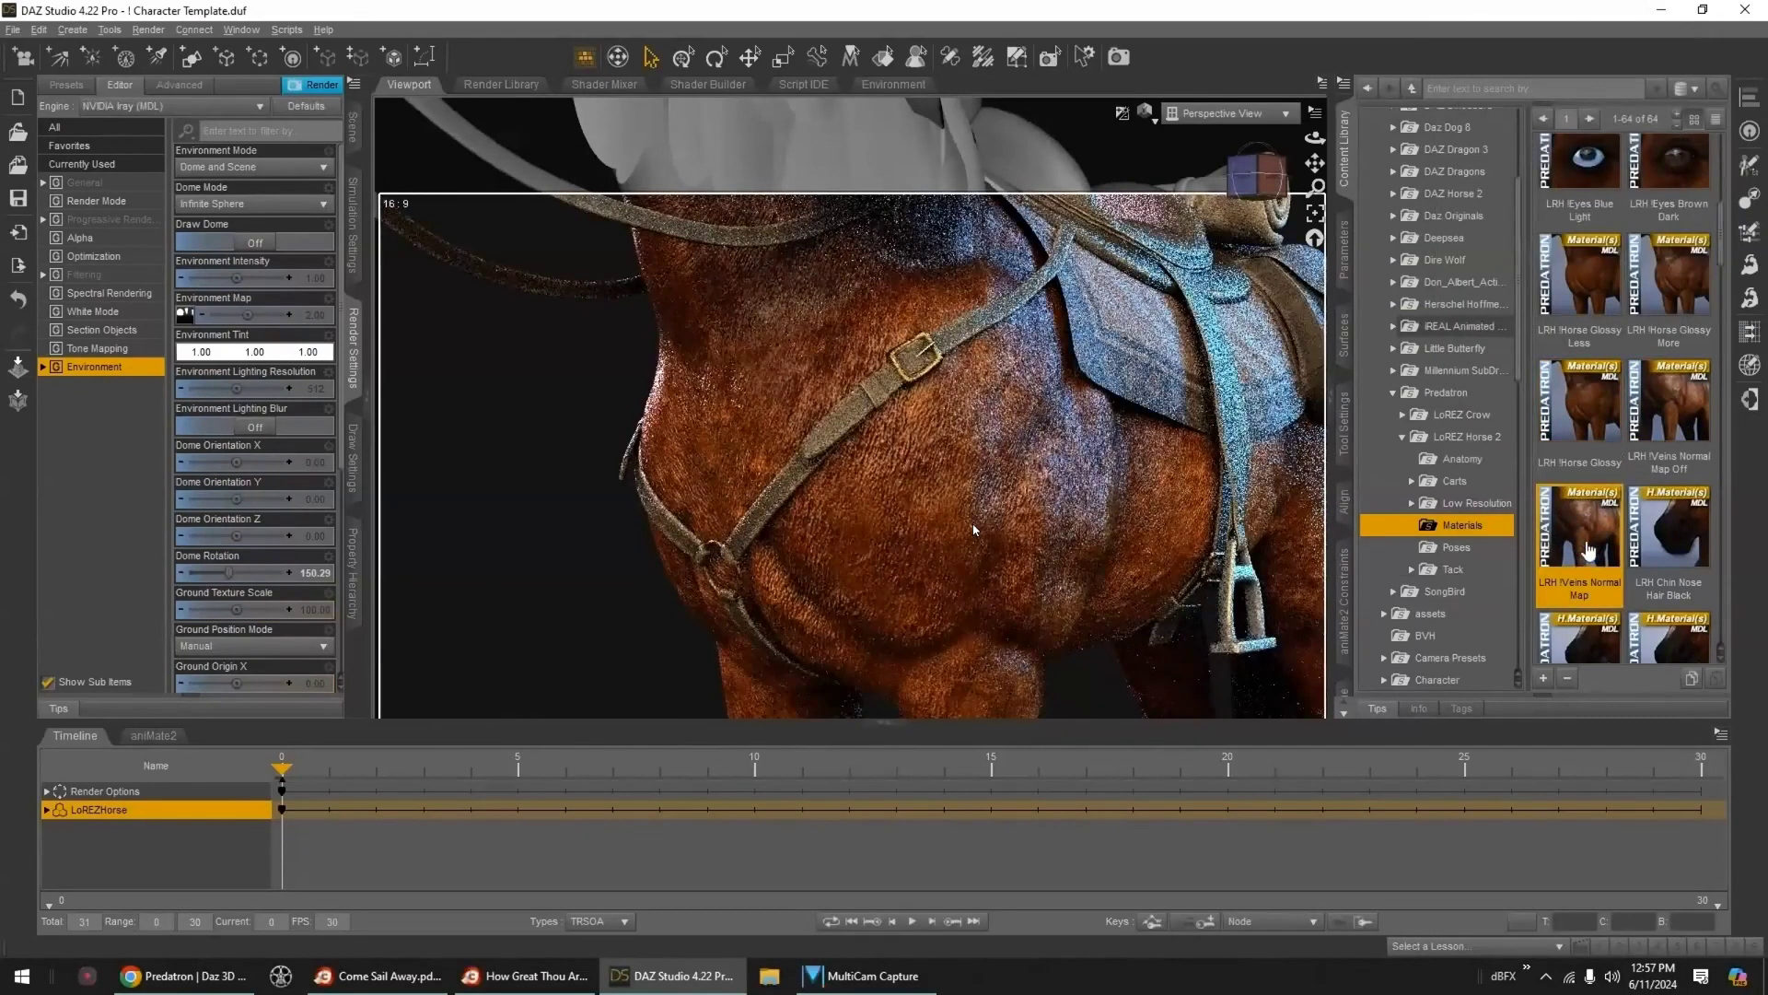
- Try the LRH Chin Nose Hair presets White, Dark Brown and Brown on the horse's muzzle, ending with Black
scroll(840, 383, down, 3)
middle_drag(840, 375, 894, 446)
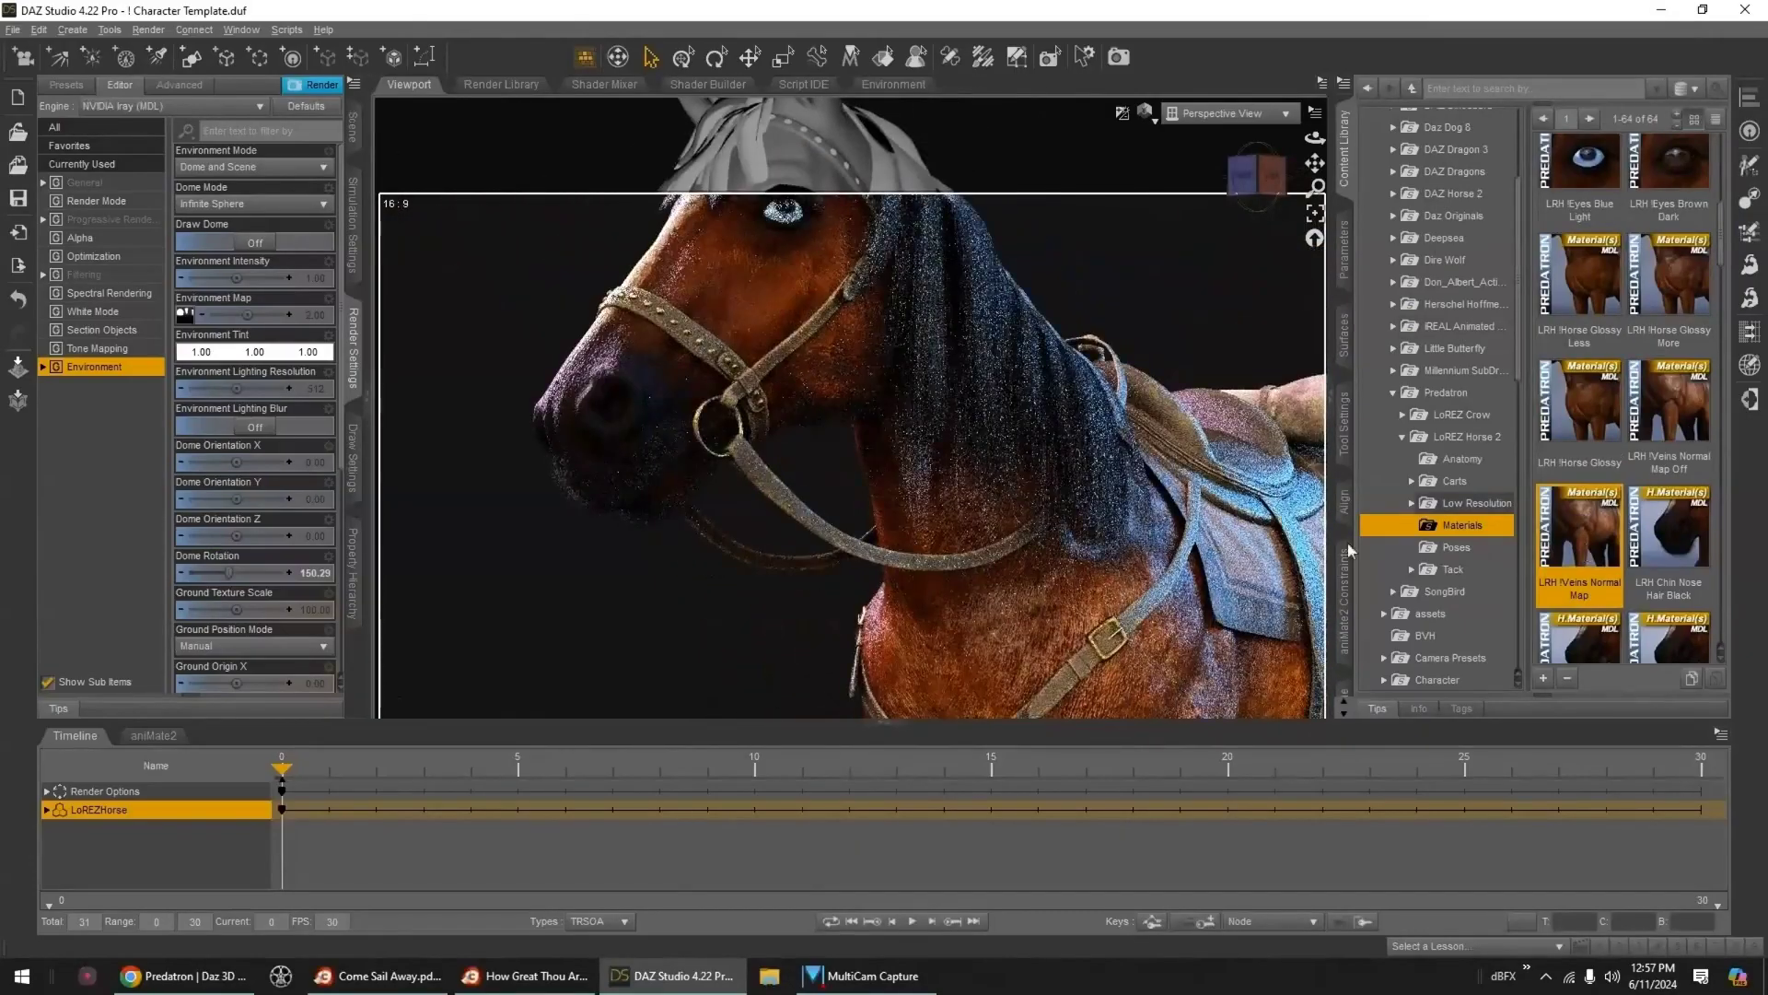
scroll(1671, 440, down, 3)
double_click(1587, 431)
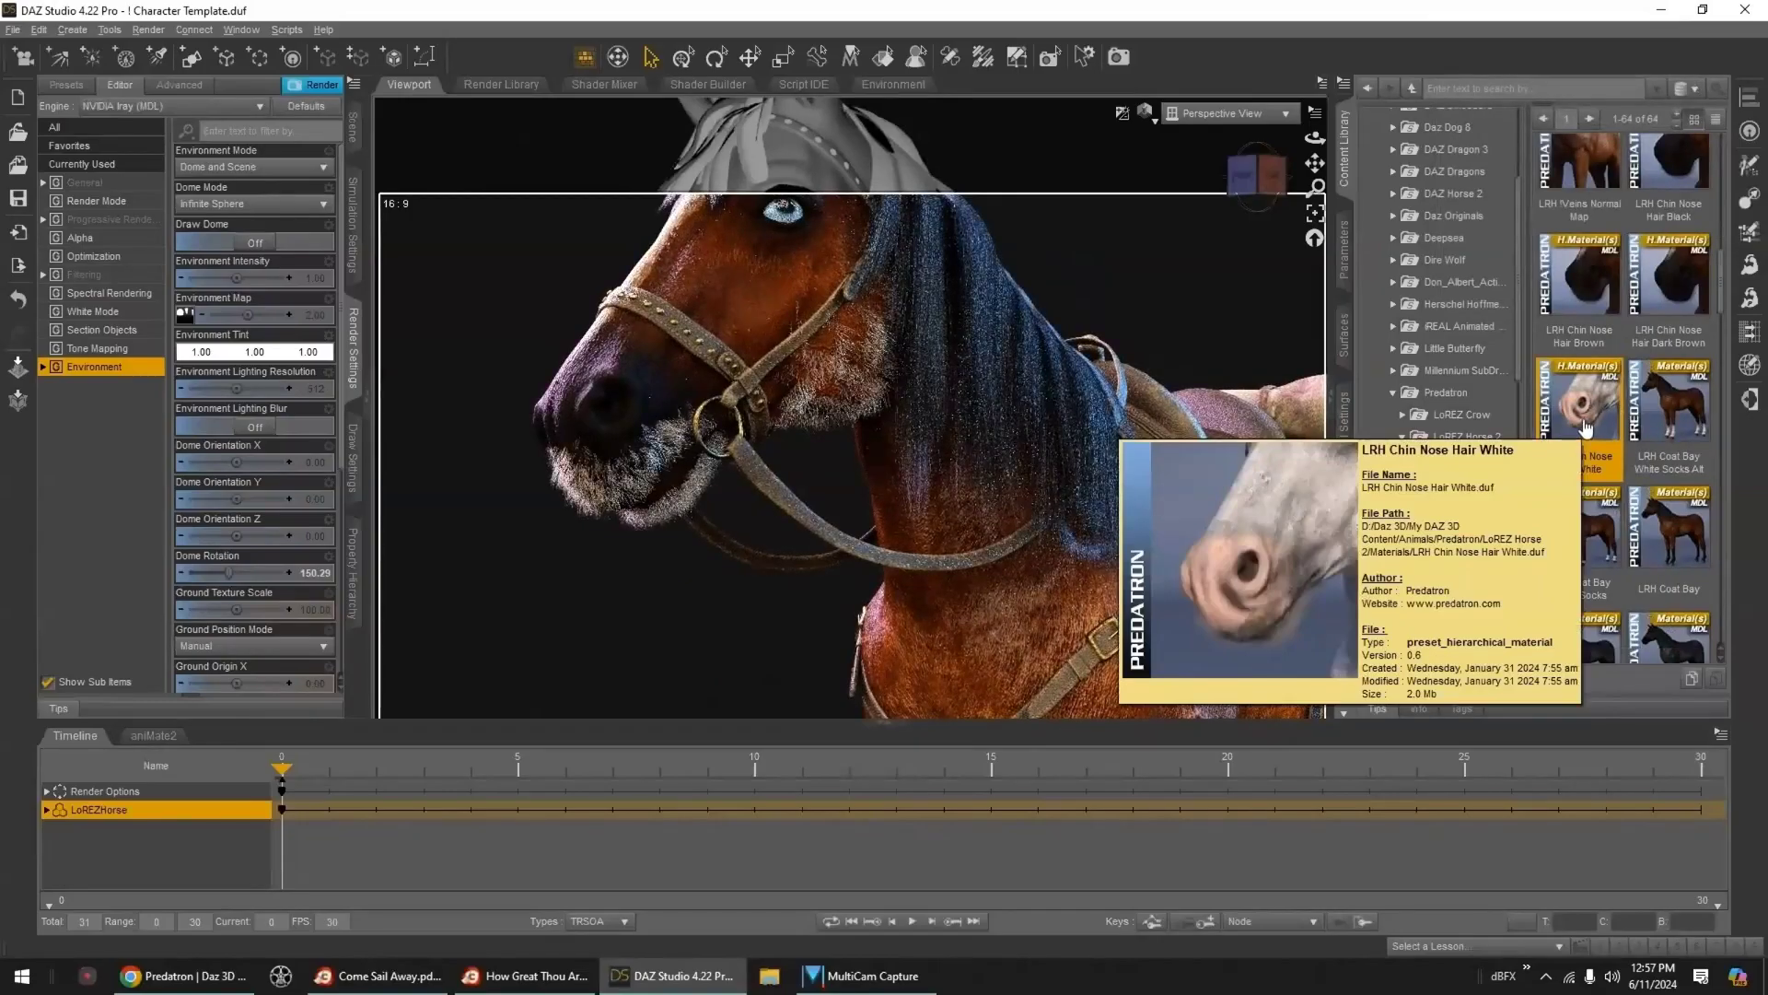
double_click(1682, 298)
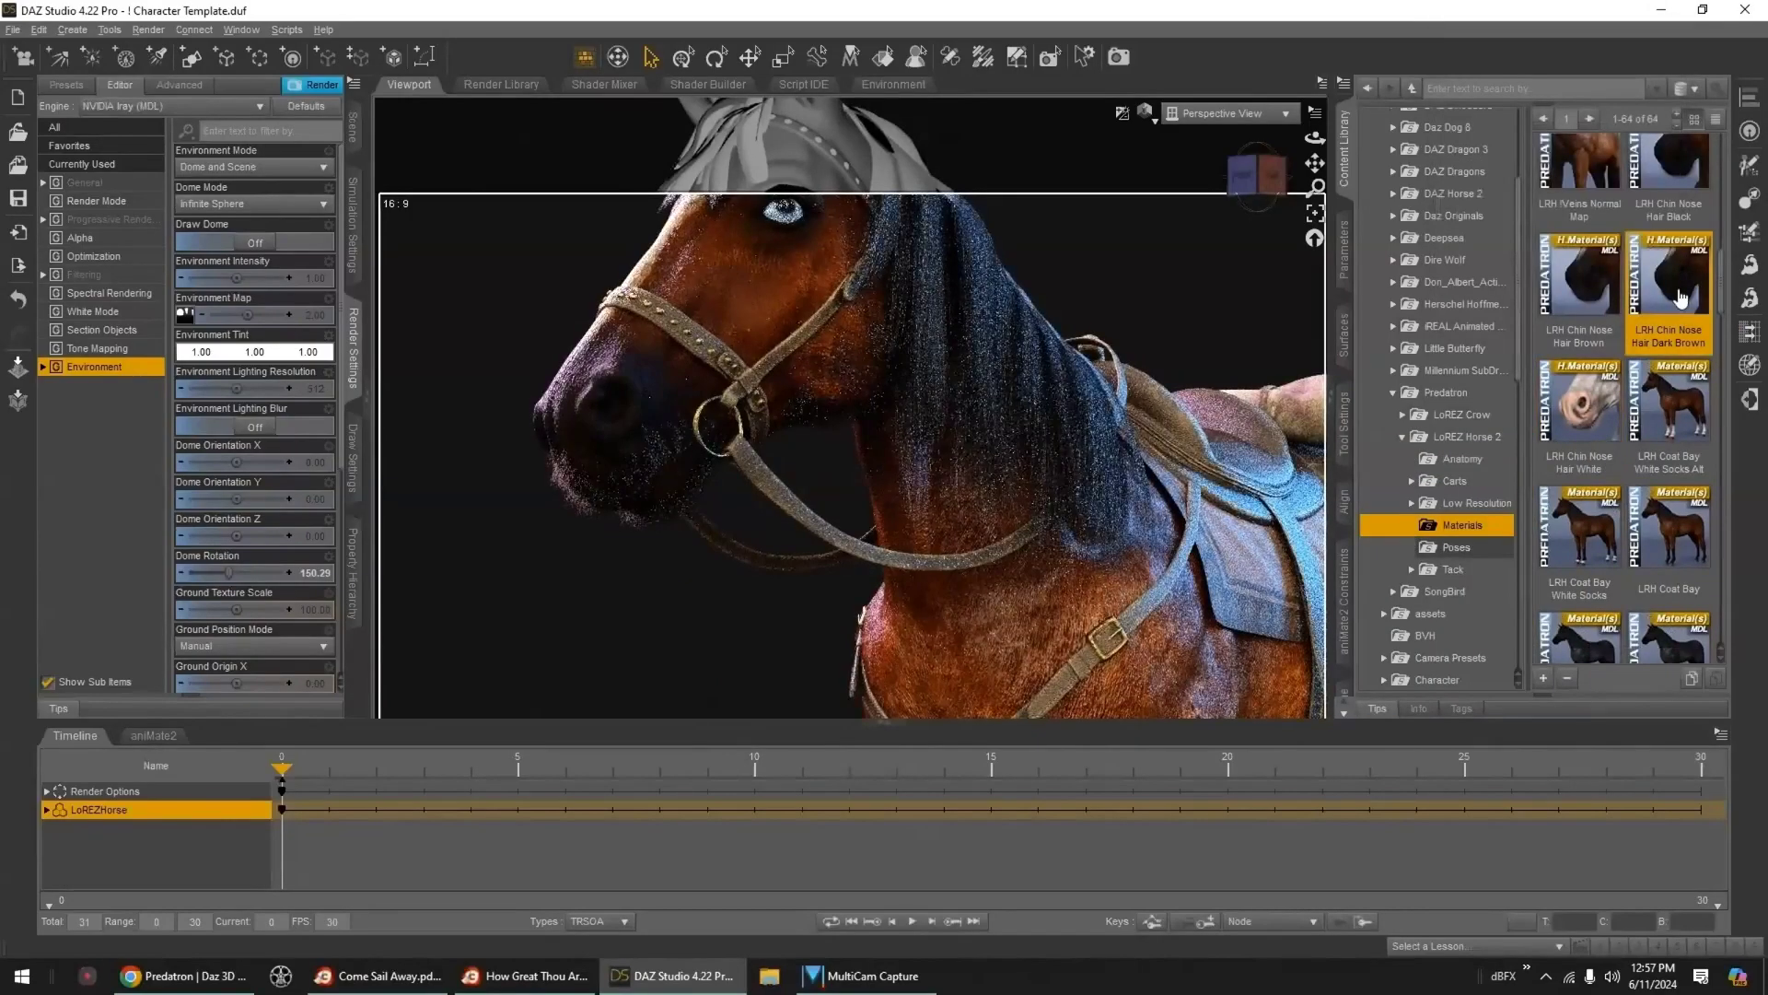
double_click(1585, 311)
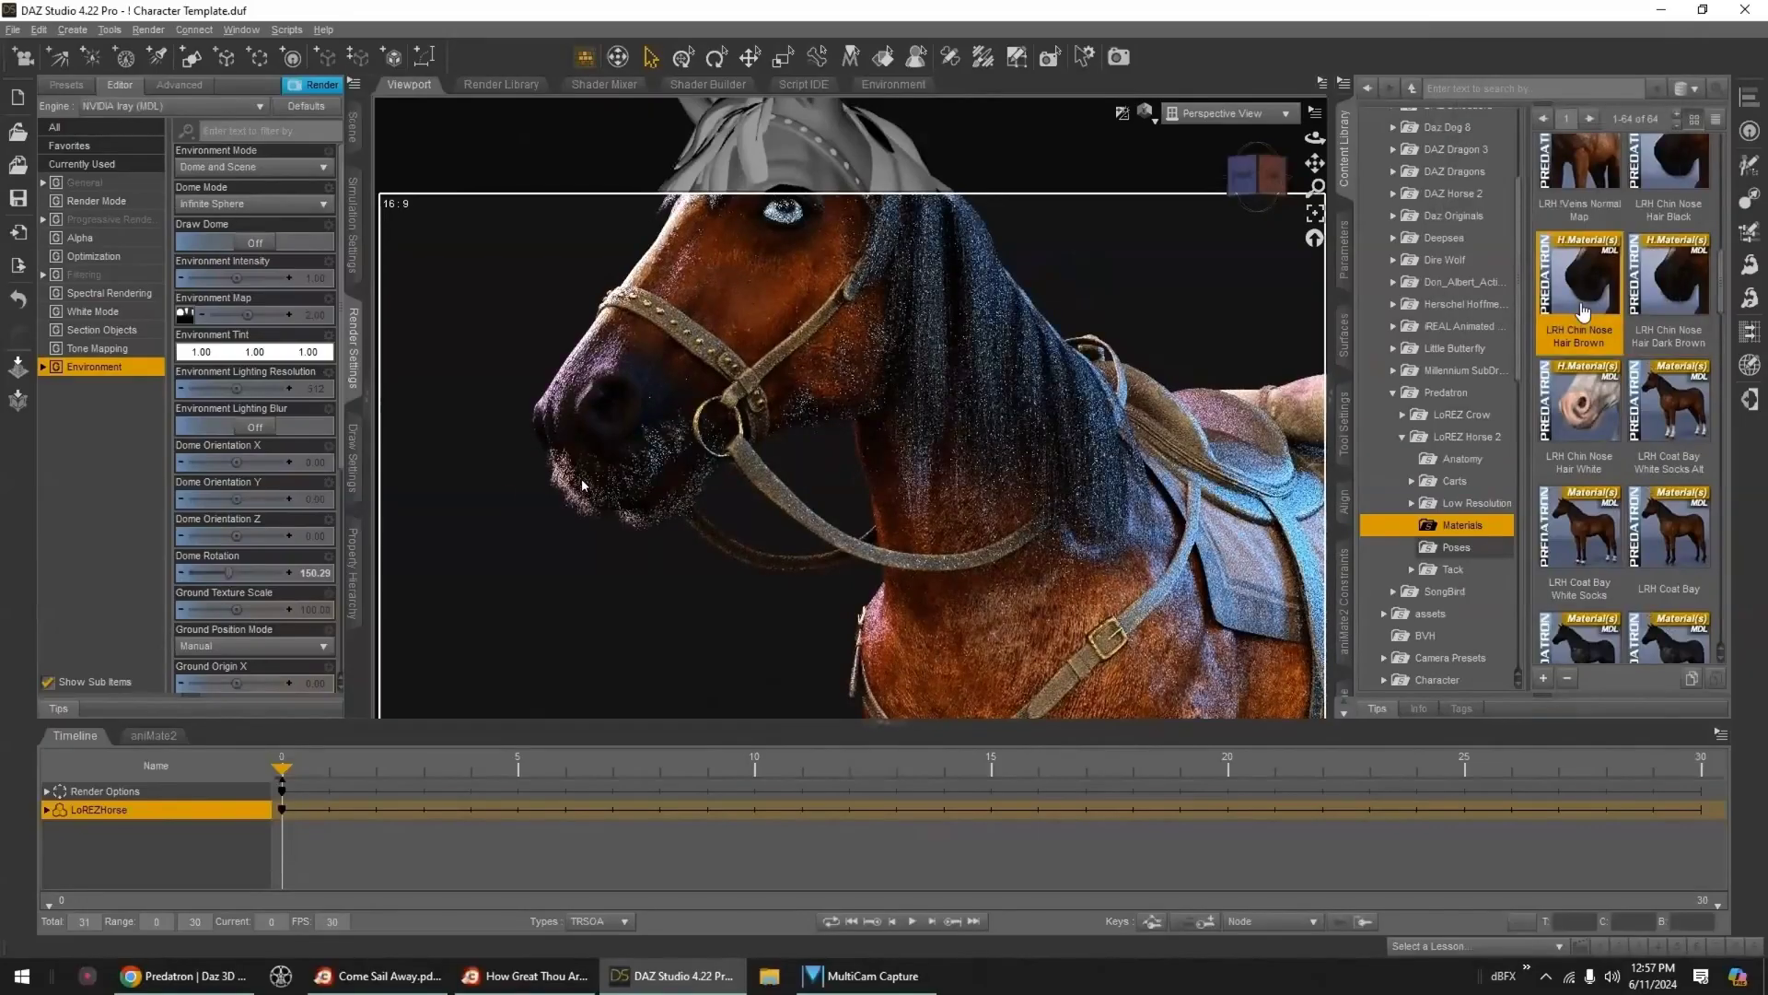
double_click(1690, 173)
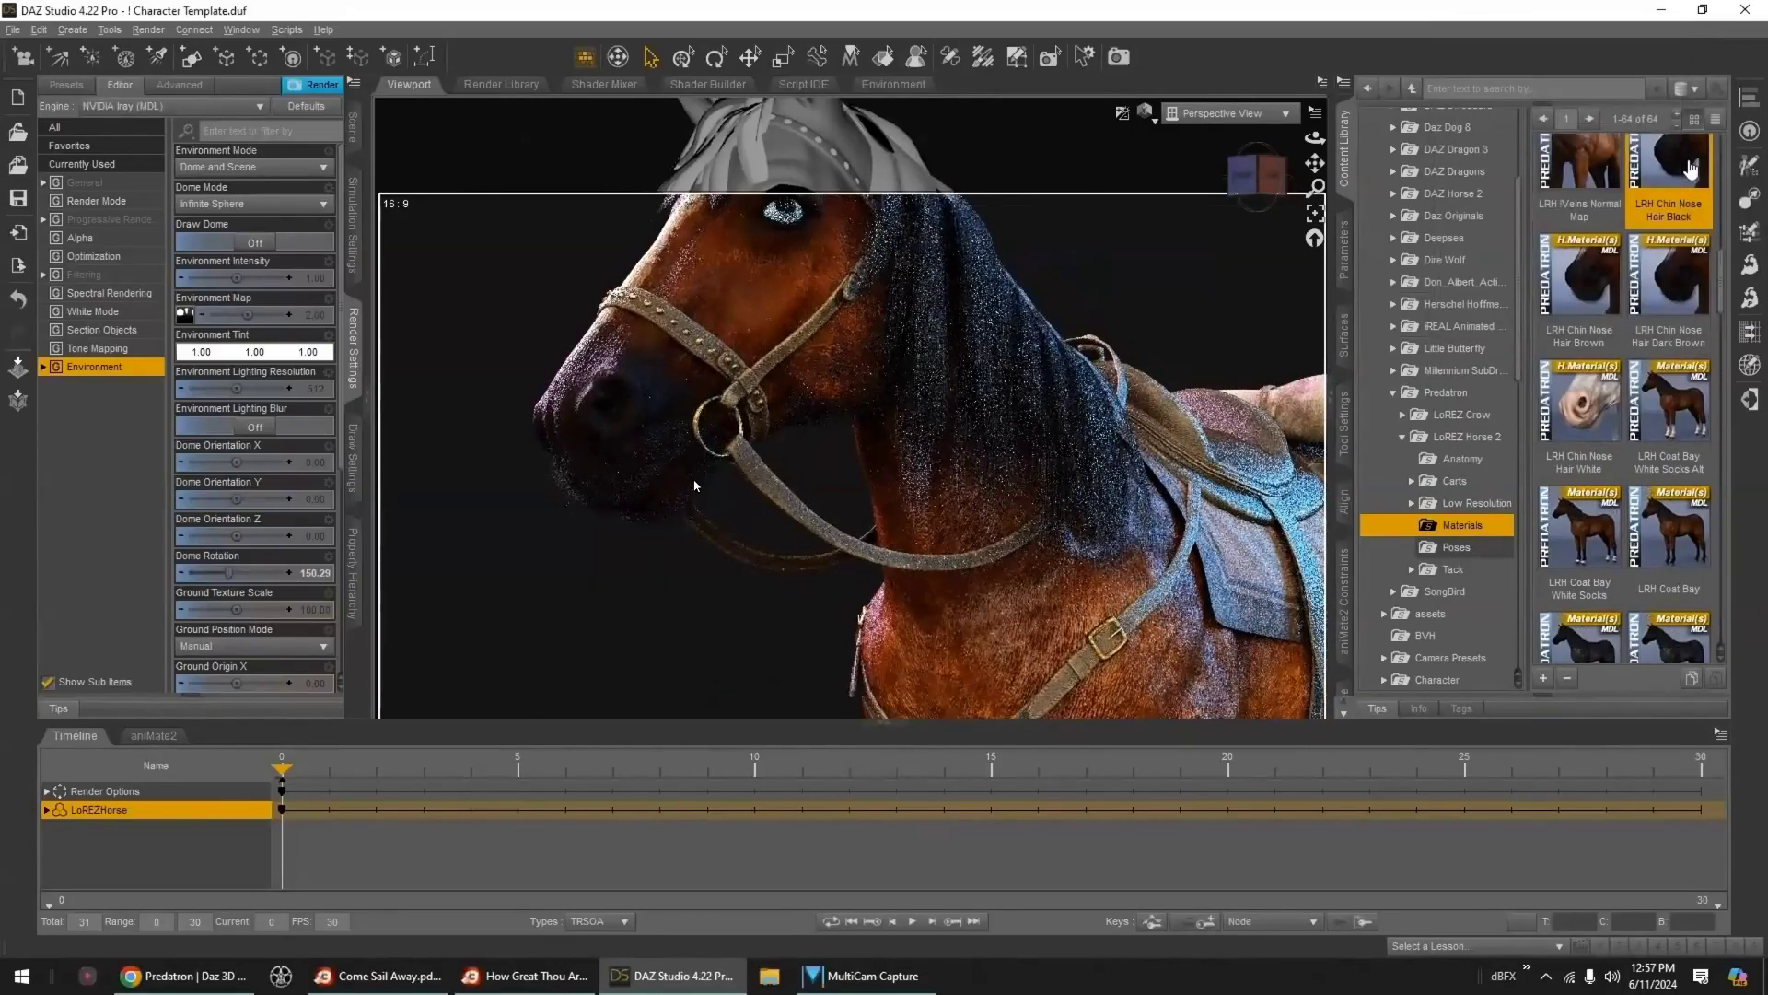
- Apply the LRH Coat Bay White Socks Alt, Coat Bay White Socks and Coat Bay materials to the whole horse in turn
scroll(969, 431, down, 5)
middle_drag(969, 431, 1066, 481)
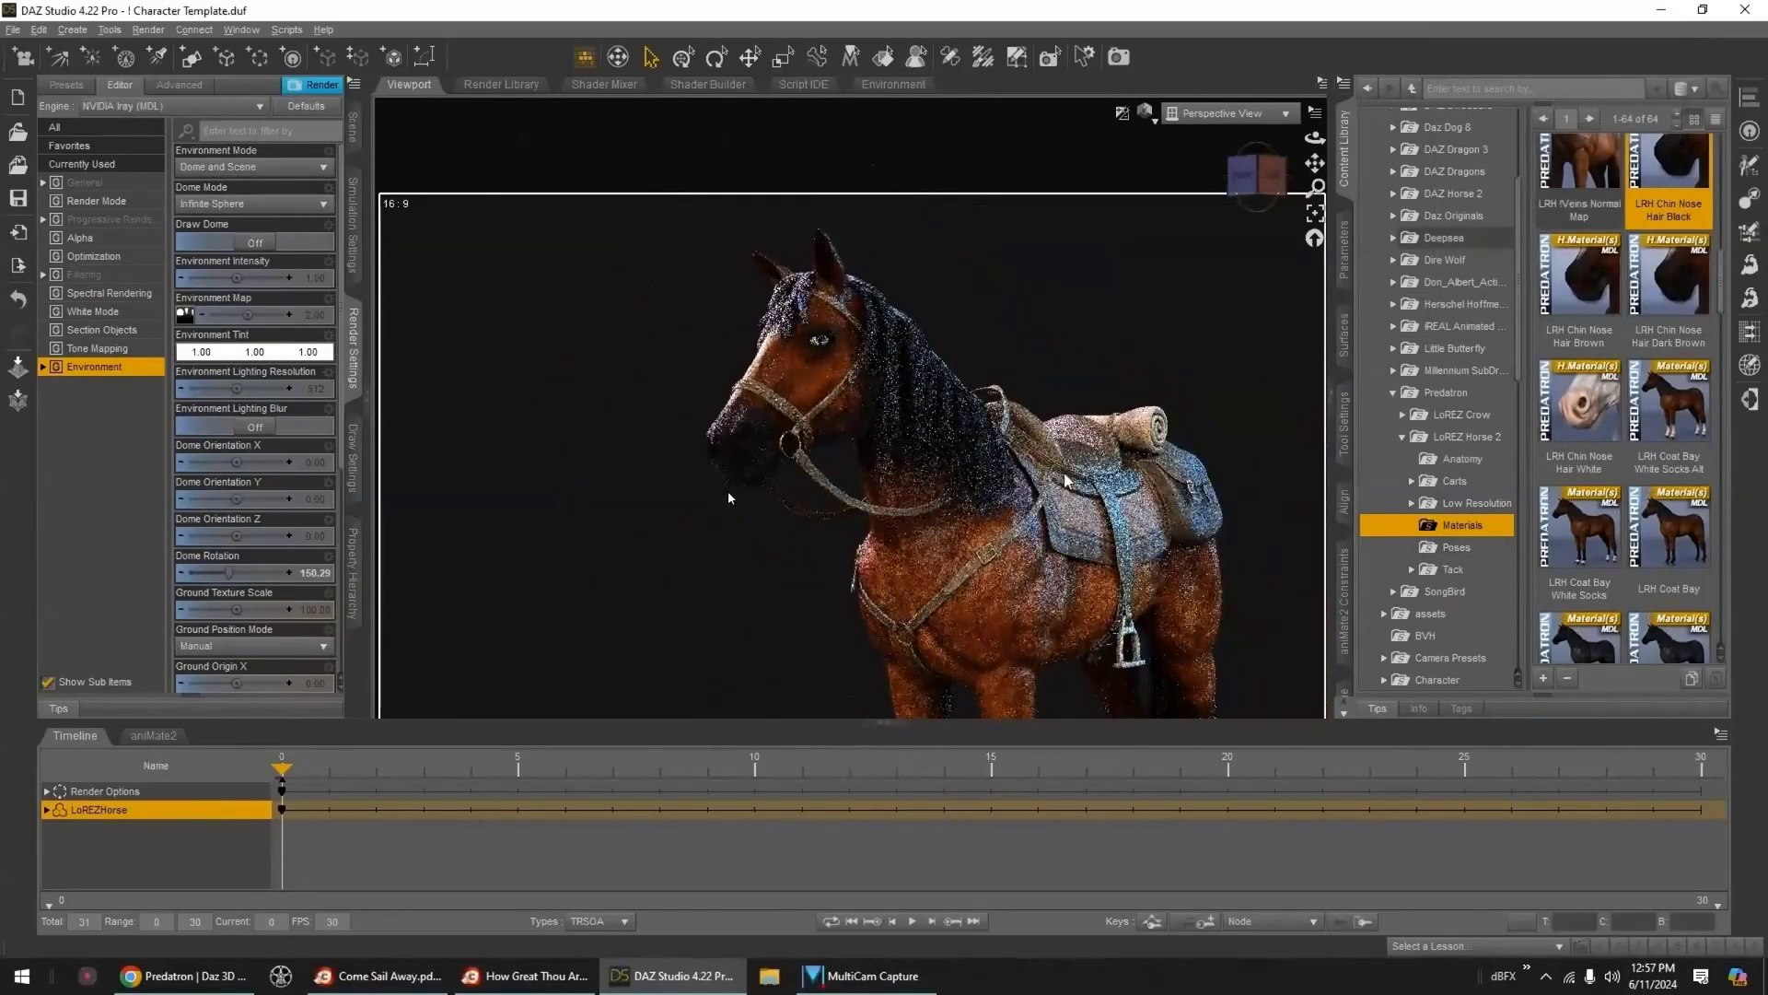
scroll(1066, 481, down, 2)
middle_drag(1135, 615, 1102, 553)
scroll(1101, 558, down, 3)
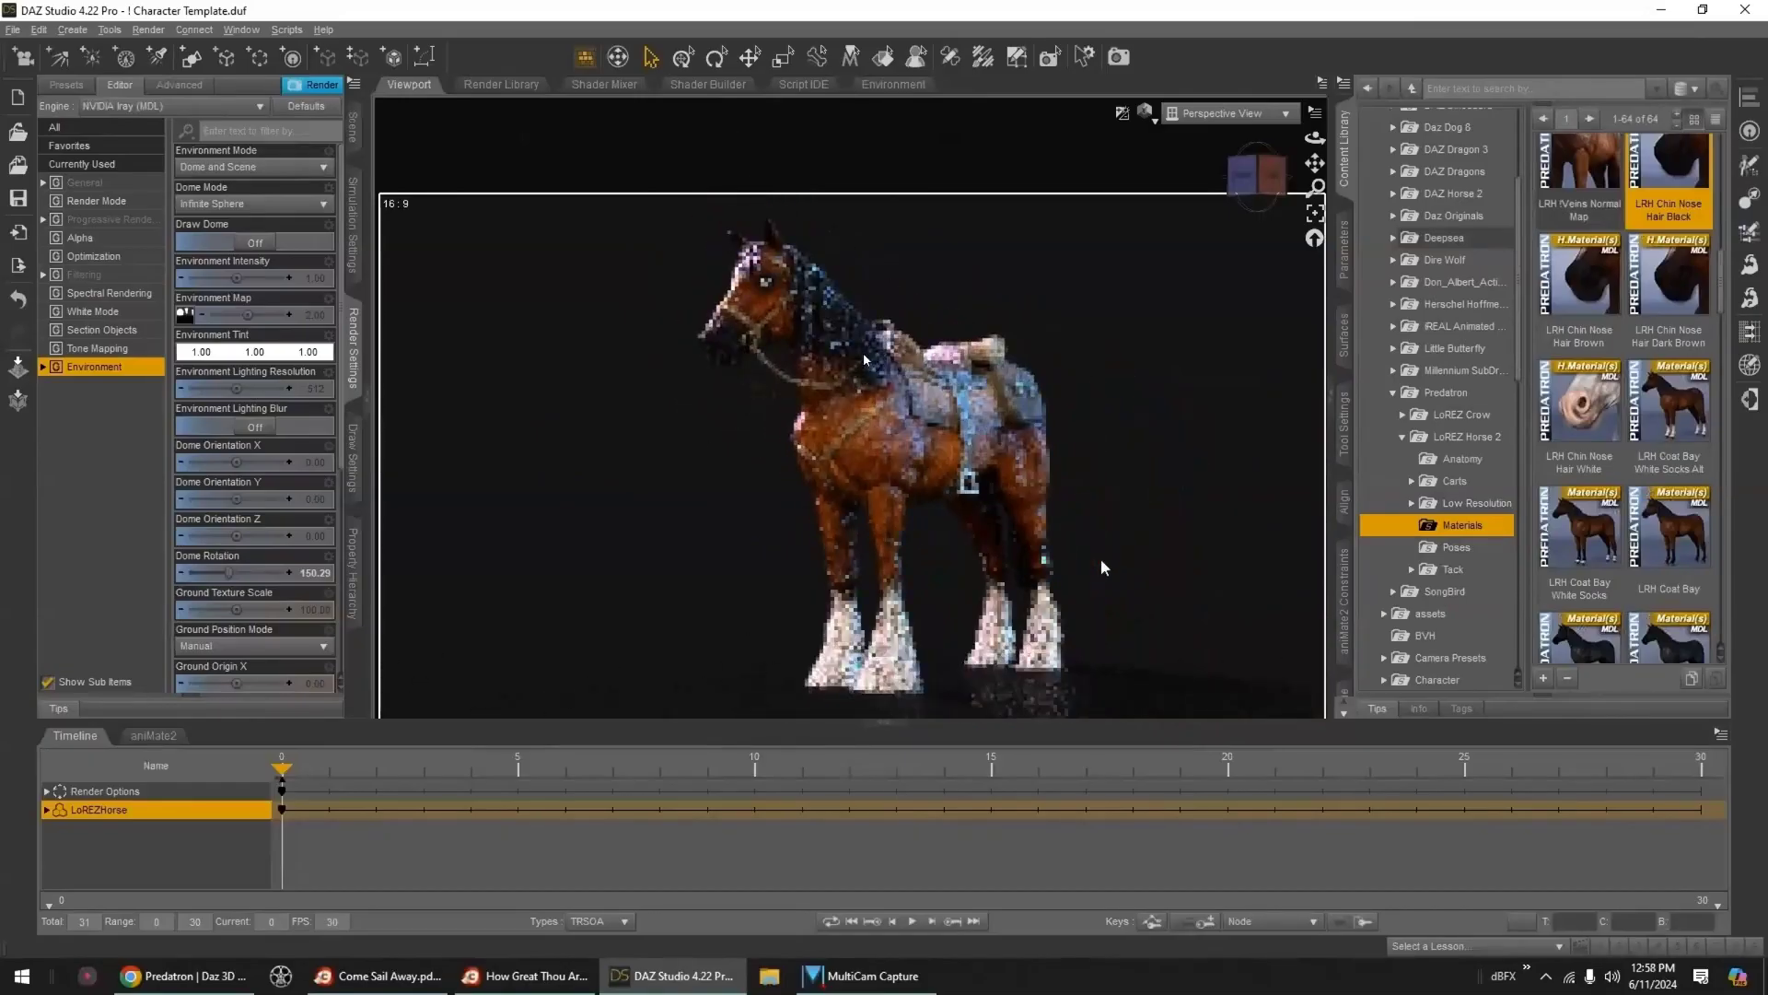
double_click(1668, 415)
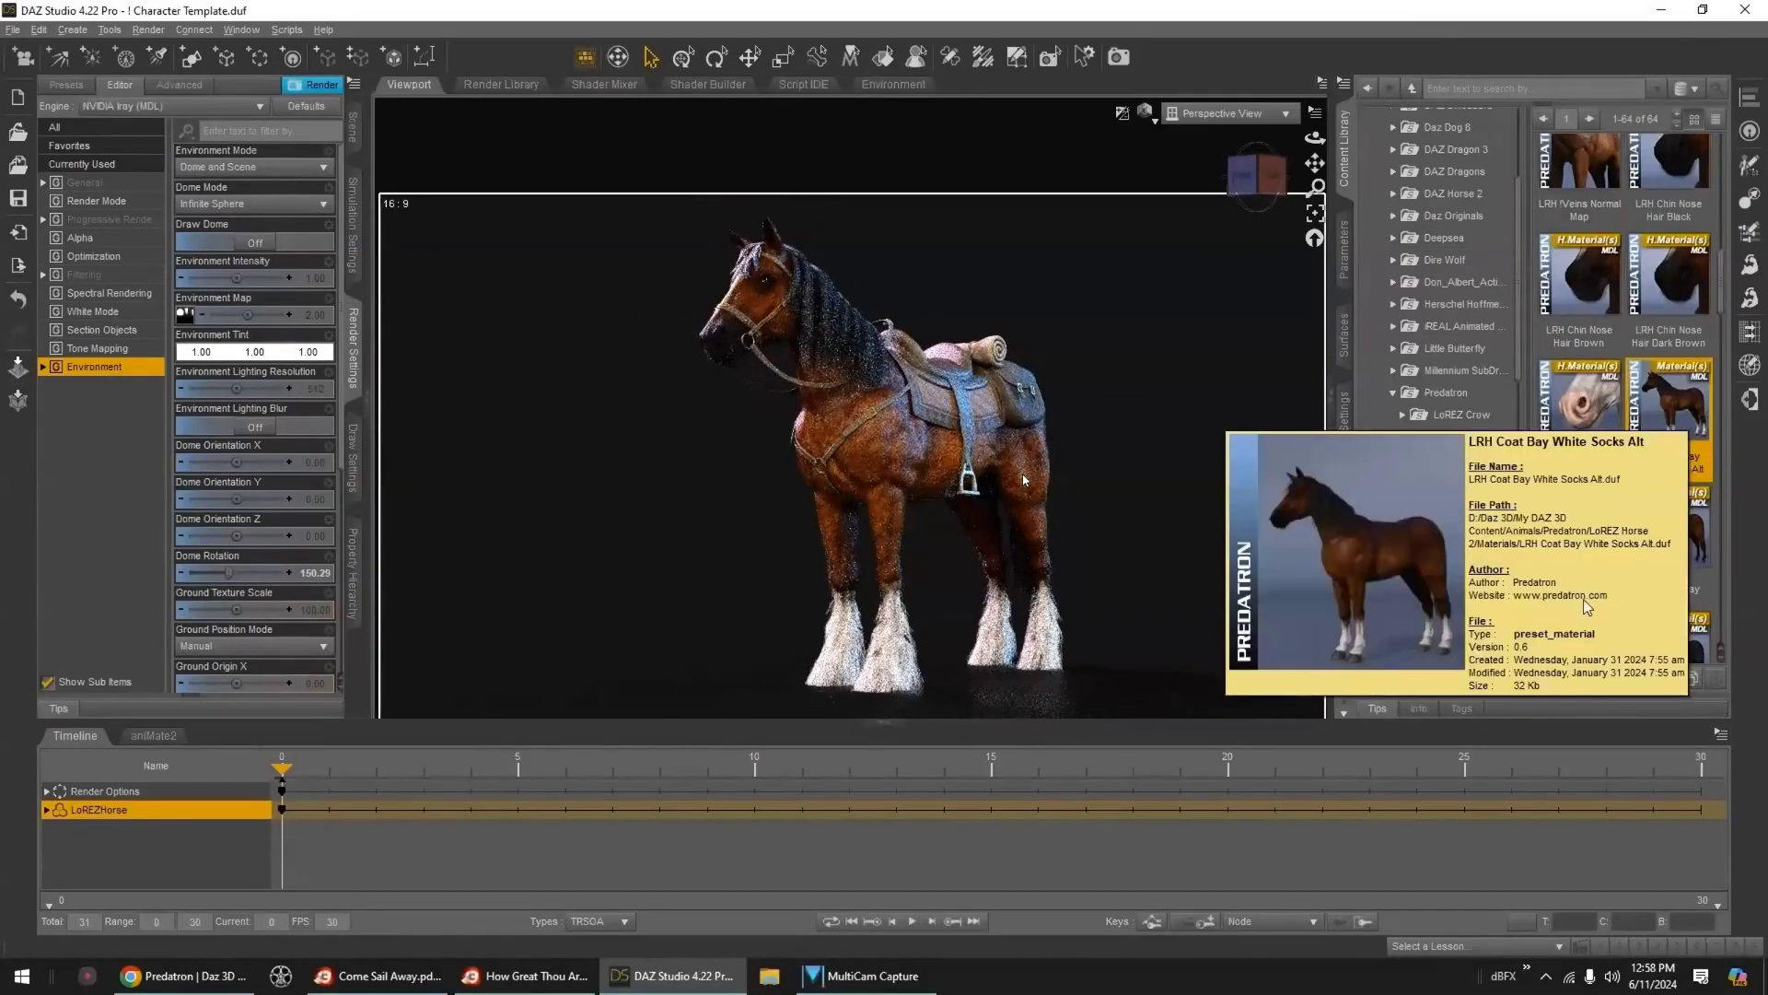
double_click(1602, 562)
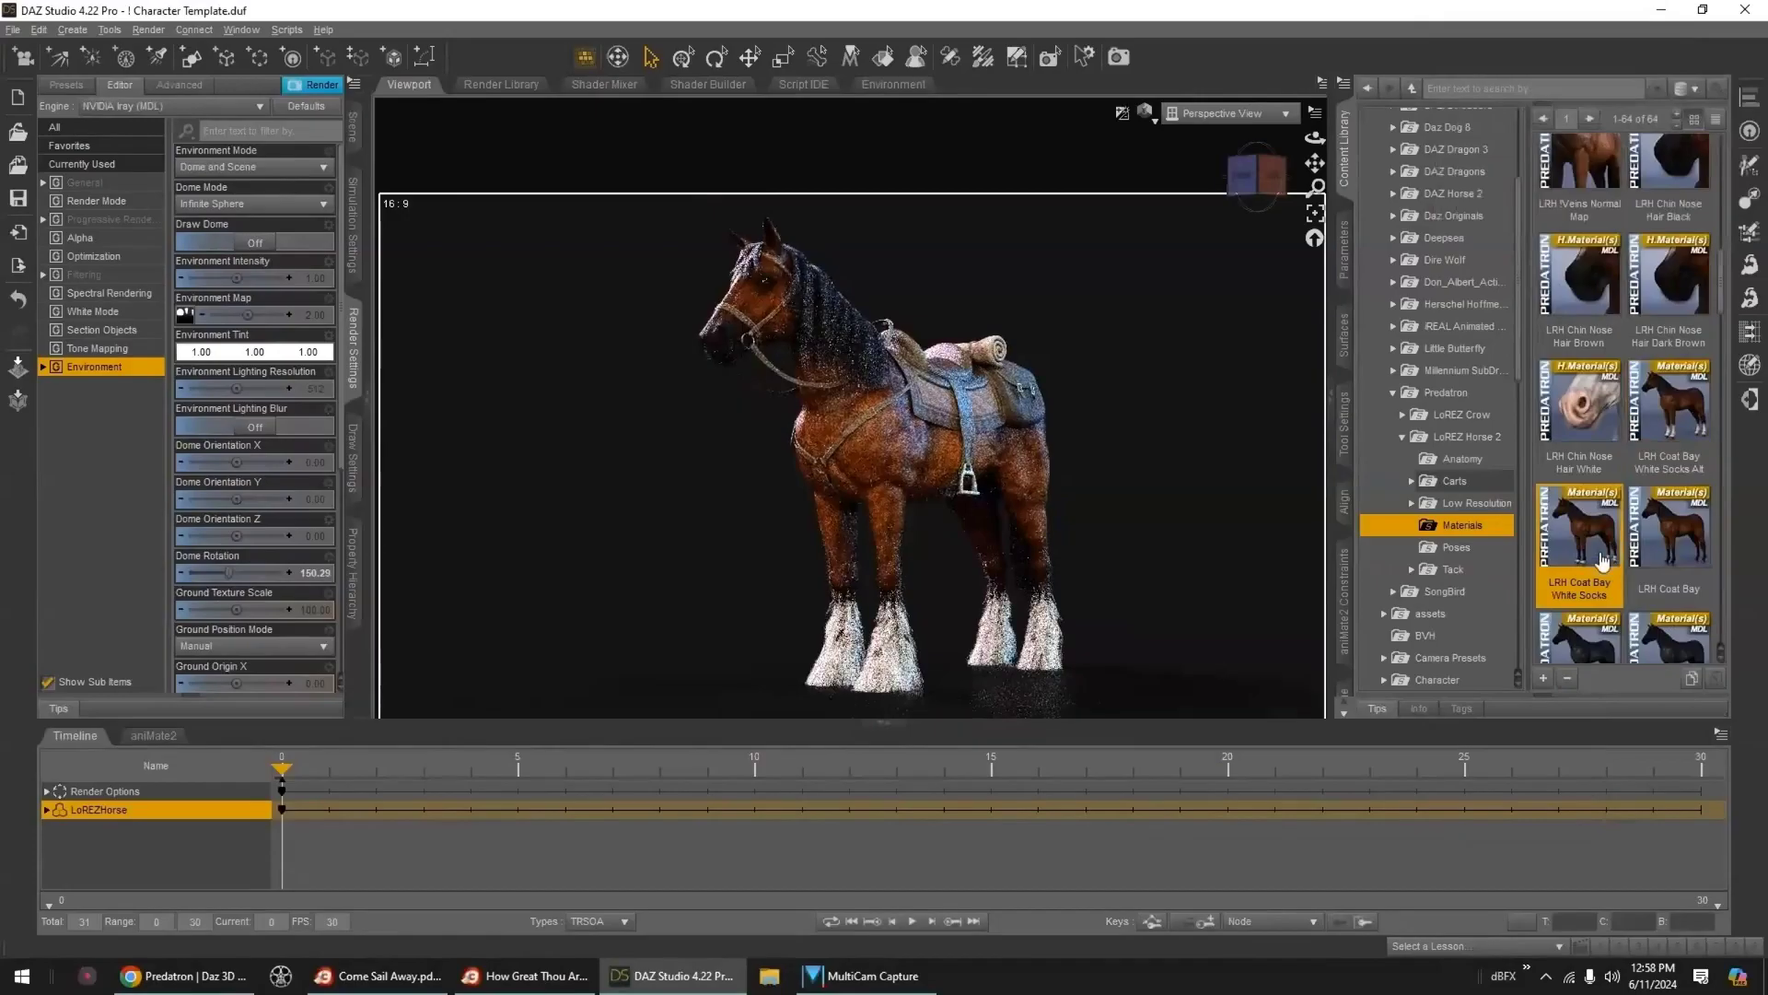
drag(1719, 307, 1731, 332)
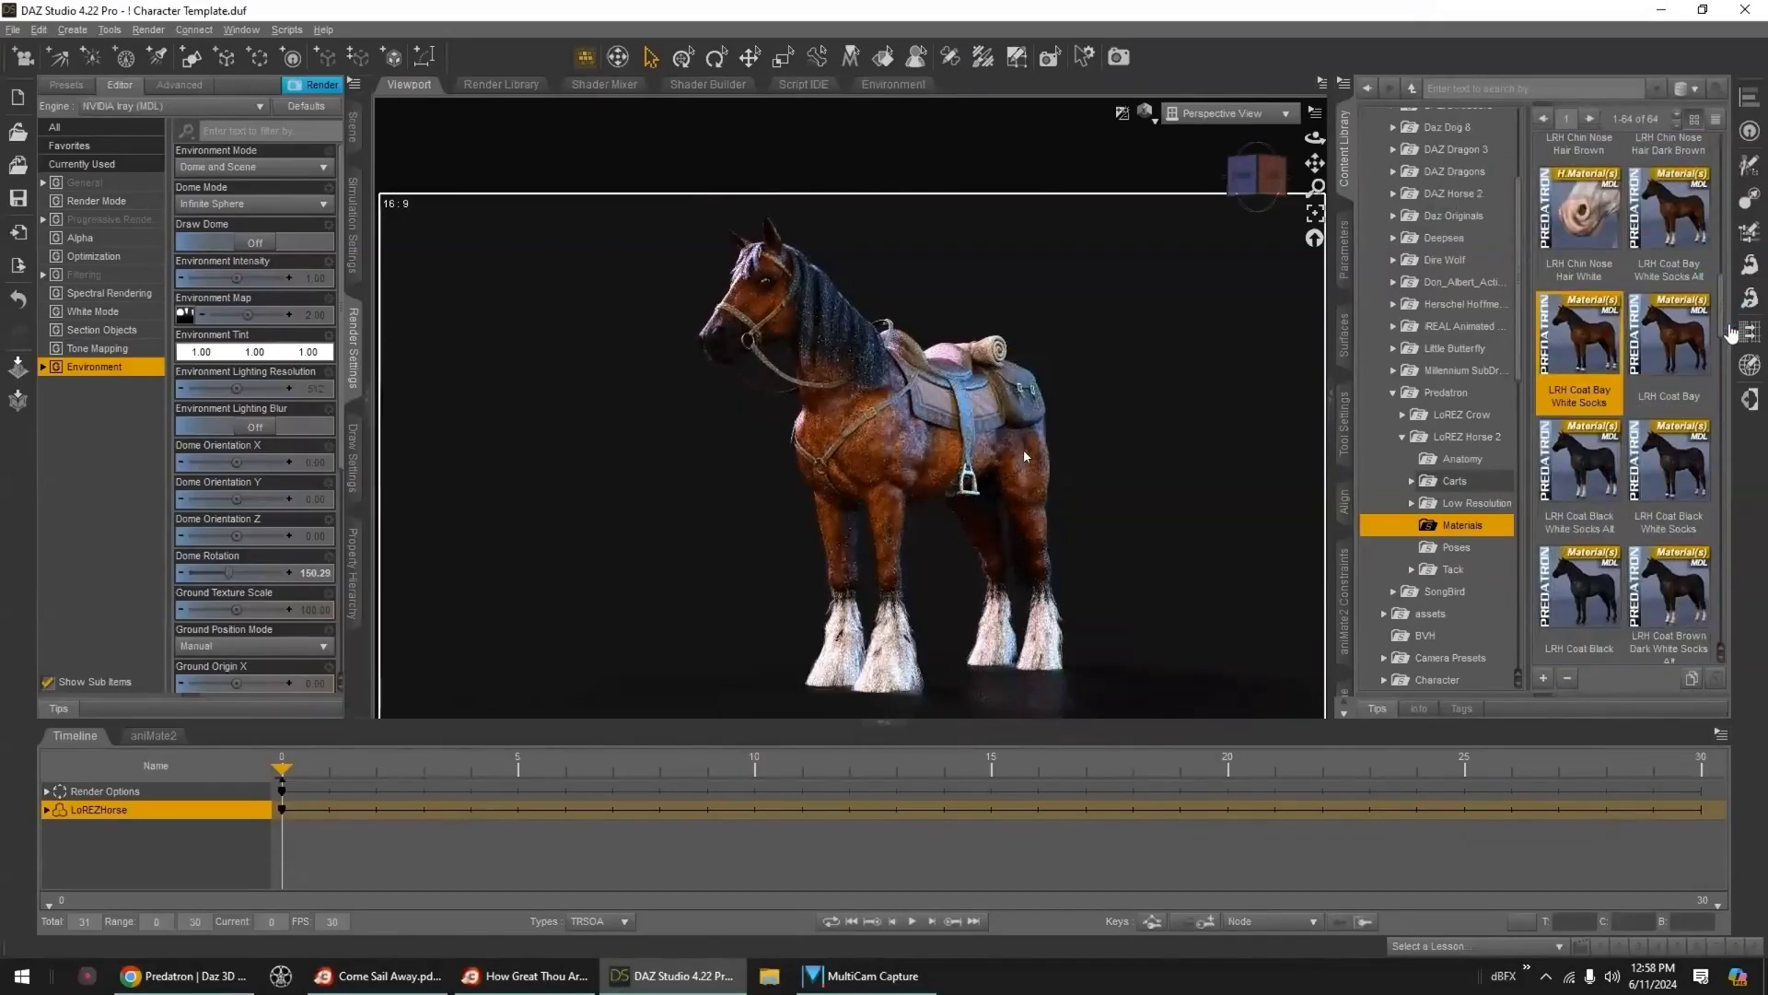
double_click(1697, 382)
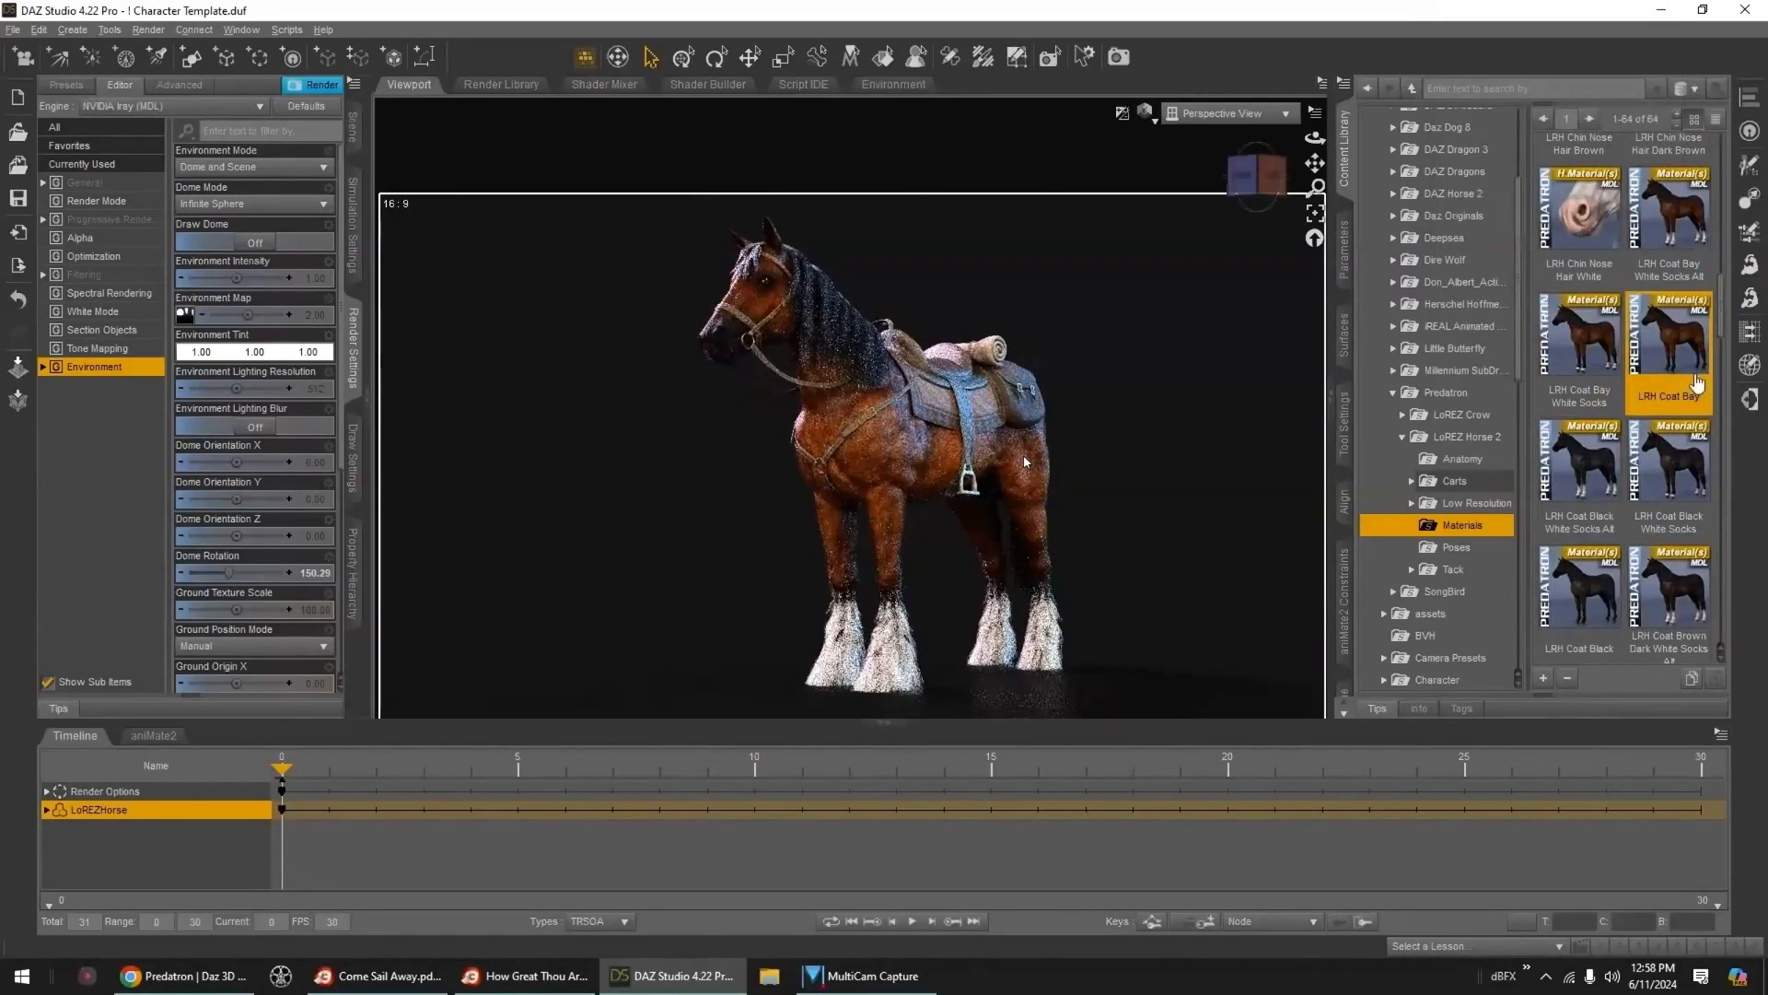
- Try the LRH !All Hair Lt Chestnut preset with the bay coat, and restore LRH !All Default LR Maps
scroll(1718, 338, down, 5)
double_click(1588, 313)
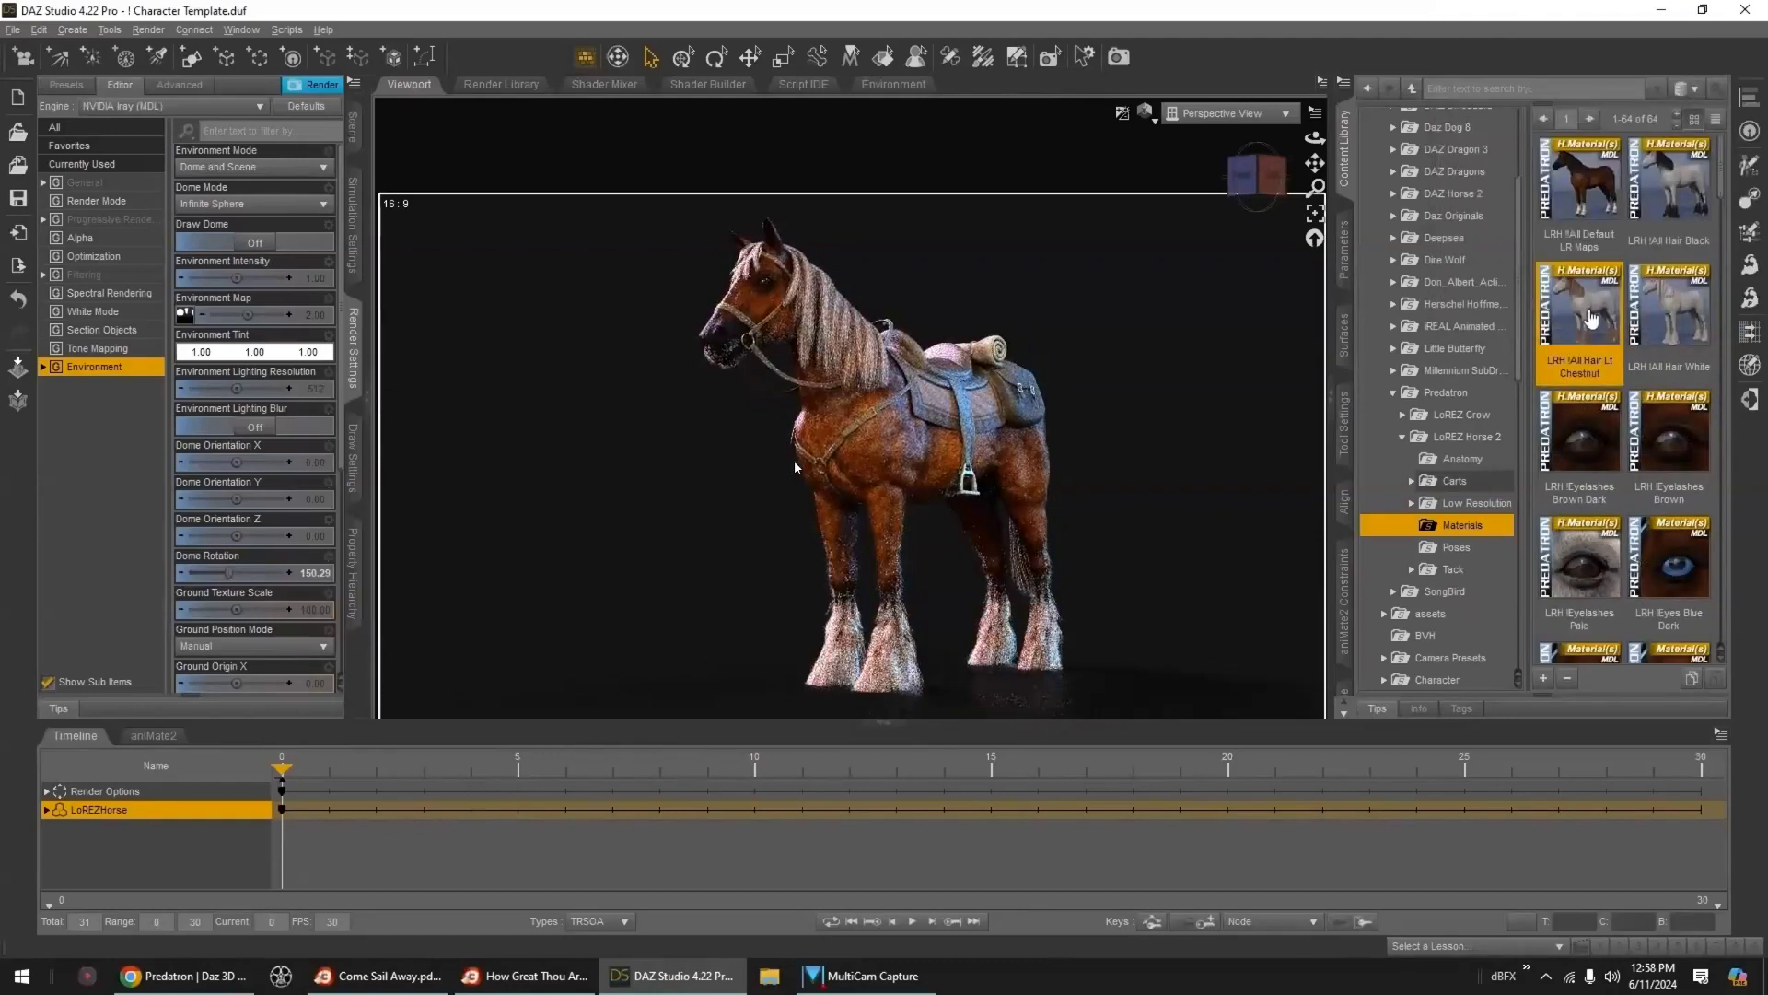
double_click(1580, 188)
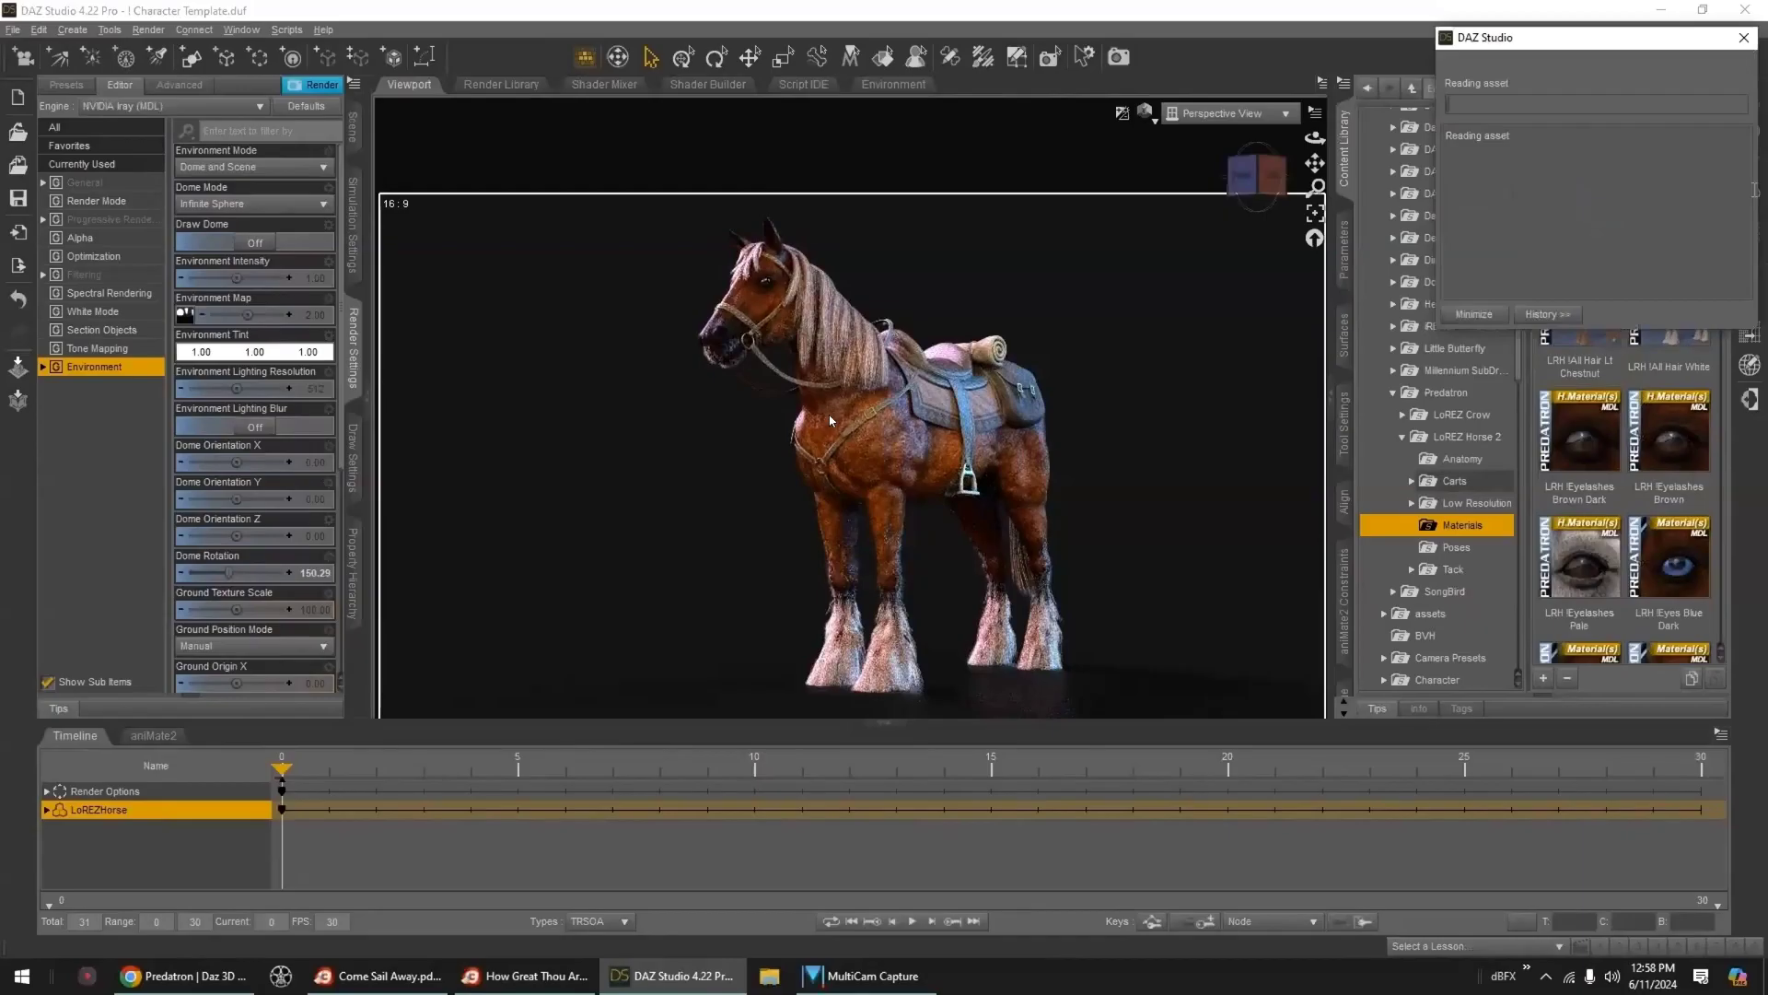
- Try the LRH Coat Black material on the horse, and replace it with LRH Coat Brown Dark White Socks
drag(1721, 178, 1732, 346)
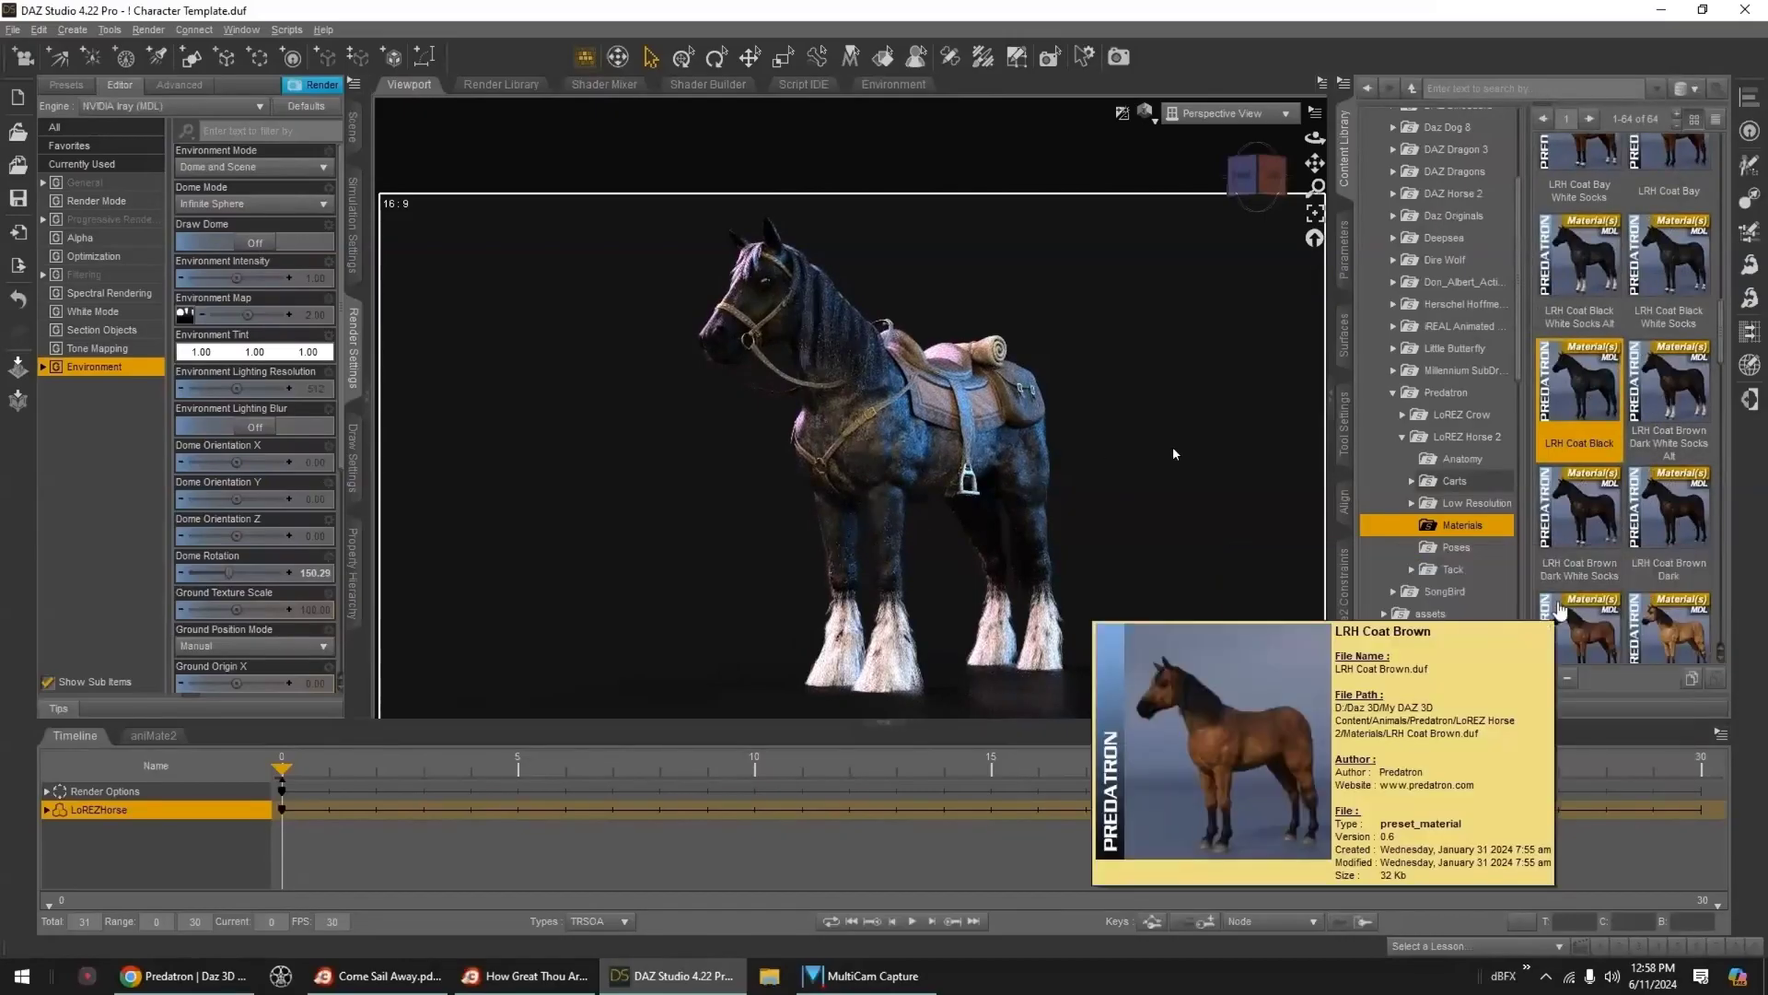
double_click(1584, 520)
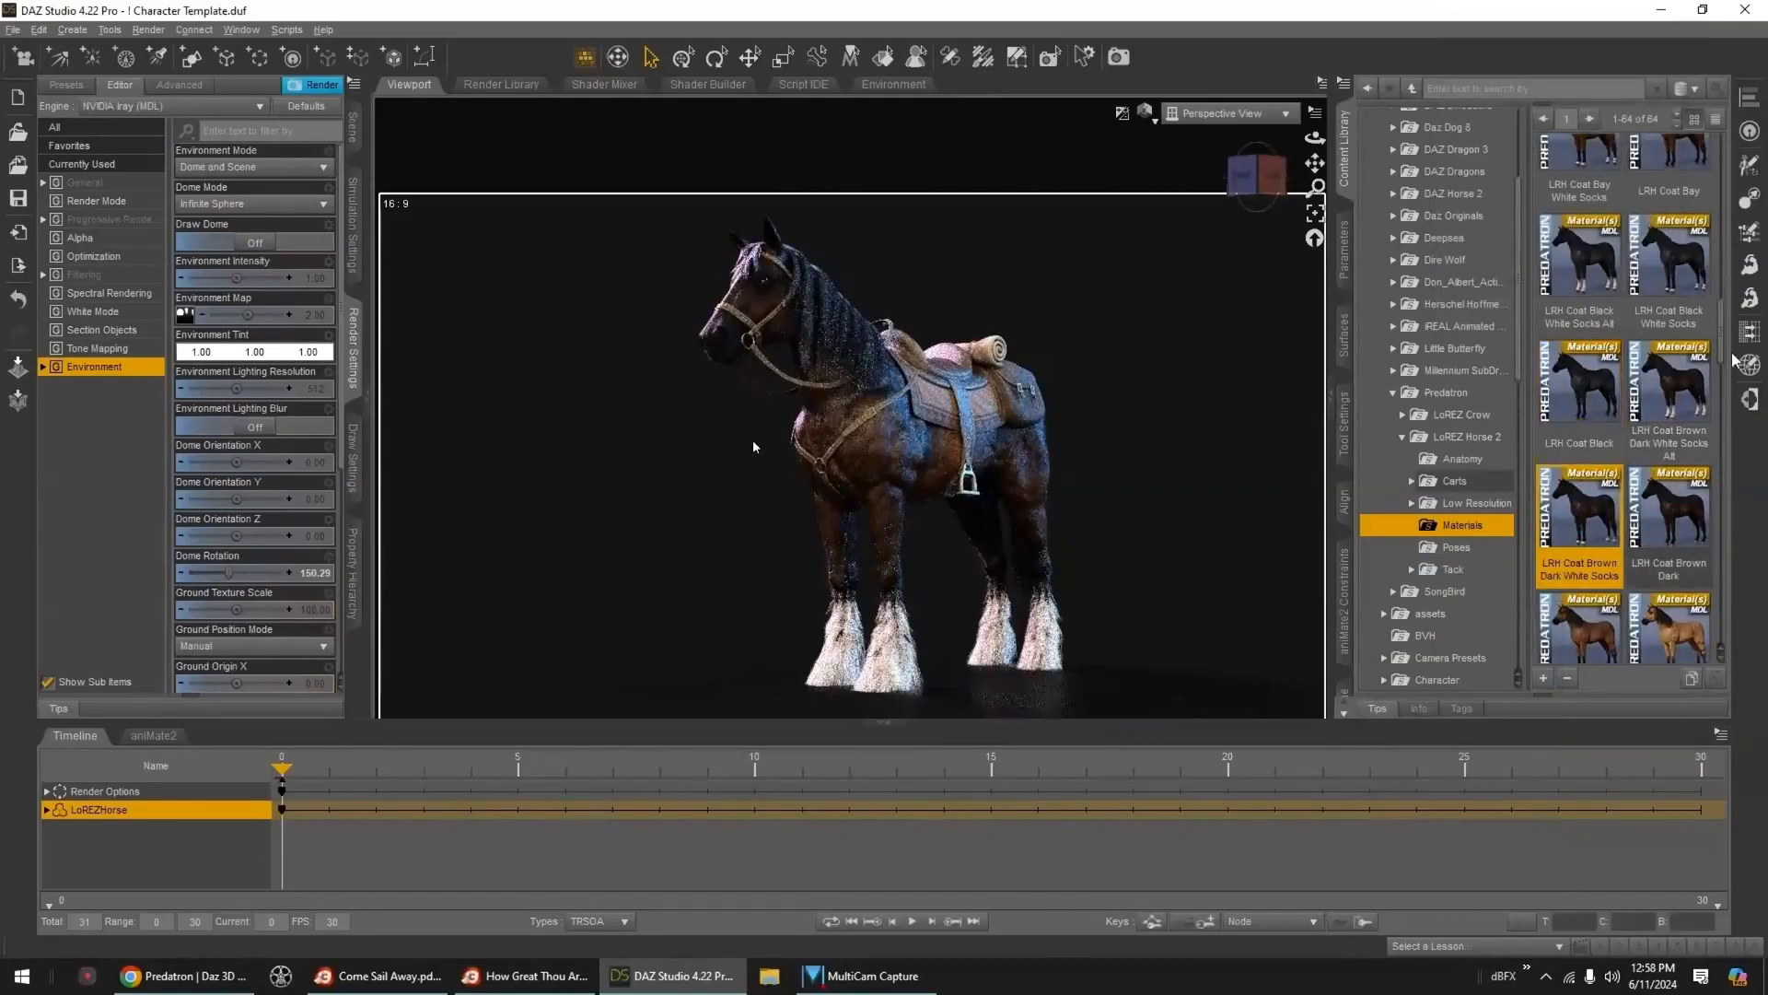
- Apply the LRH Coat Brown material to the horse, and try the LRH !All Hair Black and !All Hair Lt Chestnut presets with it
scroll(1588, 523, down, 2)
double_click(1582, 456)
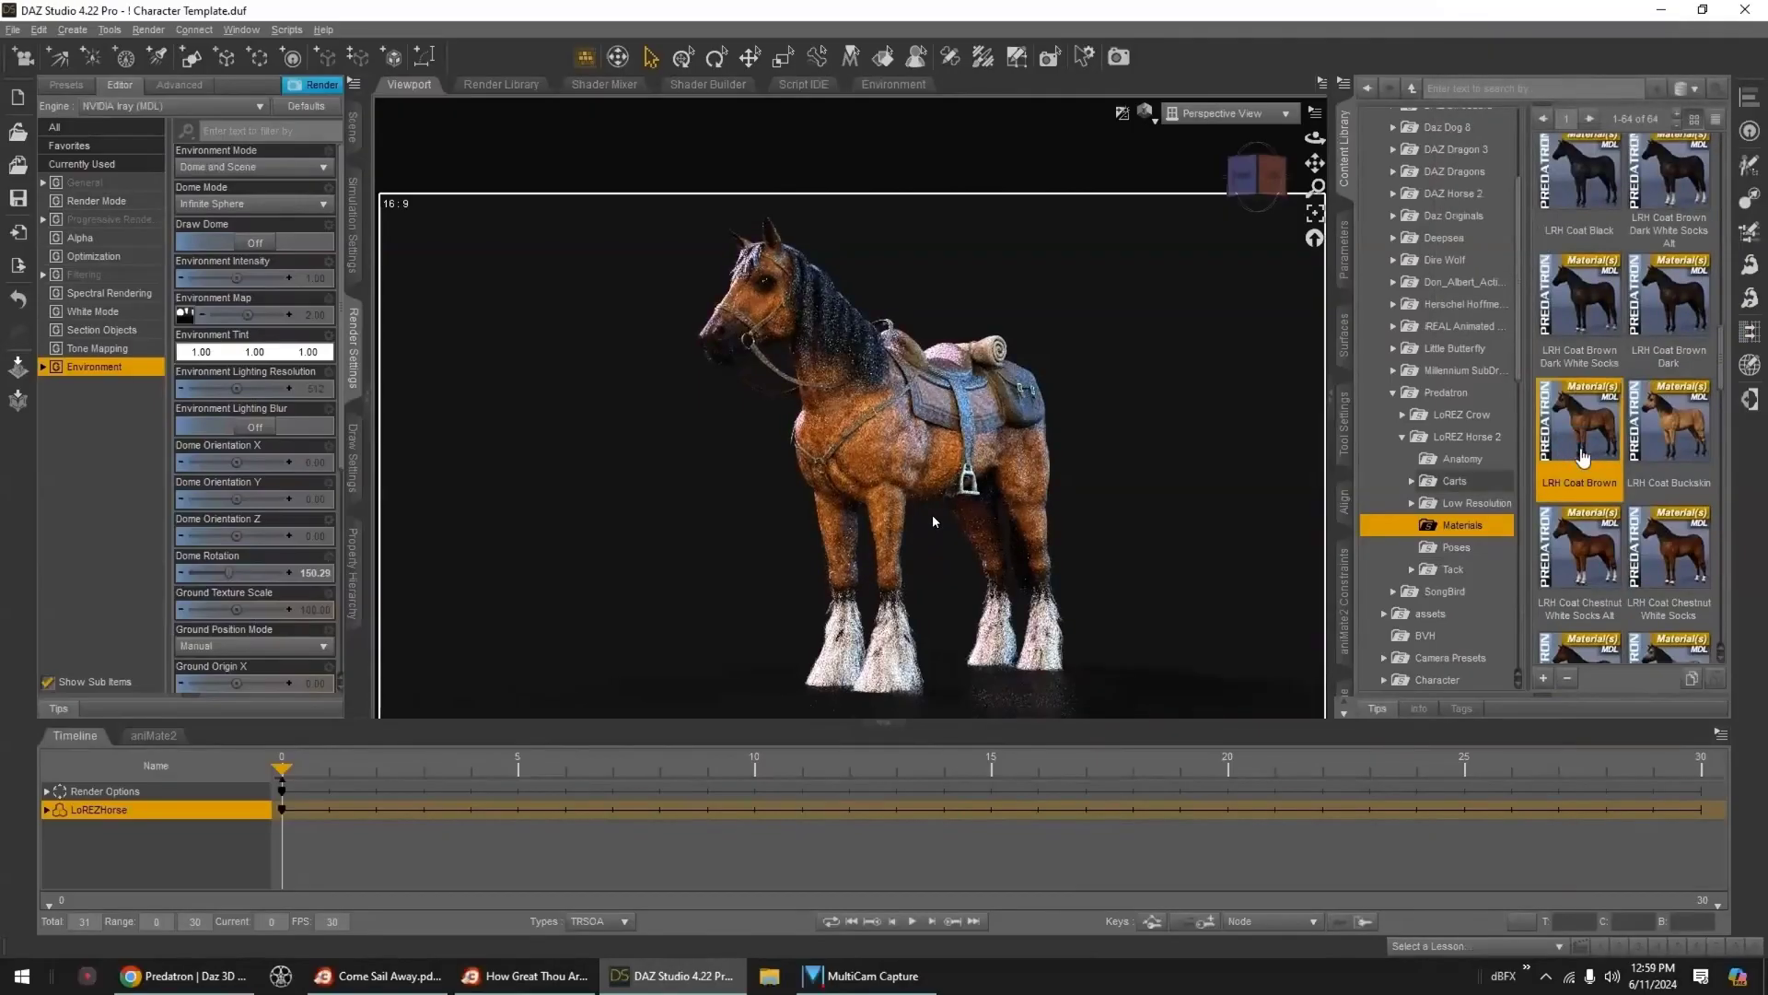
drag(1722, 375, 1720, 180)
double_click(1701, 171)
double_click(1580, 287)
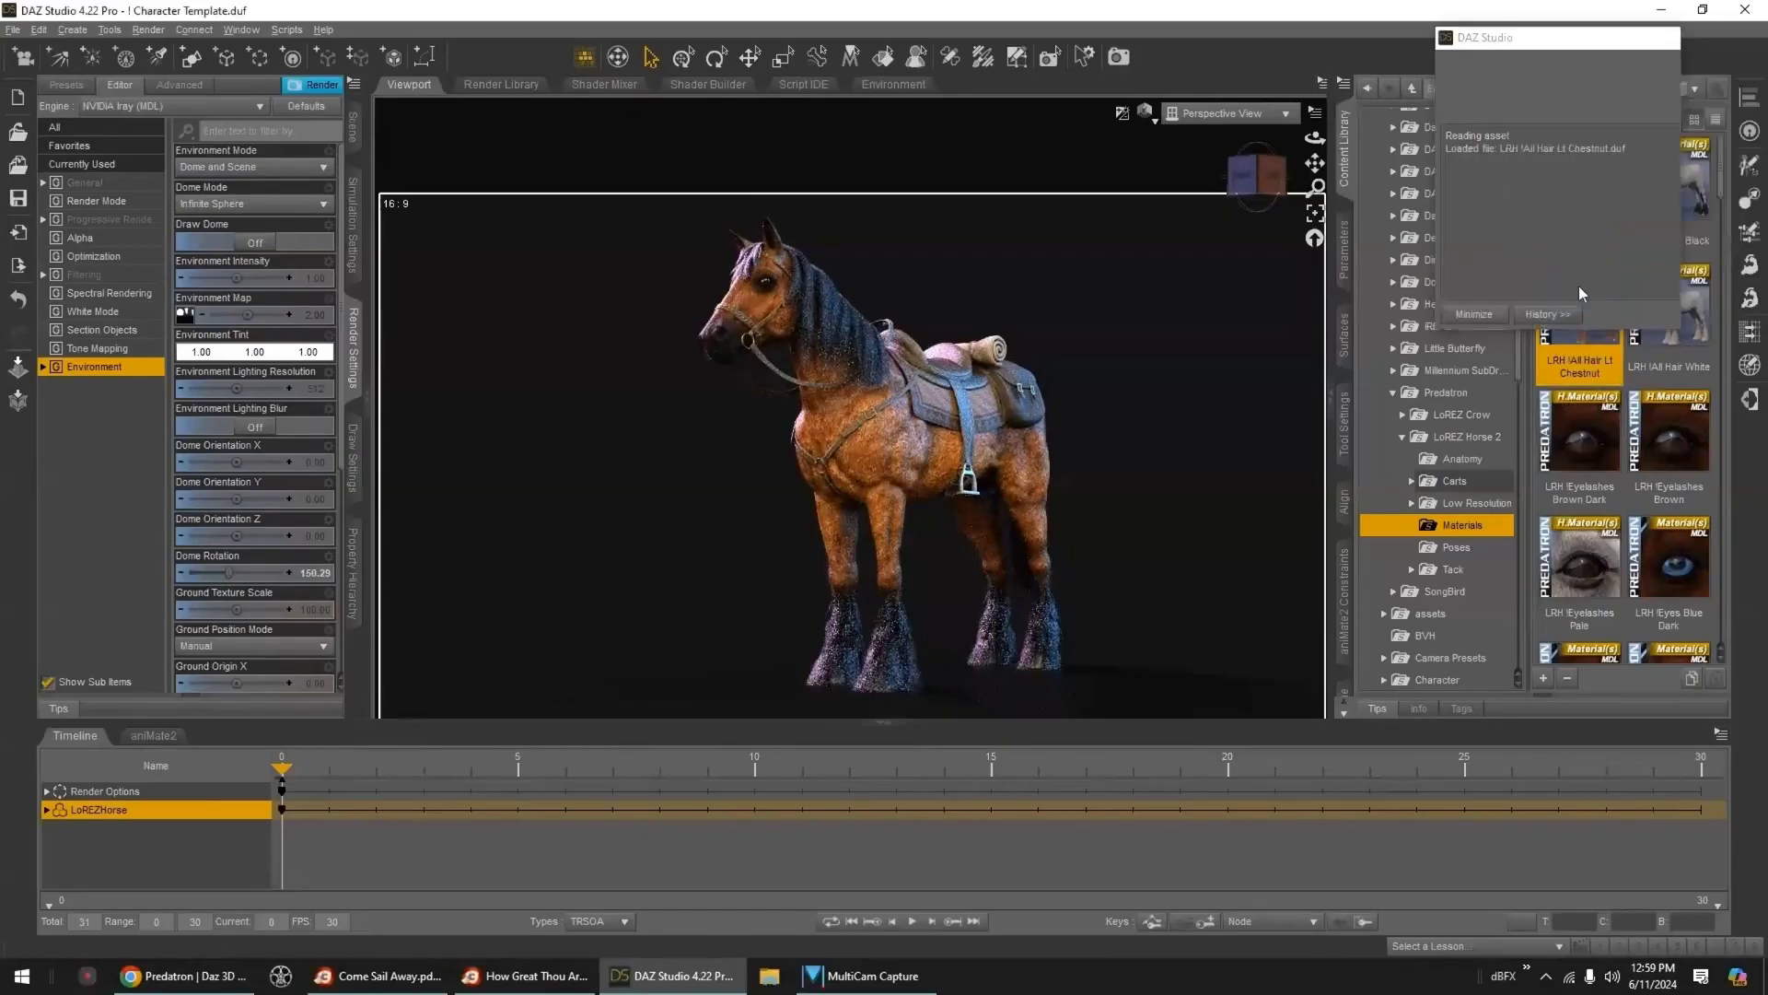
- Apply the LRH Coat Brown Dark White Socks material to the horse and the LRH Chin Nose Hair Black preset to its muzzle
scroll(1724, 214, down, 2)
drag(1723, 217, 1726, 384)
double_click(1602, 357)
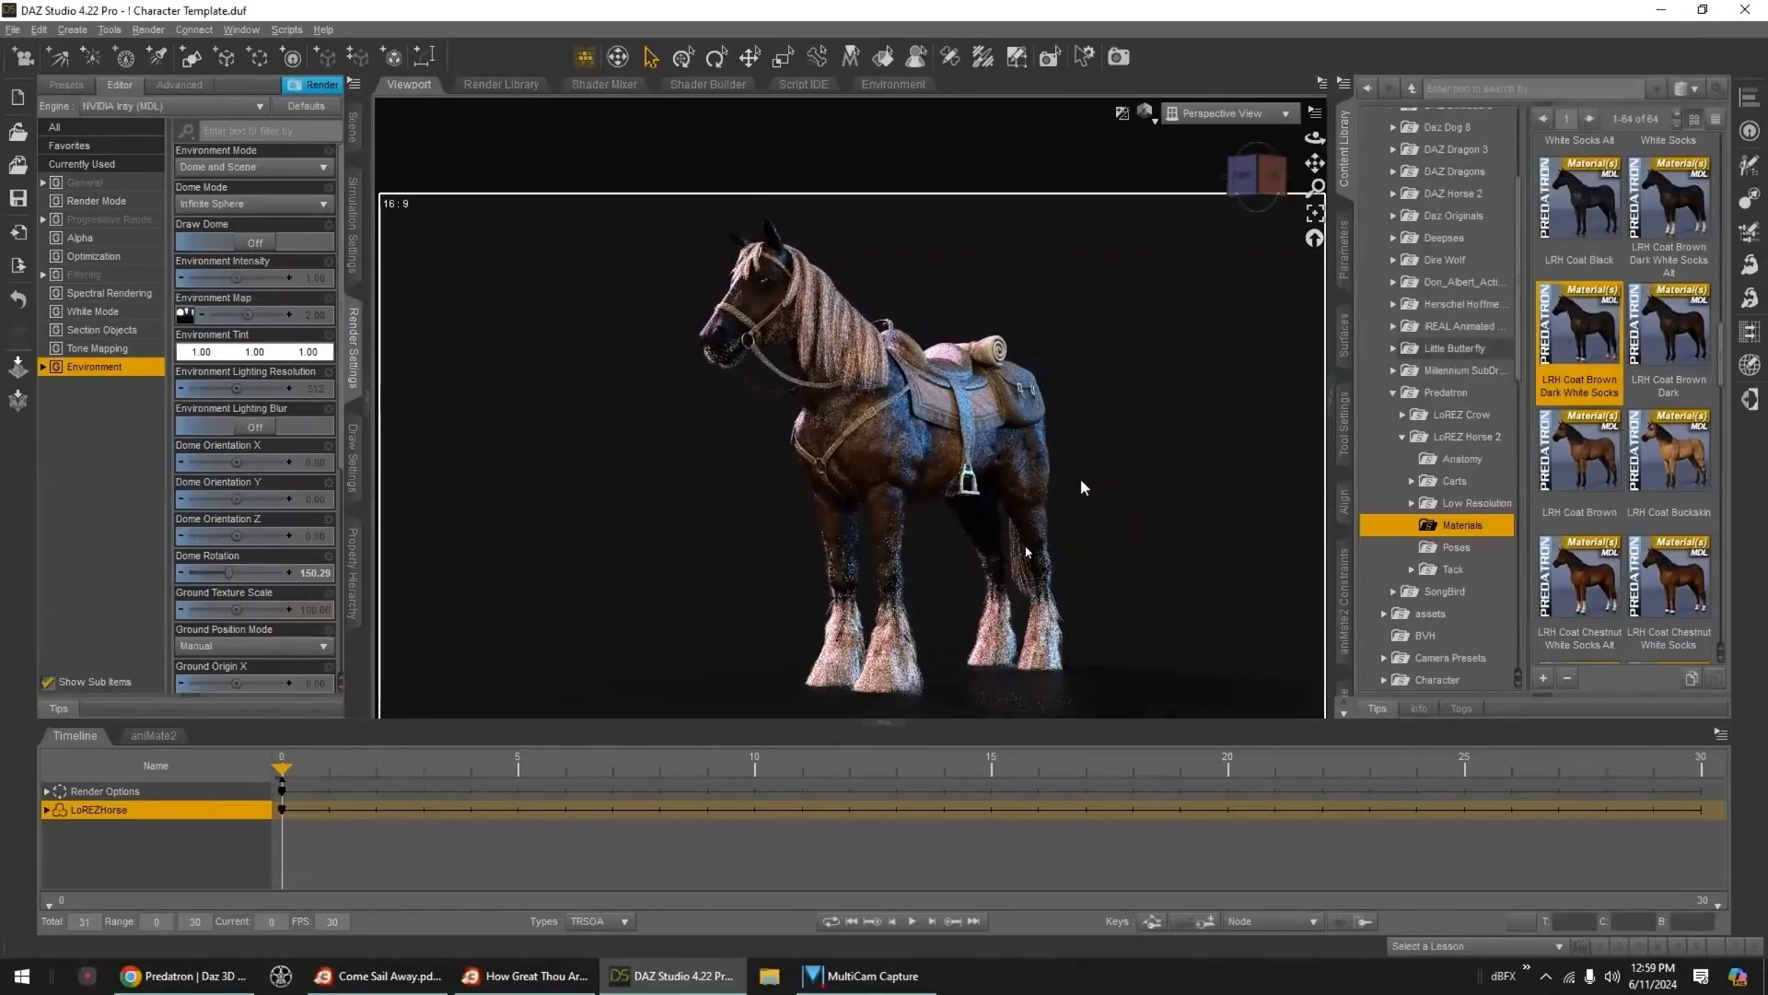
drag(1723, 366, 1728, 278)
scroll(1730, 287, up, 1)
double_click(1687, 355)
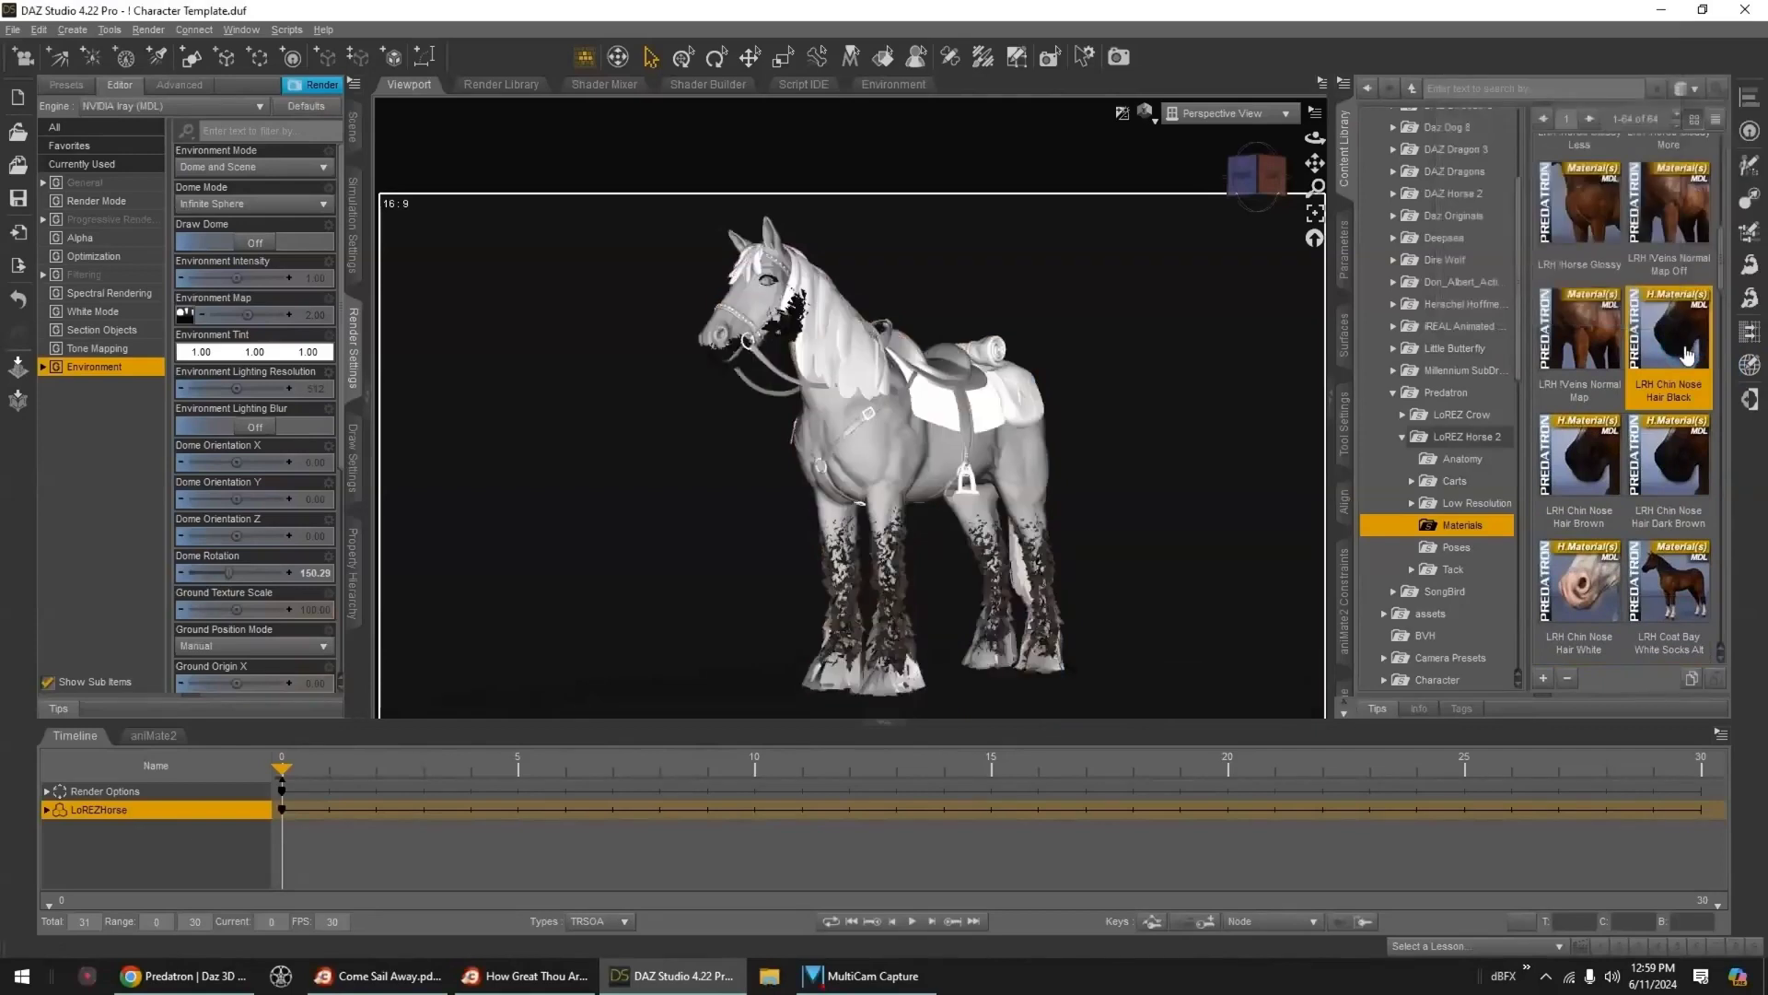
- Apply the LRH Coat Dapple Grey material and try the LRH !All Hair Black and Lt Chestnut presets, ending with !All Hair White
drag(1724, 287, 1725, 447)
double_click(1683, 436)
drag(1725, 433, 1720, 152)
double_click(1579, 189)
double_click(1697, 456)
double_click(1704, 208)
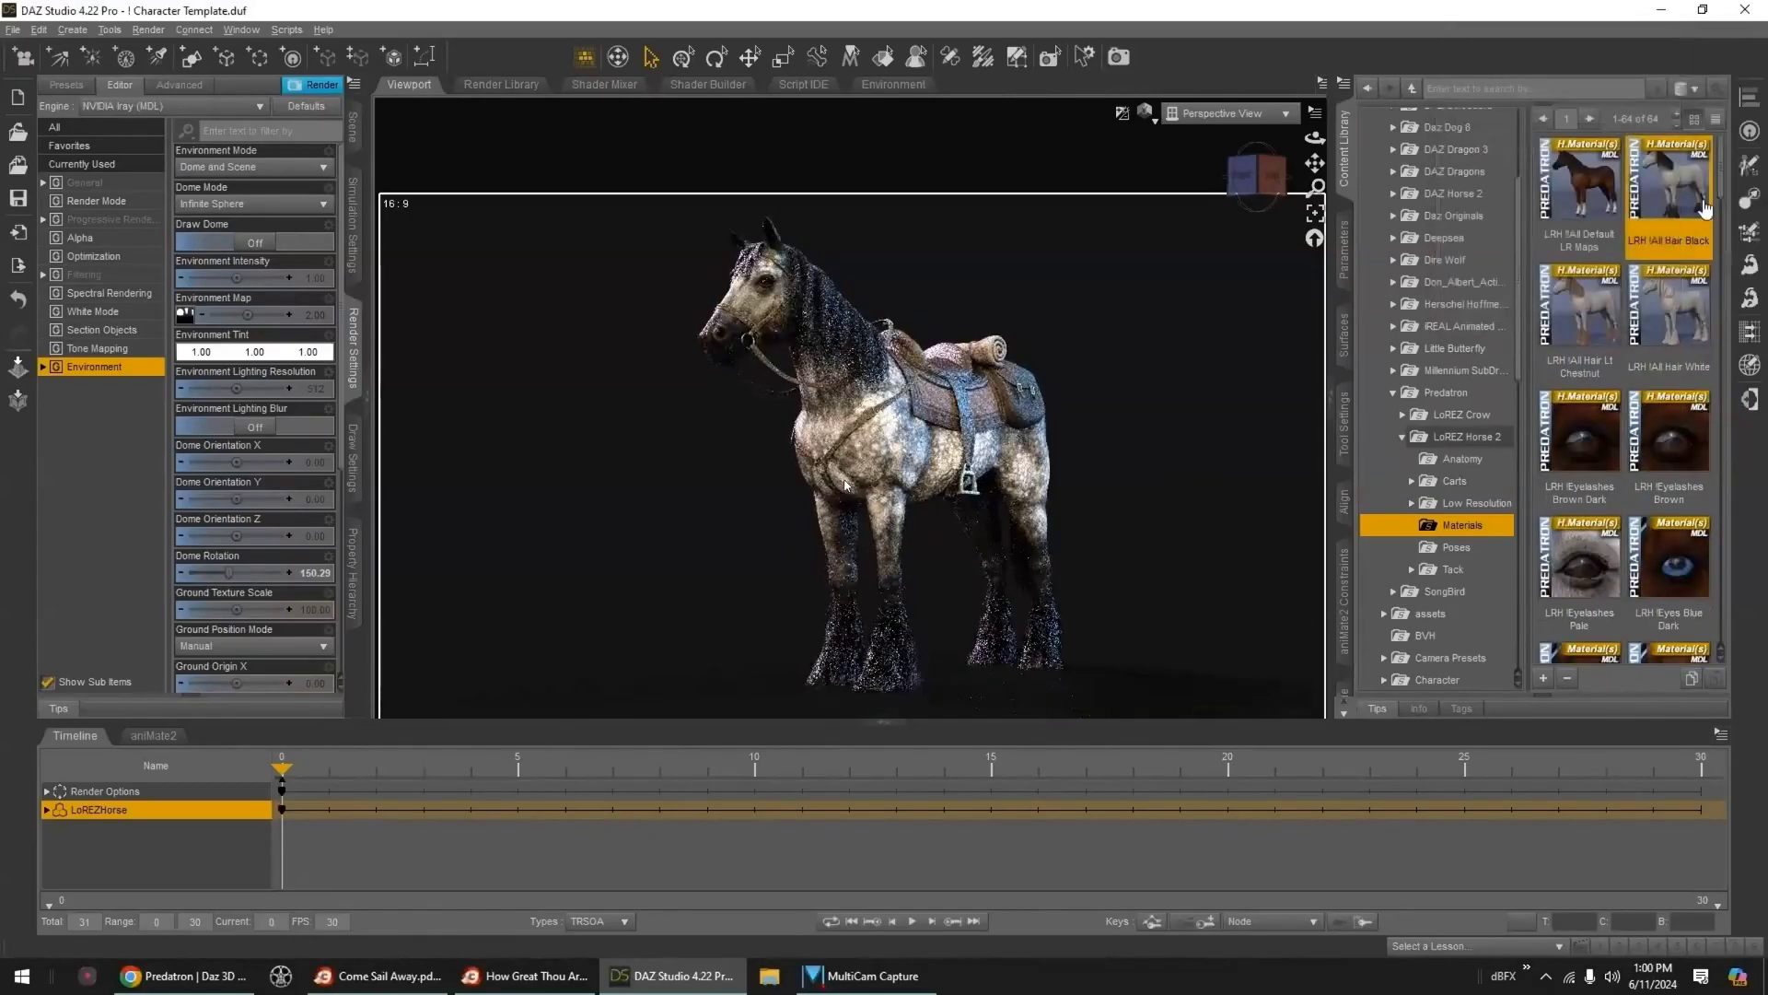
double_click(1577, 319)
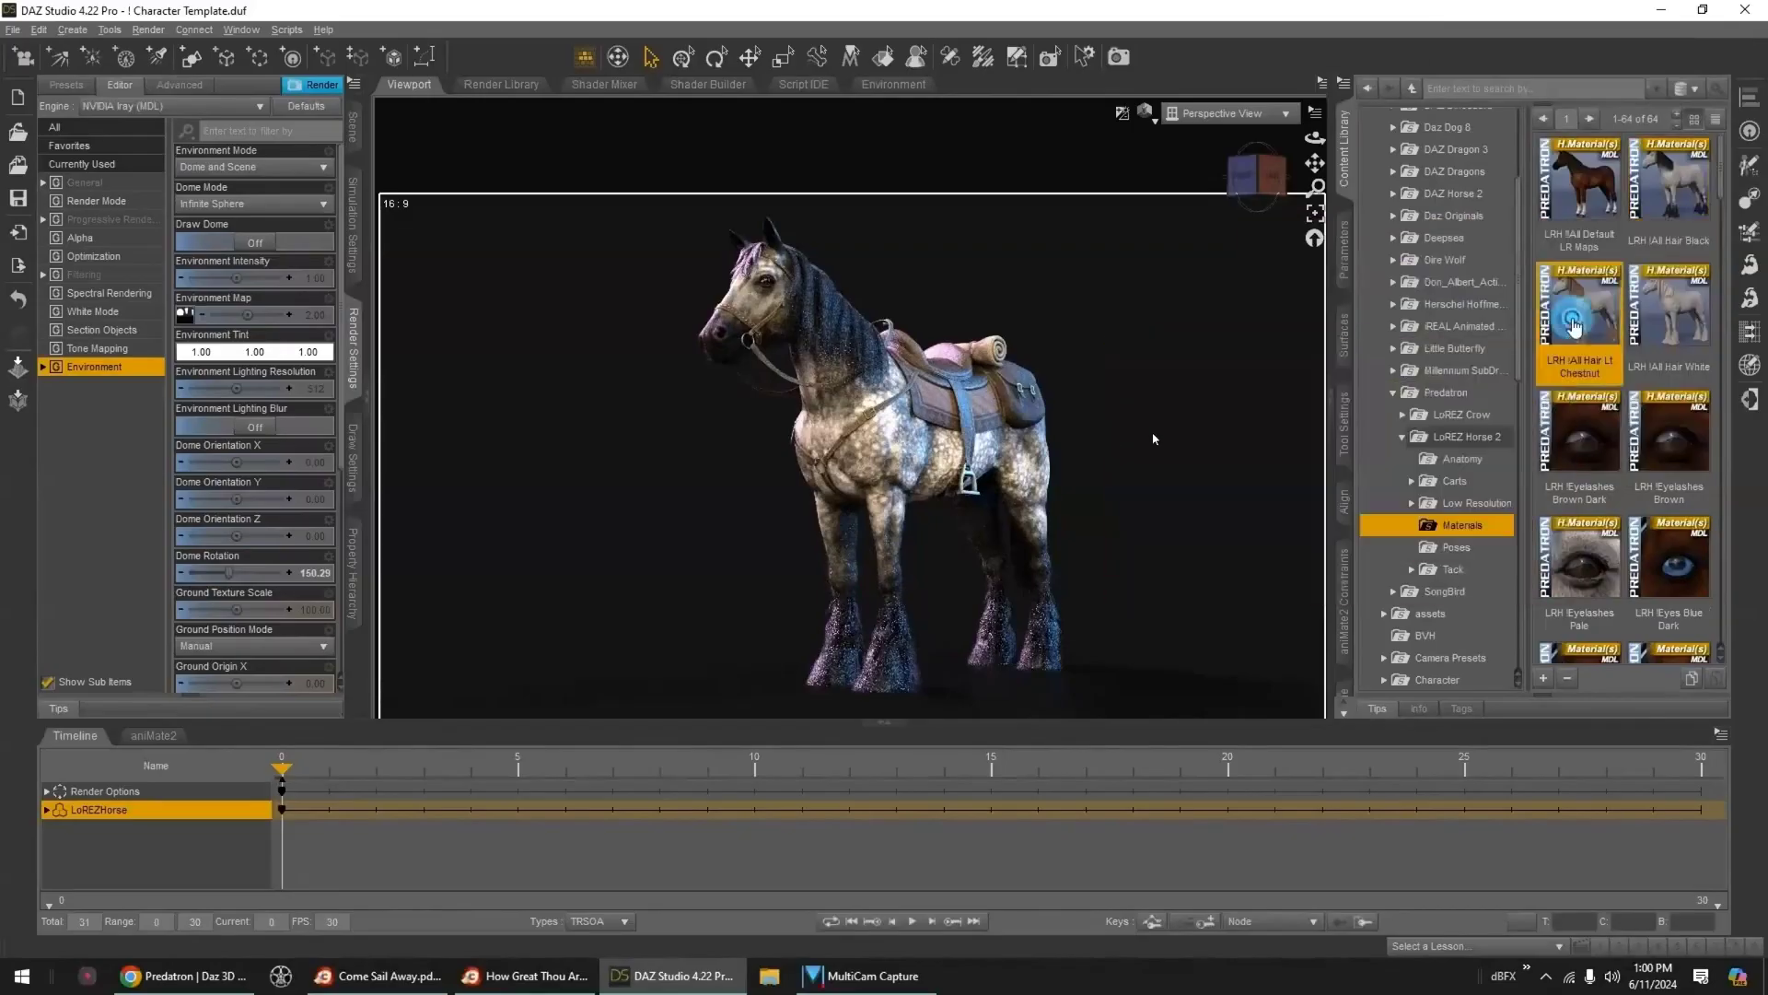
double_click(1674, 320)
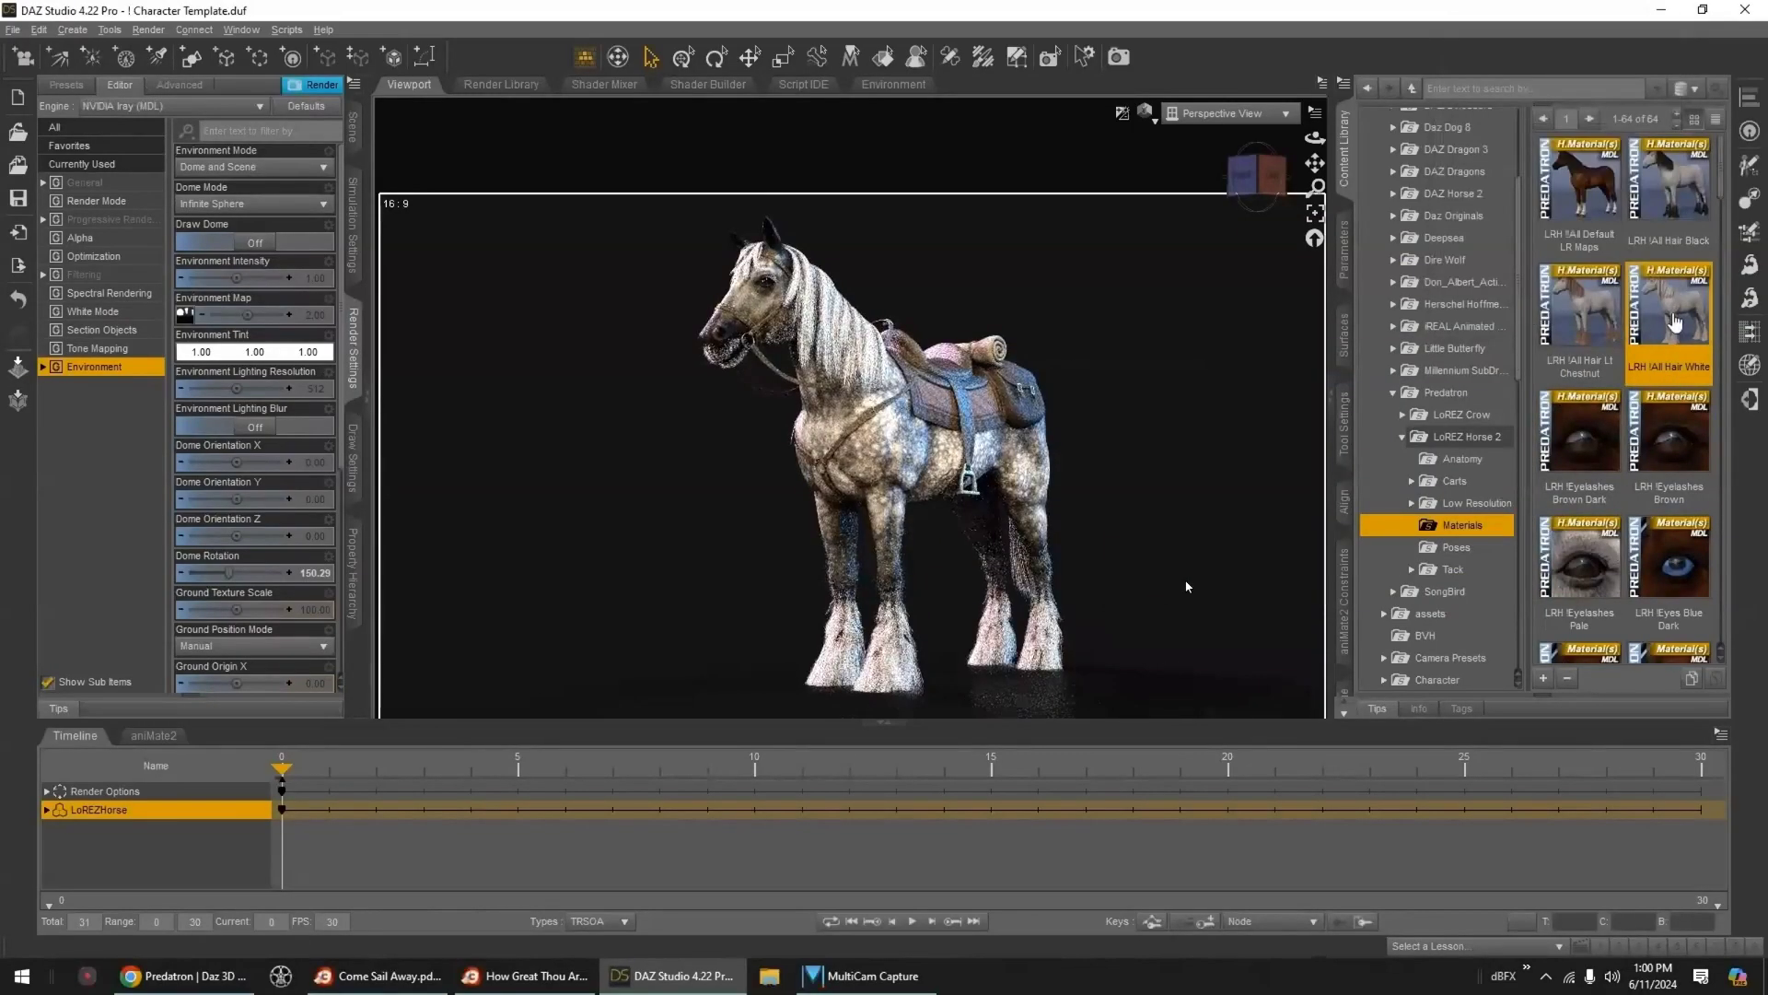
- Try the LRH Coat White Alt material on the horse, and replace it with LRH Coat Grey
drag(1719, 194, 1722, 460)
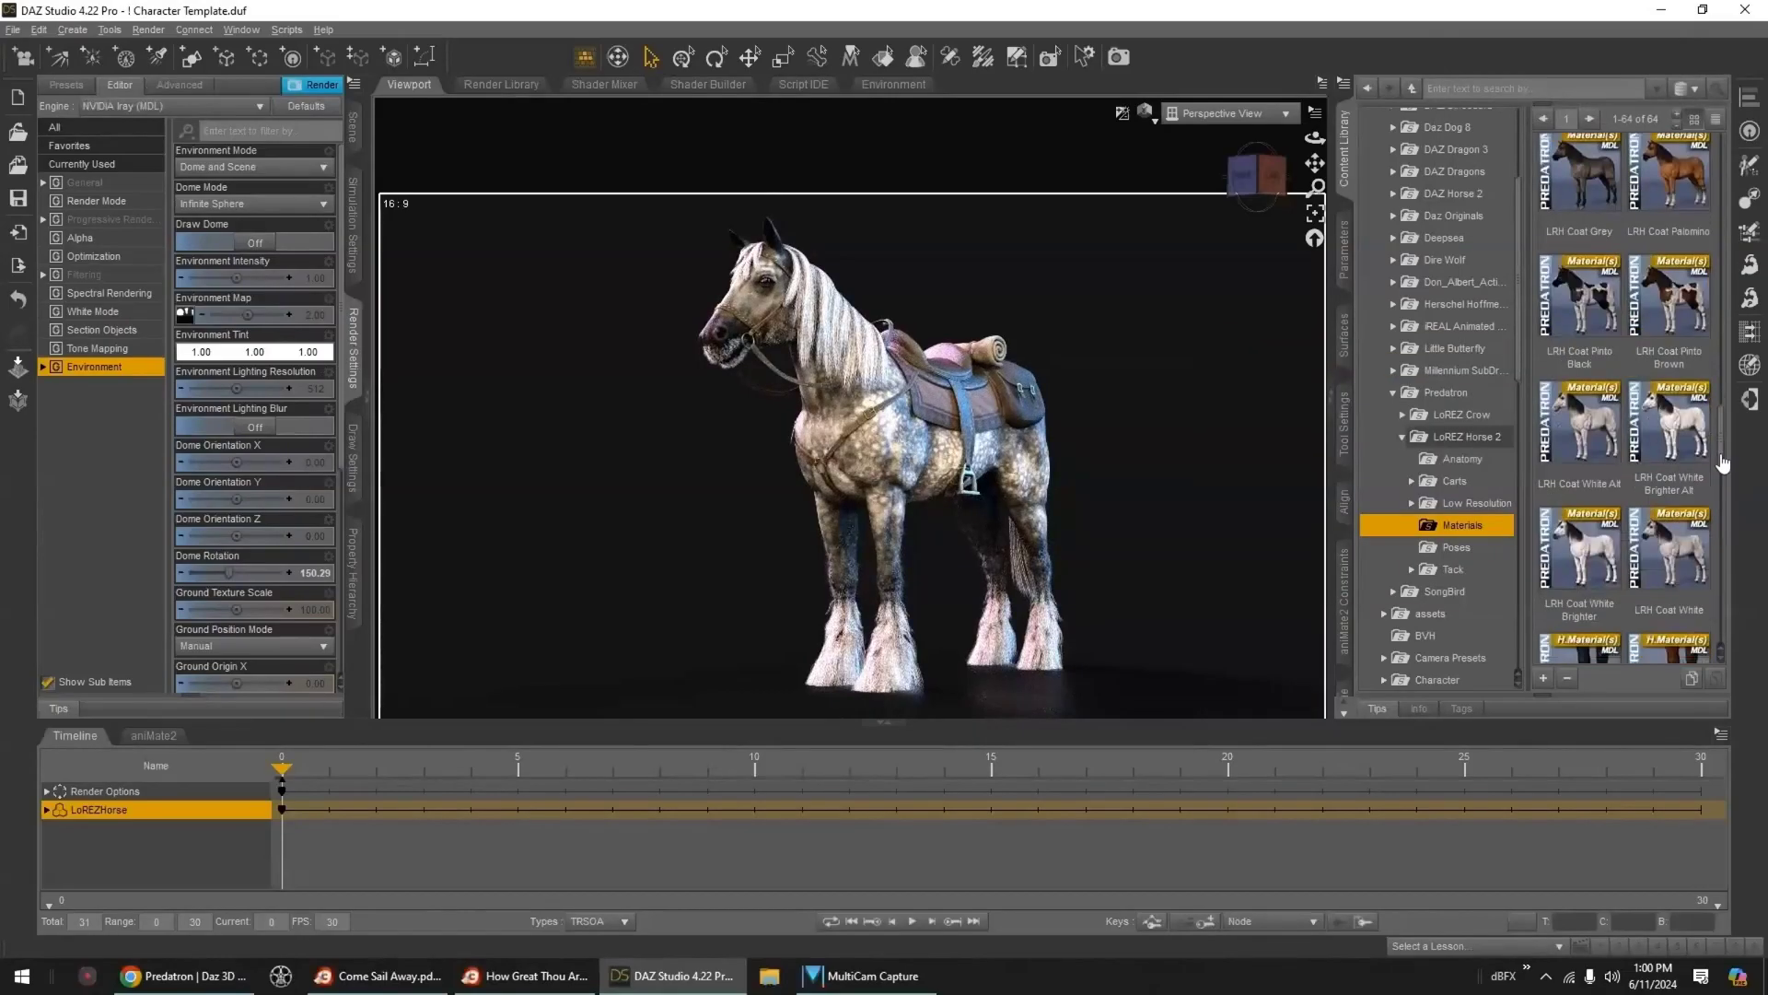
double_click(1598, 451)
mouse_move(1592, 446)
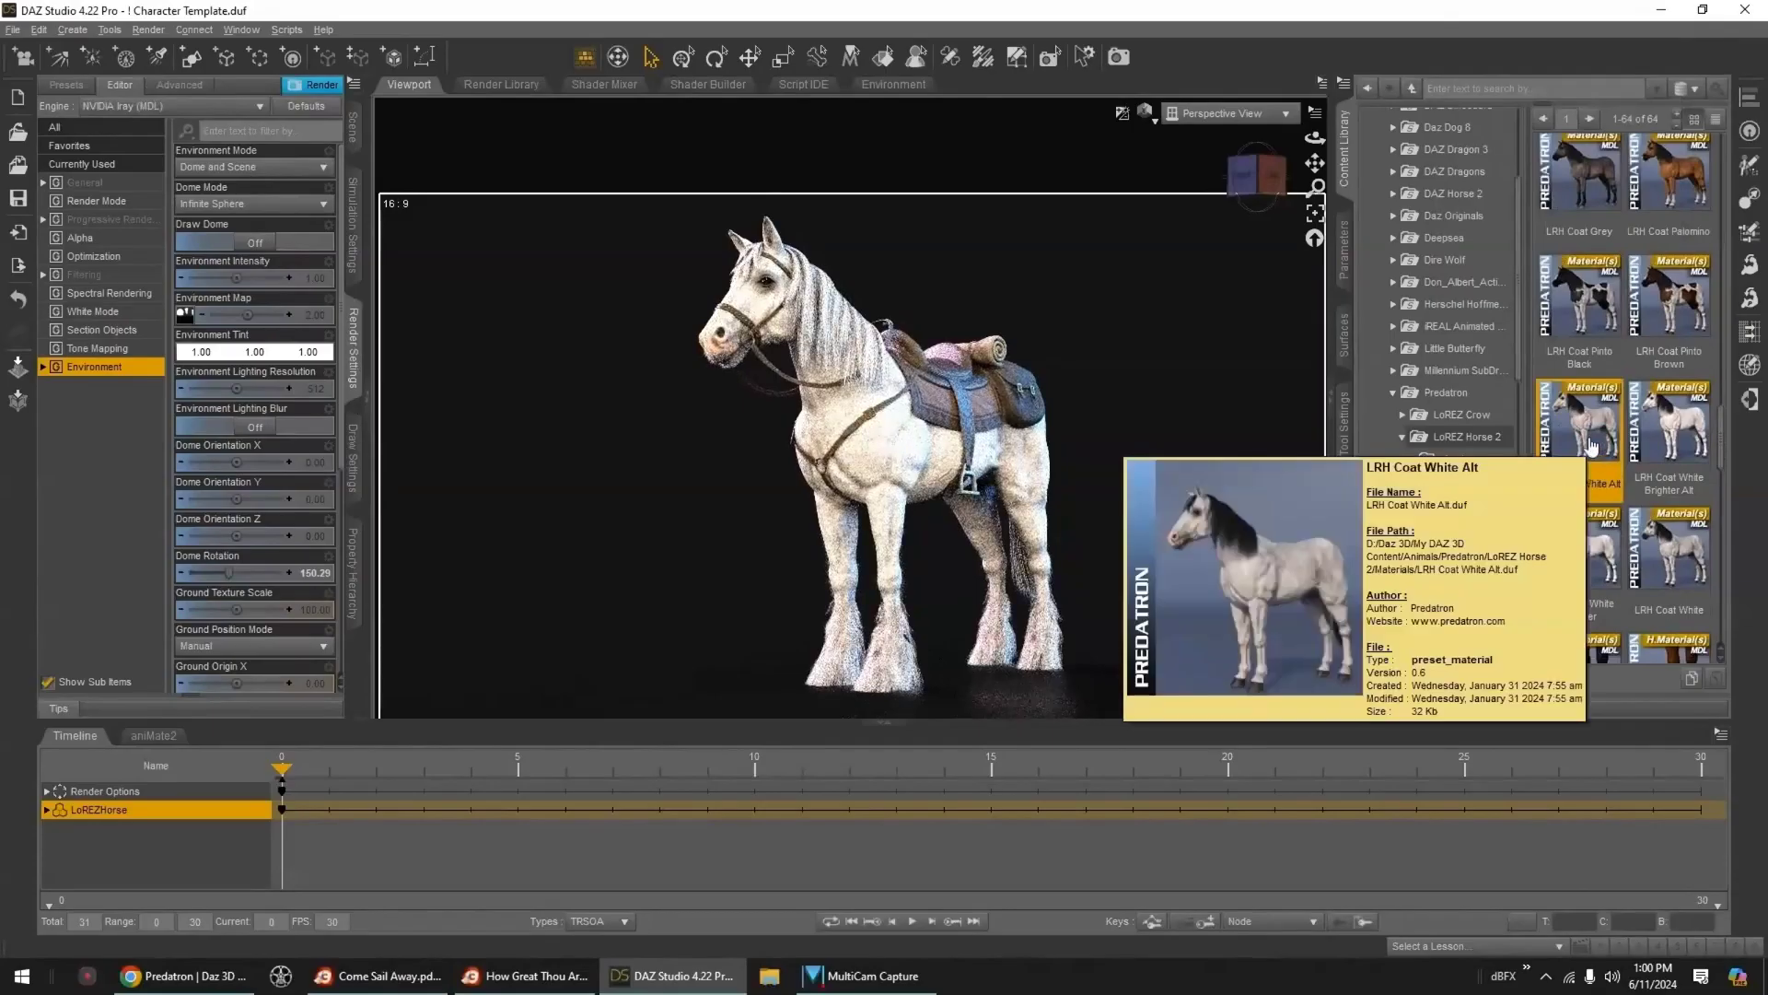
drag(1720, 474, 1722, 416)
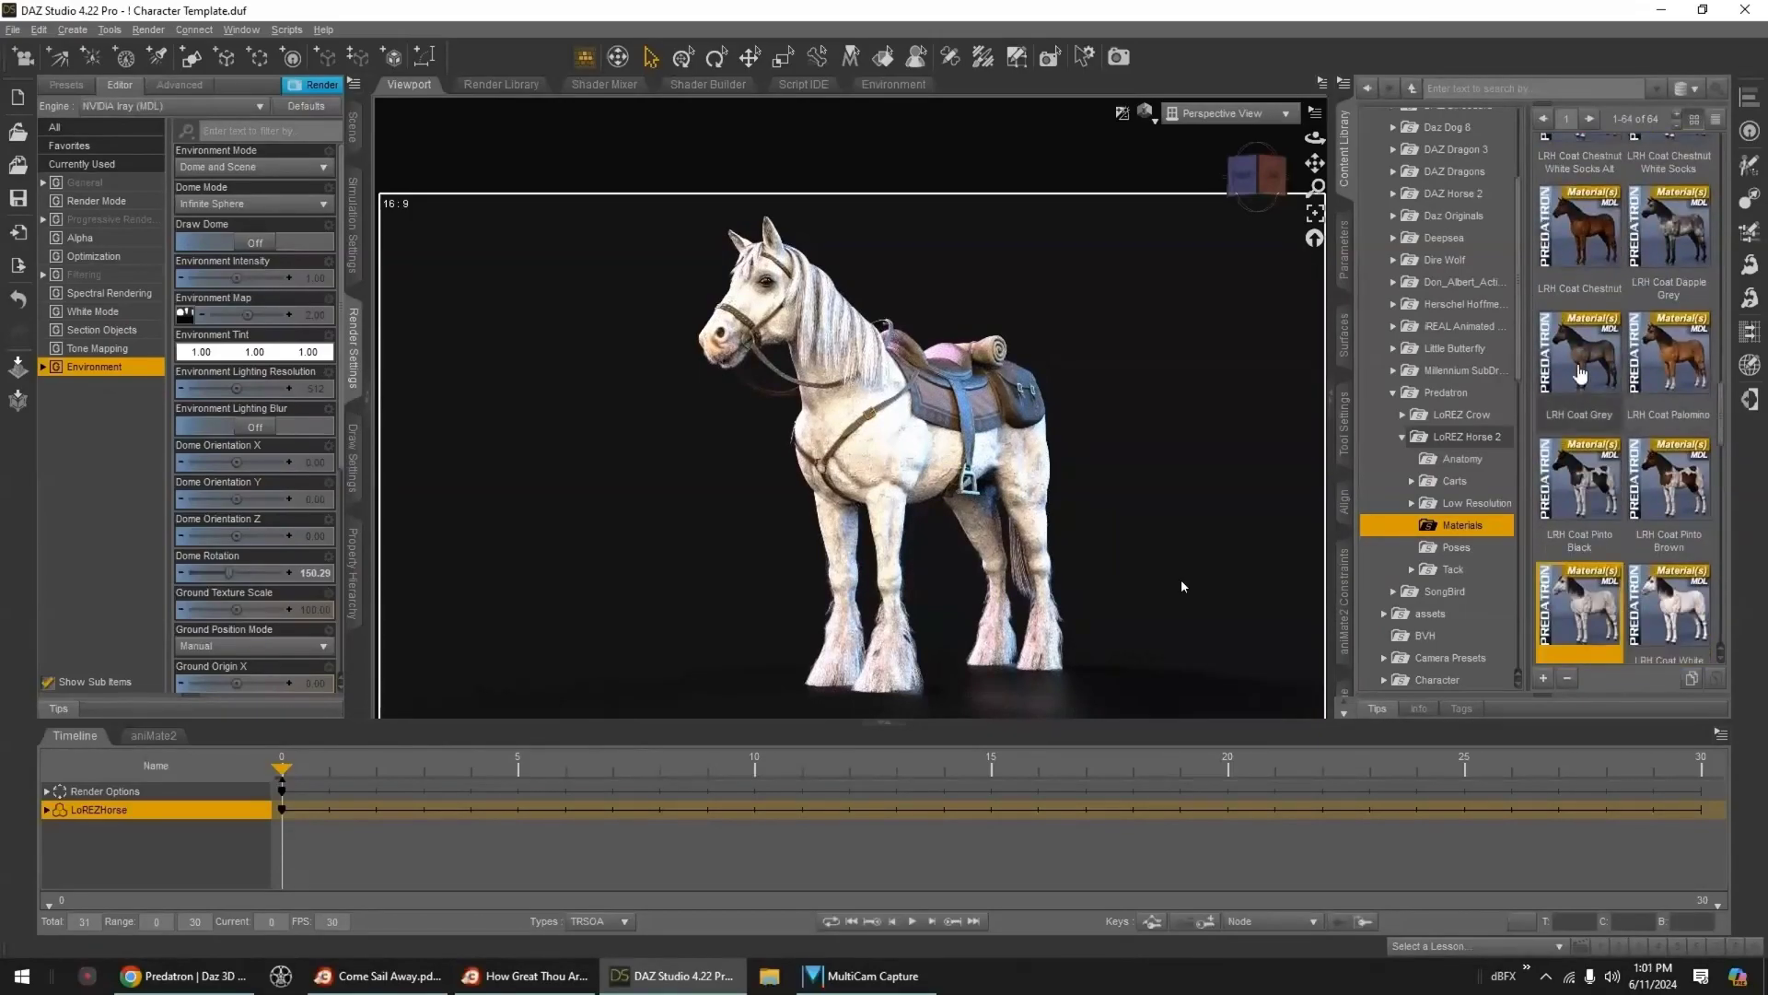
double_click(1580, 364)
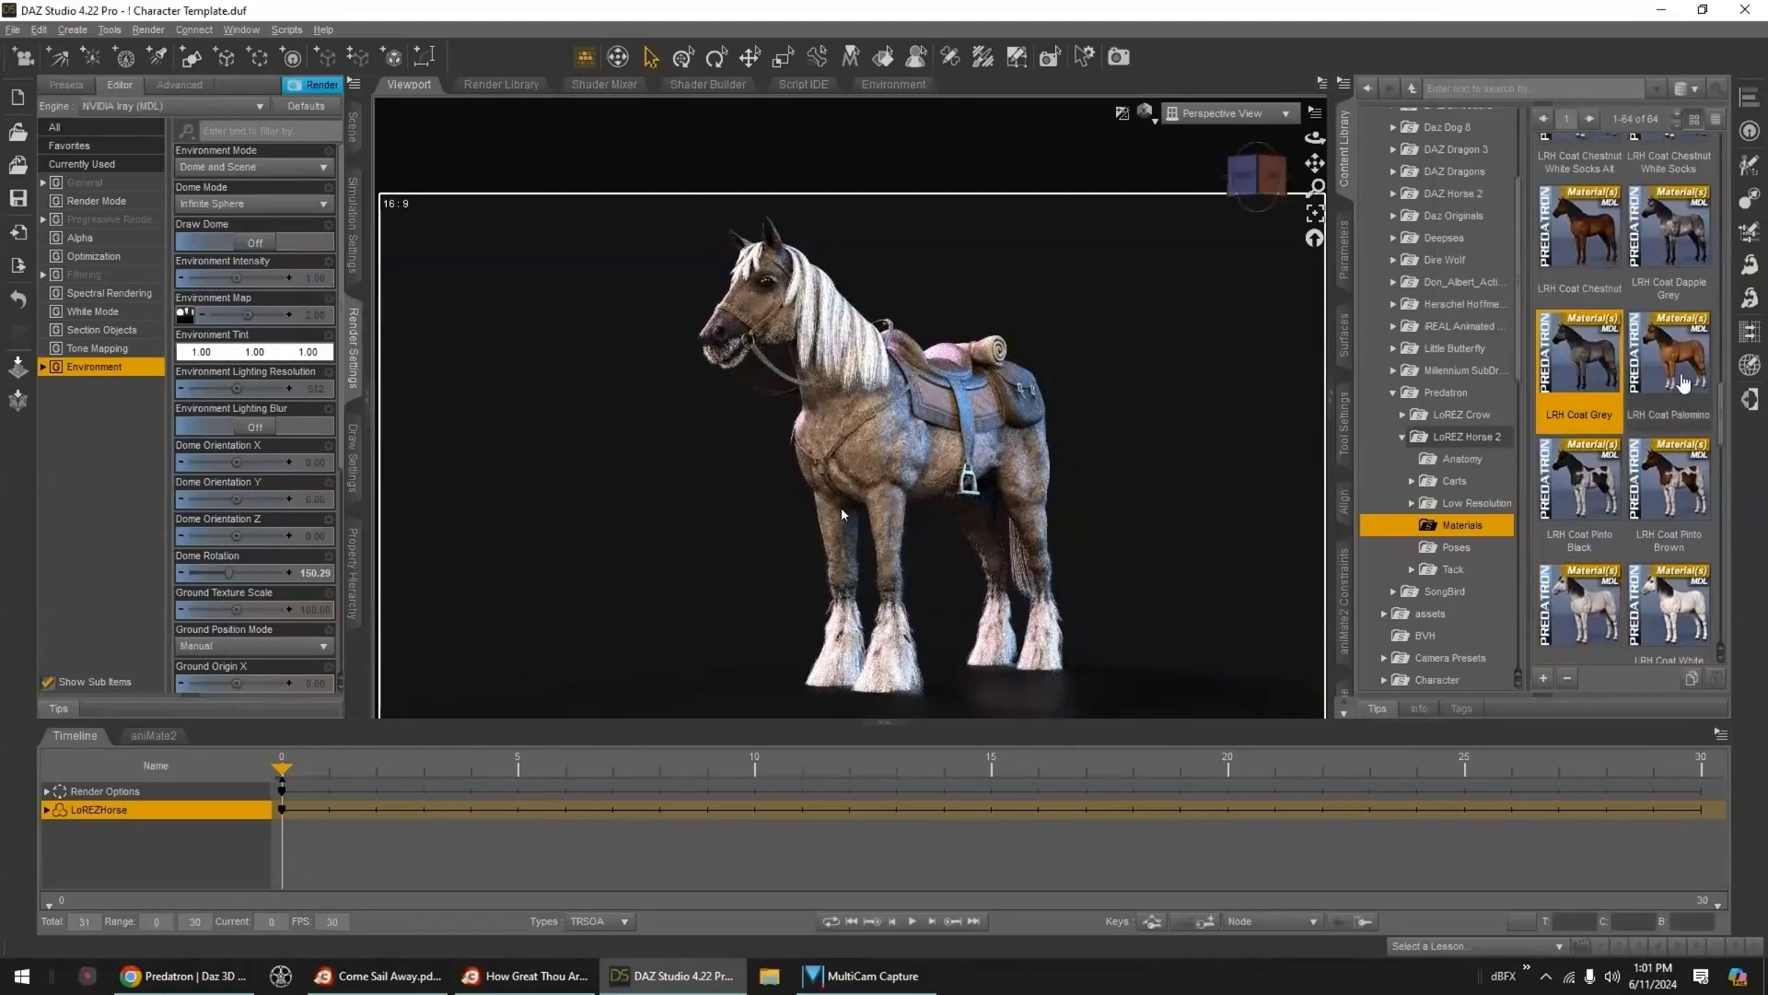
- Try the LRH Coat Palomino material on the horse, and undo it
double_click(1684, 382)
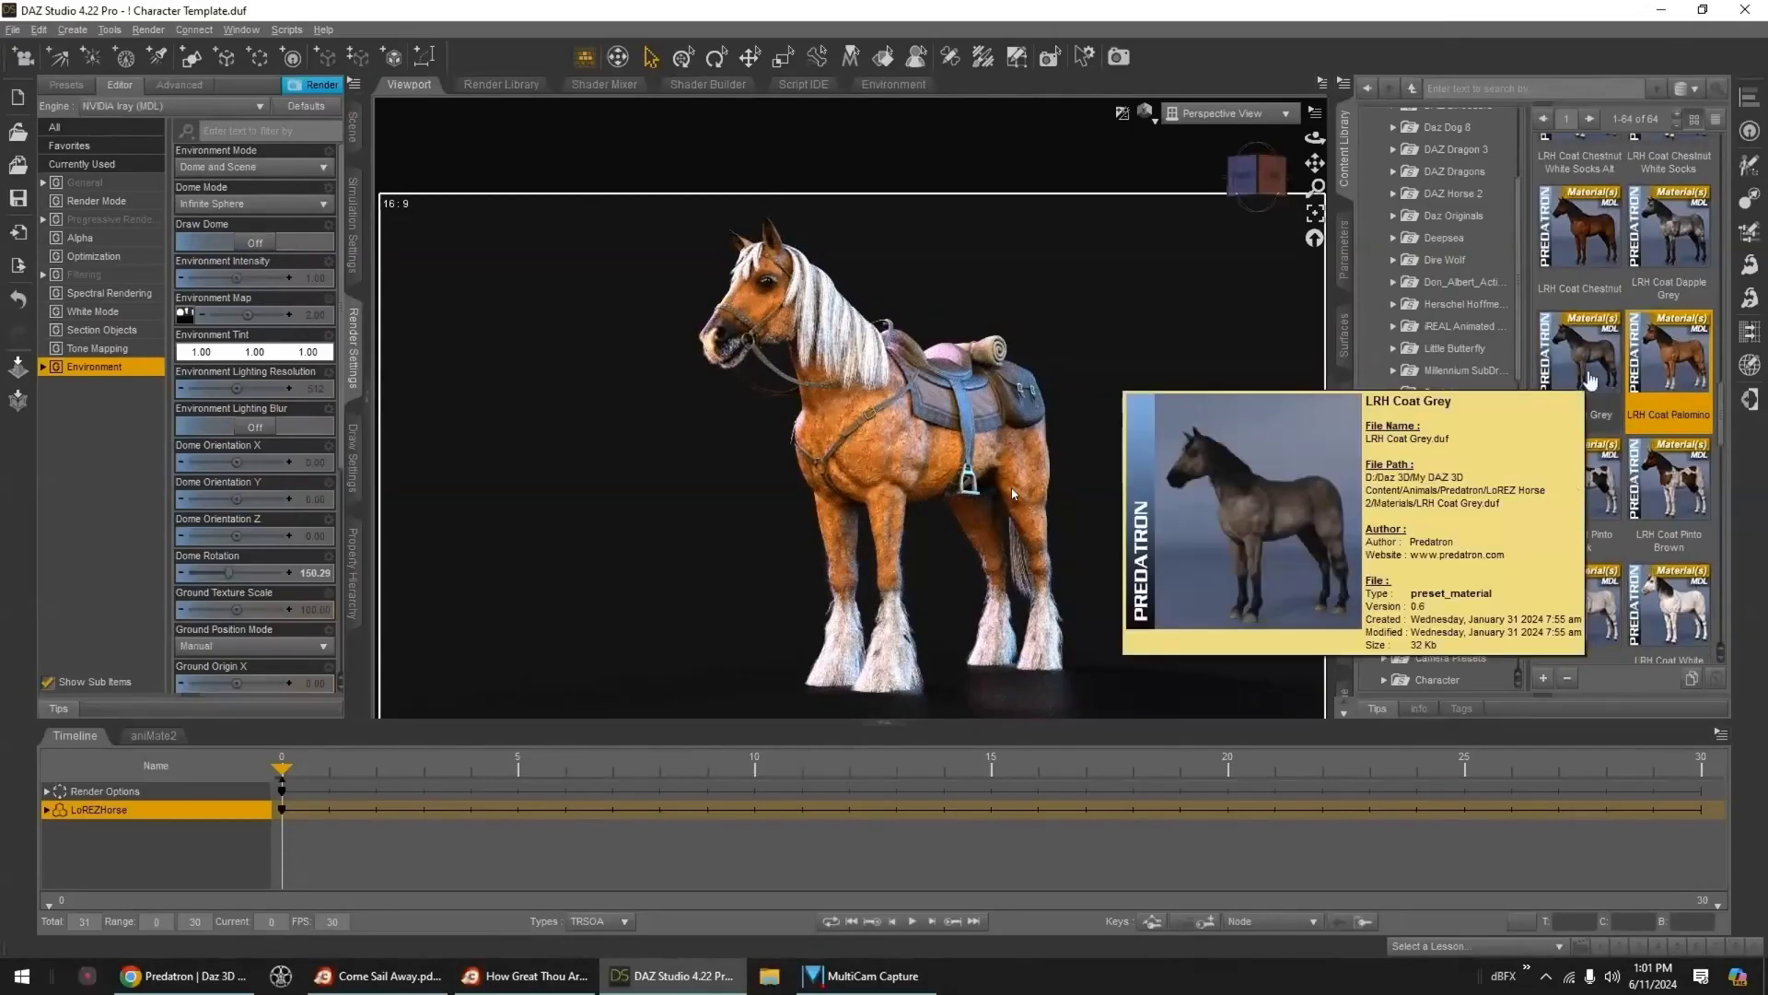
click(39, 30)
click(60, 48)
- Try the LRH !All Hair Black preset with the grey coat, and replace it with LRH !All Hair Lt Chestnut
drag(1721, 436, 1722, 175)
double_click(1688, 199)
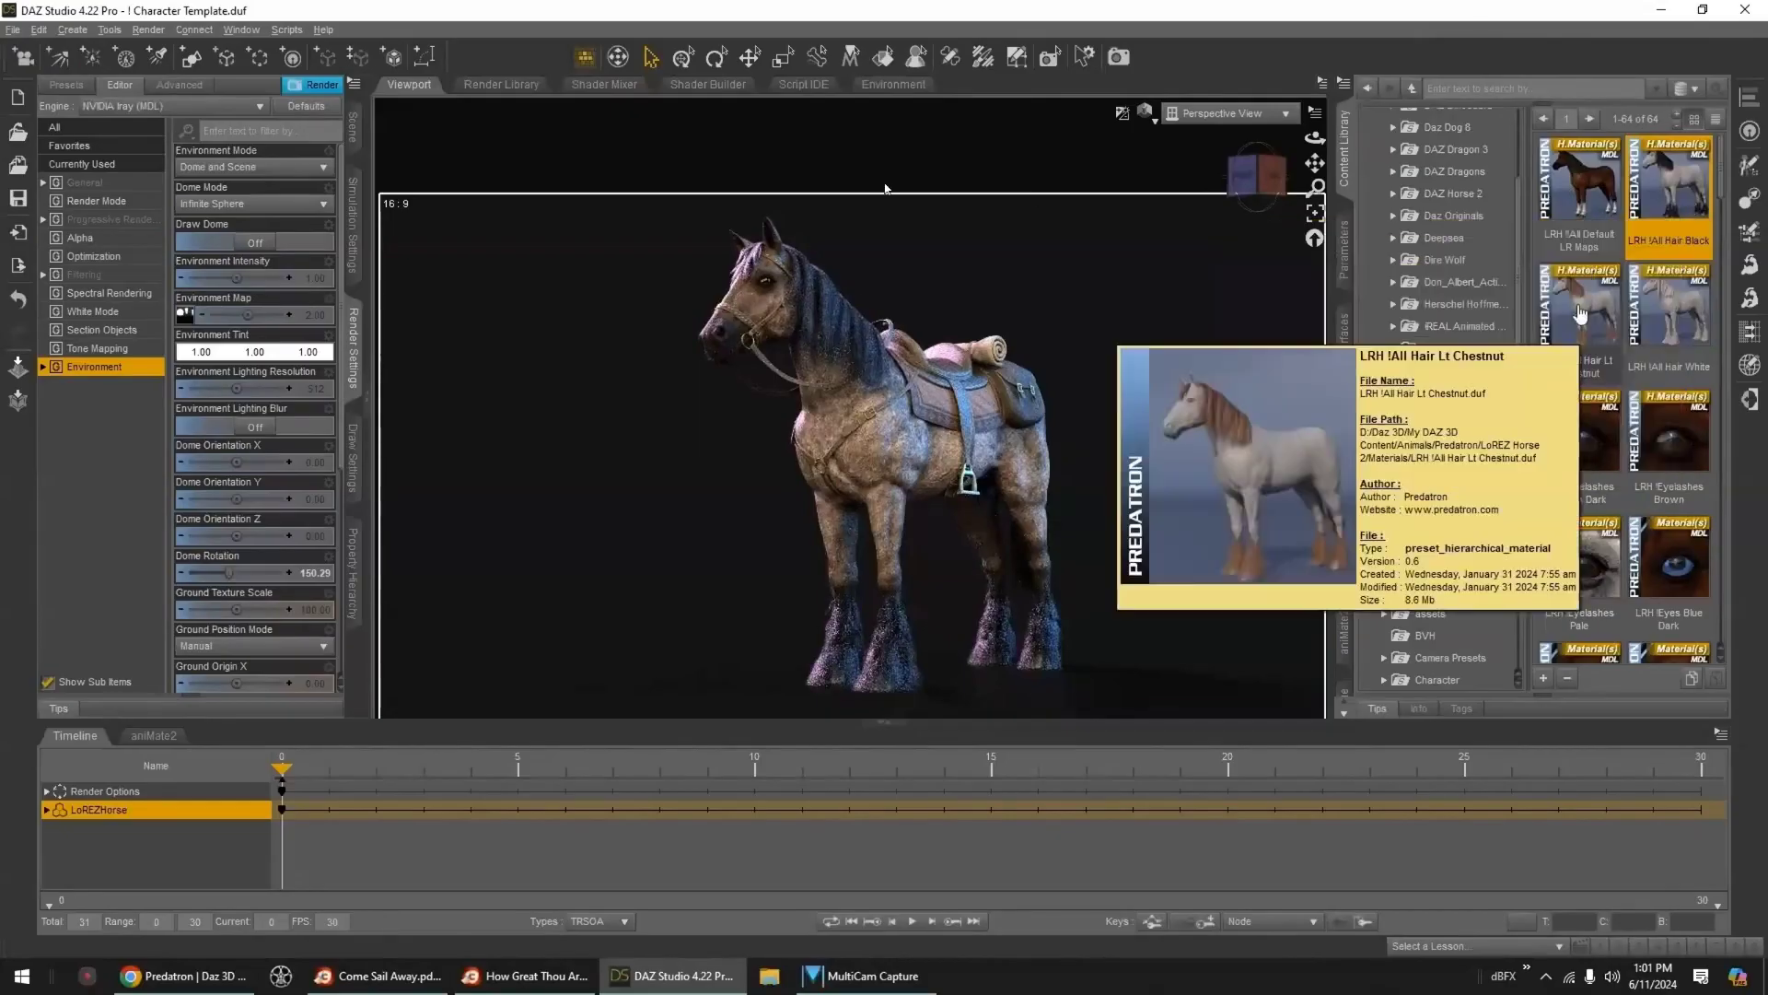
double_click(1579, 310)
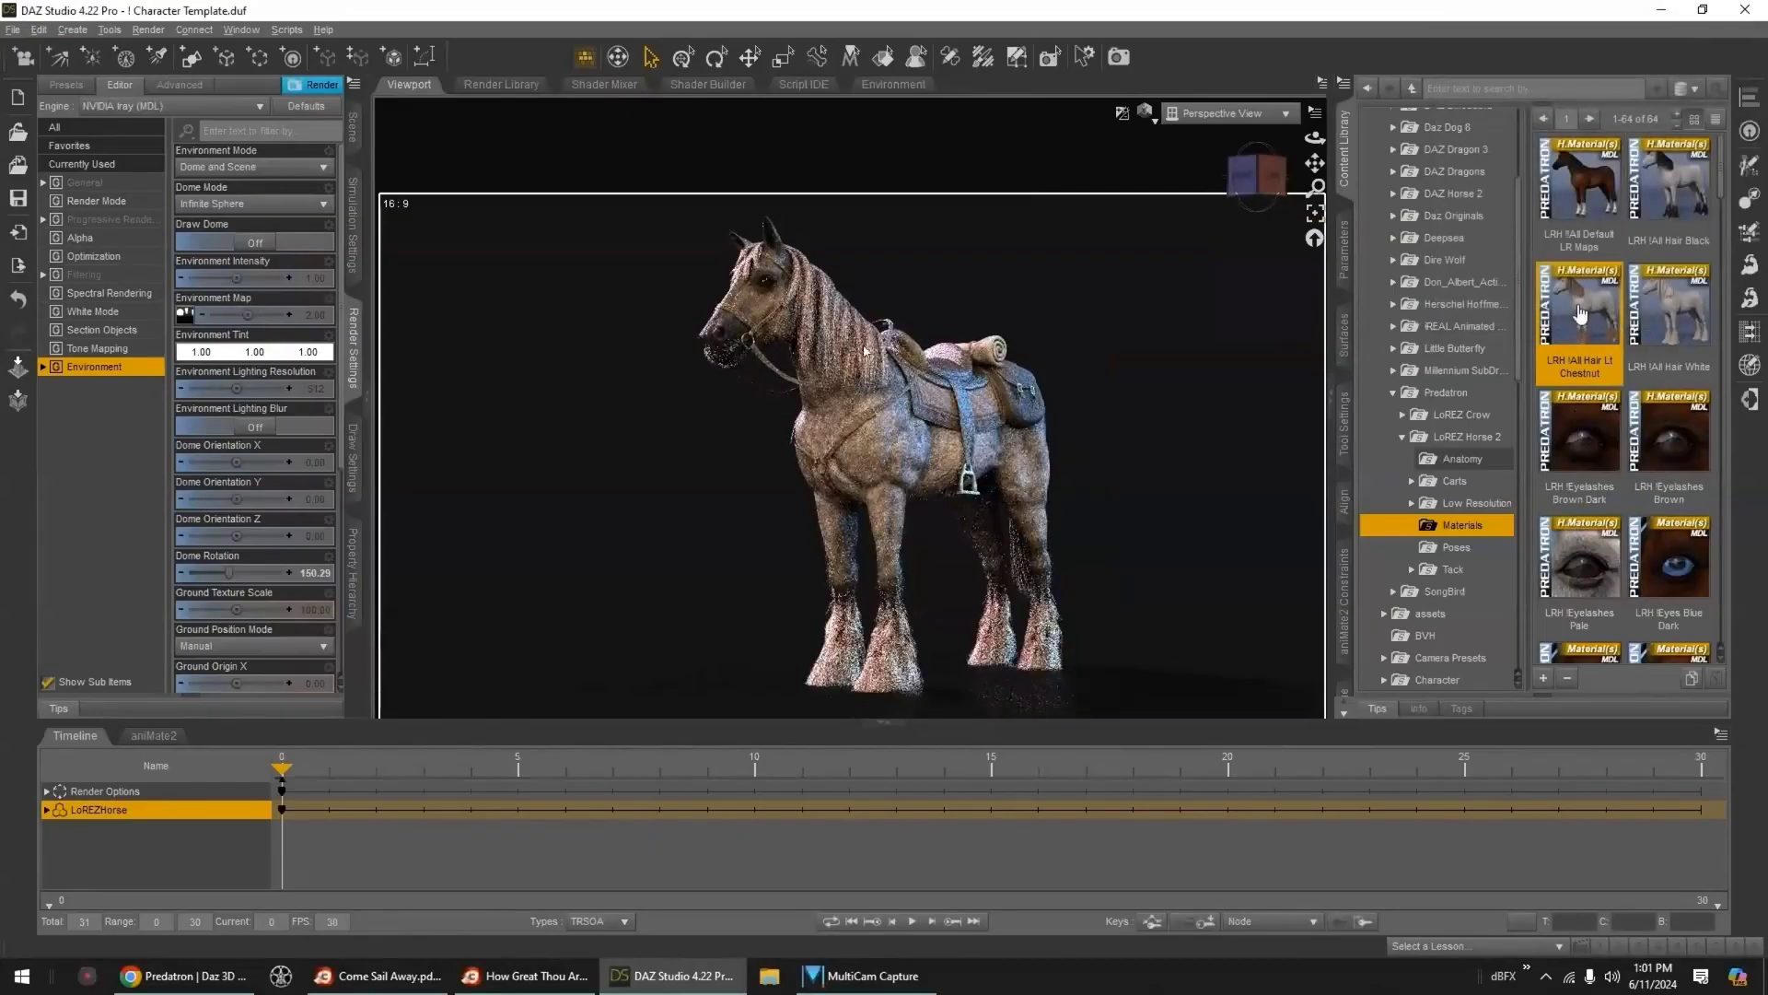
- Apply the LRH Chin Nose Hair Black preset to the muzzle and the LRH !Eyes Blue Dark material to the eyes
drag(1720, 196, 1721, 232)
double_click(1591, 396)
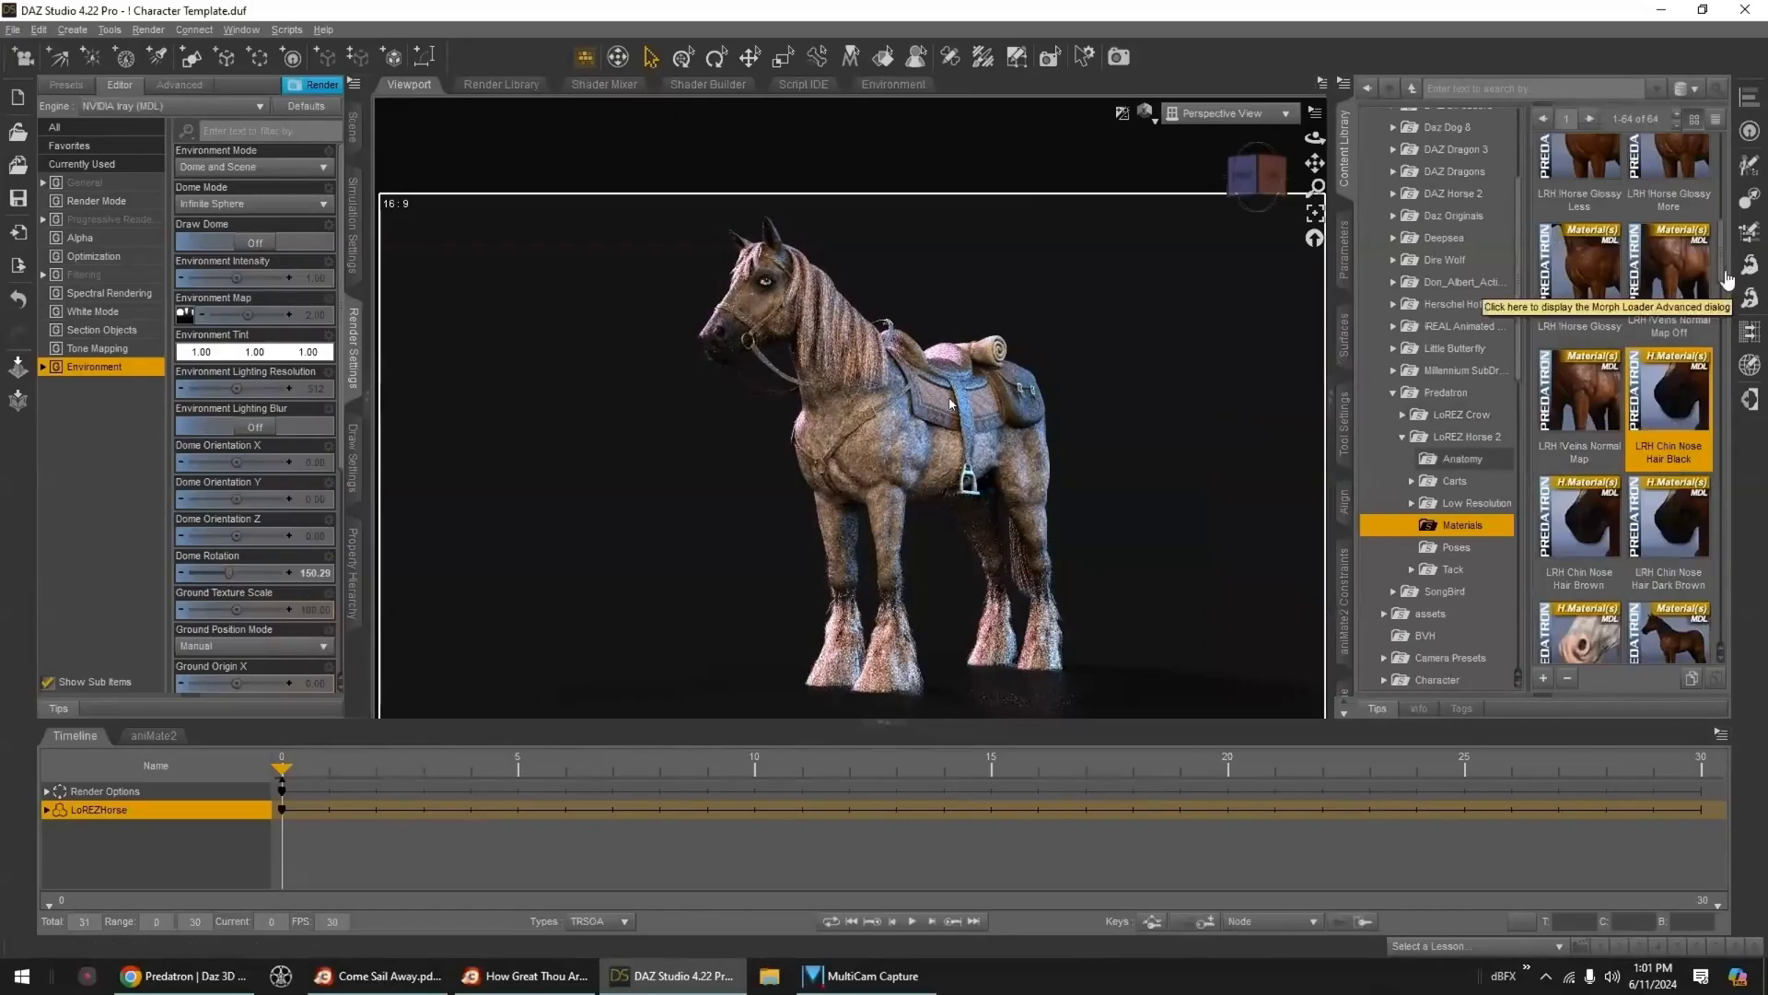
drag(1726, 276, 1728, 214)
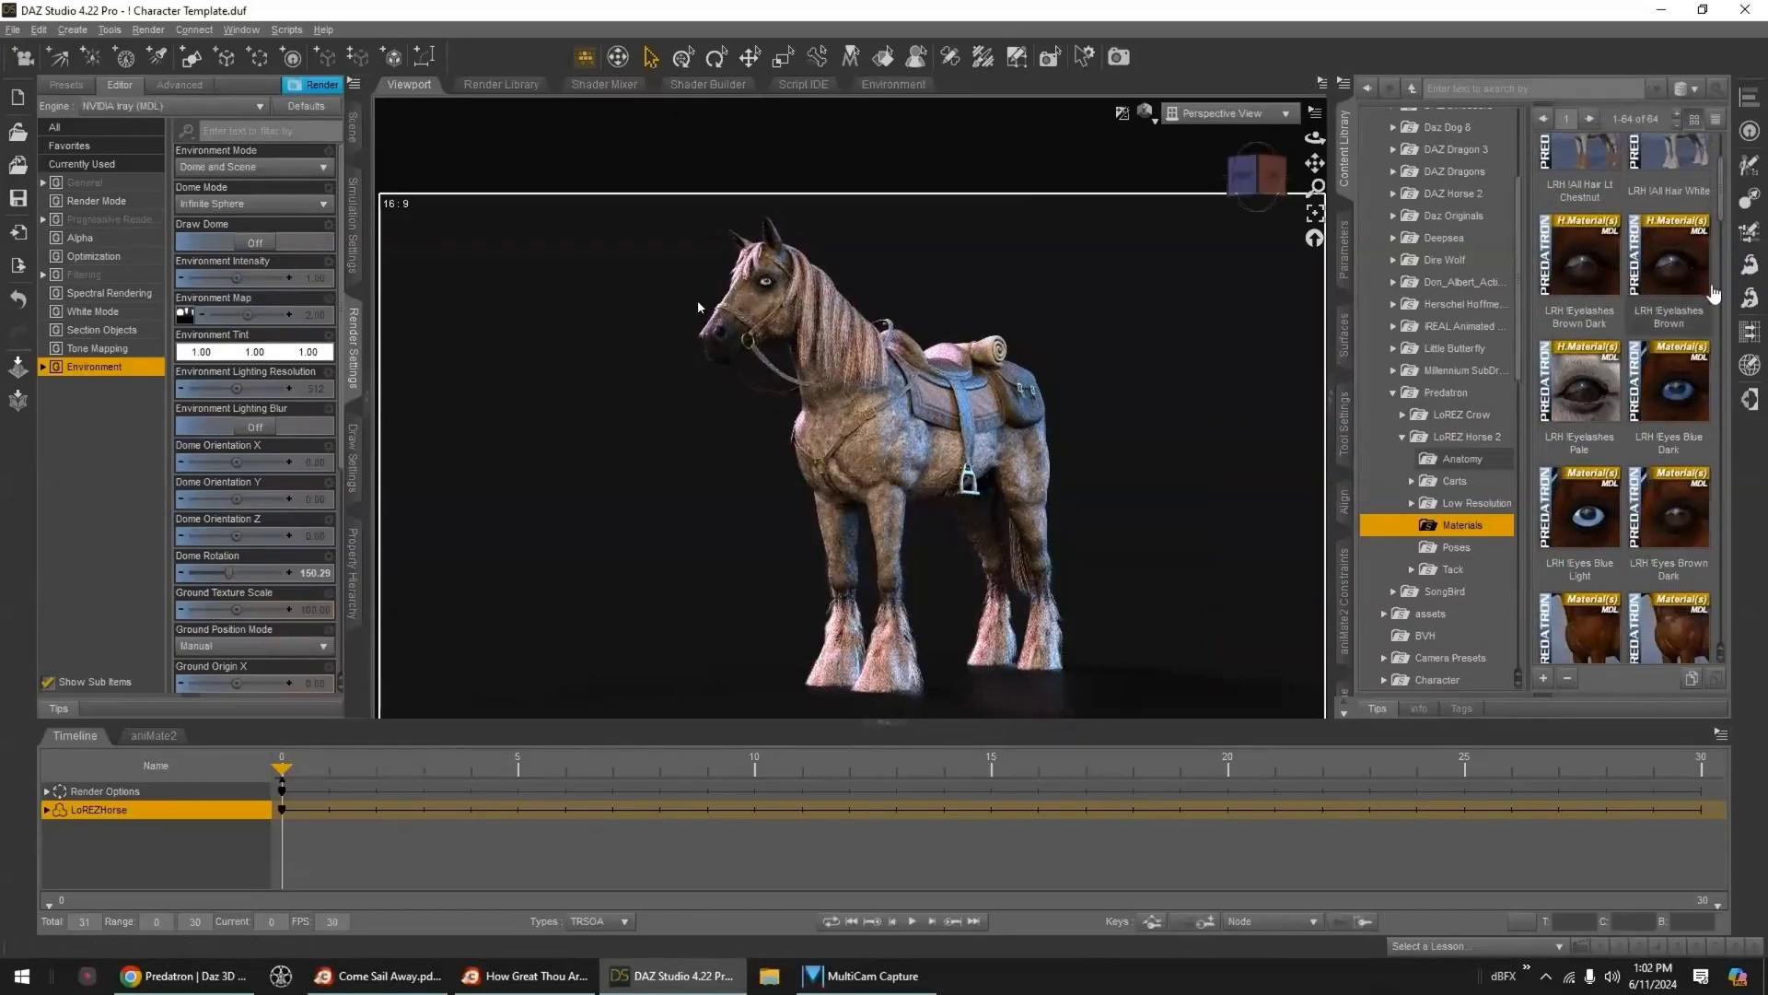
double_click(1669, 387)
- Open the LoREZ Horse 2 tack materials and apply the LRH Bridle presets Black Alt, Black, Brown Alt and Brown in turn
scroll(1455, 496, down, 1)
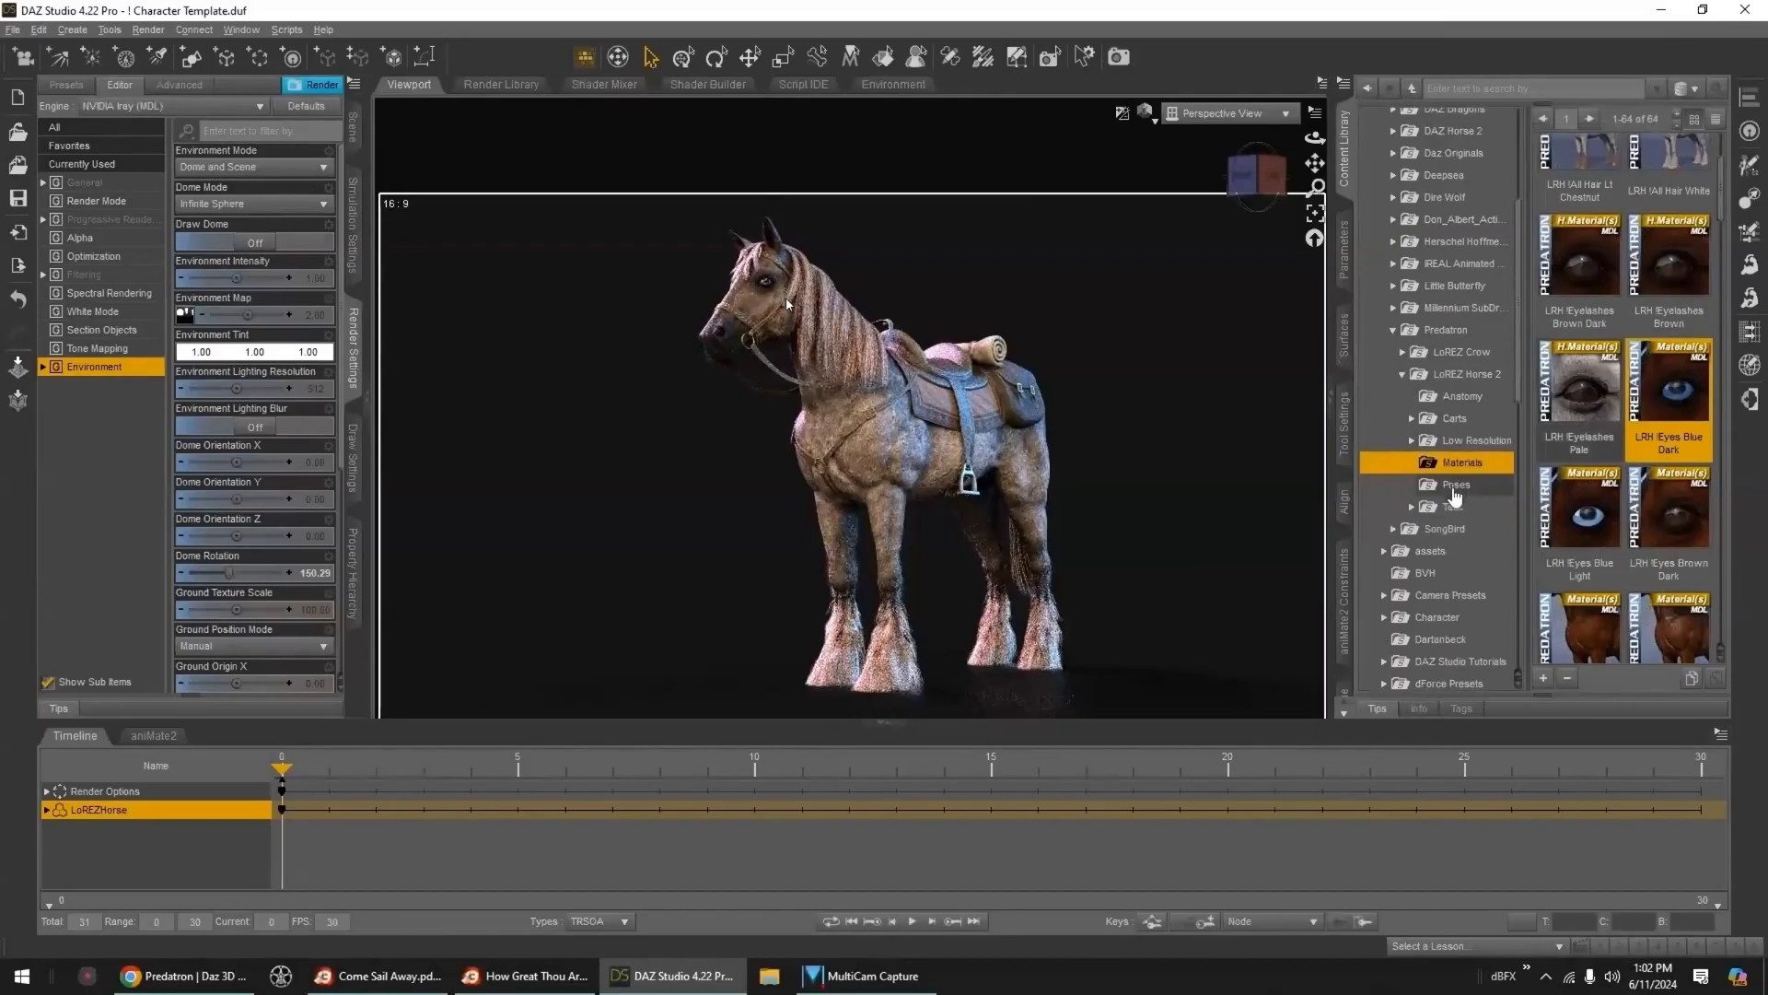
click(1453, 505)
click(1410, 506)
scroll(1455, 460, down, 2)
click(1472, 401)
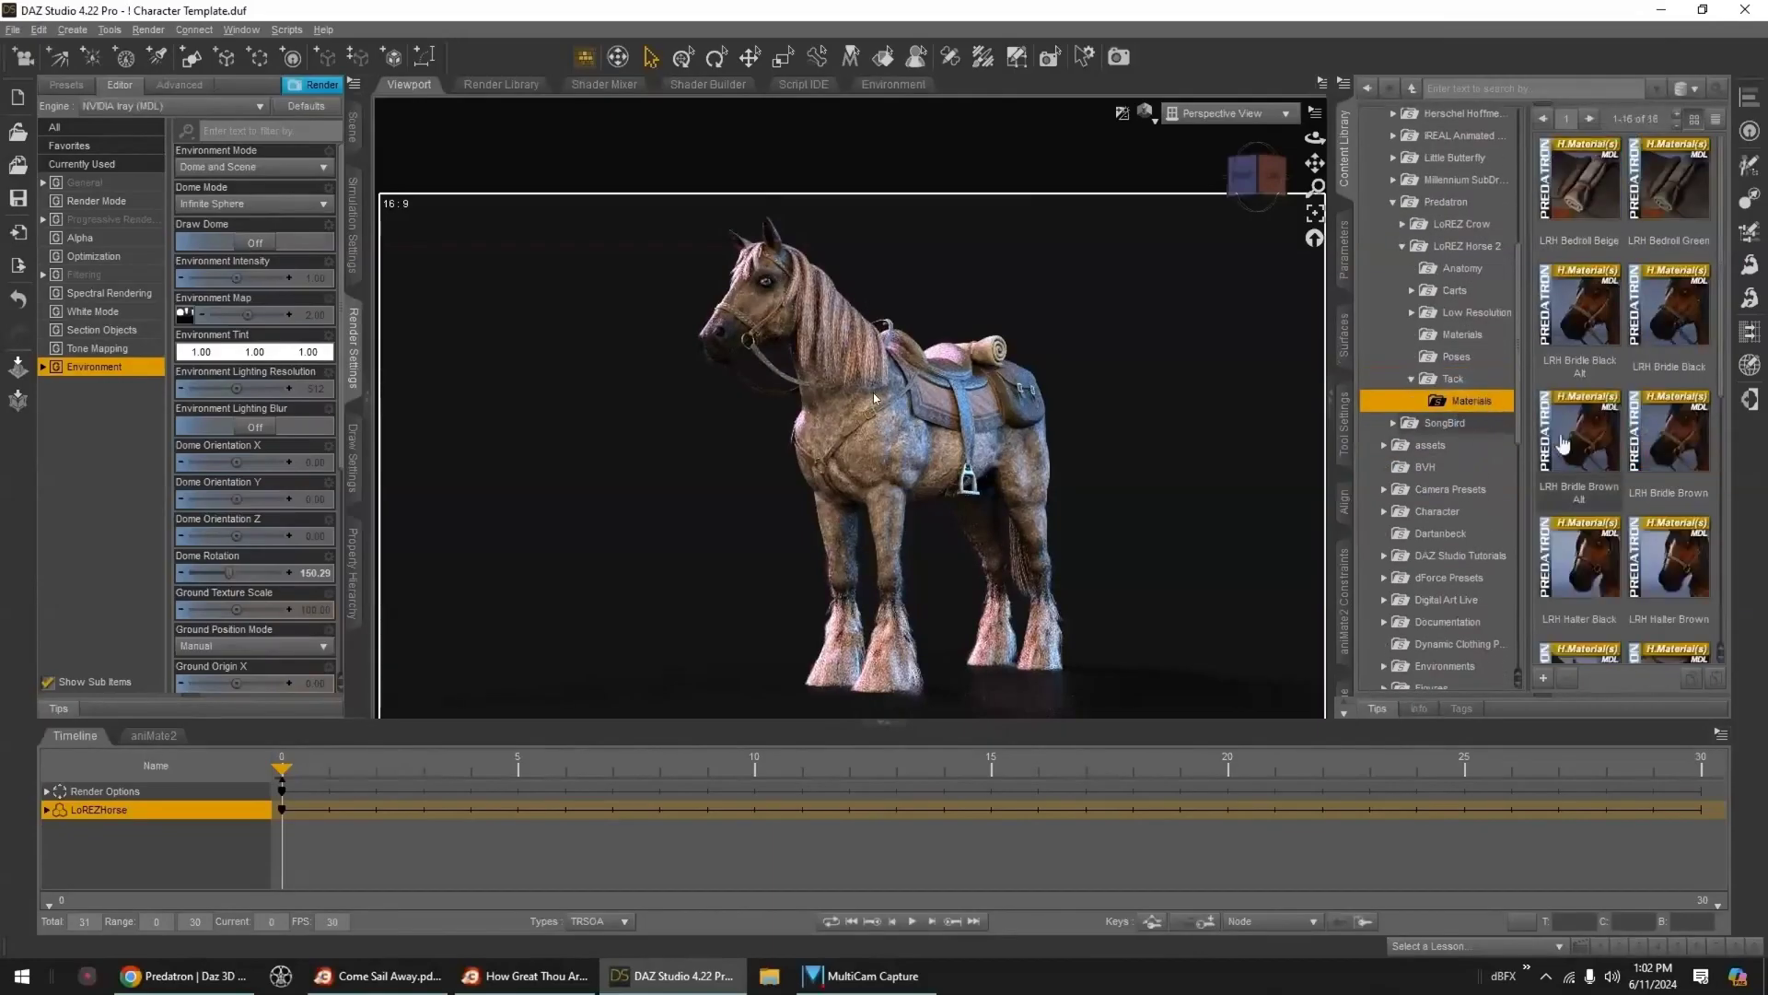
double_click(1581, 348)
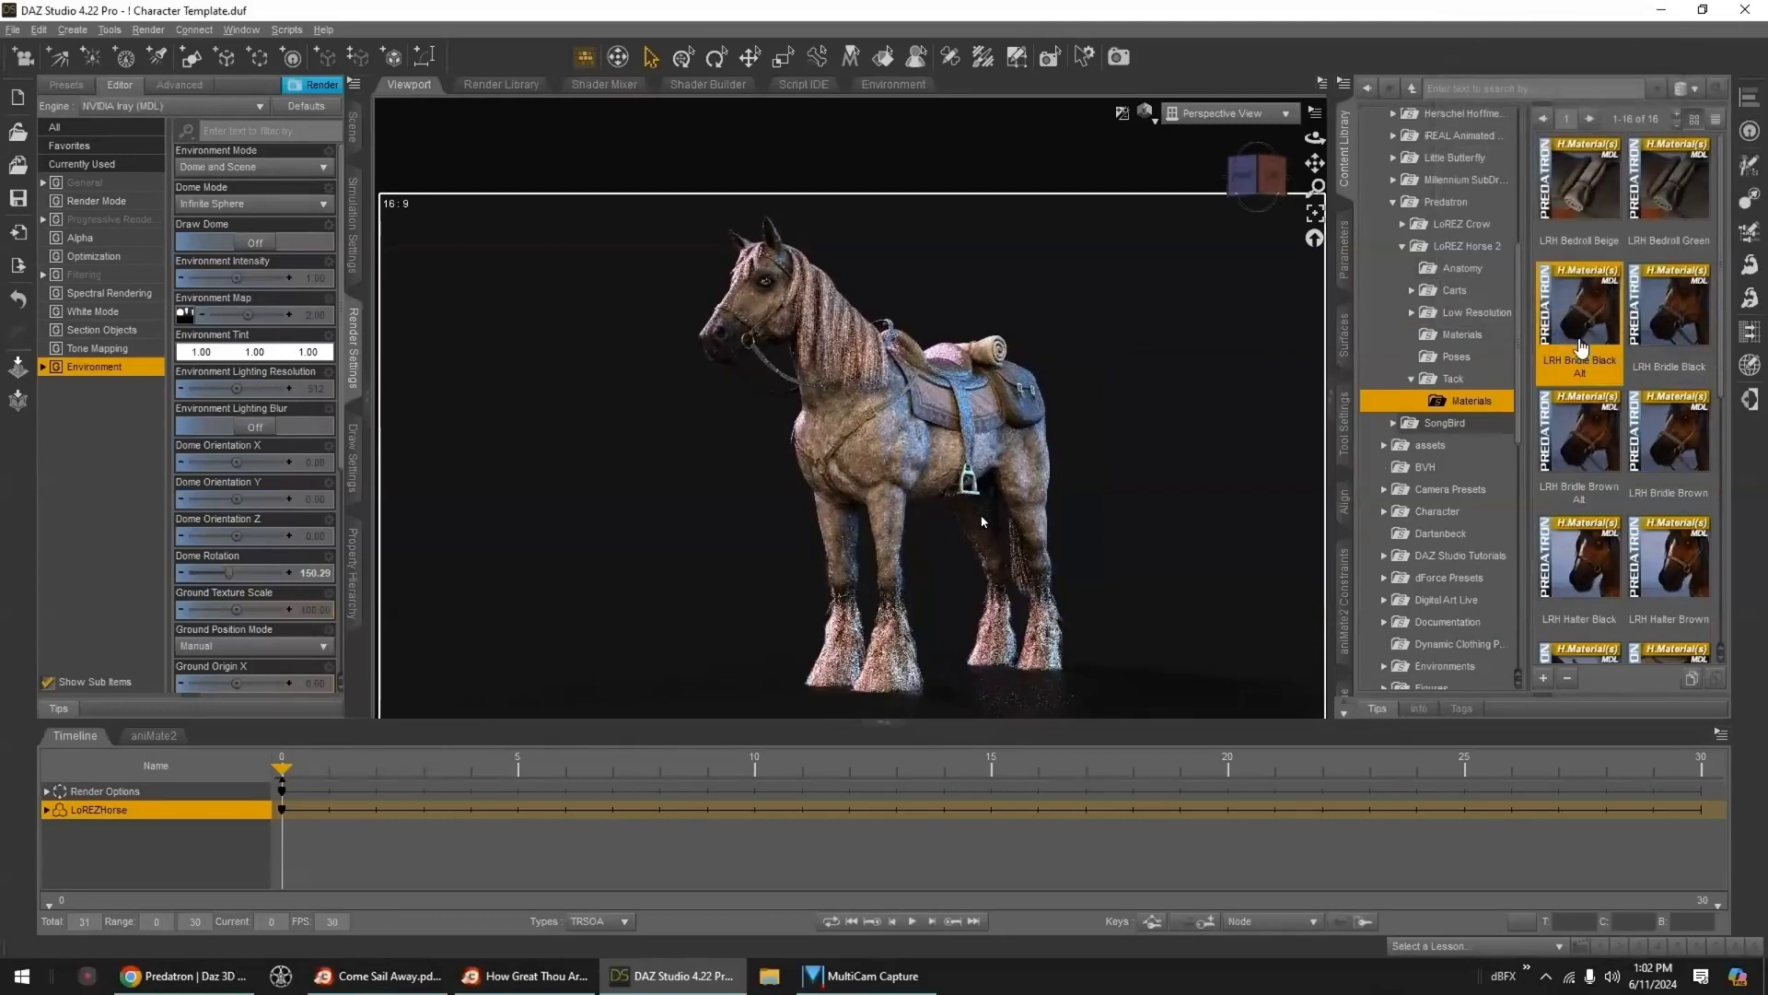
double_click(1657, 345)
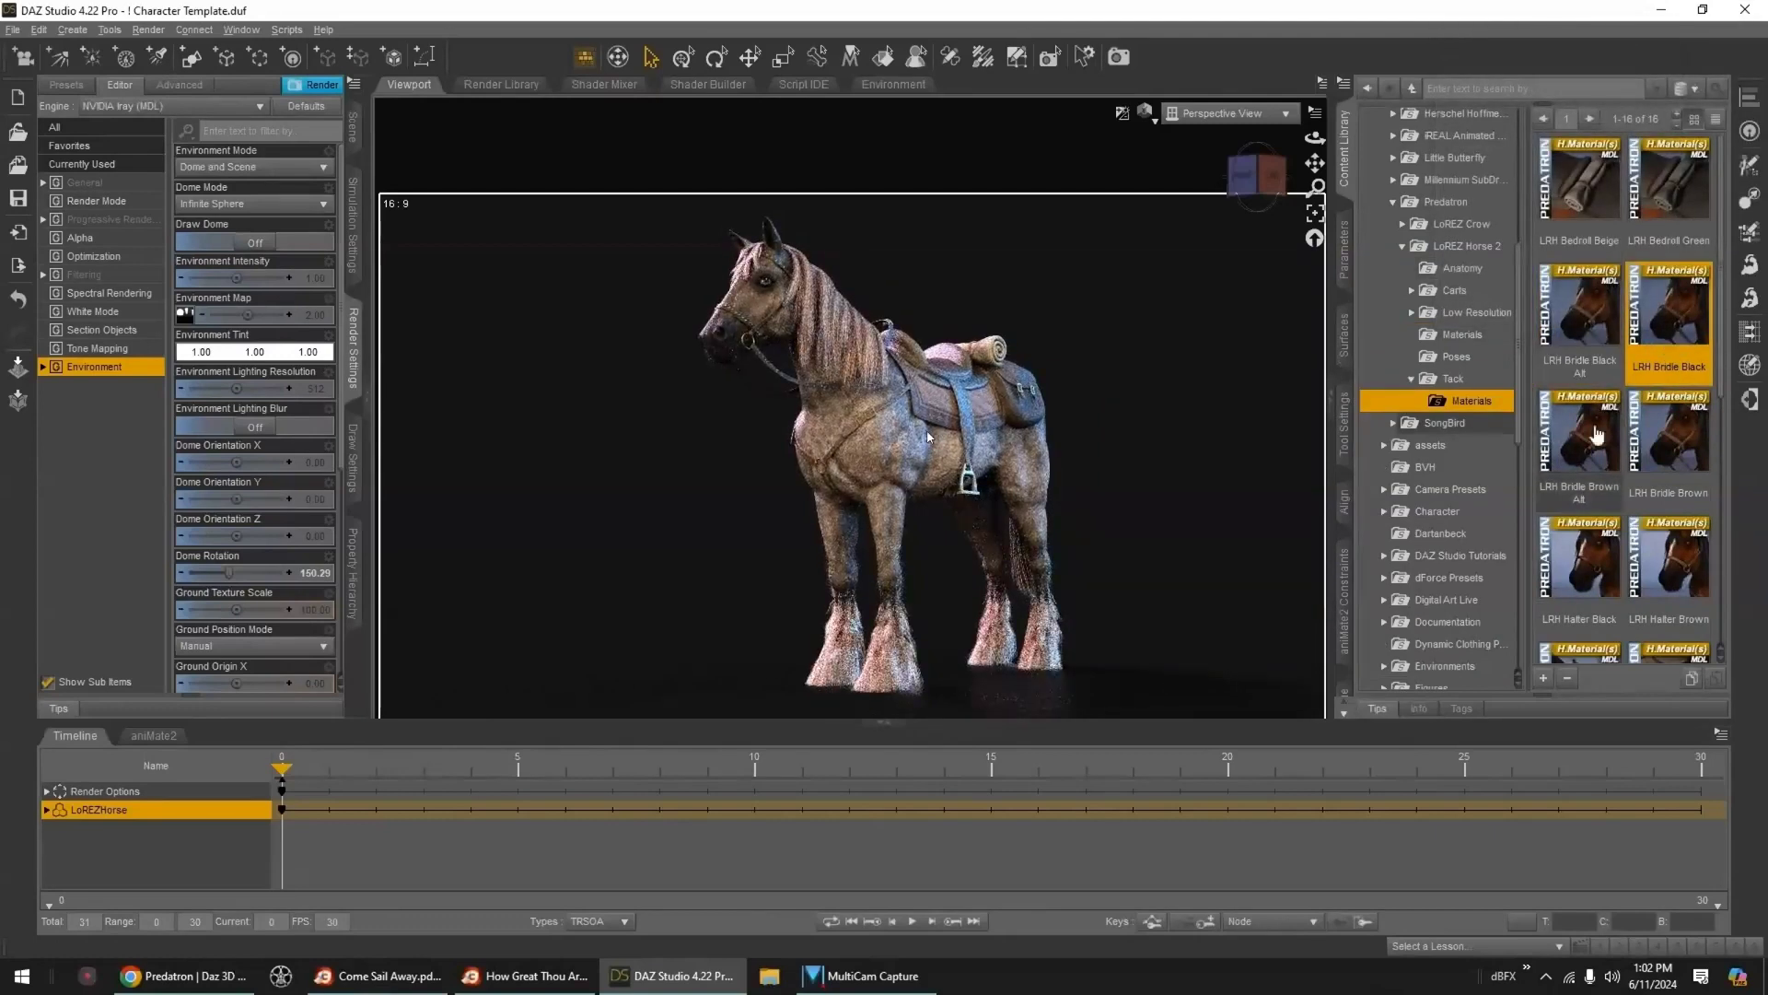
double_click(1596, 453)
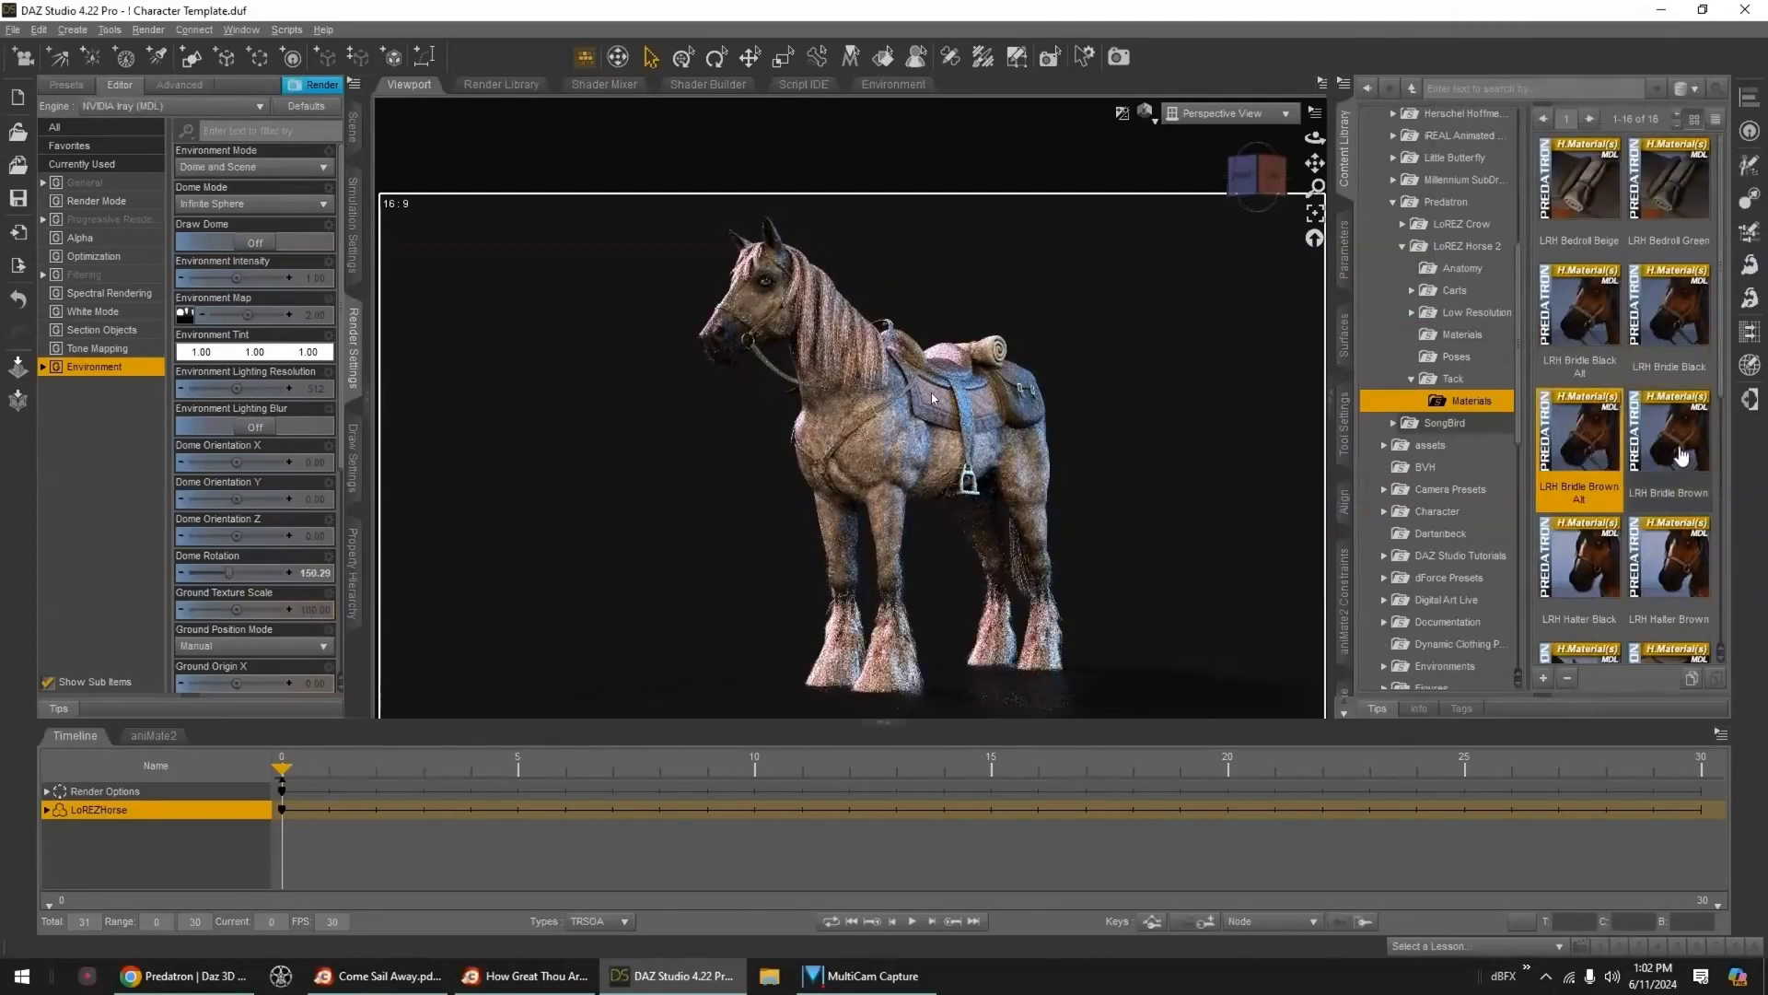
double_click(1680, 453)
- Apply the LRH Bridle Black preset, and look over the saddle, saddle blanket and saddlebag material presets
scroll(1611, 415, down, 3)
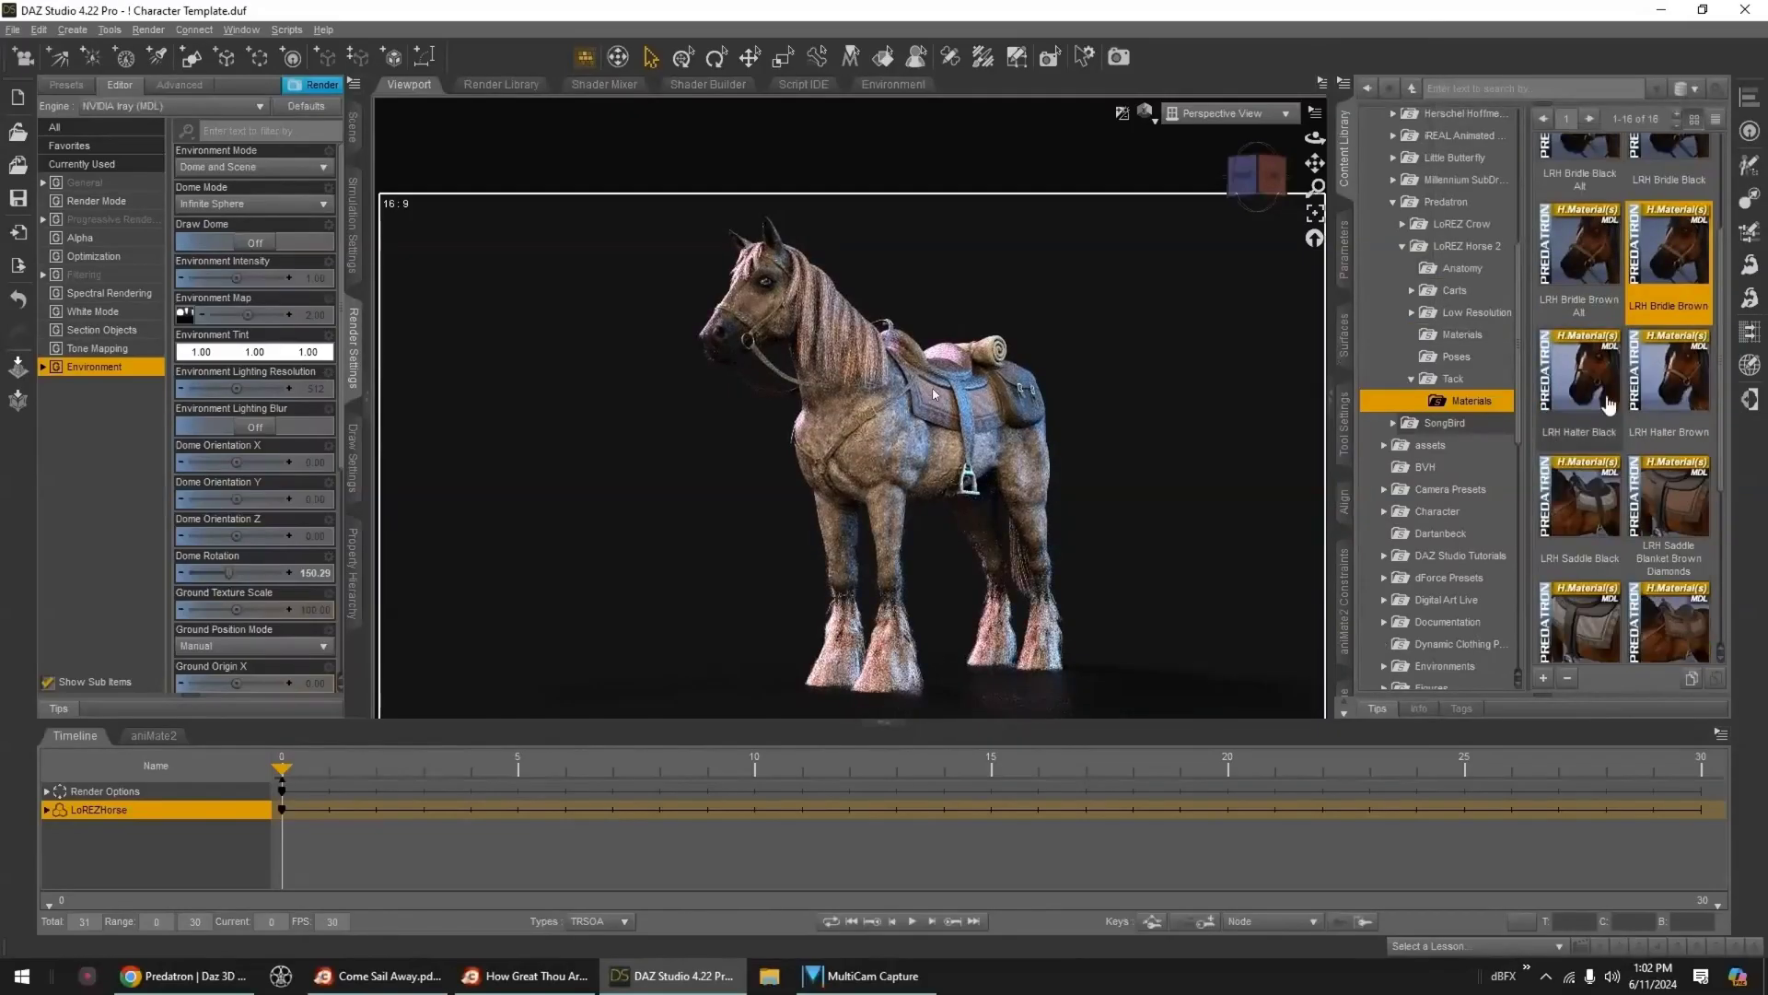
scroll(1593, 368, up, 3)
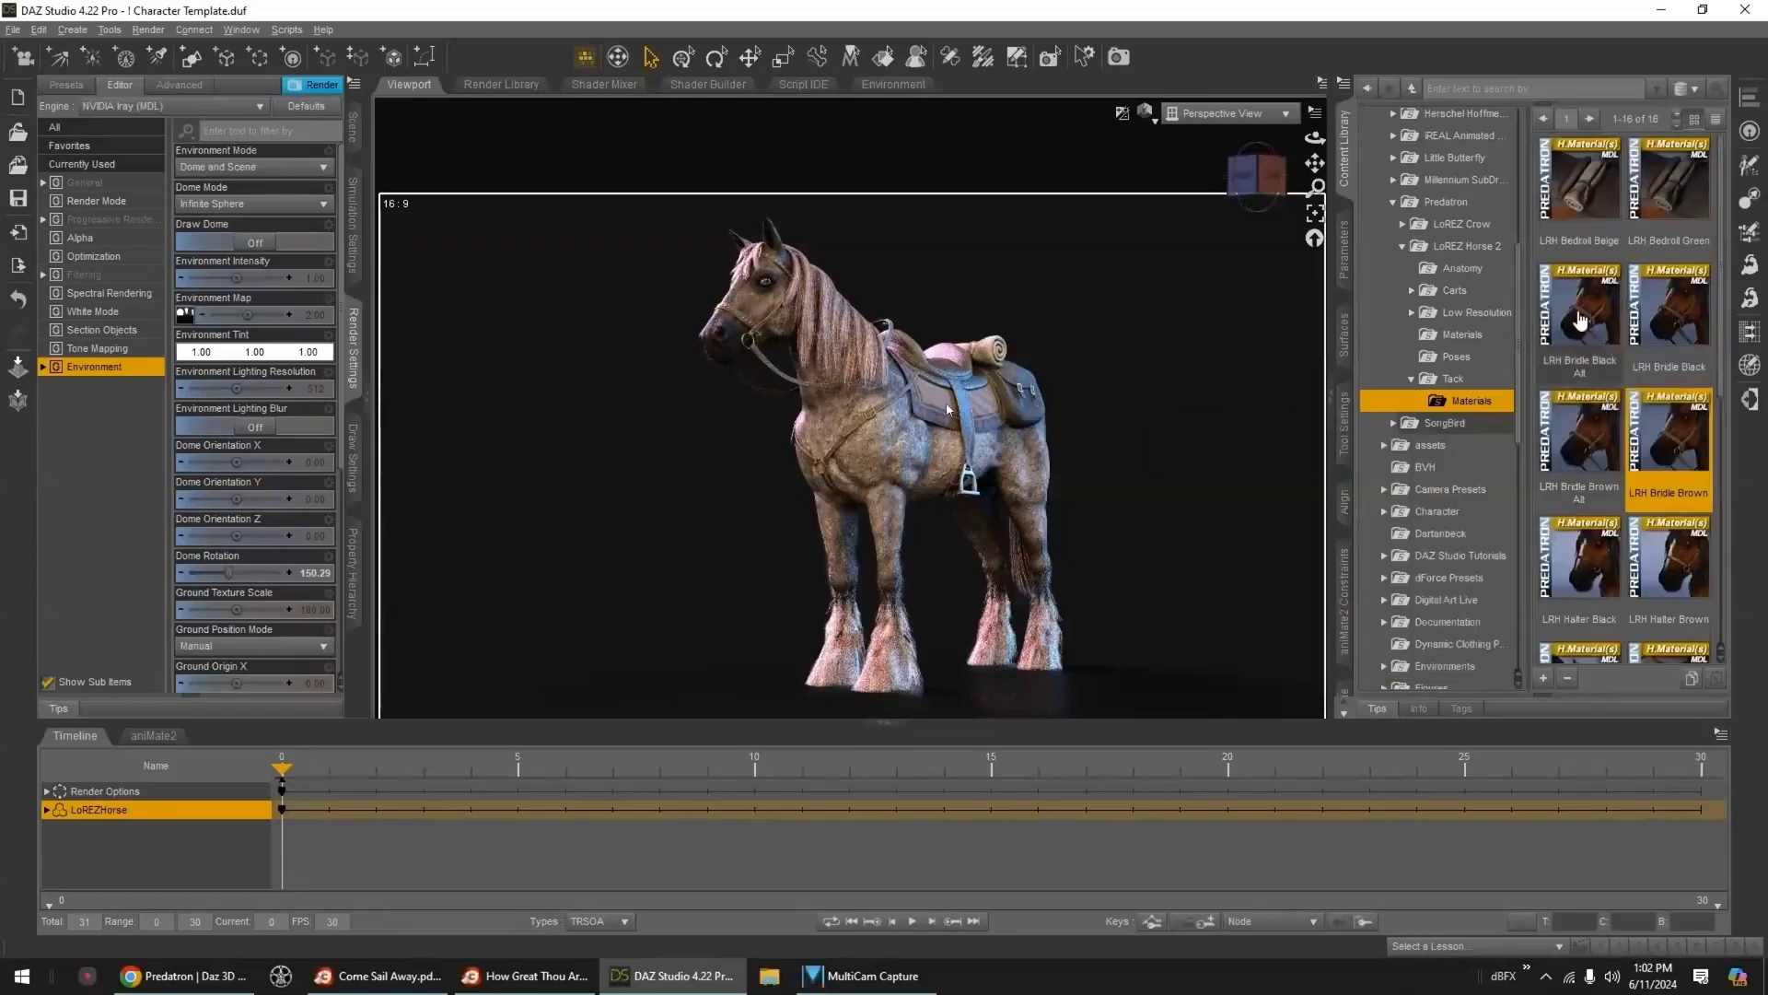
mouse_move(1584, 218)
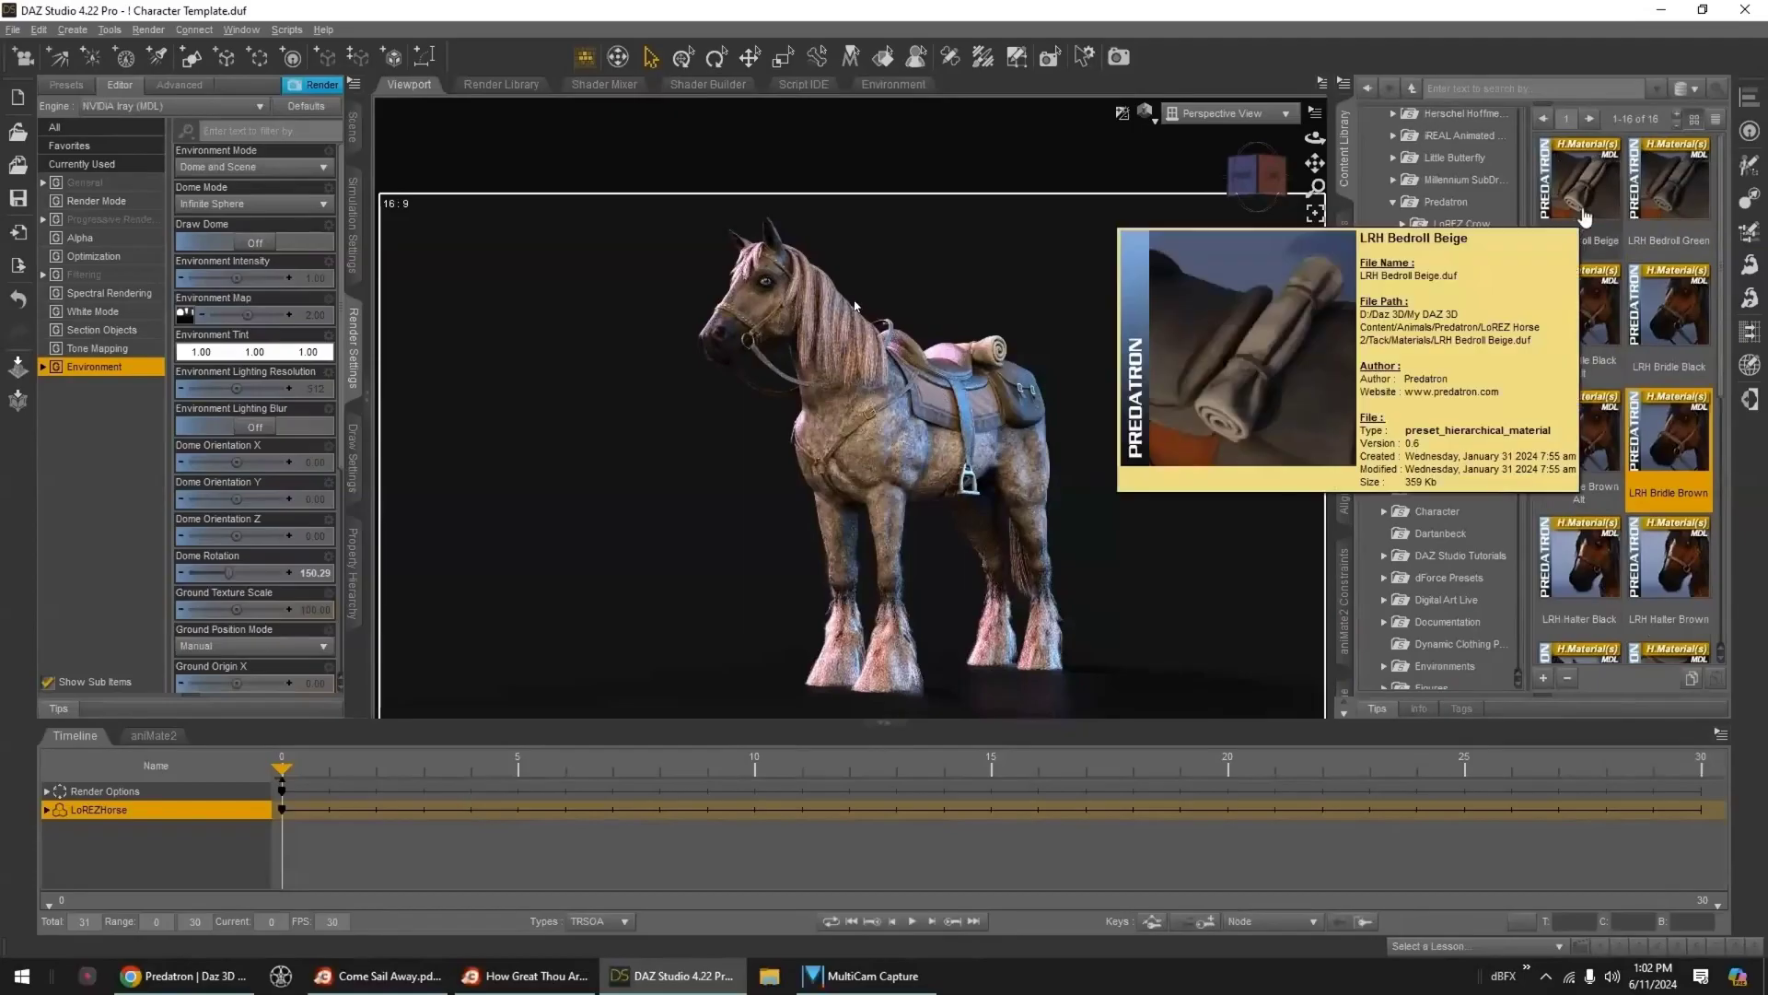
mouse_move(1662, 210)
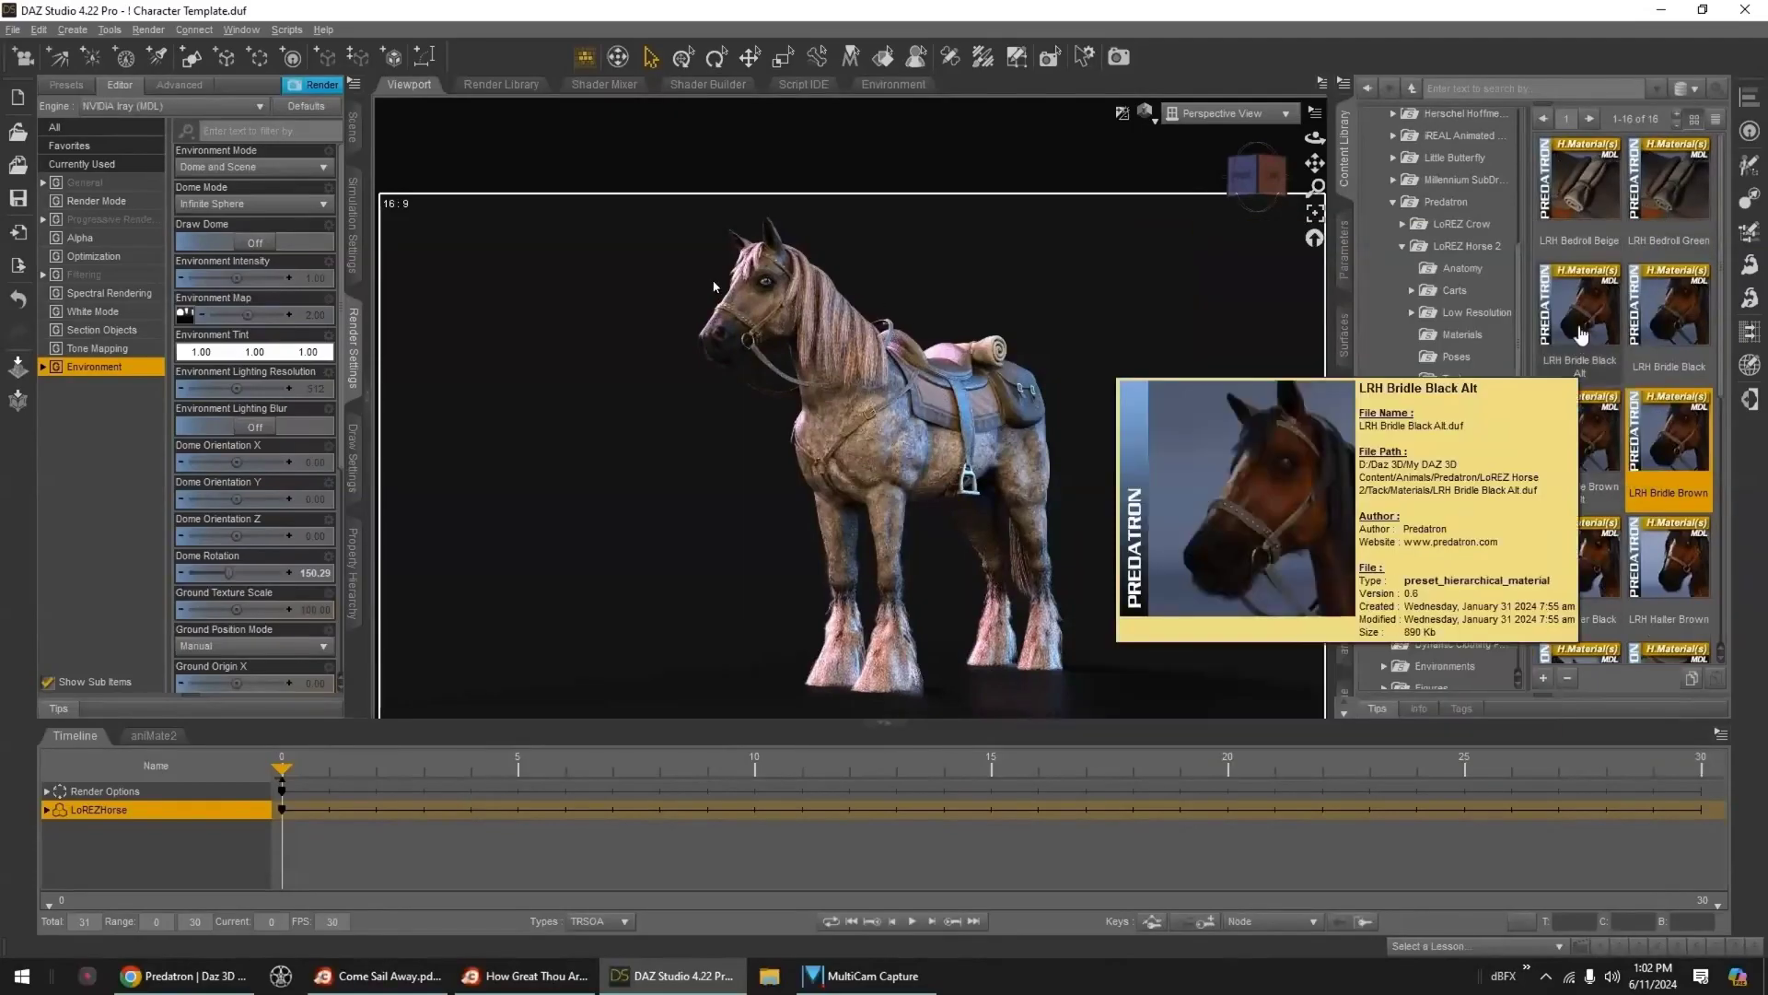
double_click(1670, 333)
scroll(1611, 505, down, 5)
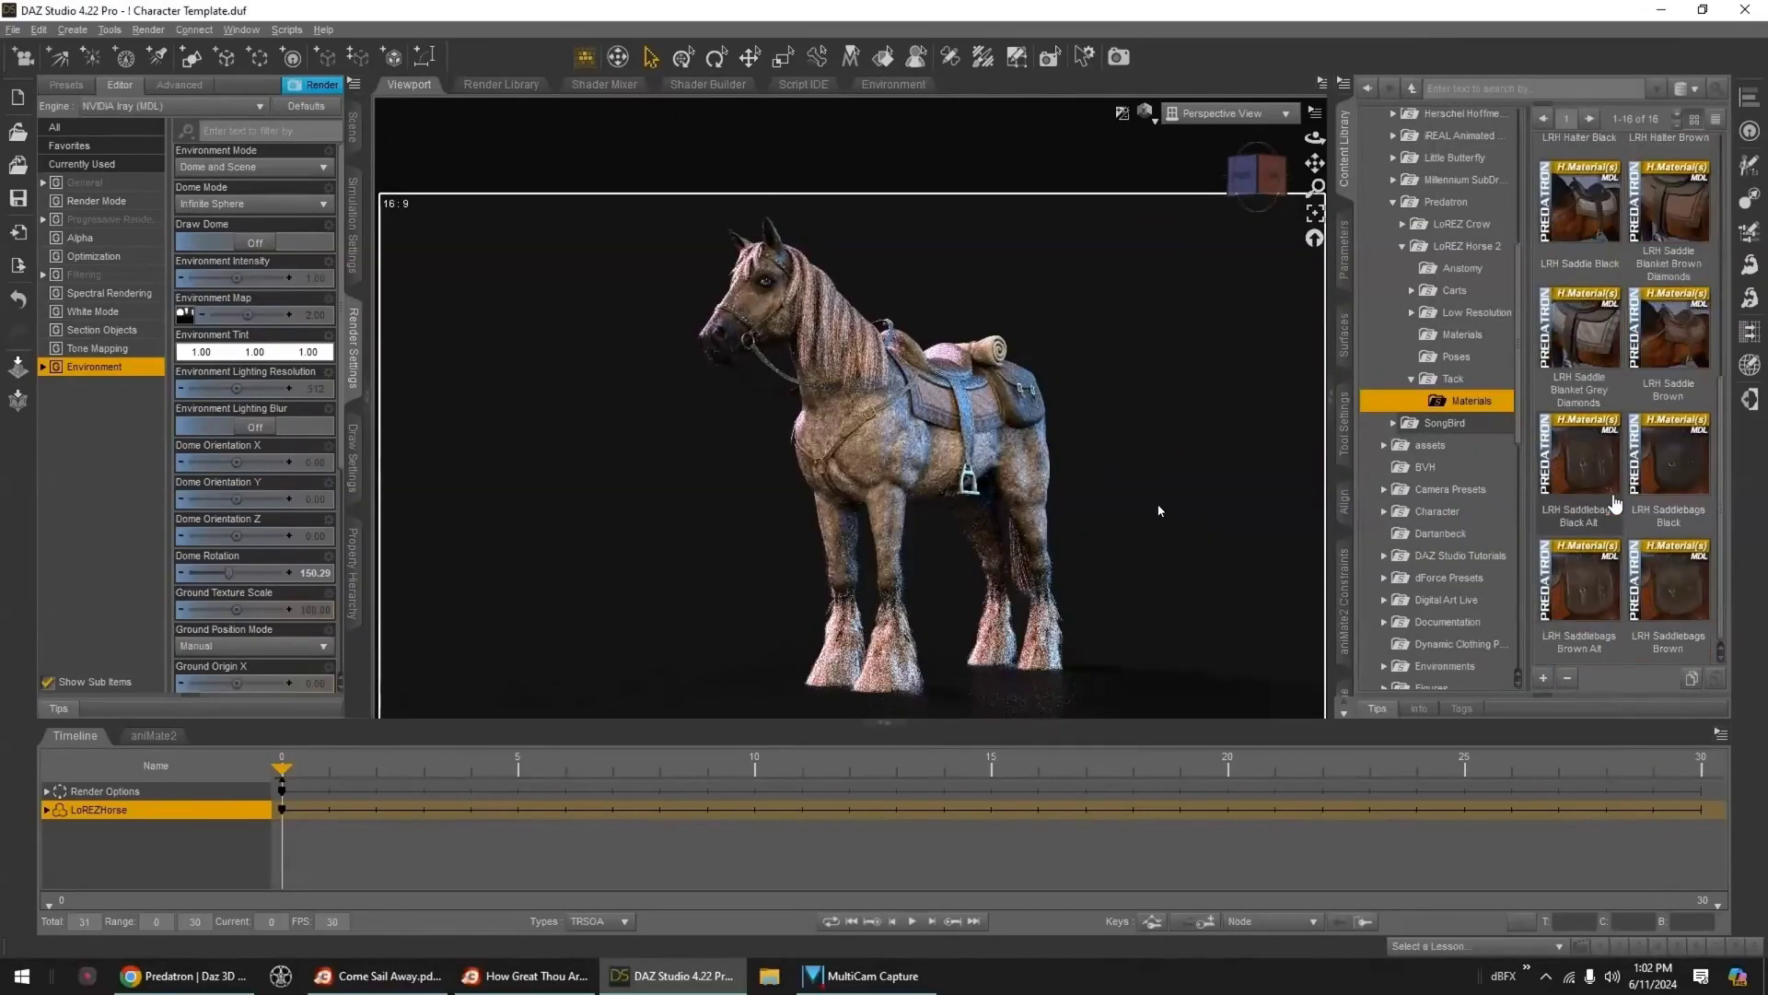
scroll(1587, 540, up, 2)
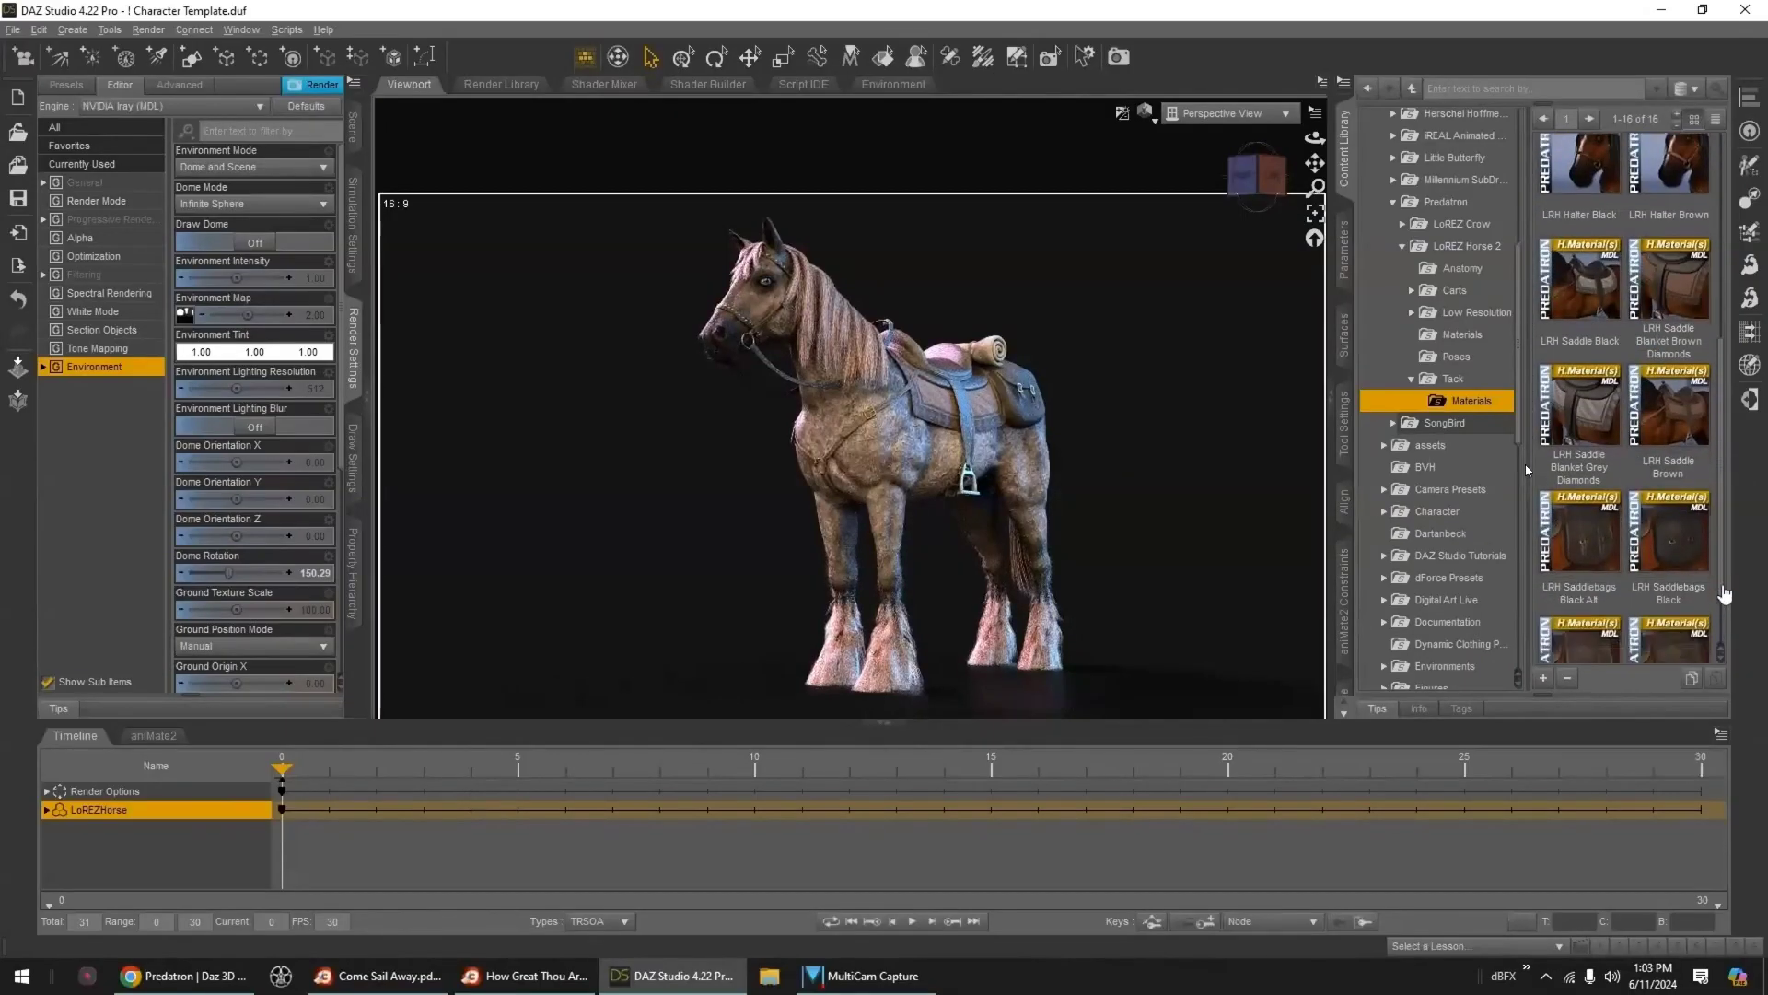
- Open the LoREZ Horse 2 poses and apply LRH Pose 02 Grazing, Pose 01 Prancing and Pose 03 Standing in turn
click(1411, 378)
click(1455, 357)
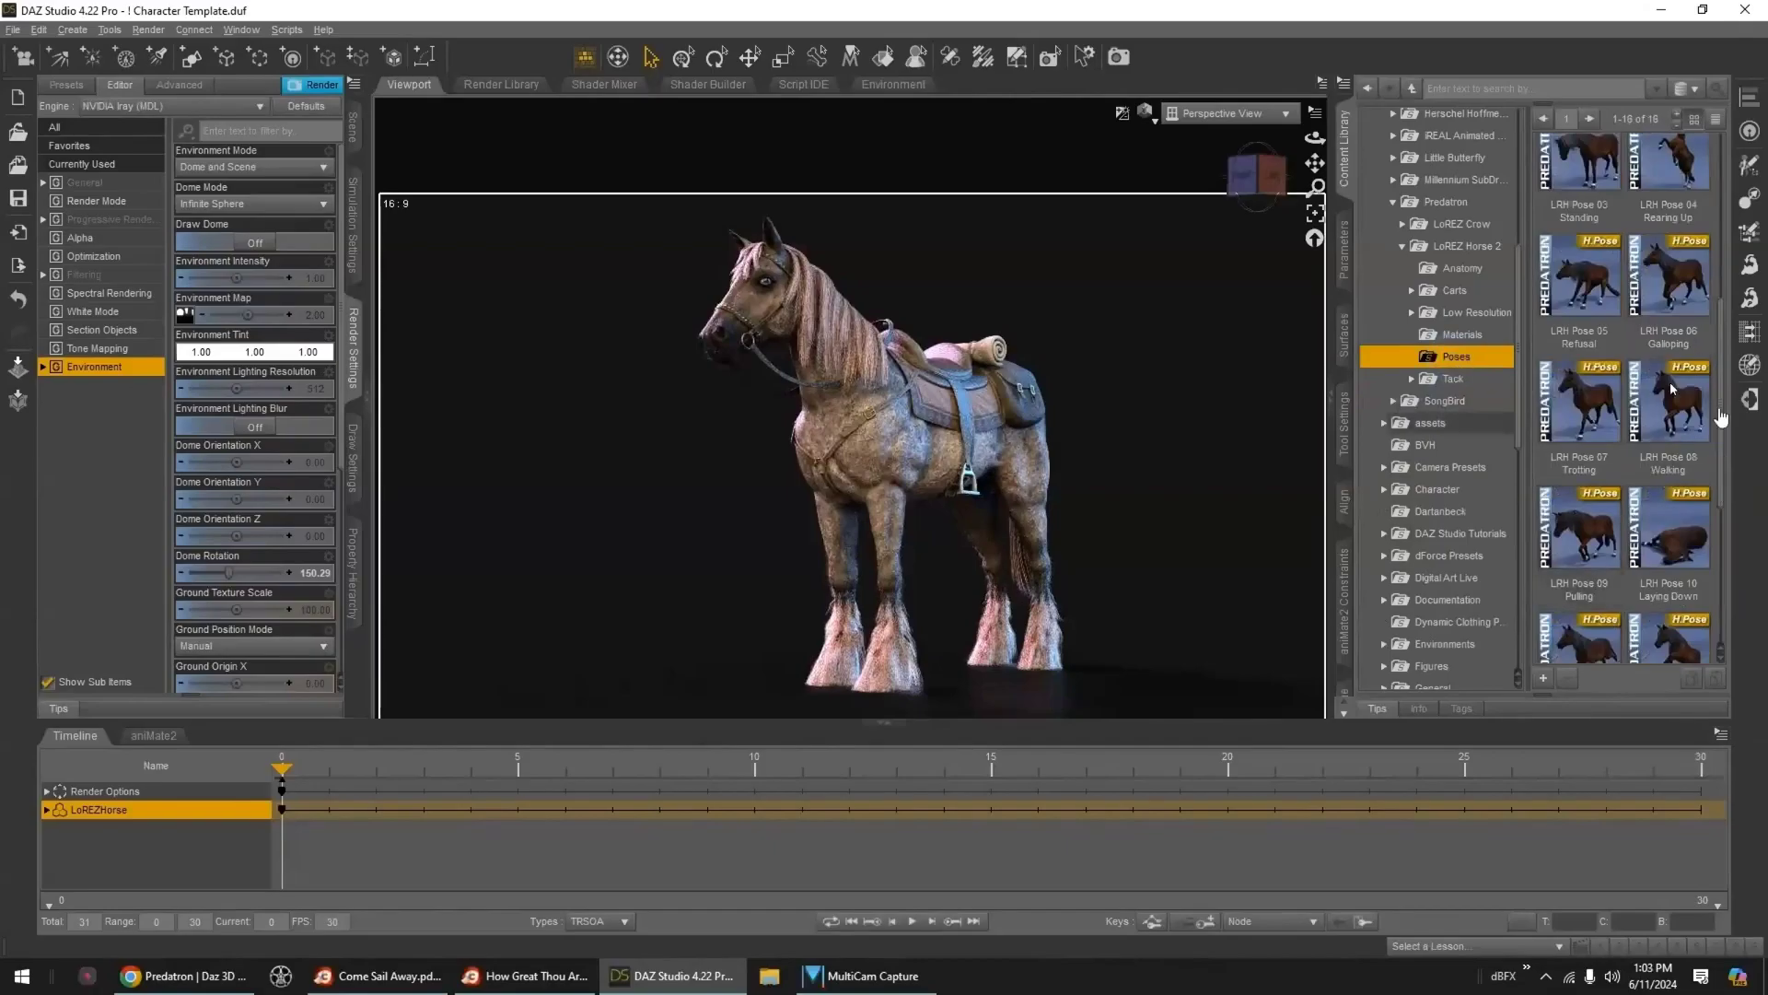
scroll(1671, 381, up, 3)
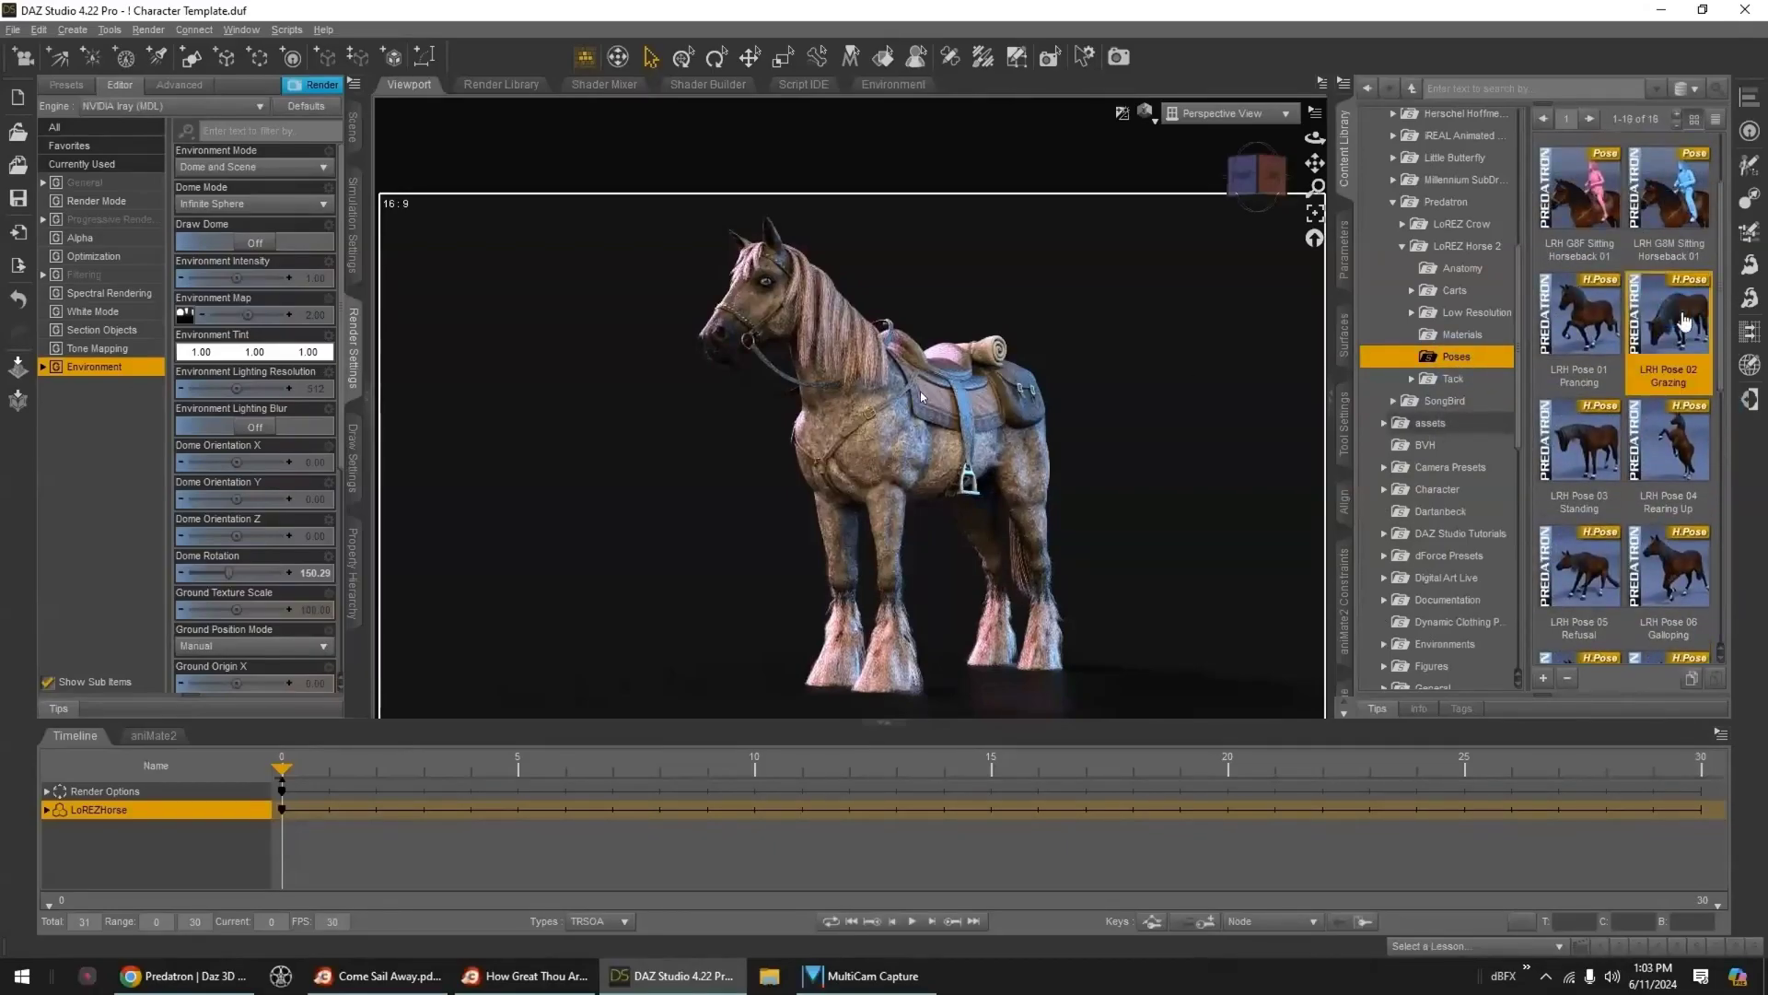
double_click(1685, 319)
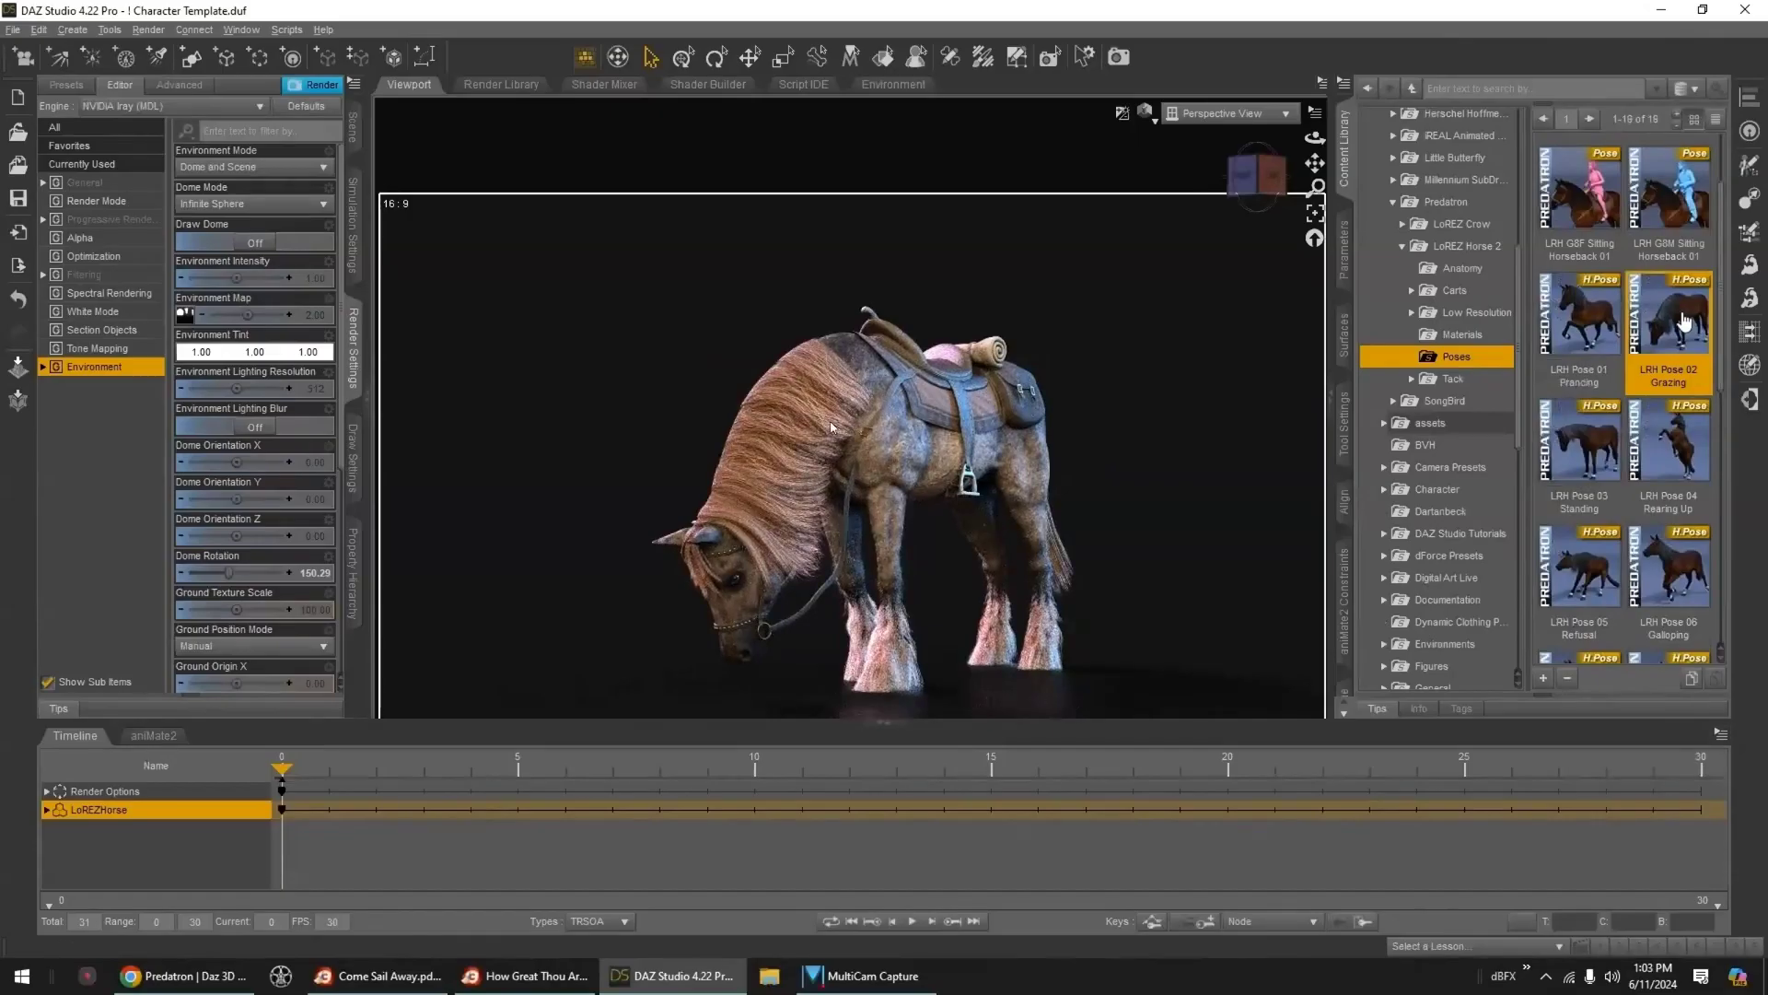
double_click(1580, 322)
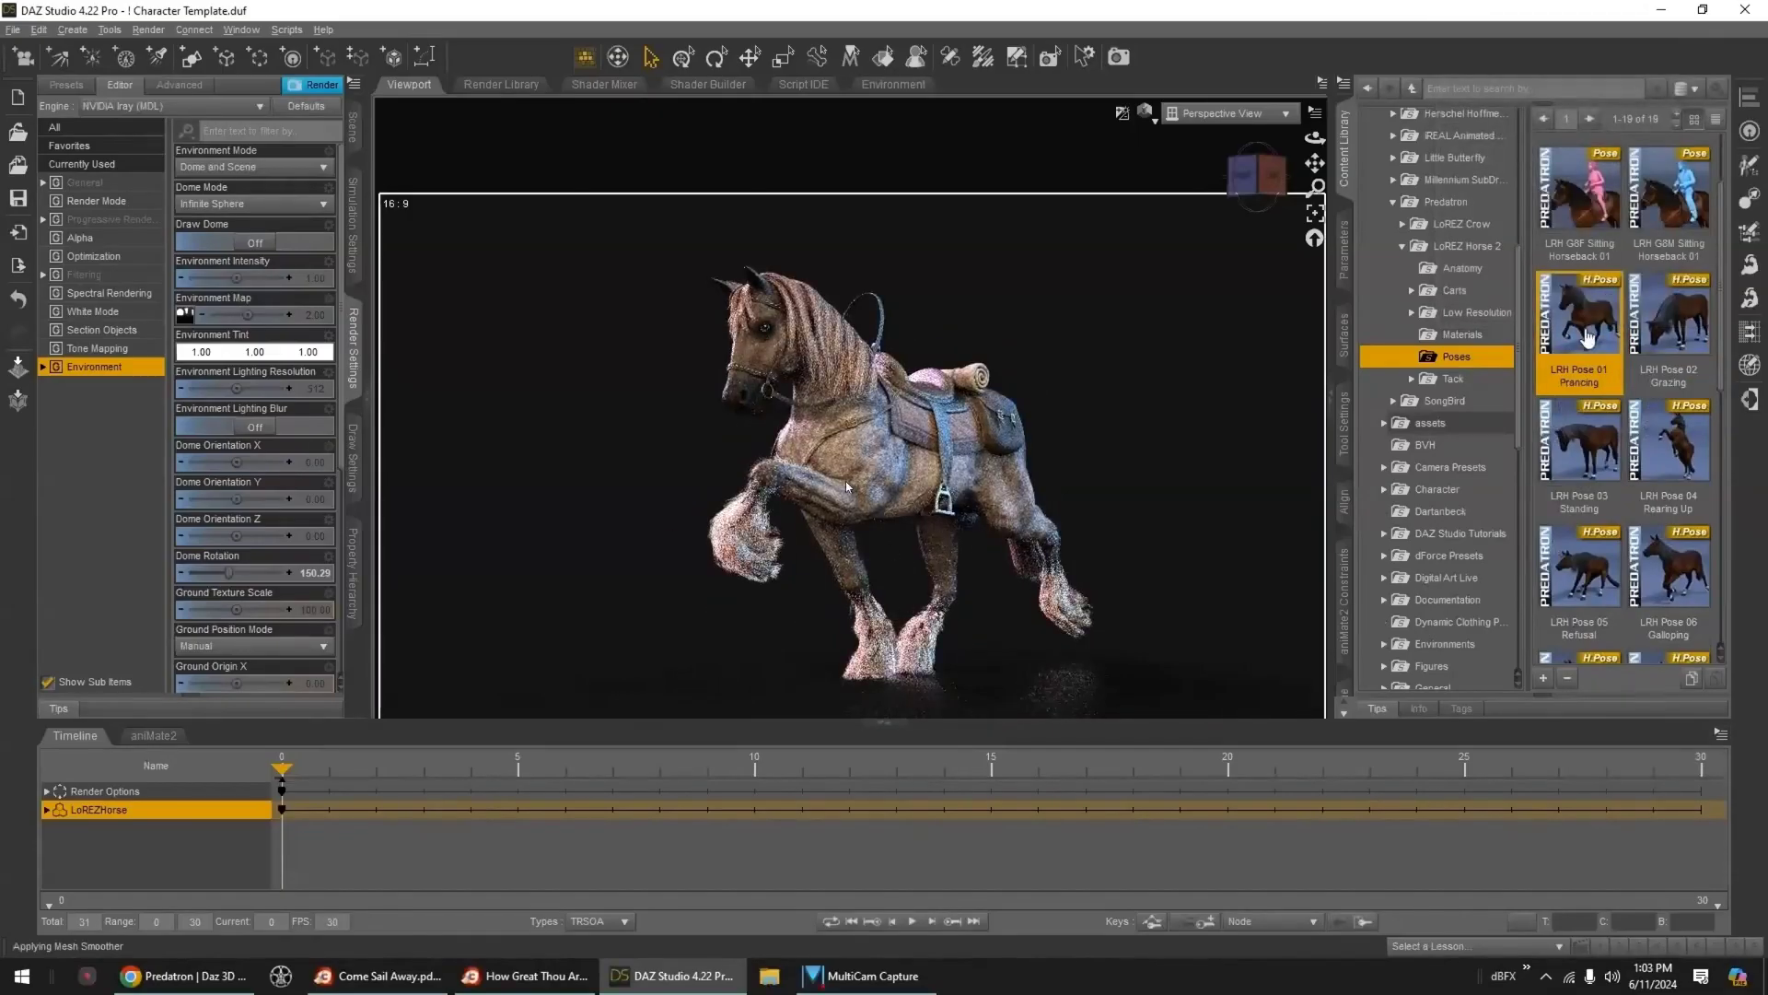
double_click(1585, 477)
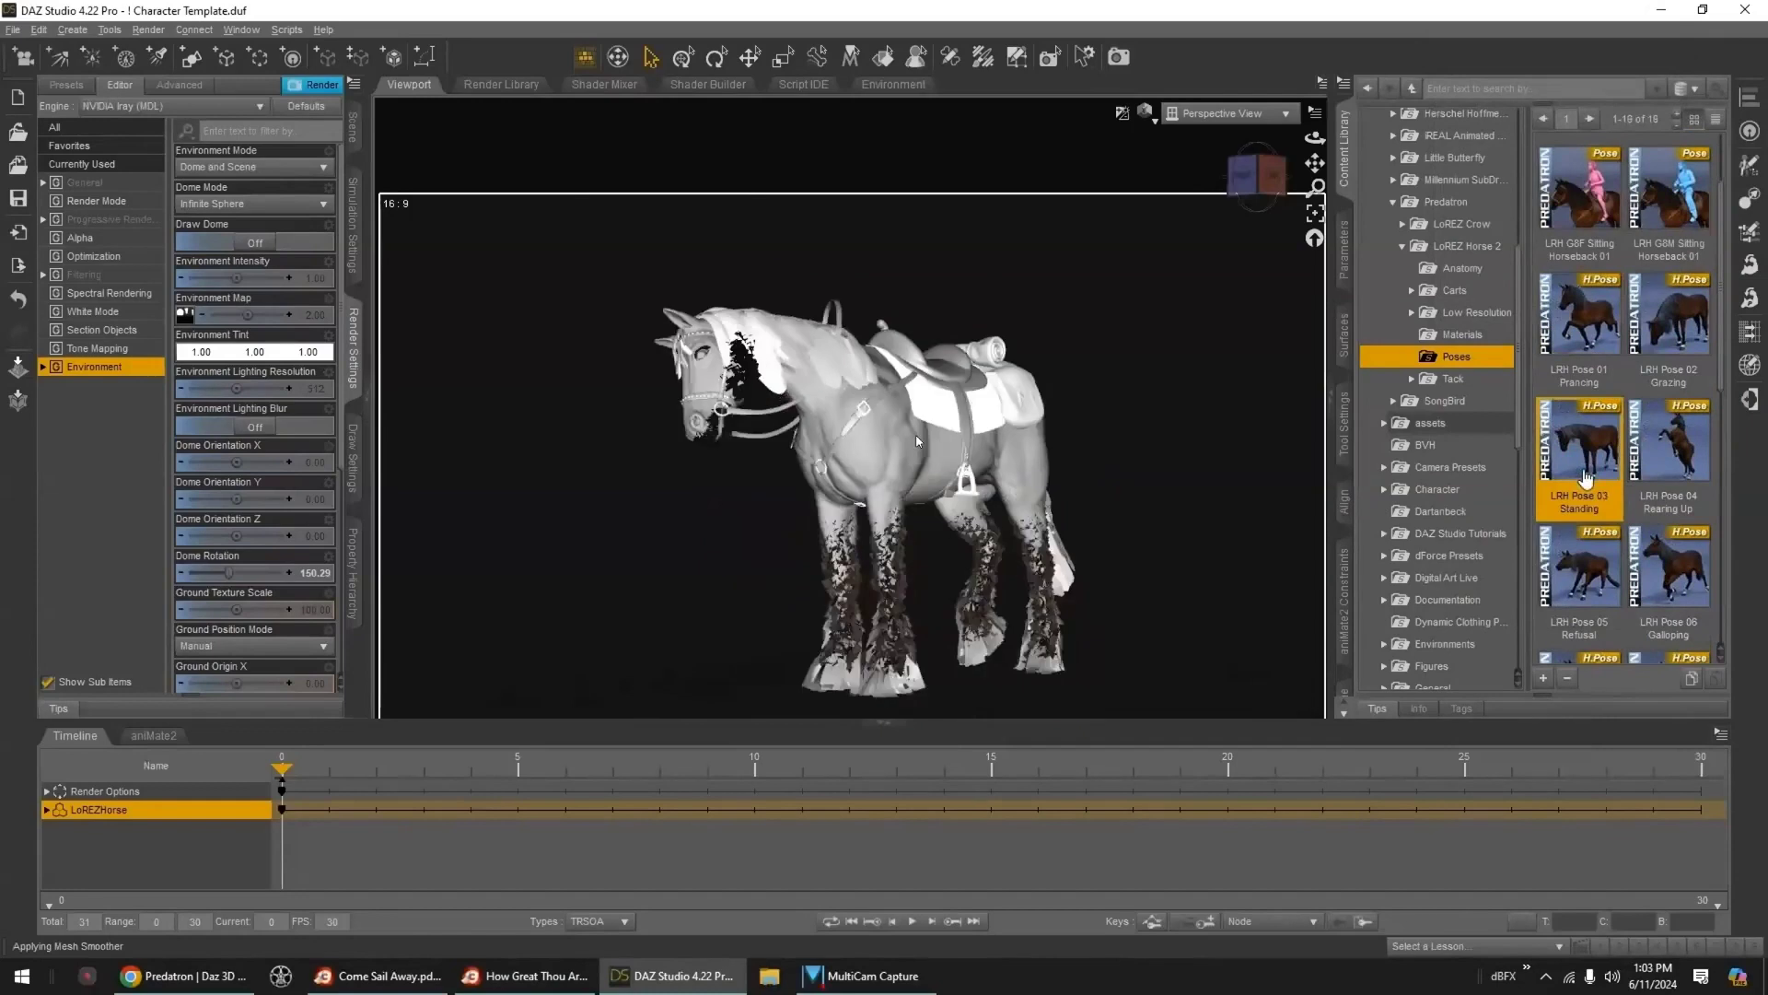
- View the standing horse closer from its other side, and set the environment's Dome Rotation to about 325
drag(1250, 179, 1169, 401)
scroll(1176, 396, up, 4)
drag(229, 574, 275, 575)
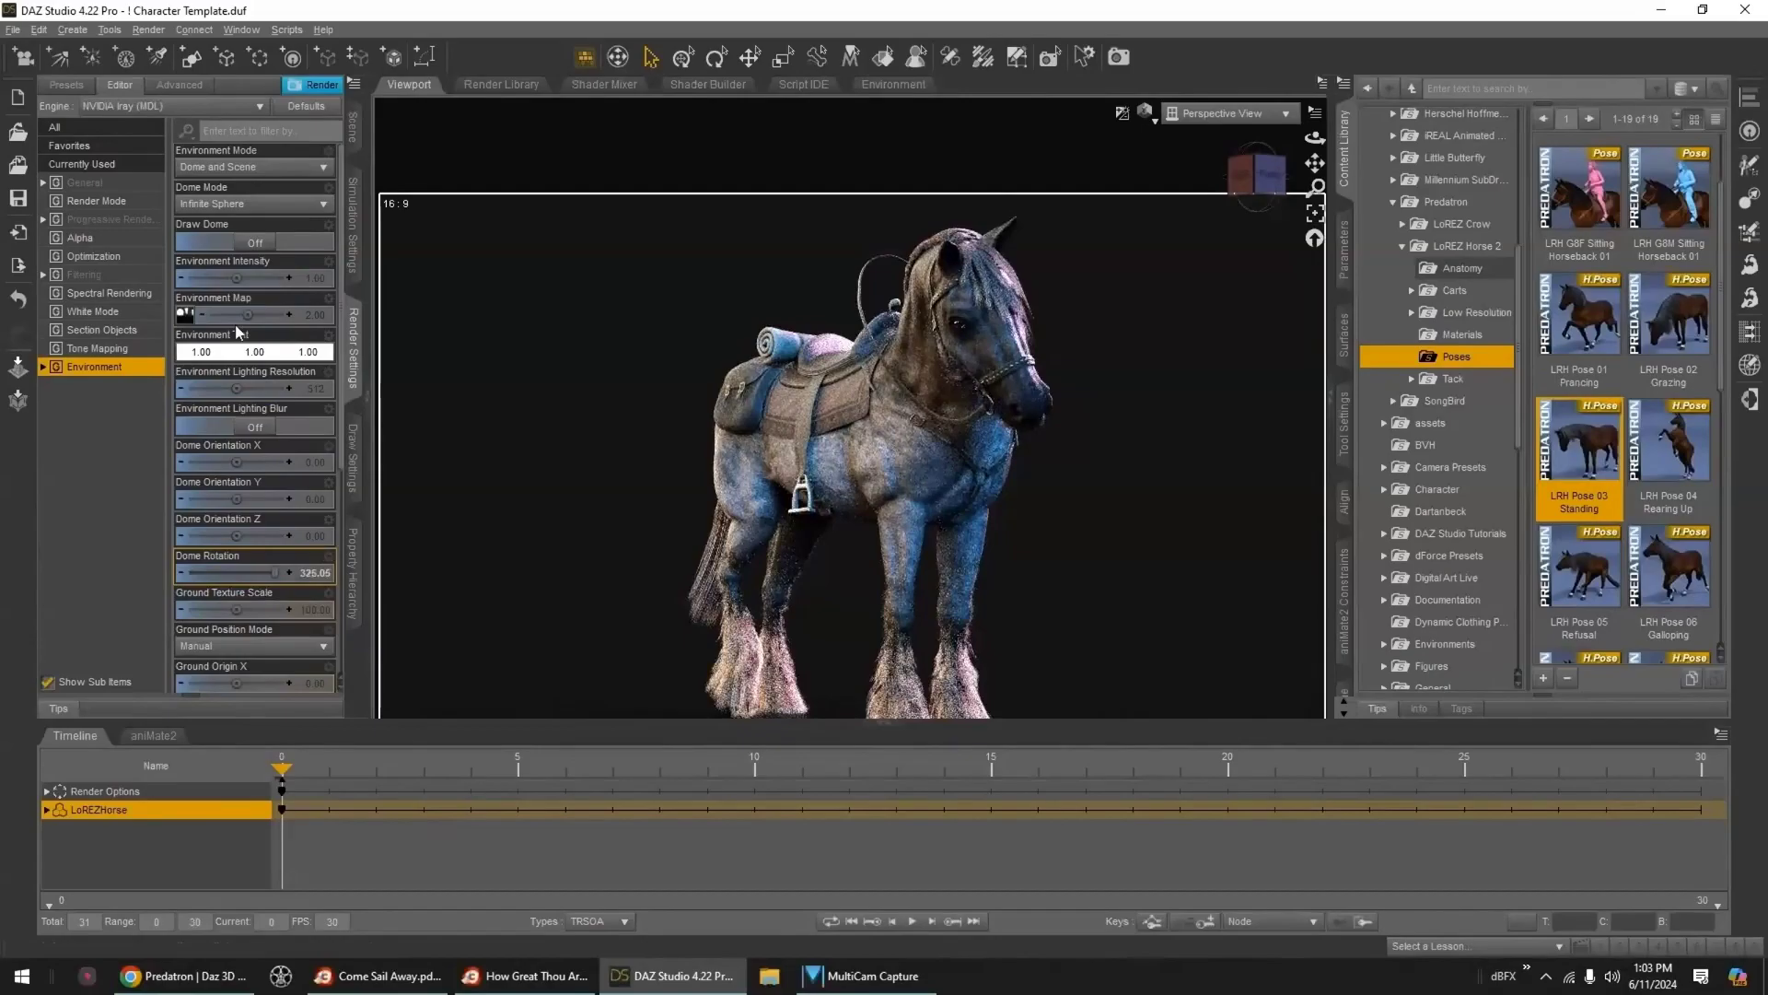
- Load another image file as the Environment Map, and set the Dome Rotation to about 353
click(185, 315)
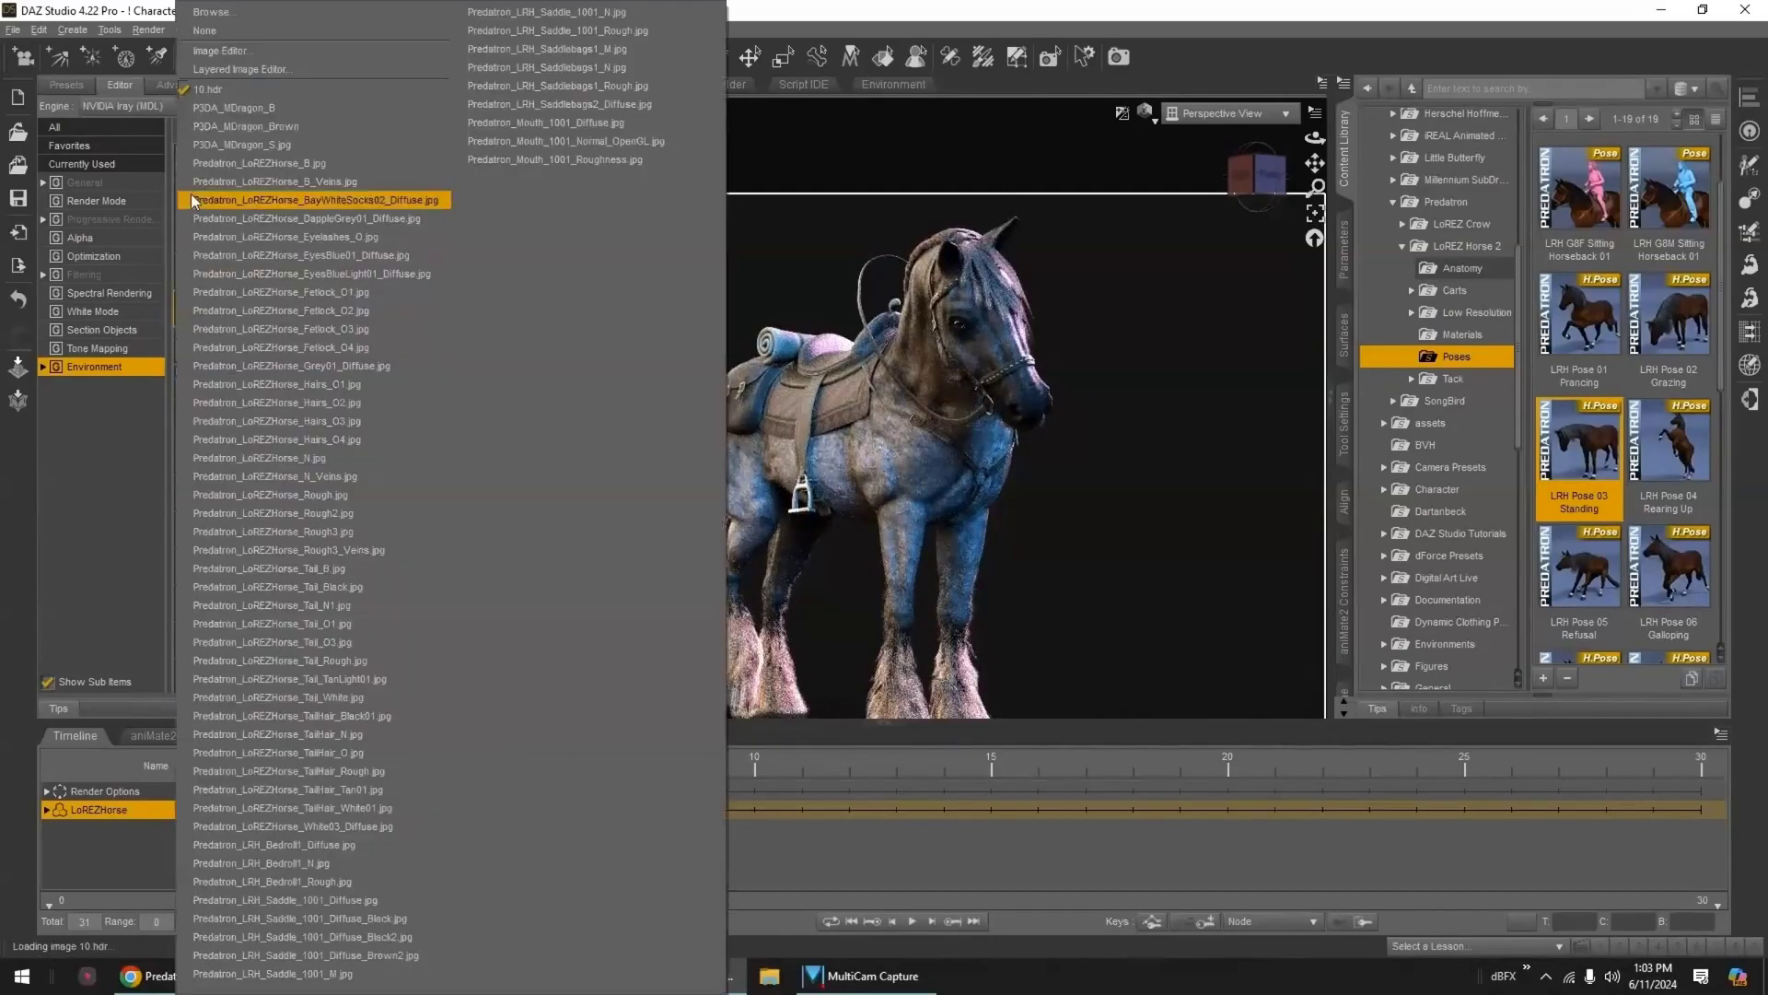
click(244, 19)
double_click(486, 534)
drag(274, 575, 279, 576)
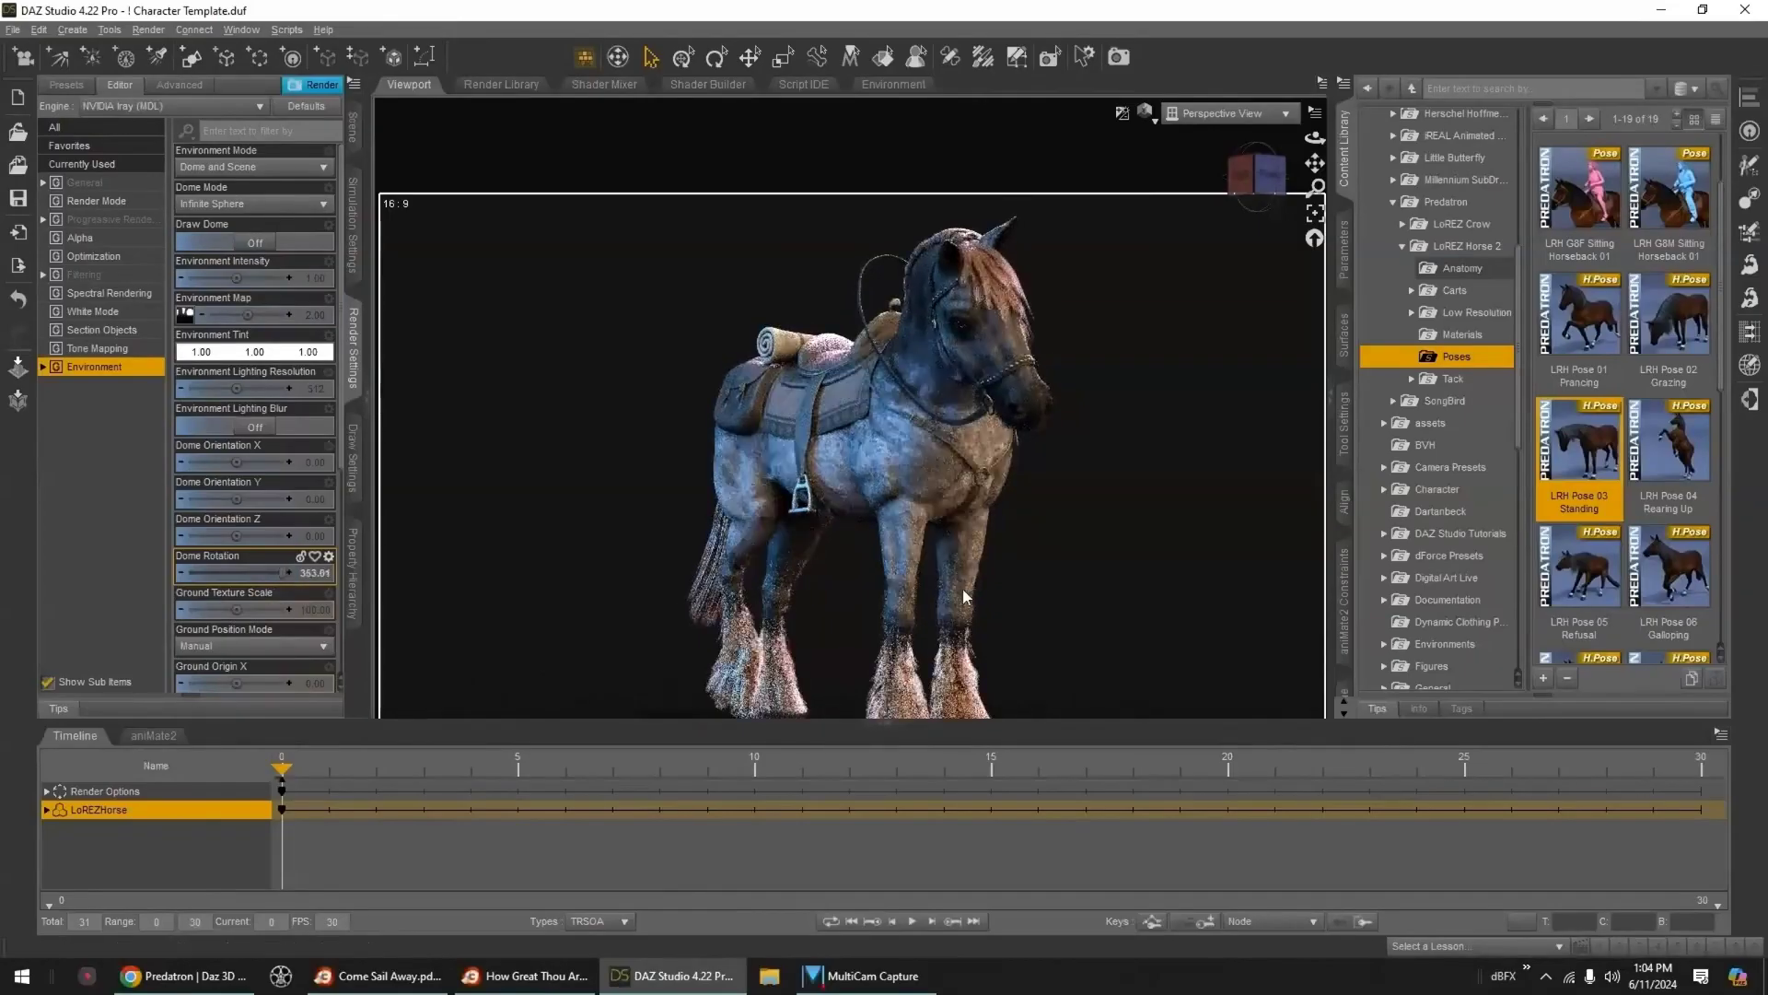
- Frame the horse's head and saddle closely, and set the environment's Dome Rotation to about 42
scroll(963, 597, up, 3)
drag(1314, 163, 1248, 224)
scroll(1187, 418, up, 5)
drag(1314, 163, 1263, 230)
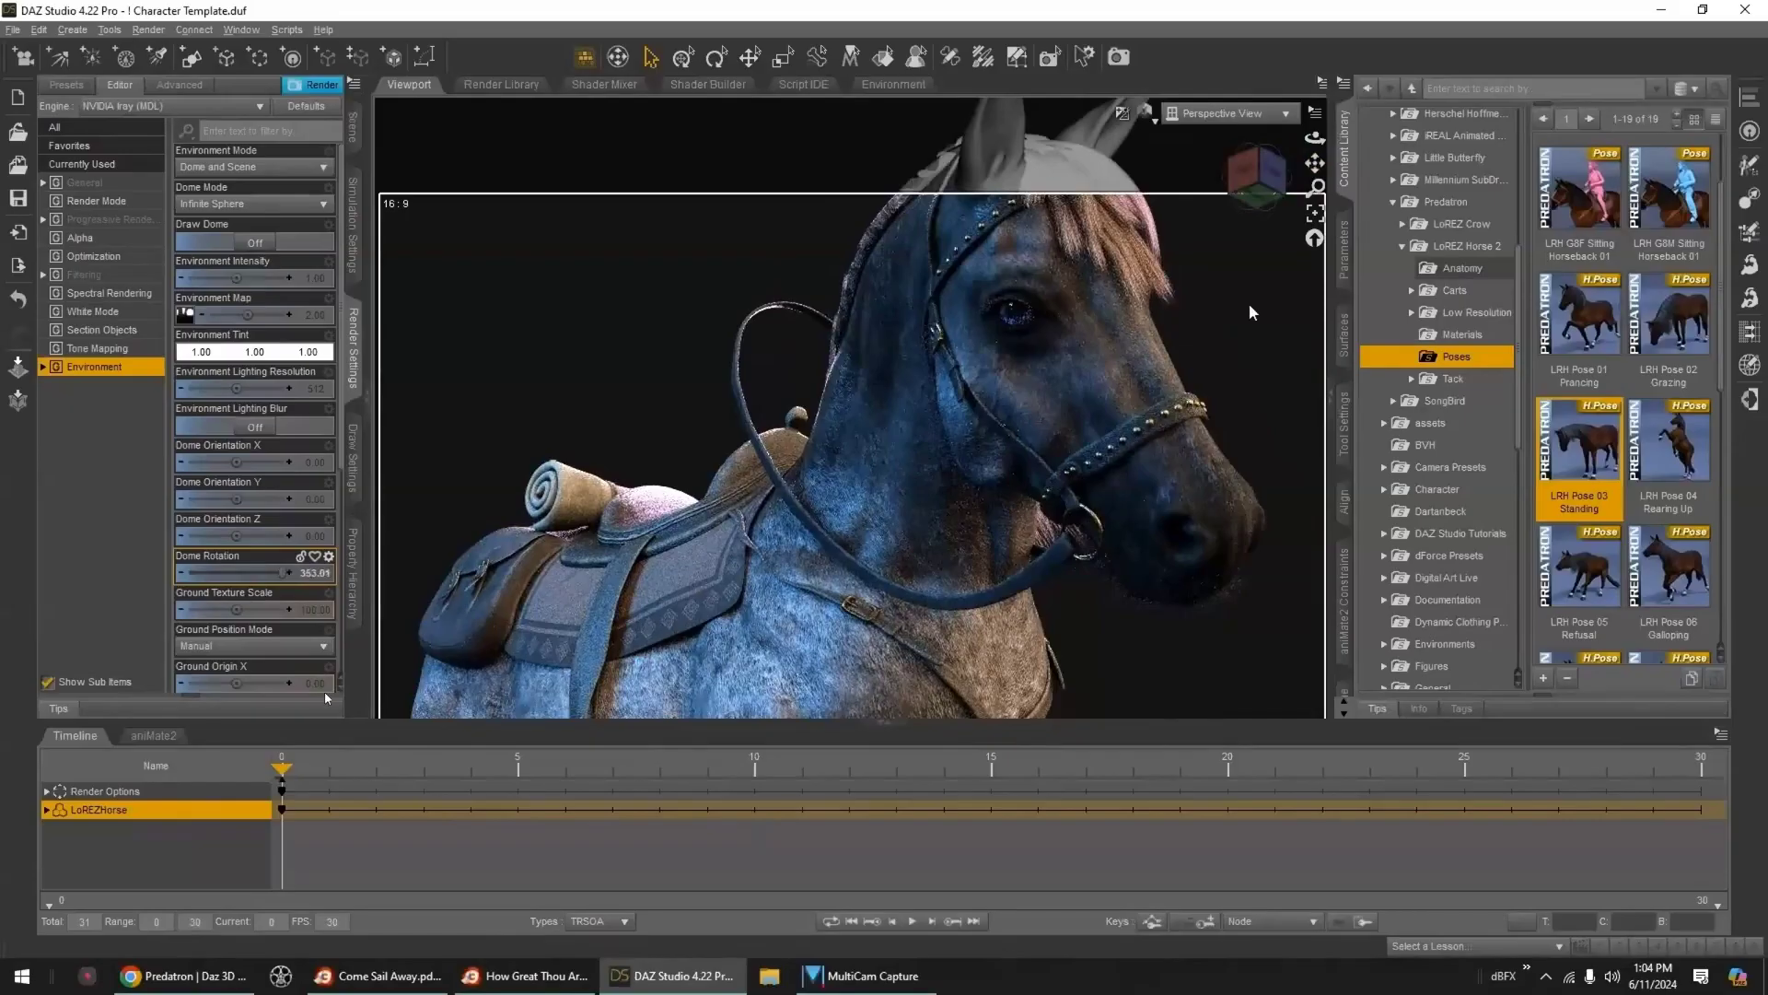
drag(282, 572, 200, 572)
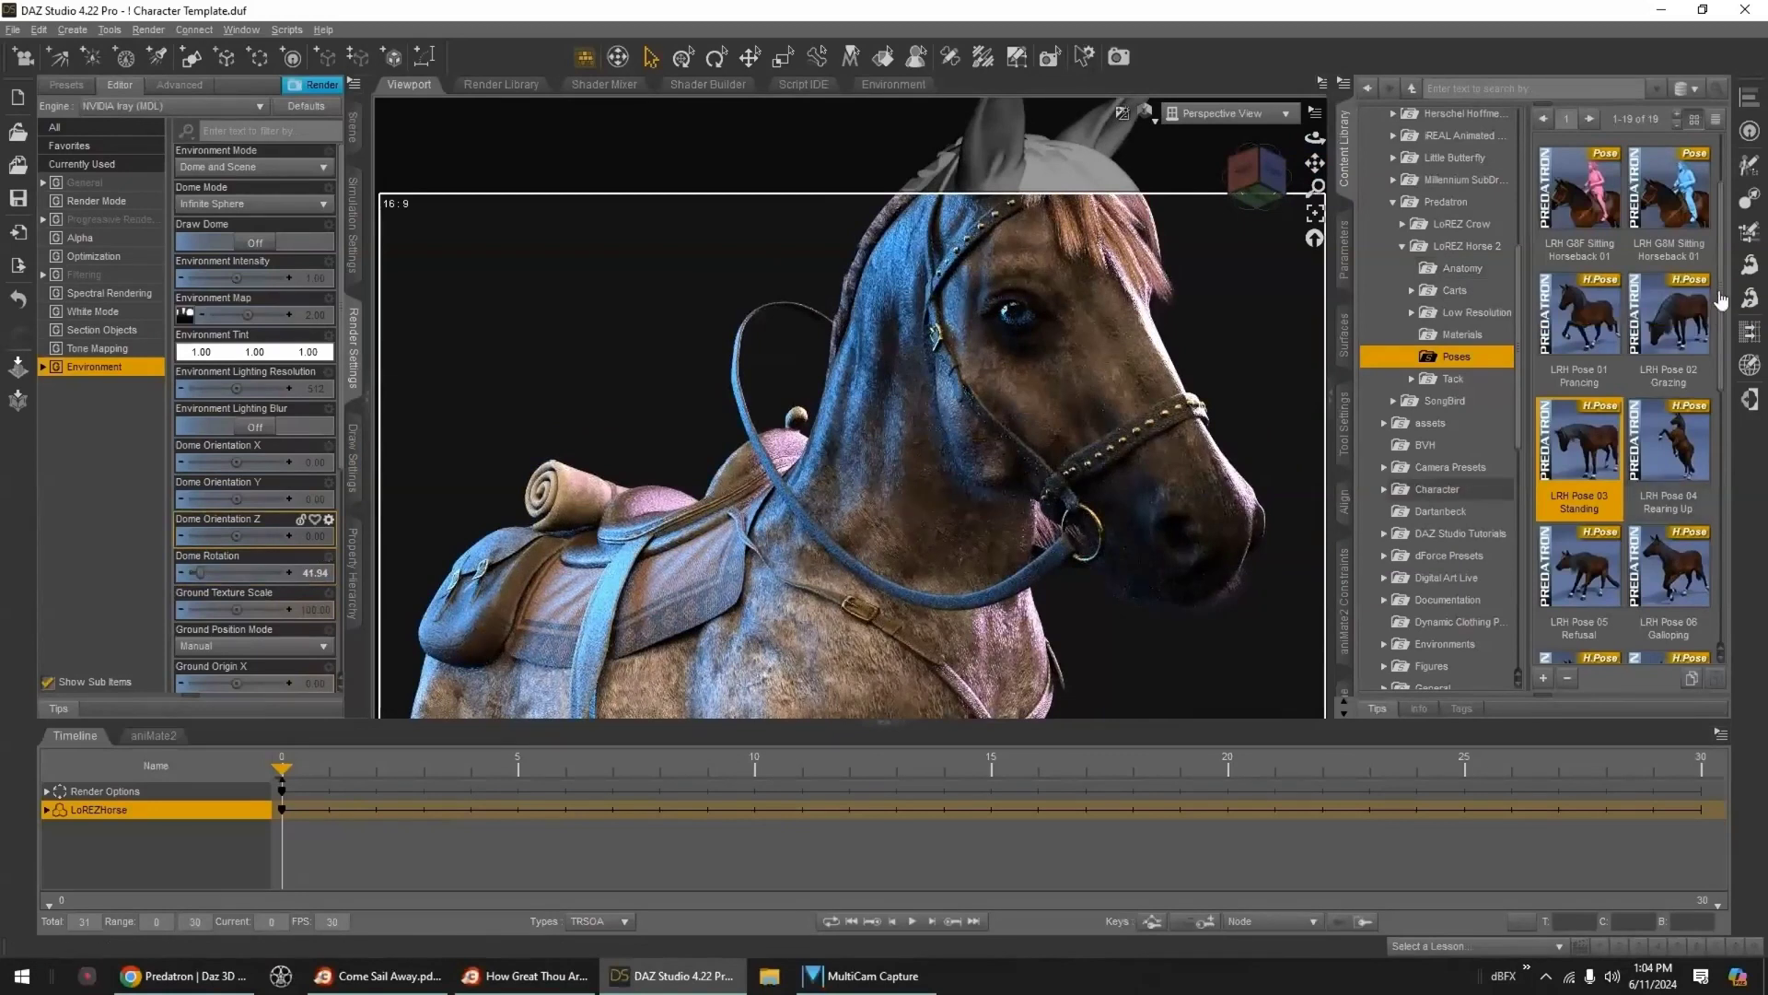
- Apply the LRH !Default Horse Pose preset and view the horse from its other side
drag(1721, 300, 1728, 230)
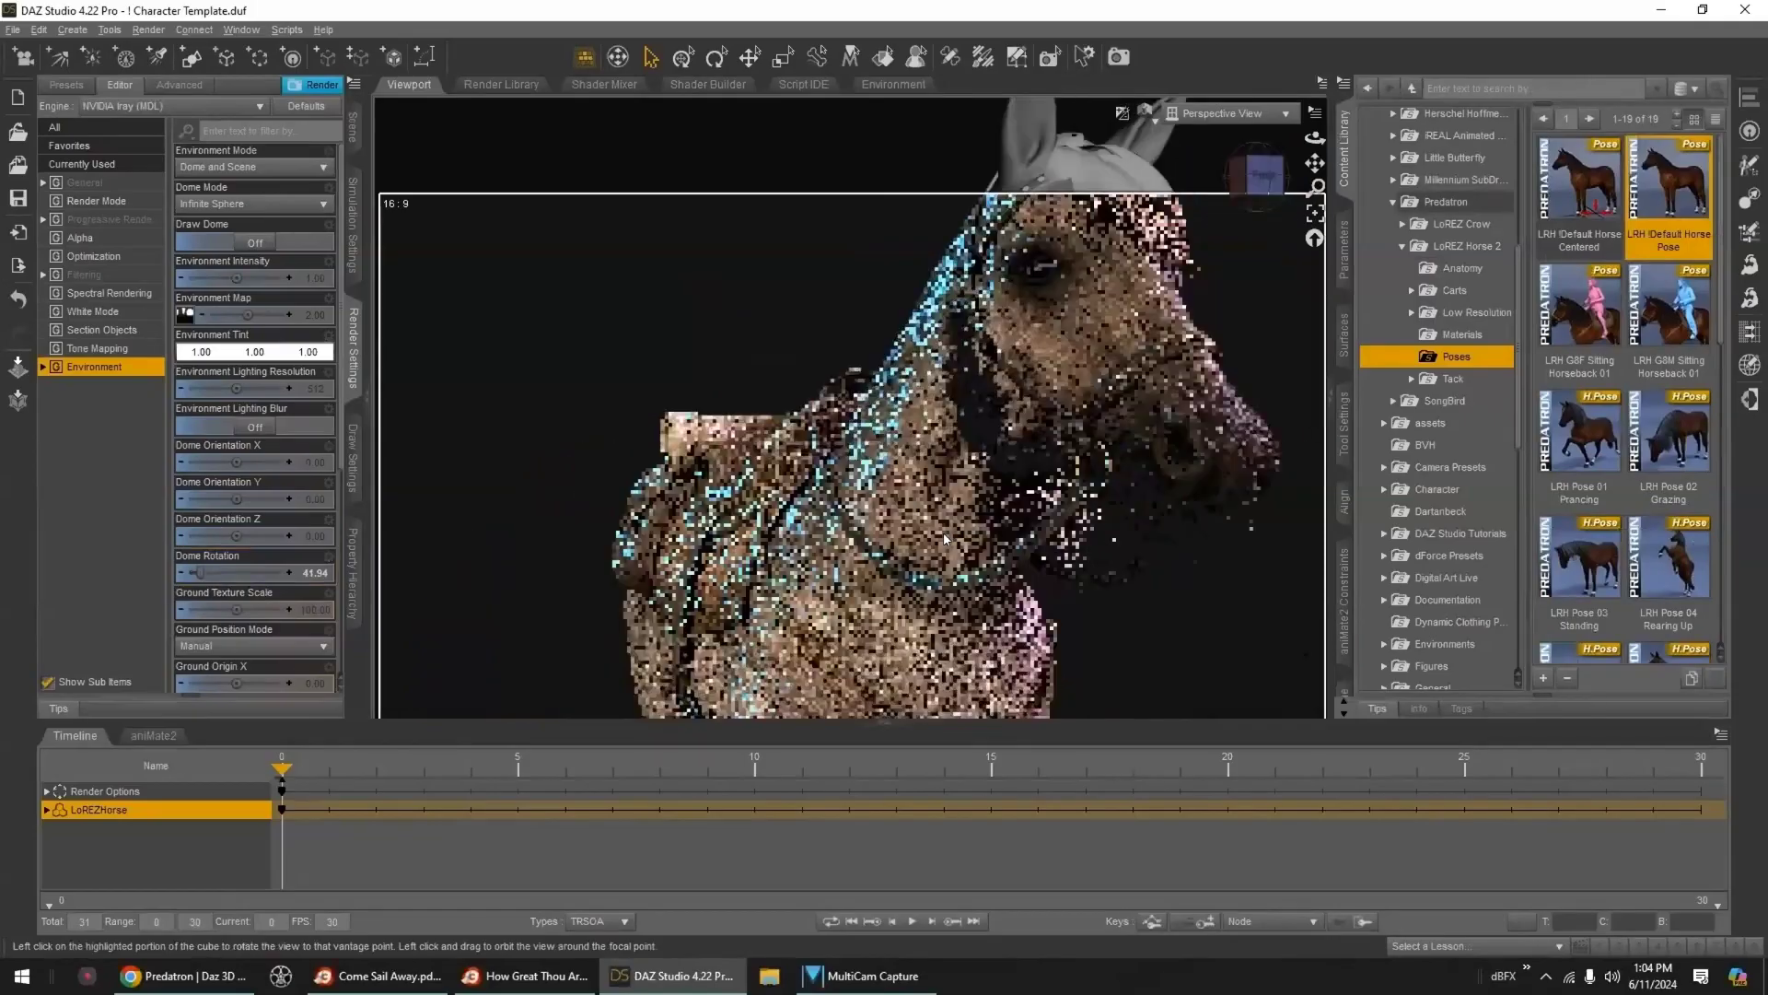
middle_drag(943, 540, 700, 525)
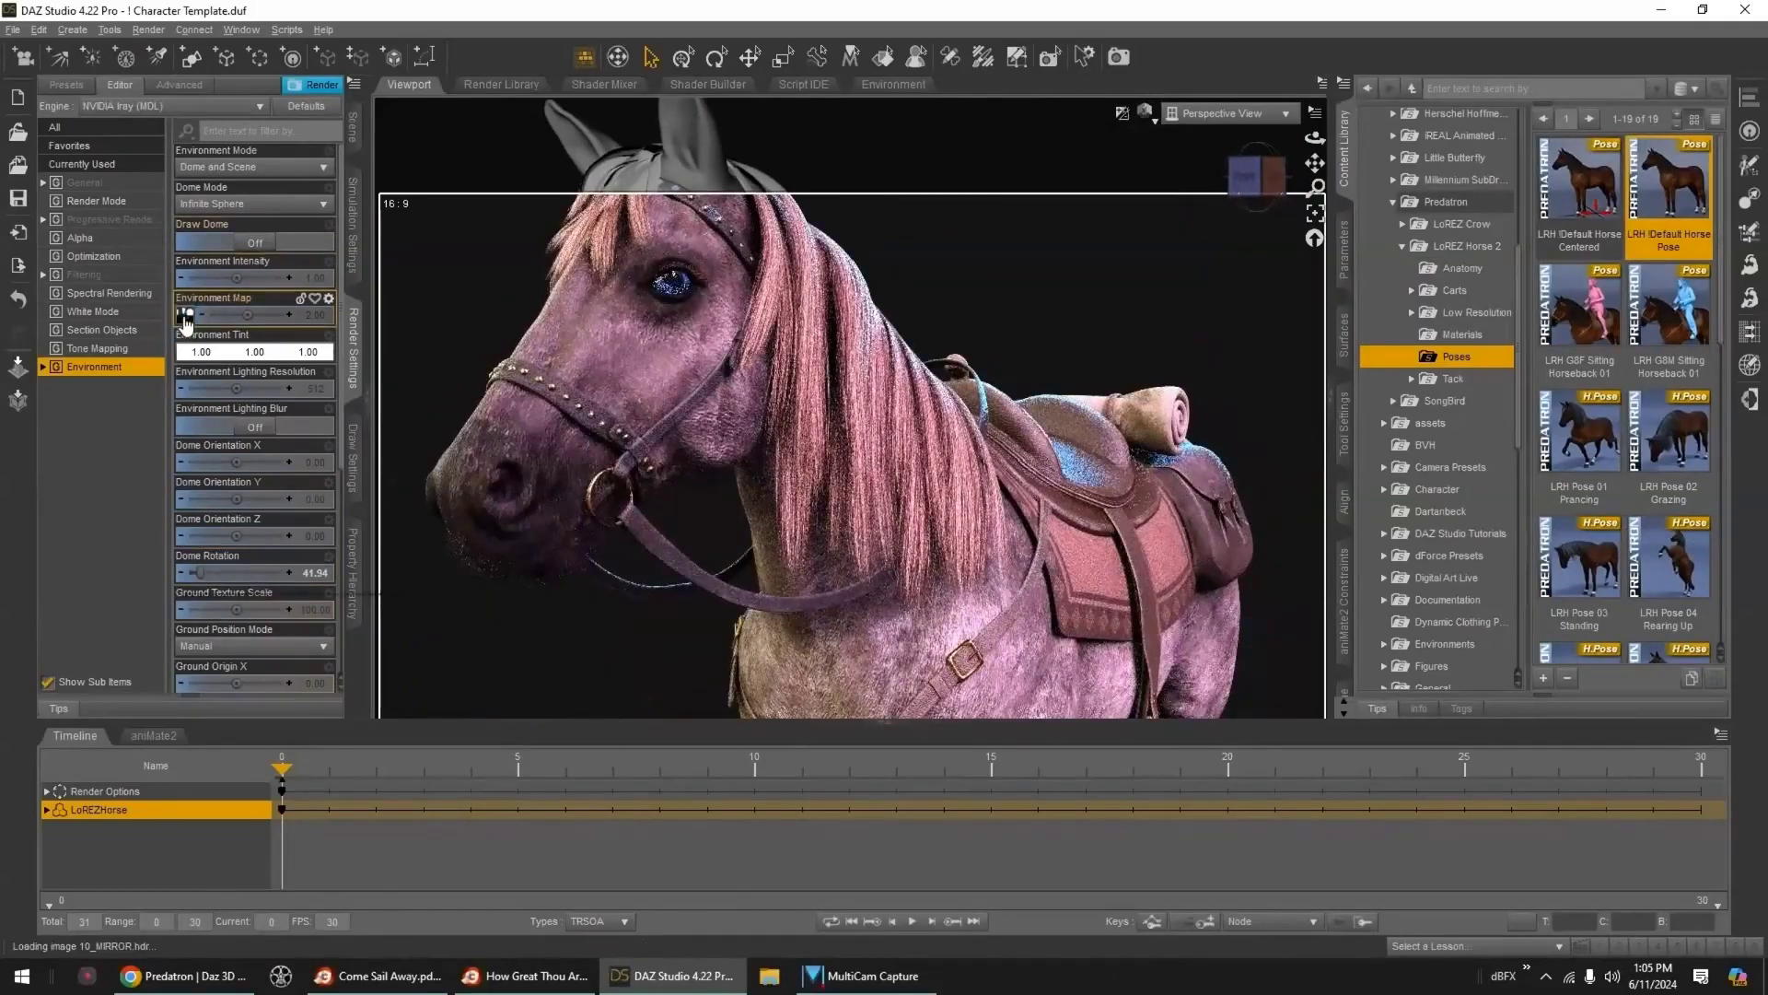
- Choose another image for the Environment Map, and set the Dome Rotation to about 182
click(184, 316)
click(221, 88)
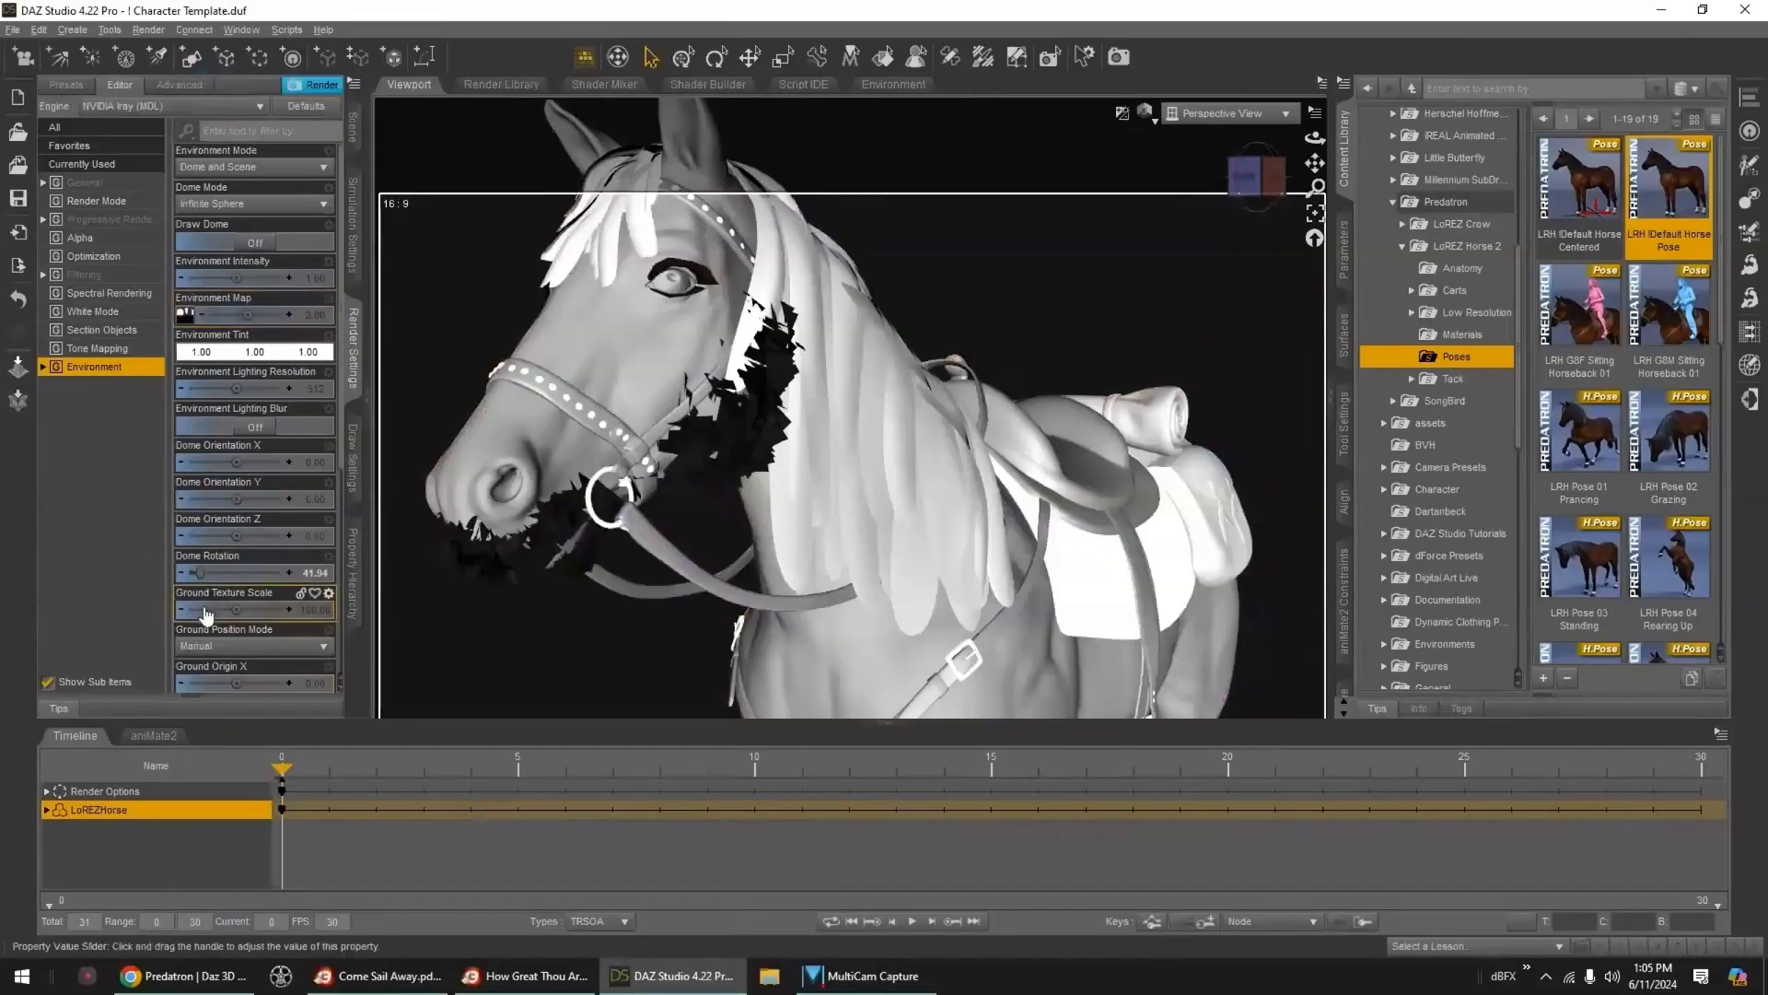
drag(217, 572, 236, 572)
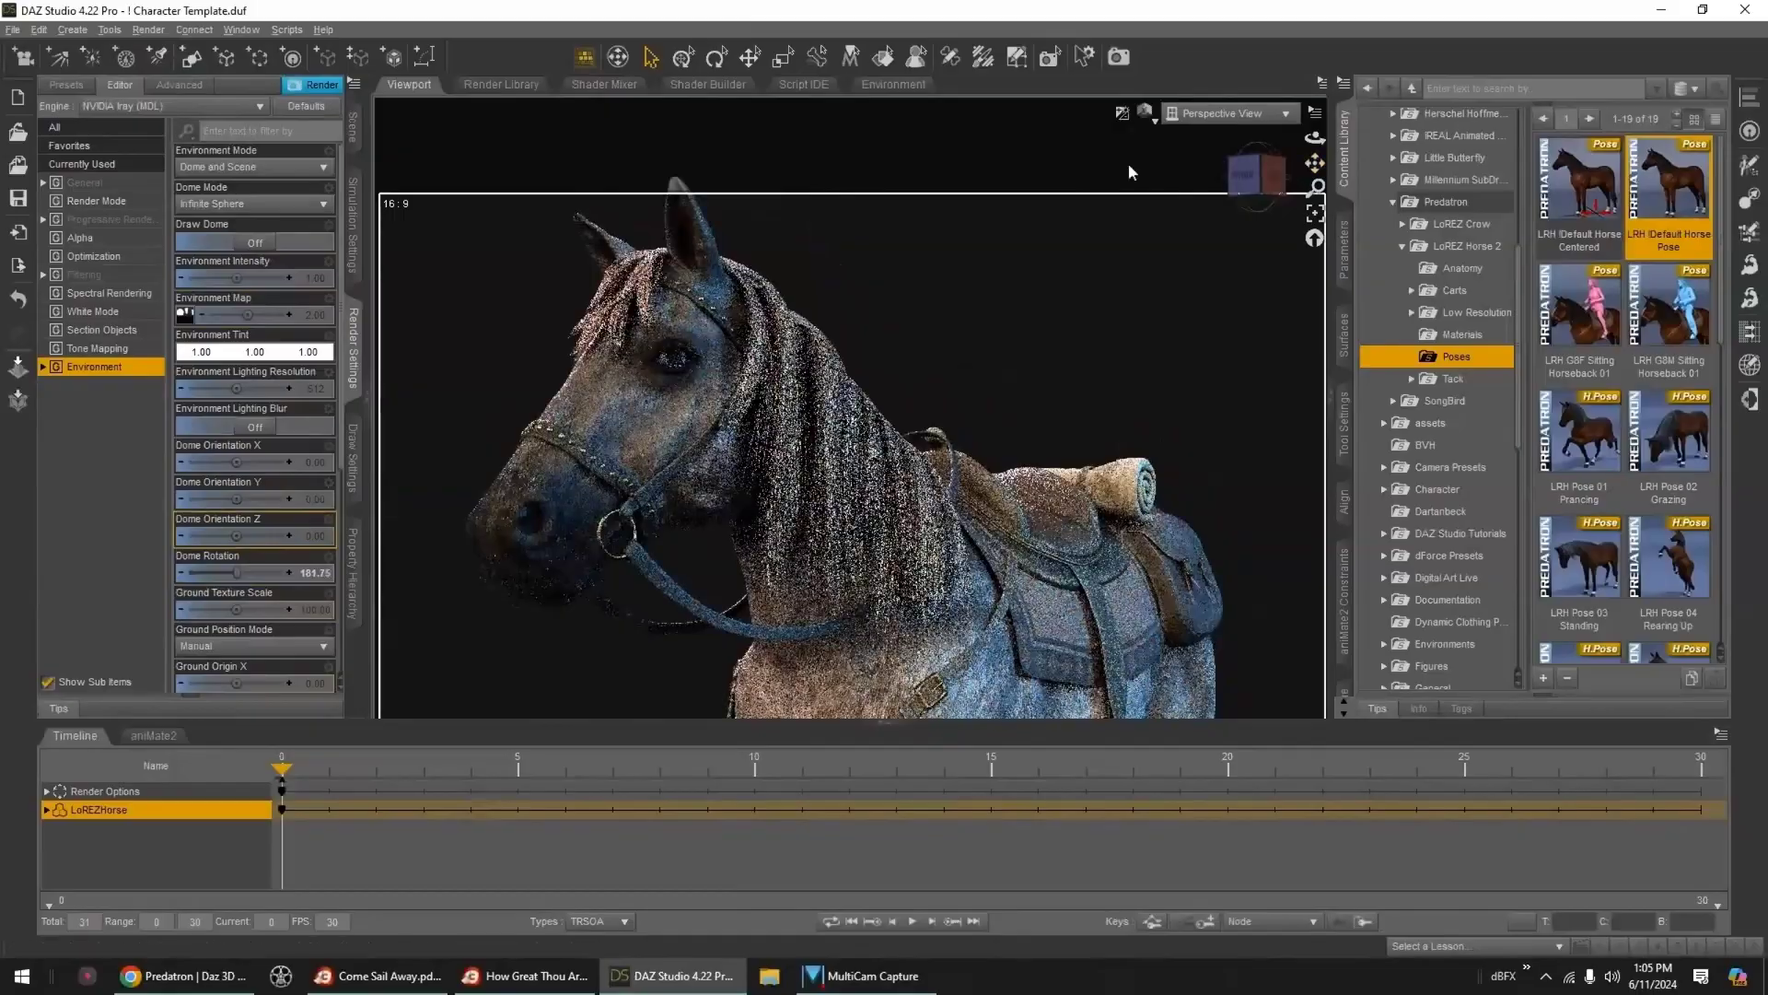
- Examine the horse's head, mane and bridle up close under the new lighting
click(1153, 192)
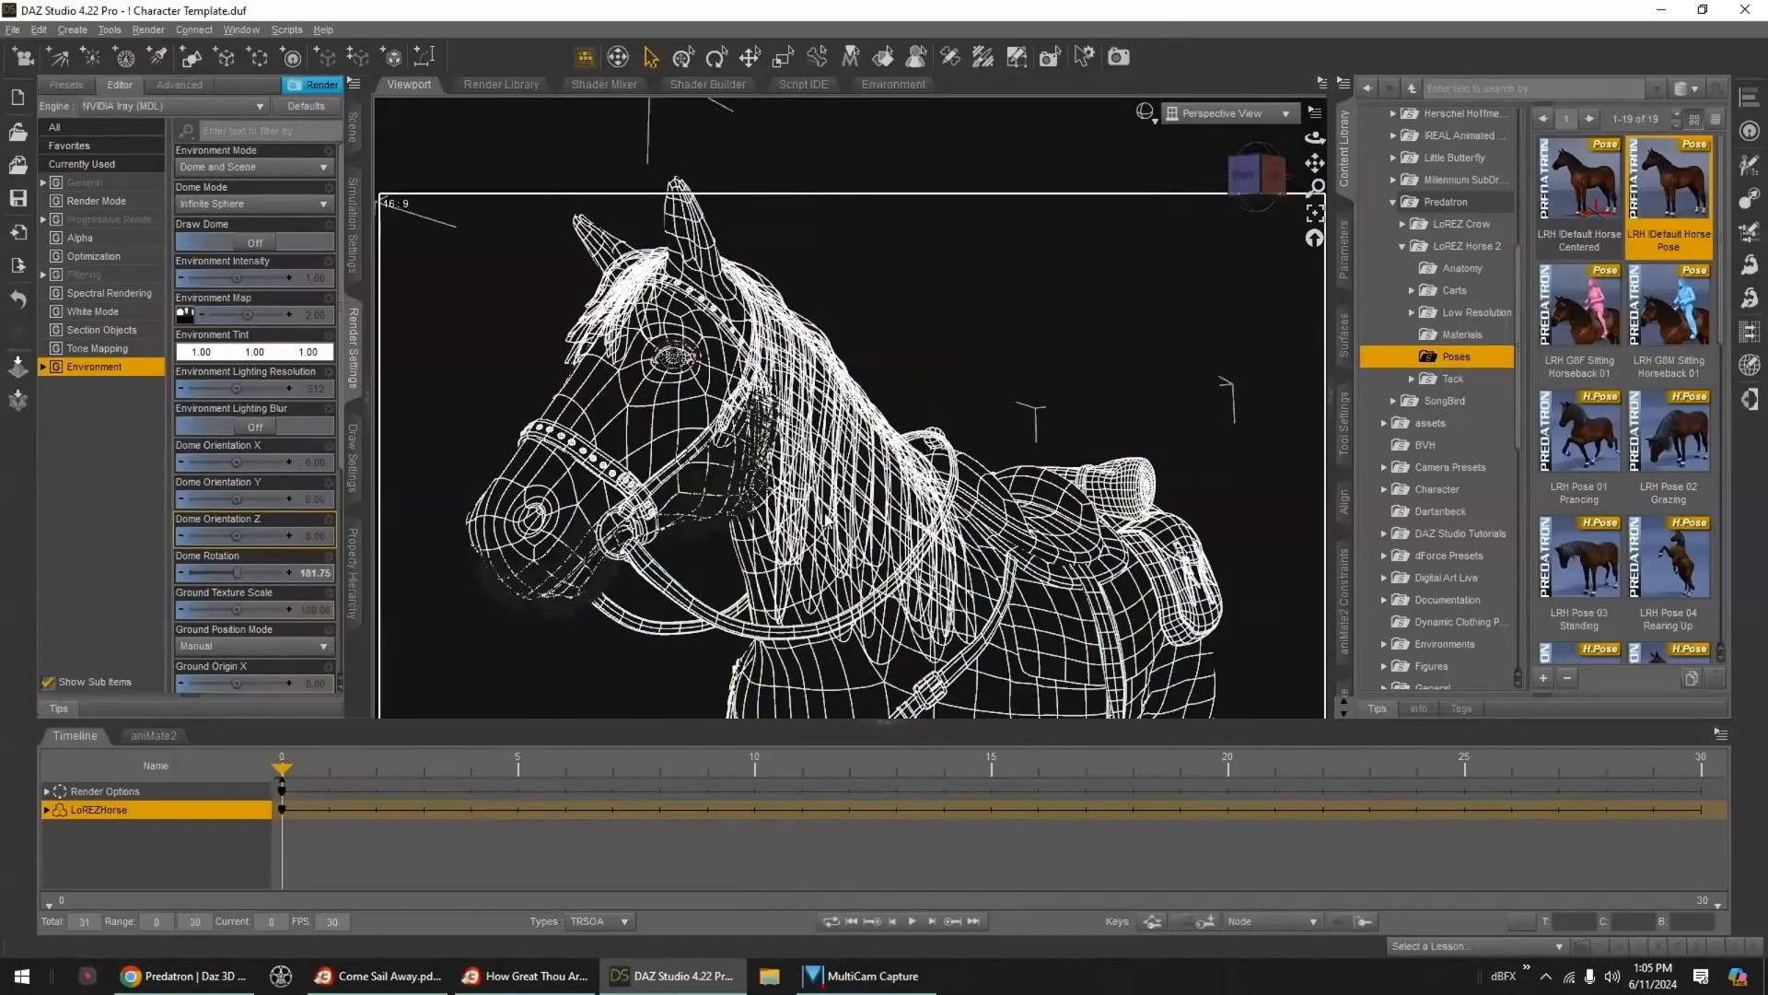
drag(1244, 177, 960, 522)
scroll(959, 521, down, 2)
drag(1315, 163, 1081, 425)
scroll(1080, 419, up, 3)
drag(1315, 163, 1437, 198)
drag(1255, 177, 1144, 347)
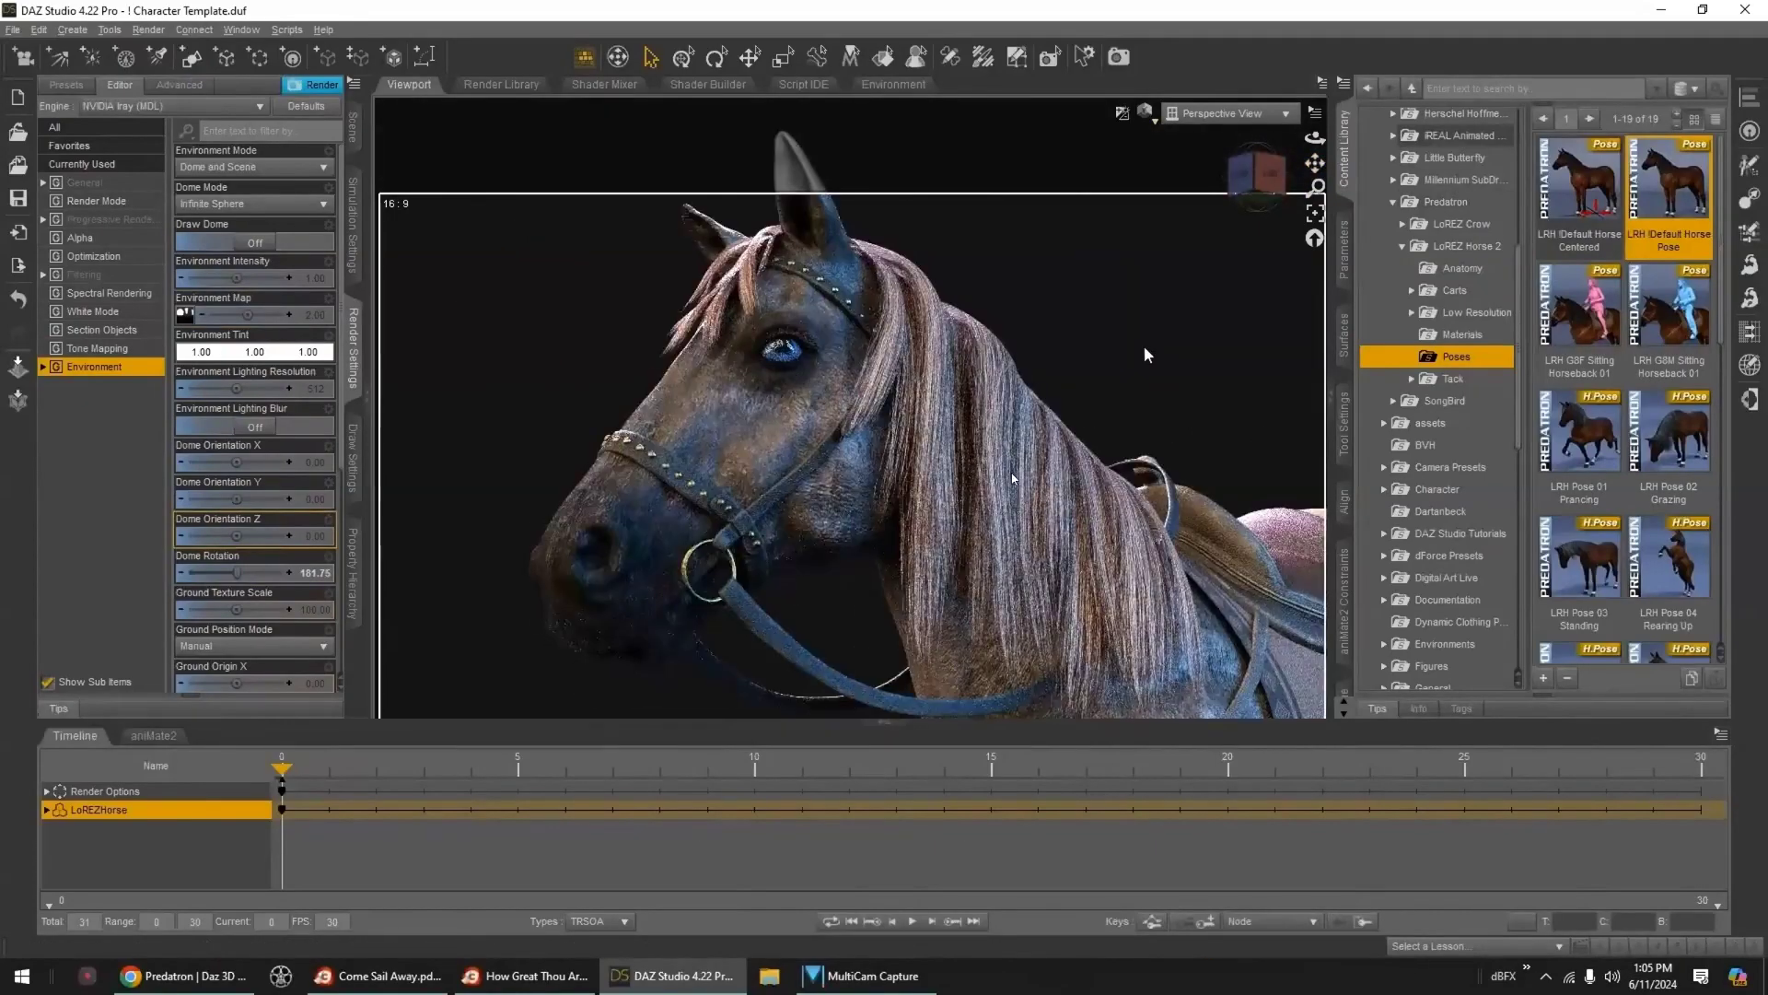
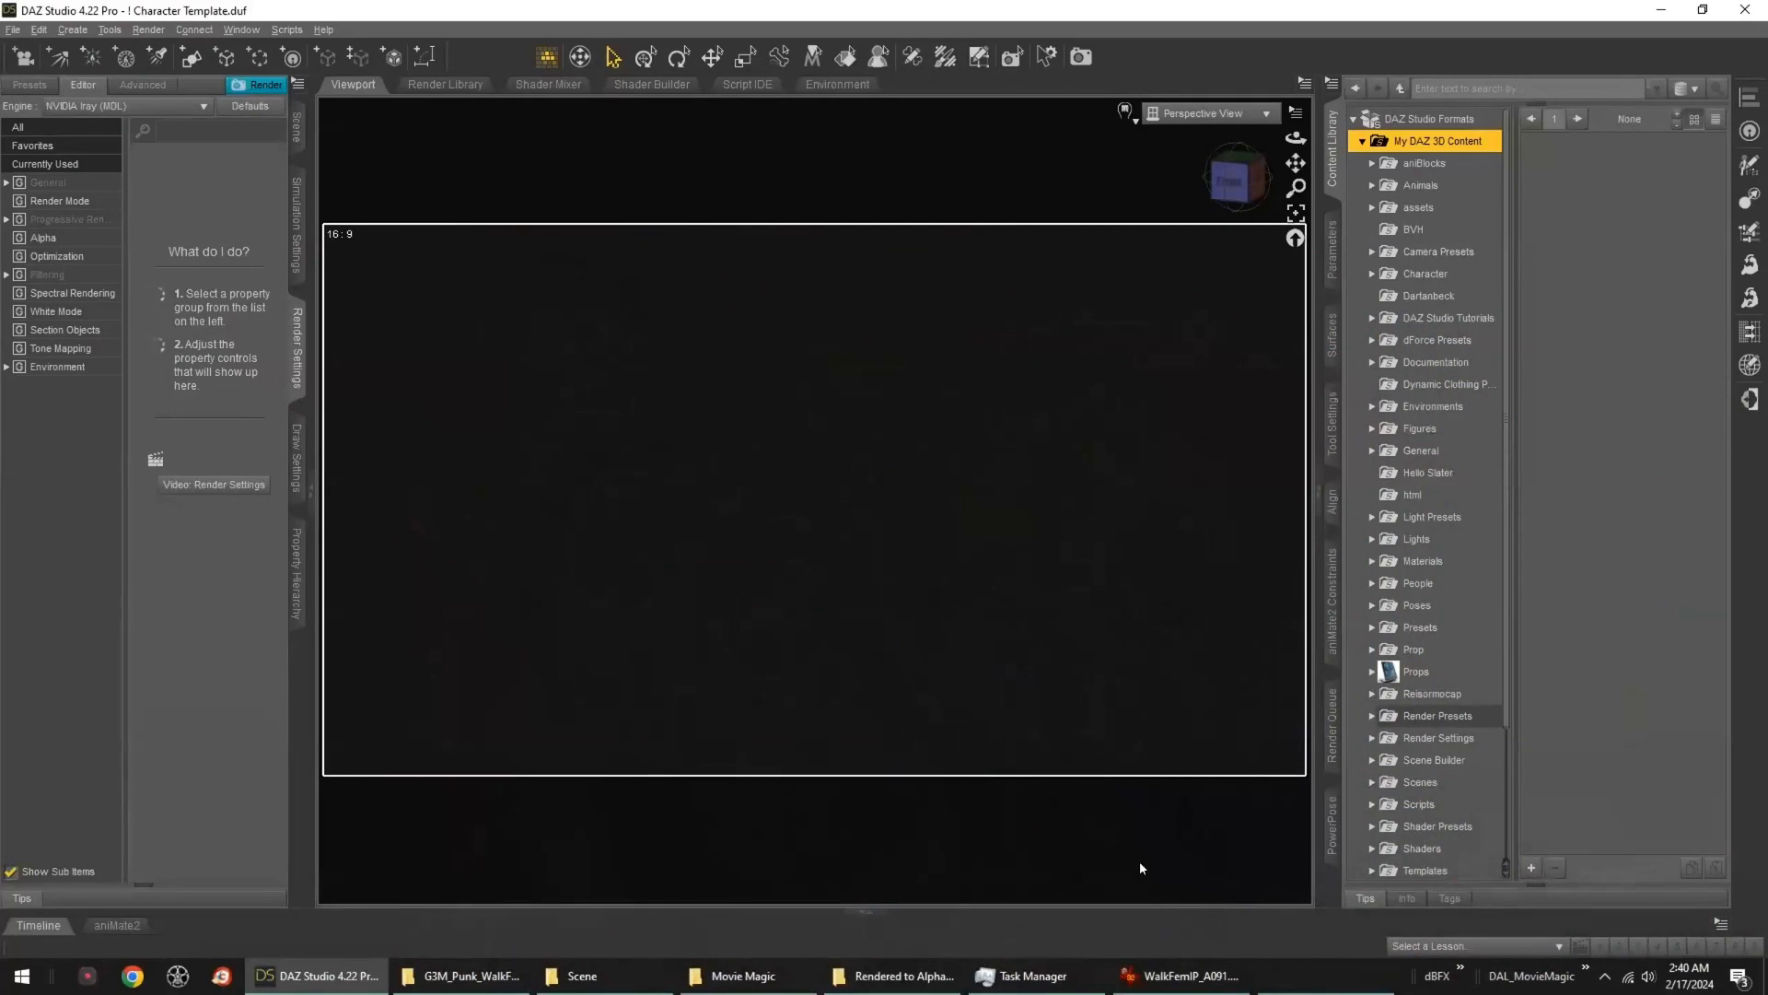
- Pause the LoREZ Animals video and leave full-screen playback
key(Pause)
double_click(1121, 702)
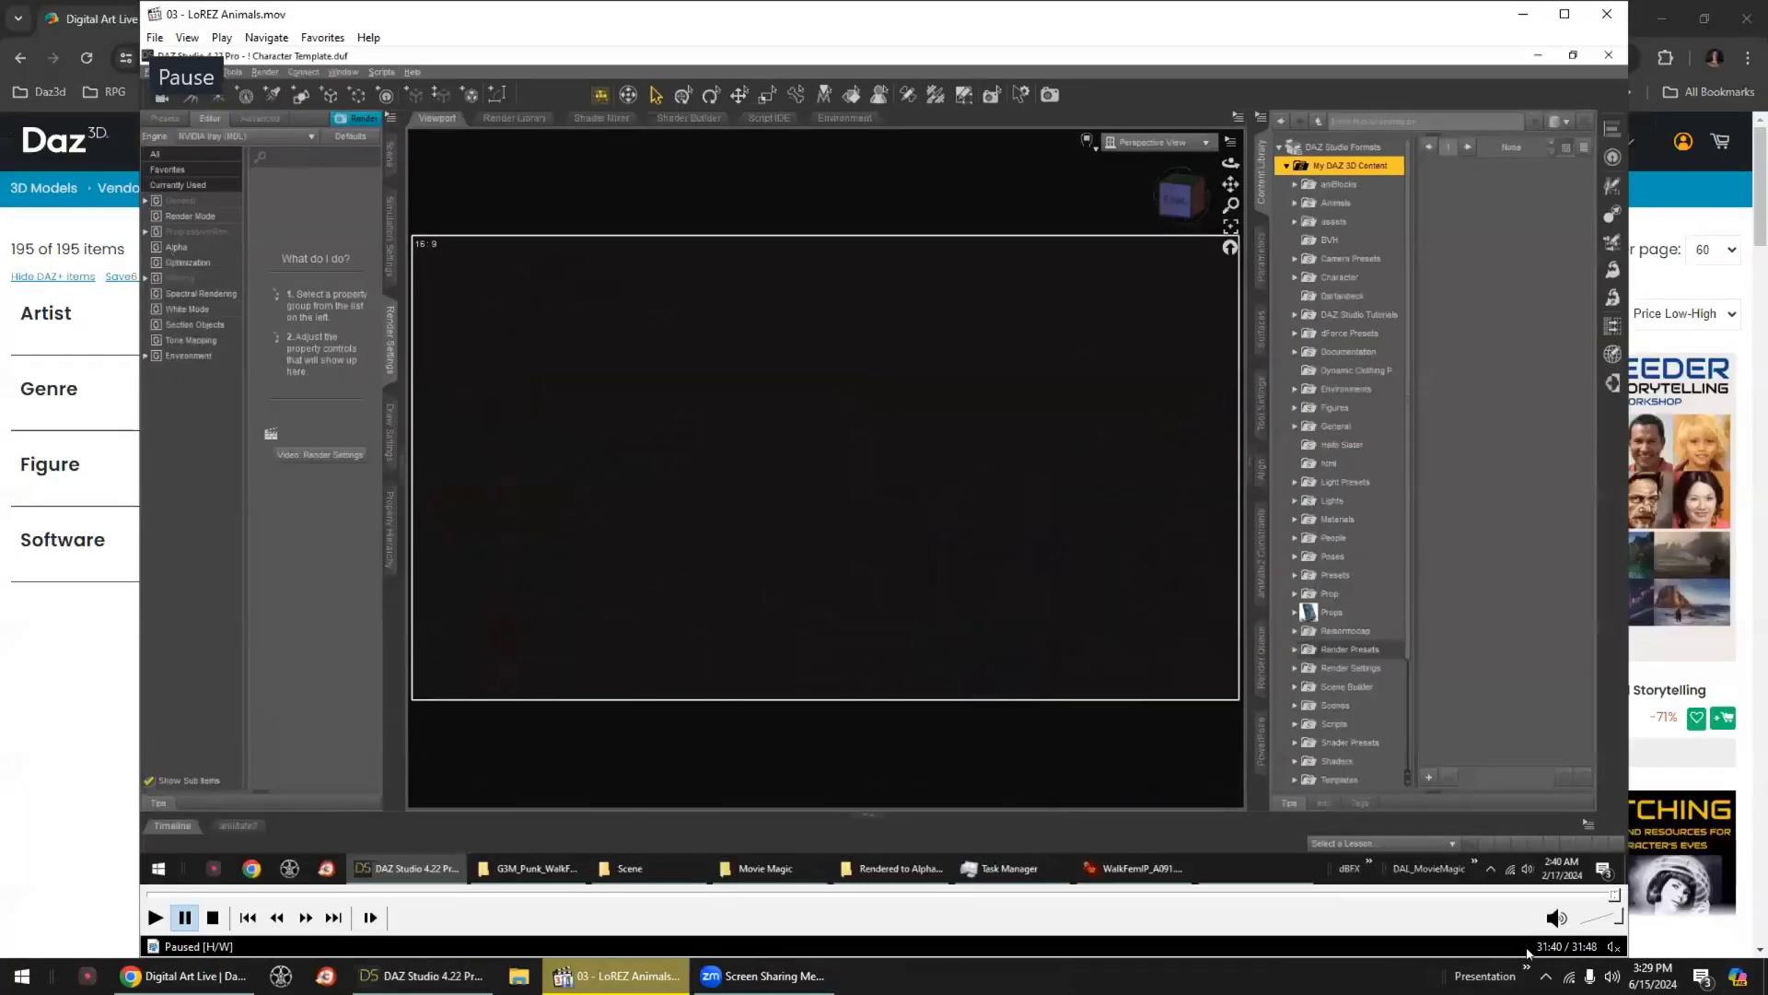
click(1526, 967)
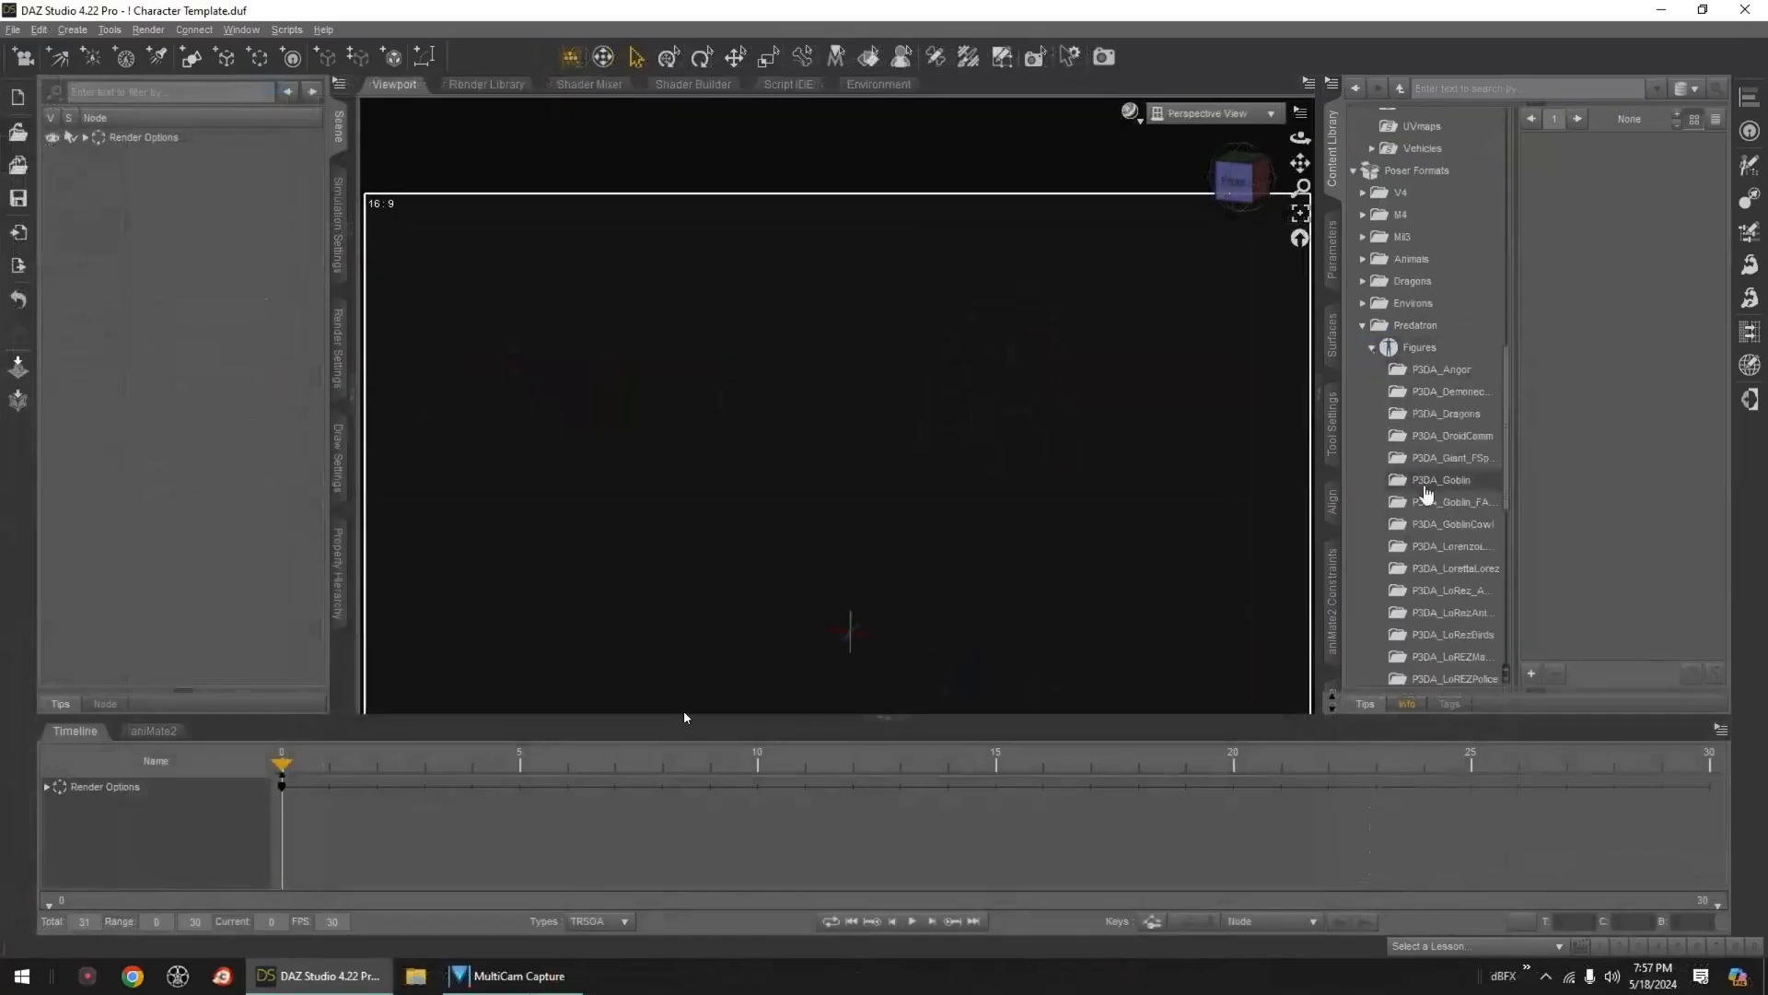
- Load the BusinessSuit_Blank figure from Predatron's Lorenzo Lorez figures
click(1450, 546)
double_click(1658, 304)
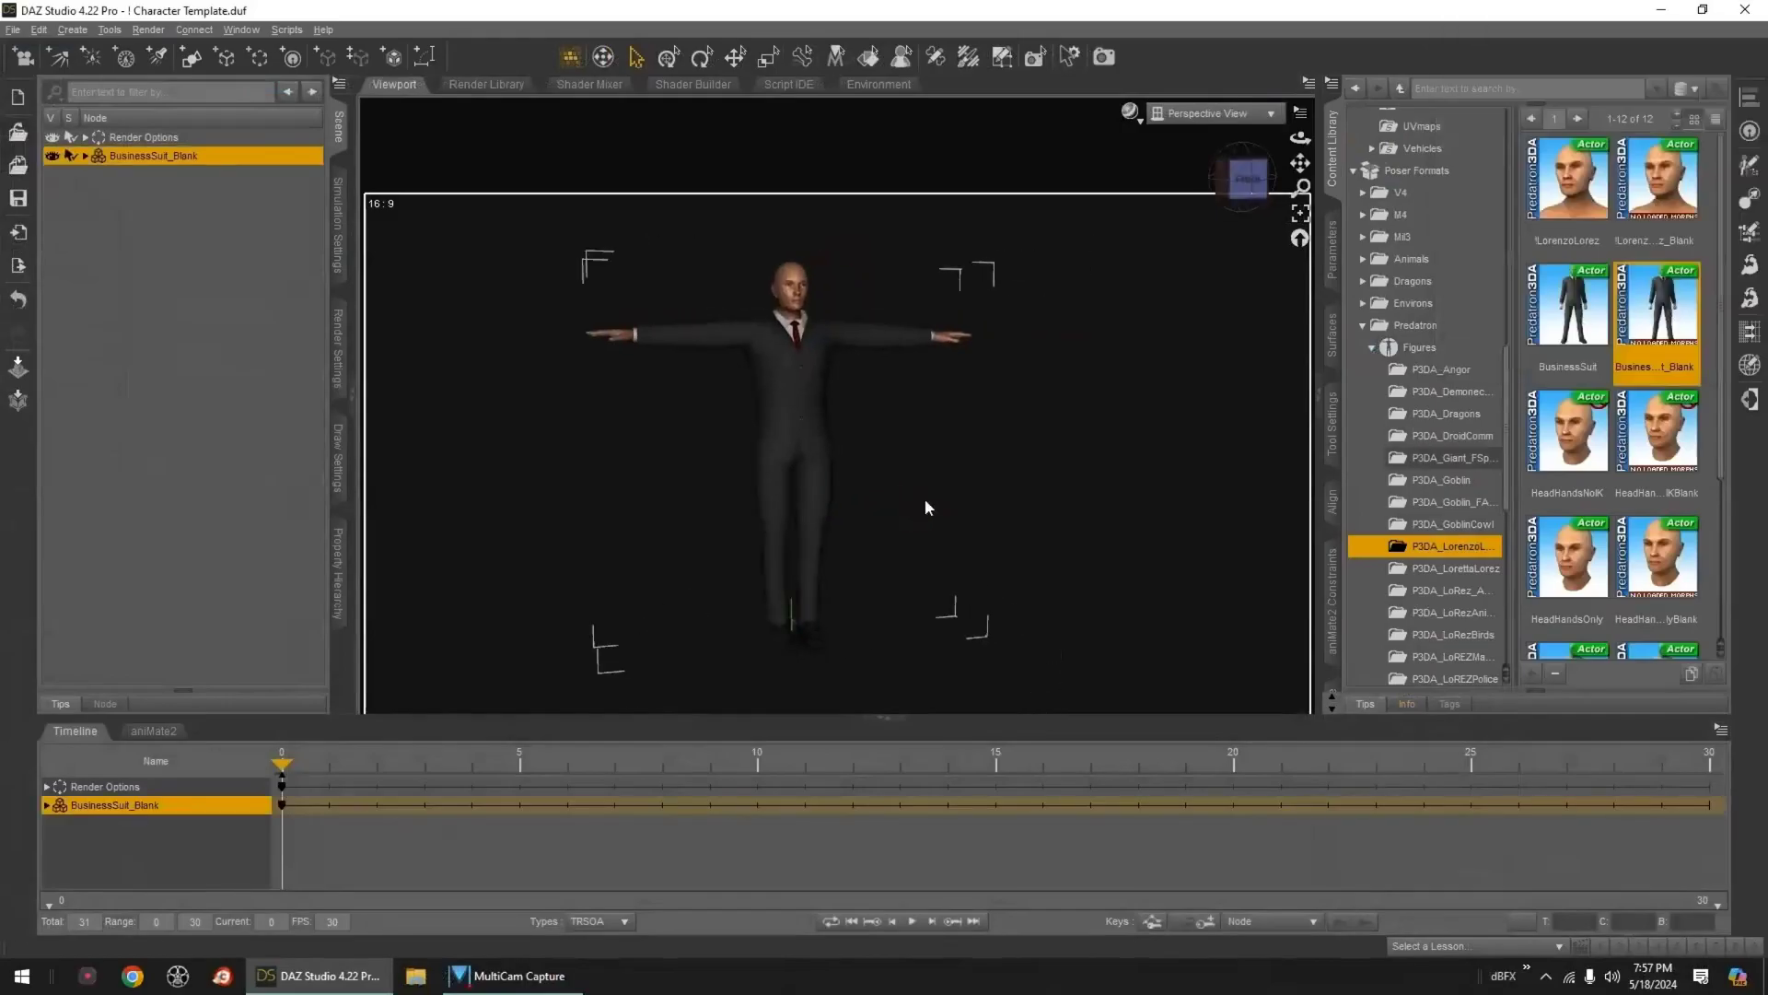
- Apply an African skin material from Lorenzo's MATS_SKIN presets to the business suit figure
scroll(1451, 451, down, 2)
scroll(1447, 446, down, 10)
click(1380, 424)
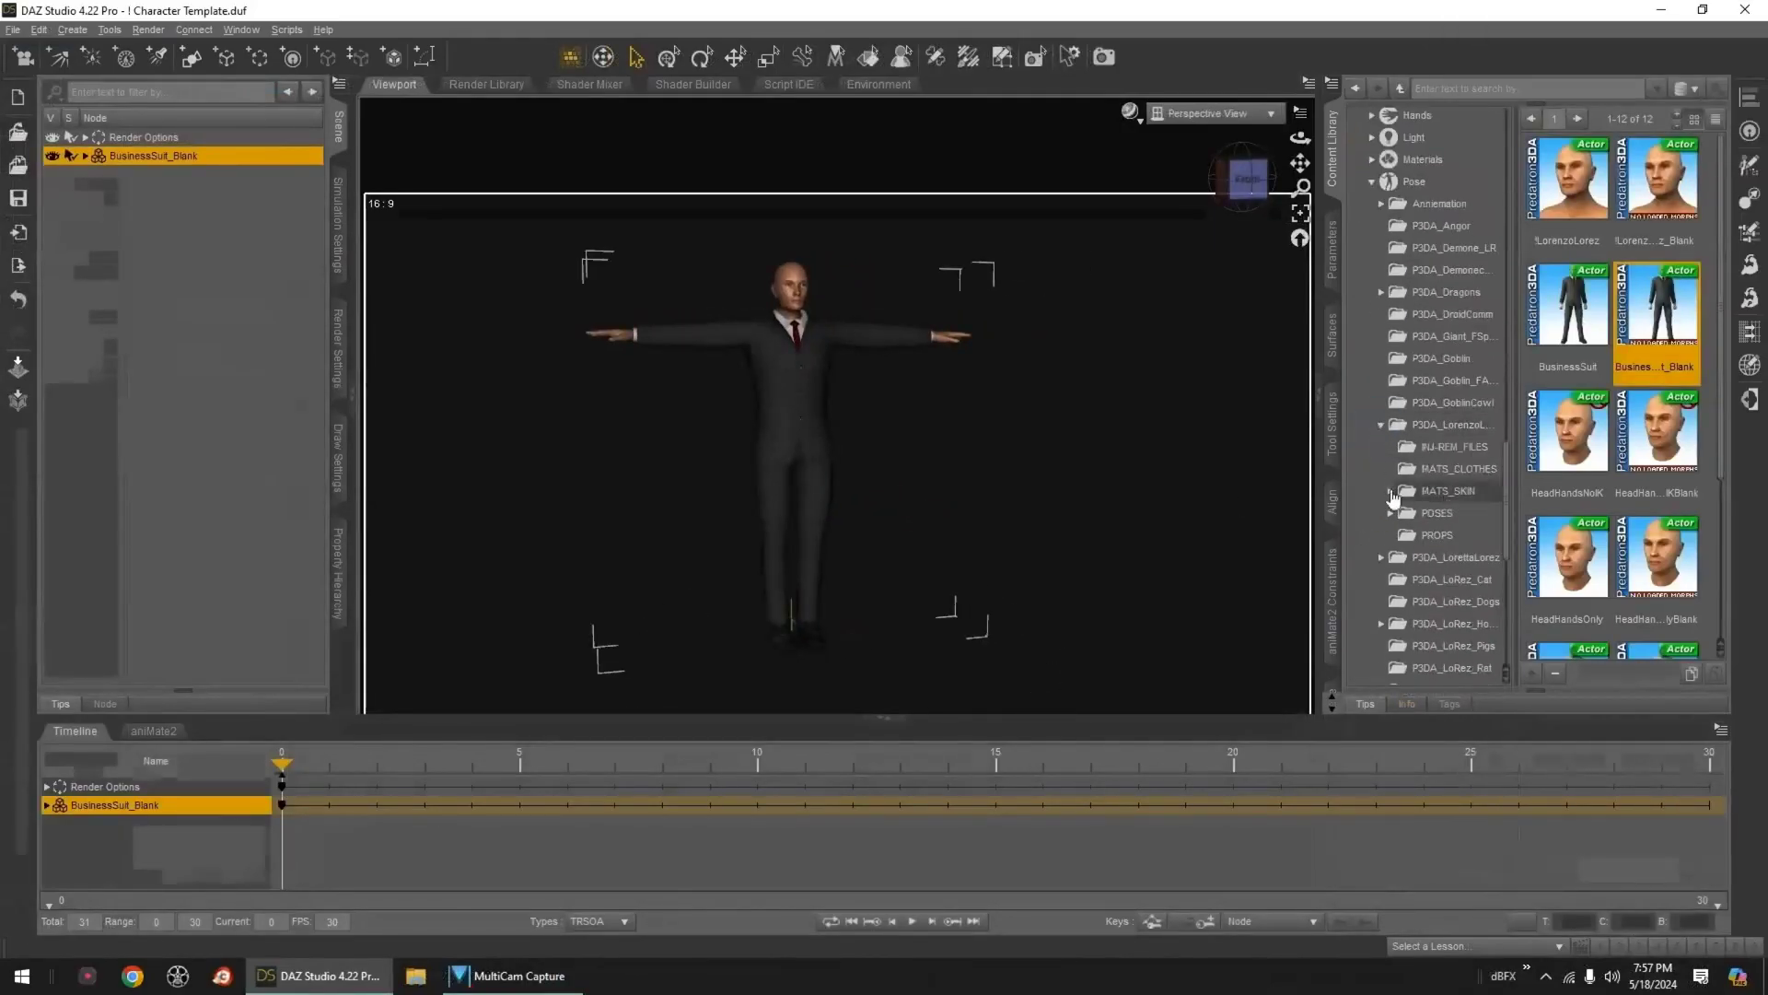
click(1391, 492)
click(1430, 492)
click(1447, 516)
double_click(1669, 184)
- Apply the African hair-and-beard material in black-grey (BlkGry) to the figure
scroll(1655, 456, down, 5)
scroll(1664, 465, up, 3)
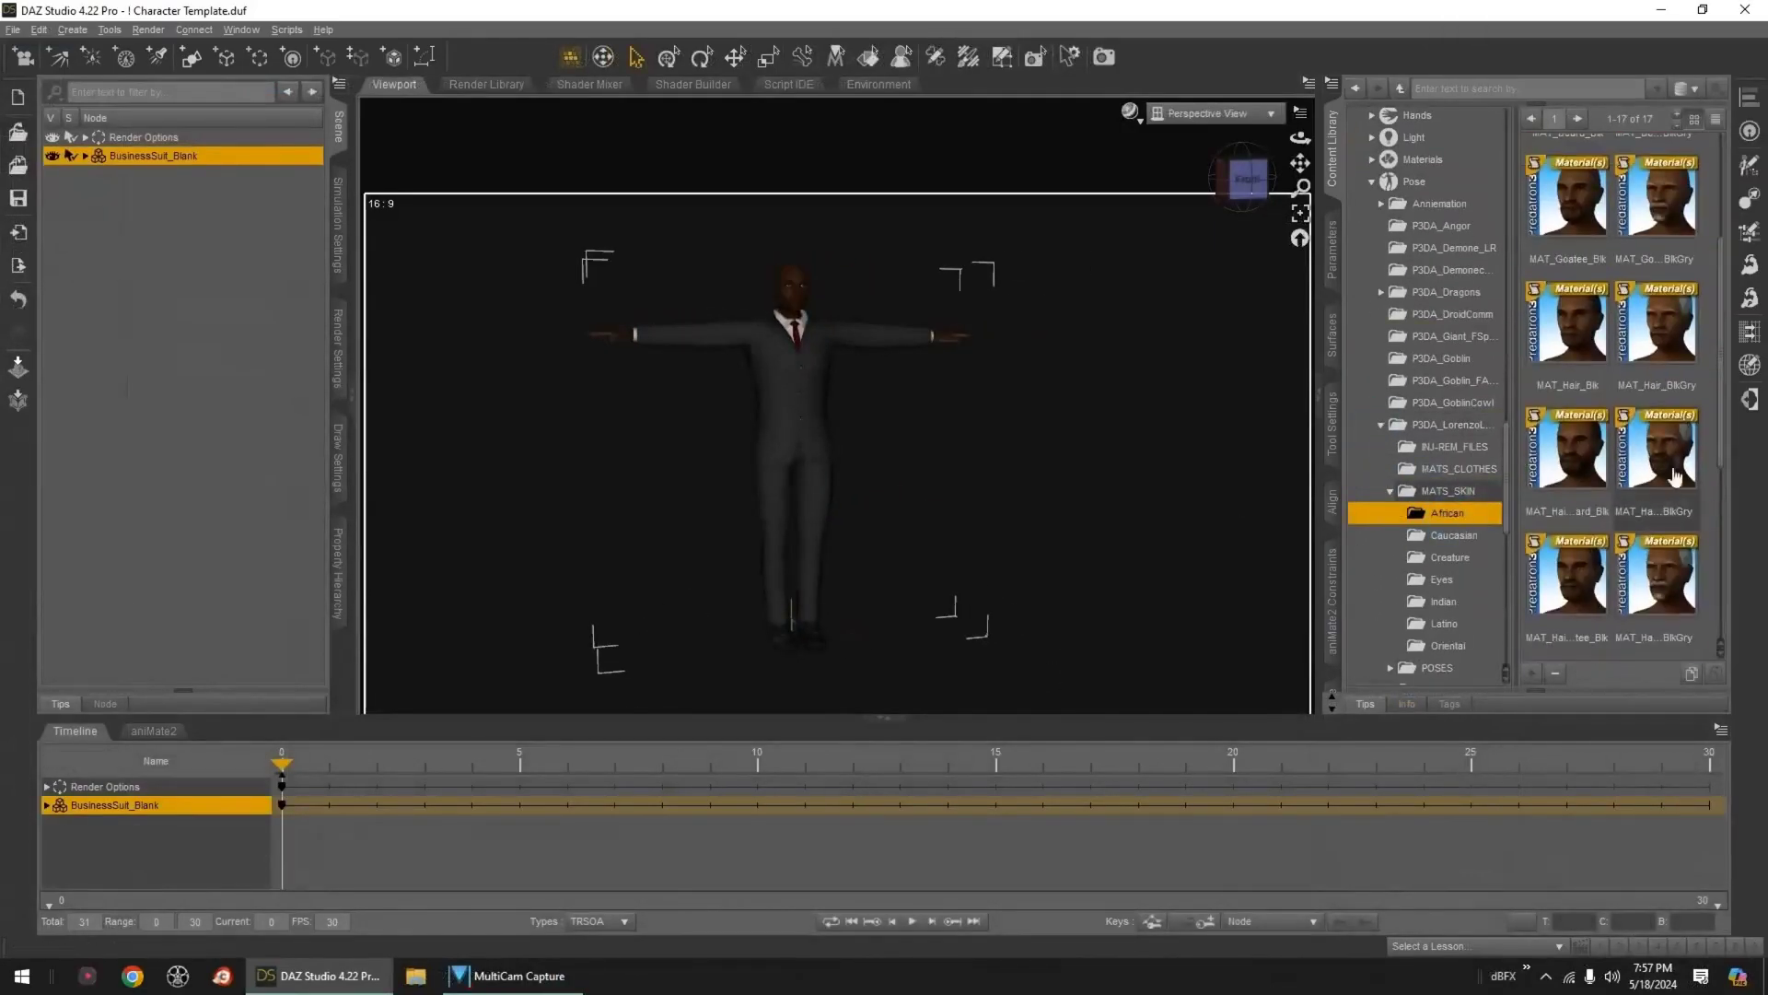
double_click(1672, 479)
scroll(1034, 424, up, 4)
scroll(1034, 424, down, 5)
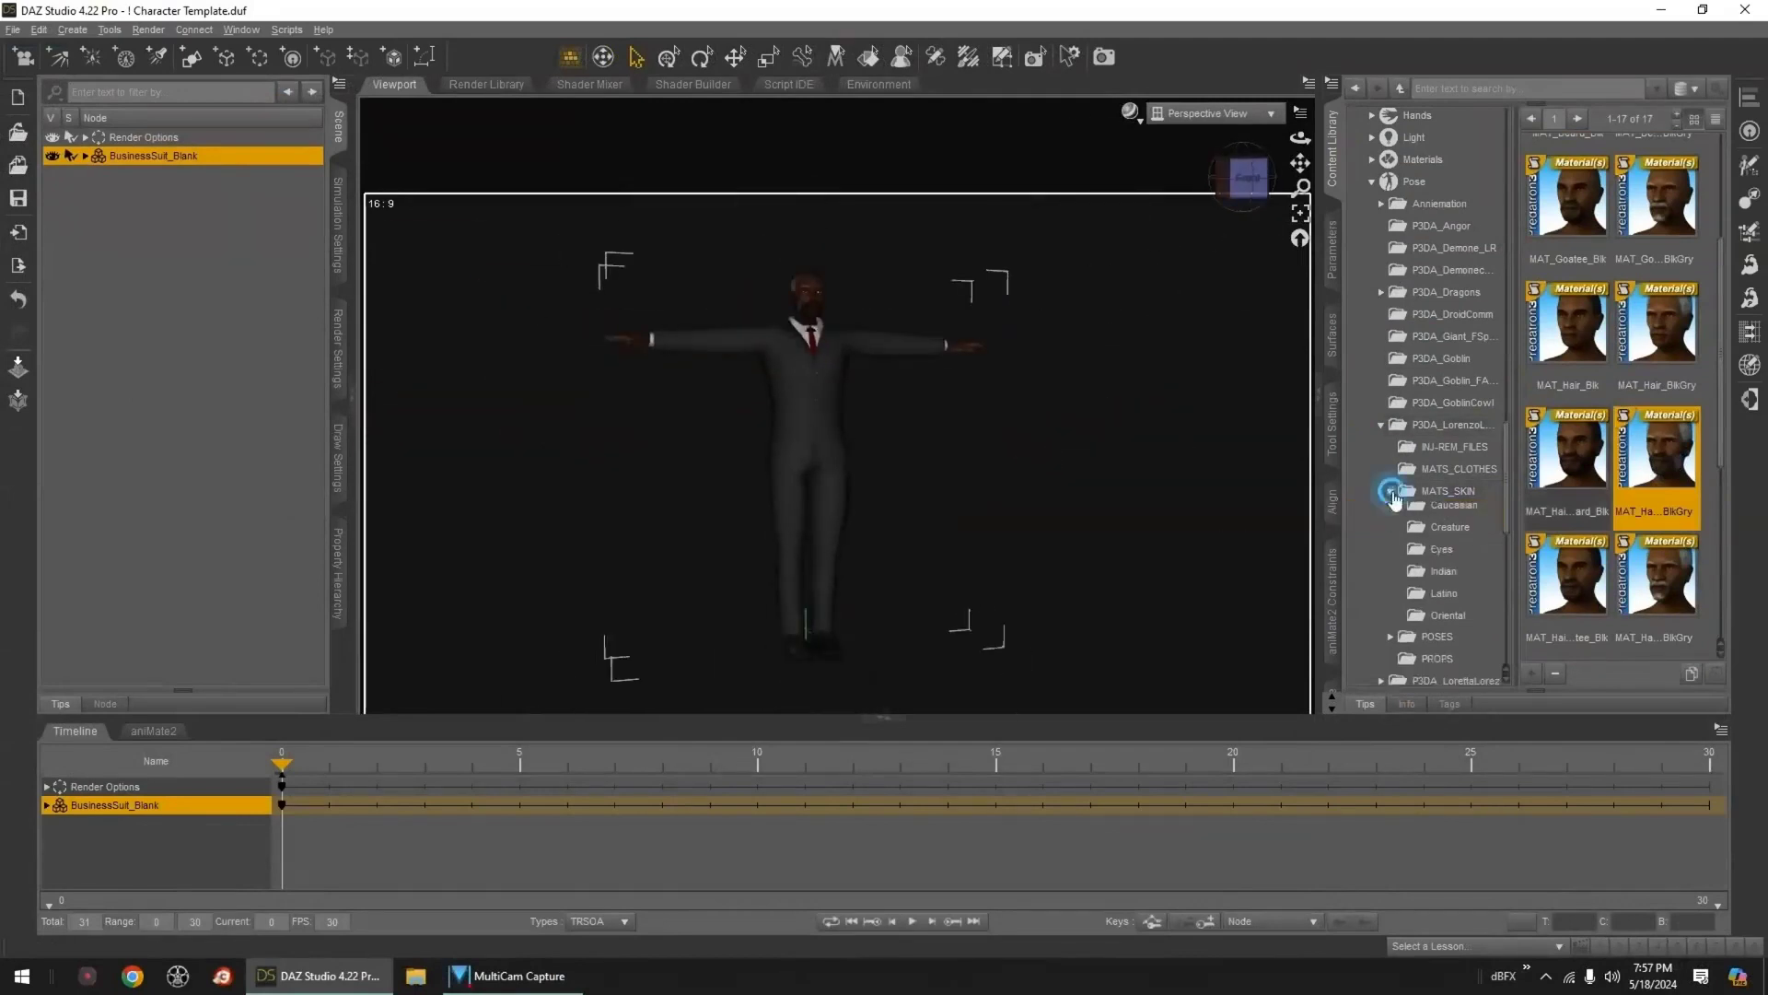
- Select the JacketCloth, JacketCollar and JacketSleeves surfaces and set their Diffuse Color map to P3DA_LRM_BS_Jacket_B
click(1459, 469)
click(1333, 335)
click(1351, 182)
click(1419, 384)
ctrl+click(1423, 367)
drag(1423, 355, 1422, 349)
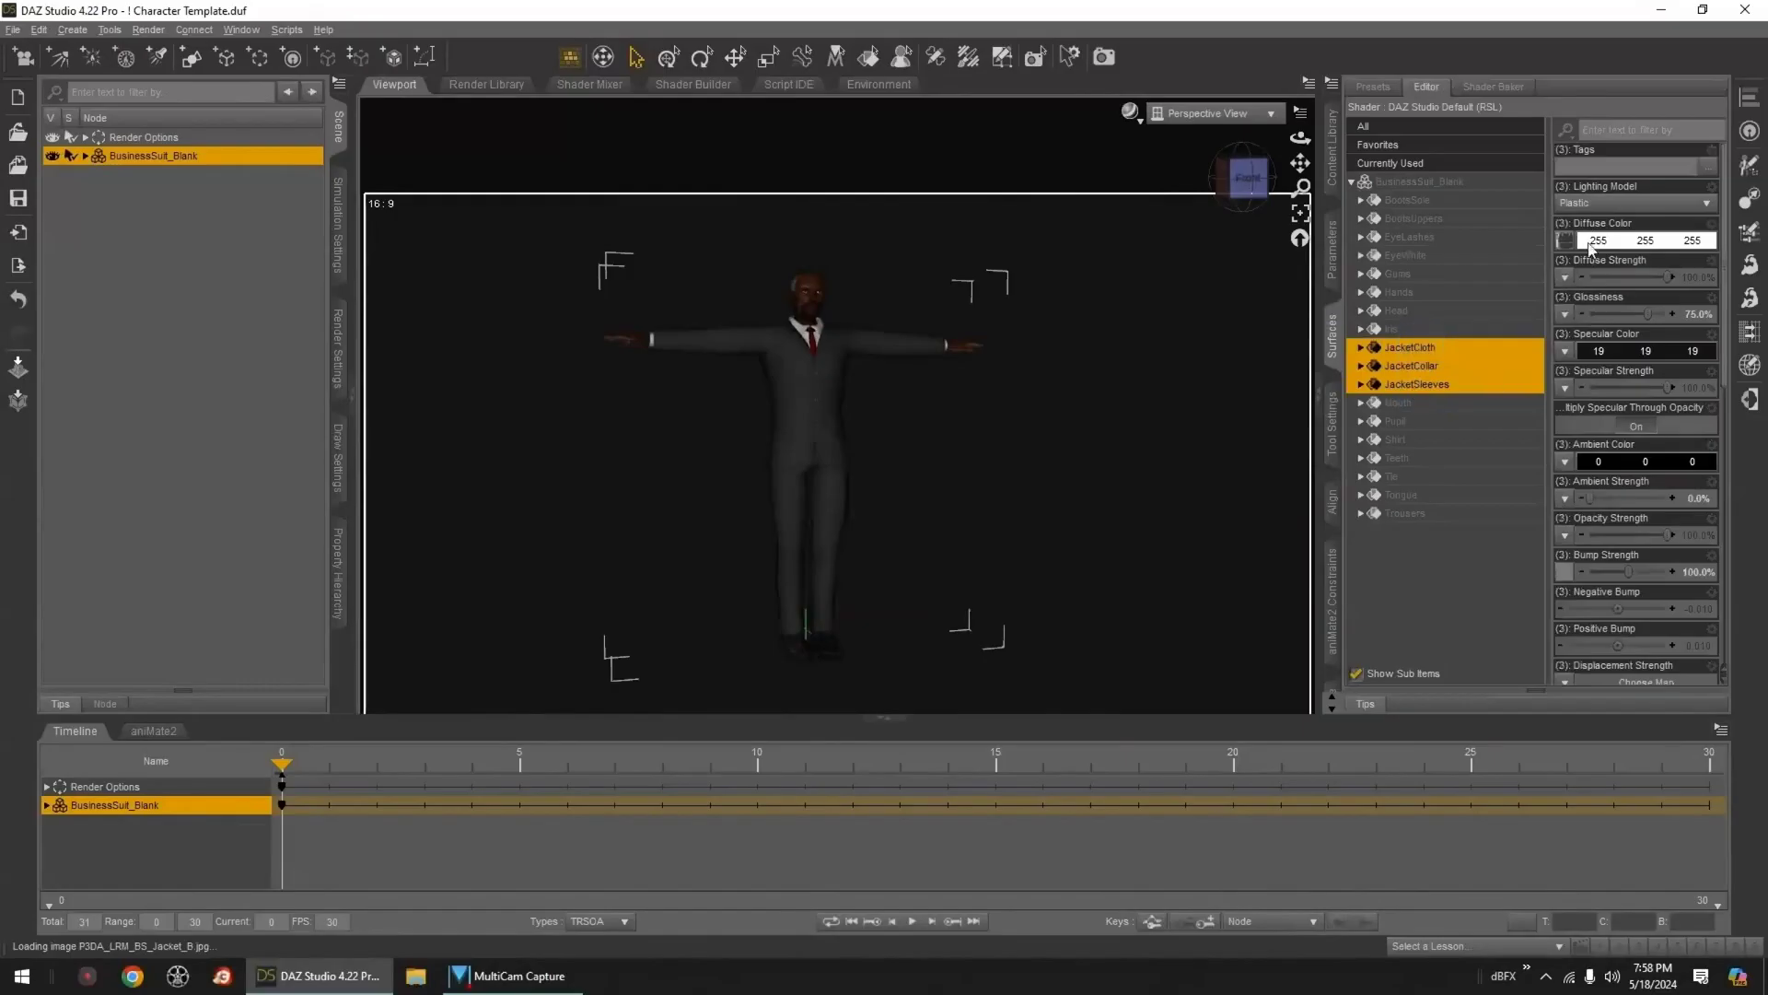
mouse_move(1571, 241)
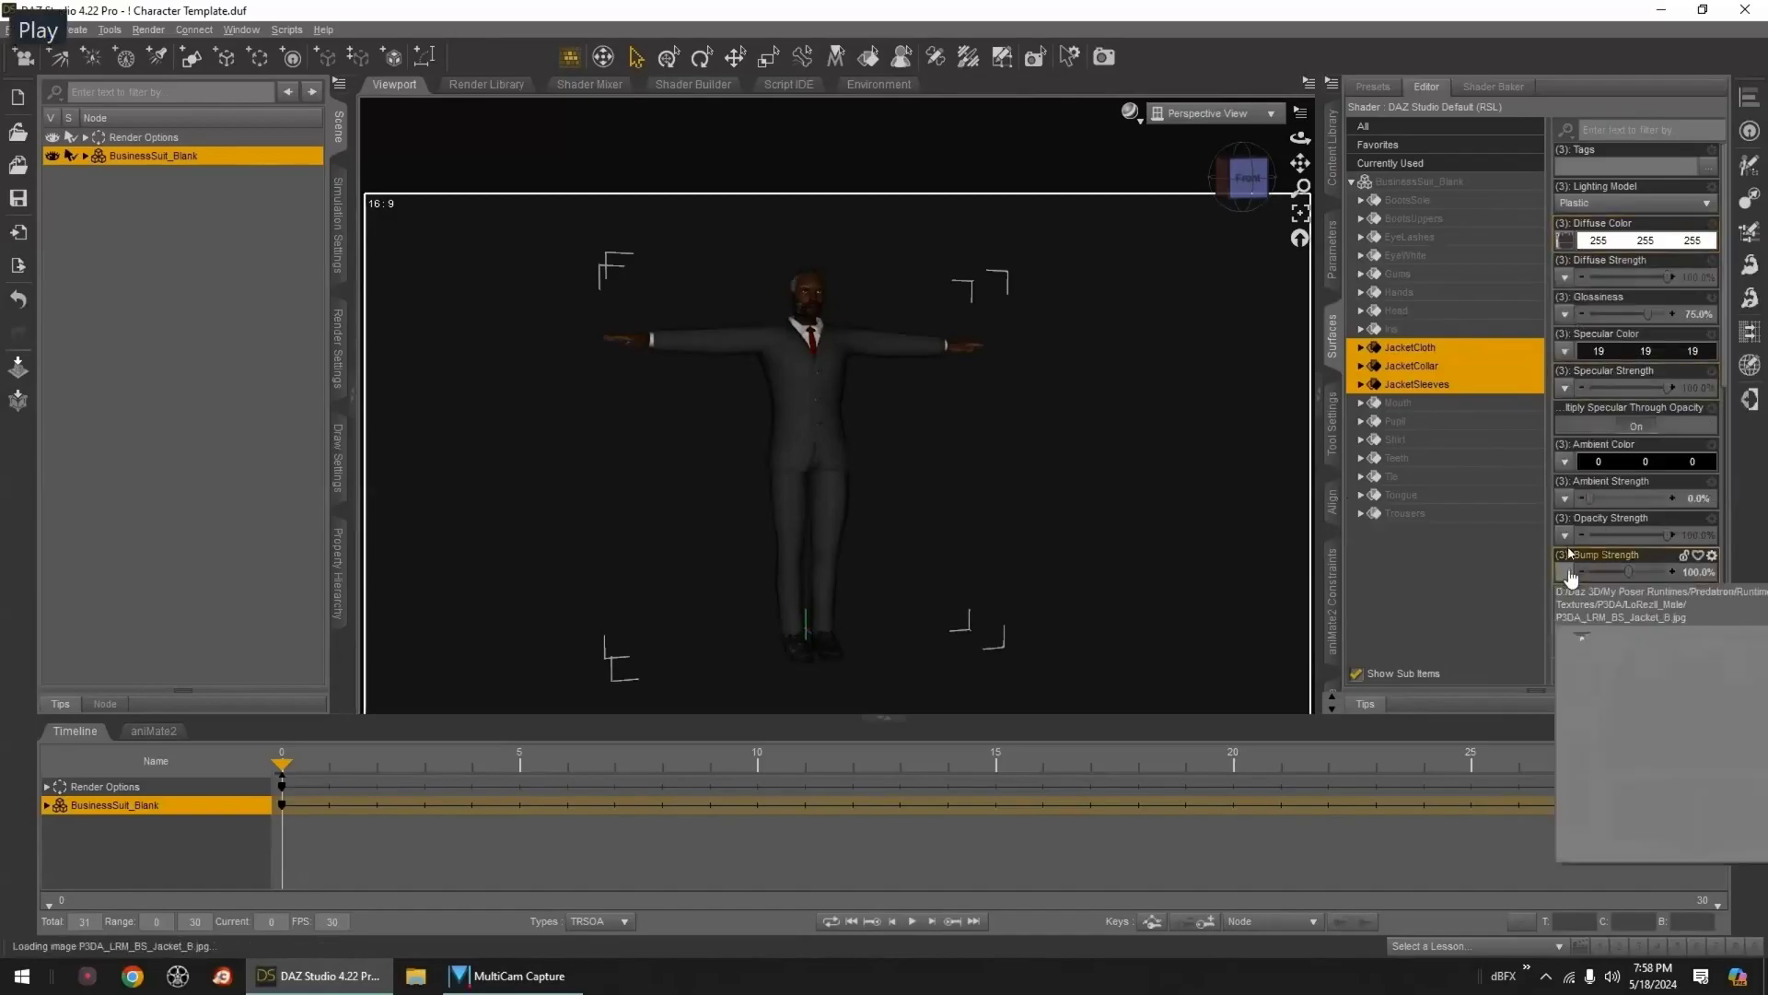
click(1571, 573)
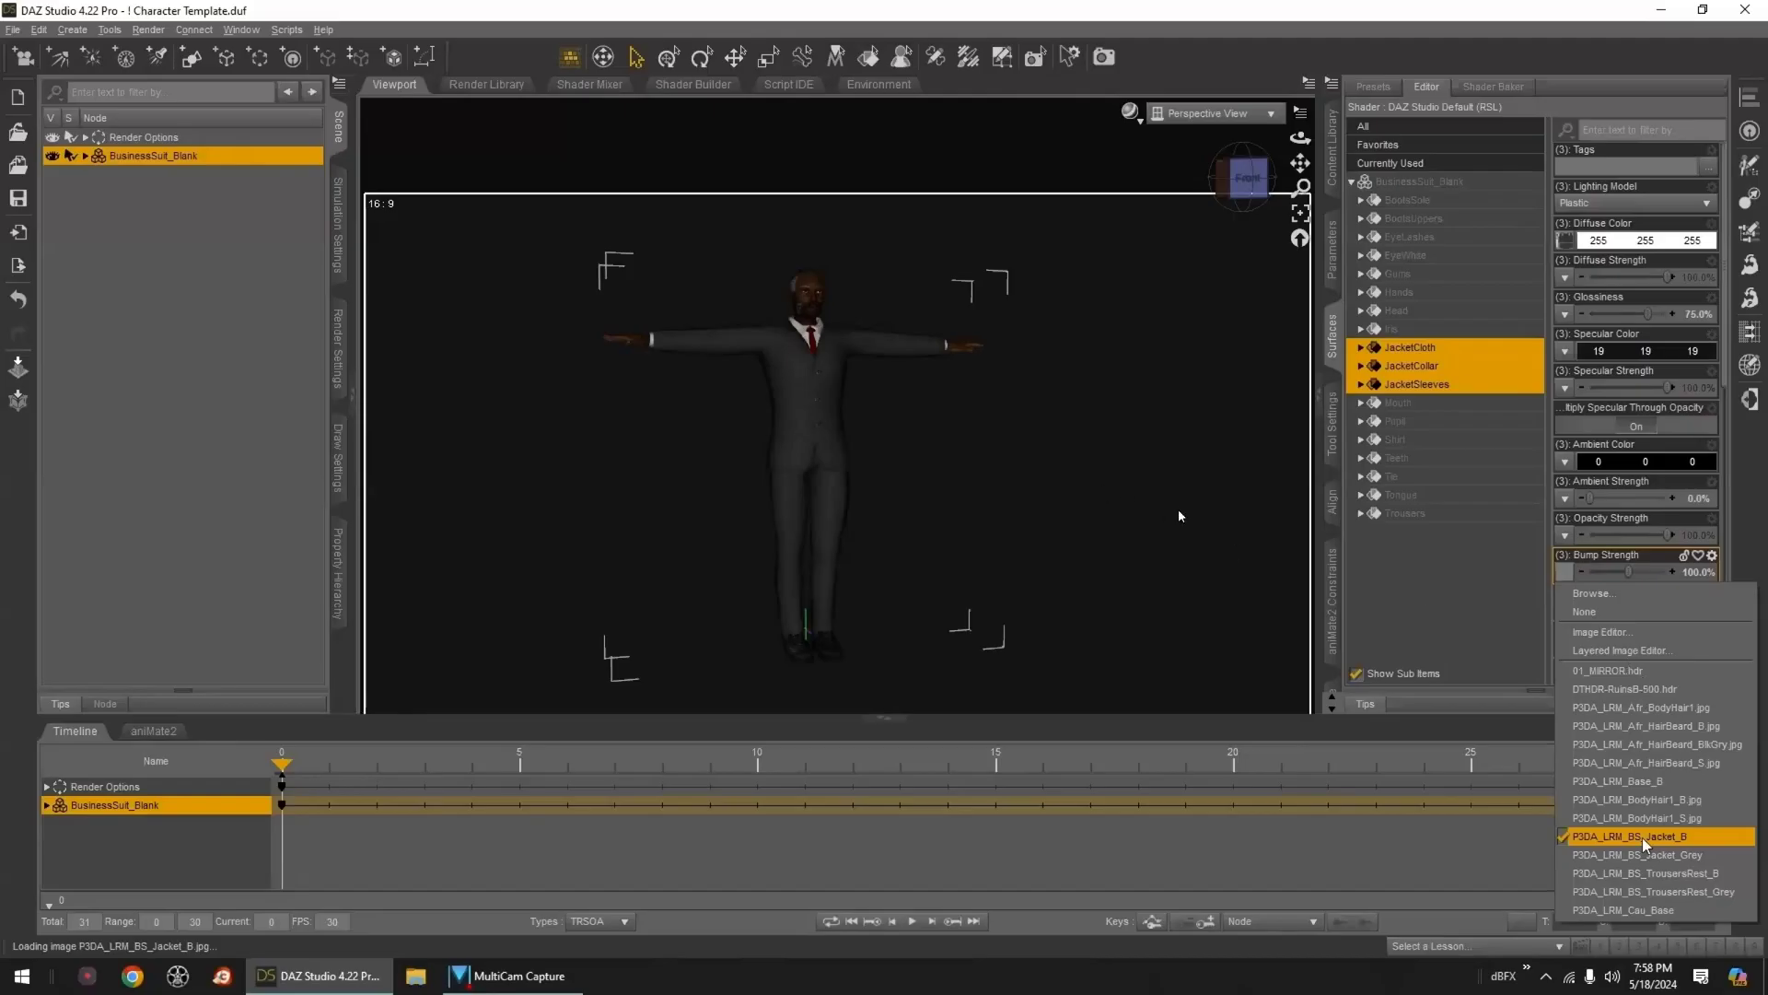
click(1567, 241)
click(1566, 242)
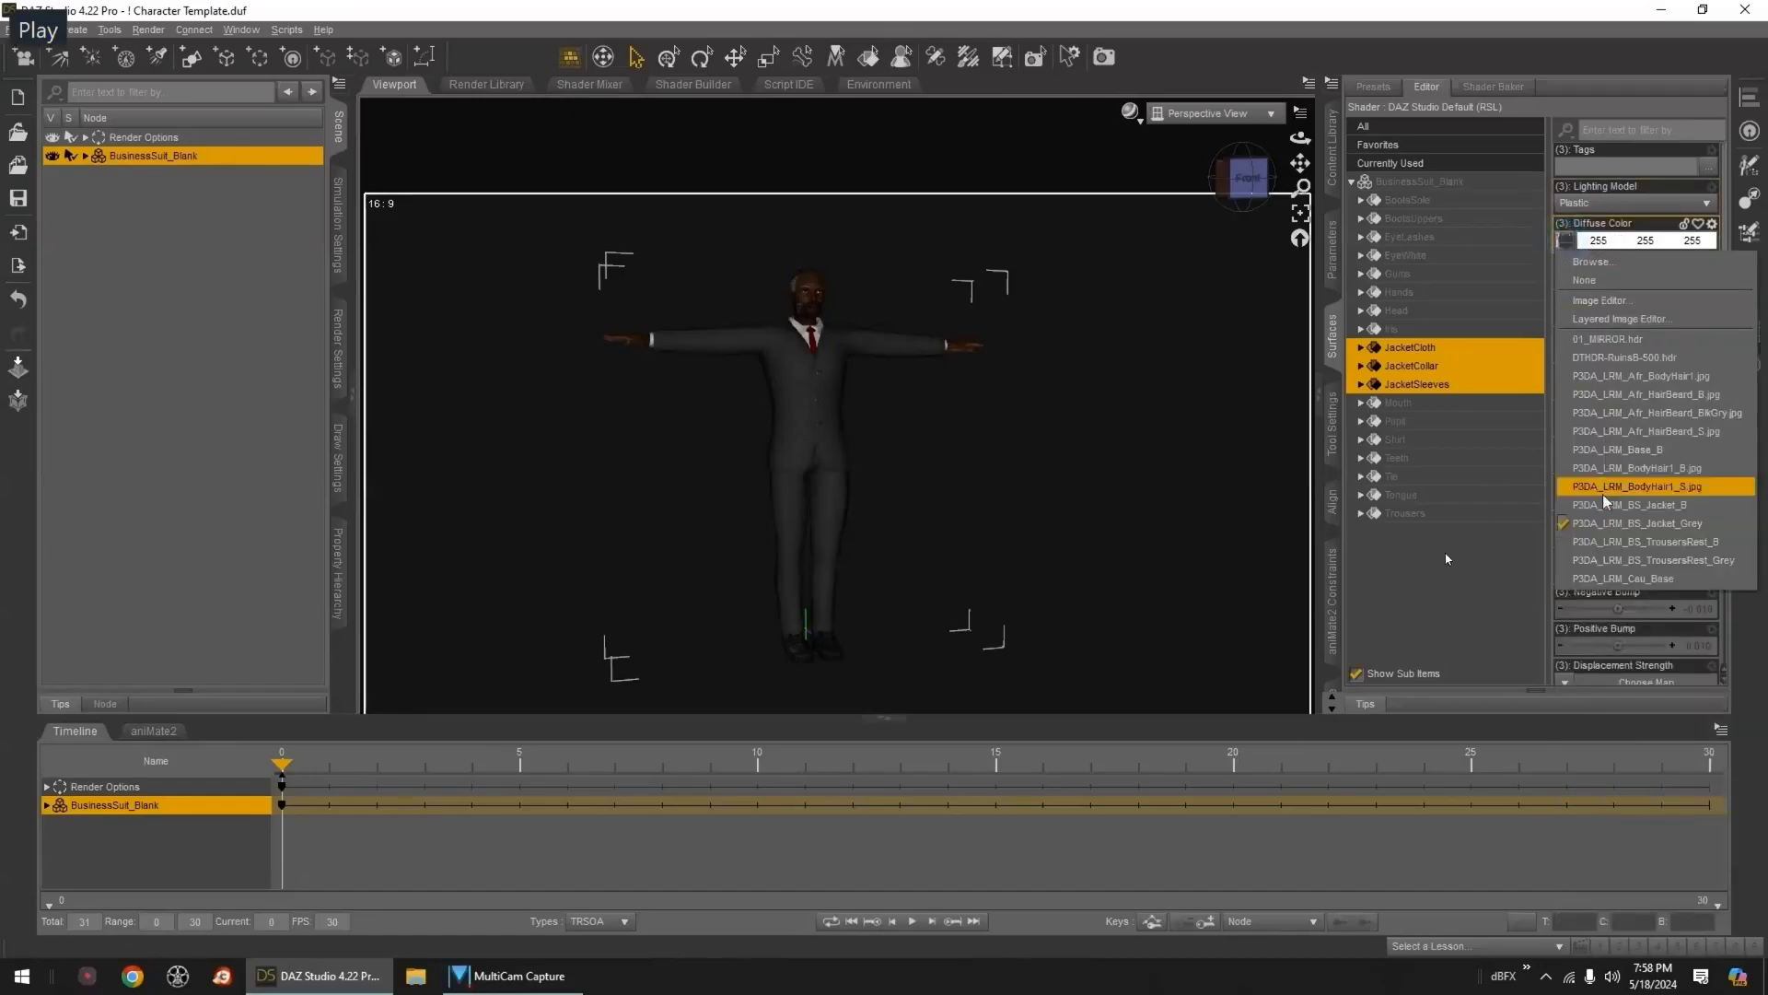
click(1621, 505)
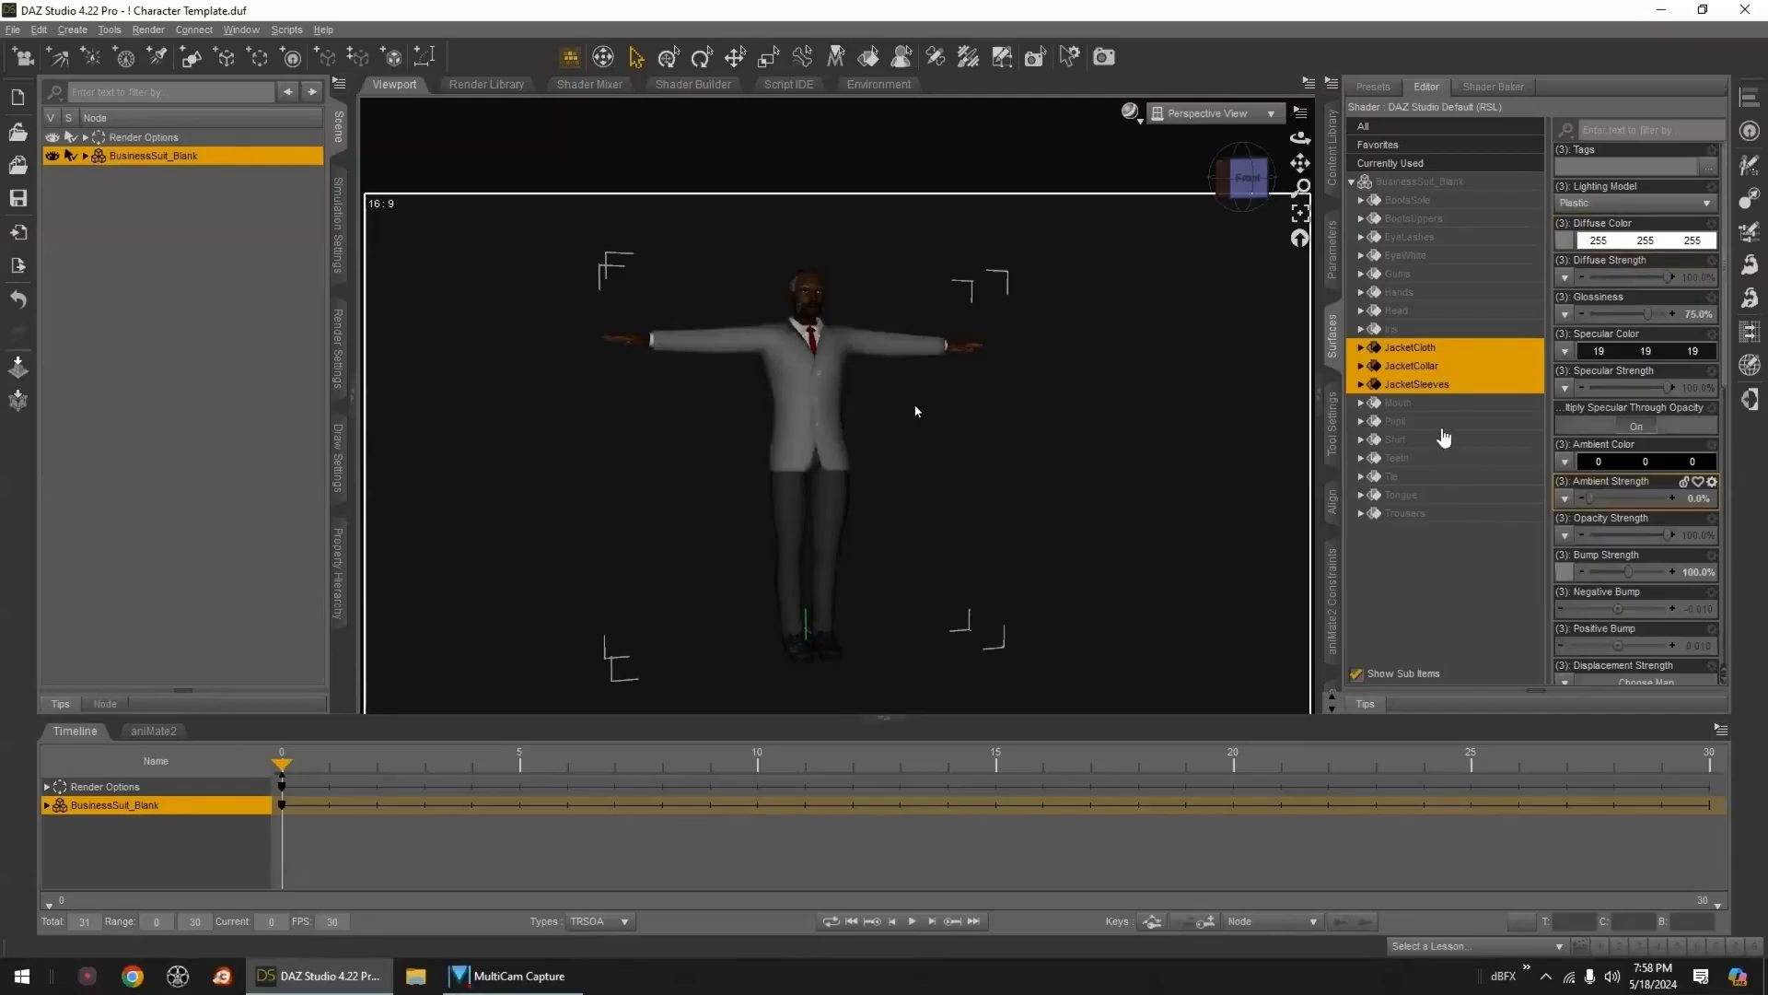
- Apply the brown trousers and brown shoes materials from Lorenzo's MATS_CLOTHES presets
click(1332, 147)
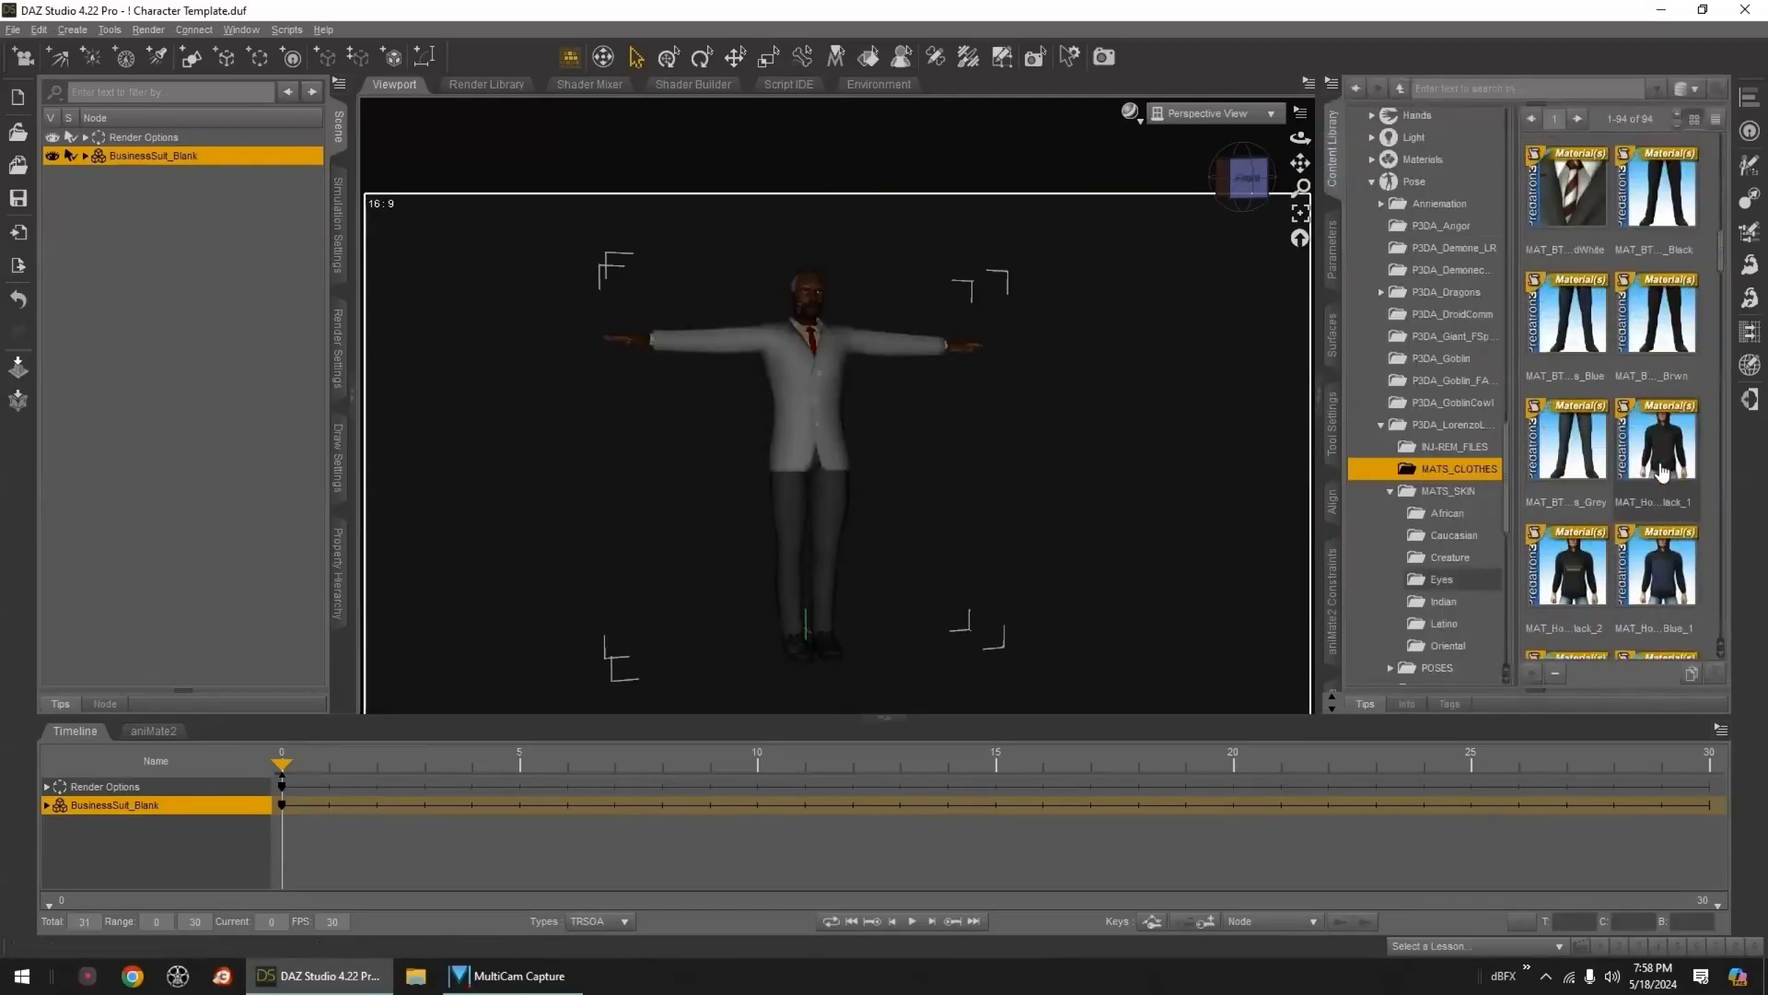
scroll(1663, 472, down, 5)
double_click(1658, 308)
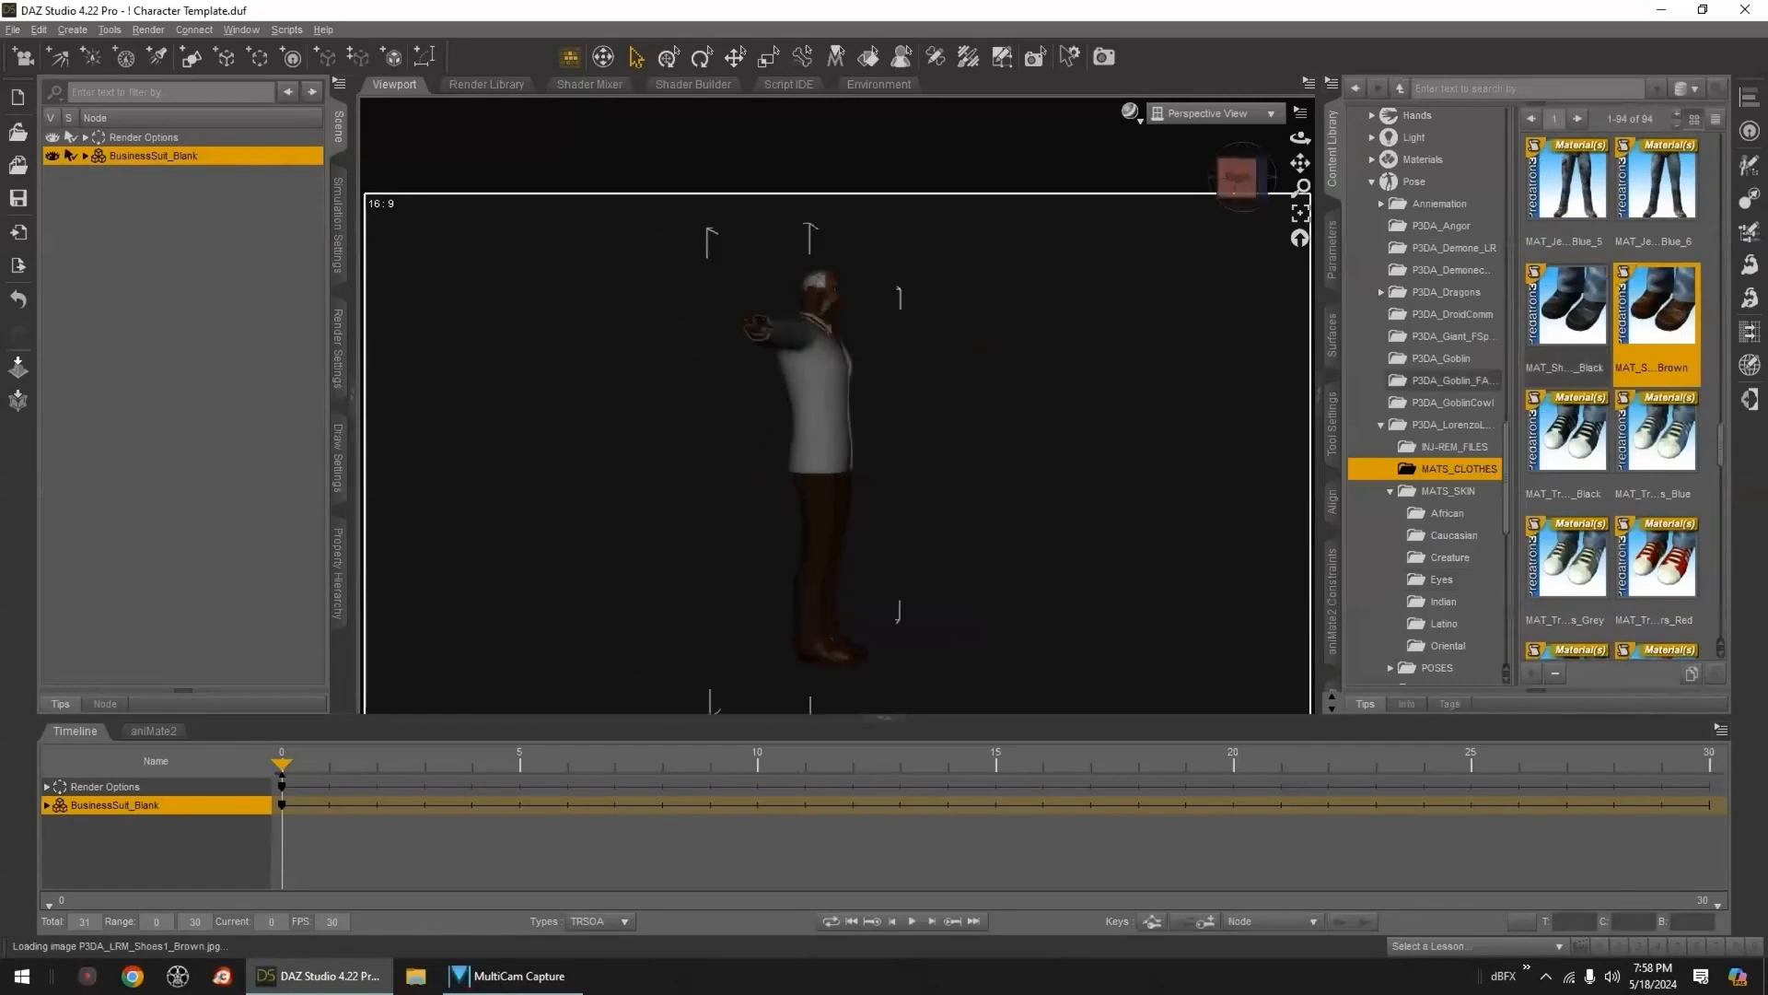
- Find Lorenzo's folder in the Predatron Props library and load the Briefcase prop for the business suit figure
scroll(1453, 266, up, 10)
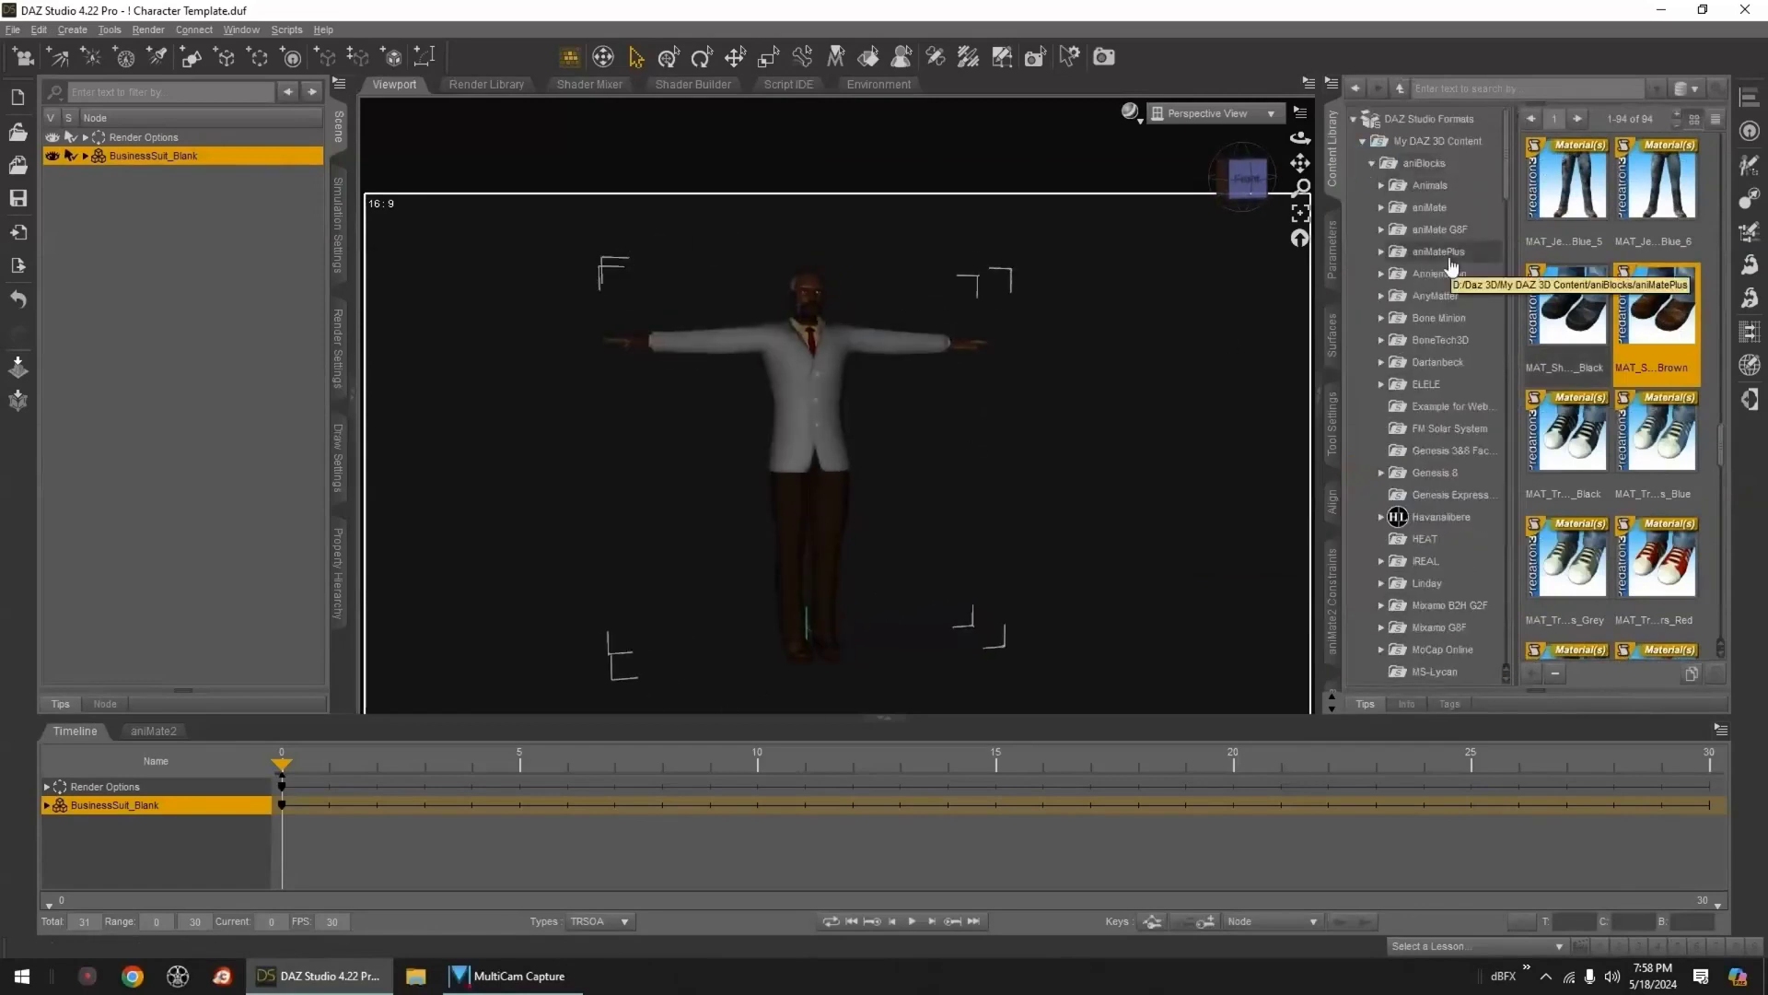
scroll(1450, 269, down, 4)
scroll(1443, 270, up, 4)
click(1372, 164)
drag(1508, 184, 1508, 519)
click(1434, 593)
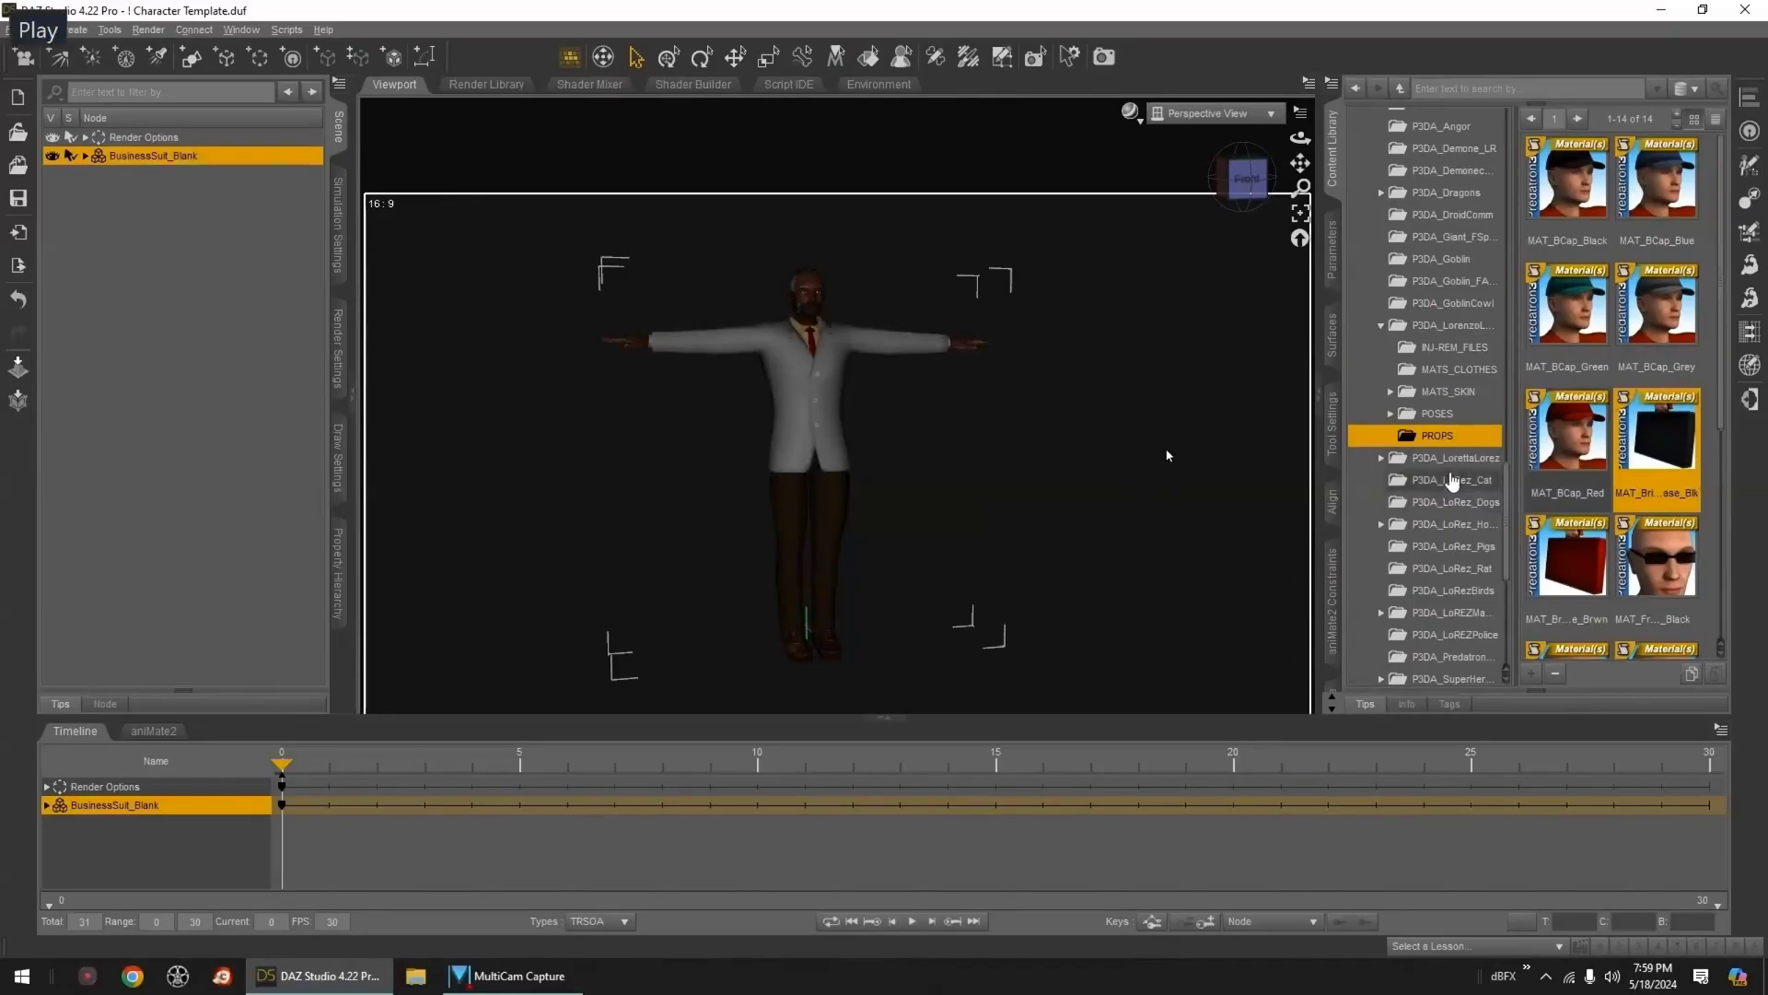
scroll(1450, 443, down, 8)
click(1372, 400)
click(1372, 455)
scroll(1387, 470, down, 2)
click(1451, 437)
double_click(1657, 184)
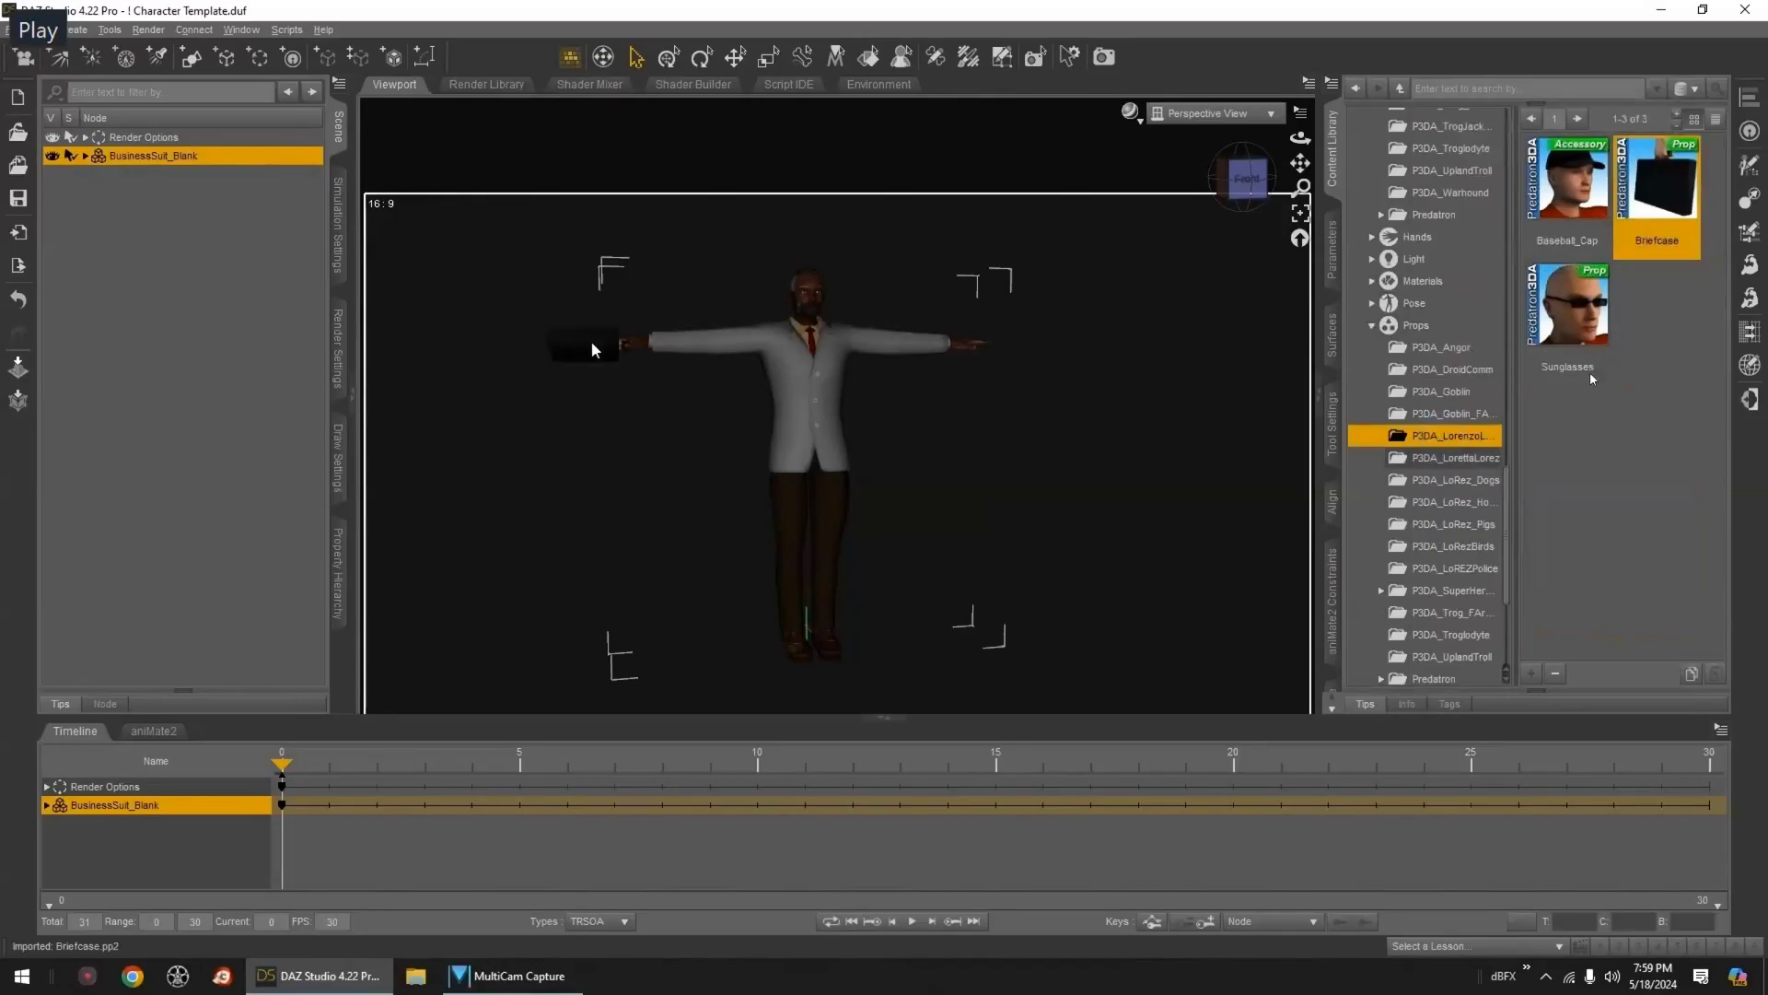
- Apply the Heavy Suitcase WalkCycle animation from the Genesis folder of the Locomotion aniBlocks to the figure
scroll(1374, 276, up, 2)
click(1373, 456)
scroll(1381, 152, up, 15)
click(1373, 163)
click(1382, 341)
scroll(1387, 369, down, 4)
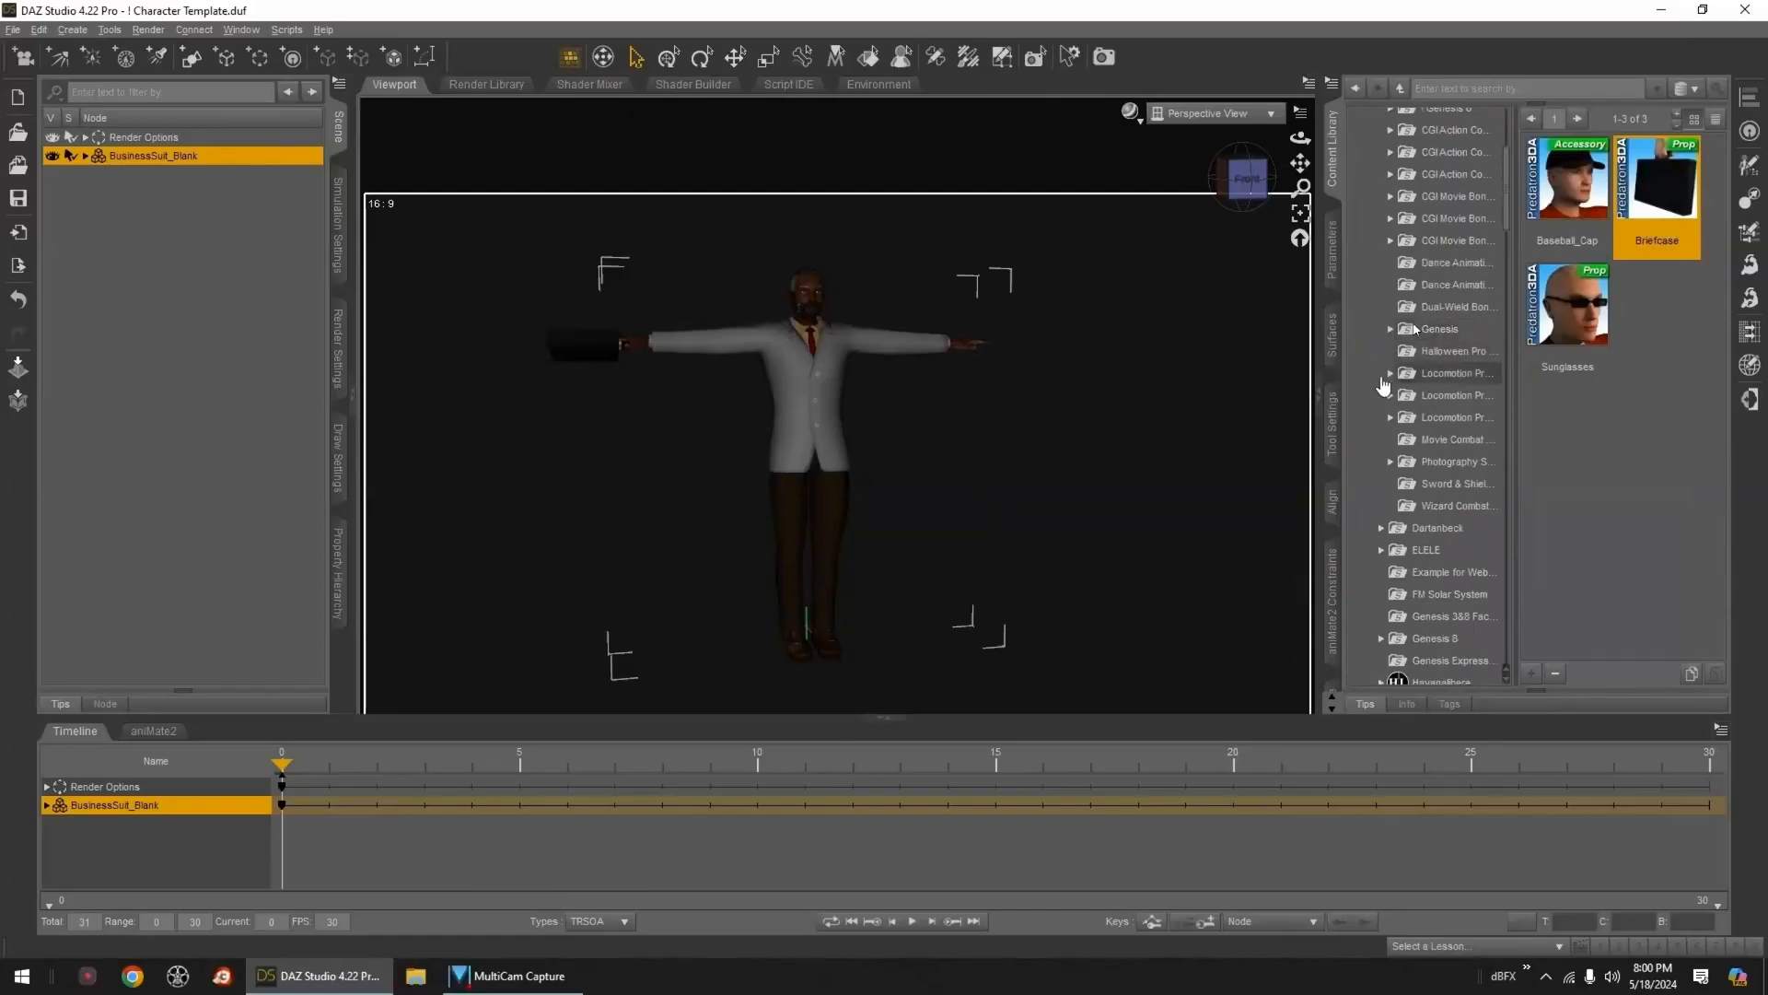
click(1391, 374)
click(1422, 396)
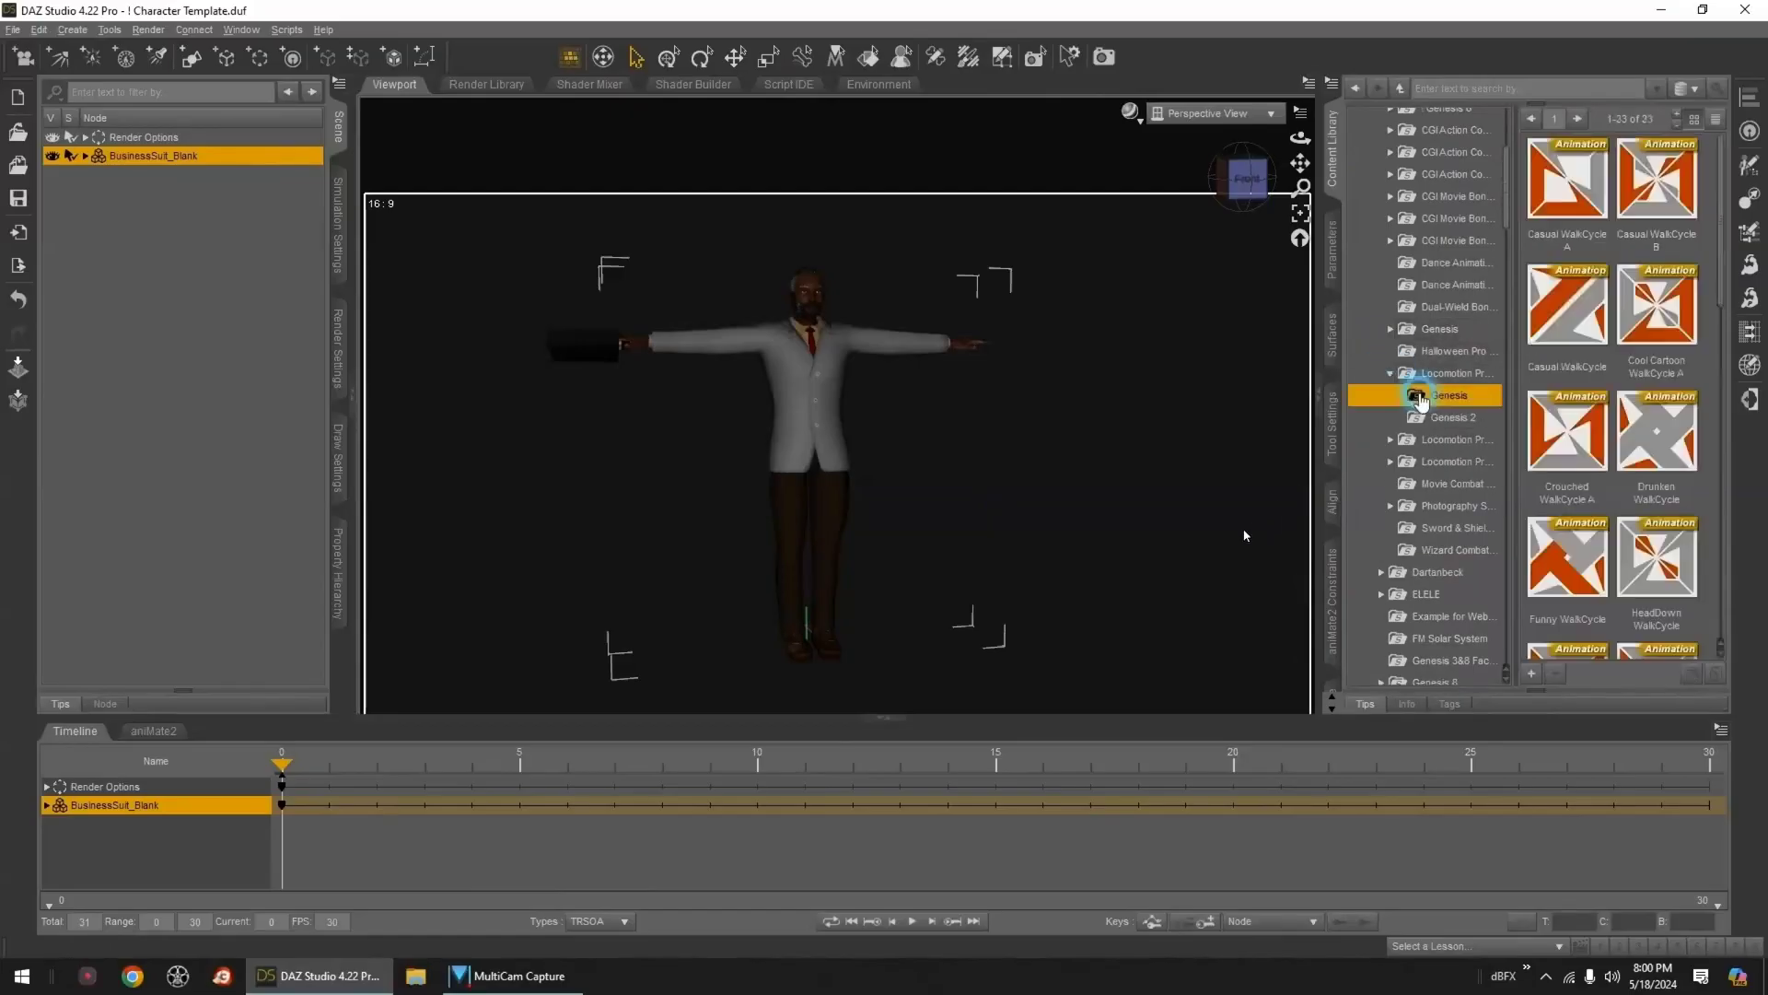
drag(1721, 302, 1735, 426)
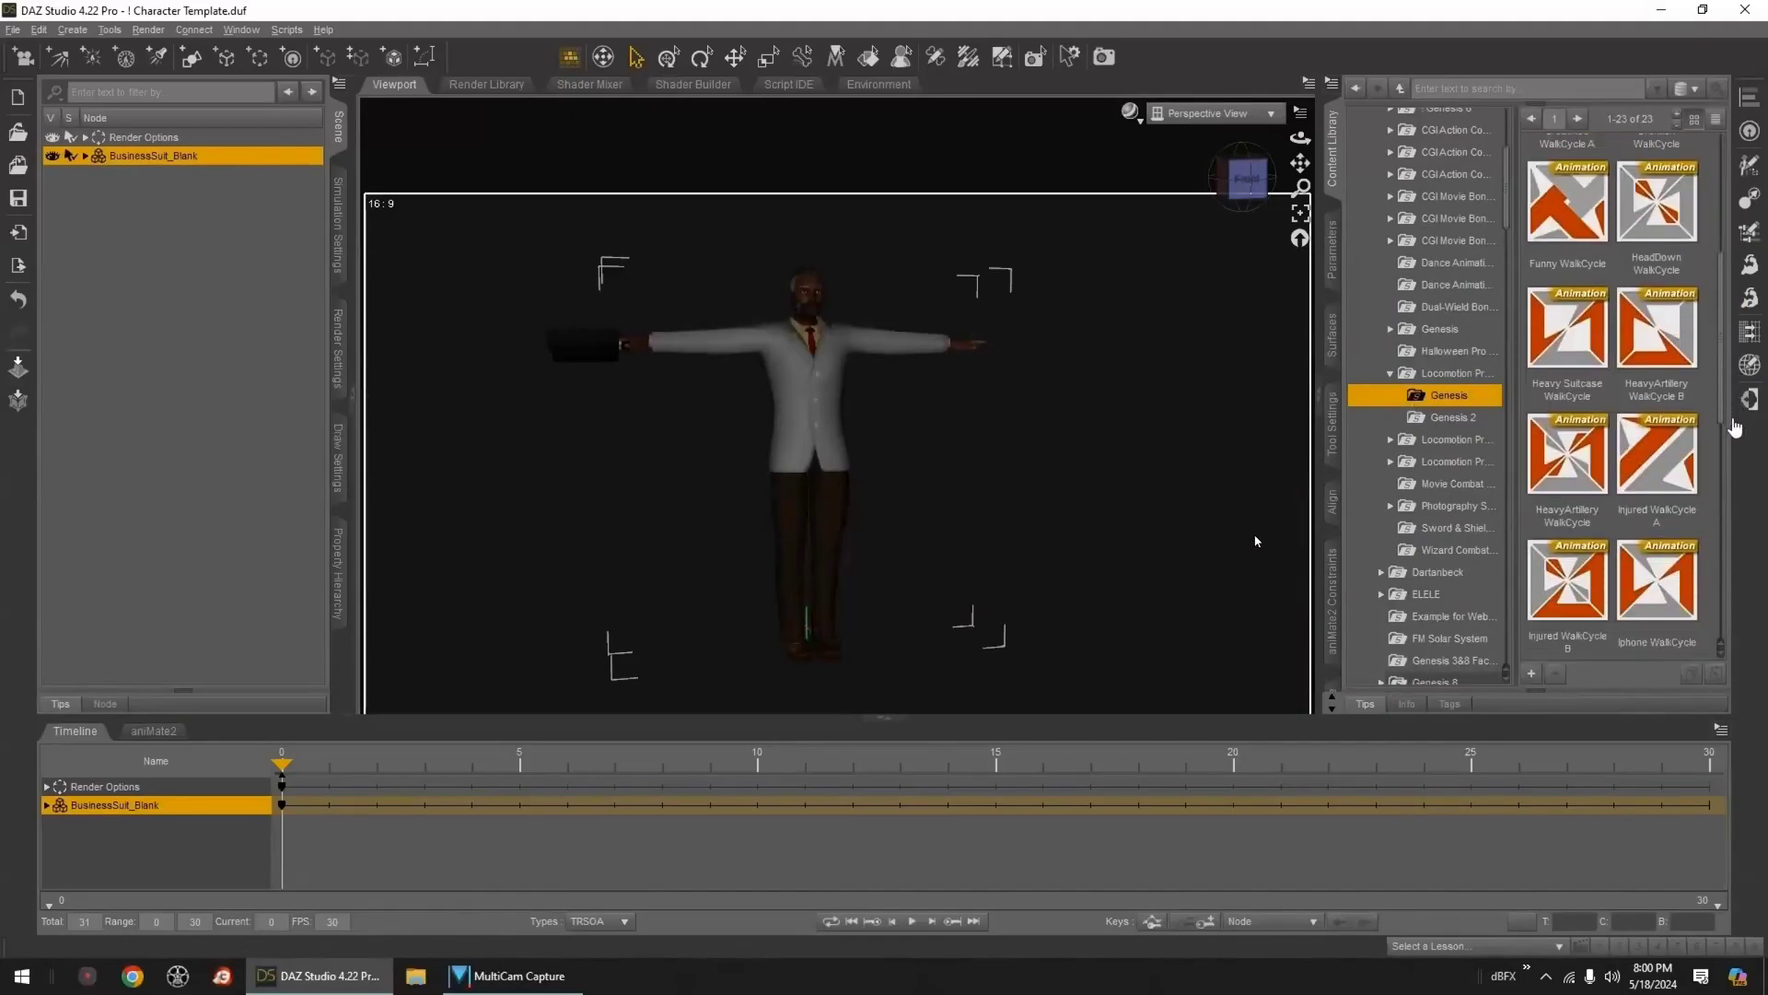
double_click(1556, 346)
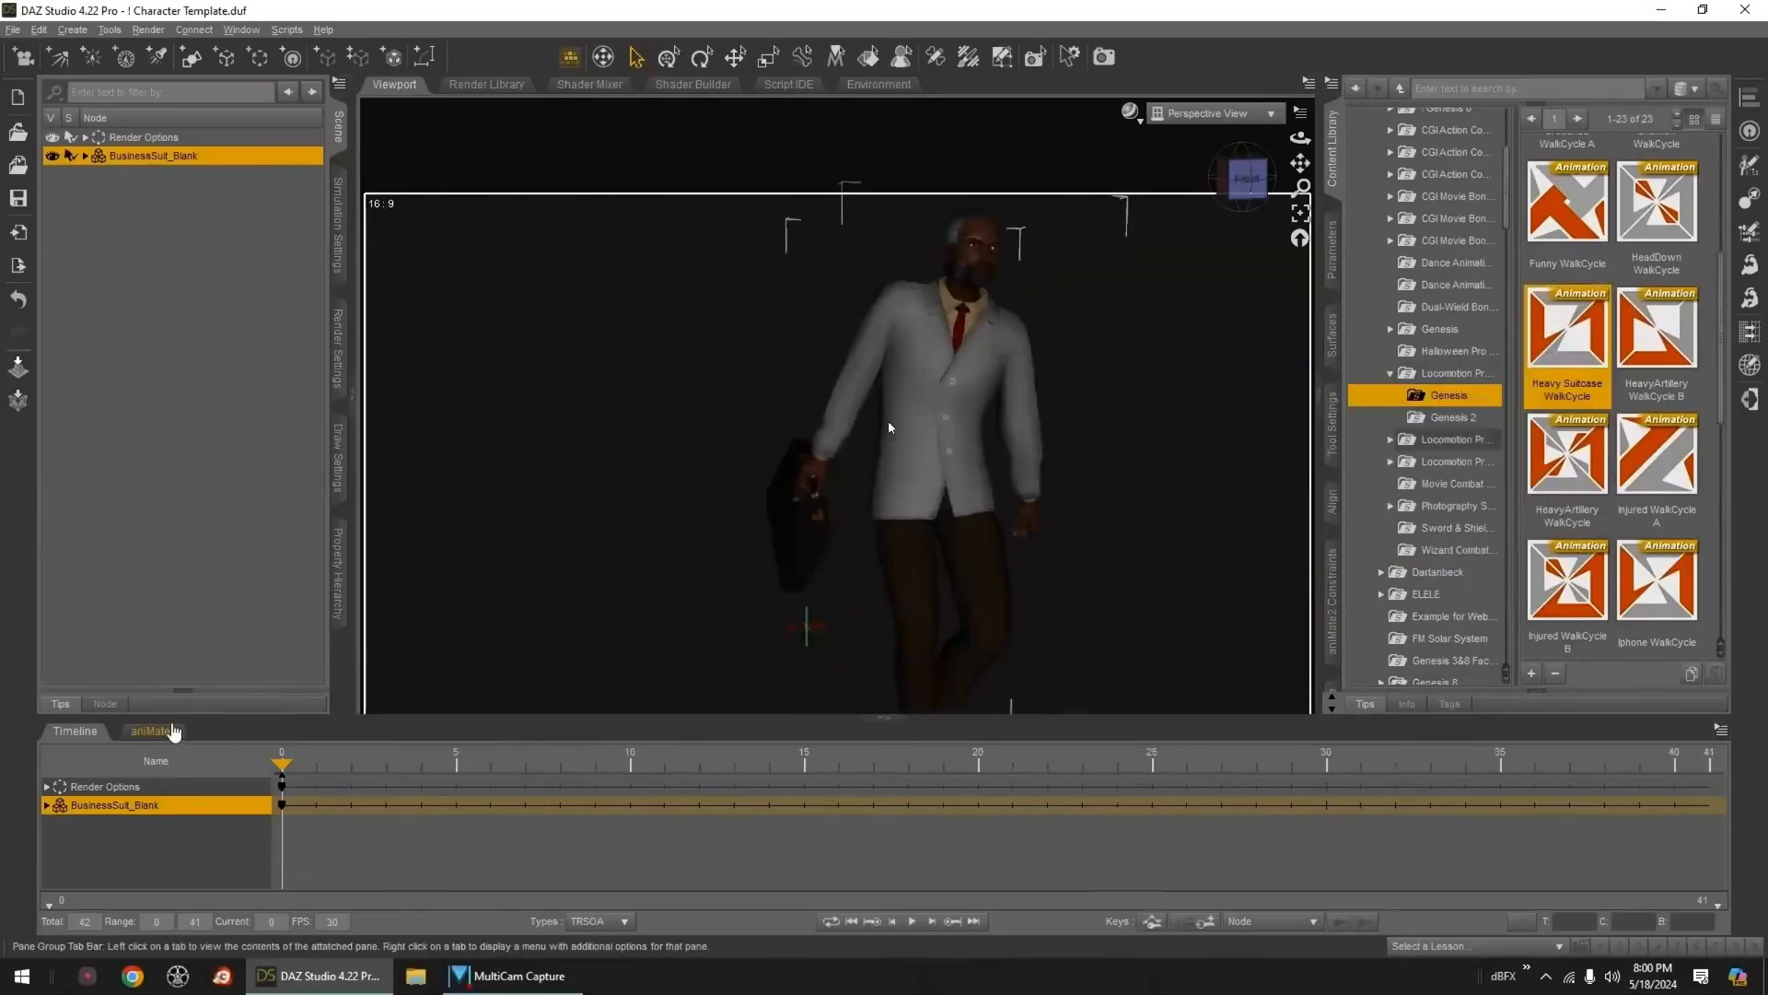
- In aniMate2, recentre the figure in the Heavy Suitcase block and play the walk cycle
click(152, 731)
click(221, 807)
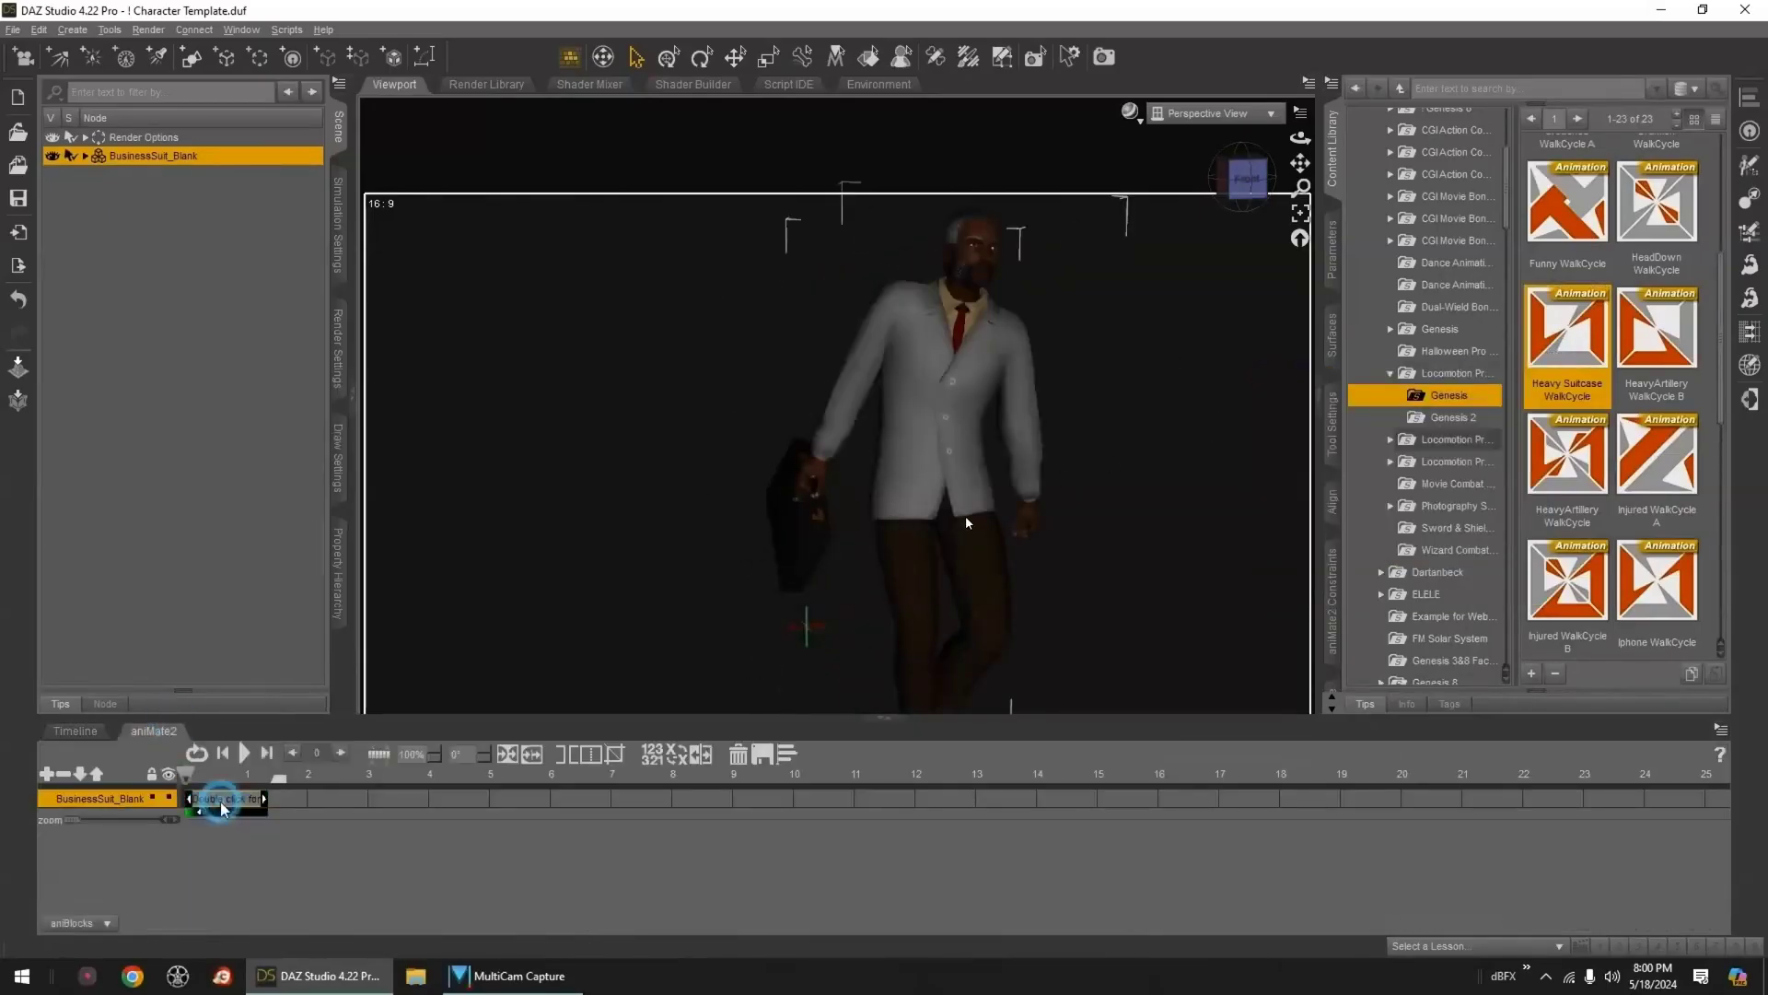
click(703, 756)
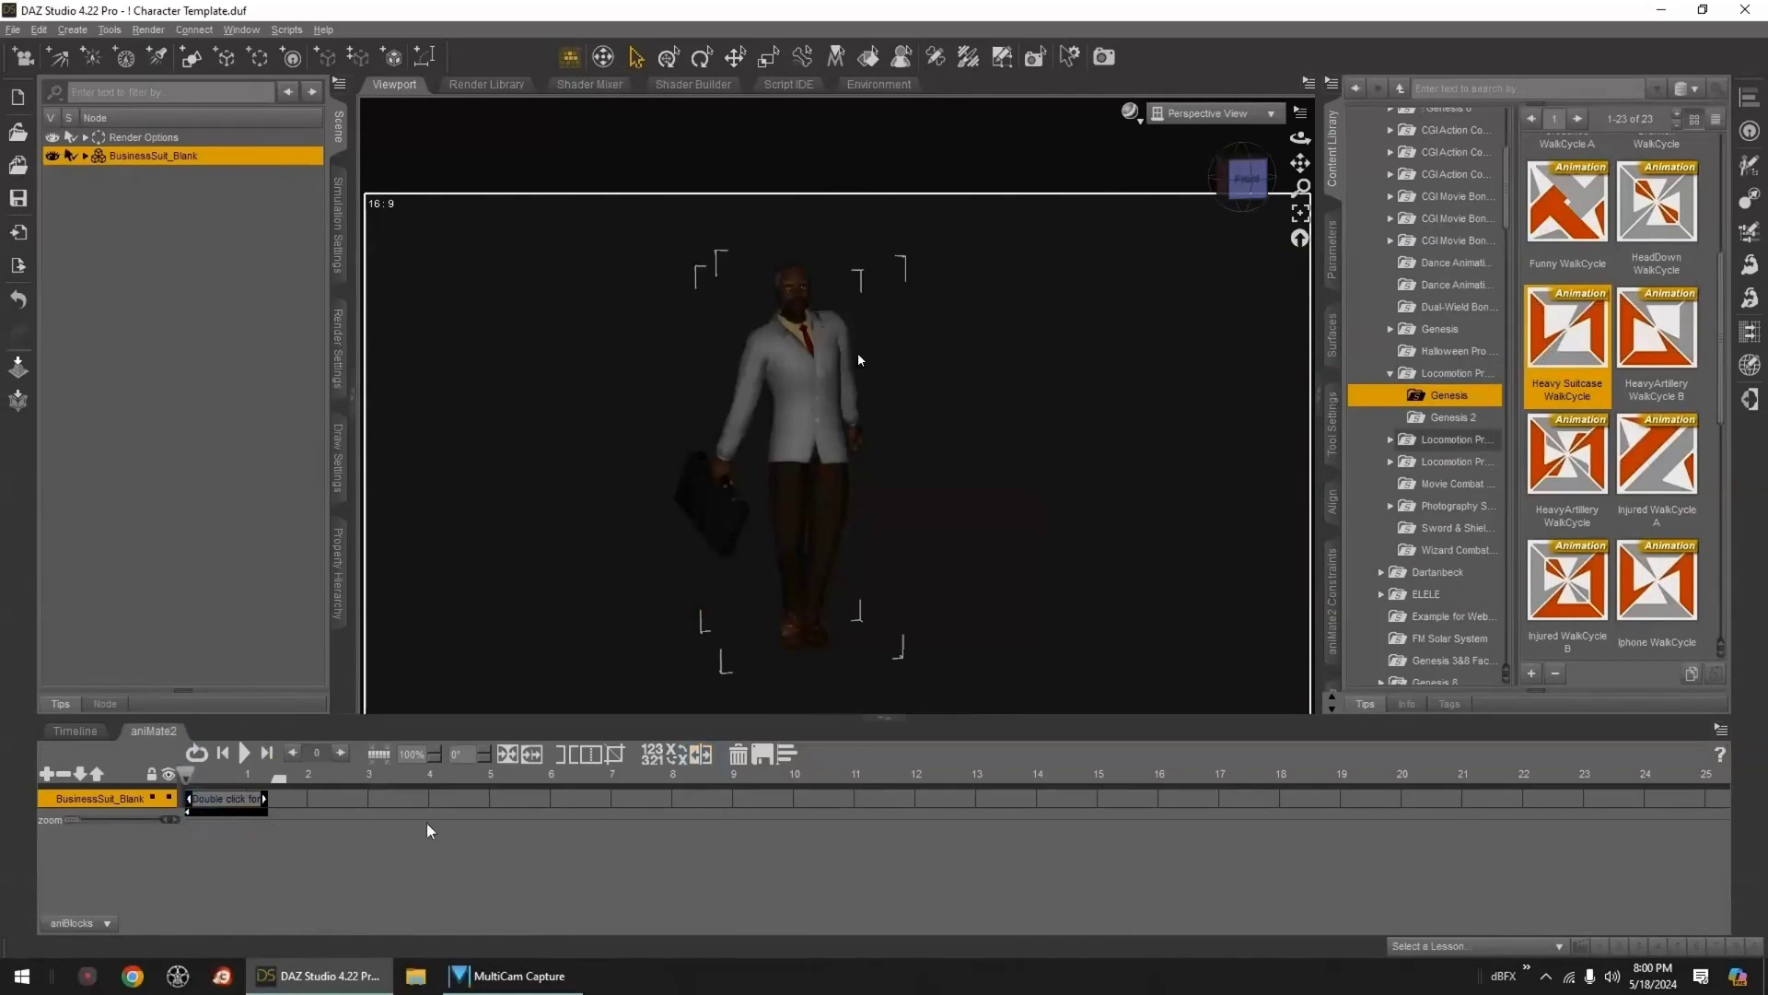
click(244, 753)
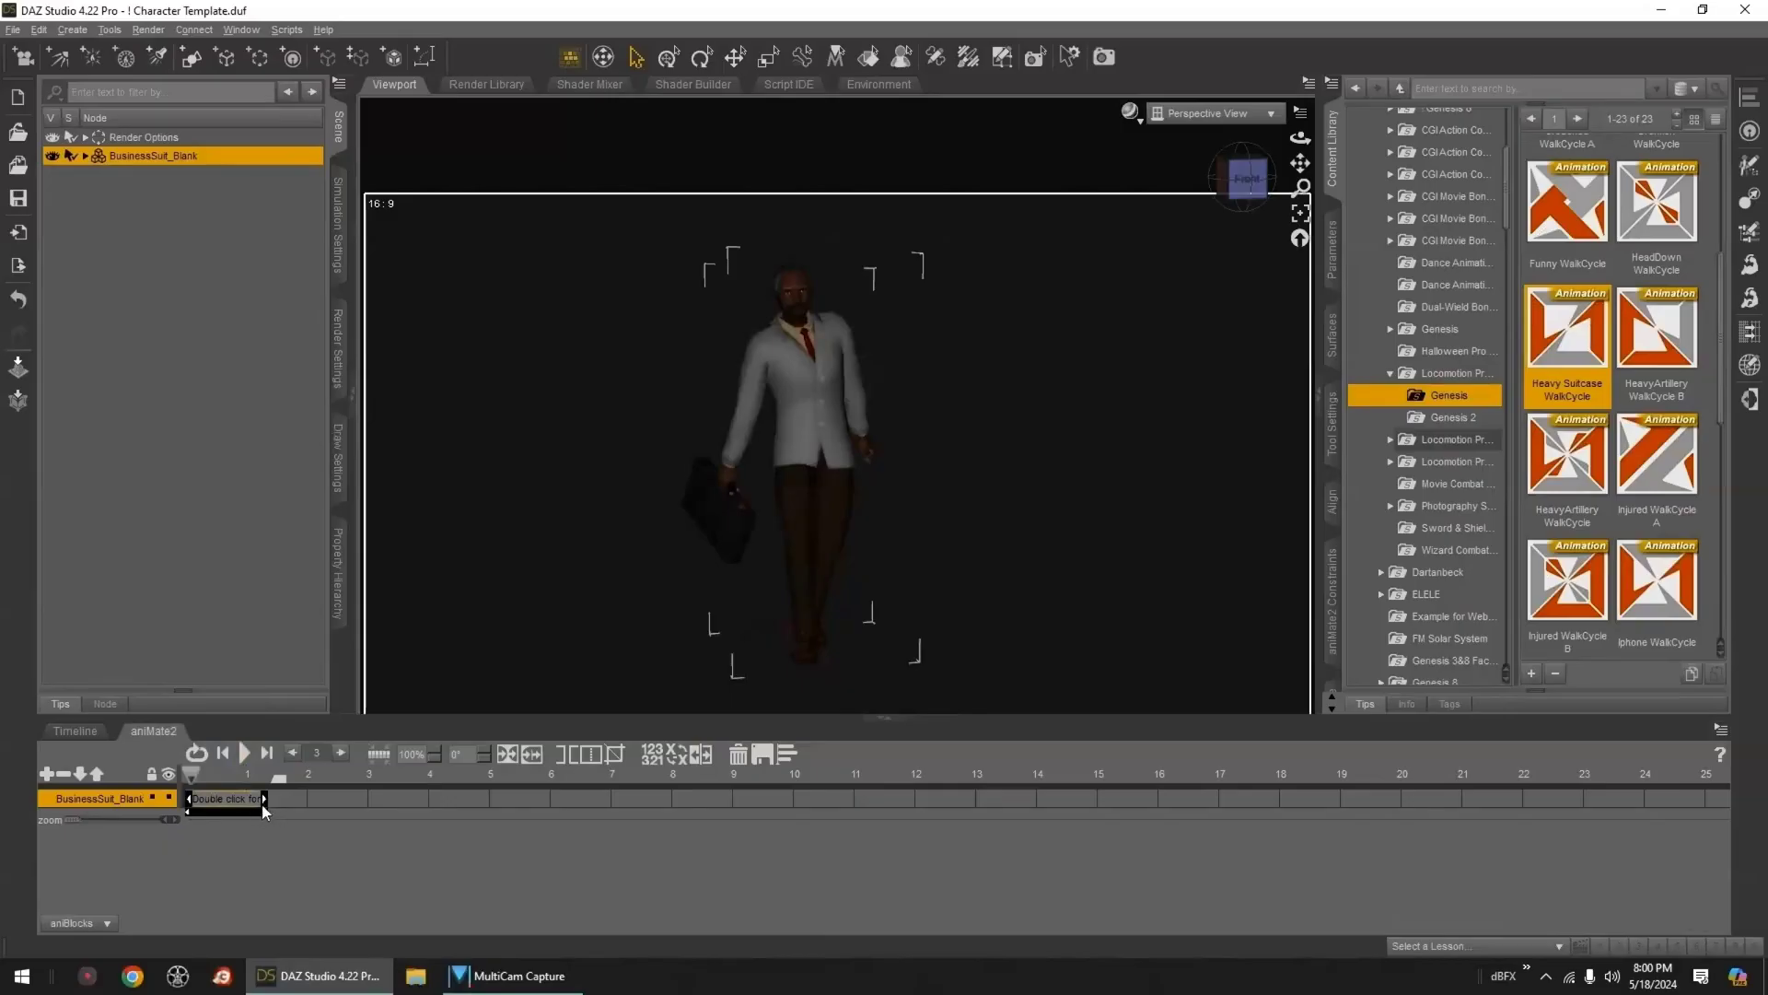
- Add an empty 1-second aniBlock with no properties to the BusinessSuit_Blank track
right_click(138, 800)
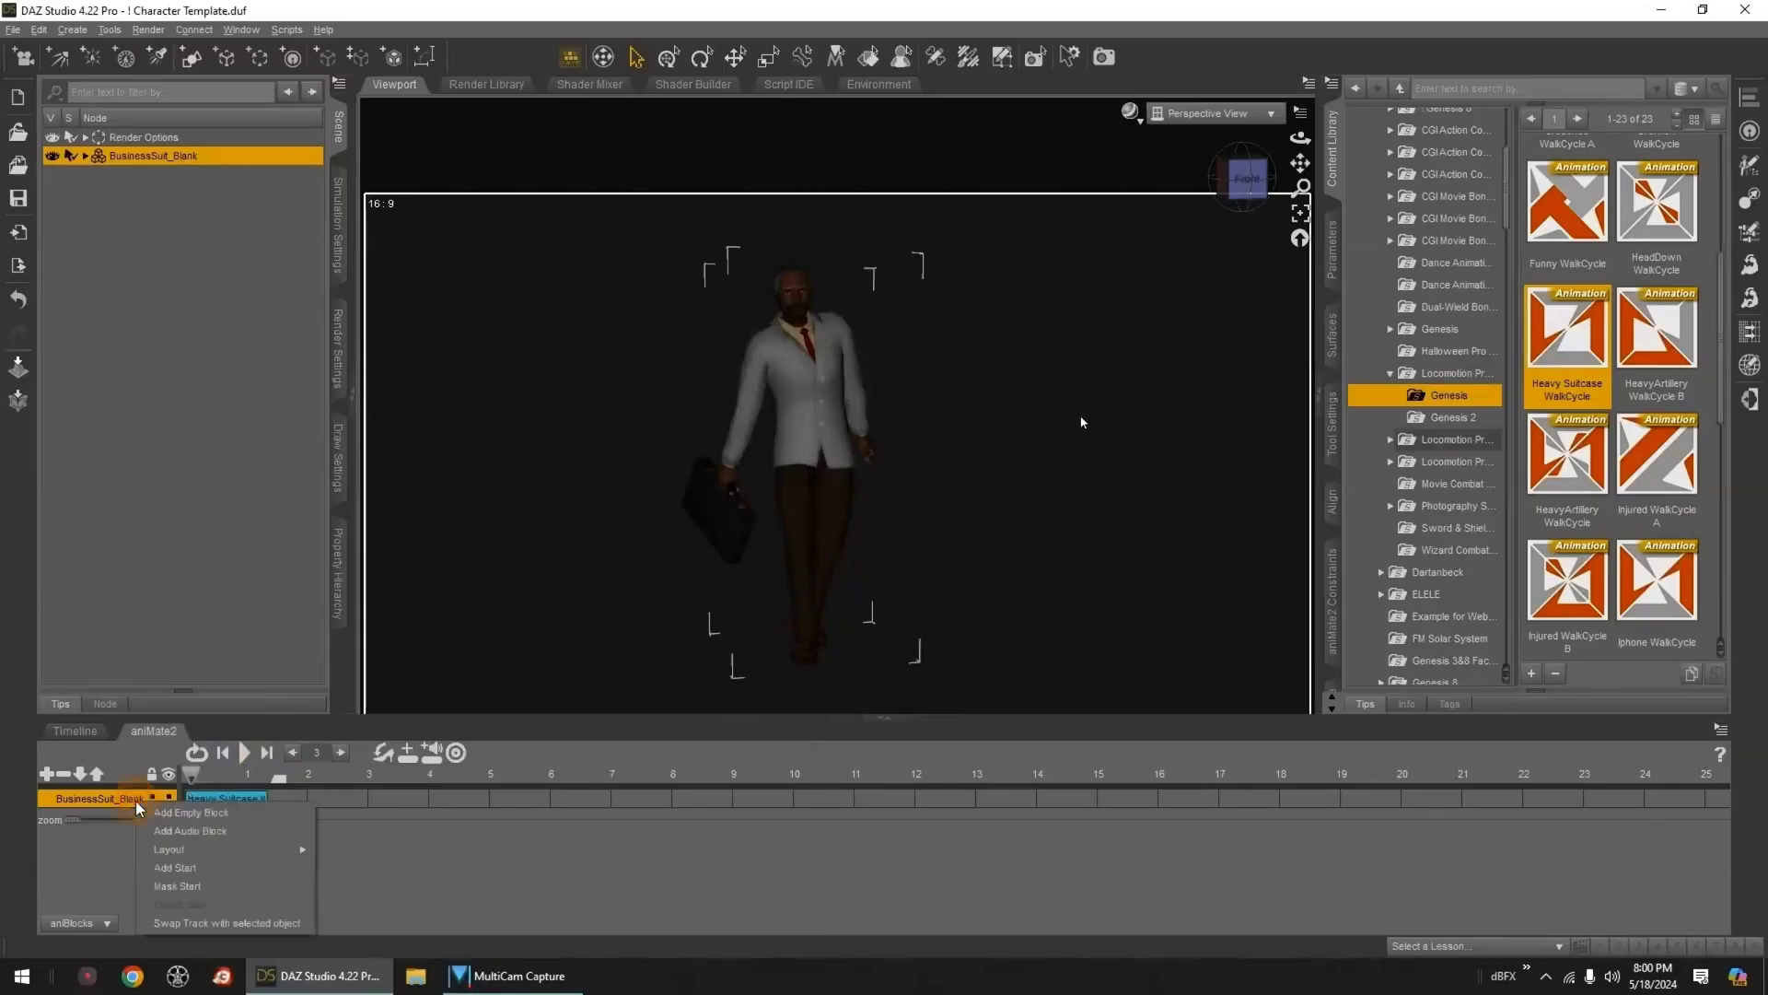
click(253, 812)
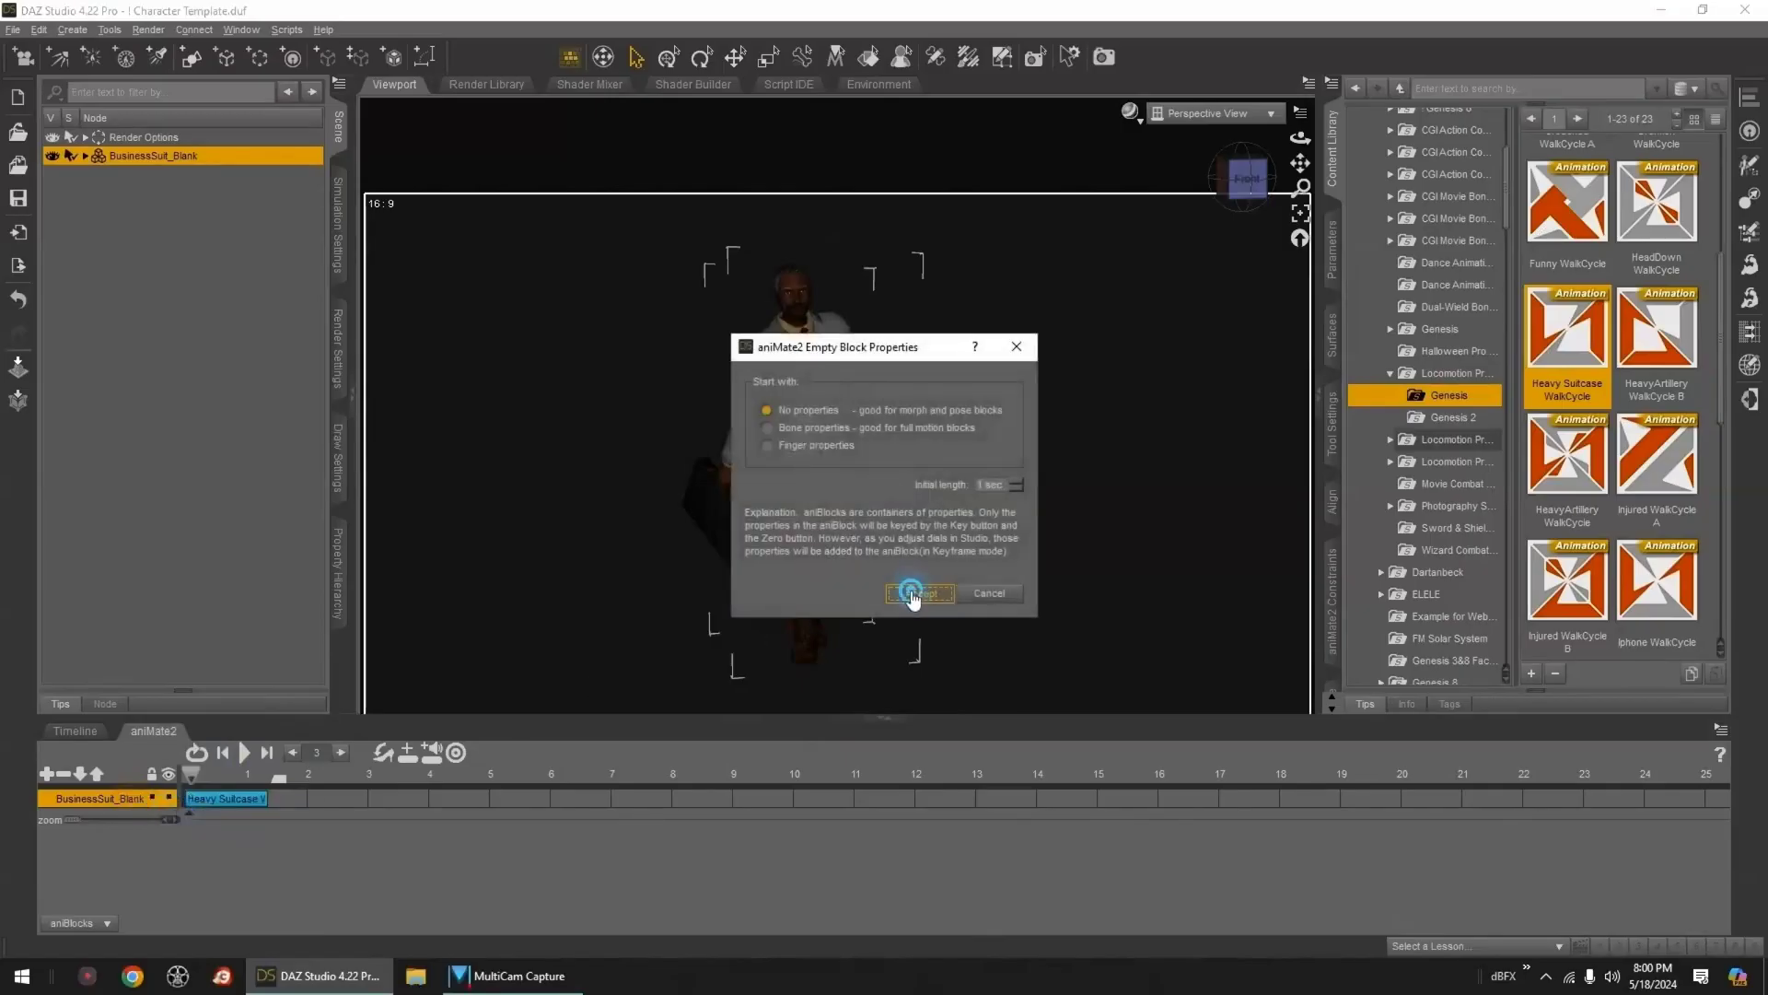
click(918, 594)
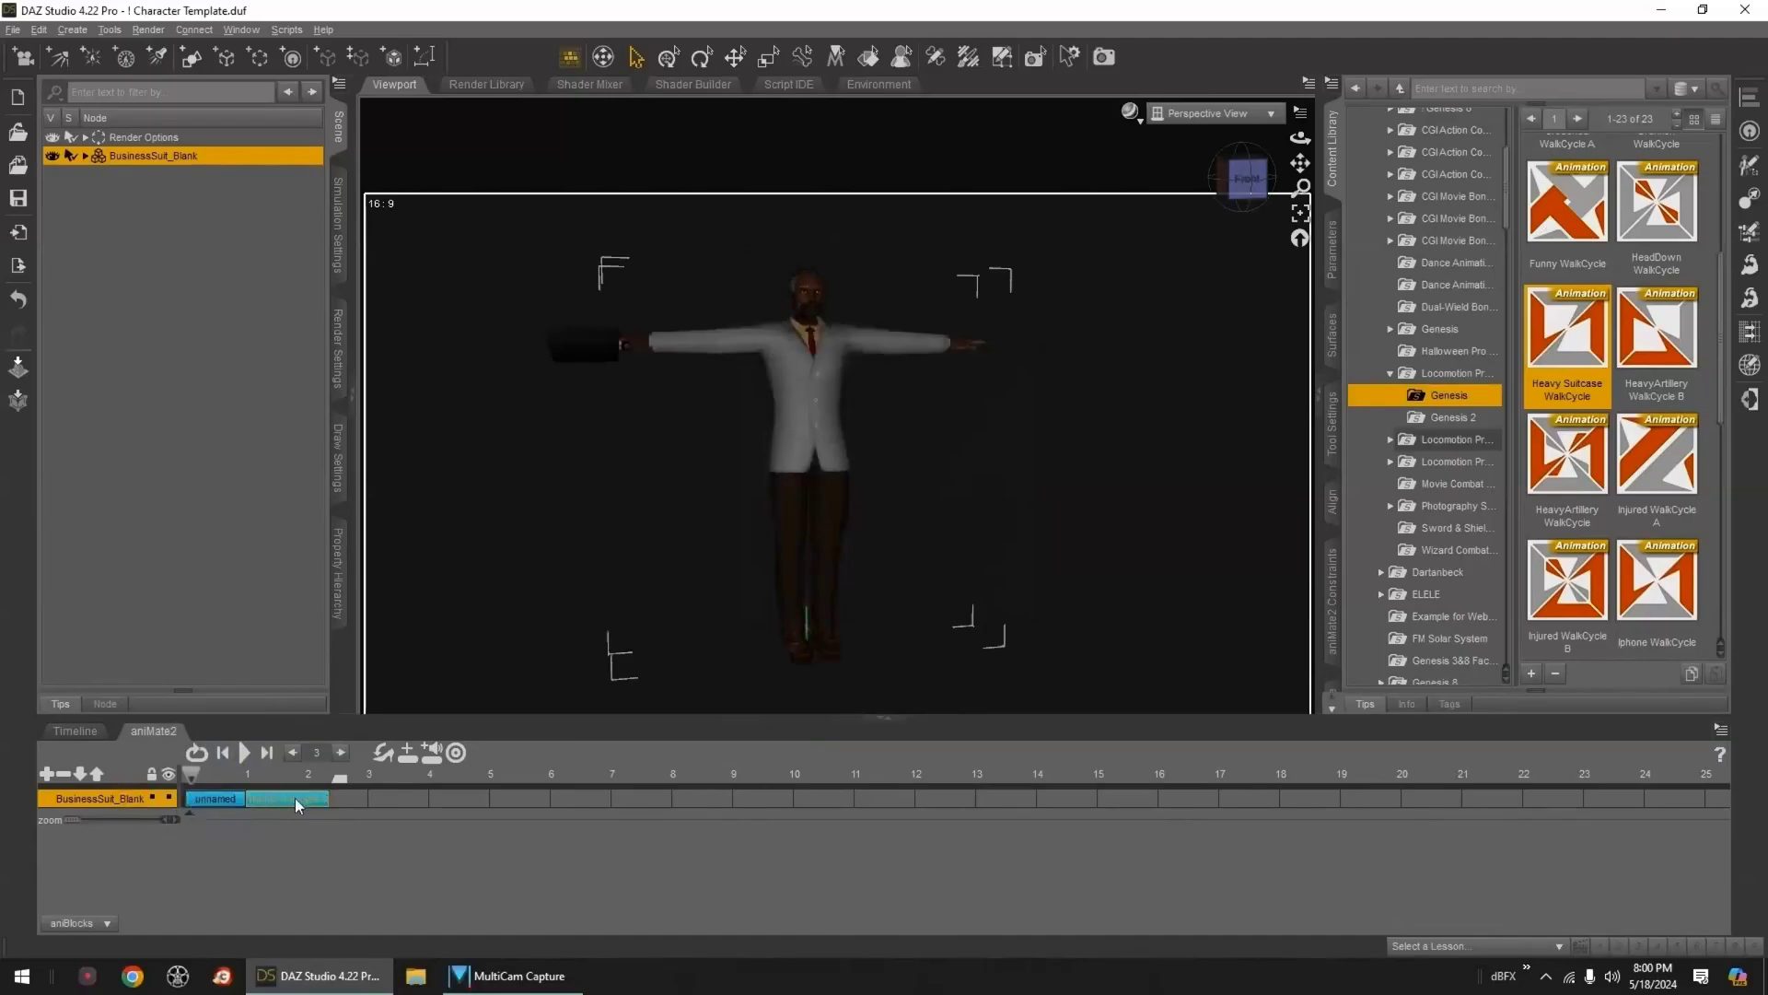
- Extend the Heavy Suitcase WalkCycle block to the 6-second mark and play it from the 1-second mark
click(327, 800)
drag(328, 799, 546, 802)
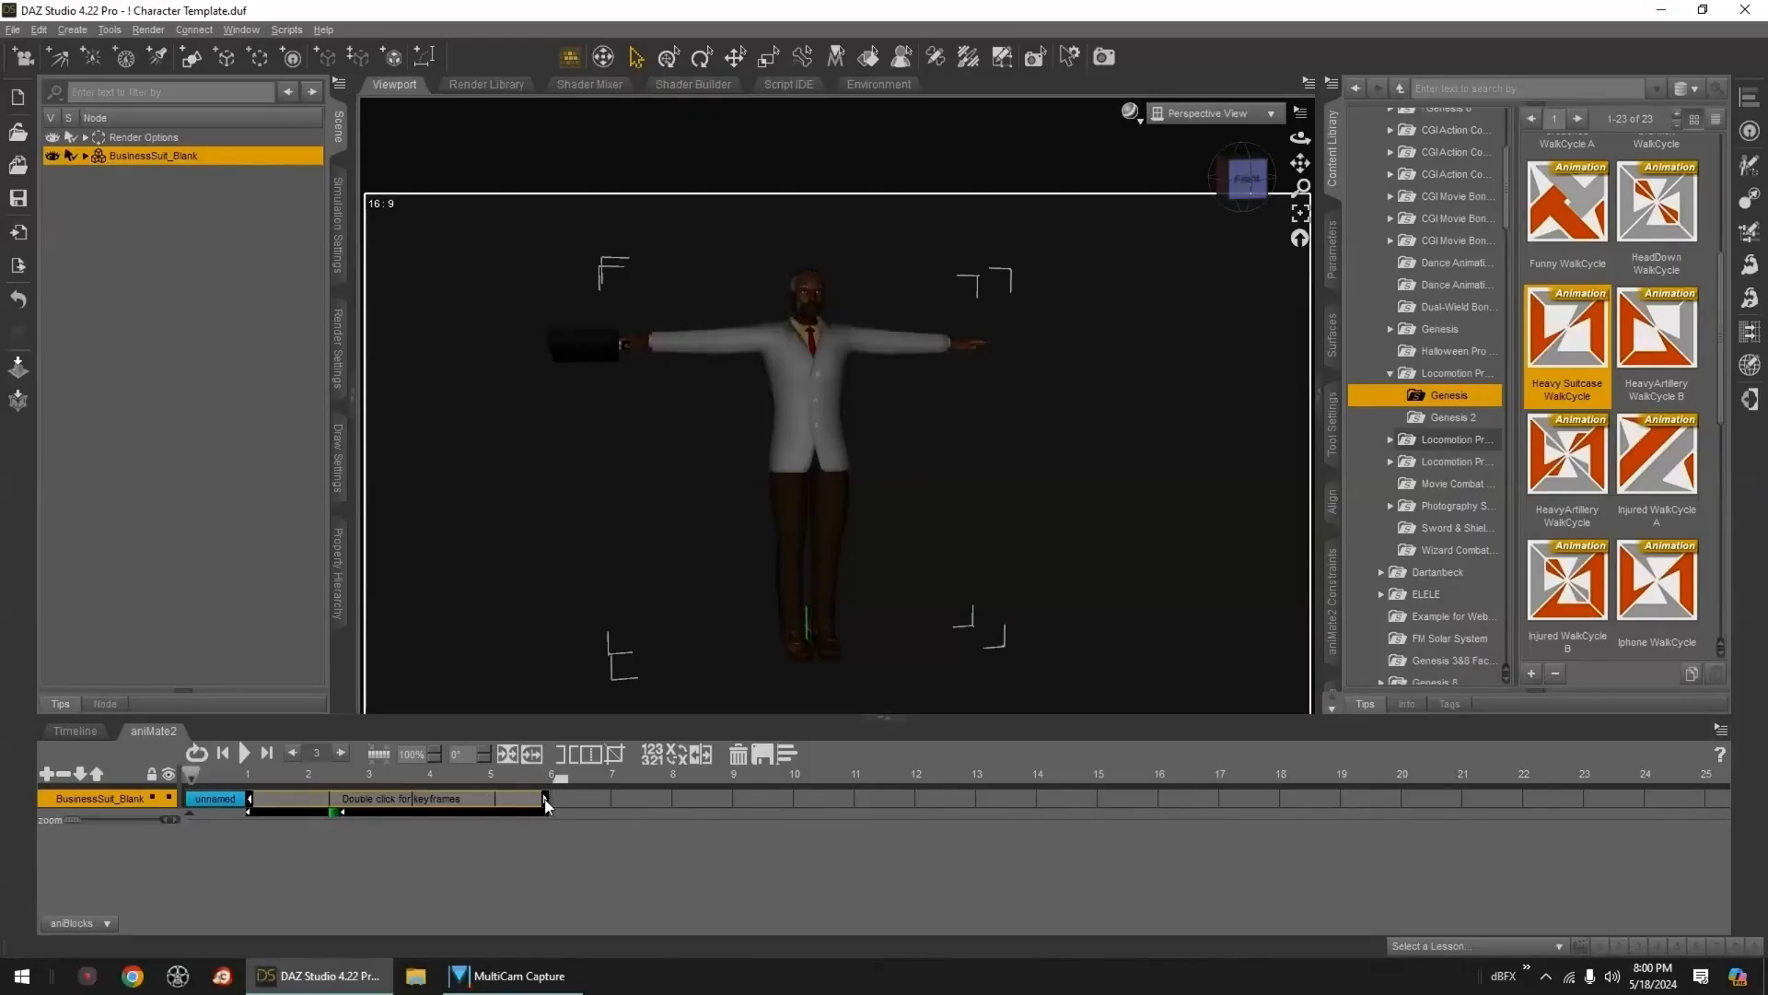
click(248, 776)
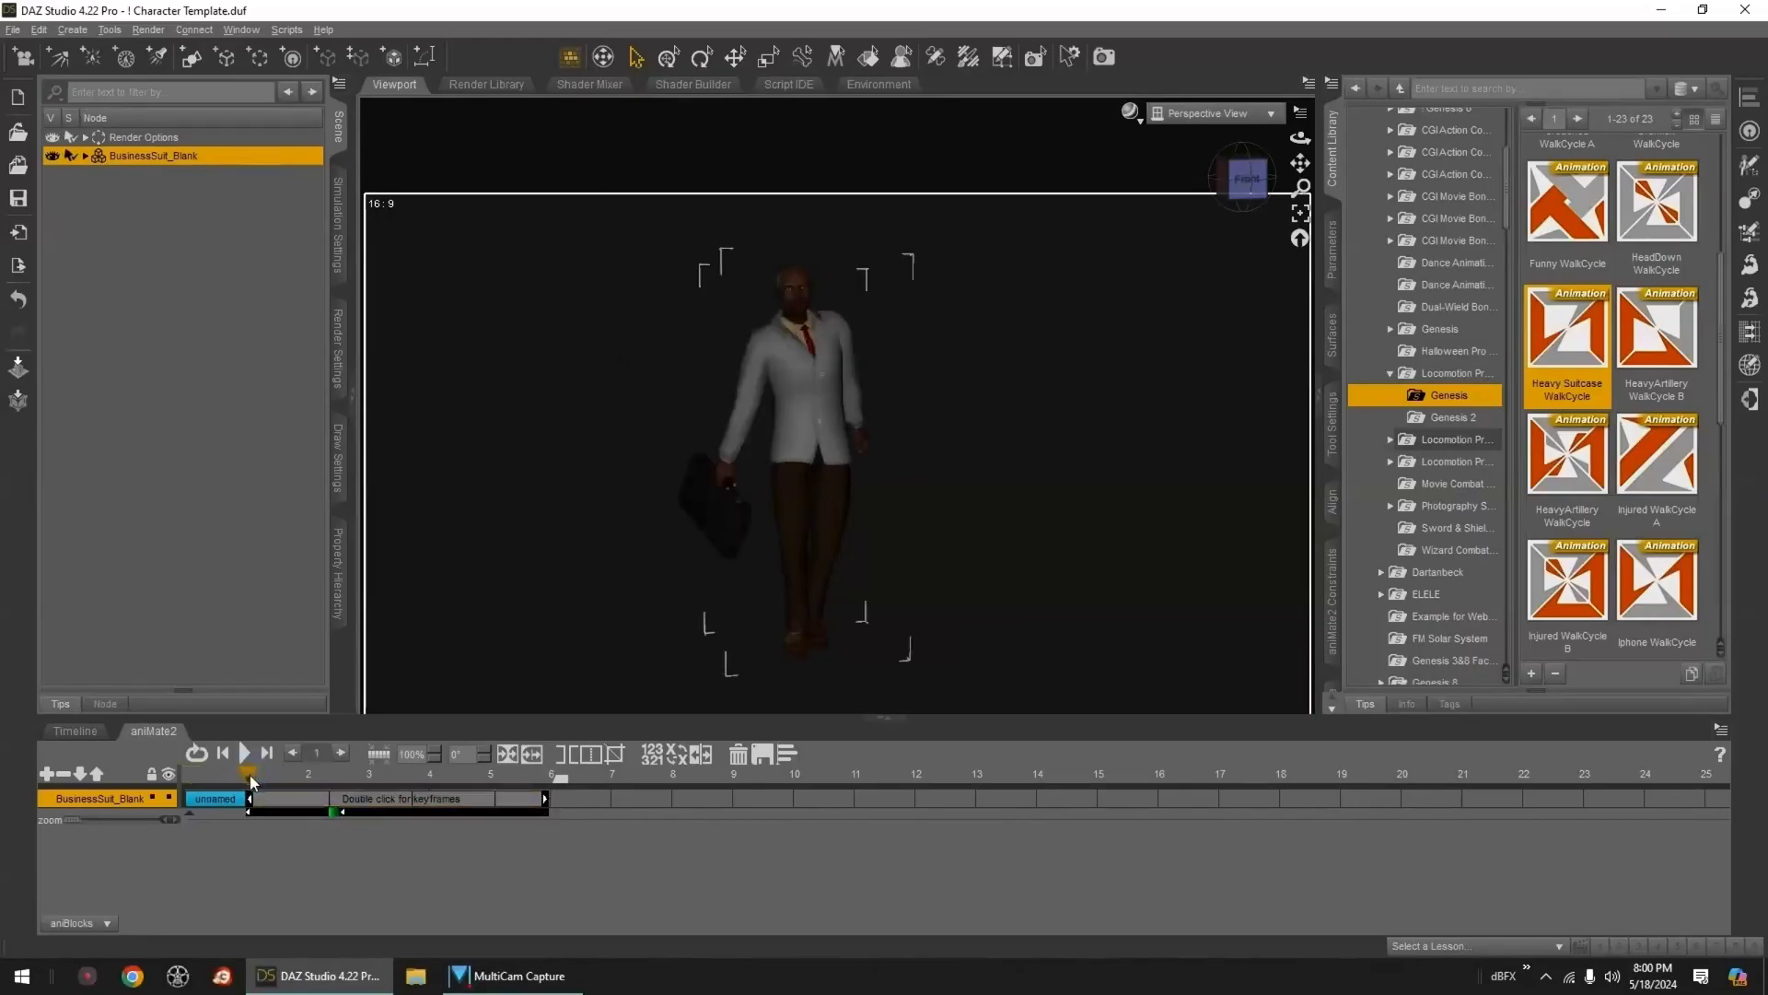
click(245, 754)
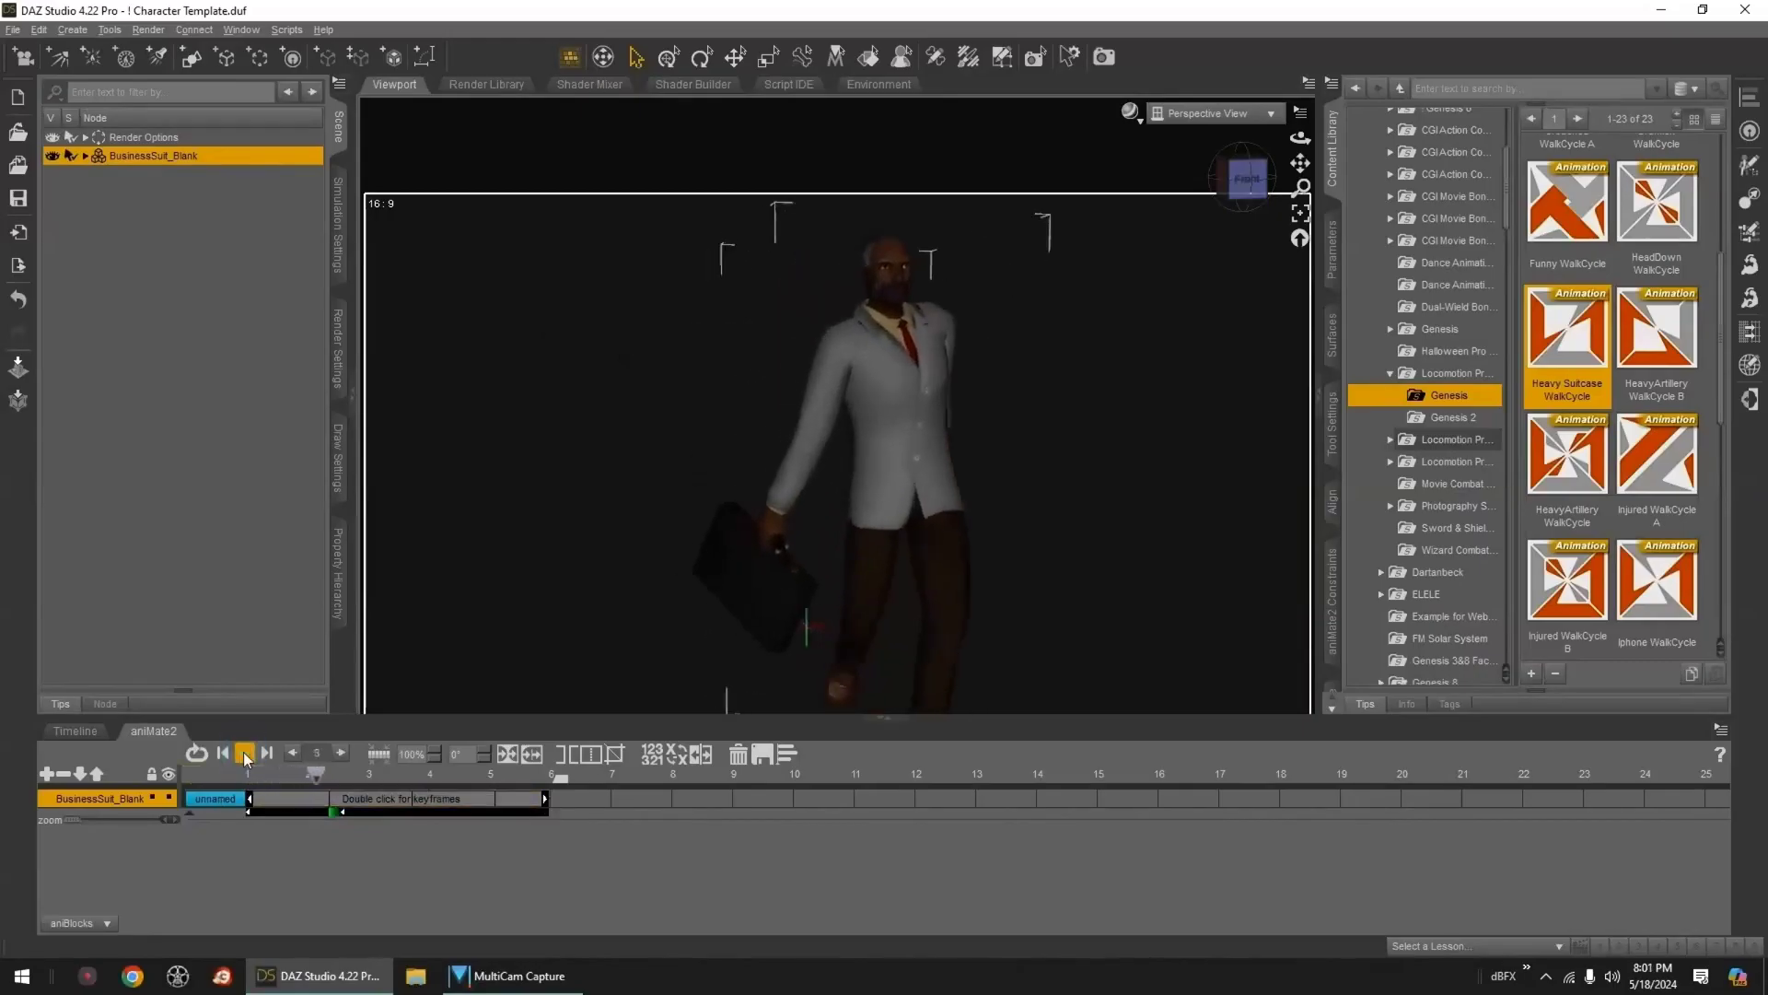
click(245, 754)
click(220, 754)
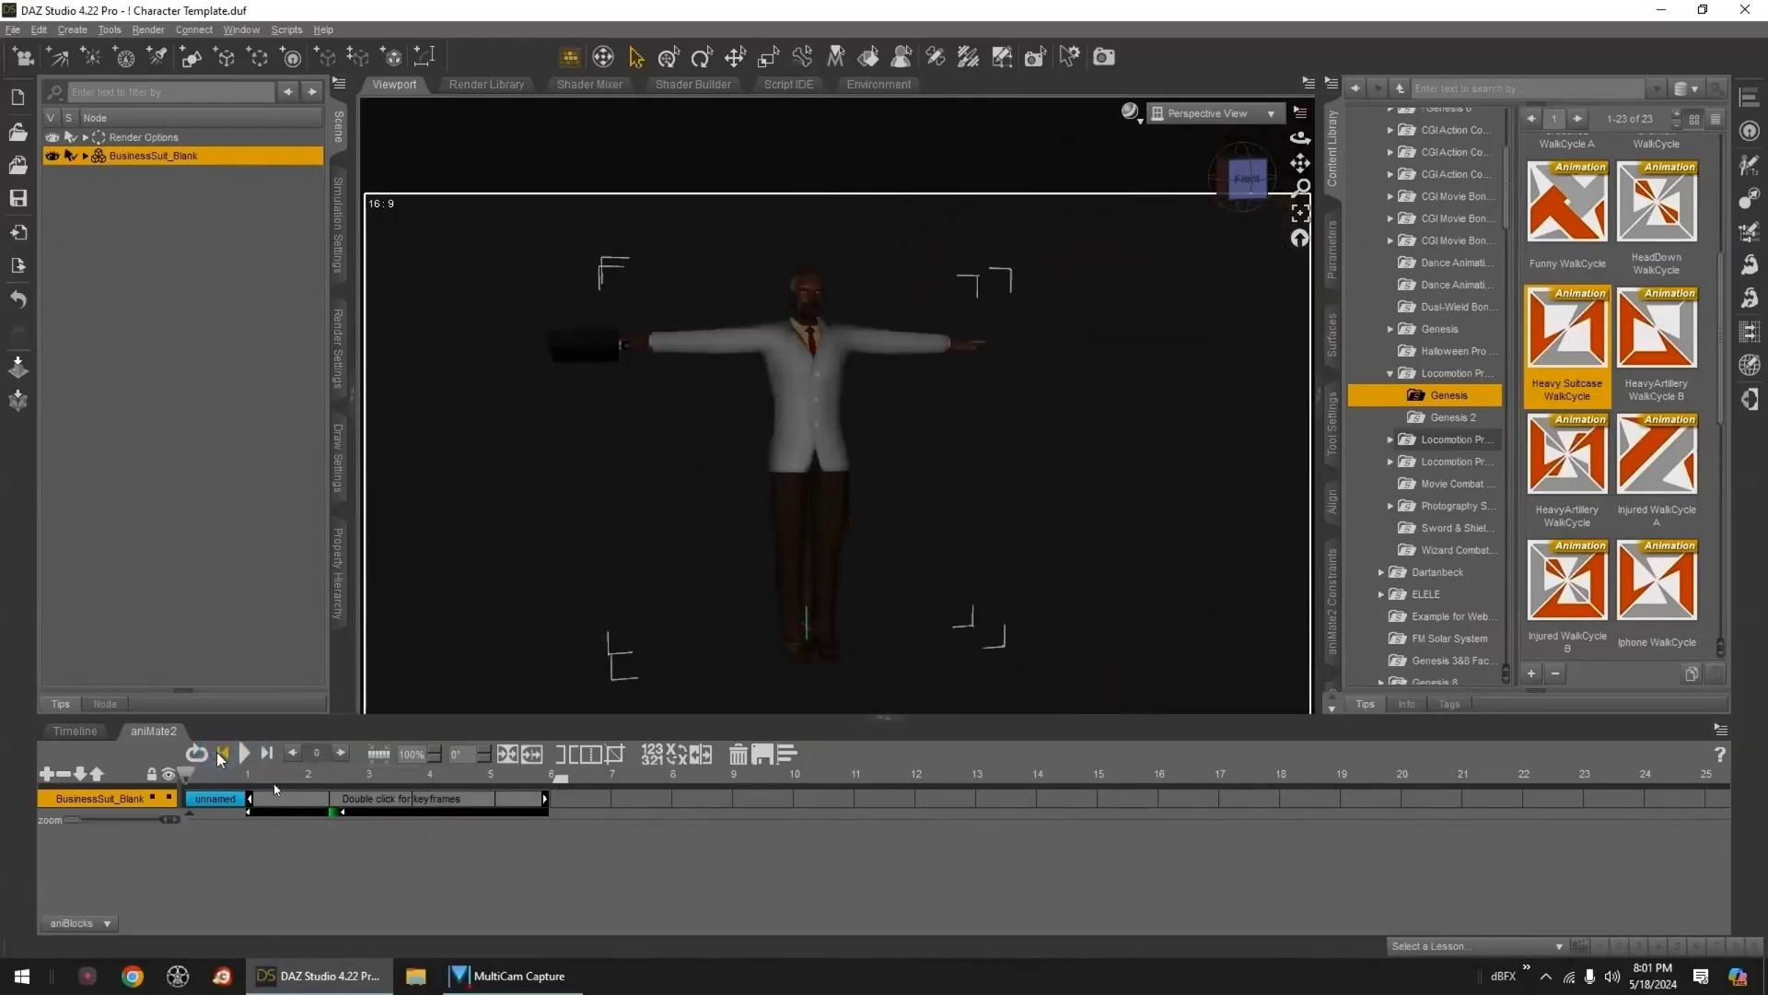
- At the 1-second mark, set the business suit figure's RArmTwist to -17.63 in the Arm-Hand controls and preview the walk
click(250, 776)
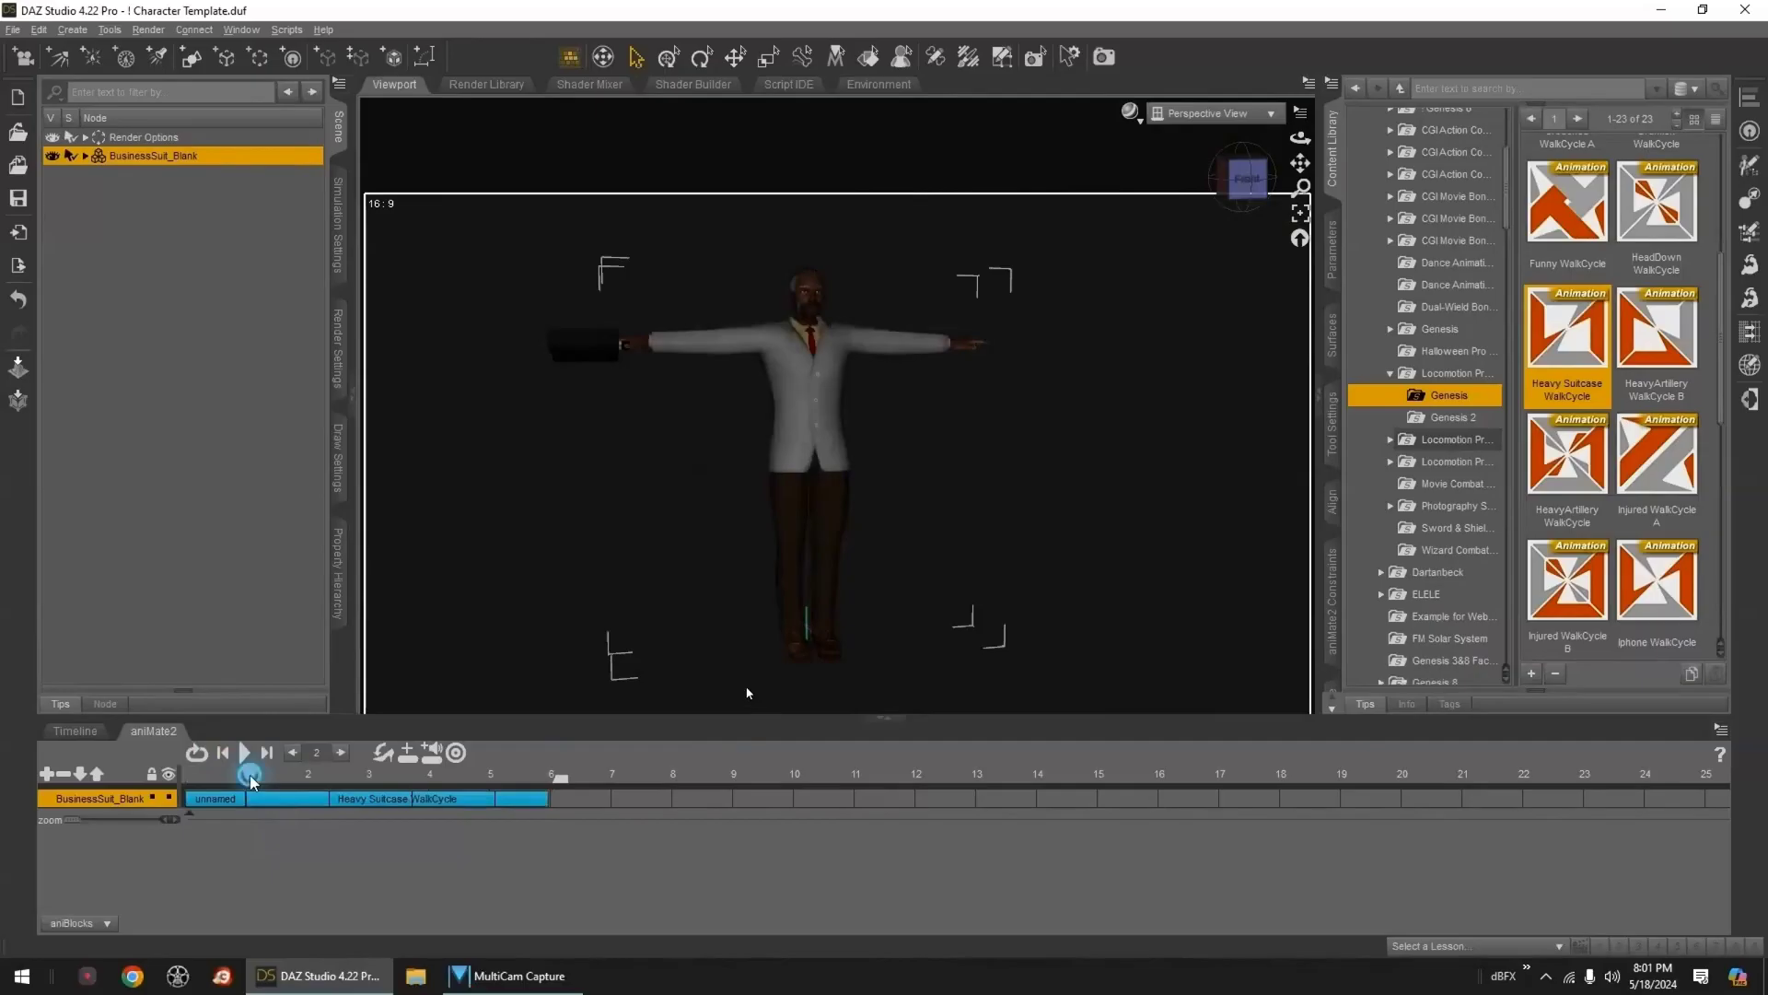
drag(249, 776, 246, 777)
scroll(829, 541, up, 2)
middle_drag(829, 542, 825, 510)
click(1333, 251)
click(1360, 351)
click(1430, 443)
drag(1599, 495, 1602, 495)
mouse_move(246, 776)
mouse_down()
mouse_move(386, 780)
mouse_move(252, 795)
mouse_up()
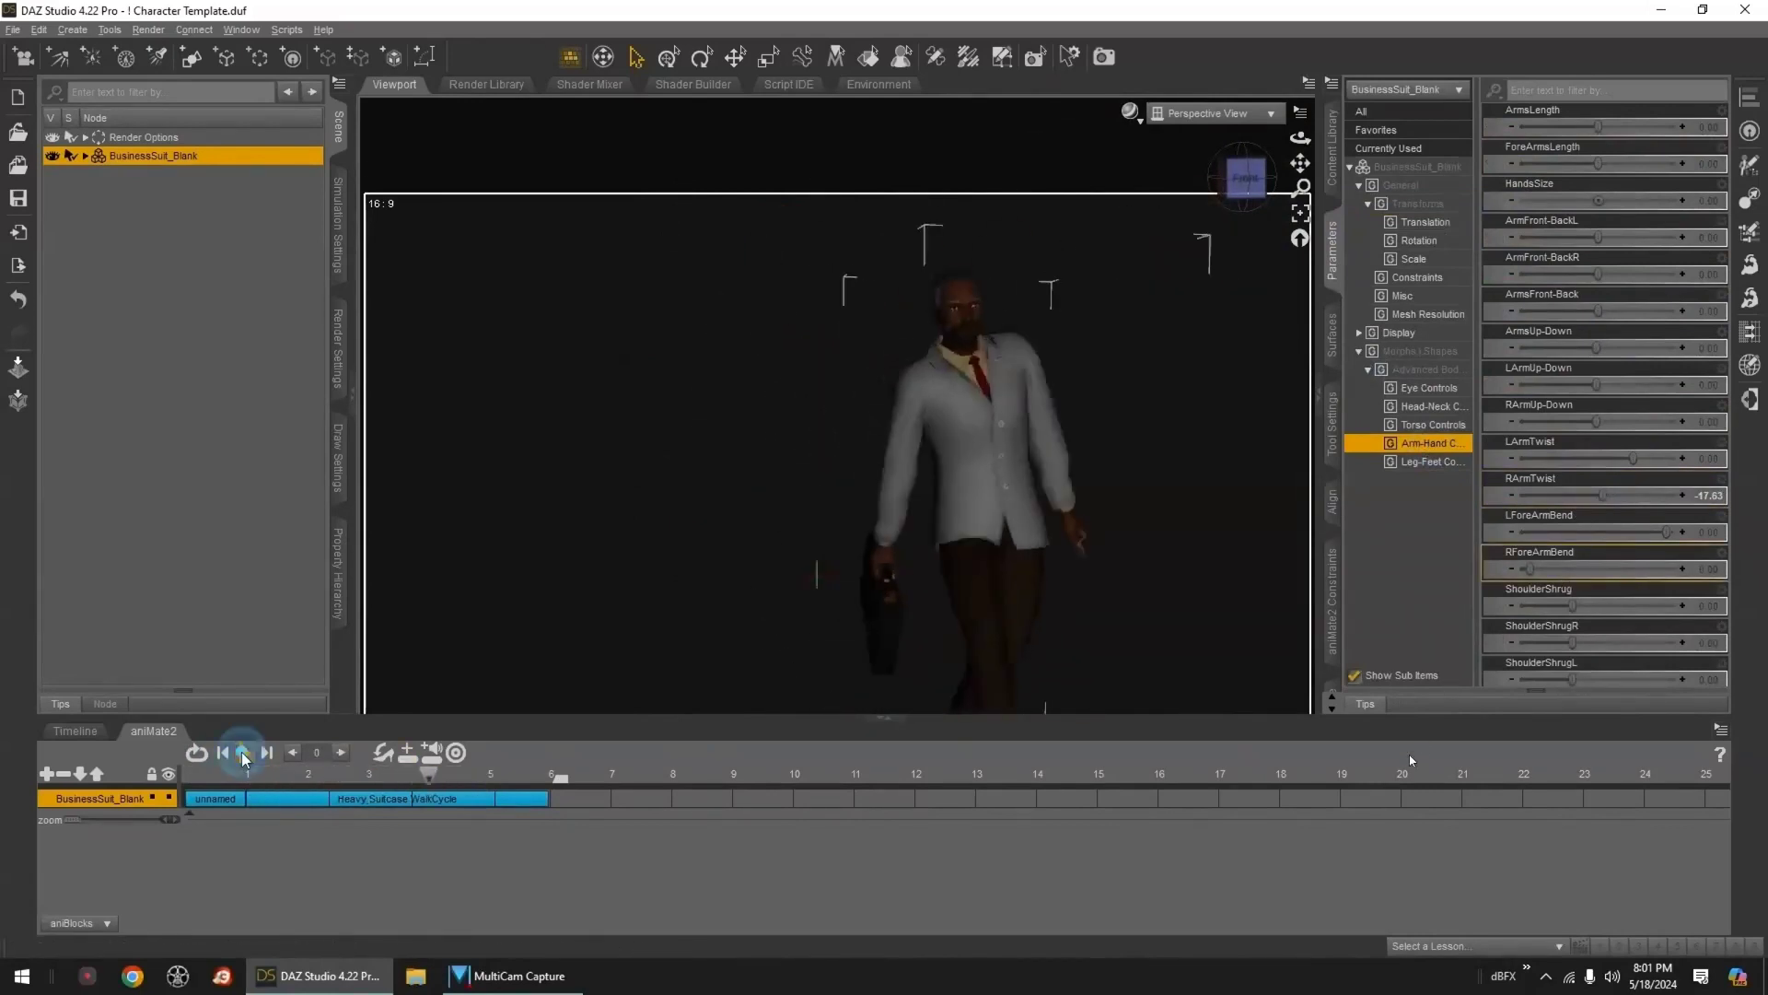
- Raise the Grasp morph of the business suit figure's left hand at the 1-second mark to curl its fingers
click(1079, 525)
click(186, 321)
click(246, 779)
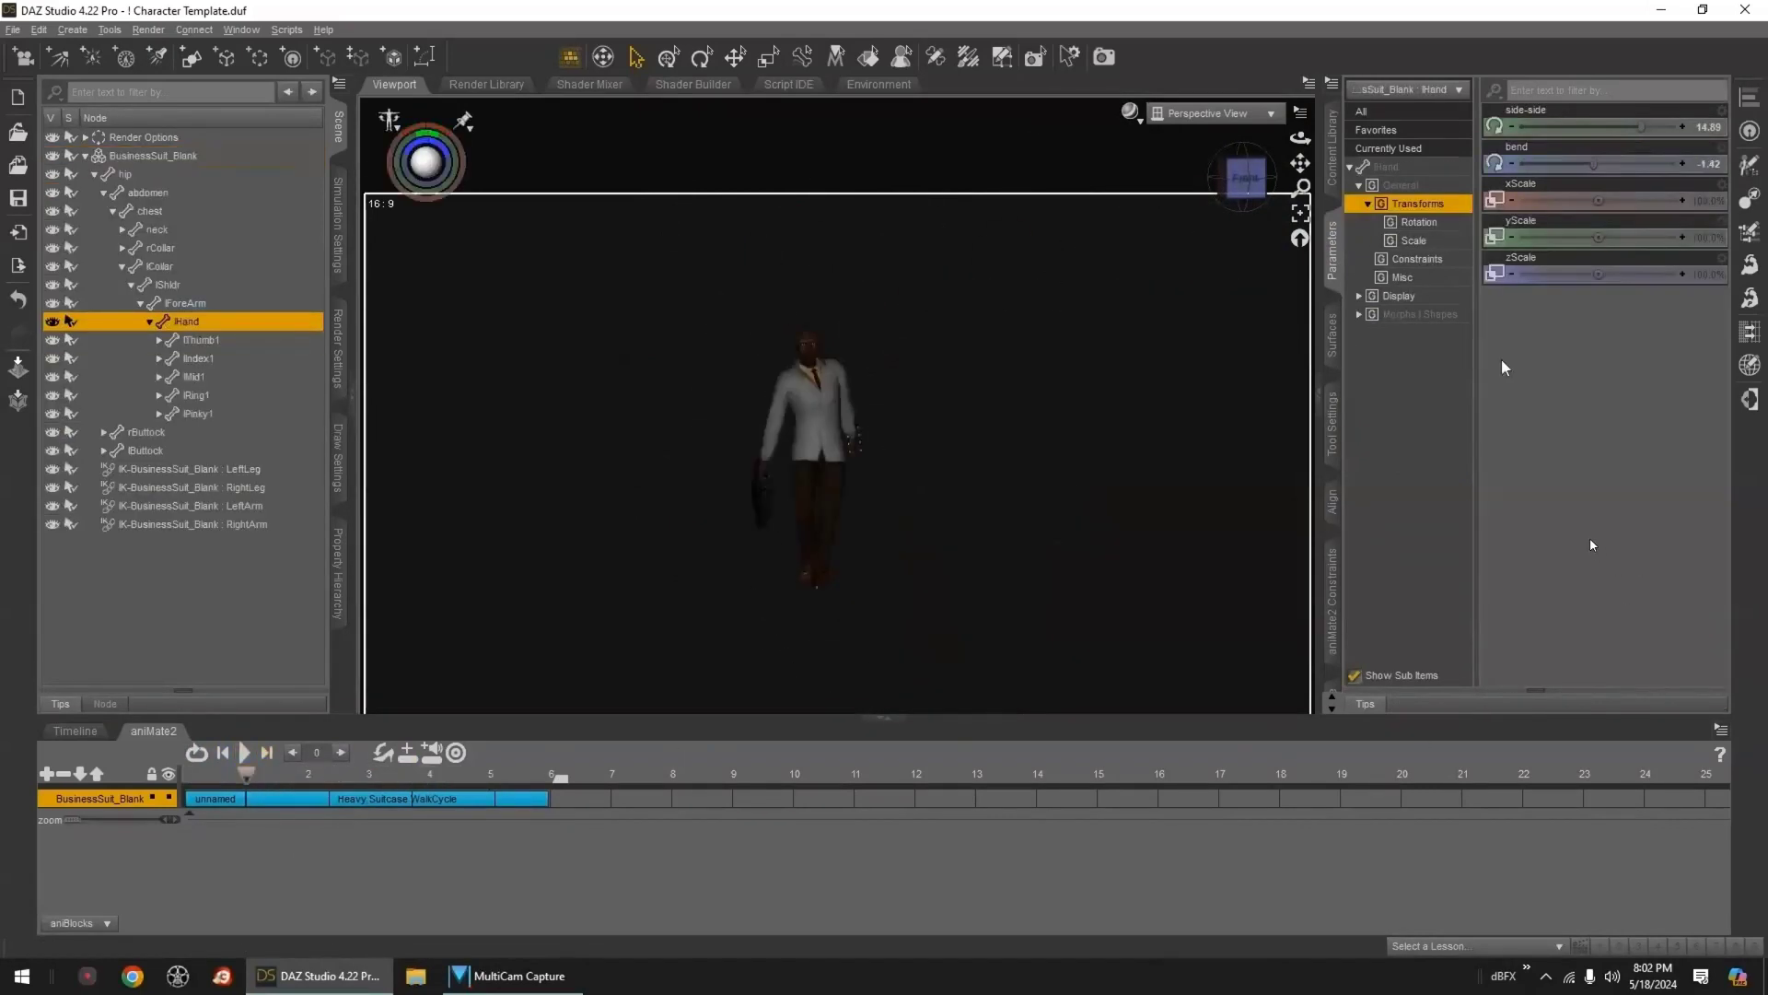
click(1400, 317)
drag(1573, 127, 1644, 141)
click(1073, 454)
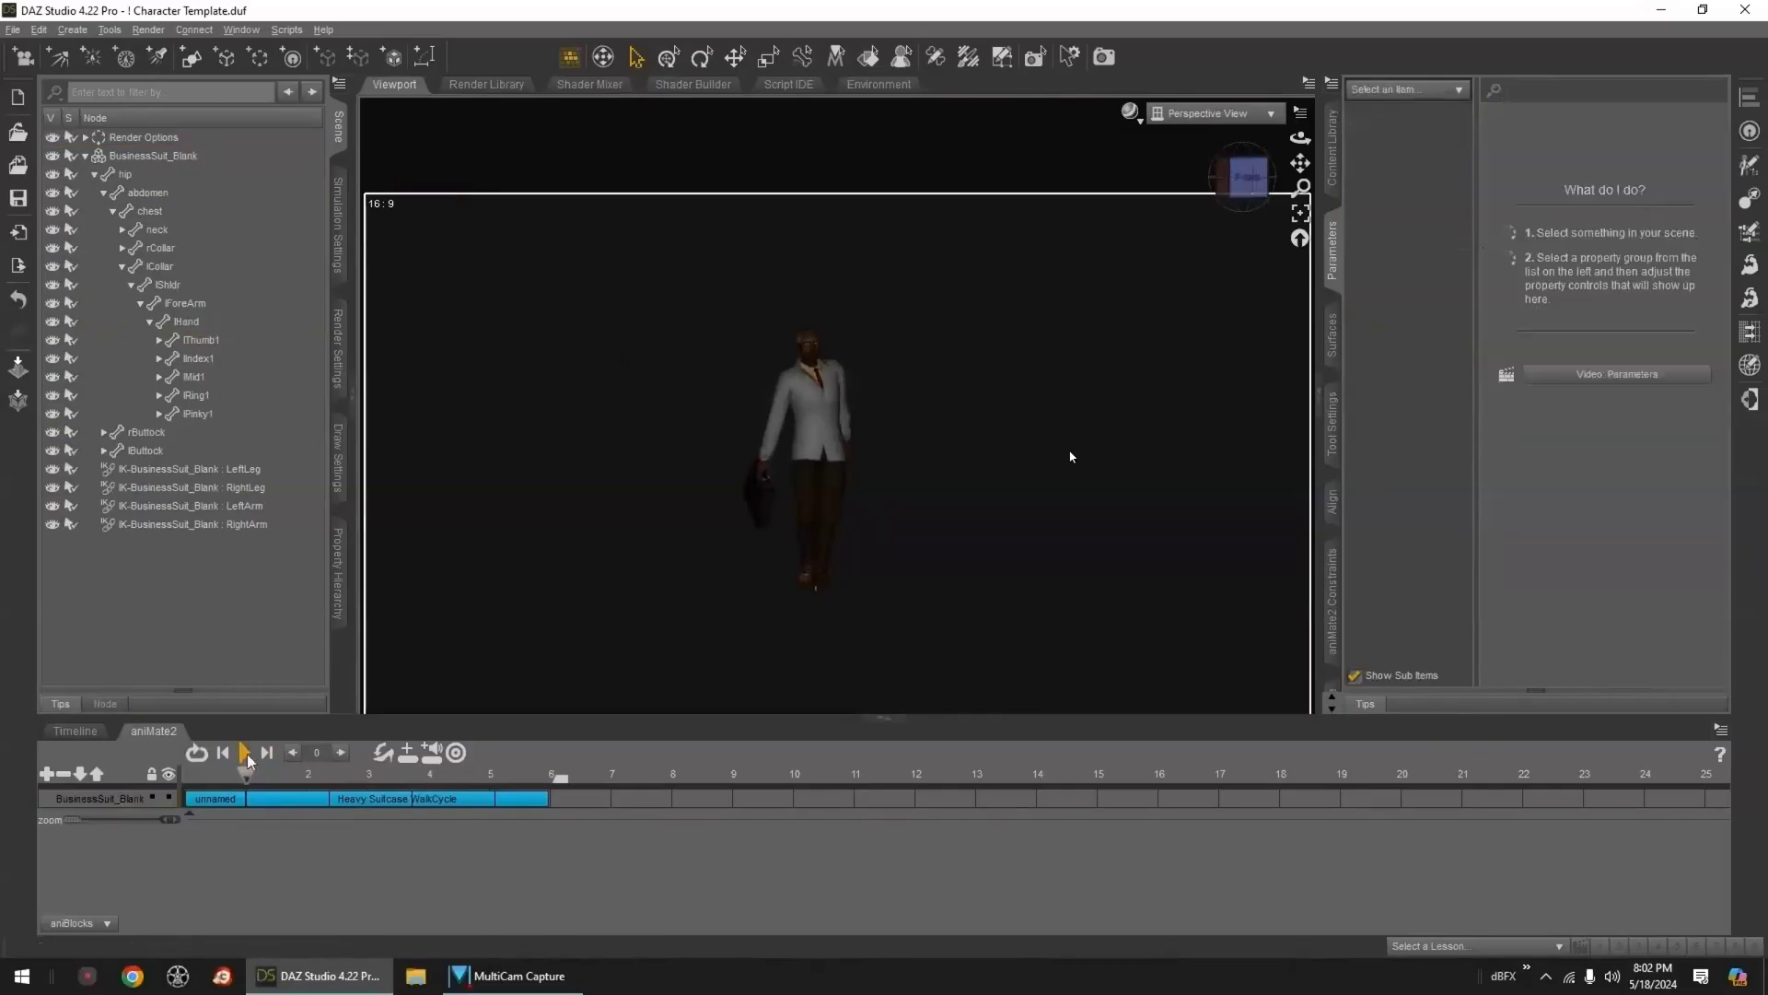
- Try offsetting the business suit figure sideways with xTranslate at the start frame and reset the value
click(86, 156)
click(86, 157)
click(140, 469)
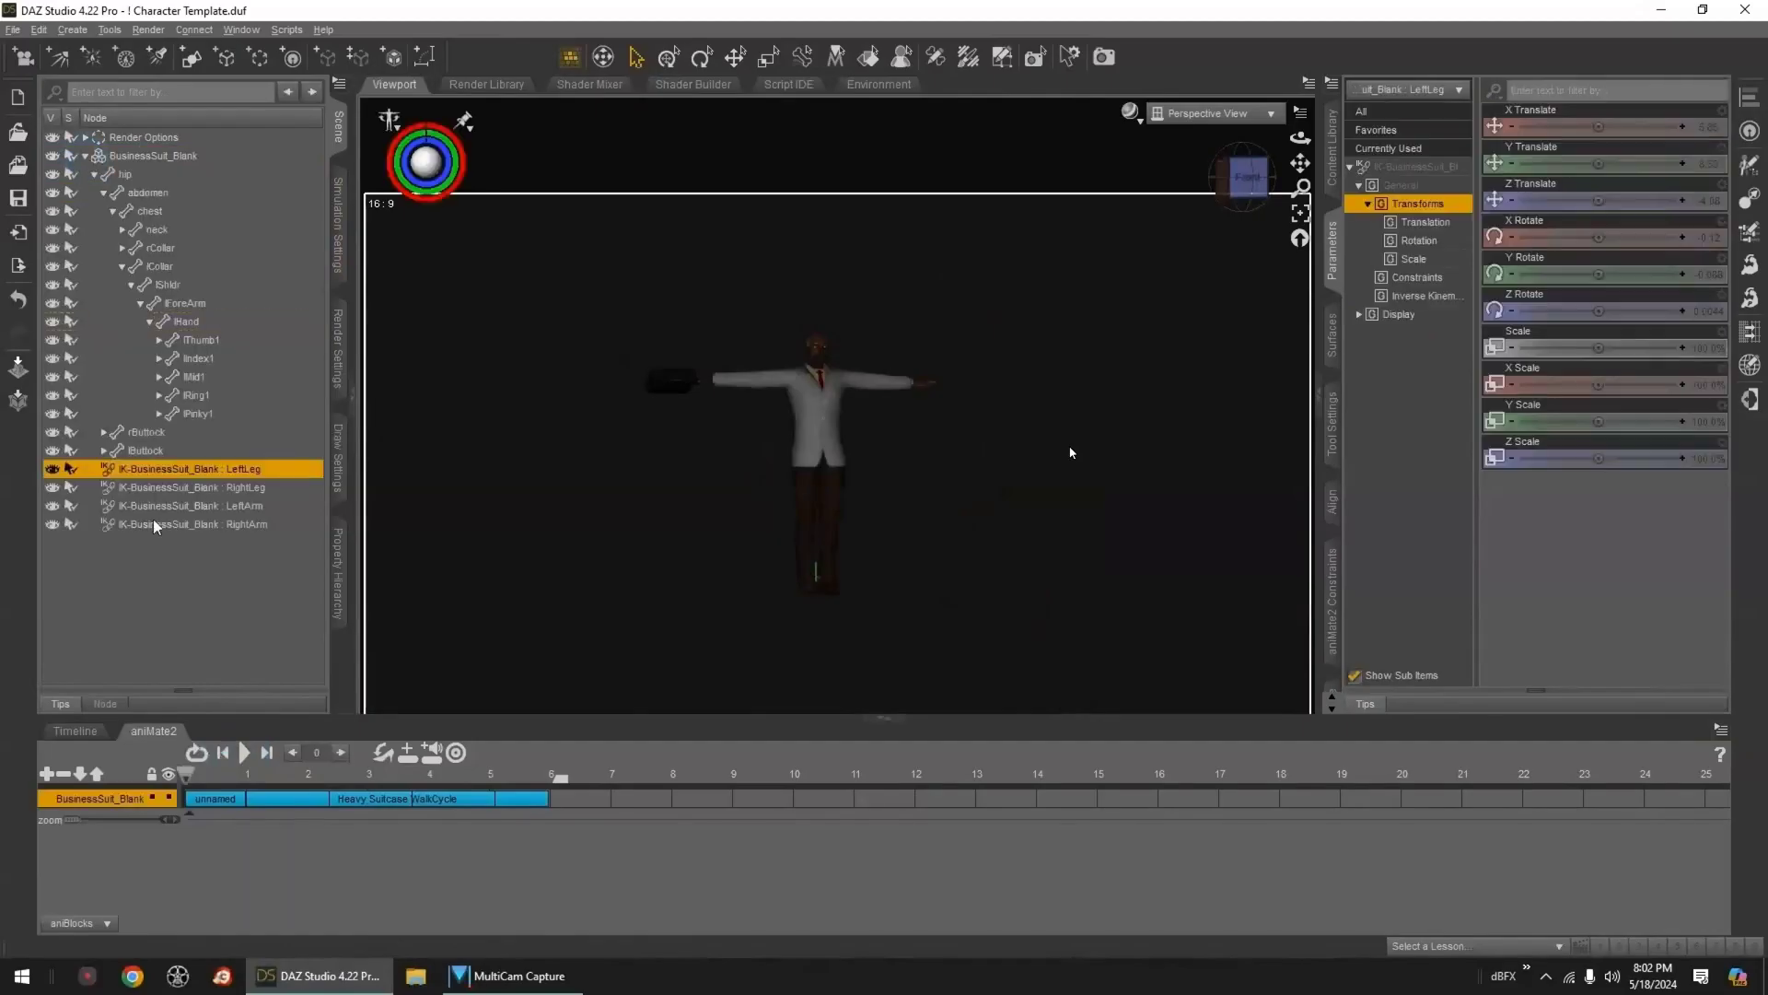
click(138, 155)
click(1400, 186)
mouse_move(1597, 127)
mouse_down()
mouse_move(1646, 127)
mouse_move(1550, 127)
mouse_move(1573, 127)
mouse_up()
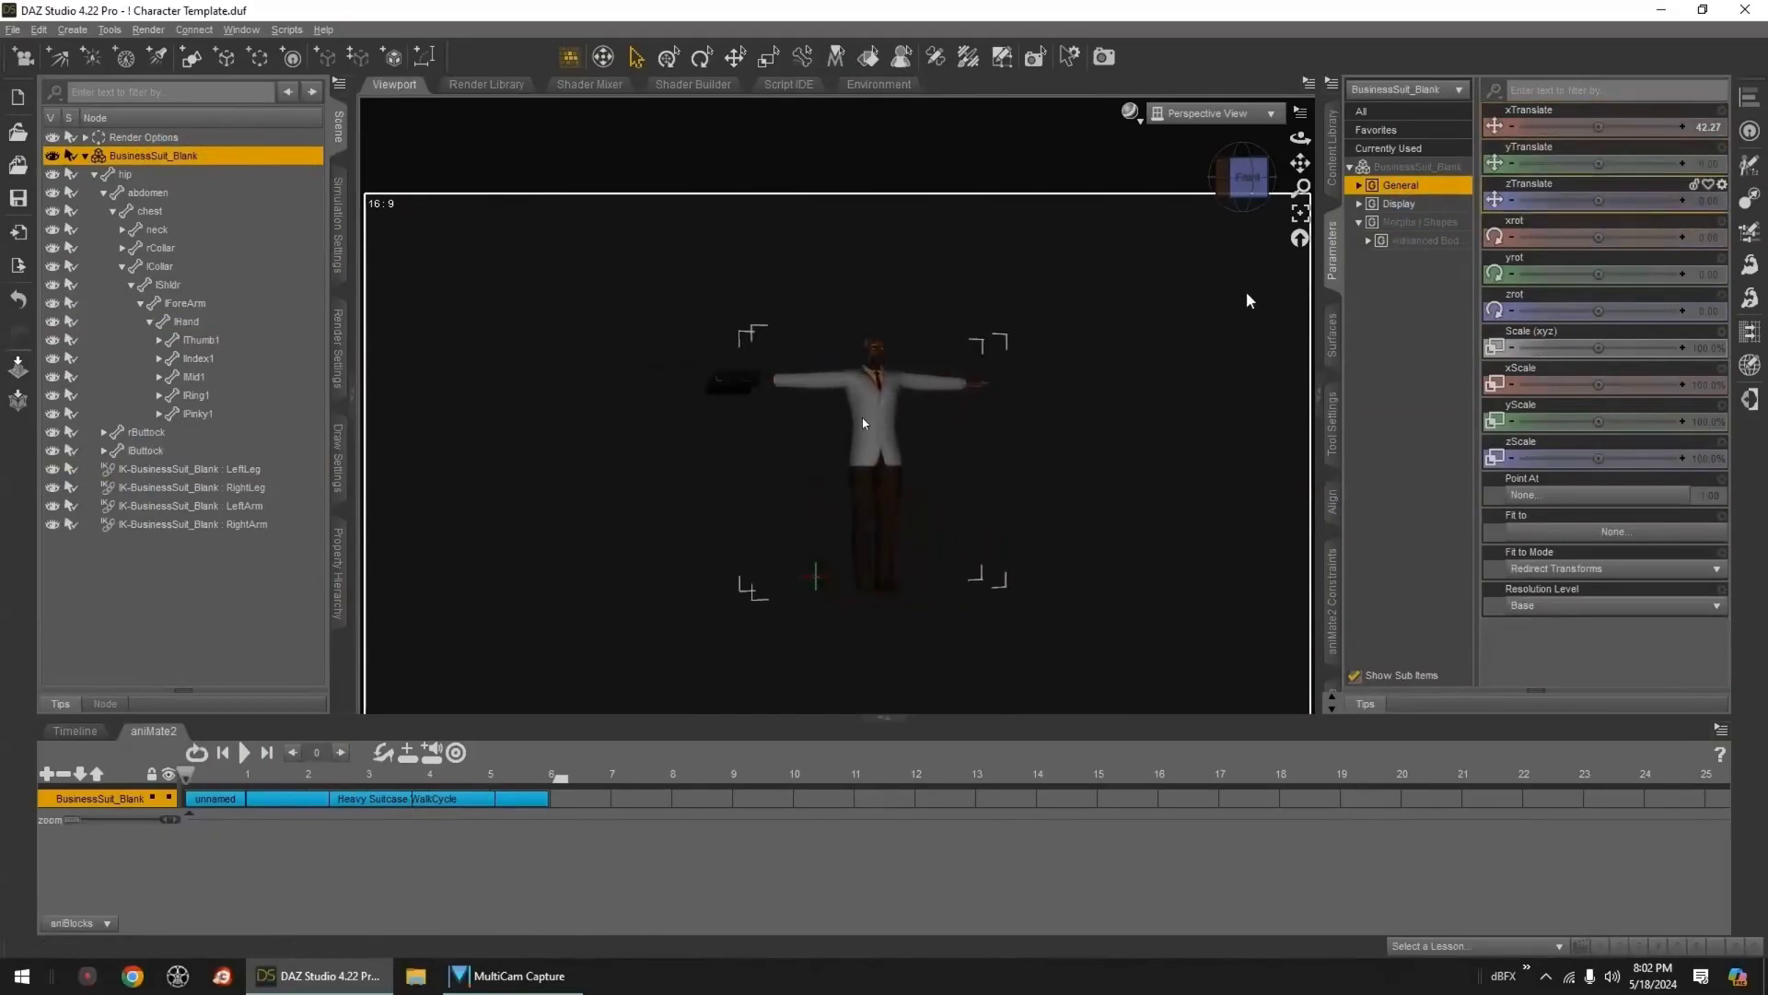
alt+click(1565, 127)
- Collapse the BusinessSuit_Blank hierarchy and hide the figure in the scene
click(85, 155)
click(52, 155)
click(52, 156)
click(52, 156)
click(816, 504)
- Load the T-Shirt_Blank figure from Lorenzo's folder in the Predatron Figures library
click(1333, 148)
scroll(1430, 313, up, 3)
click(1370, 163)
scroll(1432, 359, down, 10)
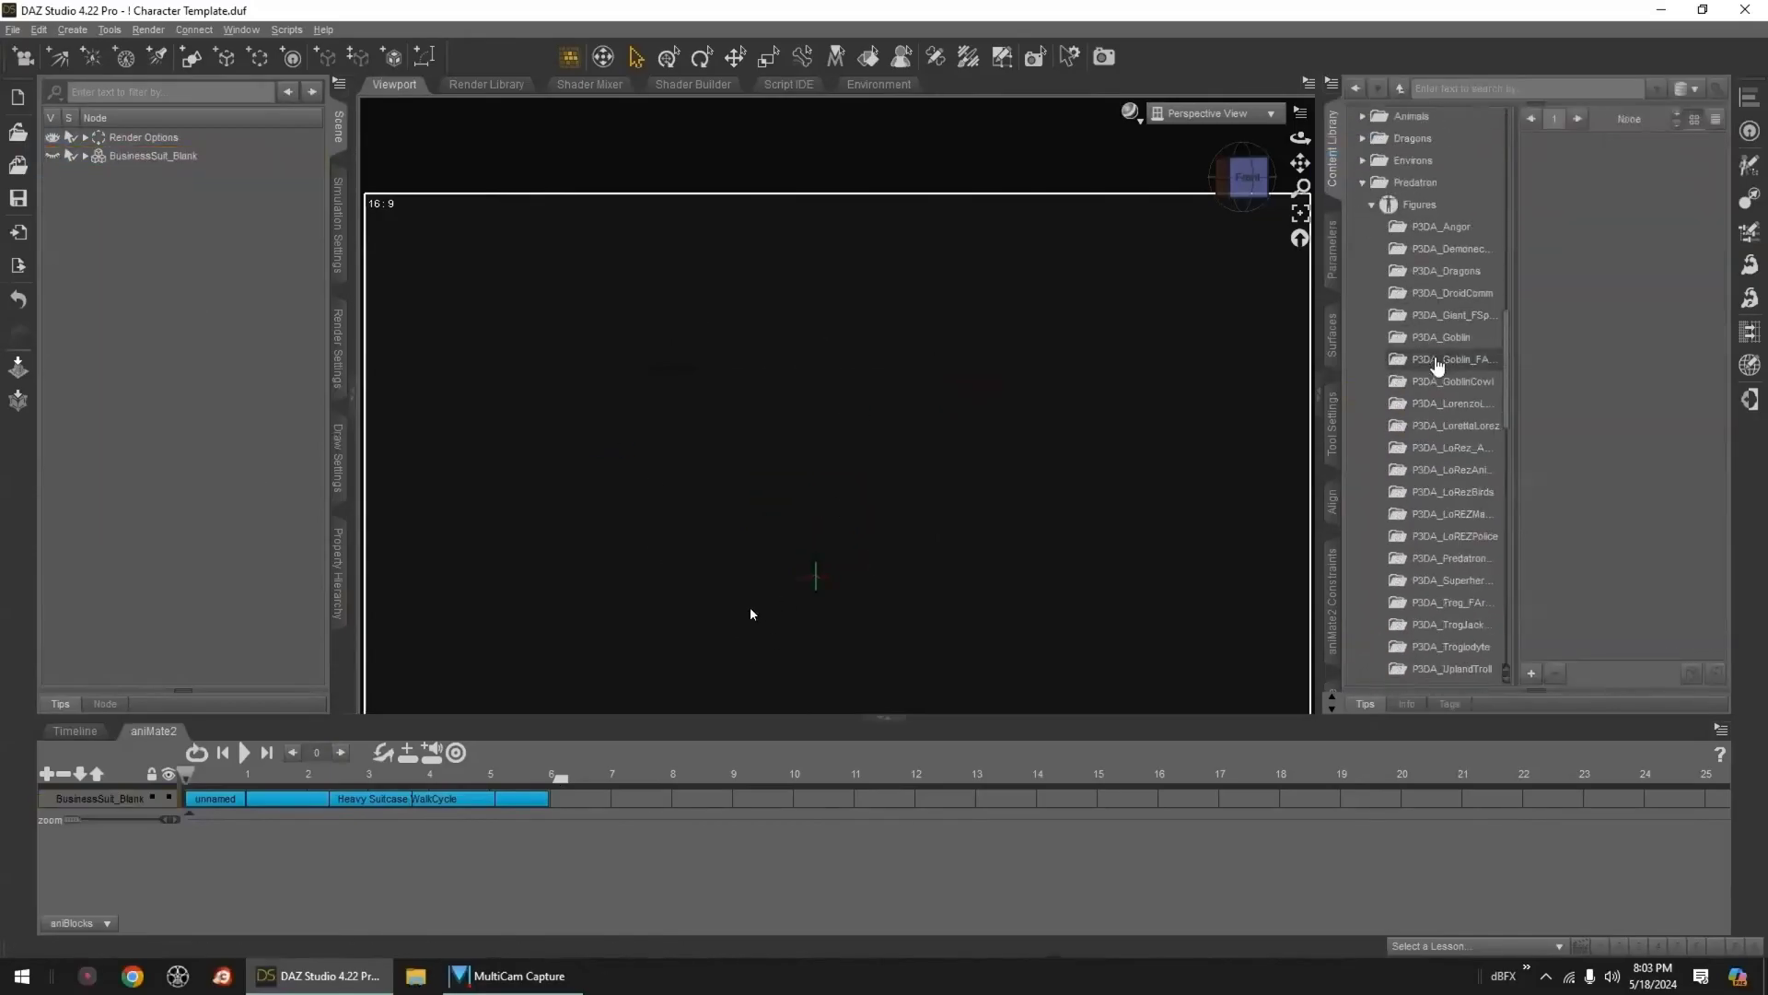
click(1448, 403)
drag(1721, 451, 1725, 612)
double_click(1658, 576)
- Apply a young, black-haired skin material from Lorenzo's MATS_SKIN Oriental folder to the T-shirt figure
scroll(1436, 368, down, 10)
click(1381, 409)
click(1390, 475)
scroll(1418, 442, down, 3)
click(1448, 439)
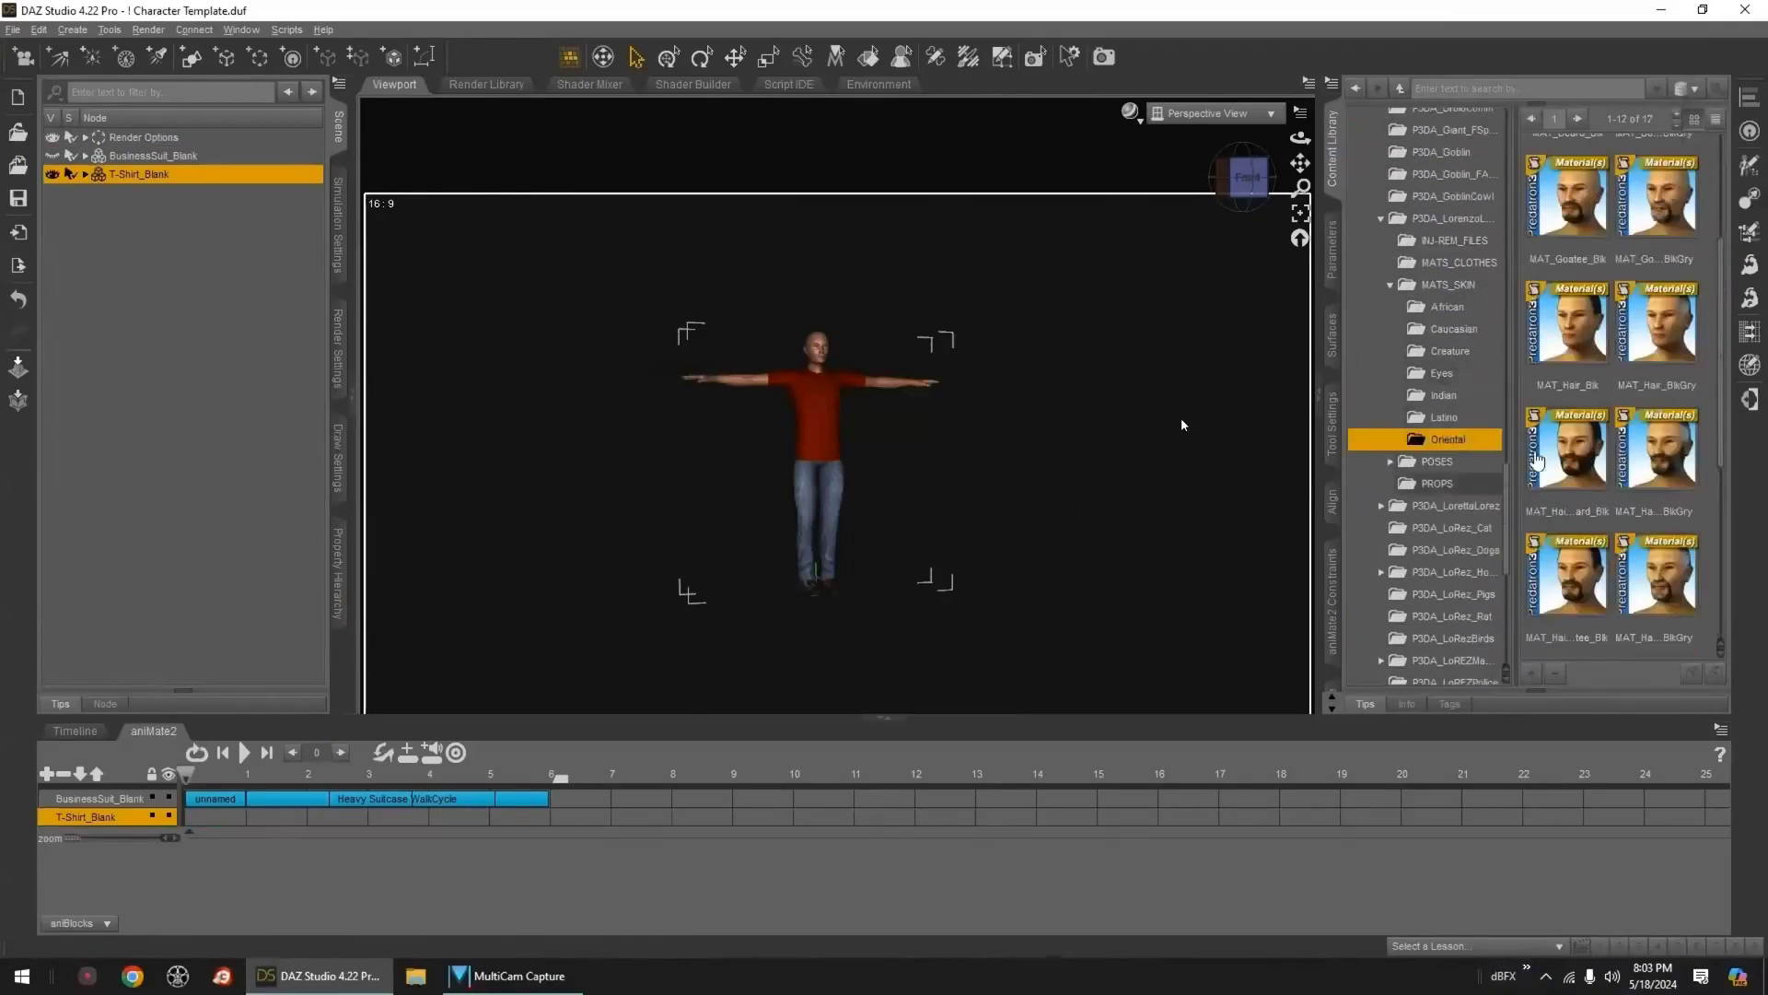
double_click(1583, 615)
- Dress the T-shirt figure with a printed red T-shirt, red trainers and black jeans materials from MATS_CLOTHES
click(1462, 264)
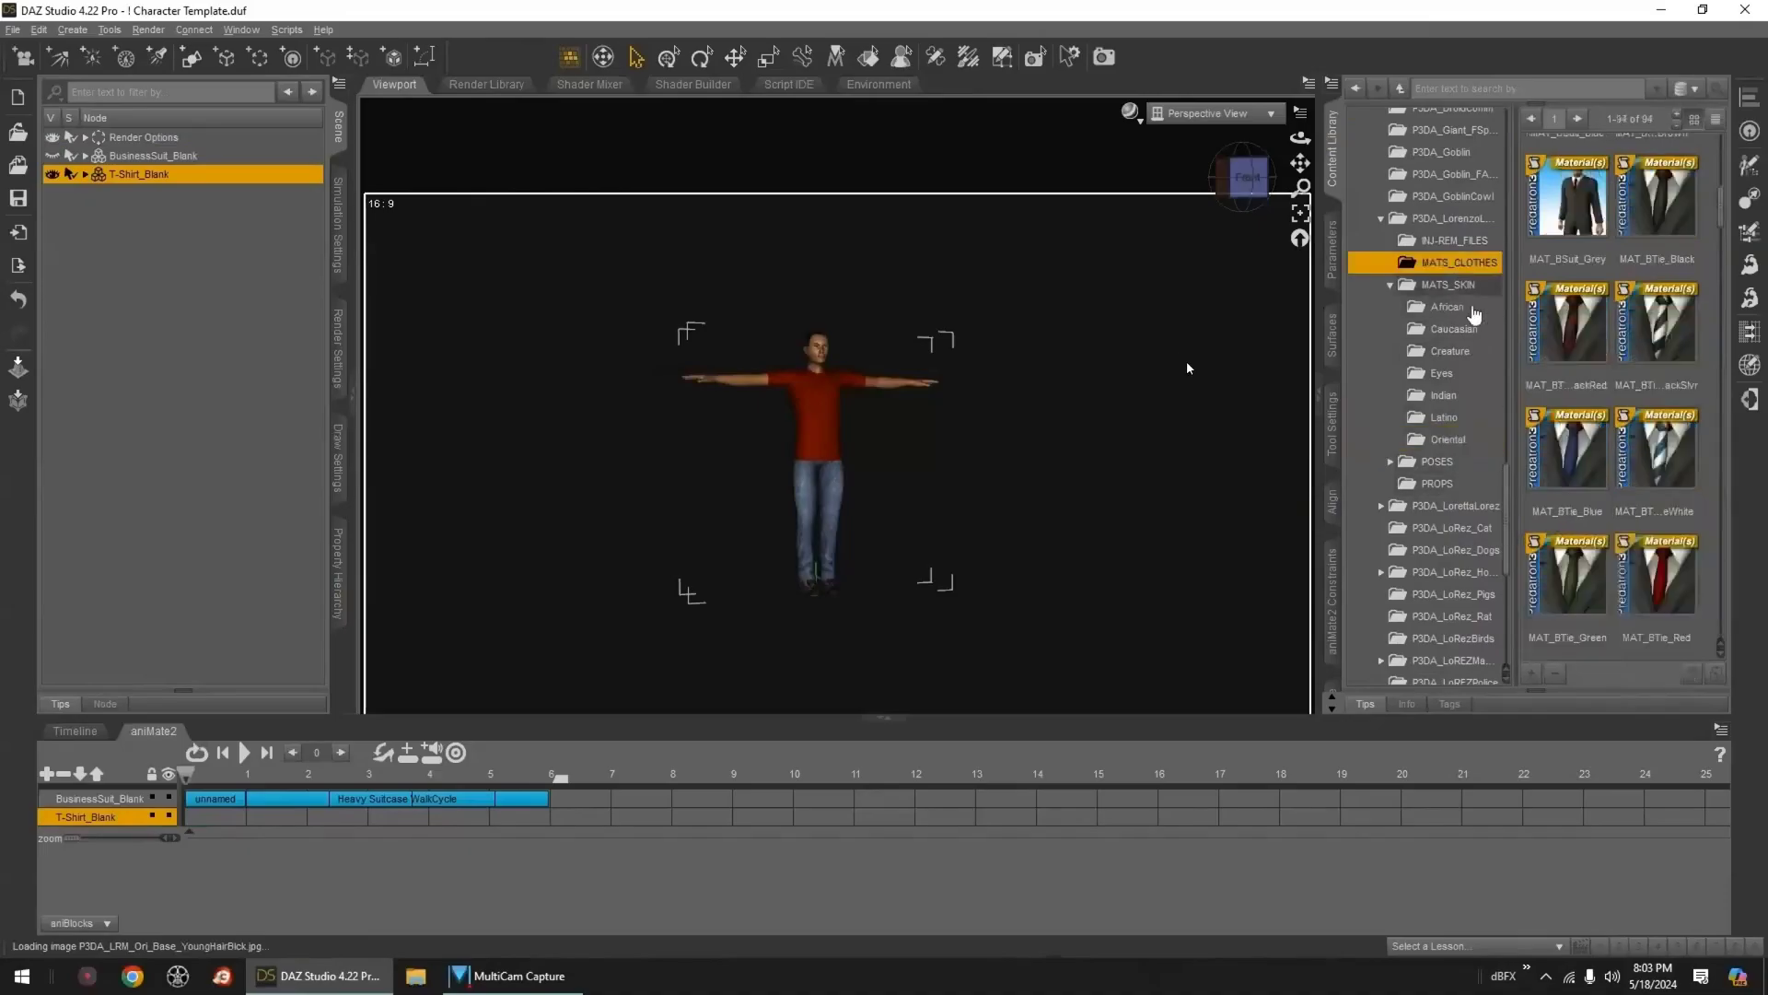
scroll(1644, 523, down, 10)
scroll(1644, 523, down, 8)
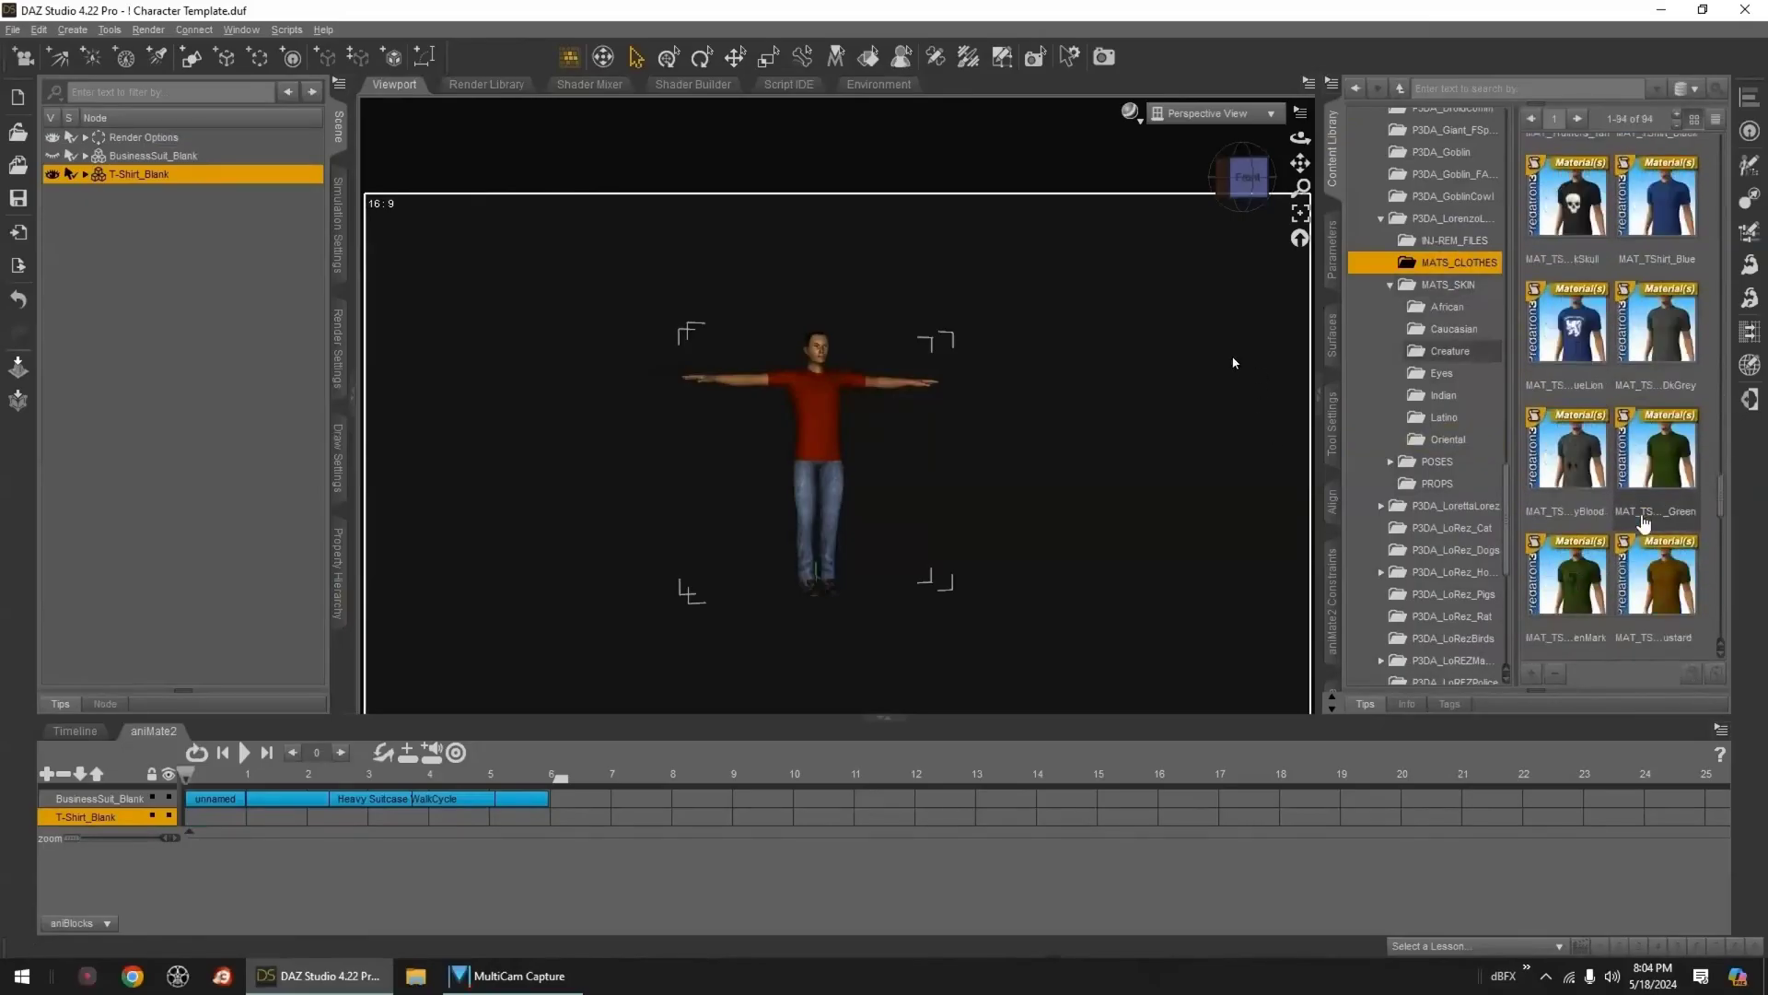
double_click(1580, 575)
scroll(1607, 477, down, 10)
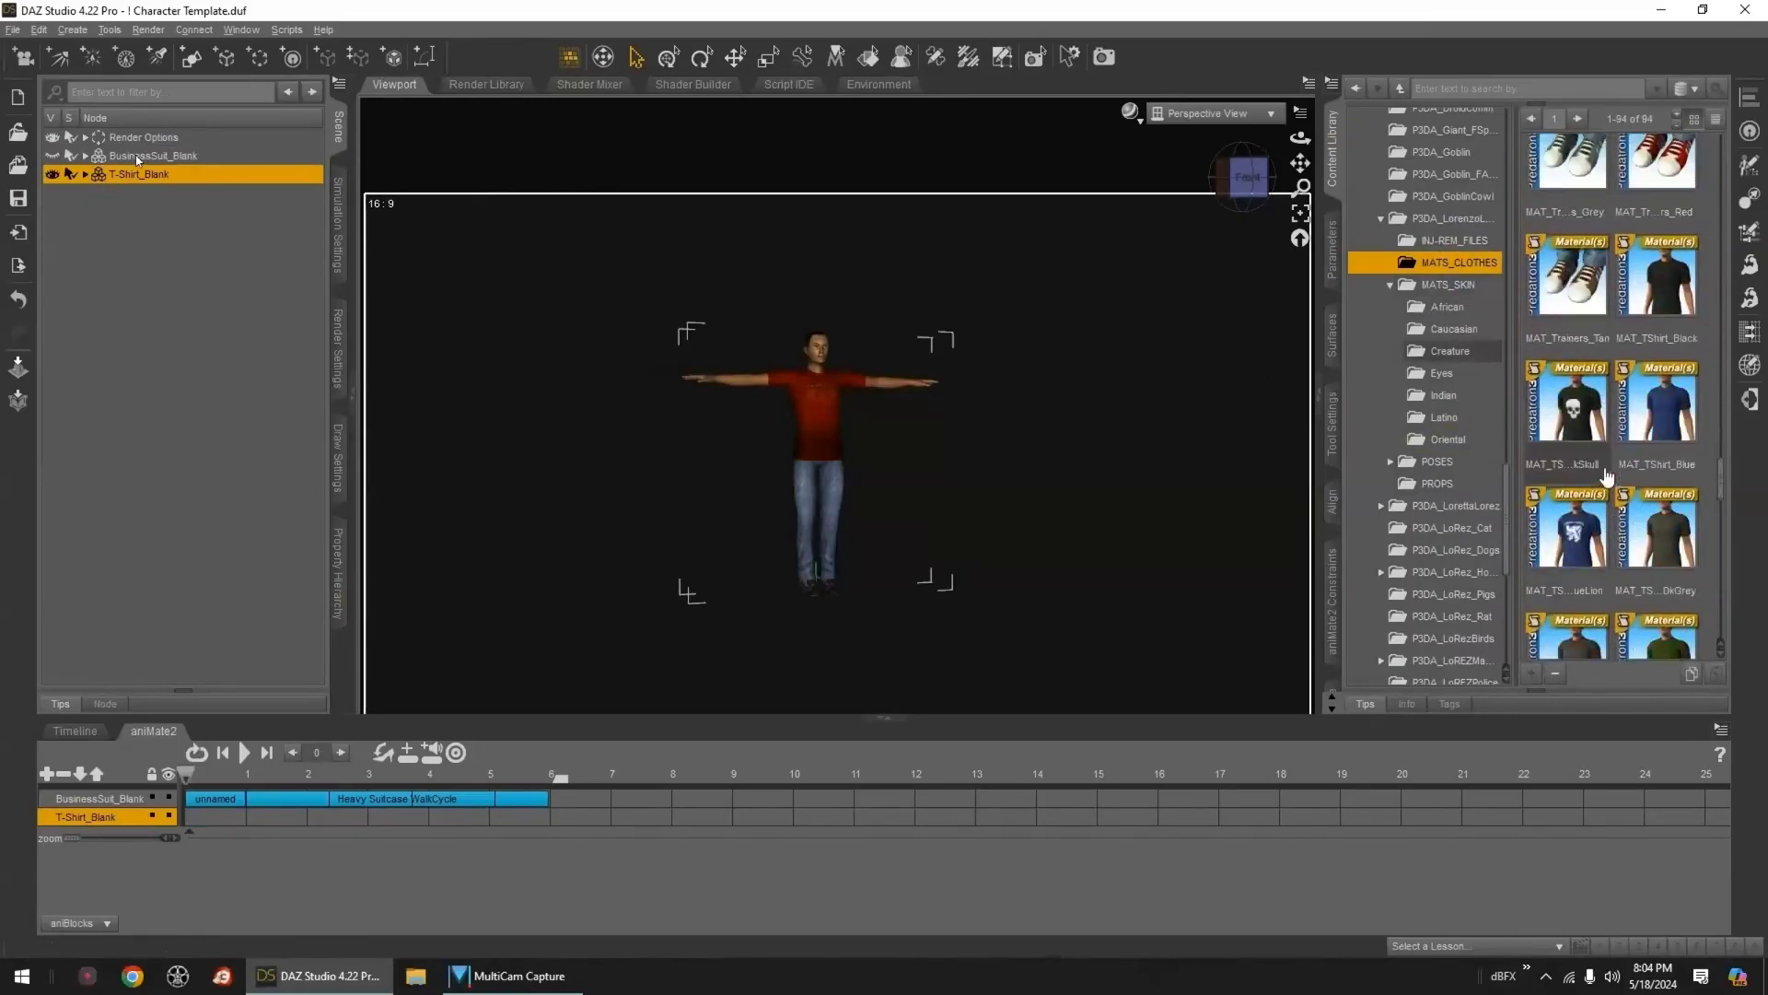
double_click(1658, 164)
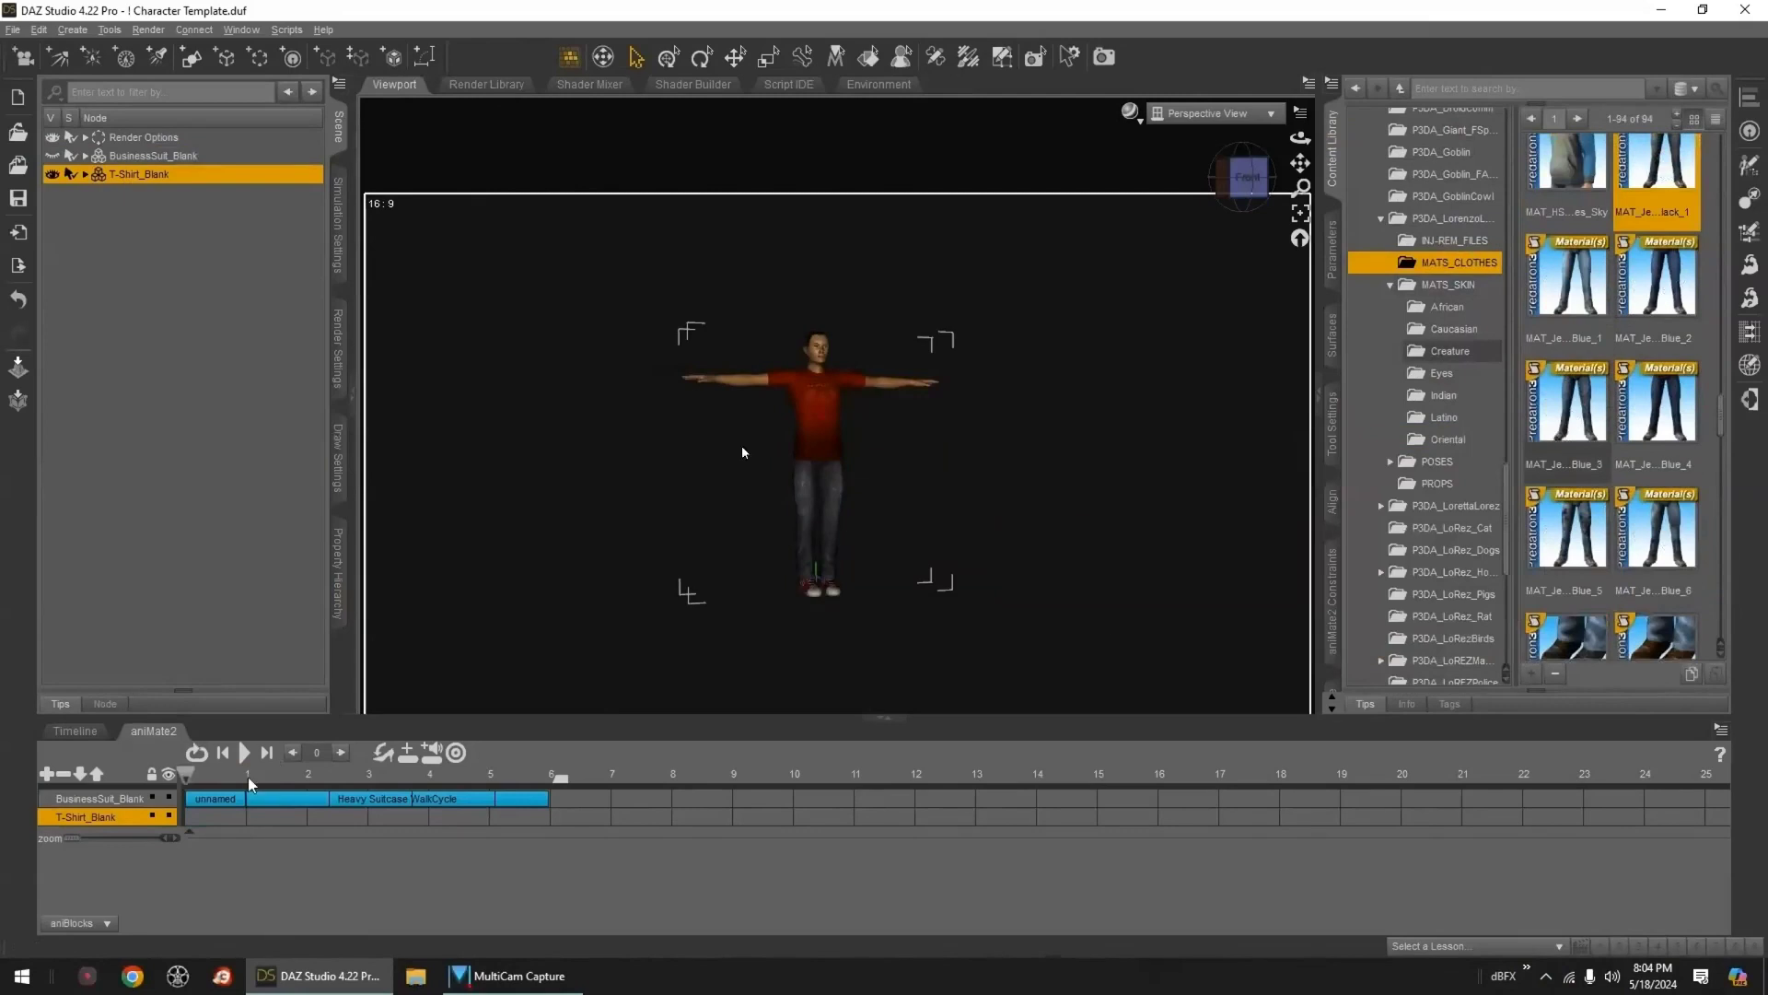
- Add an empty 1-second aniBlock to the T-Shirt_Blank track
right_click(214, 818)
click(276, 832)
click(917, 589)
- Open the Ambient Moves folder in the Reisormocap Genesis aniBlocks
drag(1508, 544, 1517, 206)
click(1372, 159)
scroll(1387, 357, down, 2)
click(1381, 534)
scroll(1439, 407, down, 2)
click(1391, 424)
click(1412, 446)
- Place Genesis Simple Walk 1 on the T-Shirt_Blank track from 1 to 6 seconds and play both figures' walks
drag(1724, 542, 1724, 489)
mouse_move(1568, 324)
drag(1571, 311, 256, 842)
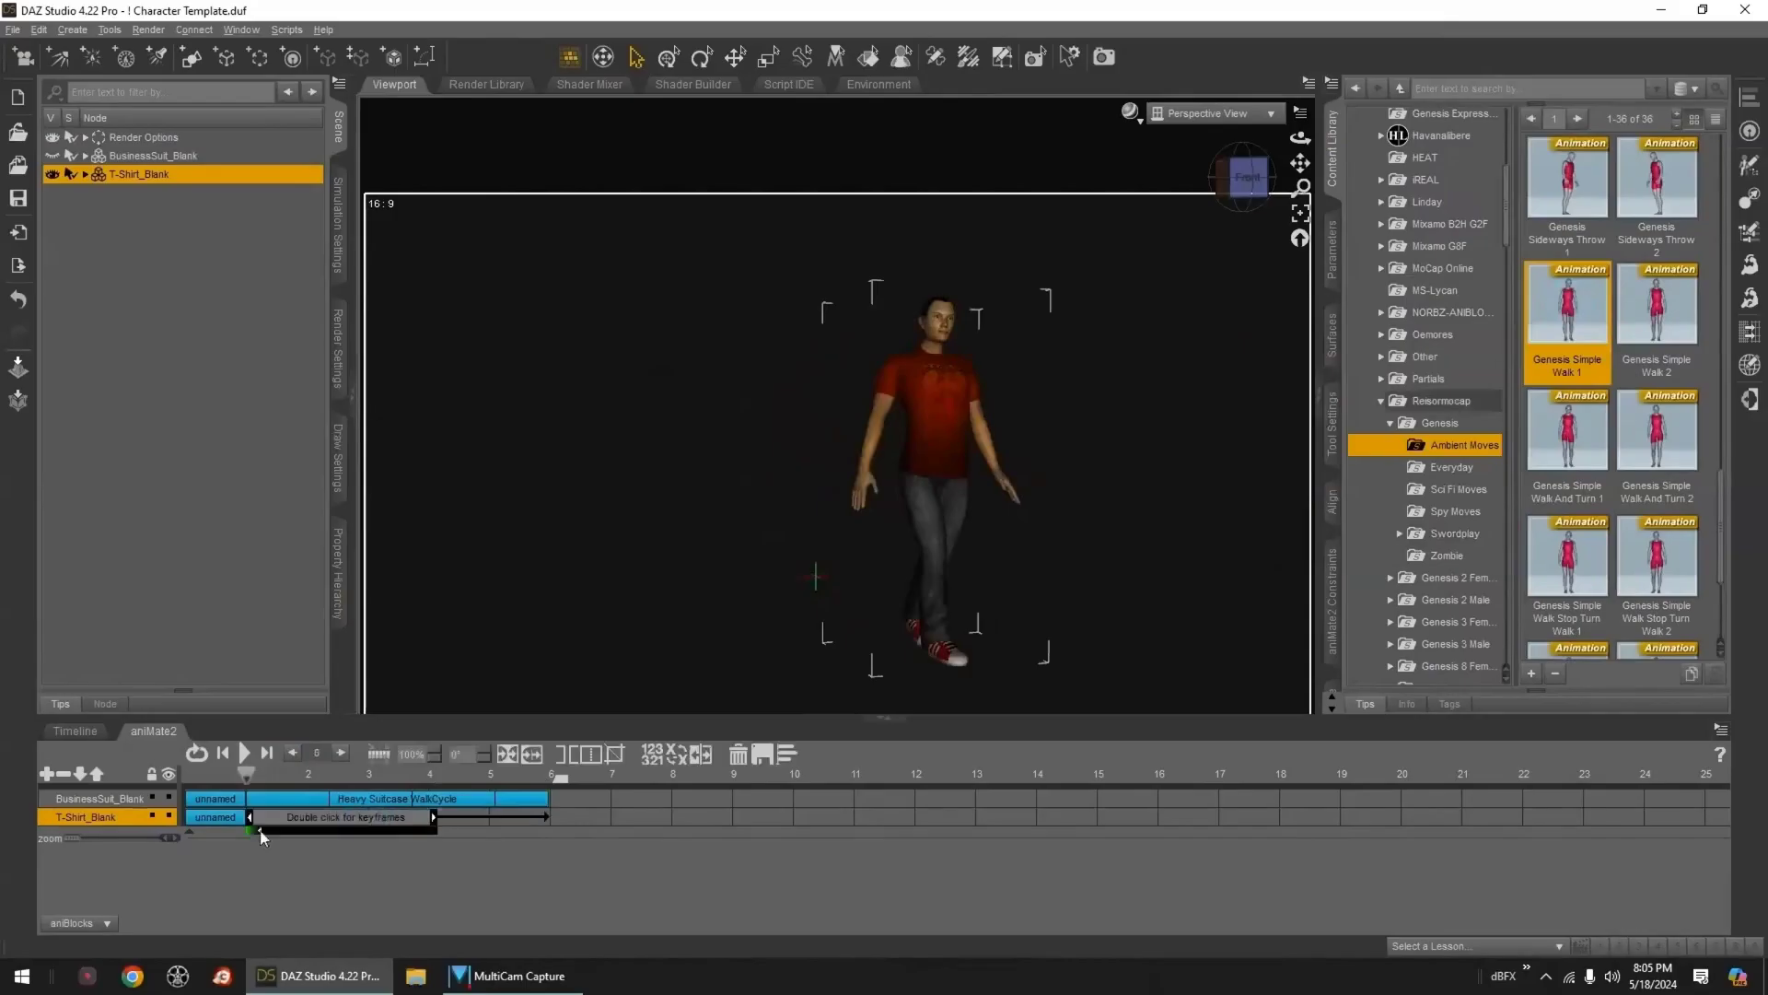
click(245, 753)
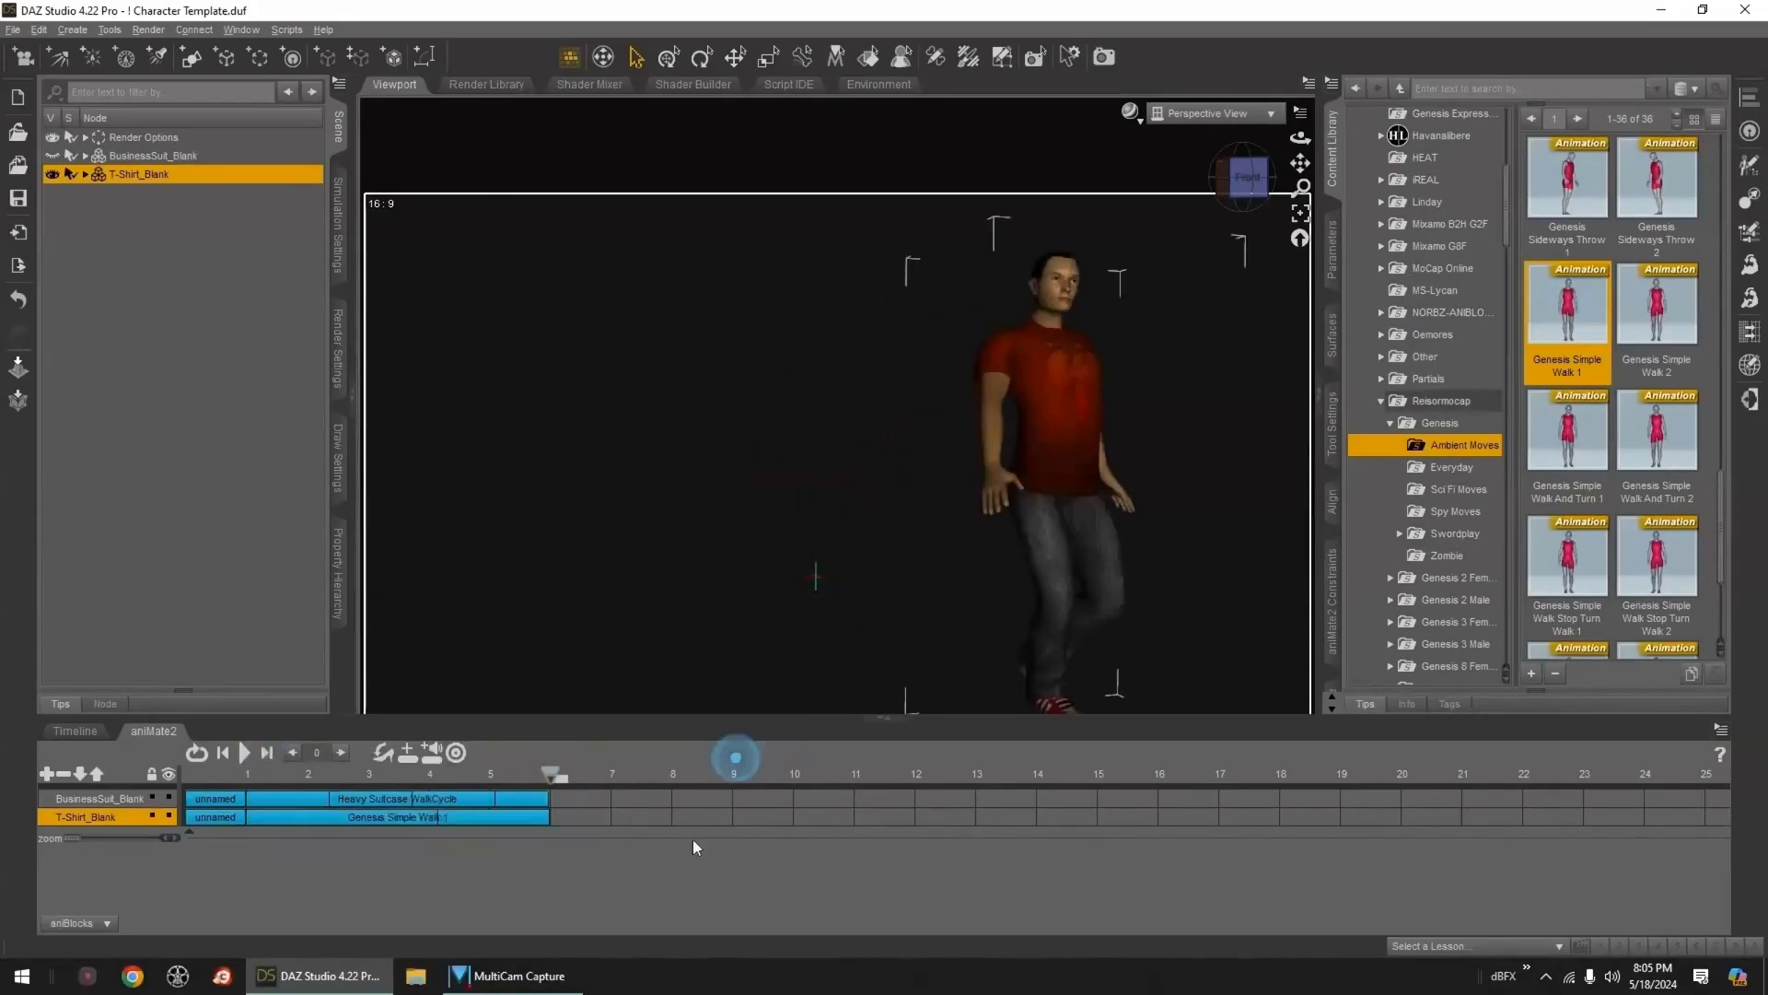
click(245, 754)
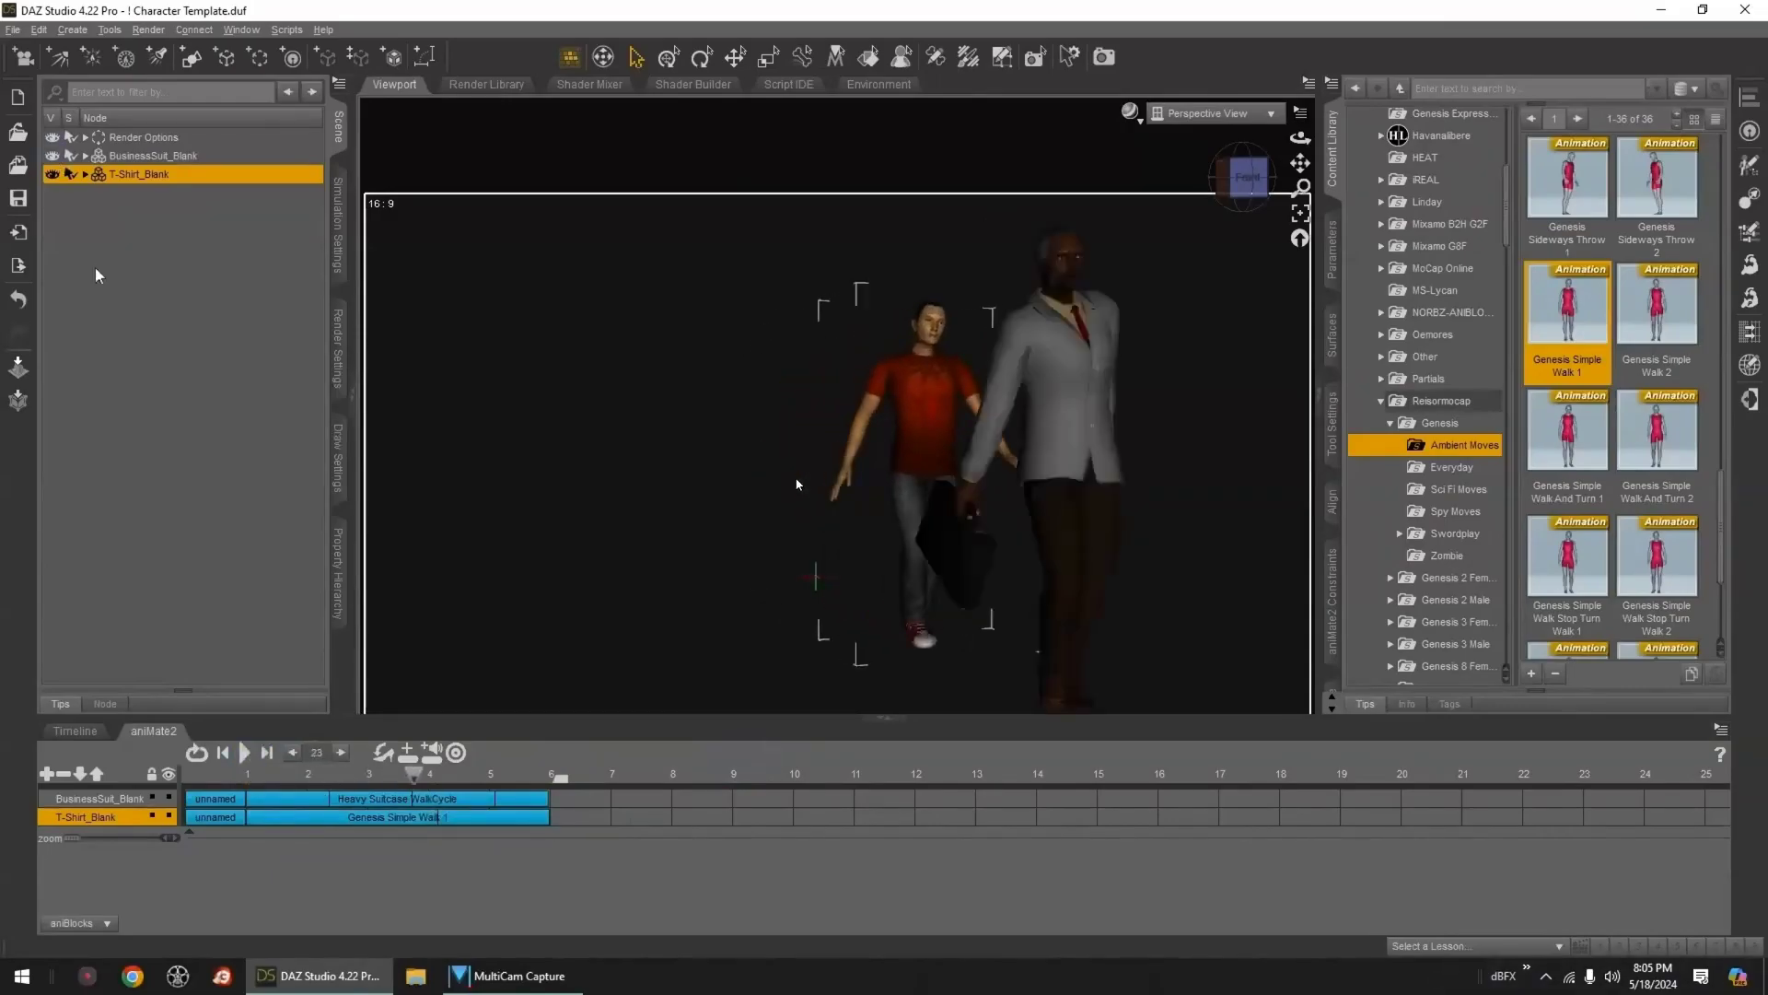
- At the start frame, offset the T-shirt figure with xTranslate 62.04 and zTranslate about 101, and play from the 1-second mark
drag(248, 775, 184, 810)
drag(1598, 127, 1648, 127)
drag(1598, 201, 1663, 201)
drag(186, 776, 247, 784)
click(244, 753)
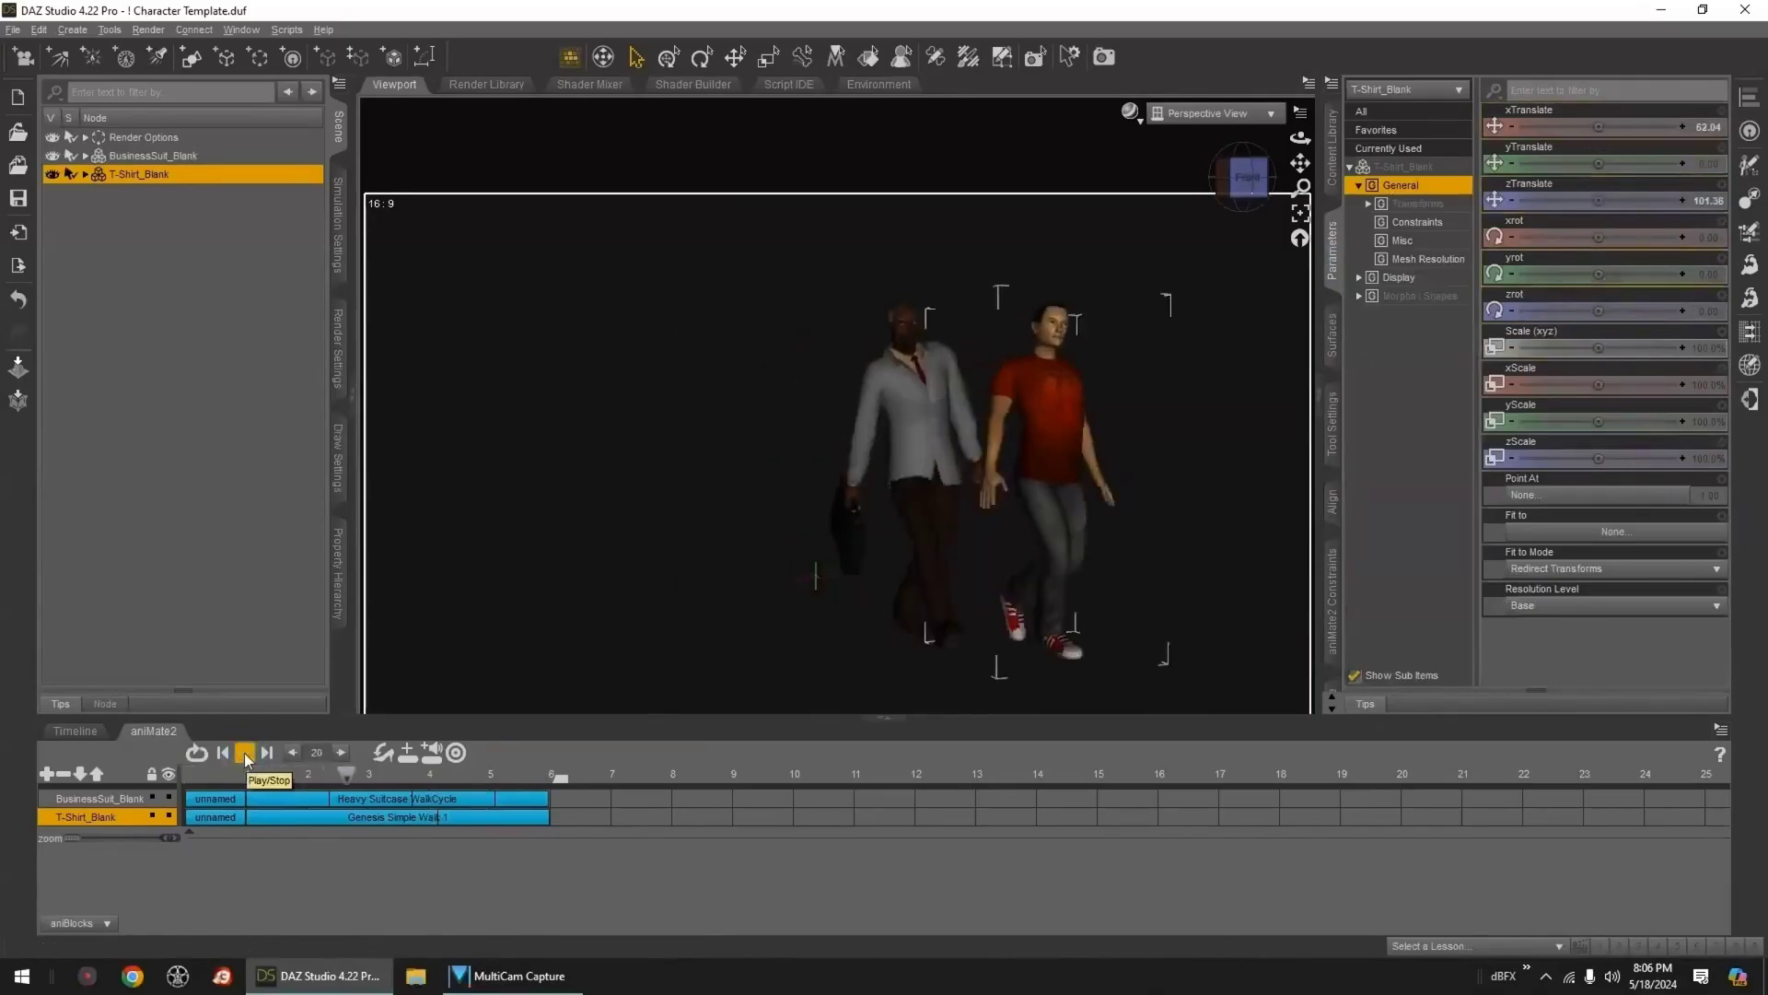
- Set the T-shirt figure's ArmsUp-Down to -0.23, LArmTwist to -11.04, RArmTwist to -11.32 and ArmsFront-Back to -0.25, and preview the walk
click(1359, 297)
click(1369, 333)
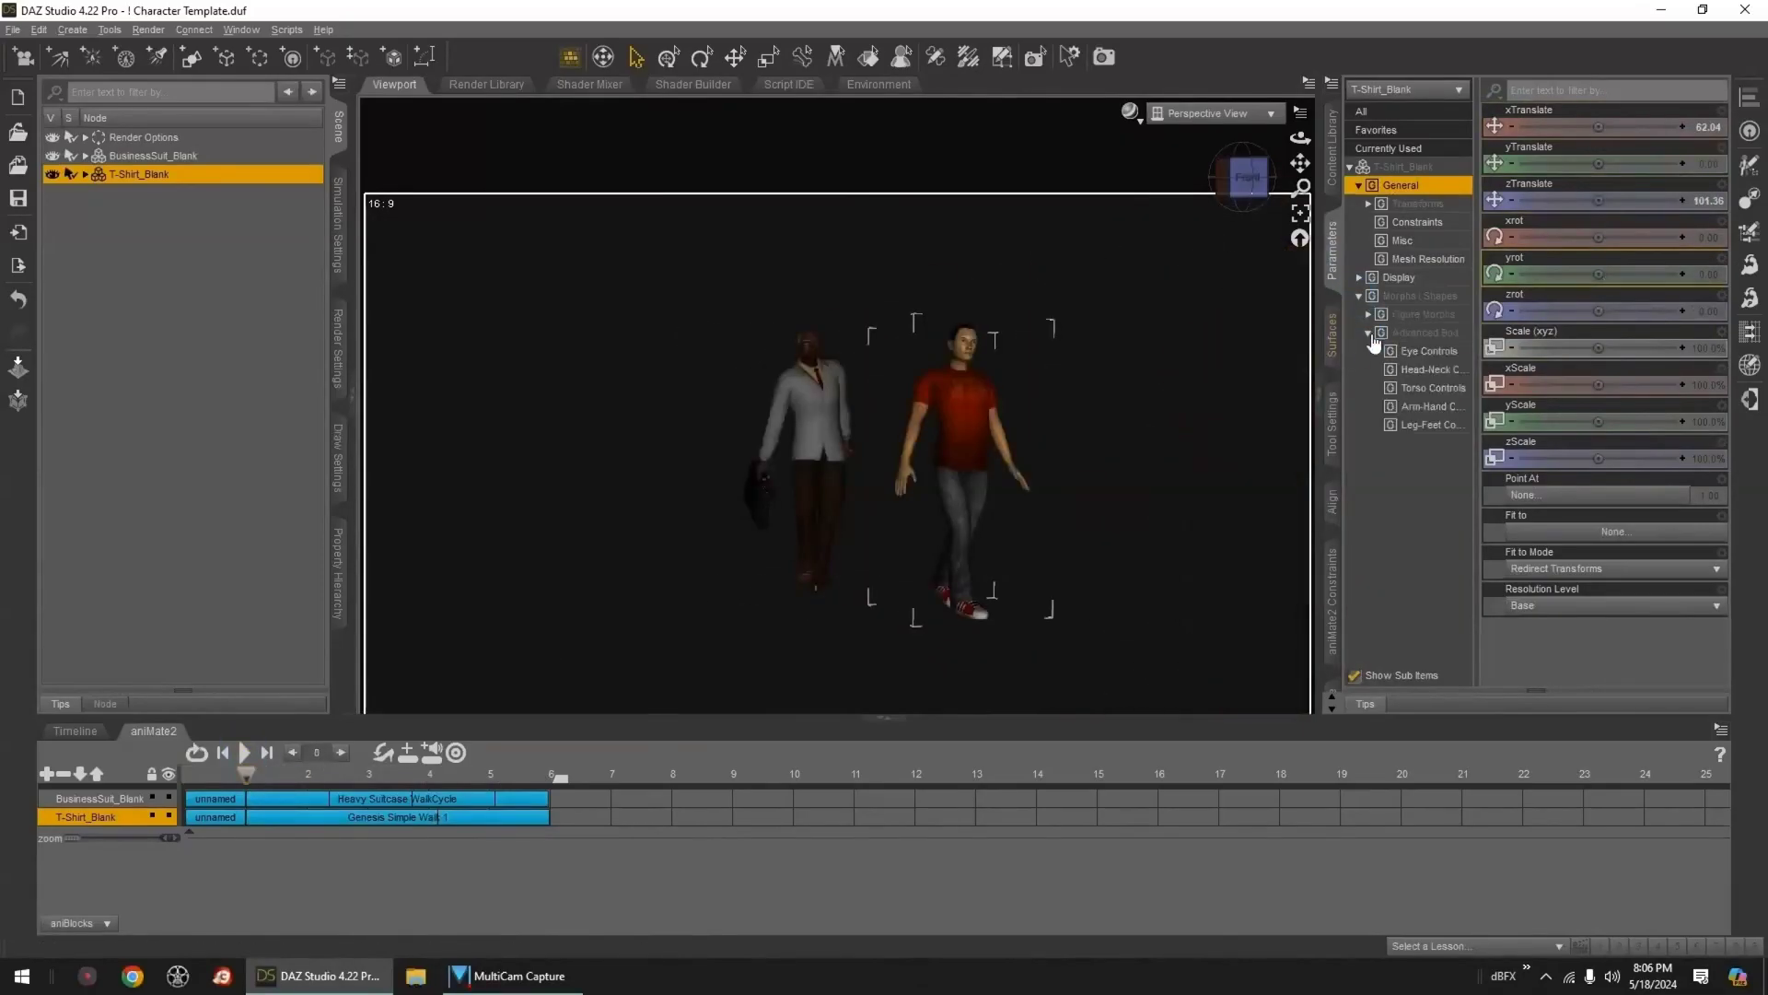
click(1430, 407)
drag(1598, 348, 1587, 350)
drag(1630, 486, 1614, 485)
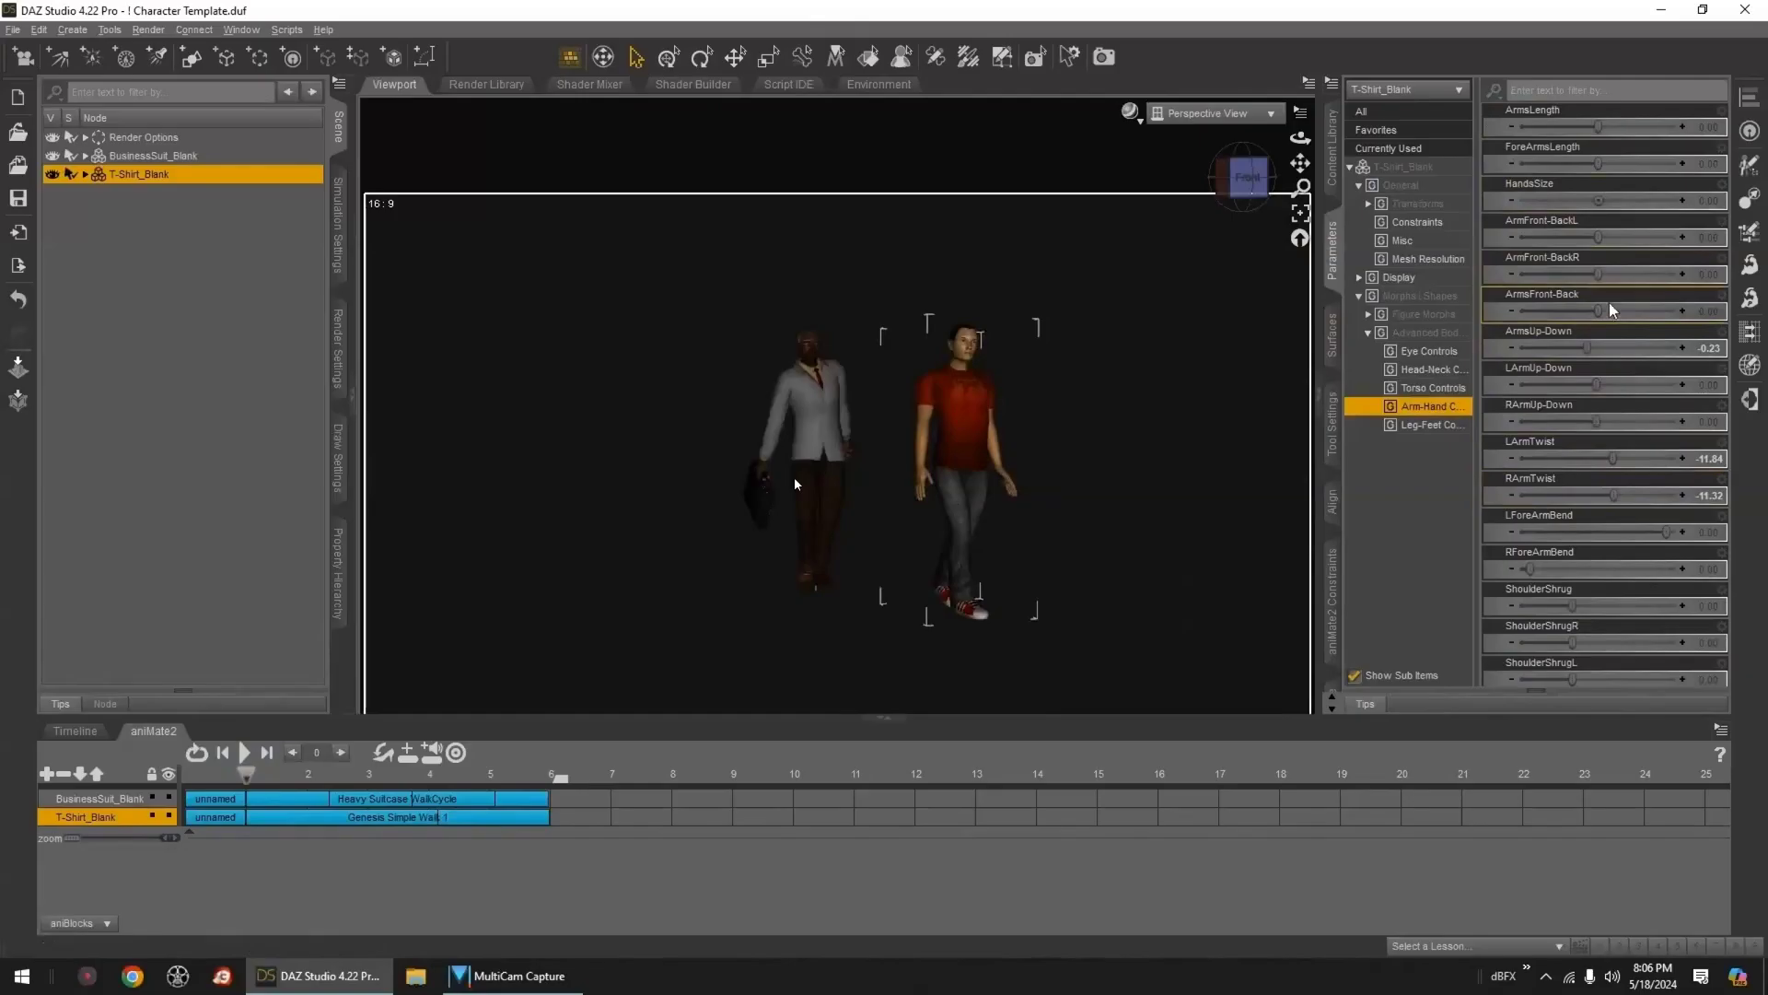
drag(1597, 313, 1588, 313)
click(244, 753)
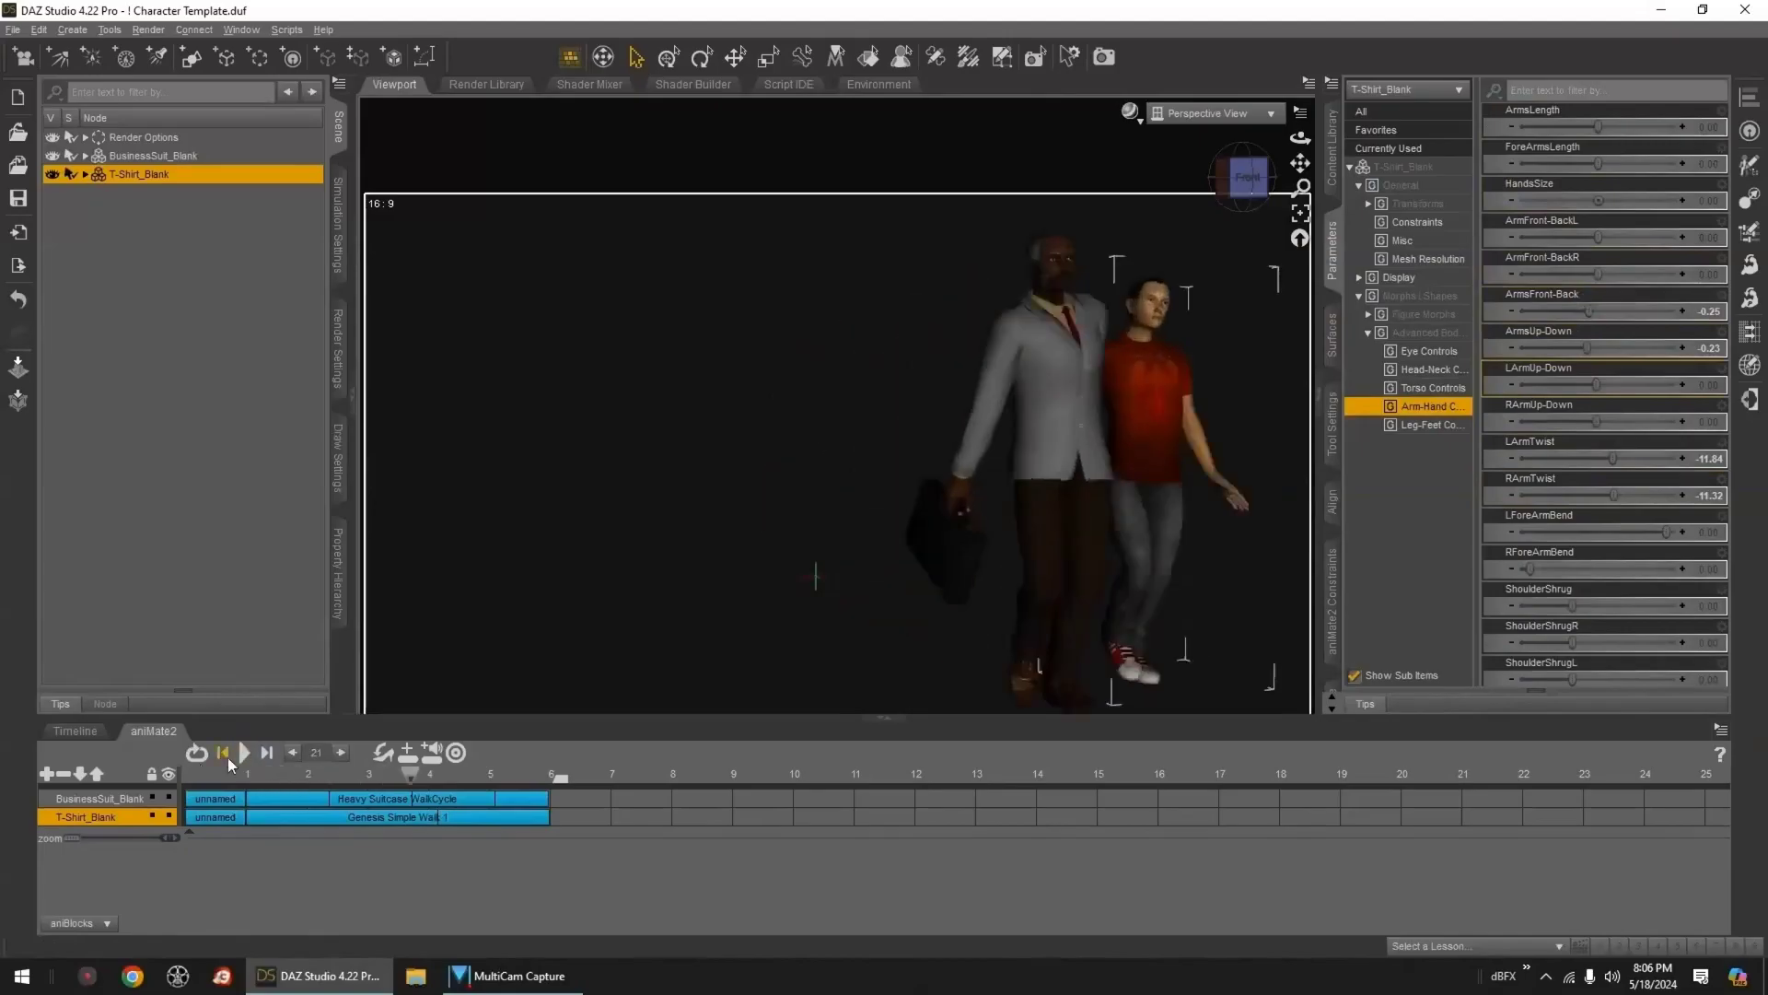
click(243, 755)
- Increase the Grasp morph of the T-shirt figure's right hand at the 1-second mark
click(247, 779)
click(911, 490)
click(1419, 315)
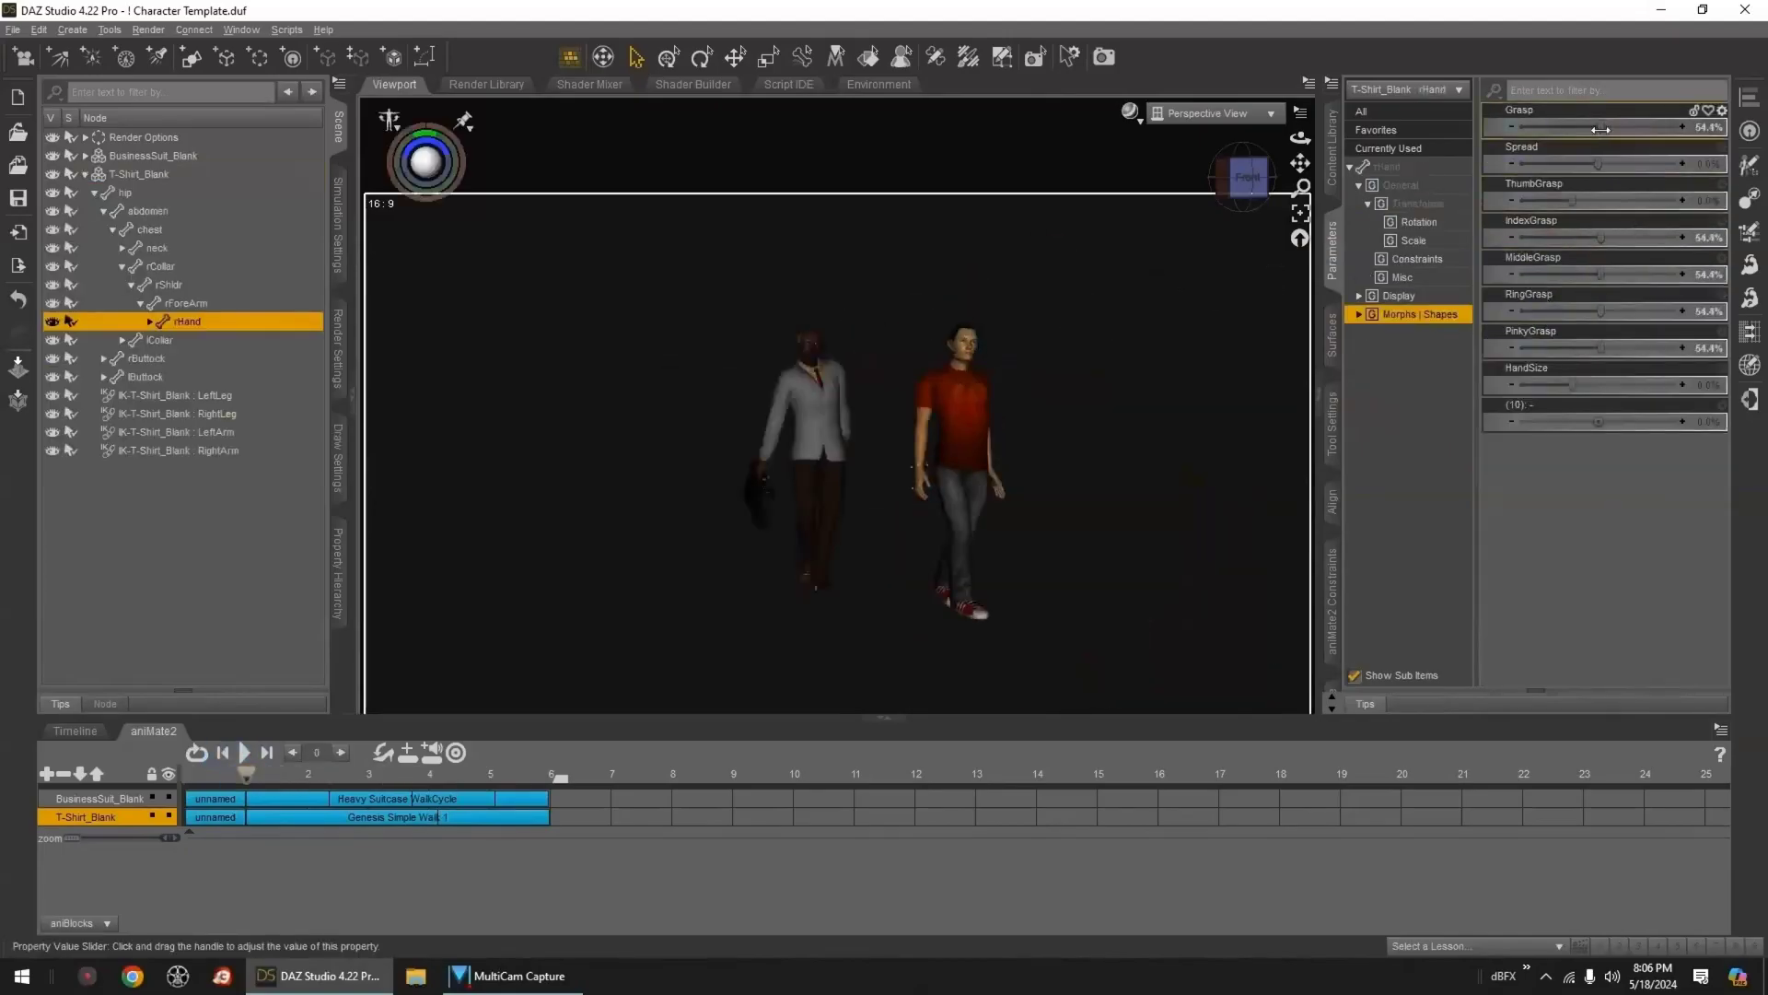
- Pose the T-shirt figure's left hand with Grasp 119.3%, Spread 57.9%, IndexGrasp 52.6% and MiddleGrasp 70.2%
drag(1598, 164, 1644, 164)
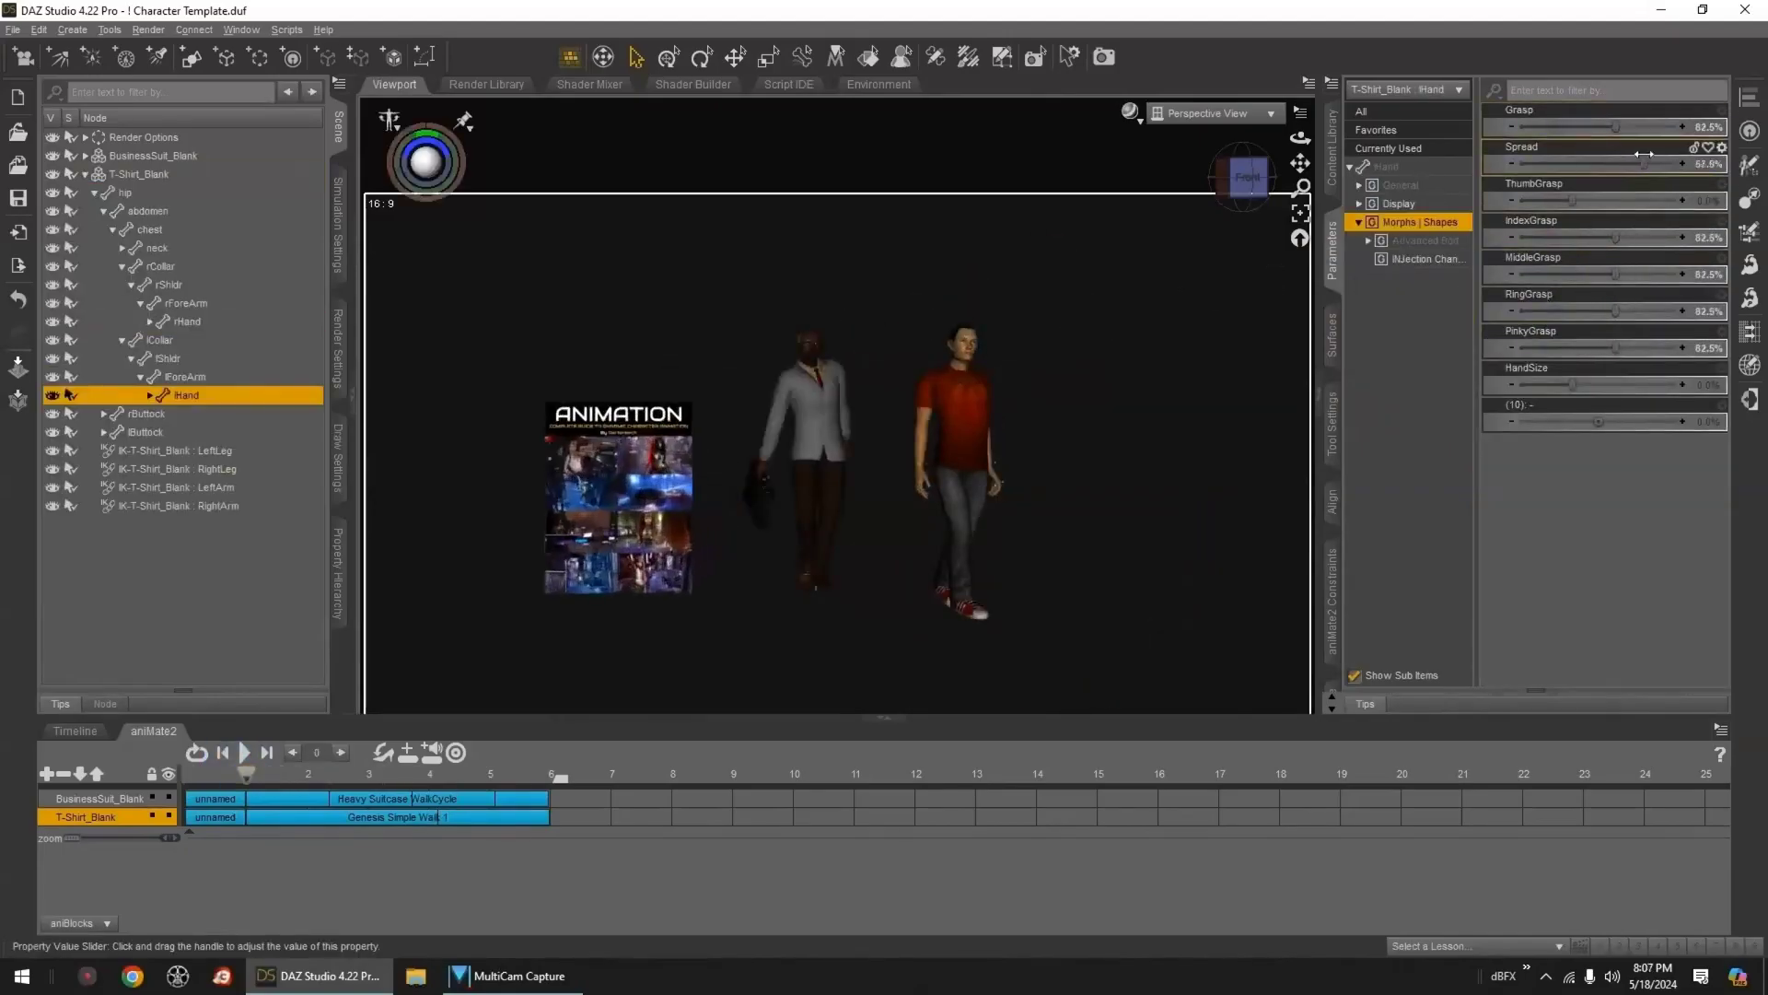
drag(1617, 237, 1611, 275)
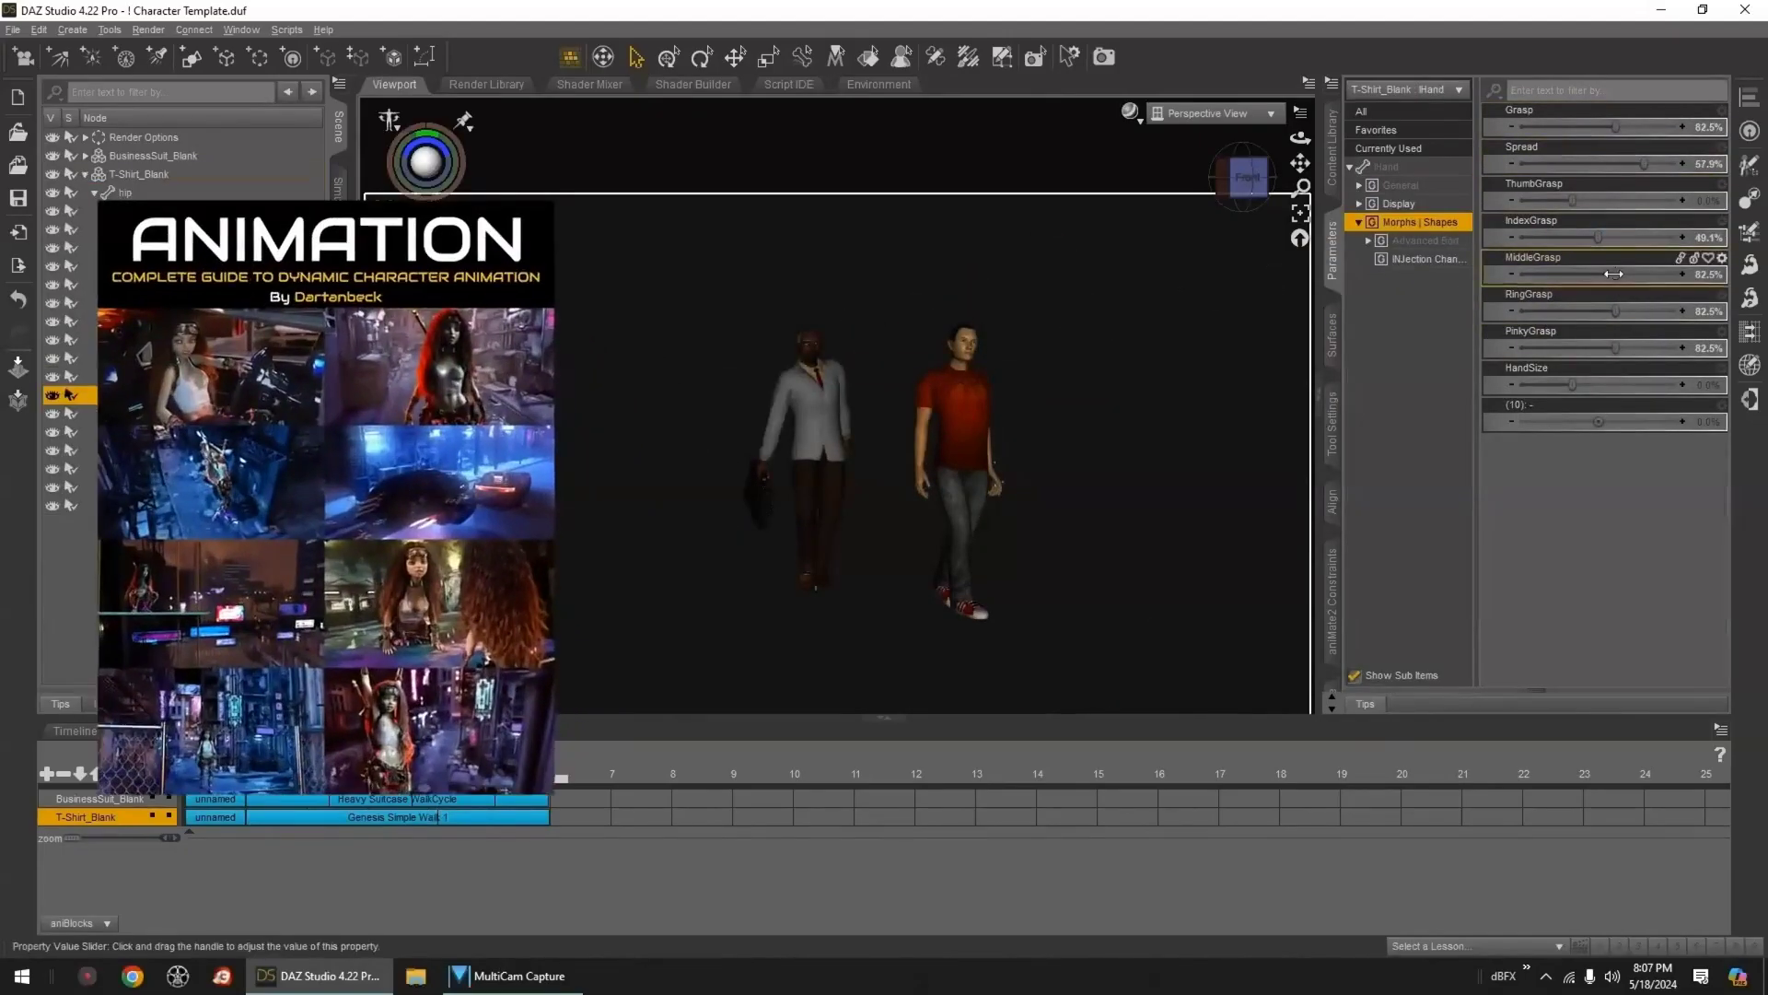
drag(1616, 129, 1618, 129)
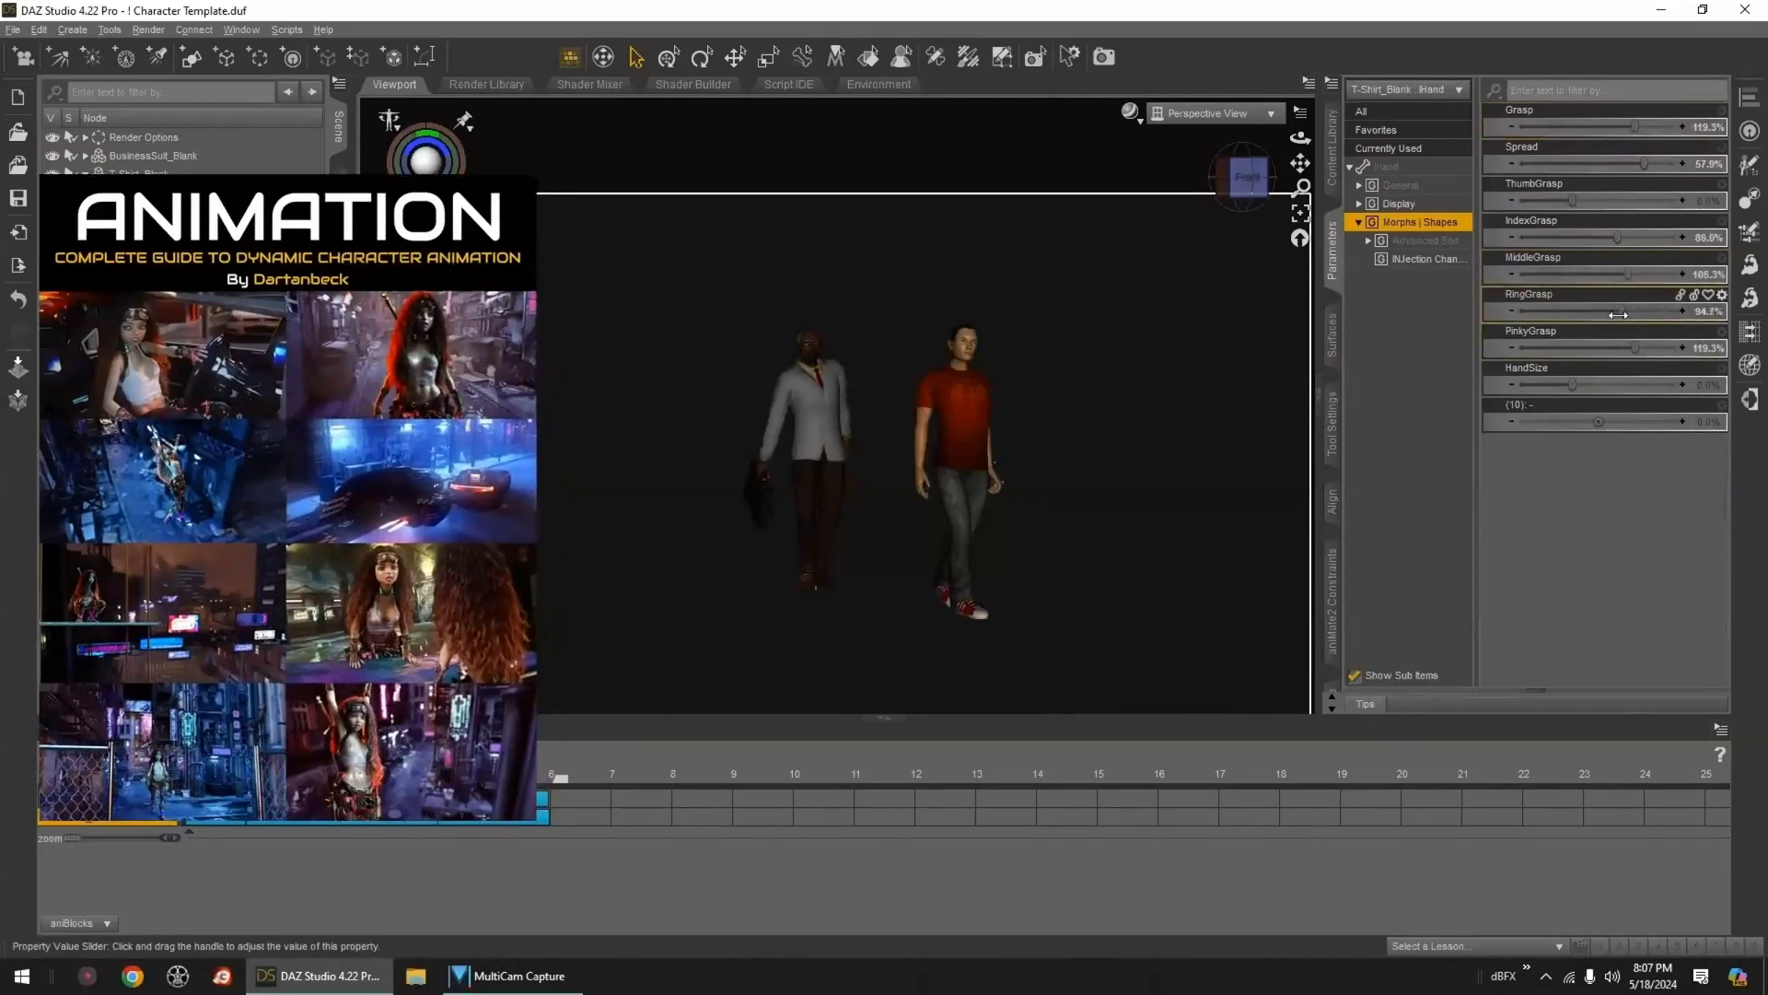
drag(1601, 242, 1597, 243)
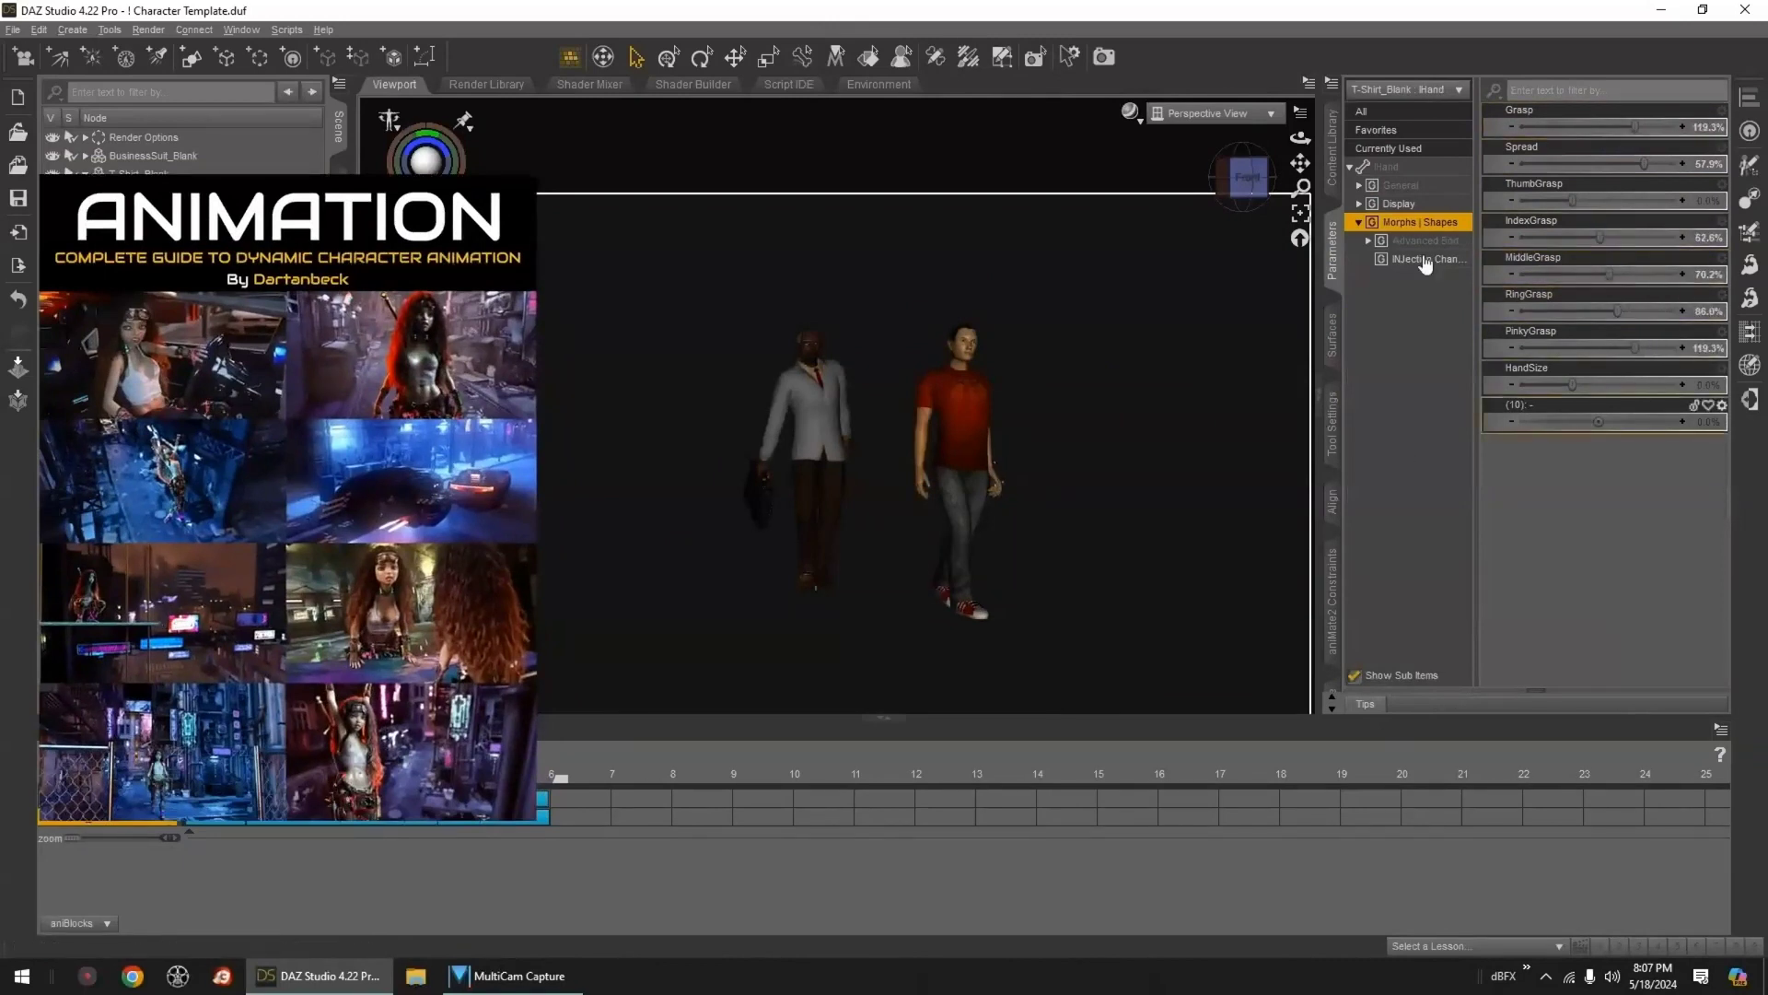
- Set the T-shirt figure's NeckHeadBend to 0.33 and check its other head and body controls
click(962, 342)
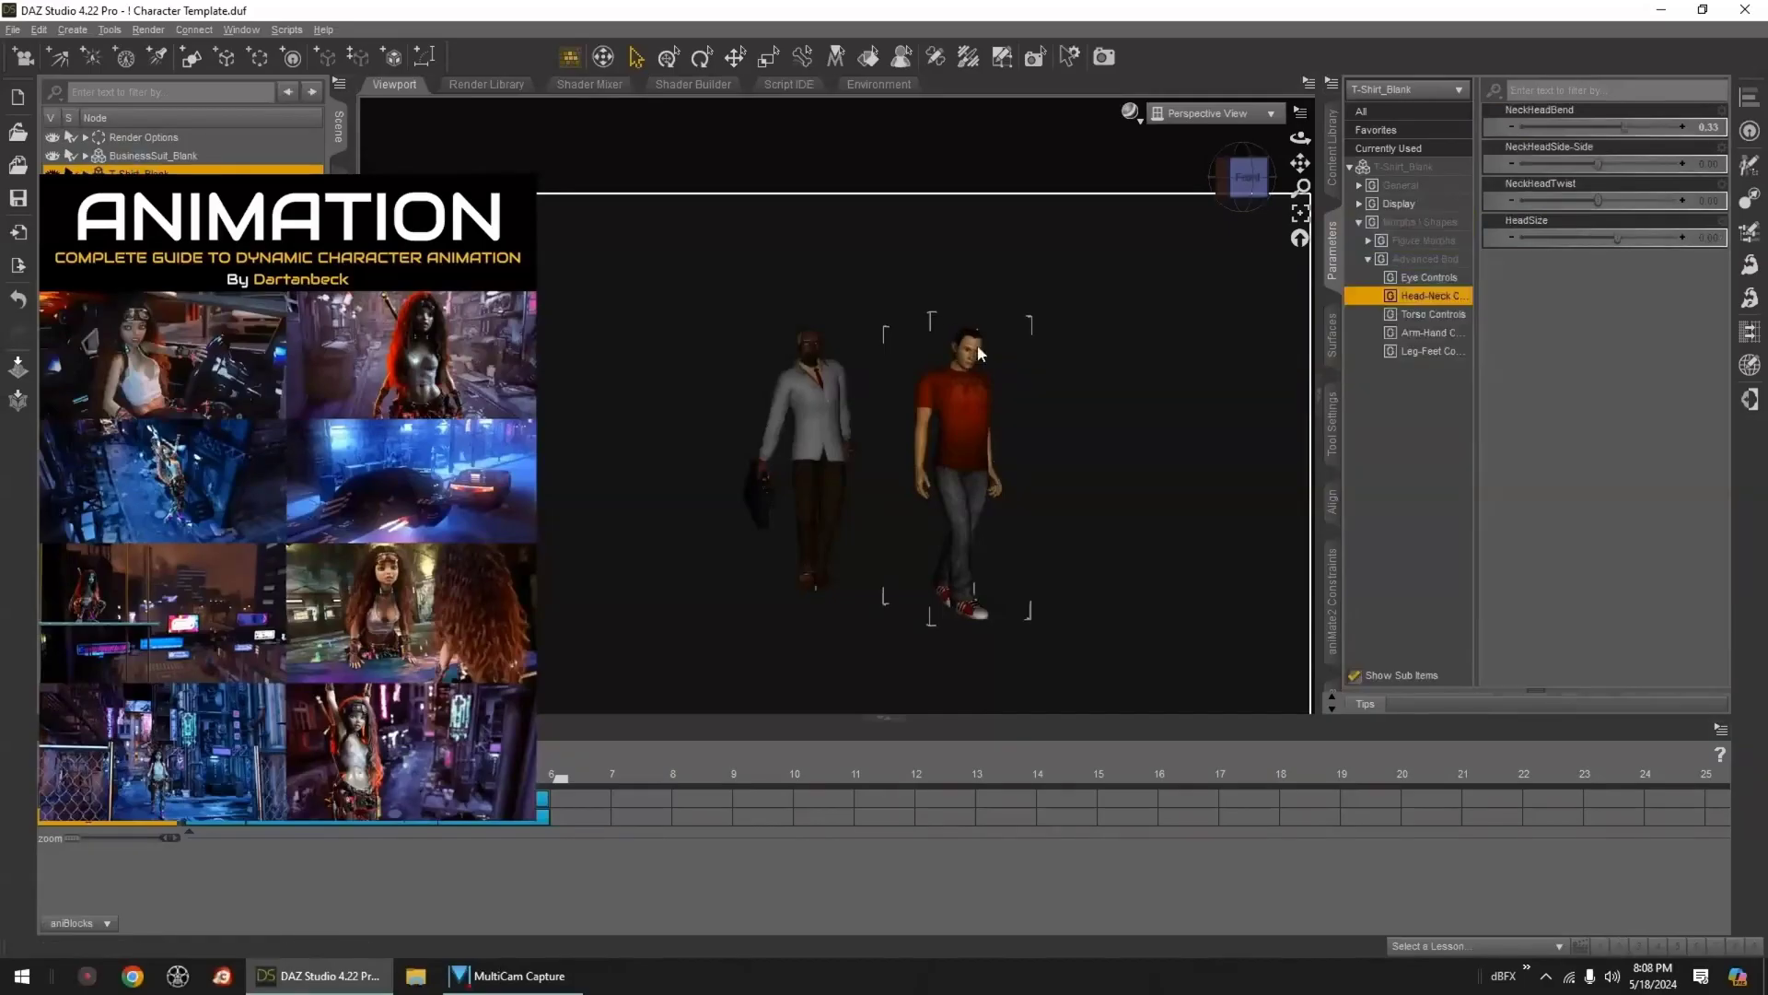
click(1398, 334)
click(1419, 352)
click(1387, 334)
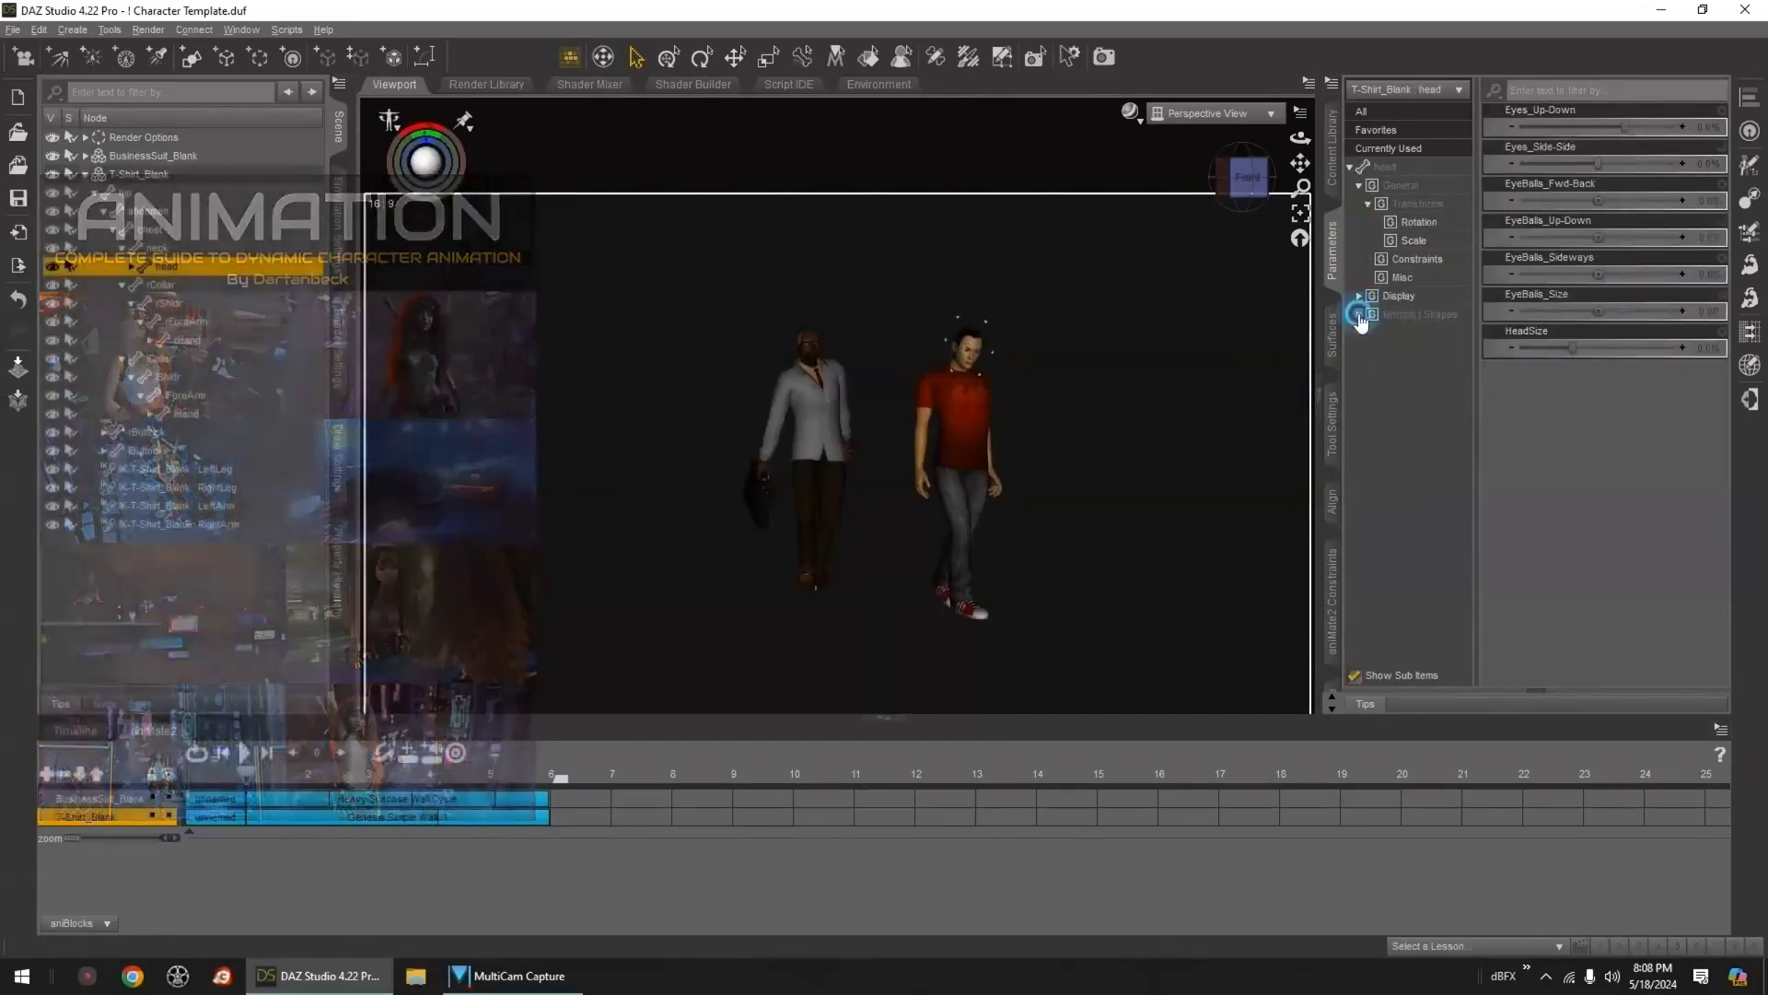
- Play the walk of both figures, stop it and return to the first frame
click(1223, 349)
click(245, 752)
click(244, 752)
click(223, 752)
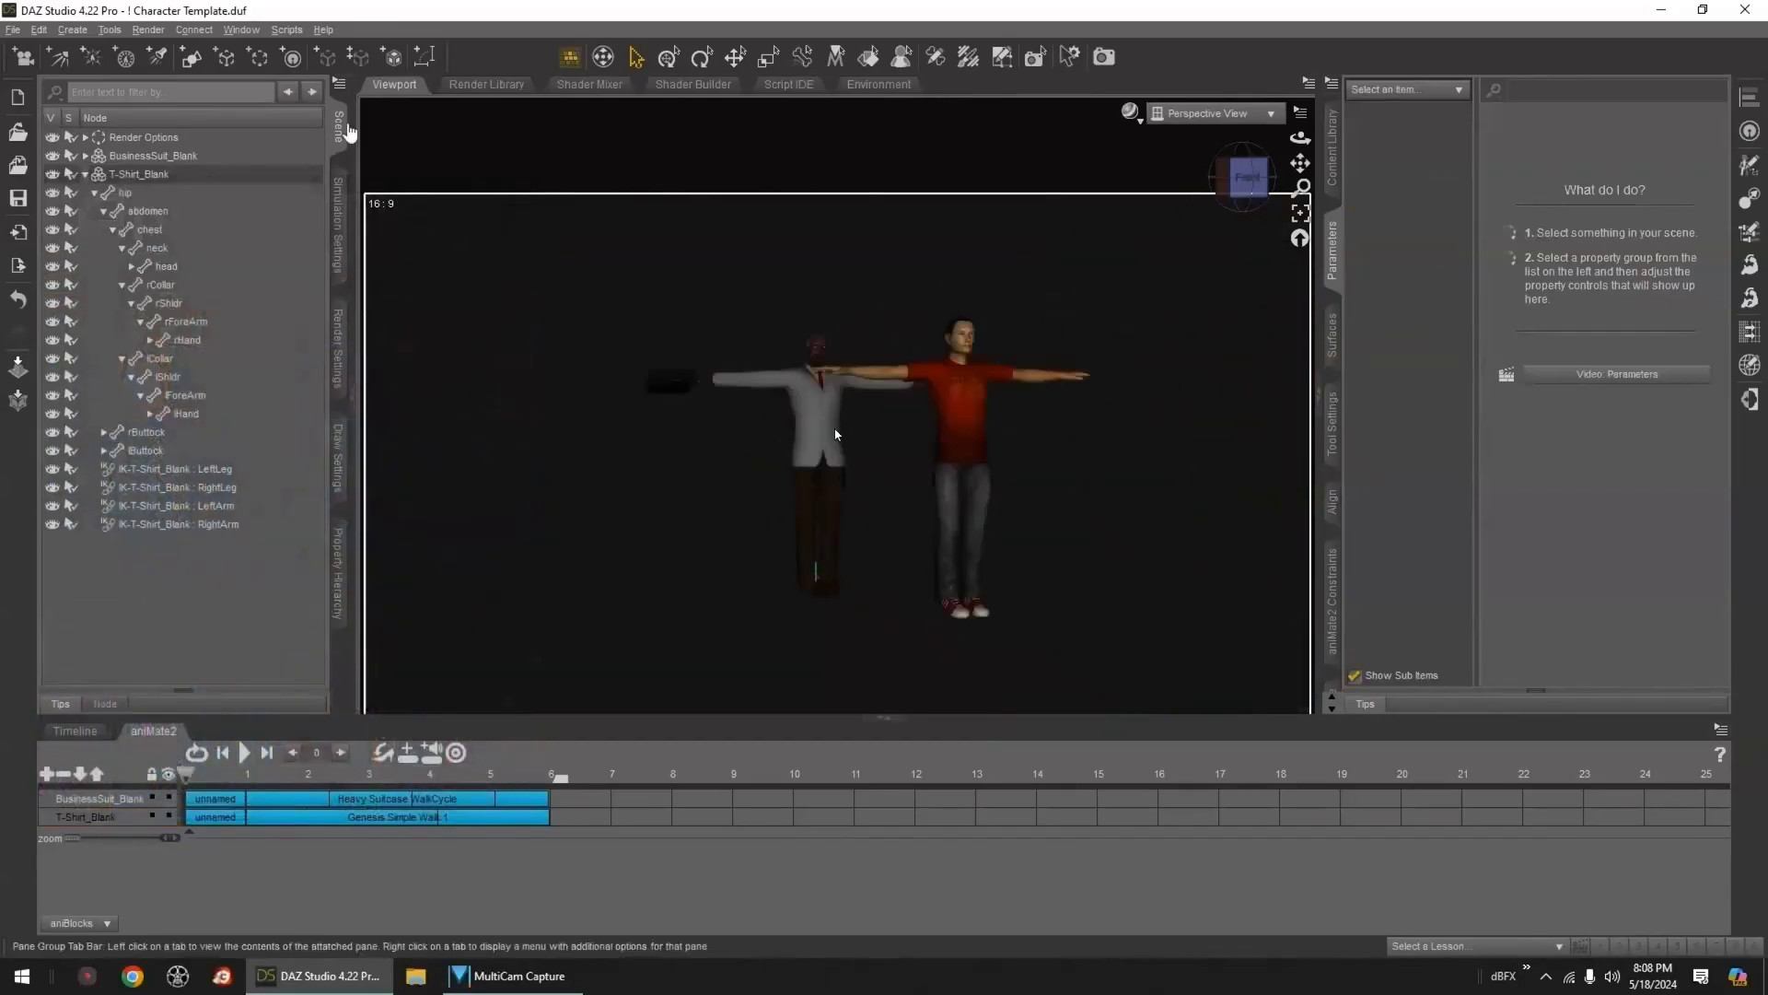
- Collapse the T-Shirt_Blank hierarchy and hide both the business suit and T-shirt figures
click(86, 174)
click(53, 156)
click(53, 174)
- Load the !LorettaLorezBase figure from the P3DA_LorettaLorez folder of the Predatron Figures library
click(1333, 167)
scroll(1452, 606, down, 15)
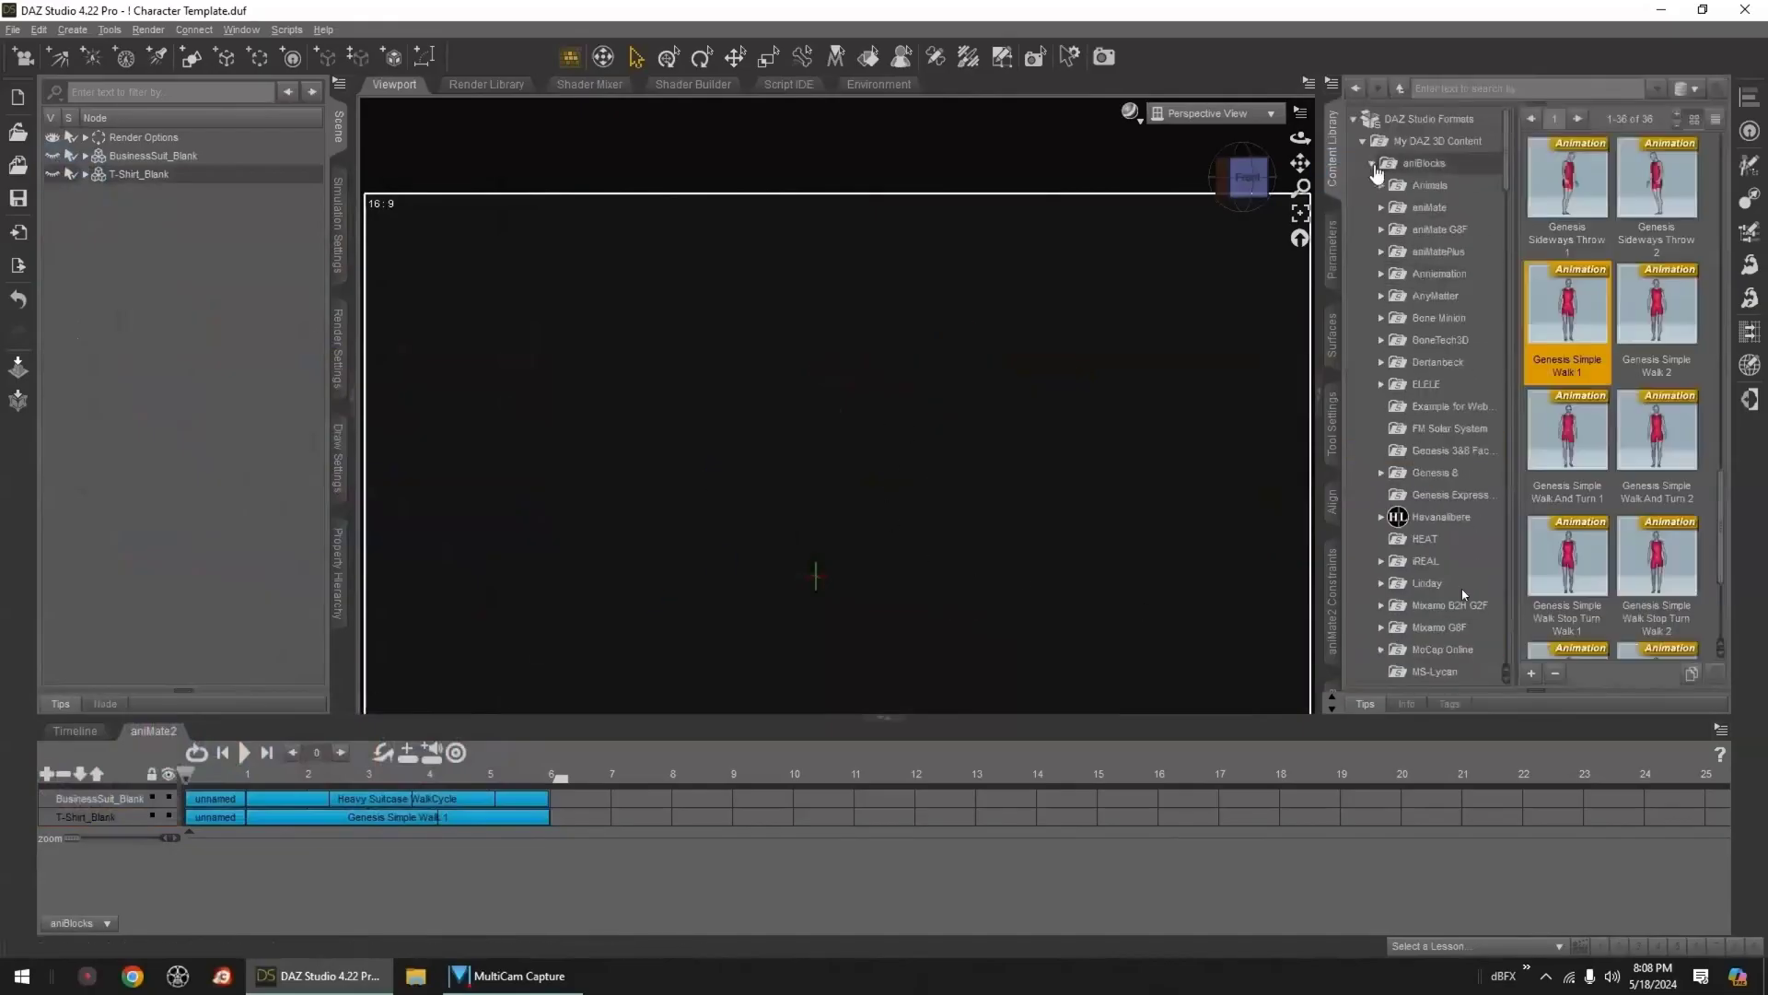
drag(1536, 520, 1536, 386)
click(1458, 391)
double_click(1657, 184)
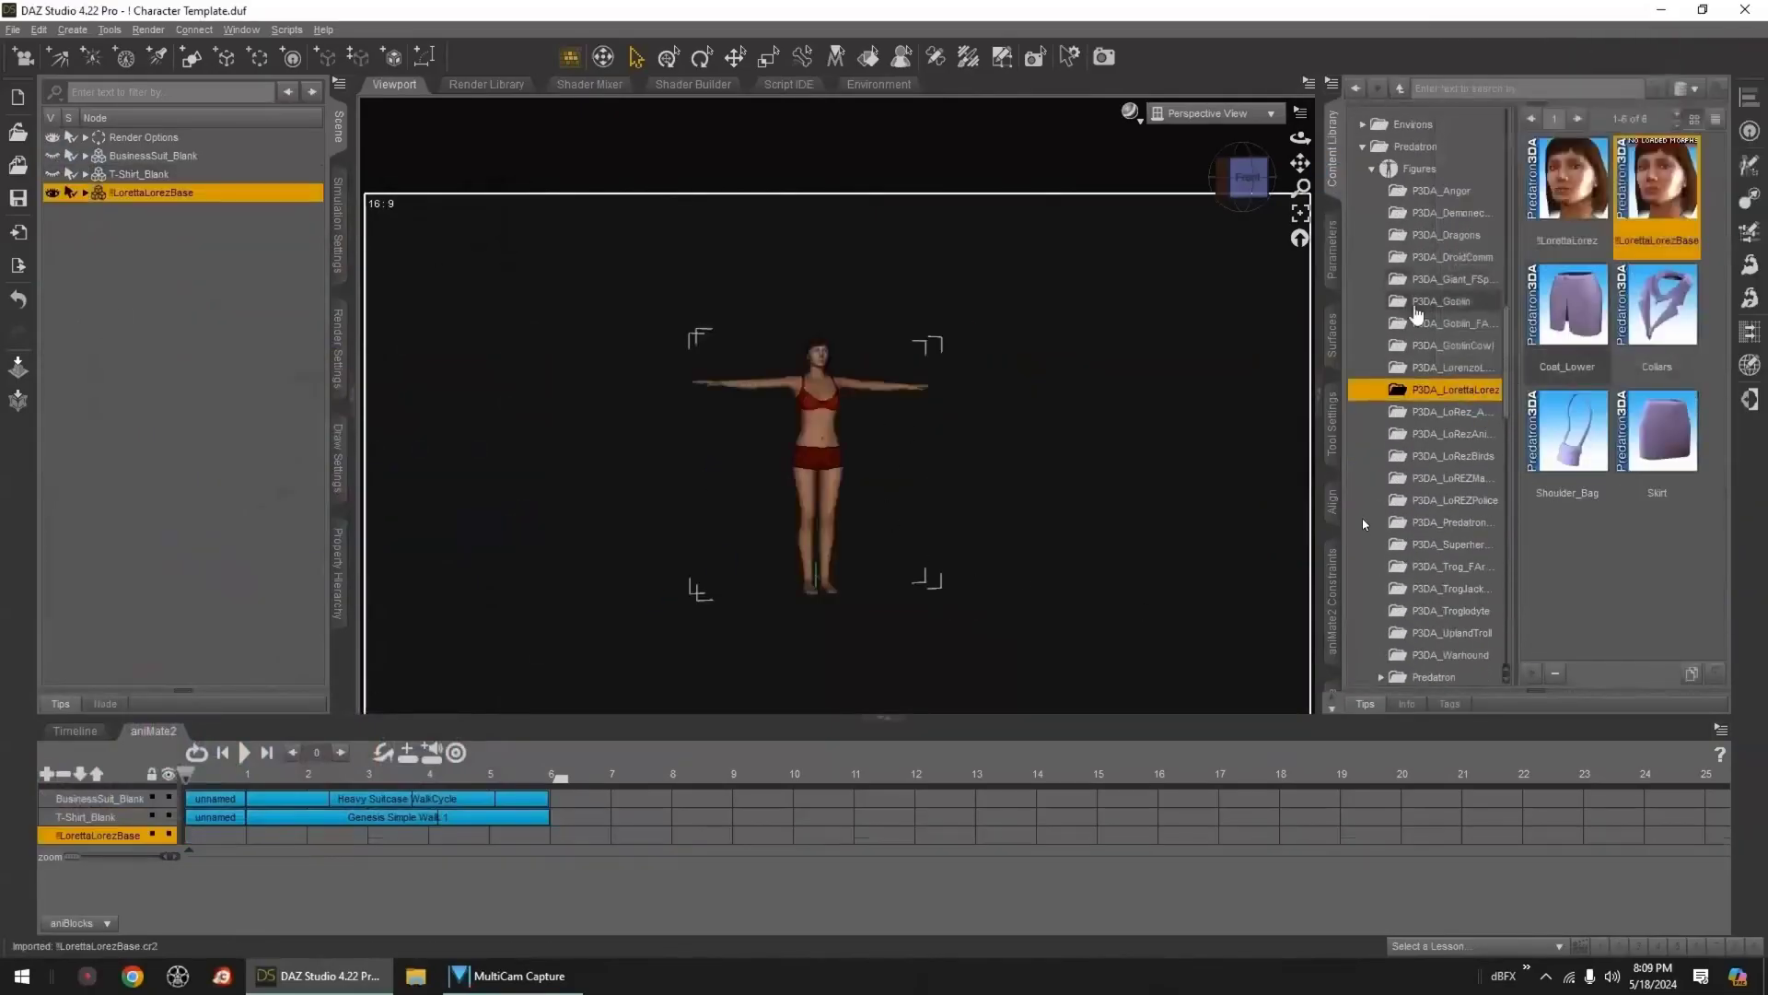
- Apply a skin material from Loretta's !MATs_African folder to the figure
scroll(1434, 455, down, 5)
scroll(1436, 461, down, 7)
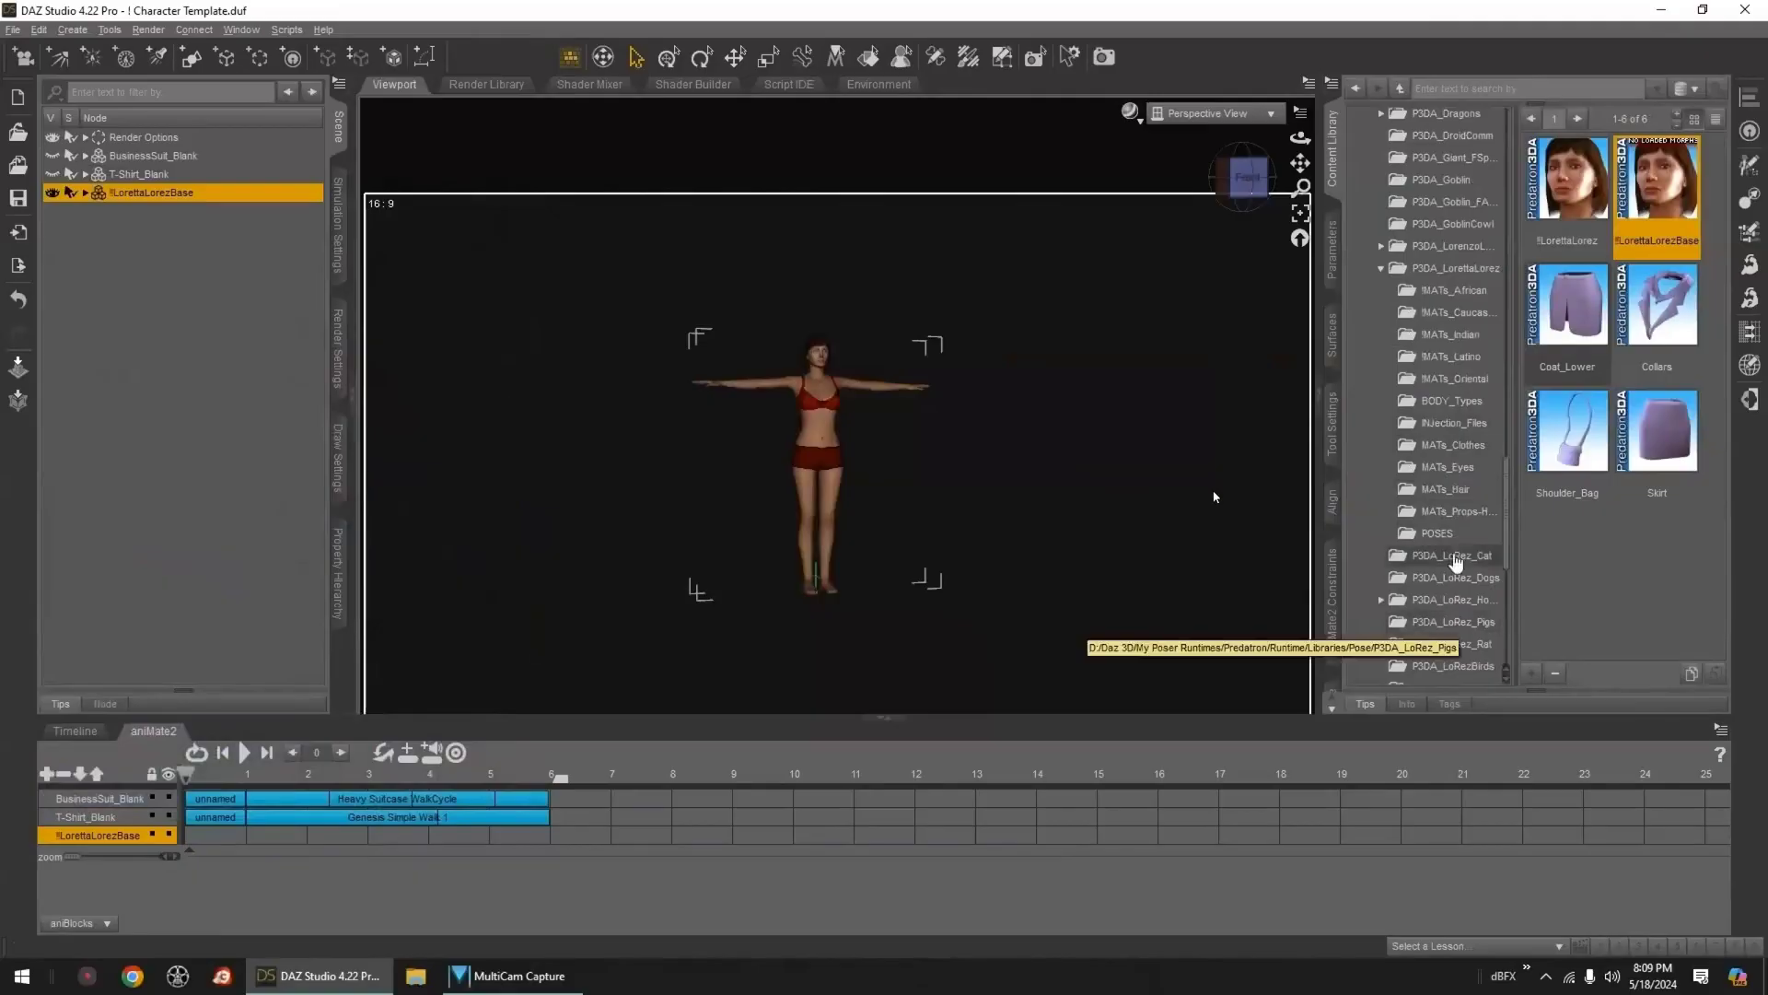
click(1479, 294)
double_click(1580, 446)
- Apply the MAT_Jeans_01 and black boots materials from Loretta's MATs_Clothes folder to the figure
click(1479, 449)
scroll(1616, 488, down, 5)
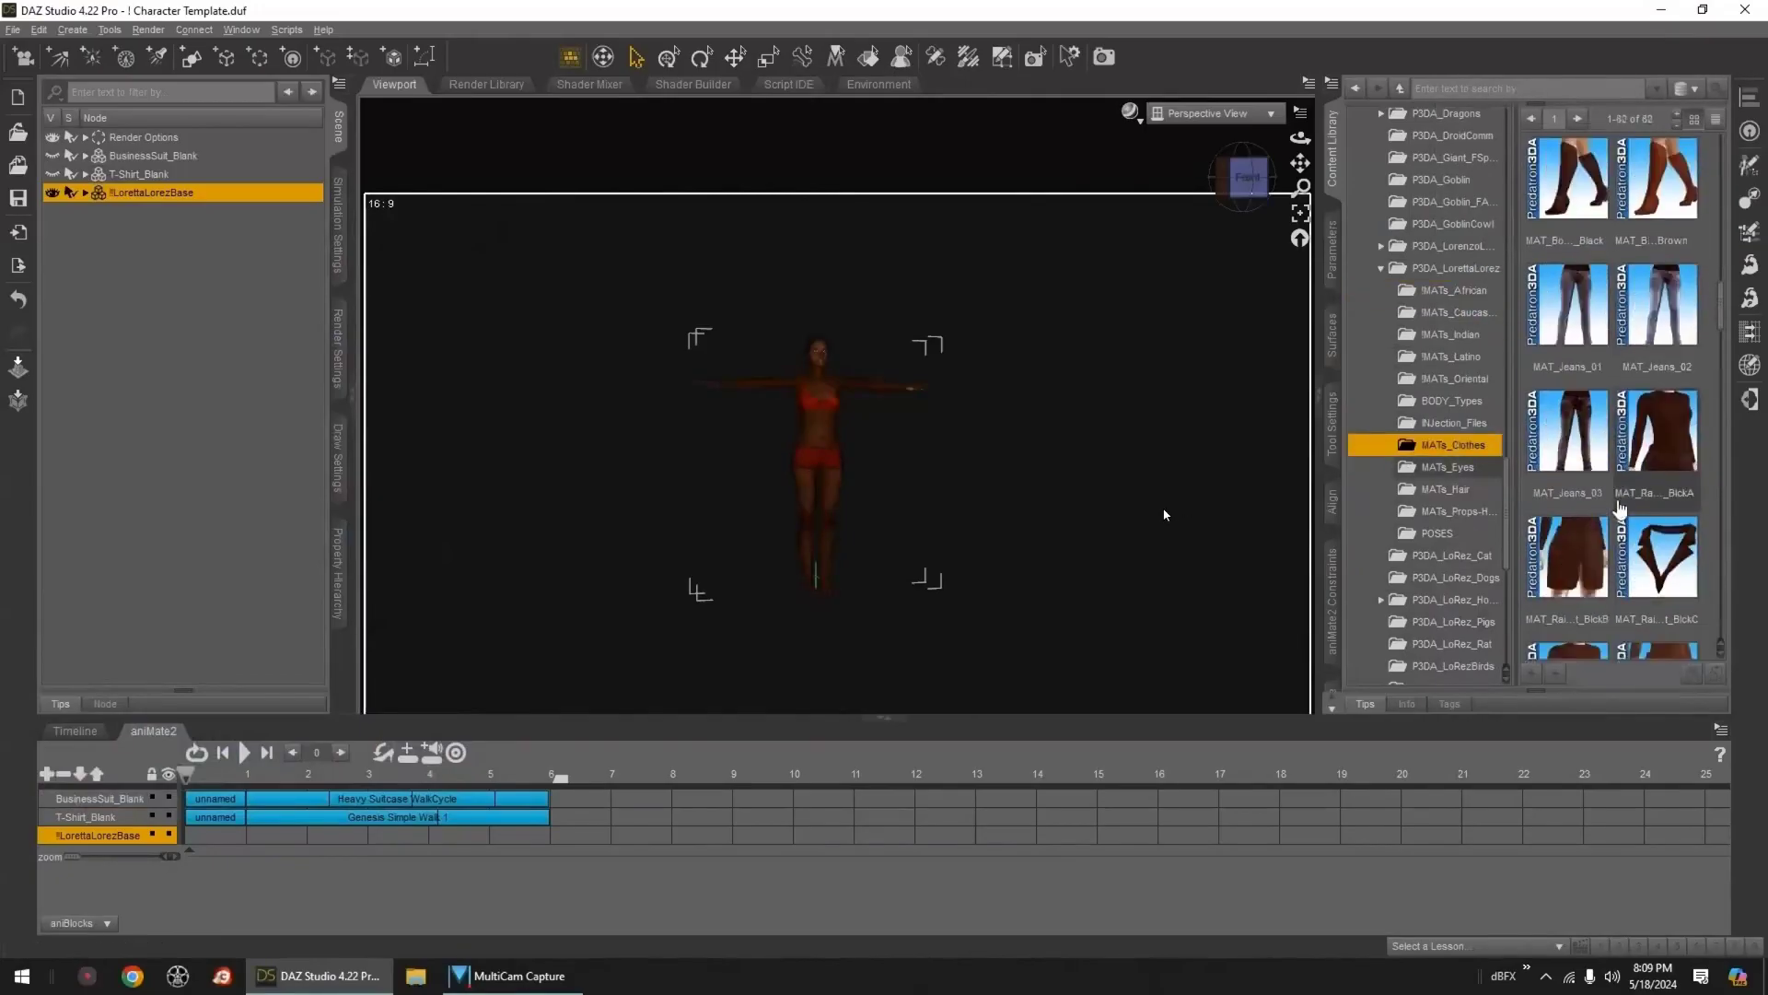
double_click(1567, 304)
double_click(1568, 180)
scroll(1603, 484, down, 10)
scroll(1602, 481, up, 3)
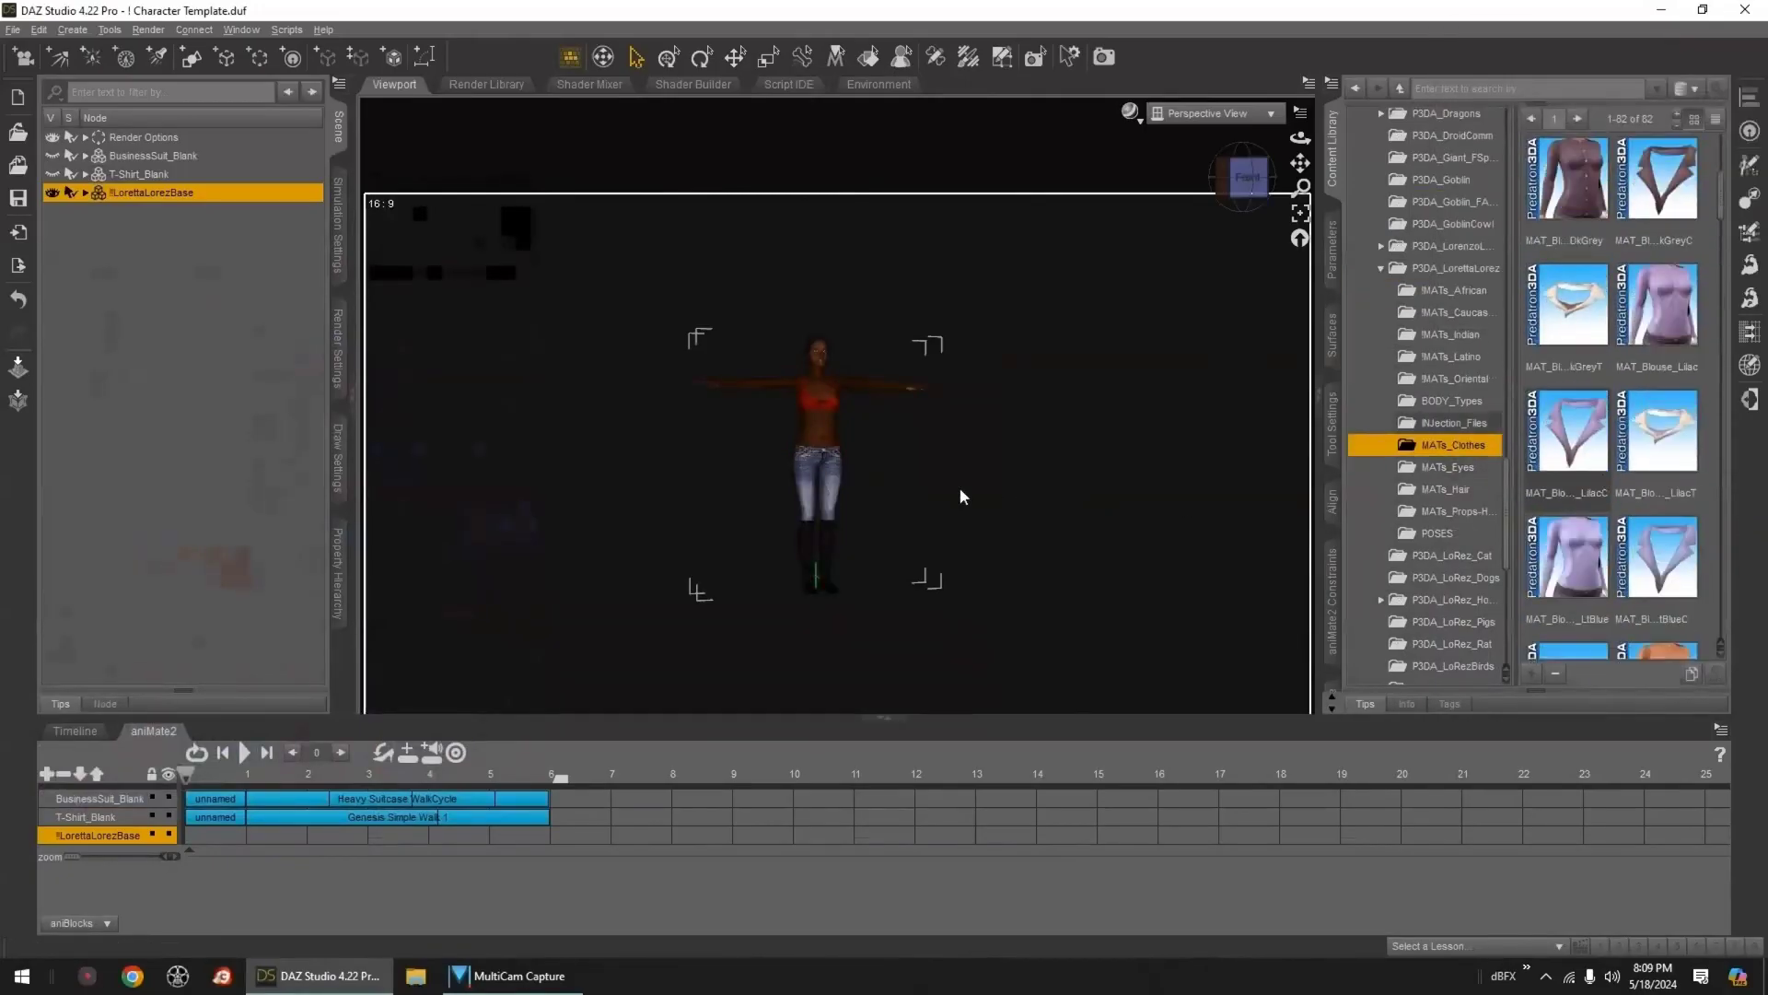
- Add the Casual WalkCycle from the Locomotion Genesis folder to Loretta's aniMate2 track, with an unnamed starting block ahead of it
scroll(961, 490, up, 6)
scroll(982, 480, down, 7)
drag(1508, 471, 1525, 253)
scroll(1413, 290, up, 10)
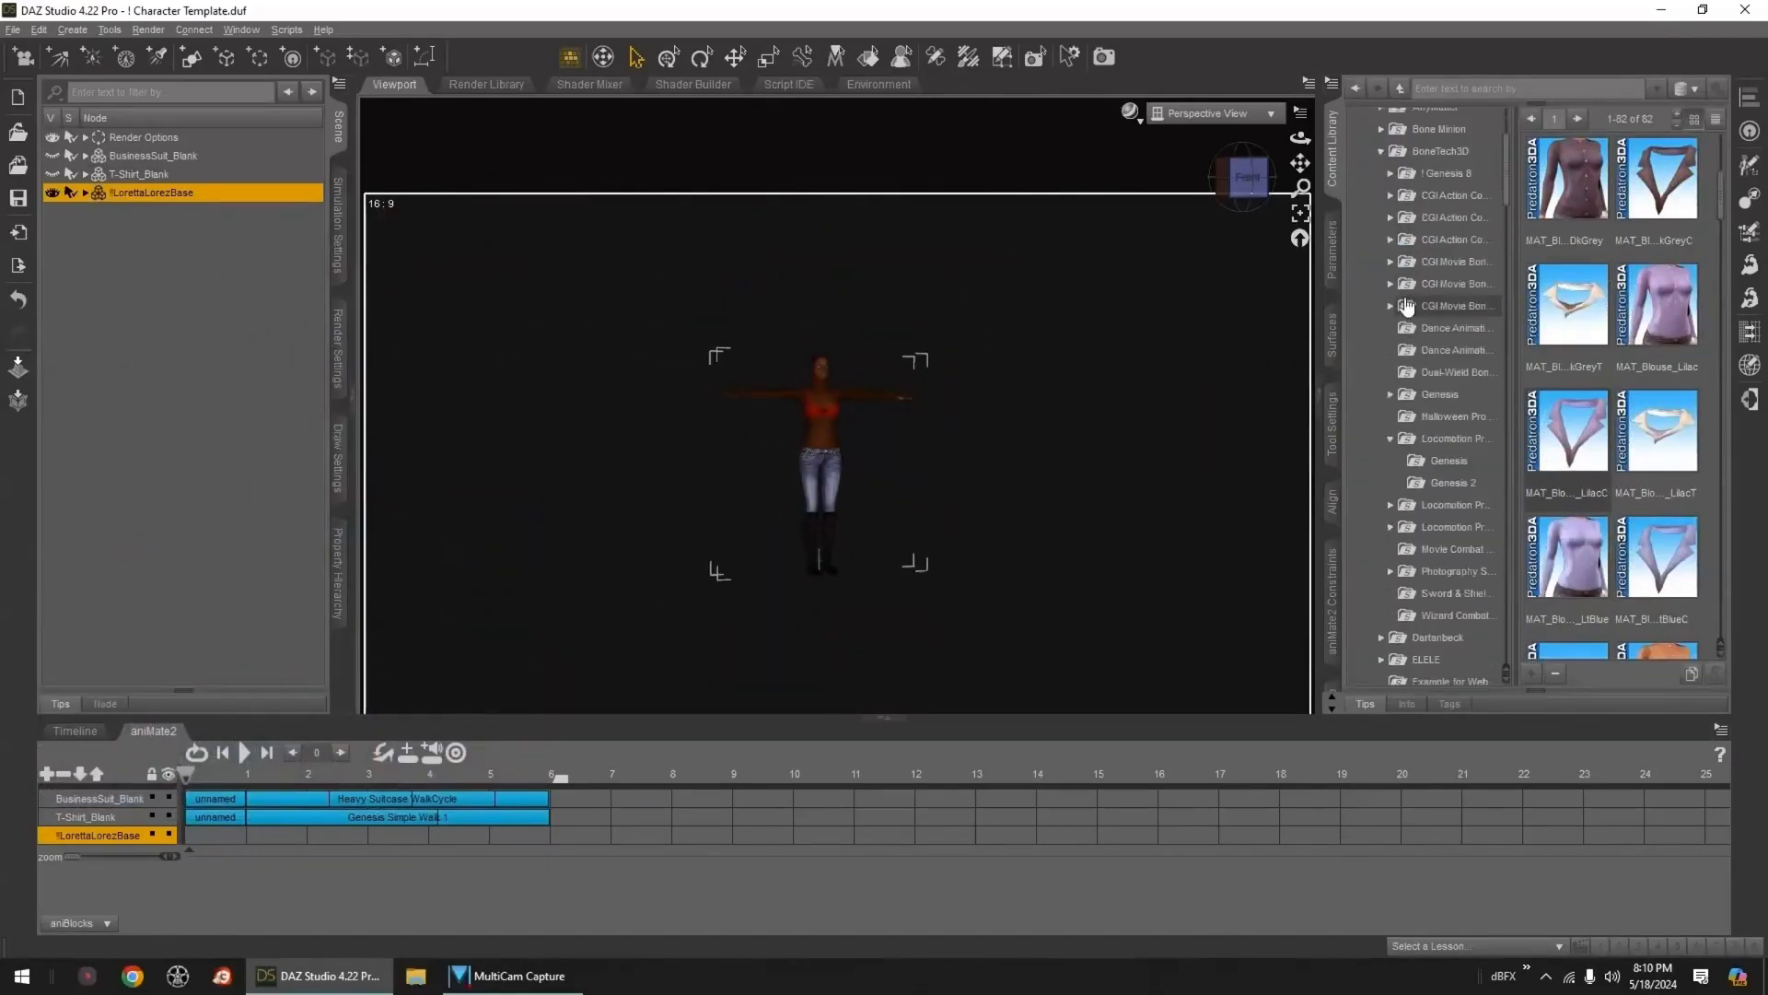
scroll(1406, 307, down, 3)
click(1448, 396)
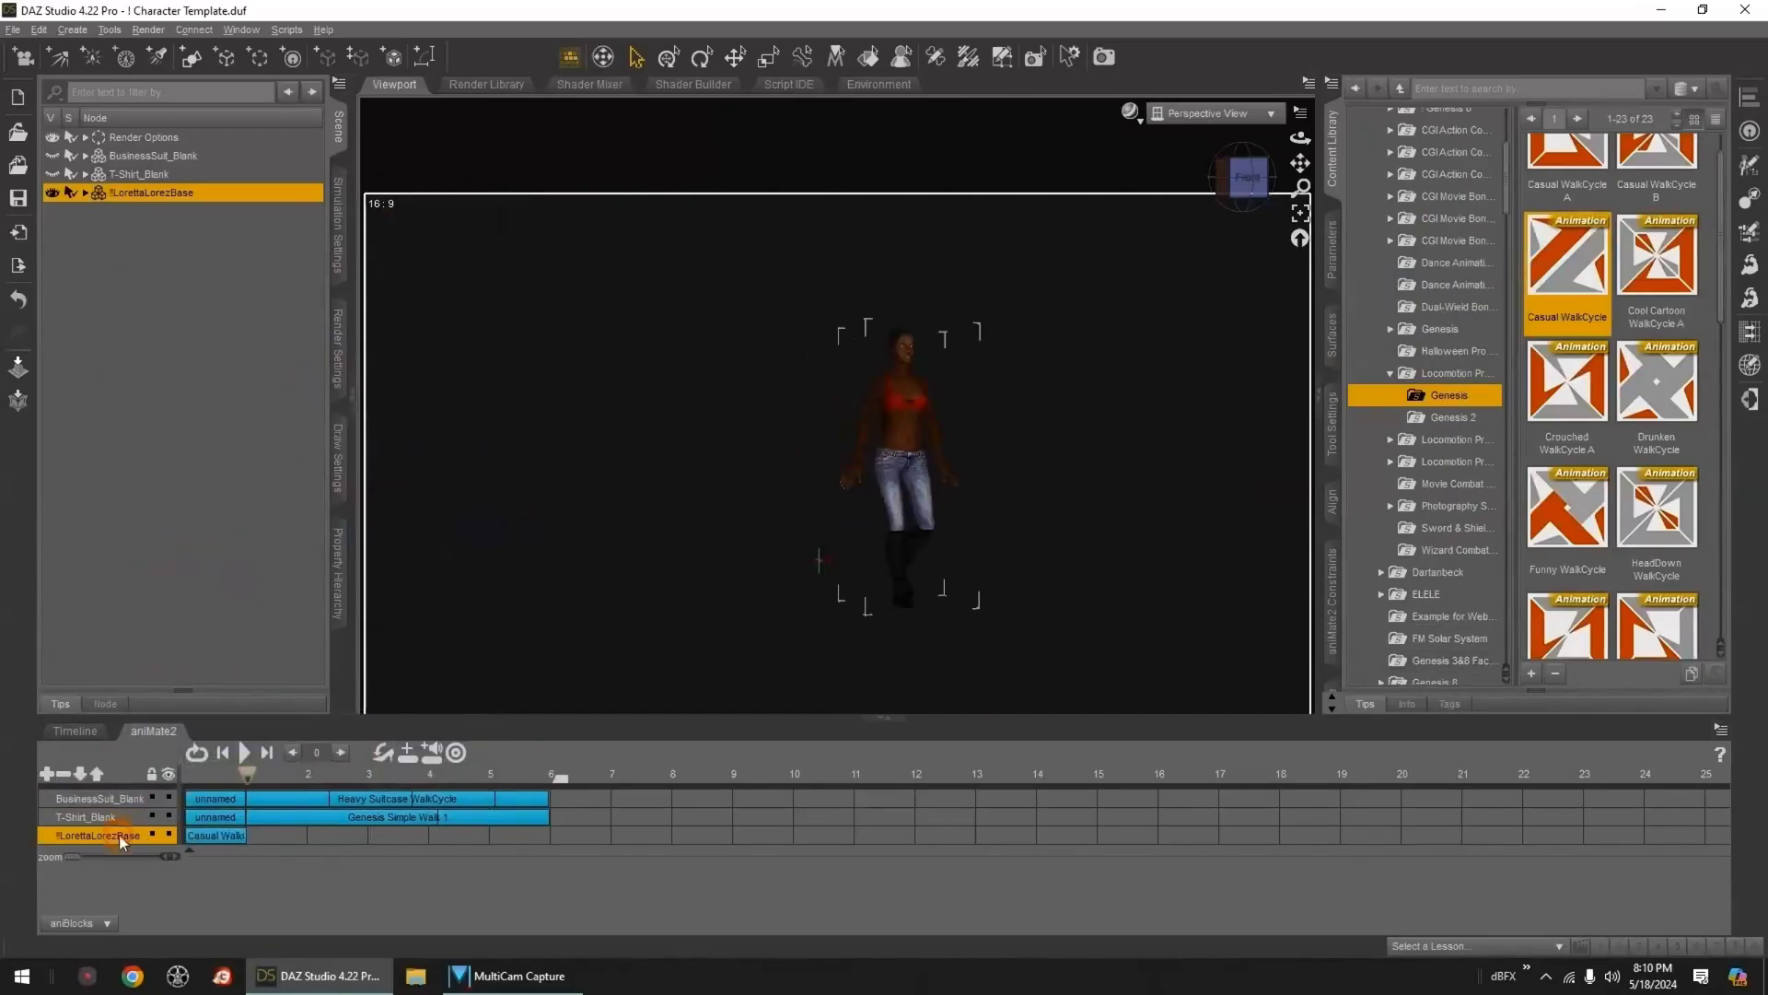
right_click(120, 836)
click(174, 902)
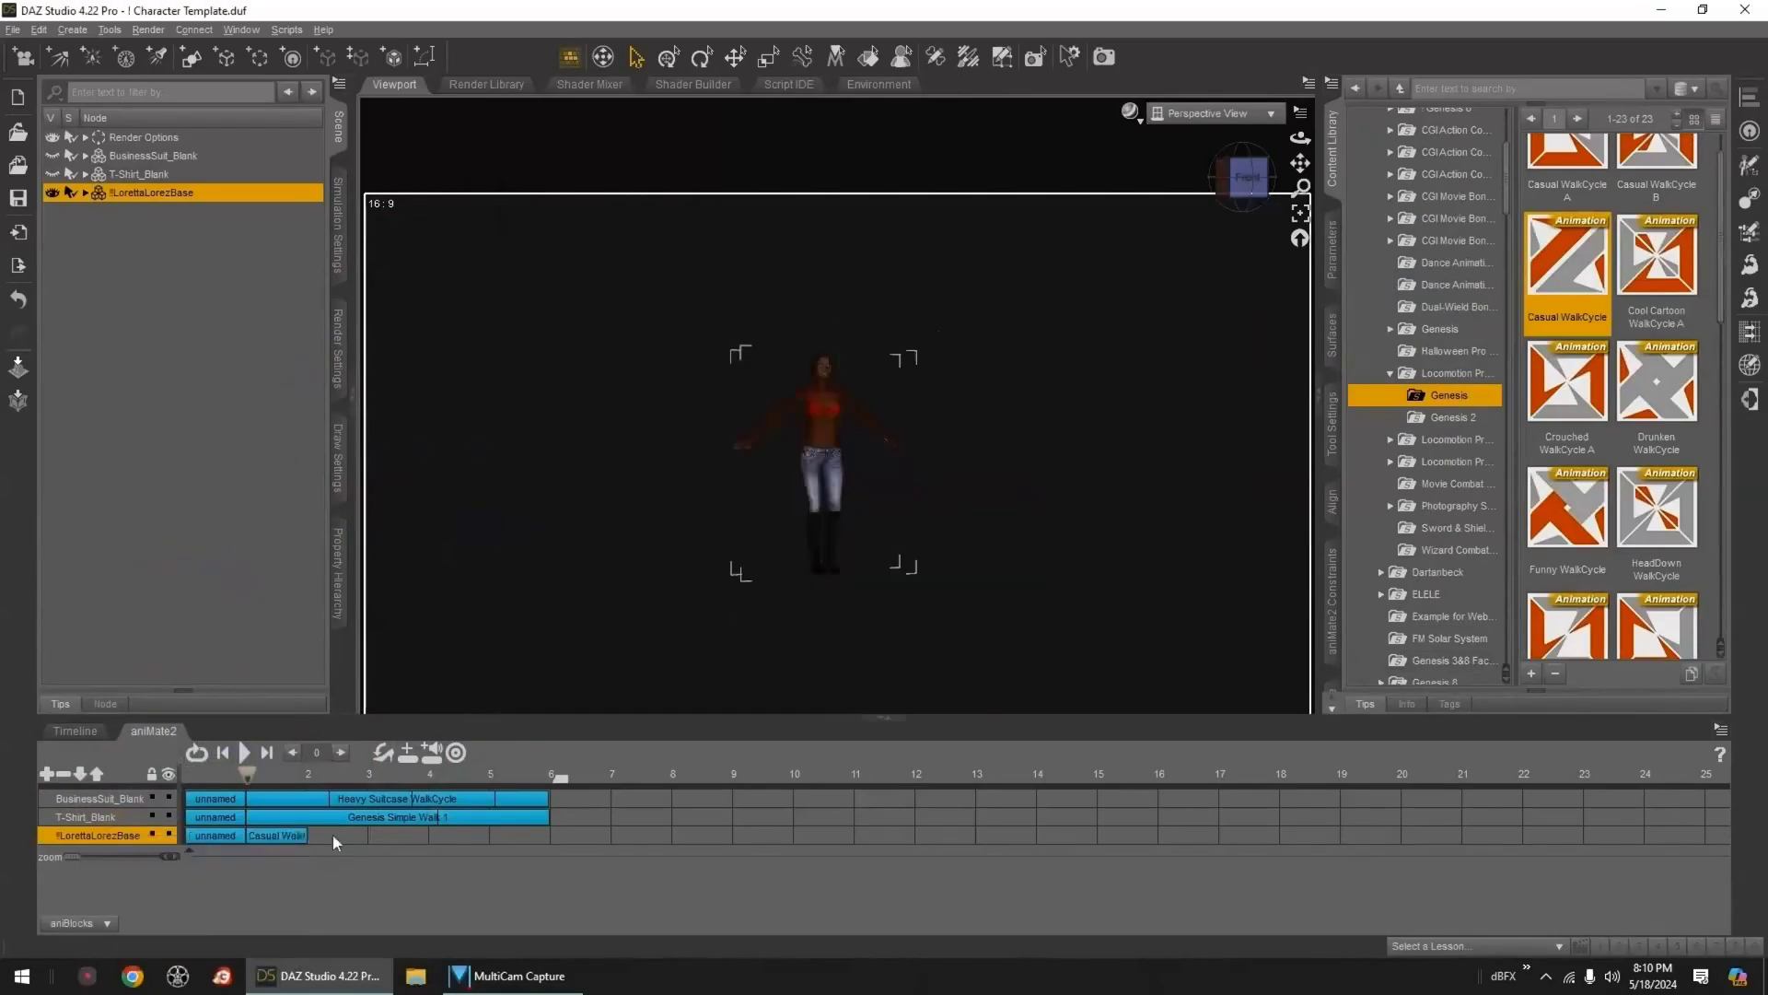
- Extend Loretta's Casual WalkCycle block past second 6, split it there and delete the excess
click(276, 837)
drag(303, 837, 544, 849)
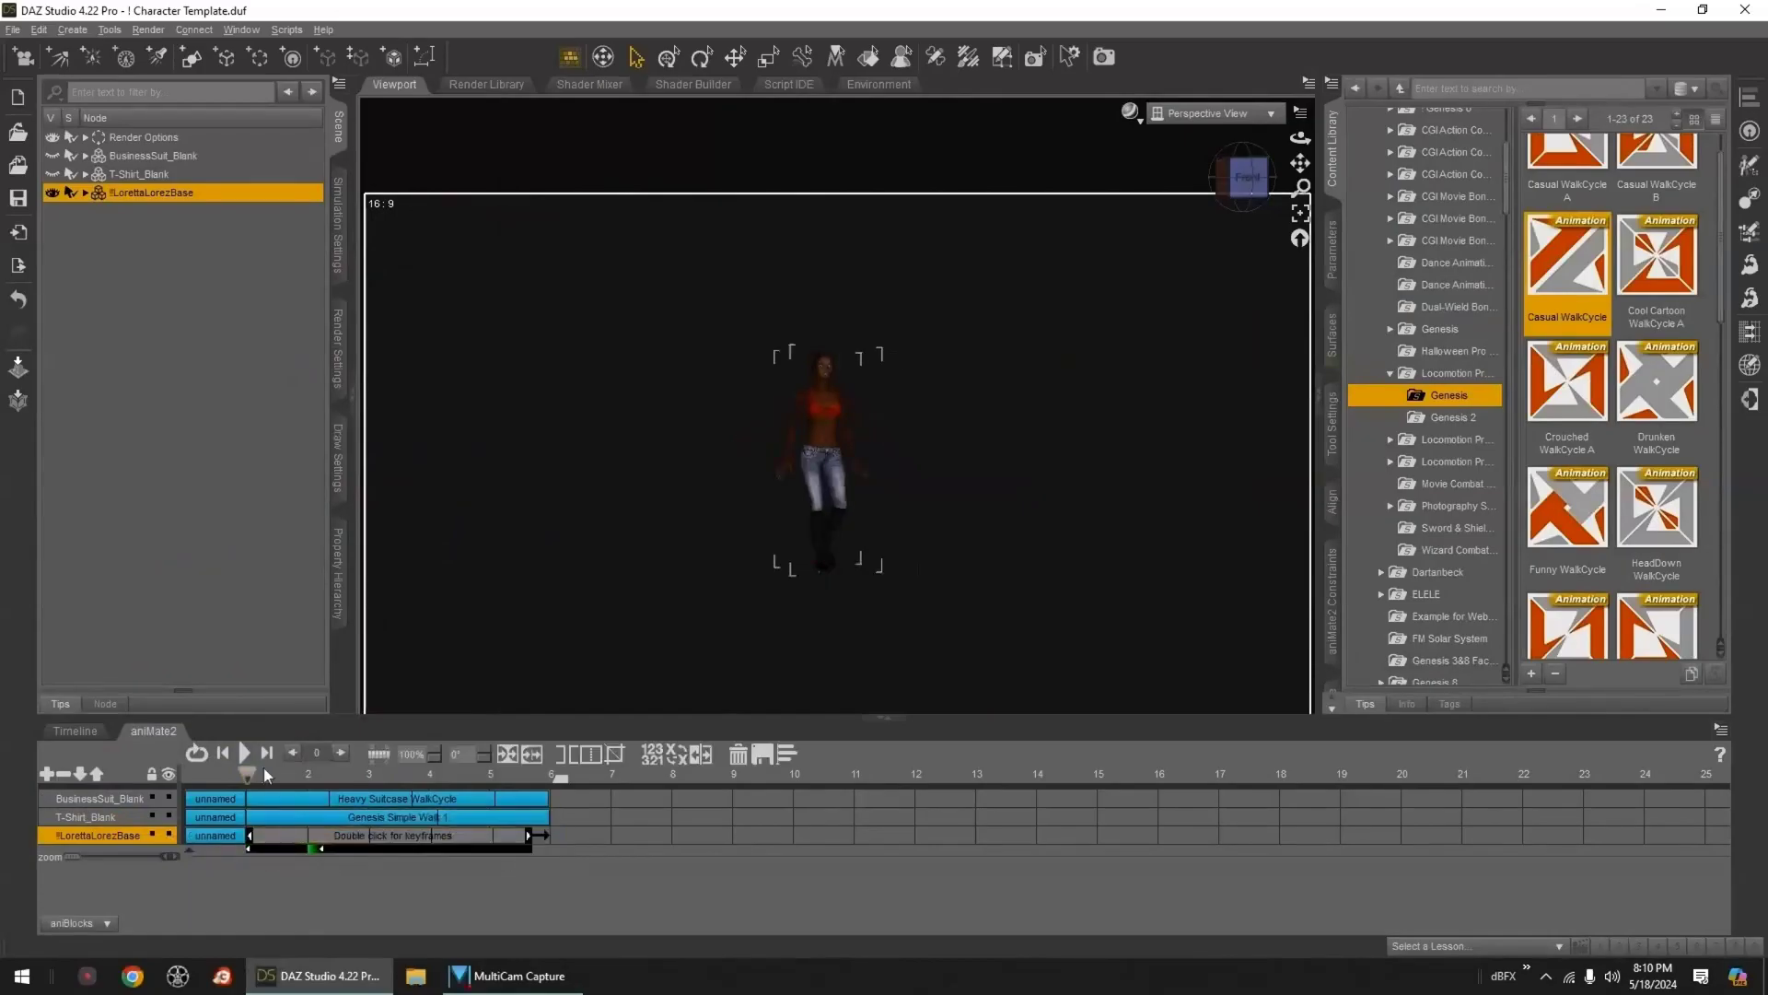
drag(250, 775, 551, 774)
drag(532, 836, 650, 835)
click(566, 753)
click(593, 835)
click(737, 754)
- Set Loretta's walk block to 70%, trim it at second 6 and play the animation briefly
click(338, 837)
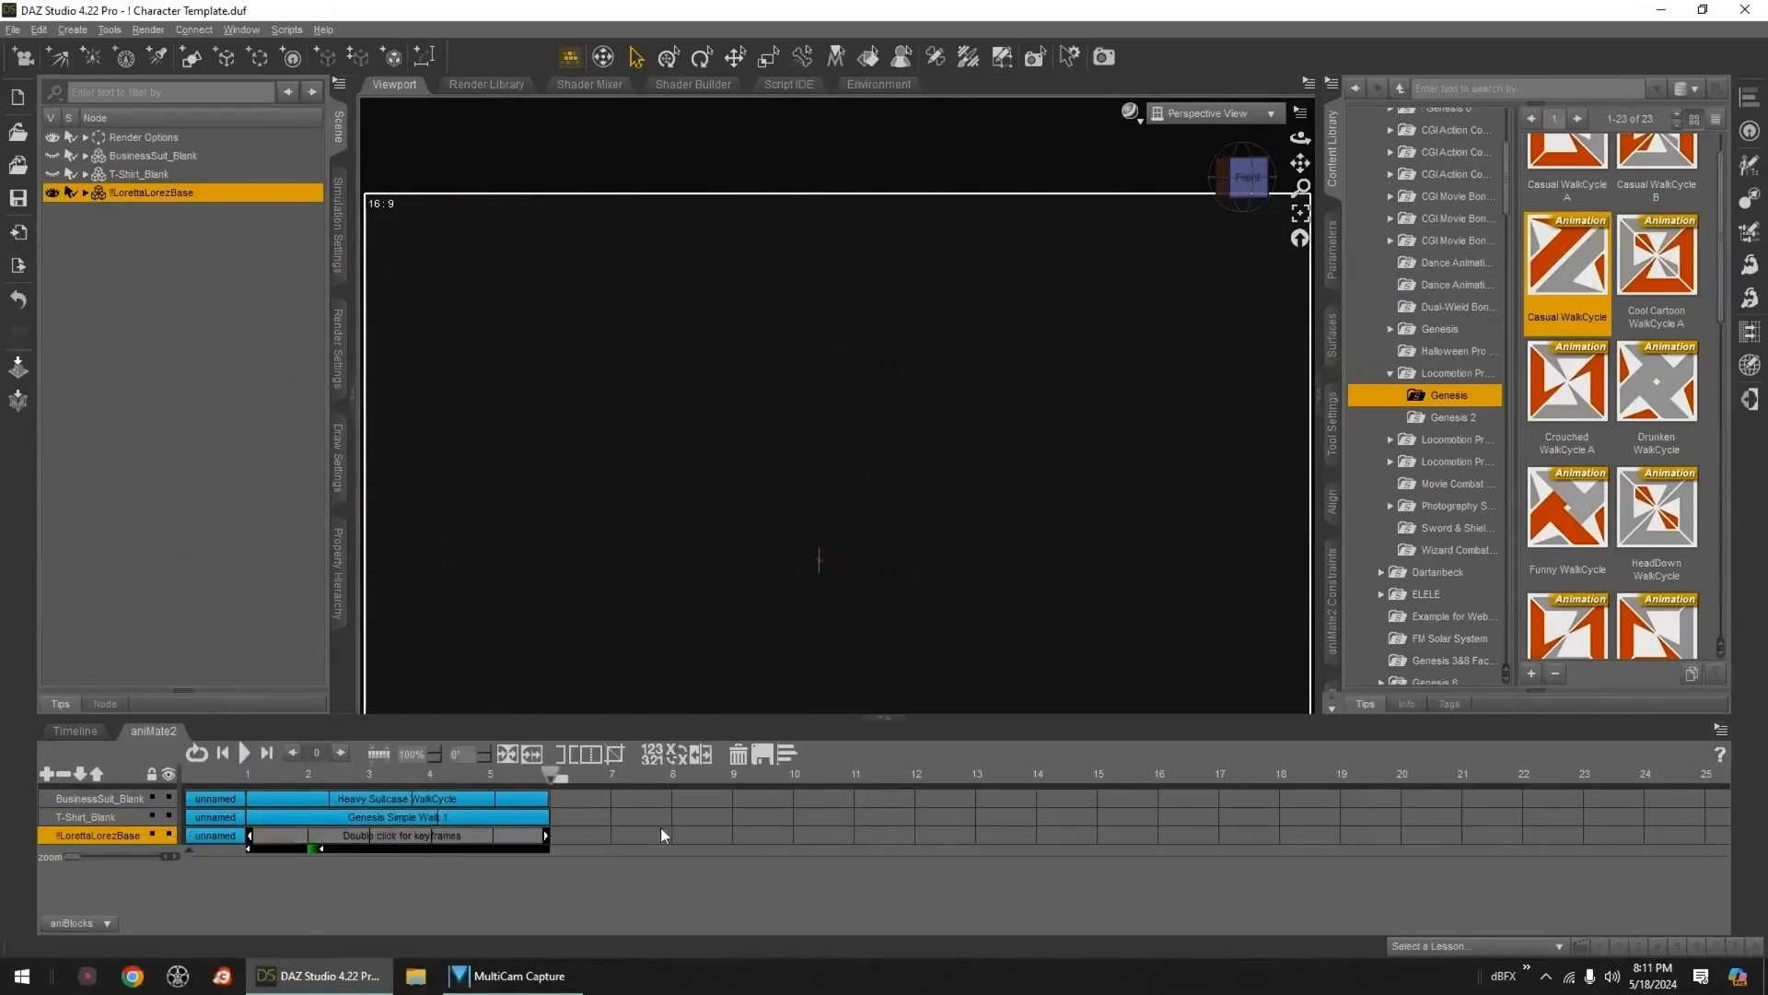
click(566, 755)
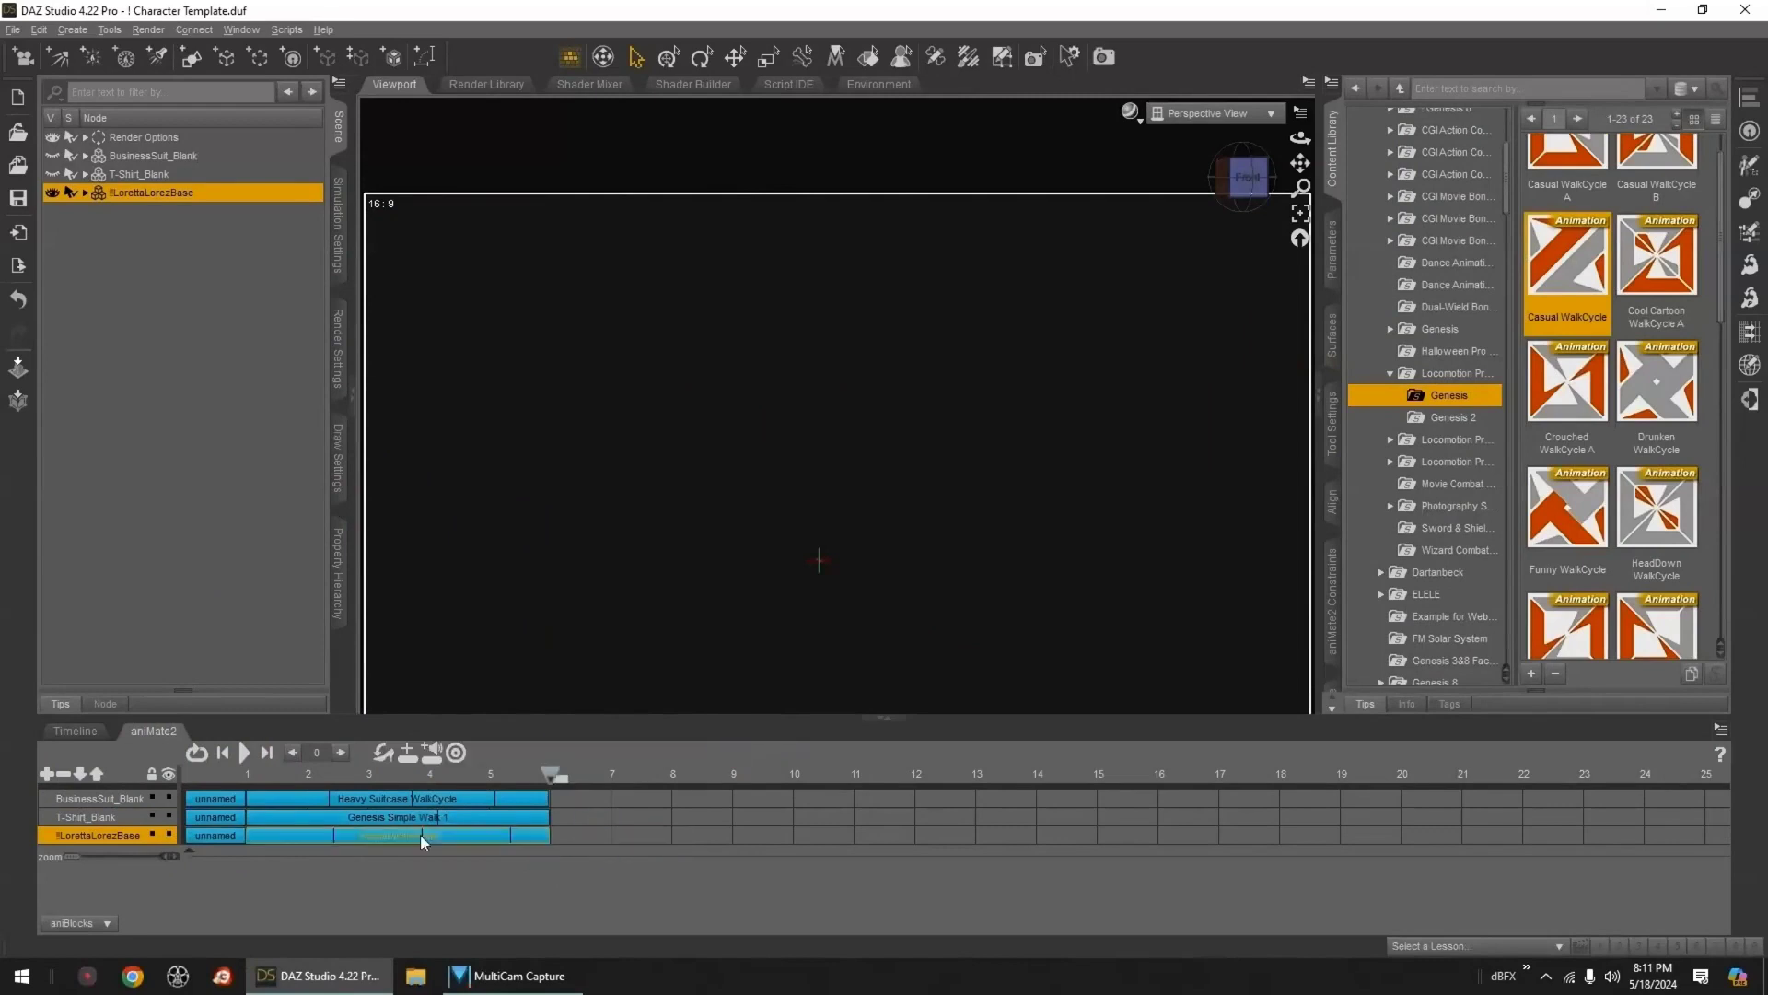
click(244, 753)
click(245, 754)
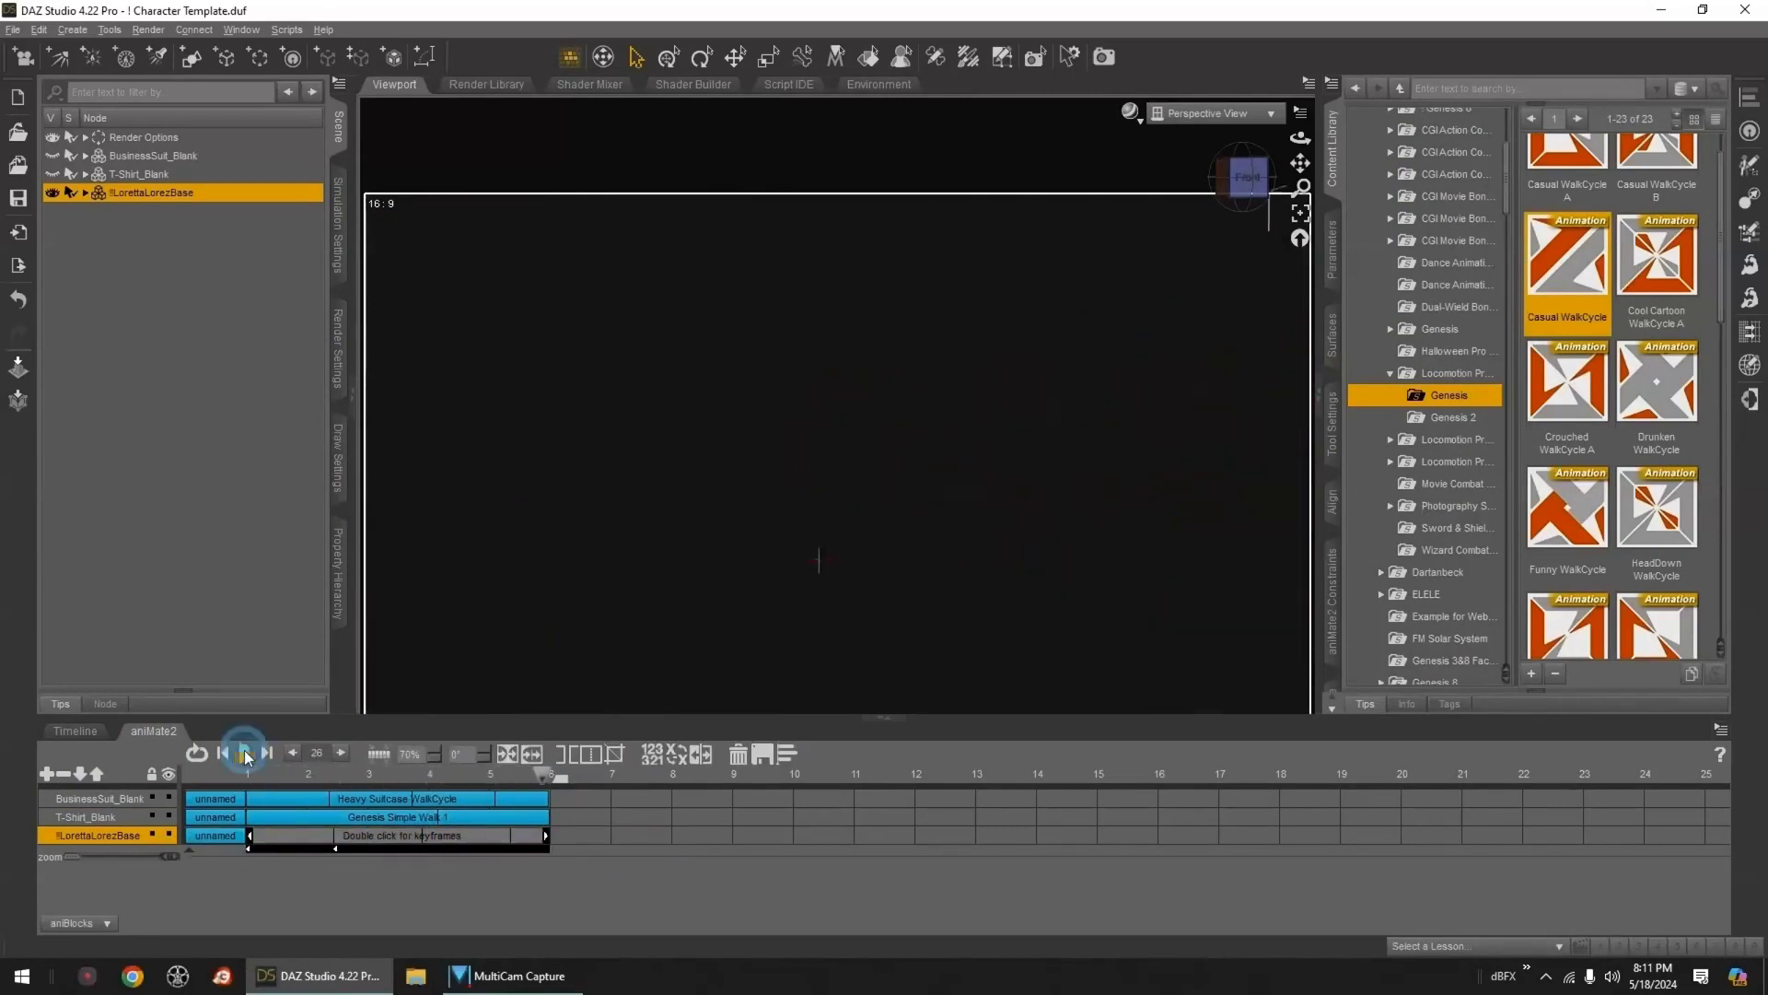
- Show both hidden figures, move Loretta to about X Translate 147 and Z Translate -145, and play the walk
click(53, 174)
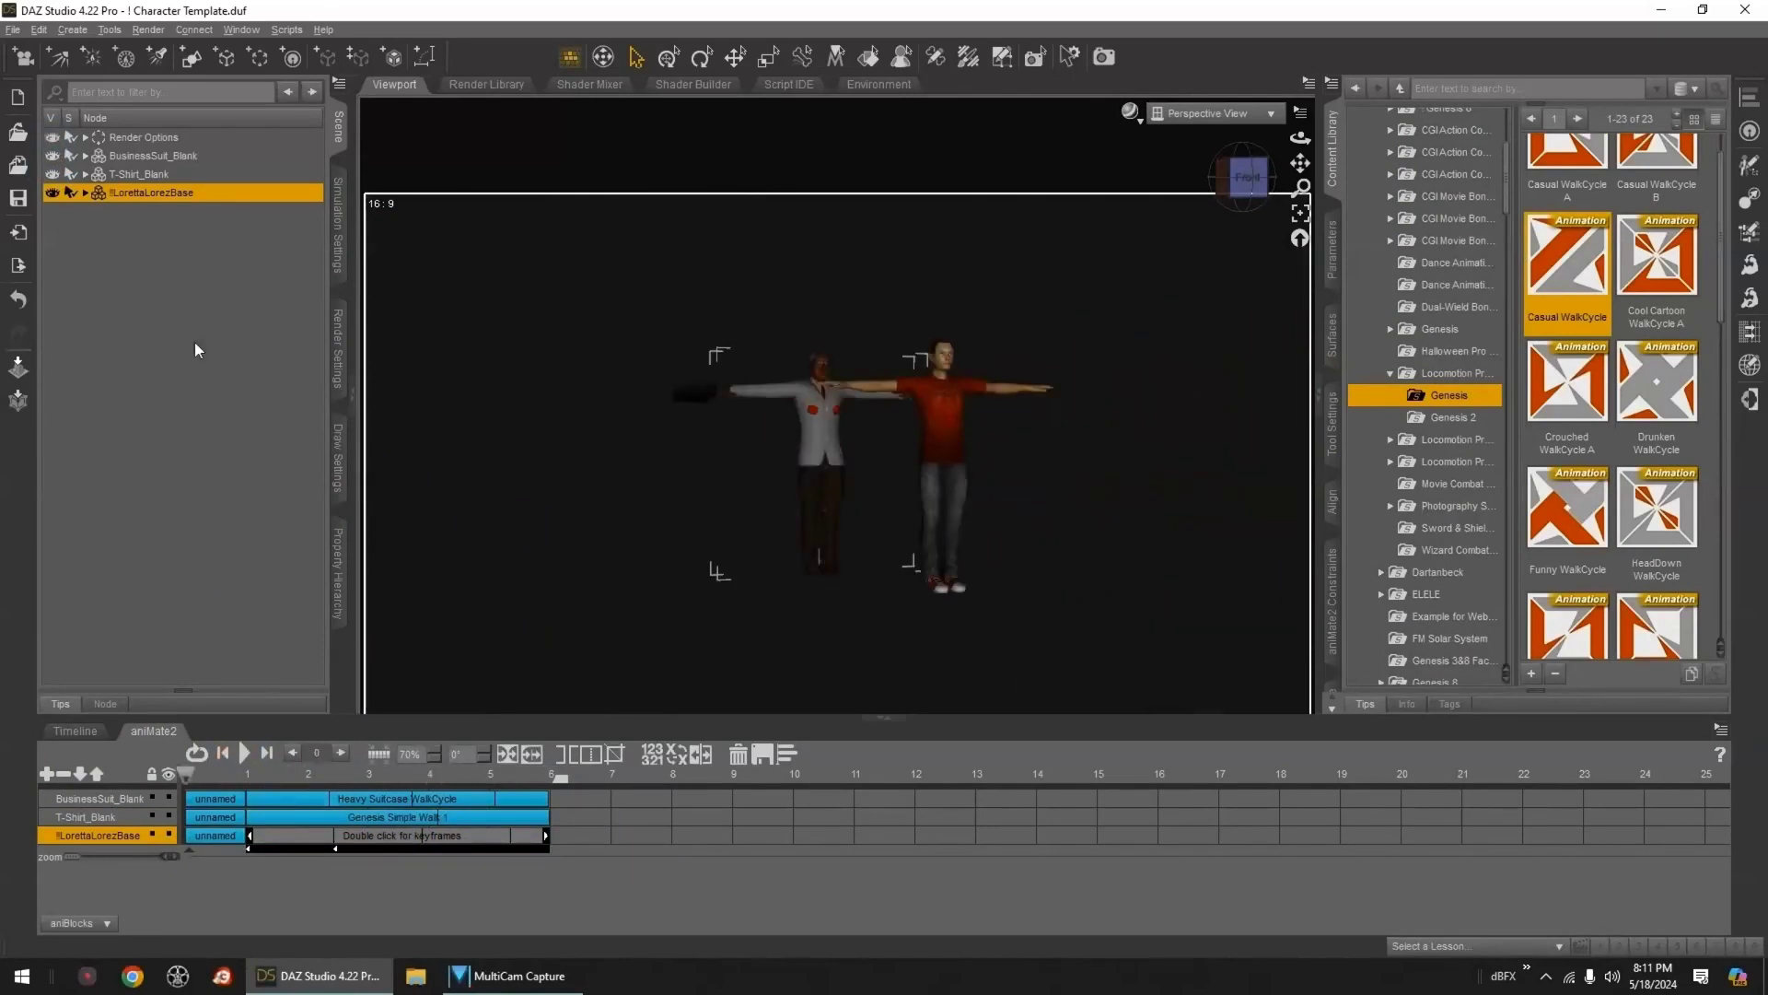
click(1332, 248)
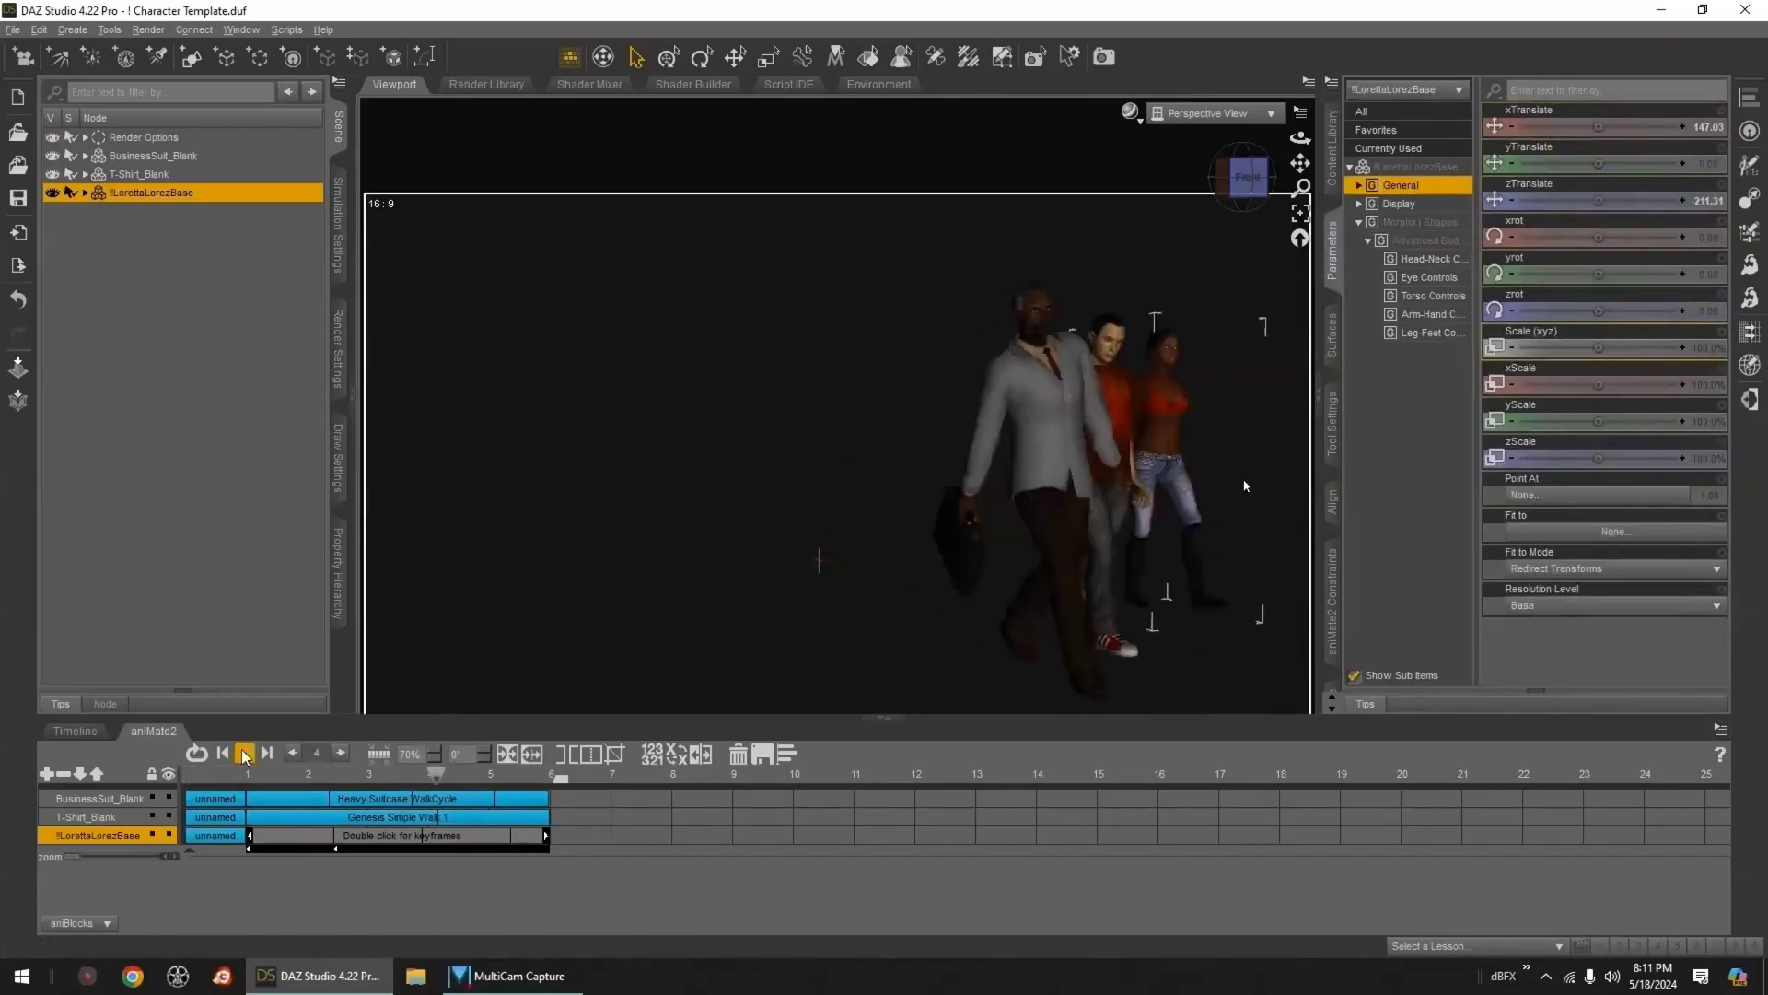
click(245, 753)
click(224, 755)
click(244, 753)
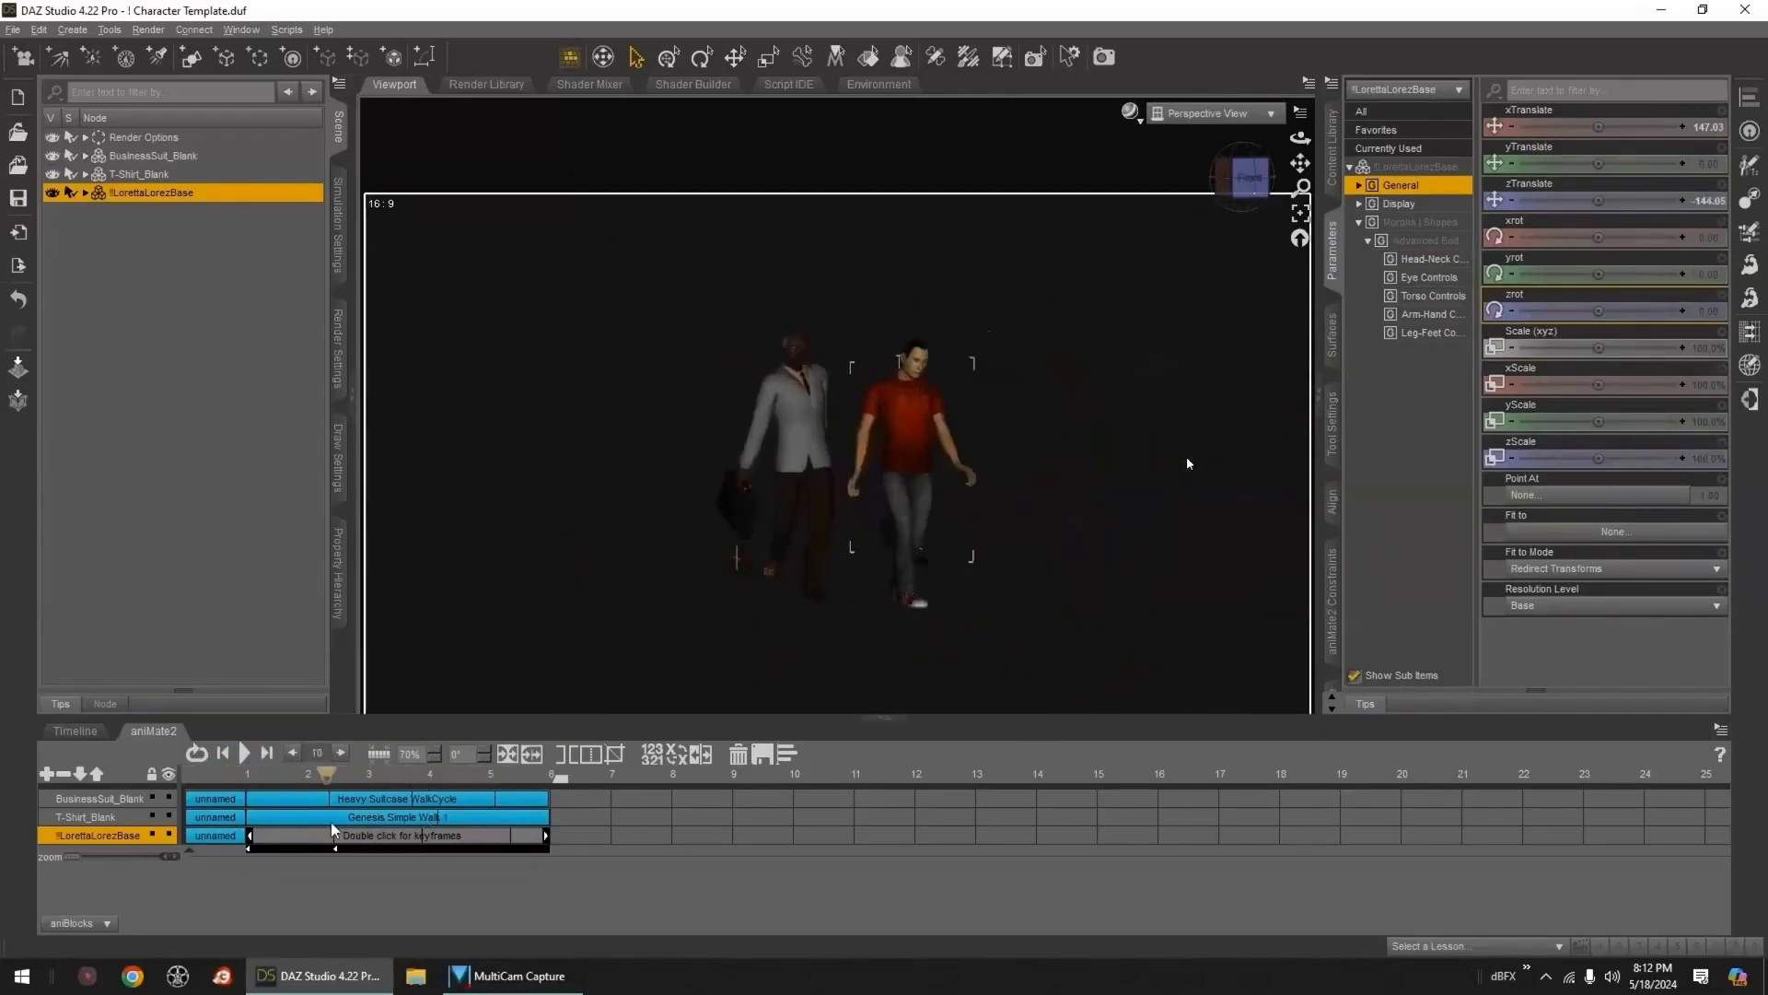
- Set Loretta's Casual WalkCycle block to 90% and delete the part that extends past second 6
drag(240, 865, 415, 865)
click(435, 748)
click(269, 753)
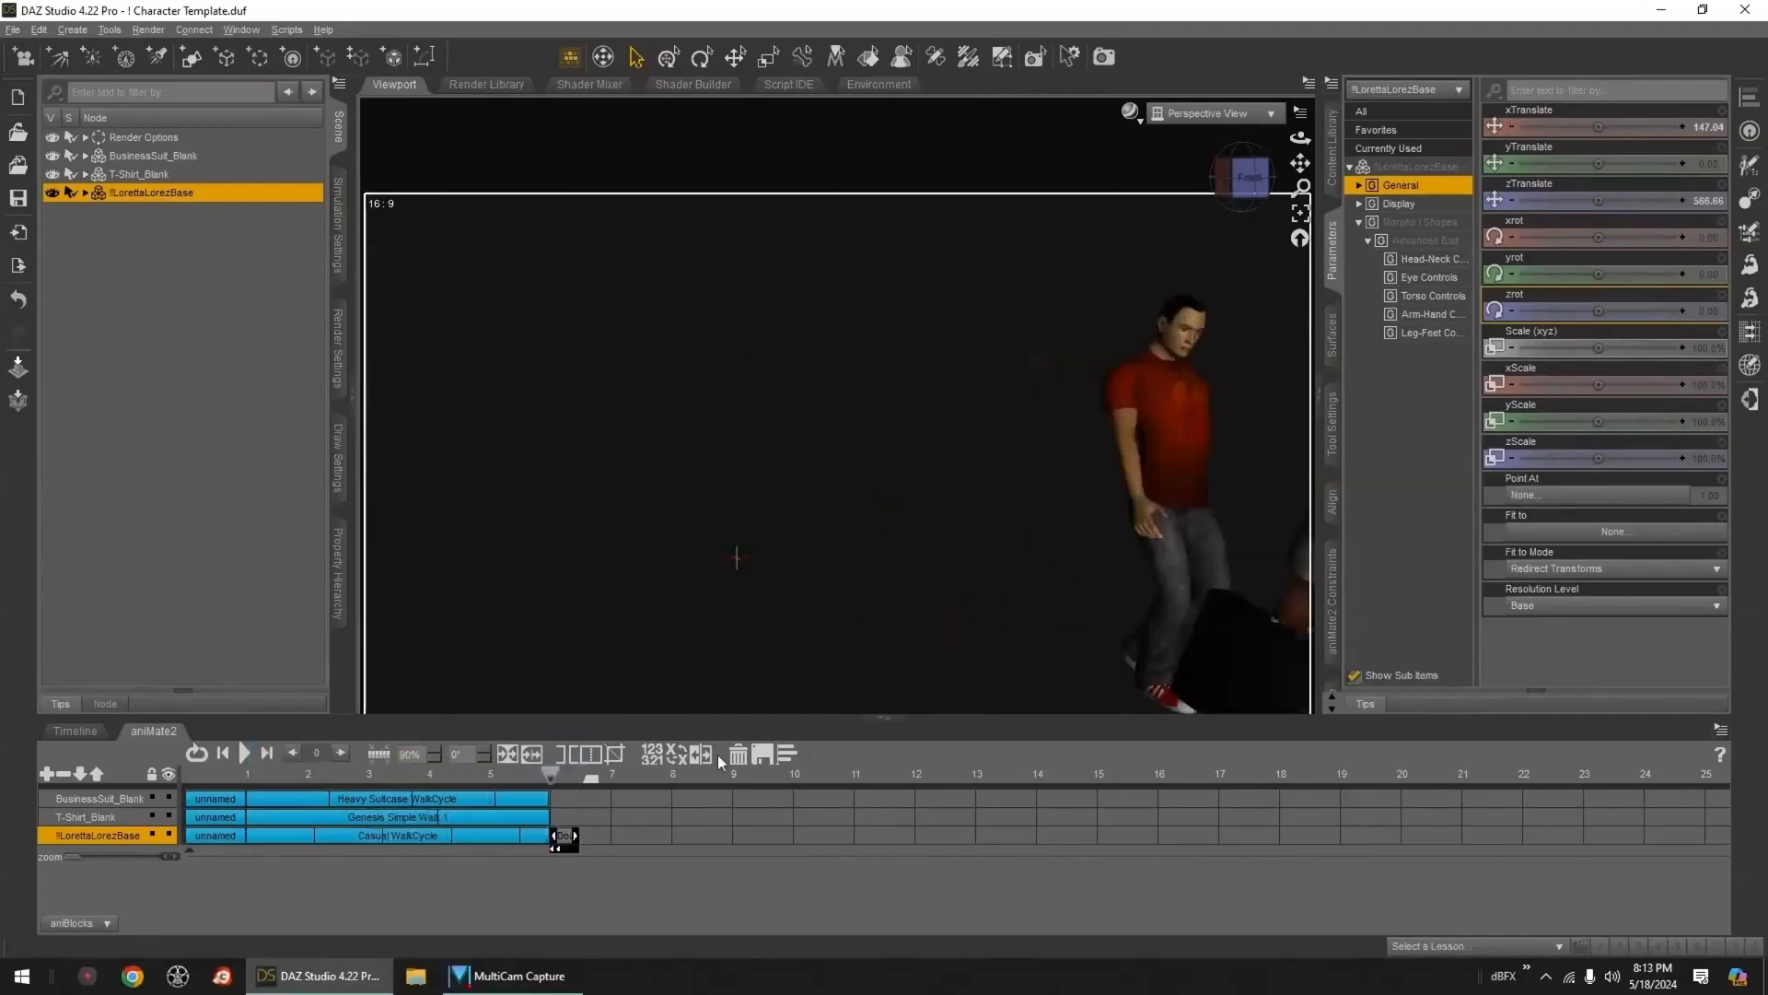
- Play the walk of all three figures, return to the first frame and hide the business suit and T-shirt figures
click(245, 753)
click(245, 754)
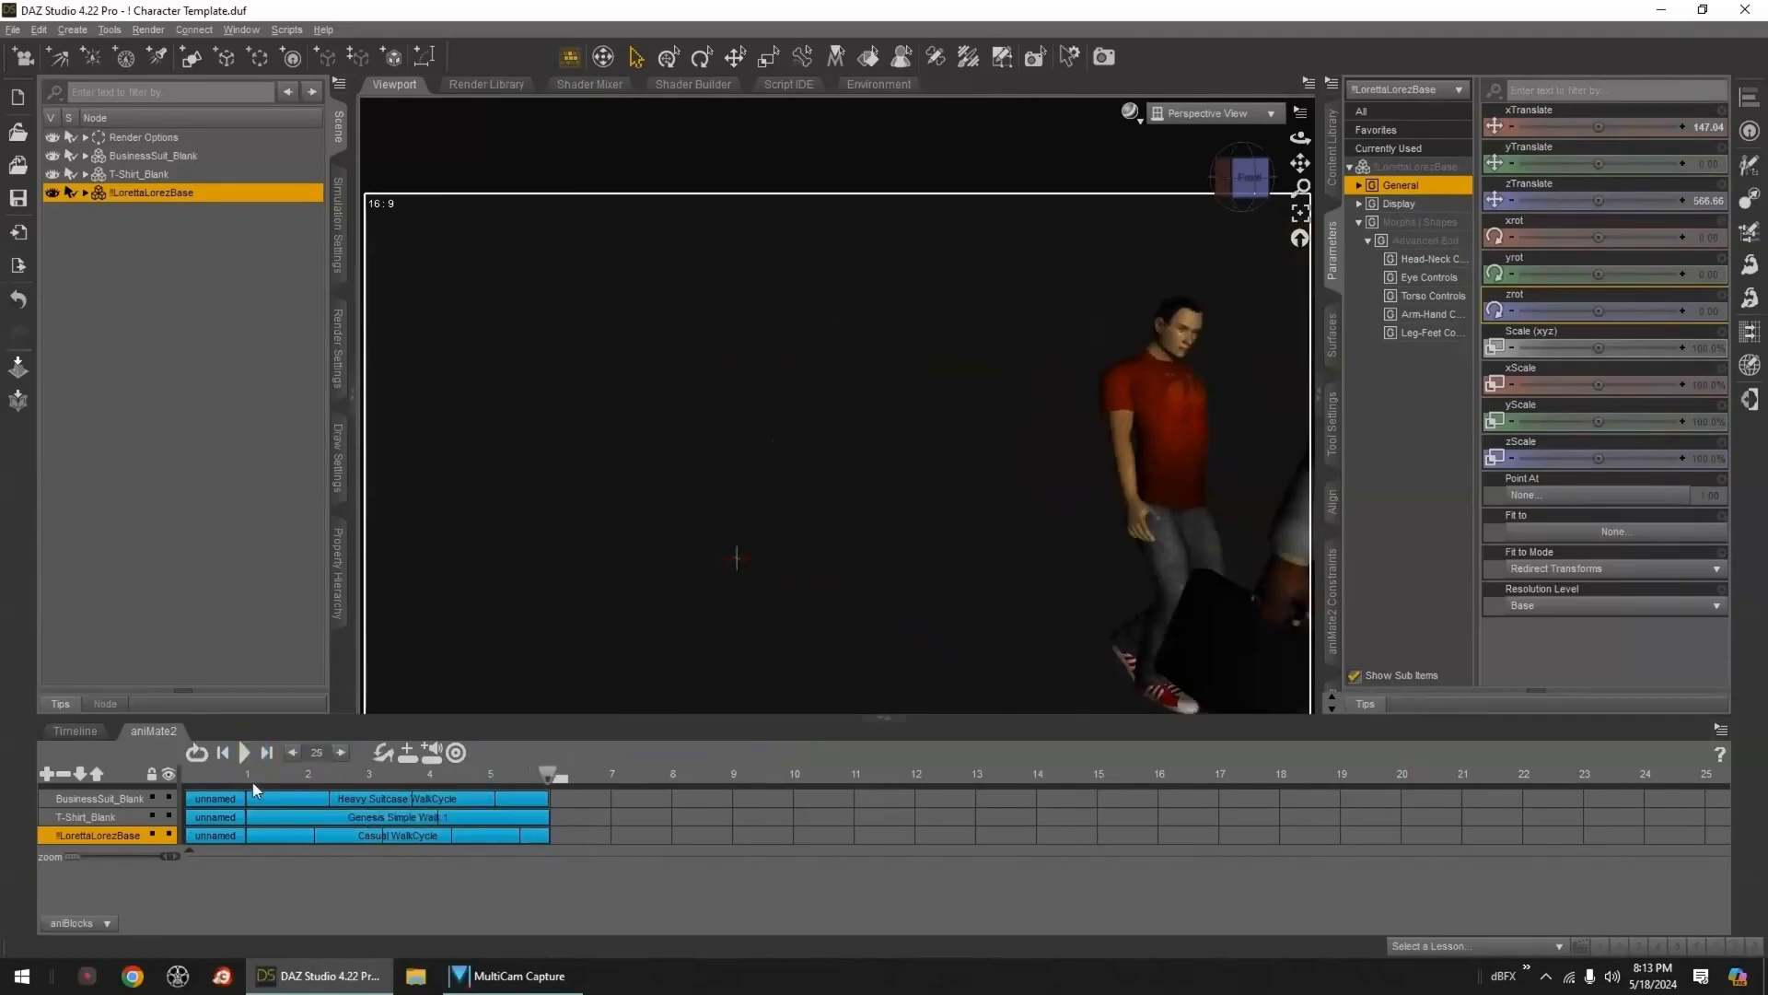
click(223, 753)
click(52, 156)
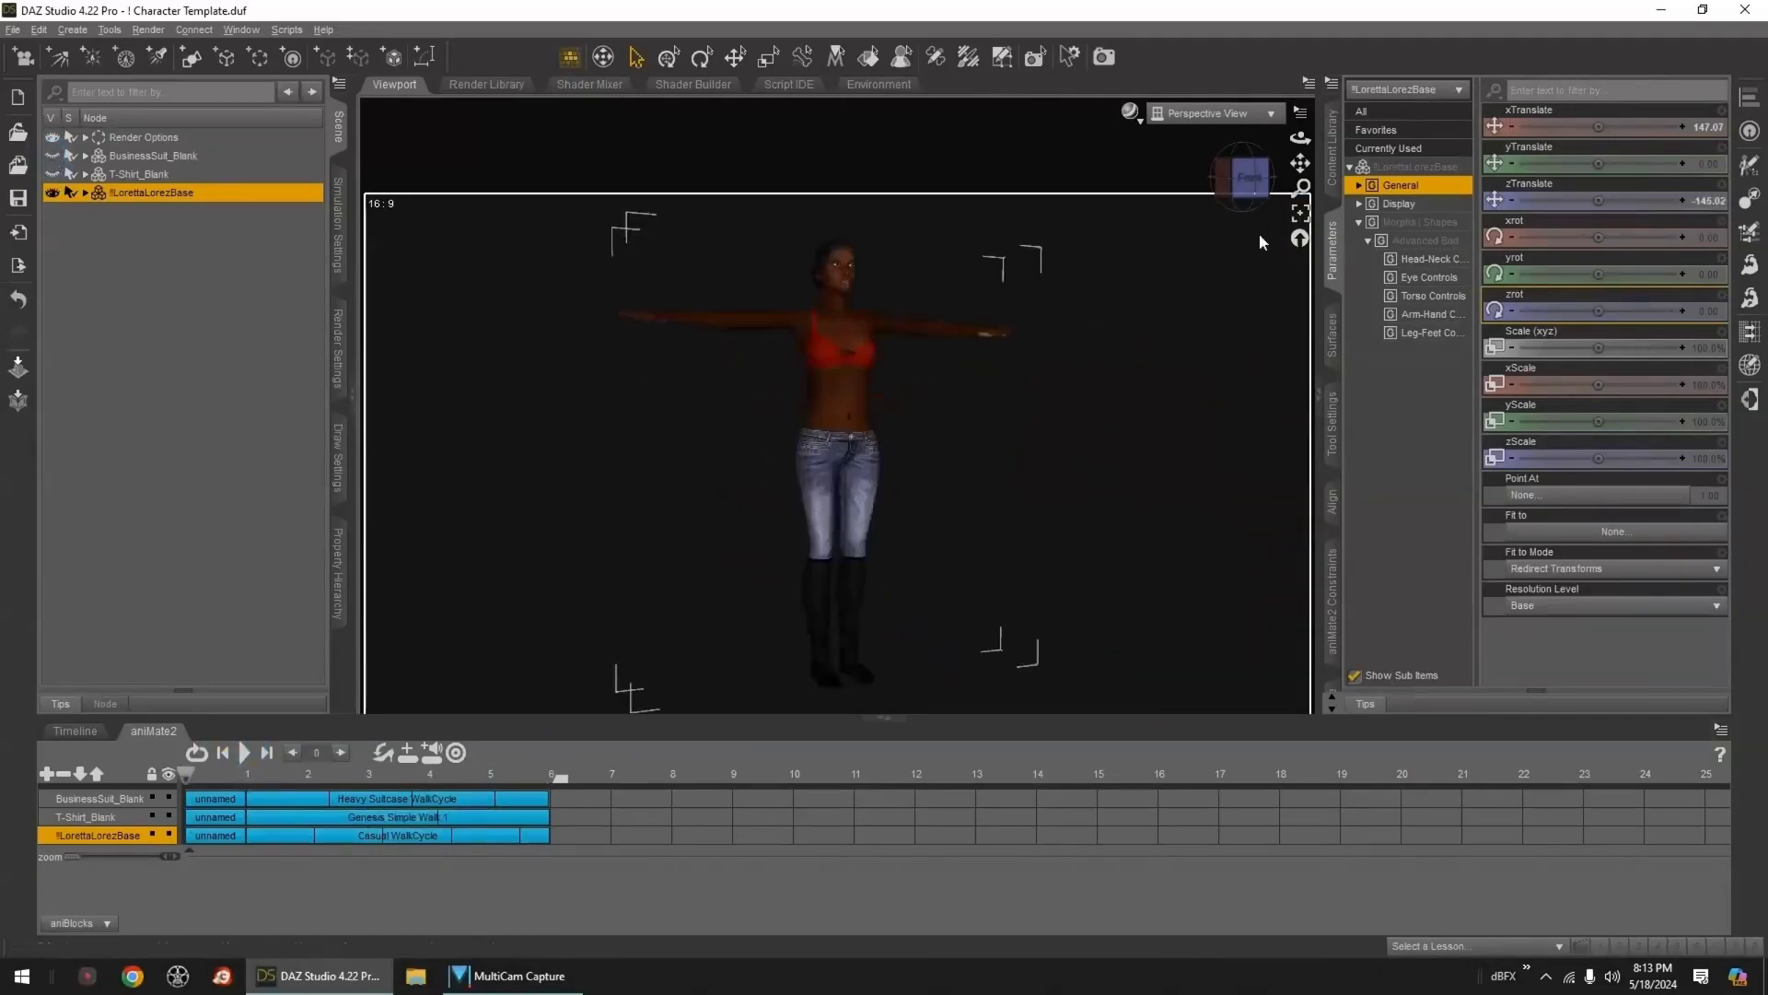
- Try to load the dry Boyfriend Tee from the Linday clothing folder onto the Loretta figure
click(1332, 147)
scroll(1511, 267, down, 5)
drag(1510, 262, 1510, 266)
click(1372, 297)
scroll(1389, 433, down, 2)
click(1381, 324)
click(1391, 411)
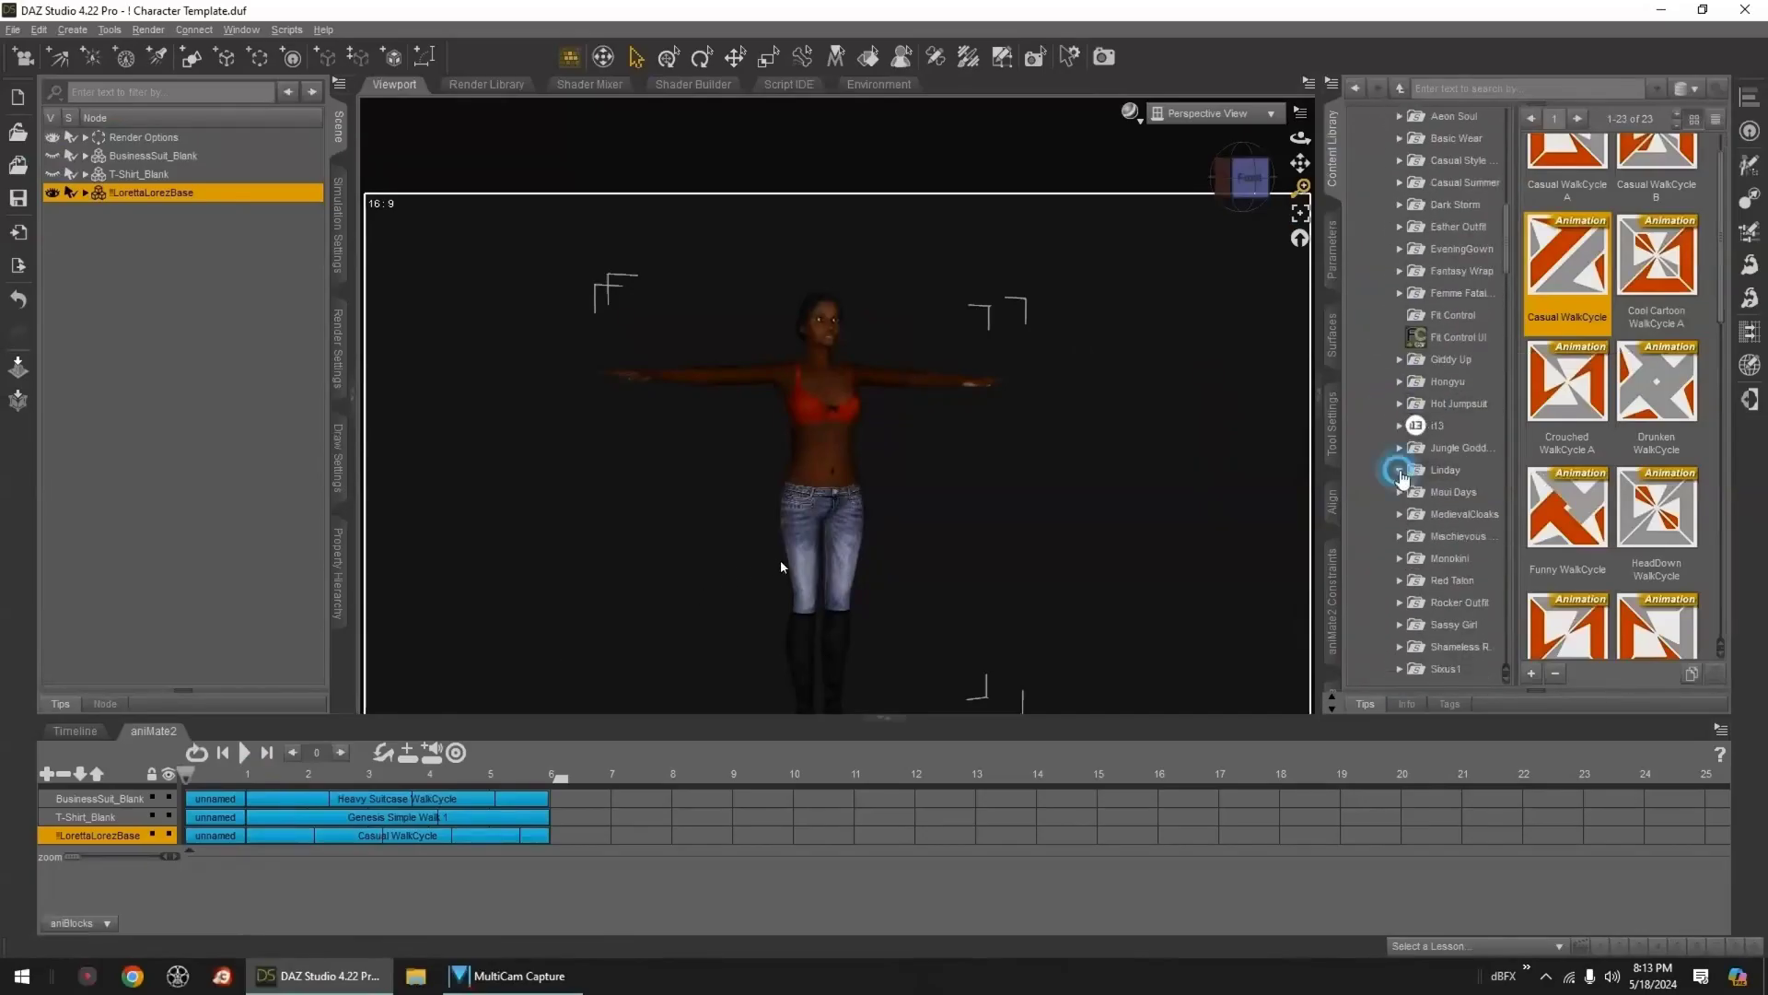
click(176, 189)
double_click(1567, 318)
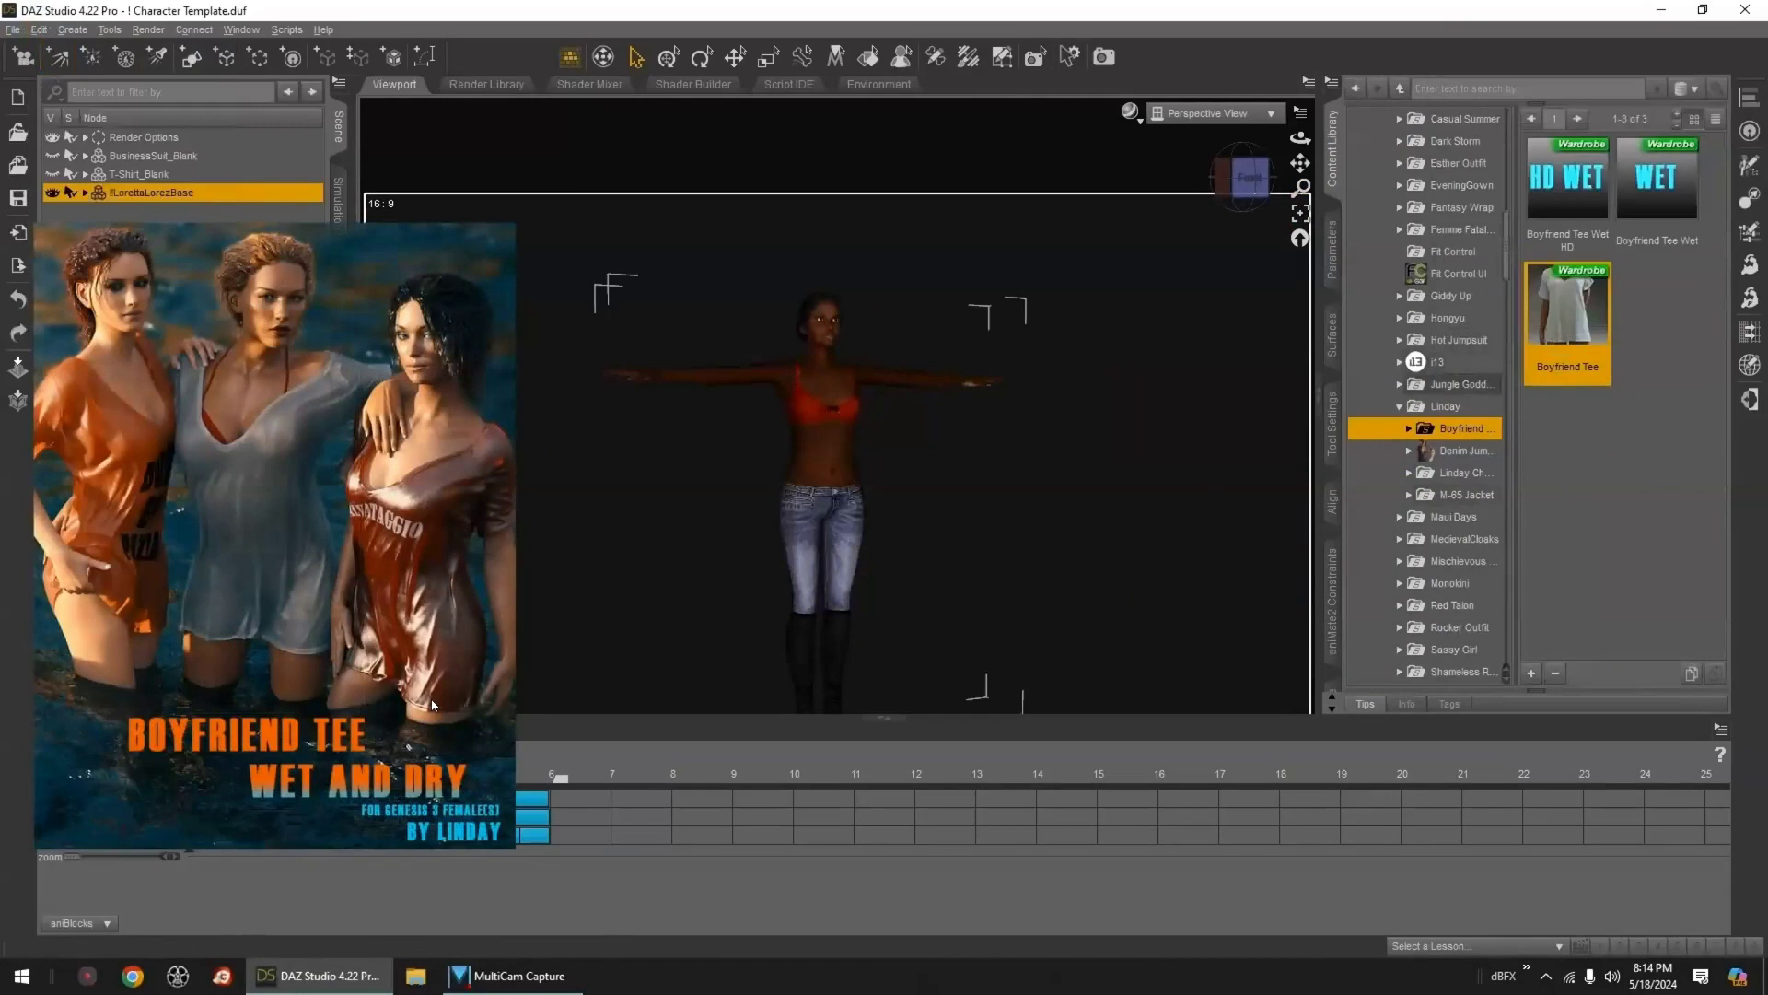
- Load the Boyfriend Tee with no figure selected and align its position with the Loretta figure
ctrl+click(140, 194)
click(1751, 101)
click(1466, 193)
click(1464, 245)
click(1464, 150)
click(1464, 203)
click(1465, 105)
click(1466, 159)
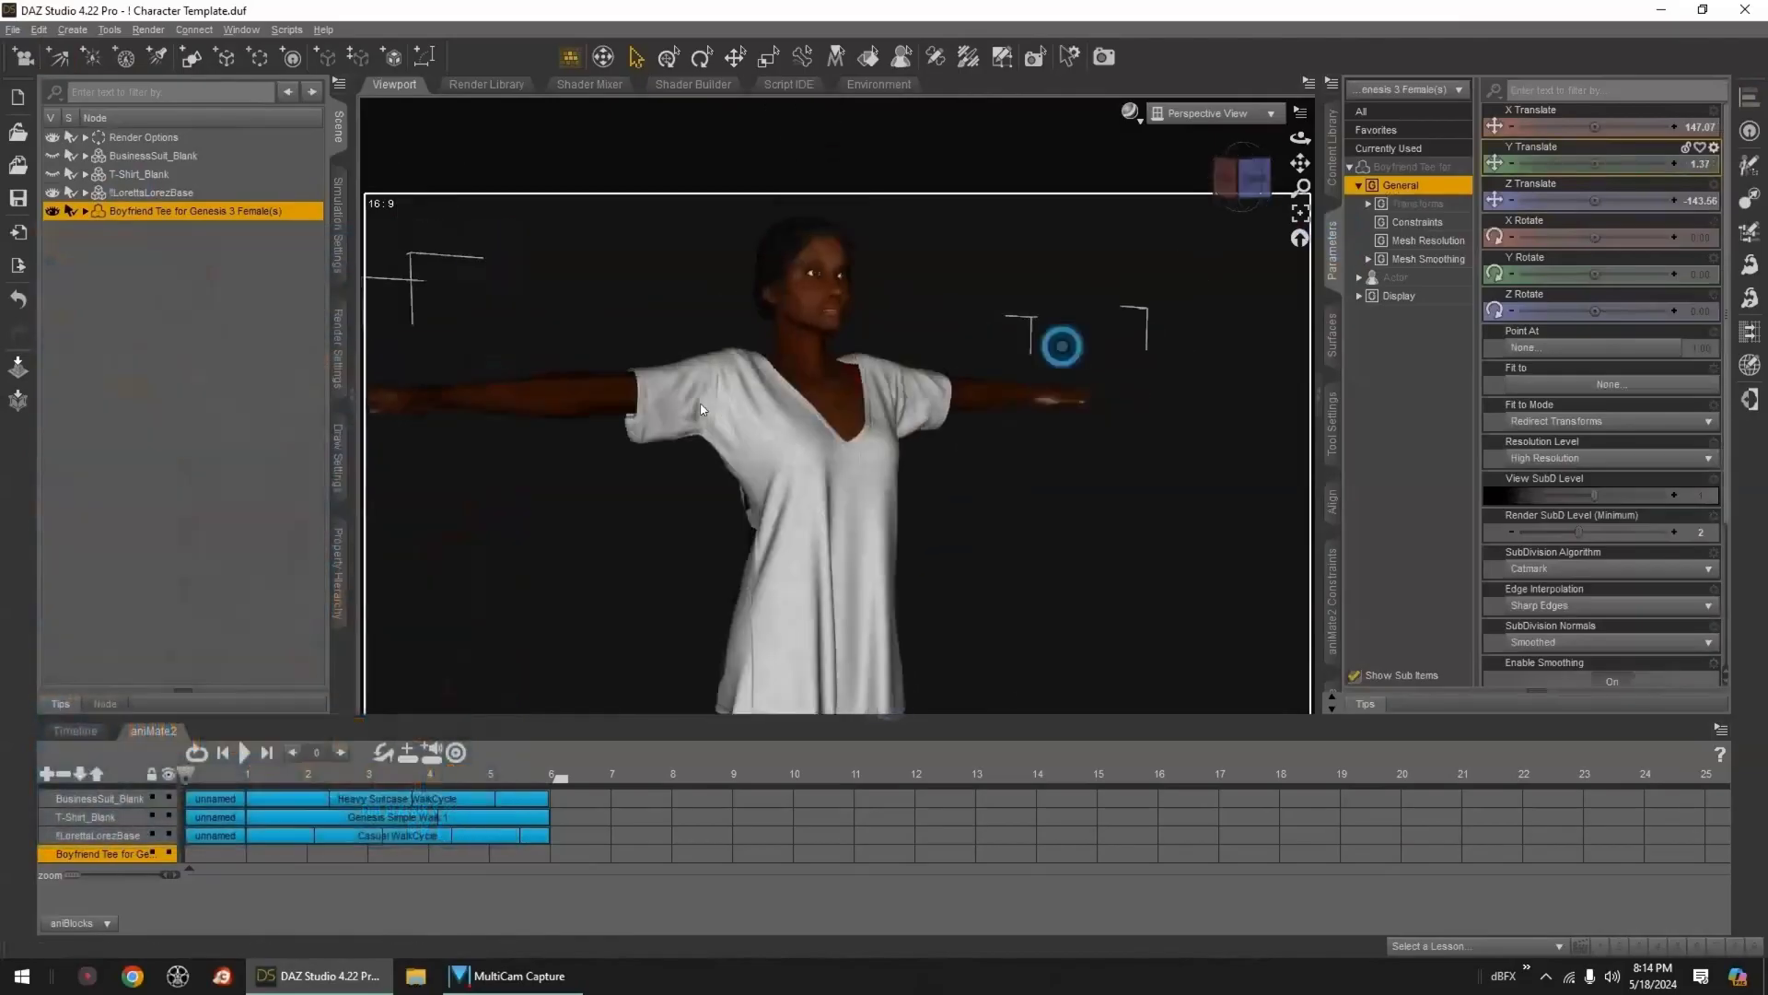
- Set the Boyfriend Tee's Y Translate to 1.72, Z Translate to -144.99 and Z Scale to 114.9%, and widen its X Scale
middle_drag(1010, 446, 1059, 446)
drag(1595, 201, 1580, 201)
middle_drag(1011, 446, 999, 447)
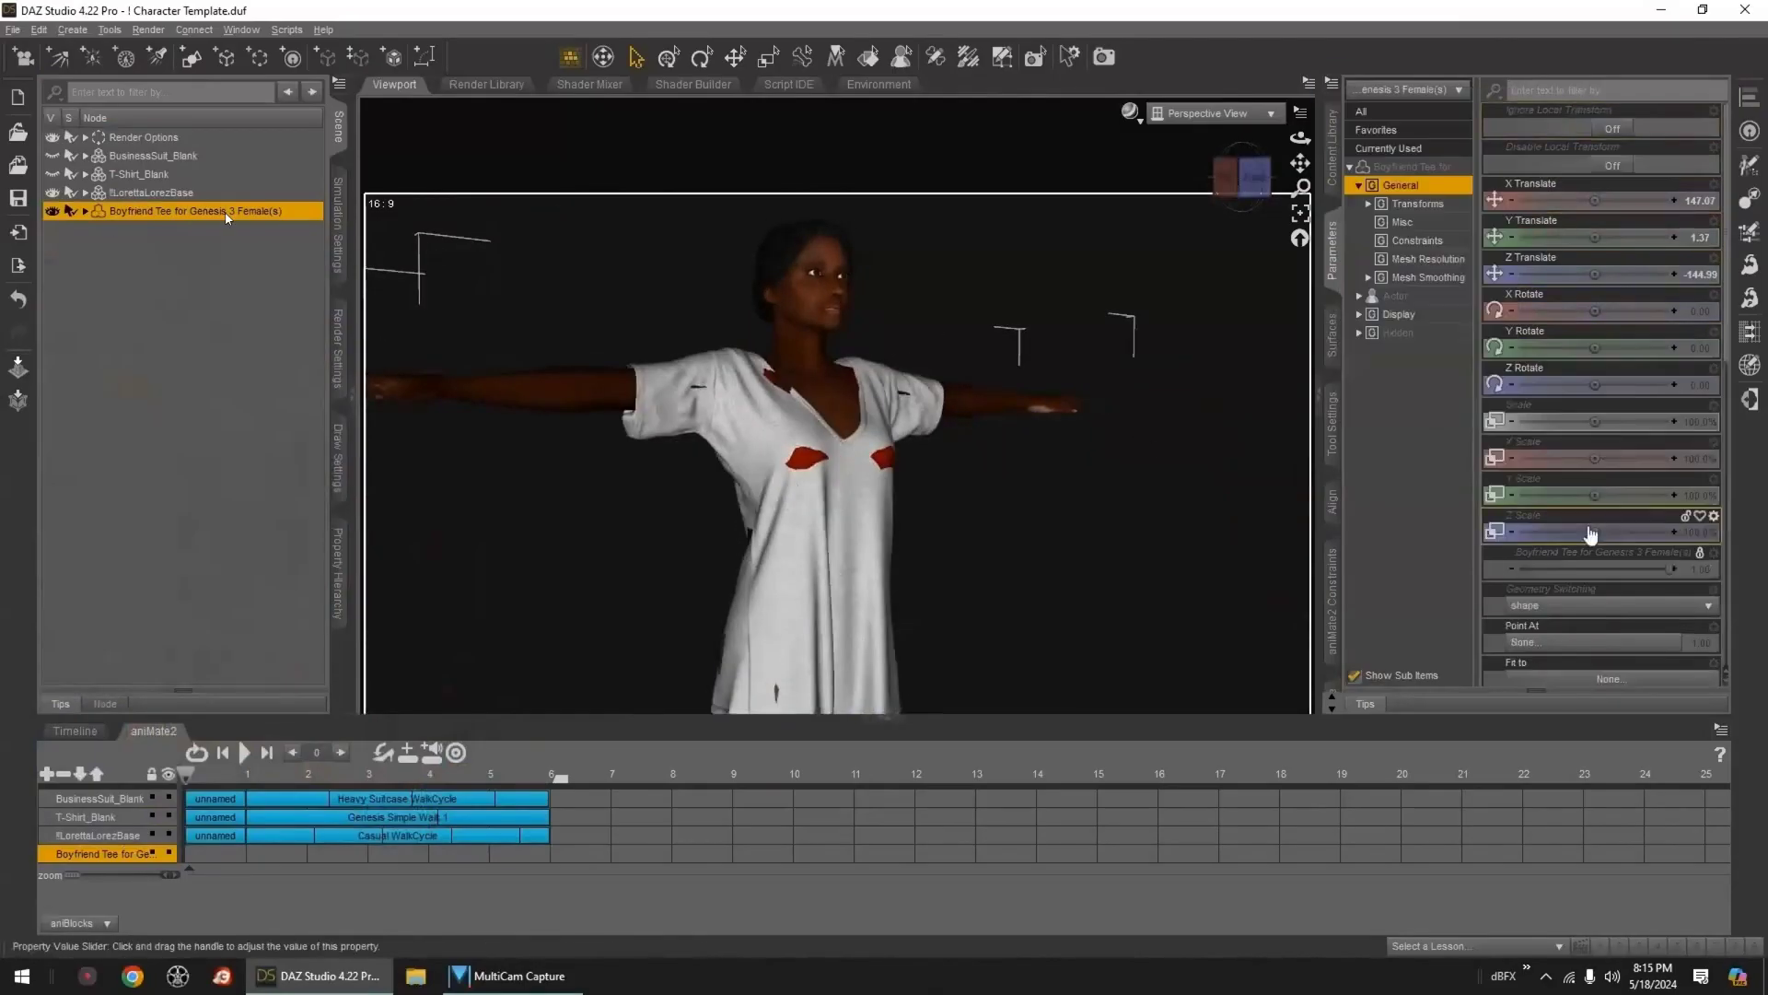
drag(1595, 238, 1595, 274)
drag(1595, 532, 1601, 532)
drag(1595, 459, 1601, 459)
mouse_move(1095, 485)
middle_down()
mouse_move(1124, 481)
mouse_move(1096, 479)
middle_up()
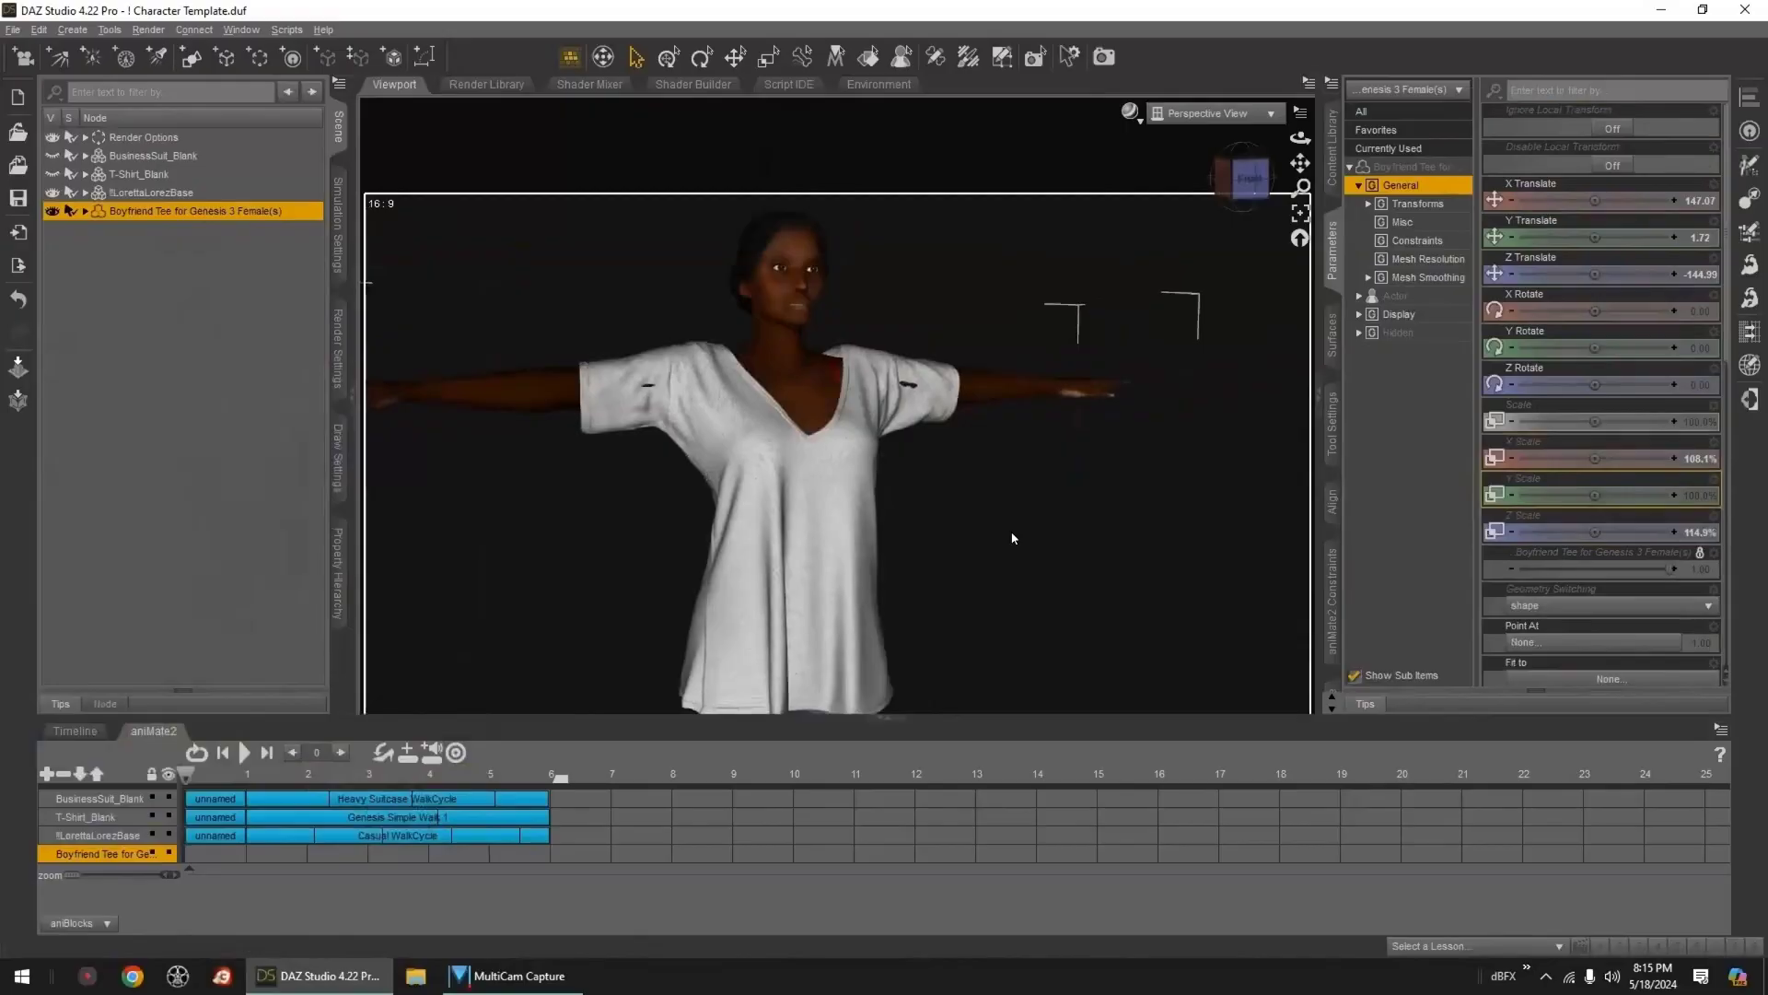
- Apply the Slippery When Wet Iray material to the Boyfriend Tee
click(1333, 158)
click(1408, 429)
click(1466, 451)
drag(1719, 400, 1739, 534)
double_click(1668, 628)
drag(1240, 188, 1252, 191)
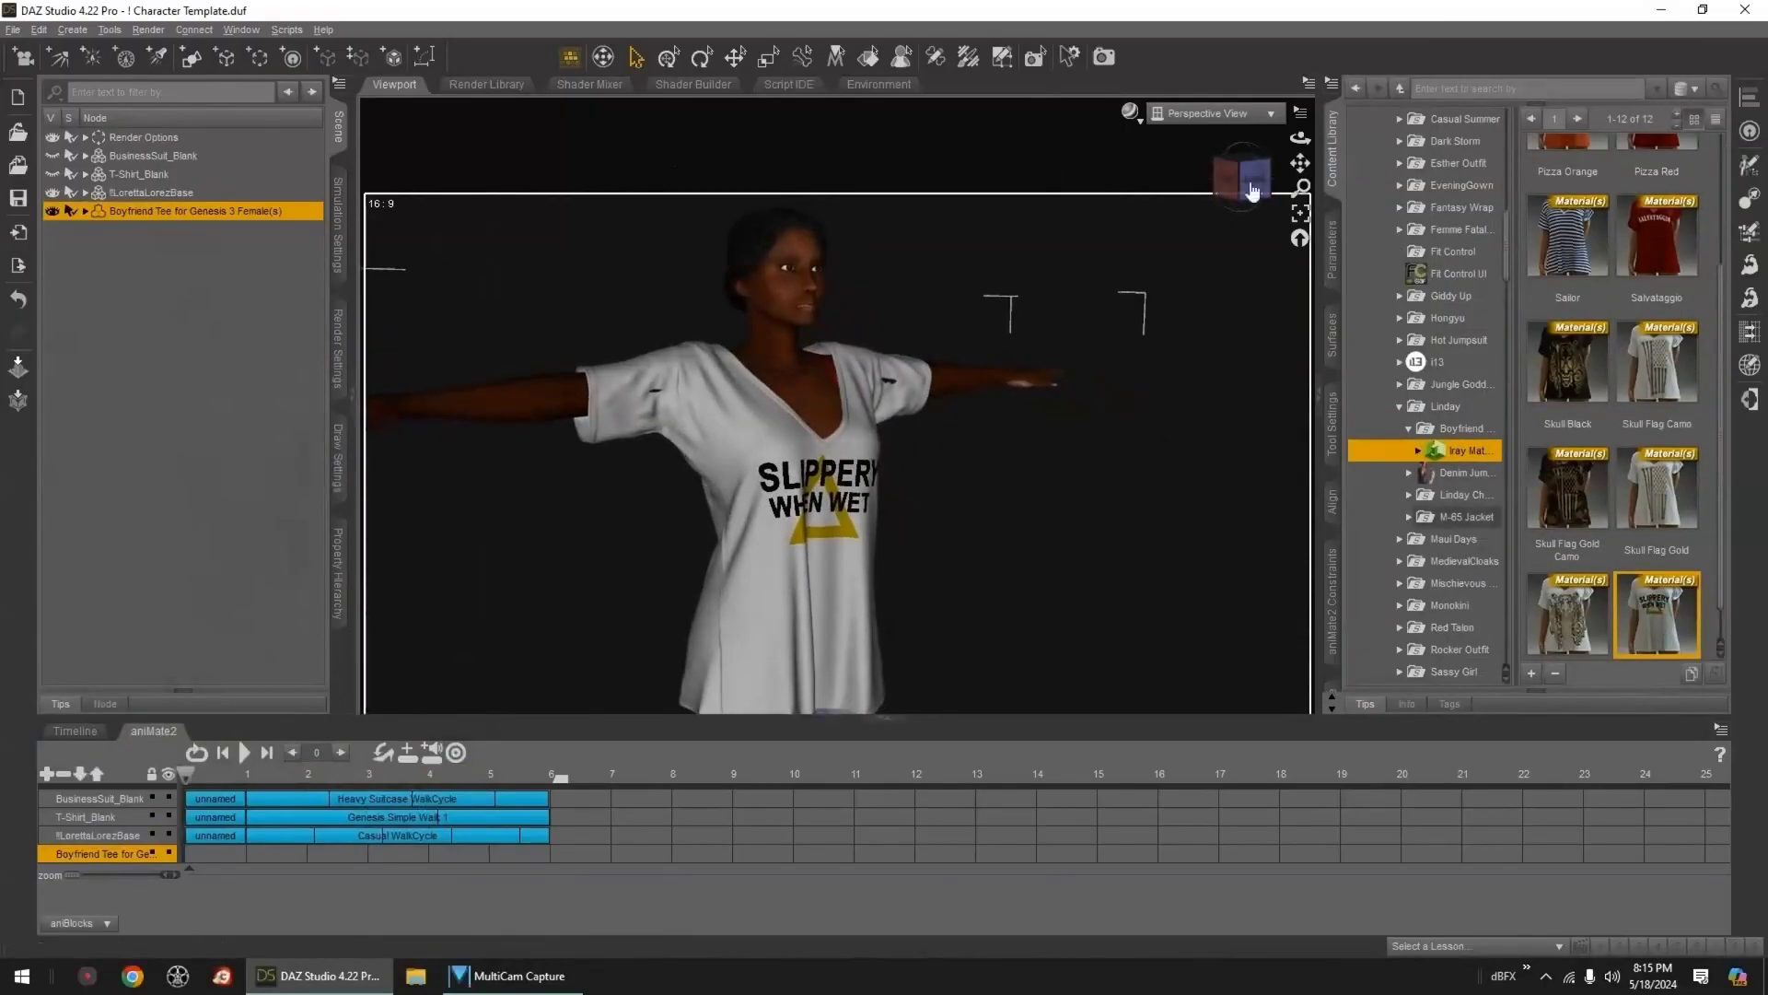
- Parent the Boyfriend Tee to Loretta's chest bone
click(805, 396)
ctrl+click(171, 379)
click(287, 31)
mouse_move(313, 50)
click(459, 56)
click(877, 631)
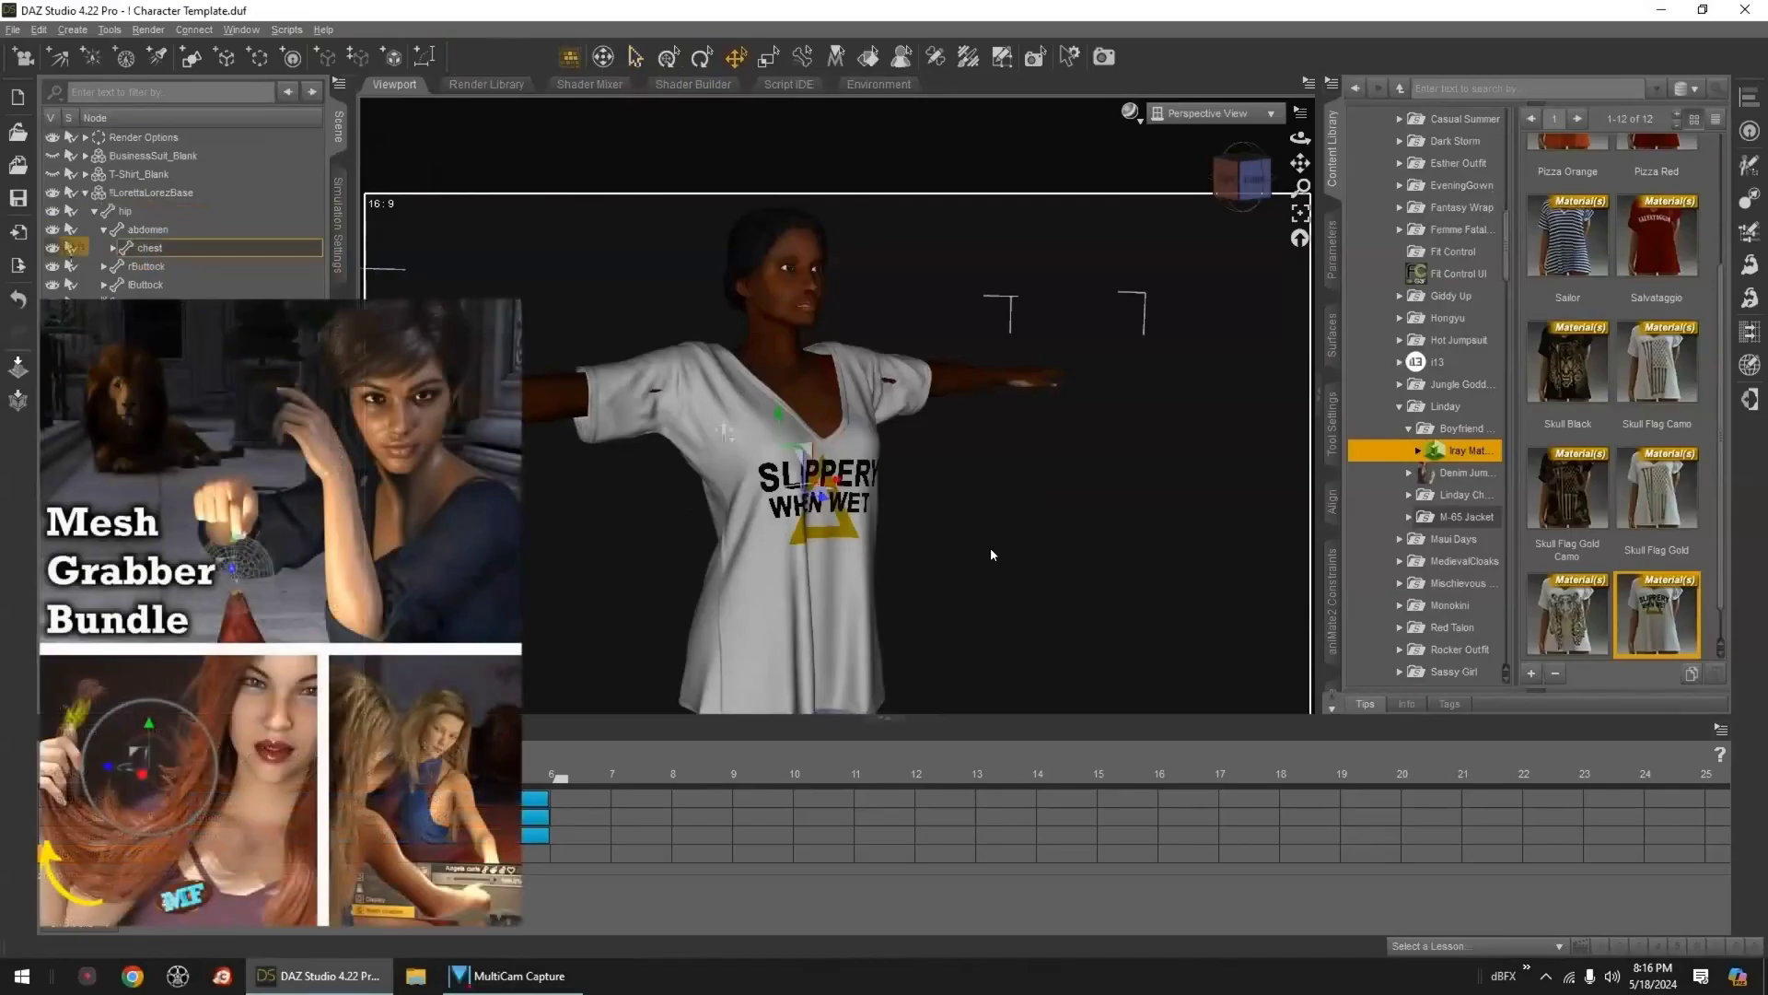
- Pull the tee's mesh outward with the Mesh Grabber tool where the arm pokes through the sleeve
click(109, 30)
click(133, 71)
click(1748, 407)
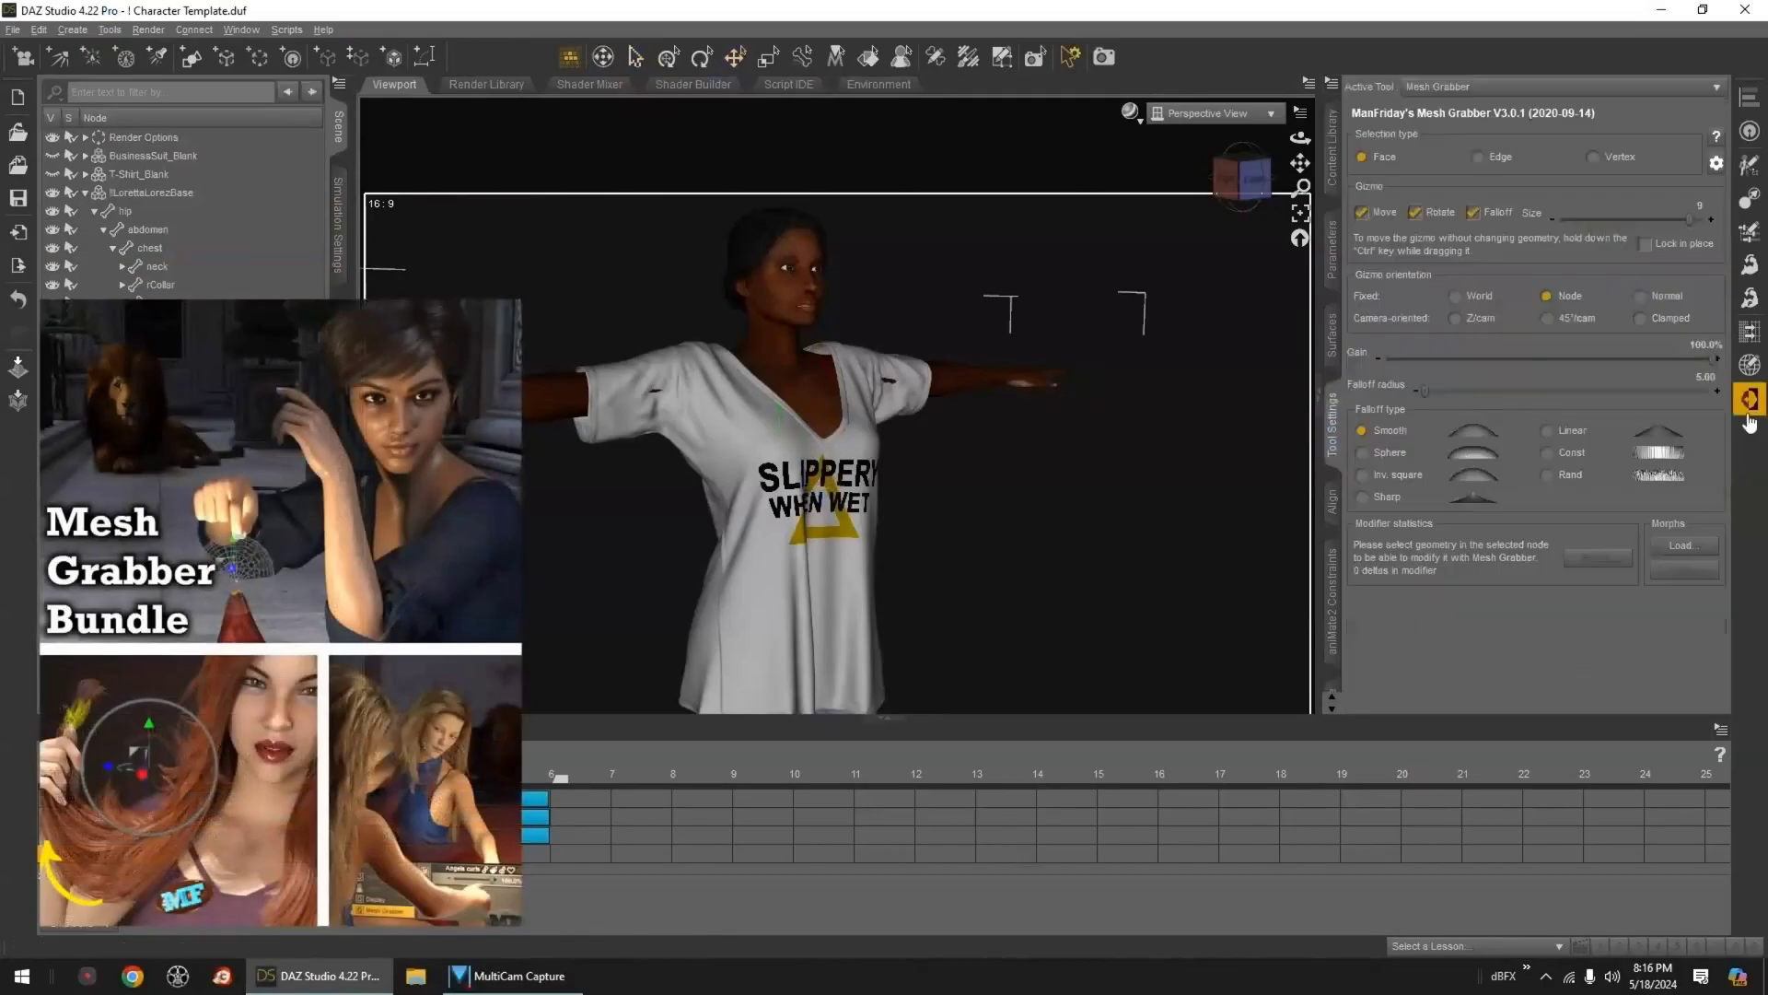
click(650, 394)
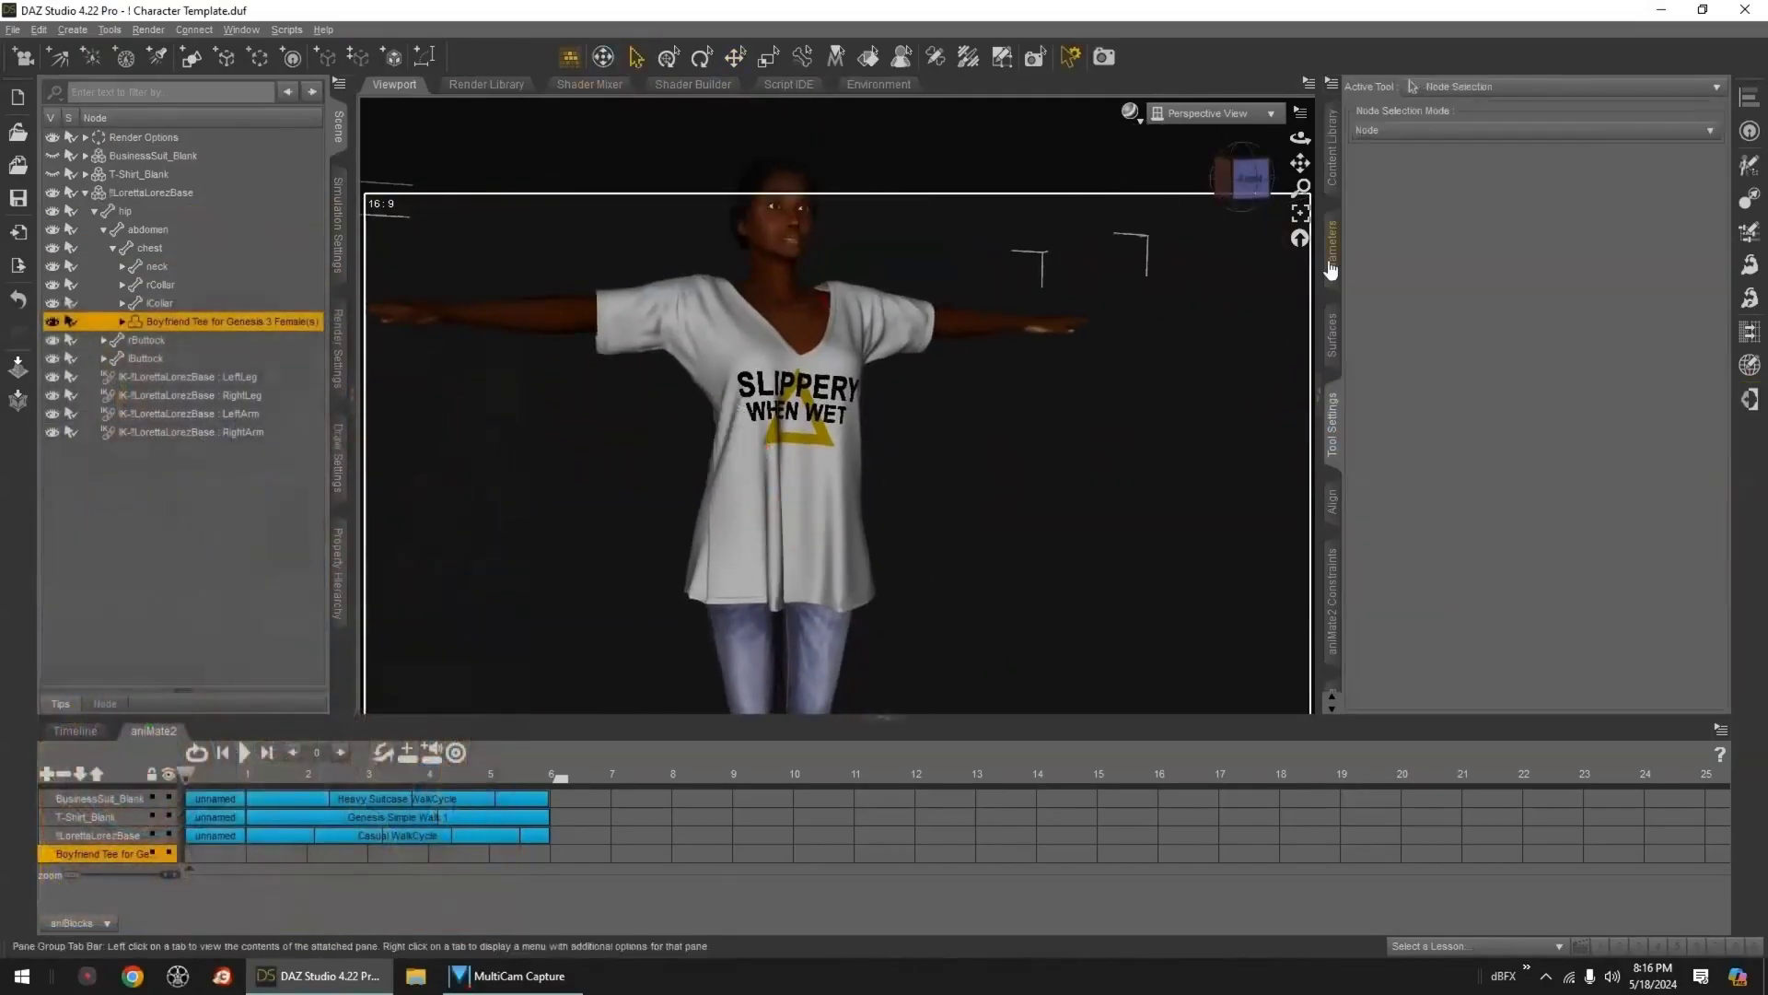
- Set the Boyfriend Tee's Show Shoulder R morph to about 70%
click(1332, 248)
click(1332, 83)
drag(1594, 533, 1616, 532)
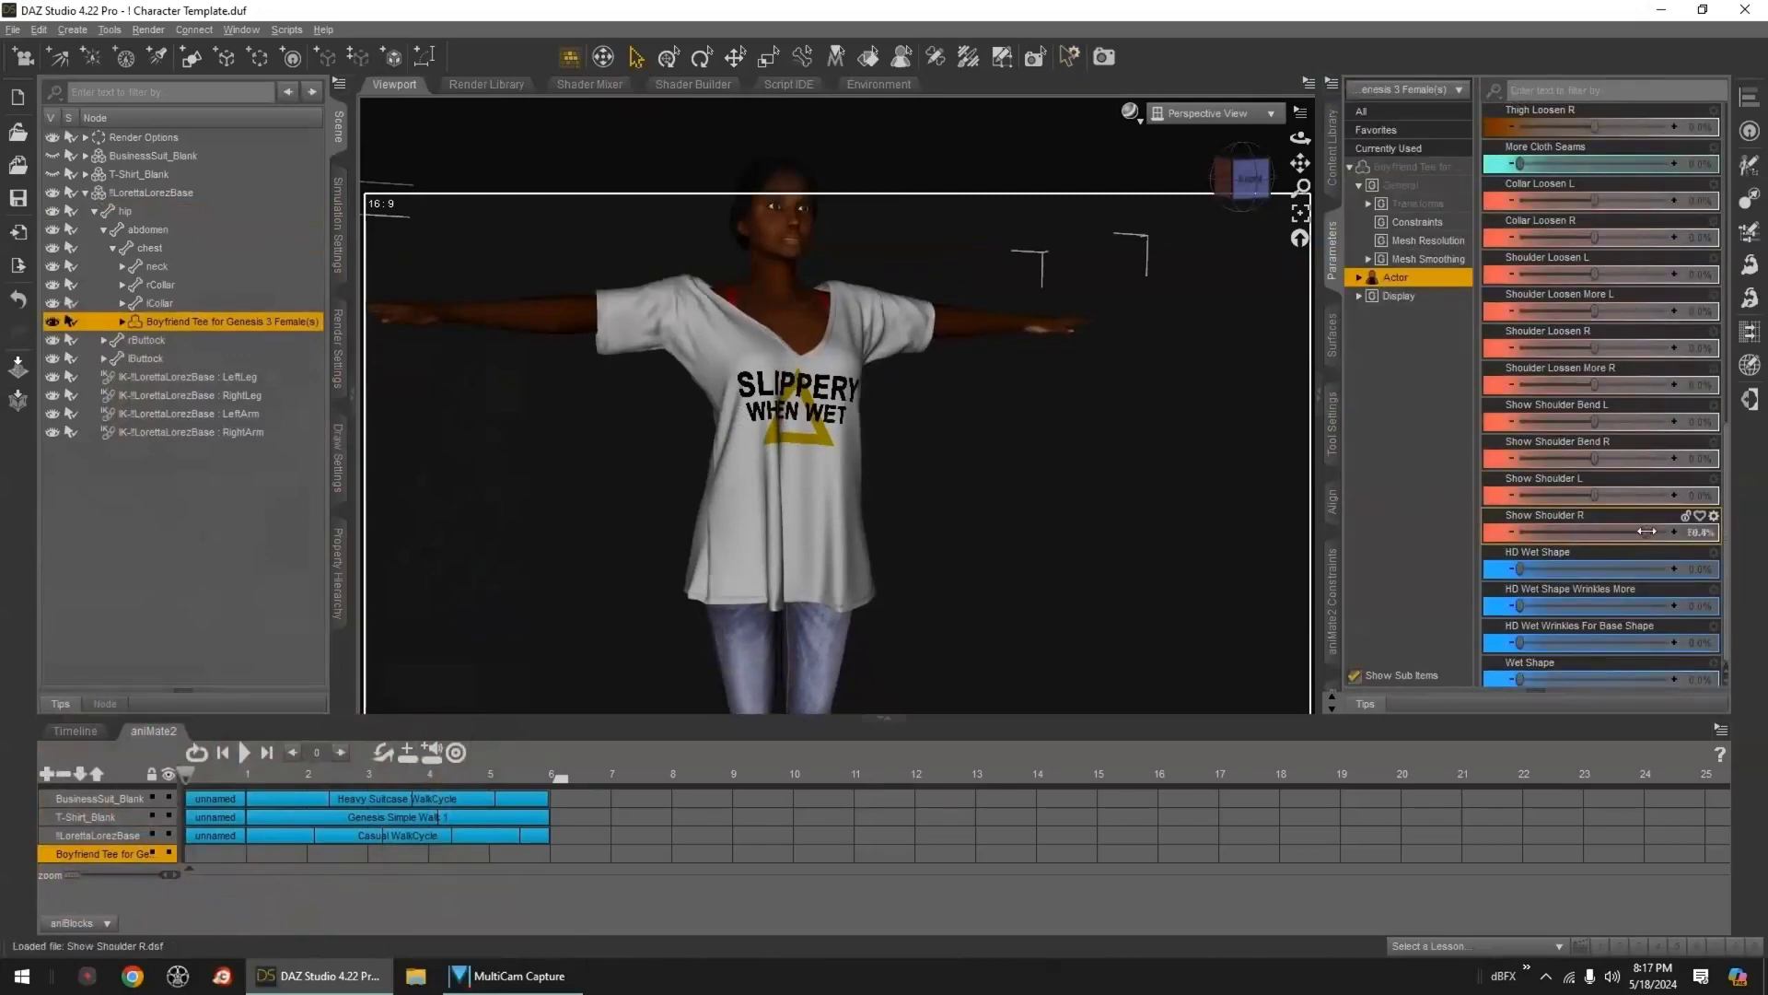
- Delete the Boyfriend Tee's stray keyframes after frame 0 in the Timeline
click(74, 730)
click(406, 766)
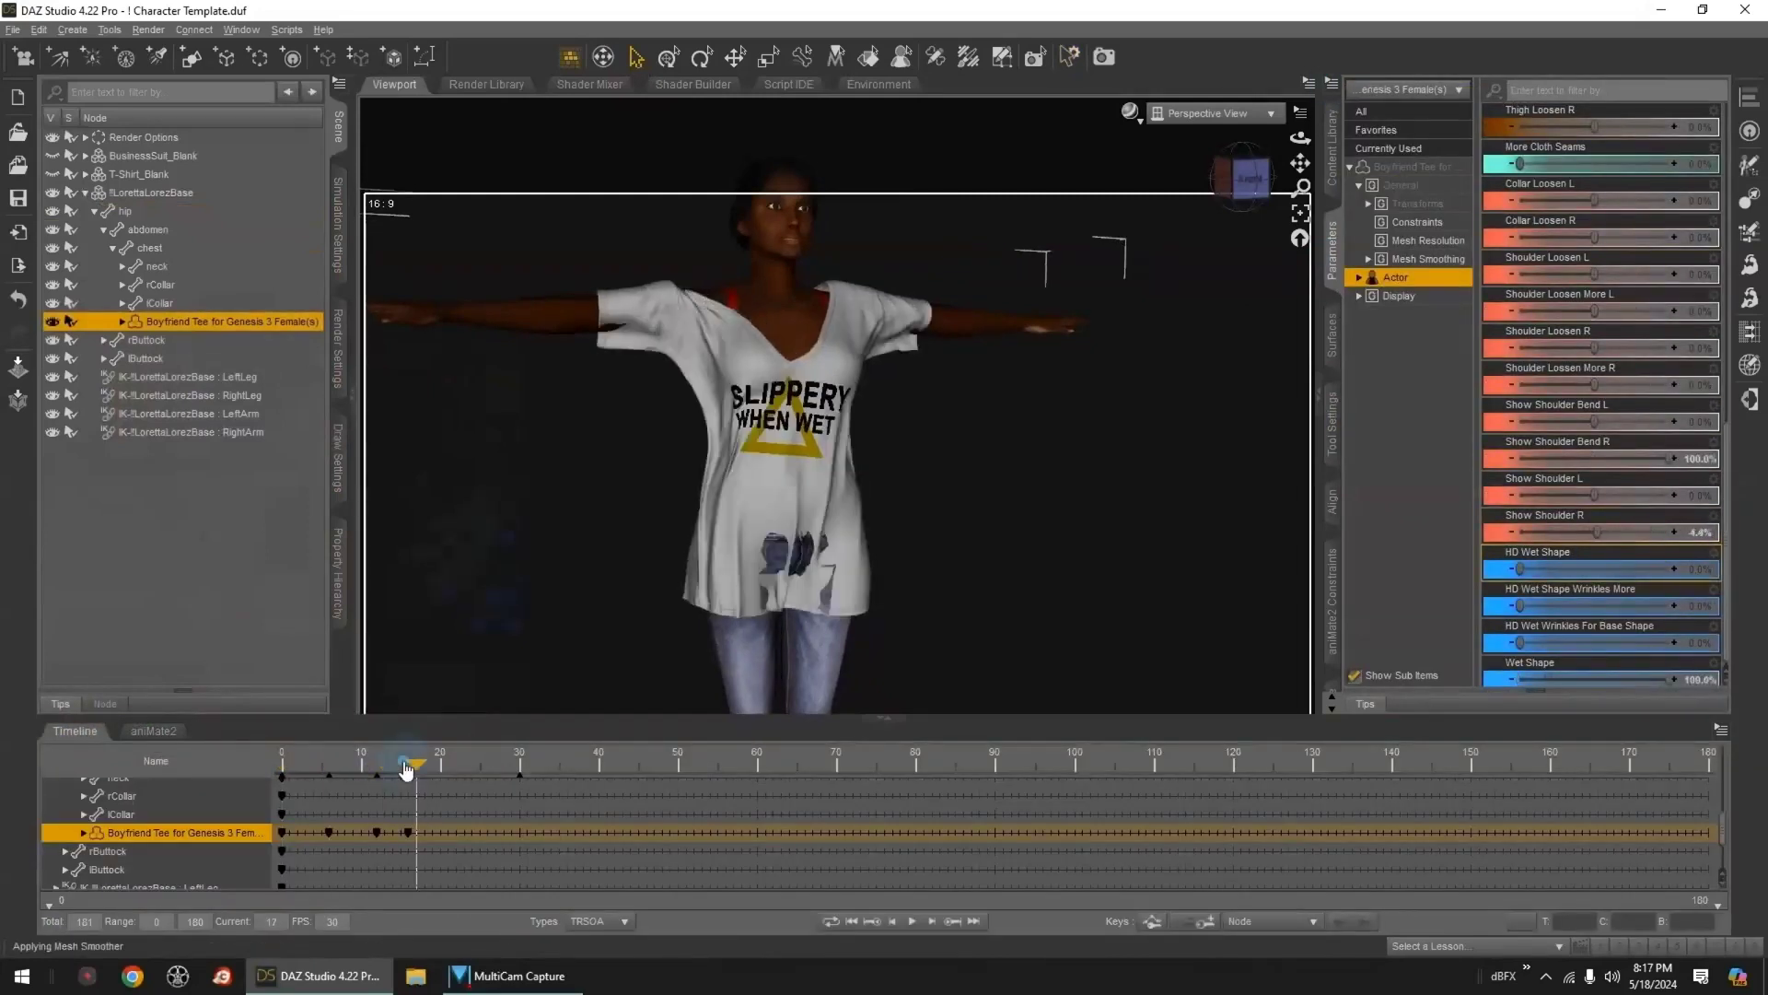
key(Delete)
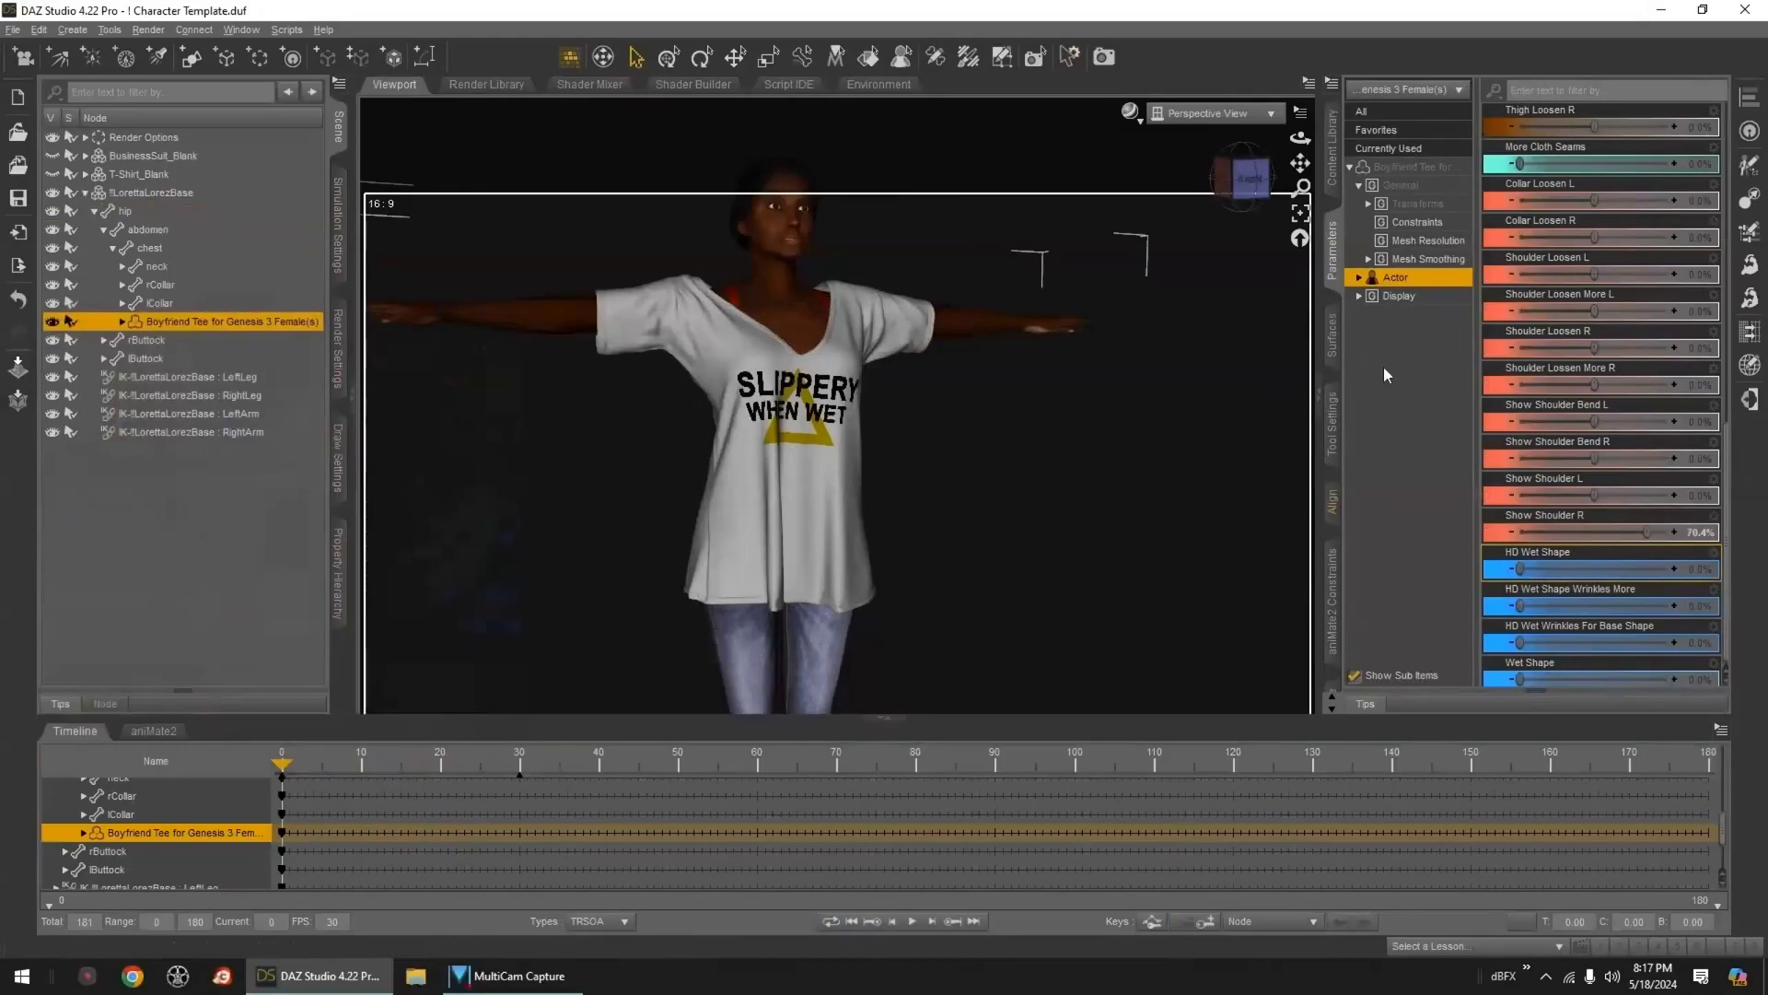
- Save the tee's Mesh Grabber adjustments as a morph named Fit Loretta
click(109, 29)
click(167, 227)
click(1693, 570)
text(Fit Loretta)
key(Return)
- Frame the dressed figure and create a new camera named Camera
mouse_move(1300, 138)
mouse_down()
mouse_move(1225, 138)
mouse_move(1300, 138)
mouse_up()
scroll(1169, 404, down, 2)
middle_drag(1171, 405, 1152, 439)
click(72, 29)
click(120, 493)
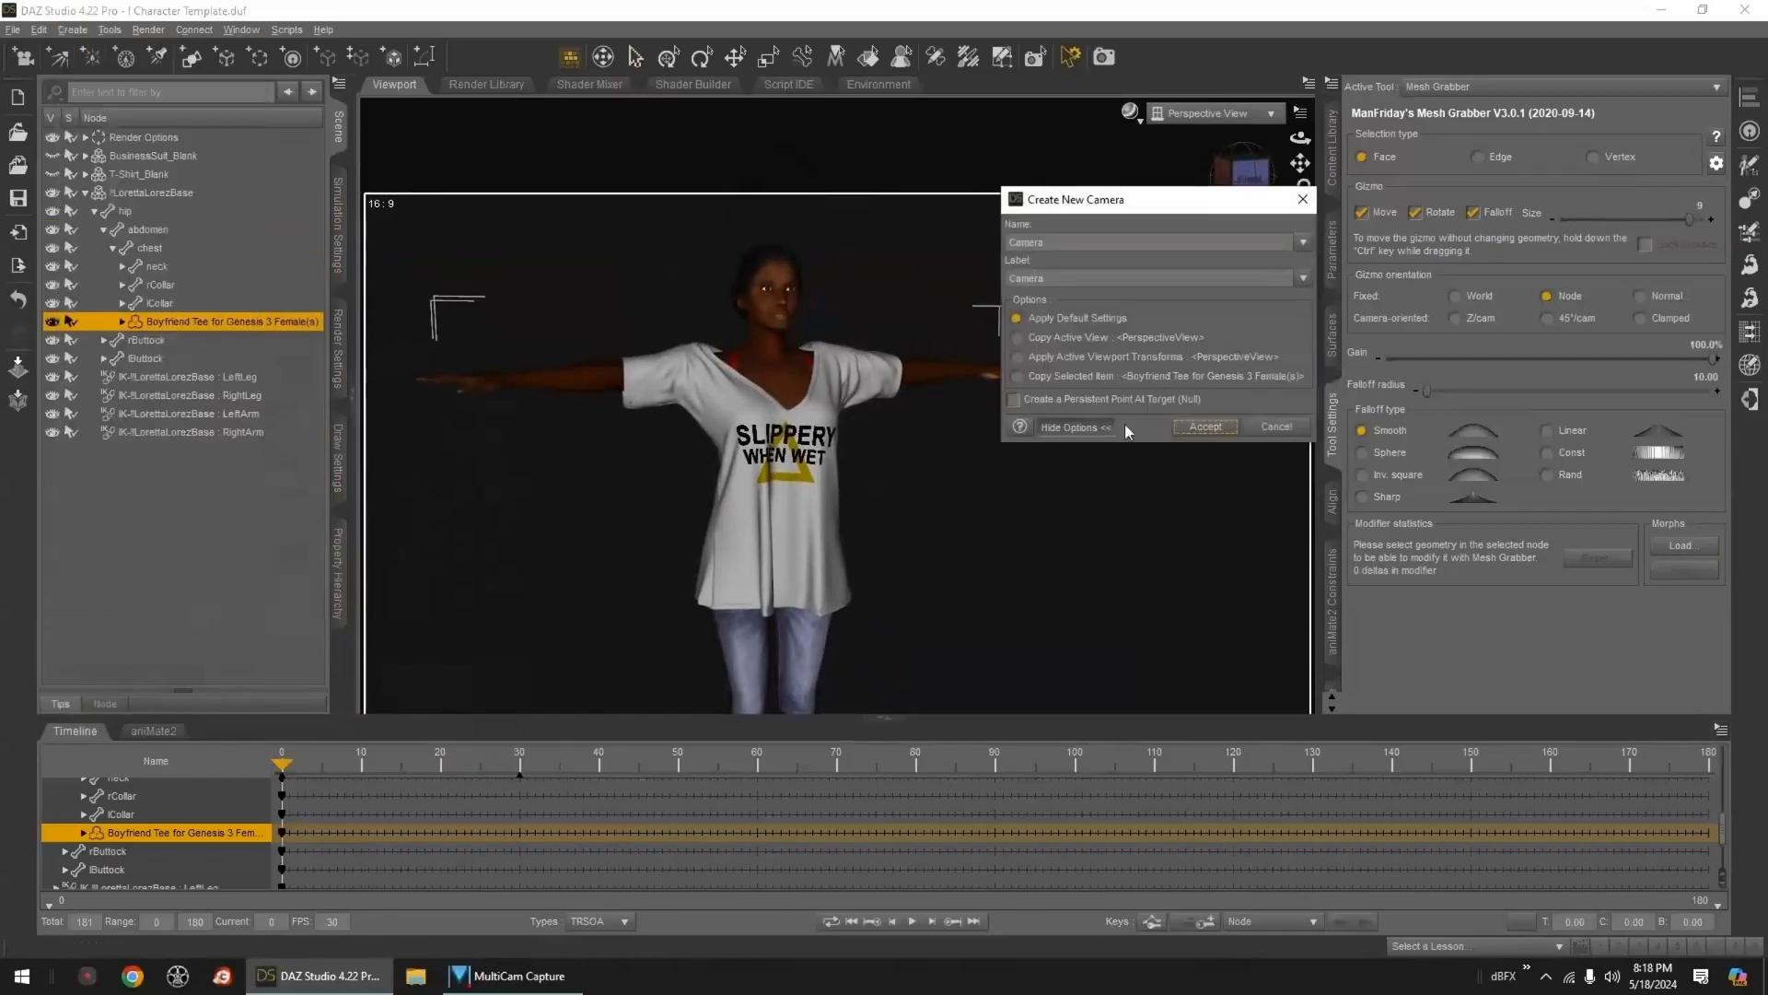
click(1204, 426)
- Frame the Boyfriend Tee through the new camera at frame 180, go to frame 30 and select the camera
click(189, 325)
click(975, 921)
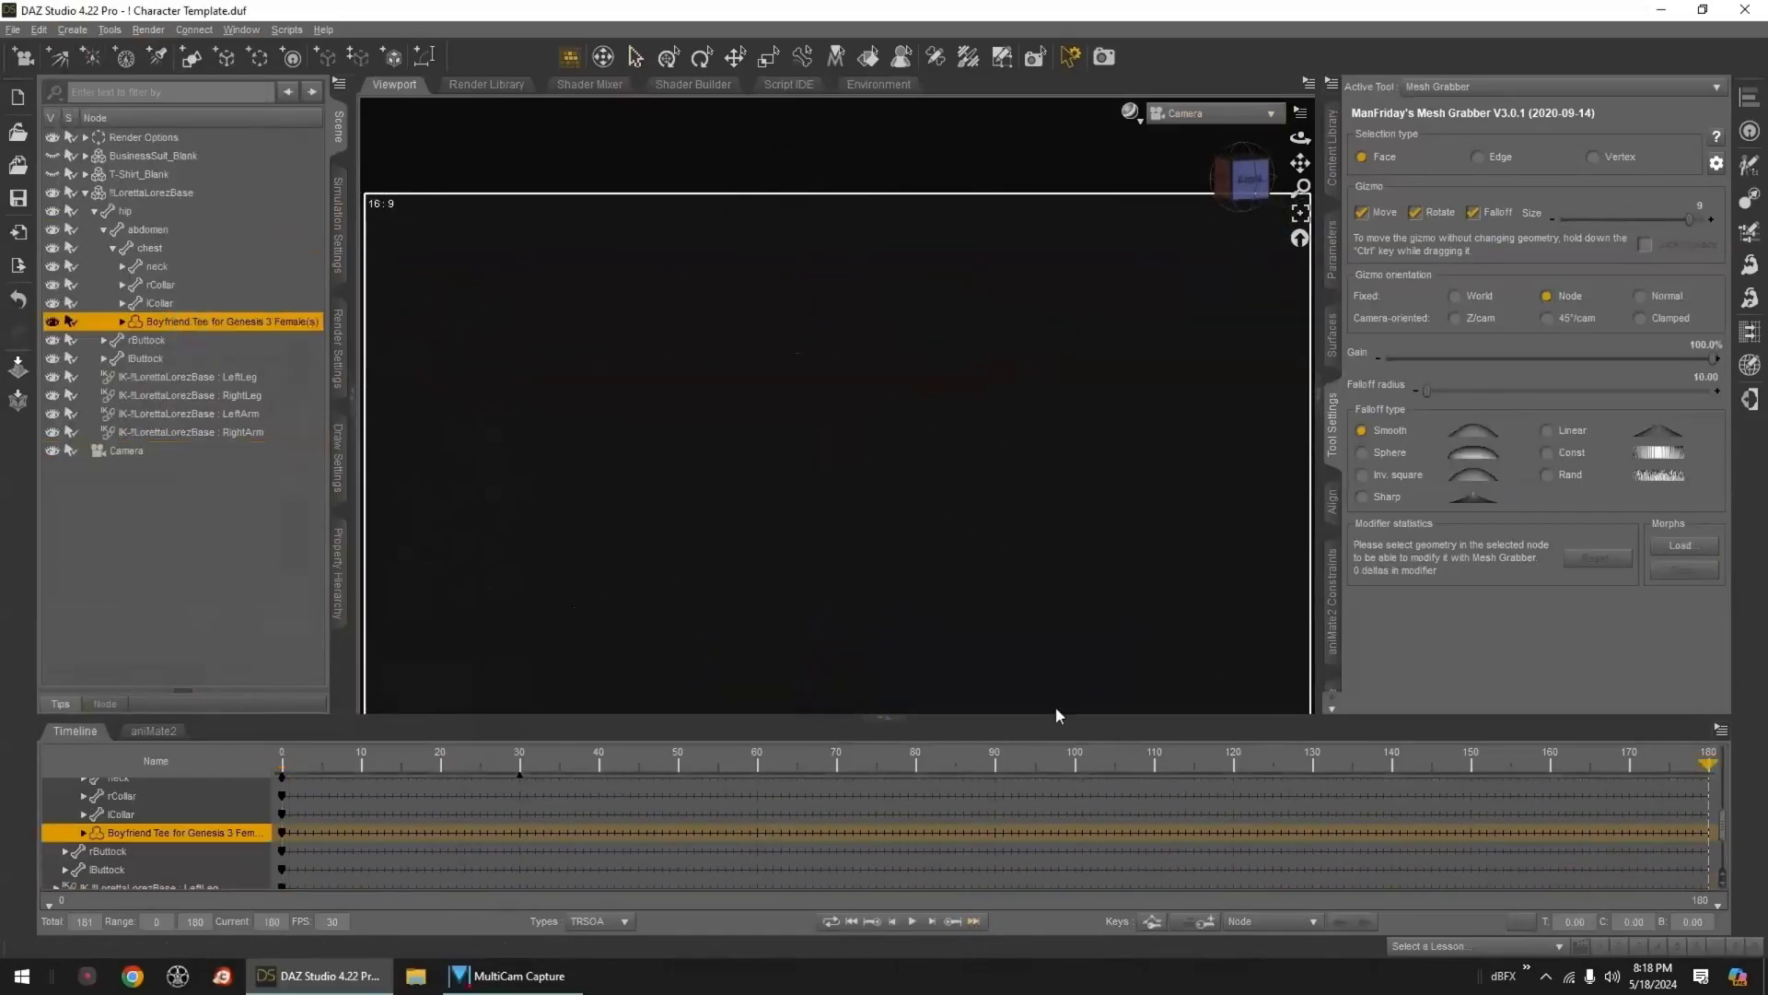
click(1299, 216)
scroll(1028, 472, down, 3)
click(519, 763)
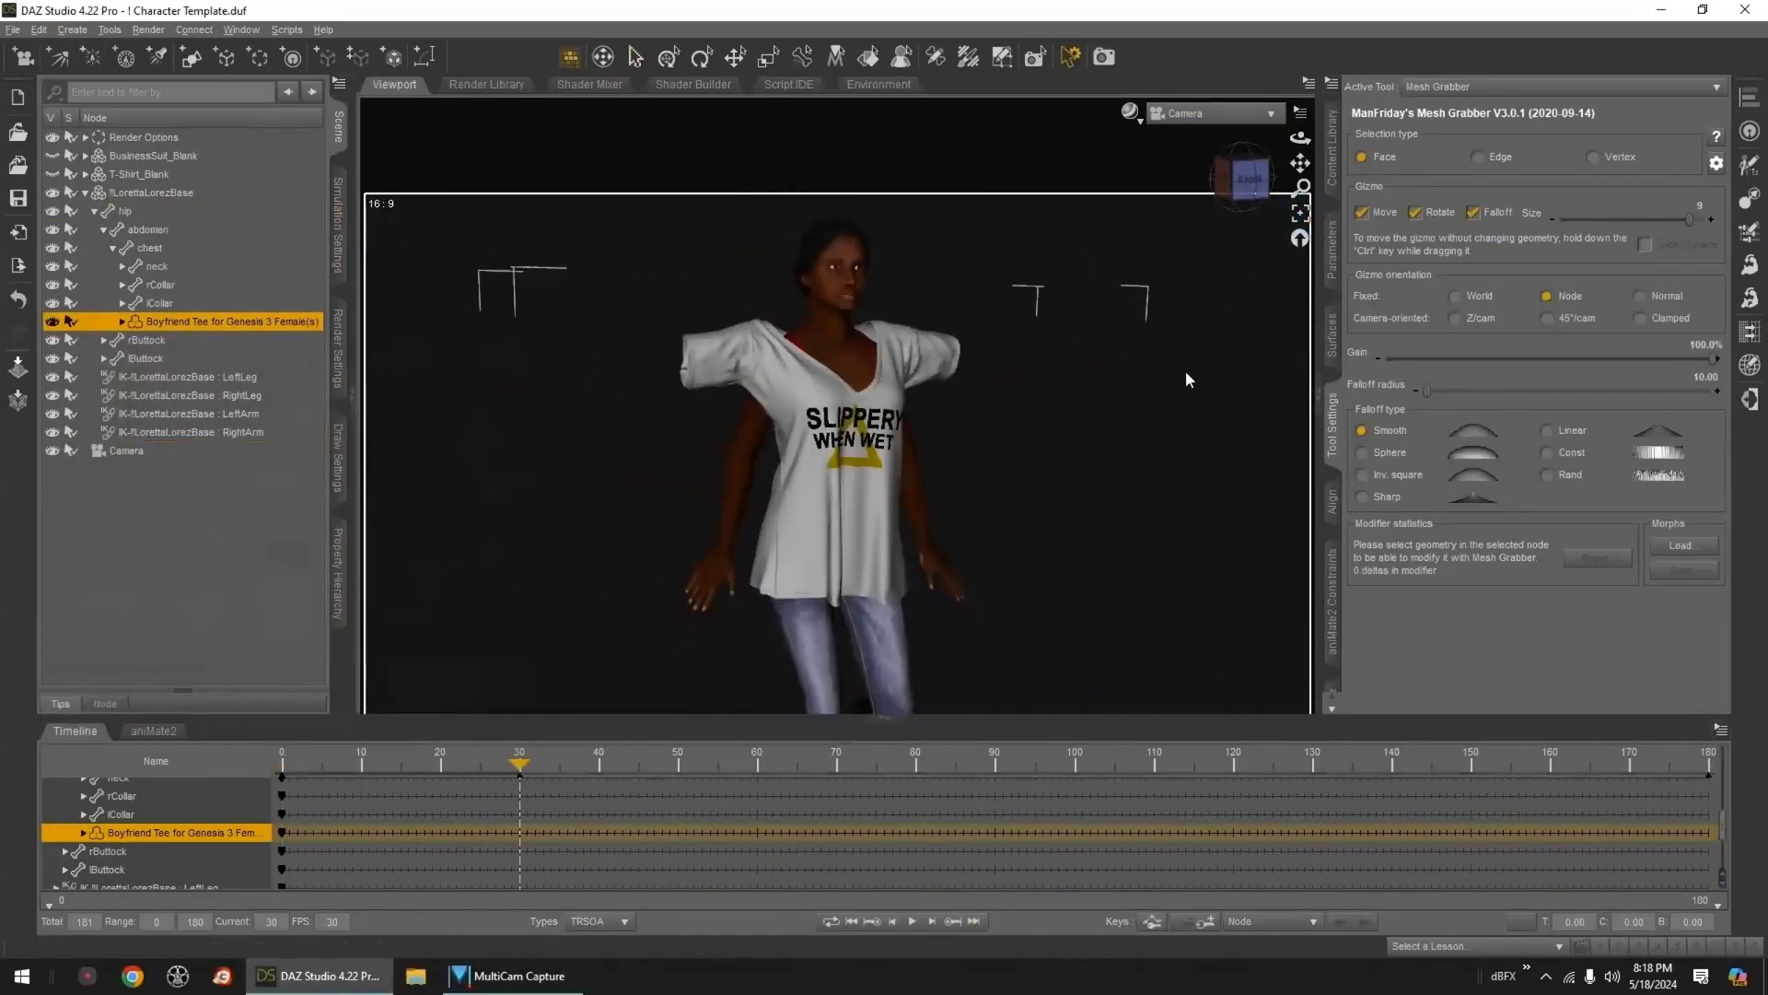
click(129, 451)
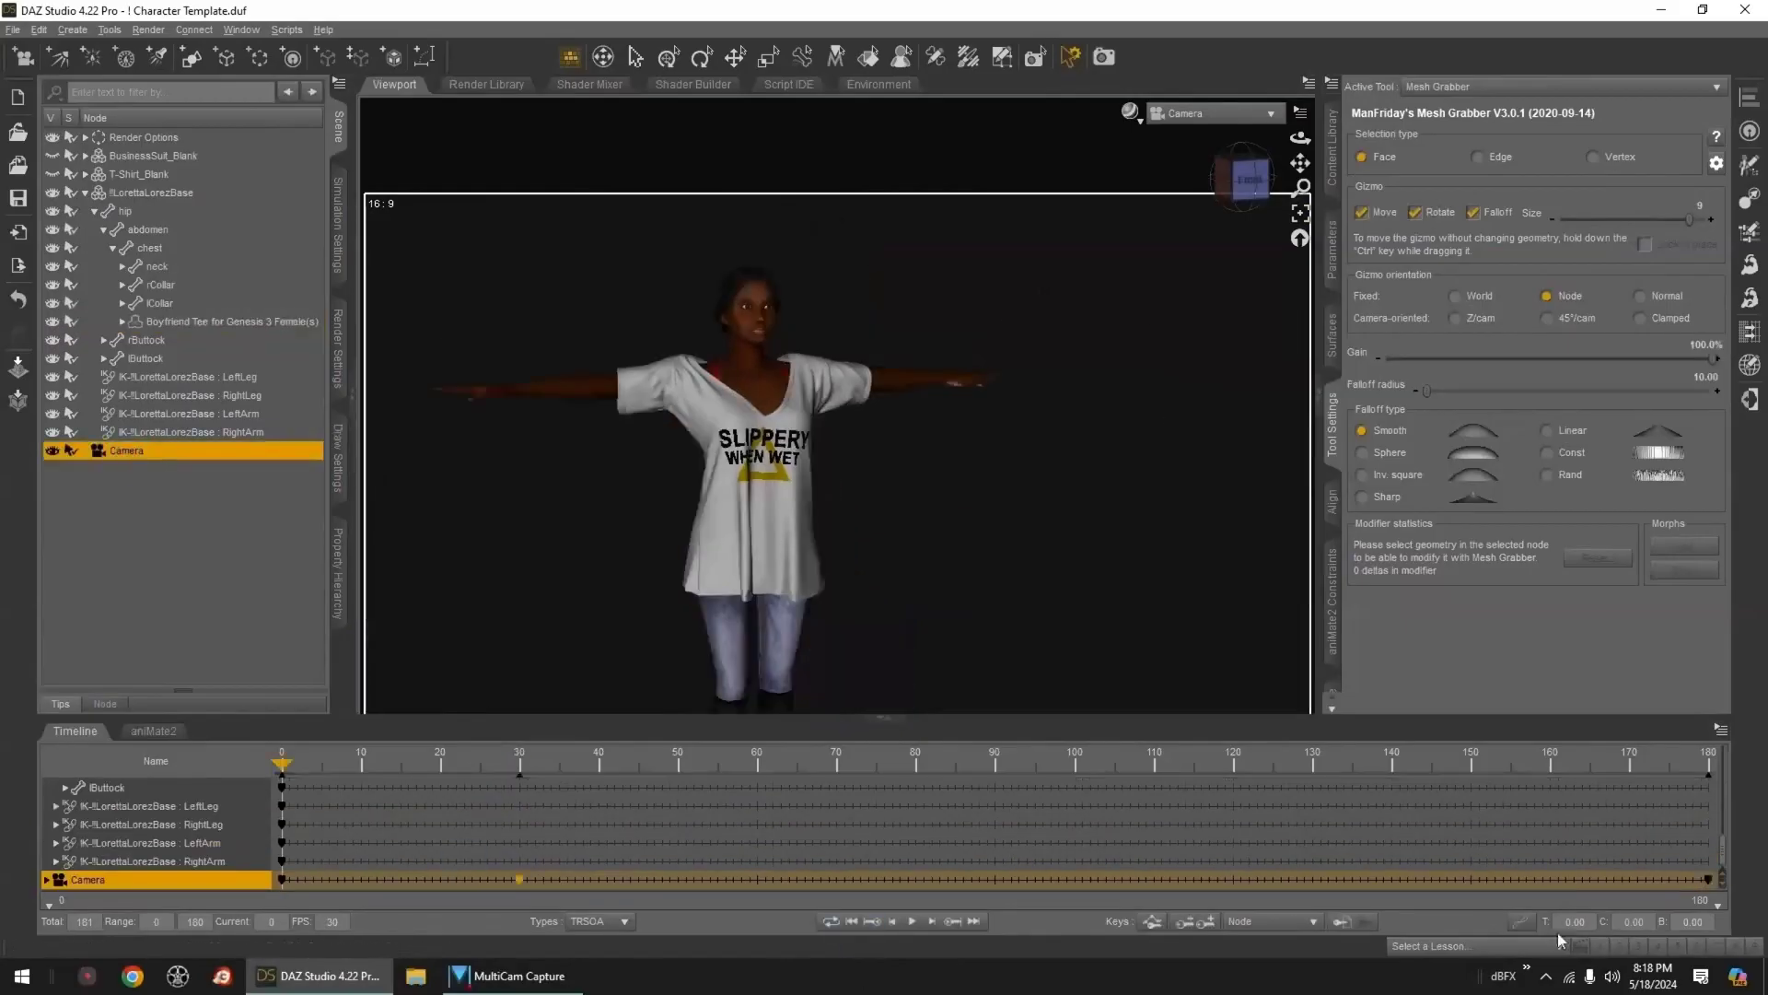
- Apply a dForce modifier to the Boyfriend Tee and set its Contraction-Expansion Ratio to 110%
click(184, 321)
click(338, 226)
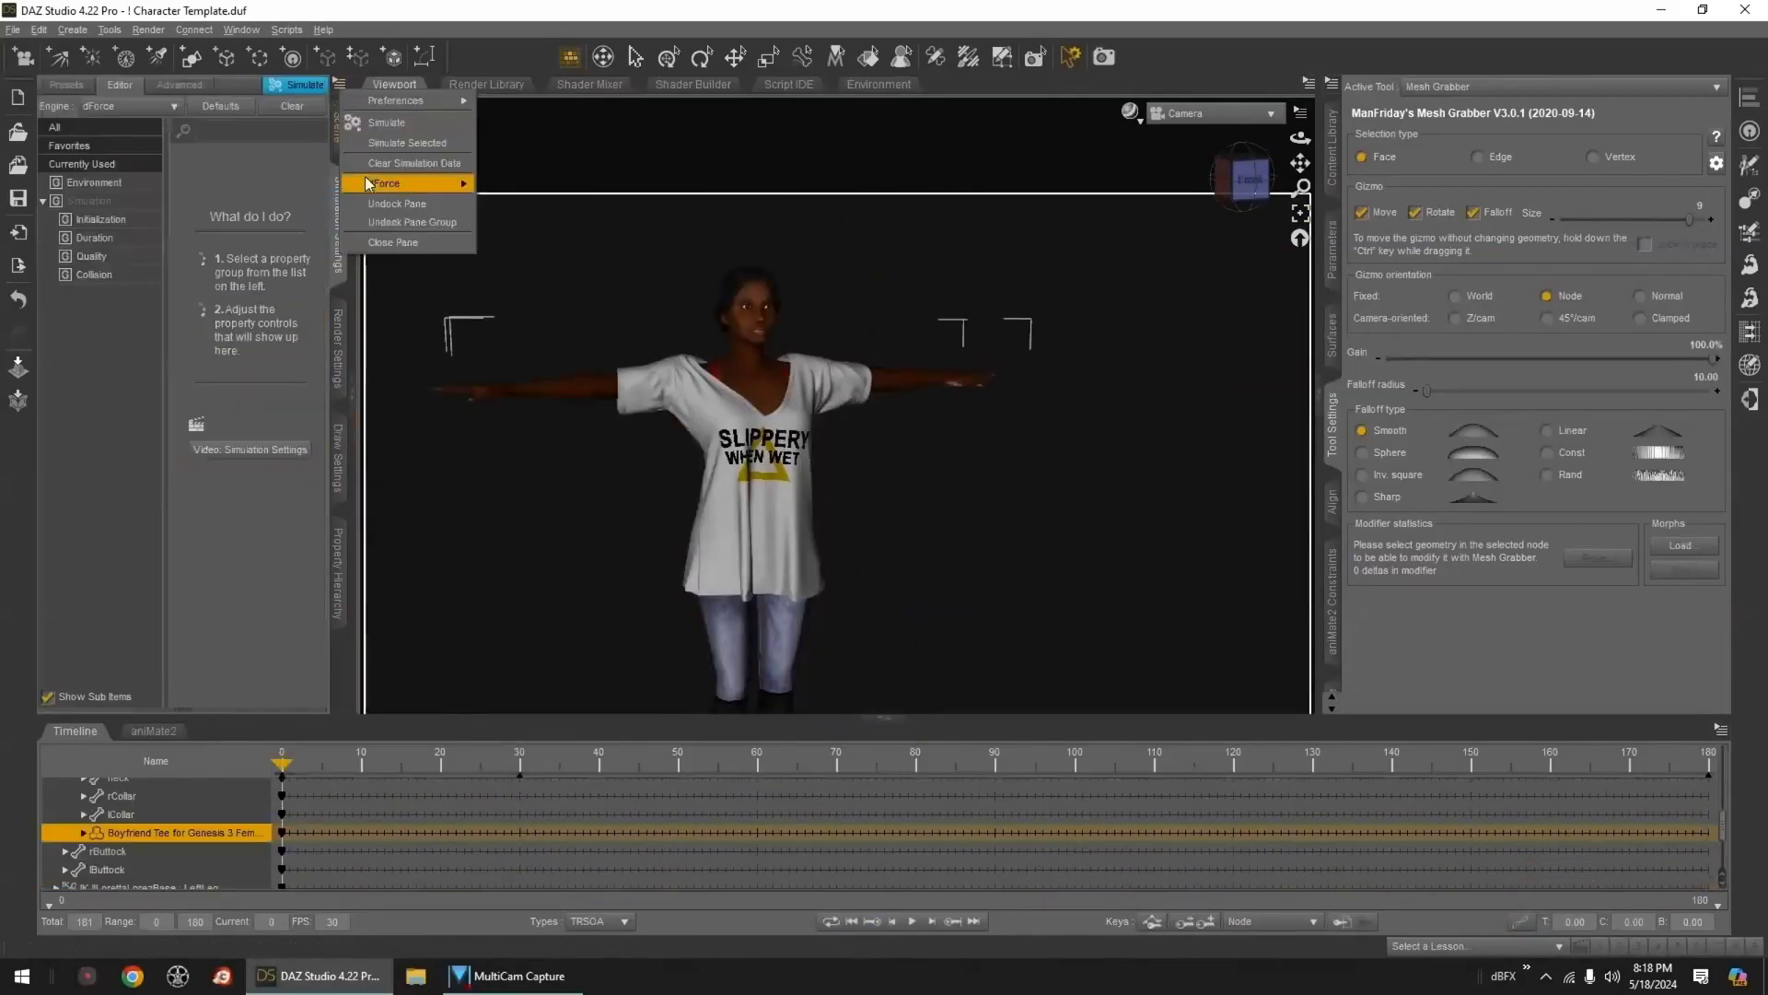
click(1332, 331)
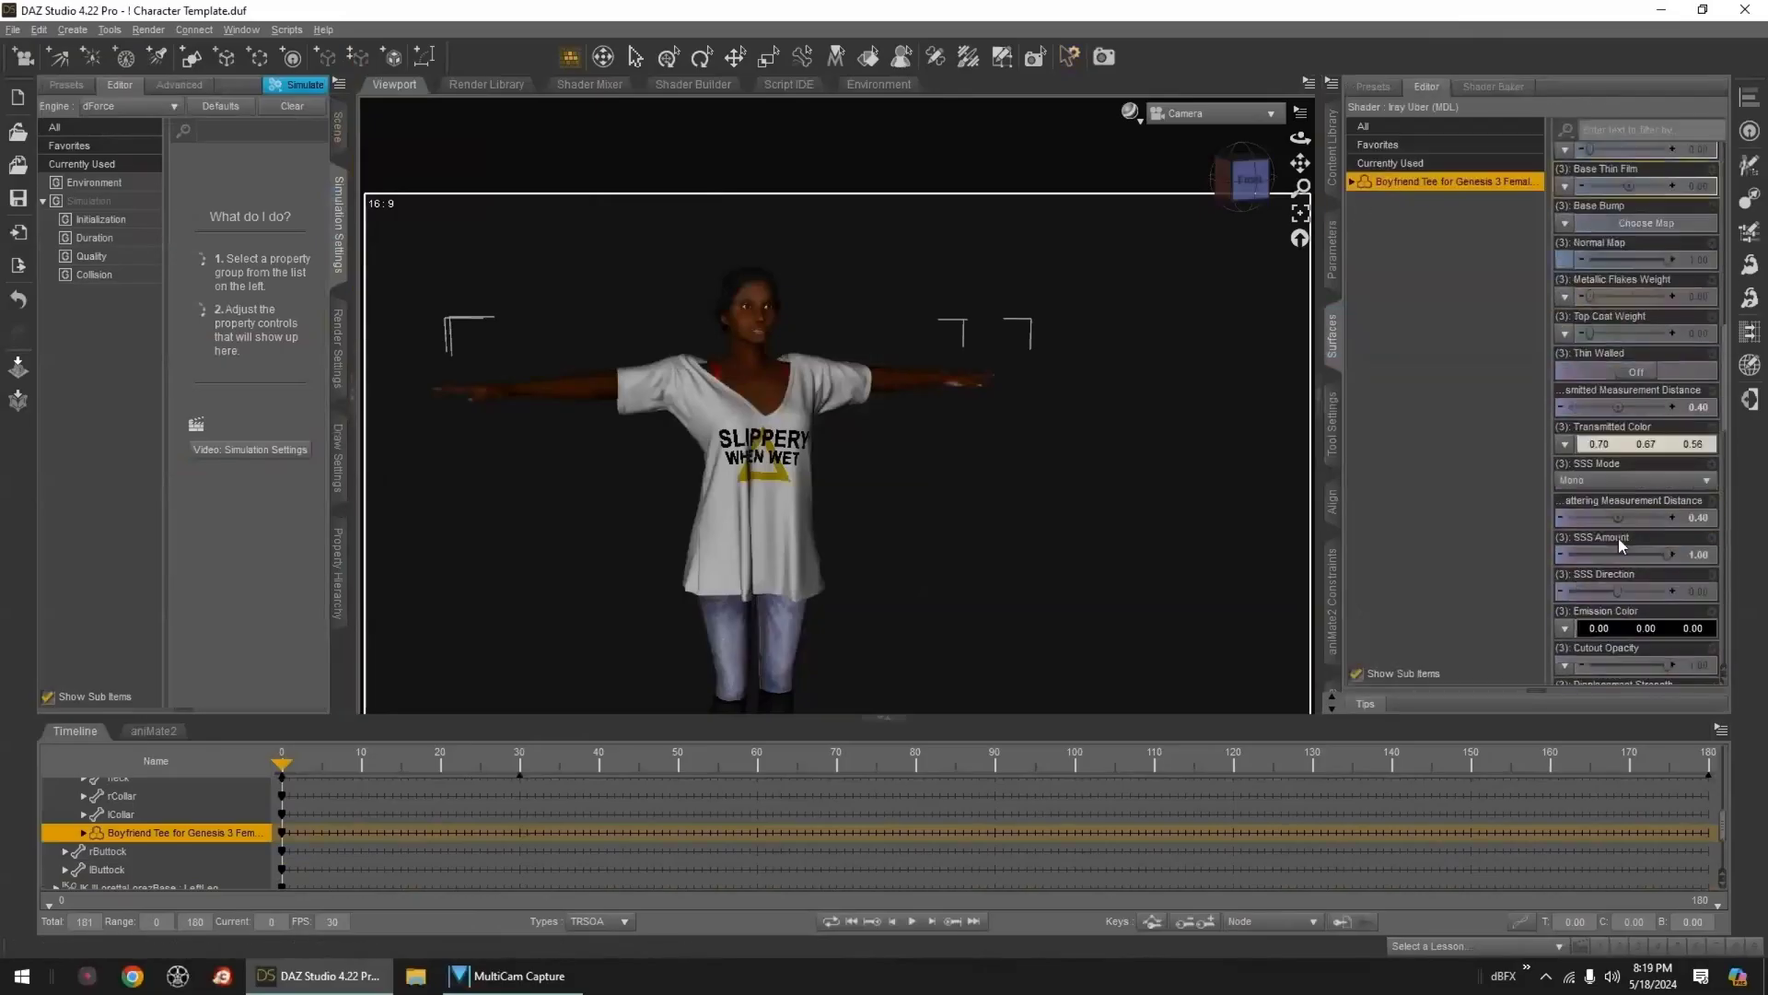
text(110)
key(Return)
scroll(1628, 513, down, 2)
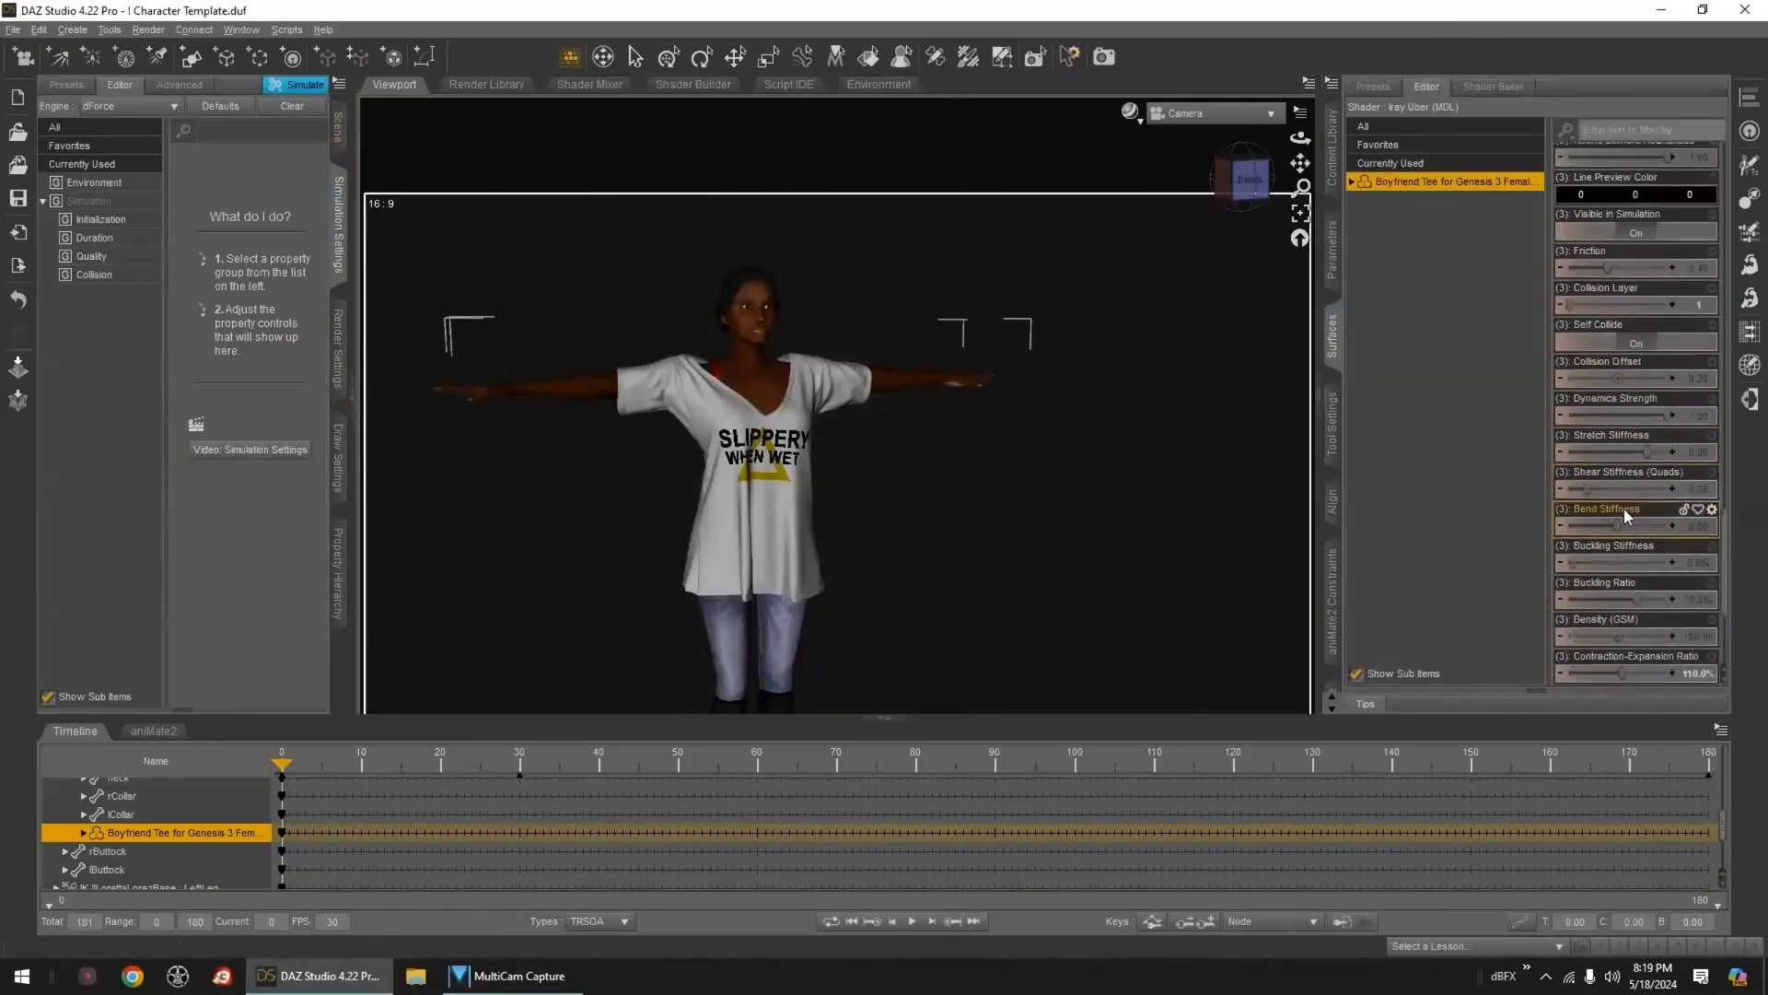
- Nudge the Boyfriend Tee's surfaces two steps silkier with the dForce Surface Adjuster
click(1333, 92)
click(1425, 377)
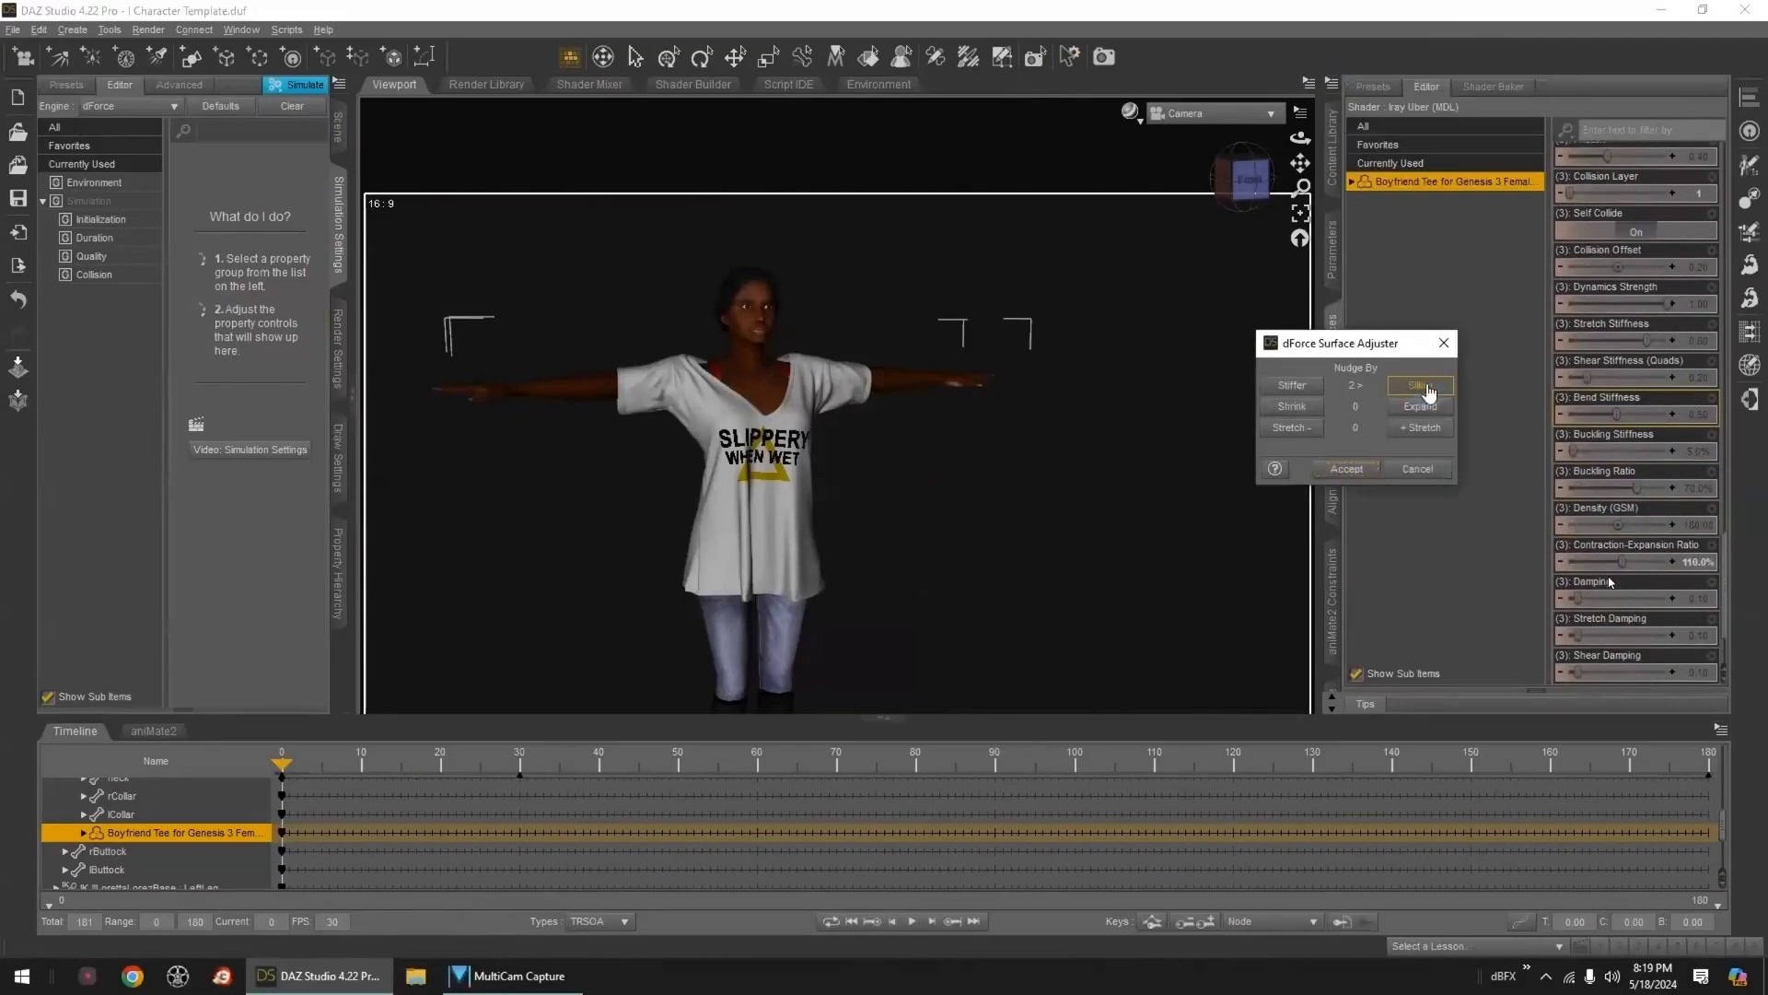
click(1347, 470)
- Bake the aniMate2 animation of the figures to studio keyframes
click(152, 730)
right_click(291, 895)
click(355, 907)
click(829, 512)
- Delete the baked timeline keyframes between frames 0 and 30
click(81, 732)
drag(513, 798, 282, 861)
click(1186, 923)
drag(293, 796, 273, 861)
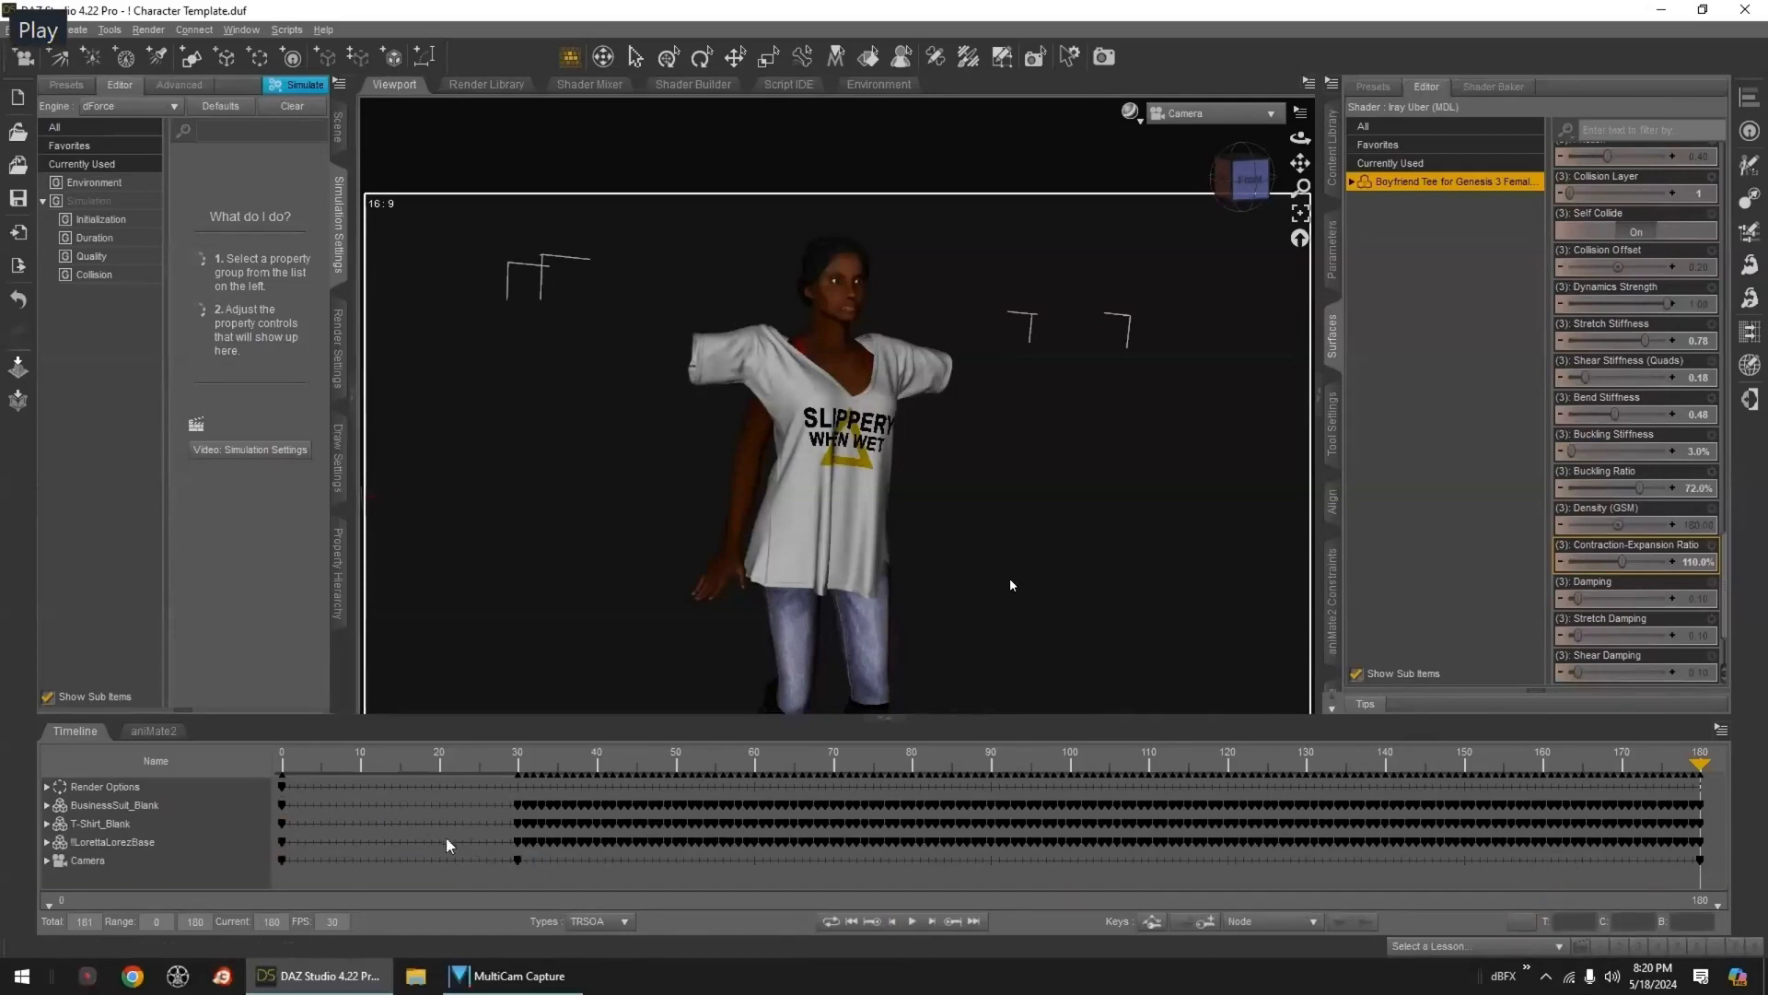
- Review the dForce initialization, collision and environment settings and try simulating the tee from frame 0
click(851, 921)
click(449, 246)
click(94, 182)
click(100, 219)
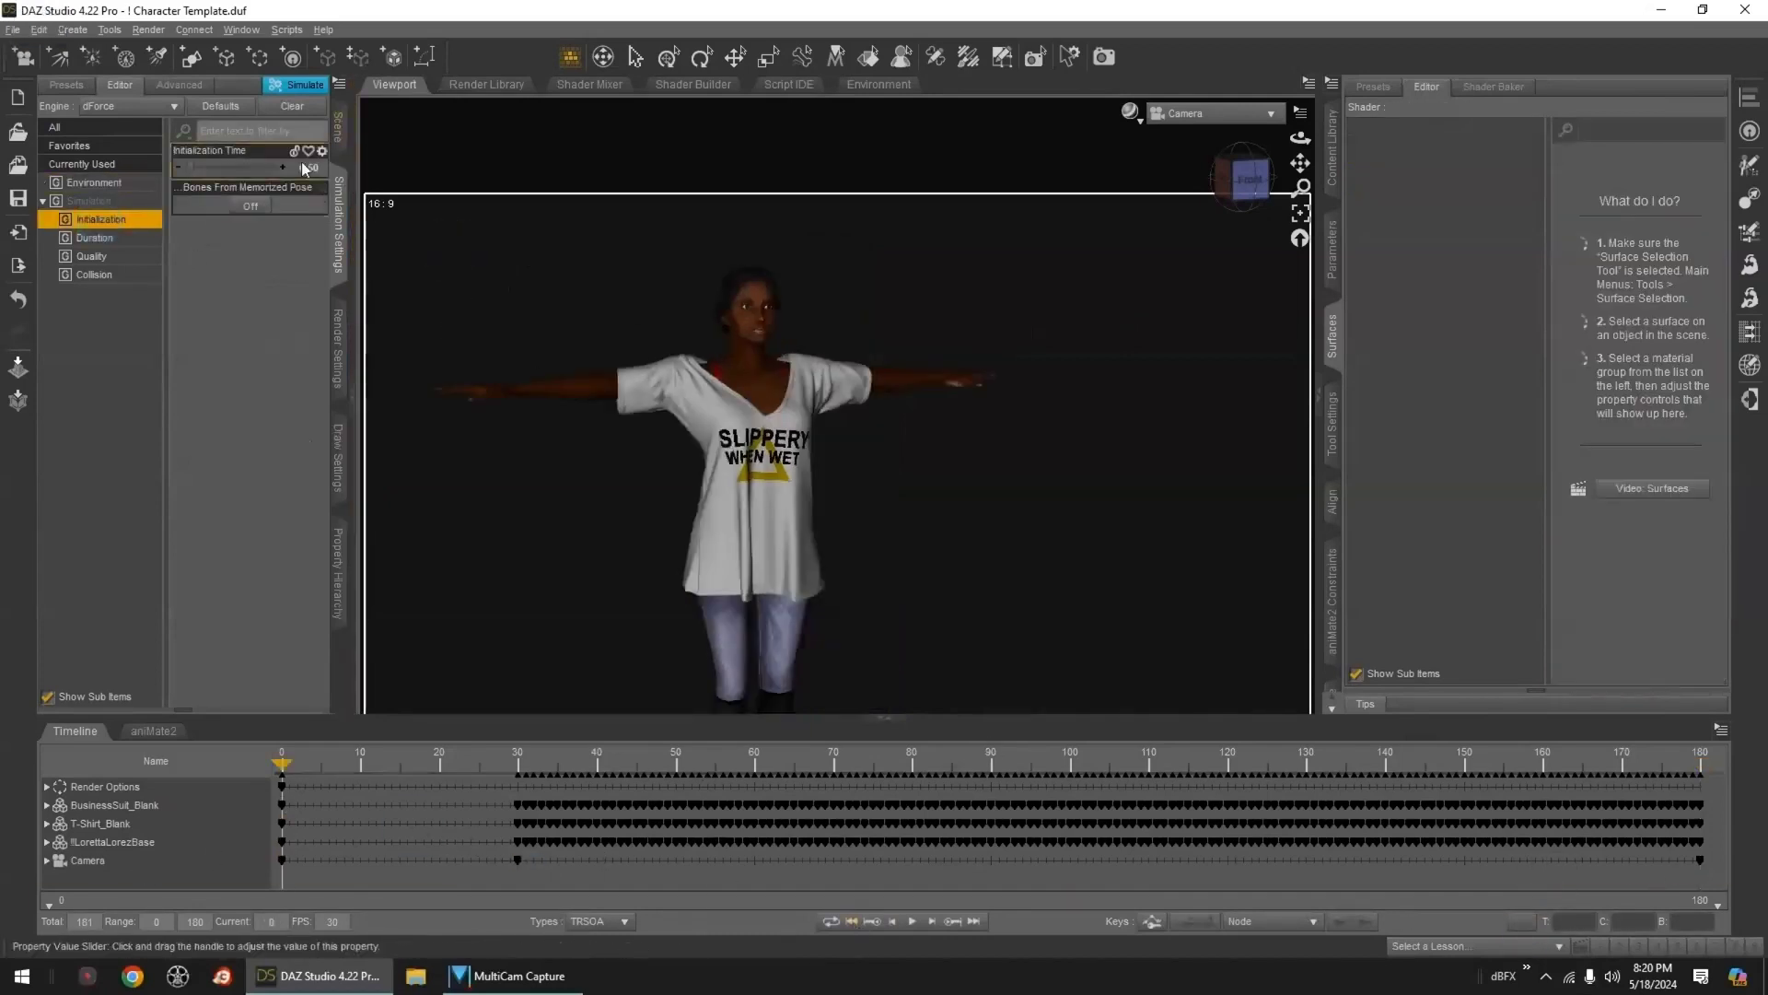
click(311, 169)
click(94, 274)
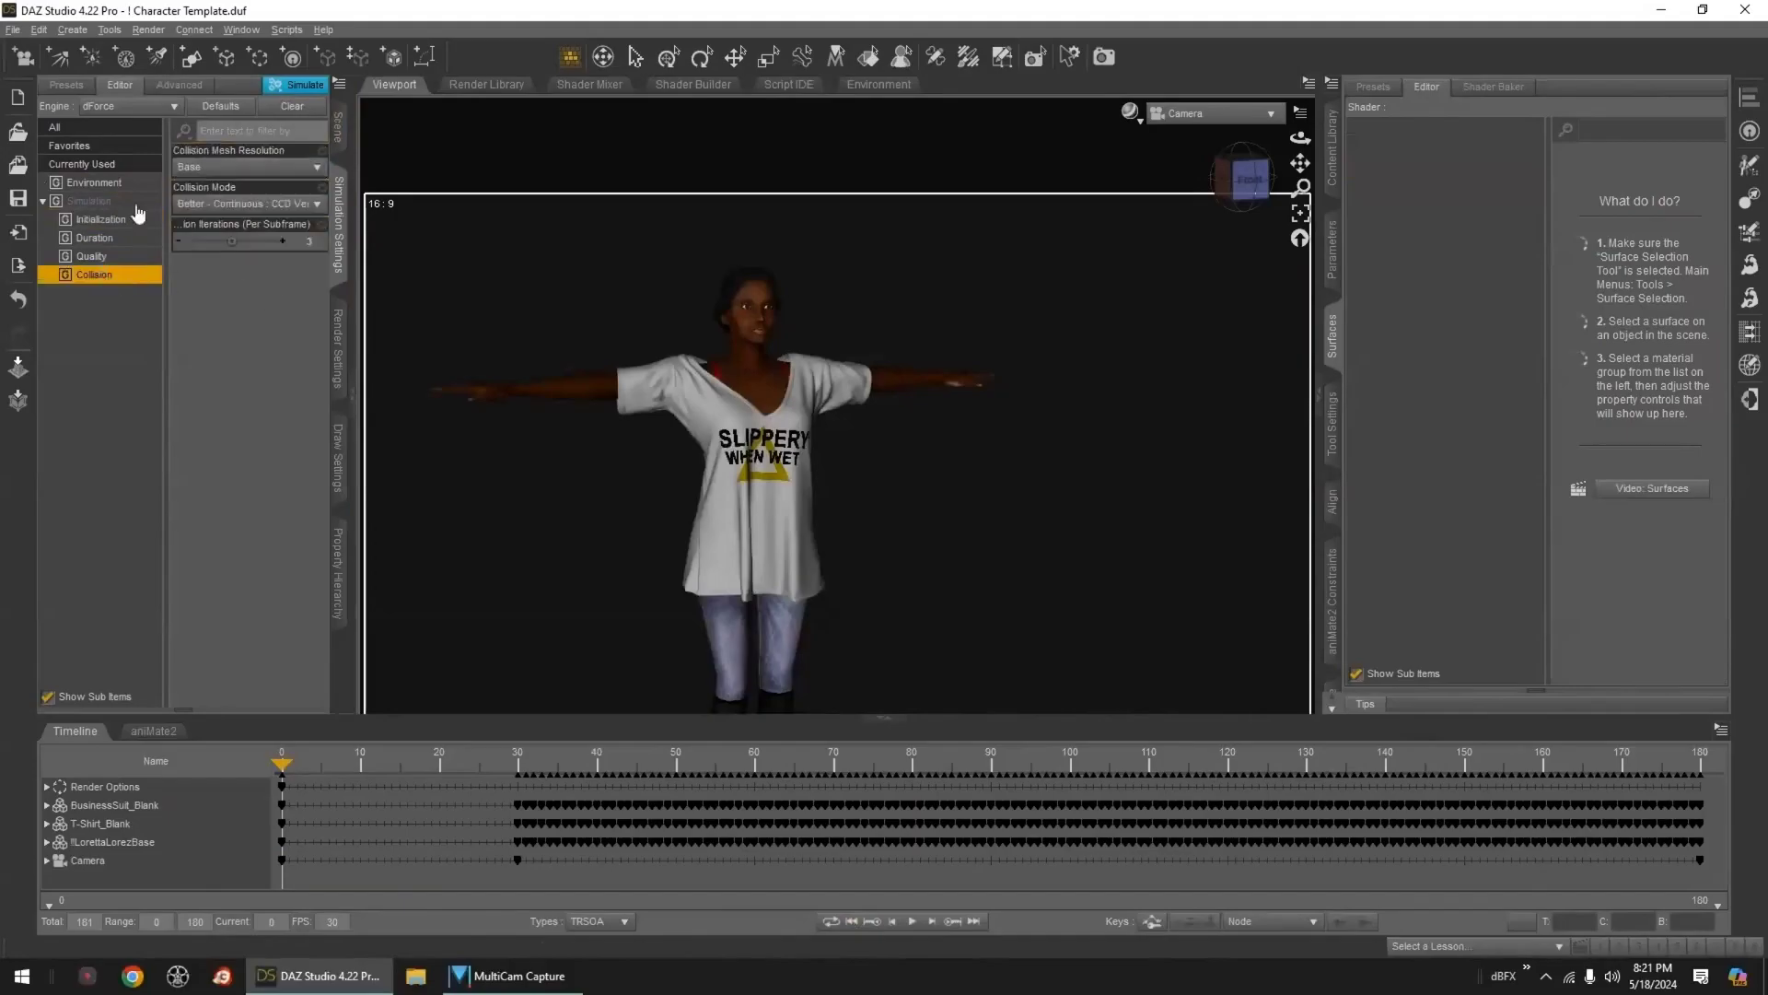
click(94, 183)
click(297, 84)
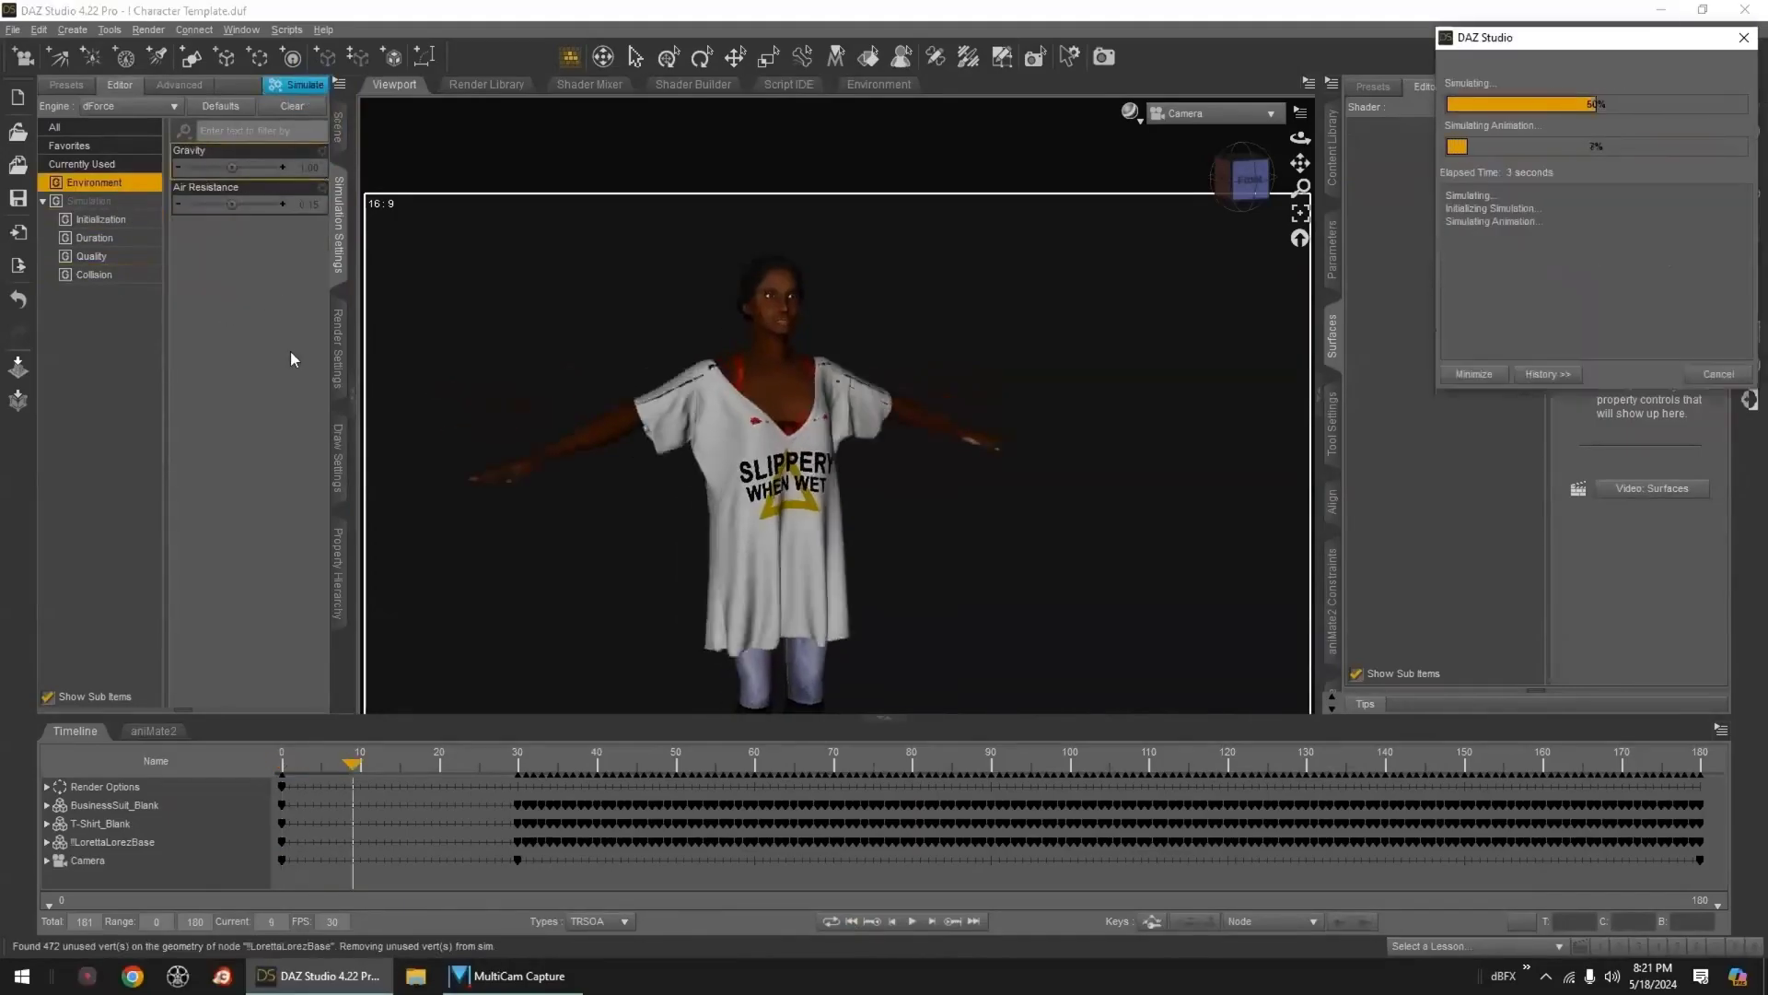
click(1718, 374)
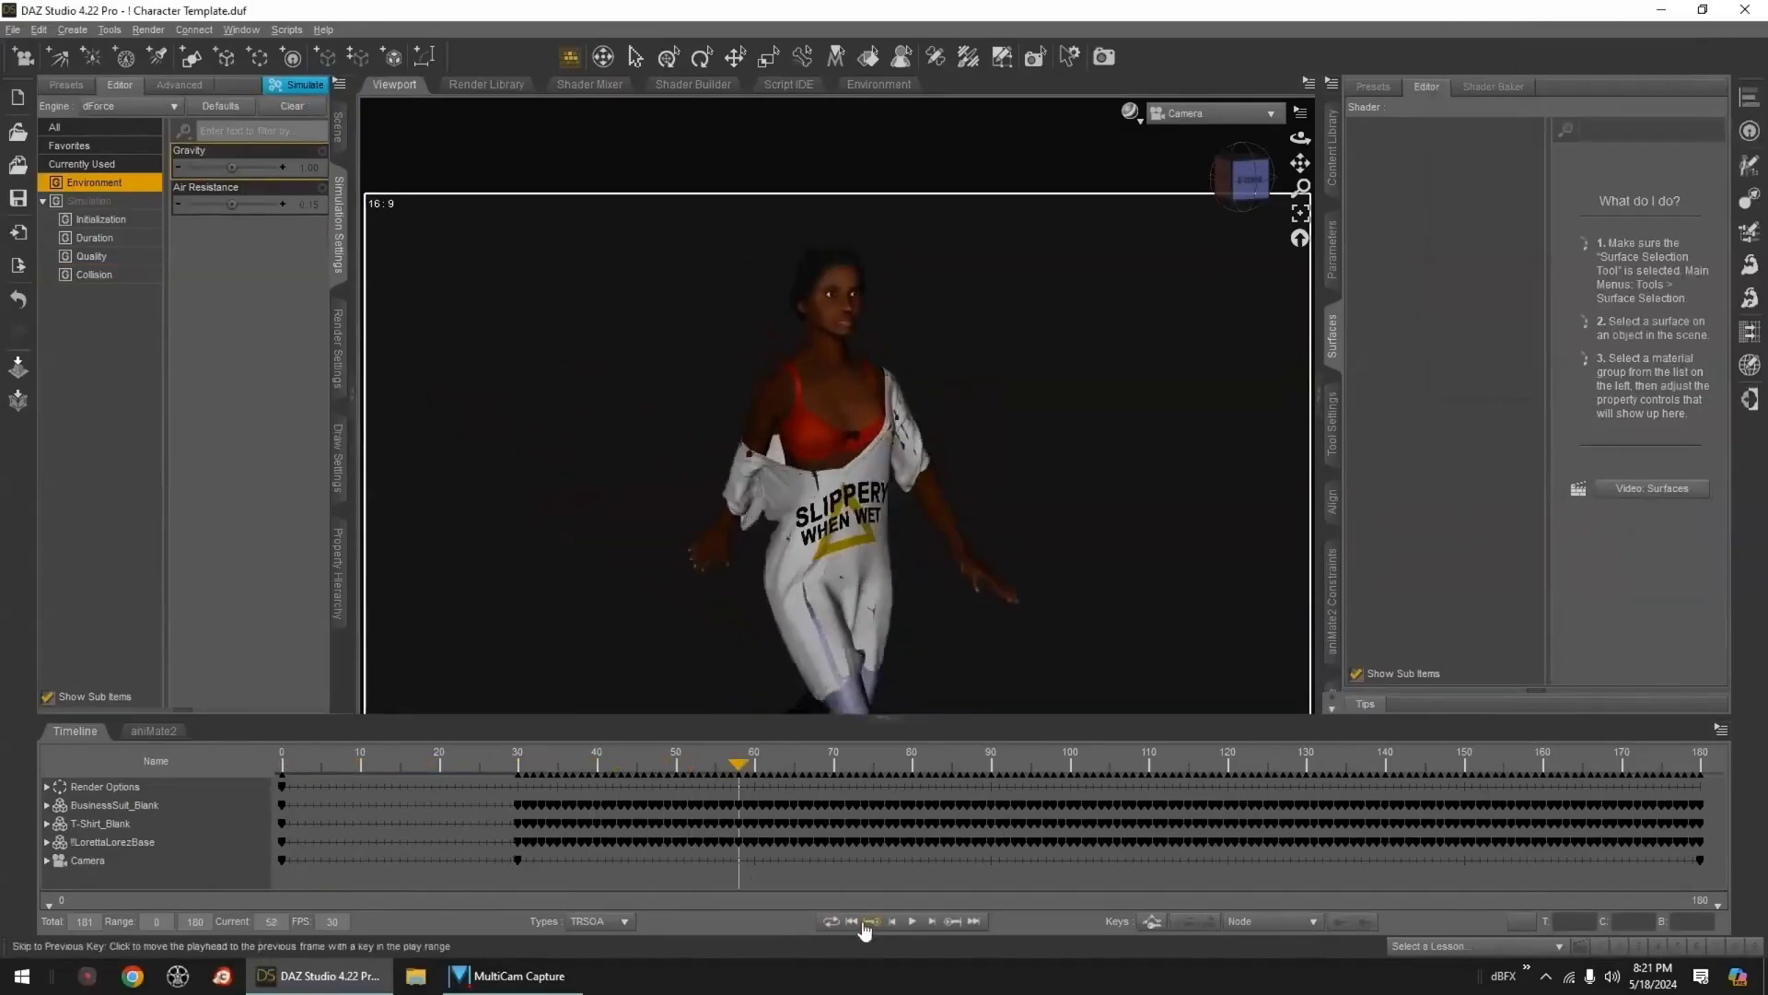
- Reset the tee's Show Shoulder R to 0% and its Contraction-Expansion Ratio to 100%, and run the simulation again
click(341, 131)
click(231, 322)
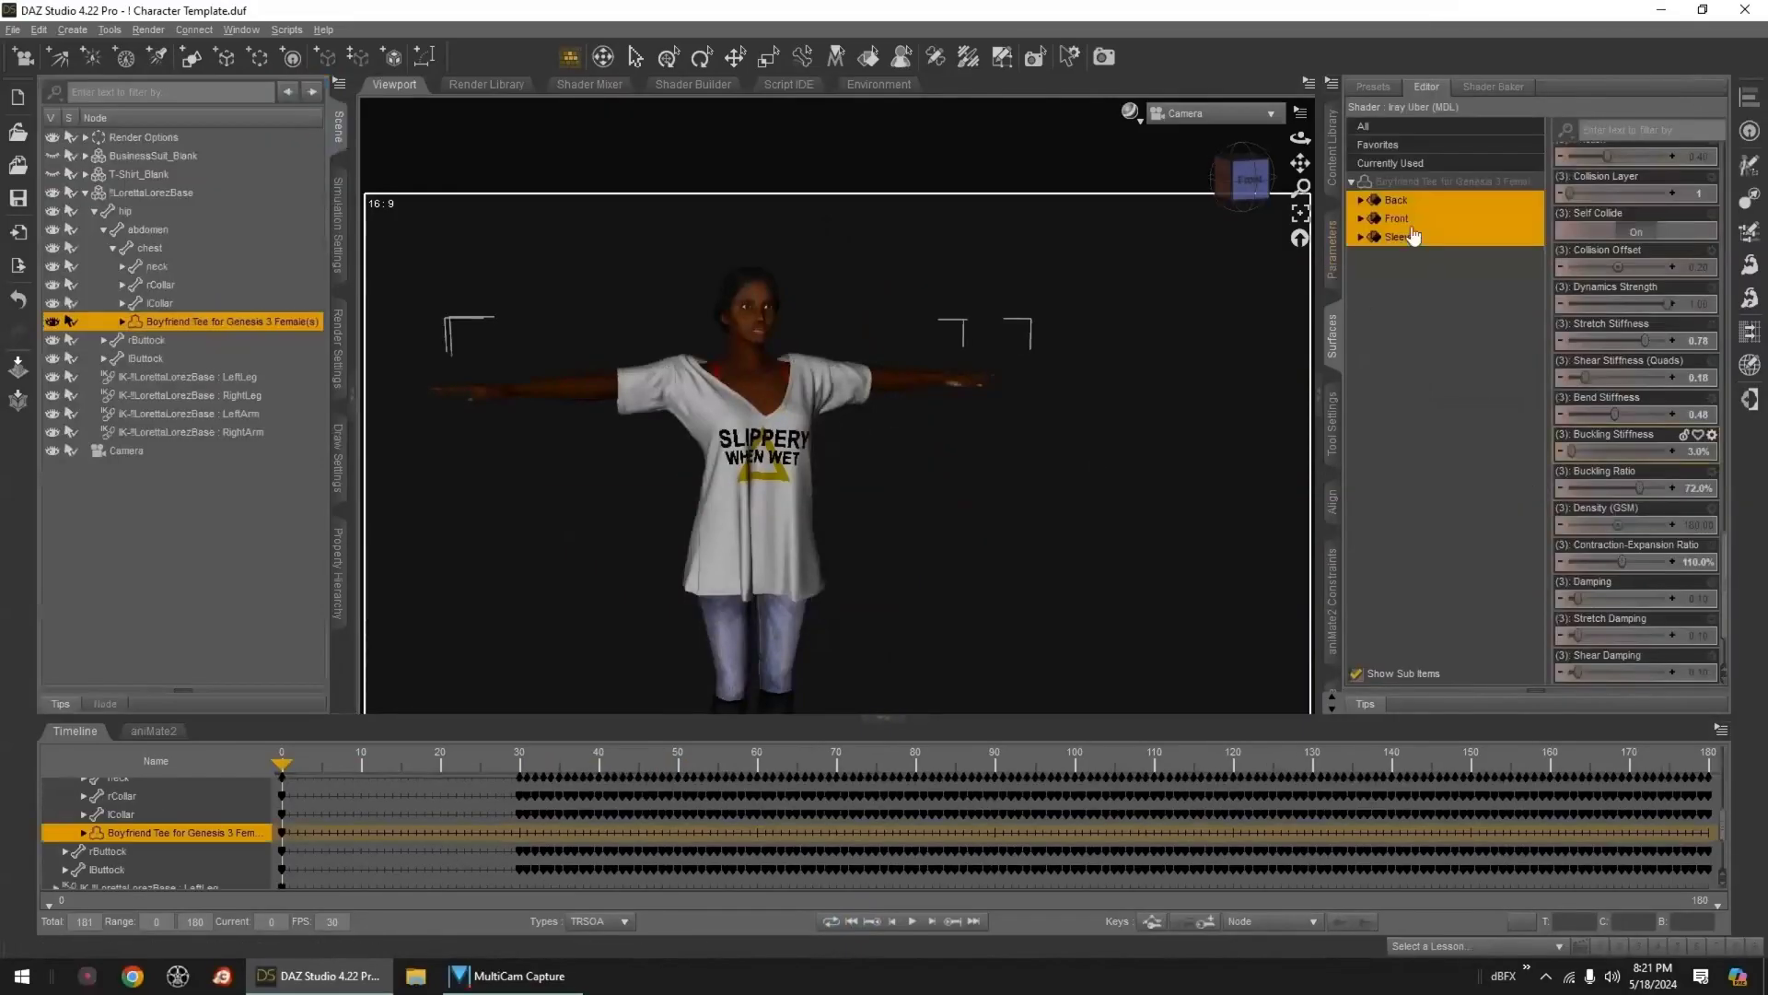
click(1332, 249)
click(1421, 149)
alt+click(1707, 277)
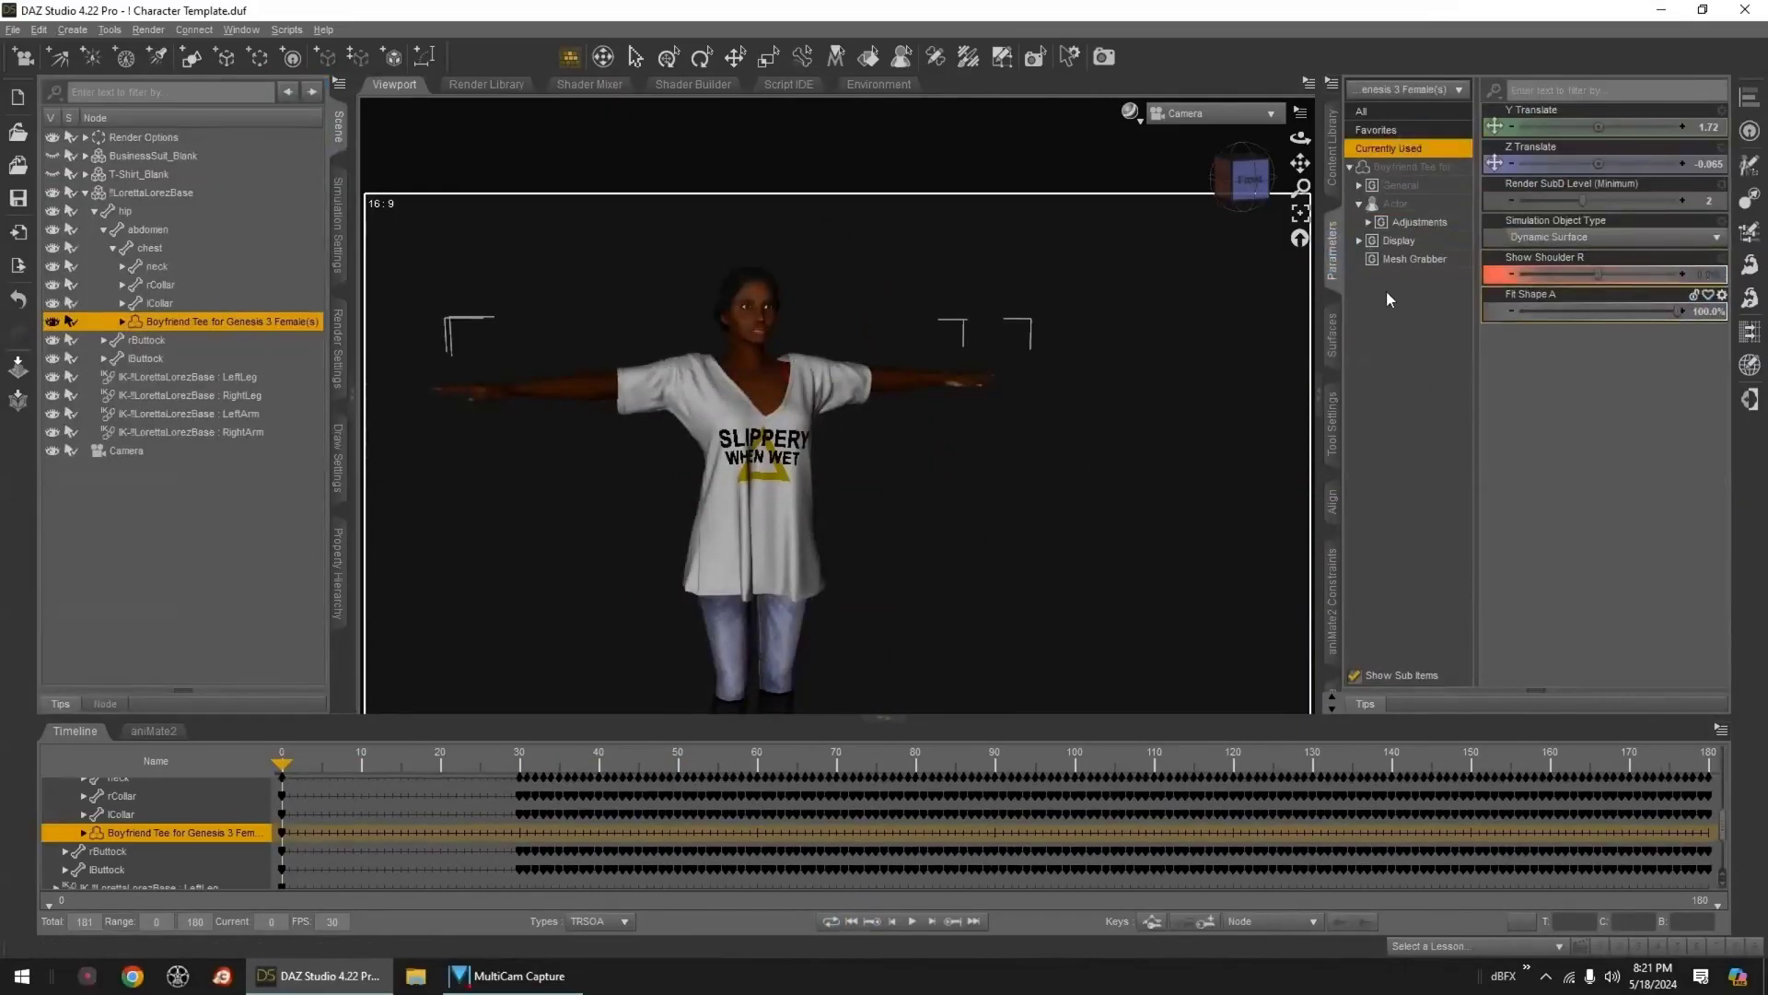
click(1332, 336)
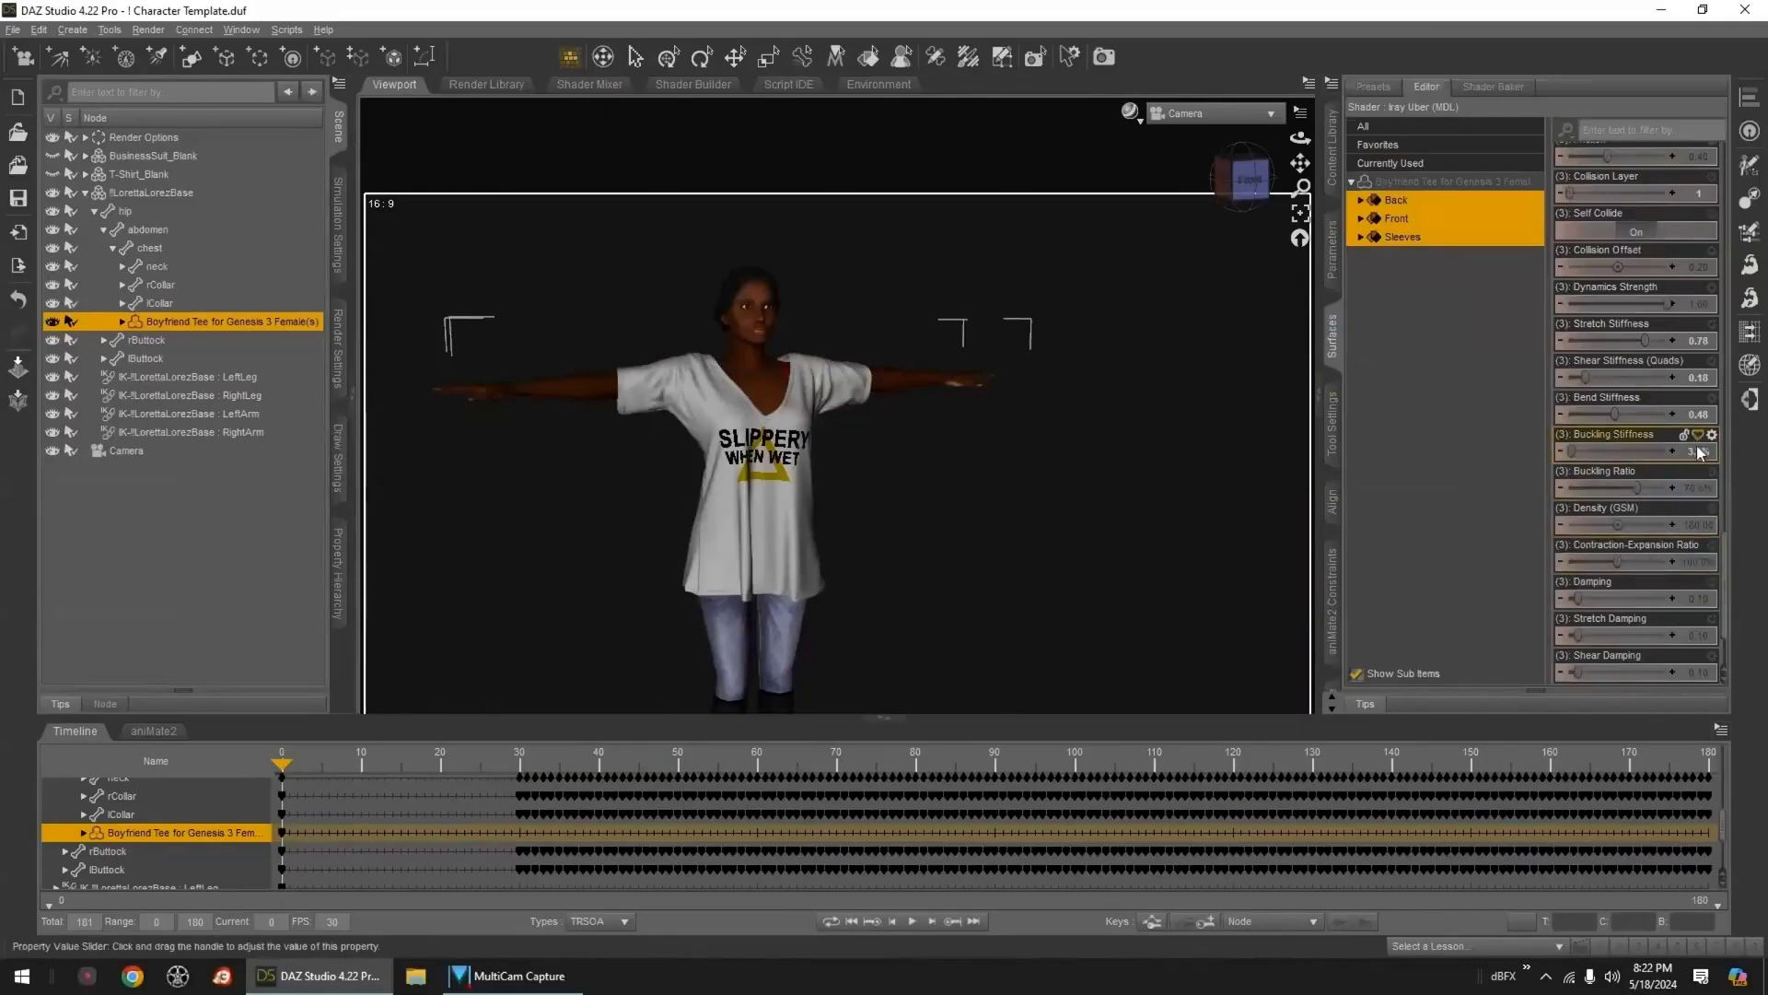
key(ctrl+z)
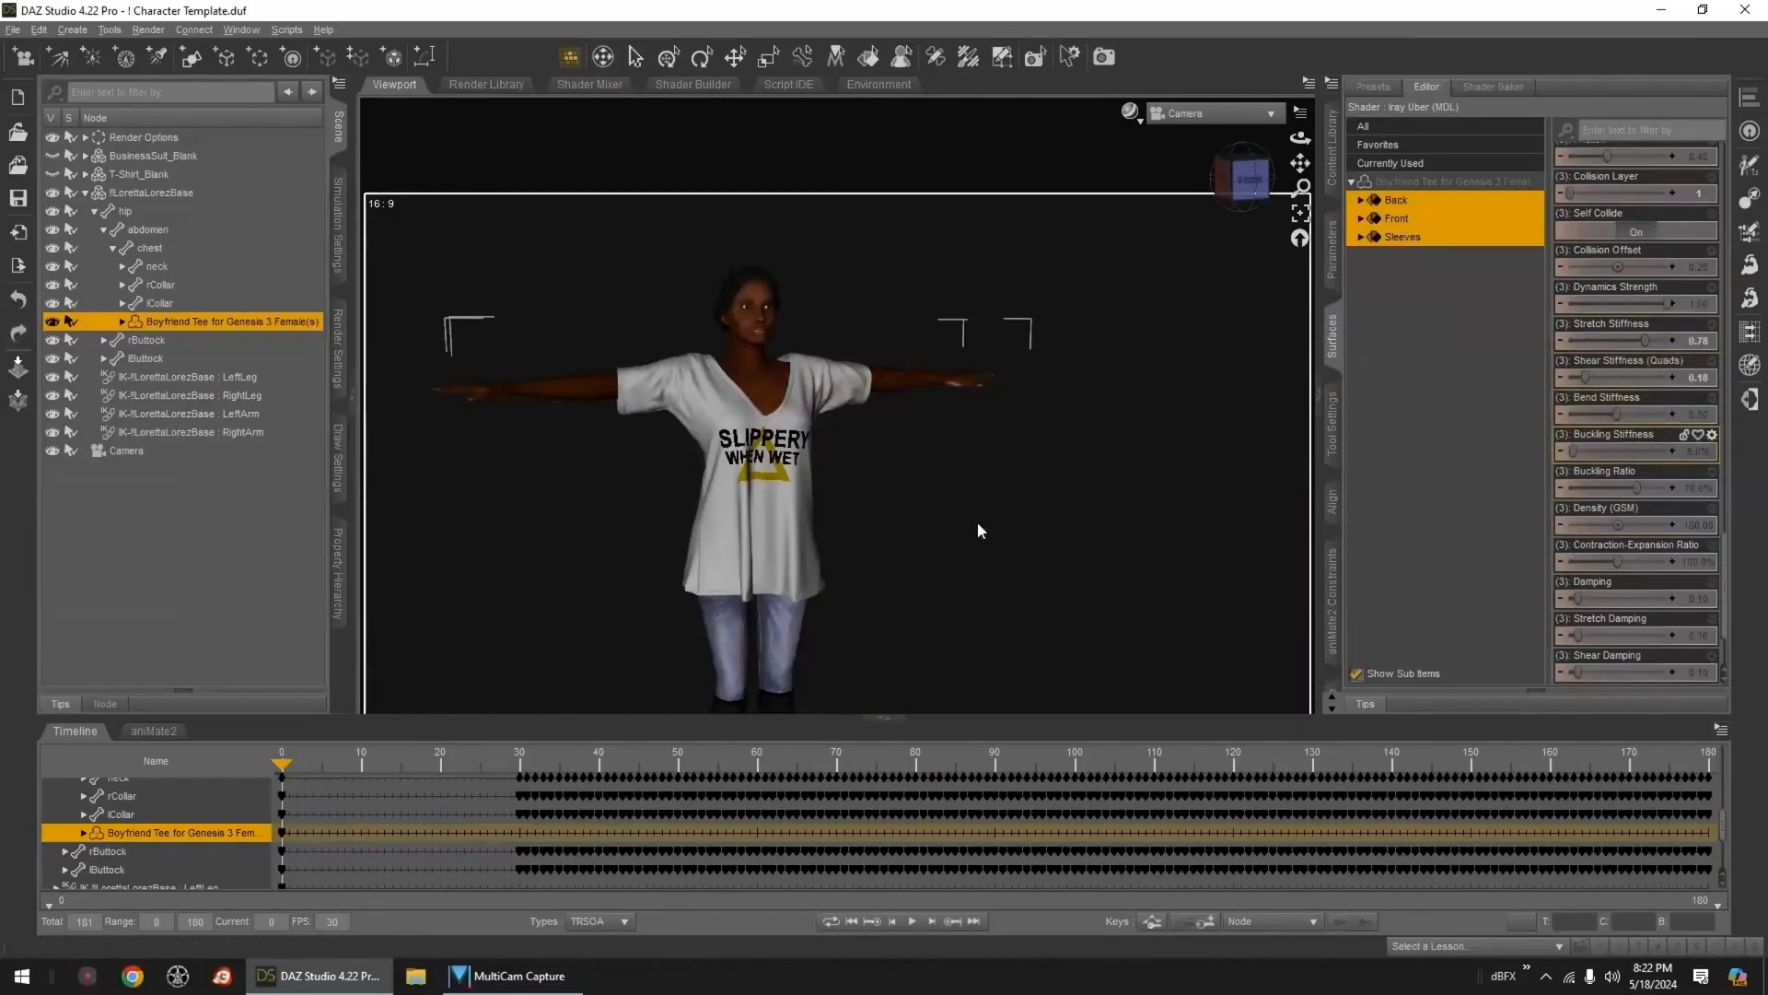
click(338, 225)
click(295, 84)
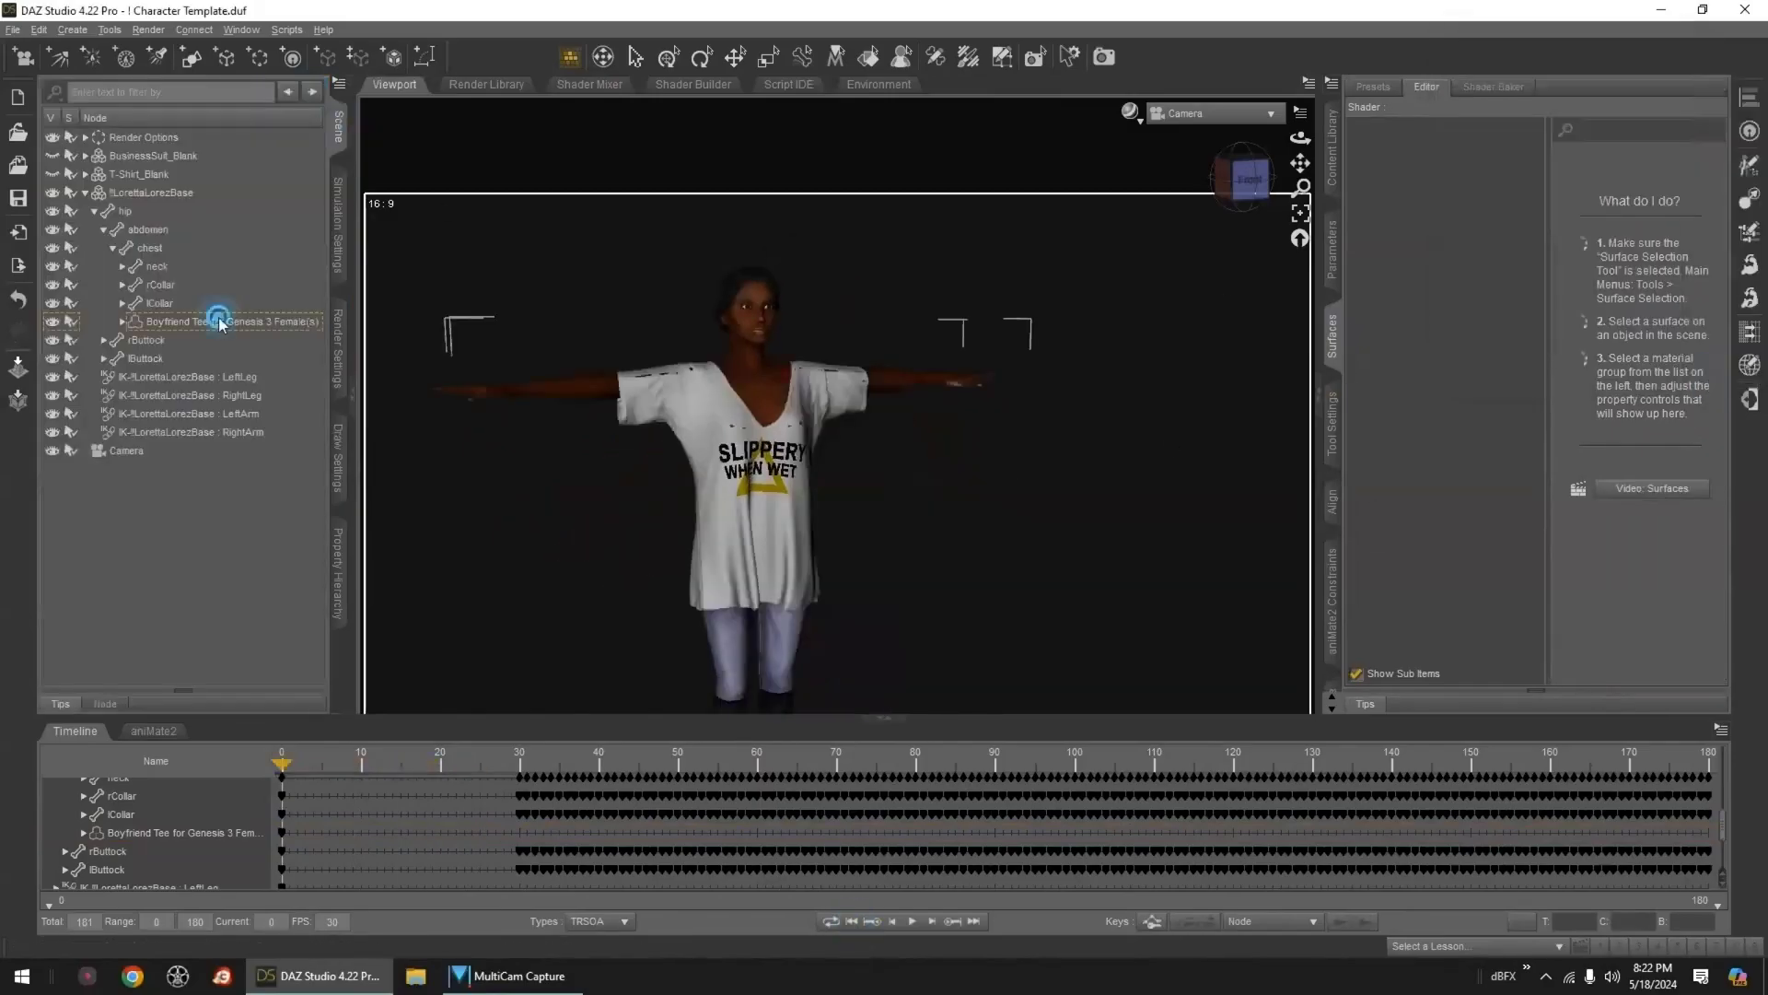
- Set the dForce Collision Mesh Resolution to Viewport, try another simulation and return to frame 0
click(138, 189)
click(337, 226)
click(247, 167)
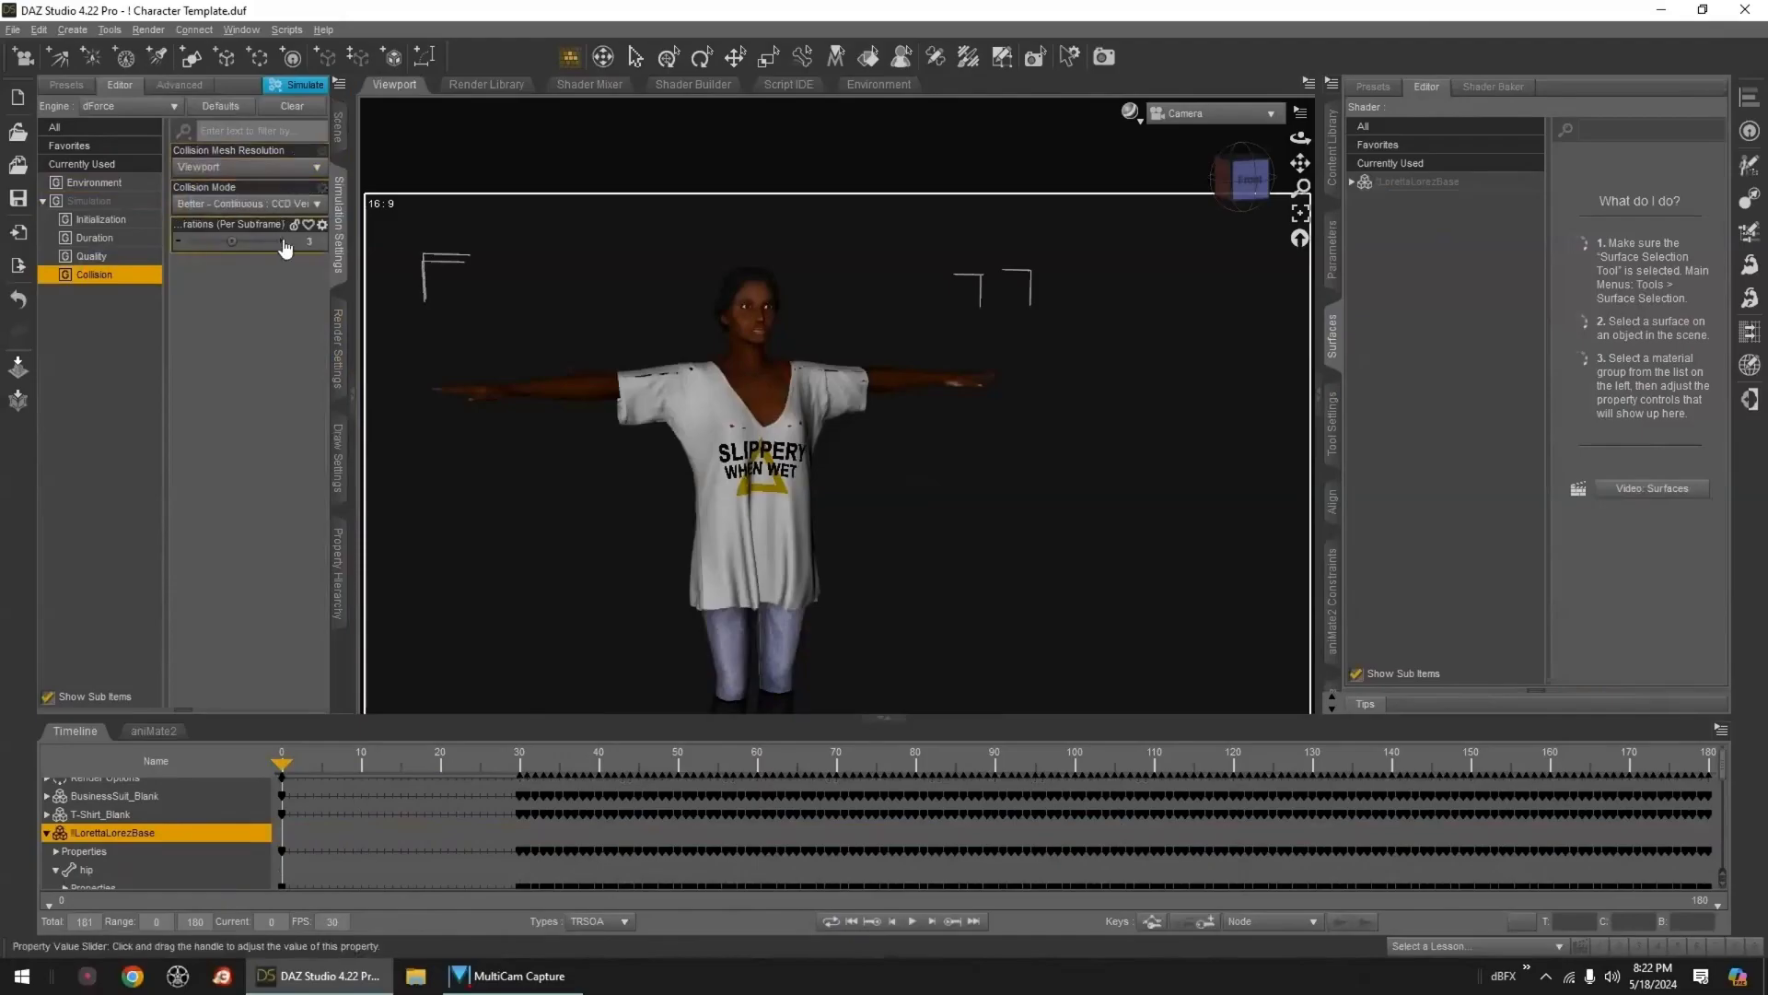
click(295, 84)
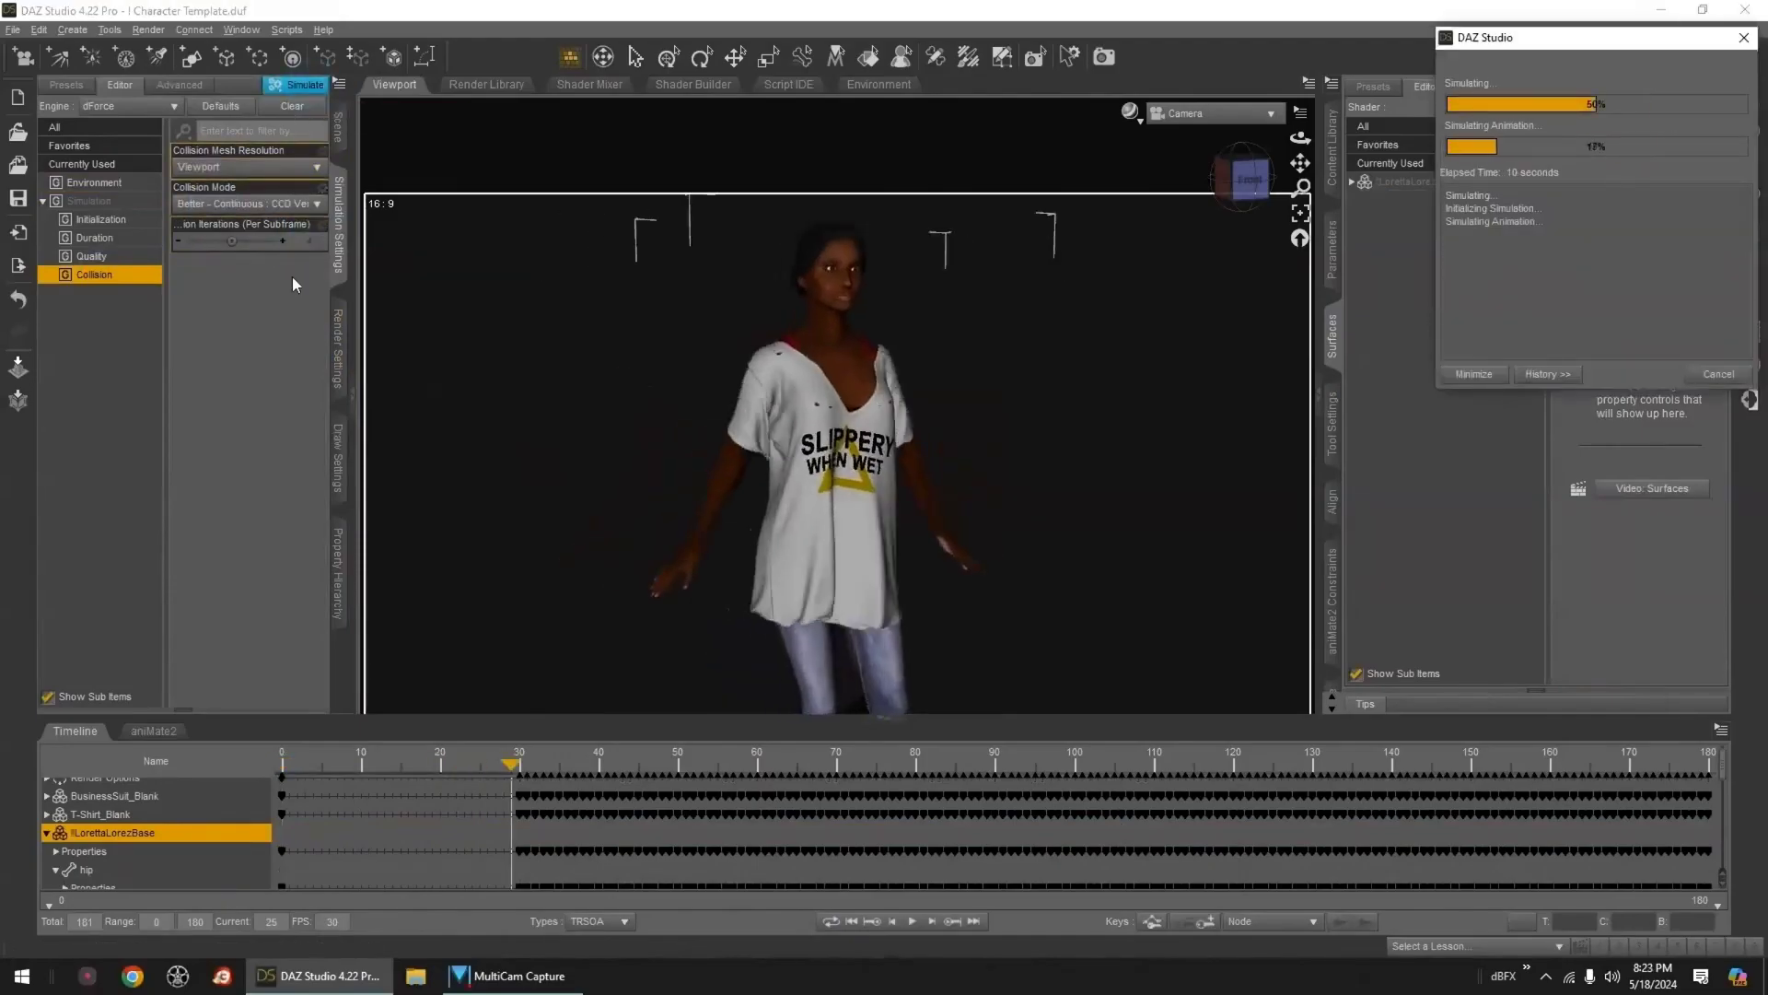
click(1719, 374)
click(852, 921)
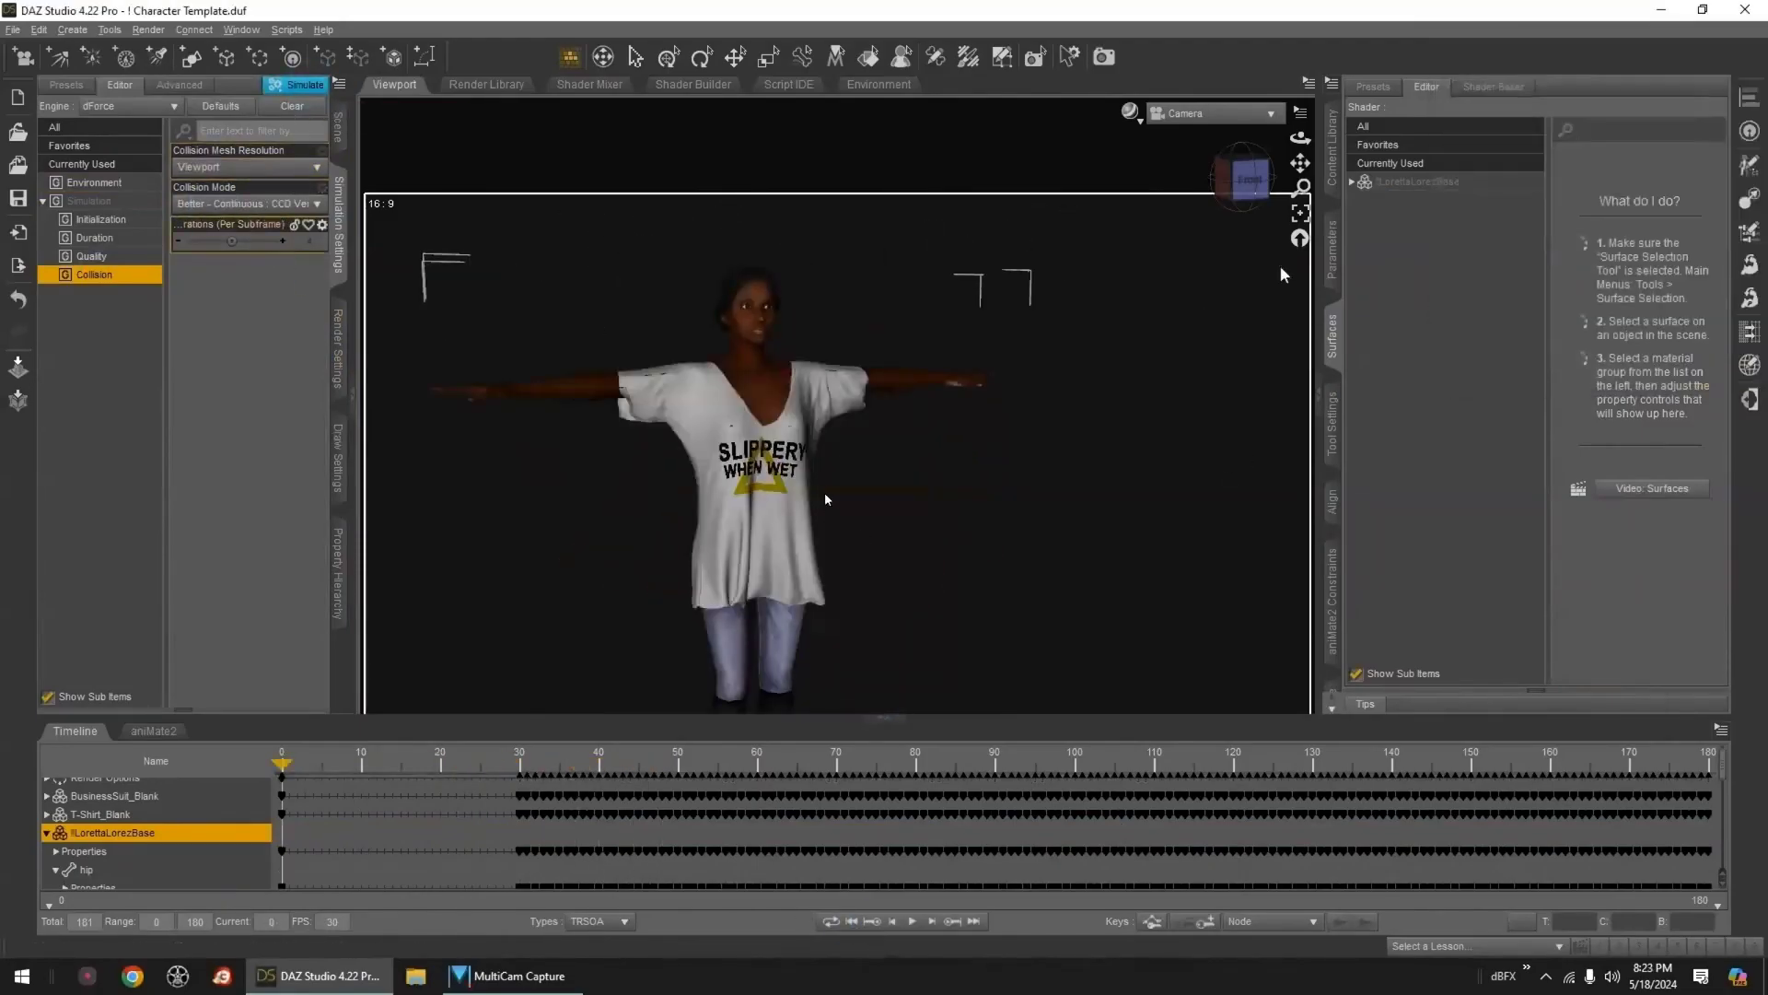
- Set !LorettaLorezBase as the collision item for the Boyfriend Tee's mesh smoothing
click(1332, 251)
click(1350, 167)
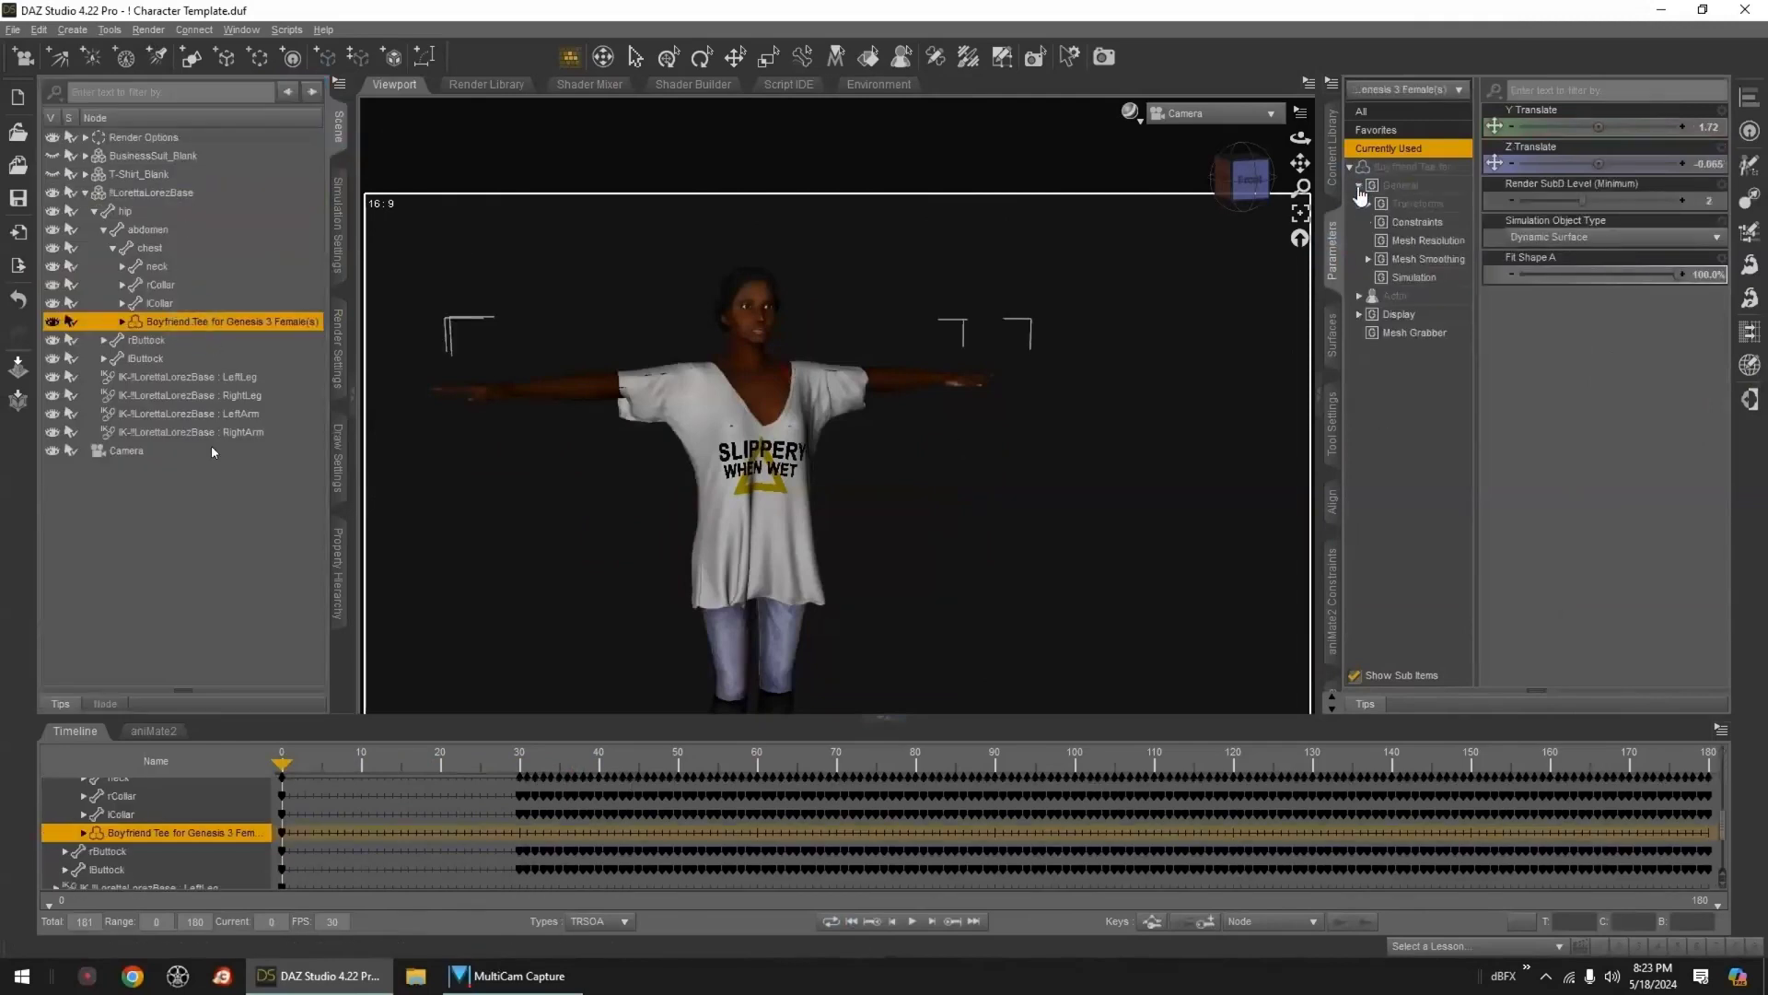
click(1427, 259)
click(1578, 274)
click(911, 657)
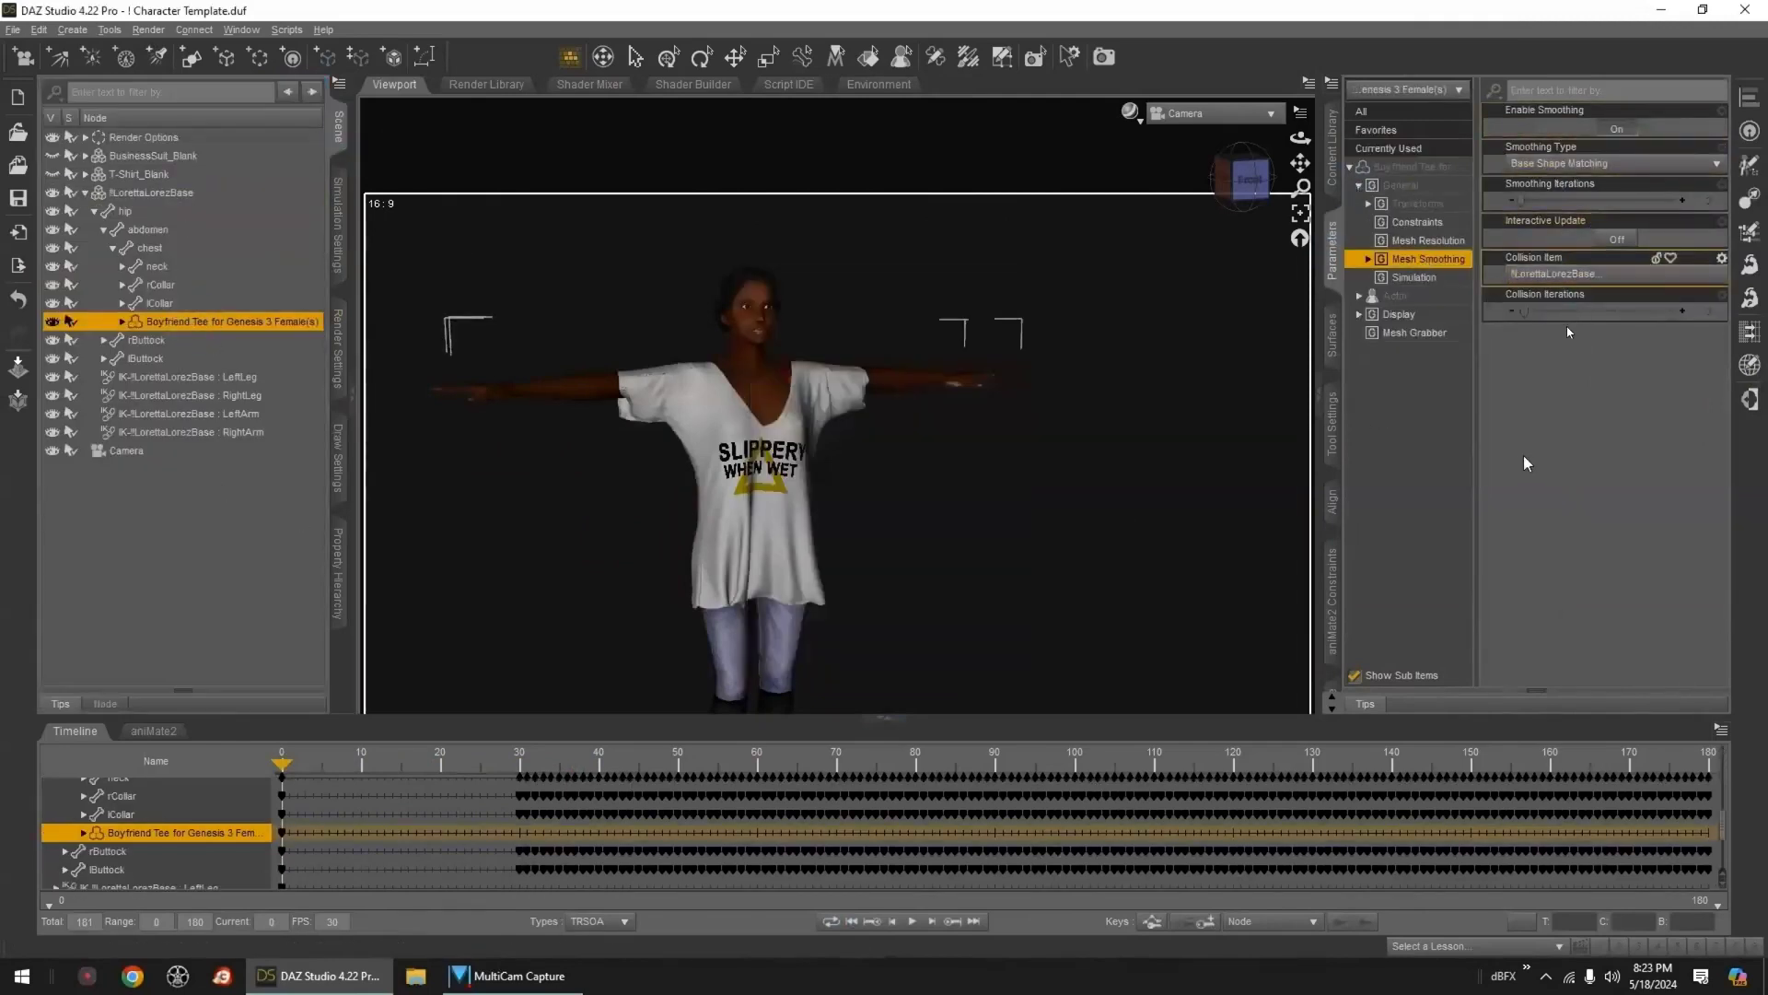
- Simulate the Boyfriend Tee over the full animation through frame 180
click(488, 256)
click(339, 226)
click(297, 85)
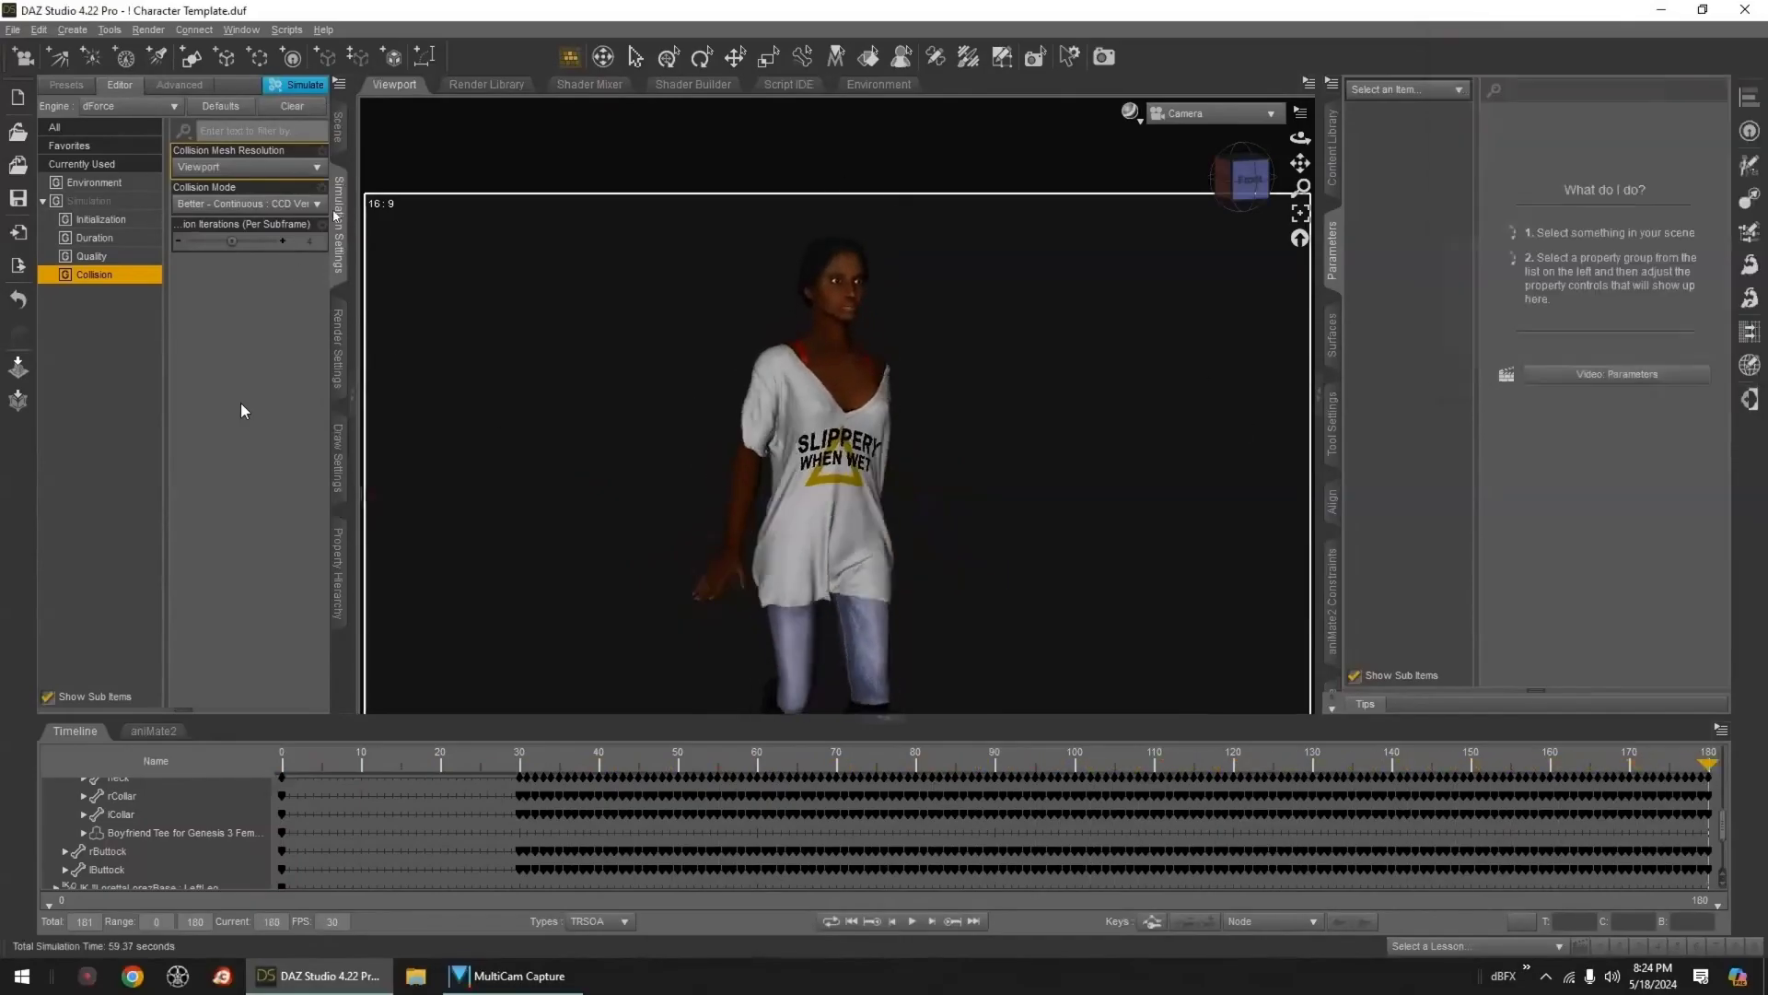
- Check the tee's smoothing collision and display parameters and play back the simulated animation
click(338, 126)
click(261, 321)
click(1414, 295)
click(1422, 333)
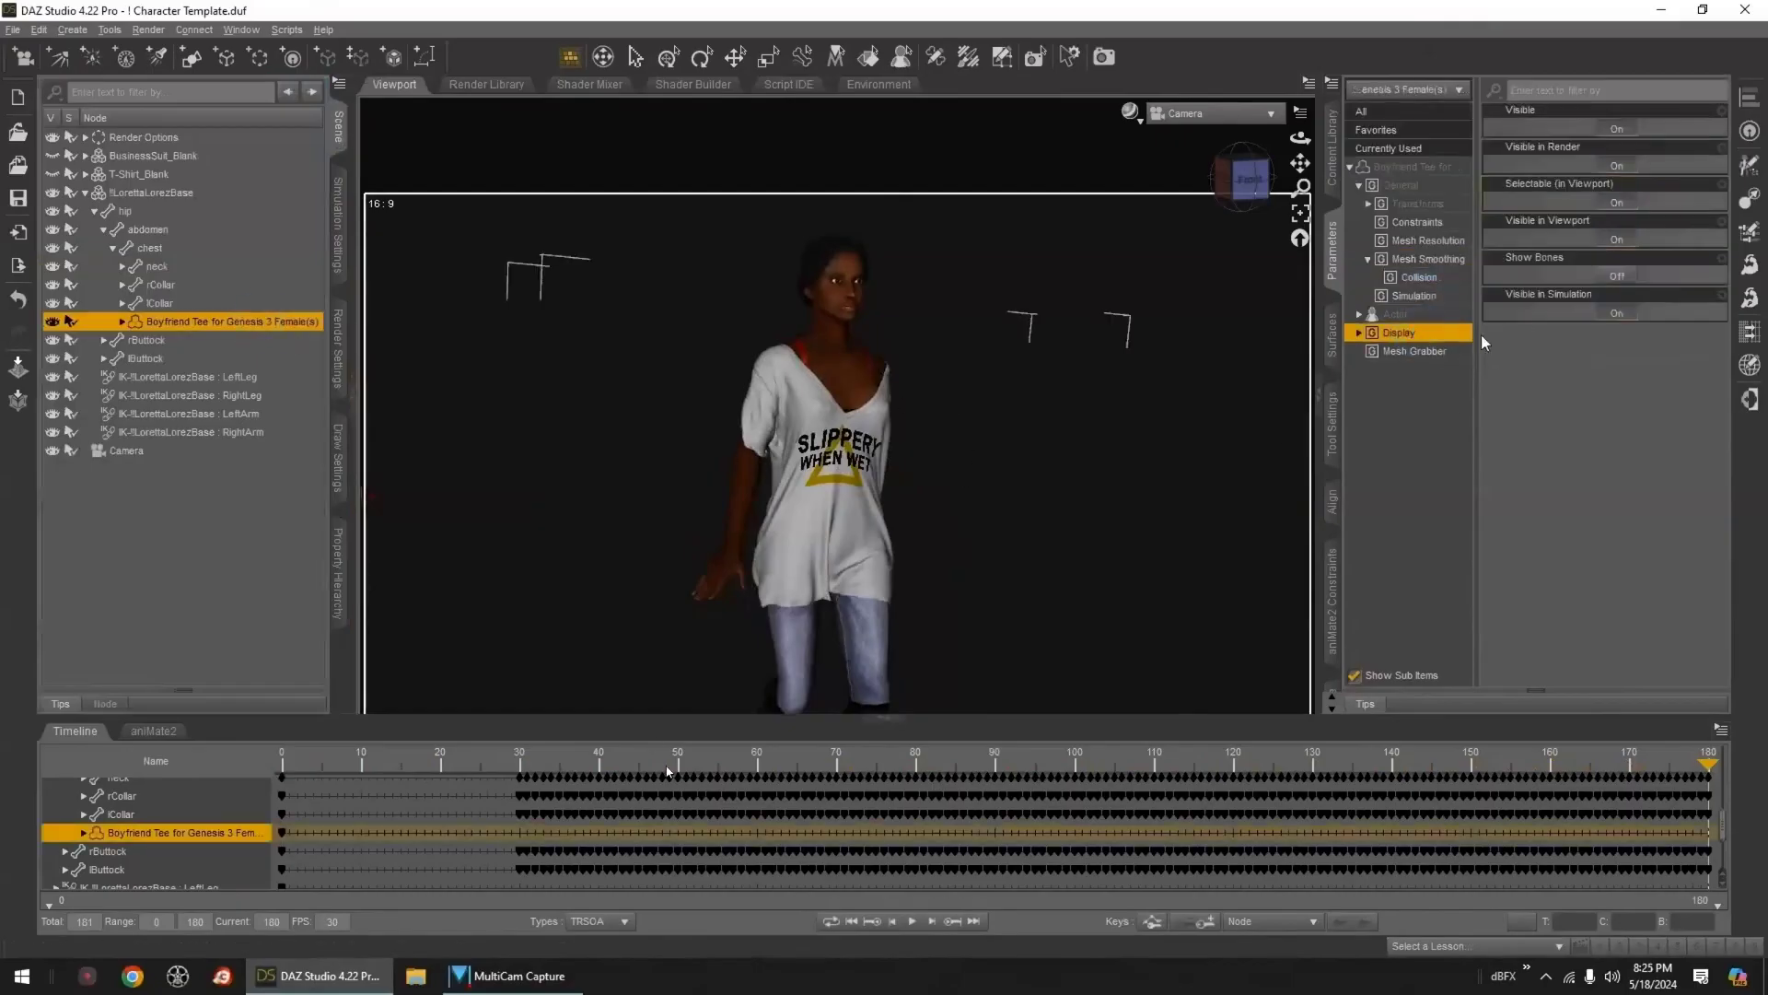
click(912, 921)
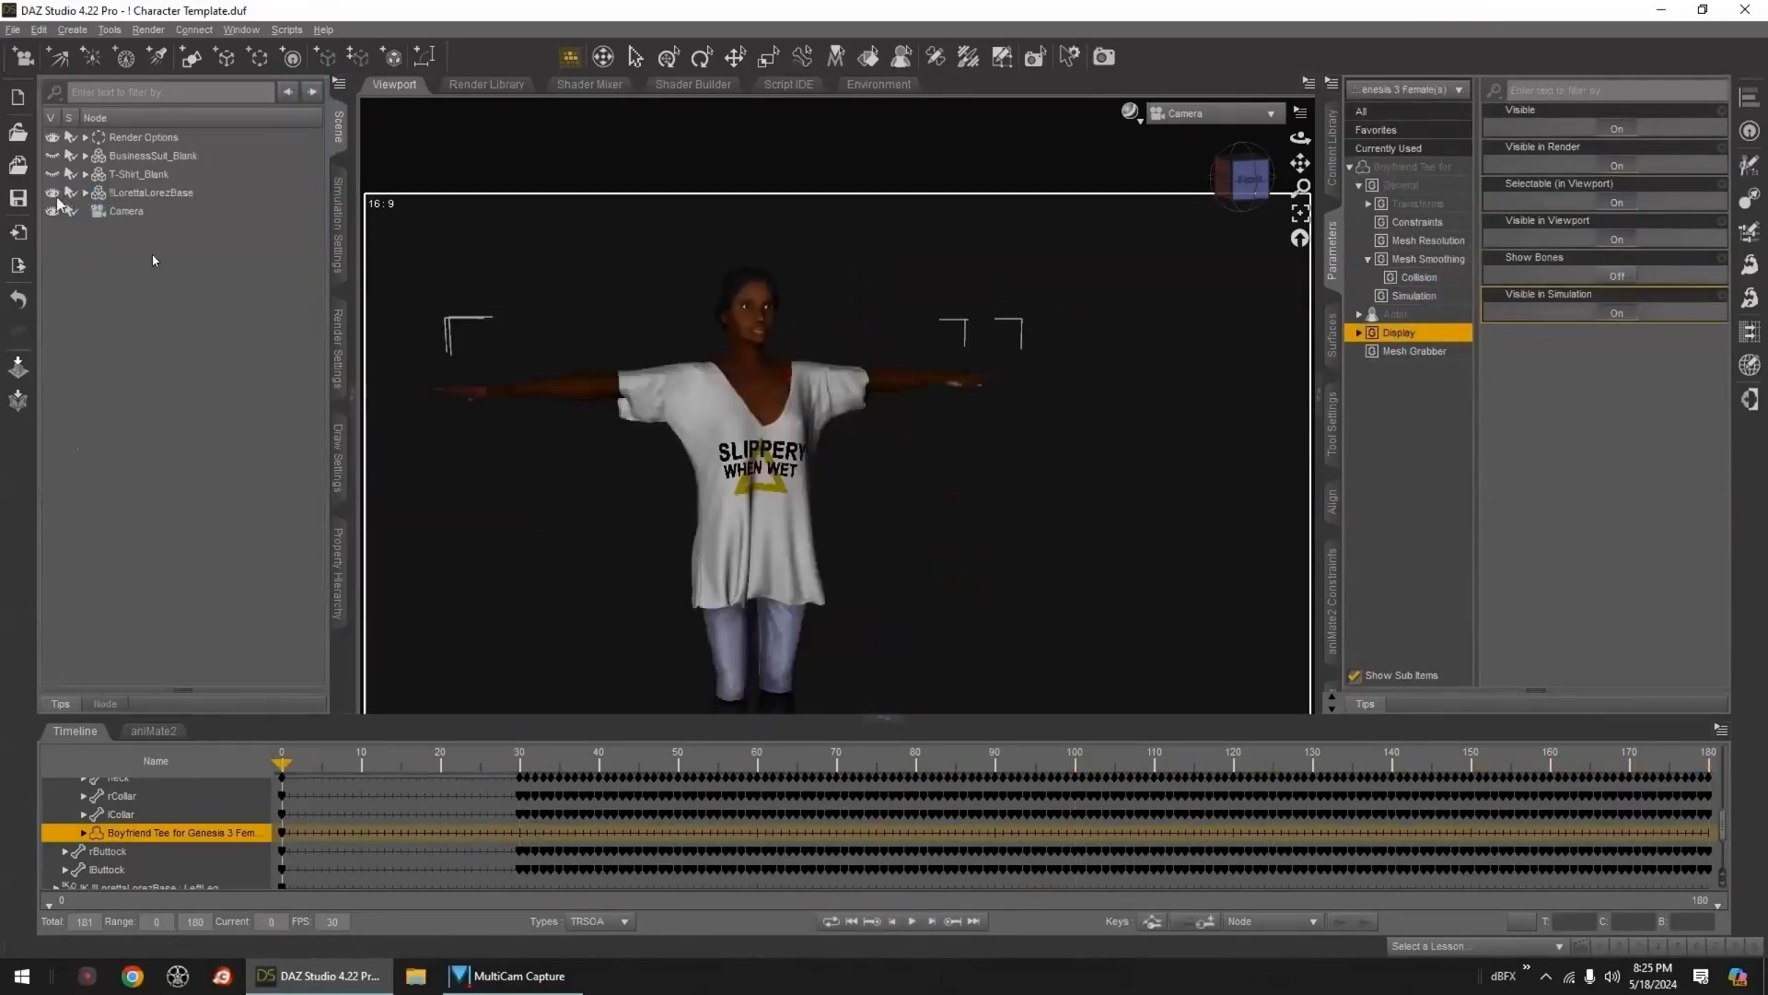
- Hide !LorettaLorezBase and load the Hoodie_Blank figure from Predatron's P3DA_LorenzoLorez folder
click(53, 192)
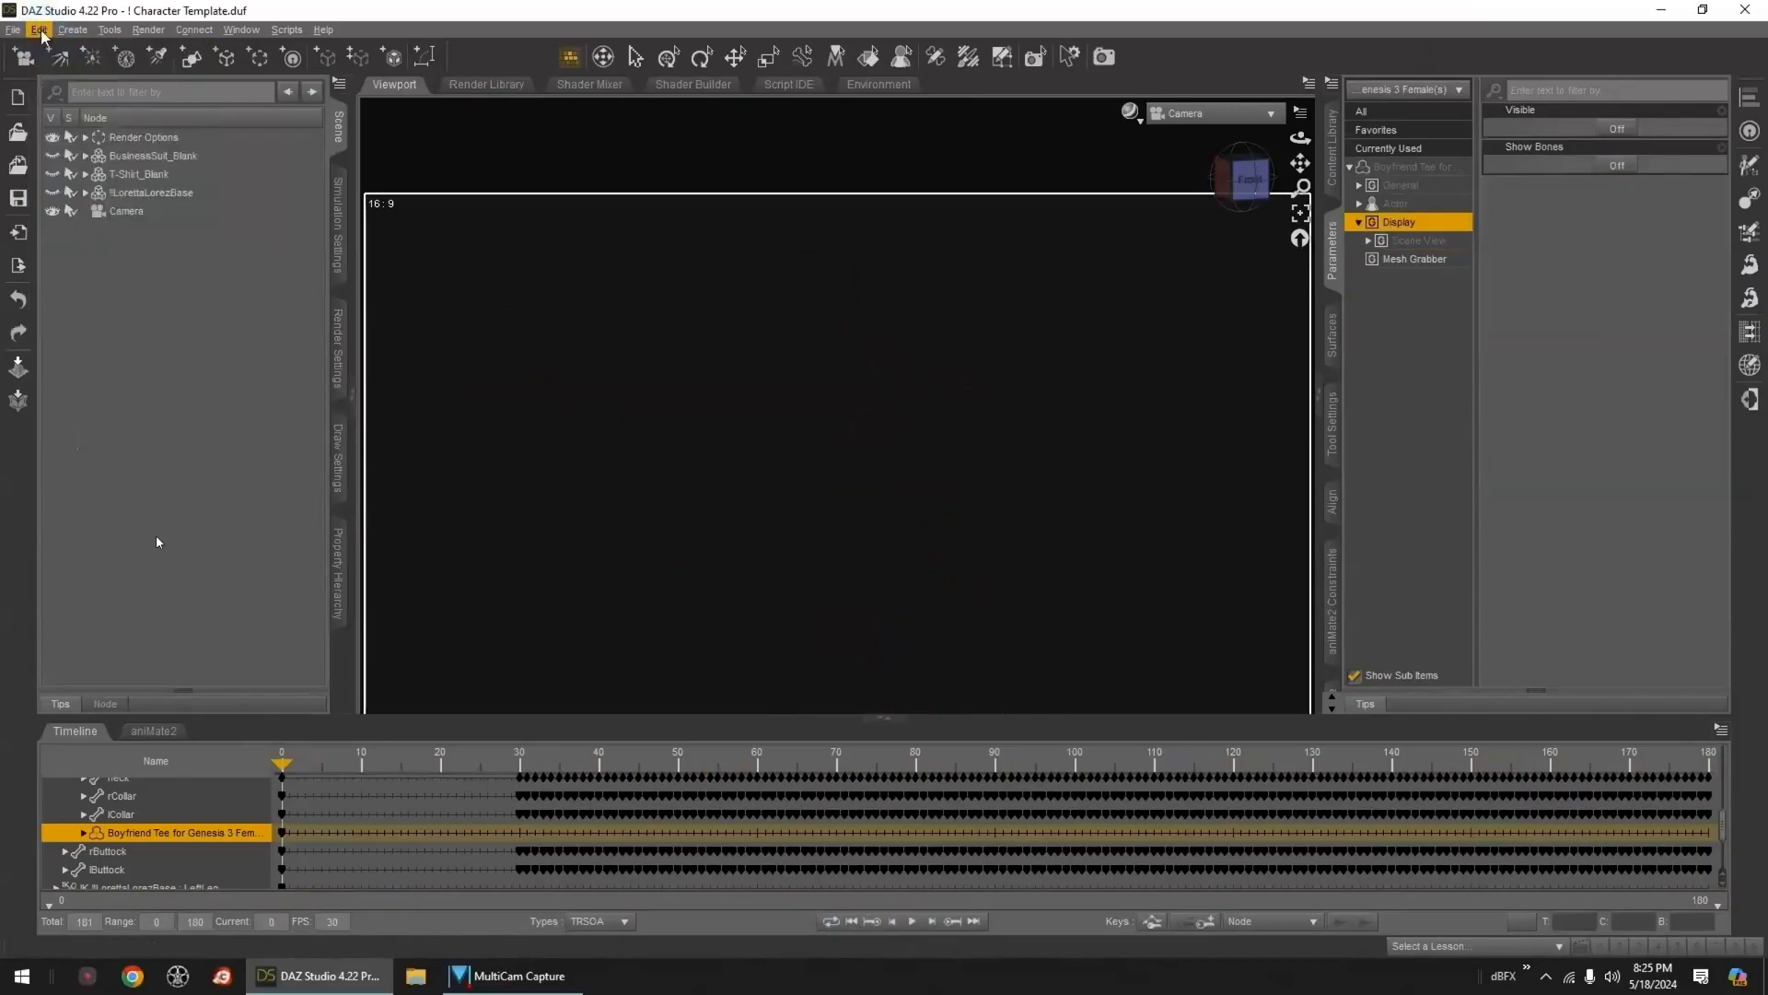
click(1336, 164)
scroll(1389, 358, up, 6)
click(1379, 446)
scroll(1425, 419, down, 10)
click(1466, 348)
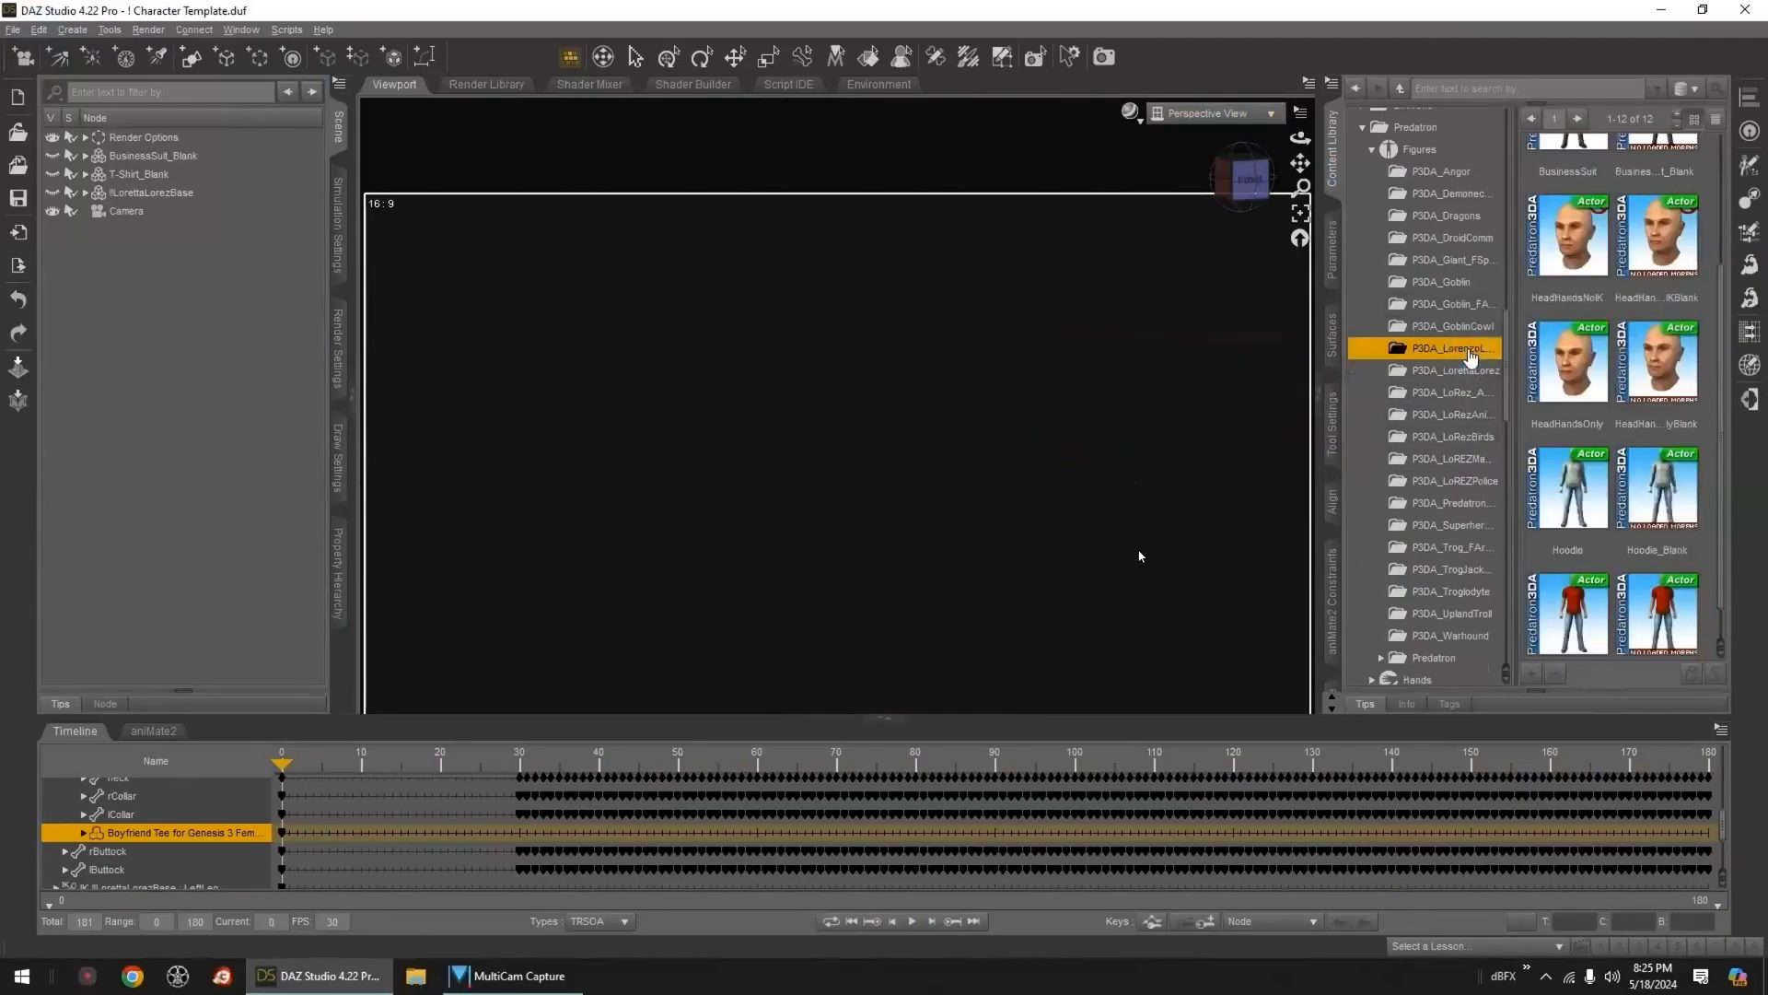
double_click(1688, 524)
scroll(998, 501, down, 8)
click(852, 461)
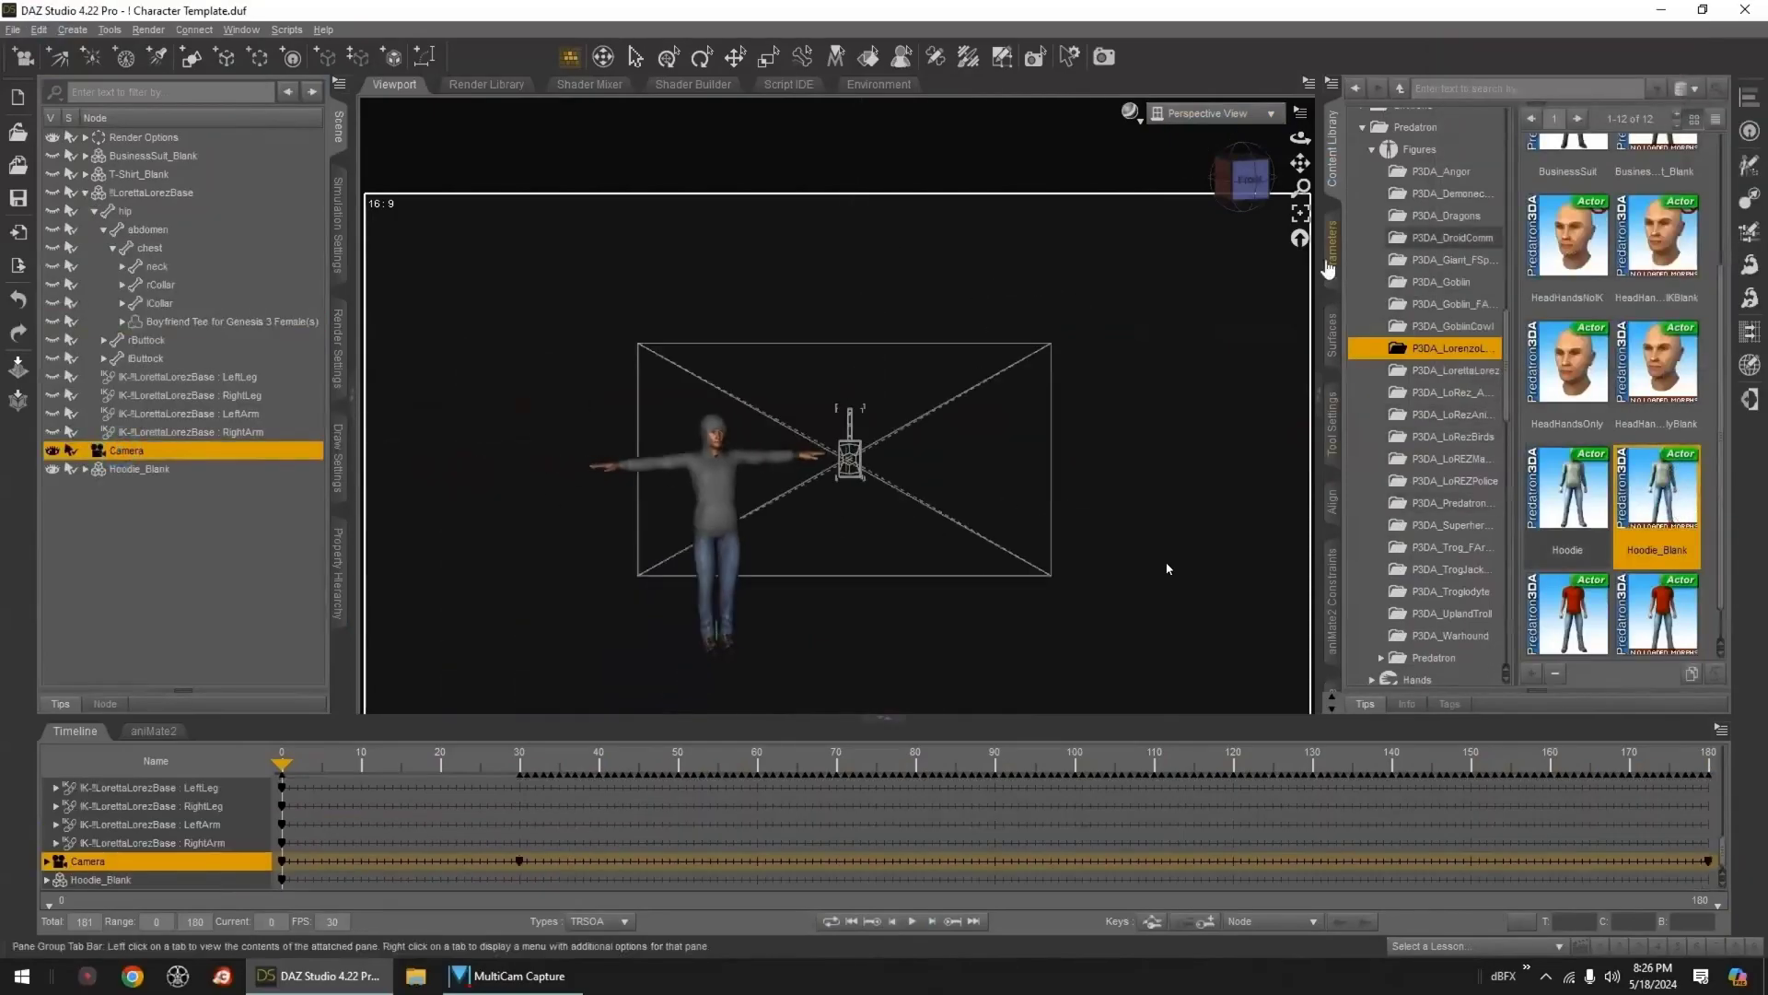
- Select Hoodie_Blank and apply the Latino !MAT_Skin_Base skin material from the LorenzoLorez poses
click(1334, 258)
click(852, 506)
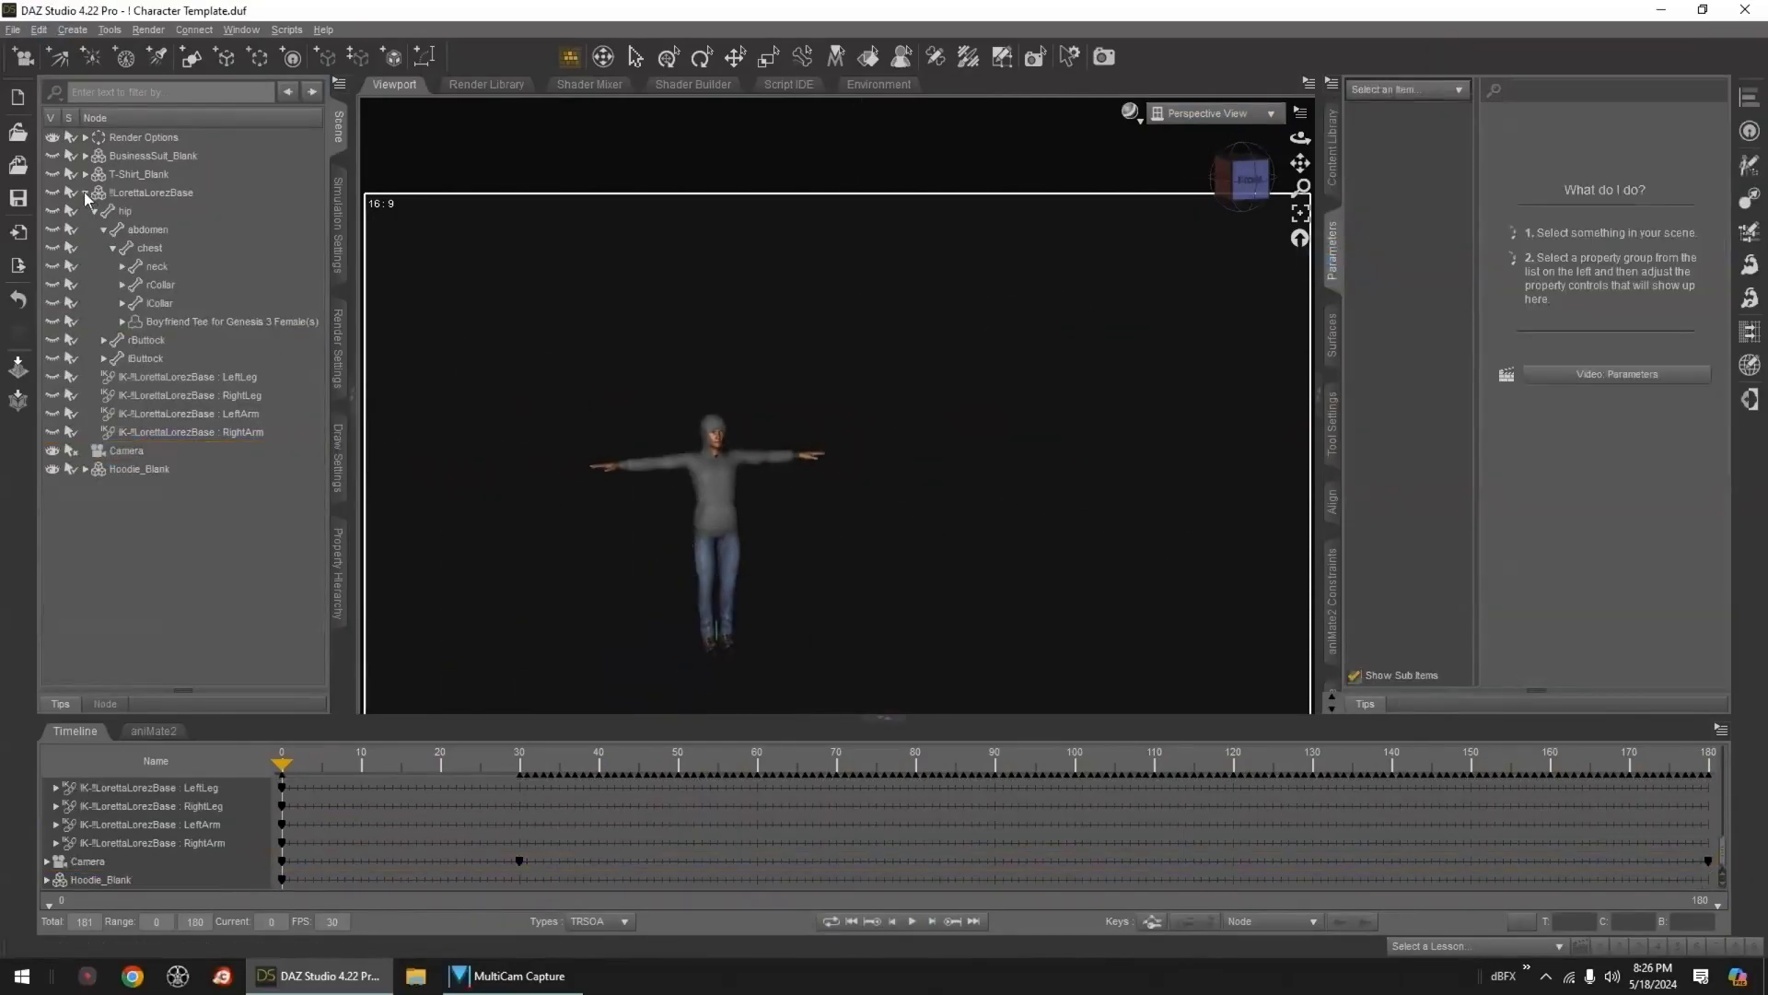
click(86, 193)
click(138, 229)
drag(1300, 163, 1292, 98)
click(1333, 147)
scroll(1428, 458, down, 6)
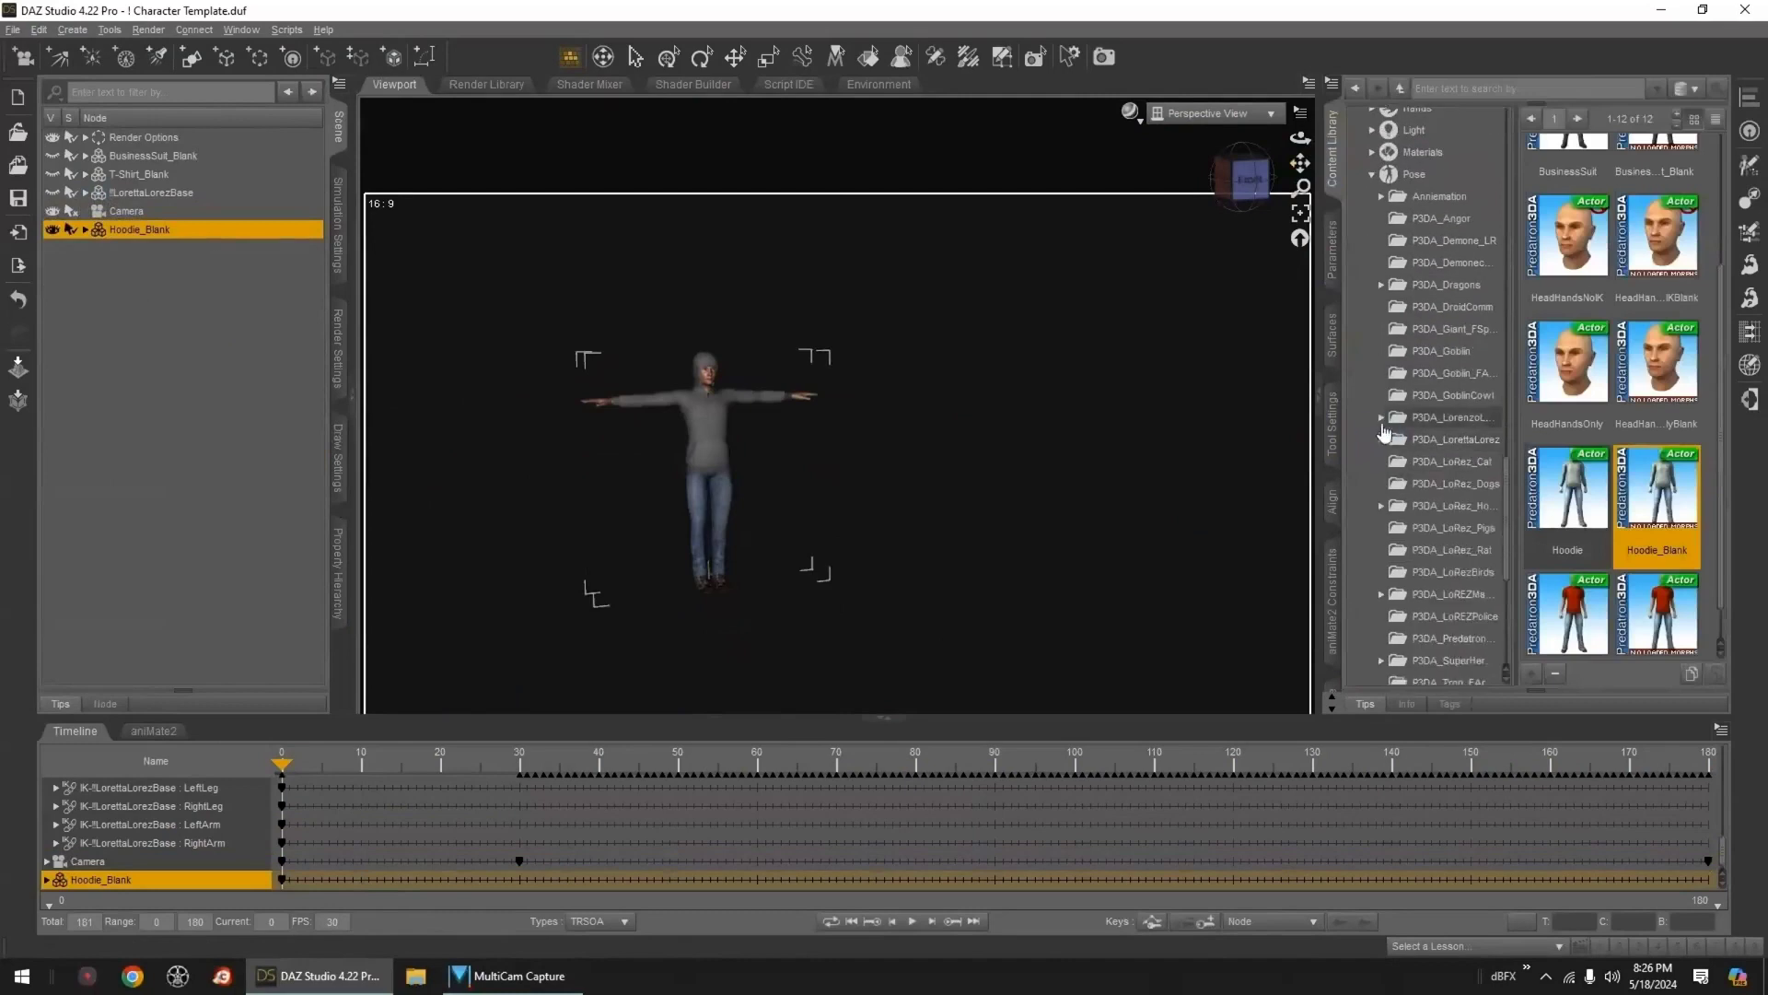
click(1381, 423)
click(1391, 488)
scroll(1407, 479, down, 2)
click(1447, 494)
click(1442, 489)
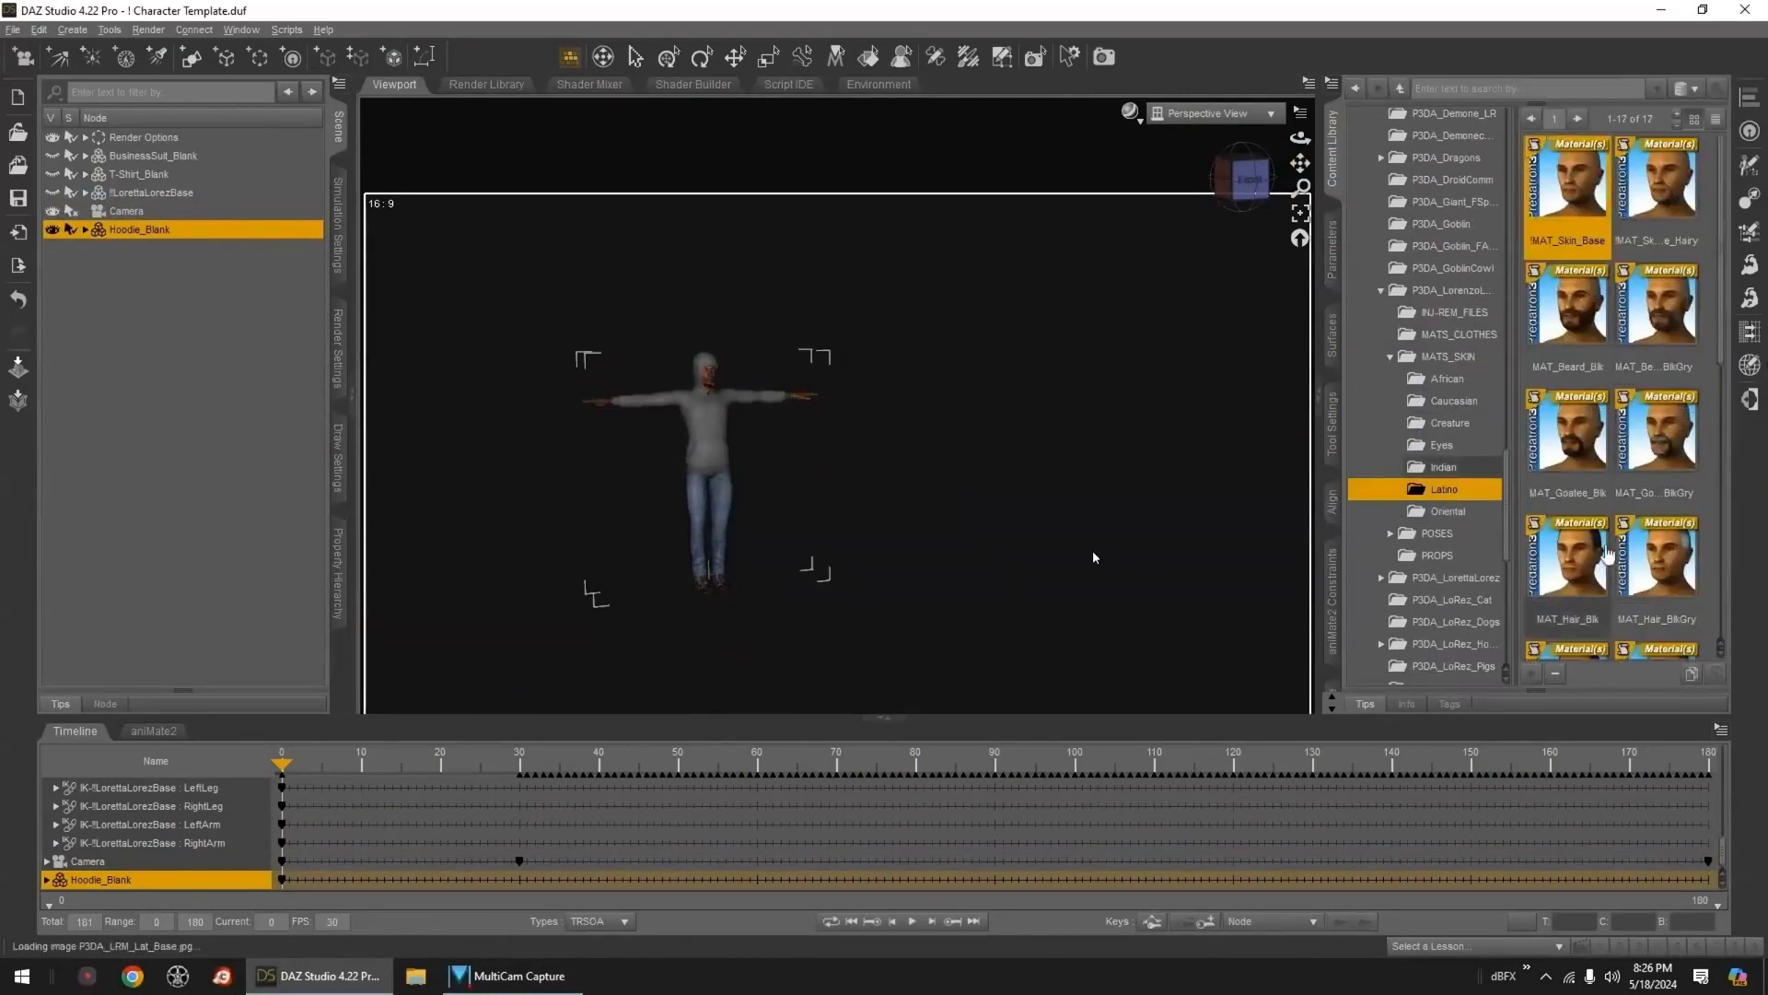
- Apply clothing materials to Hoodie_Blank for a dark blue printed hoodie, jeans and black trainers
click(1448, 335)
scroll(1644, 488, down, 8)
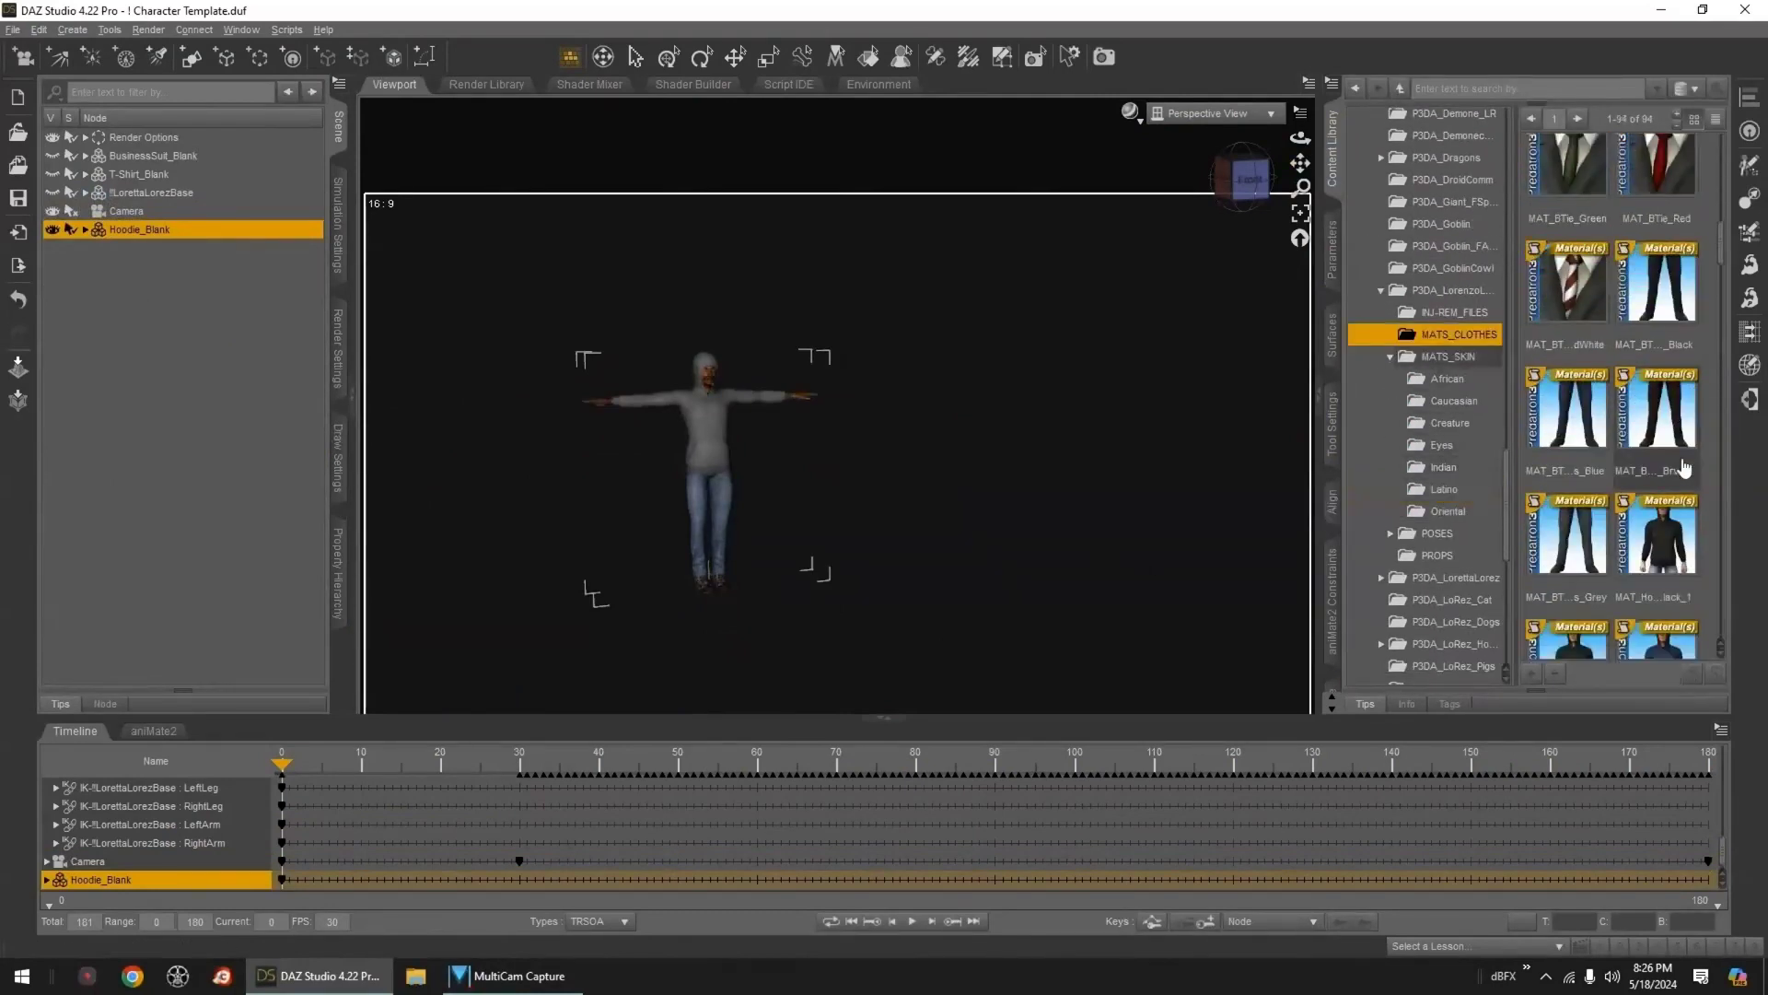
double_click(1568, 468)
scroll(1642, 497, down, 10)
double_click(1573, 467)
scroll(1592, 481, down, 6)
double_click(1575, 215)
- Go to frame 30 and apply The WalkCycle A from the Genesis locomotion animations to Hoodie_Blank
click(515, 761)
drag(1506, 529, 1509, 166)
click(1373, 197)
scroll(1448, 409, down, 4)
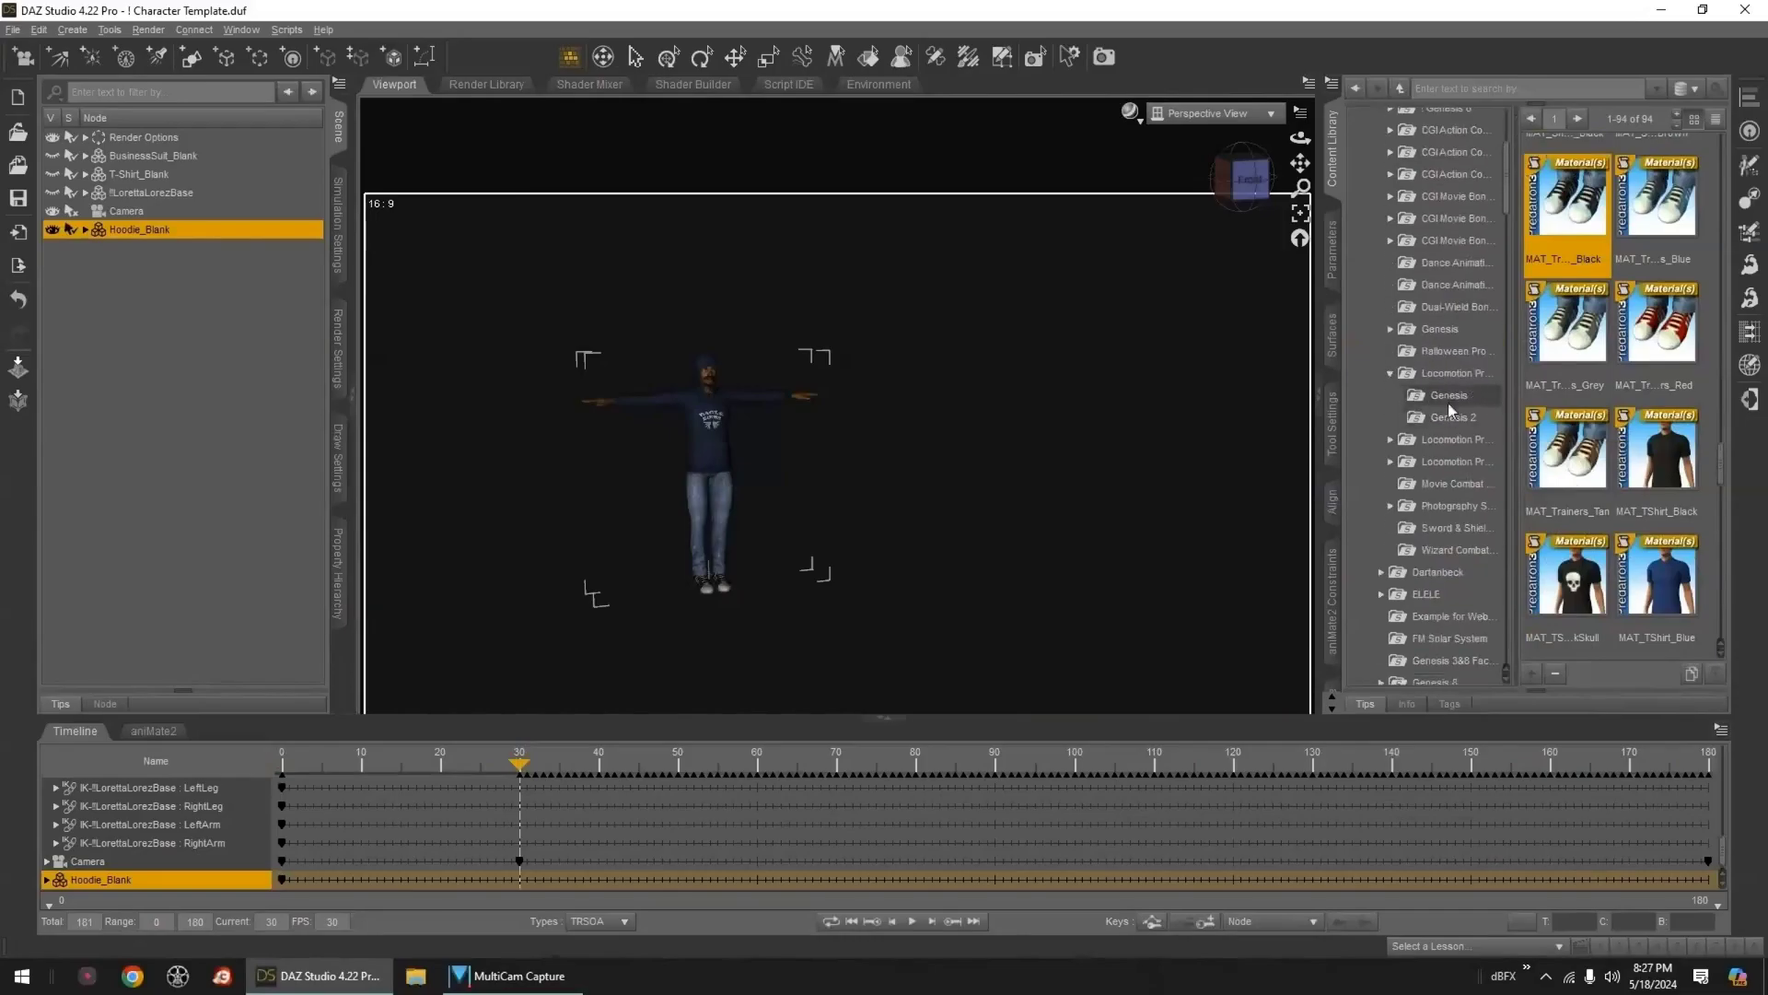
click(1448, 397)
scroll(1565, 368, down, 10)
double_click(1562, 359)
- Create an aniBlock from Hoodie_Blank's studio keyframes and extend it to the 6-second mark, matching the other figures' blocks
click(153, 731)
right_click(204, 873)
click(203, 801)
click(918, 594)
drag(313, 873, 545, 876)
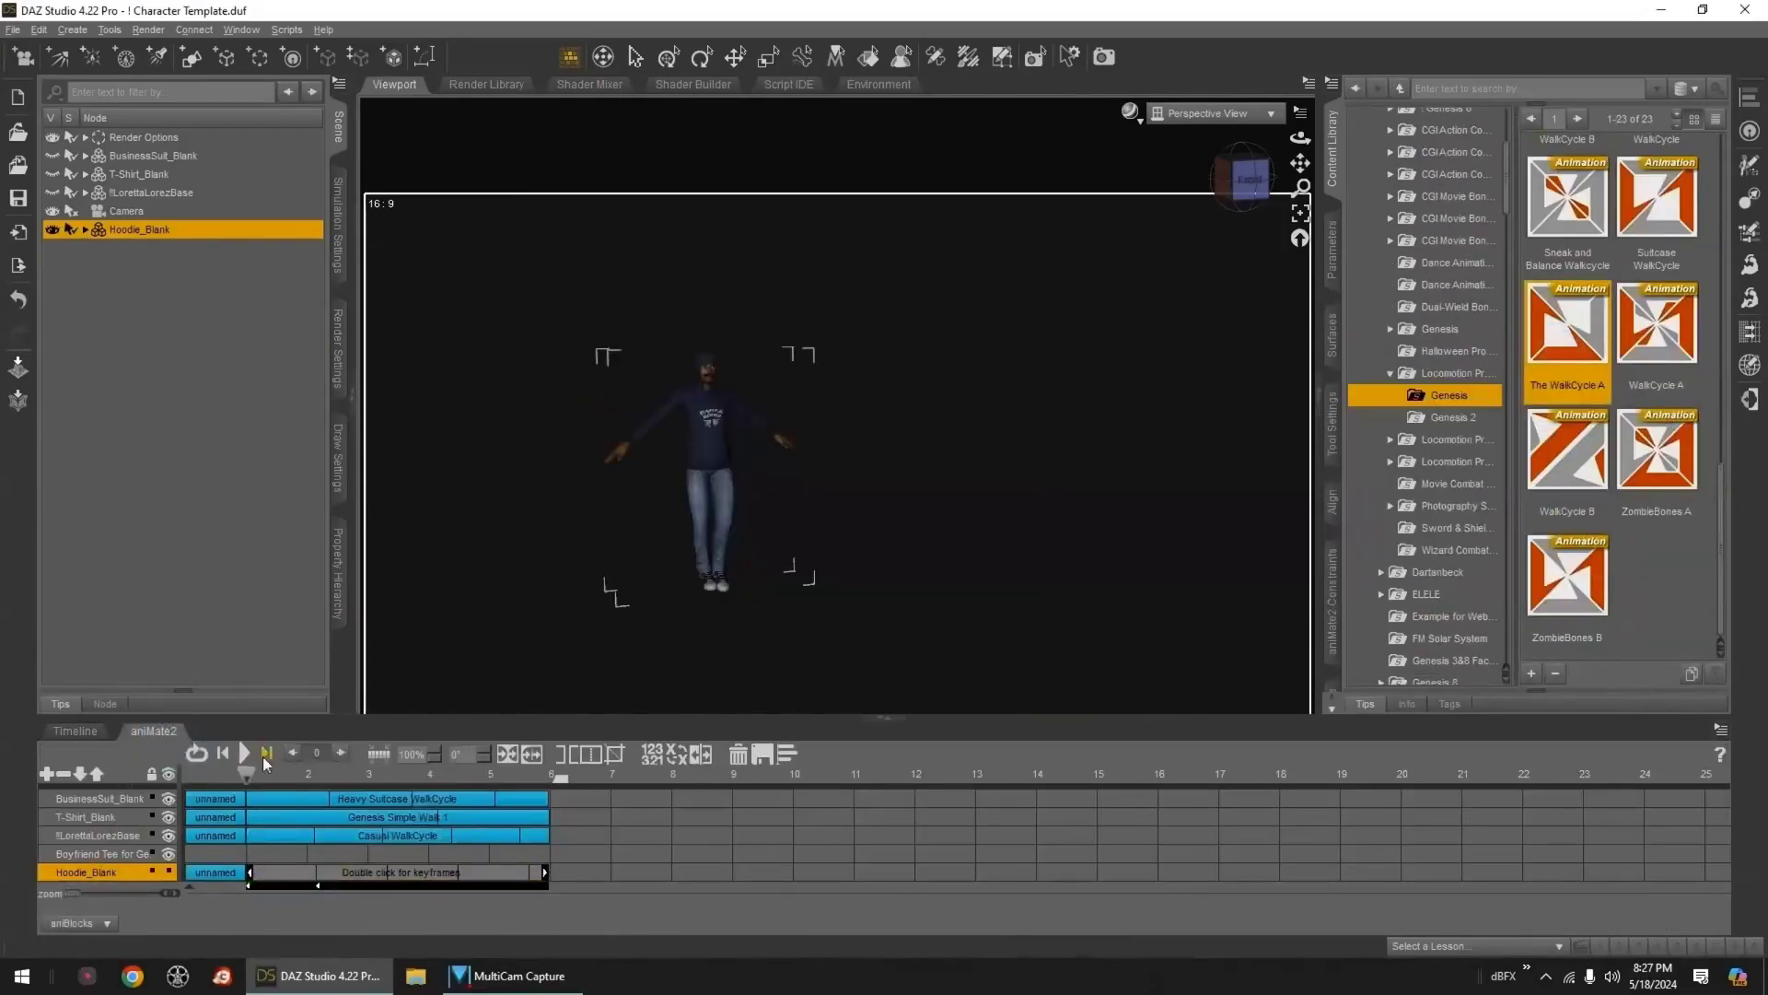
drag(247, 770, 550, 773)
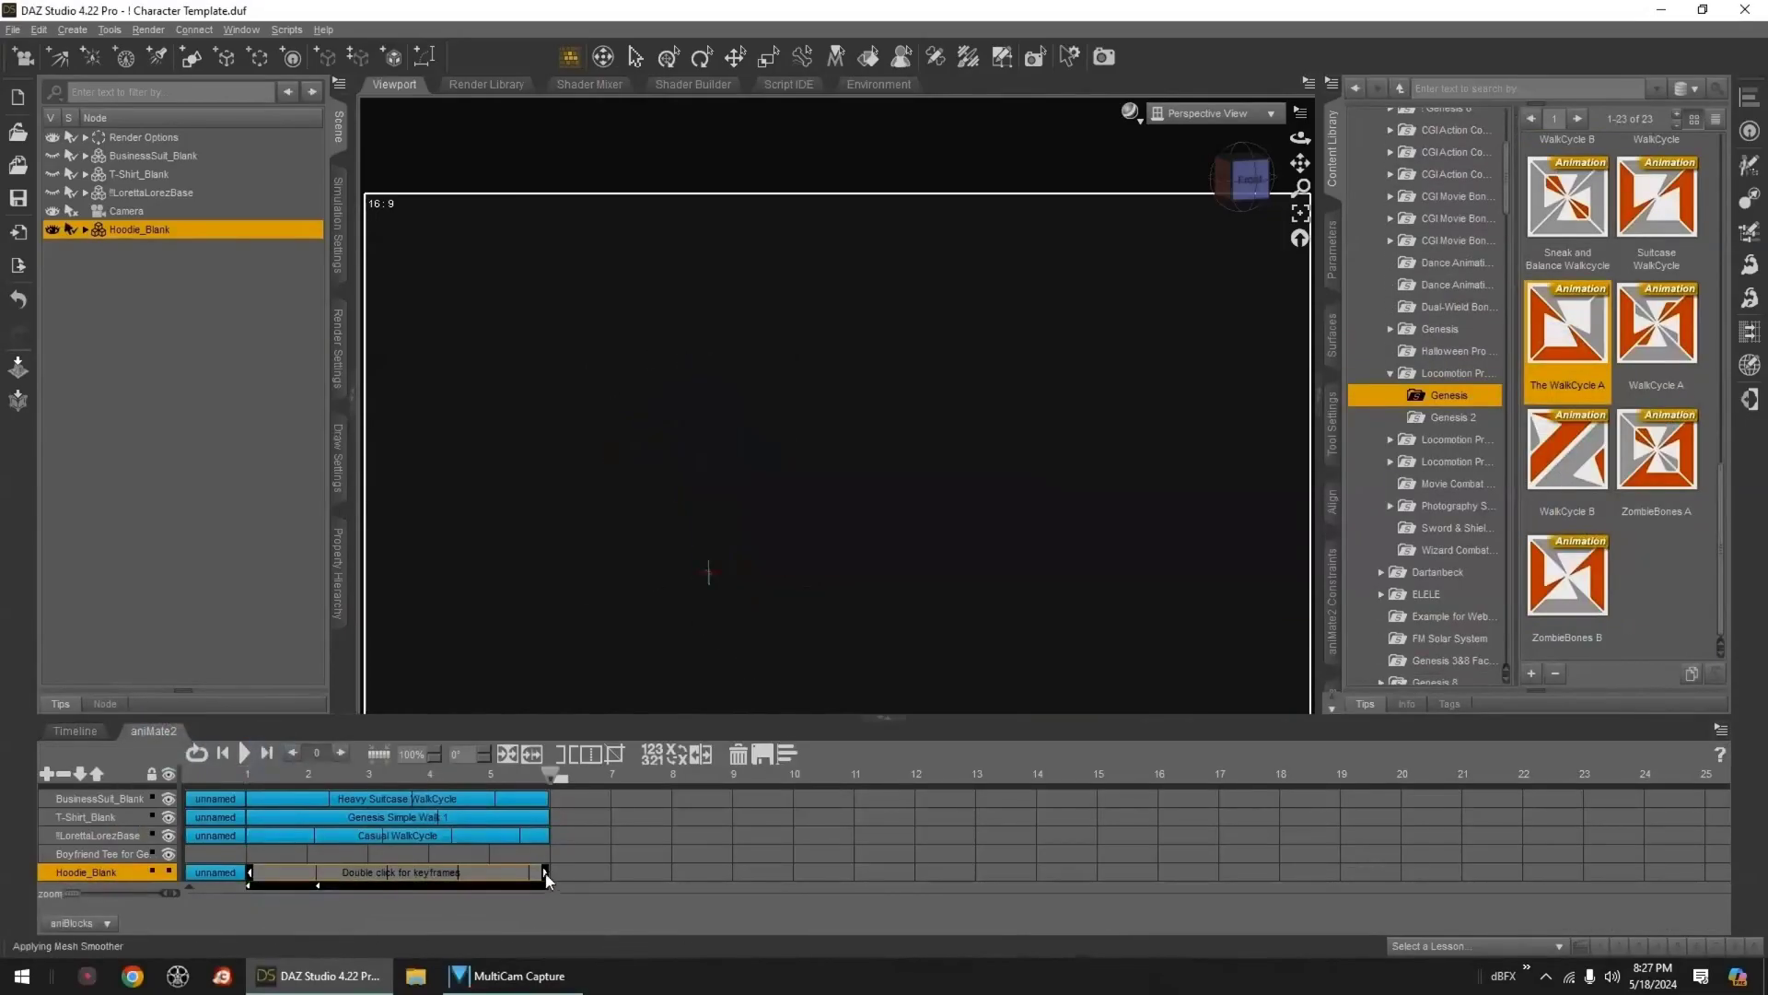
click(737, 762)
drag(327, 800, 308, 869)
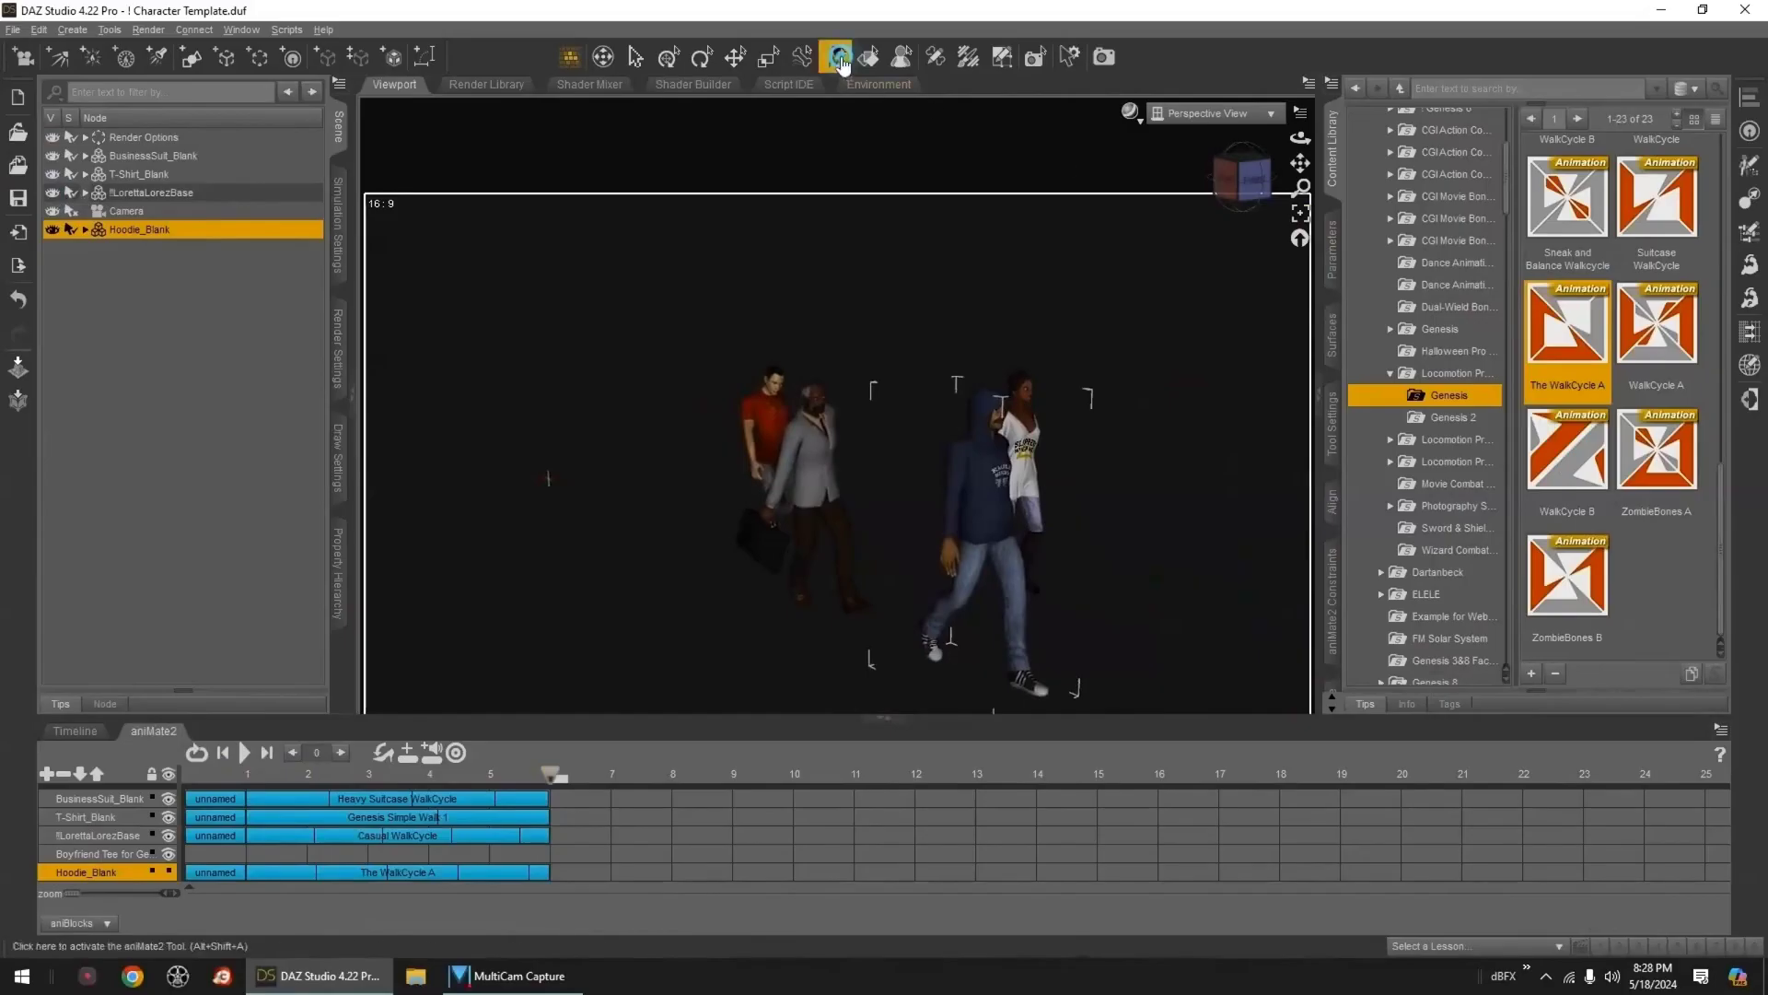
- Reposition Hoodie_Blank's walk relative to the other figures with the aniMate2 Tool, checking the spacing in playback
drag(550, 481, 481, 492)
drag(322, 776, 284, 811)
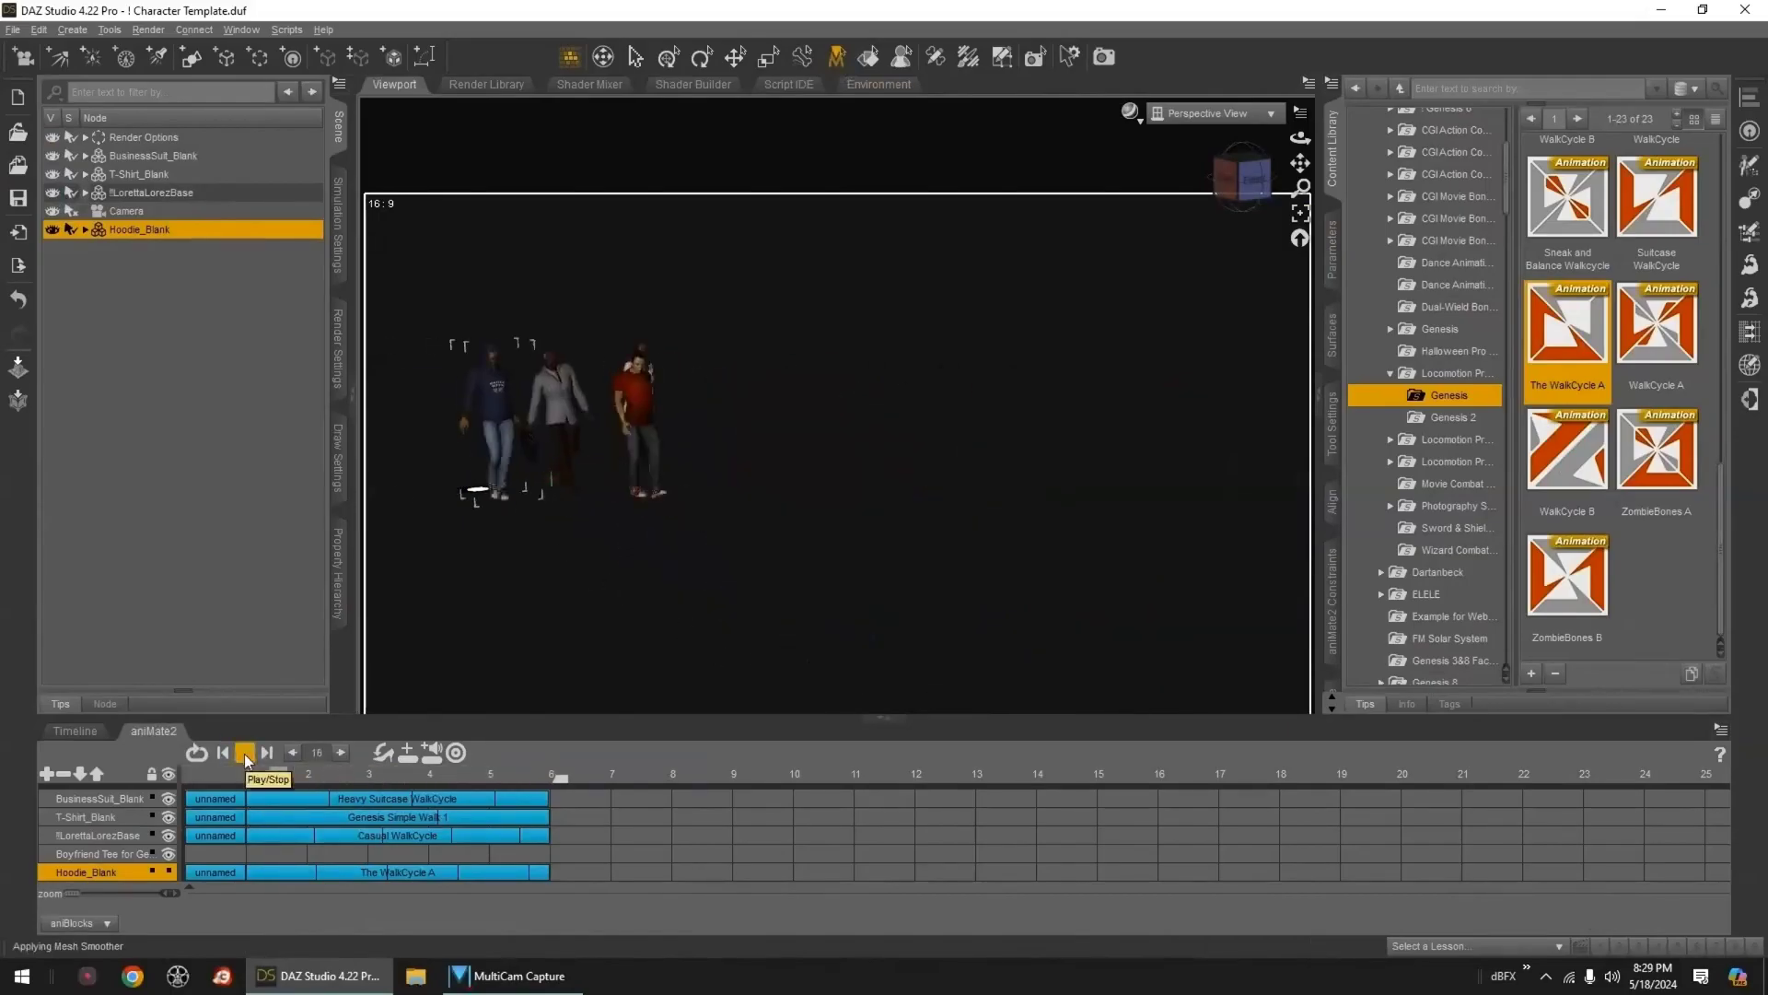
click(245, 754)
click(244, 753)
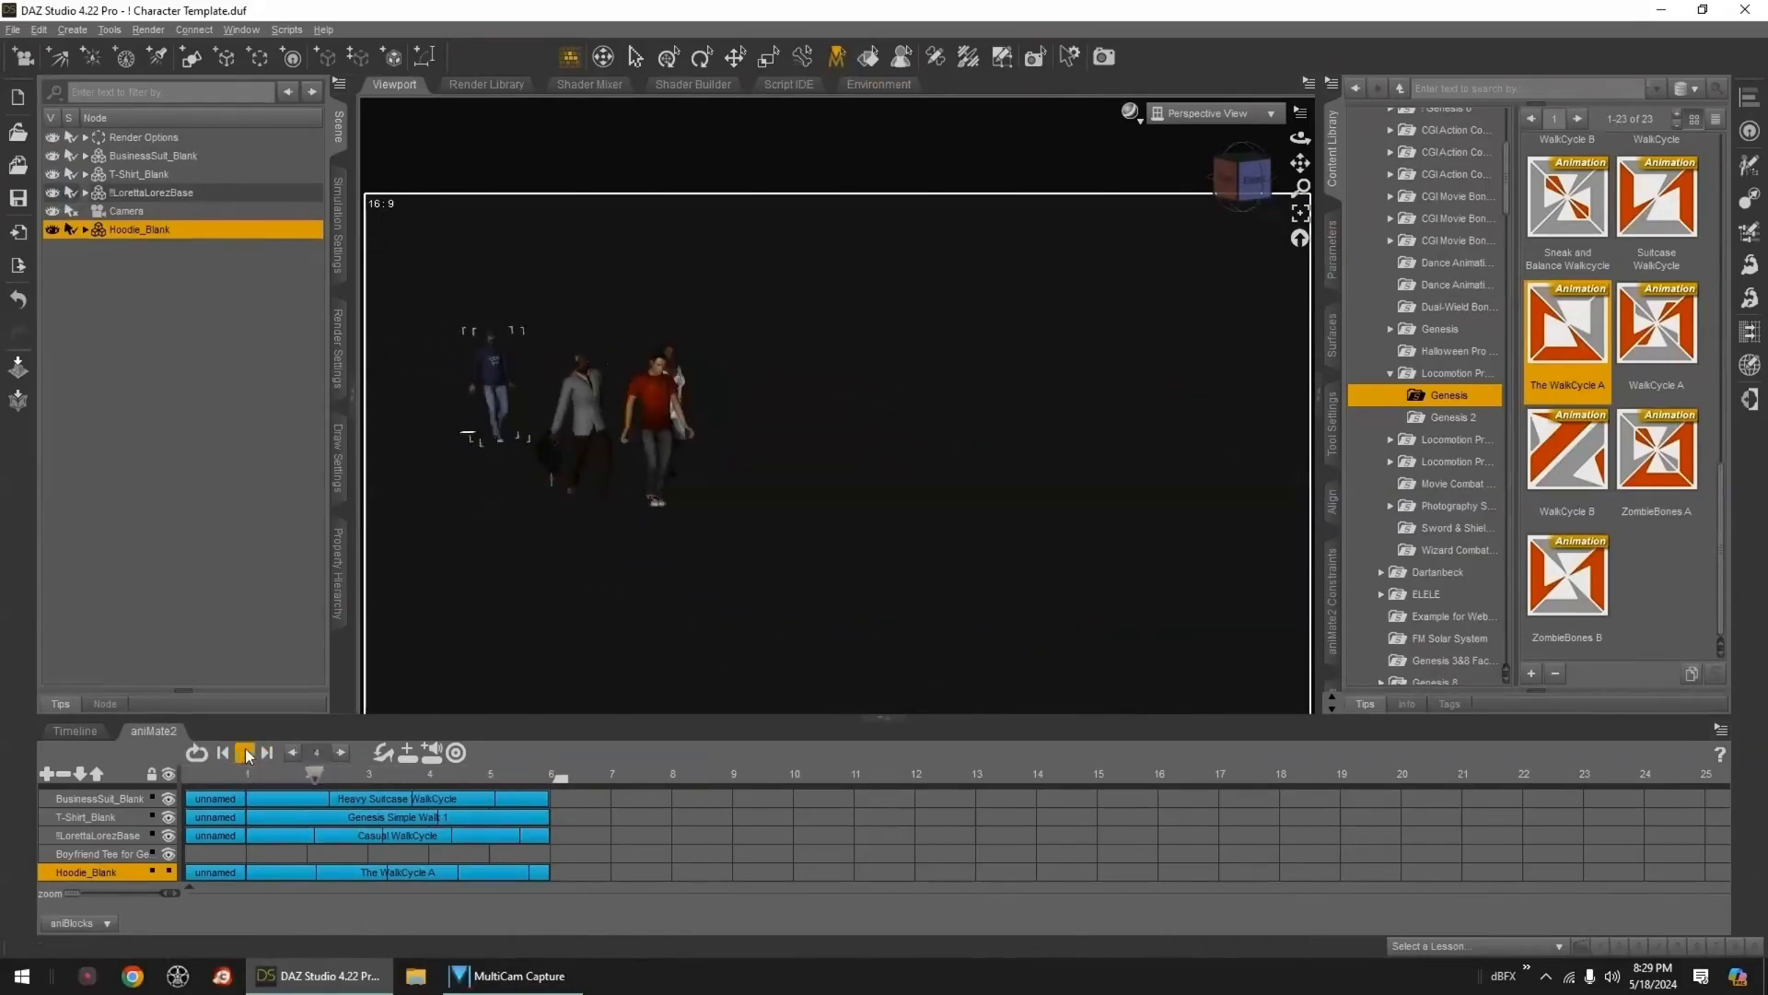
click(244, 753)
click(267, 753)
drag(471, 440, 571, 458)
drag(550, 776, 249, 832)
- Hide !LorettaLorezBase, T-Shirt_Blank, BusinessSuit_Blank and Hoodie_Blank in the scene
click(54, 194)
click(53, 175)
click(53, 157)
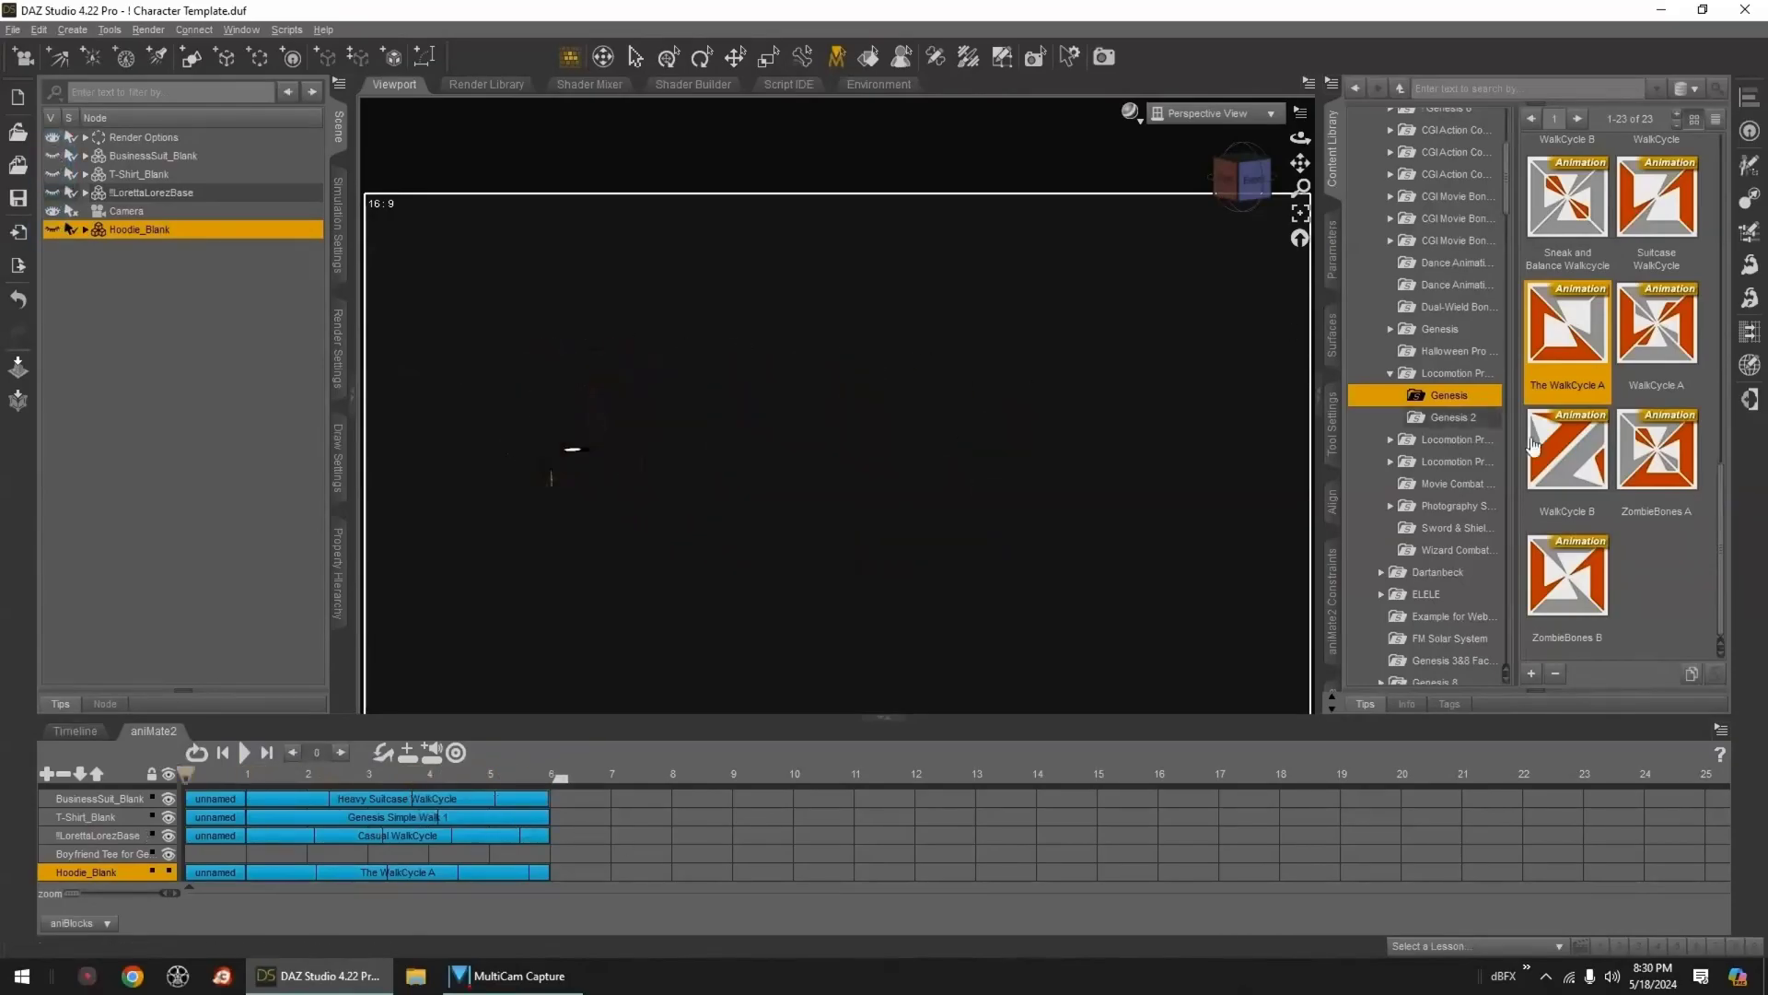
- Load the BusinessSuit figure from the P3DA_LorenzoLorez character library into the scene
scroll(1465, 350, up, 4)
click(1381, 341)
click(1372, 165)
drag(1507, 182, 1525, 521)
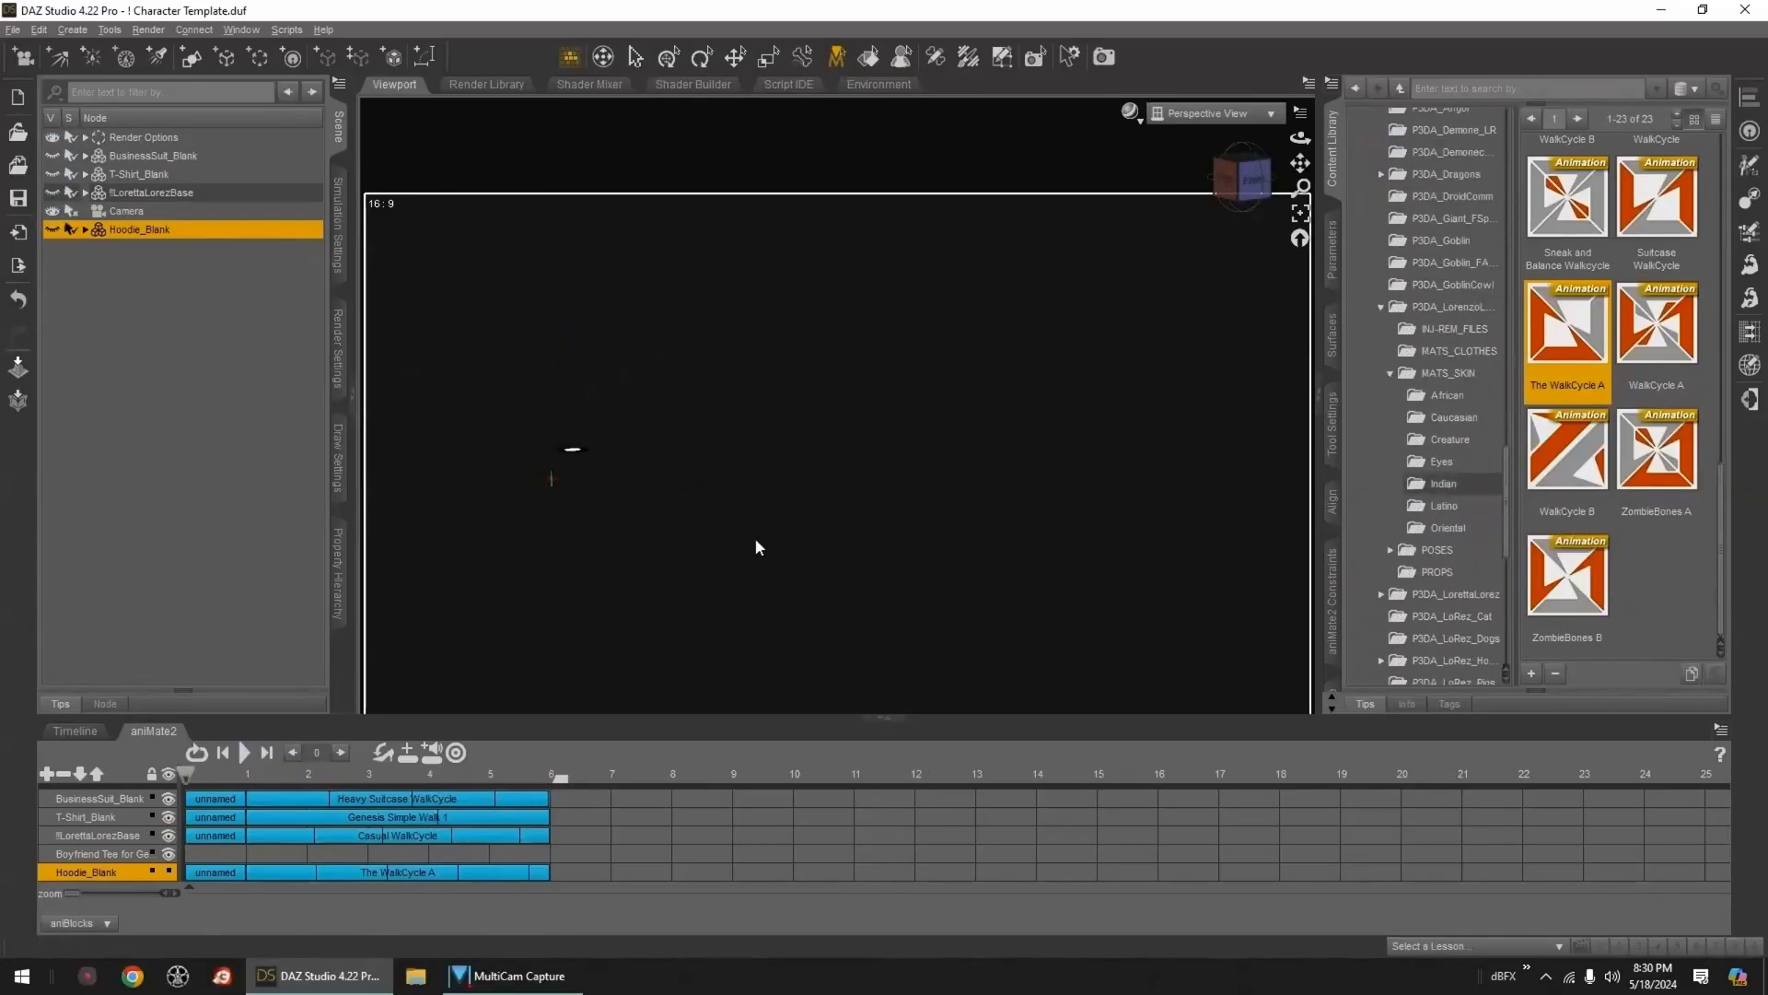
scroll(1448, 405, up, 3)
scroll(1448, 405, down, 3)
click(1447, 301)
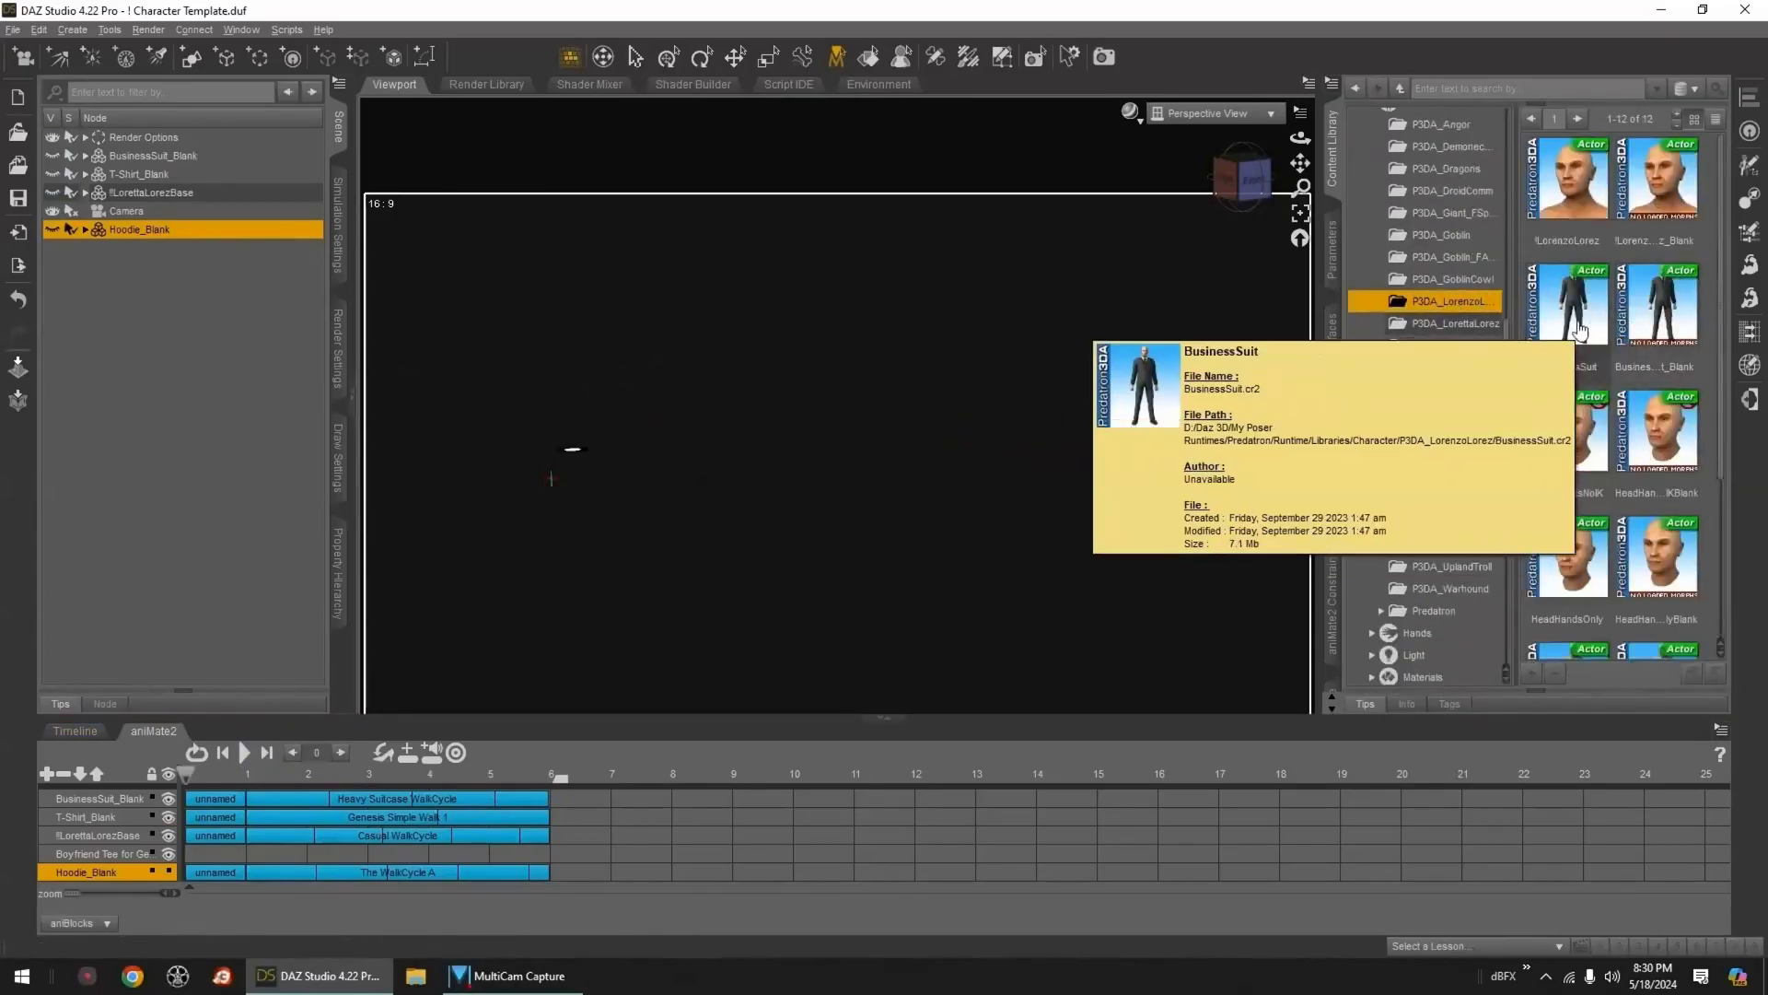
double_click(1594, 330)
click(636, 58)
- Apply character appearance presets from the P3DA_LorenzoLorez pose library to BusinessSuit
scroll(1470, 529, down, 8)
click(1463, 543)
scroll(1674, 526, down, 3)
scroll(1621, 478, down, 5)
double_click(1578, 463)
scroll(1455, 515, down, 10)
click(1448, 565)
double_click(1573, 327)
scroll(1459, 408, up, 10)
- Apply the MAT_BSuit_Black and MAT_BTie_Black clothing materials to BusinessSuit
click(1460, 403)
double_click(1668, 582)
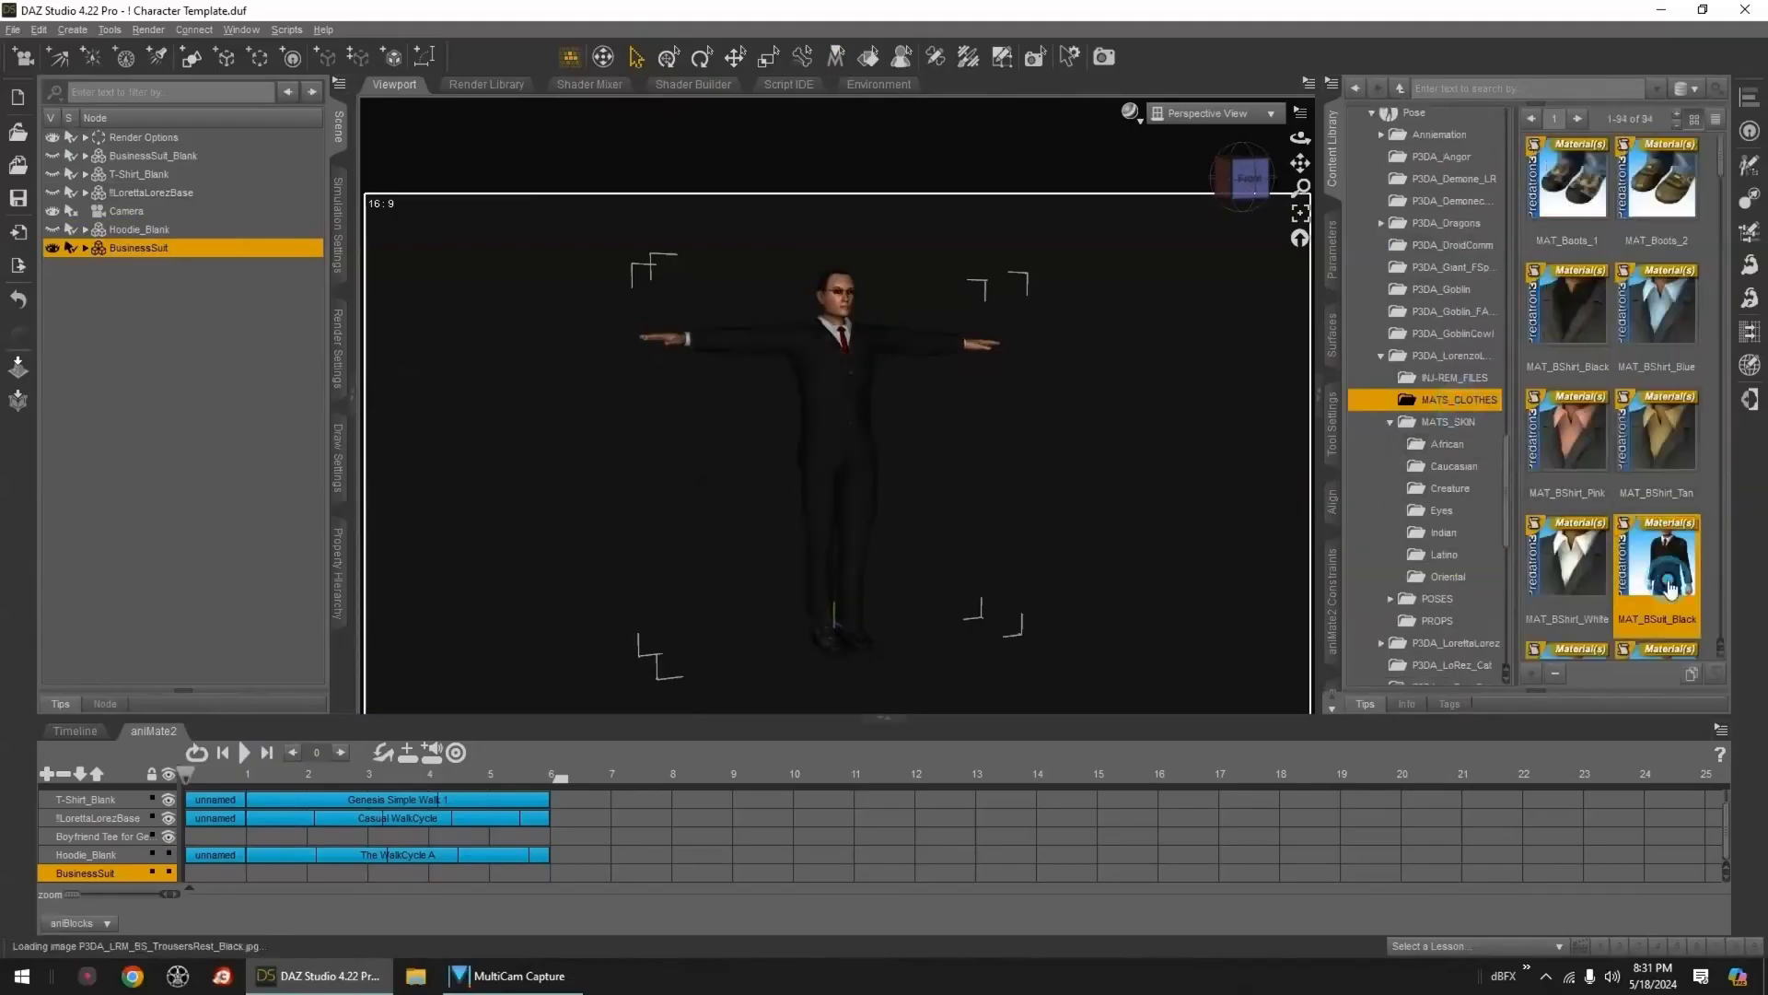
scroll(1669, 588, down, 4)
double_click(1660, 421)
scroll(1224, 442, up, 6)
drag(1300, 163, 1302, 221)
- At the 1-second mark, apply Genesis Simple Walk 1 from the Genesis Ambient Moves animations to BusinessSuit
click(1237, 201)
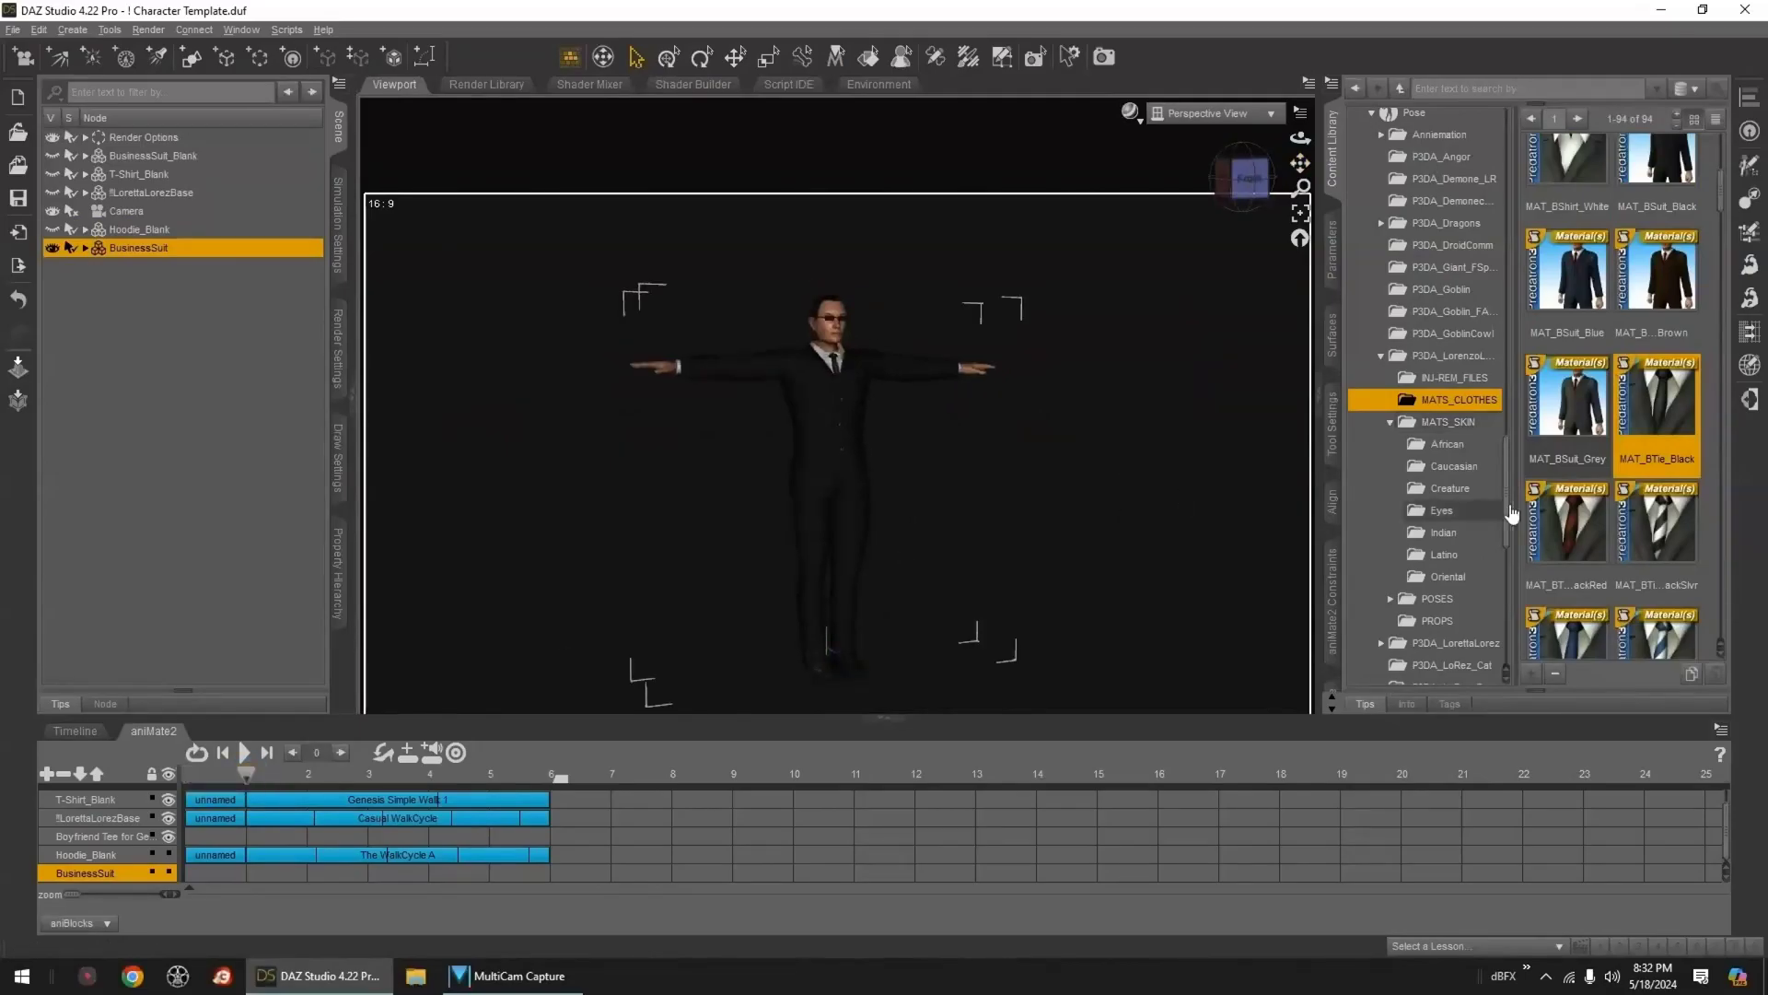
scroll(1474, 544, down, 10)
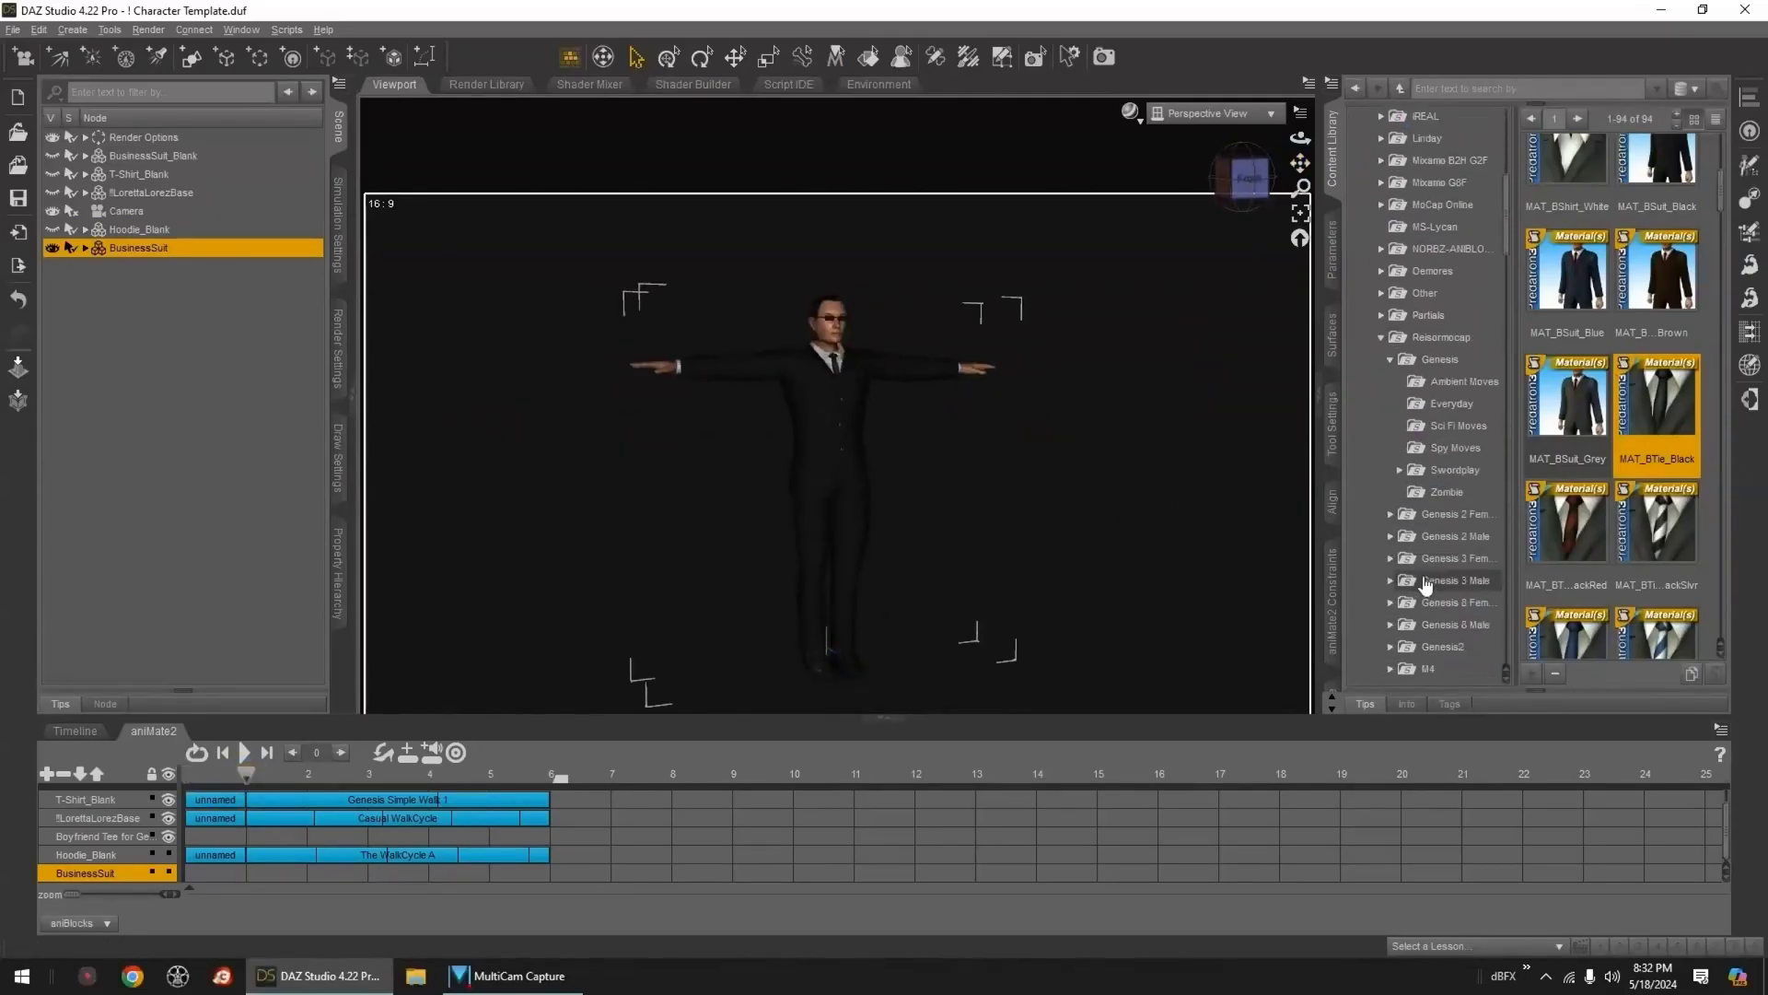
click(1465, 385)
drag(1721, 326, 1731, 504)
double_click(1591, 405)
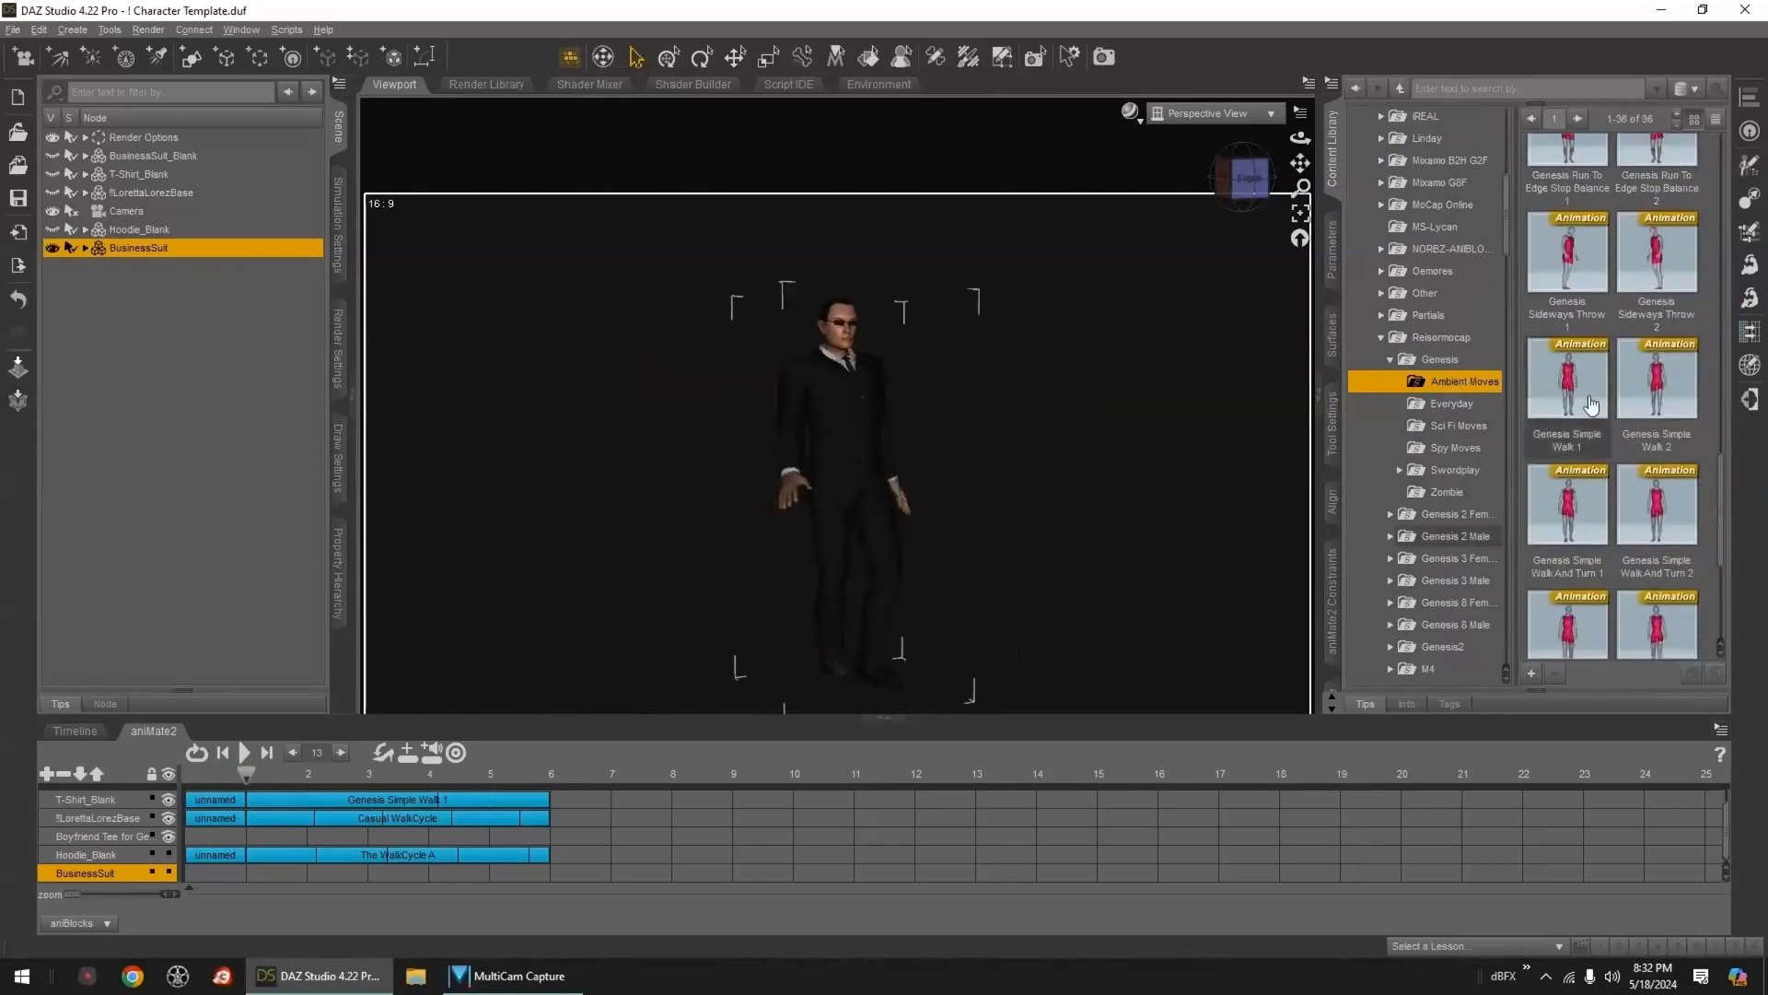
- Create an aniBlock from BusinessSuit's studio keyframes and trim its walk at the 6-second mark
right_click(84, 878)
click(197, 754)
click(912, 590)
click(257, 880)
click(569, 754)
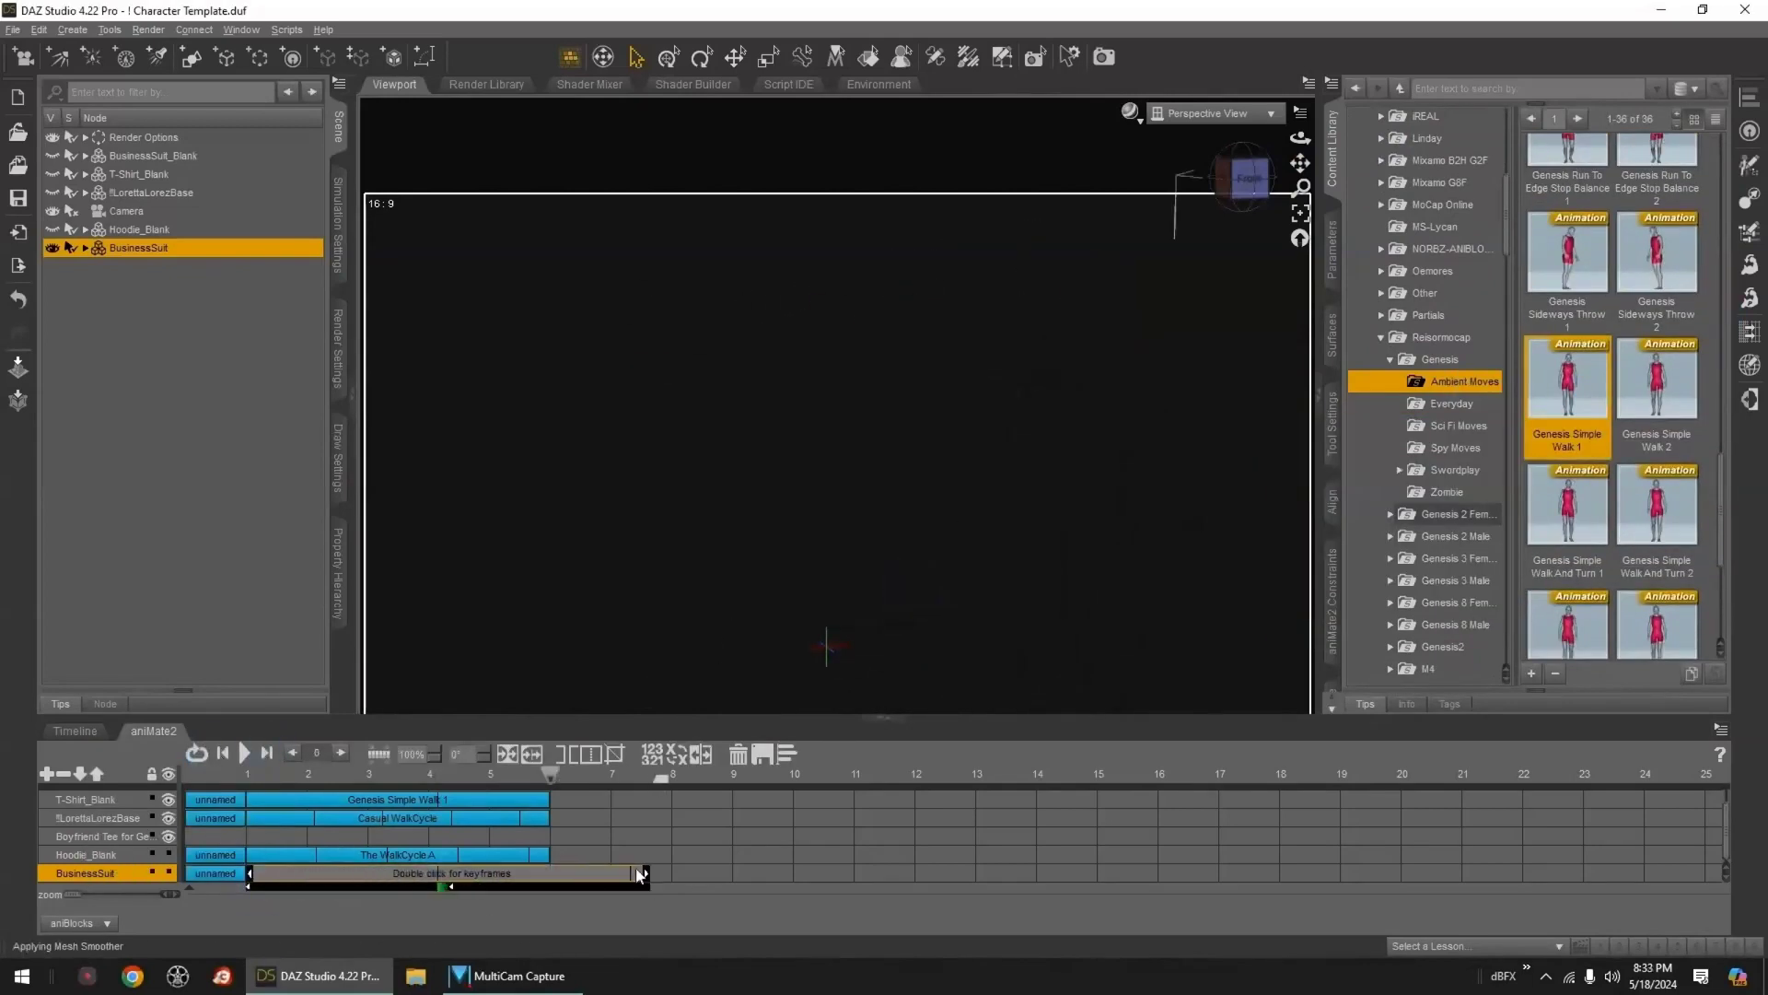
click(601, 875)
click(737, 755)
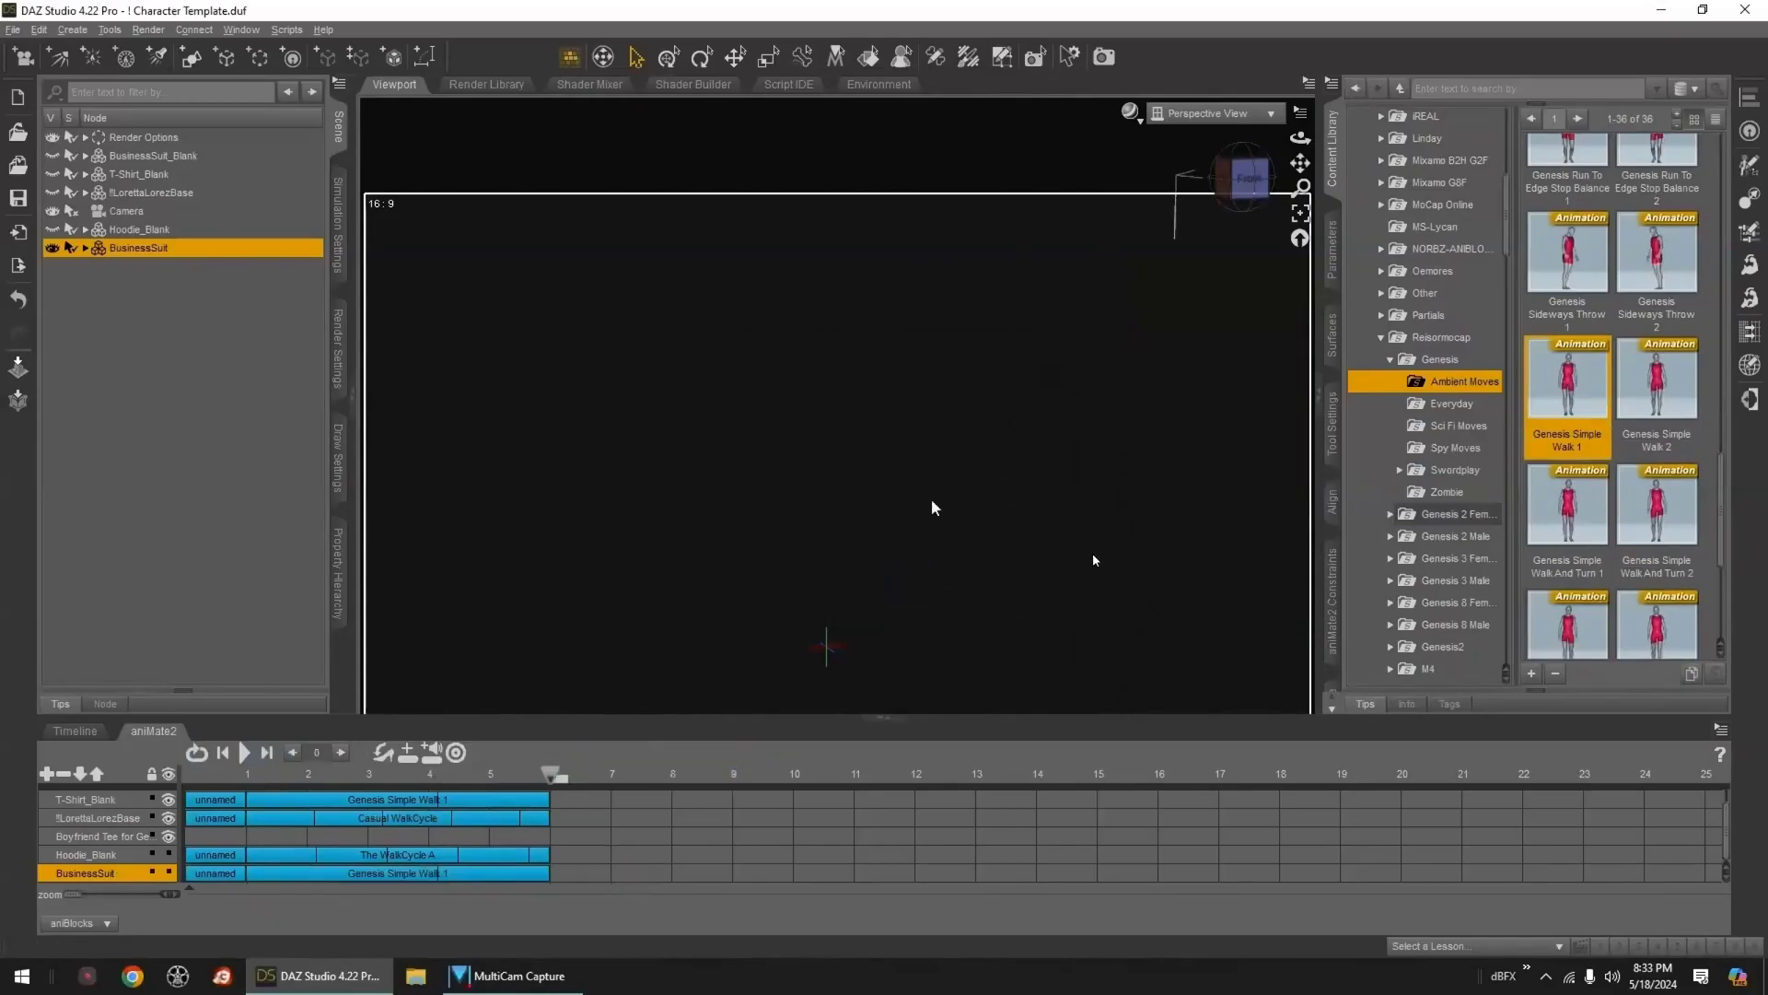
- Create a camera named Follow Cam Feet A at the 1-second mark, using the active viewport transforms
click(247, 778)
click(836, 663)
click(73, 31)
click(90, 51)
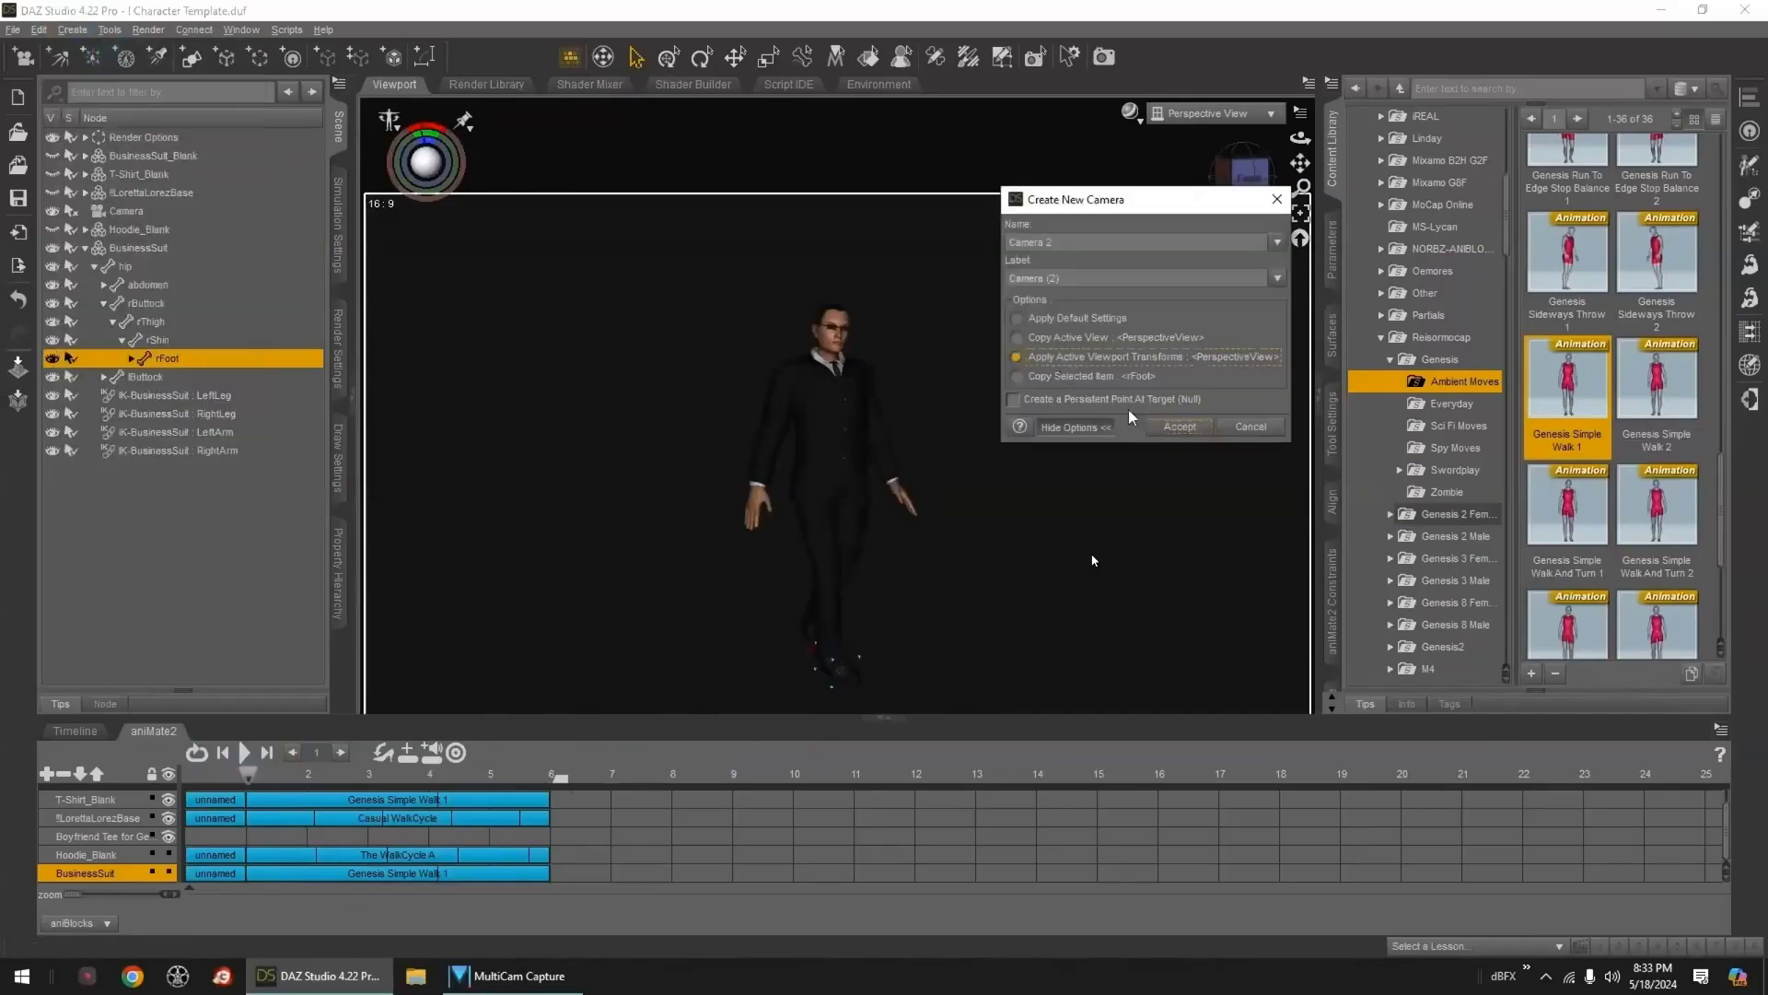
text(Follow Cam Feet A)
key(Return)
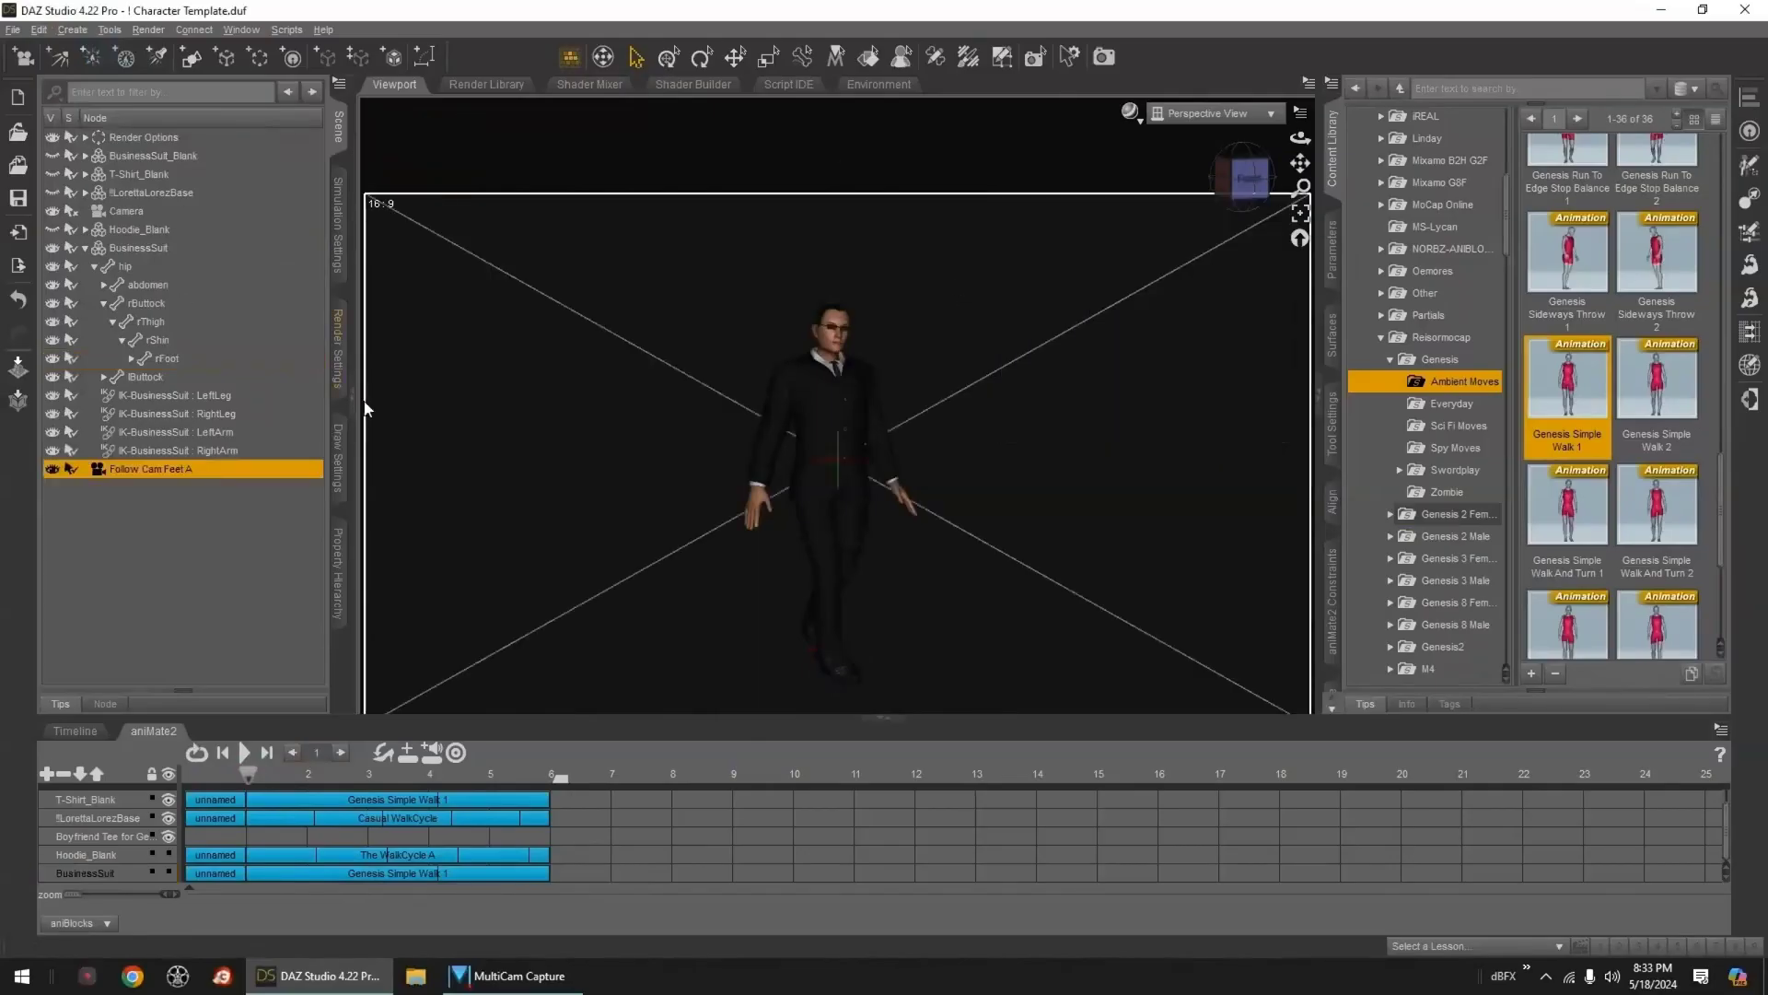
- Look through Follow Cam Feet A and frame it on BusinessSuit's rFoot from a slight angle
click(1211, 113)
click(1206, 285)
click(853, 680)
double_click(167, 359)
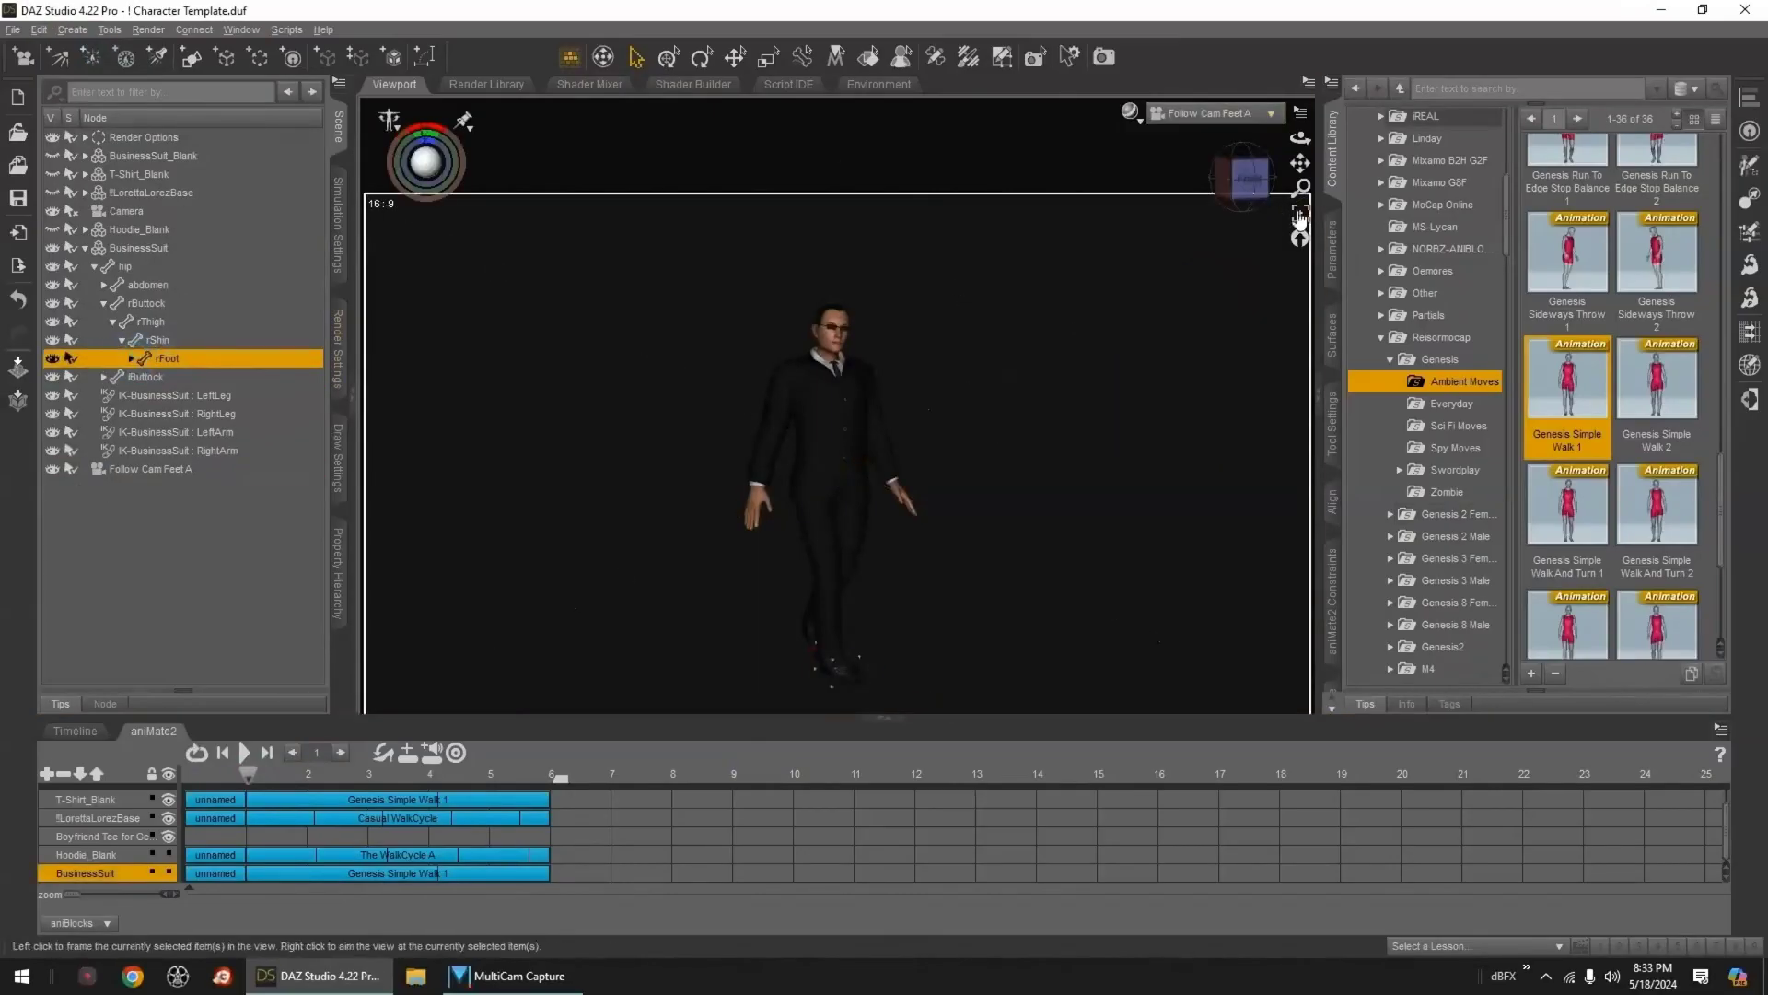
click(1301, 213)
middle_drag(1014, 477, 1068, 488)
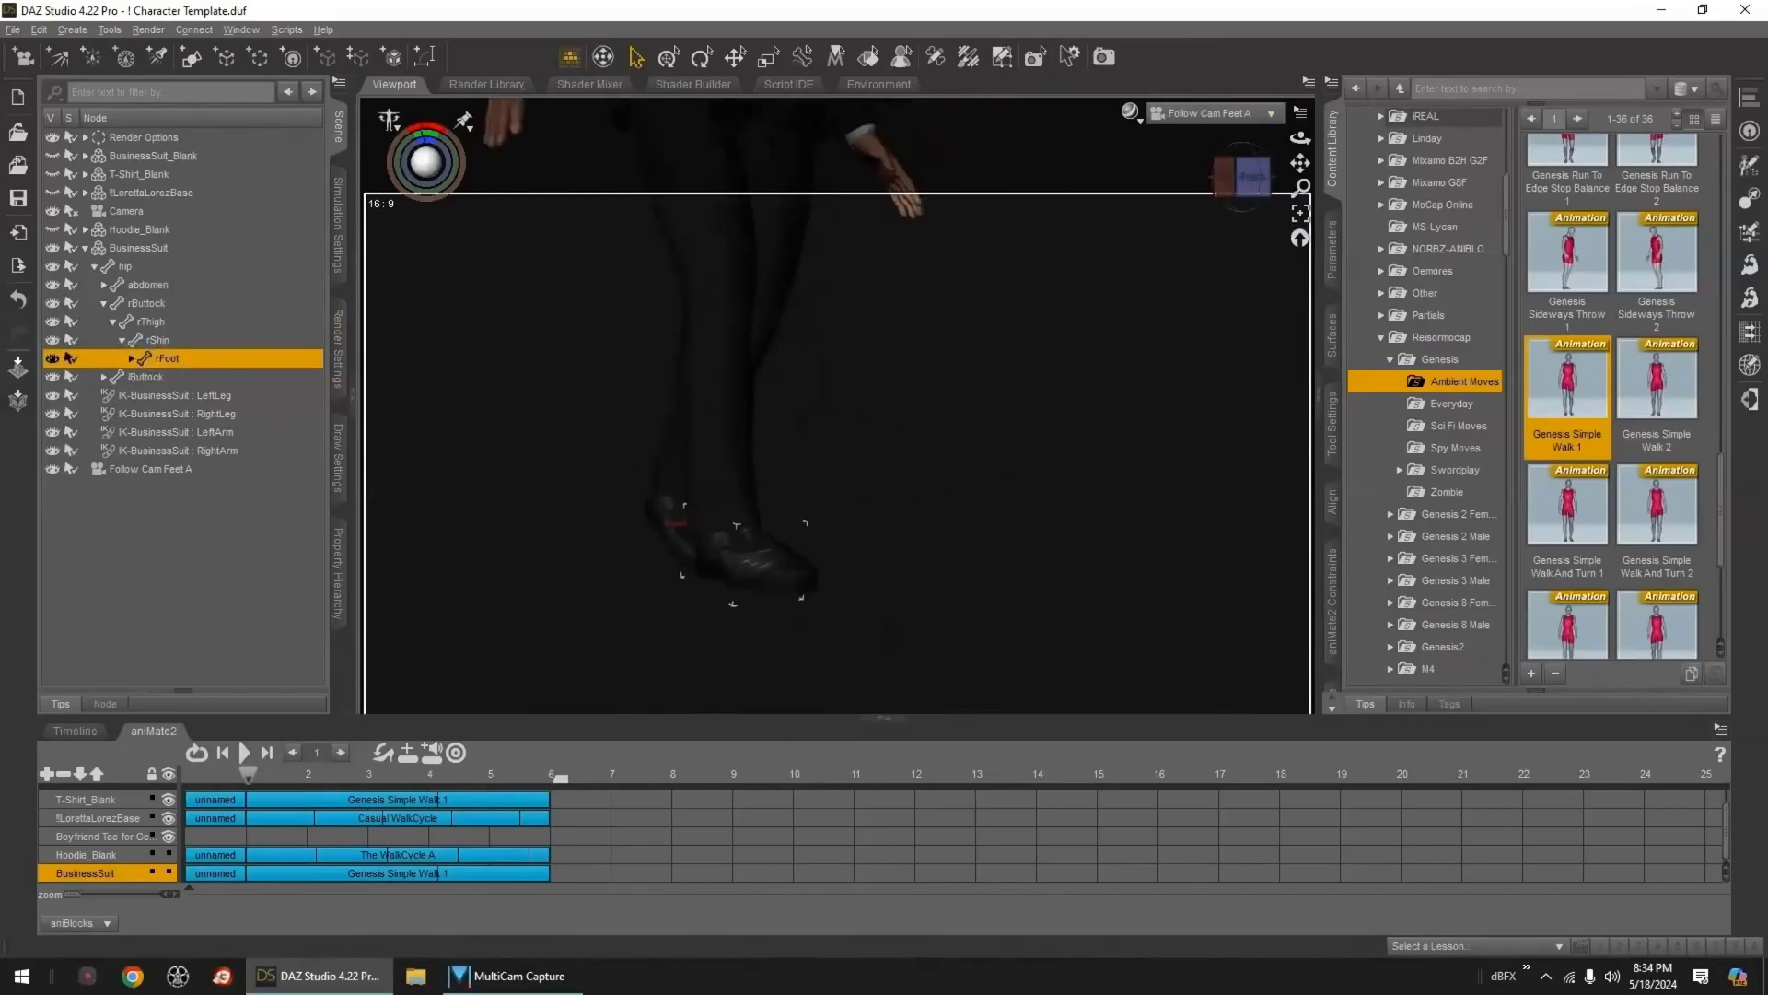
- Unhide the other walking figures, including !LorettaLorezBase, T-Shirt_Blank and BusinessSuit_Blank
click(54, 194)
click(54, 175)
click(54, 156)
- In Perspective View, move BusinessSuit to the front of the group of walking figures
click(1207, 113)
click(1202, 132)
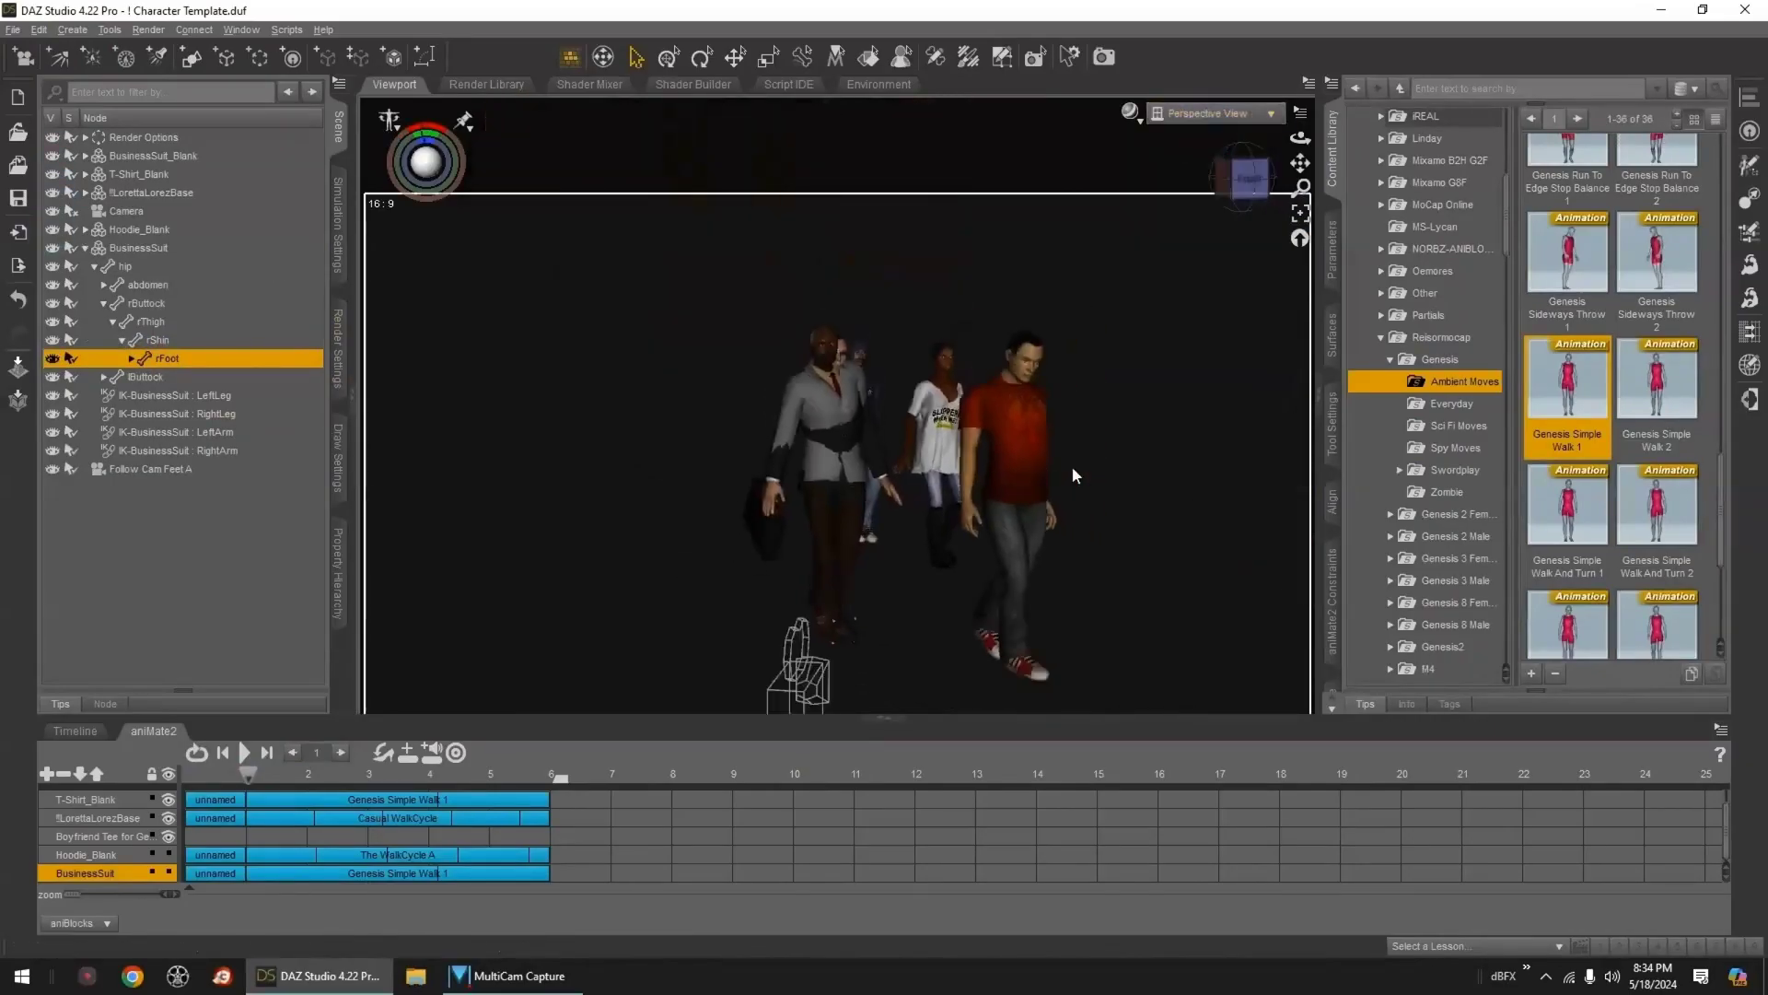
click(140, 248)
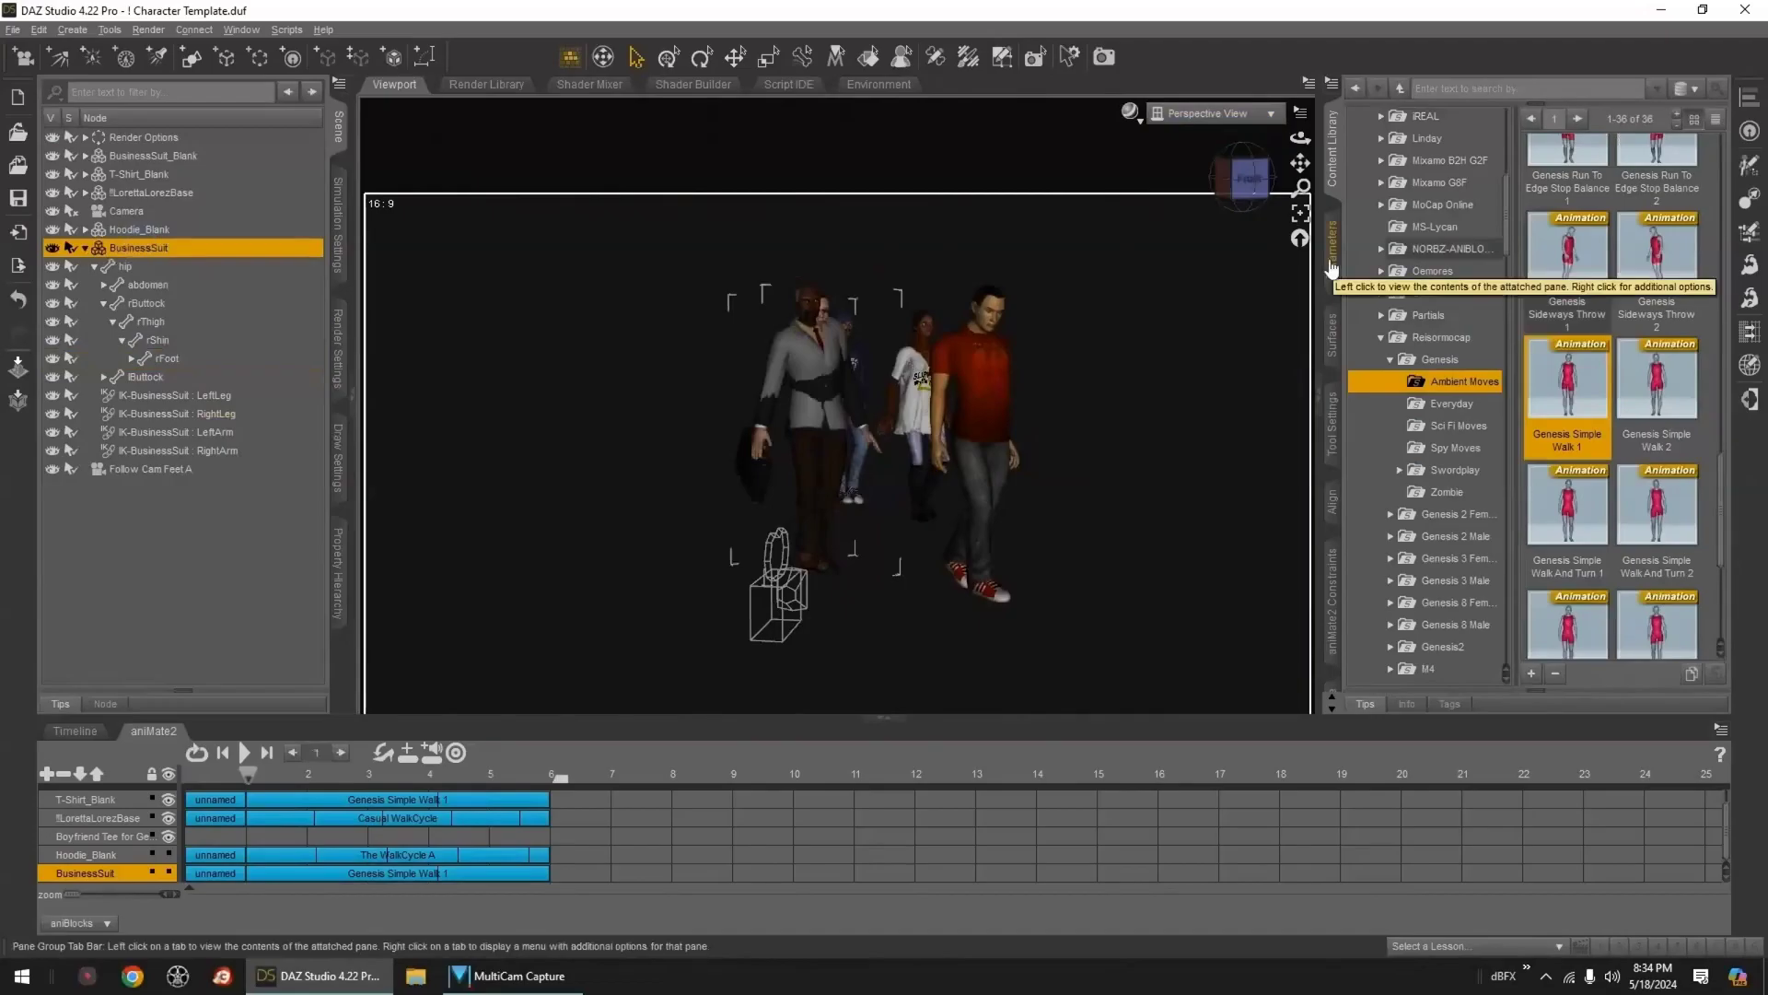
drag(809, 580, 856, 661)
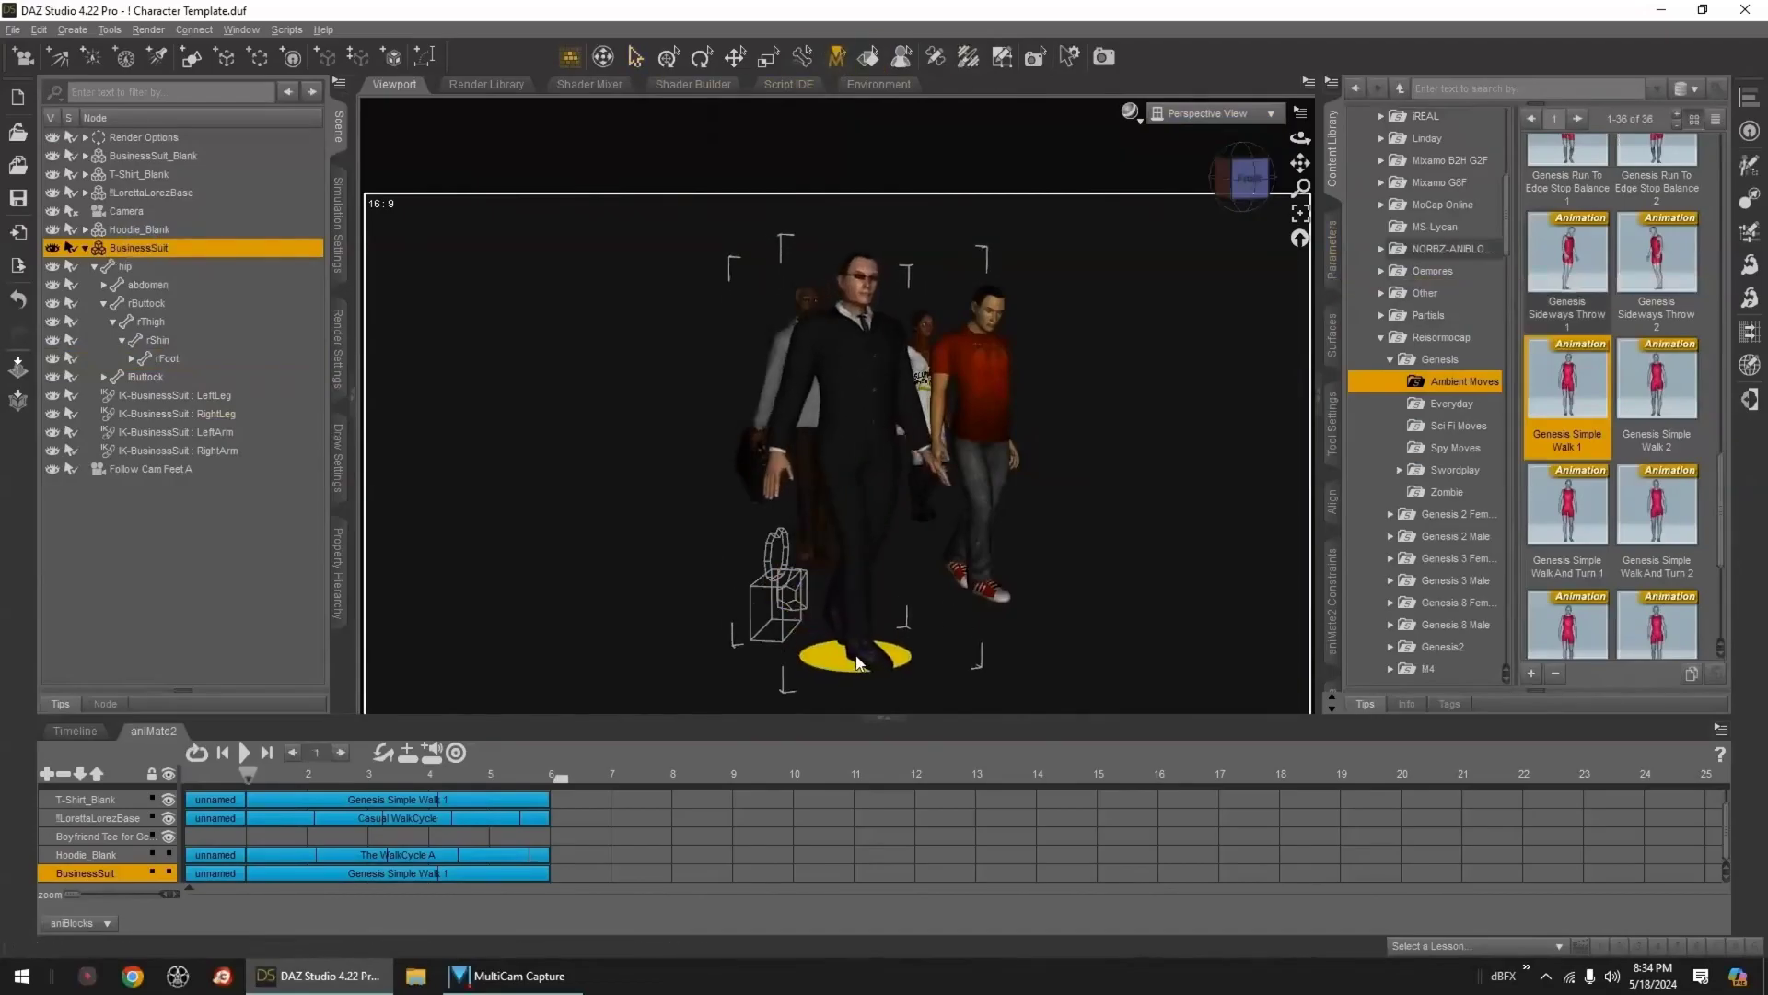
- Reframe Follow Cam Feet A on the repositioned BusinessSuit's rFoot, with the other walkers' legs in the background
click(1209, 114)
click(1214, 296)
click(173, 358)
click(1300, 213)
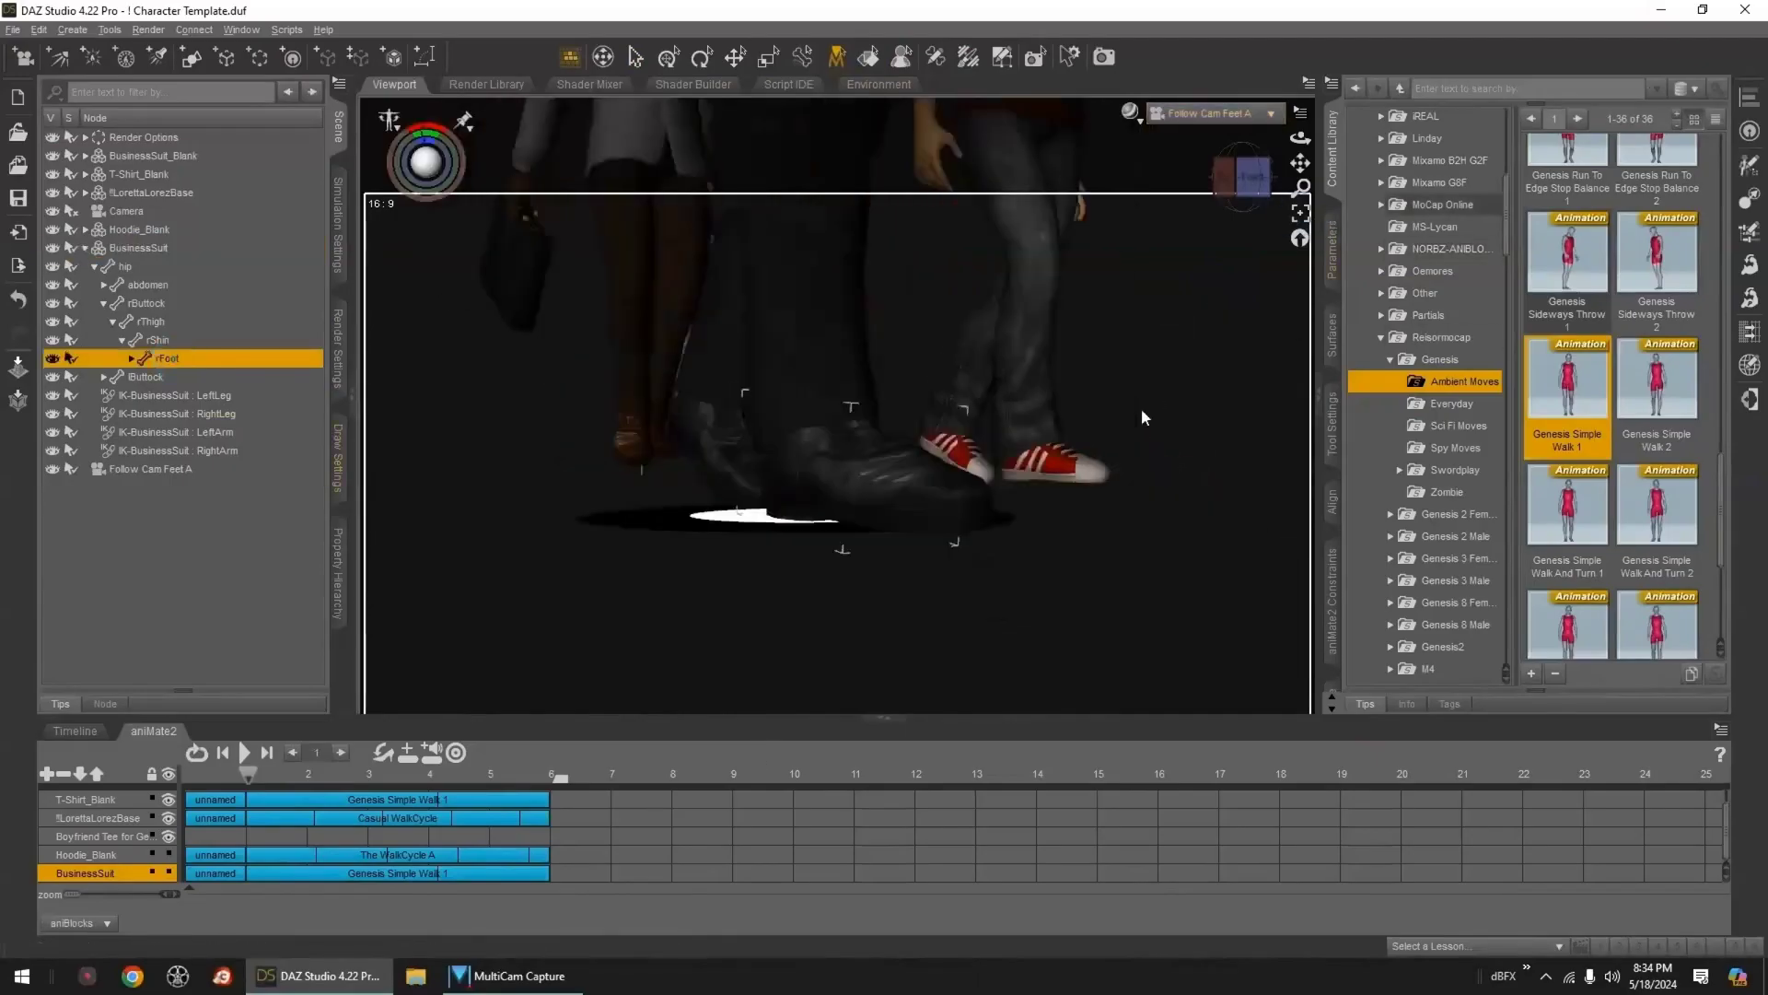
middle_drag(1143, 412, 1197, 405)
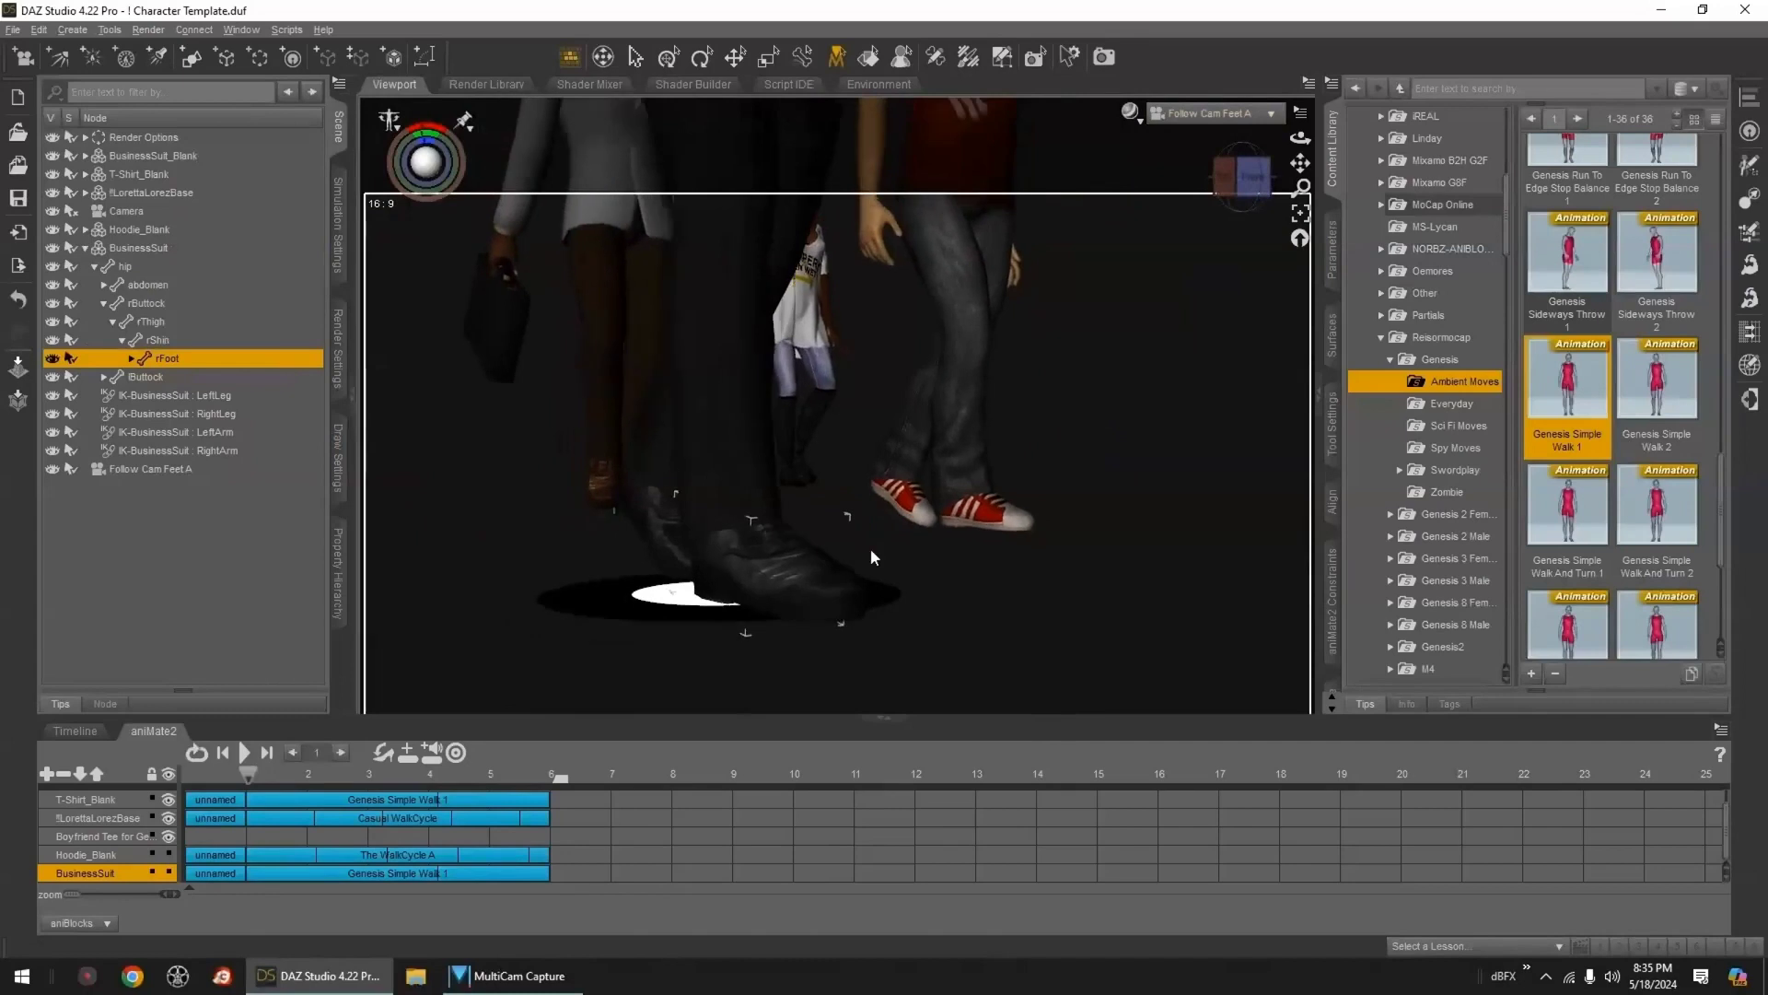
- Create a null named Foot Aim Null with default settings
click(73, 30)
click(143, 188)
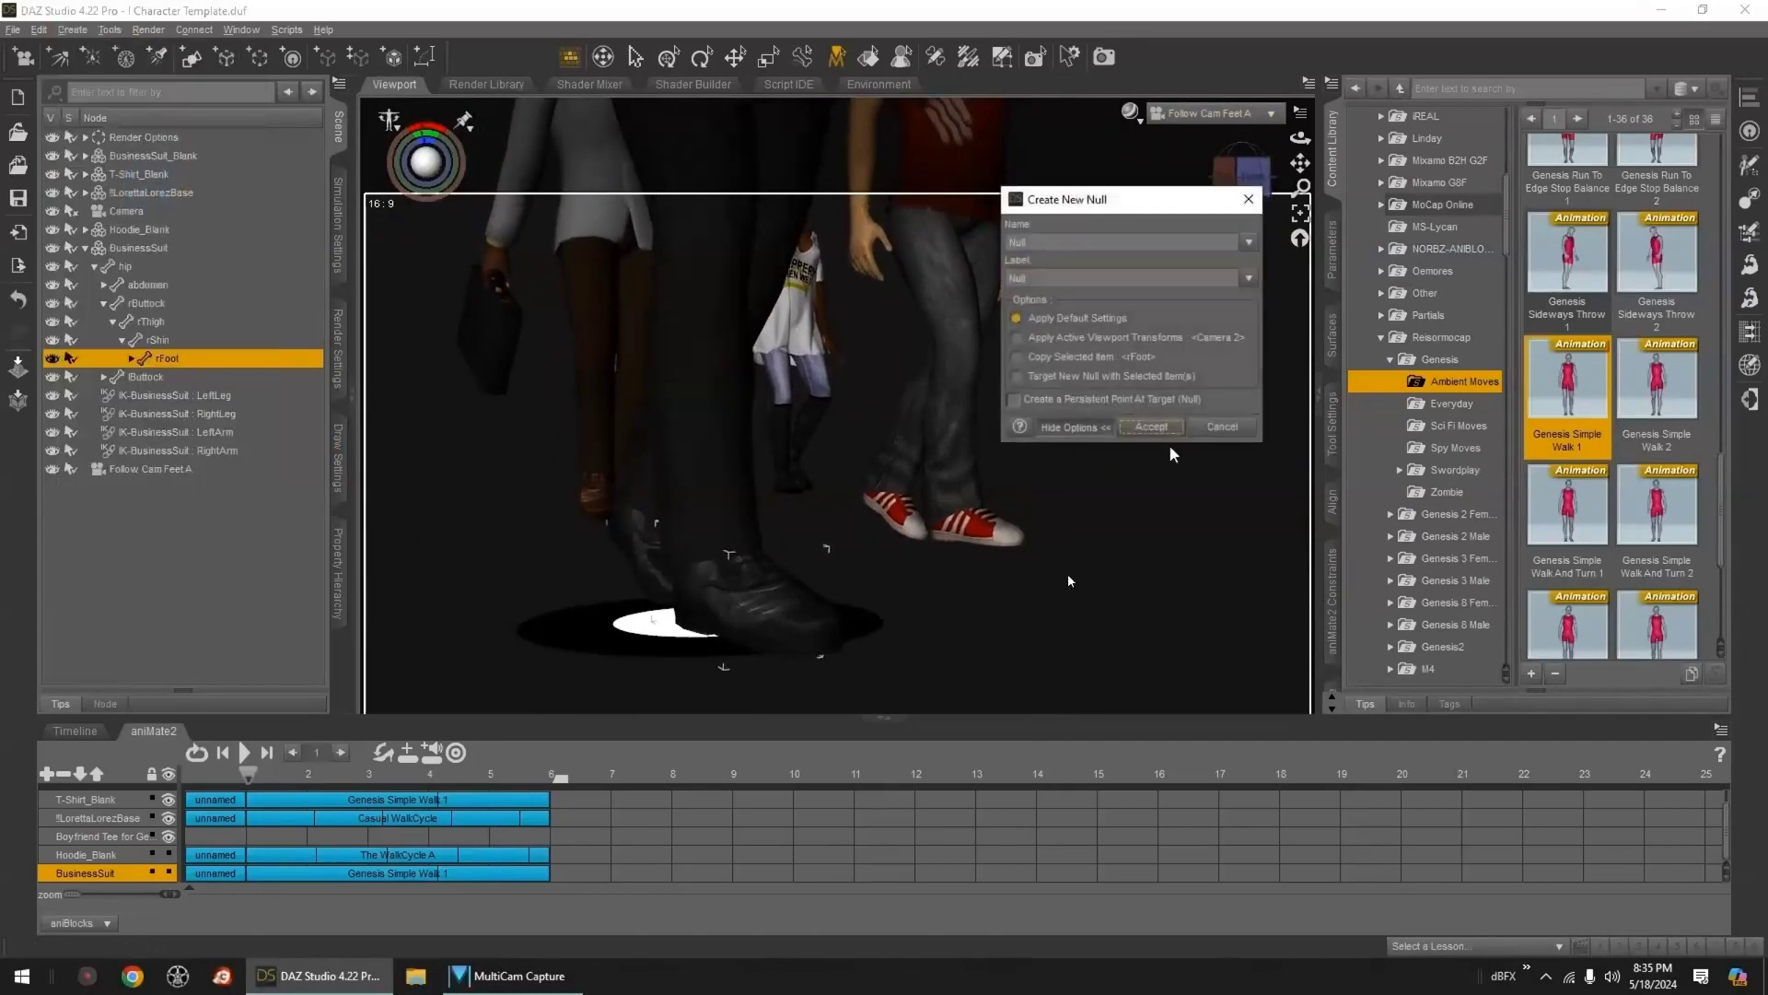
key(Return)
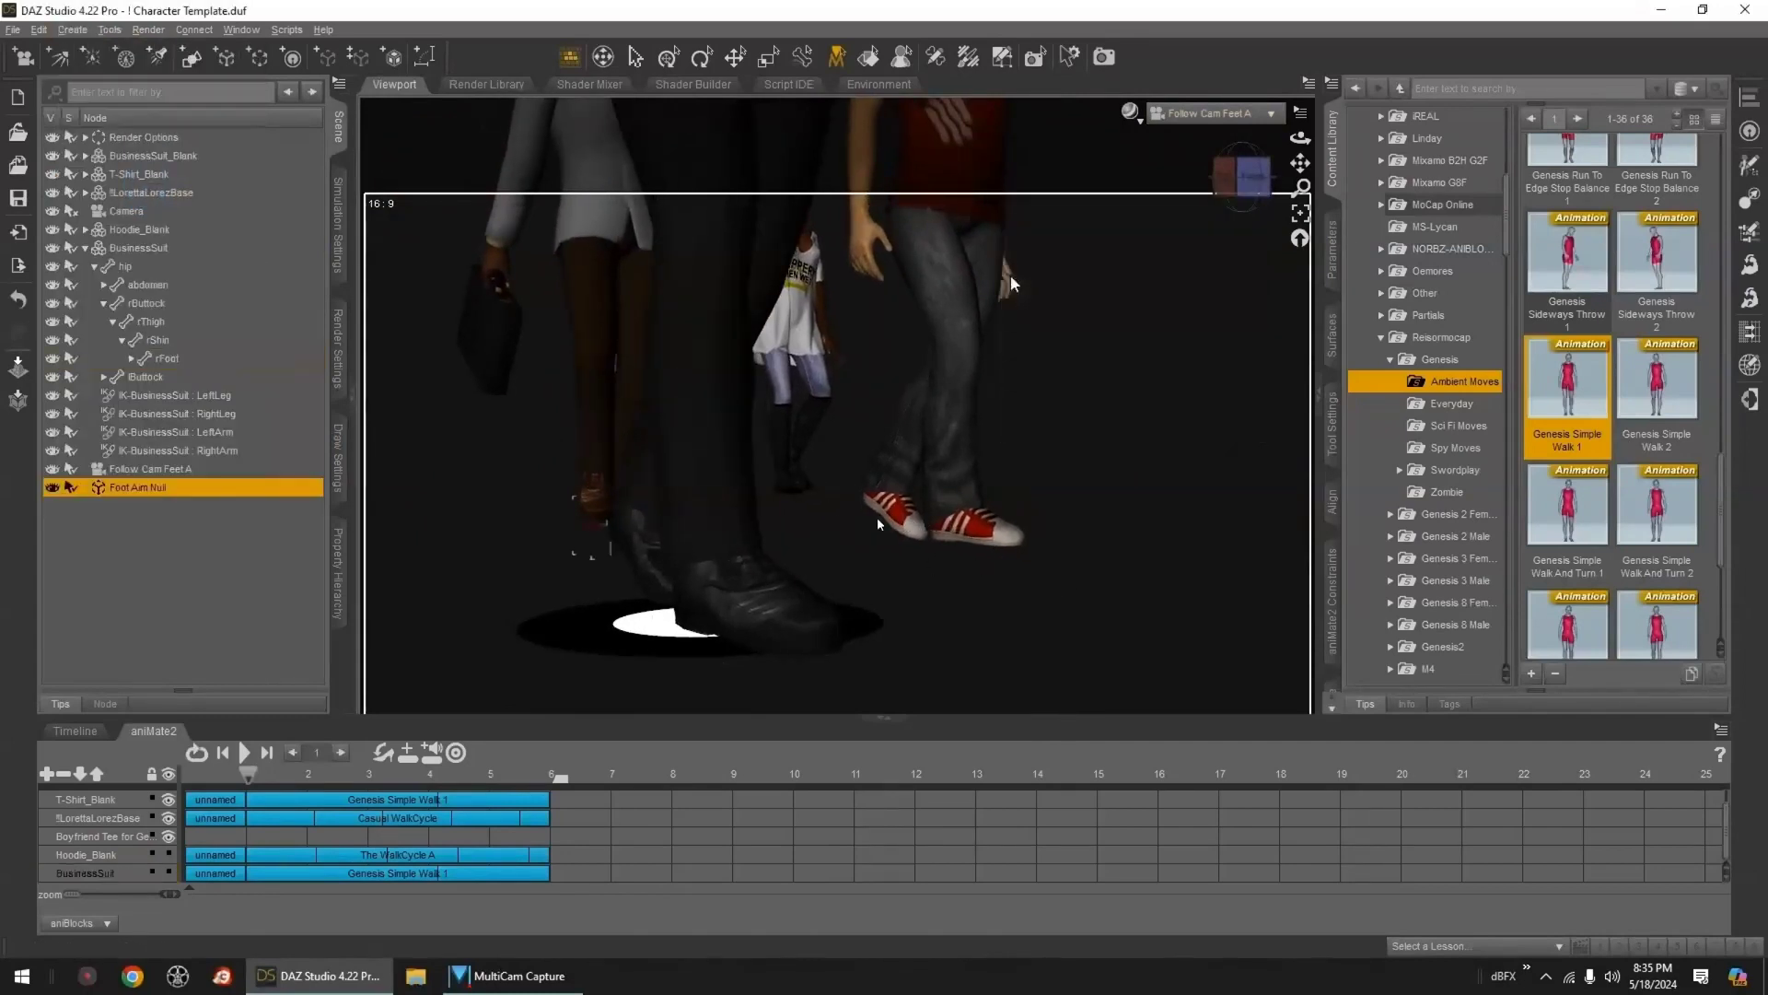
- Align Foot Aim Null to BusinessSuit's rFoot and parent Follow Cam Feet A to the null
ctrl+click(772, 605)
click(1750, 100)
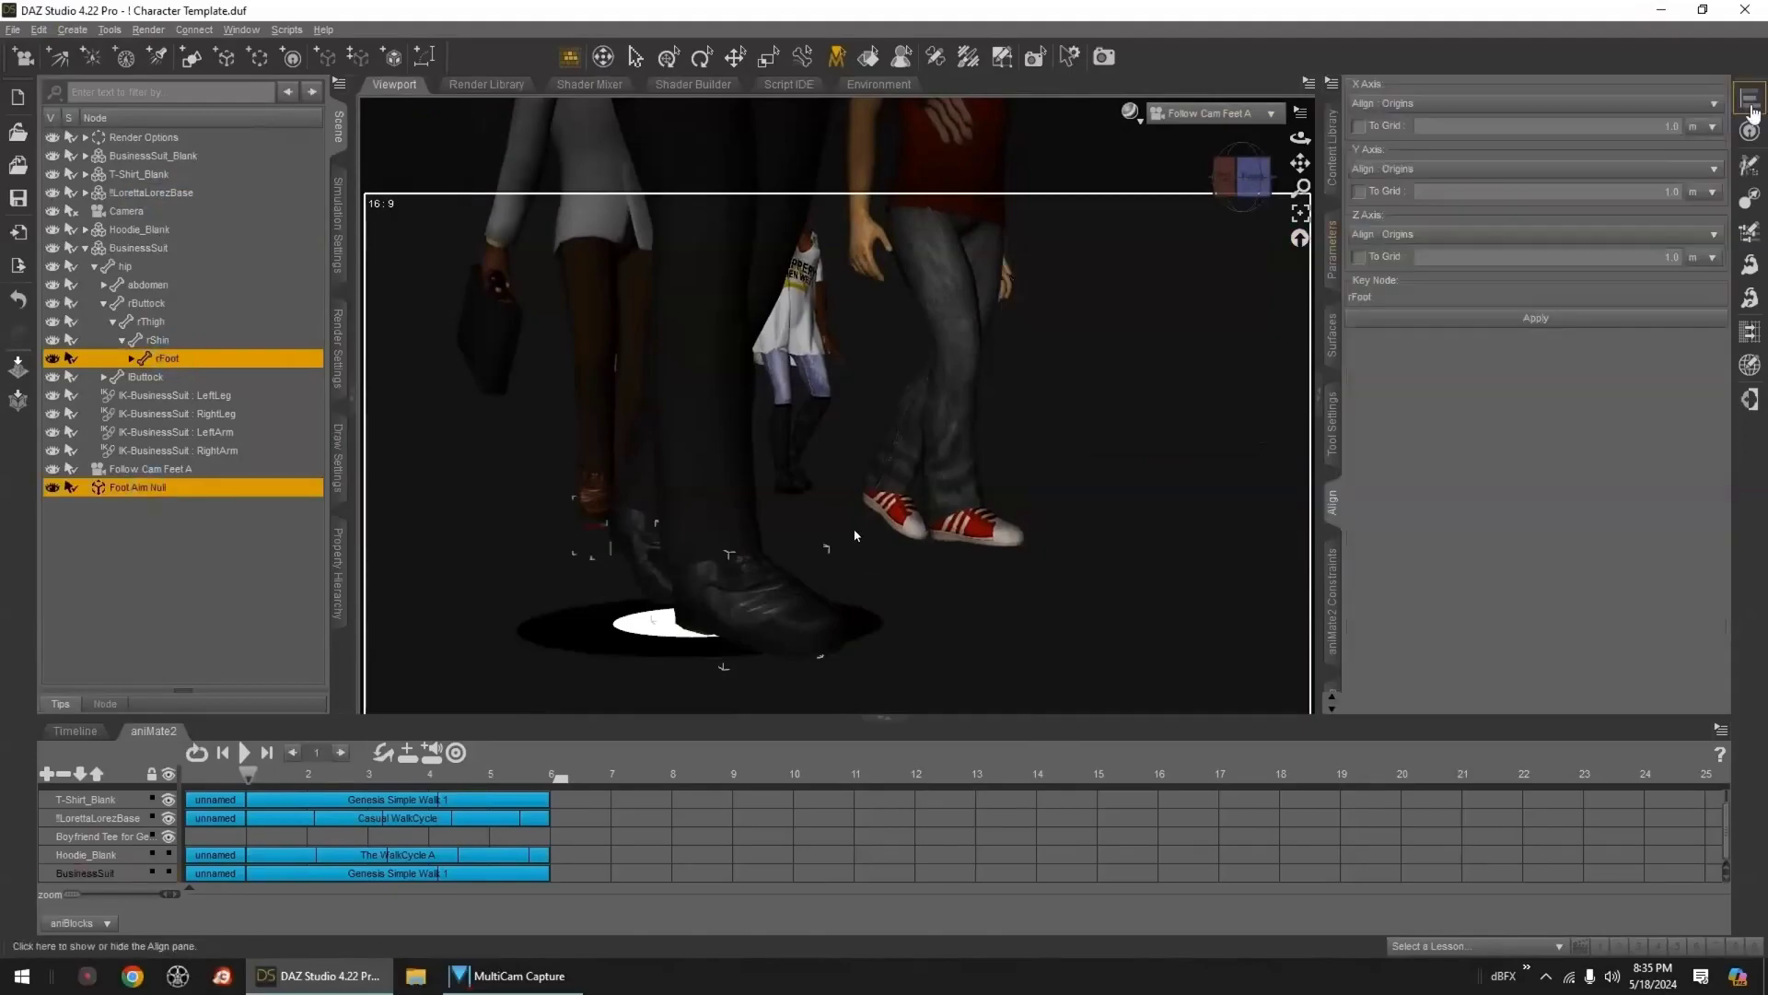
click(92, 551)
drag(149, 471, 147, 486)
click(146, 470)
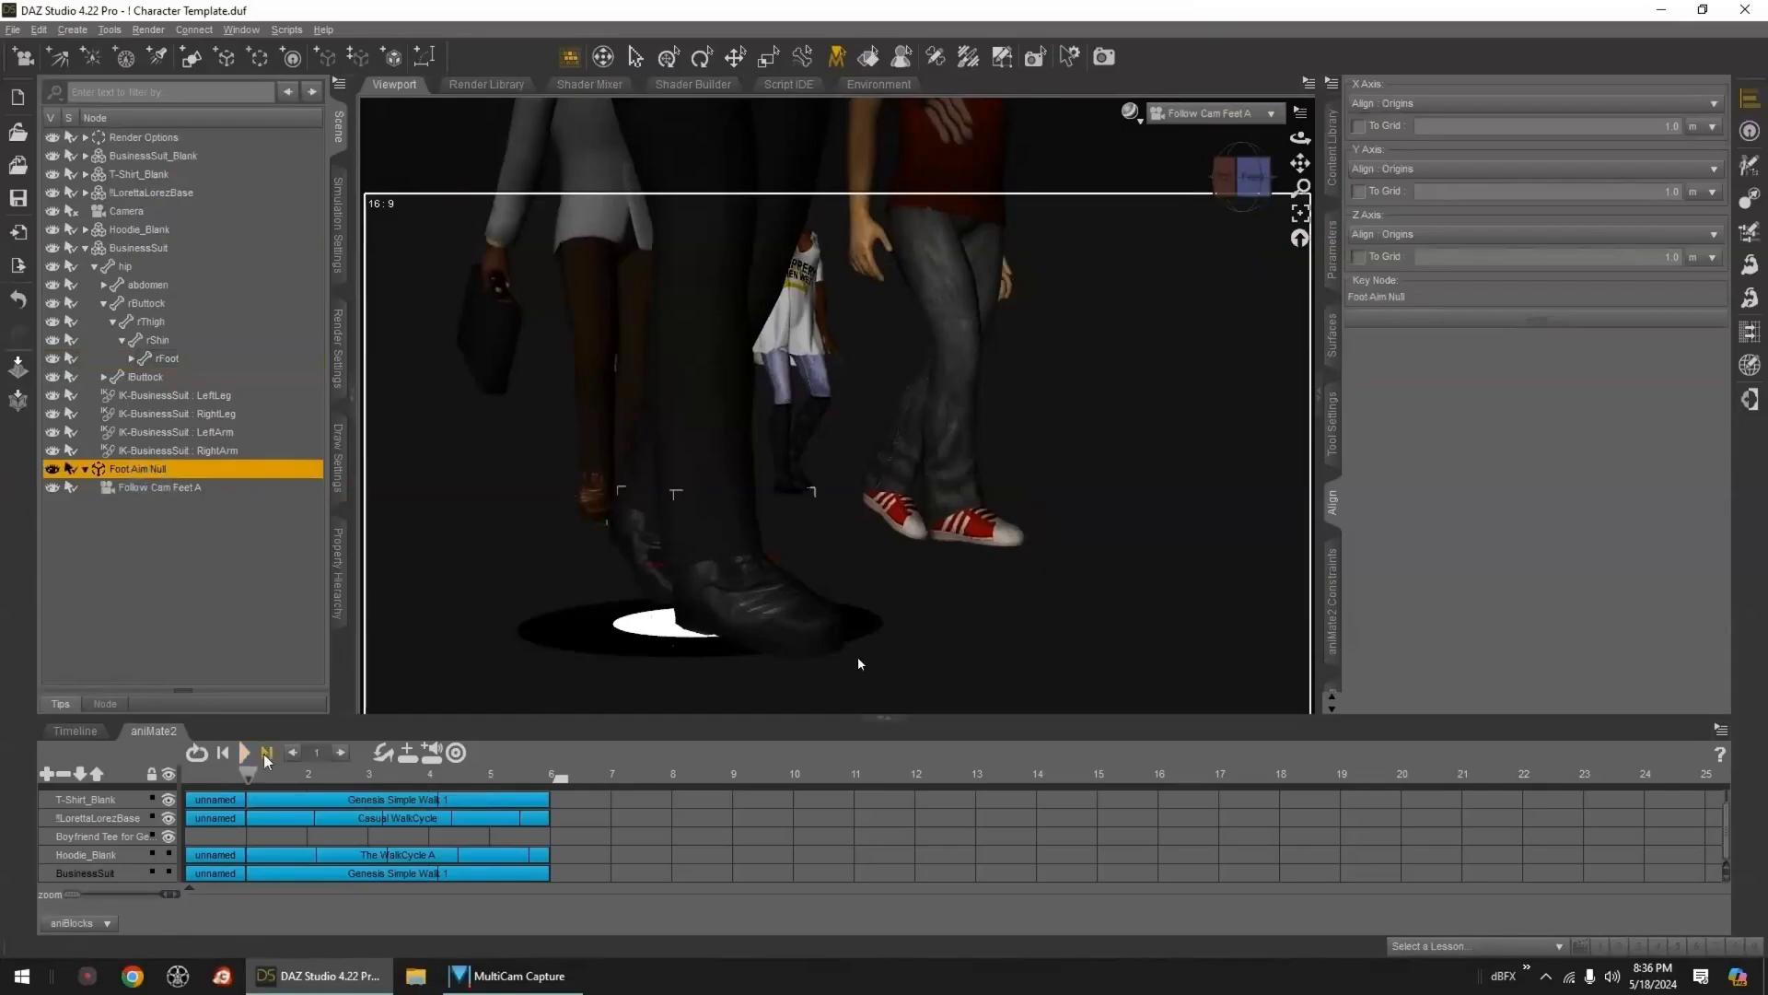
- At the last frame, align Foot Aim Null to rFoot again and rotate it to about -73 degrees on Y
click(268, 753)
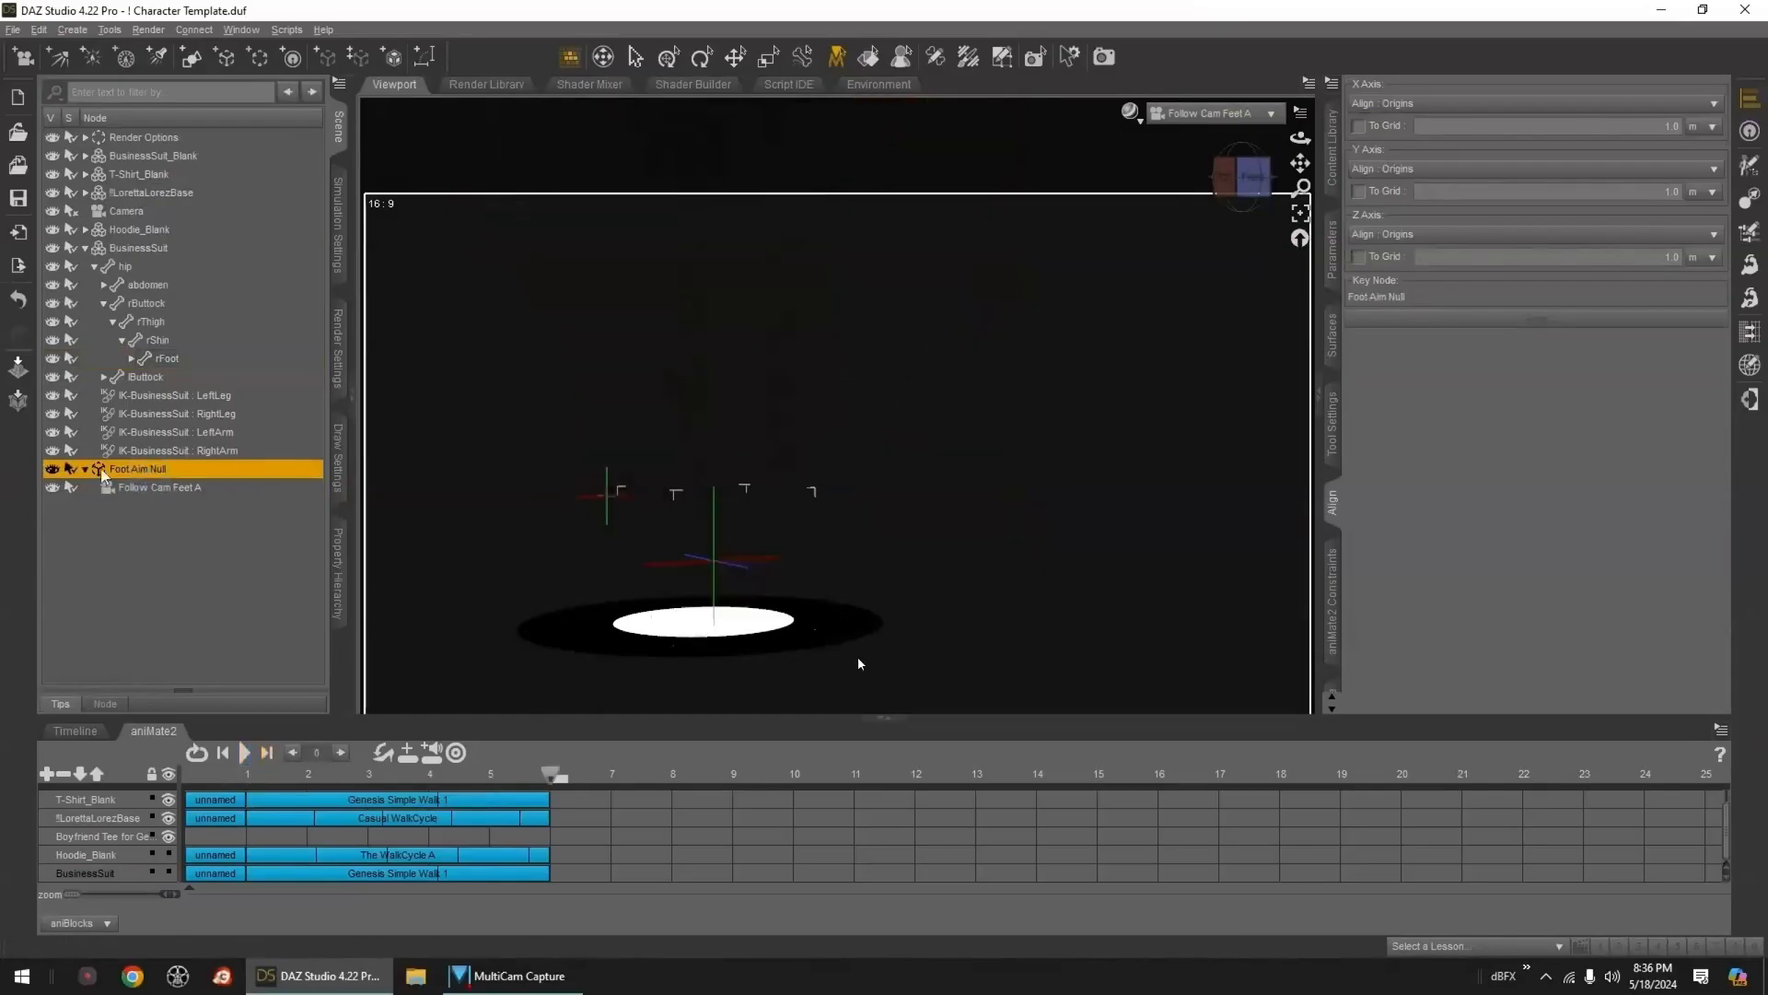
ctrl+click(168, 359)
click(1507, 319)
click(1333, 247)
ctrl+click(169, 358)
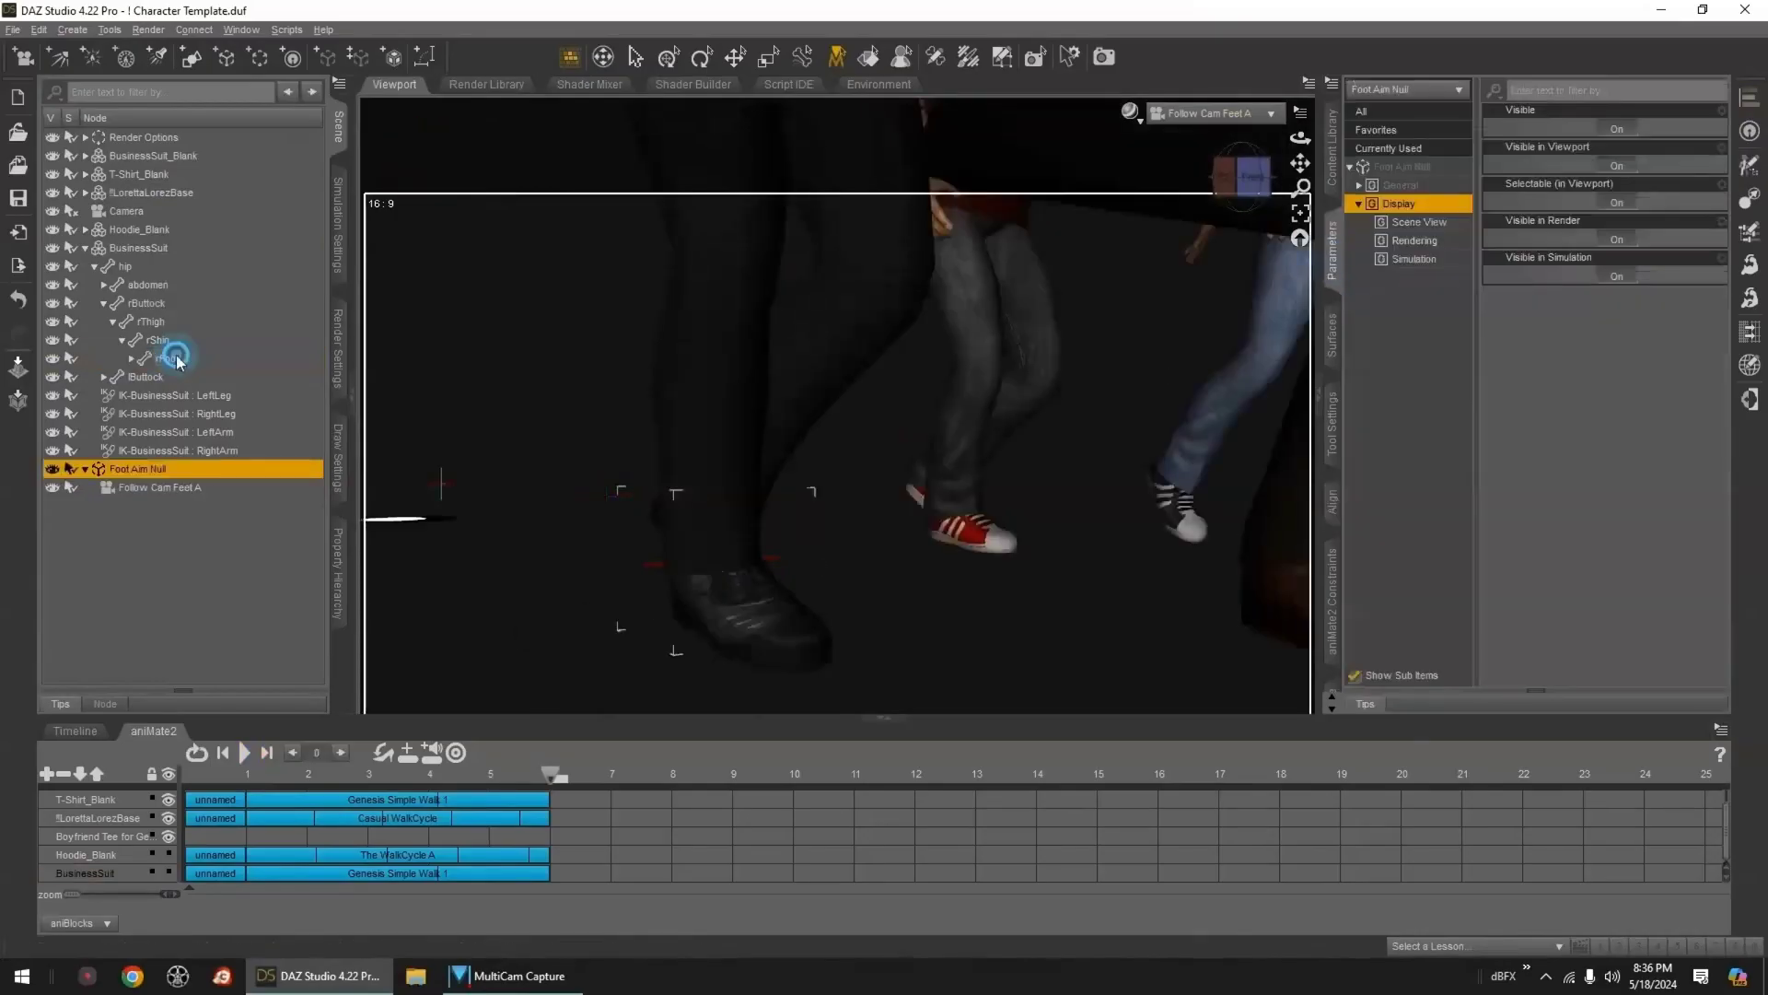
click(1400, 185)
drag(1598, 274, 1559, 274)
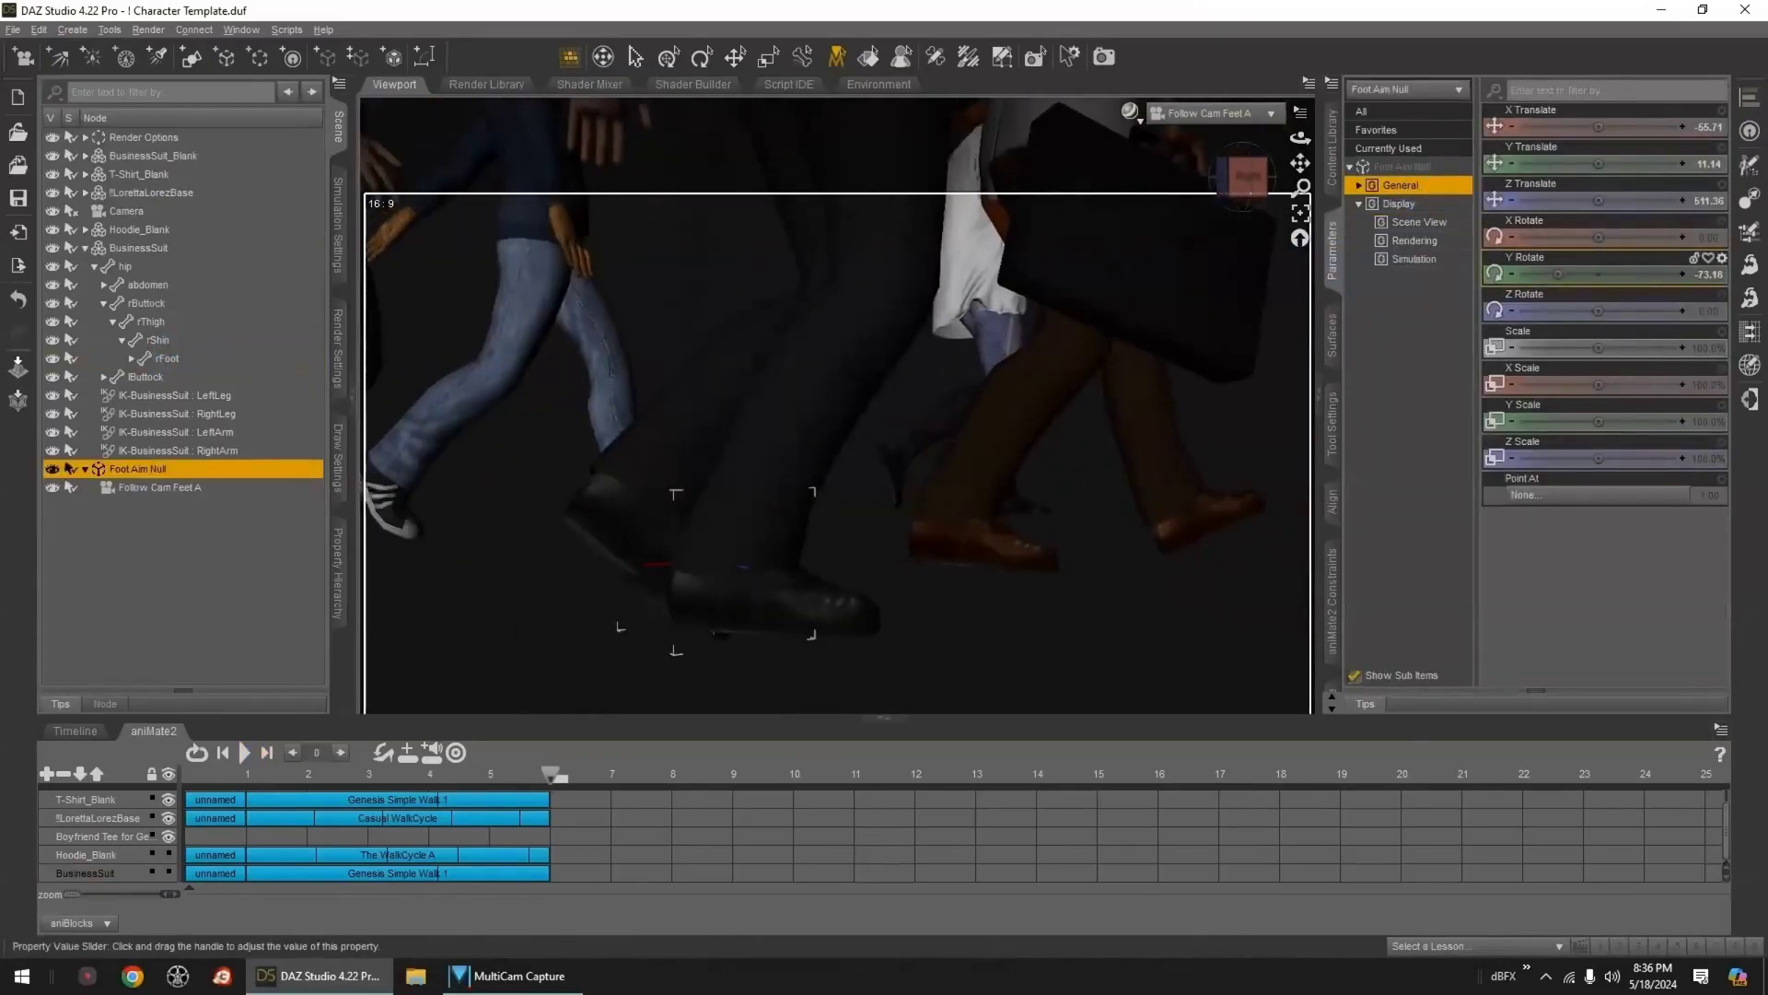
- Set the timeline range to start at frame 30 and play back the camera move around the feet
click(76, 731)
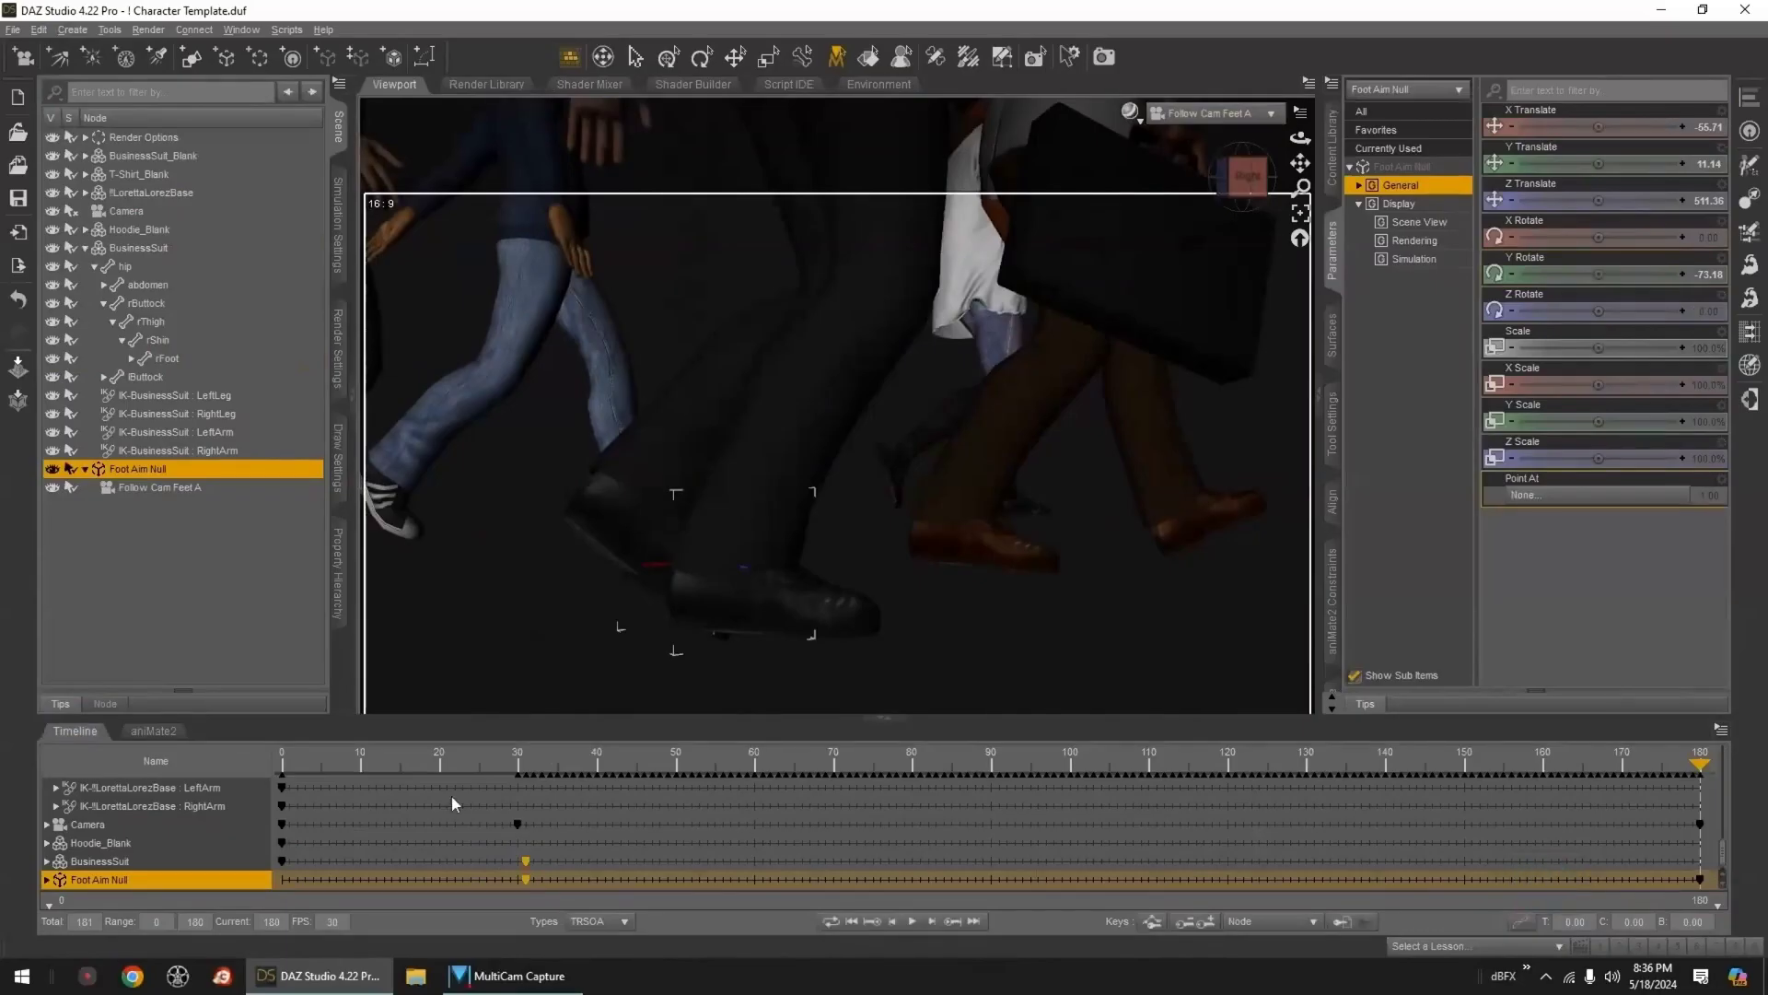
double_click(151, 921)
text(30)
key(Return)
click(912, 925)
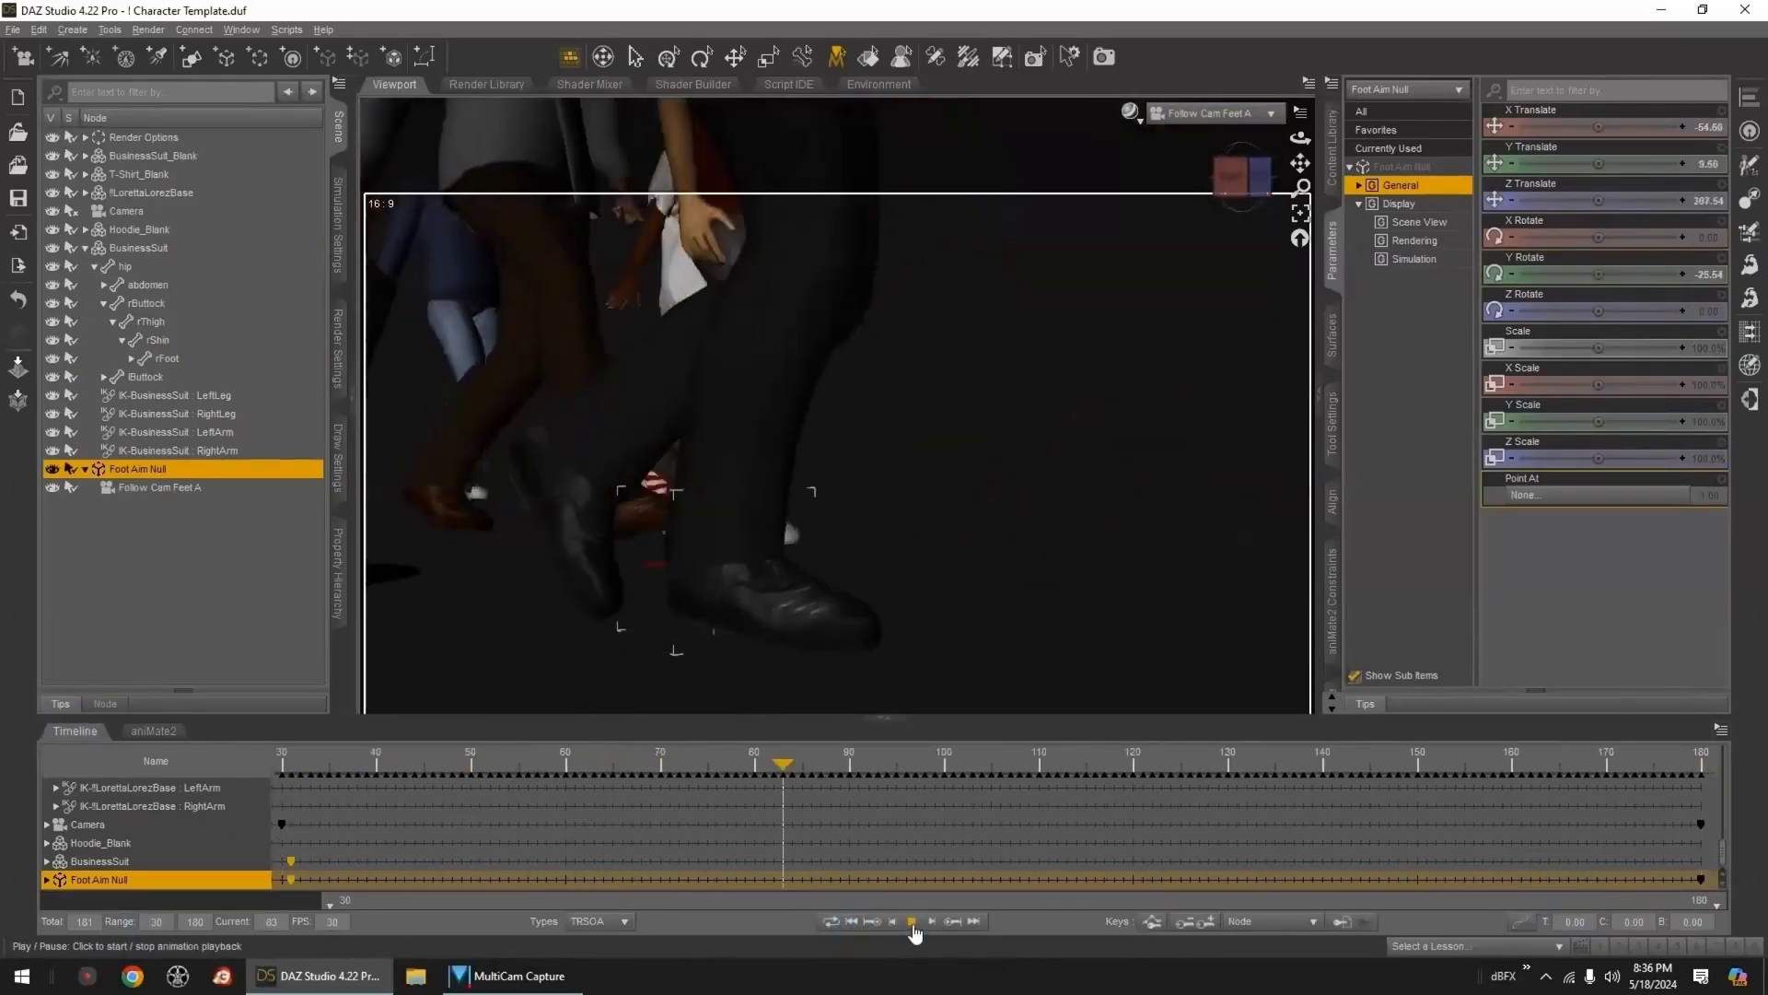
click(913, 928)
- Preview frame 30 with the viewport in NVIDIA Iray draw style and show the Environment render settings
click(638, 61)
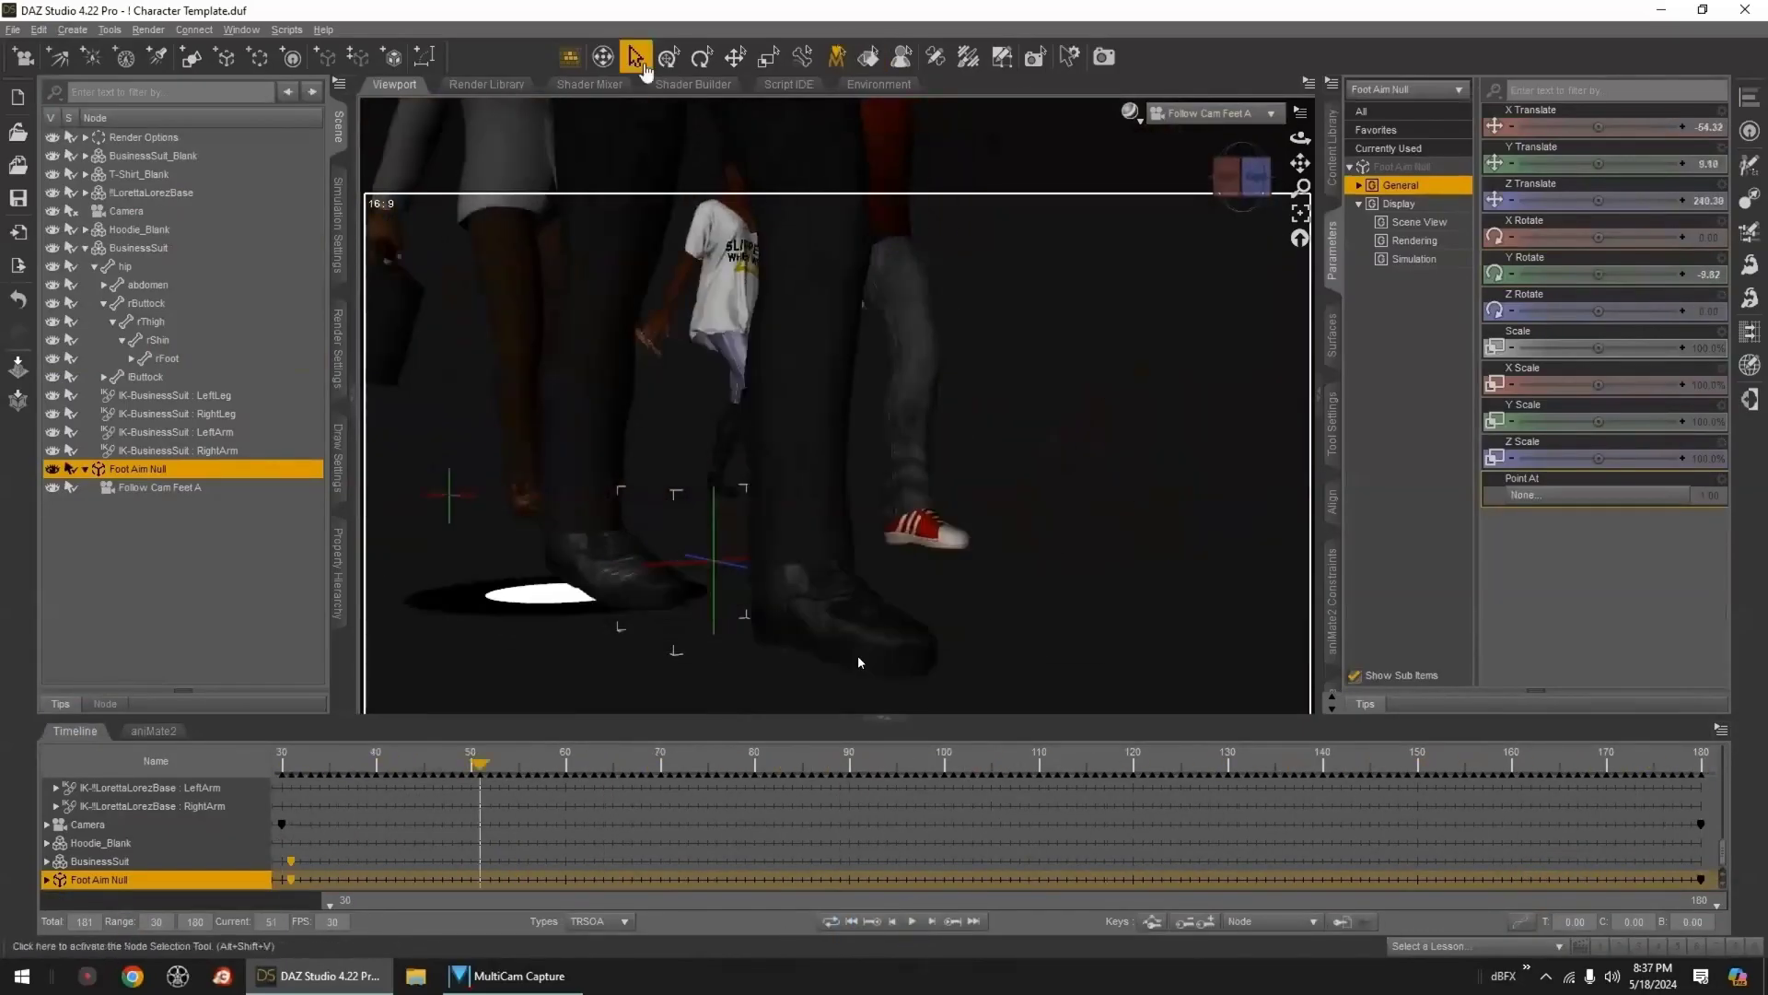
click(339, 350)
click(1131, 117)
click(1125, 355)
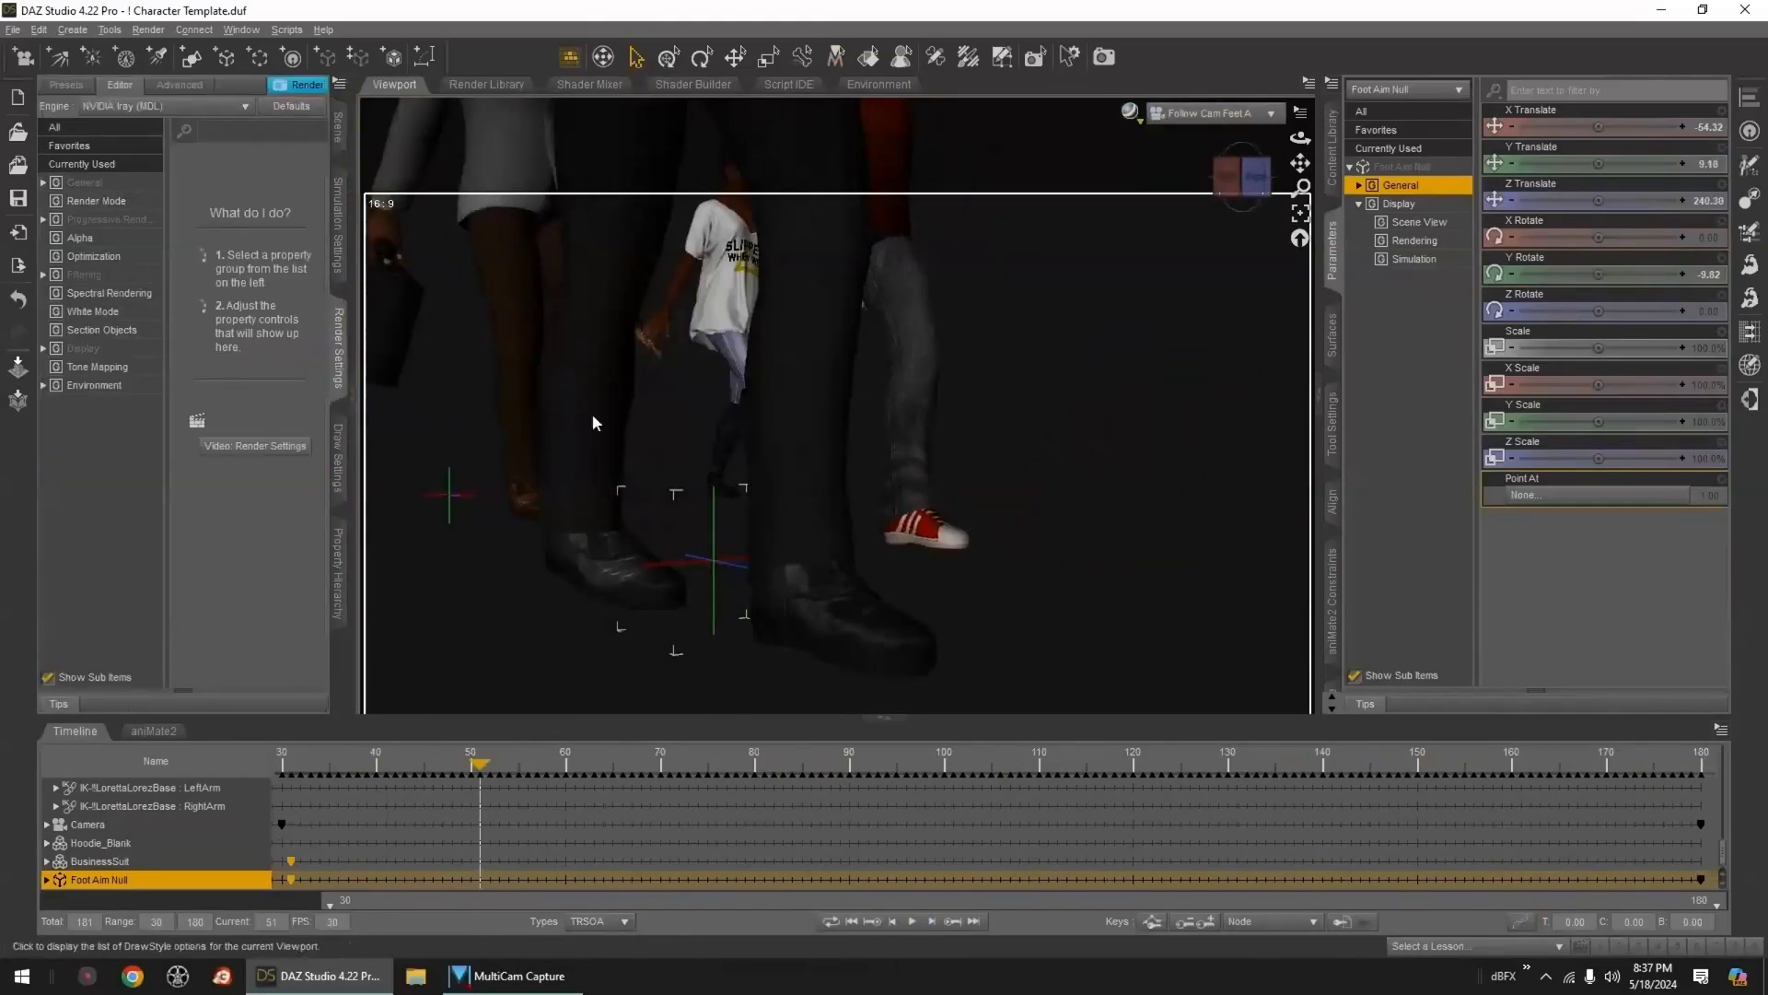
click(96, 385)
drag(479, 764, 281, 774)
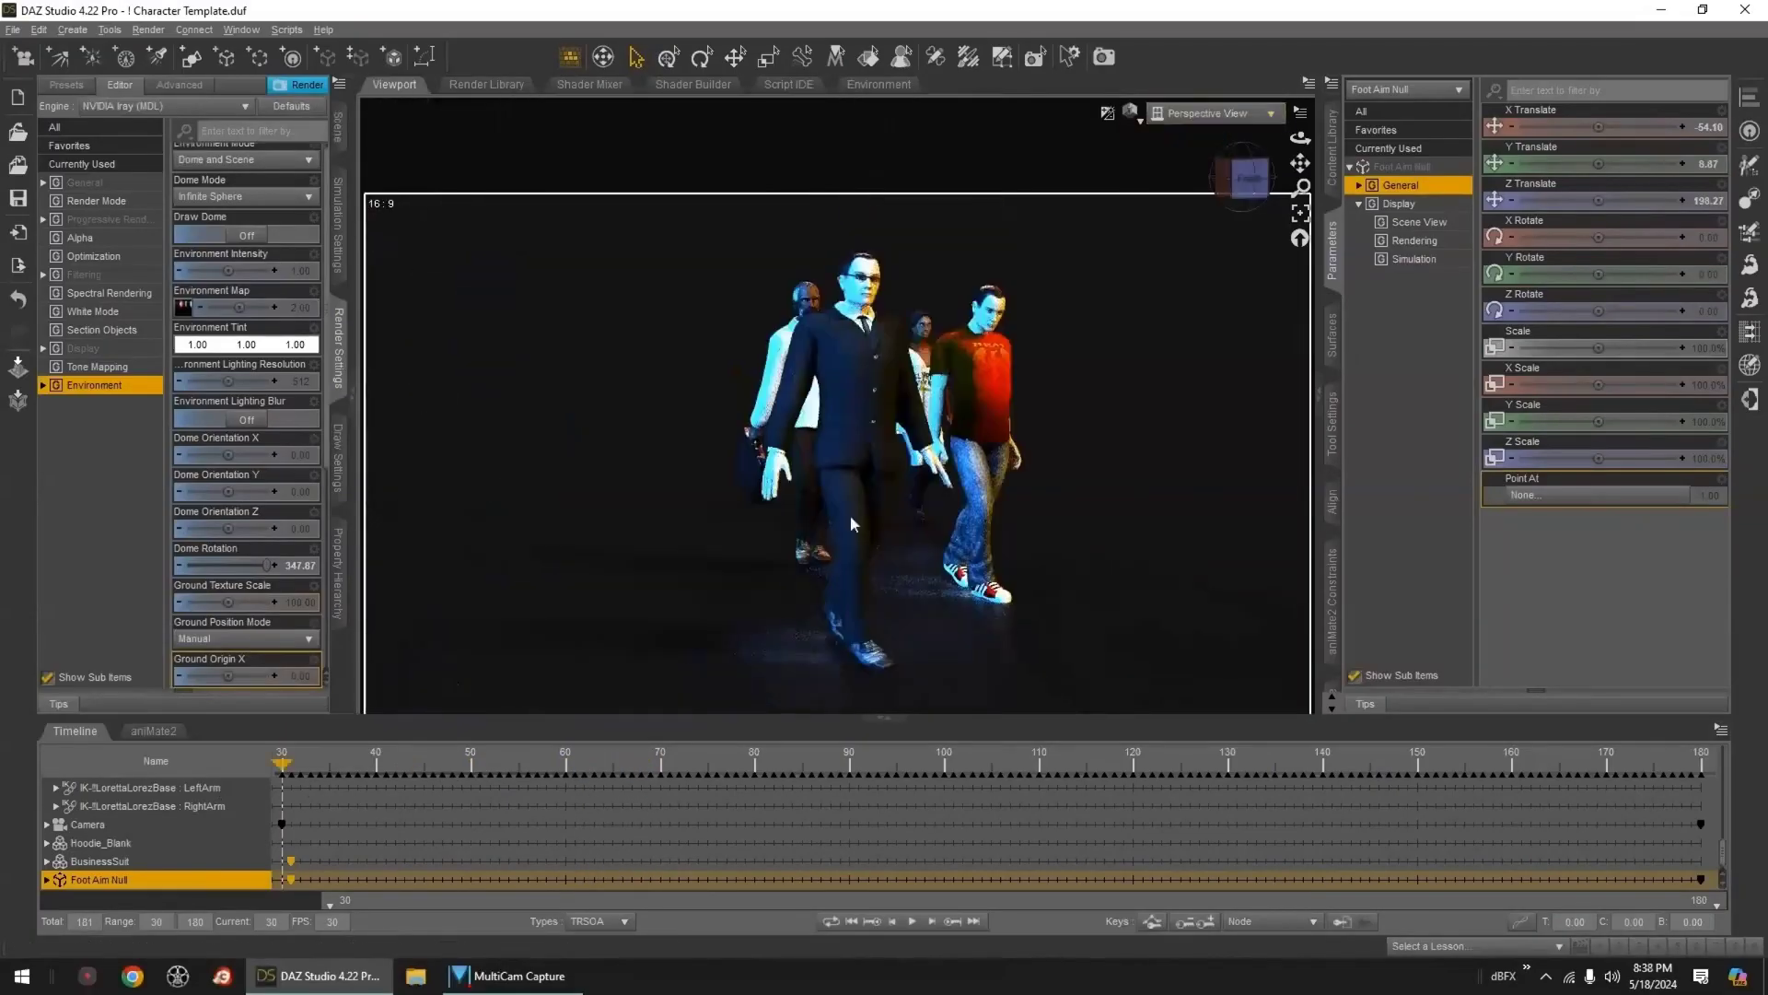
- Frame BusinessSuit_Blank's left toe from the side and lower the whole figure toward the floor with yTranslate
click(840, 557)
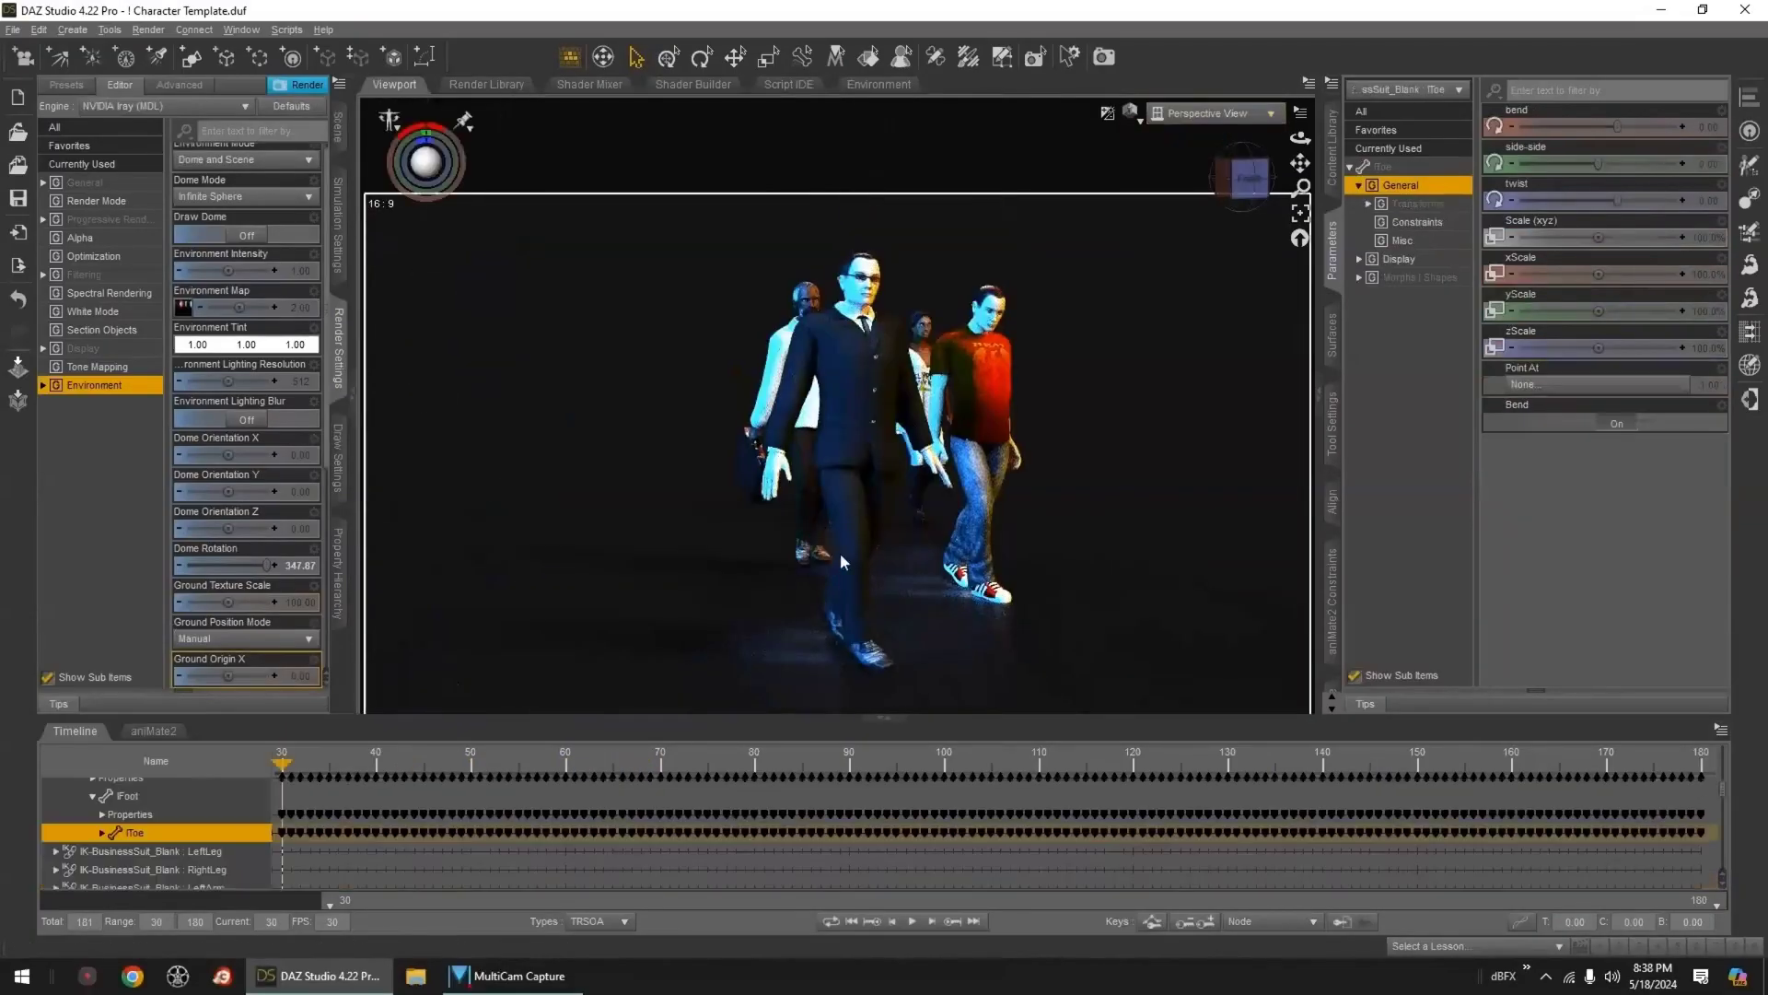
click(1300, 214)
ctrl+alt+drag(1218, 306, 953, 498)
scroll(952, 497, down, 3)
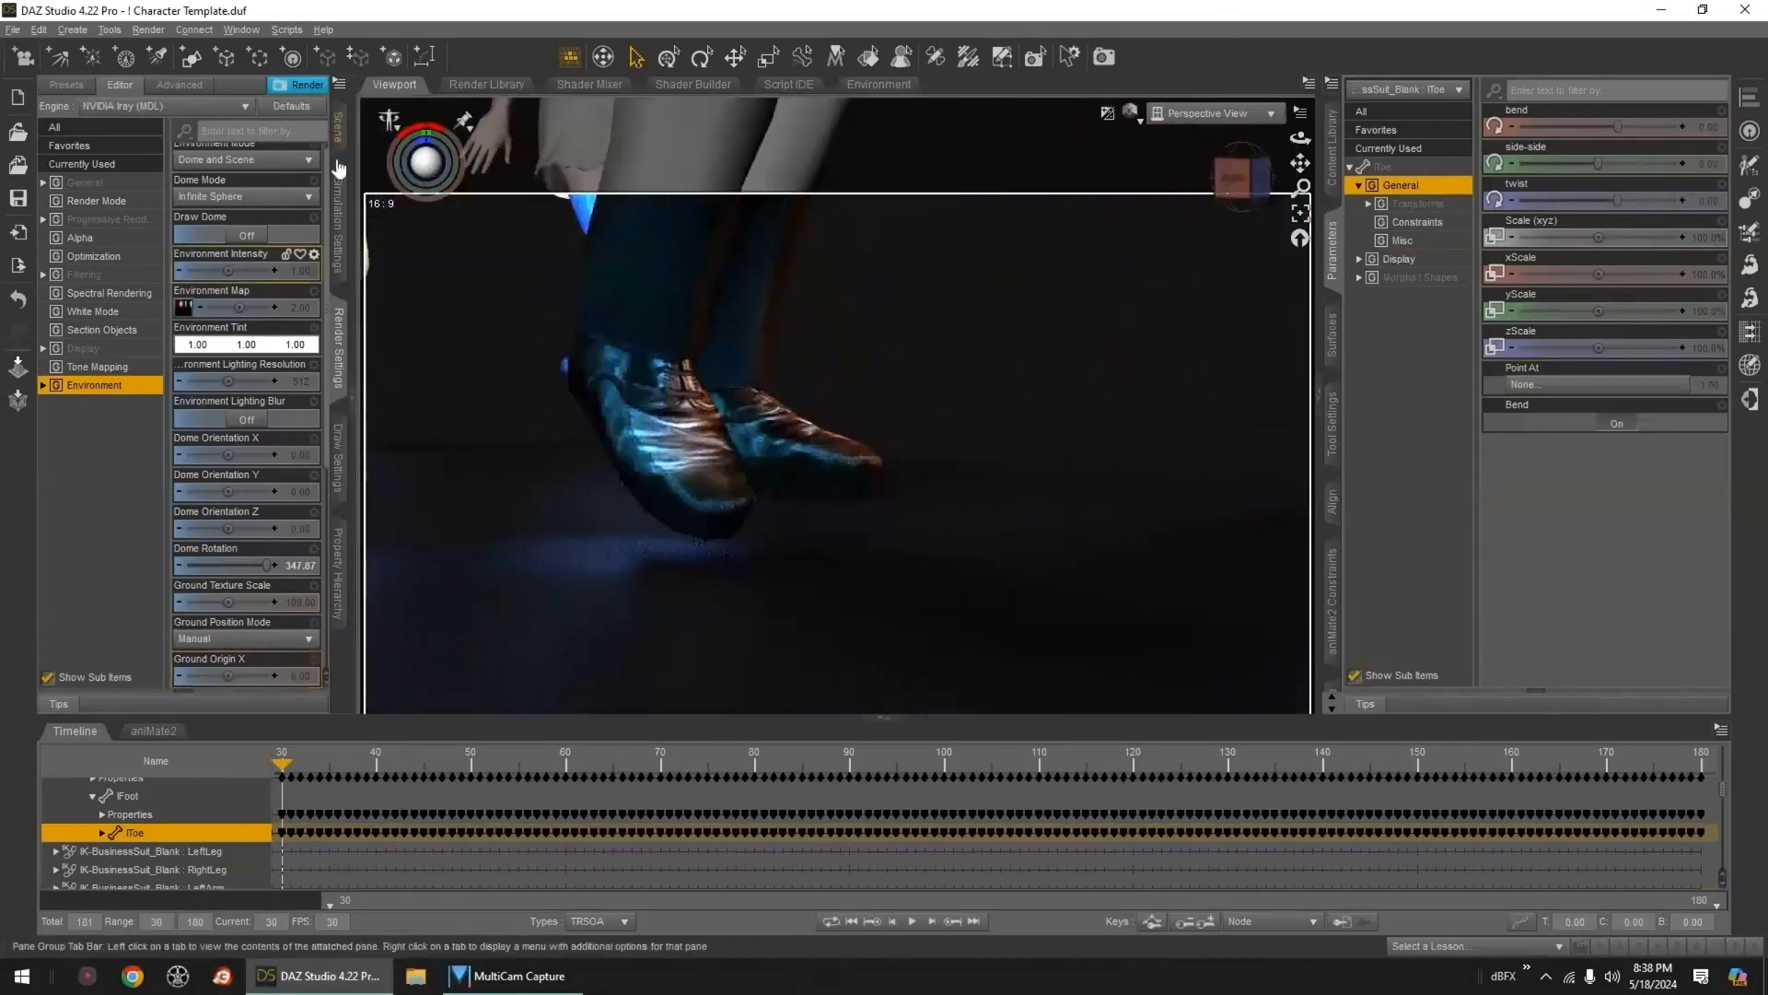
click(338, 126)
click(152, 156)
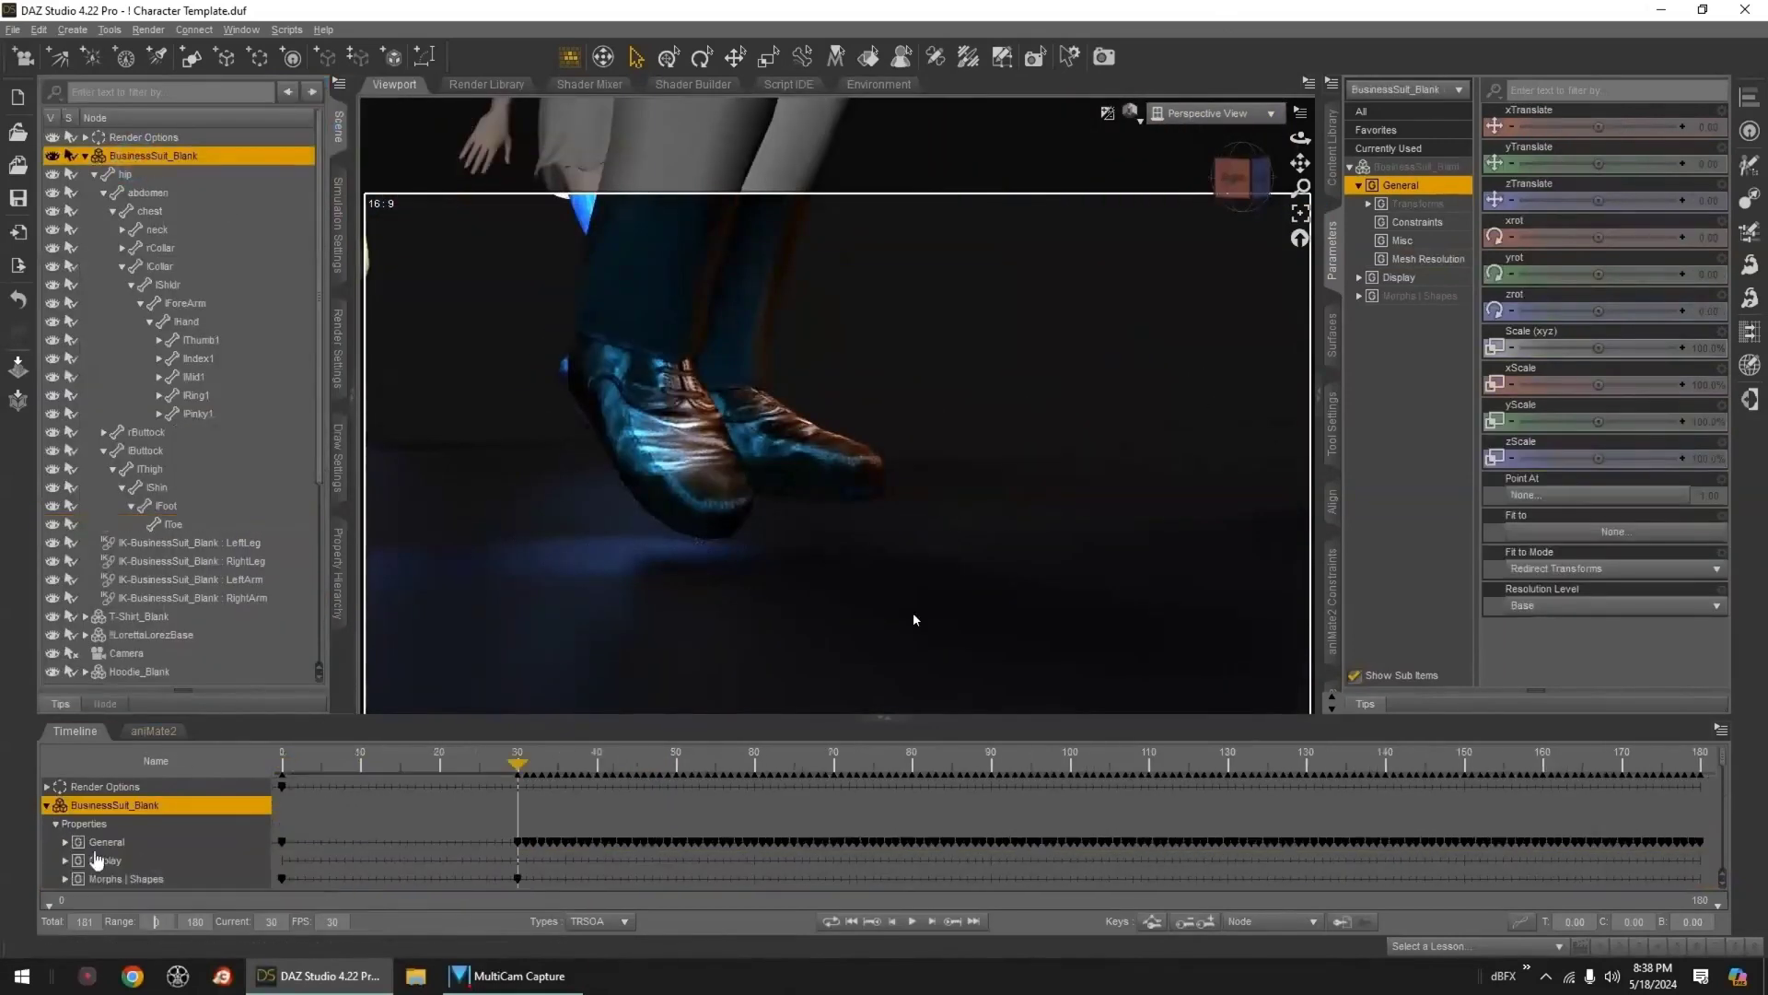
drag(1580, 164, 1560, 166)
- Delete BusinessSuit_Blank's four IK chains for the legs and arms
click(189, 542)
shift+click(189, 599)
key(Delete)
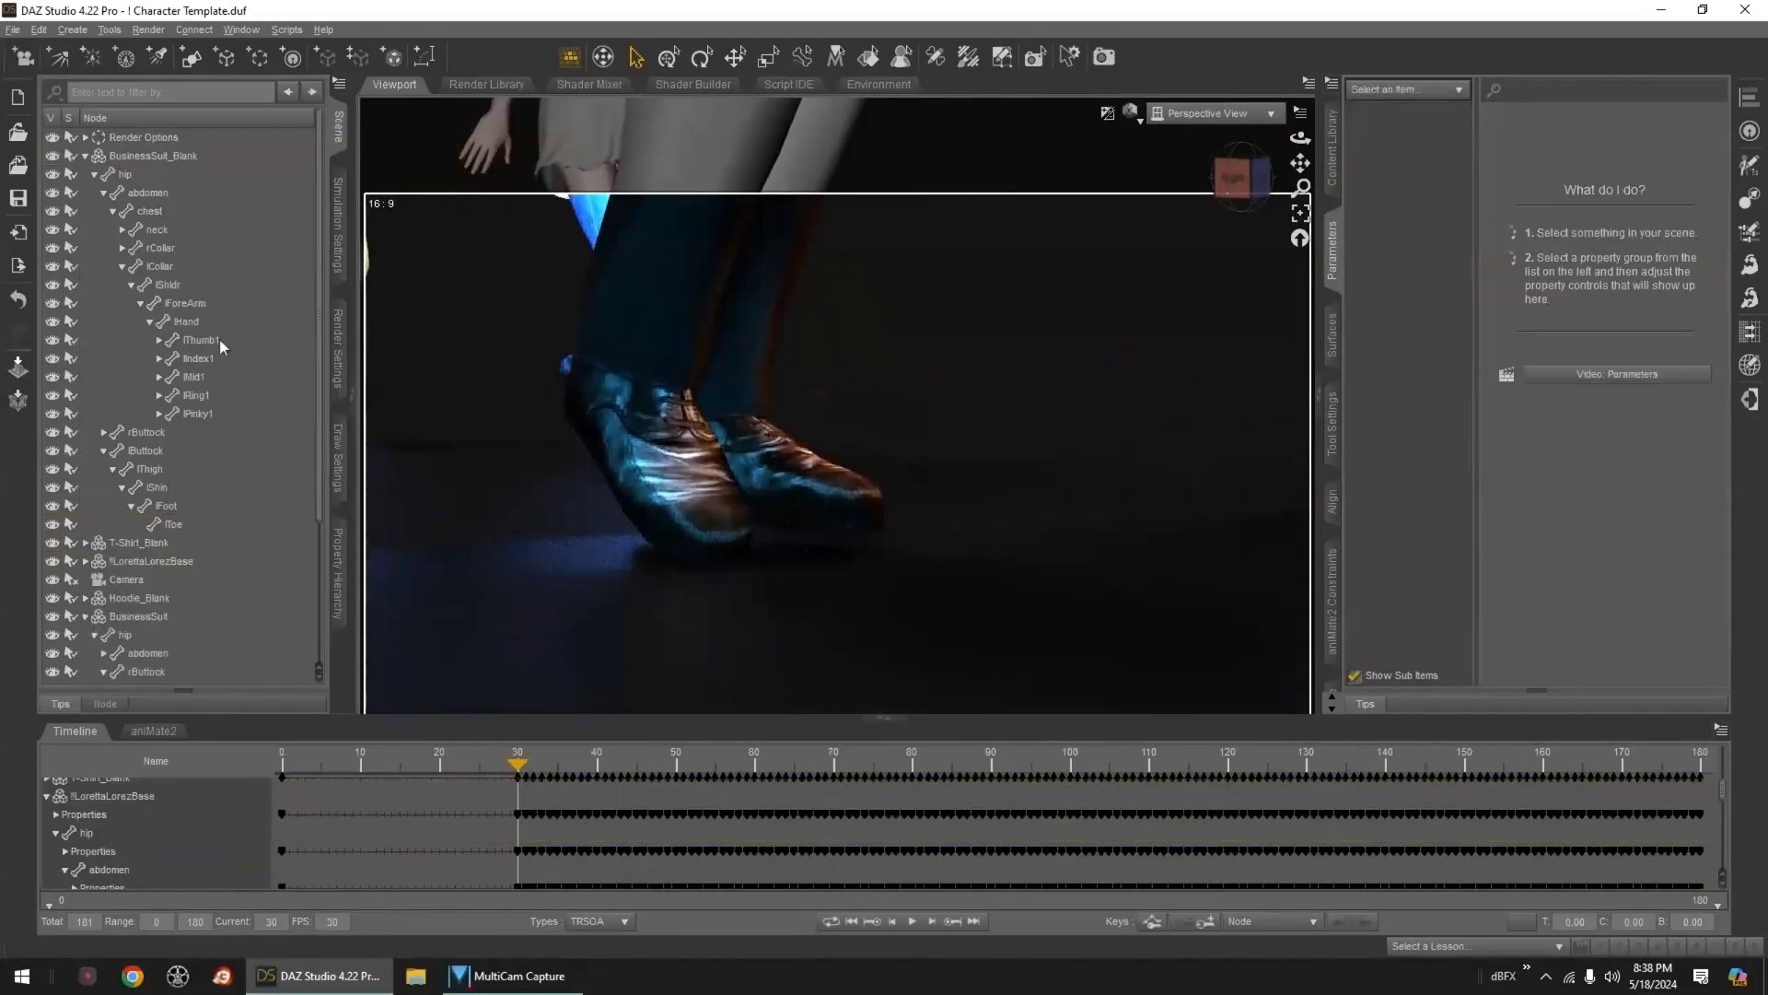
- Set BusinessSuit_Blank's yTranslate to -5.50 at frame 30 so its shoes meet the floor
click(153, 156)
drag(1600, 164, 1598, 165)
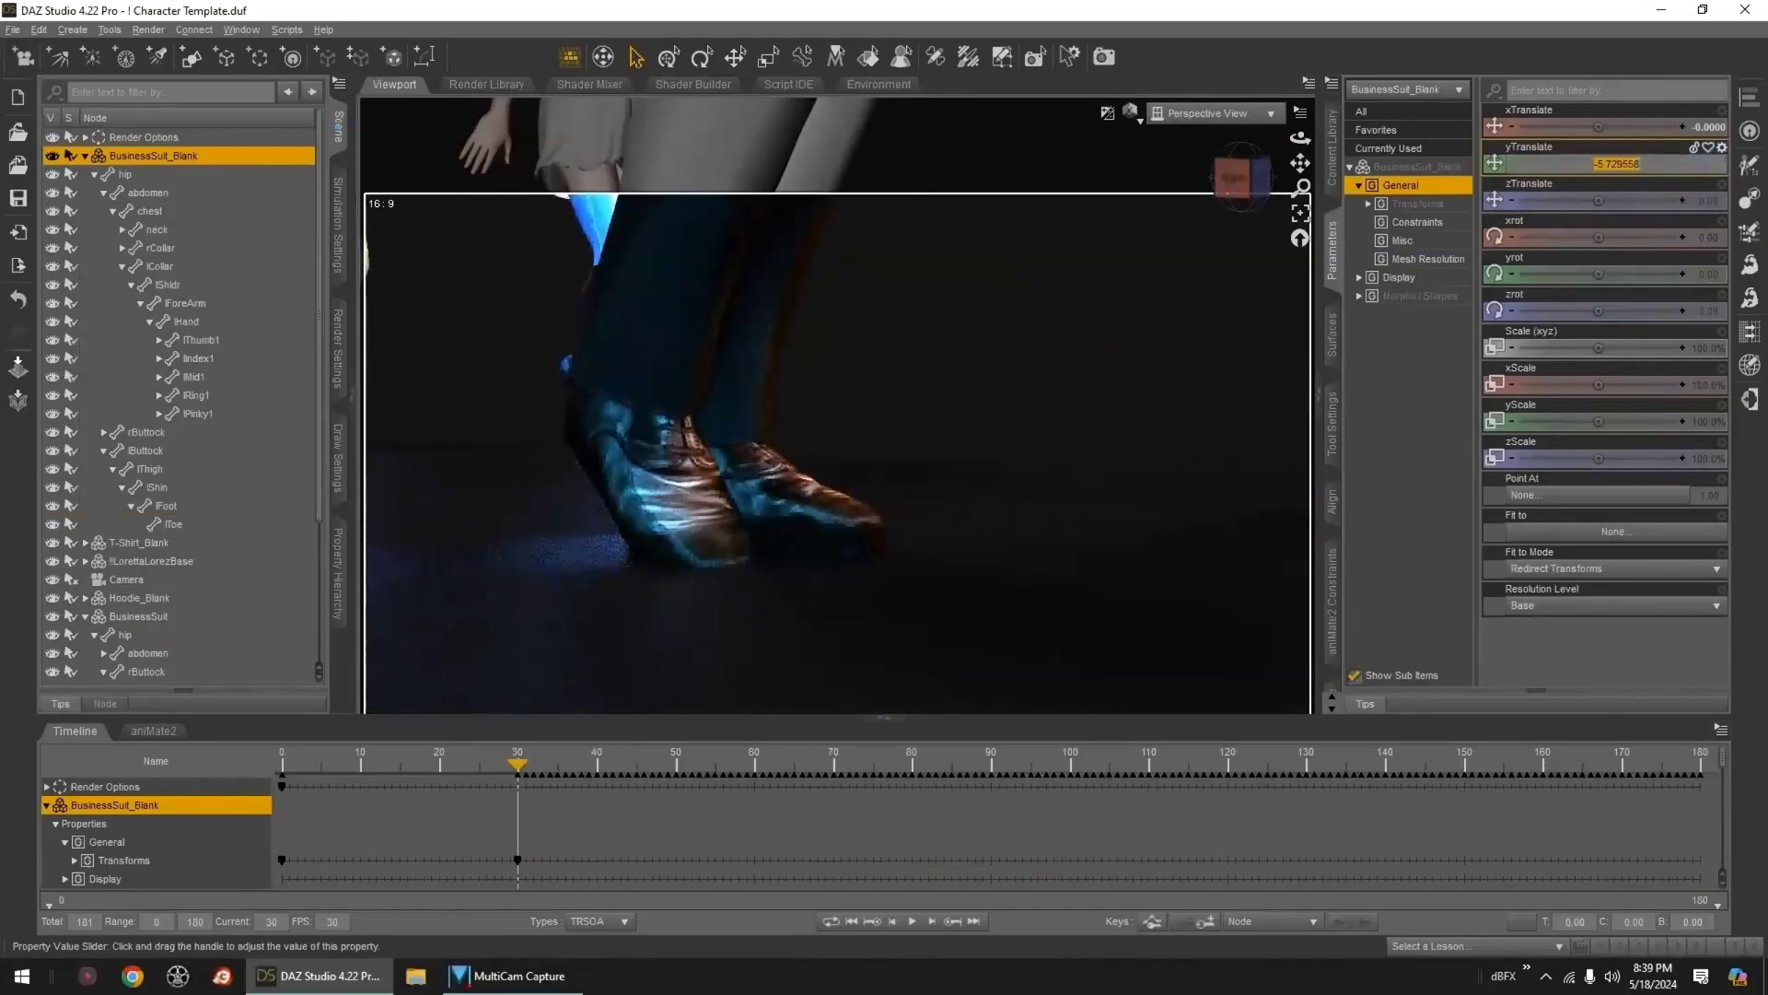
key(Return)
drag(1300, 139, 1188, 146)
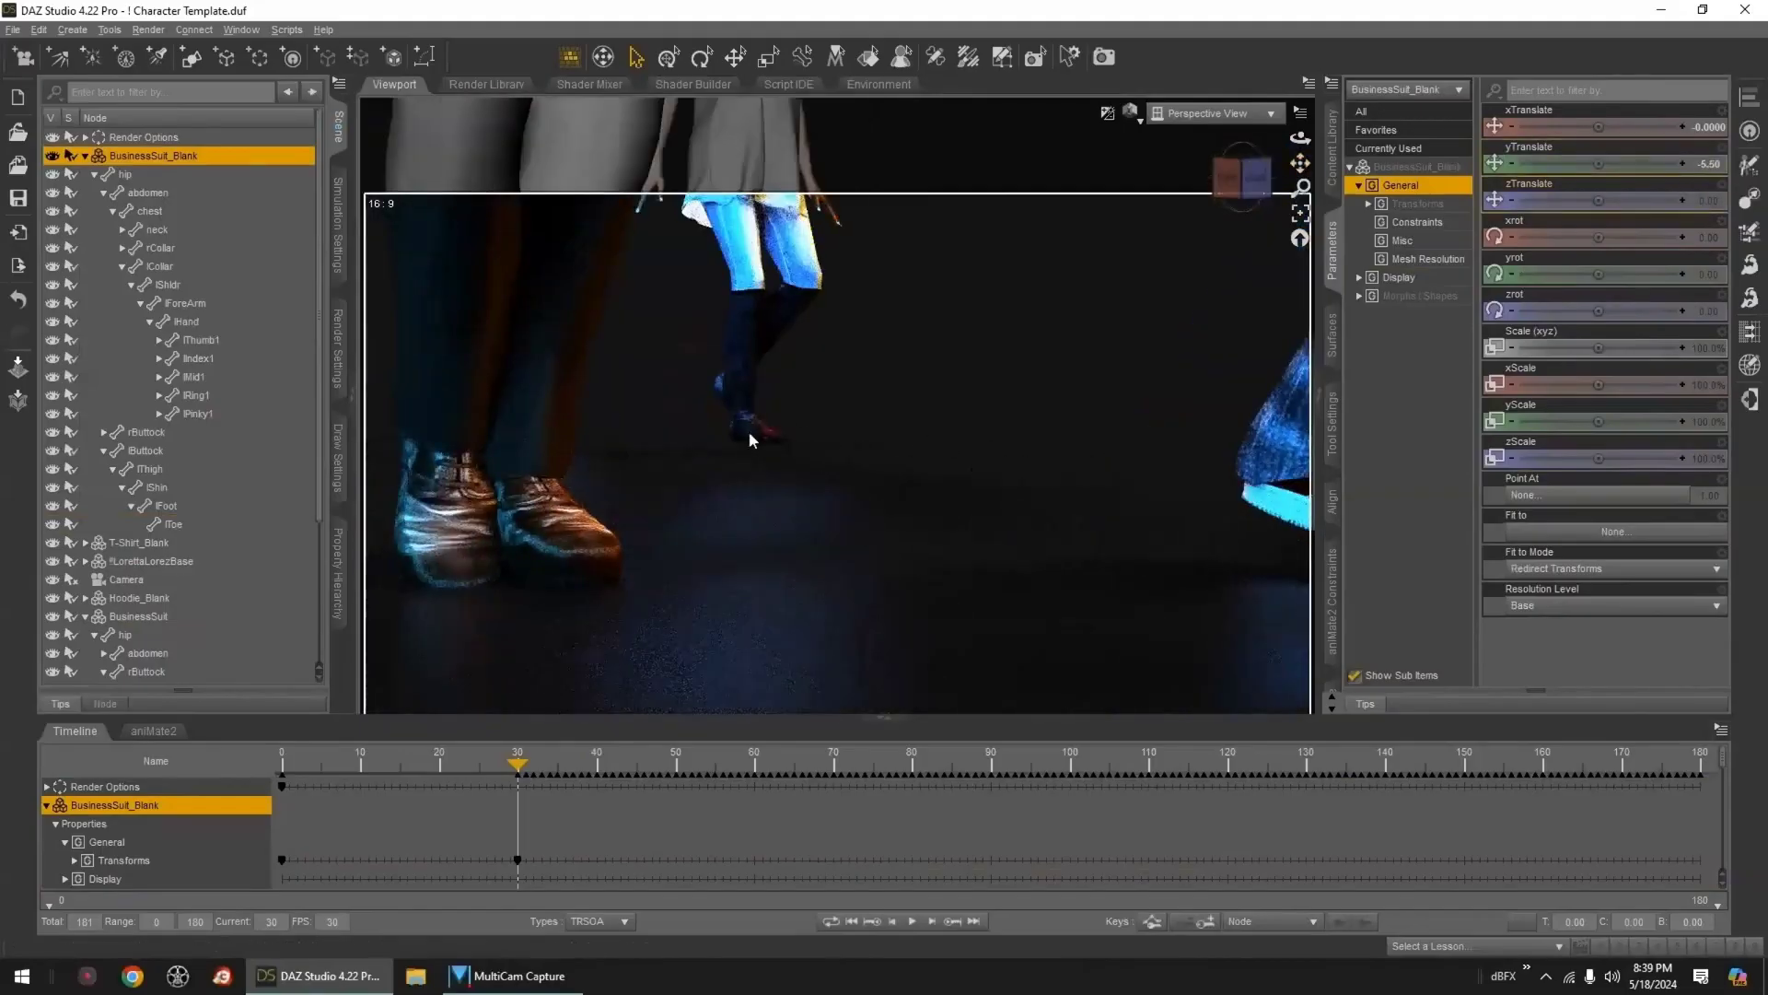
- Collapse the BusinessSuit_Blank hierarchy, select !LorettaLorezBase and expose its General properties in the timeline
click(85, 158)
click(86, 192)
click(86, 192)
click(120, 193)
click(56, 853)
scroll(62, 834, down, 1)
click(65, 824)
- Try to delete !LorettaLorezBase's Transforms keyframes from frame 30 to frame 180
drag(1084, 853, 1711, 856)
key(Delete)
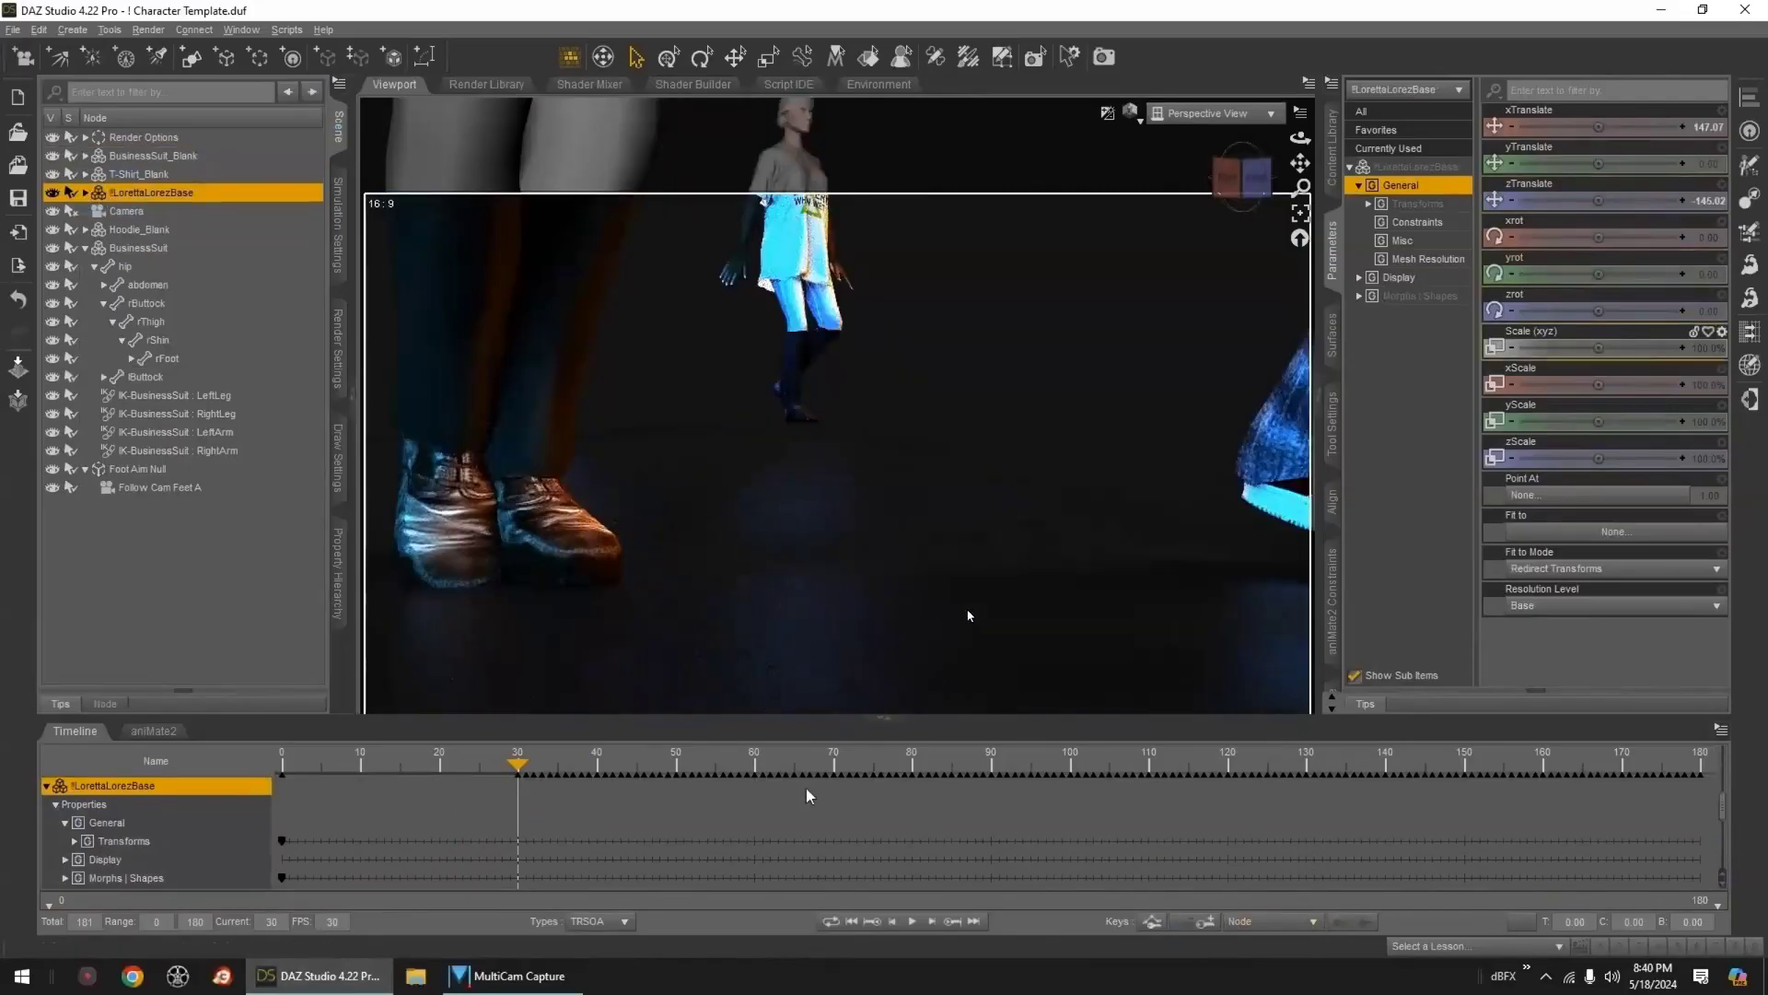
key(ctrl+z)
key(Delete)
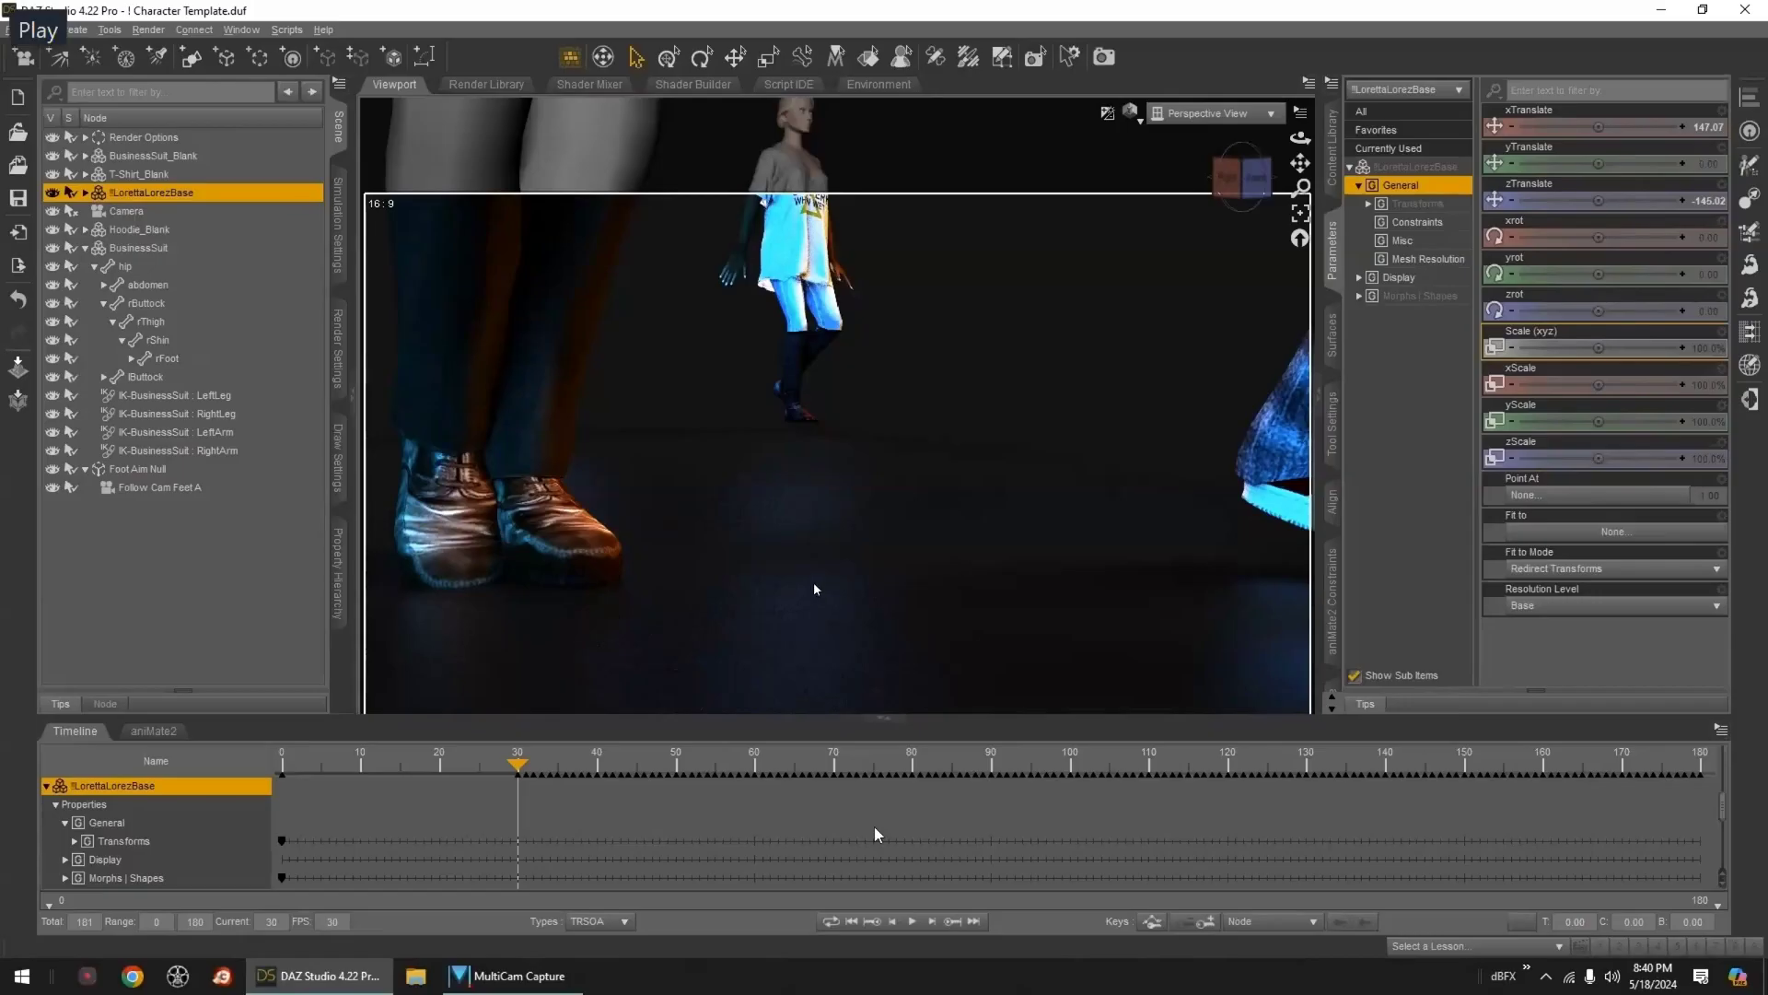
key(ctrl+z)
- Delete !LorettaLorezBase's Transforms keyframes from frame 30 onward while the playhead is at frame 29
click(891, 921)
scroll(1243, 214, down, 3)
drag(1301, 163, 1234, 226)
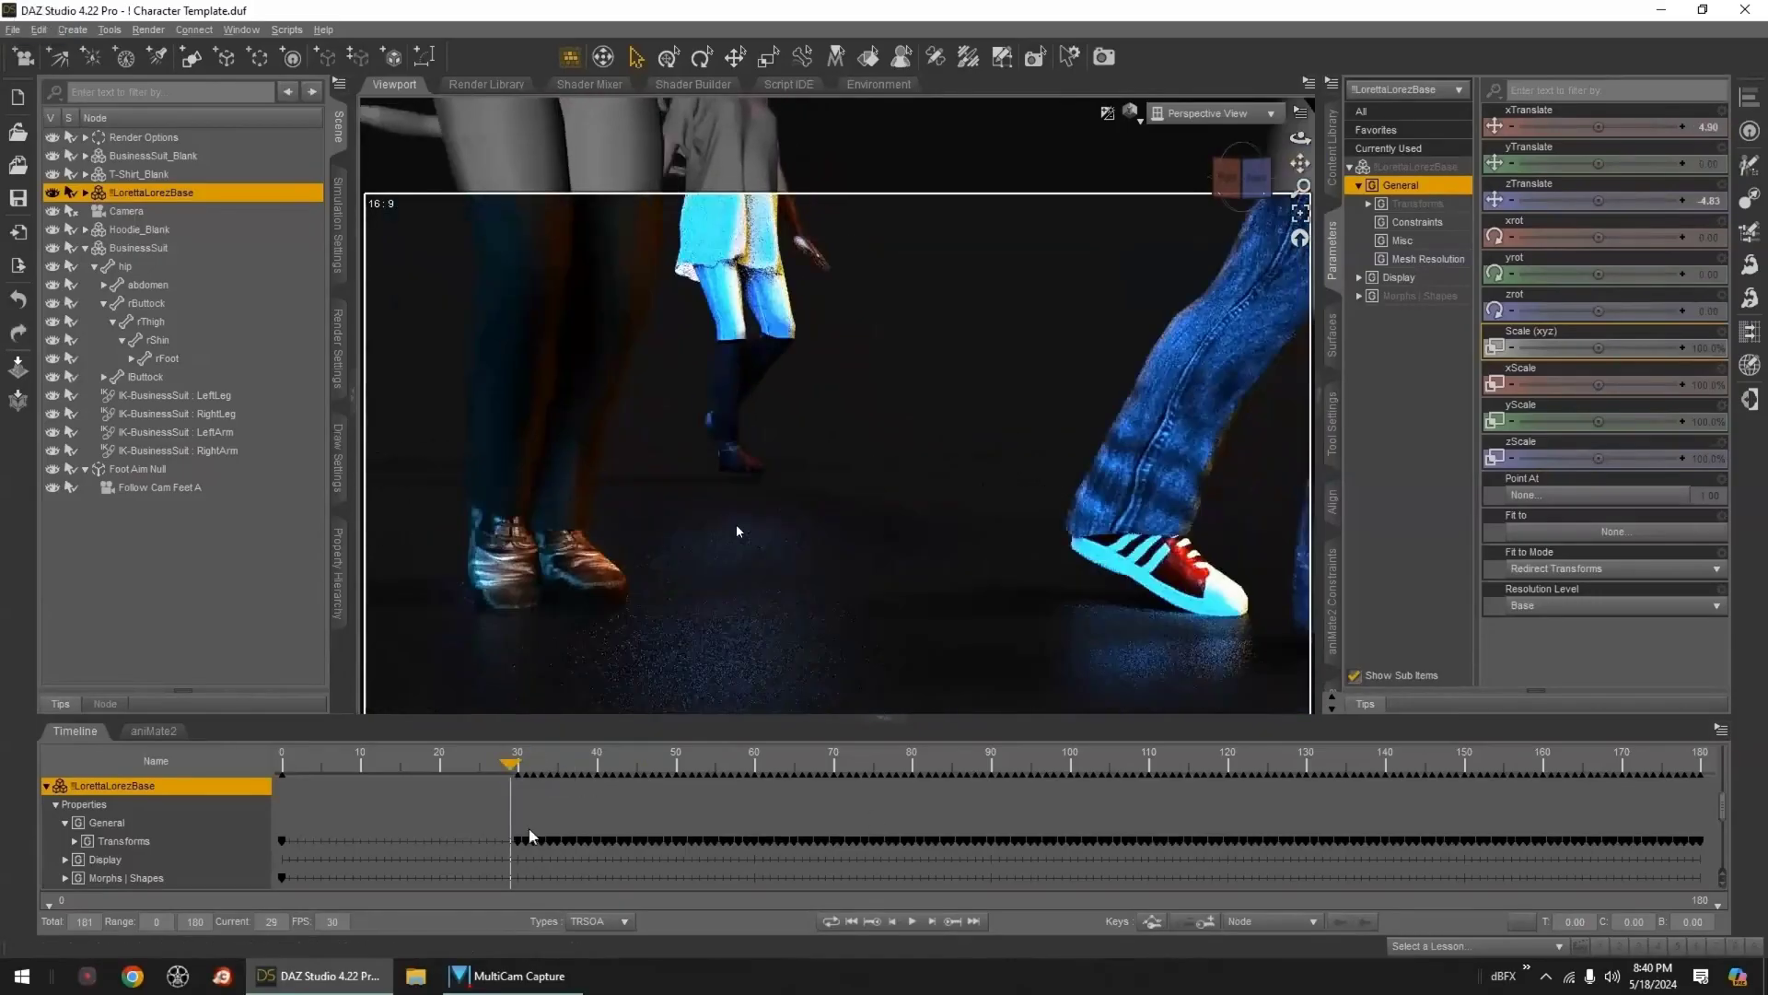
key(Delete)
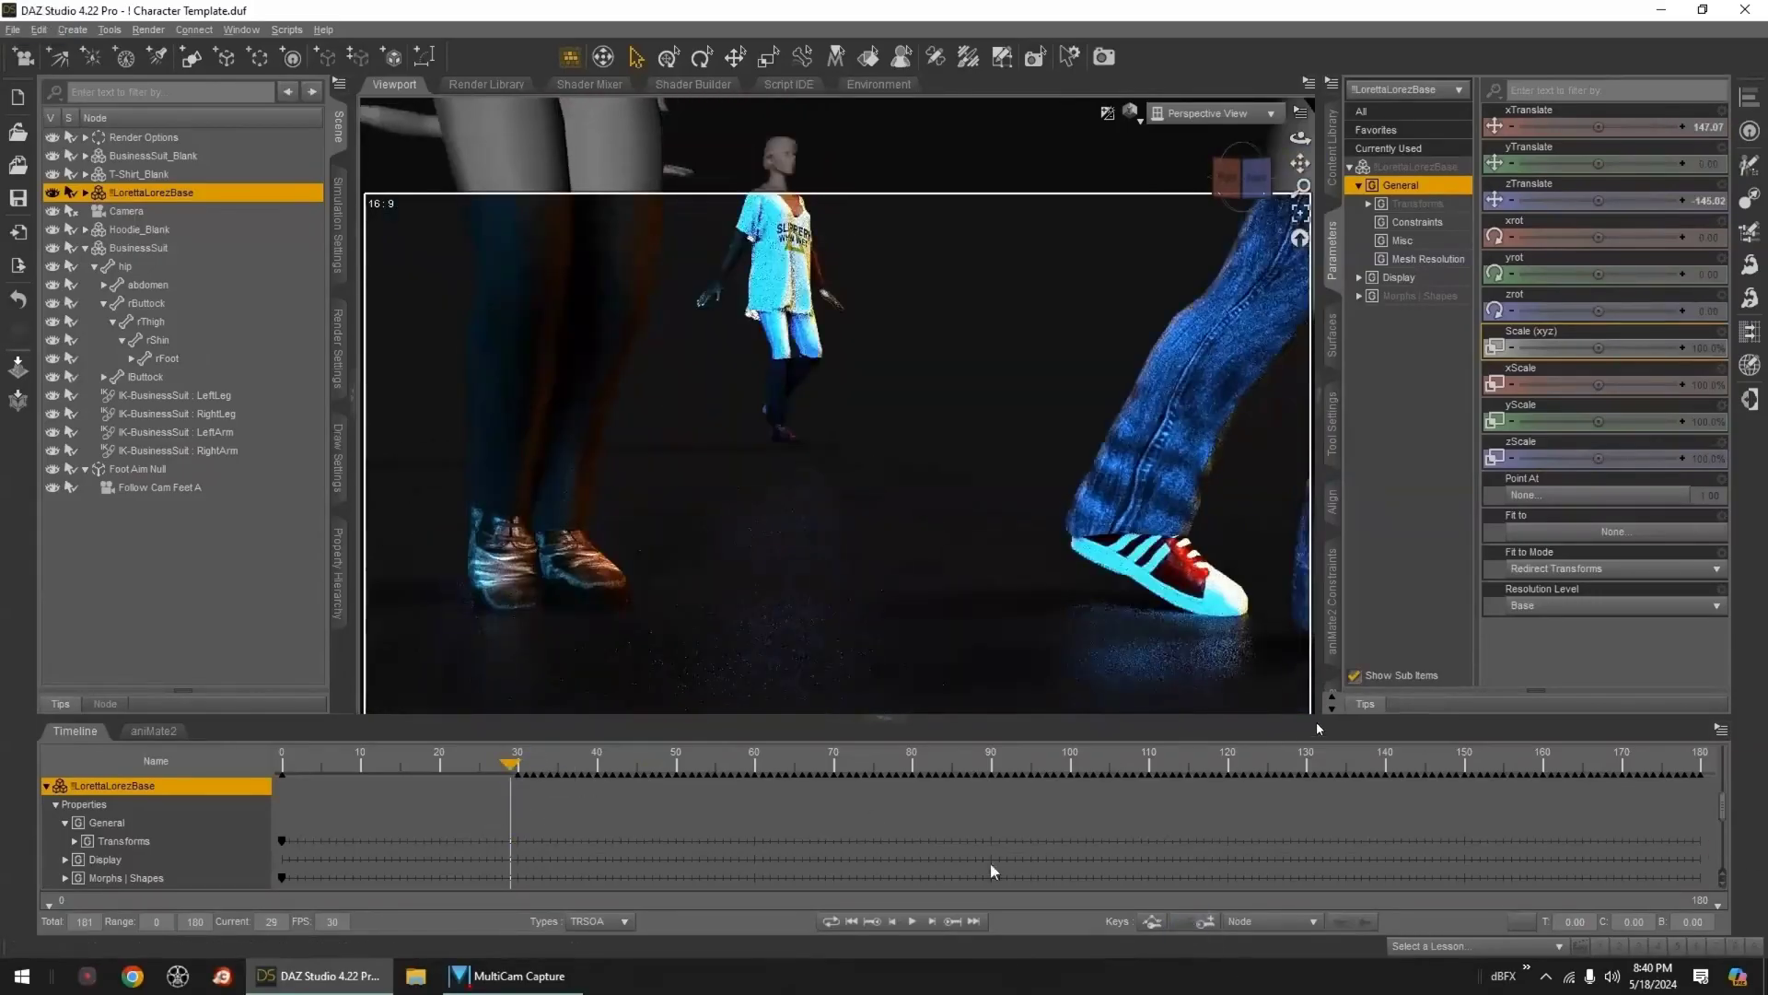
- Lower !LorettaLorezBase at frame 30, first trying a yTranslate of -5.5 and settling on -4
click(932, 921)
click(1717, 171)
text(-5.5)
key(Return)
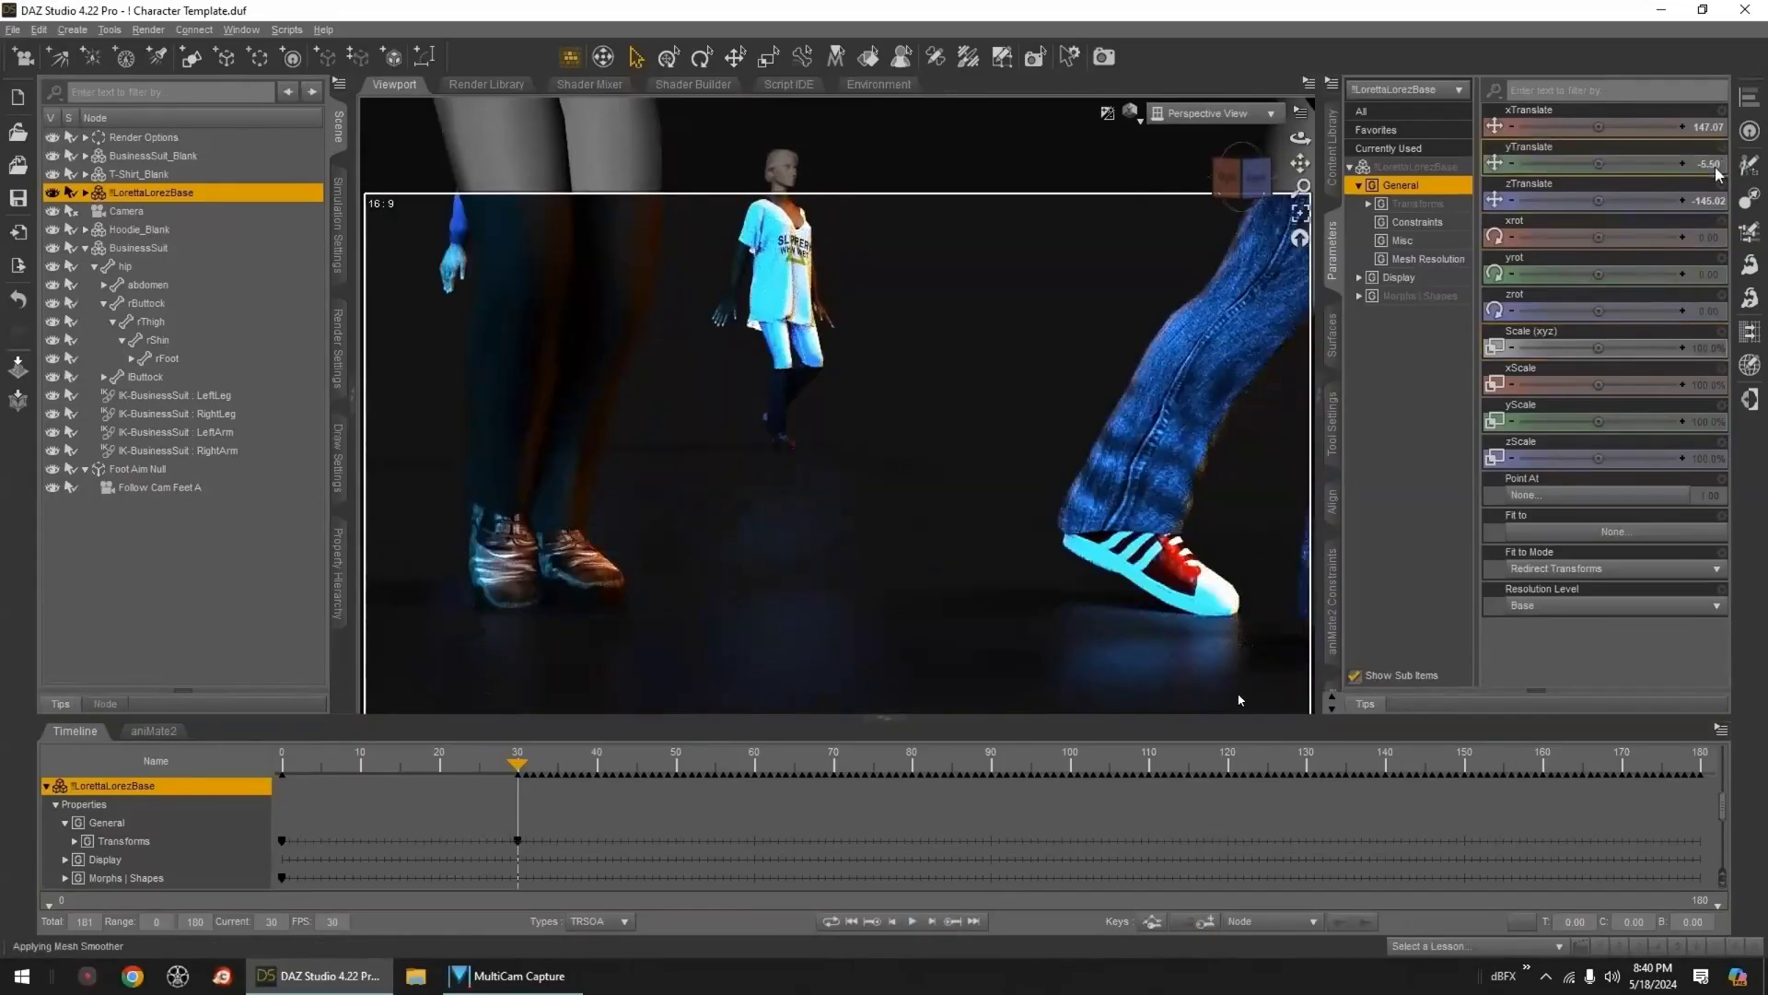
click(1685, 167)
text(-4)
key(Return)
drag(1300, 163, 1691, 167)
- Collapse the BusinessSuit hierarchy and set Hoodie_Blank's yTranslate to -5.5 at frame 30
click(86, 248)
click(120, 229)
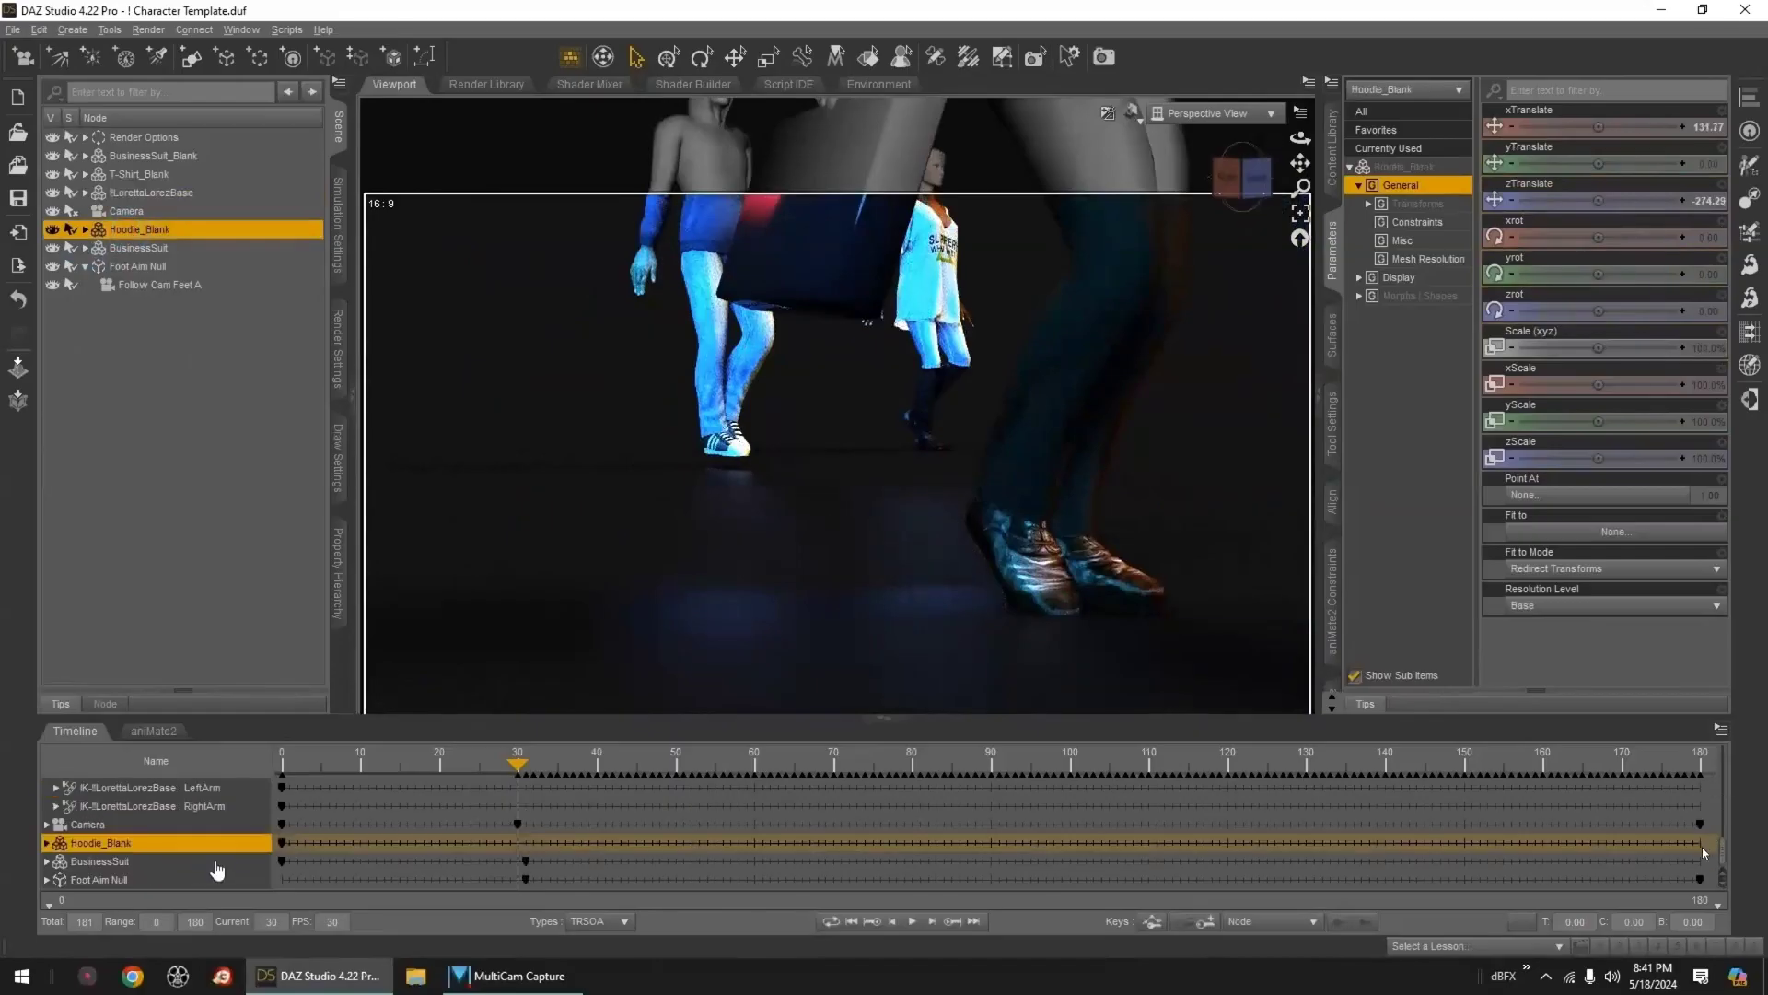
text(-5.5)
key(Return)
- Show the aniMate2 tracks and look at the grounded walkers through Follow Cam Feet A
click(153, 731)
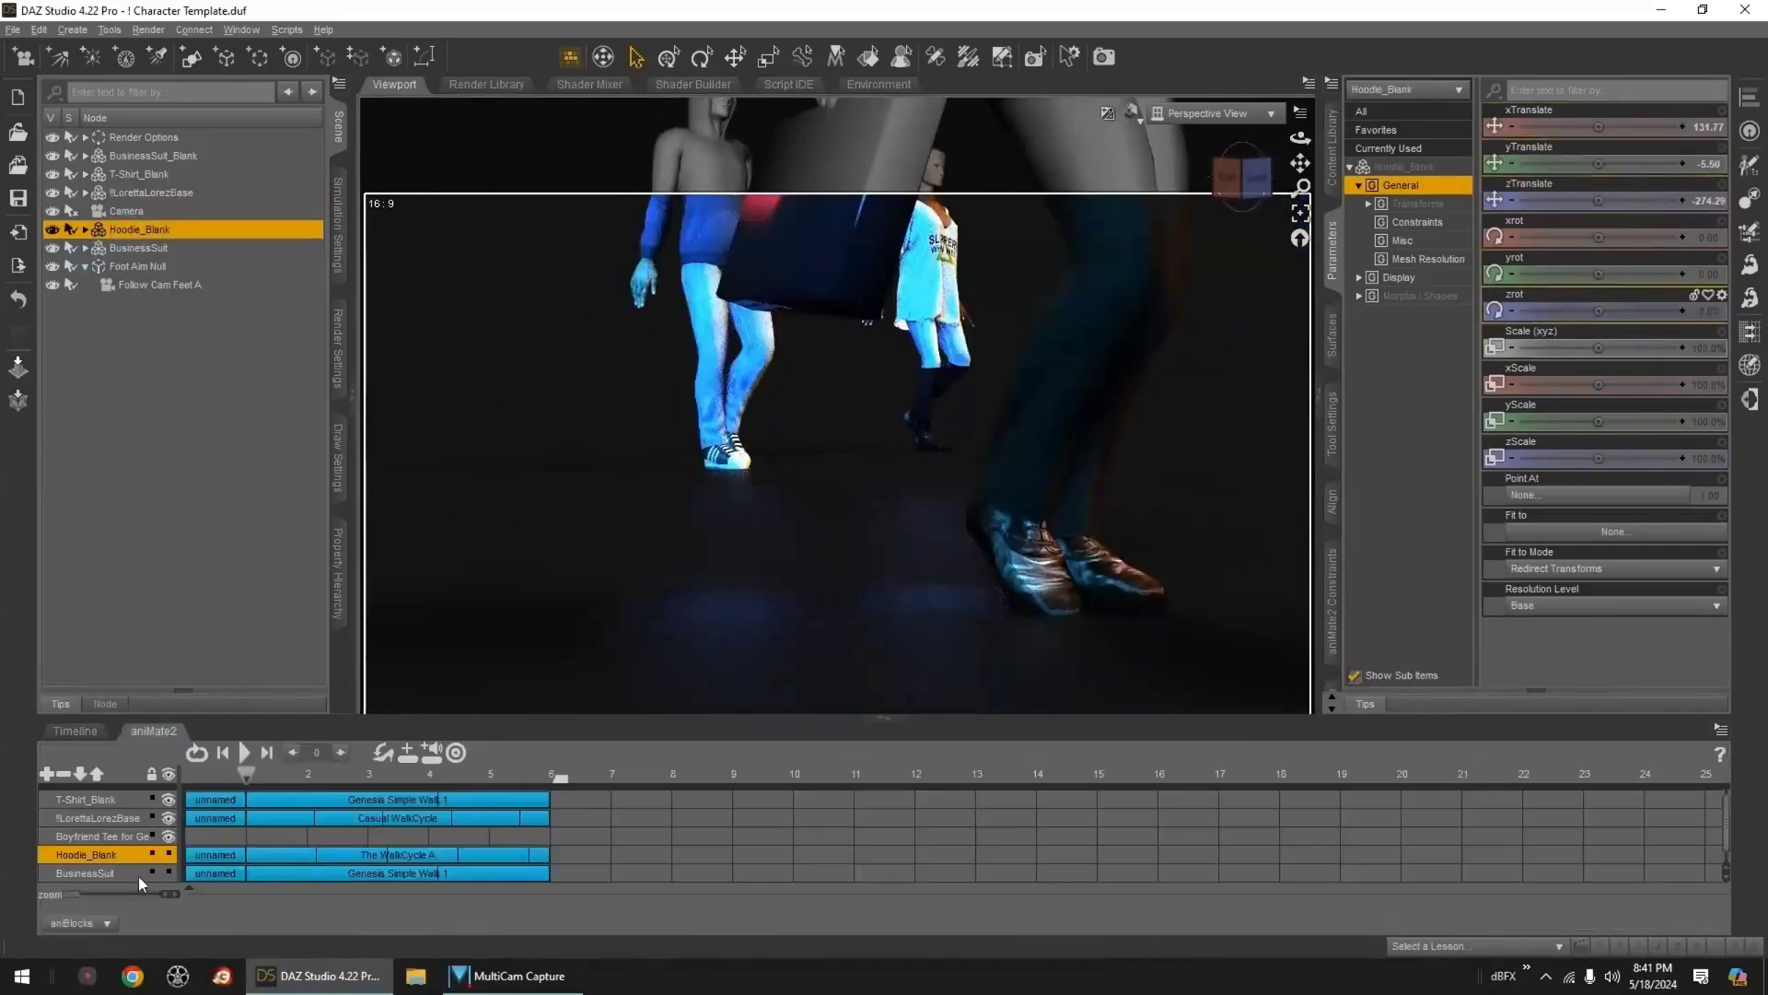
drag(1300, 138, 949, 498)
click(1217, 114)
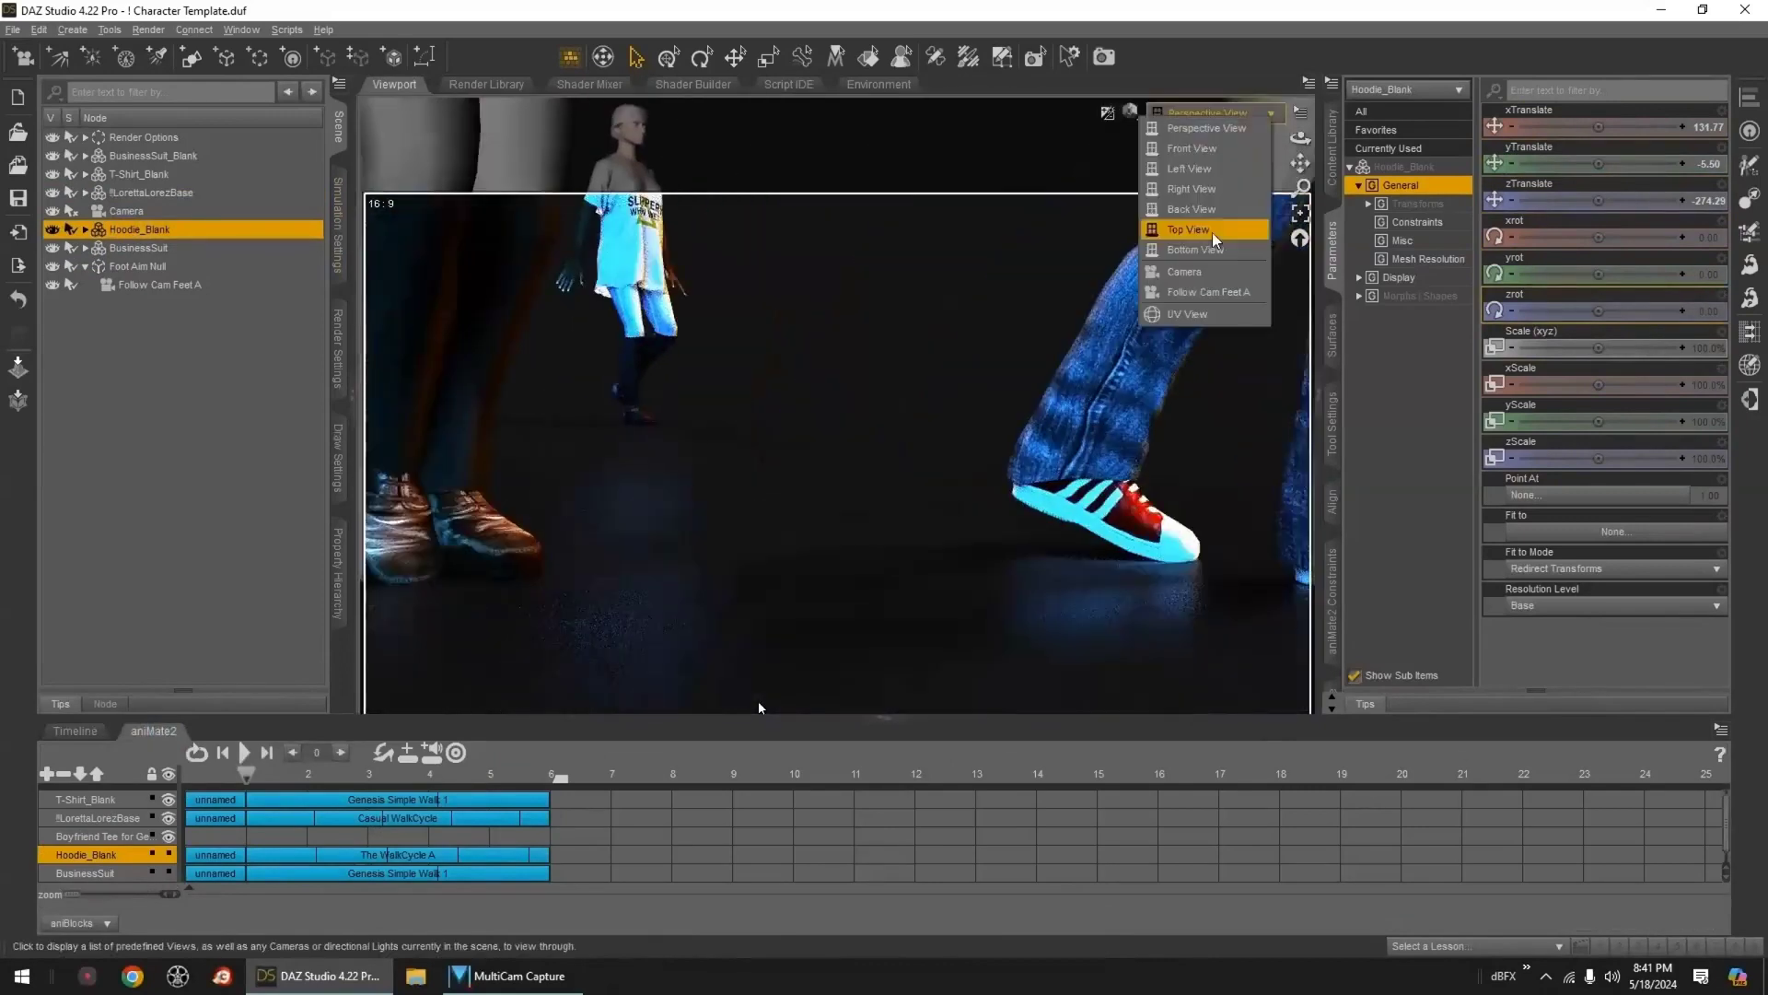
click(1208, 291)
- Review the Progressive Rendering and Filtering render settings and name the image series SecretAgent_WalkCrowdFootFllwA
click(338, 348)
click(106, 219)
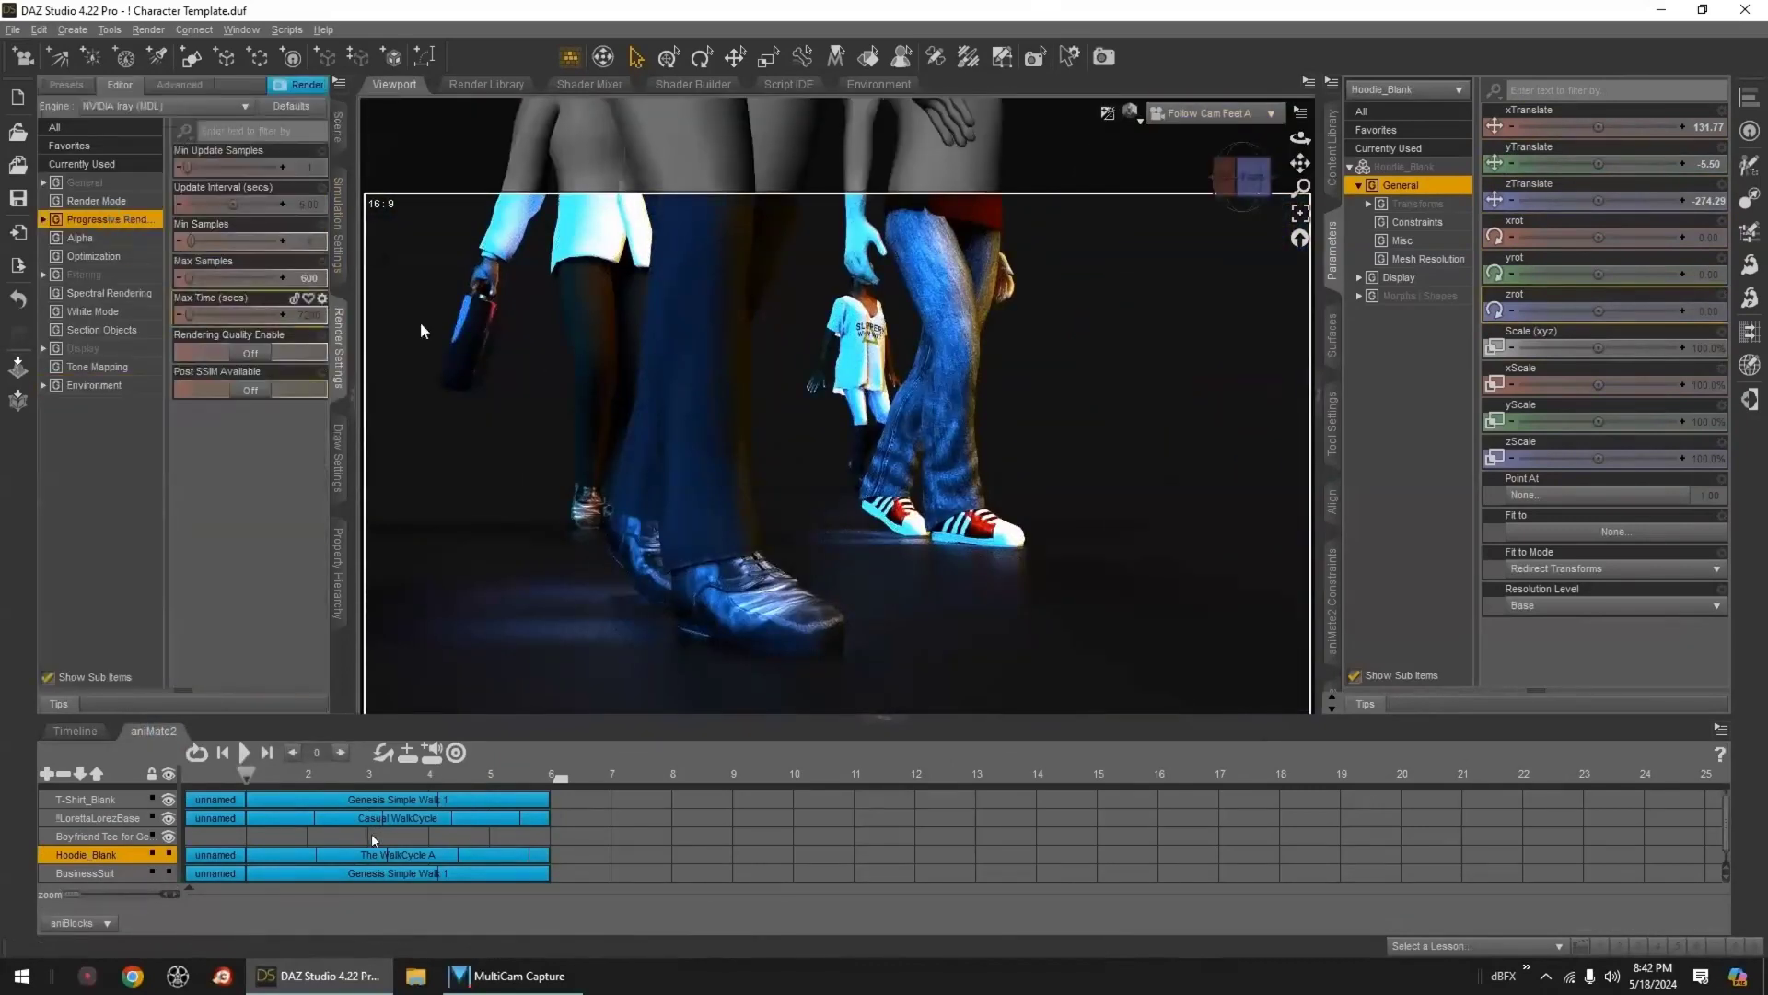
click(101, 276)
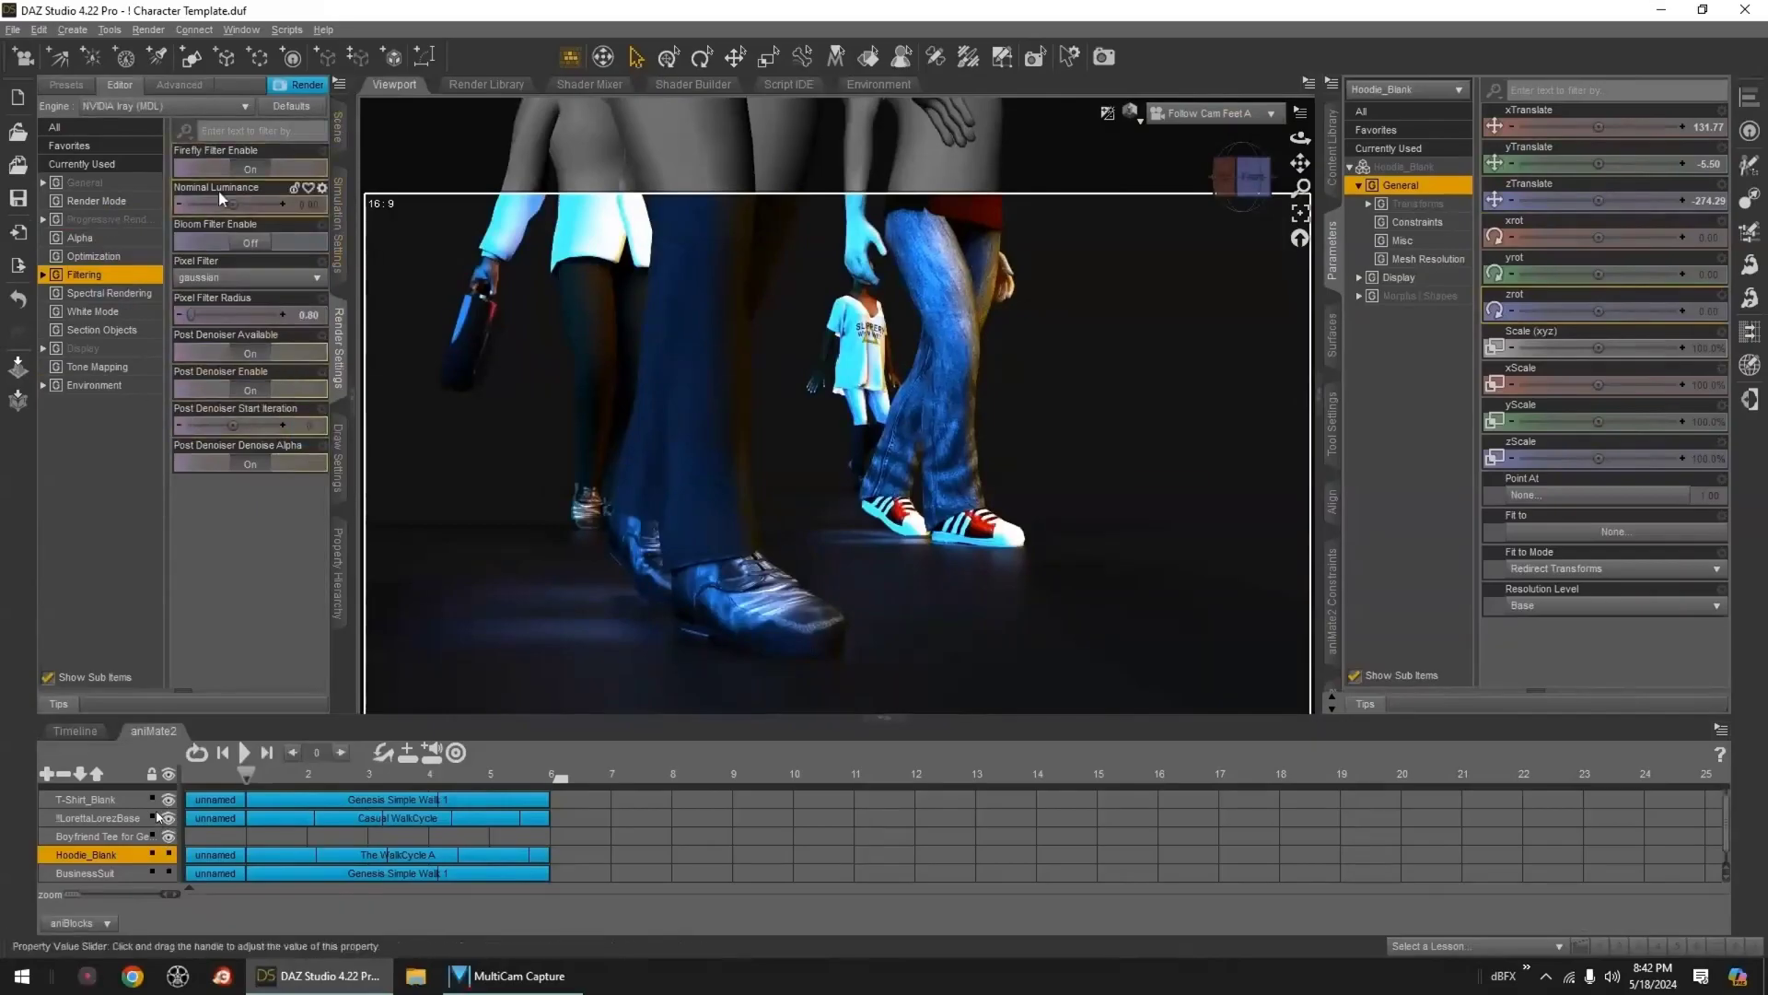
click(85, 182)
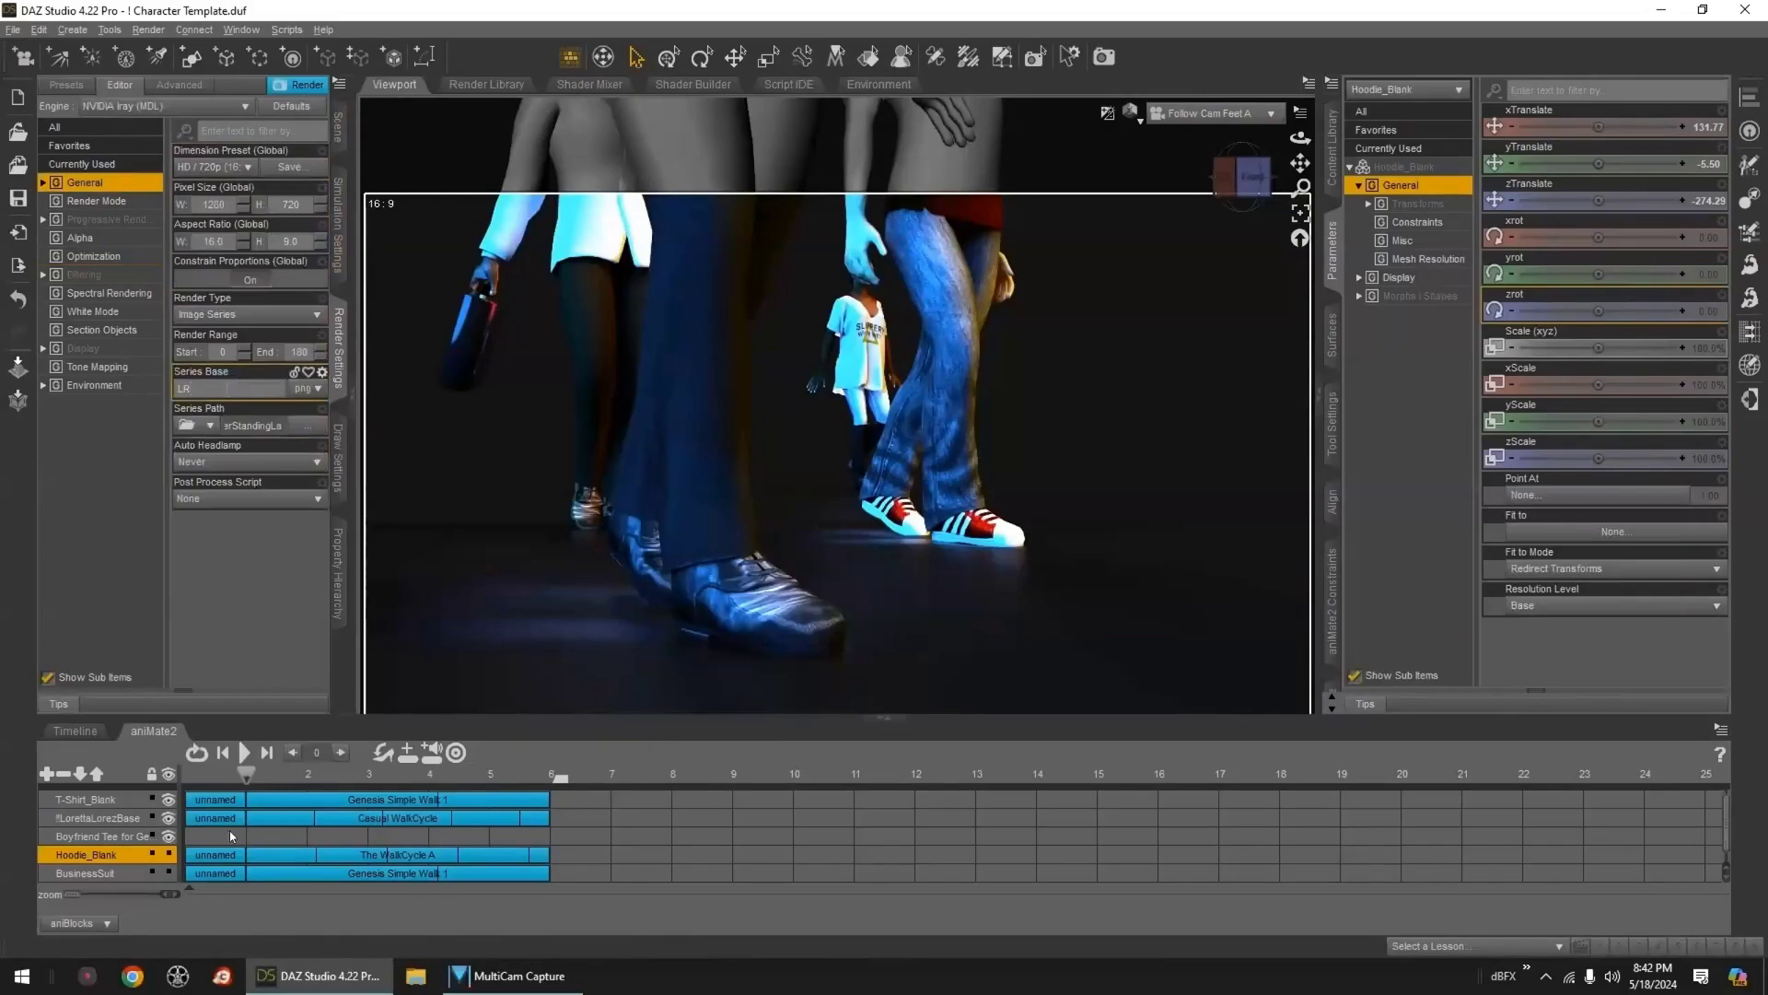
text(Sec)
text(retAgen)
text(t_WalkCrowdFootFllwA)
- Create a render output folder inside the Predatron Lorenzo renders directory, with a name beginning LRLM_Spy
double_click(258, 393)
click(187, 425)
double_click(221, 286)
double_click(238, 150)
click(153, 104)
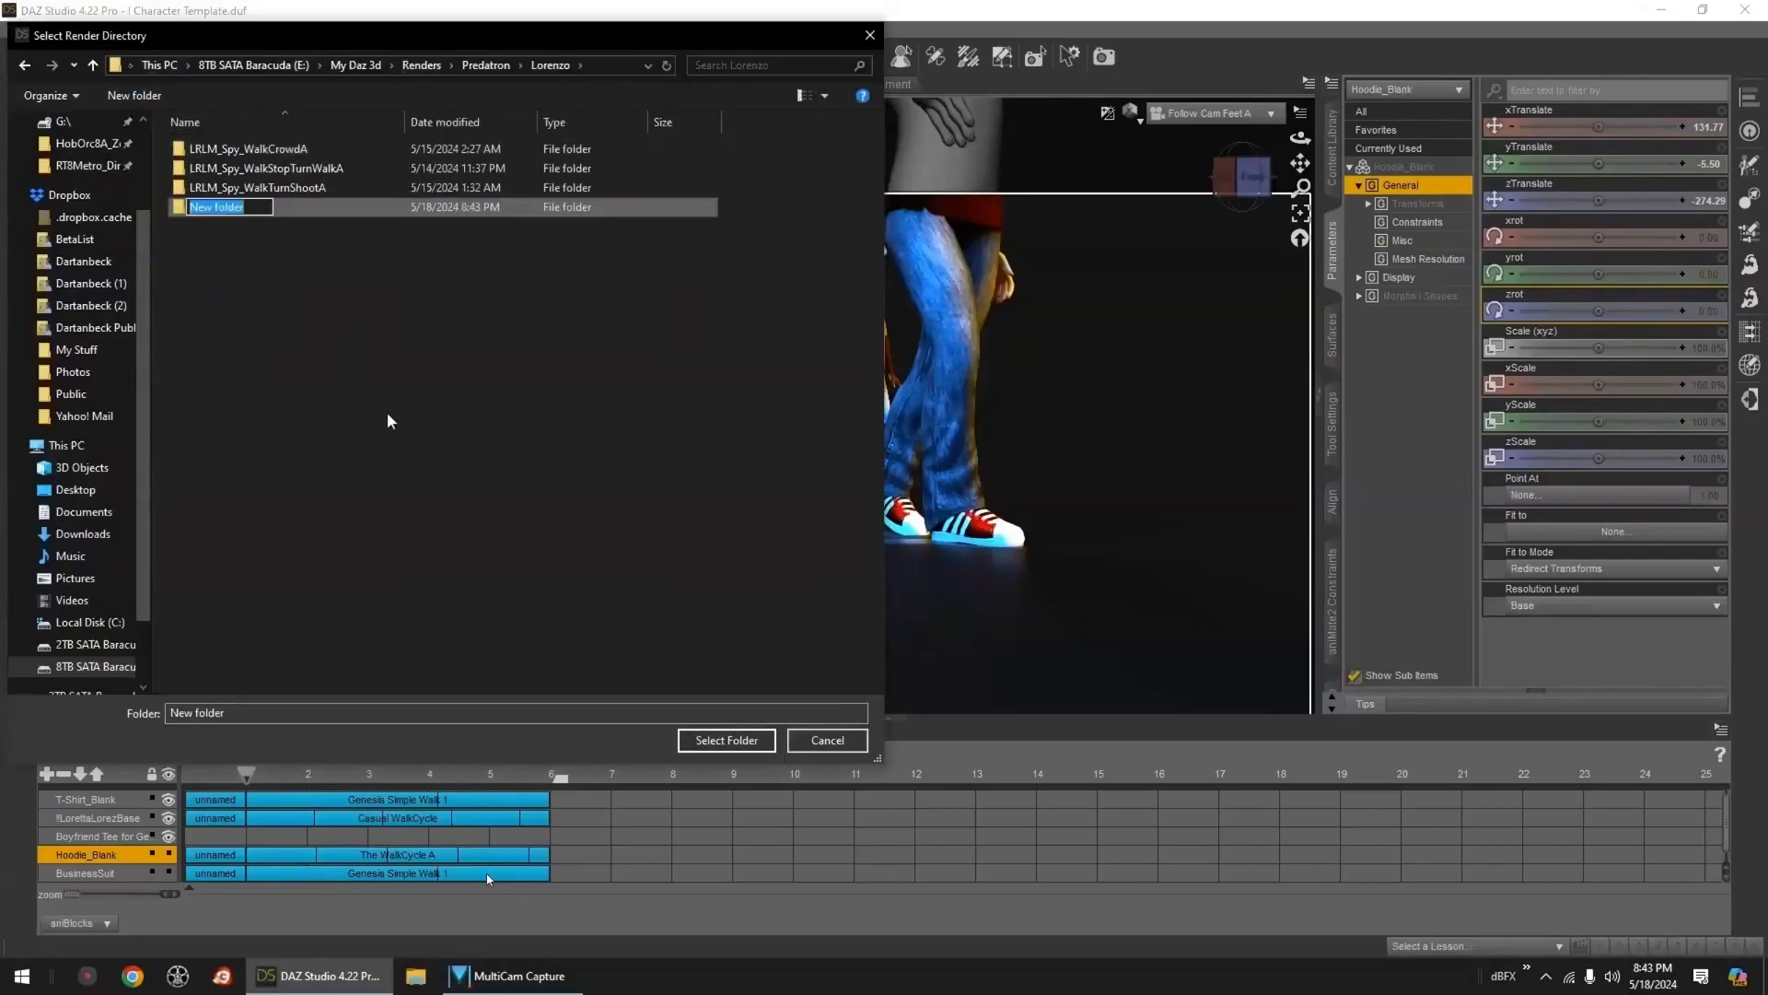
text(LRLM_Spy)
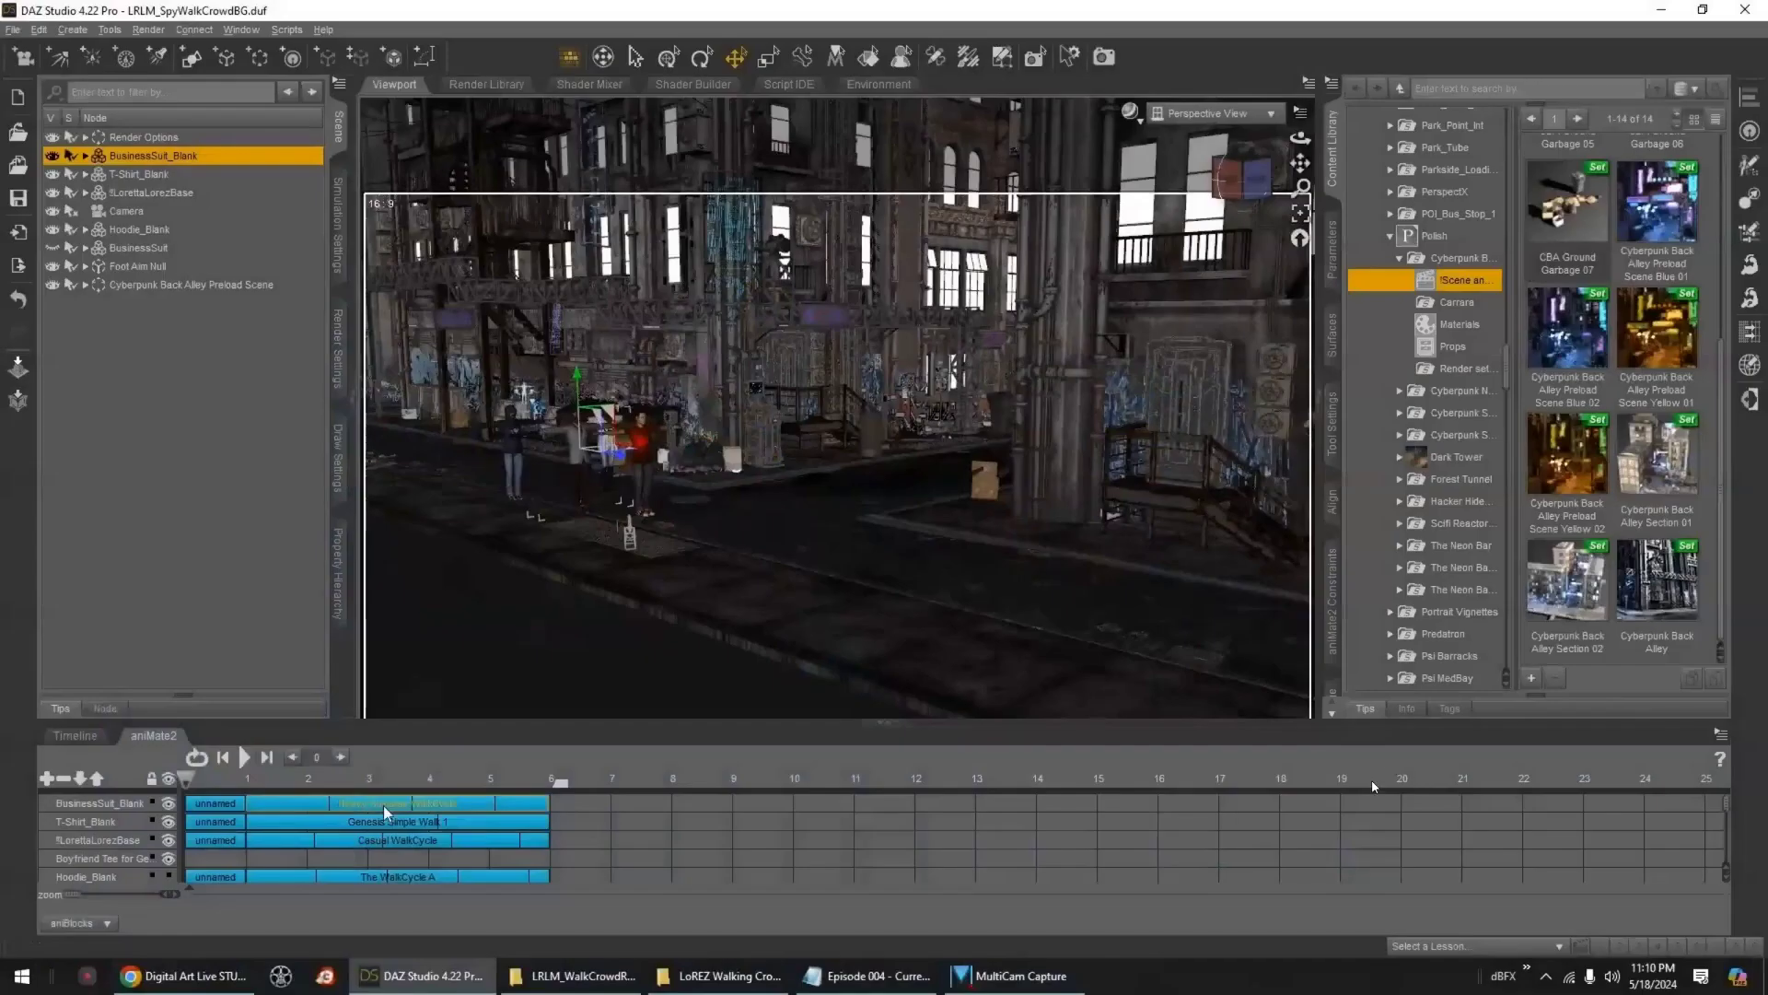
- Delete the walk cycle aniBlocks of BusinessSuit_Blank, T-Shirt_Blank, !LorettaLorezBase and Hoodie_Blank
click(384, 806)
ctrl+click(384, 822)
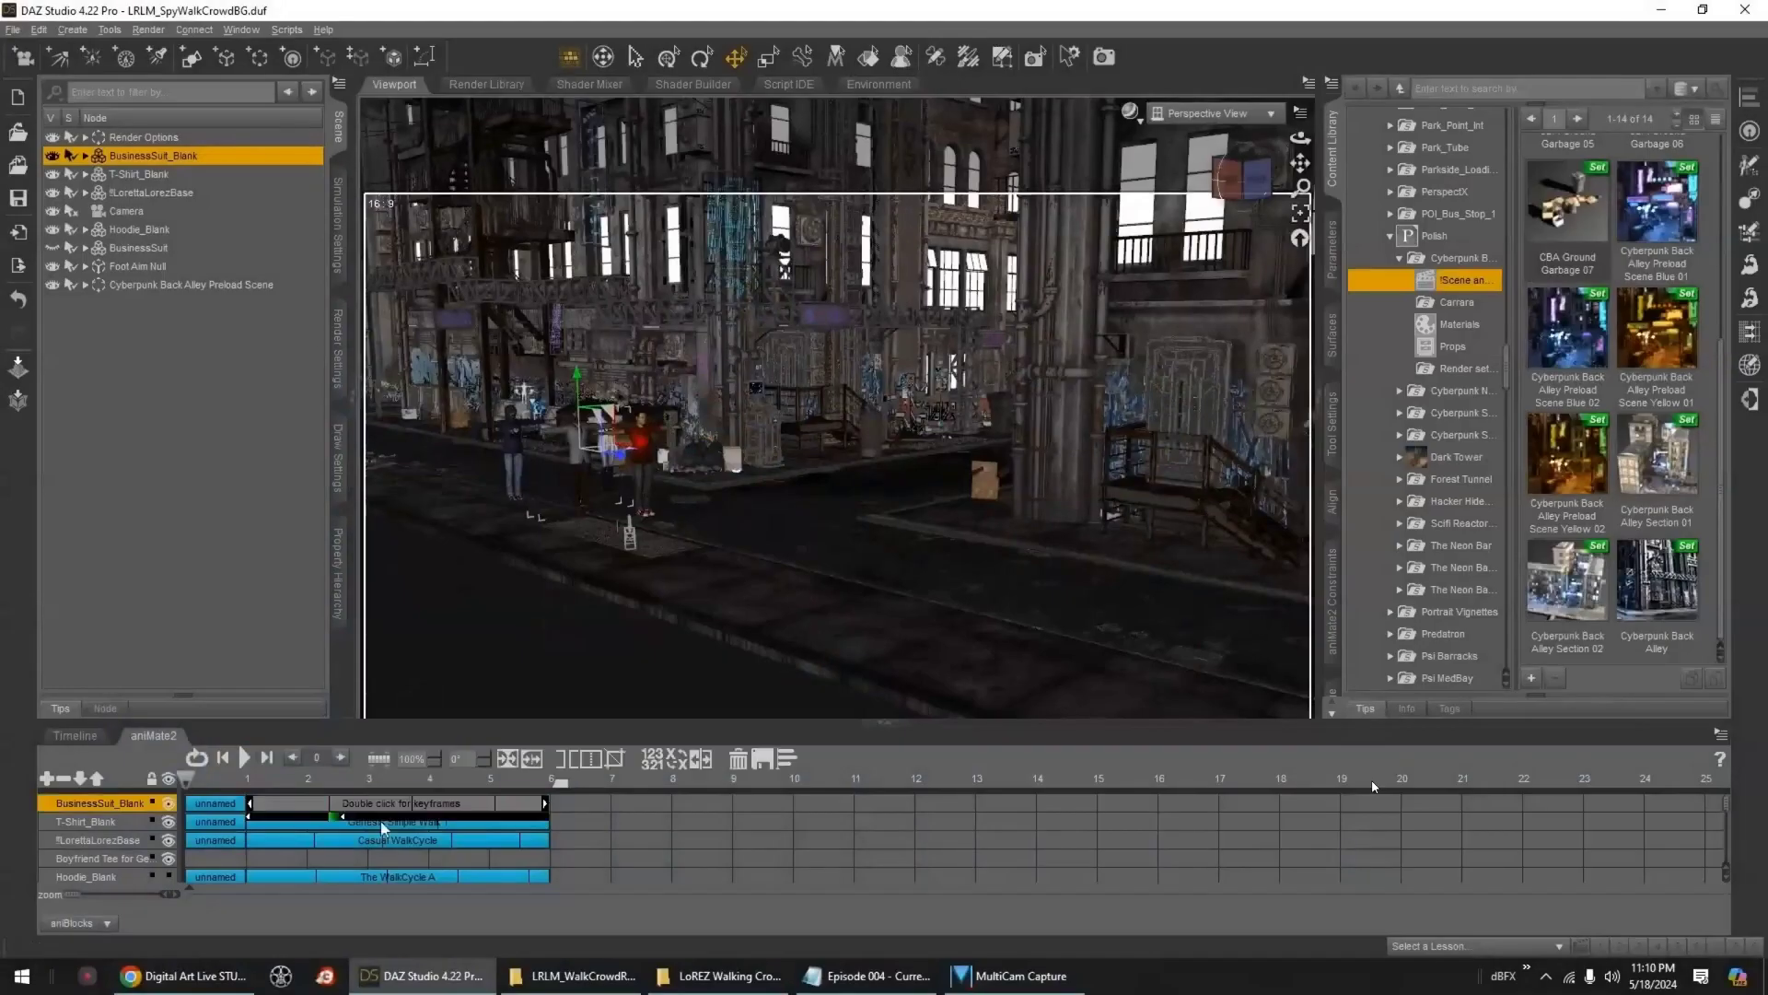
ctrl+click(383, 840)
scroll(384, 879, down, 3)
ctrl+click(538, 845)
scroll(556, 838, up, 3)
ctrl+scroll(556, 838, up, 1)
key(Delete)
- Clear the figure pose animation of BusinessSuit_Blank, T-Shirt_Blank, !LorettaLorezBase and Hoodie_Blank together
ctrl+click(139, 174)
ctrl+click(147, 193)
ctrl+click(138, 230)
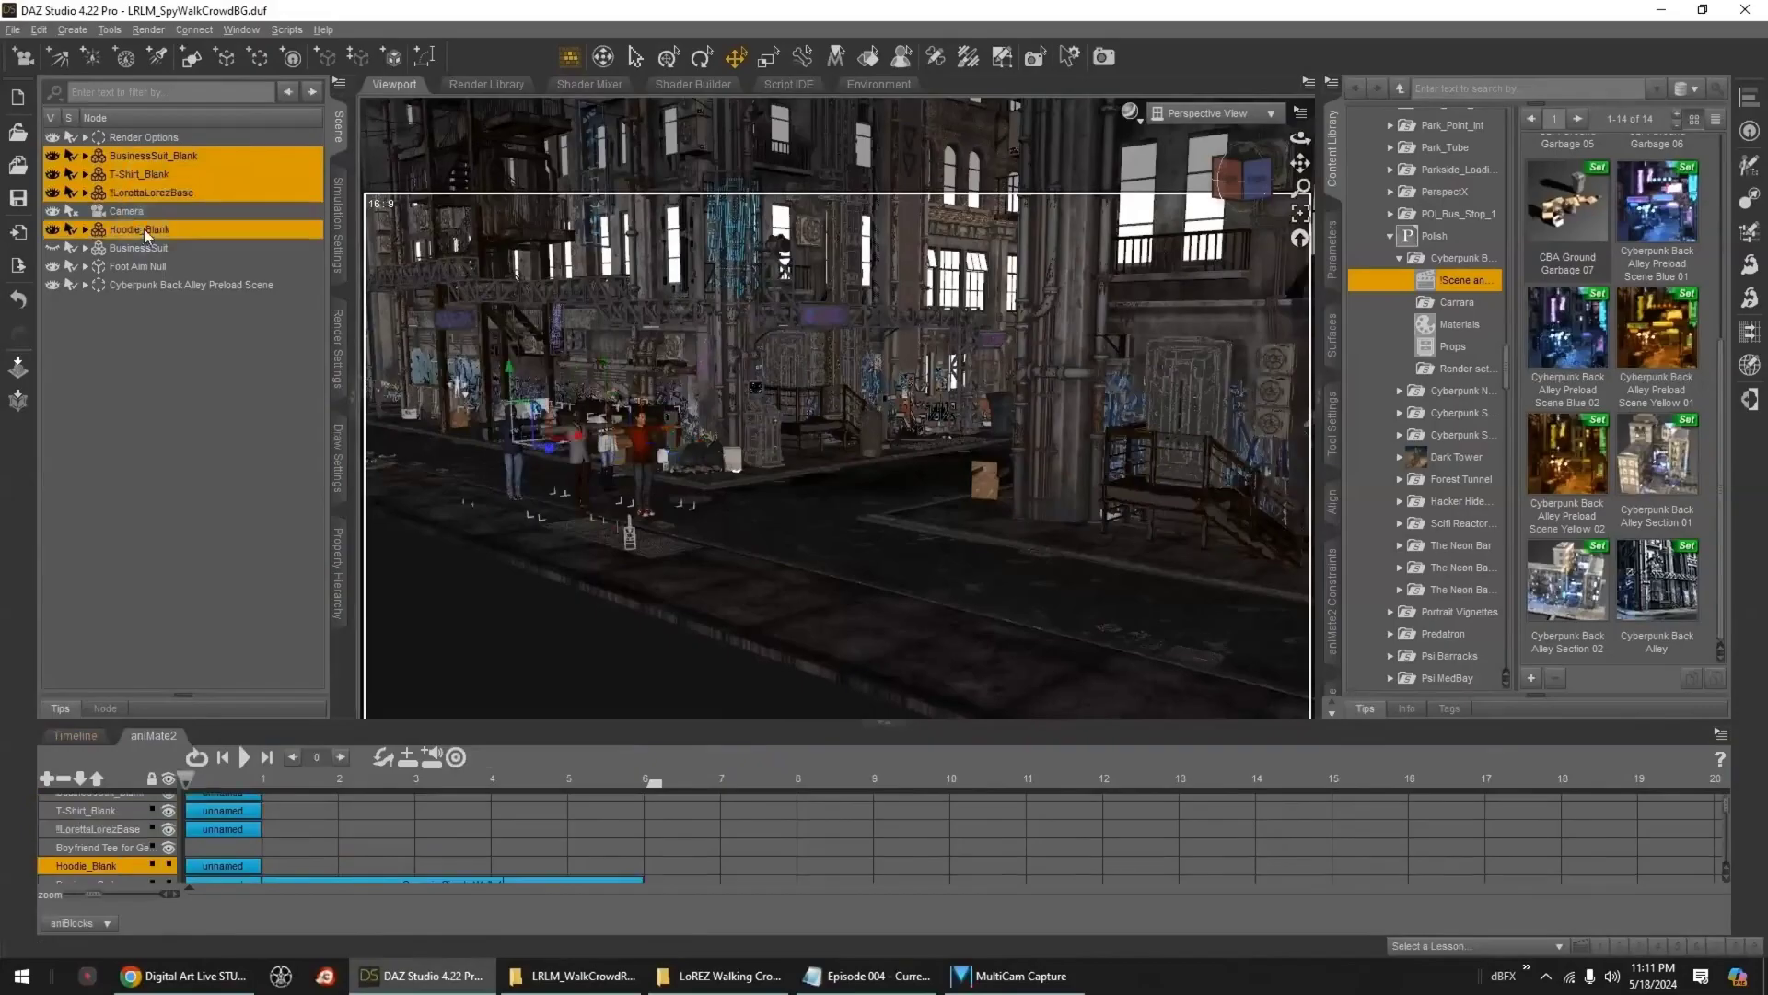
right_click(89, 241)
mouse_move(246, 307)
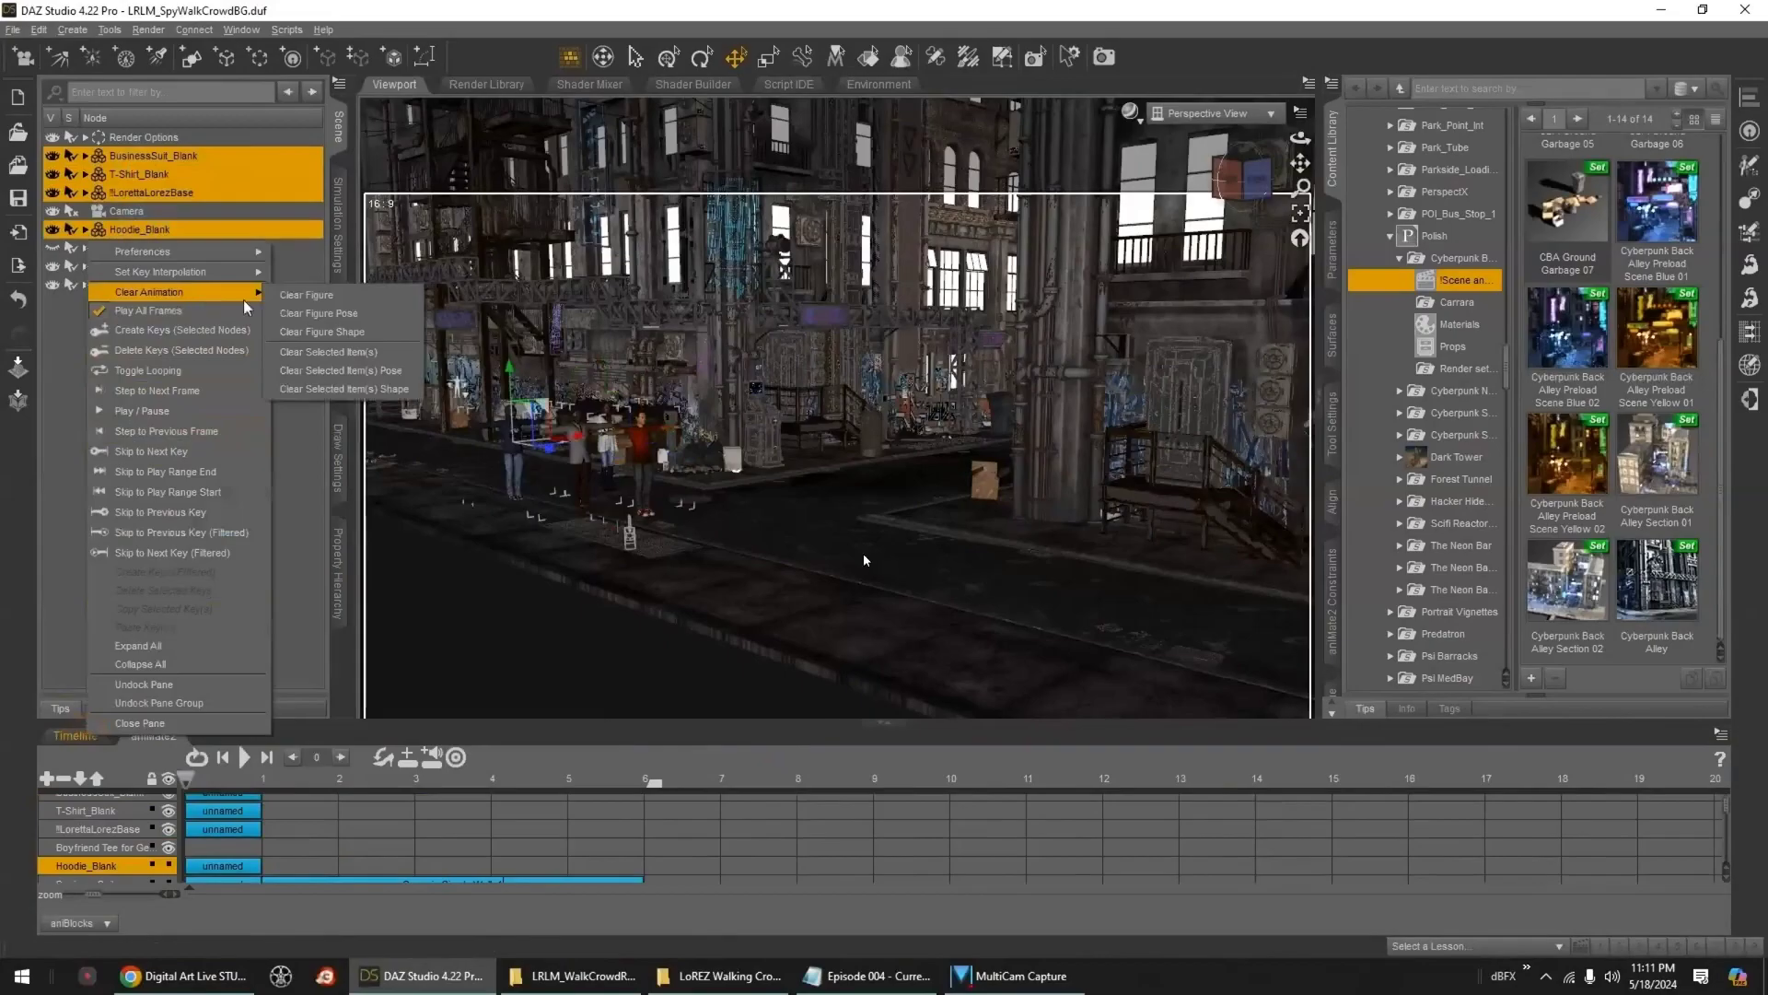
click(322, 314)
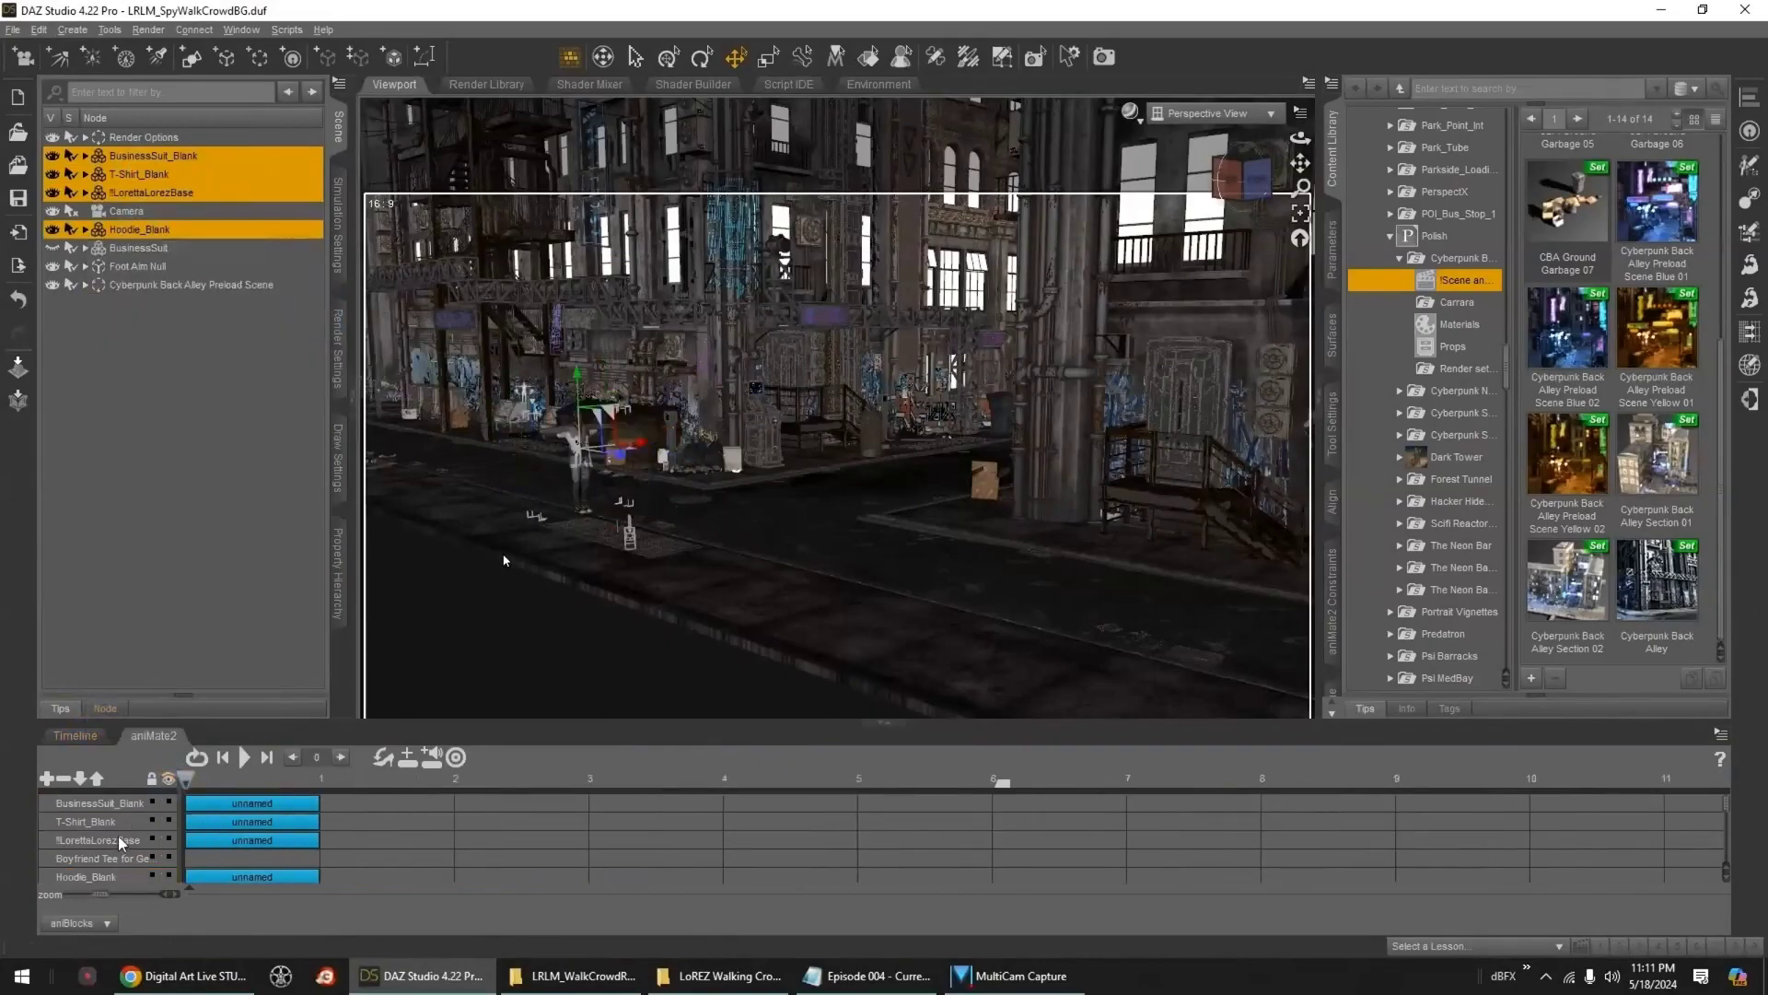
- Frame BusinessSuit_Blank and hide T-Shirt_Blank, !LorettaLorezBase and Hoodie_Blank
click(109, 804)
click(1300, 212)
drag(1301, 163, 1138, 186)
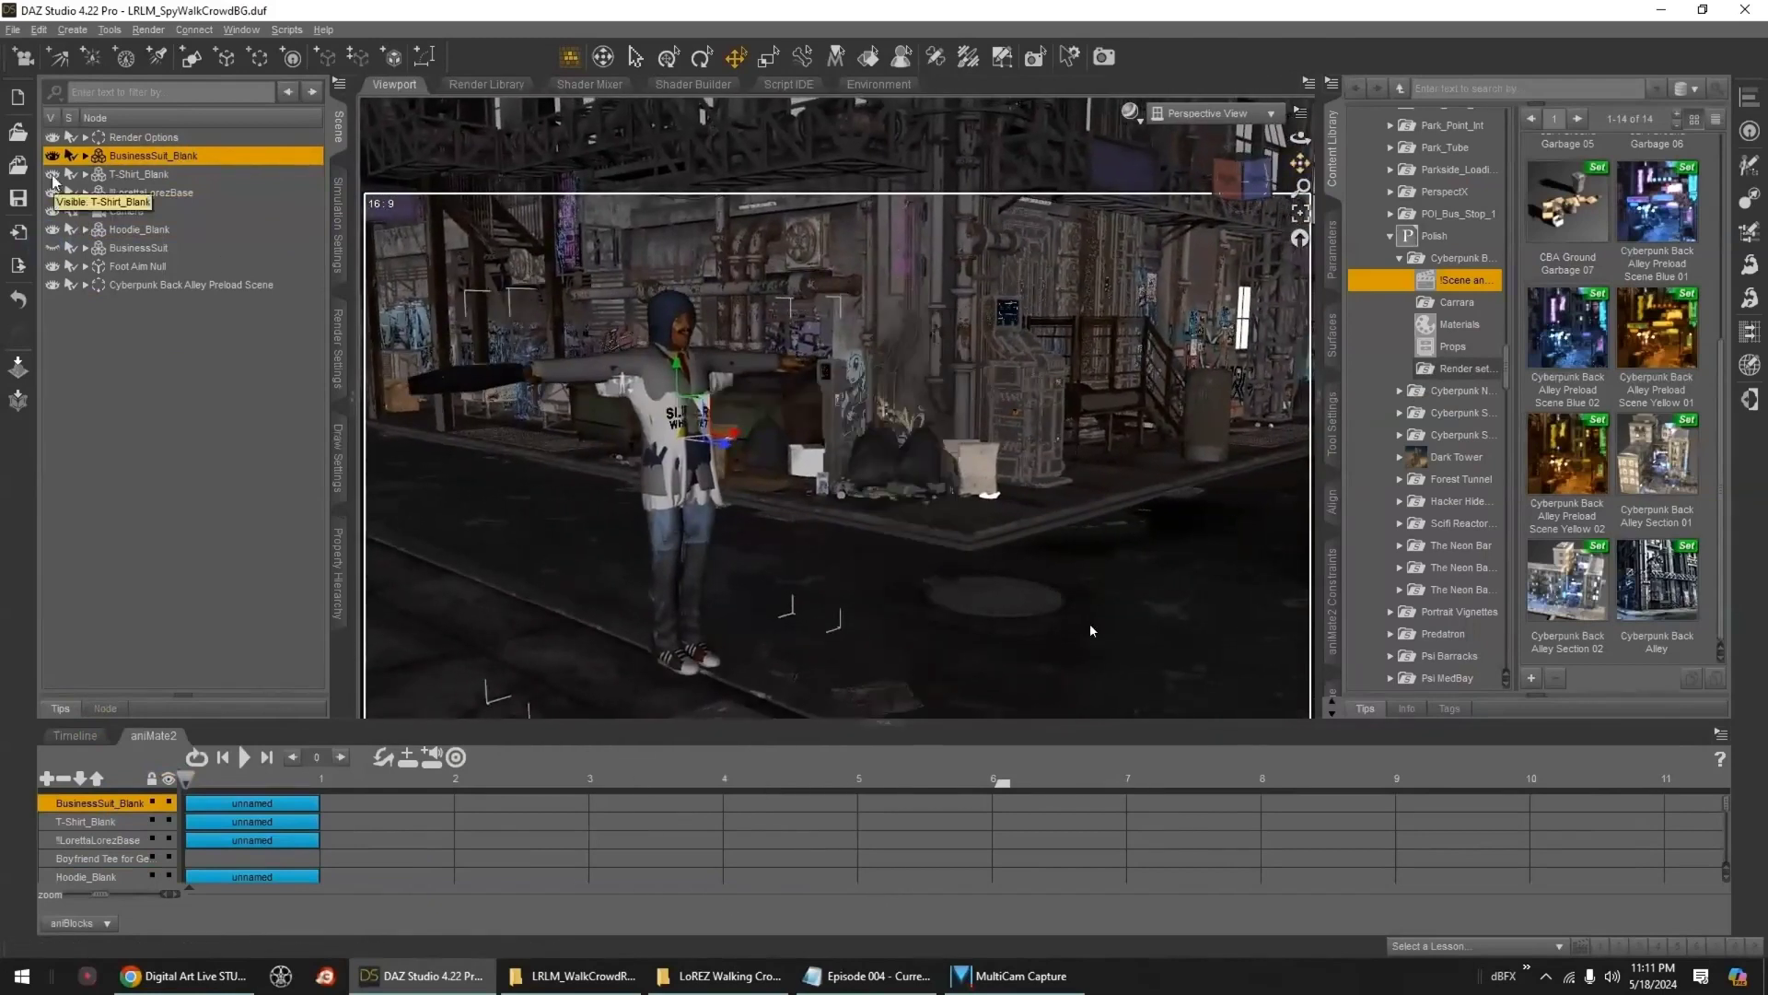
drag(53, 174, 53, 230)
- Browse the Reisormocap Genesis animations in the Everyday, Ambient Moves and Sci Fi Moves folders for a standing motion
scroll(1444, 343, up, 15)
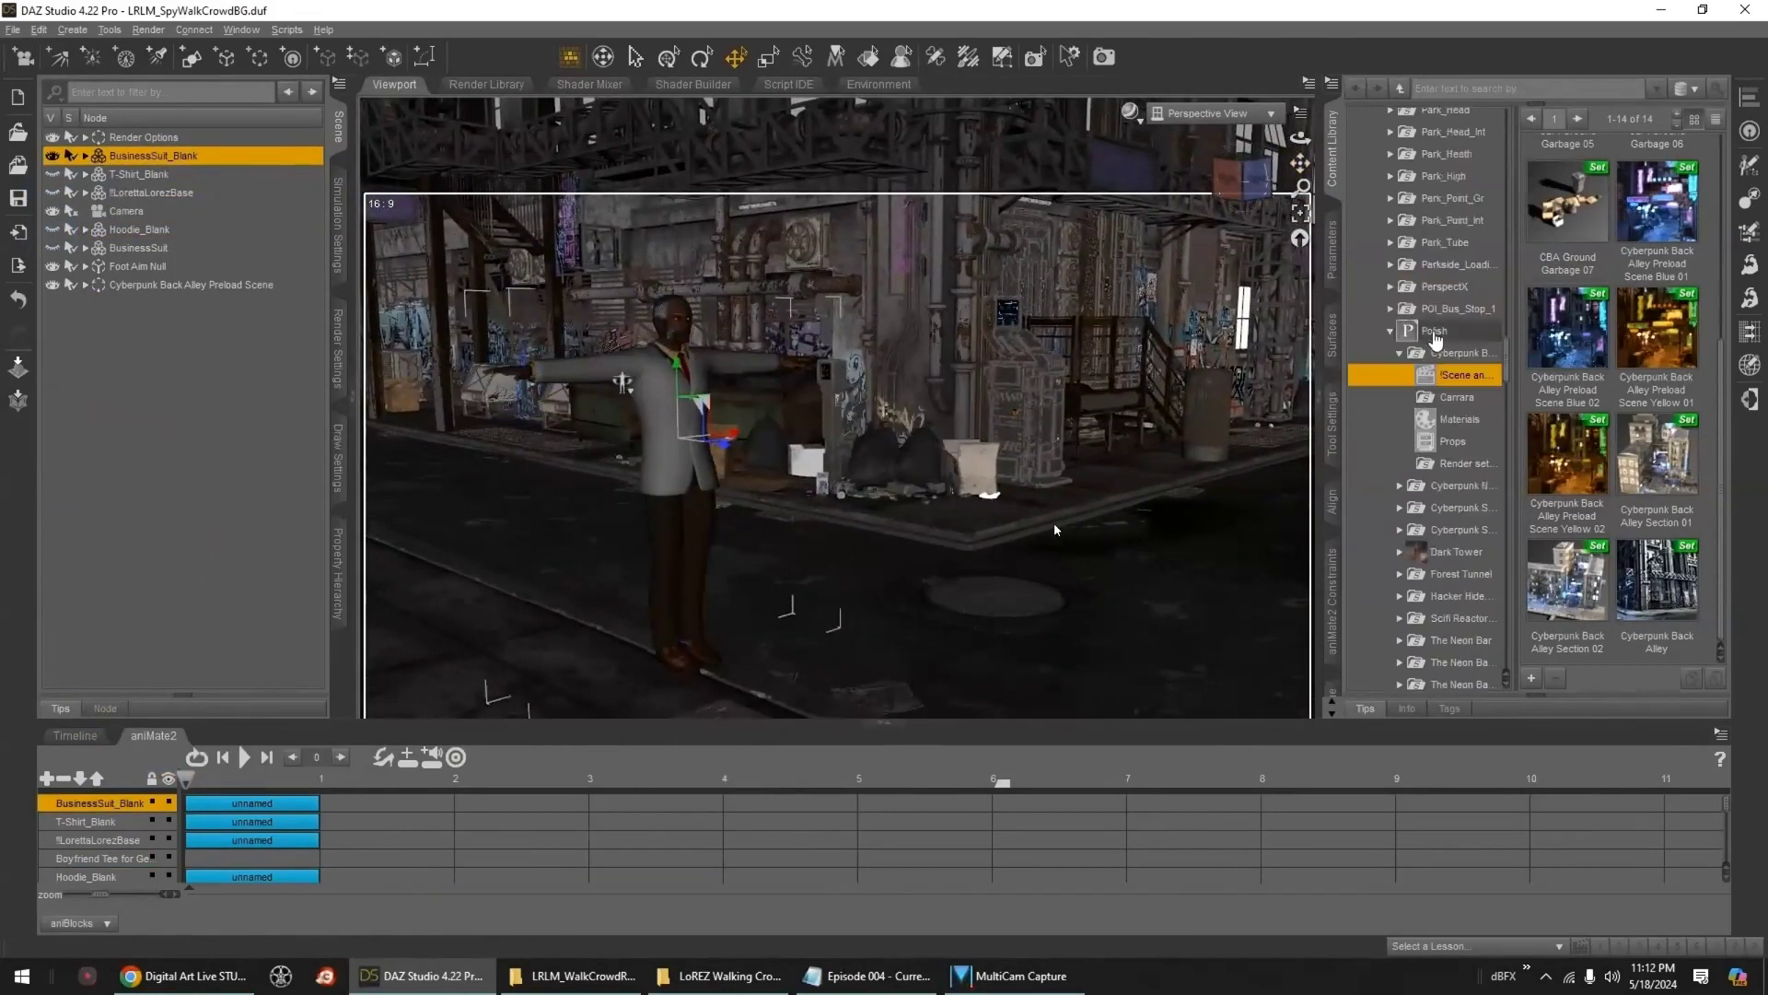
scroll(1443, 345, down, 7)
click(1452, 404)
scroll(1667, 472, down, 10)
scroll(1736, 531, up, 5)
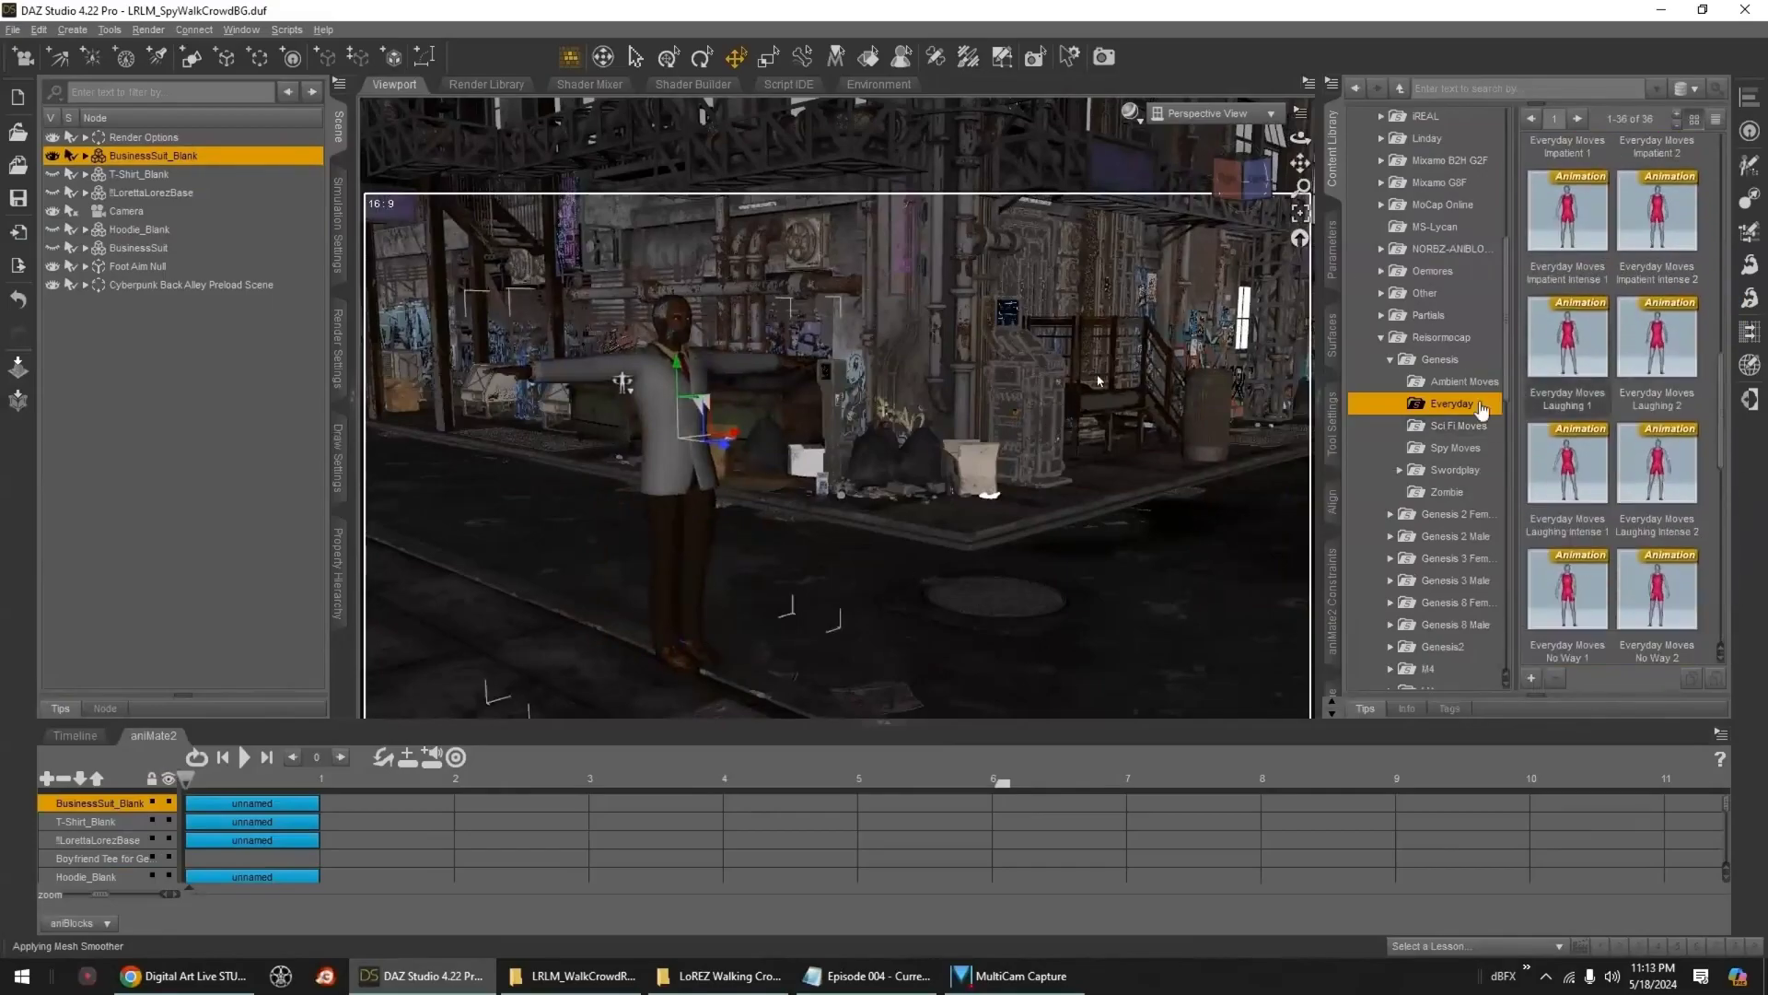
click(1464, 381)
scroll(1620, 396, up, 5)
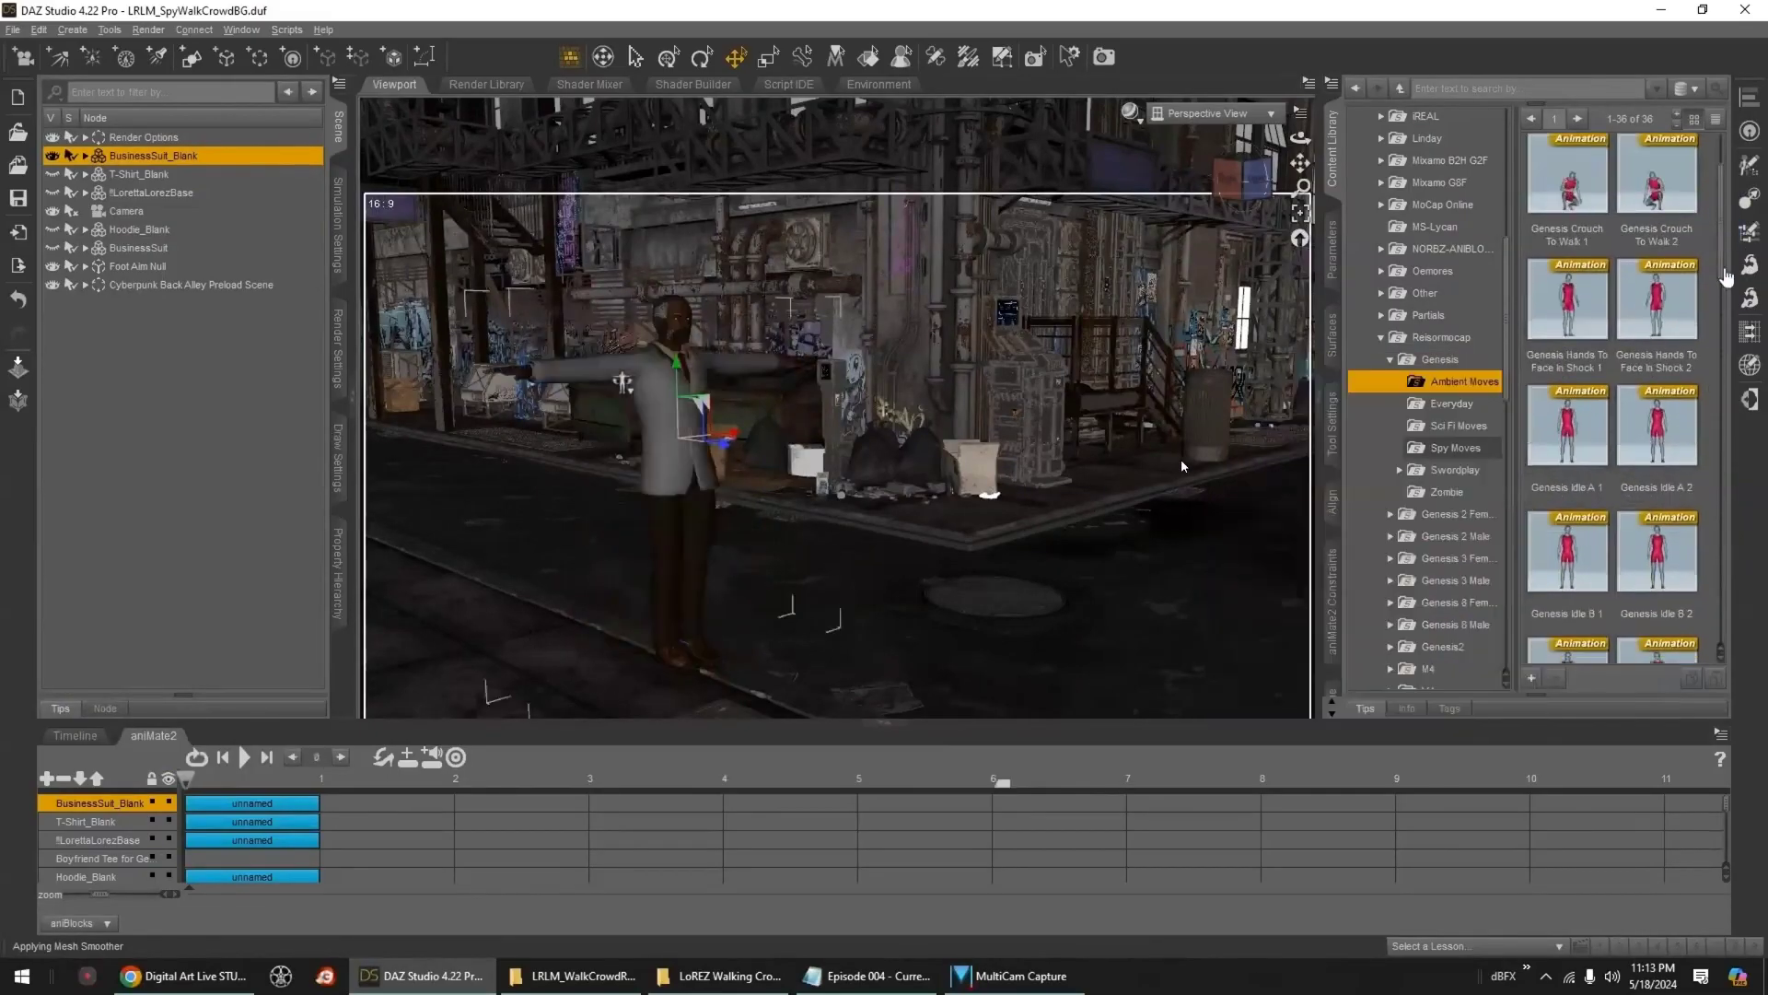
click(1451, 403)
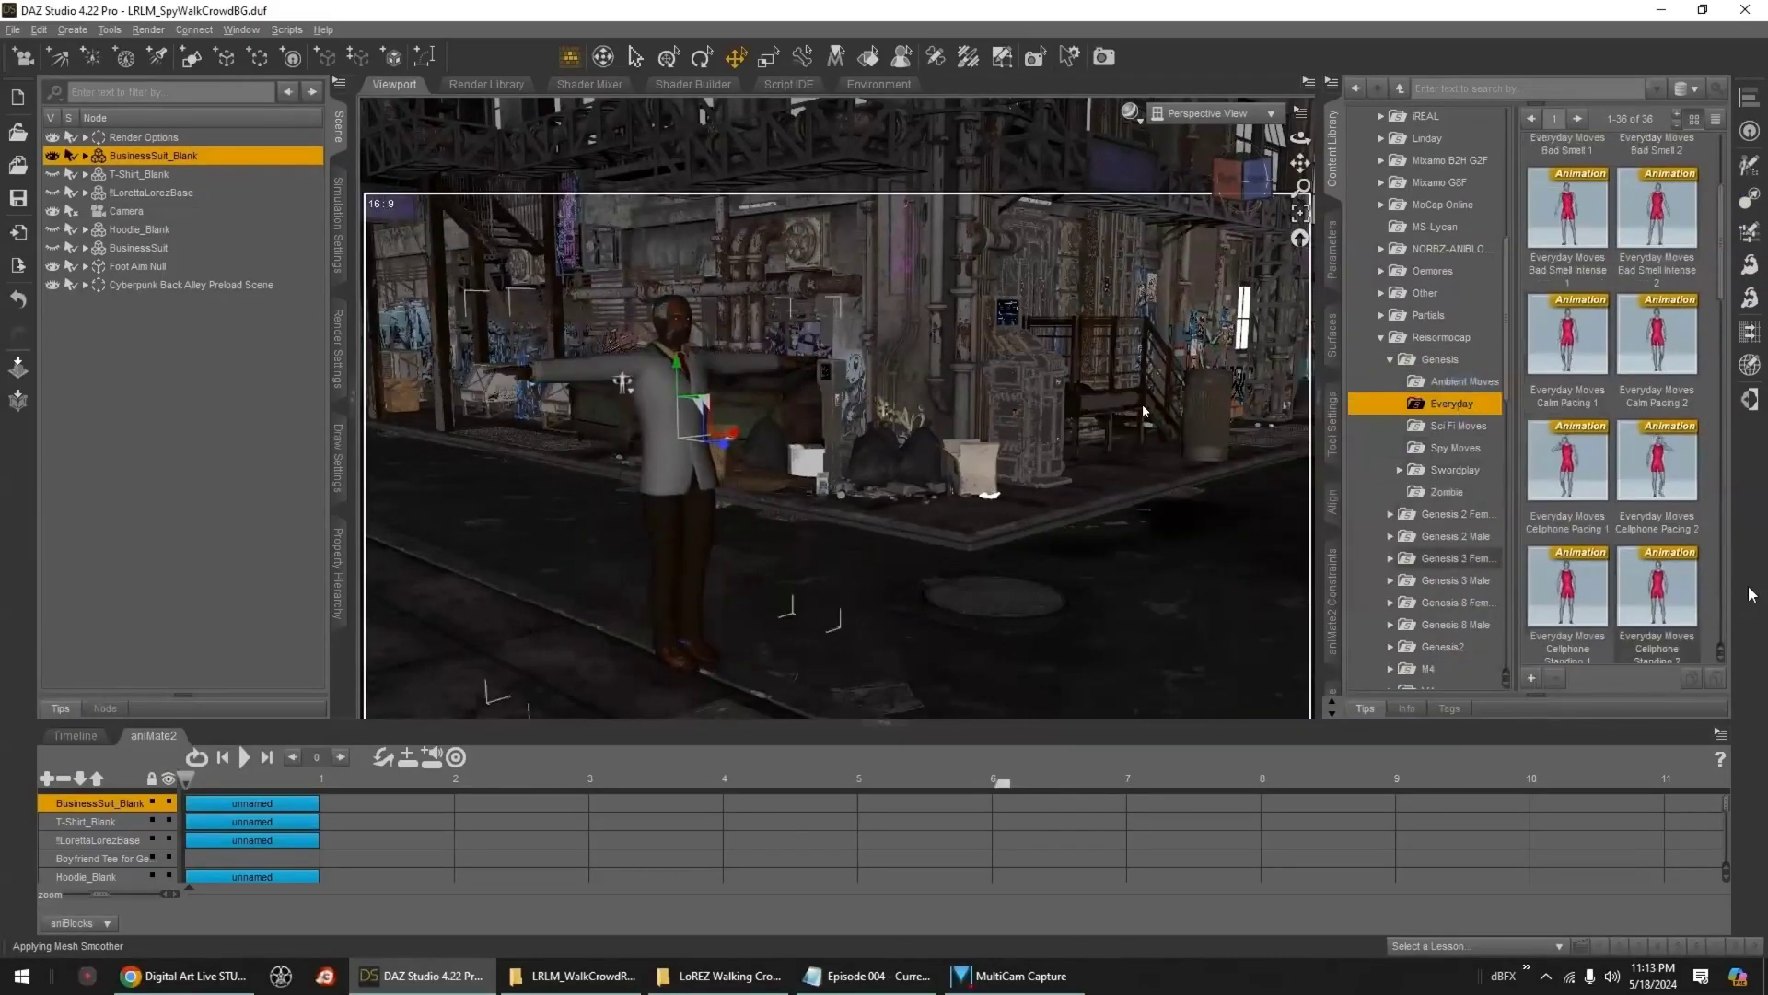
click(1460, 426)
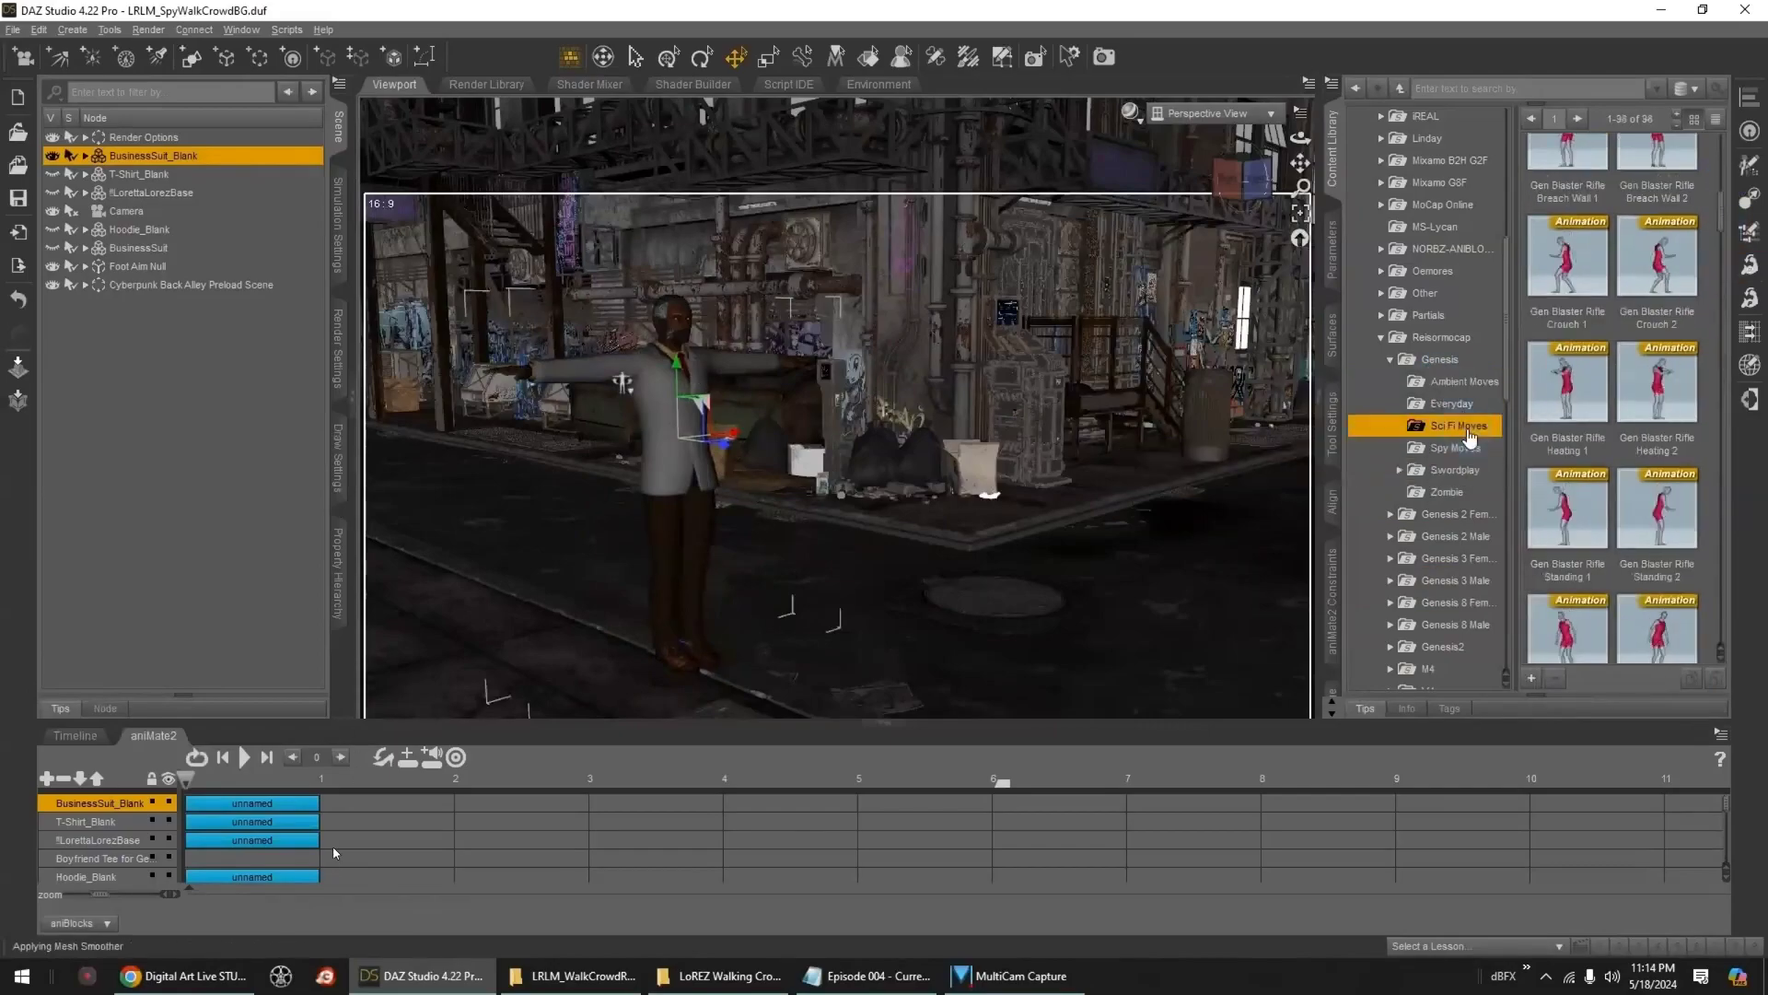
click(1451, 404)
scroll(1658, 369, down, 2)
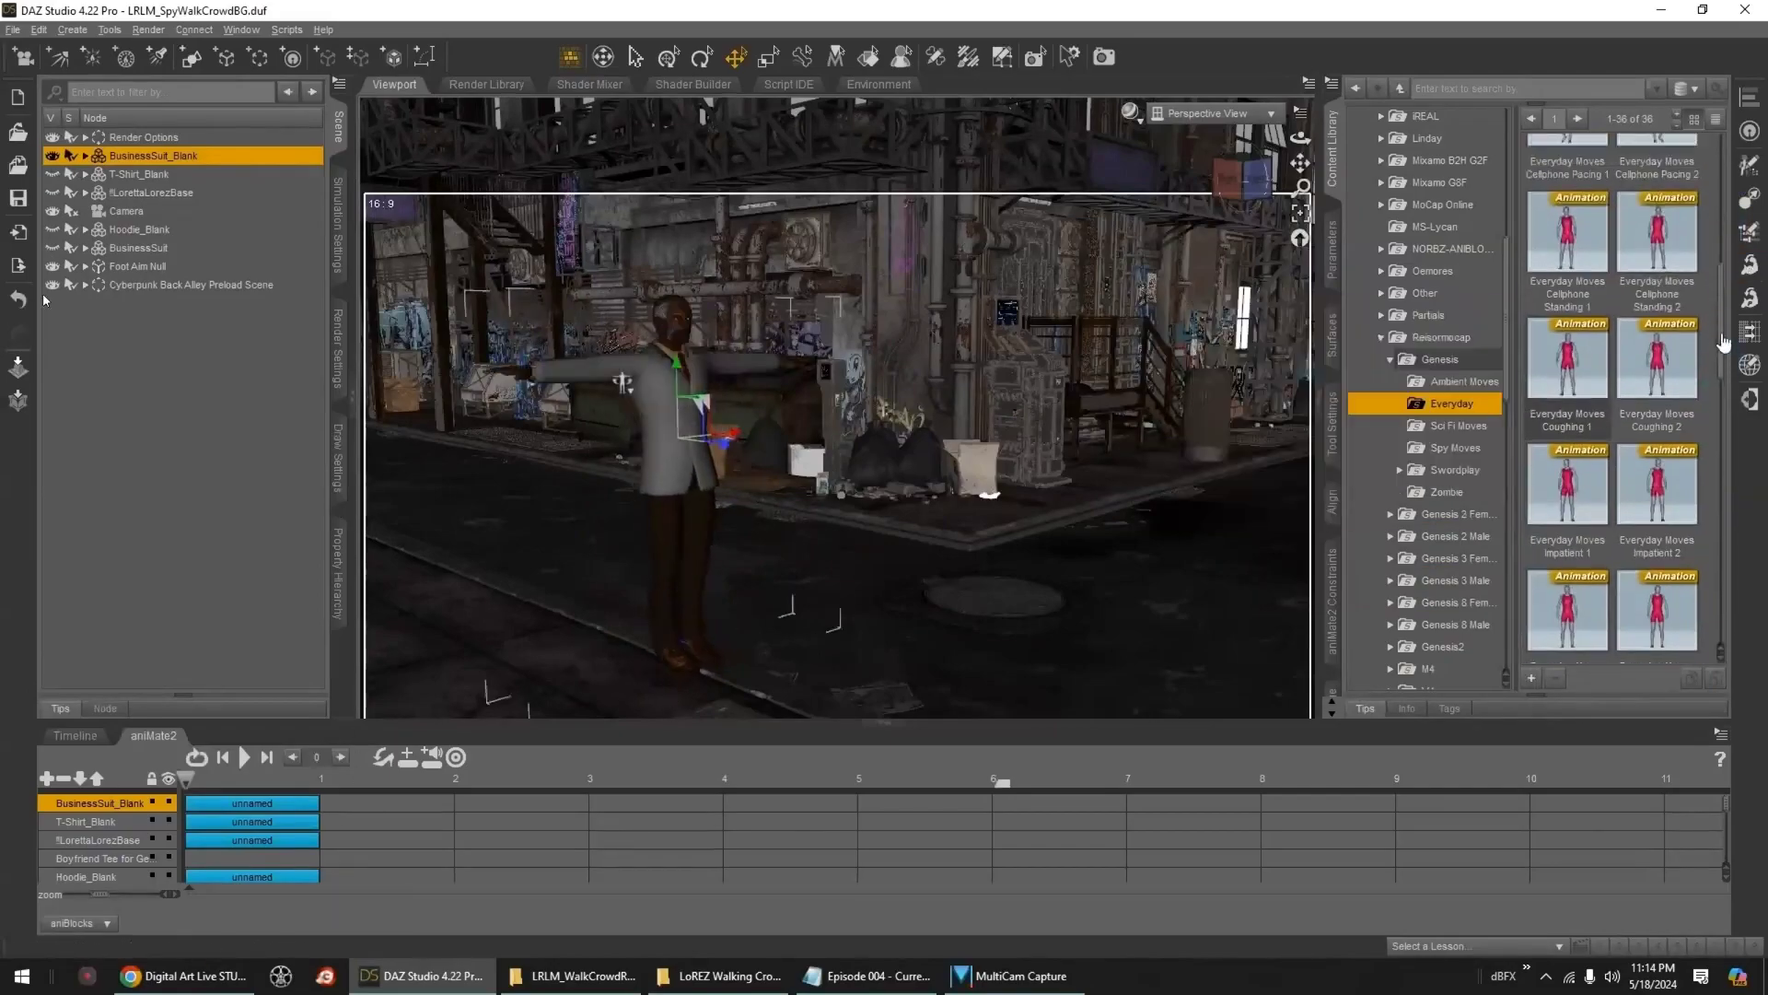
- Add Everyday Moves Cellphone Standing 2 to BusinessSuit_Blank's track, split it at second 6 and delete the remainder
drag(1681, 328, 993, 803)
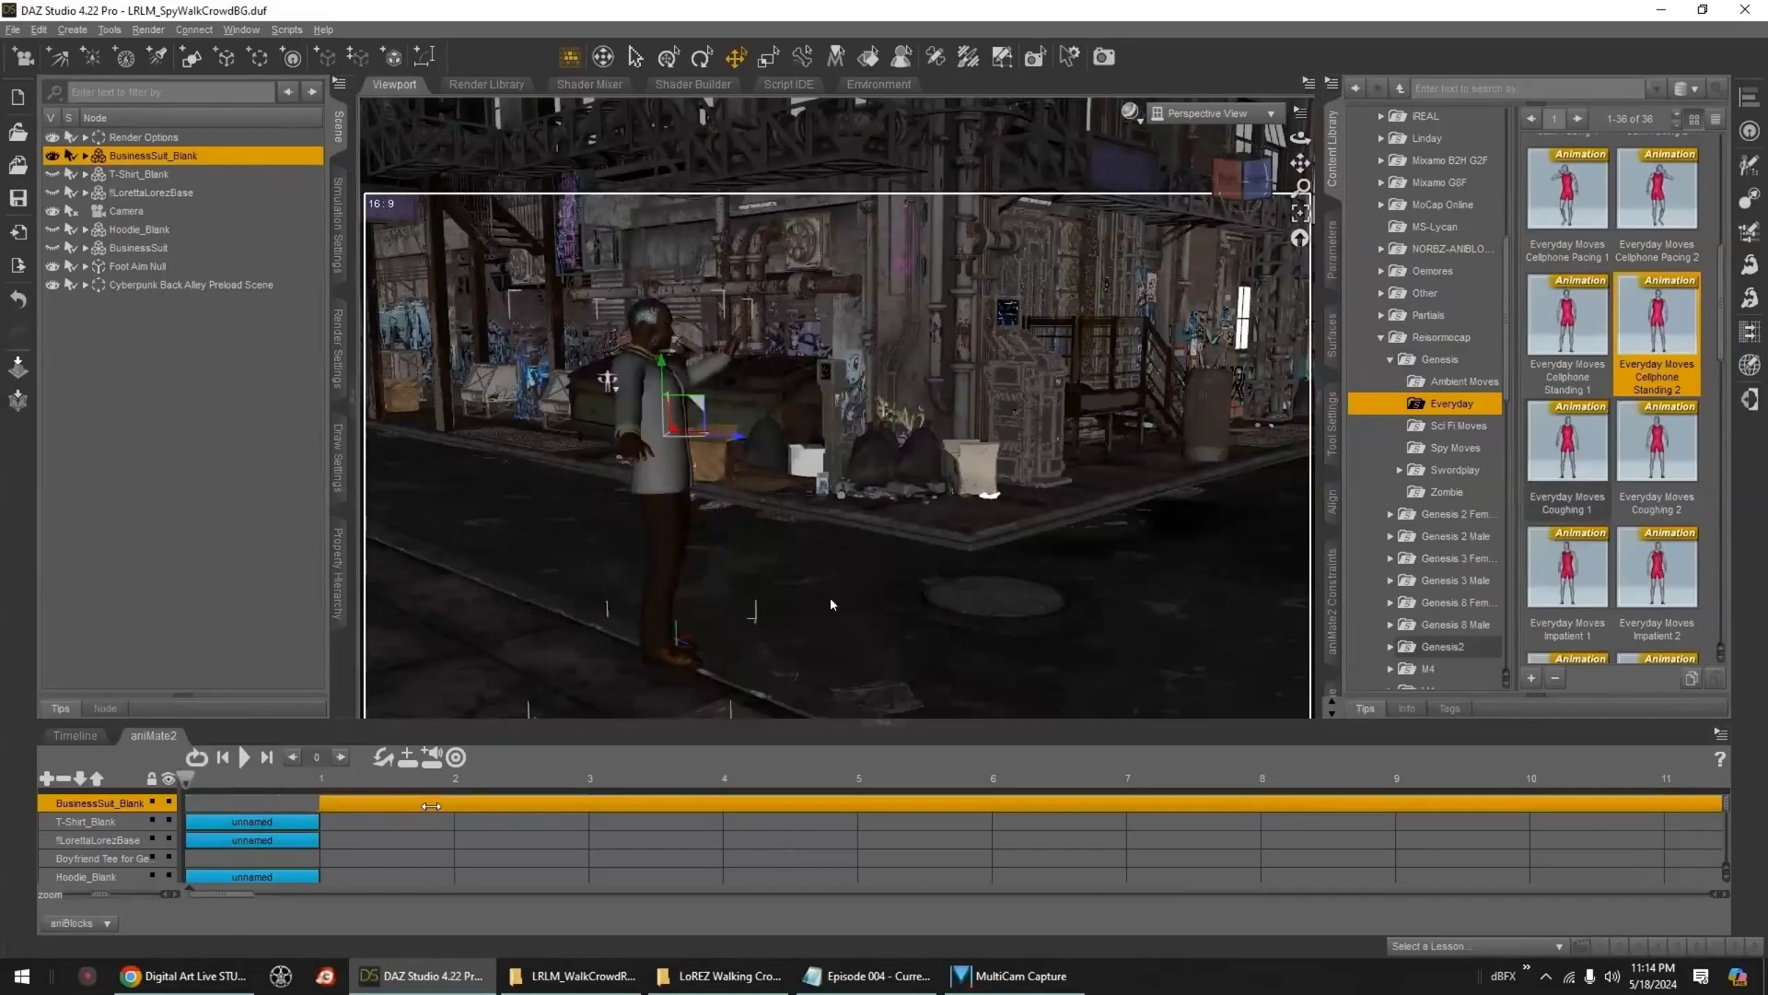
click(504, 804)
click(568, 757)
click(1065, 804)
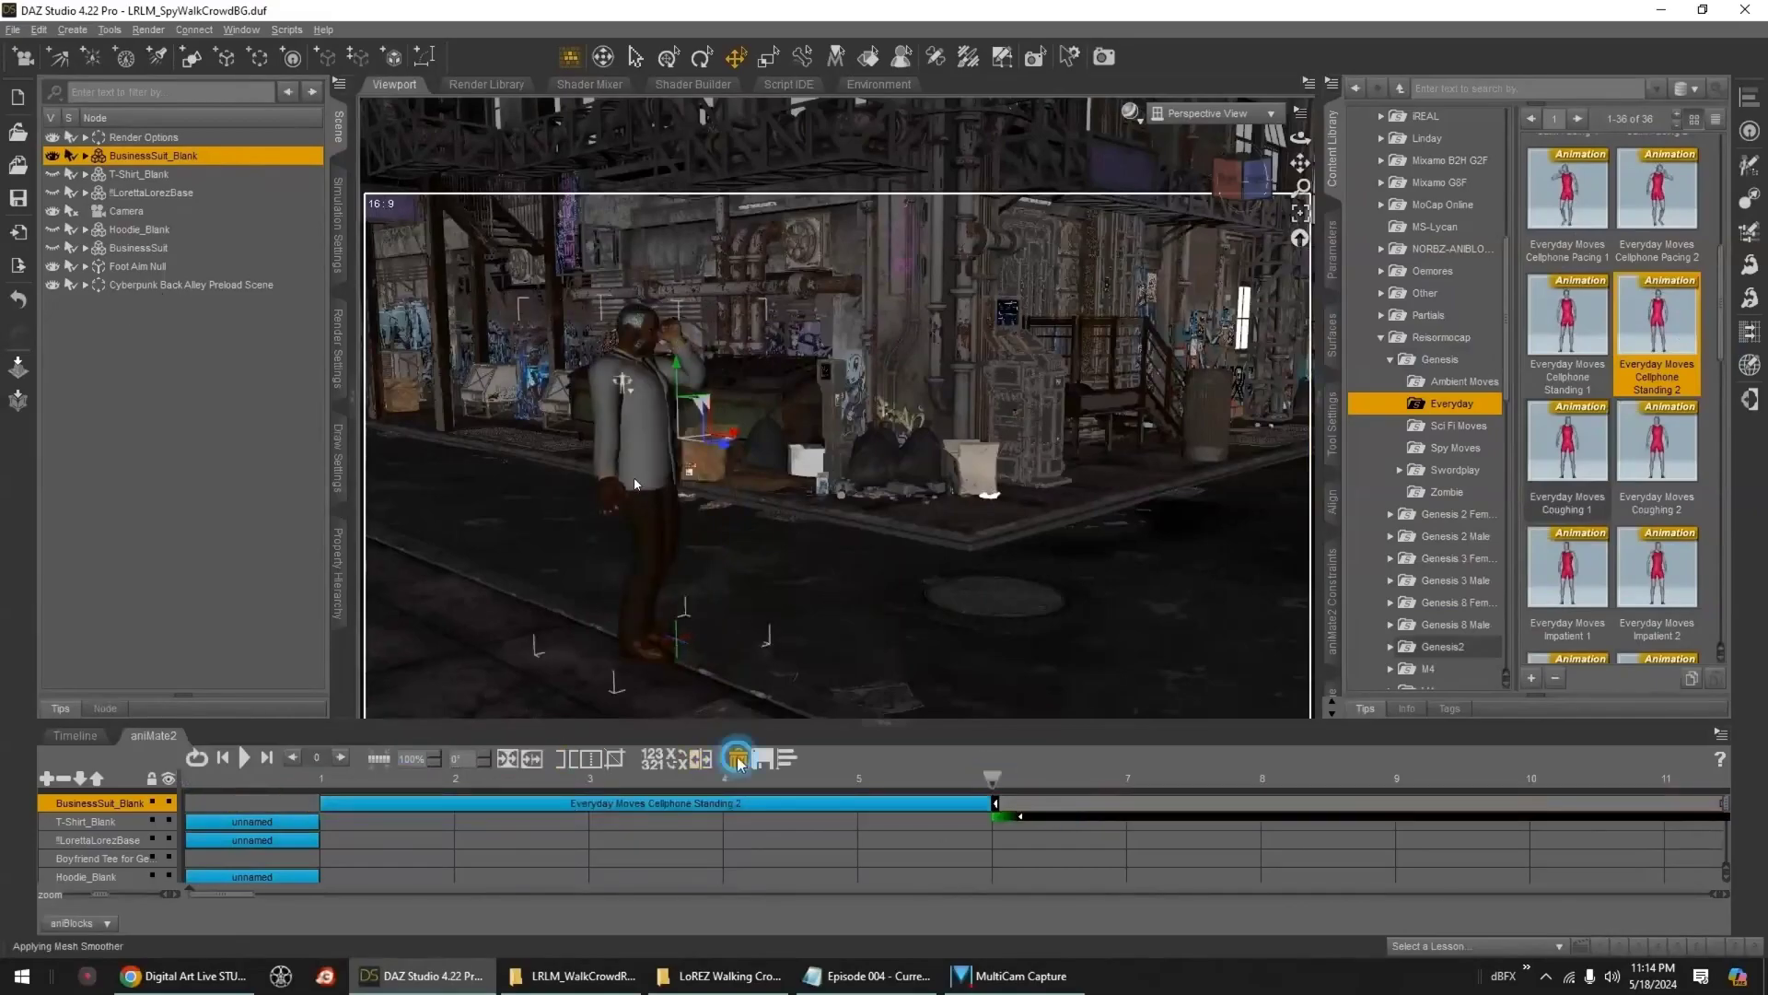
click(736, 757)
- Play back BusinessSuit_Blank's trimmed phone animation and try out shifting its aniBlock along the track
right_click(168, 806)
click(244, 757)
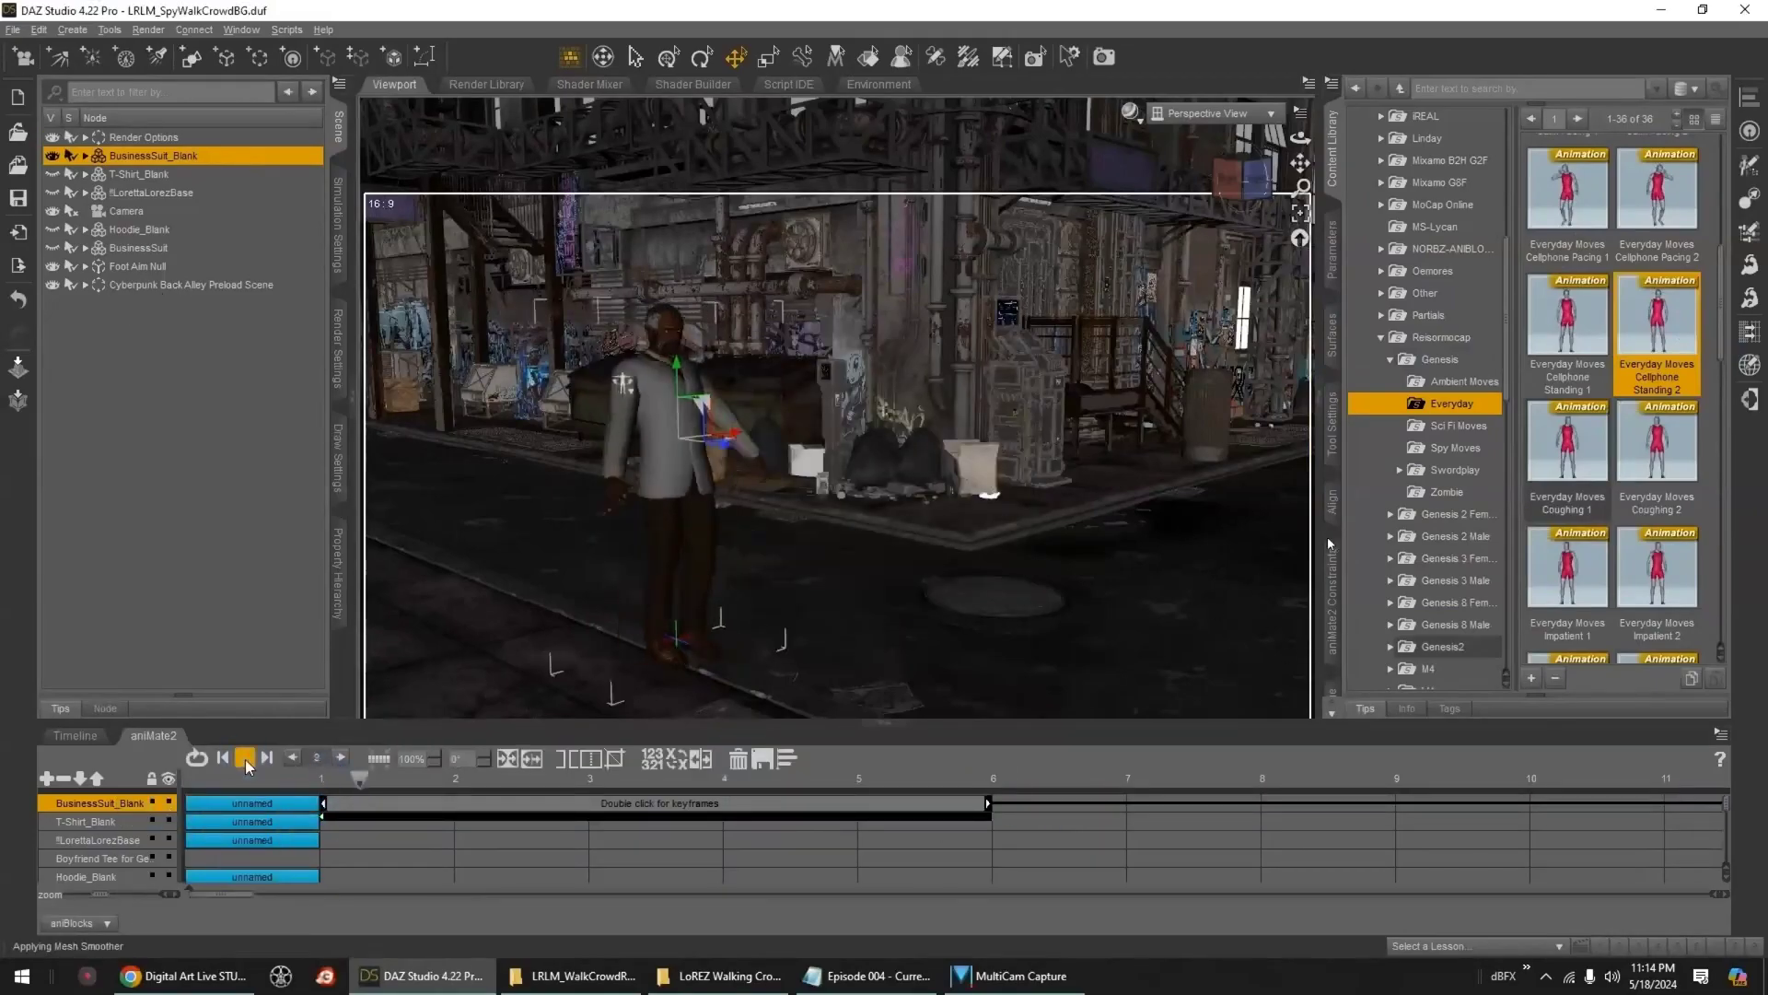
drag(324, 804, 467, 812)
drag(847, 810, 1031, 814)
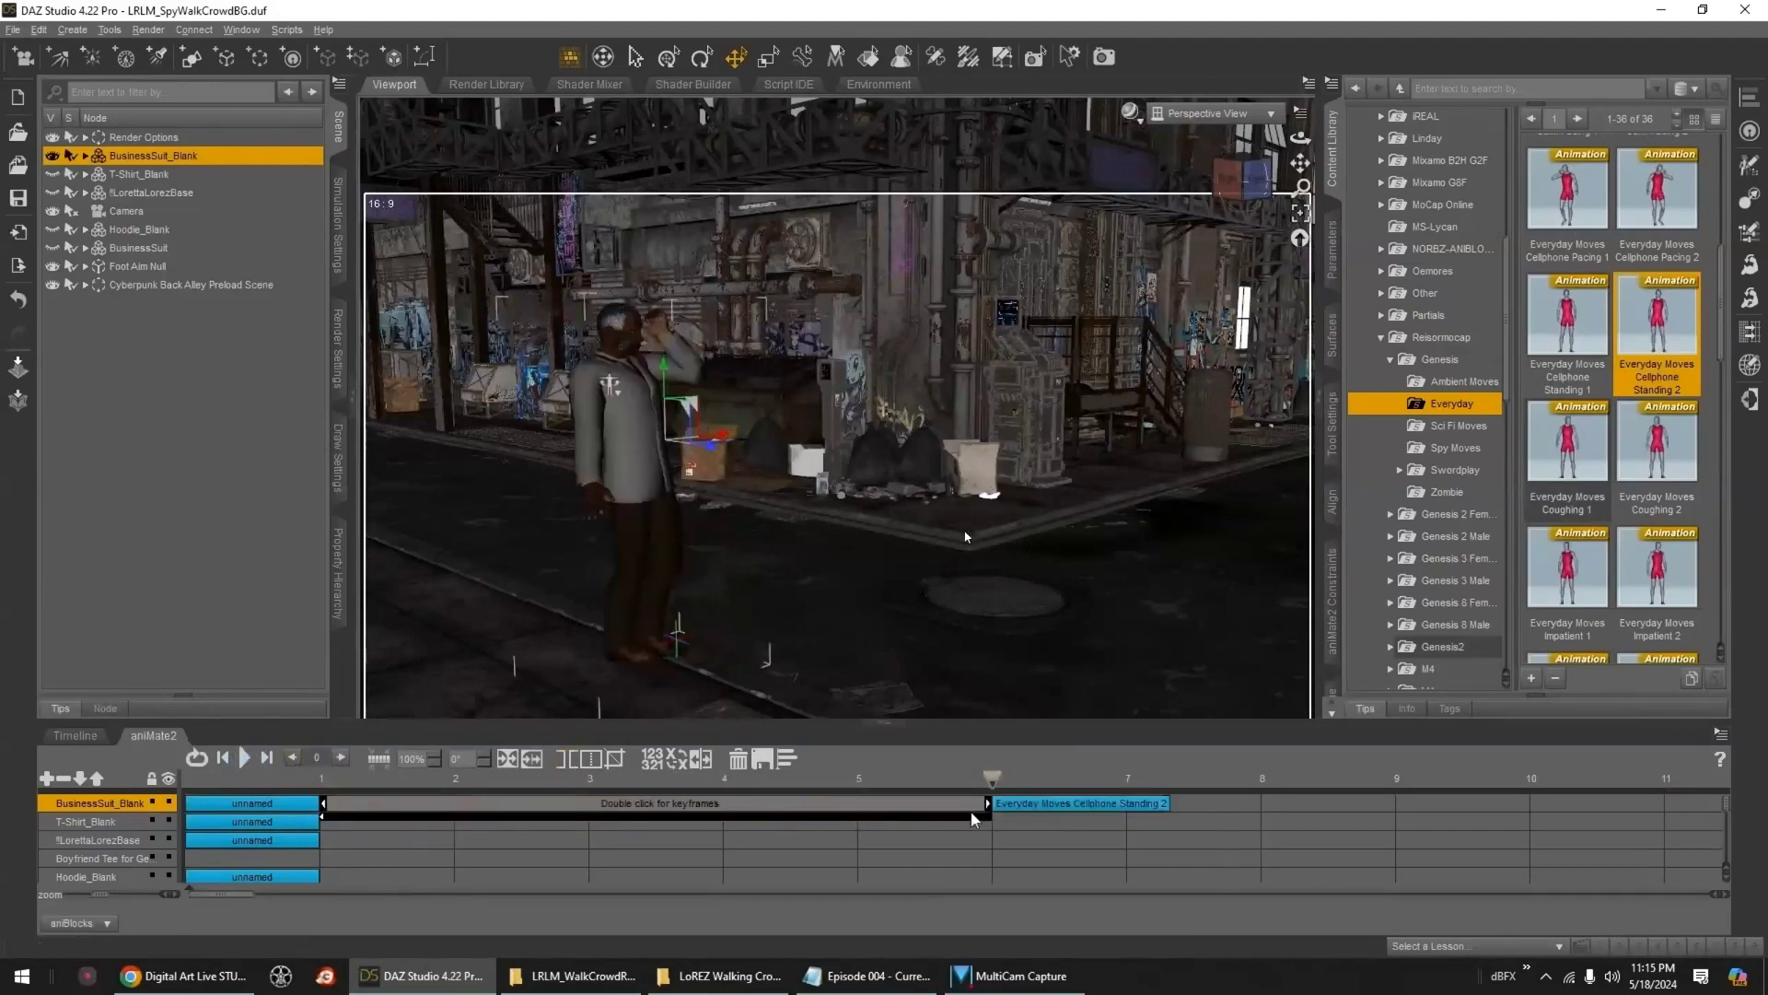
click(244, 757)
- Move BusinessSuit_Blank across the street to the corner beside the large pipes
scroll(987, 580, down, 3)
ctrl+alt+drag(986, 580, 1171, 604)
scroll(1172, 604, down, 3)
middle_drag(1171, 604, 1105, 610)
click(835, 57)
drag(424, 560, 928, 518)
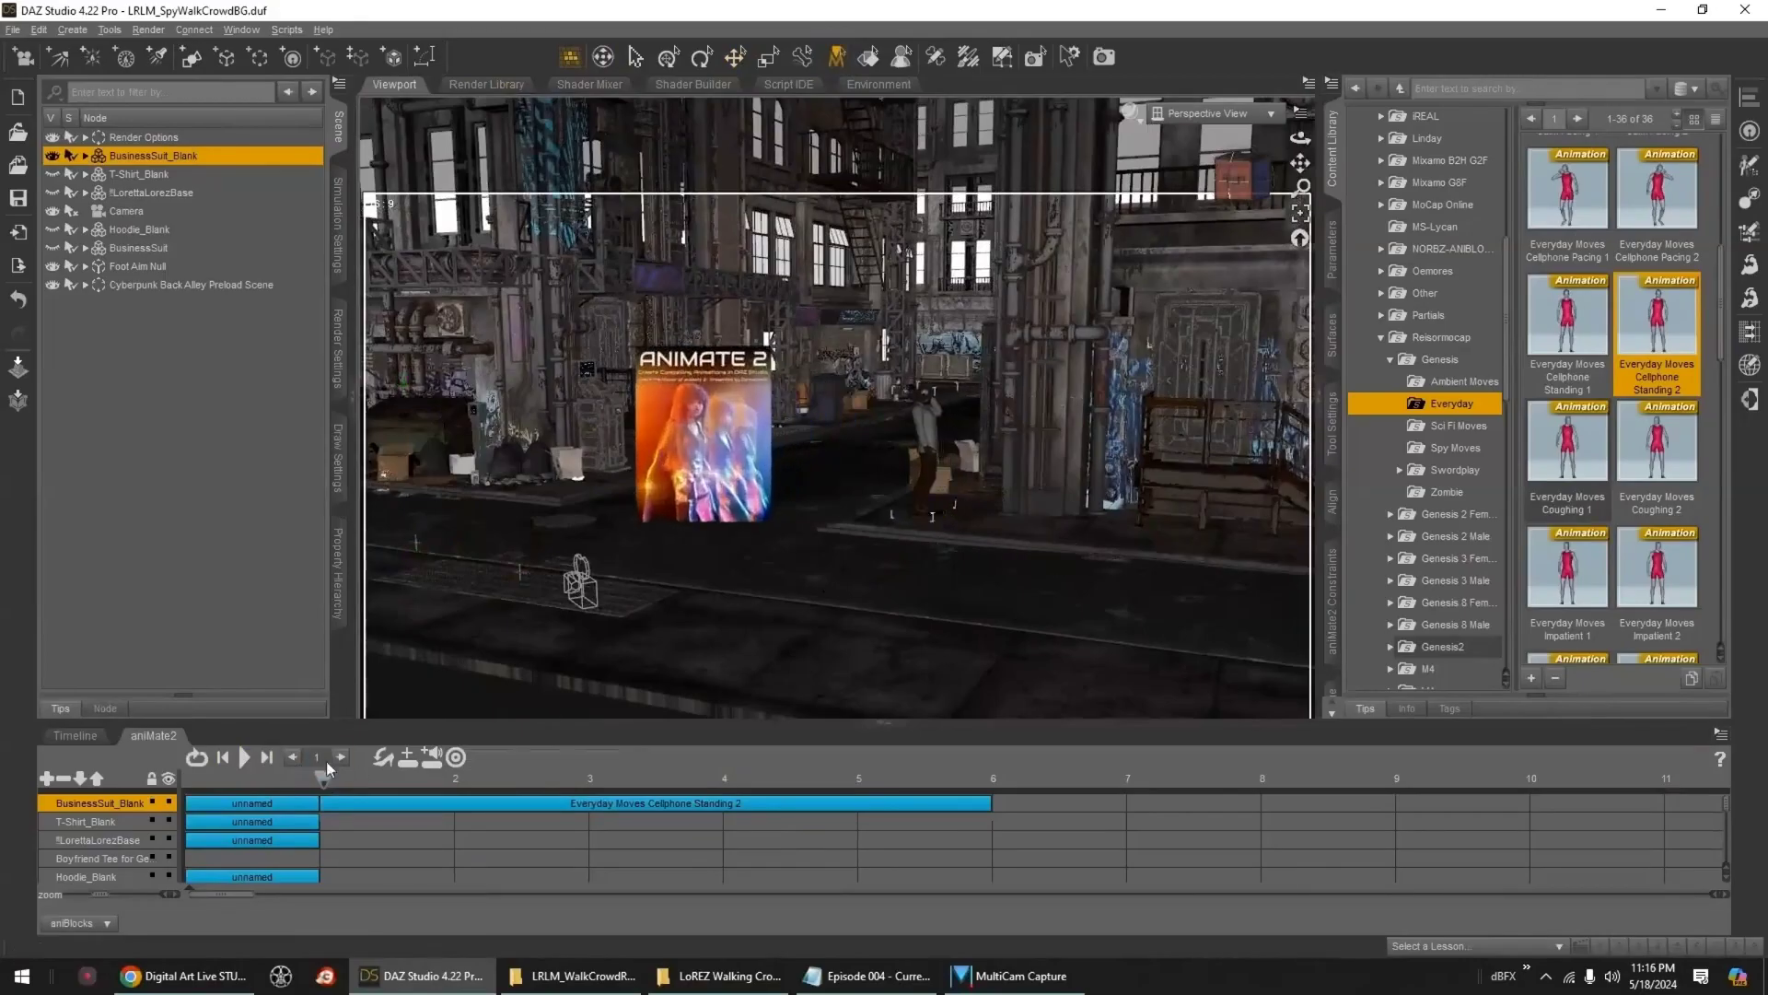
- Select the phone aniBlock, frame BusinessSuit_Blank from behind and show the figure's Arm-Hand Controls parameters
click(395, 803)
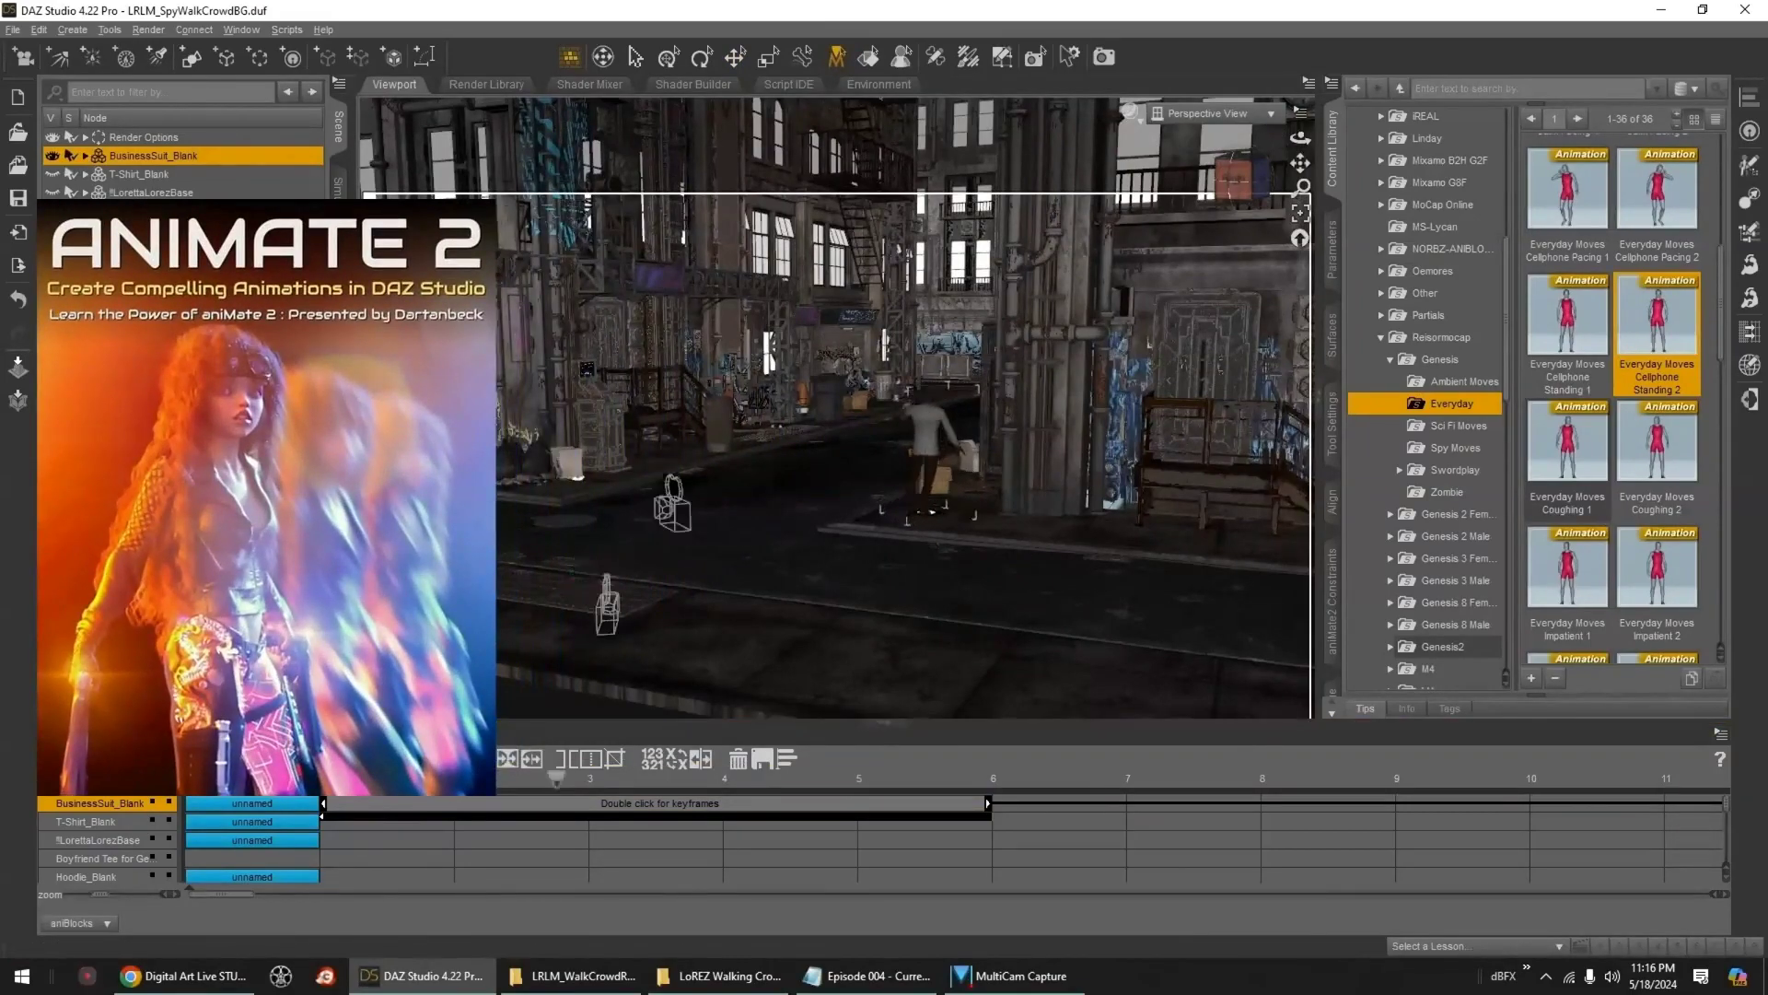
click(1300, 213)
ctrl+alt+drag(990, 382, 1253, 352)
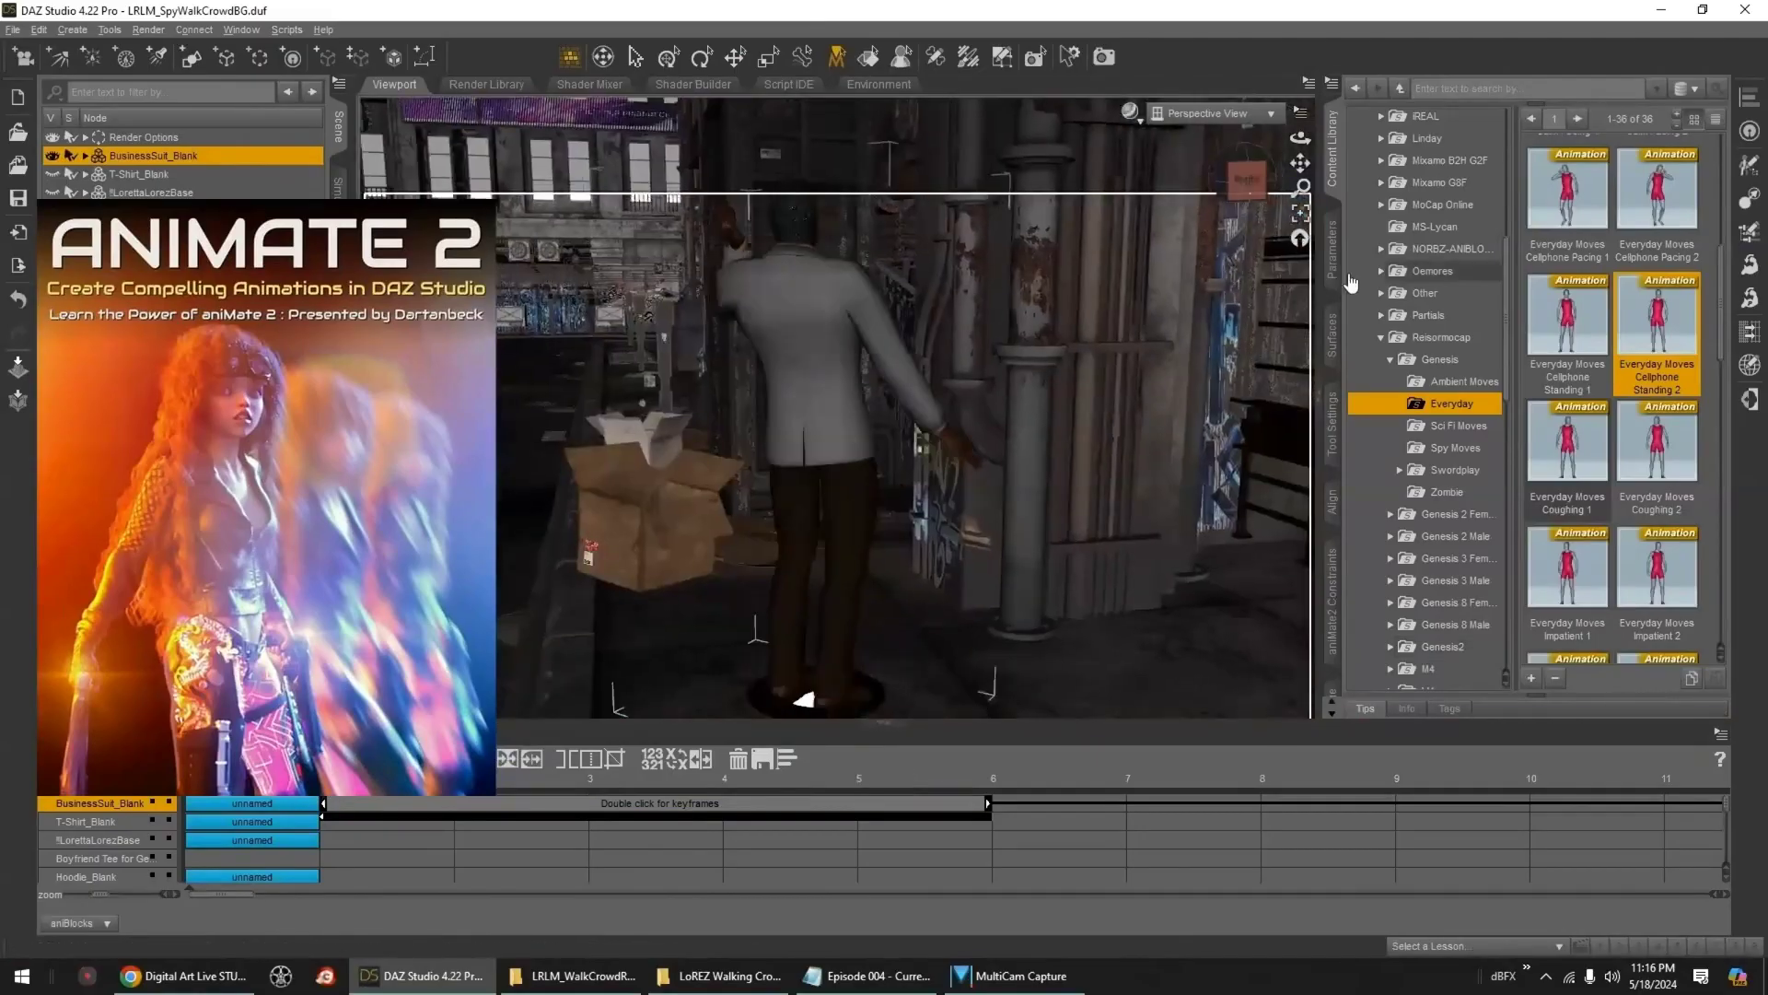
click(1331, 249)
click(1430, 387)
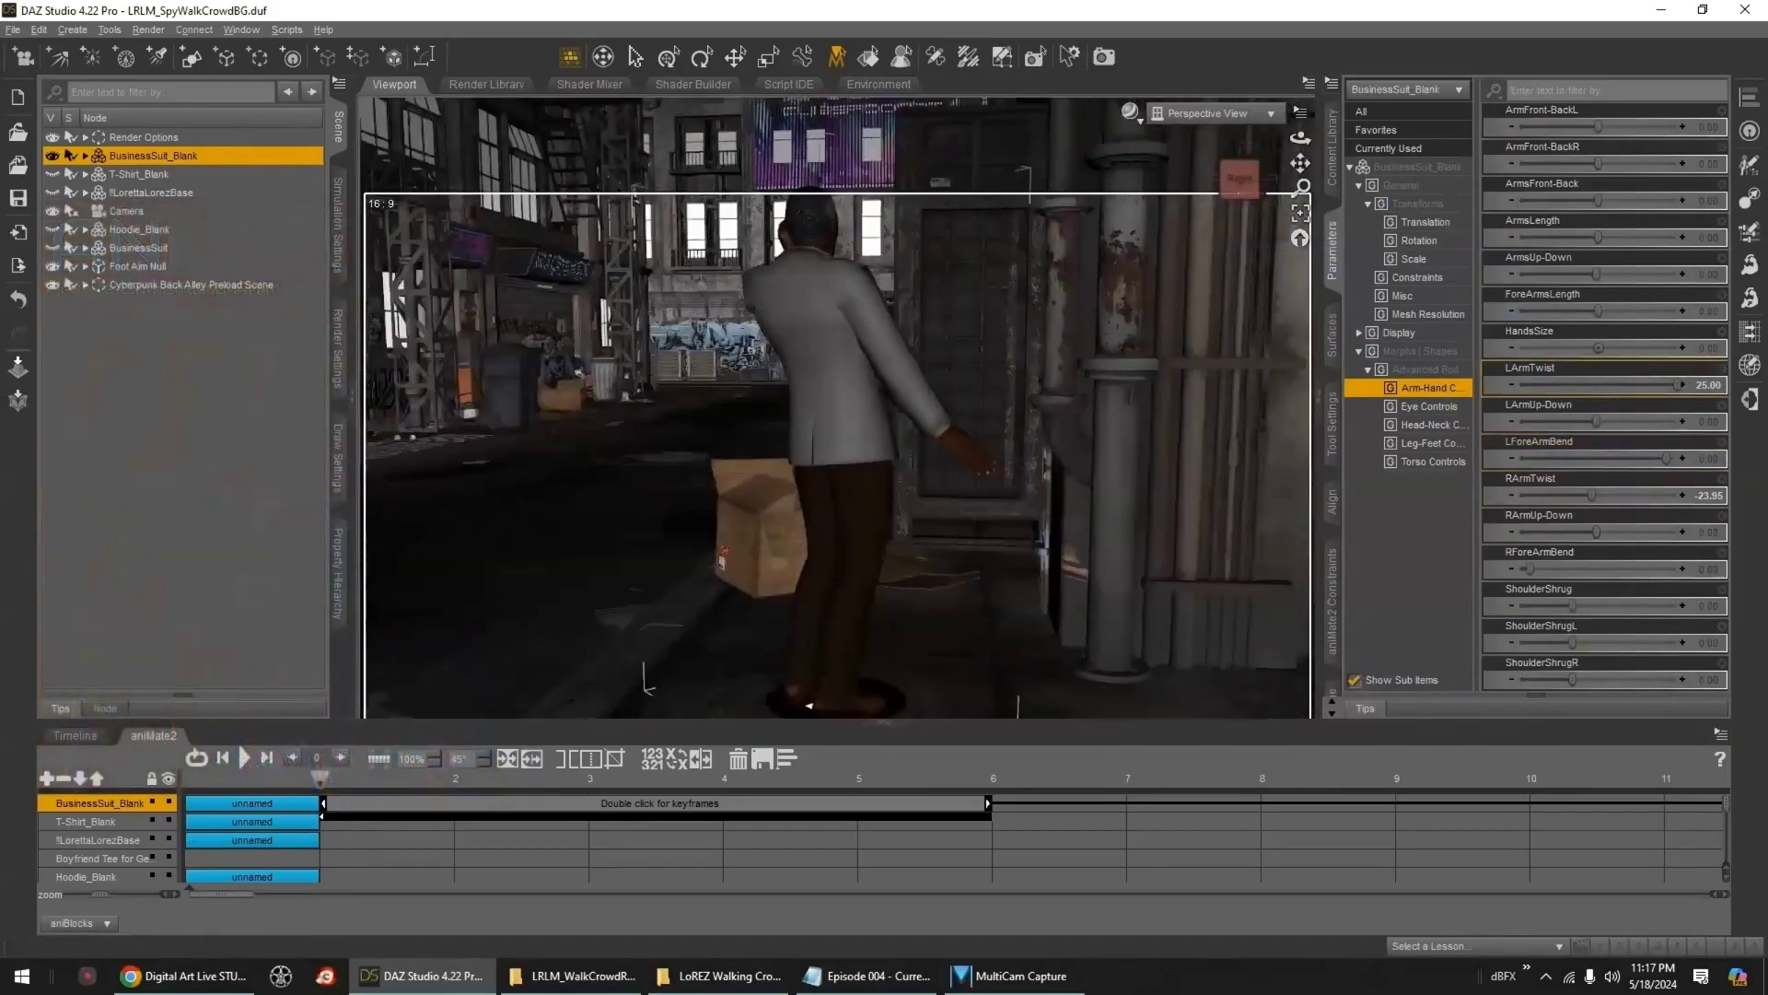
- Adjust LArmUp-Down slightly upward and RArmUp-Down slightly downward to bring BusinessSuit_Blank's right arm closer to the body
ctrl+alt+drag(1239, 387, 1295, 388)
click(245, 758)
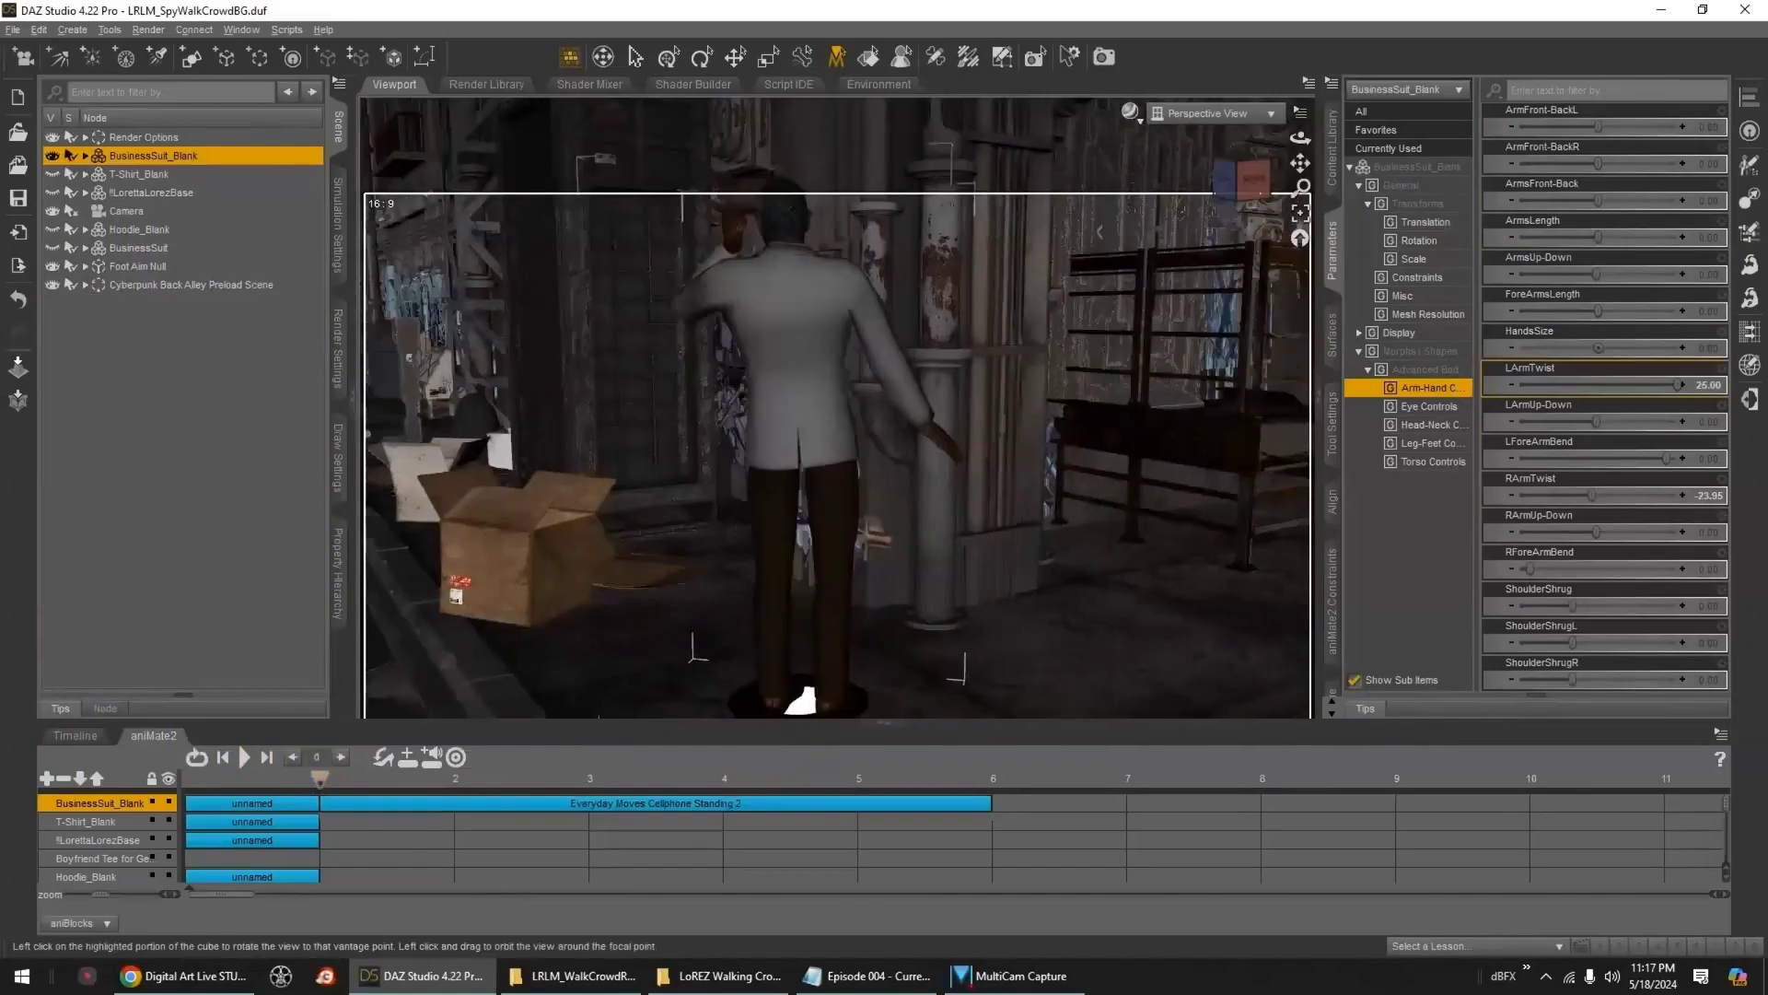
drag(1251, 180, 1262, 181)
drag(1606, 423, 1615, 422)
drag(1300, 138, 1161, 184)
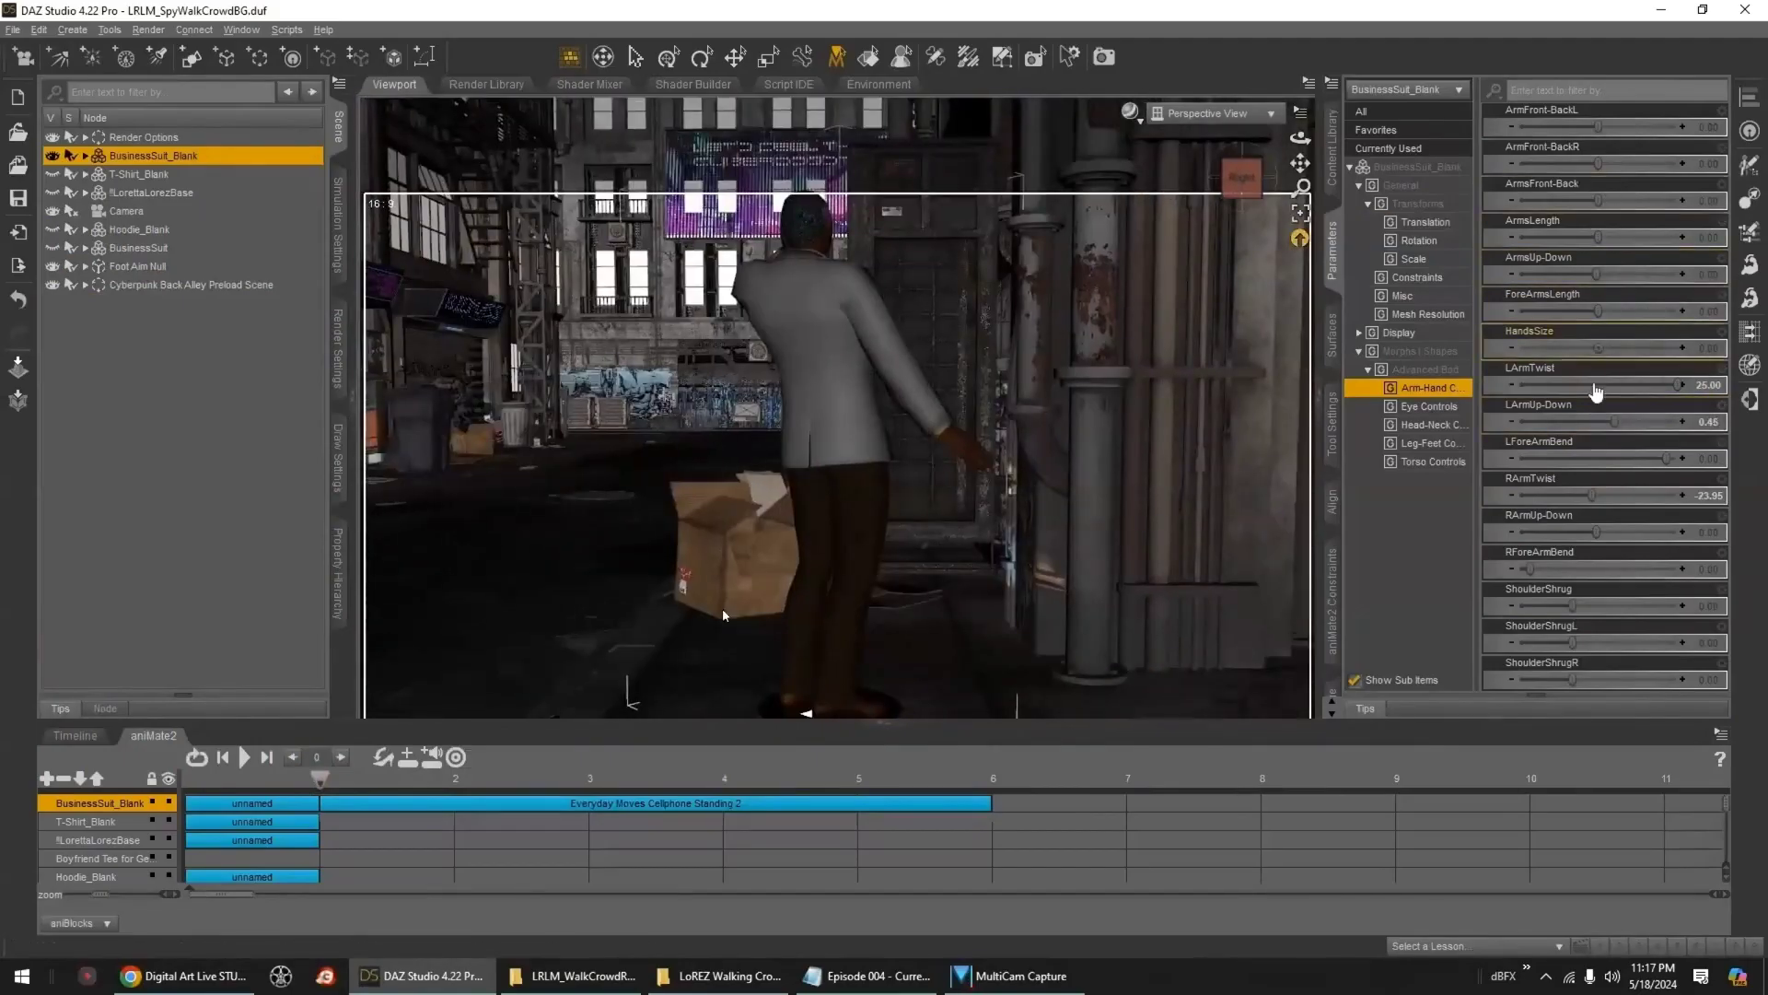
drag(1596, 532, 1580, 533)
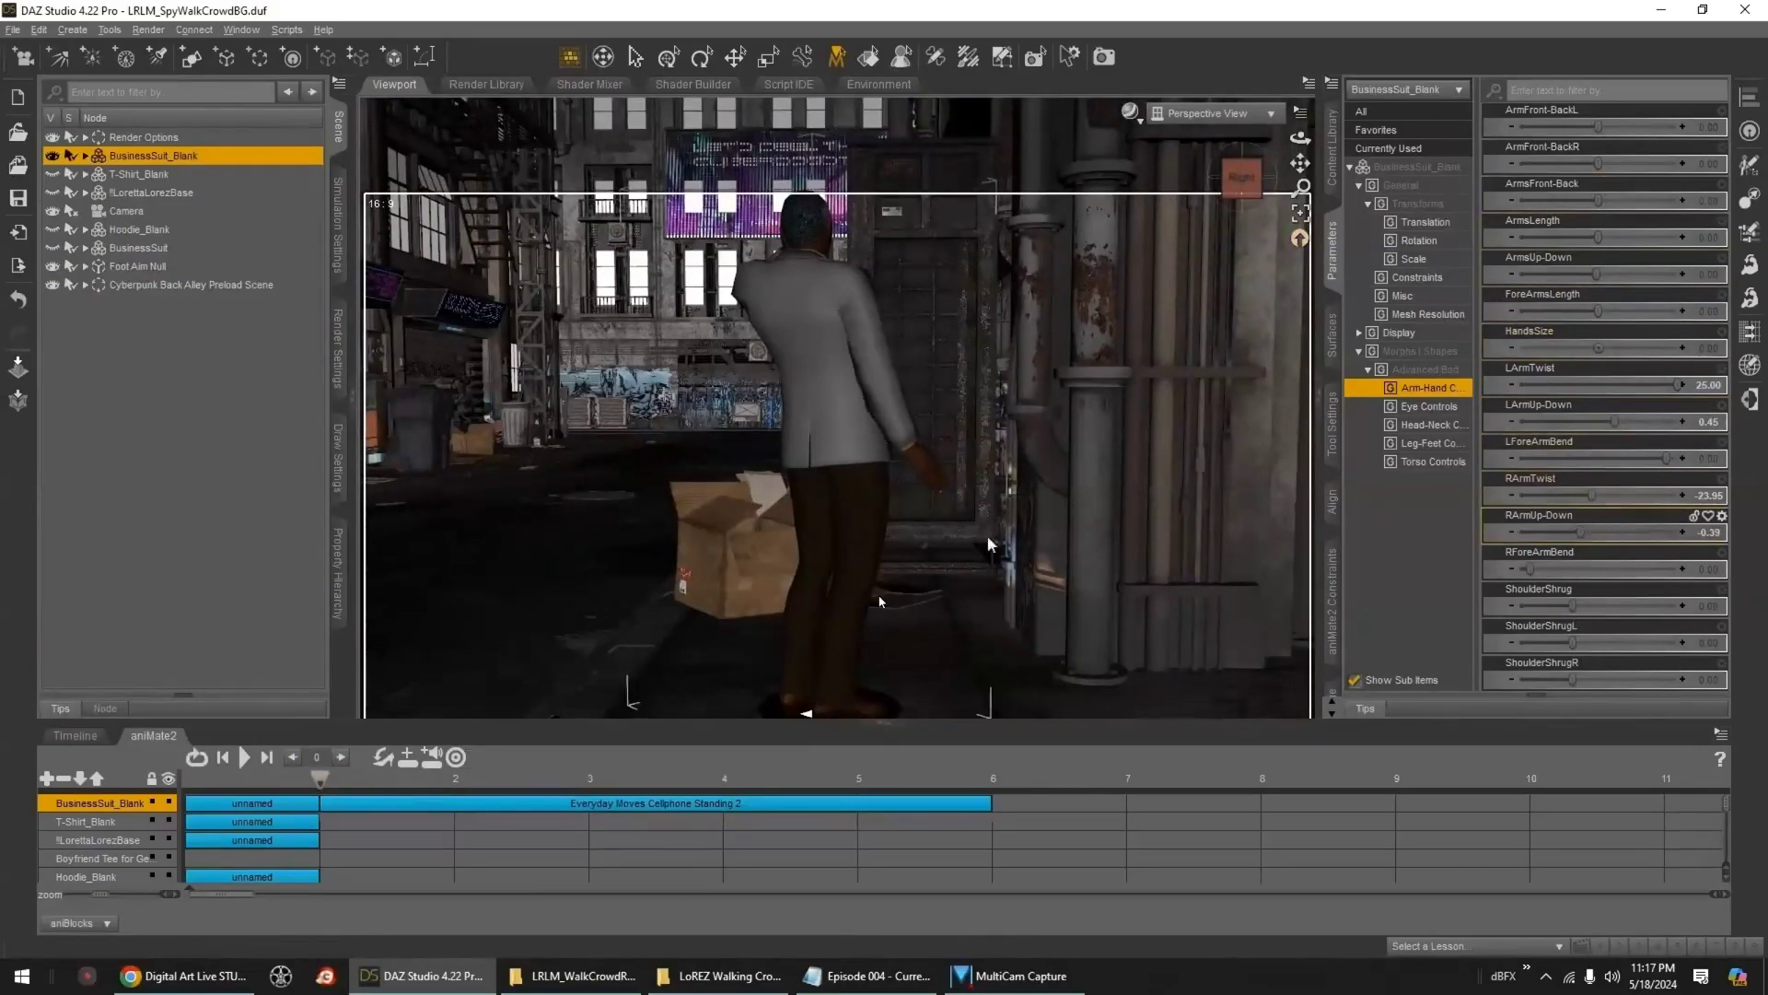
- Apply a Caucasian skin material from the Lorenzo Lorez MATS_SKIN folder to BusinessSuit_Blank
double_click(1449, 561)
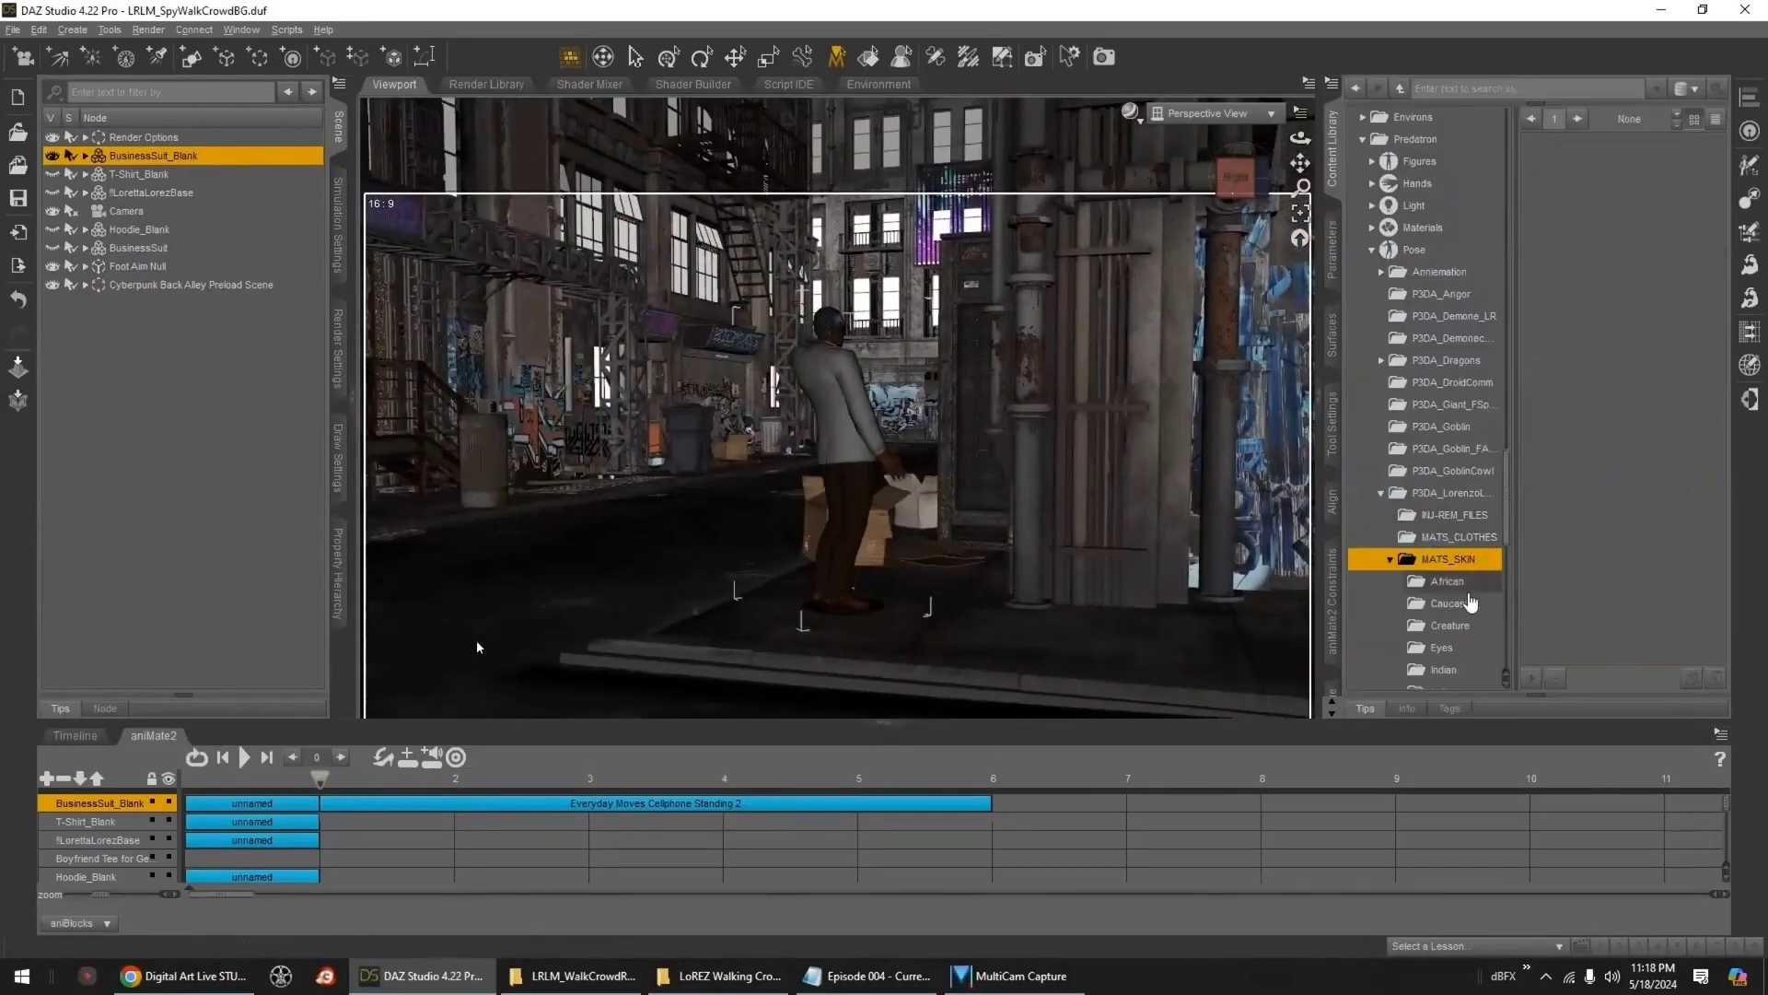
scroll(1472, 600, down, 1)
click(1464, 540)
scroll(1599, 573, down, 10)
scroll(1600, 572, up, 5)
double_click(1662, 447)
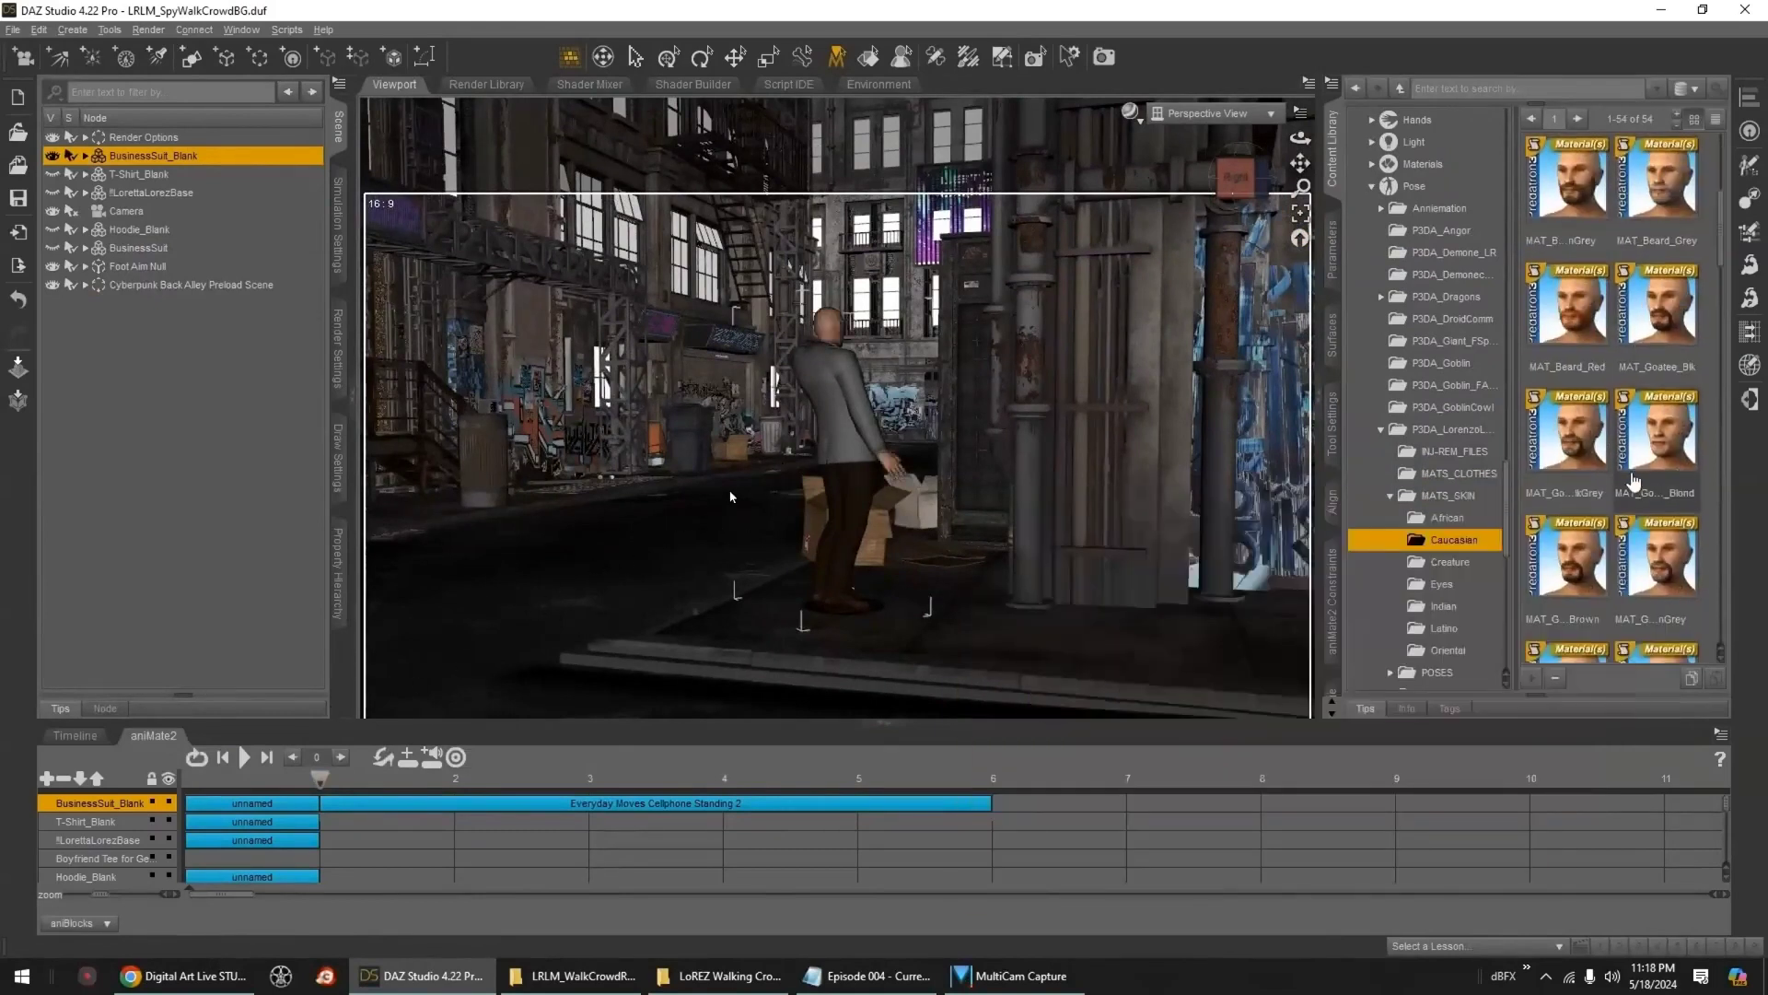
- Give BusinessSuit_Blank brown hair, a dark suit and black trousers using the Lorenzo Lorez material presets
scroll(1668, 461, down, 8)
double_click(1673, 319)
double_click(1588, 327)
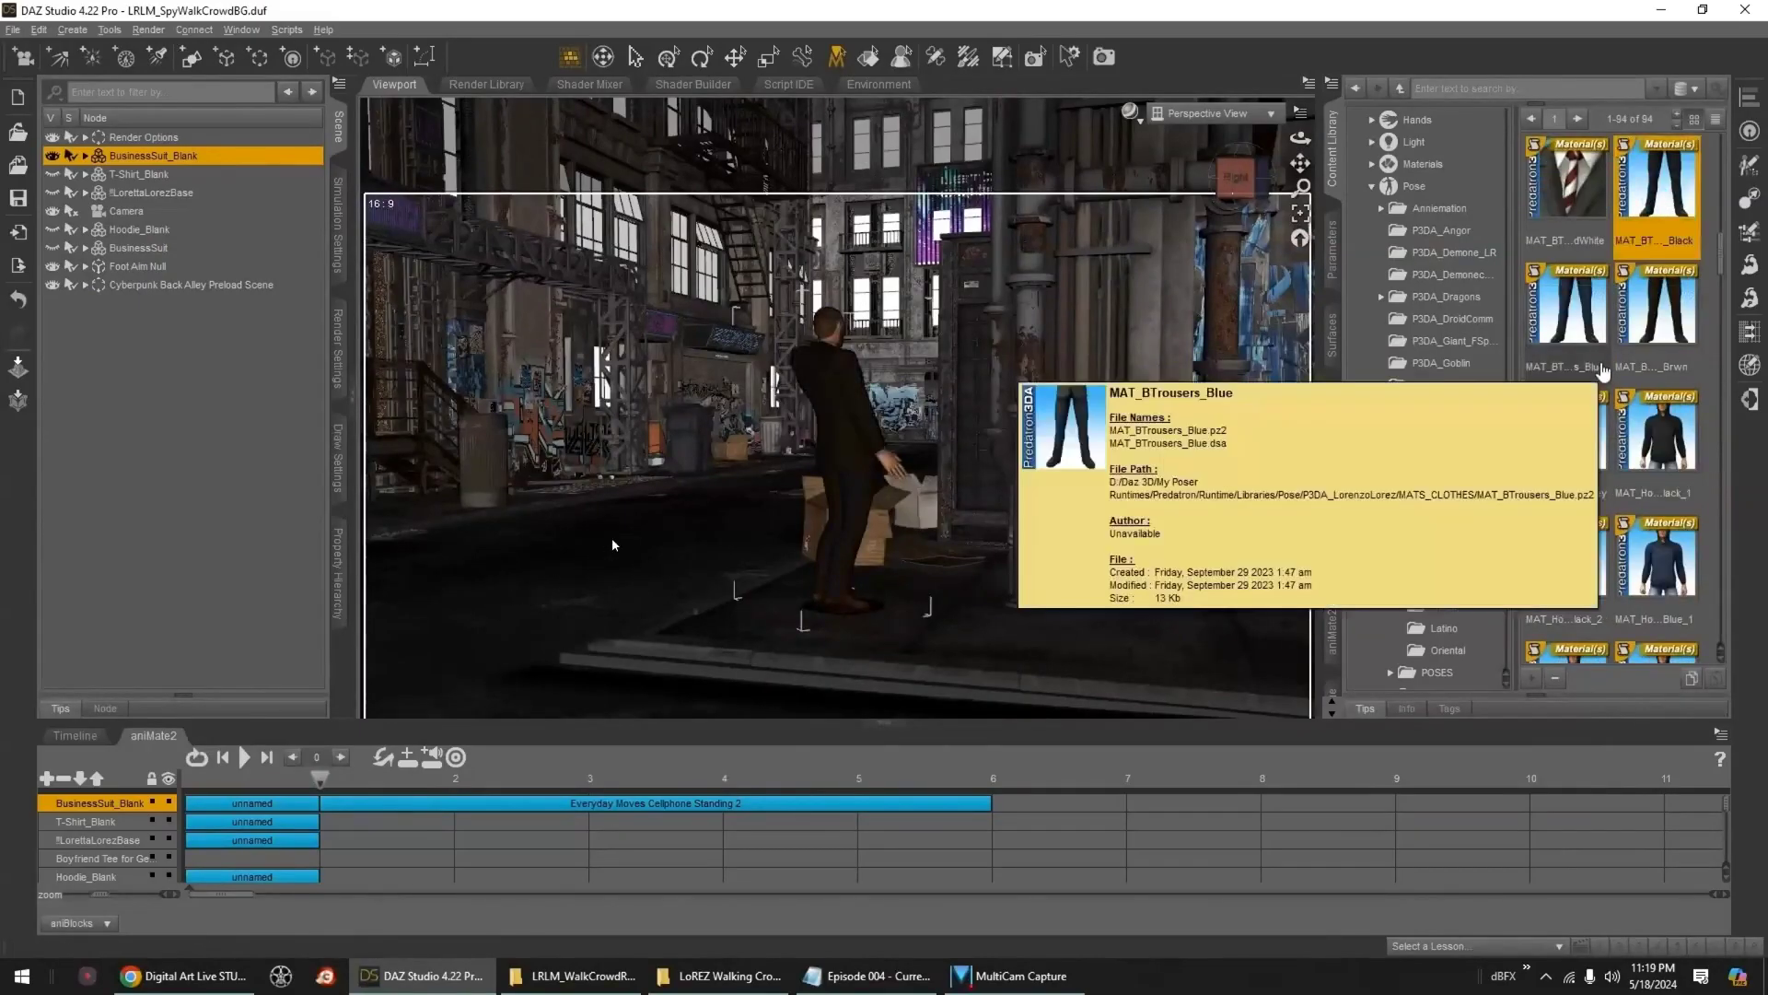
- Show and frame T-Shirt_Blank, and delete its leftover timeline keyframes just before frame 180
click(122, 174)
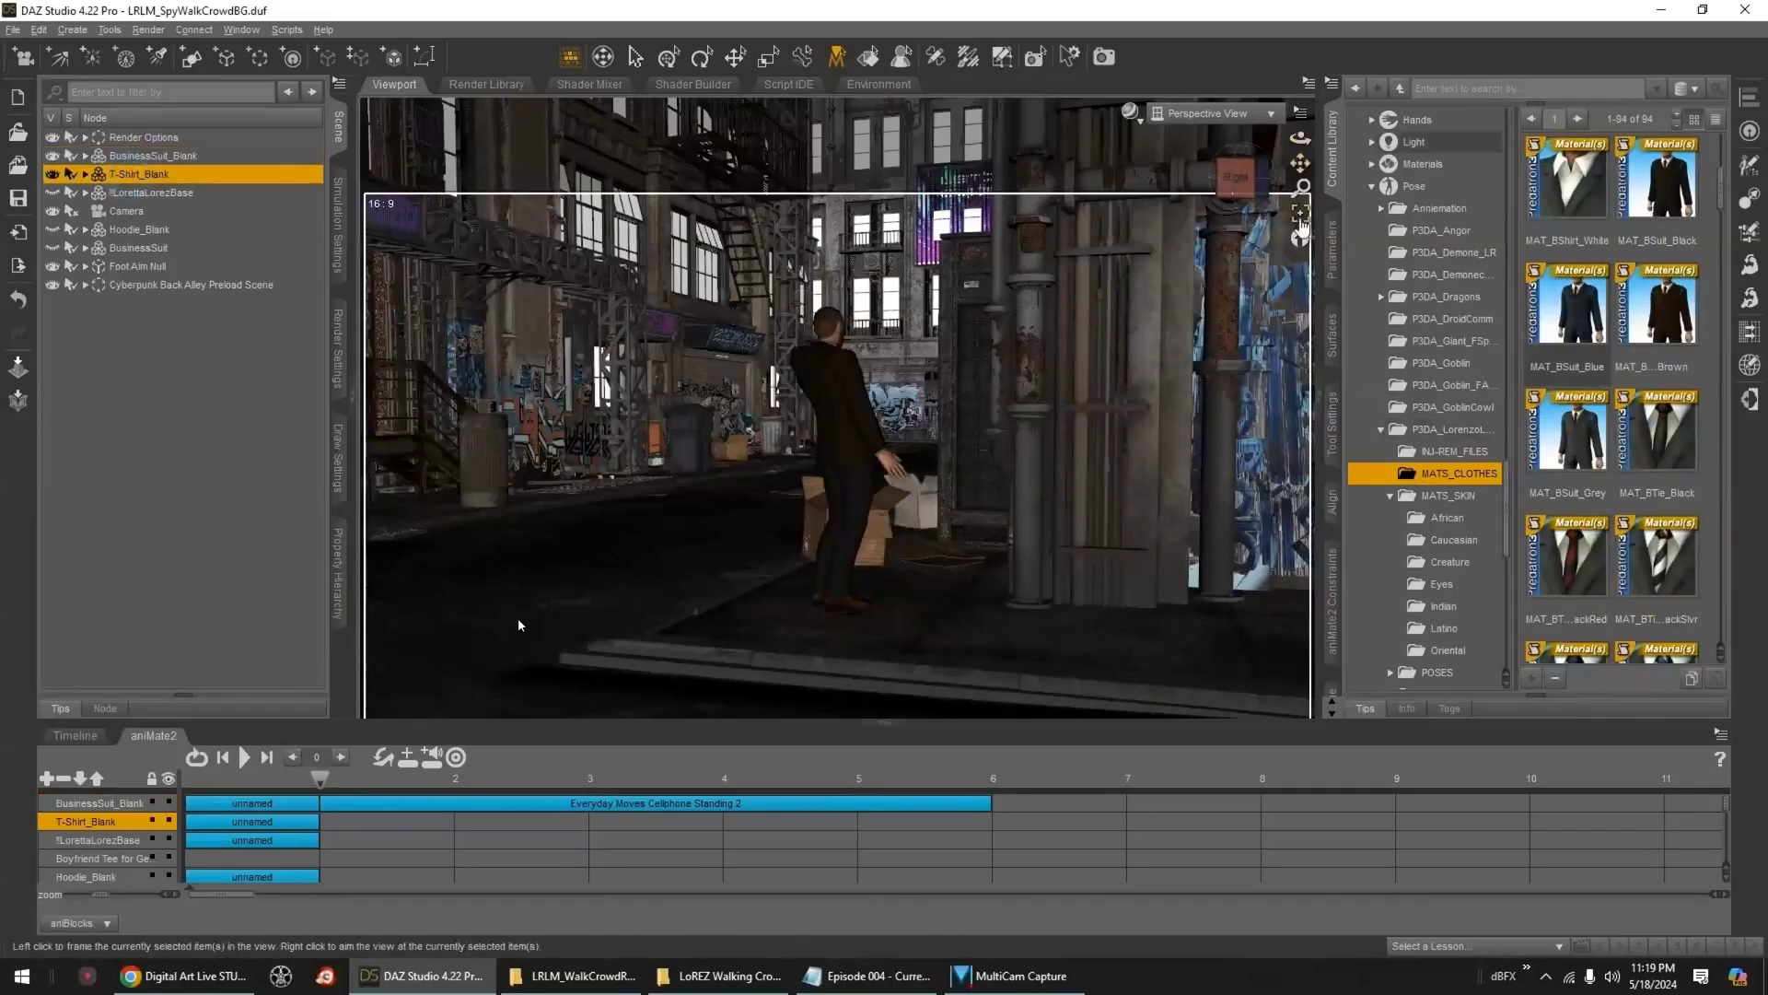
click(1300, 213)
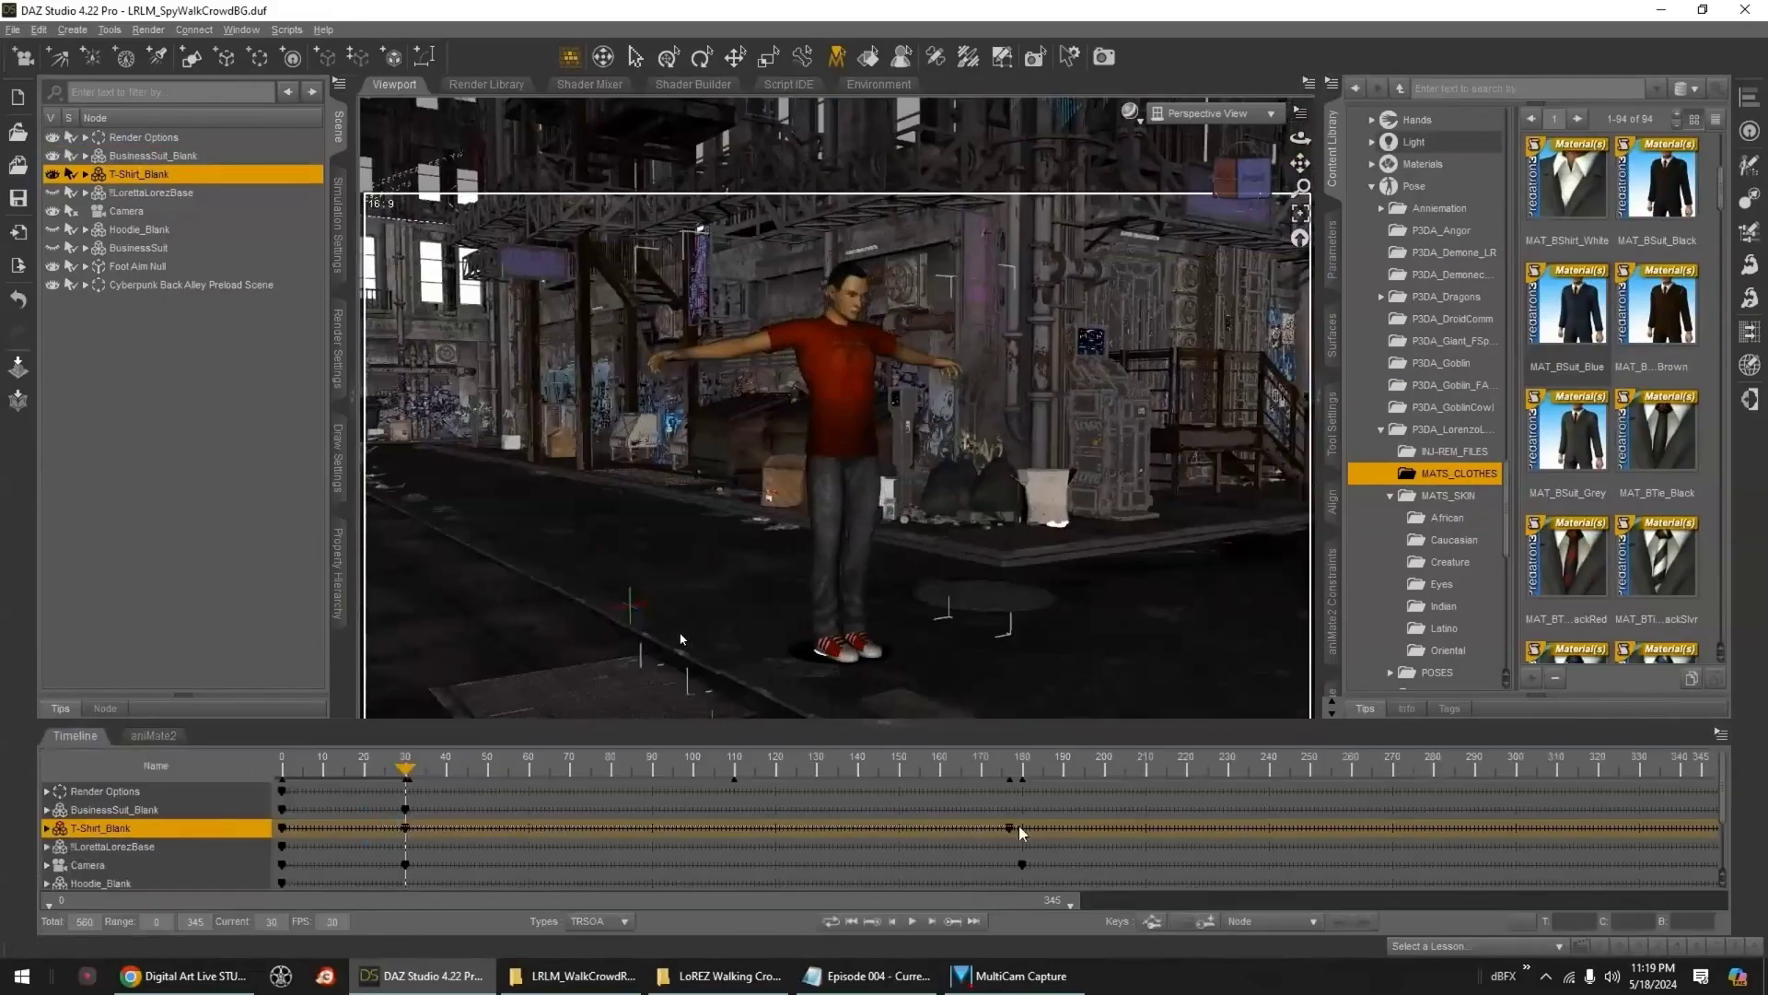
drag(1018, 827, 1024, 834)
click(1205, 921)
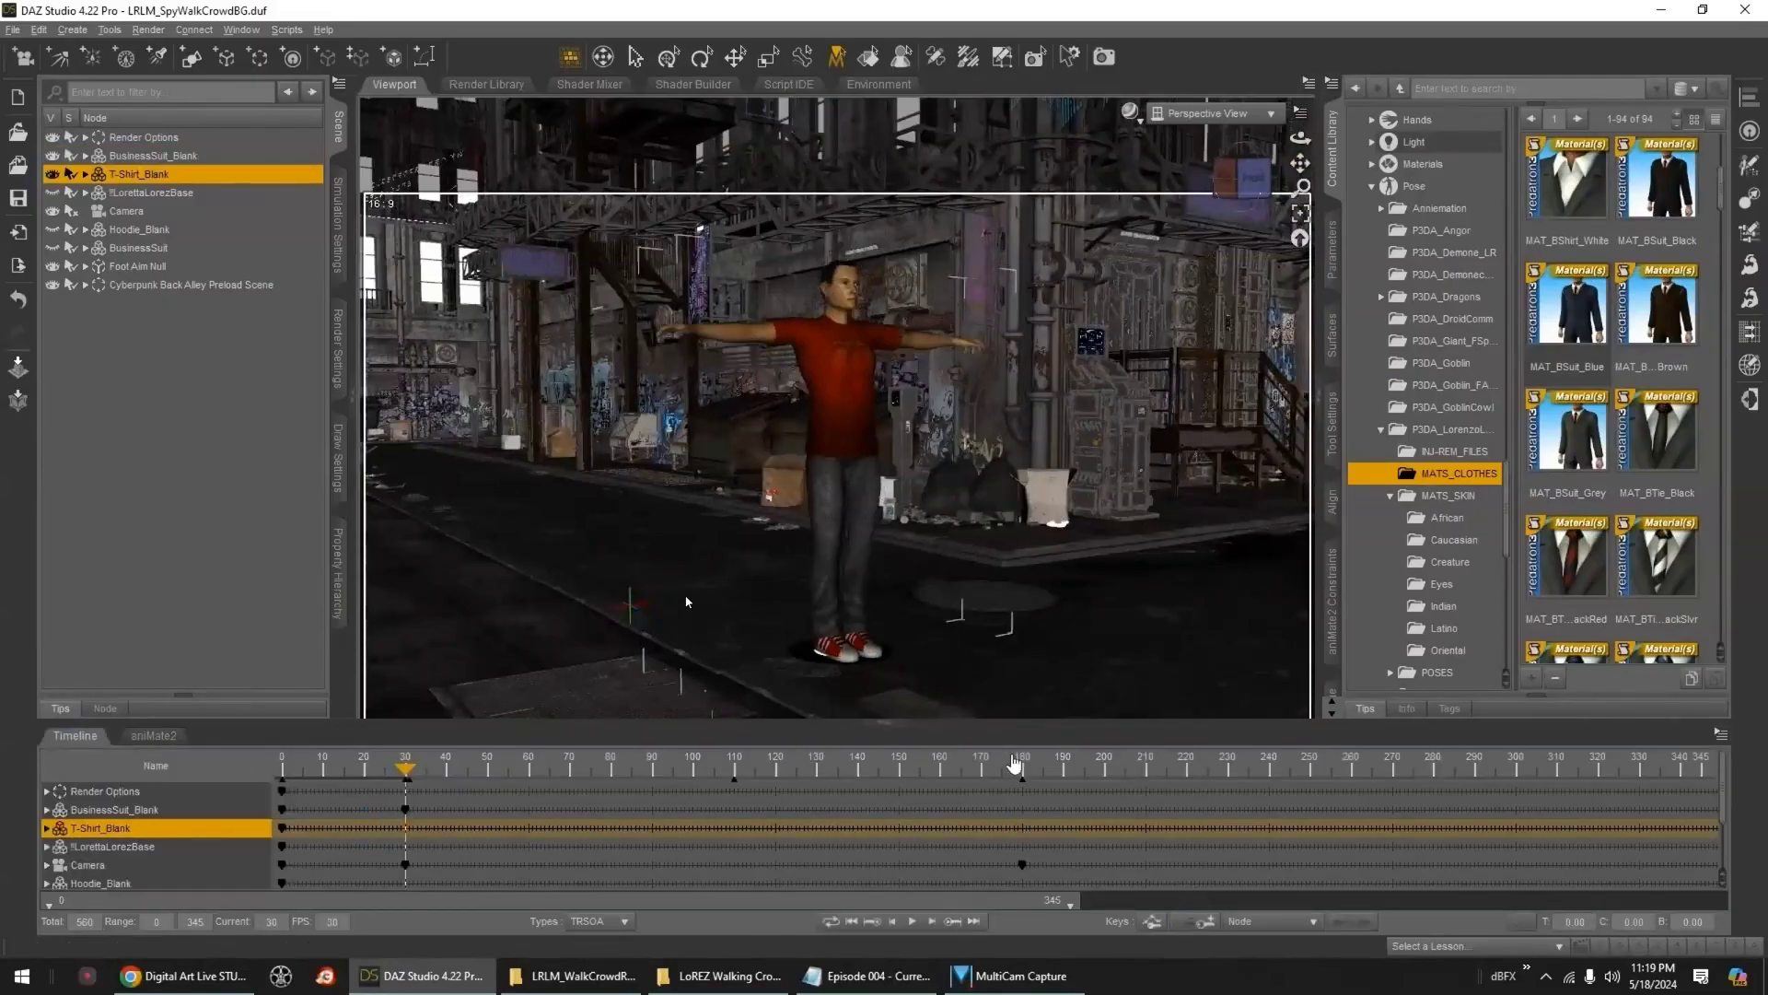
- Return to the beginning of the aniMate2 tracks and place the playhead at mark 1, where the initial unnamed blocks end
click(153, 735)
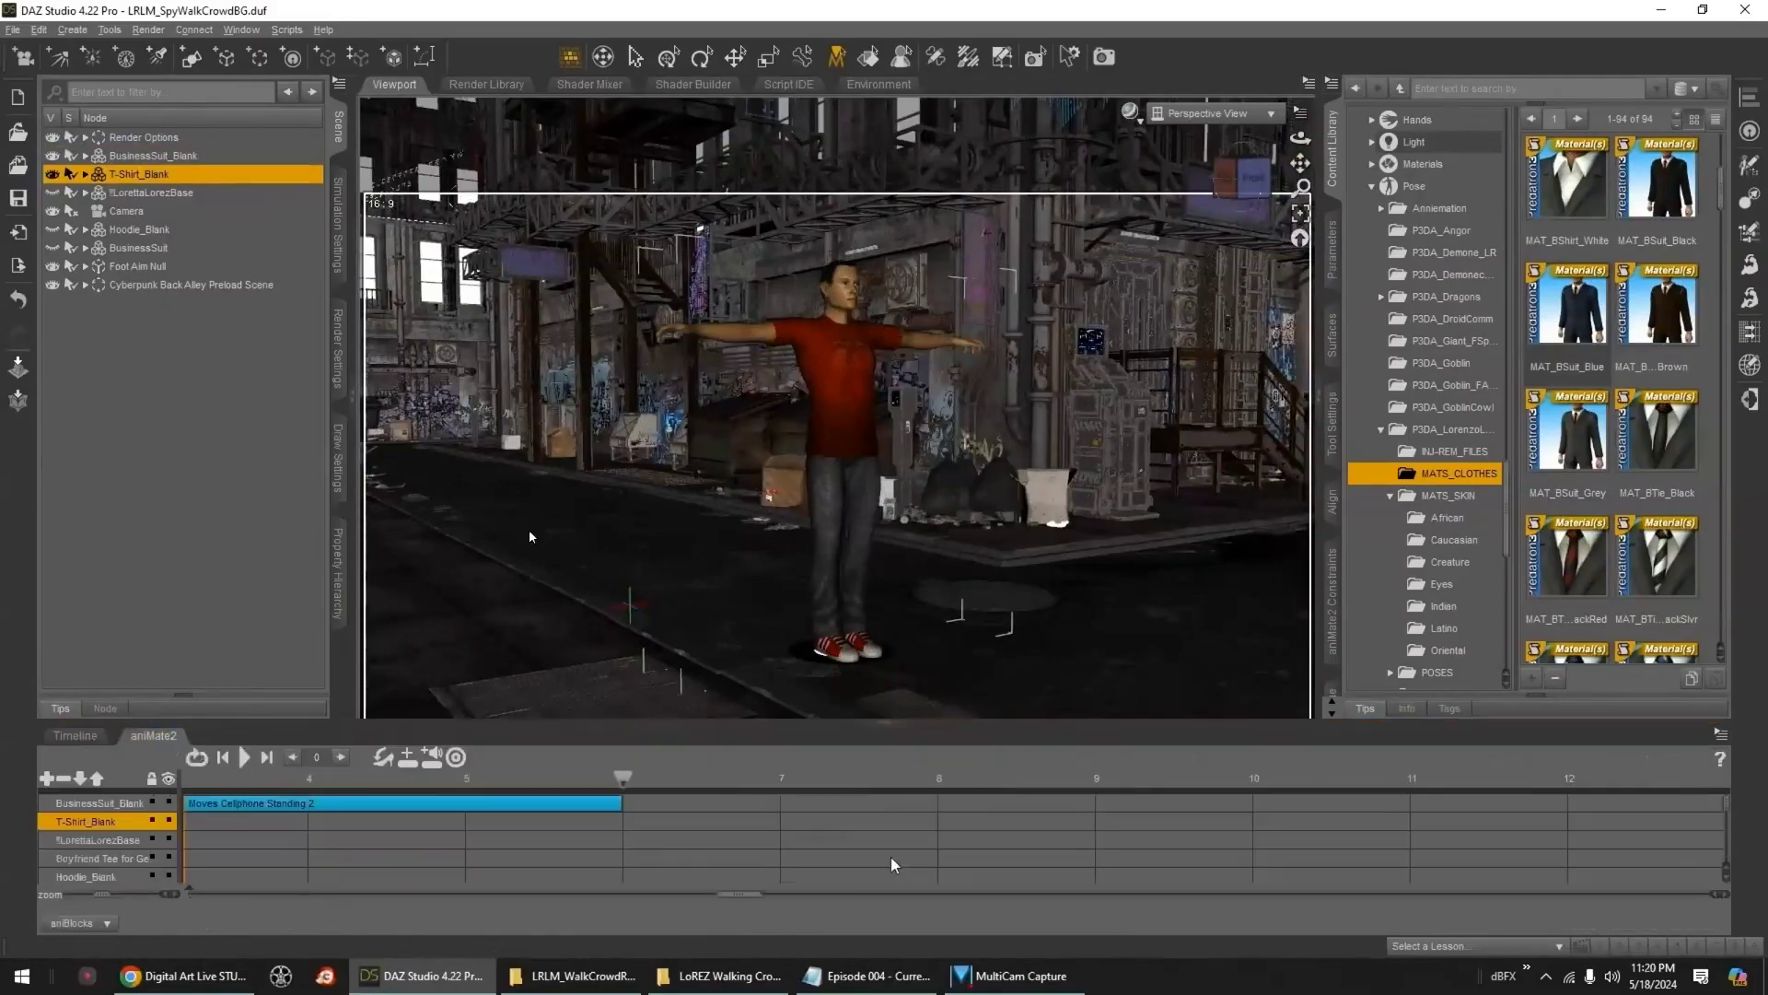
drag(746, 894, 212, 894)
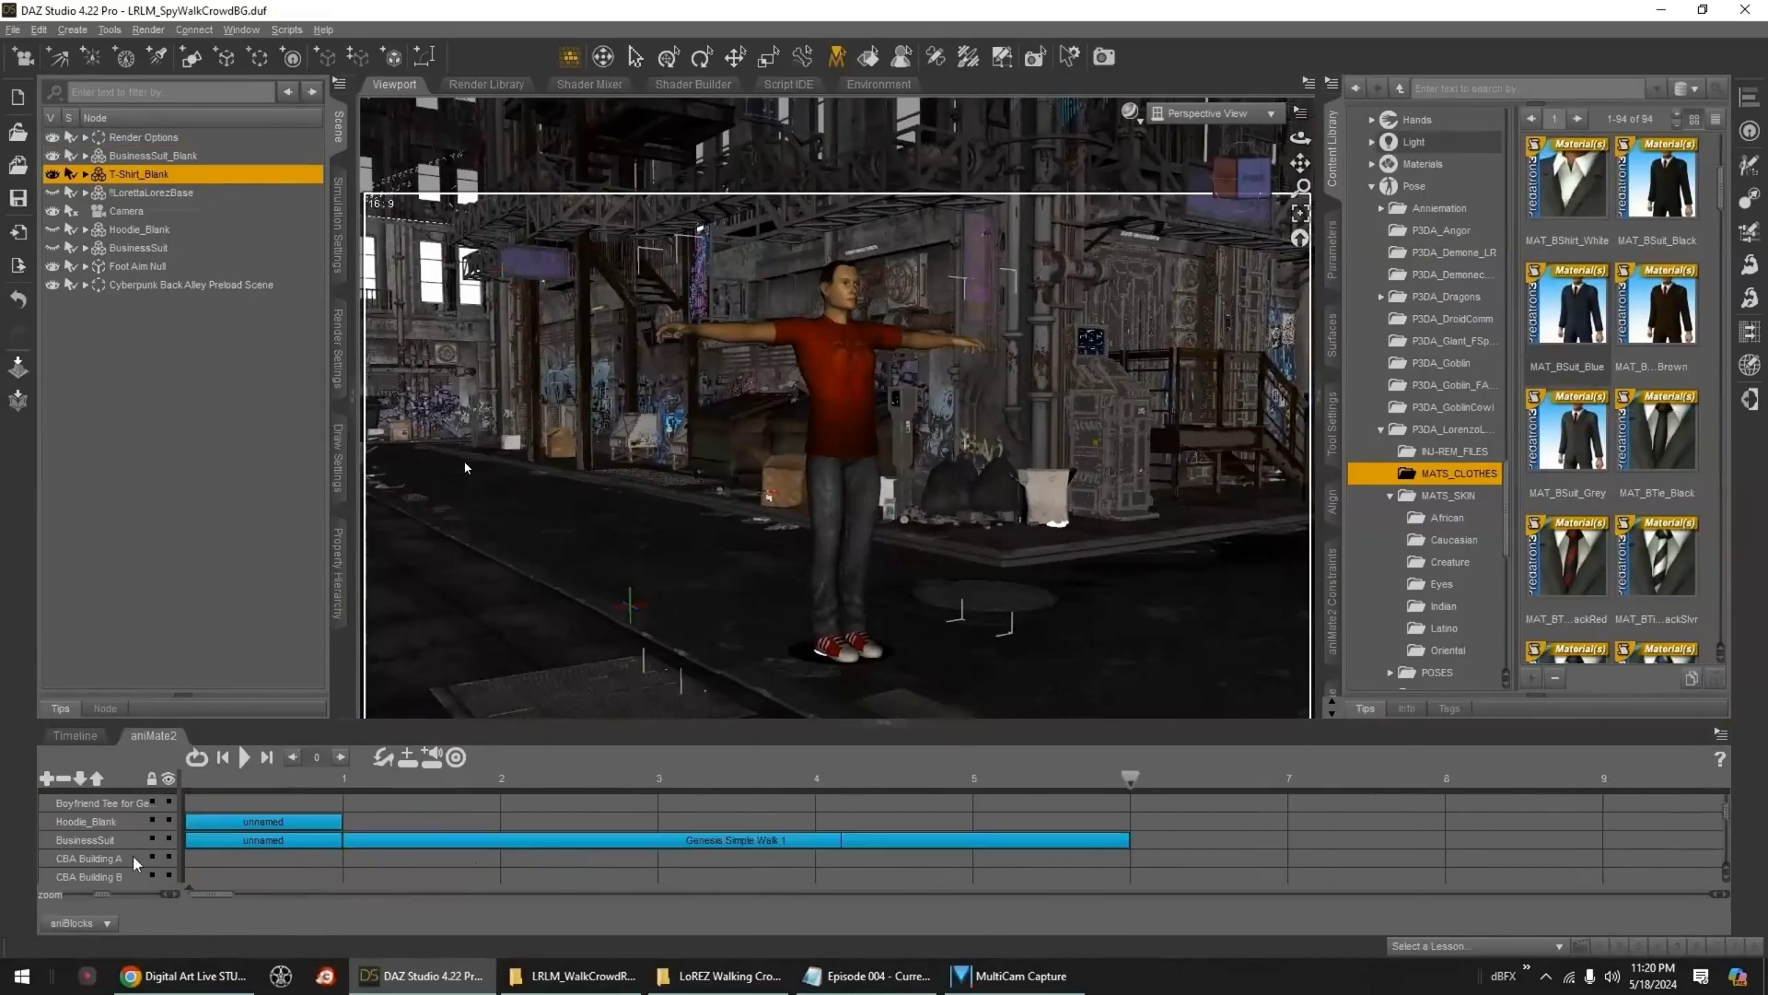
scroll(133, 856, up, 3)
click(365, 781)
- Apply blue jeans and a green T-shirt material from MATS_CLOTHES to T-Shirt_Blank
scroll(1659, 529, down, 15)
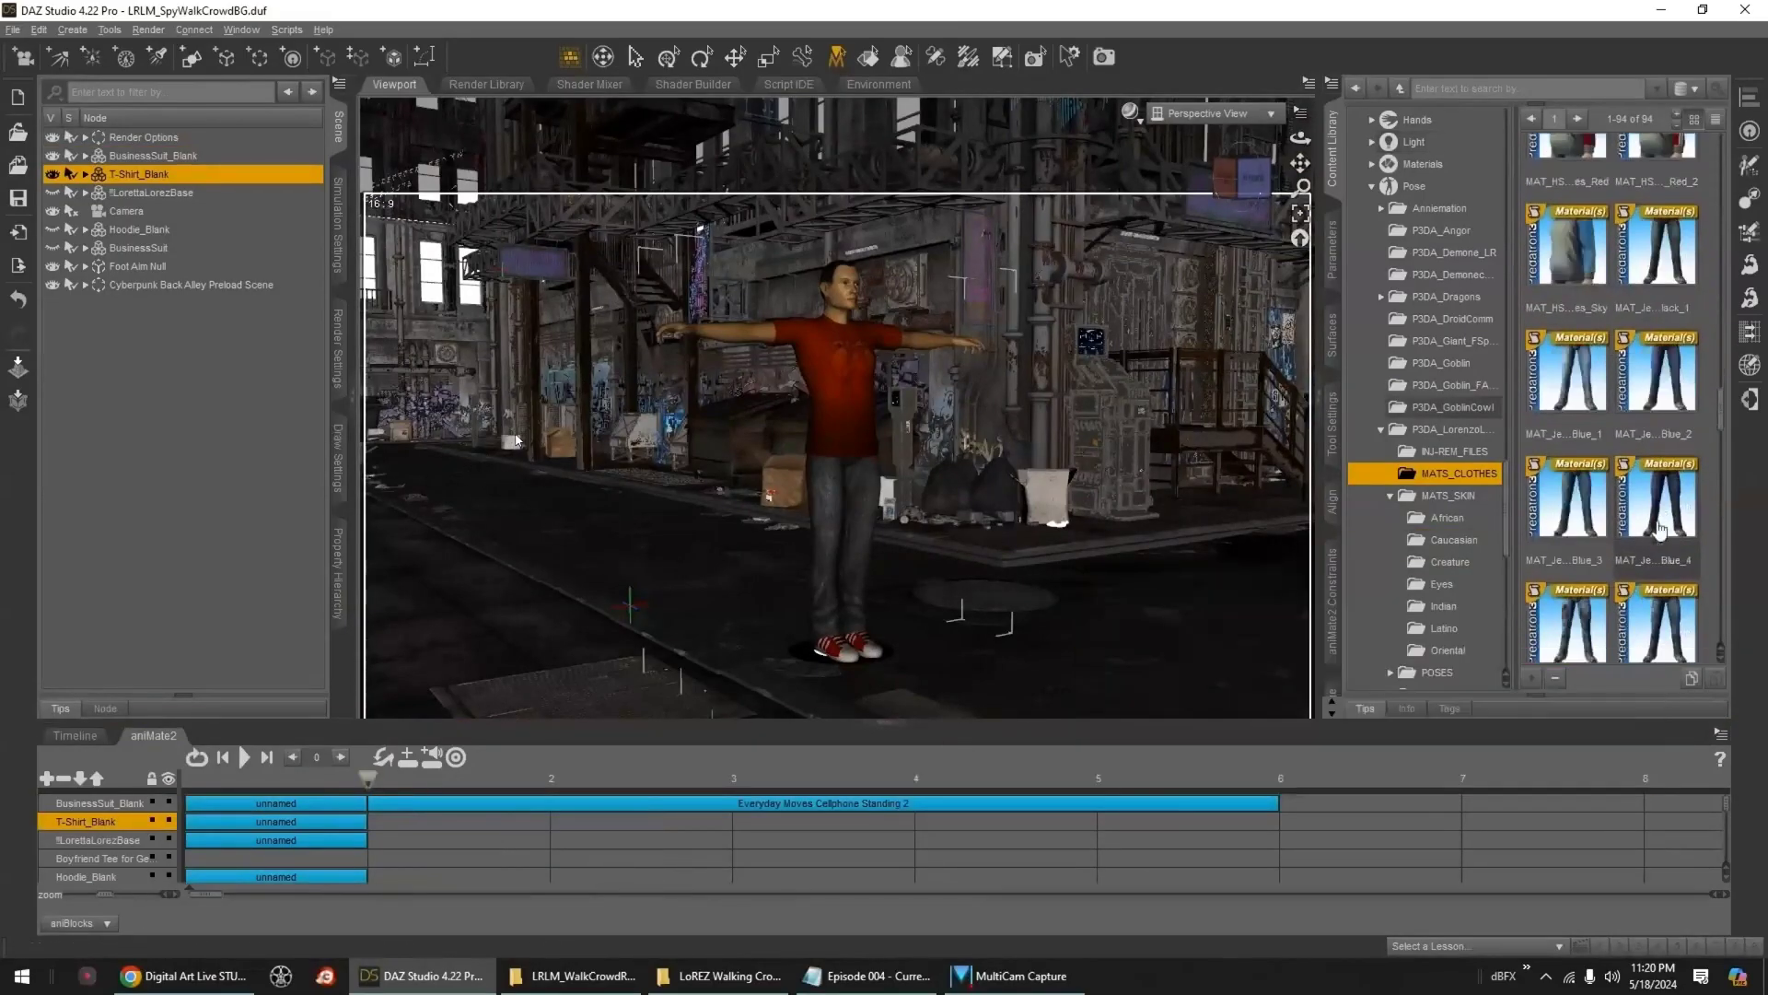
double_click(1567, 430)
scroll(1660, 528, down, 5)
scroll(1665, 411, up, 10)
double_click(1566, 205)
scroll(1676, 432, down, 5)
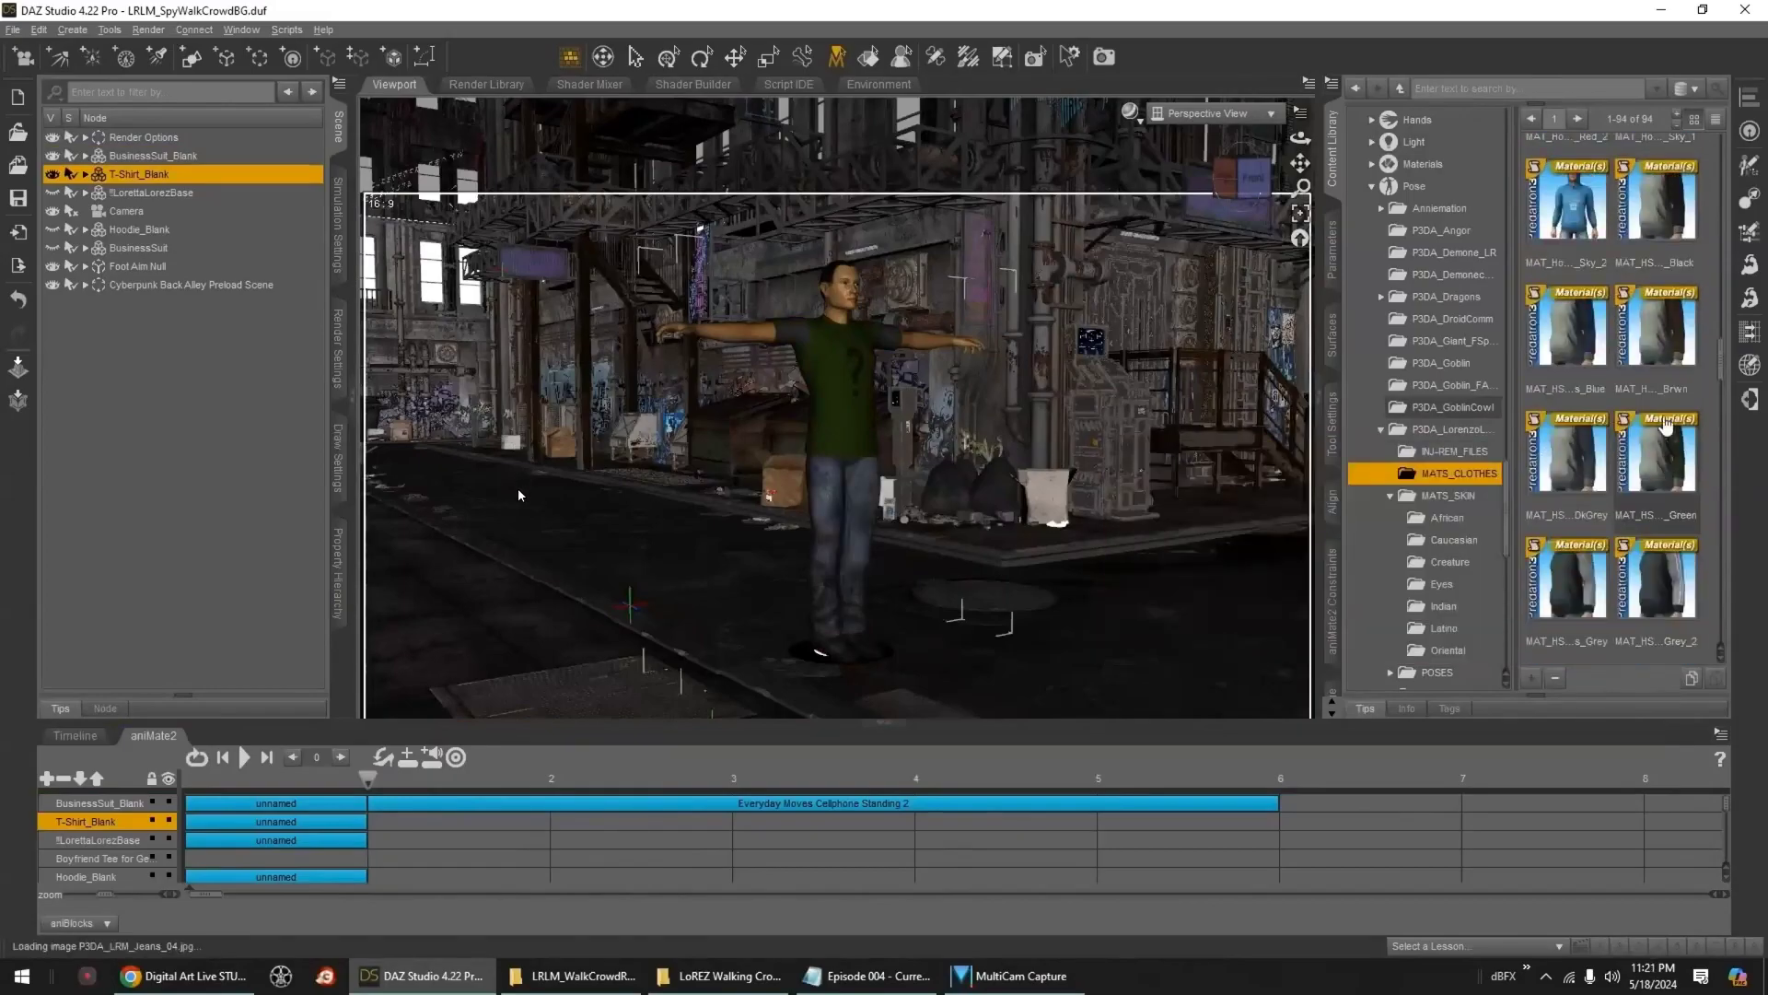
- Apply the hairy Indian skin and the BlkGry beard material to the T-Shirt_Blank figure
scroll(1465, 589, down, 1)
click(1453, 545)
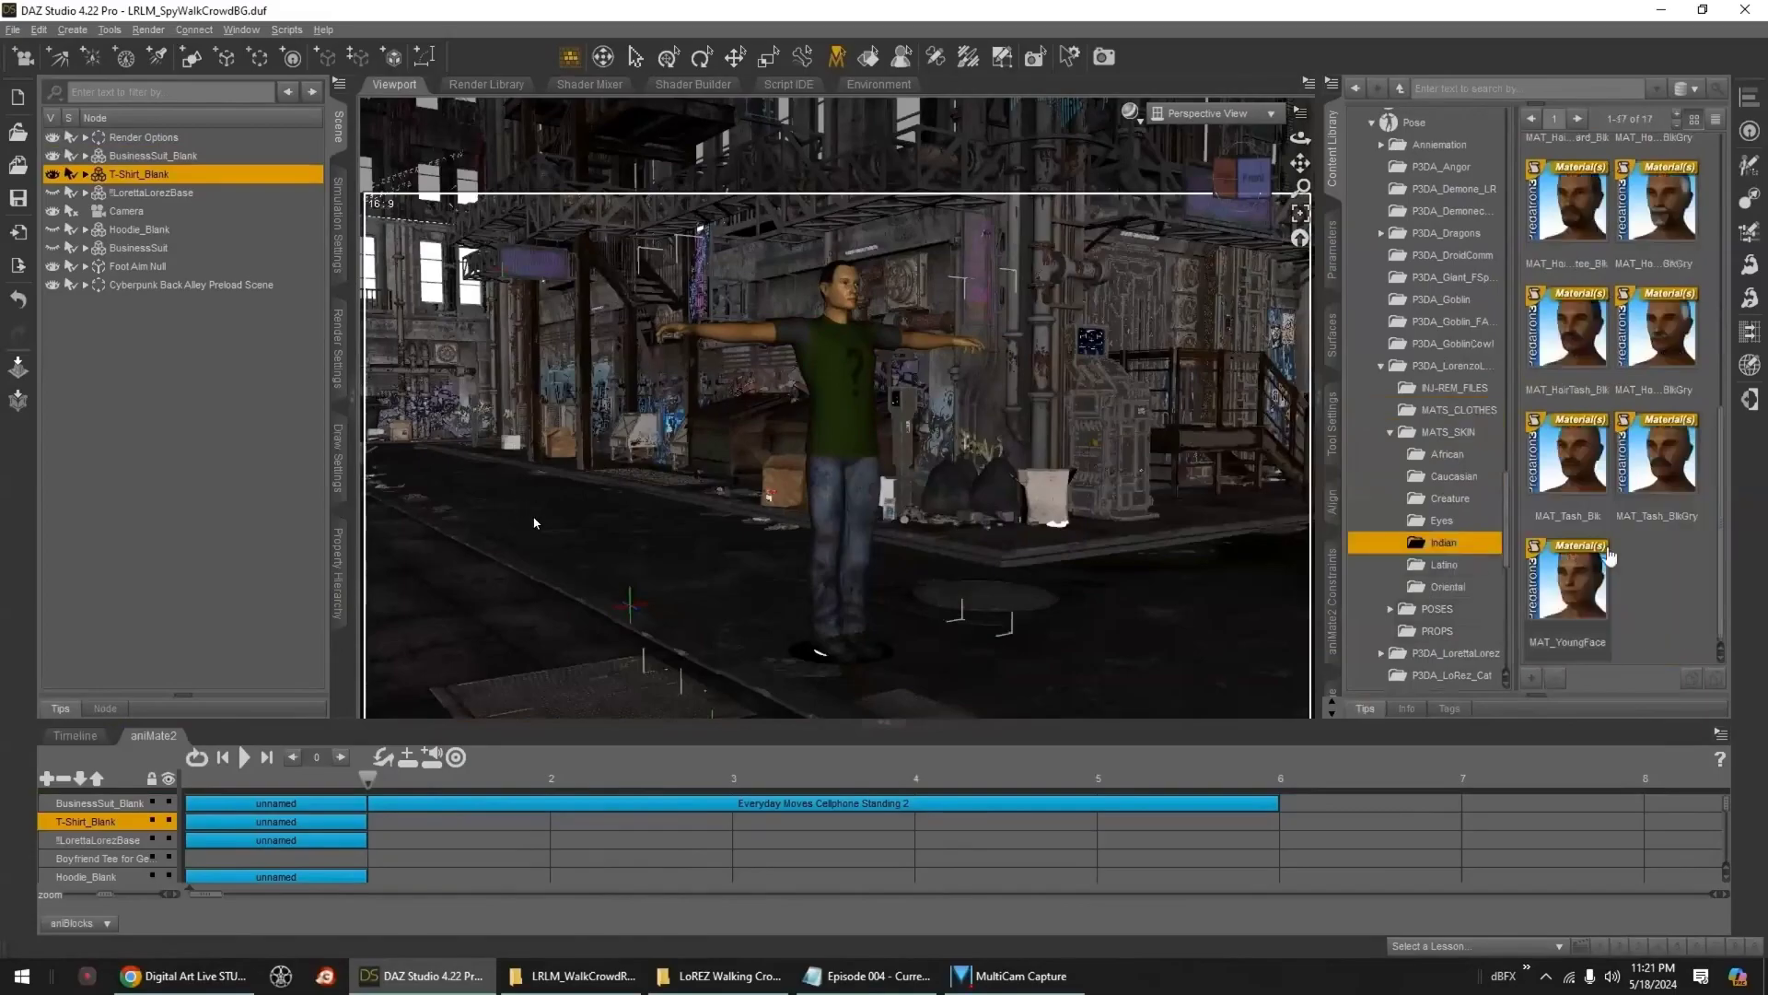
scroll(1658, 451, up, 8)
double_click(1669, 188)
scroll(1605, 450, down, 3)
scroll(1607, 451, down, 2)
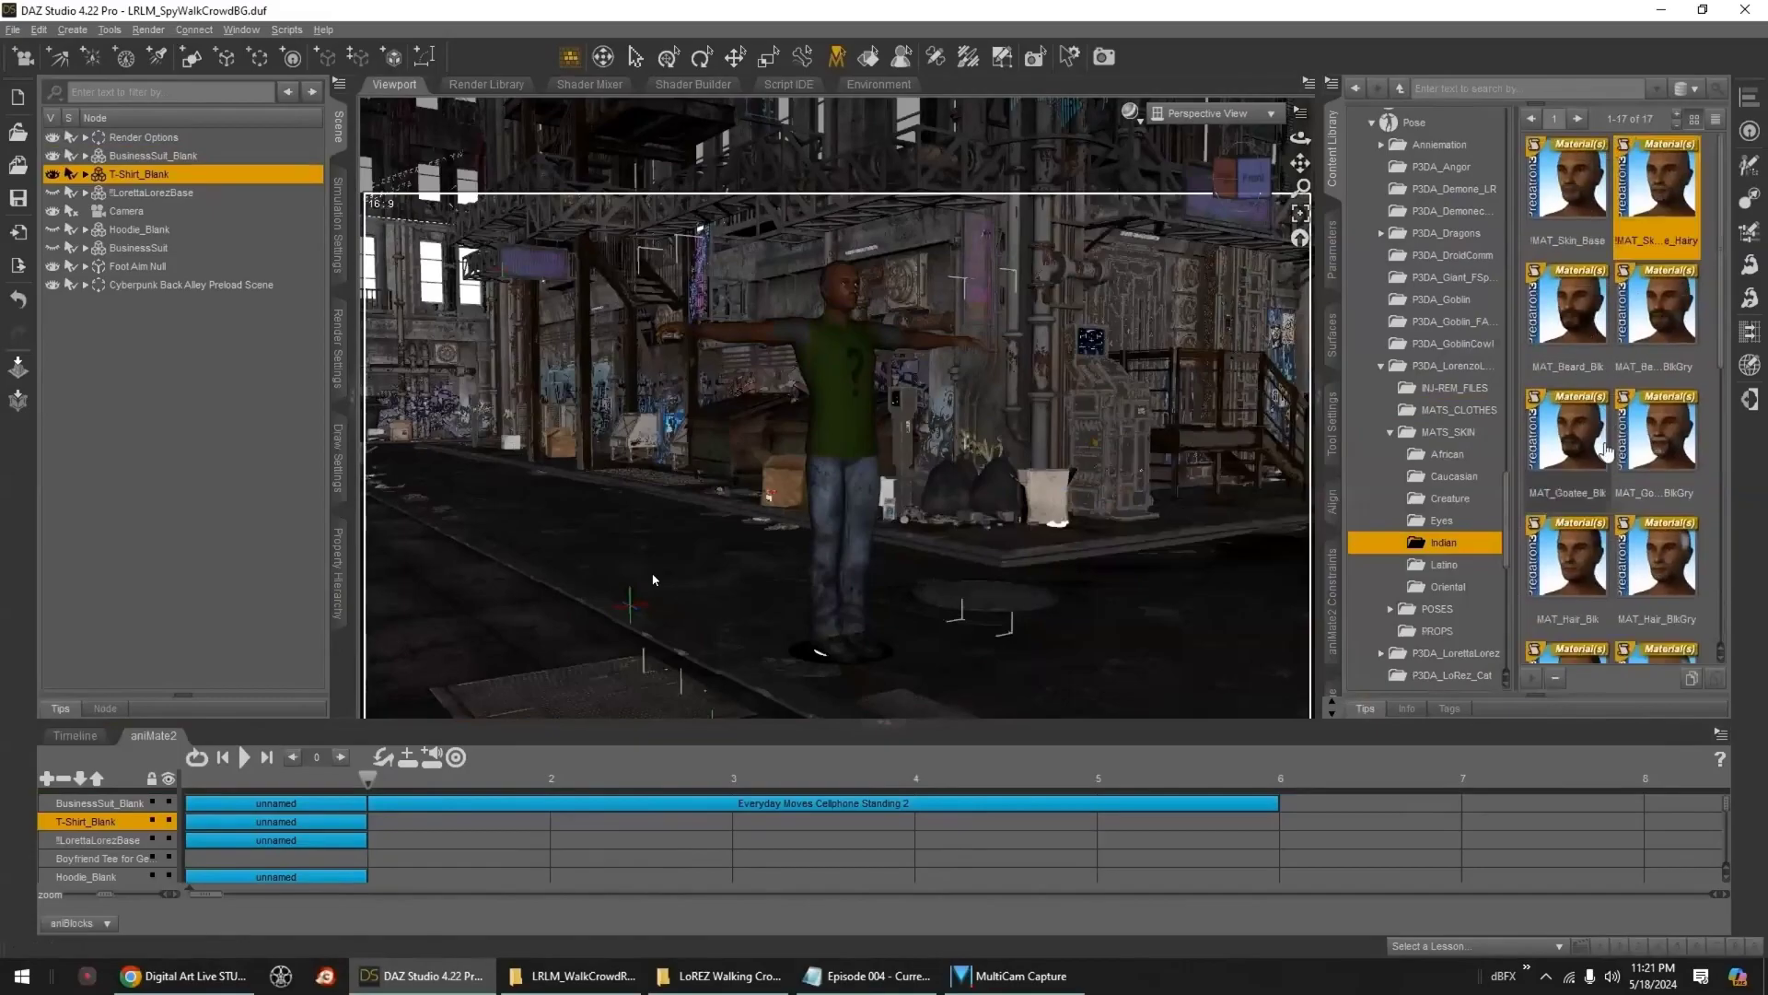
double_click(1676, 329)
- Add the Genesis Crouch To Walk 1 aniBlock from Ambient Moves to the T-Shirt_Blank track
drag(1507, 519, 1542, 238)
click(1464, 396)
mouse_move(1664, 227)
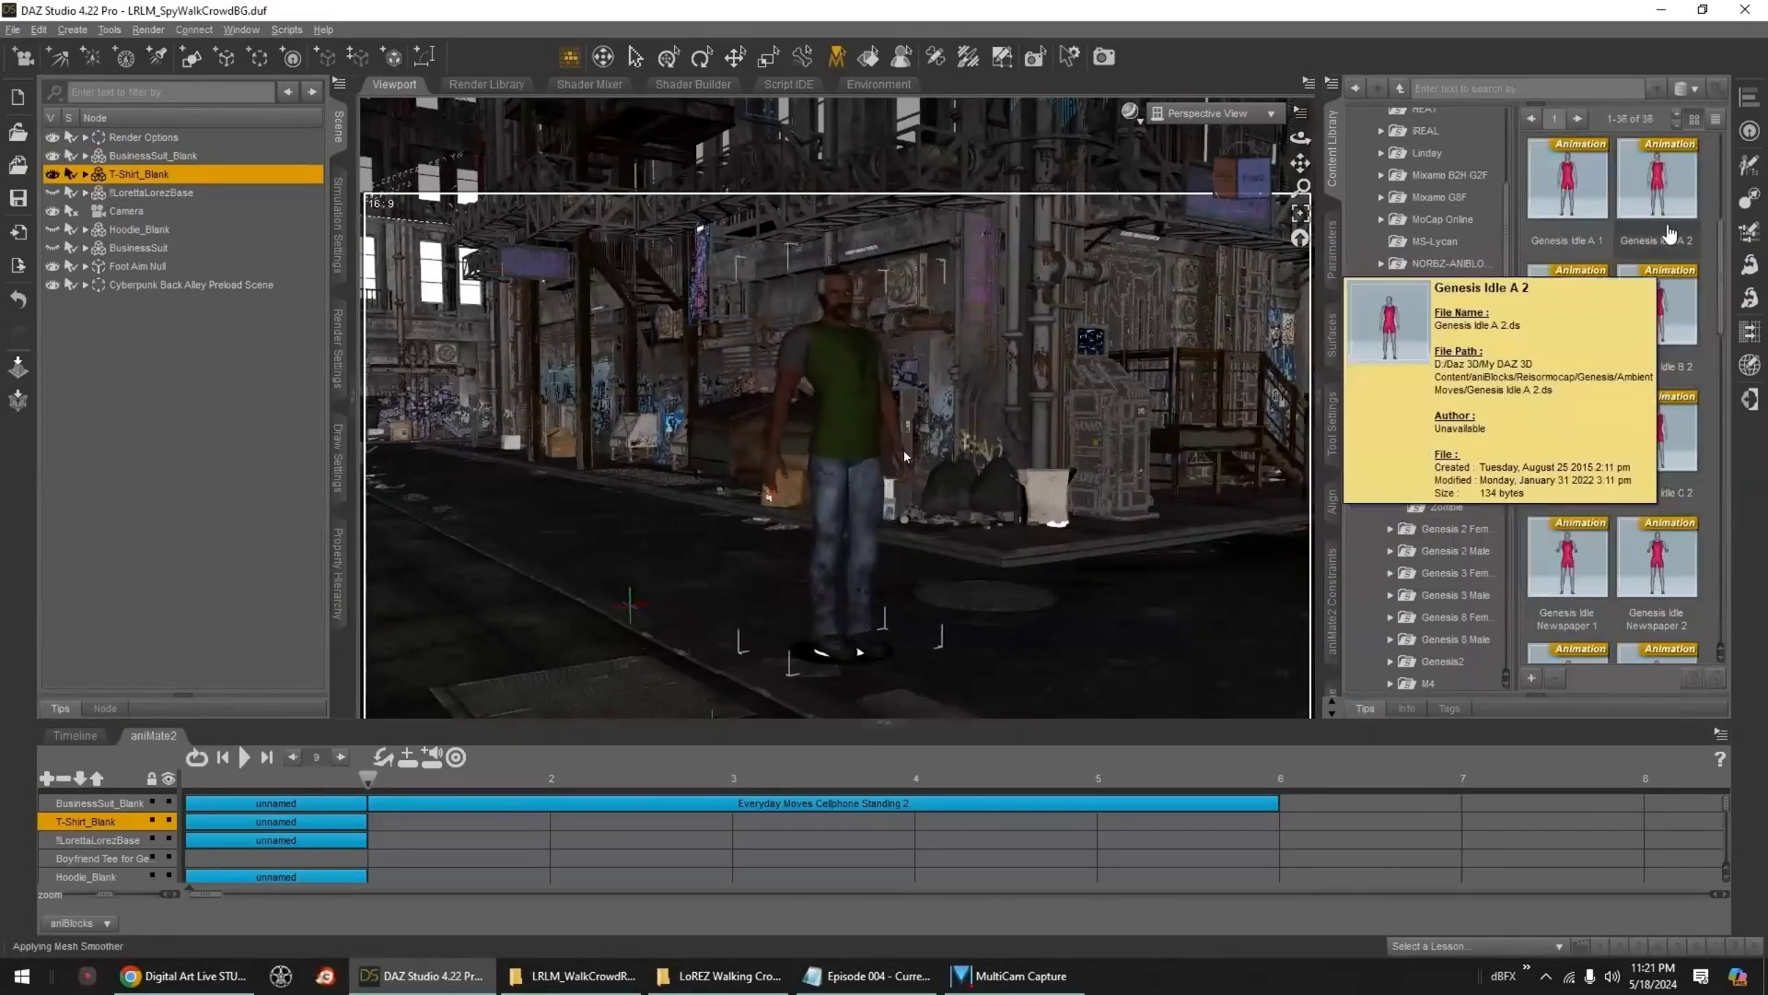
scroll(1448, 537, up, 1)
scroll(1630, 382, up, 3)
double_click(1576, 343)
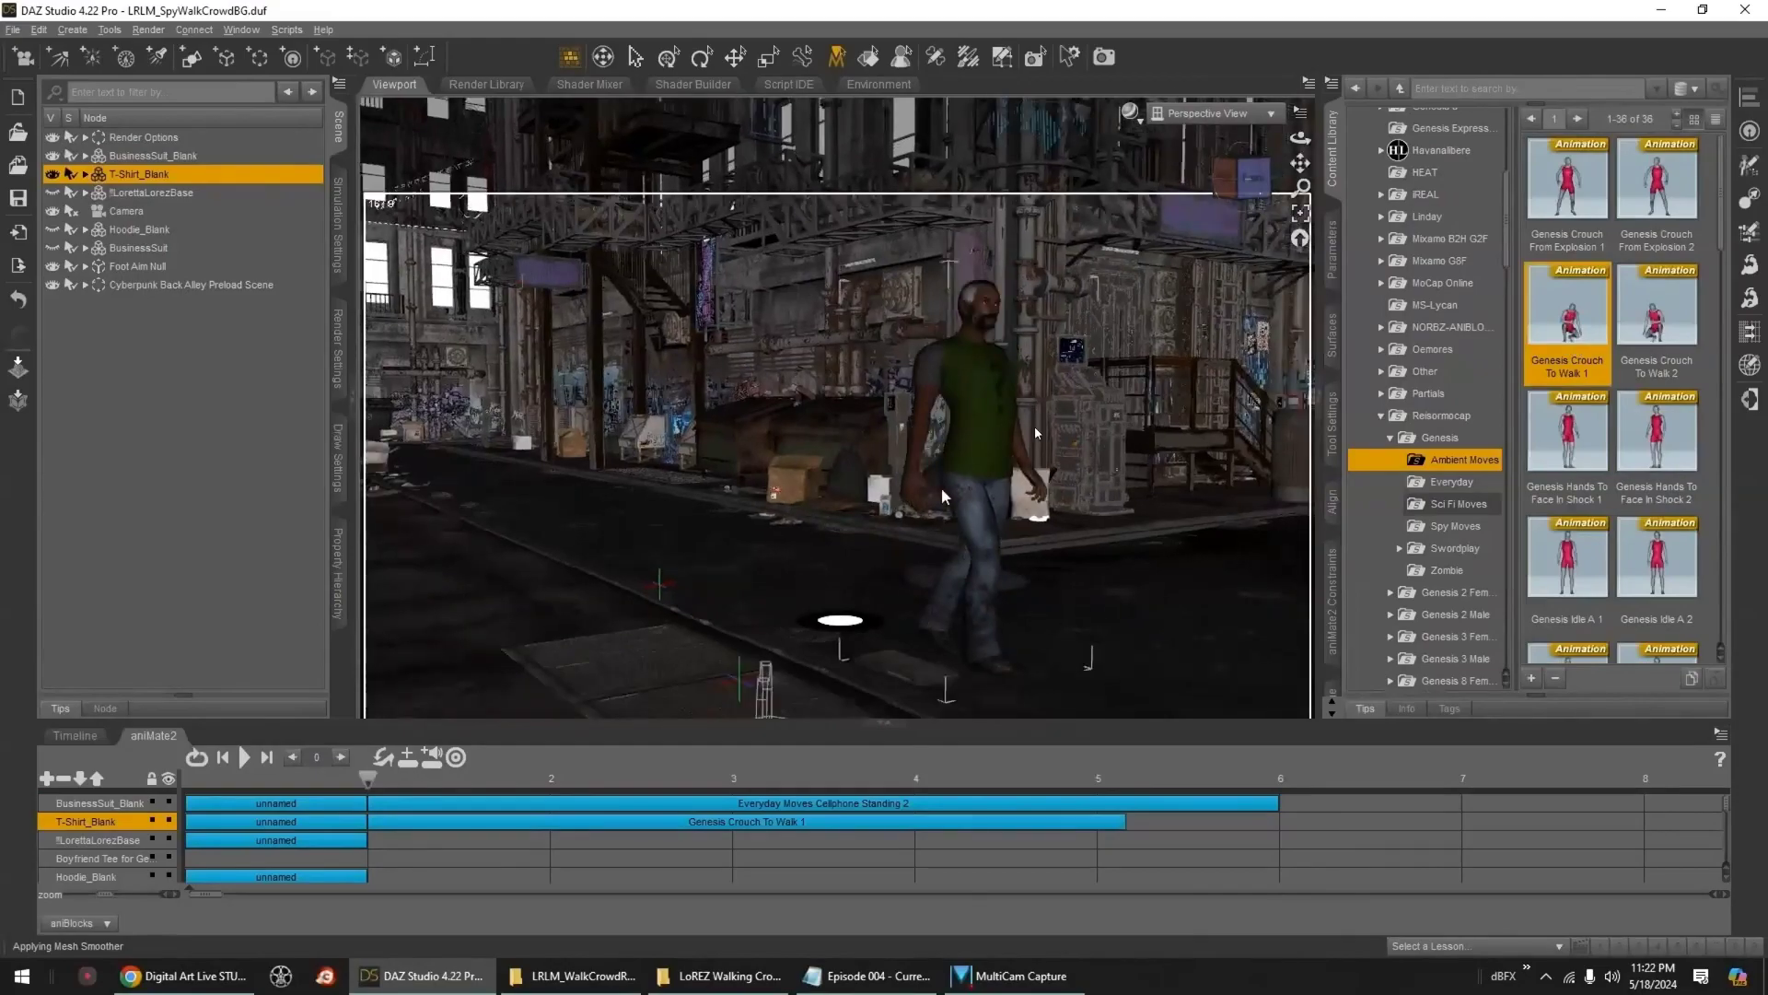
- Append the Genesis Walk To Crouch 1 aniBlock to the T-Shirt_Blank track and shorten it to end at 6 seconds
drag(1719, 157, 1715, 509)
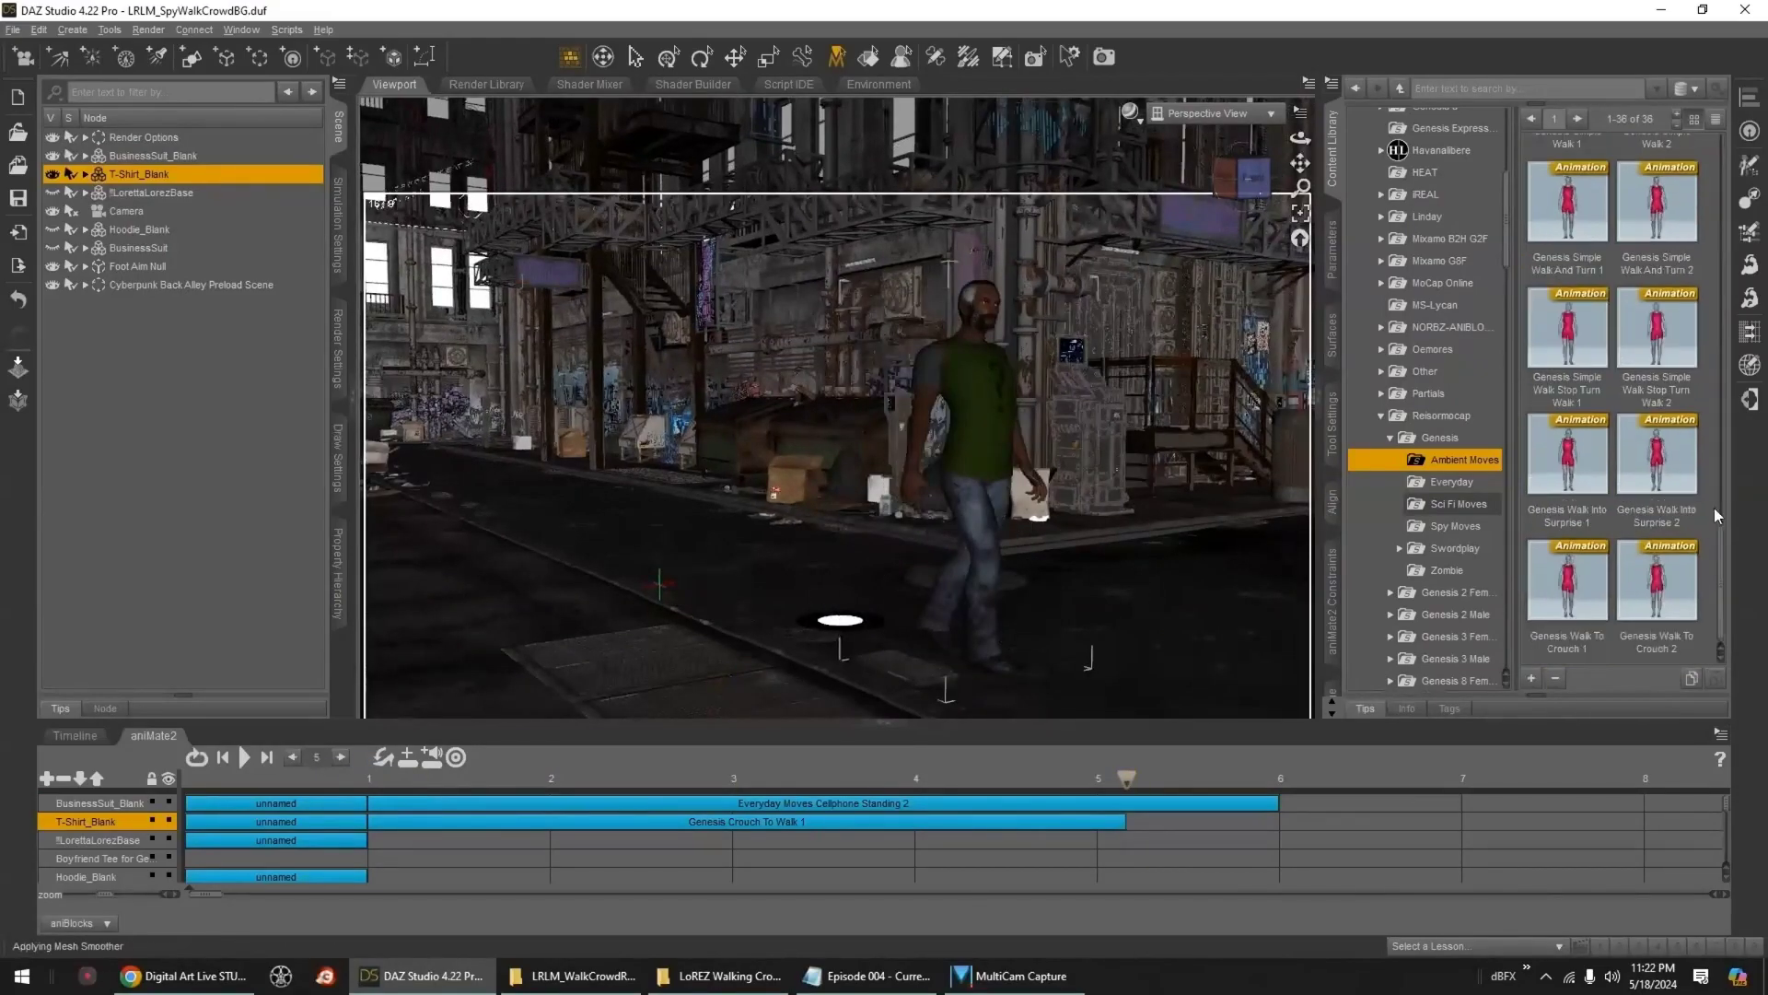
double_click(1569, 586)
drag(1134, 820, 1203, 835)
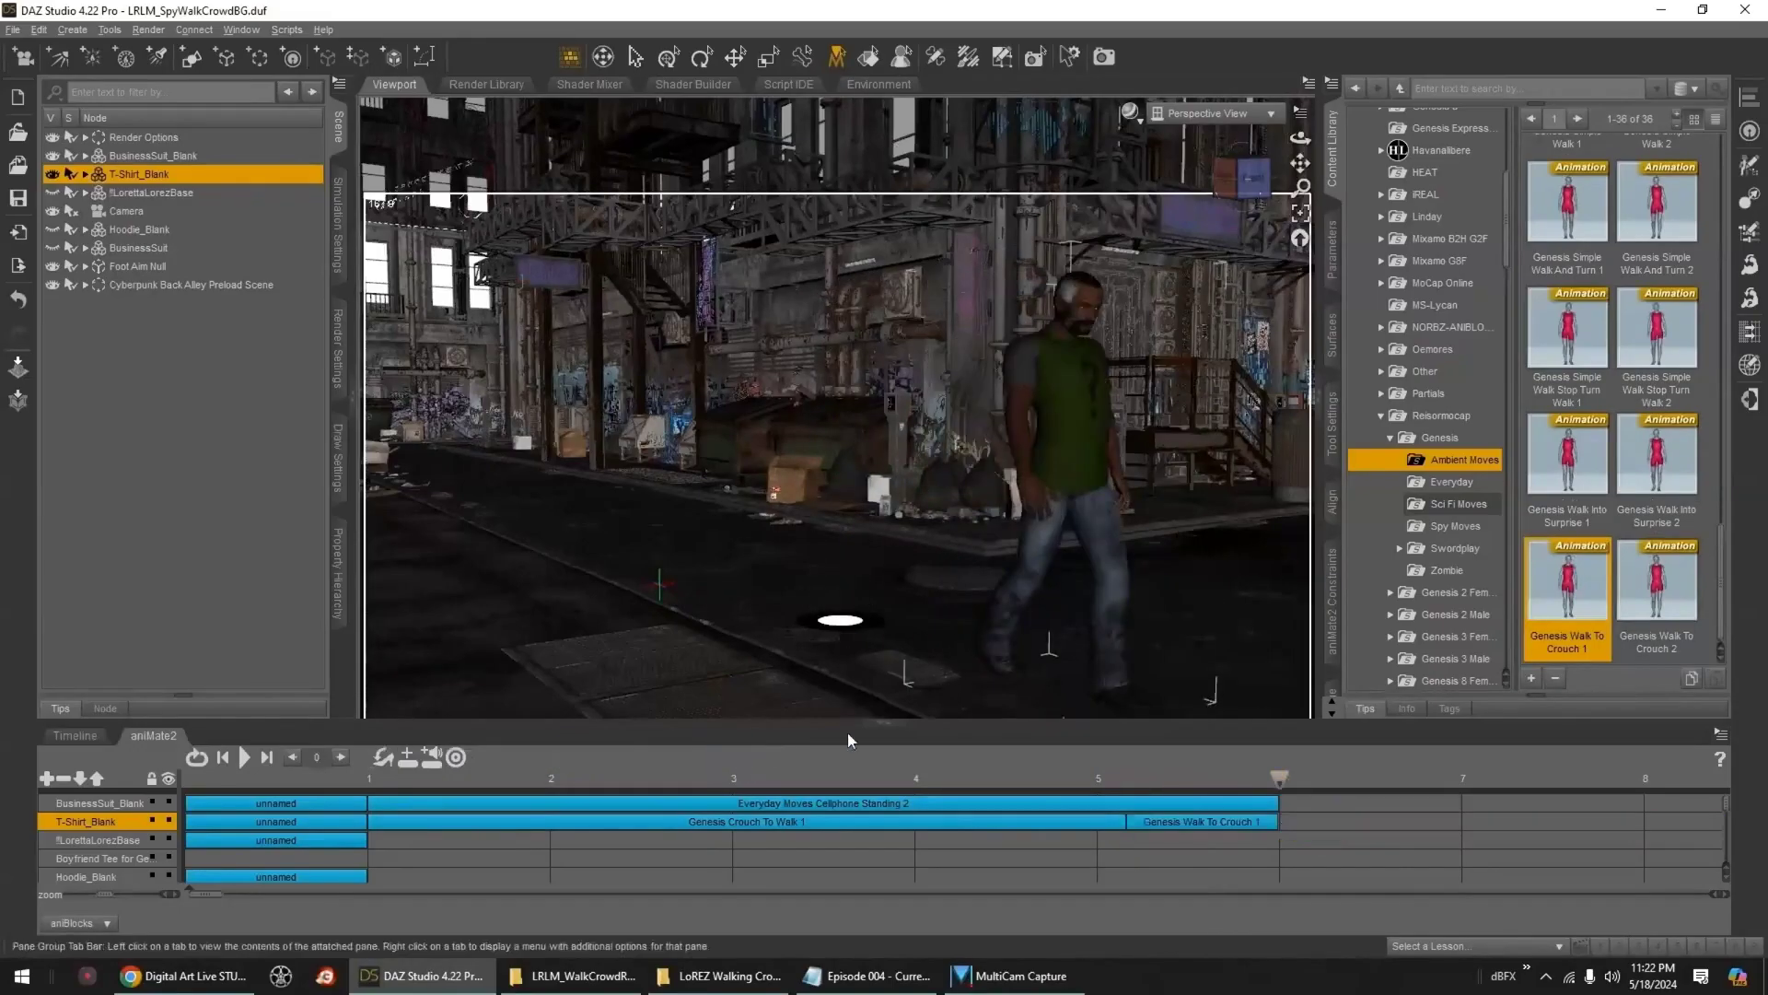
- Rotate the Genesis Crouch To Walk 1 block to -80° and move its path across the street near the barrels
click(462, 821)
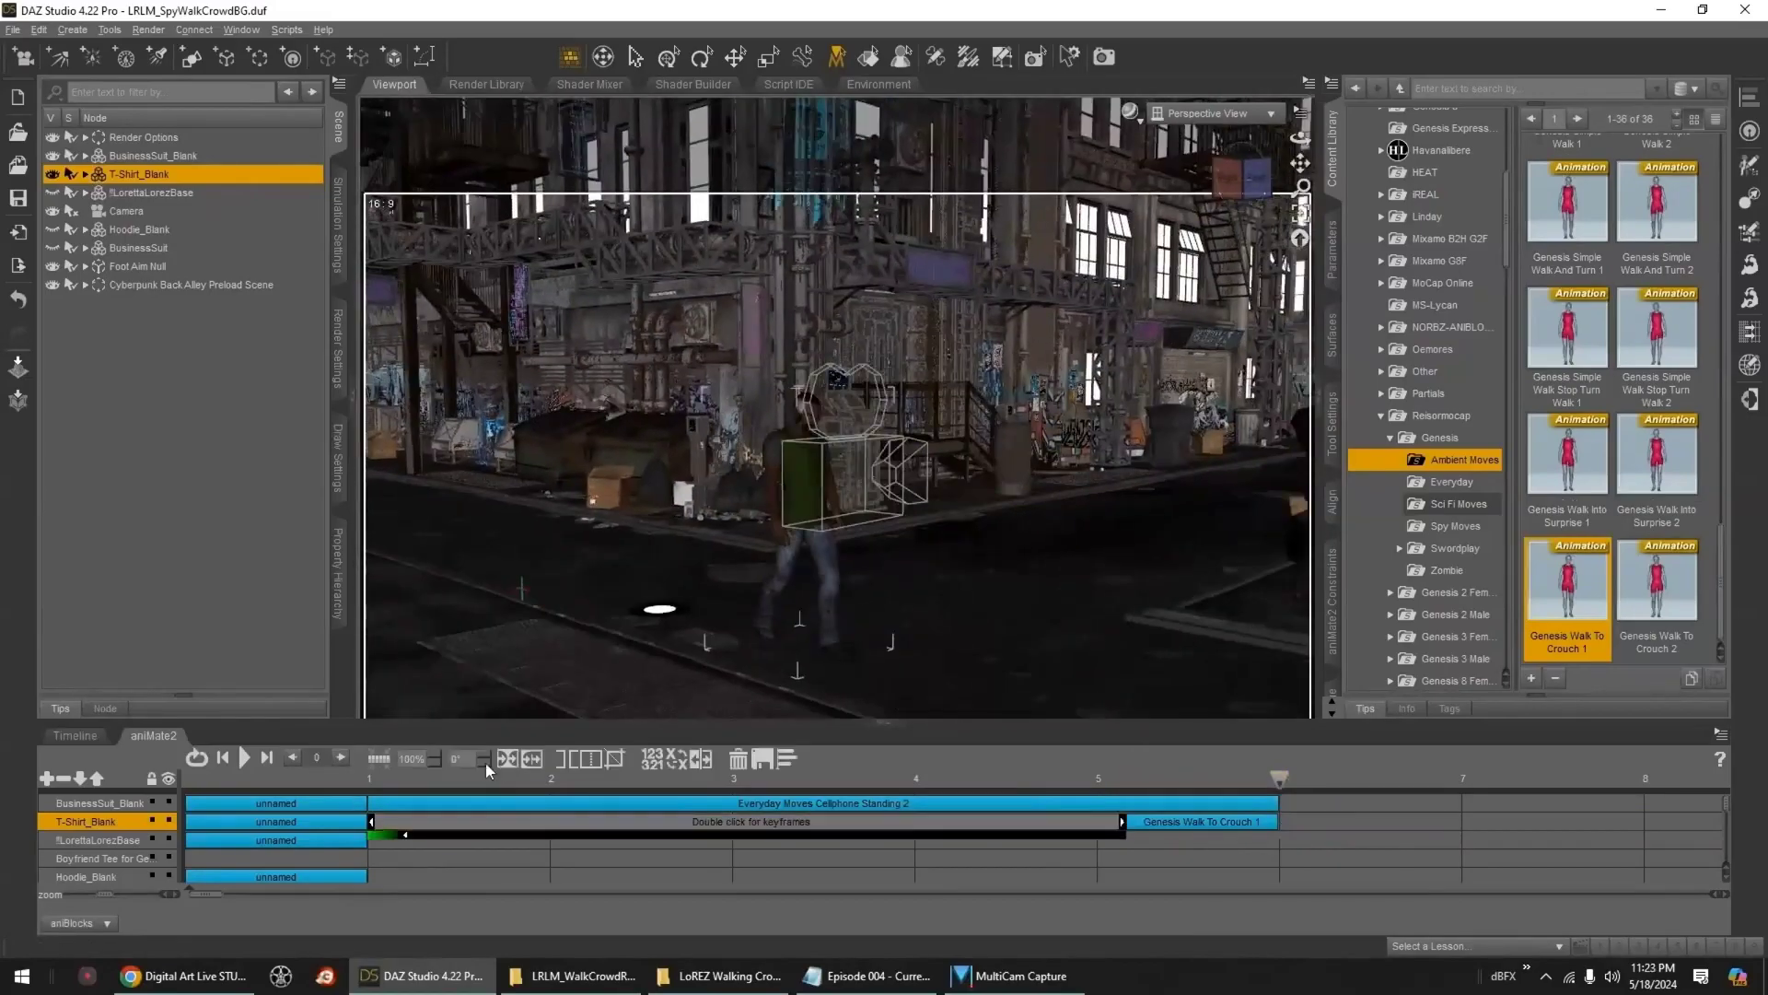
text(-80)
key(Return)
drag(659, 608, 1126, 505)
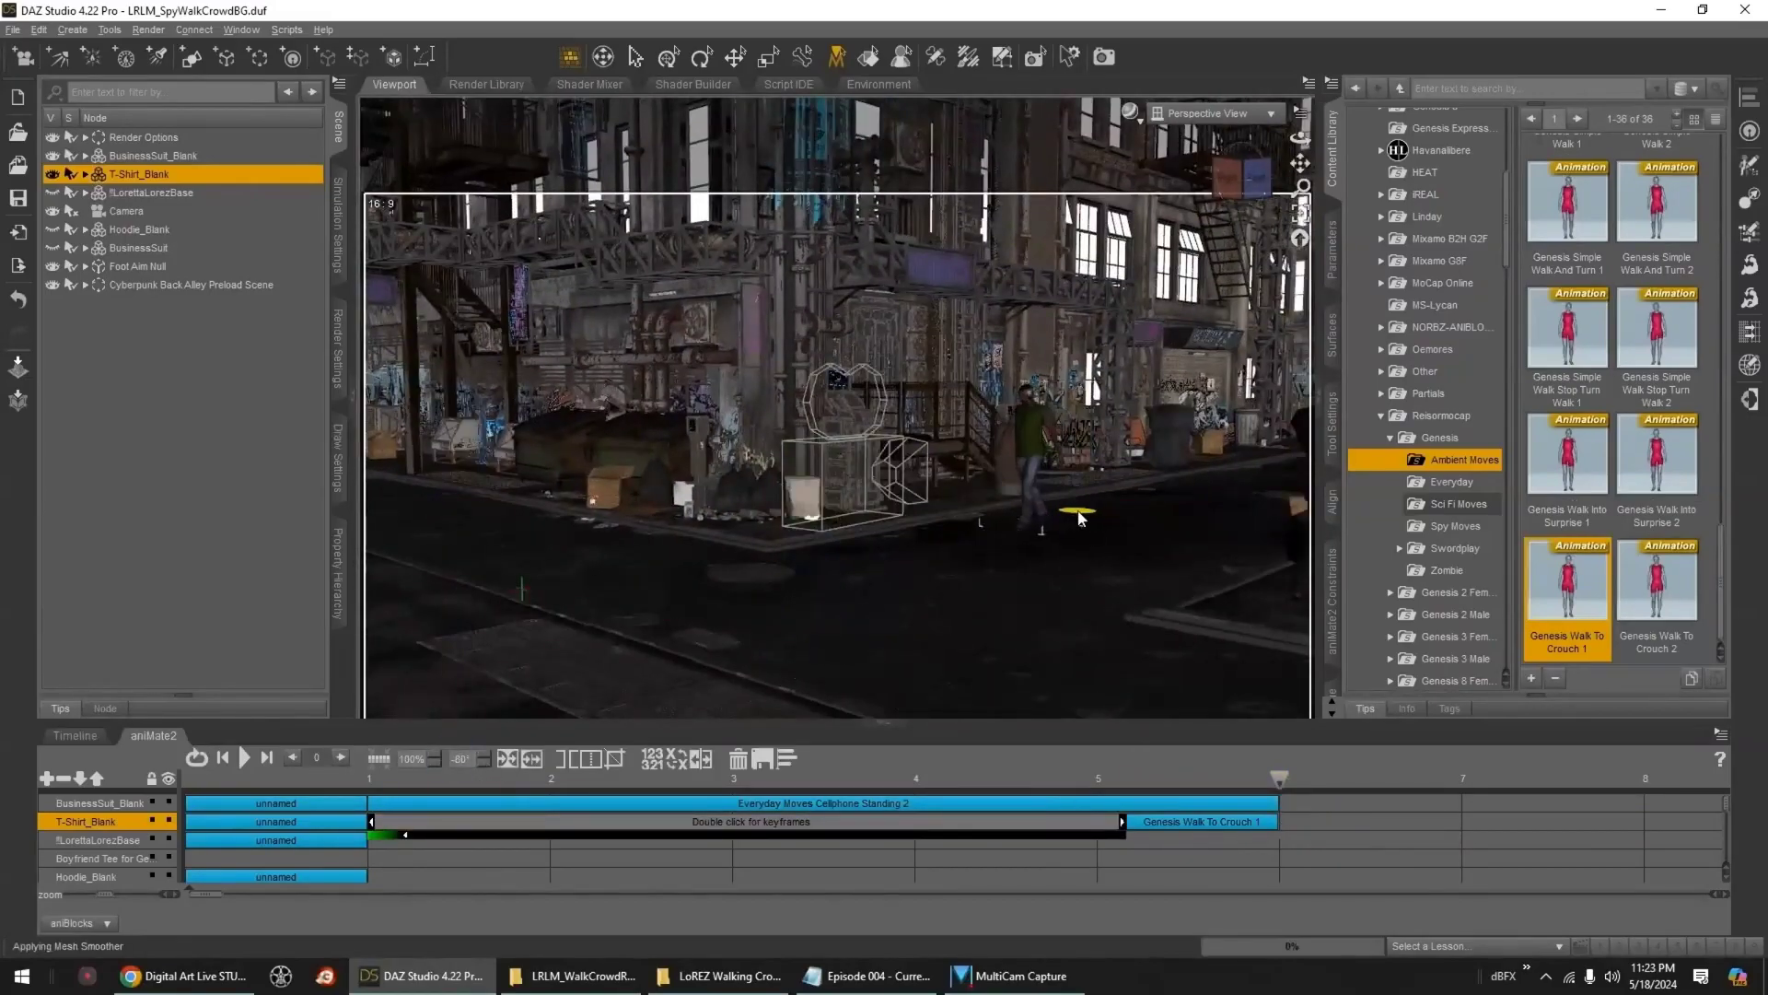
click(369, 781)
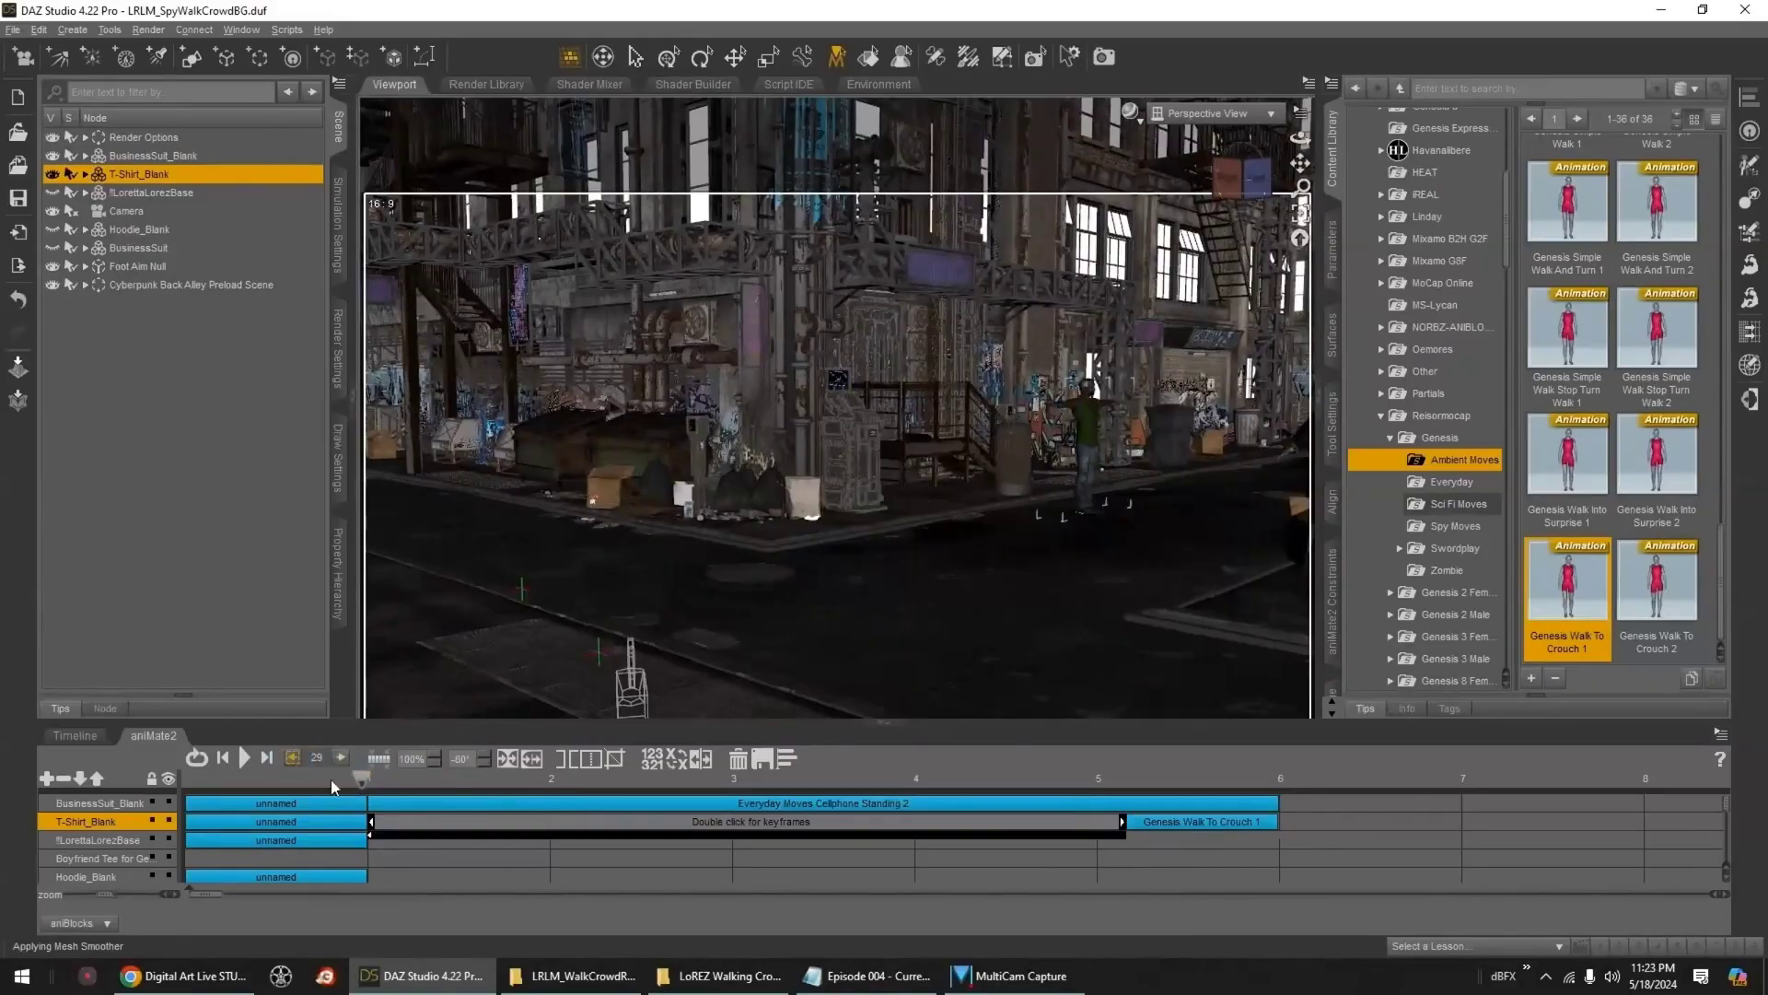
- Lower the crouching T-Shirt_Blank figure onto the street by setting its yTranslate to -4.44
click(1300, 213)
drag(1301, 138, 1306, 97)
click(1334, 257)
click(1401, 185)
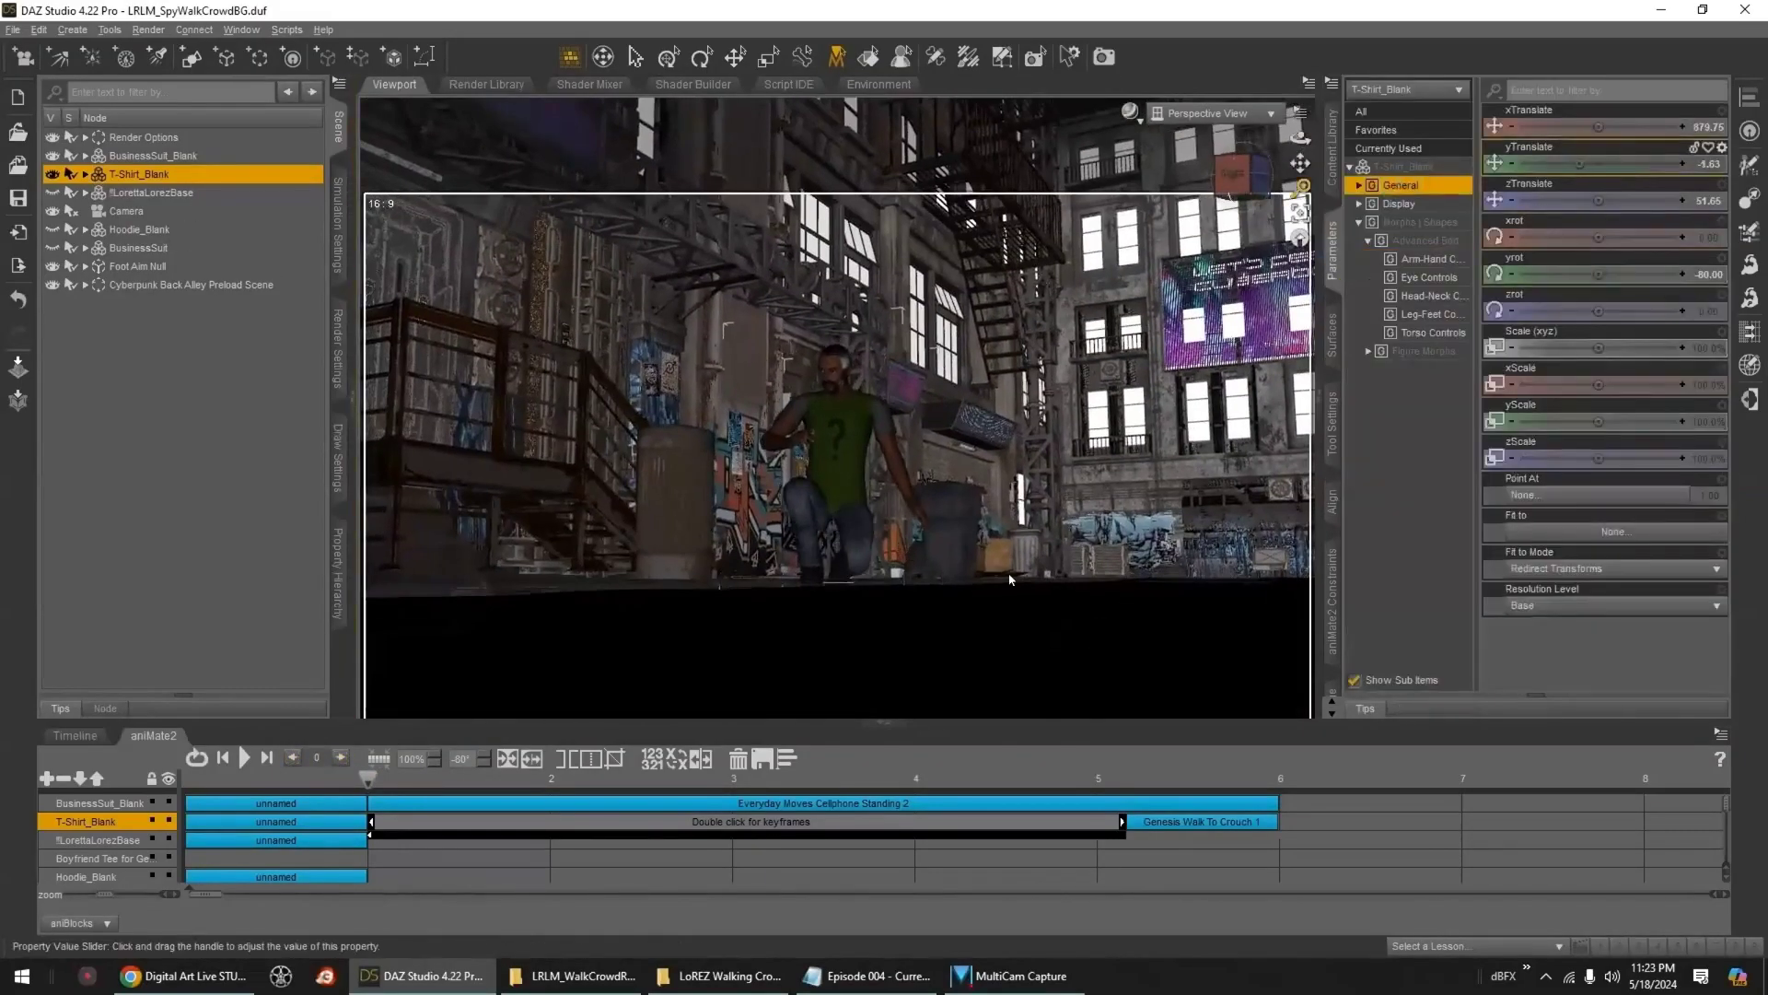
click(85, 174)
click(140, 211)
shift+click(147, 267)
key(Delete)
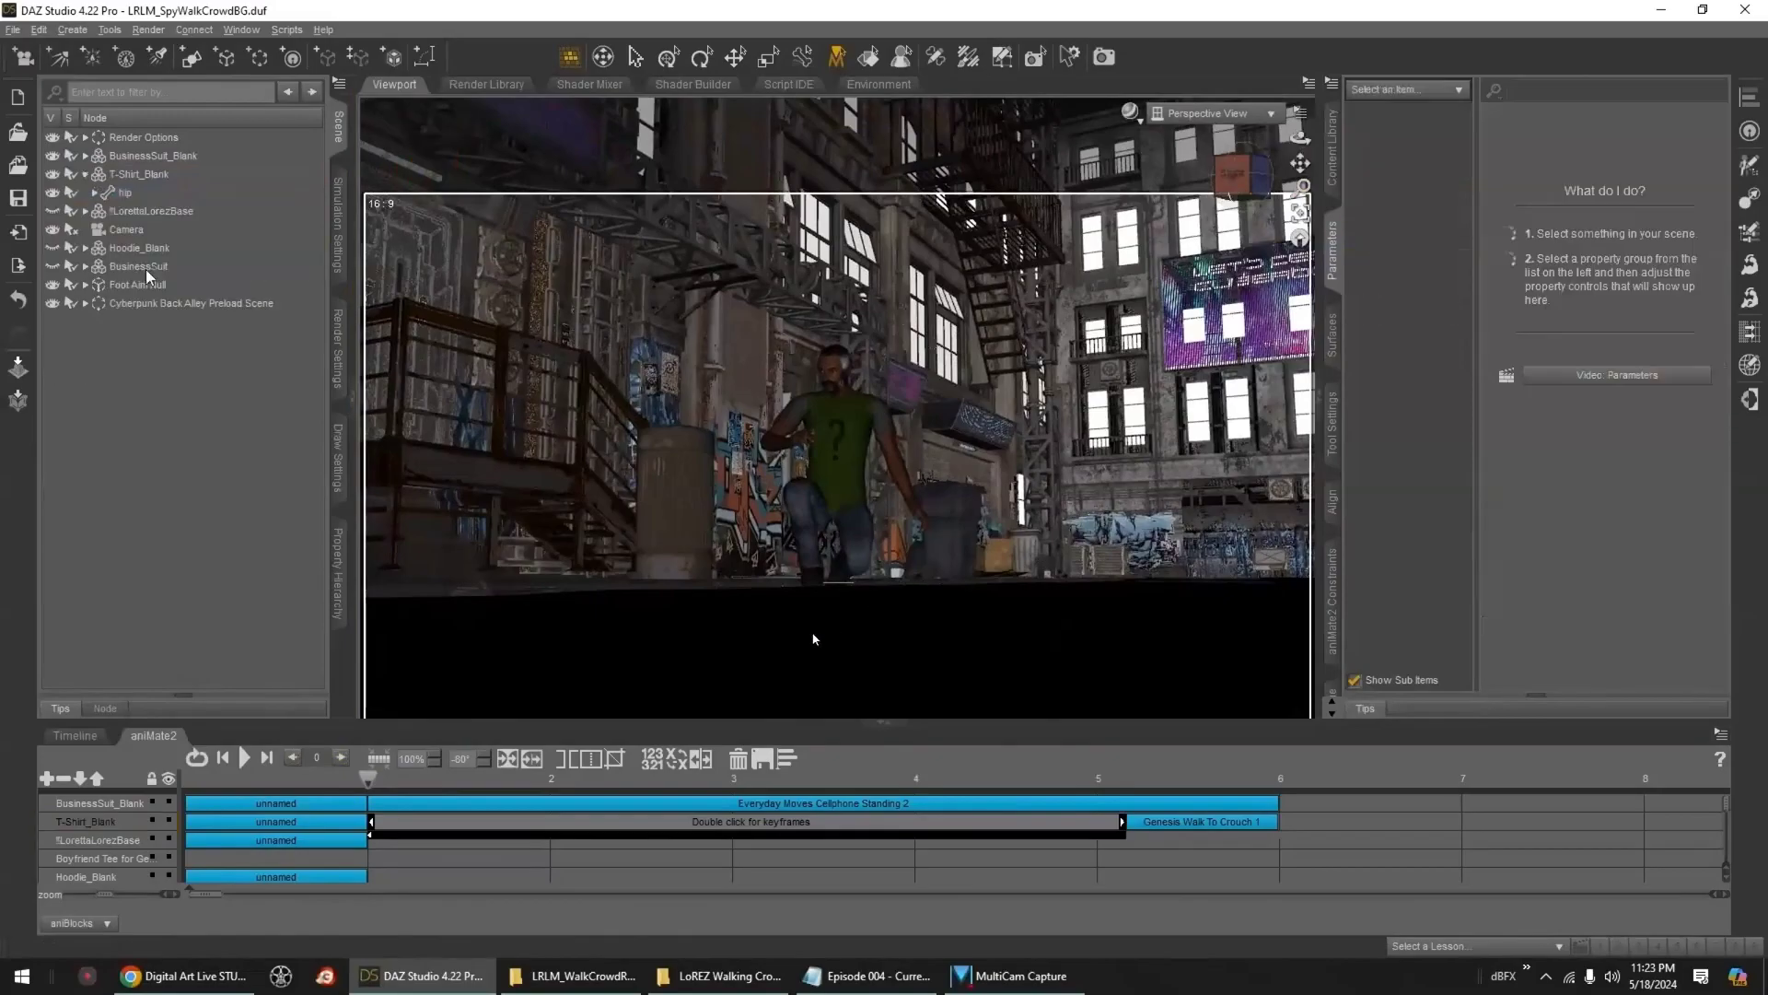
click(143, 175)
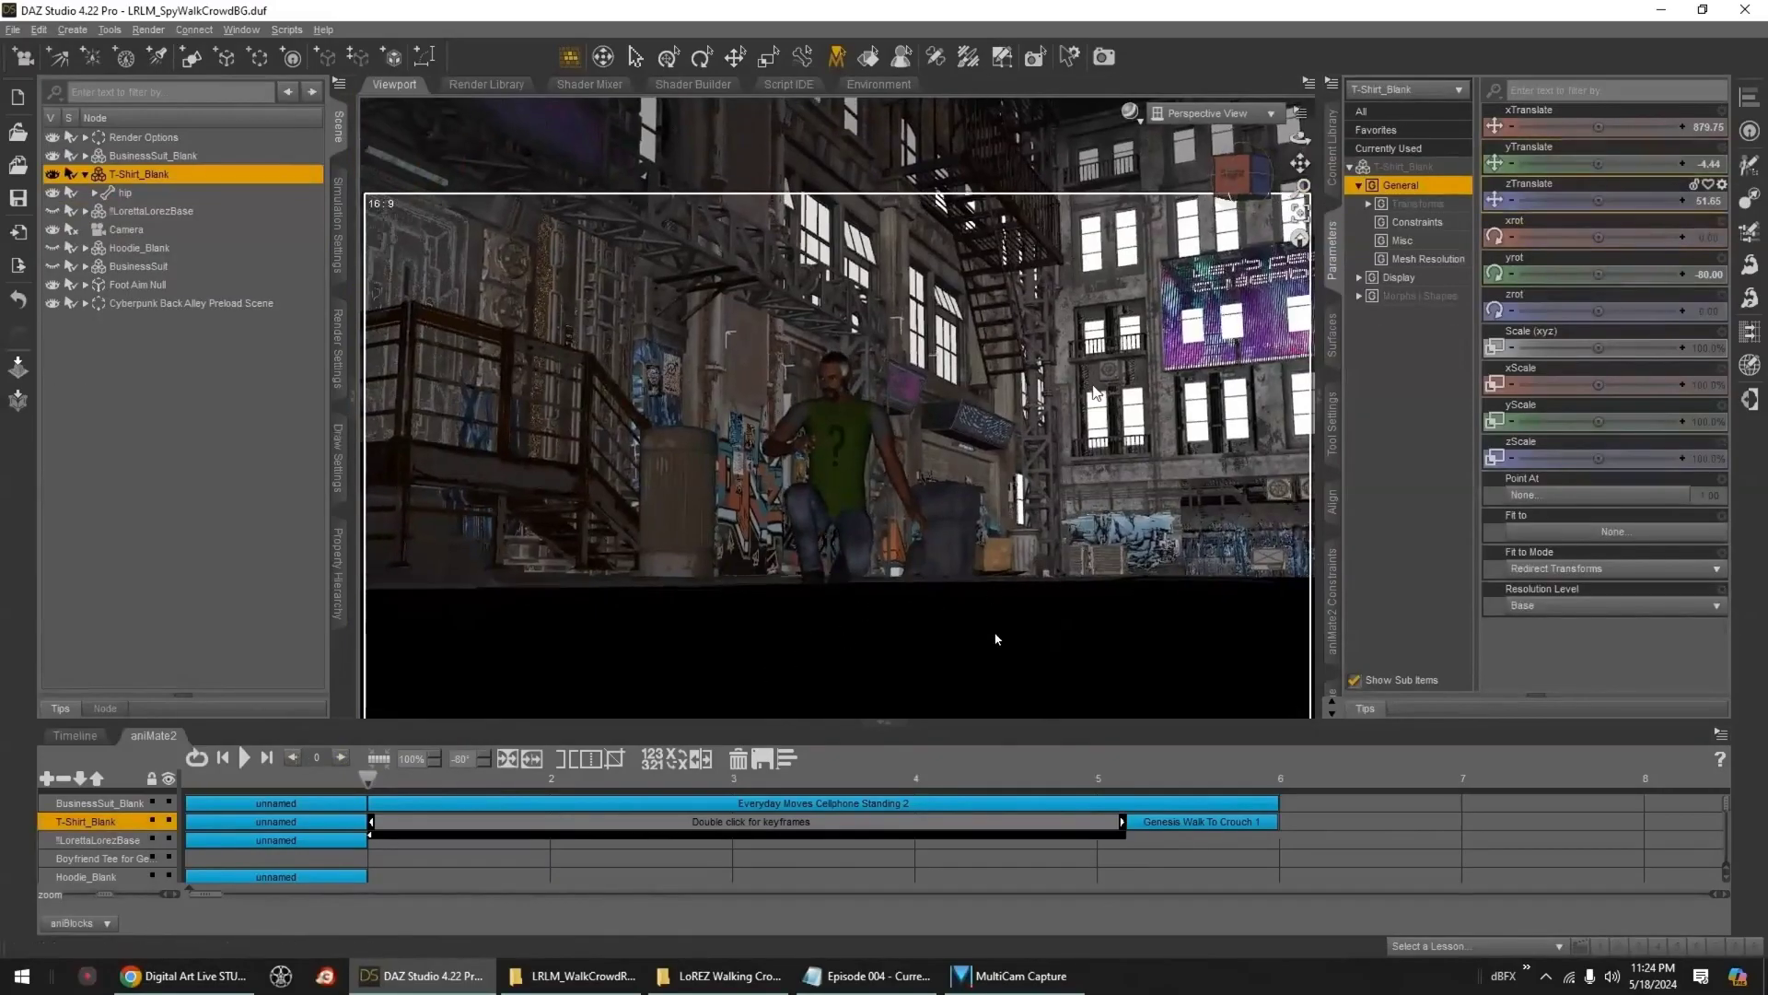
- Check the scene through Follow Cam Feet A and delete the Genesis Walk To Crouch 1 block from the T-Shirt_Blank track
click(1271, 113)
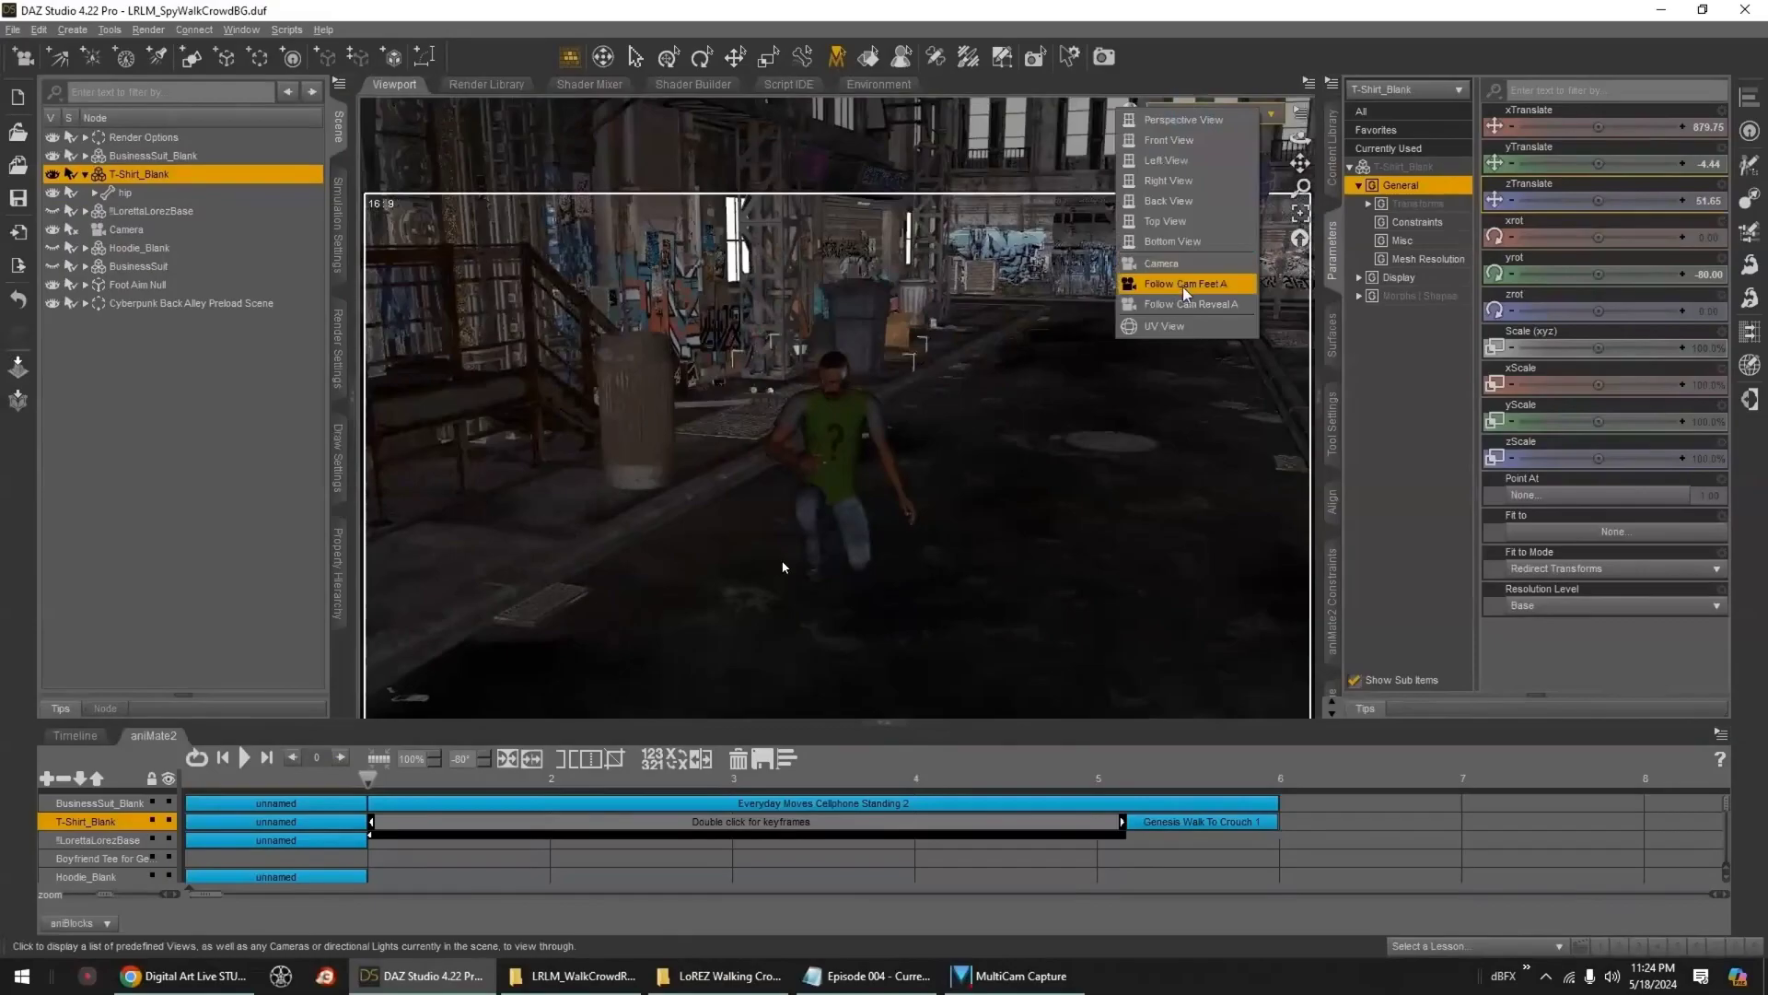
click(1186, 285)
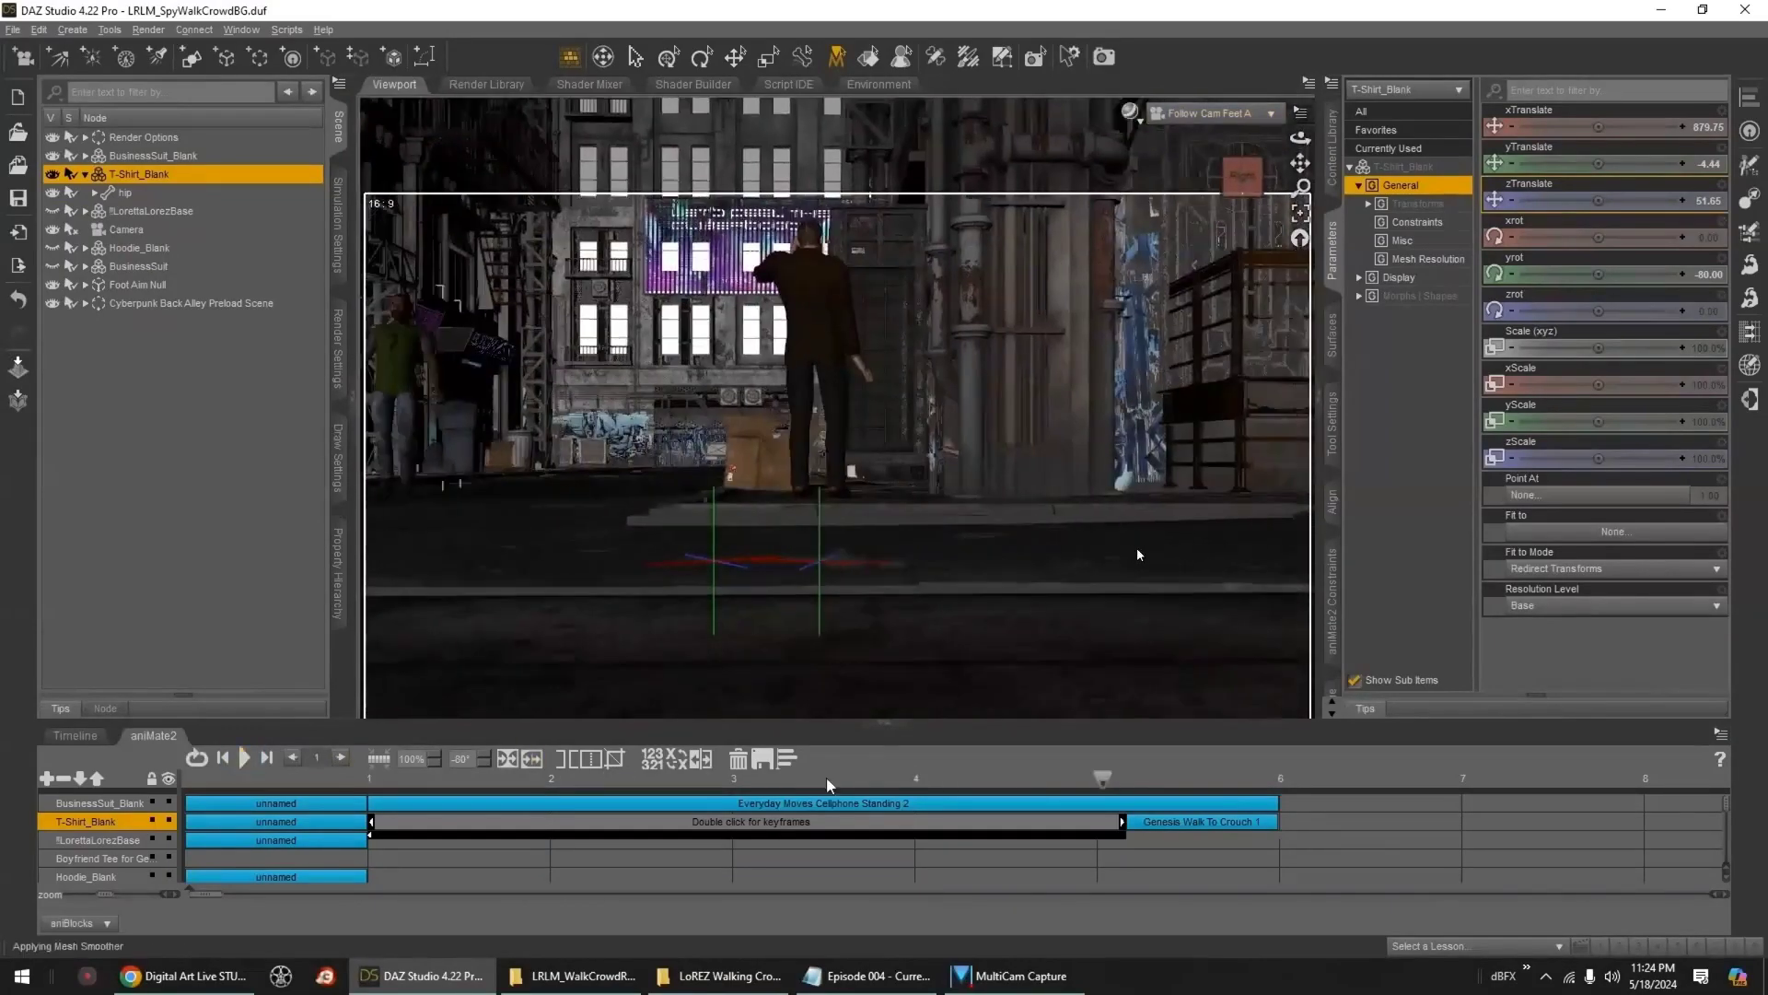
click(1237, 822)
click(738, 759)
- Shift the Genesis Crouch To Walk 1 block so it ends at 6 seconds and return to Perspective View
drag(641, 821, 791, 822)
click(1210, 113)
click(1206, 128)
mouse_move(519, 779)
mouse_down()
mouse_move(436, 794)
mouse_move(521, 802)
mouse_up()
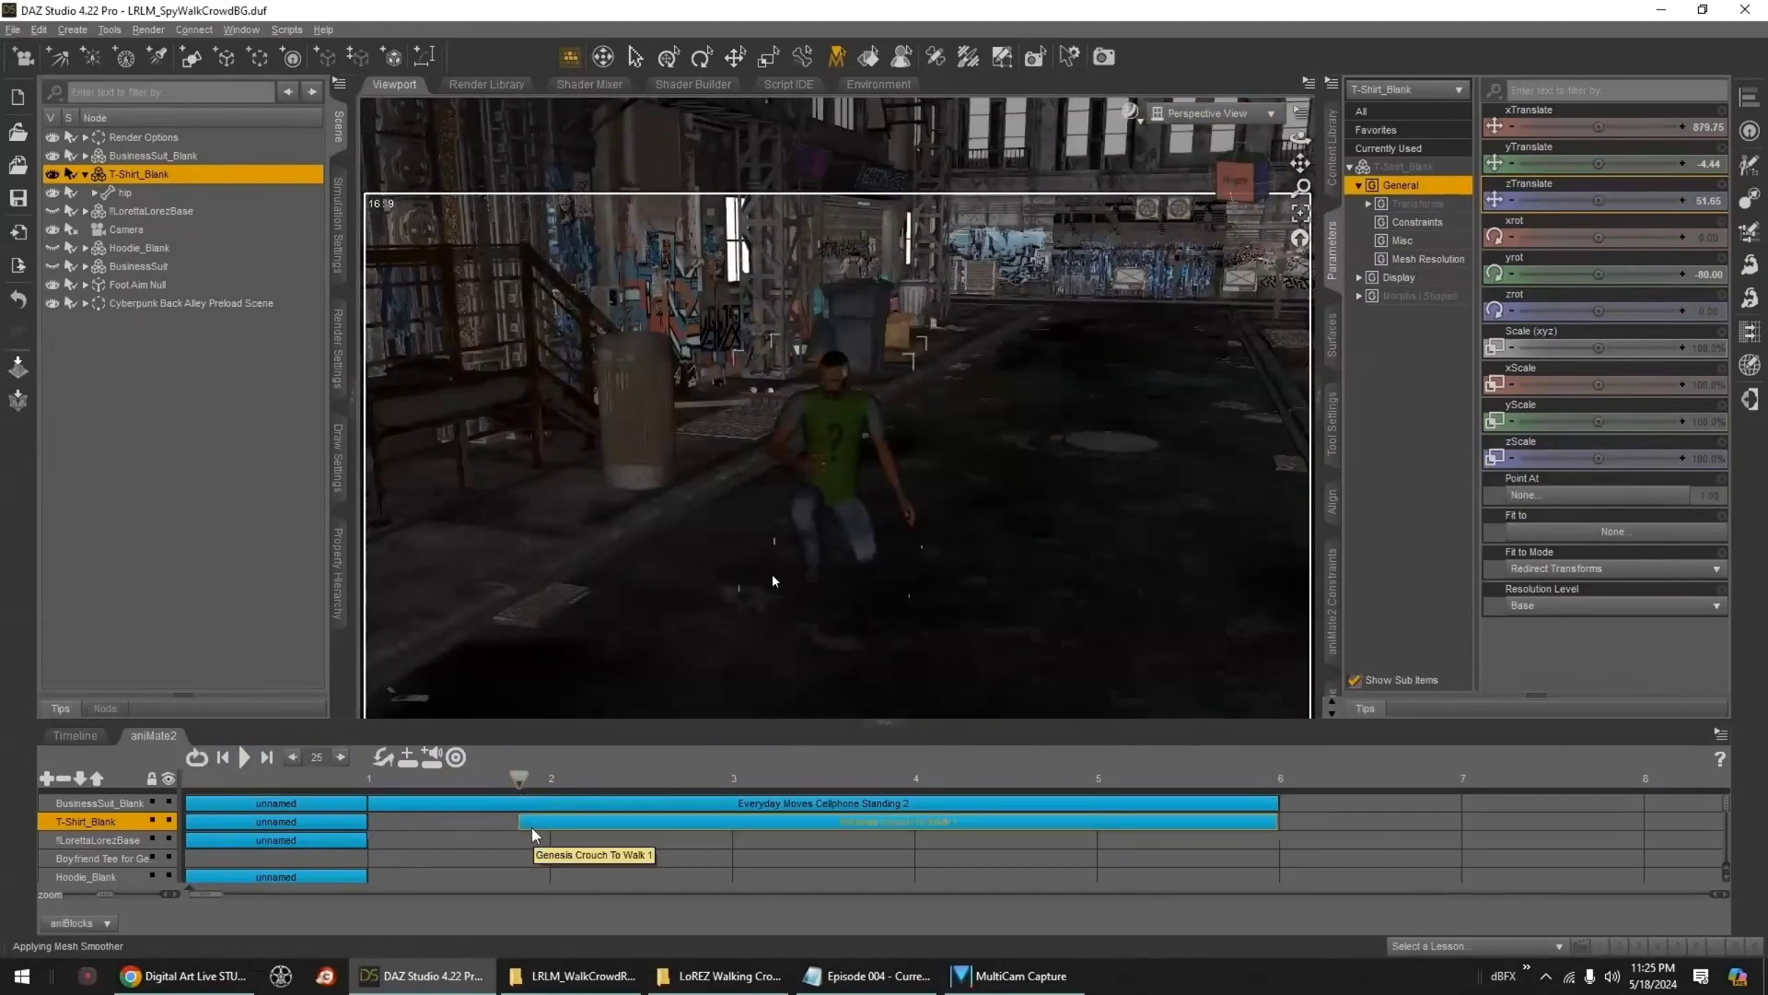
click(531, 828)
- Insert a second Genesis Crouch To Walk 1 block at the 1 second mark of the T-Shirt_Blank track
click(366, 779)
click(1333, 150)
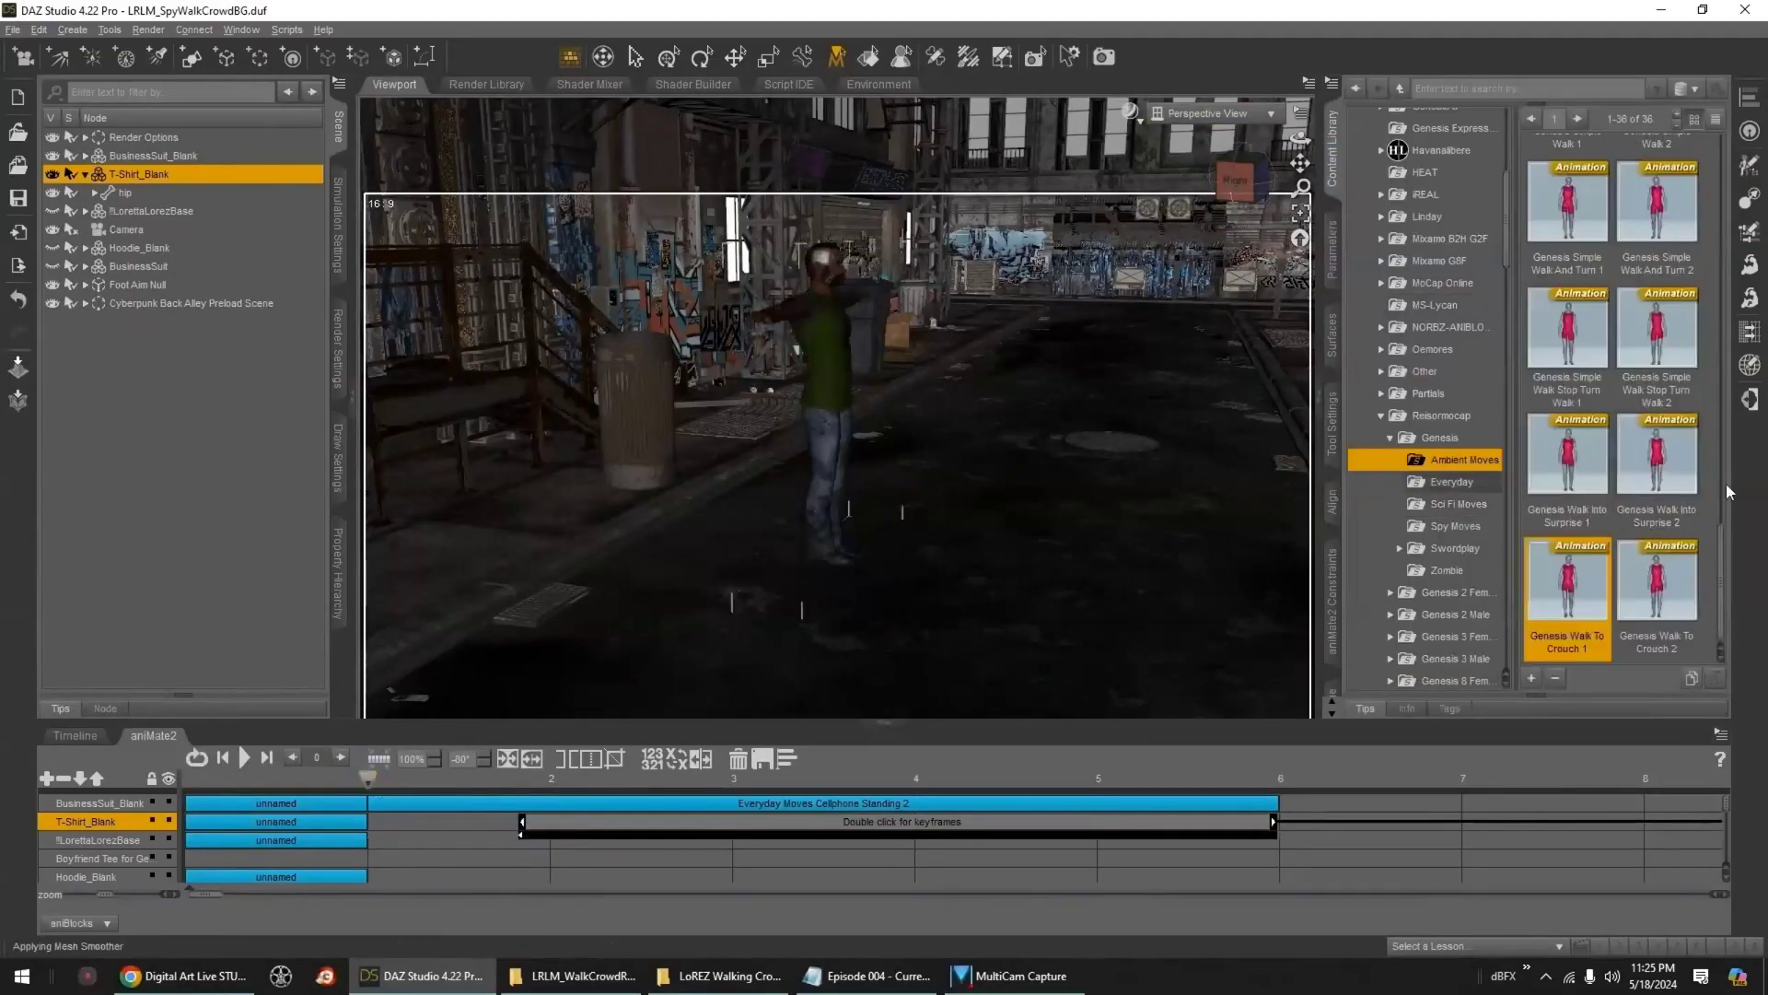
drag(1720, 570, 1720, 165)
double_click(1576, 334)
click(492, 823)
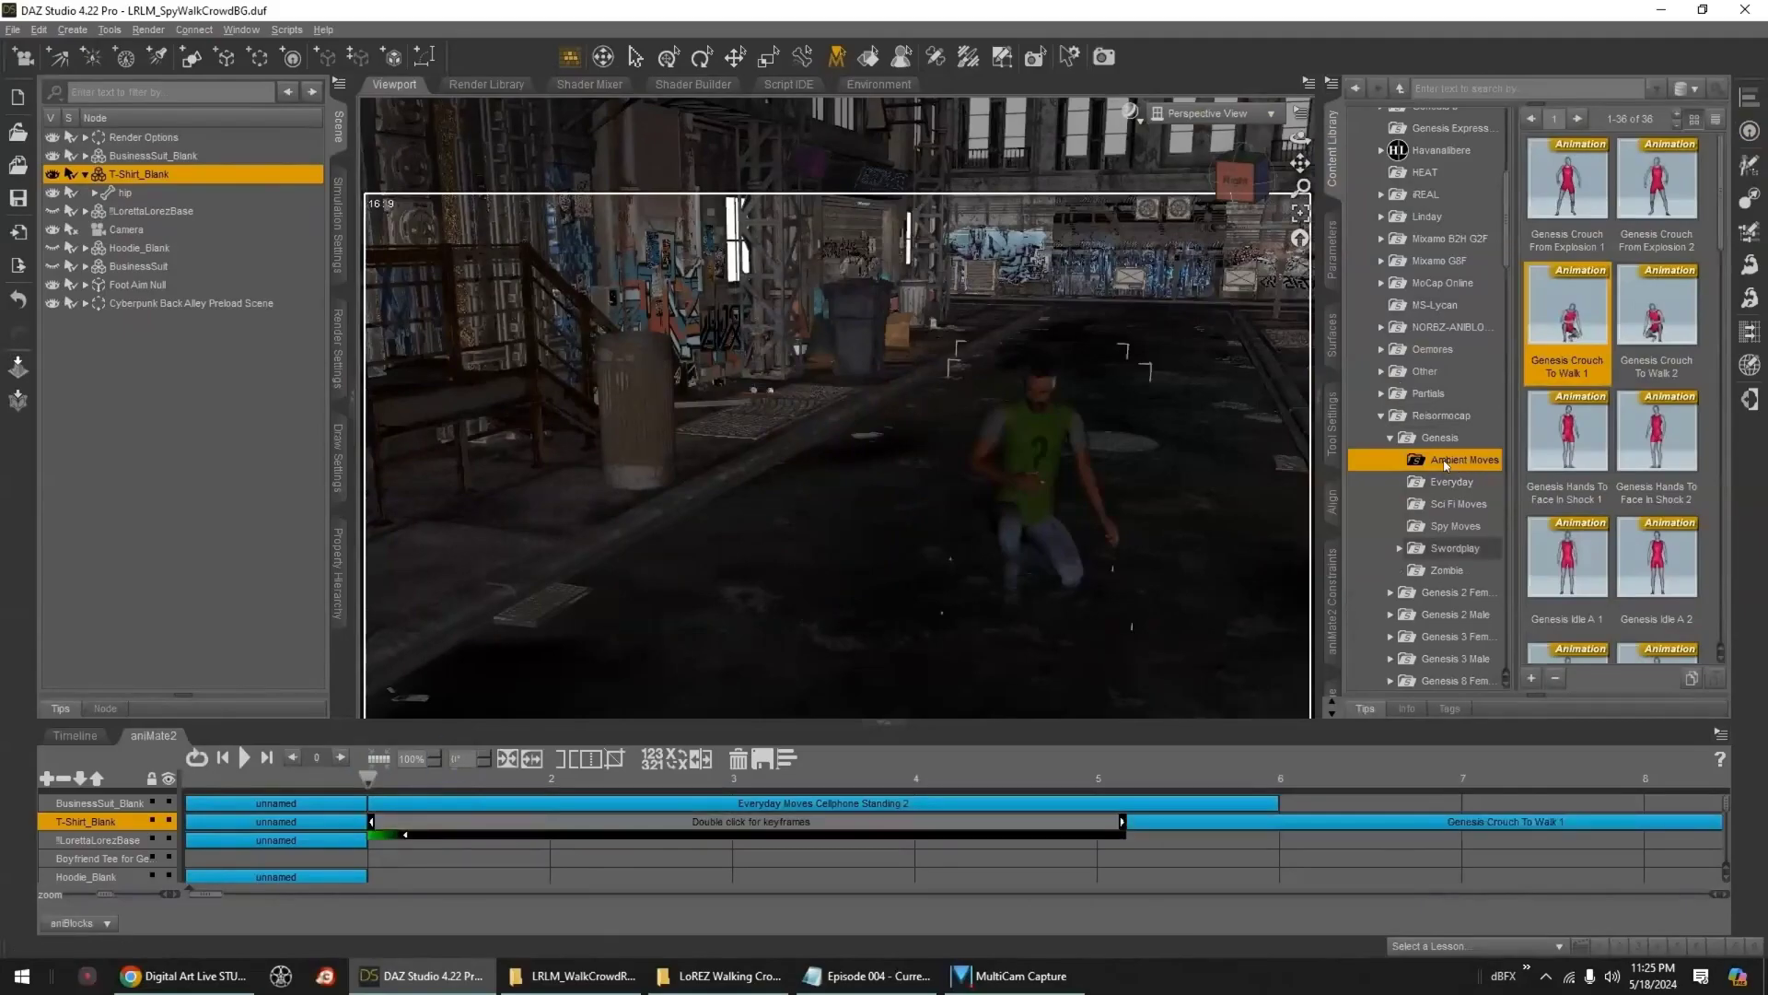
- Slow the newly inserted block to 20% speed and split it at about 1.7 seconds, deleting the remainder
click(433, 764)
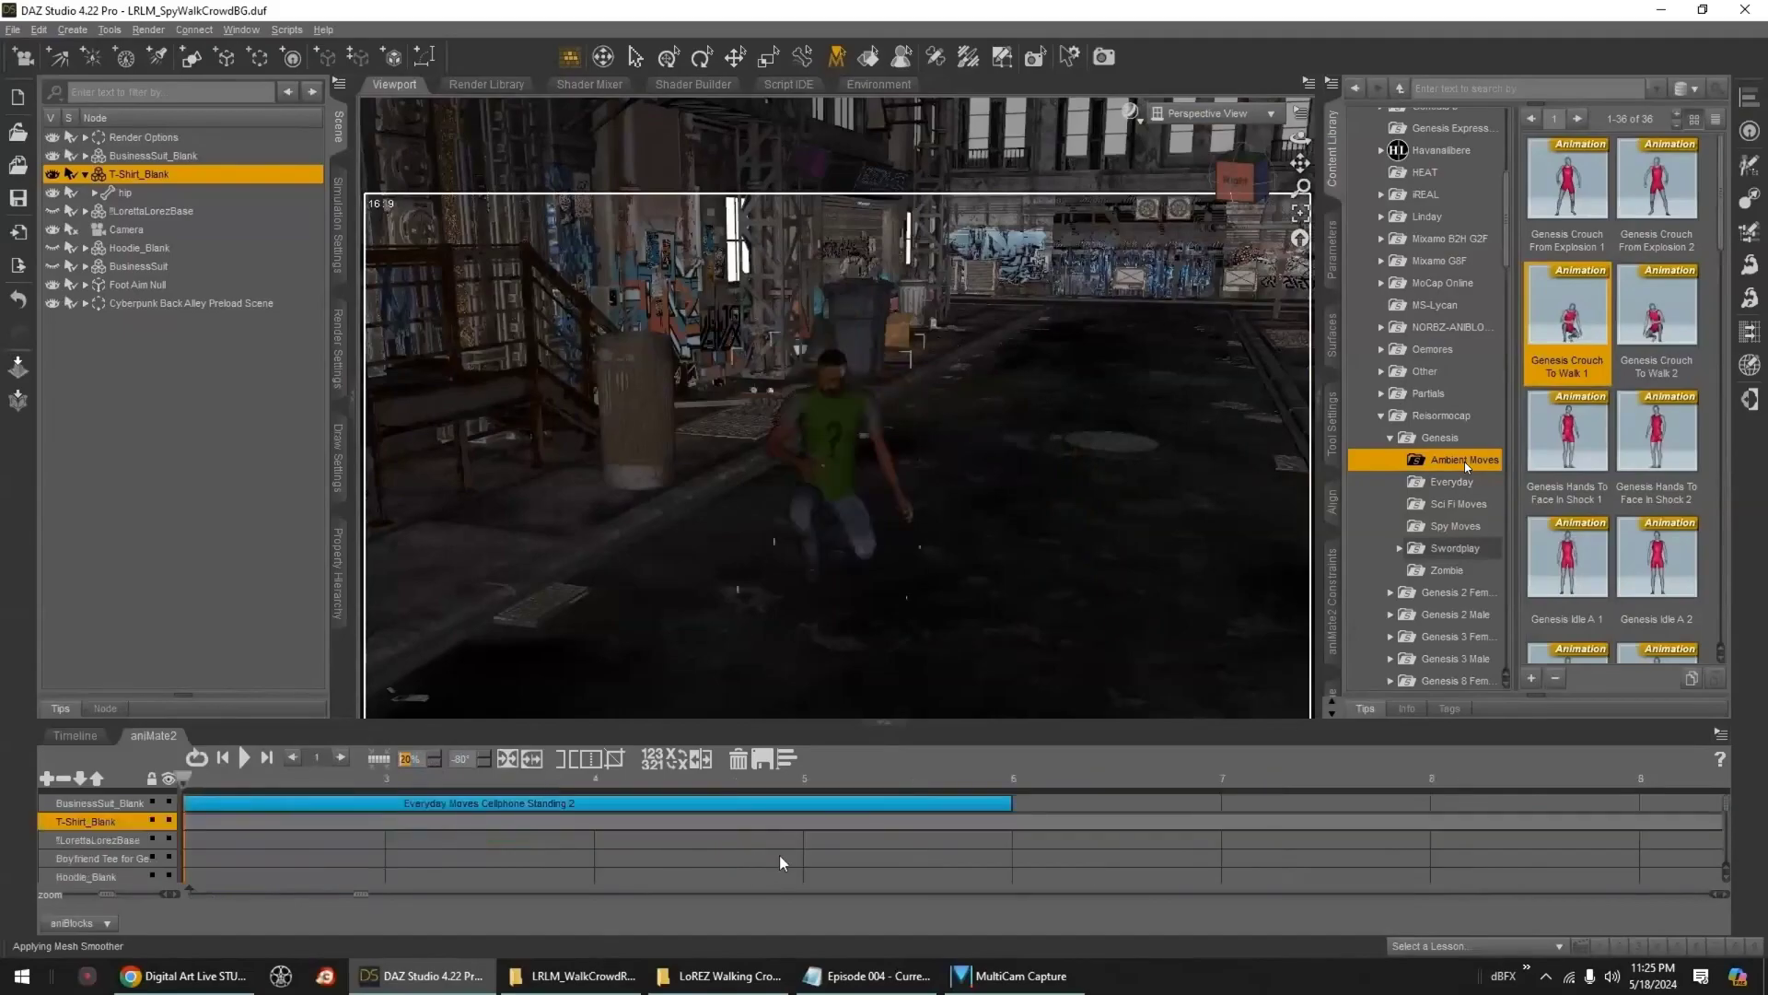
click(145, 897)
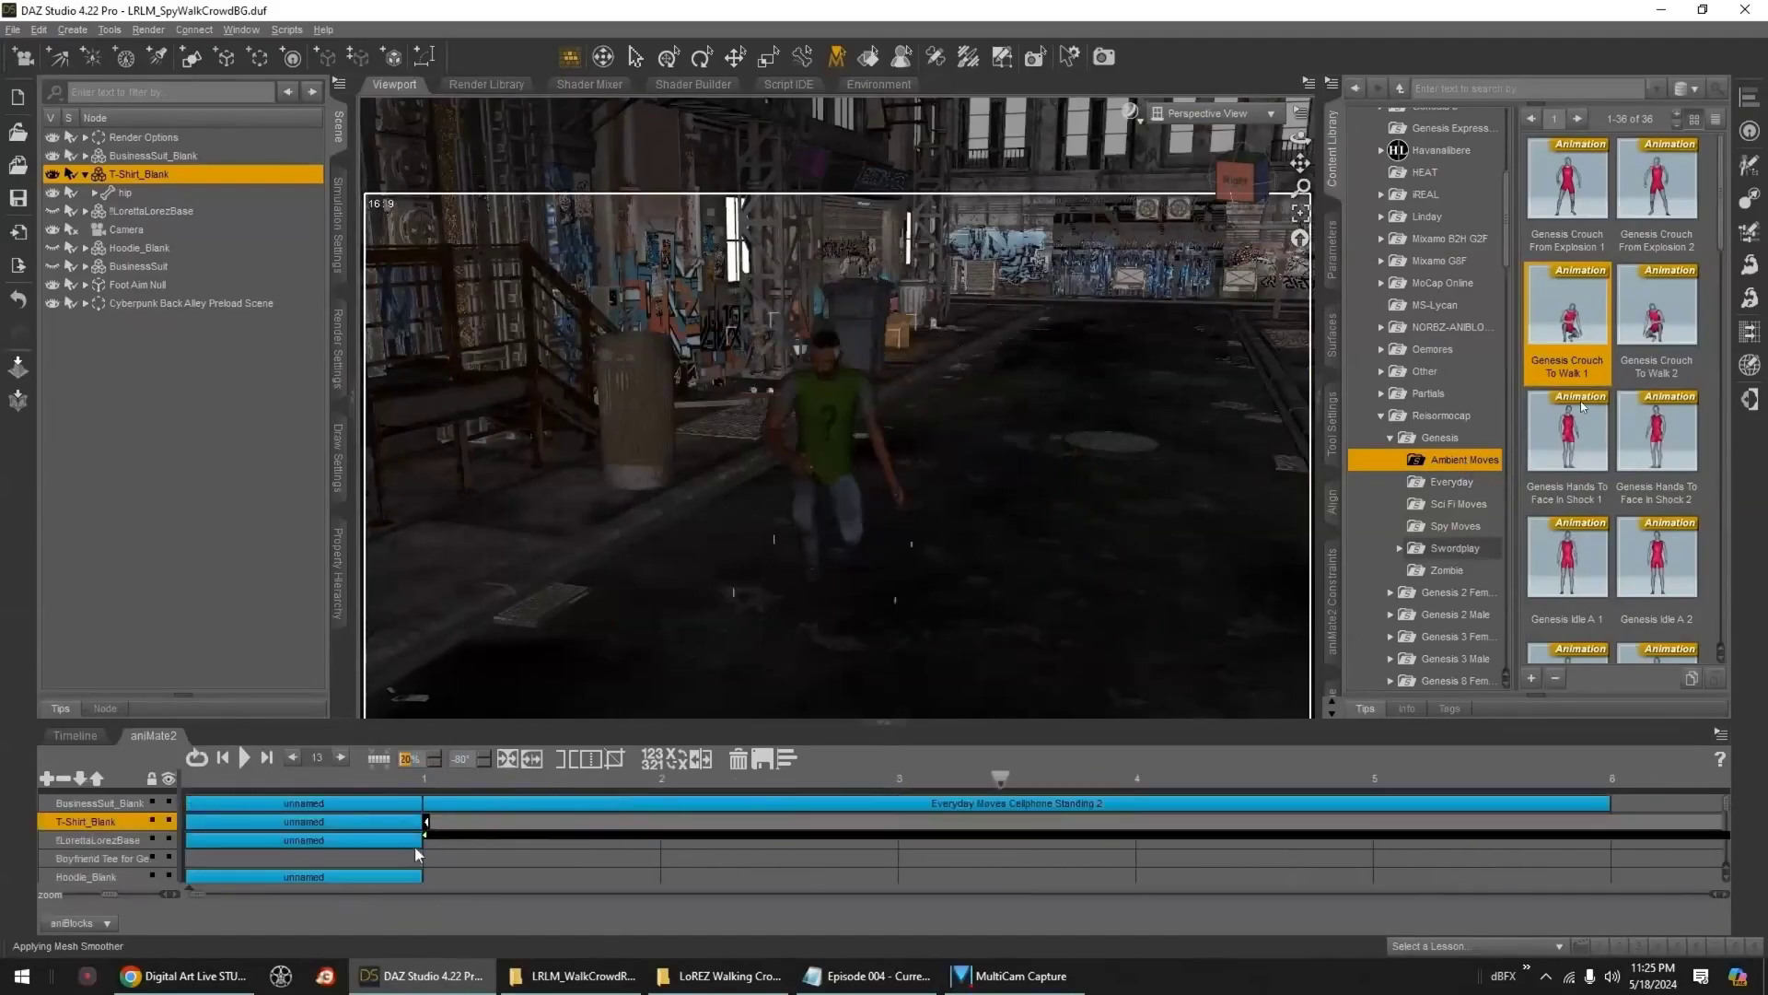
click(597, 787)
click(591, 758)
click(665, 823)
click(739, 758)
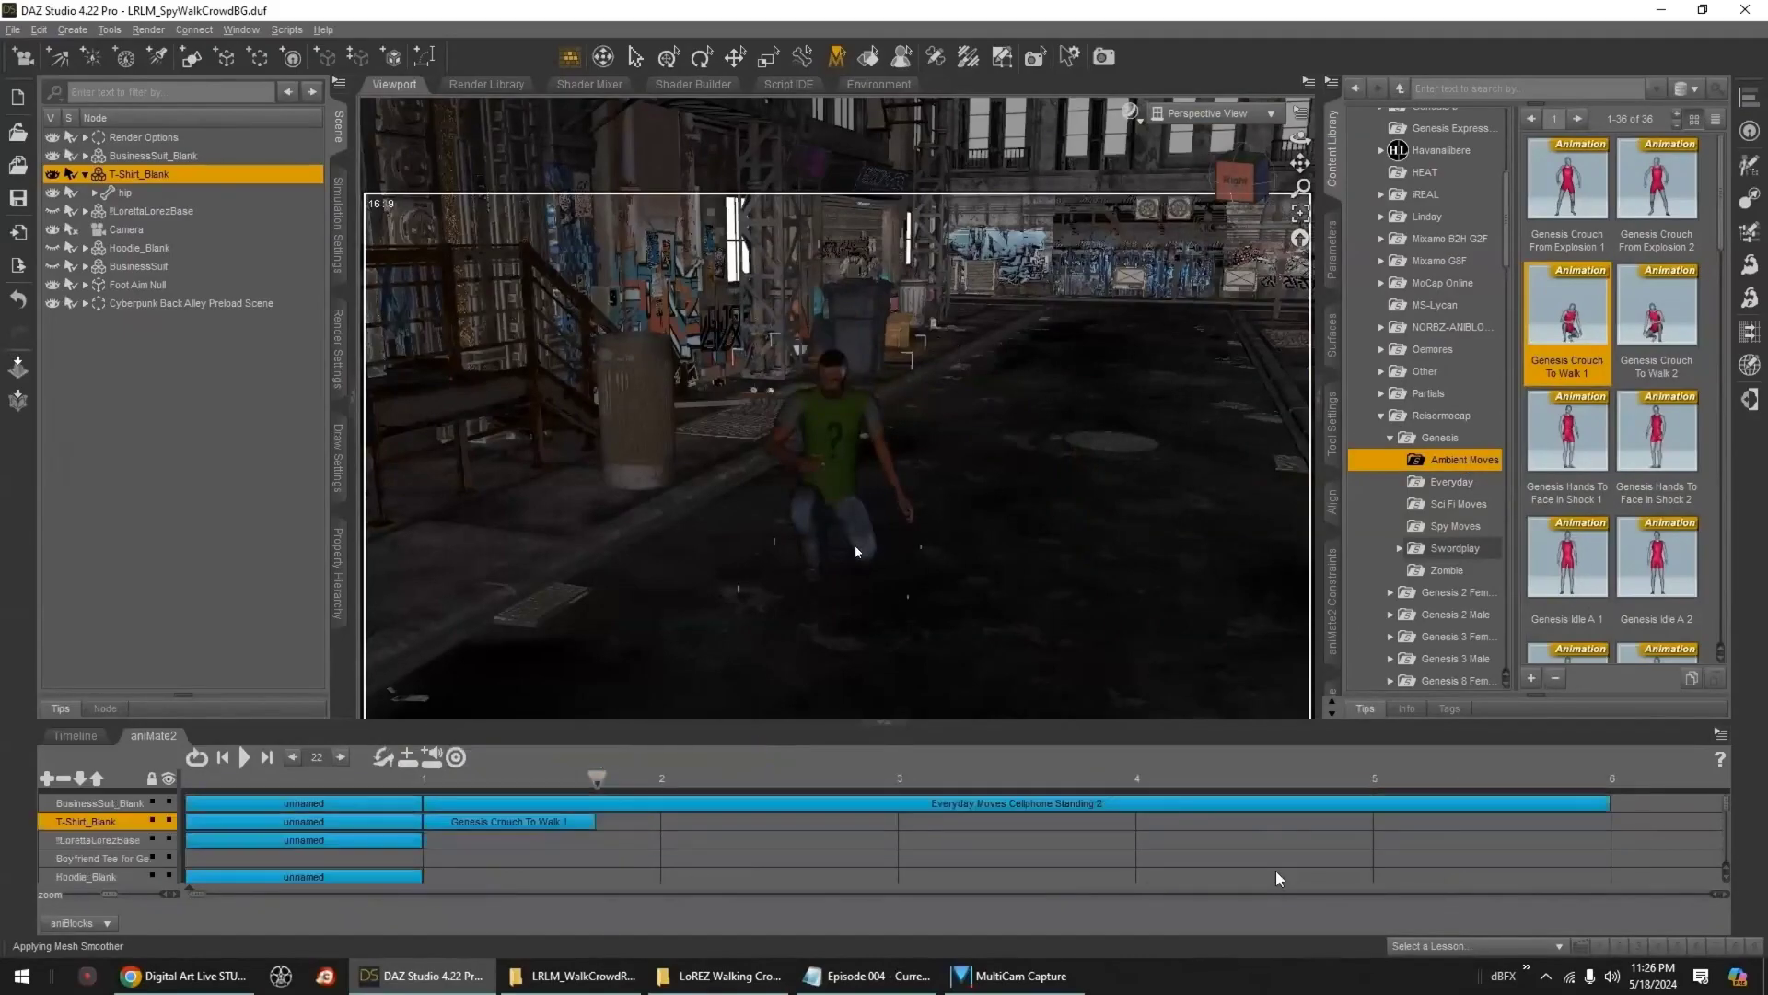
- Delete the stray unnamed block near 18 seconds on the BusinessSuit_Blank track
click(1174, 894)
drag(1171, 894, 346, 902)
drag(116, 895, 94, 900)
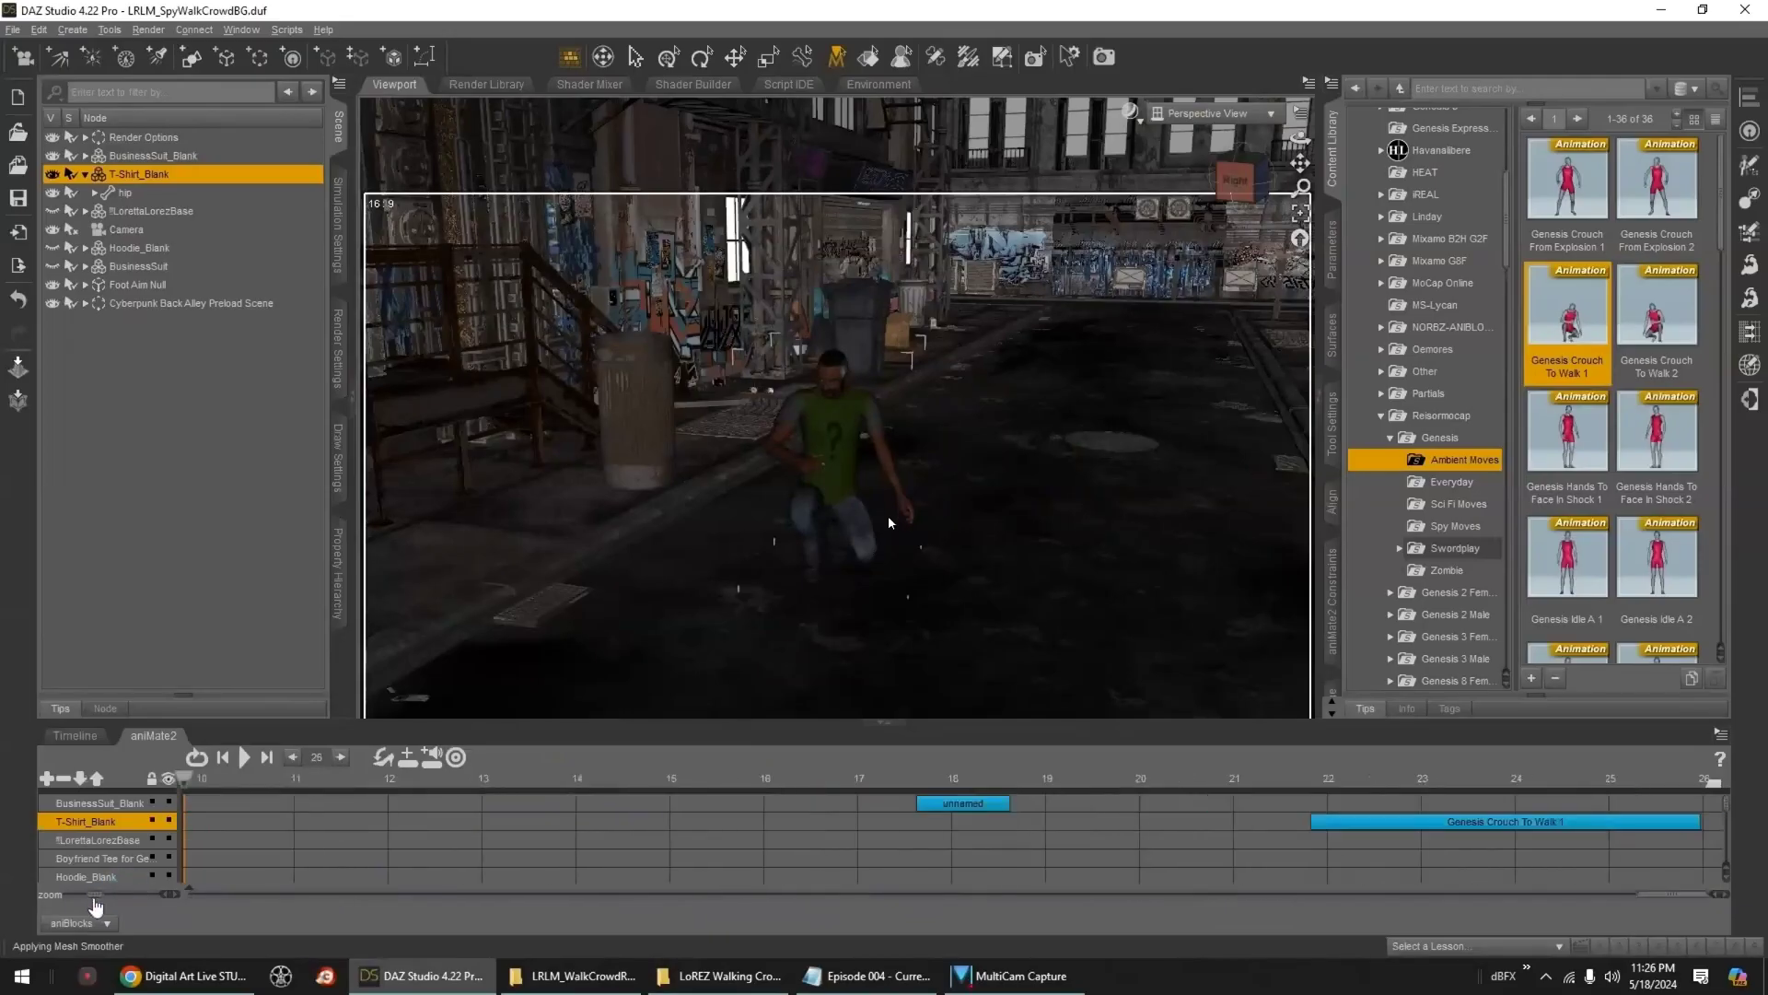
click(987, 808)
click(739, 759)
- Move the far Genesis Crouch To Walk 1 block behind the slowed one, ending at 6 seconds, and rotate it to -37°
drag(1376, 822, 550, 835)
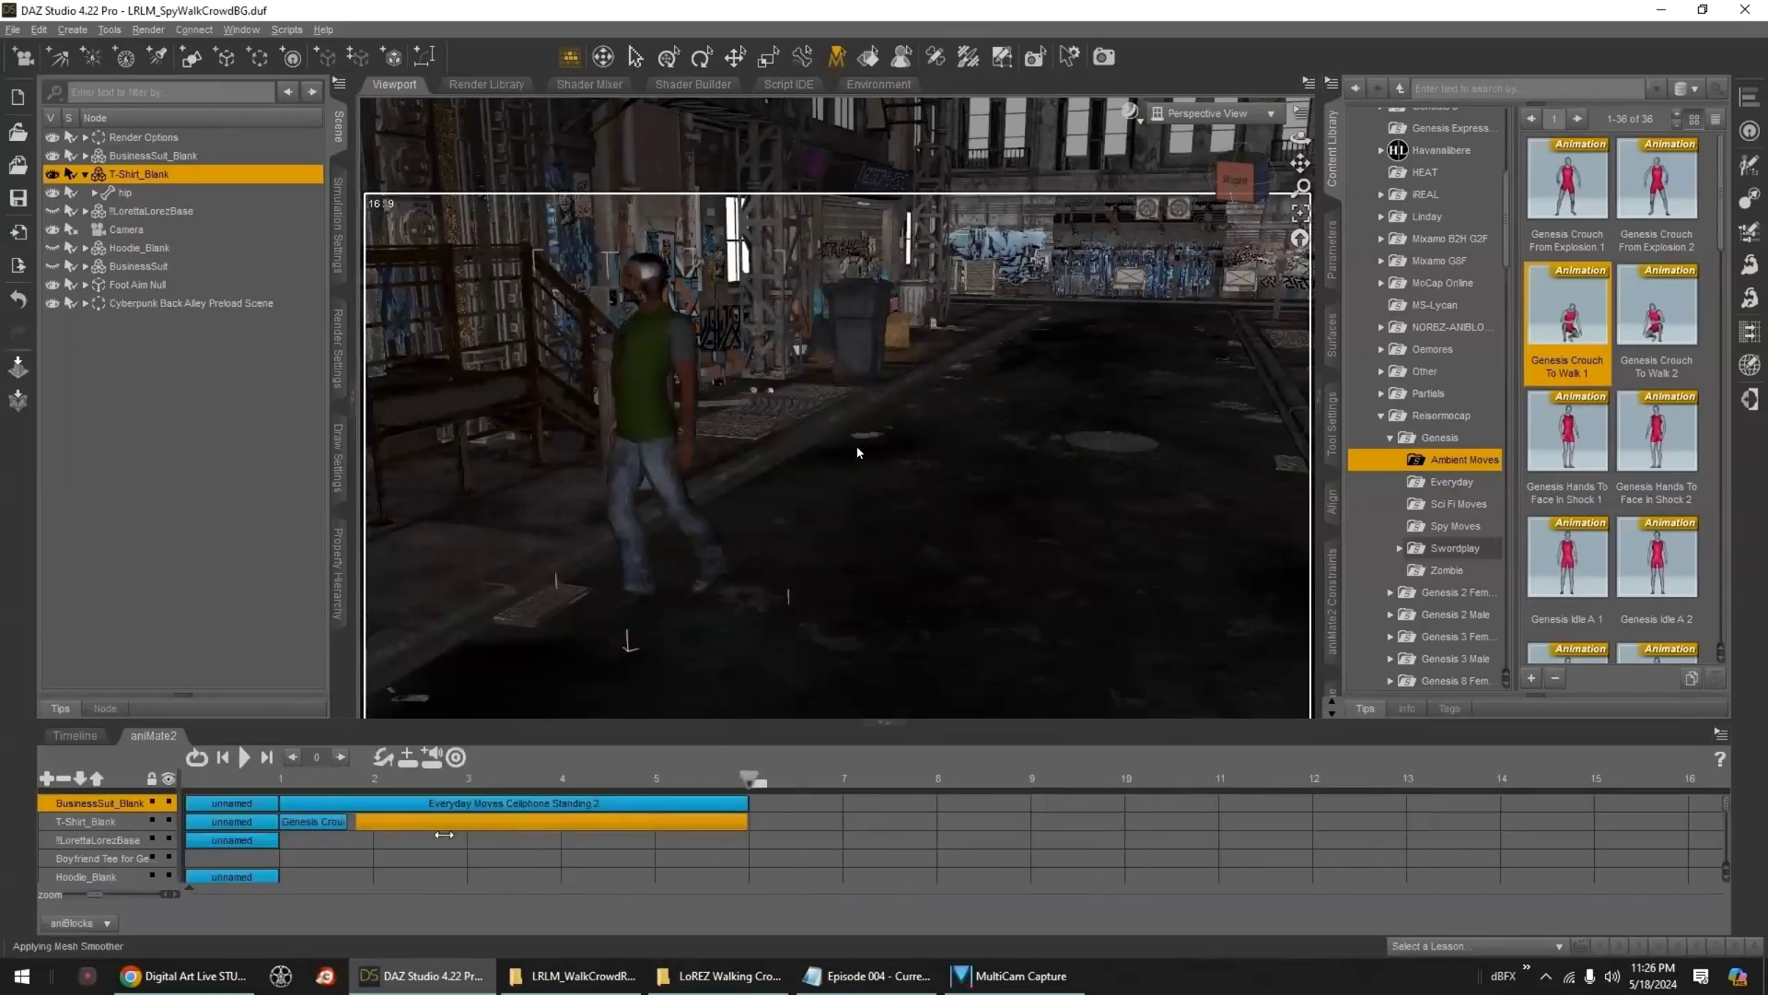
click(438, 826)
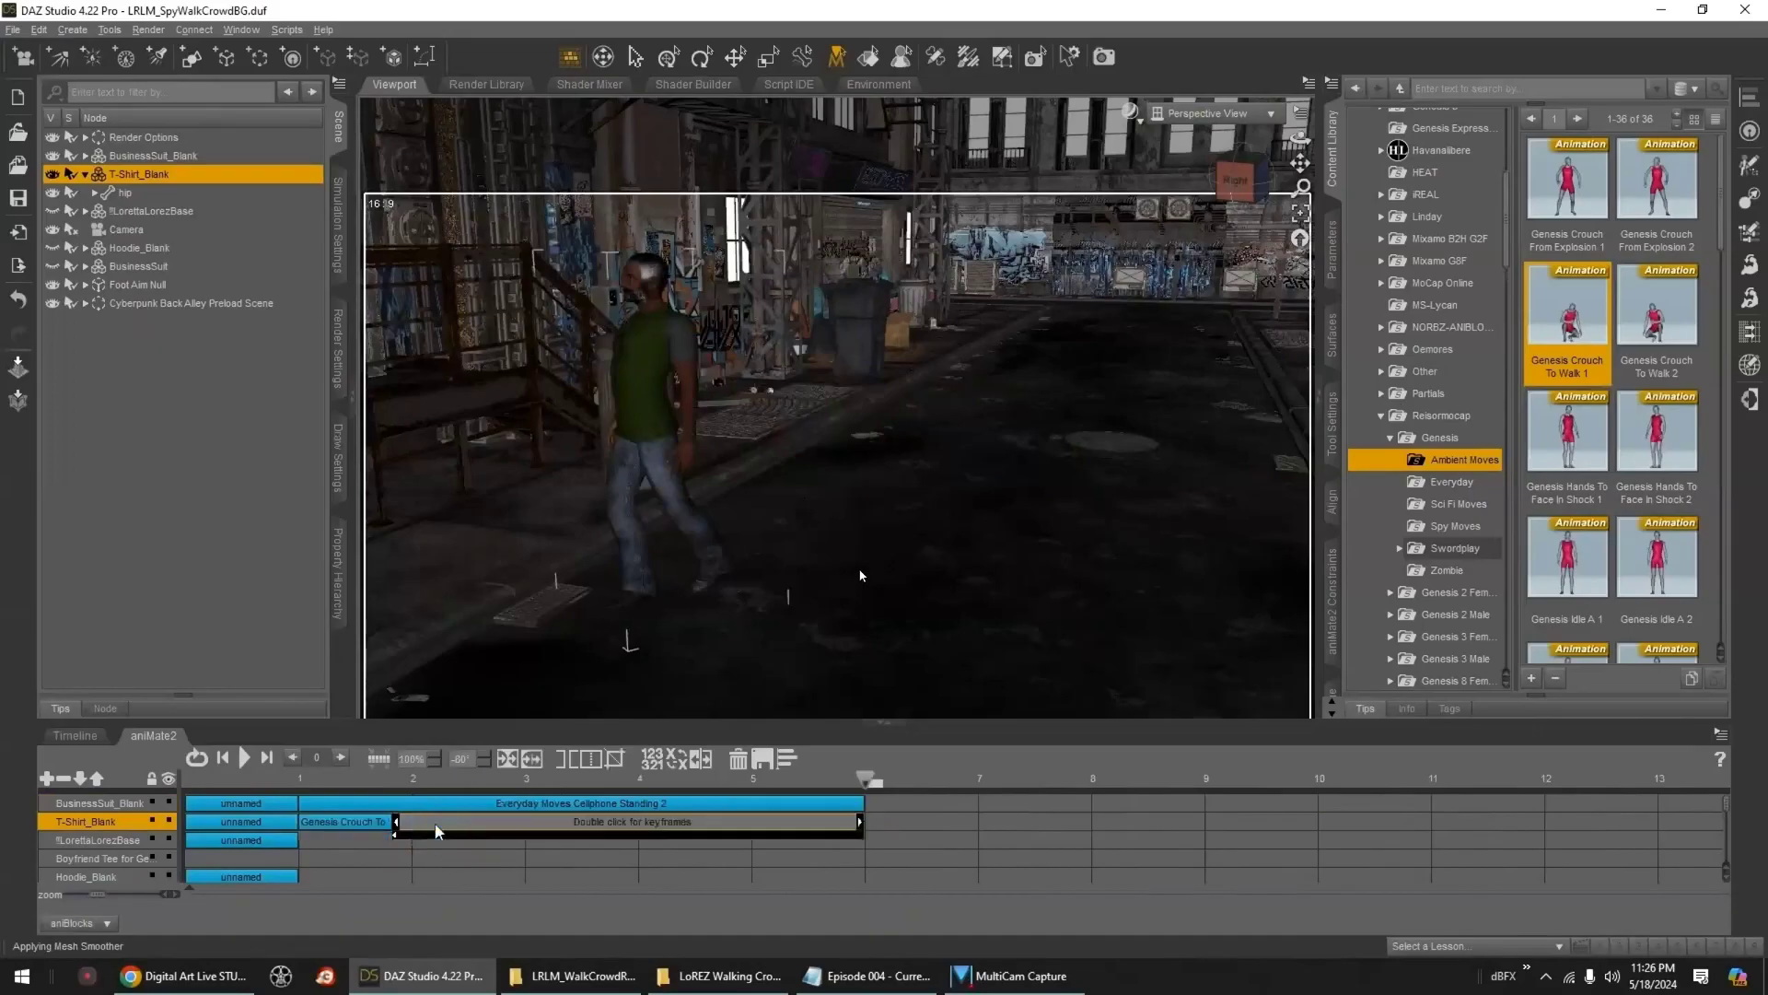
click(455, 766)
drag(486, 763, 452, 770)
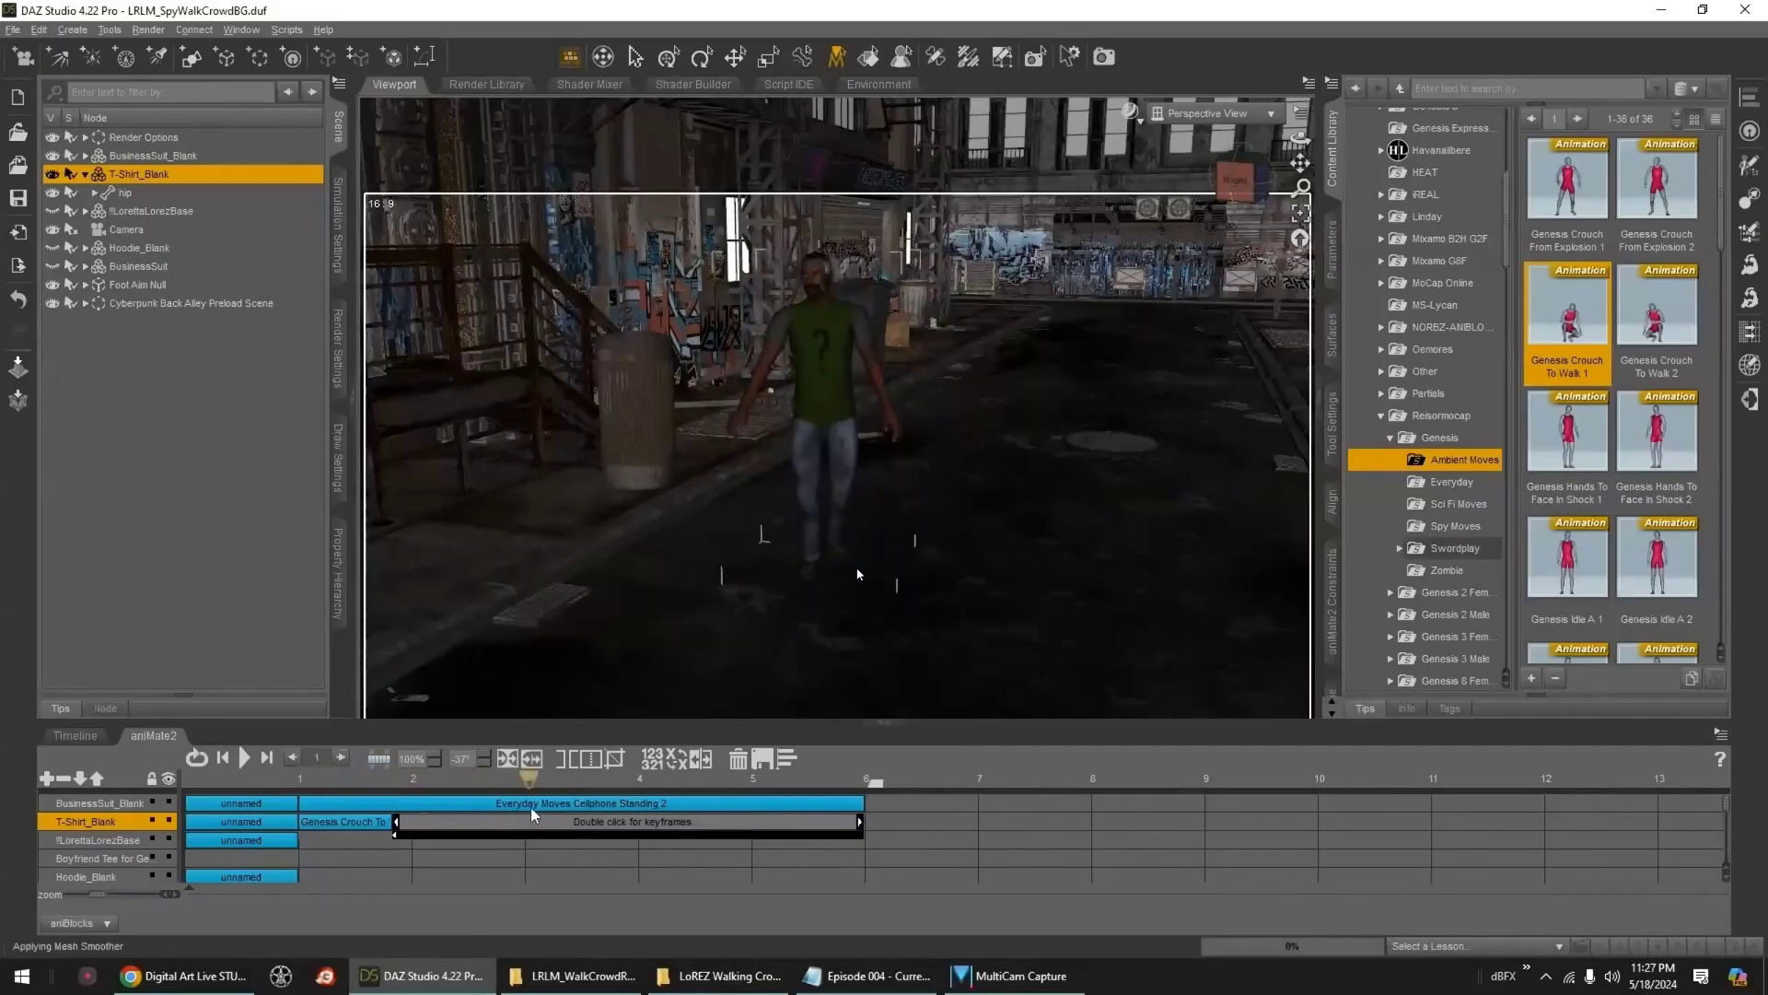
scroll(921, 523, down, 3)
middle_drag(921, 523, 981, 446)
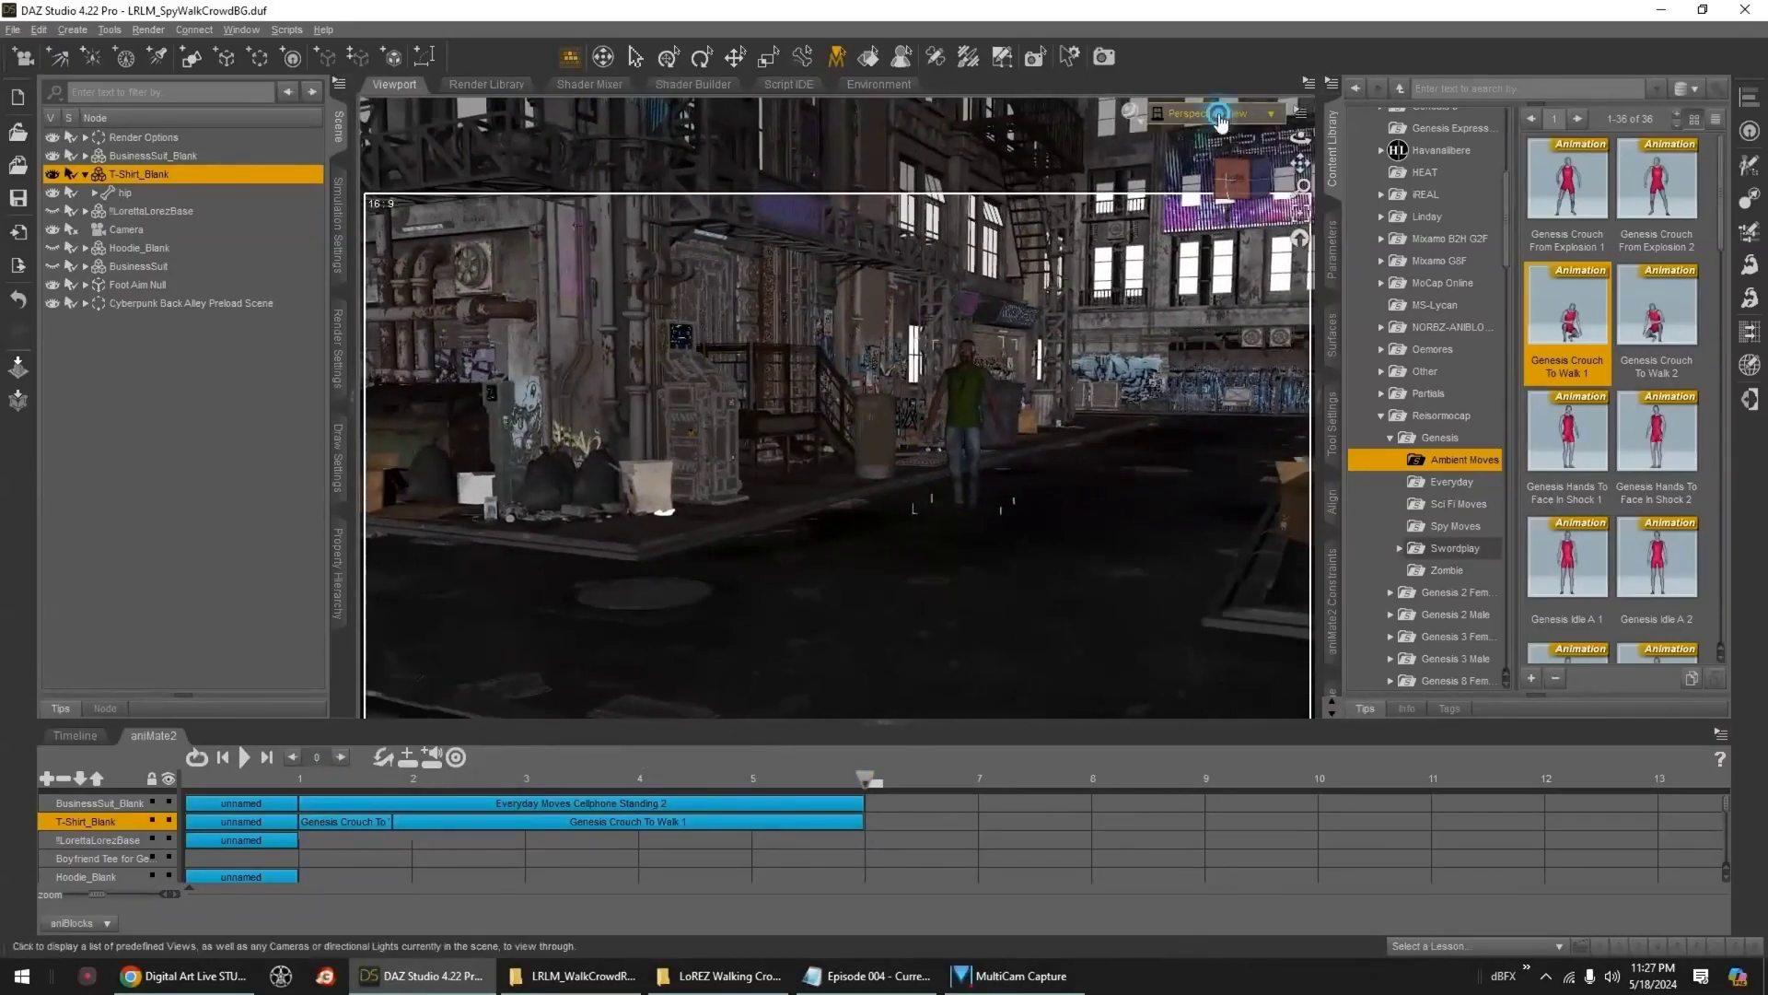
- Unhide the !LorettaLorezBase figure and remove its Boyfriend Tee
click(1219, 120)
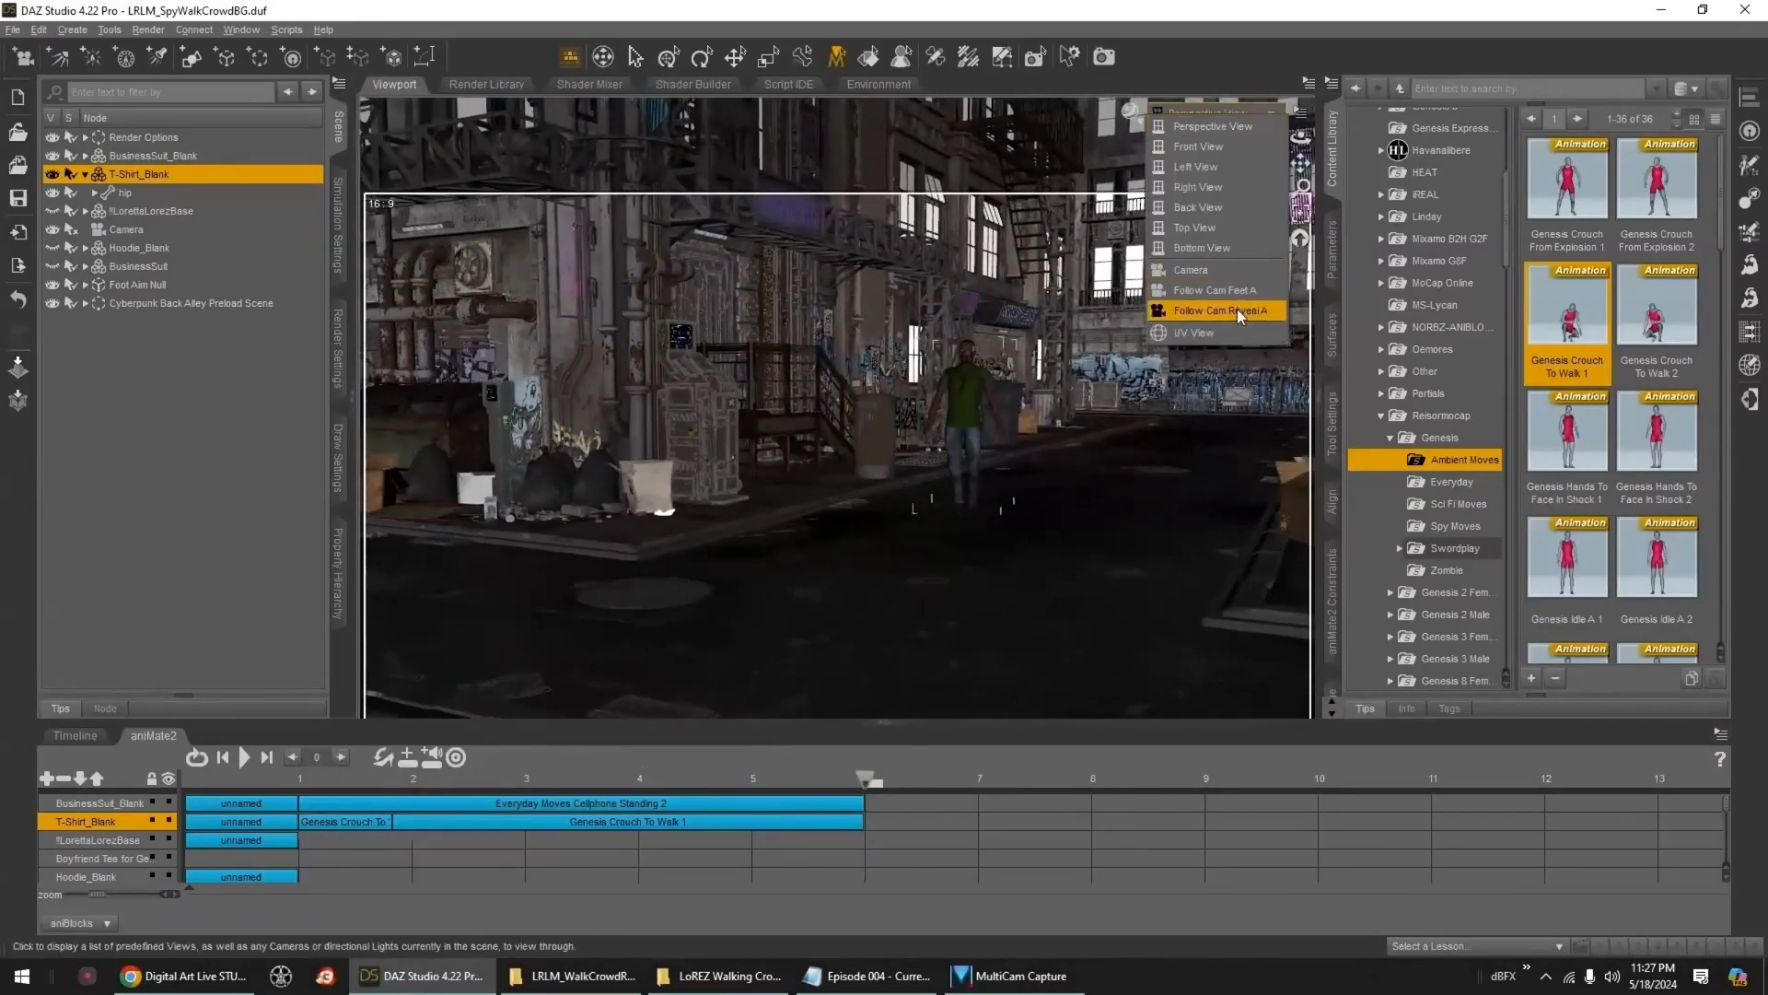
click(1206, 309)
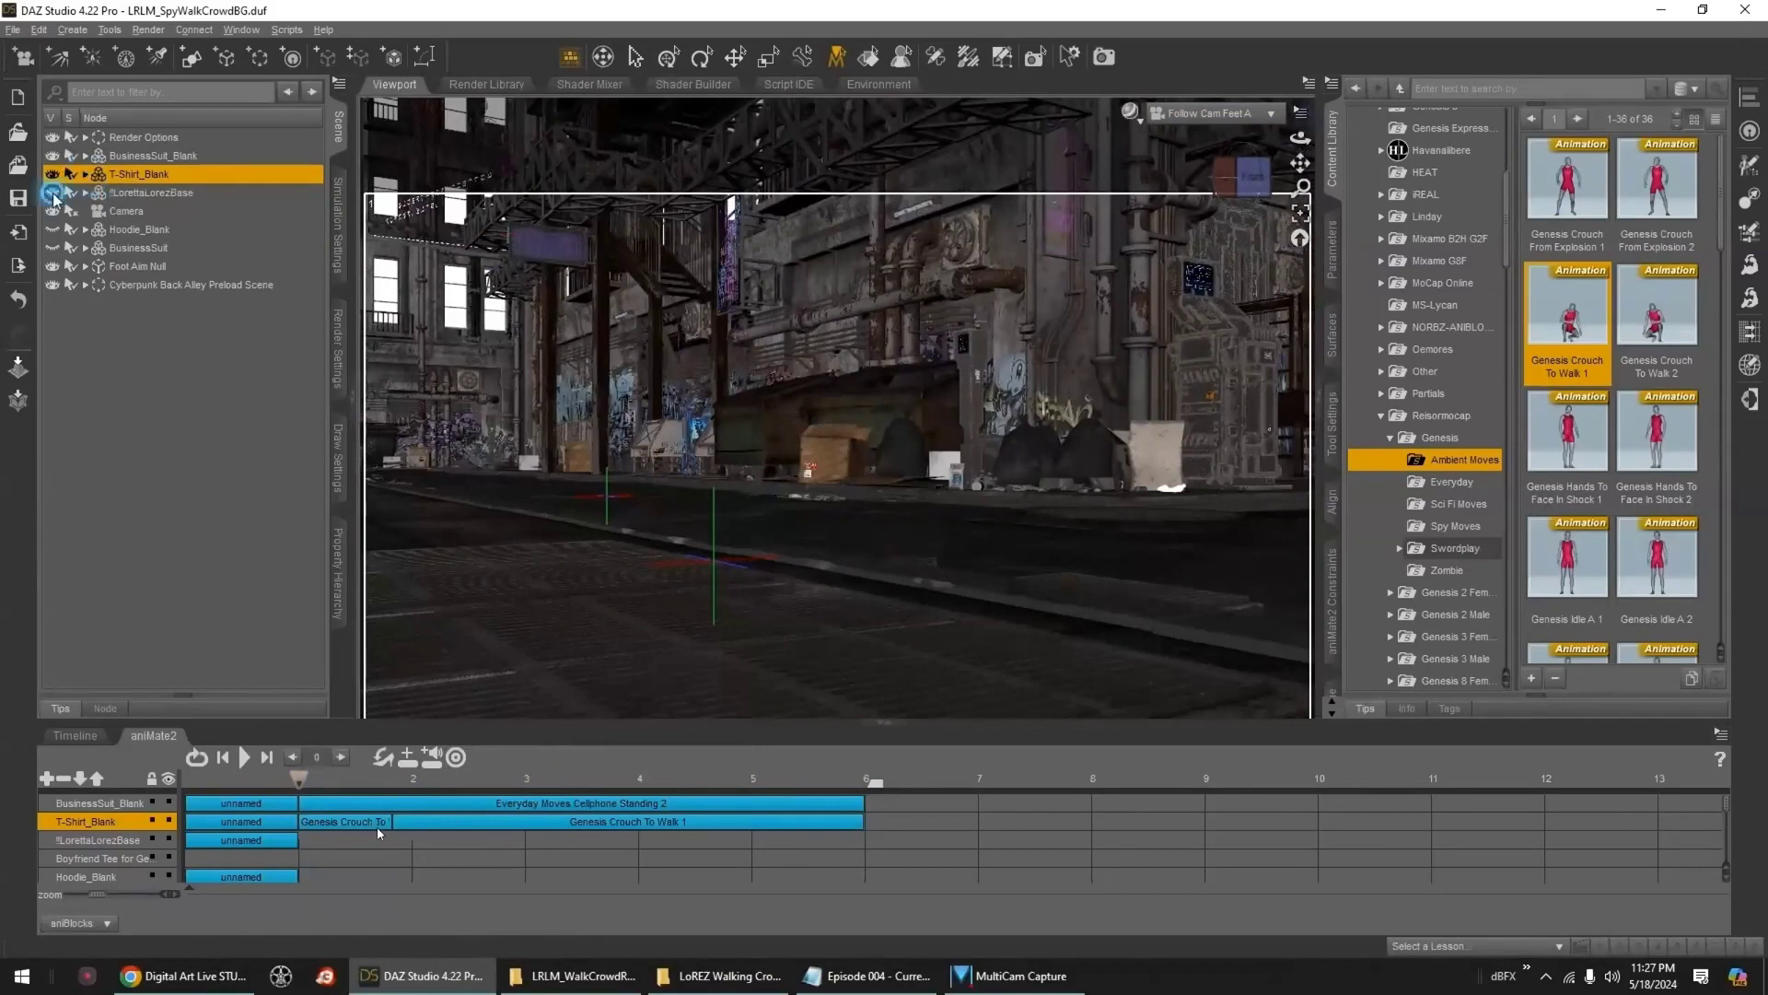
click(55, 195)
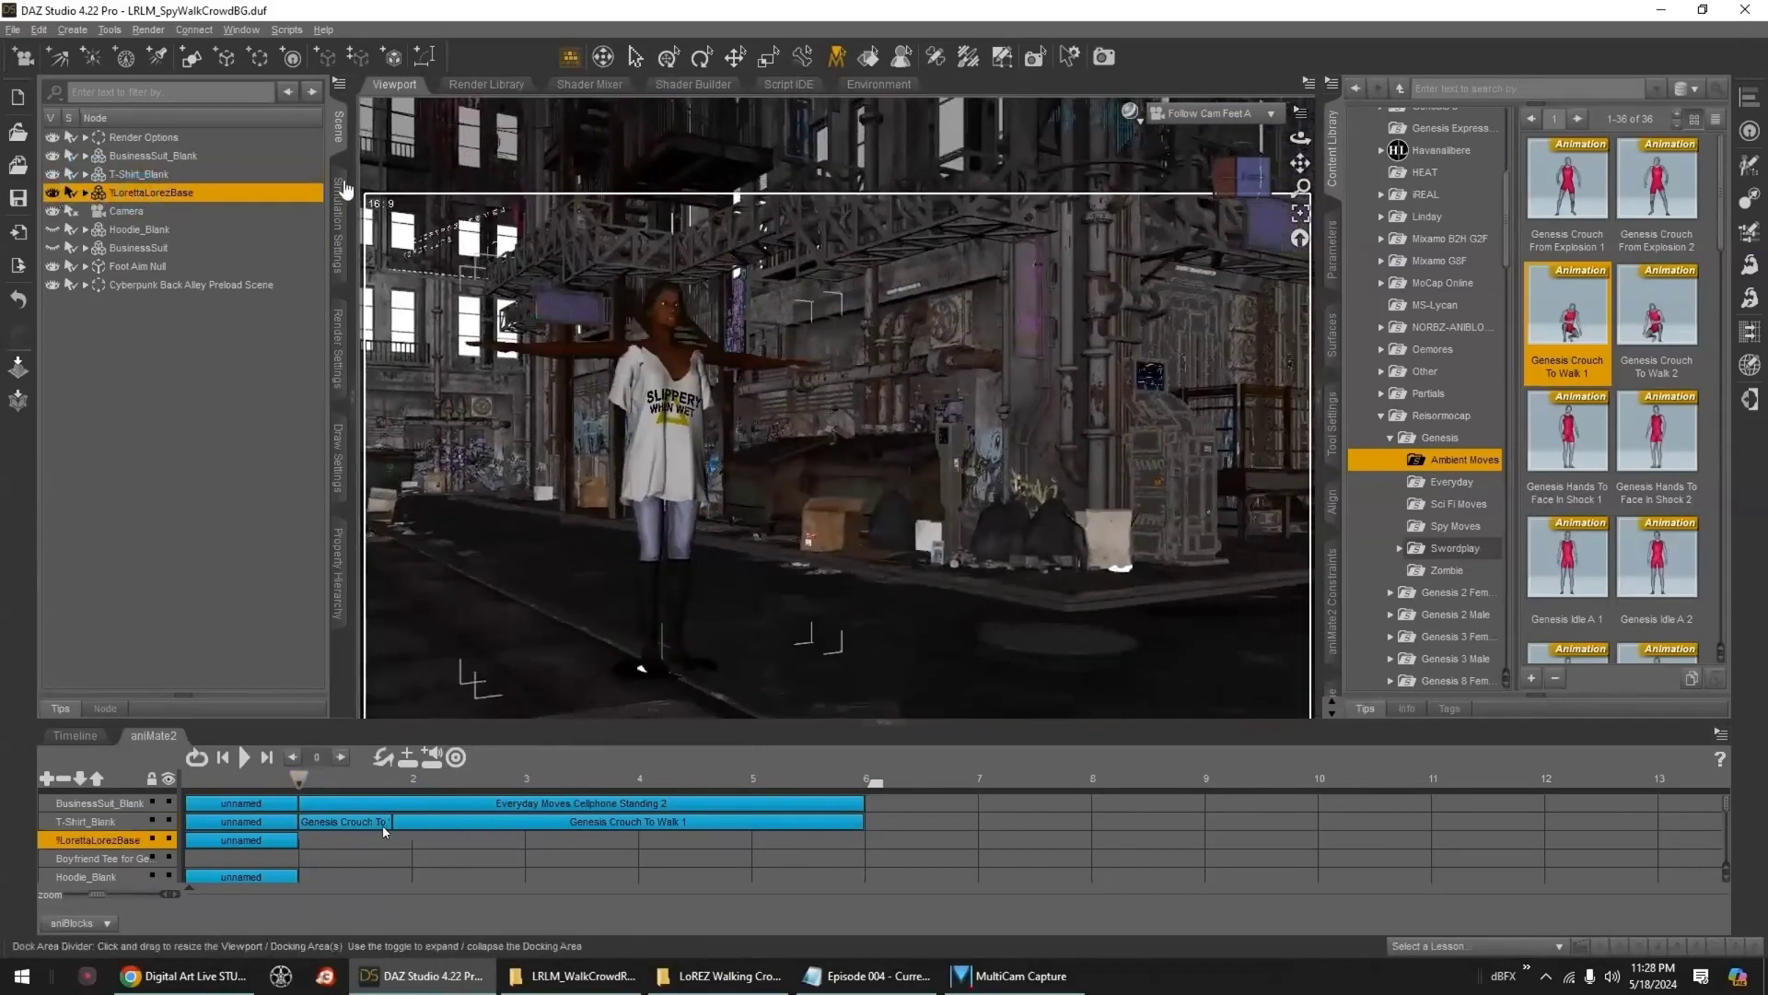
click(343, 191)
click(337, 126)
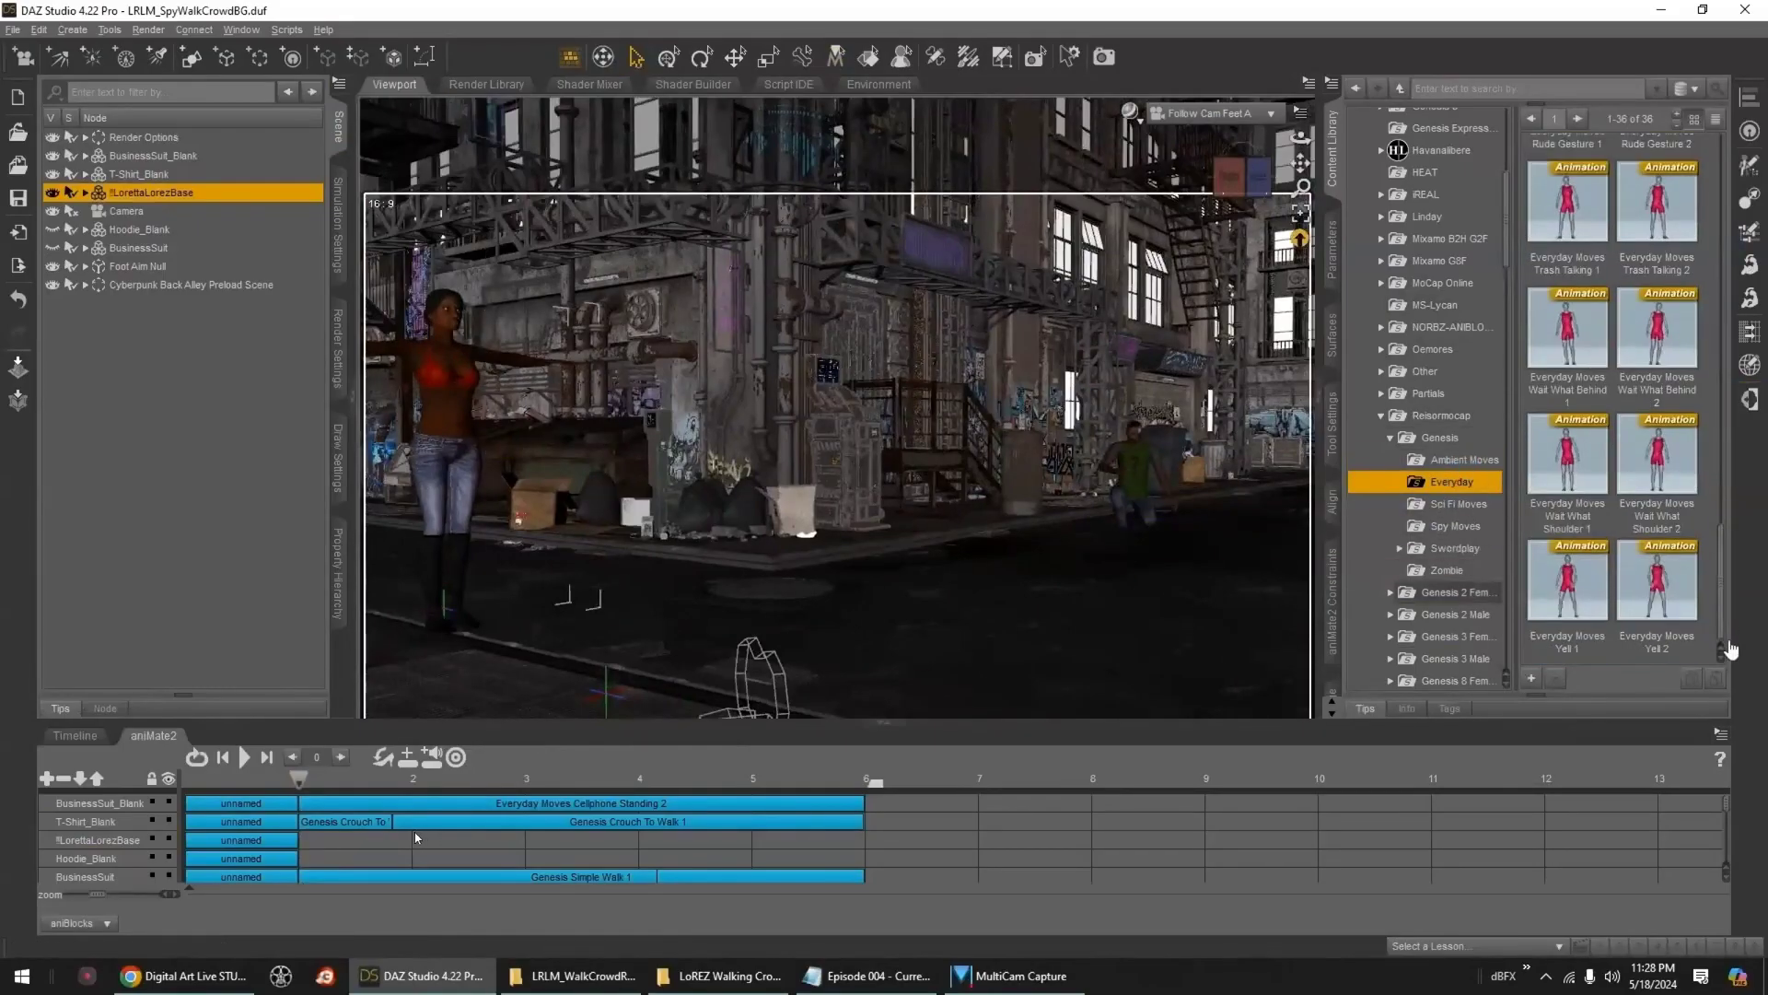
- Add the Everyday Moves Trash Talking 1 aniBlock to the !LorettaLorezBase track and scrub to 6 seconds in Perspective View
scroll(1655, 356, up, 2)
double_click(1568, 346)
drag(299, 780, 338, 795)
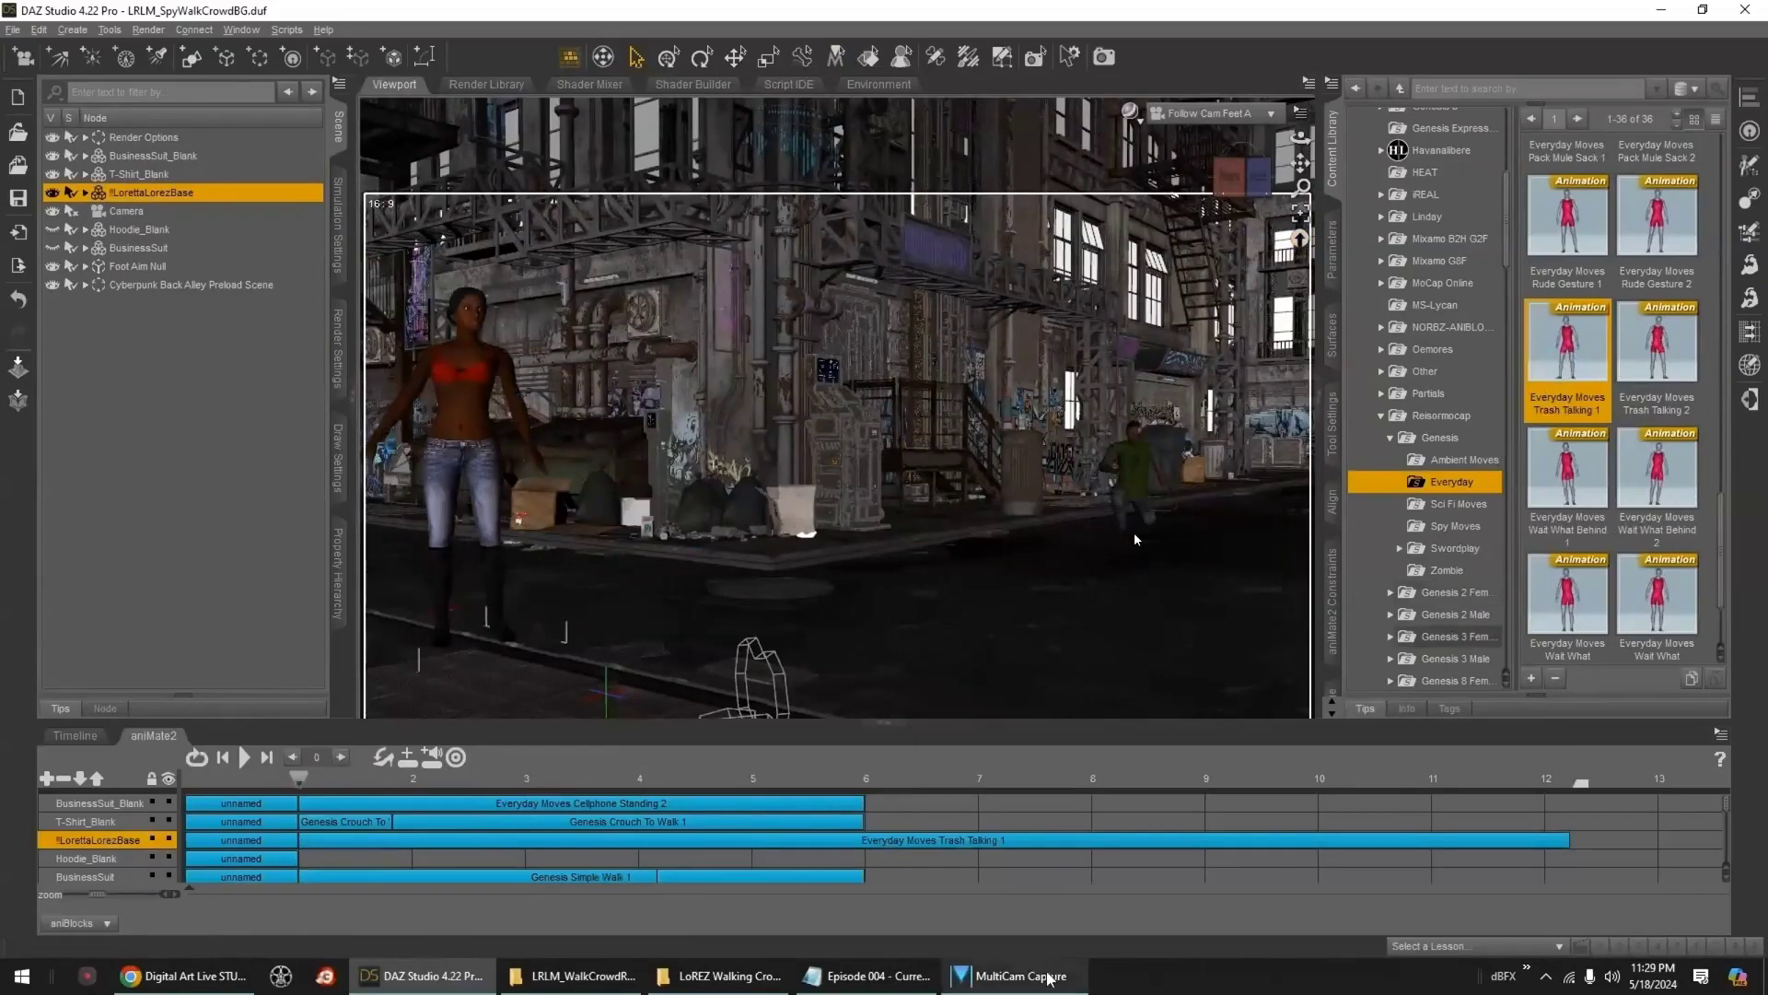
click(1271, 114)
click(1207, 134)
drag(1299, 163, 1349, 166)
drag(335, 780, 866, 845)
click(866, 843)
click(568, 759)
click(38, 29)
click(88, 50)
- Split the Everyday Moves Trash Talking 1 block at 6 seconds and delete the part beyond it
click(854, 841)
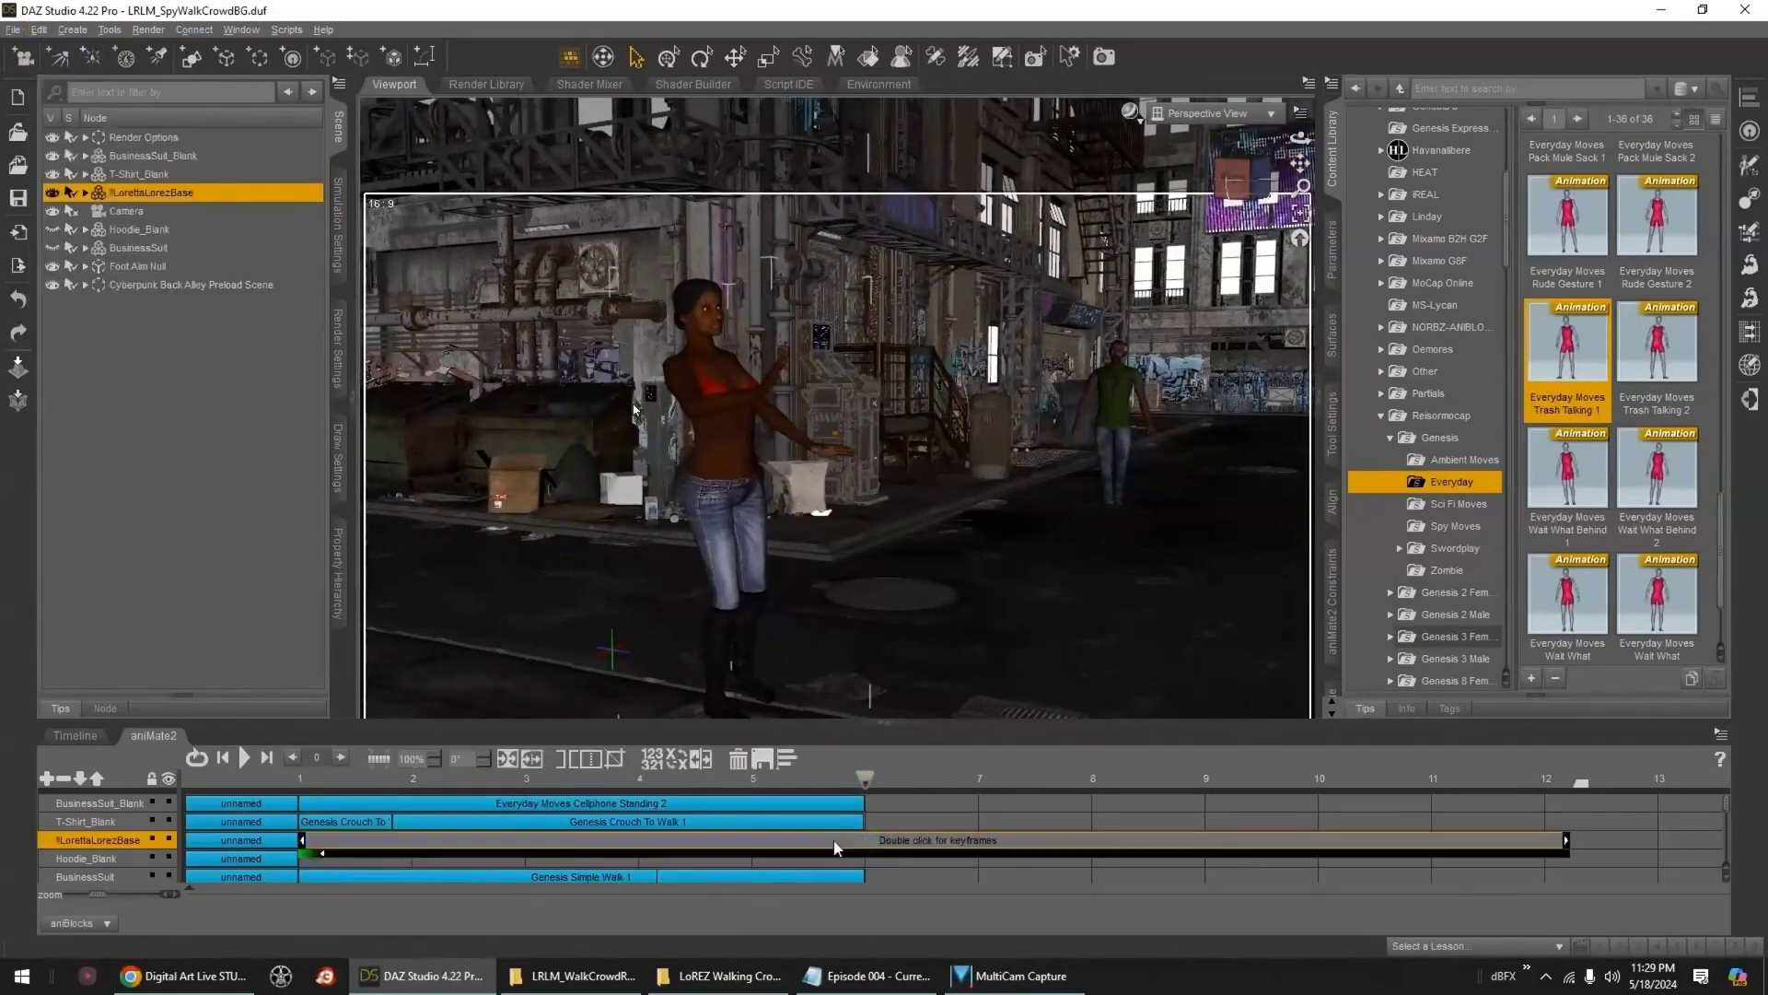
click(568, 759)
click(737, 759)
middle_drag(939, 600, 1093, 506)
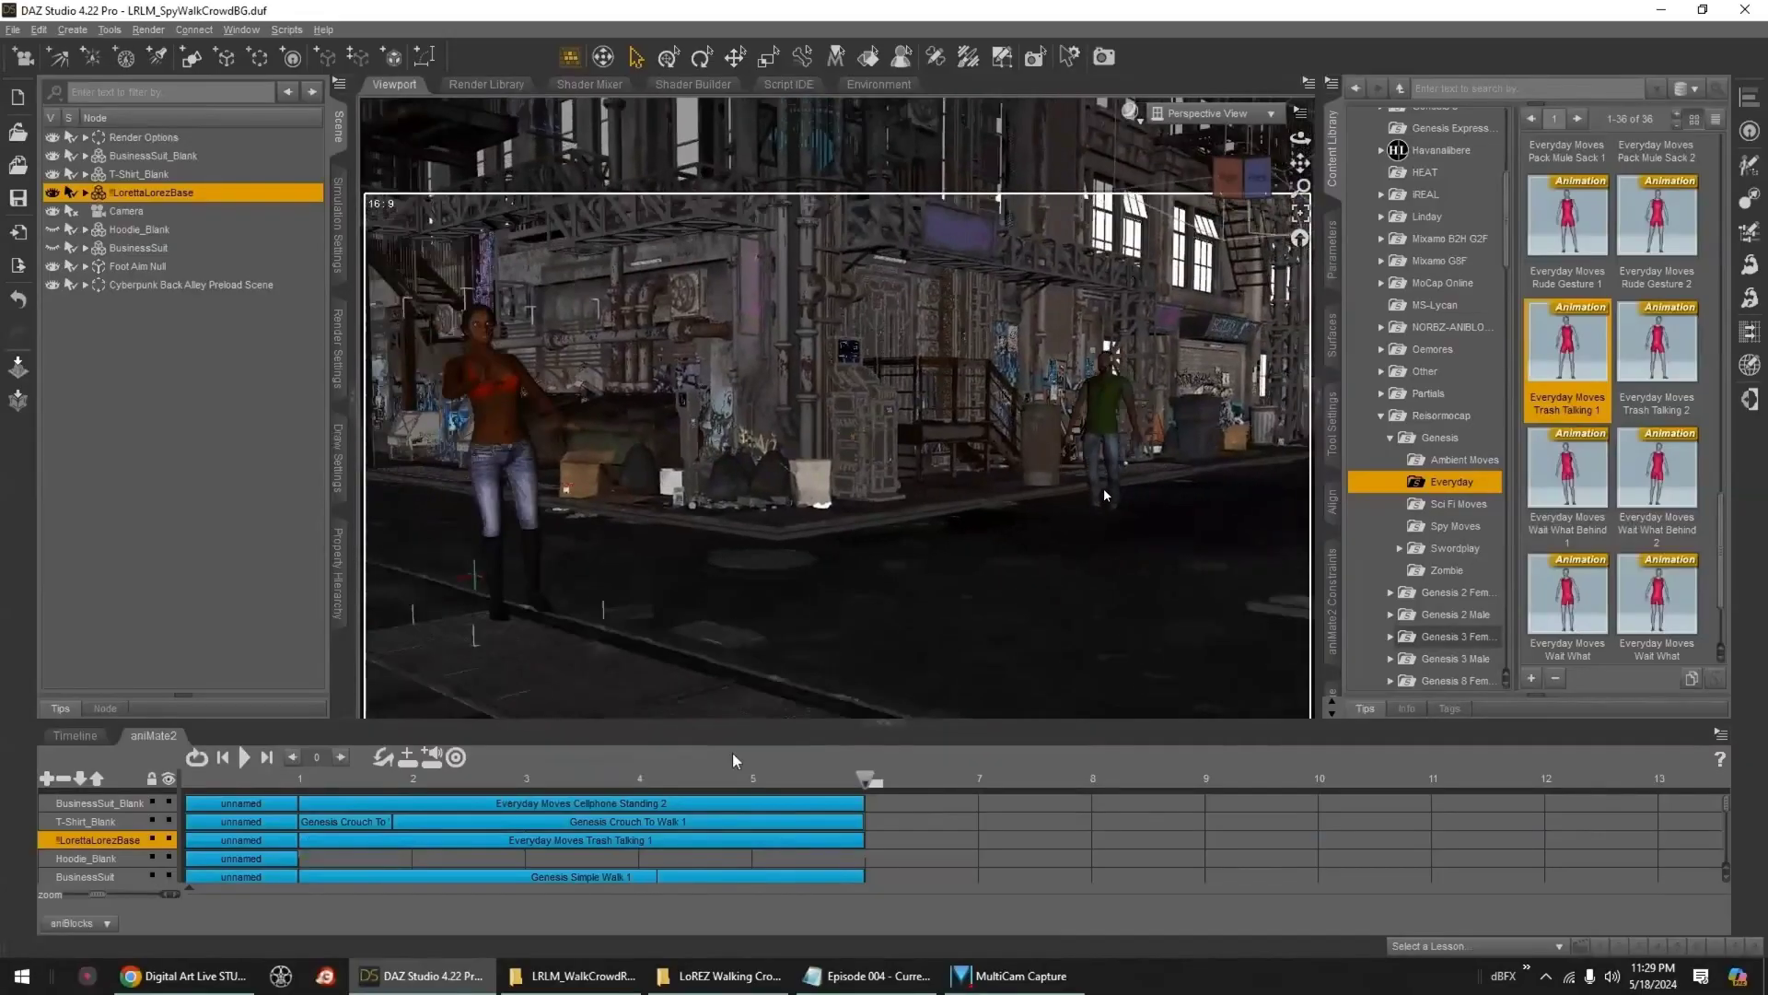
- Rotate the Everyday Moves Trash Talking 1 block to 90° and move the woman across the street near the T-shirt man
click(562, 840)
double_click(453, 759)
text(90)
key(Return)
click(833, 58)
drag(594, 415, 873, 424)
- Apply the !Full_Latino material from the P3DA_LorettaLorez library to the !LorettaLorezBase figure
drag(1505, 221, 1556, 594)
click(1382, 367)
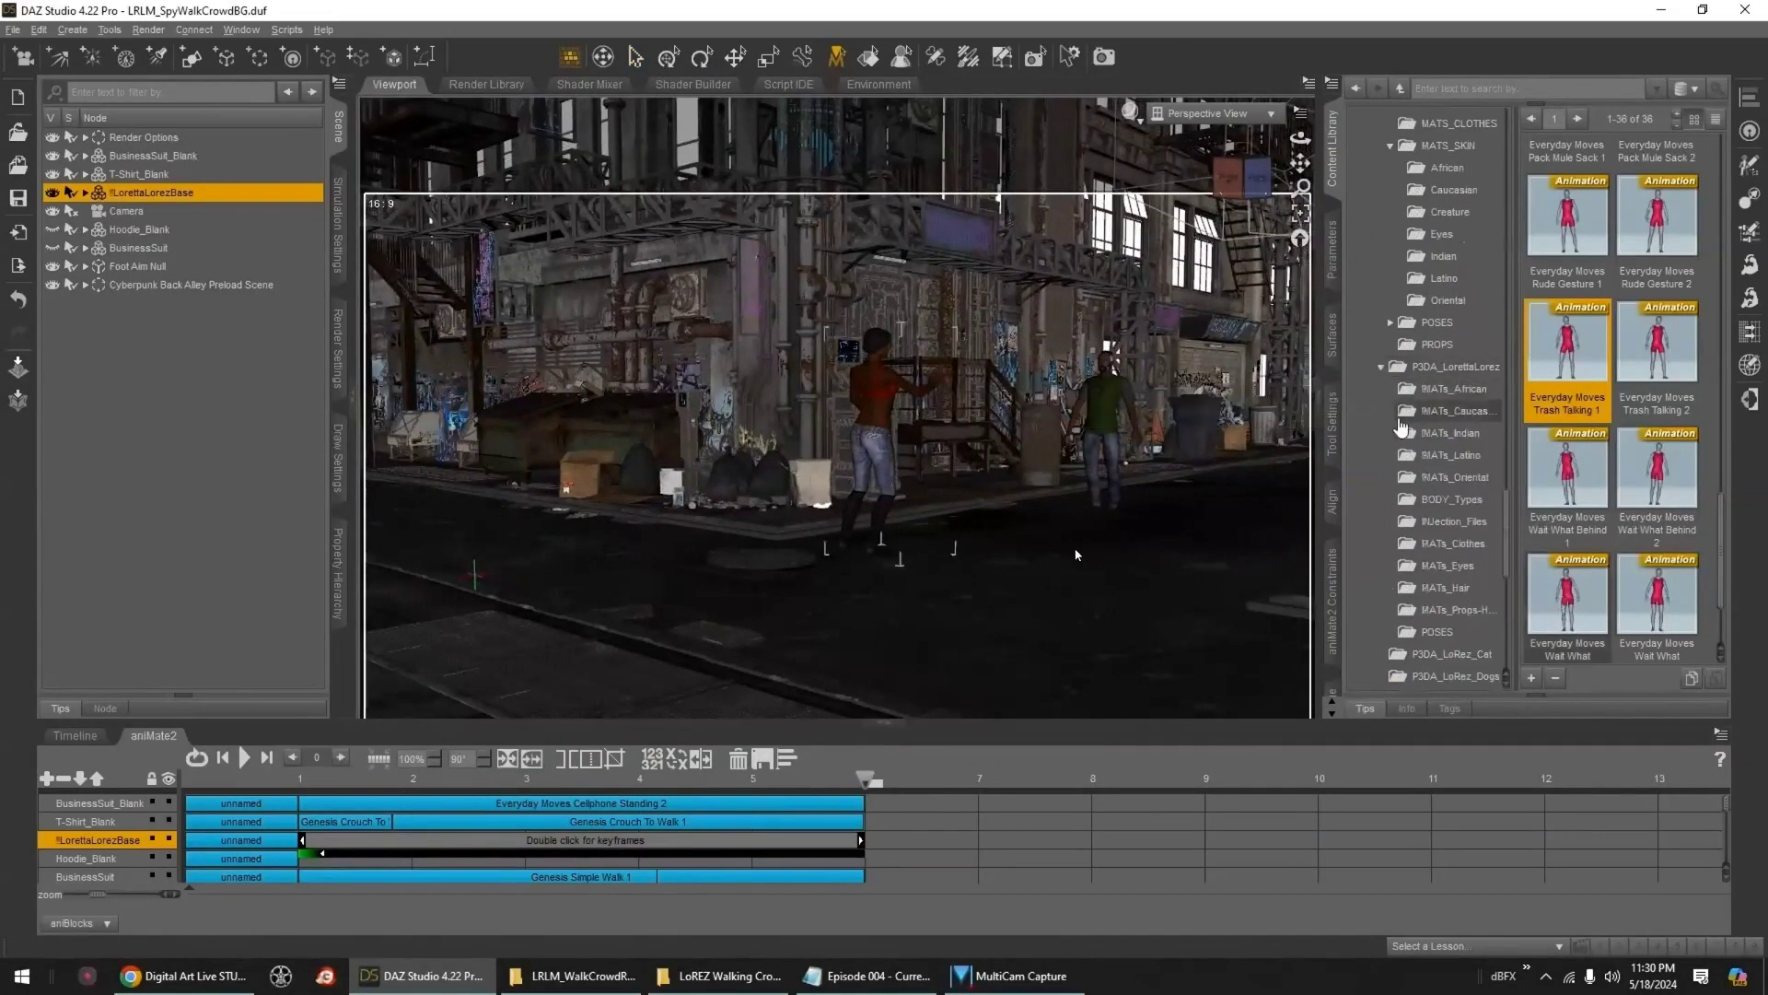
click(1427, 457)
double_click(1658, 313)
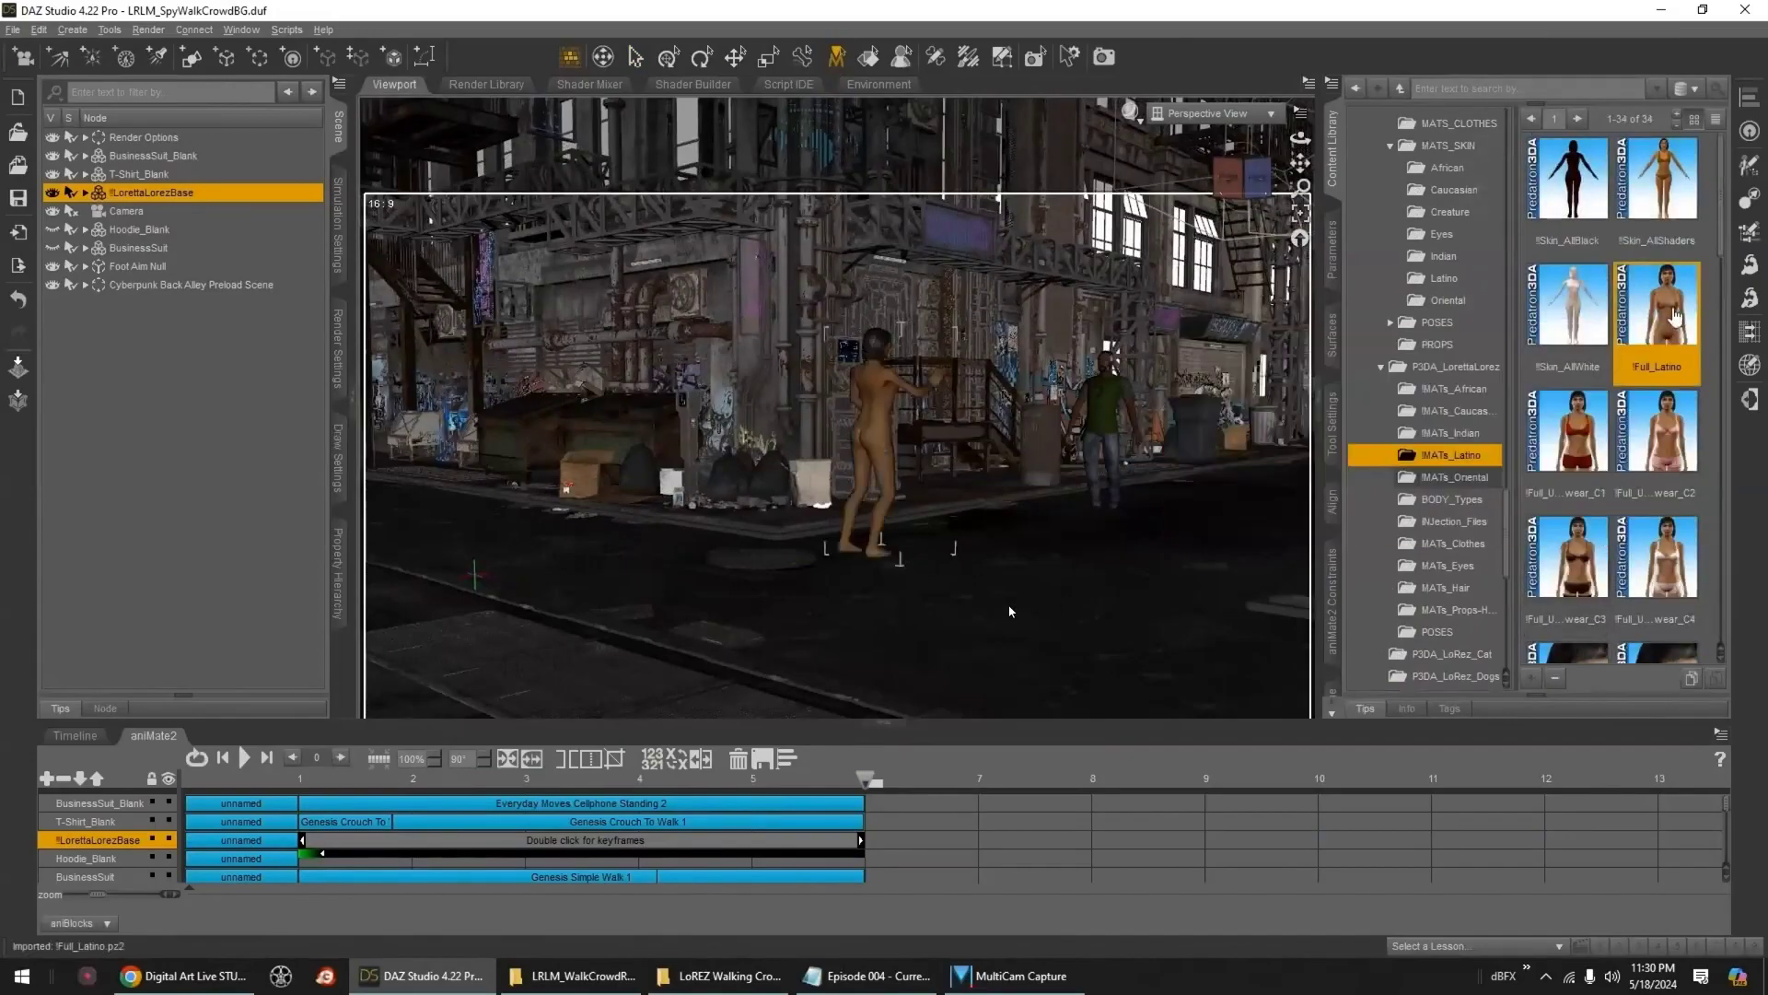
- Dress the !LorettaLorezBase woman with the MAT_TrkSuit_Black material from her clothing materials
click(1452, 544)
scroll(1676, 344, down, 5)
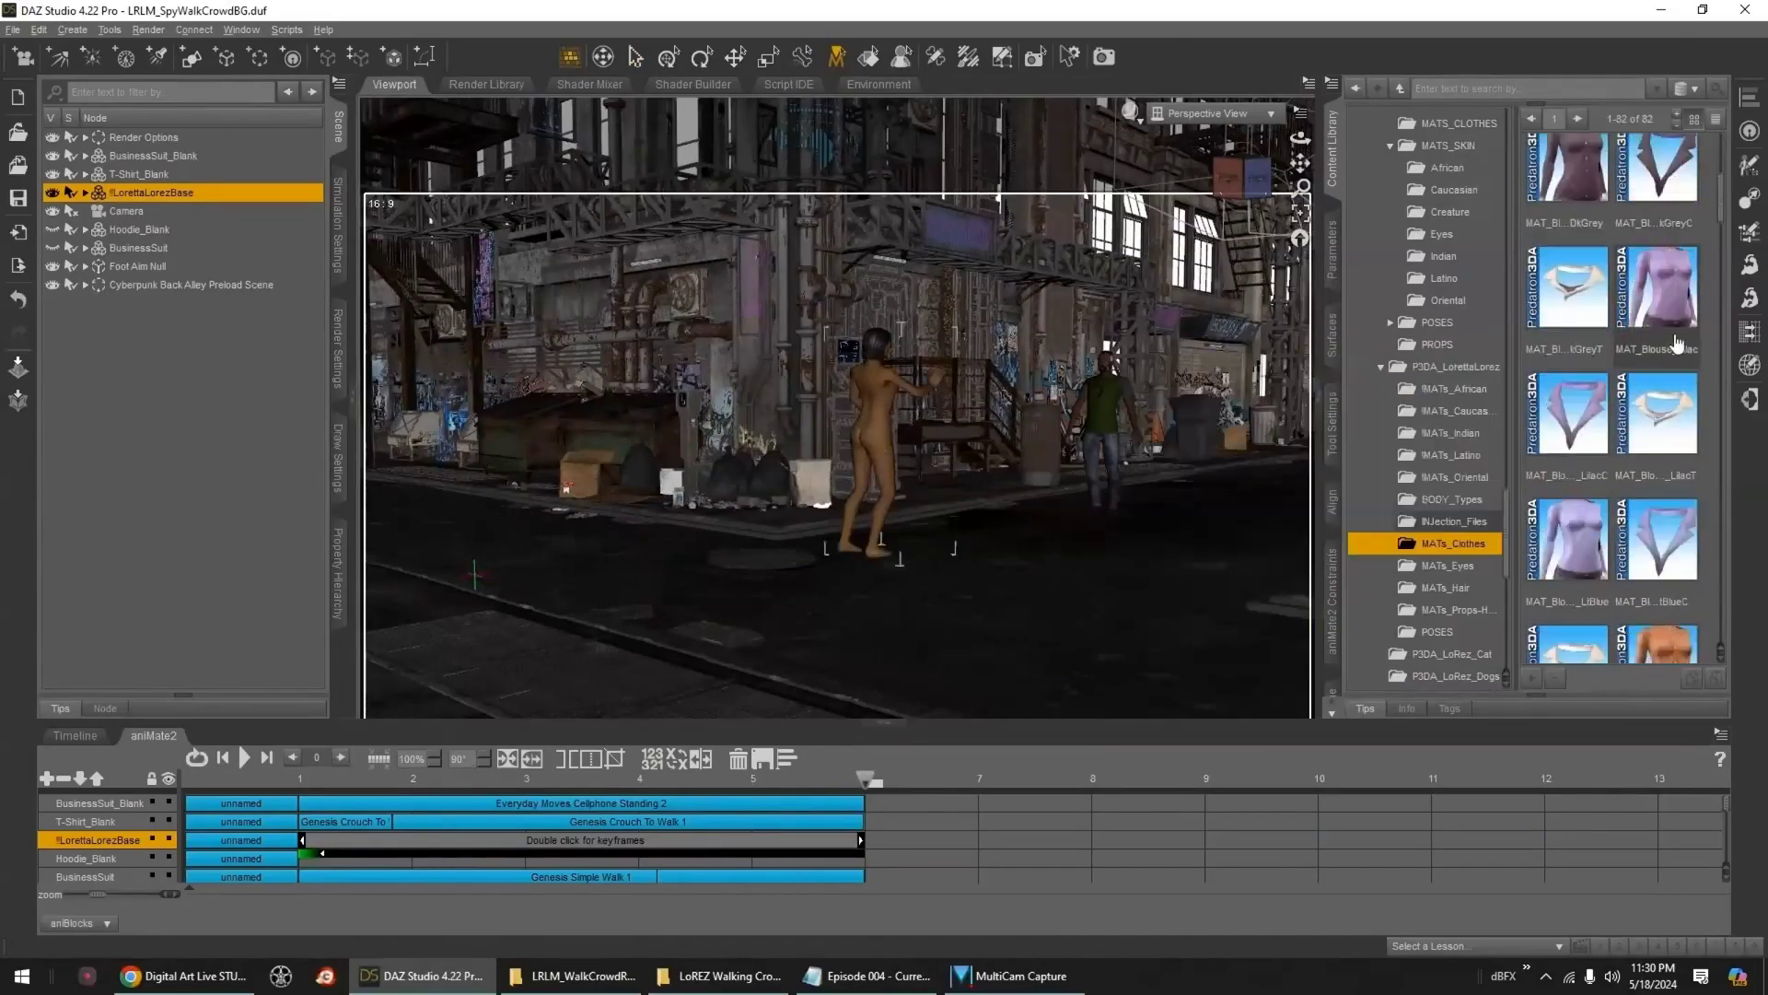
scroll(1676, 344, down, 3)
click(1589, 539)
scroll(1590, 542, up, 3)
double_click(1591, 541)
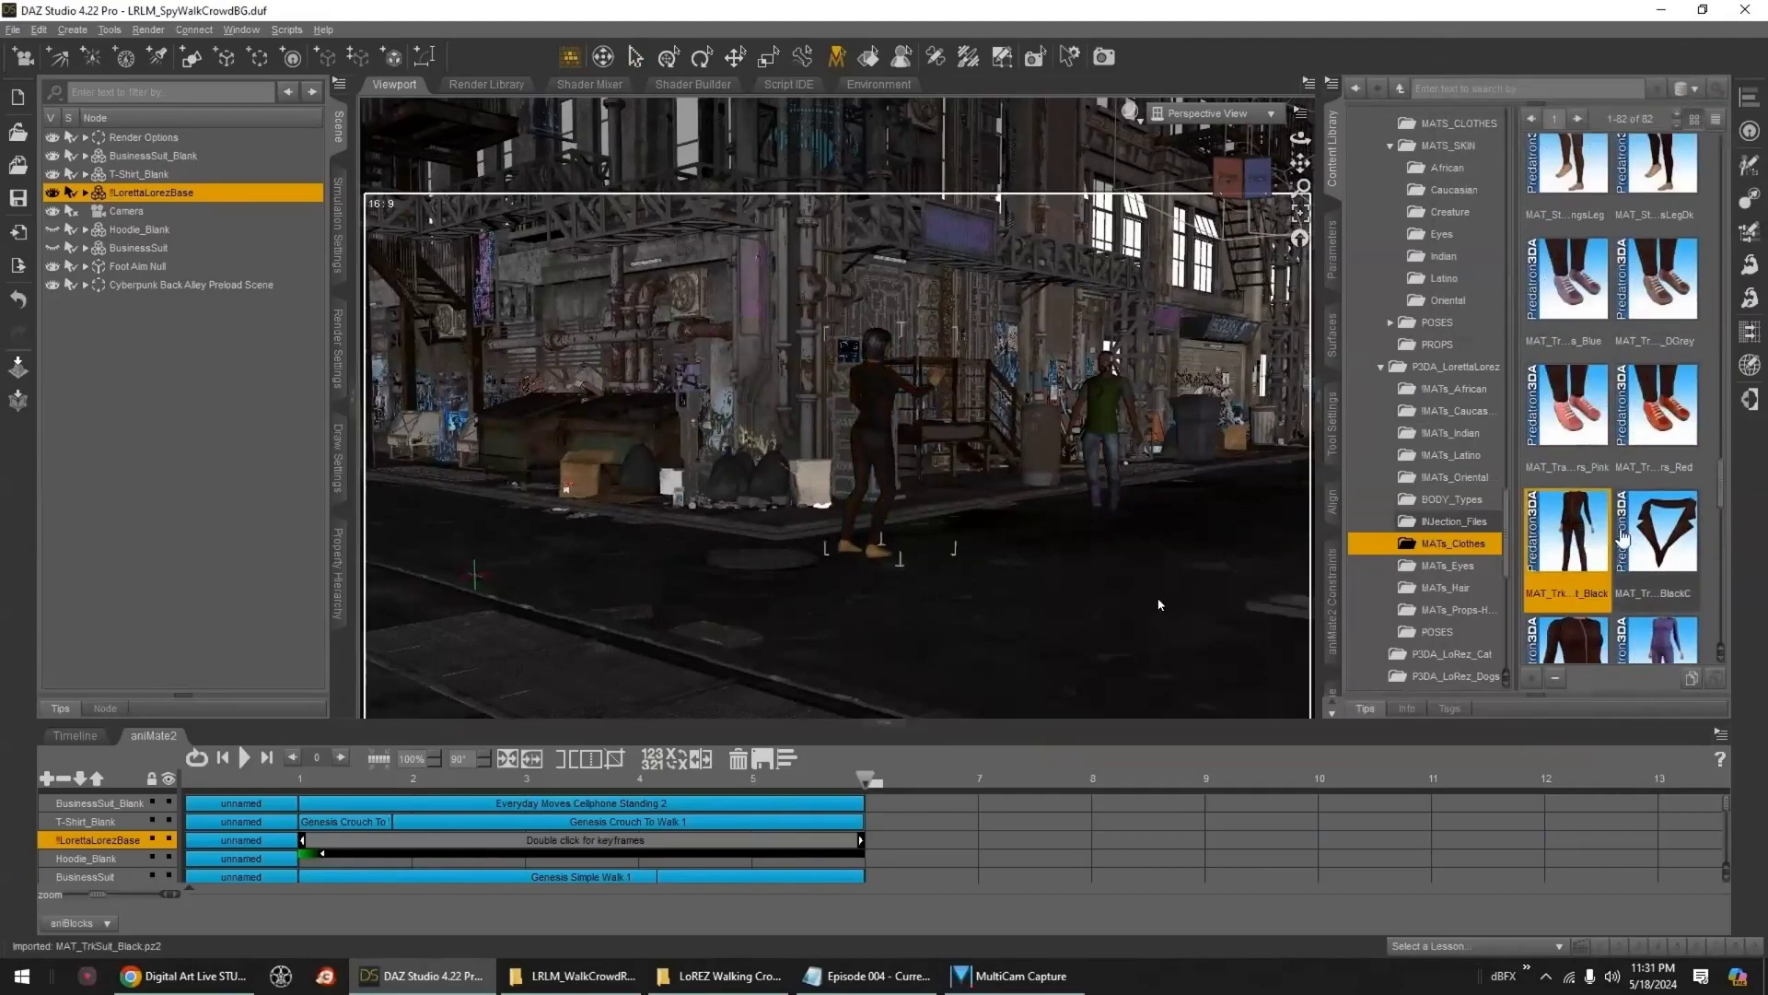
- Apply dark footwear to the woman from the same clothing library and move her closer to the metal stairs at 1 second
scroll(1623, 538, up, 3)
scroll(1622, 538, down, 3)
scroll(1642, 466, up, 10)
double_click(1576, 304)
double_click(1674, 319)
scroll(1674, 318, up, 6)
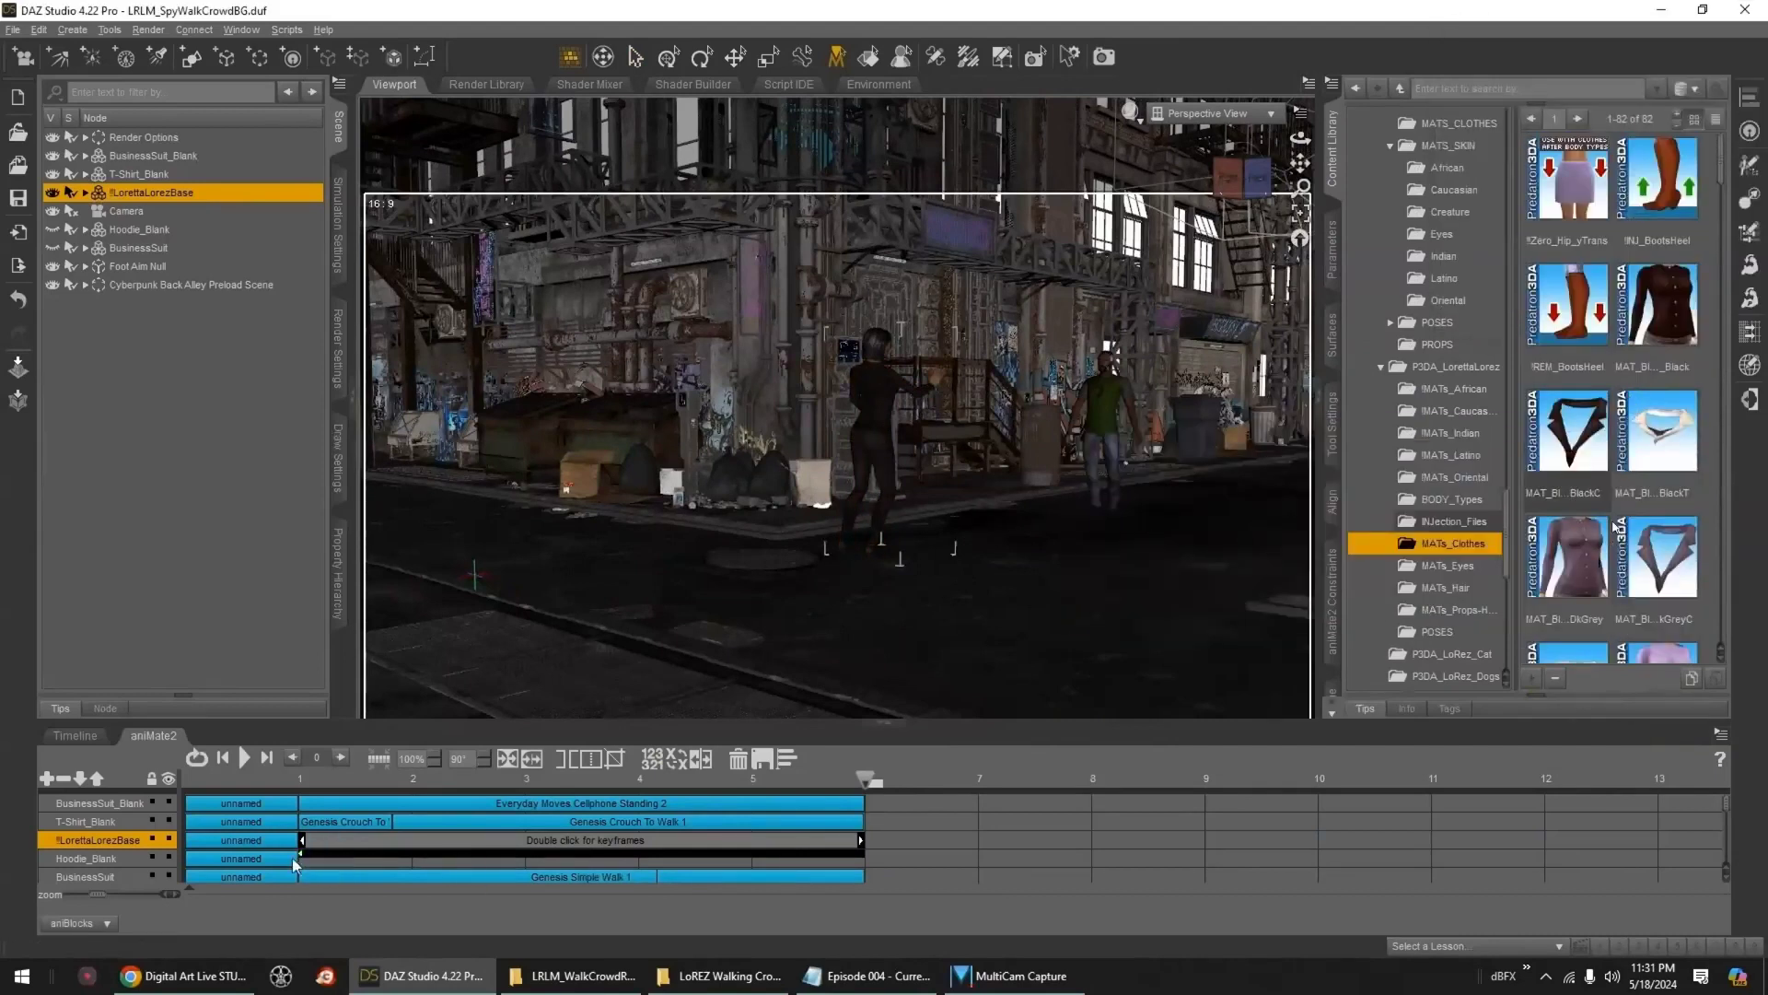
click(301, 783)
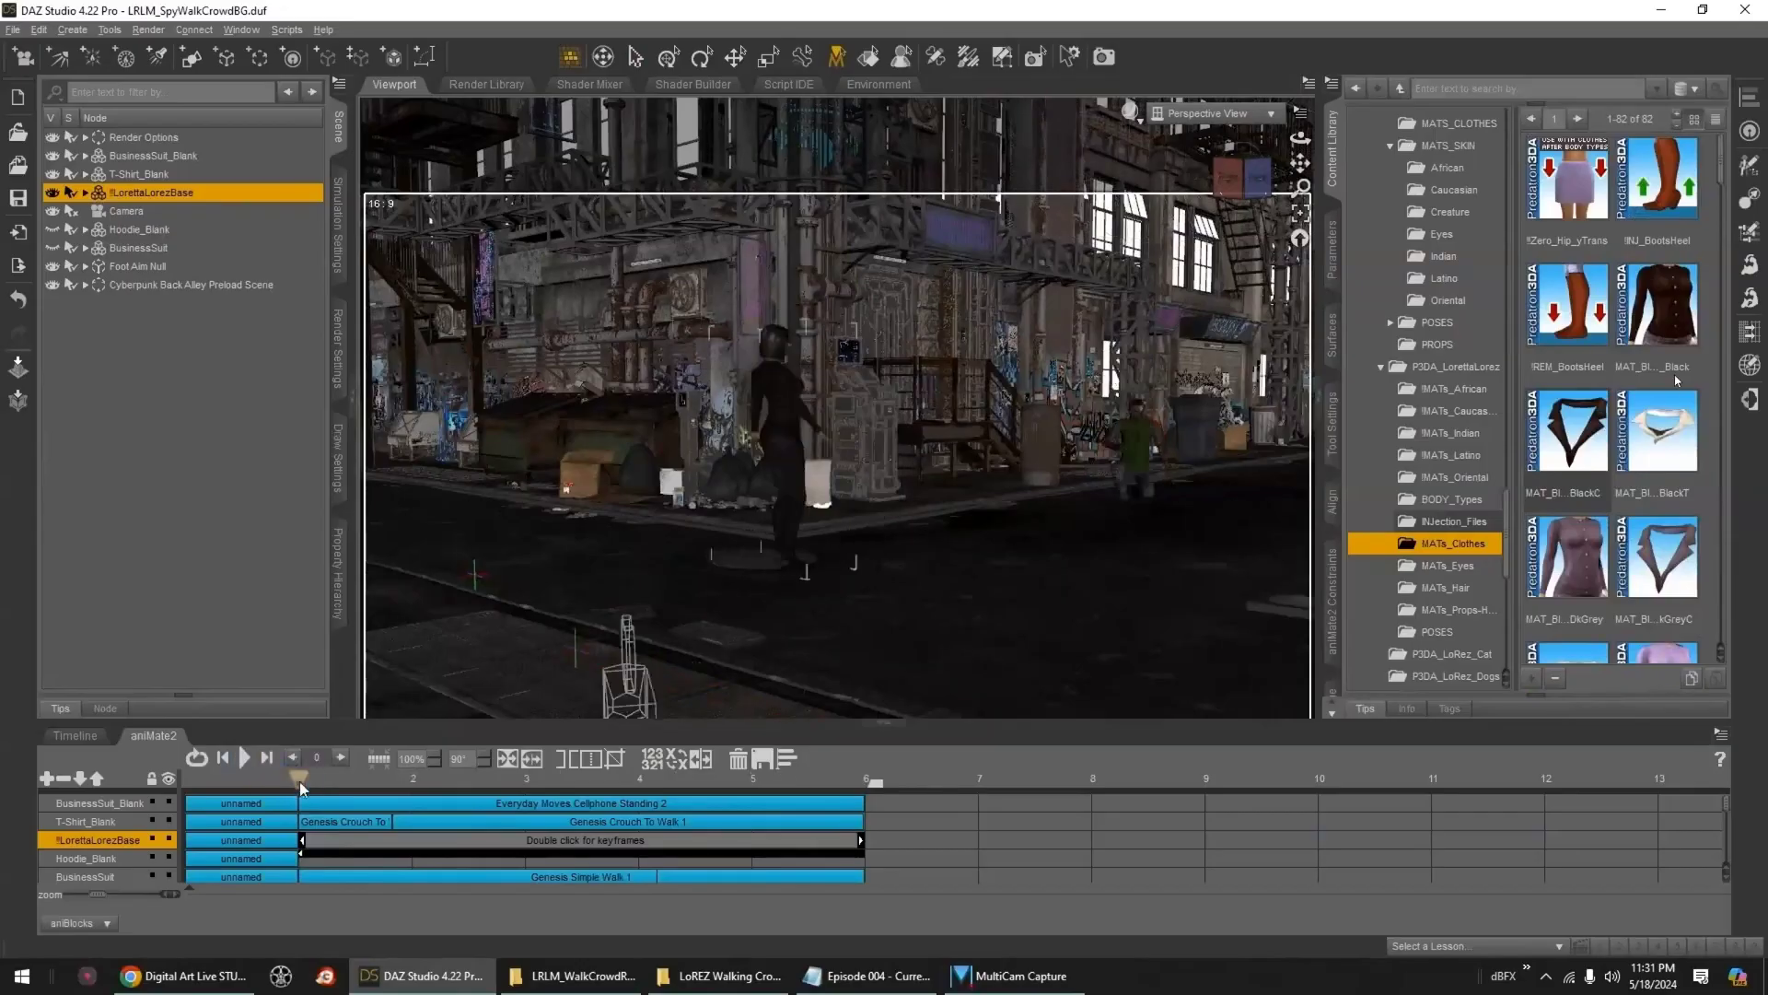
drag(784, 564, 869, 544)
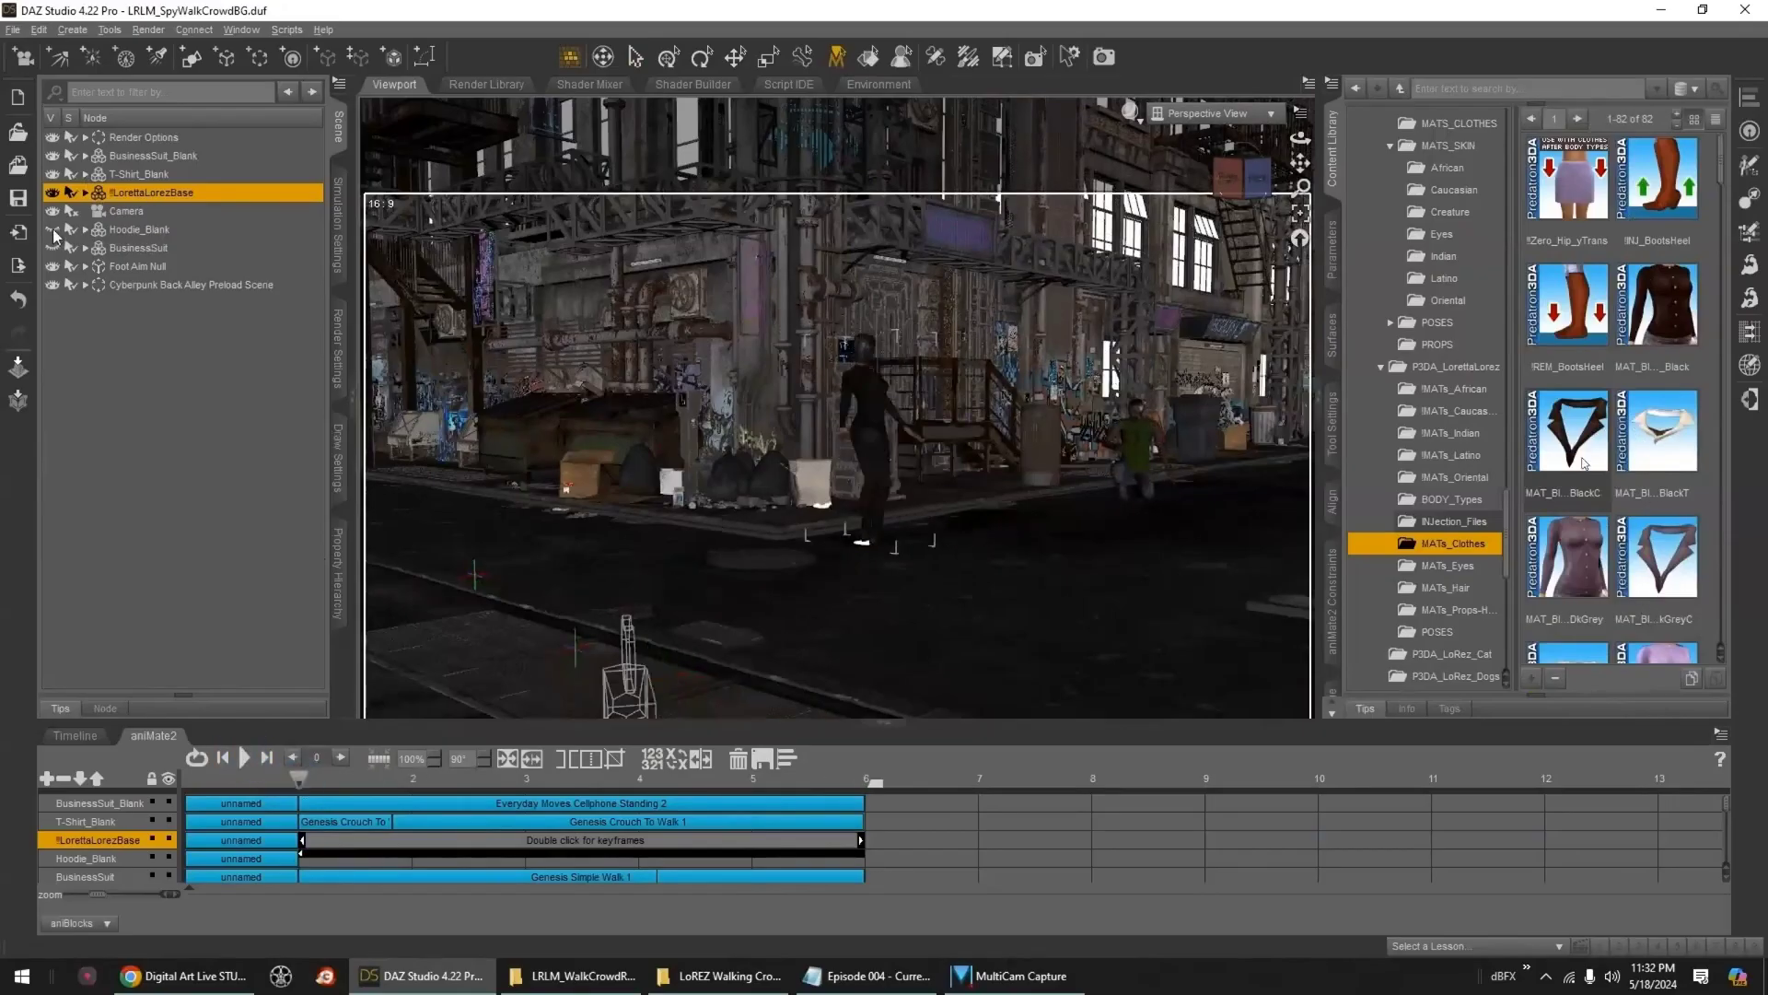
- Show the Hoodie_Blank figure and dress him in the sky-blue logo hoodie and dark trousers from the LorenzoLorez clothing materials
click(53, 230)
click(136, 229)
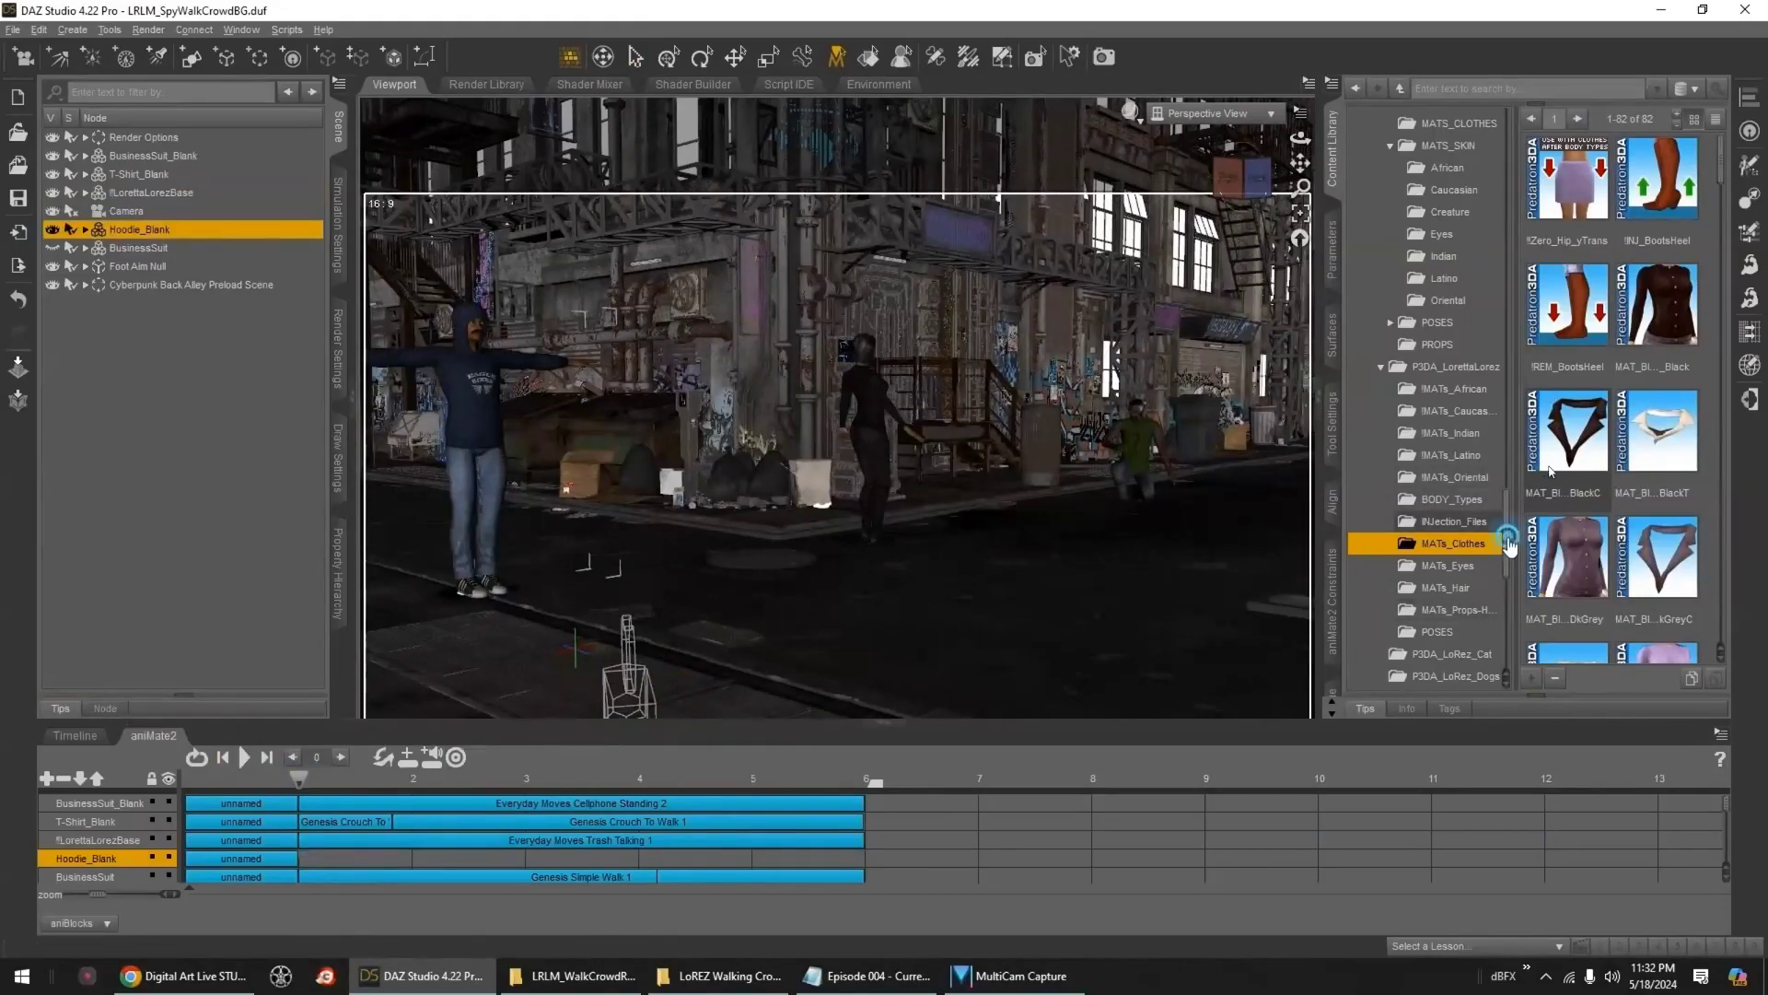
scroll(1510, 545, up, 7)
click(1381, 523)
click(1457, 501)
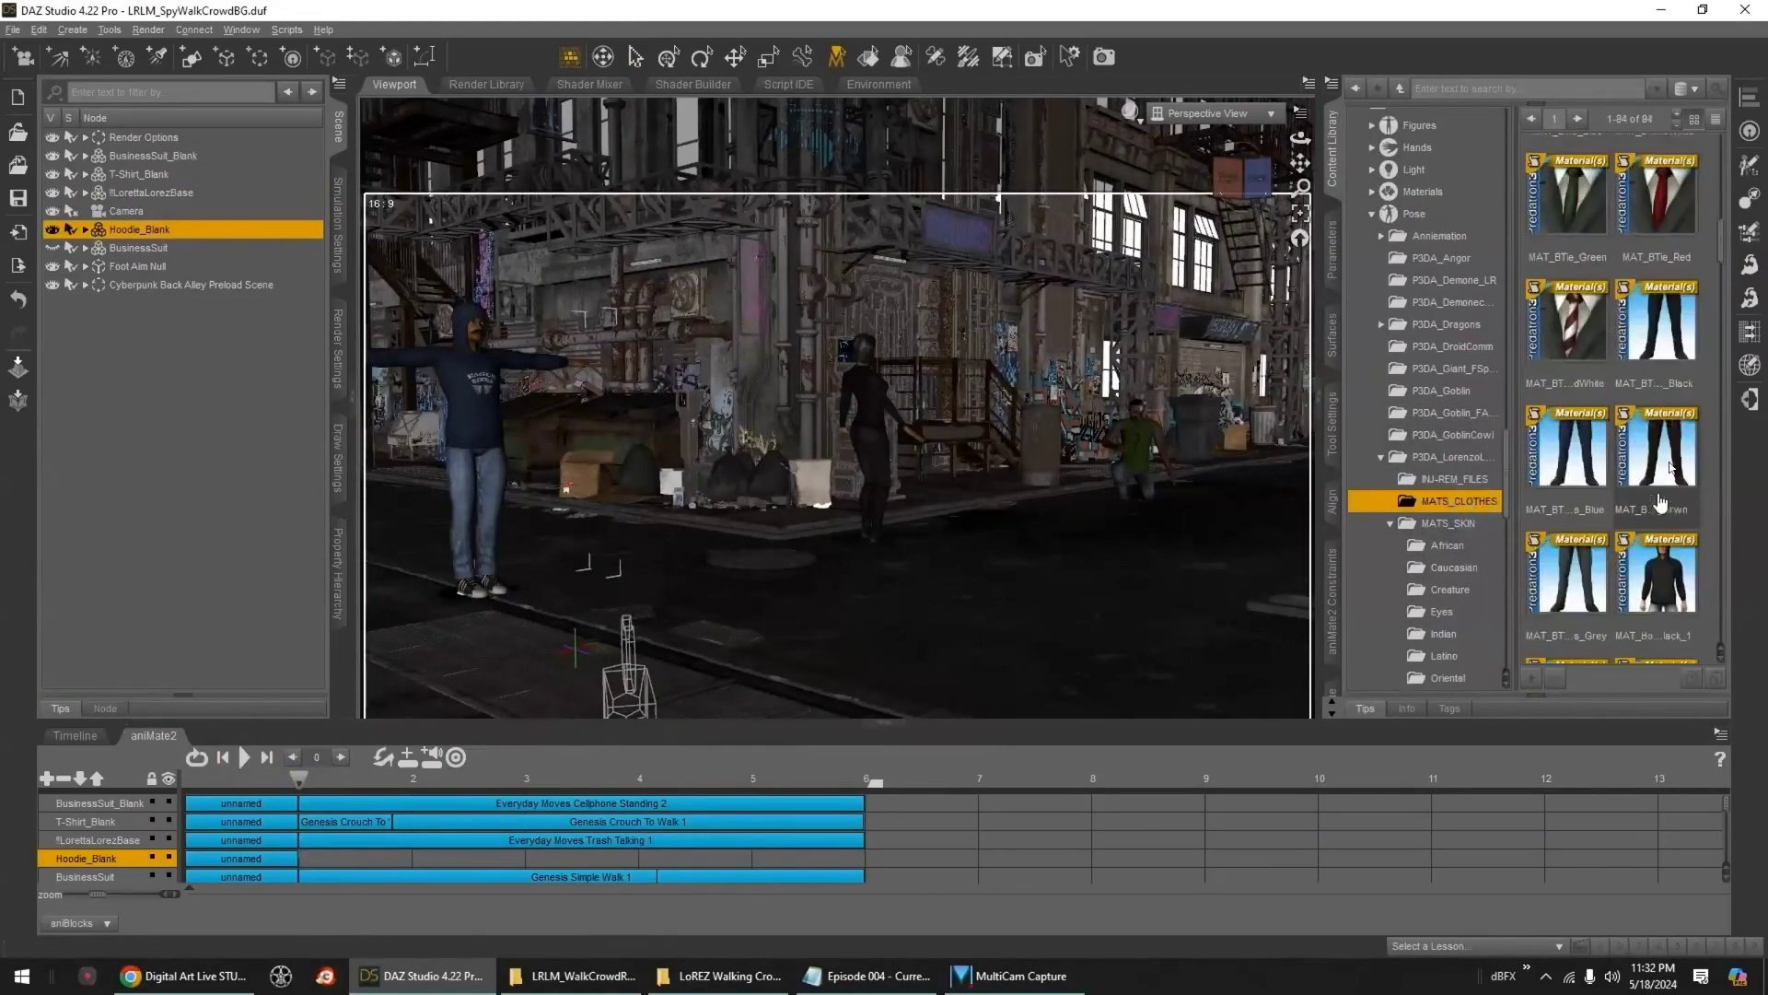
double_click(1660, 502)
scroll(1625, 414, up, 3)
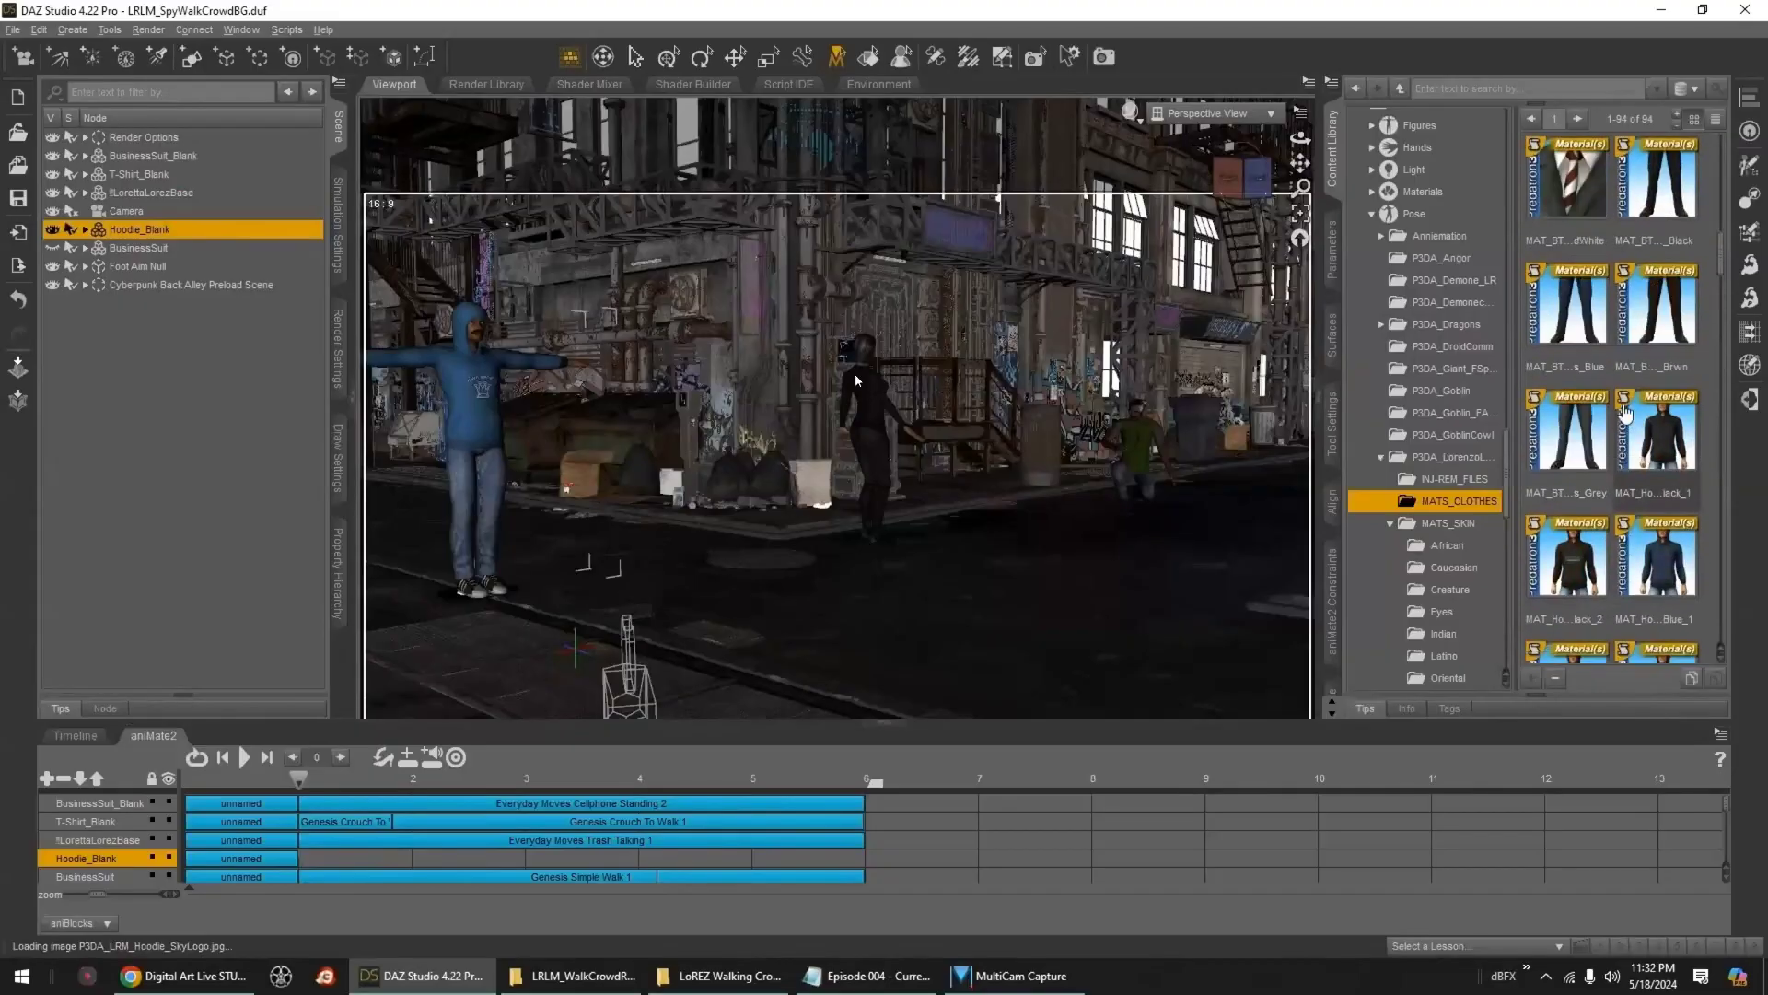
scroll(1582, 451, down, 10)
double_click(1657, 440)
- Add the Everyday Moves Wait What Behind 1 aniBlock to the Hoodie_Blank track
scroll(1475, 373, up, 10)
scroll(1473, 378, down, 7)
click(1468, 403)
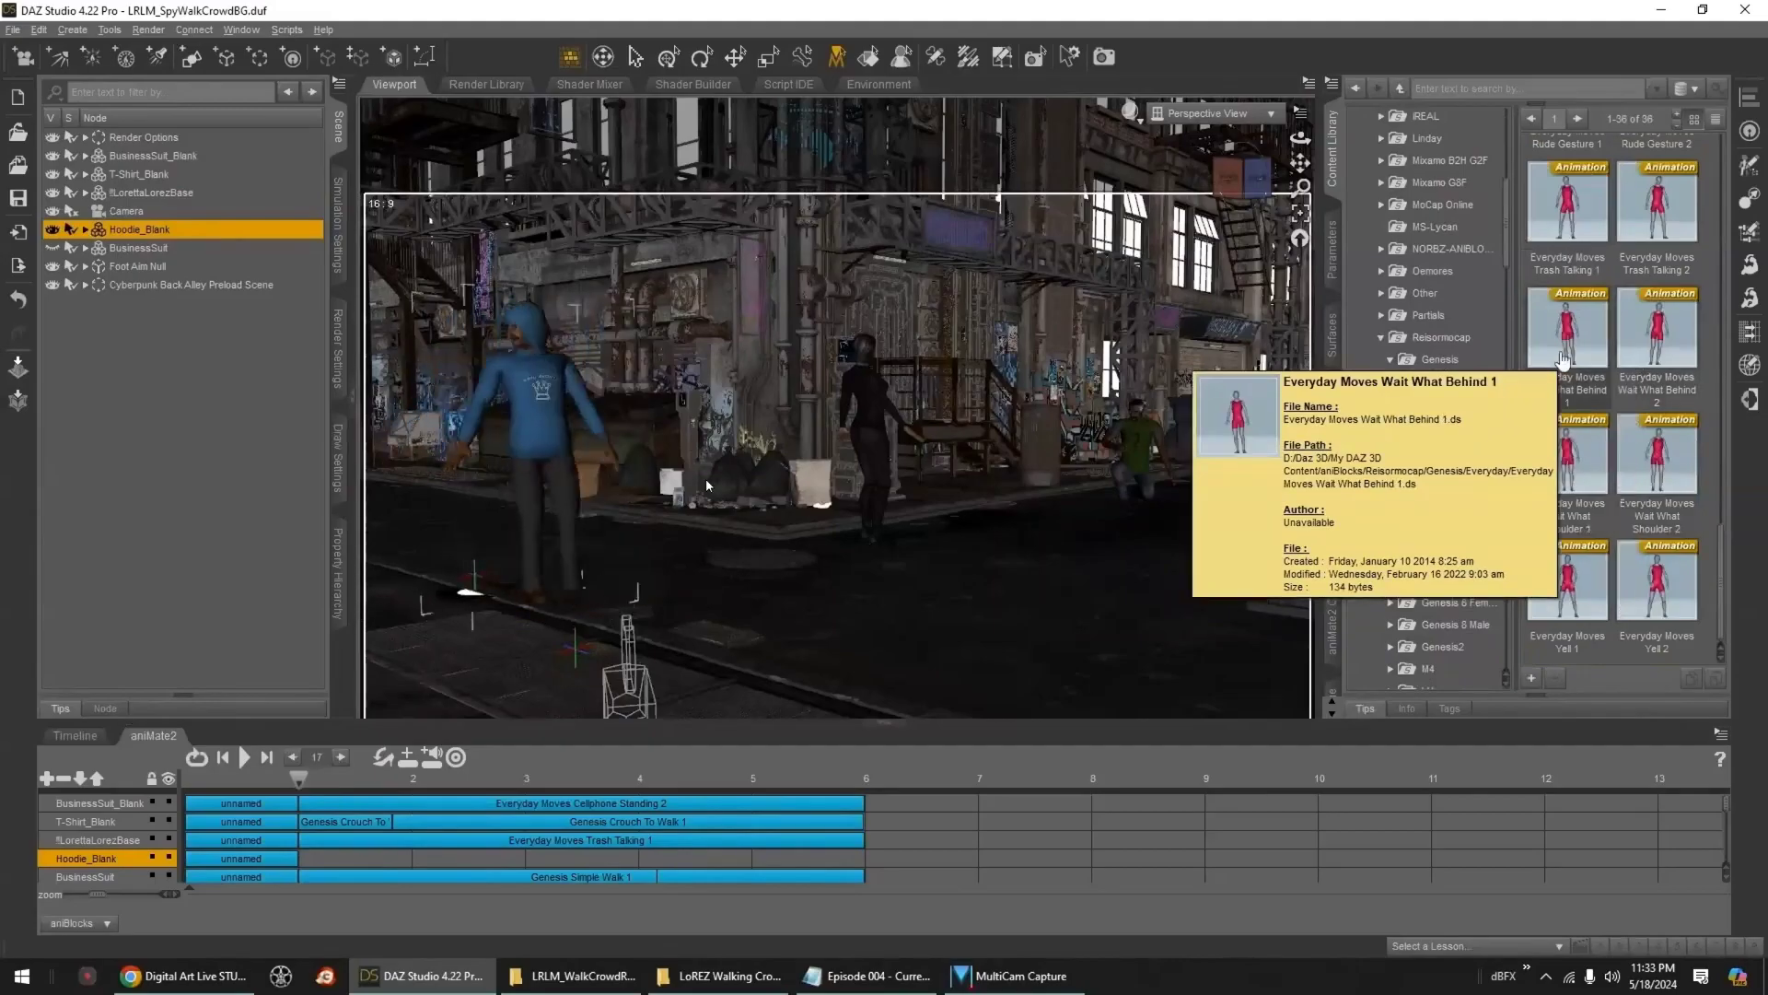
double_click(1563, 360)
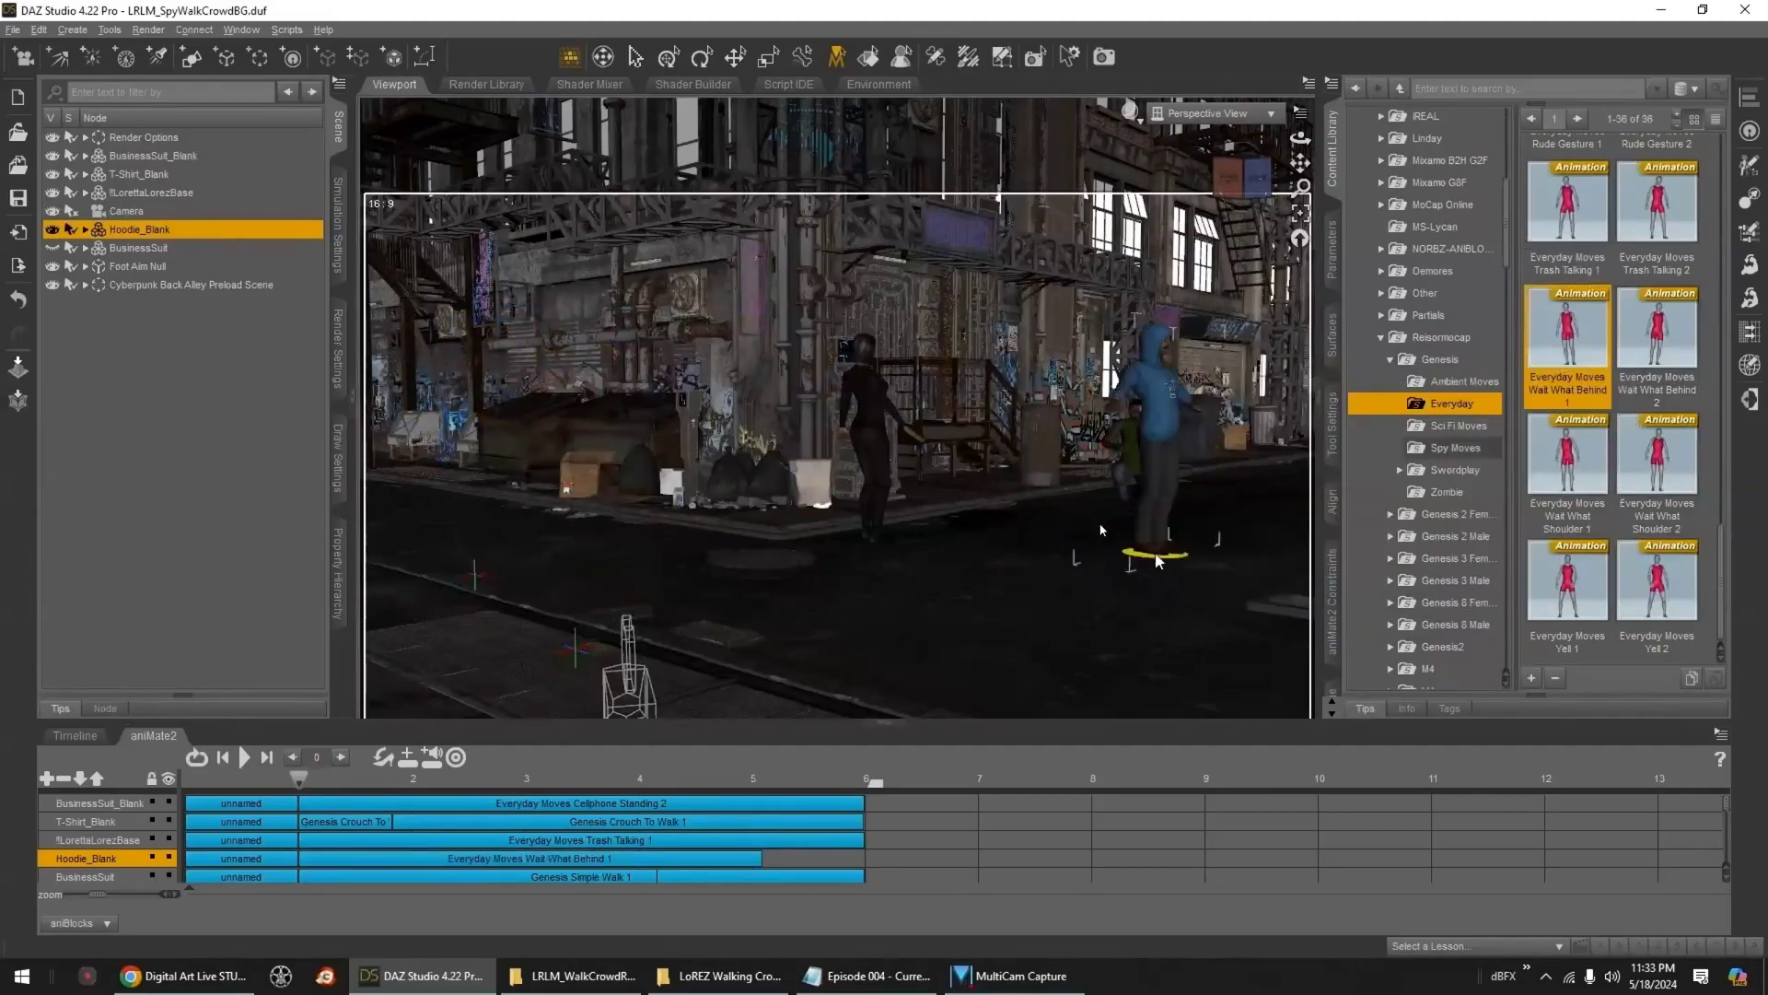
- Position the hoodie man across the street near the T-shirt man, checking his placement along the animation up to about 5 seconds
click(330, 859)
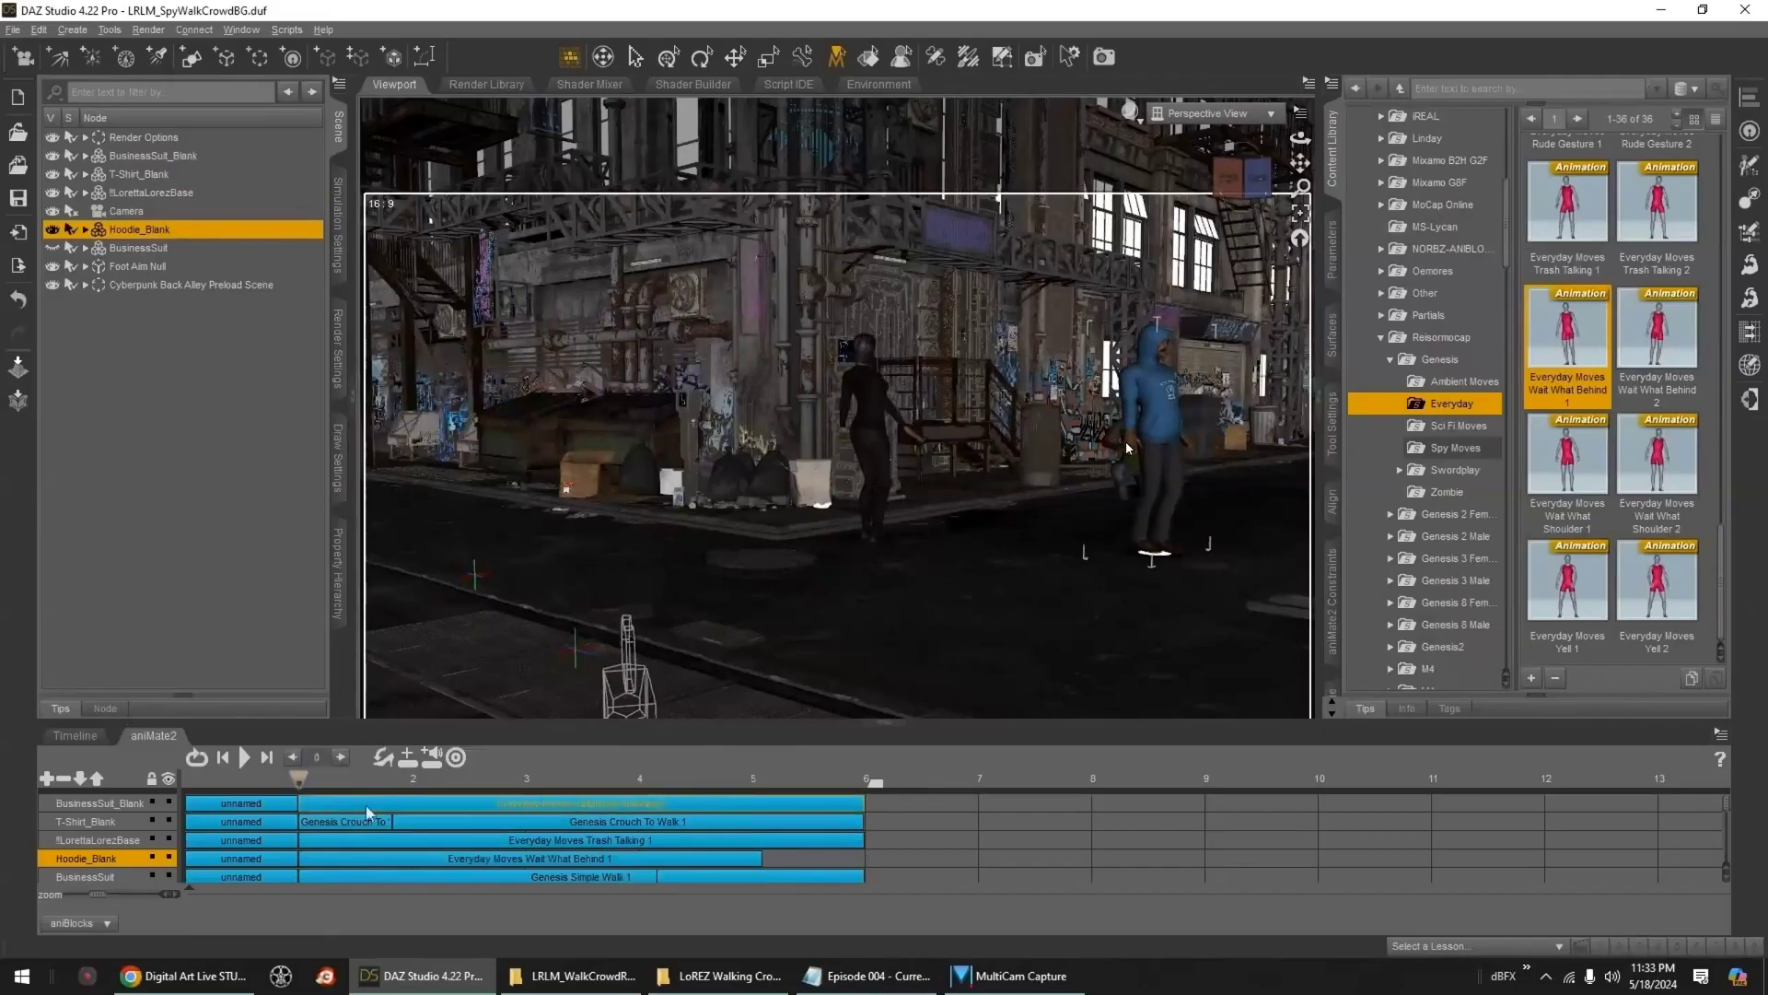
drag(300, 782, 573, 831)
drag(1164, 553, 1236, 554)
drag(571, 780, 761, 800)
- Try to extend the hoodie man's motion with a pasted copy of his Wait What Behind 1 block, and remove the copy
click(738, 862)
right_click(740, 866)
click(770, 889)
right_click(774, 864)
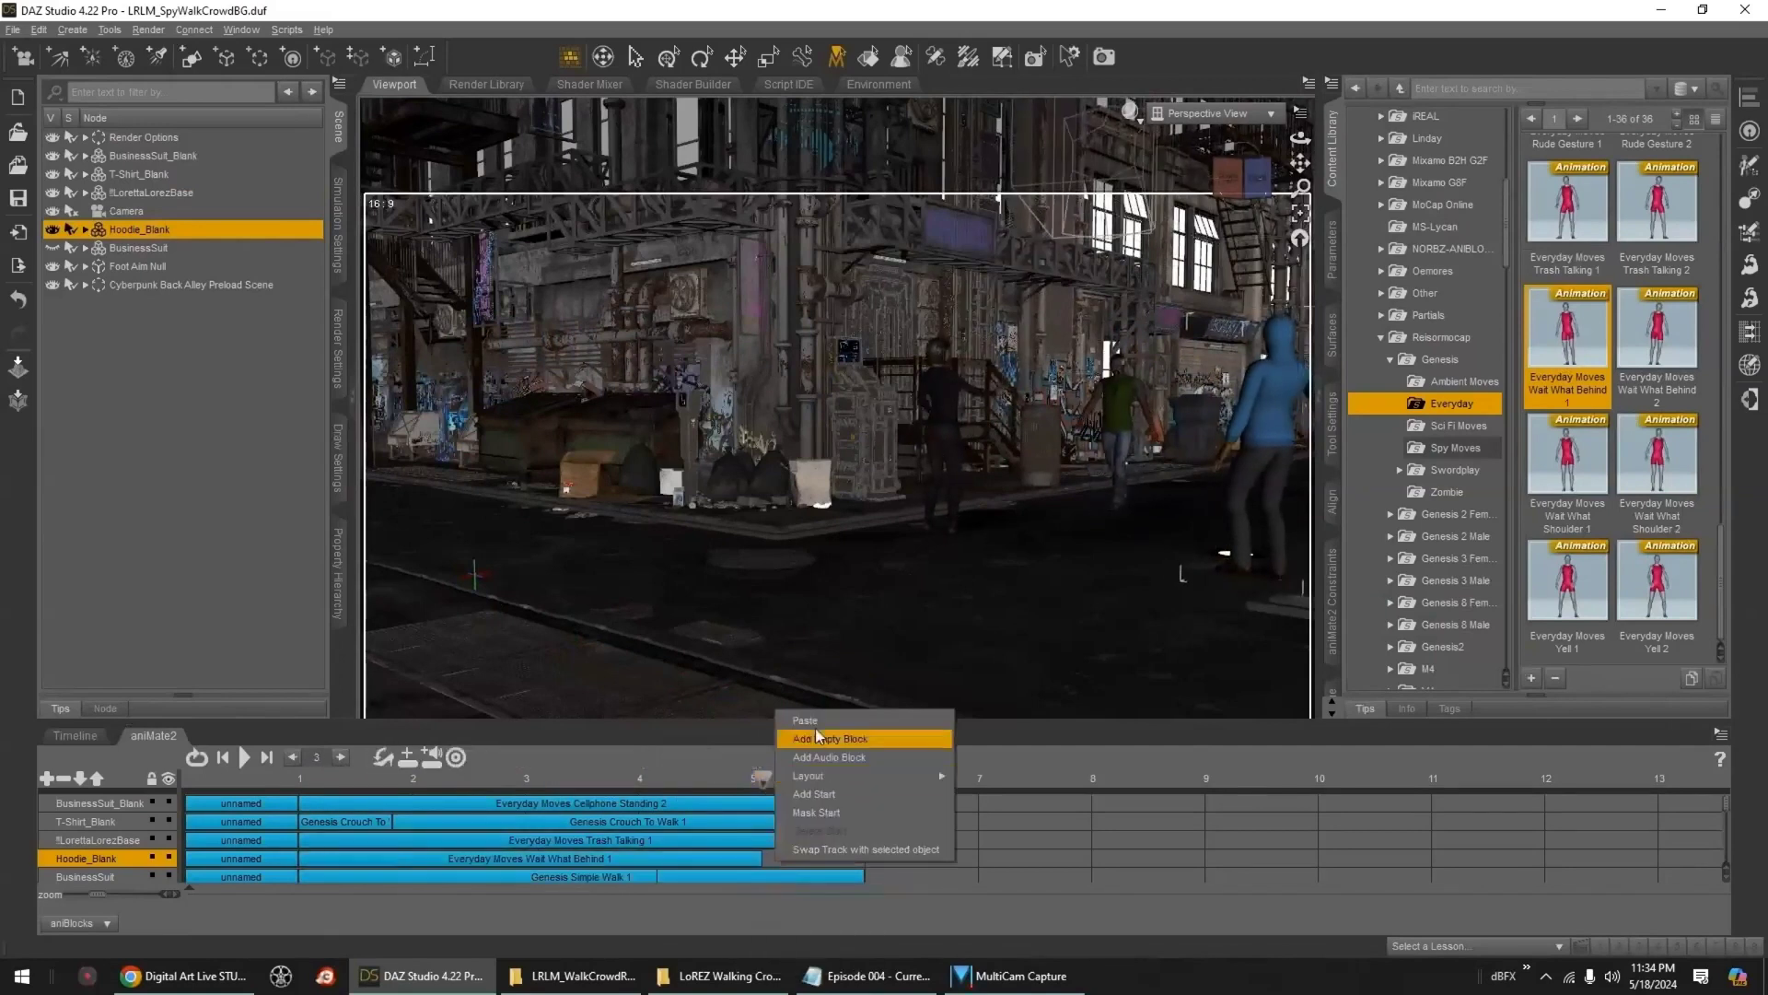
click(816, 737)
click(810, 861)
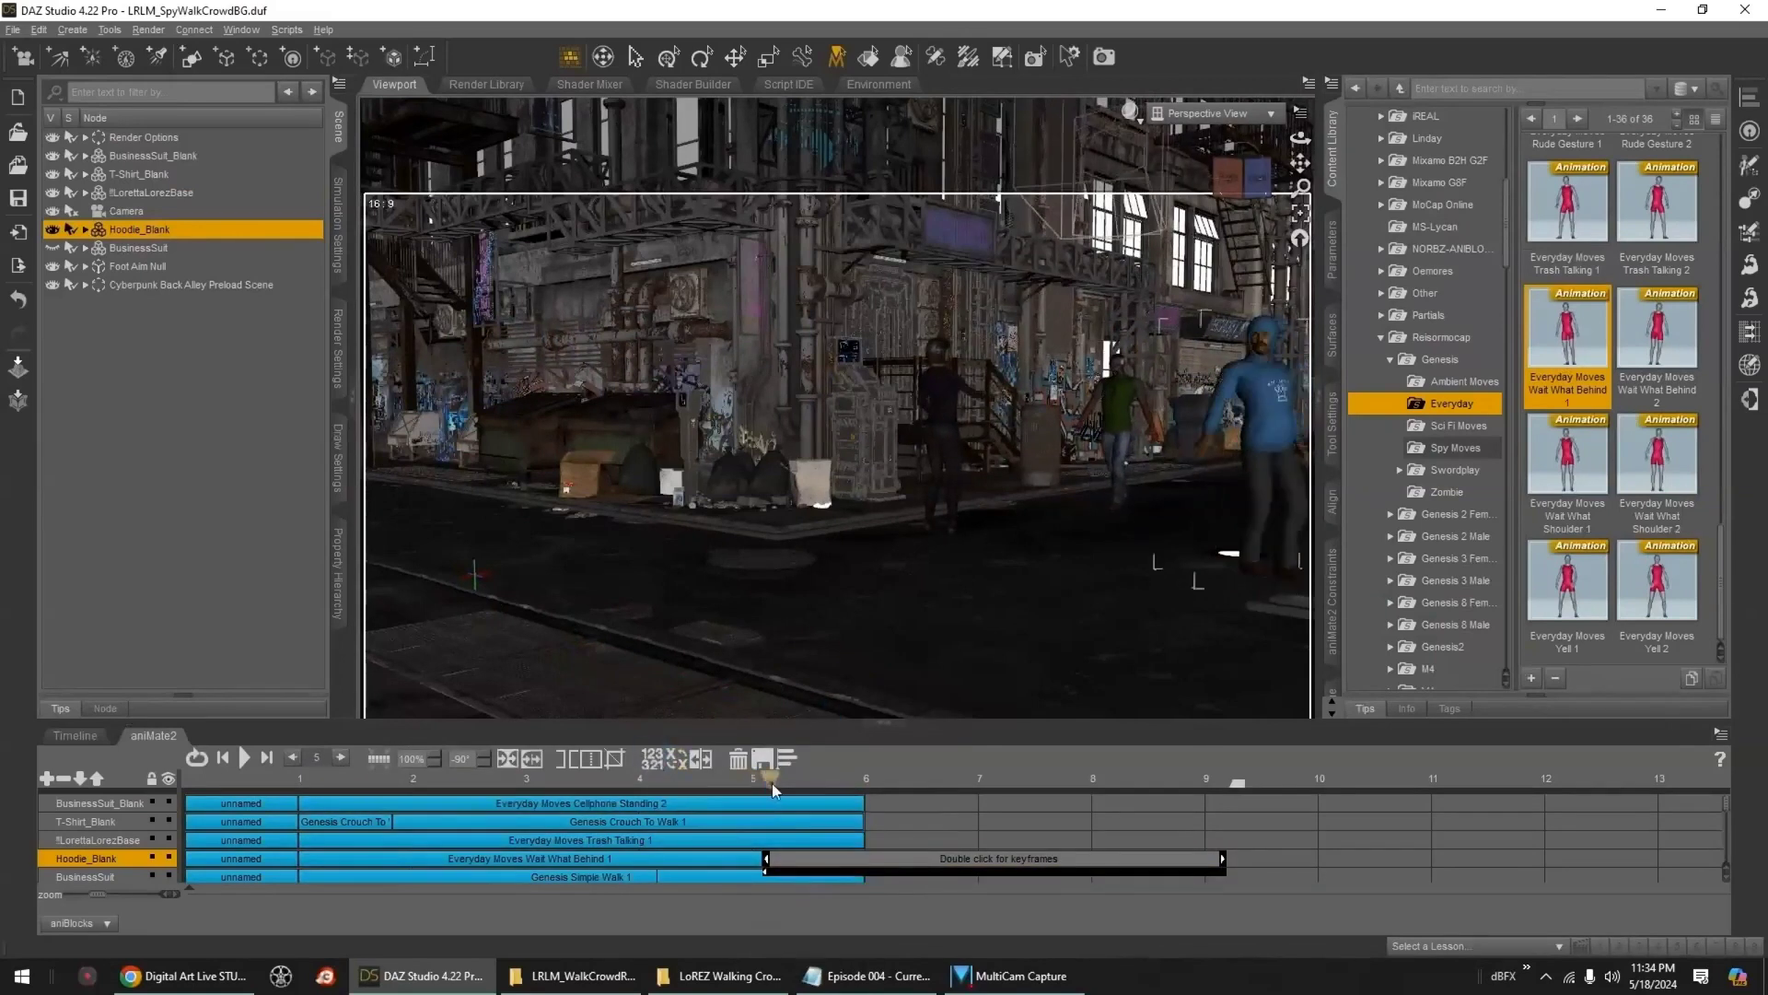
click(738, 759)
drag(744, 782, 302, 782)
click(378, 842)
click(737, 759)
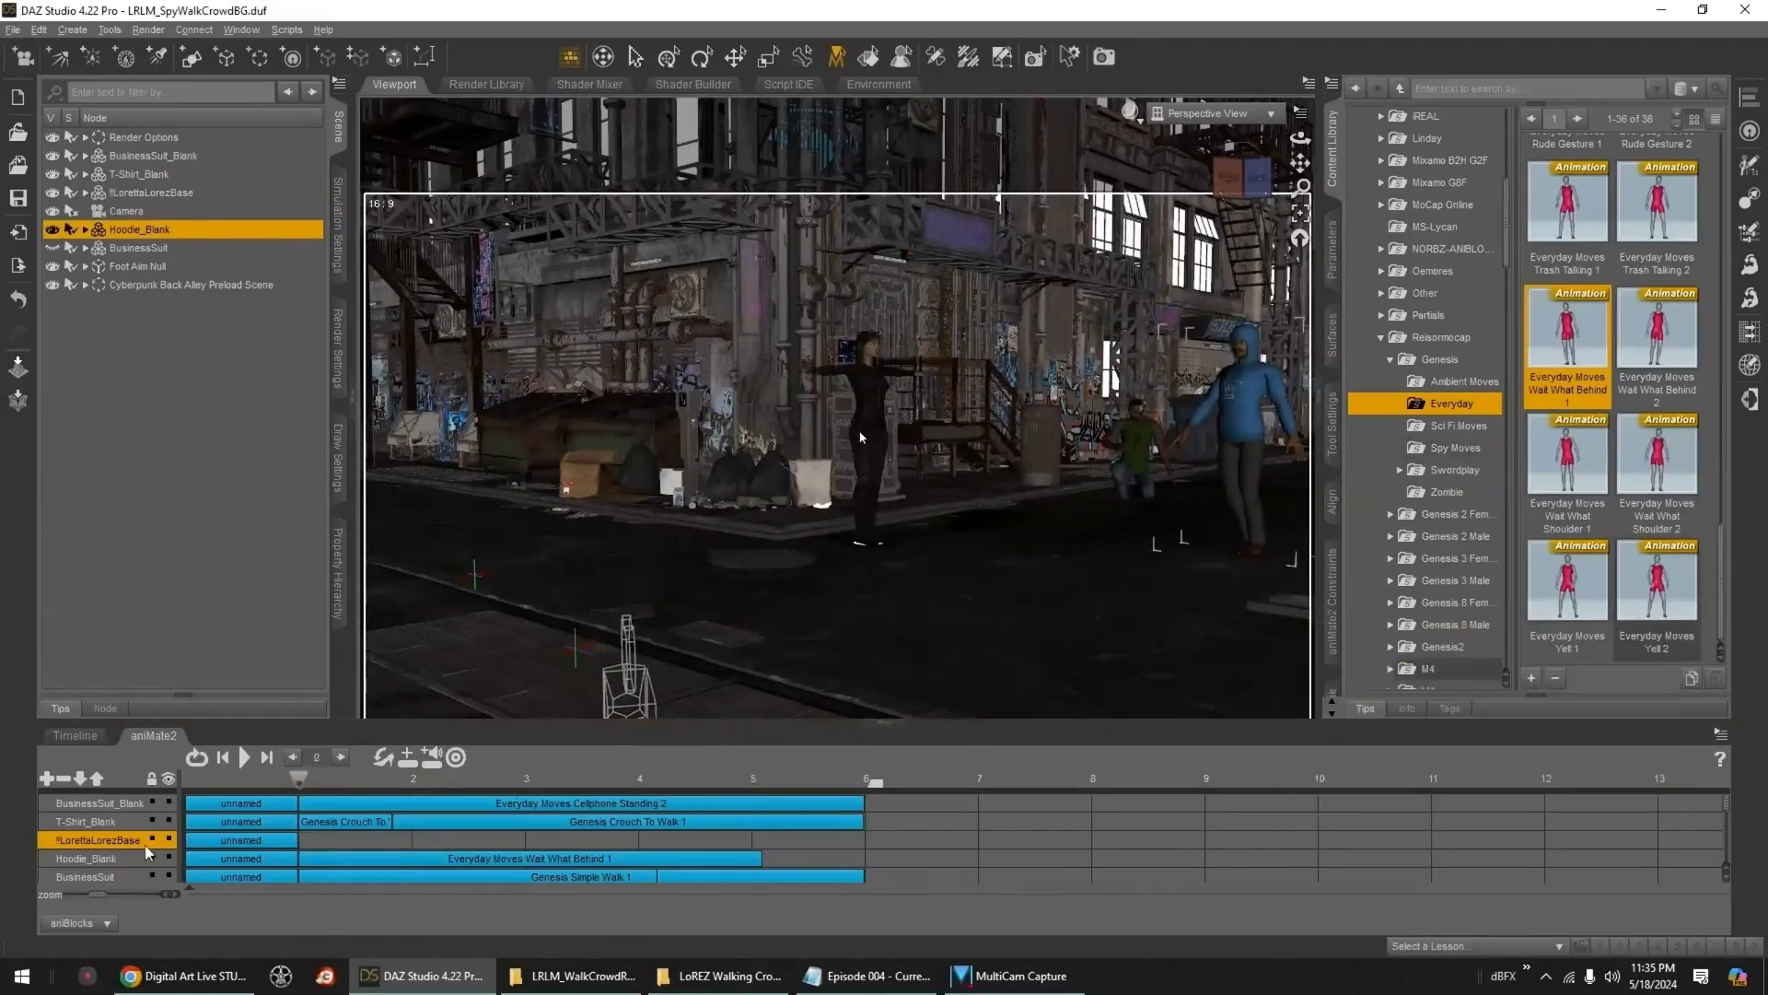
click(39, 30)
click(73, 52)
- Delete the Everyday Moves Wait What Behind 1 block from the Hoodie_Blank track
click(501, 862)
key(Delete)
drag(299, 781, 321, 781)
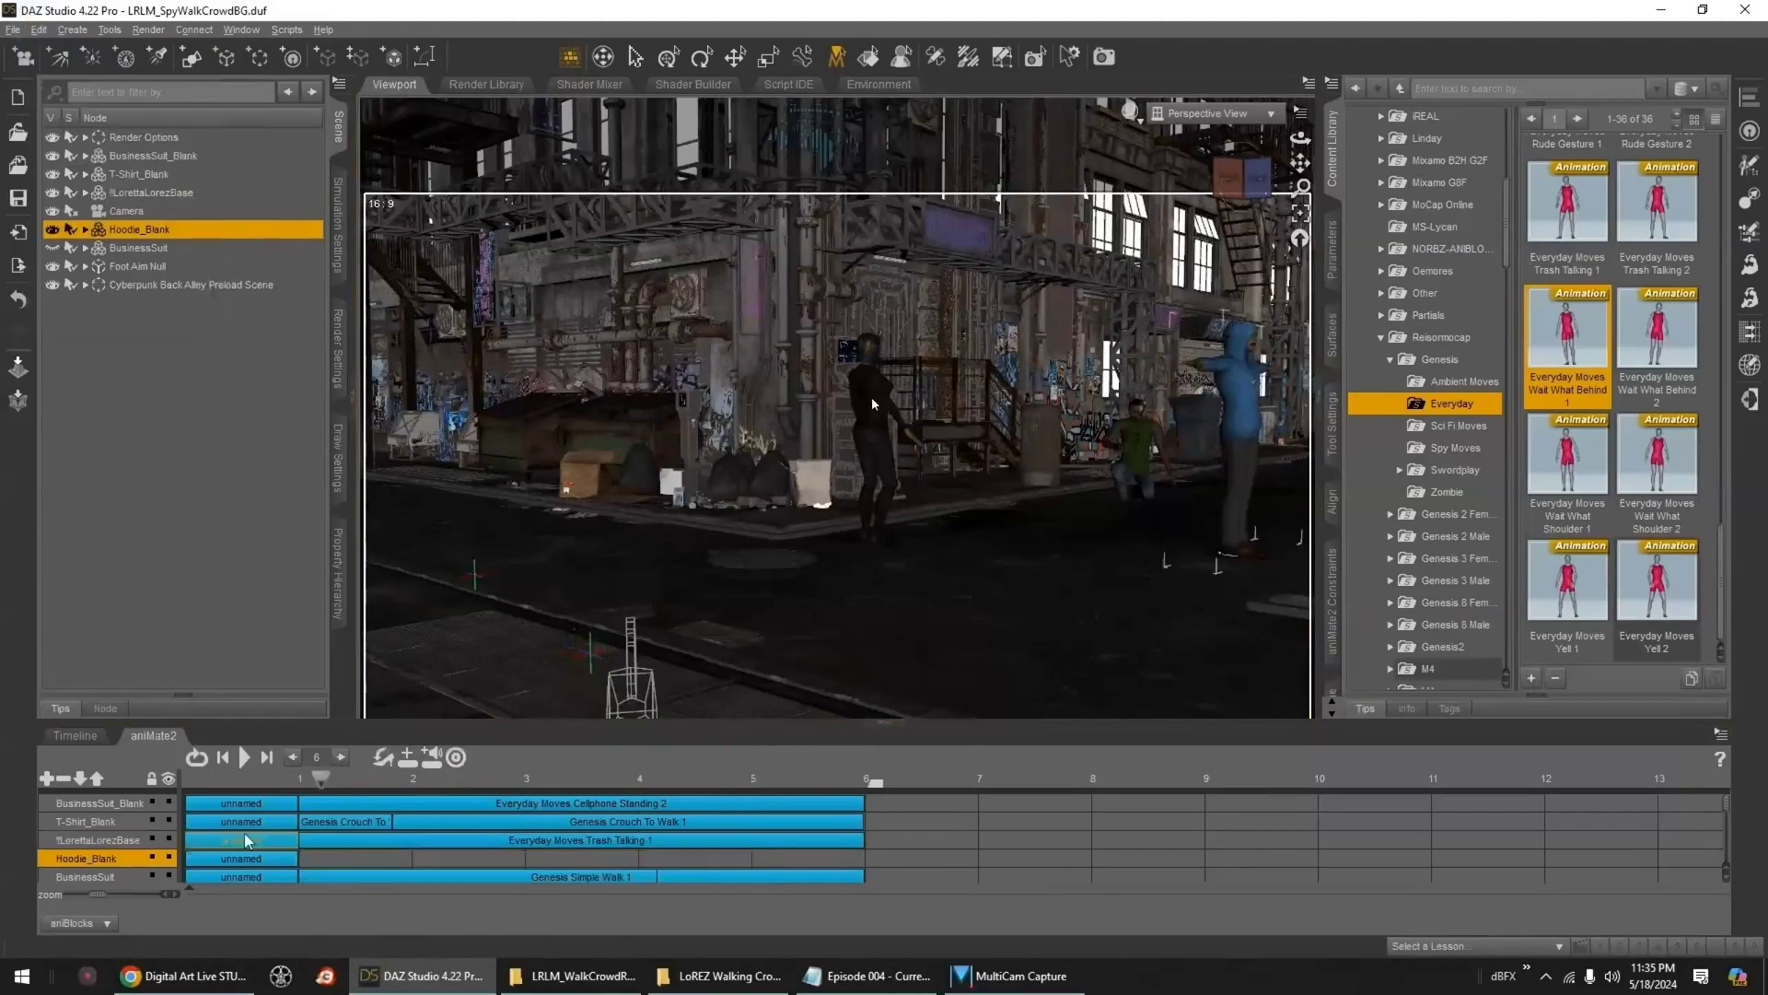
- Add the Everyday Moves Coughing 1 aniBlock to the Hoodie_Blank track
drag(1720, 543, 1731, 375)
scroll(1580, 460, up, 1)
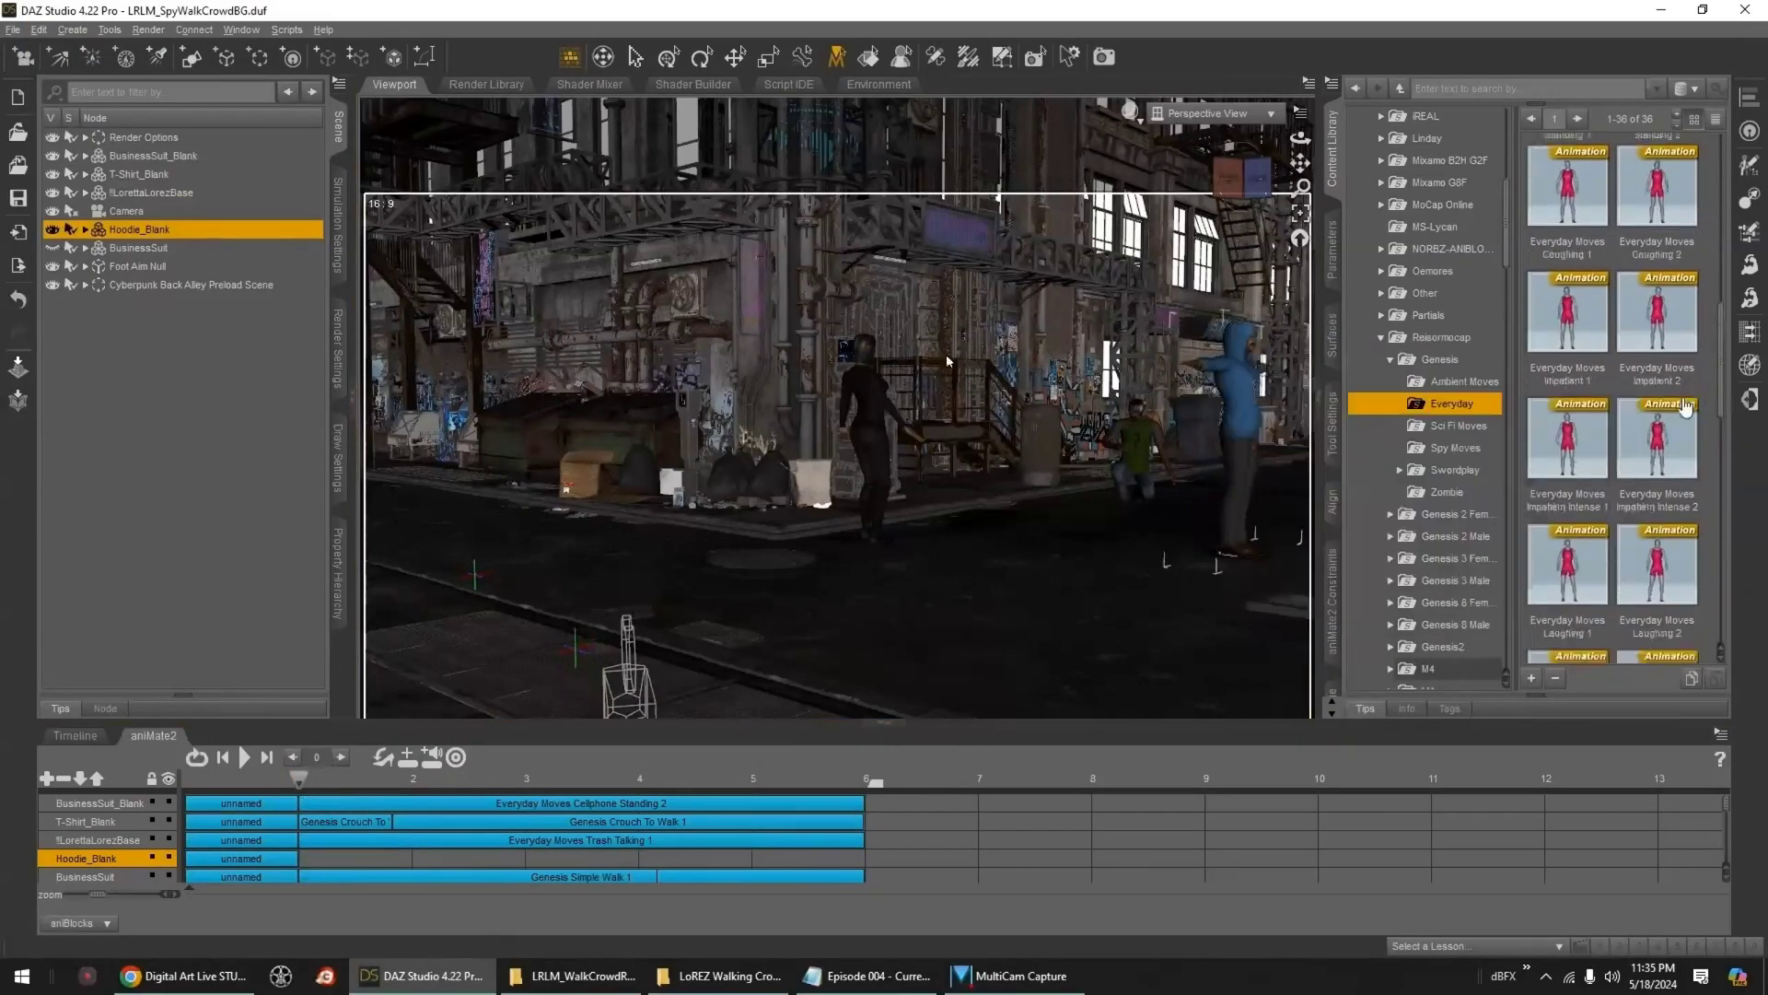
mouse_move(1580, 459)
scroll(1580, 459, up, 1)
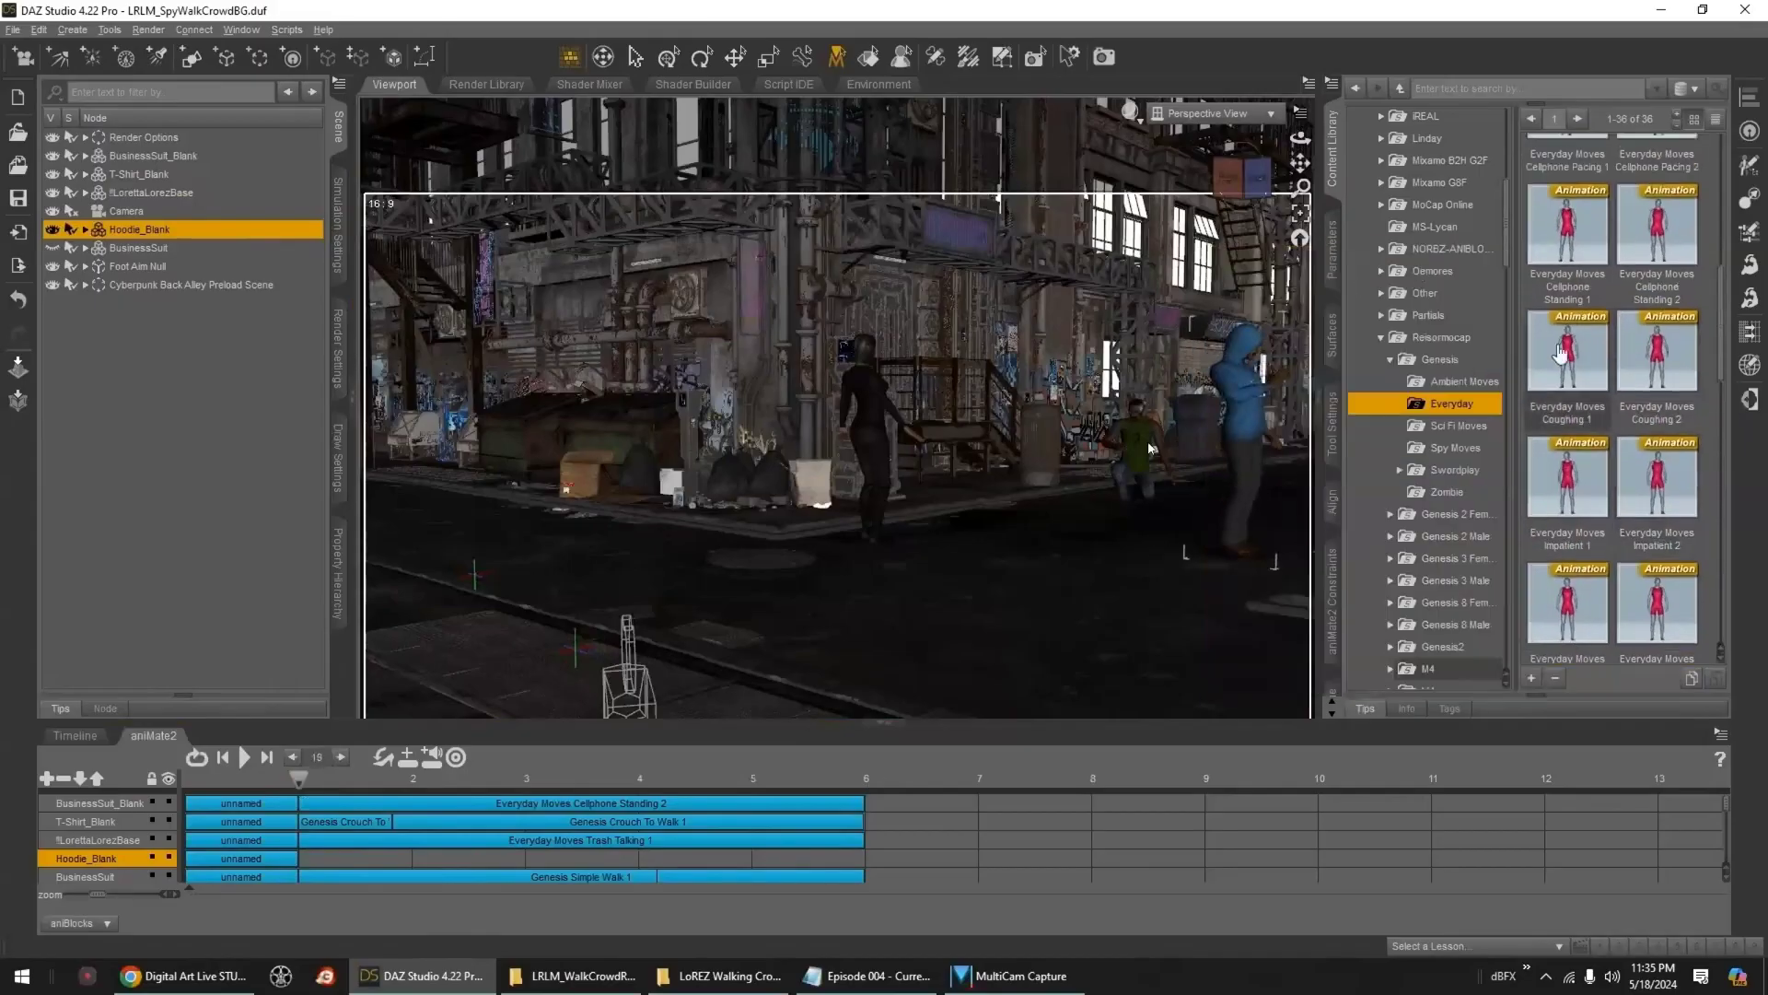
double_click(1569, 373)
click(390, 862)
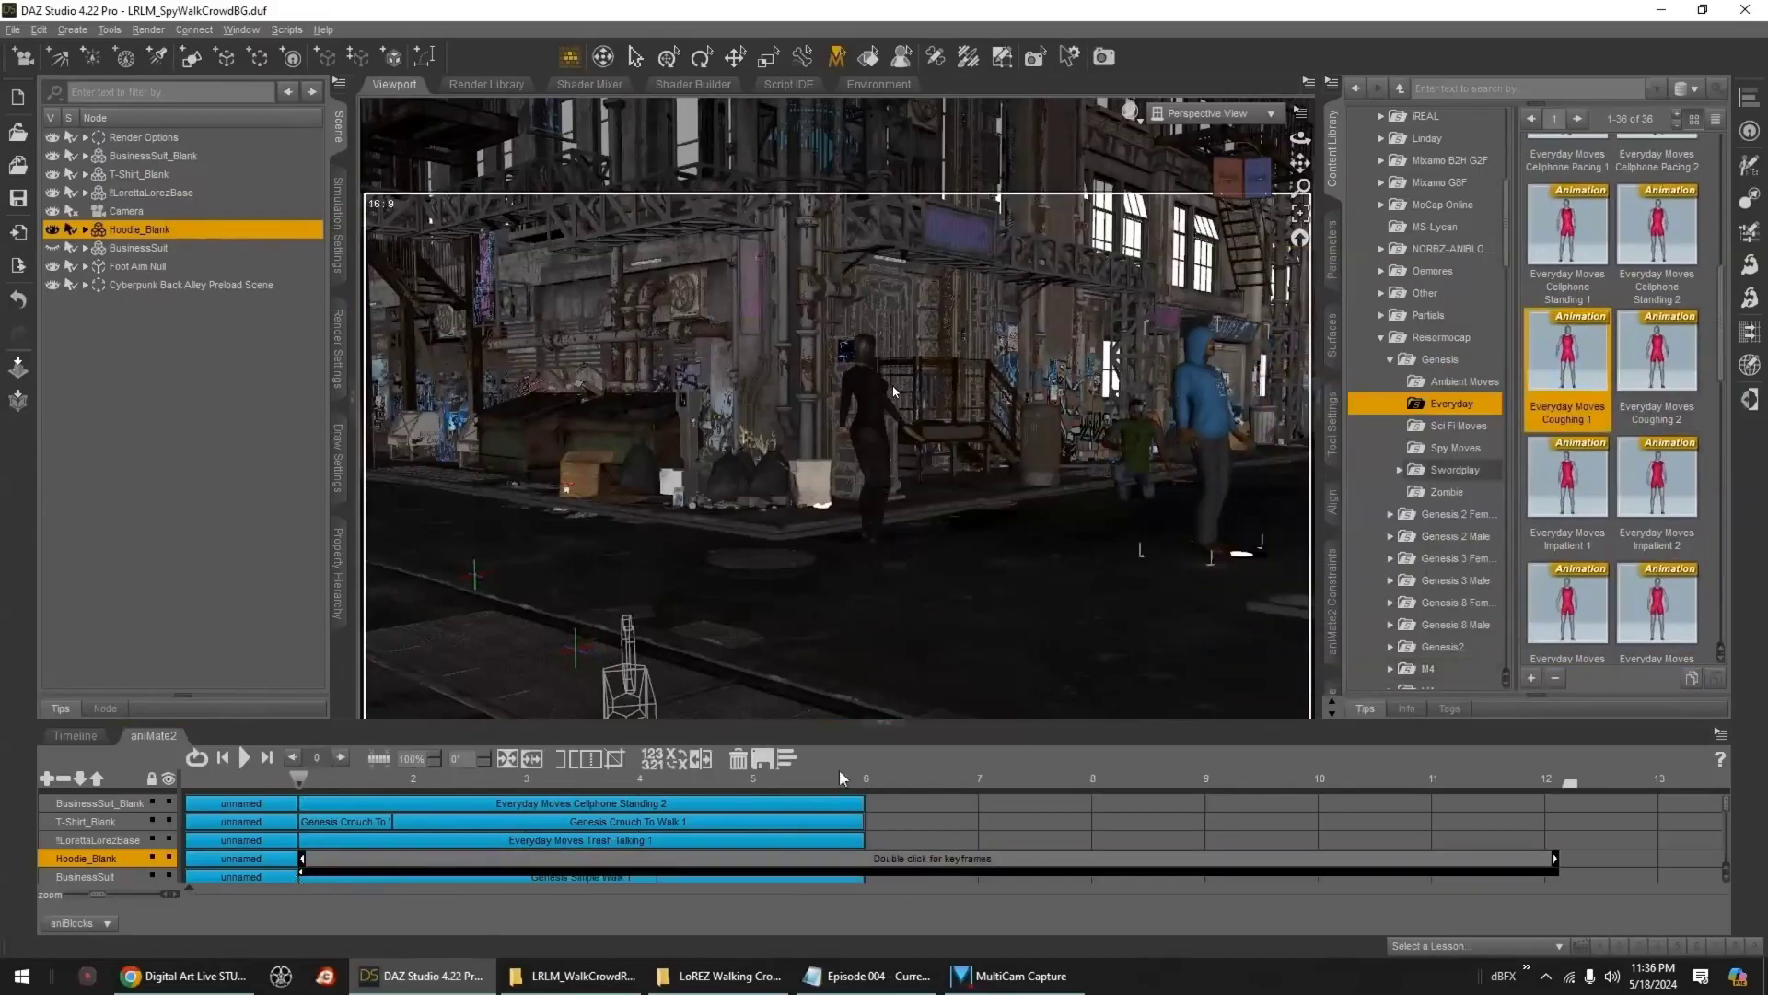
- Trim the Everyday Moves Coughing 1 block at 6 seconds and rotate it so the hoodie man faces the woman
click(861, 781)
drag(866, 779, 300, 781)
click(385, 858)
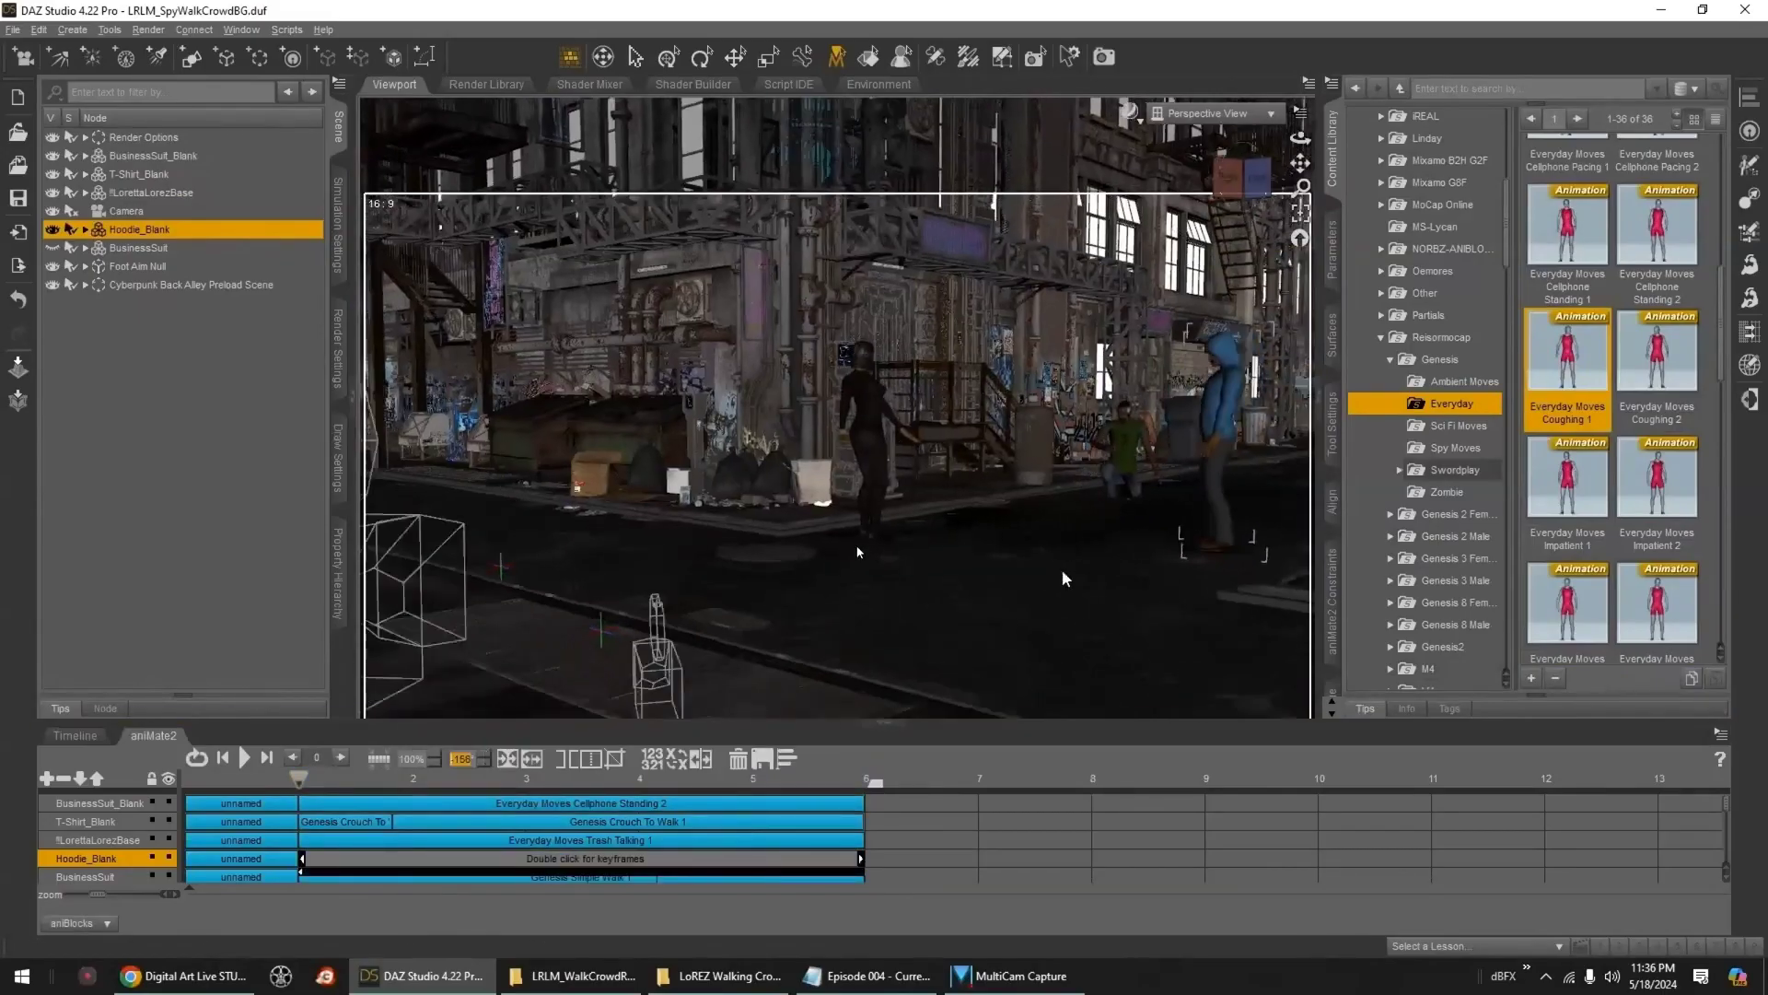
- Play back the crowd animation through the Follow Cam Reveal A and Follow Cam Feet A cameras
click(244, 757)
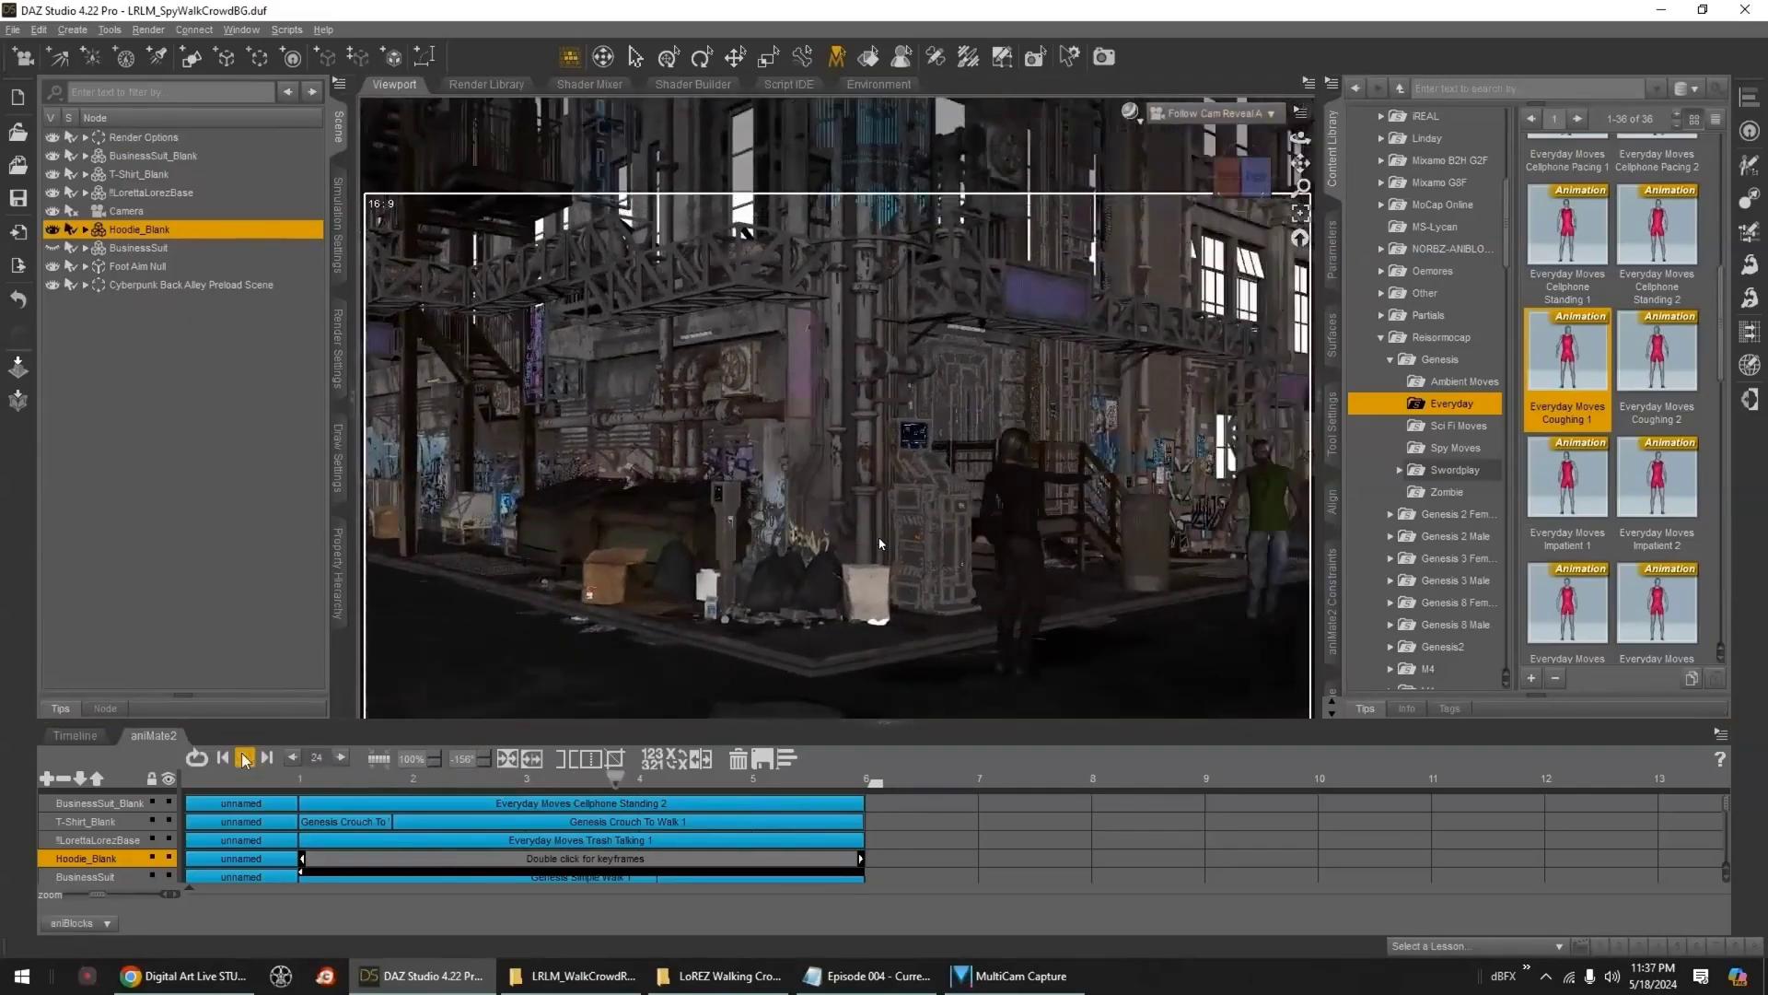
click(1214, 113)
click(1209, 294)
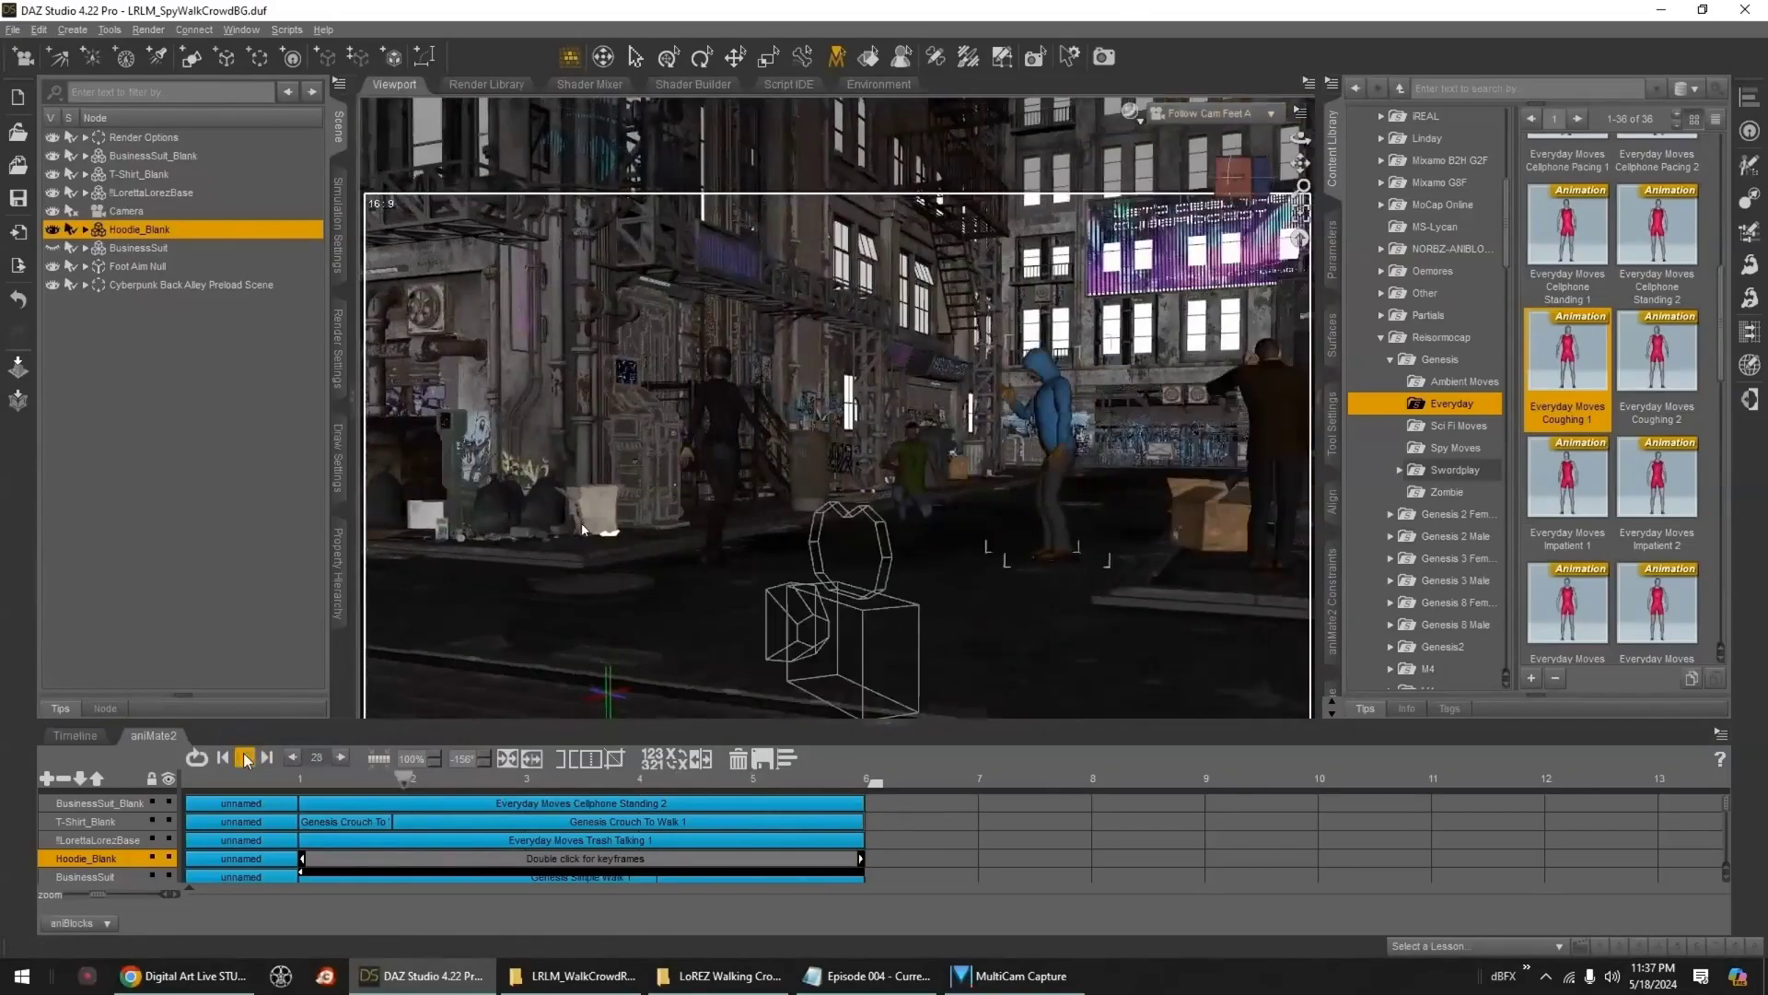
click(242, 757)
click(223, 757)
- Load the F_SSleeve and M_SSleeve police officers from the P3DA_LoREZPolice figures into the scene in Perspective View
click(1213, 113)
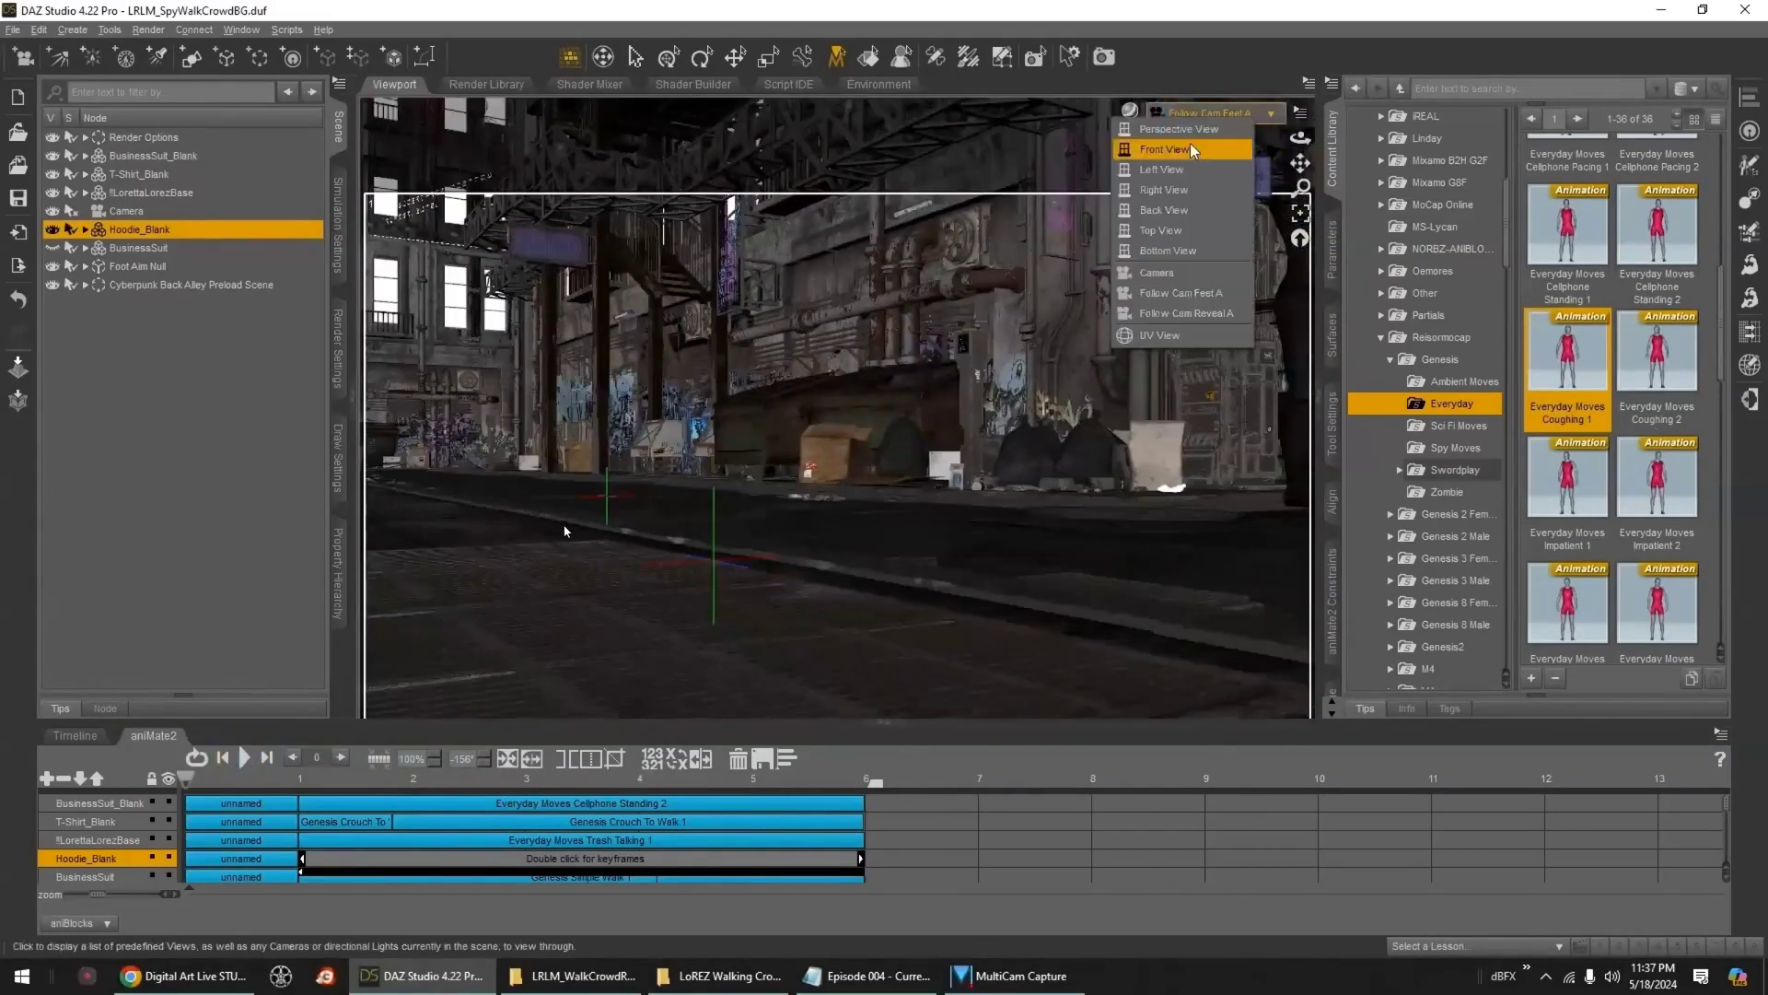
click(1188, 139)
middle_drag(828, 403, 1096, 479)
drag(1506, 263, 1507, 449)
scroll(1413, 529, down, 1)
click(1437, 532)
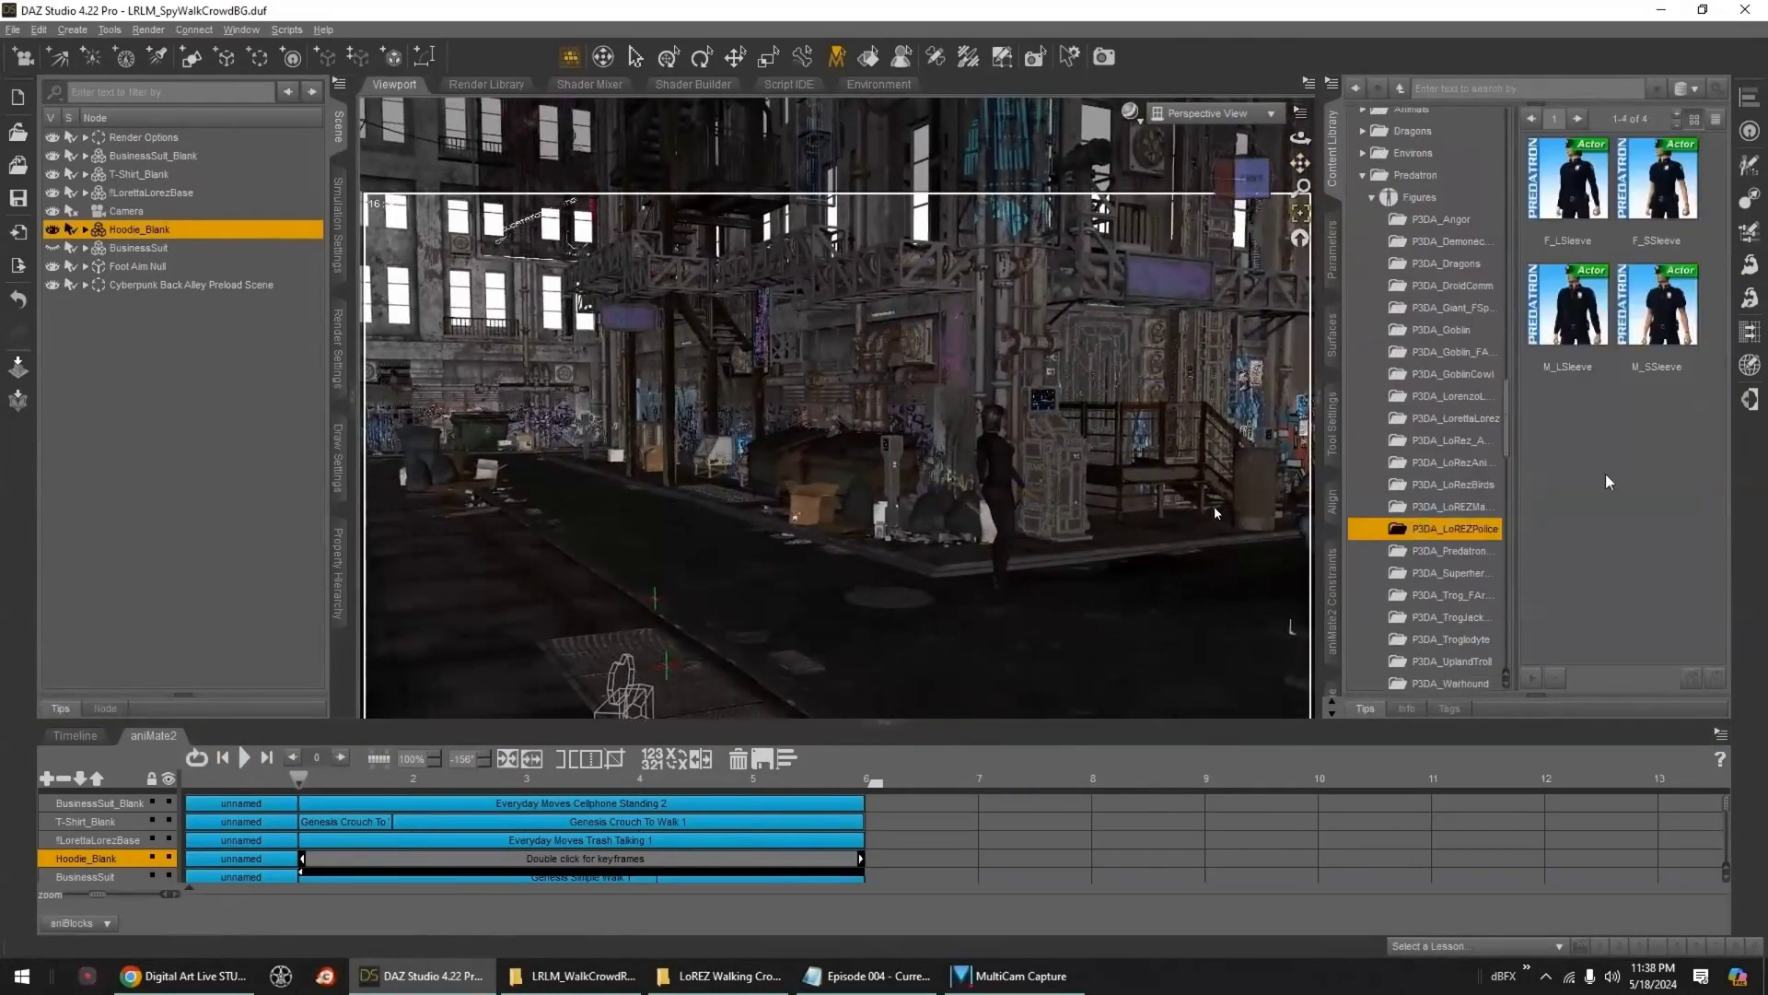
double_click(1619, 324)
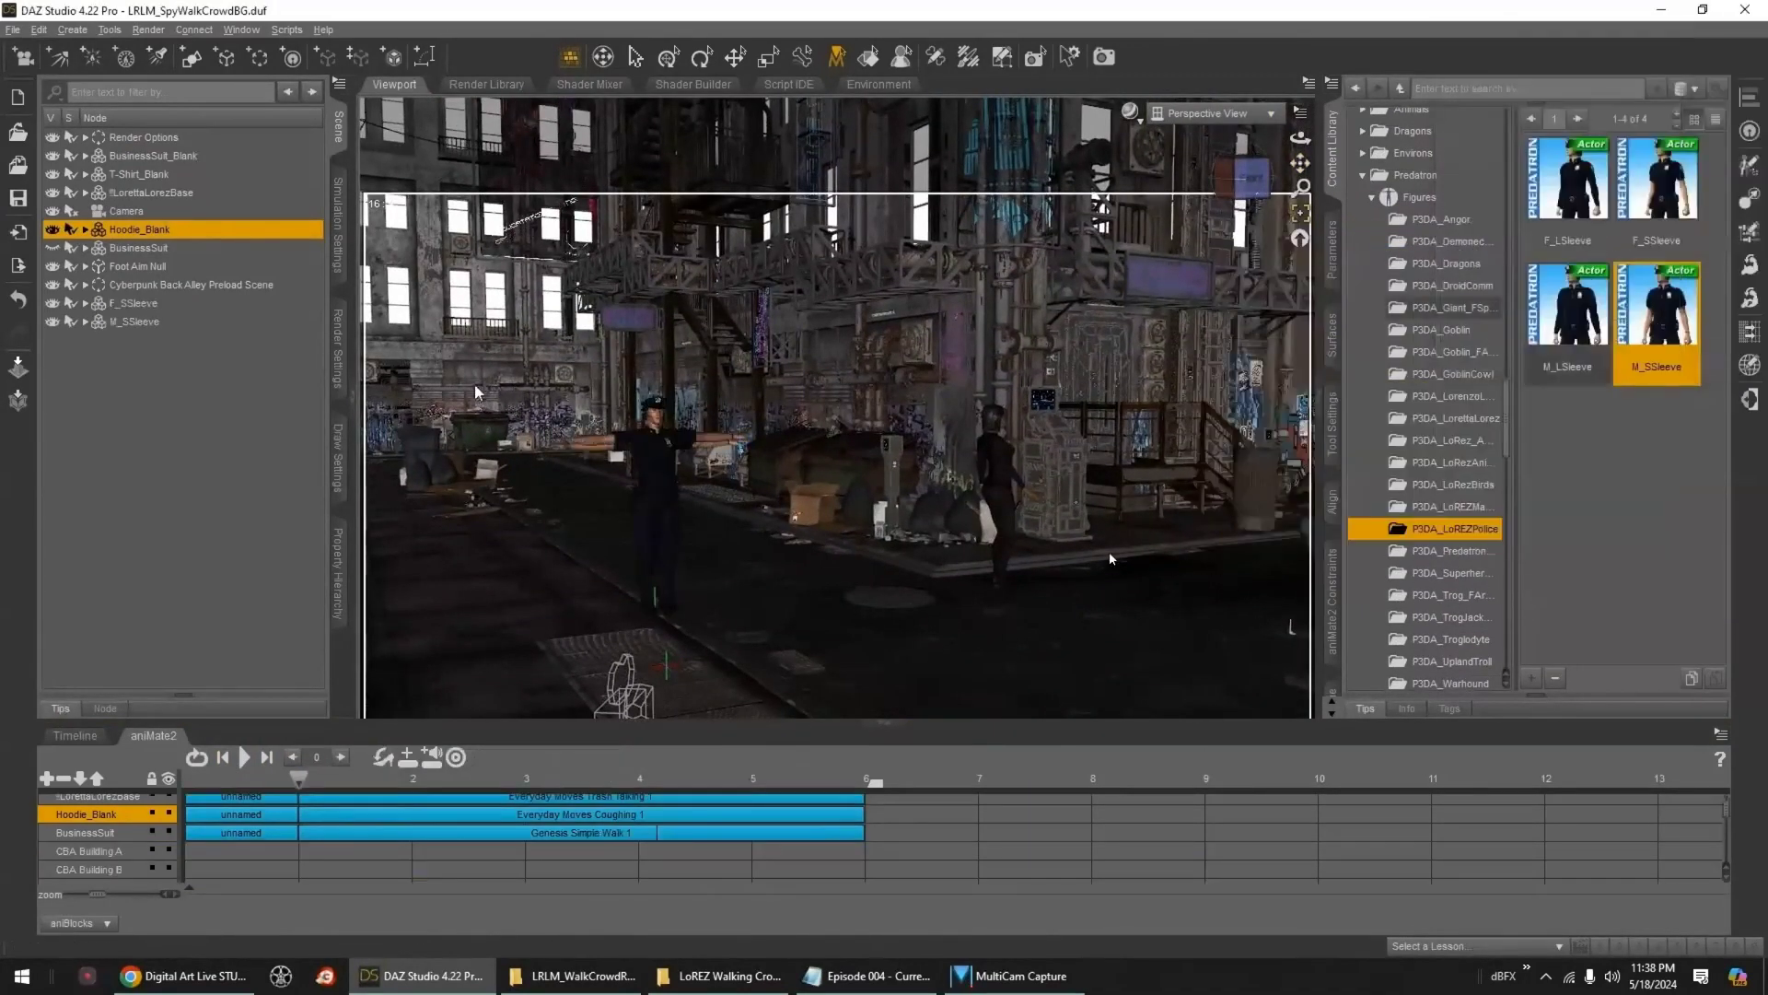
- Add the Everyday Moves Calm Pacing 1 aniBlock to the F_SSleeve track, preceded by a 1 sec empty block
click(145, 306)
drag(1507, 416, 1507, 214)
click(1467, 371)
double_click(1578, 579)
right_click(106, 868)
click(155, 747)
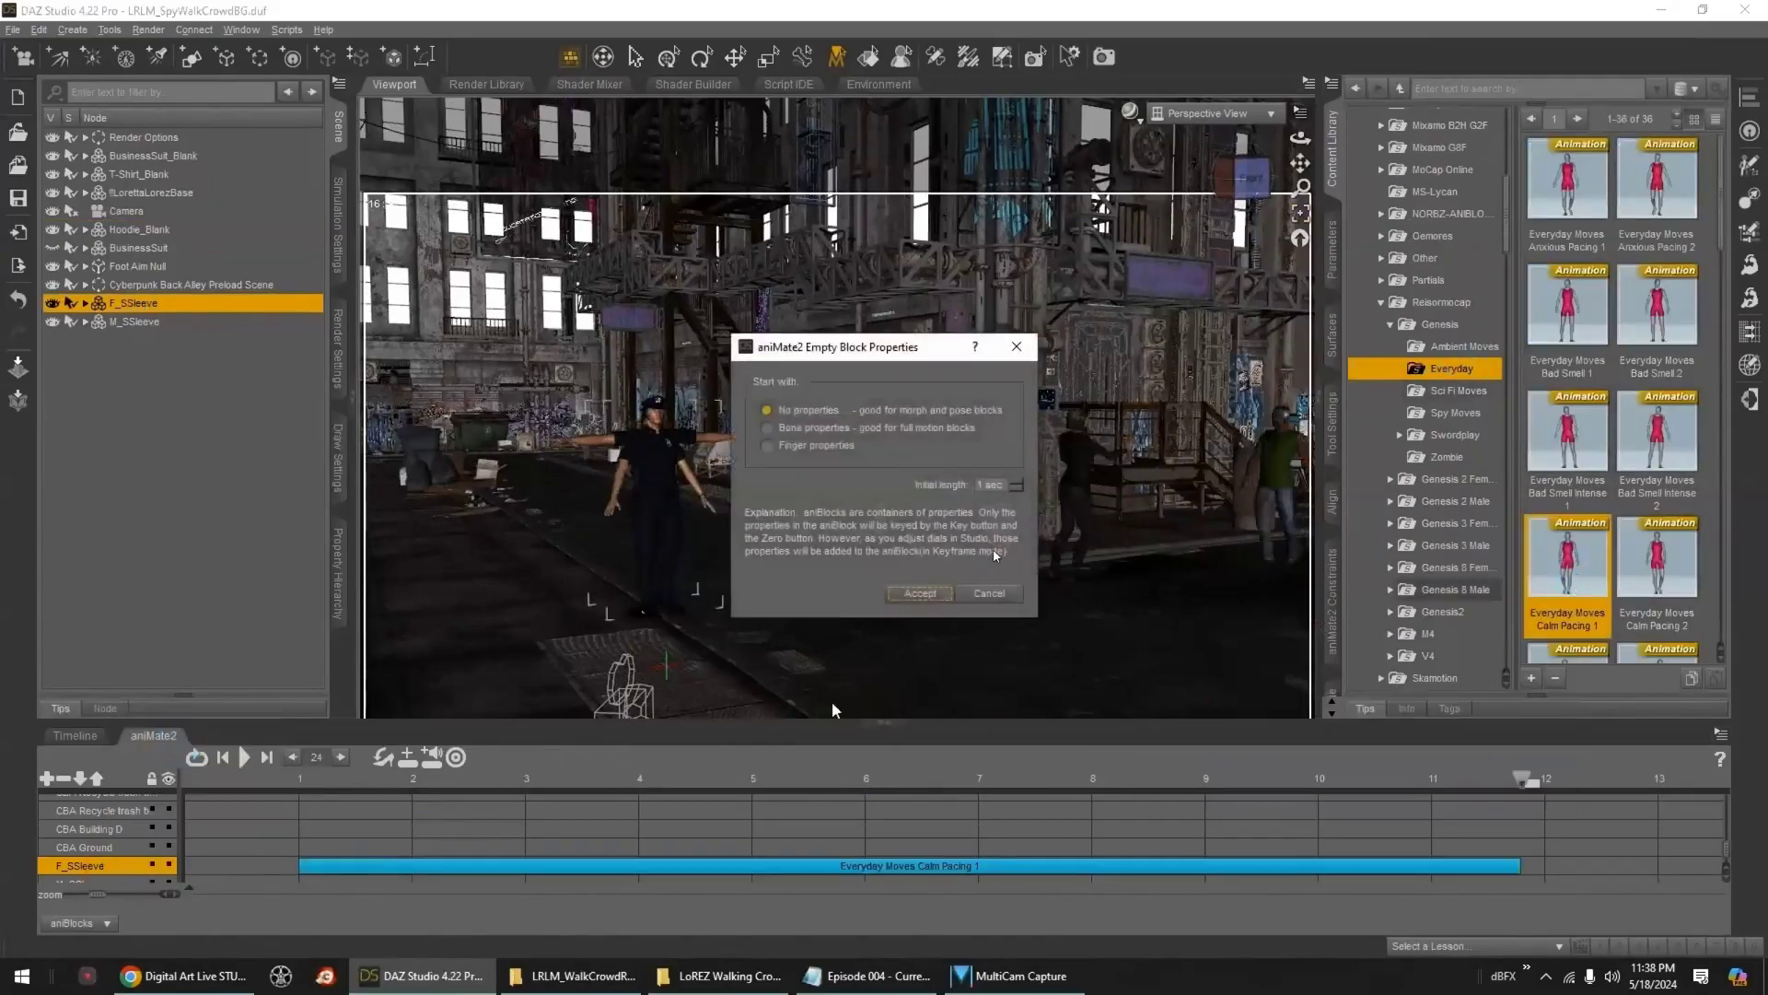
click(934, 599)
- Split the female officer's Everyday Moves Calm Pacing 1 block at 6 seconds and delete the part beyond it
click(865, 780)
click(833, 866)
click(569, 759)
click(1086, 869)
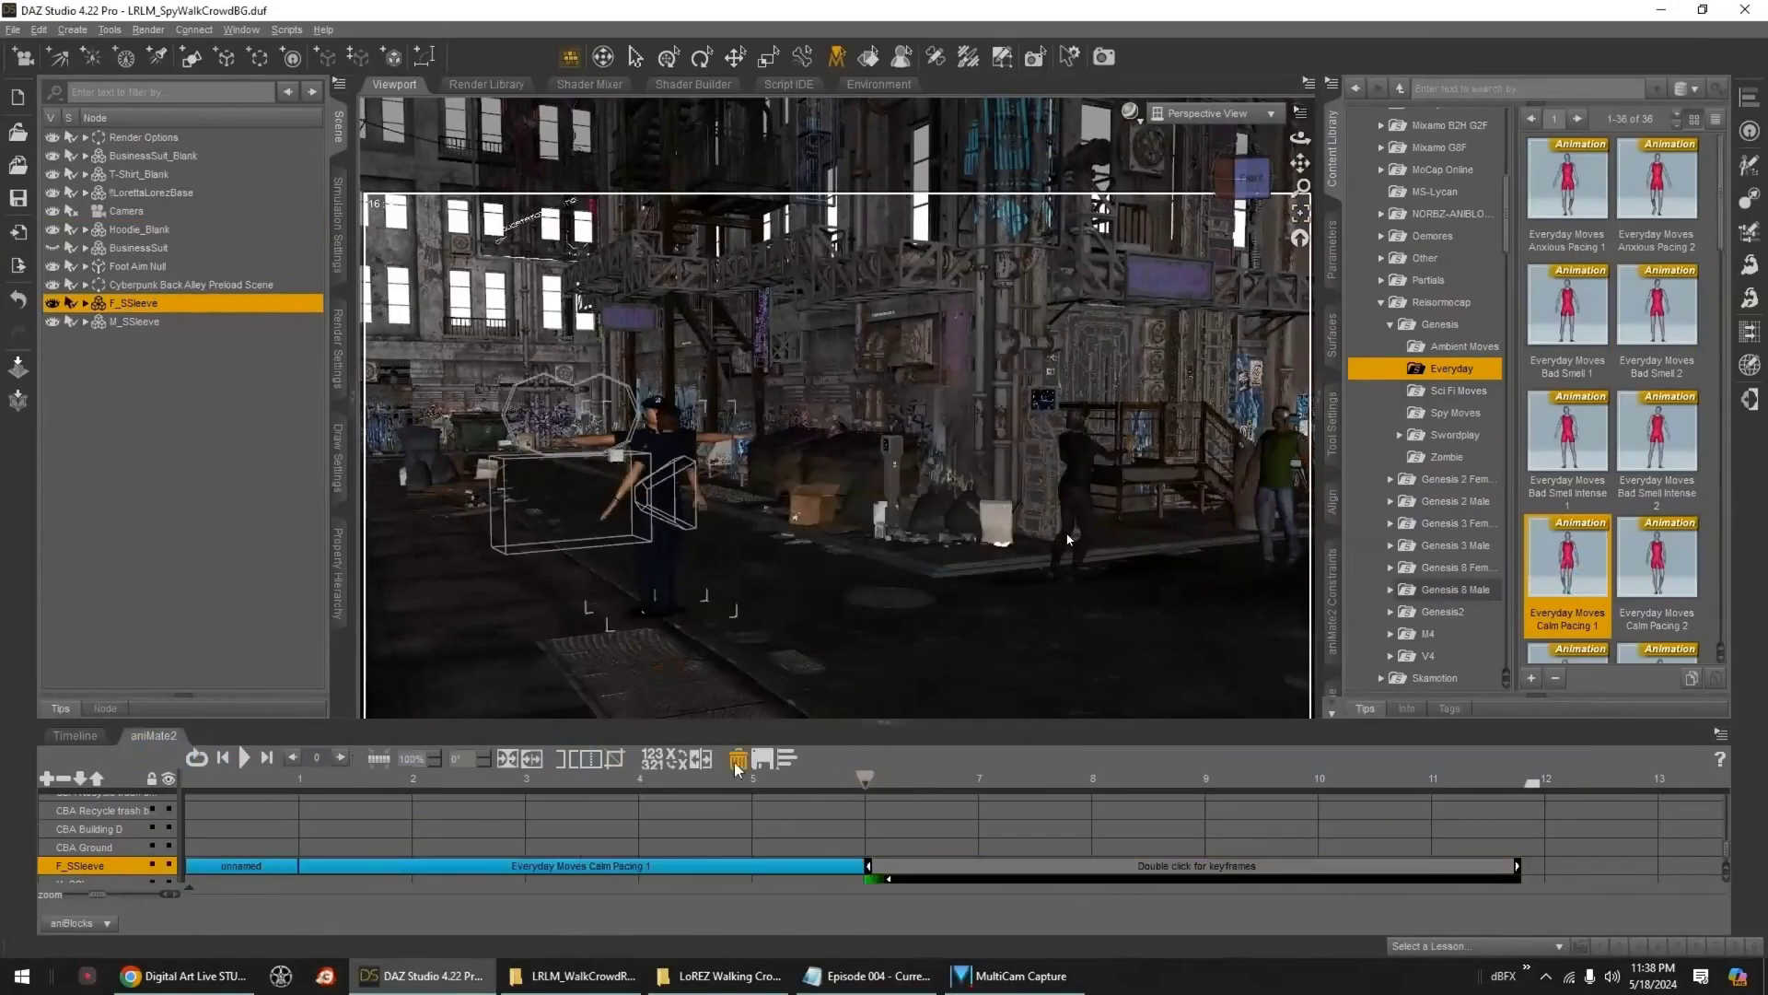
- Add a 1 sec empty block at the start of the M_SSleeve track
click(139, 321)
right_click(101, 873)
click(188, 826)
click(929, 585)
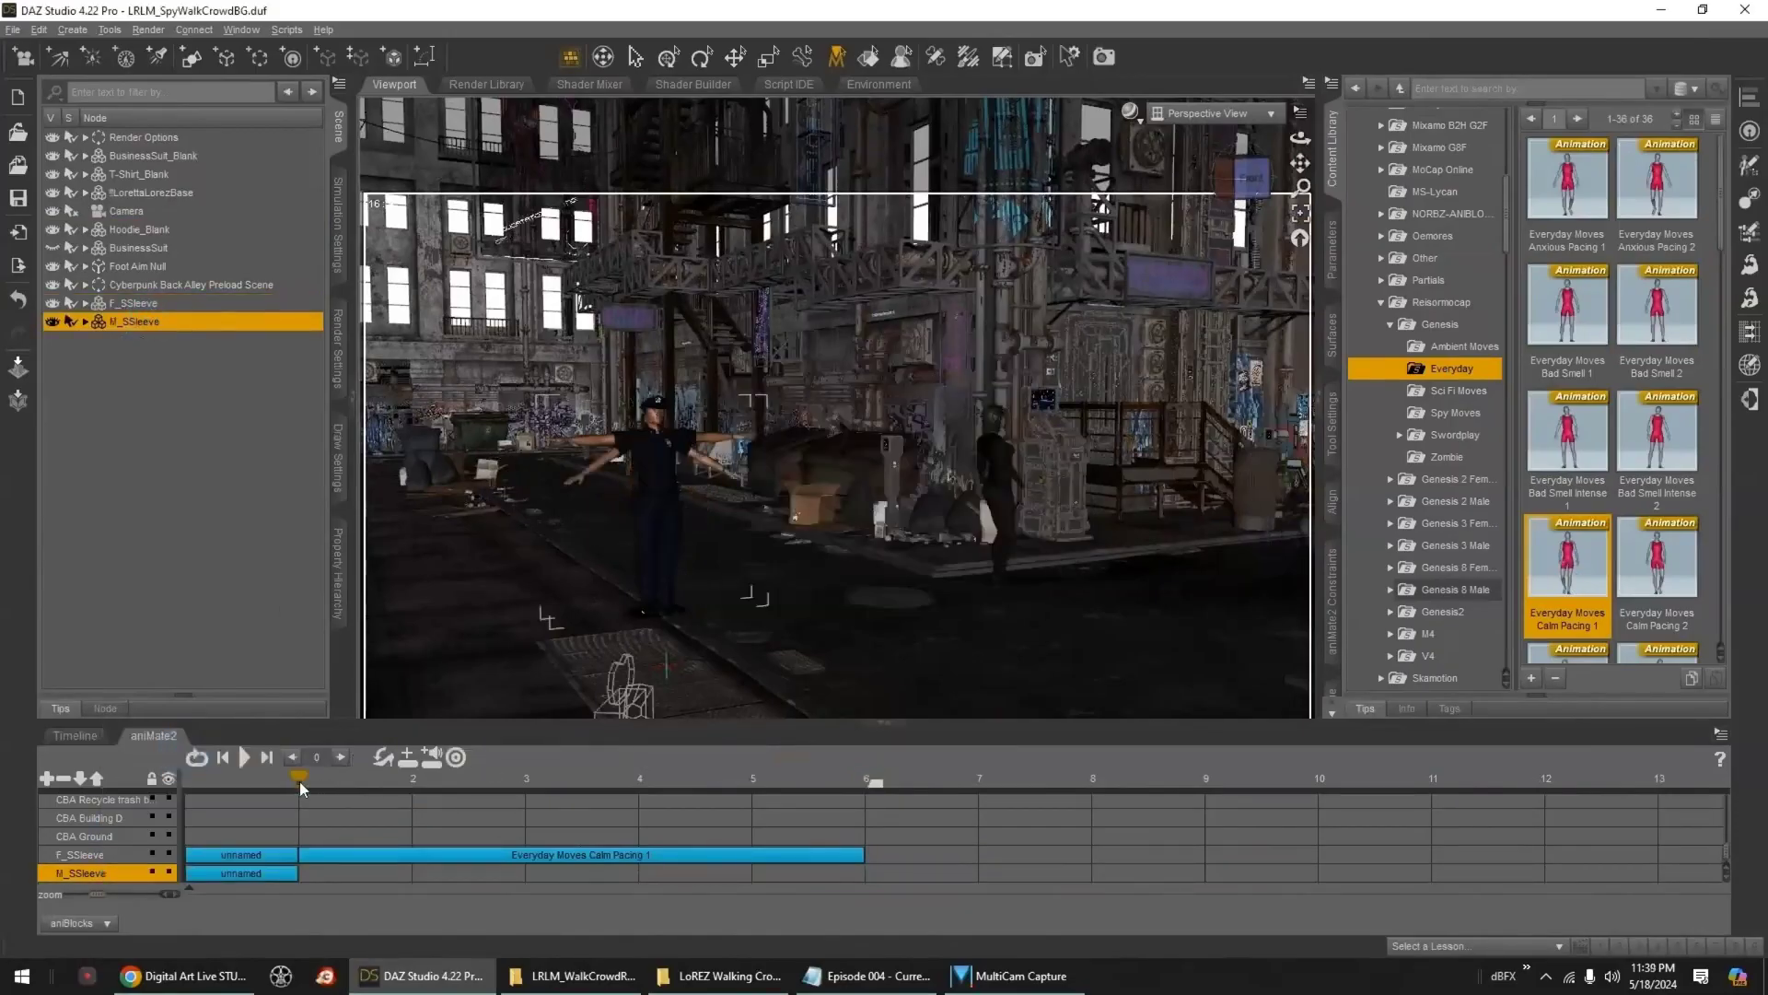
- Add the Everyday Moves Cellphone Pacing 1 aniBlock to the M_SSleeve track after the empty block
click(483, 861)
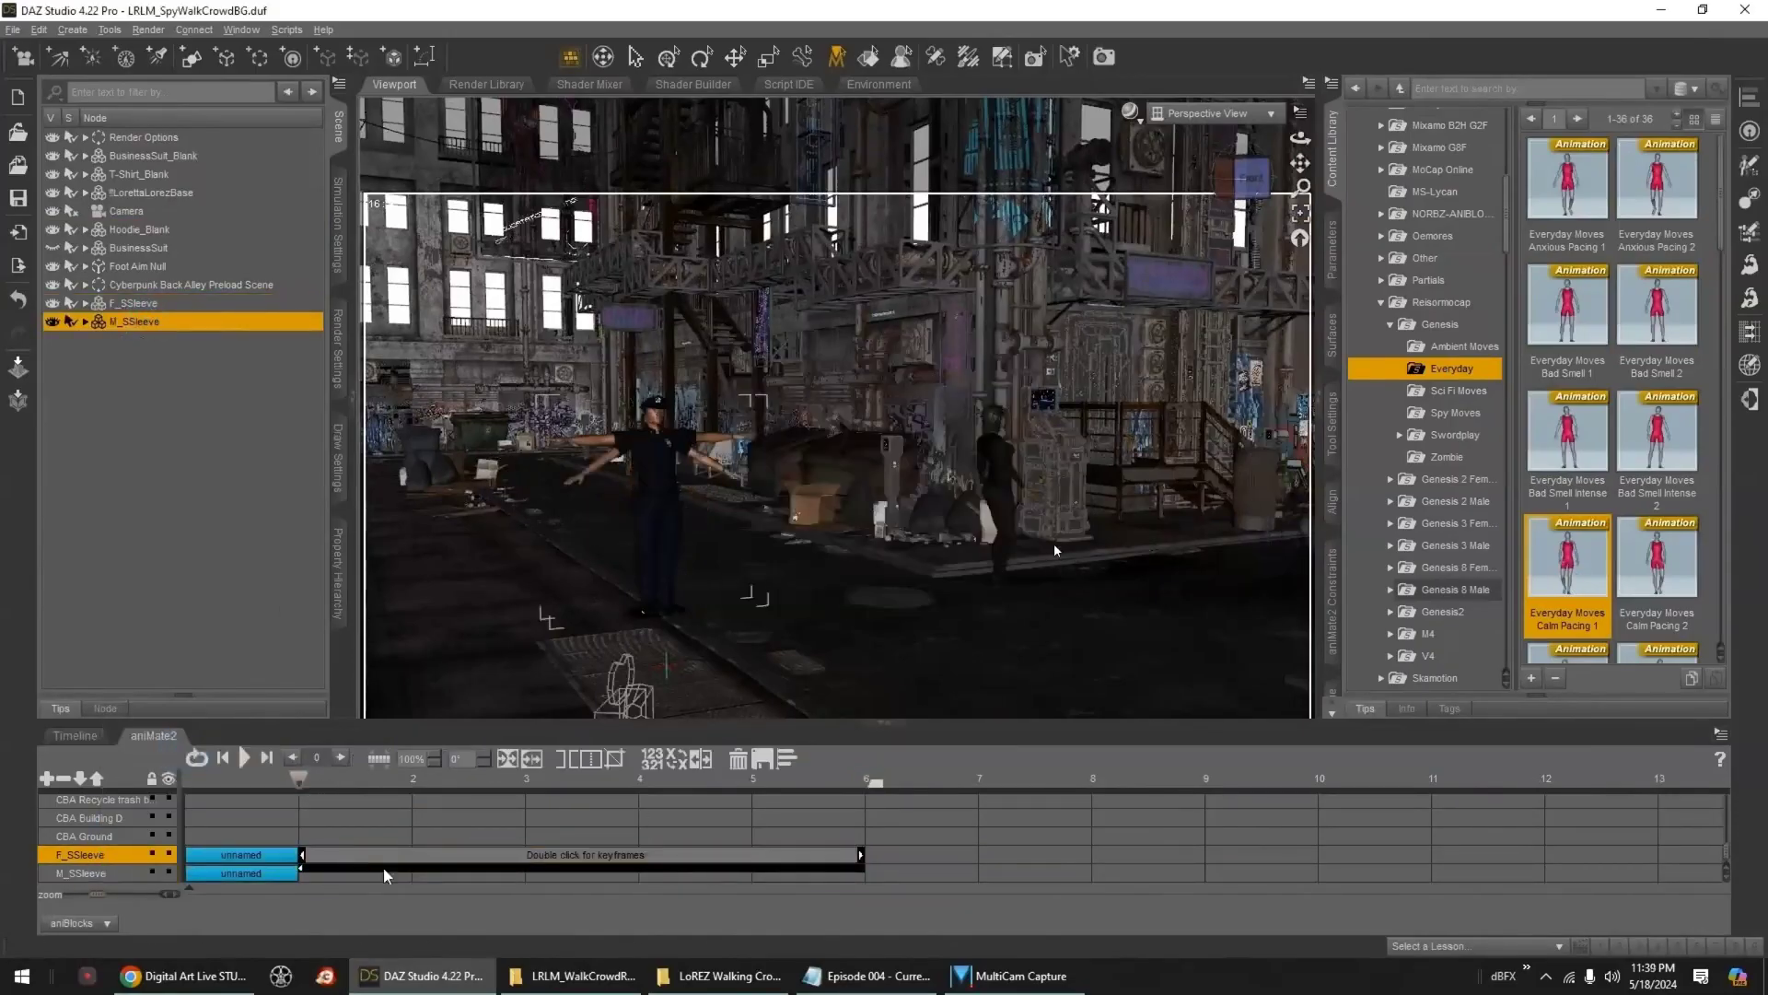
click(101, 873)
click(293, 758)
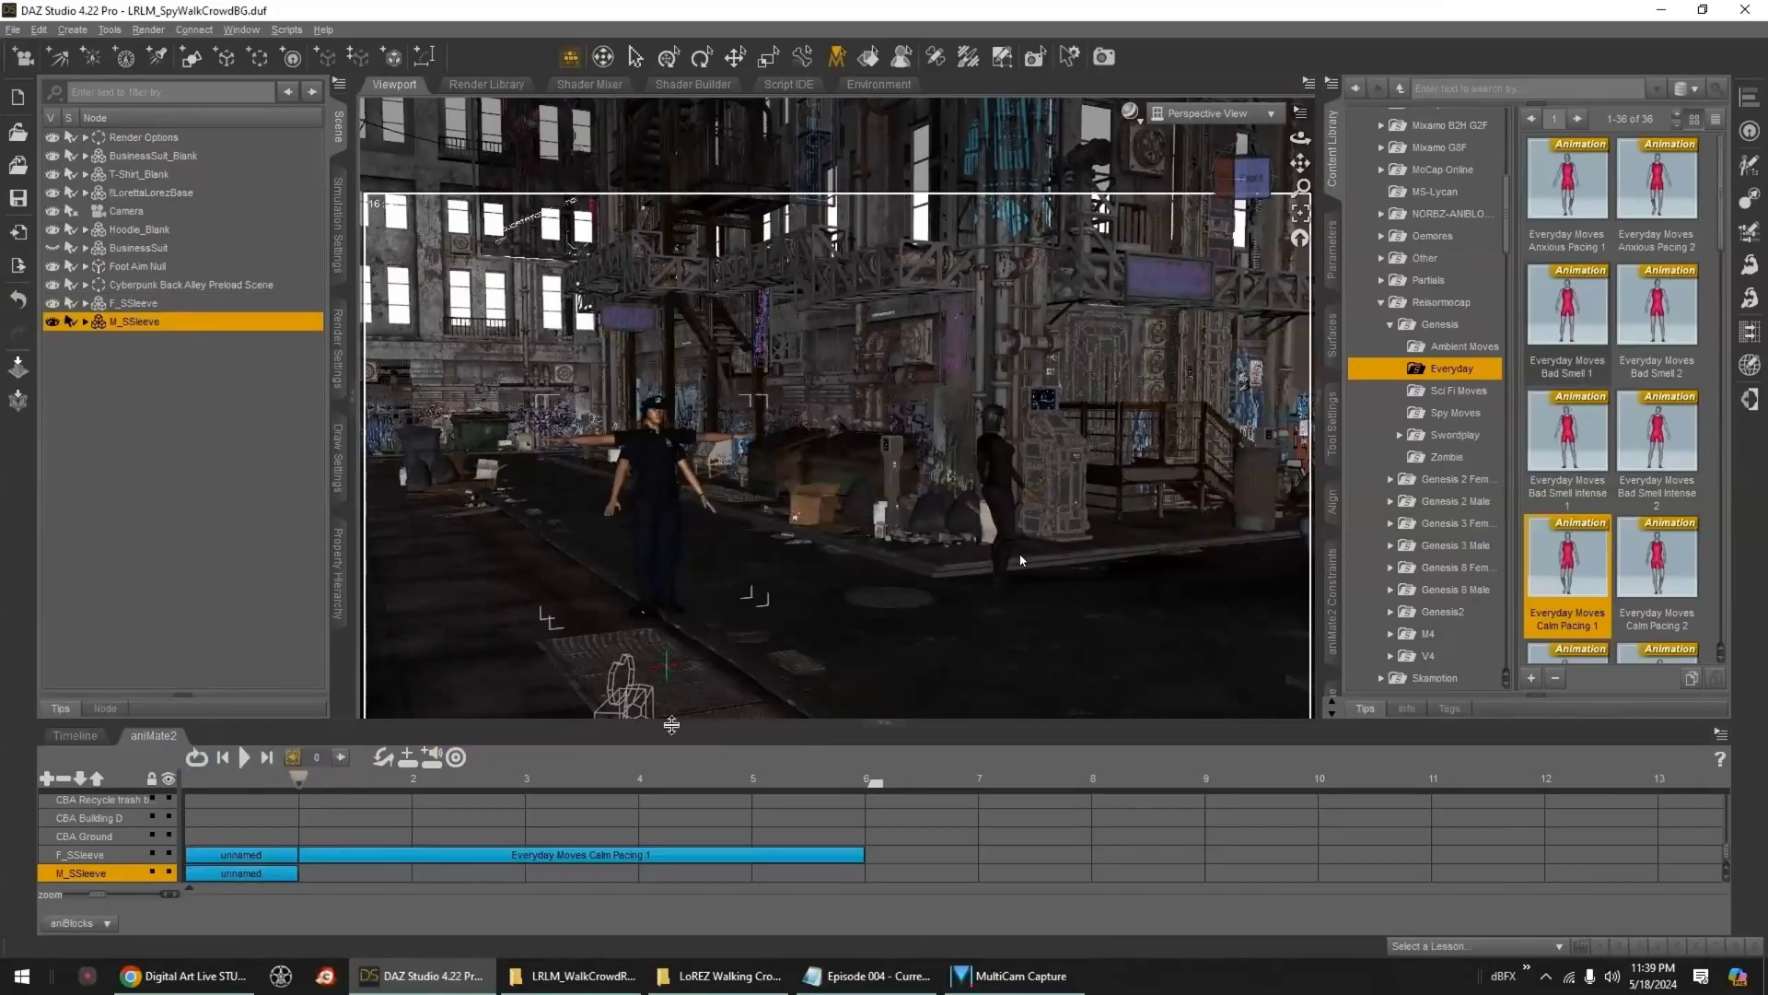
mouse_move(1567, 304)
mouse_move(1581, 444)
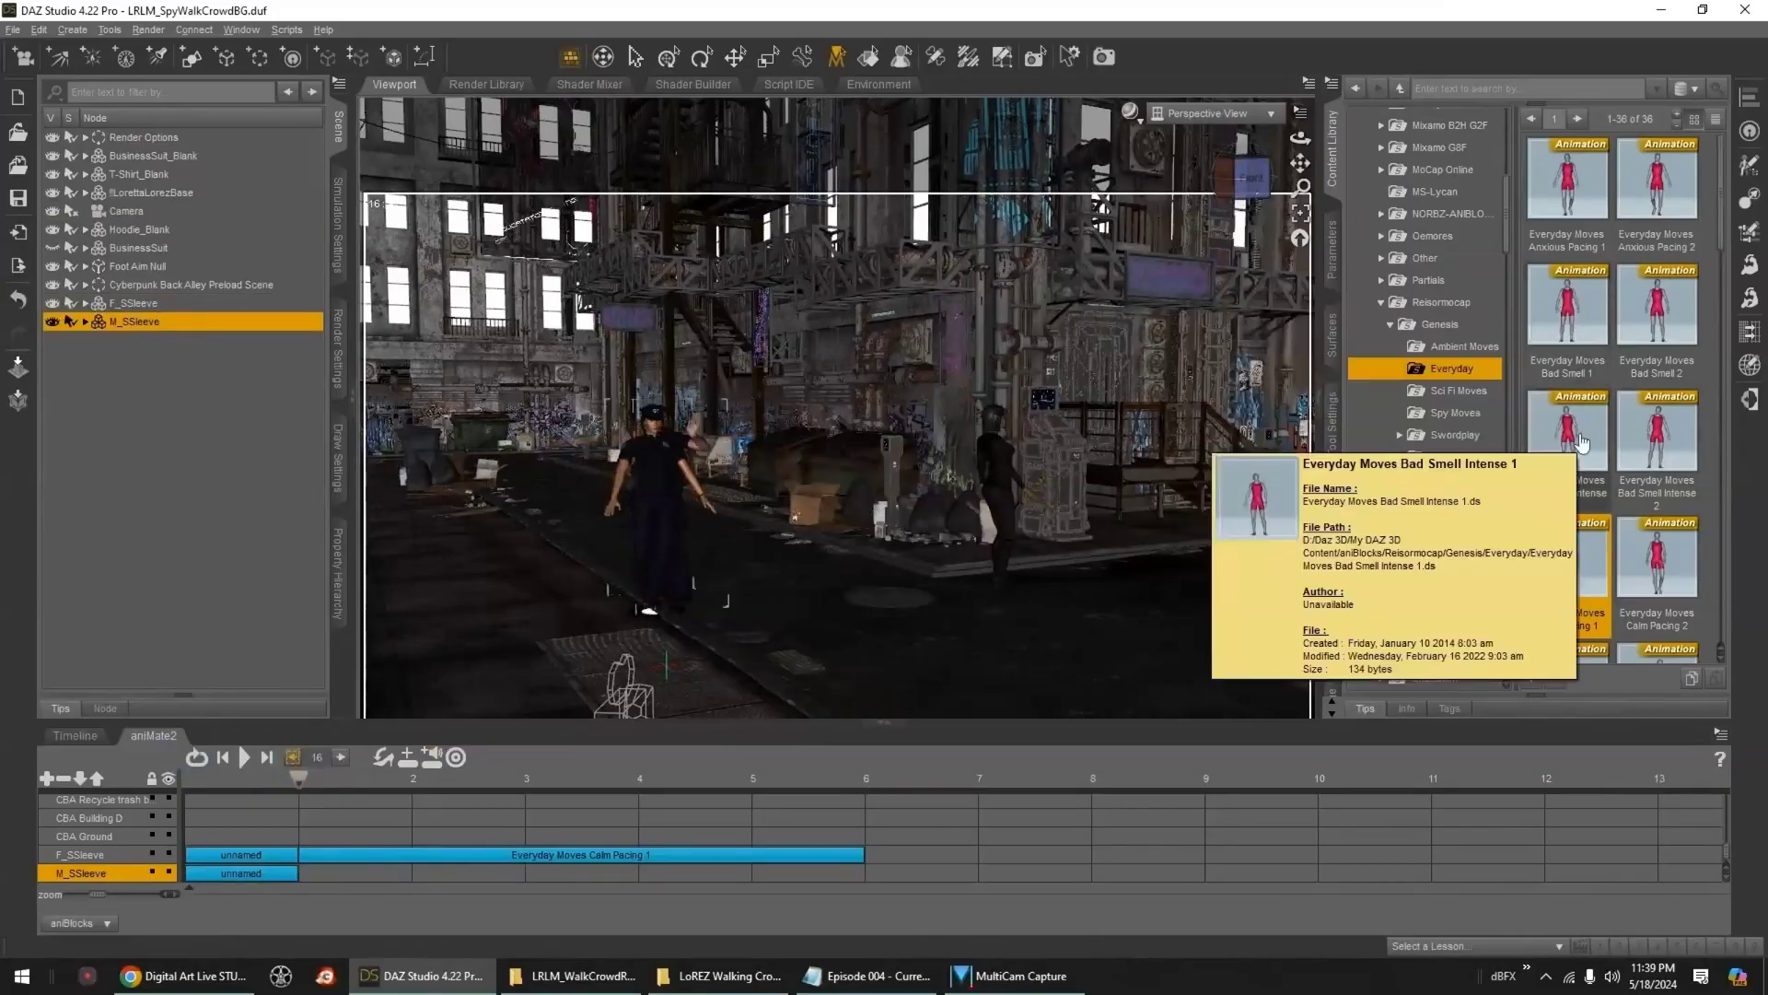
scroll(1612, 433, down, 3)
mouse_move(1662, 408)
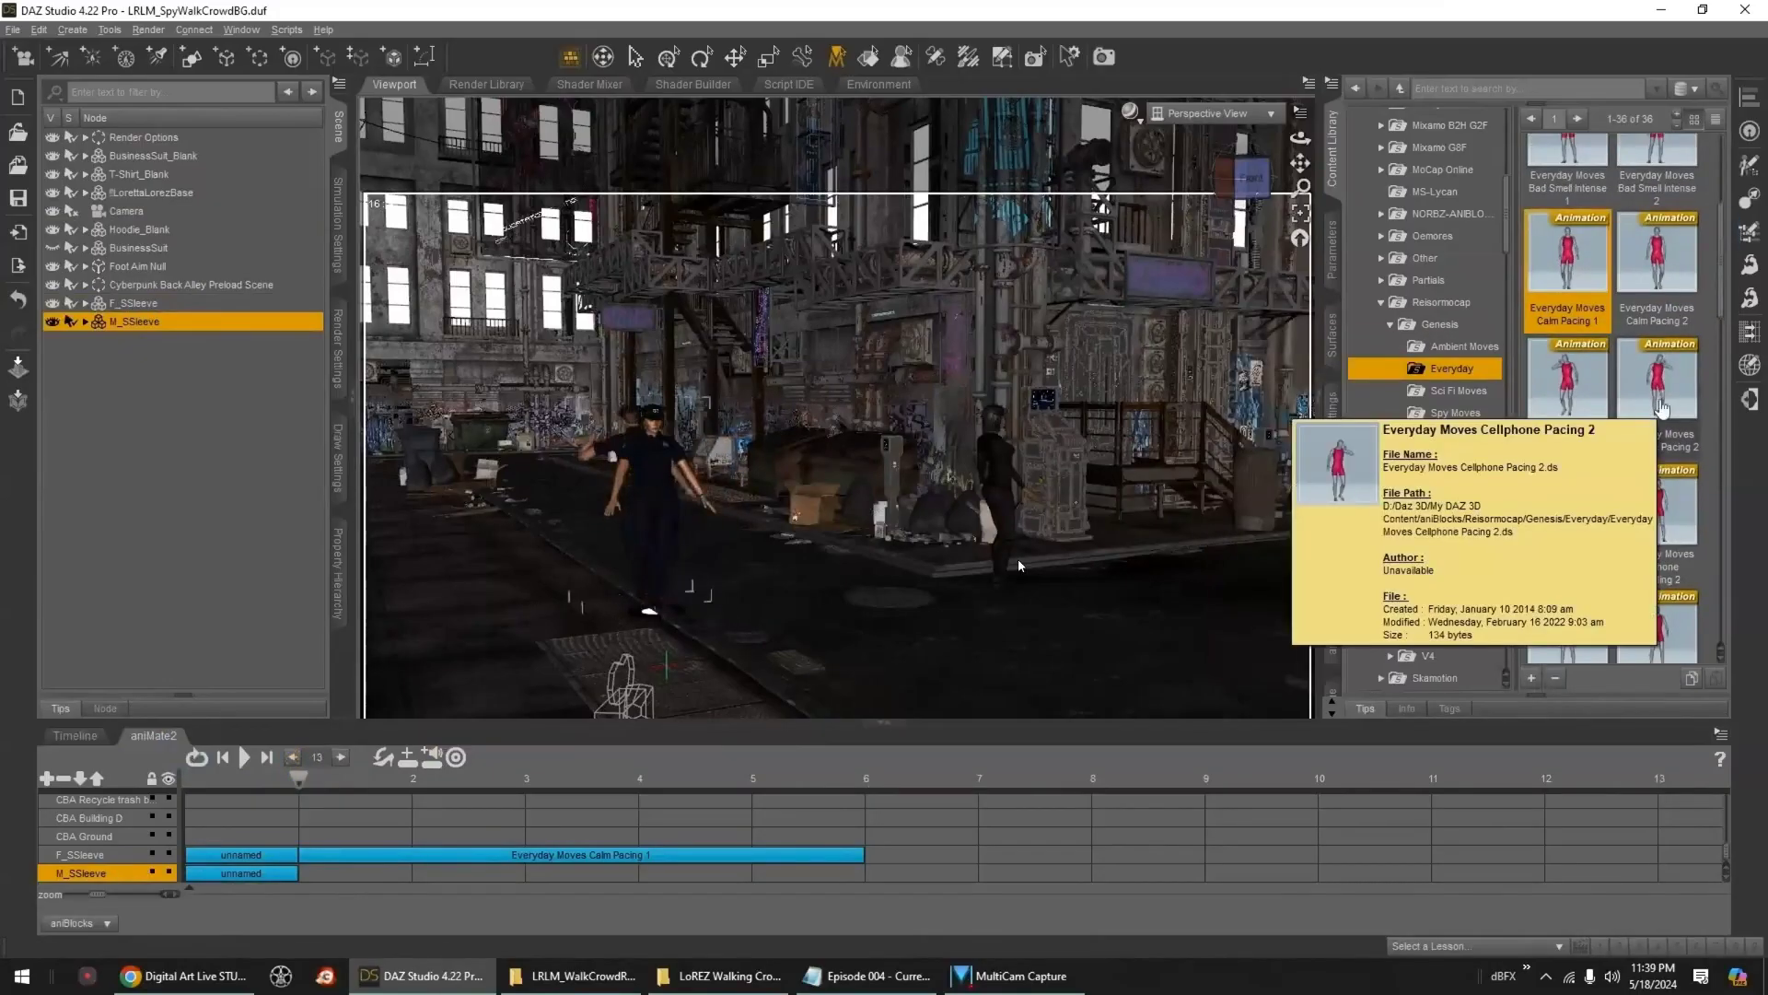
double_click(1567, 380)
- Trim the Everyday Moves Cellphone Pacing 1 block at 6 seconds and move the male officer beside the female officer at 1 second
click(864, 781)
click(890, 874)
click(566, 758)
key(Delete)
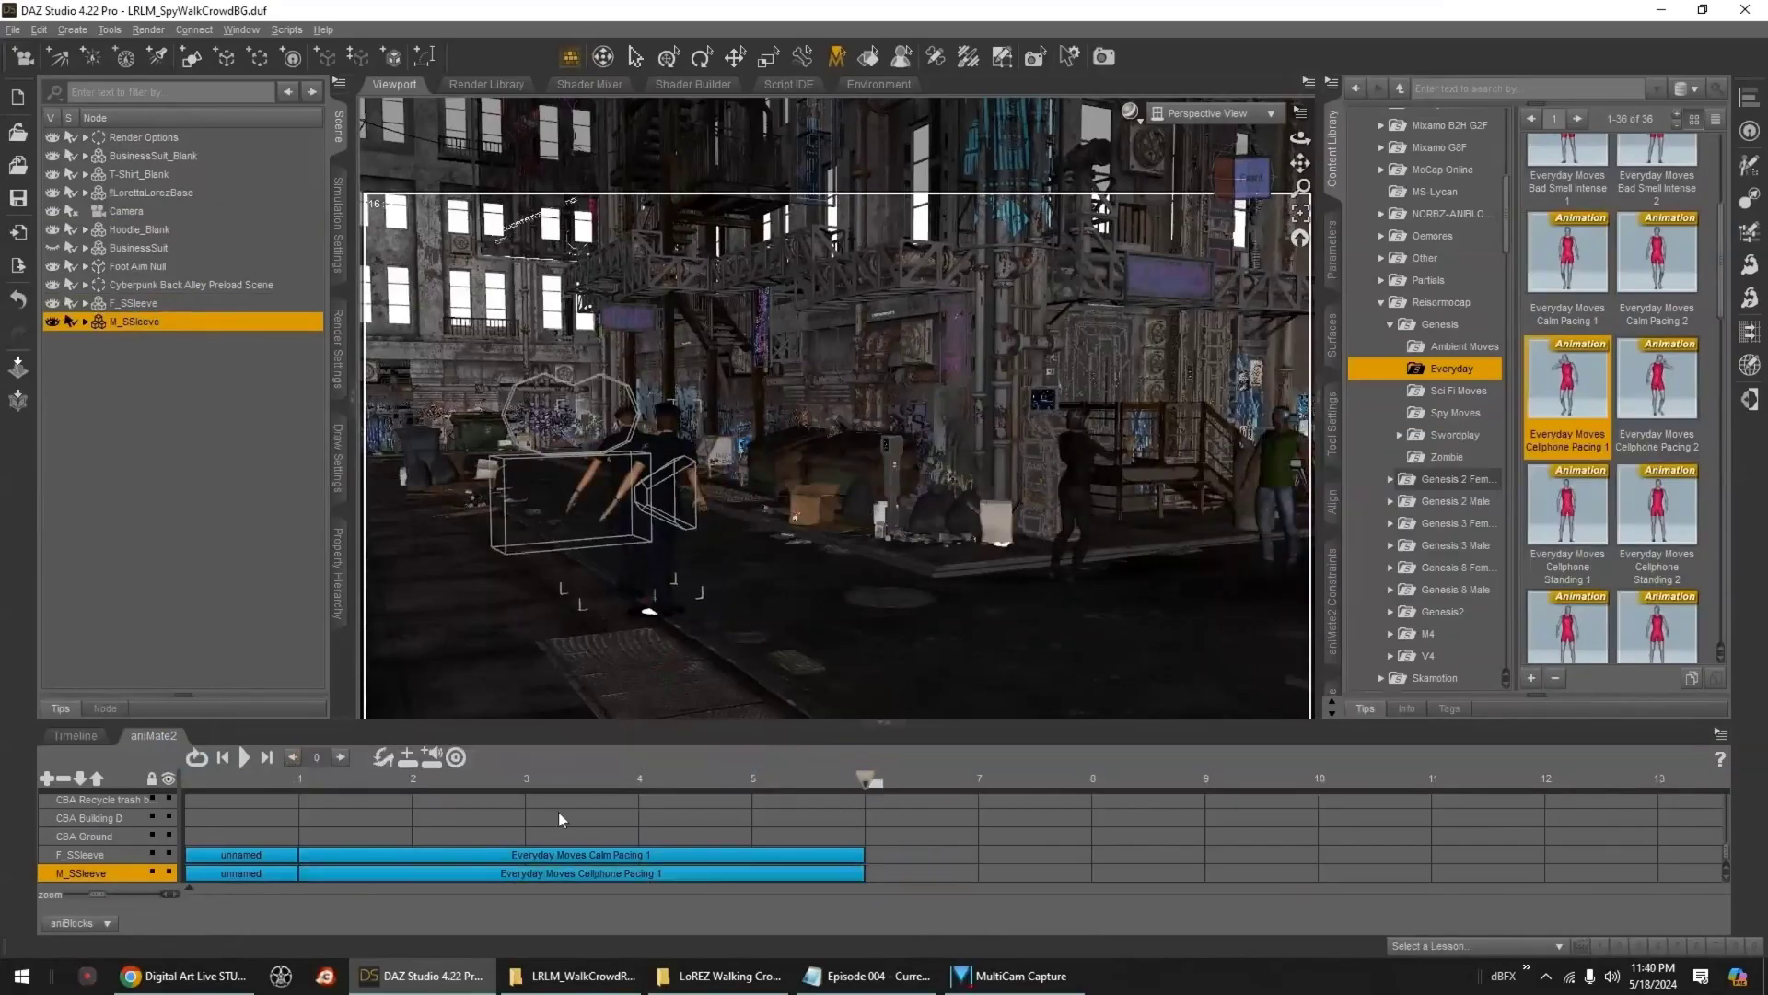
click(300, 778)
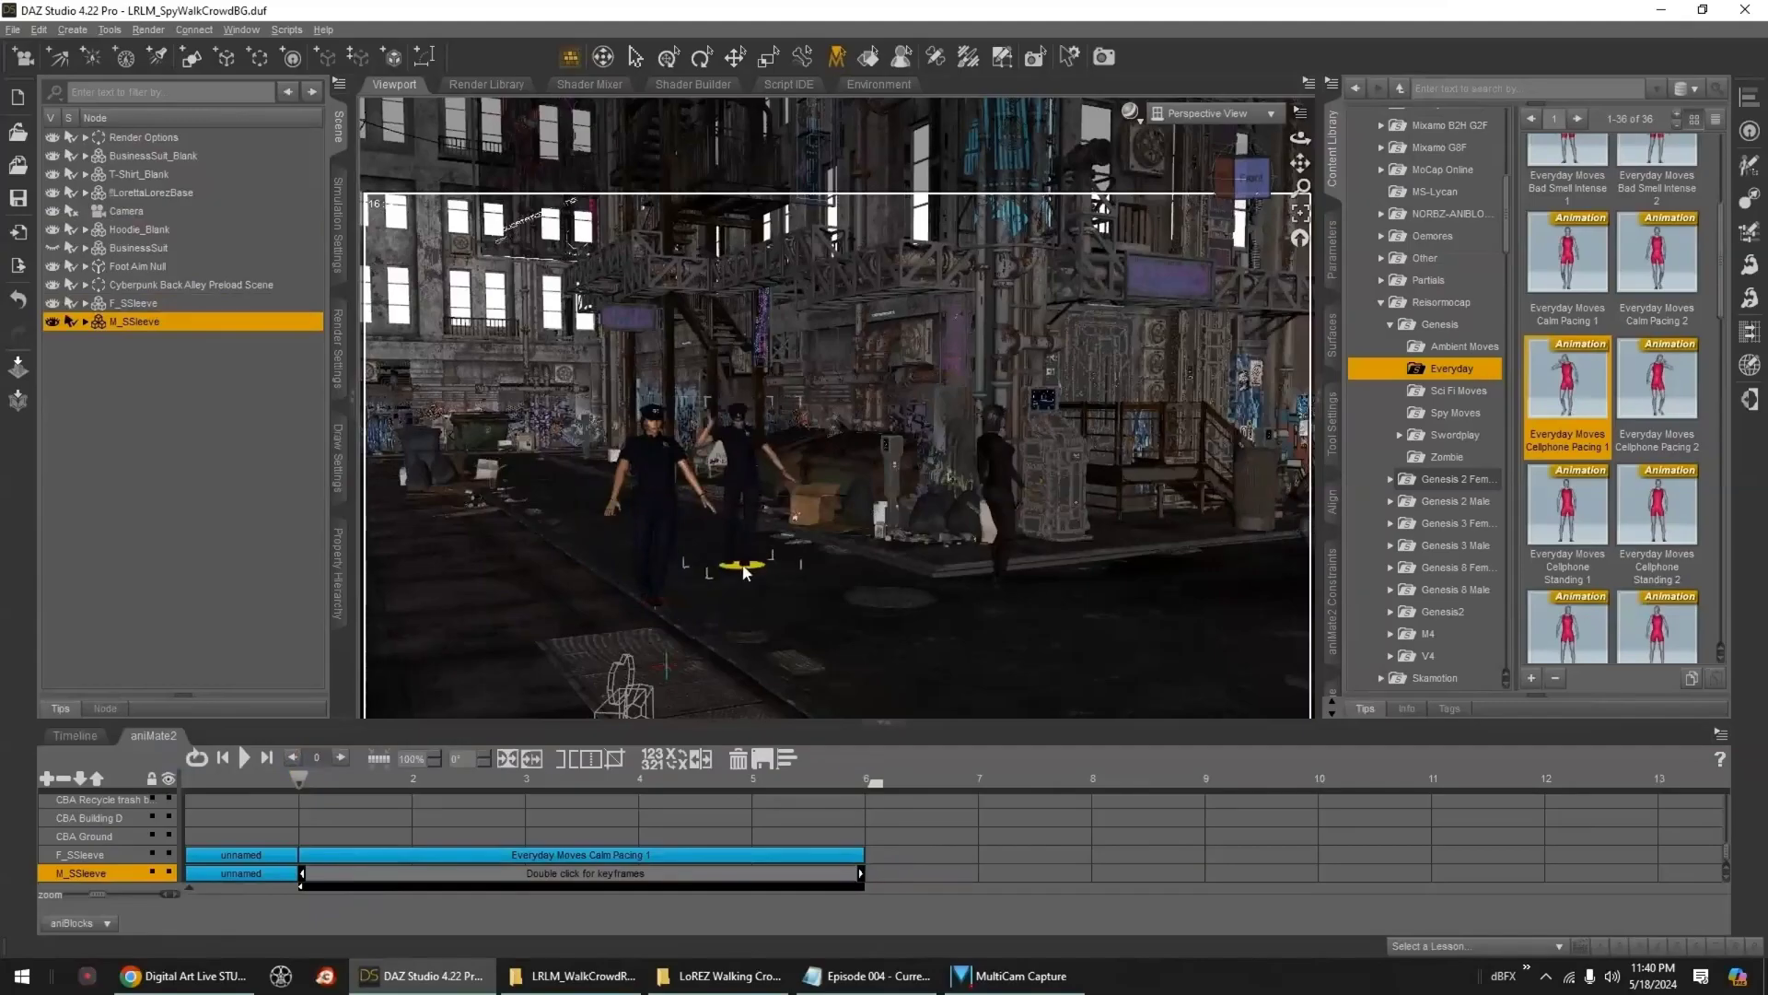
- Adjust the male officer's phone arm with RArmUp-Down -0.14 and RArmTwist 25, and set his right hand's Grasp to 200%
click(1302, 219)
click(1335, 274)
click(1430, 405)
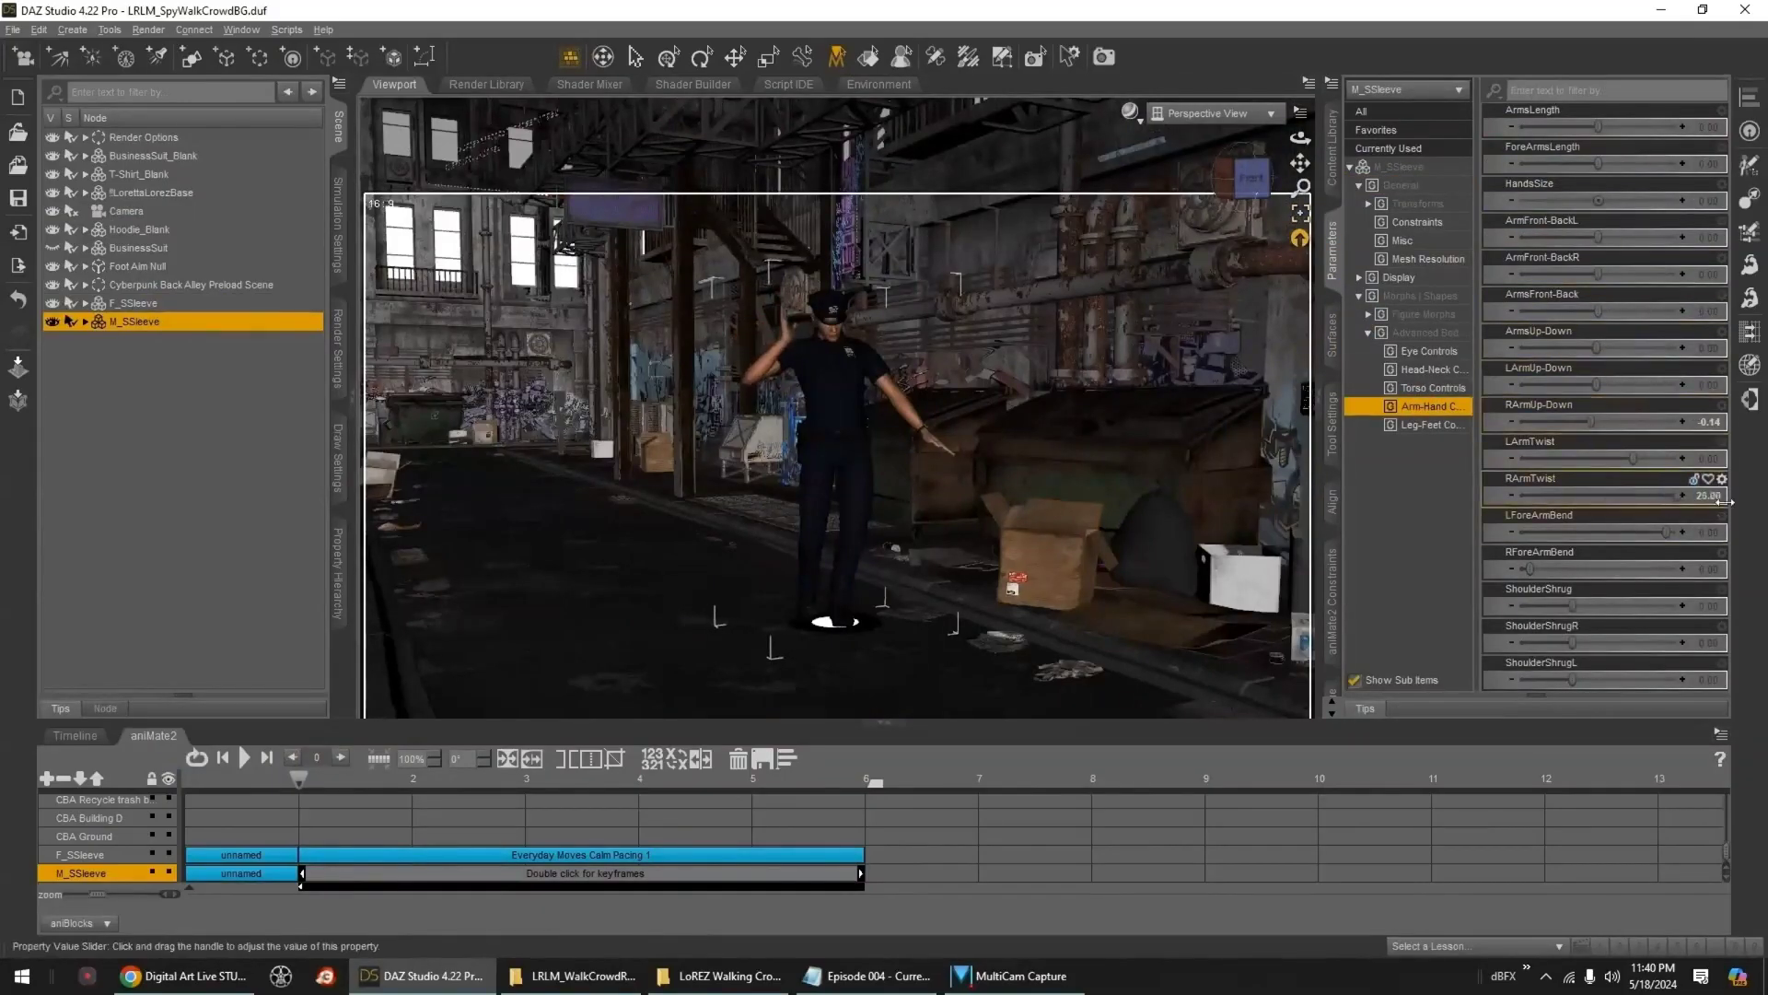
click(813, 327)
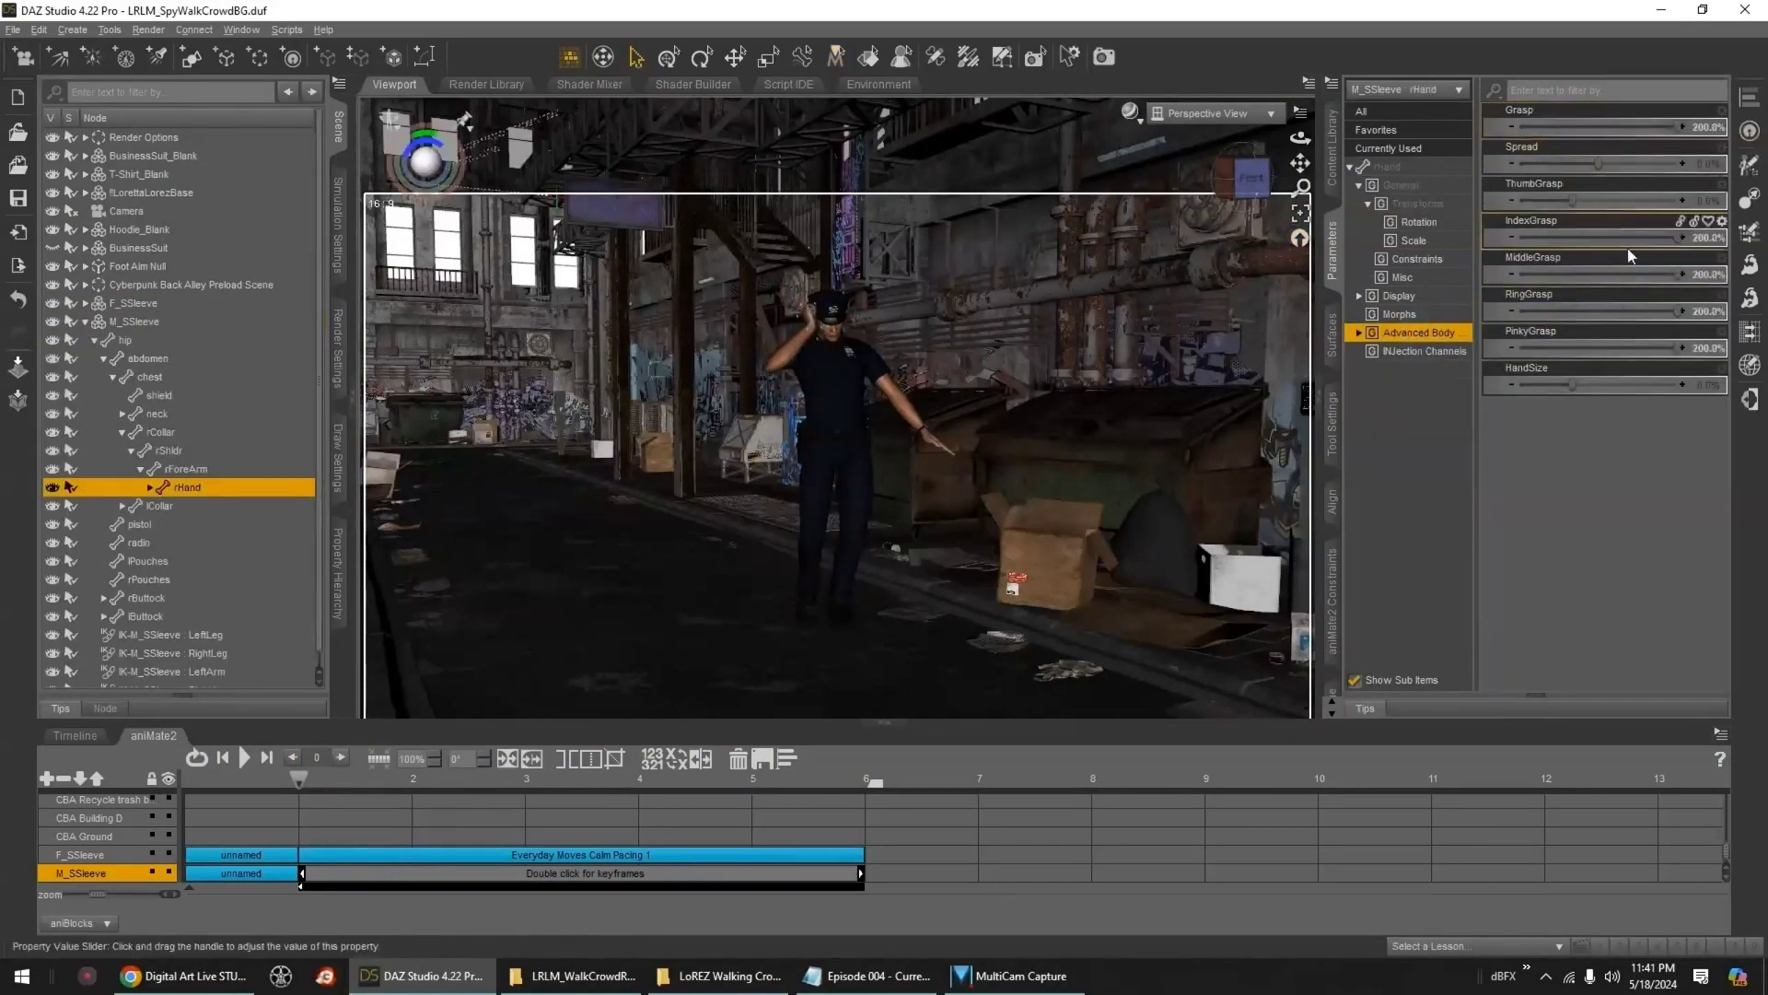
- Lower the male officer's left arm, set his left hand's Grasp to 200% and ThumbGrasp to 13.2%, and close the block's keyframe editing
click(138, 323)
click(1428, 461)
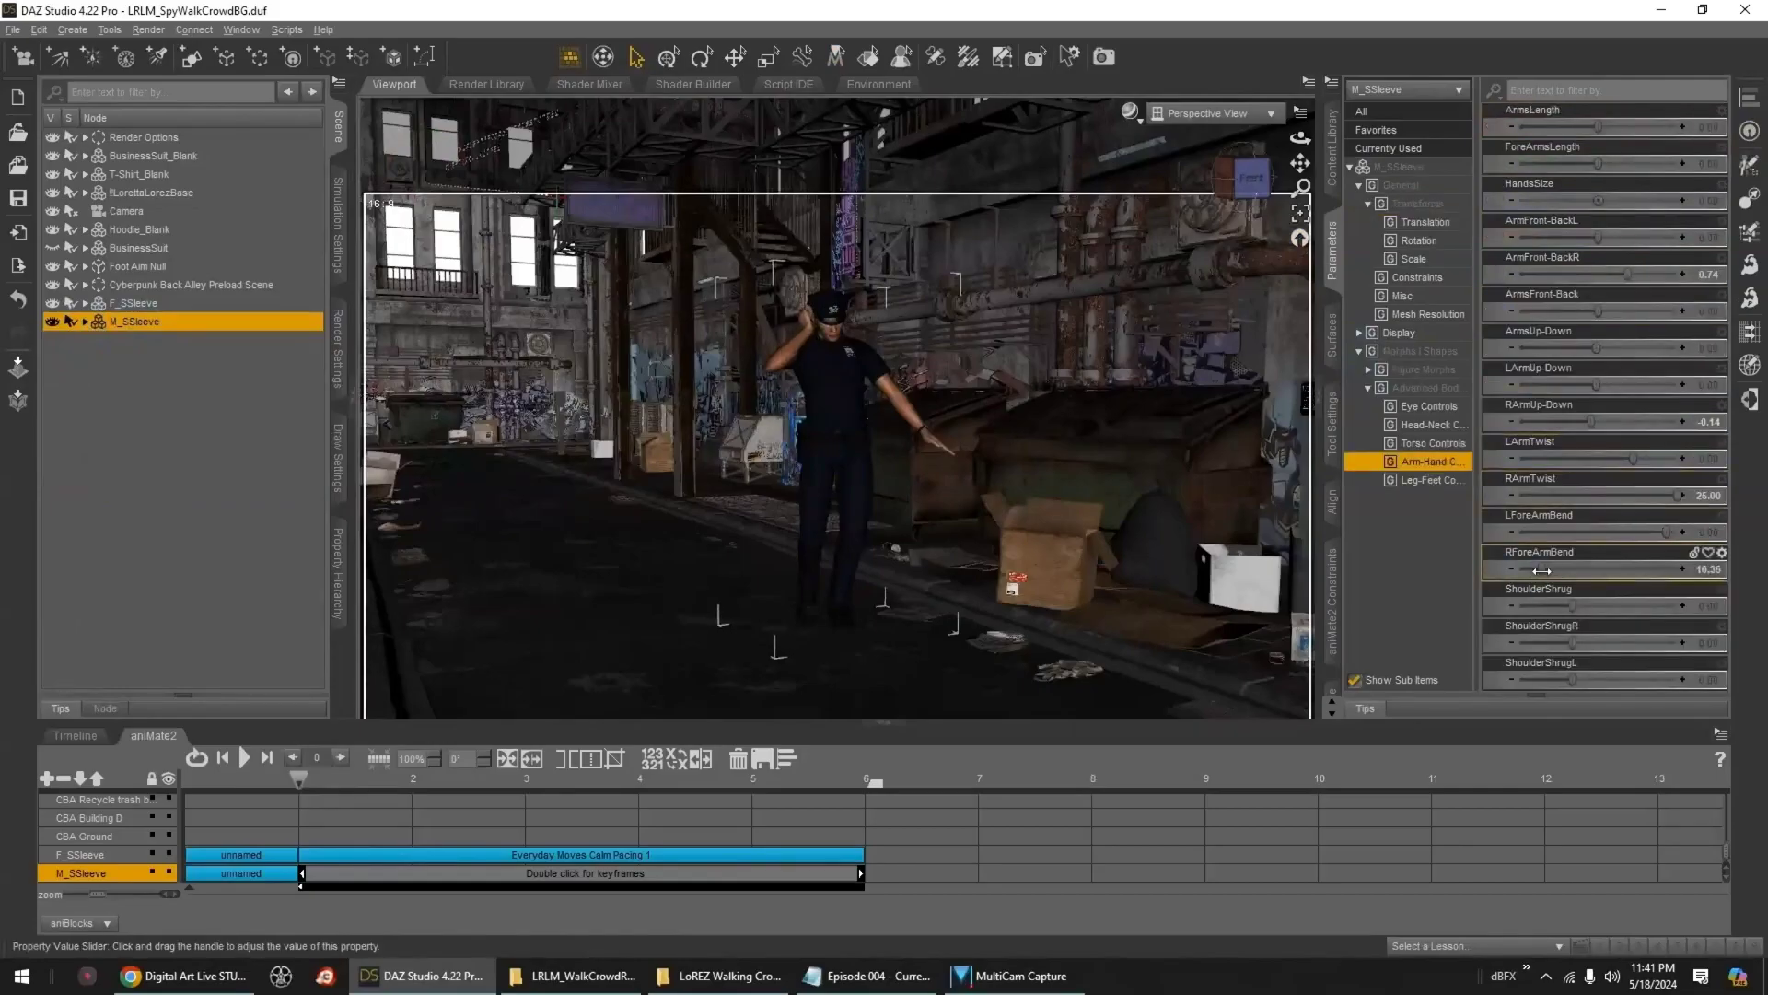
click(899, 472)
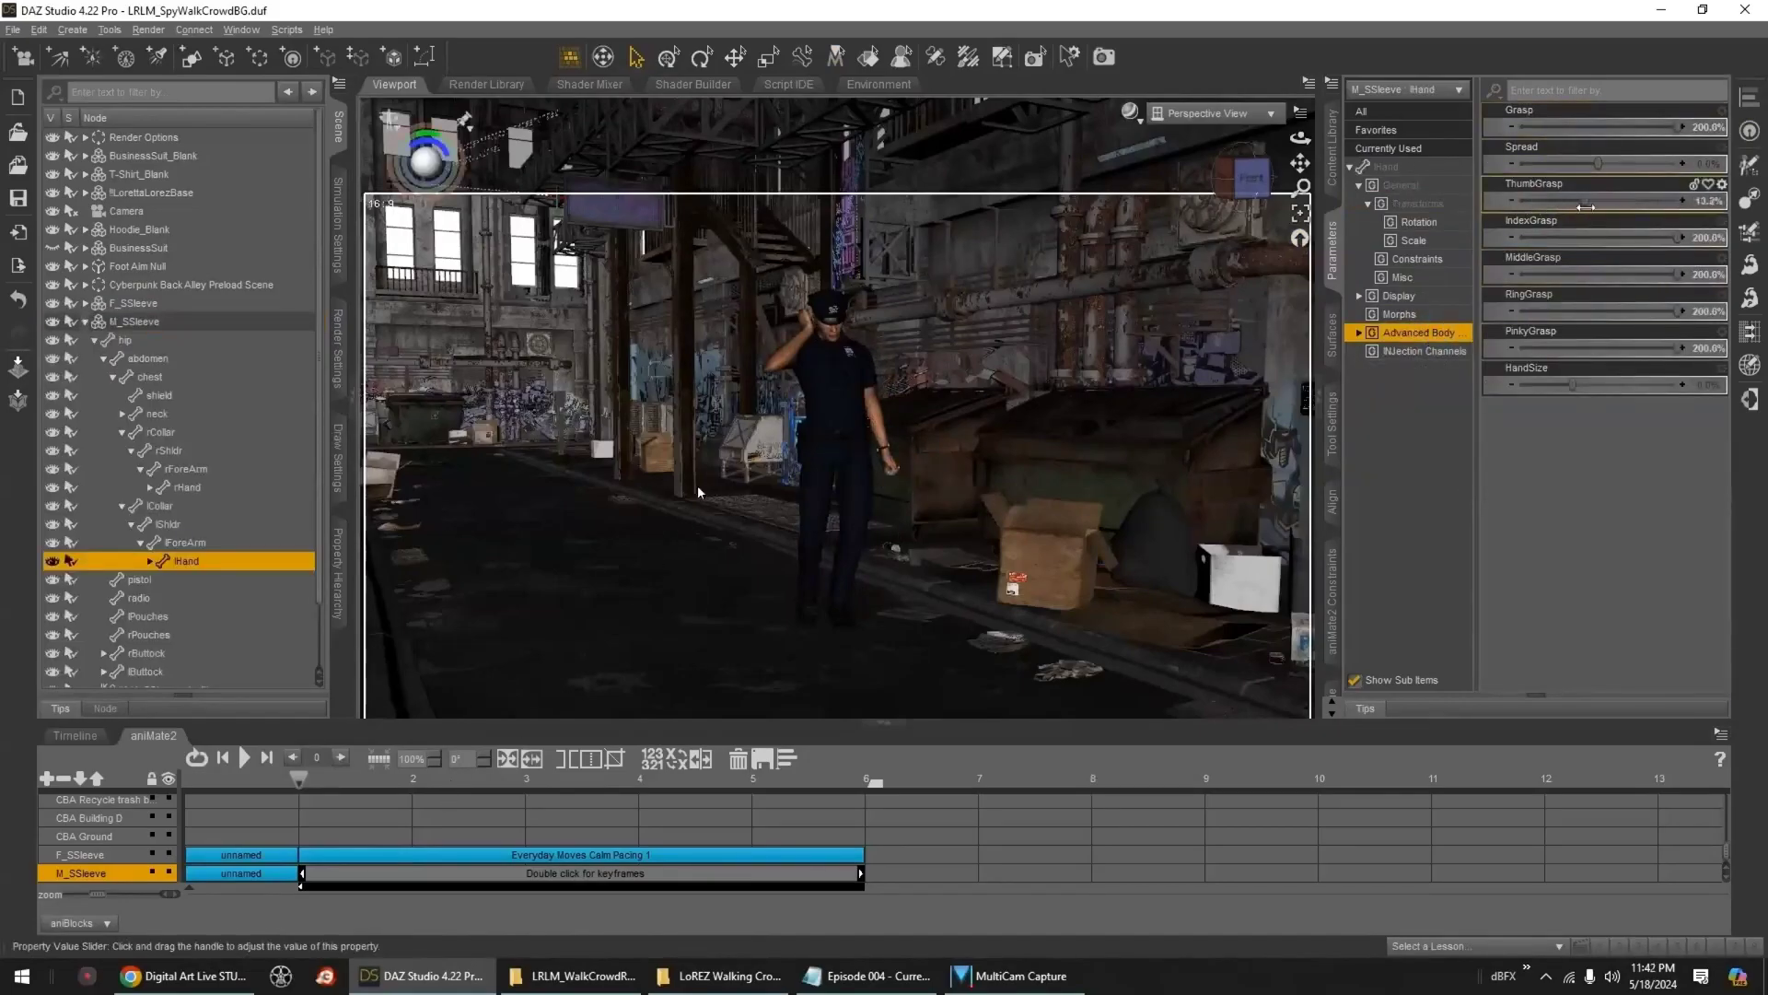
drag(299, 780, 774, 820)
double_click(736, 873)
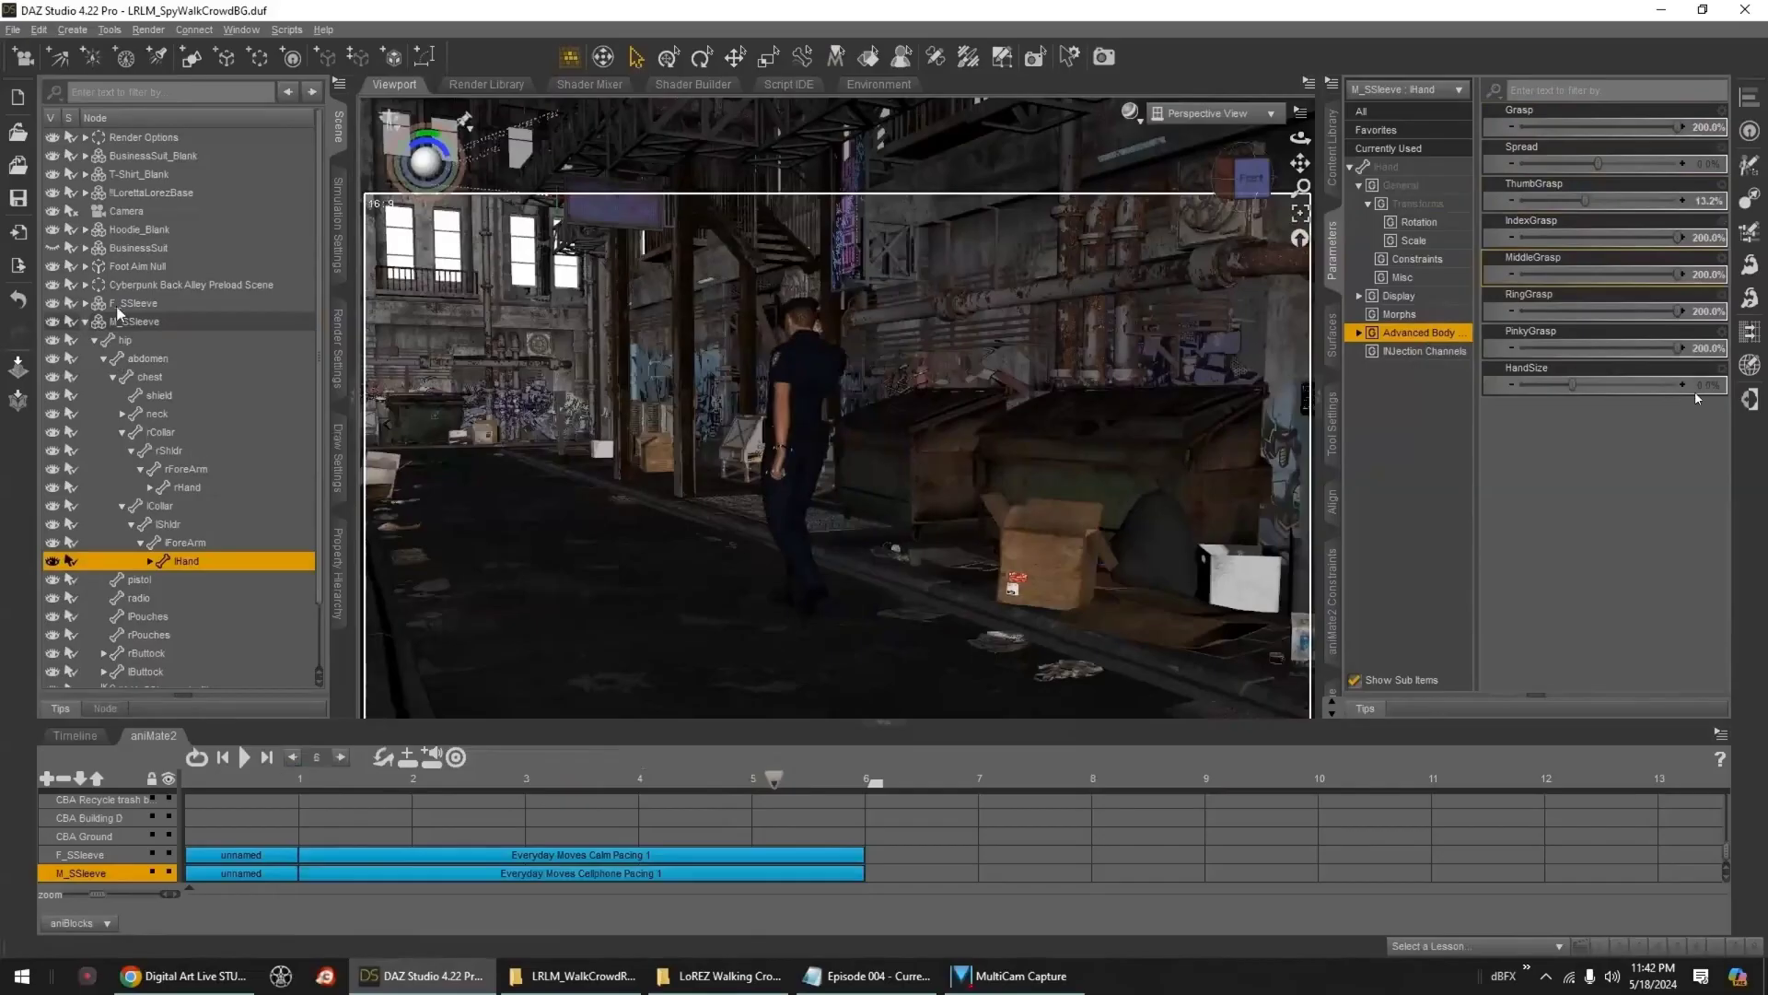
- Adjust the female officer's arms with ArmsFront-Back -0.57, ArmsUp-Down -0.21, LArmTwist -21.84 and RArmTwist -22.89
click(85, 321)
click(133, 303)
click(1301, 214)
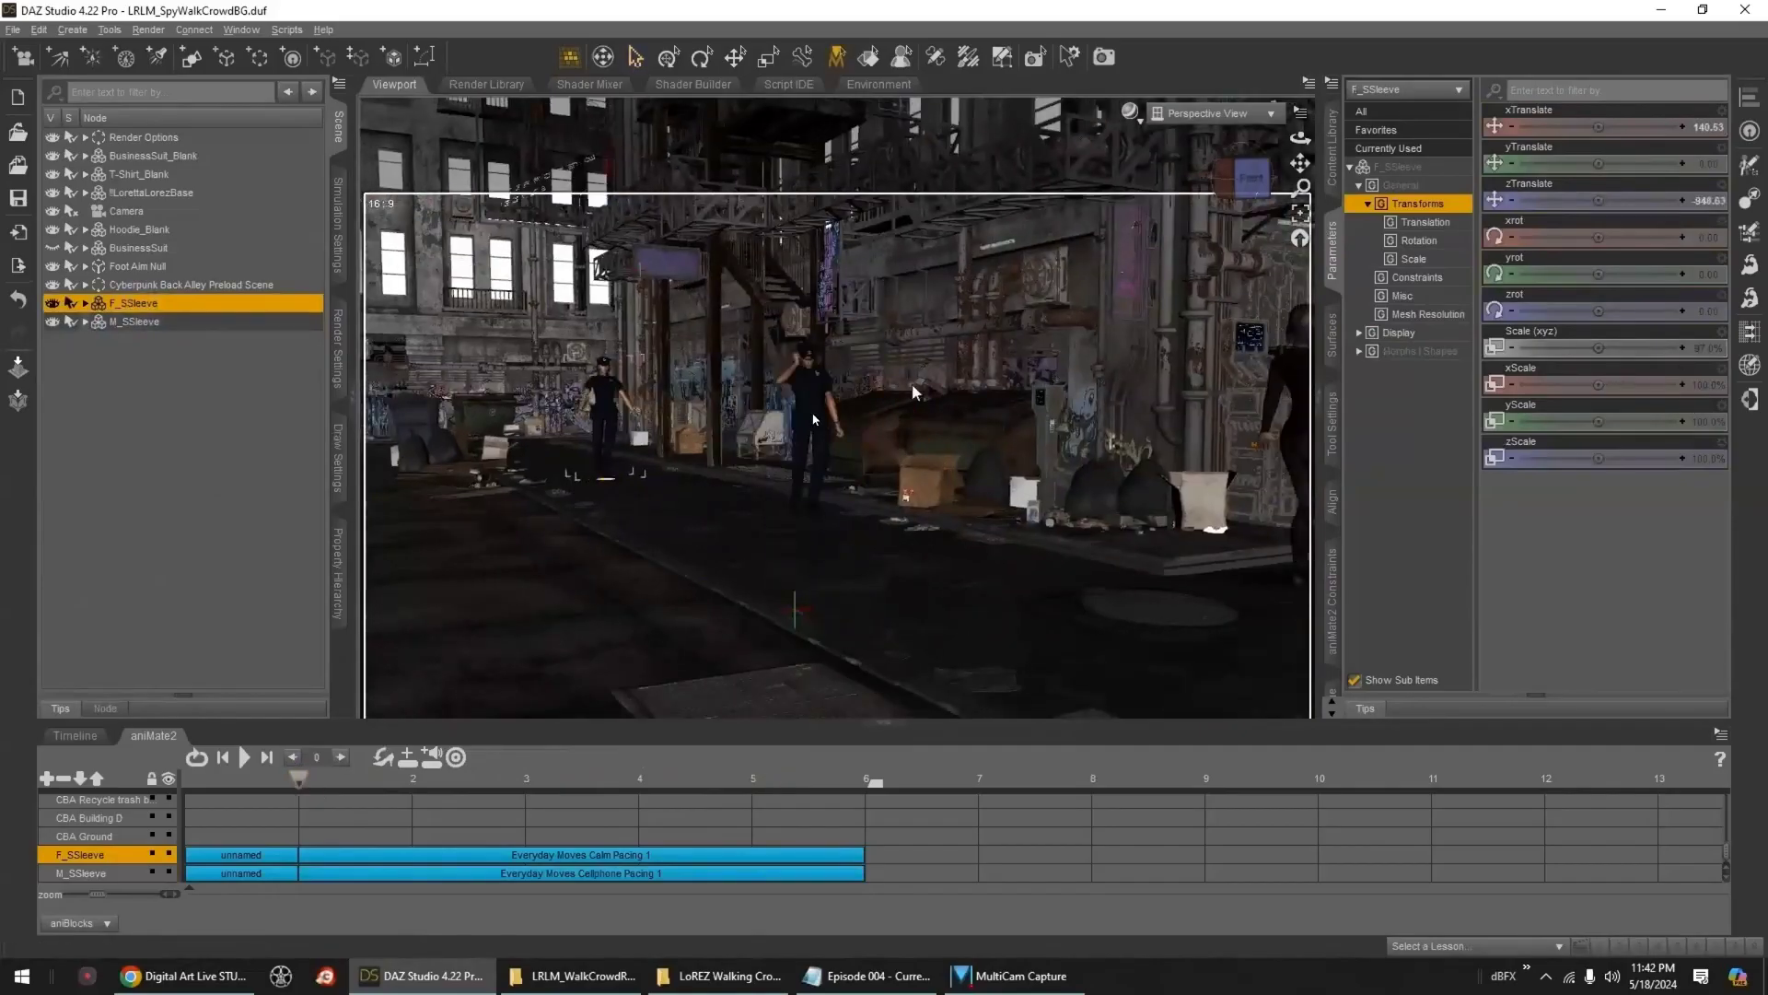
click(1299, 214)
click(1427, 460)
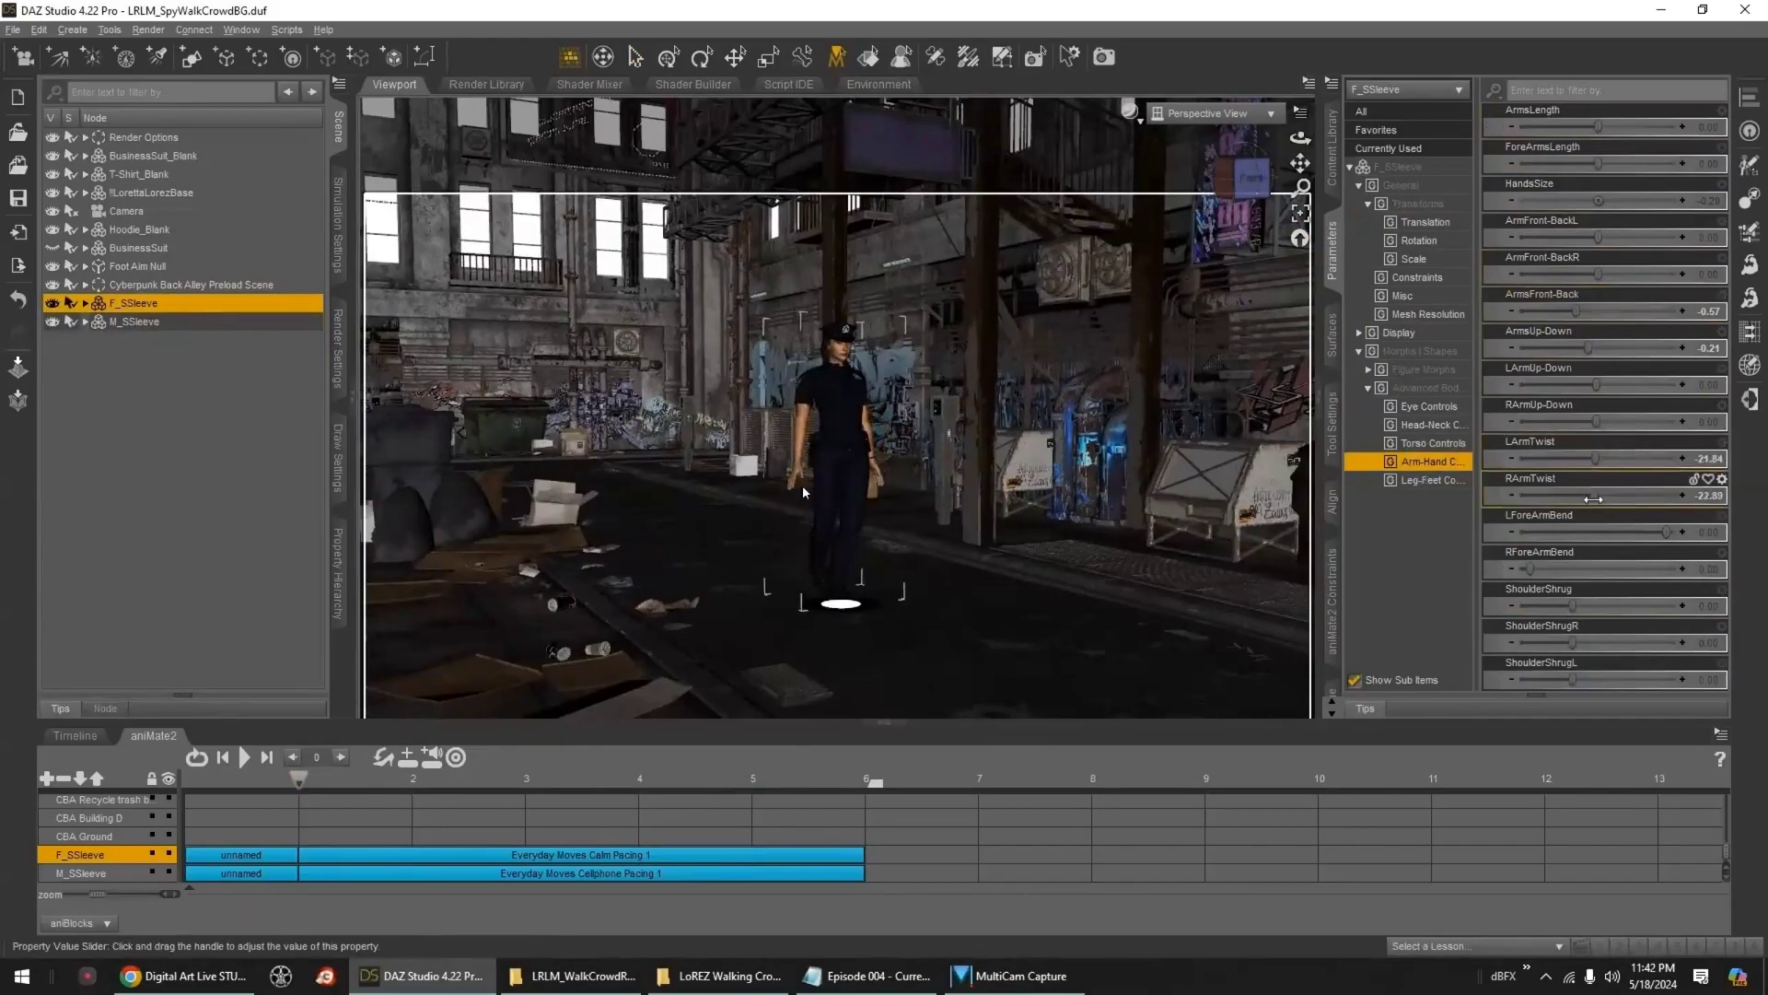
- Set the female officer's NeckHeadBend to -0.73 and ArmsFront-Back to 0.13, and curl her left hand with Grasp
click(1463, 446)
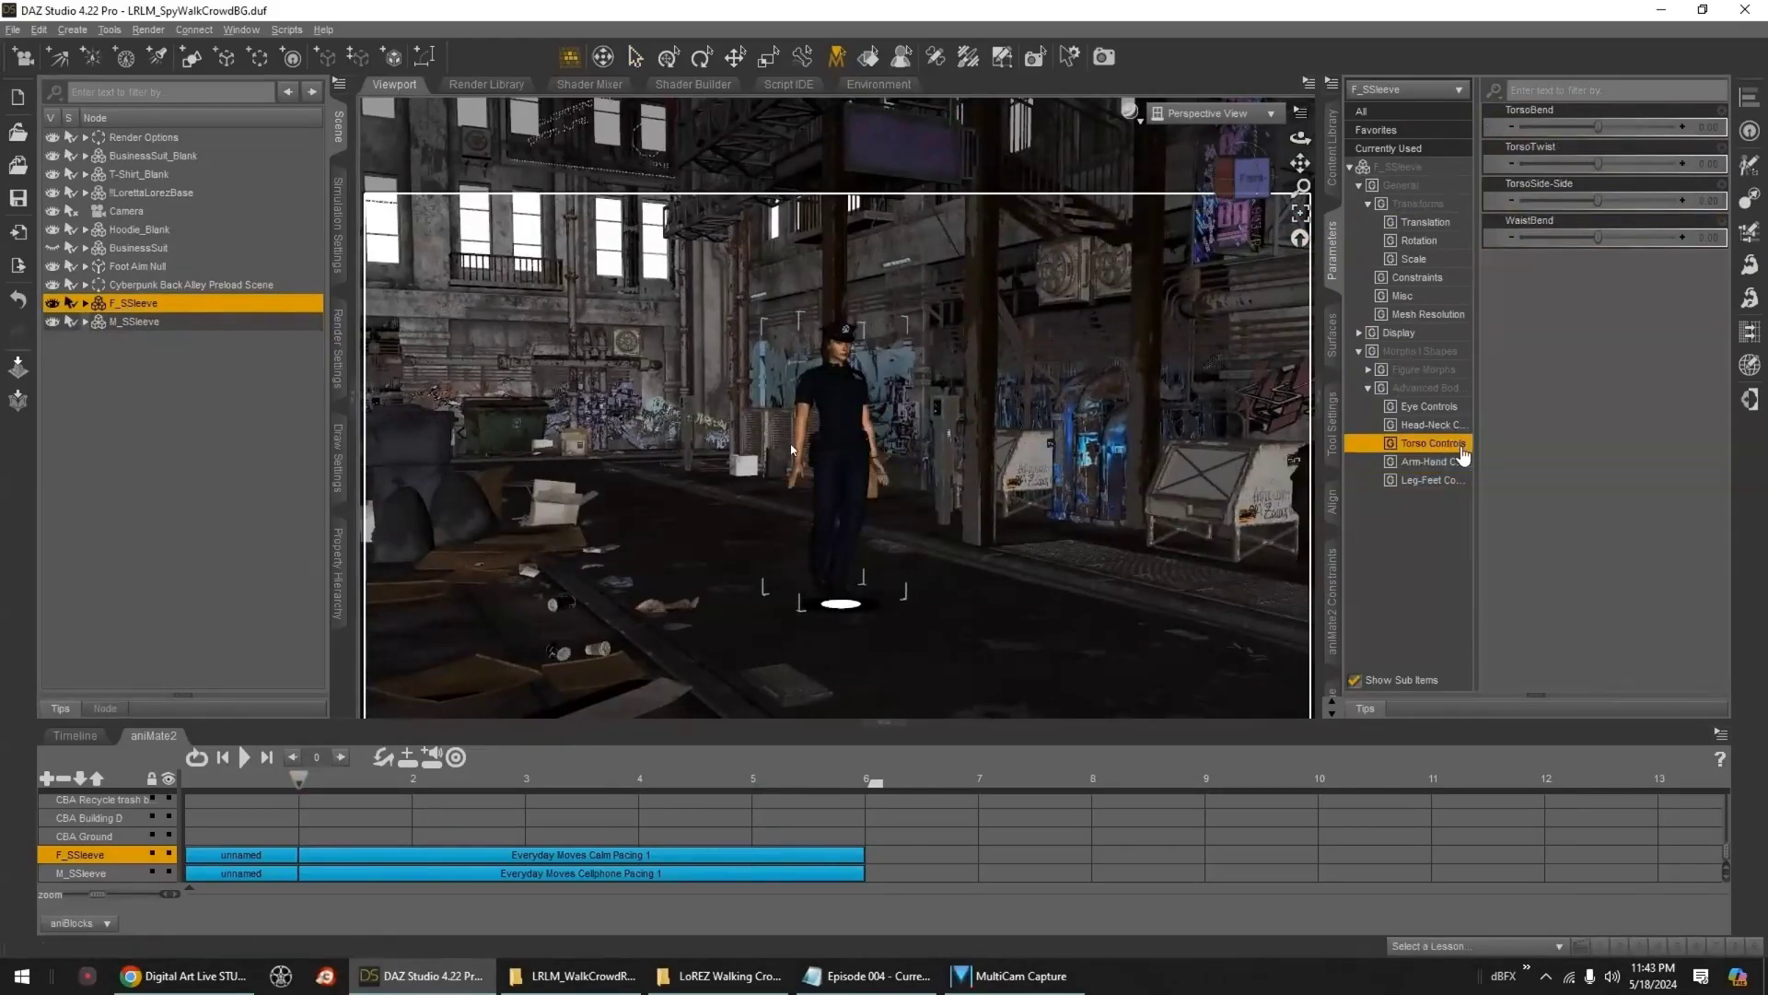
drag(1597, 126, 1539, 129)
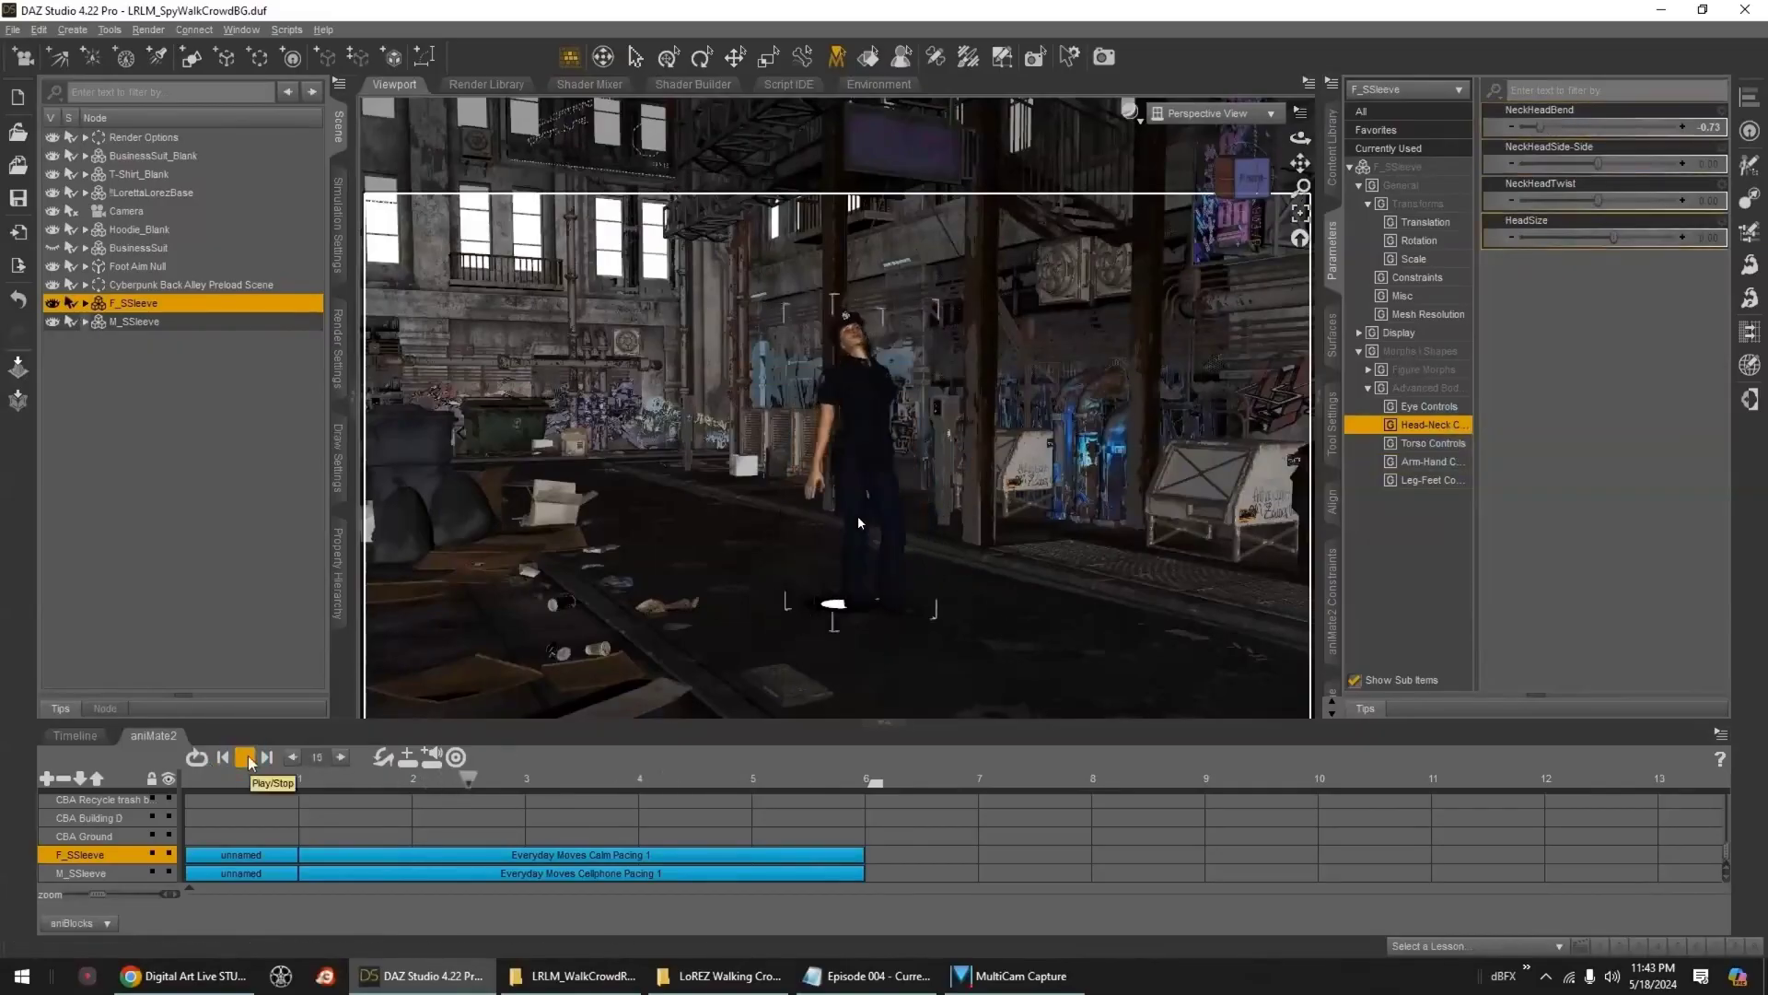
click(1427, 460)
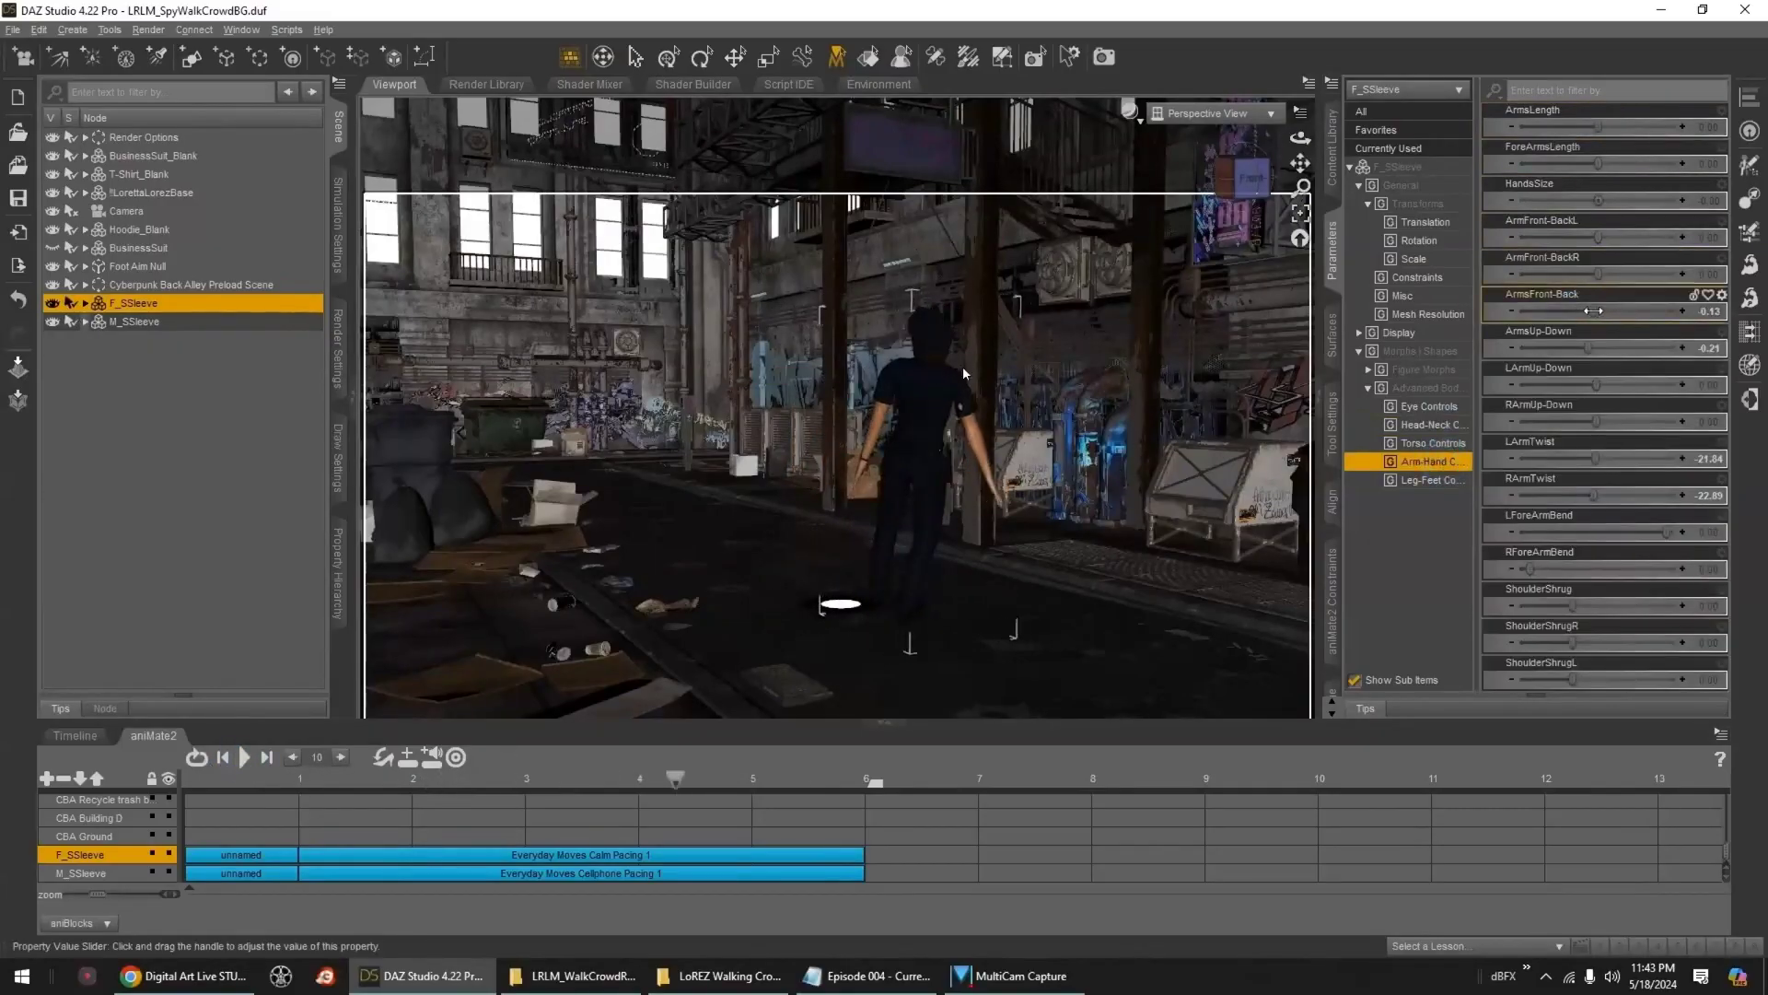
key(ctrl+shift+n)
click(988, 480)
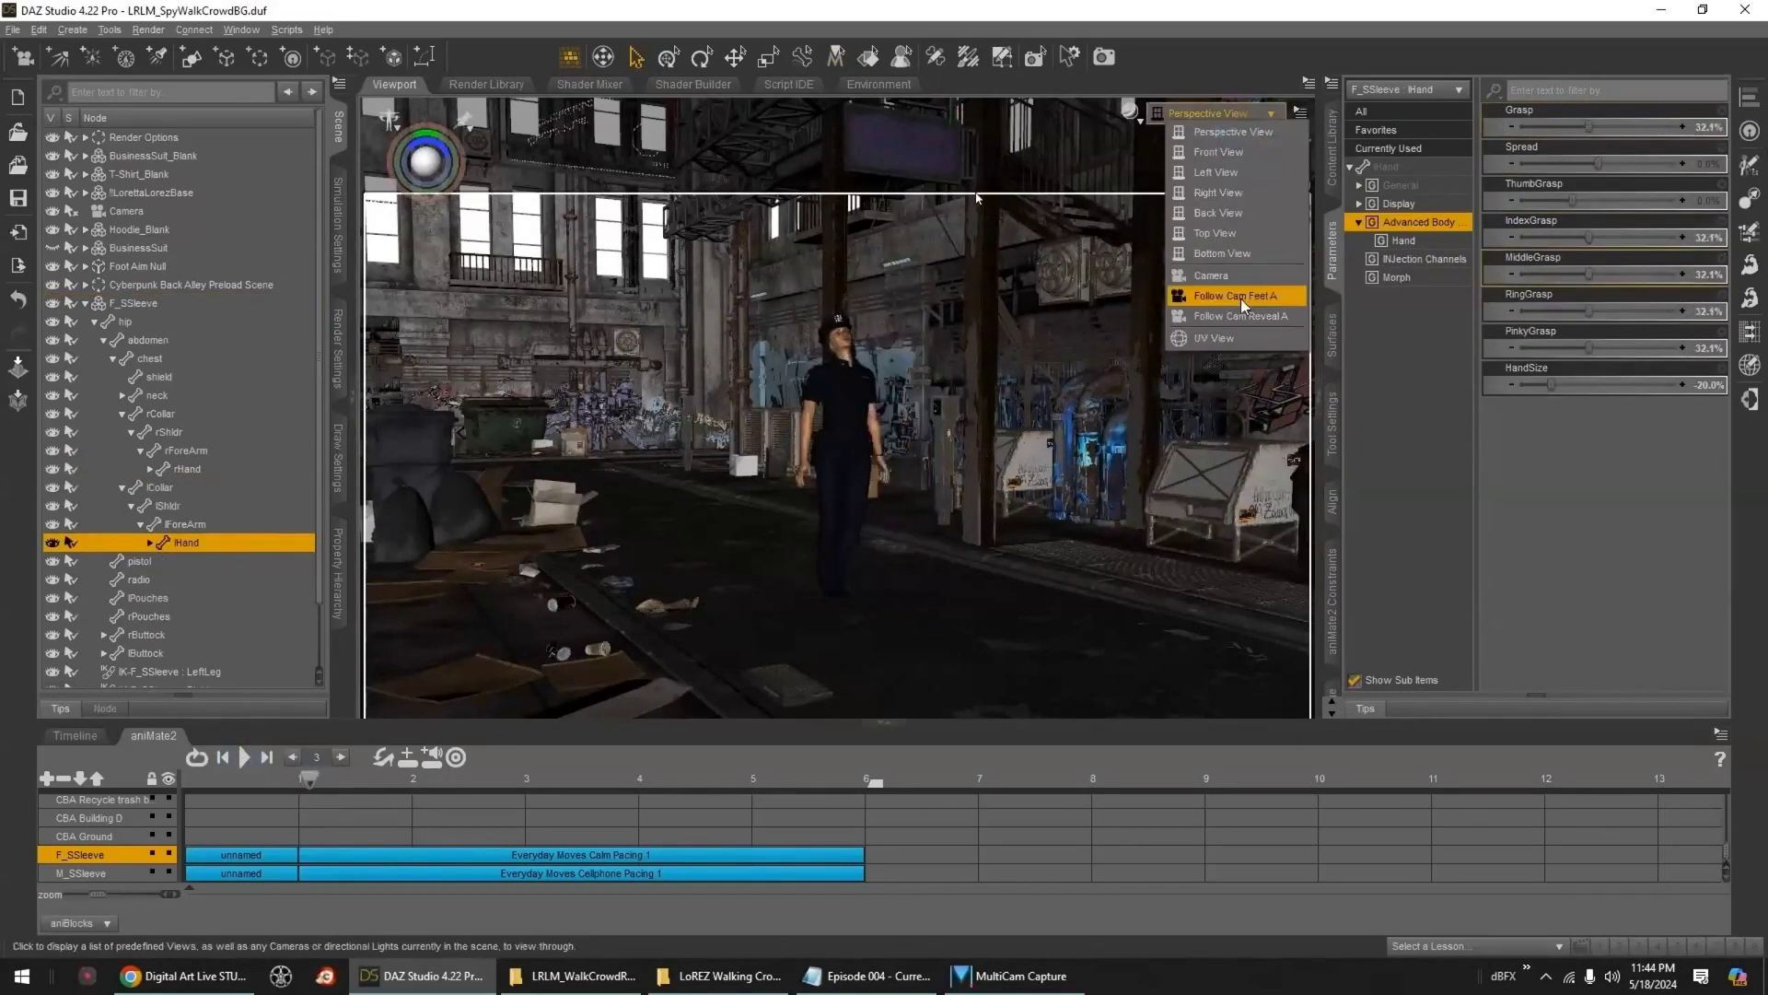
- Review the officers' animation through Follow Cam Feet A and Follow Cam Reveal A, and return to the Perspective View
click(1243, 295)
drag(309, 778, 873, 781)
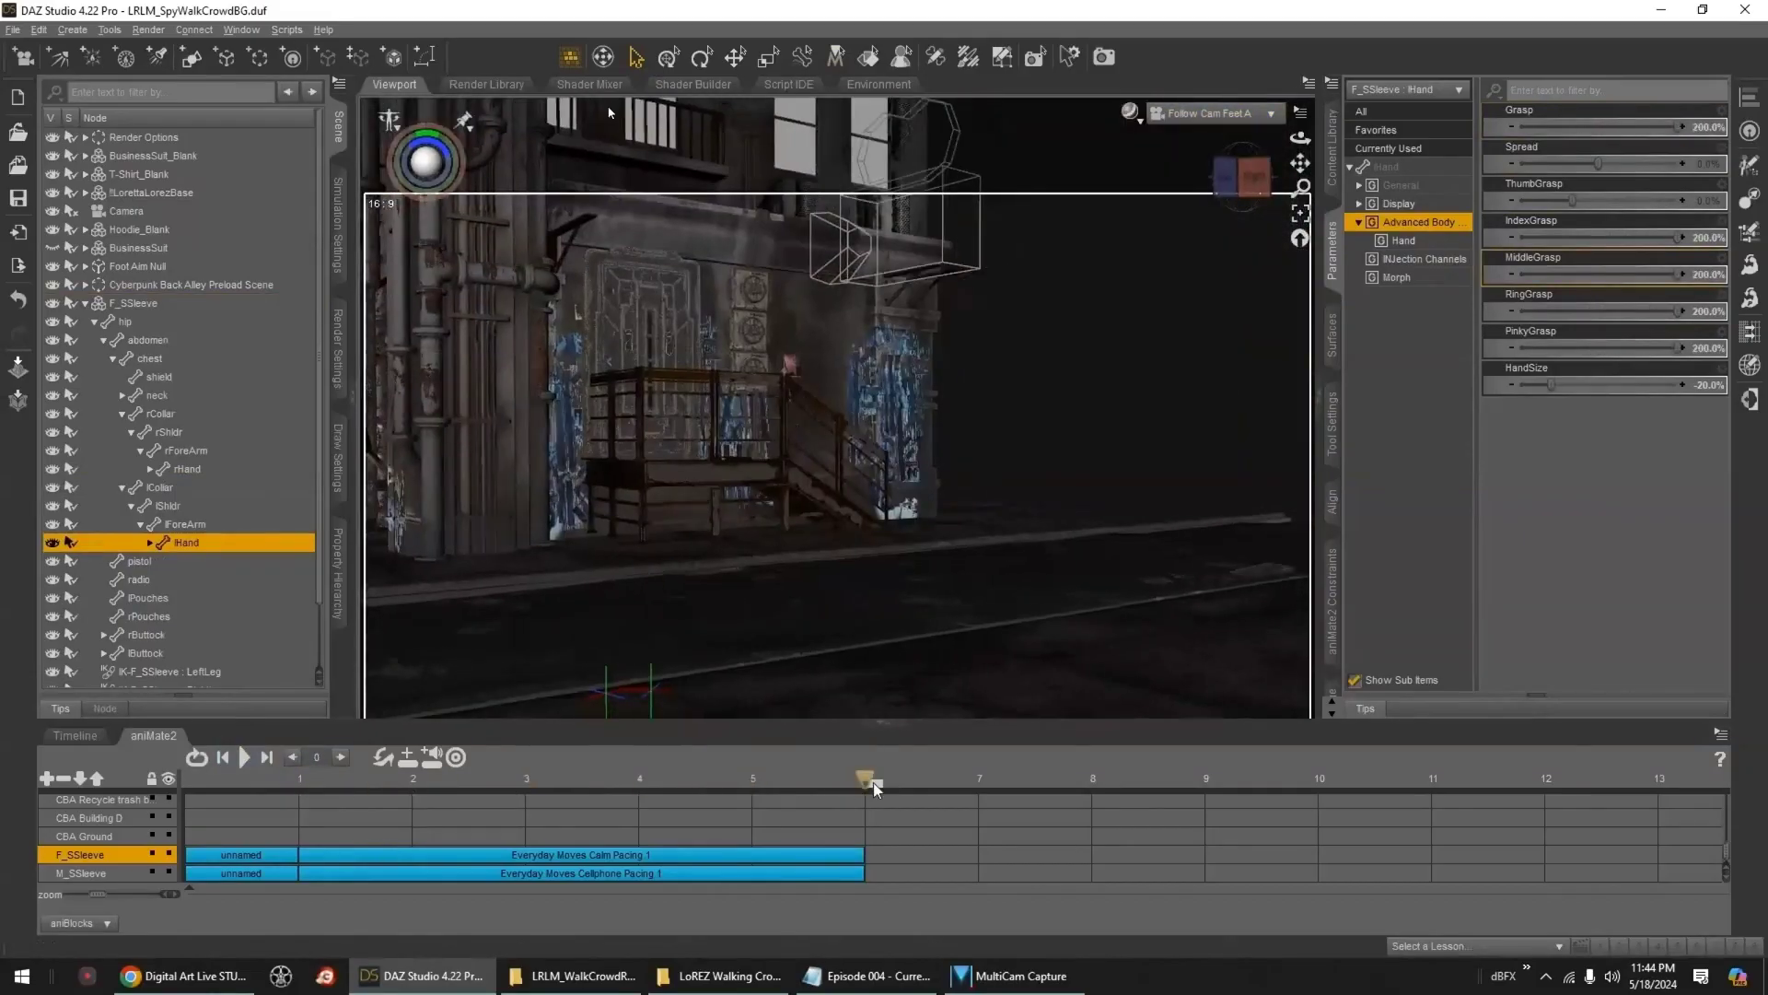
click(1229, 315)
drag(516, 782, 373, 797)
click(1221, 113)
click(1220, 130)
drag(923, 480, 928, 477)
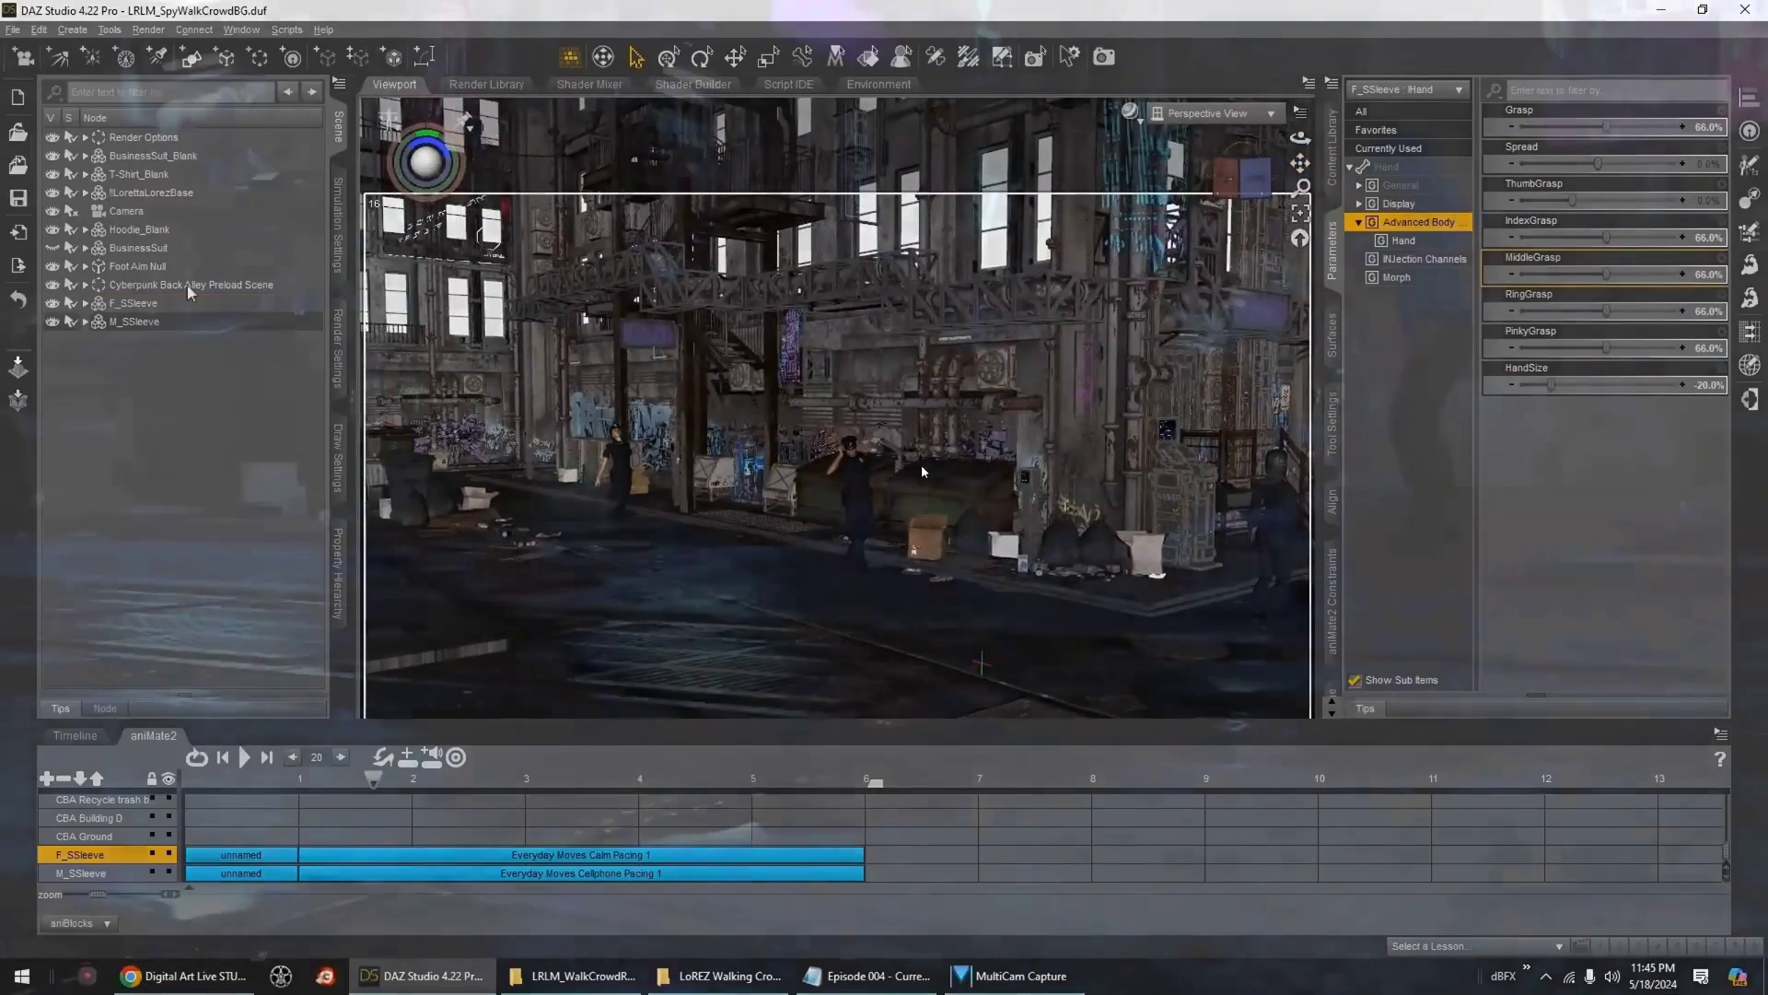
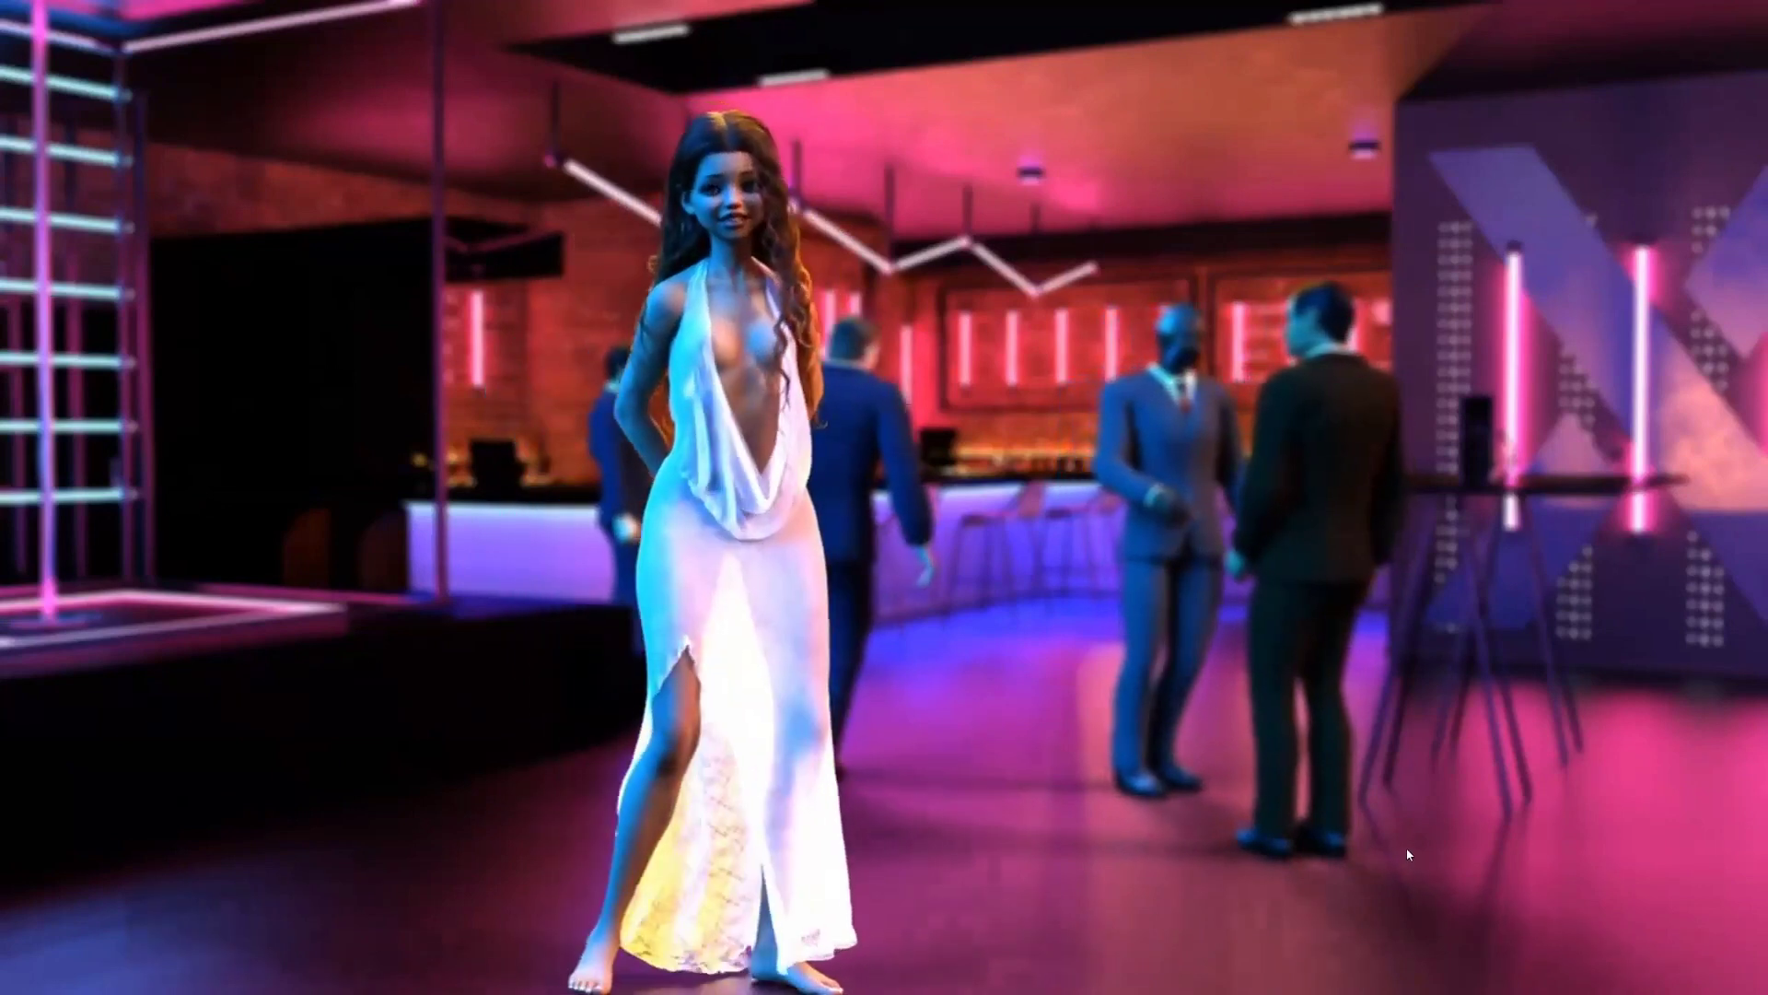
- In the media player, leave the full-screen video and play AC - Moorland Dragon.mov in full screen
mouse_move(1381, 863)
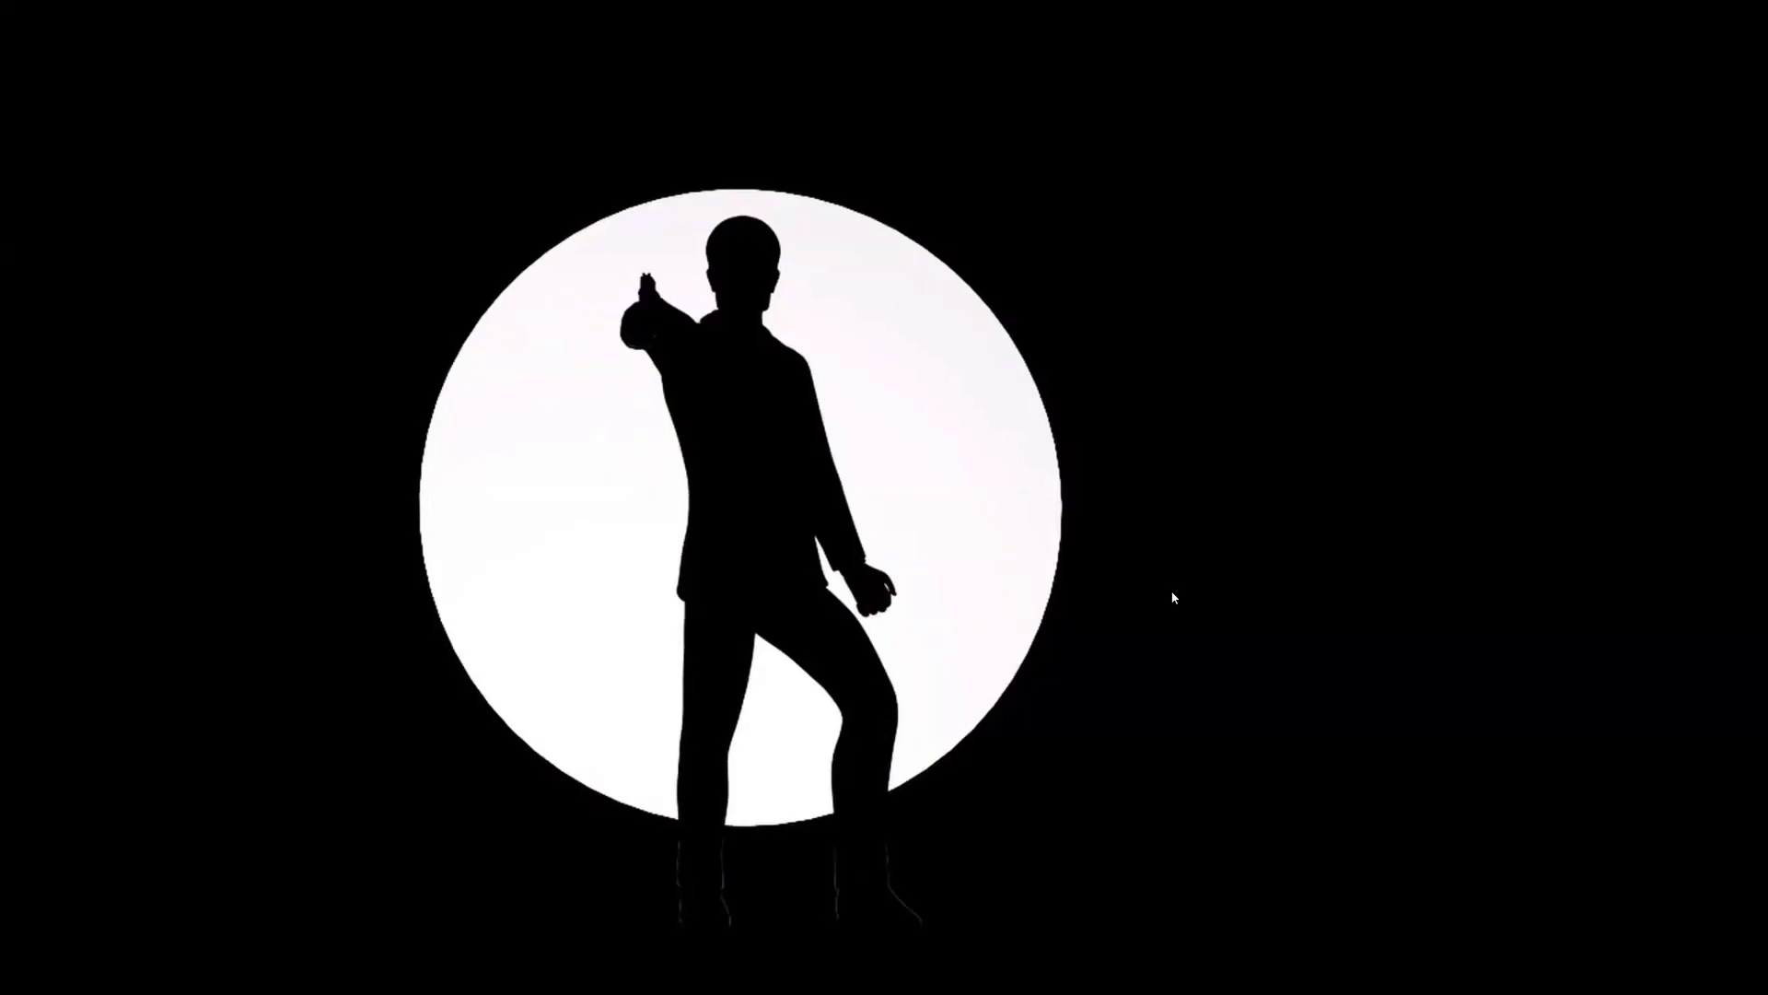
double_click(1253, 633)
click(1527, 975)
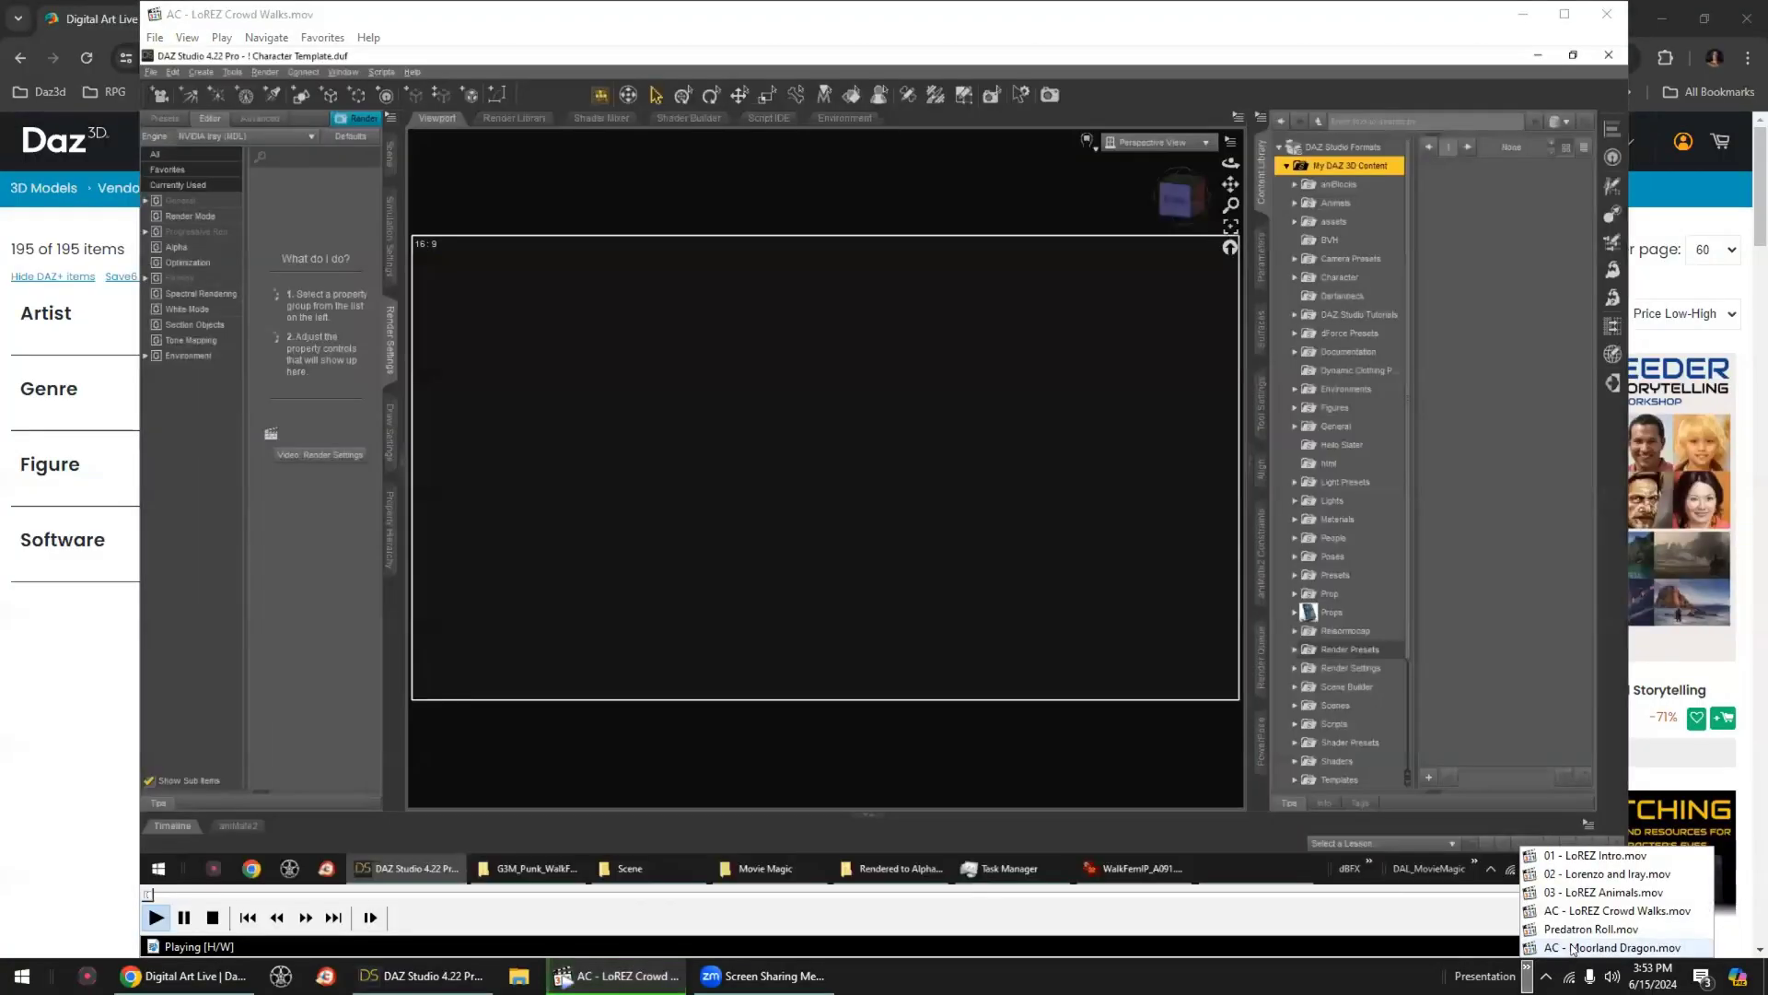
click(1556, 948)
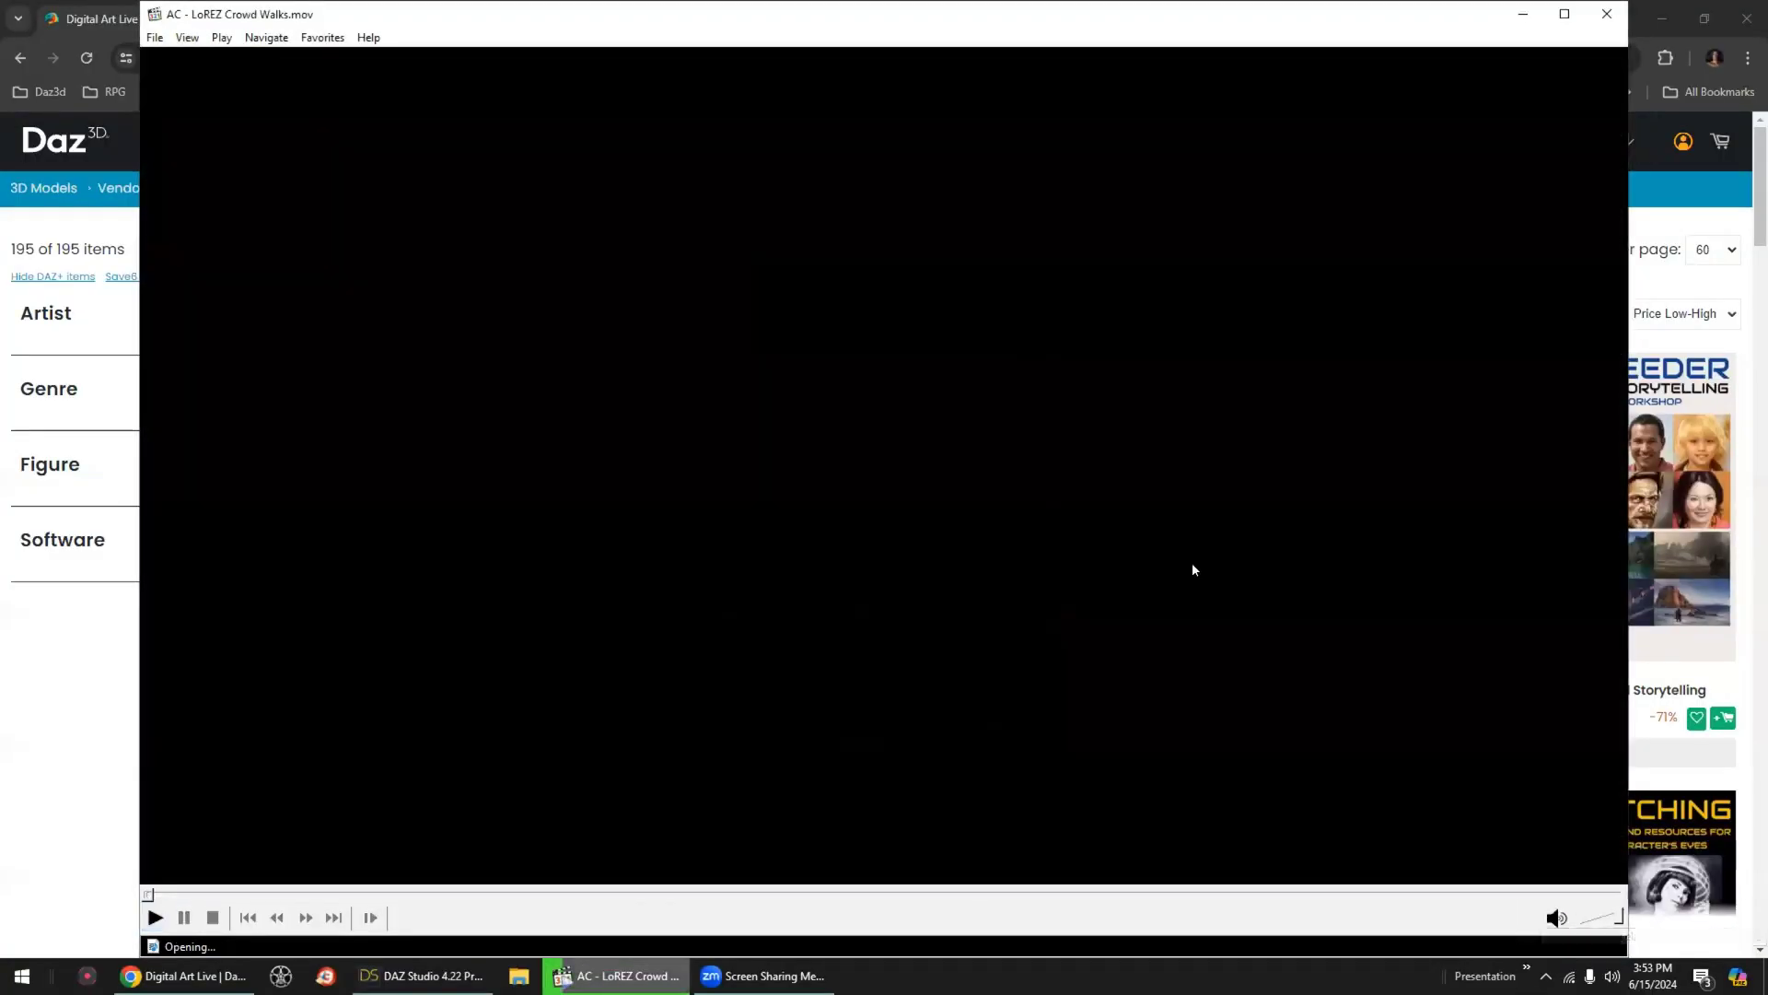
double_click(1193, 564)
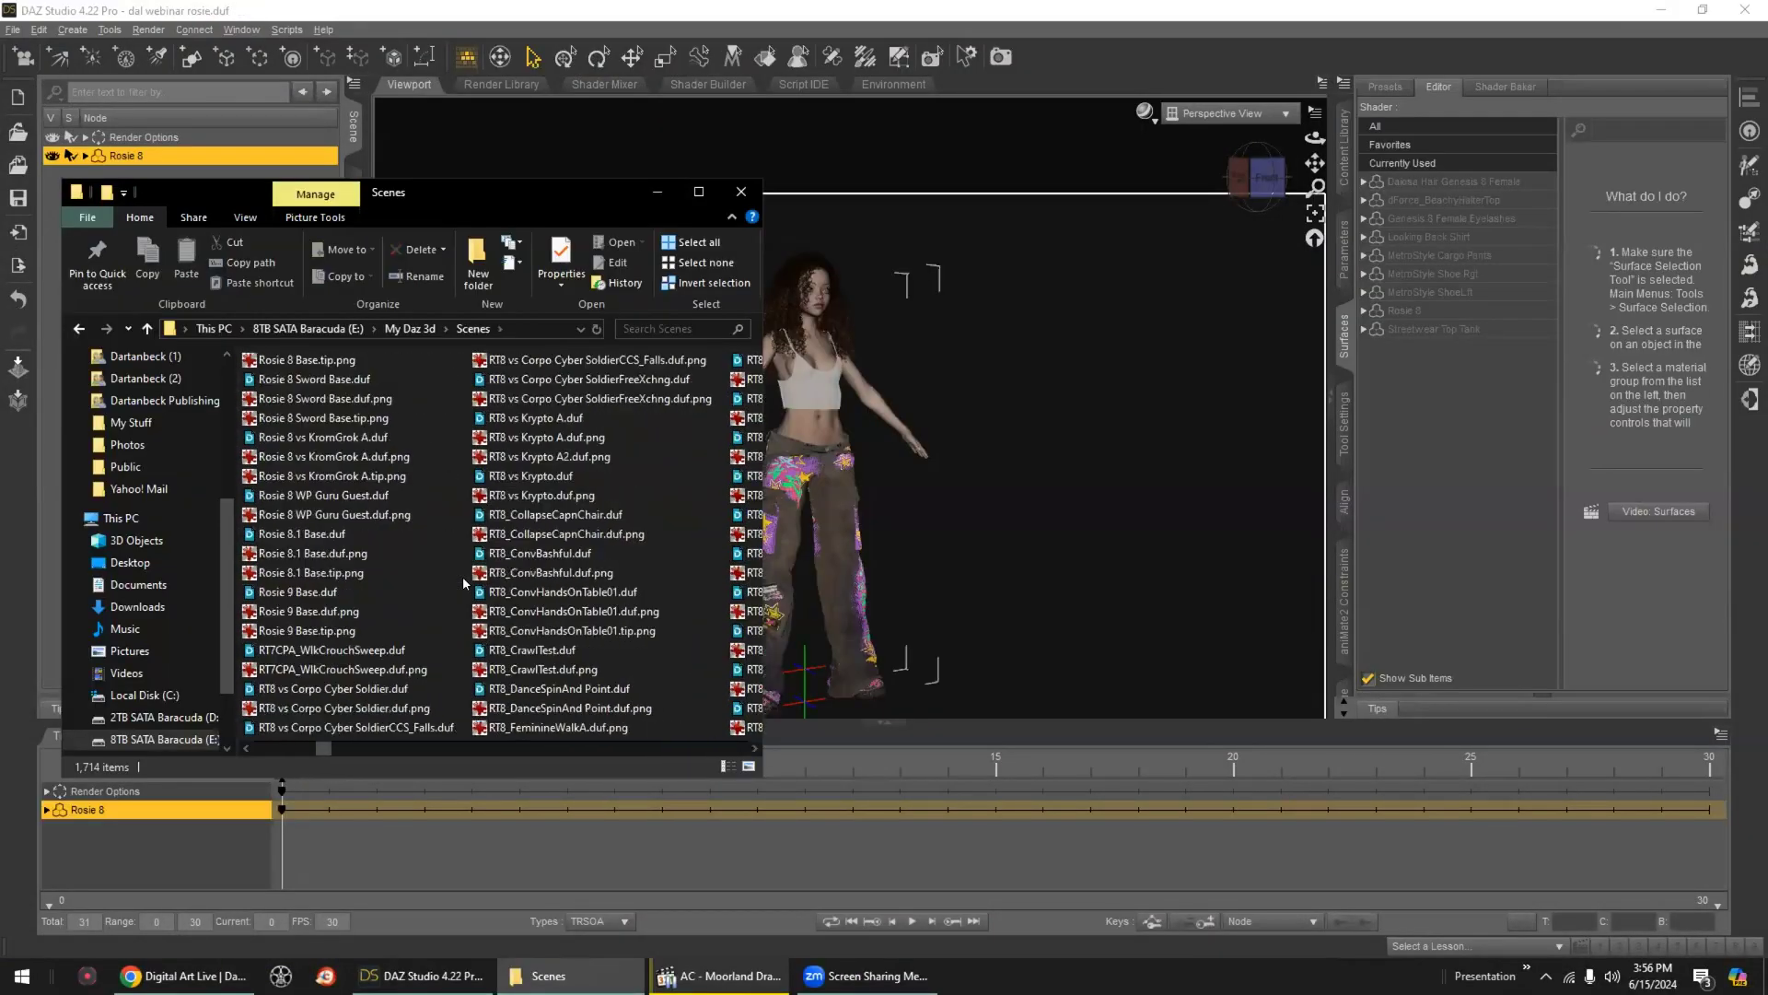
- Browse the saved RT8 scene files in the Scenes folder and close the folder window
scroll(463, 577, down, 5)
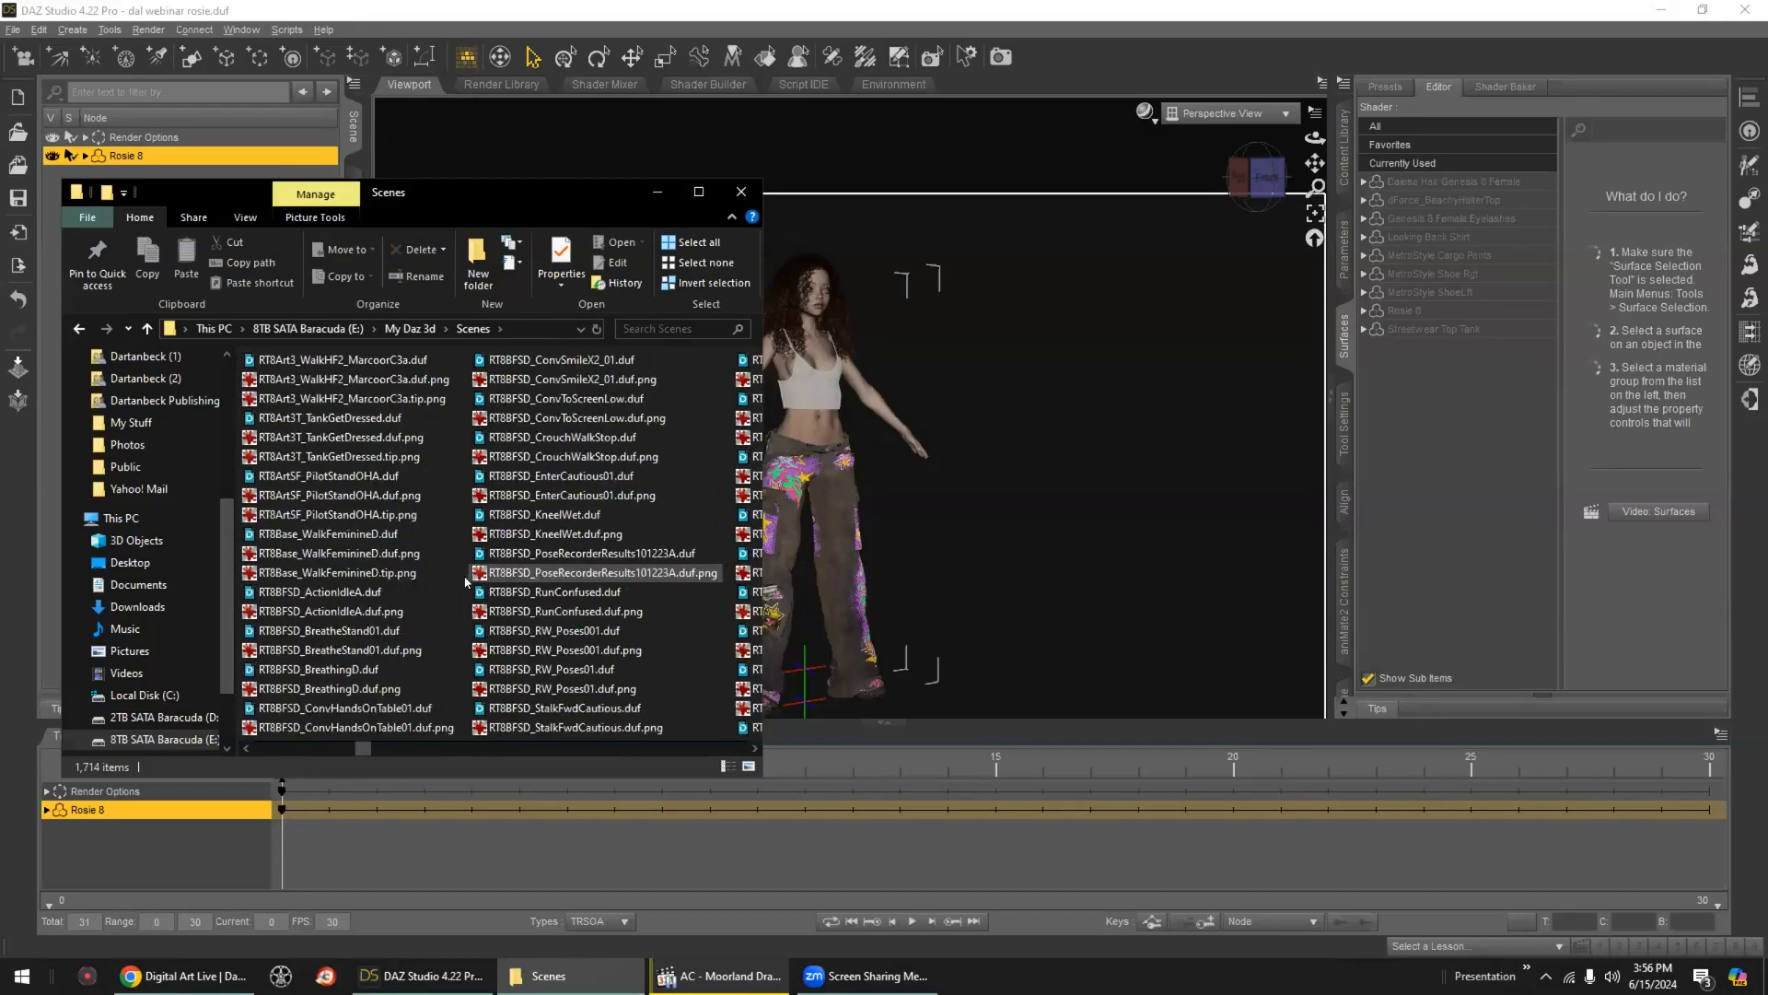
scroll(516, 594, down, 3)
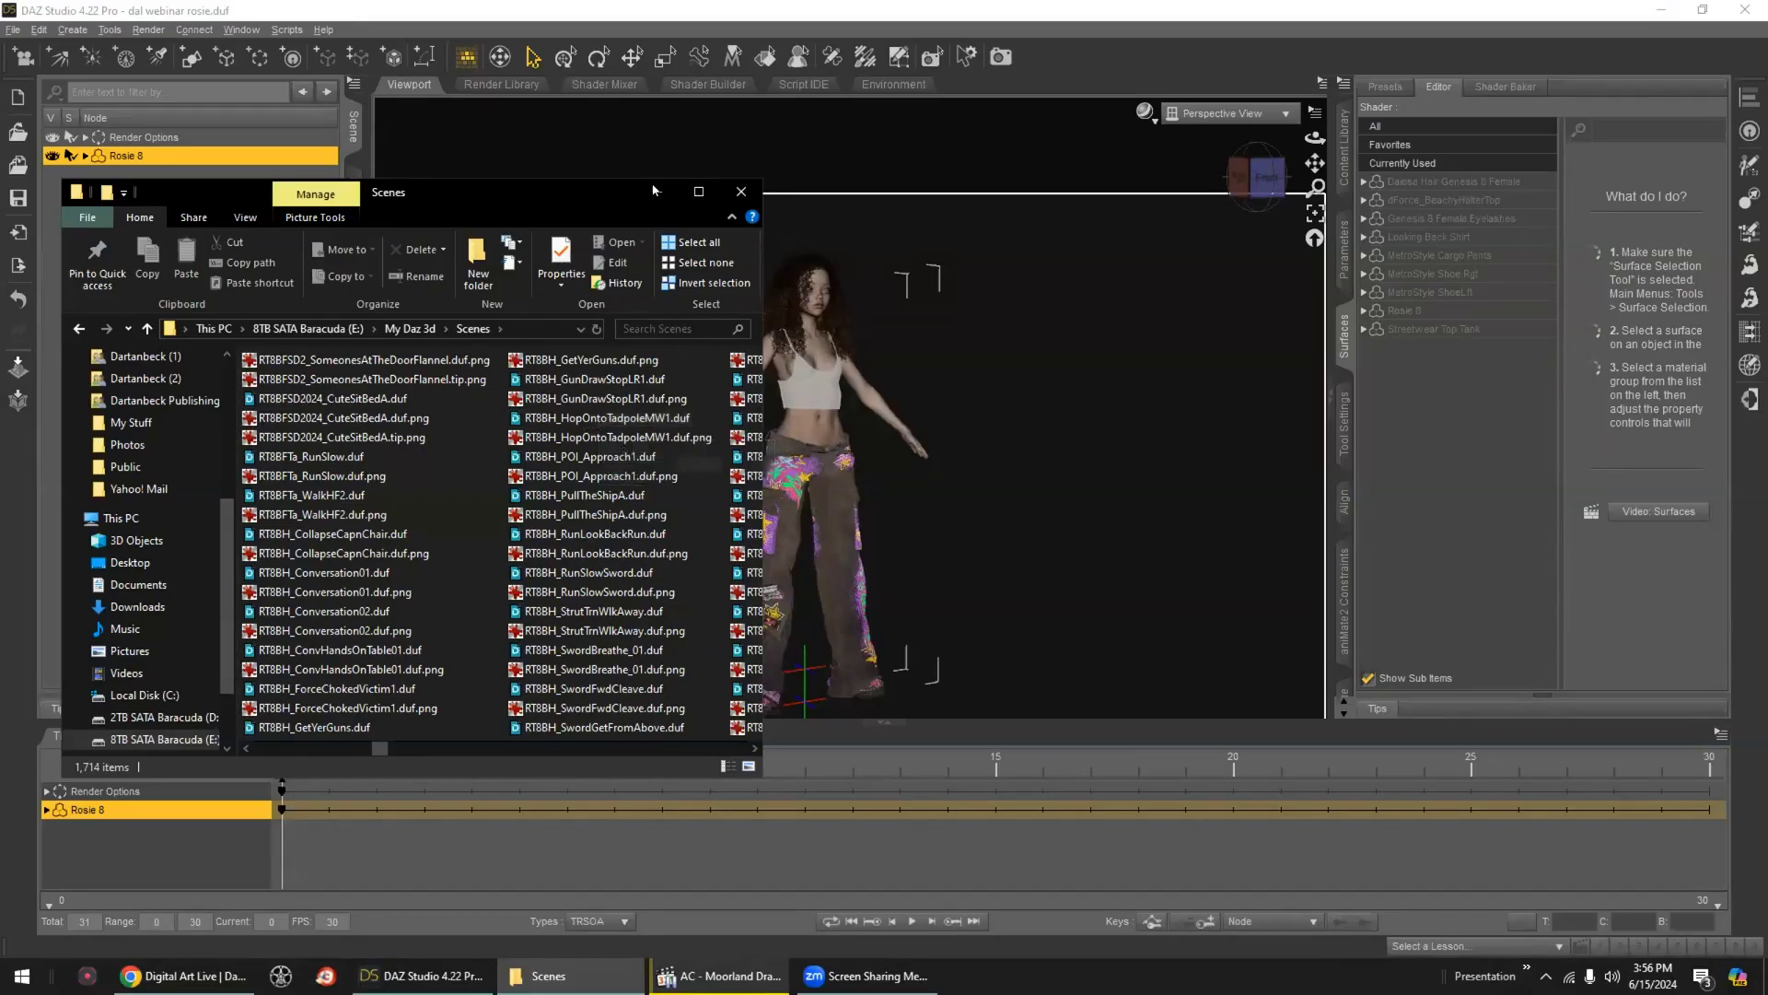
click(740, 190)
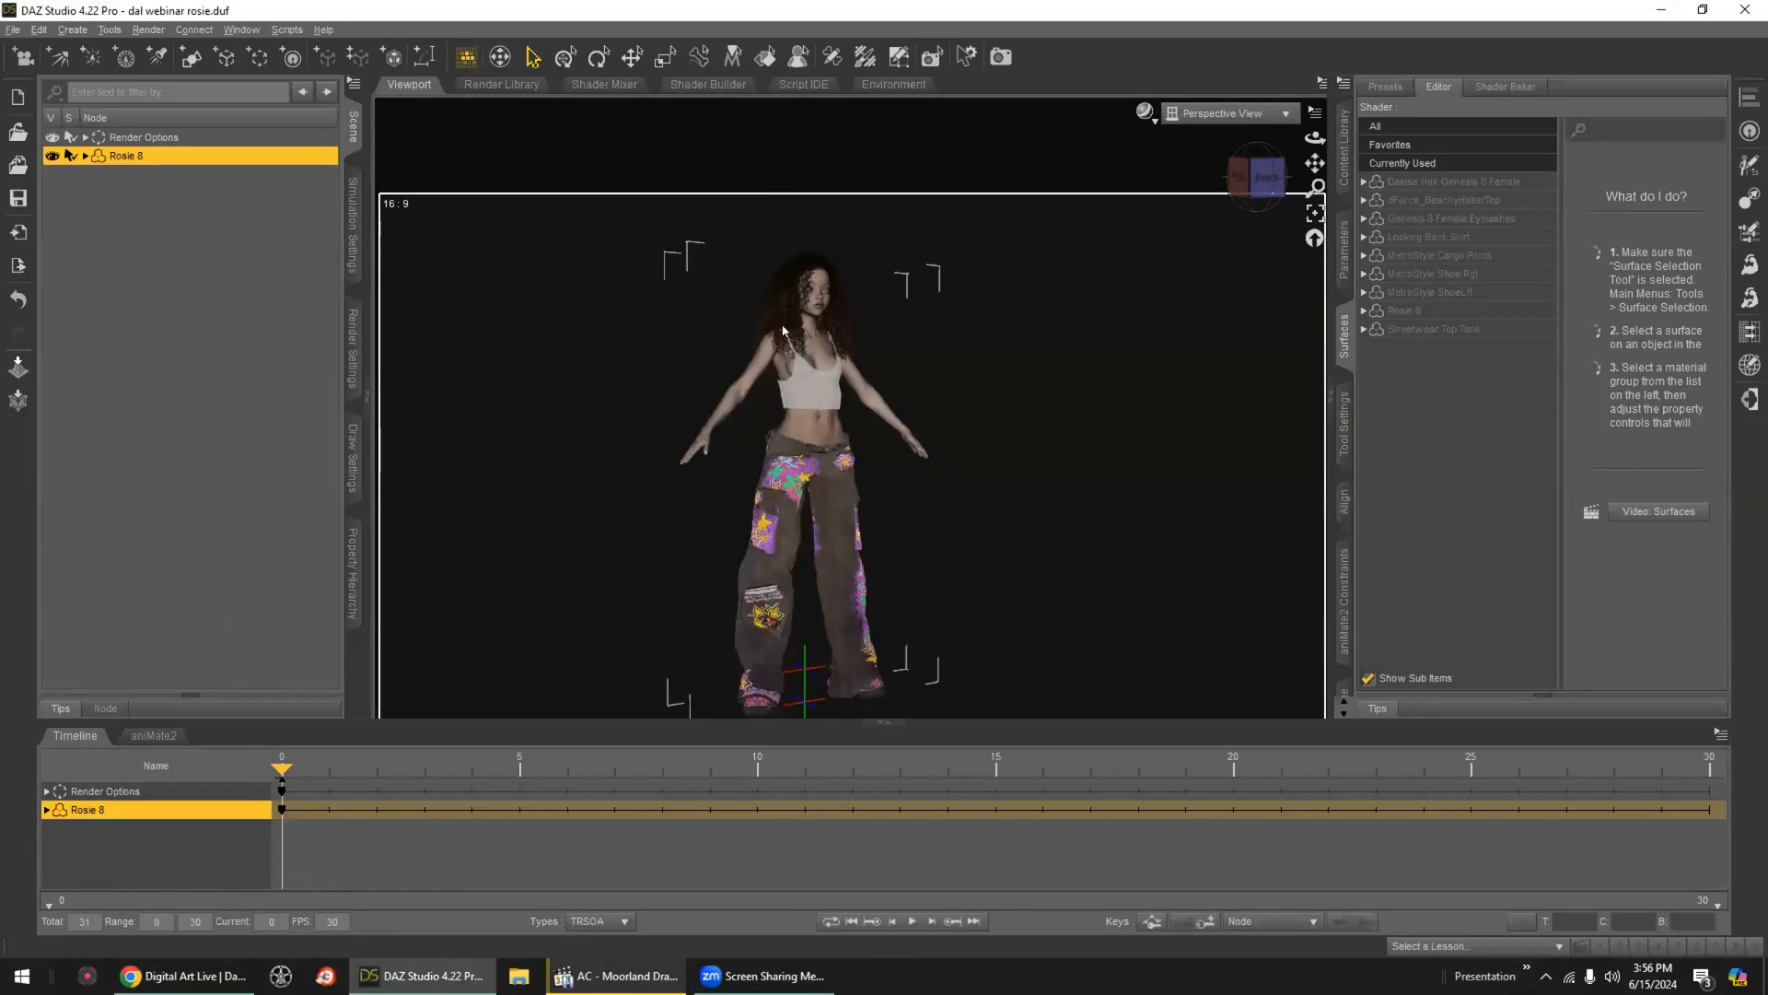
- Open the Free Hang folder of the Mixamo G8F aniBlocks in the content library
click(1344, 175)
scroll(1400, 239, up, 15)
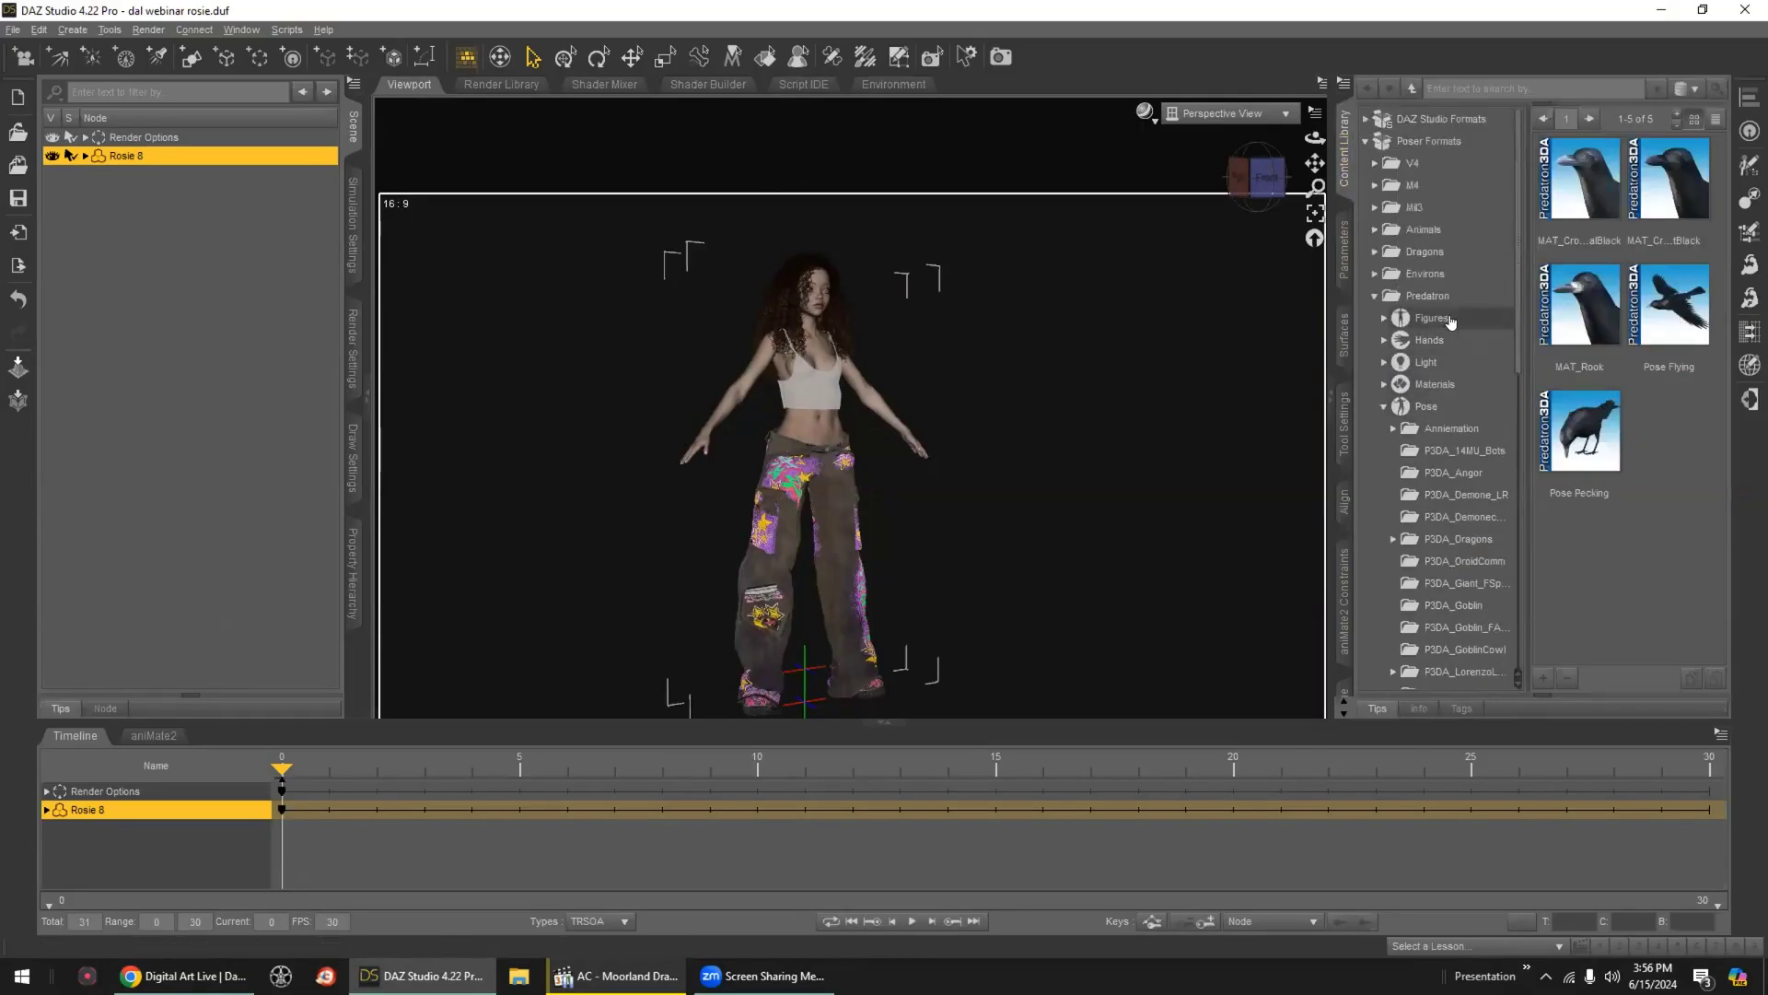
click(1383, 163)
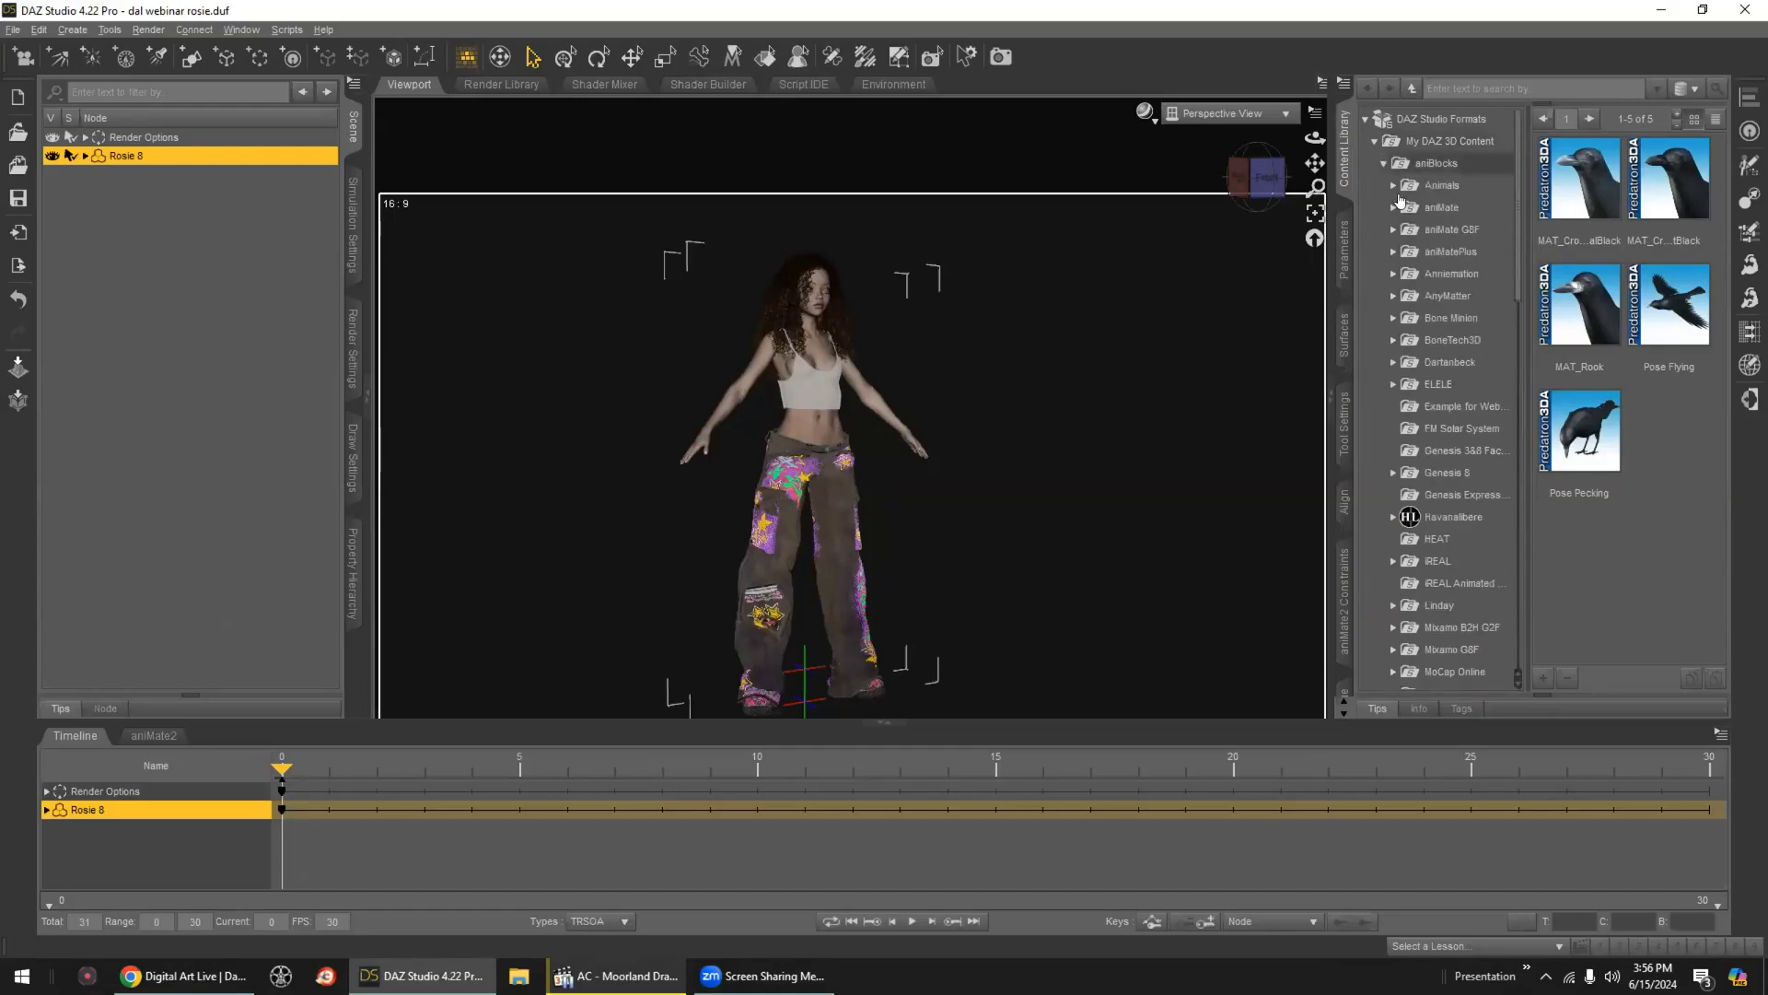
scroll(1418, 304, down, 7)
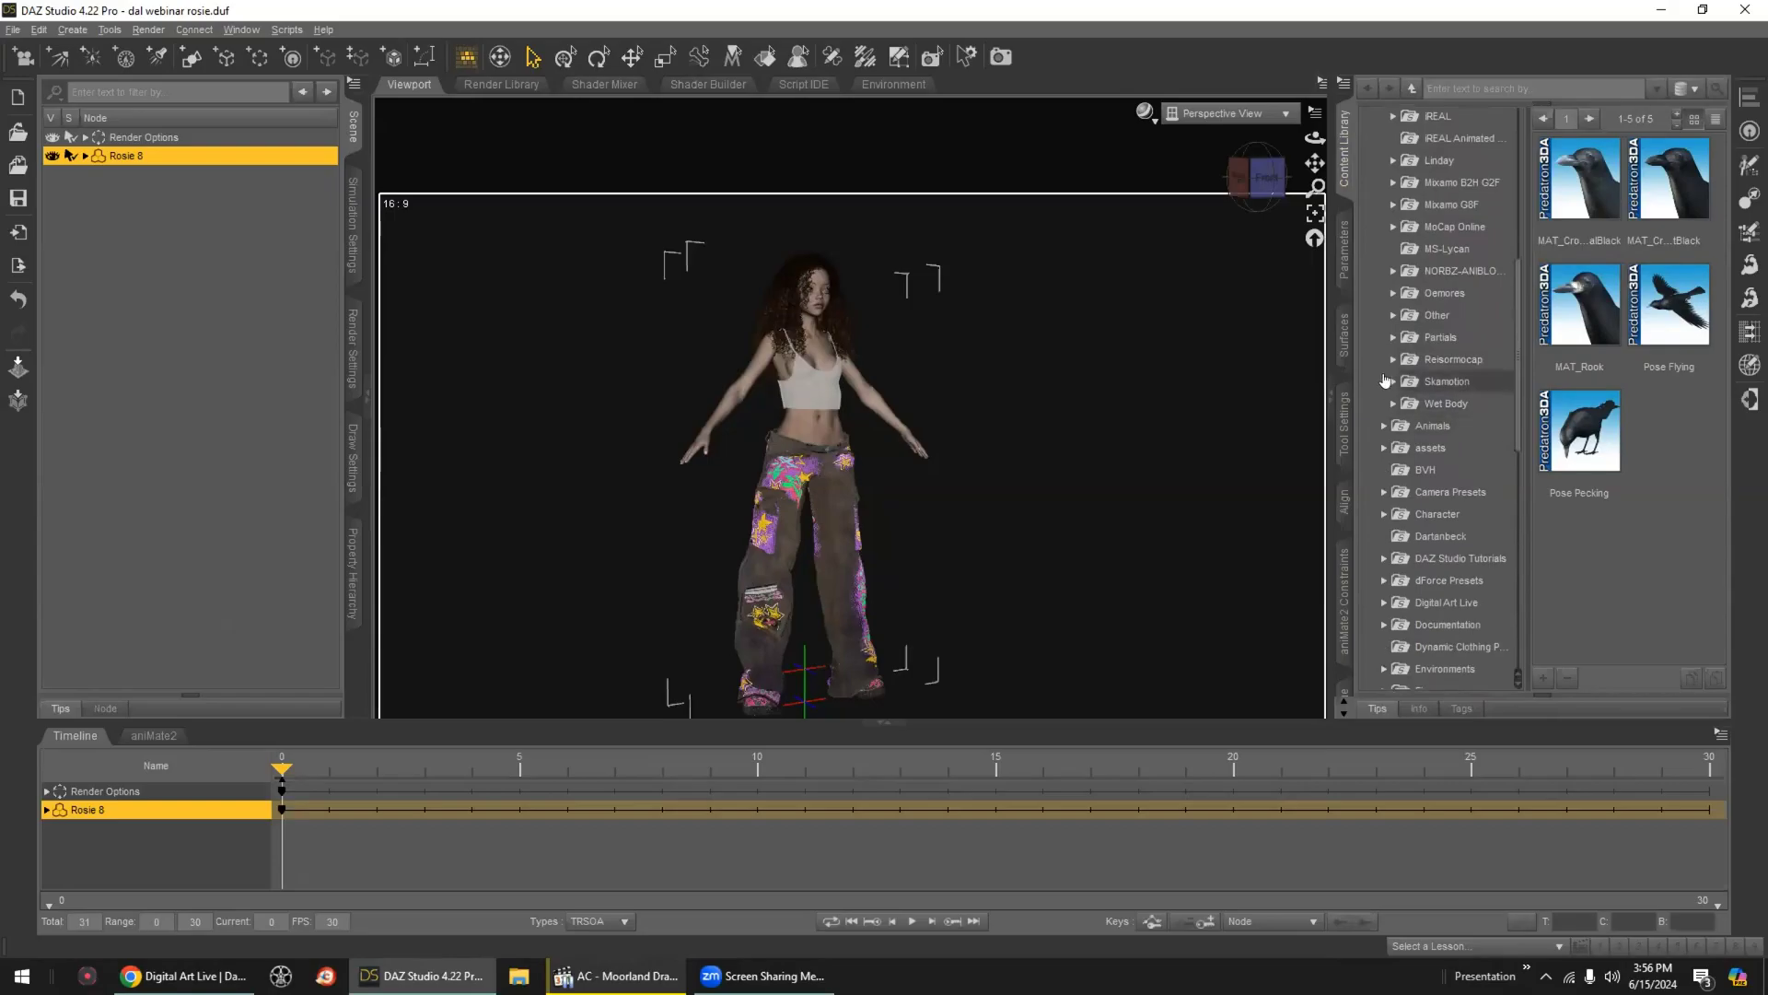
scroll(1407, 337, up, 2)
click(1393, 331)
scroll(1437, 360, down, 3)
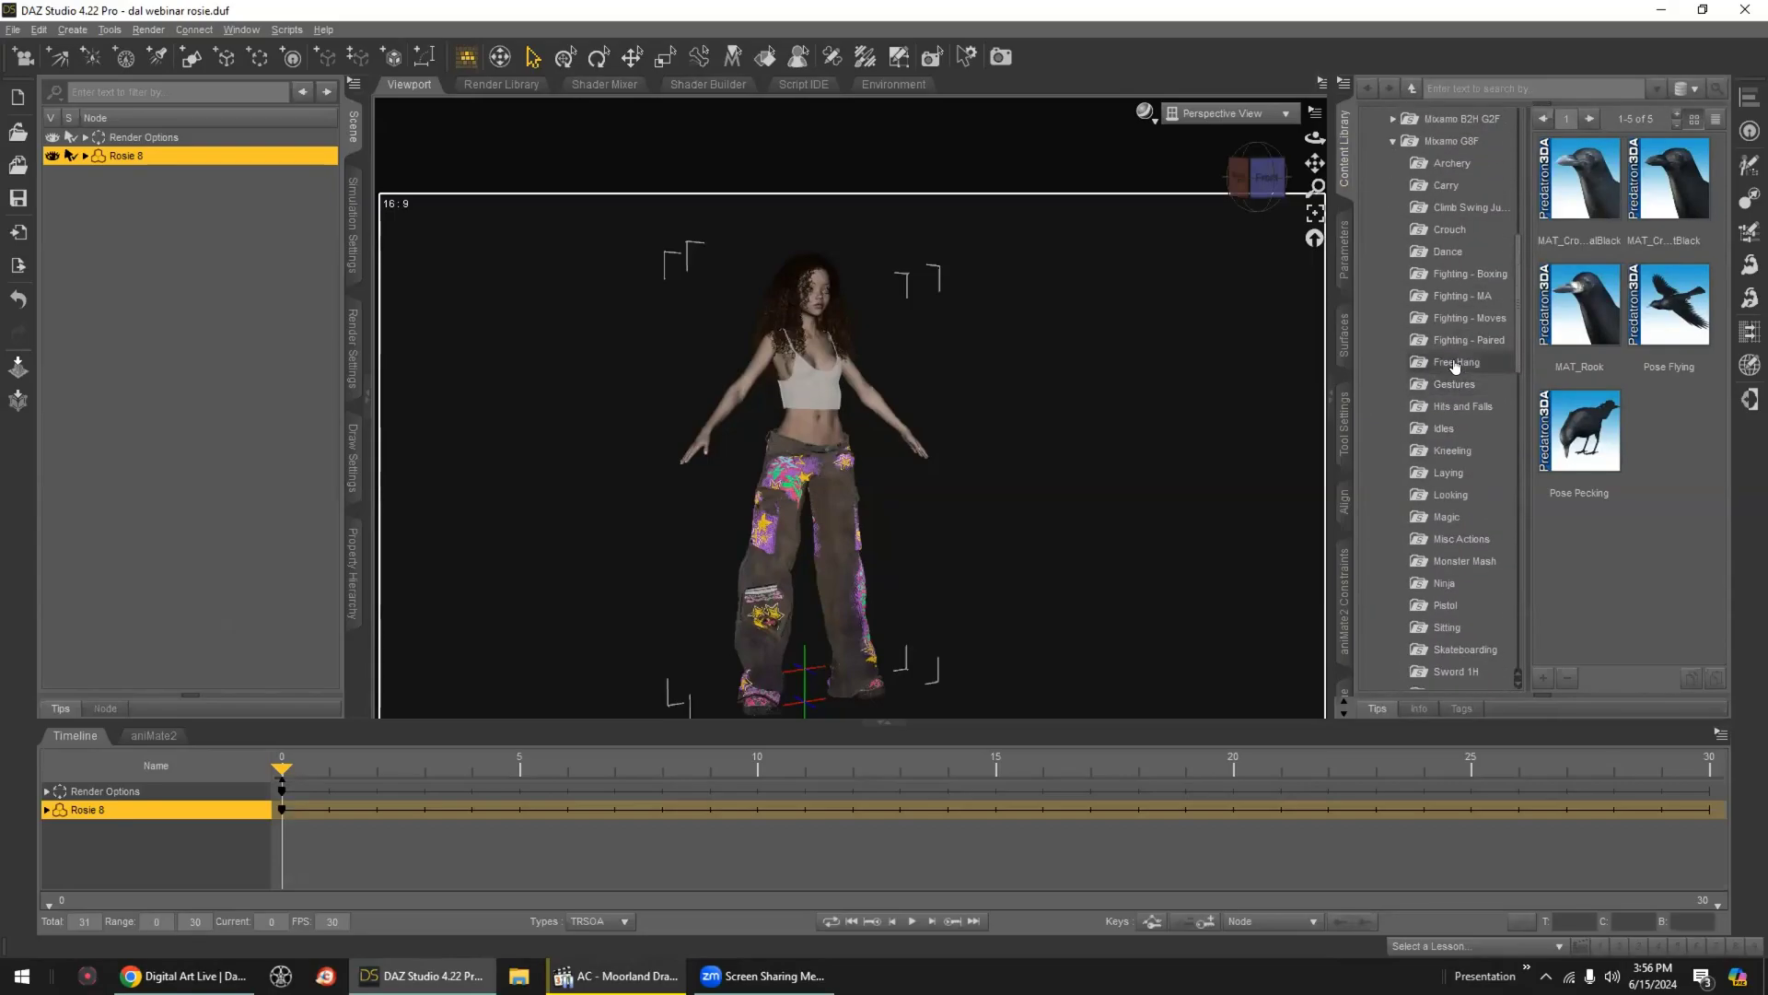
click(1455, 365)
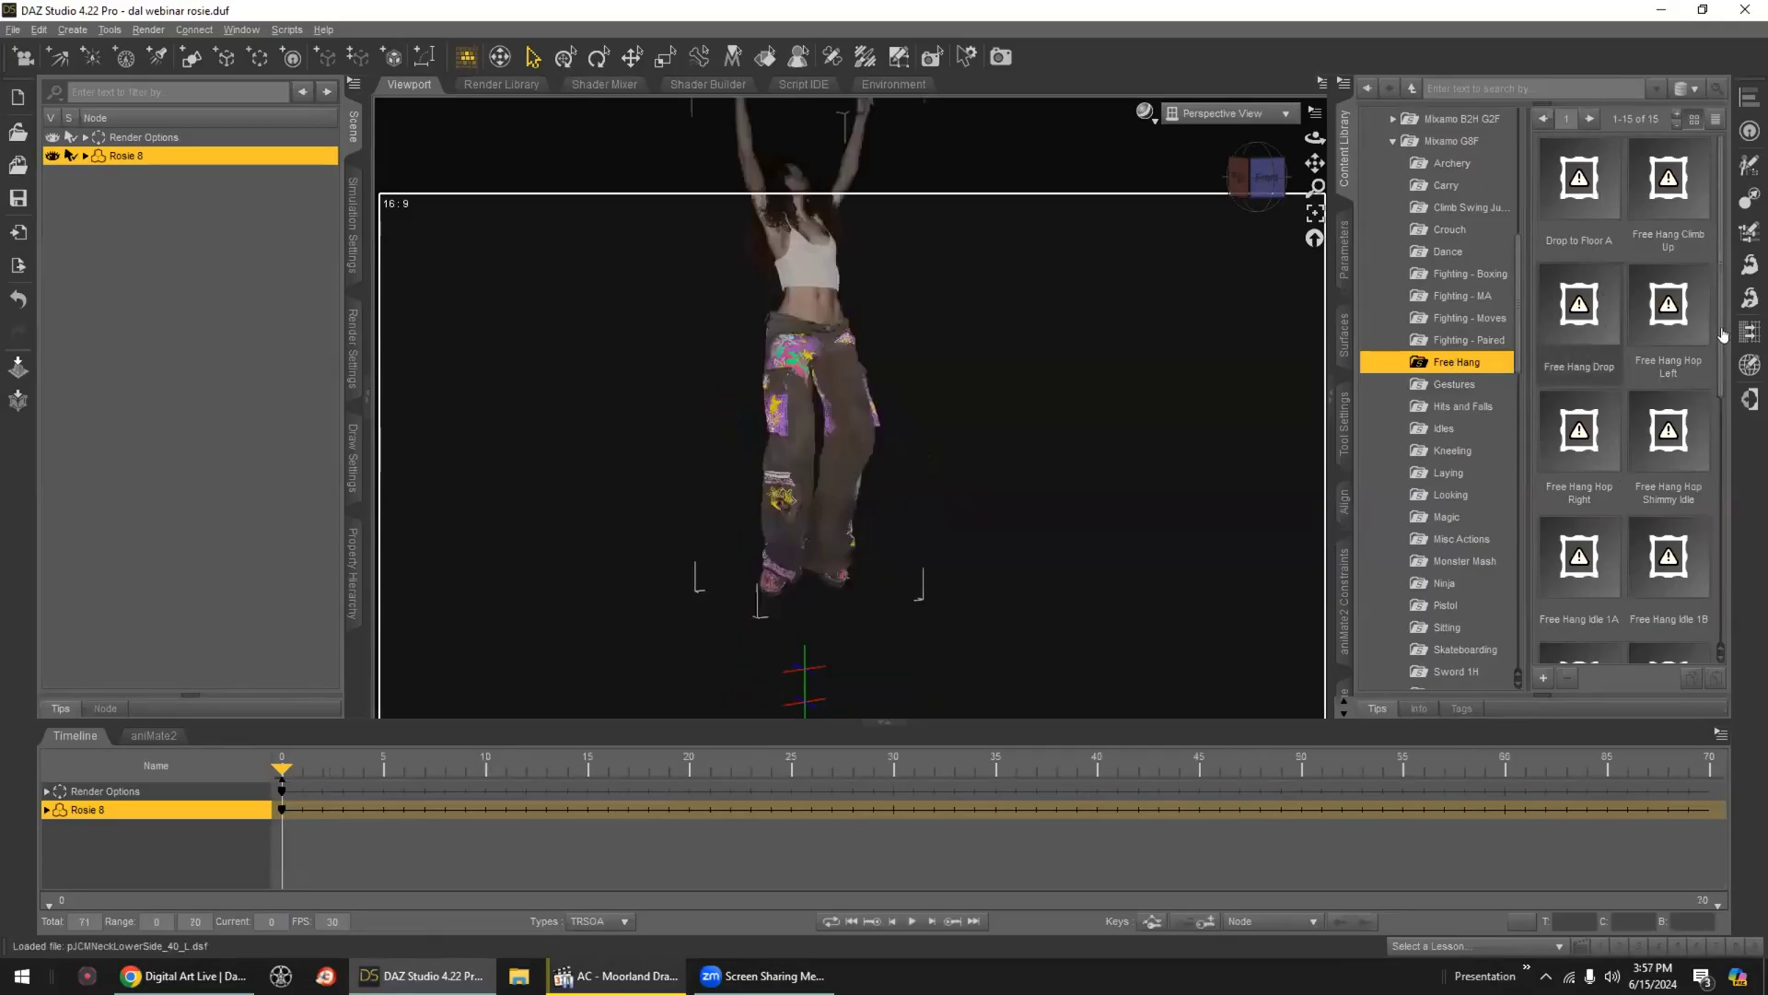
- Apply the Free Hang Idle 1A animation to the Rosie 8 figure
scroll(1723, 394, down, 3)
drag(1722, 393, 1722, 453)
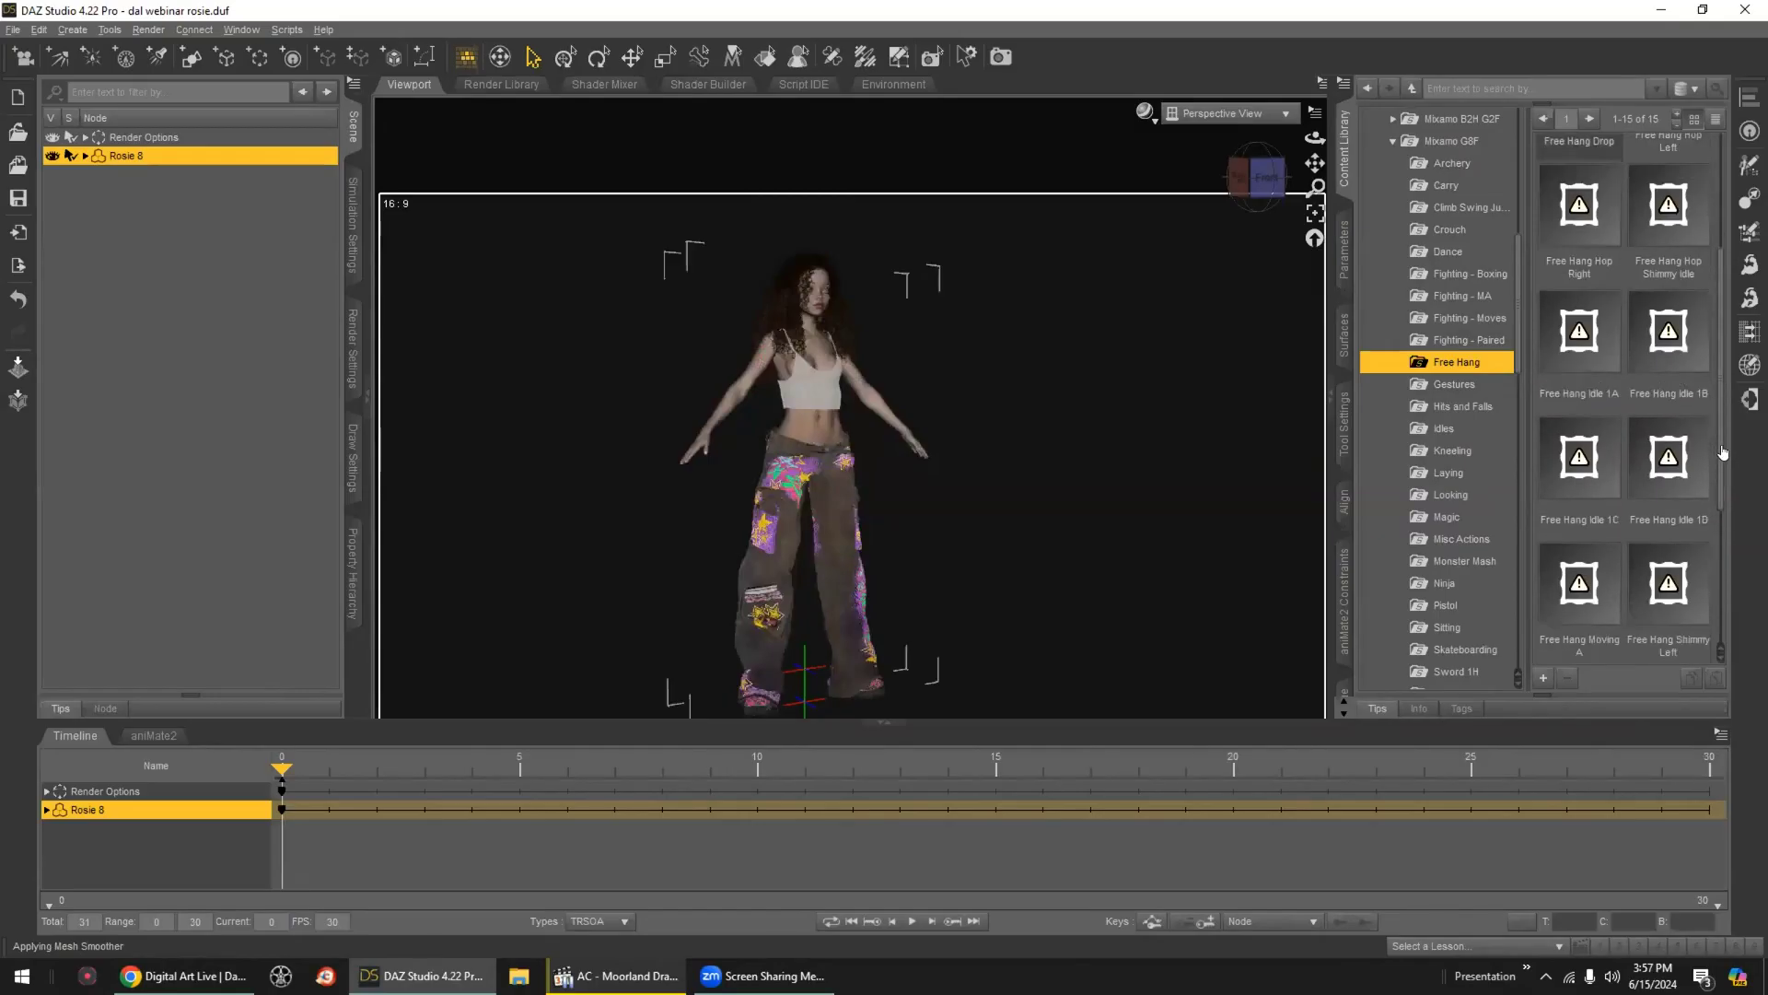
double_click(1584, 361)
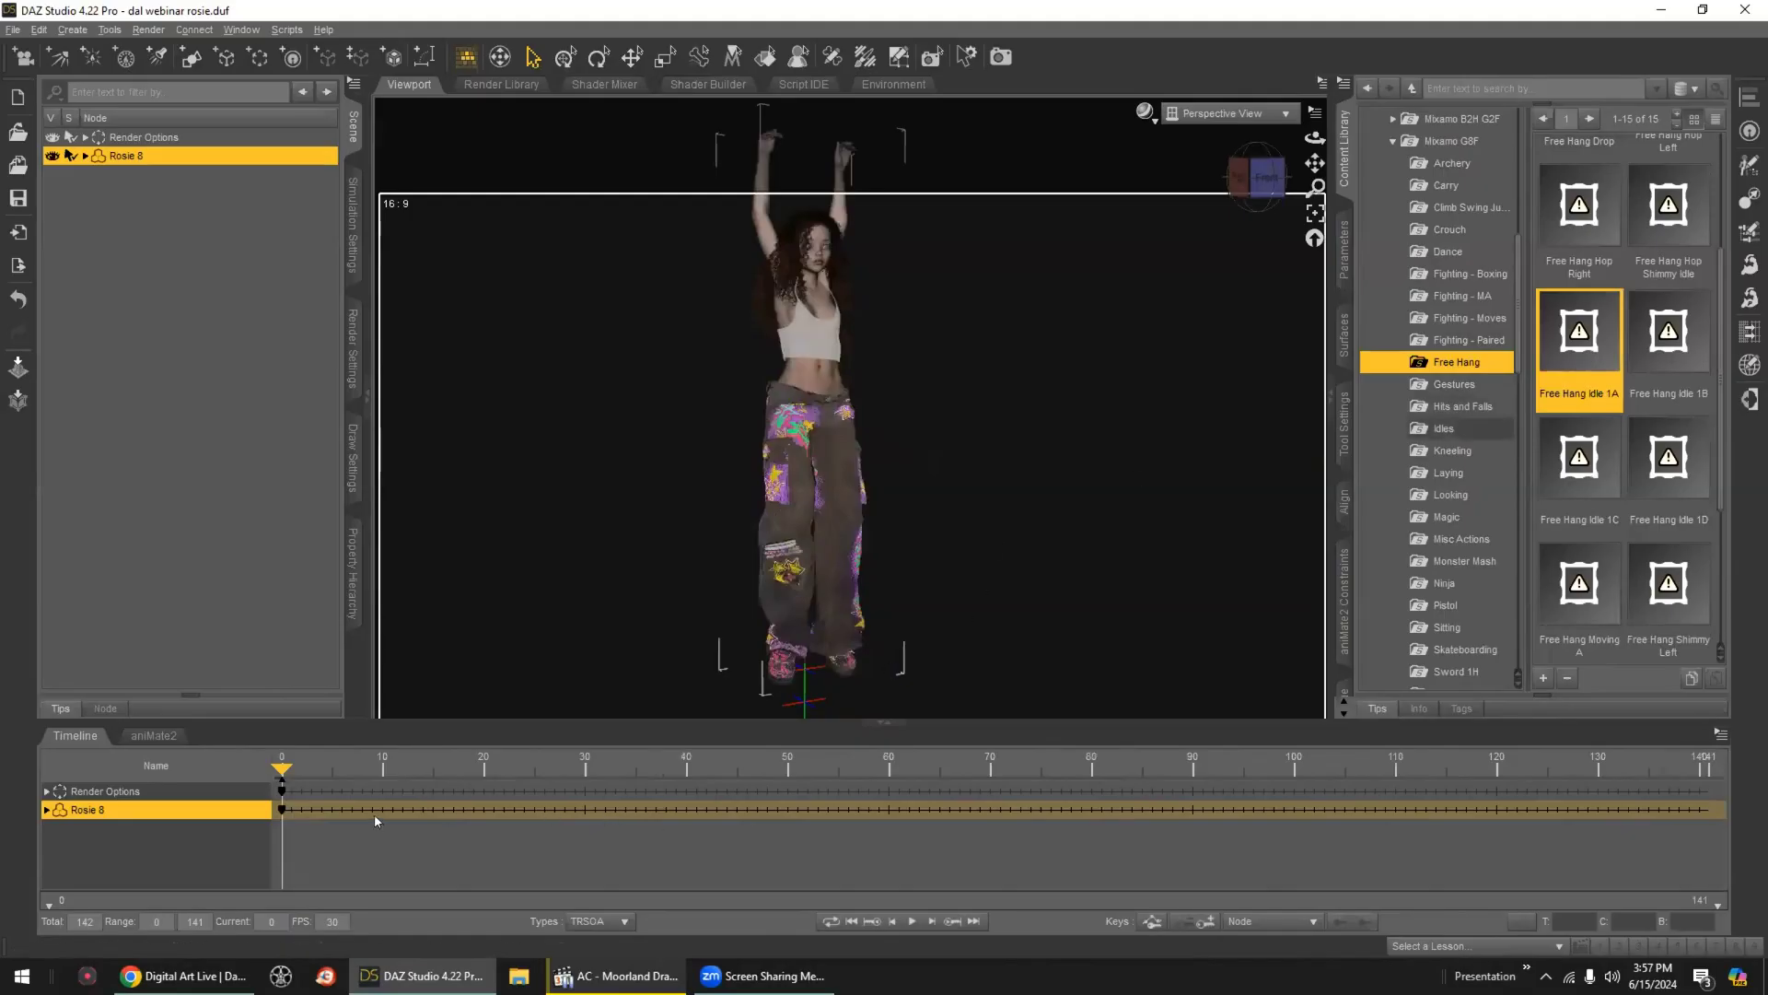
- Preview Rosie 8's Free Hang Idle 1A block in aniMate2 and bake it to studio keyframes
click(157, 737)
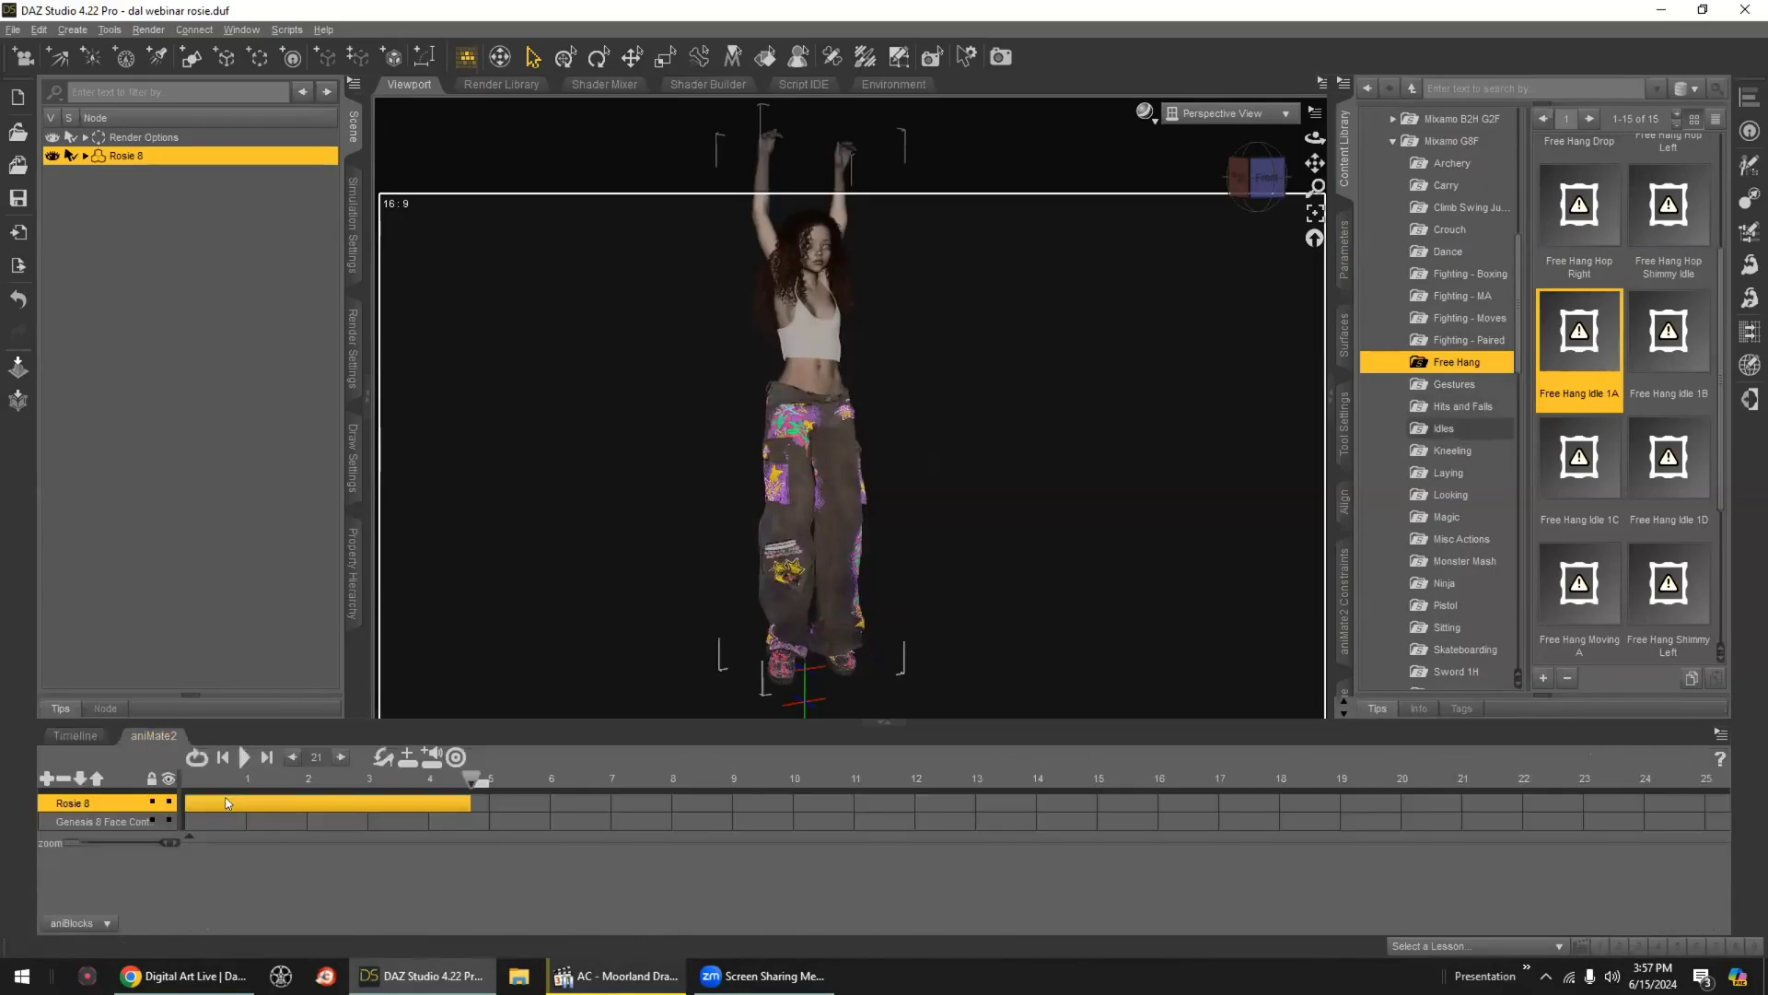
click(245, 757)
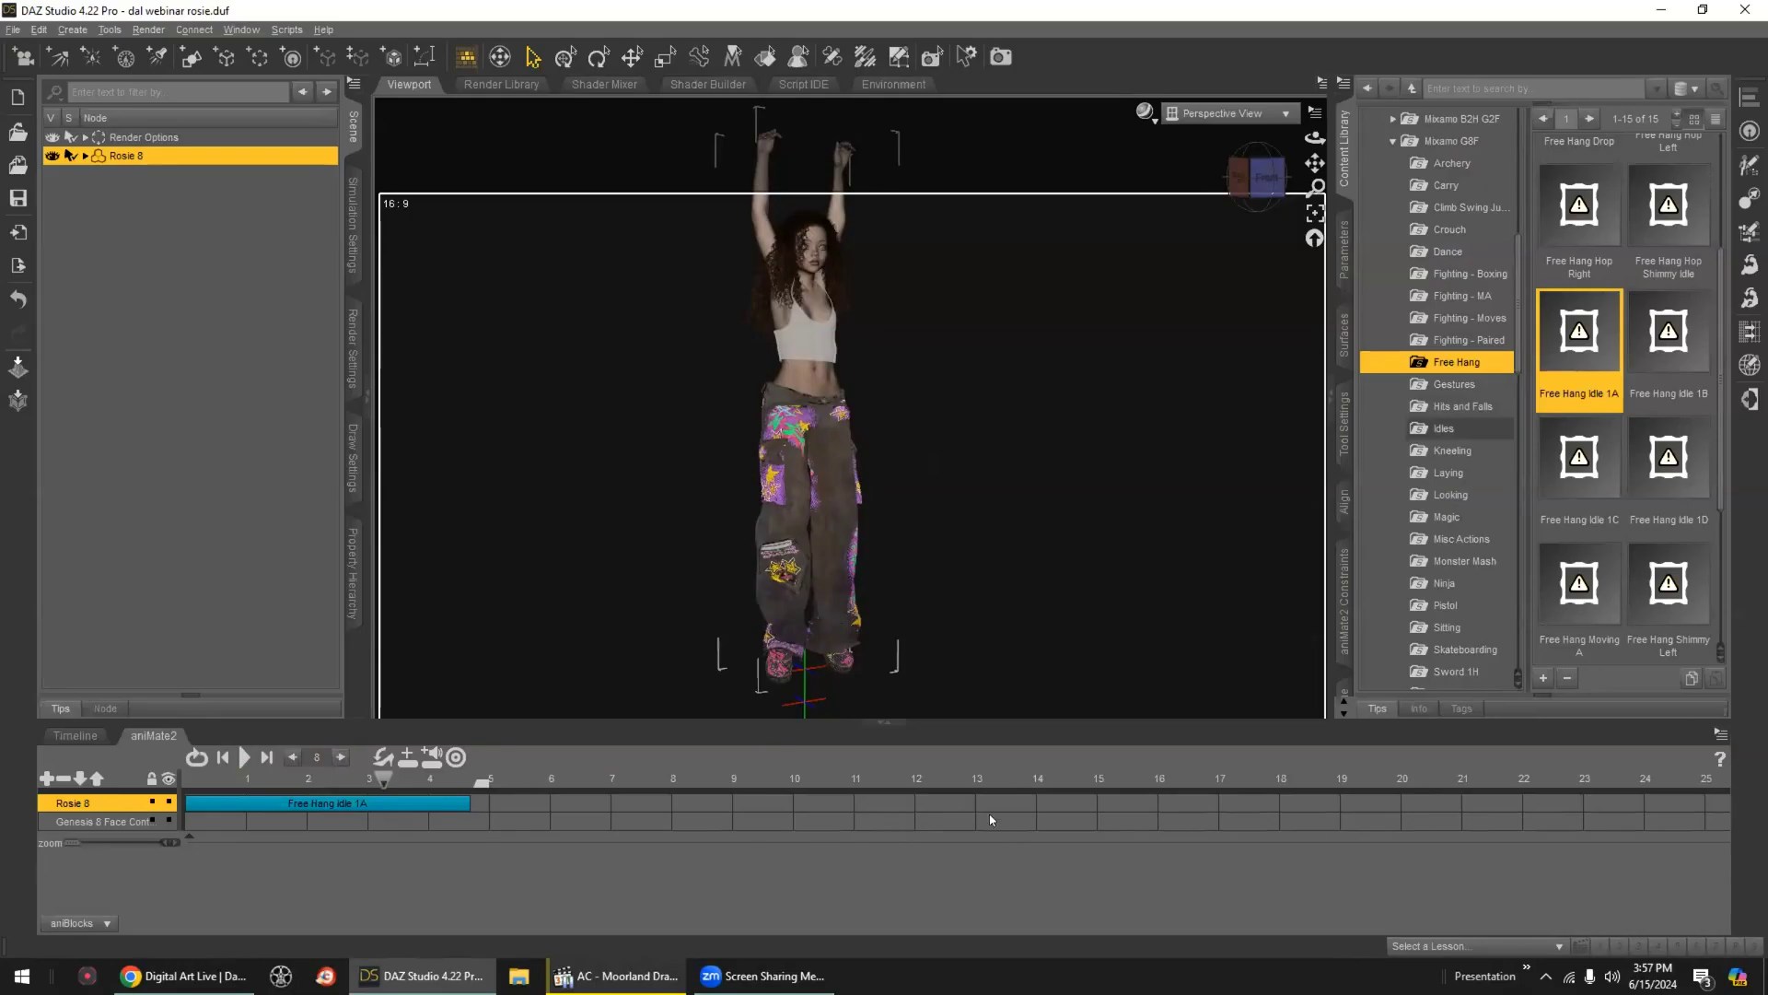
right_click(1109, 885)
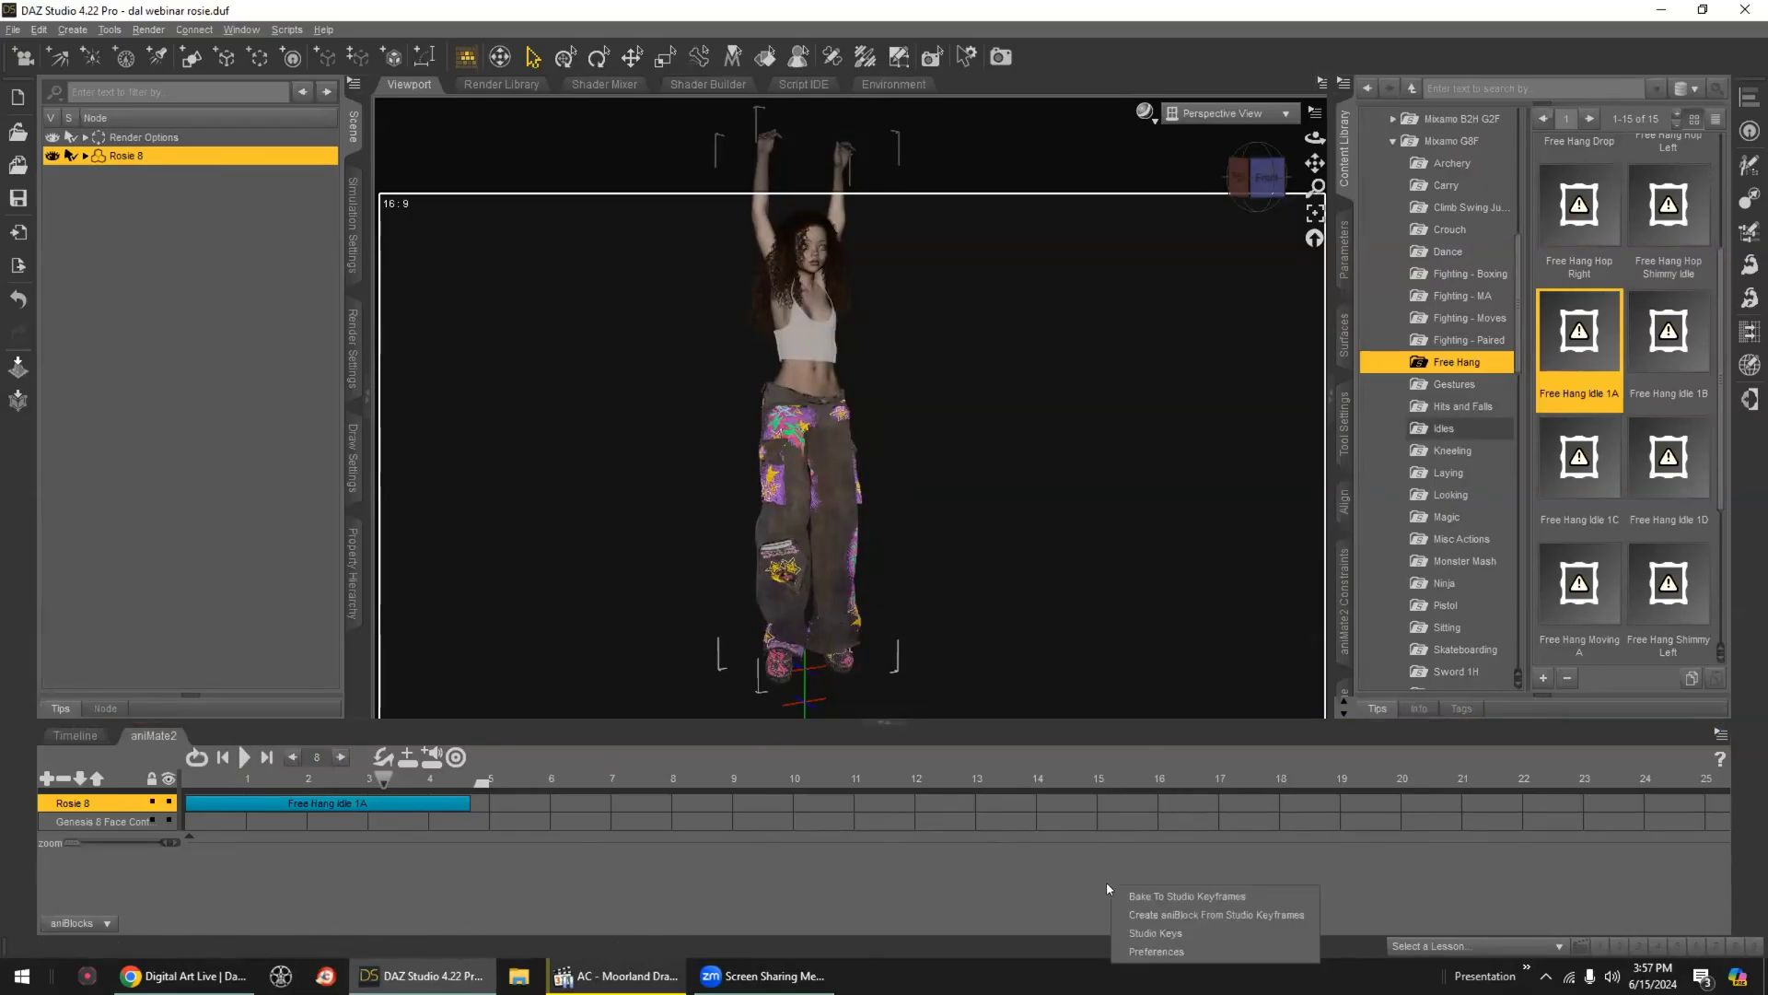
click(1201, 896)
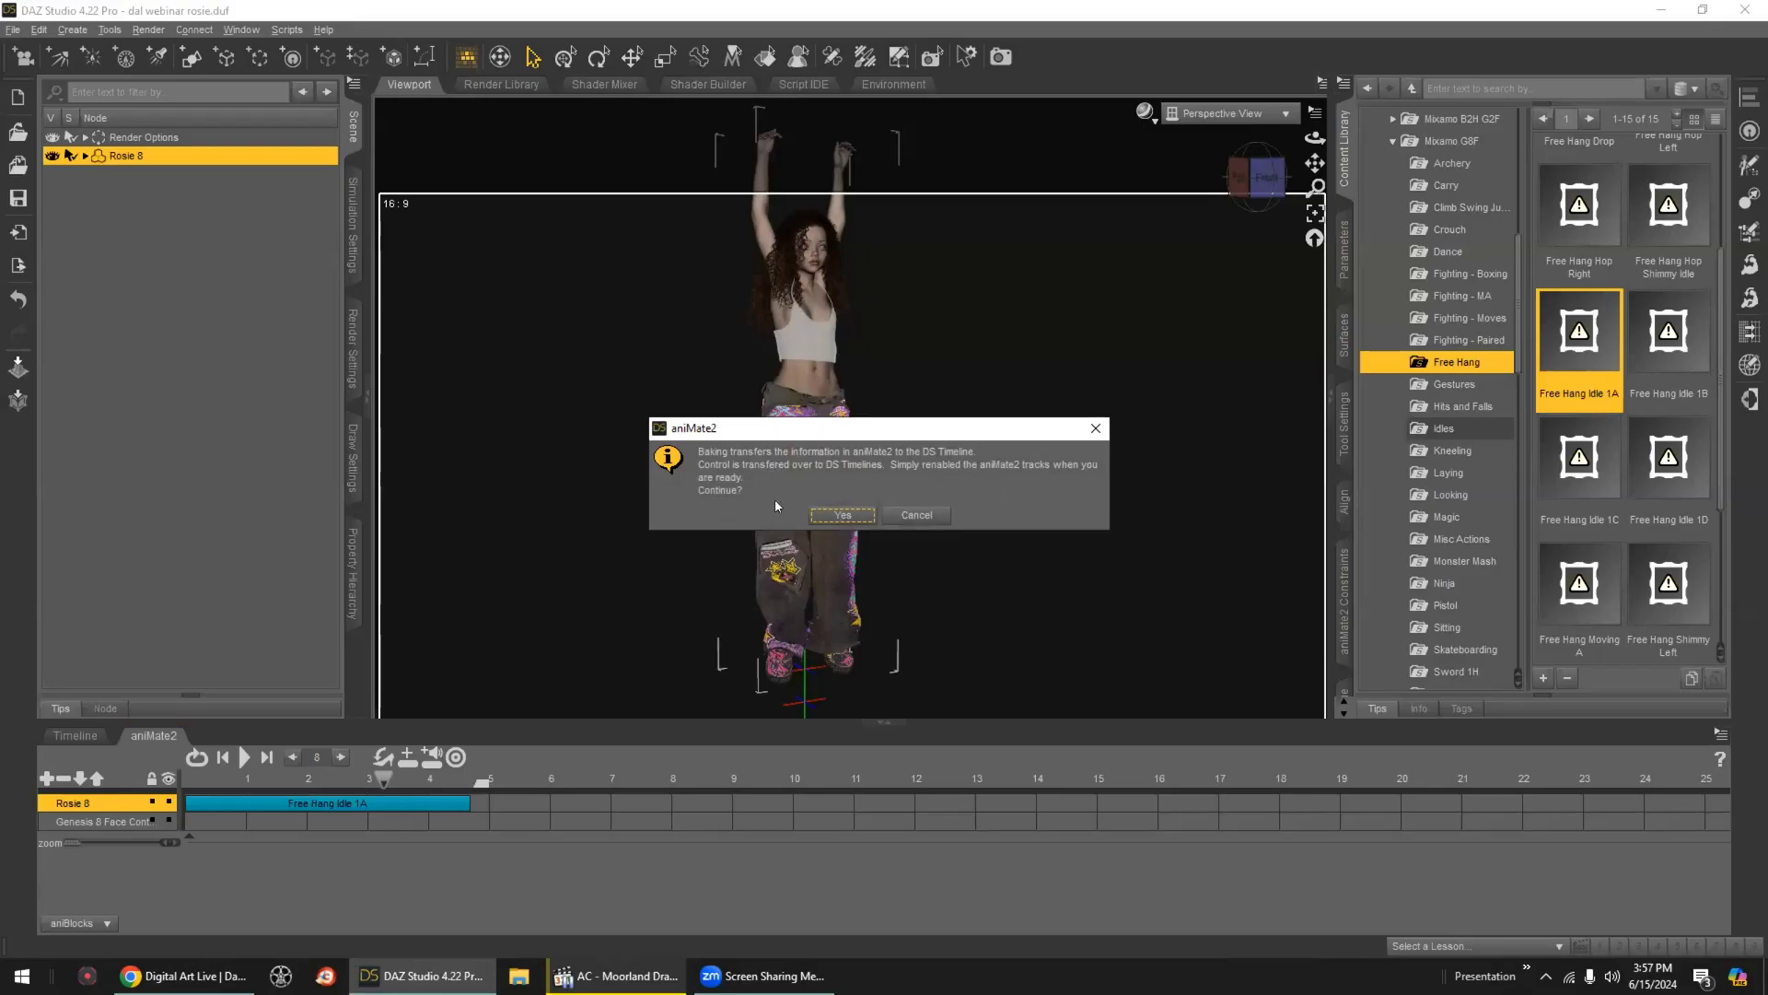
click(838, 516)
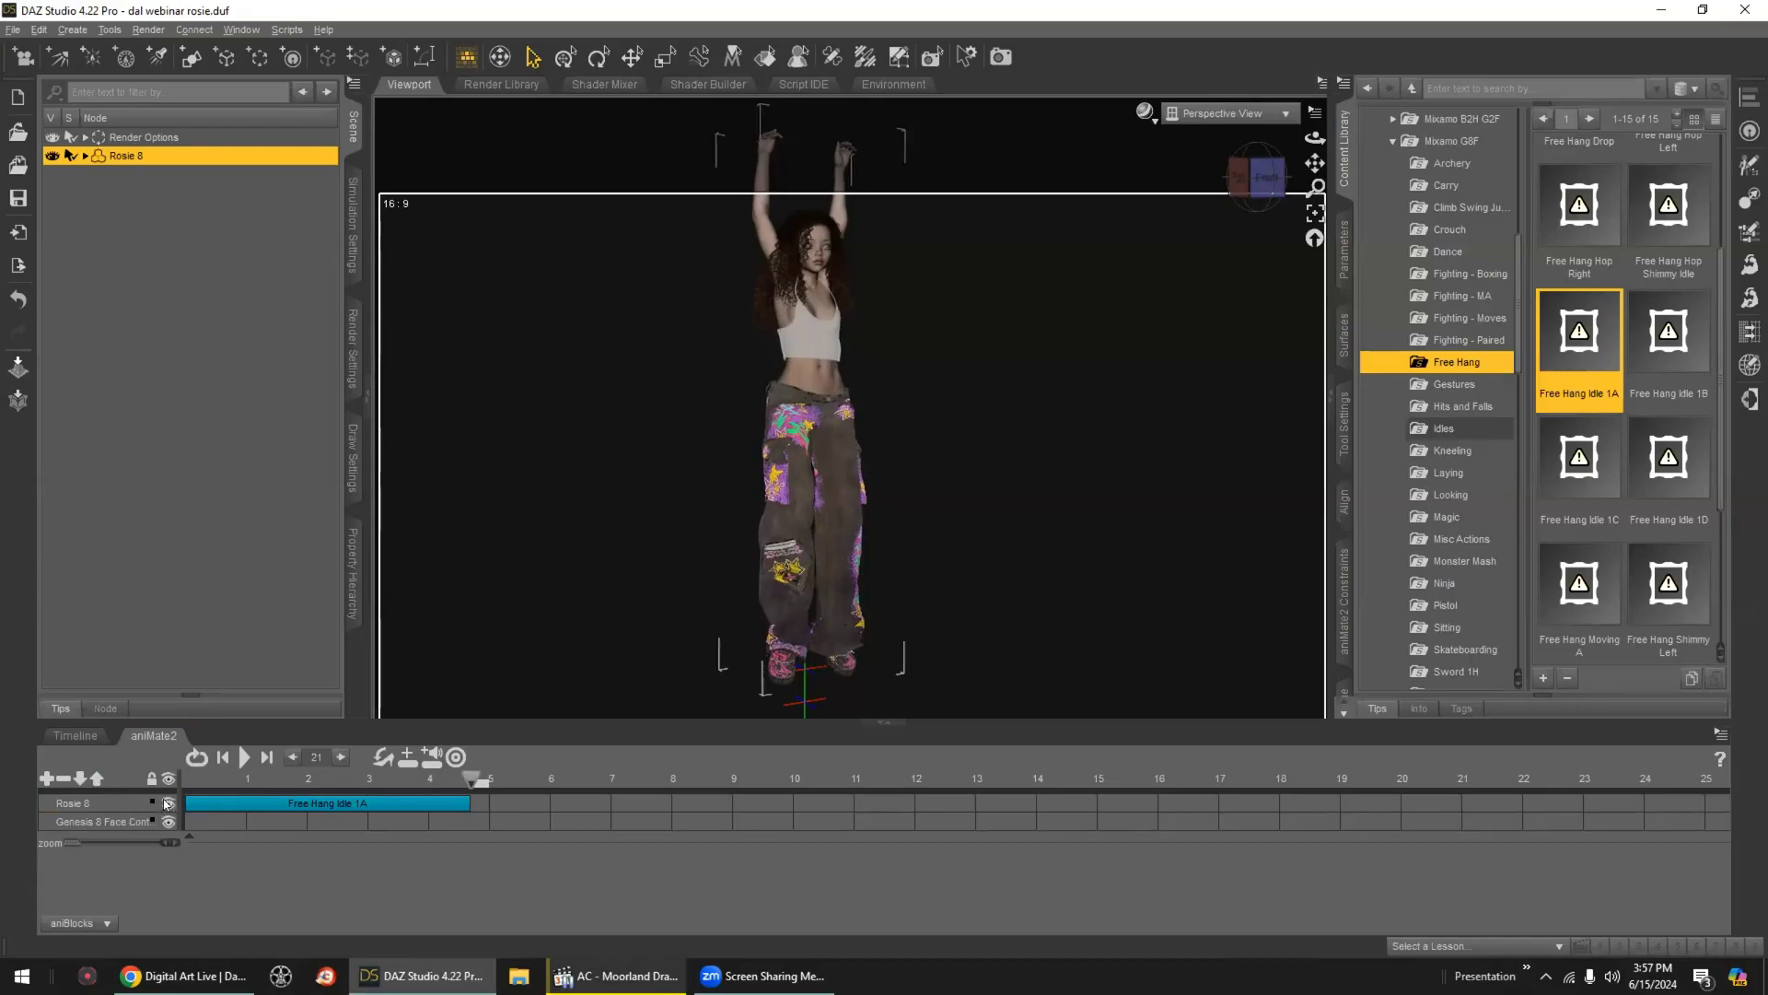
- Show Rosie 8's baked keyframes in an enlarged Timeline and expand the figure's Properties groups
click(75, 734)
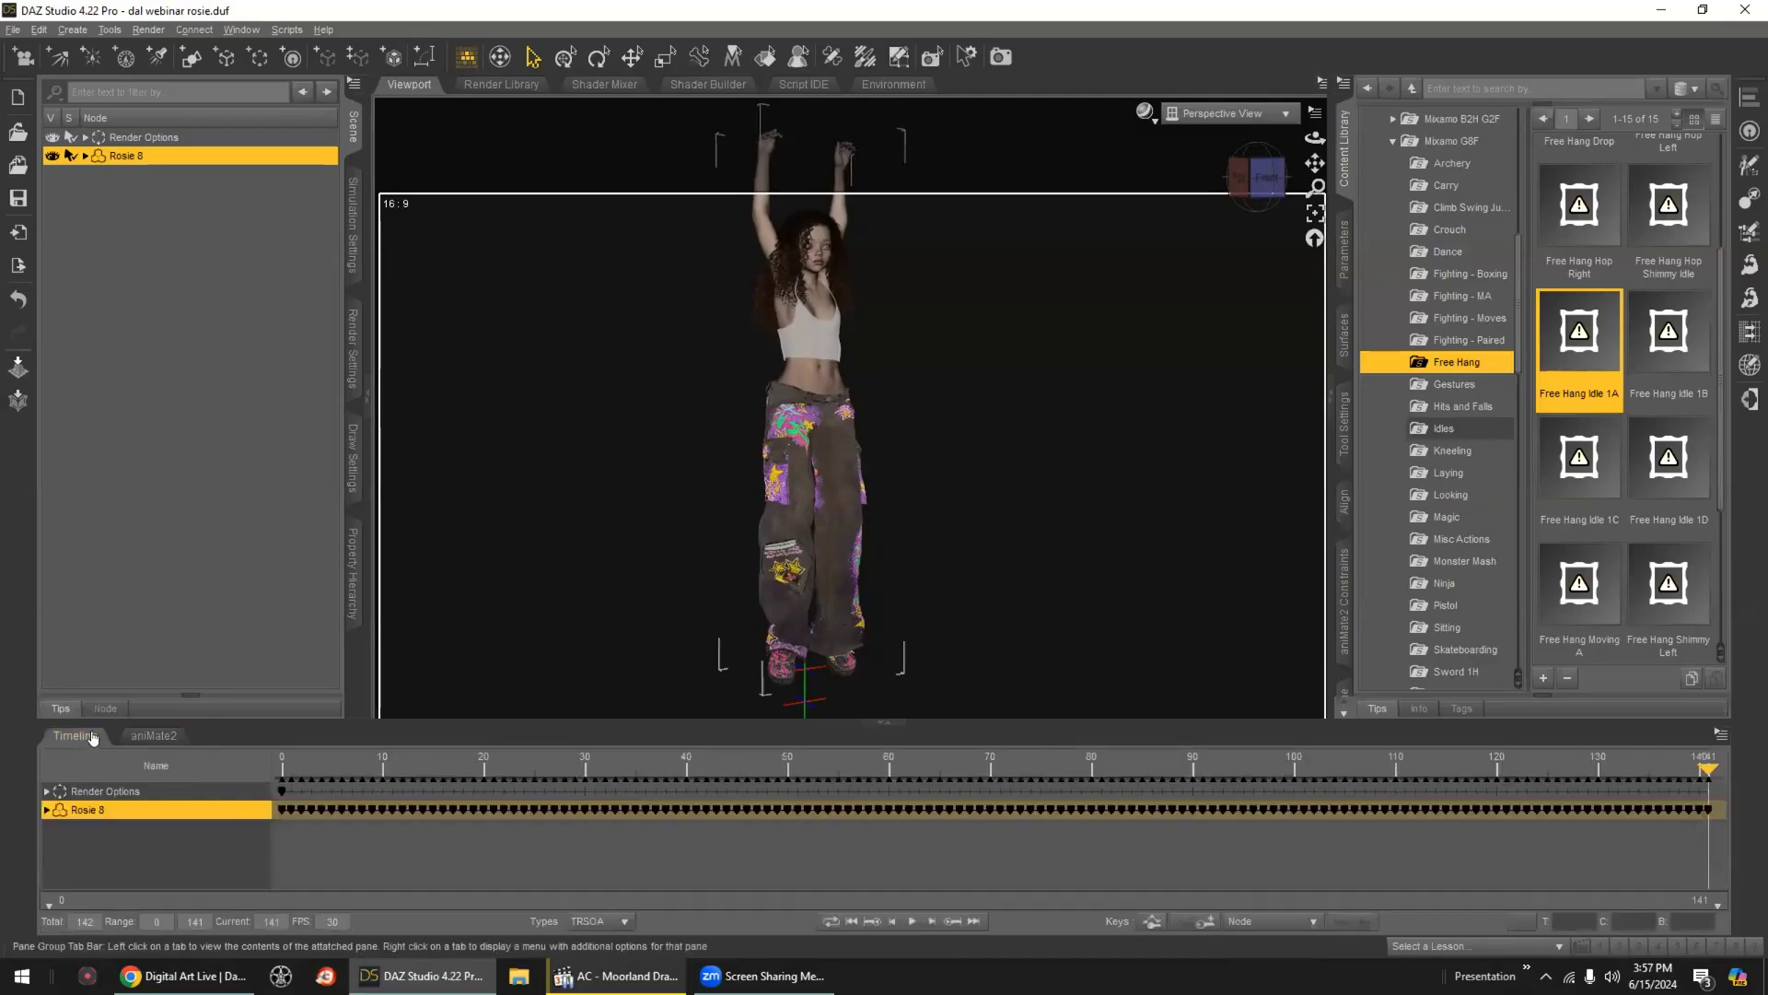
drag(880, 722, 926, 488)
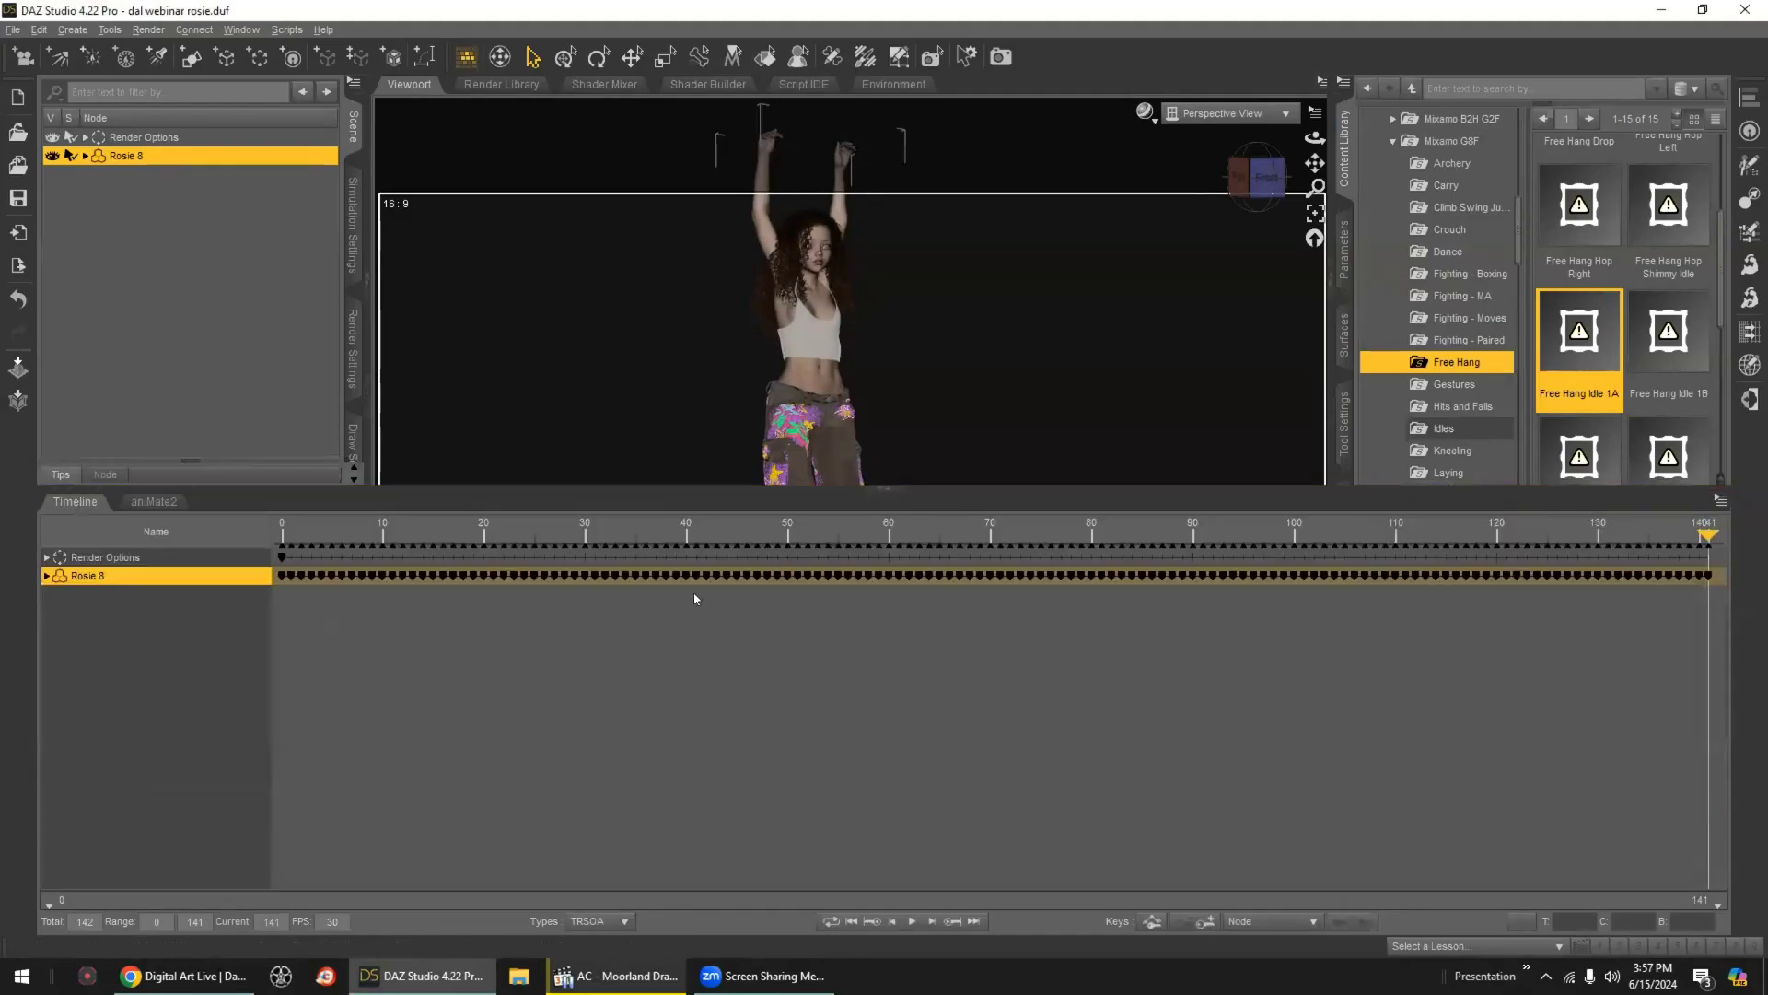
click(46, 576)
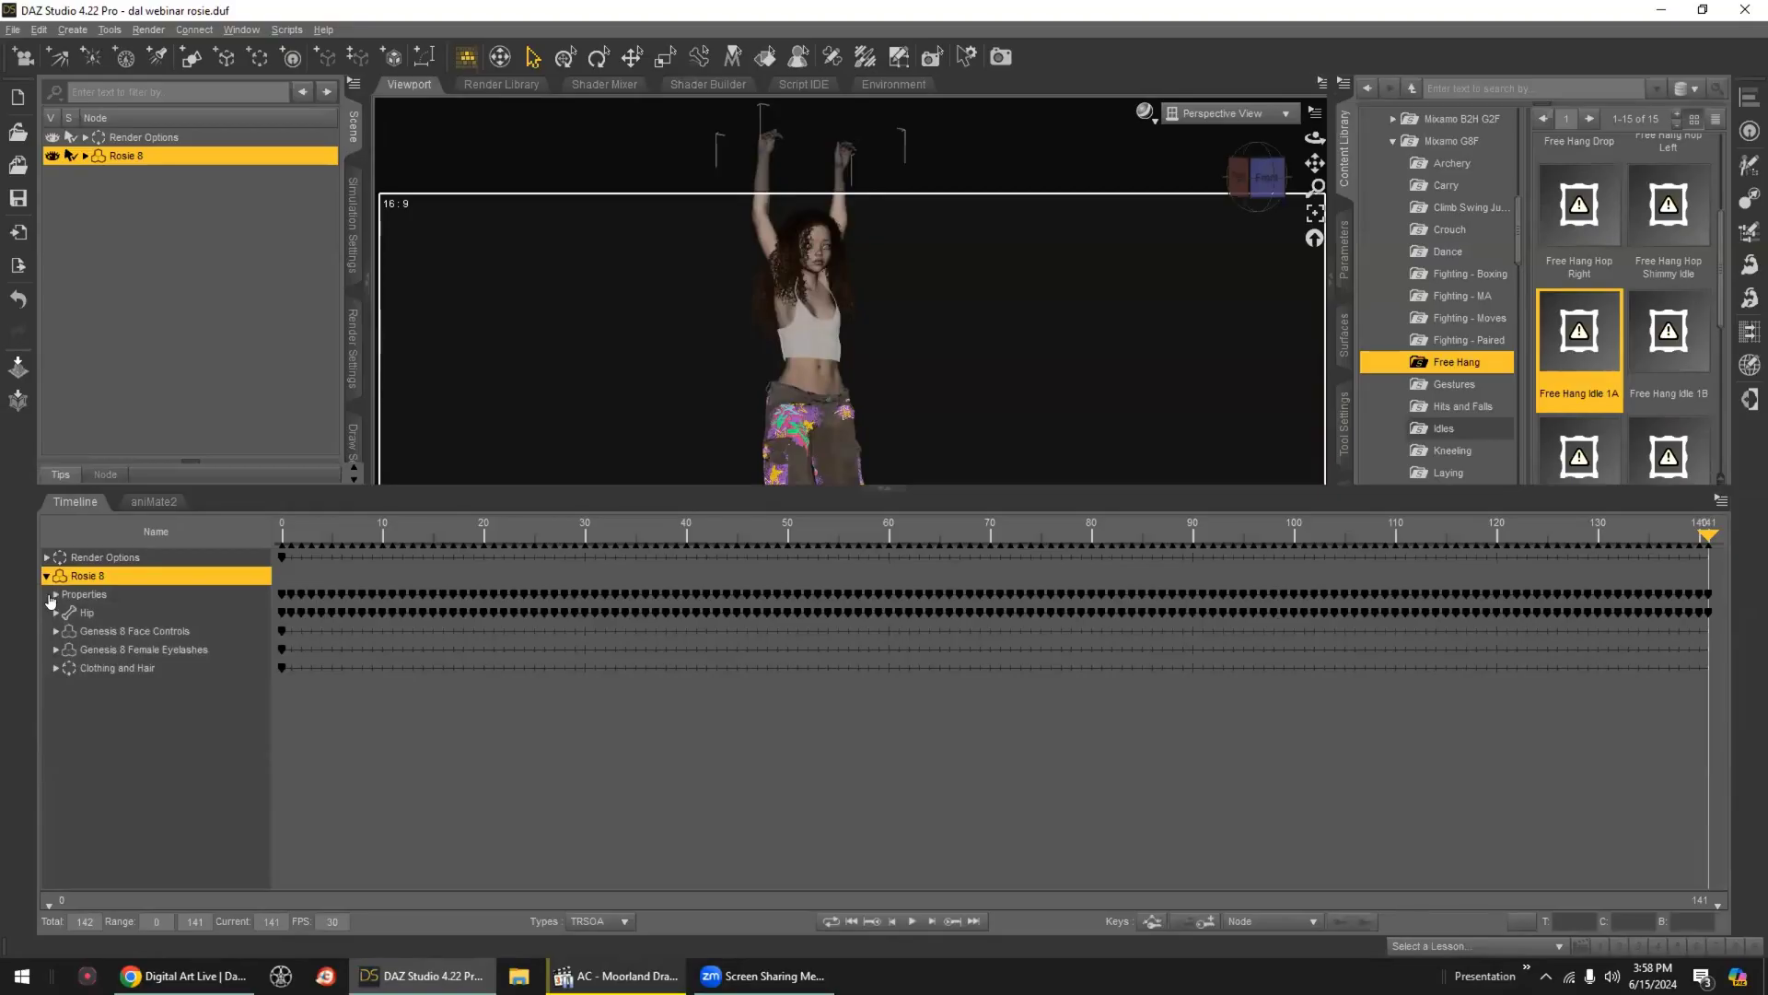
click(56, 594)
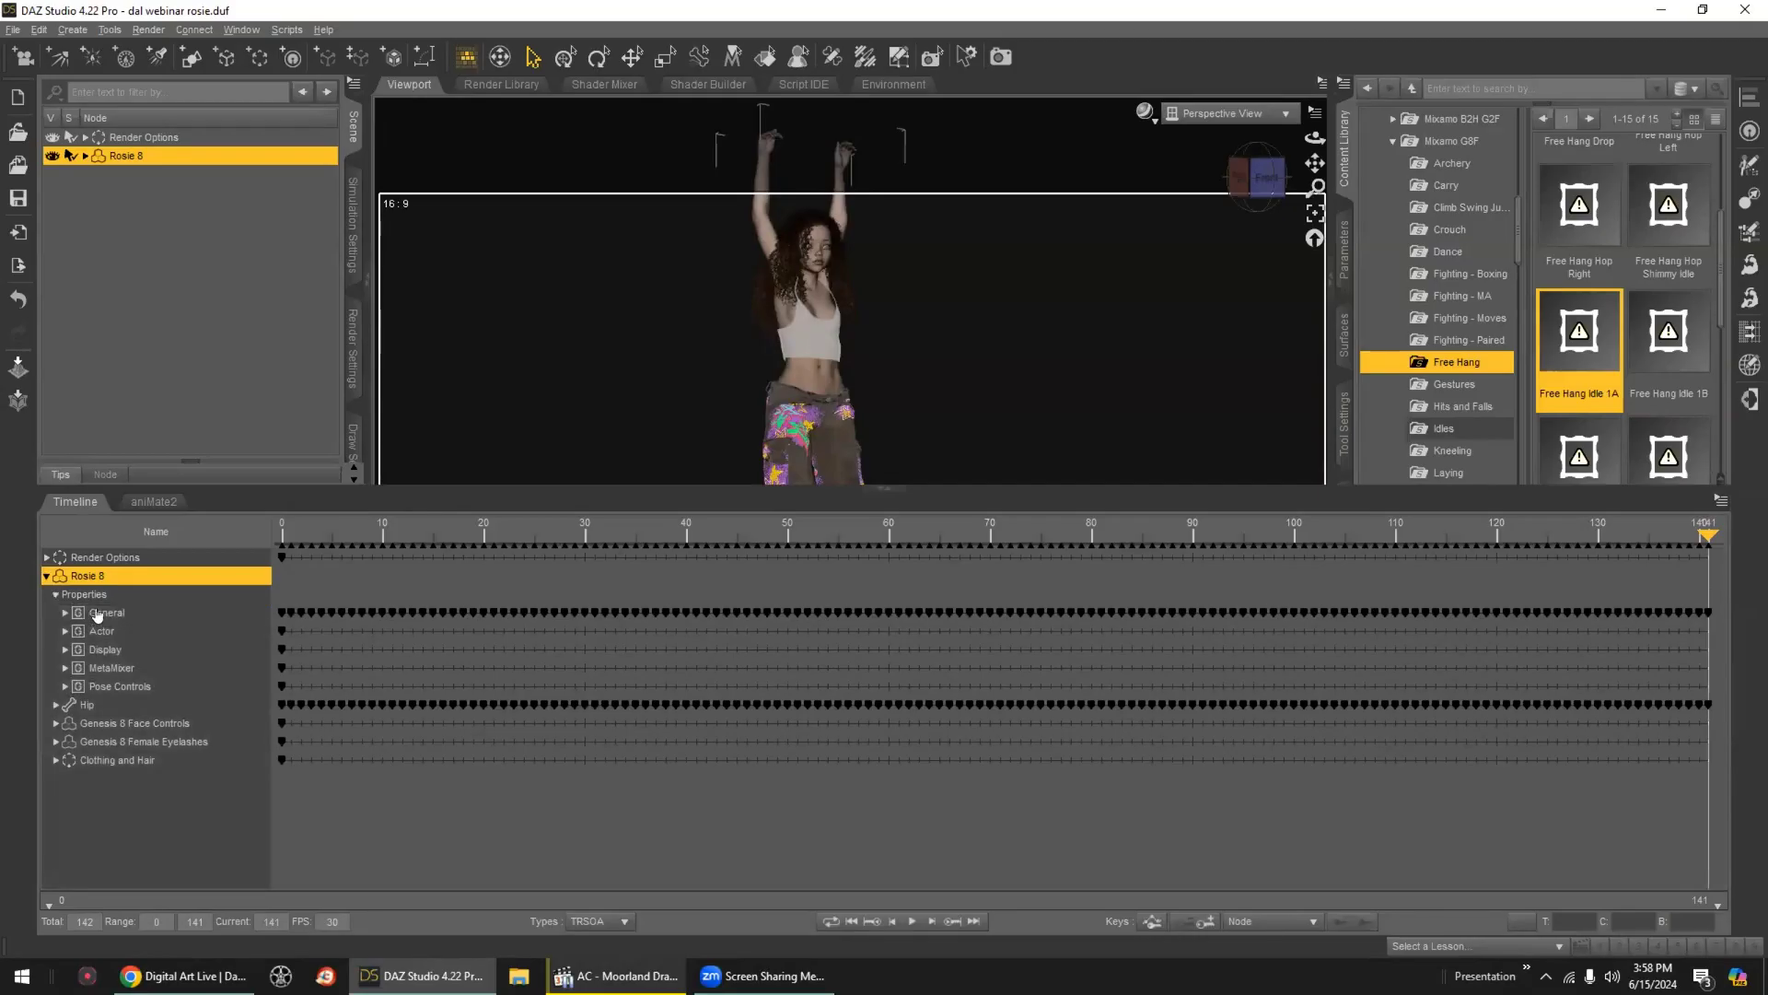
click(56, 594)
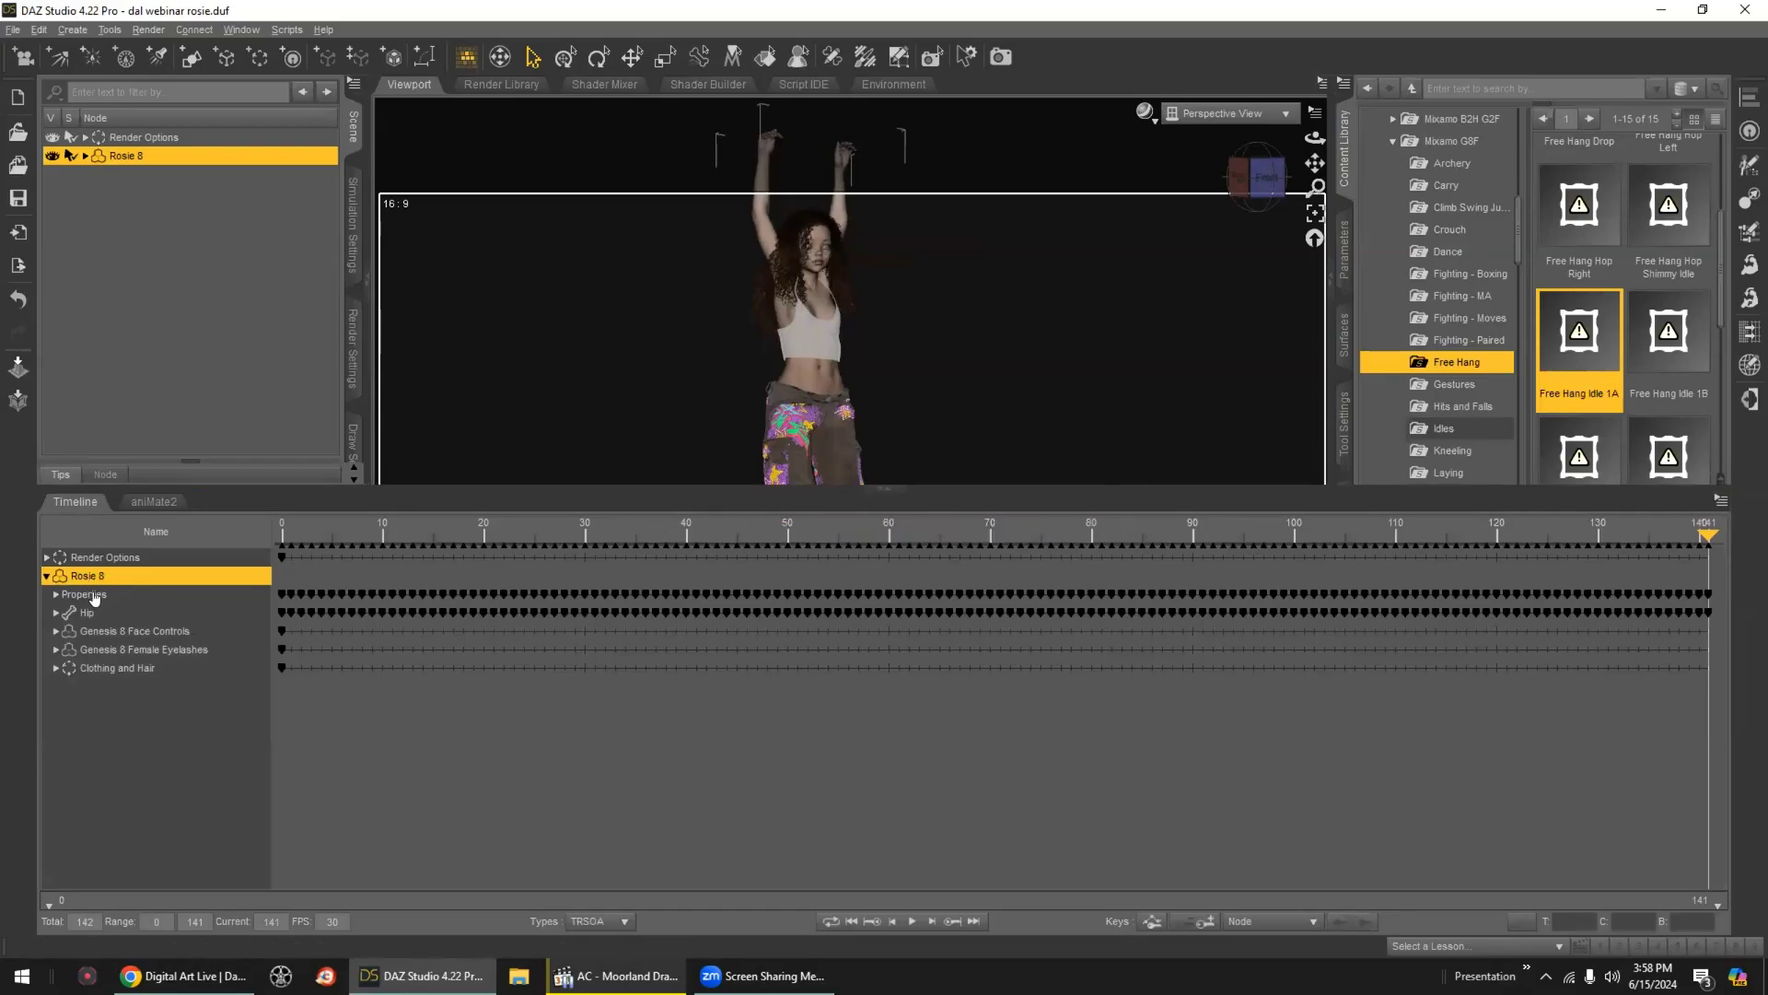
click(55, 595)
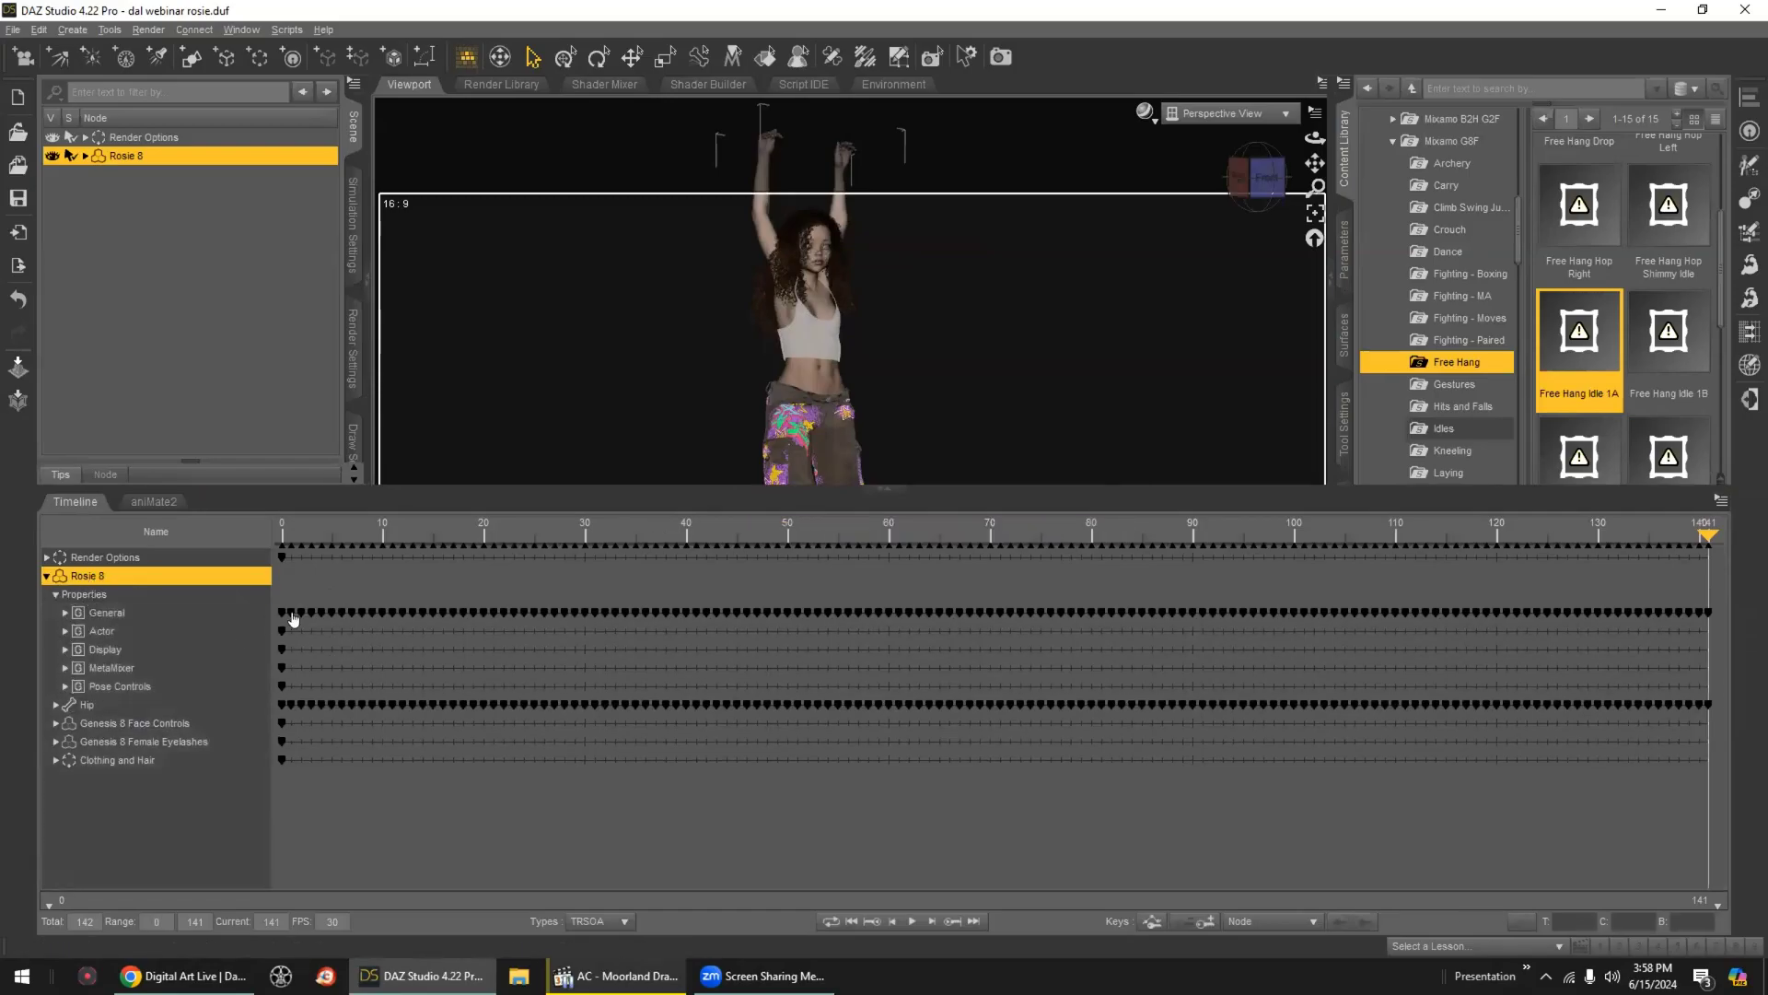
- Try deleting all of Rosie 8's General Transforms keyframes after frame 0
drag(313, 596, 1556, 627)
drag(1712, 640, 1713, 639)
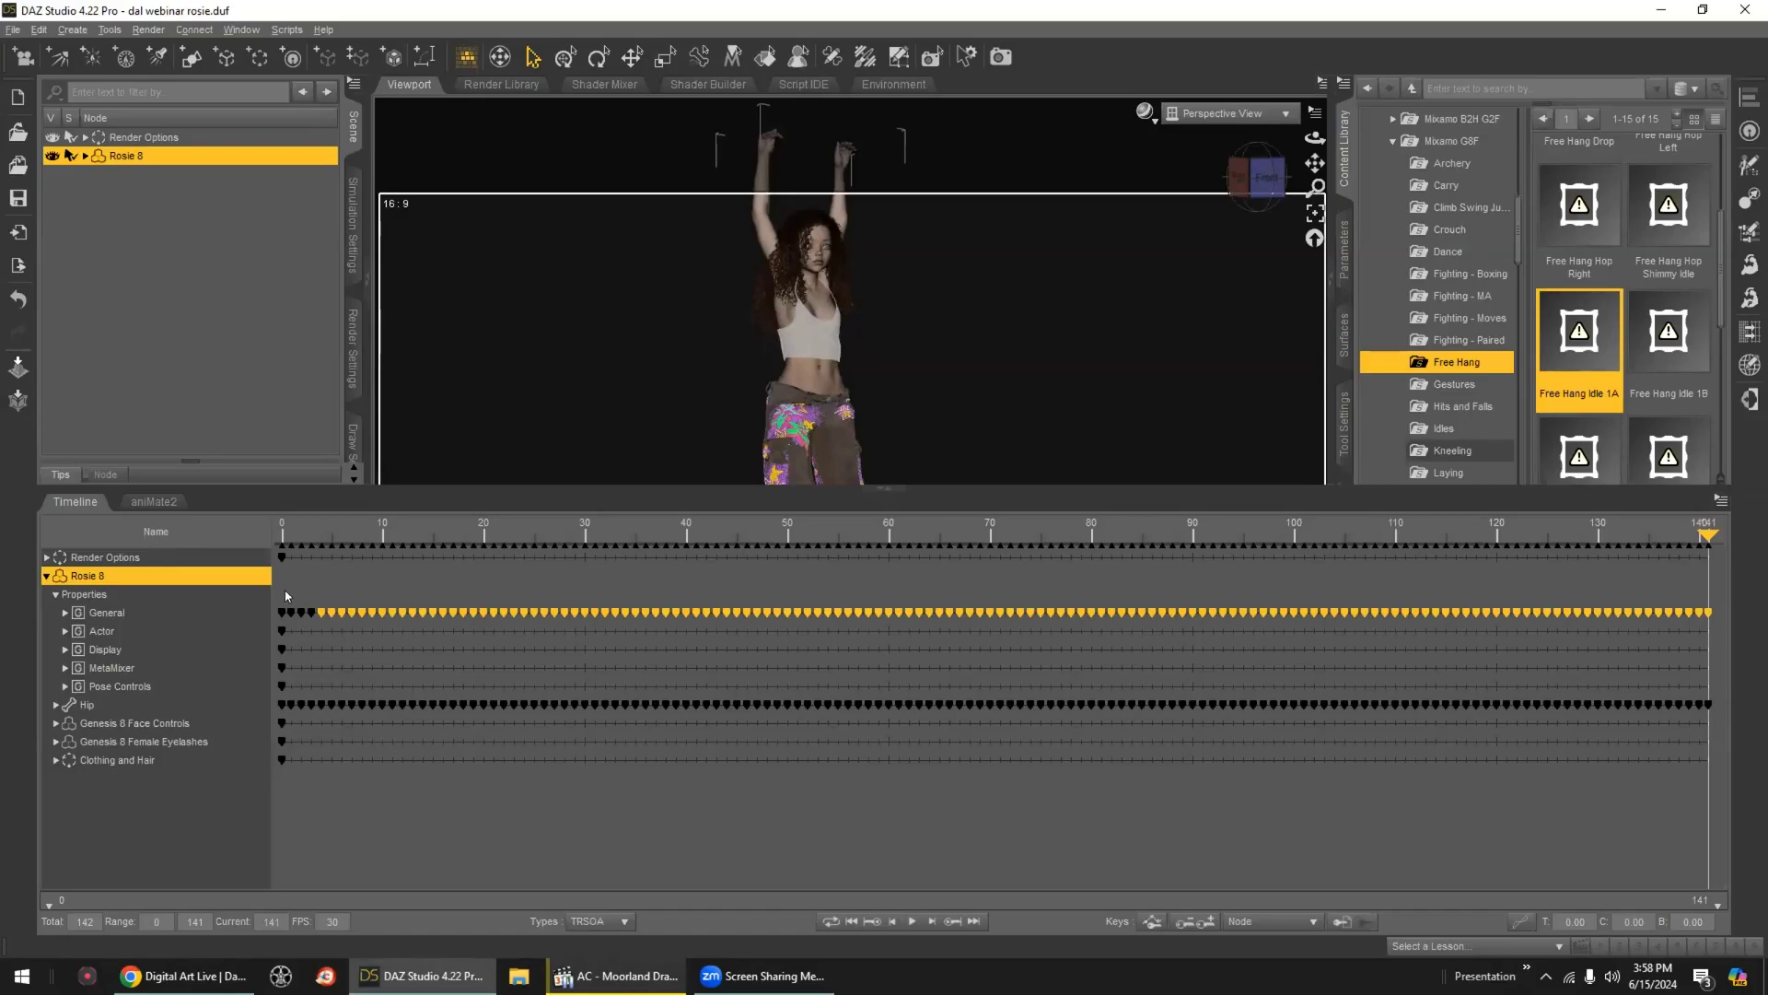
drag(1616, 631, 1724, 623)
drag(774, 594, 299, 609)
click(64, 612)
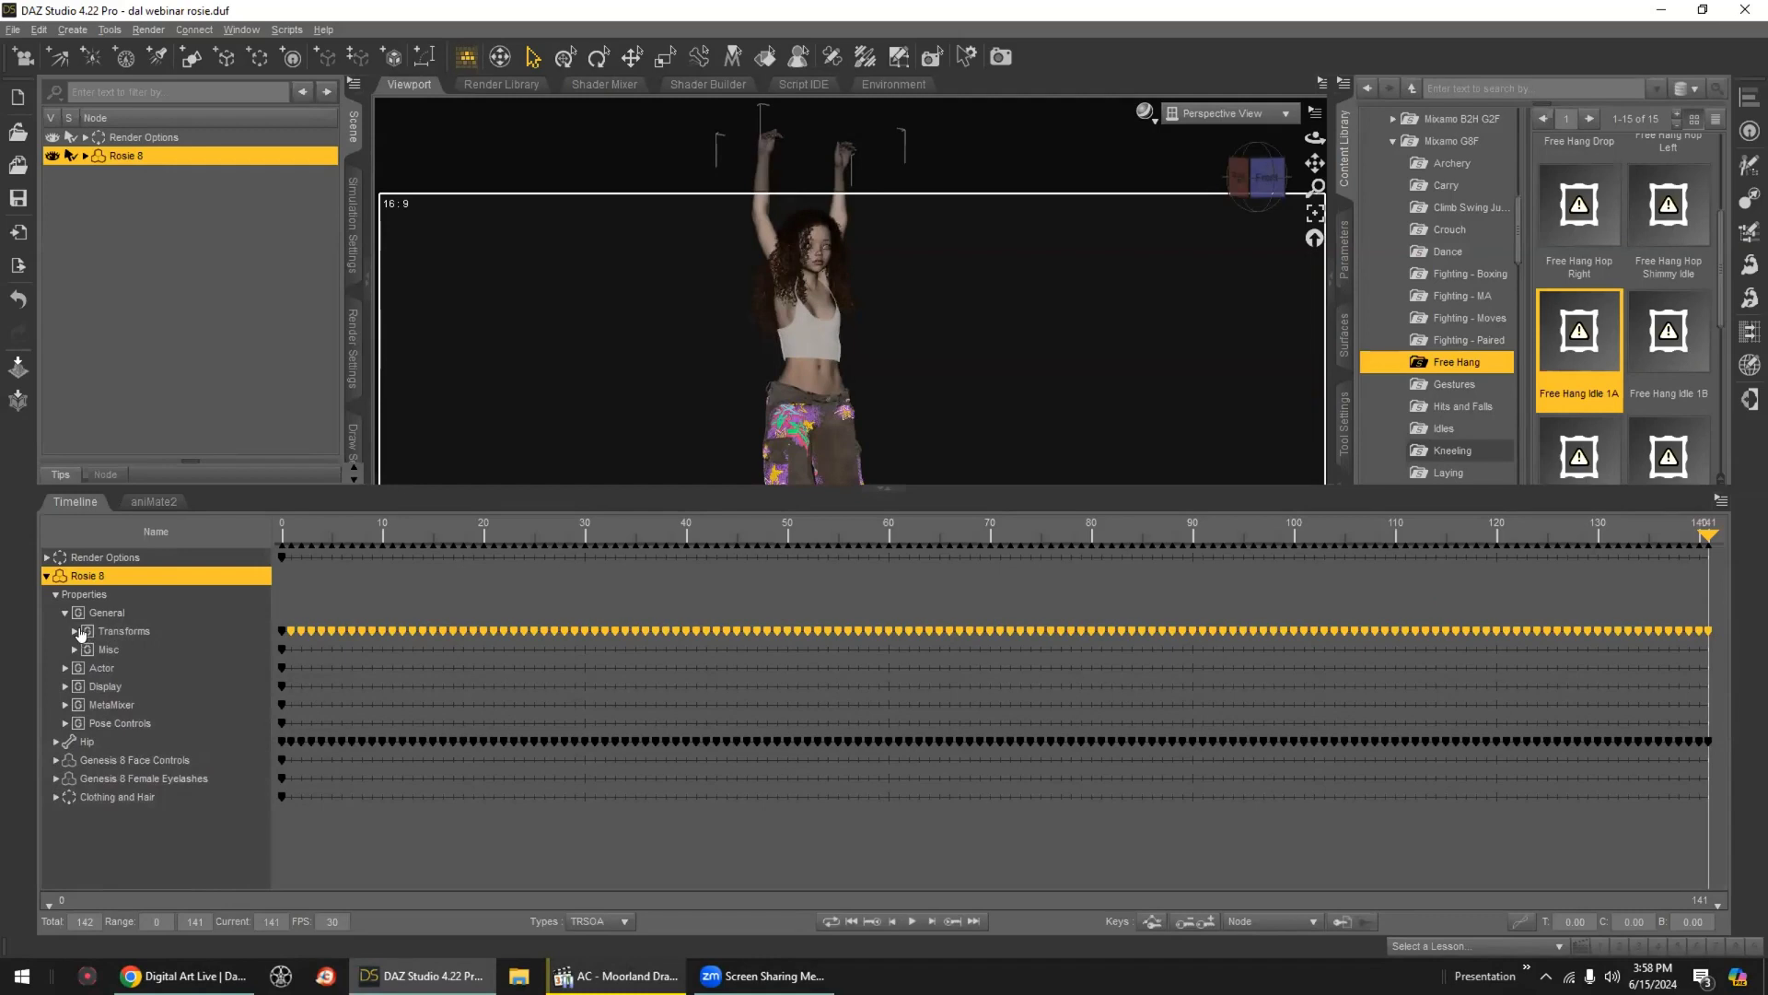
click(107, 631)
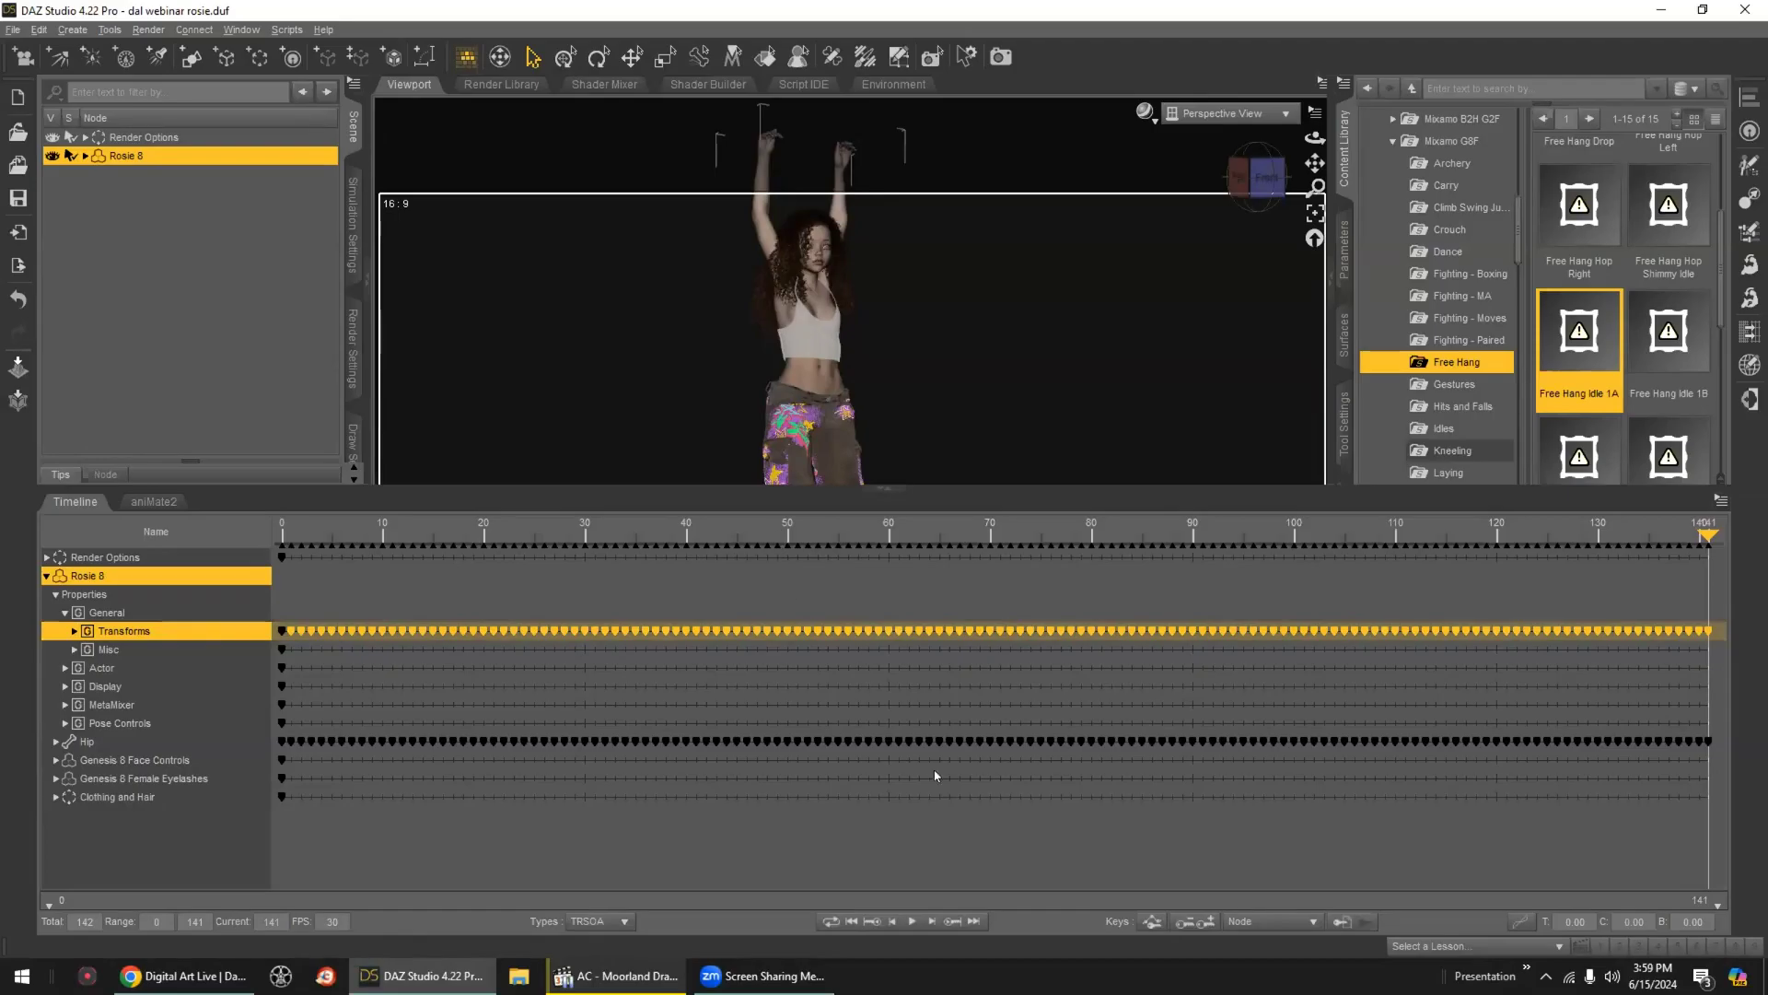
click(1186, 925)
- Try raising Rosie 8 at frame 50 to a Y Translate of about 34, and undo it together with the keyframe deletion
drag(441, 531, 773, 557)
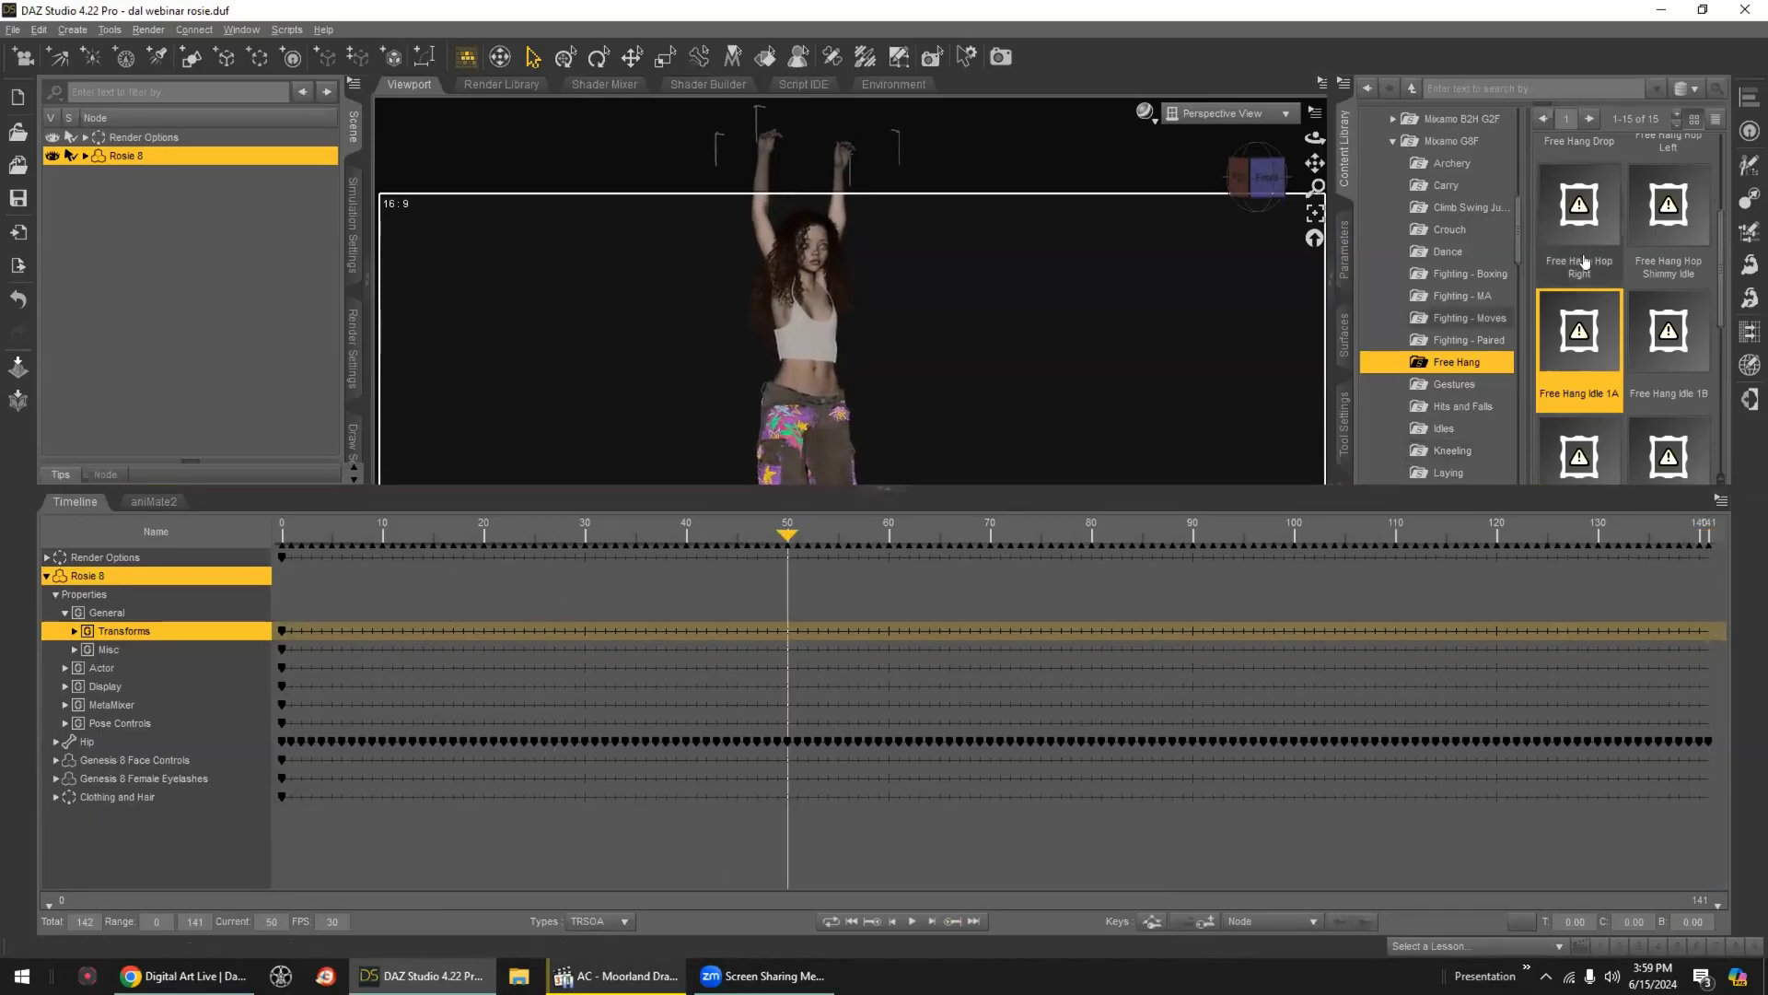
click(1344, 263)
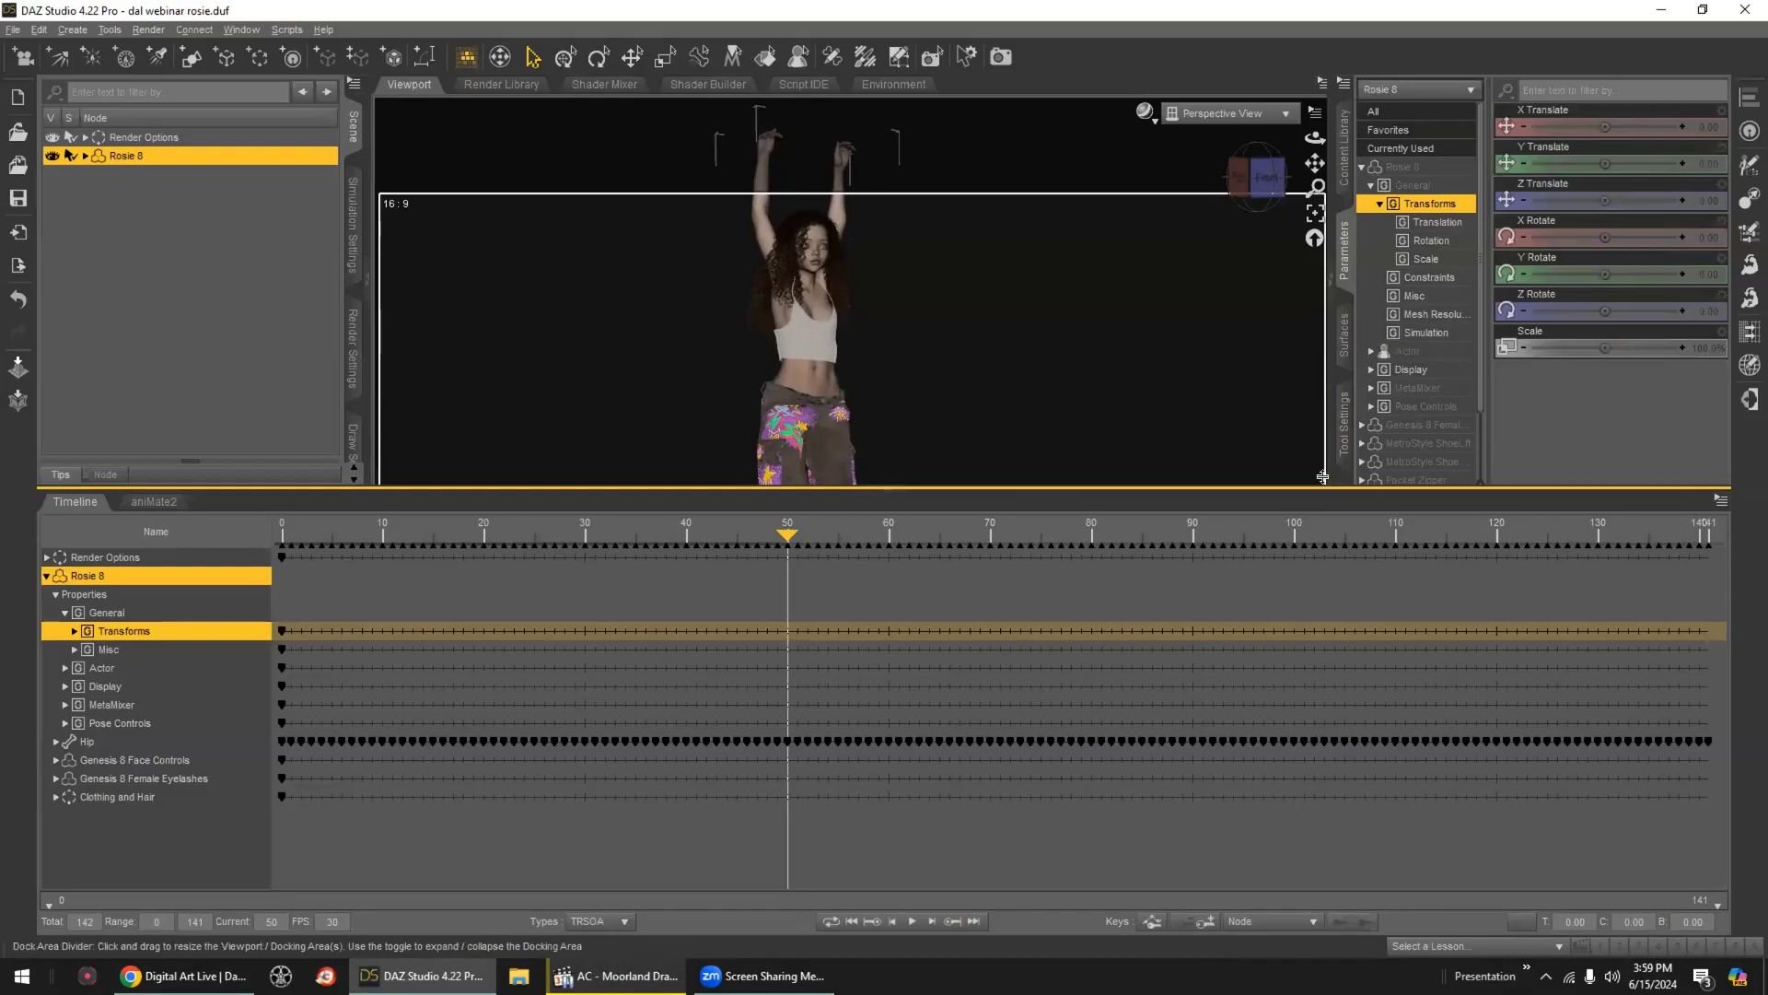
drag(1324, 488, 1325, 637)
drag(1604, 163, 1568, 163)
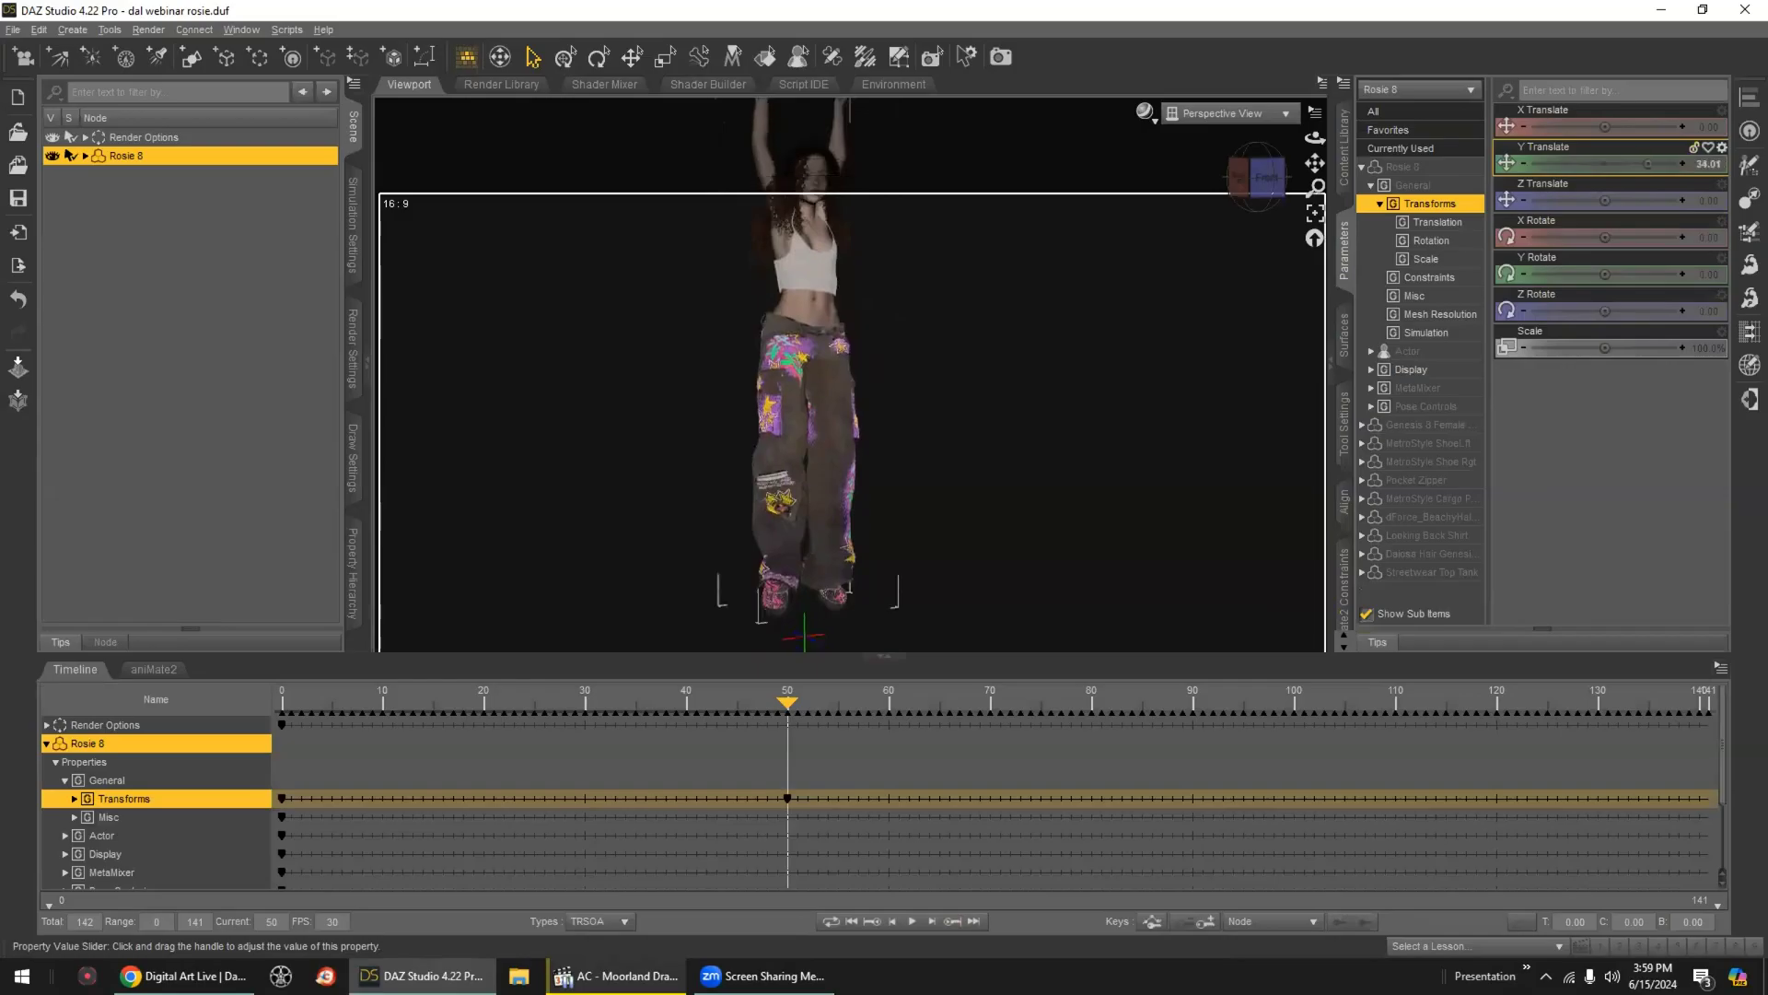
key(ctrl+z)
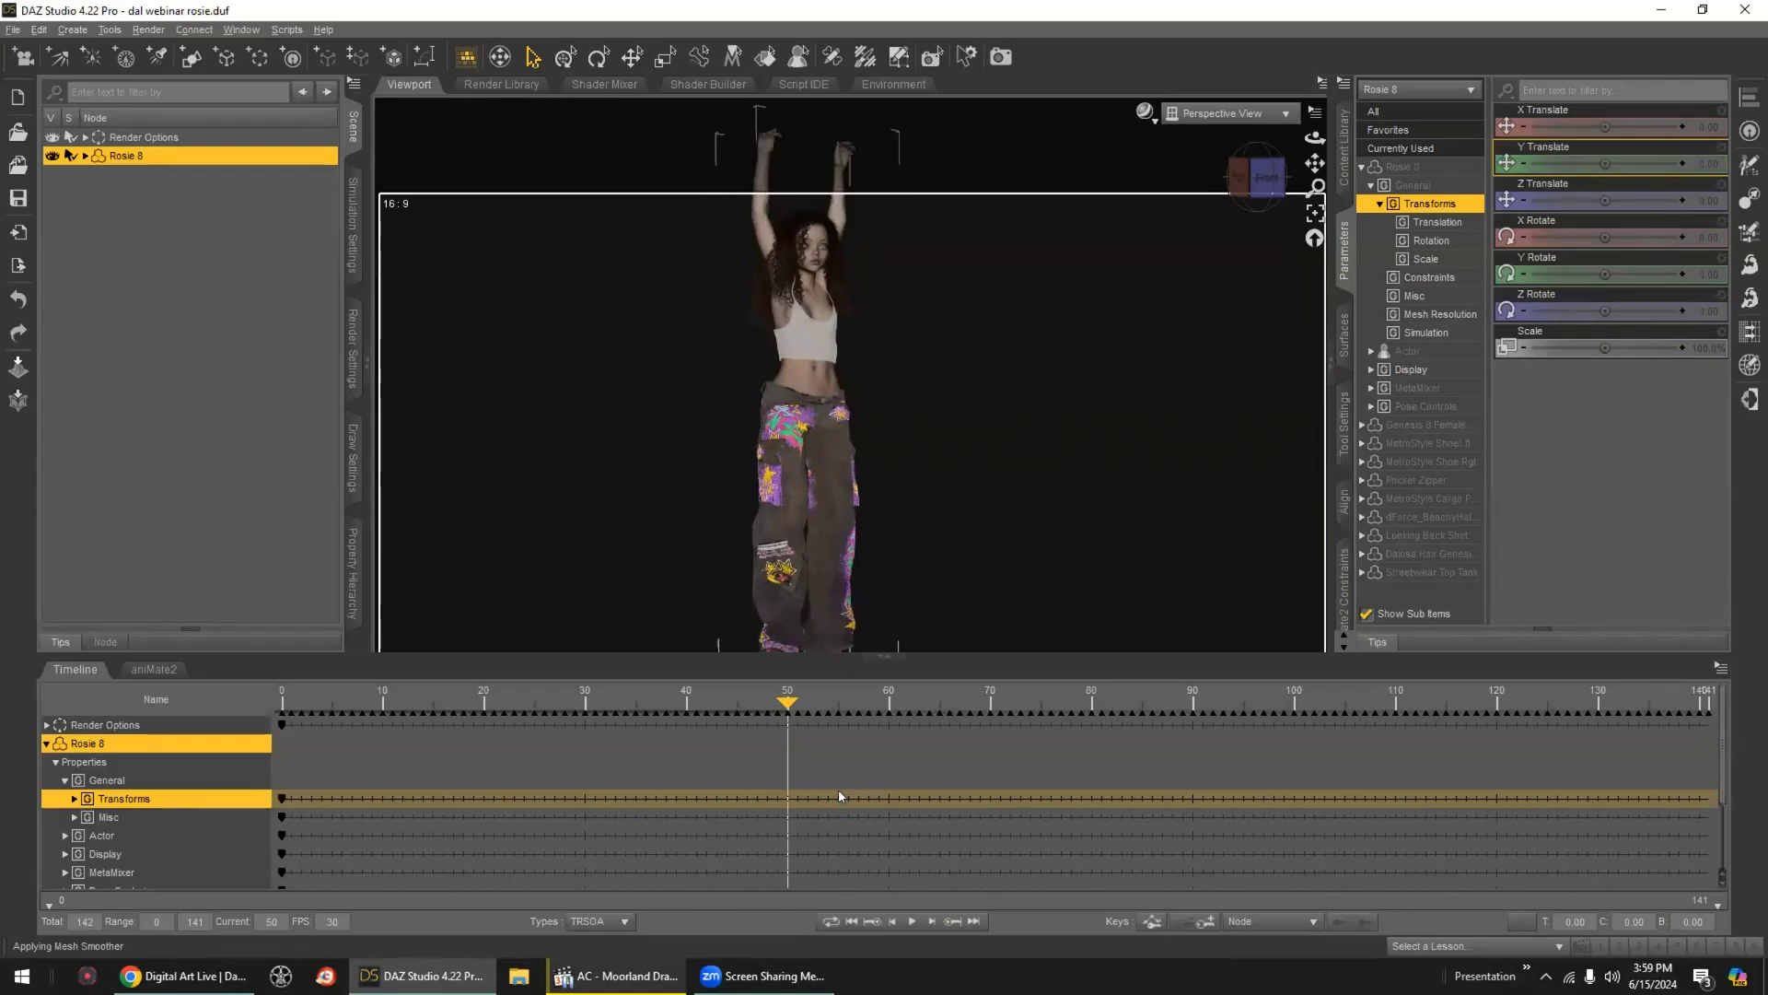
key(ctrl+z)
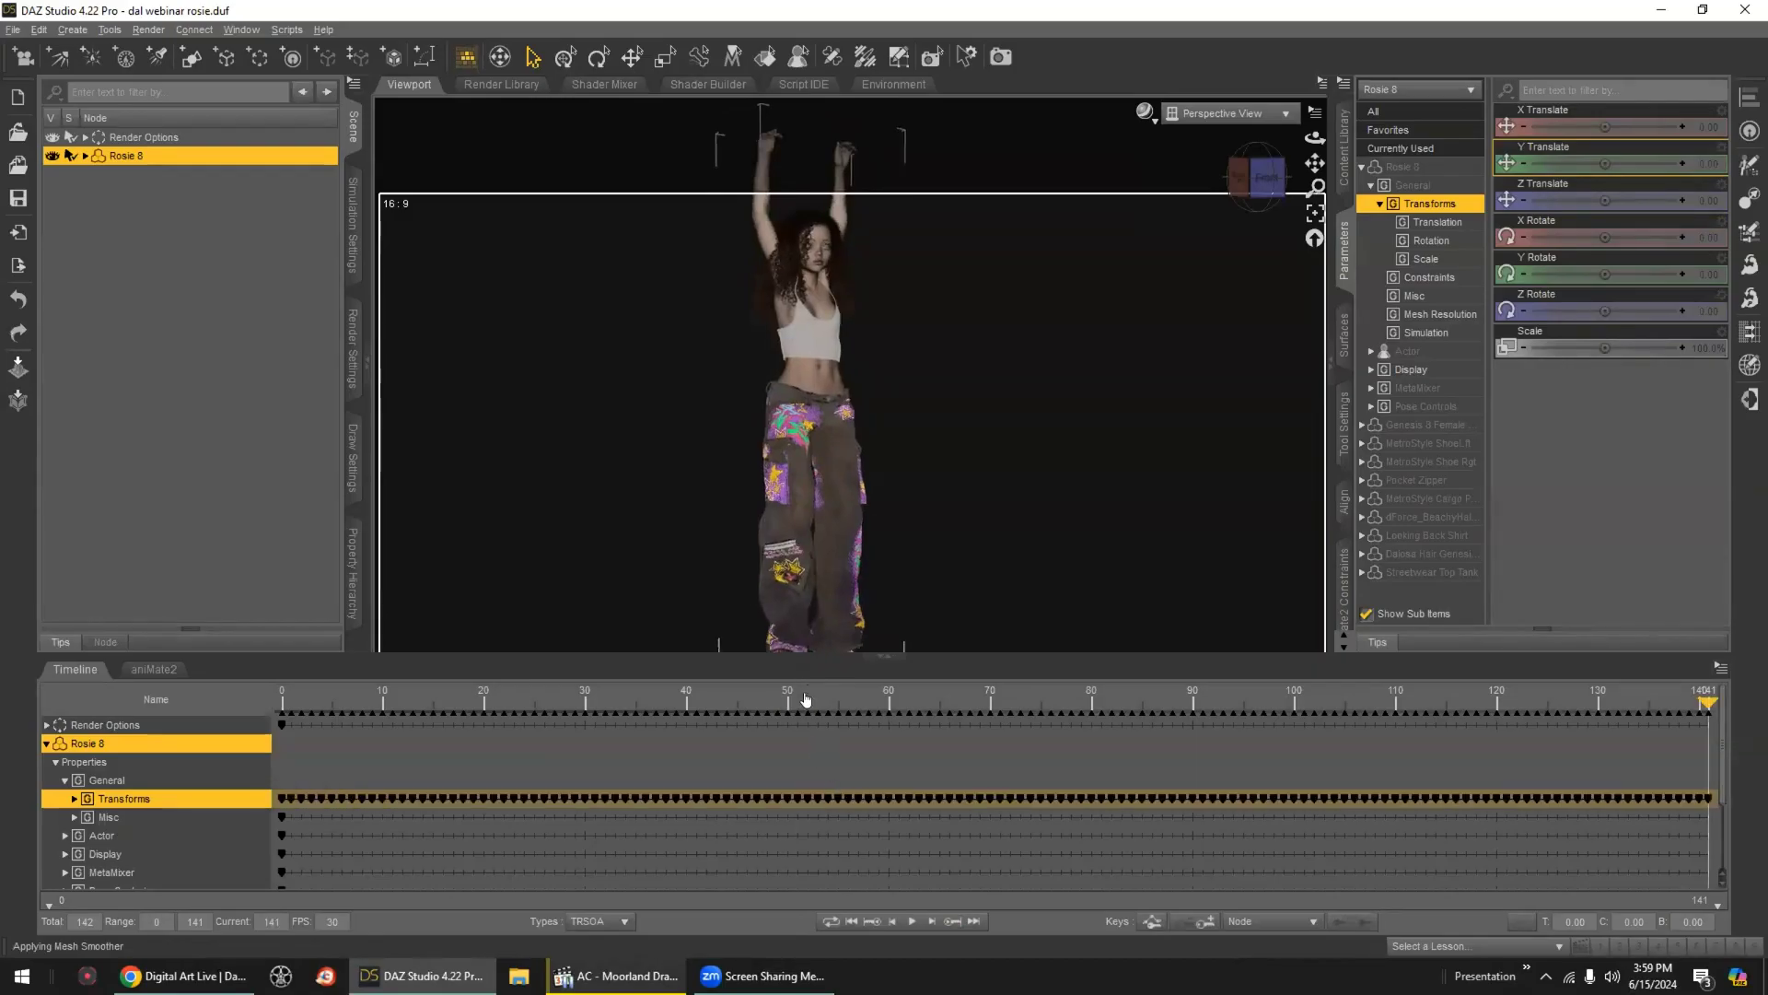
- Set Rosie 8's Y Translate to about 45.77 at frame 53 and step through the neighbouring frames to compare her position
click(816, 702)
drag(1601, 163, 1644, 162)
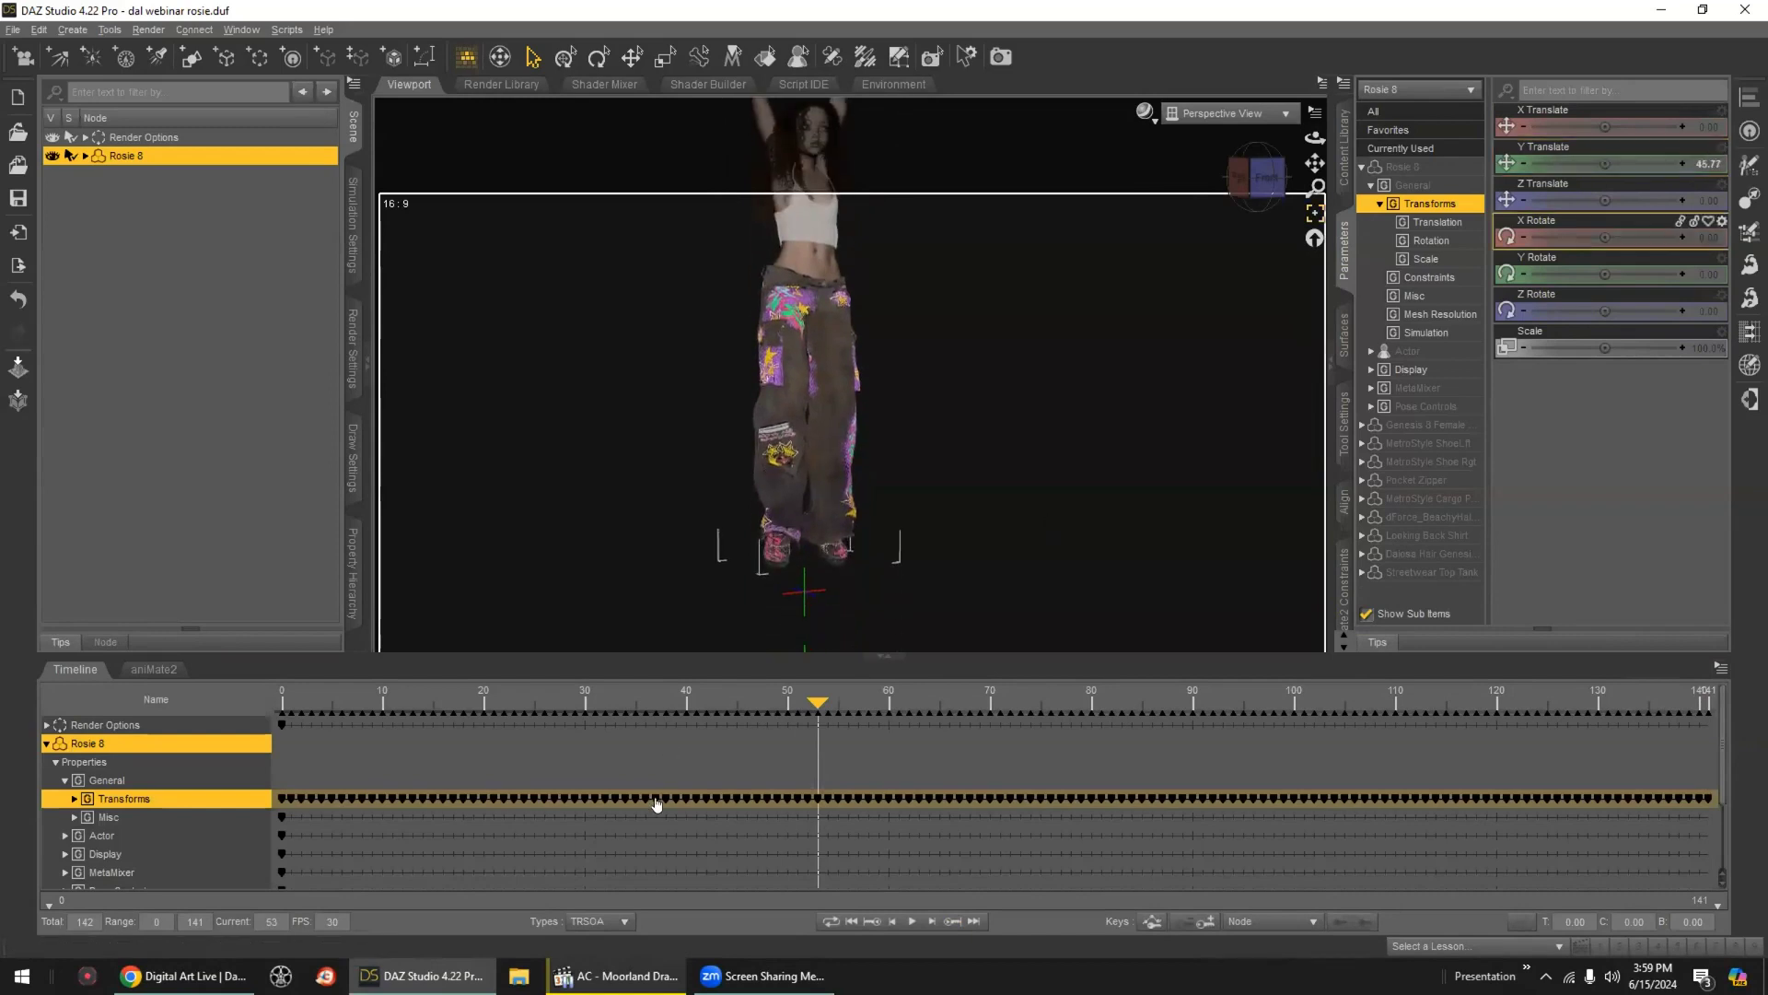
click(890, 922)
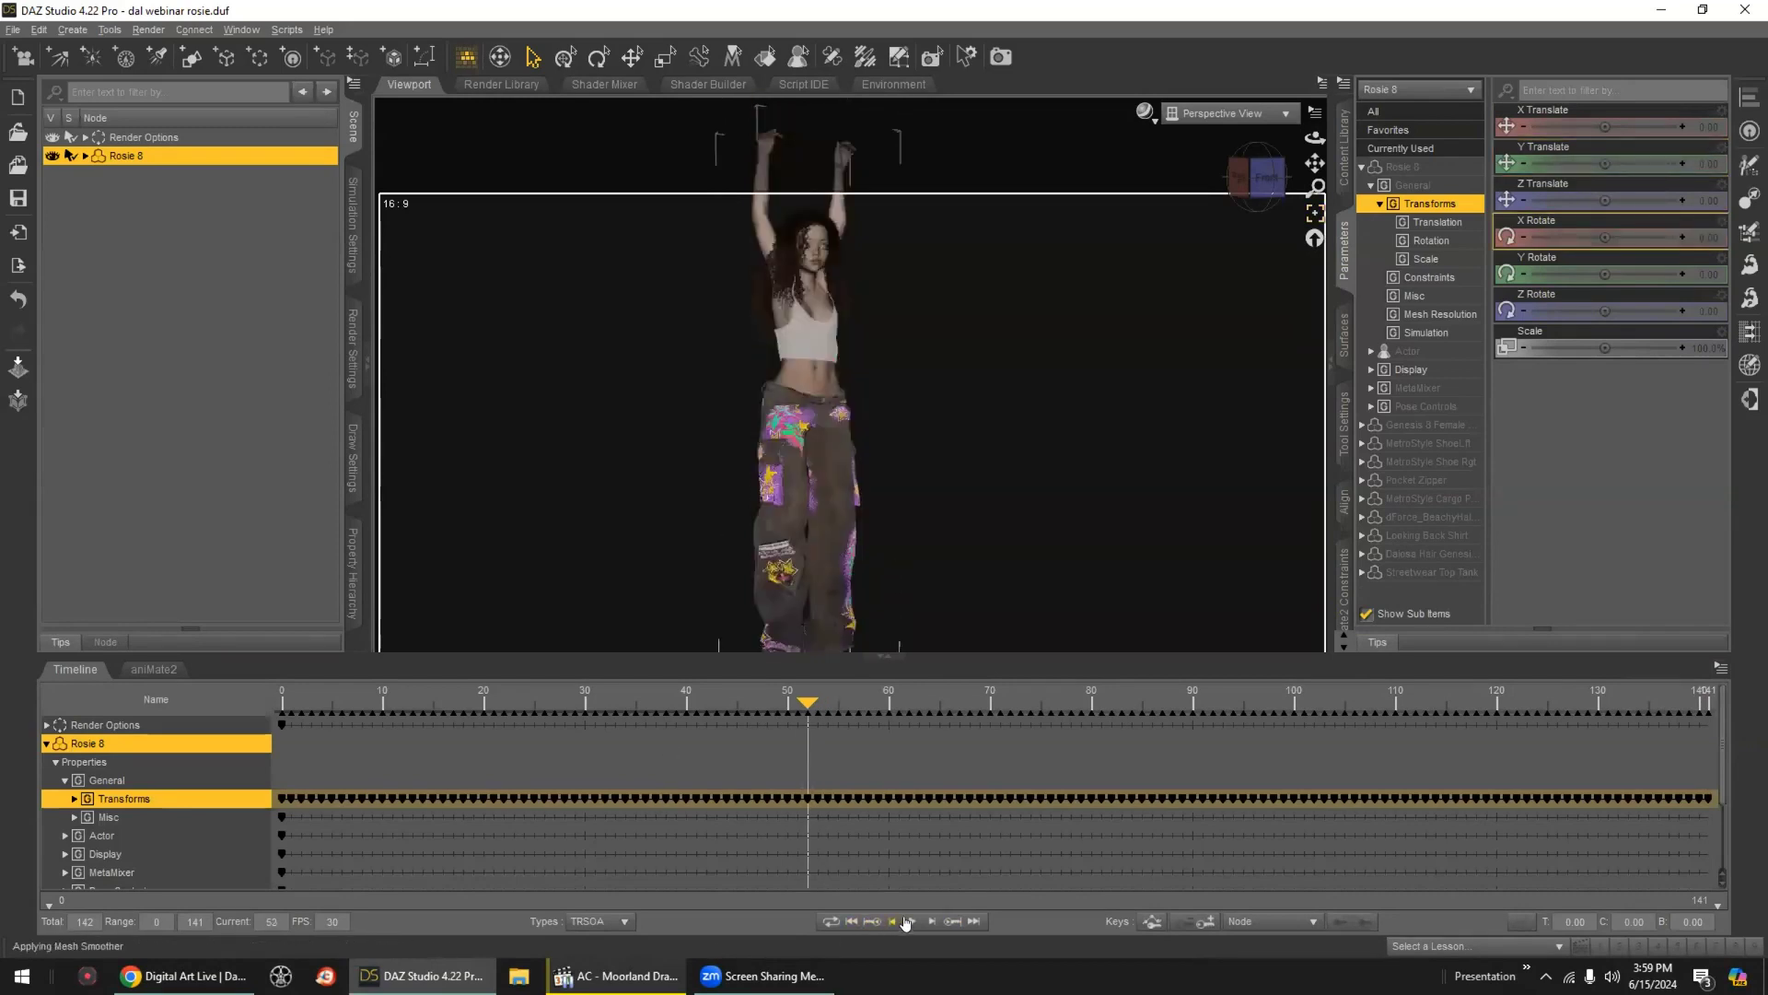
click(925, 922)
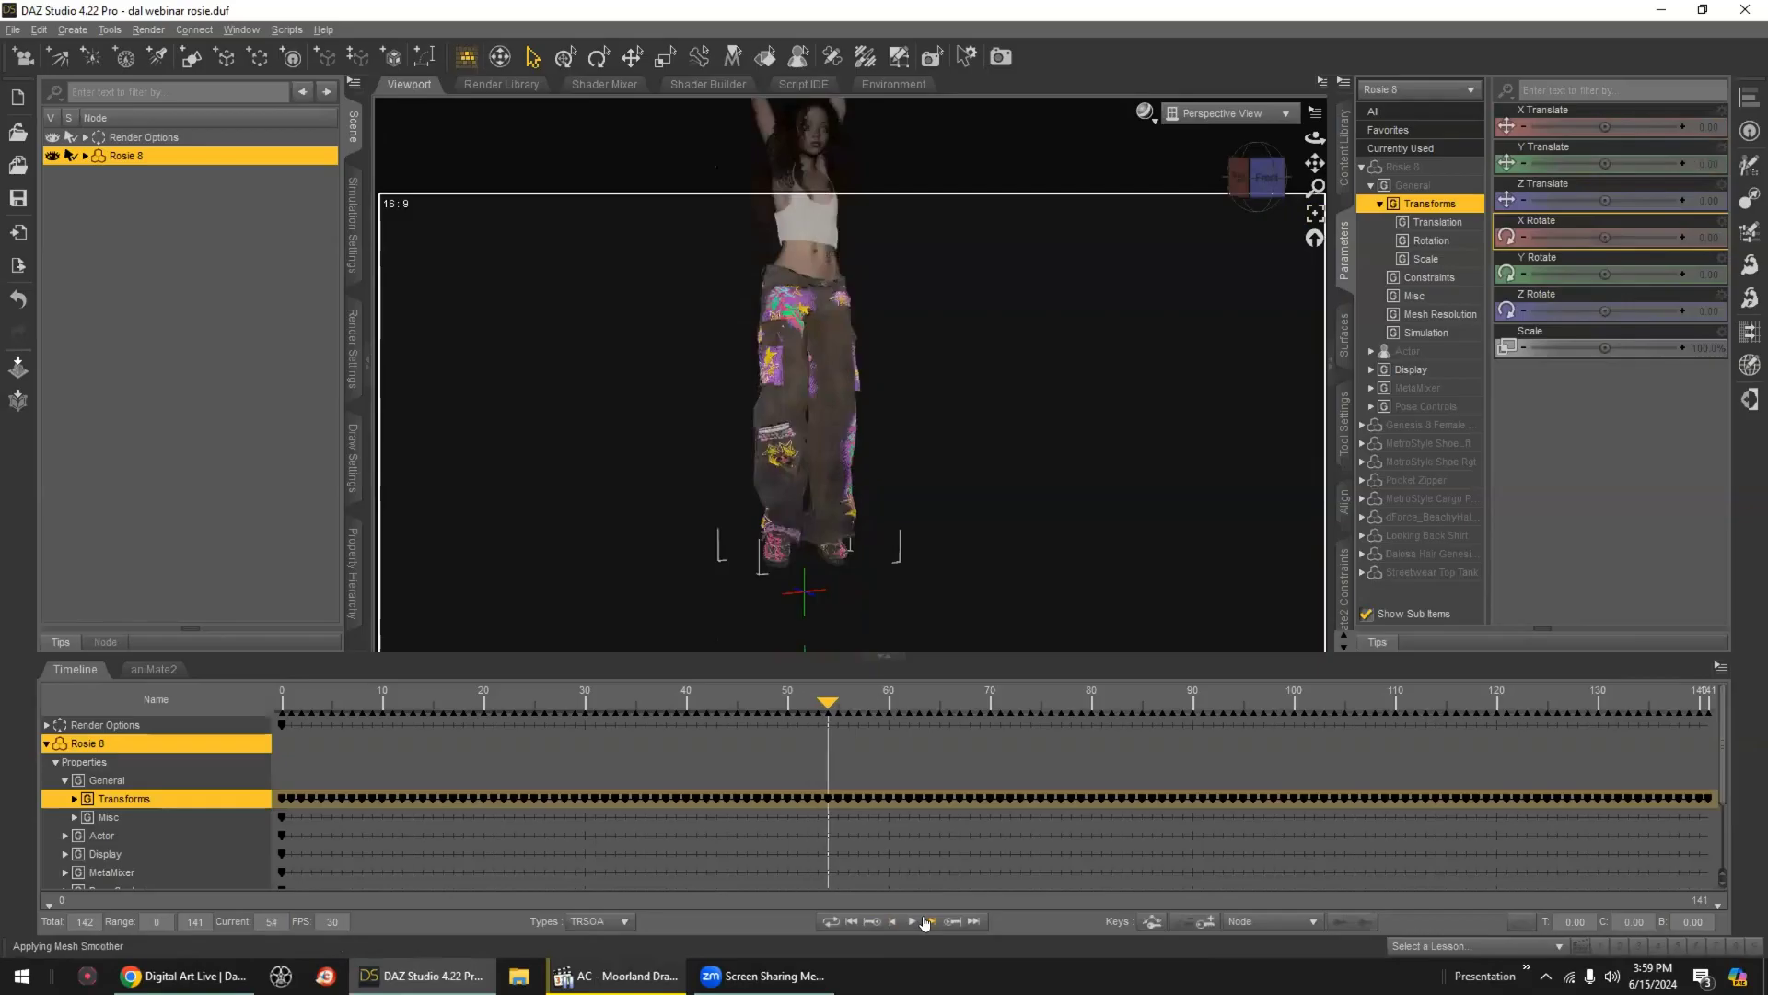
click(924, 921)
click(893, 921)
click(892, 921)
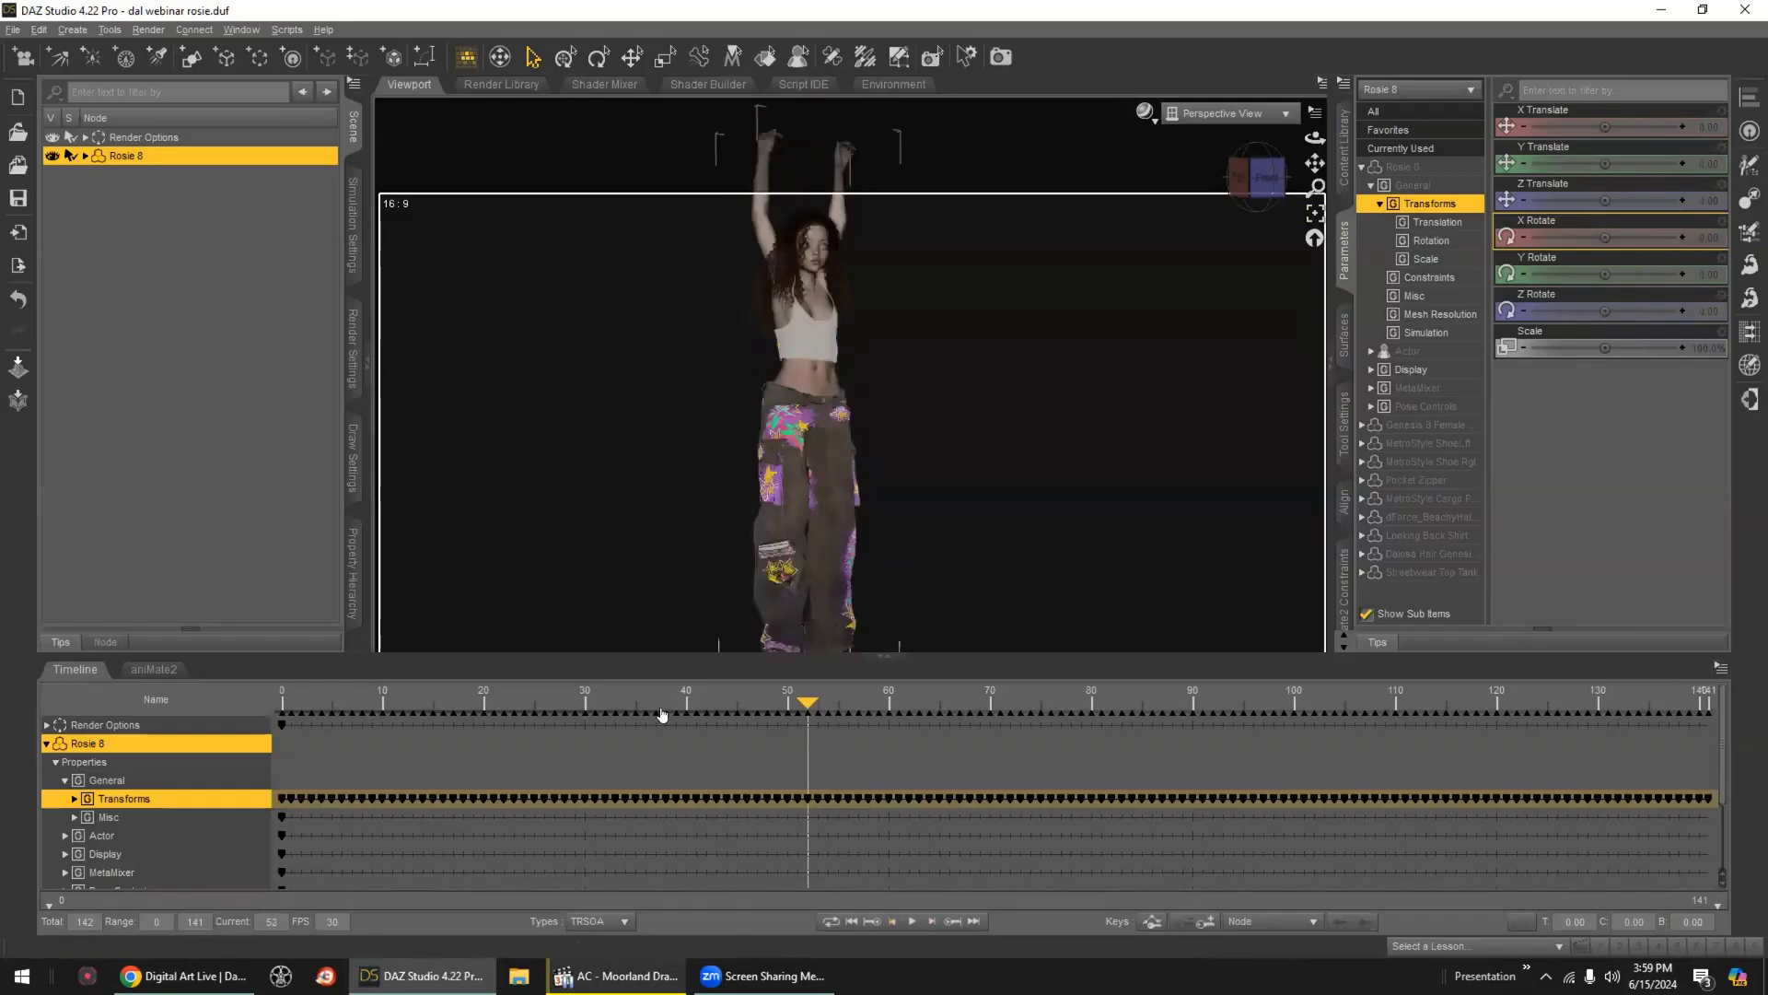
- Delete Rosie 8's Transforms keyframes after frame 0 and set X Translate to about -146.25 at frame 52
drag(1711, 781, 282, 808)
key(Delete)
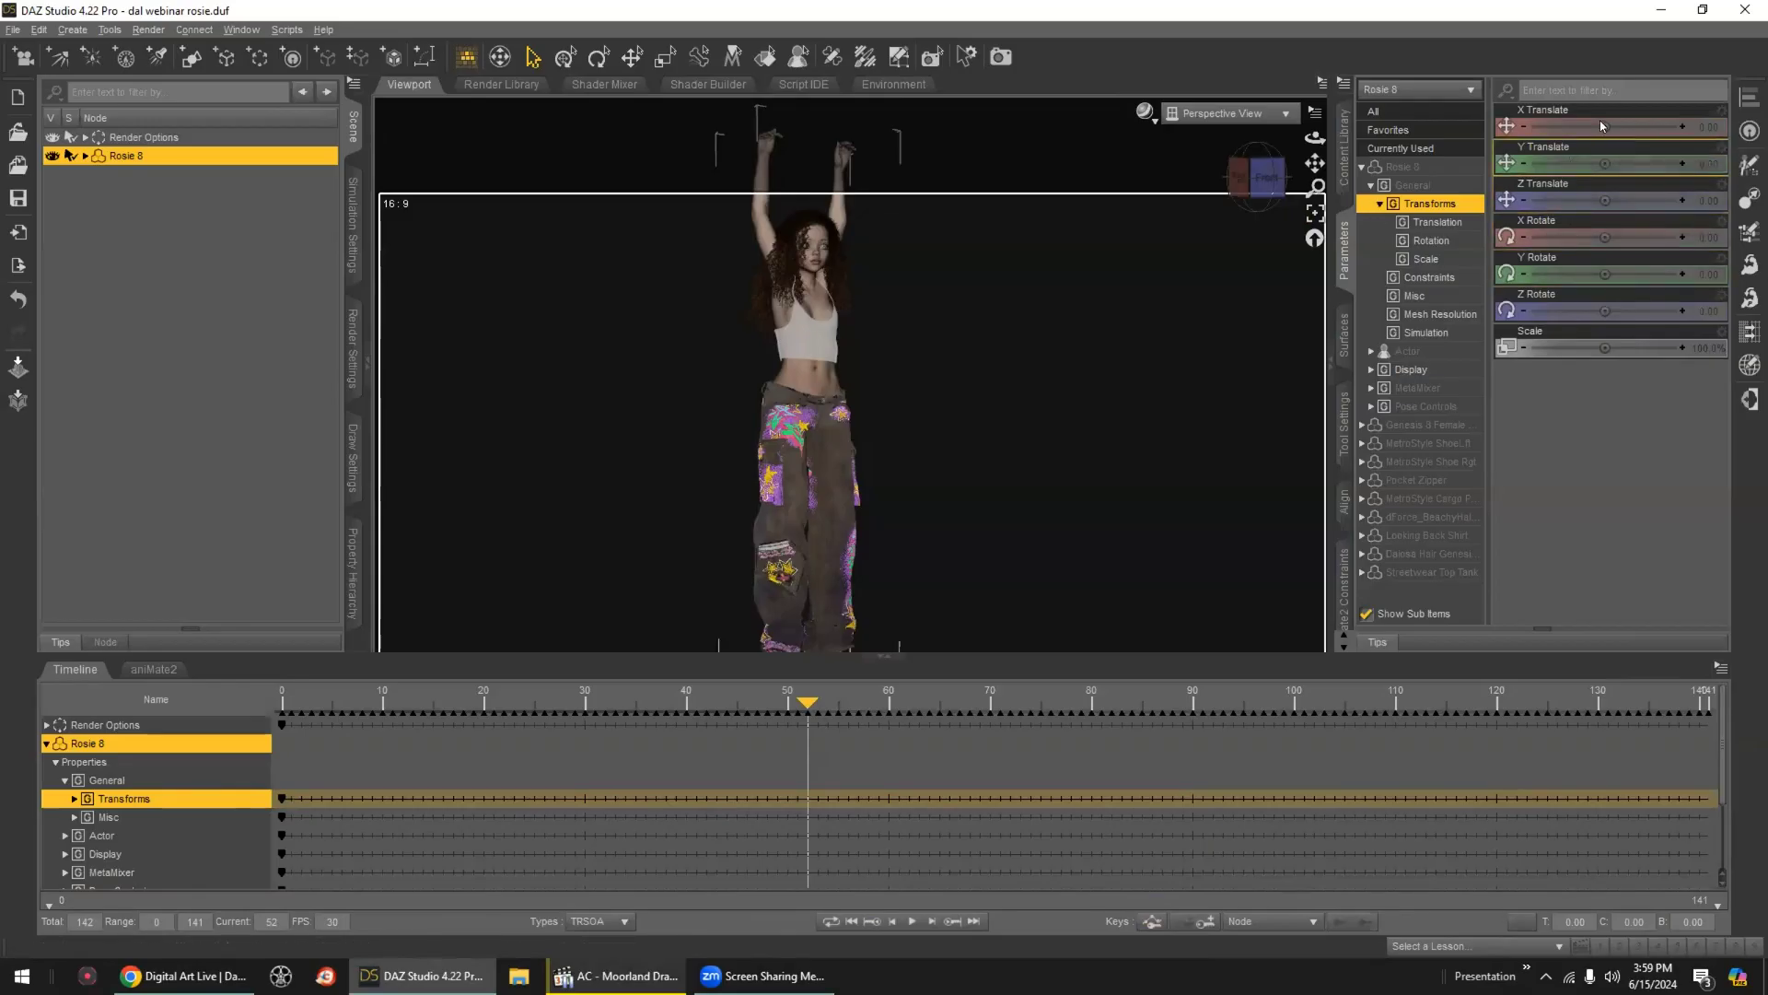
drag(1605, 126, 1522, 126)
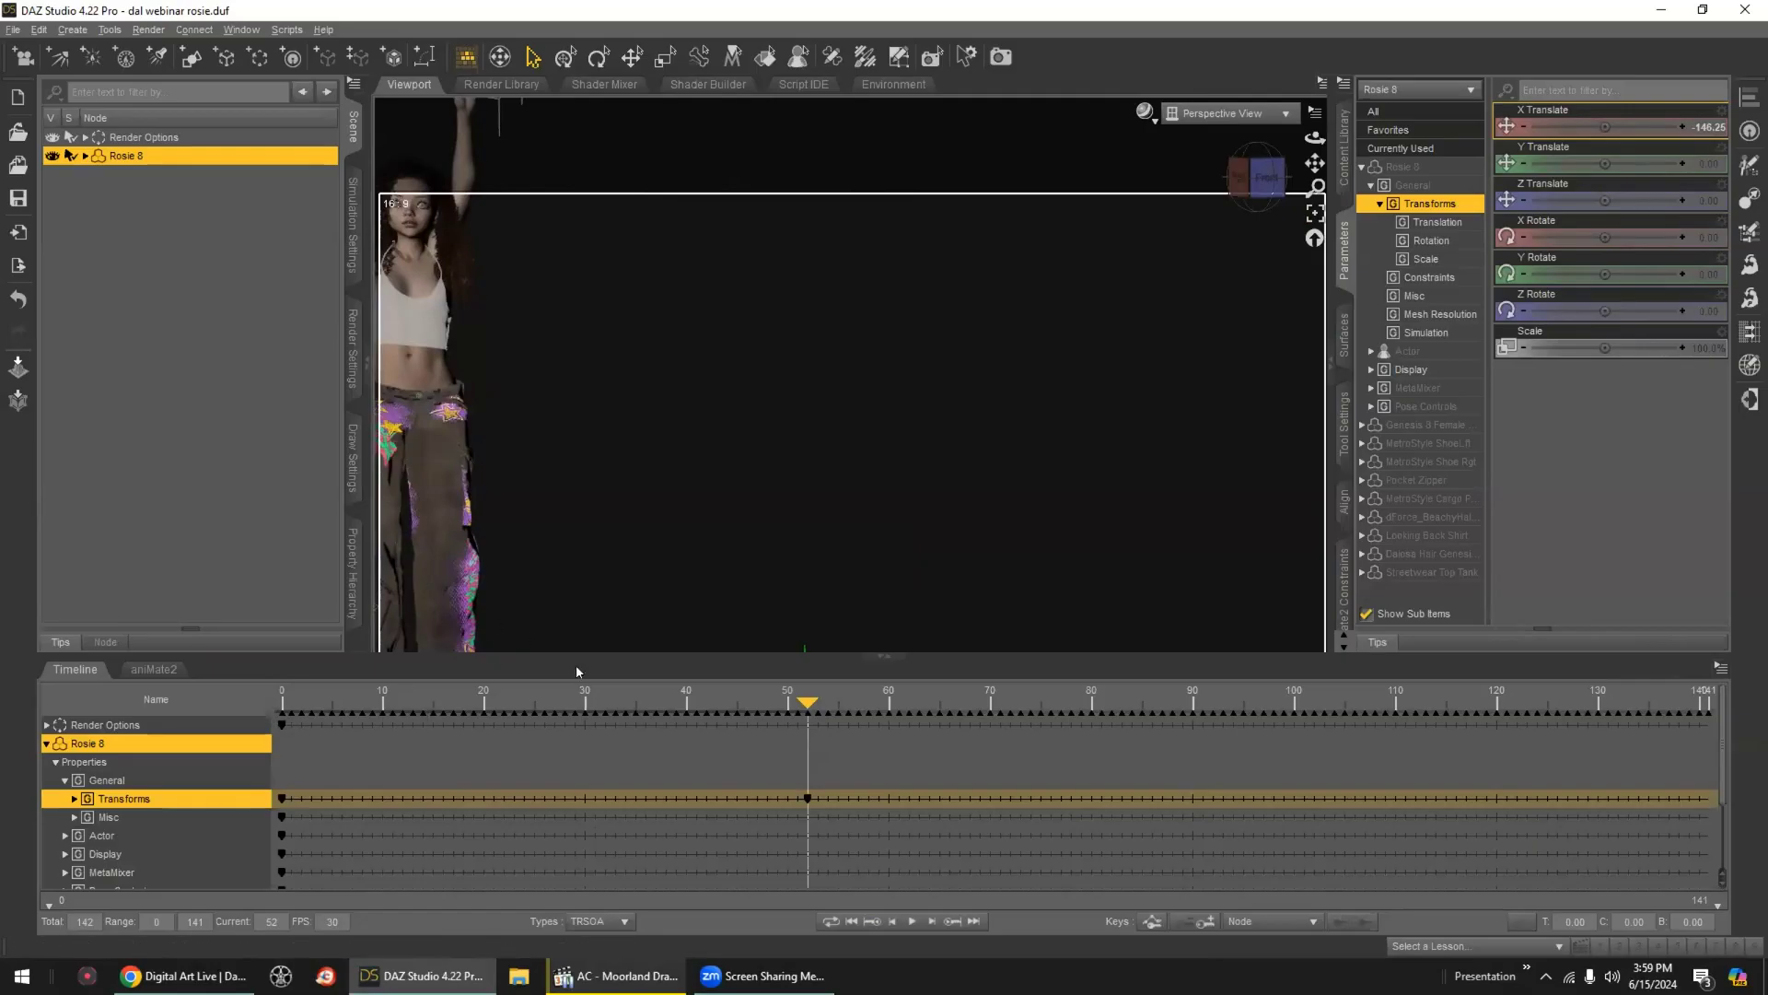
- Change the frame 0 Transforms keyframe to linear interpolation and play the animation to check the sideways movement
click(849, 923)
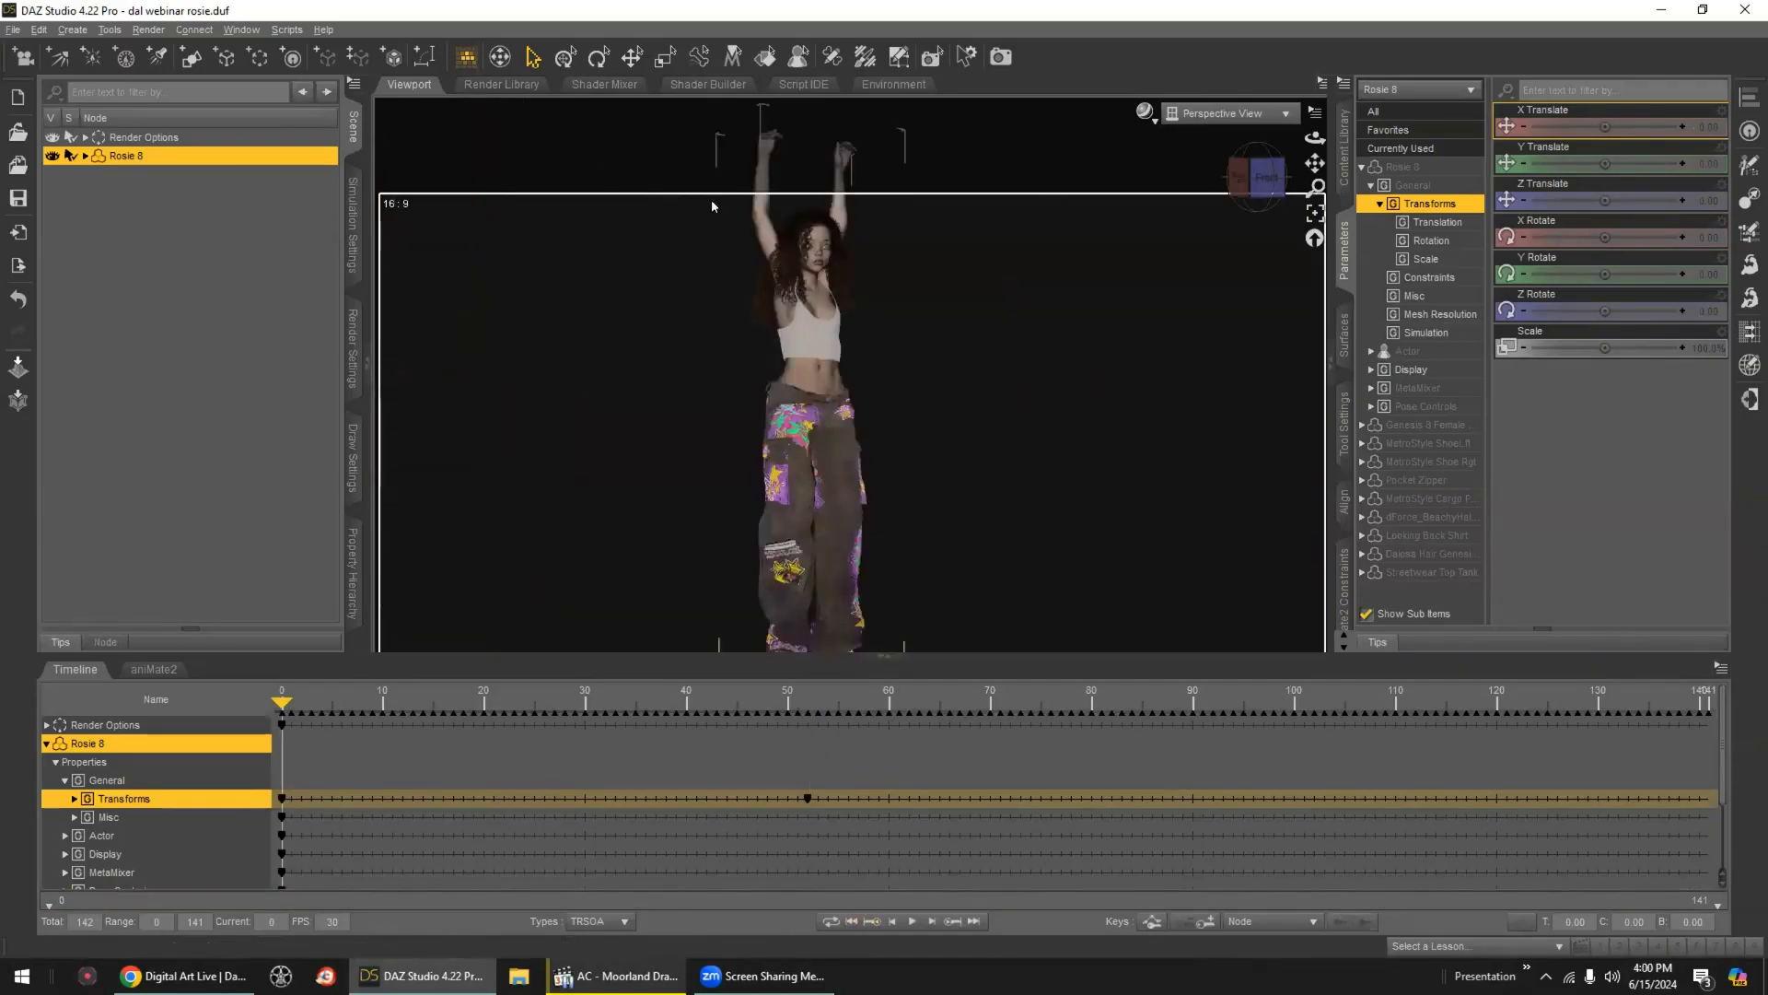
click(911, 922)
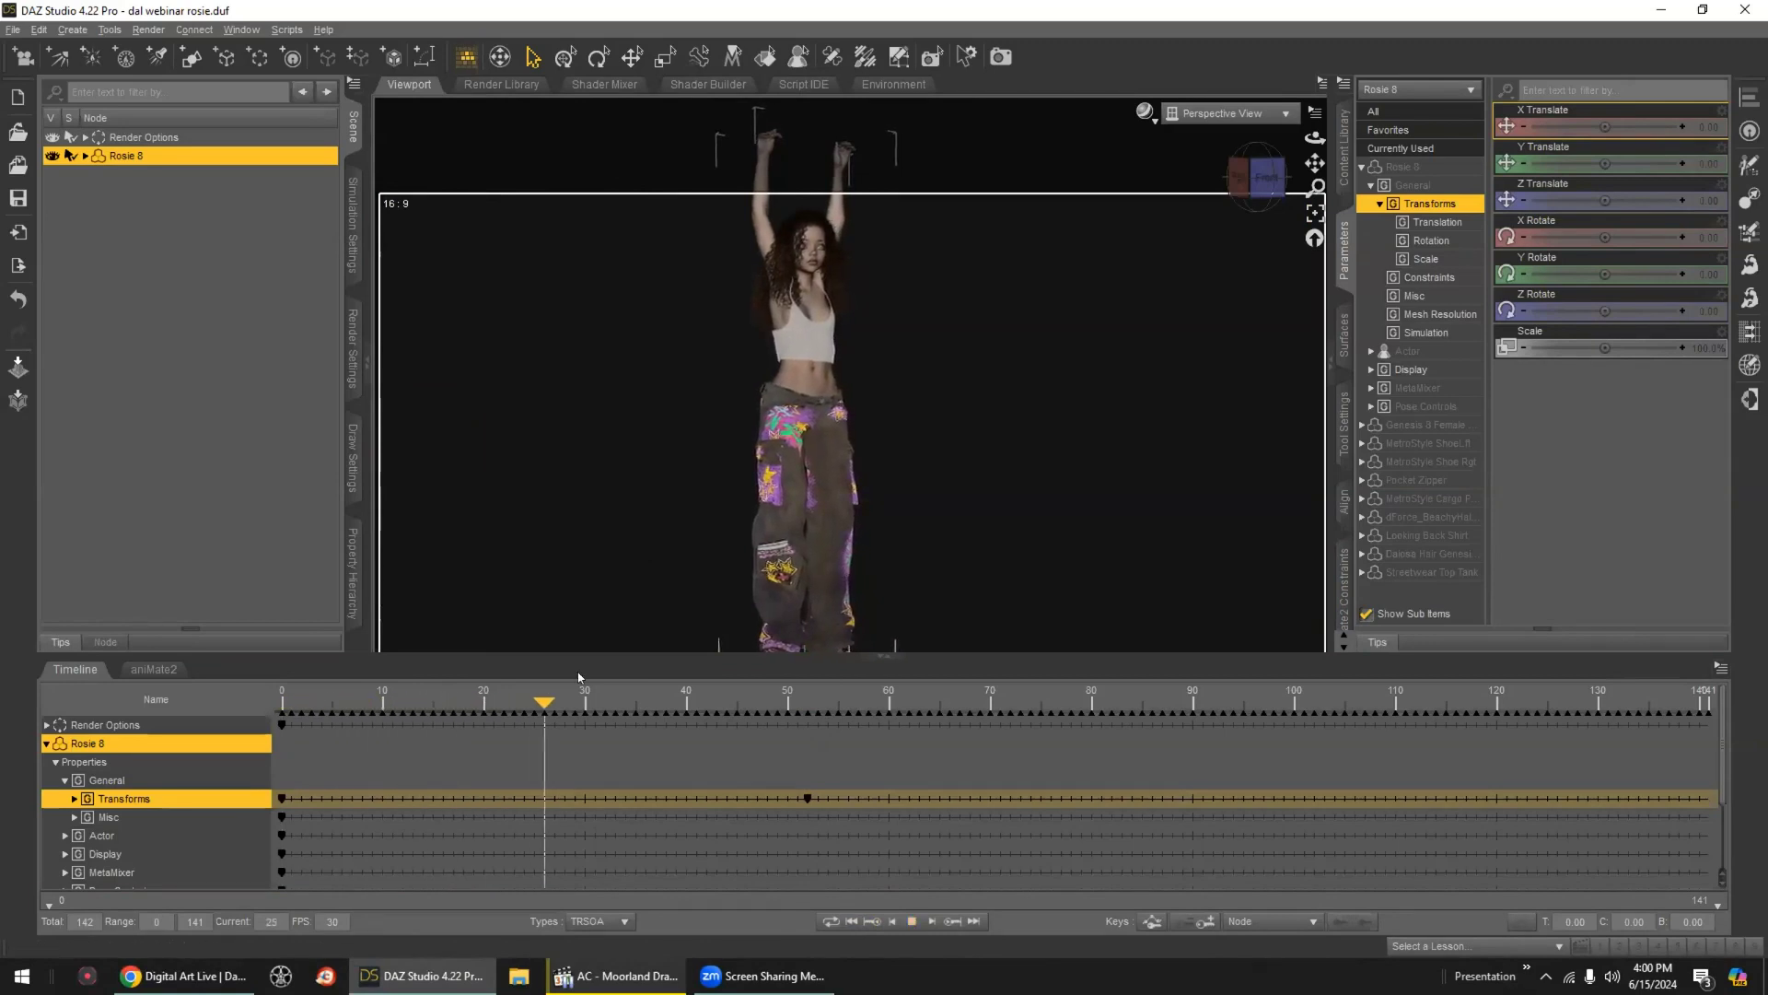
click(282, 799)
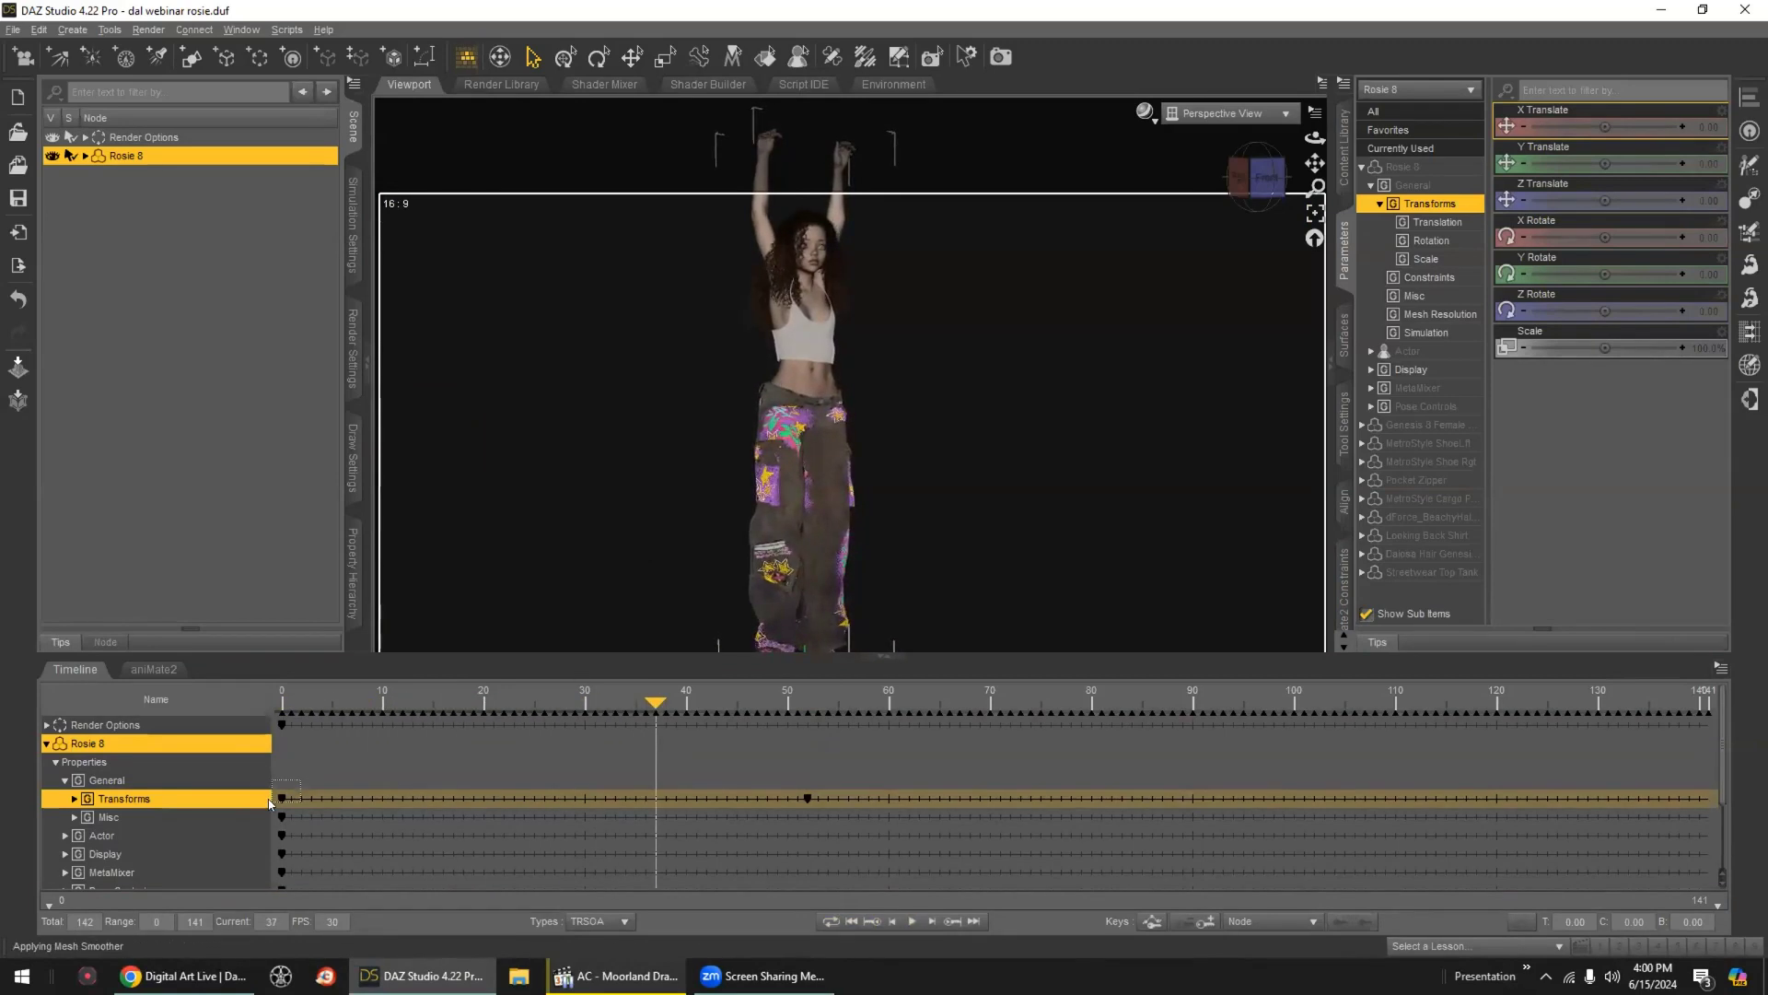
click(1519, 921)
click(1540, 881)
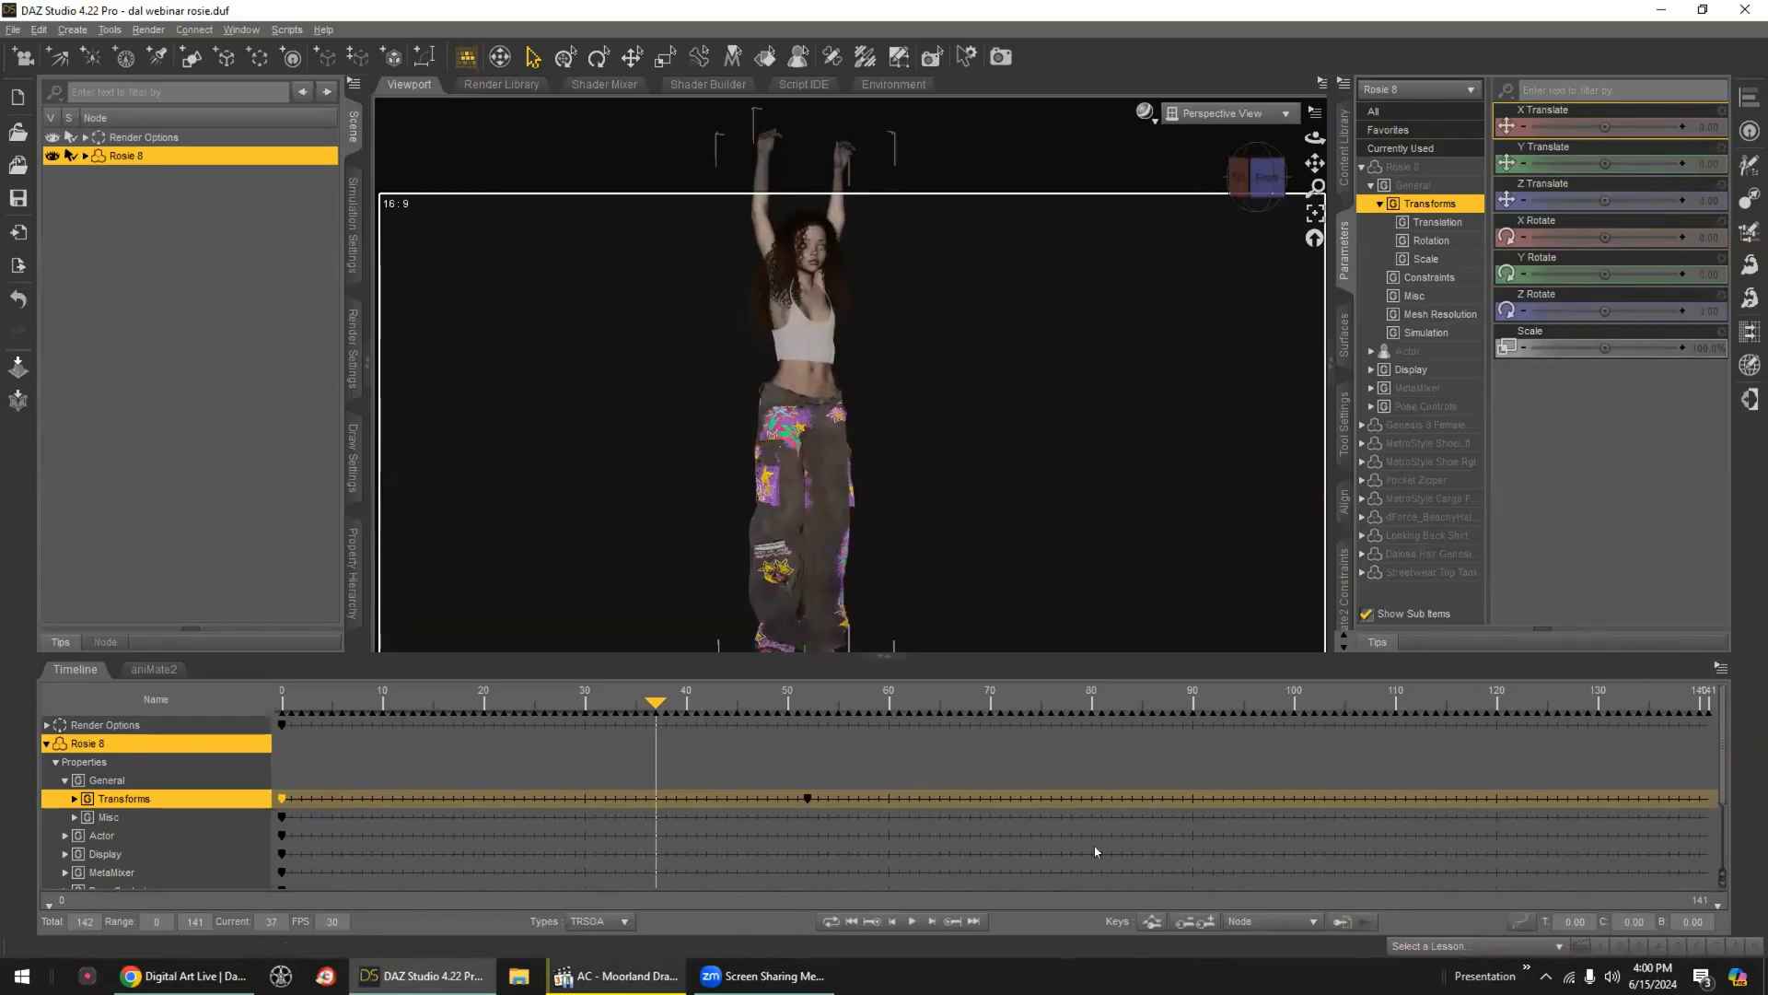
click(402, 697)
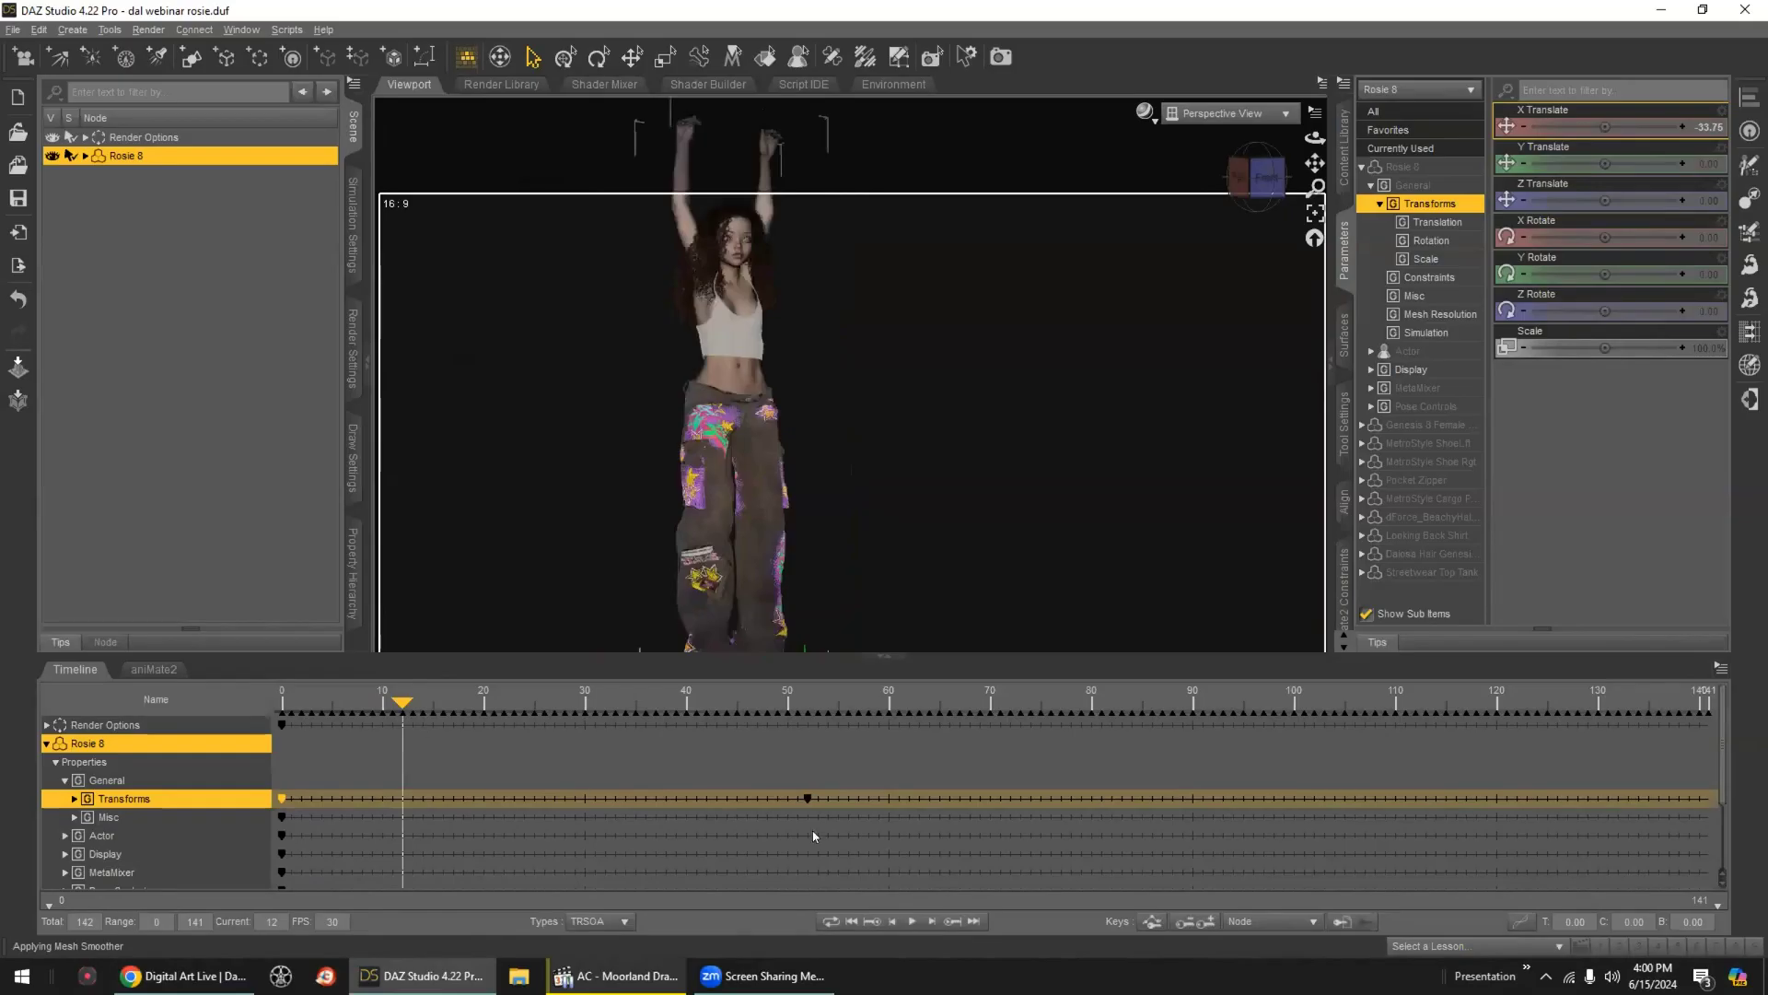
click(910, 921)
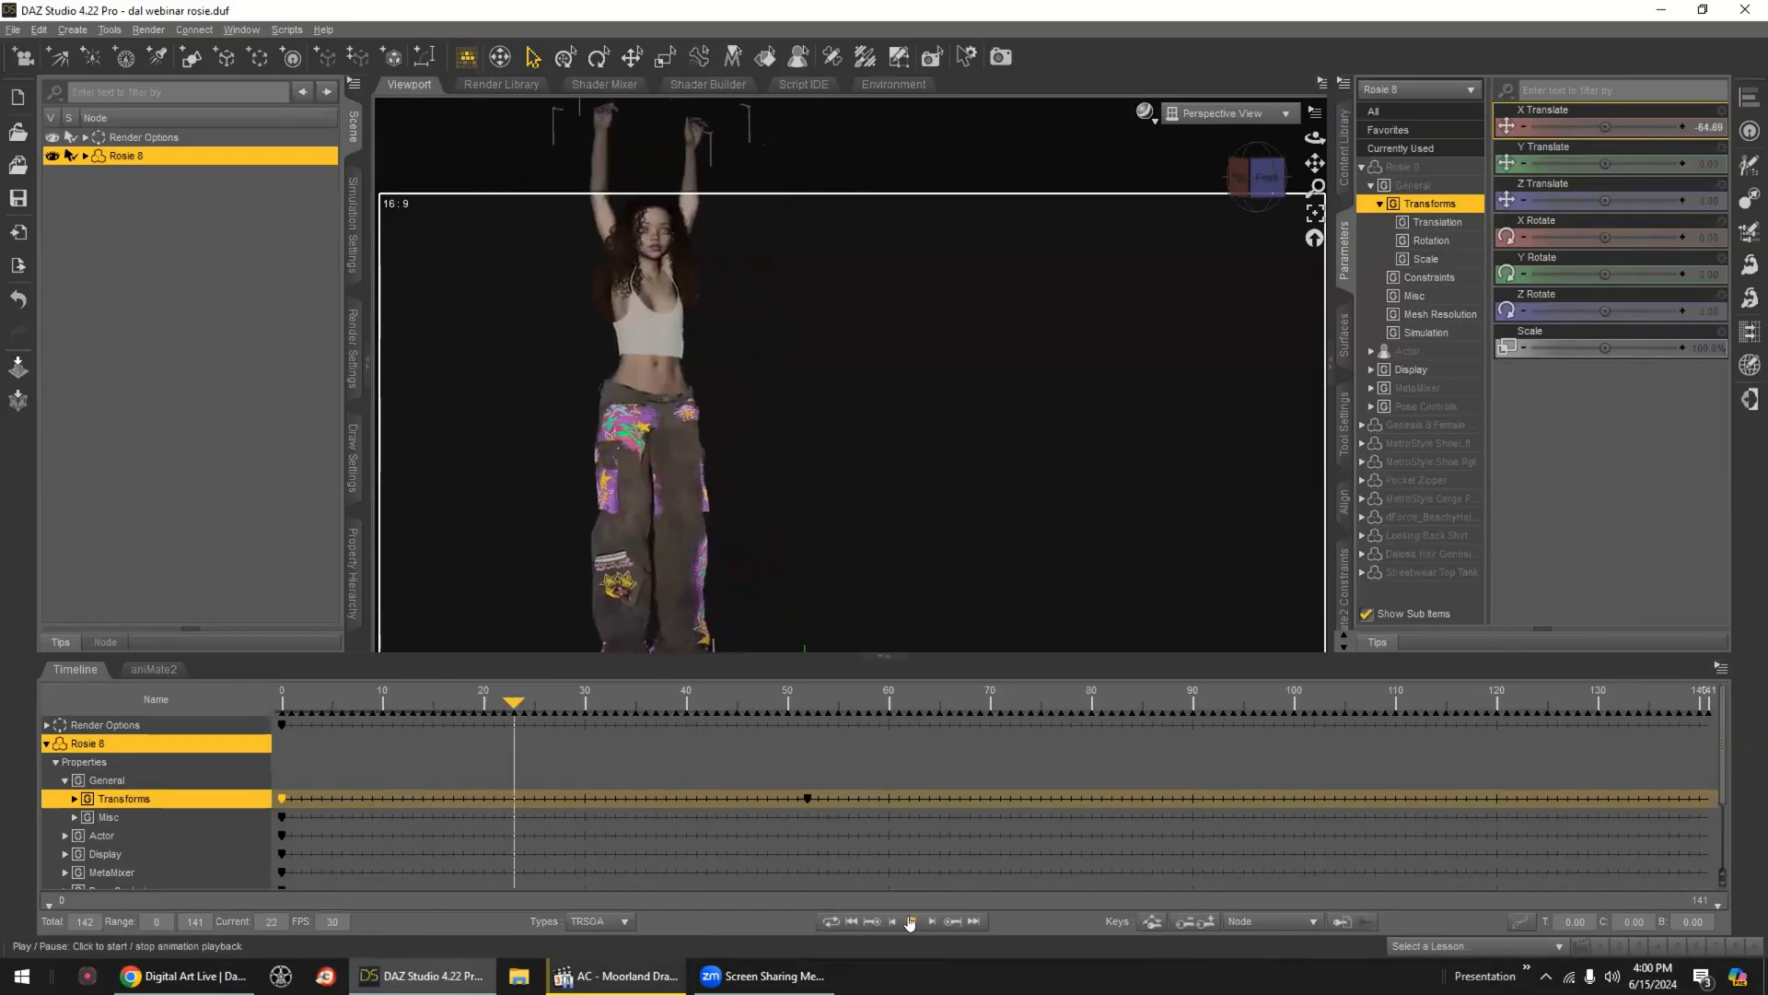
click(910, 920)
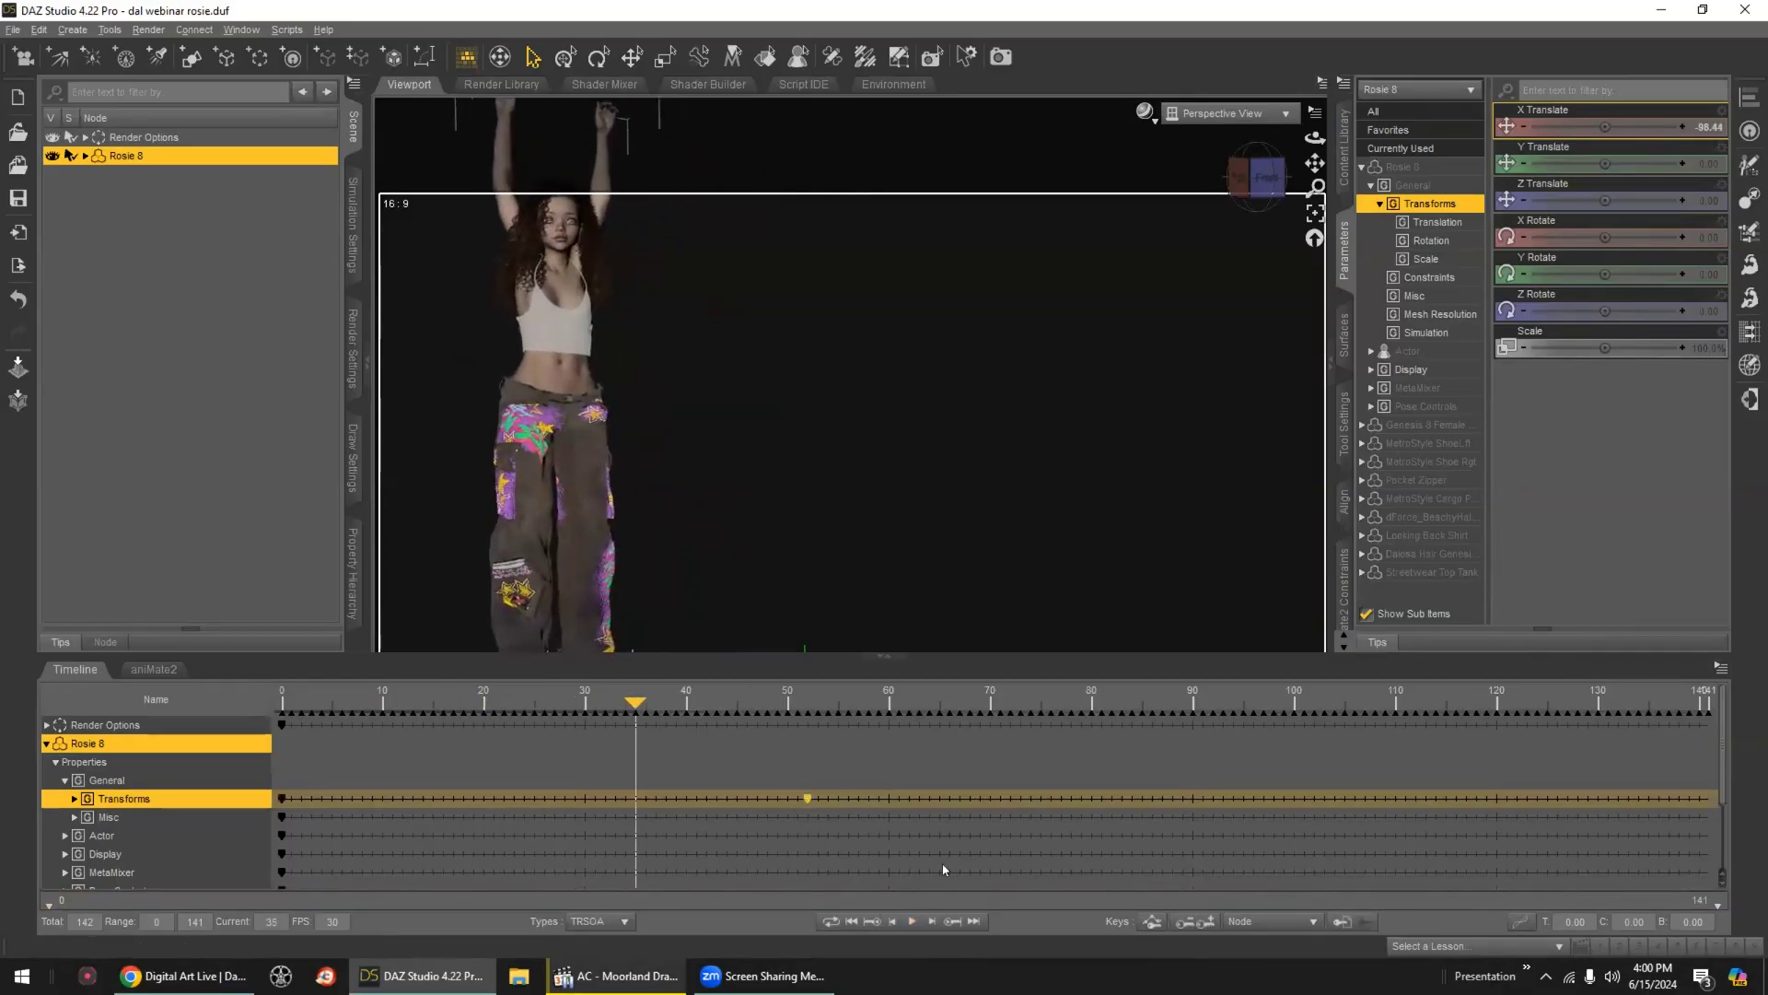
- Move the frame 52 Transforms keyframe to frame 0 by copying it and deleting the original, and set X Translate to about -1.42
click(851, 921)
click(1342, 921)
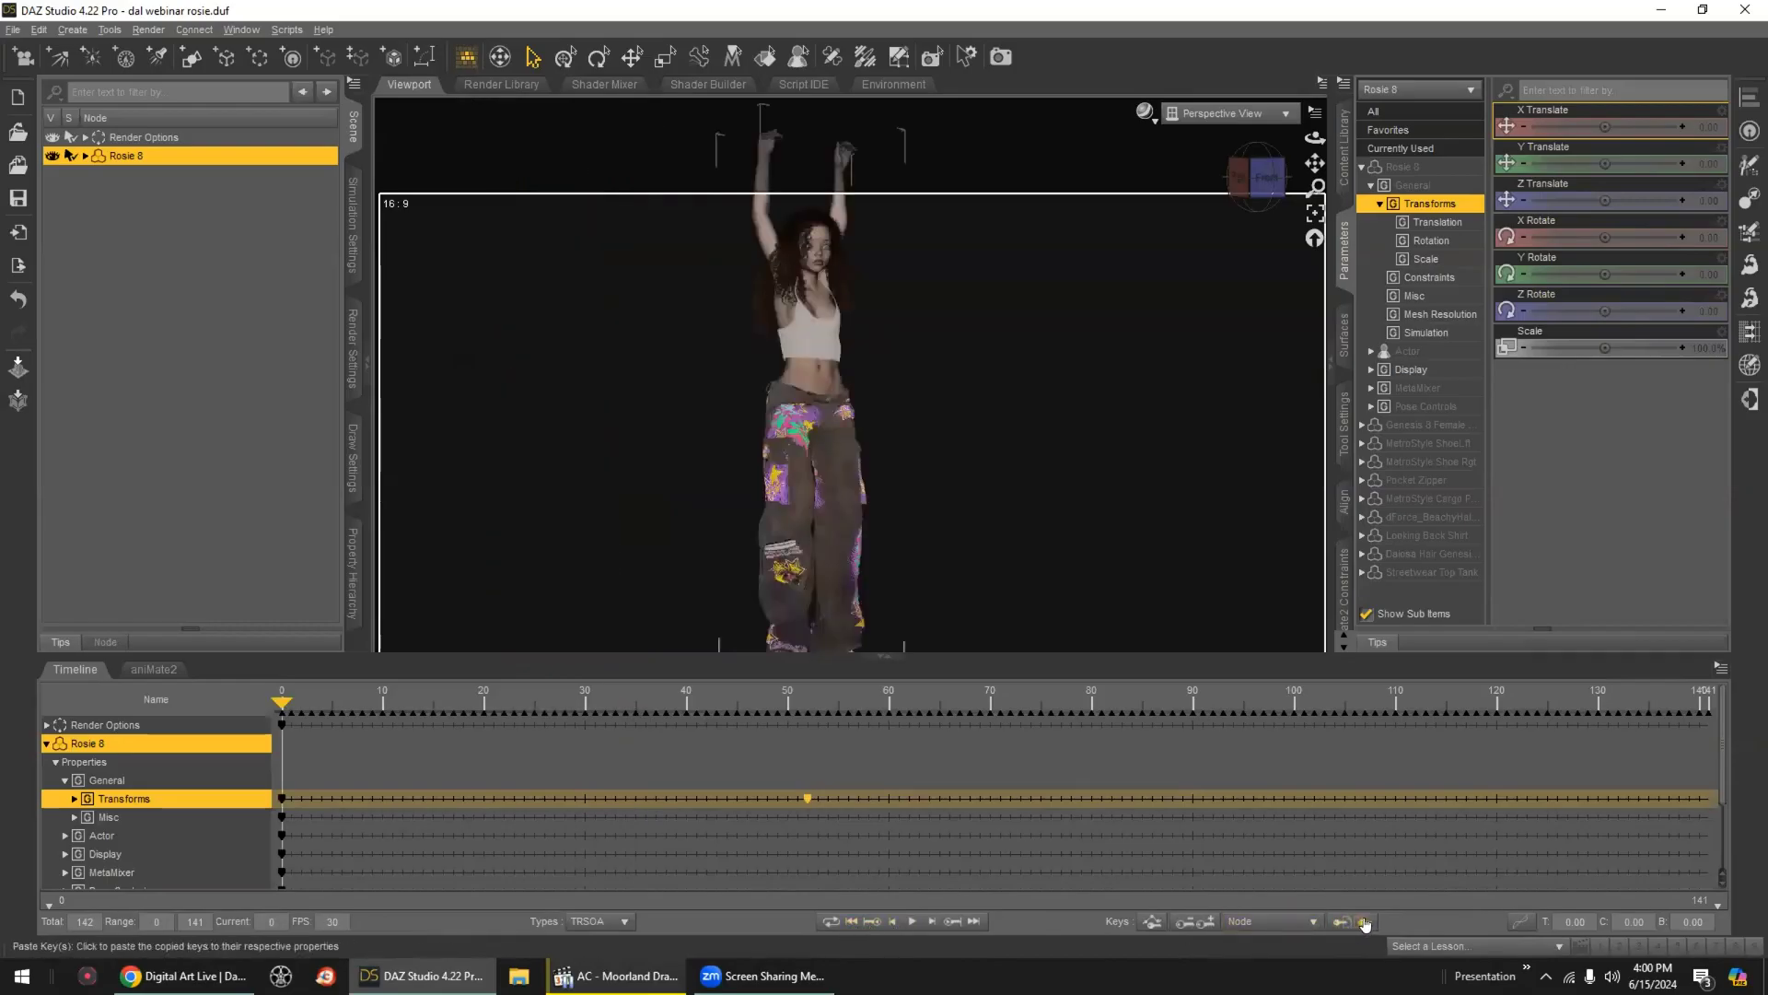
click(1187, 922)
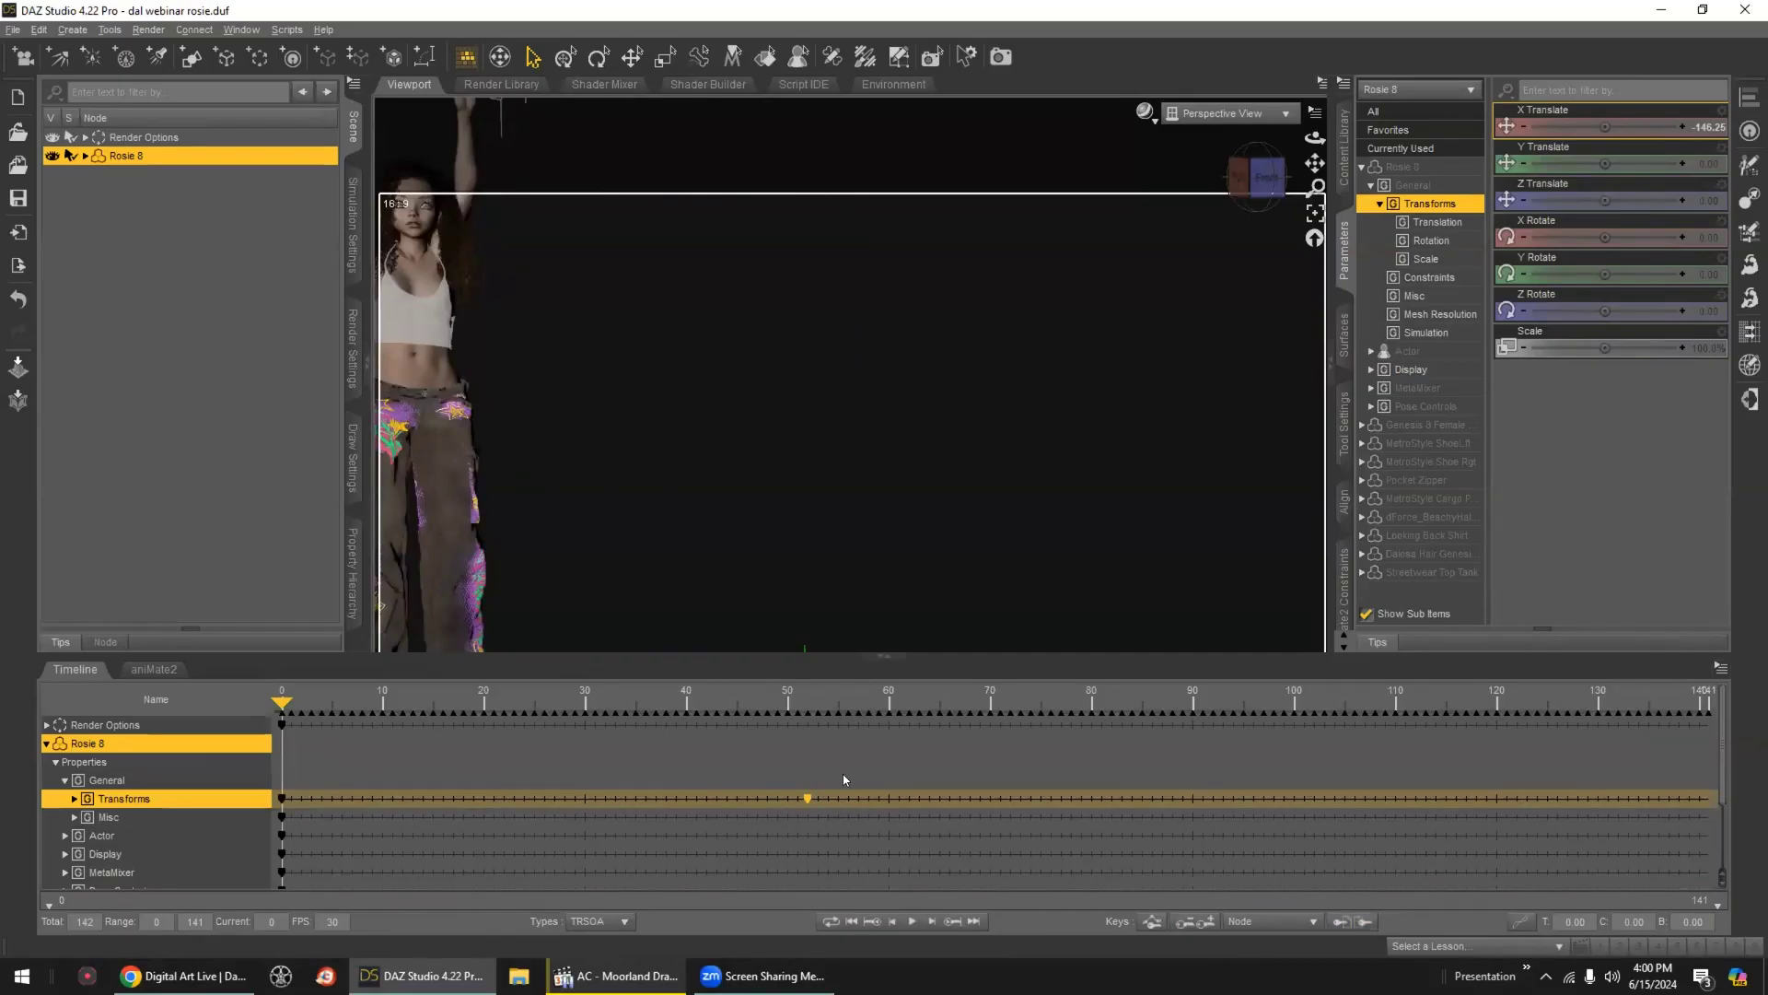
click(1187, 922)
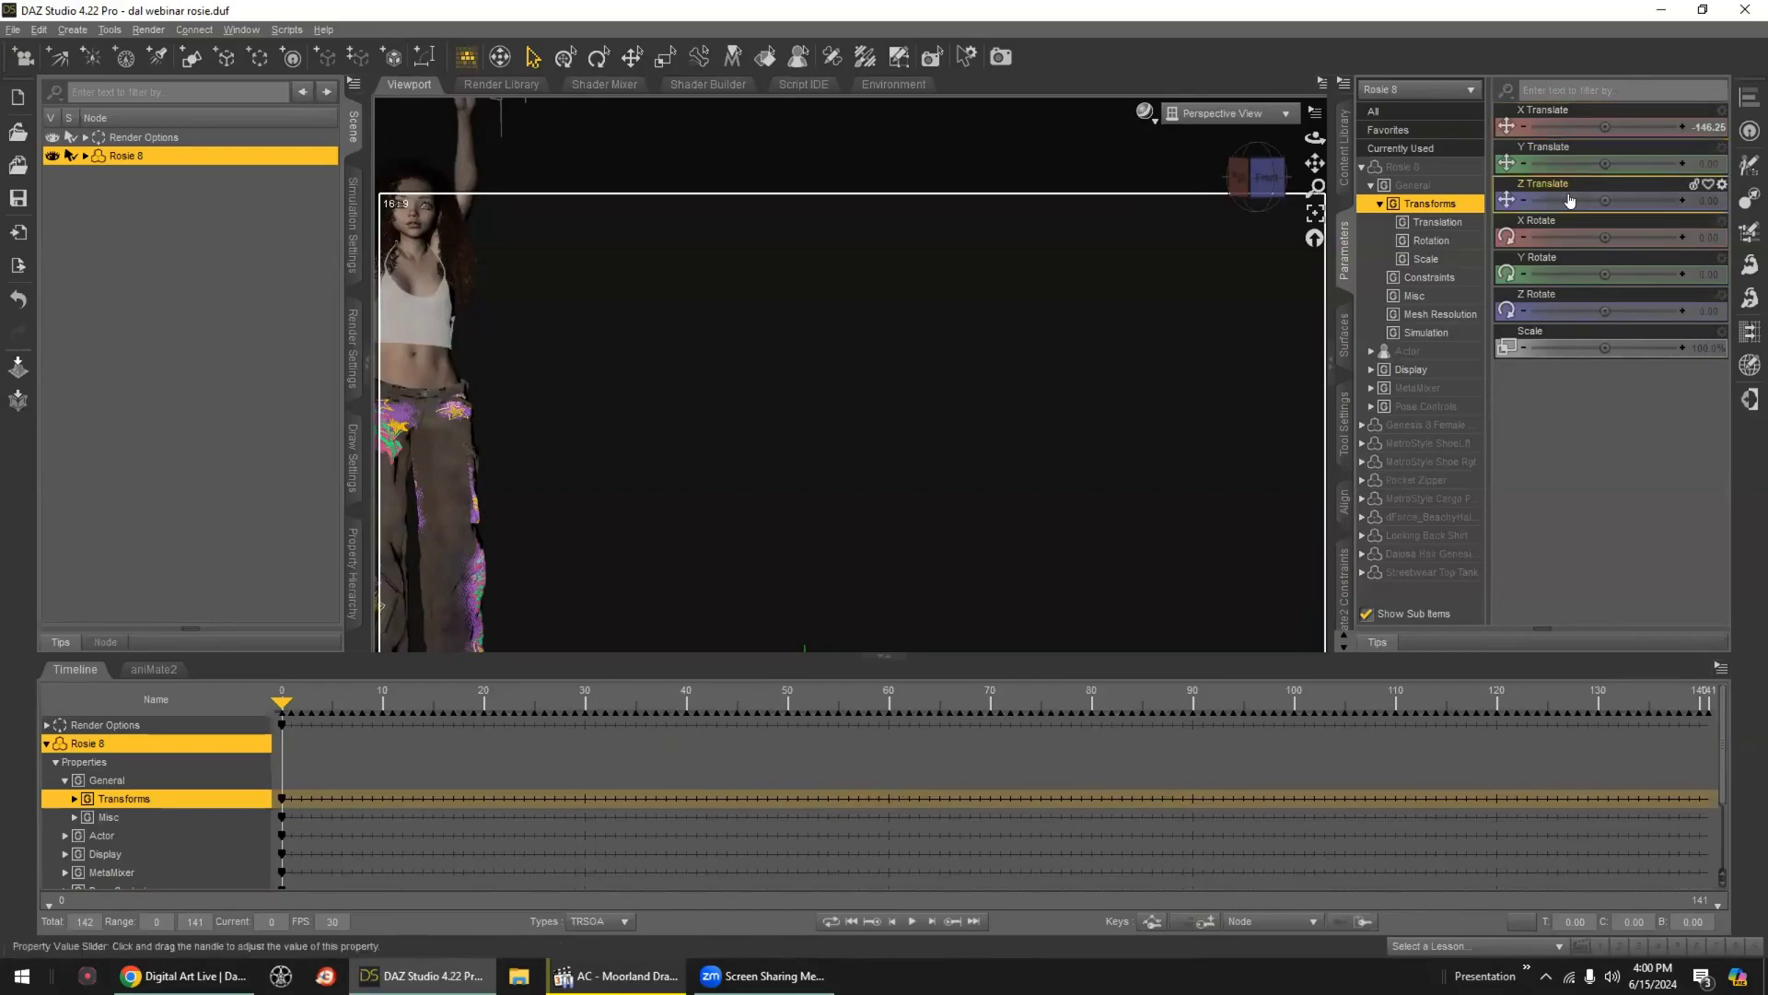
drag(1605, 127, 1660, 127)
- Expand Rosie 8's Hip in the scene hierarchy, select Abdomen Lower, and enlarge the Timeline to show more tracks
scroll(871, 789, down, 3)
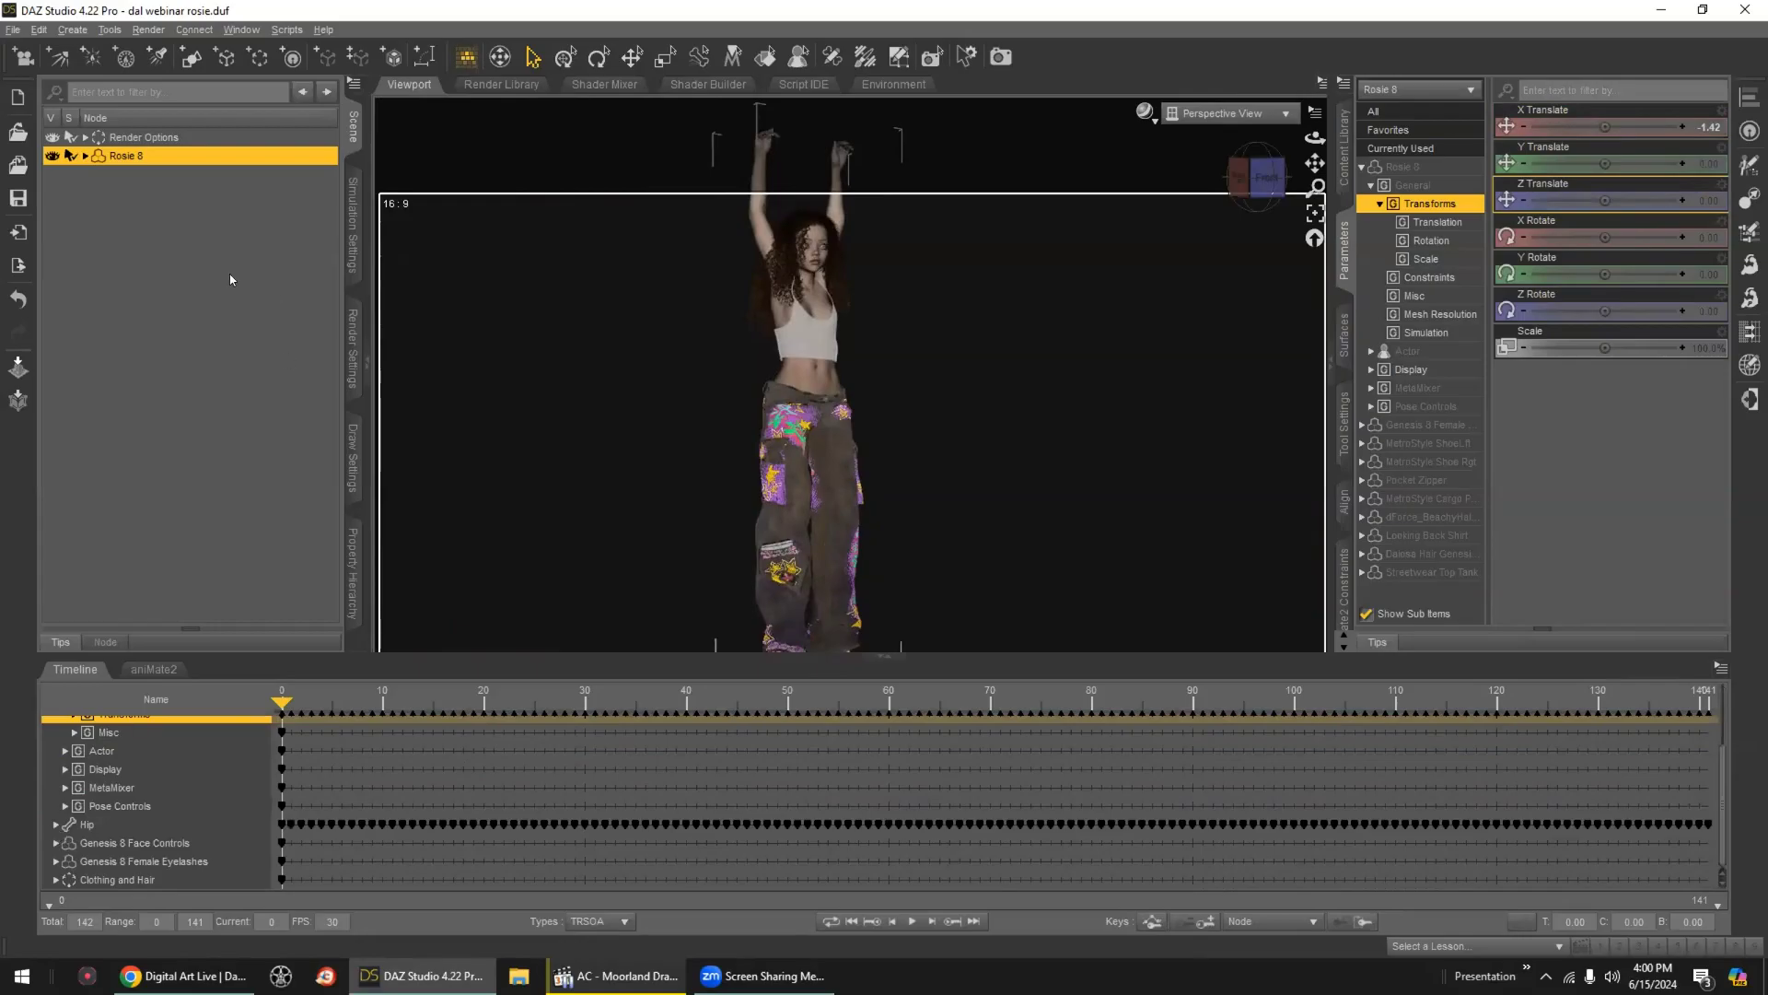
click(85, 156)
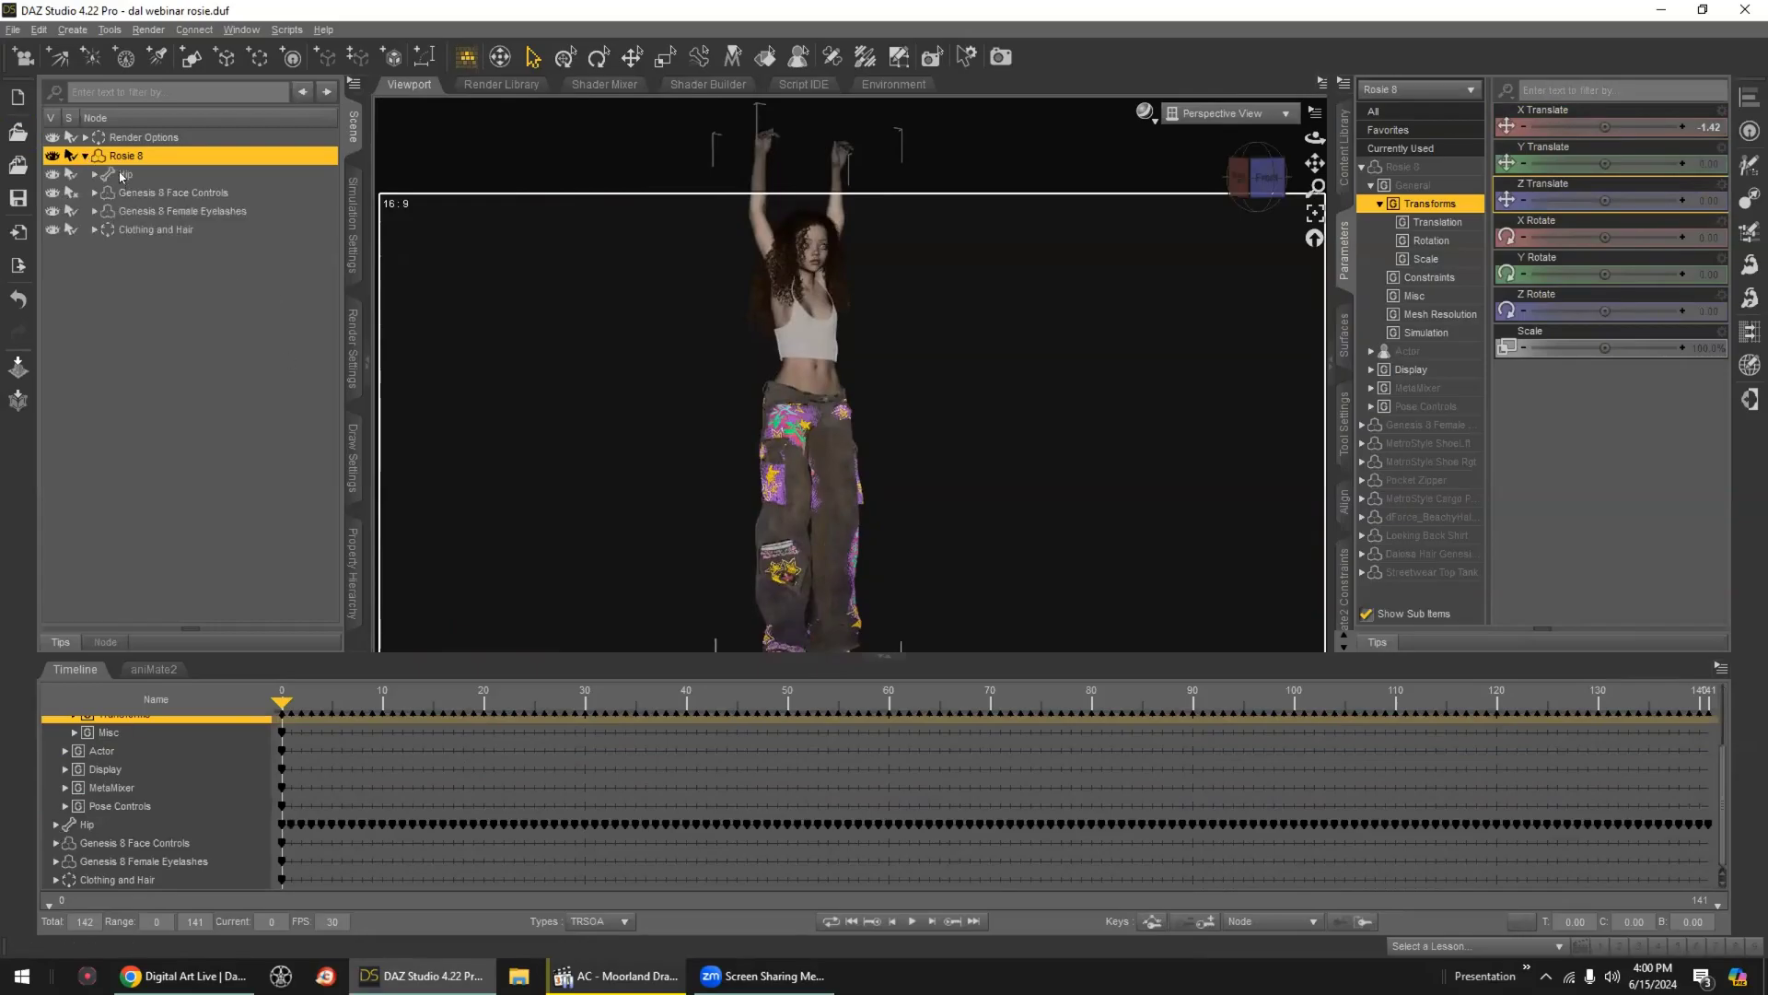
click(124, 174)
click(94, 174)
click(156, 211)
drag(1101, 647, 1068, 416)
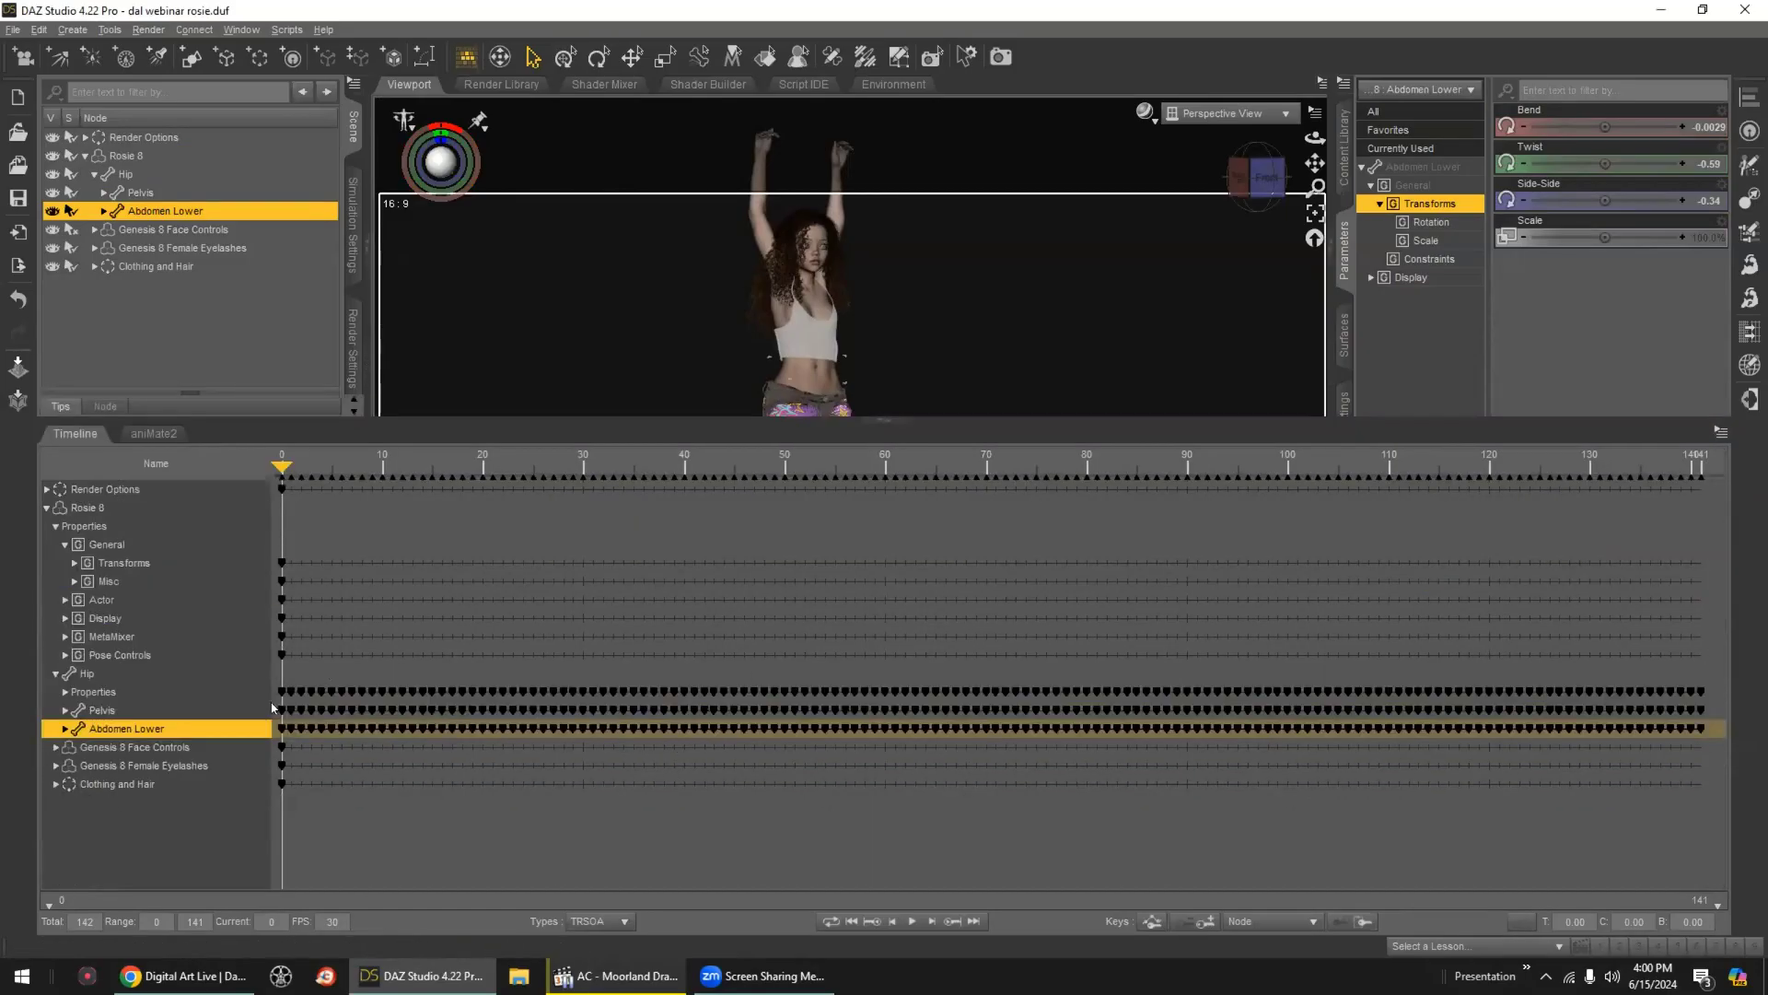
- Expand the Hip's Transforms down to its Rotation channels in the Timeline and select the X Rotate track
click(64, 691)
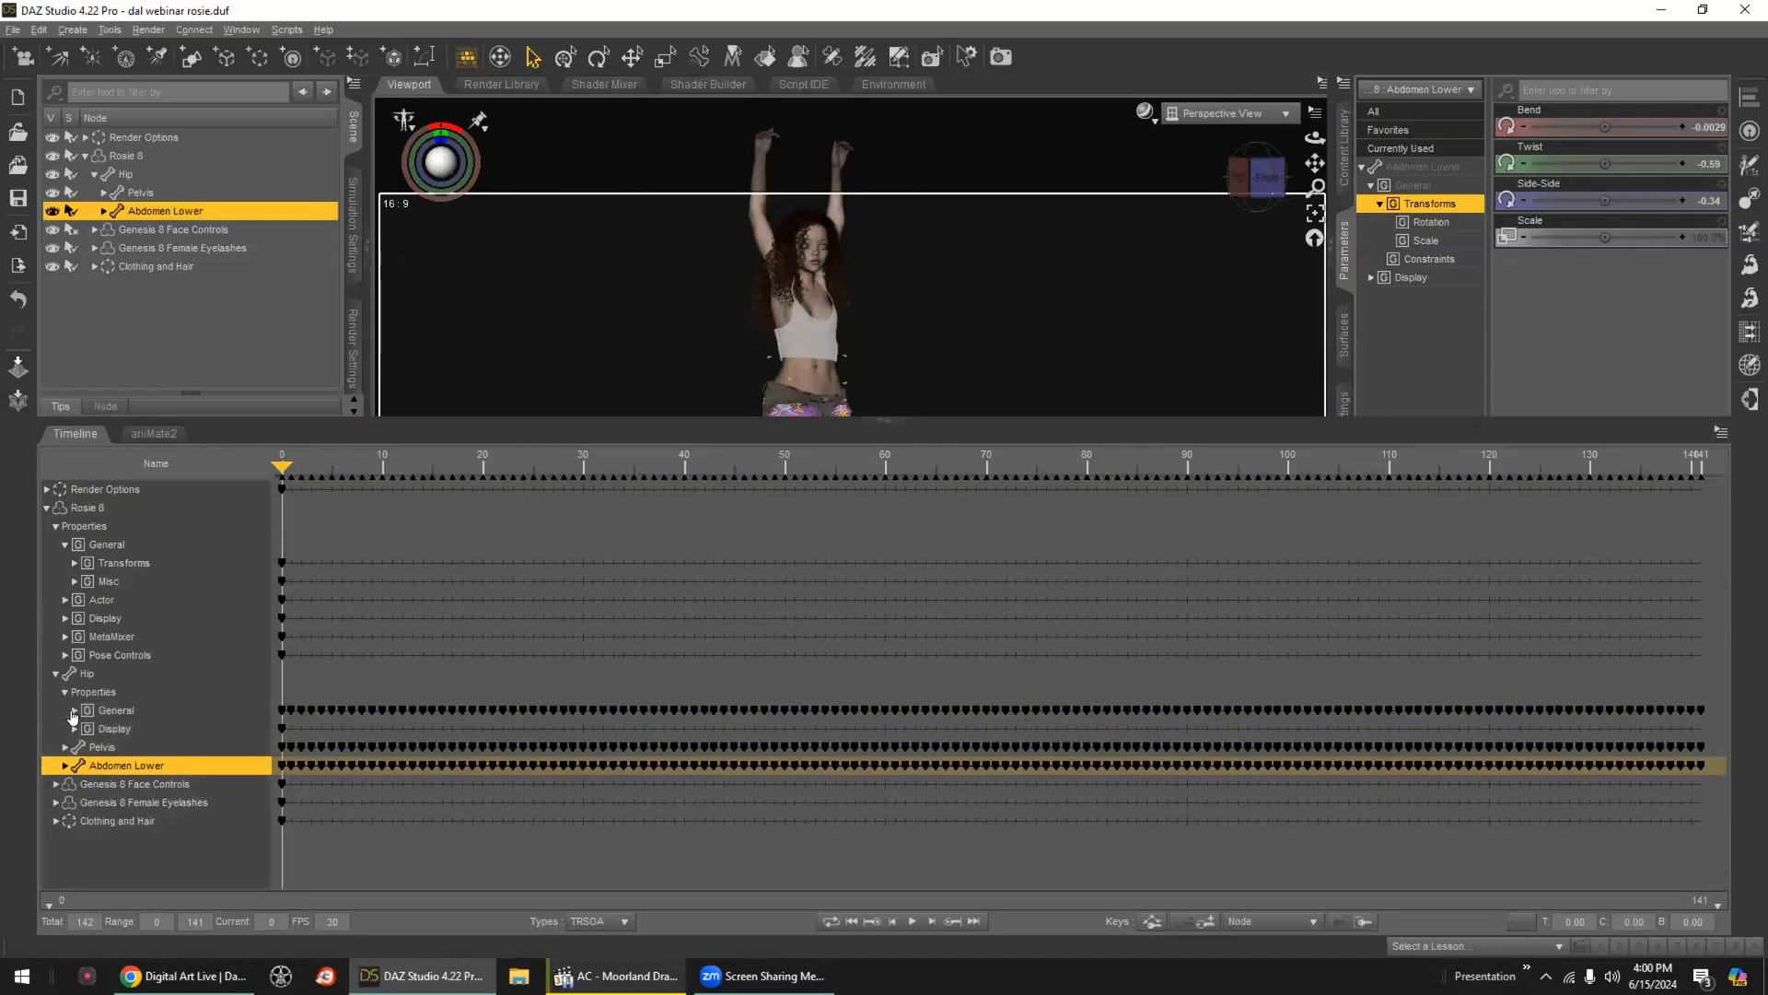
click(74, 715)
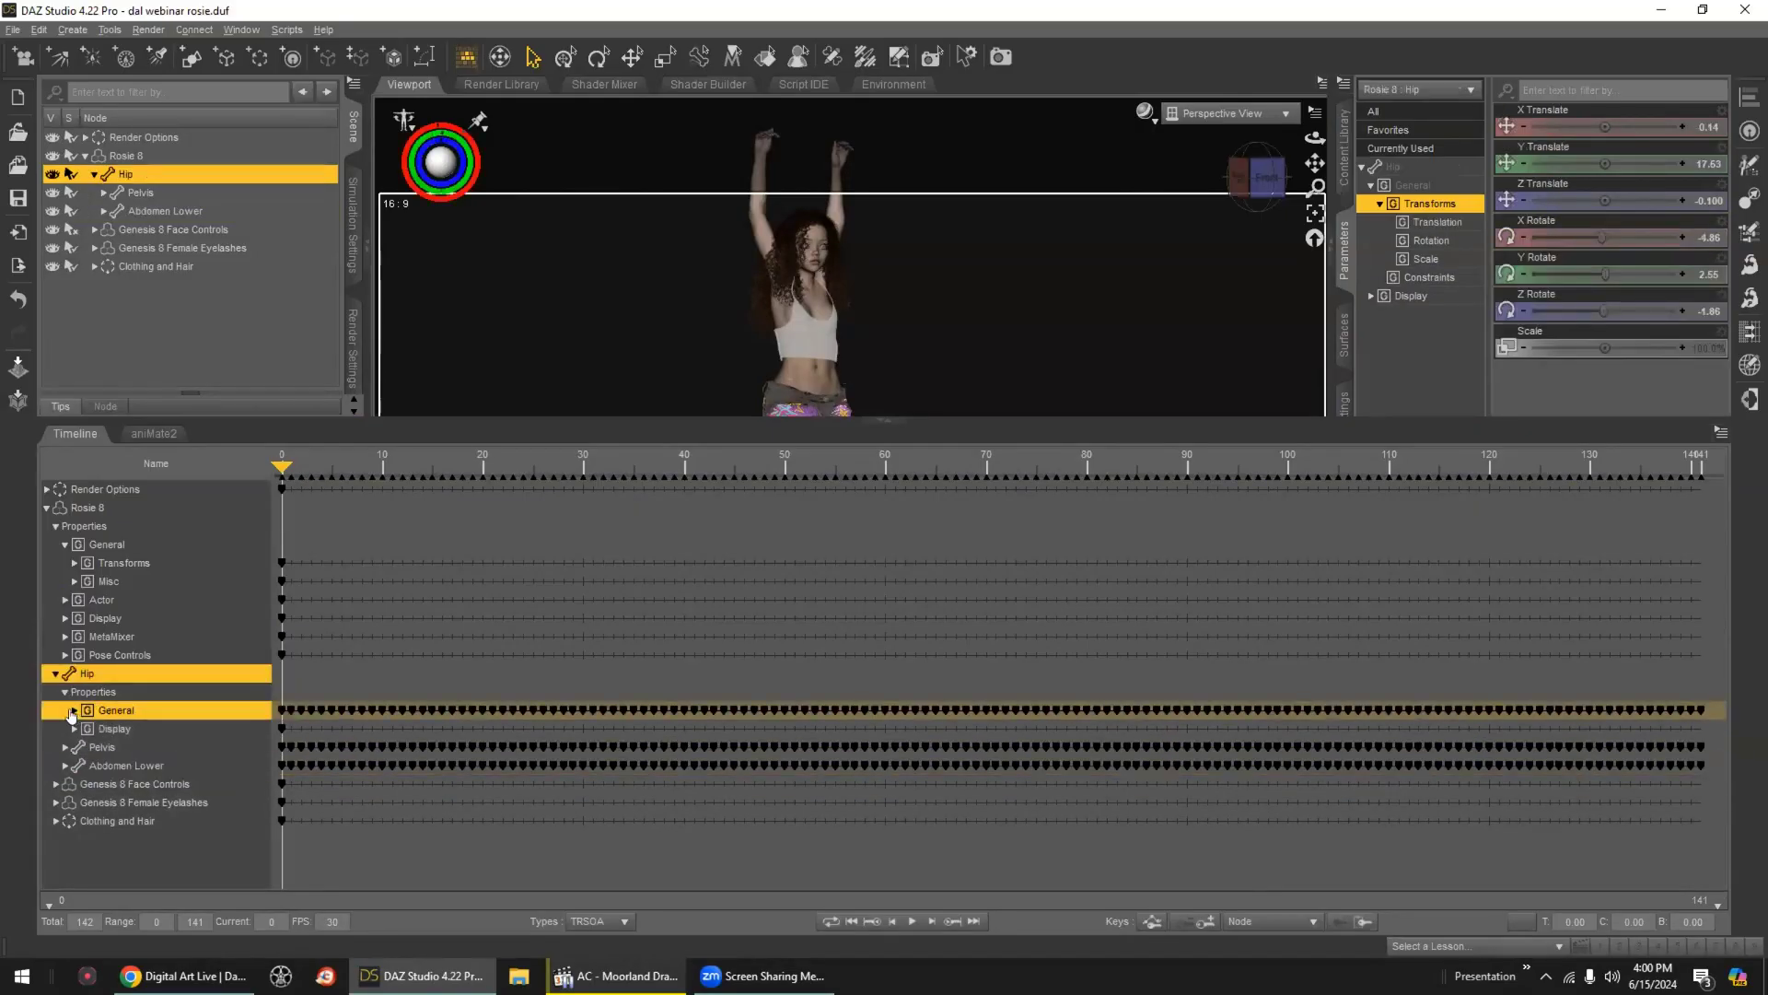
click(71, 710)
click(83, 728)
click(83, 729)
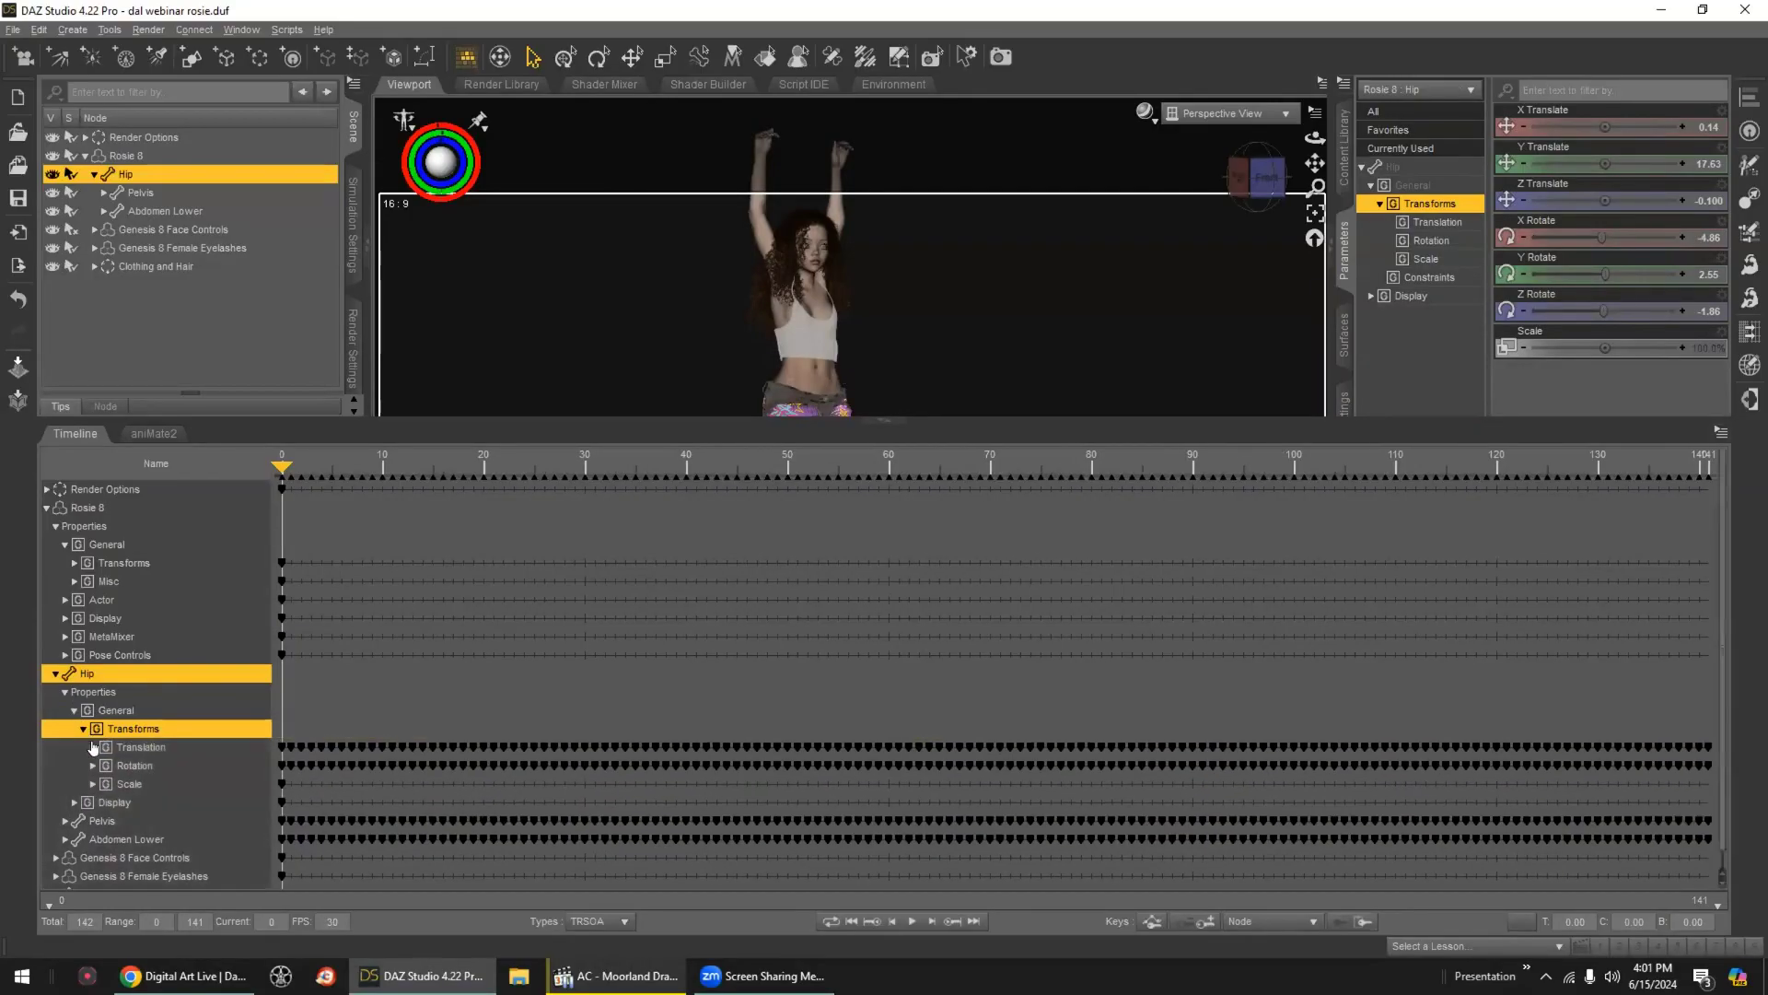
click(93, 765)
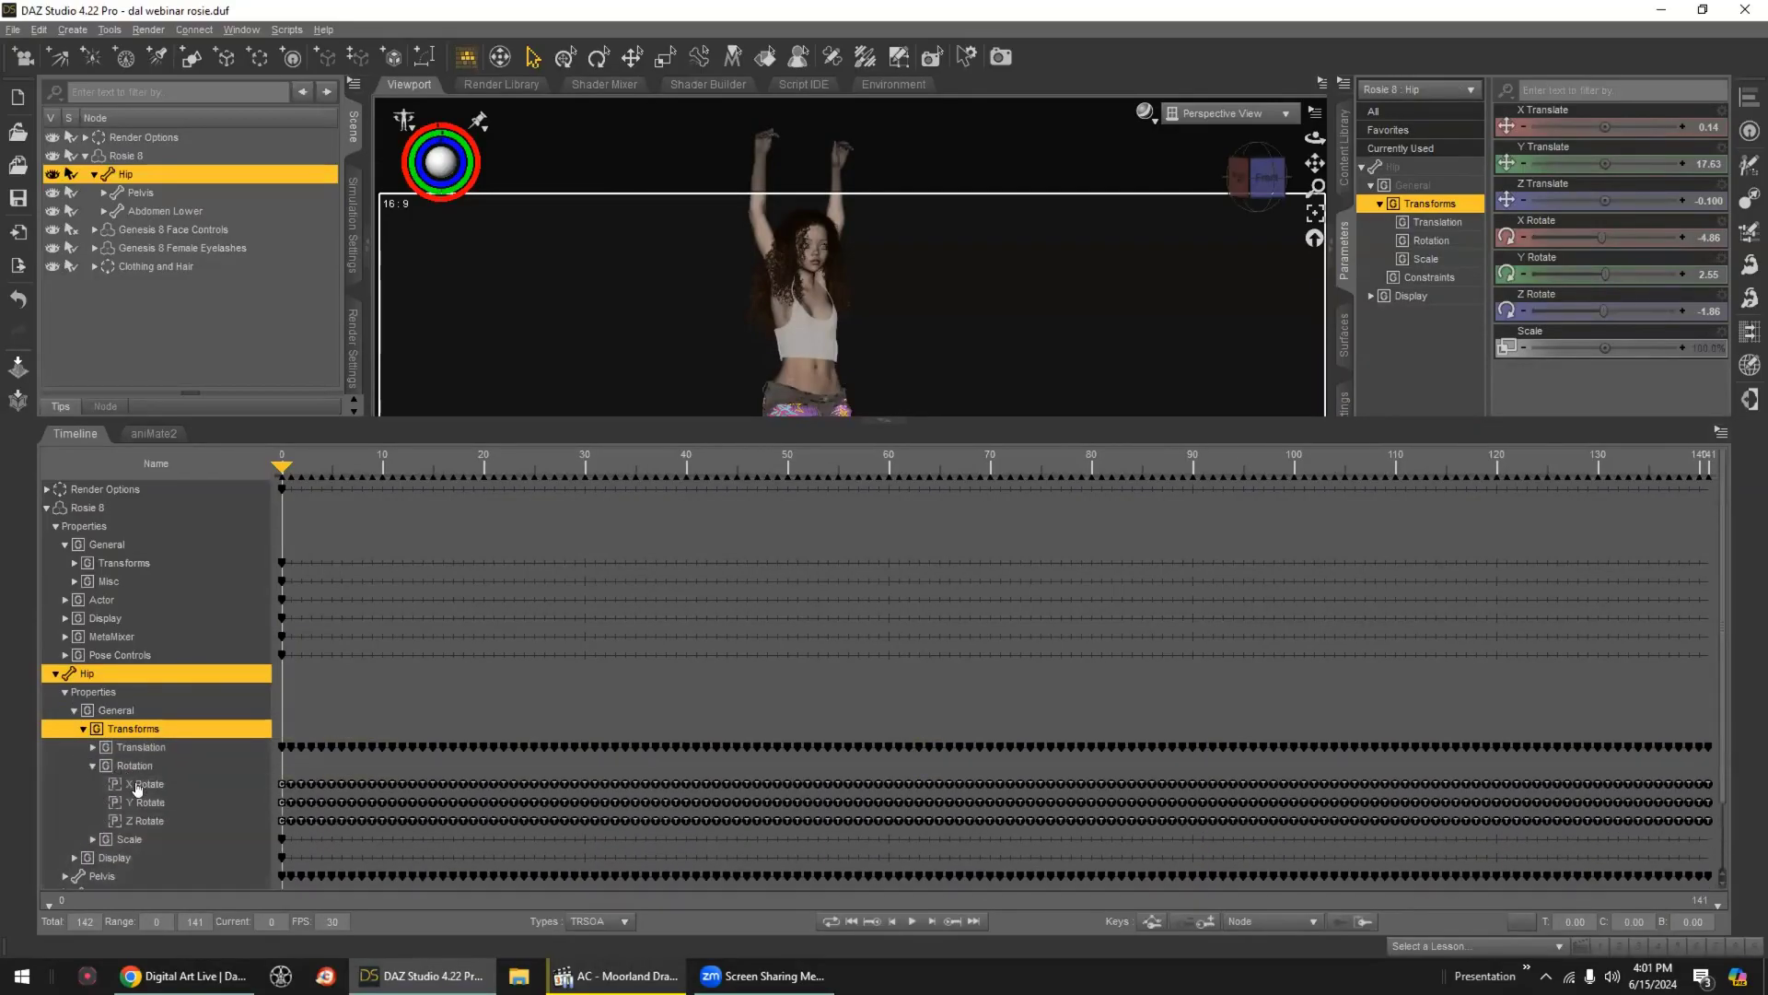
click(135, 786)
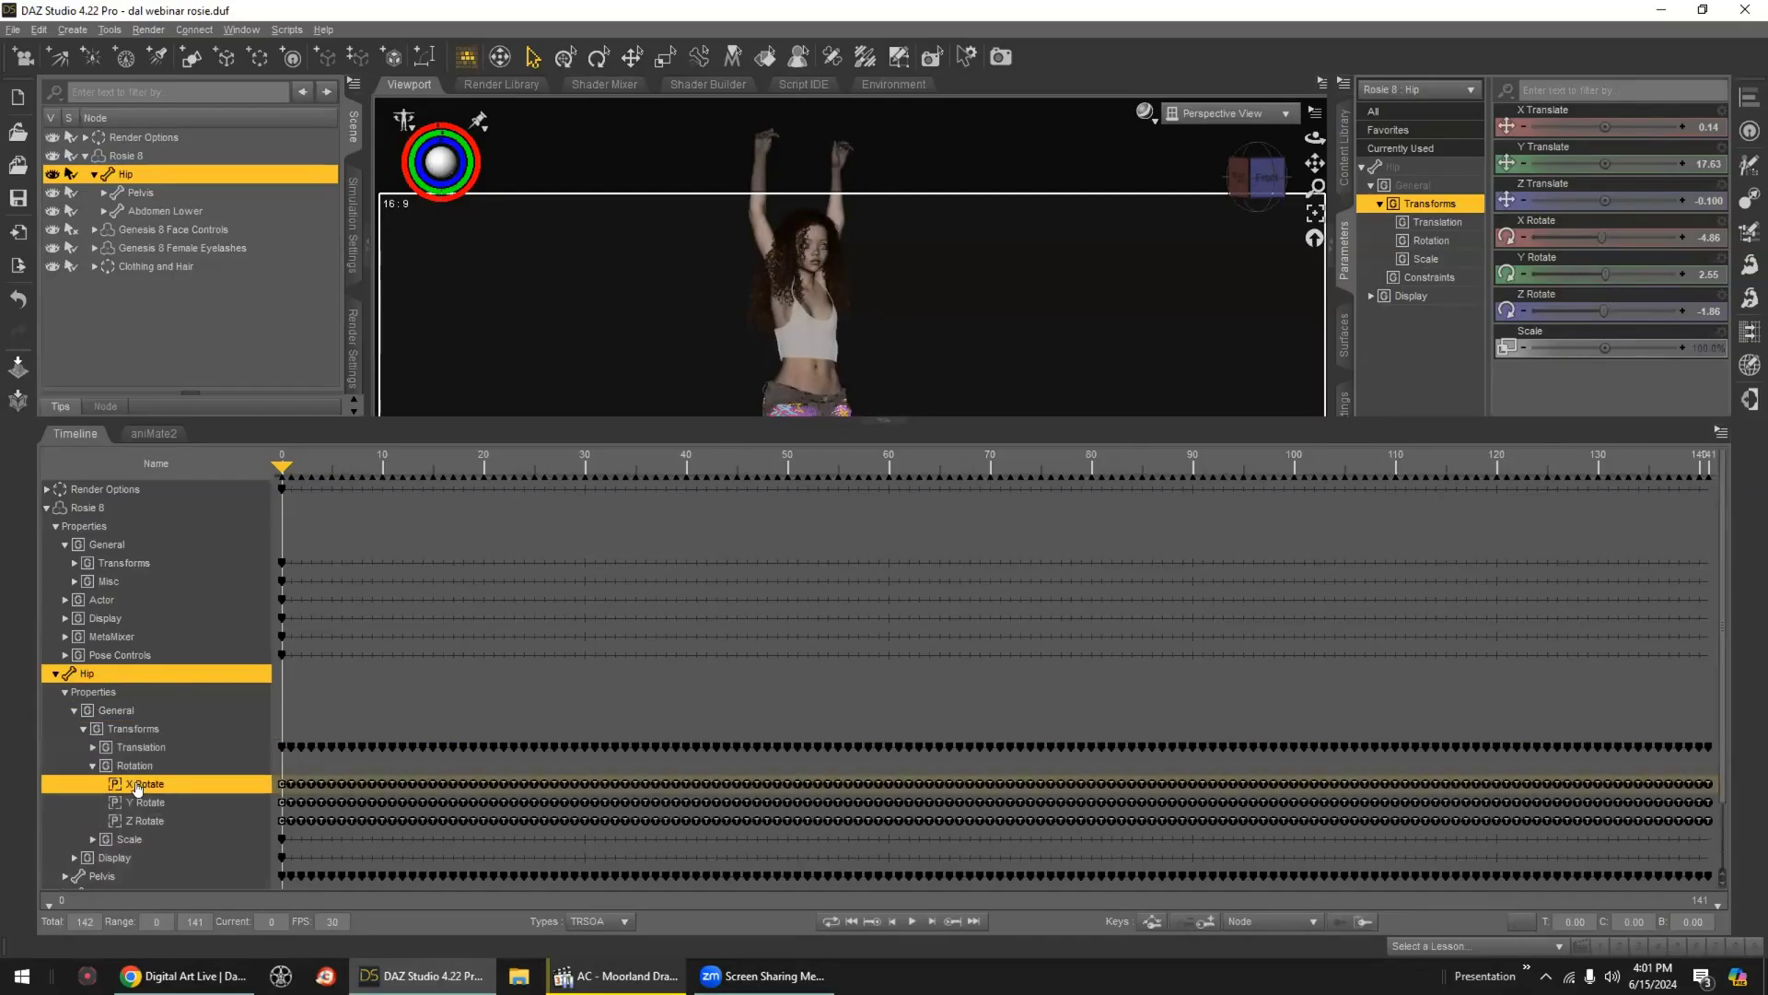
- Show the Hip X Rotate curve as a graph, raise all but the first few keys, and check the pose at frame 50
click(1151, 922)
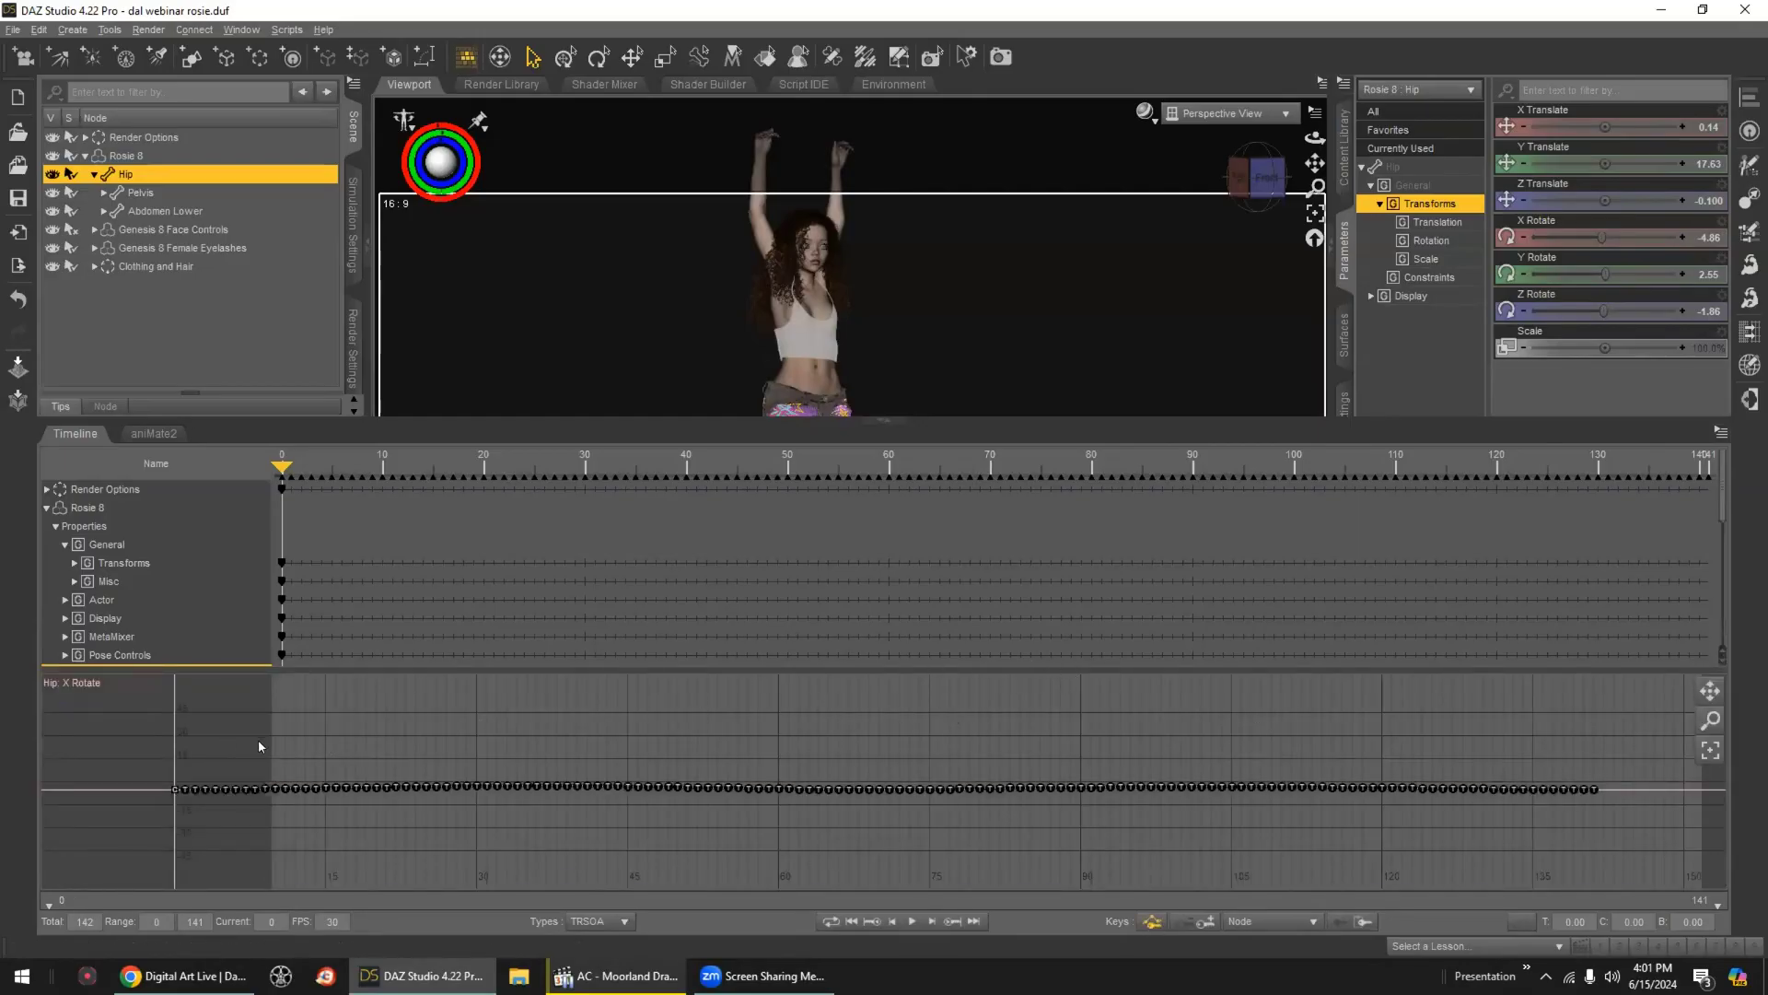
drag(229, 763, 1607, 805)
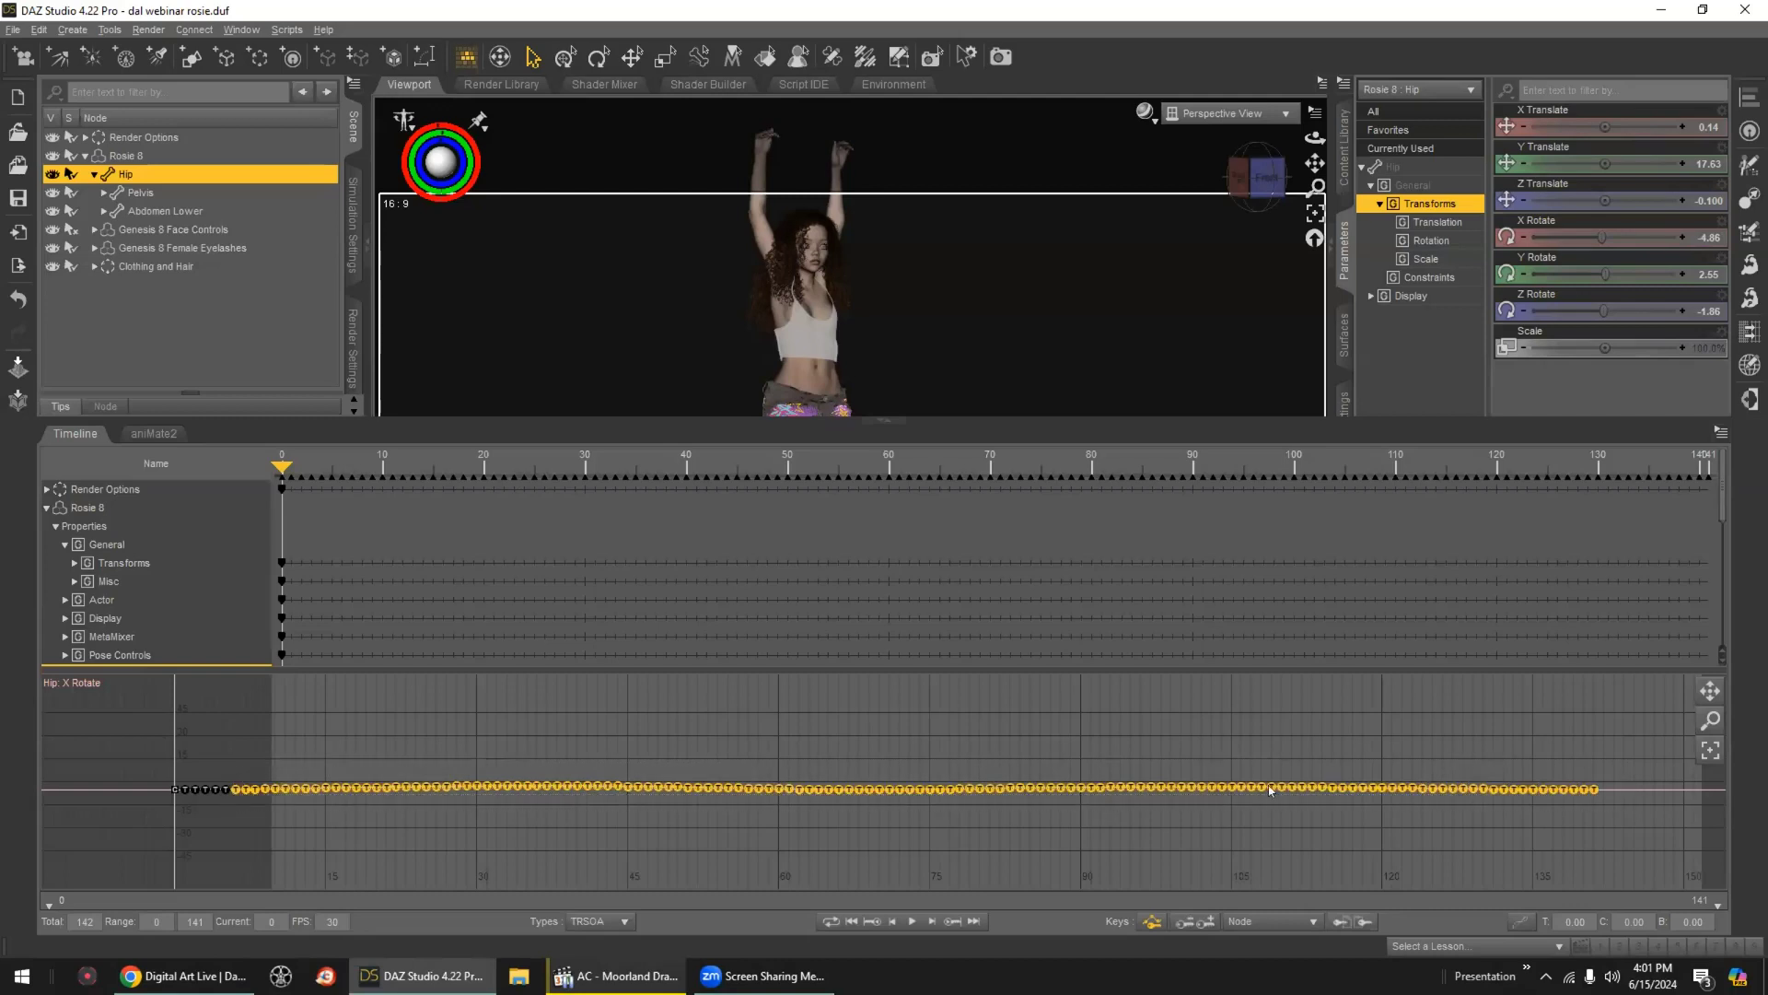
mouse_move(935, 794)
mouse_down()
mouse_move(947, 699)
mouse_move(938, 862)
mouse_move(970, 678)
mouse_move(962, 773)
mouse_up()
click(786, 470)
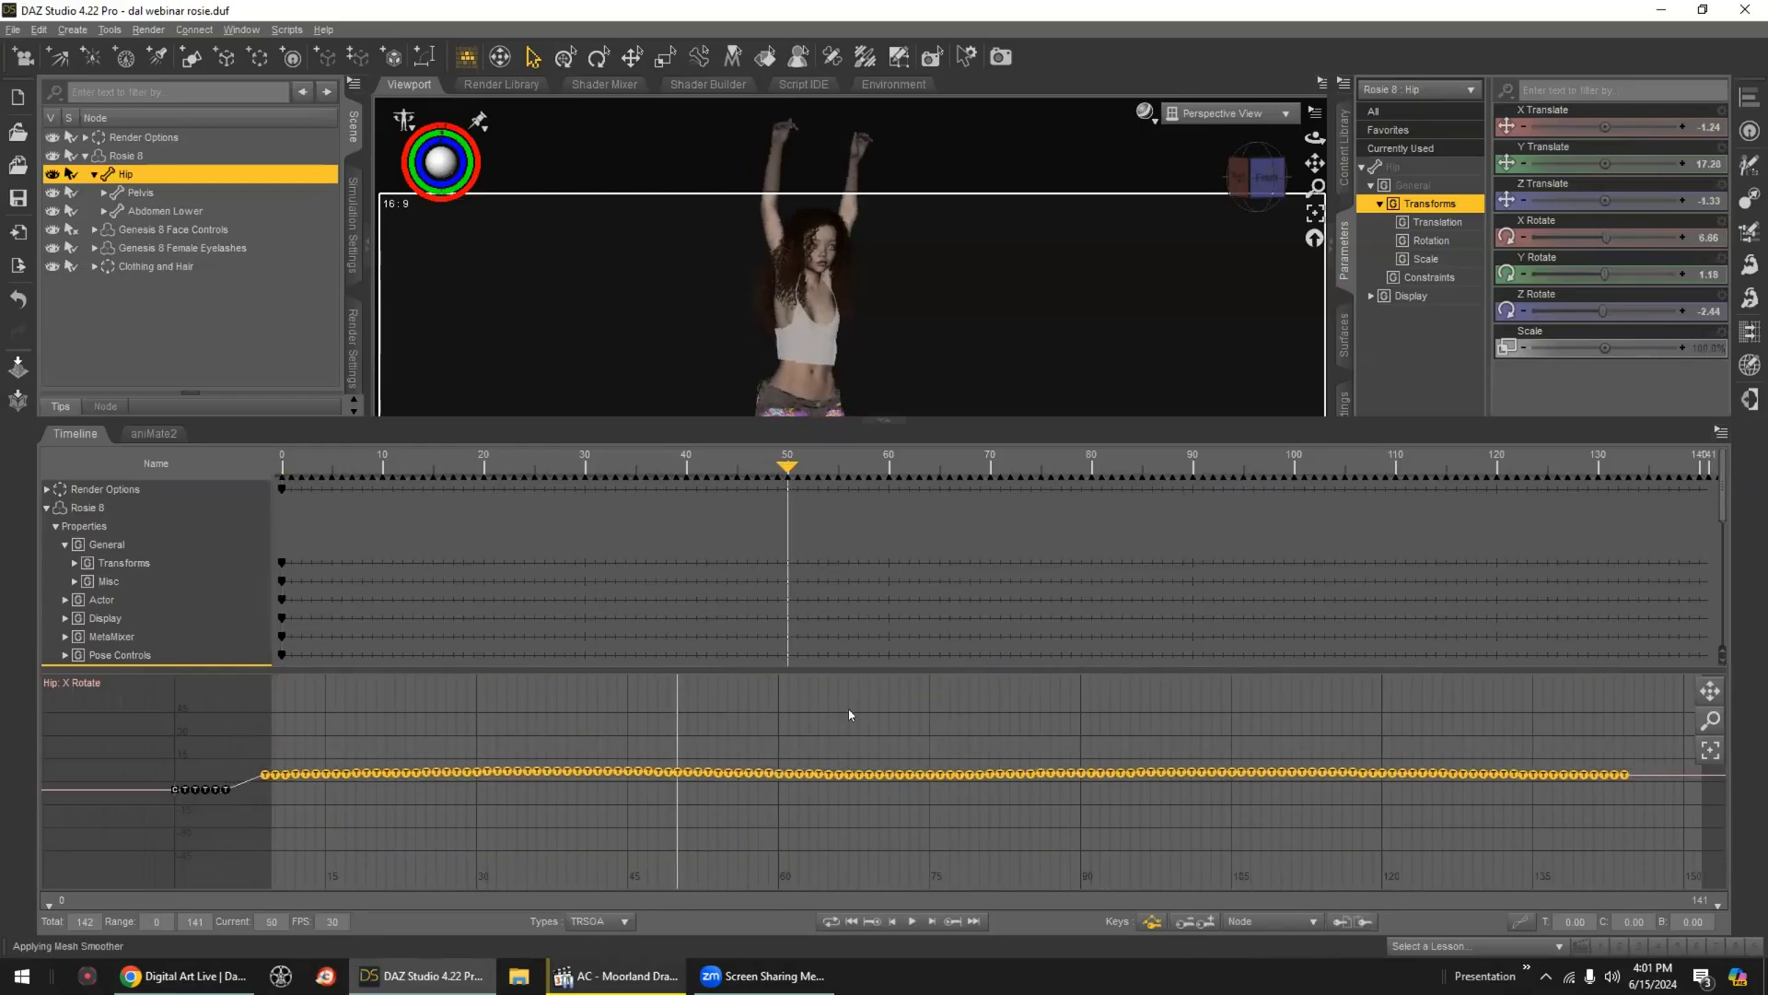
- Reselect the shifted Hip X Rotate keys, lower them back toward the original curve, and undo the curve edits
drag(841, 772, 848, 685)
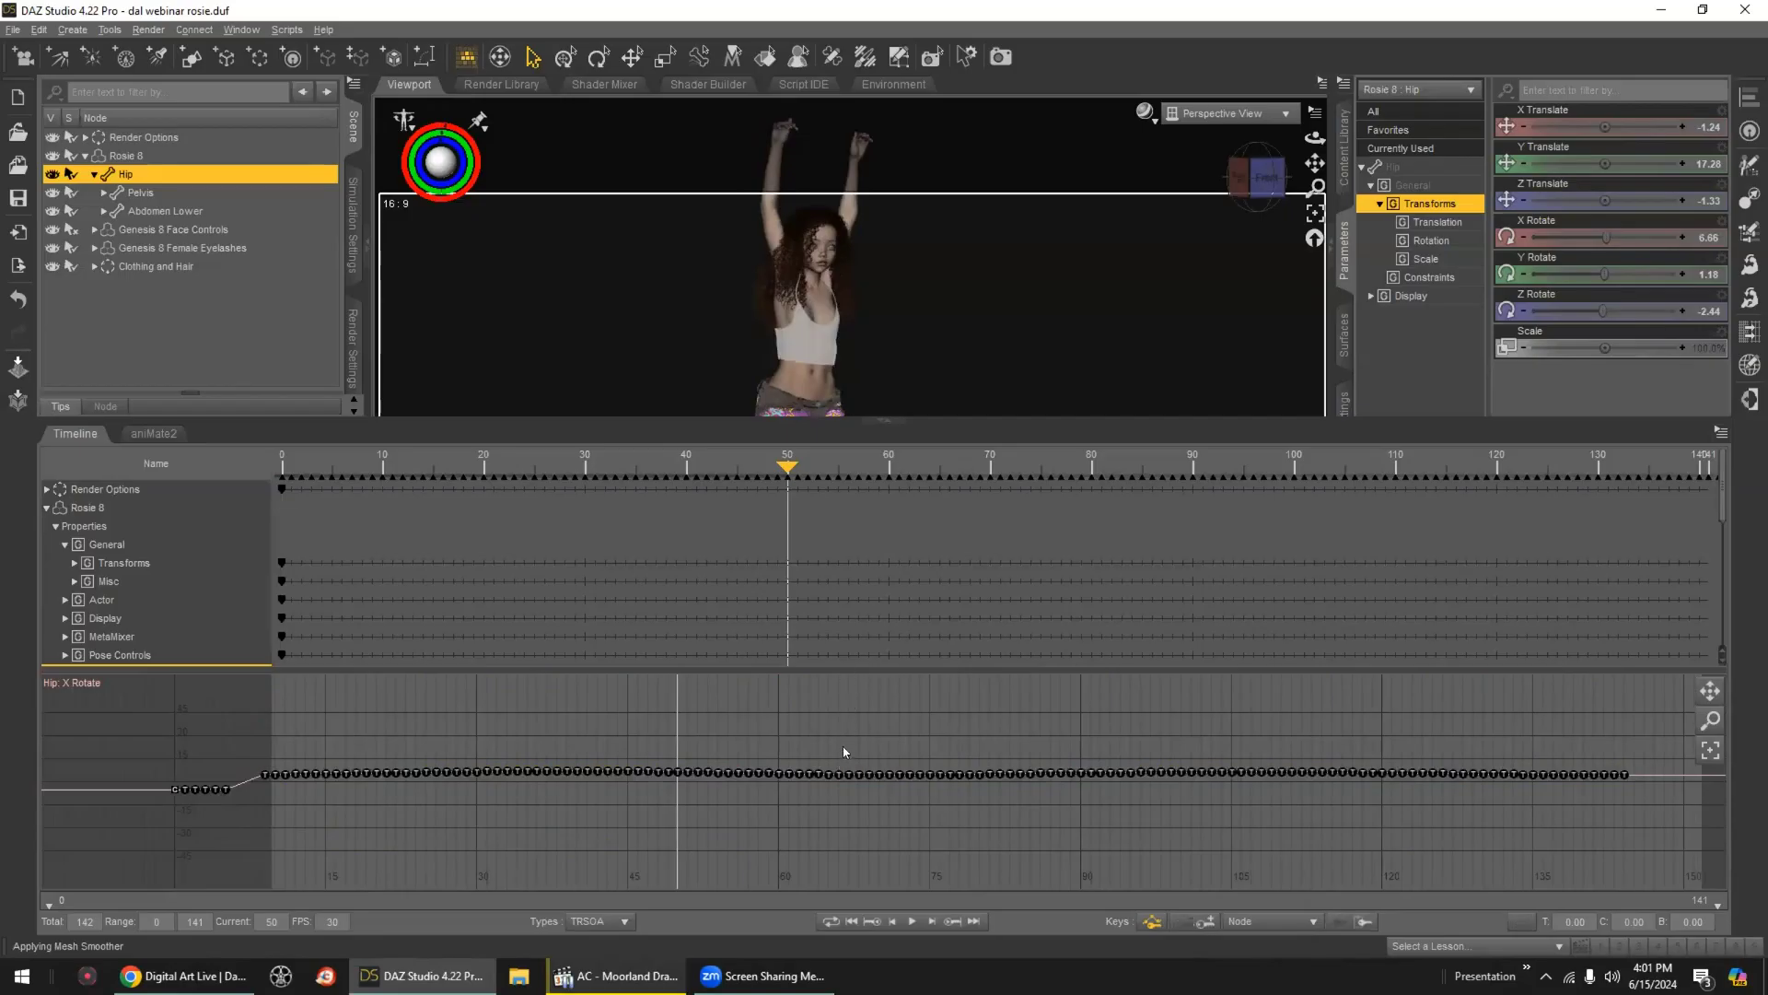
drag(316, 778, 1641, 804)
mouse_move(906, 780)
mouse_down()
mouse_move(920, 695)
mouse_move(910, 884)
mouse_move(935, 711)
mouse_move(914, 790)
mouse_up()
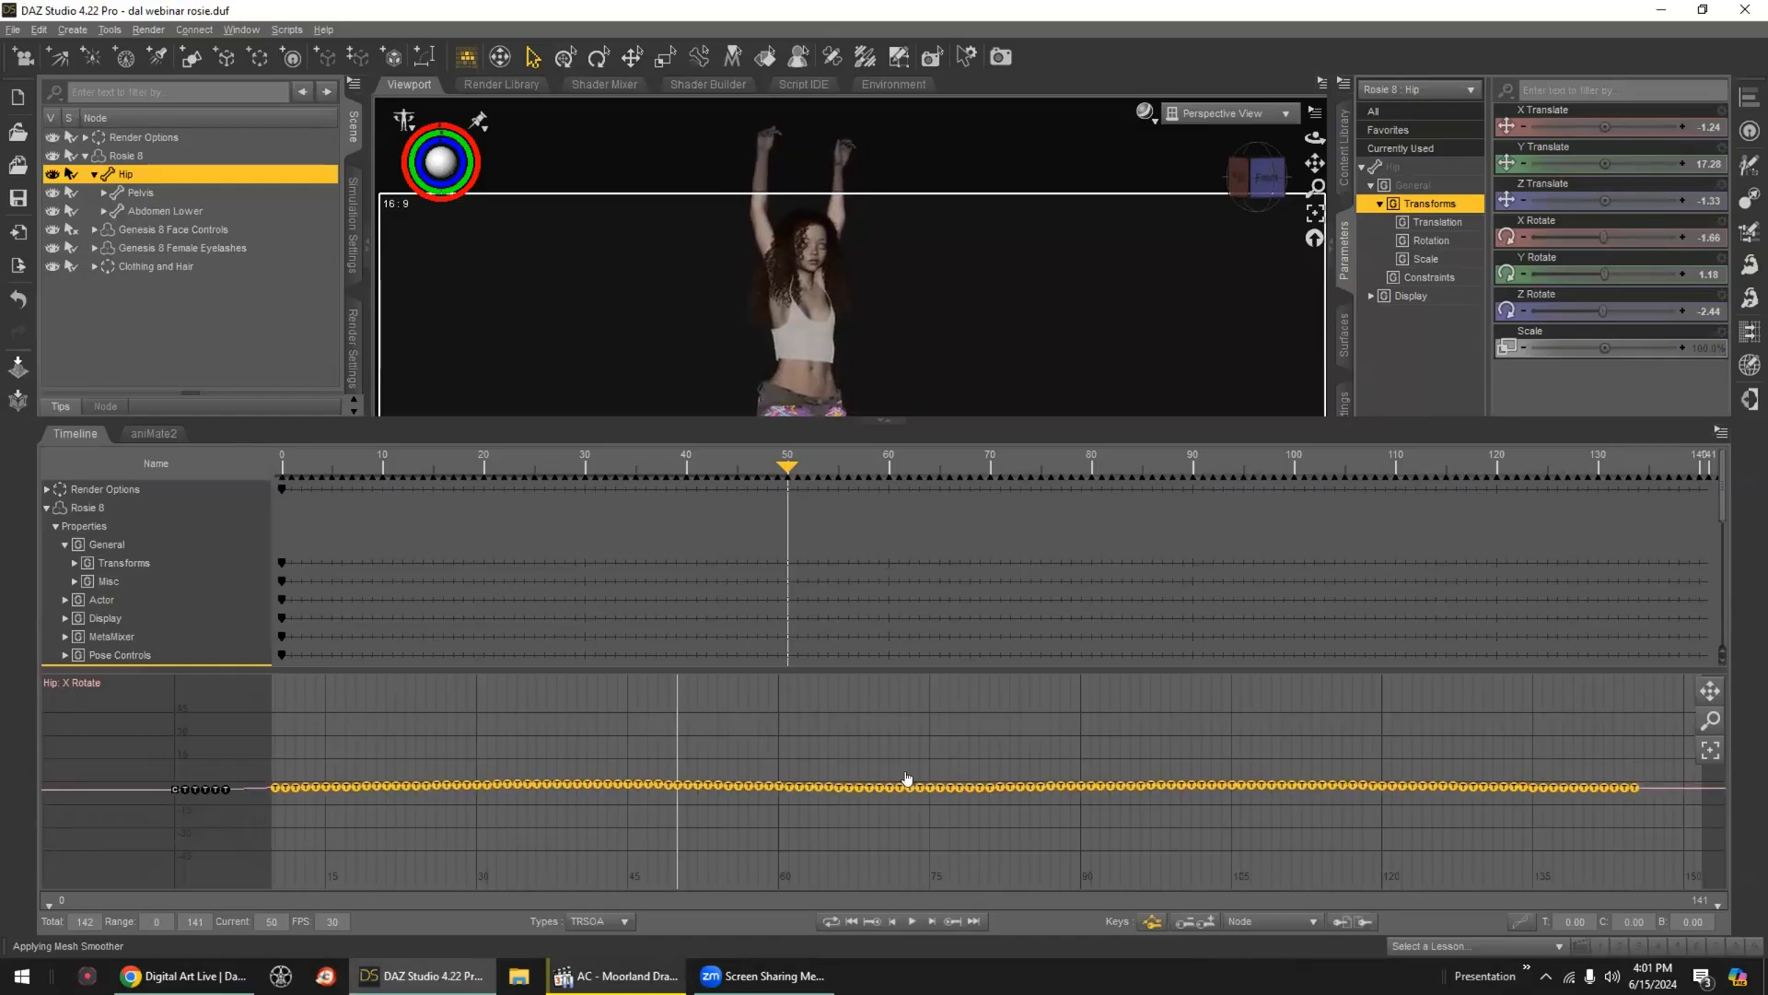
key(ctrl+z)
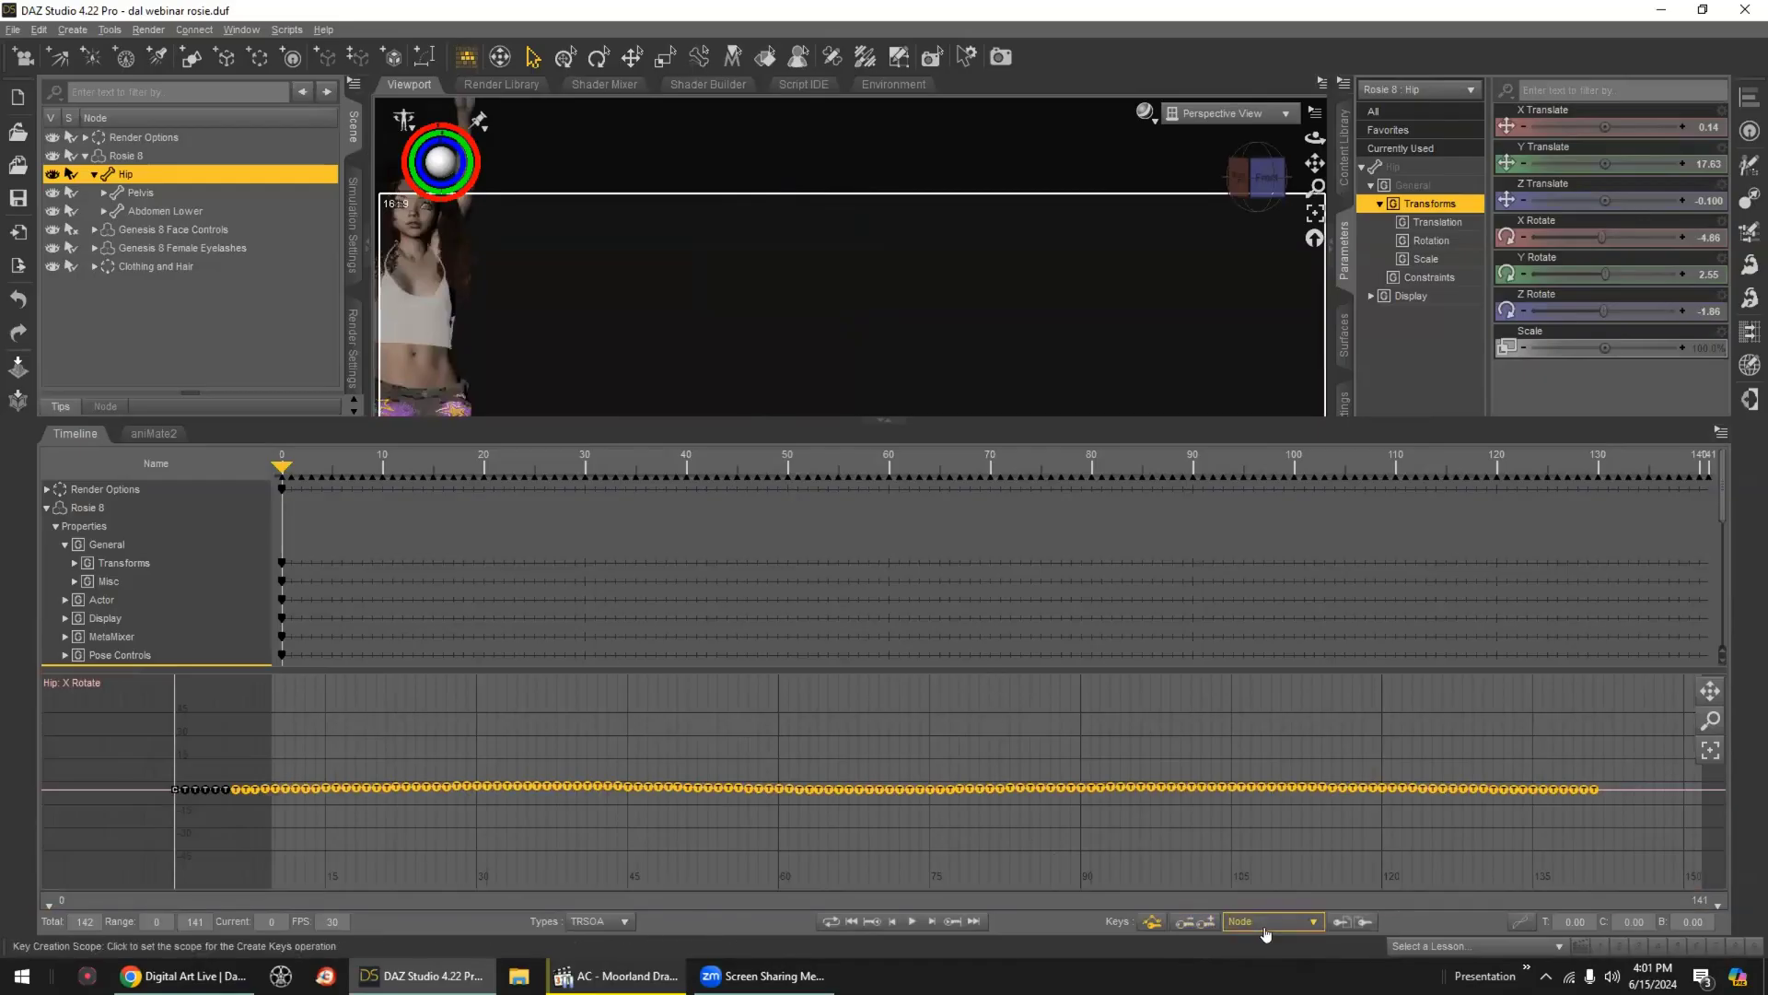
- Leave the keyframe graph, reset Rosie 8's X Translate to 0 at frame 0, and play the animation
click(1152, 922)
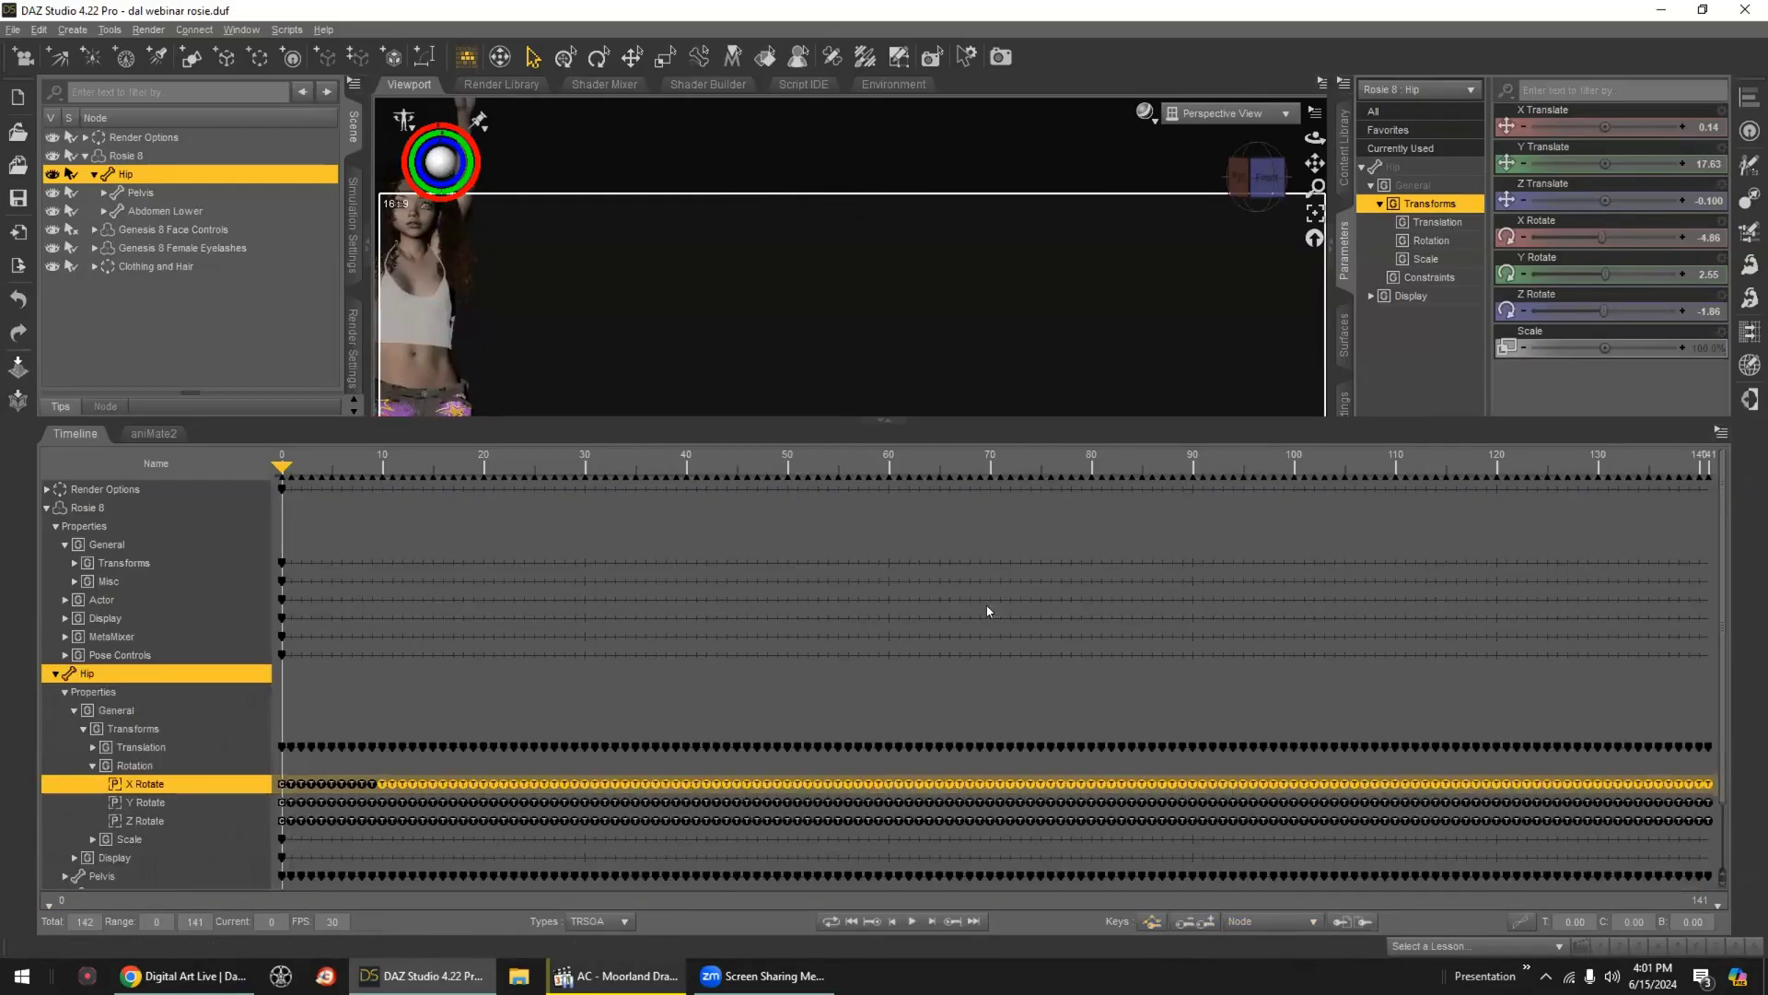
drag(988, 412, 1011, 717)
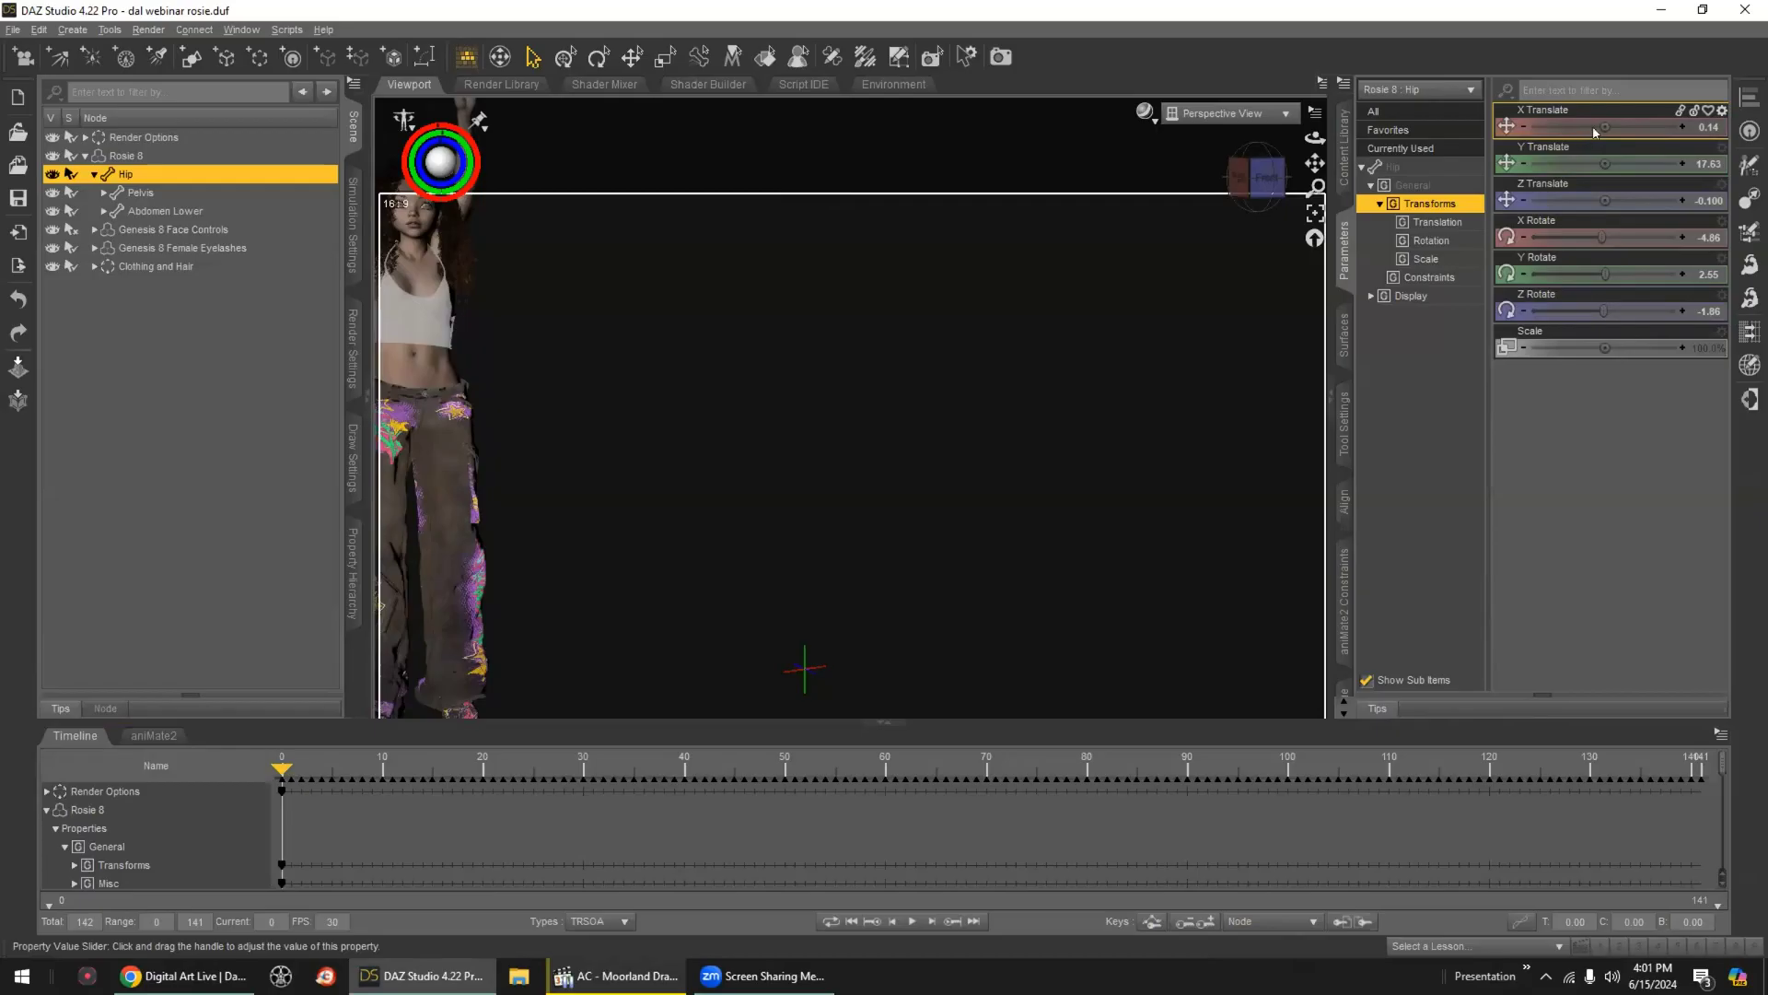
click(84, 811)
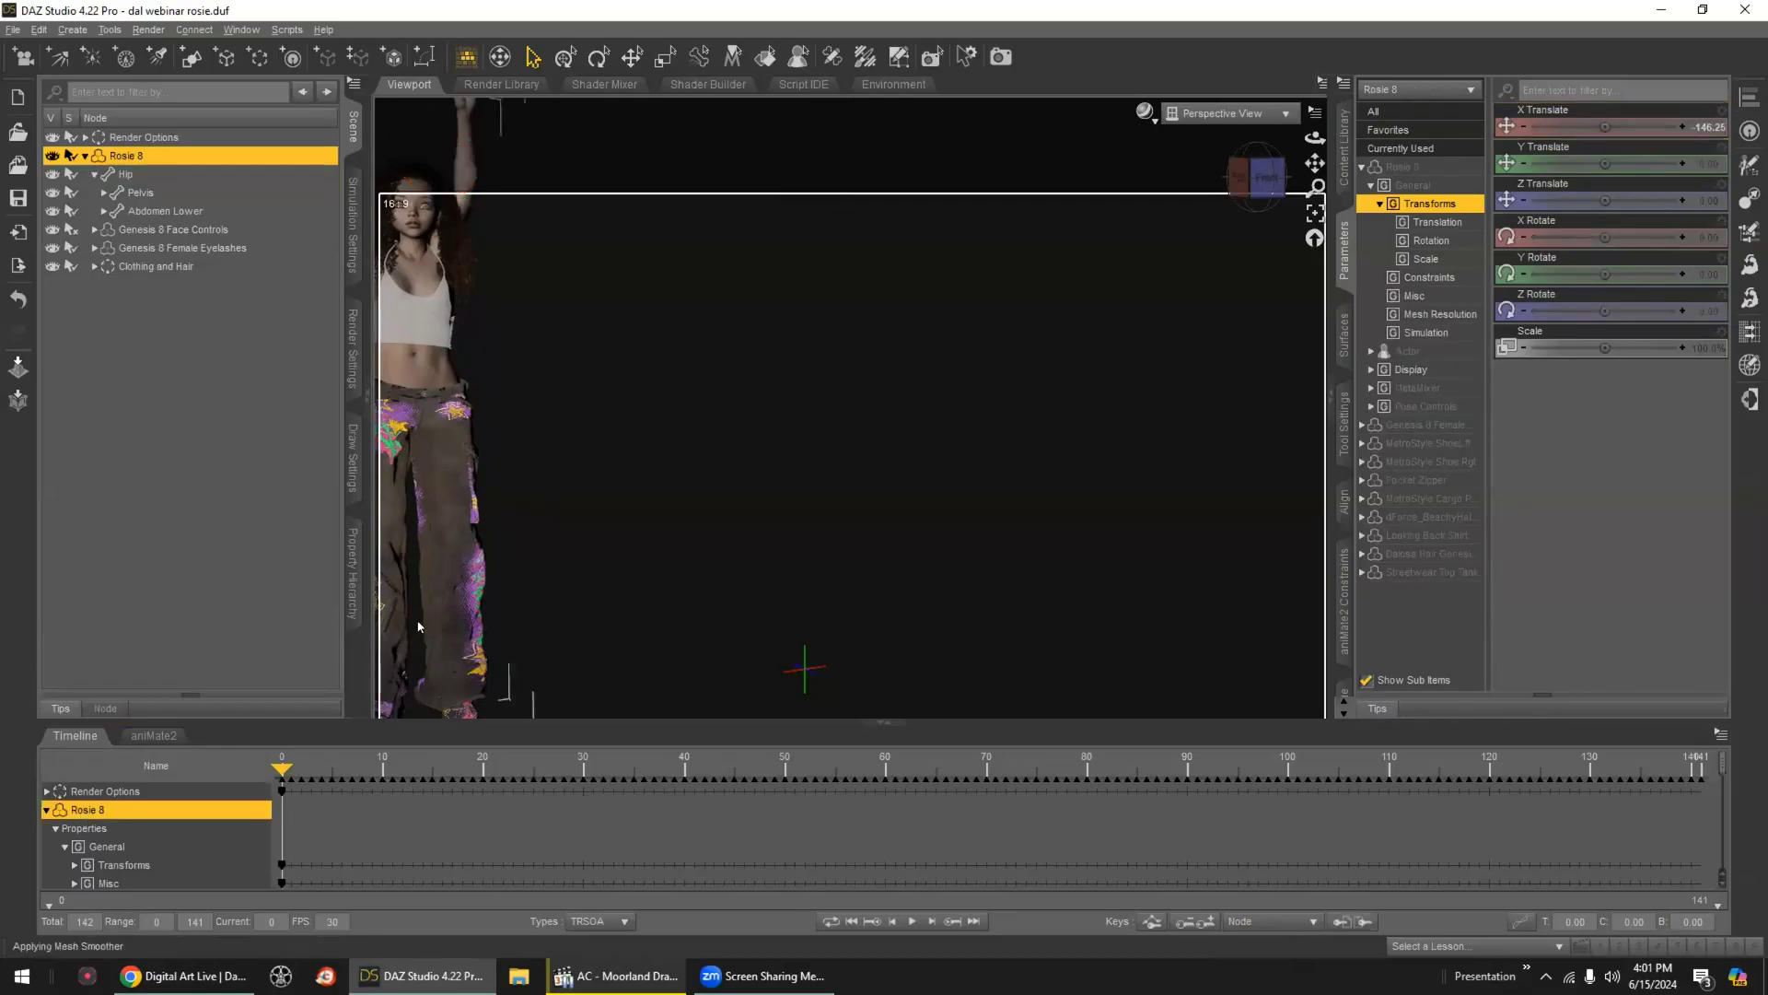
alt+click(1703, 132)
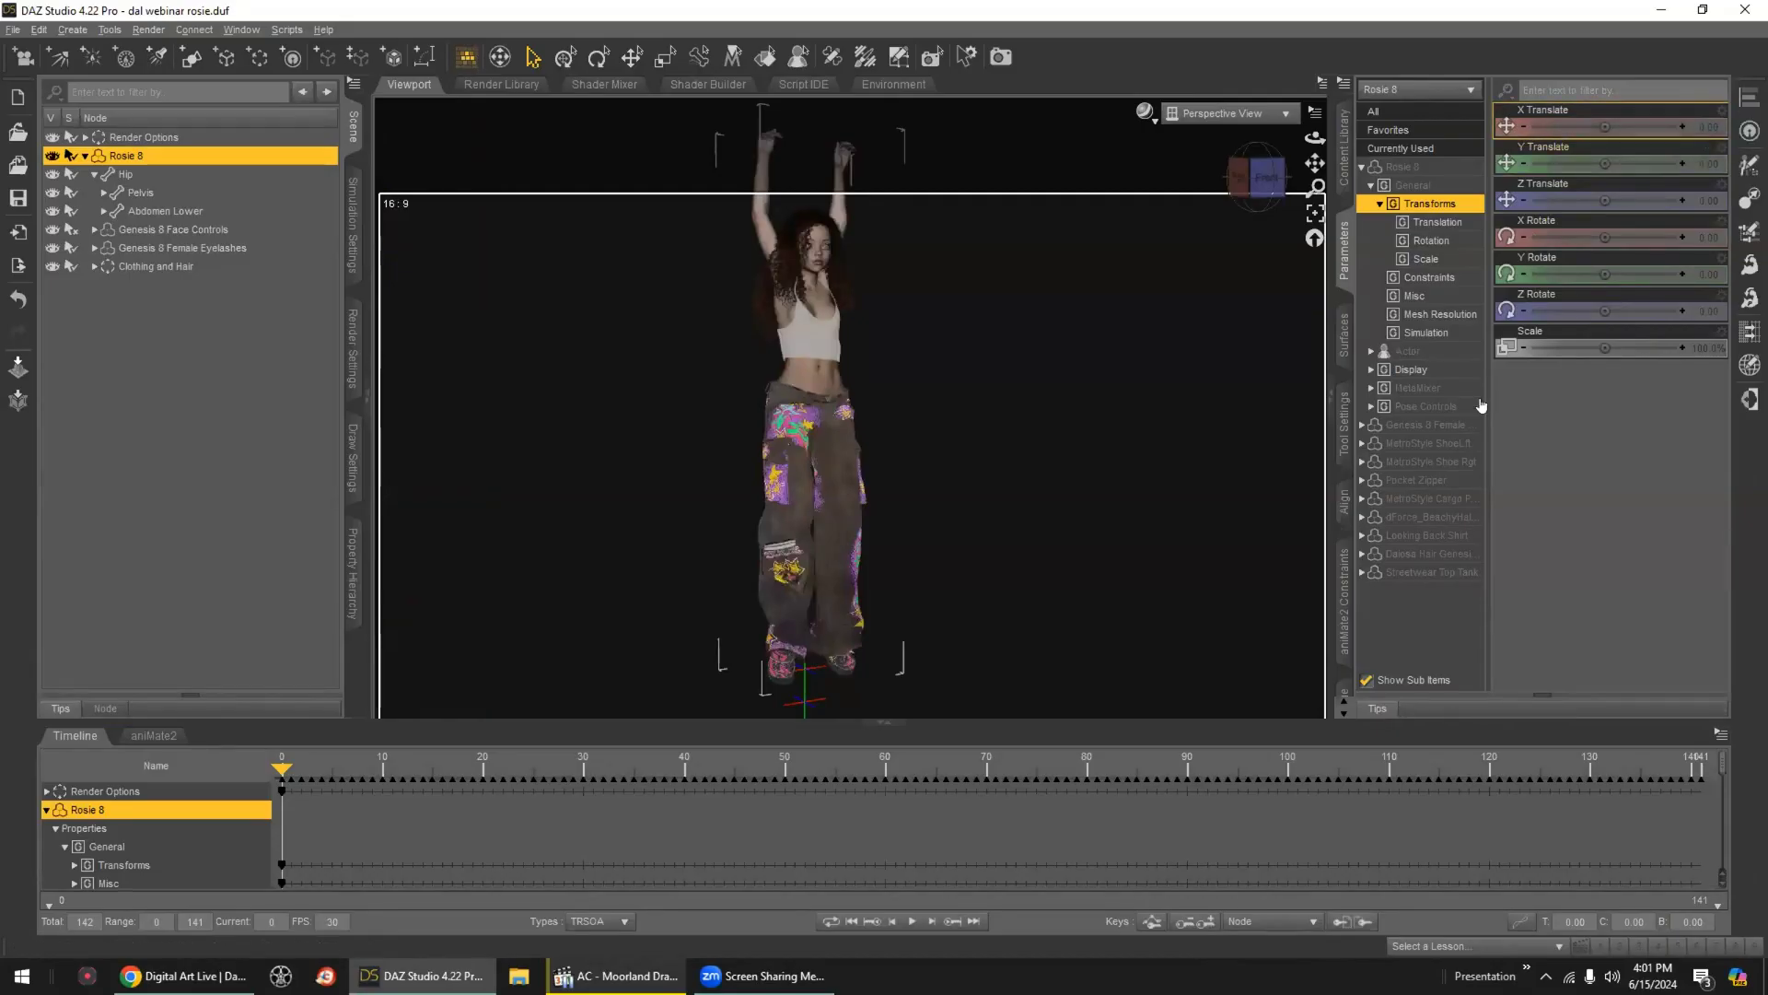
click(912, 921)
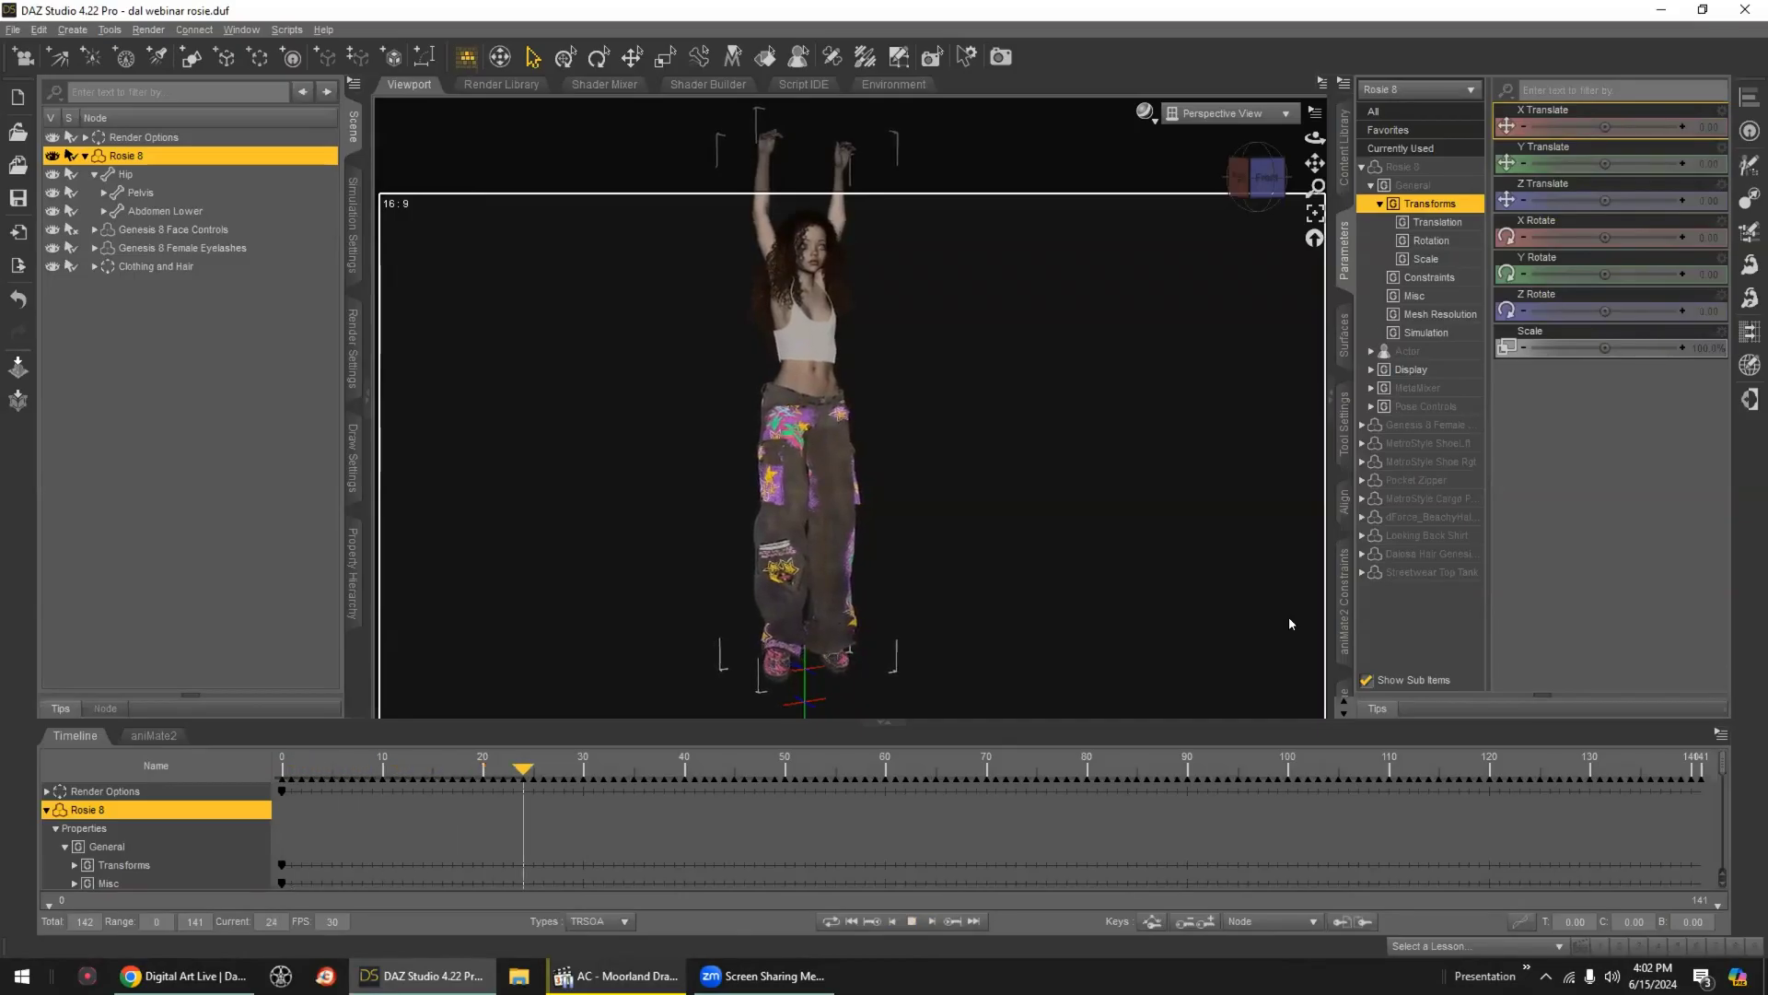
click(908, 924)
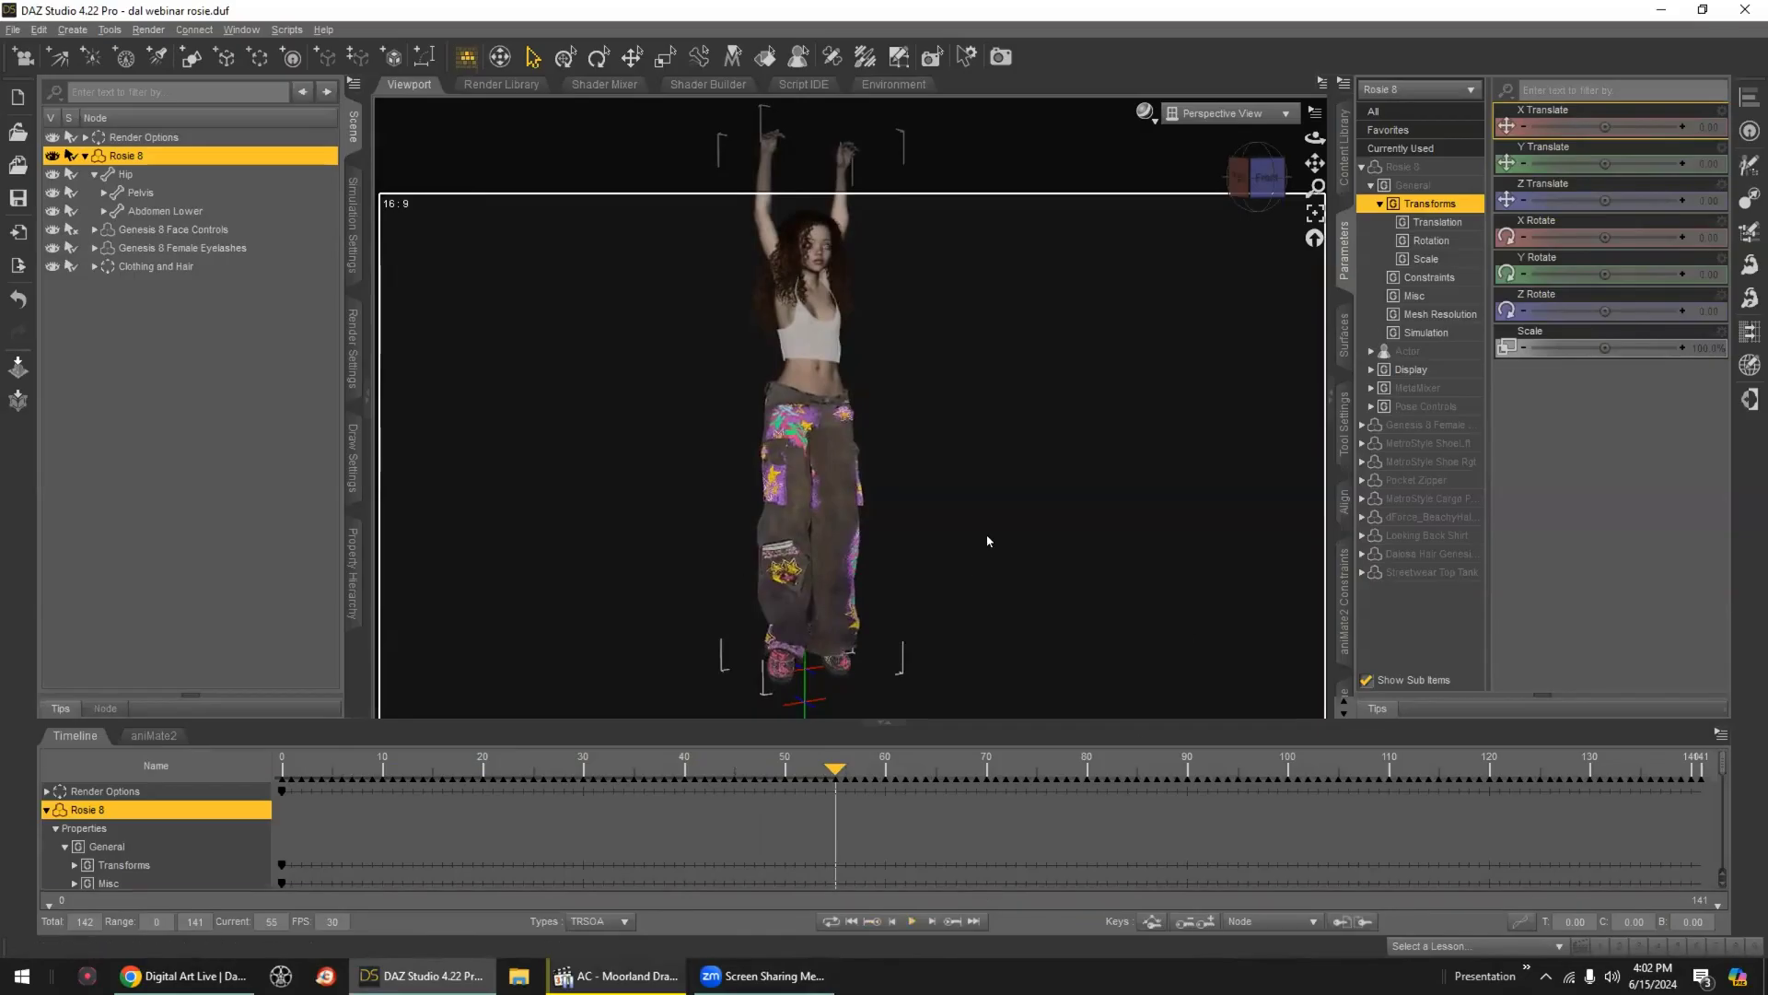
- Re-enable Rosie 8's aniMate2 track and scrub through the Free Hang Idle 1A aniBlock
click(157, 736)
click(168, 804)
click(201, 807)
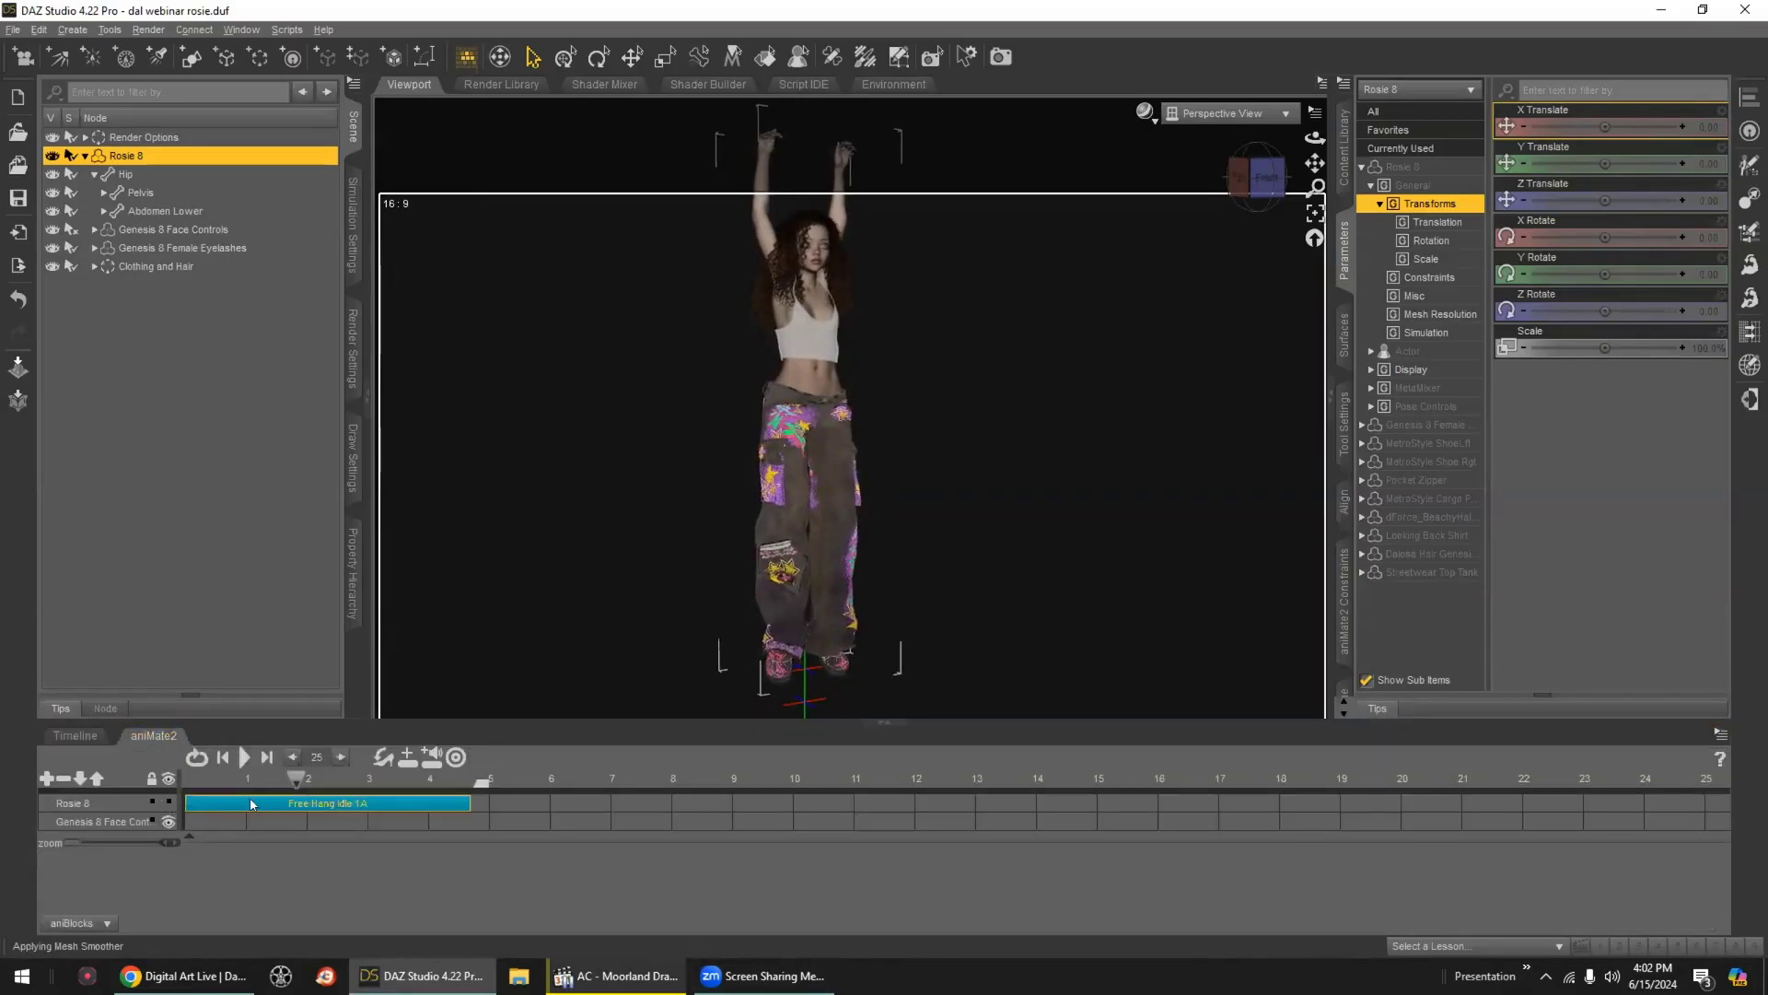
mouse_move(286, 783)
mouse_down()
mouse_move(229, 788)
mouse_move(274, 796)
mouse_up()
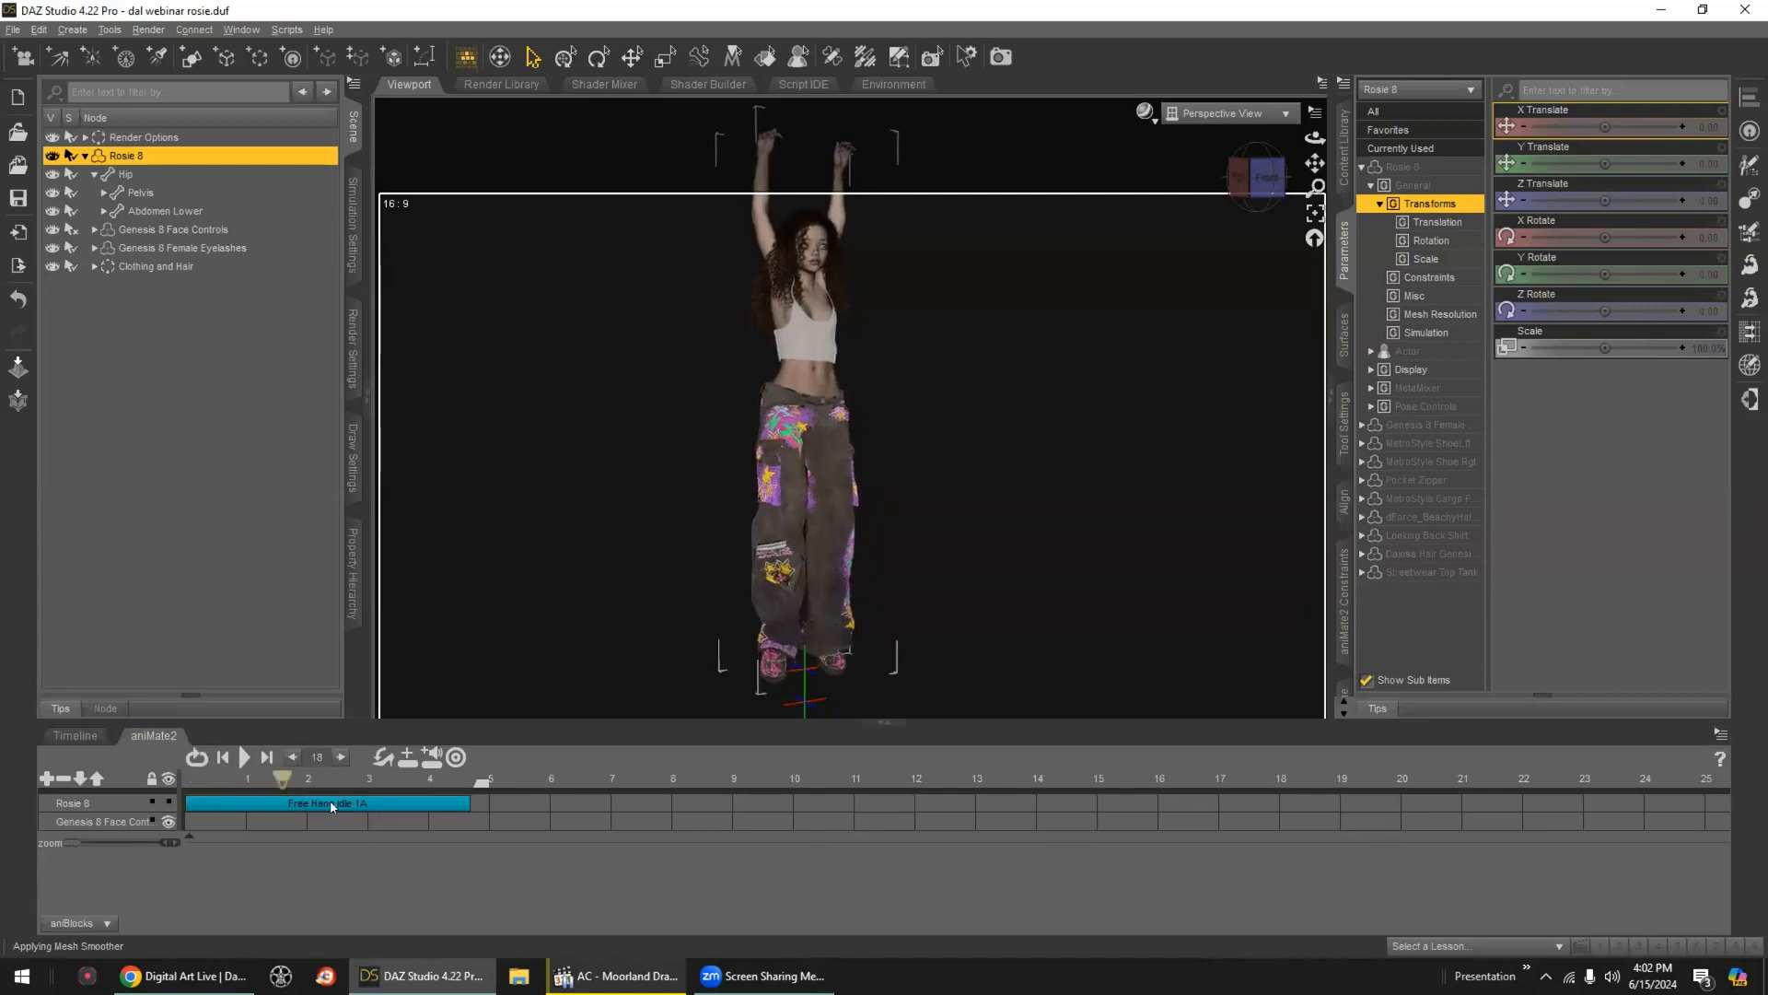
- Look through Rosie 8's property tracks in the Timeline to check which keyframes they contain
click(75, 735)
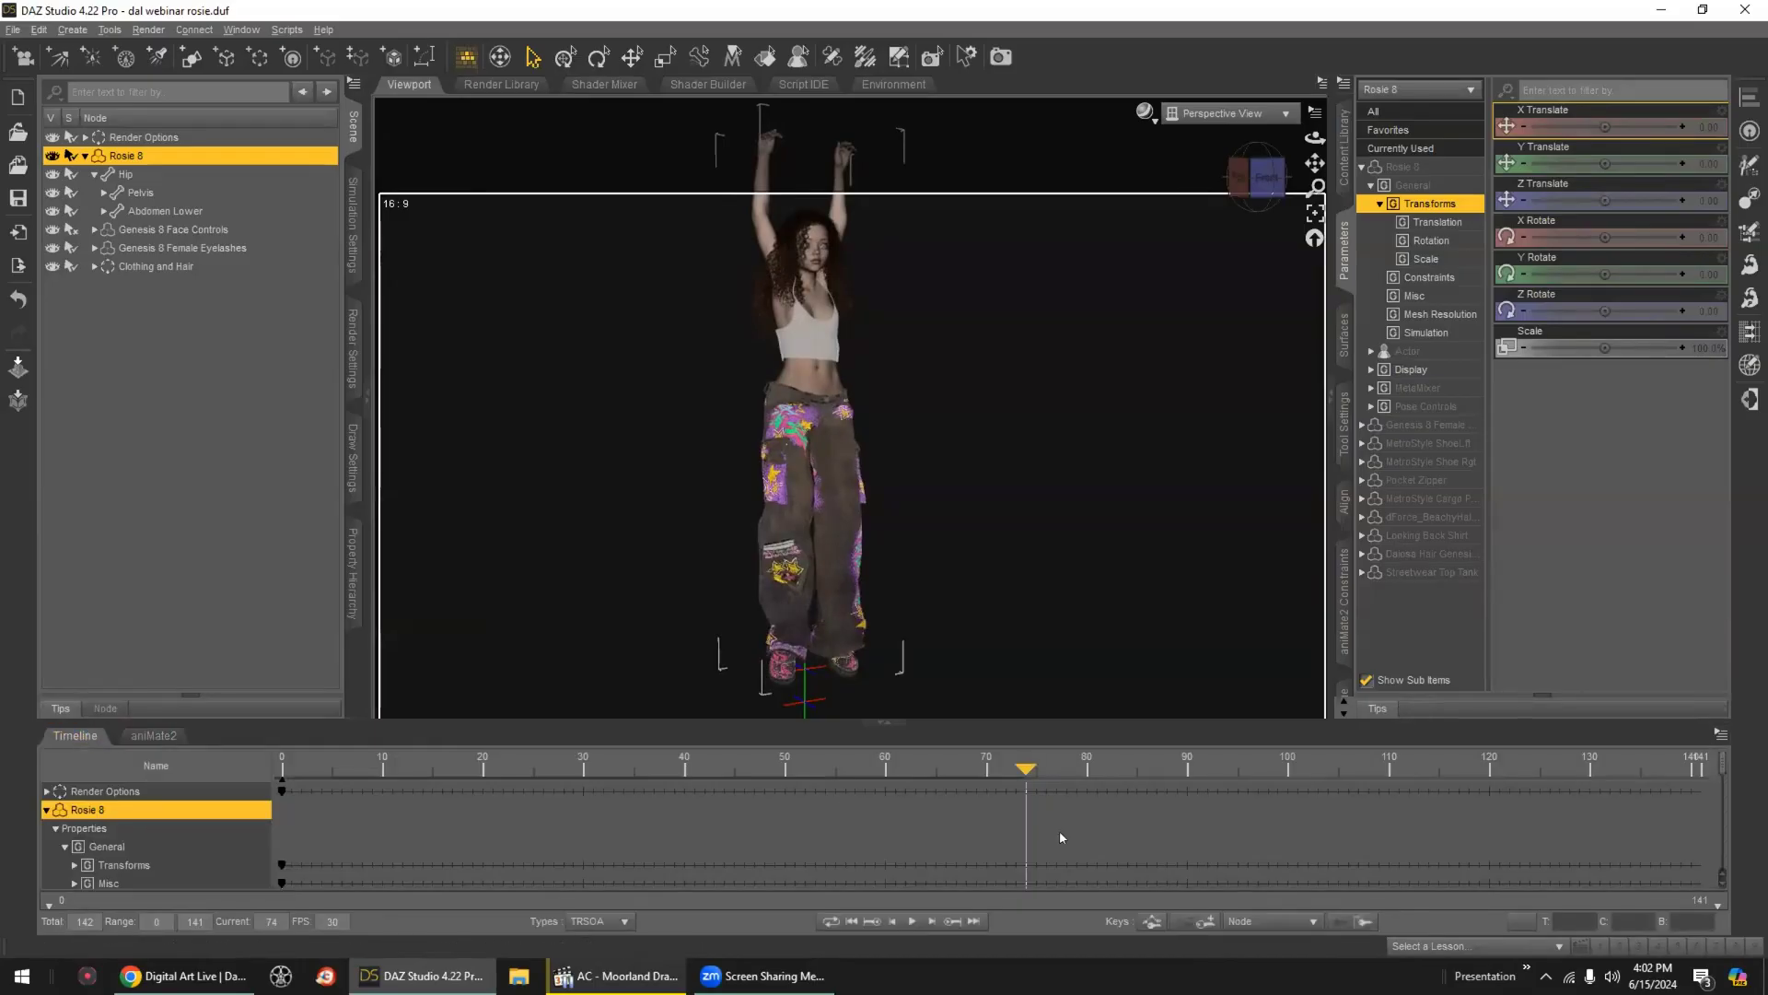
scroll(1215, 855, down, 5)
scroll(1214, 860, up, 6)
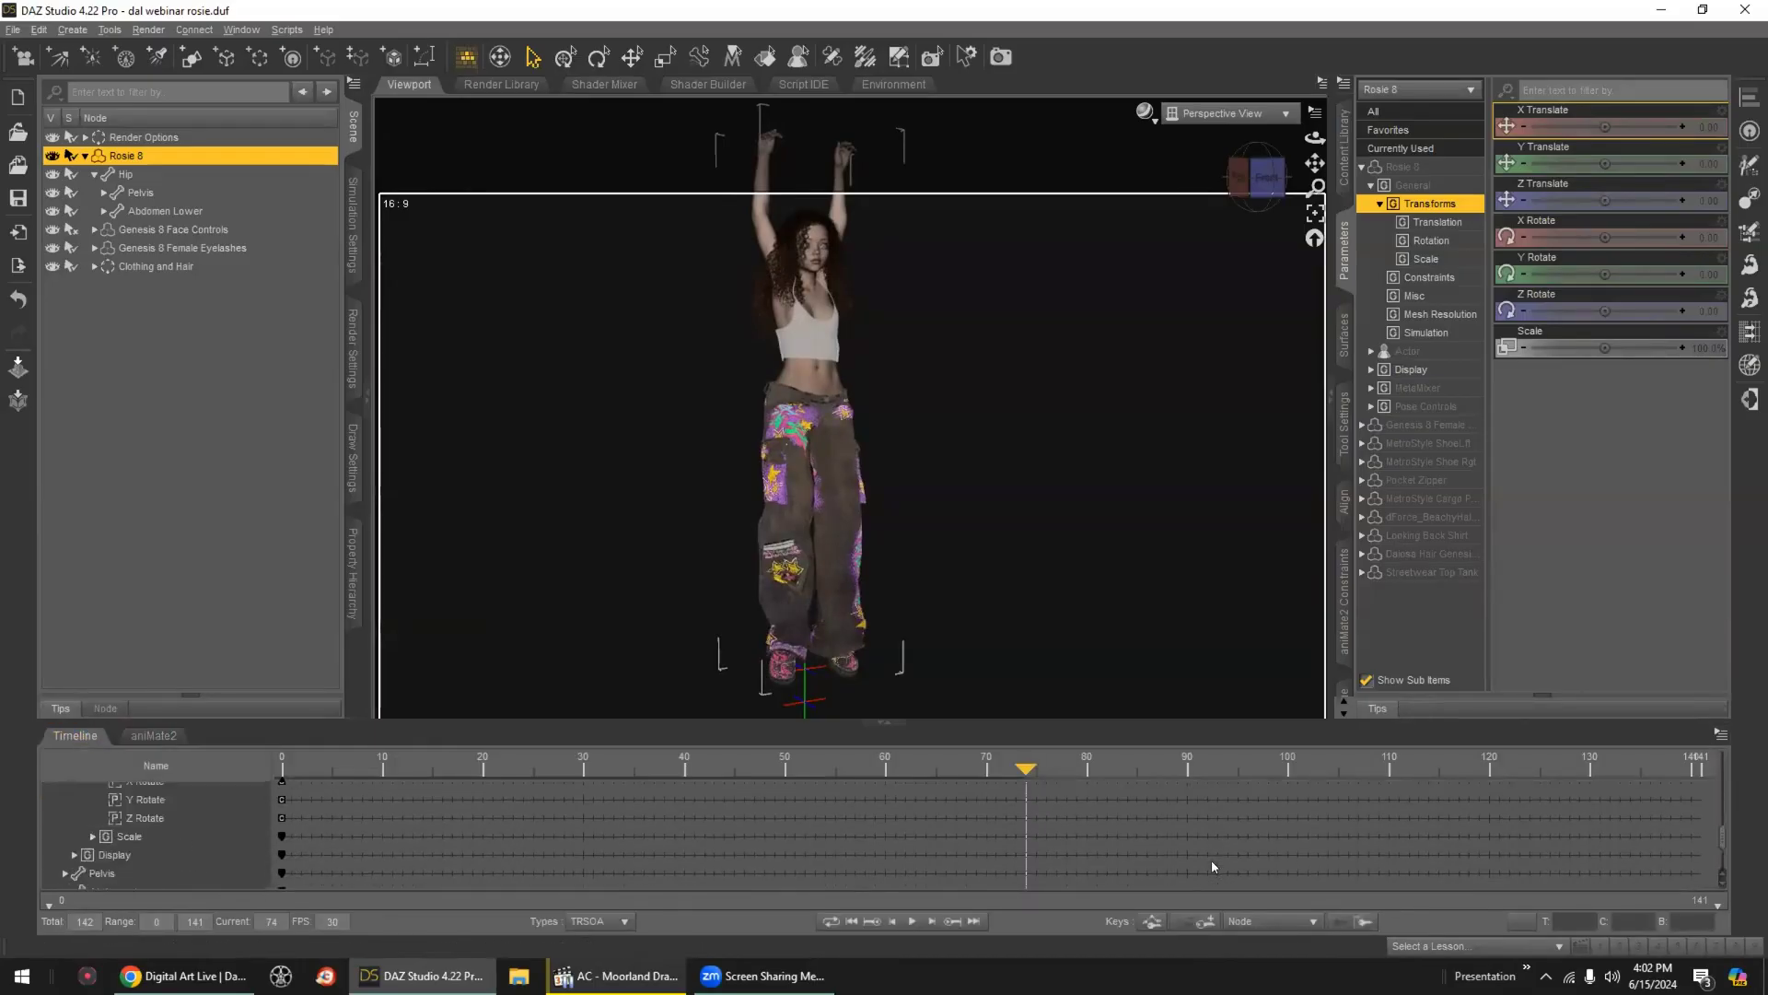
scroll(1212, 864, down, 5)
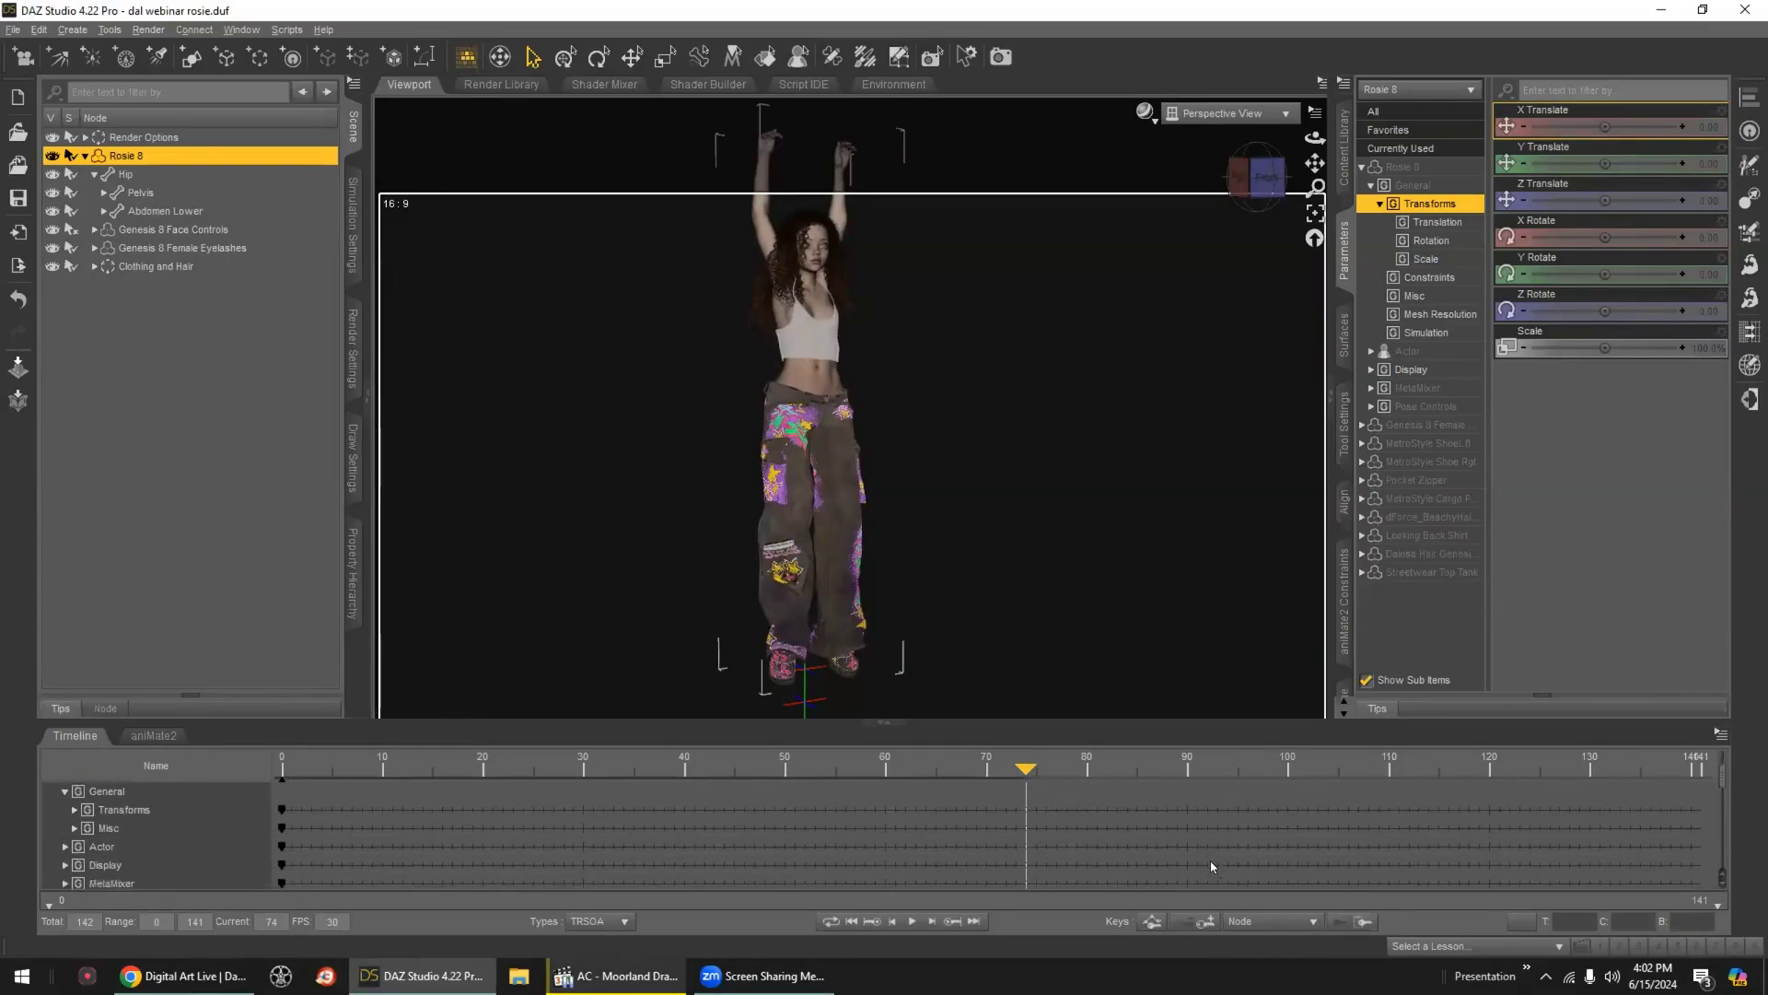
- Bake Rosie 8's aniMate2 track to Studio keyframes
click(153, 735)
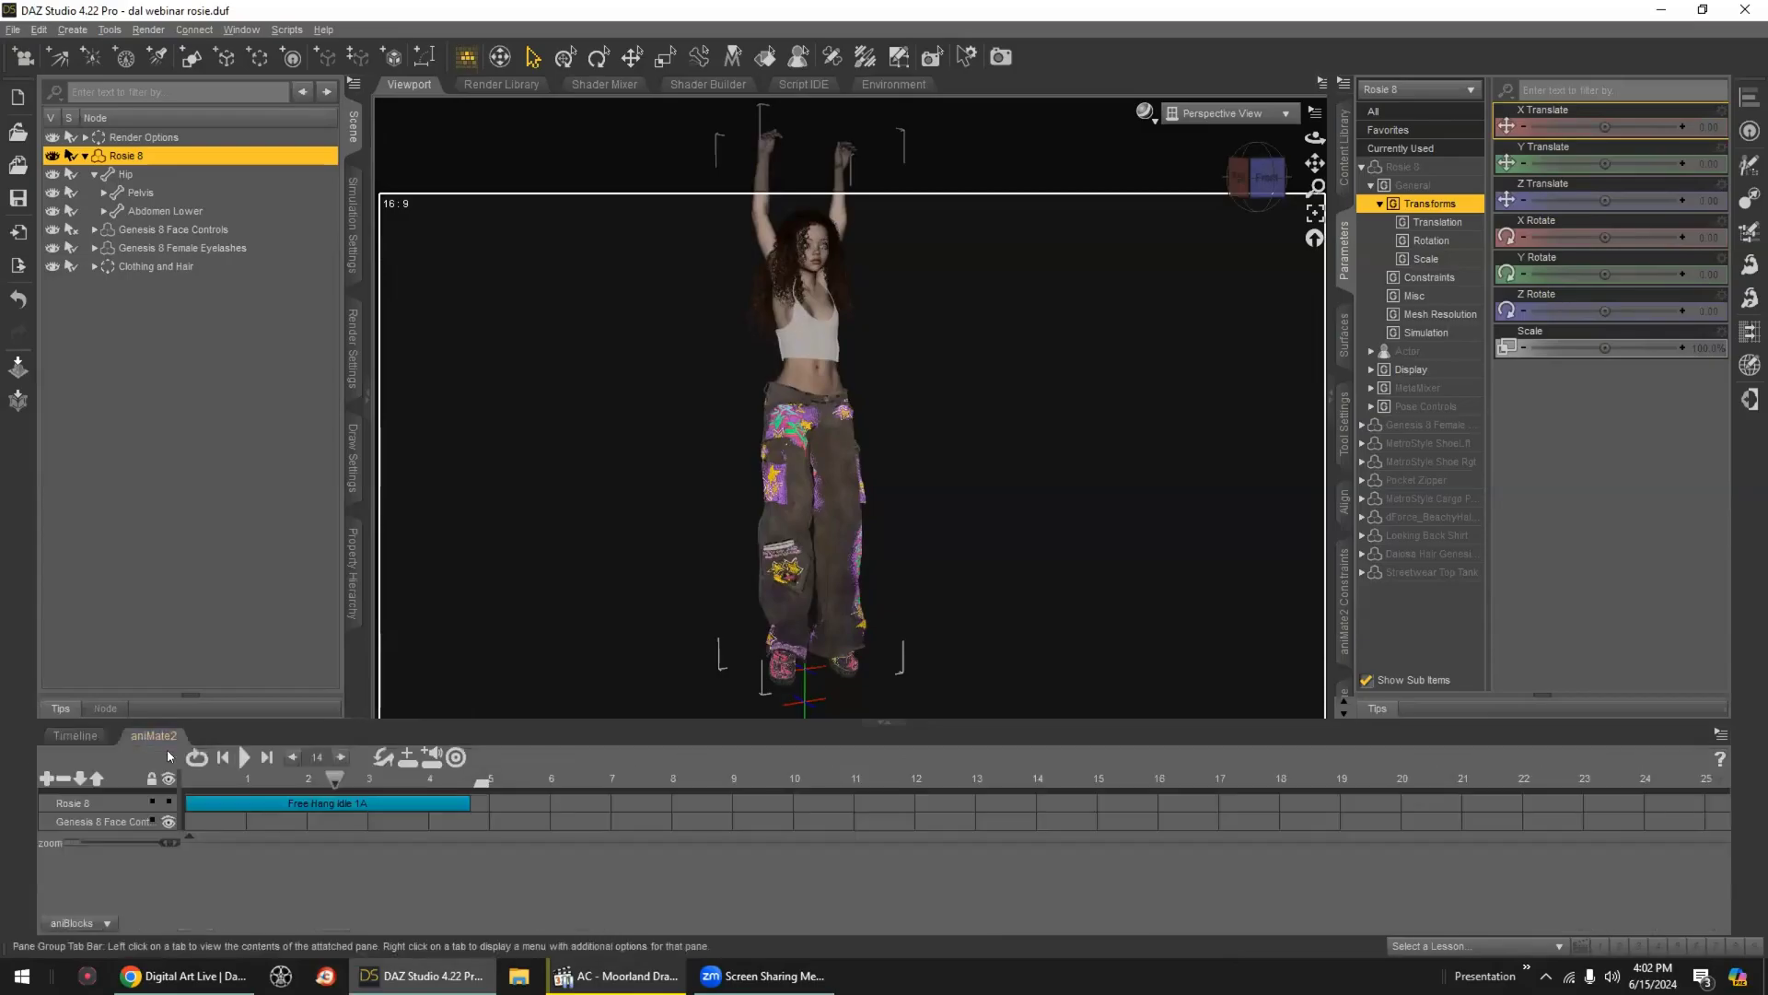
right_click(1136, 875)
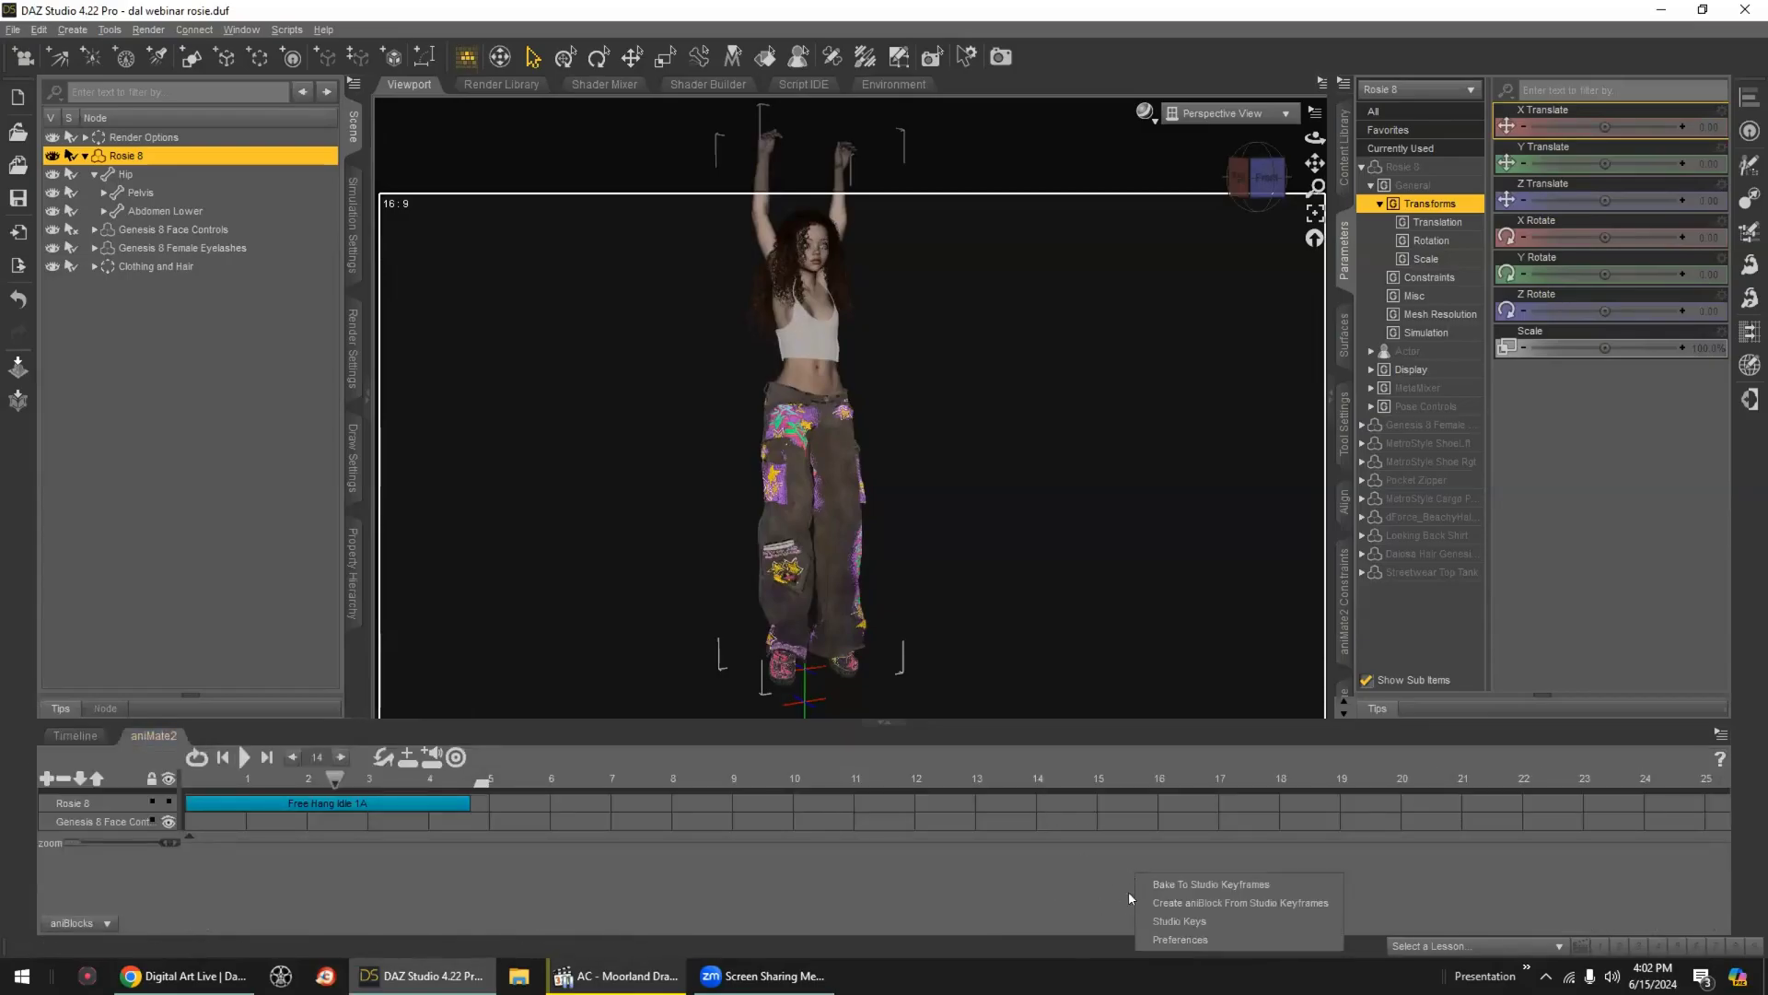
click(1170, 884)
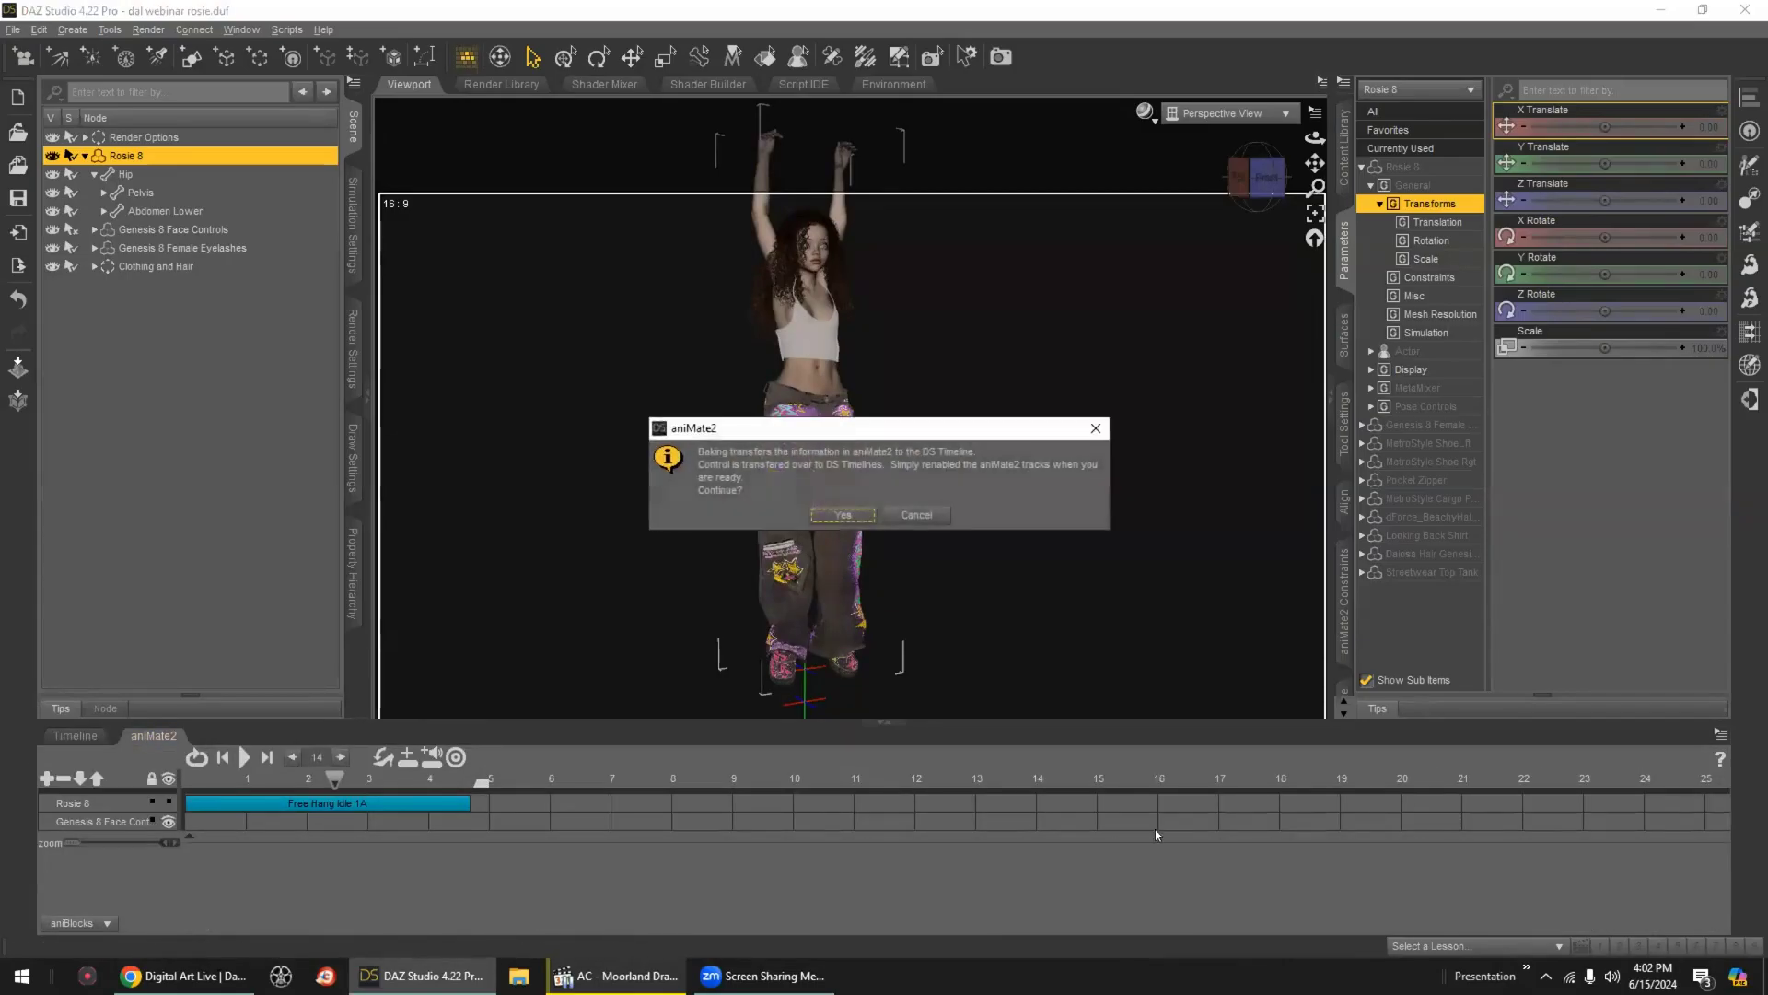
click(842, 516)
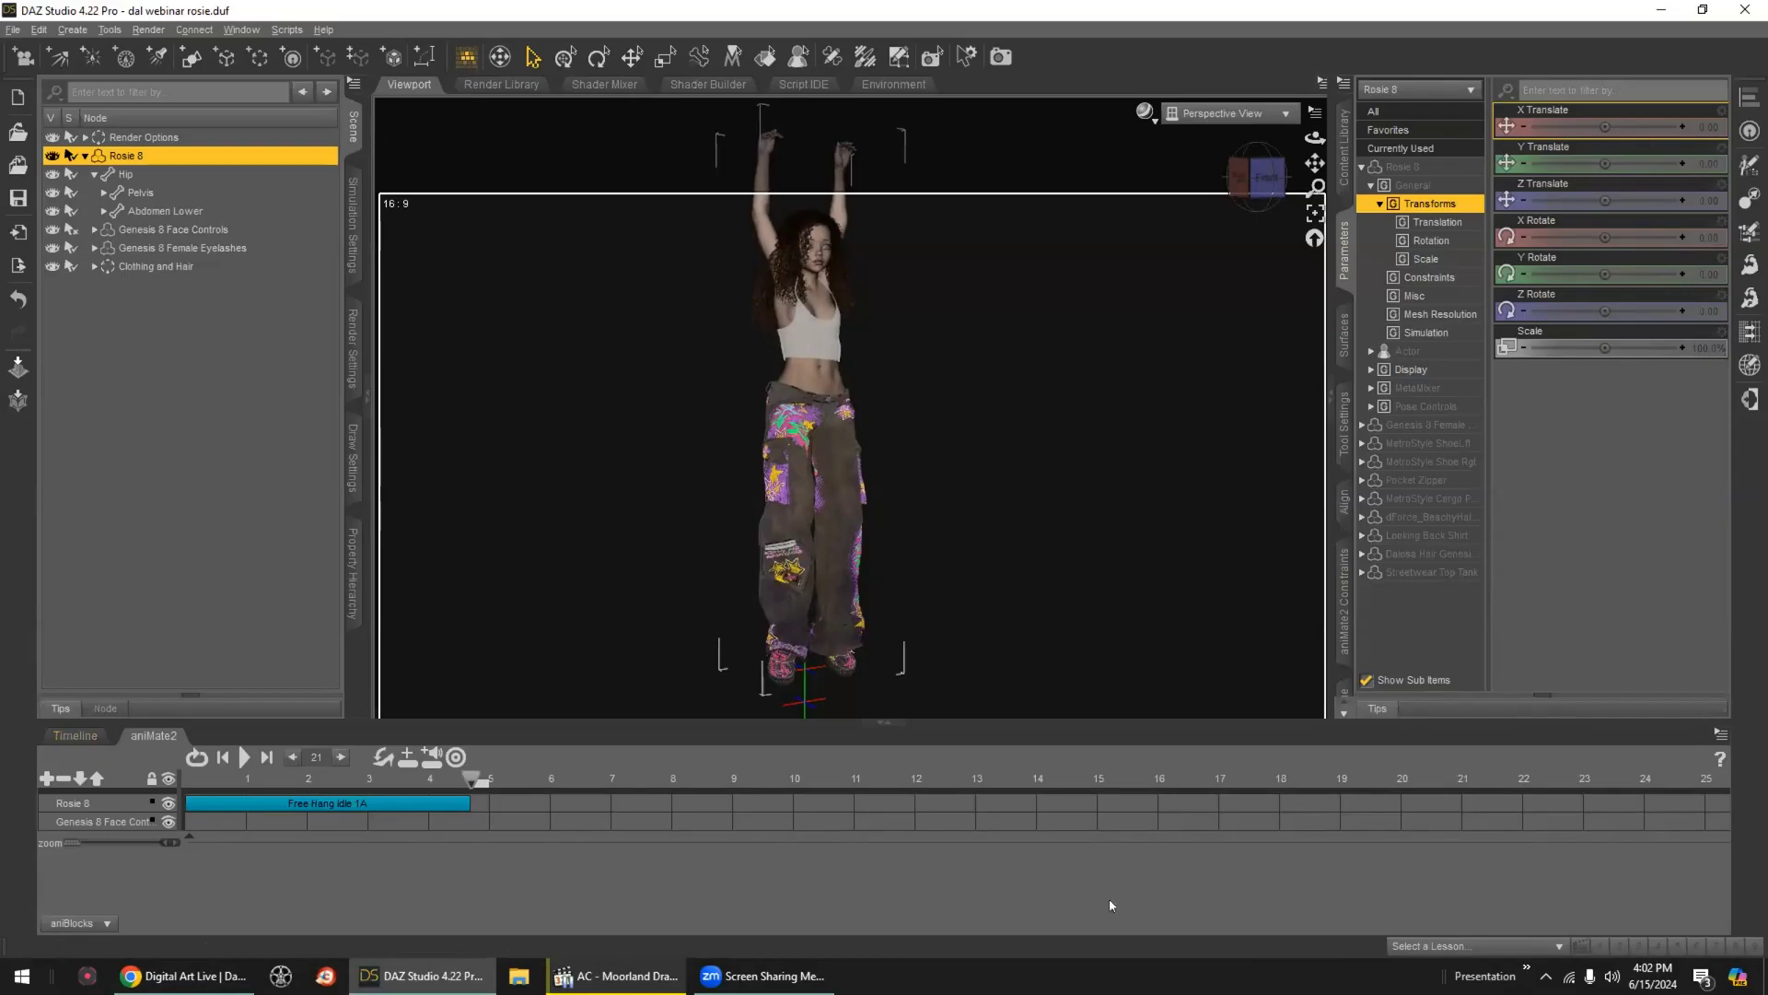
- Create an aniBlock from the Studio keyframes using Transform to Object's POV, including only Translation and Rotation keyframes
right_click(1087, 878)
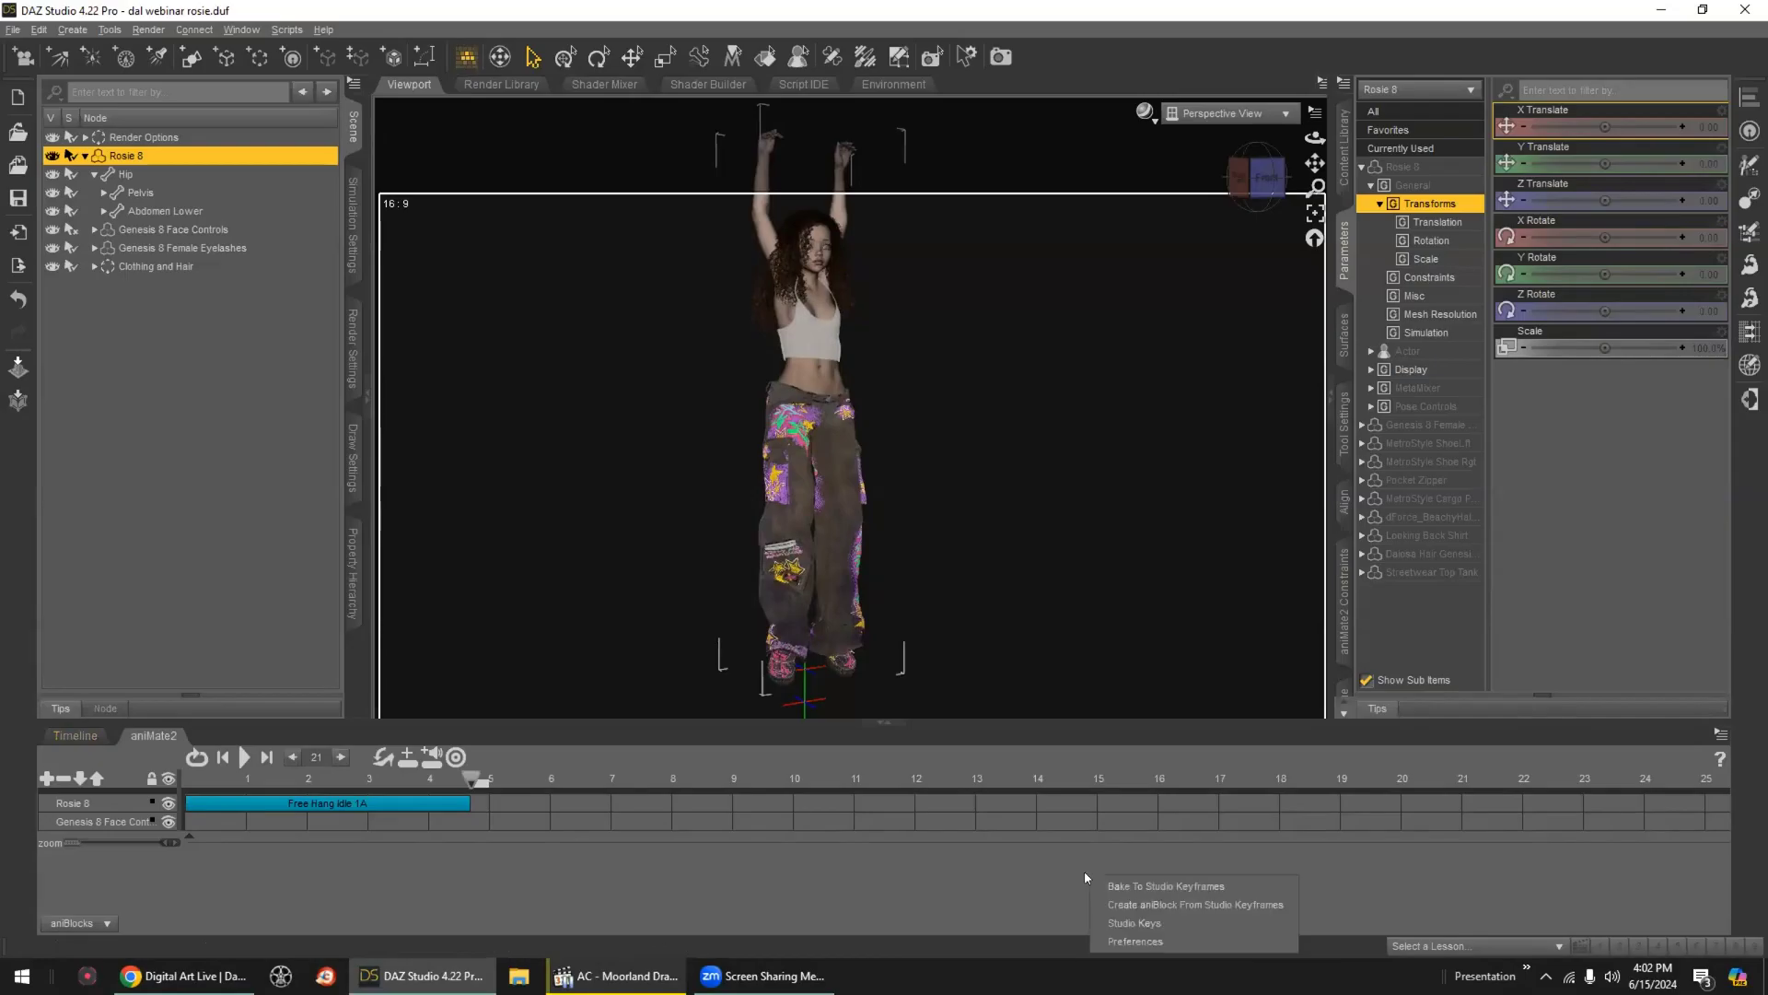
click(1125, 907)
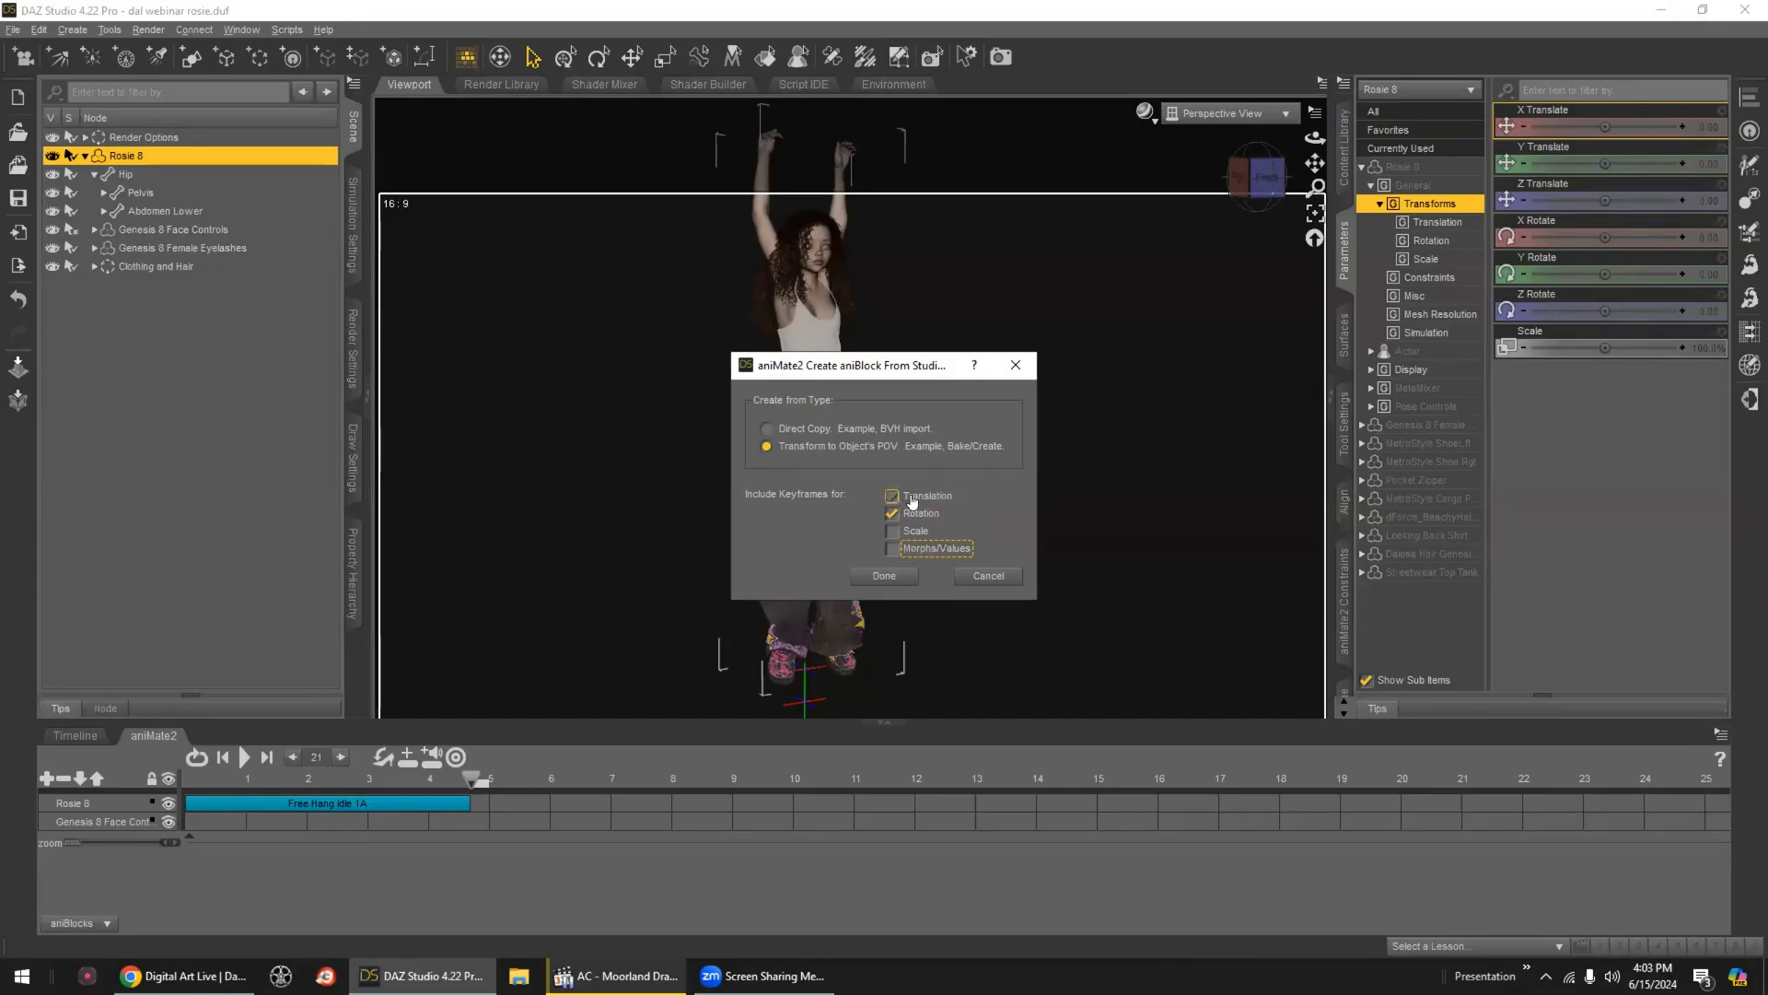
click(886, 578)
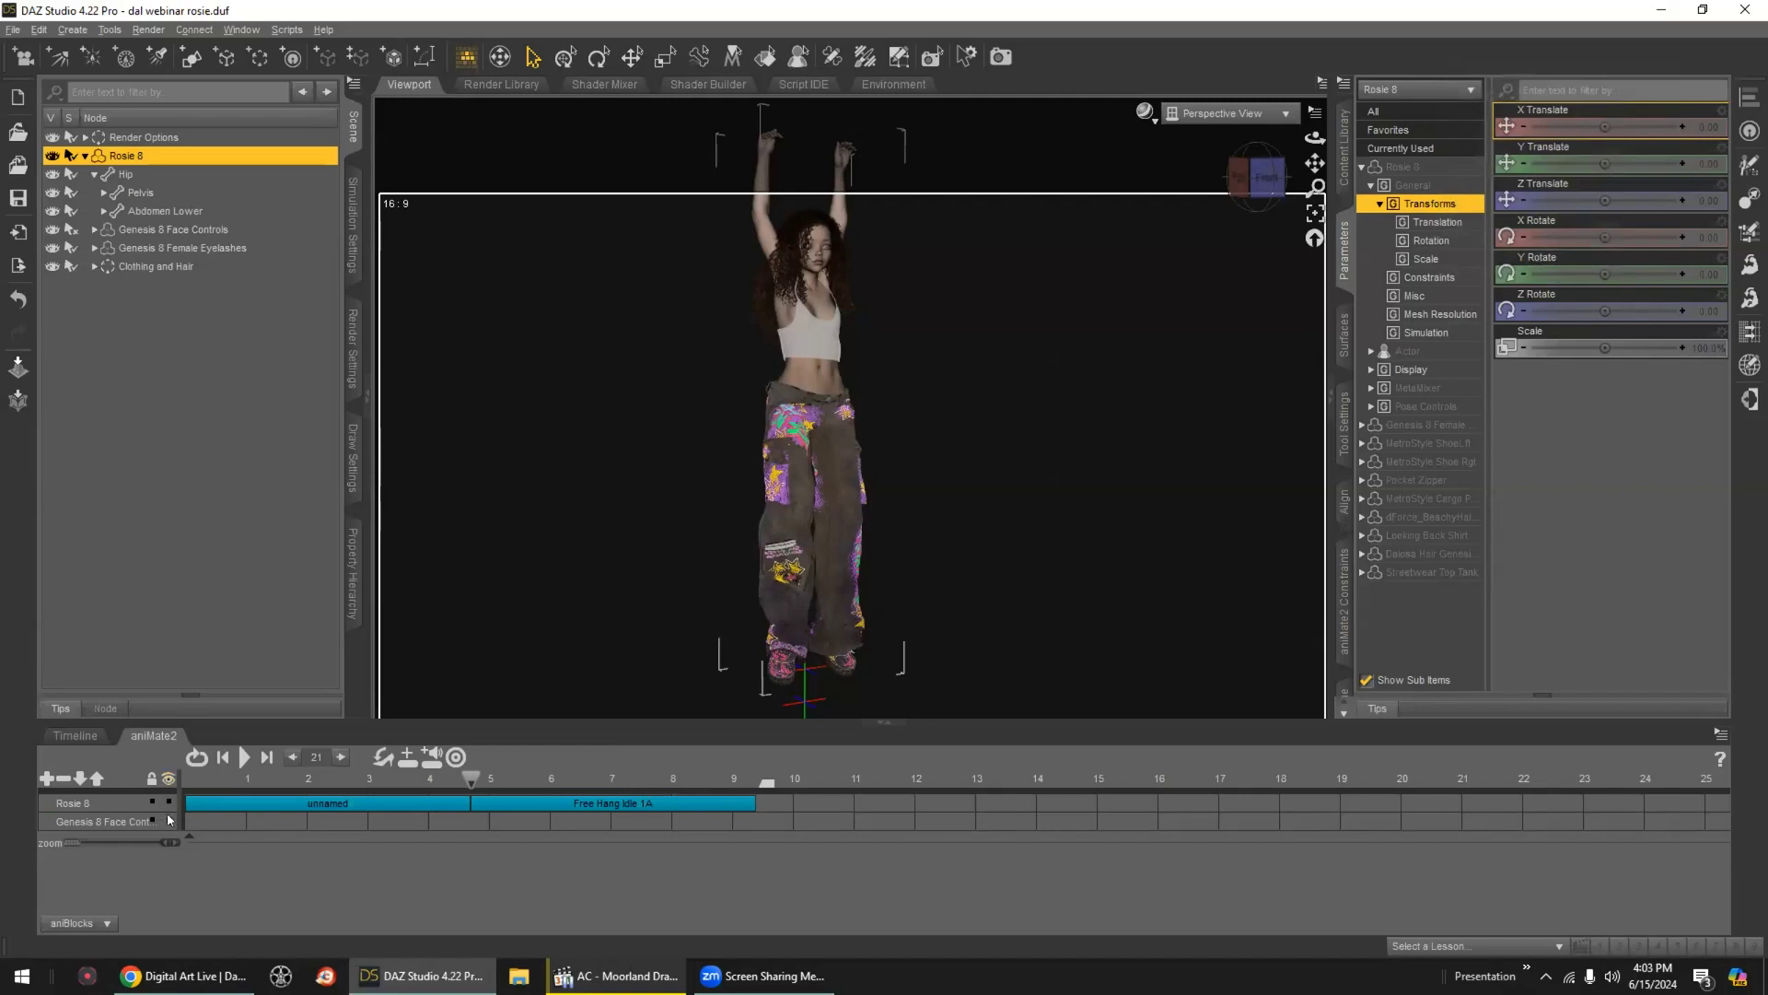
- Delete the Free Hang Idle 1A aniBlock from Rosie 8's track and play the newly created aniBlock from the start
click(627, 805)
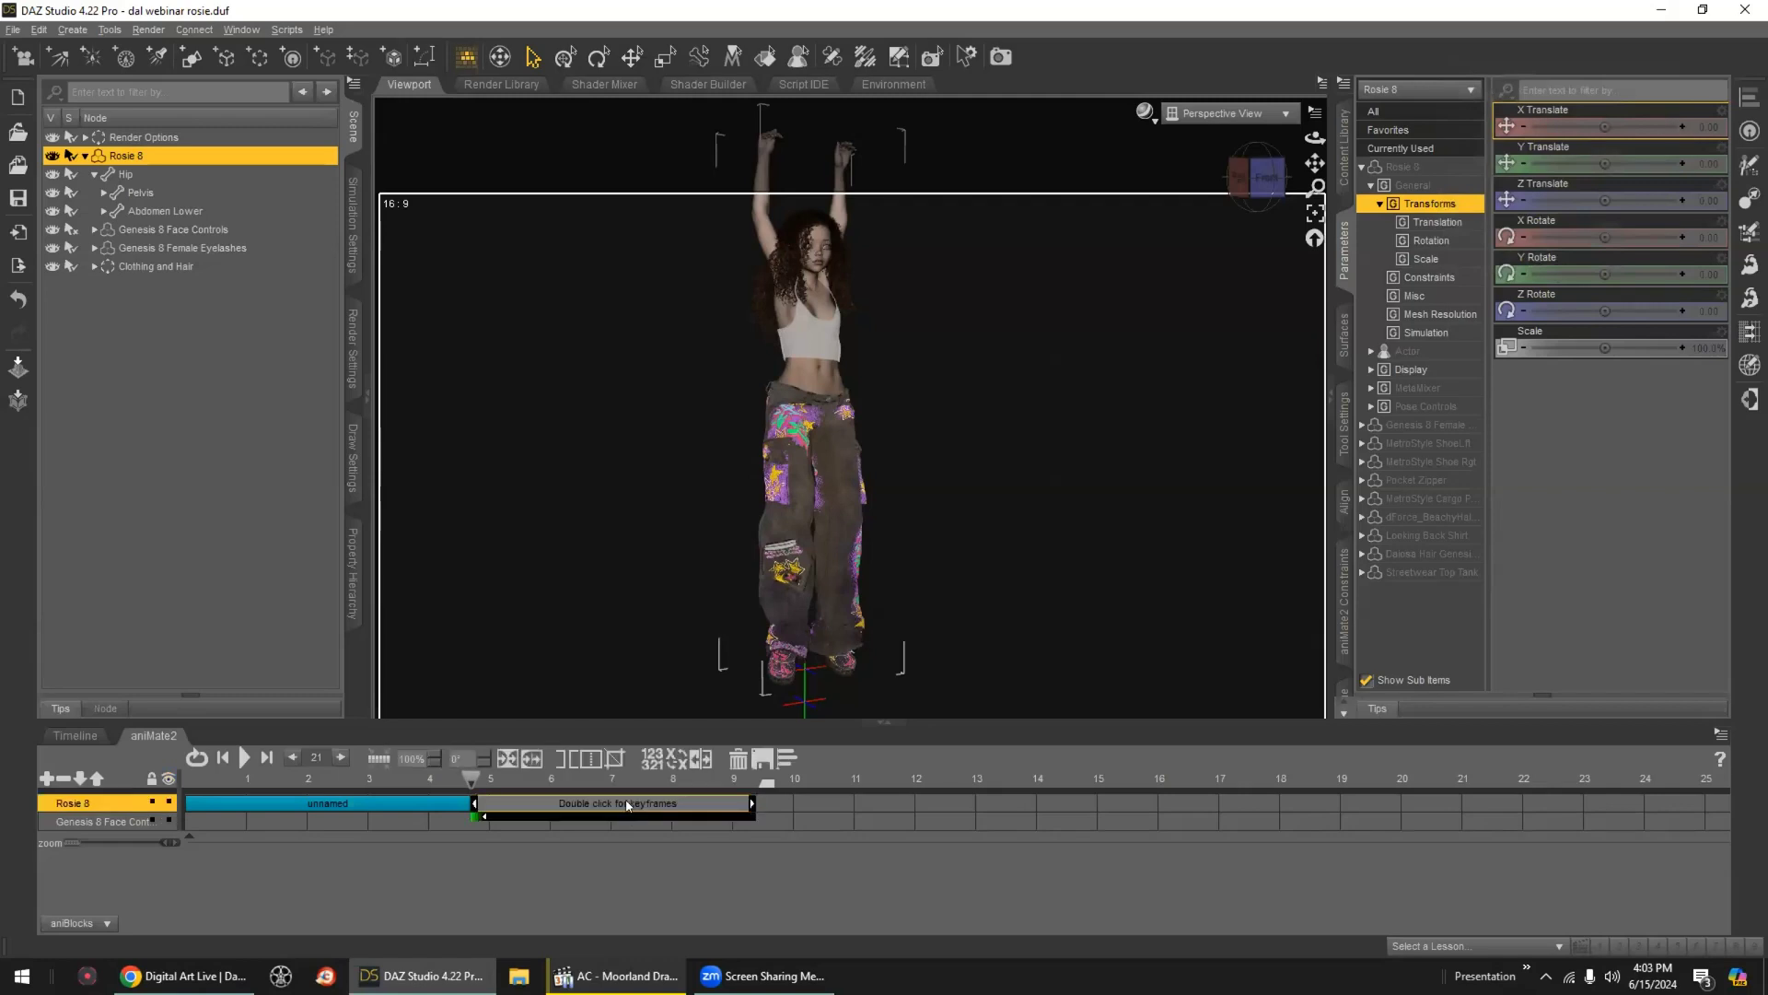
click(734, 759)
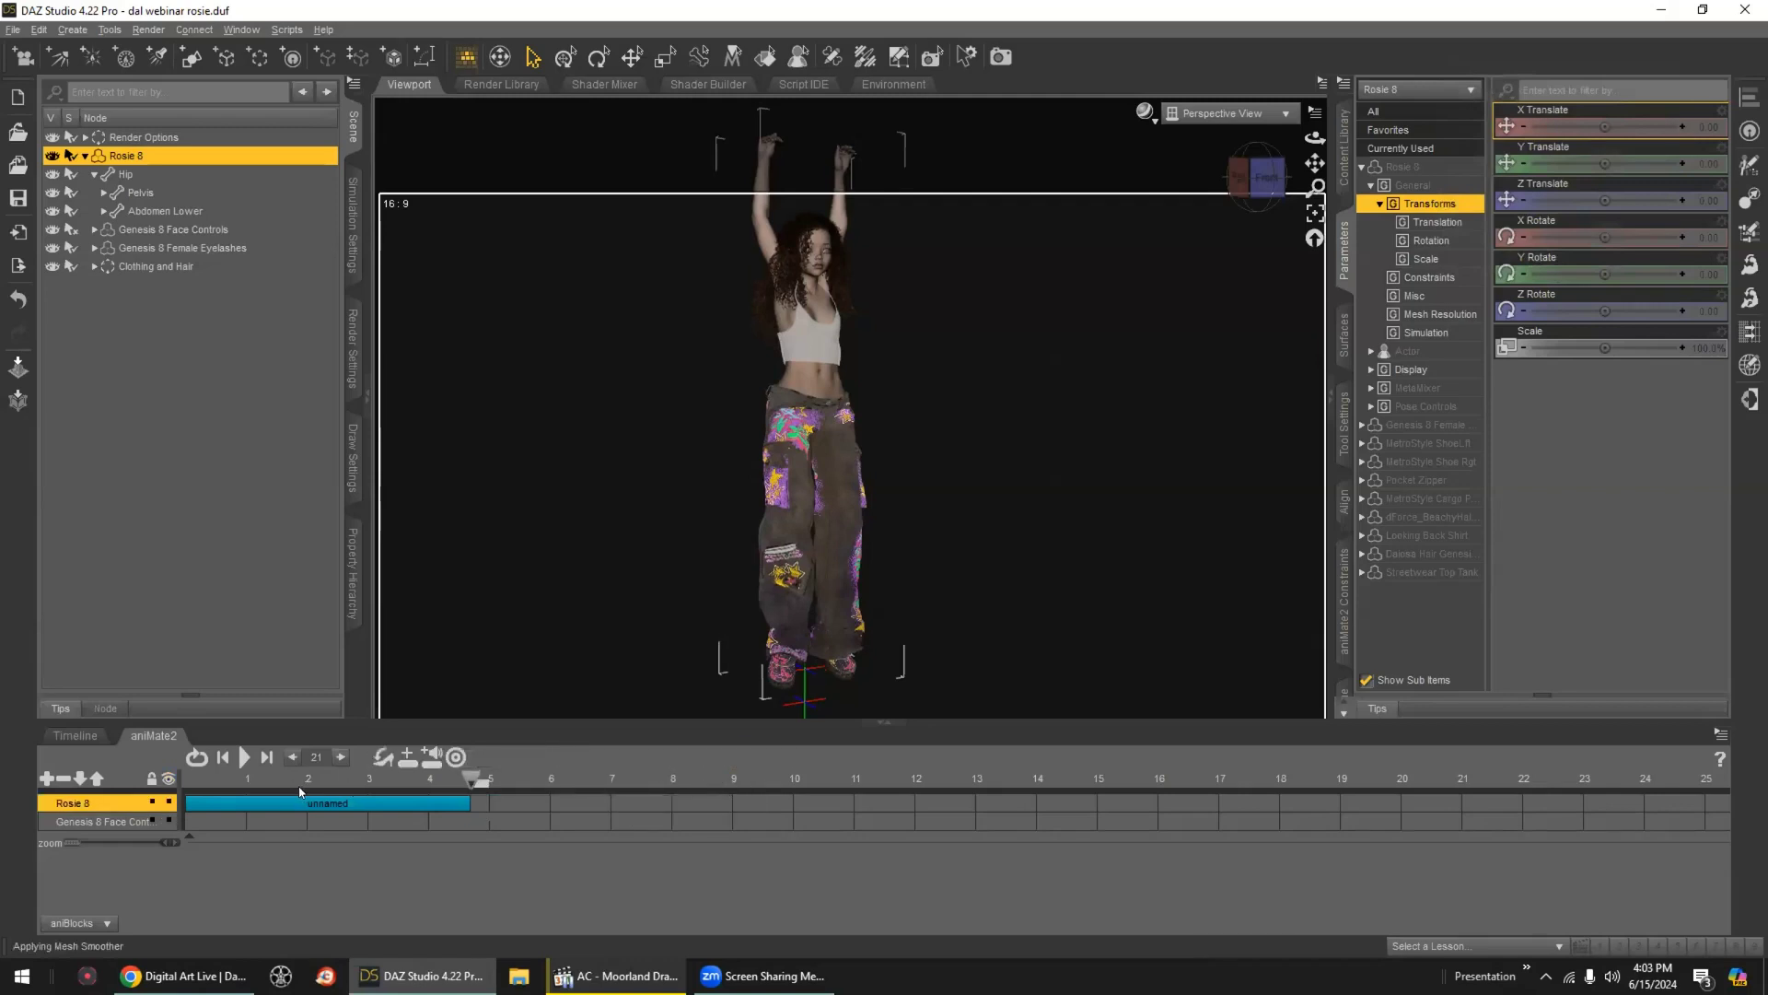
click(225, 757)
click(244, 757)
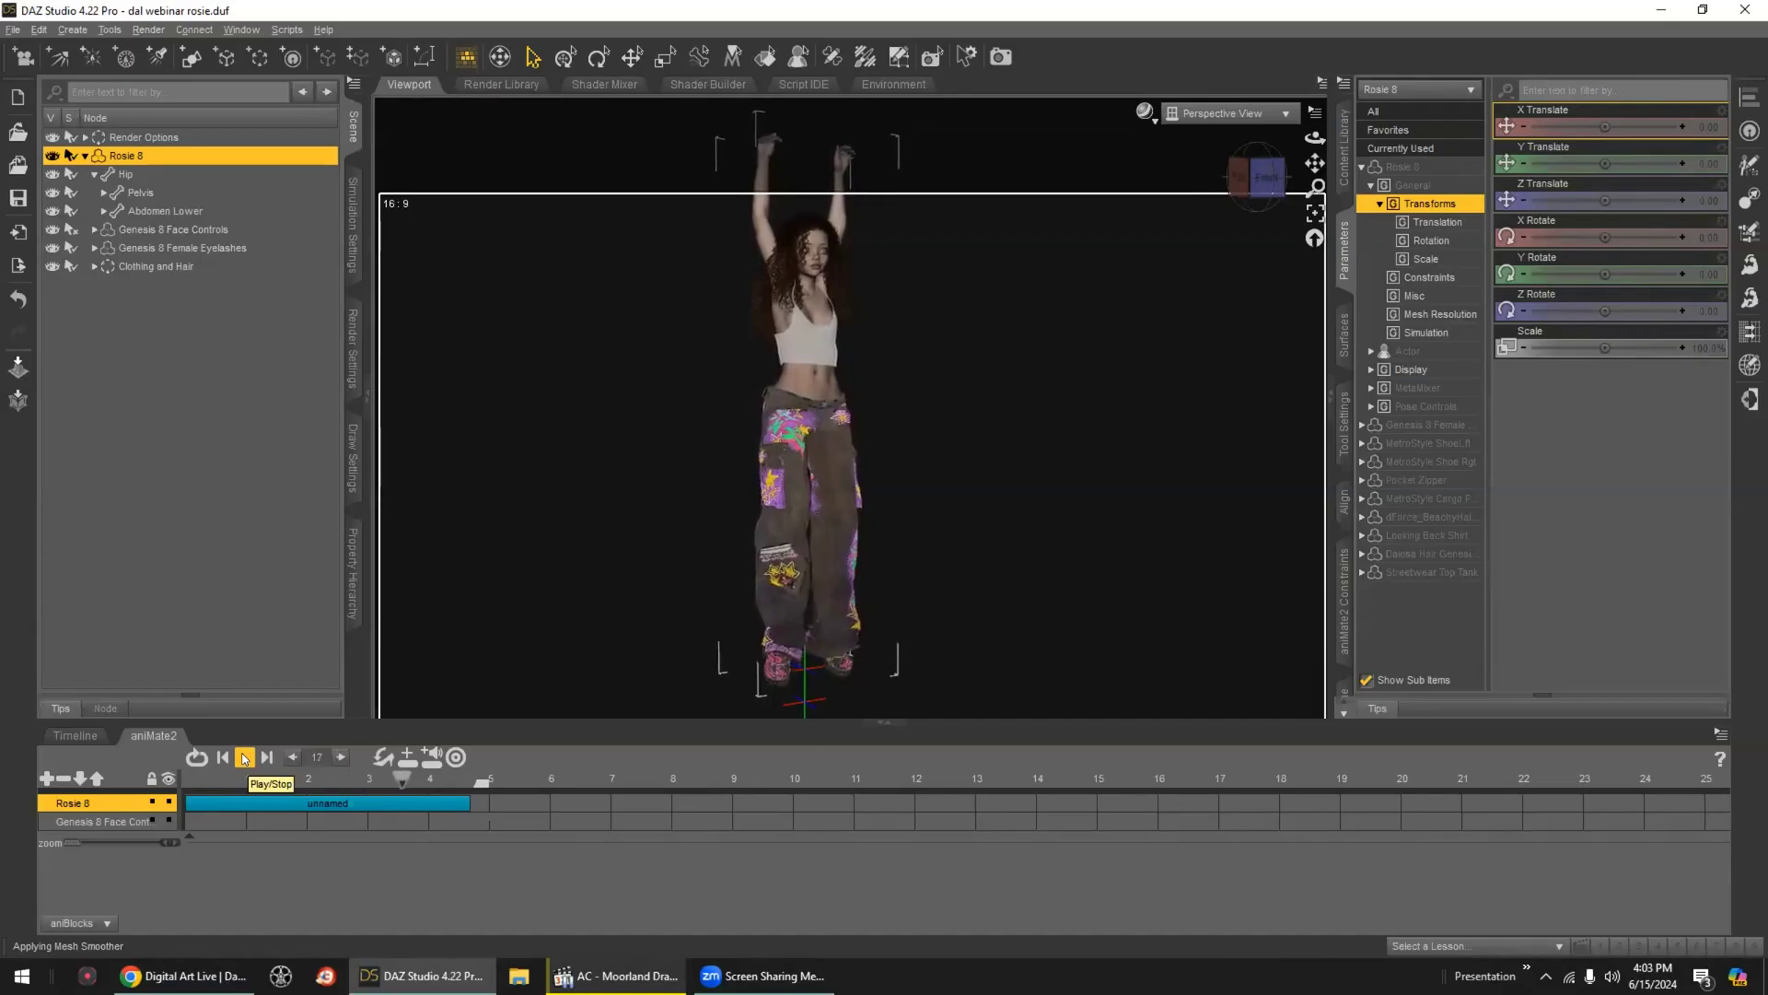
- Stop playback, extend the new aniBlock so it loops to about 12.6 seconds, and raise its play speed to 190%
click(254, 760)
drag(470, 803, 953, 804)
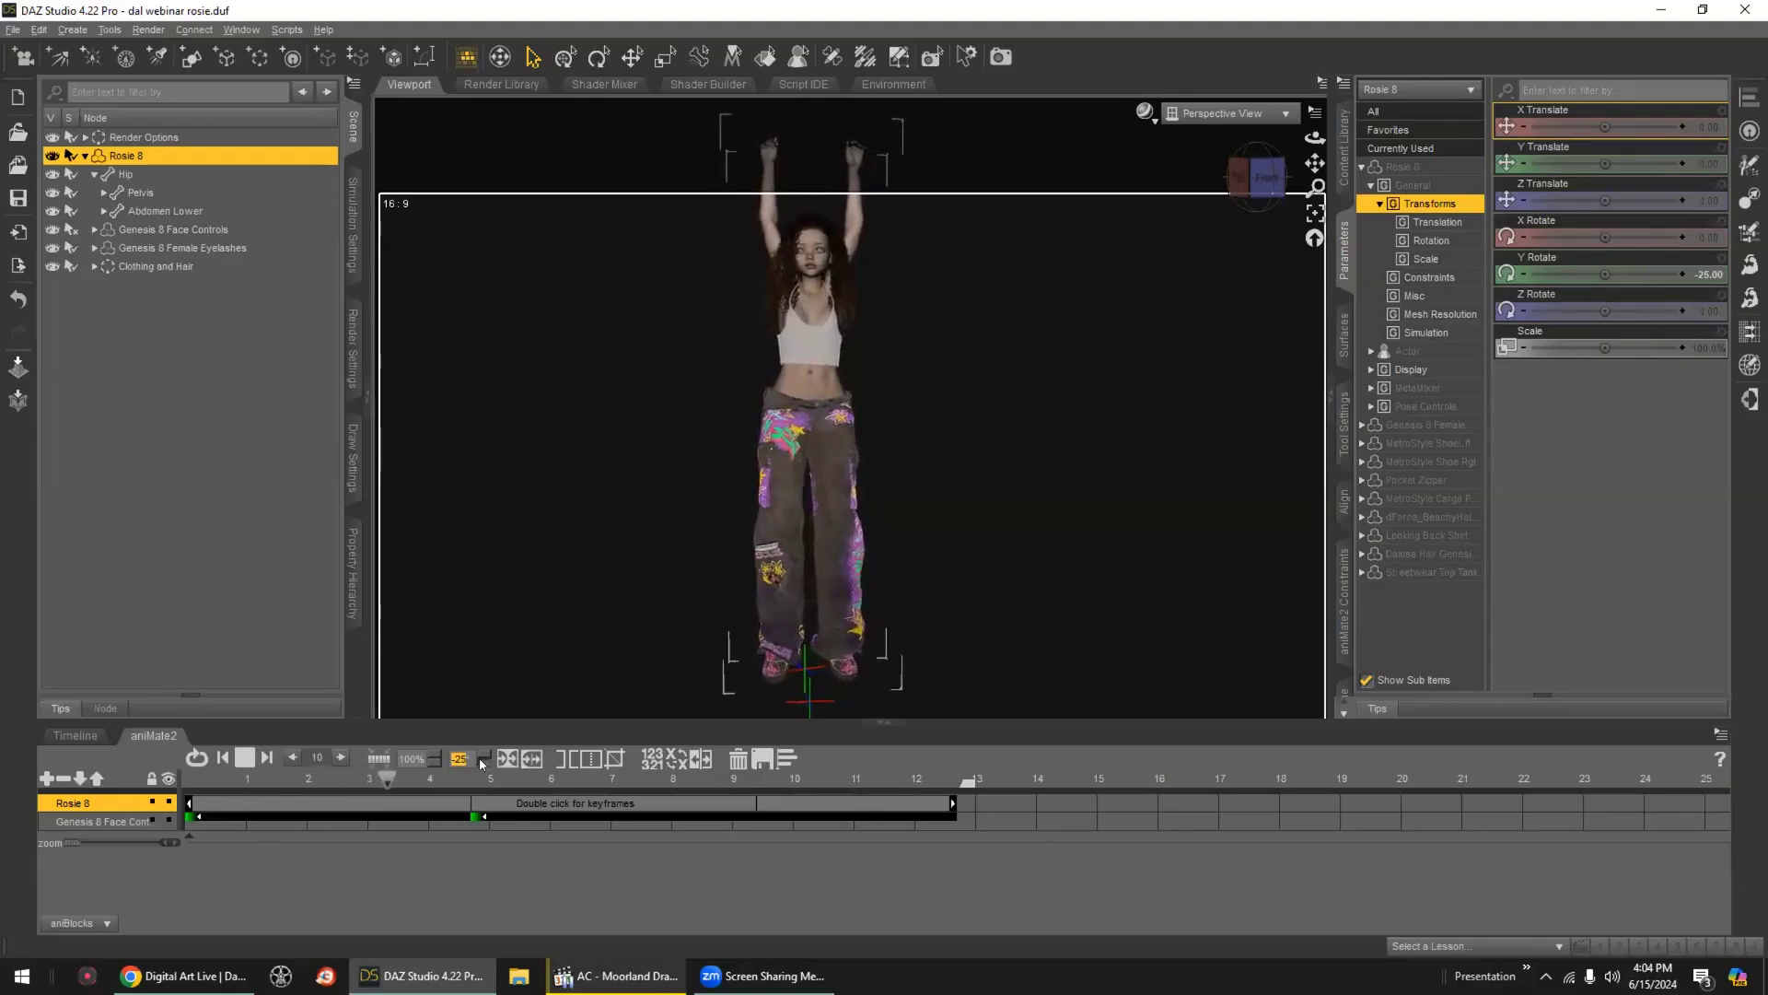
click(435, 751)
click(436, 752)
click(436, 752)
click(436, 752)
click(435, 751)
click(436, 751)
click(435, 751)
click(436, 752)
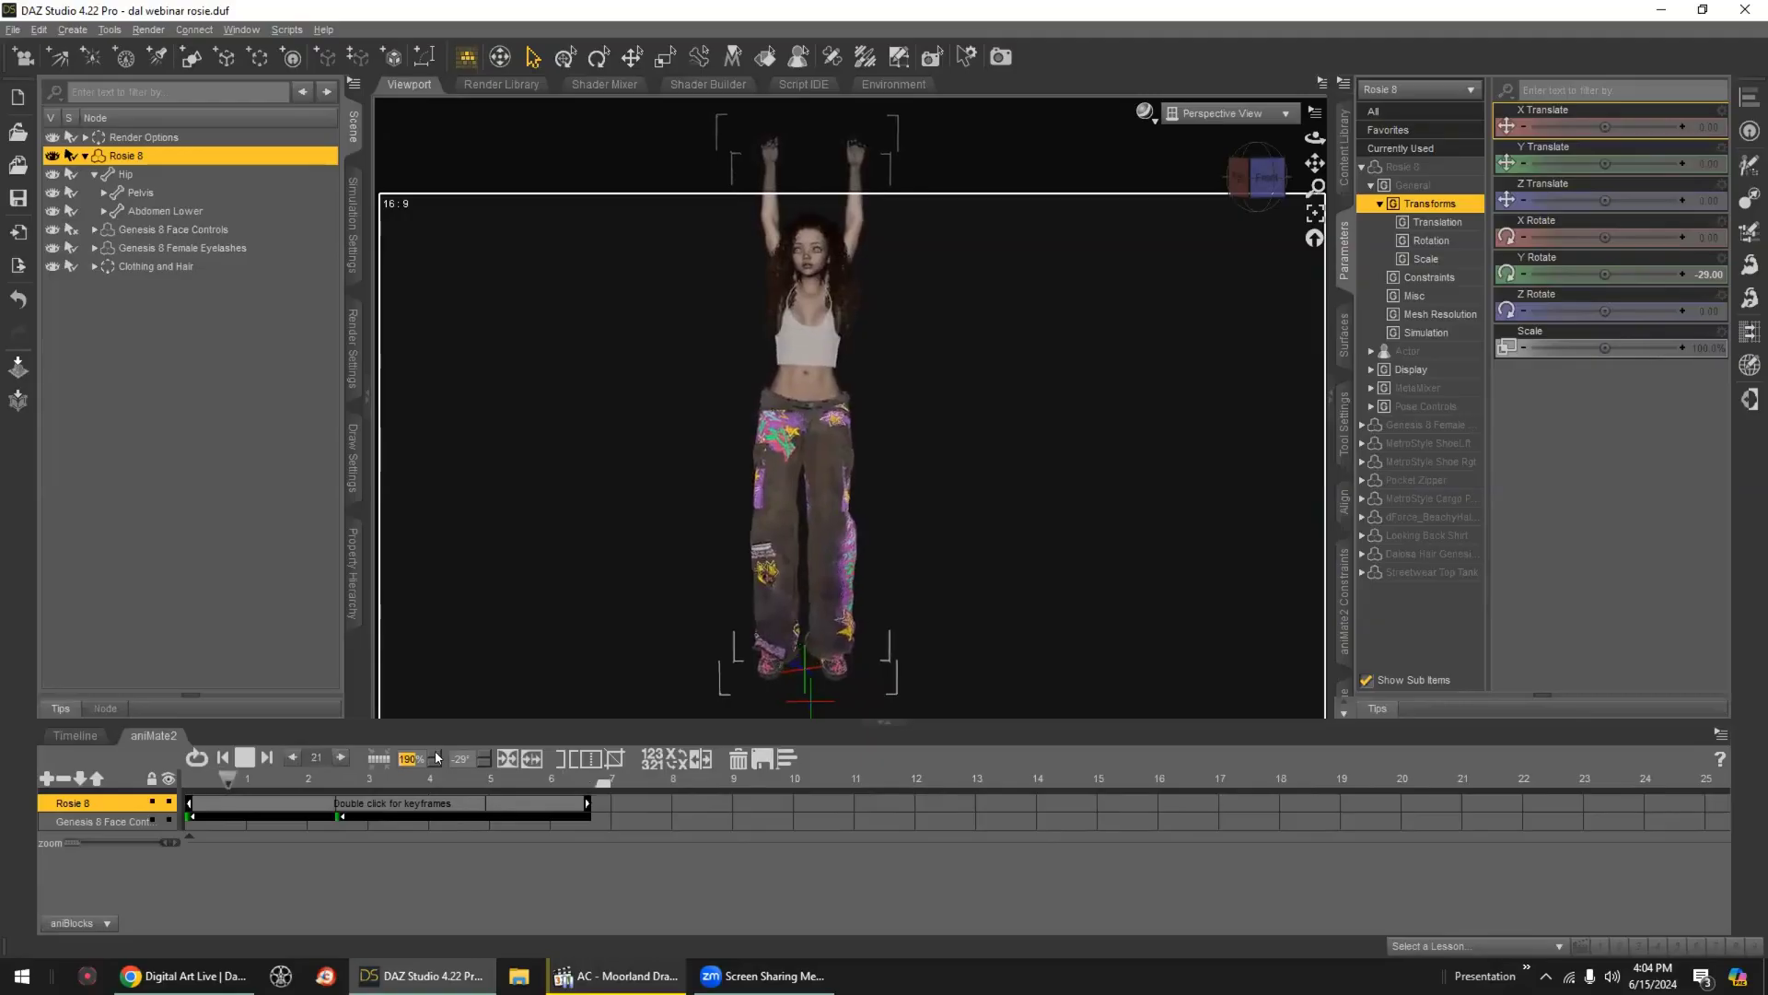
- Lower the looped aniBlock's play speed again on Rosie 8's track
click(435, 763)
click(435, 762)
click(434, 763)
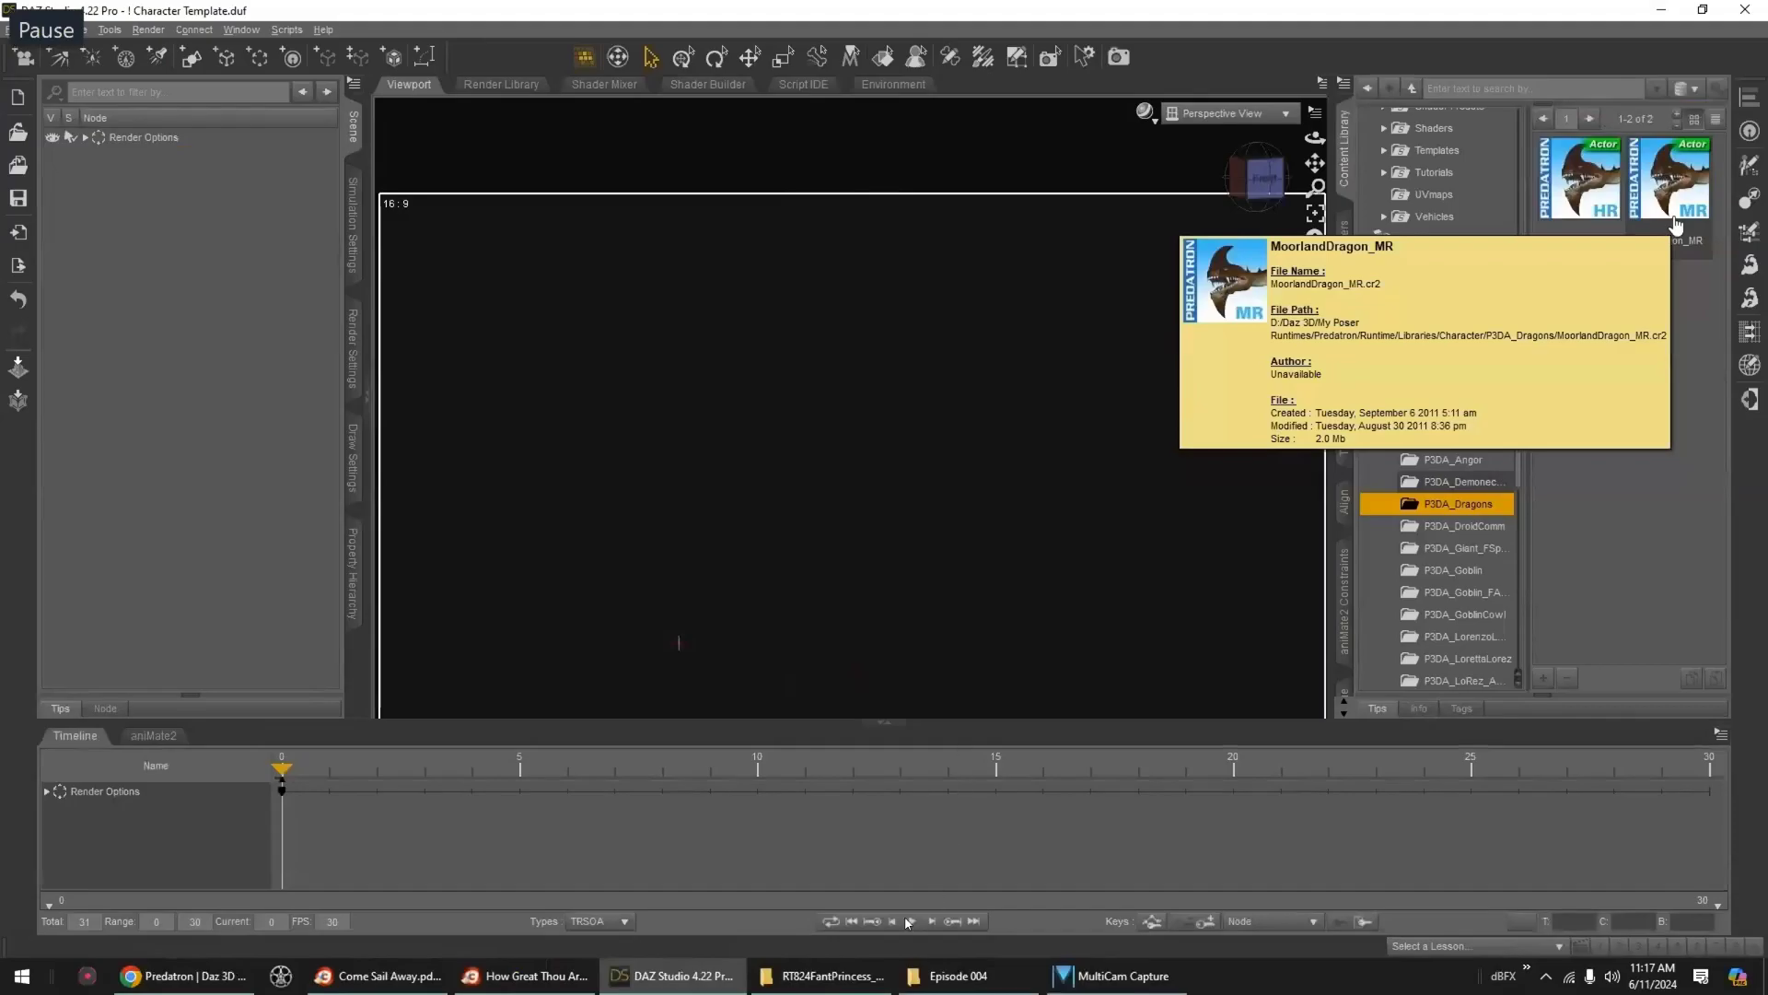
- Load the MoorlandDragon_HR figure and open the MoorlandDragon folder within Predatron's P3DA_Dragons poses
double_click(1582, 193)
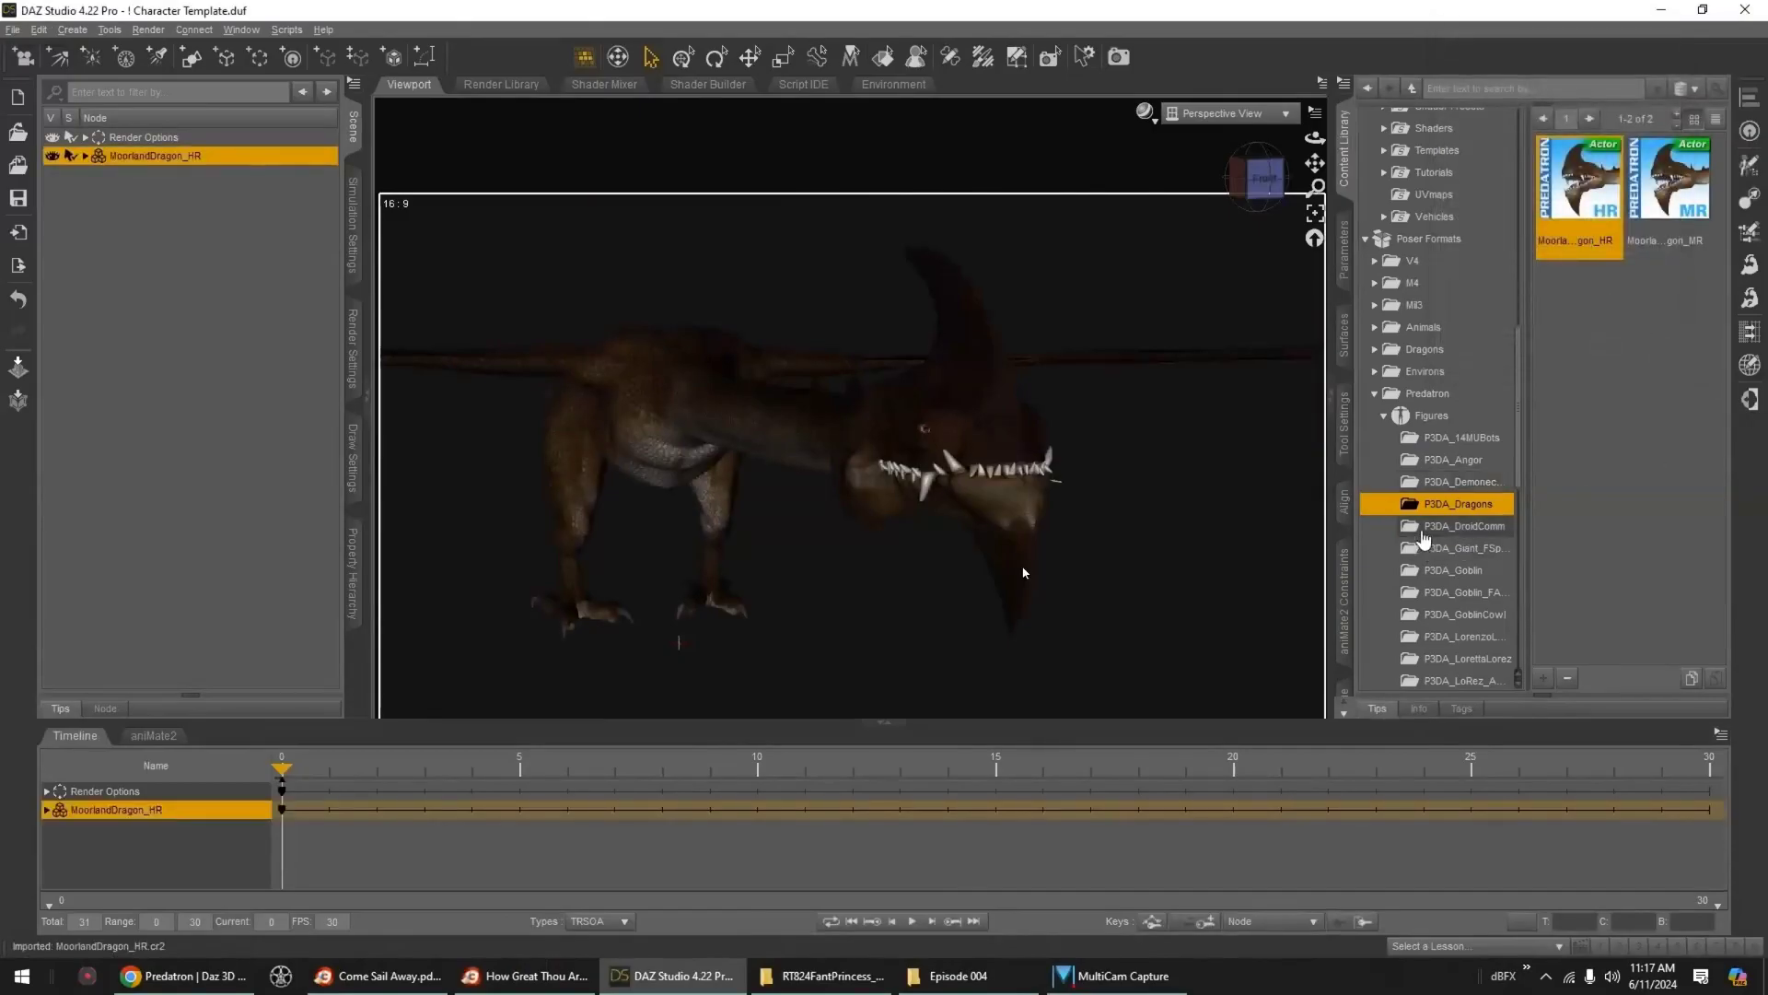
click(1384, 415)
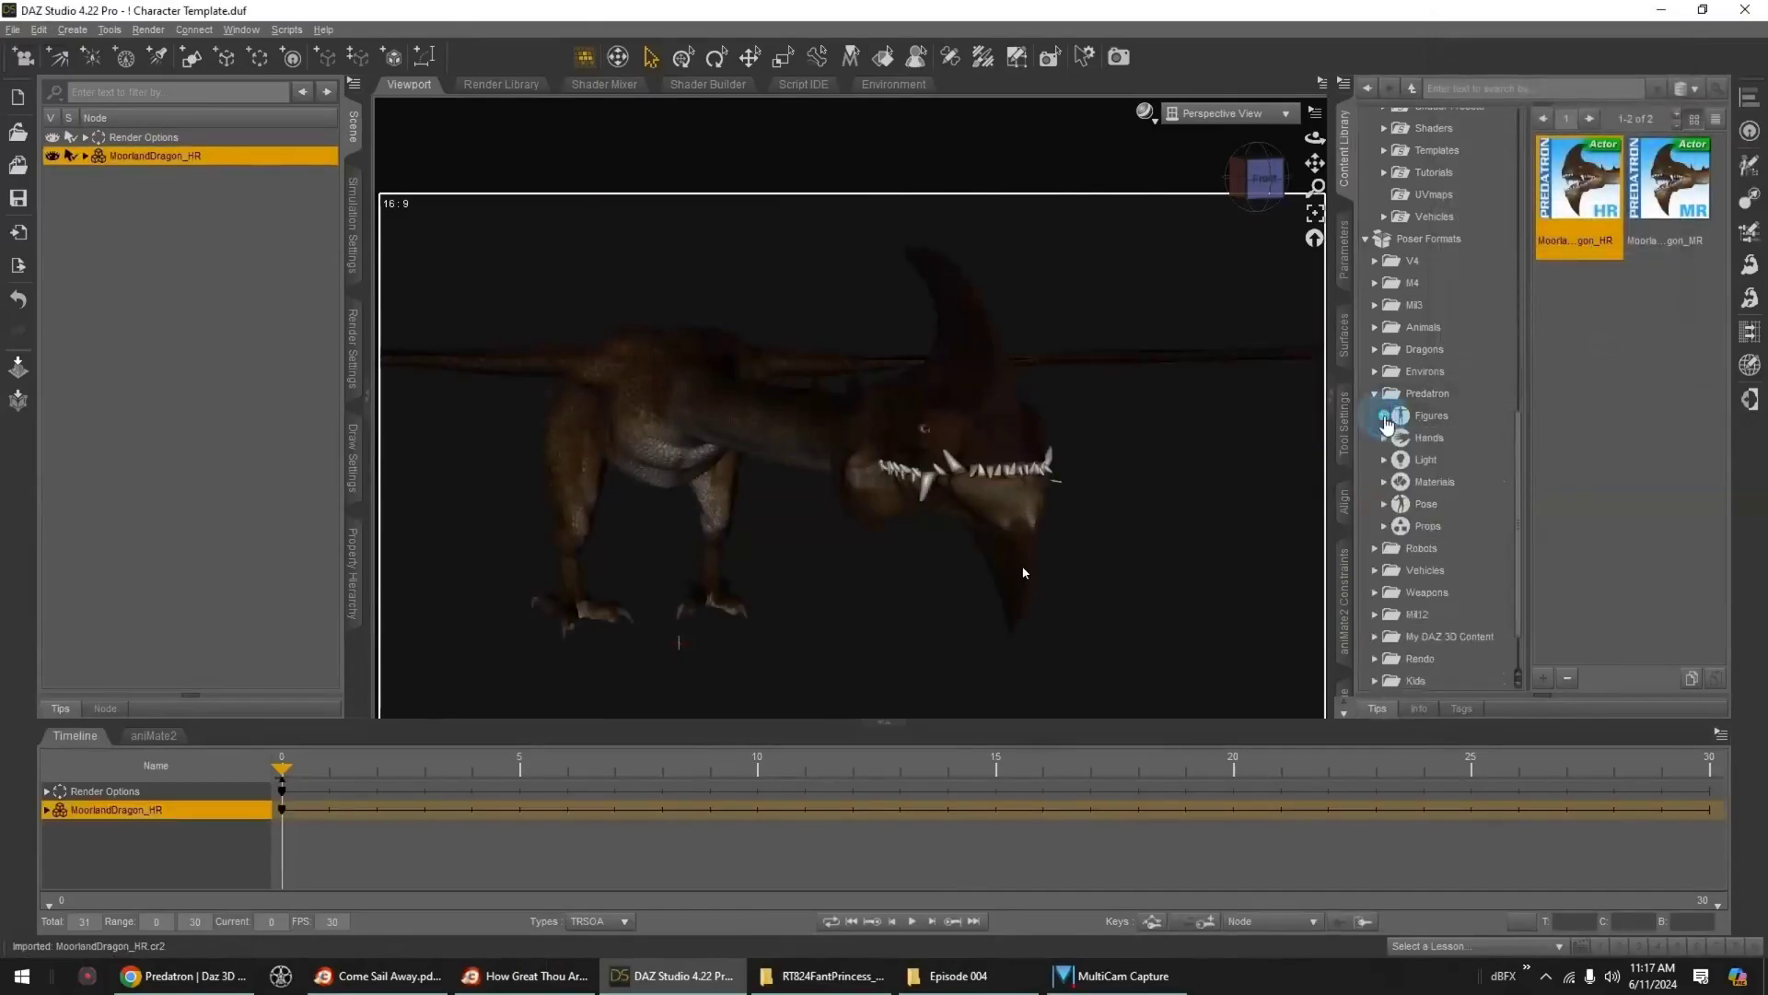
click(1384, 504)
scroll(1423, 634, down, 1)
click(1394, 573)
scroll(1445, 573, down, 1)
click(1484, 539)
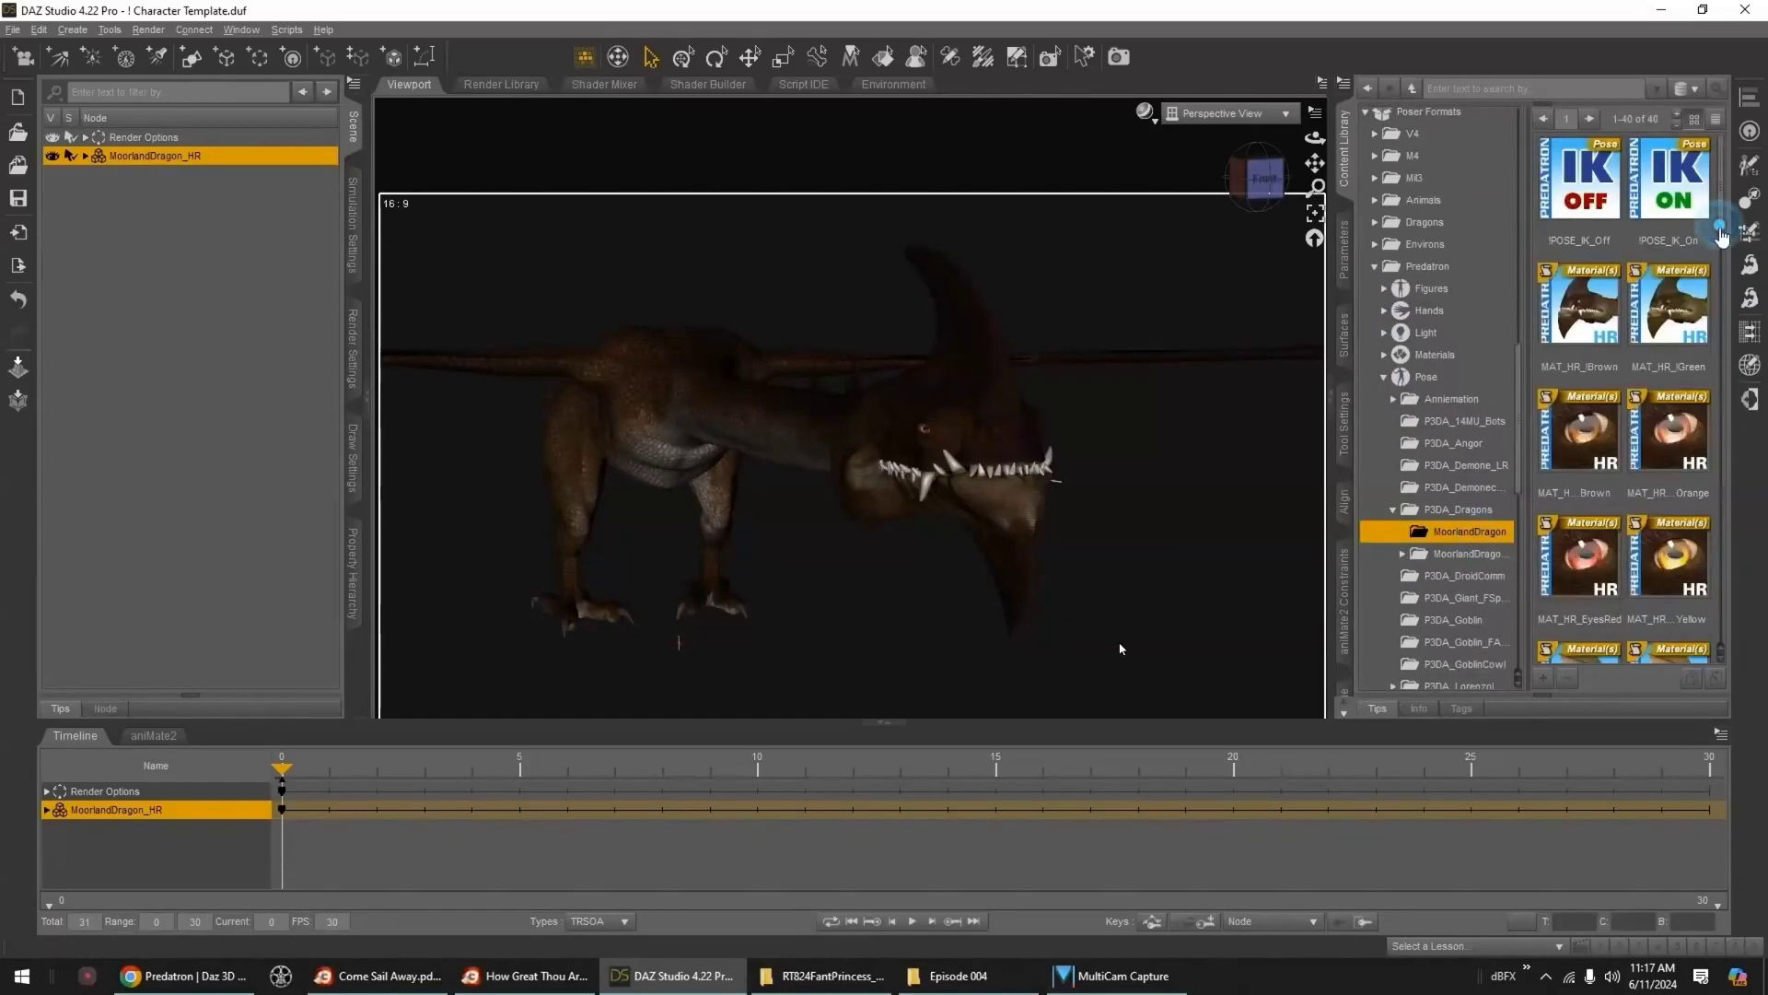
- Try the MAT_HR_!Green material on the dragon and undo it
click(1688, 337)
double_click(1689, 337)
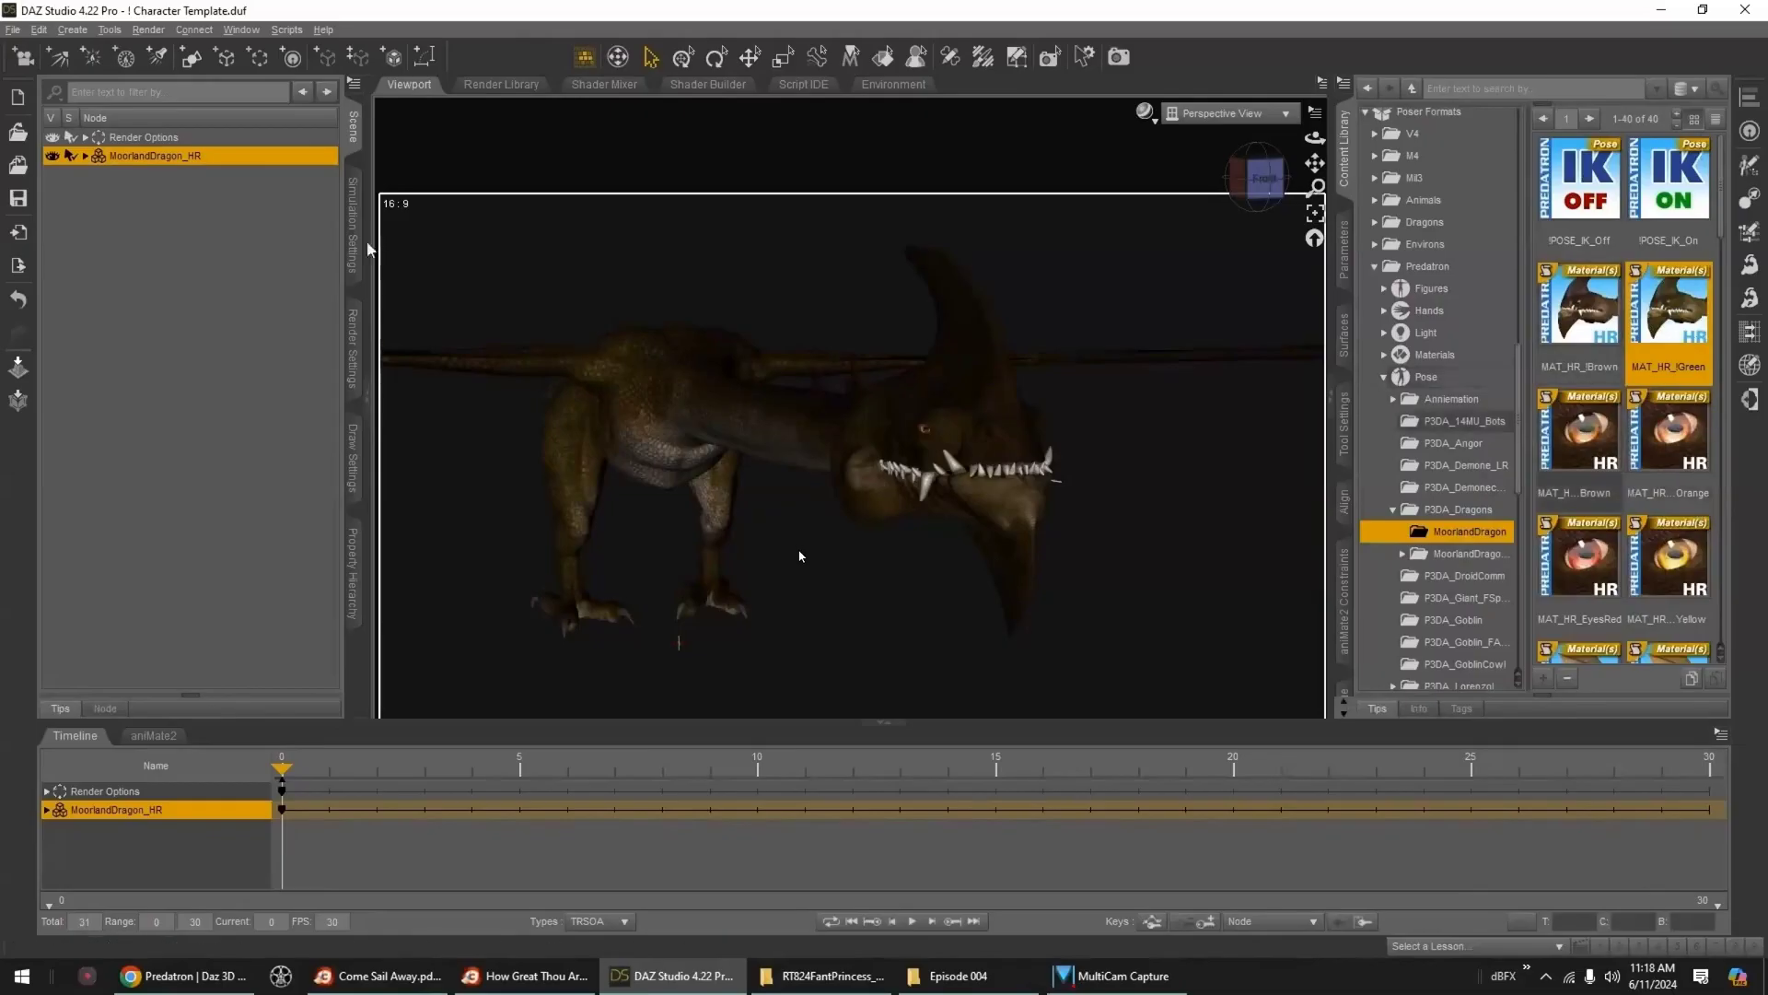
click(45, 34)
click(74, 52)
- Apply the MAT_HR_EyesRed material to the dragon
drag(1722, 214, 1723, 220)
scroll(1725, 227, down, 3)
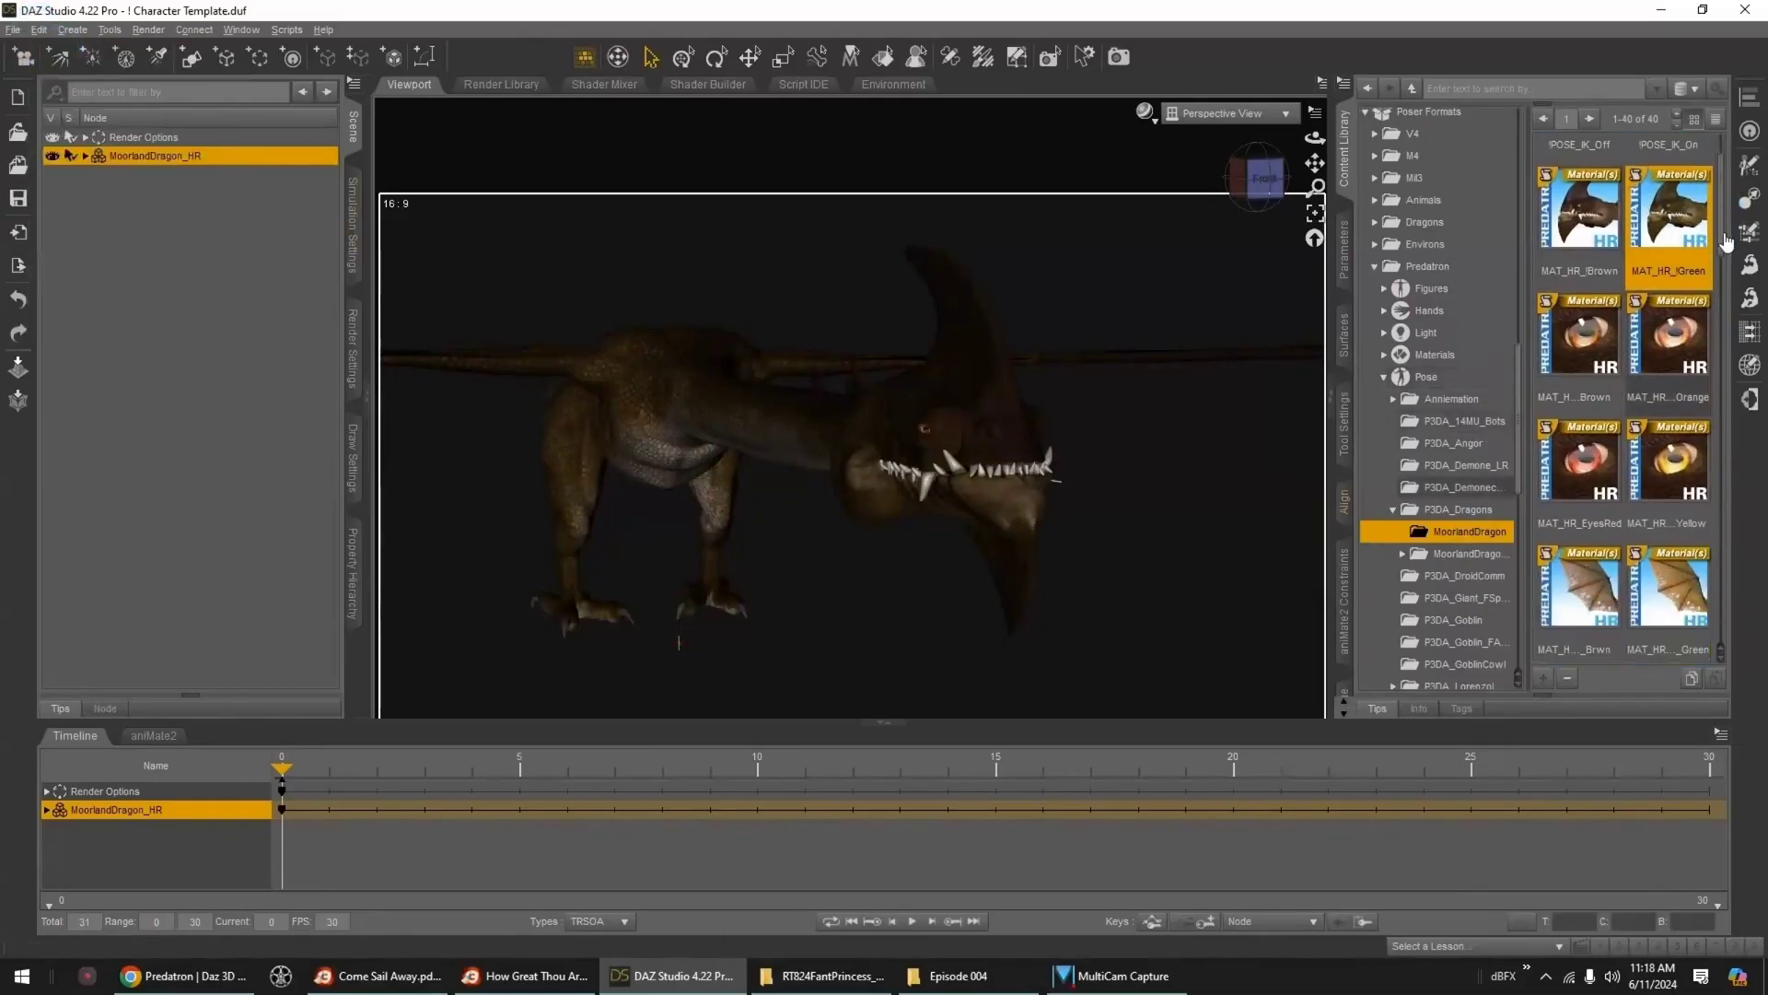
click(1591, 469)
- Look through the remaining wing materials, MR materials and poses in the MoorlandDragon folder
scroll(1725, 284, down, 5)
scroll(1728, 285, down, 2)
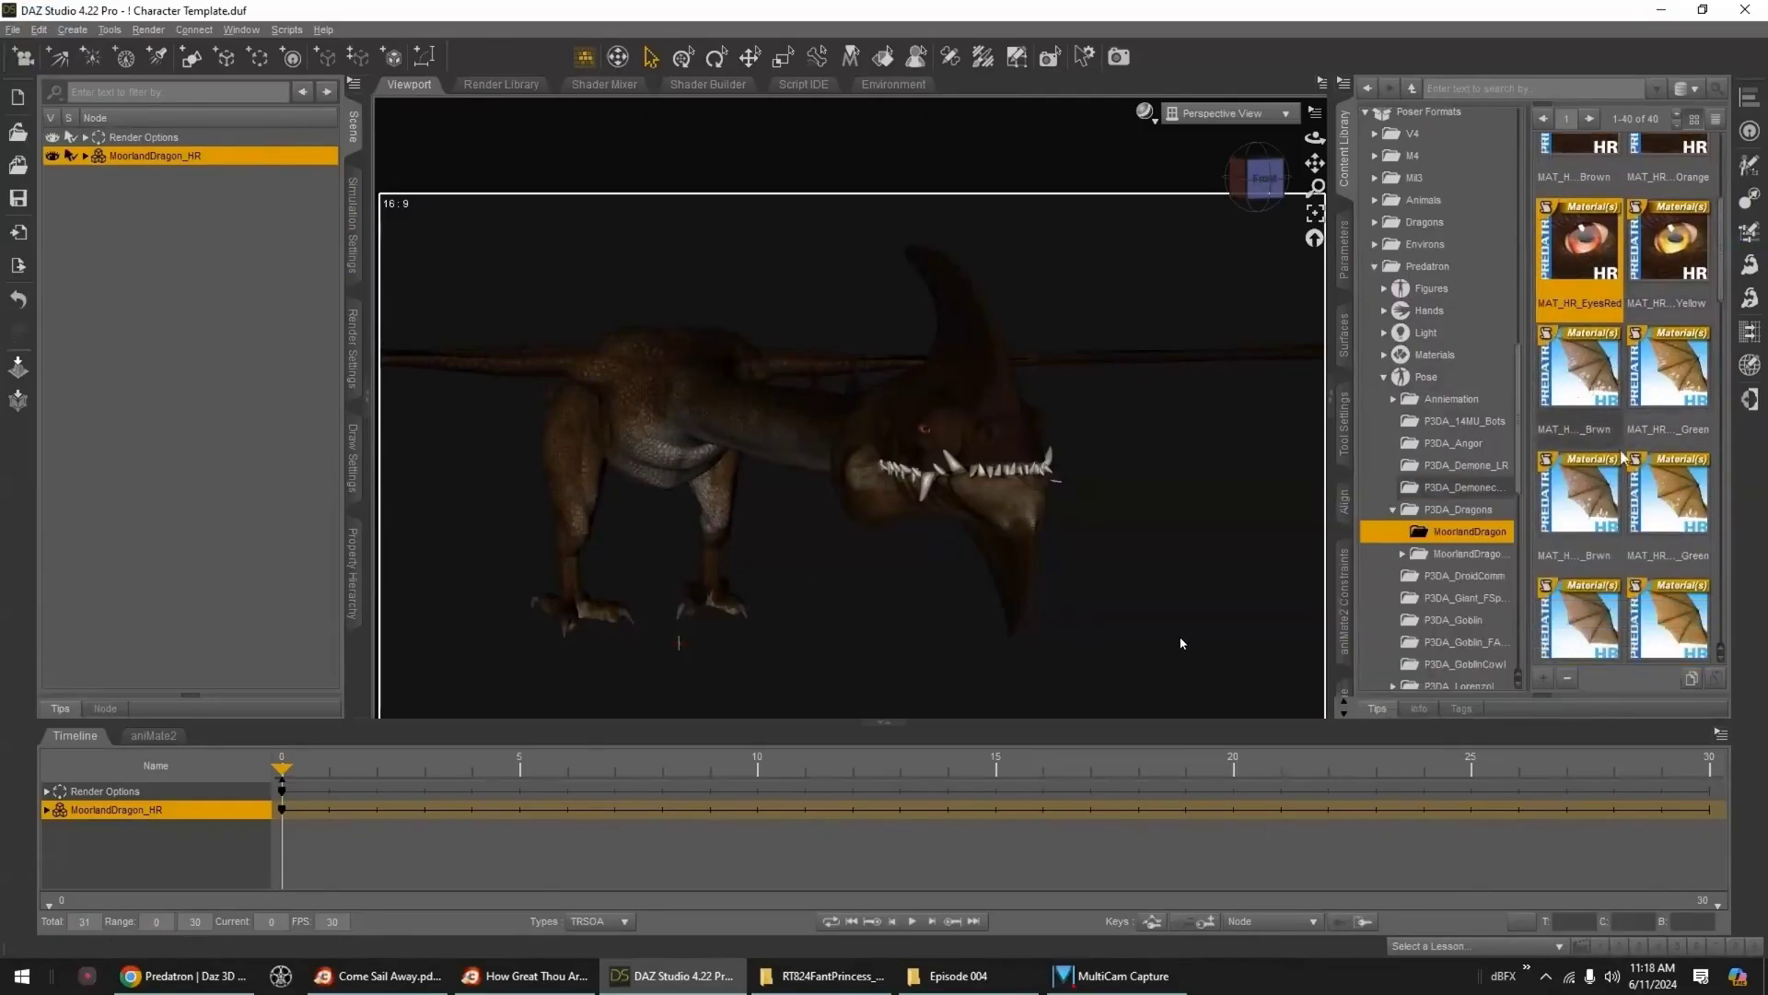
scroll(1730, 313, down, 6)
scroll(1732, 336, down, 8)
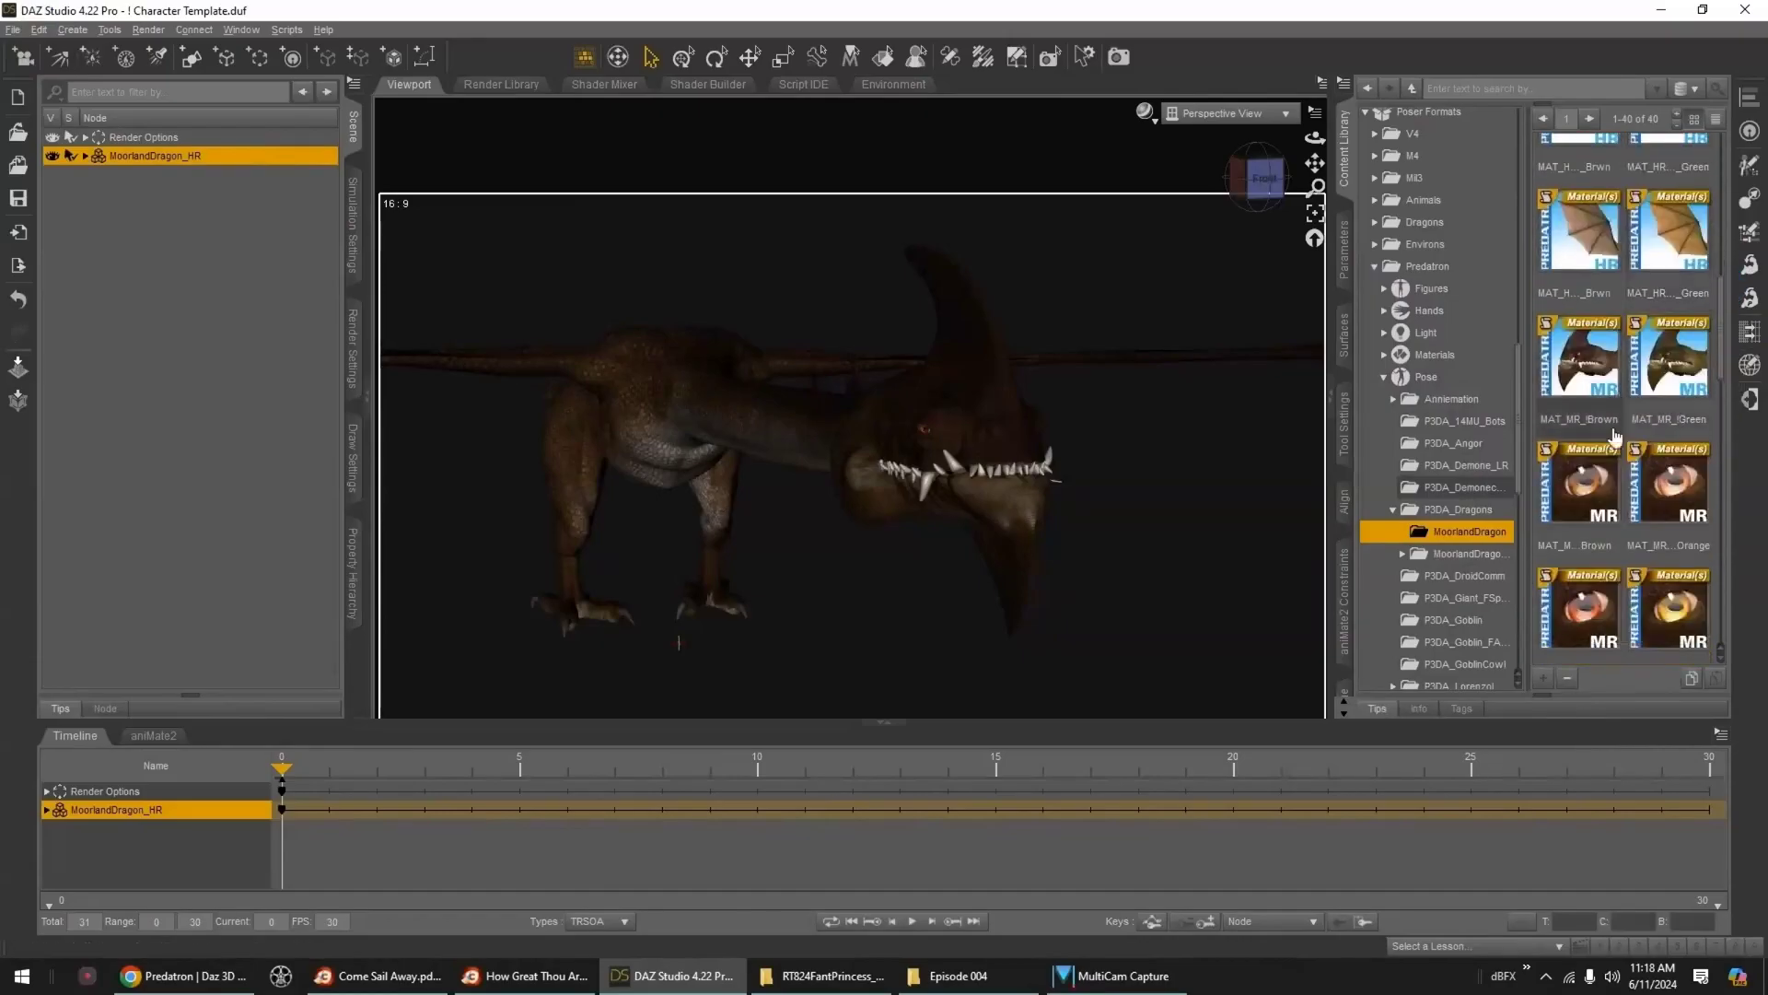
scroll(1718, 543, down, 10)
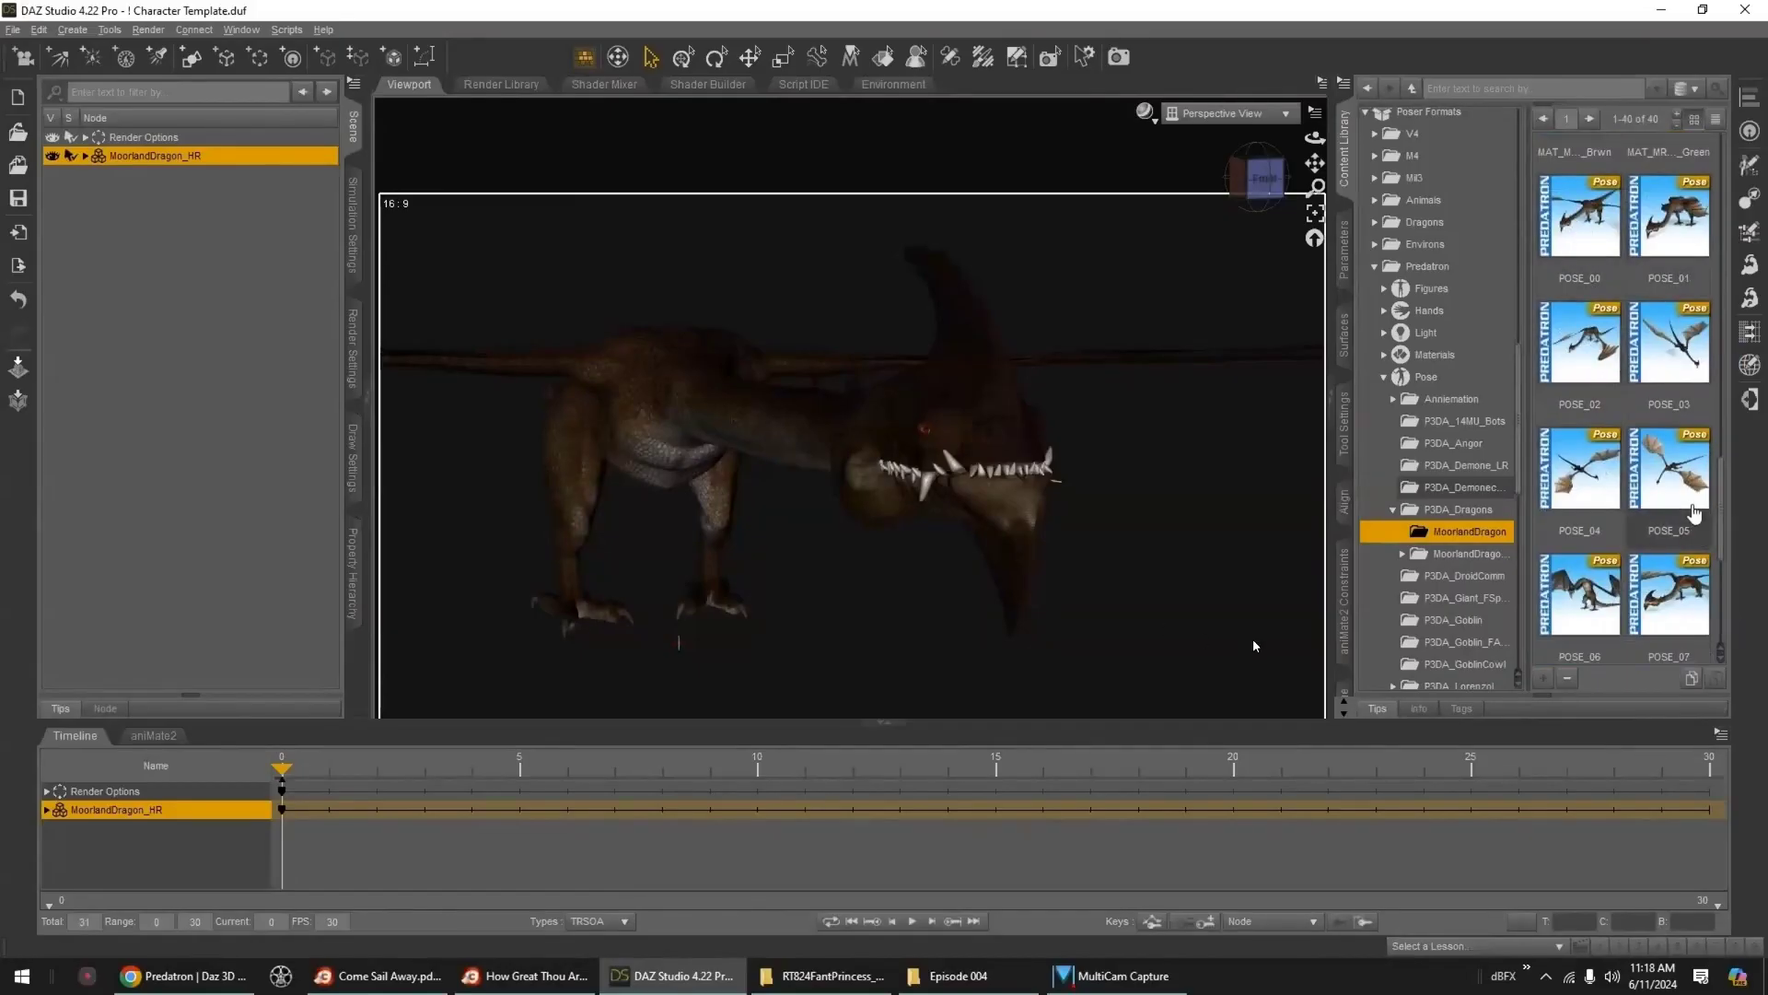
scroll(1681, 489, down, 3)
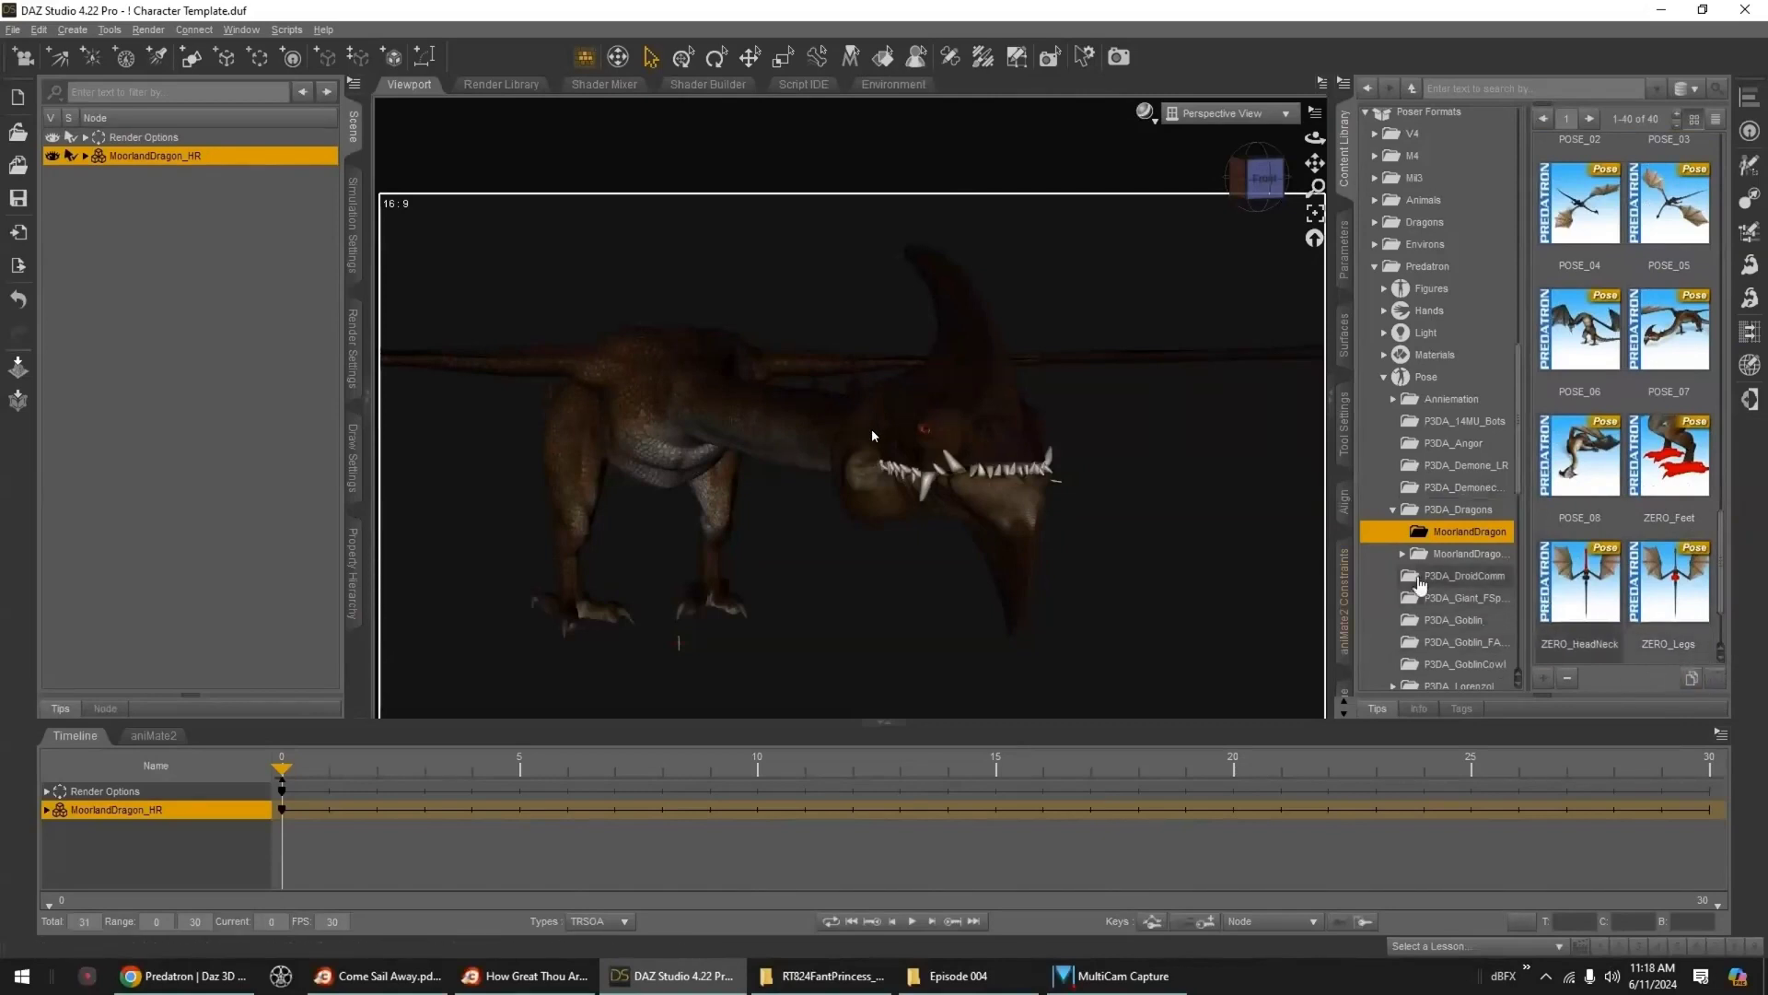
- Look through the dragon and wing materials in MoorlandDragonTex, comparing the Hi_Res, Low_Res and Med_Res folders
click(1403, 554)
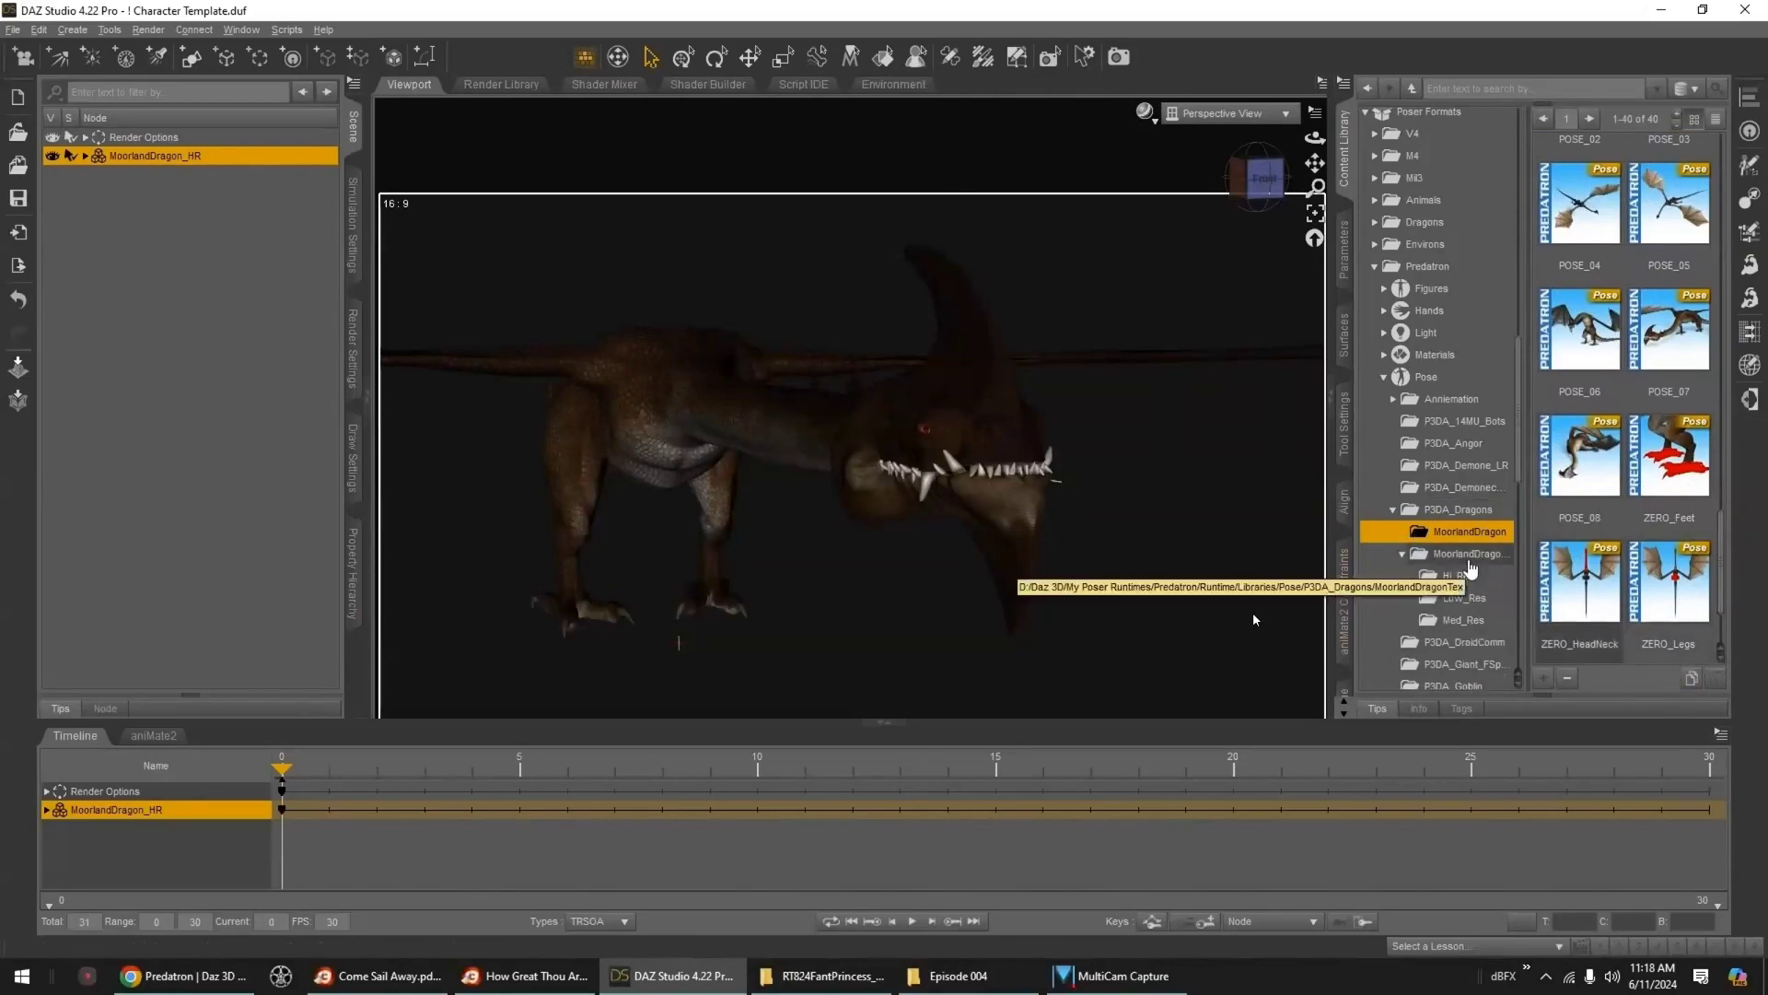
click(1466, 571)
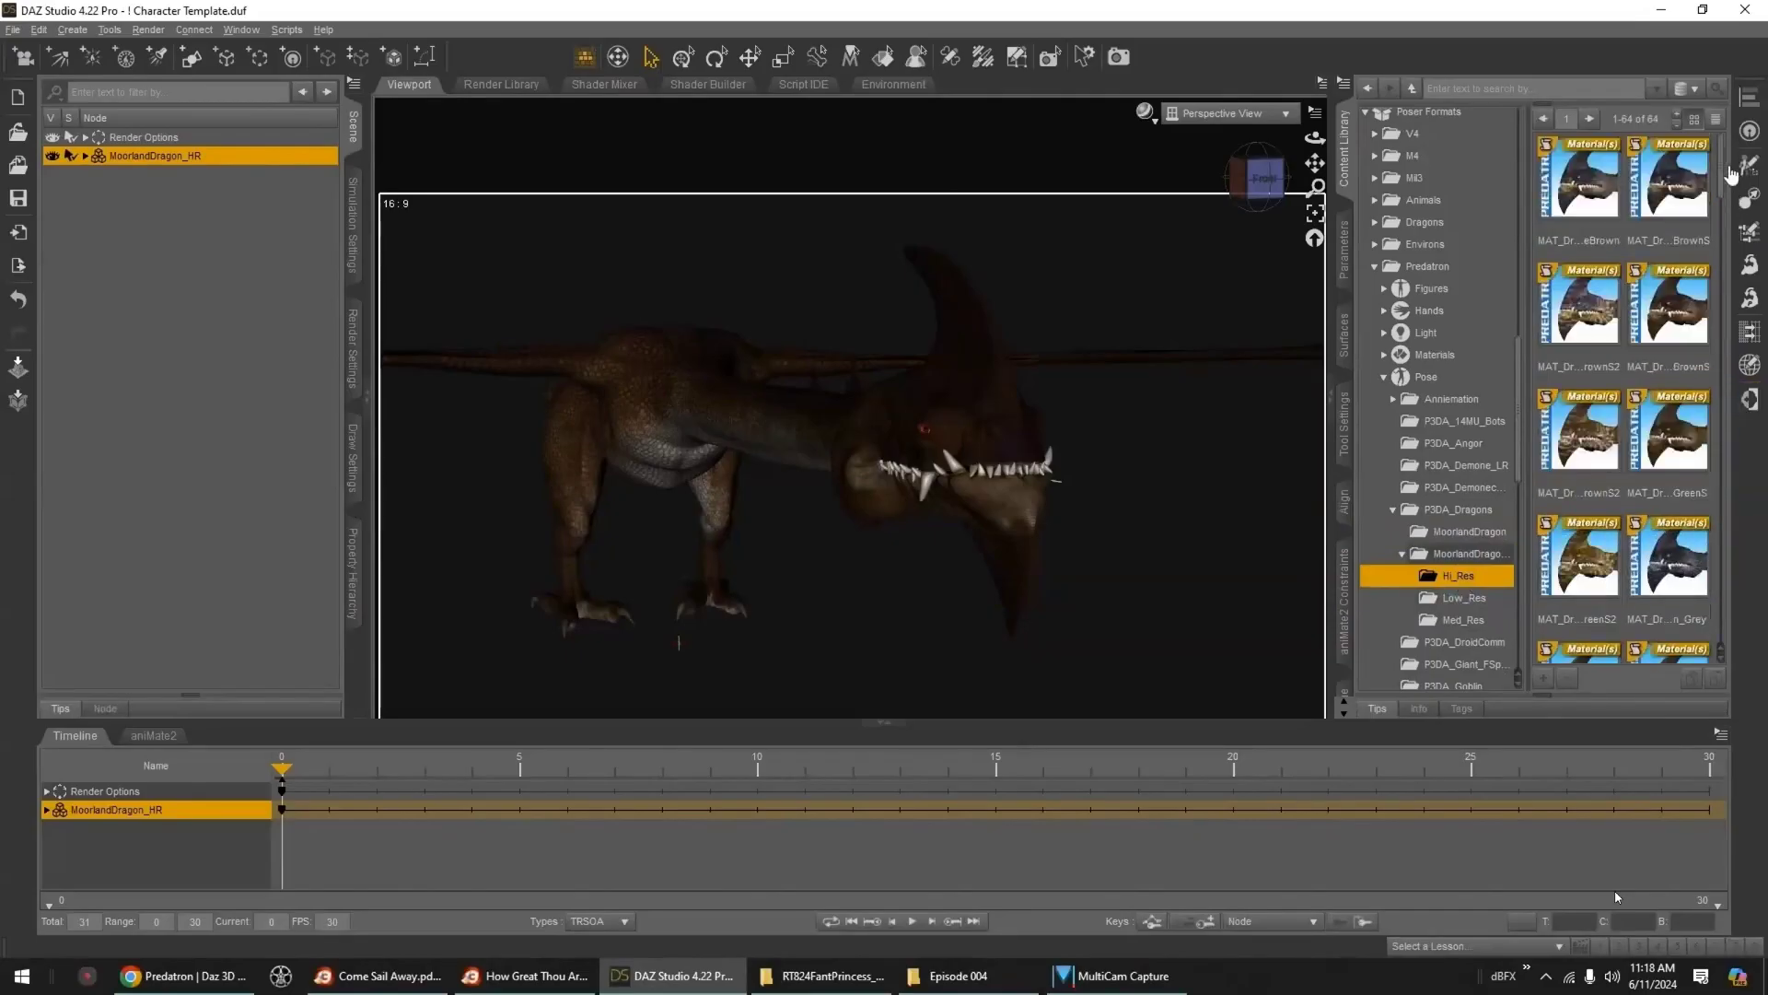
click(1466, 598)
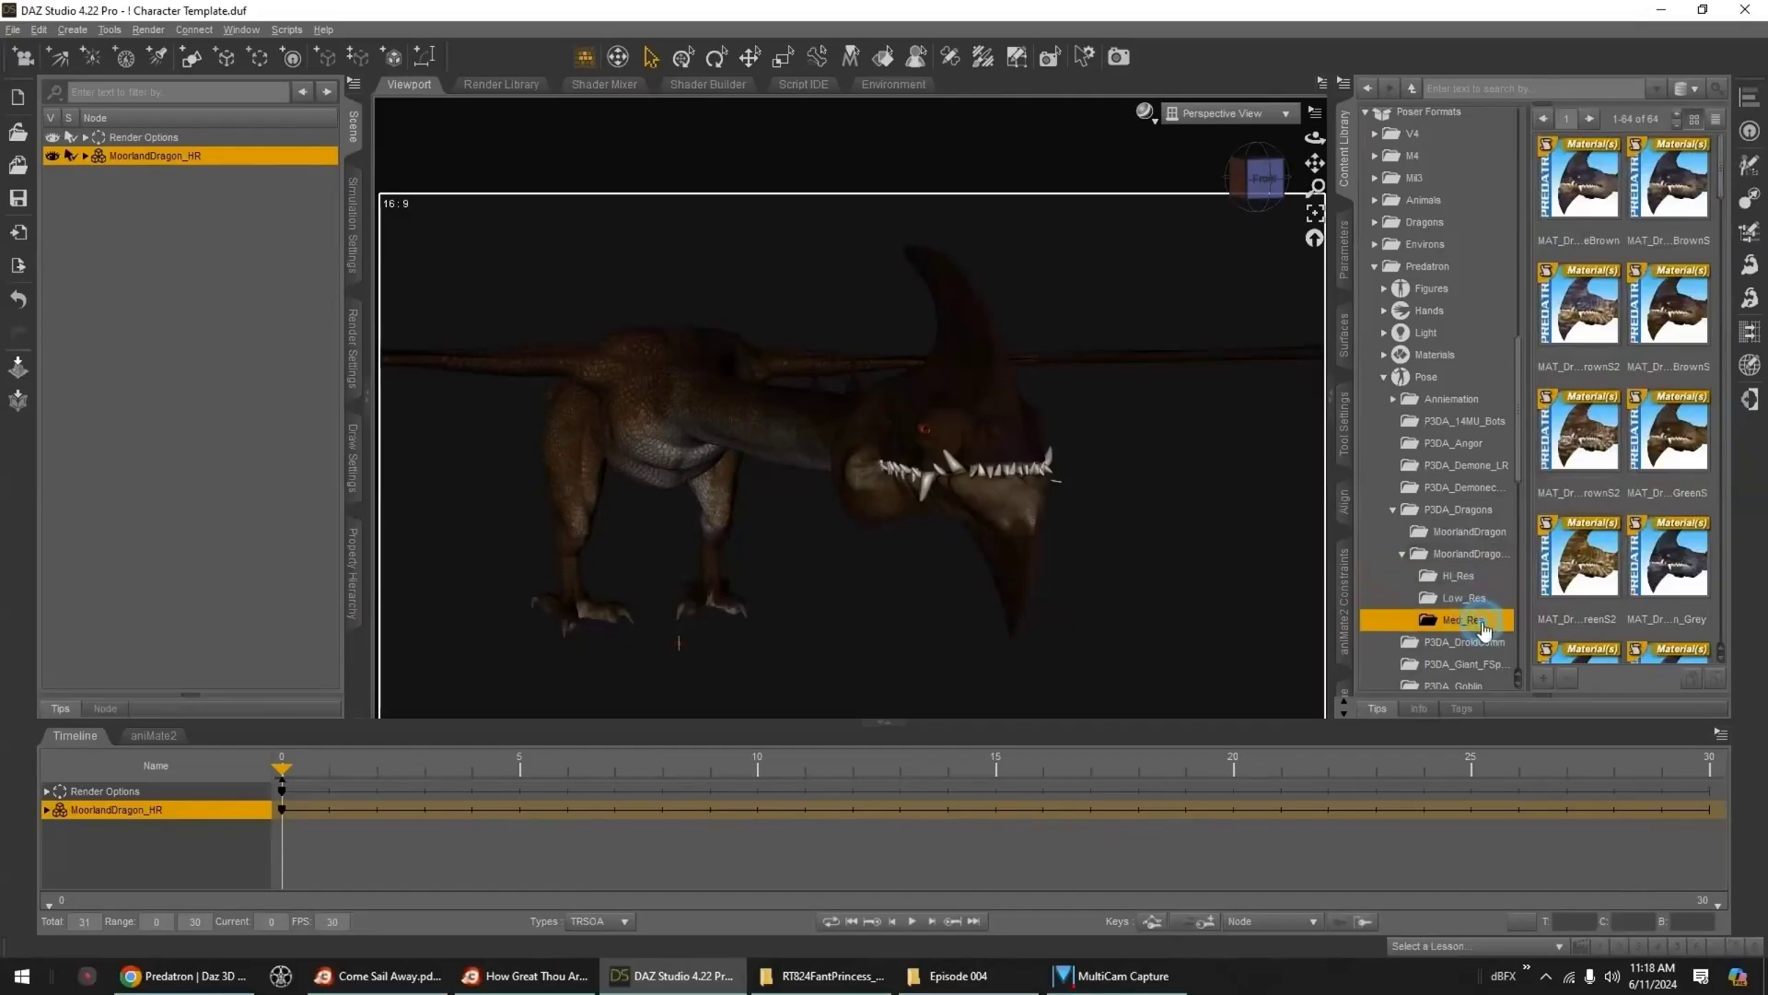
click(1464, 575)
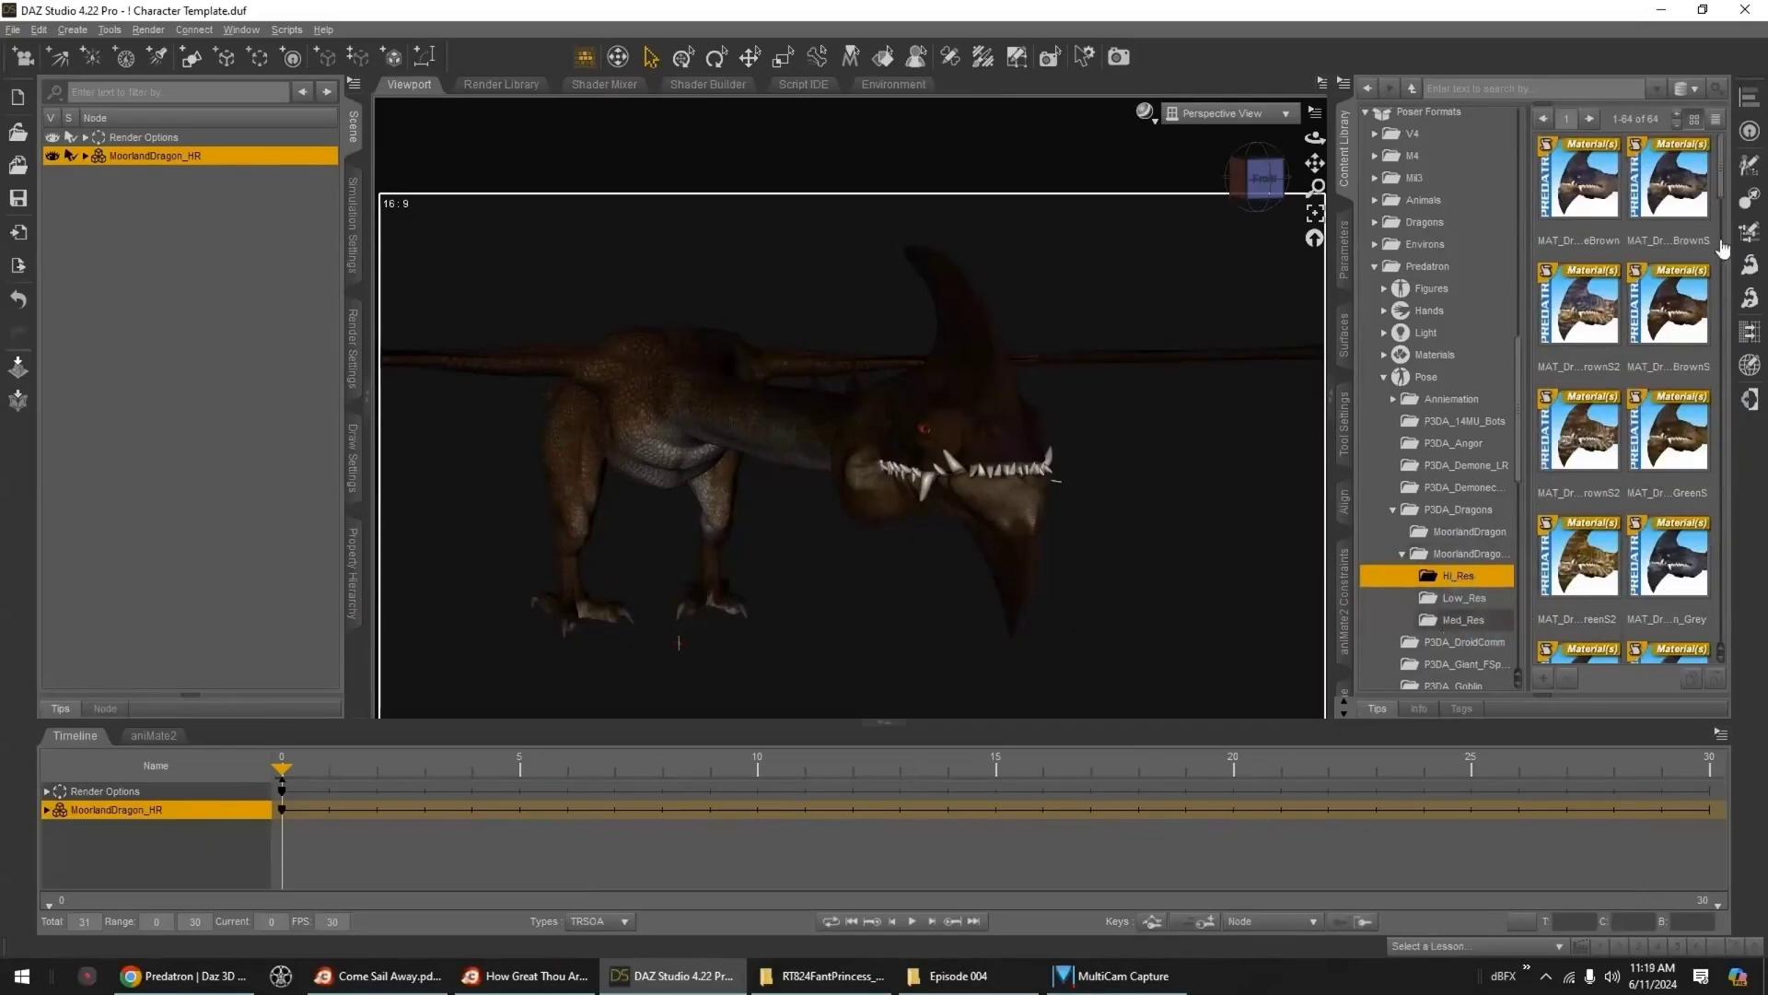
mouse_move(1591, 205)
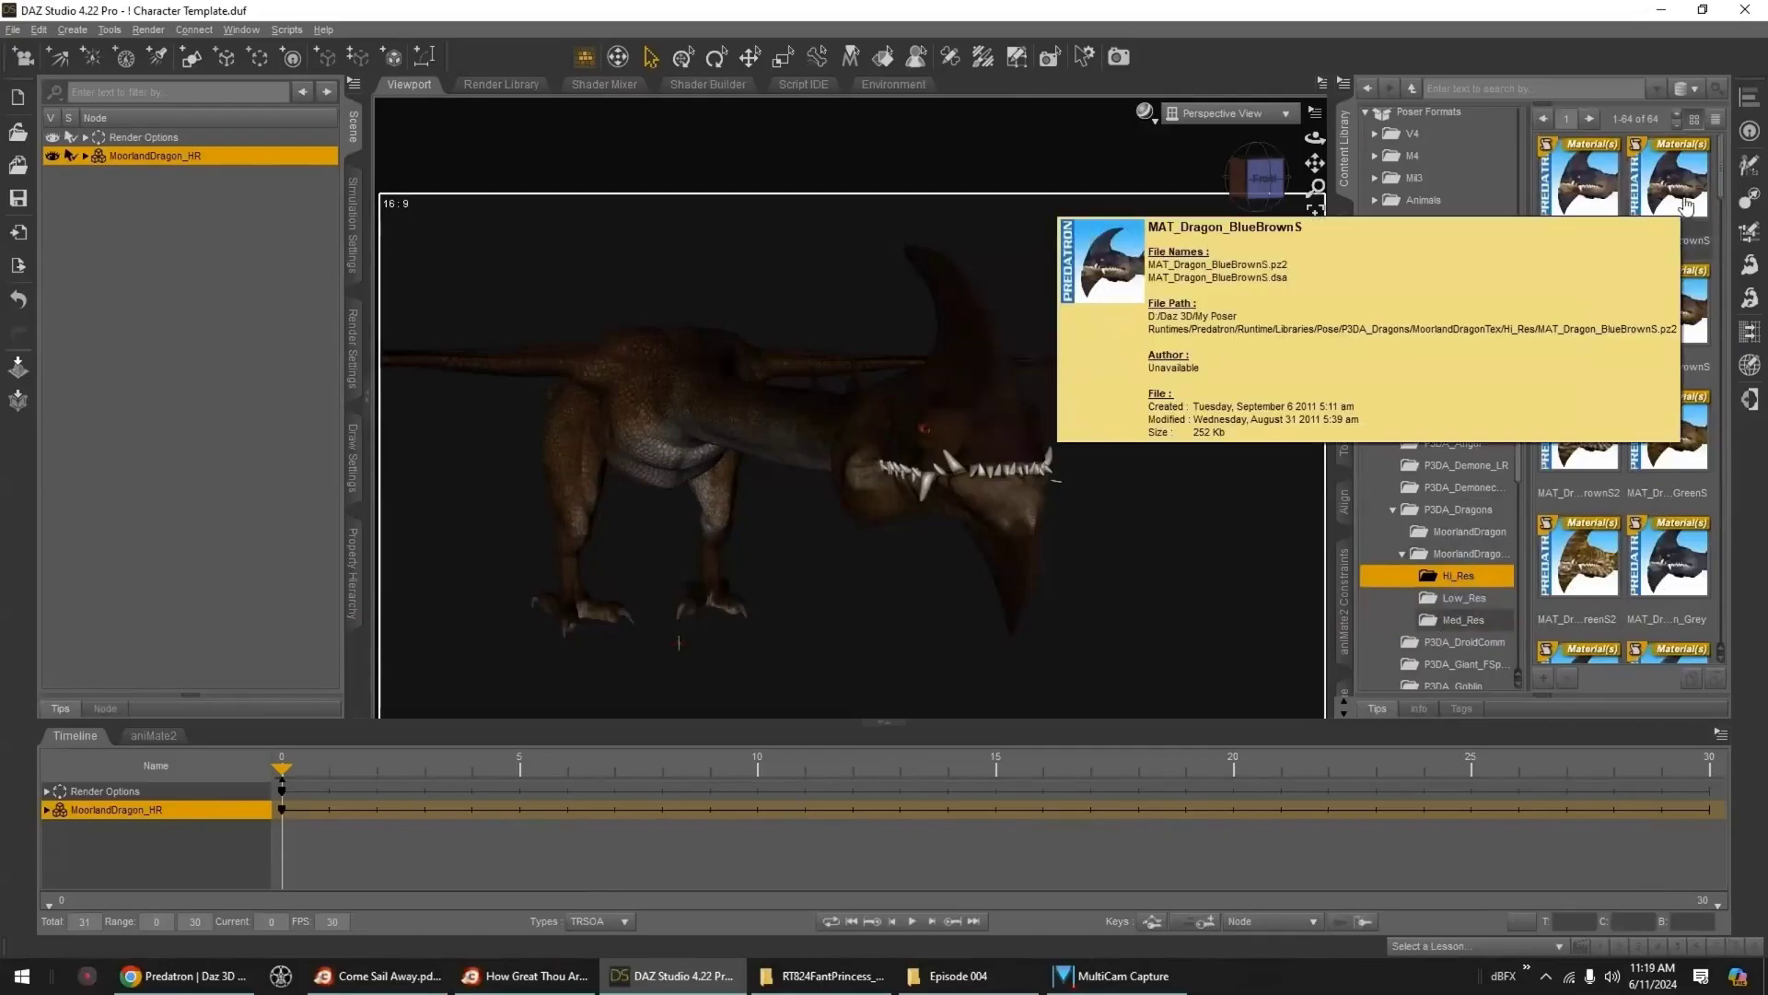
mouse_move(1611, 354)
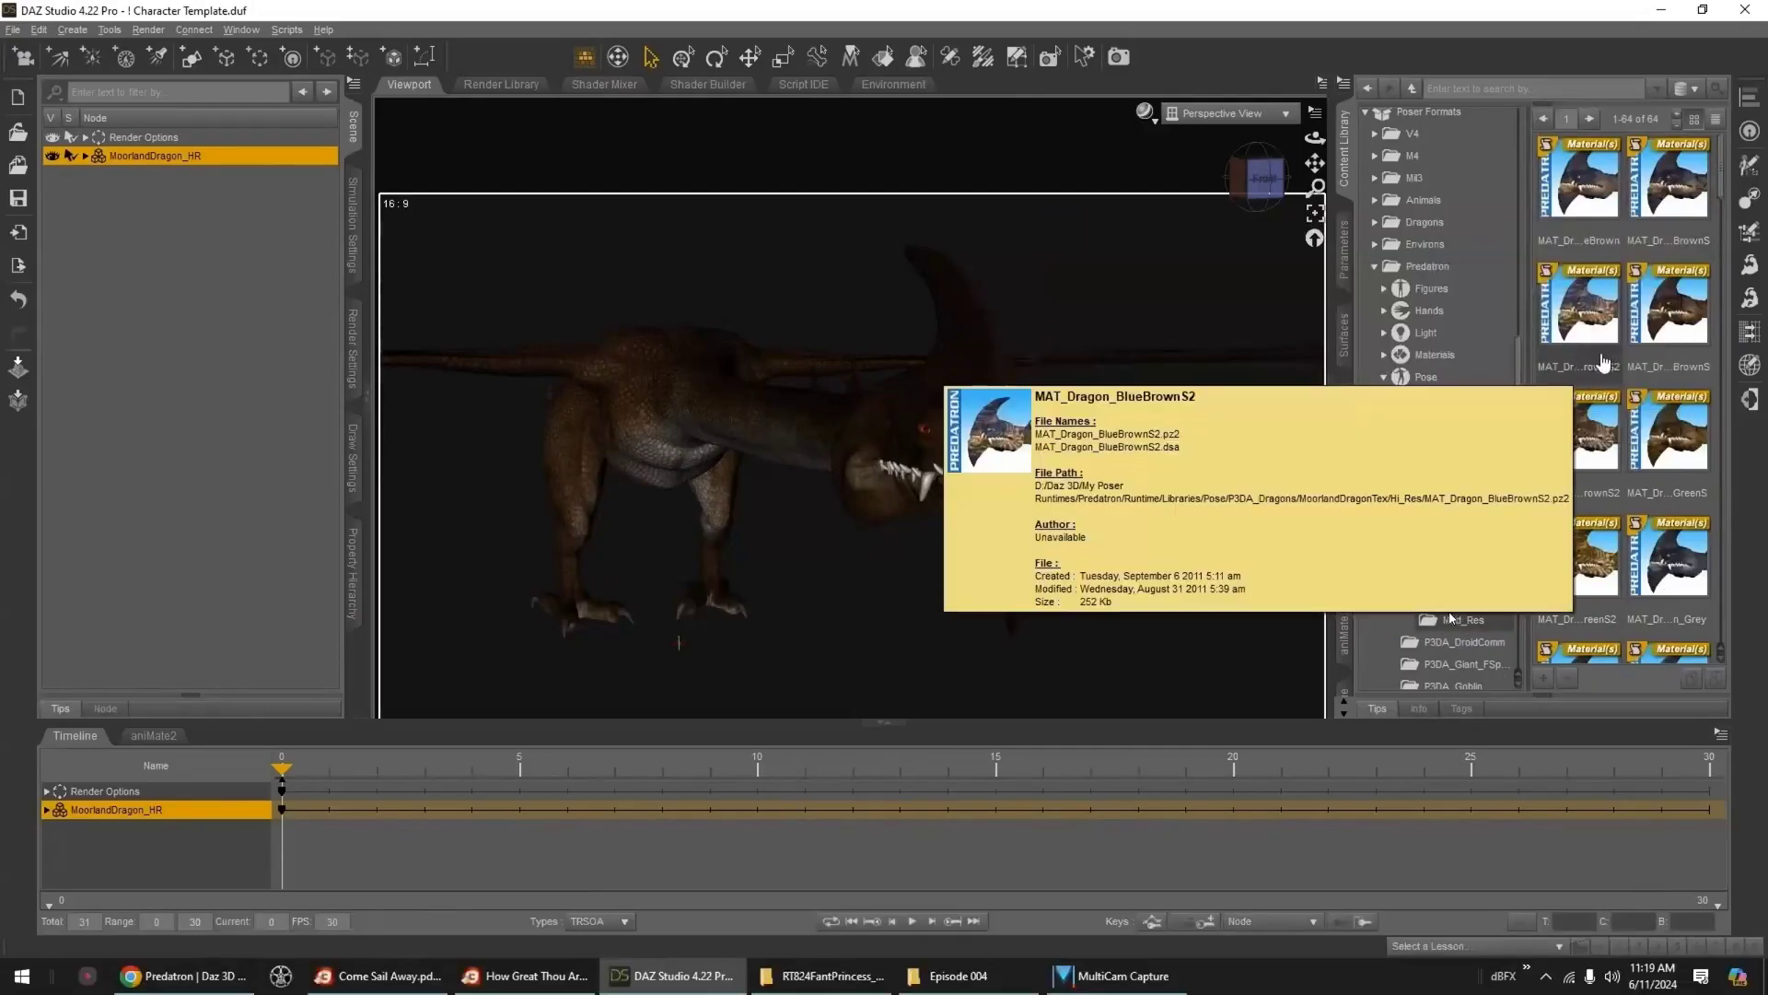
drag(1724, 193, 1753, 657)
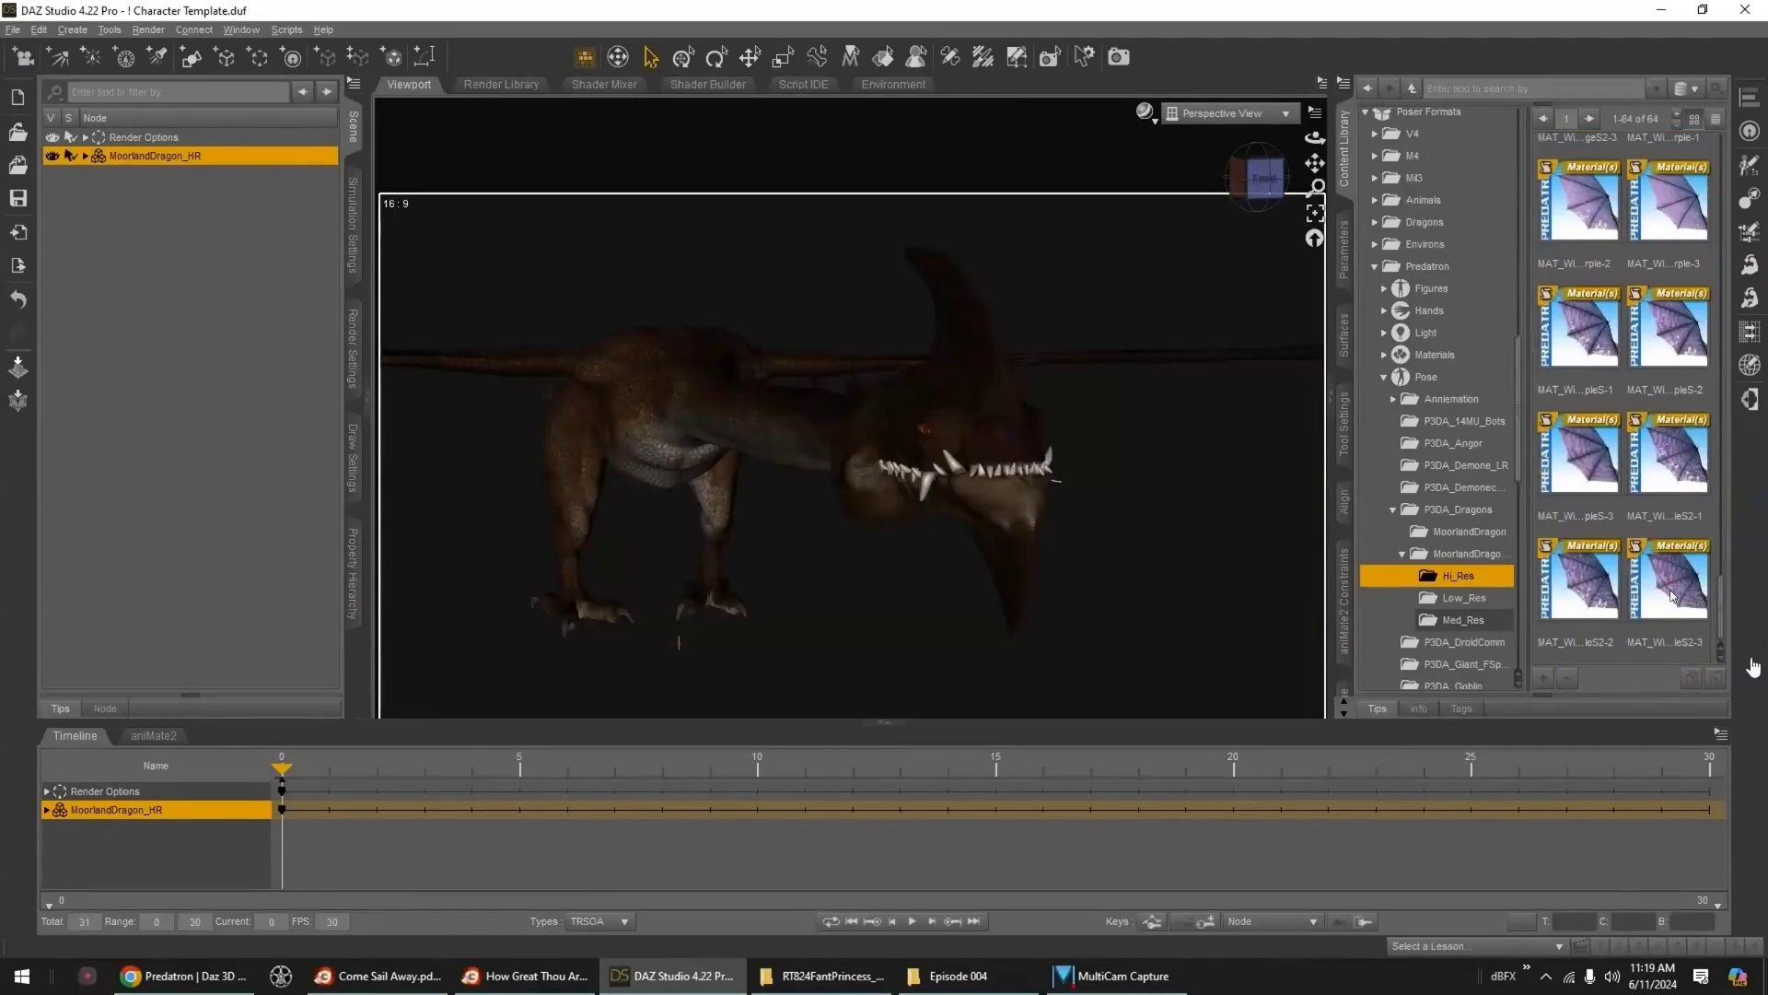
scroll(1667, 553, up, 3)
click(1453, 600)
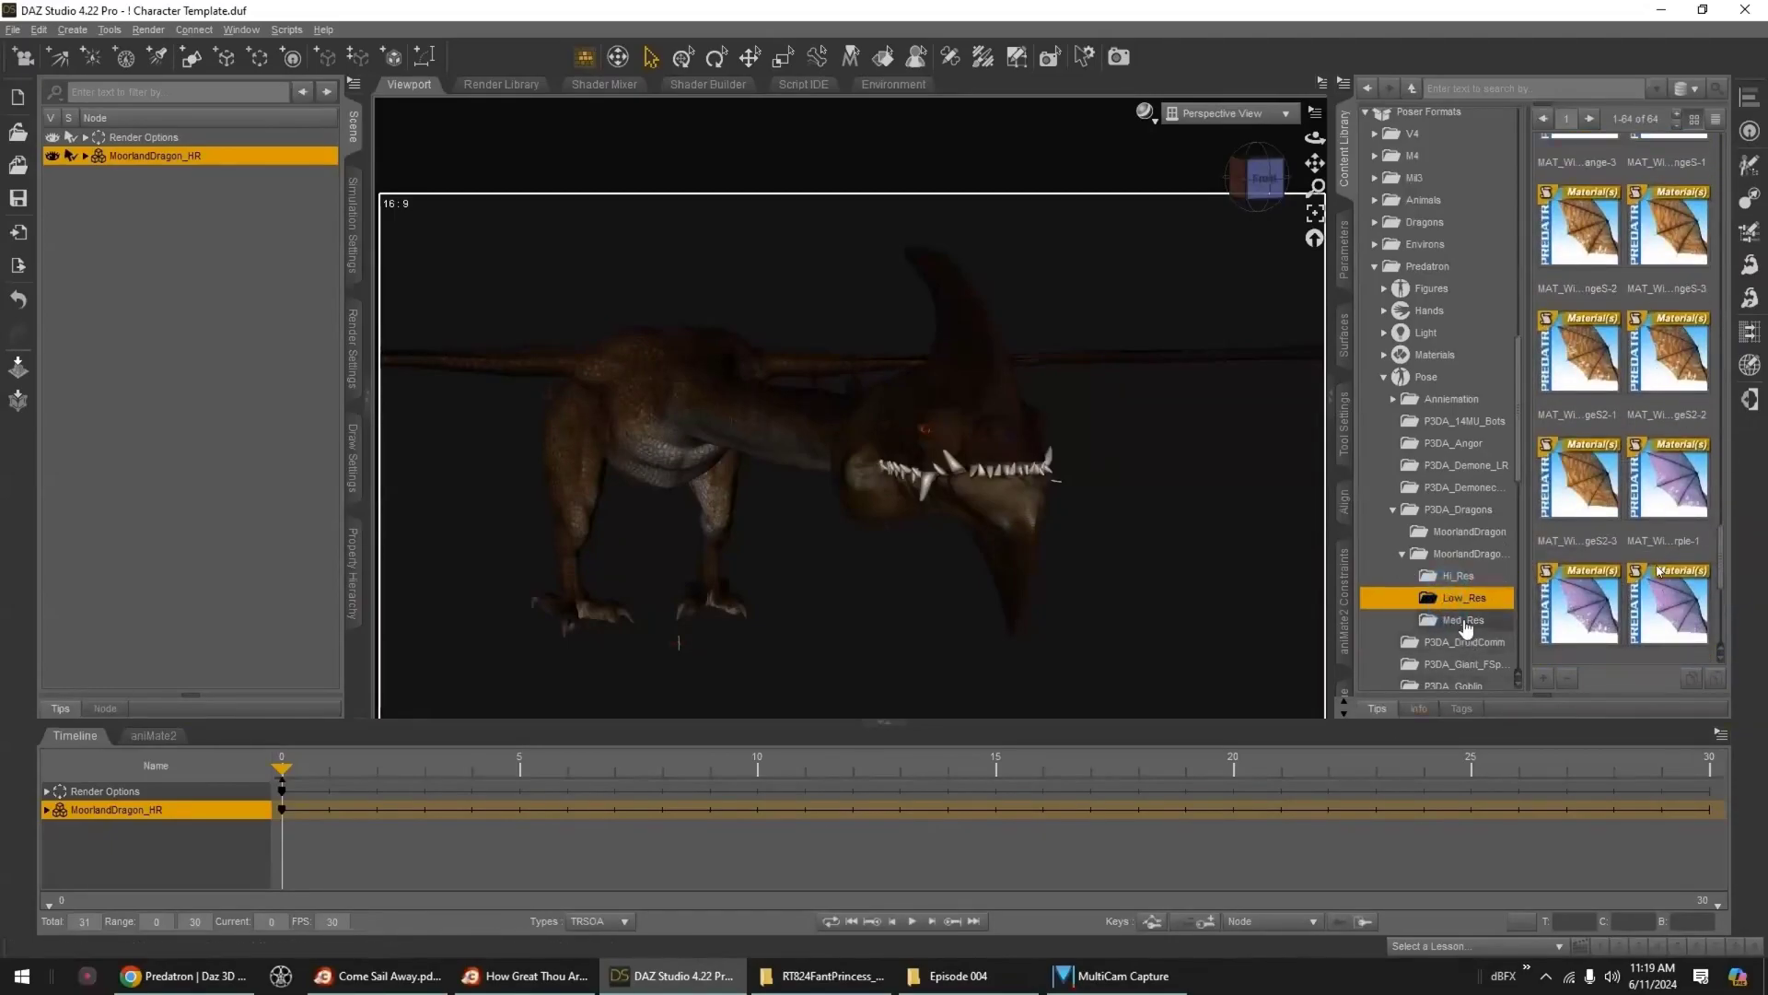
click(1466, 623)
click(1482, 575)
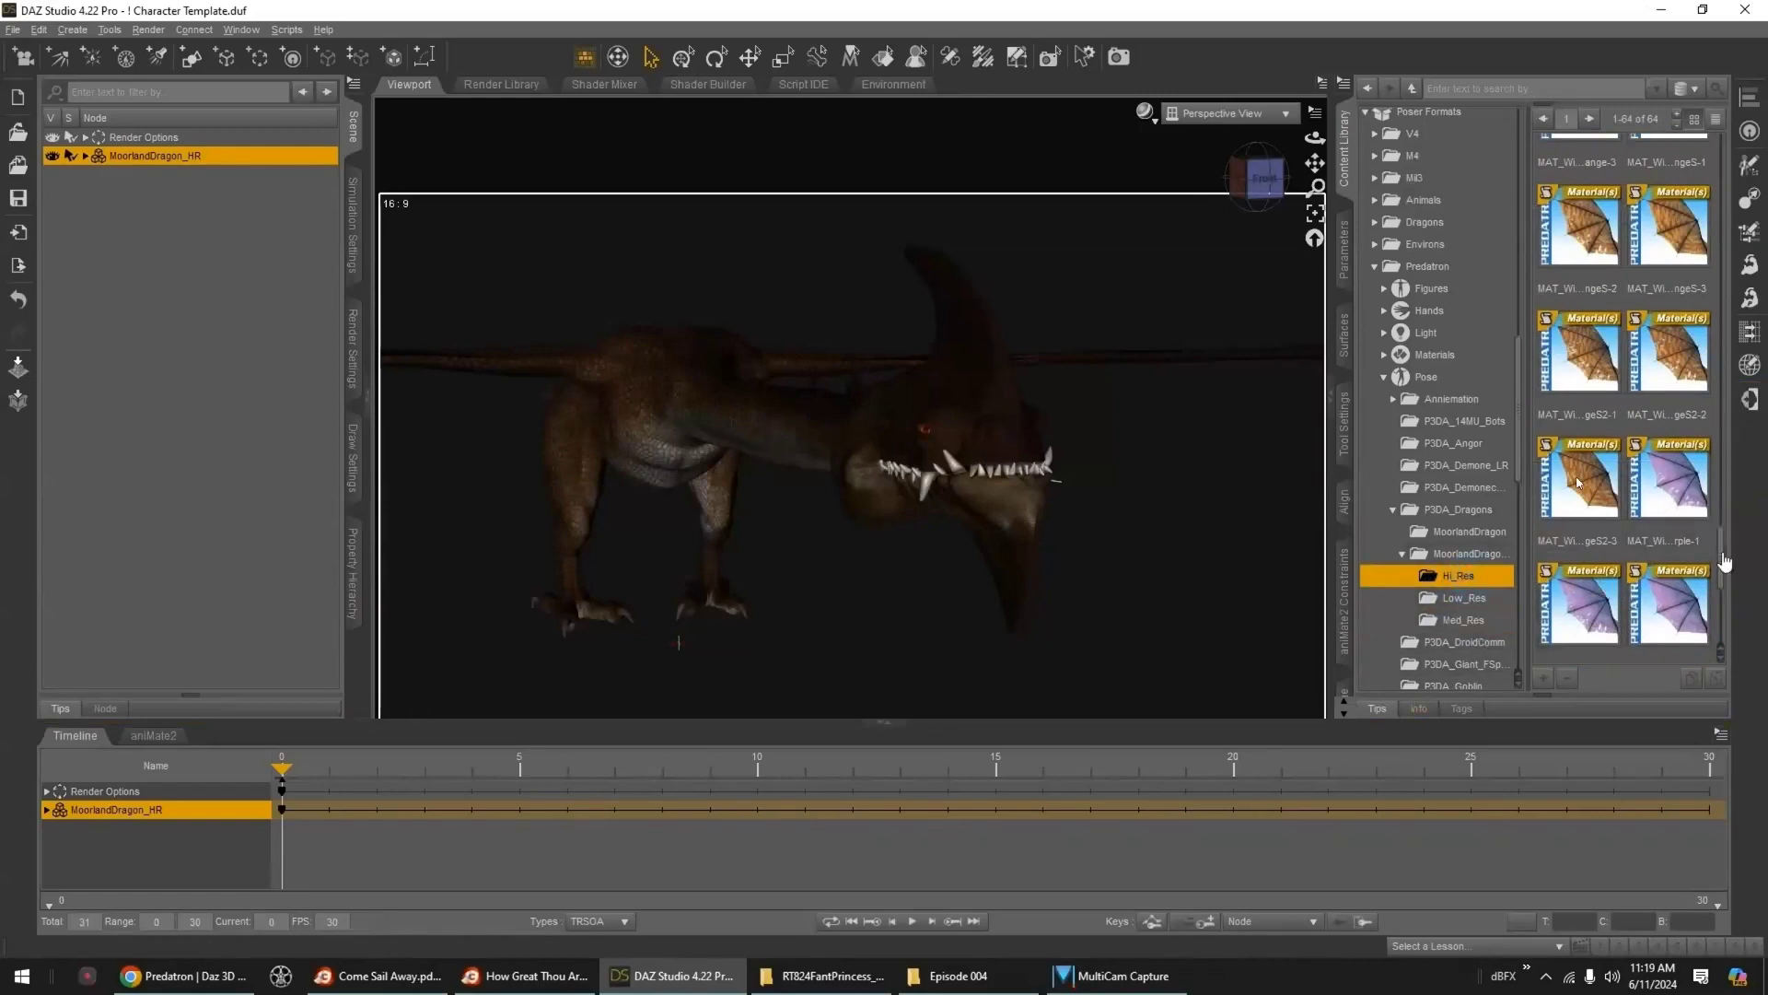
scroll(1732, 414, down, 3)
drag(1731, 371, 1730, 163)
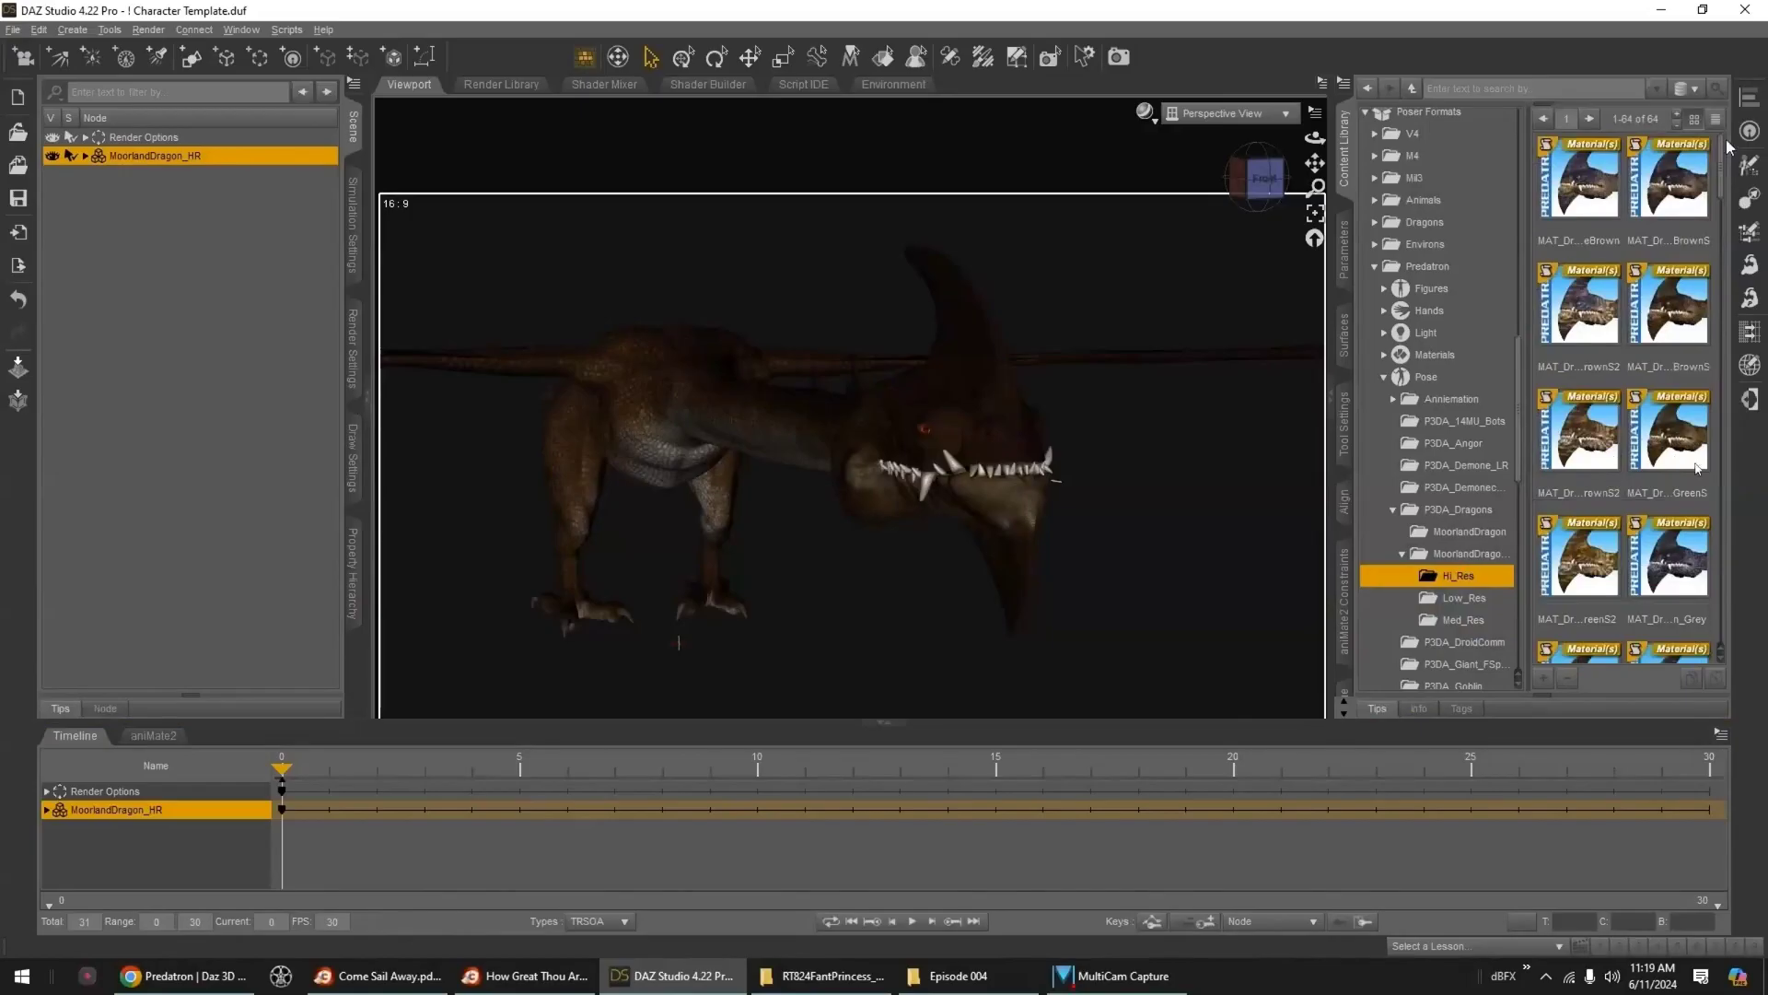
- Try the Close_Eyes and Eyes_Up-Down head morphs on the dragon and undo each one
click(1345, 250)
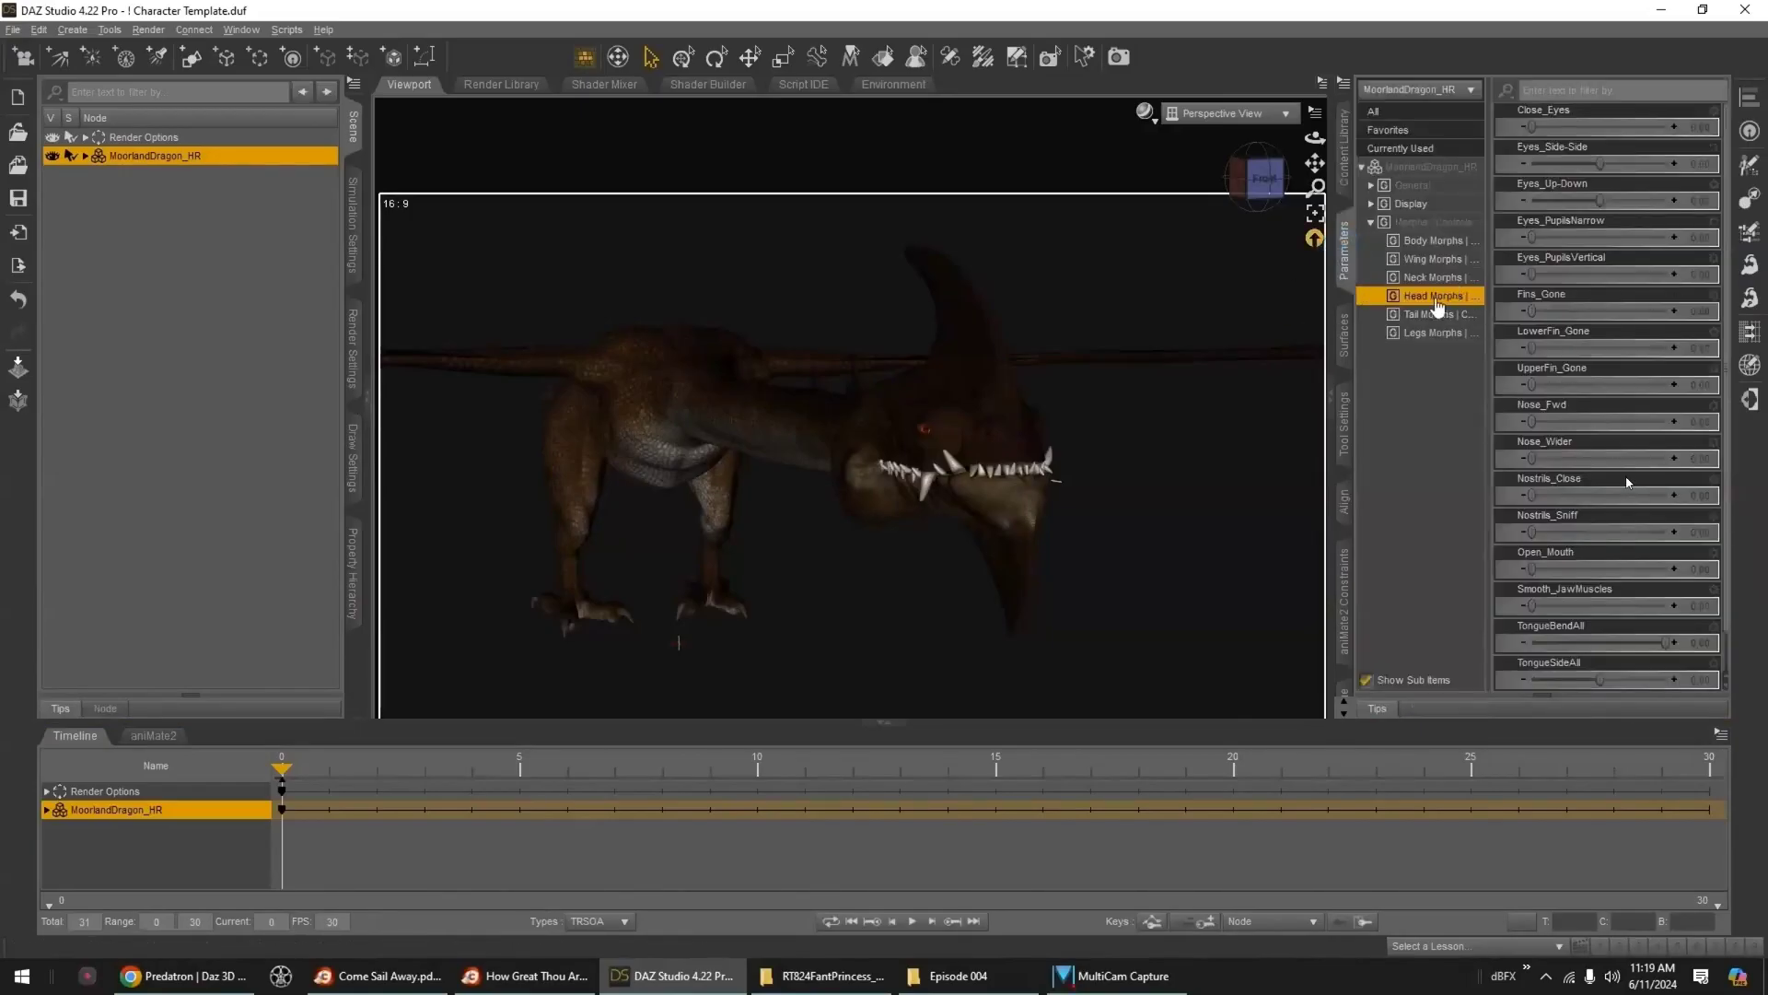
drag(1531, 127, 1593, 164)
key(ctrl+z)
drag(1599, 200, 1530, 221)
drag(1640, 220, 1638, 222)
key(ctrl+z)
- Try the Nostrils_Close head morph at 1.00 on the dragon, undo it, and try Nostrils_Sniff
scroll(1626, 556, down, 1)
drag(1532, 458, 1566, 459)
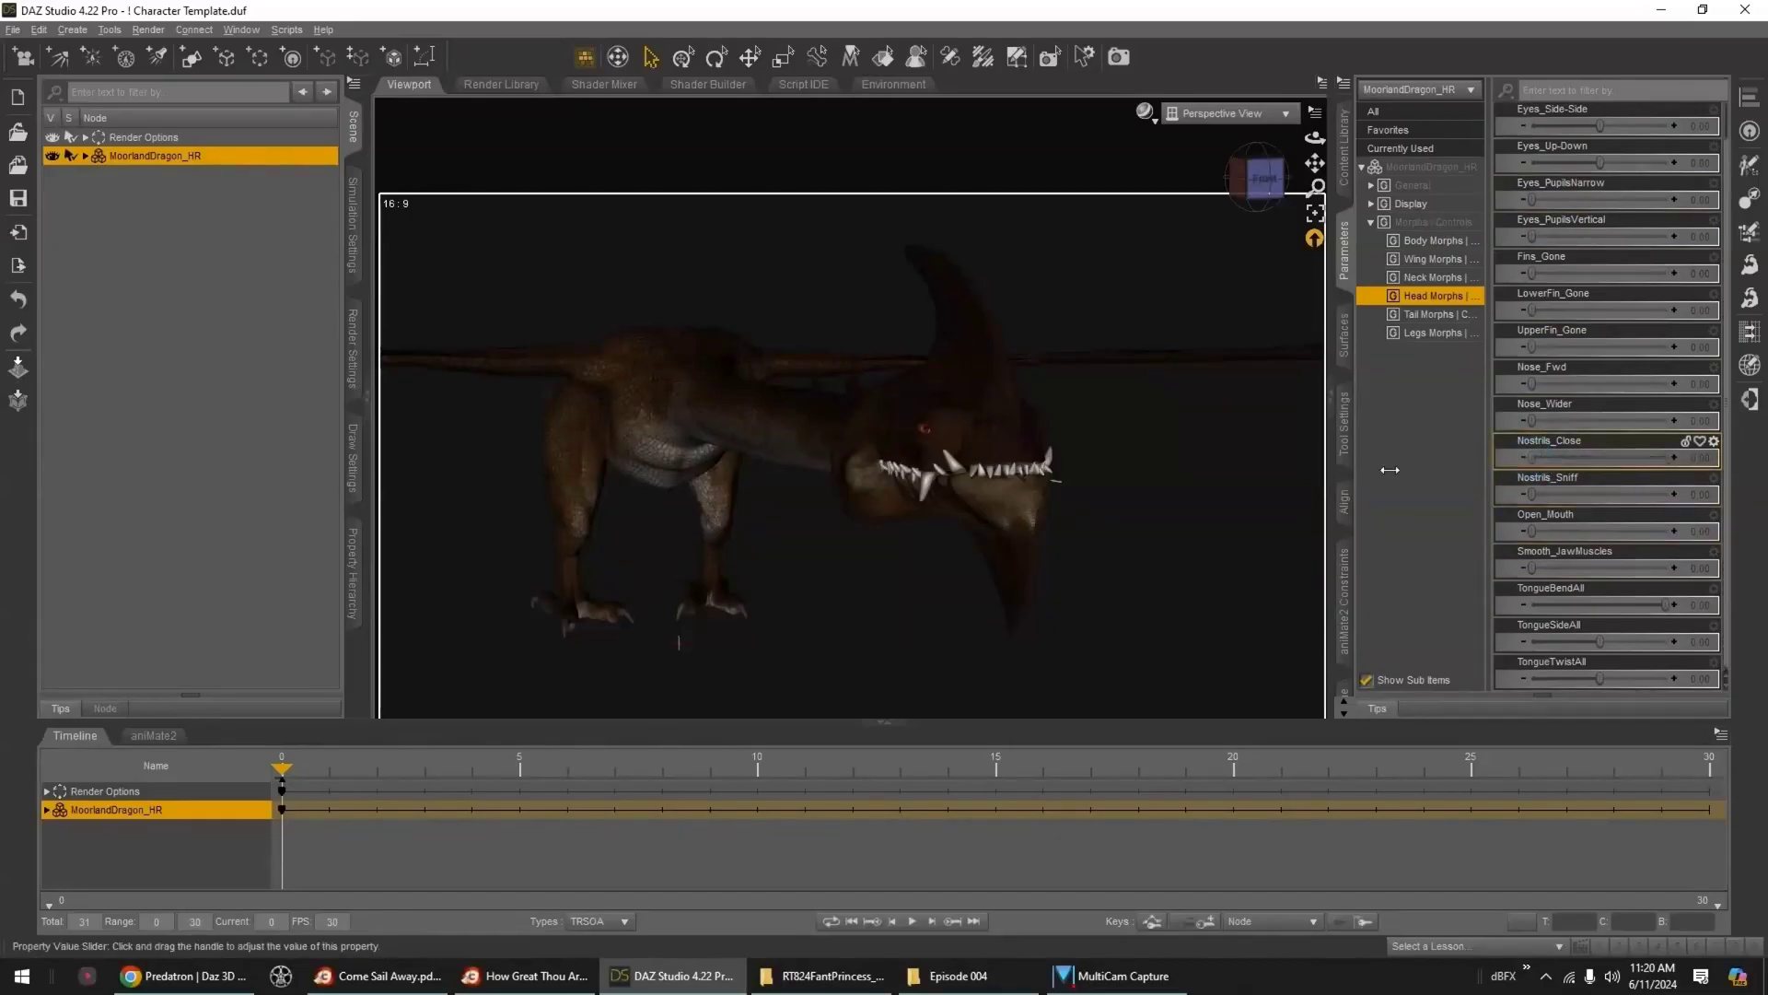
scroll(1231, 479, up, 5)
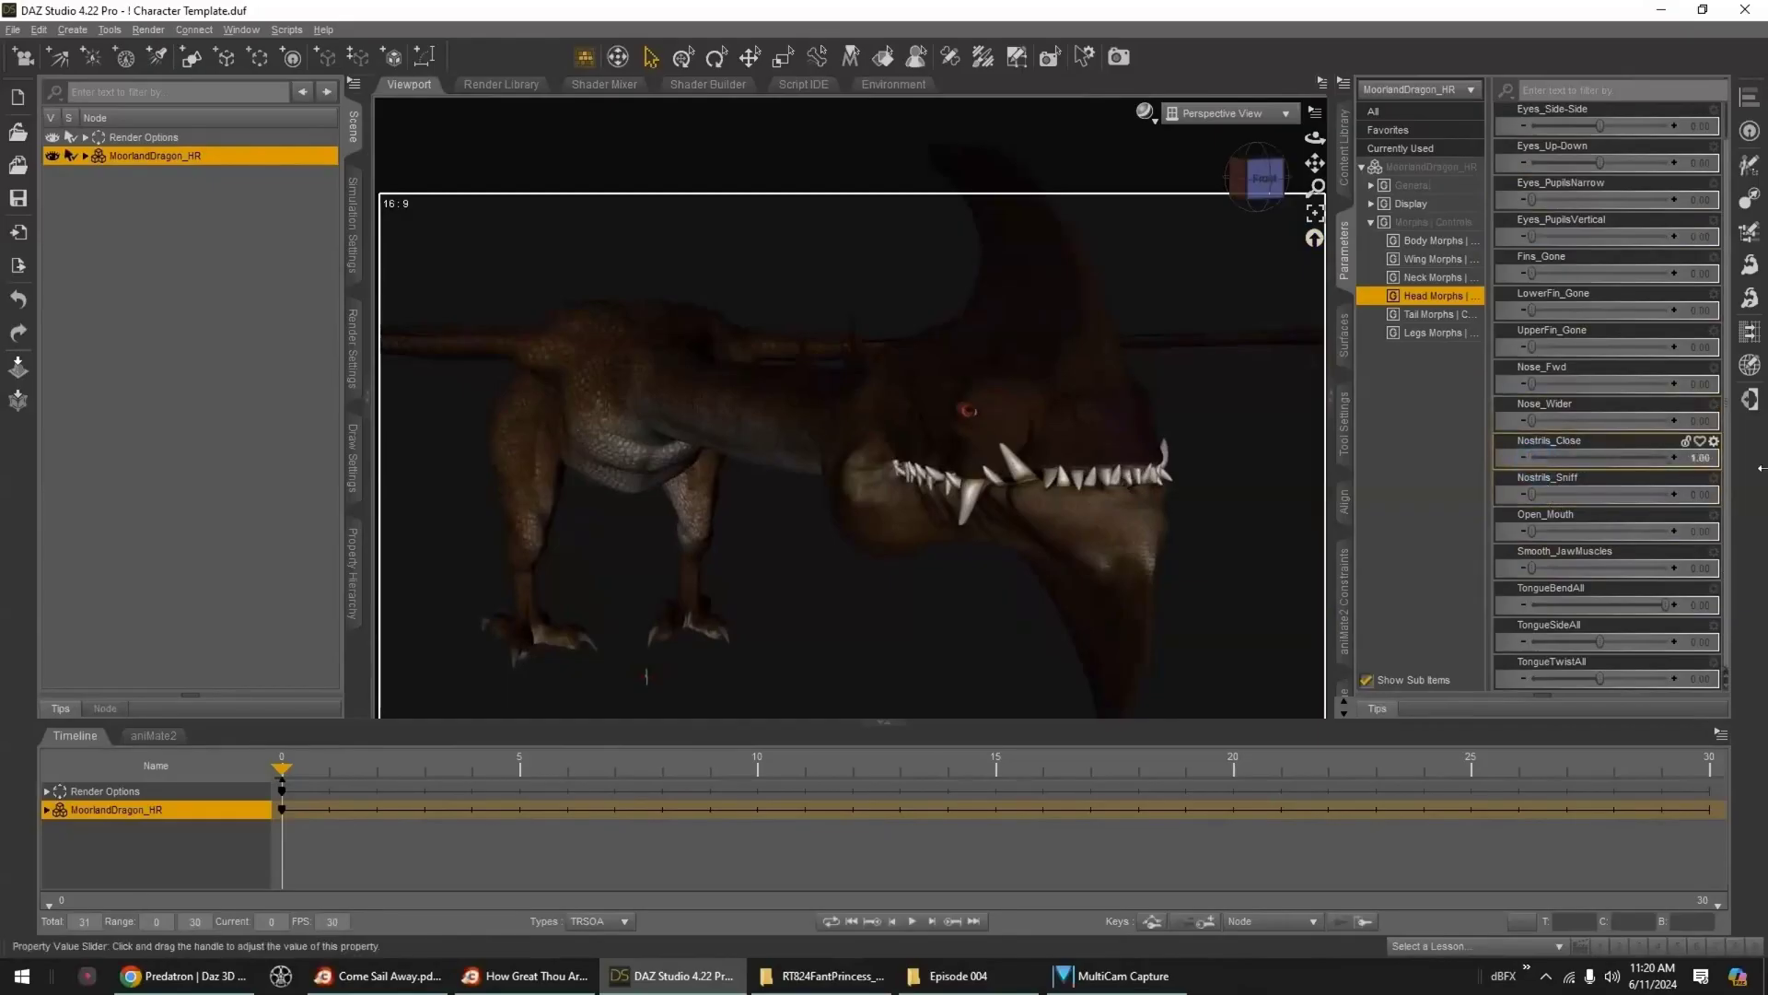
drag(1532, 493, 1761, 506)
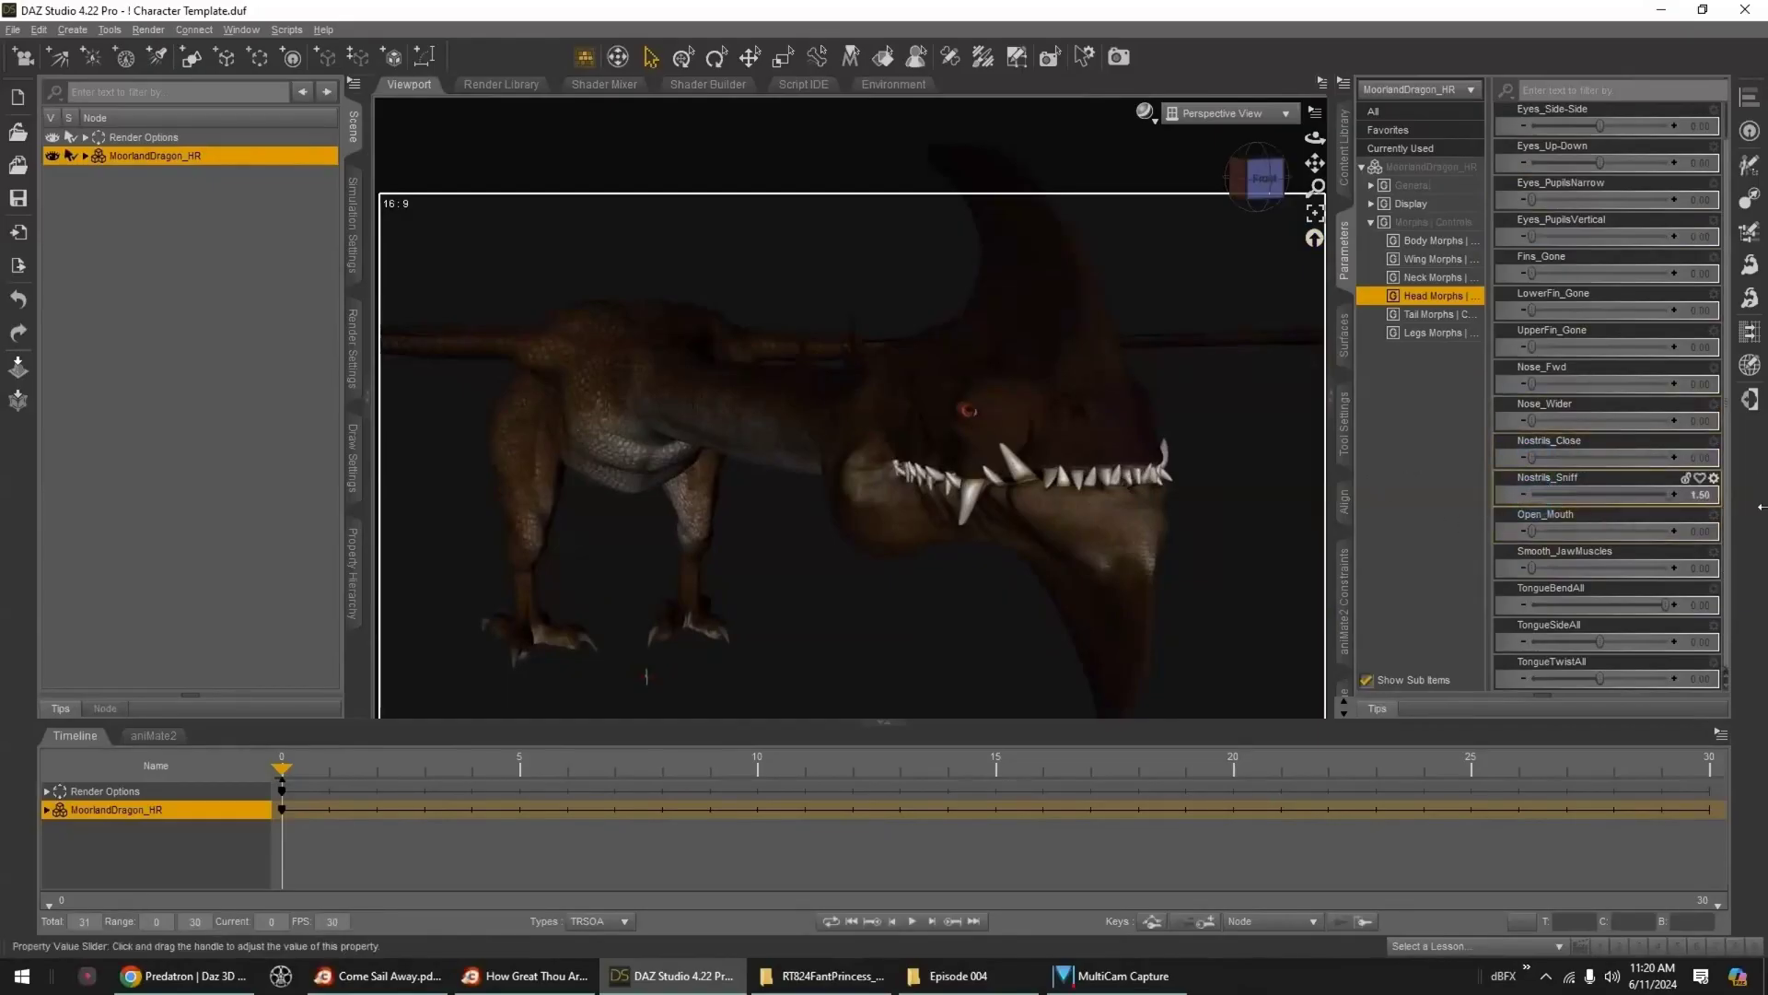
- Try Open_Mouth at 1.00 with the TongueBendAll, TongueSideAll and Smooth_JawMuscles morphs on the dragon, and undo the changes
drag(1531, 531, 1701, 534)
scroll(1146, 537, down, 3)
middle_drag(1146, 534, 1142, 469)
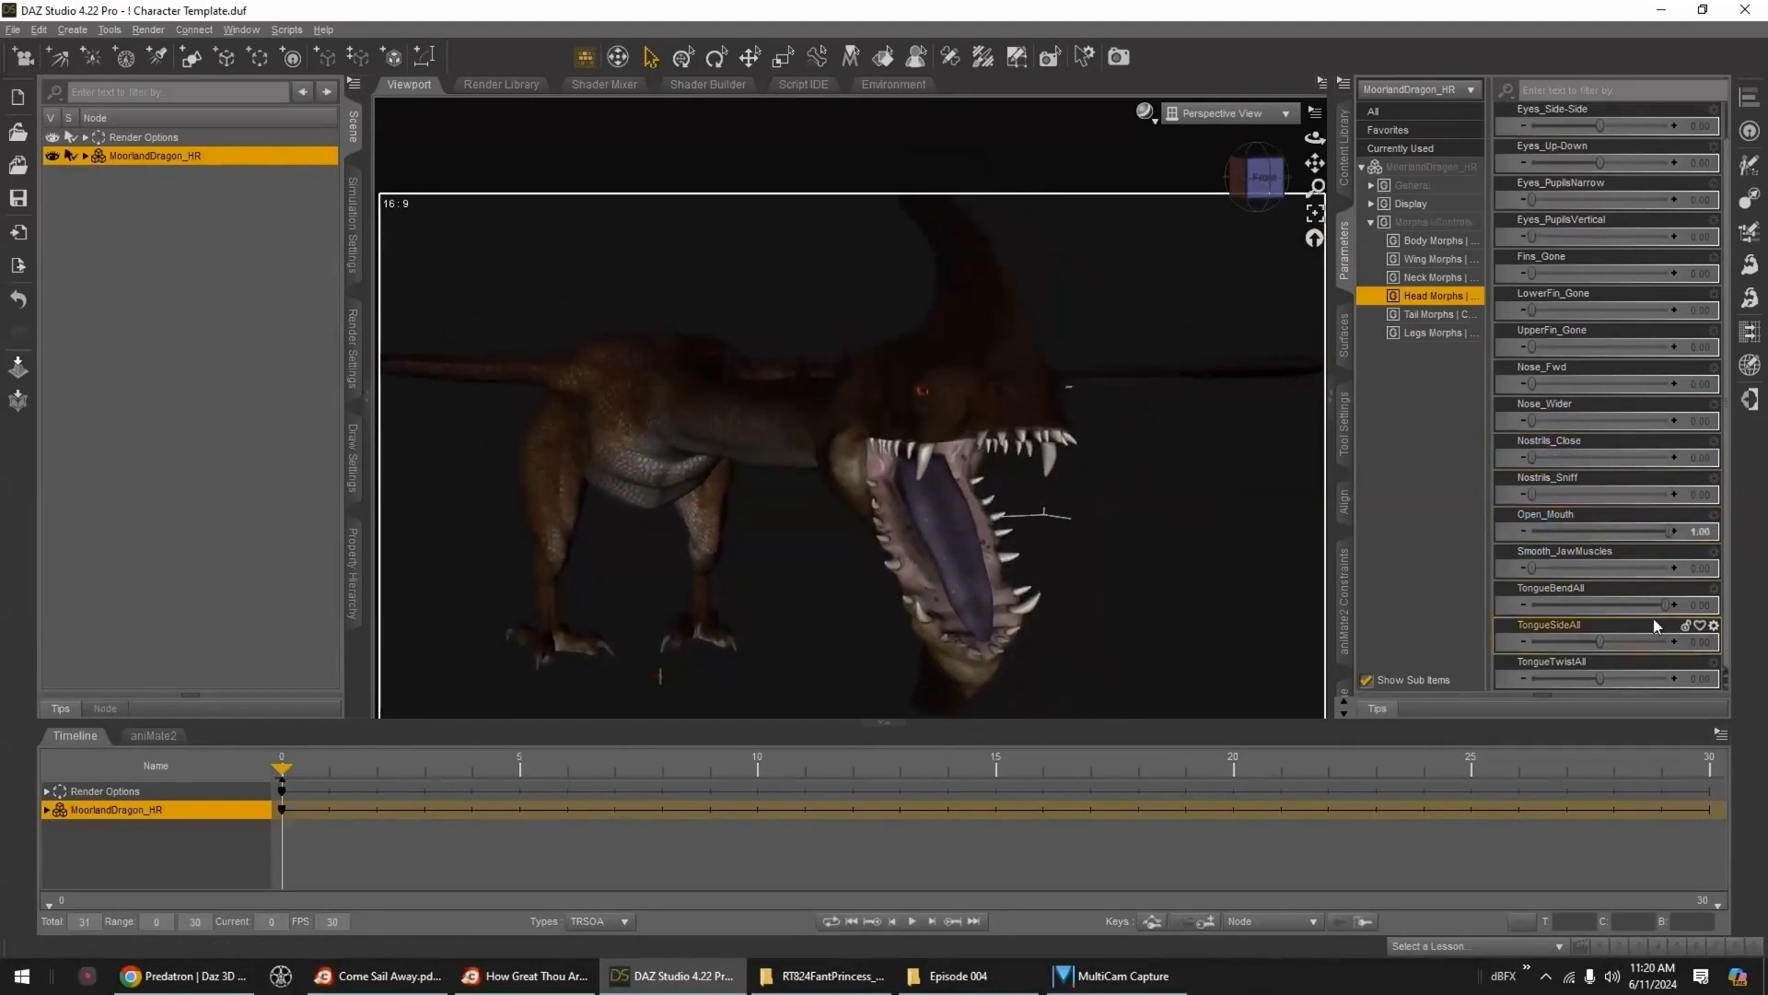
drag(1667, 606, 1762, 629)
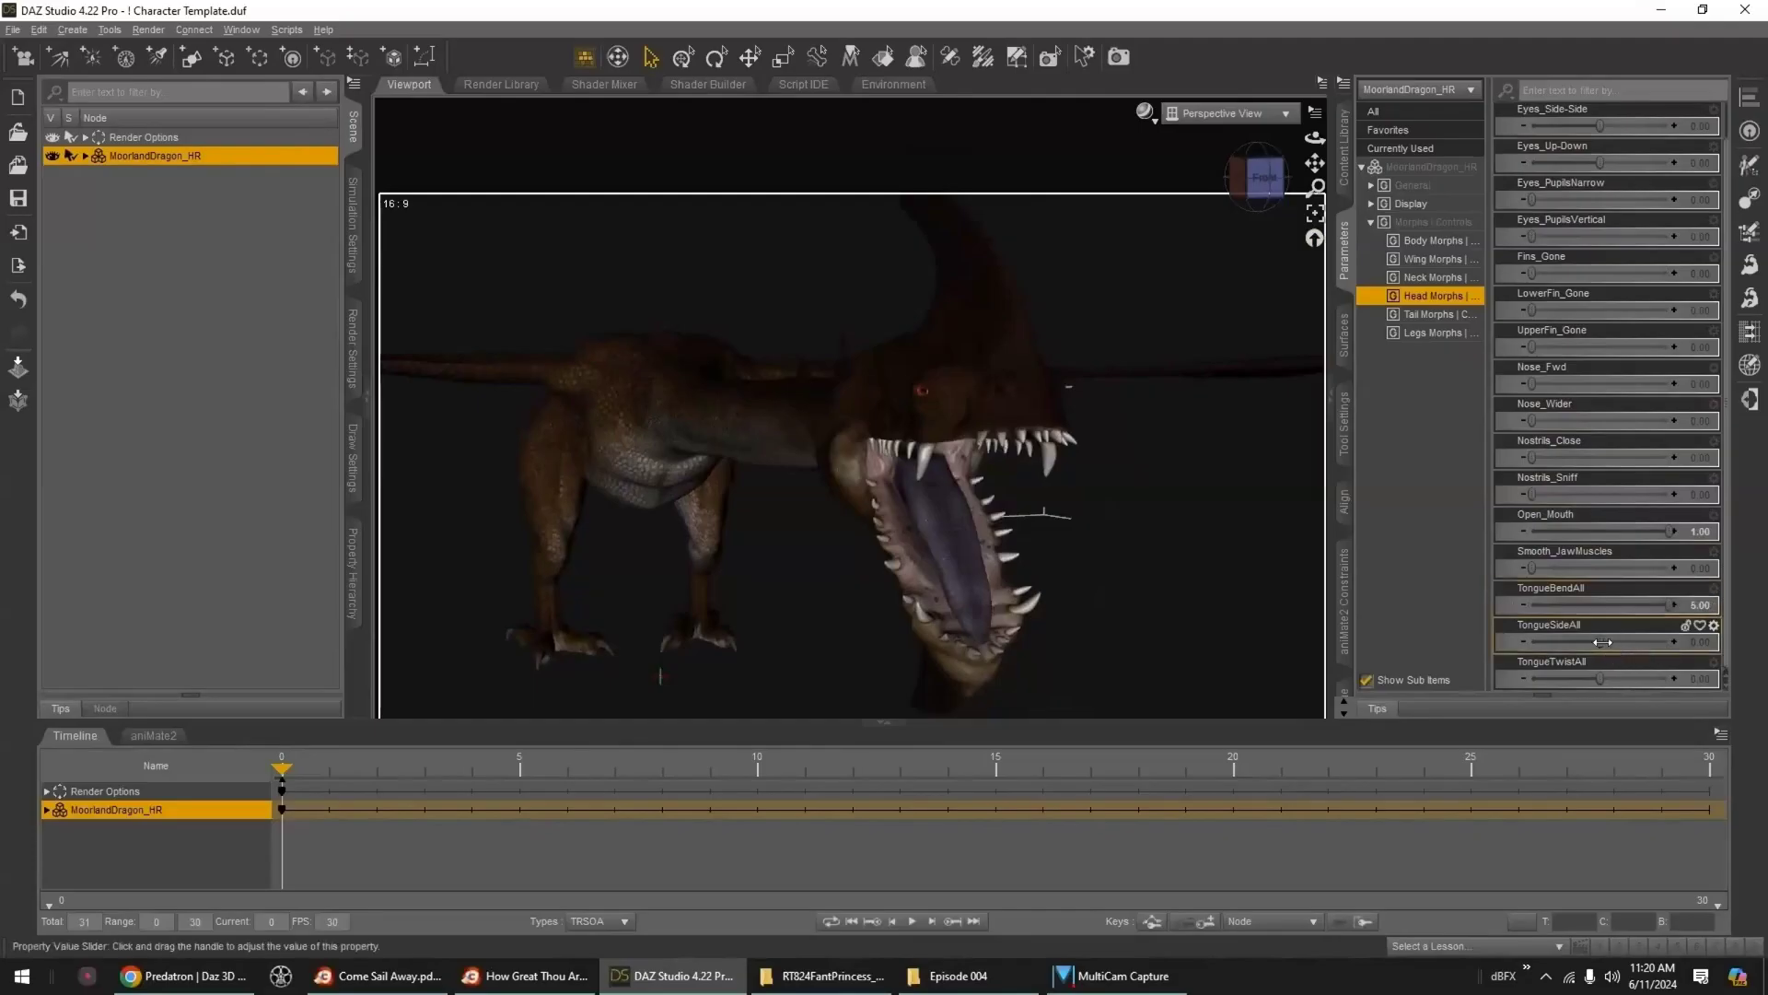
drag(1603, 642, 1600, 641)
drag(1532, 567, 1537, 567)
drag(1287, 576, 1499, 595)
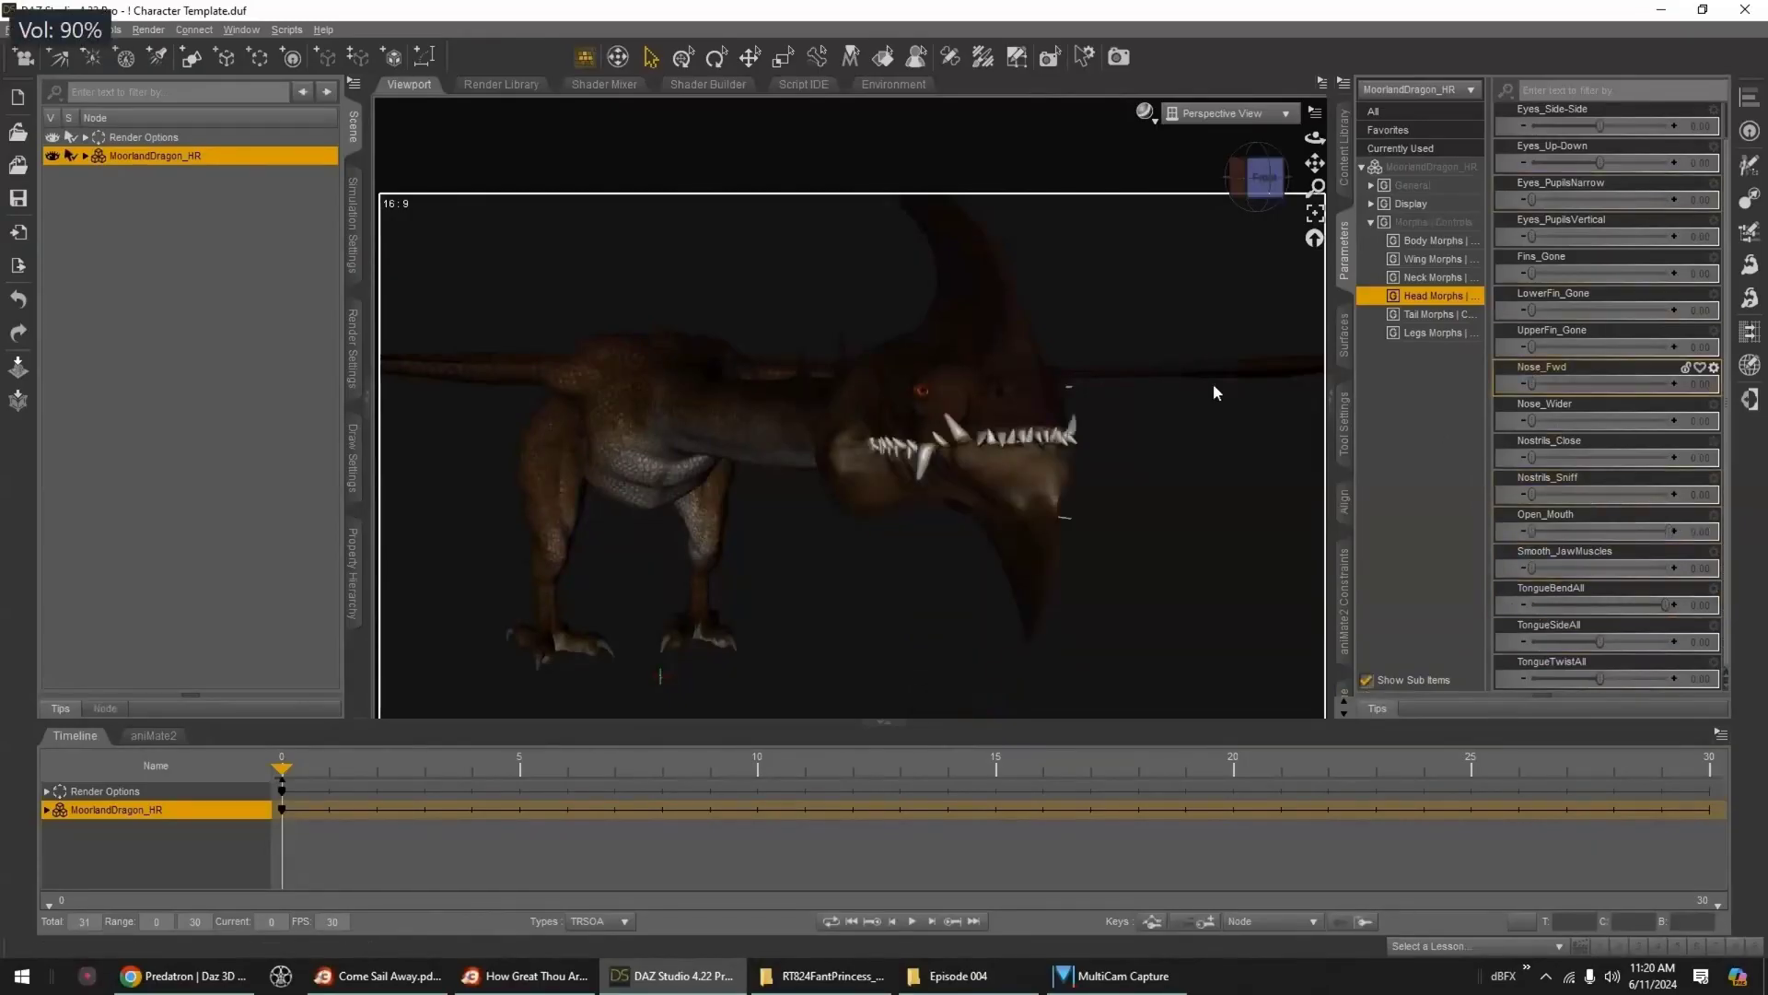
- Apply the Claw Attack 2 and Claw Attack animations from the Sub-Dragon 1 aniBlocks folder to MoorlandDragon_HR
scroll(1205, 390, down, 10)
scroll(1205, 389, down, 4)
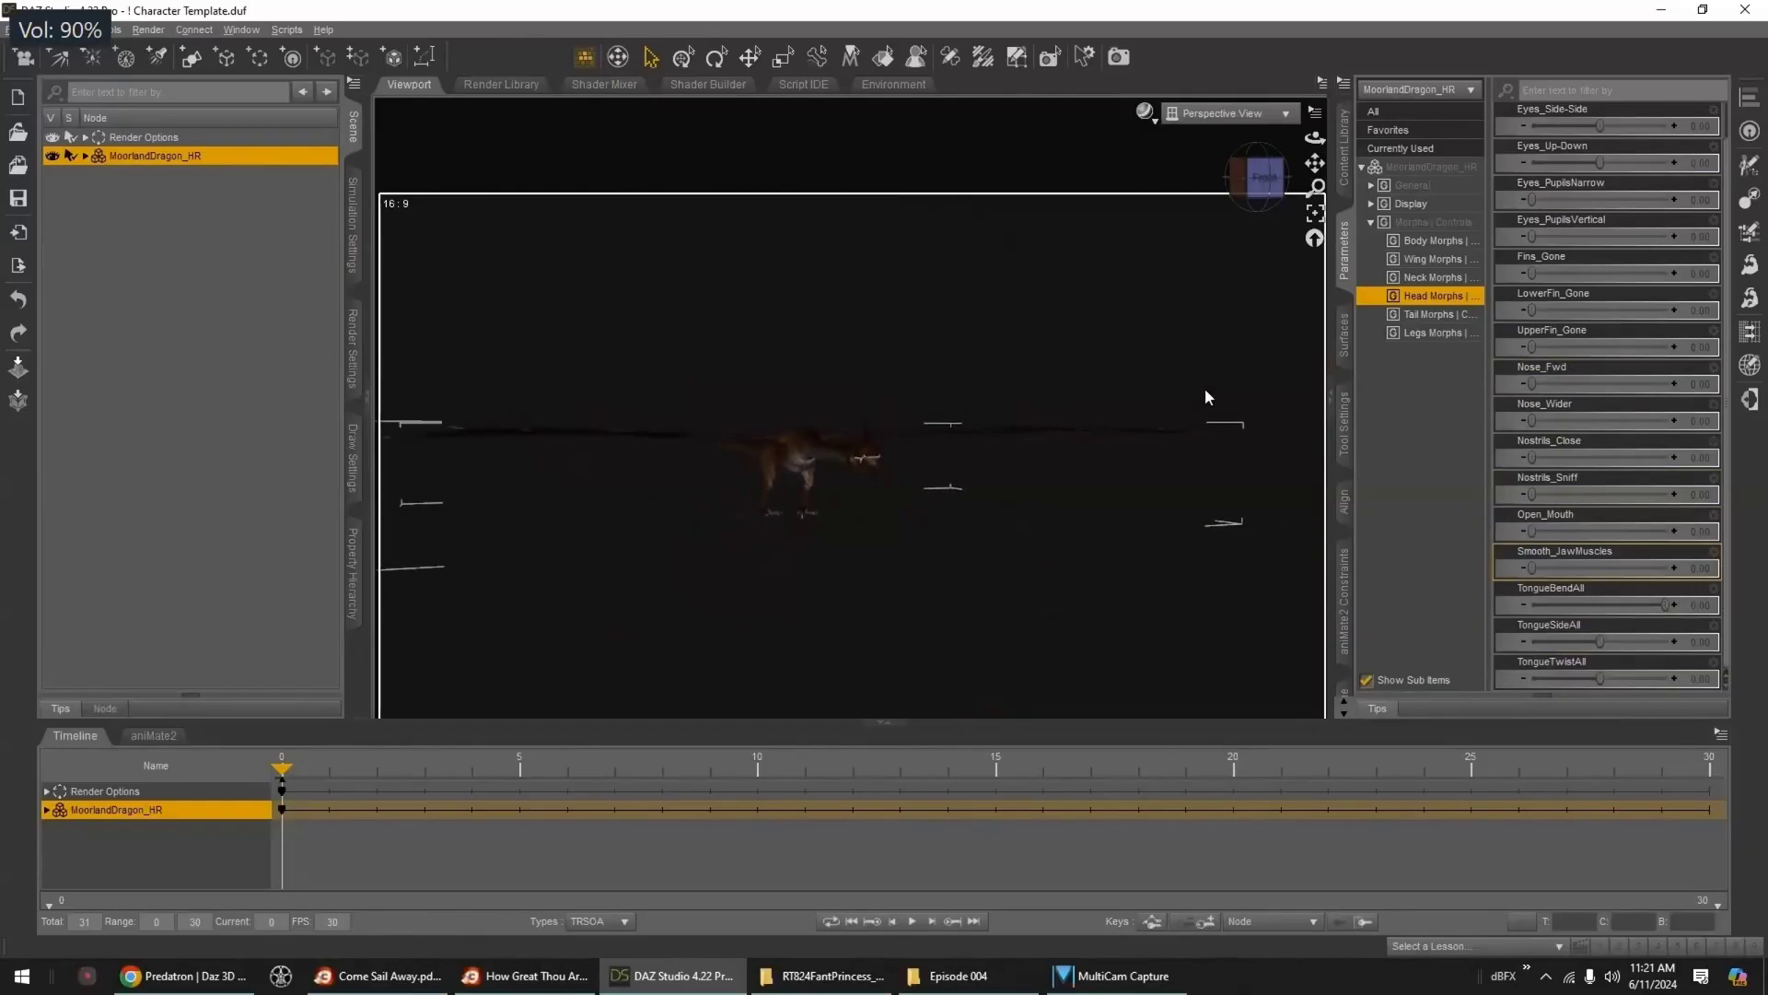
middle_drag(1126, 444, 1190, 419)
click(1345, 159)
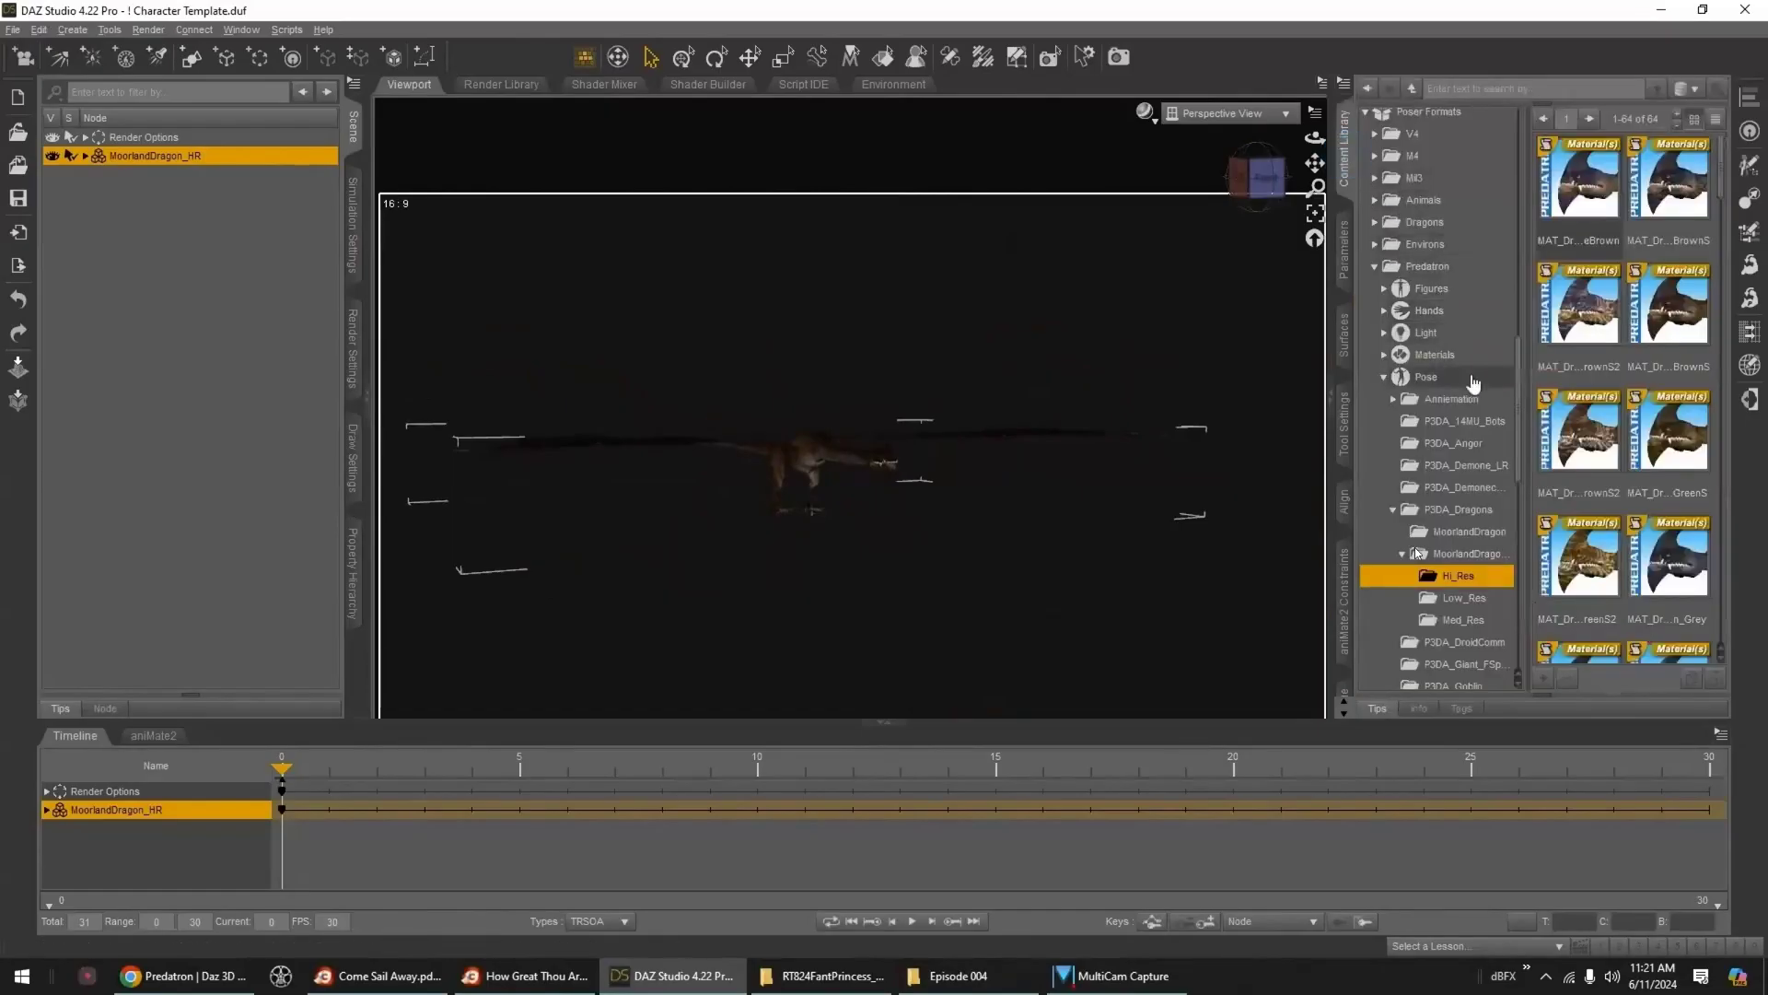
scroll(1518, 396, up, 15)
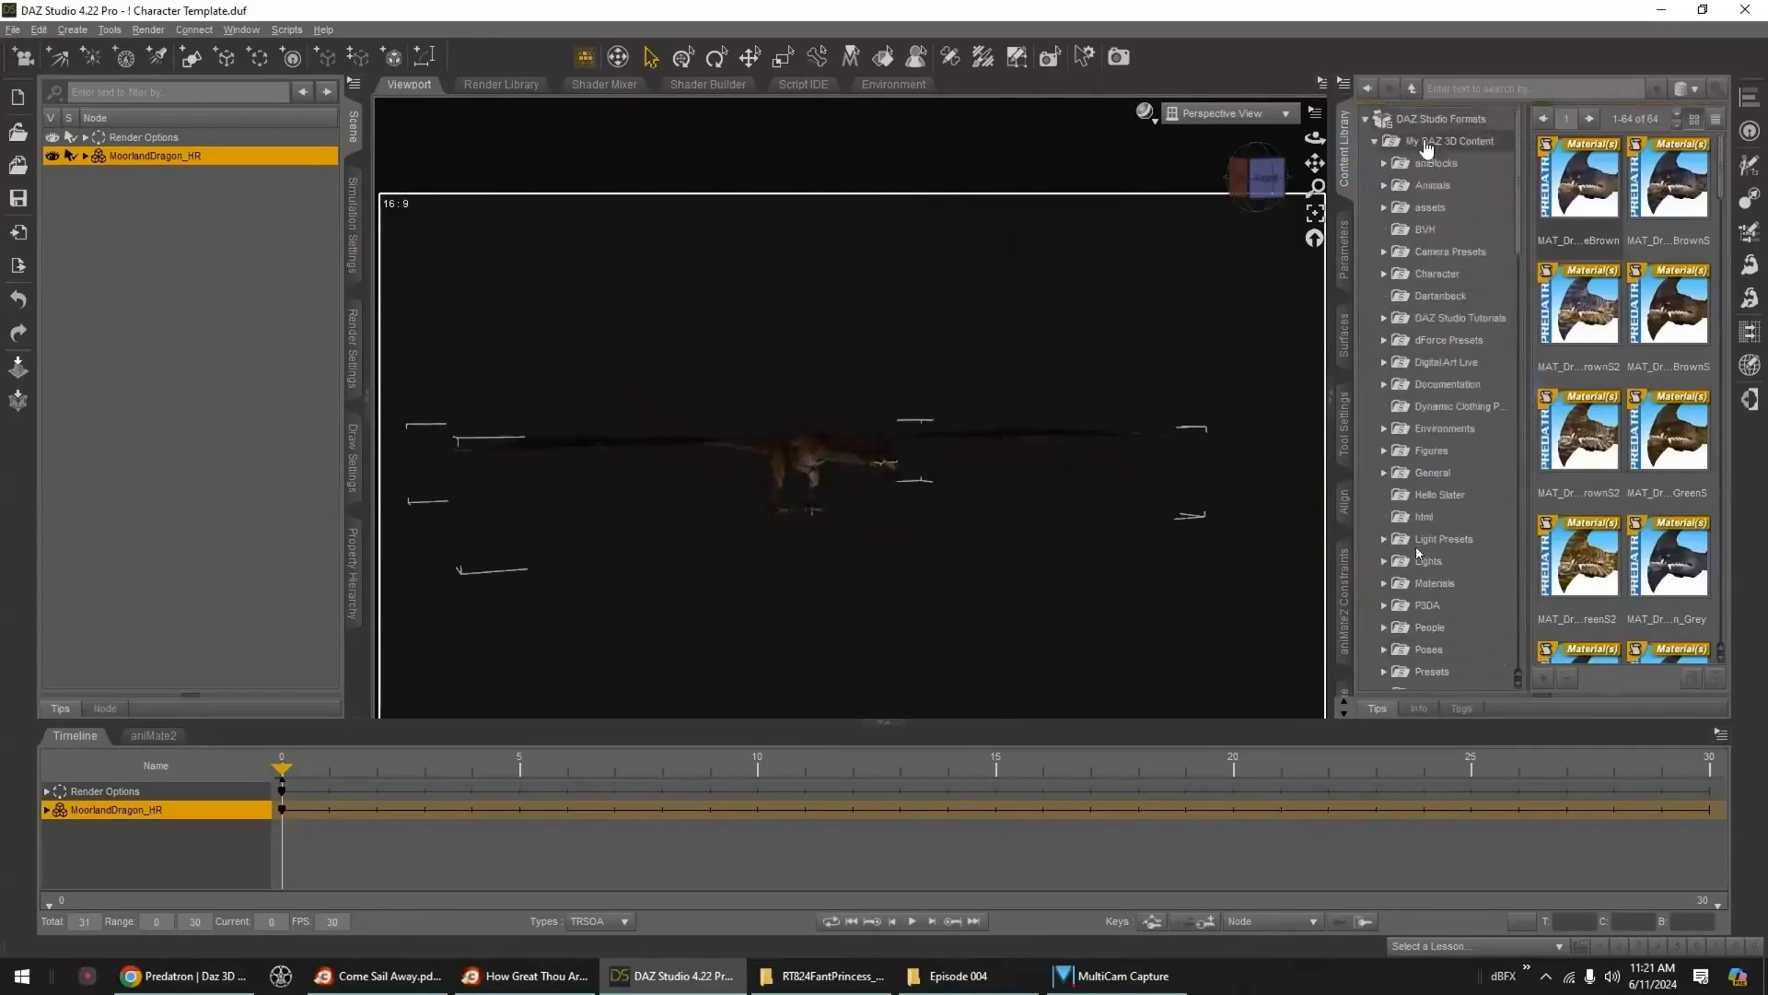
click(1385, 164)
drag(1515, 175, 1526, 255)
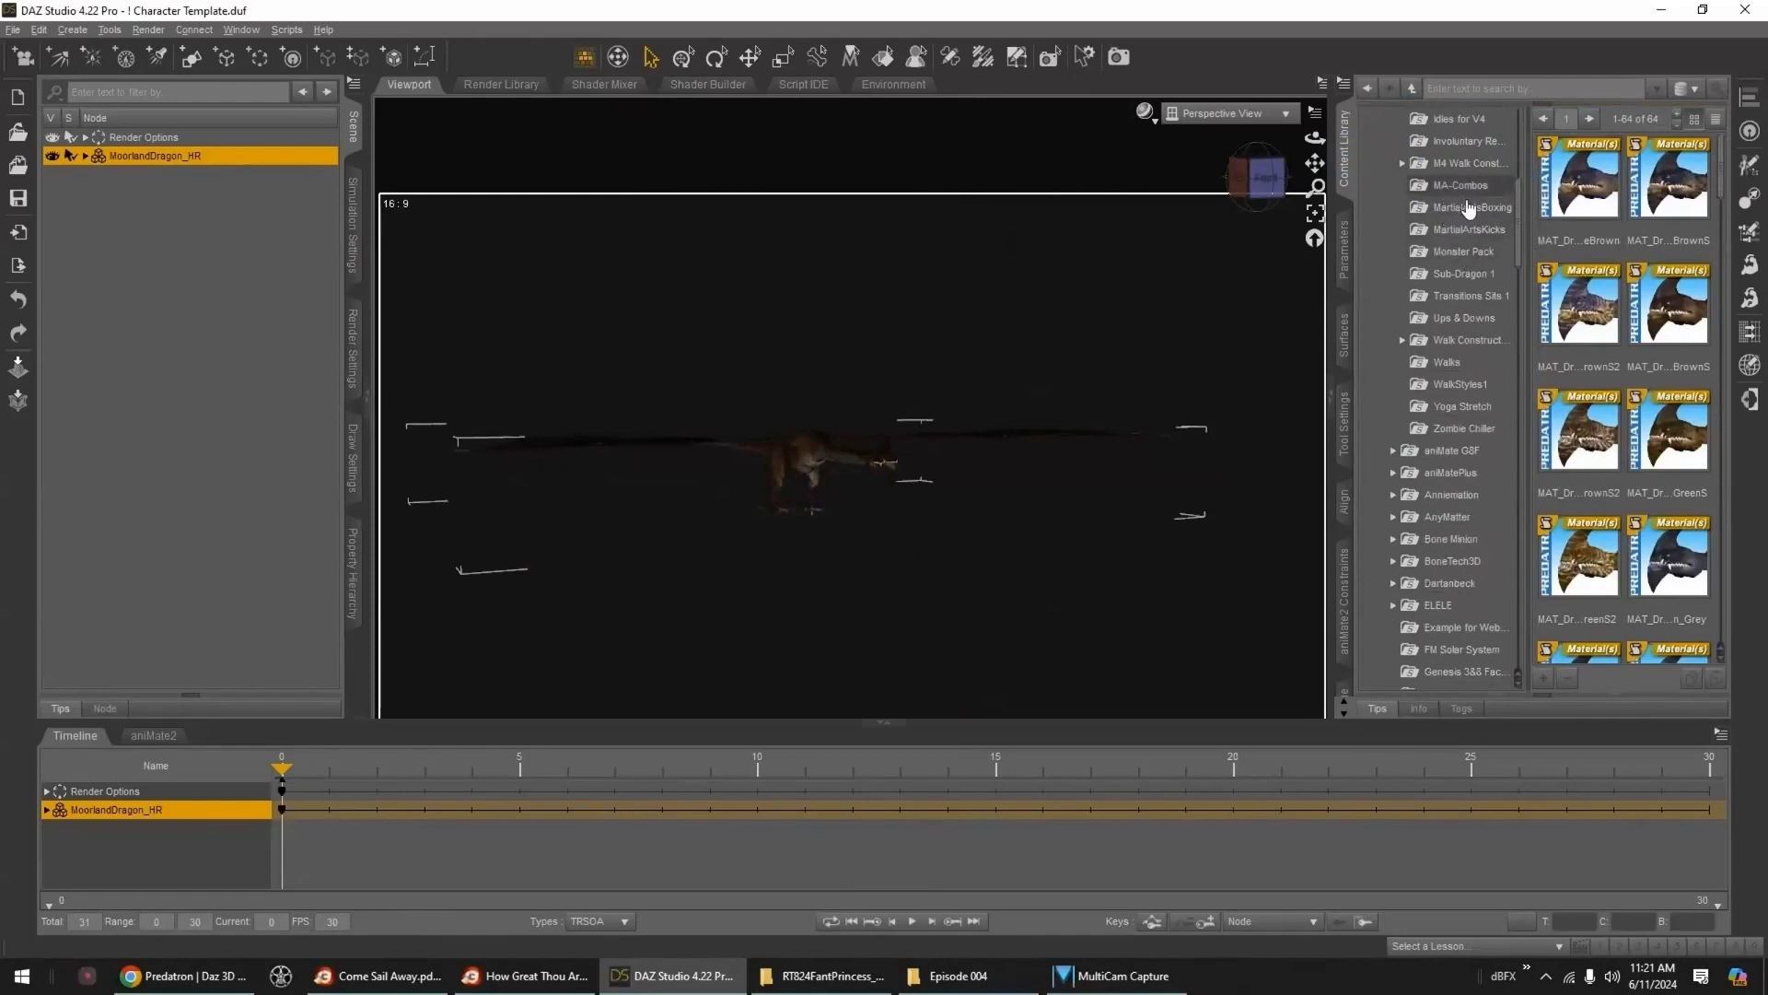
click(1455, 276)
double_click(1575, 198)
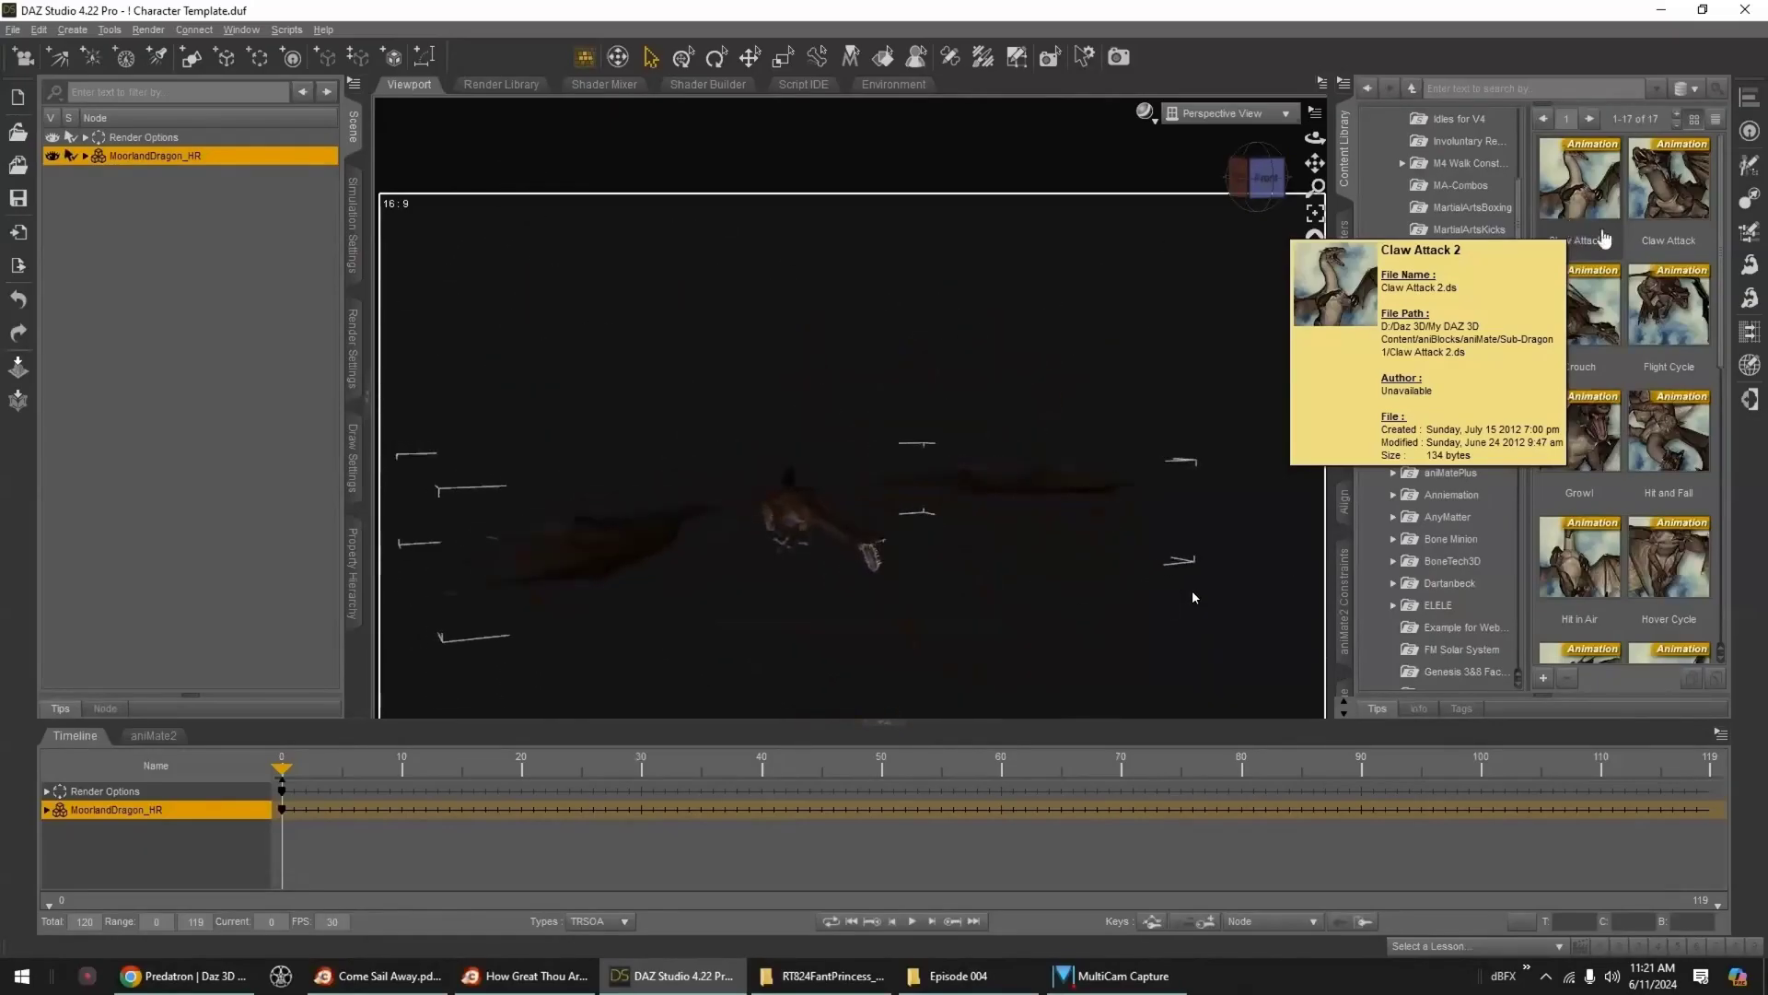
mouse_move(1665, 232)
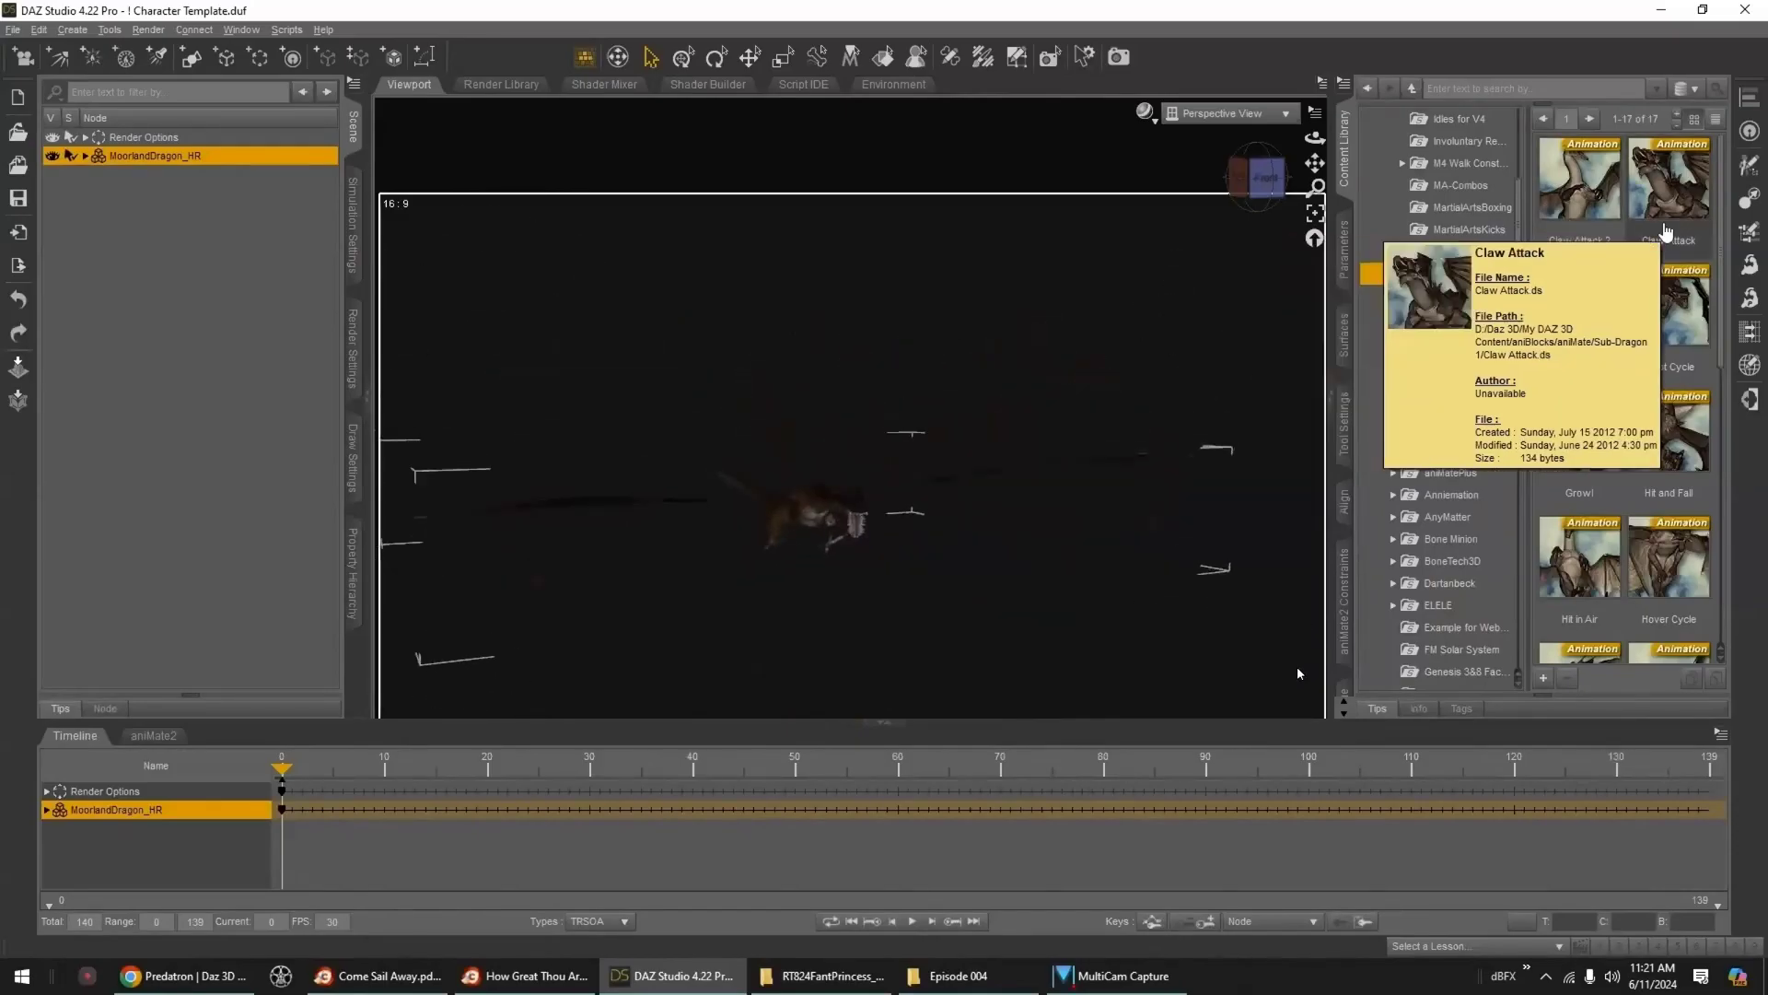
- Apply the Claw Attack aniBlock to the dragon and set its Wings_Flap wing morph to about -0.78 at the start of the animation
double_click(1667, 230)
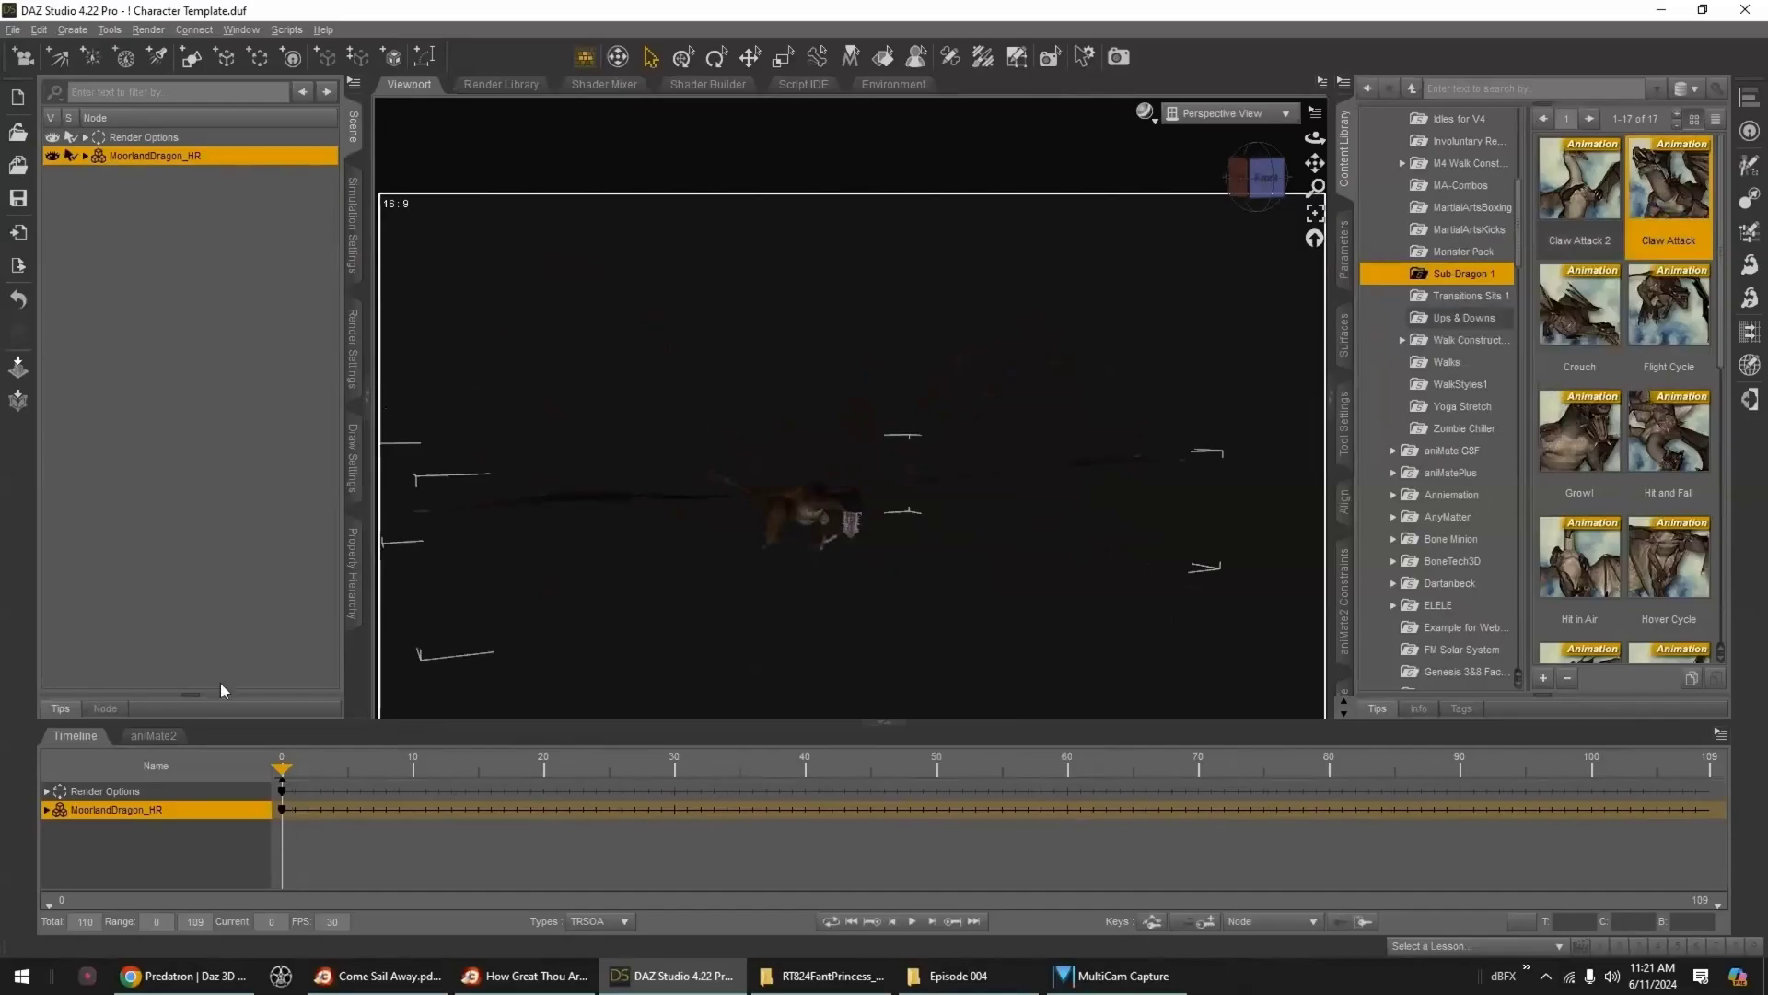
click(154, 736)
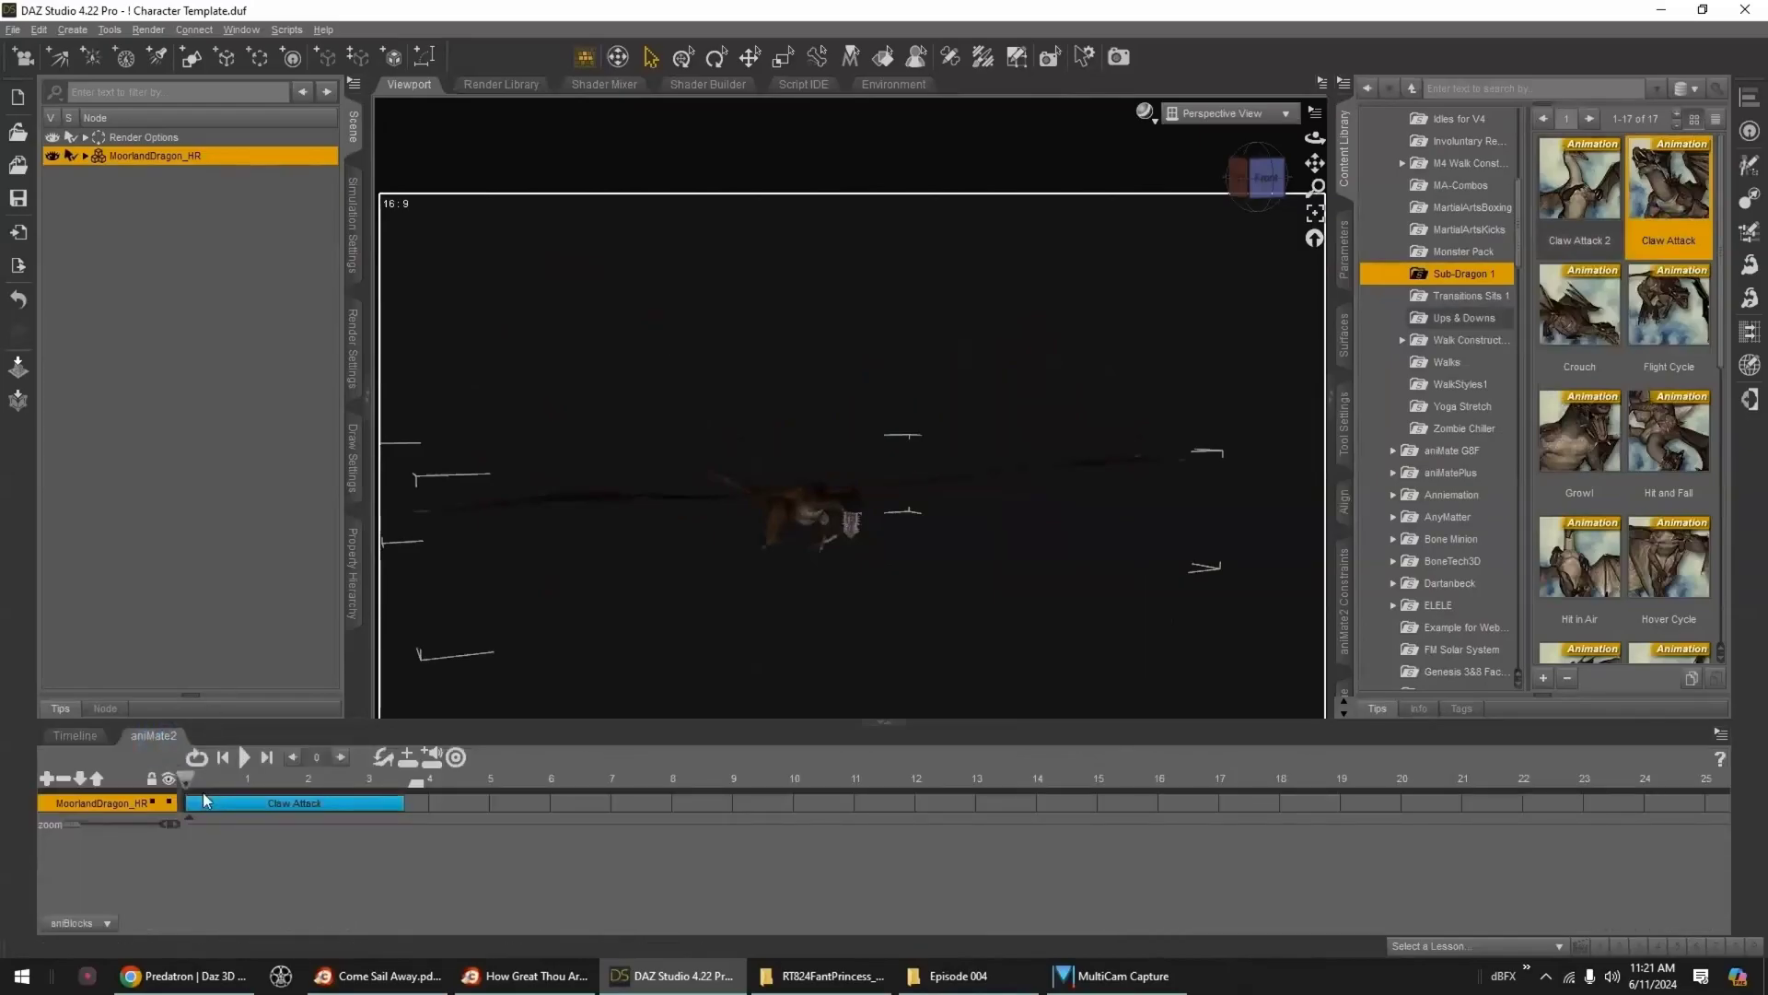
click(1344, 249)
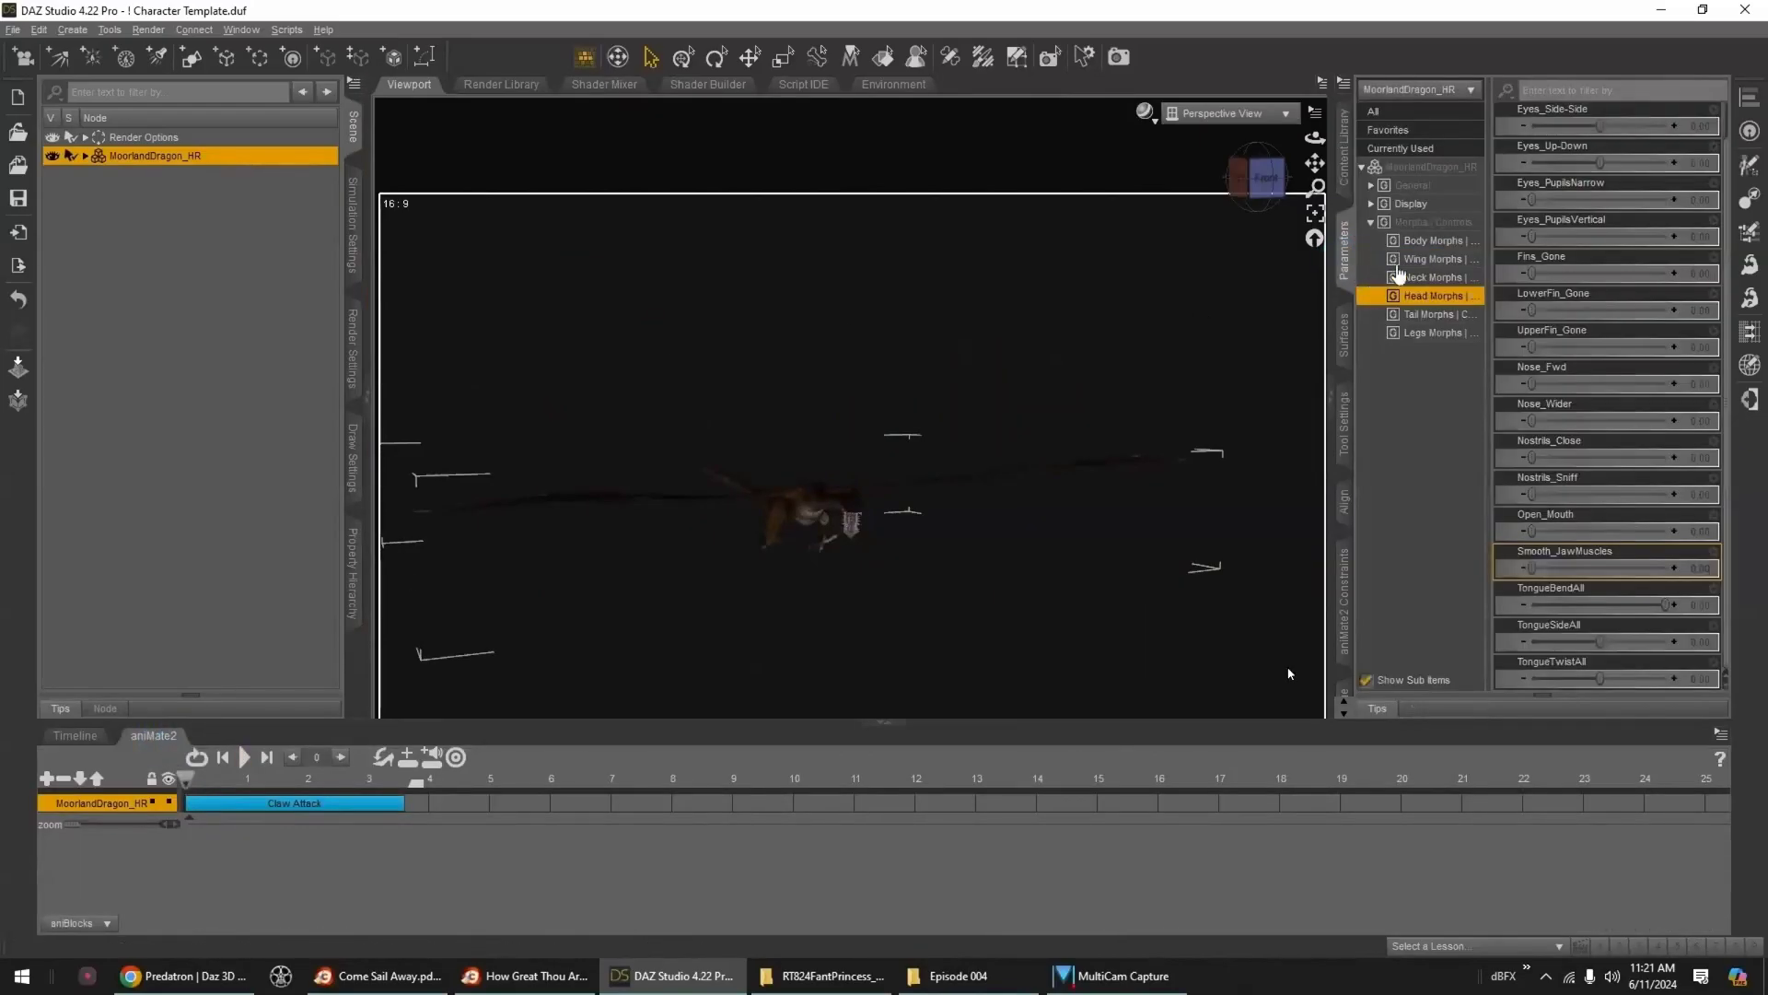
click(1433, 259)
drag(1603, 164, 1547, 187)
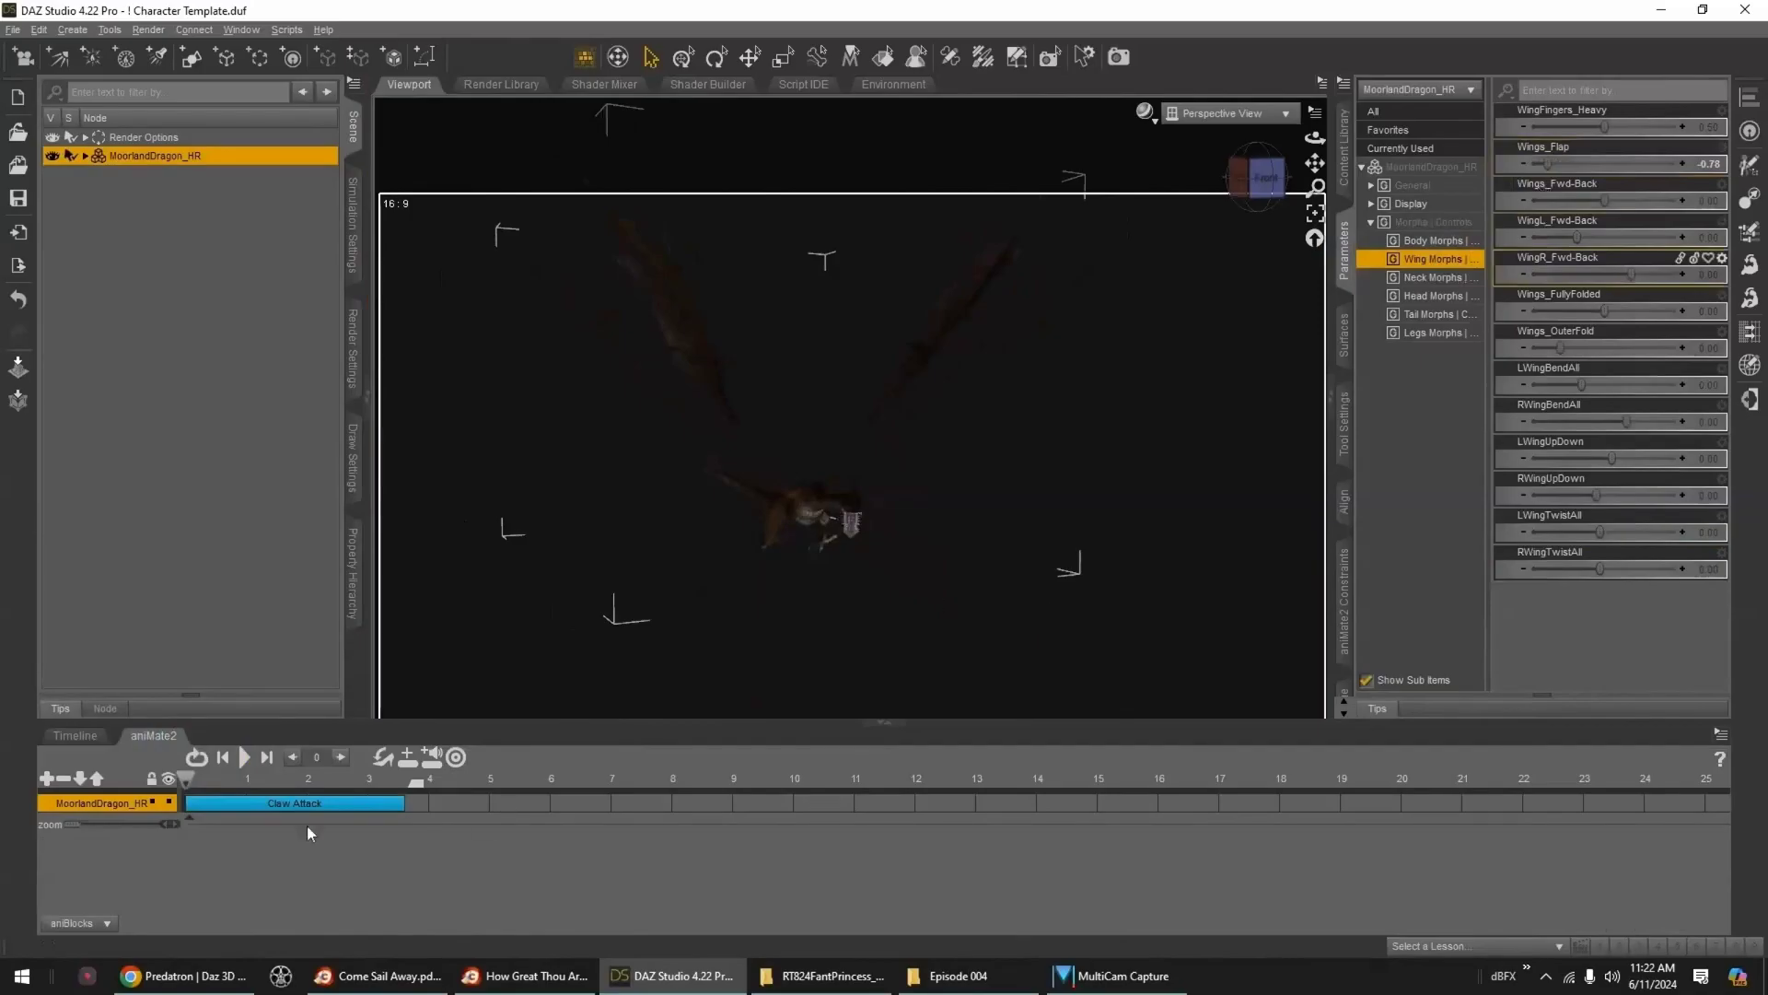
- Vary Wings_Flap along the Claw Attack block: 0.38 near 0.9 s, -1.00 near 1.5 s and about -0.08 near 3.1 s
drag(189, 785, 239, 781)
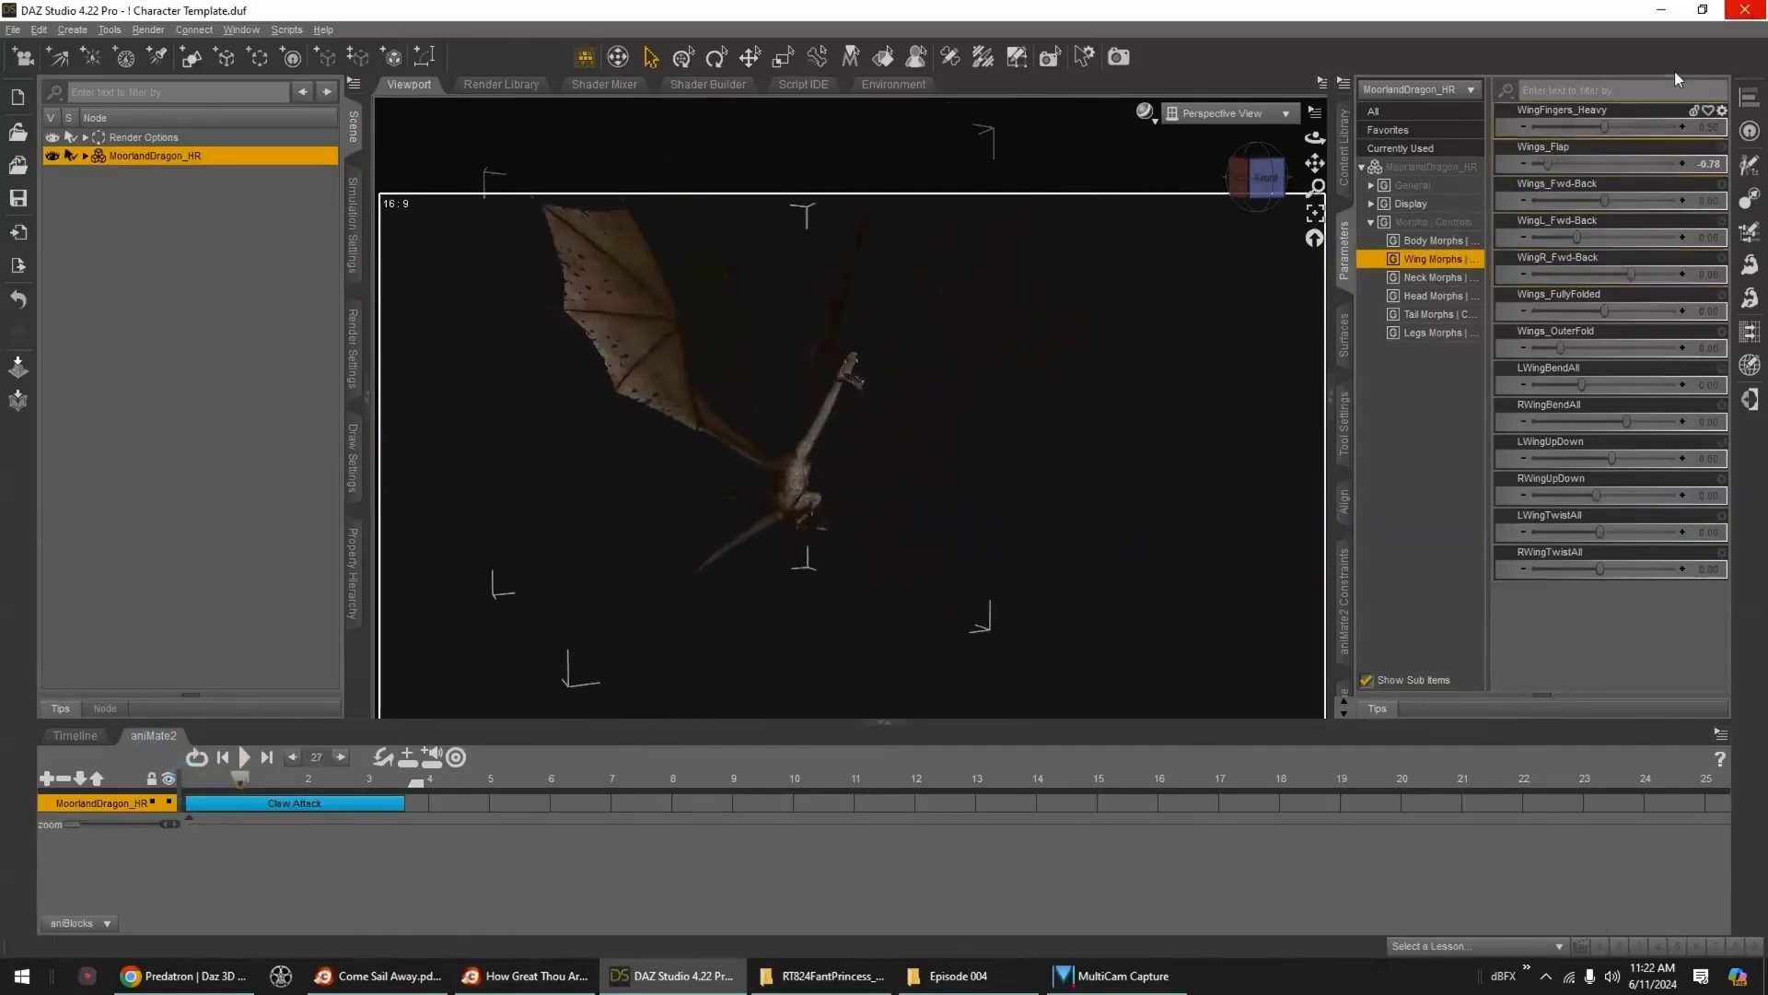
drag(1548, 162, 1631, 164)
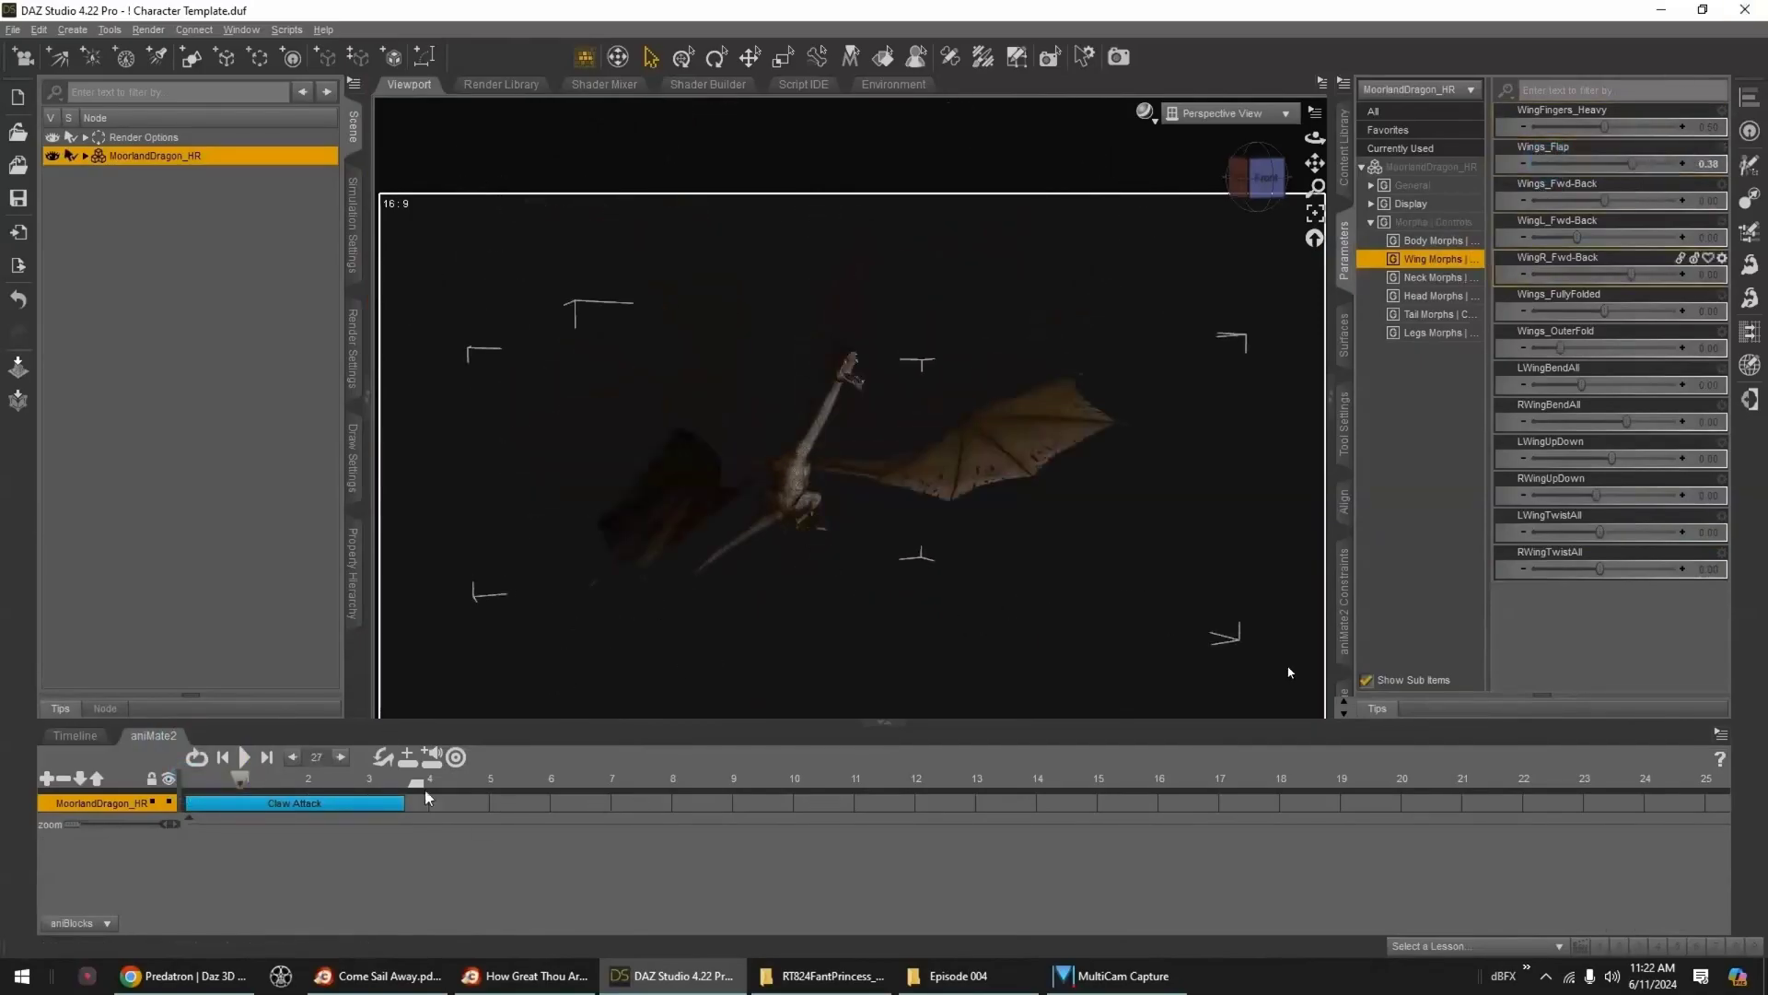
drag(235, 784, 281, 785)
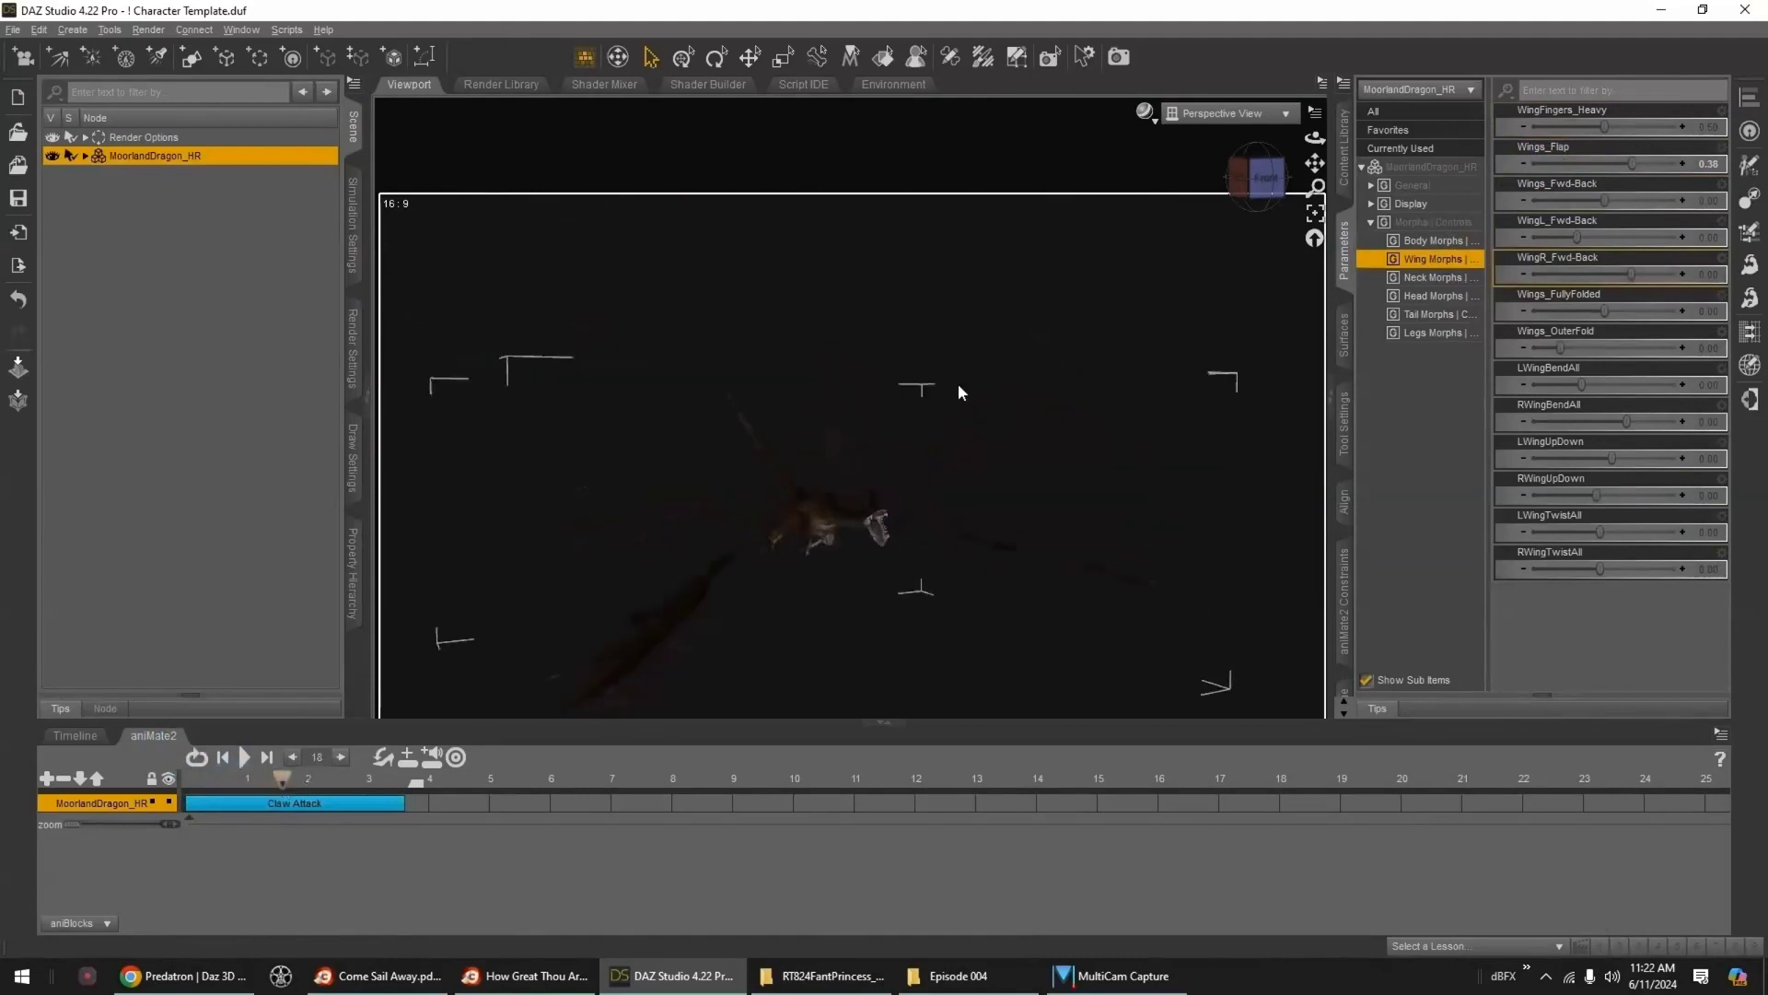
drag(1631, 163, 1532, 163)
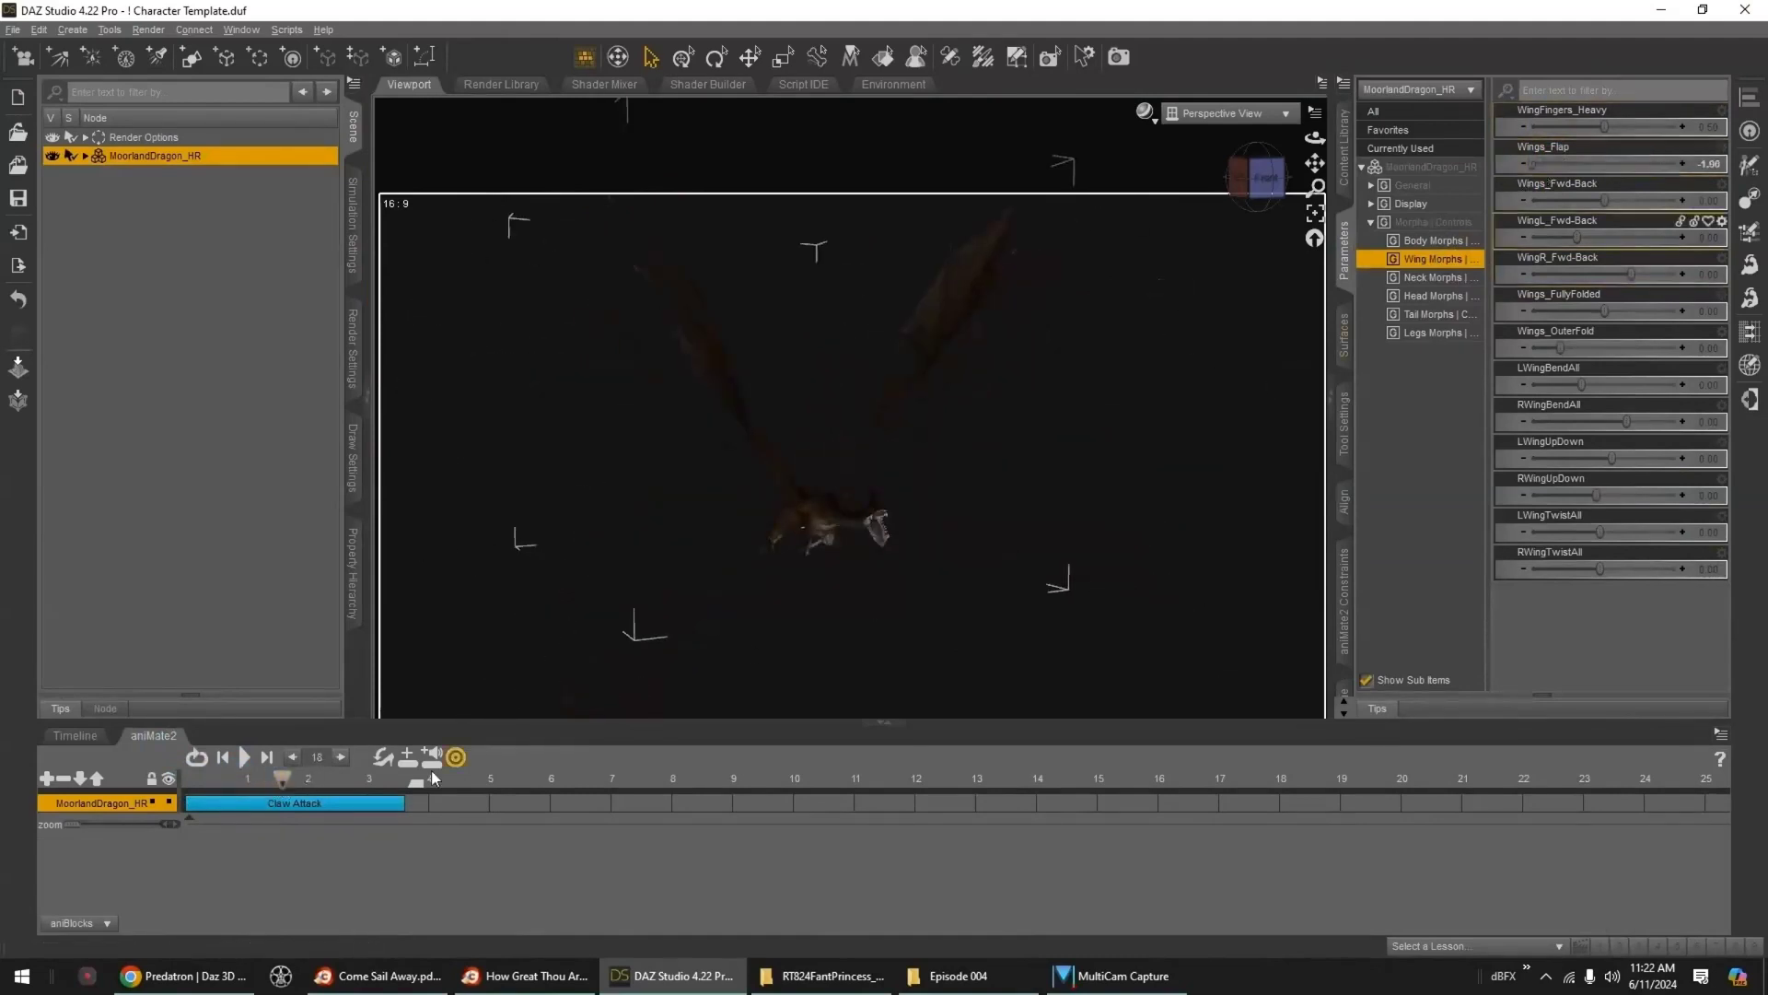
drag(286, 778, 374, 778)
drag(1531, 163, 1599, 169)
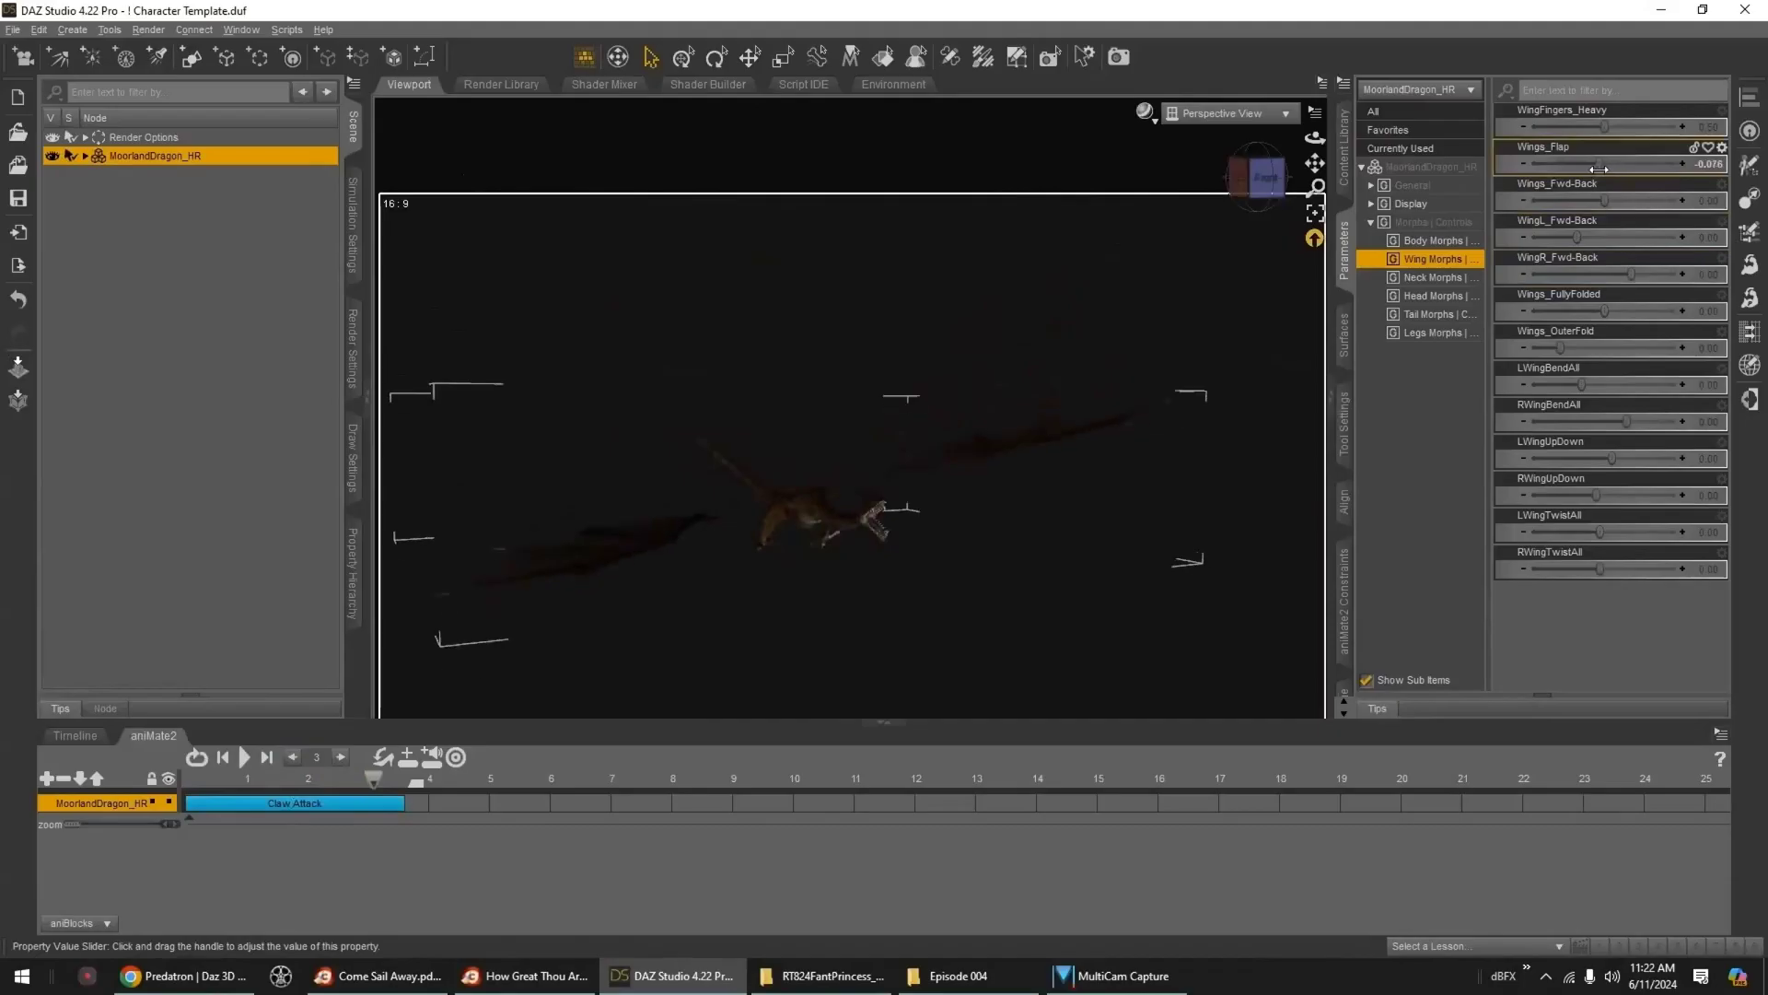
- Near 3.1 s, set Wings_Fwd-Back to about 0.81, Wings_FullyFolded to about 0.80 and Wings_Flap to about -0.43
mouse_move(1577, 238)
mouse_down()
mouse_move(1603, 239)
mouse_move(1576, 238)
mouse_up()
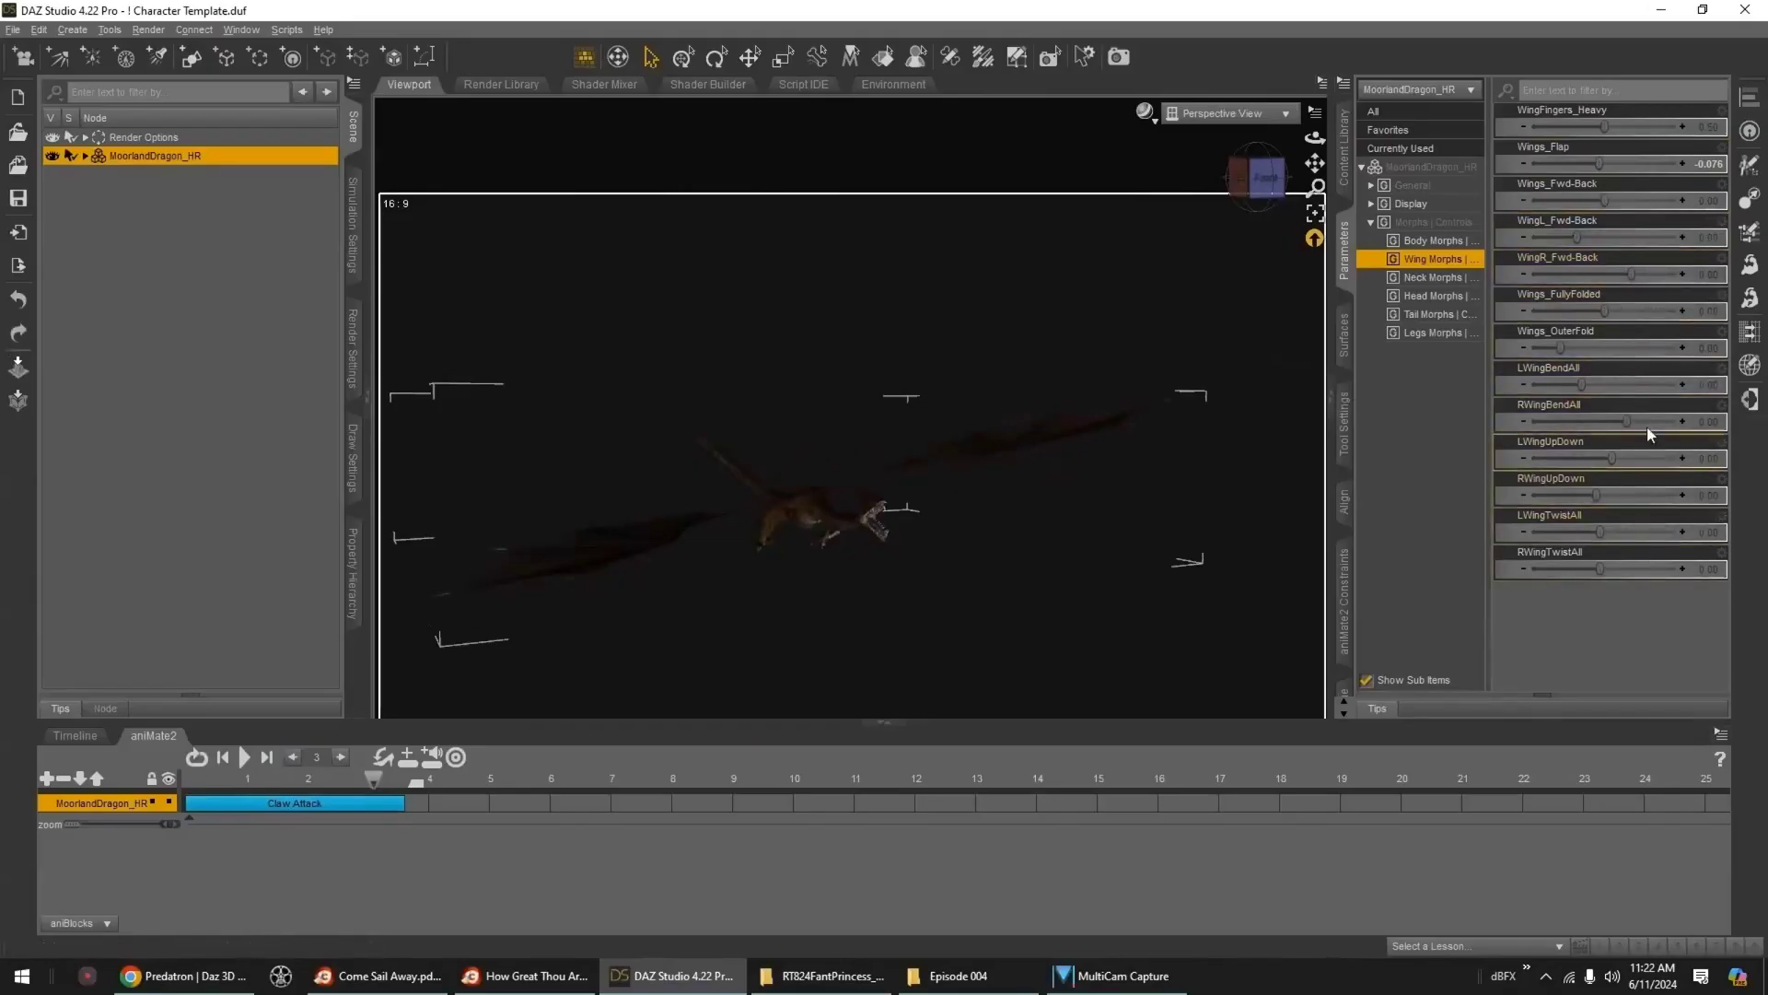
drag(1604, 200, 1664, 225)
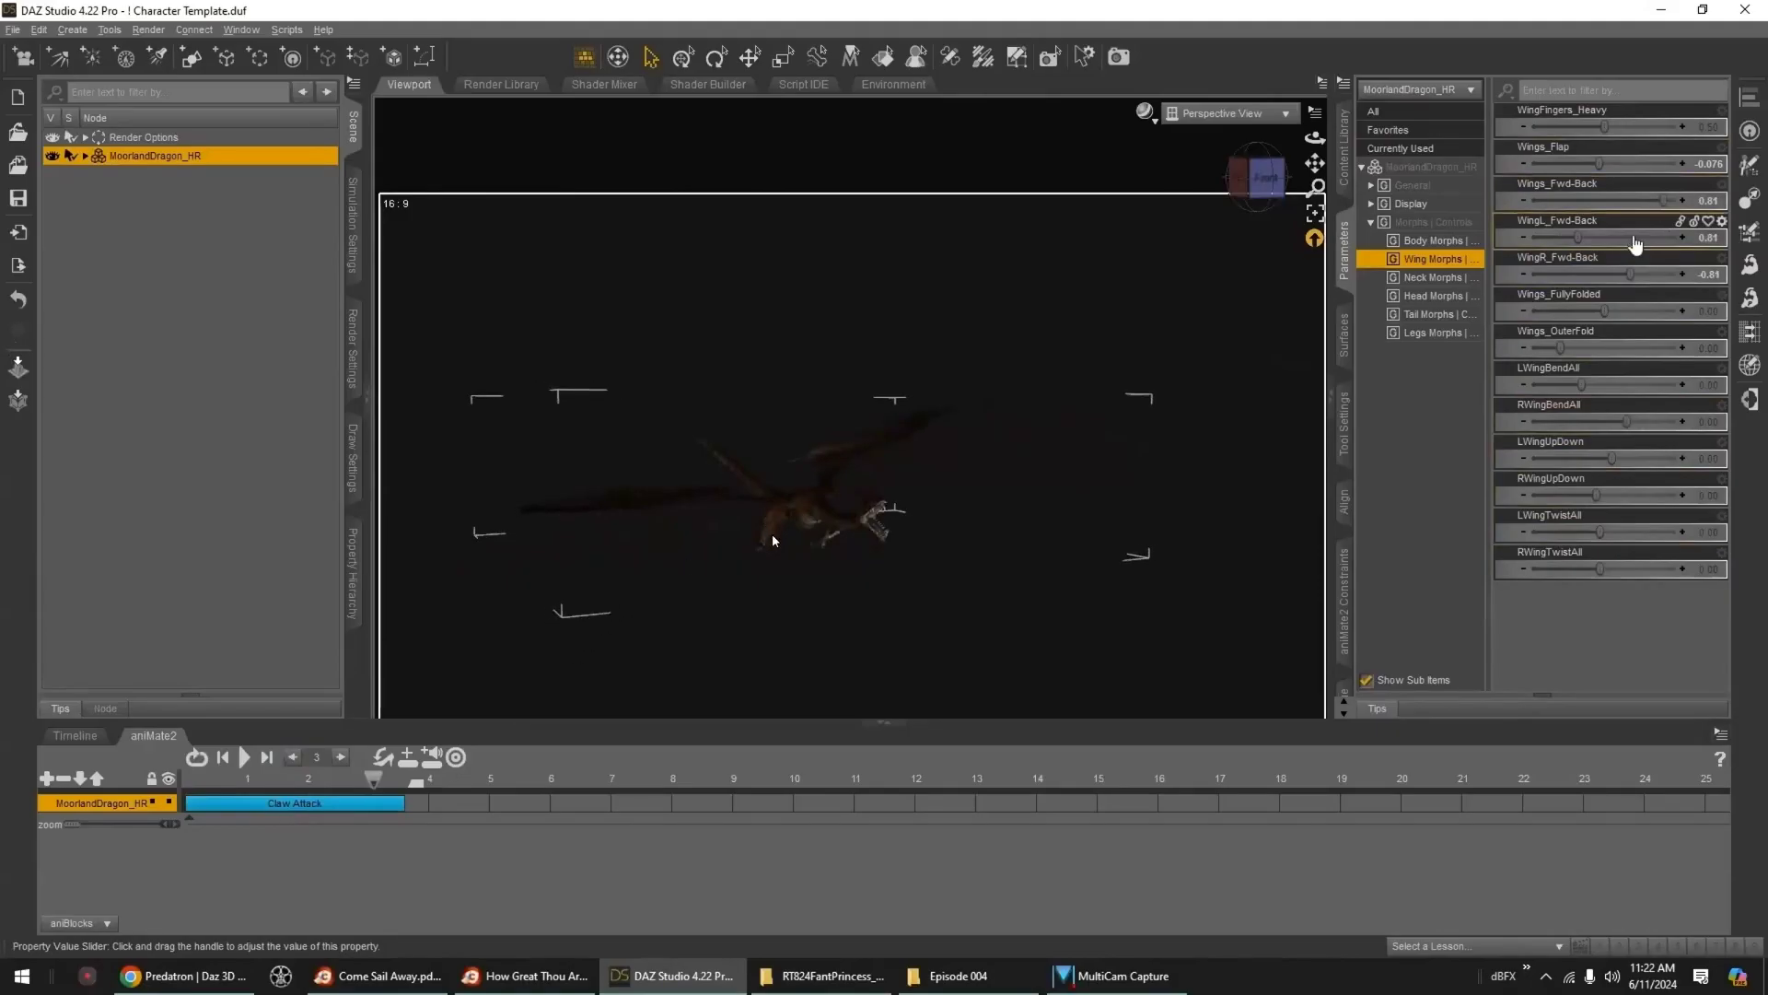
drag(1604, 312, 1664, 307)
drag(1599, 164, 1573, 167)
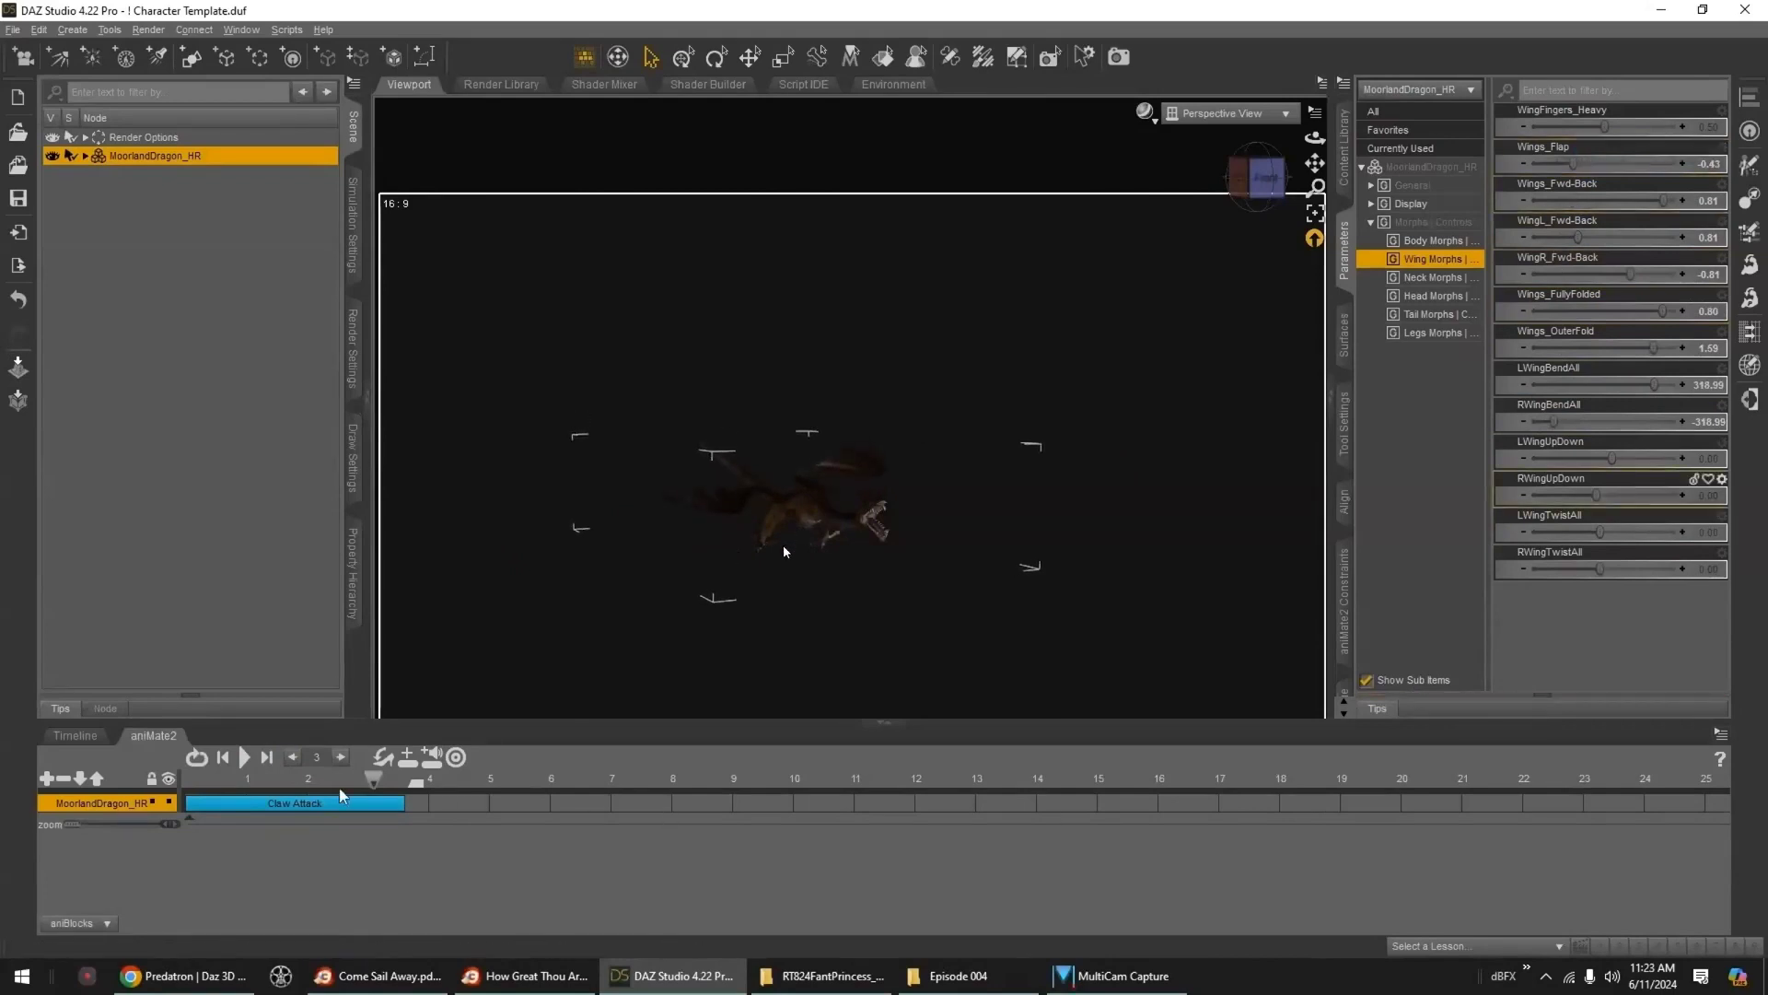
- Set Wings_FullyFolded to about -0.66 near the 2 s mark and to 0 near 1.1 s
drag(374, 785, 307, 792)
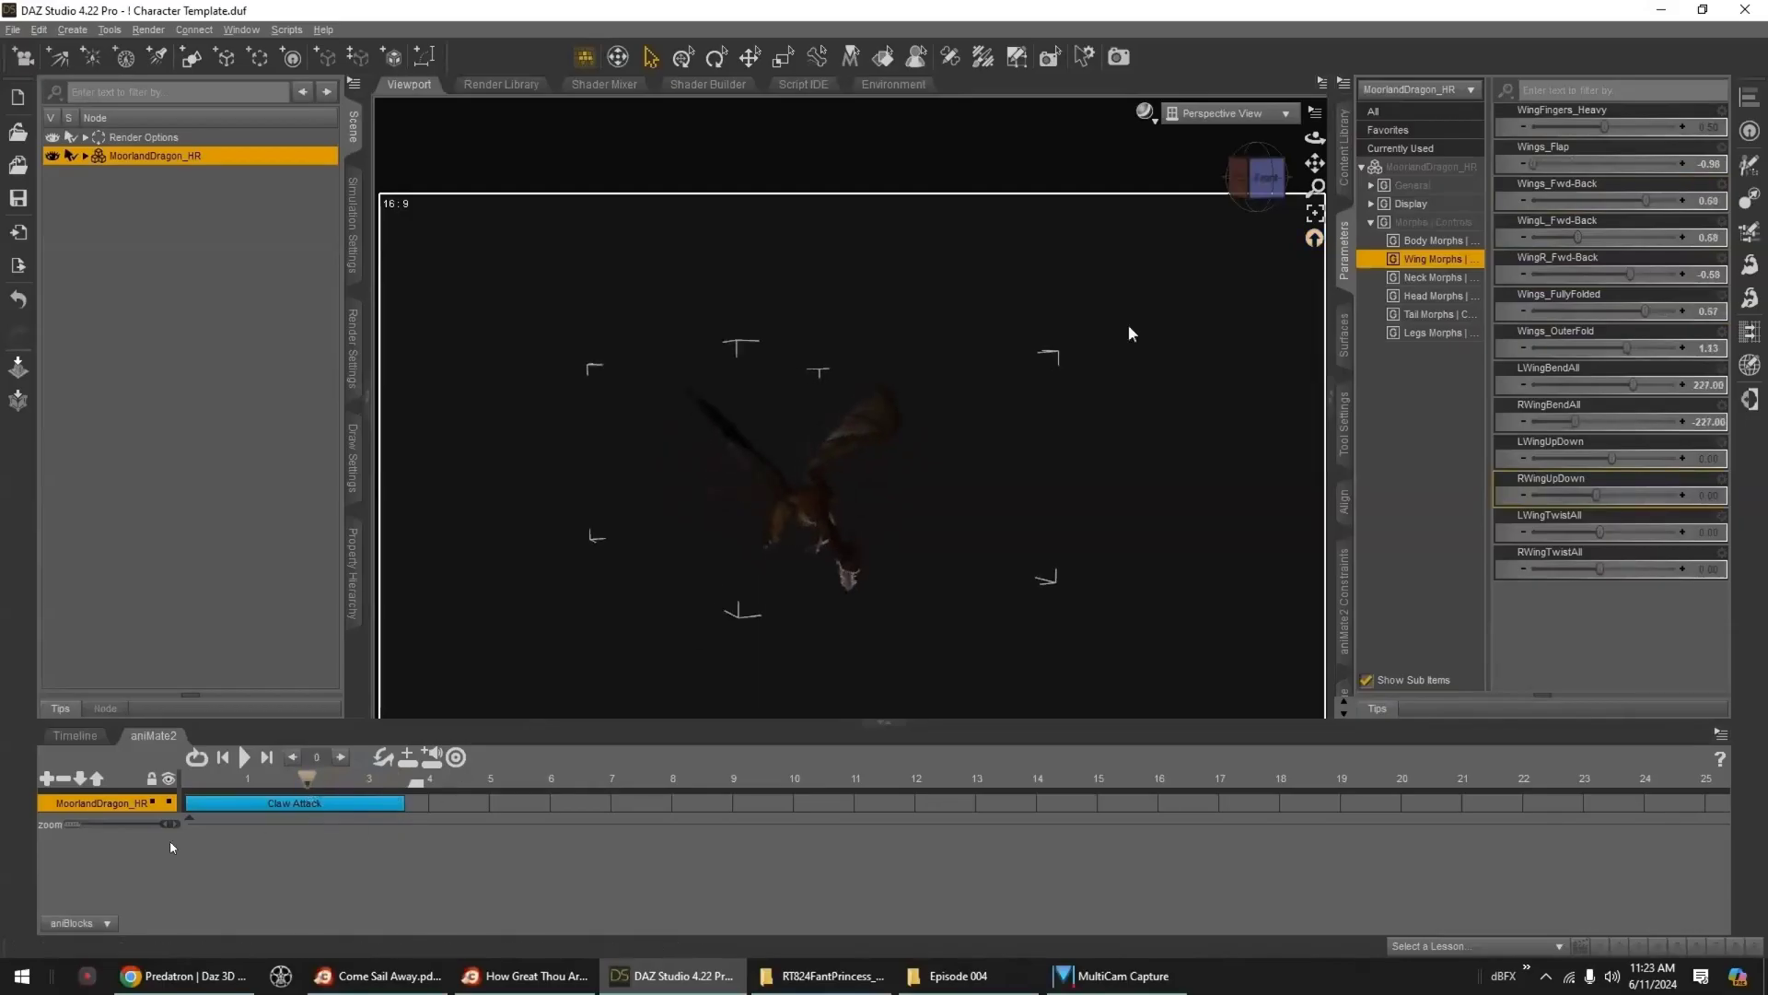
drag(1644, 312, 1556, 333)
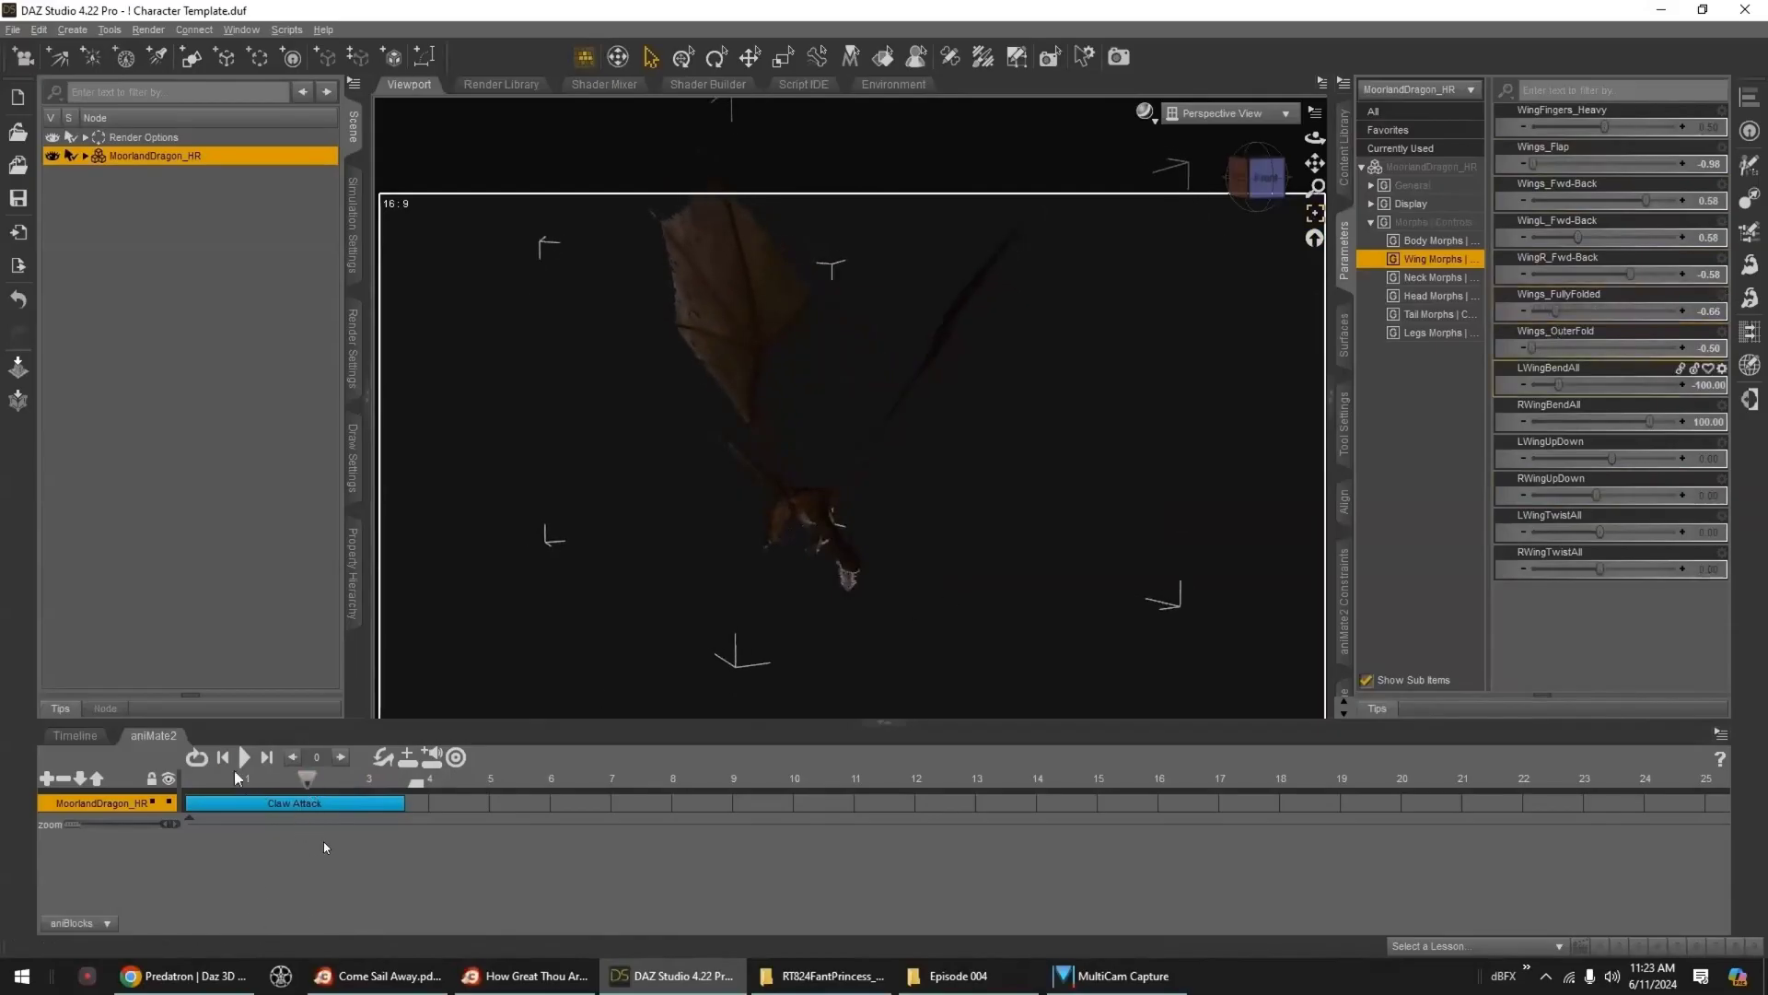
drag(313, 785, 251, 786)
click(1717, 314)
text(0)
key(Return)
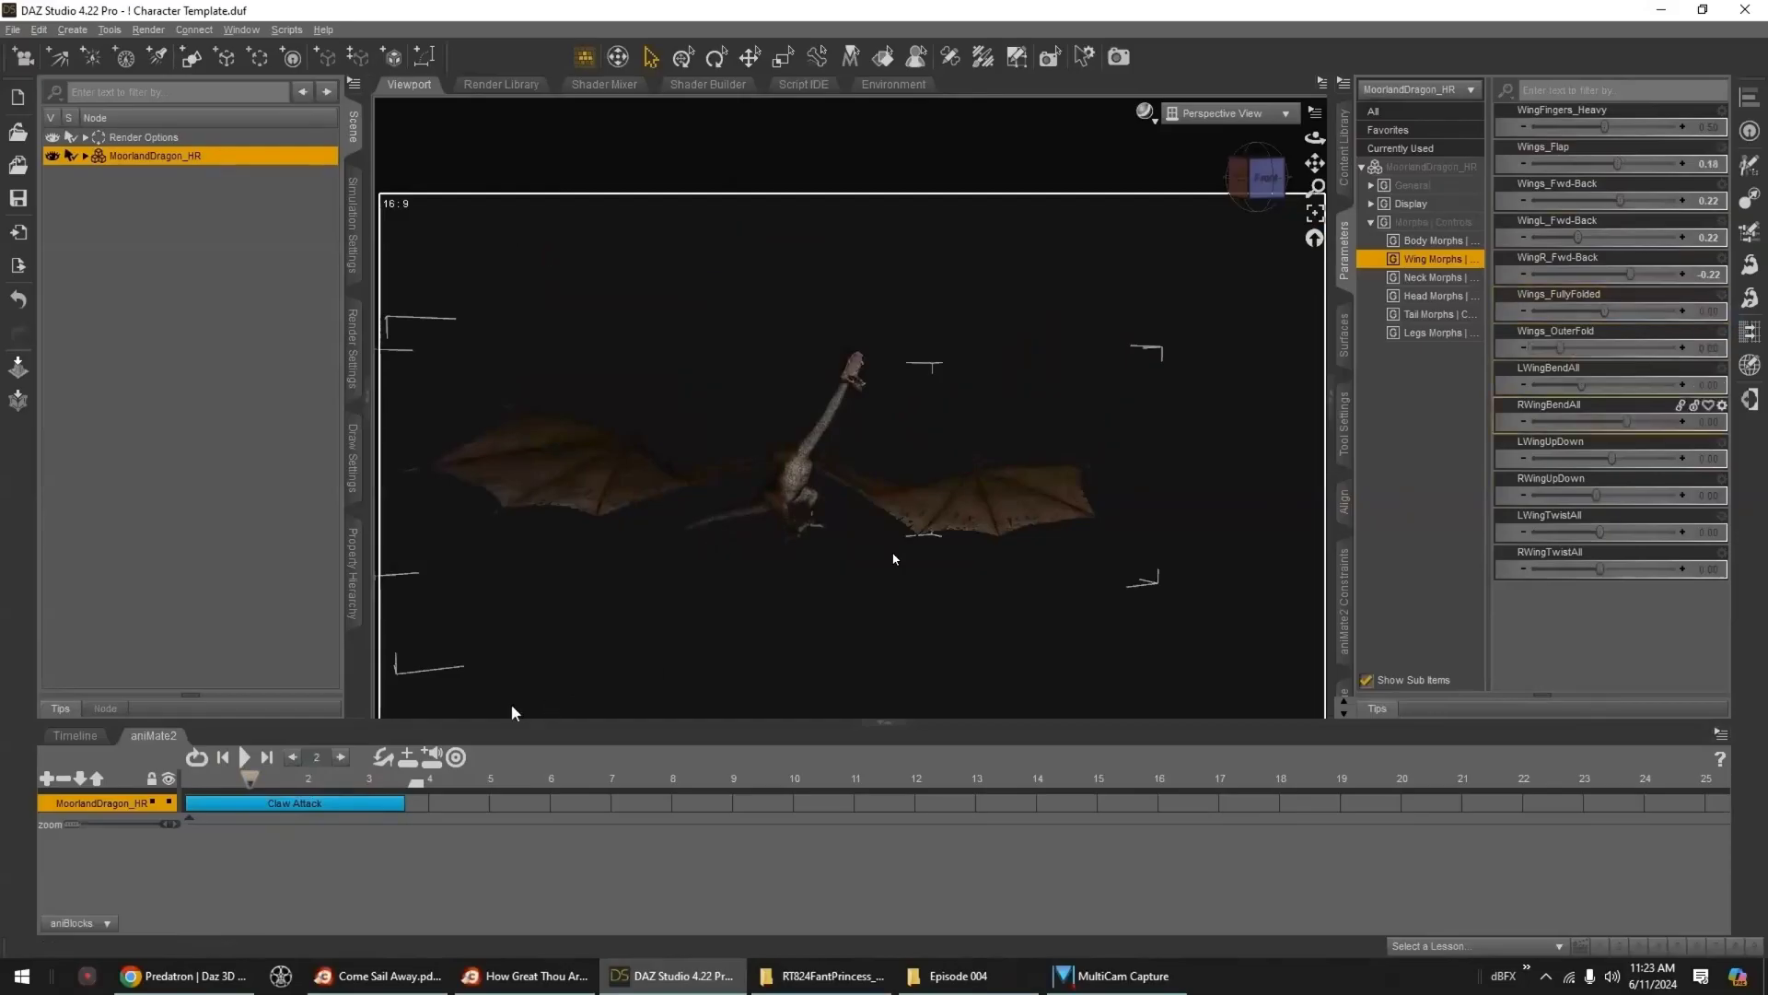
- Try Wings_FullyFolded at about 0.25 near 0.6 s, and set it to 0 at that point
mouse_move(252, 789)
mouse_down()
mouse_move(190, 798)
mouse_move(227, 803)
mouse_up()
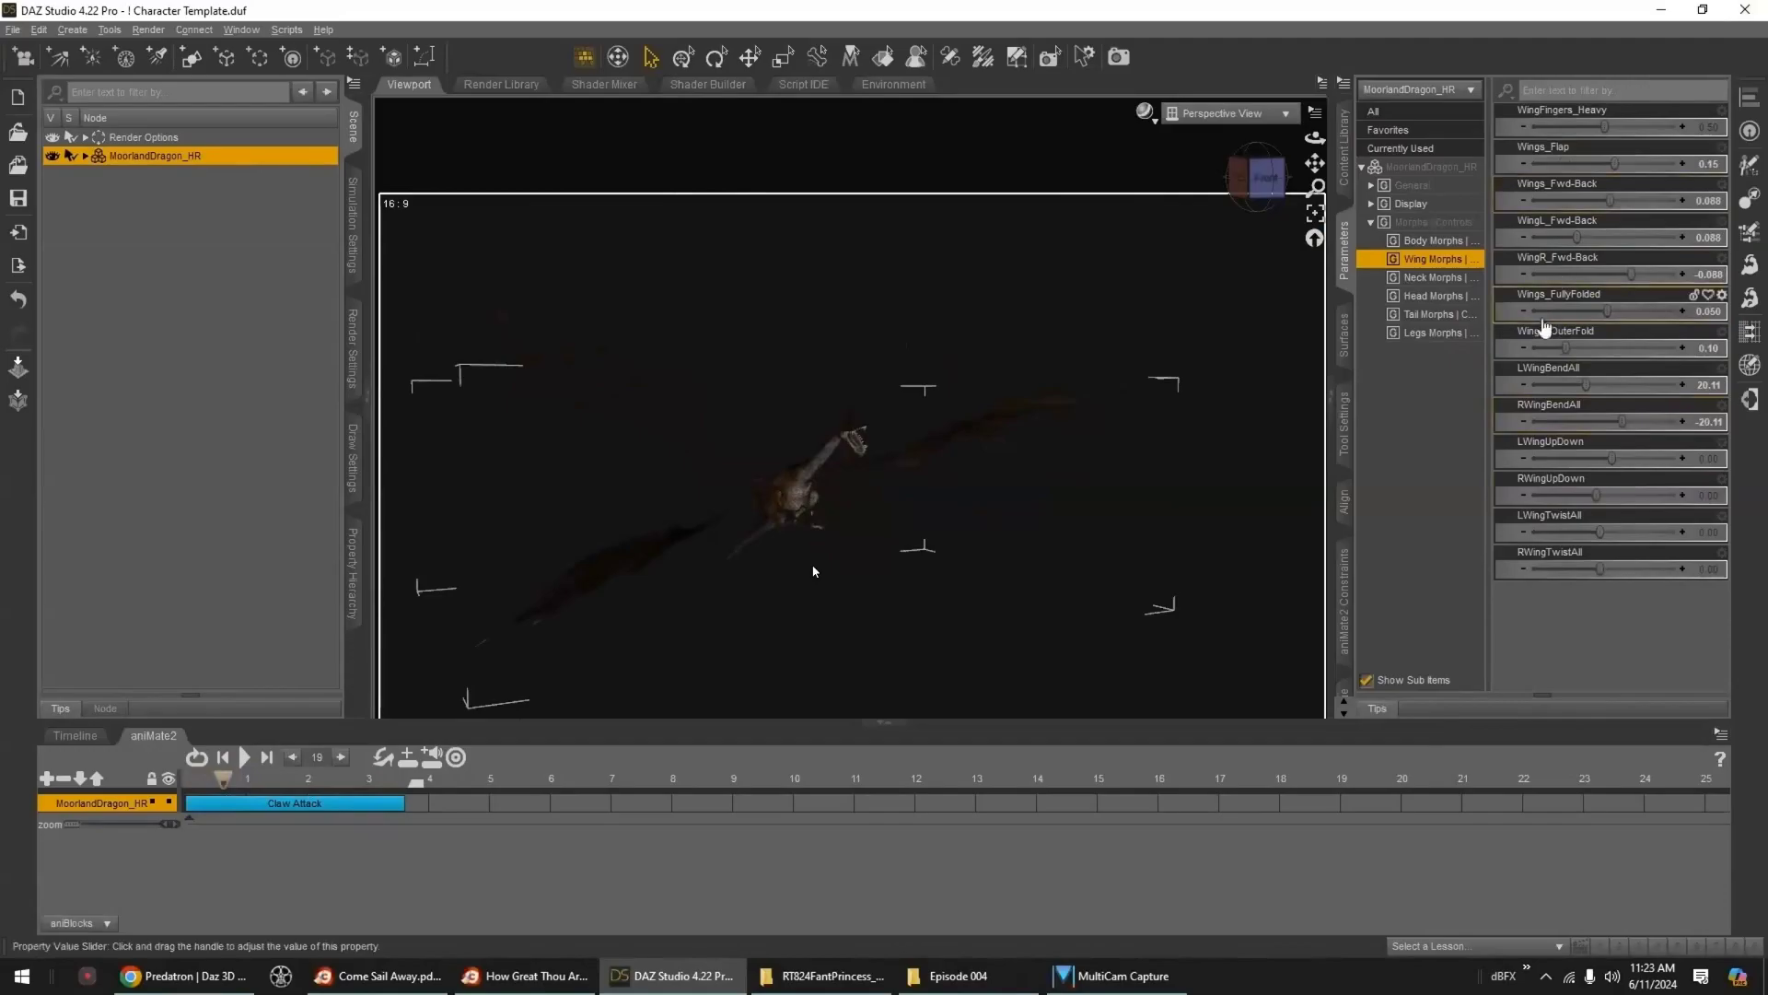
drag(1611, 313, 1625, 311)
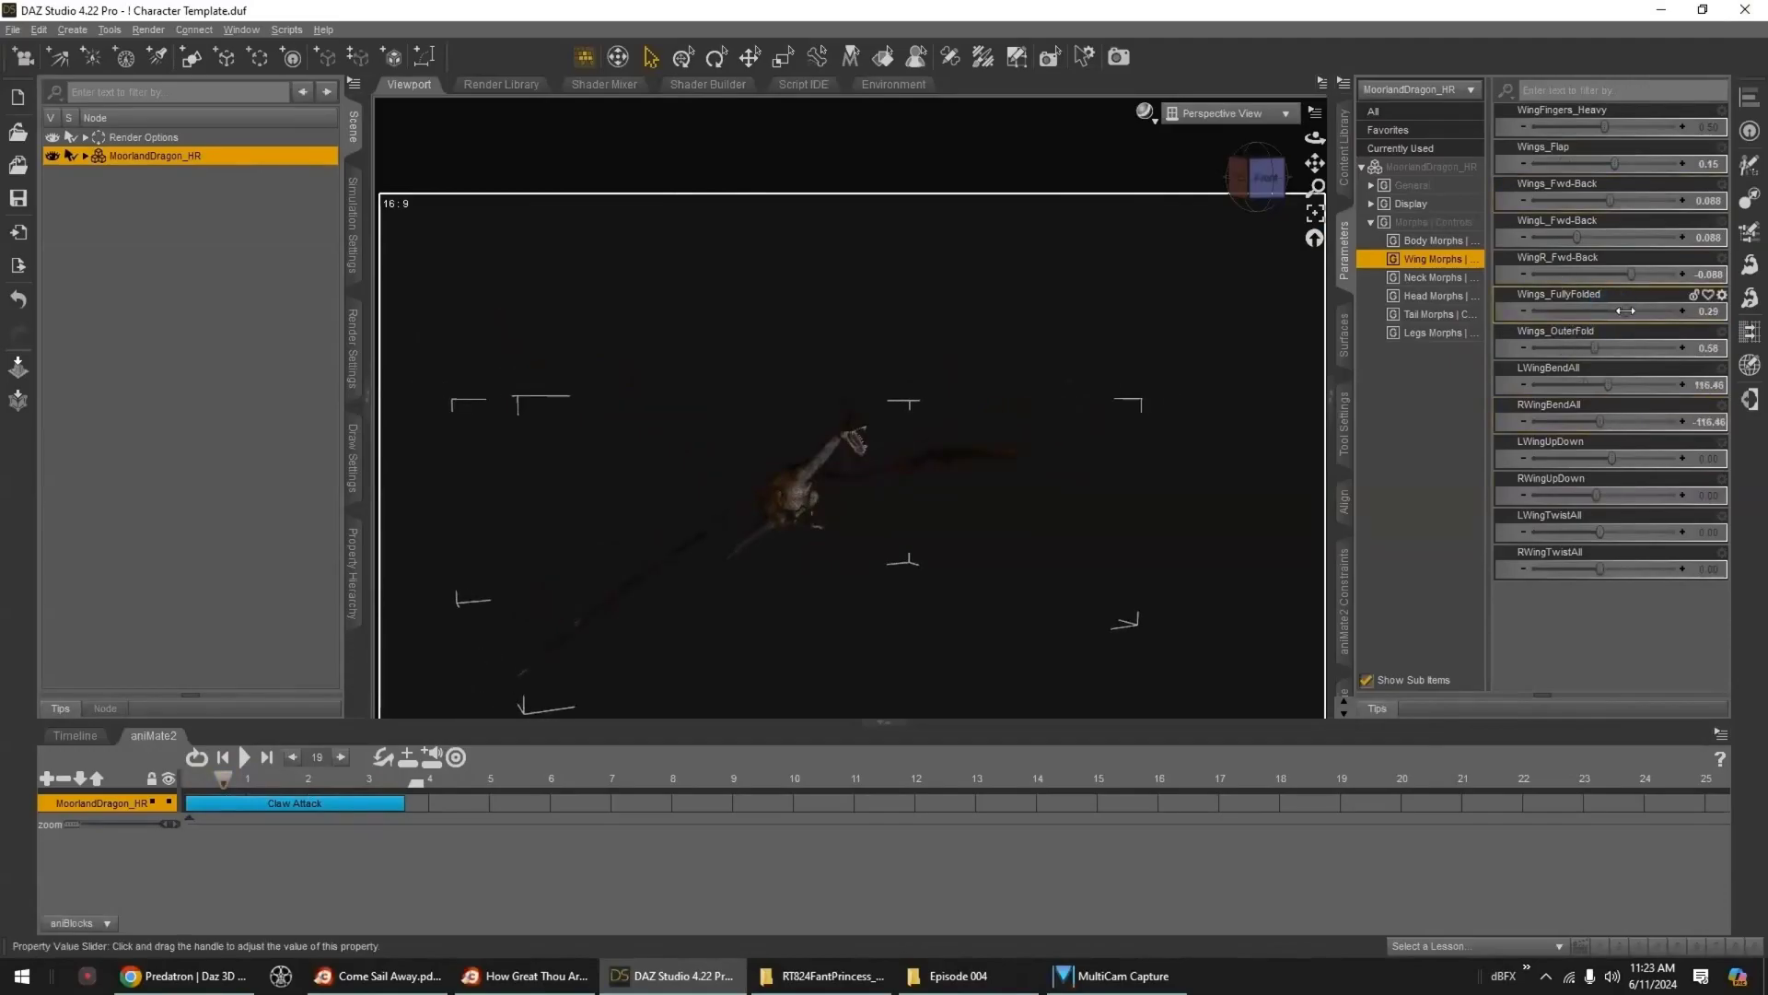
click(1713, 317)
text(0)
key(Return)
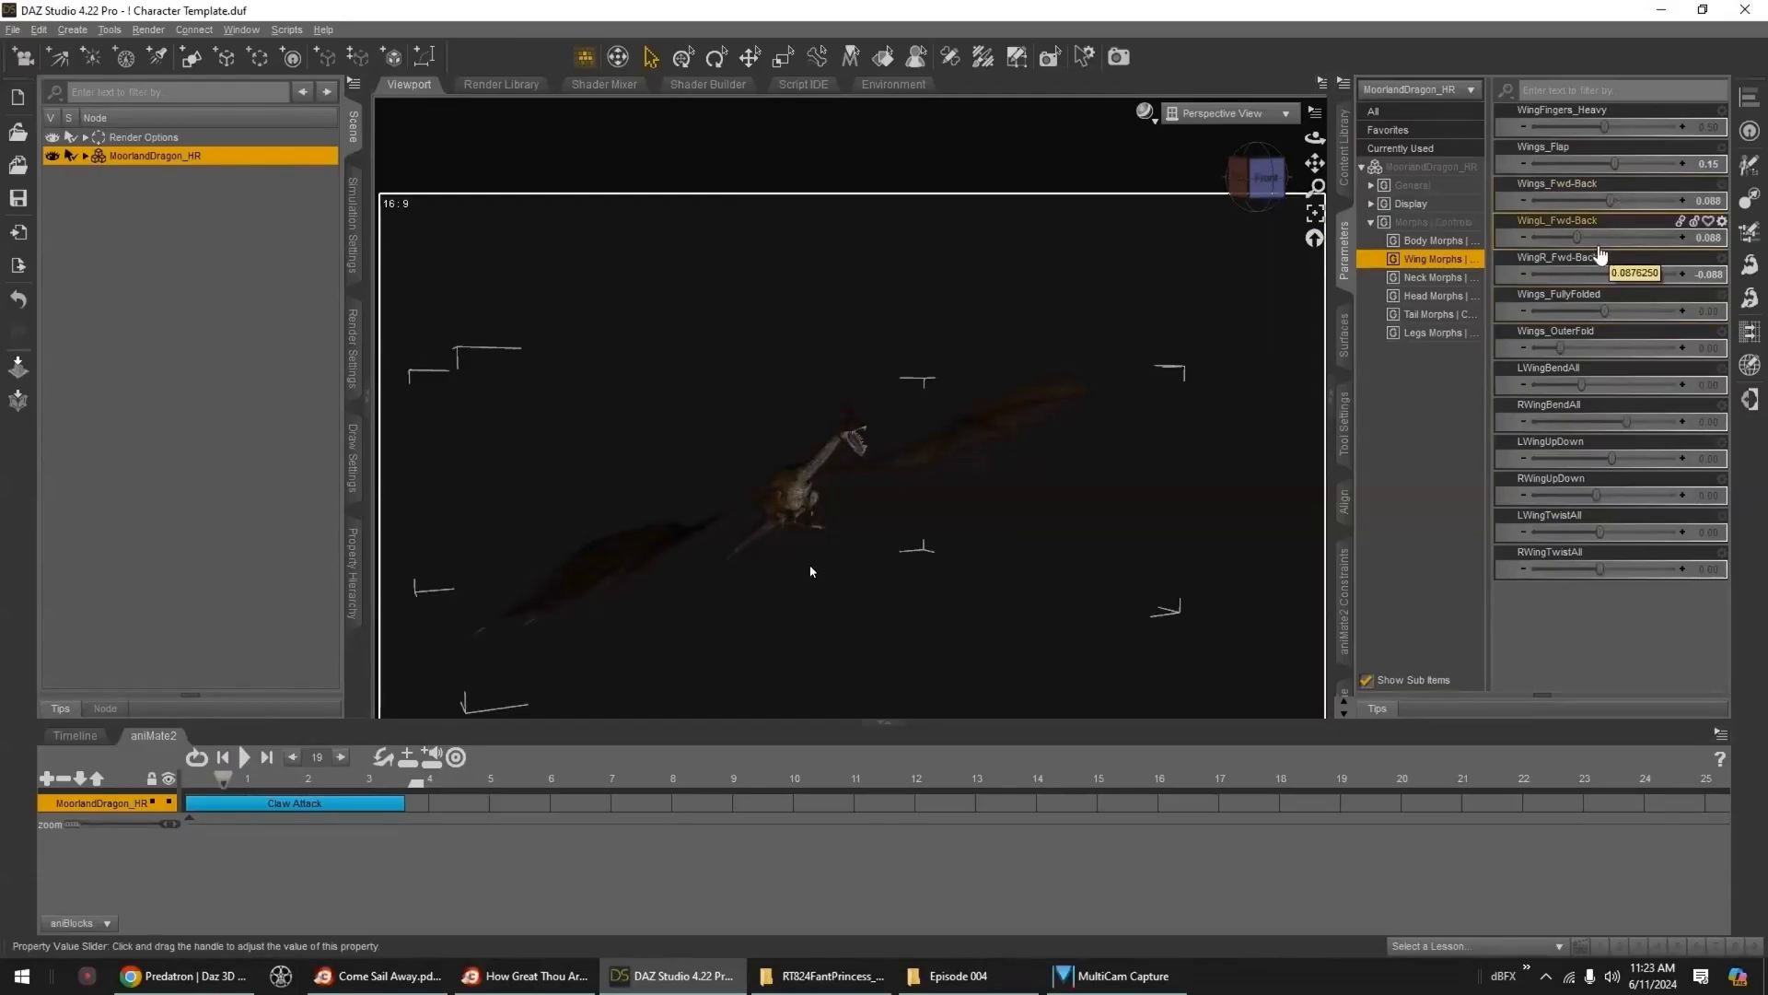
- Try WingR_Fwd-Back at about 1.42 near 0.6 s, adjust Wings_Fwd-Back, and return to the start of the animation
drag(1613, 274, 1633, 273)
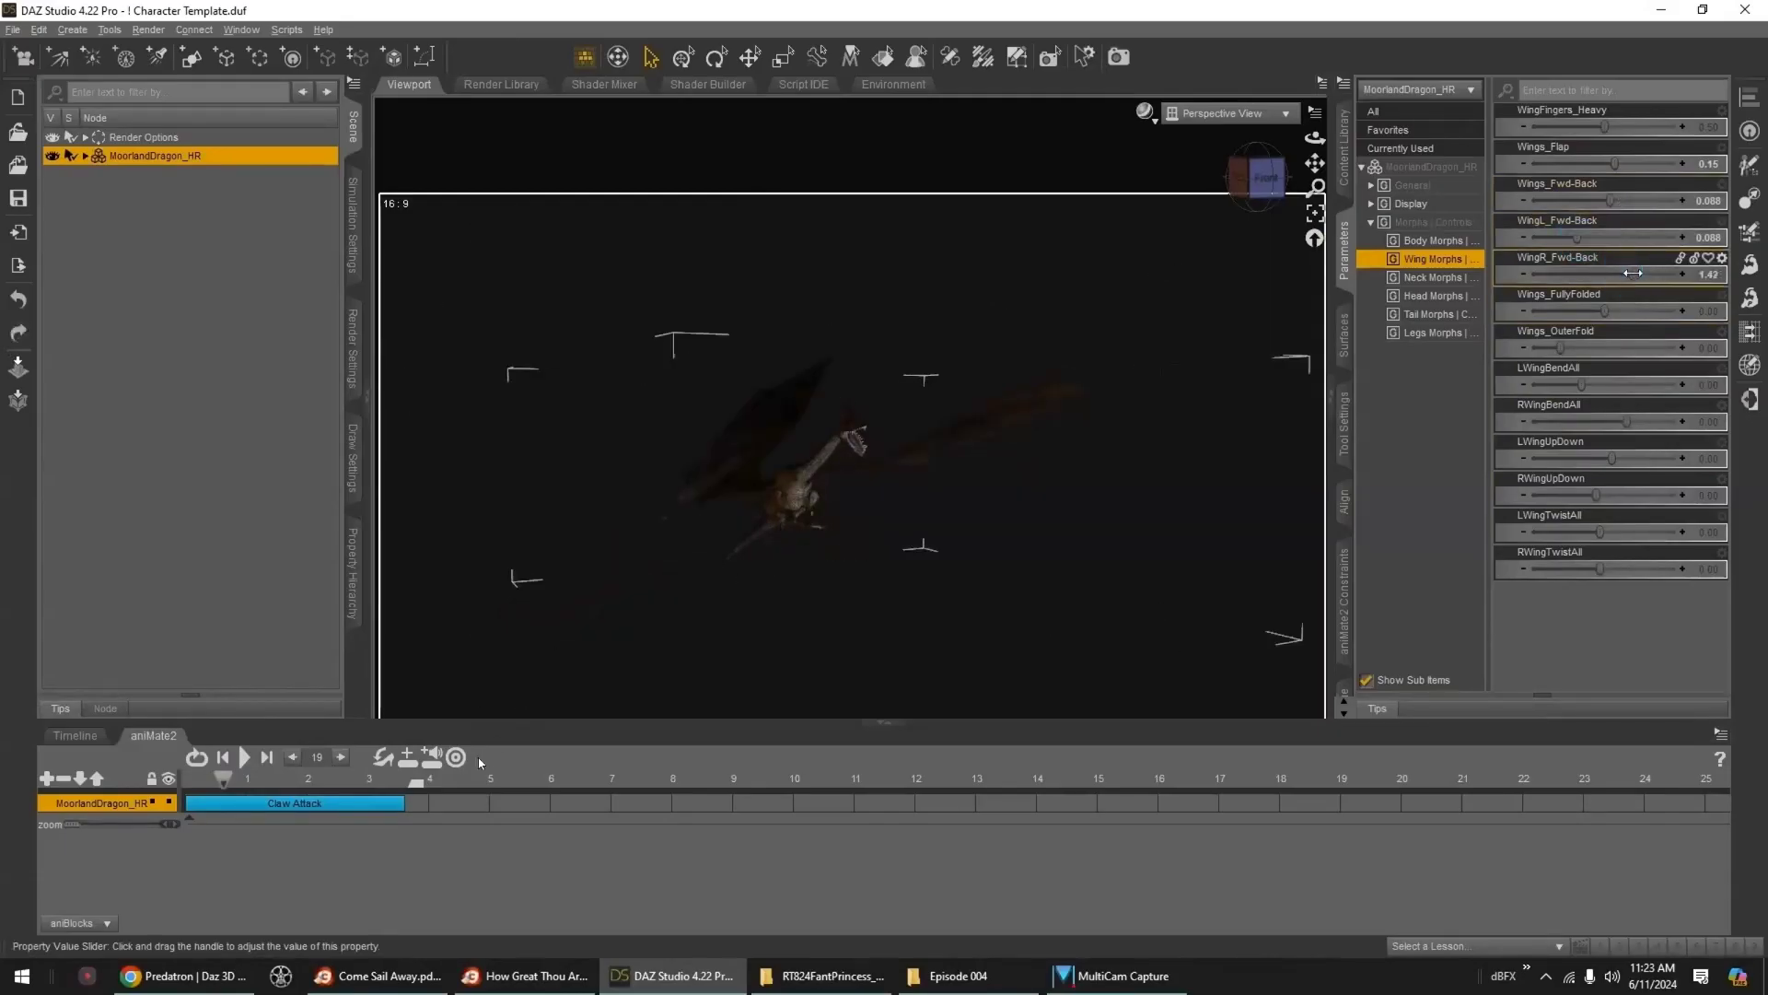
drag(1610, 201, 1583, 166)
drag(228, 784, 185, 799)
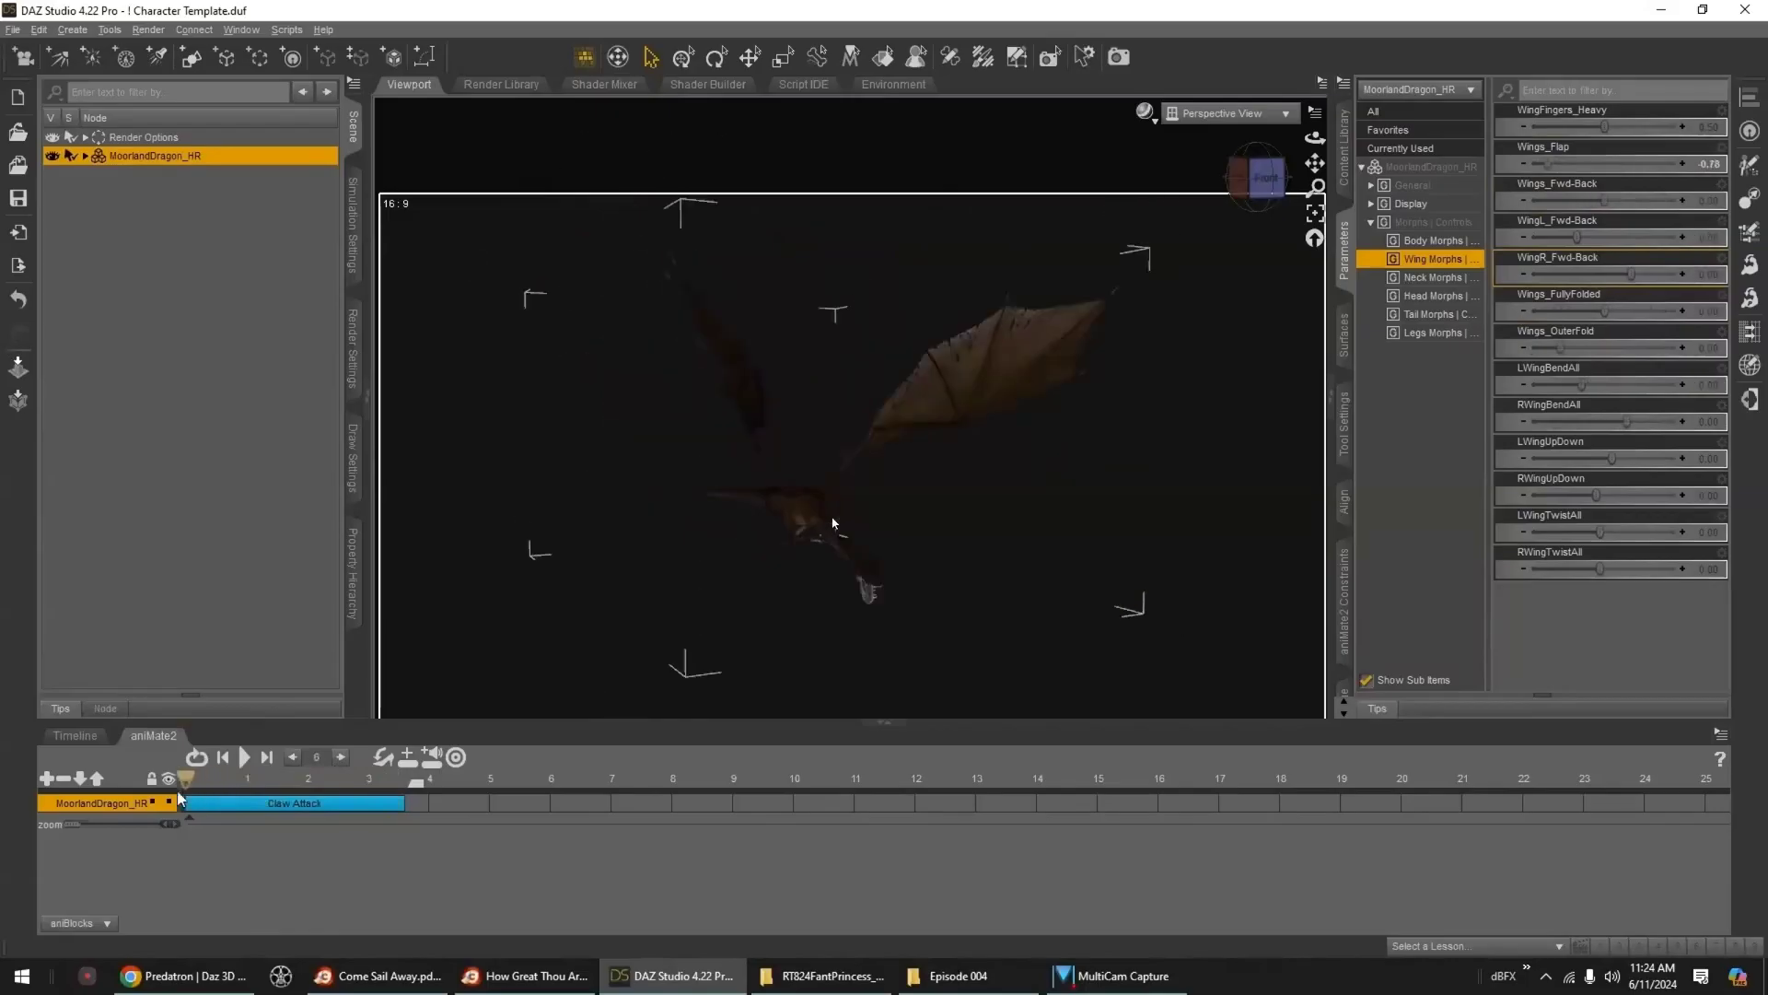
- Set the dragon's NeckSBend neck morph to -250 at the start of the animation and scrub through the block to check the neck
click(1444, 278)
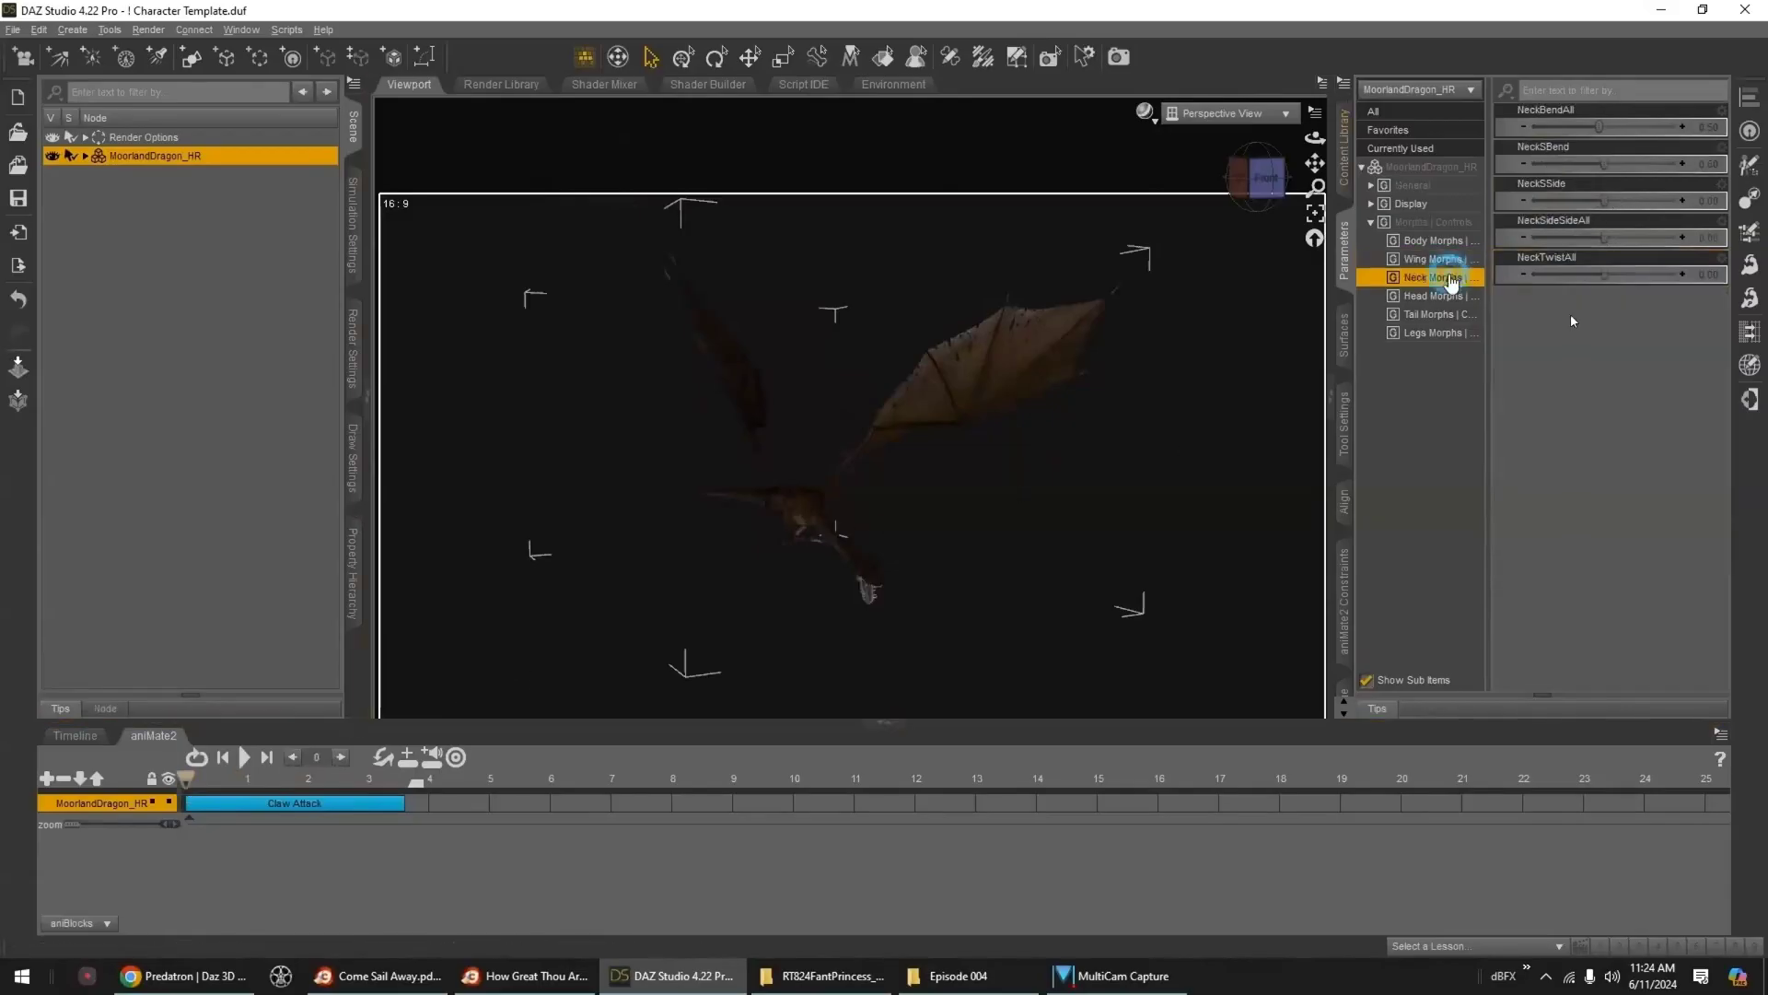
drag(1603, 163, 1510, 199)
drag(187, 779, 249, 780)
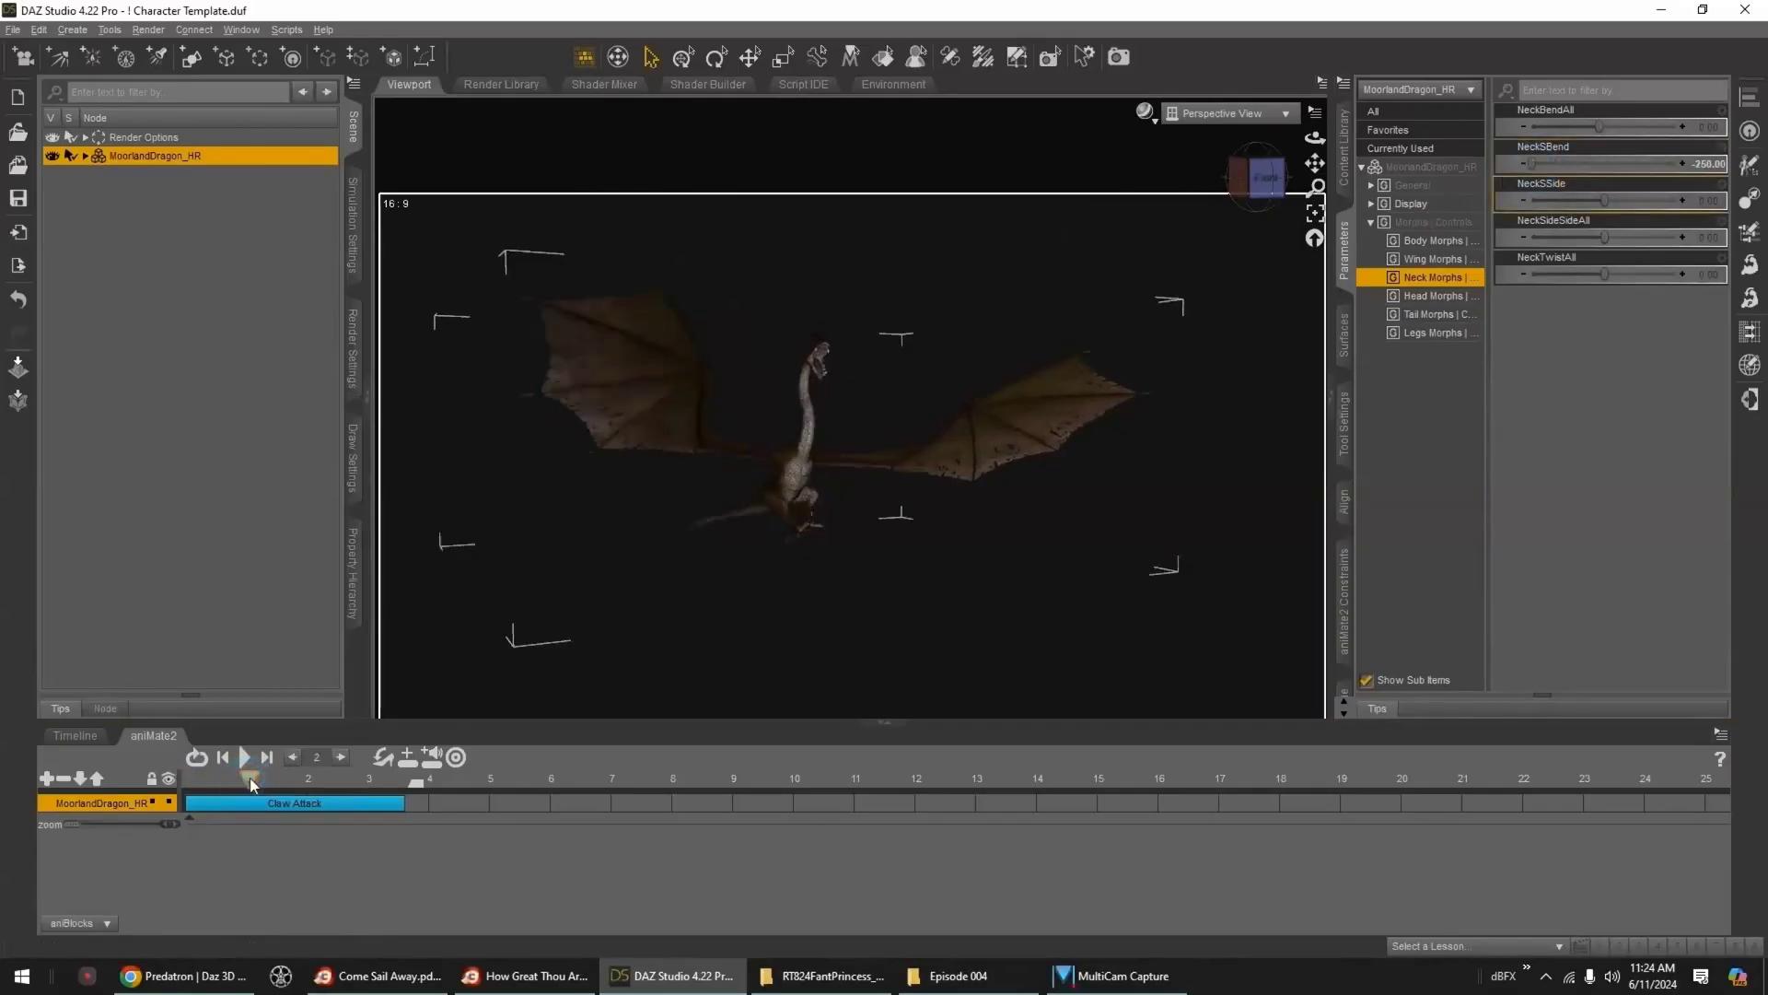
drag(249, 779, 185, 781)
drag(1530, 164, 1563, 163)
drag(189, 793, 292, 790)
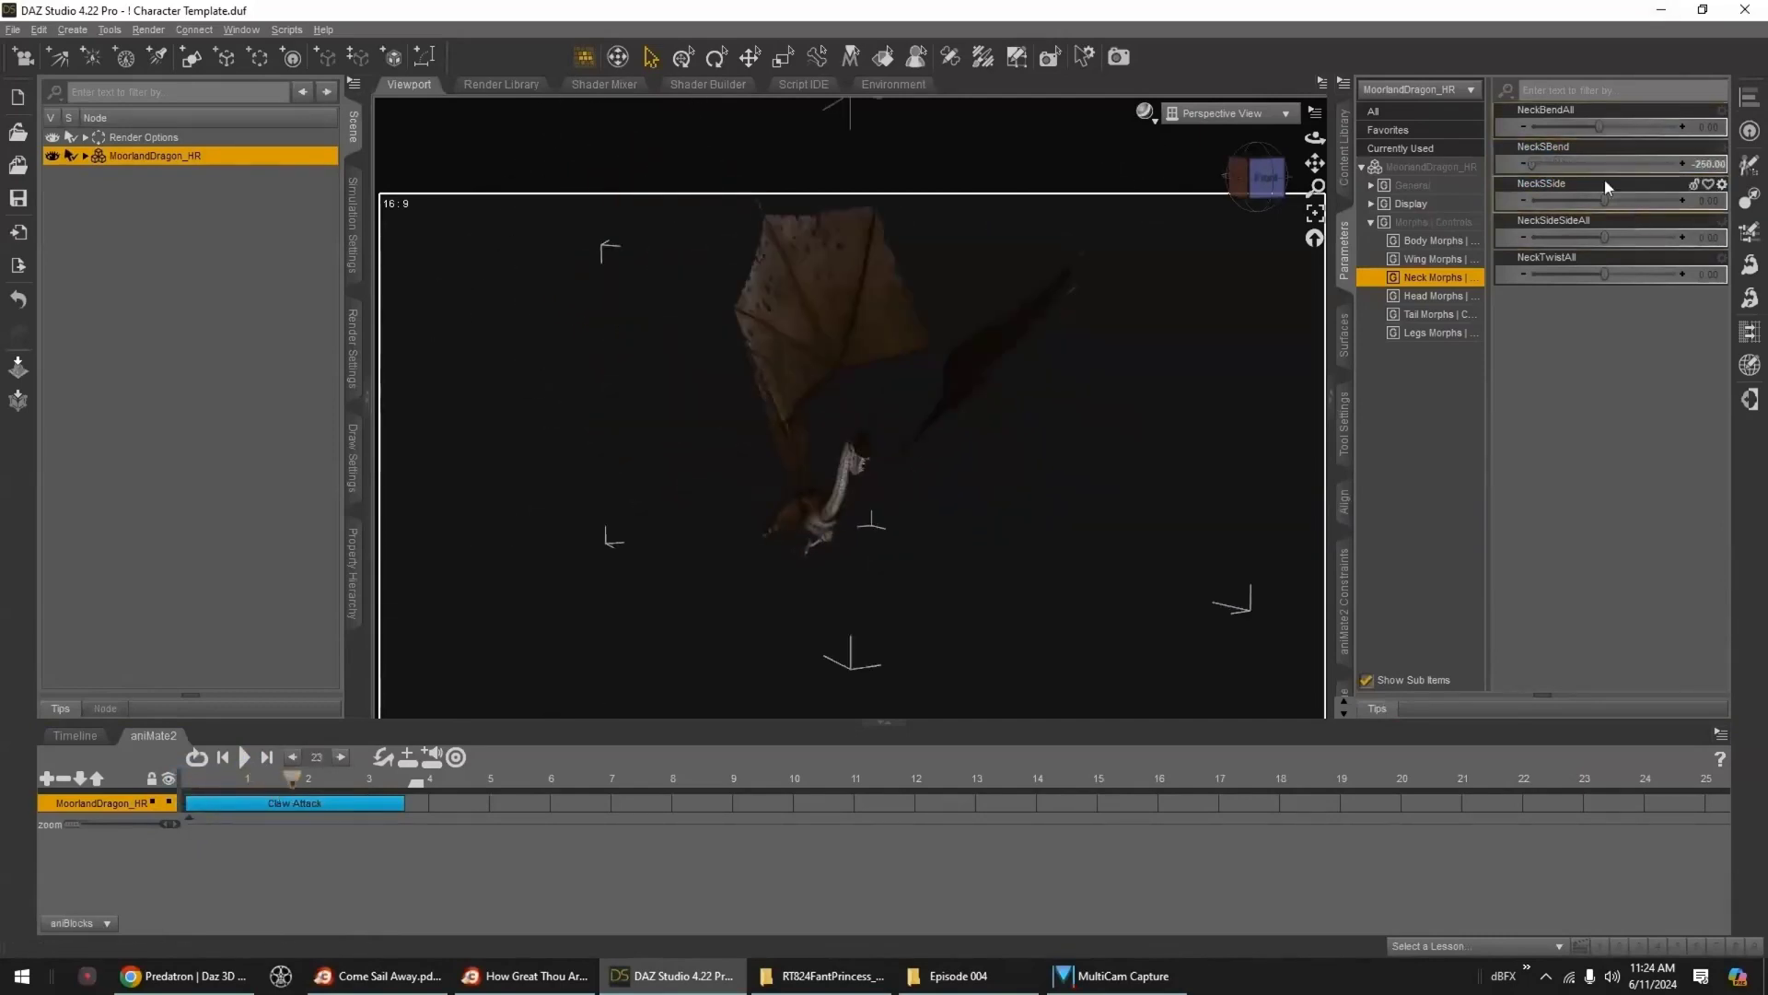
- Raise NeckSBend near 1.8 s, try a NeckBendAll adjustment, and set NeckBendAll to 0 near the 1 s mark
drag(1534, 163, 1573, 163)
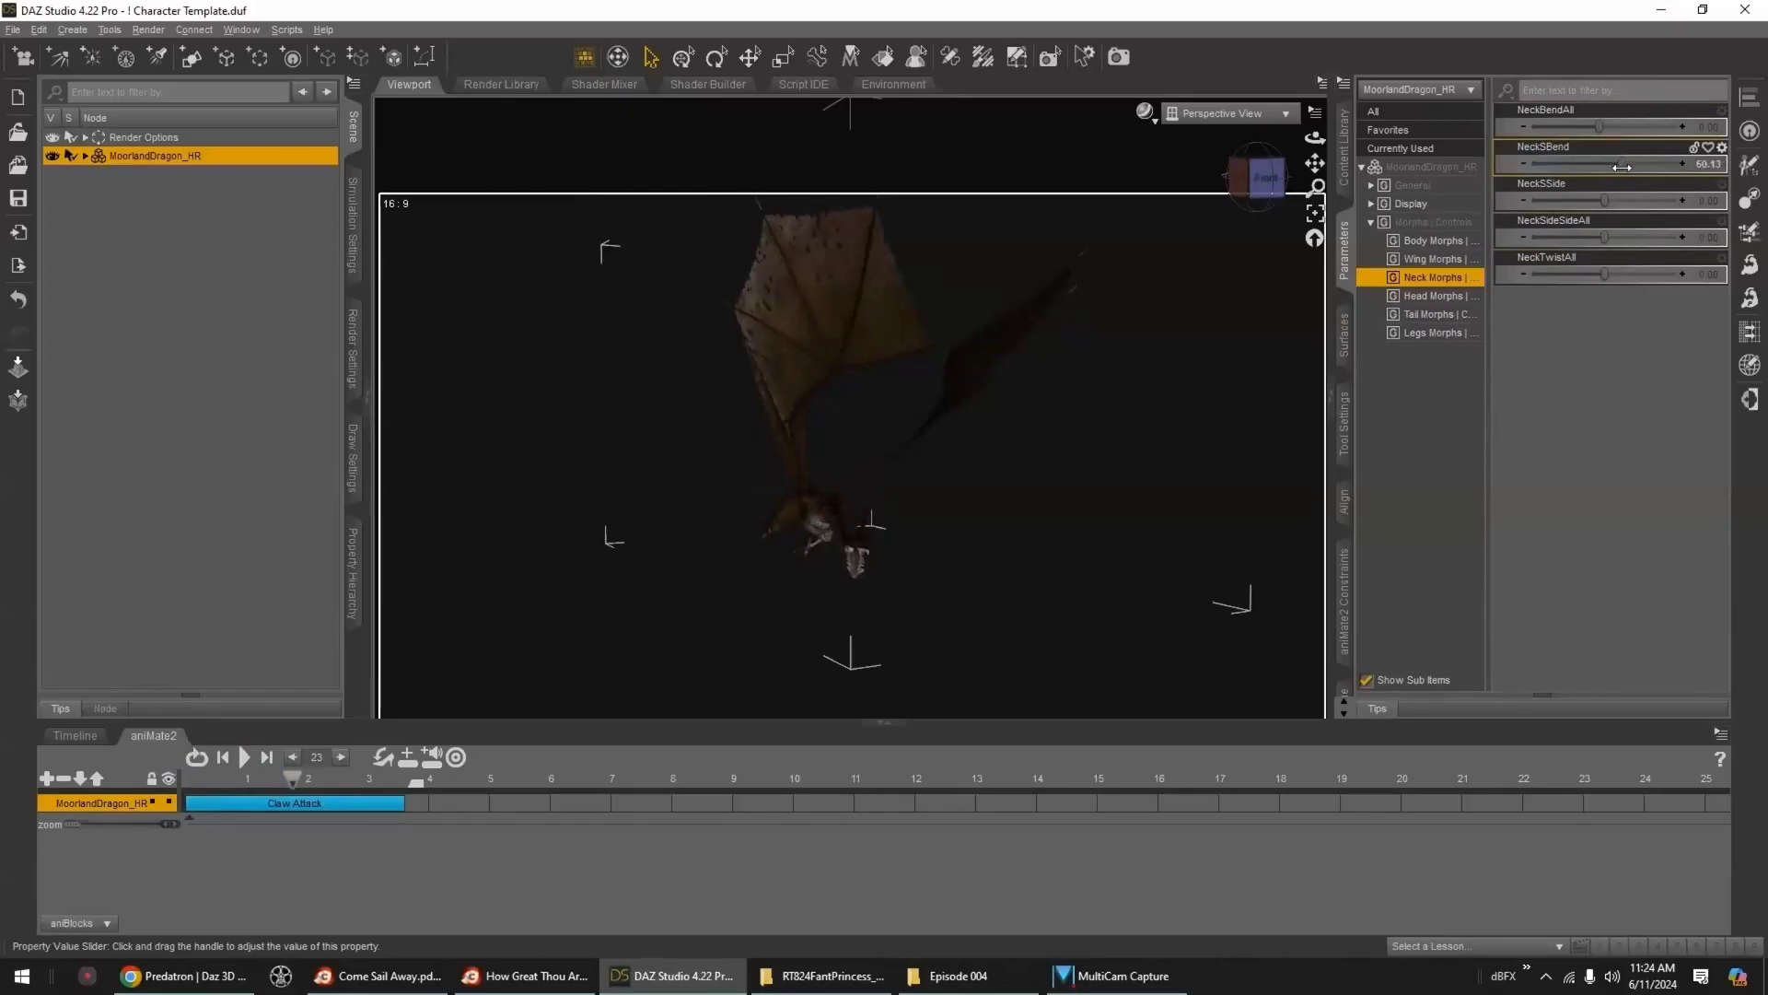
drag(1603, 126, 1597, 125)
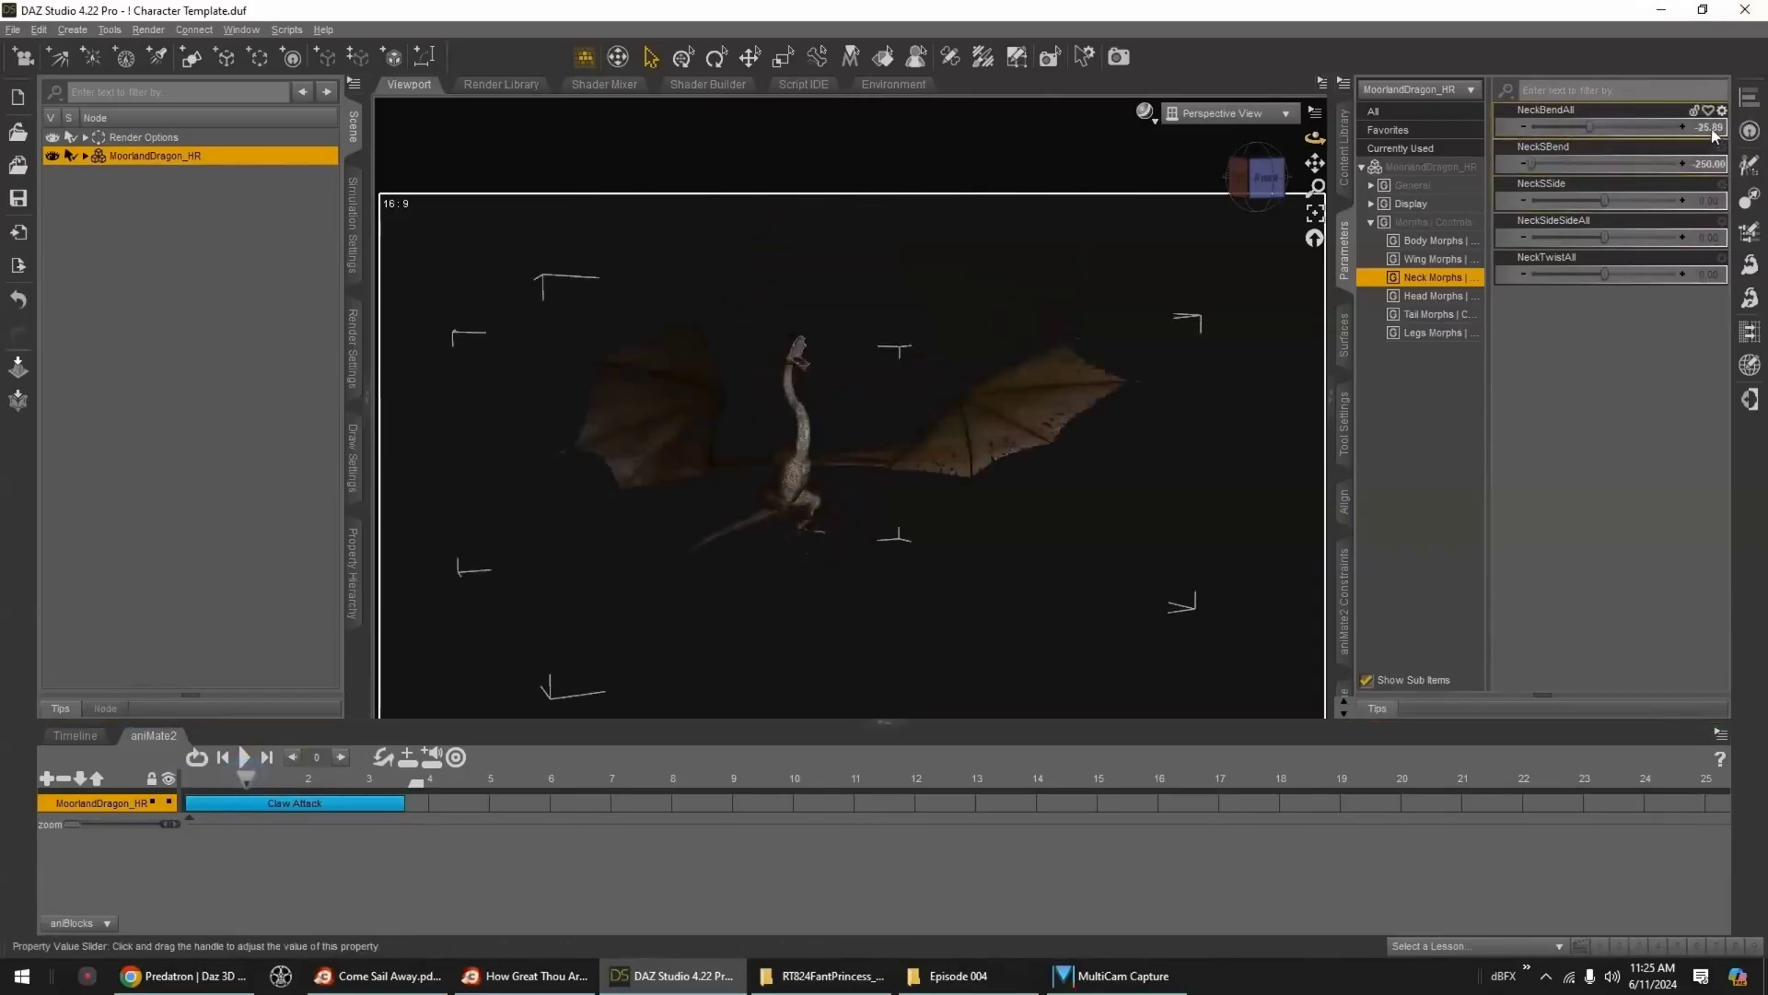
click(1712, 127)
text(0)
key(Return)
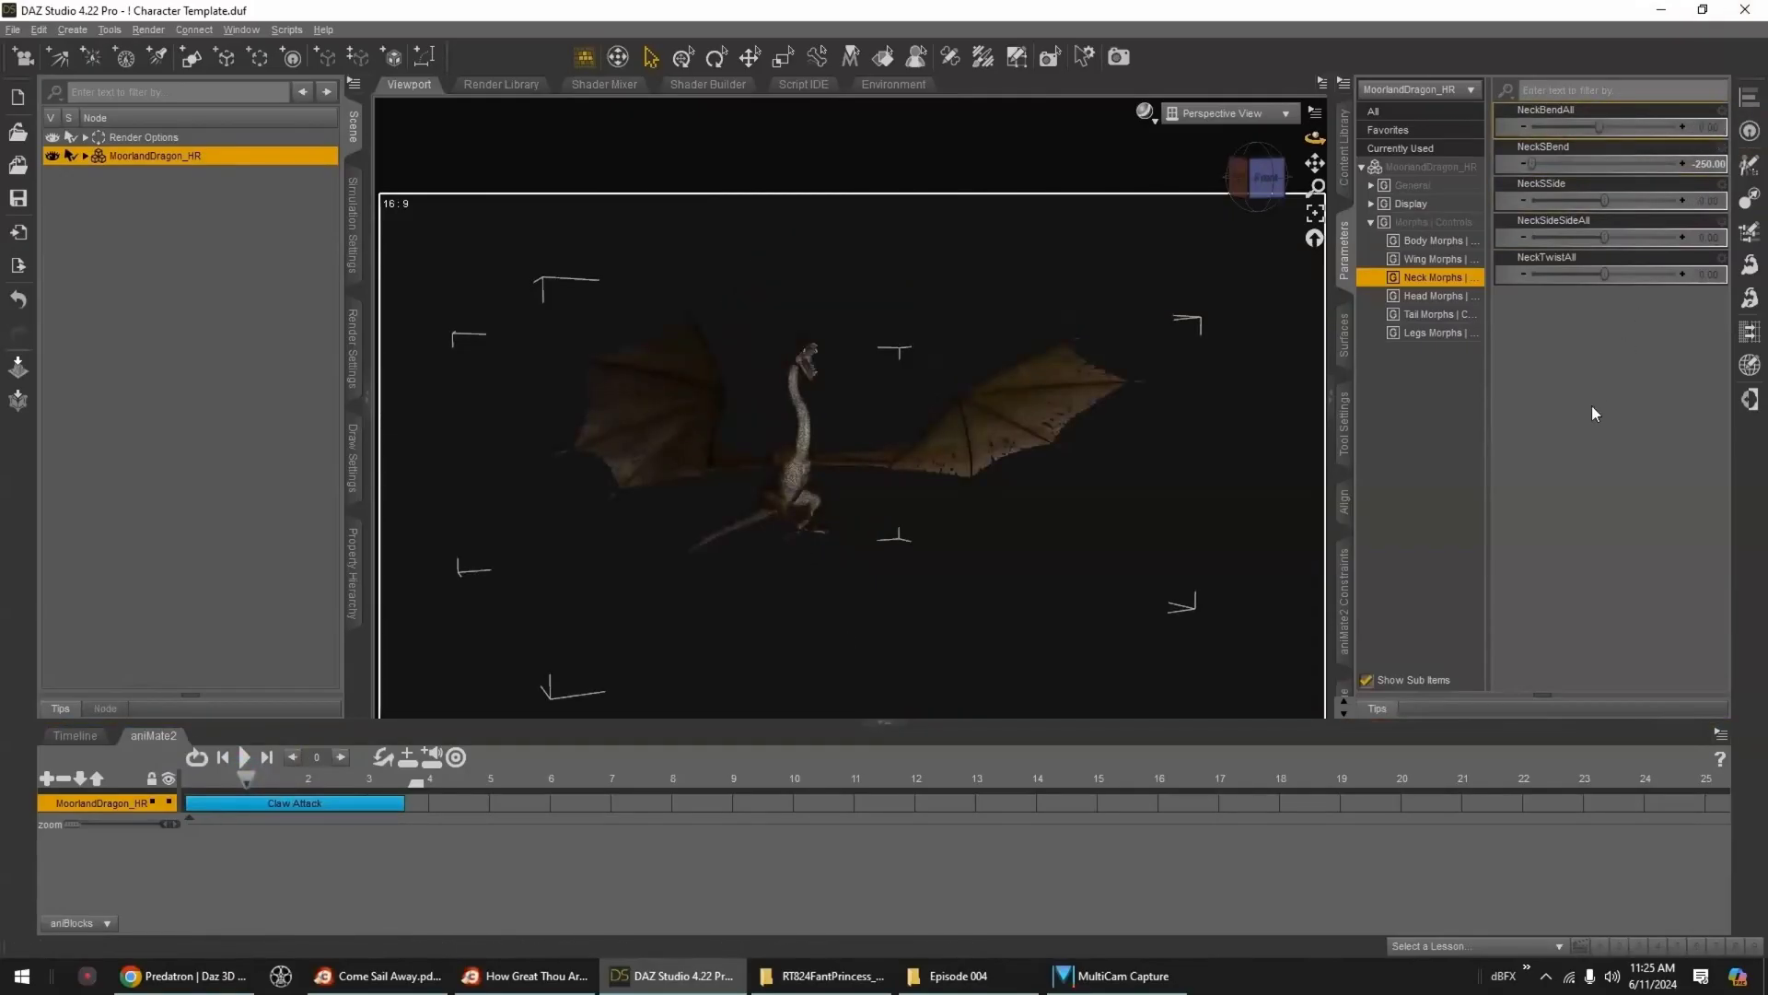
- Near 2.6 s, set NeckSBend to -250, NeckBendAll to about 0.22, NeckSSide to about -144 and NeckSideSideAll to about -32
drag(260, 780, 346, 787)
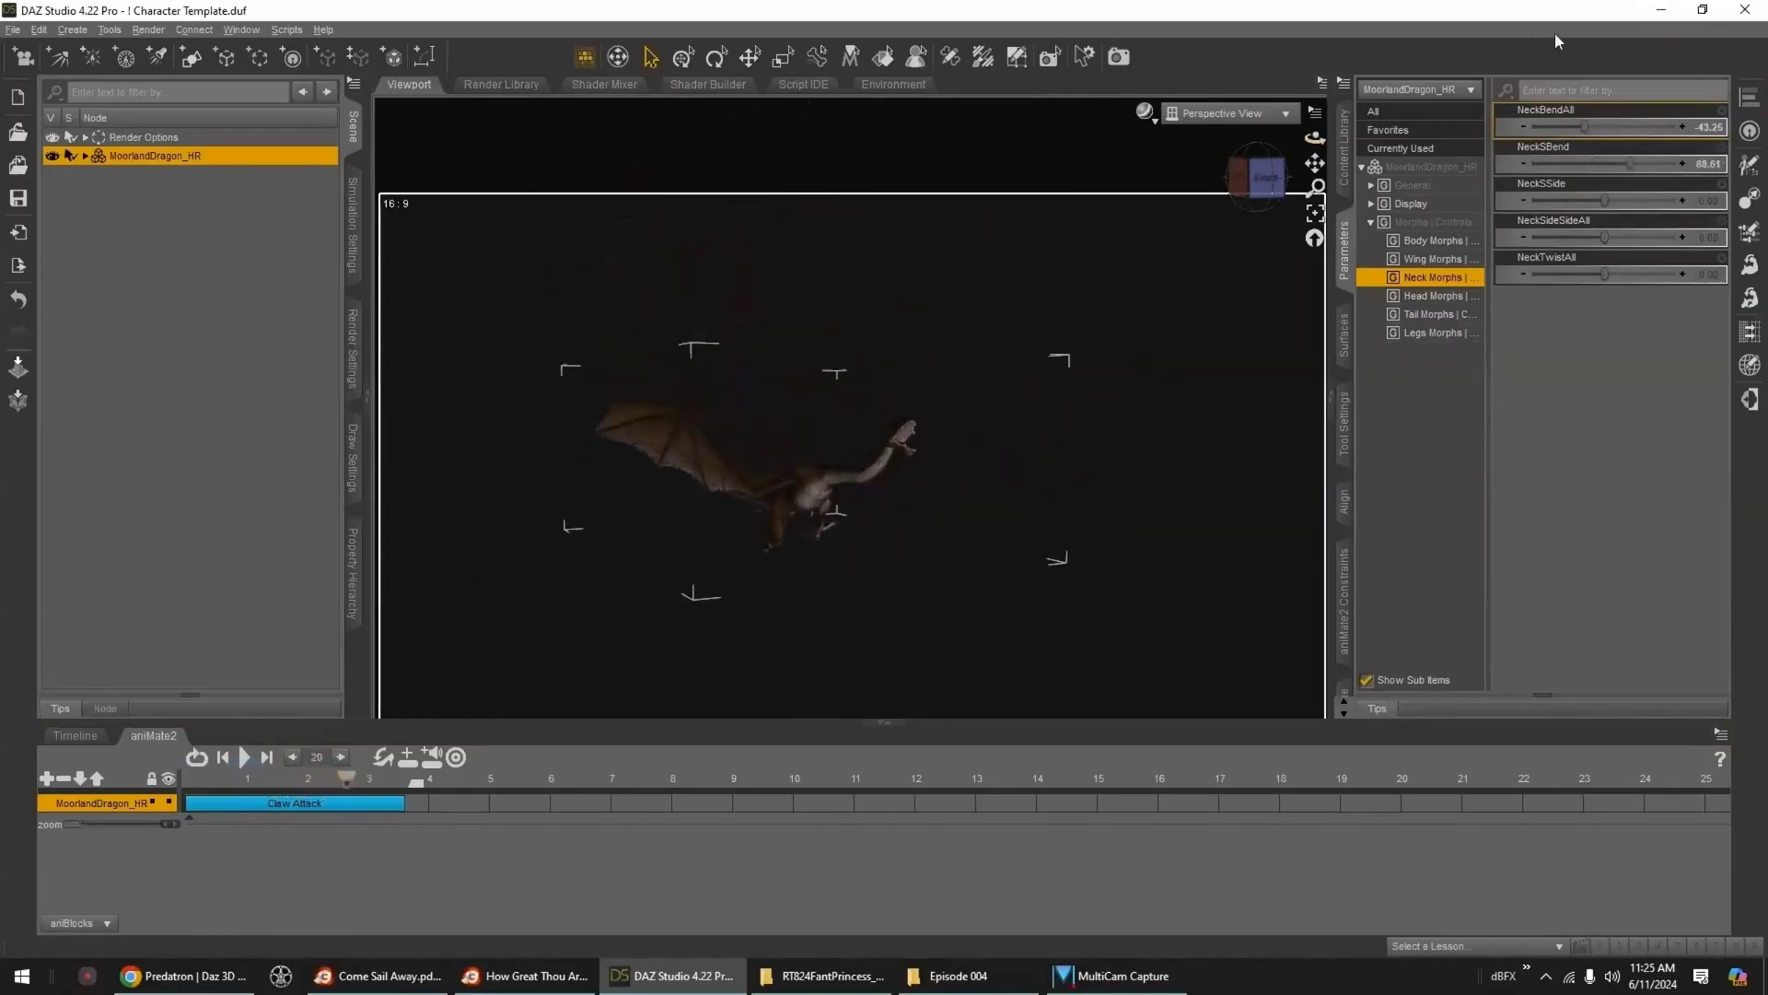
drag(1629, 164, 1514, 184)
drag(1579, 128, 1605, 129)
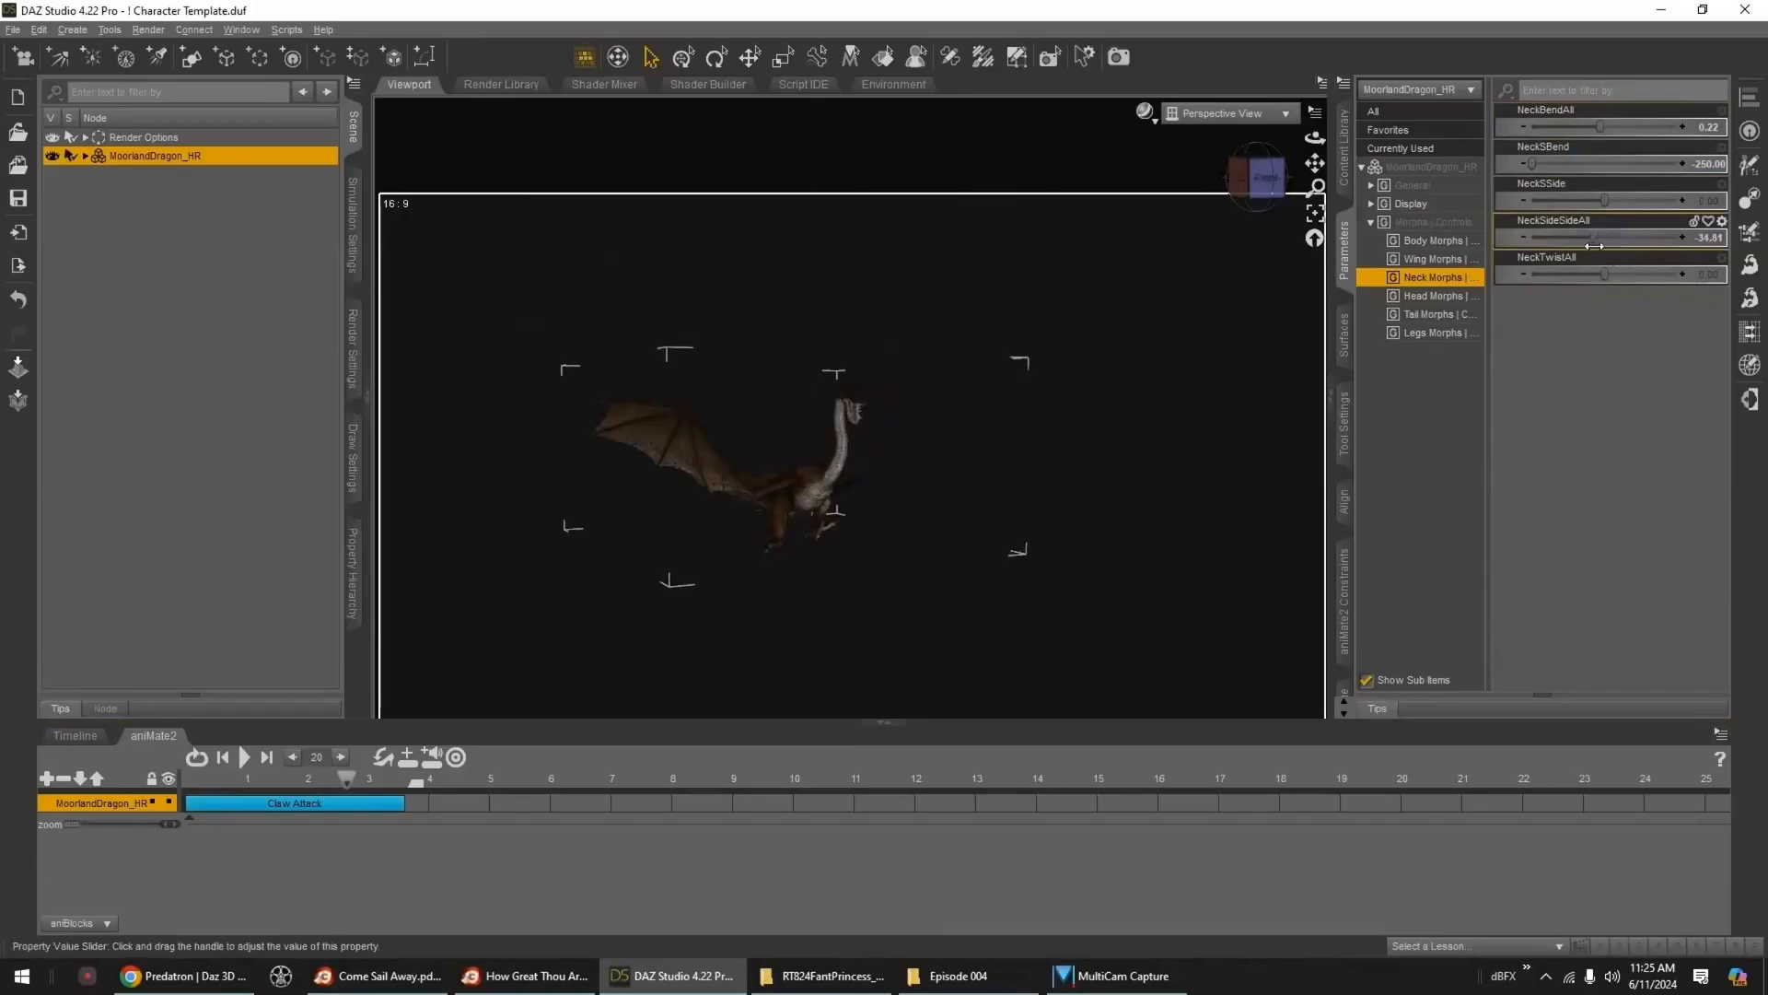
drag(1604, 205, 1570, 204)
- Near 3.2 s, set NeckSSide to about 216, NeckSideSideAll to about -57, NeckSBend to about -85 and NeckBendAll to about -41
drag(346, 779, 380, 784)
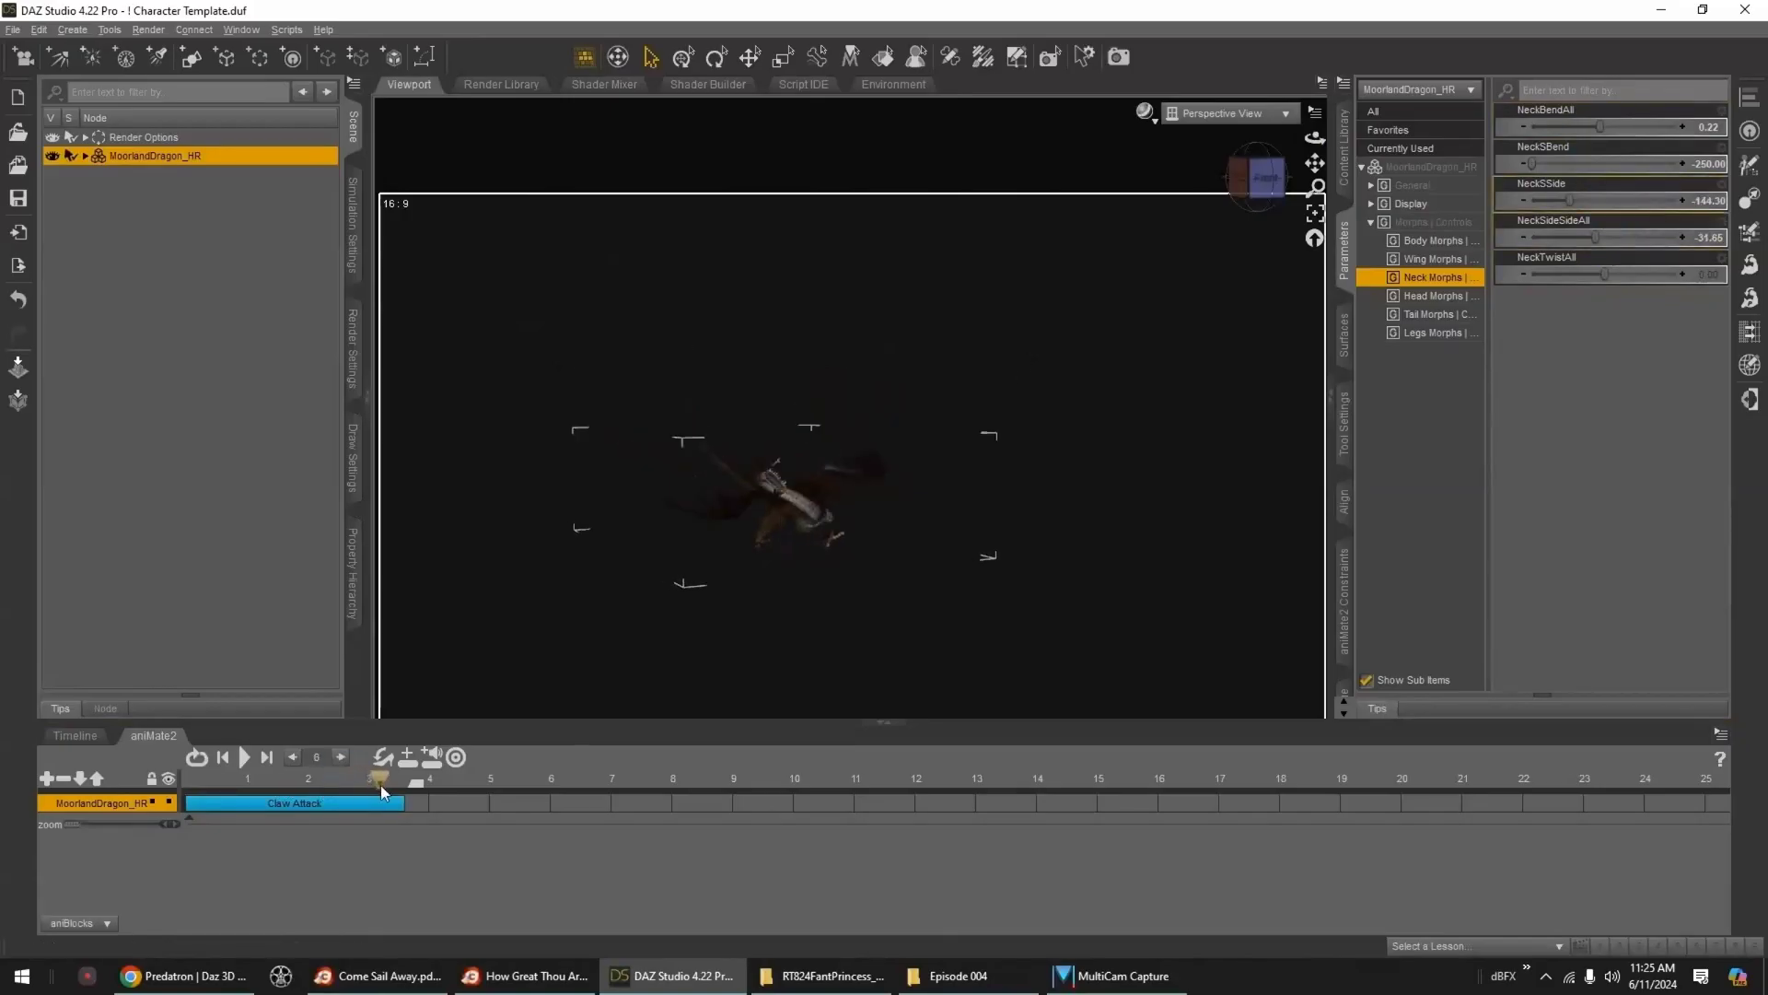
drag(1569, 201, 1635, 202)
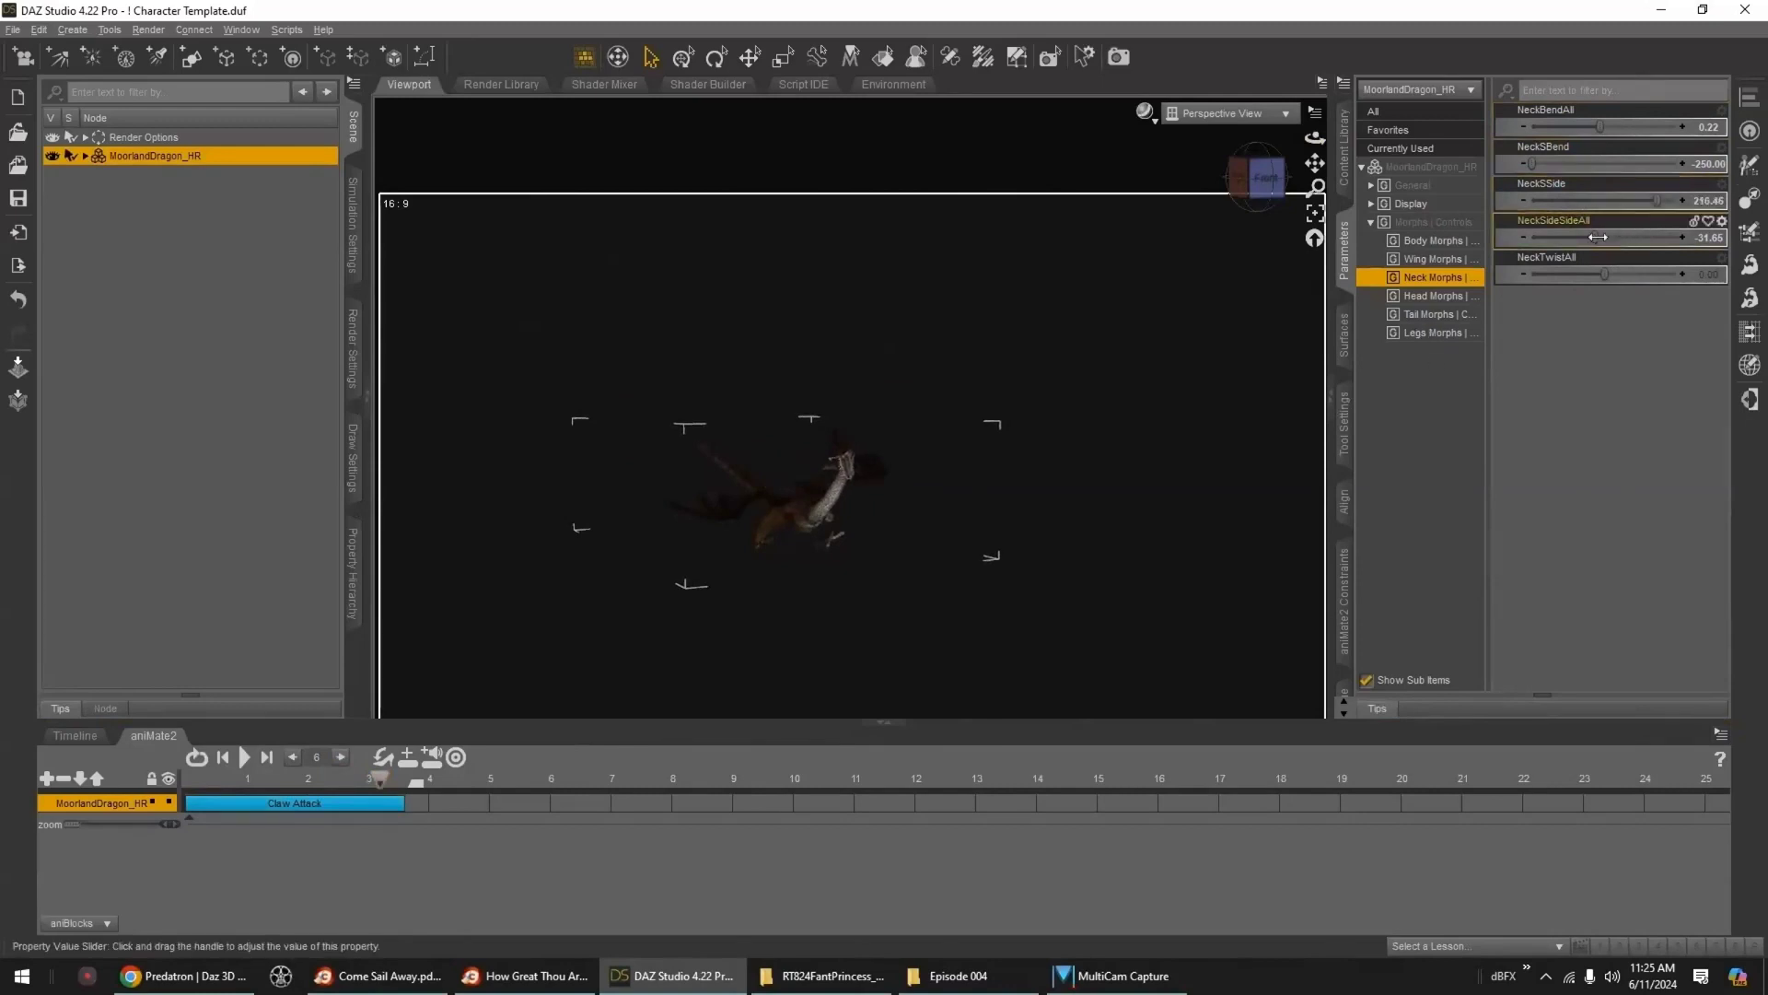
mouse_move(1597, 236)
mouse_down()
mouse_move(1614, 237)
mouse_move(1589, 239)
mouse_up()
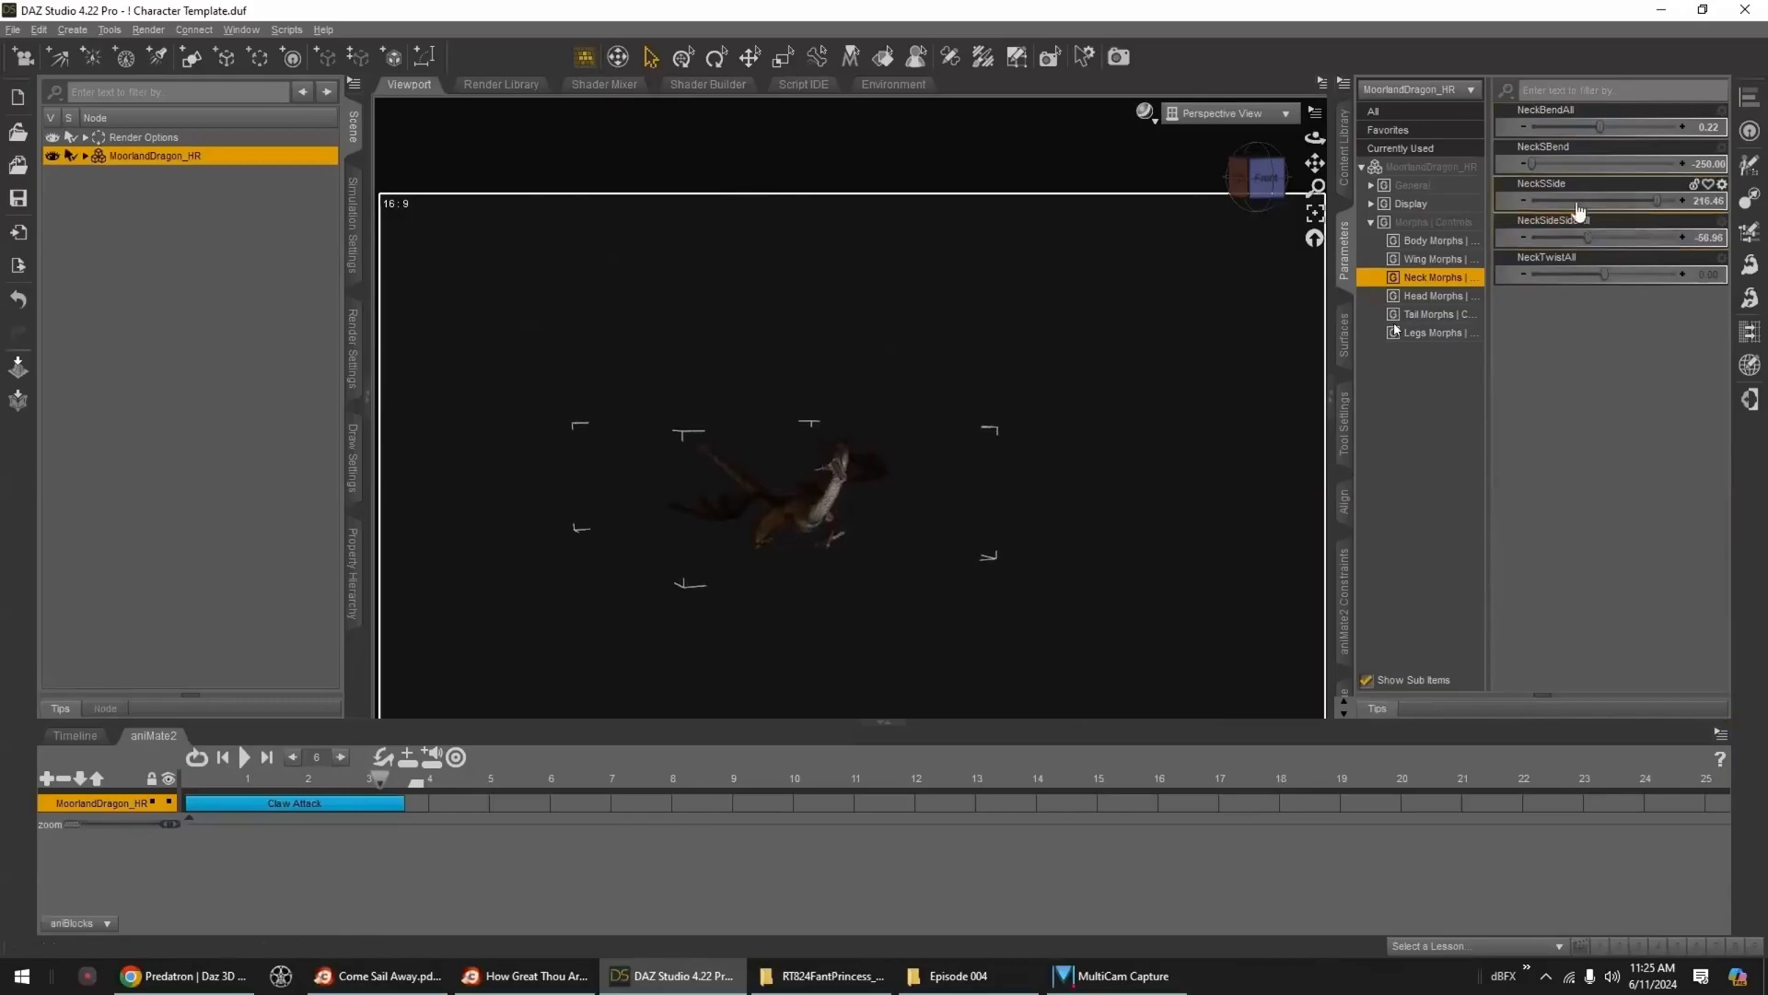
drag(1530, 164, 1582, 167)
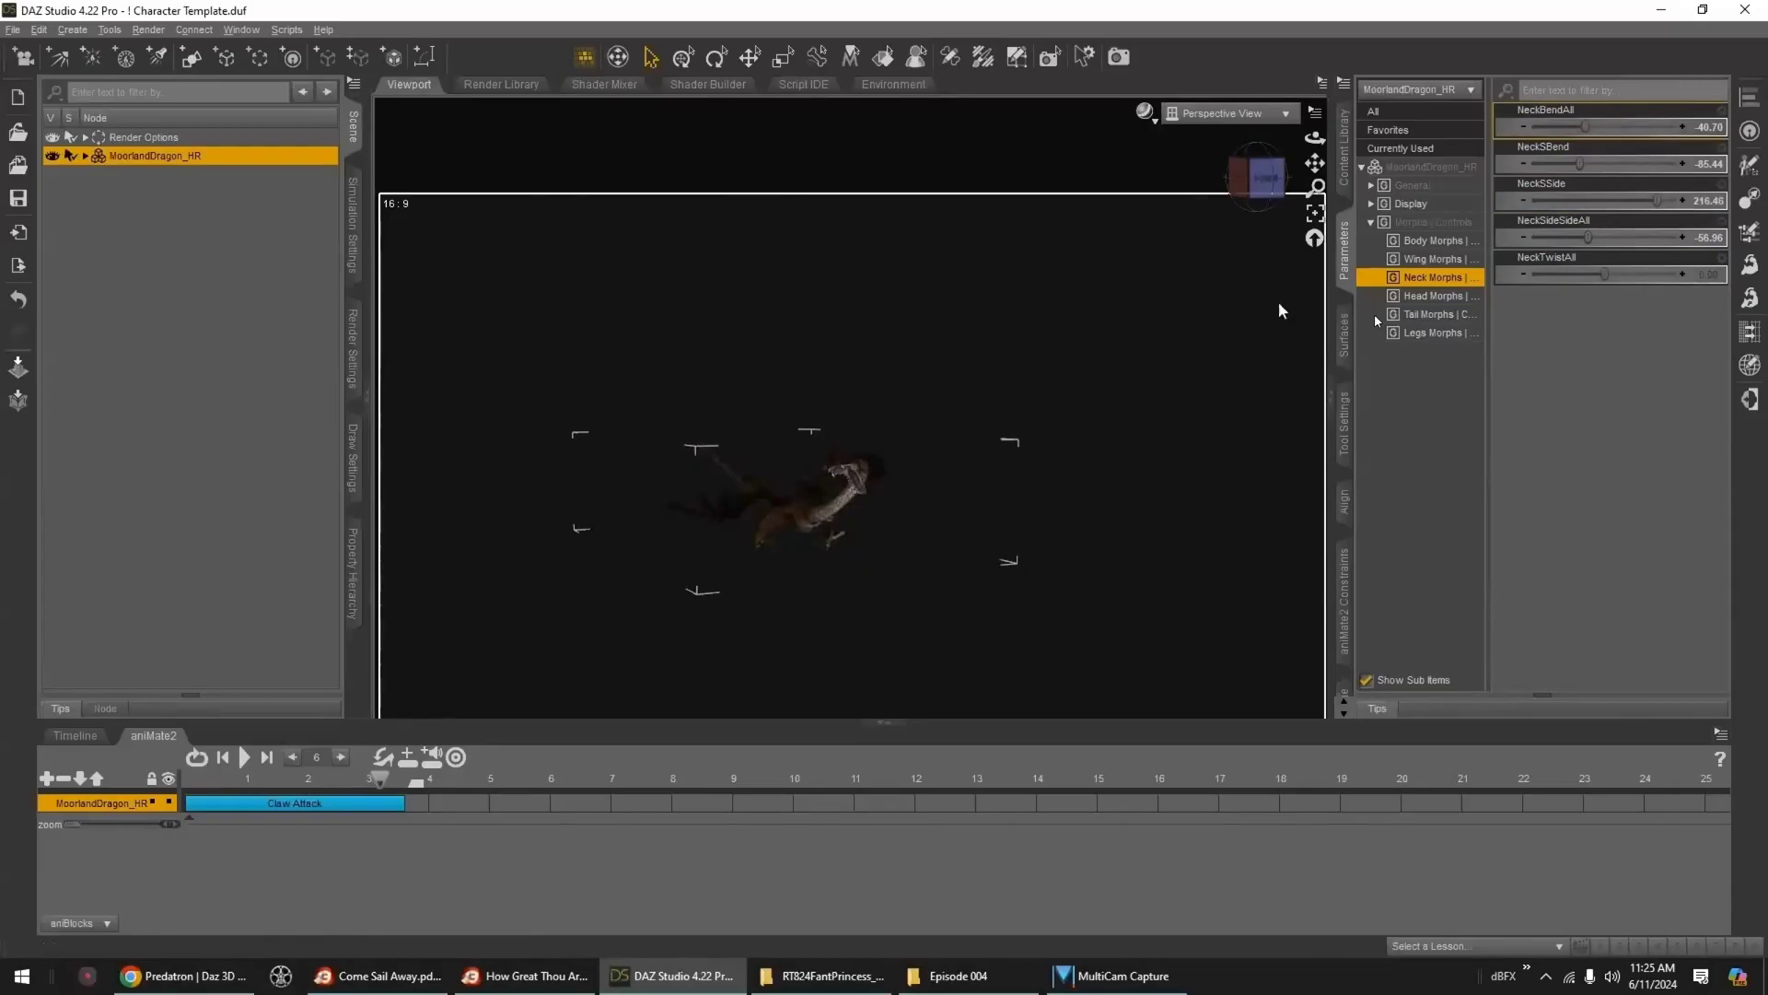
- Raise NeckBendAll near 1.3 s, and near 0.8 s set NeckSSide to about 60 and NeckSideSideAll to about -33
drag(380, 779, 262, 781)
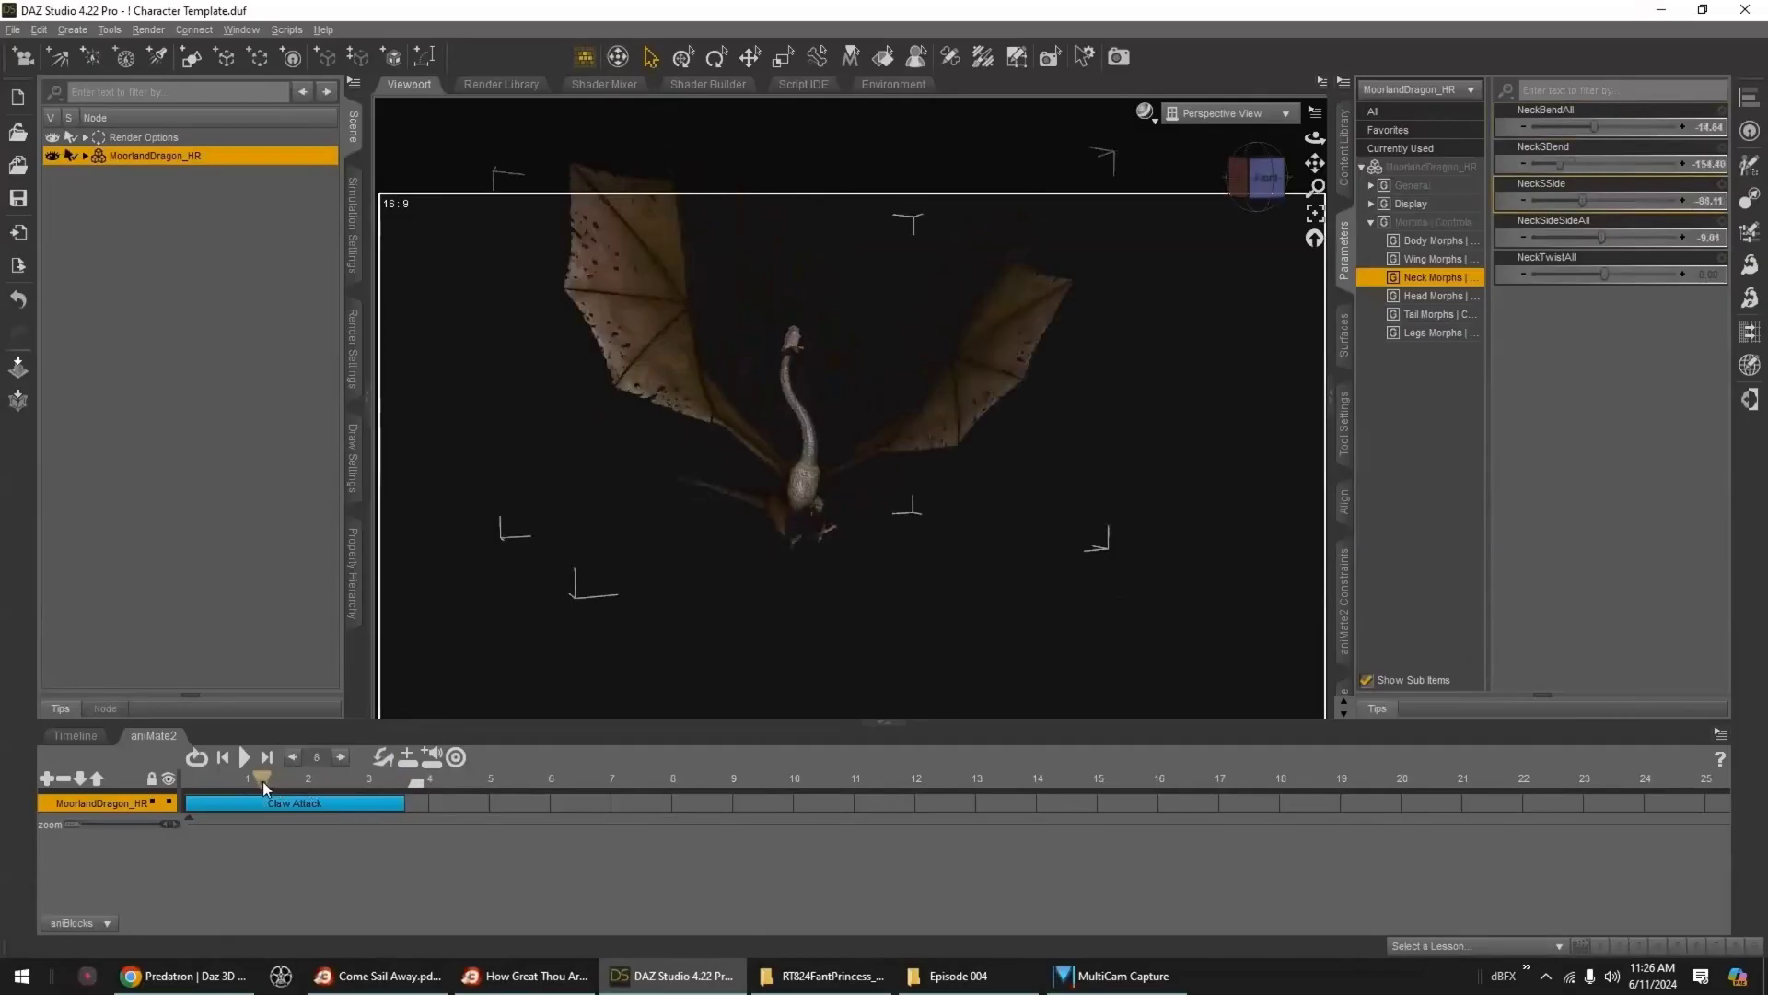
drag(1596, 128, 1617, 130)
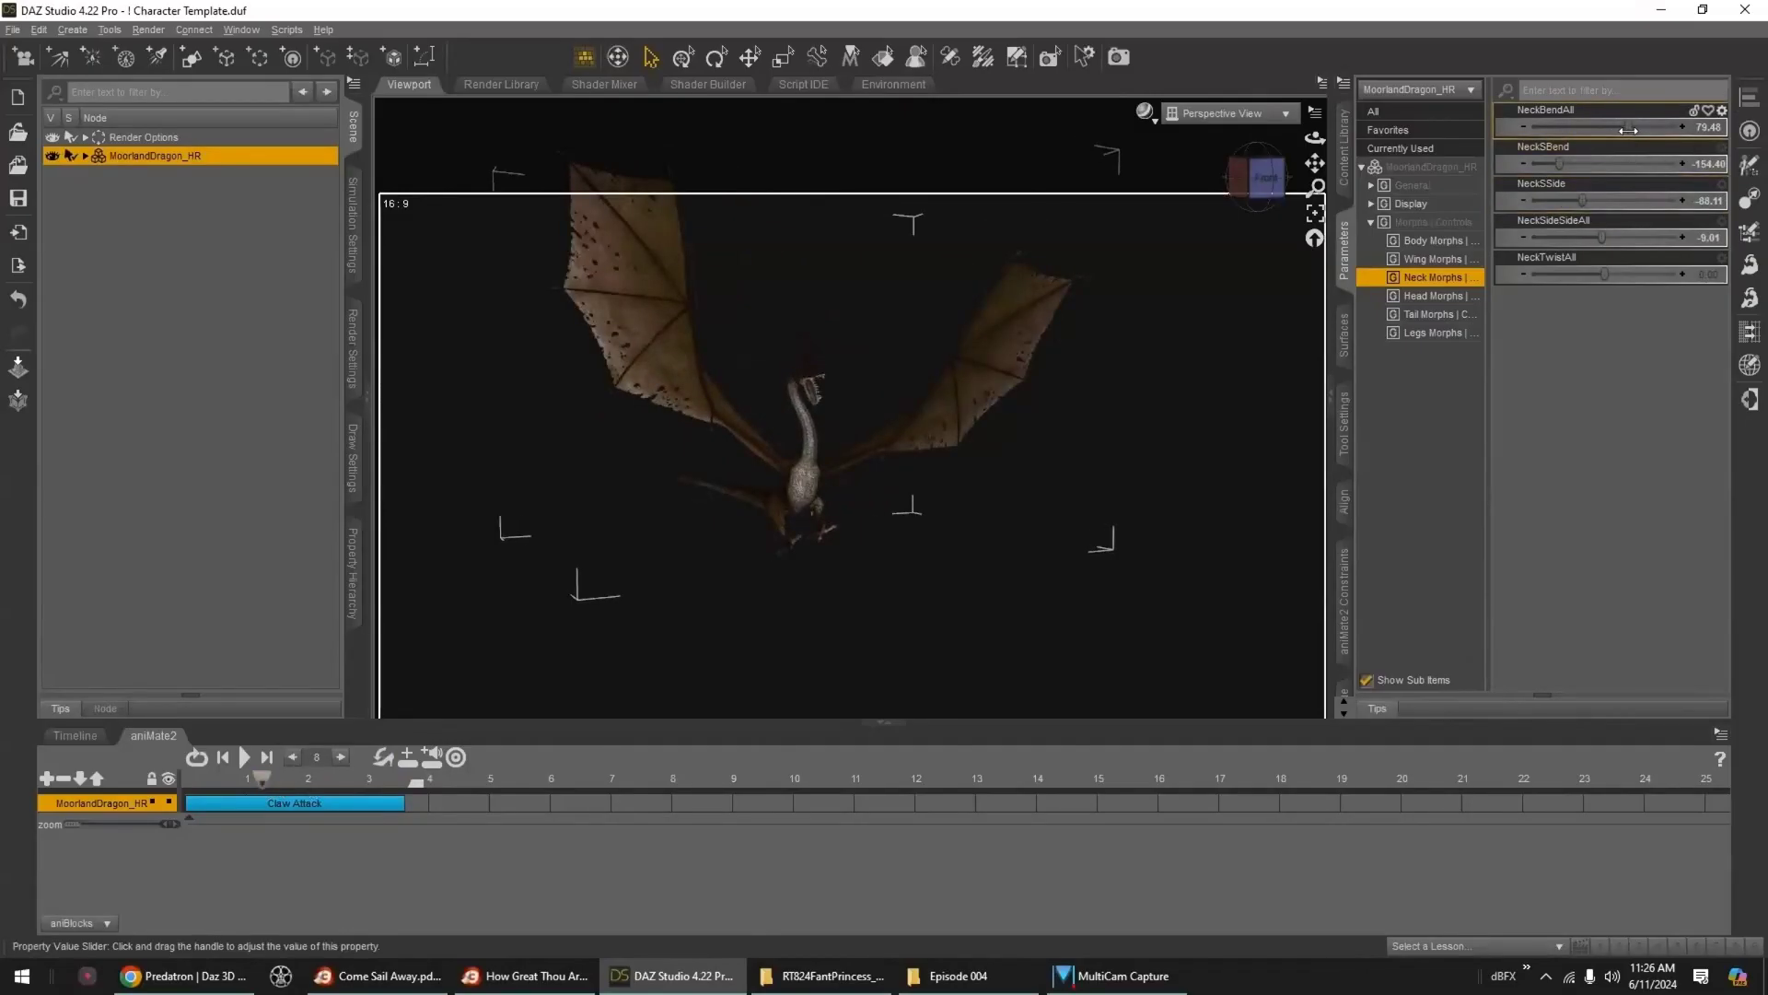
drag(1582, 200, 1595, 238)
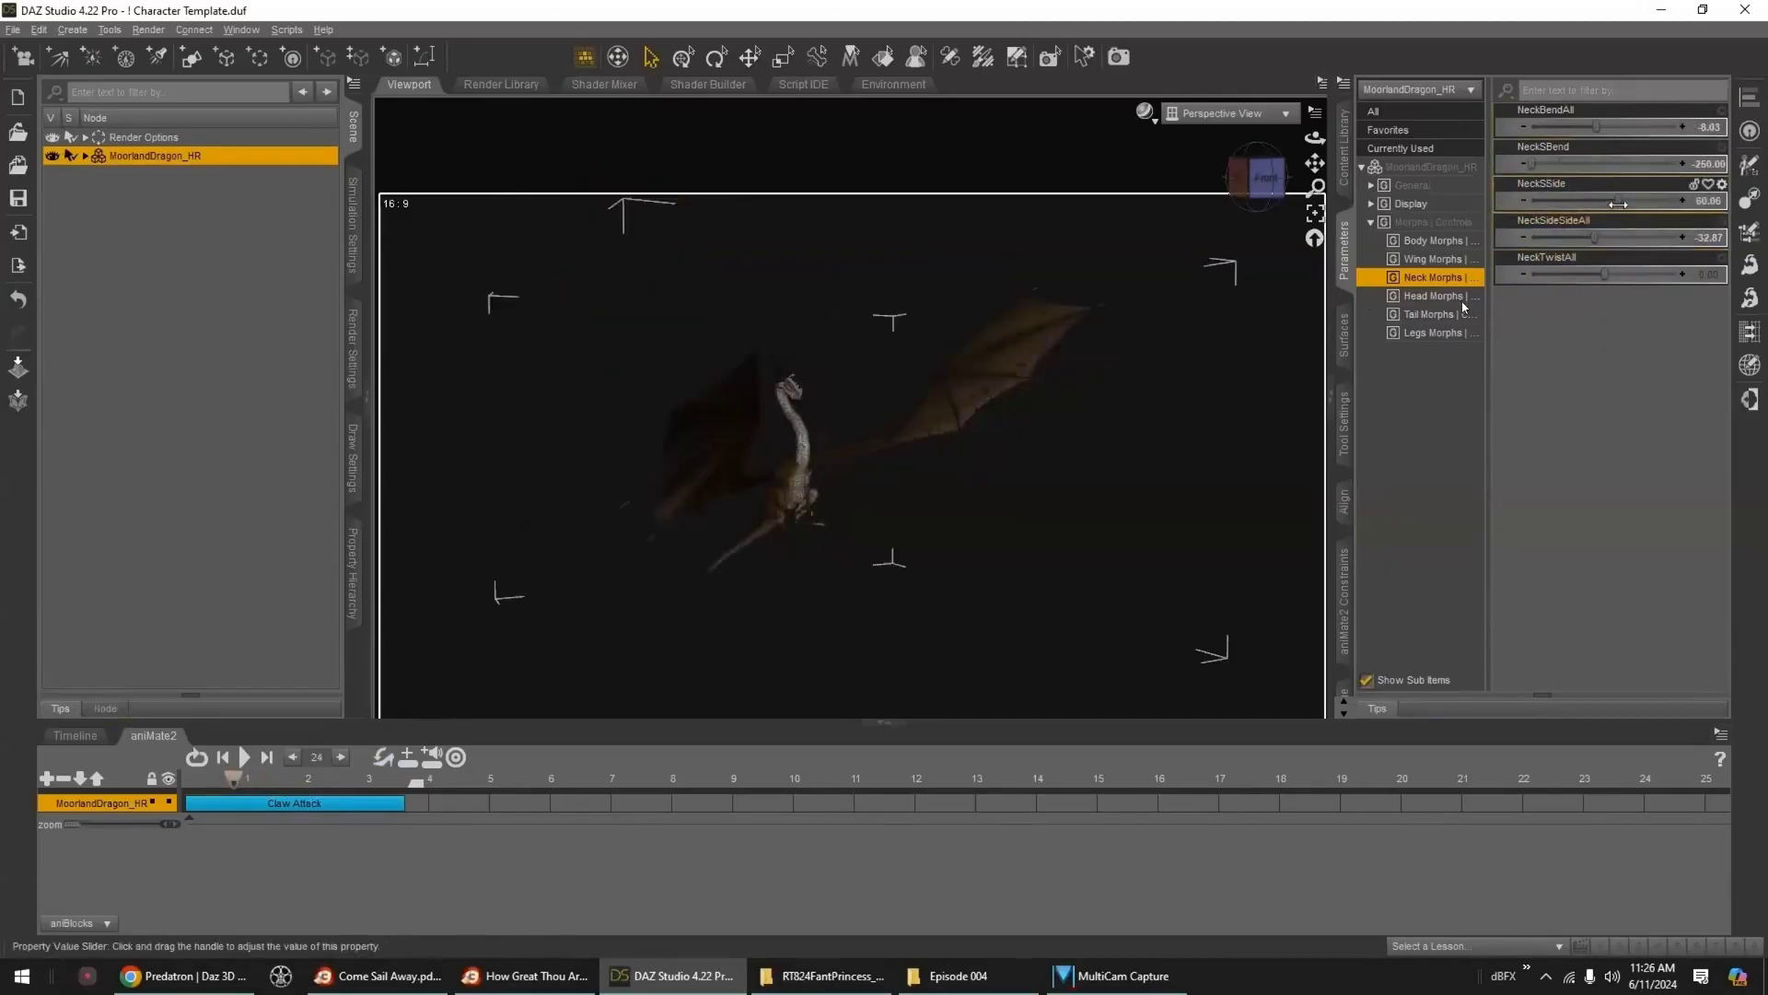
- Near 0.8 s, set NeckSSide to about -23 and NeckSideSideAll to about 34, and return the playhead to the start
mouse_move(1618, 208)
mouse_down()
mouse_move(1599, 208)
mouse_move(1615, 236)
mouse_up()
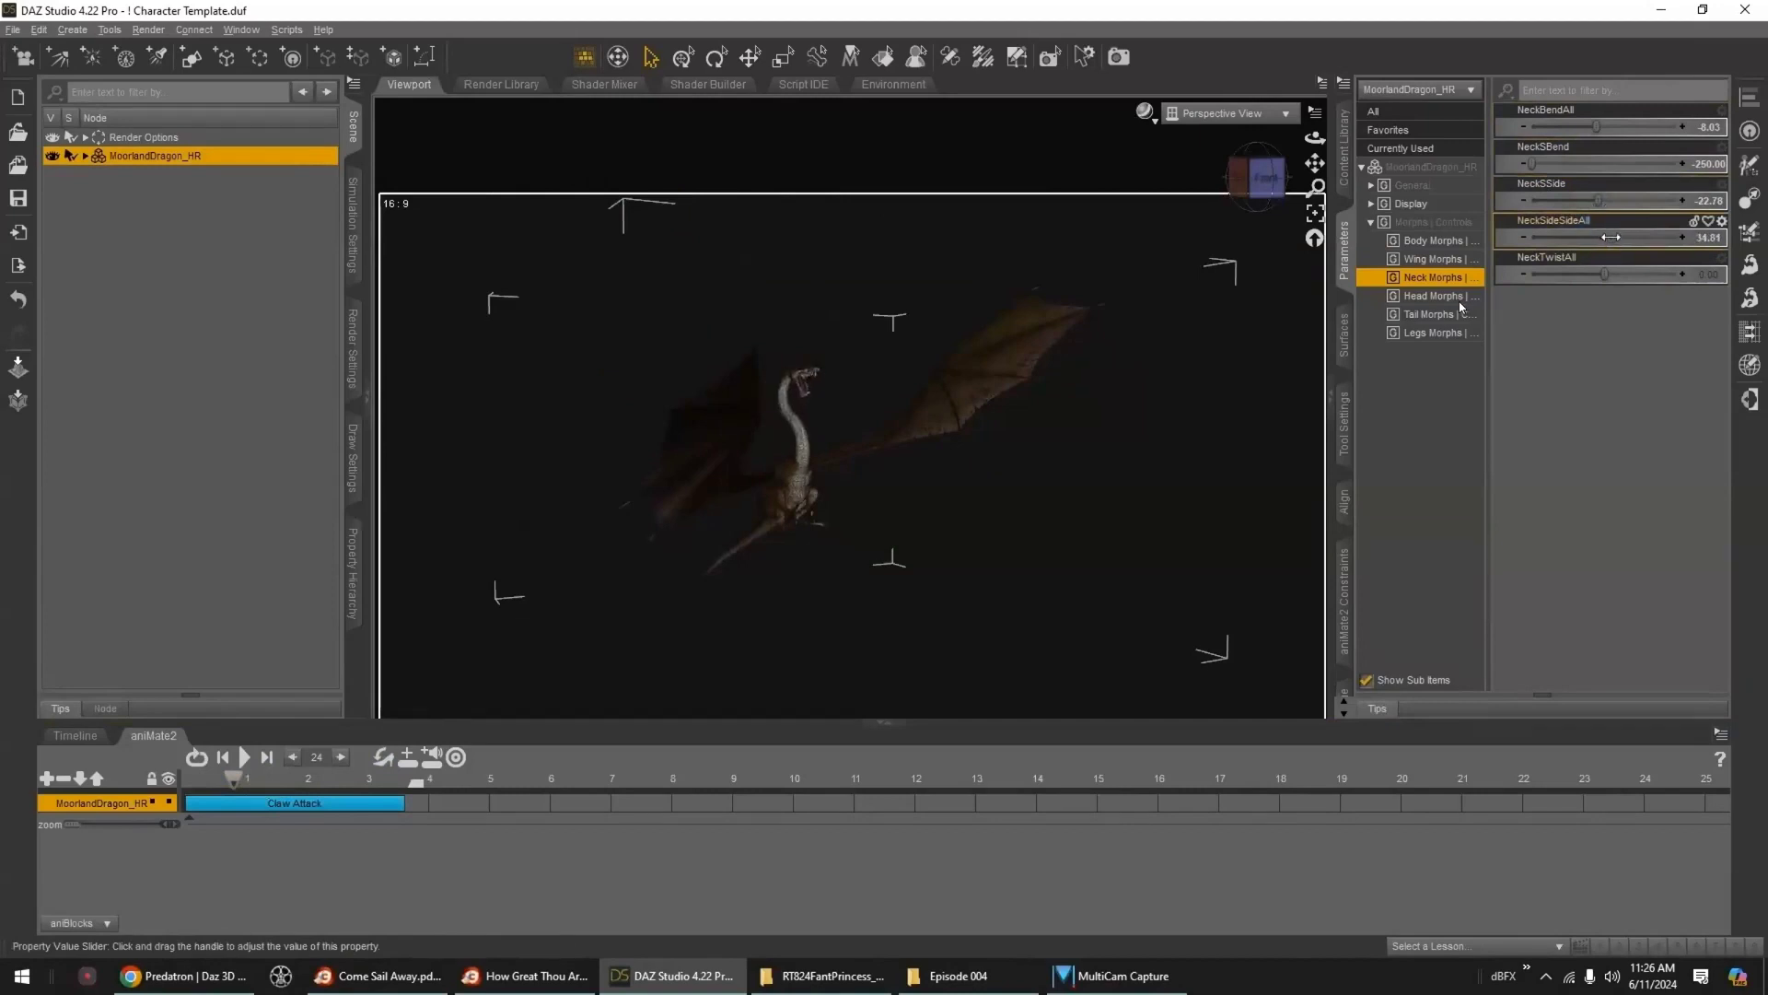
drag(233, 782, 187, 790)
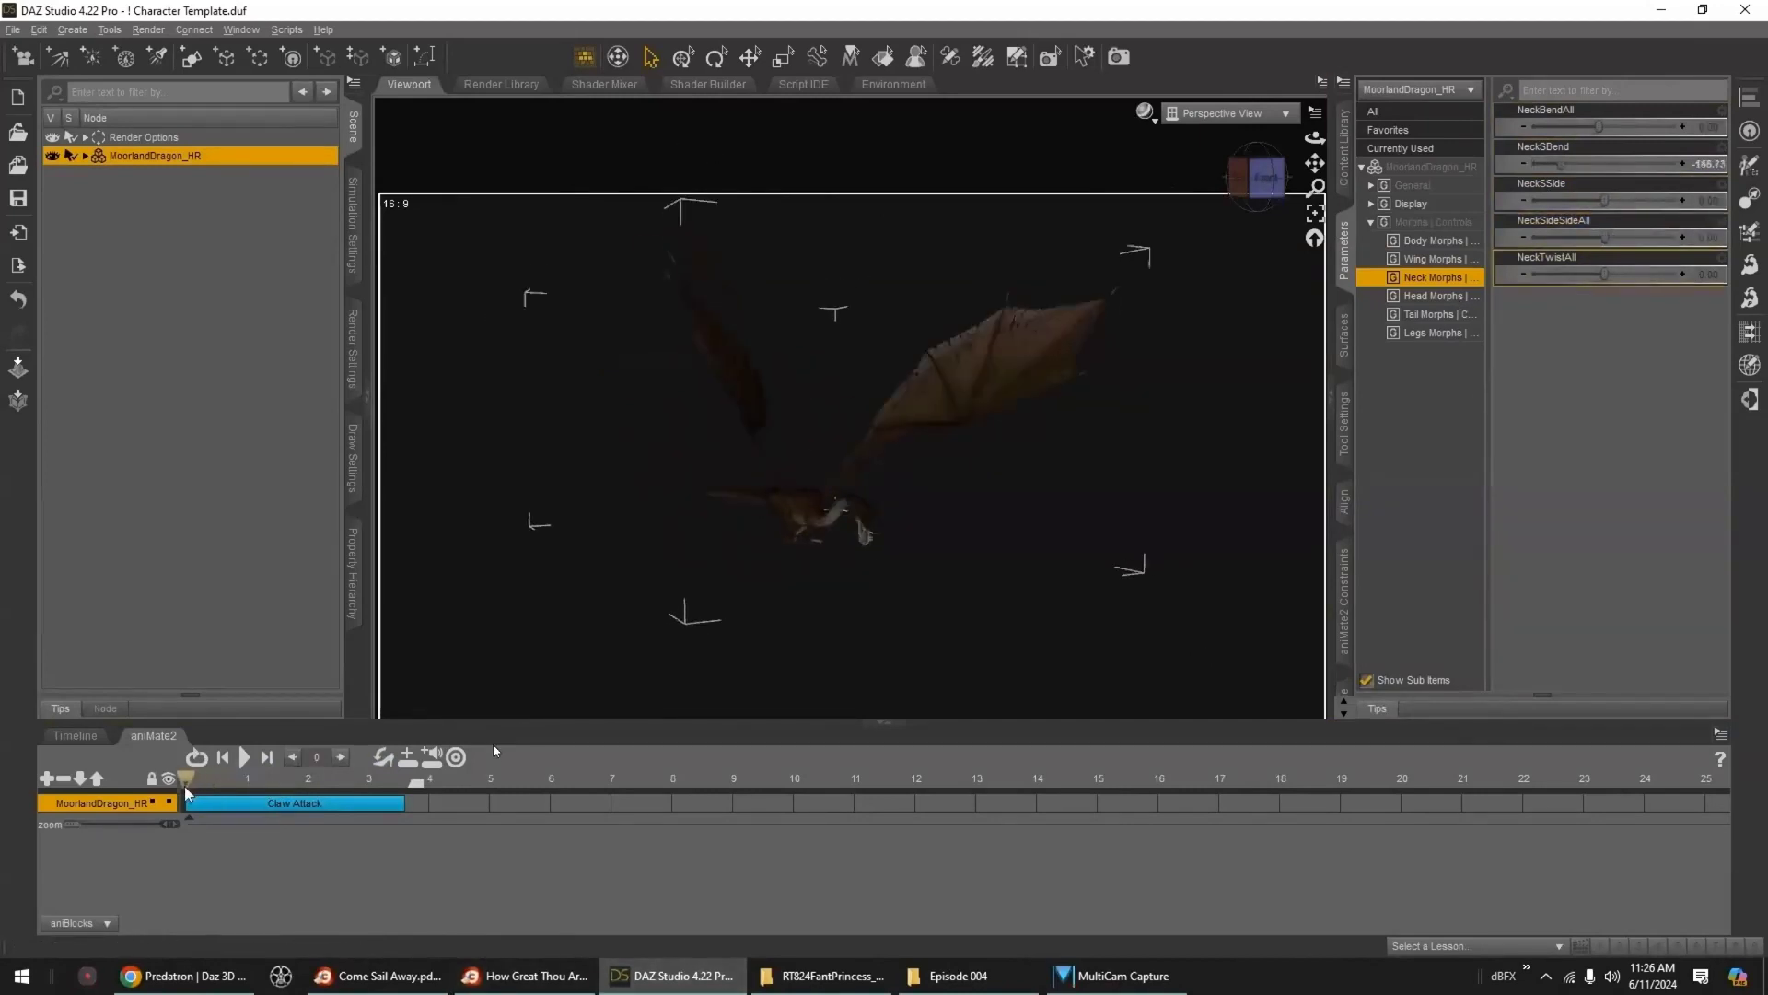
drag(211, 824, 181, 781)
- Delete the Claw Attack aniBlock from the dragon's track and reset NeckSBend to its default
click(296, 804)
click(738, 758)
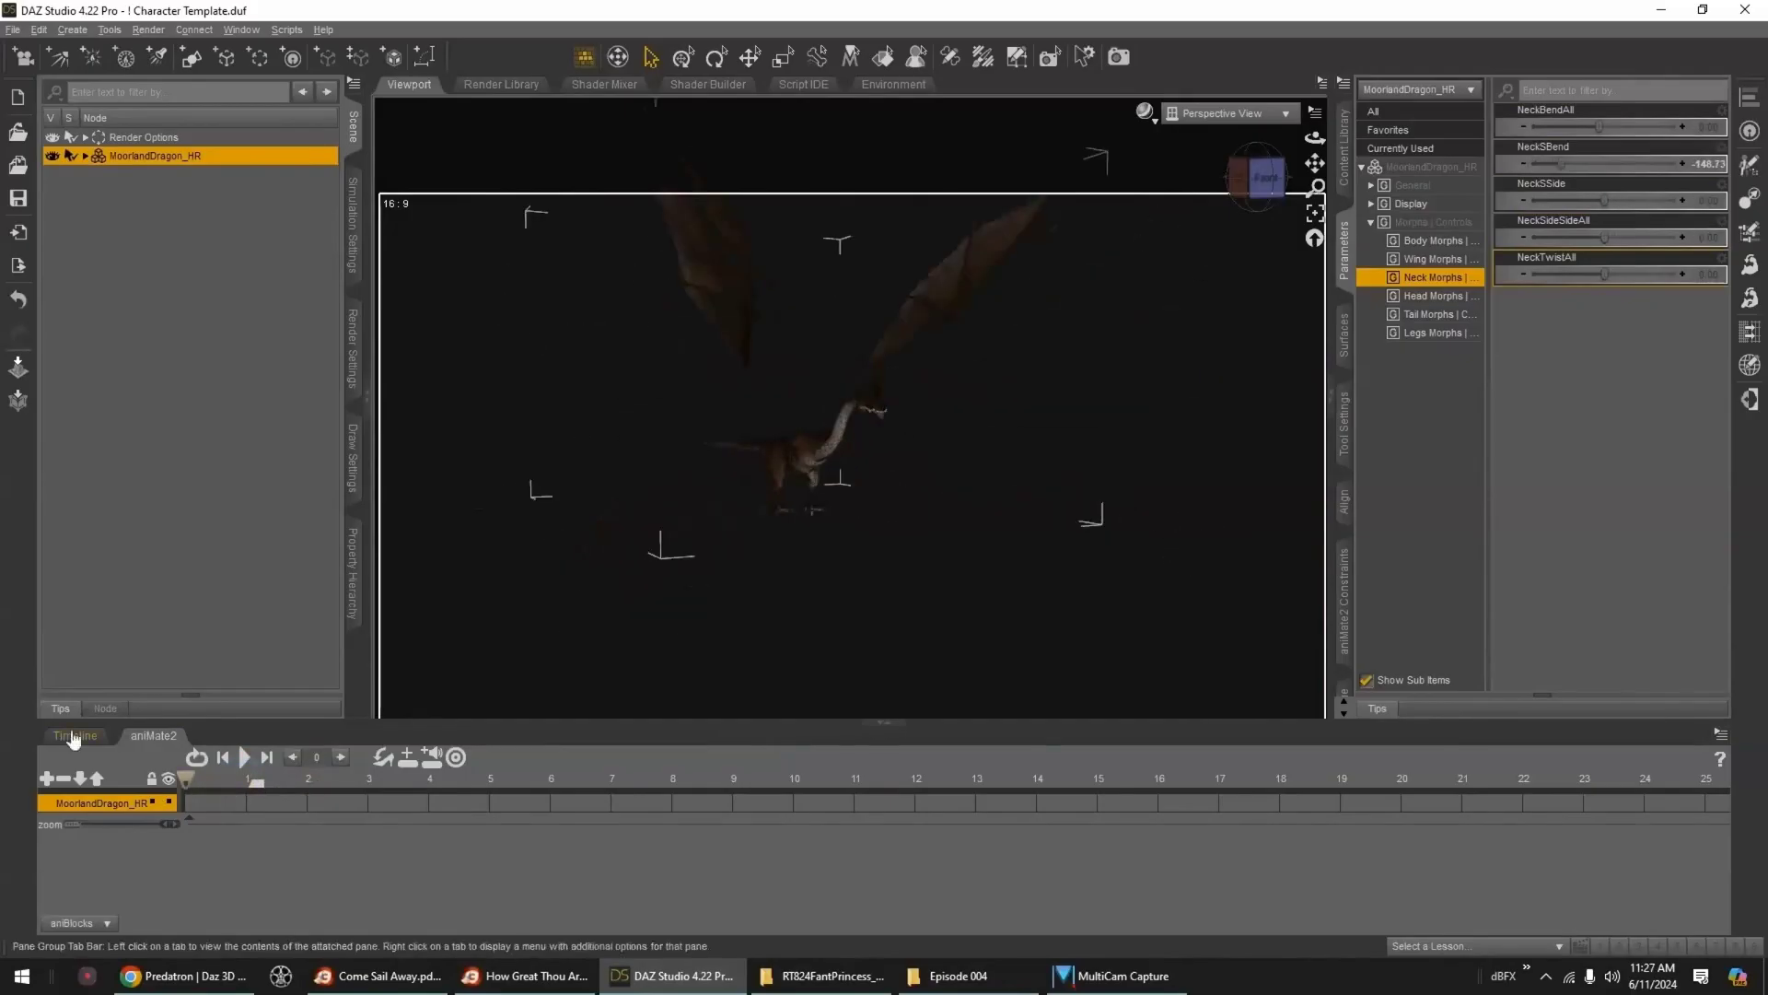
right_click(107, 799)
click(291, 318)
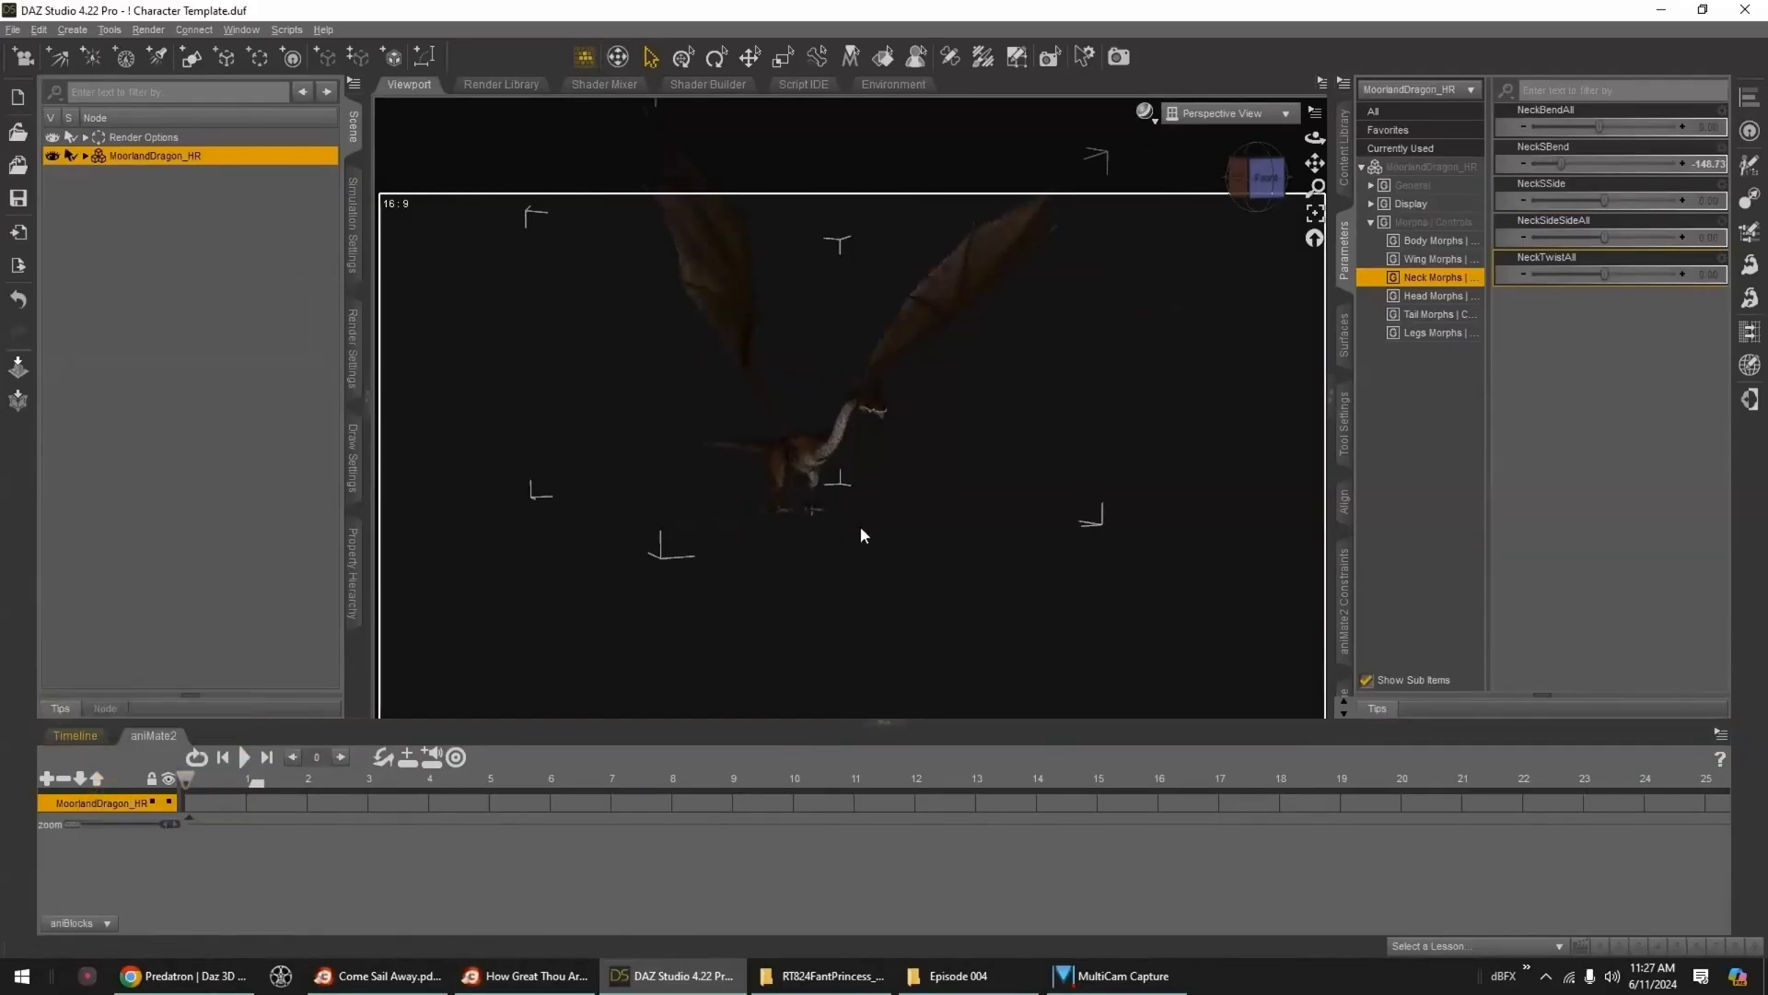
alt+click(1706, 165)
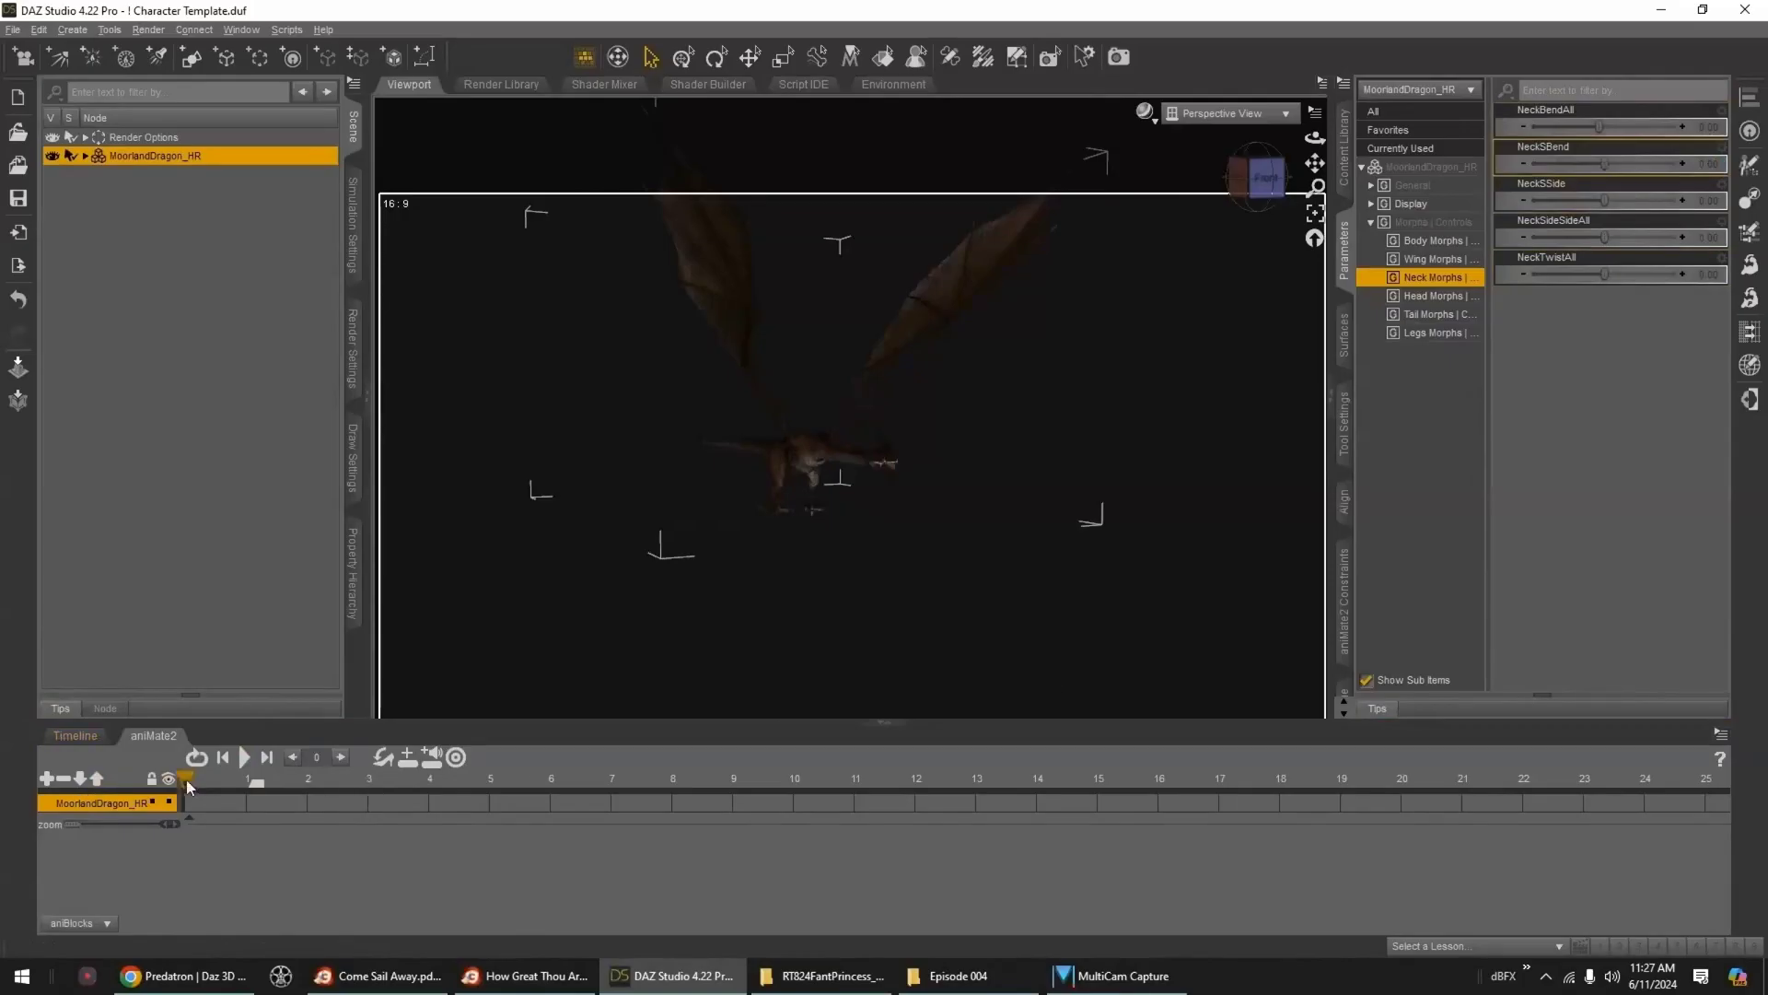
- Reset the dragon's leftover wing morphs near the 1 s mark and return the playhead to the start
drag(186, 779, 247, 782)
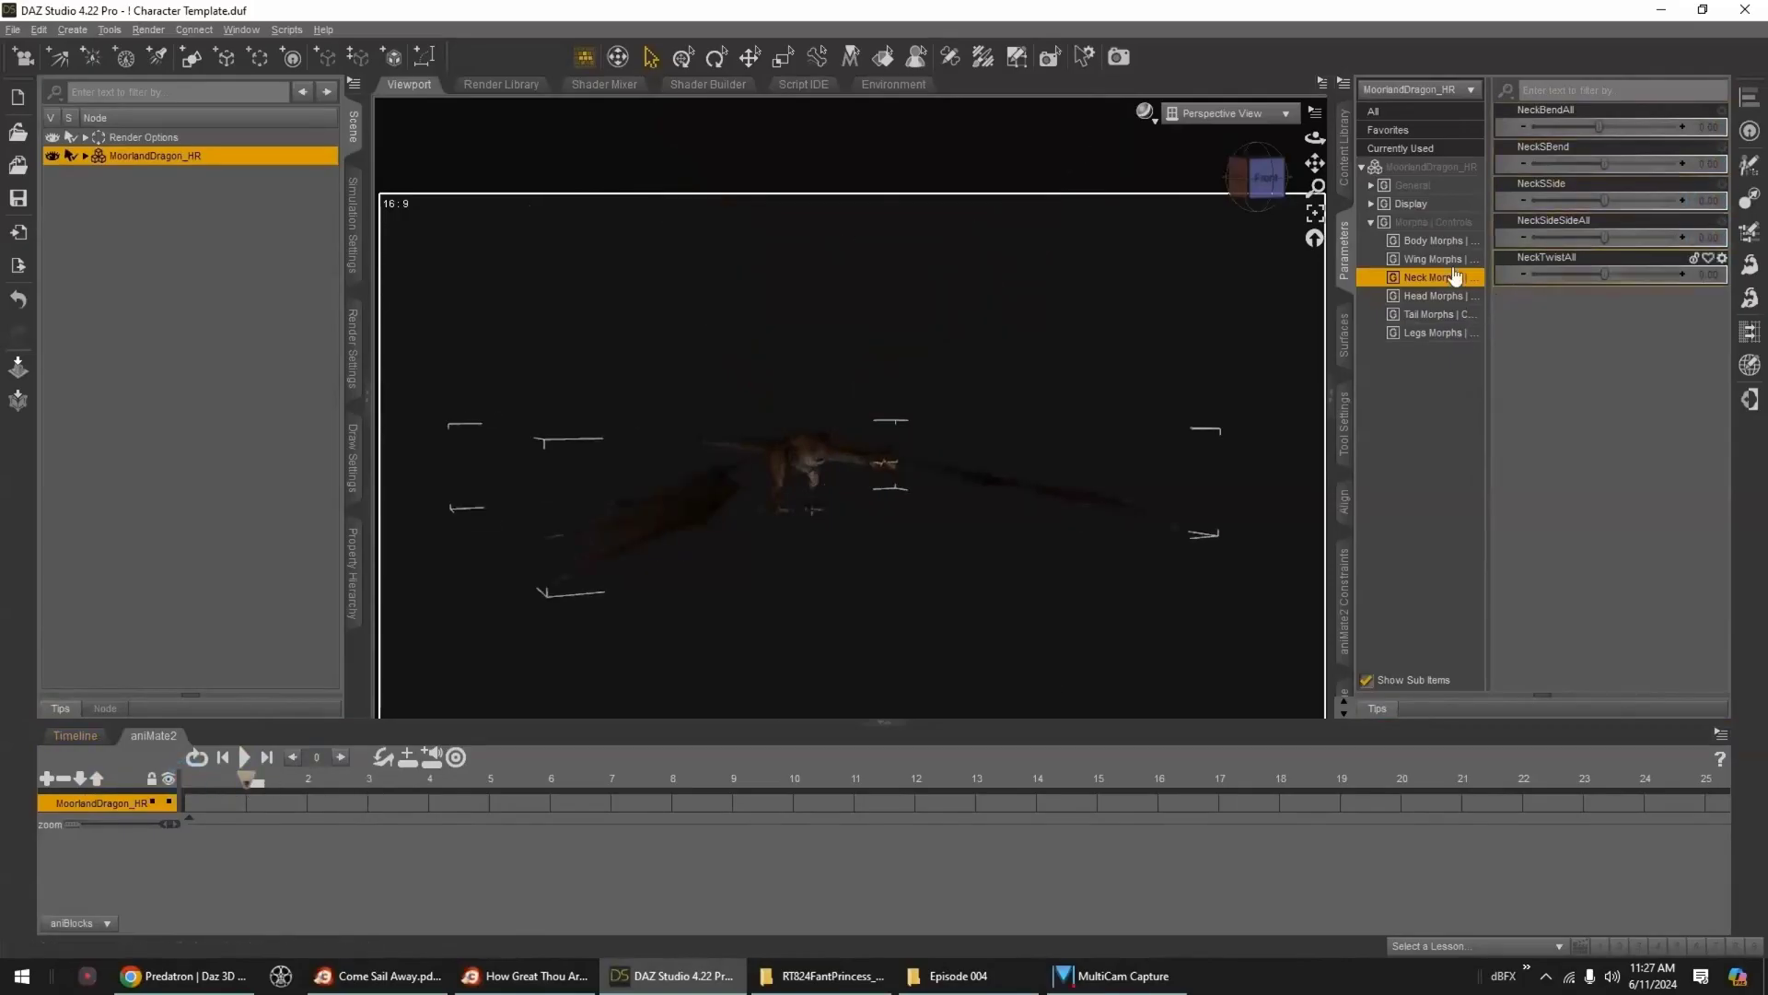
click(1433, 259)
alt+click(1711, 312)
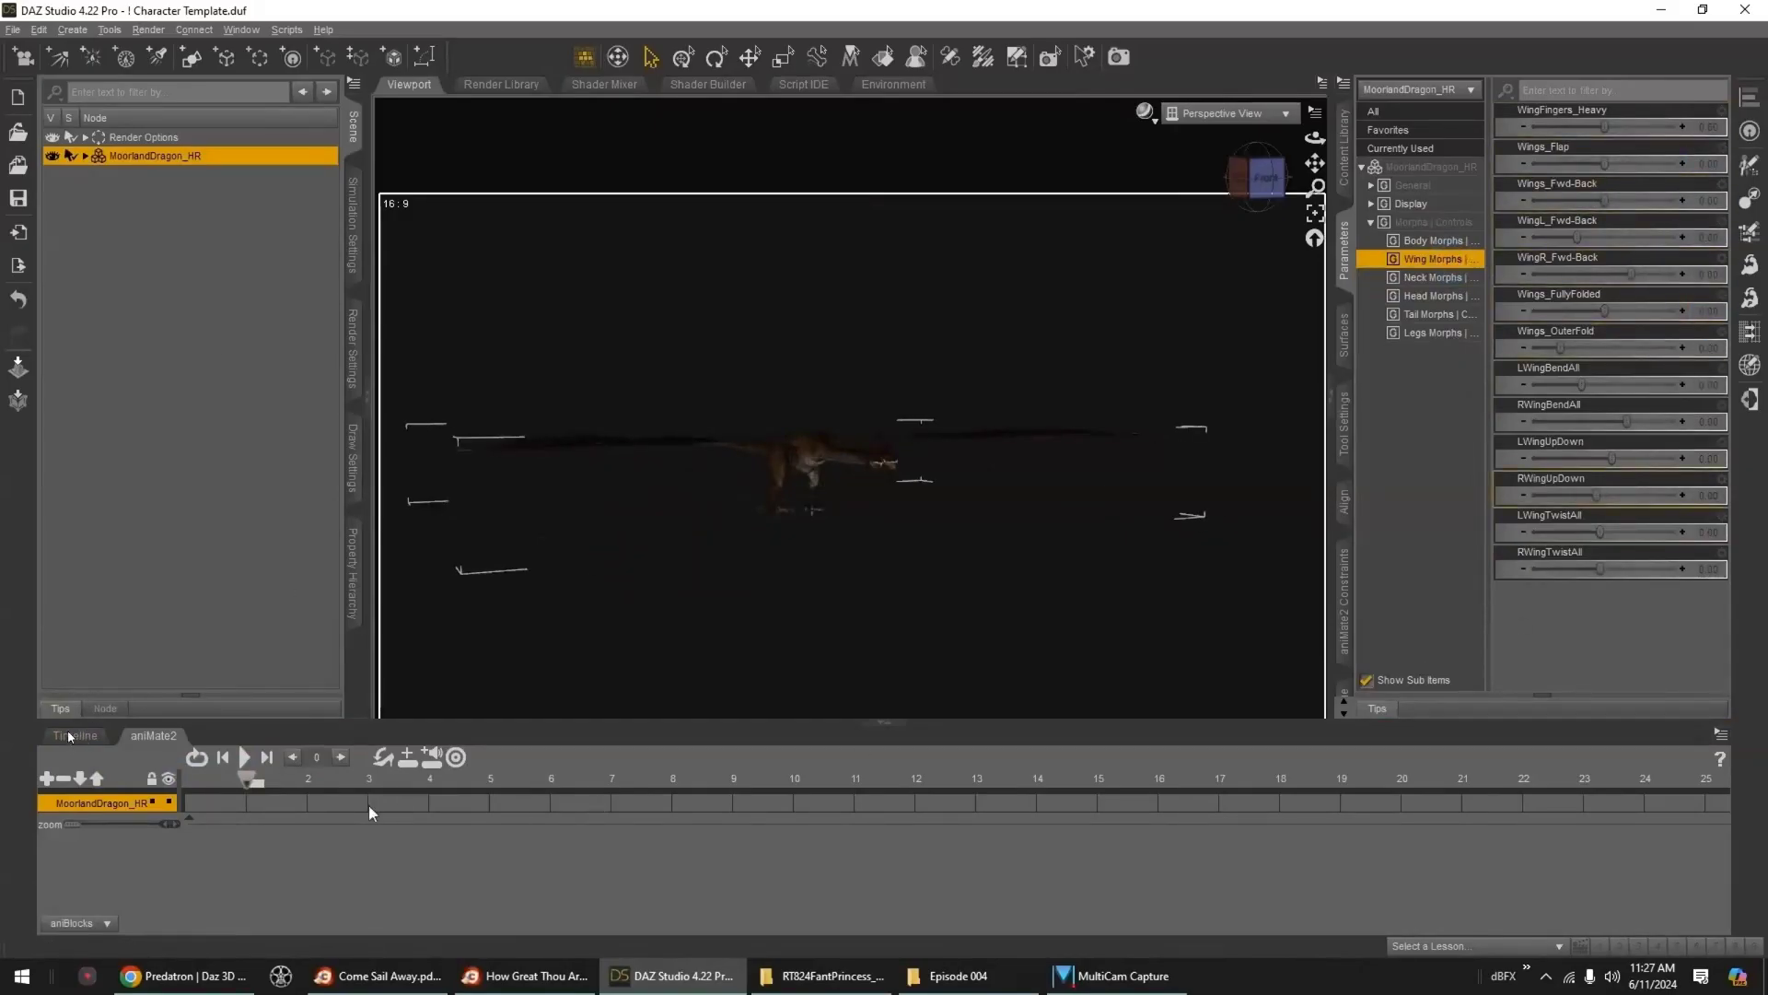
mouse_move(250, 785)
mouse_down()
mouse_move(205, 786)
mouse_move(253, 787)
mouse_up()
click(1423, 275)
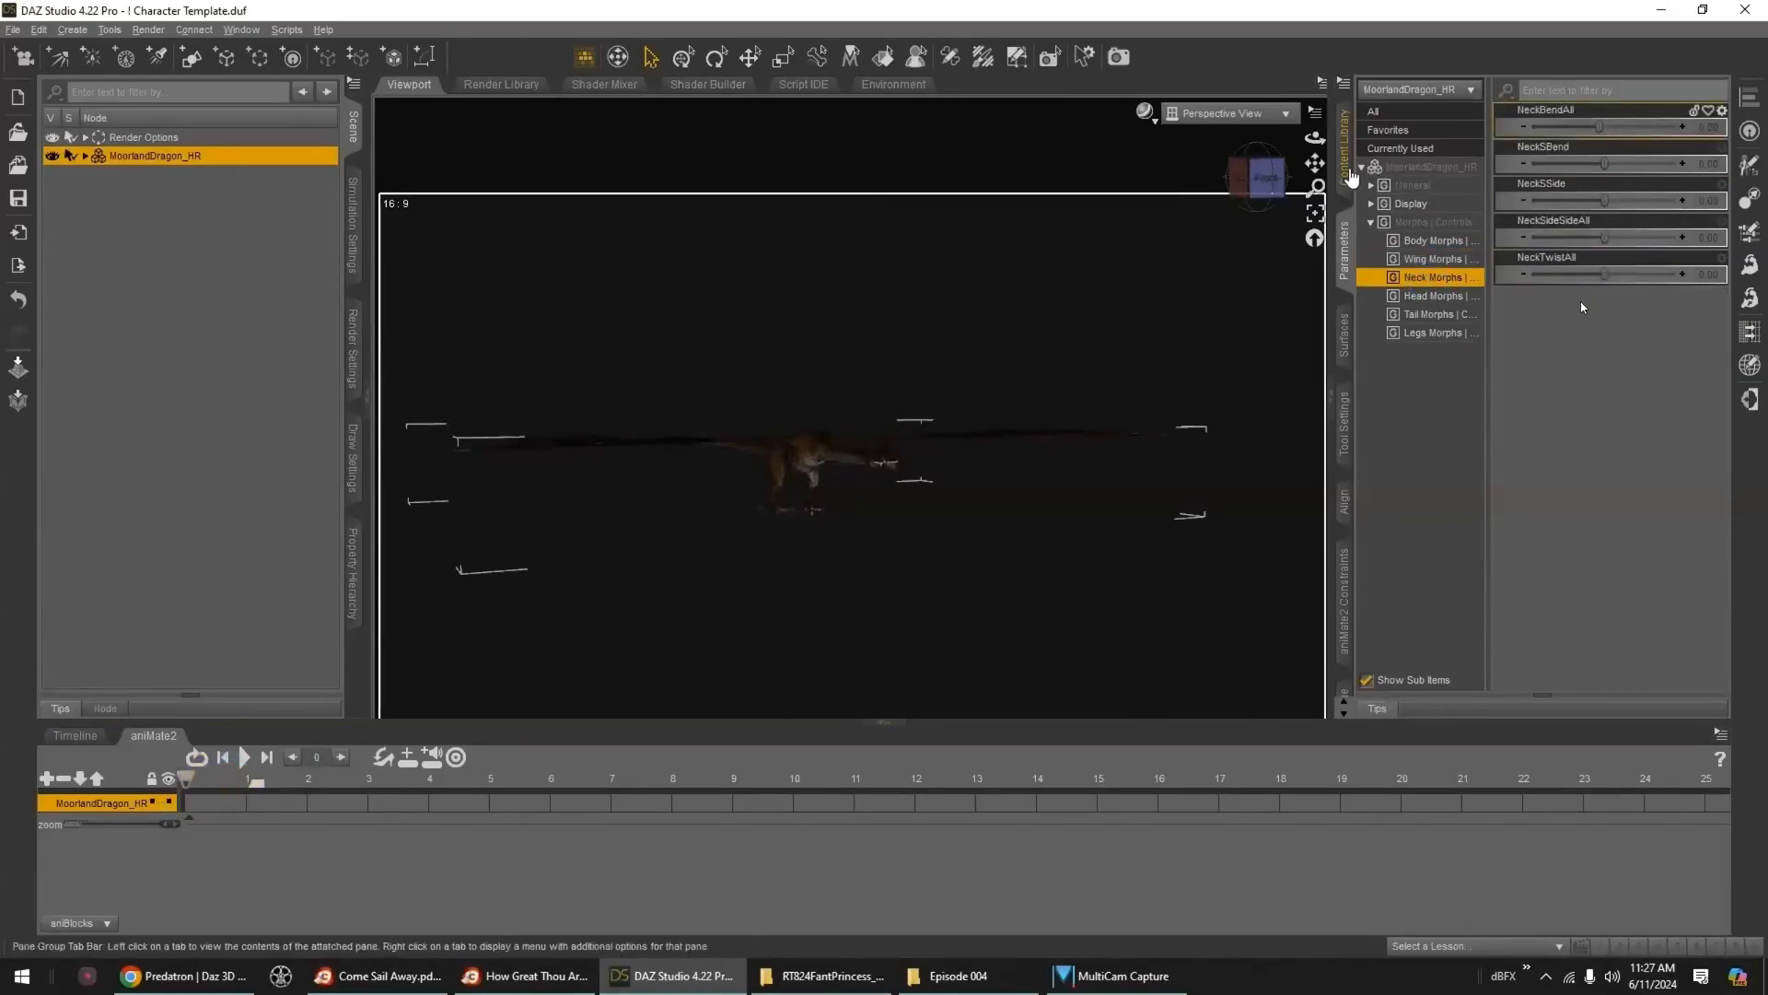
- Add the Flight Cycle aniBlock from Sub-Dragon 1 to the dragon's track and place the playhead at its start
click(1345, 175)
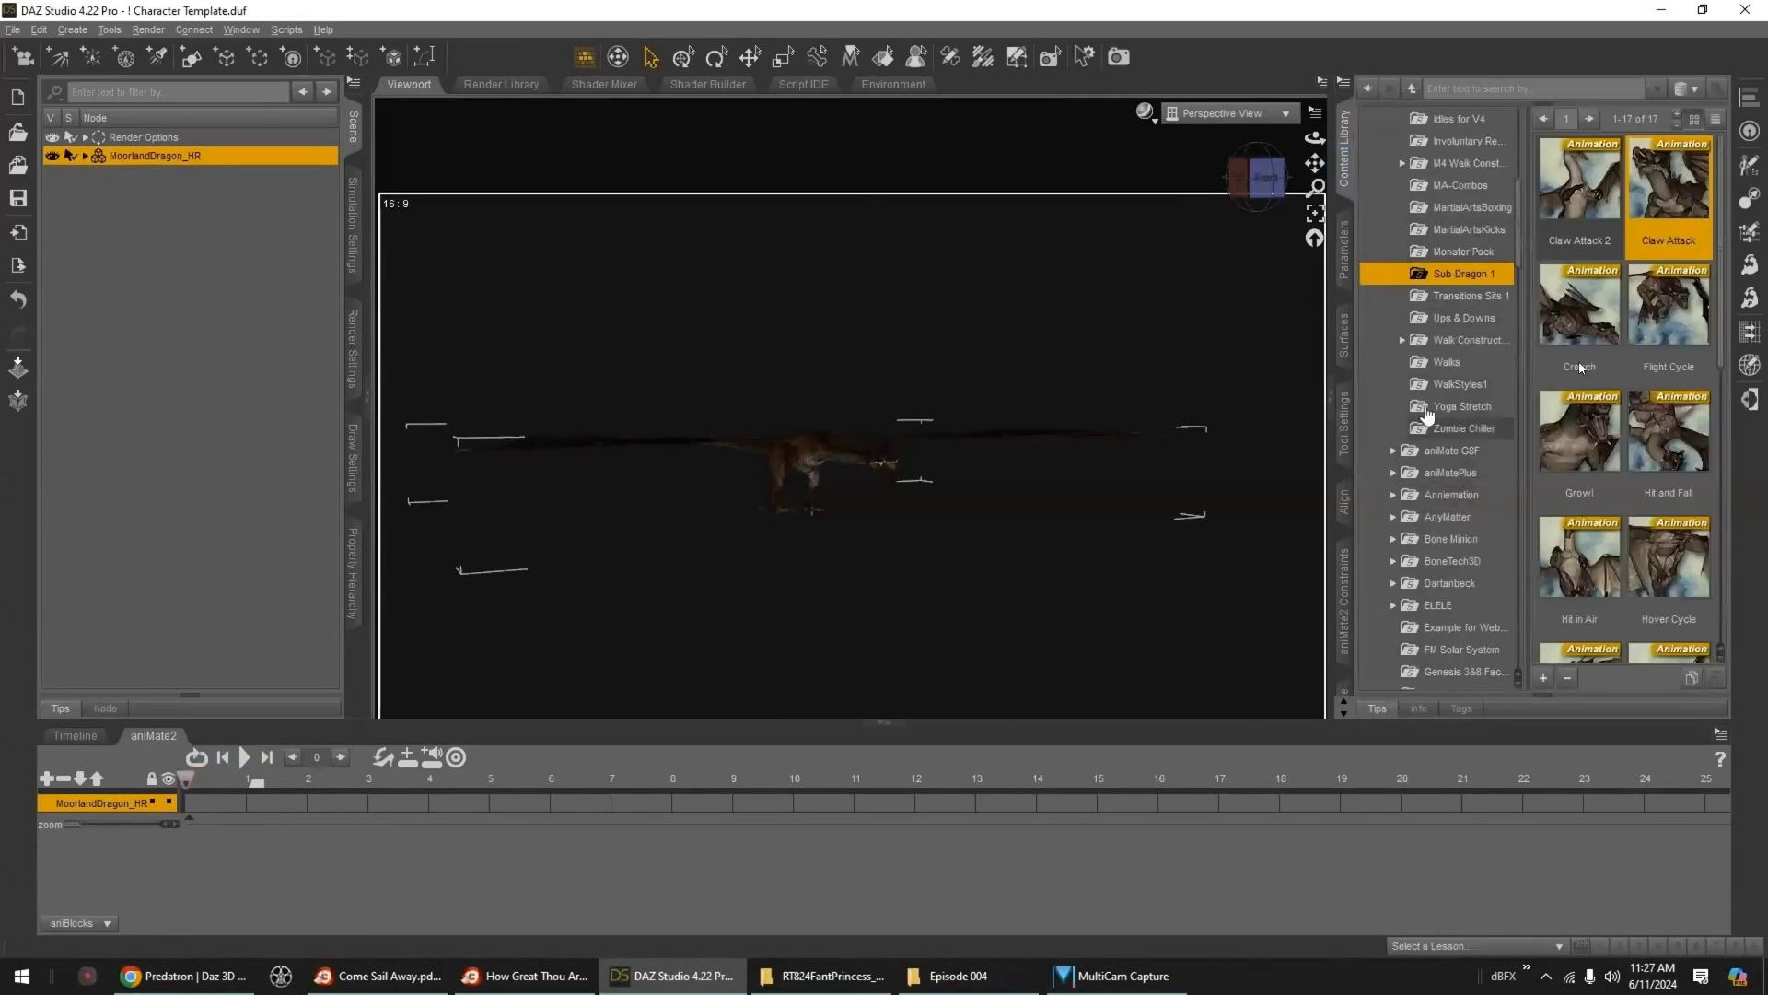
mouse_move(1569, 320)
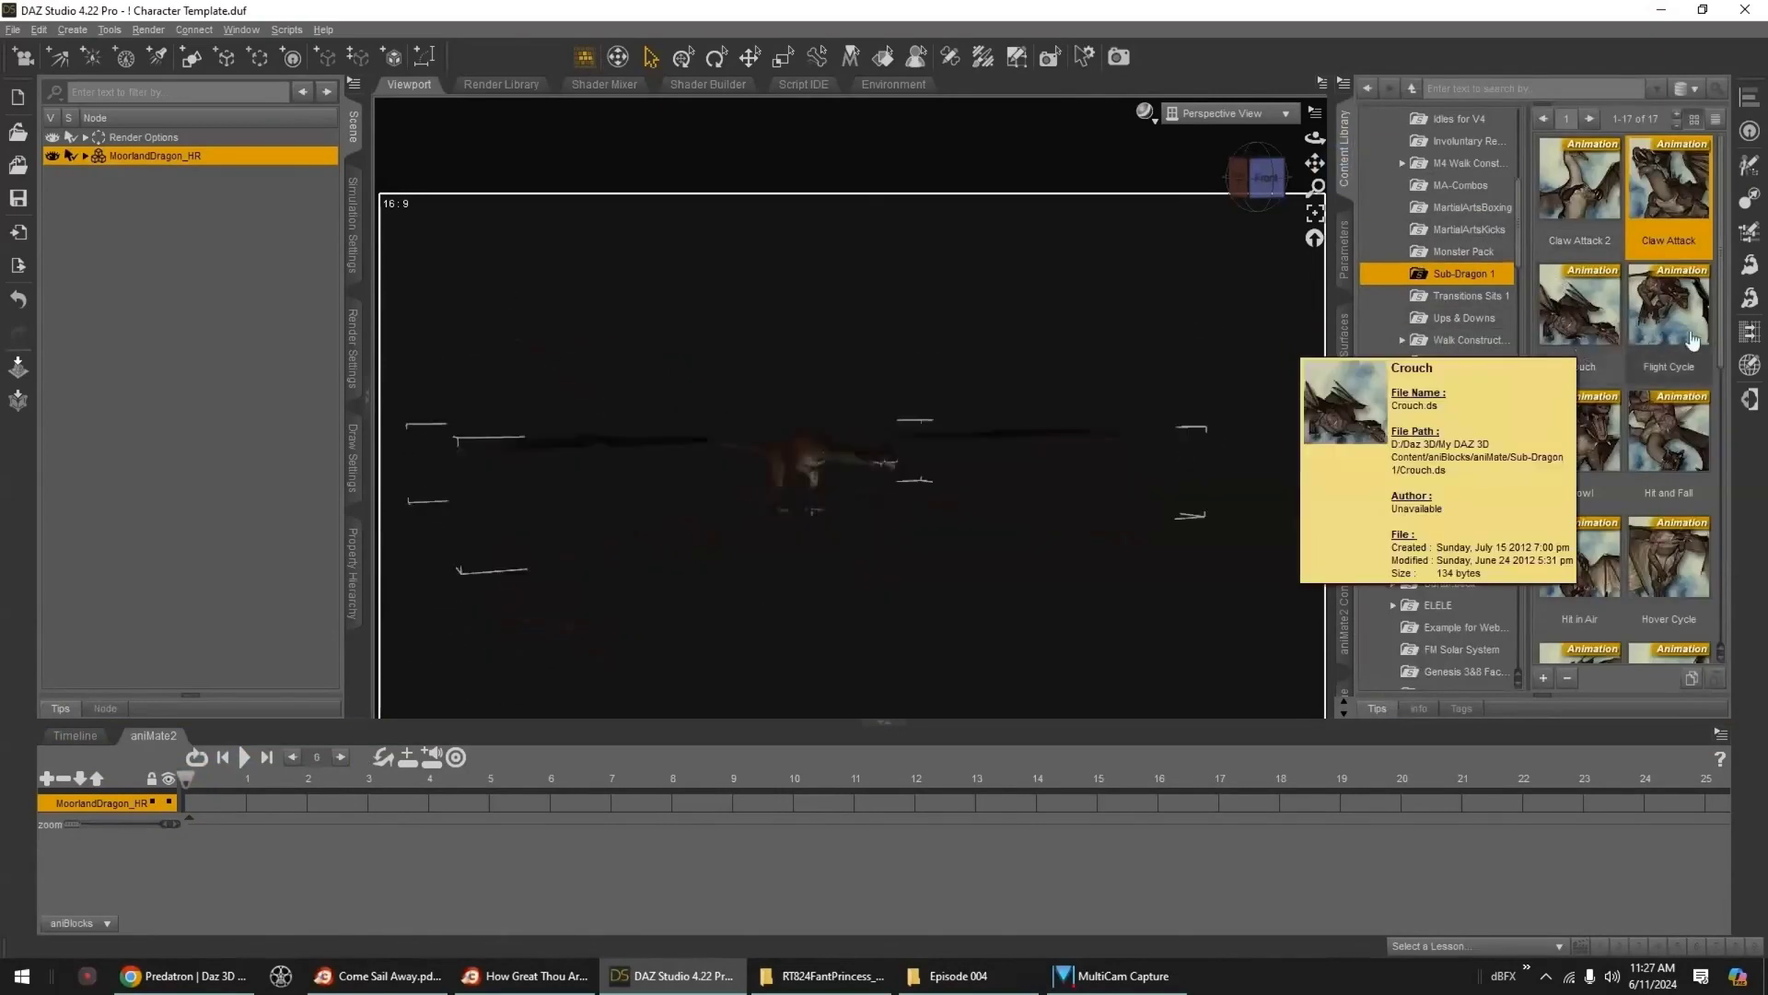
drag(1669, 308, 472, 801)
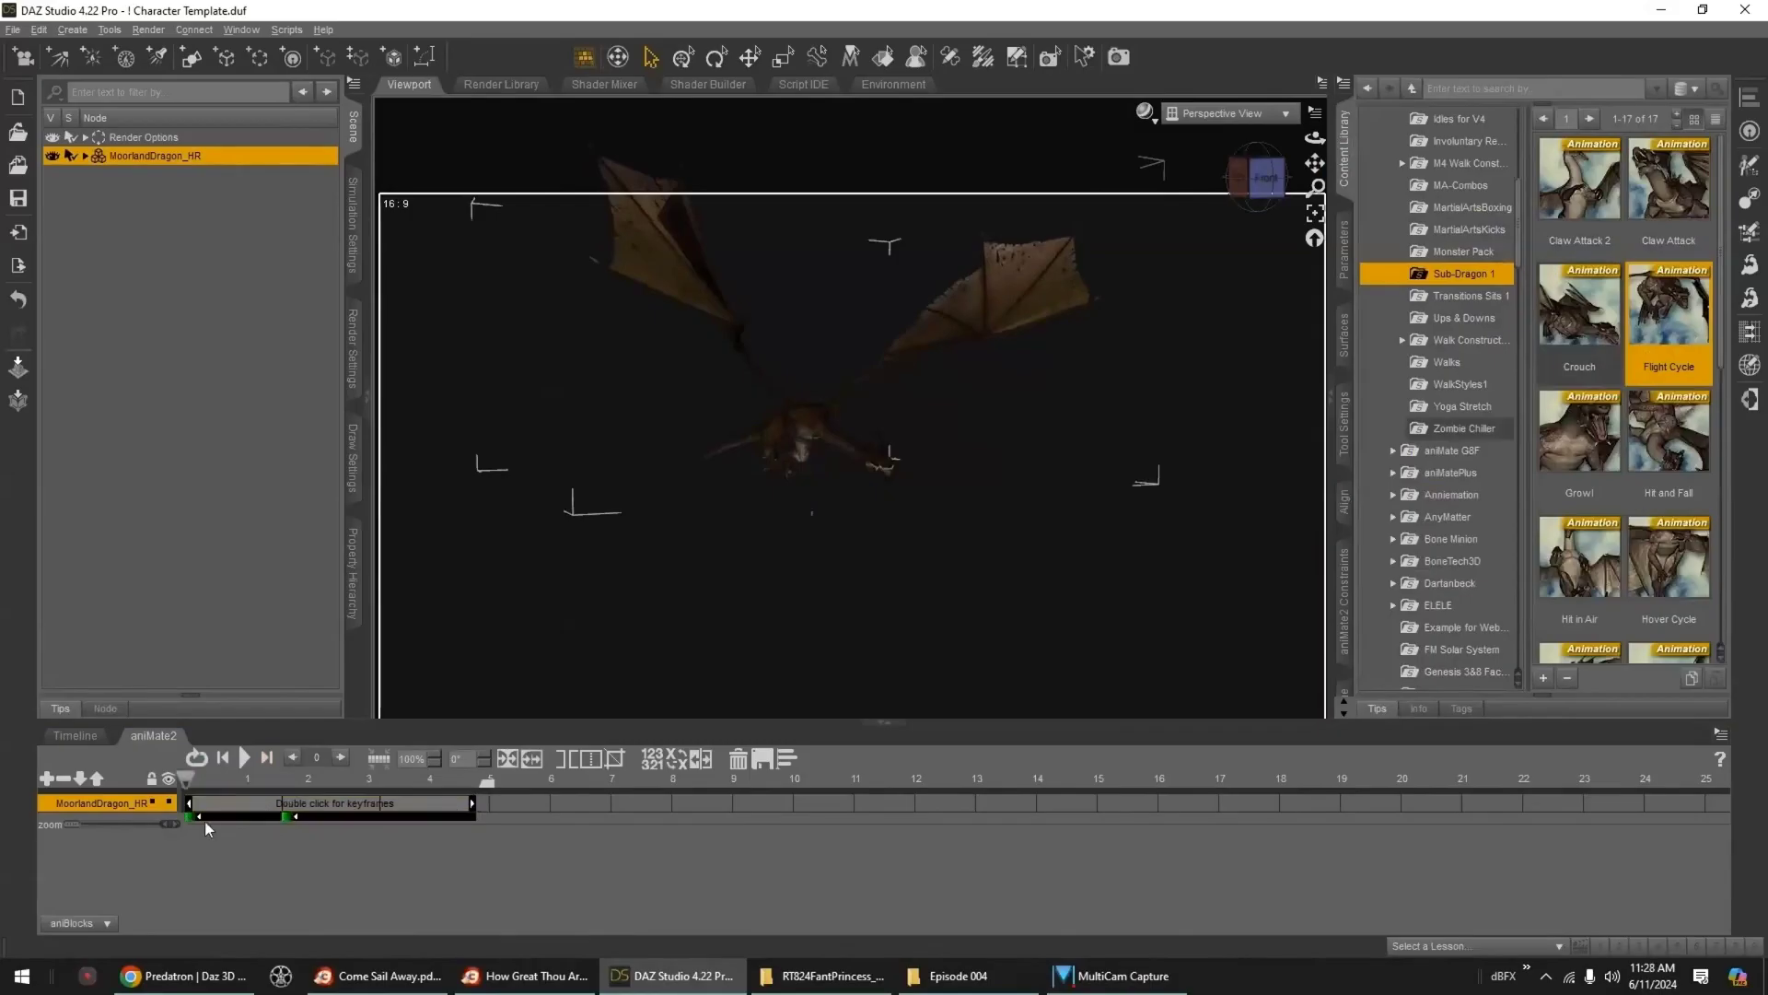
drag(187, 780, 136, 793)
- At the start, set LegsFlight to about 15.57, LegsSplay to about 0.52 and Feet_Grasp to about 0.68, undoing the last extra adjustment
click(1345, 250)
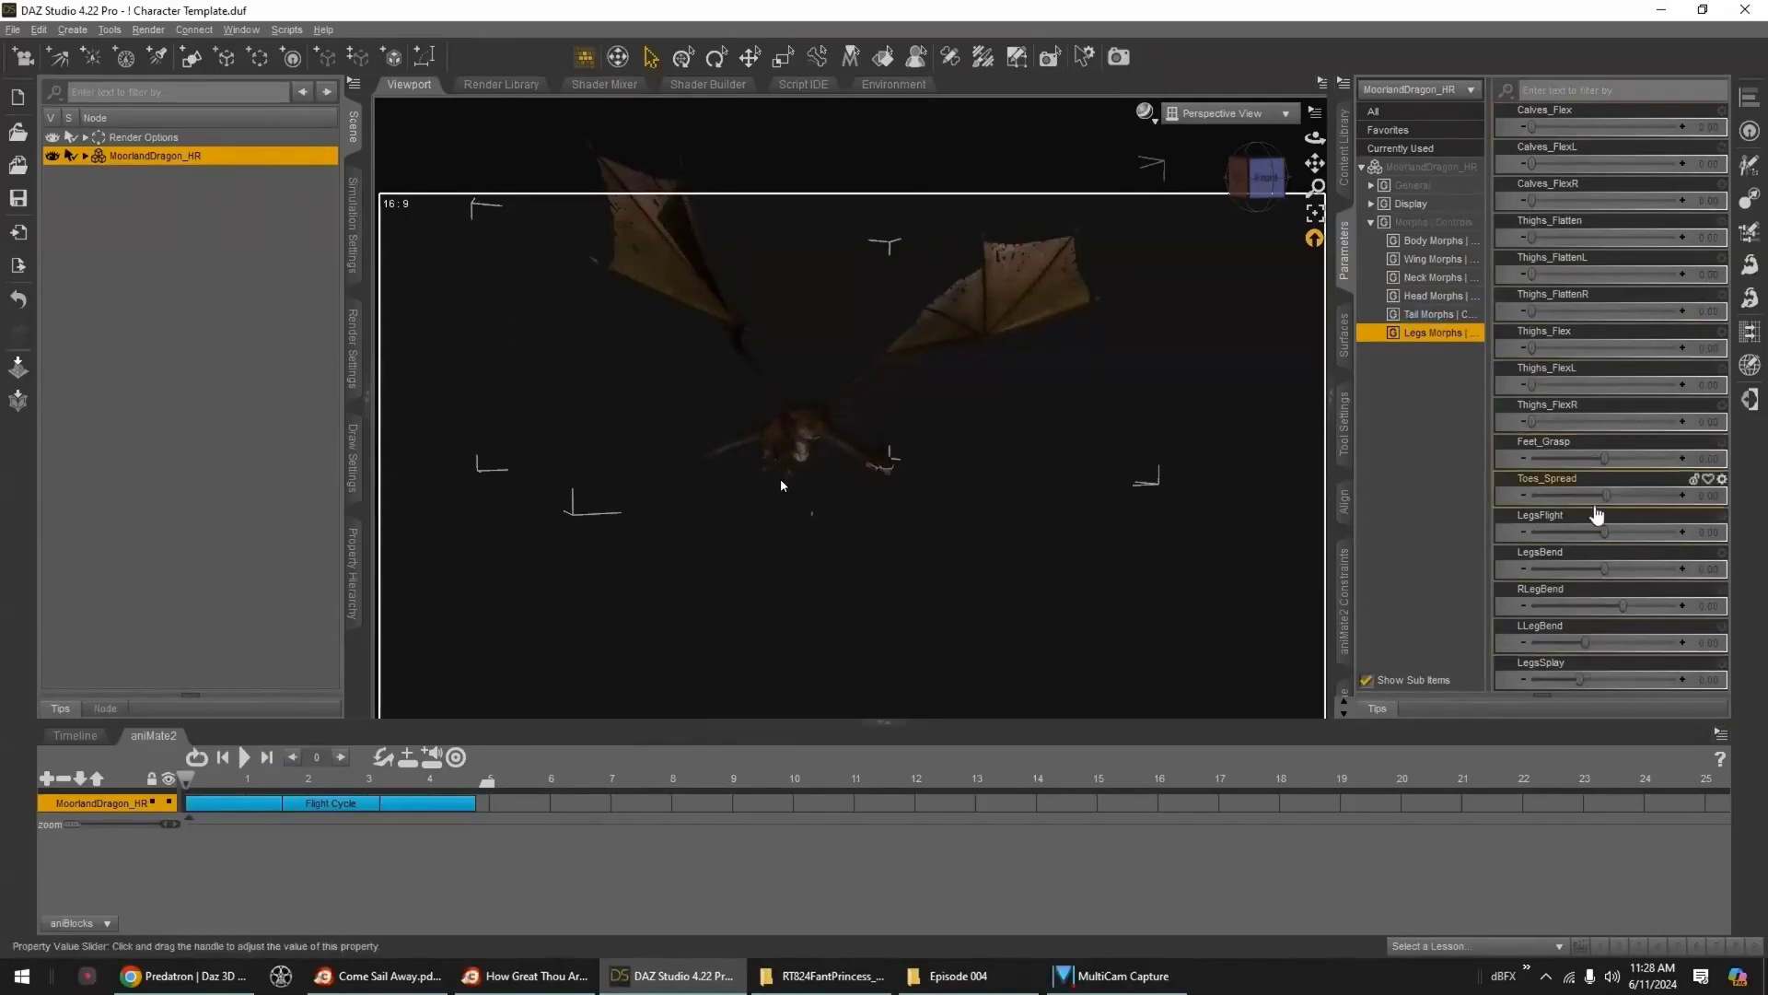
drag(1607, 531, 1630, 531)
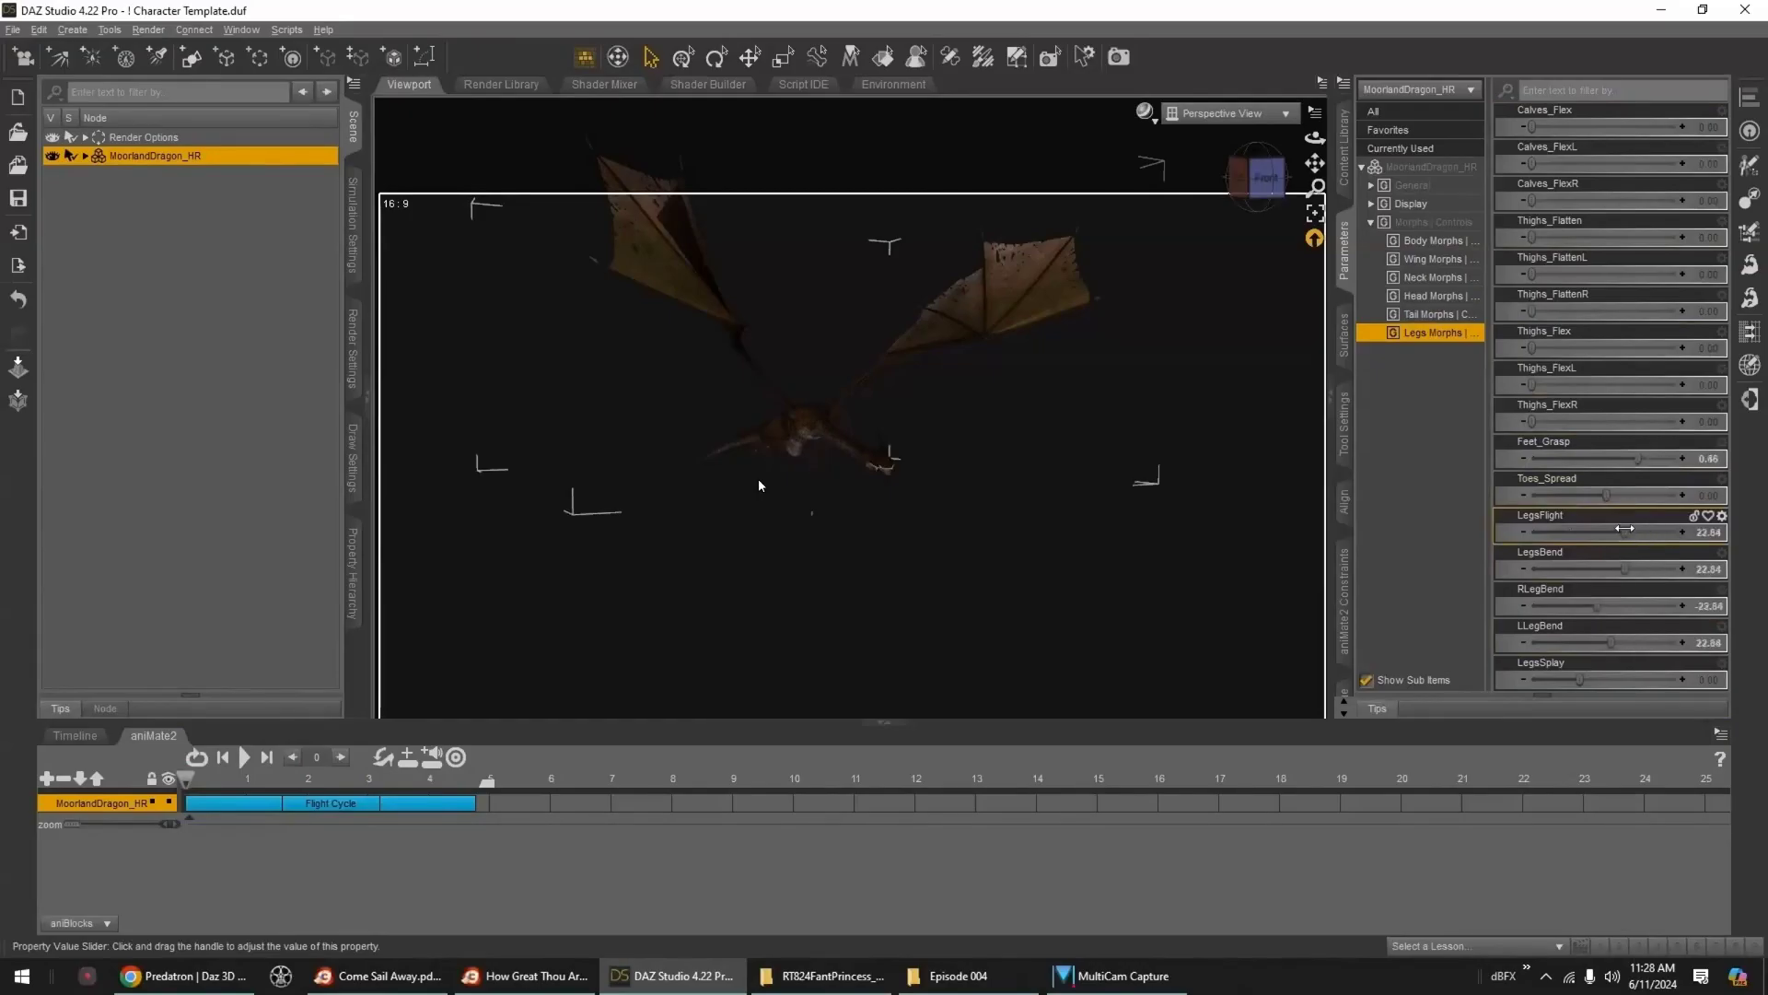
drag(1580, 679, 1591, 678)
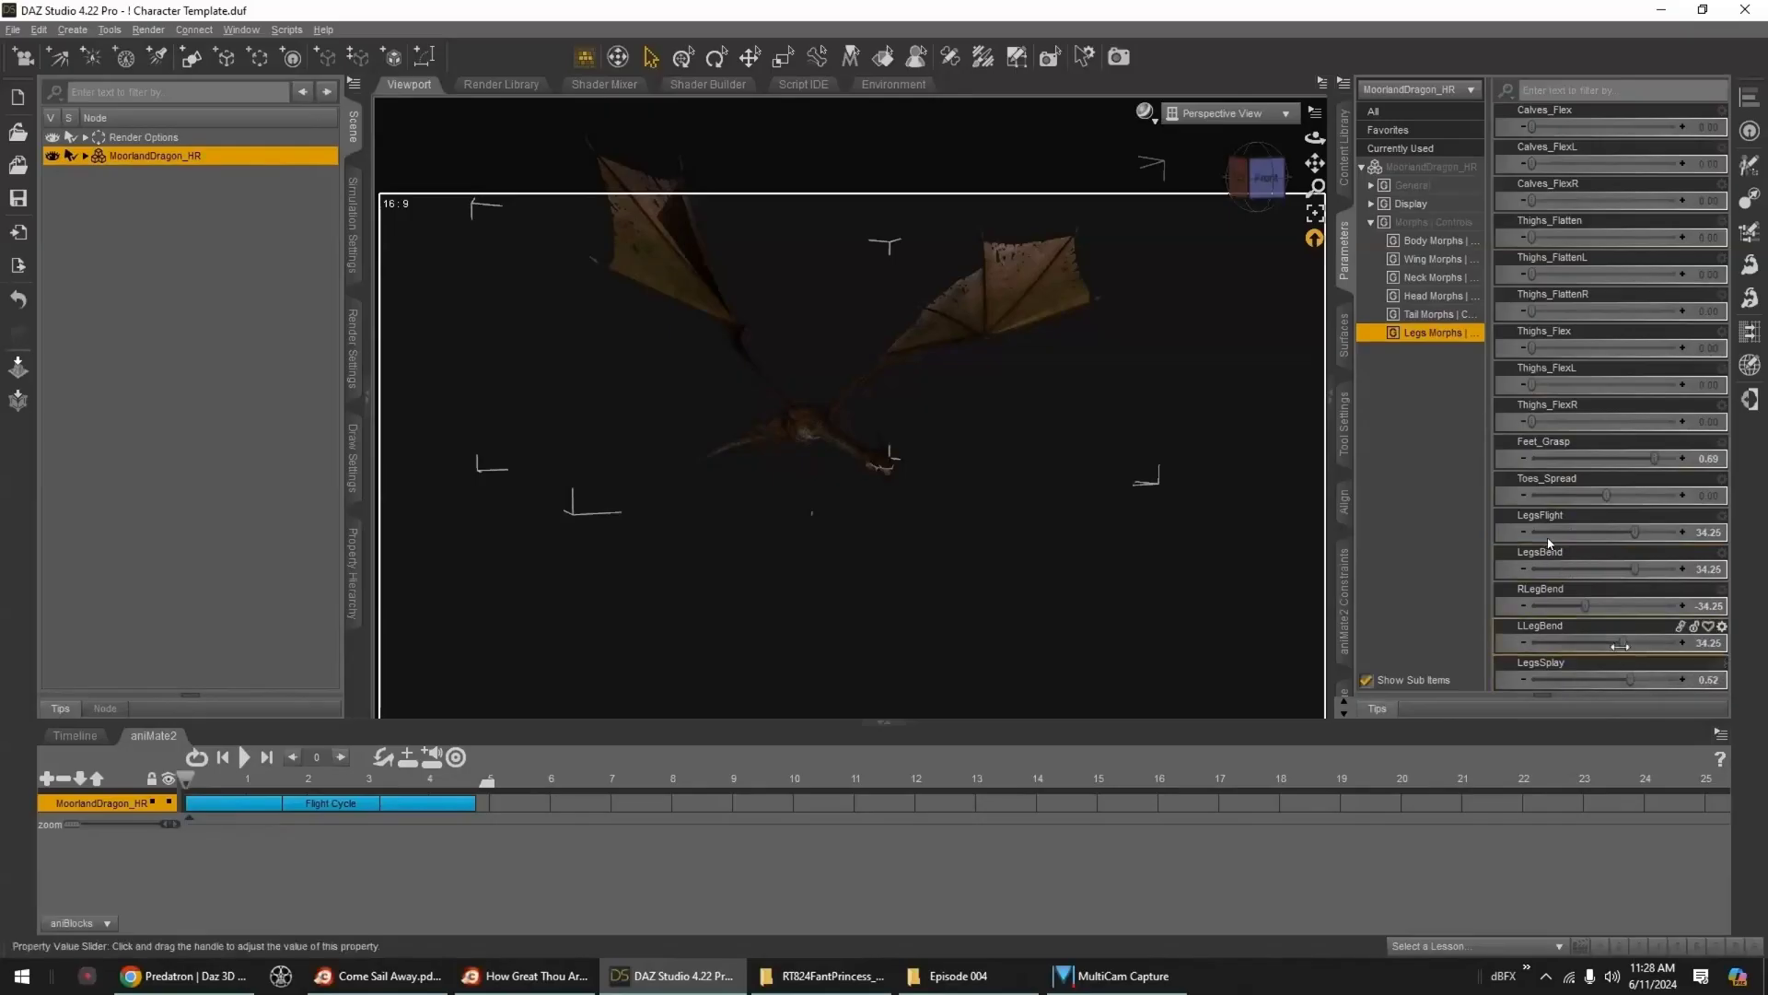
drag(1635, 531, 1620, 532)
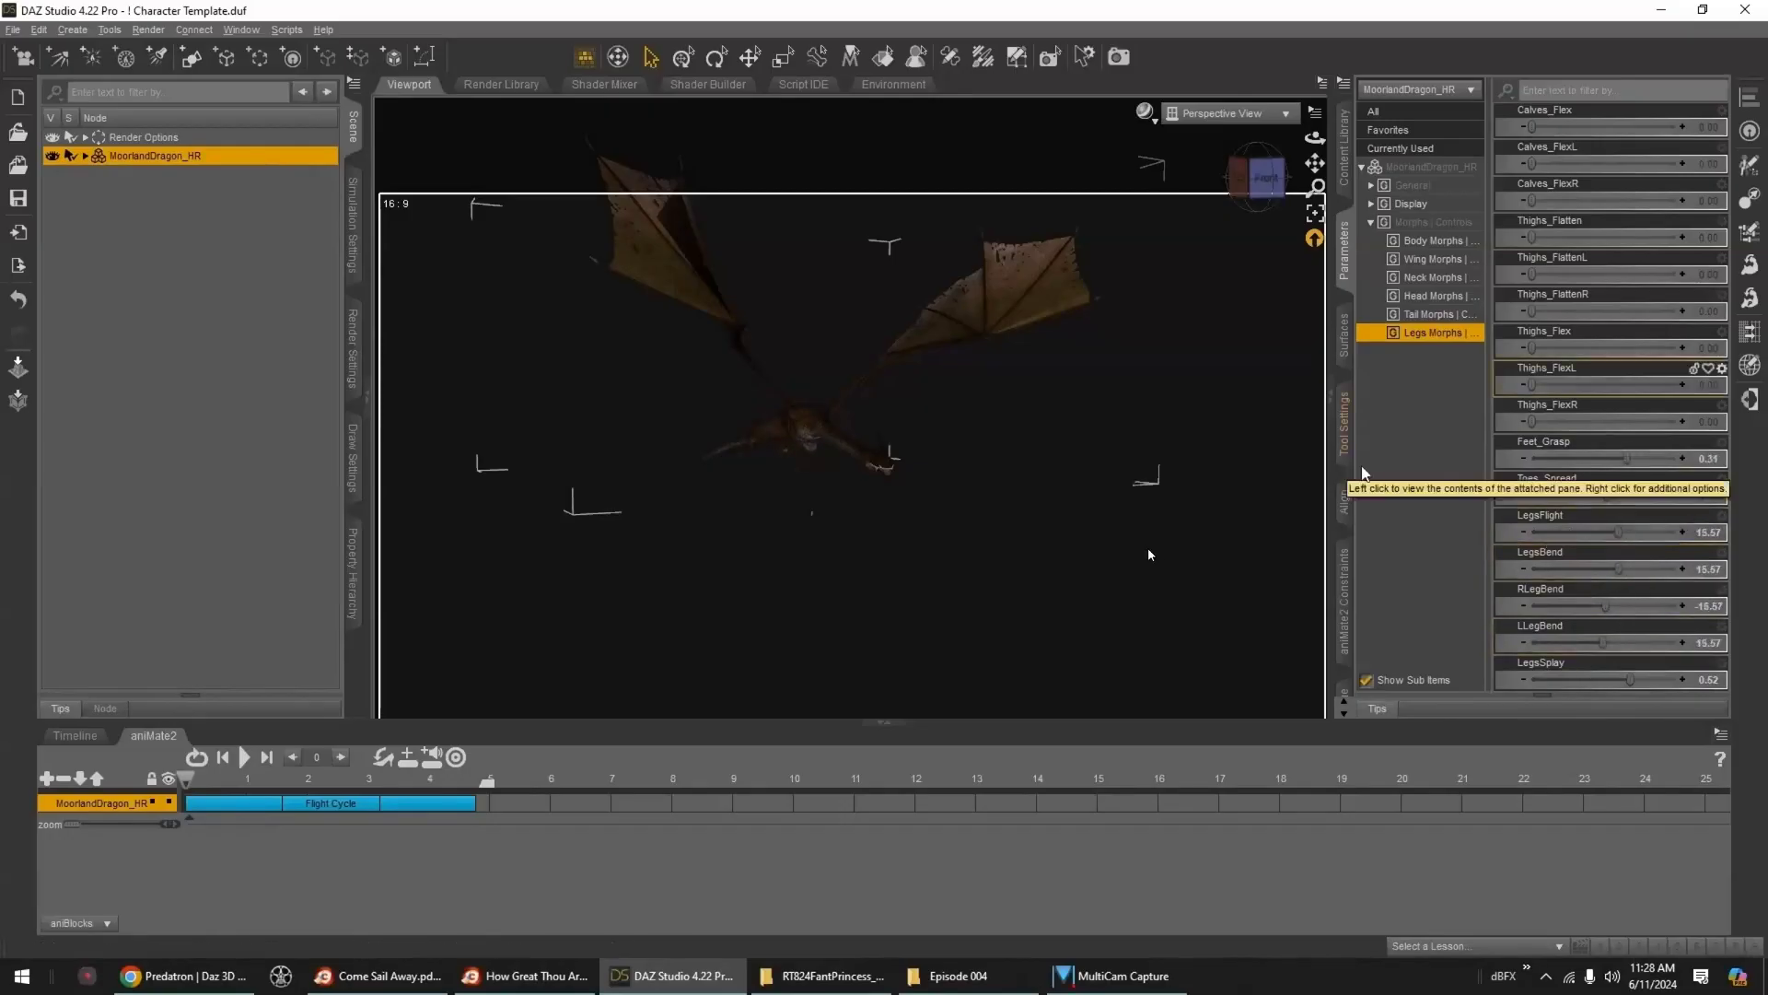
drag(1629, 463, 1672, 466)
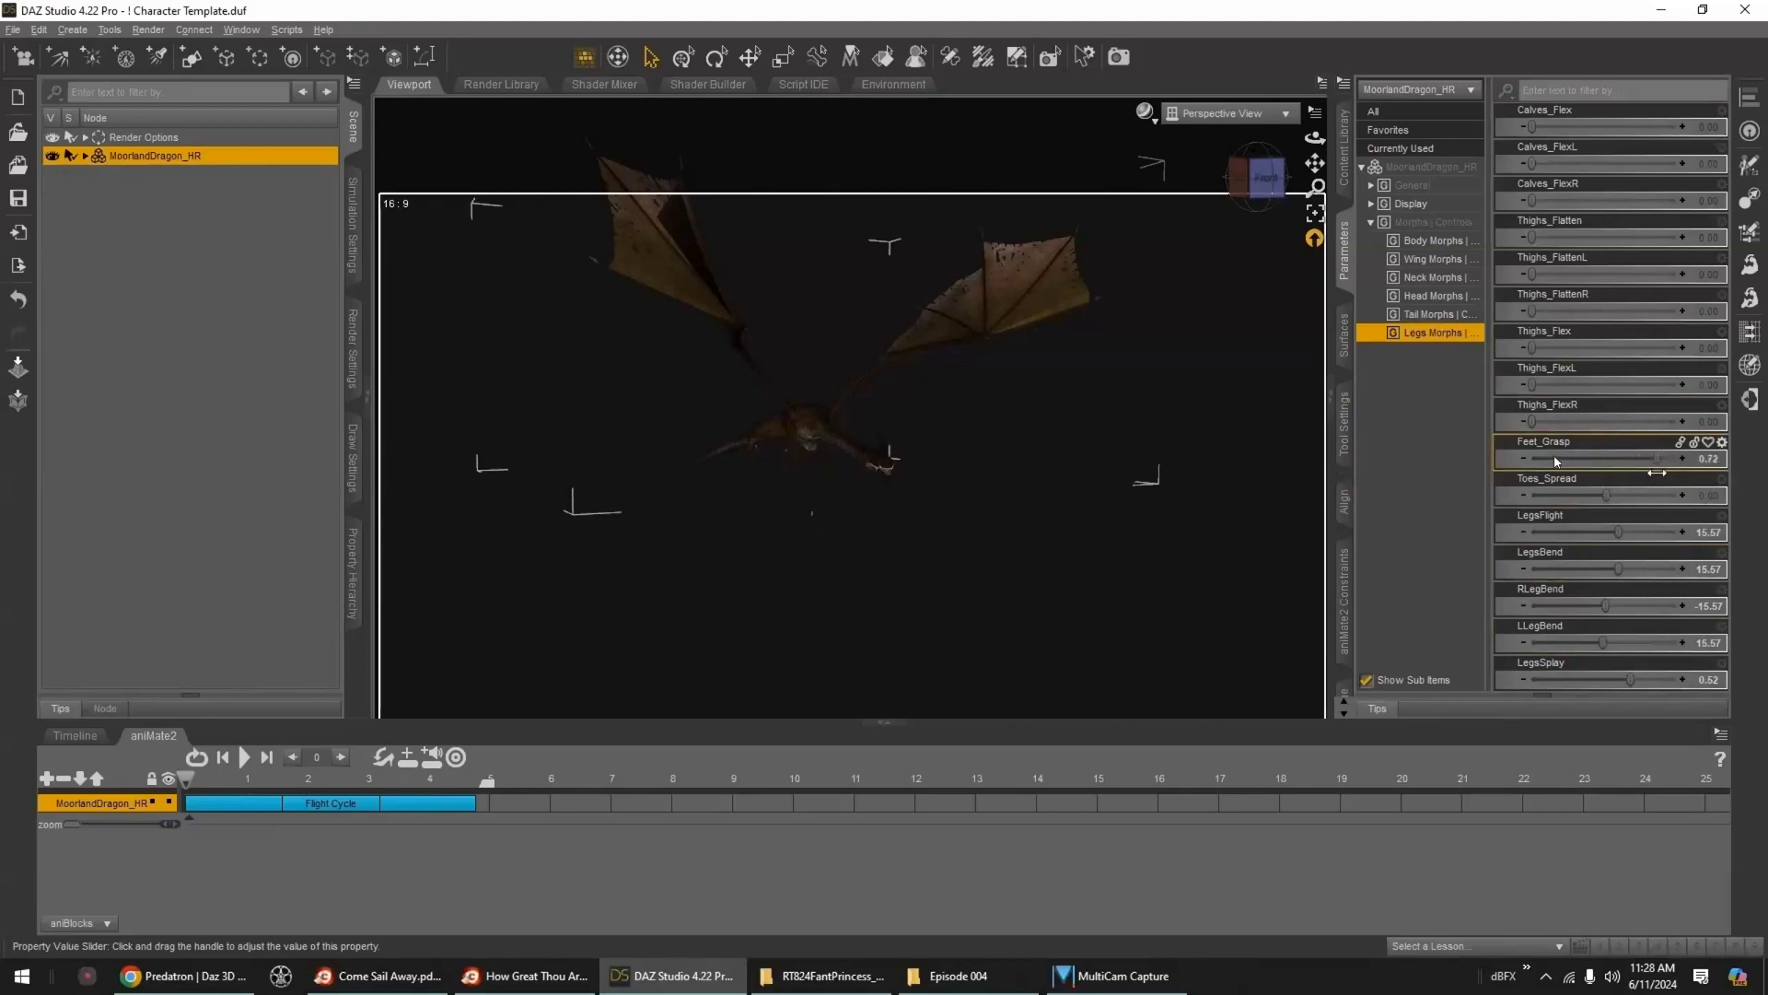
drag(1639, 474, 1654, 474)
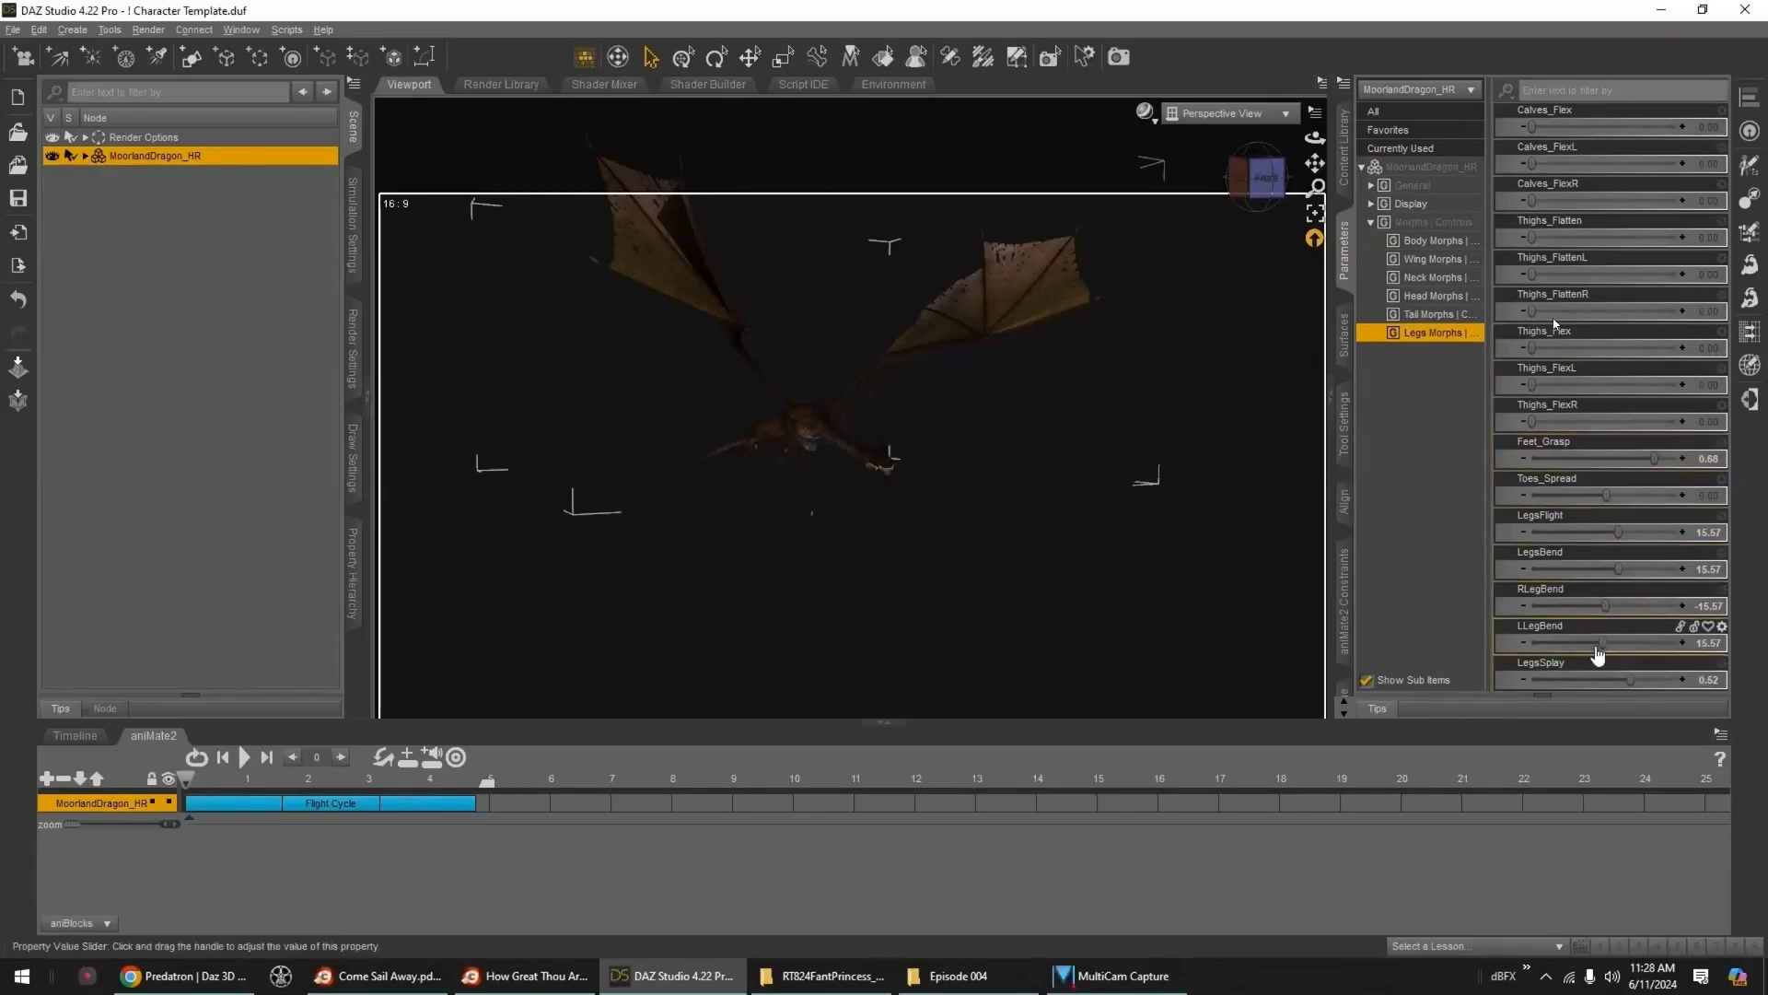
key(ctrl+z)
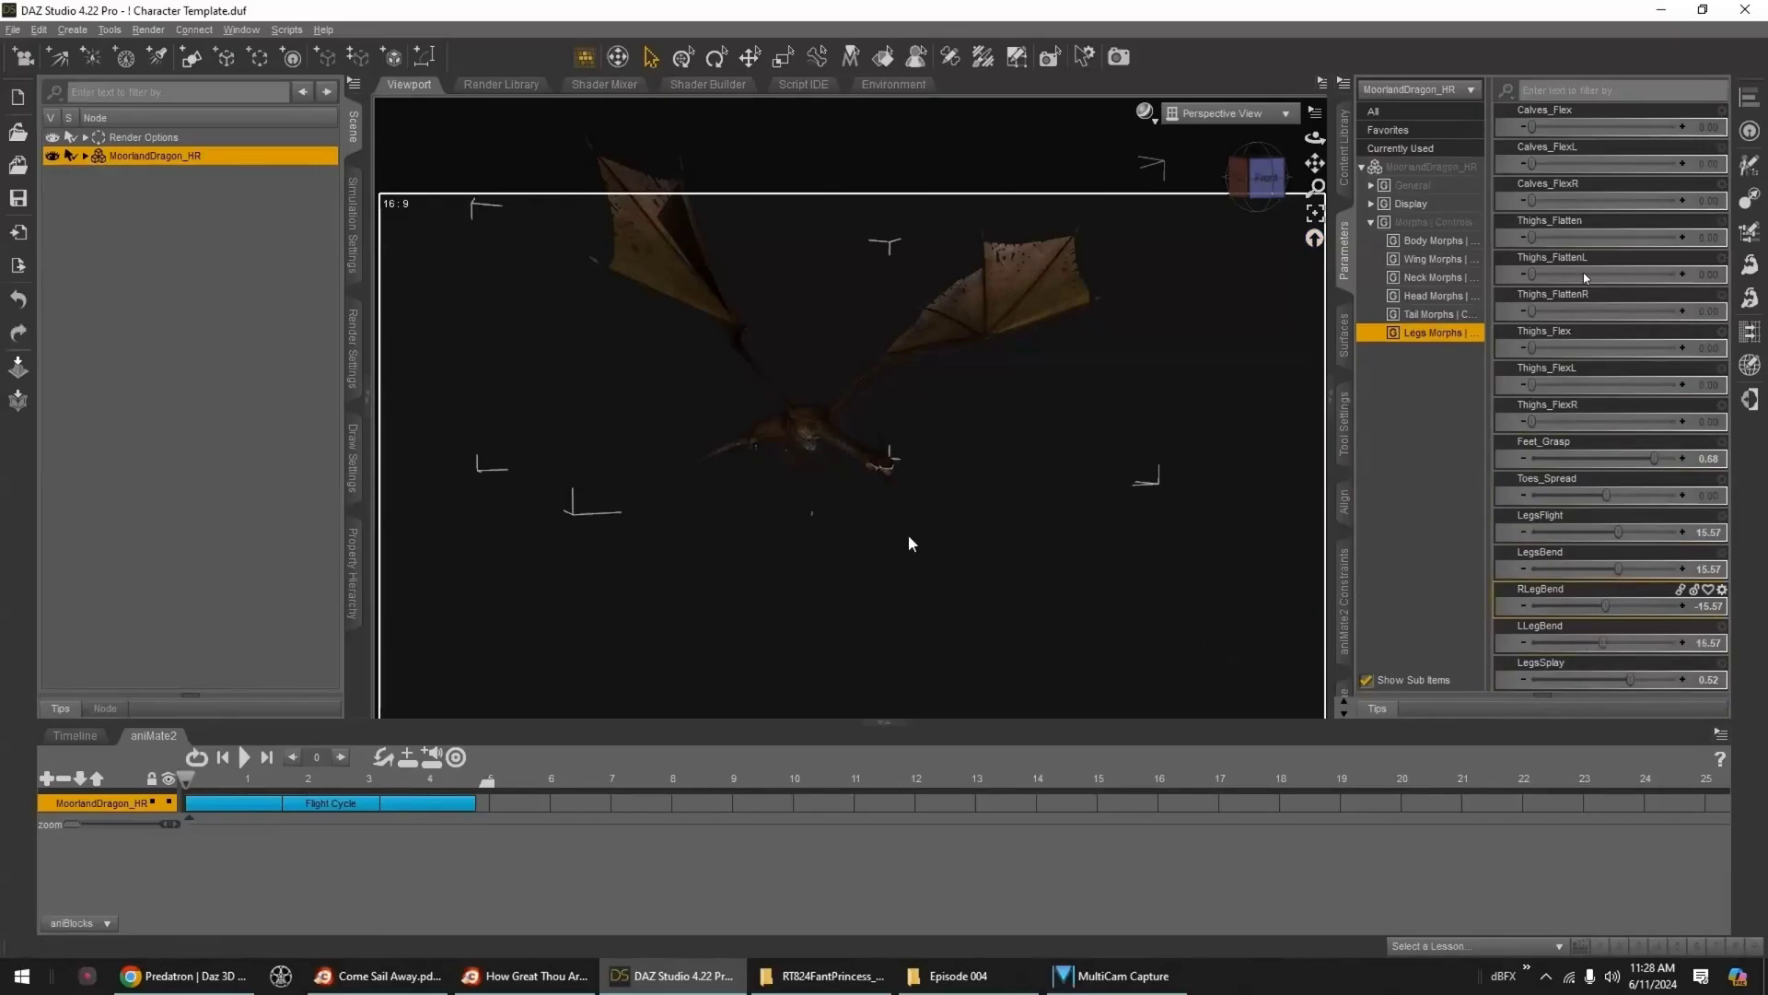
- At the start, set NeckSSide to about -72, NeckSBend to about -127, NeckBendAll to about -13 and NeckTwistAll to about -36
click(1430, 277)
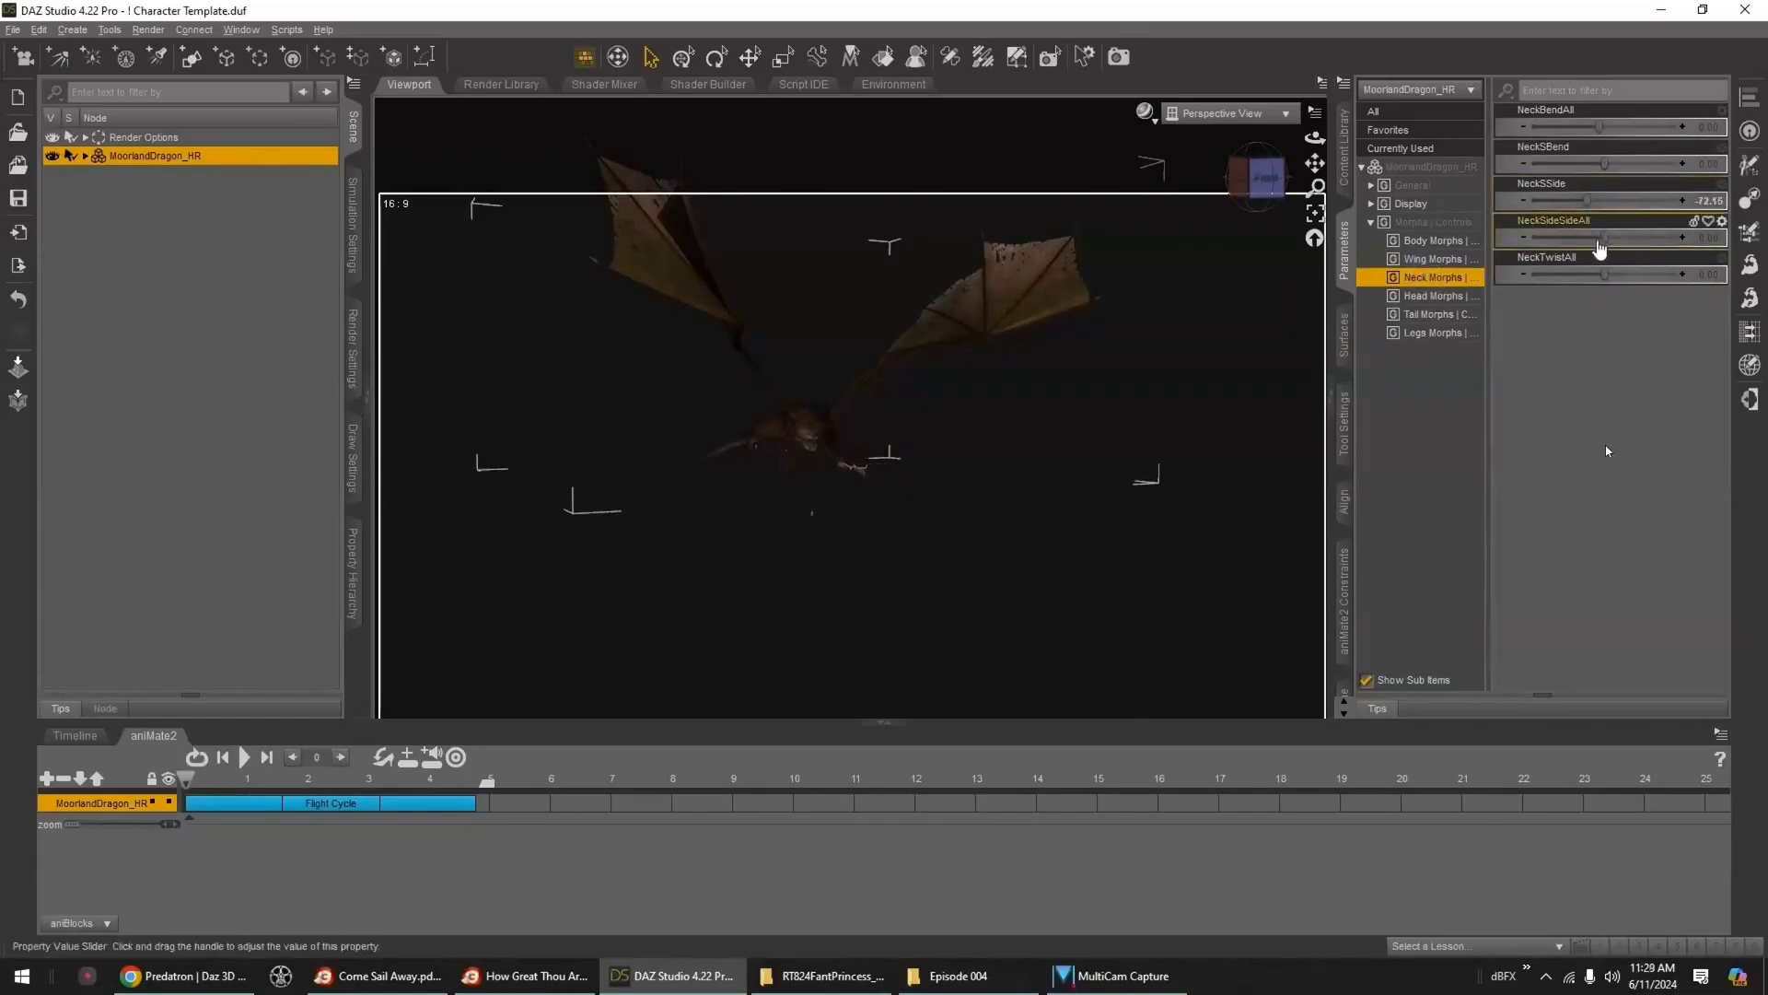
drag(1604, 164, 1594, 126)
drag(1603, 239, 1609, 238)
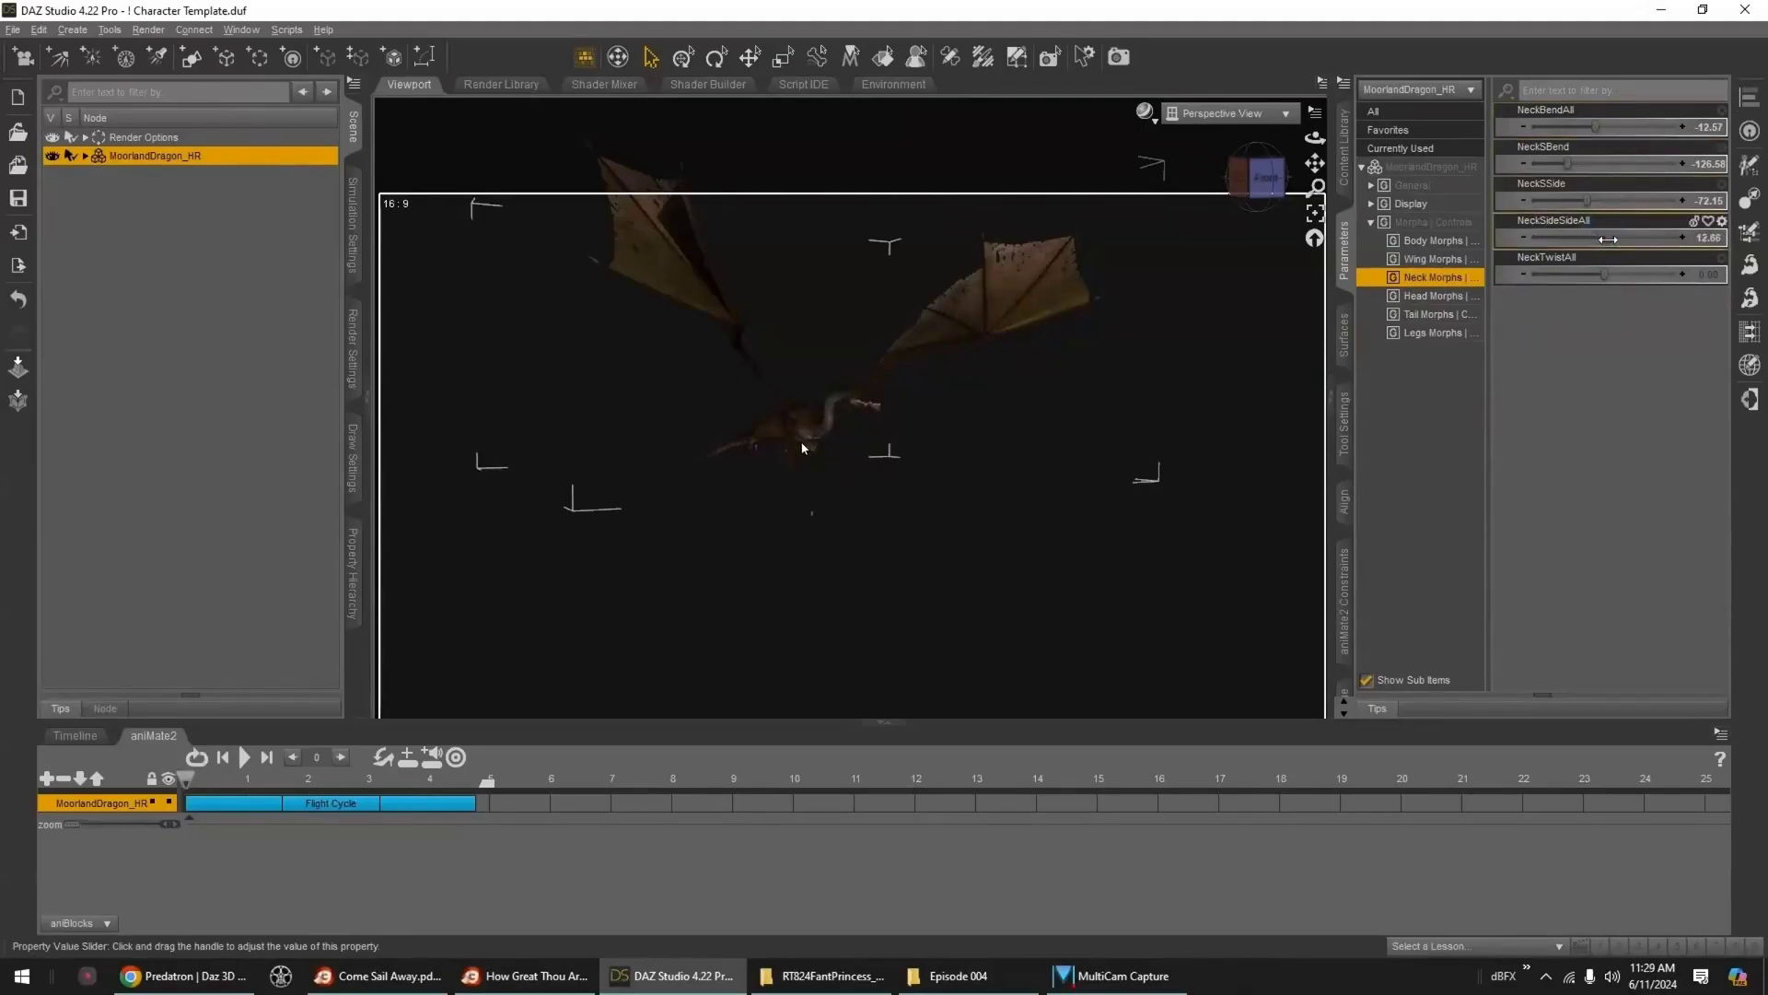
key(ctrl+z)
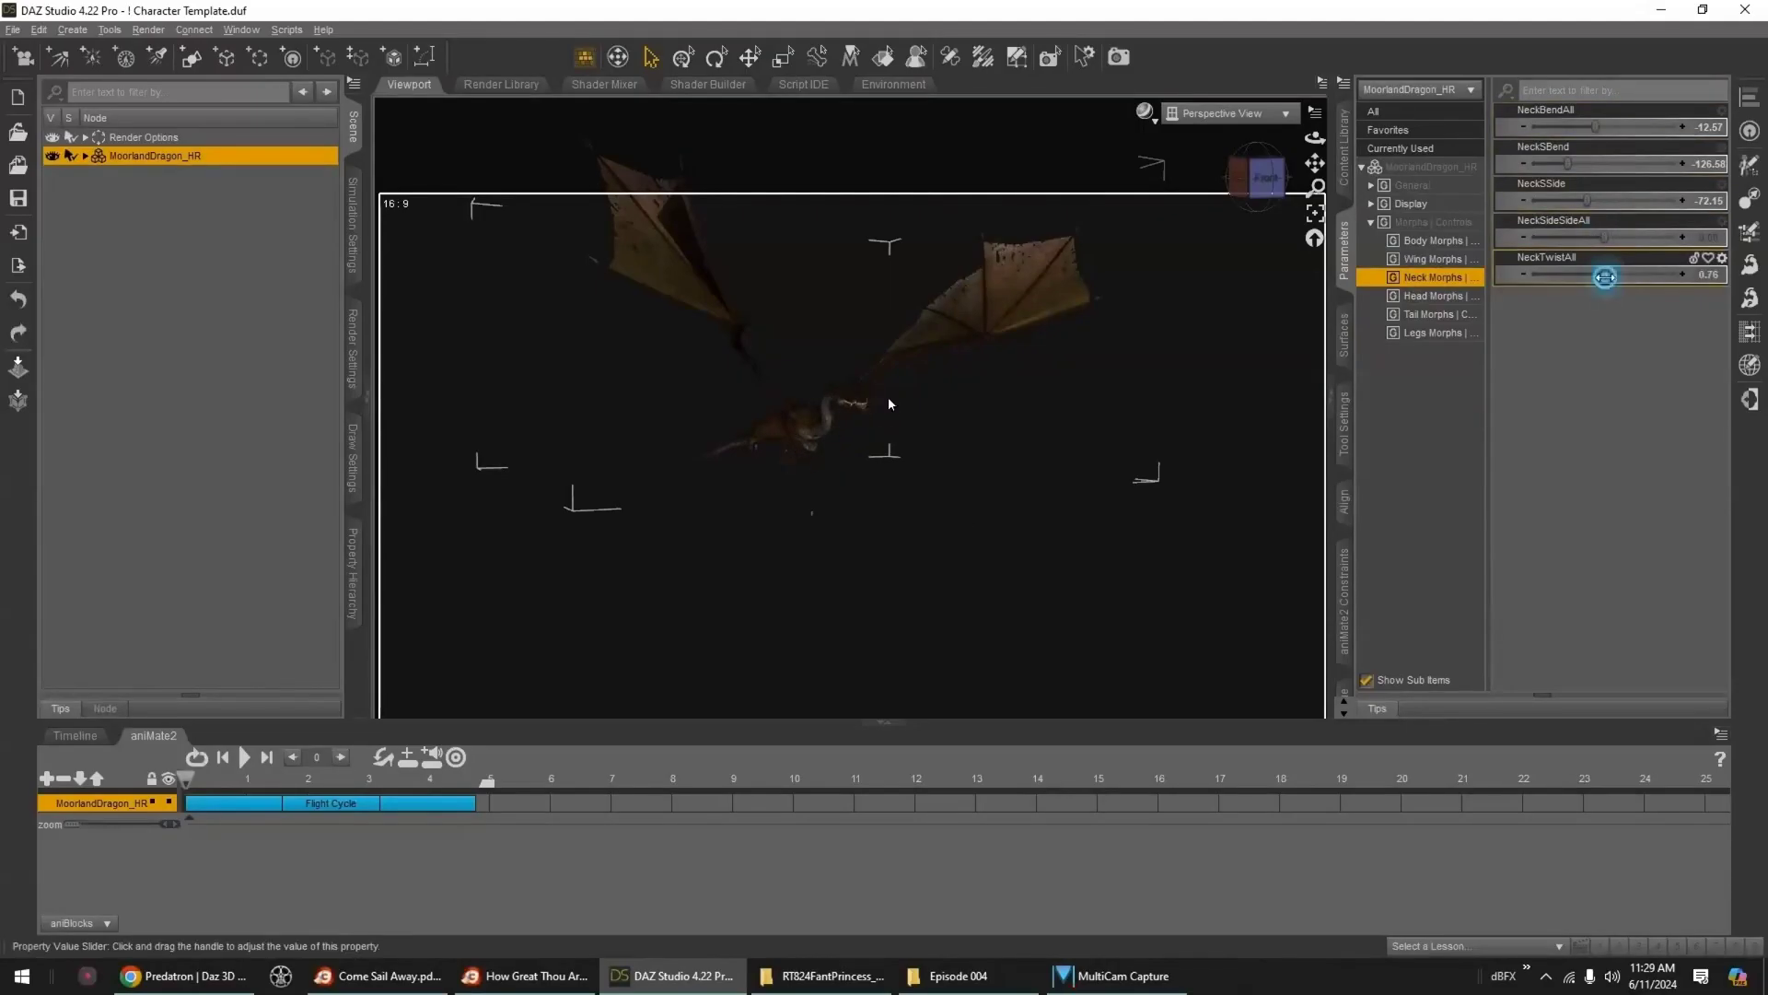
drag(1574, 286, 1574, 287)
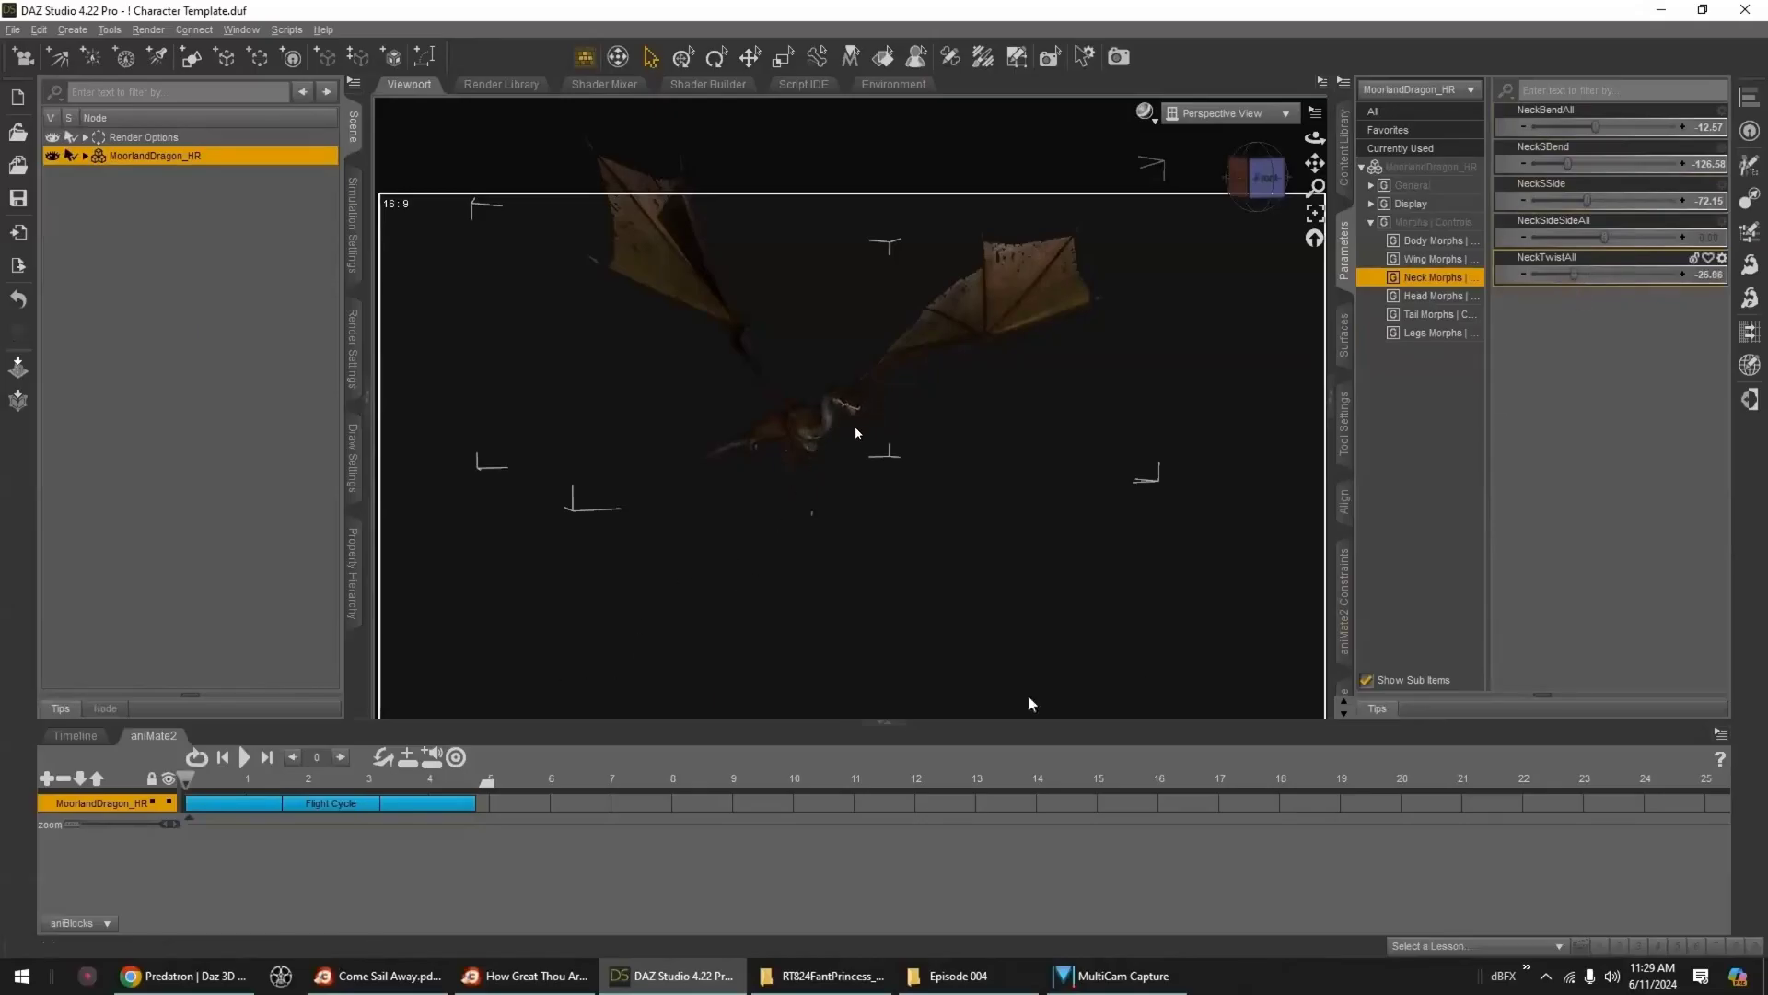
- Keyframe TailSSide at about -179 at the start, about 44 by 1.8 s and about -32 by 2.2 s
click(1432, 314)
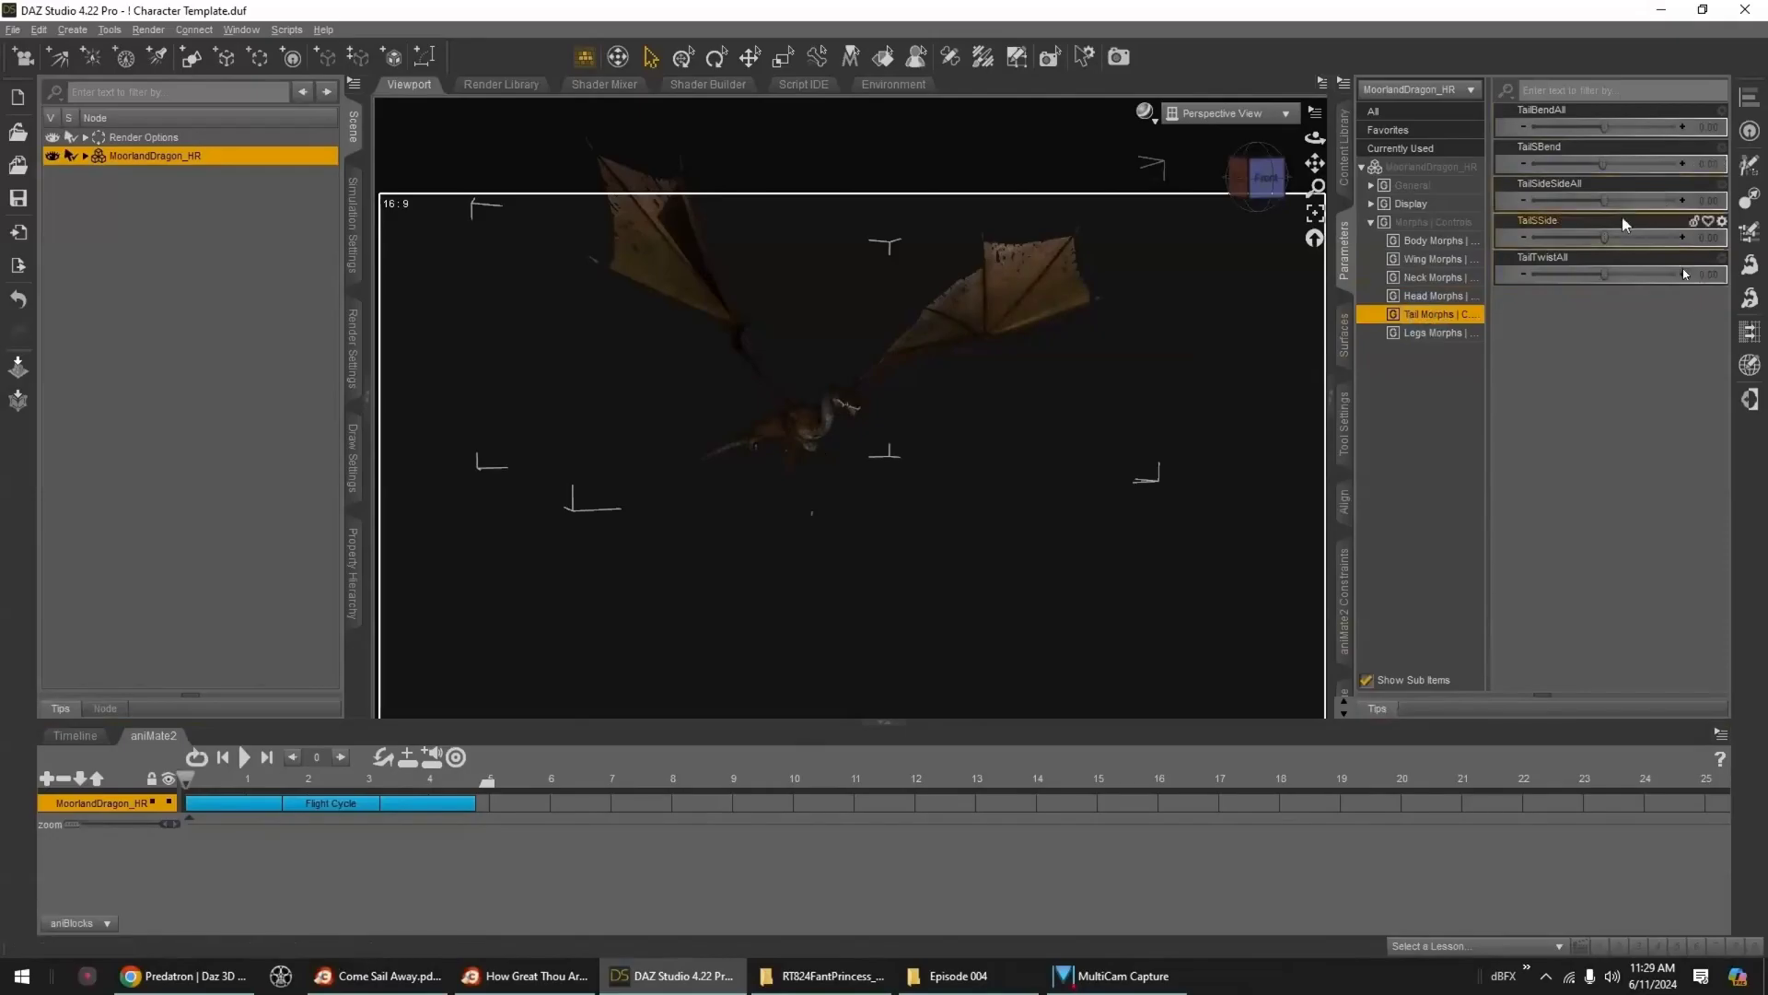
drag(1611, 244, 1556, 261)
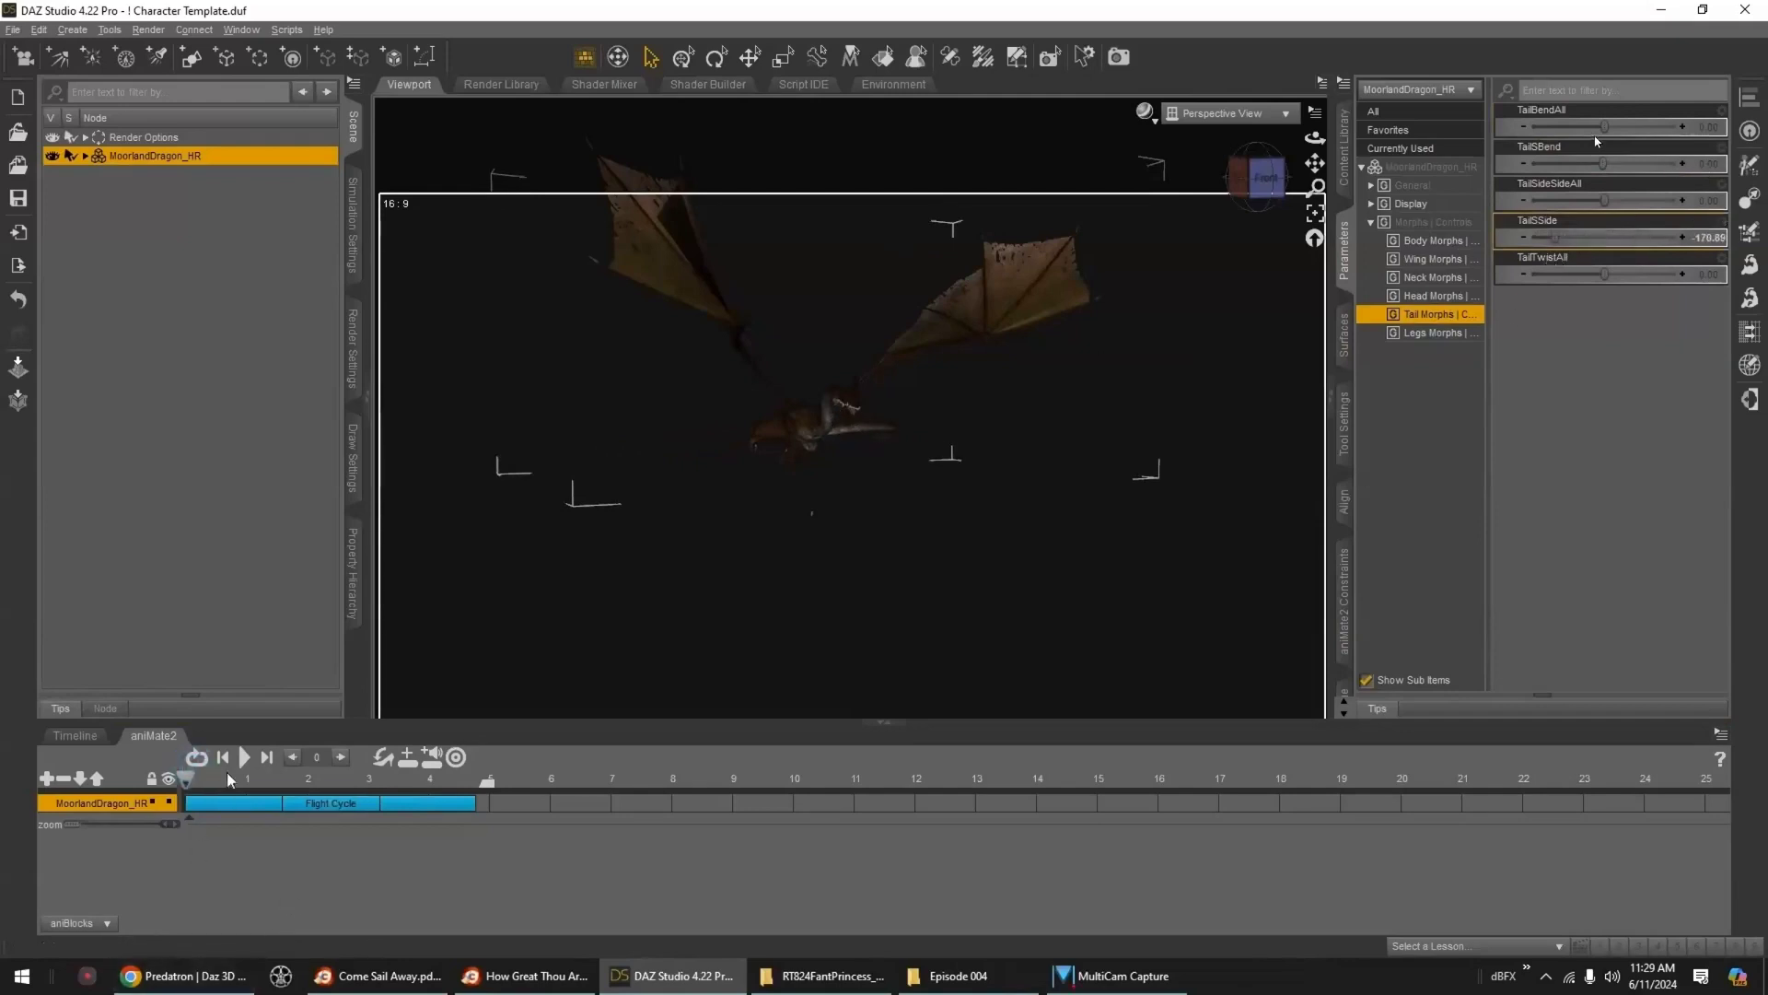
drag(187, 778, 258, 781)
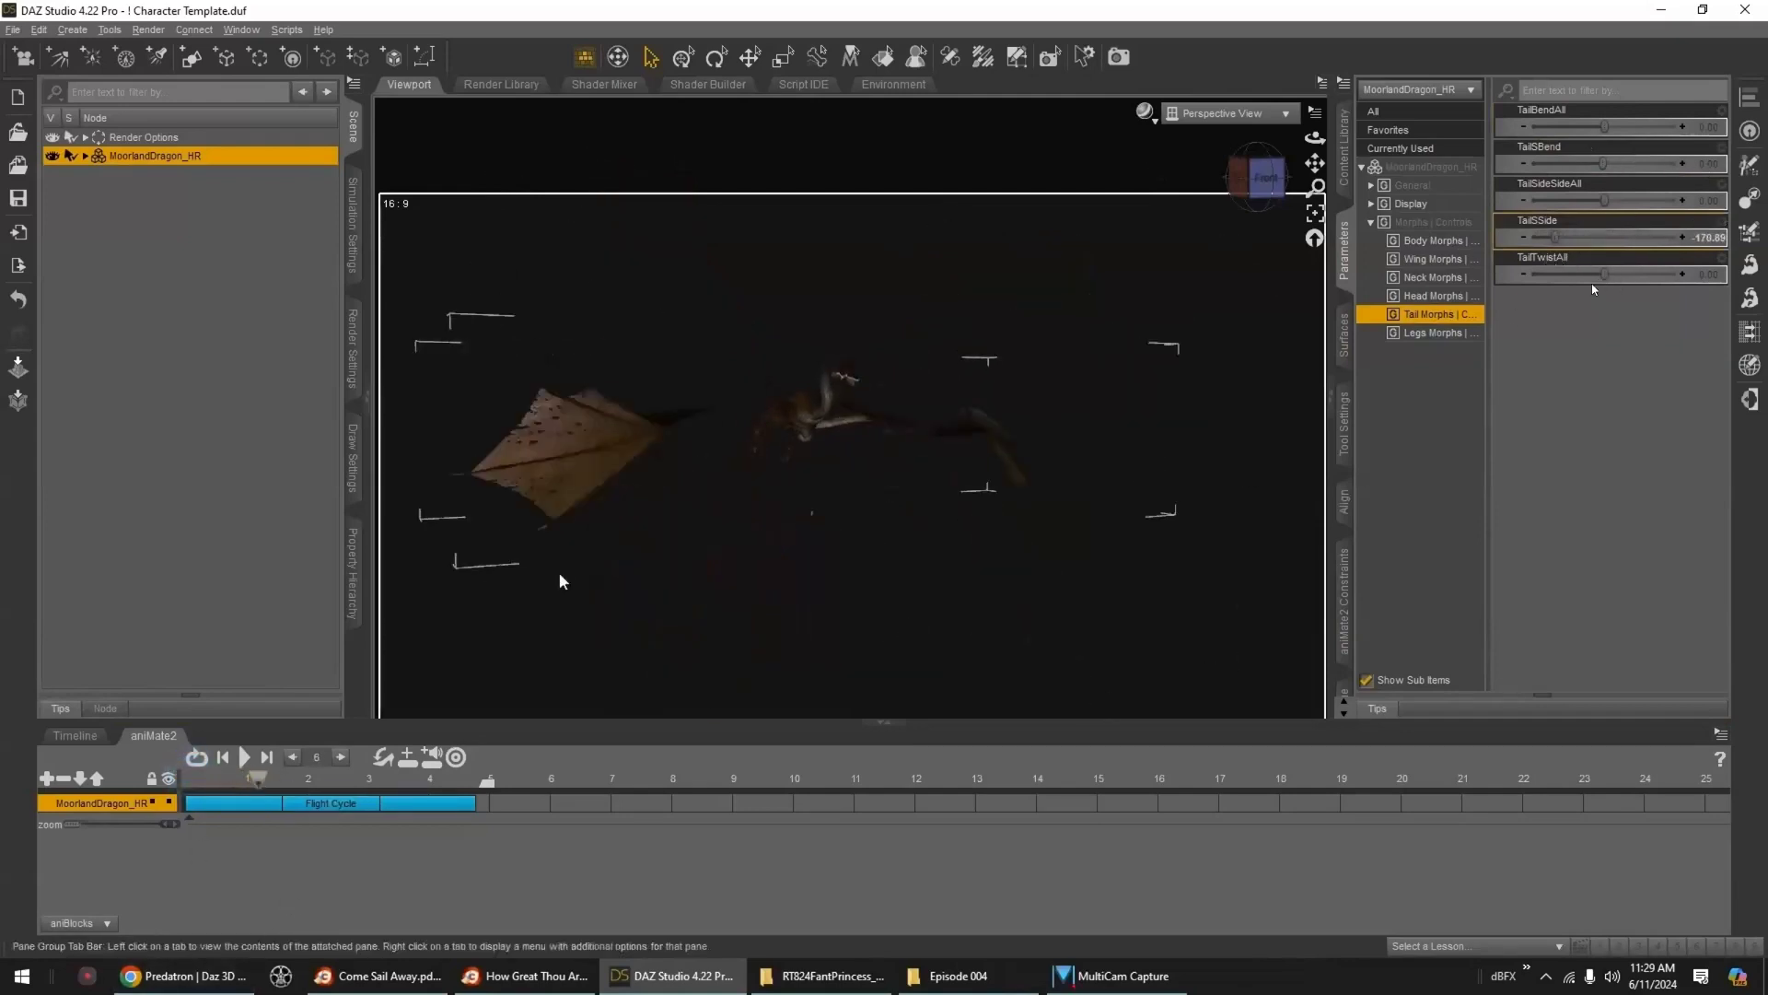
drag(1556, 239, 1605, 245)
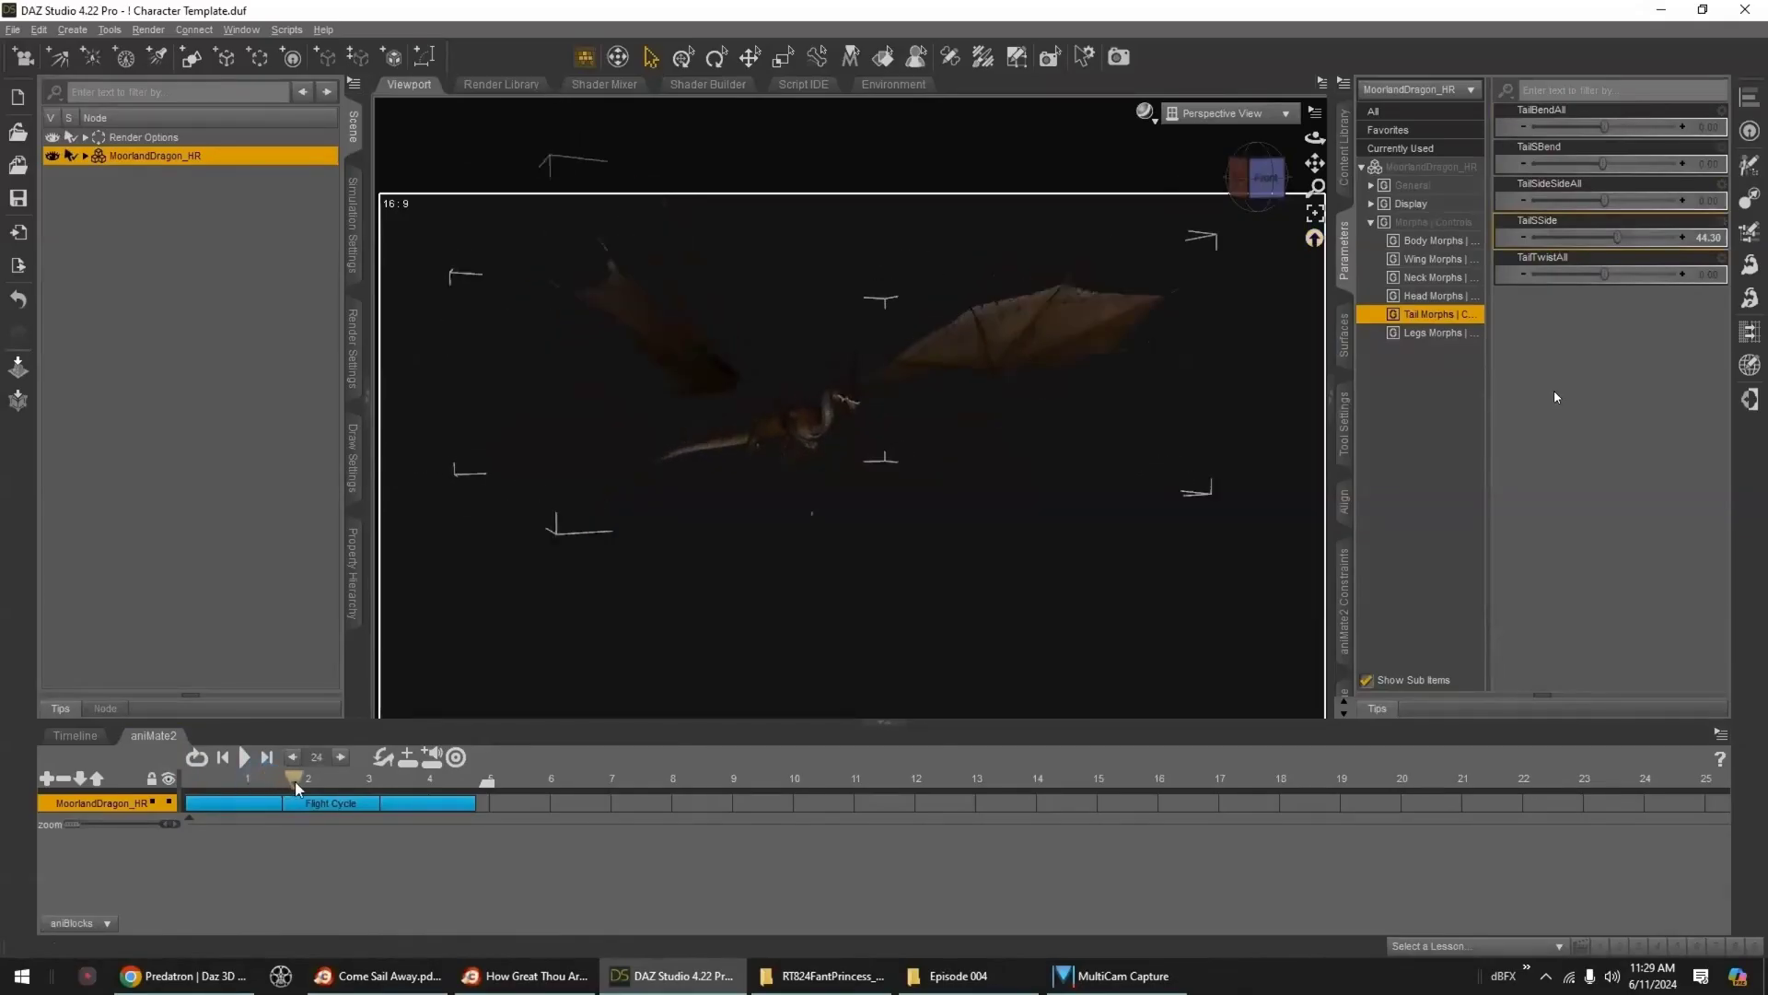
drag(1614, 241, 1603, 241)
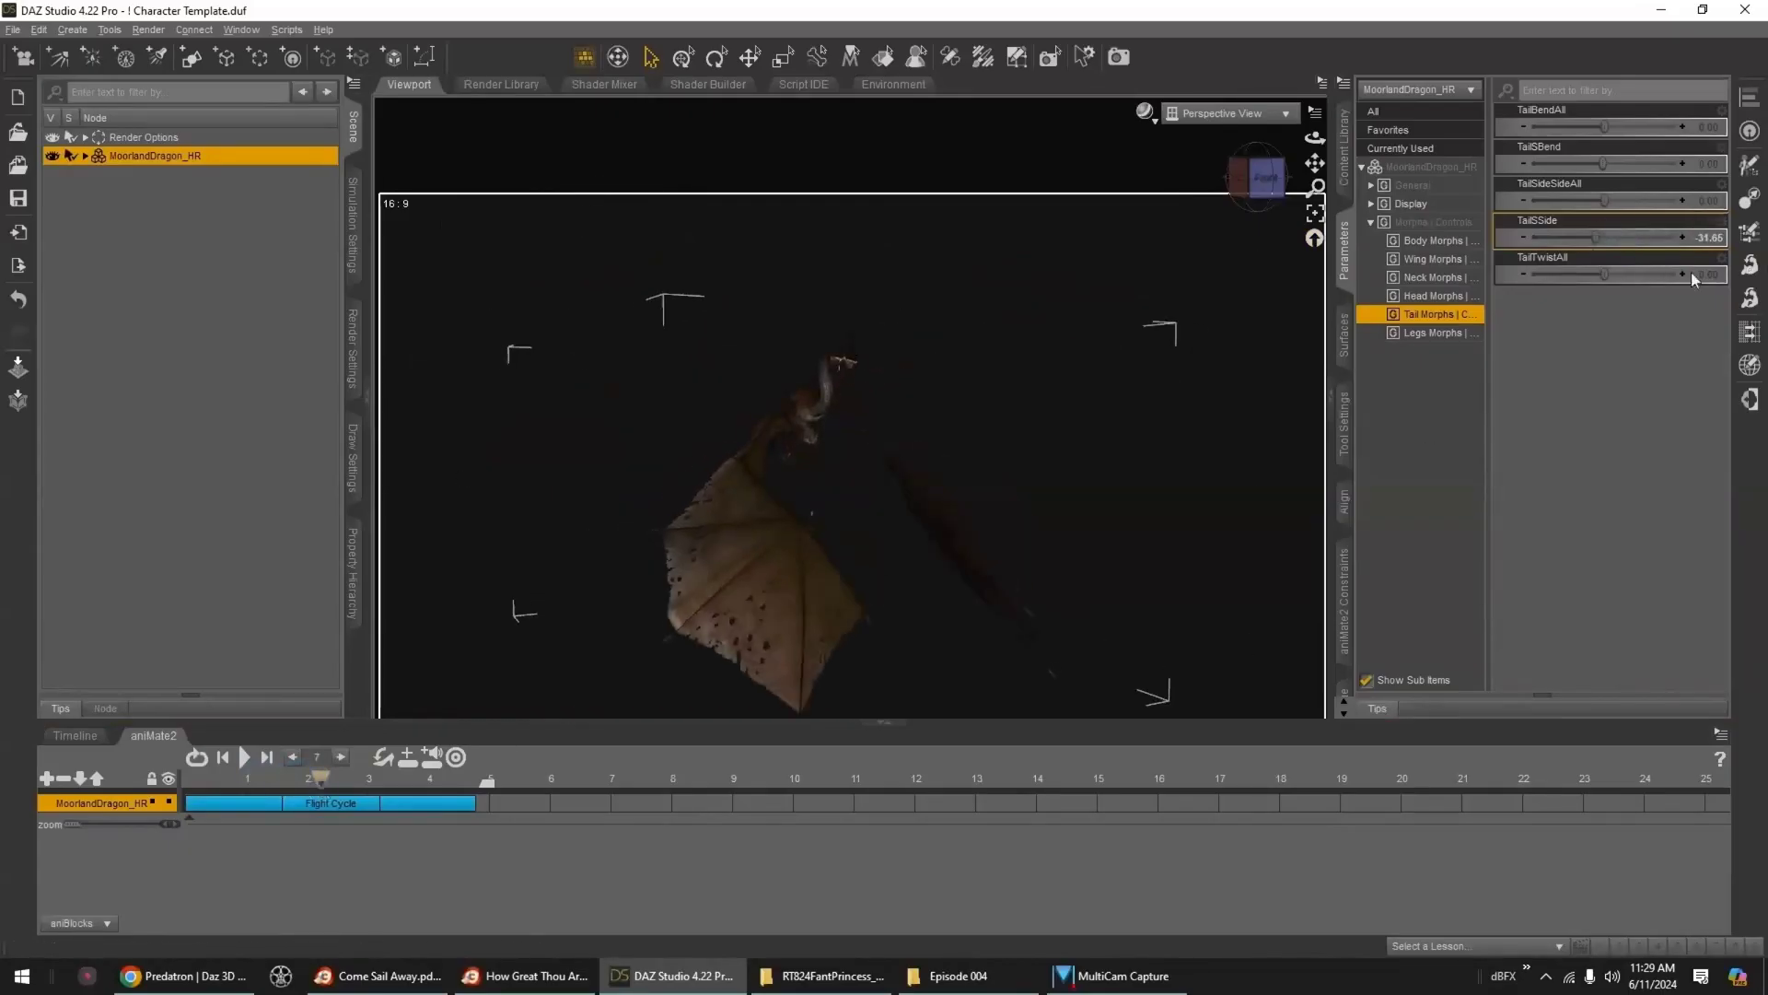
- Set TailSSide to about -44 near 2.8 s and about 35 near 3.4 s
drag(320, 780, 357, 779)
drag(1613, 236, 1591, 237)
drag(357, 780, 394, 782)
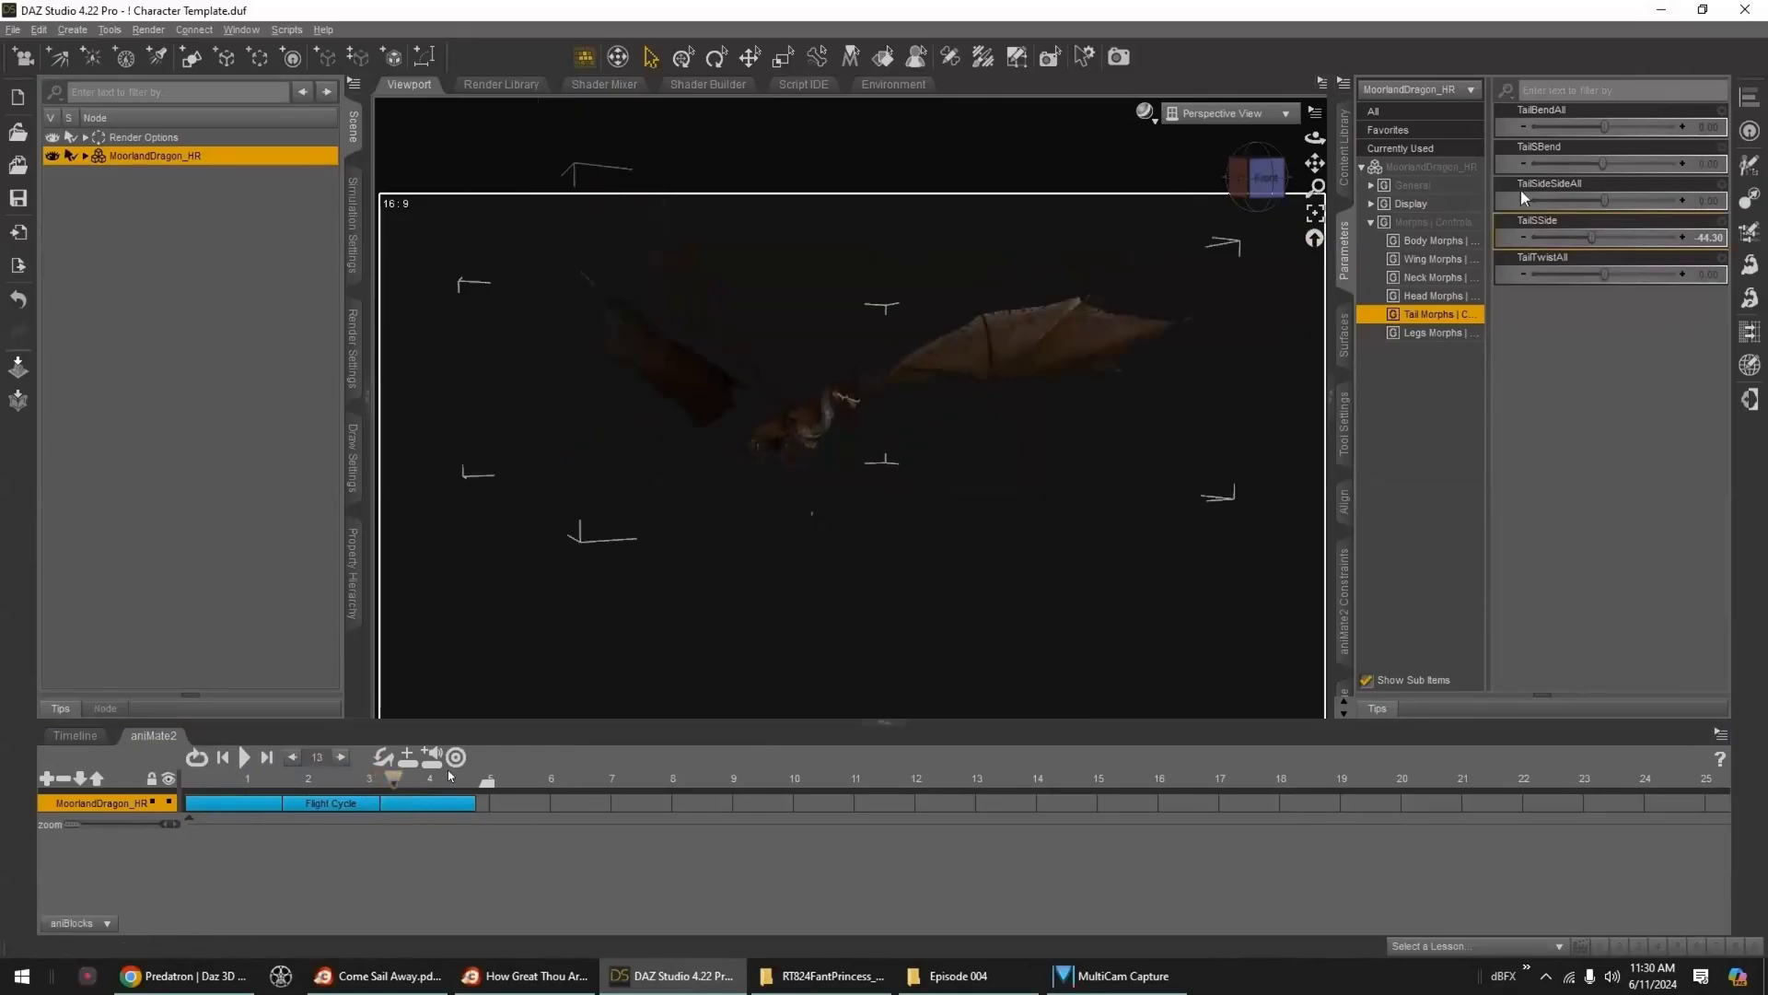
drag(1591, 237, 1614, 237)
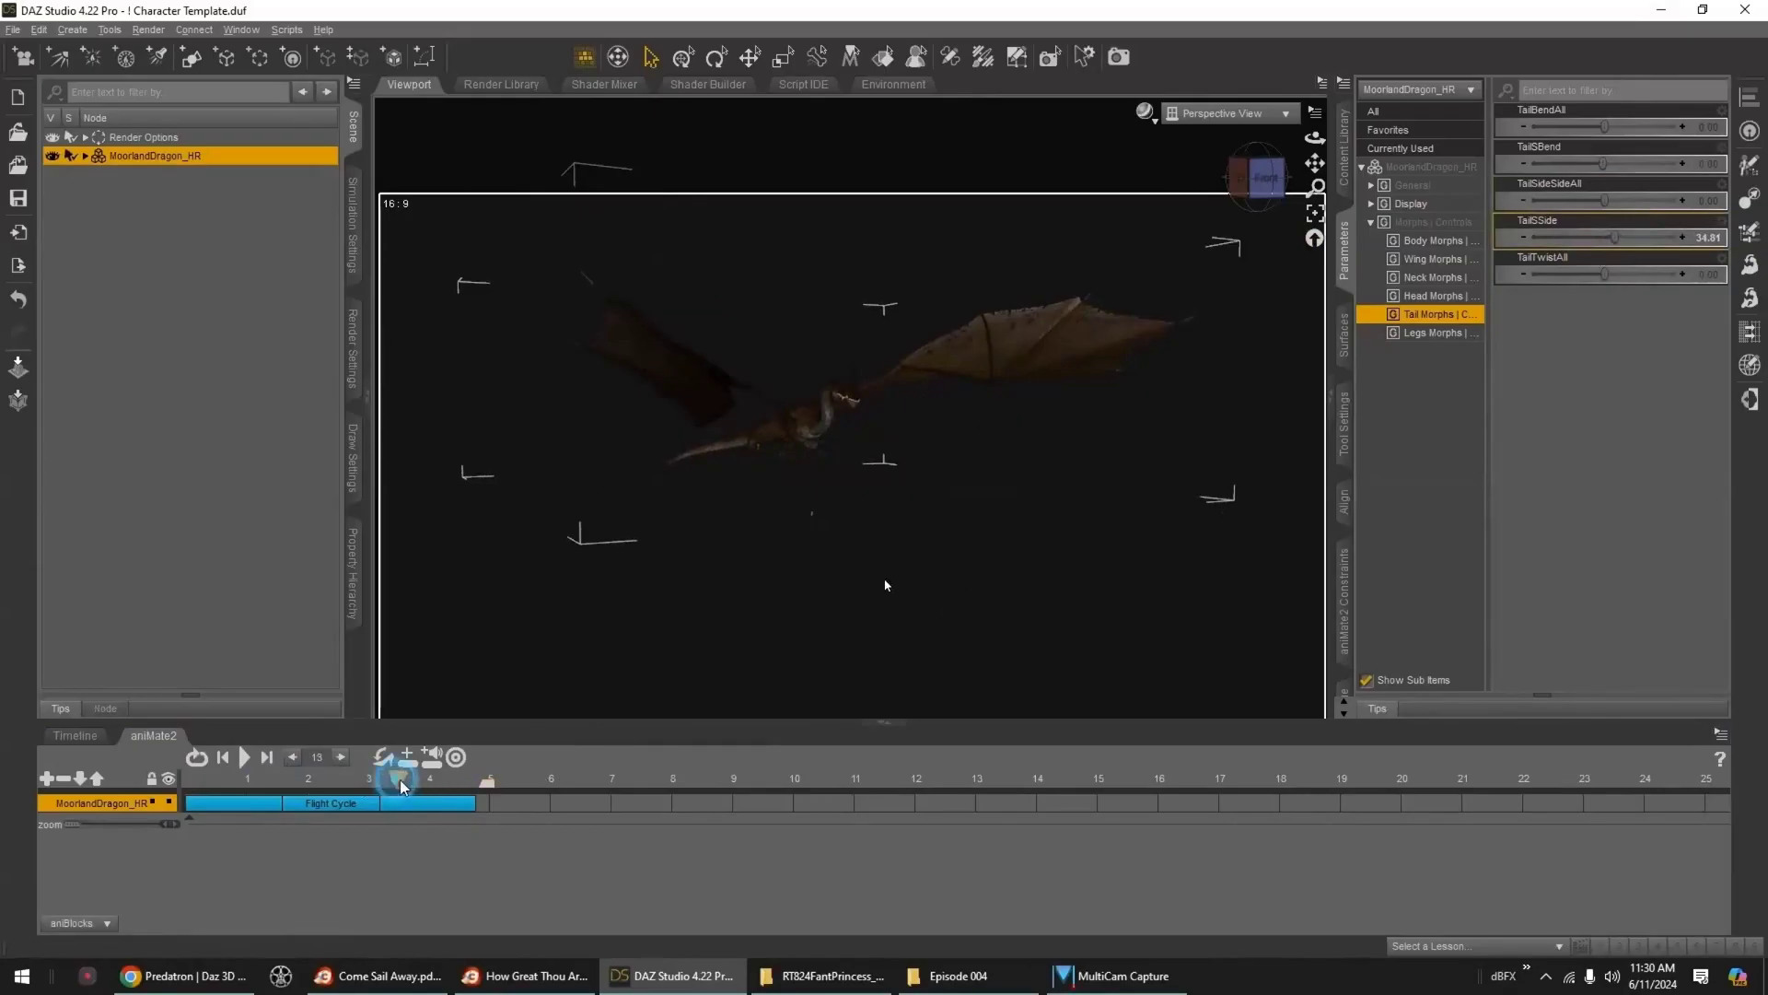
- Set TailSSide to about -41 near 3.9 s and raise it again near 4.4 s
drag(397, 785, 429, 785)
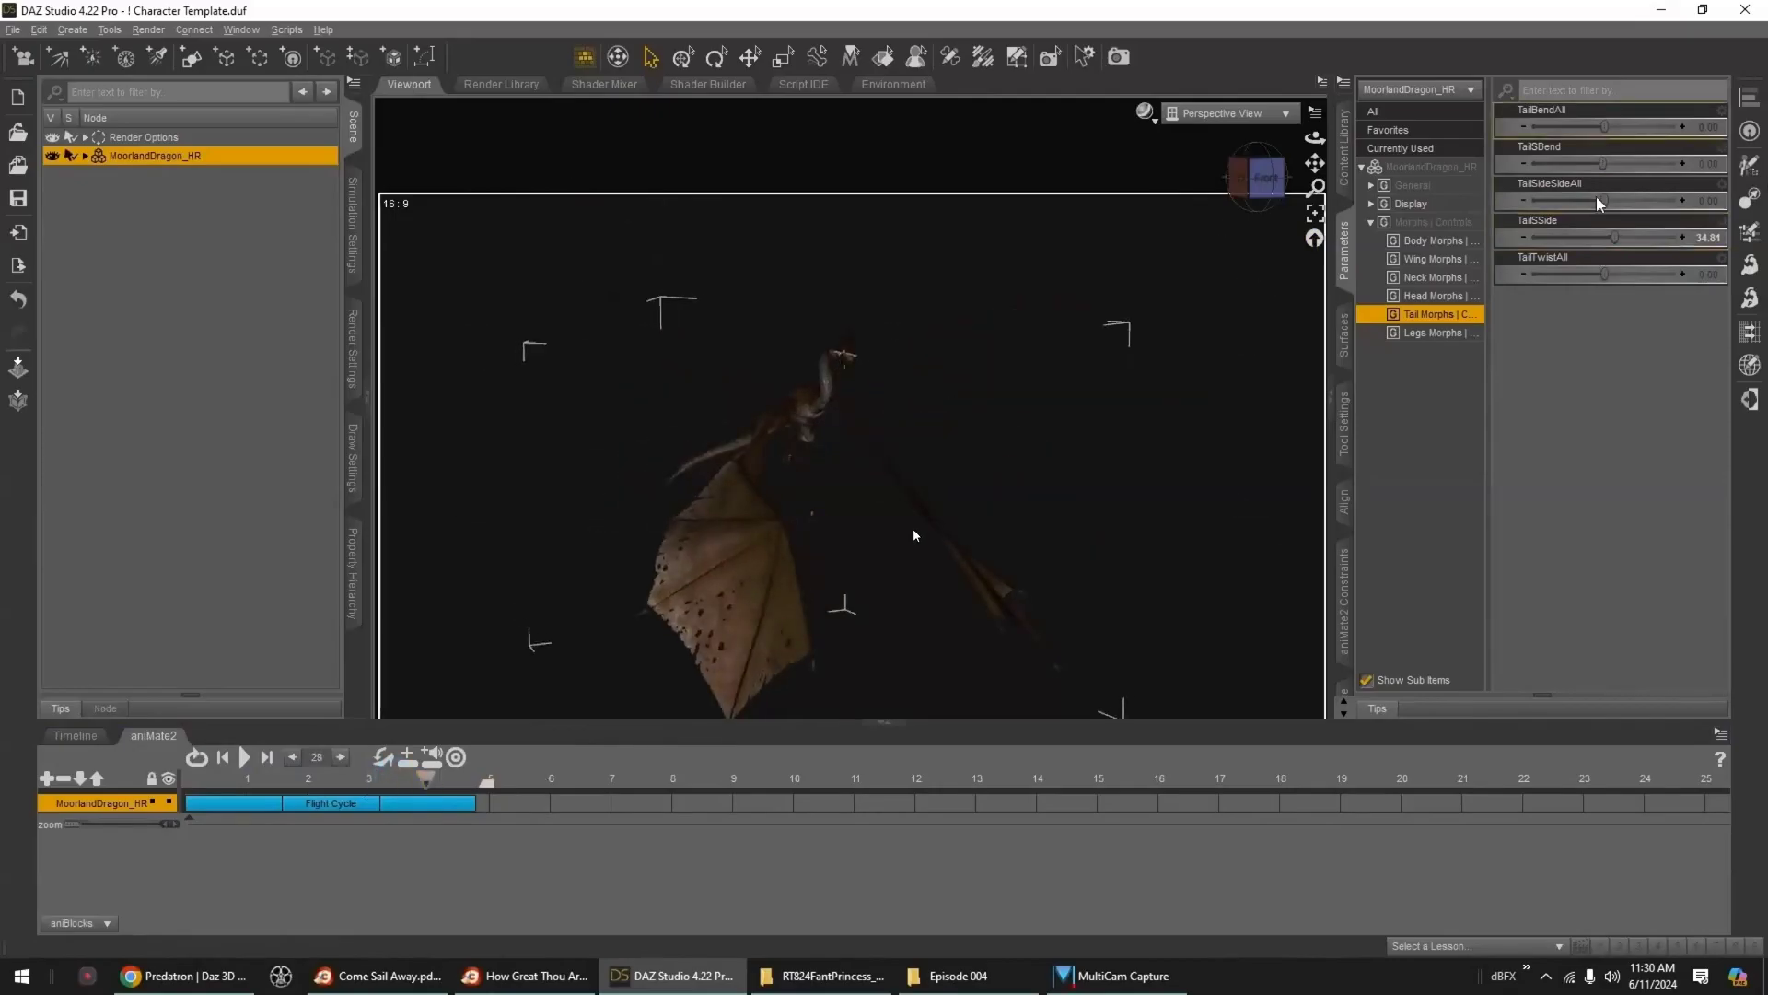
drag(1615, 238, 1593, 238)
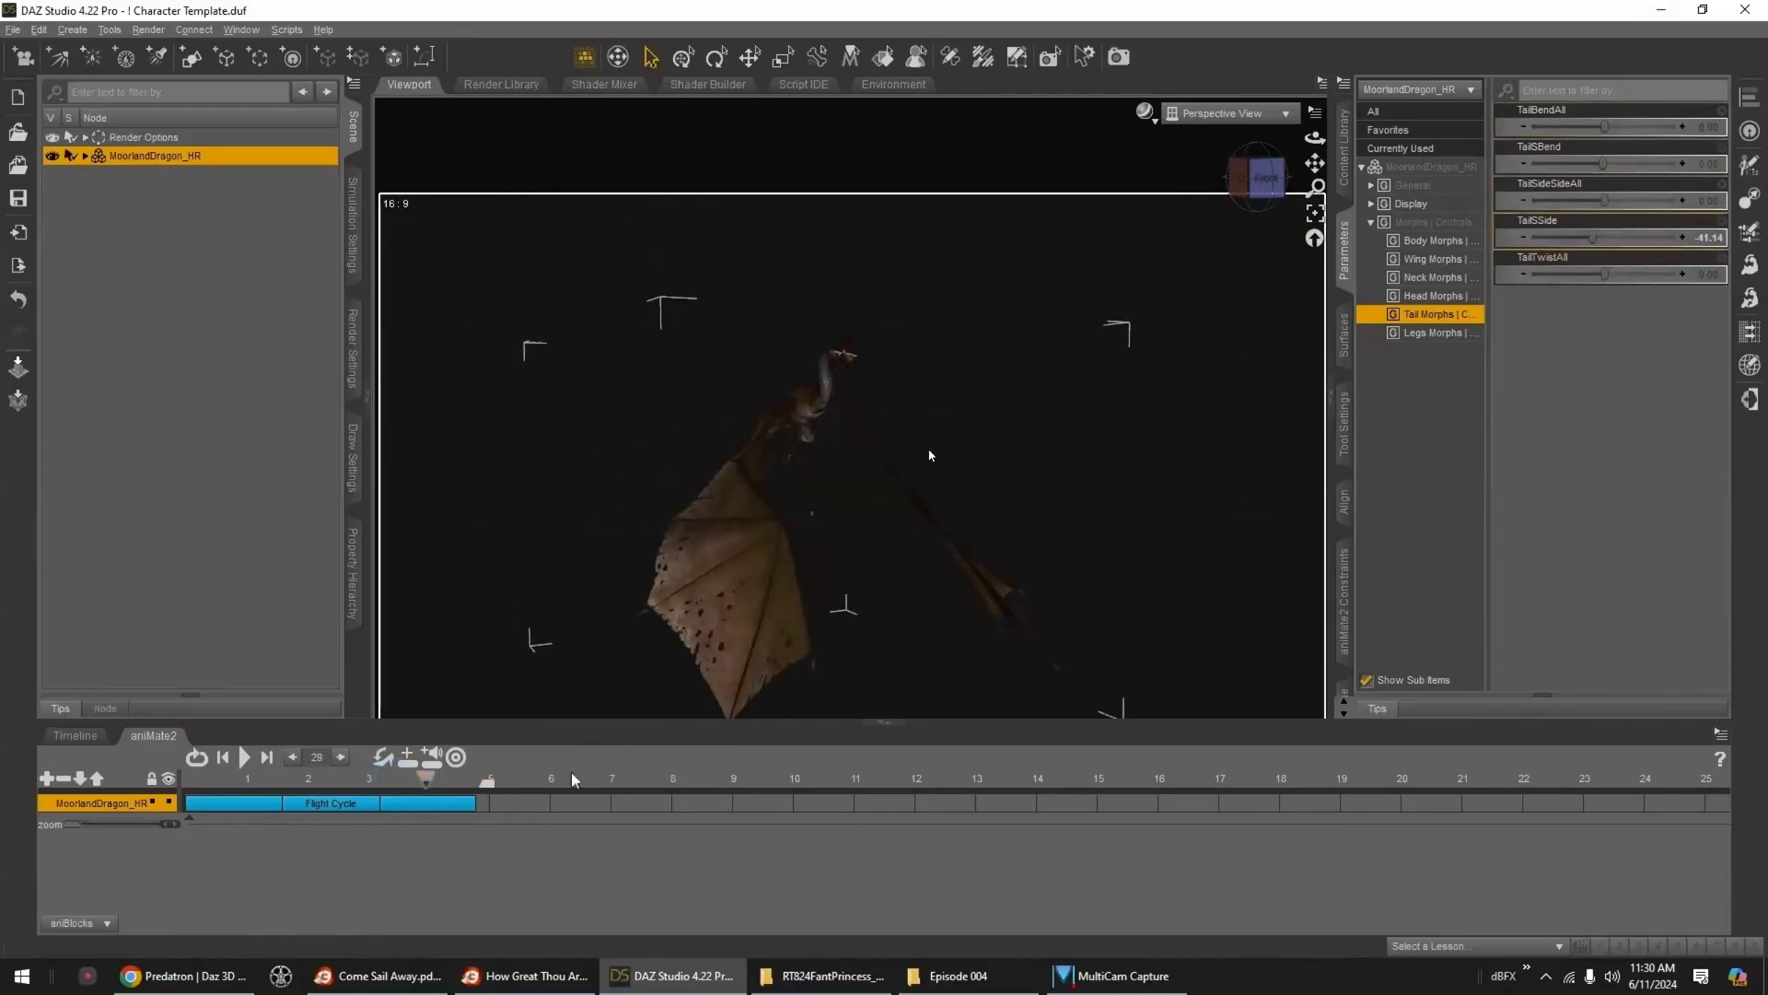
drag(432, 783, 459, 785)
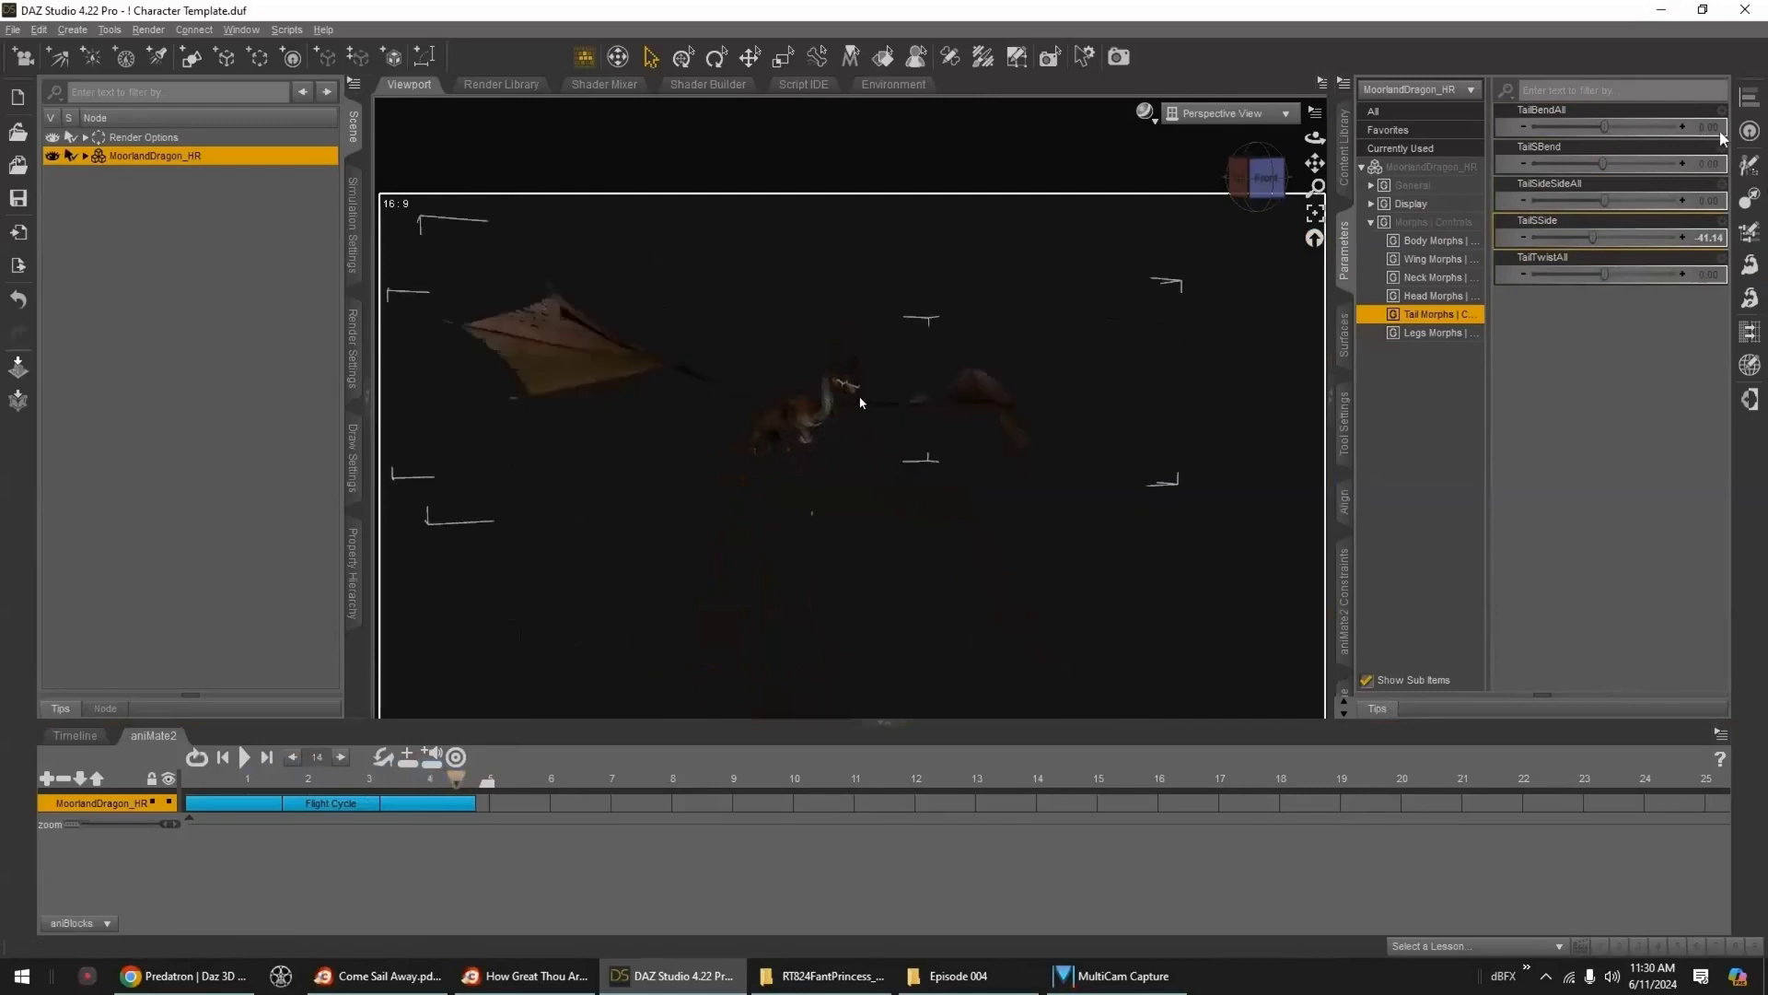
drag(1591, 242, 1613, 238)
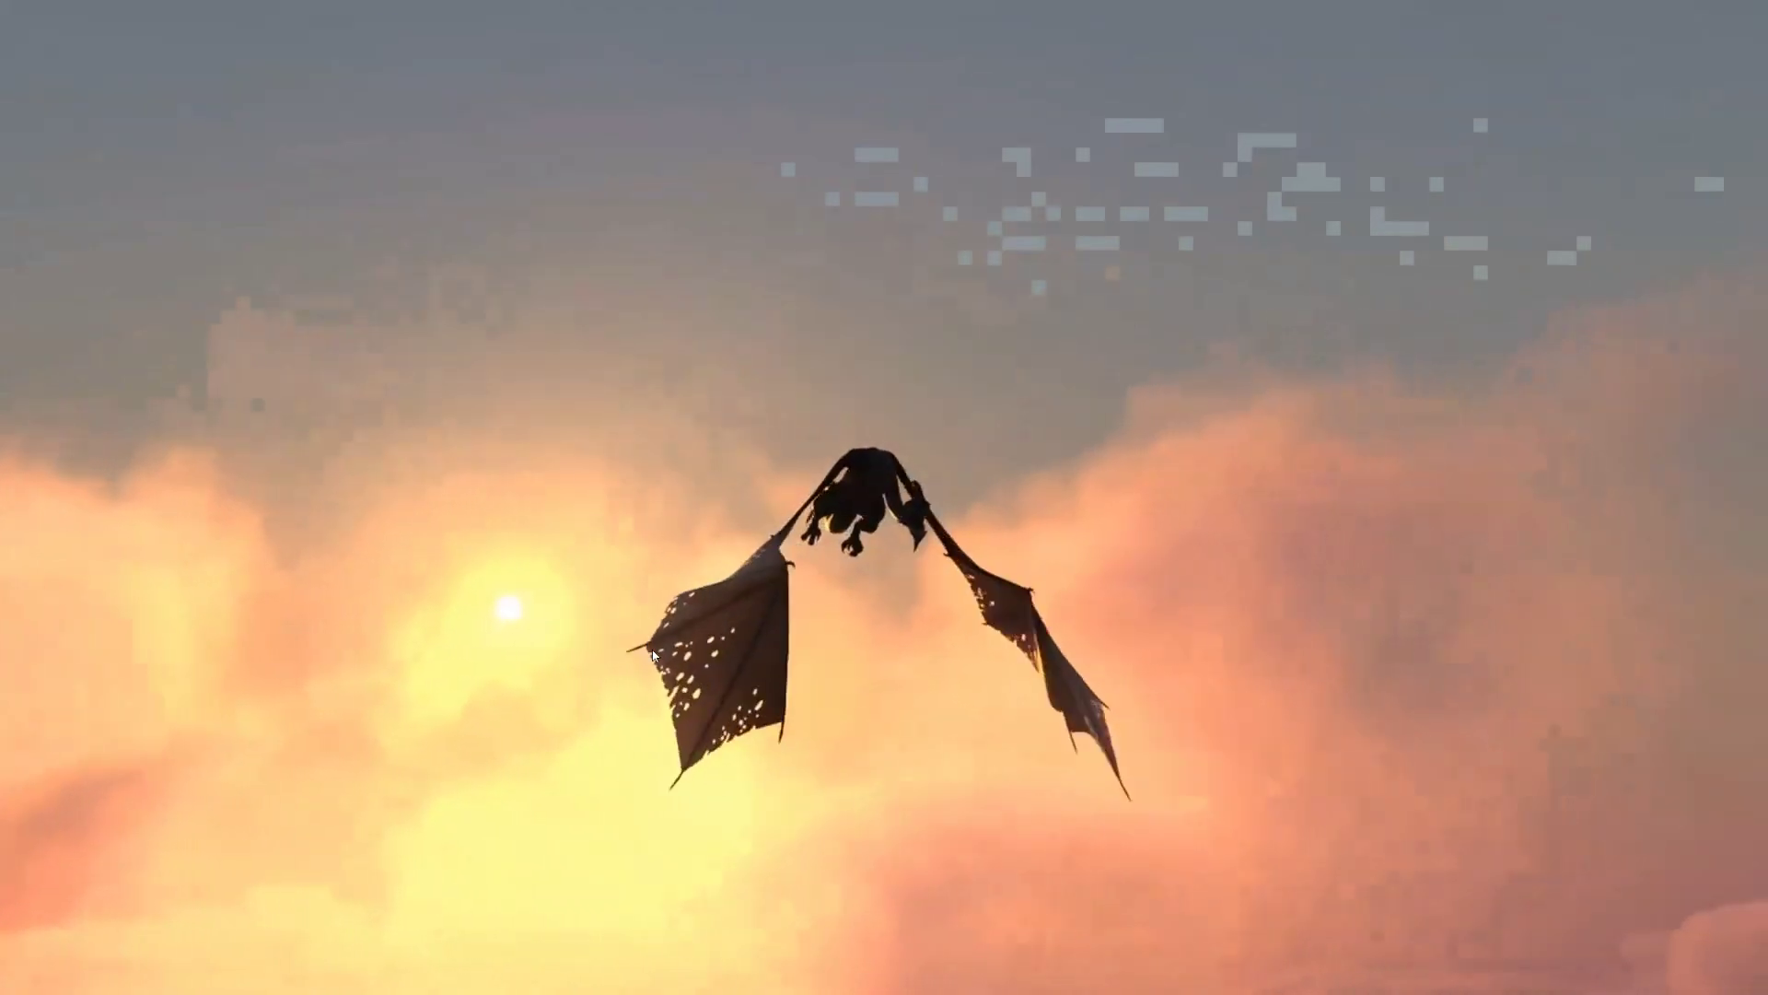
key(space)
key(space)
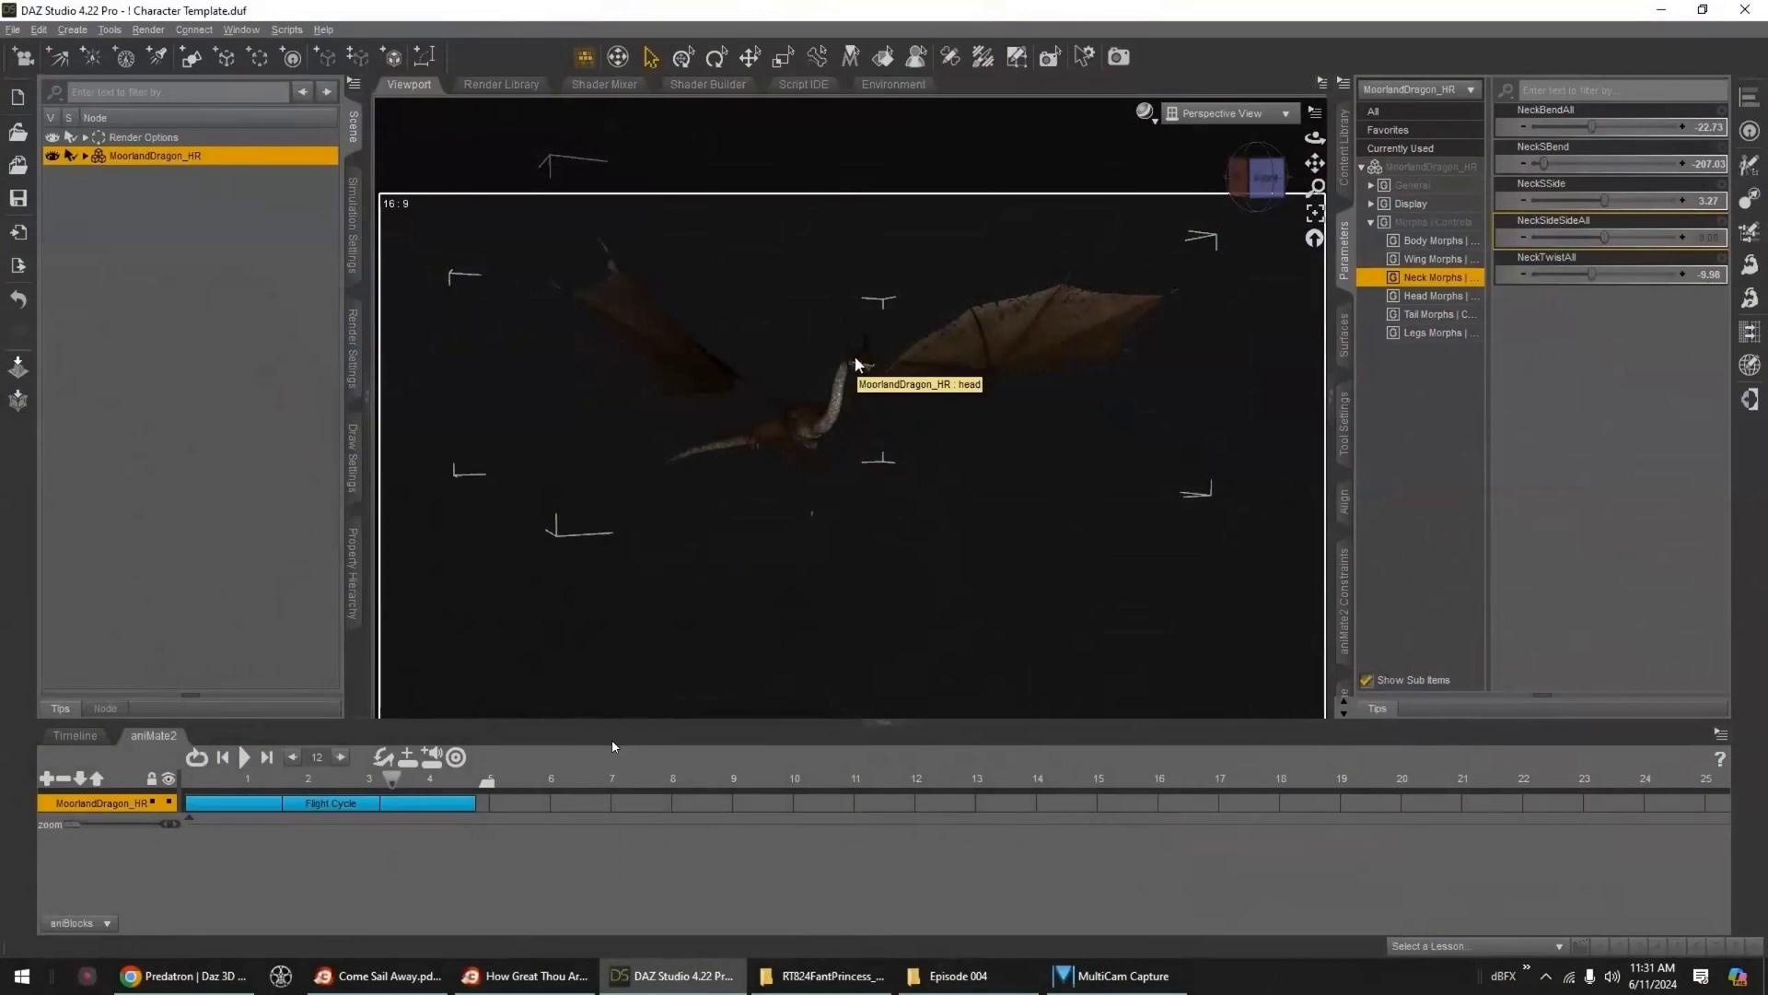
- Select the dragon's head bone and frame it in a close-up view from a slightly turned angle
click(855, 364)
click(1314, 214)
mouse_move(1244, 186)
mouse_down()
mouse_move(1282, 184)
mouse_move(1267, 187)
mouse_up()
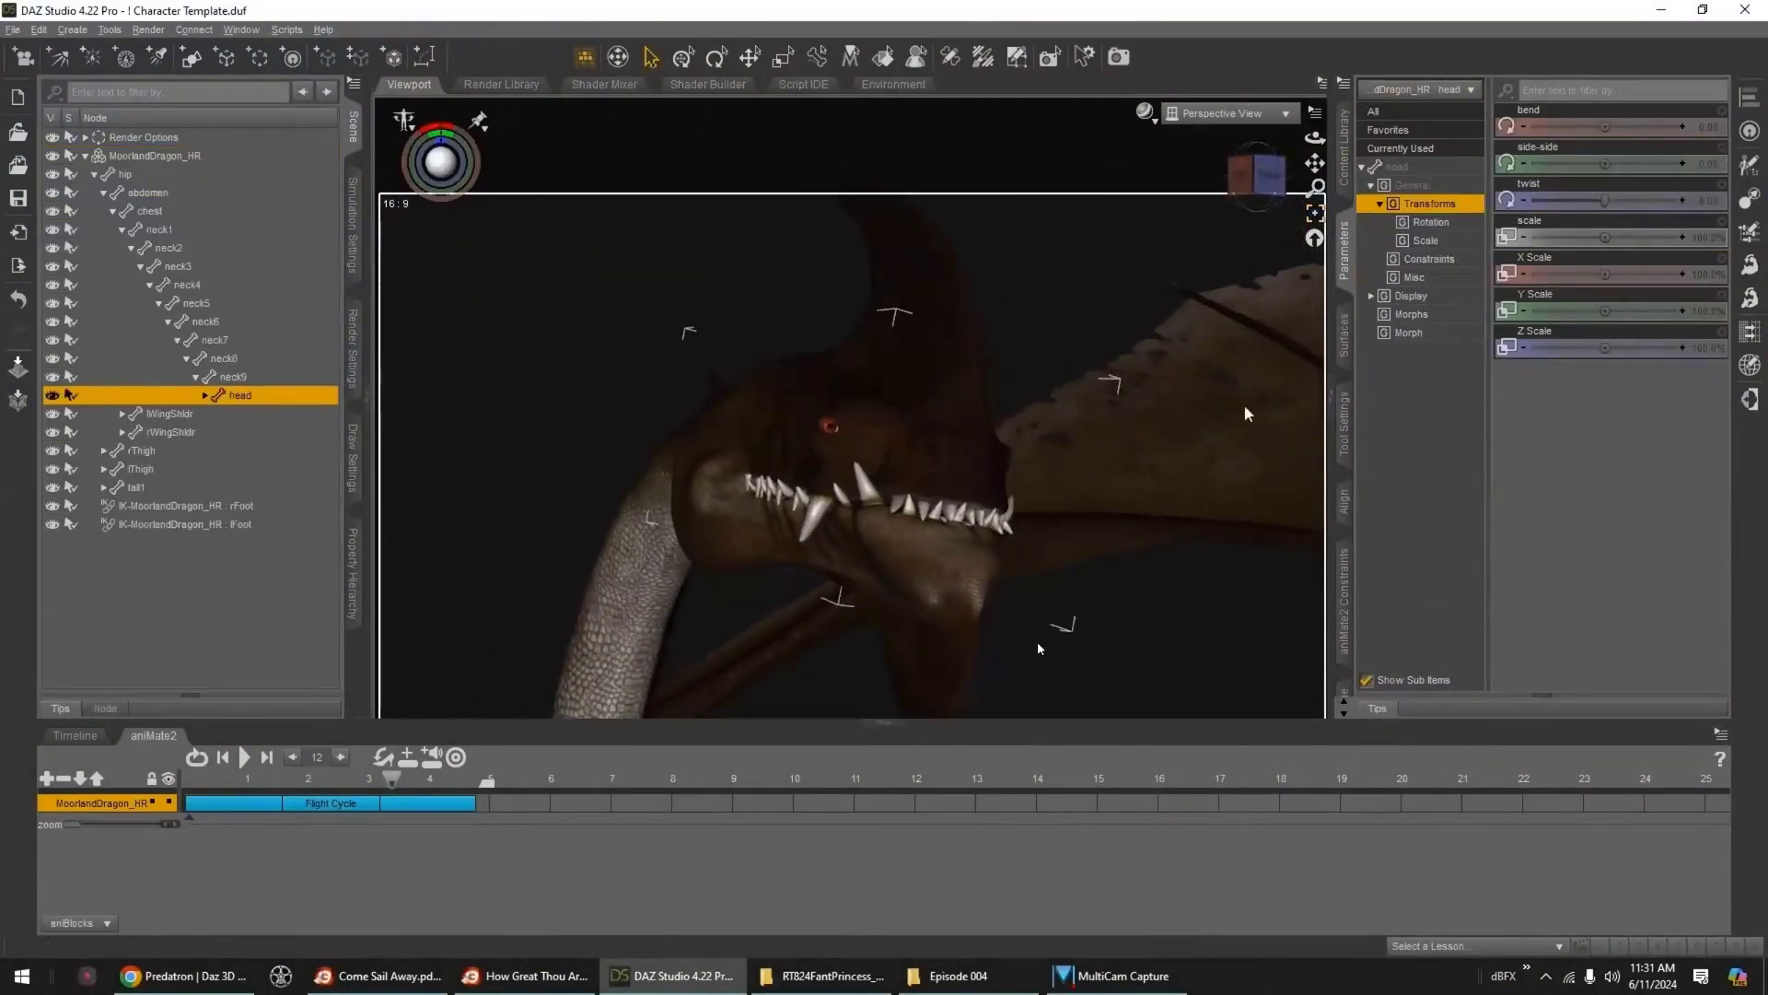
- Switch the viewport to the rendered preview and set Glossiness to 34.3% on all of the dragon's surfaces
click(1148, 115)
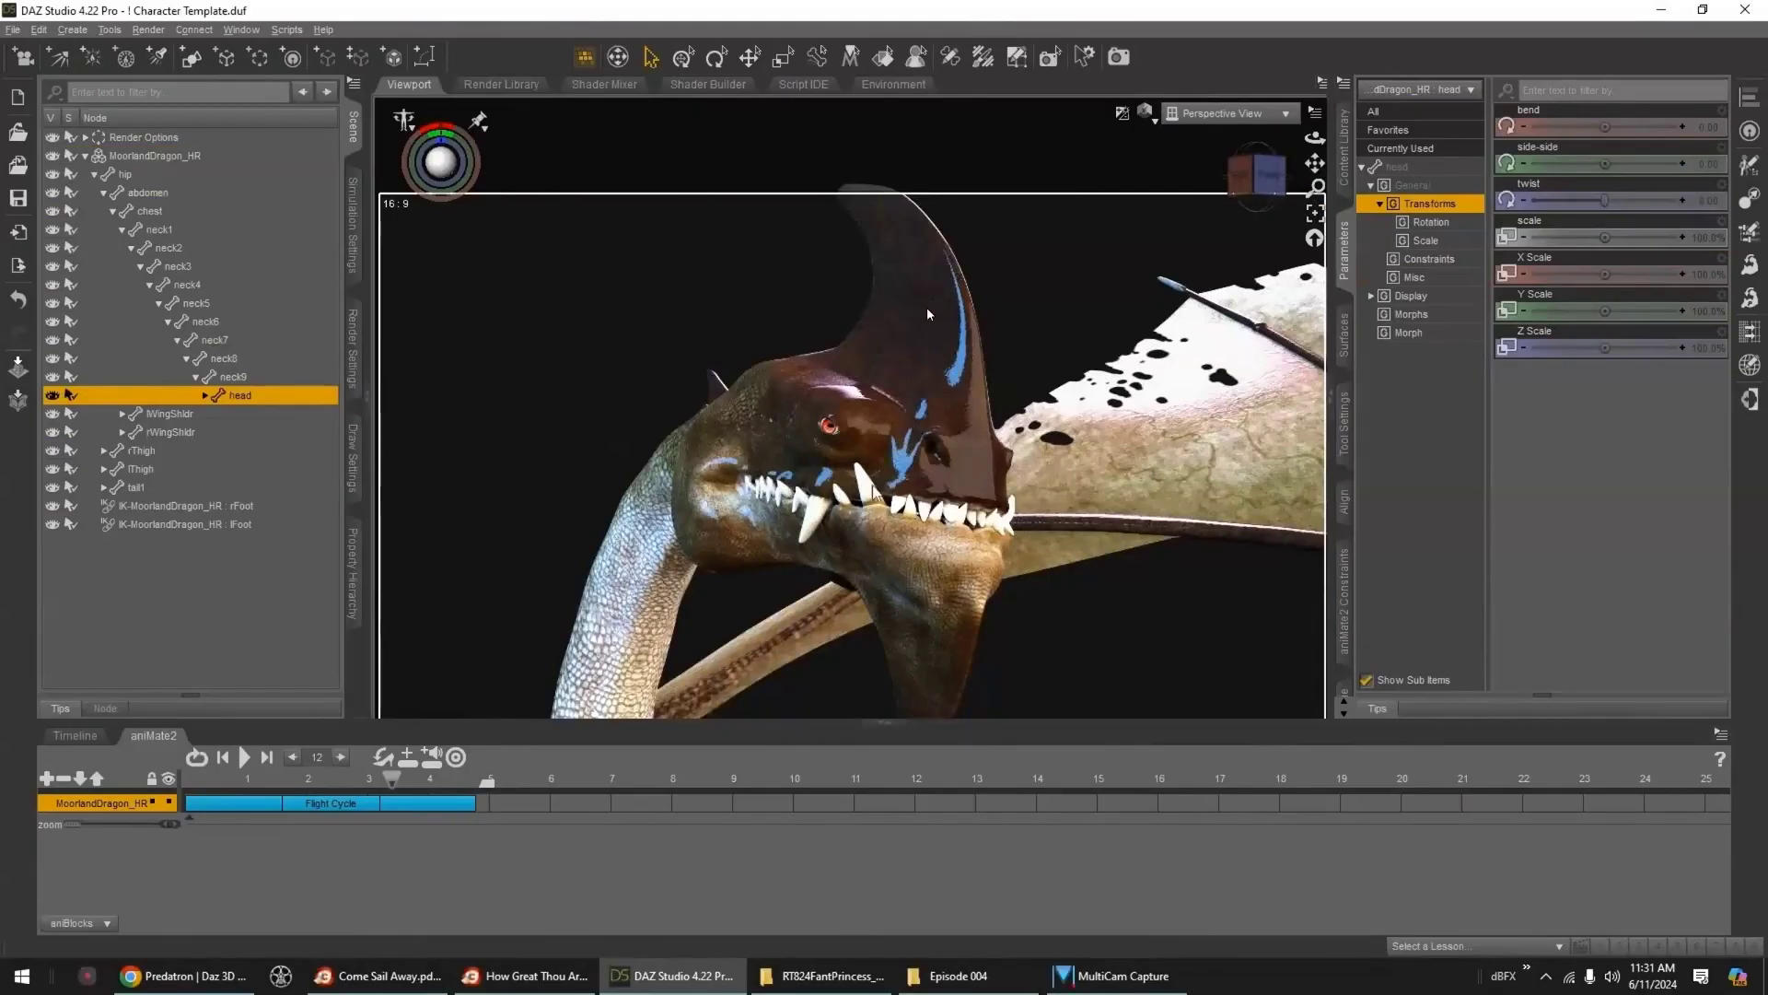
click(1344, 336)
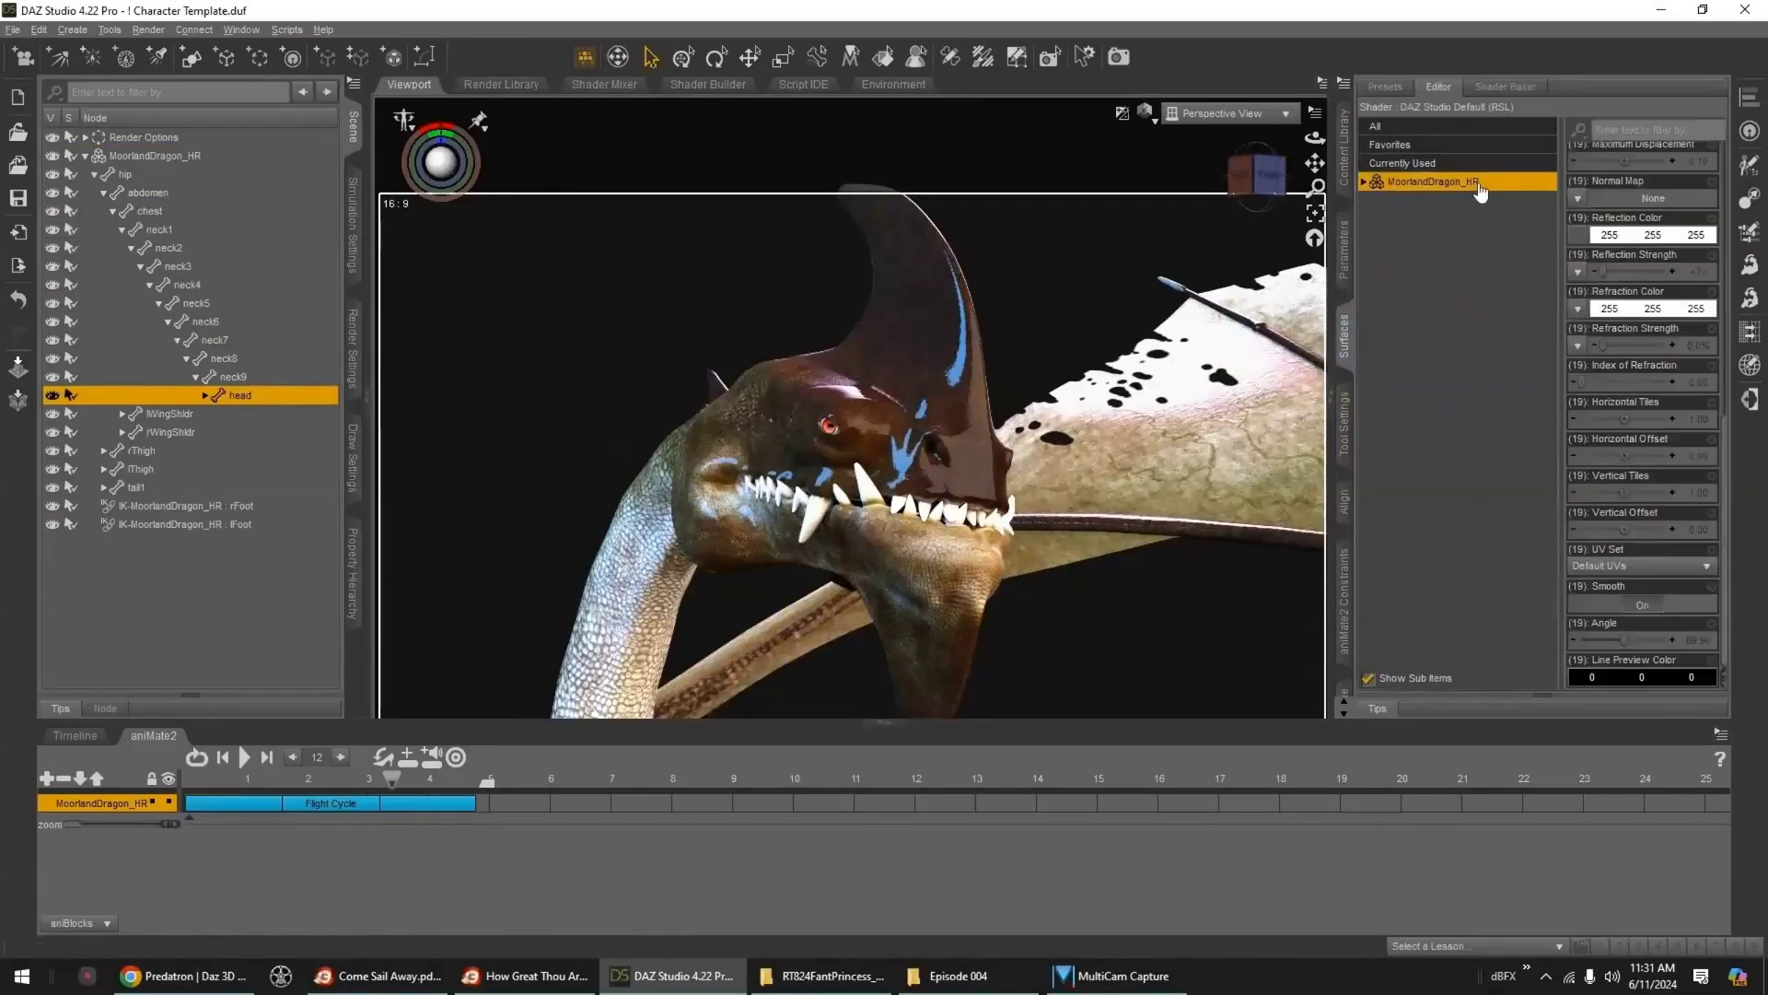
scroll(1640, 329, up, 5)
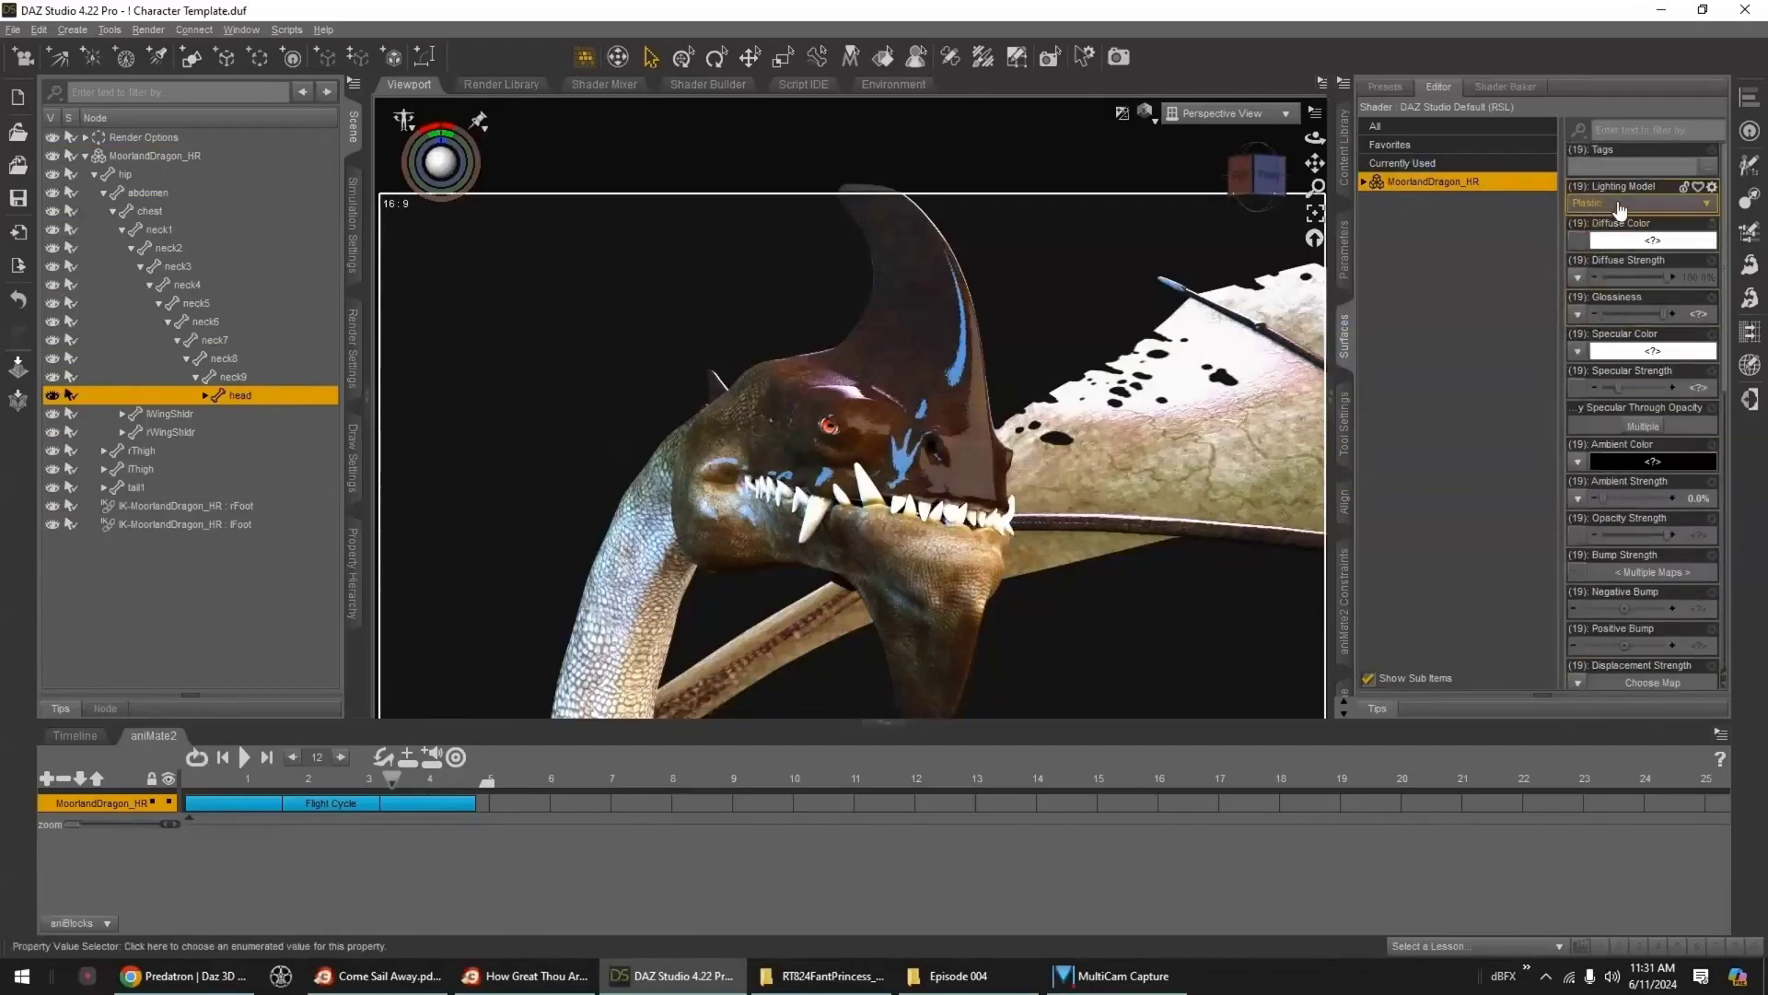
drag(1664, 315, 1580, 328)
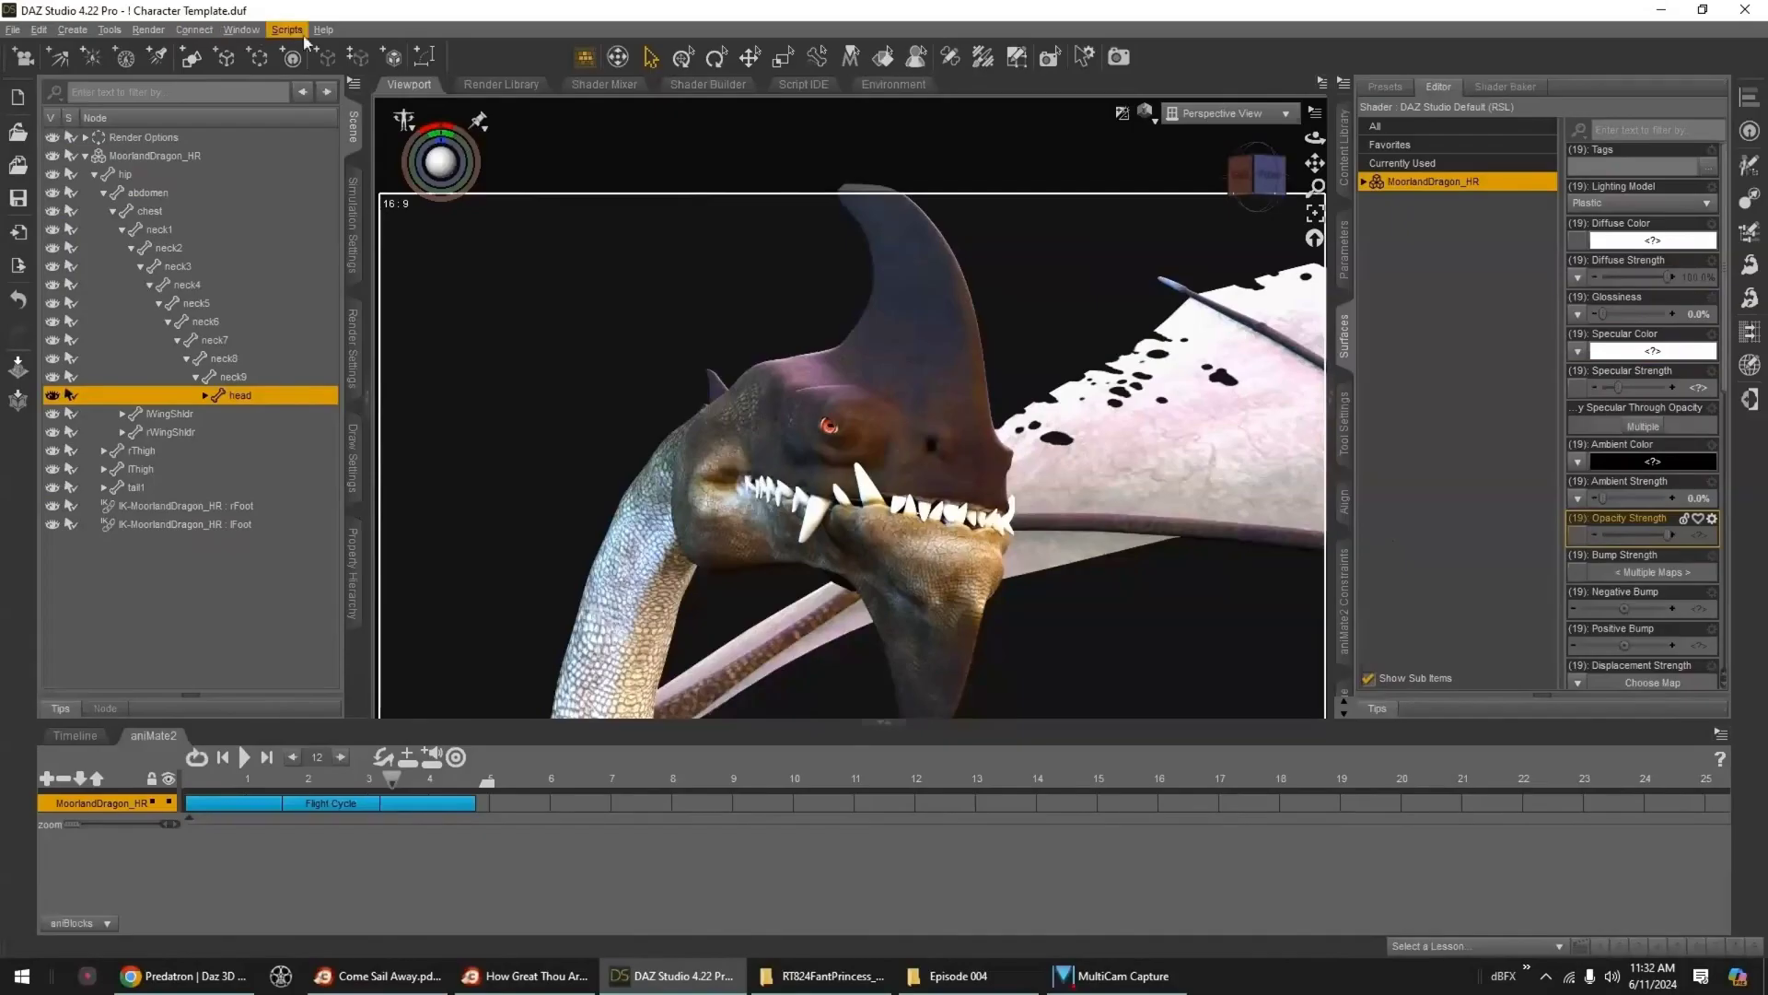
drag(1602, 314, 1624, 313)
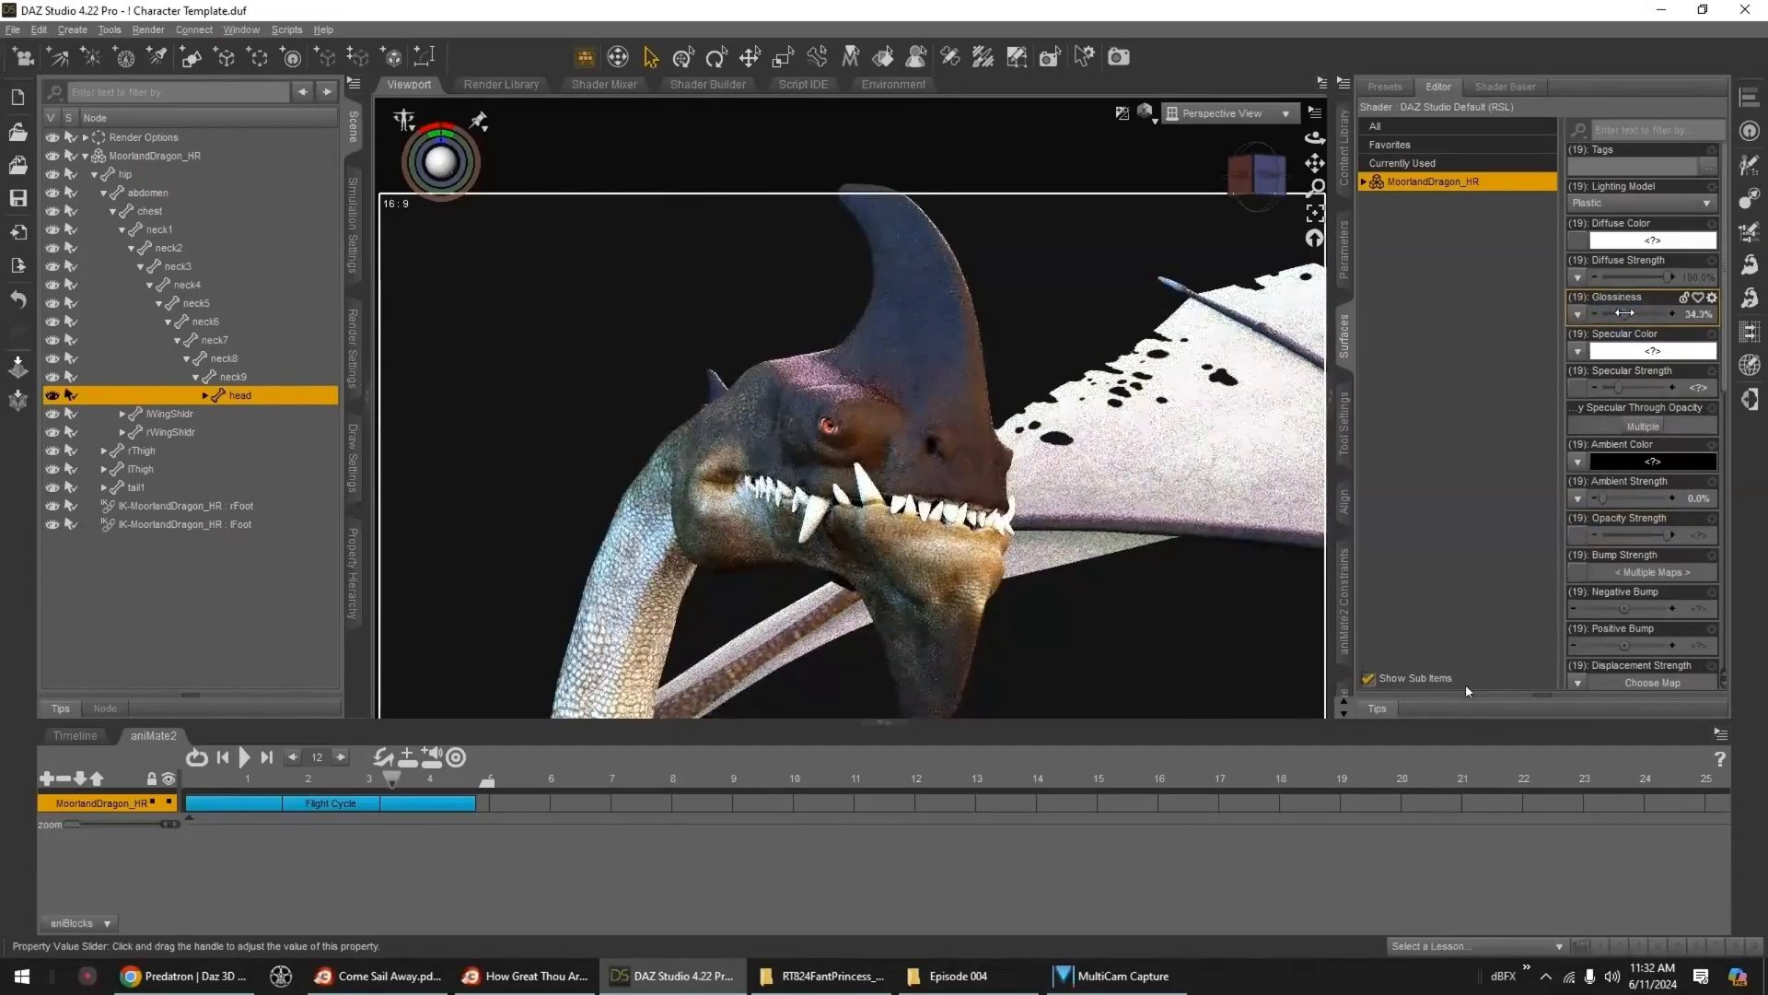
- Select all of the dragon's individual material surfaces, from Claws through WingsClaws
click(1364, 182)
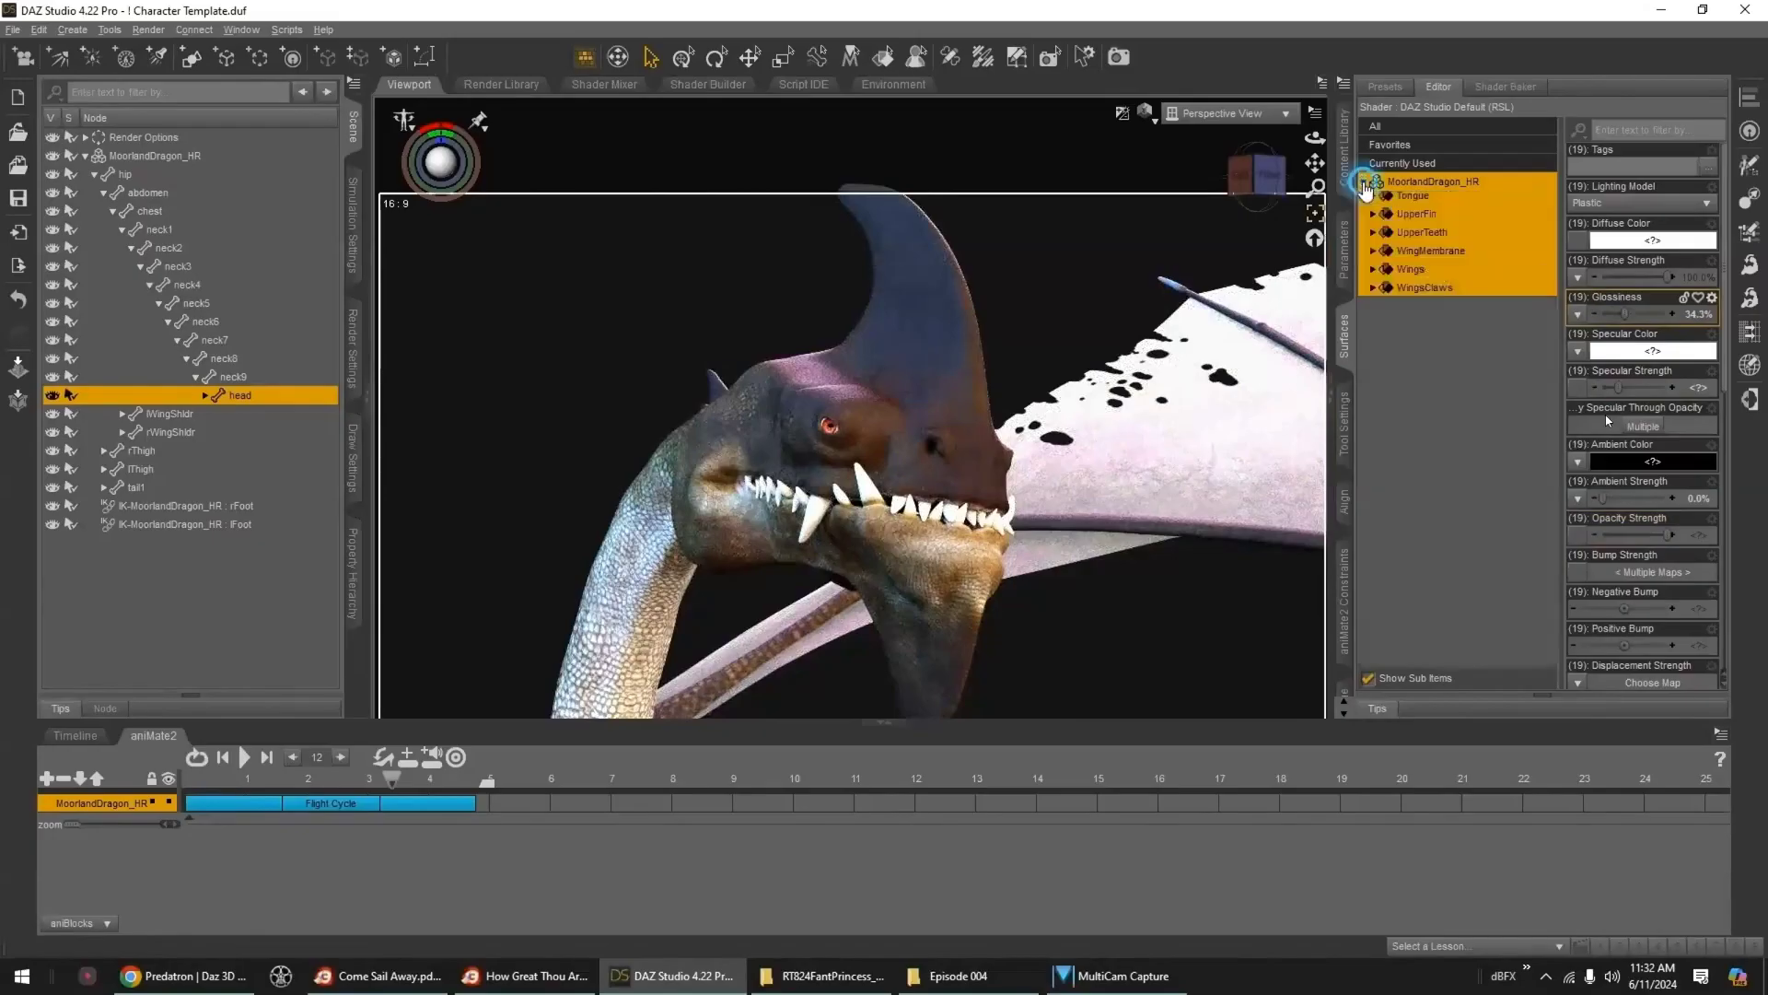
click(1411, 201)
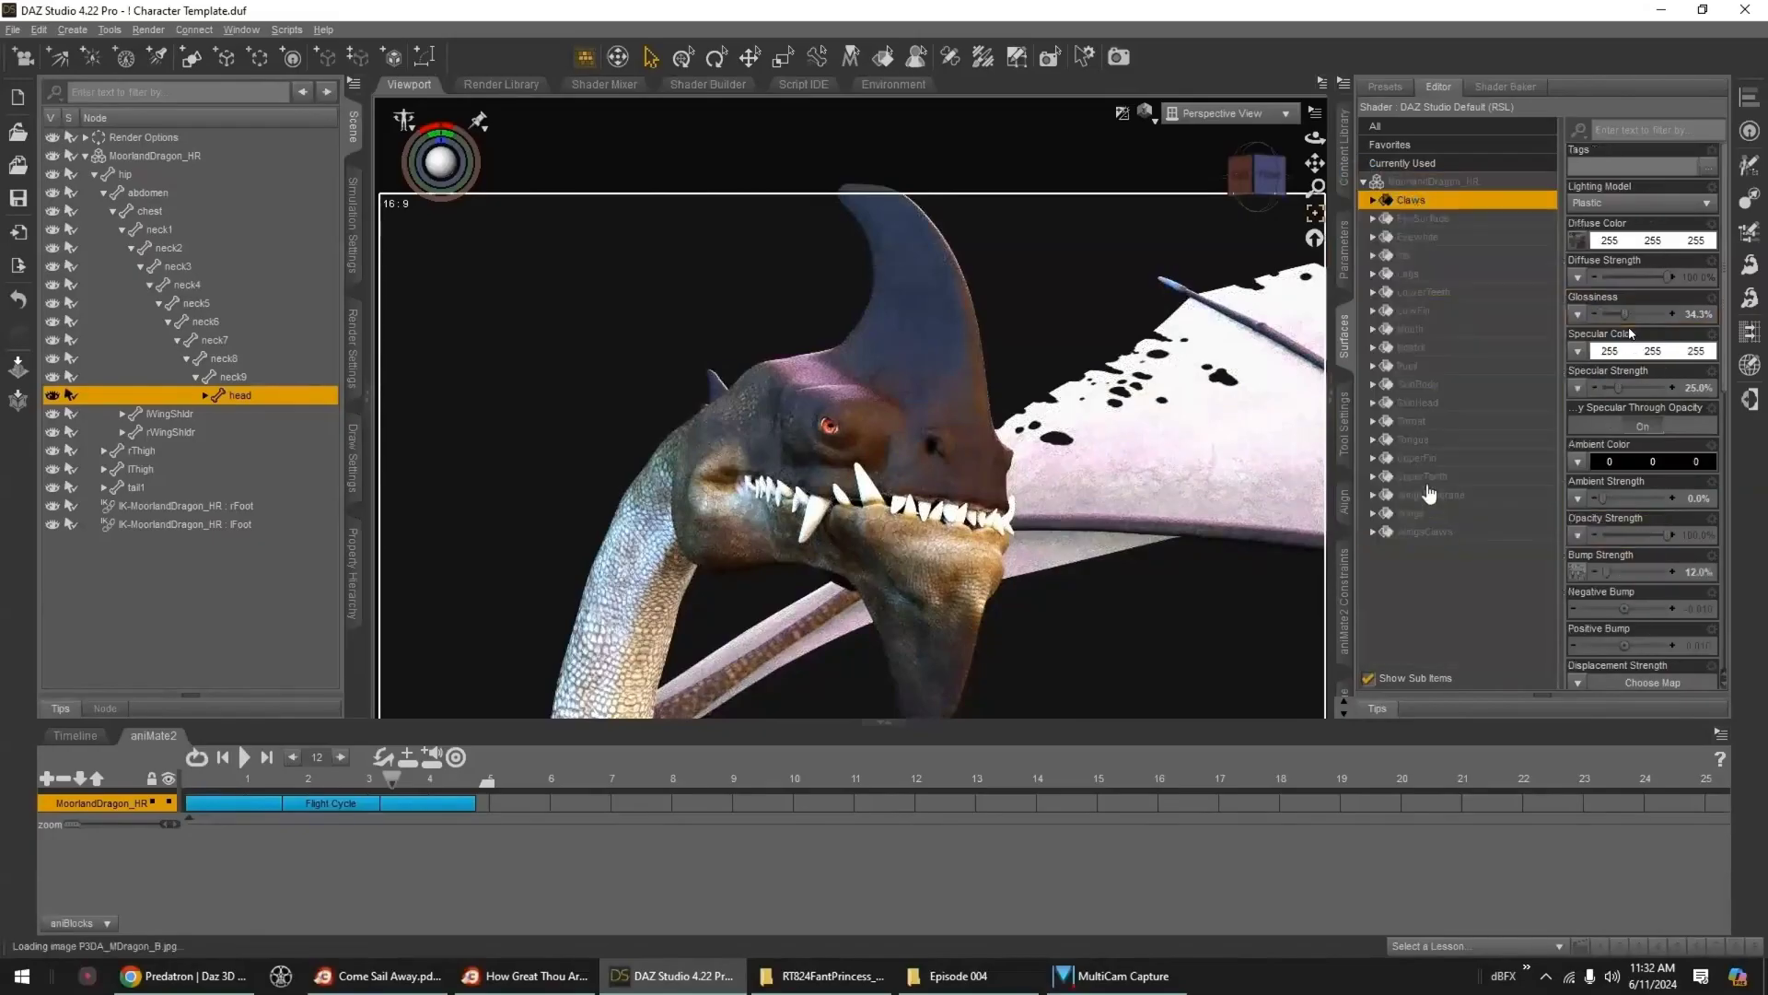
shift+click(1417, 534)
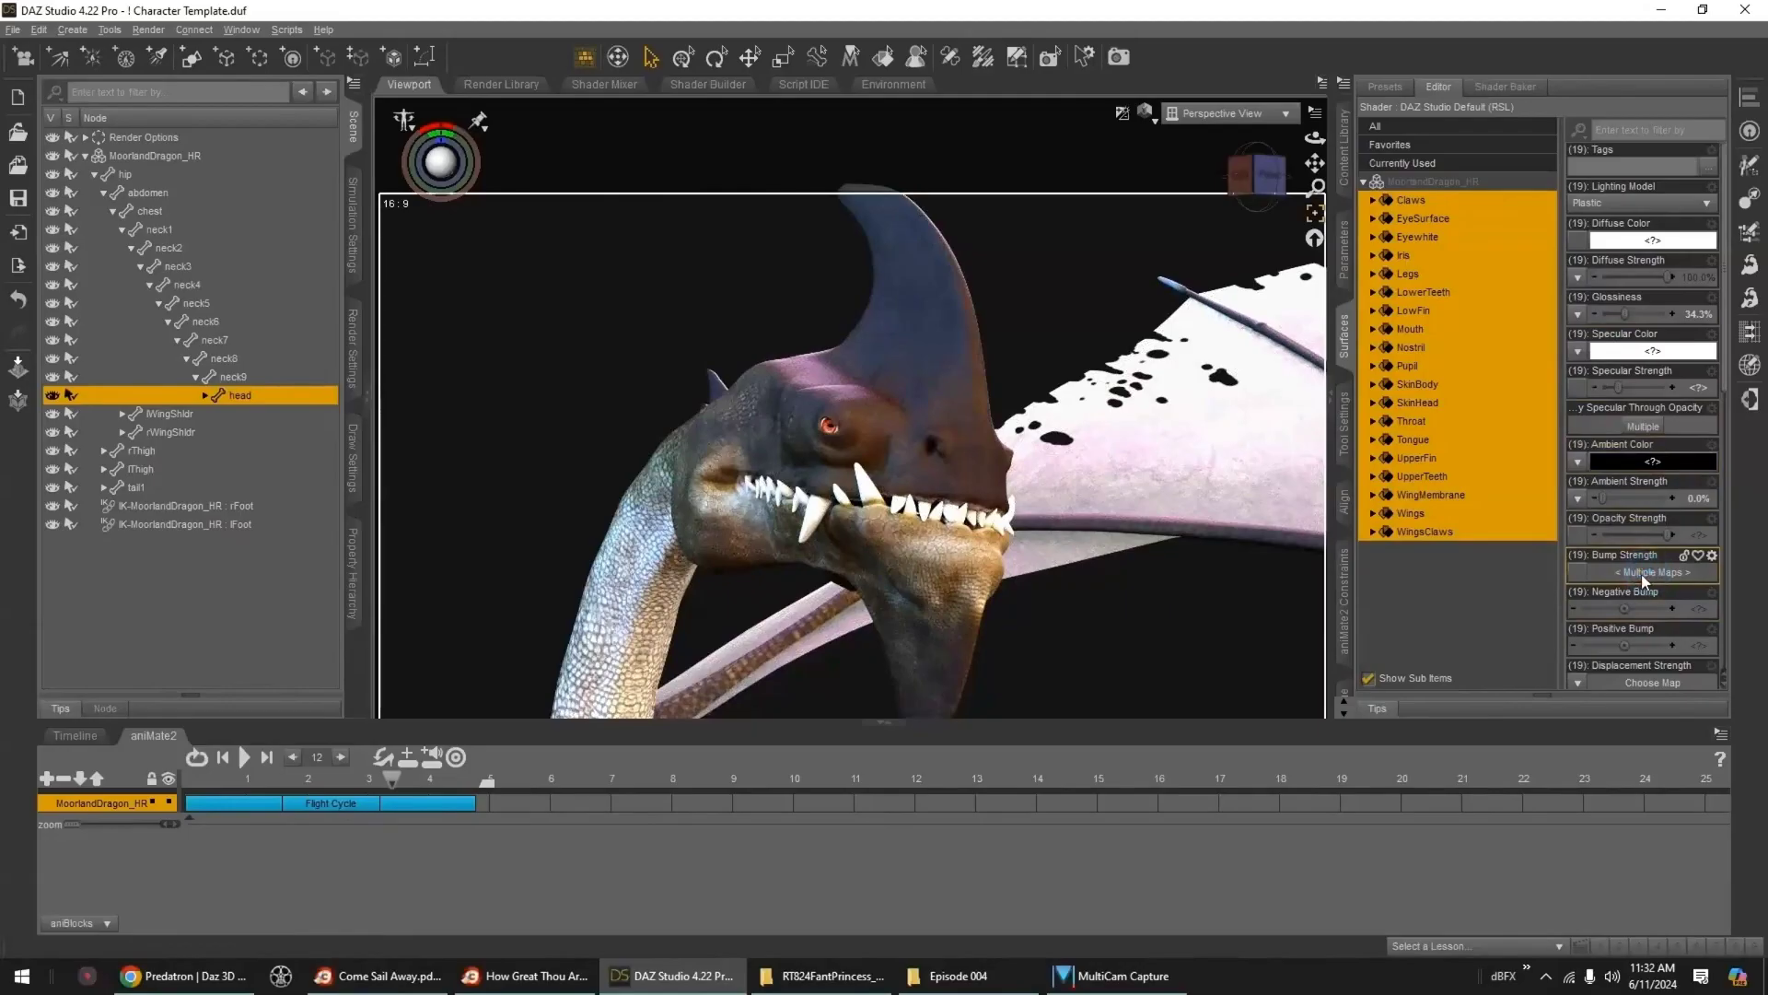
click(1424, 204)
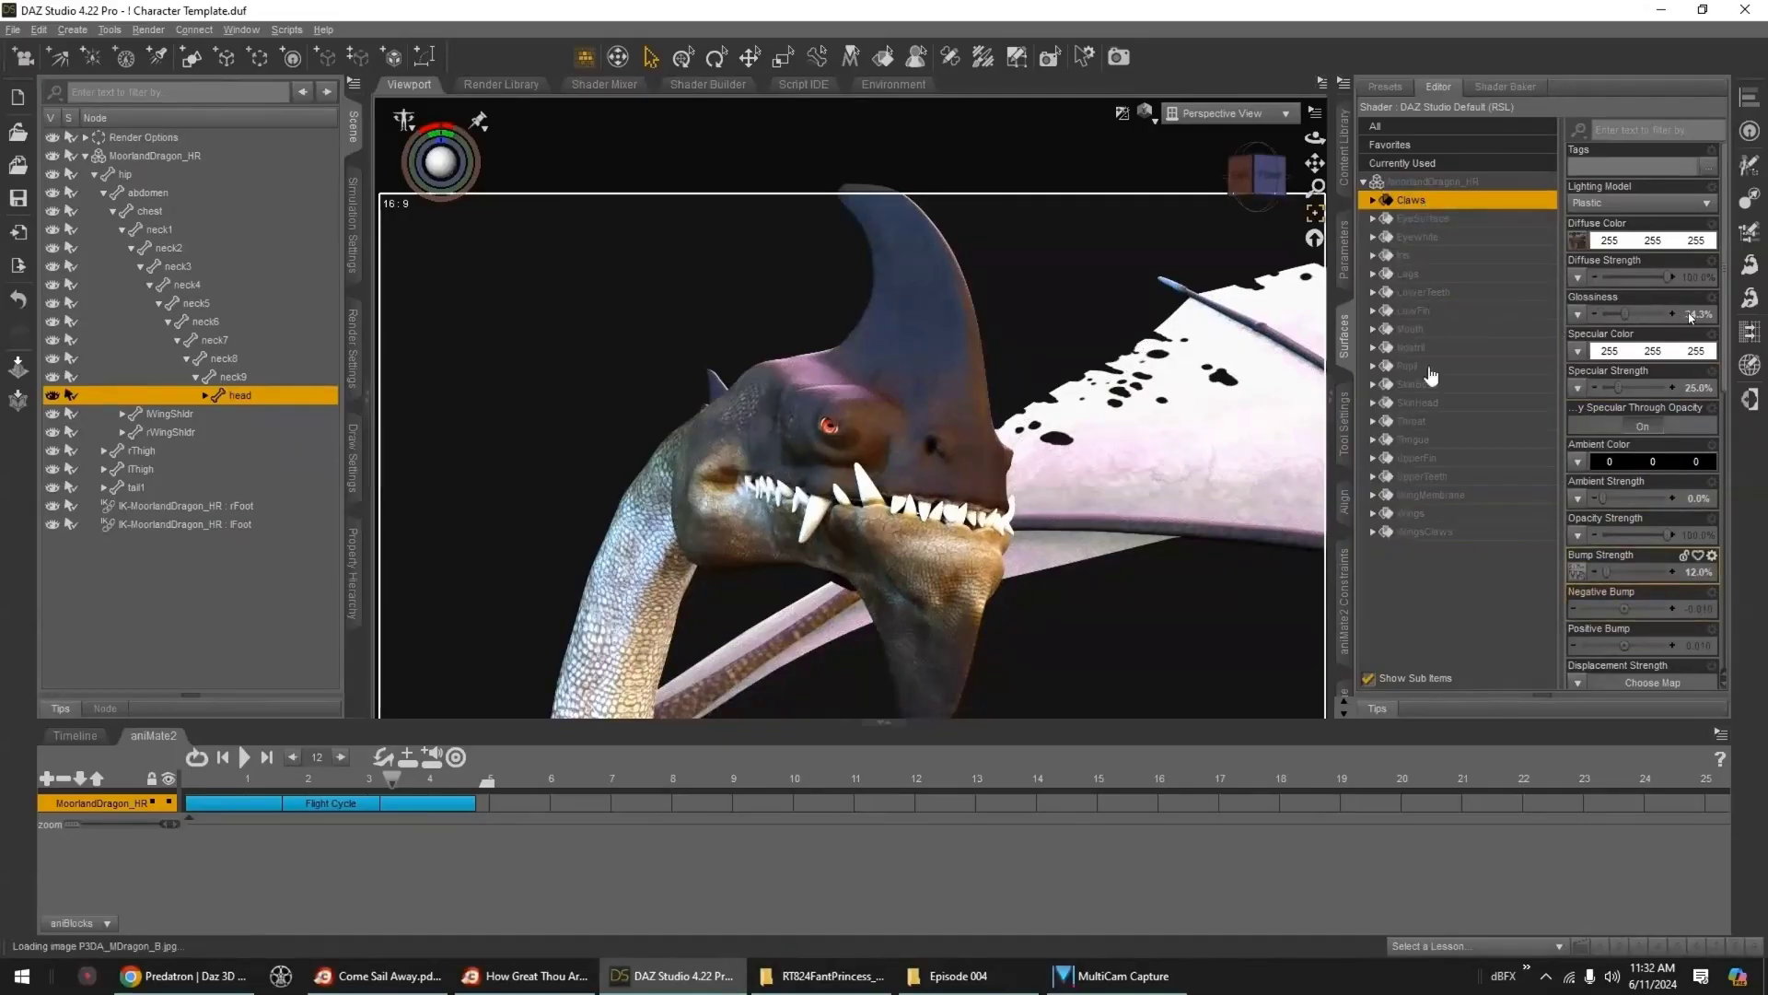
shift+click(1424, 531)
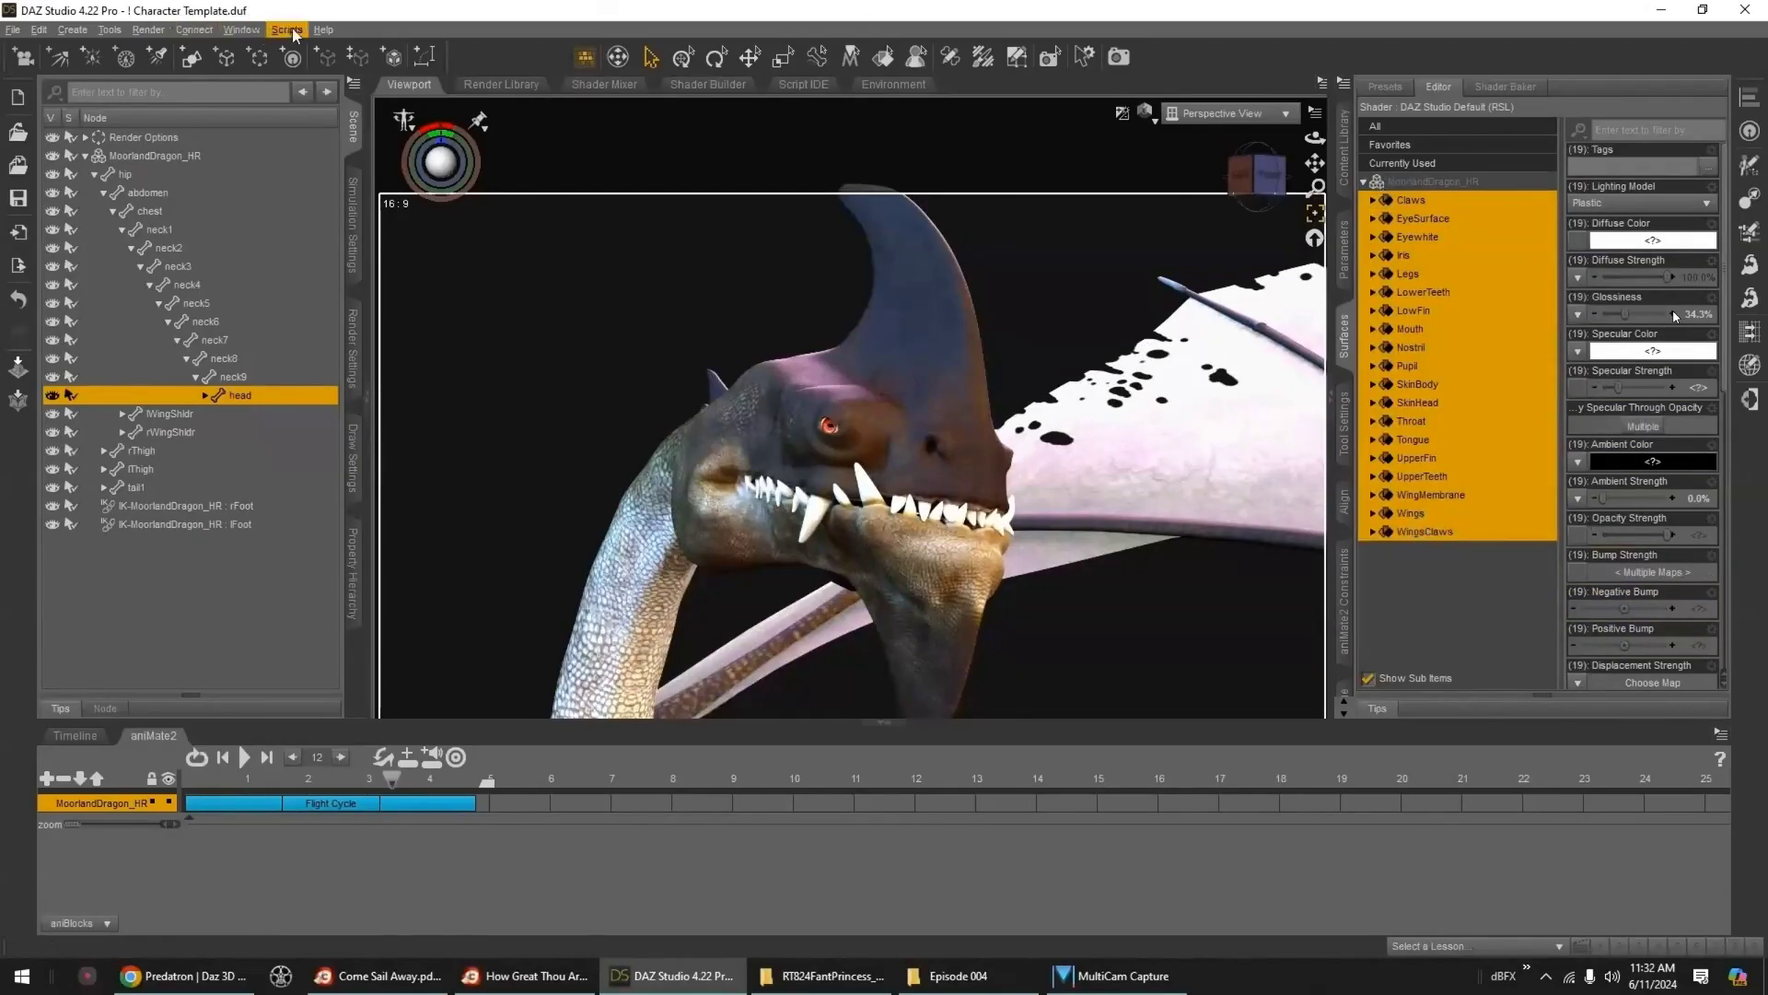
- Apply the !Iray Uber Base shader from the DAZ Uber folder of the Iray shader presets to the selected surfaces
click(1347, 172)
scroll(1467, 450, up, 7)
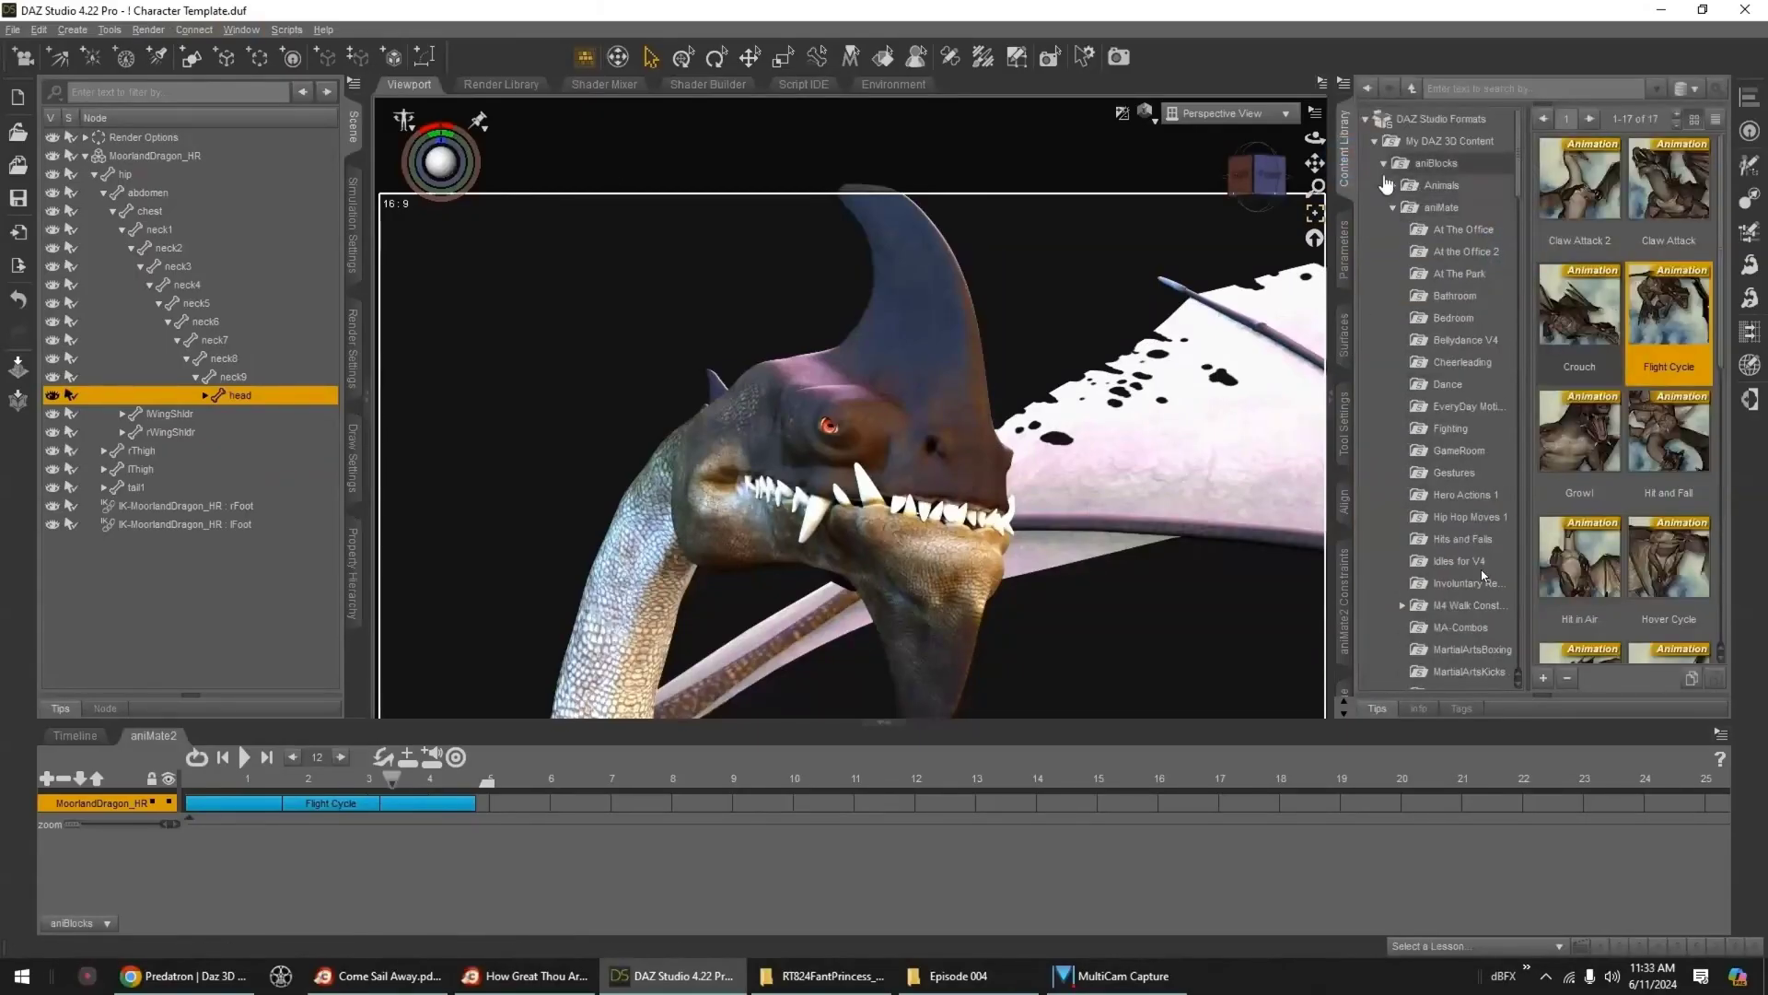
click(1383, 164)
scroll(1462, 451, down, 4)
scroll(1465, 460, down, 4)
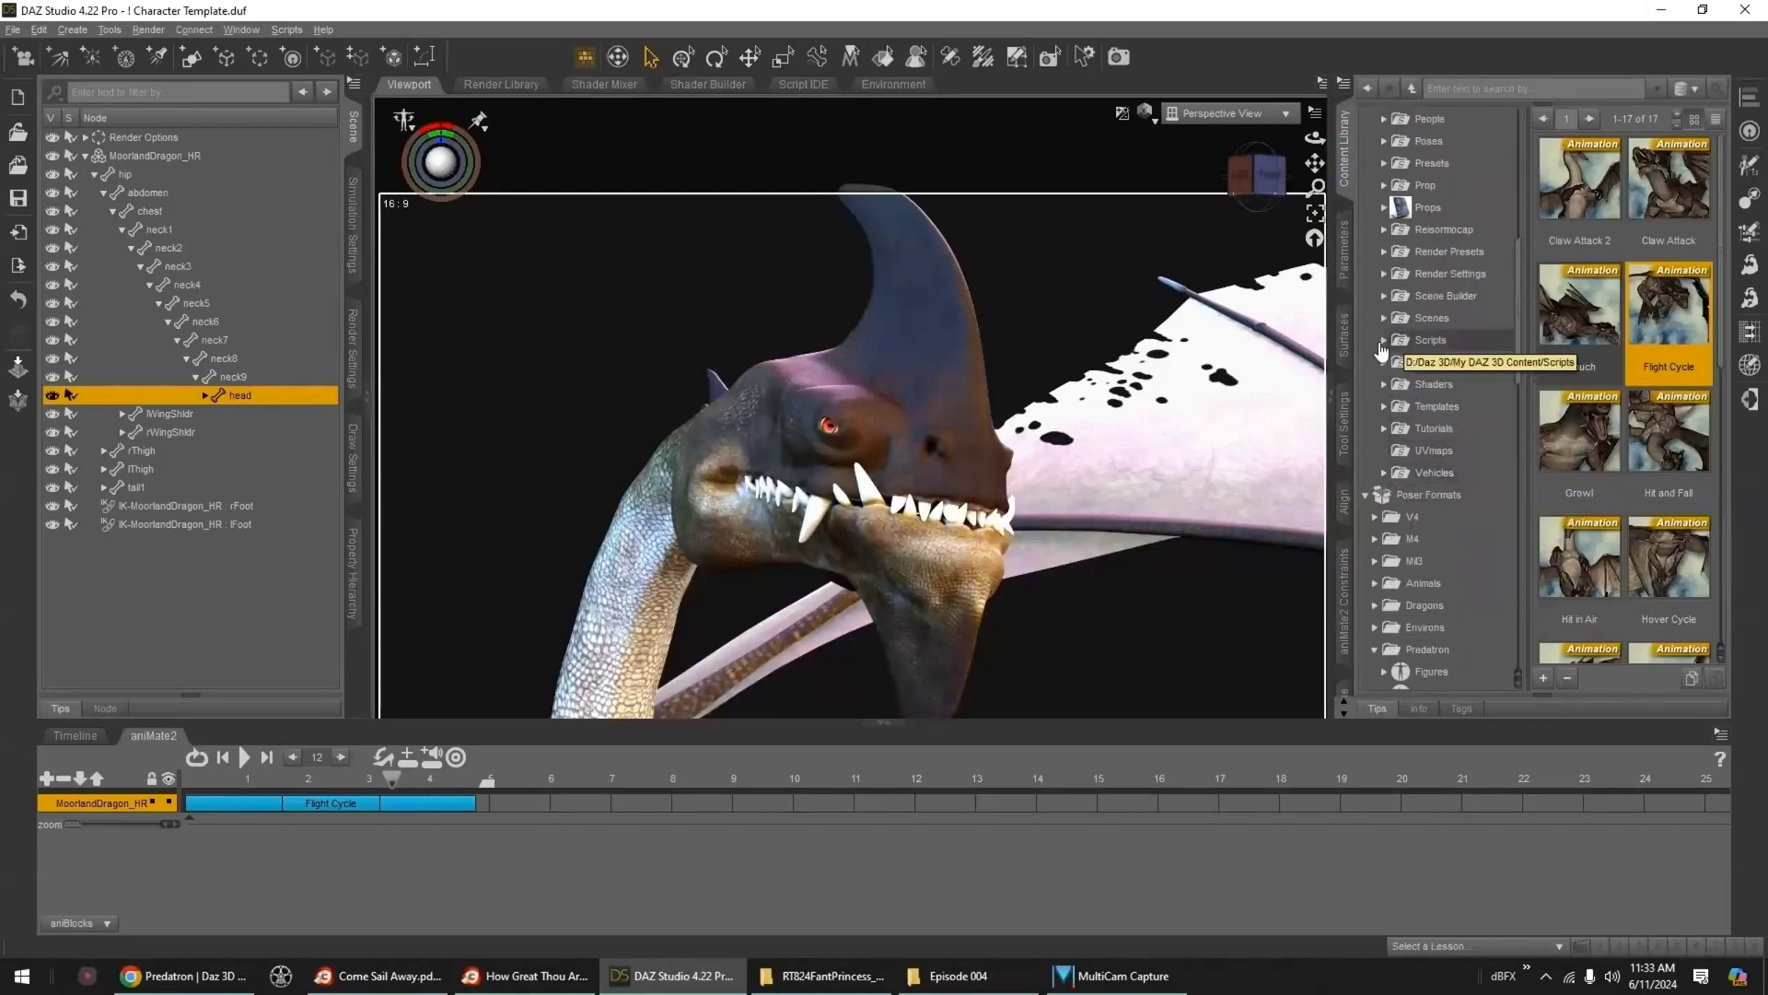
click(1383, 362)
scroll(1445, 460, down, 3)
scroll(1443, 438, down, 1)
click(1392, 440)
scroll(1419, 423, down, 2)
click(1455, 381)
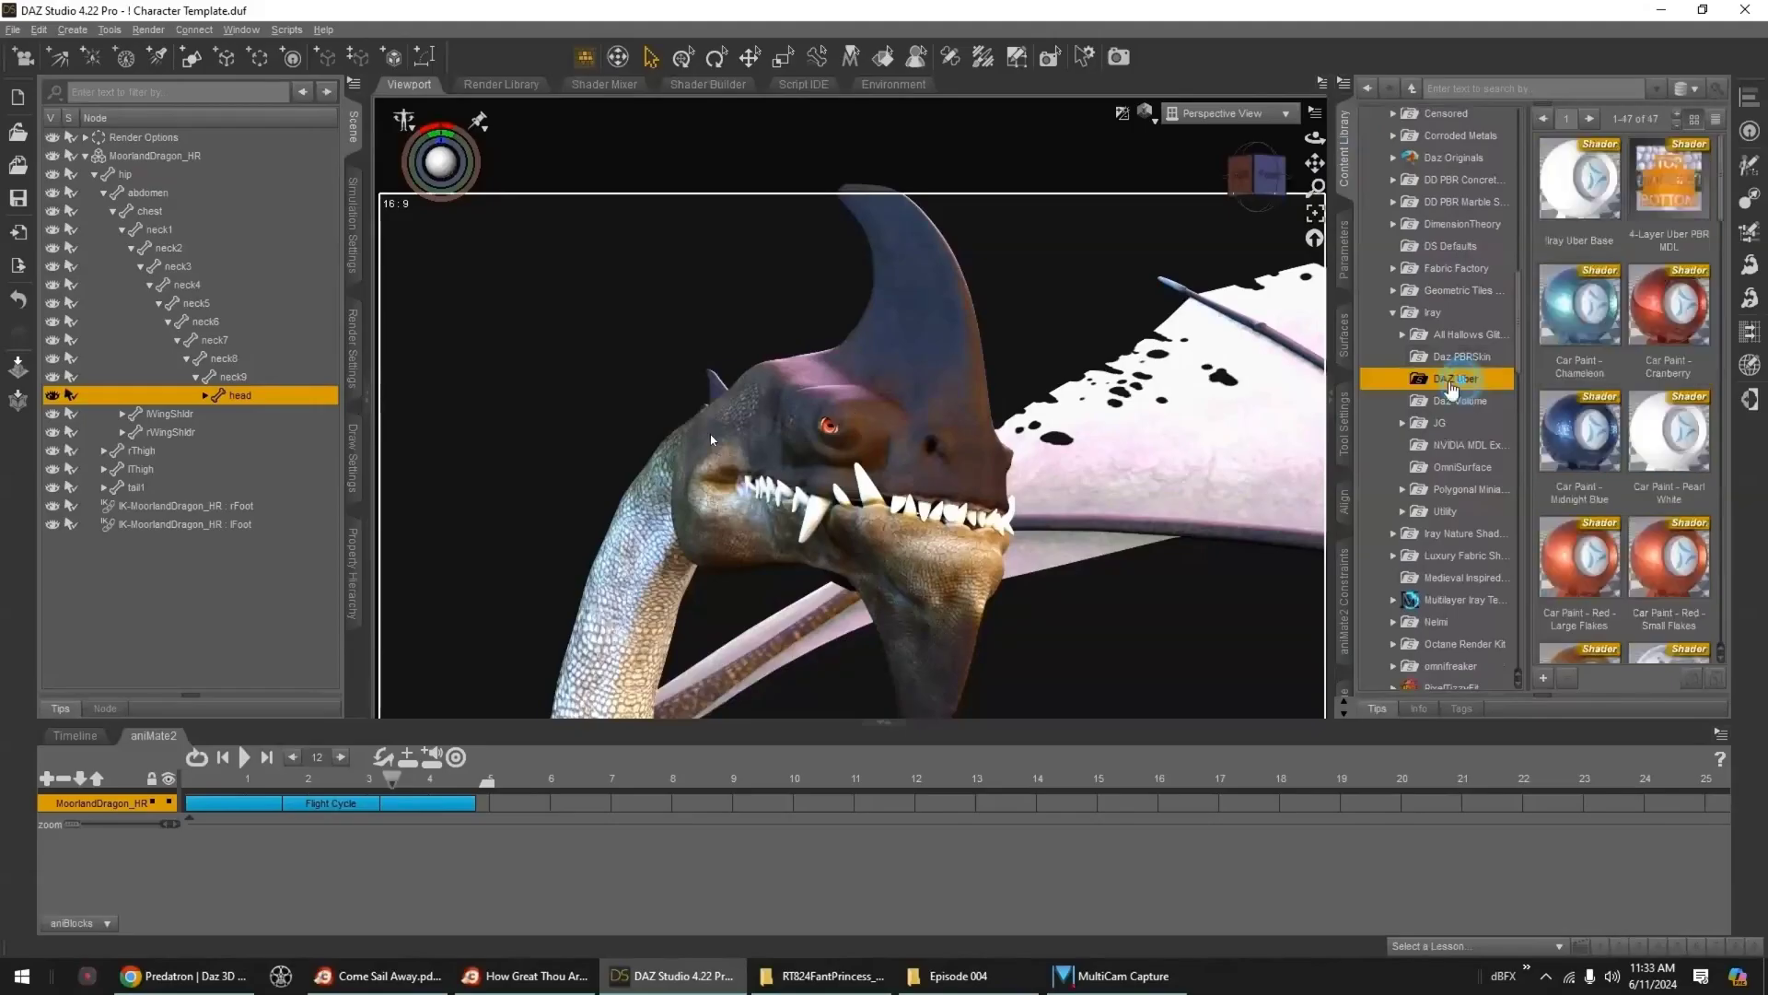
double_click(1579, 208)
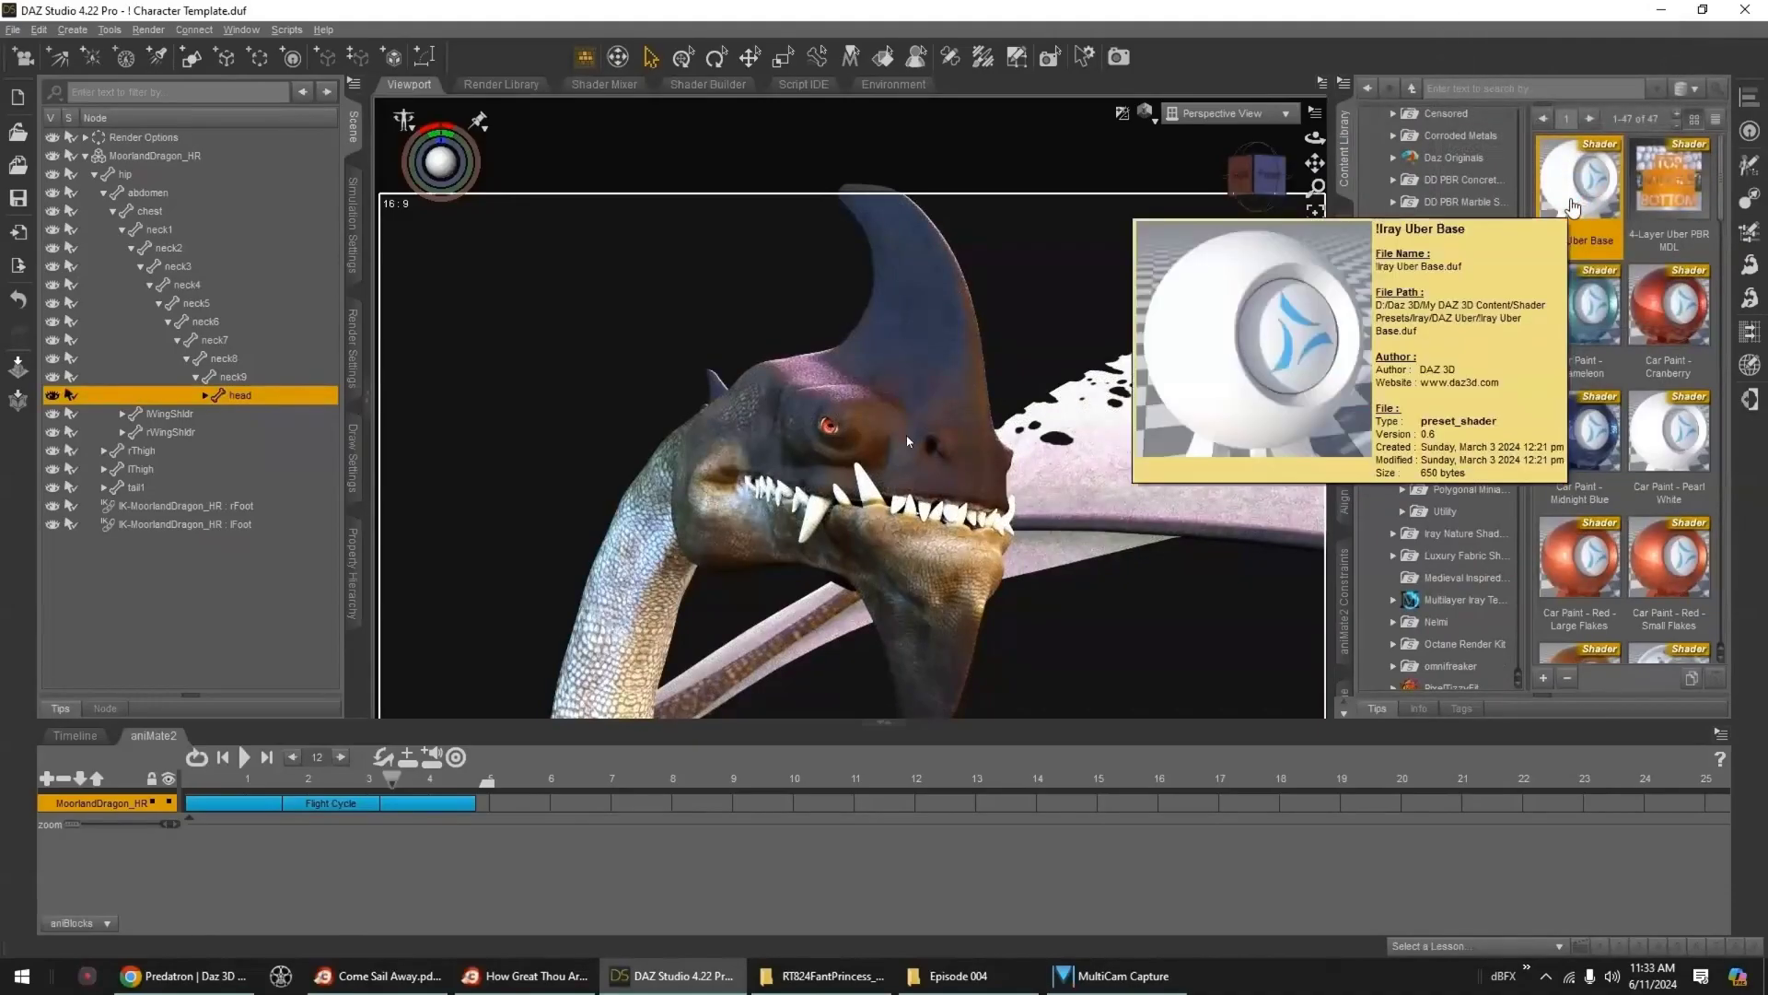
- Test Metallicity at about 0.93 and reset it, and set Translucency Weight to 1.00 on all surfaces
click(1346, 348)
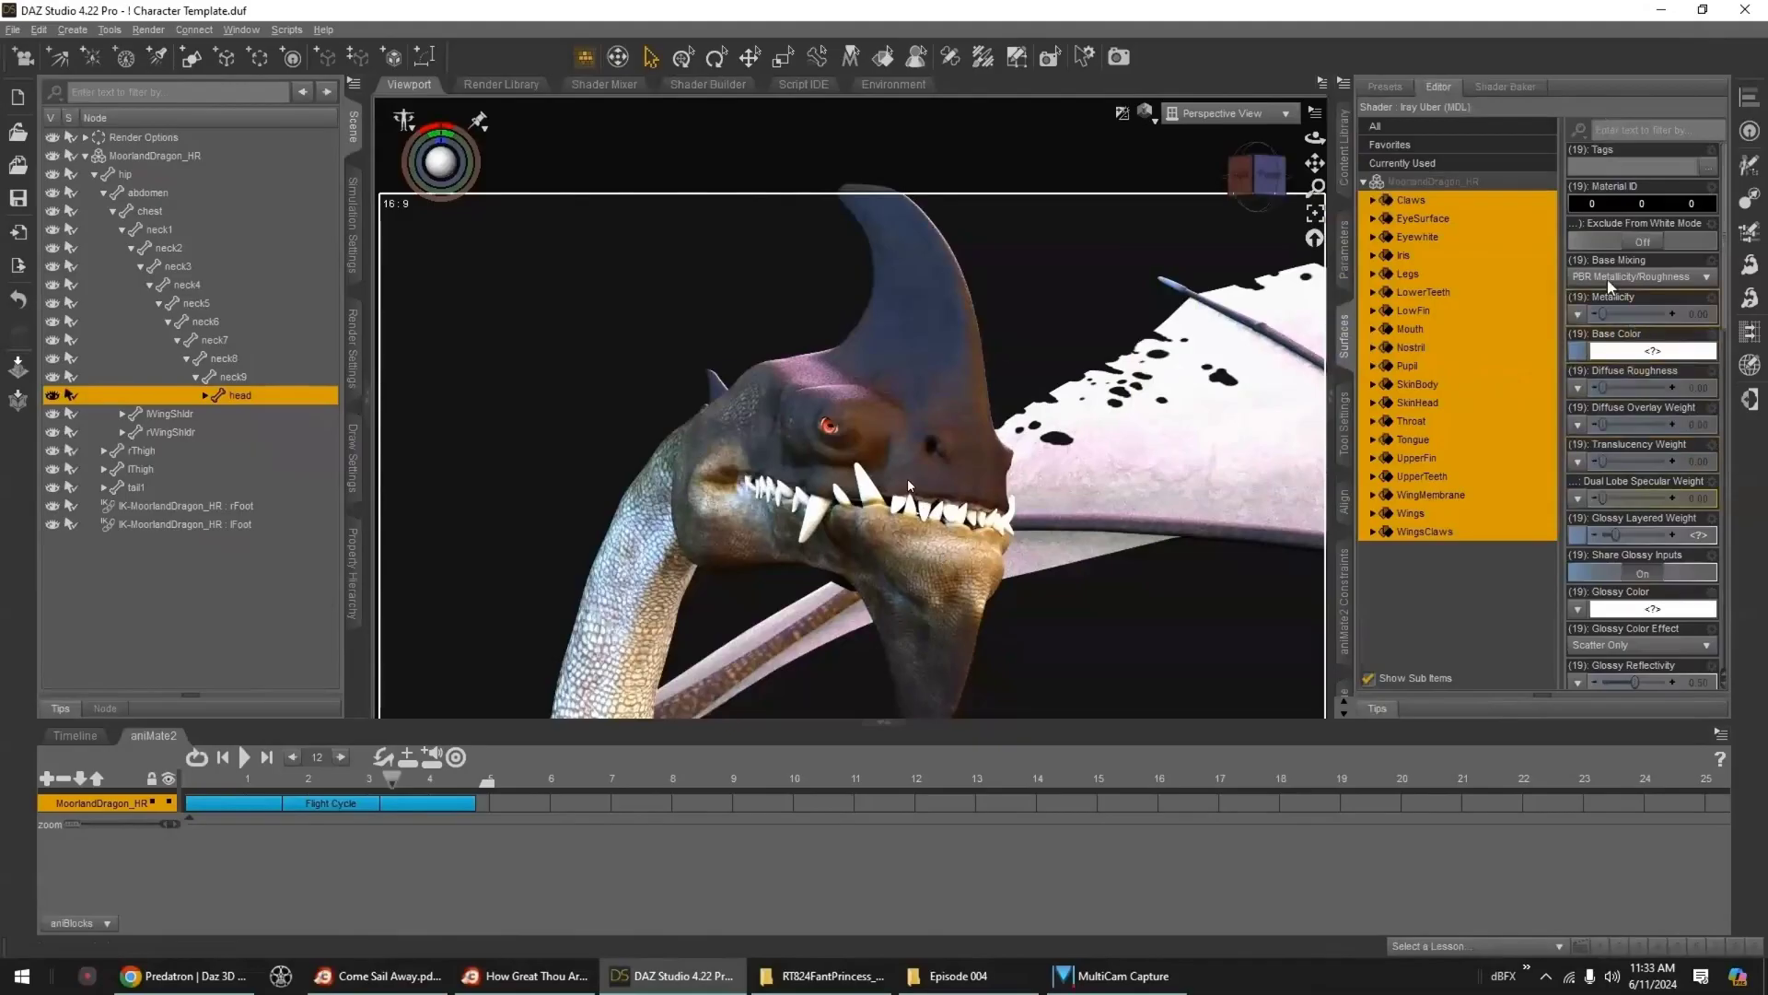
click(1667, 314)
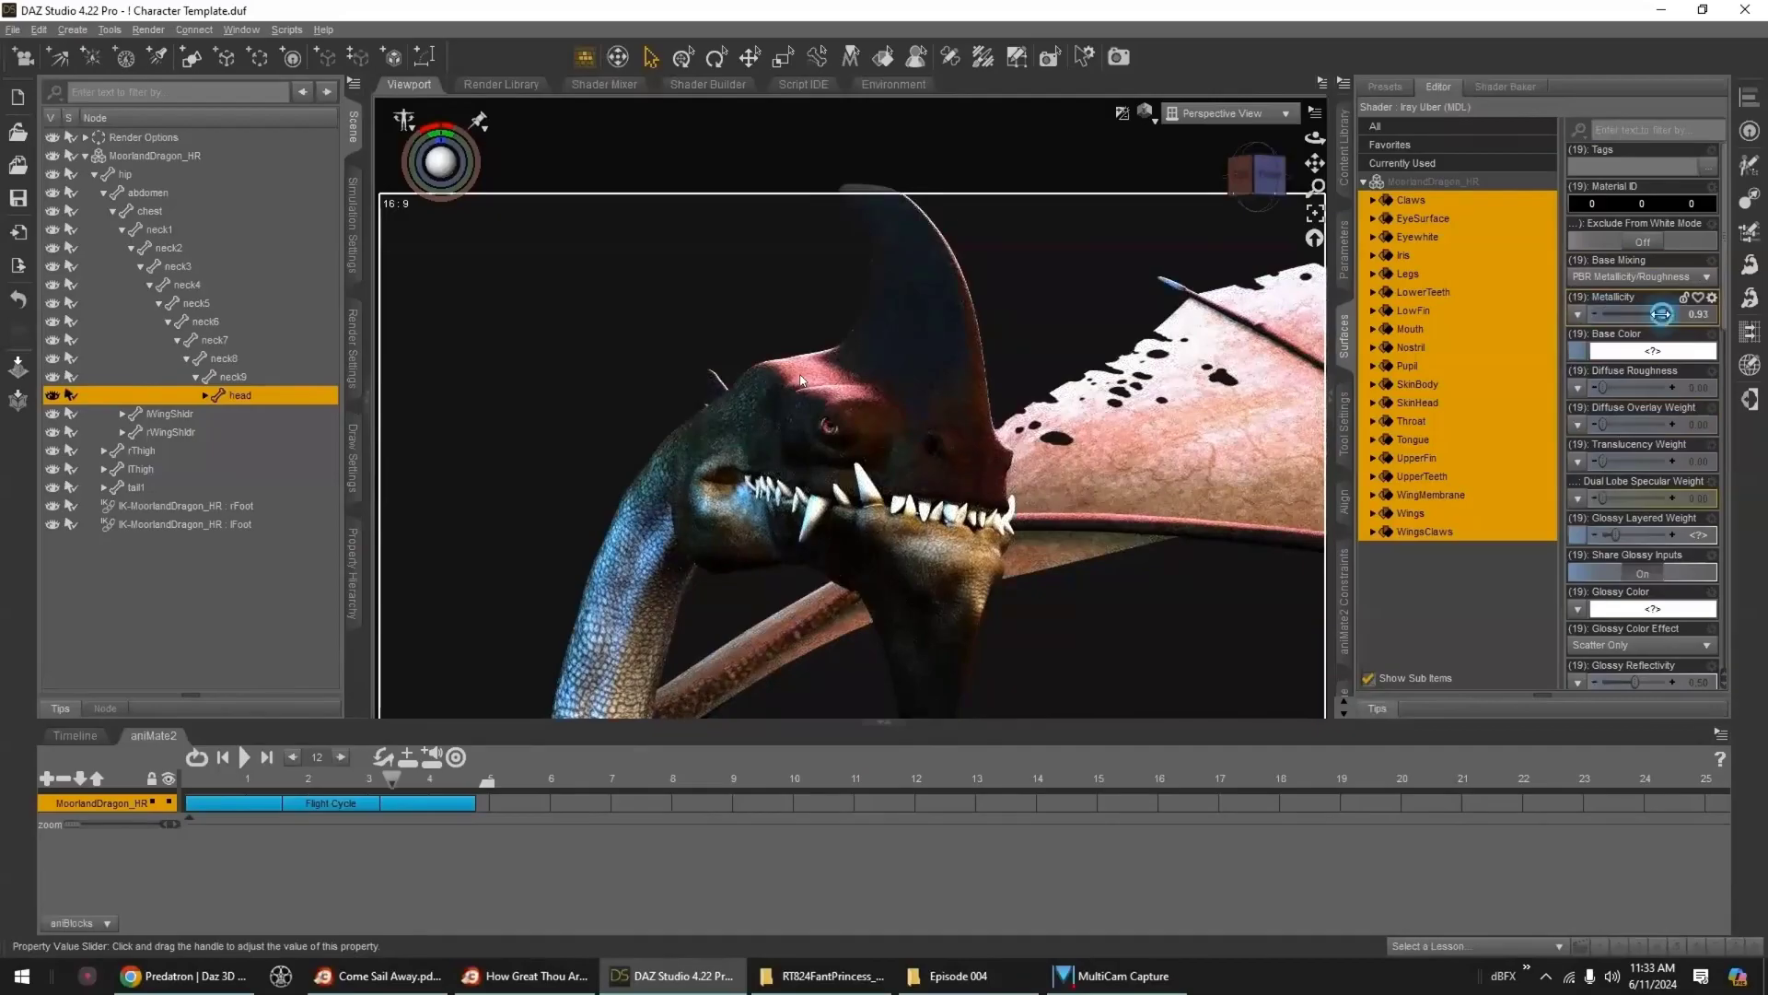
alt+click(1662, 314)
mouse_move(1727, 279)
mouse_down()
mouse_move(1730, 440)
mouse_move(1734, 300)
mouse_up()
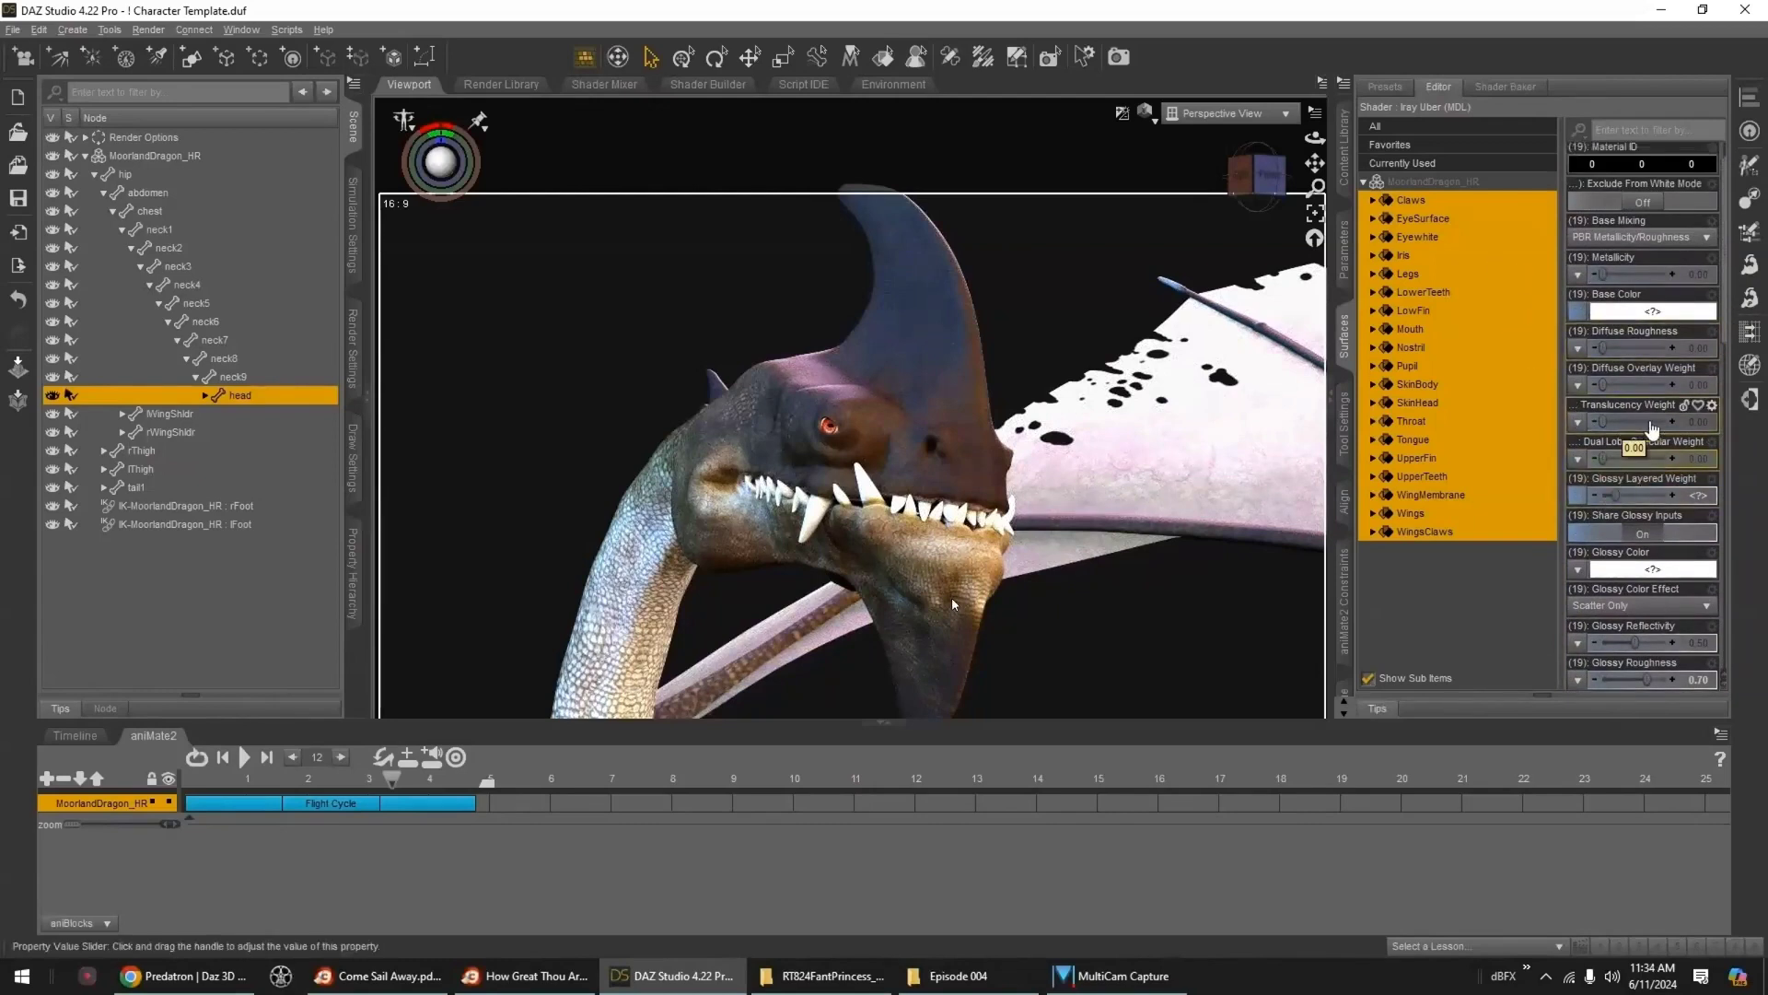
drag(1660, 424, 1670, 422)
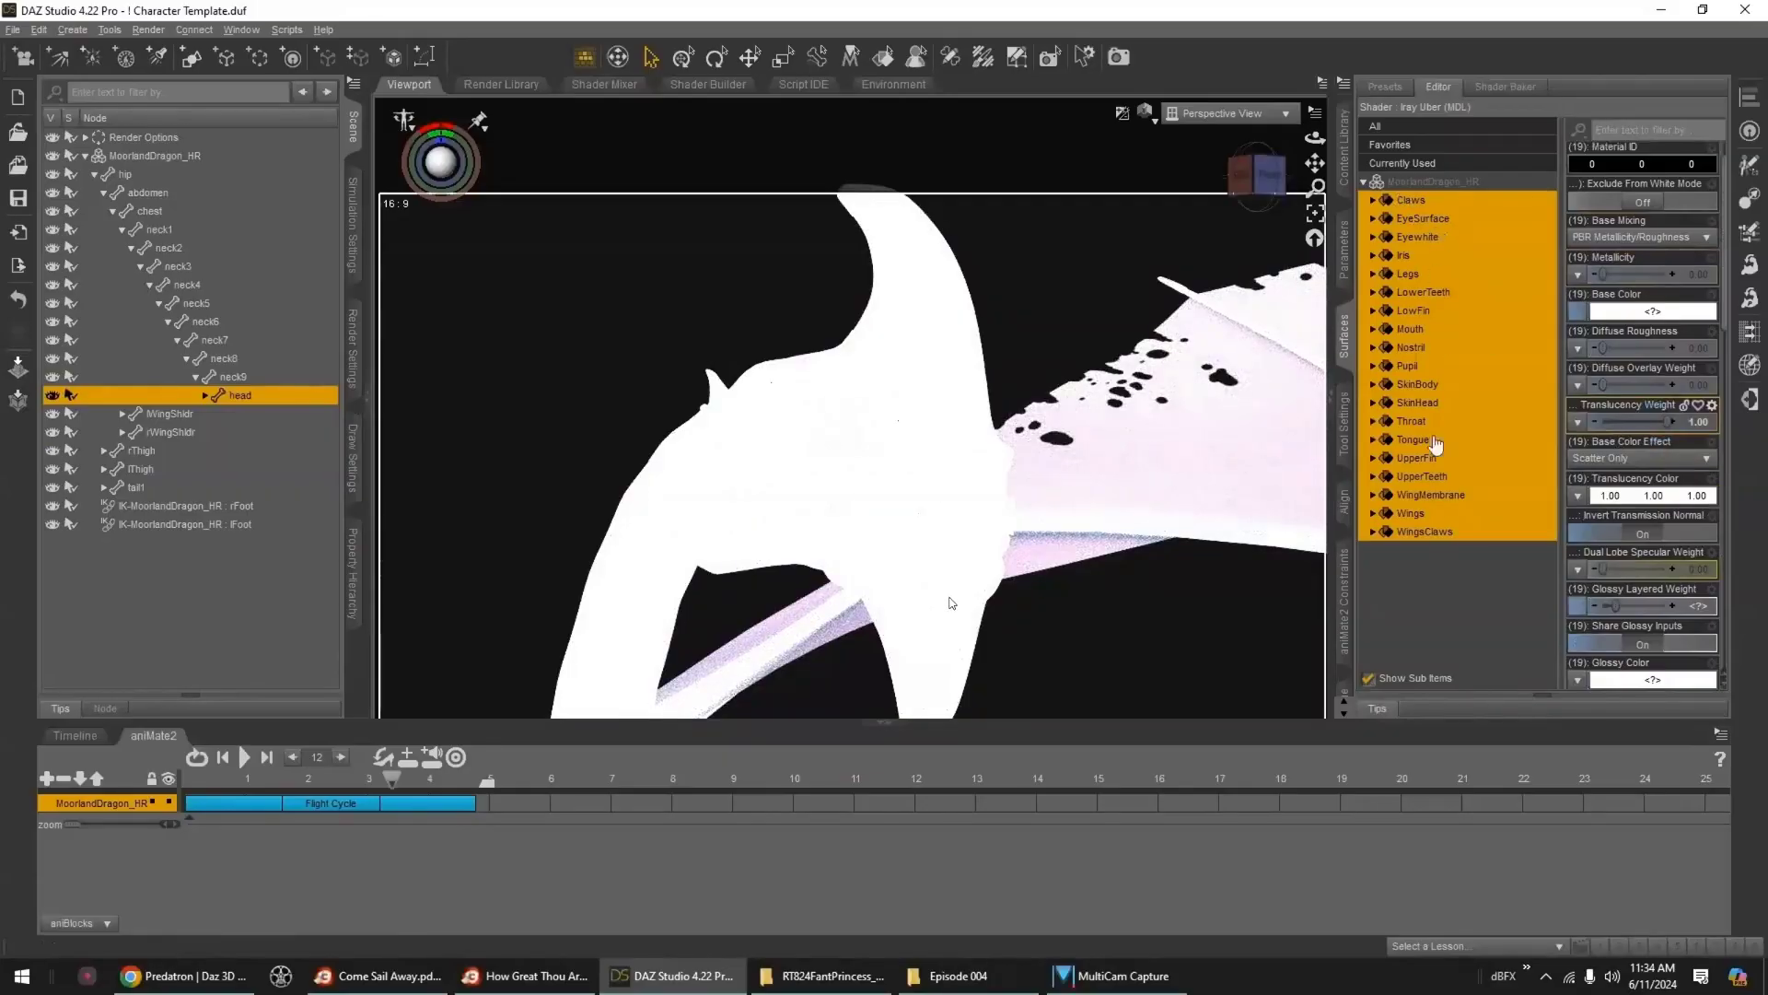
- Select only the SkinBody, SkinHead, Legs, Claws, LowFin, Mouth, Nostril, Throat, Tongue and UpperFin surfaces
click(1423, 402)
ctrl+click(1418, 390)
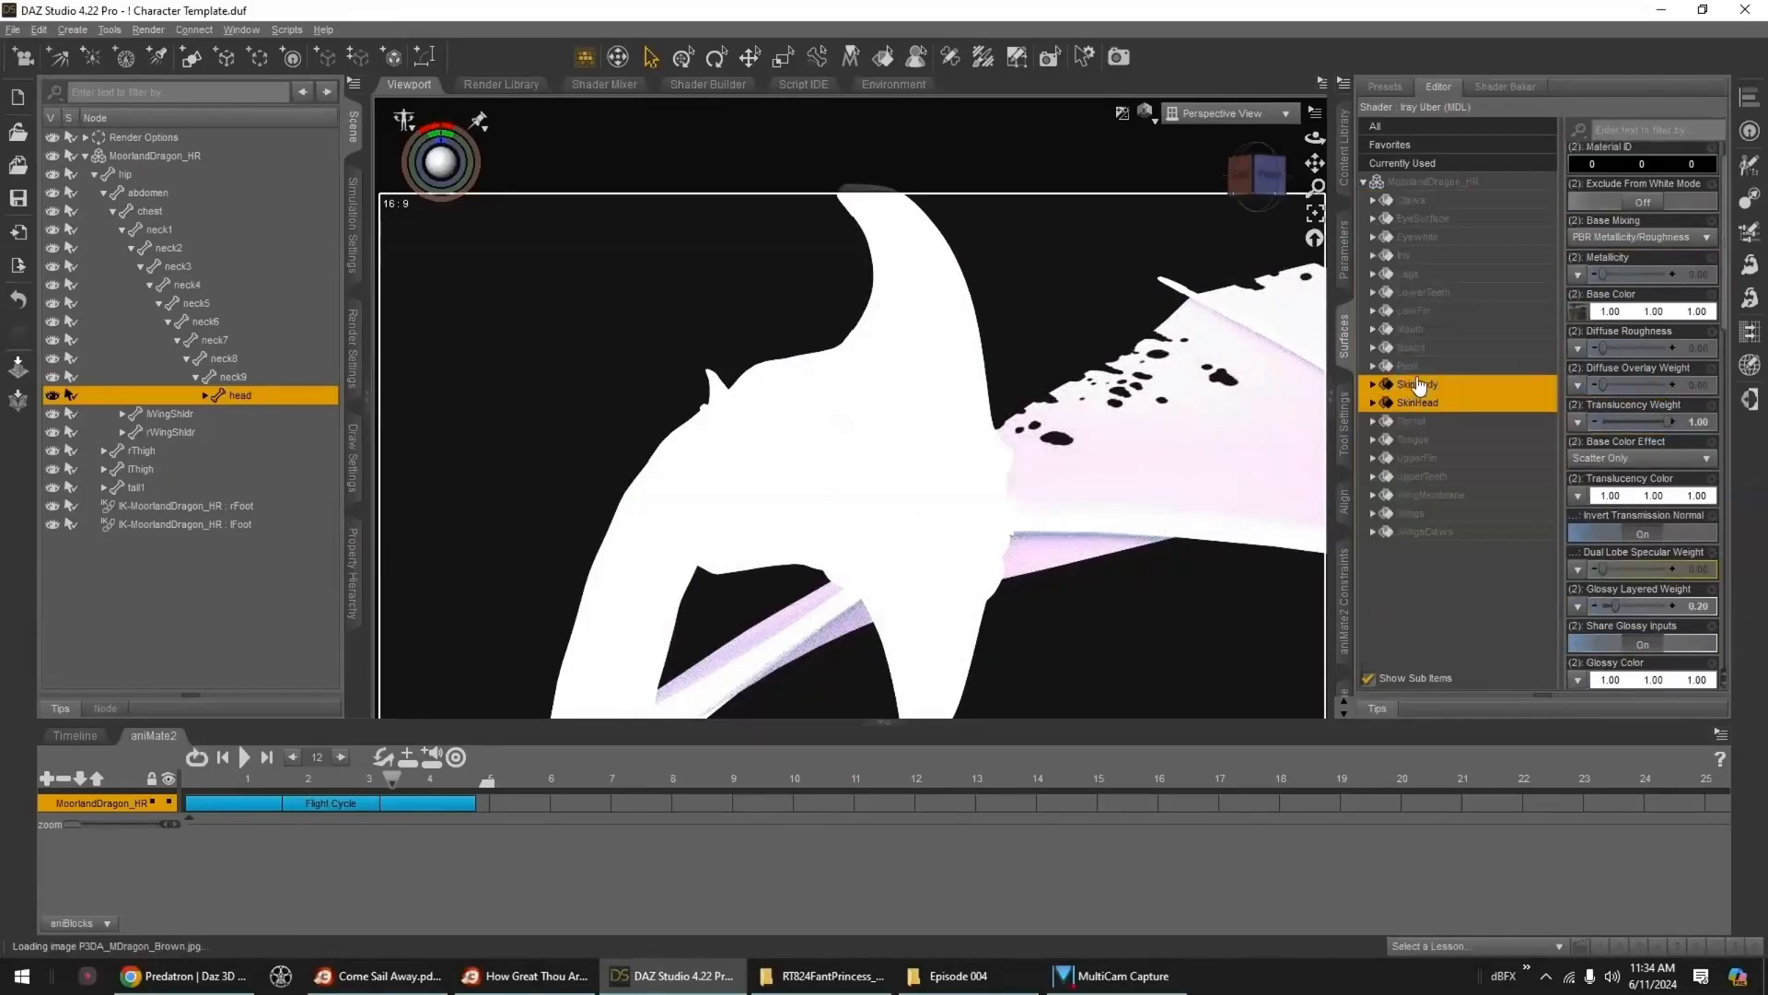
ctrl+click(1425, 275)
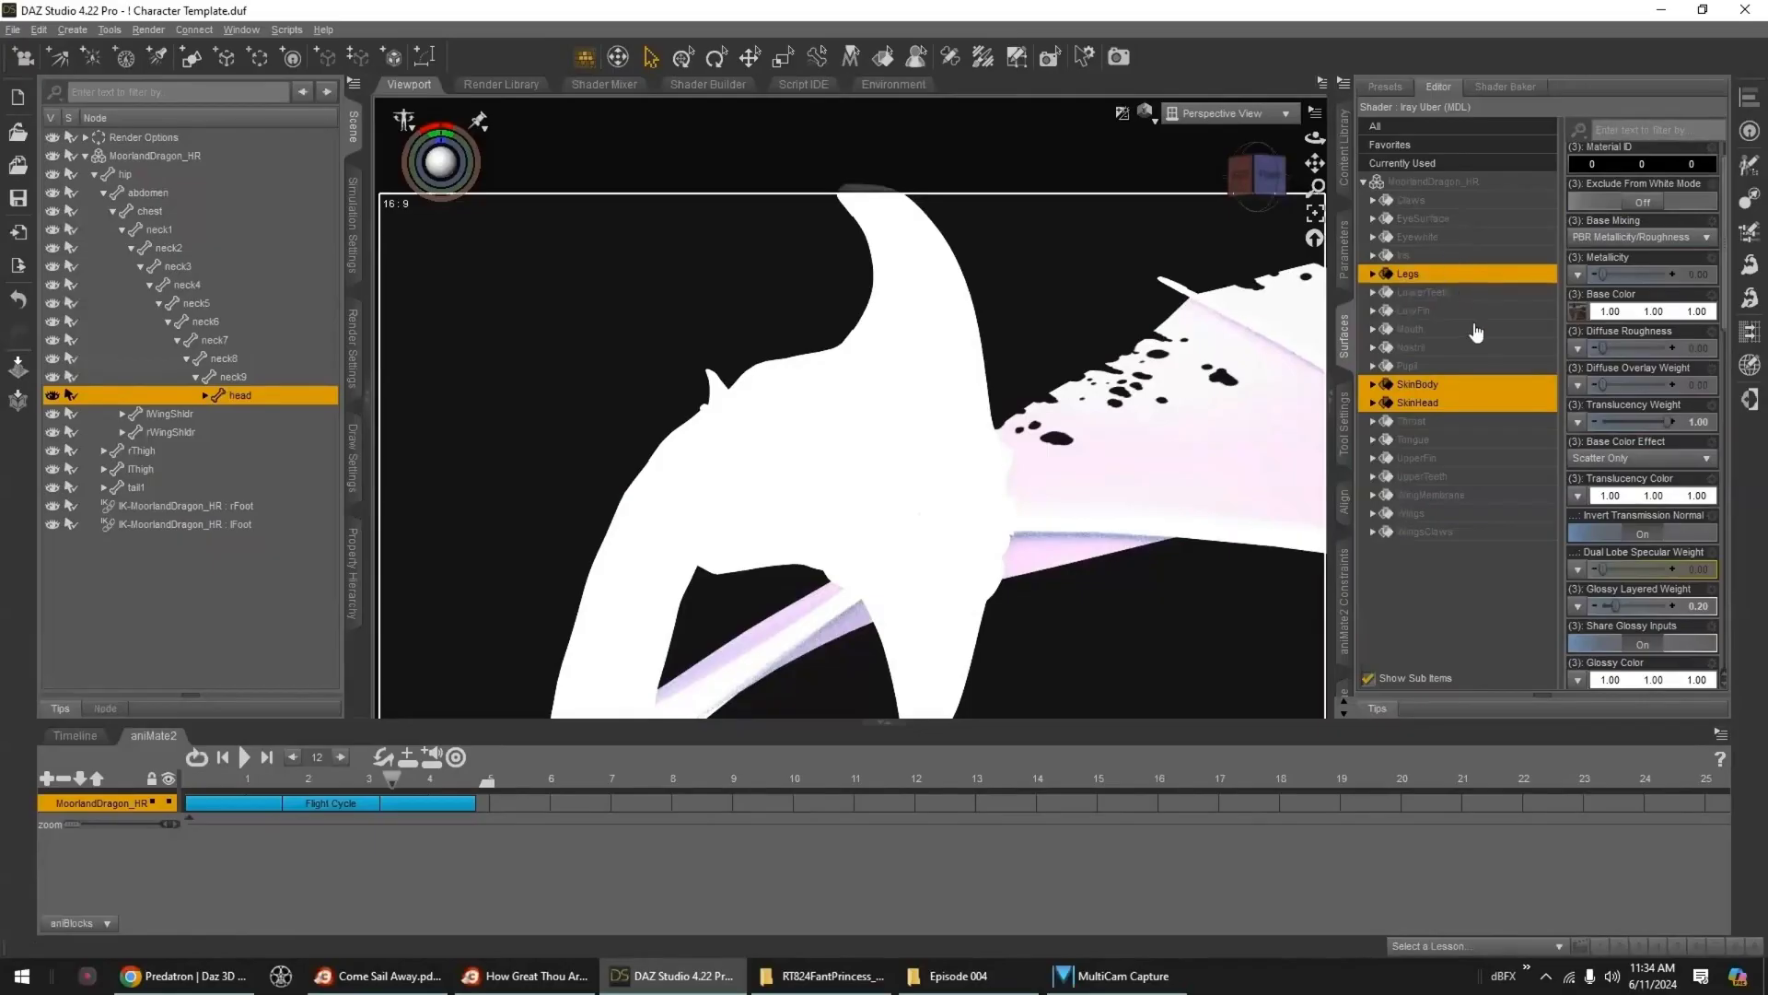
ctrl+click(1435, 200)
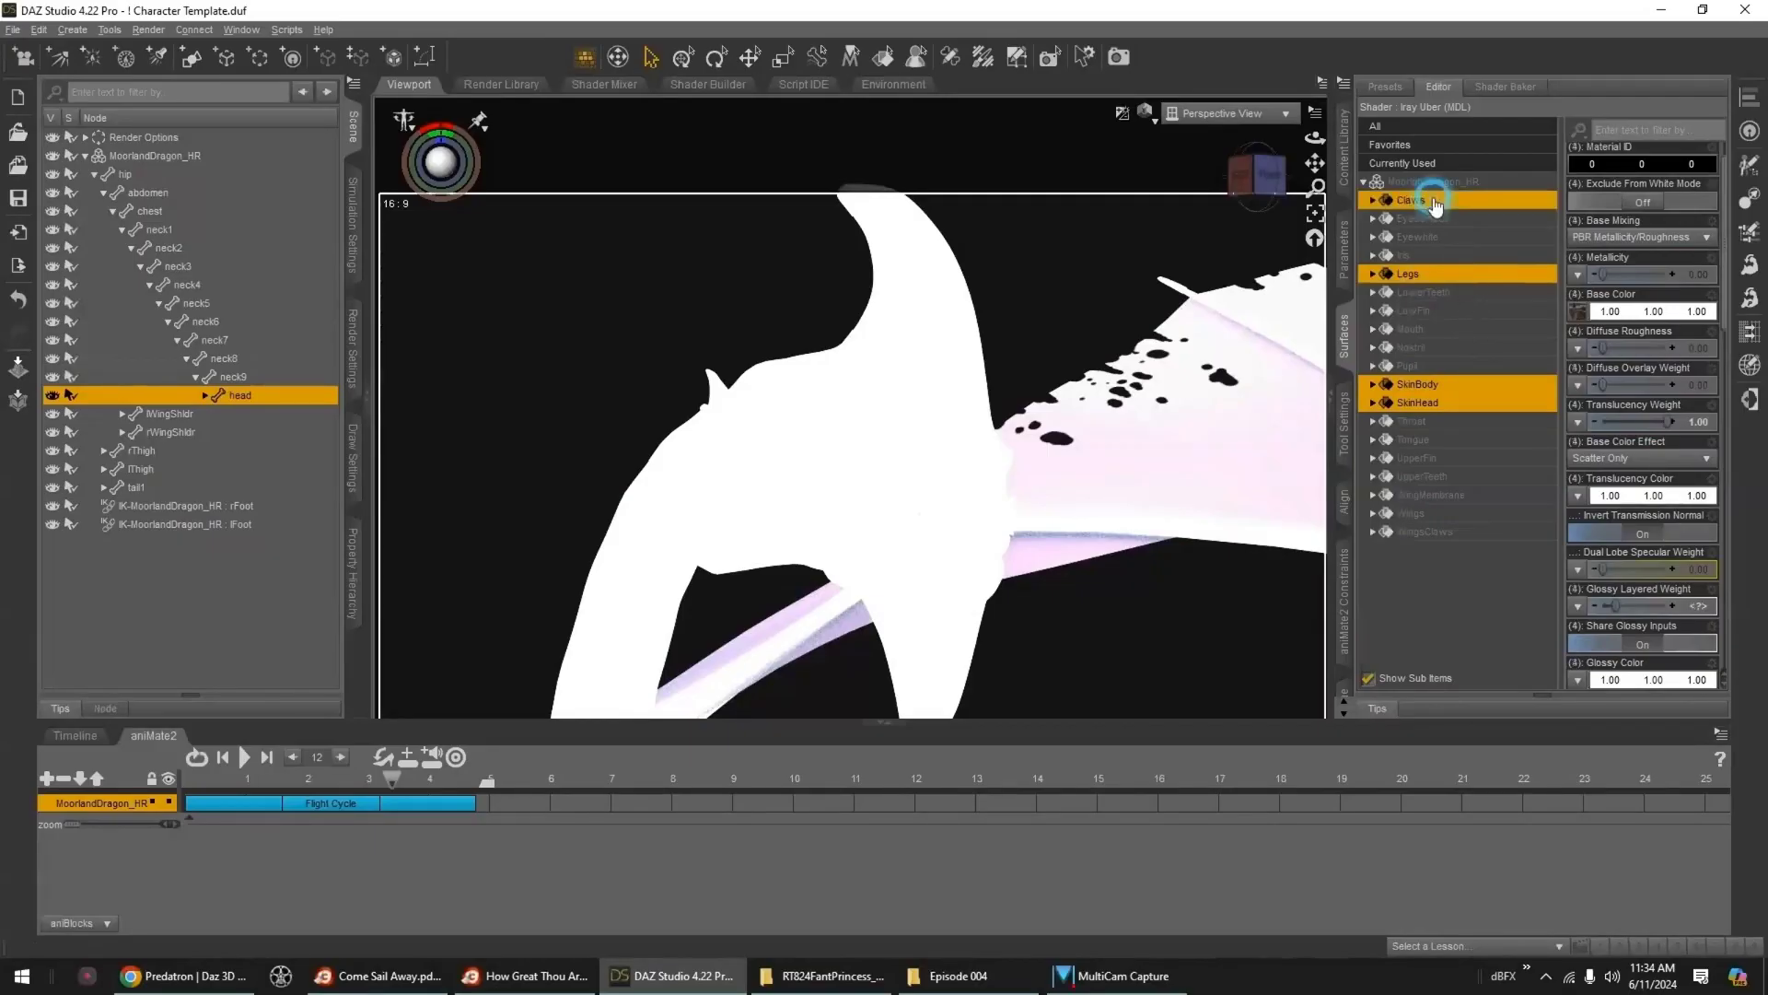
ctrl+click(1446, 311)
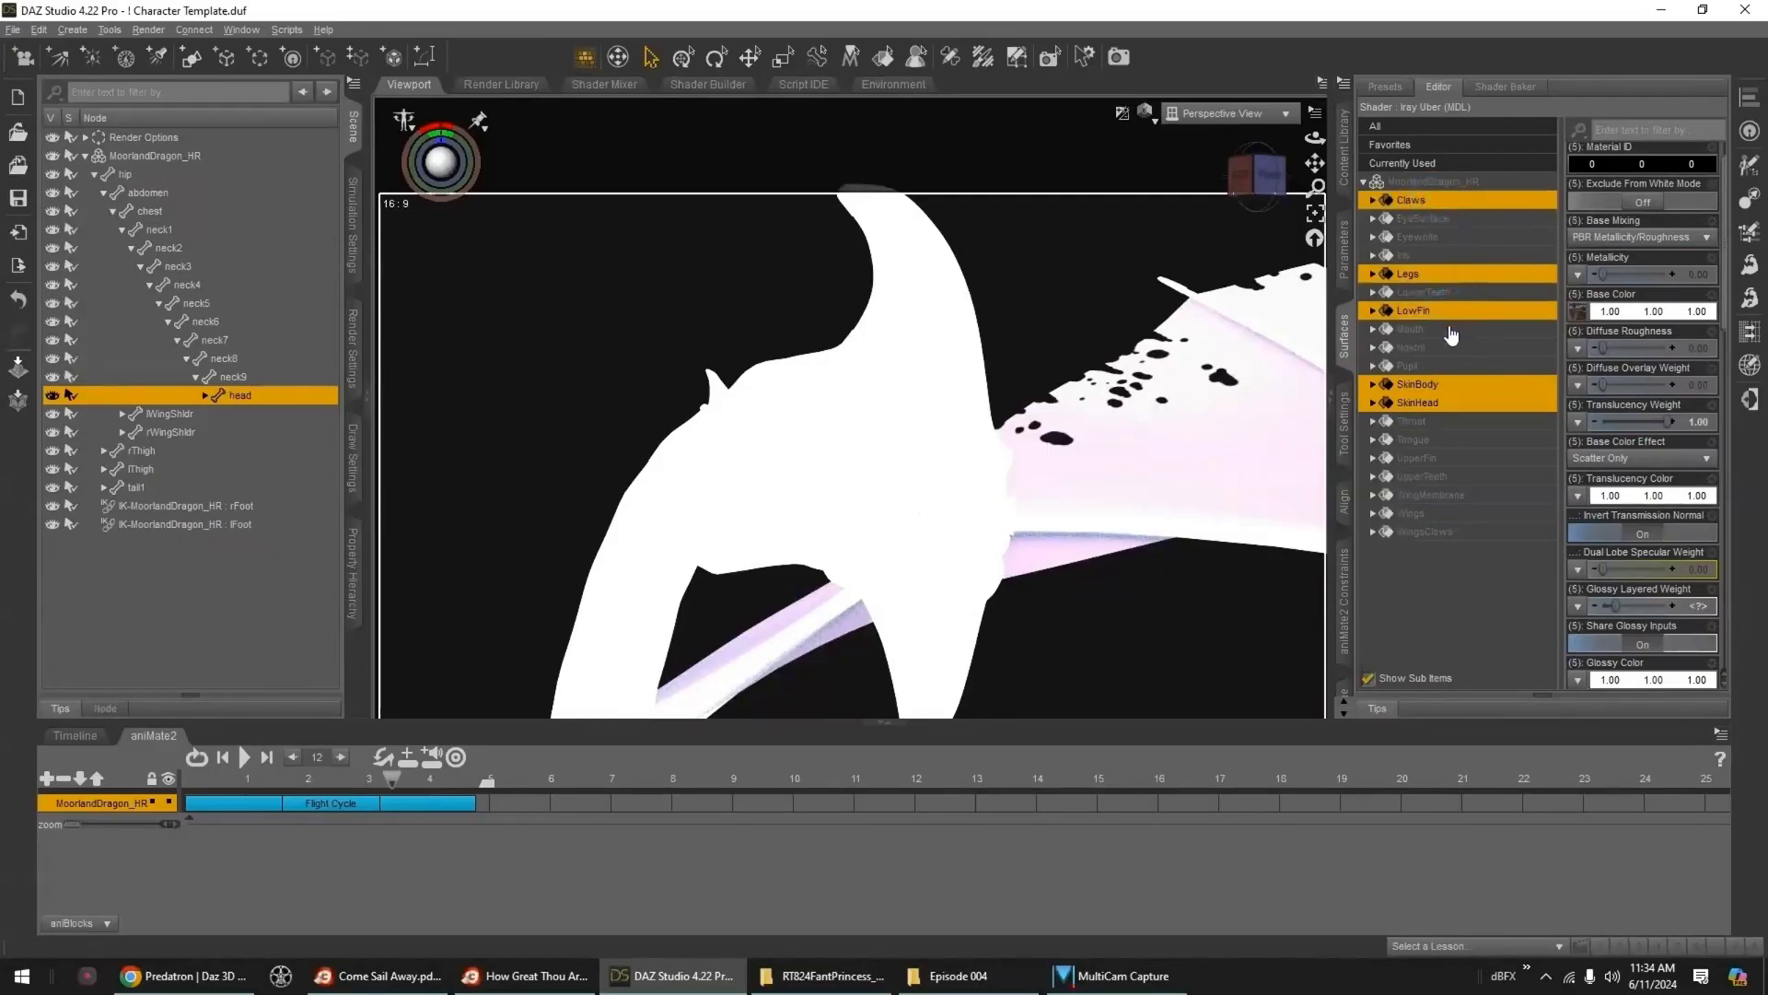
ctrl+click(1452, 329)
ctrl+click(1455, 347)
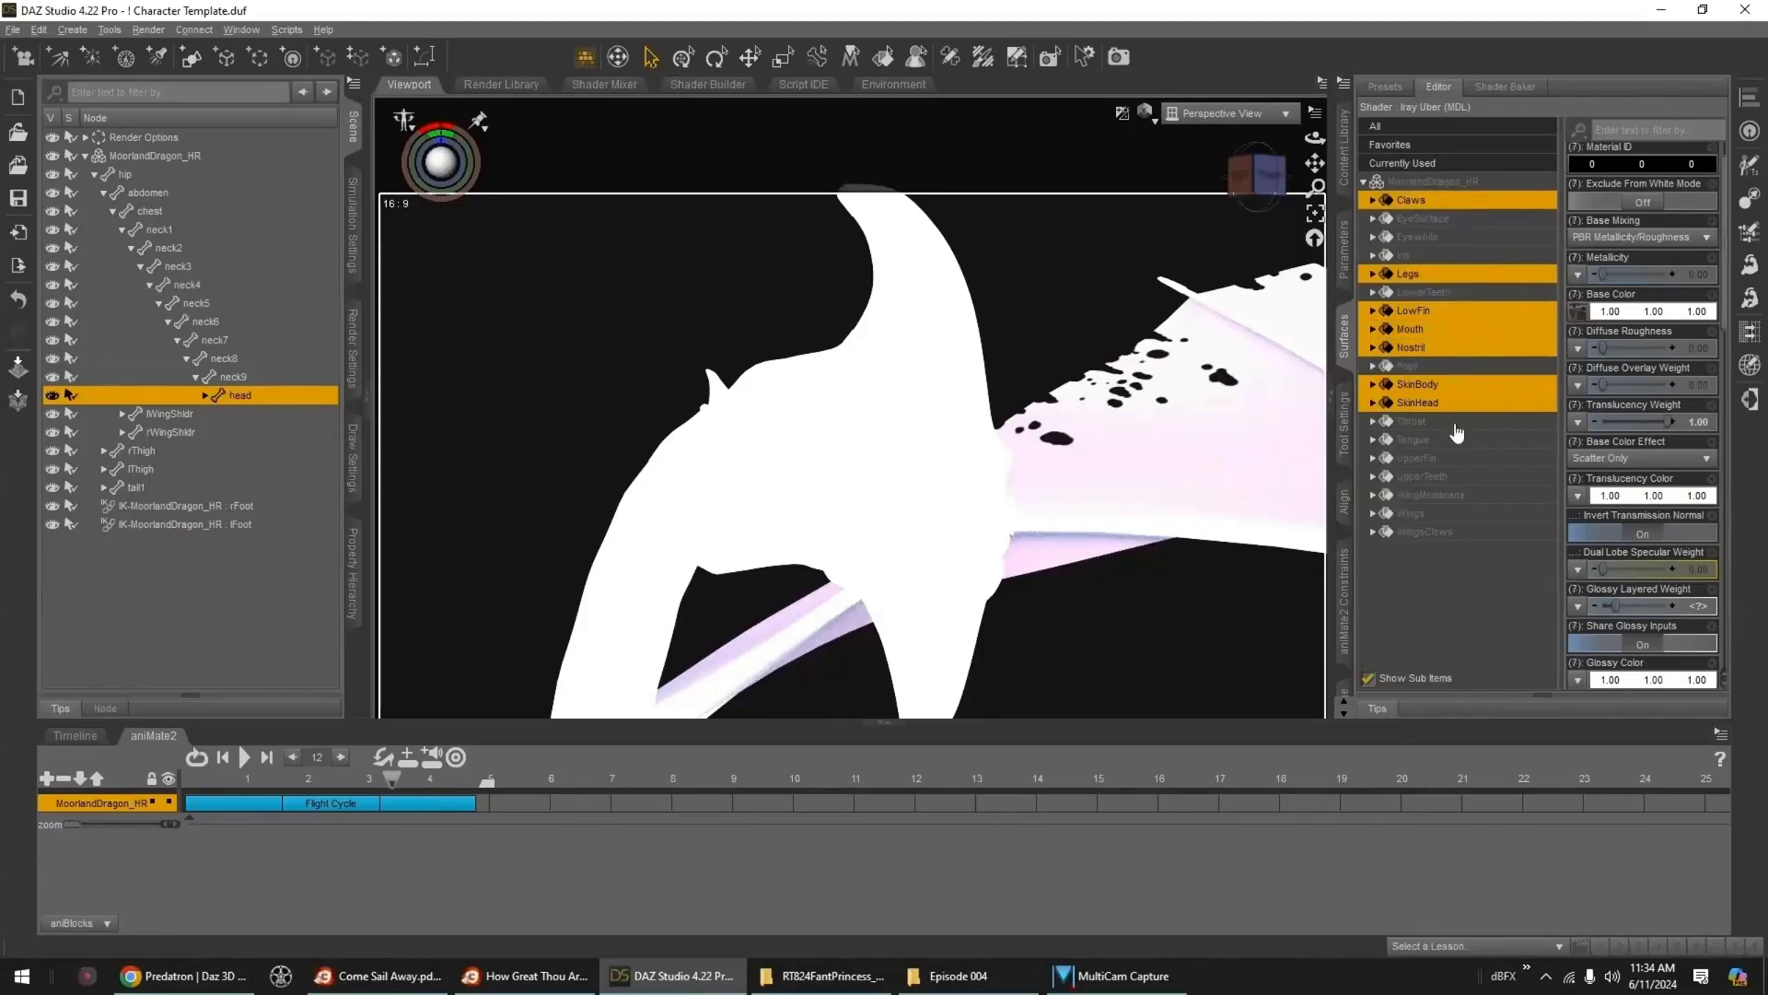
ctrl+click(1450, 422)
ctrl+click(1455, 441)
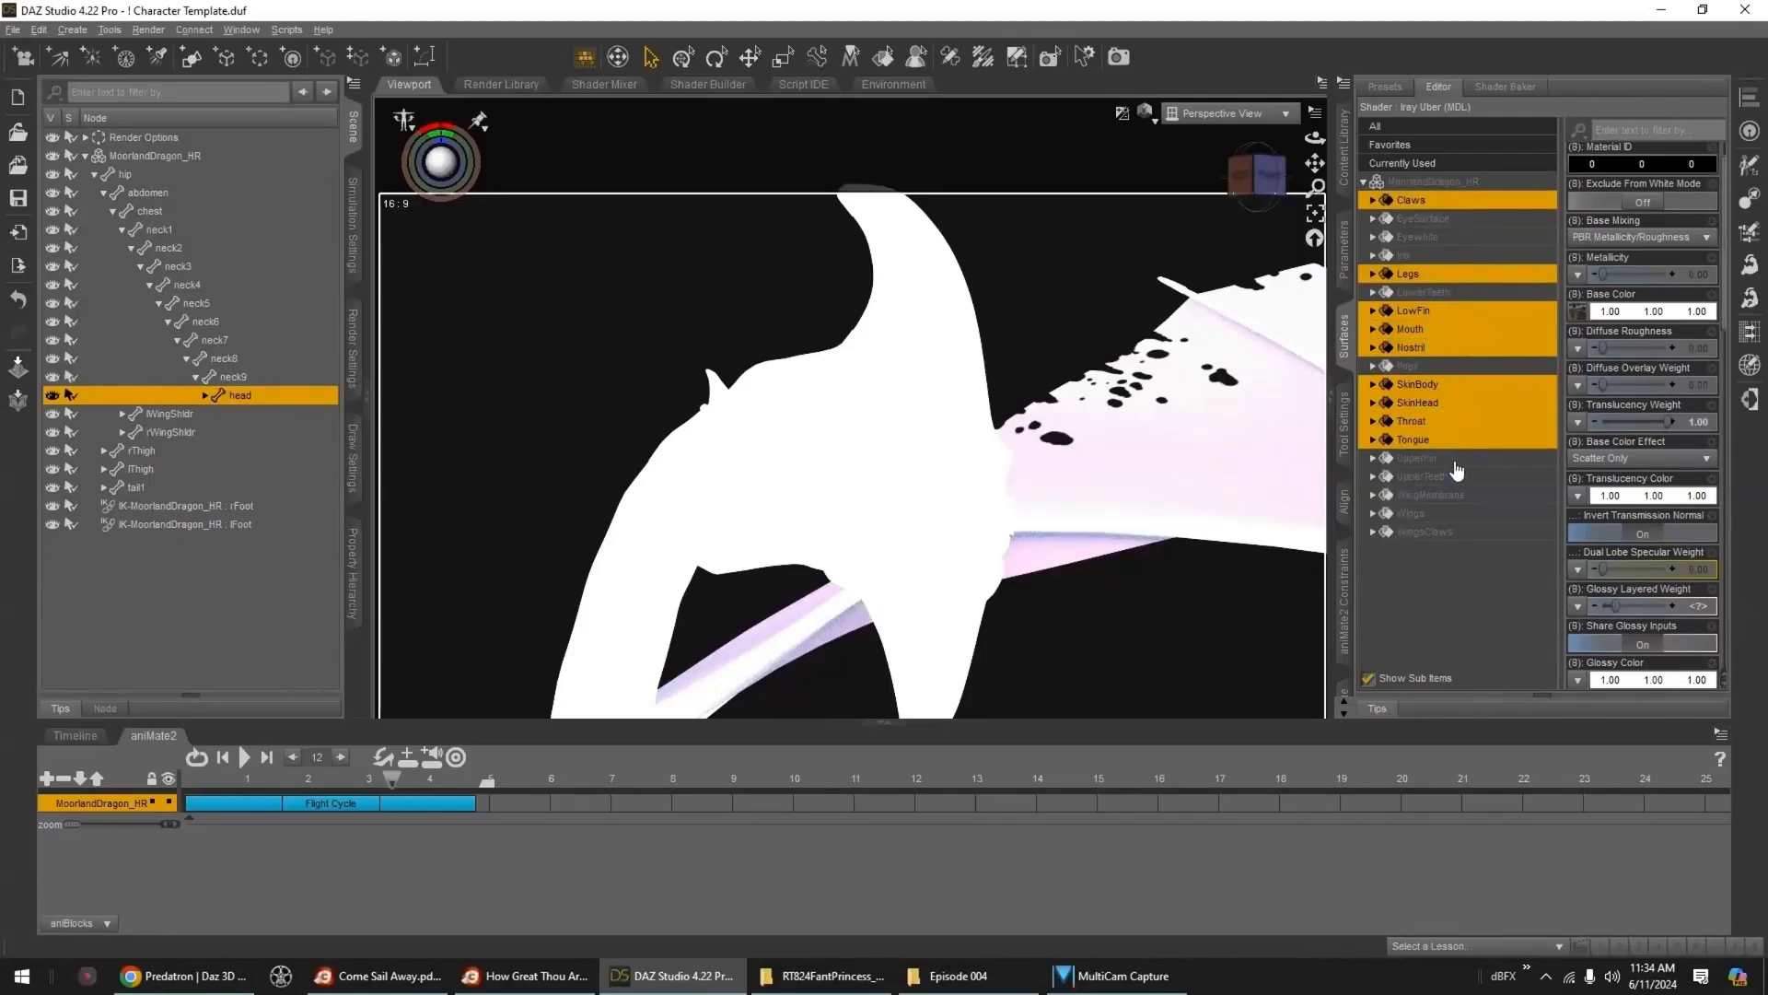
ctrl+click(1453, 457)
- Add the UpperTeeth, WingMembrane, Wings and WingsClaws surfaces to the selection
scroll(1604, 463, down, 5)
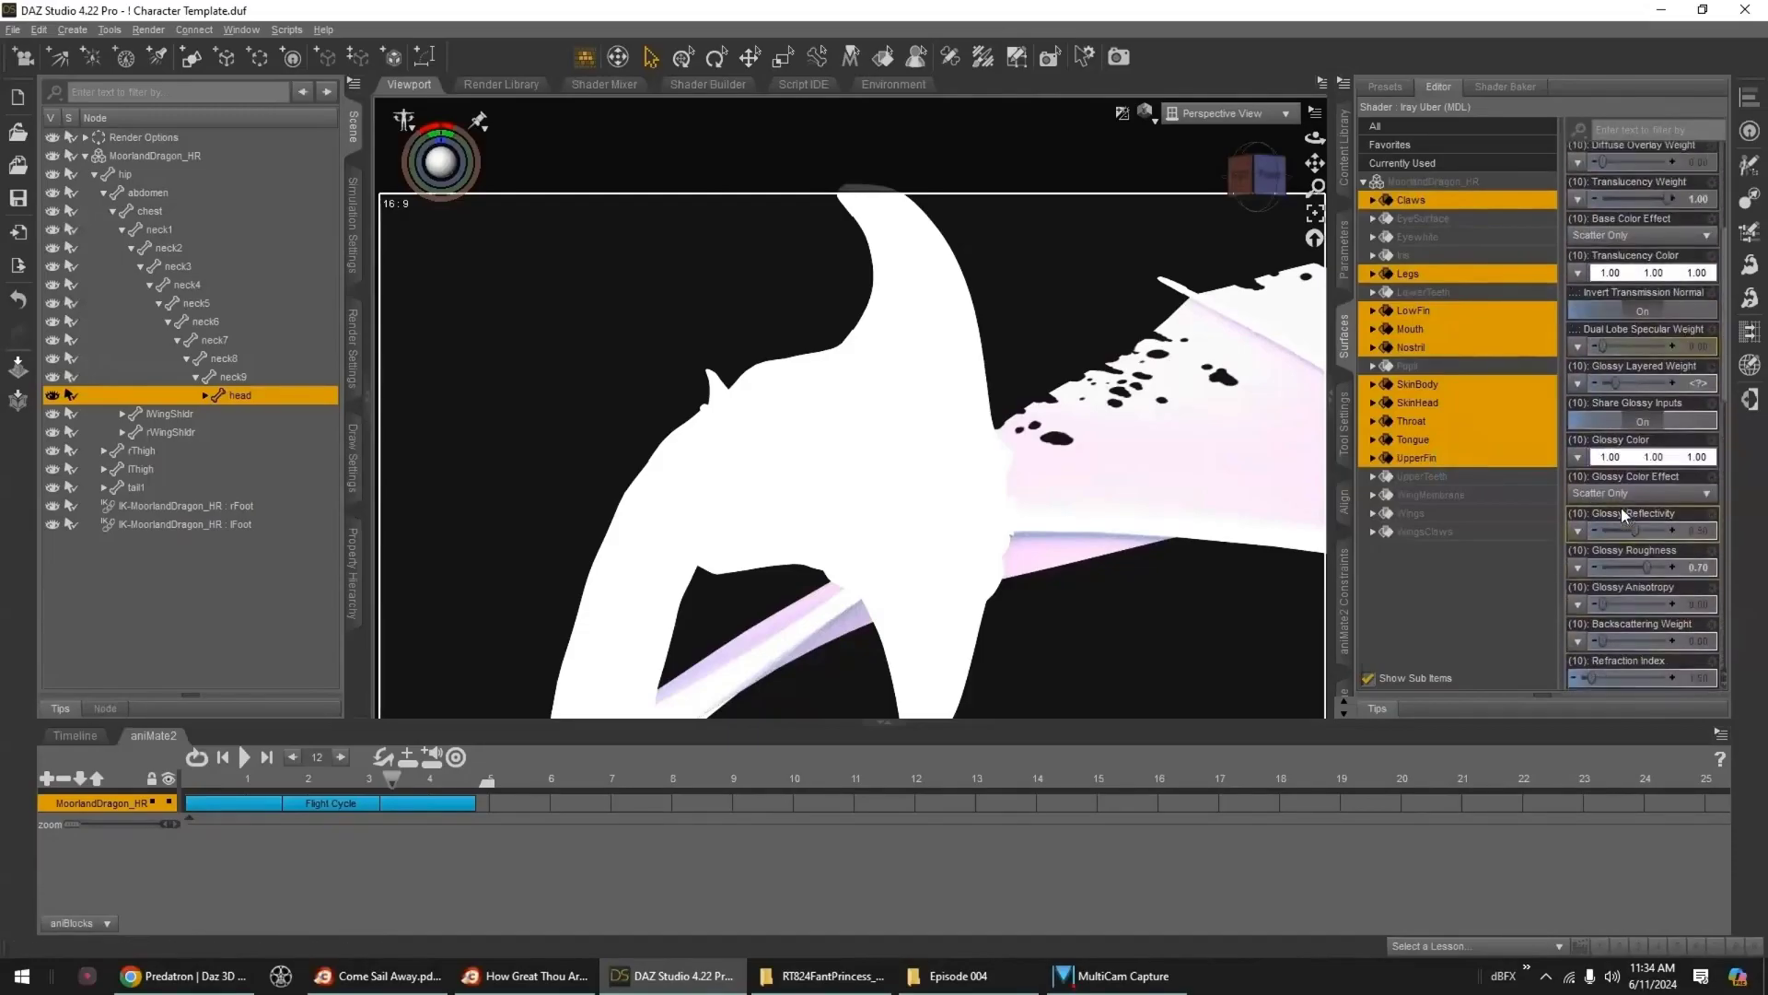
ctrl+click(1492, 477)
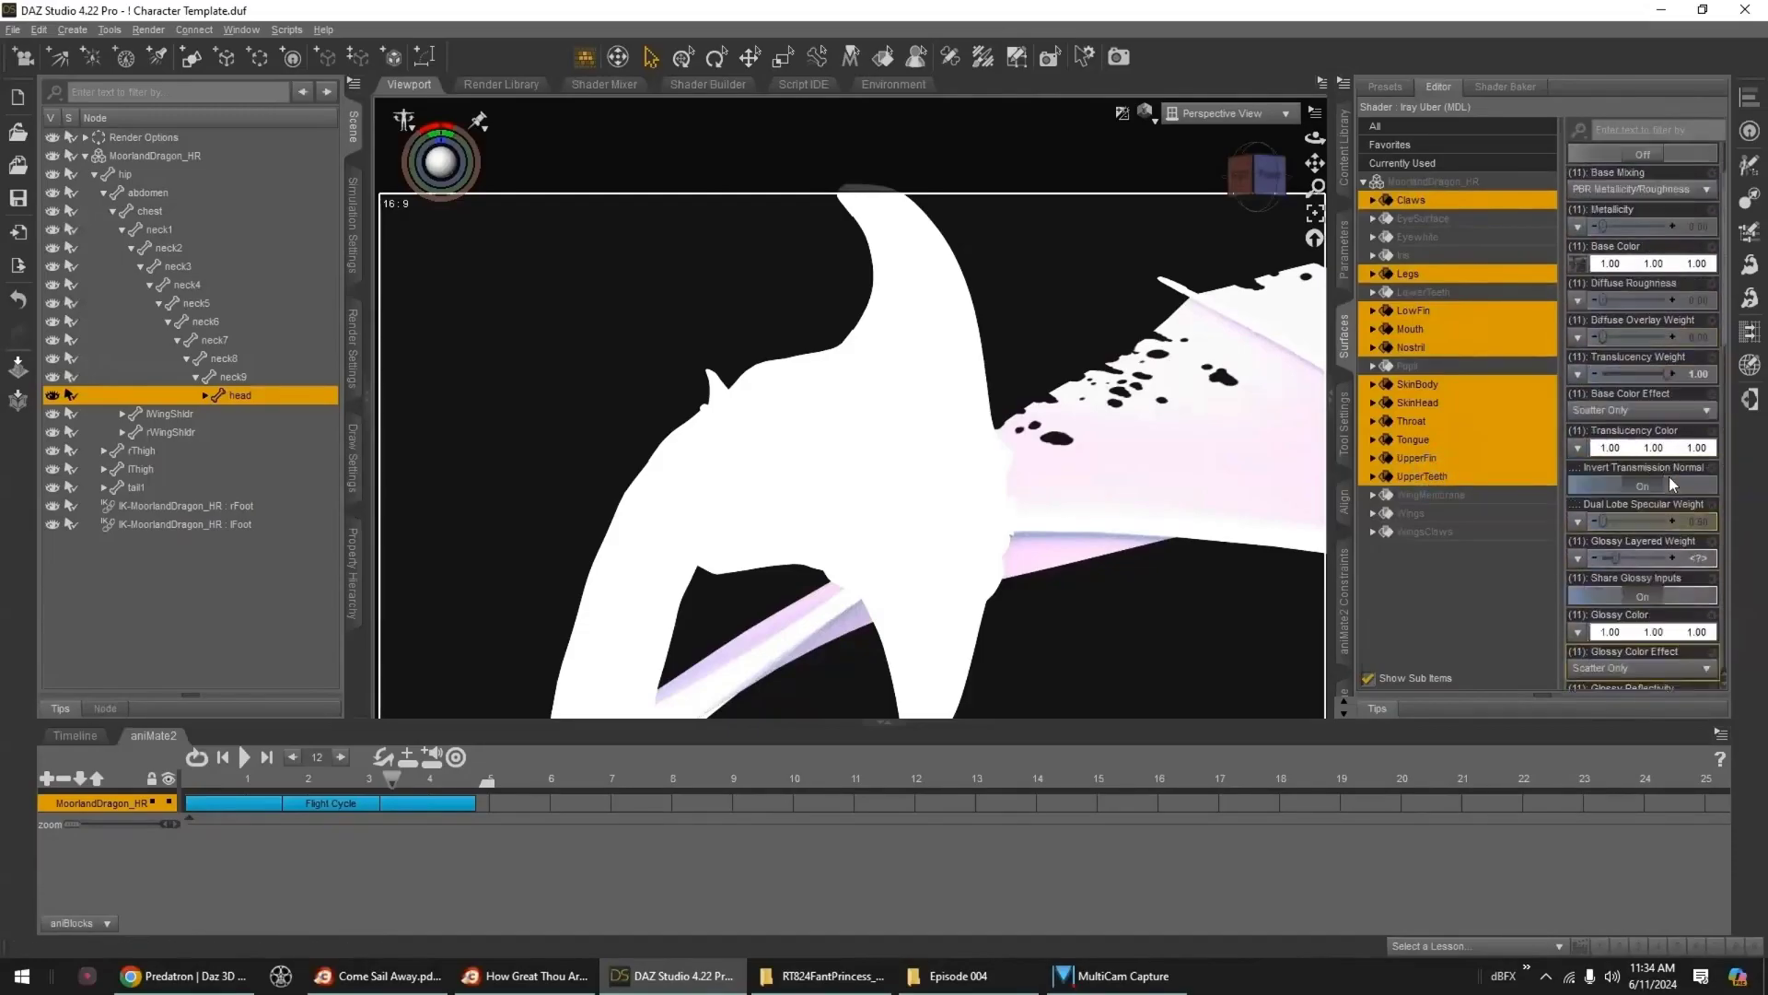
ctrl+click(1444, 498)
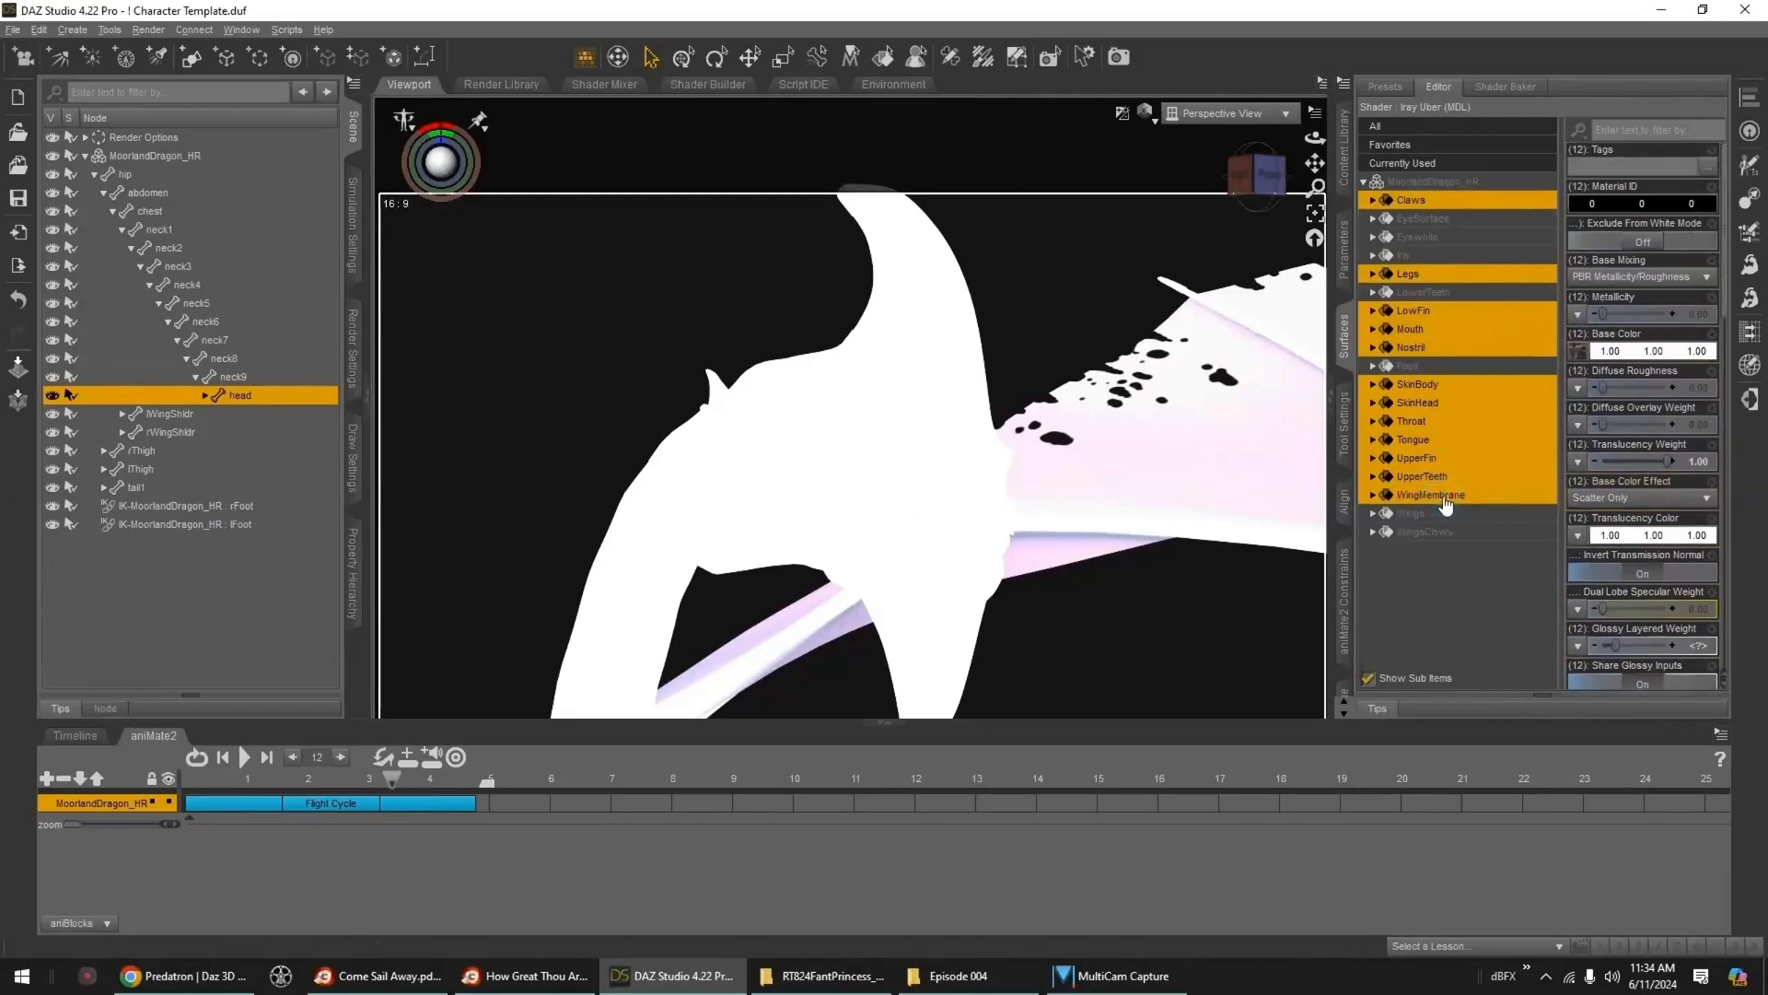
ctrl+click(1444, 513)
ctrl+click(1453, 532)
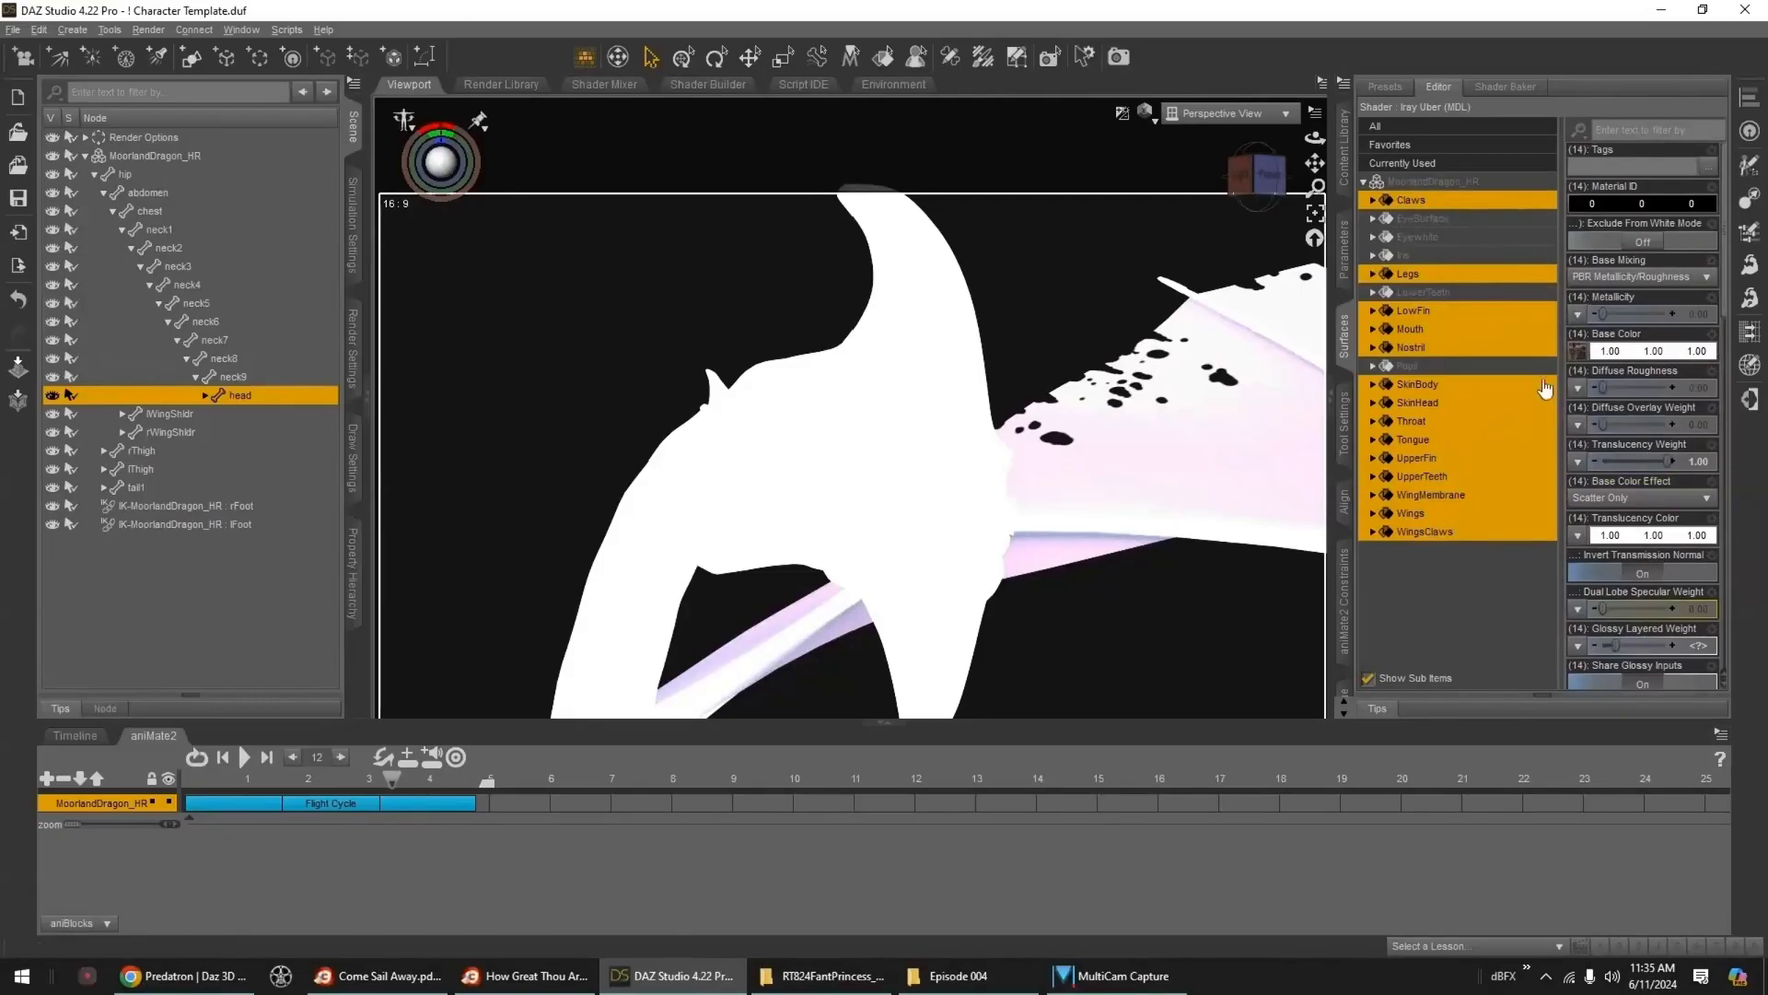
- Examine the remaining Iray Uber properties of the selected surfaces, including the image assigned to Base Bump
mouse_move(1578, 353)
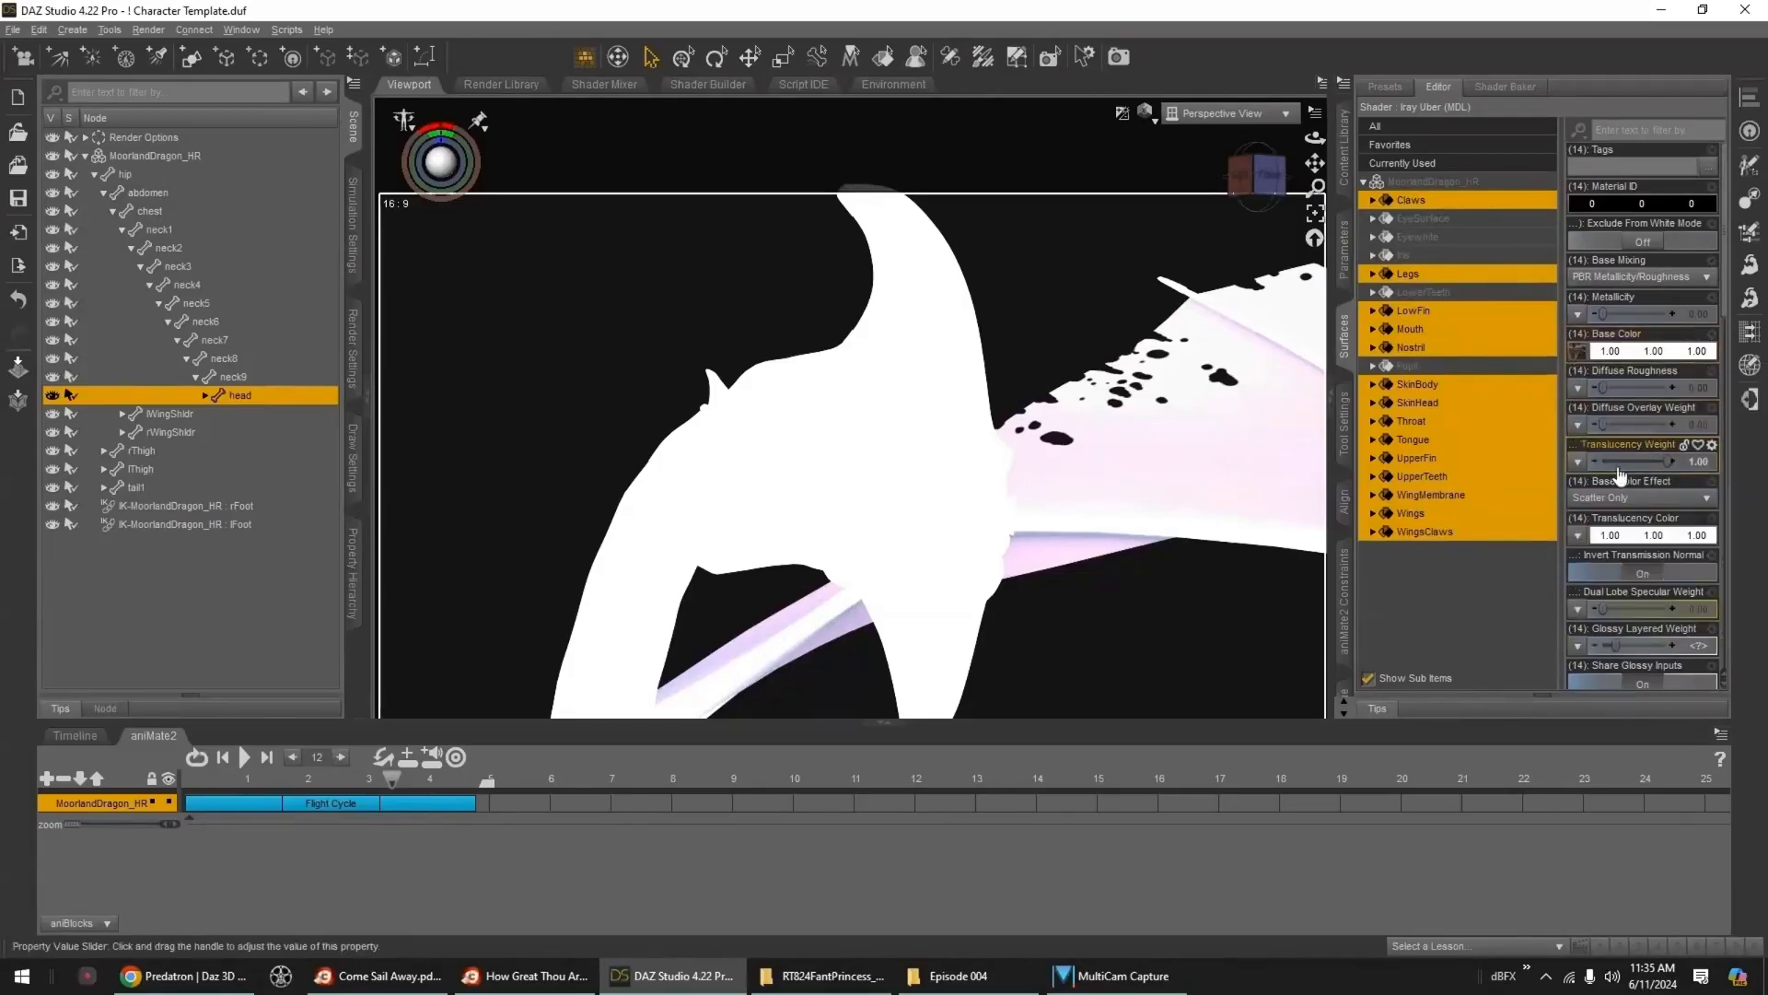
scroll(1617, 471, down, 2)
scroll(1620, 462, down, 3)
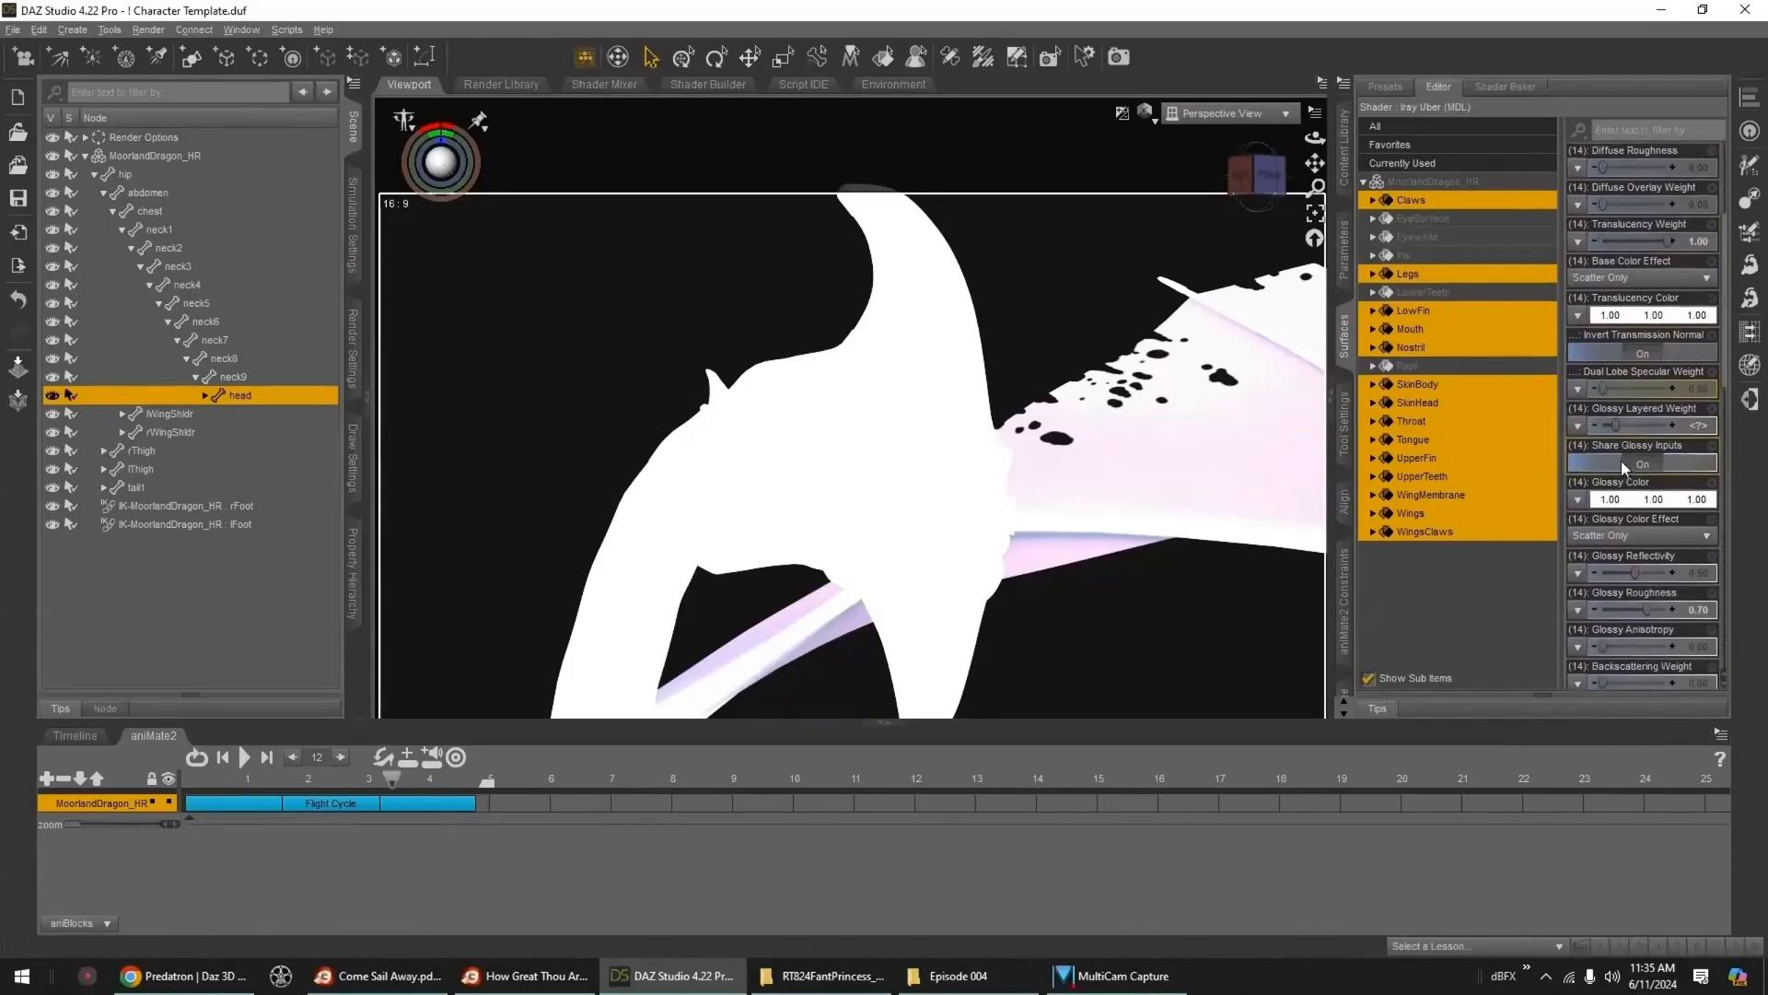
scroll(1620, 460, down, 5)
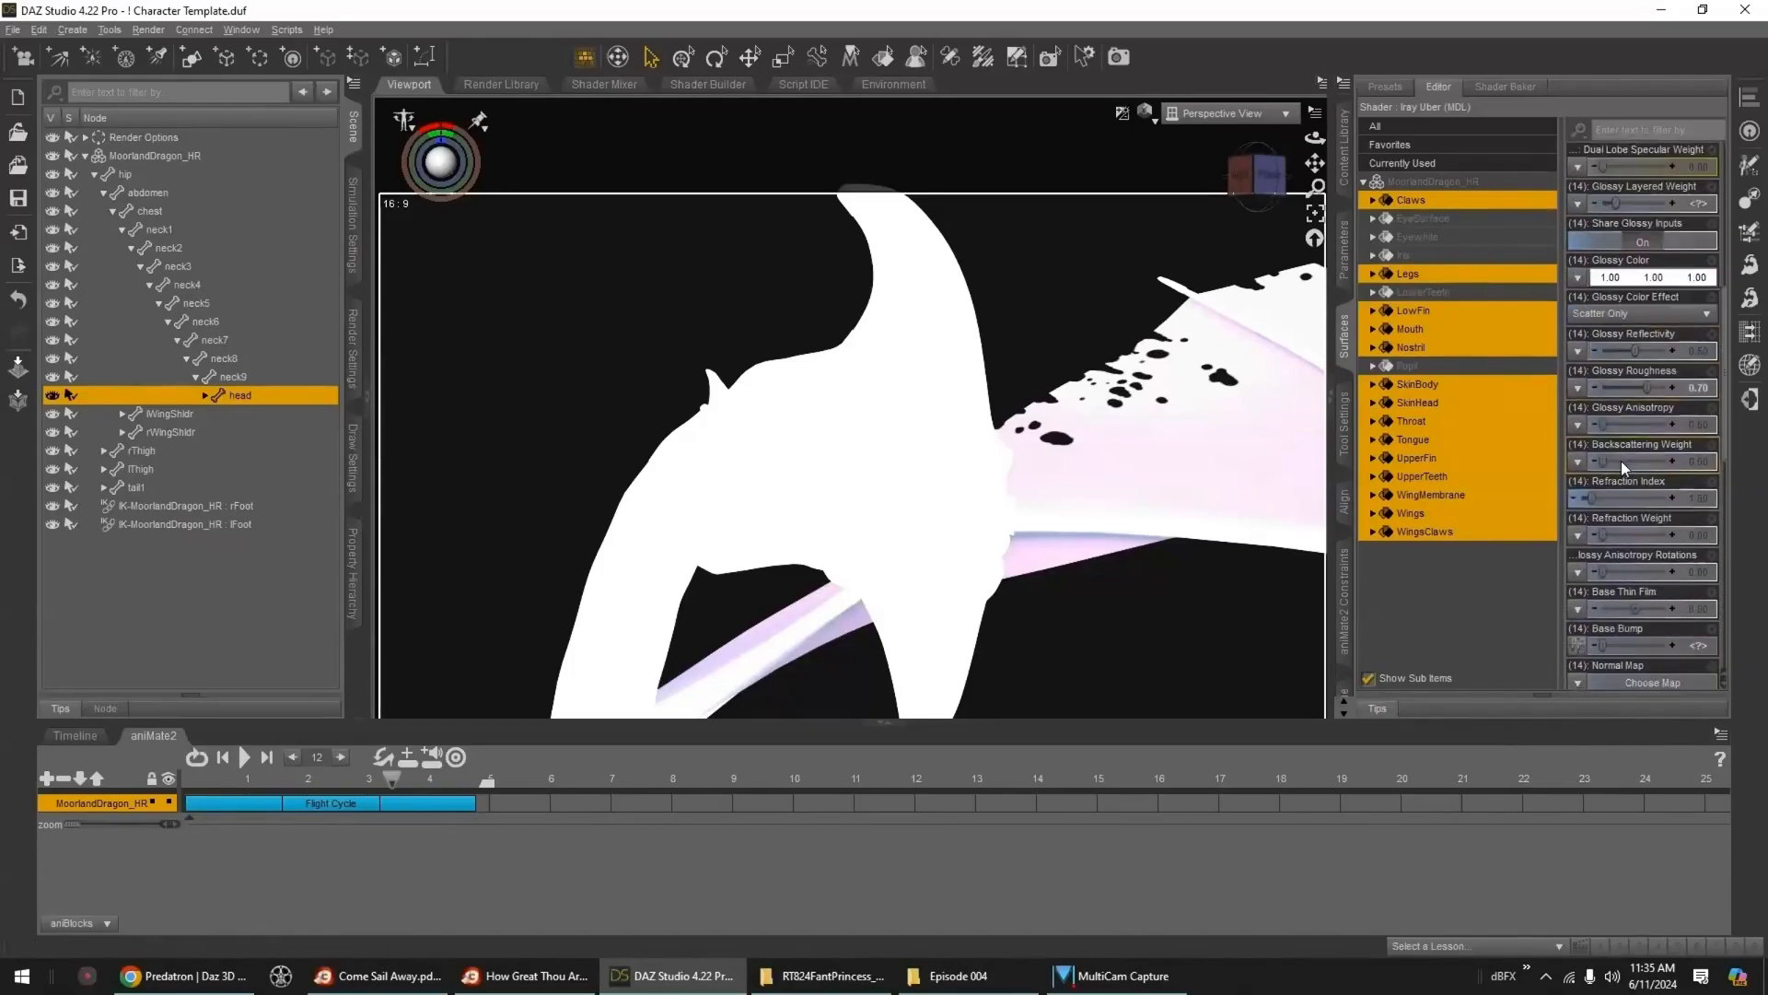
mouse_move(1577, 543)
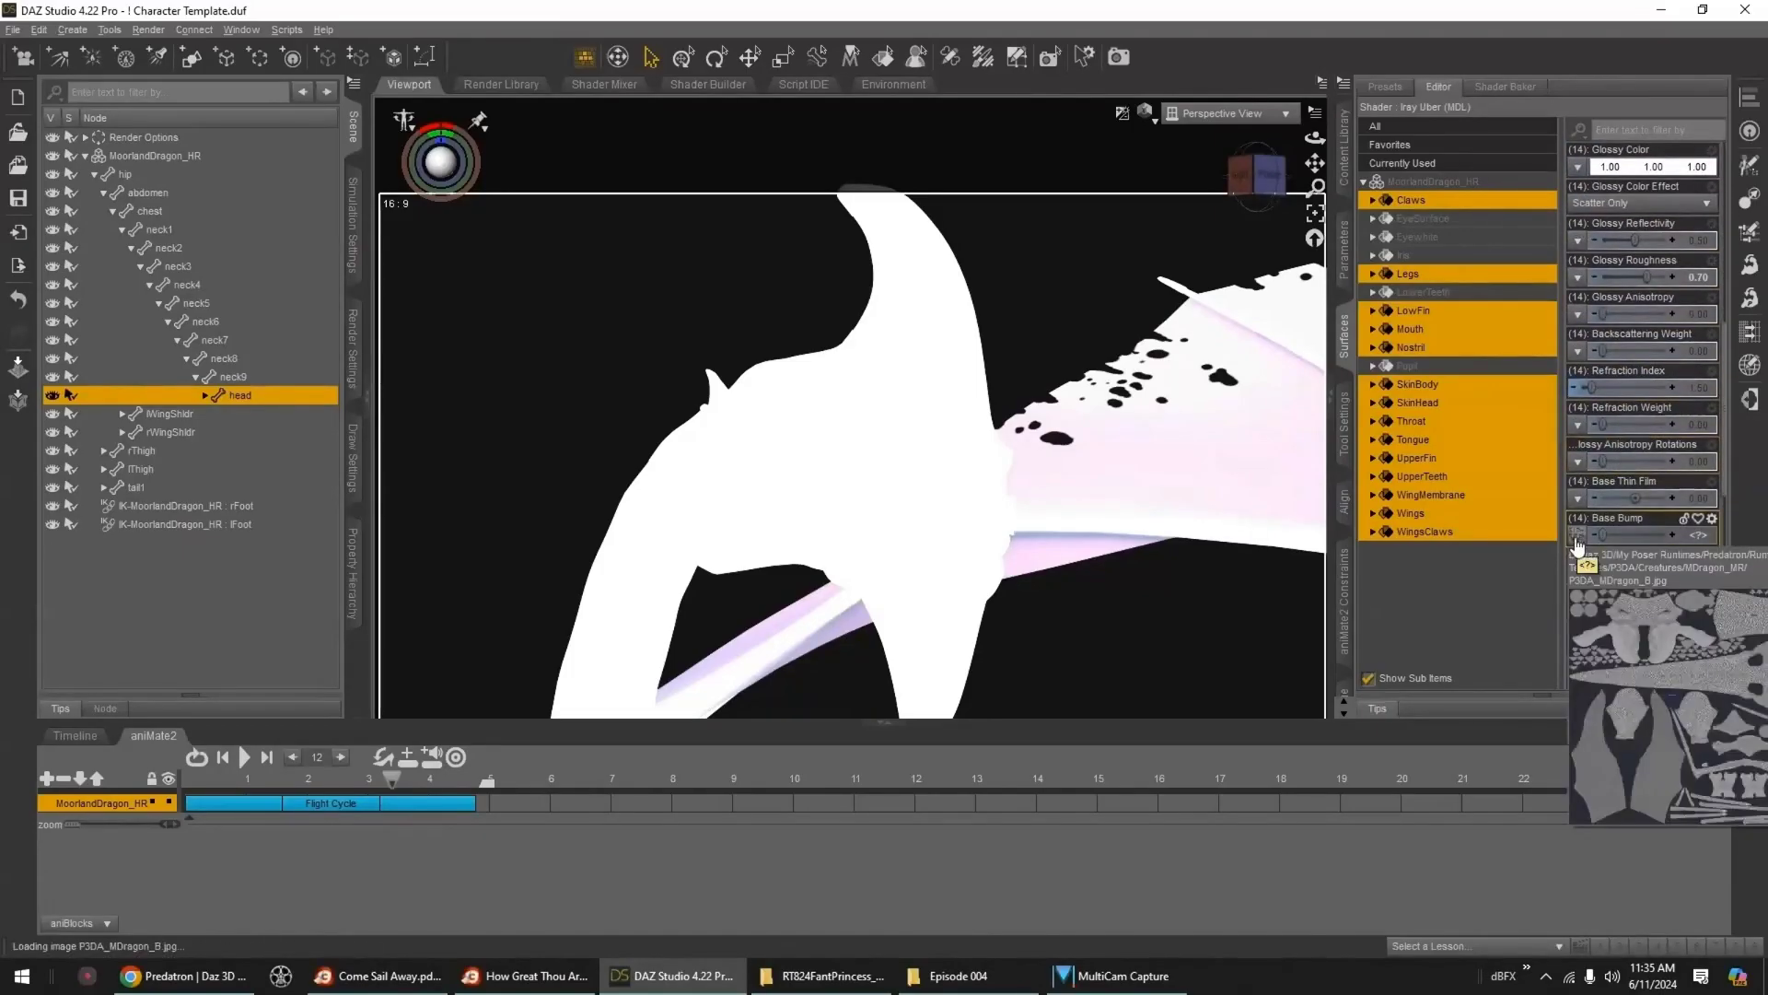
scroll(1644, 466, down, 8)
scroll(1644, 466, up, 9)
scroll(1644, 466, up, 5)
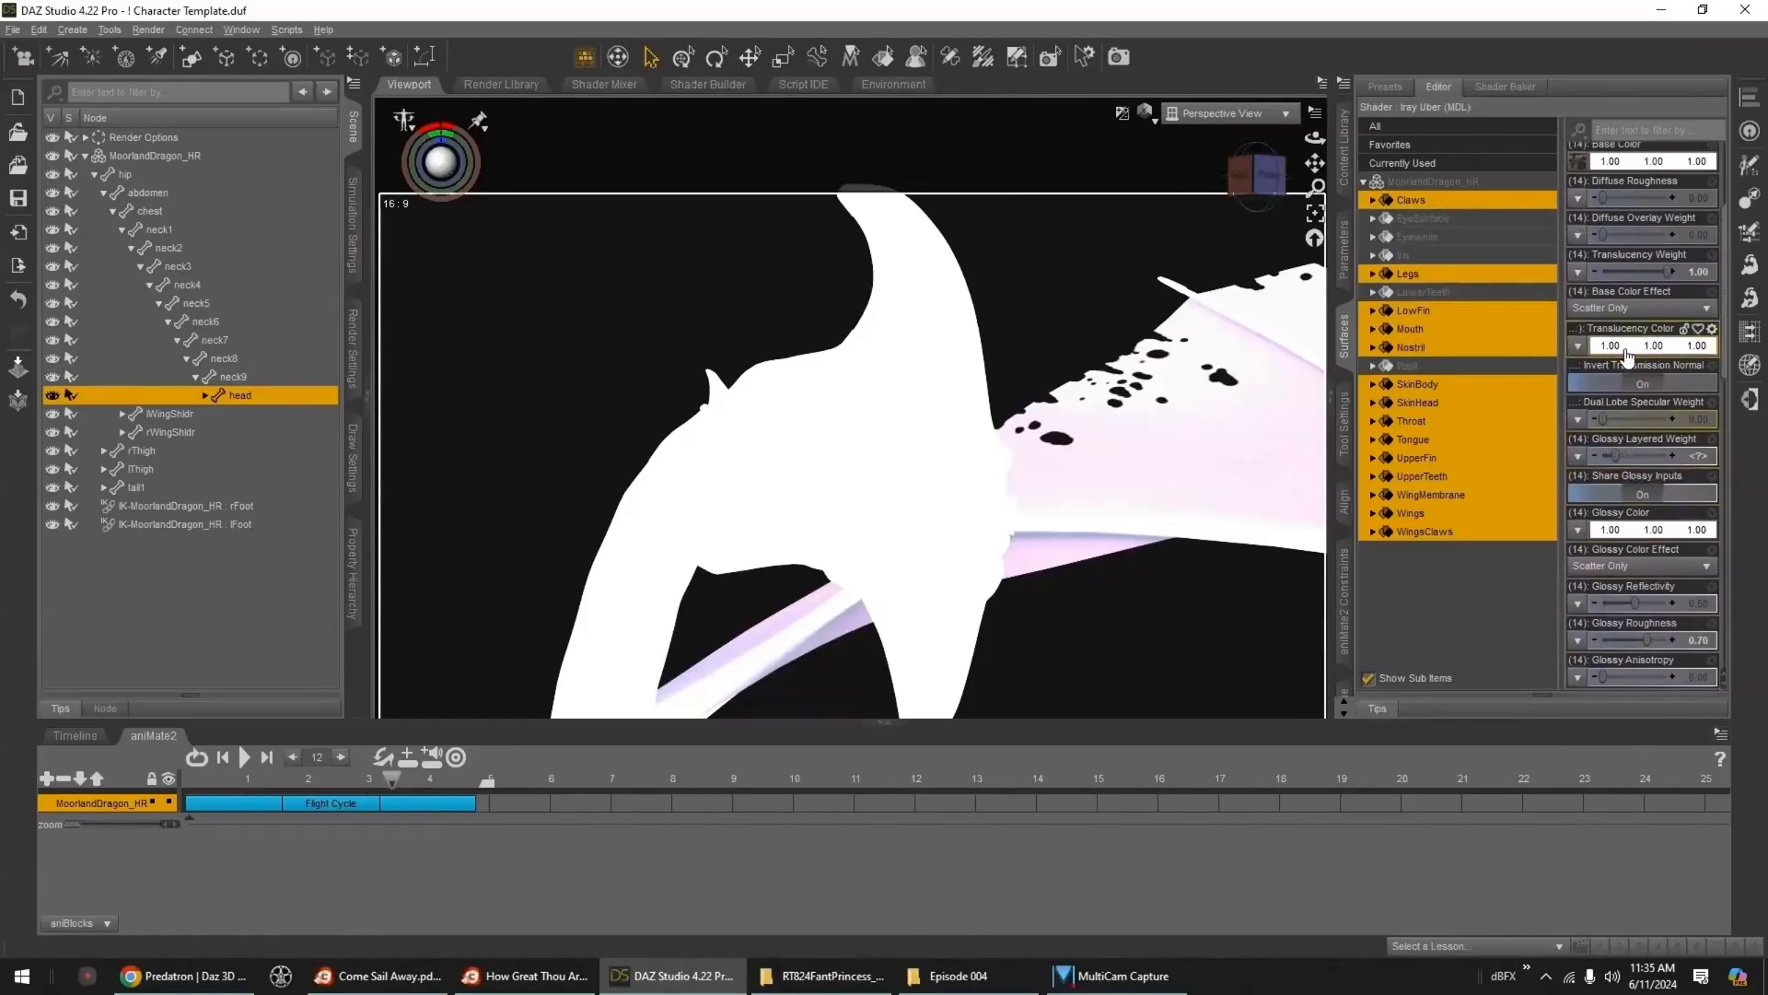
scroll(1637, 361, up, 3)
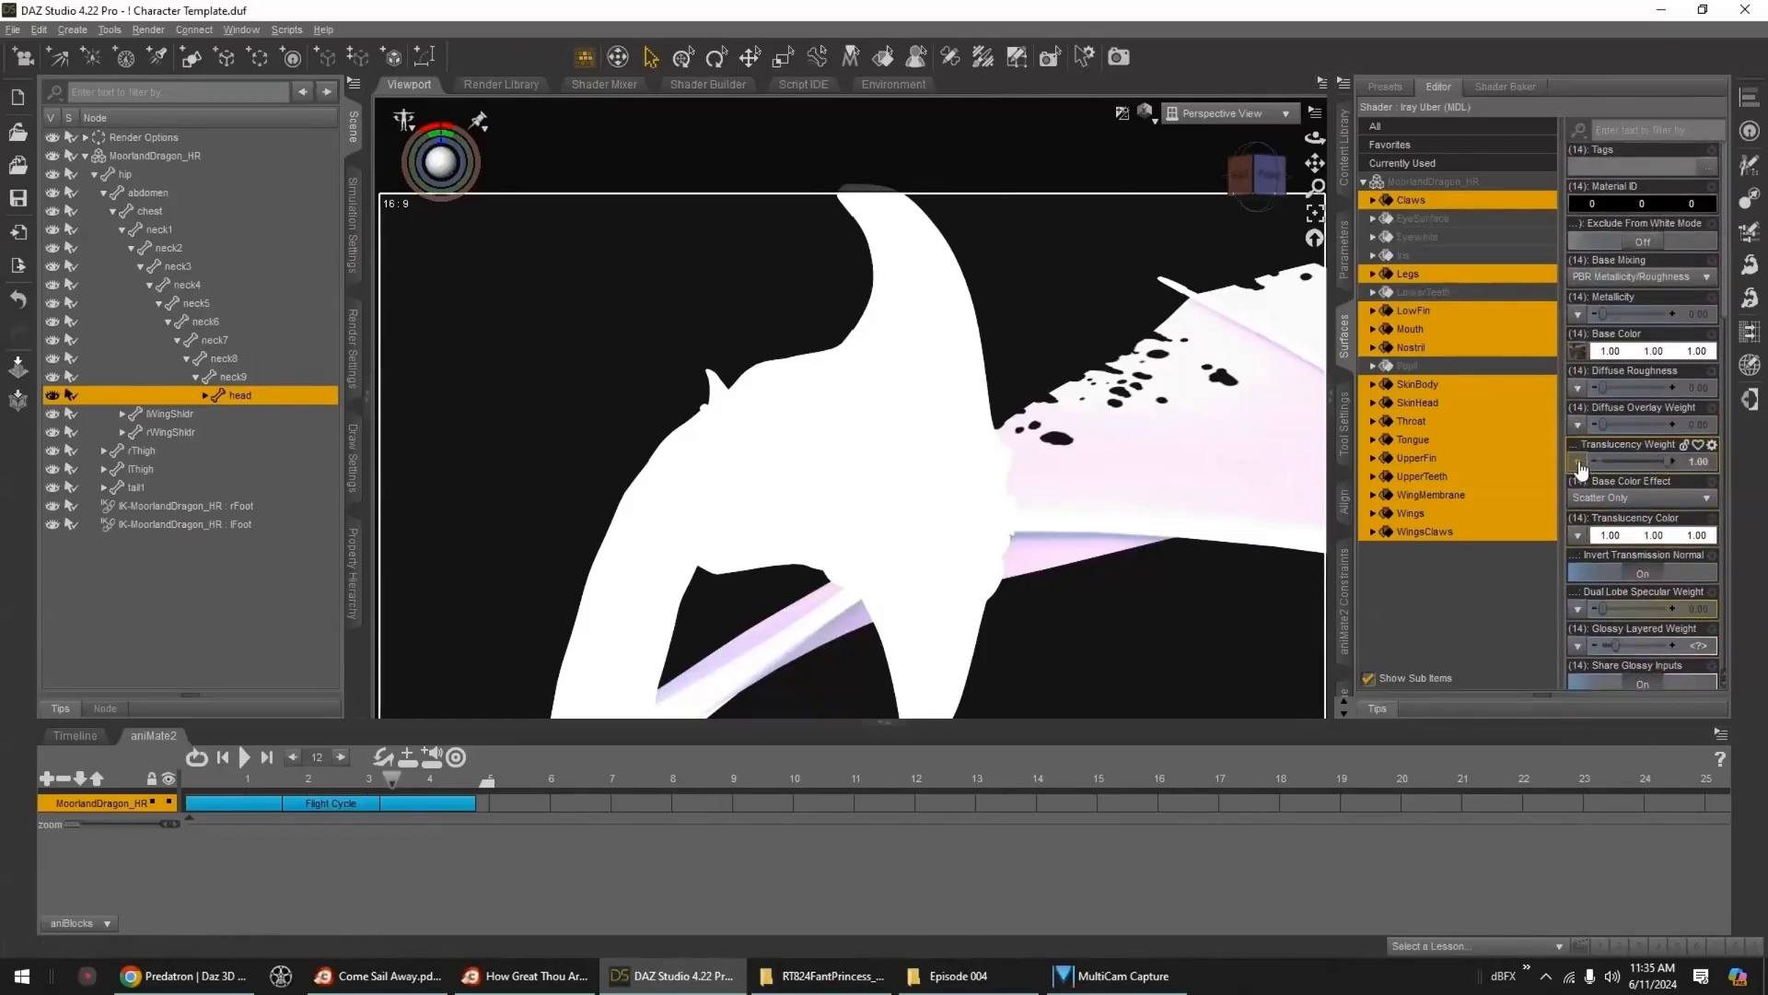
- Assign the P3DA_MDragon_B image used by Base Bump as the Translucency Weight map of the selected surfaces
click(1578, 462)
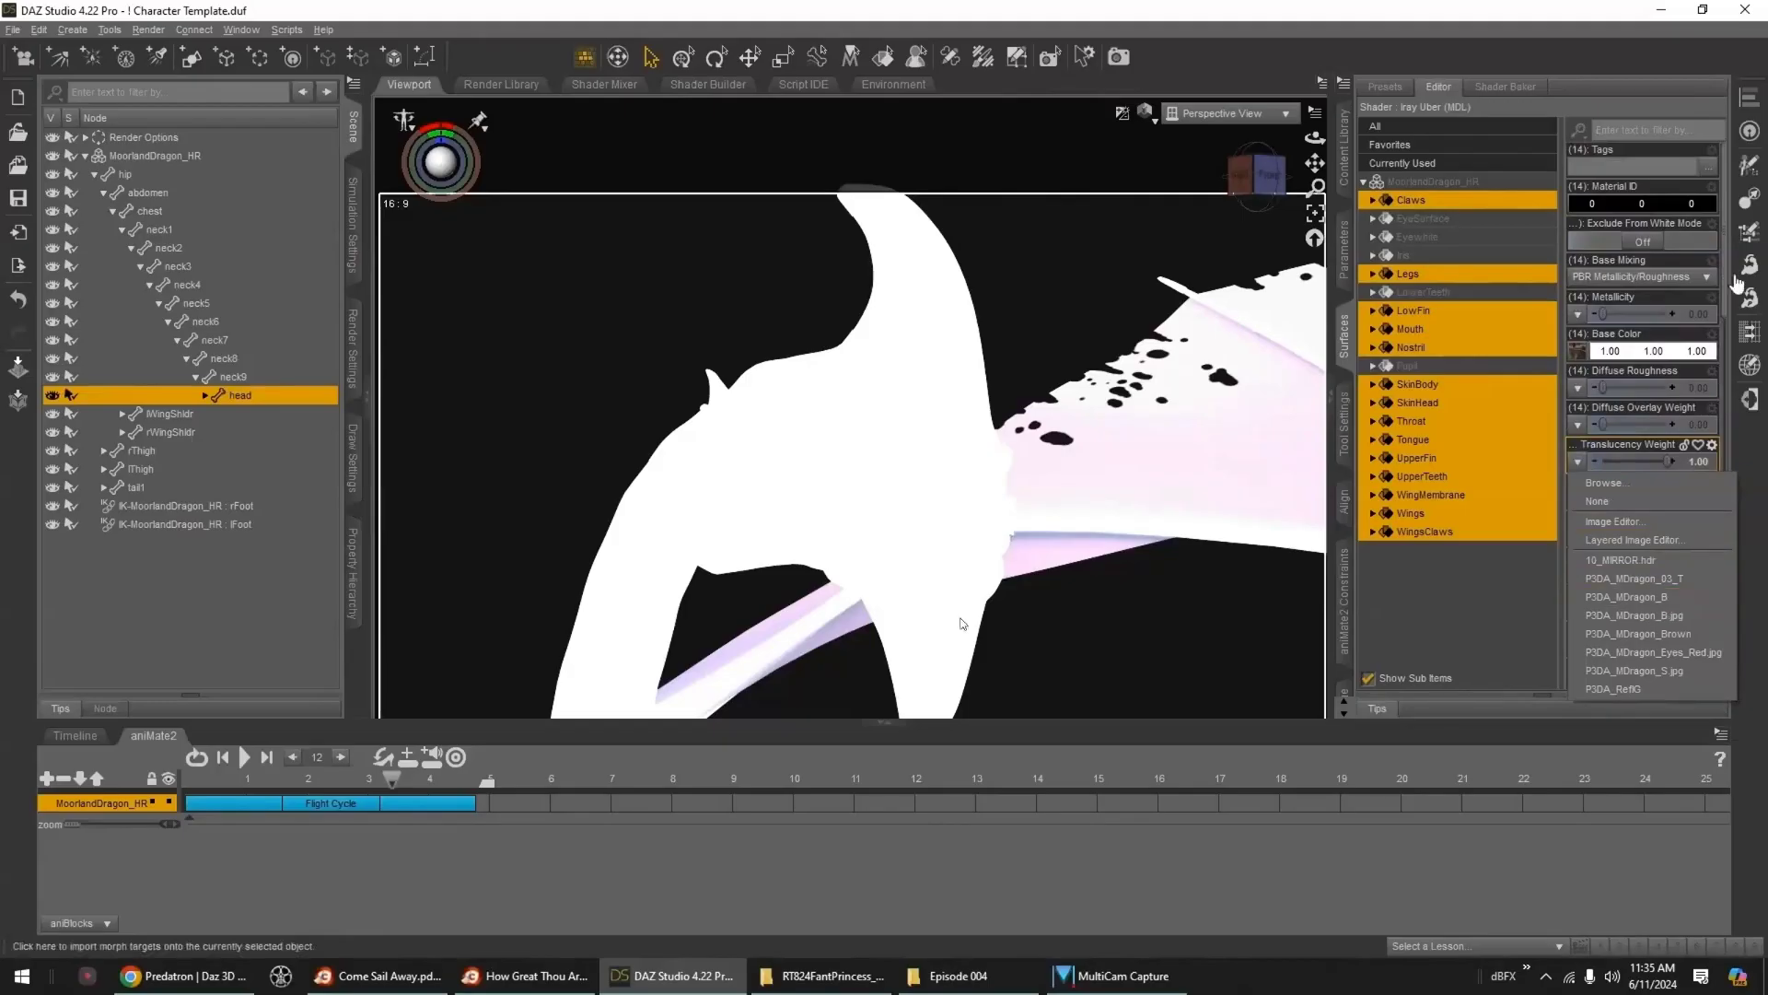
drag(1725, 300, 1732, 520)
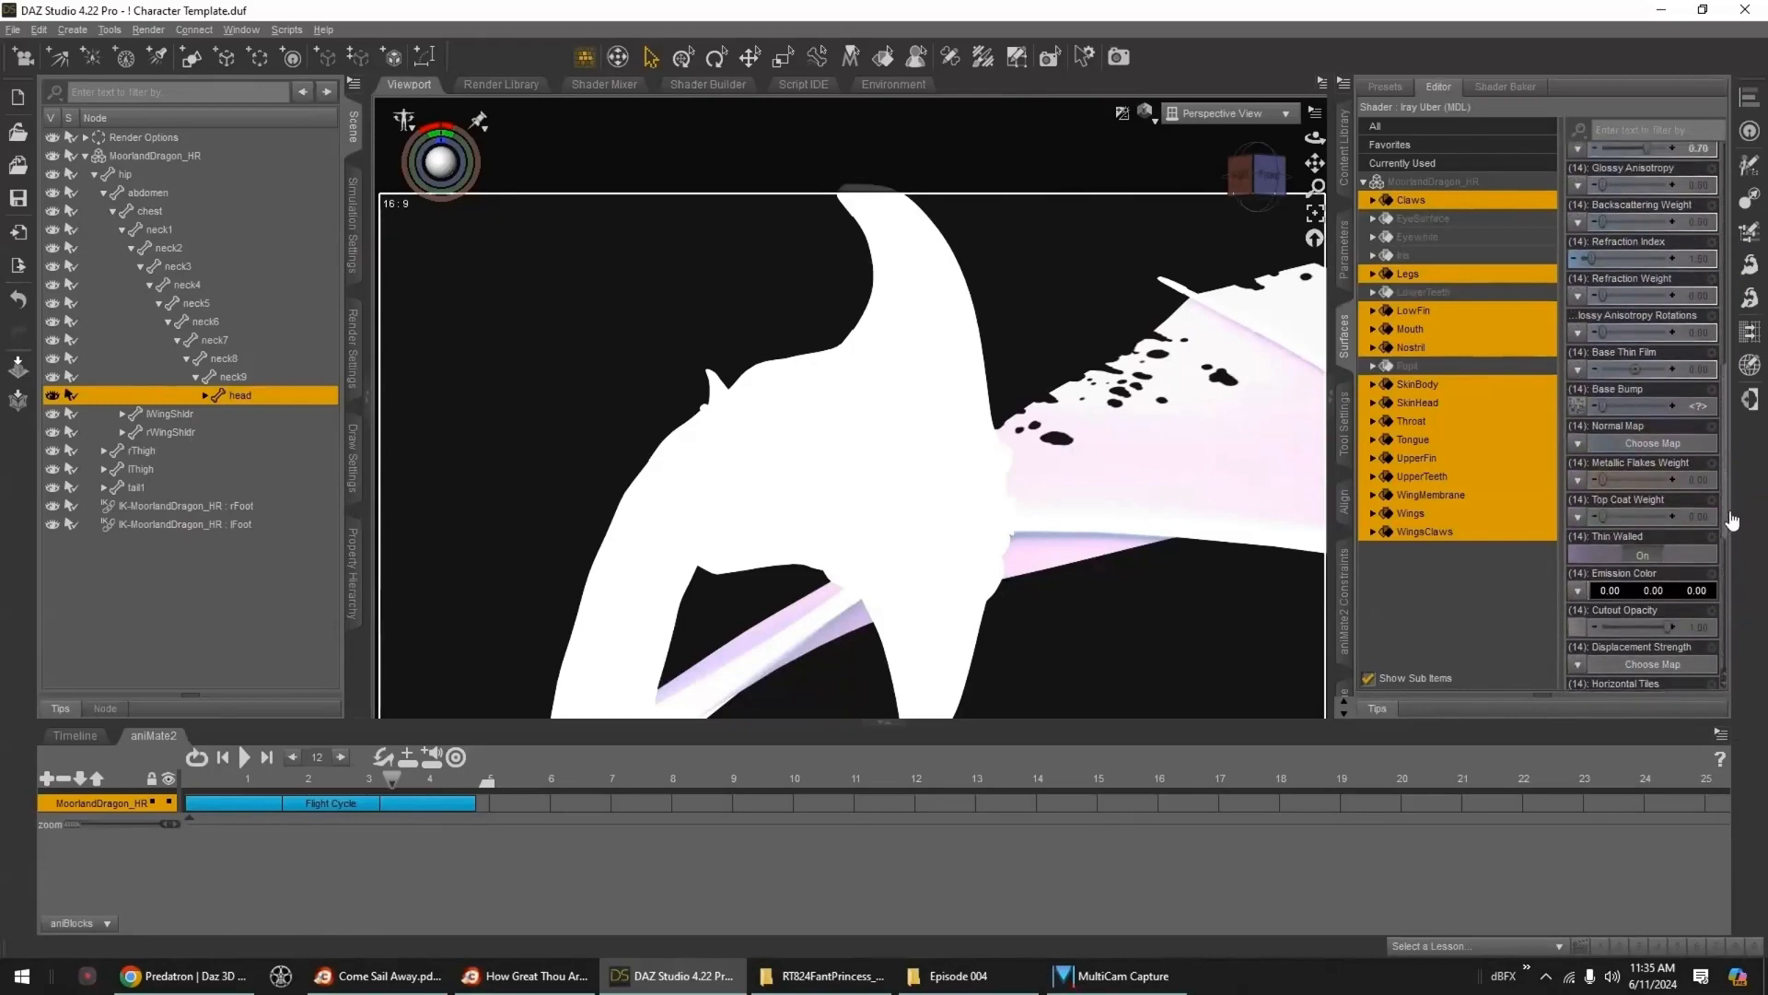
click(1578, 411)
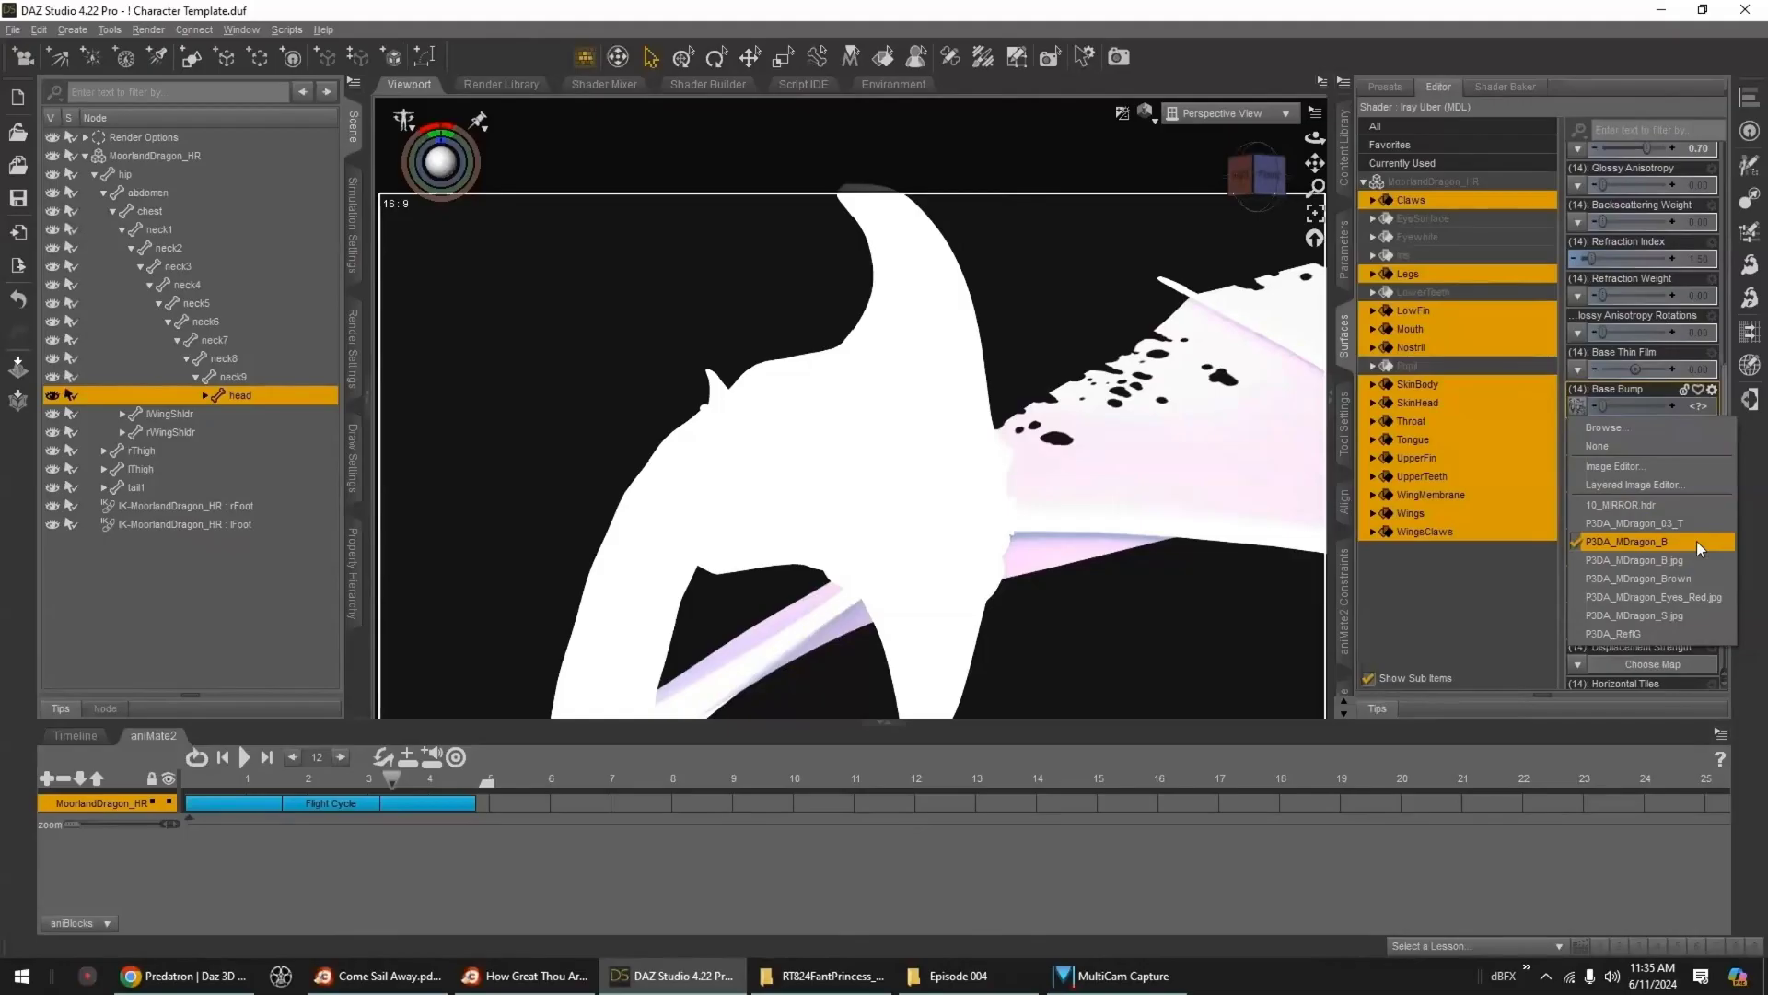
click(1622, 19)
scroll(1632, 407, up, 10)
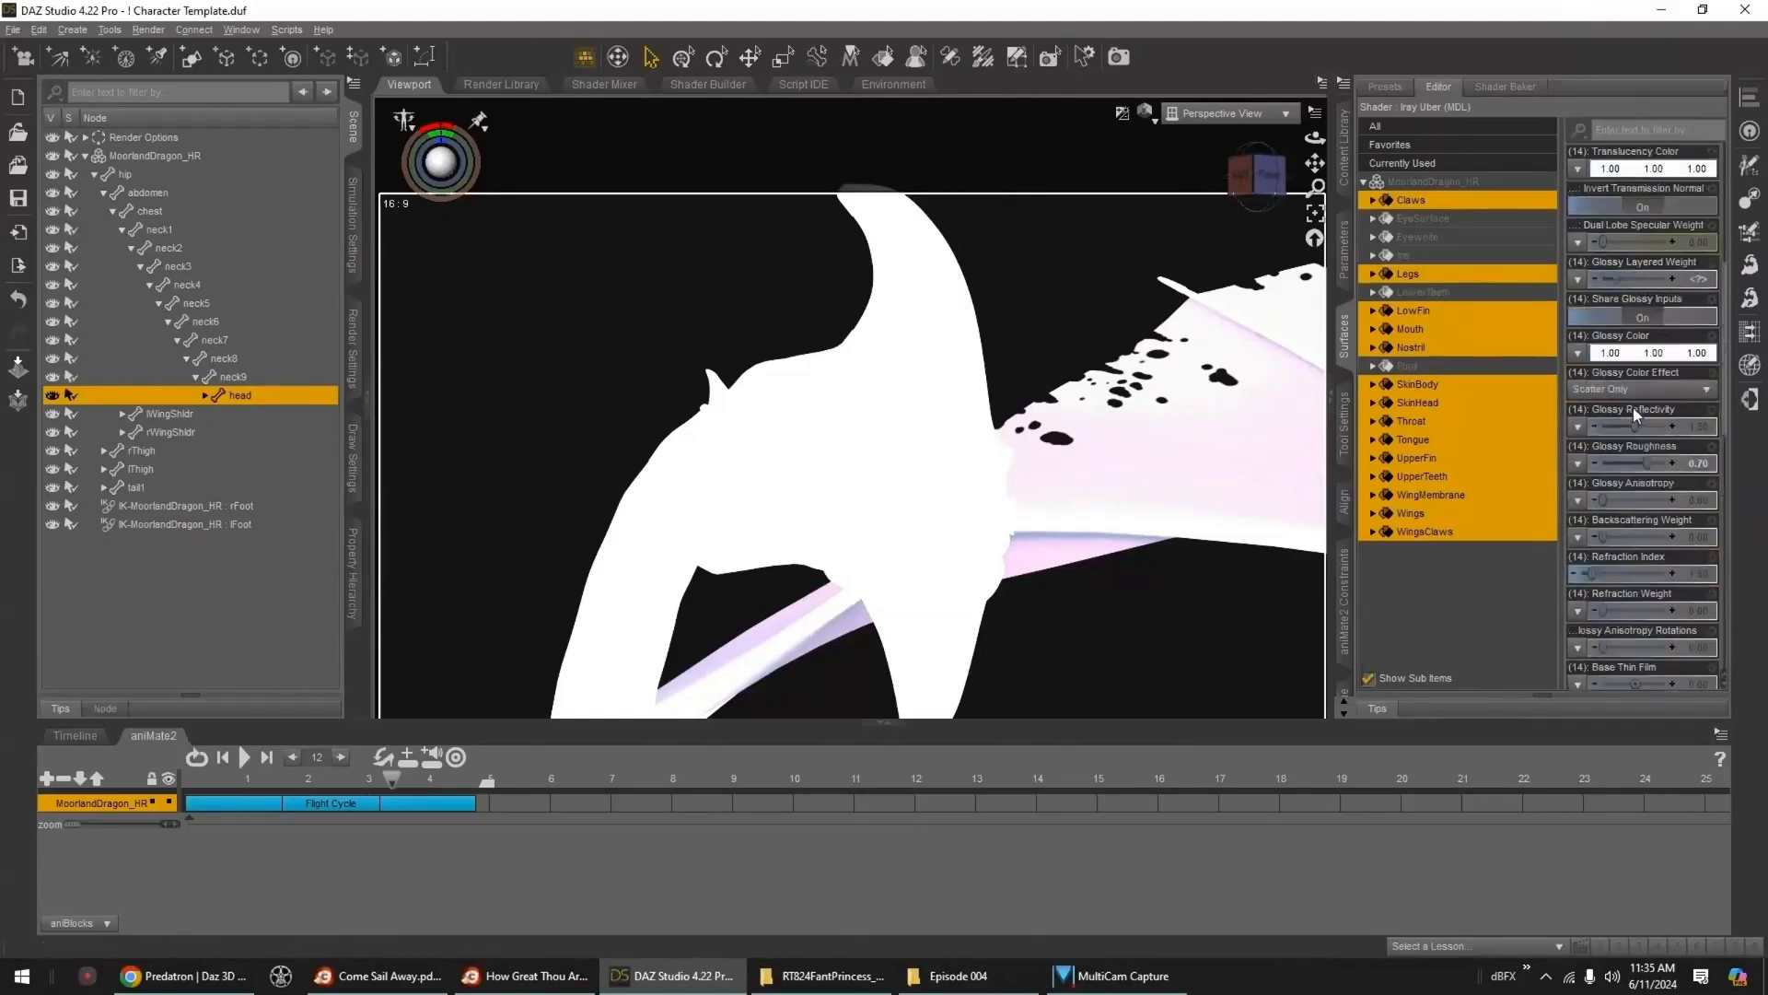
scroll(1635, 412, up, 3)
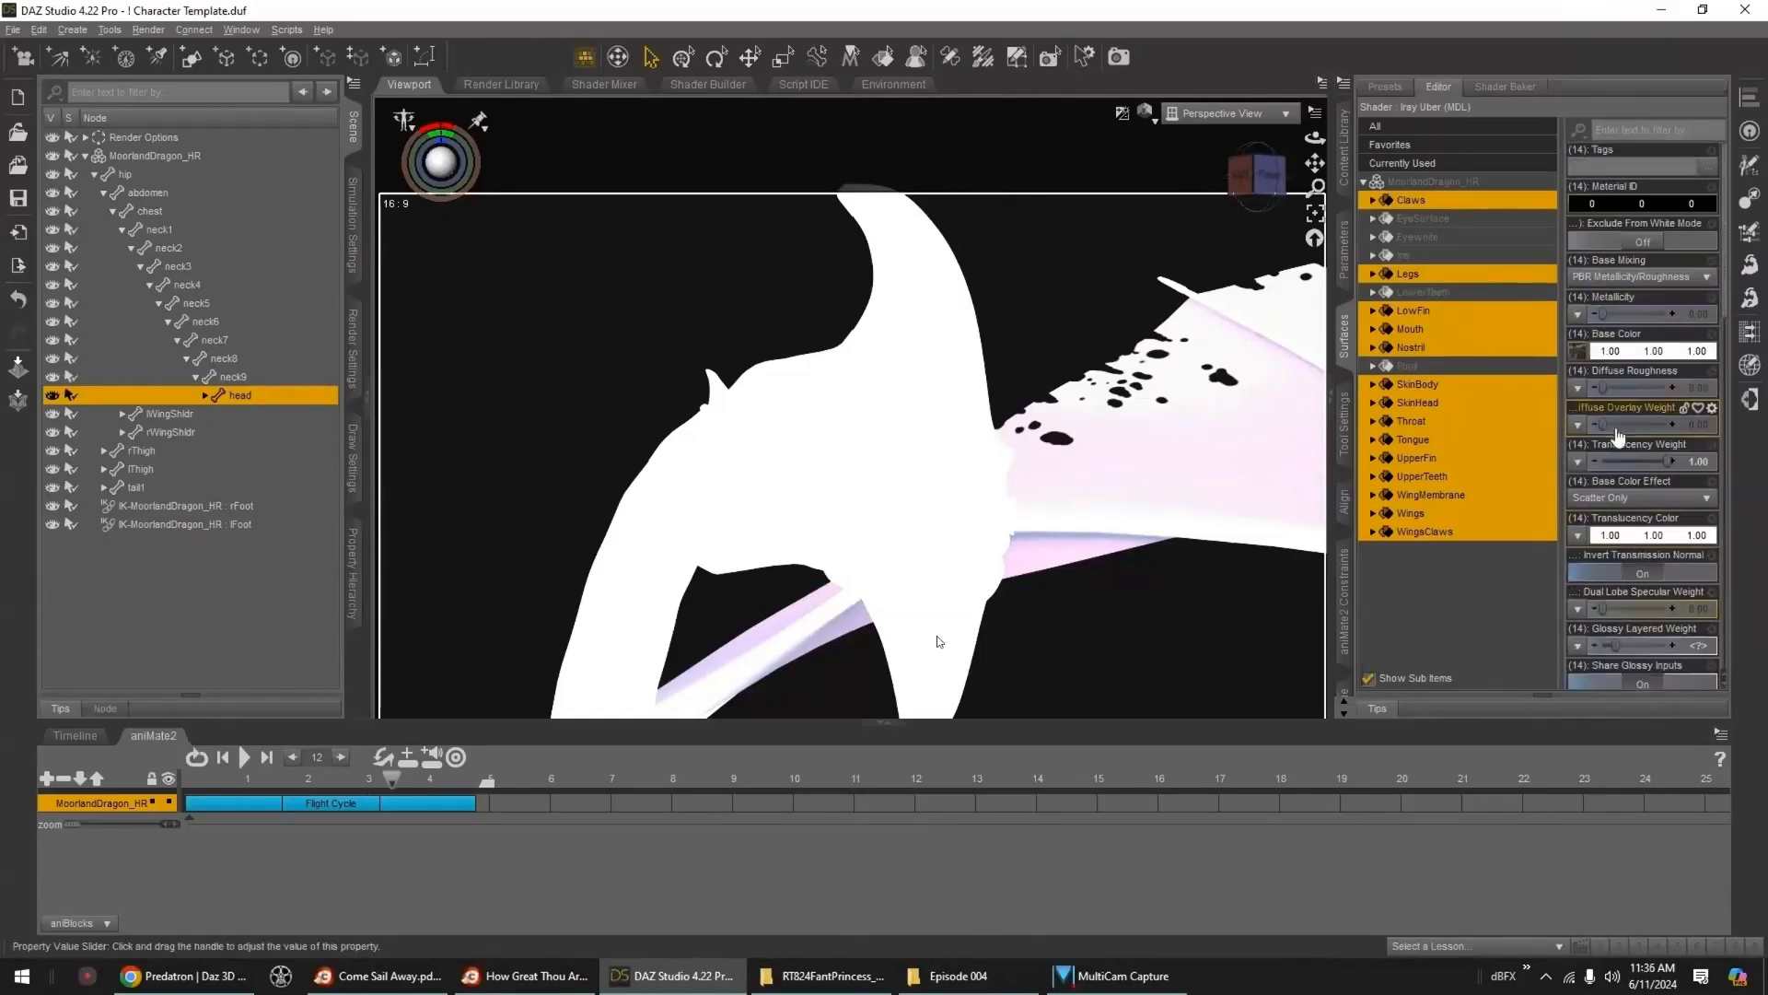
click(1576, 466)
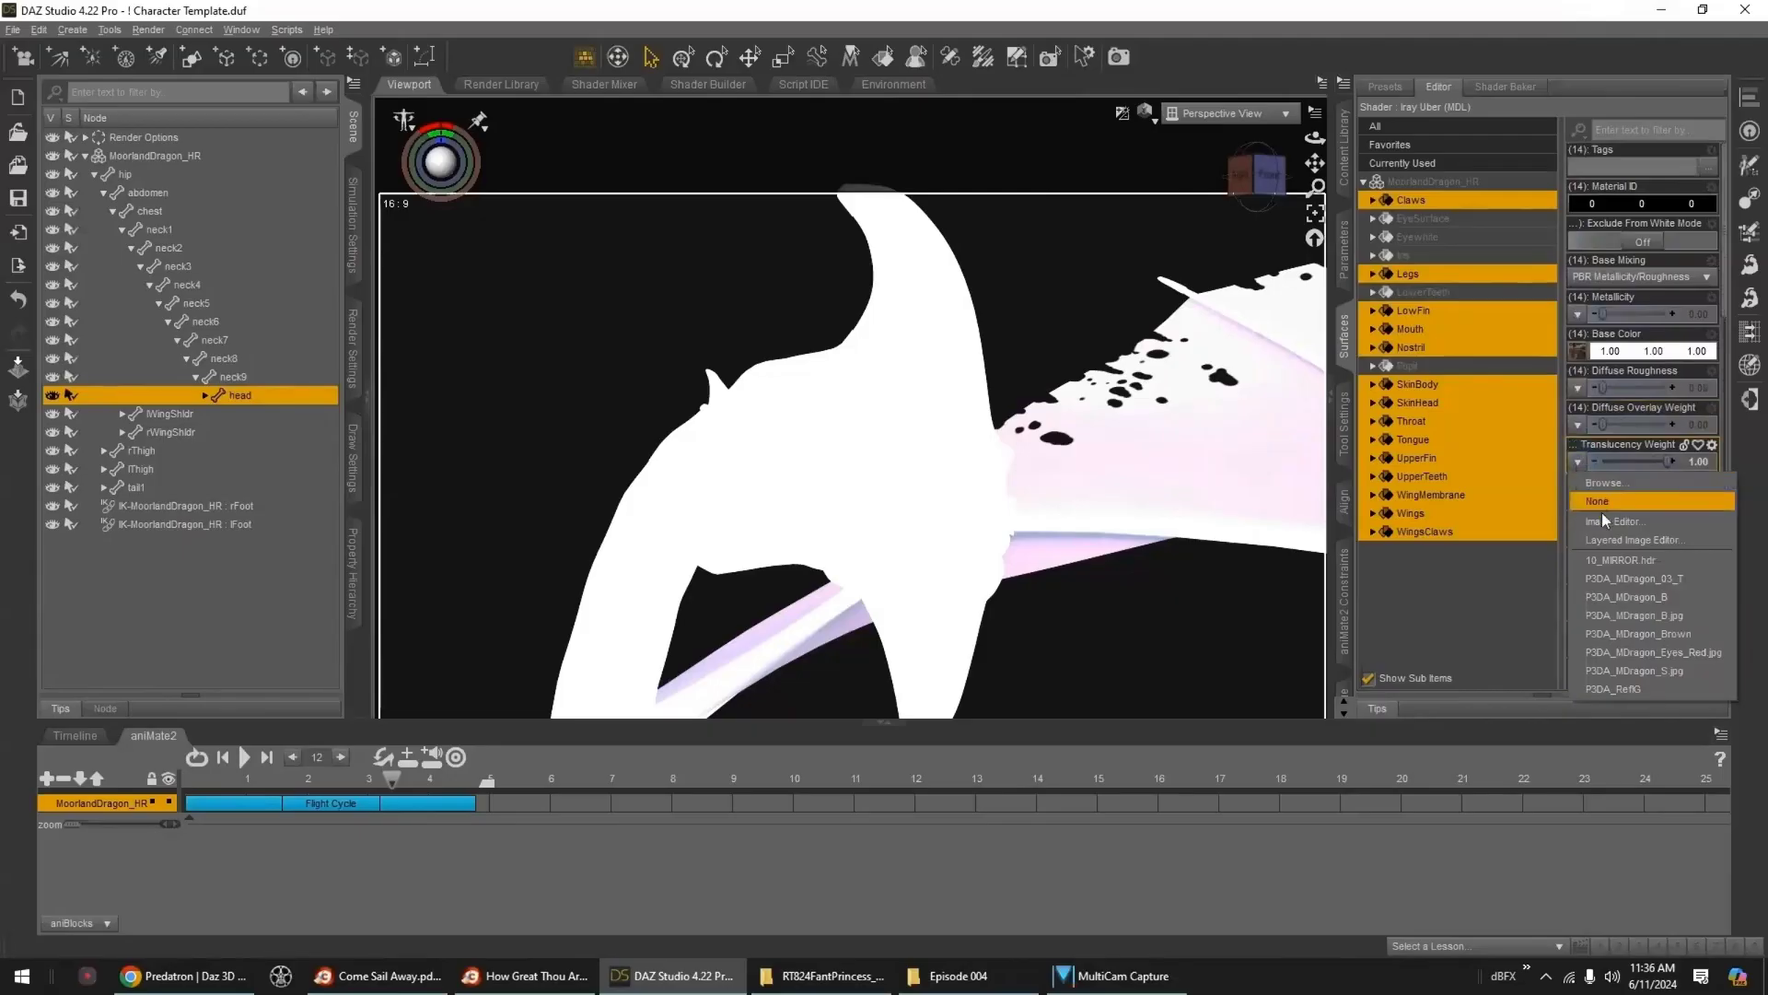
click(1637, 598)
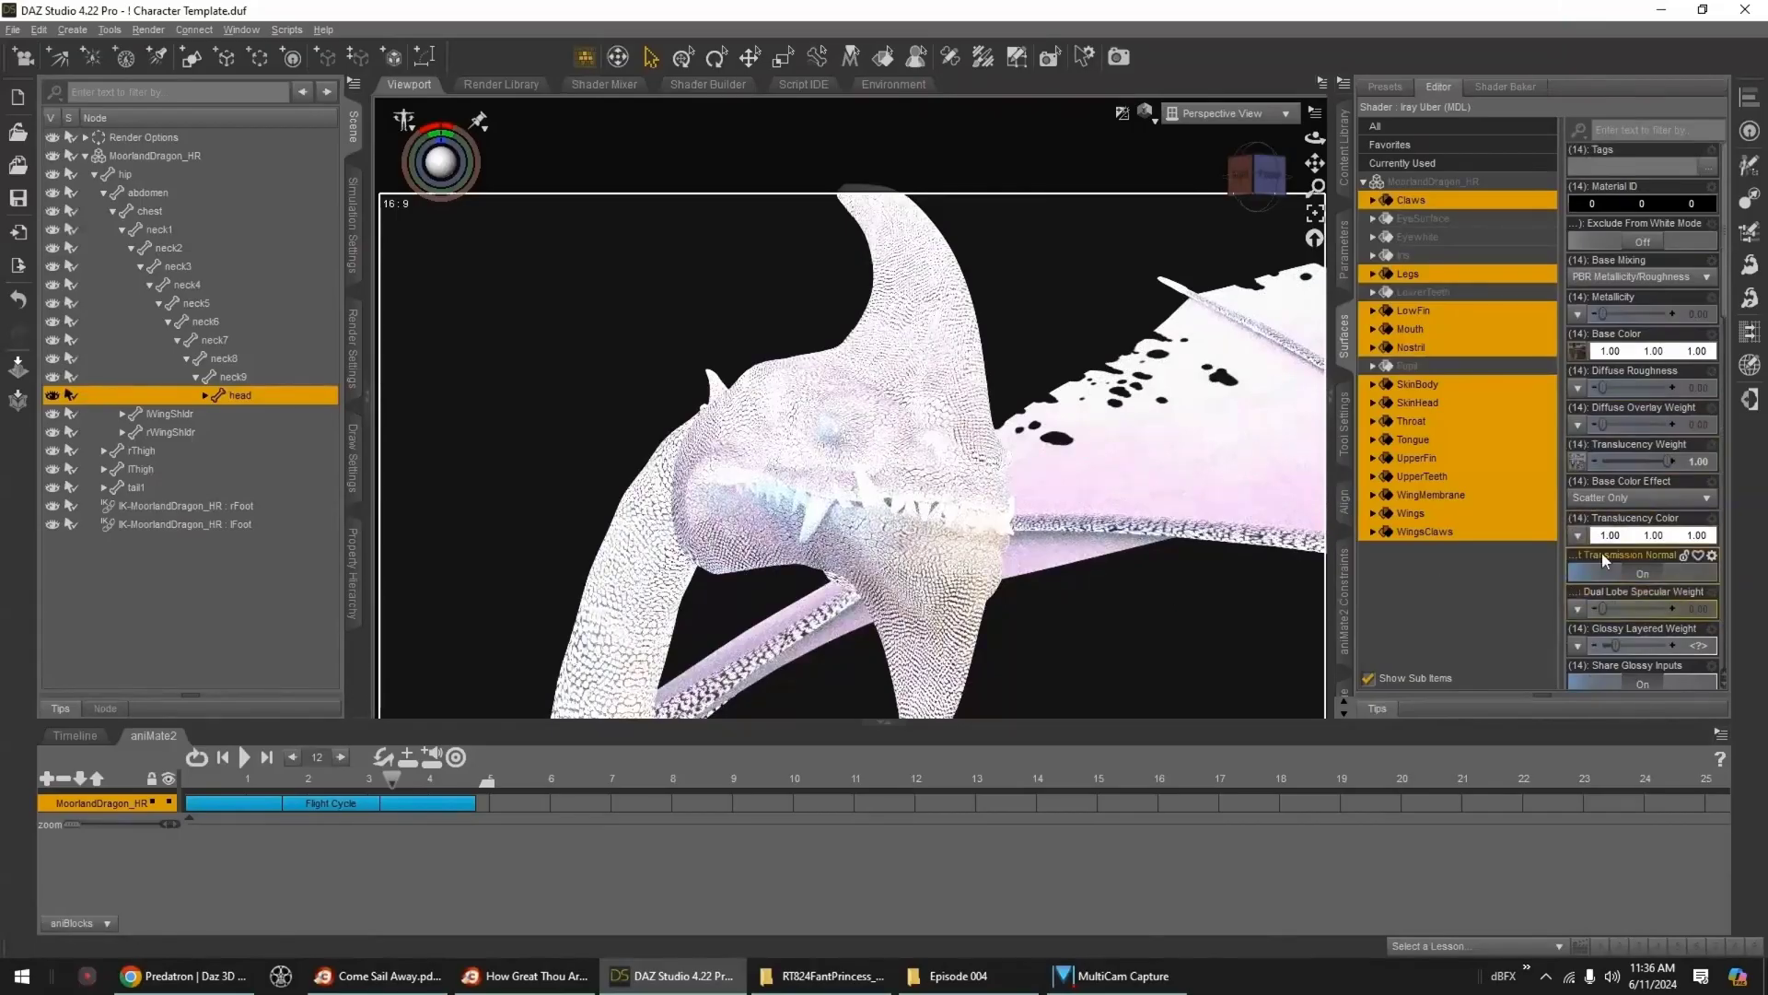
- Assign the P3DA_MDragon_Brown image to both Base Color and Translucency Color on the selected surfaces
click(1579, 353)
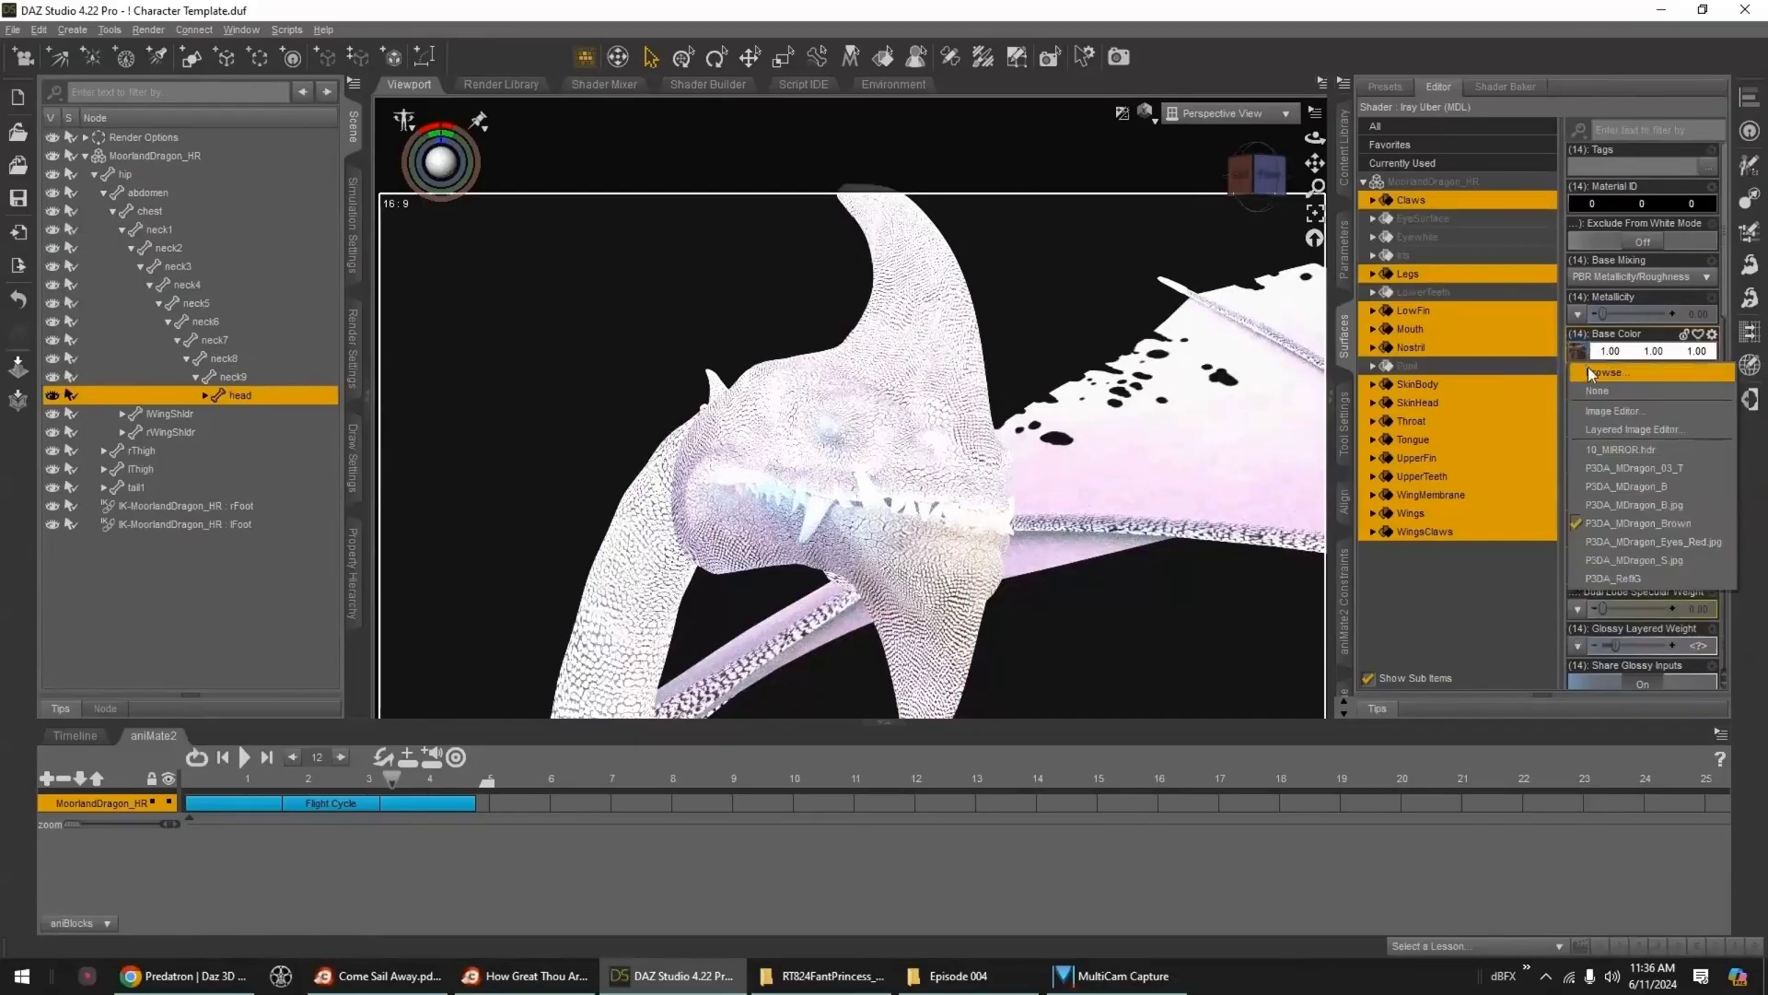
click(1648, 525)
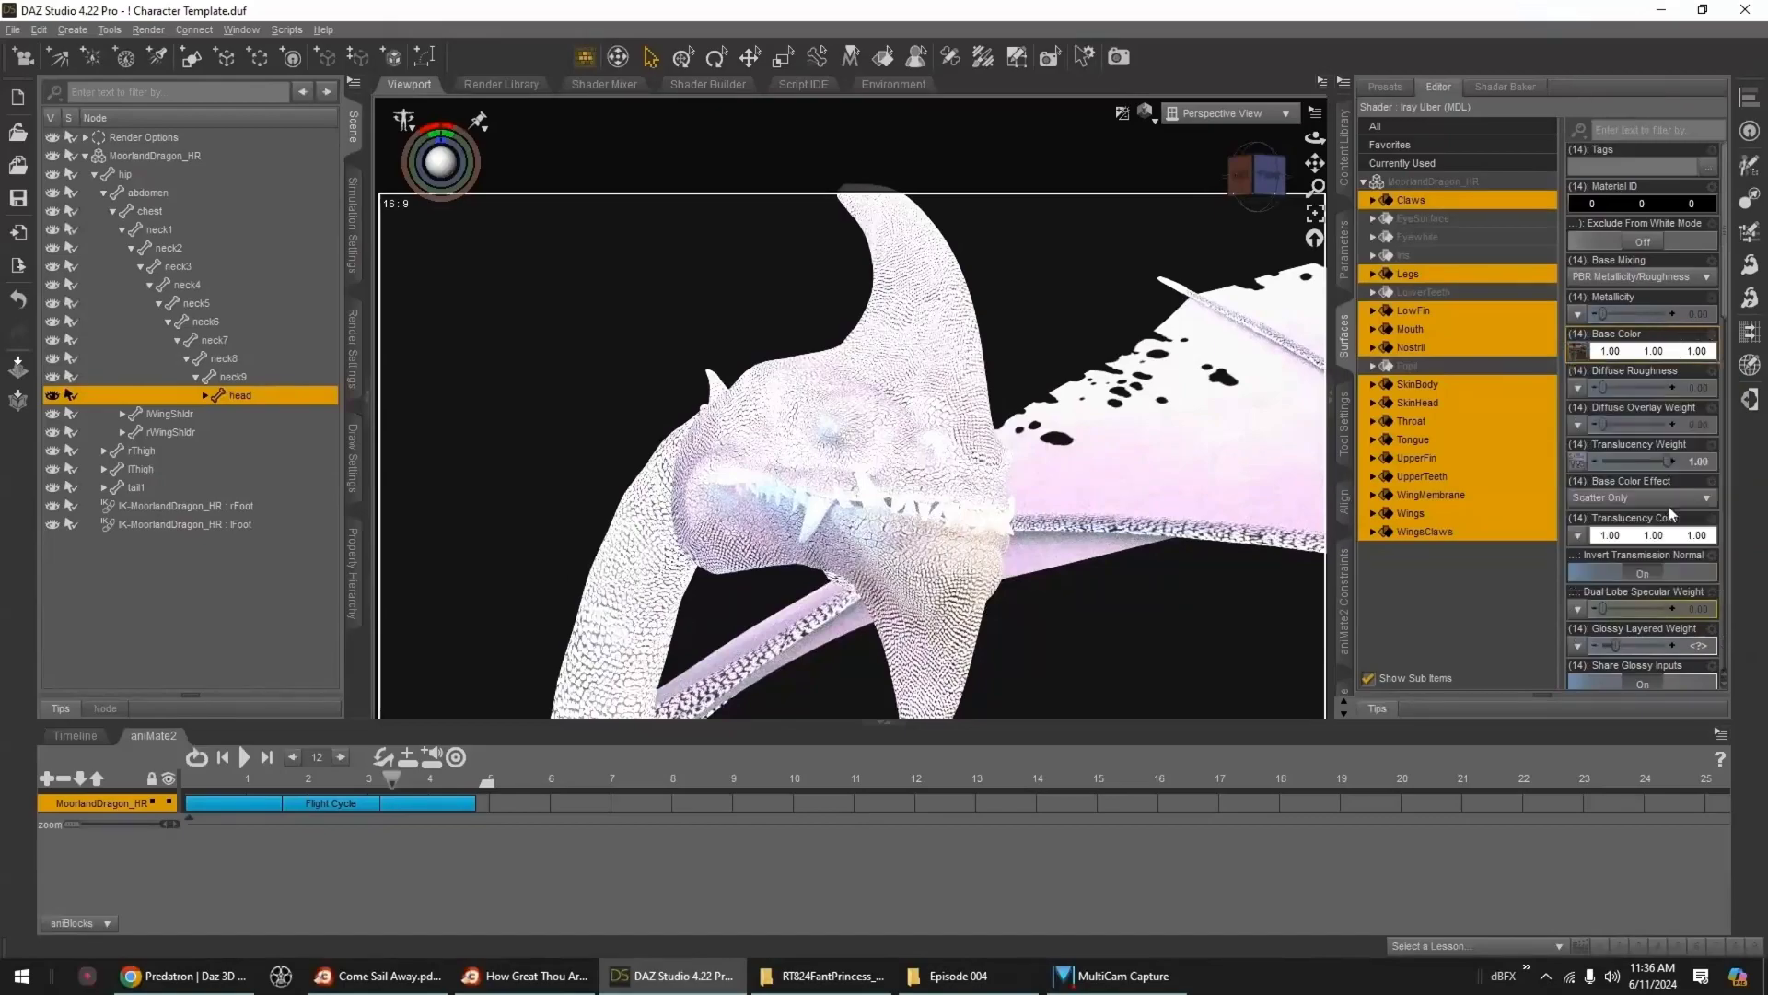
click(1578, 537)
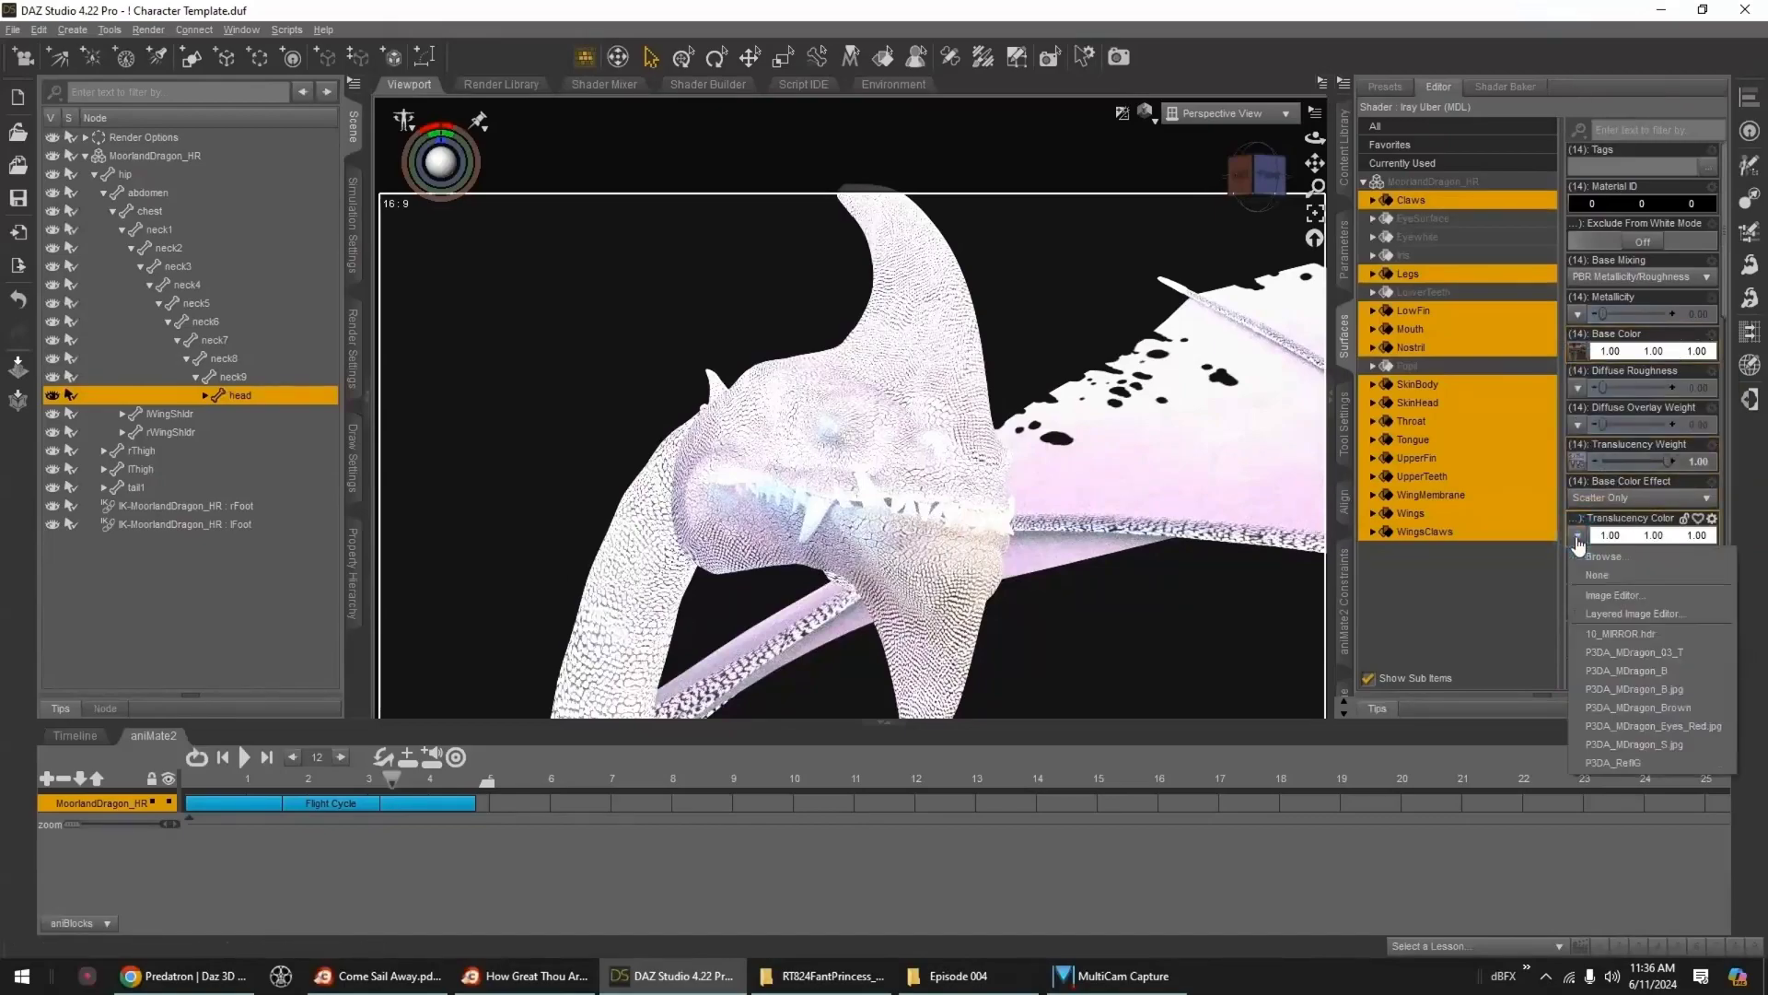
click(1650, 707)
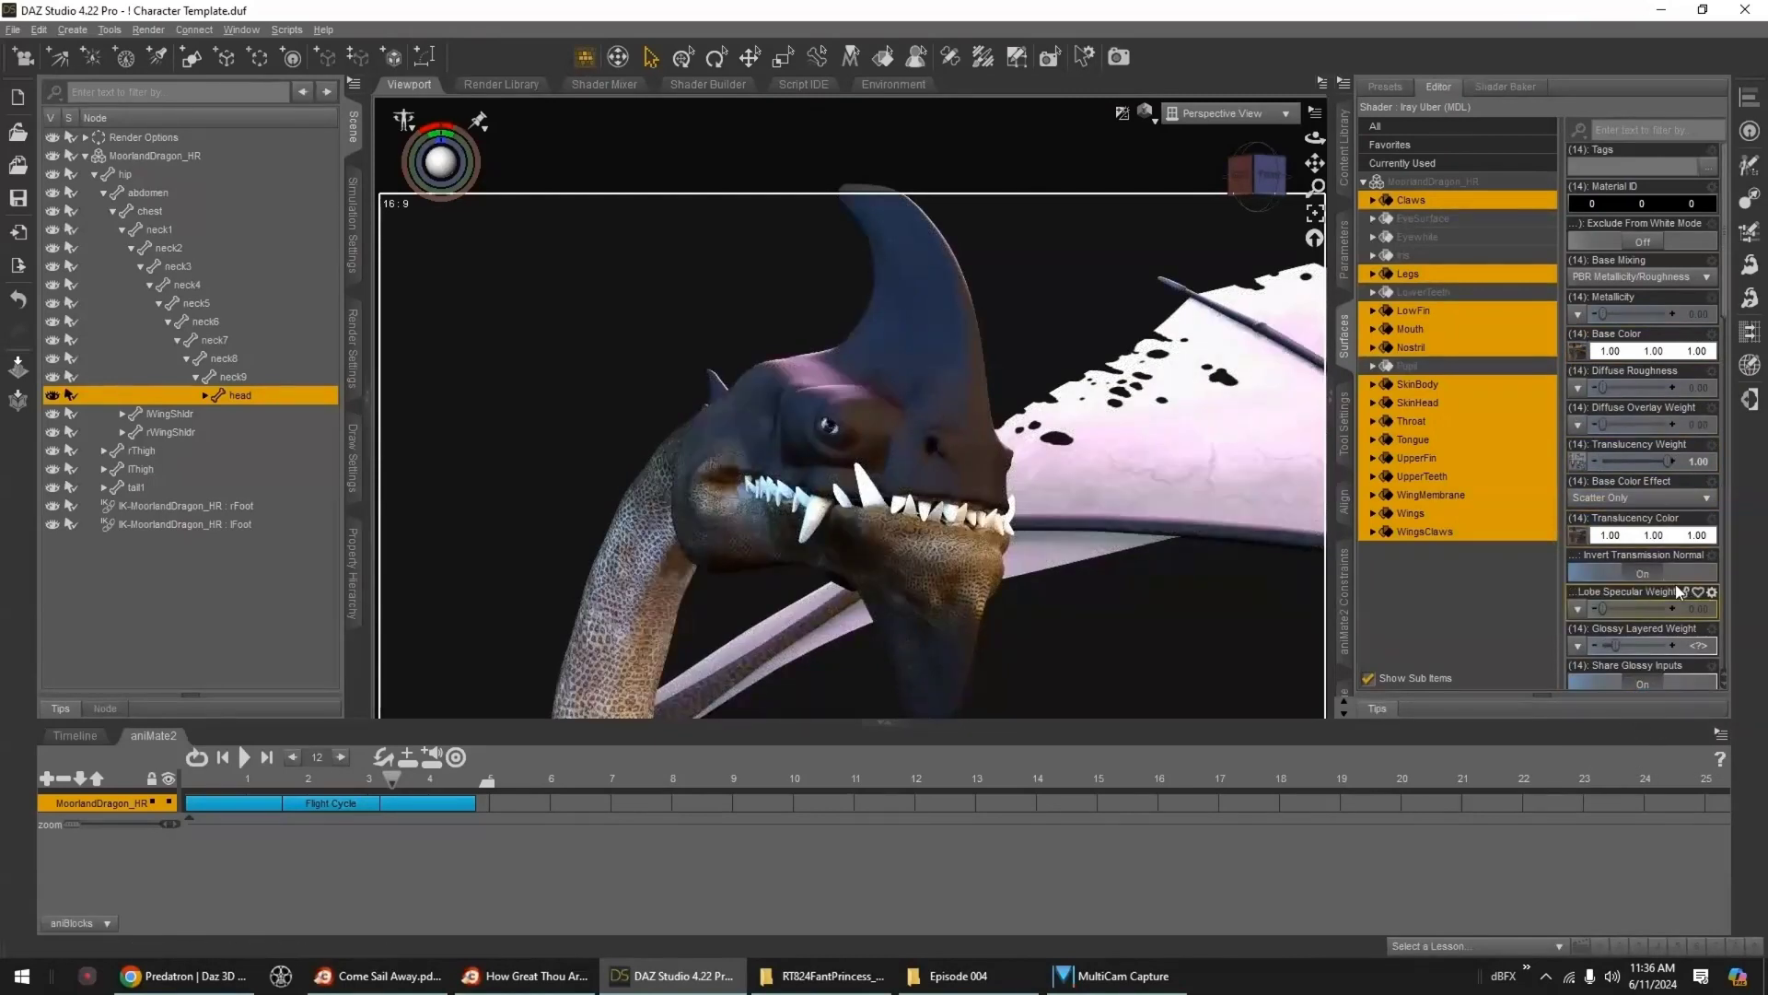
- Browse the MDragon_MR texture folder for a Translucency Weight image for the WingMembrane surface
click(1423, 497)
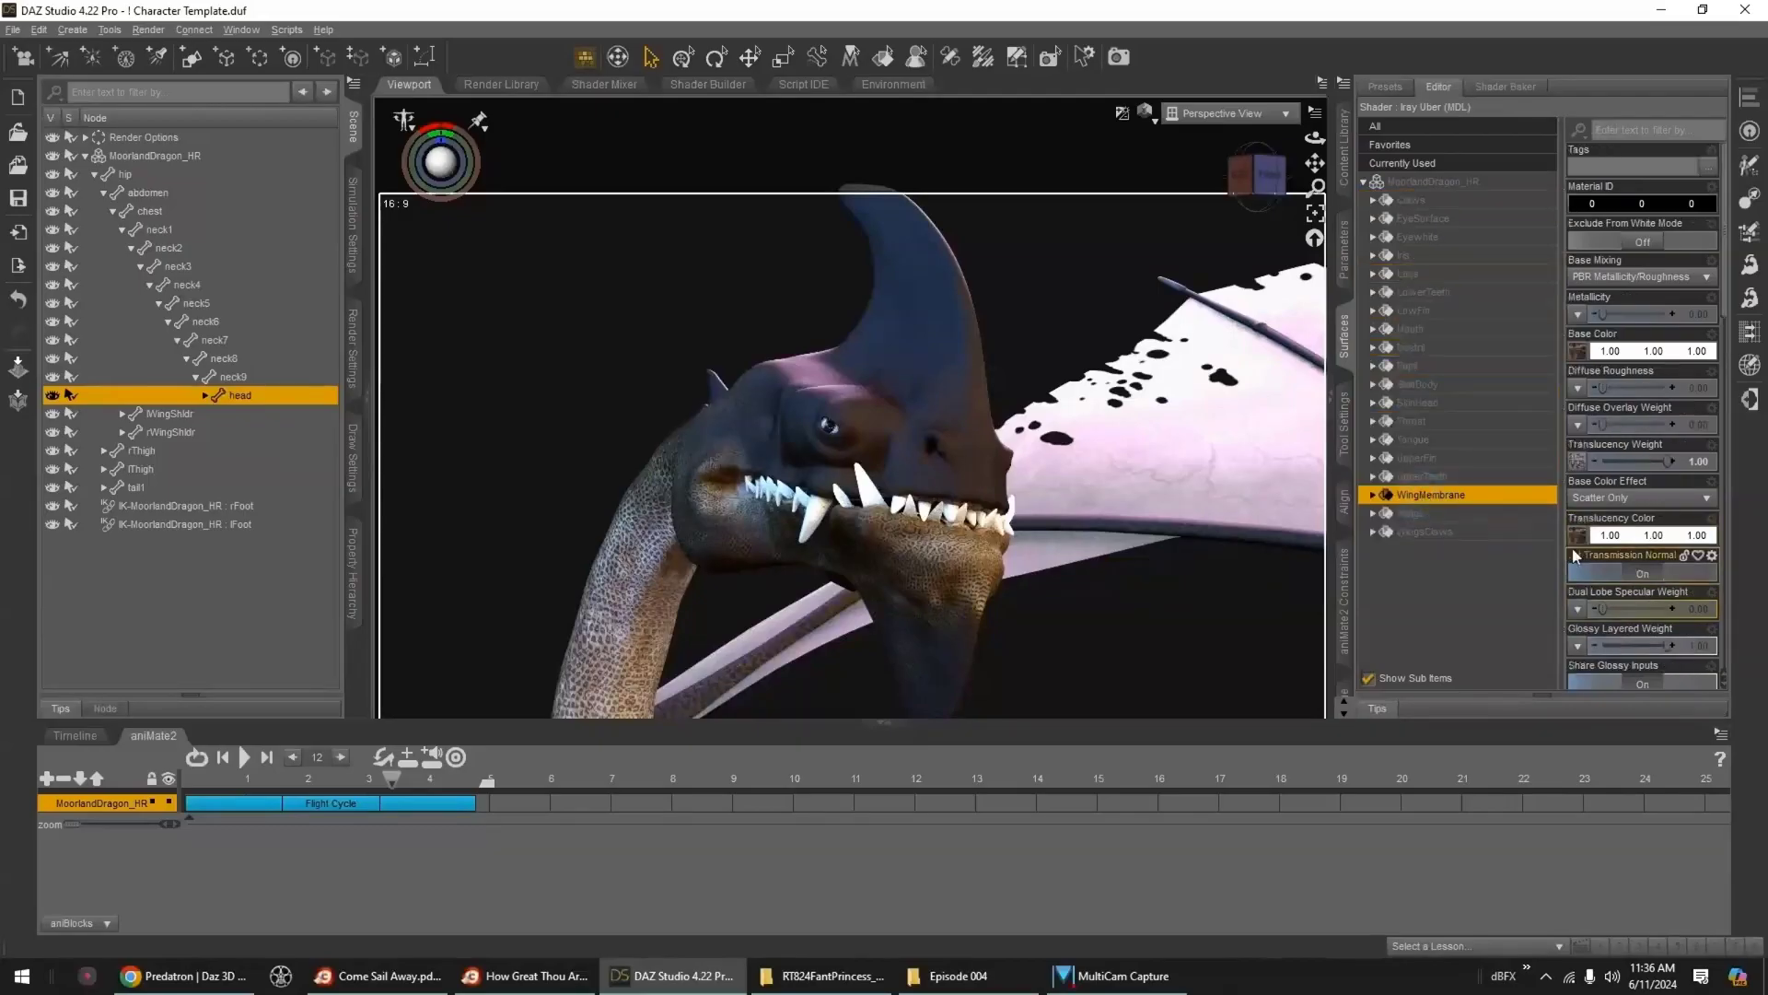
click(1578, 463)
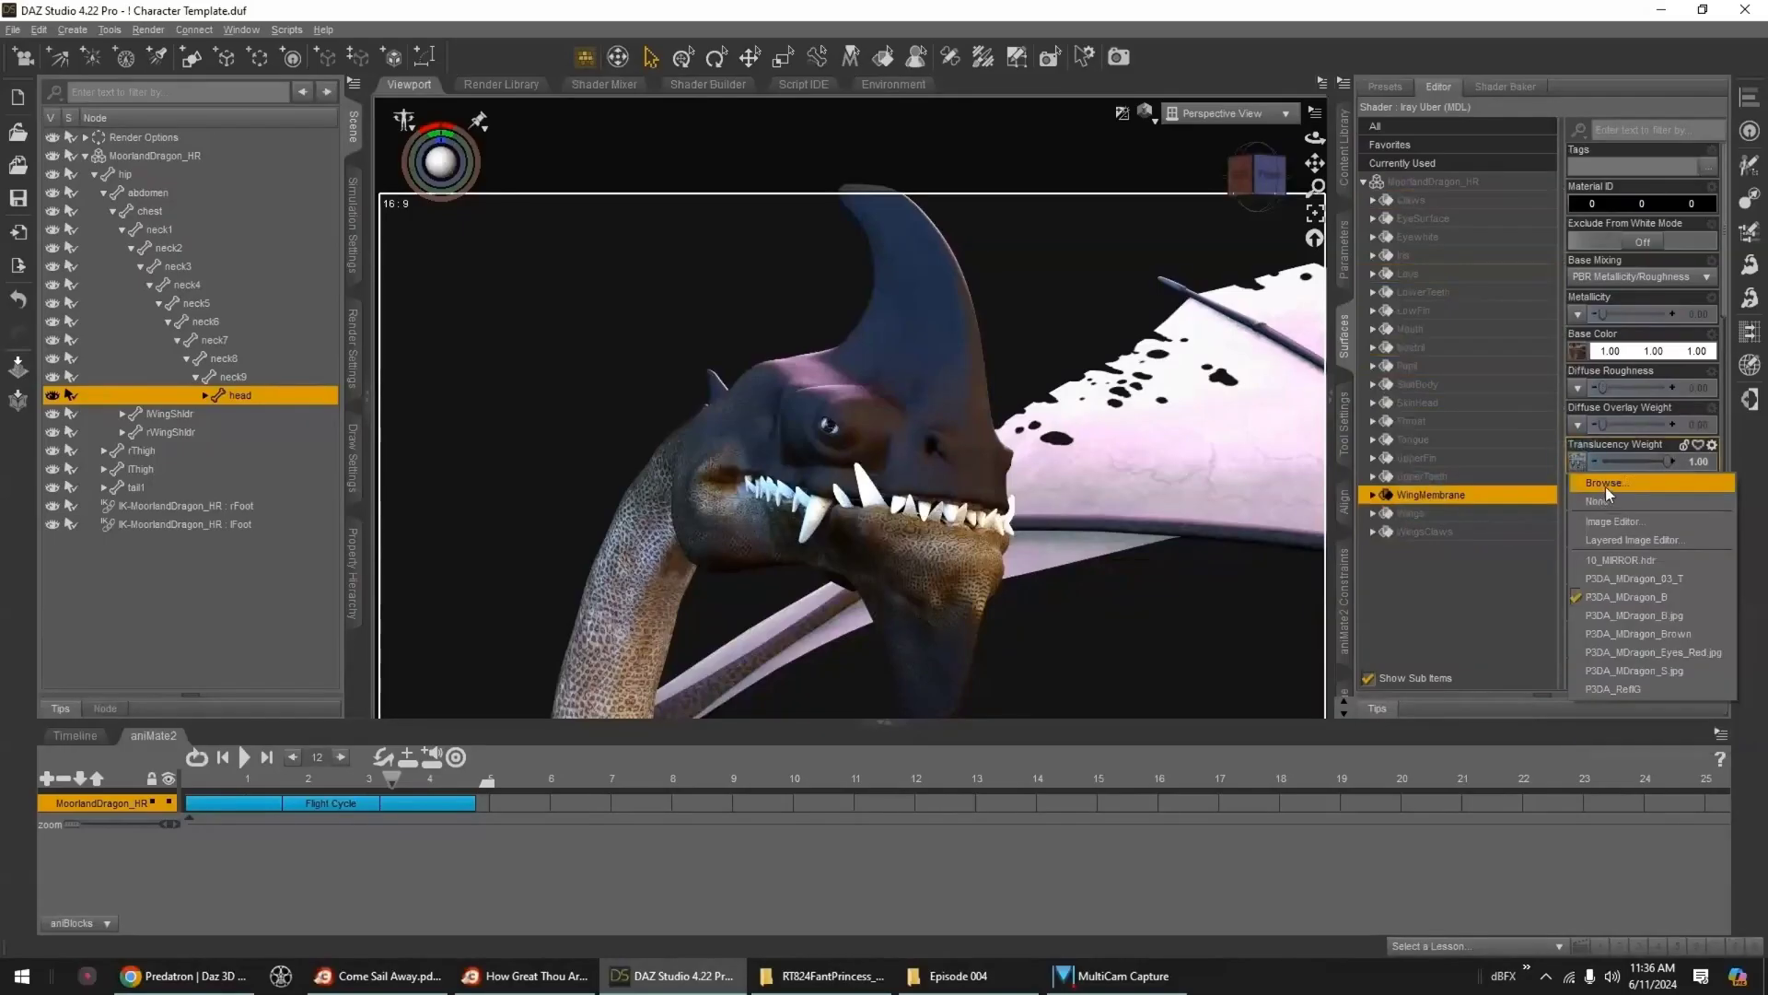
click(1605, 485)
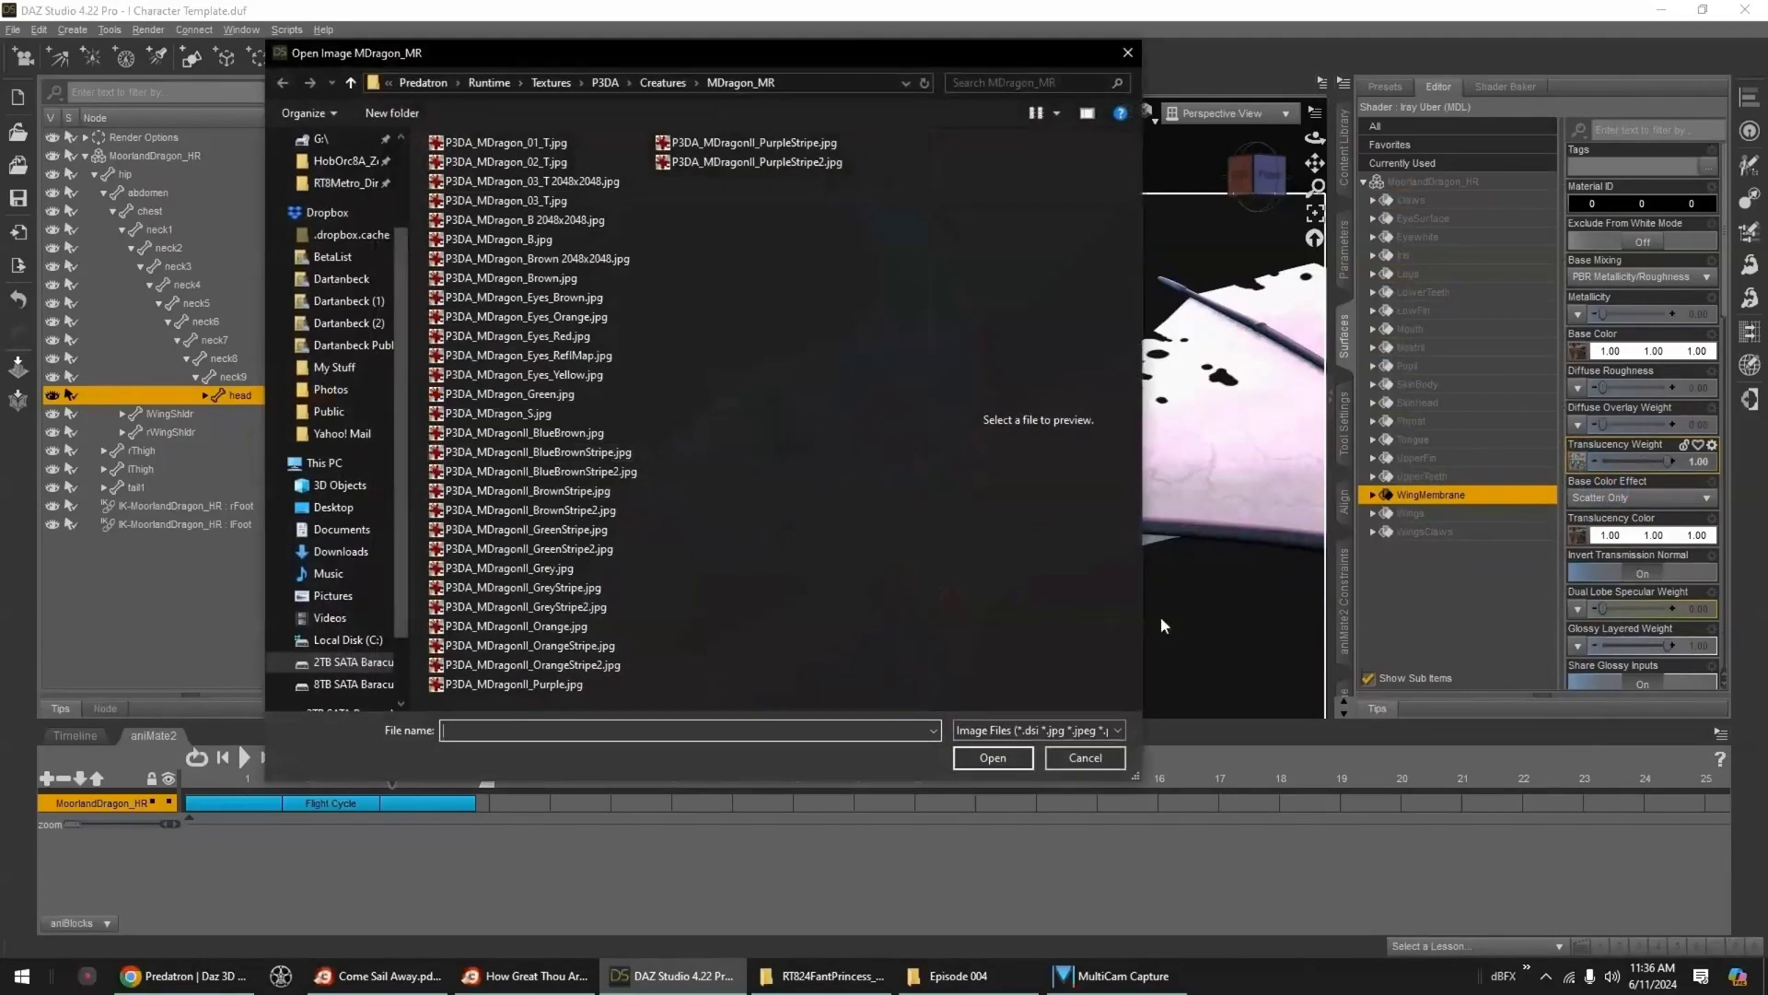
click(1083, 757)
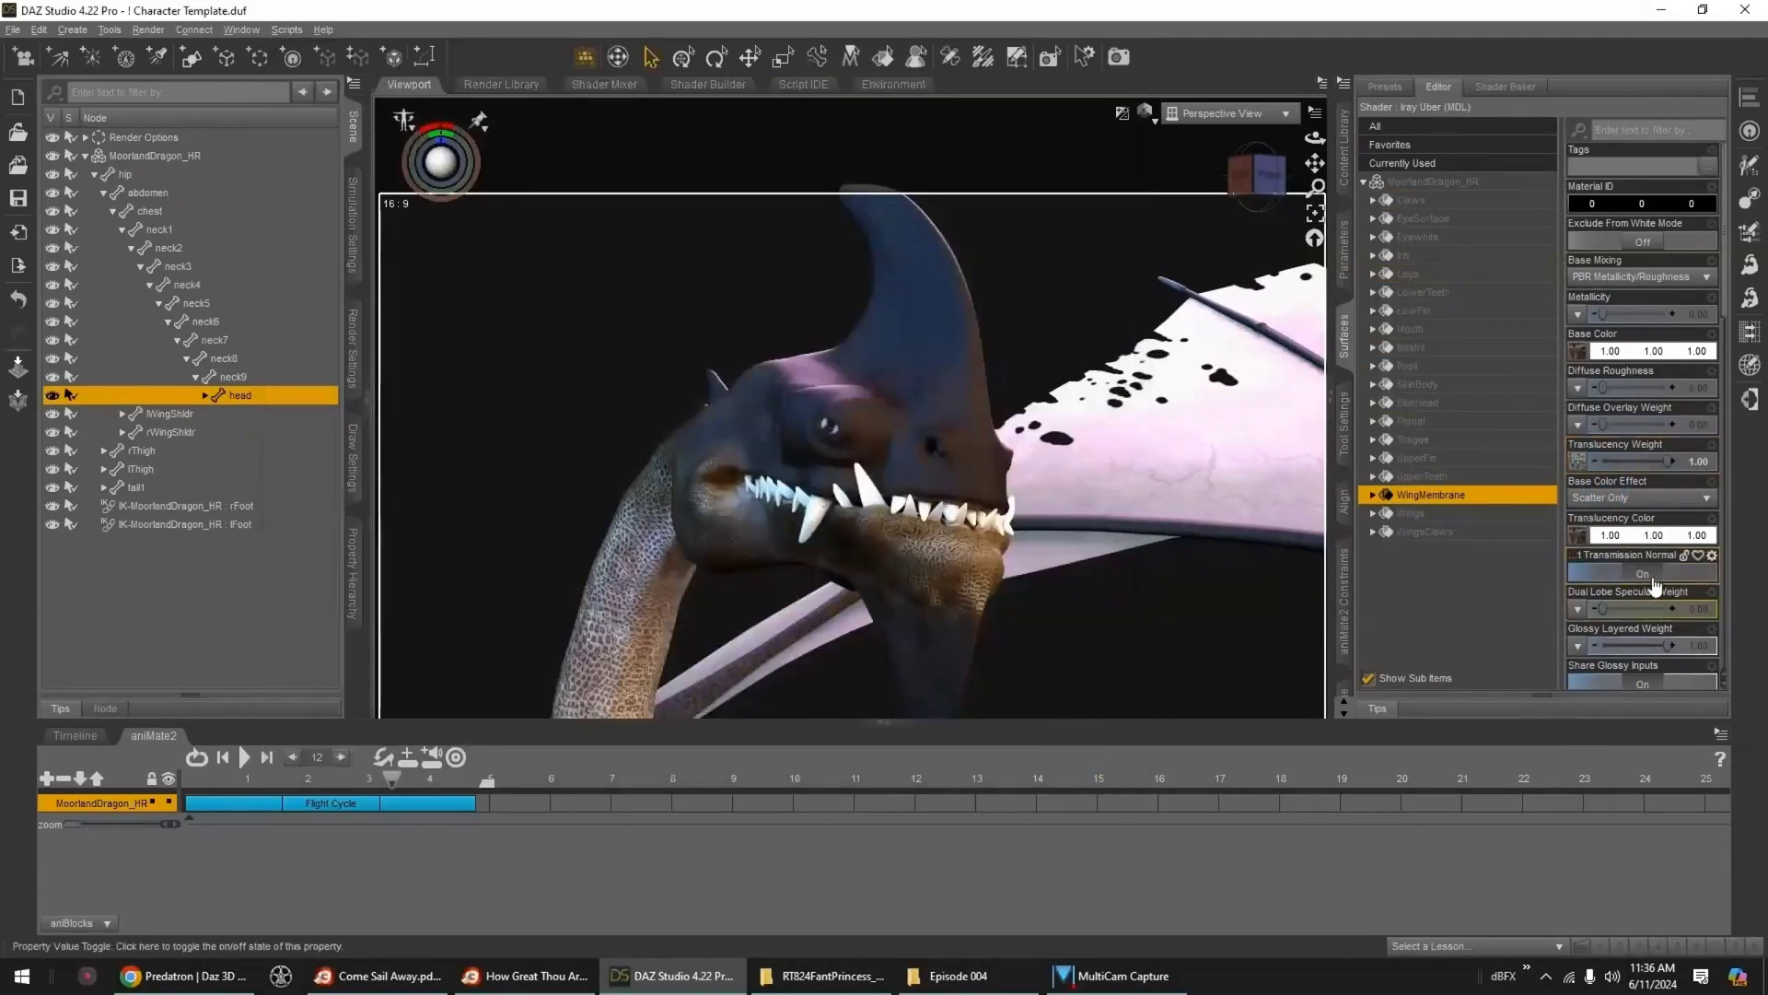
click(1453, 533)
shift+click(1436, 204)
ctrl+click(1425, 218)
ctrl+click(1420, 237)
ctrl+click(1411, 255)
ctrl+click(1416, 371)
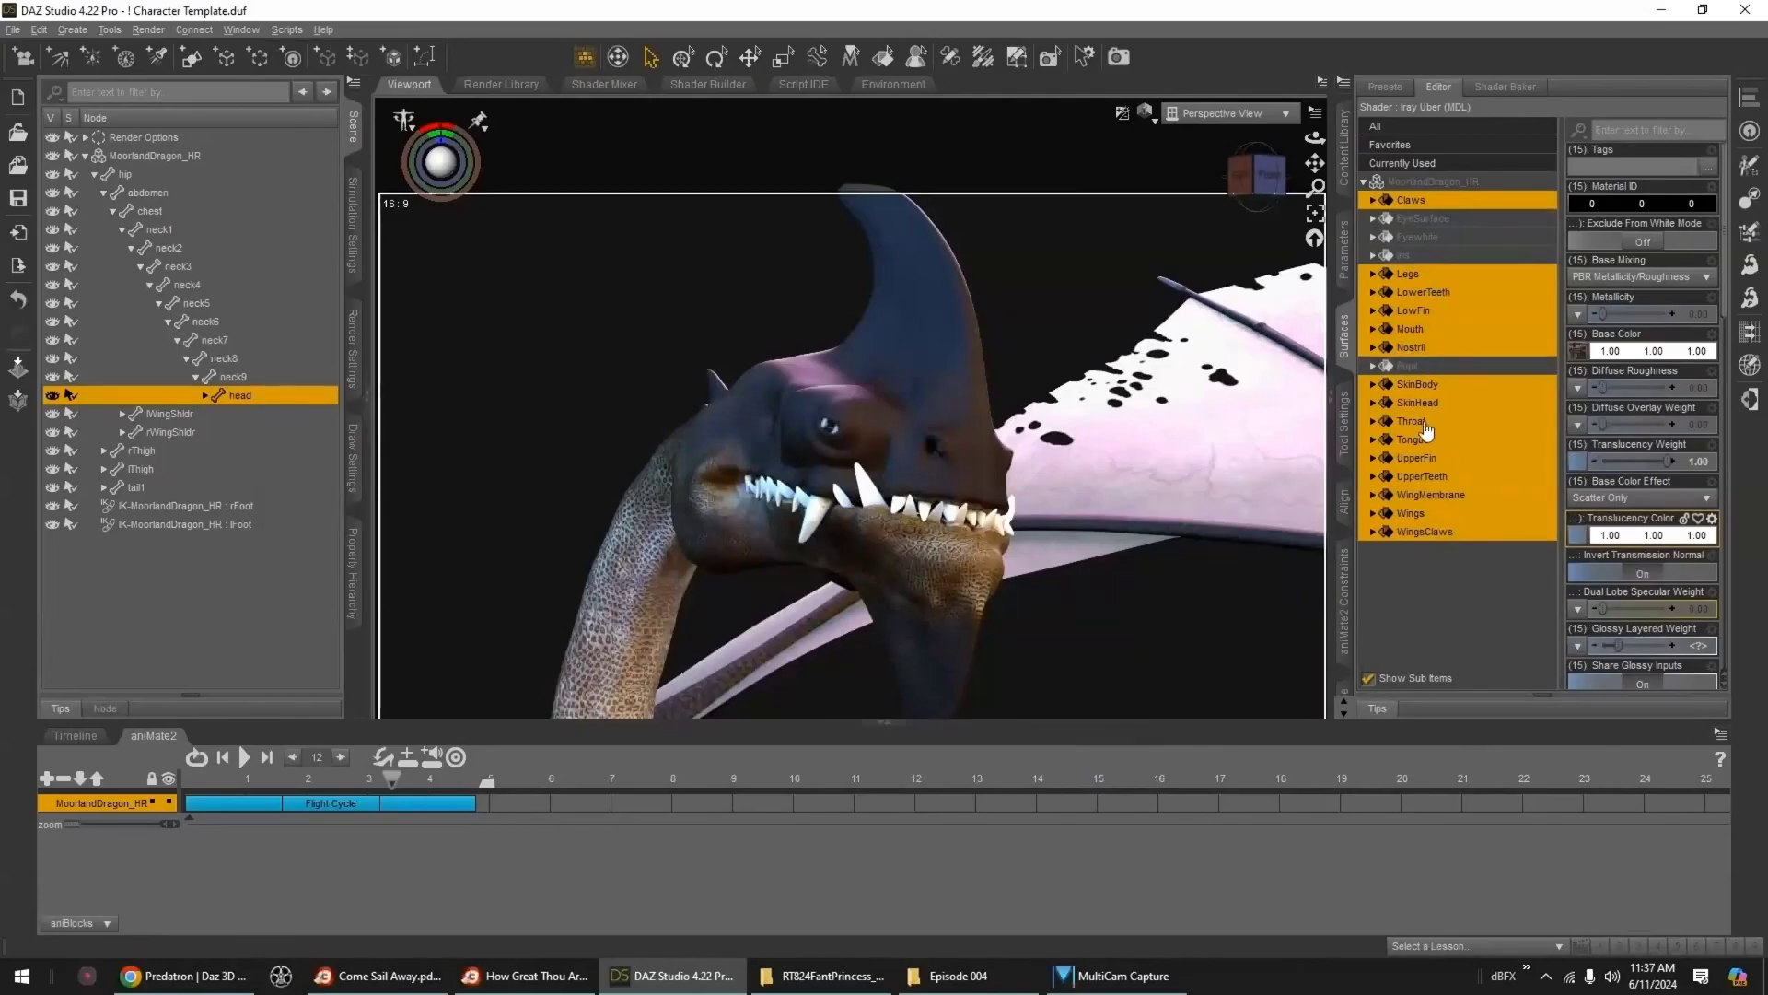
ctrl+click(1417, 330)
ctrl+click(1418, 351)
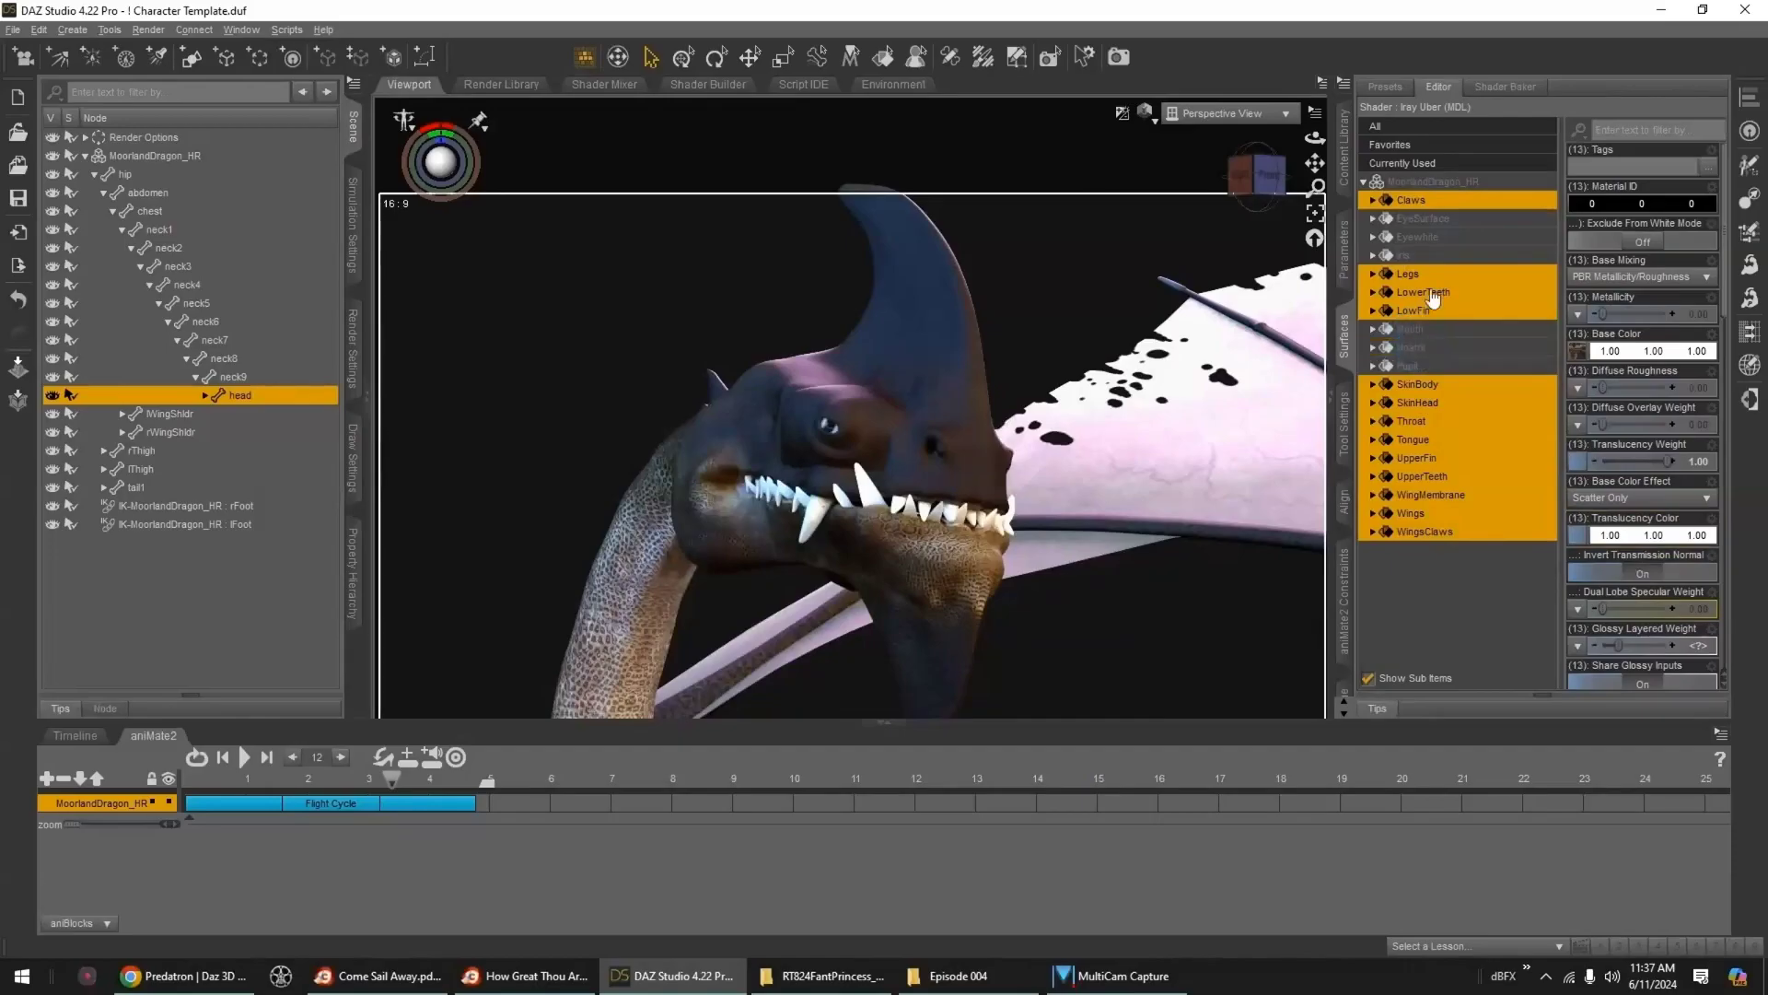
- Select only the Claws, WingsClaws, Wings, WingMembrane, UpperTeeth, UpperFin and Tongue surfaces
click(1428, 201)
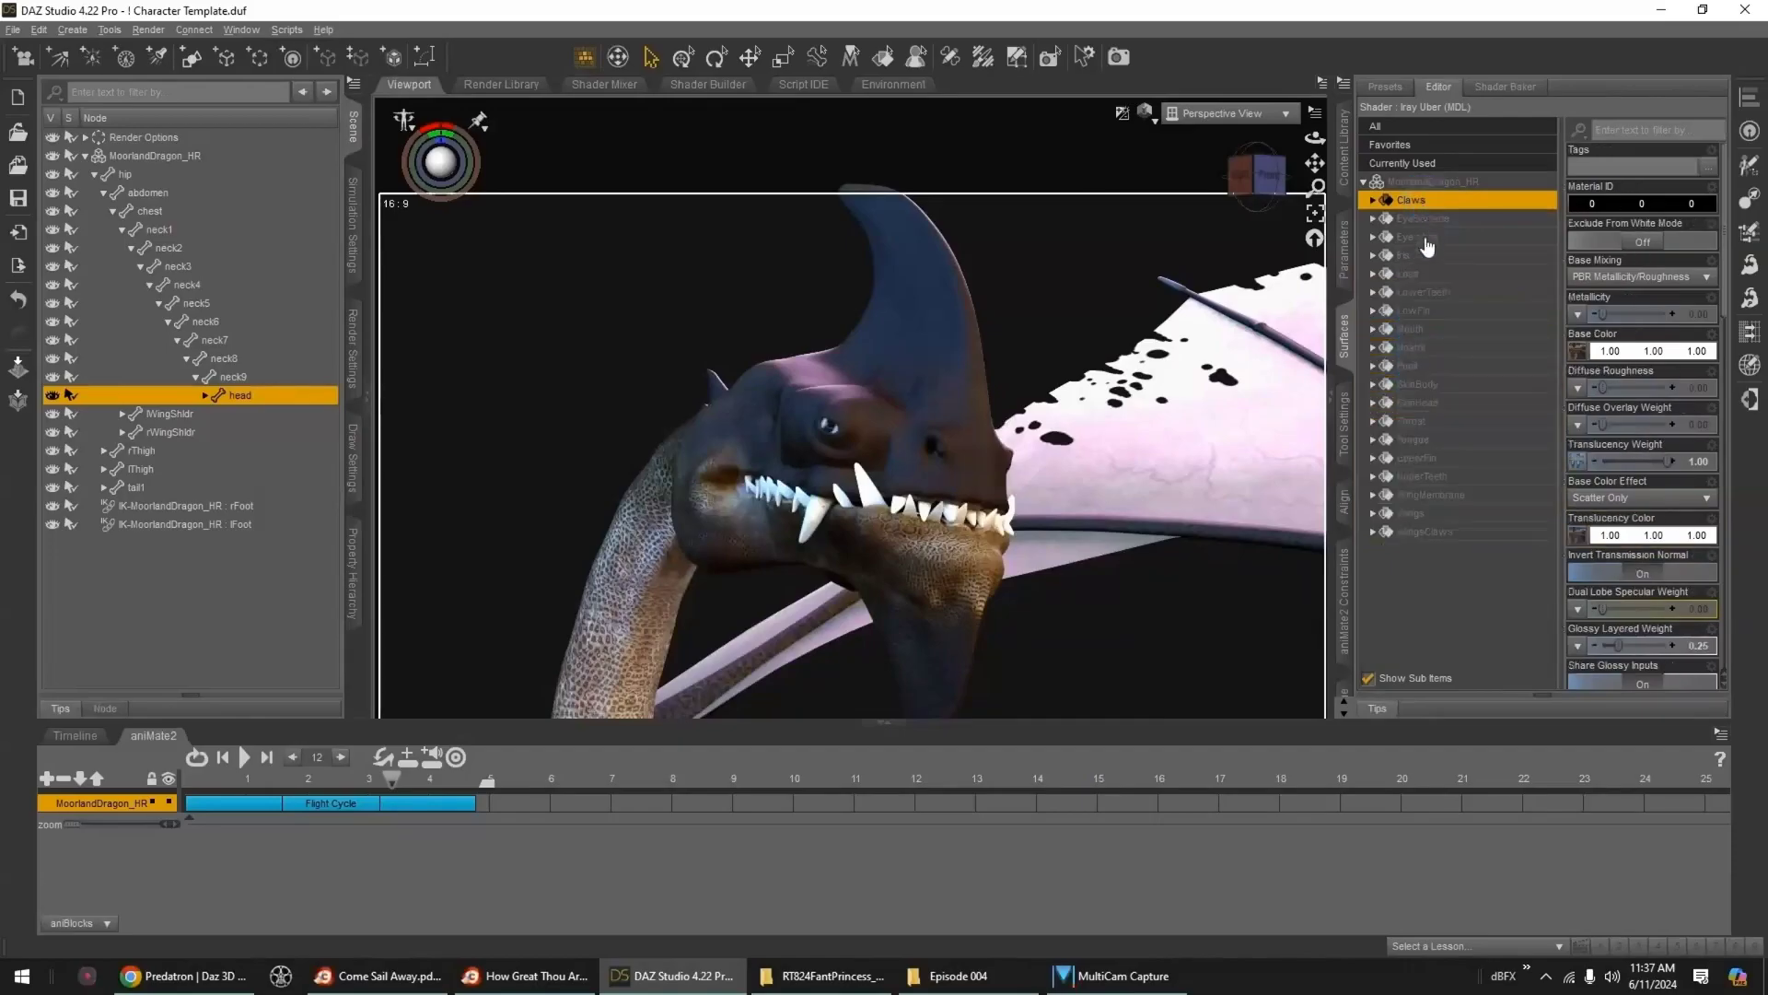
ctrl+click(1425, 532)
ctrl+click(1411, 513)
ctrl+click(1418, 495)
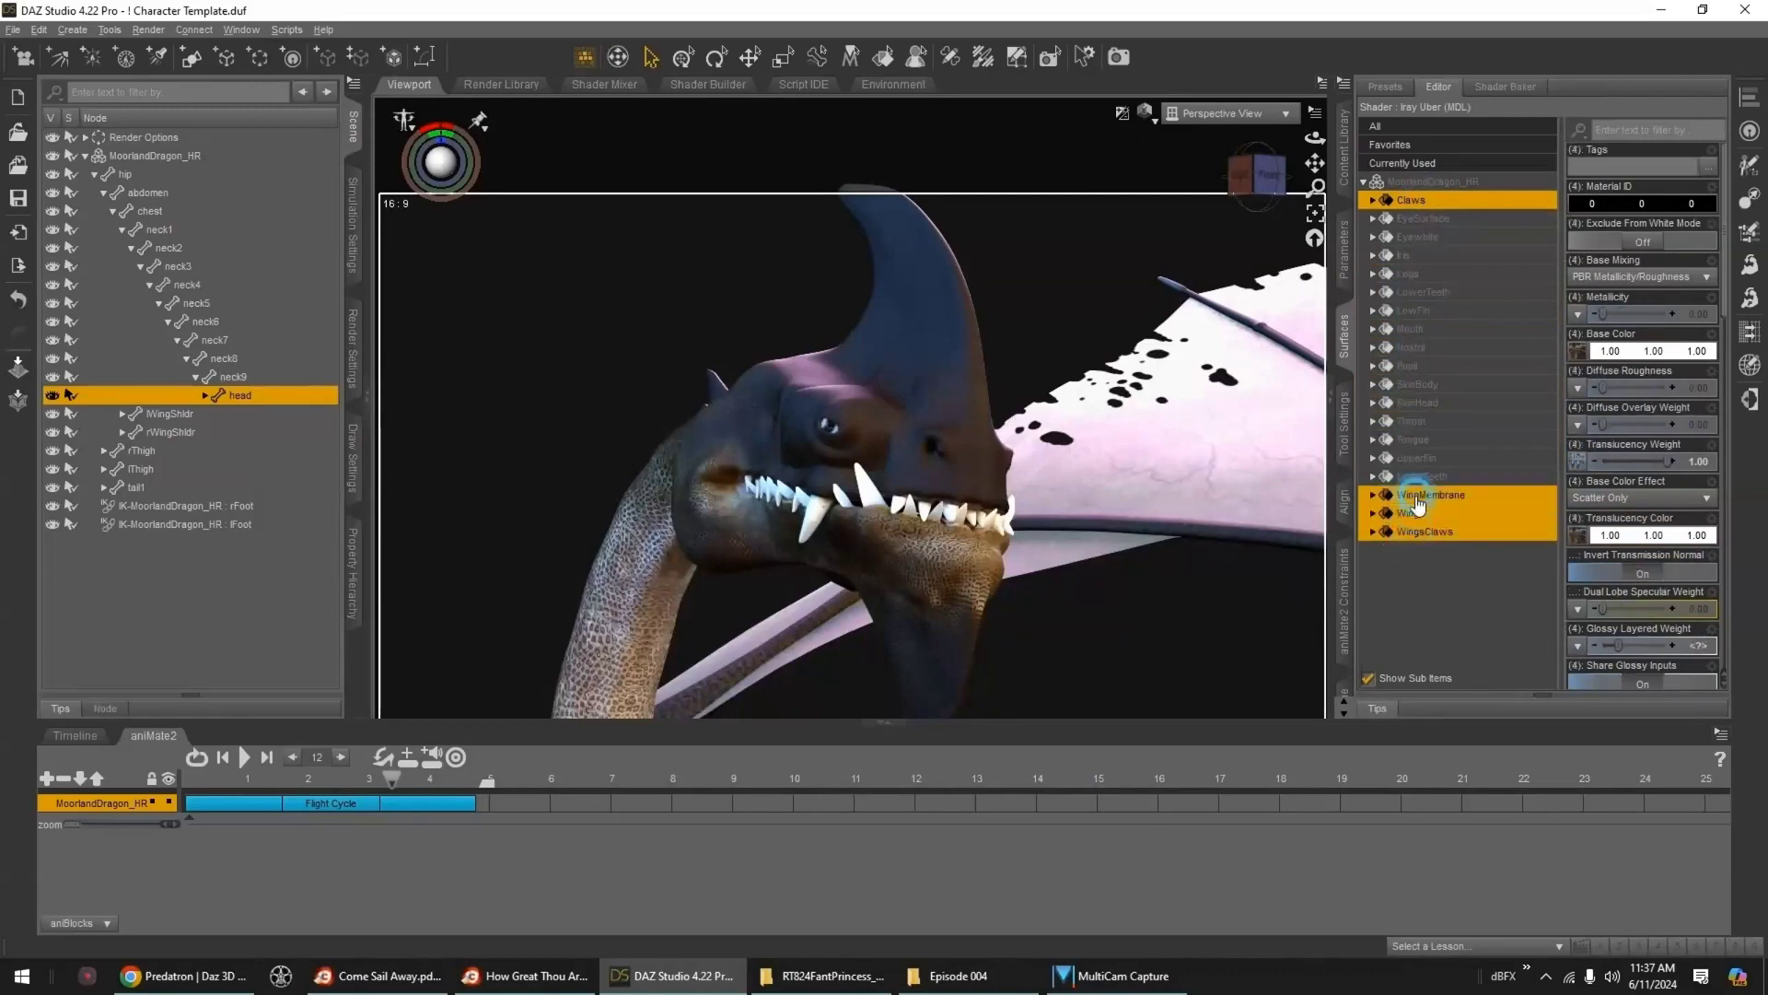
ctrl+click(1421, 476)
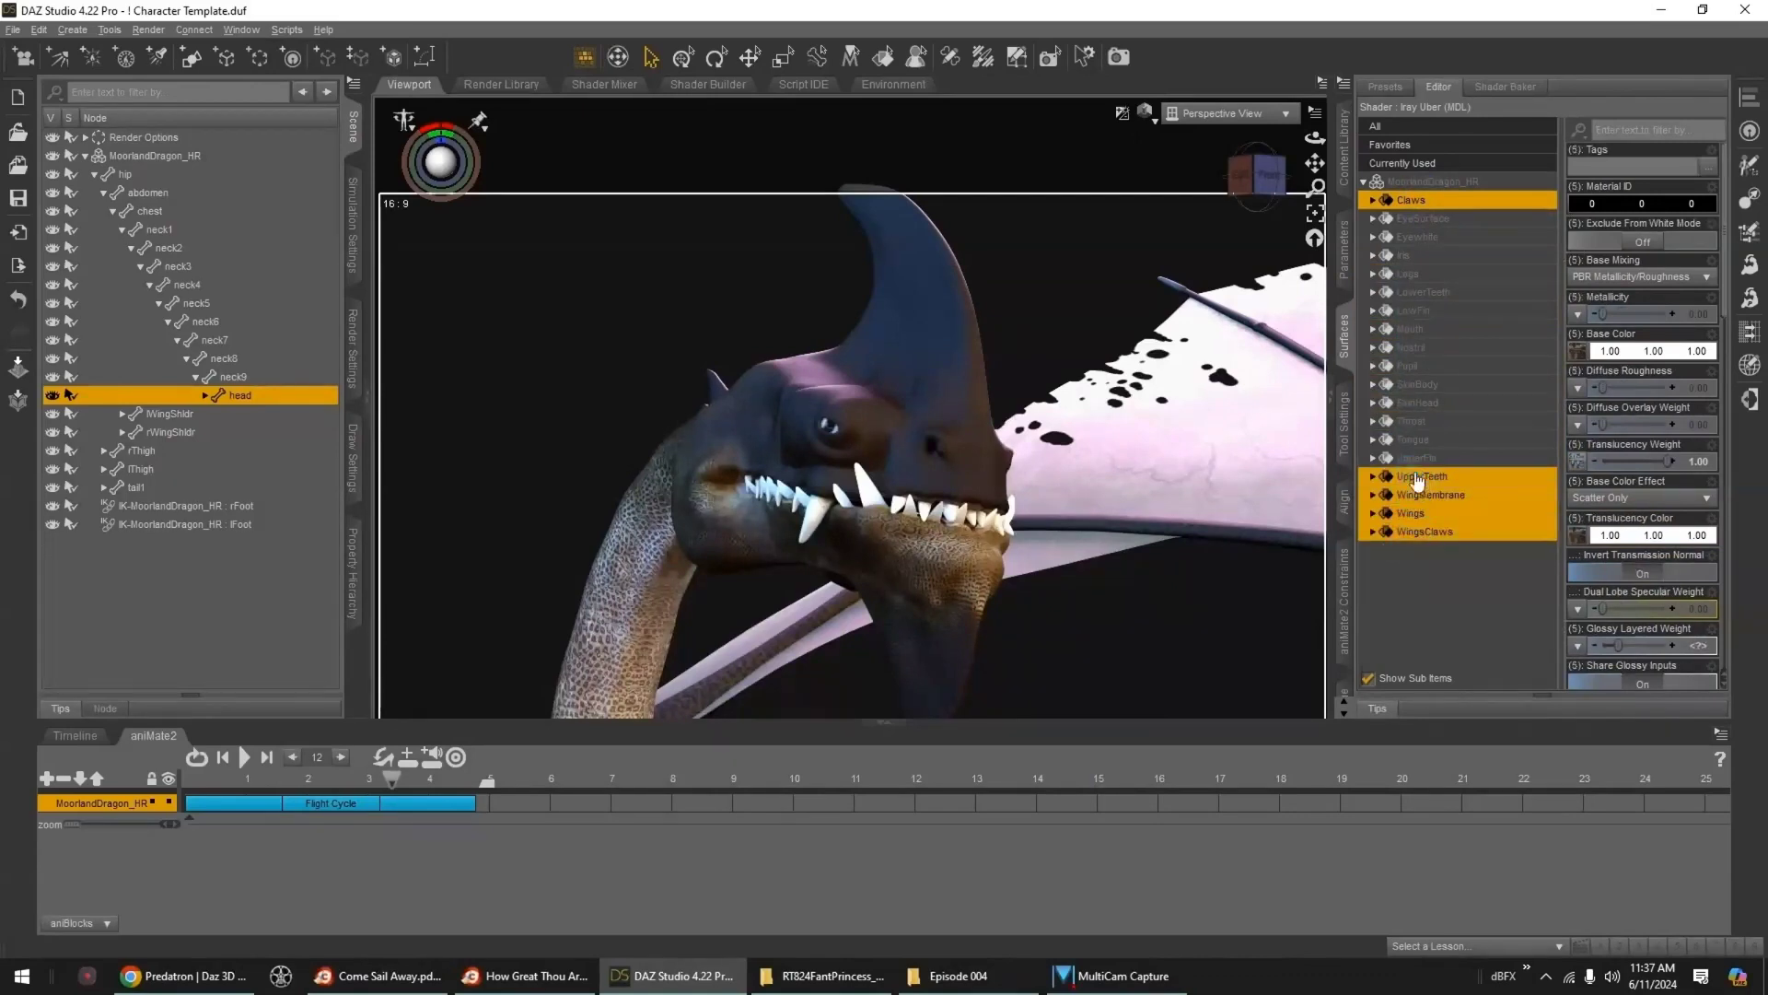
ctrl+click(1416, 458)
ctrl+click(1414, 440)
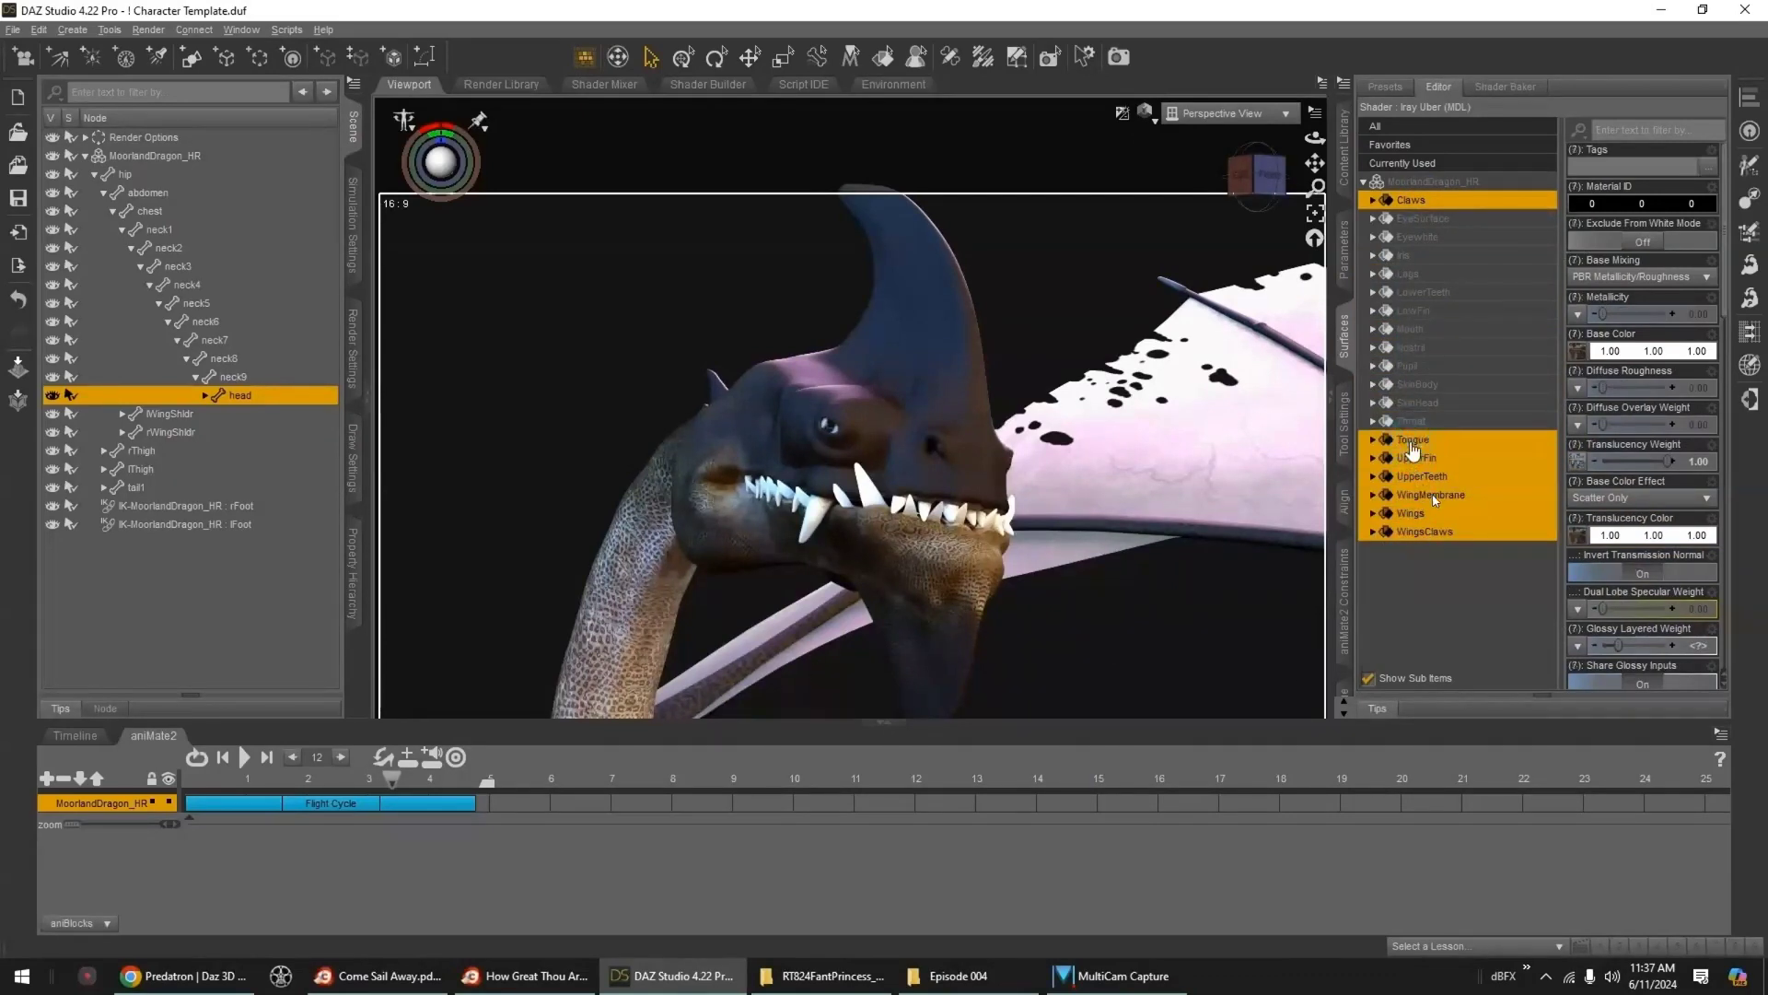
- Add the Throat, SkinHead, SkinBody, Nostril, Mouth, LowFin and Legs surfaces to the selection
ctrl+click(1410, 421)
ctrl+click(1417, 402)
ctrl+click(1416, 384)
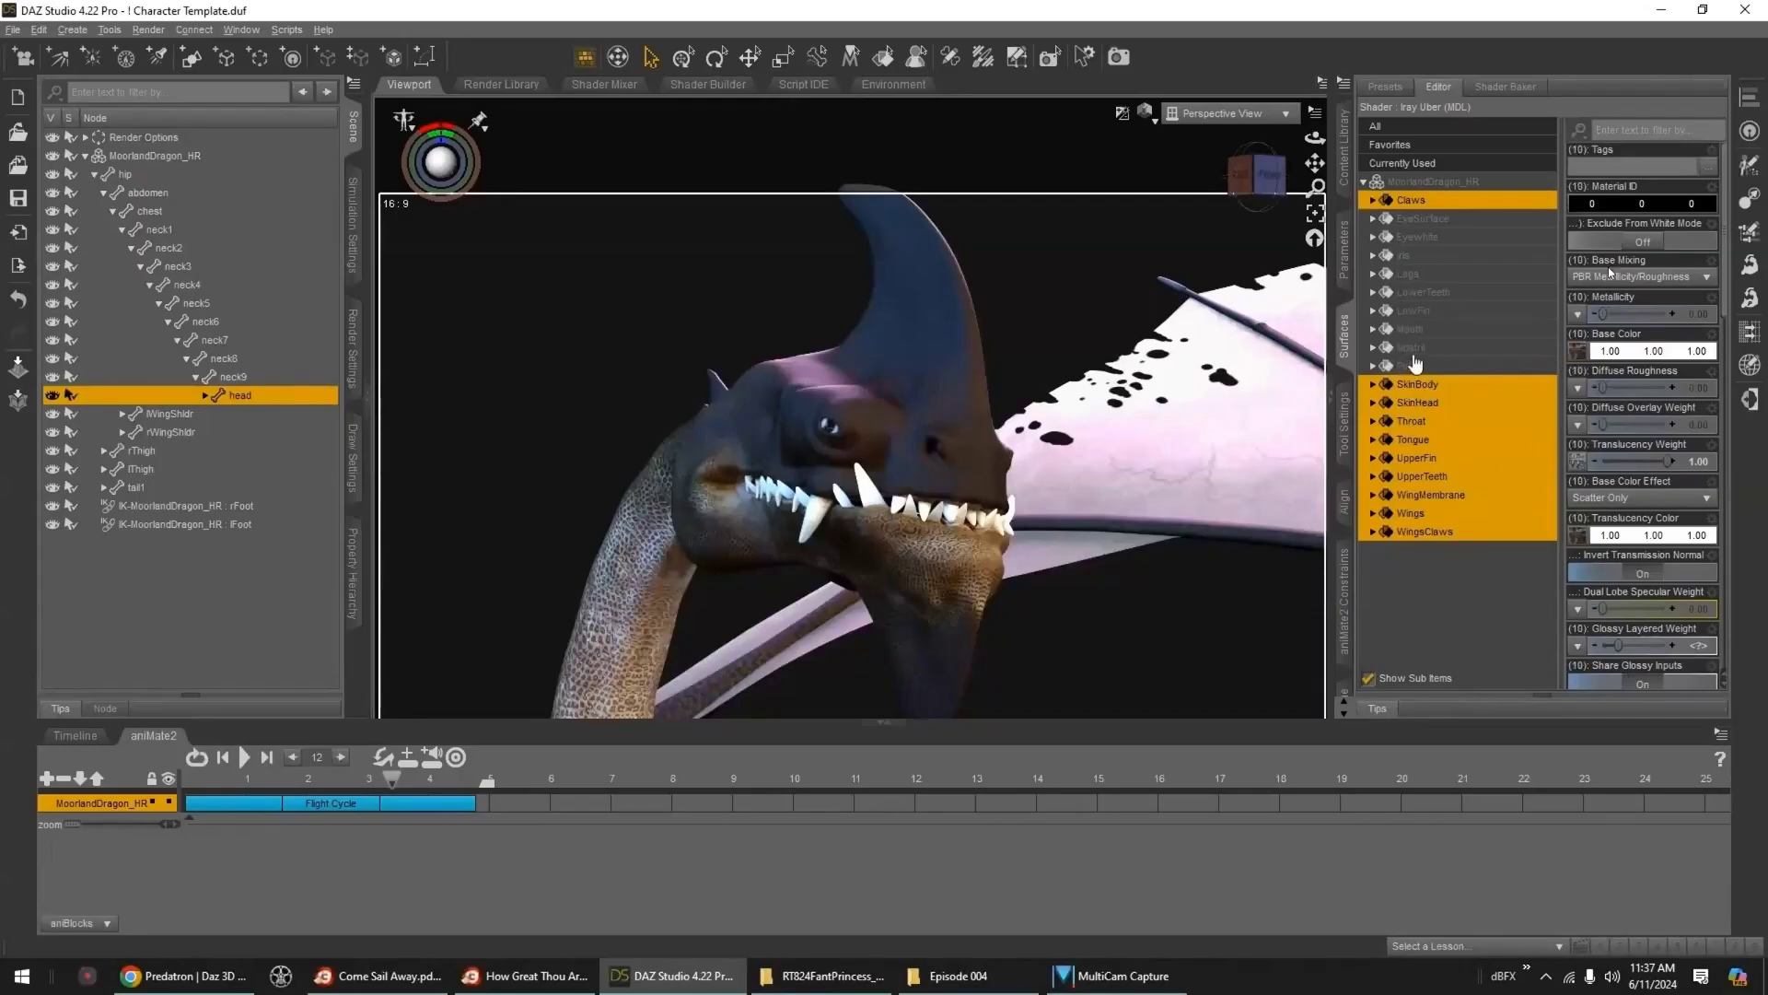
ctrl+click(1414, 349)
ctrl+click(1417, 329)
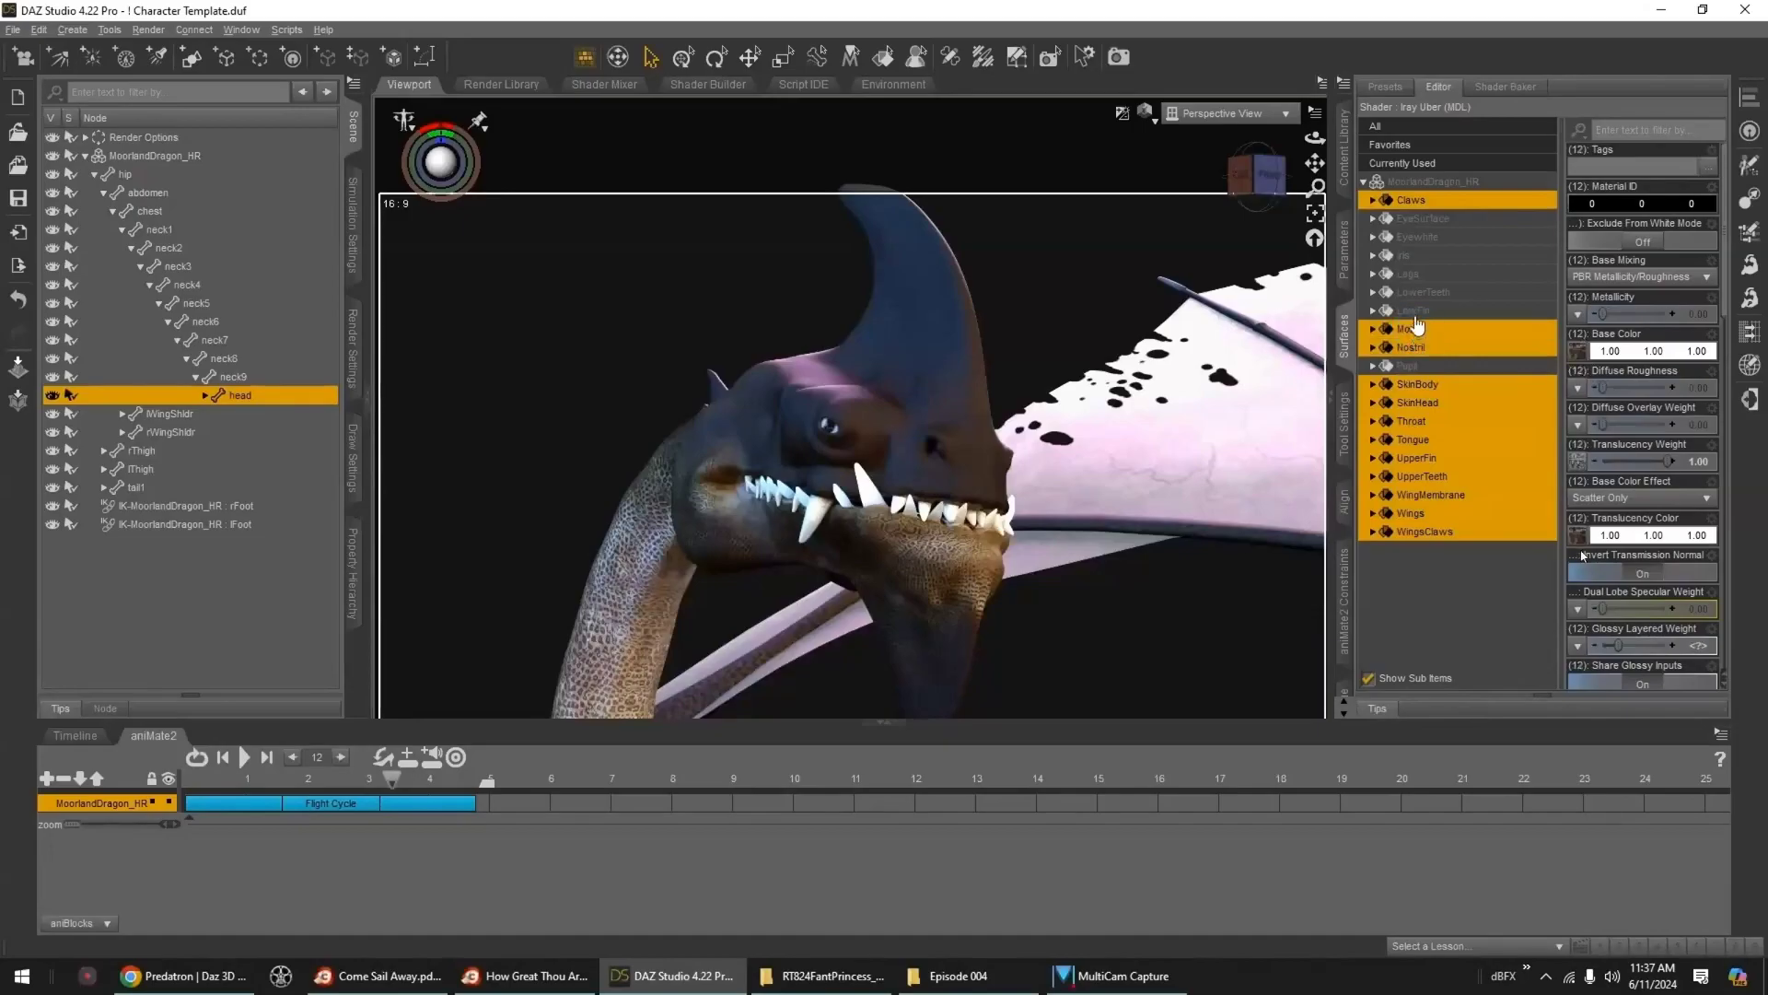
ctrl+click(1416, 311)
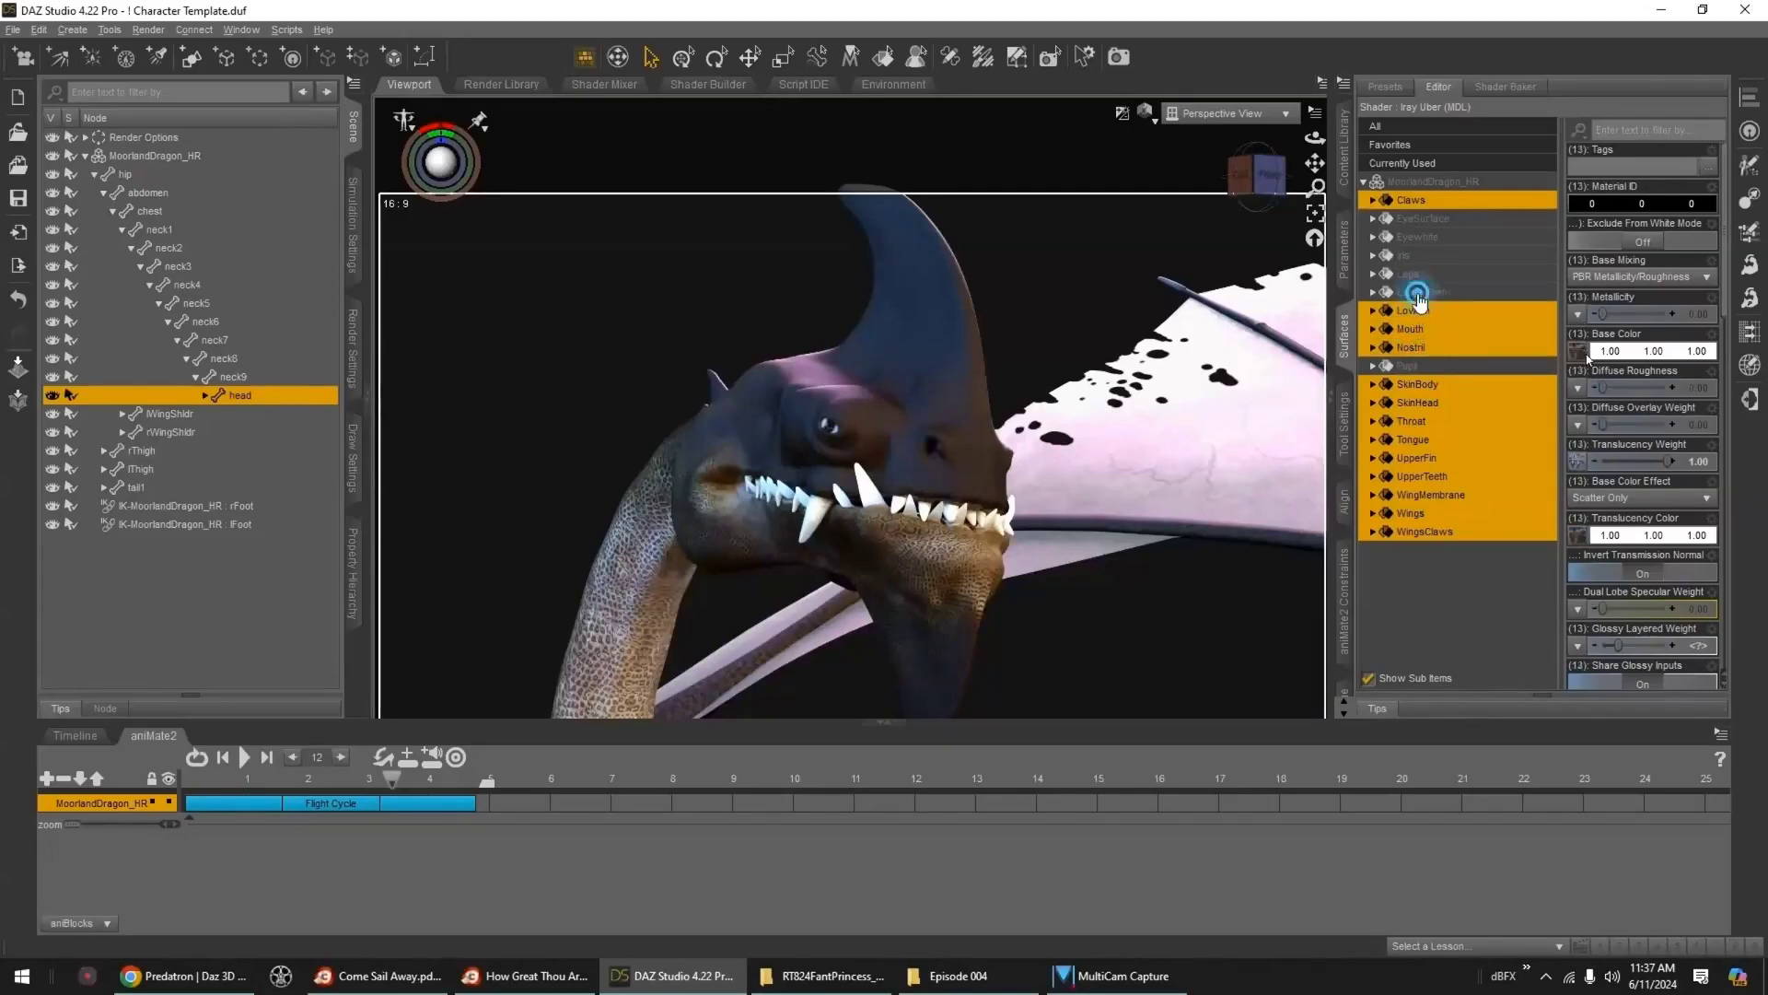
ctrl+click(1407, 273)
ctrl+click(1405, 257)
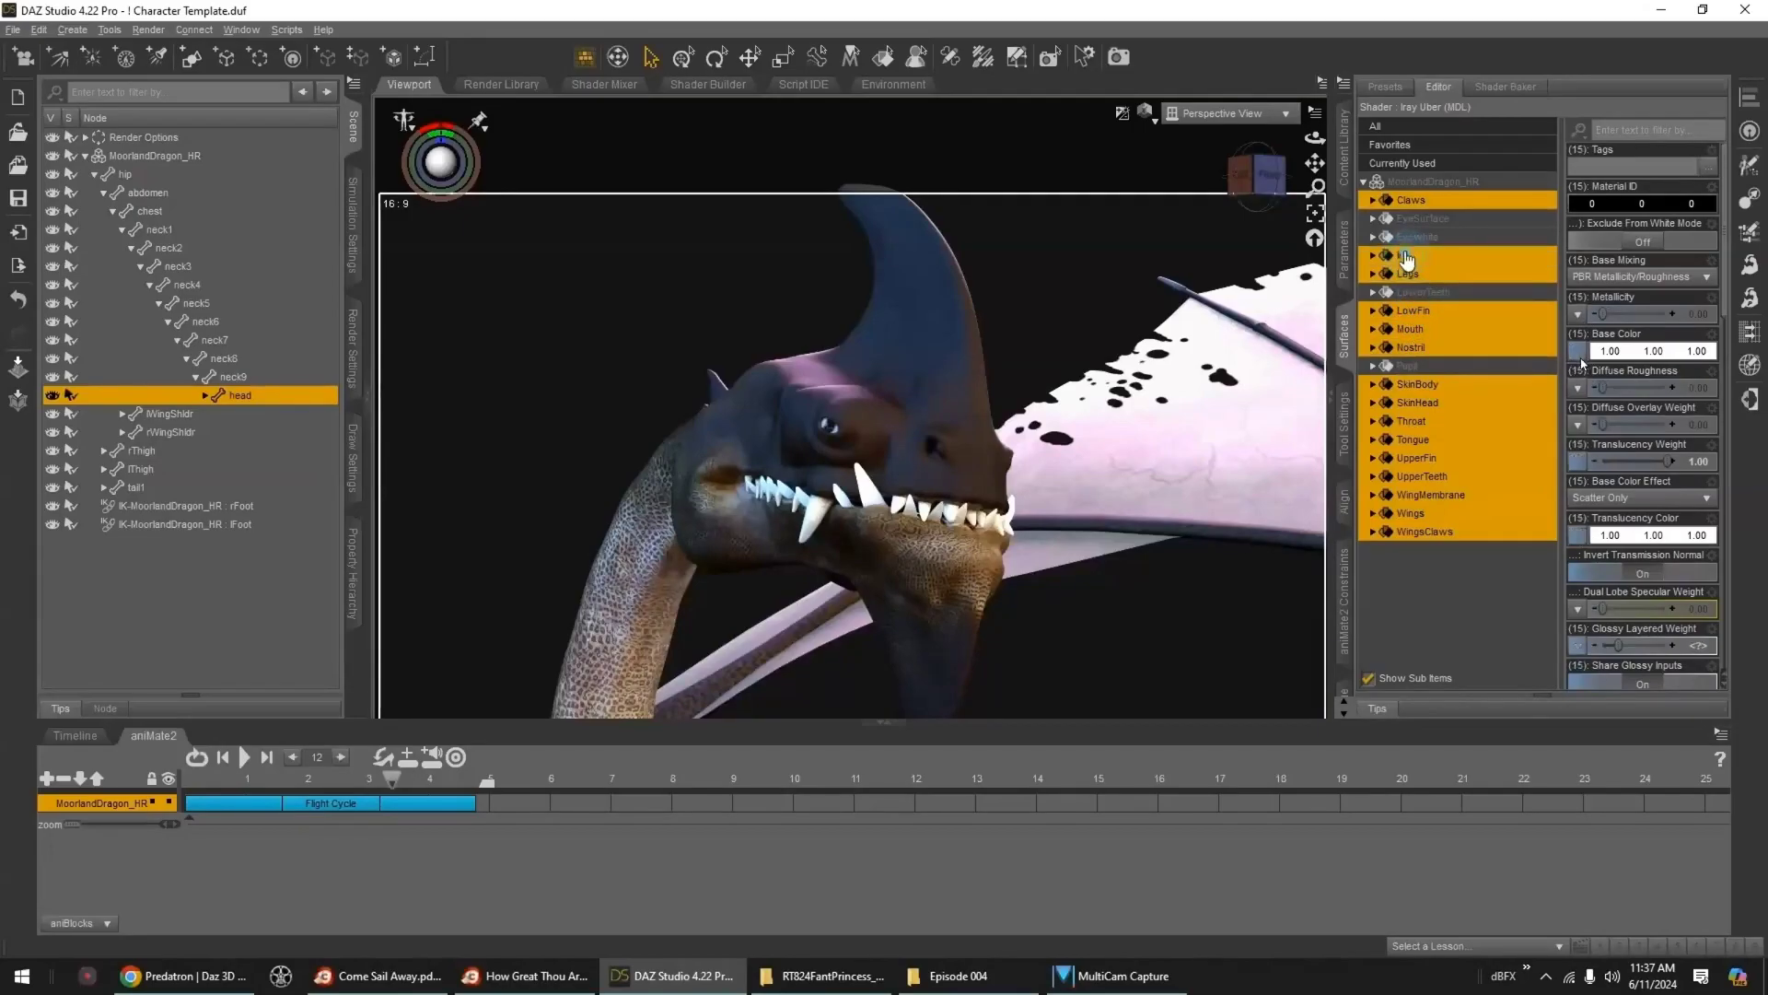
ctrl+click(1405, 257)
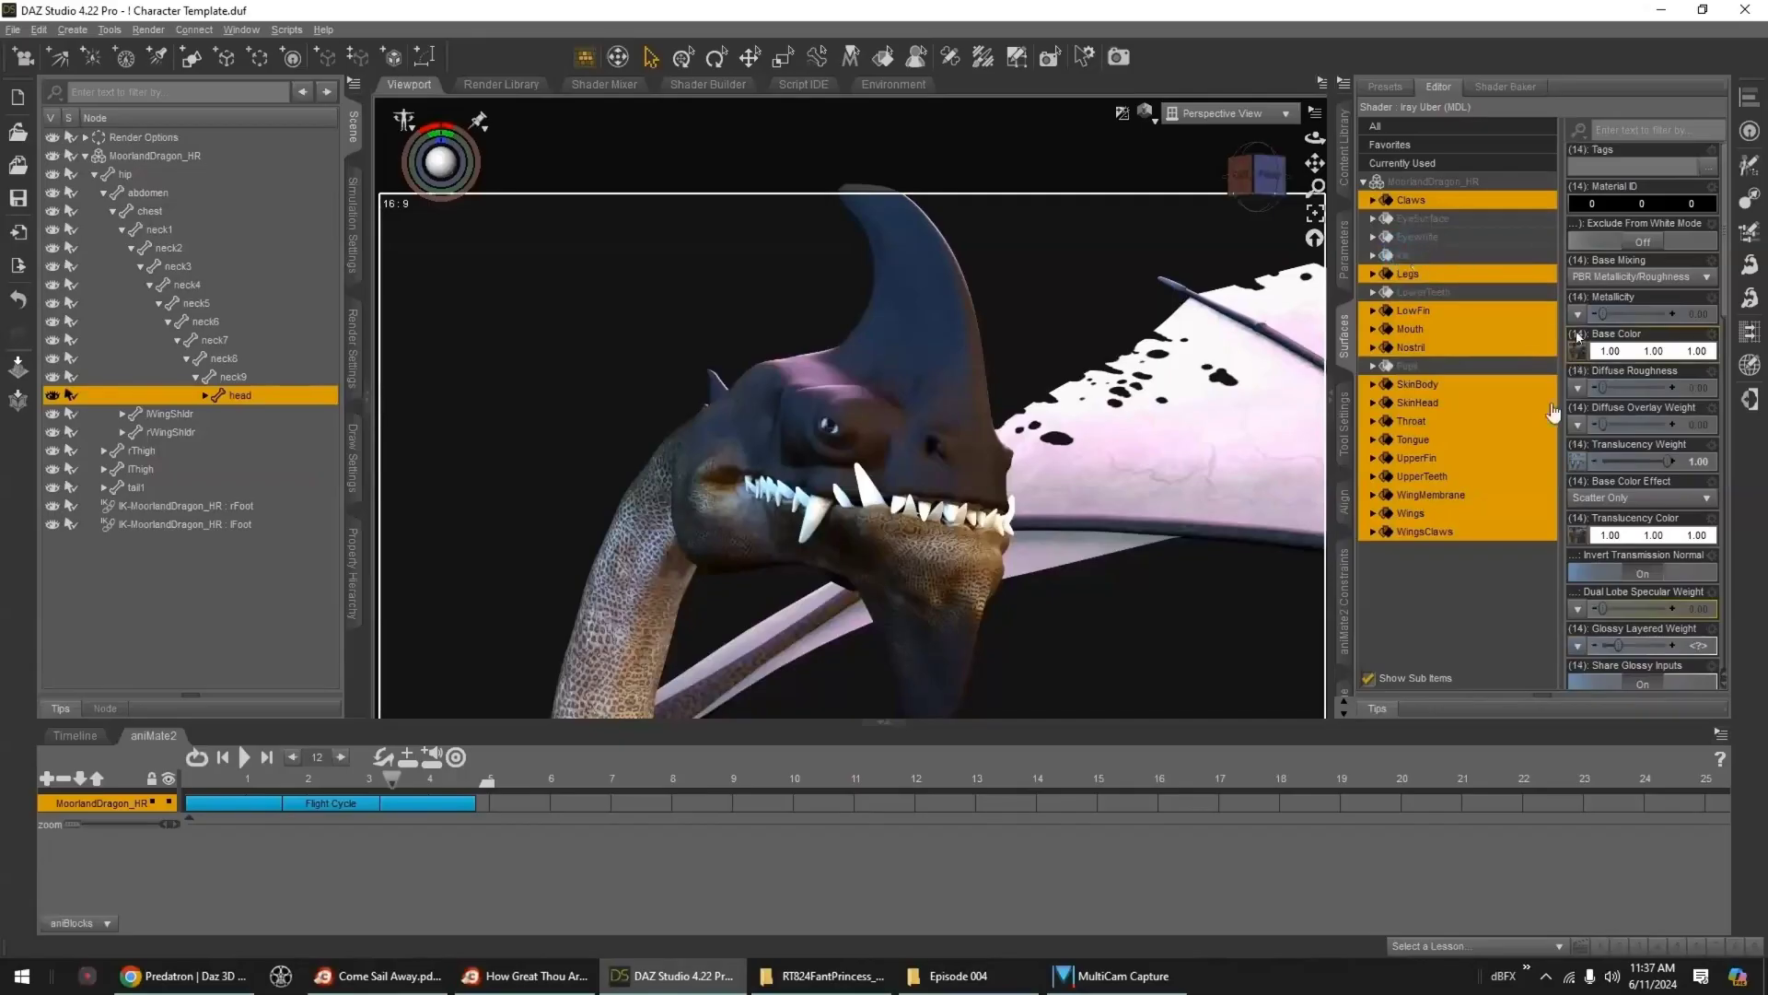
- Set the Translucency Weight map of the selected surfaces to P3DA_MDragon_S.jpg and preview the assigned image
click(1576, 465)
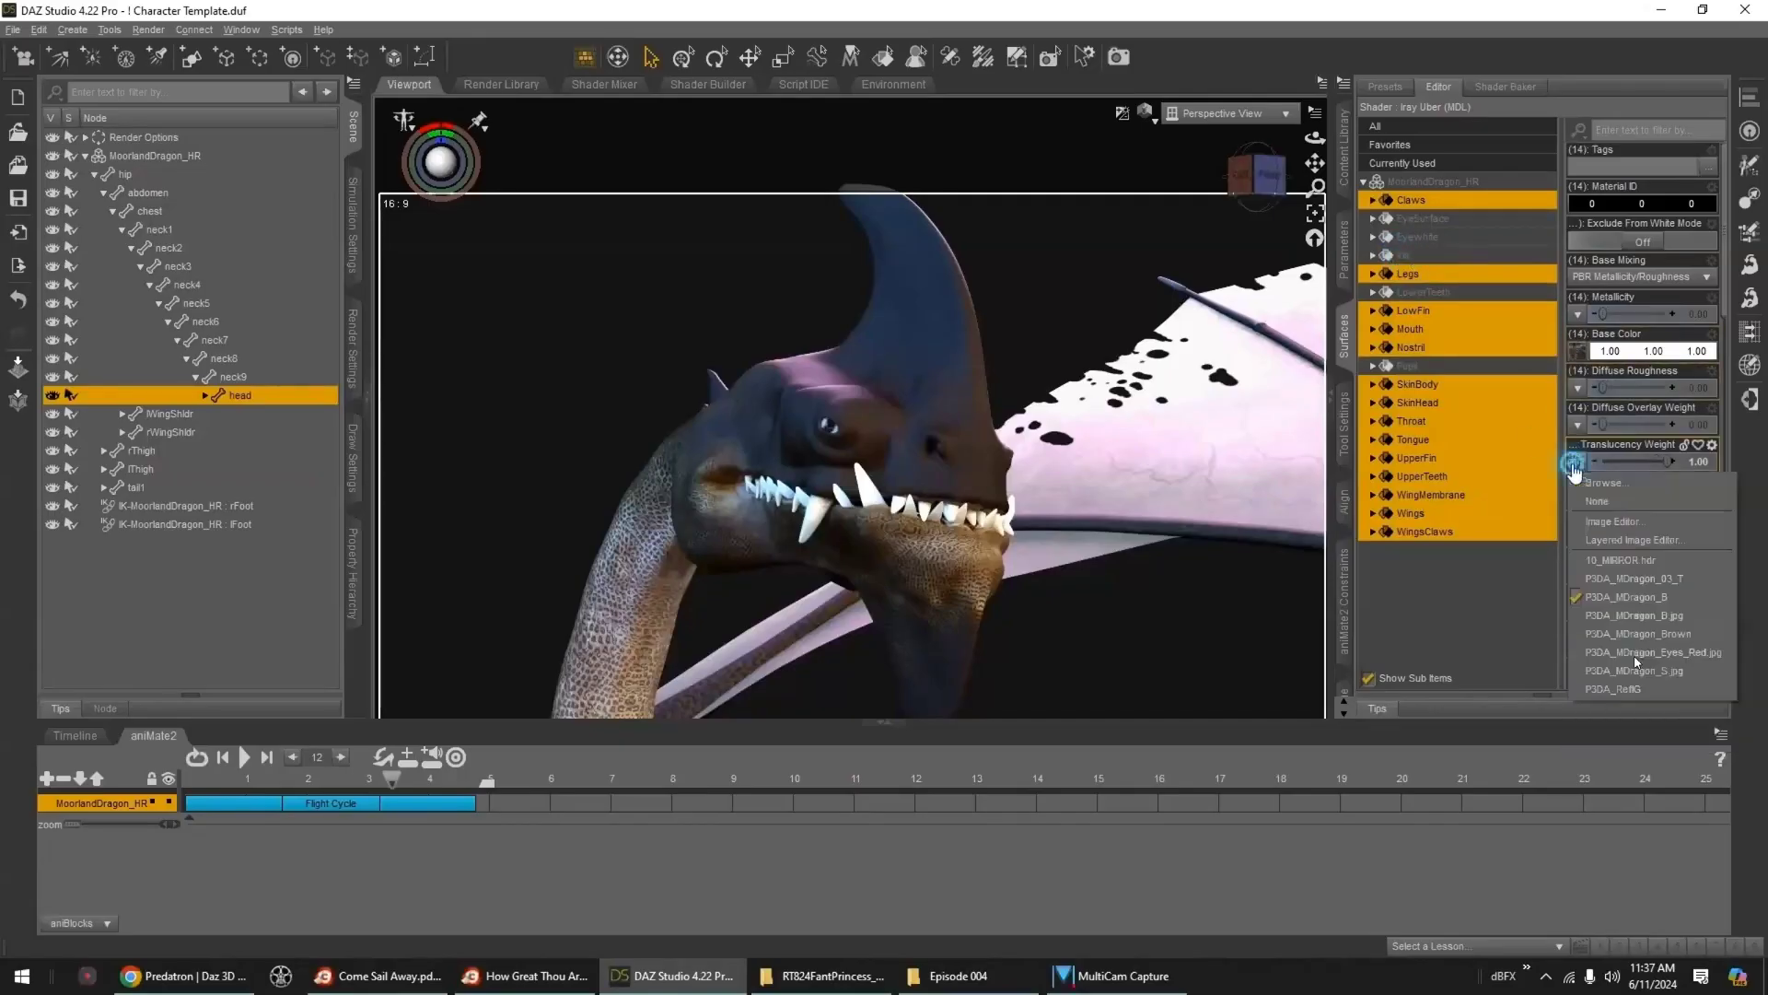
click(1644, 675)
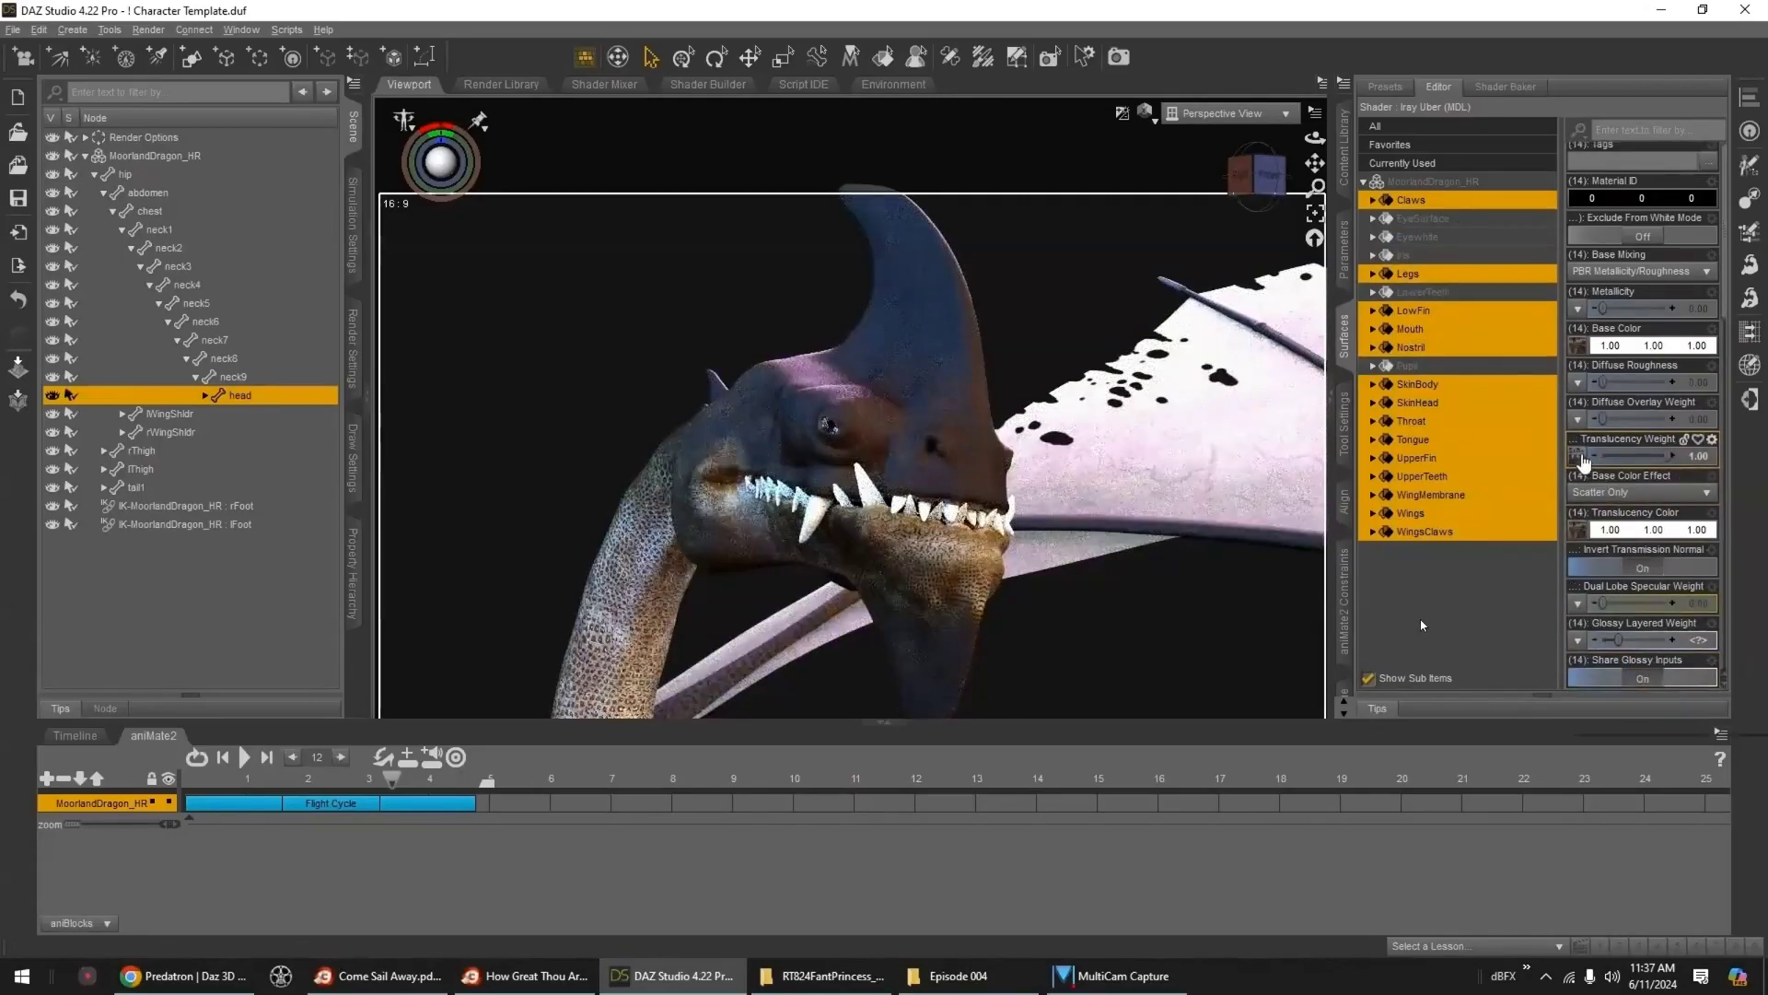
mouse_move(1582, 462)
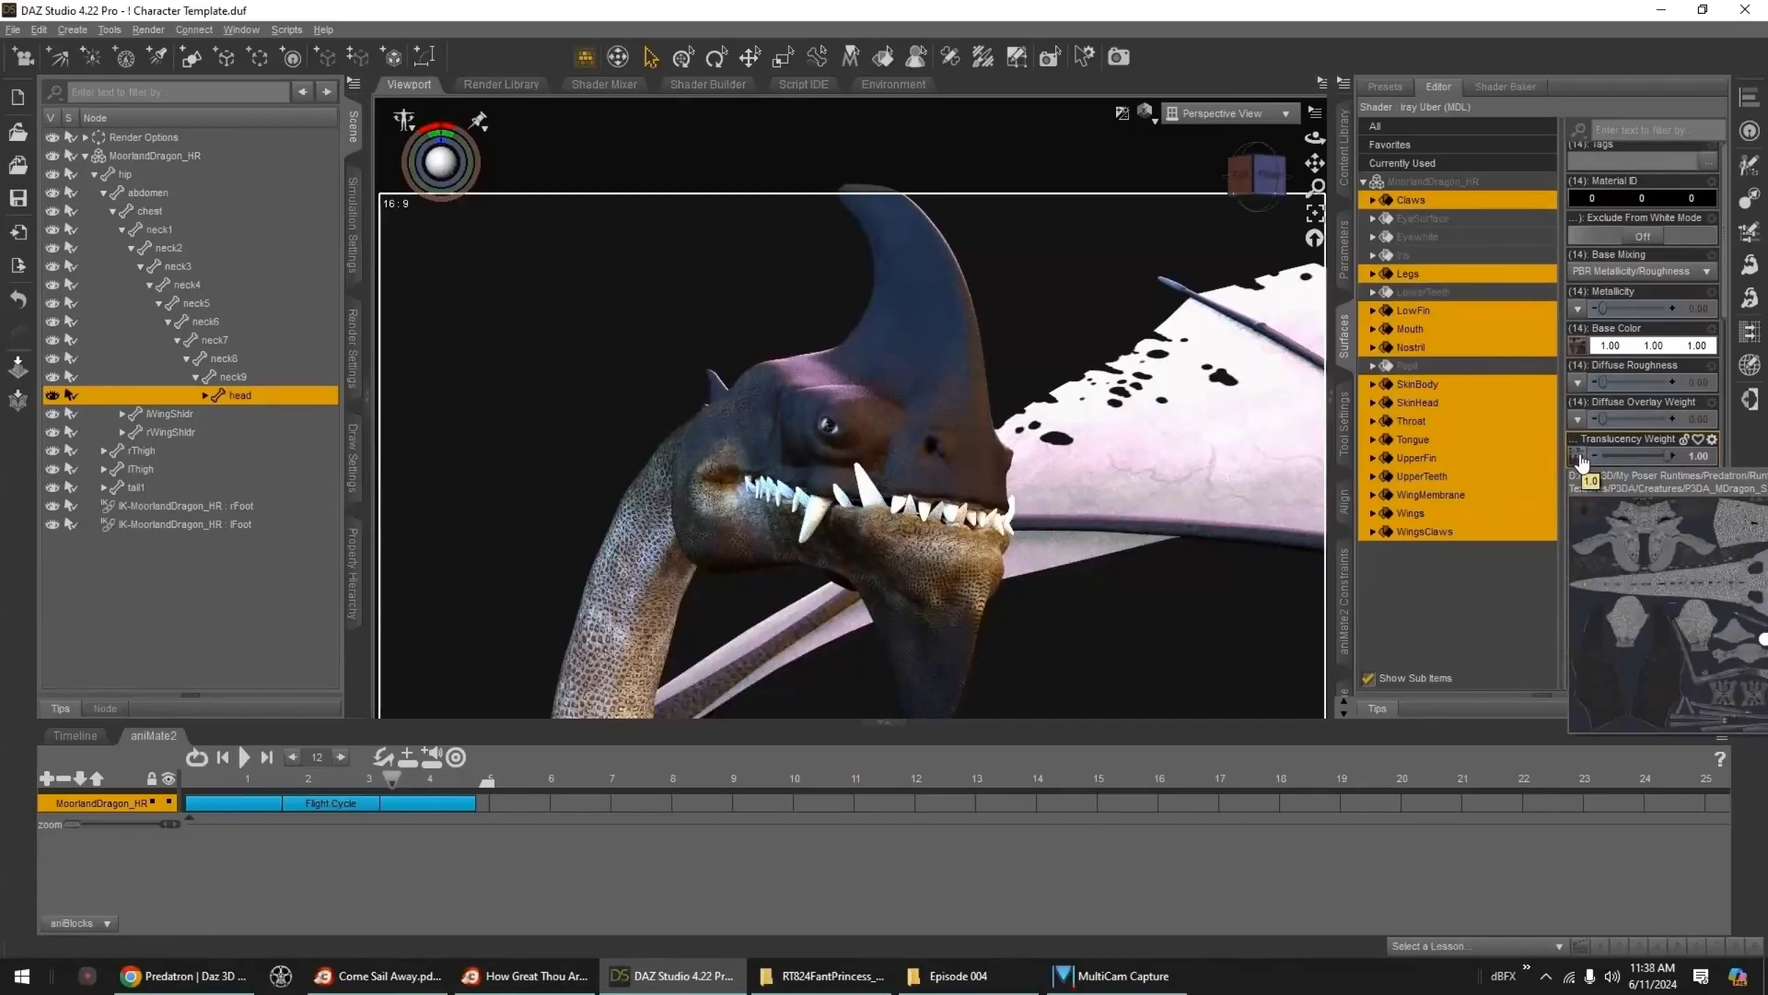
- Try mapping the selected surfaces' Glossy Roughness with P3DA_MDragon_S.jpg and raising it to 1.00, and undo the change
scroll(1656, 624, down, 3)
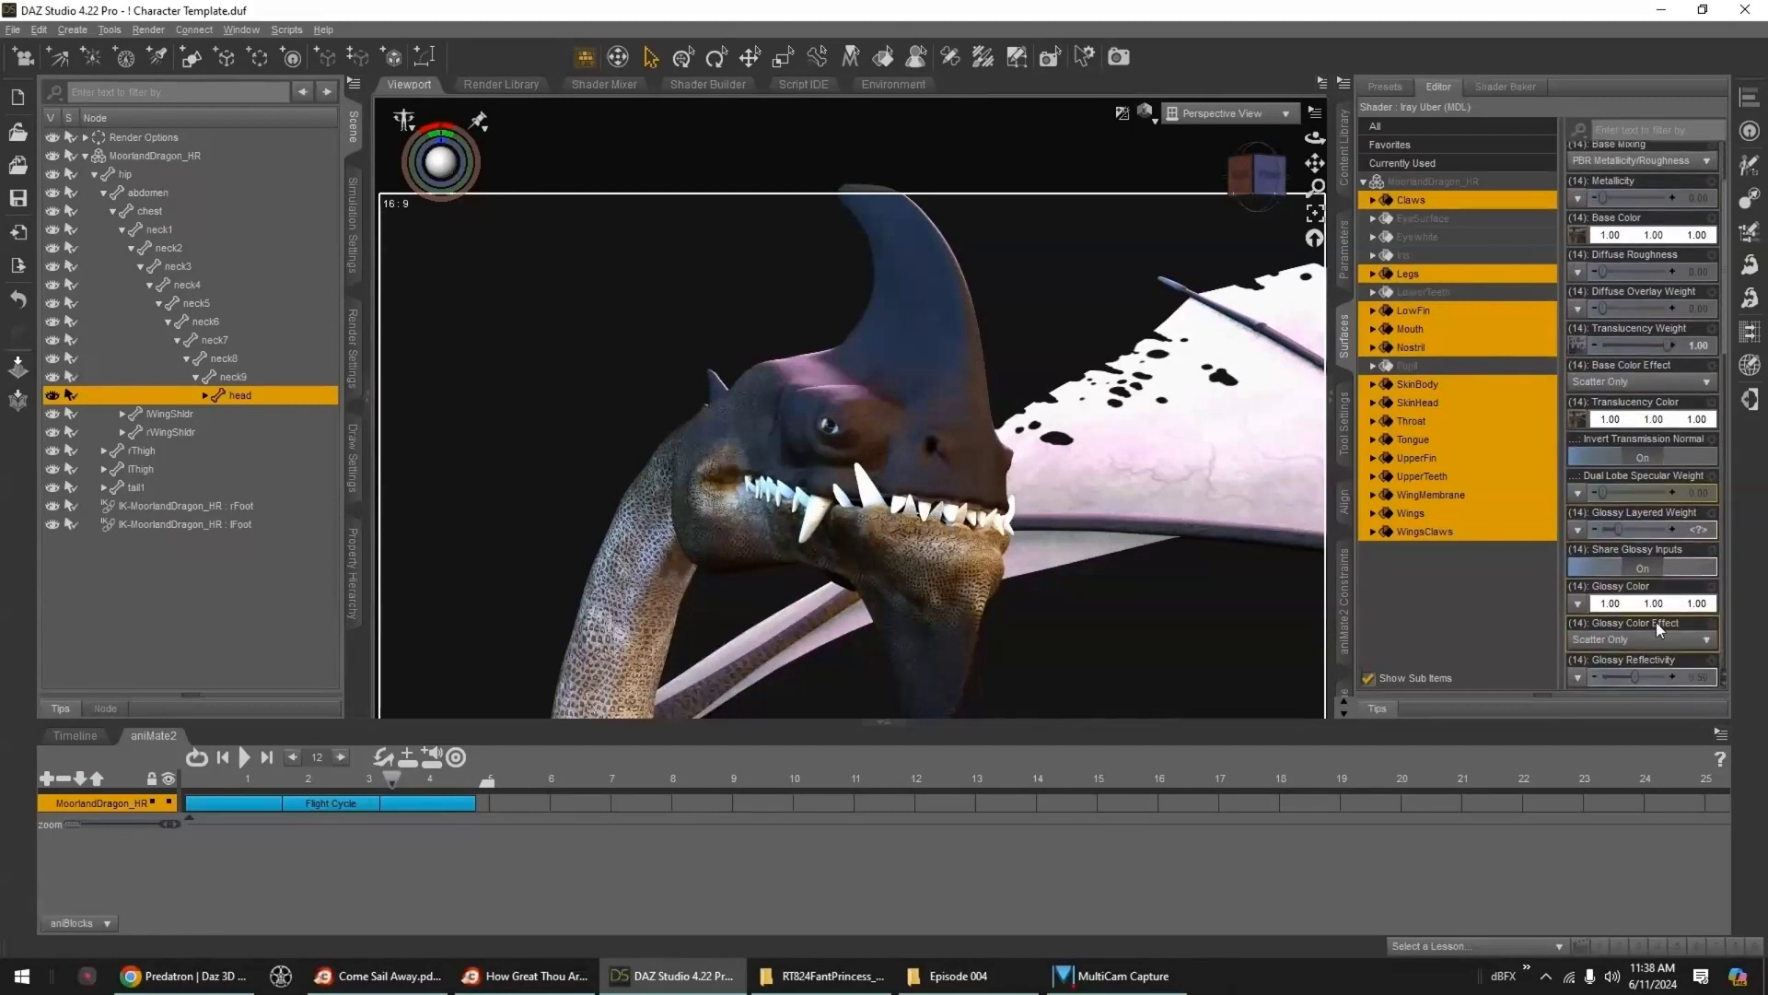
scroll(1656, 625, down, 6)
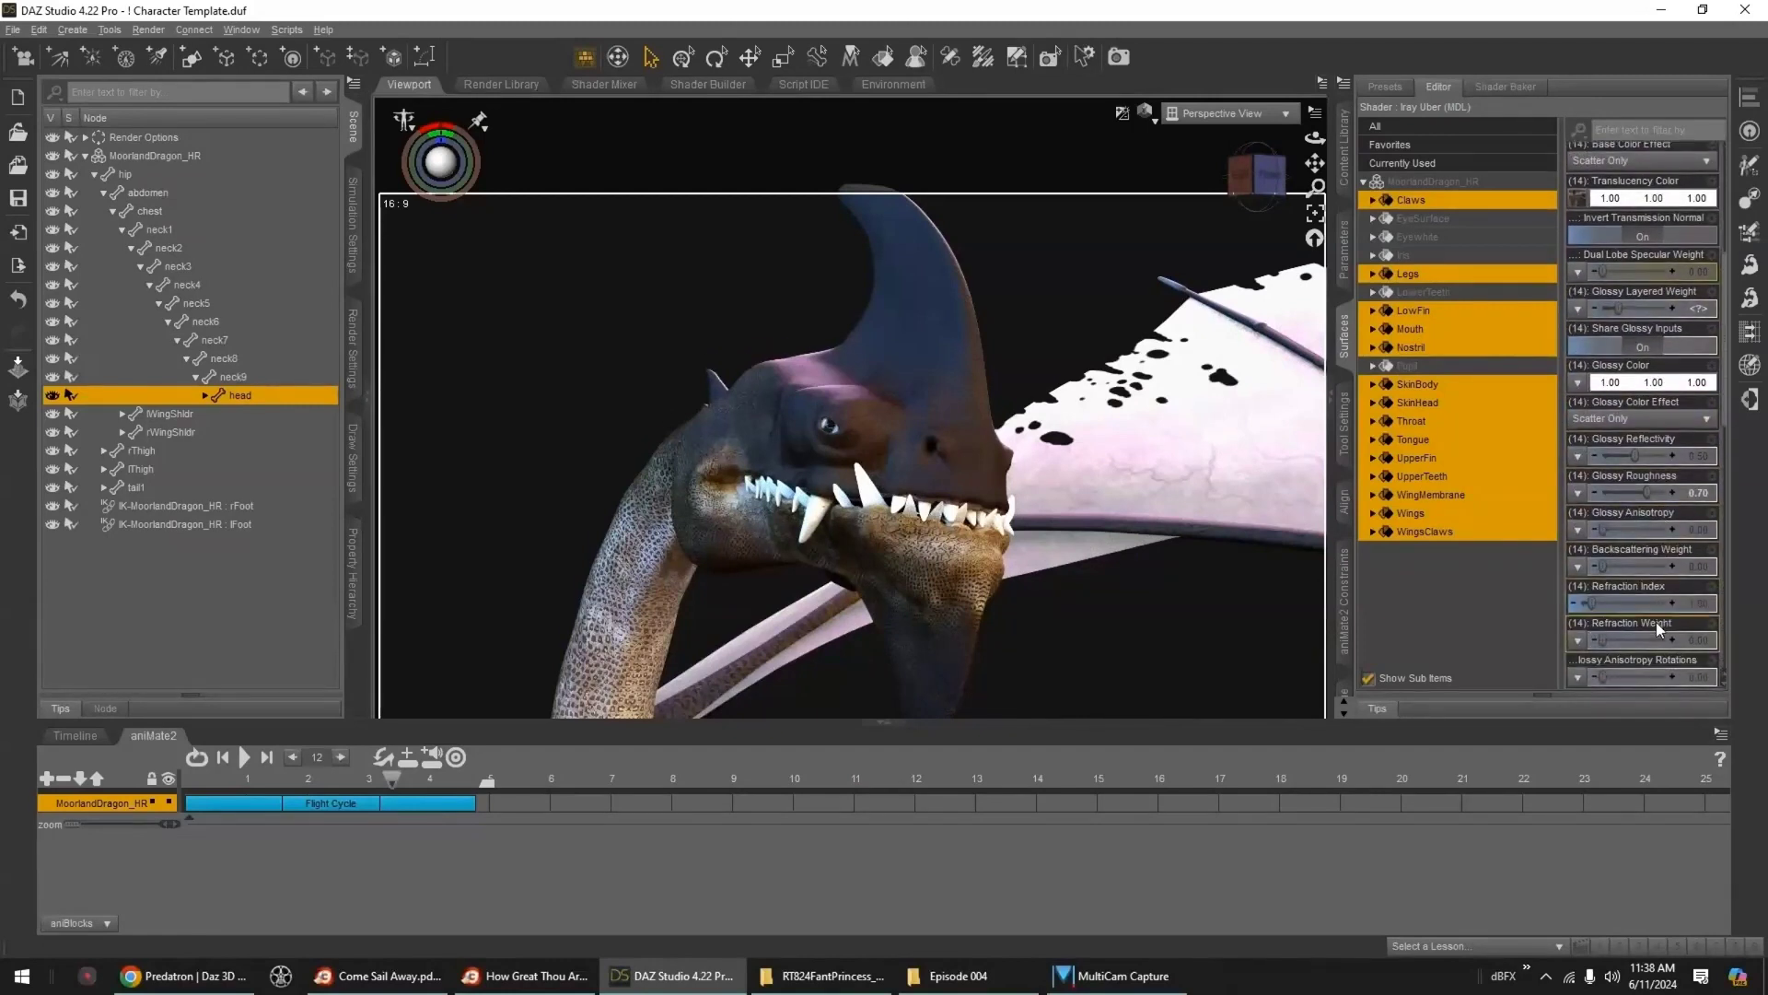
scroll(1655, 629, down, 2)
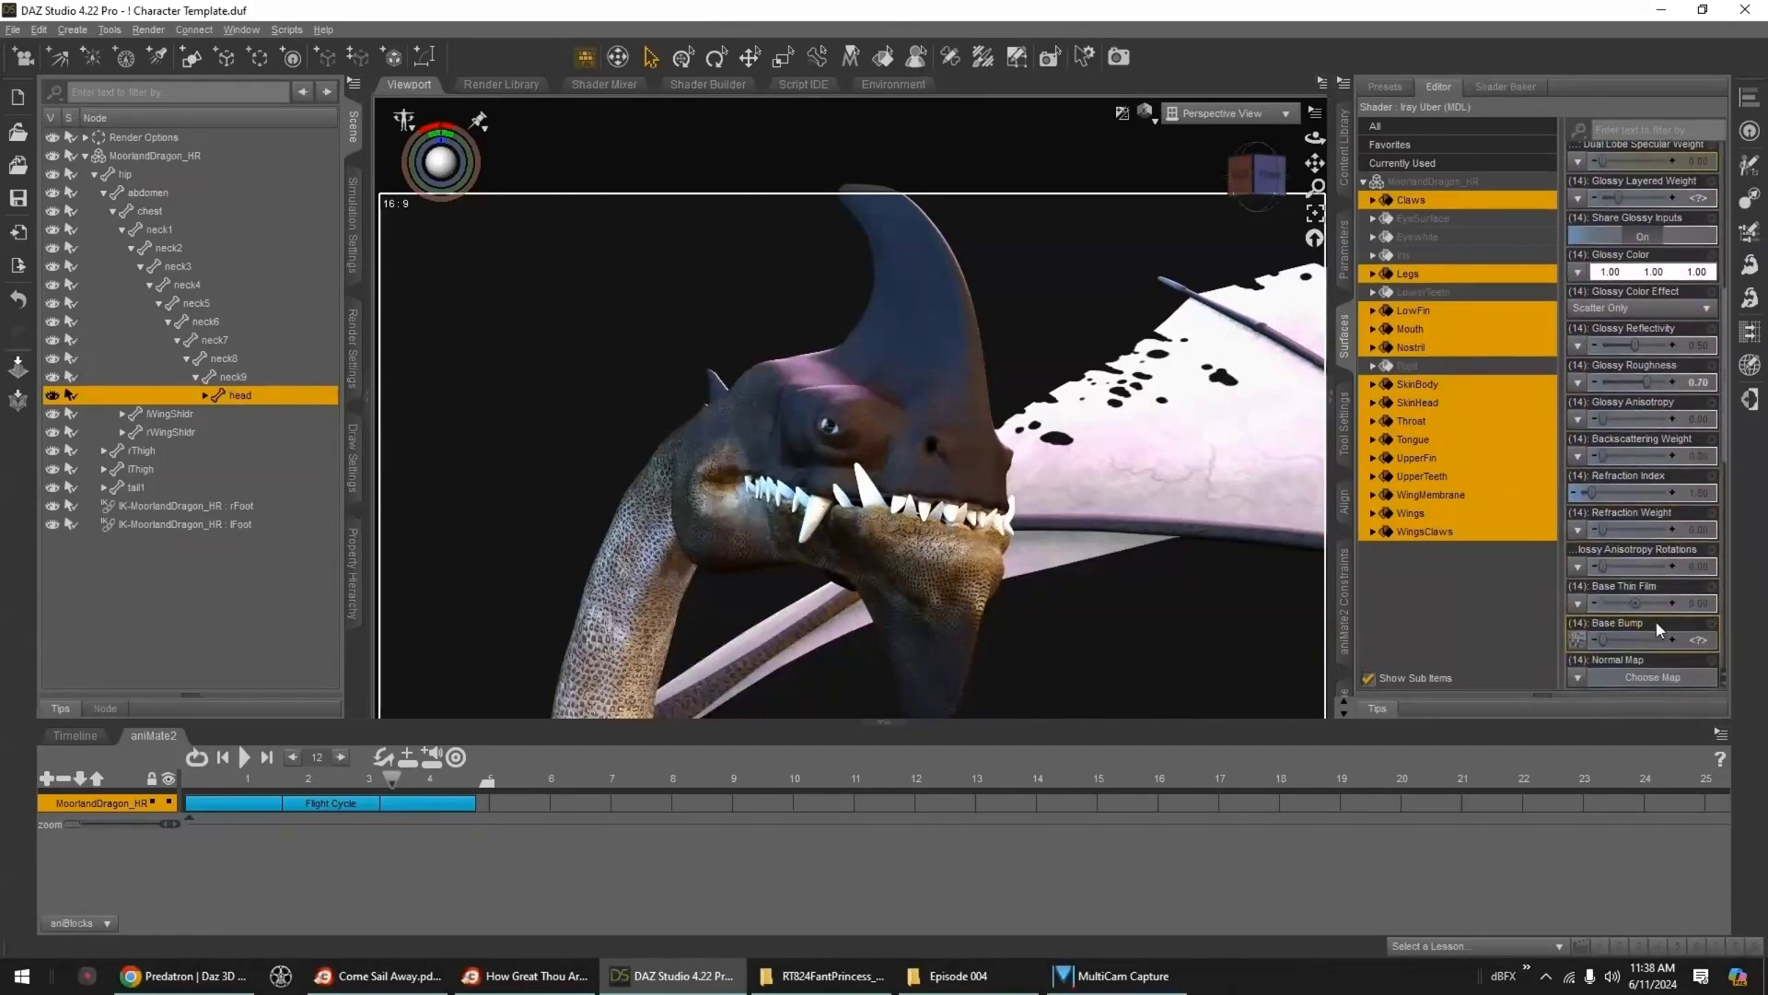
click(1578, 381)
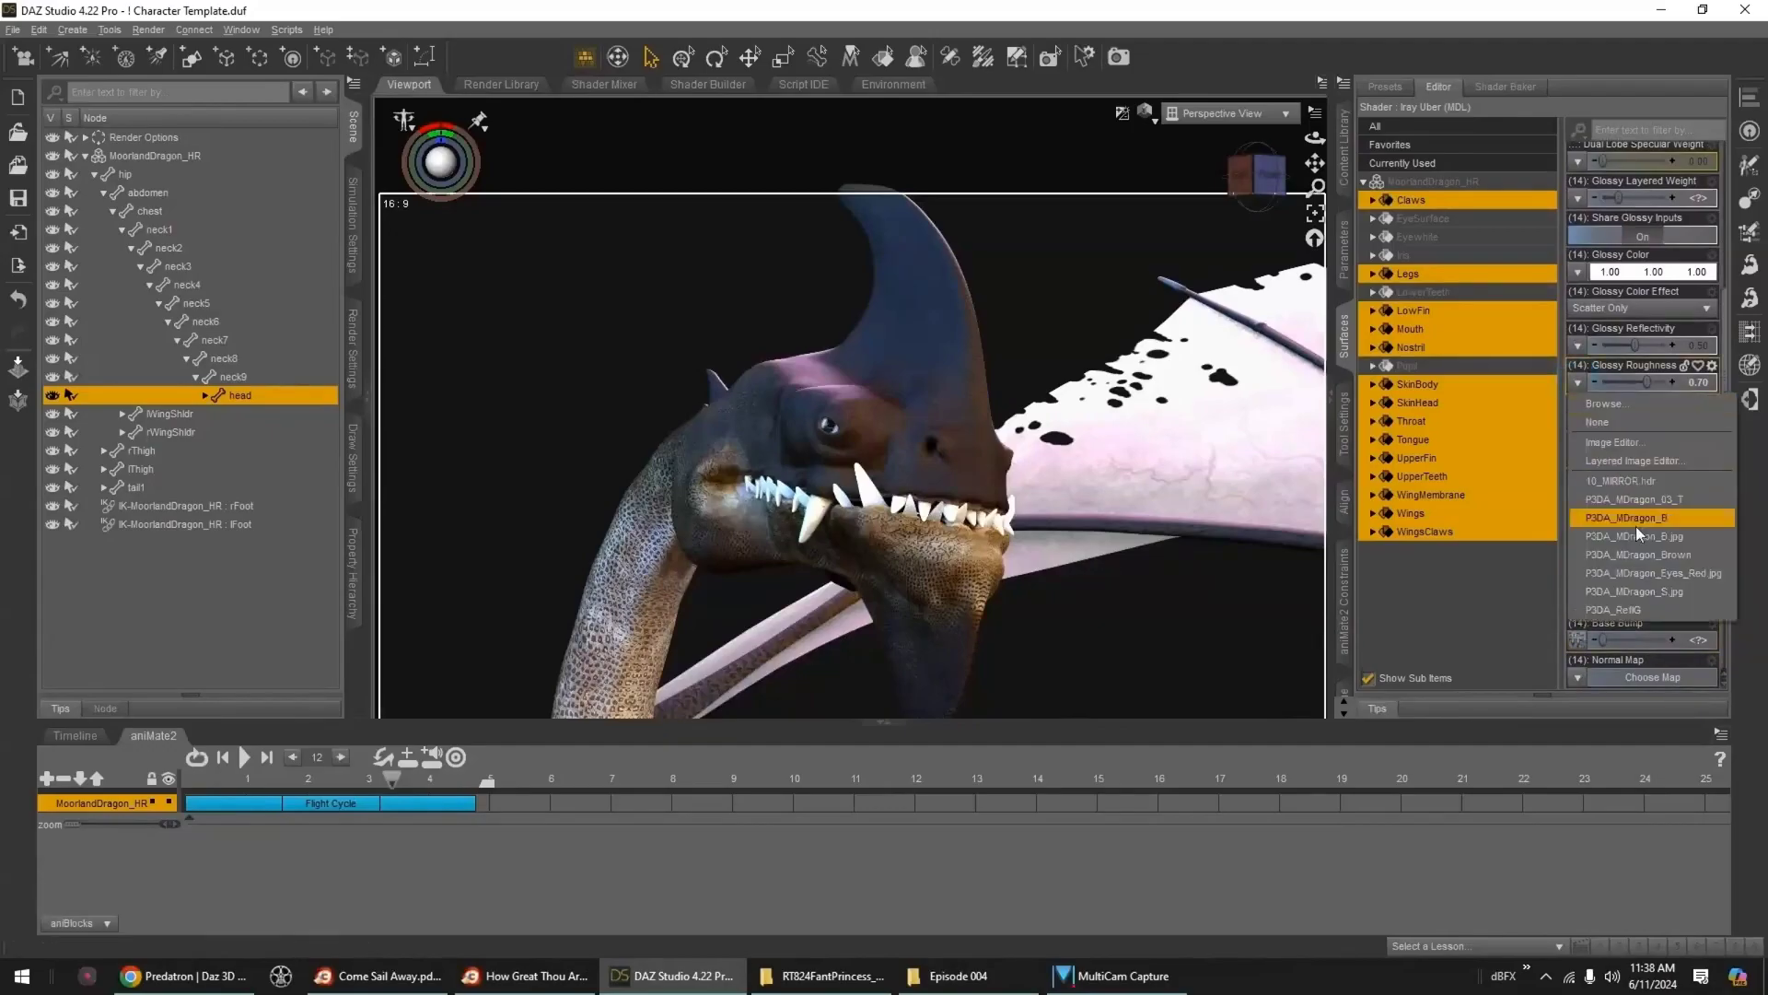
click(1650, 588)
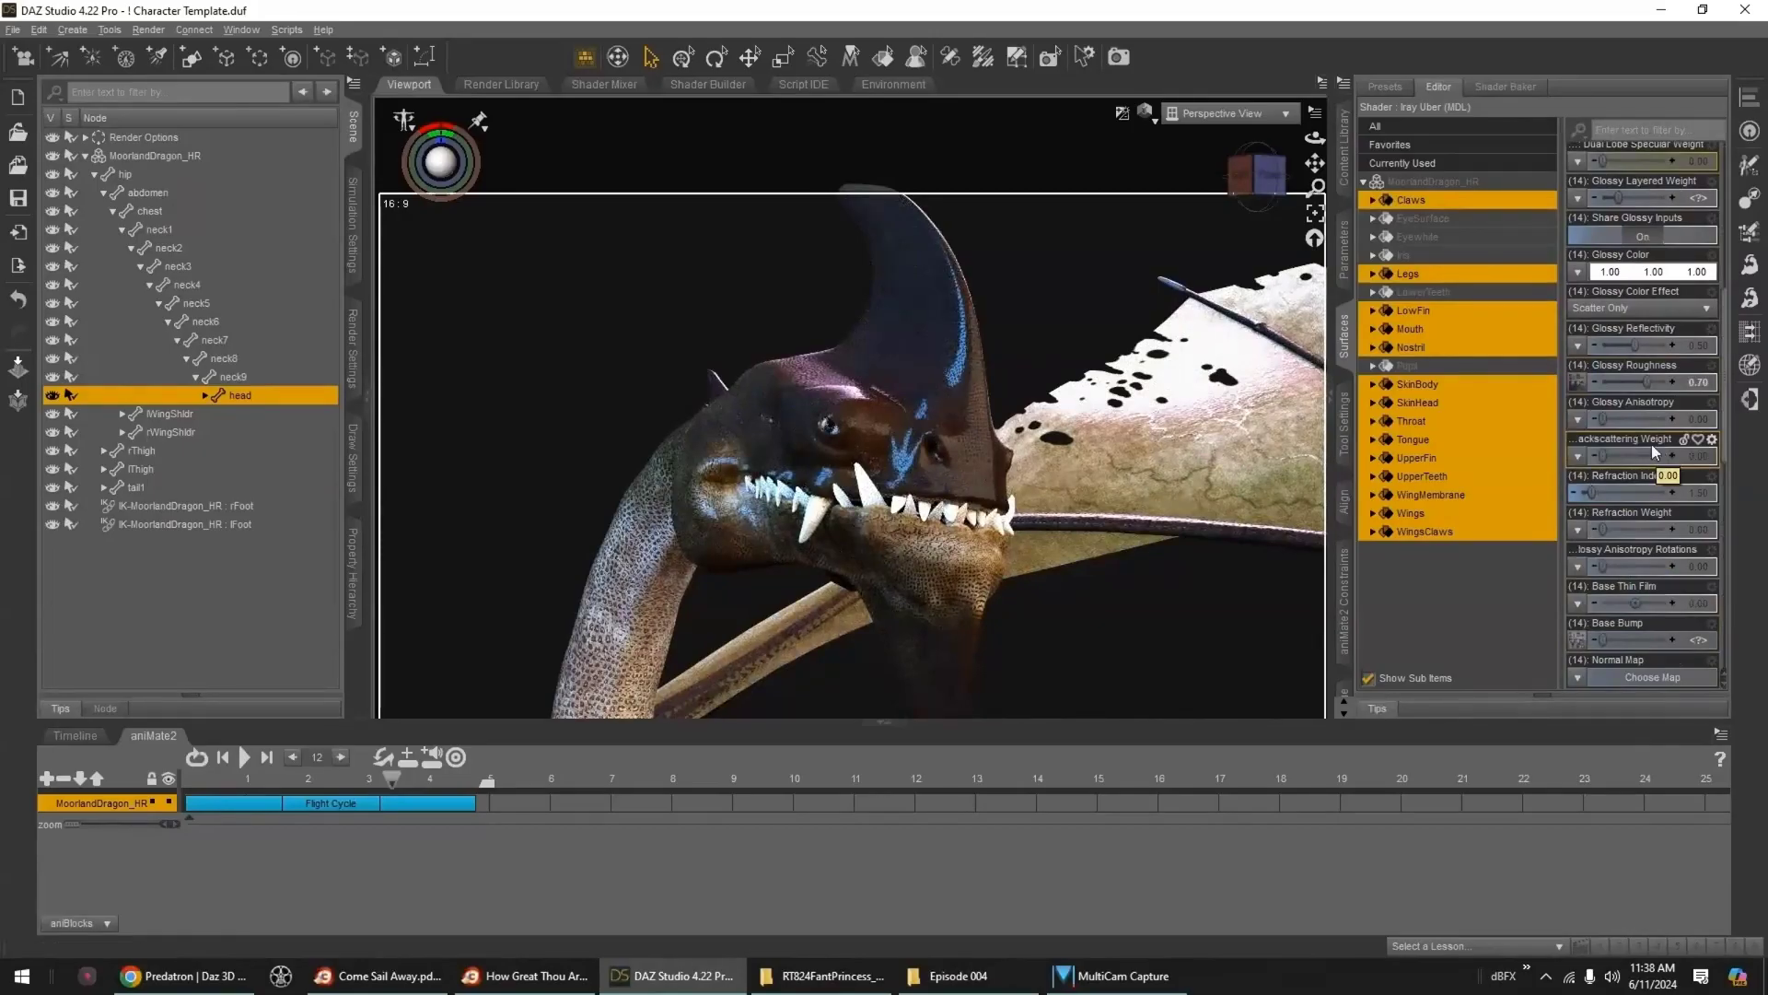
drag(1647, 383, 1671, 384)
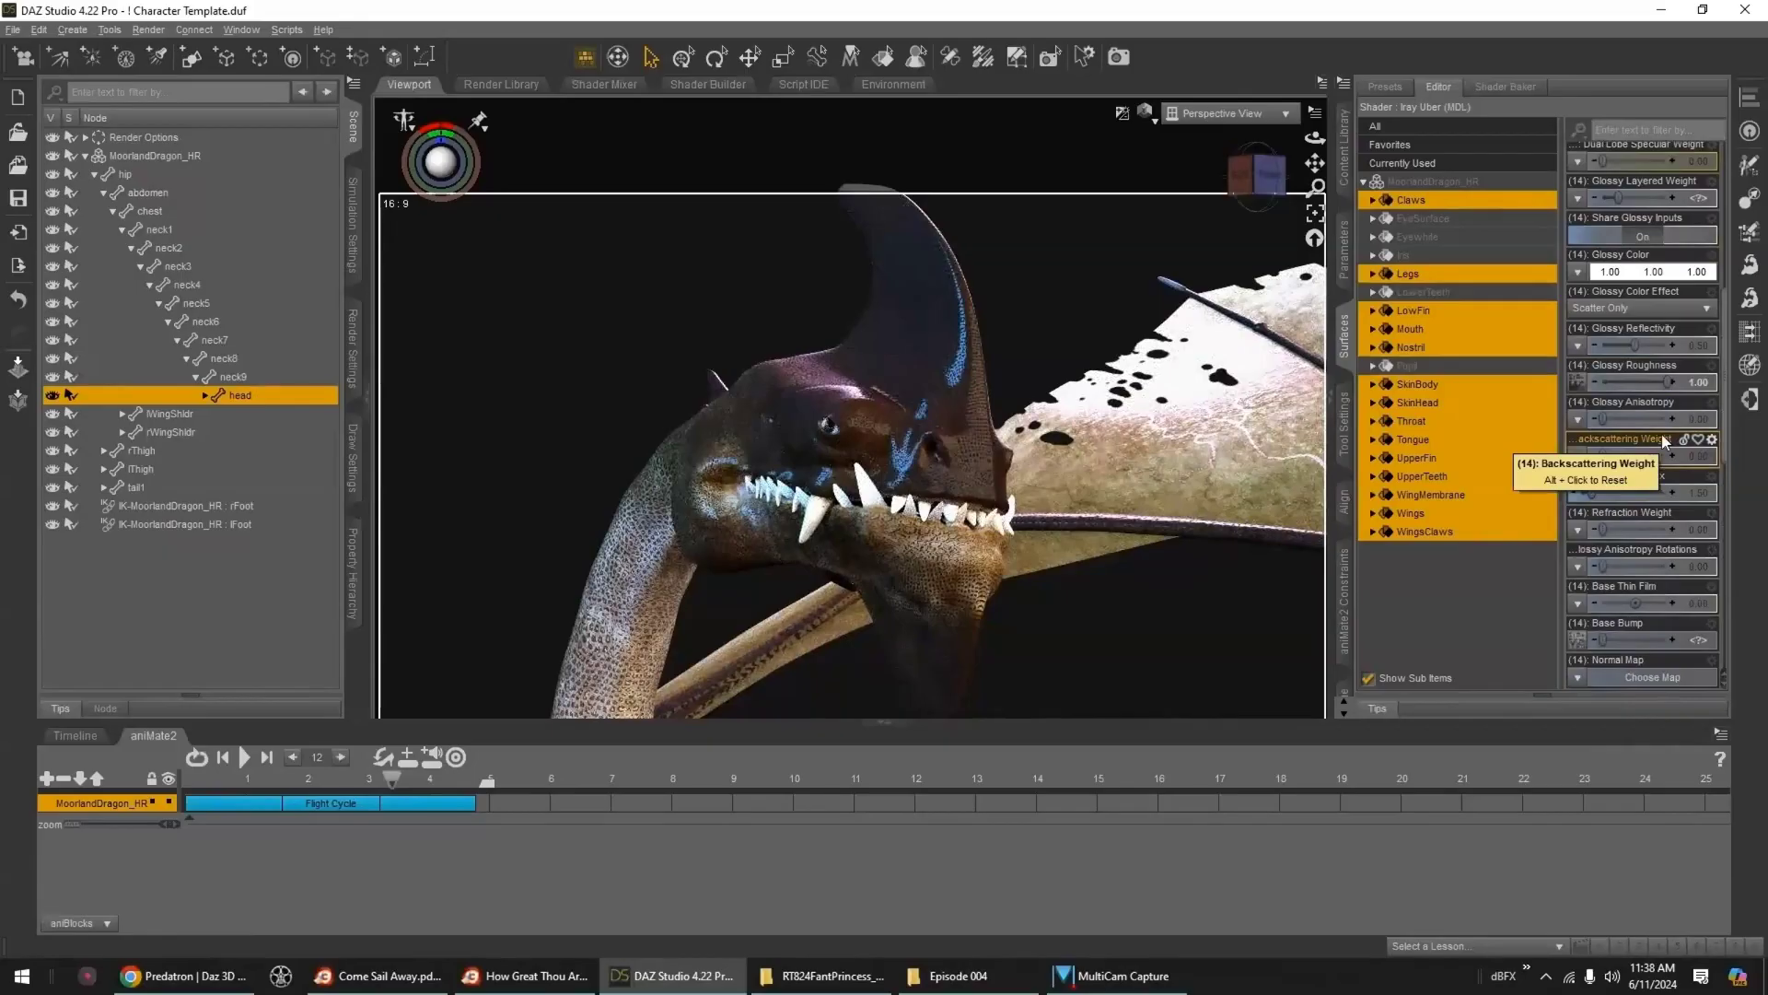
key(ctrl+z)
- Set the Base Bump of the 14 selected surfaces to 3.57
scroll(1654, 481, down, 2)
scroll(1654, 480, down, 1)
drag(1601, 530, 1610, 530)
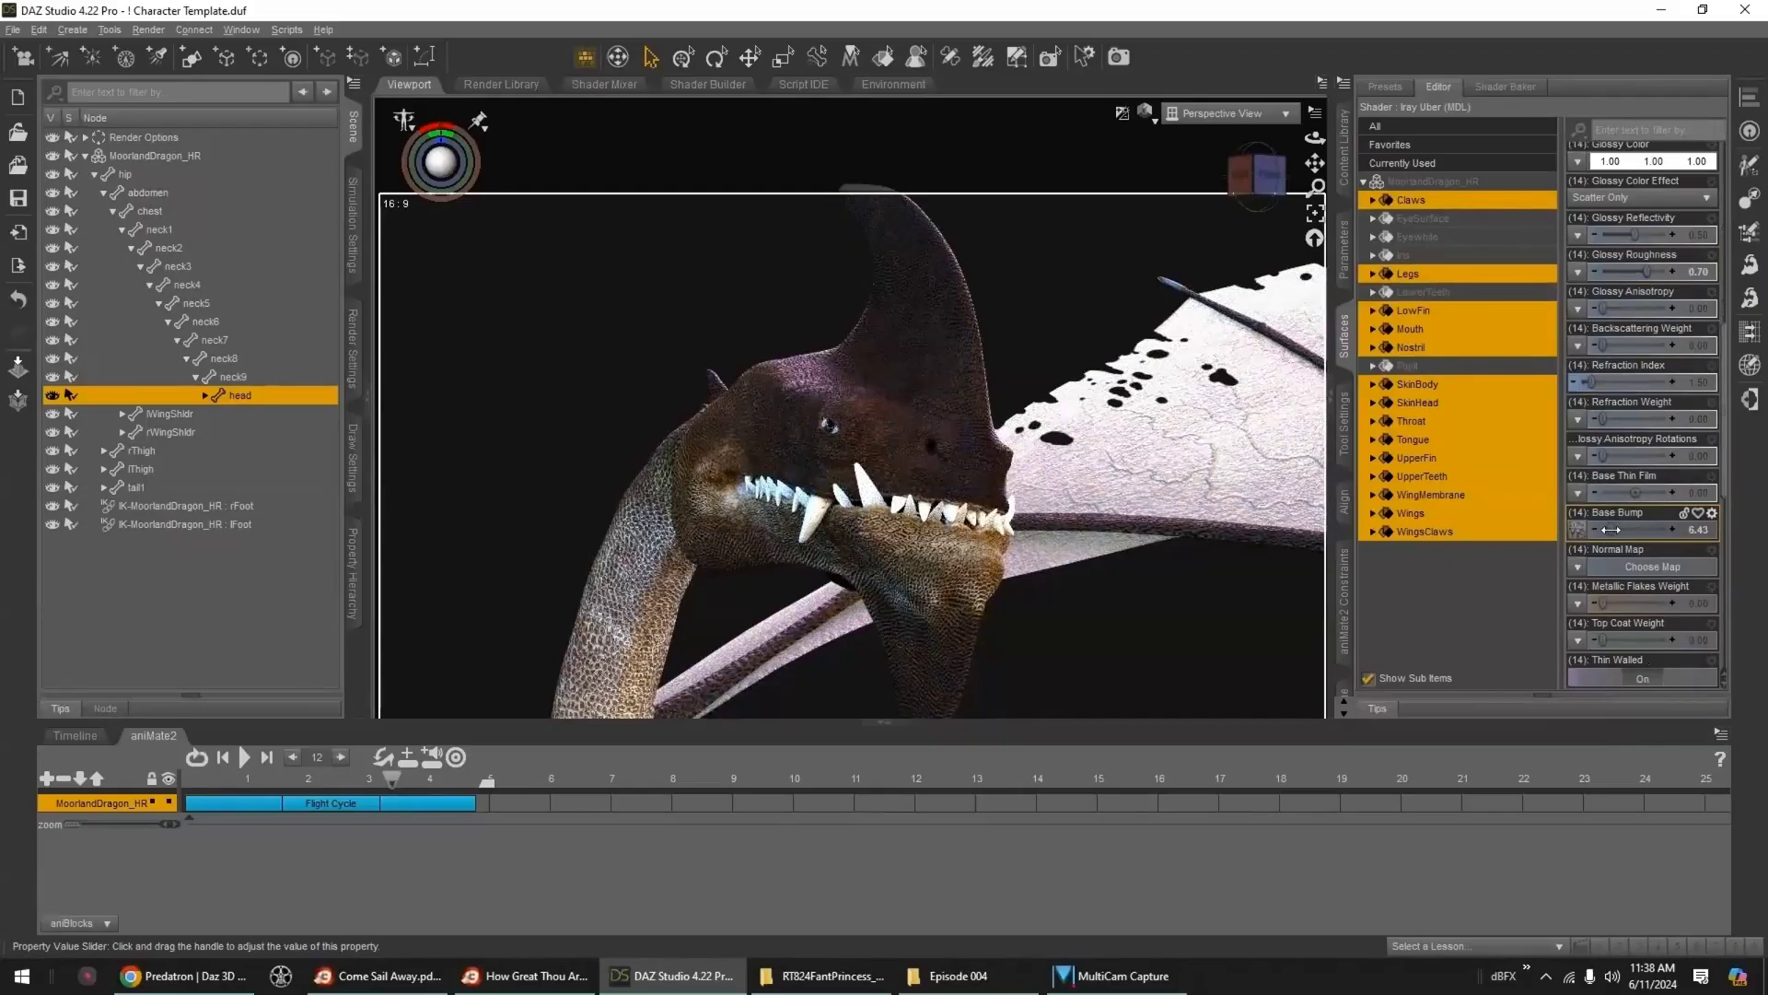
drag(1610, 530, 1607, 529)
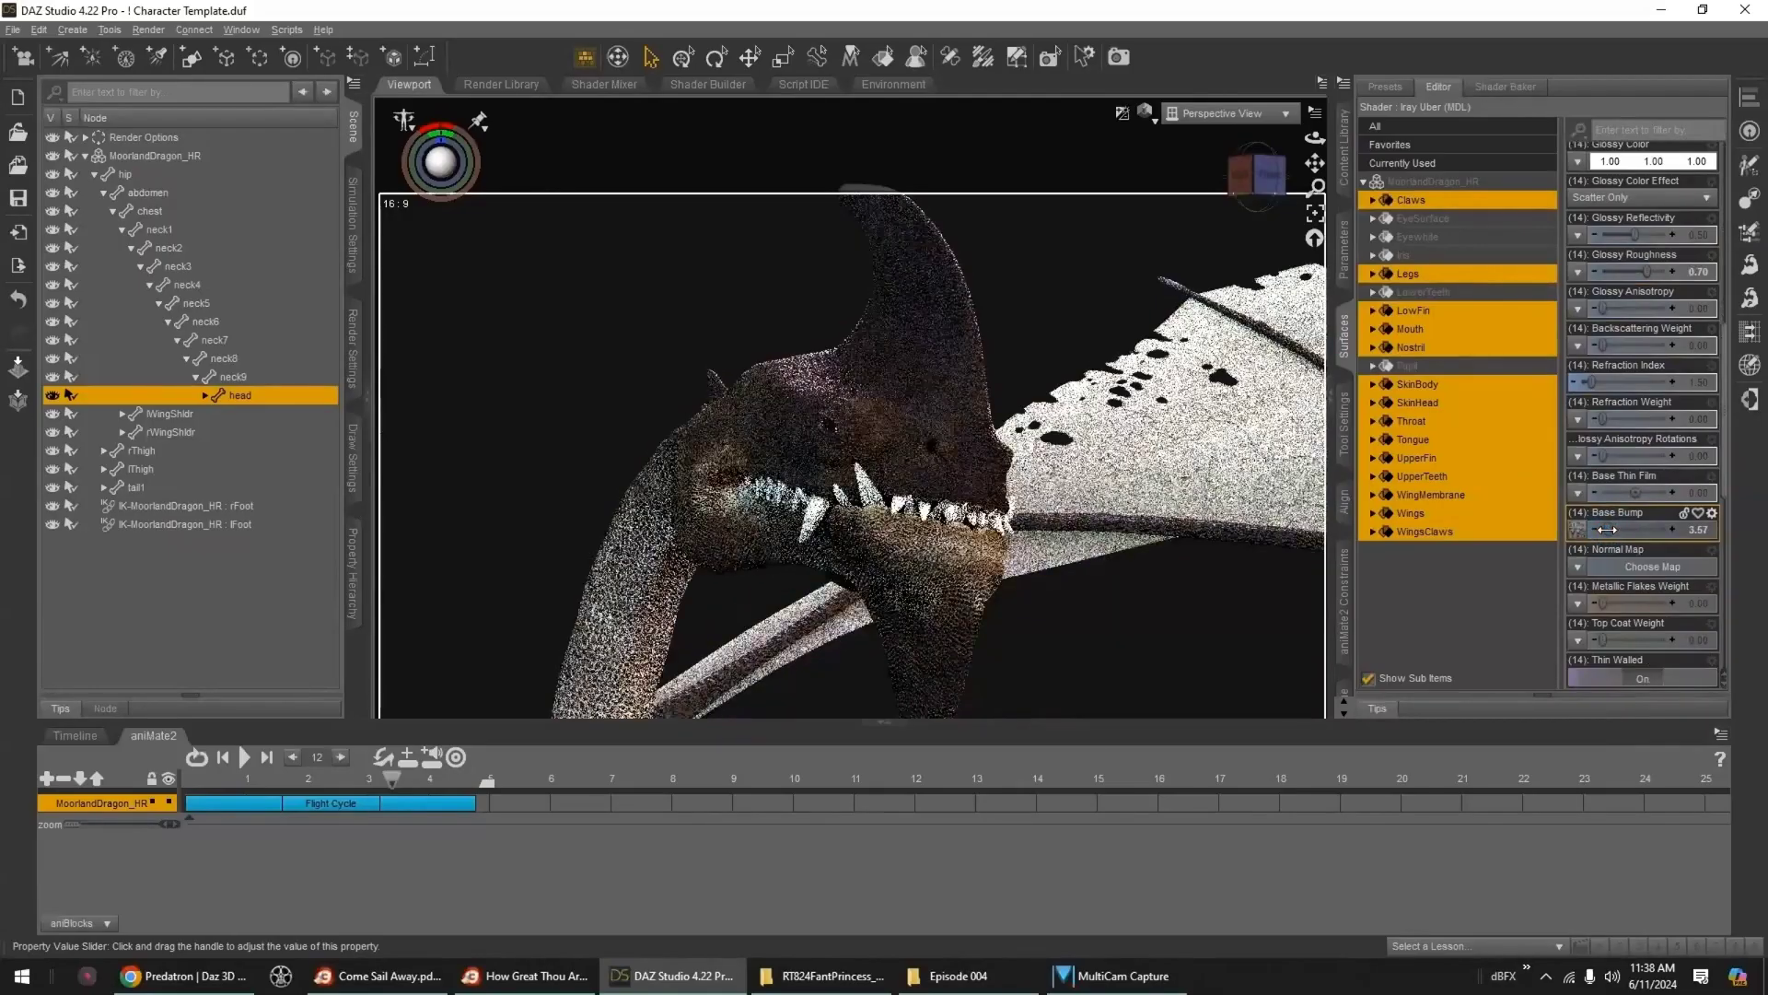
- Assign an image map to the selected surfaces' Glossy Roughness and raise its value to 1.00
click(1577, 272)
click(1636, 468)
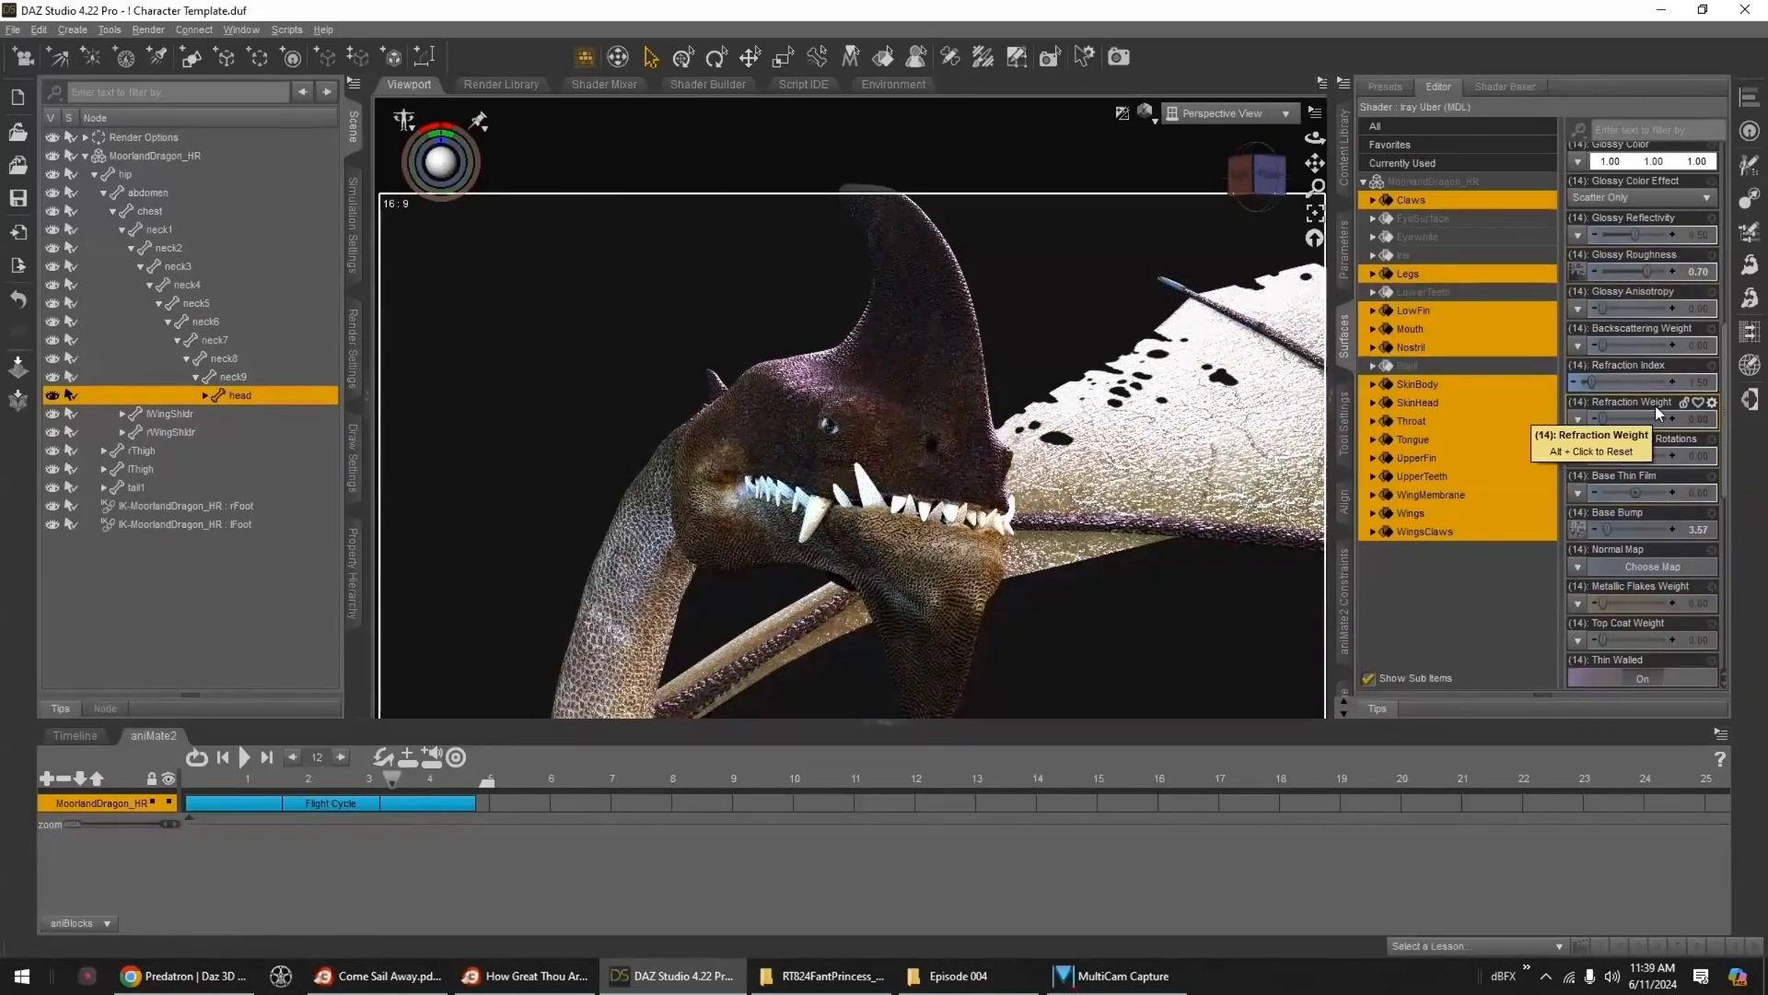
scroll(1655, 405, up, 3)
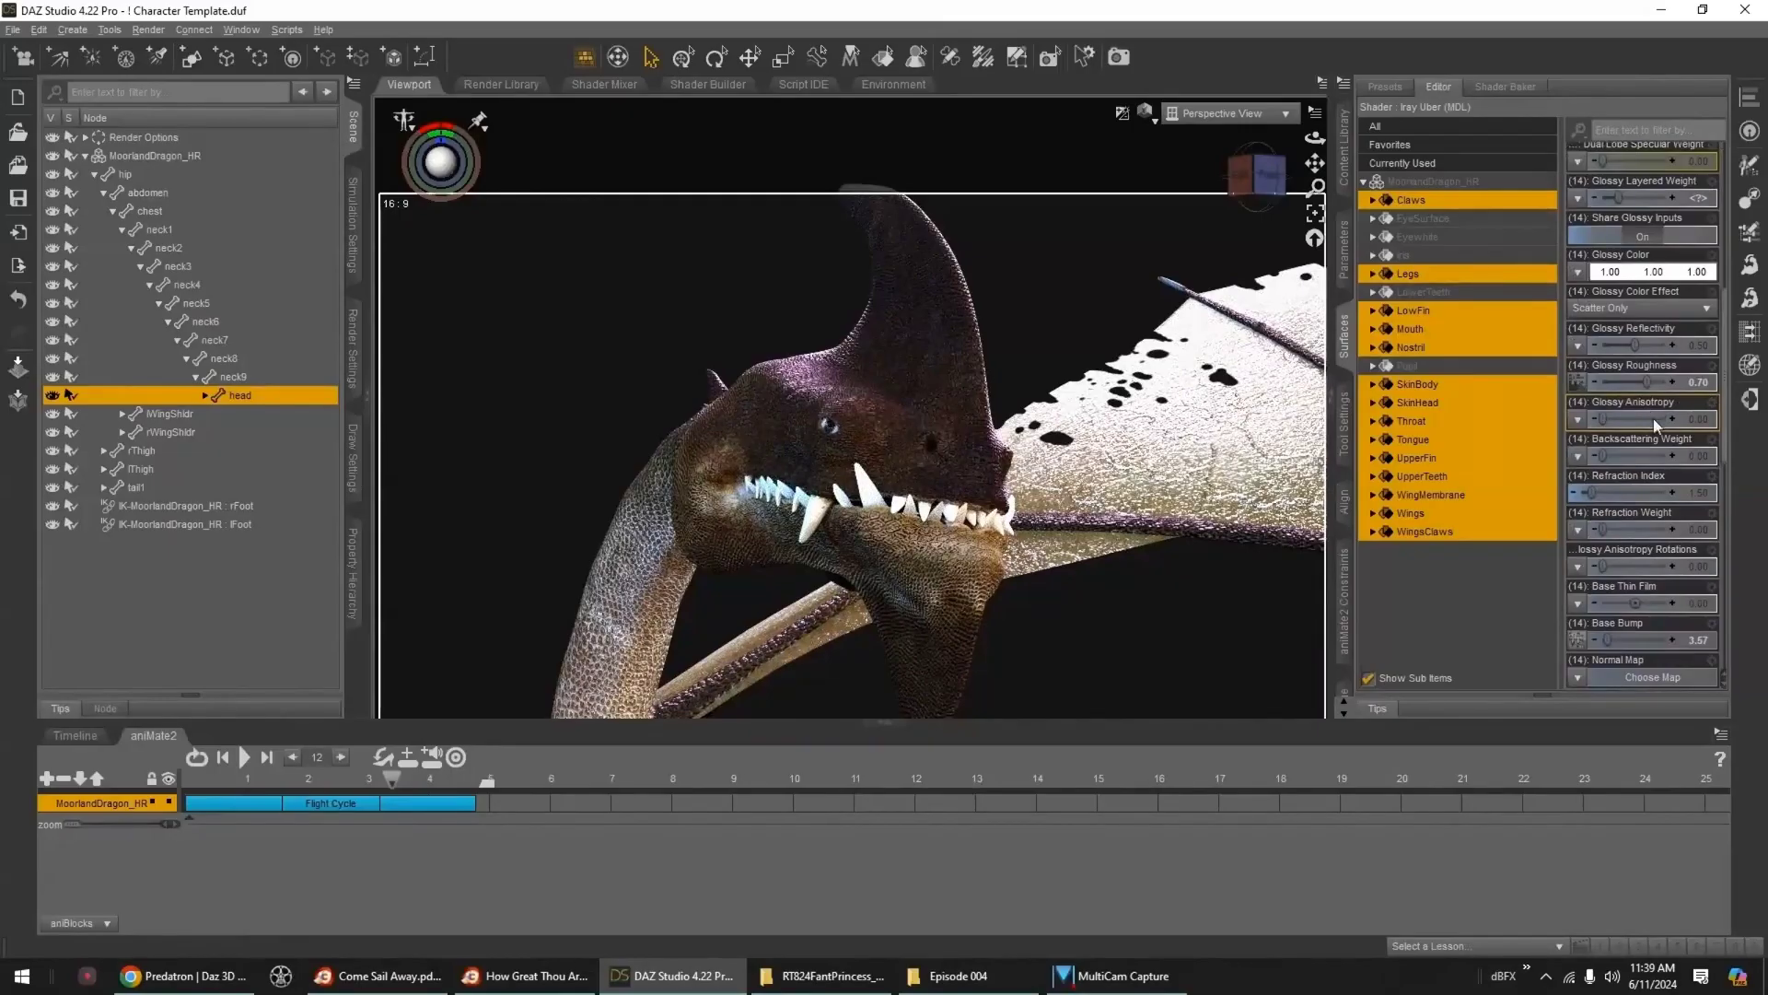
drag(1647, 381, 1671, 381)
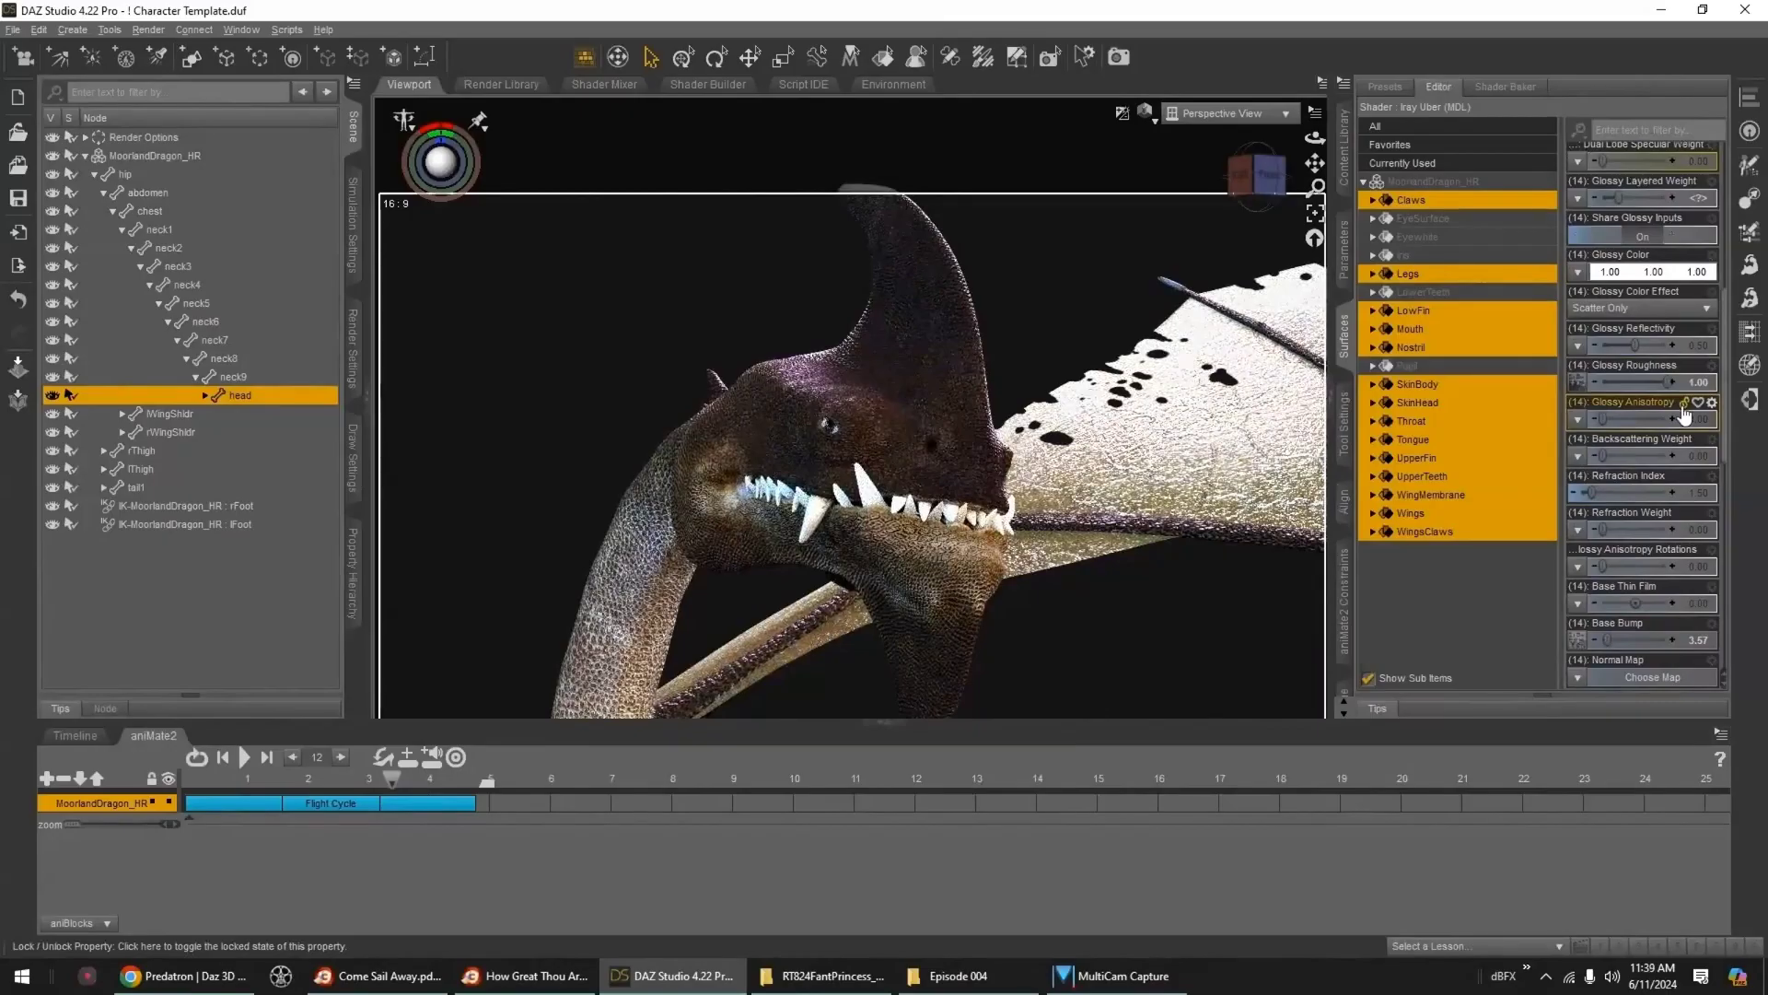
- Open the dragon's mouth with the Open_Mouth head morph at 0.81 and set TongueBendAll to 5.00
drag(1253, 190, 1254, 191)
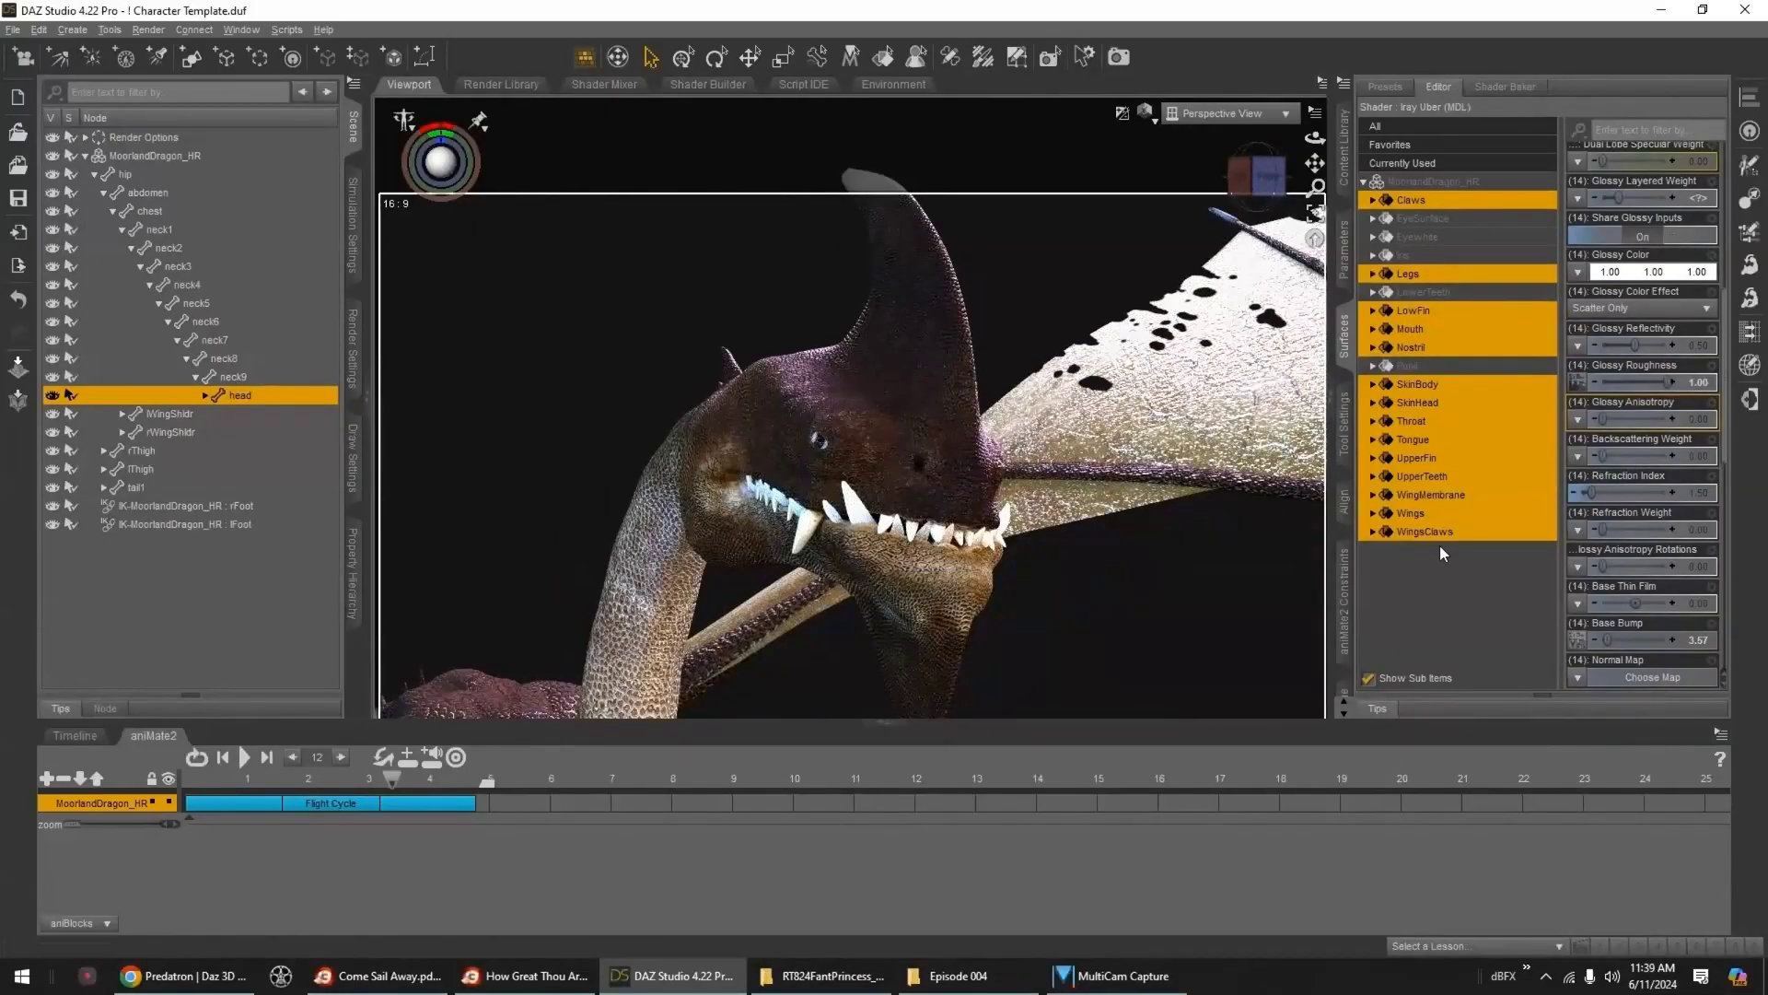
drag(1263, 175, 1263, 181)
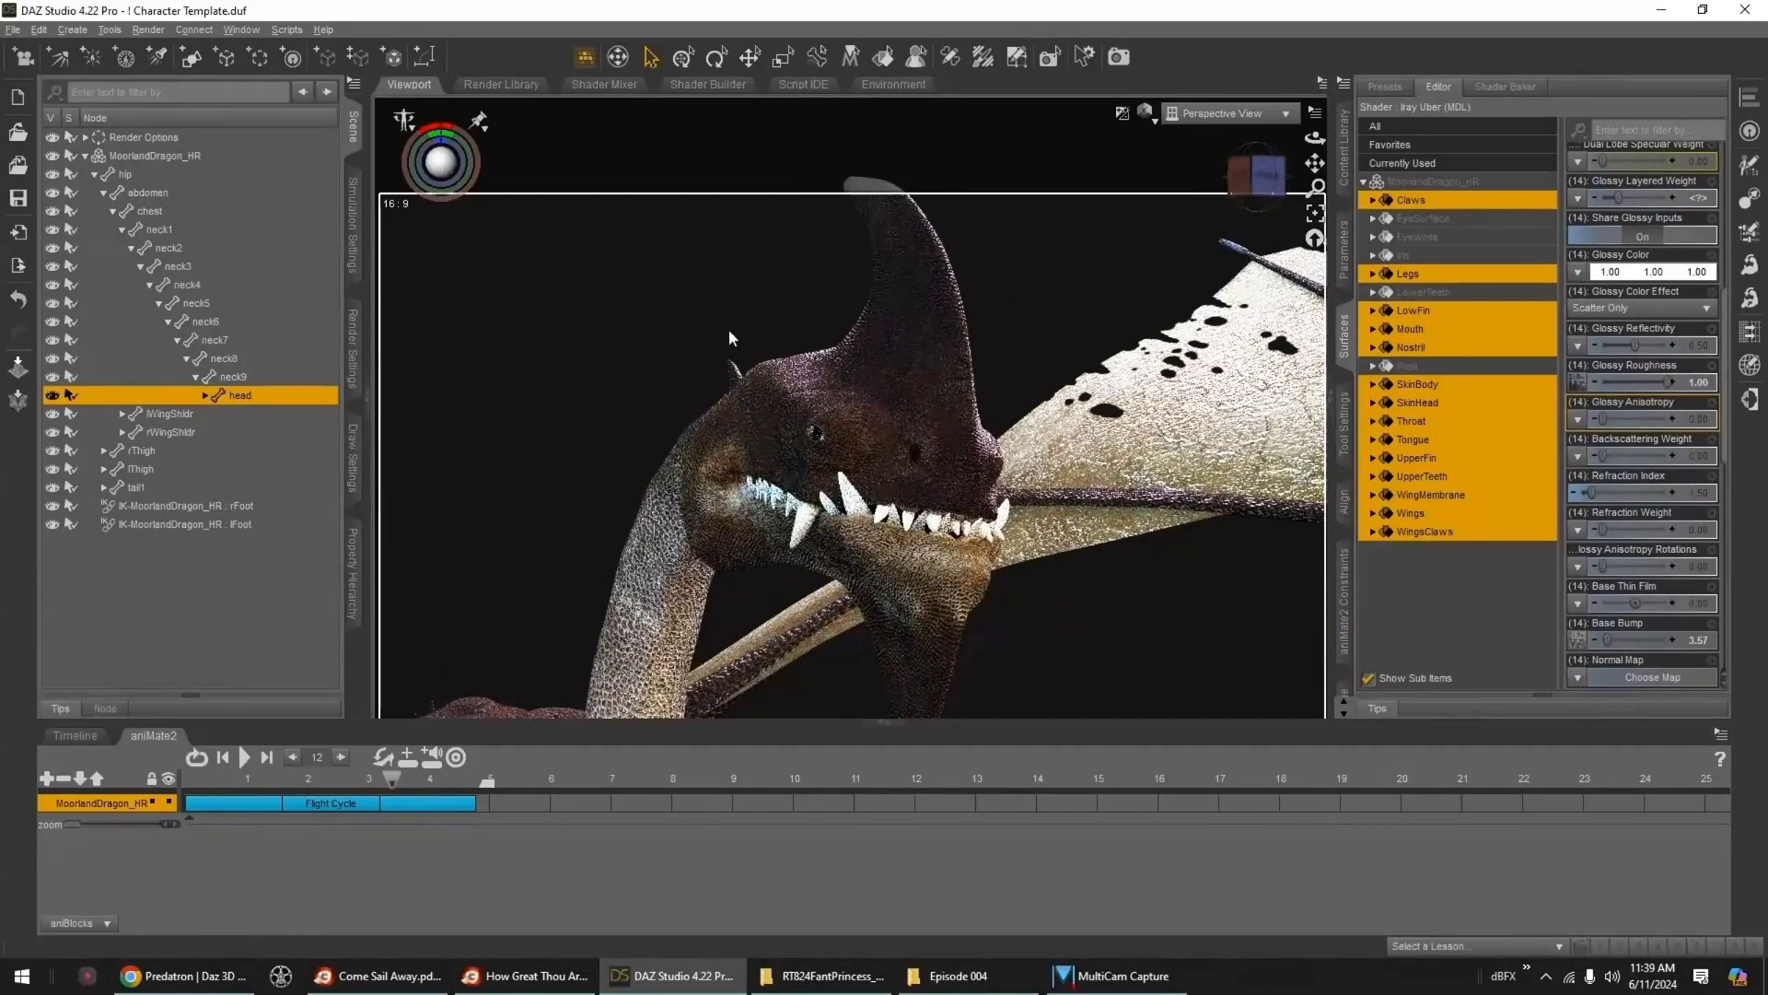
click(153, 158)
click(1345, 254)
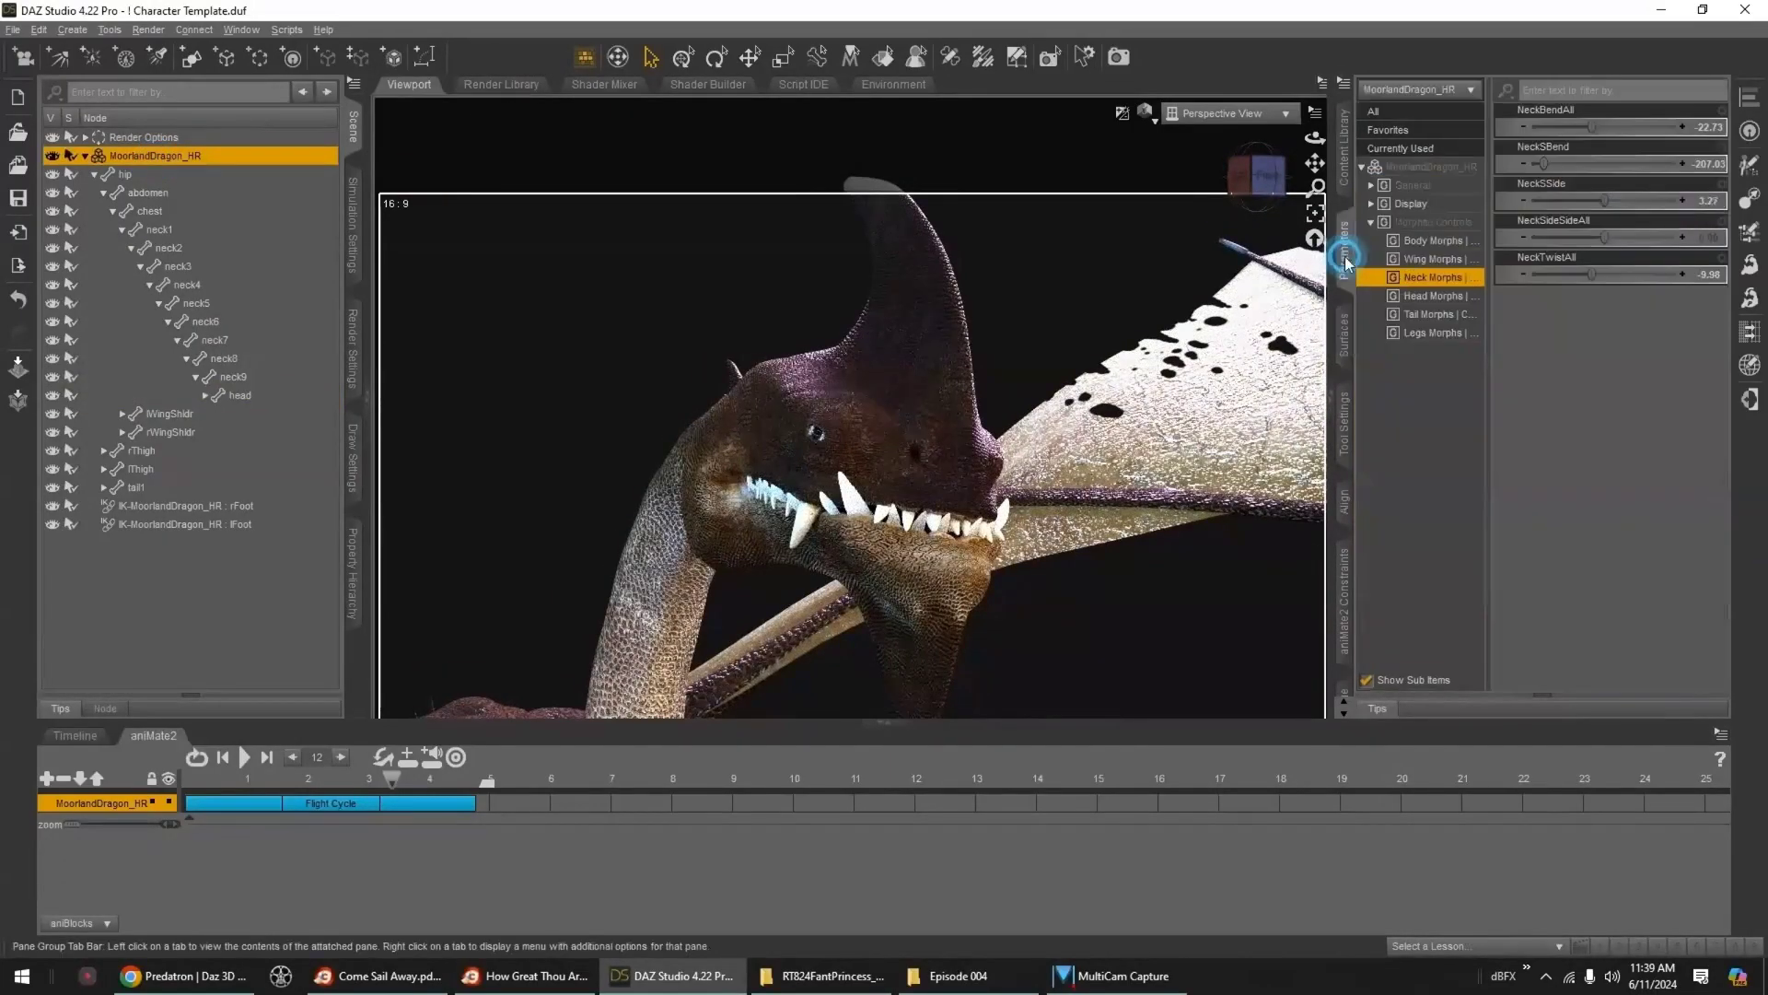
click(1435, 296)
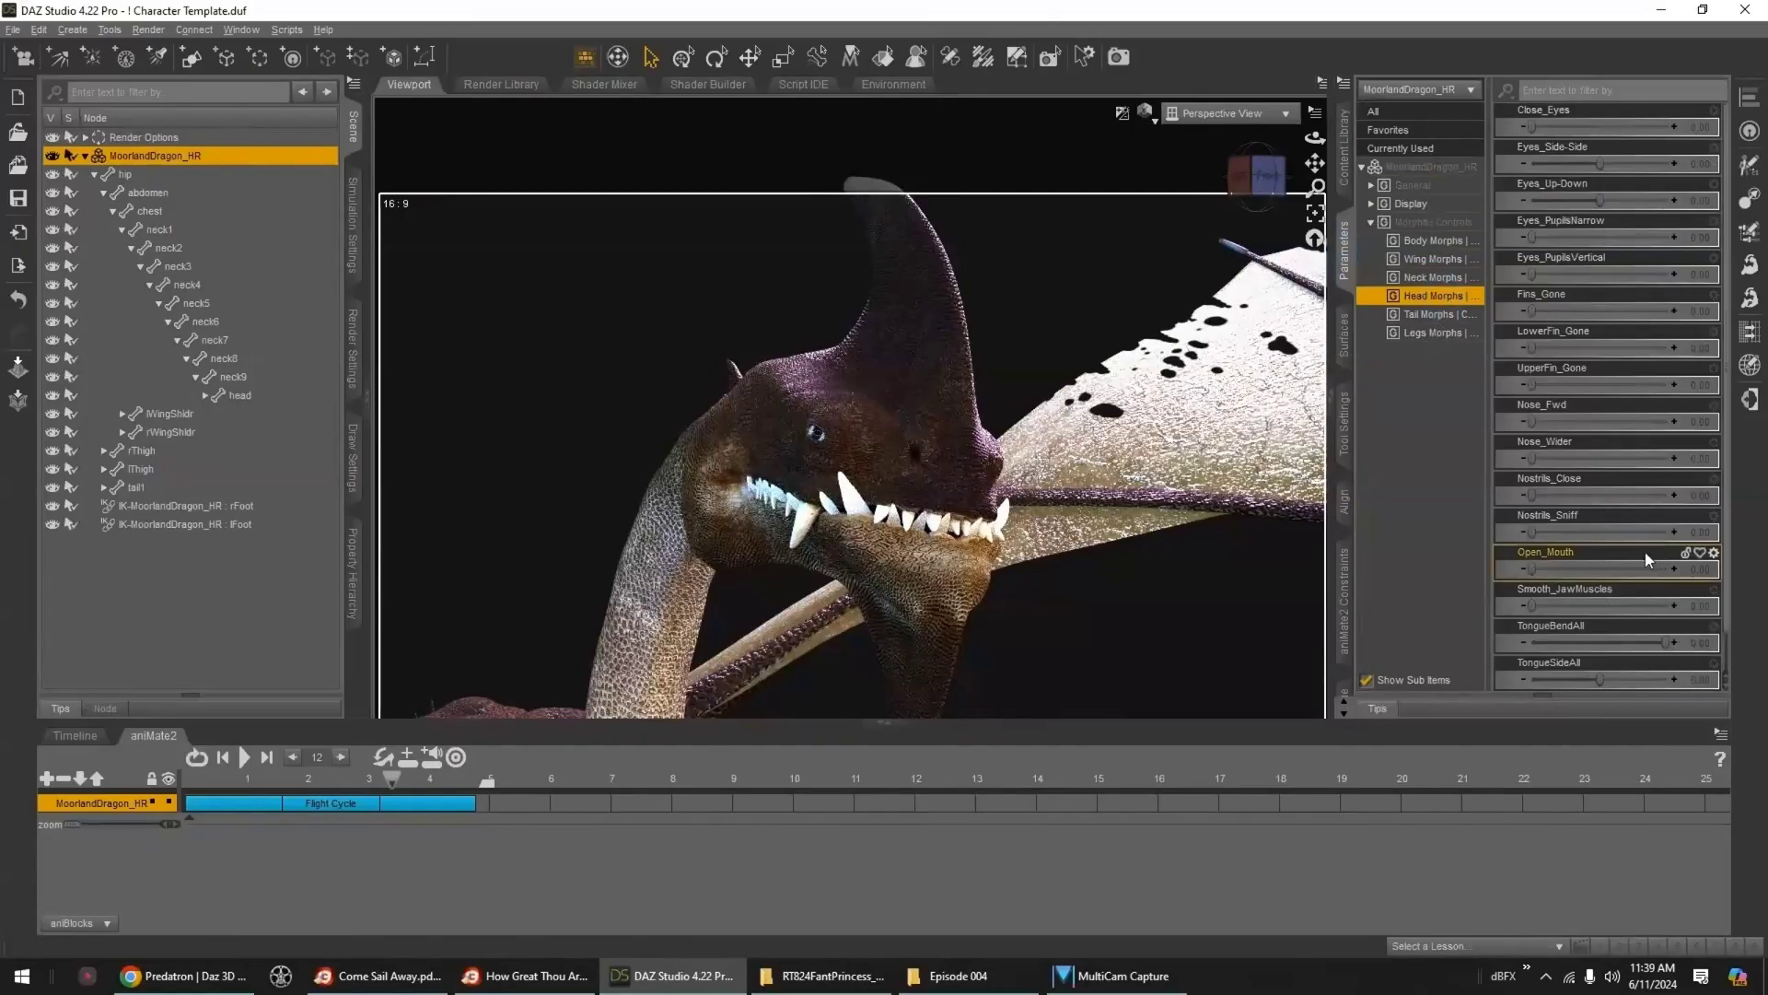
drag(1600, 569, 1644, 570)
middle_drag(915, 518, 993, 564)
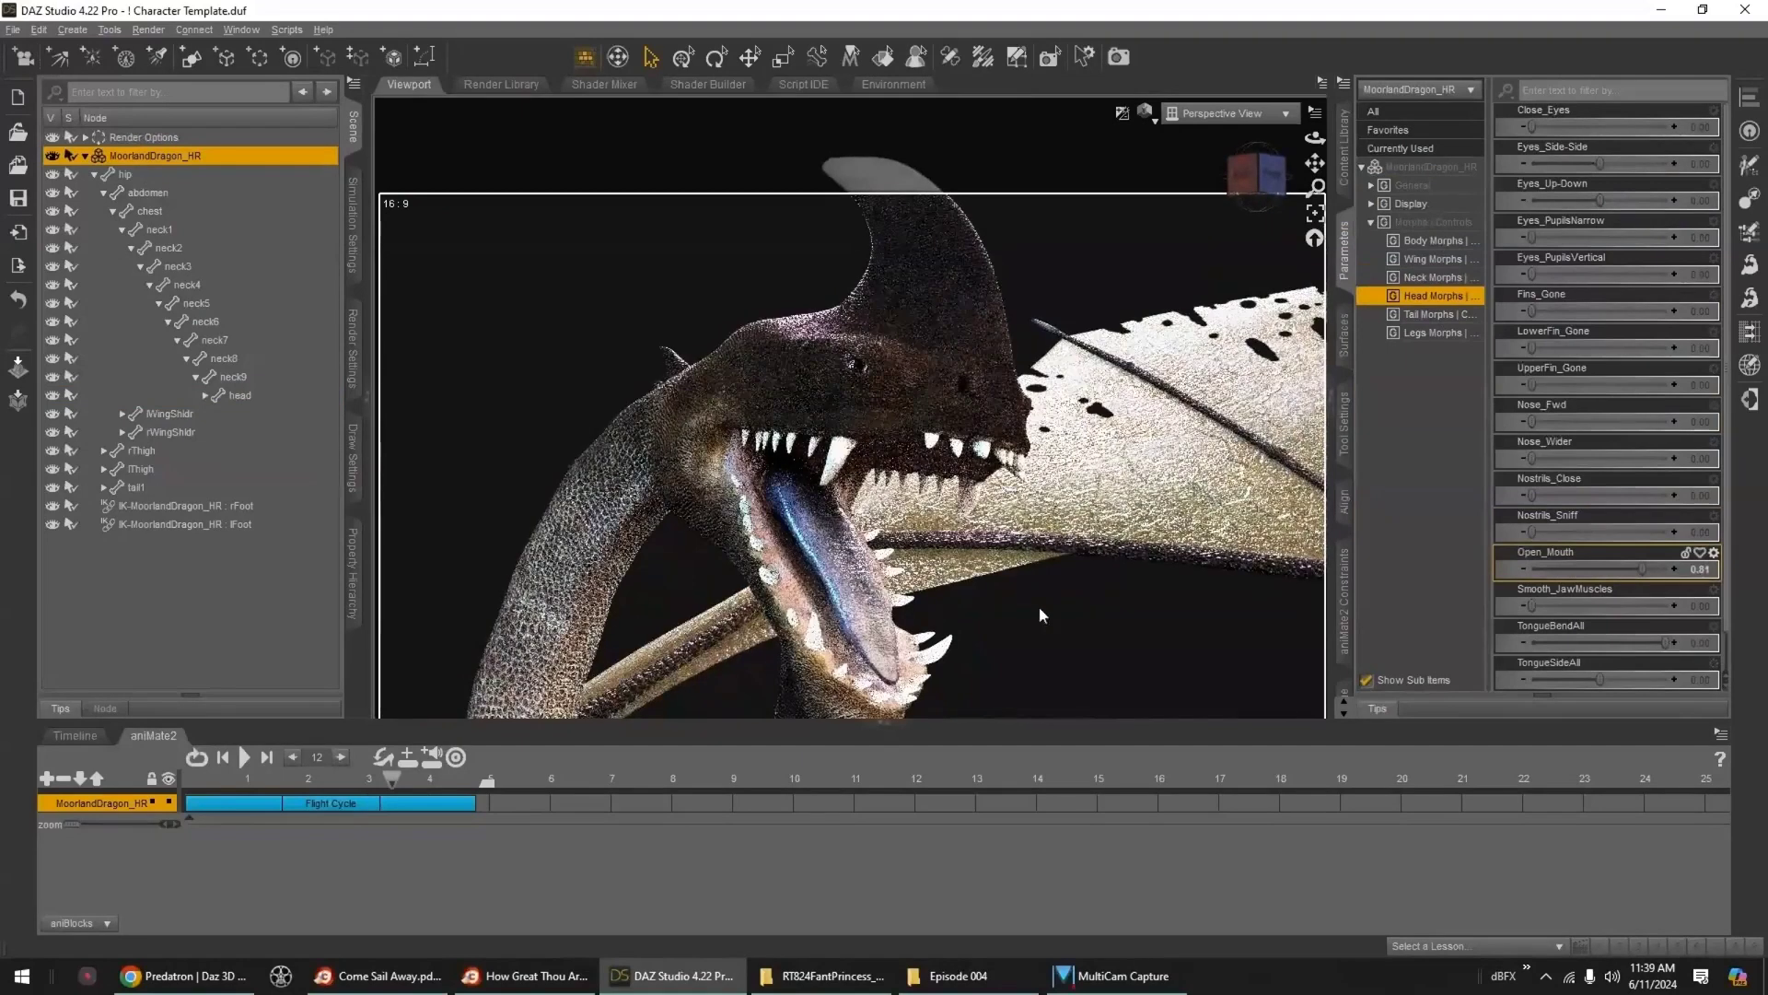
drag(1617, 642, 1674, 643)
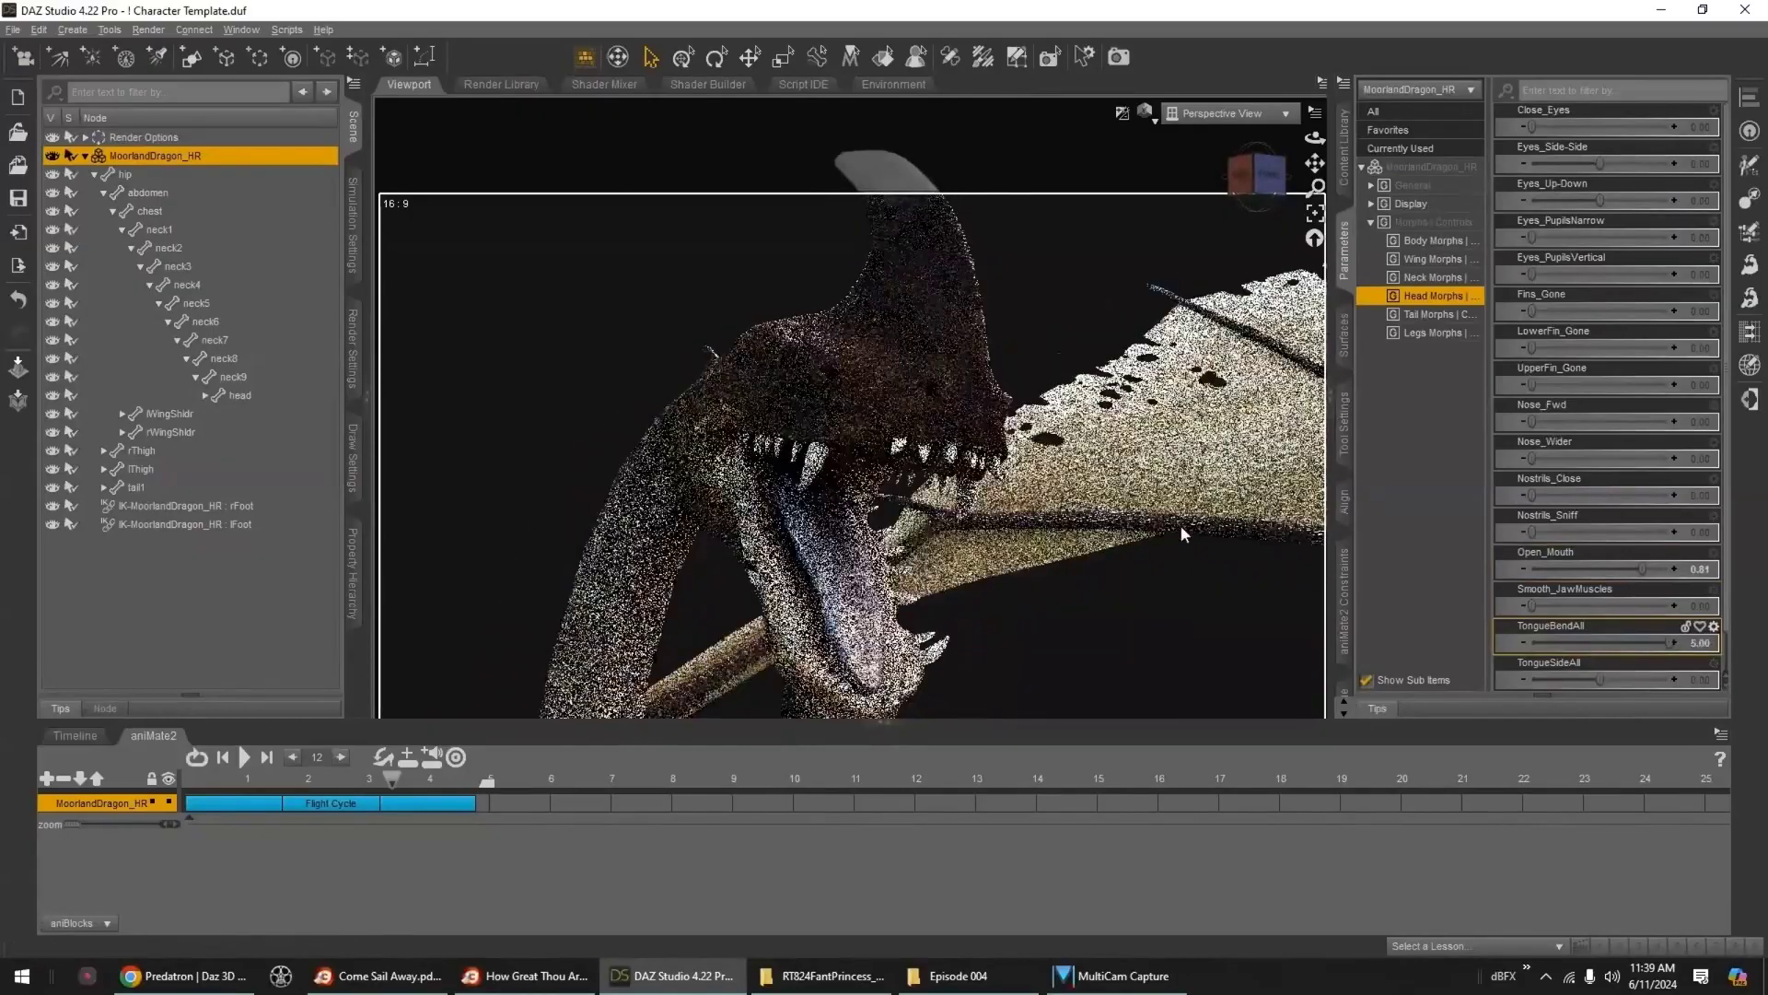
- Select only the Eyewhite and Iris surfaces and assign an image map to their Translucency Weight
click(1345, 336)
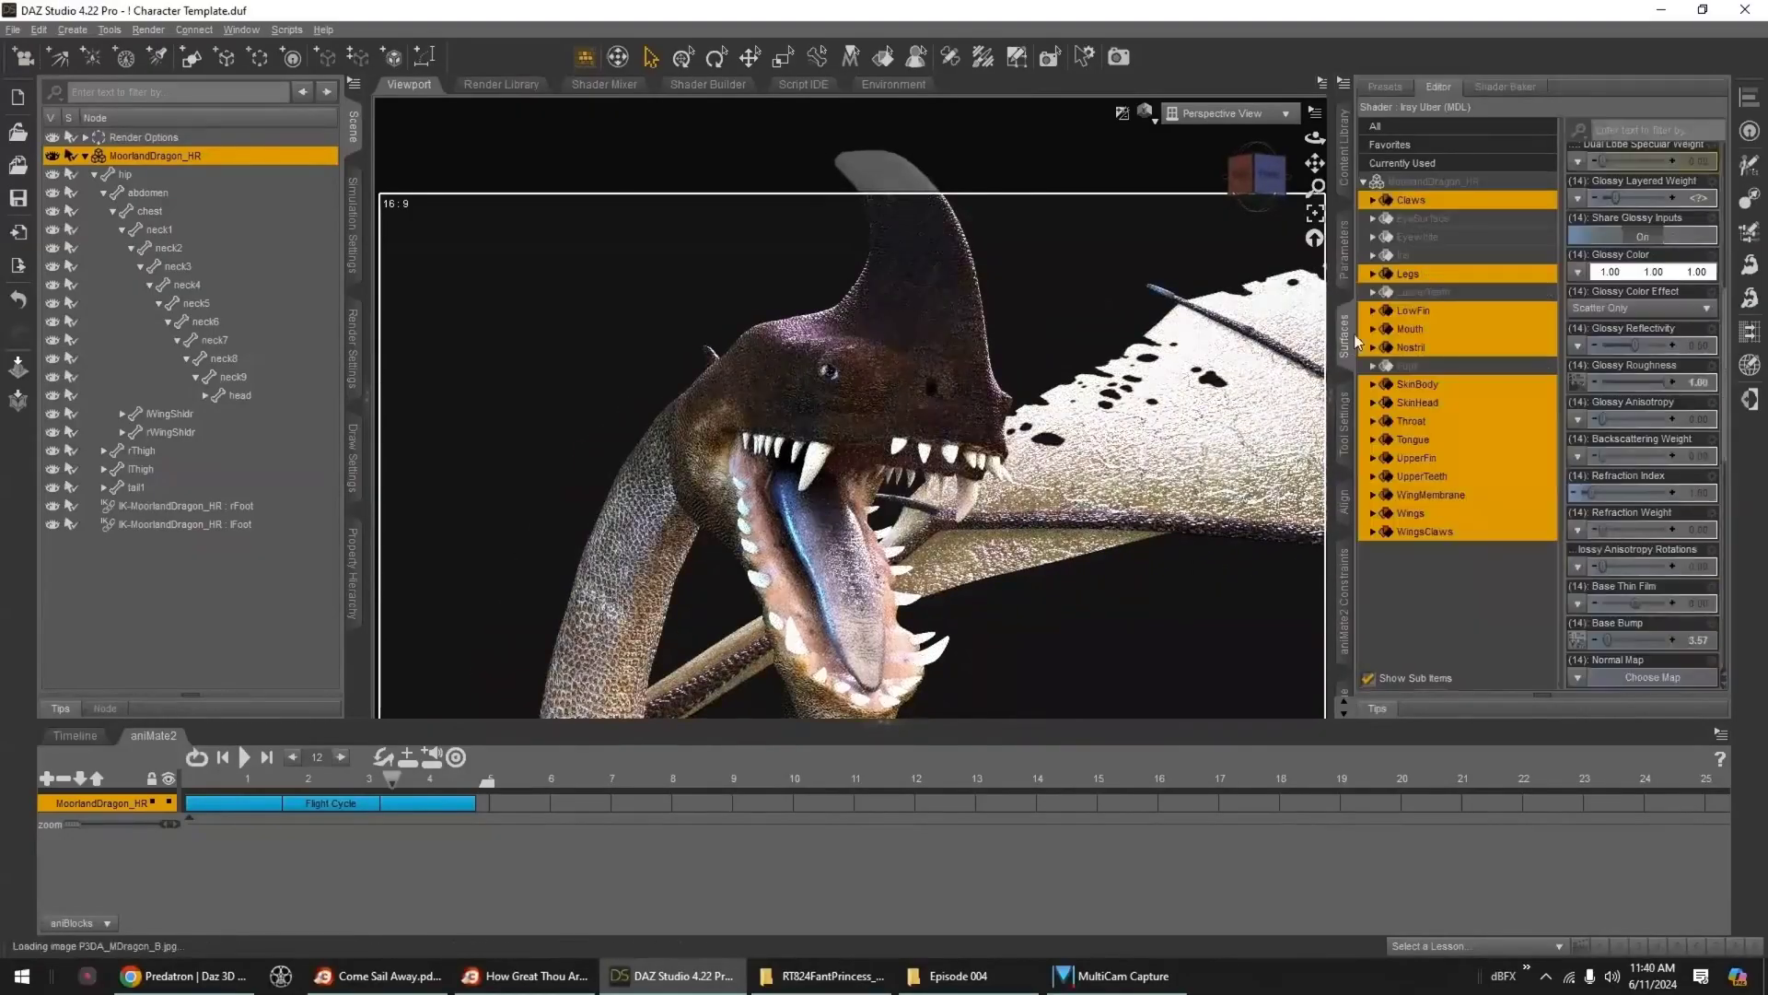
click(1424, 221)
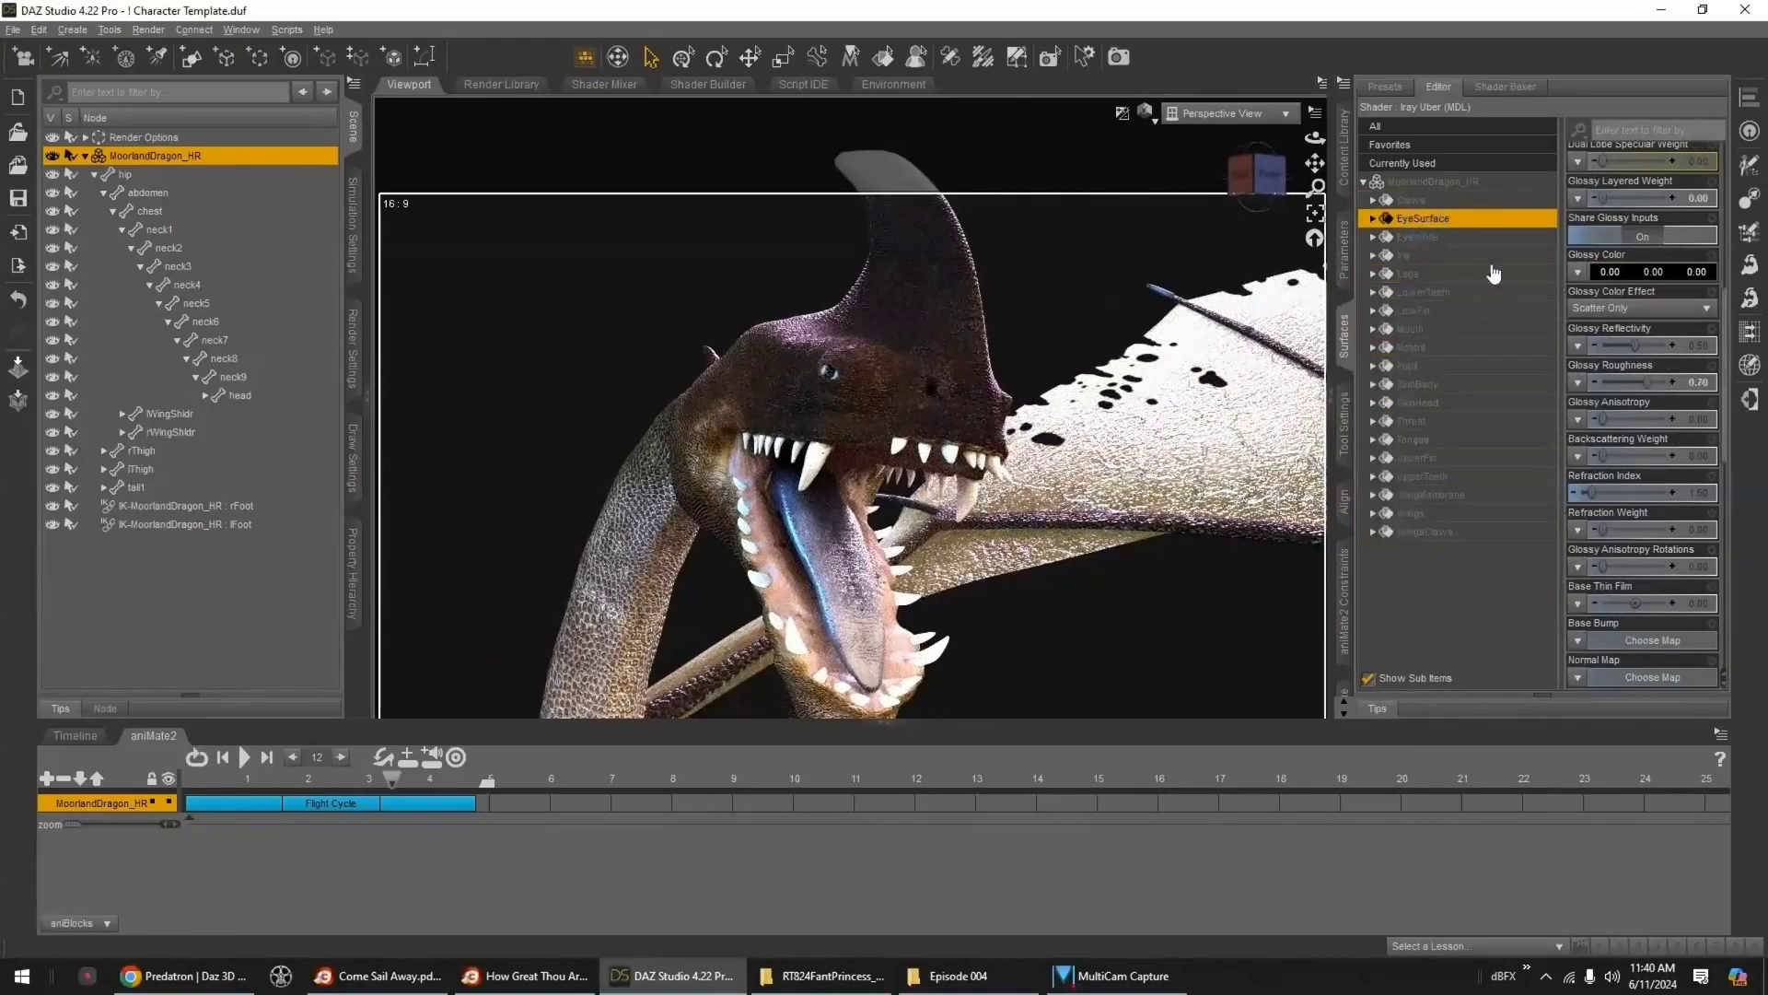
click(1415, 237)
ctrl+click(1410, 256)
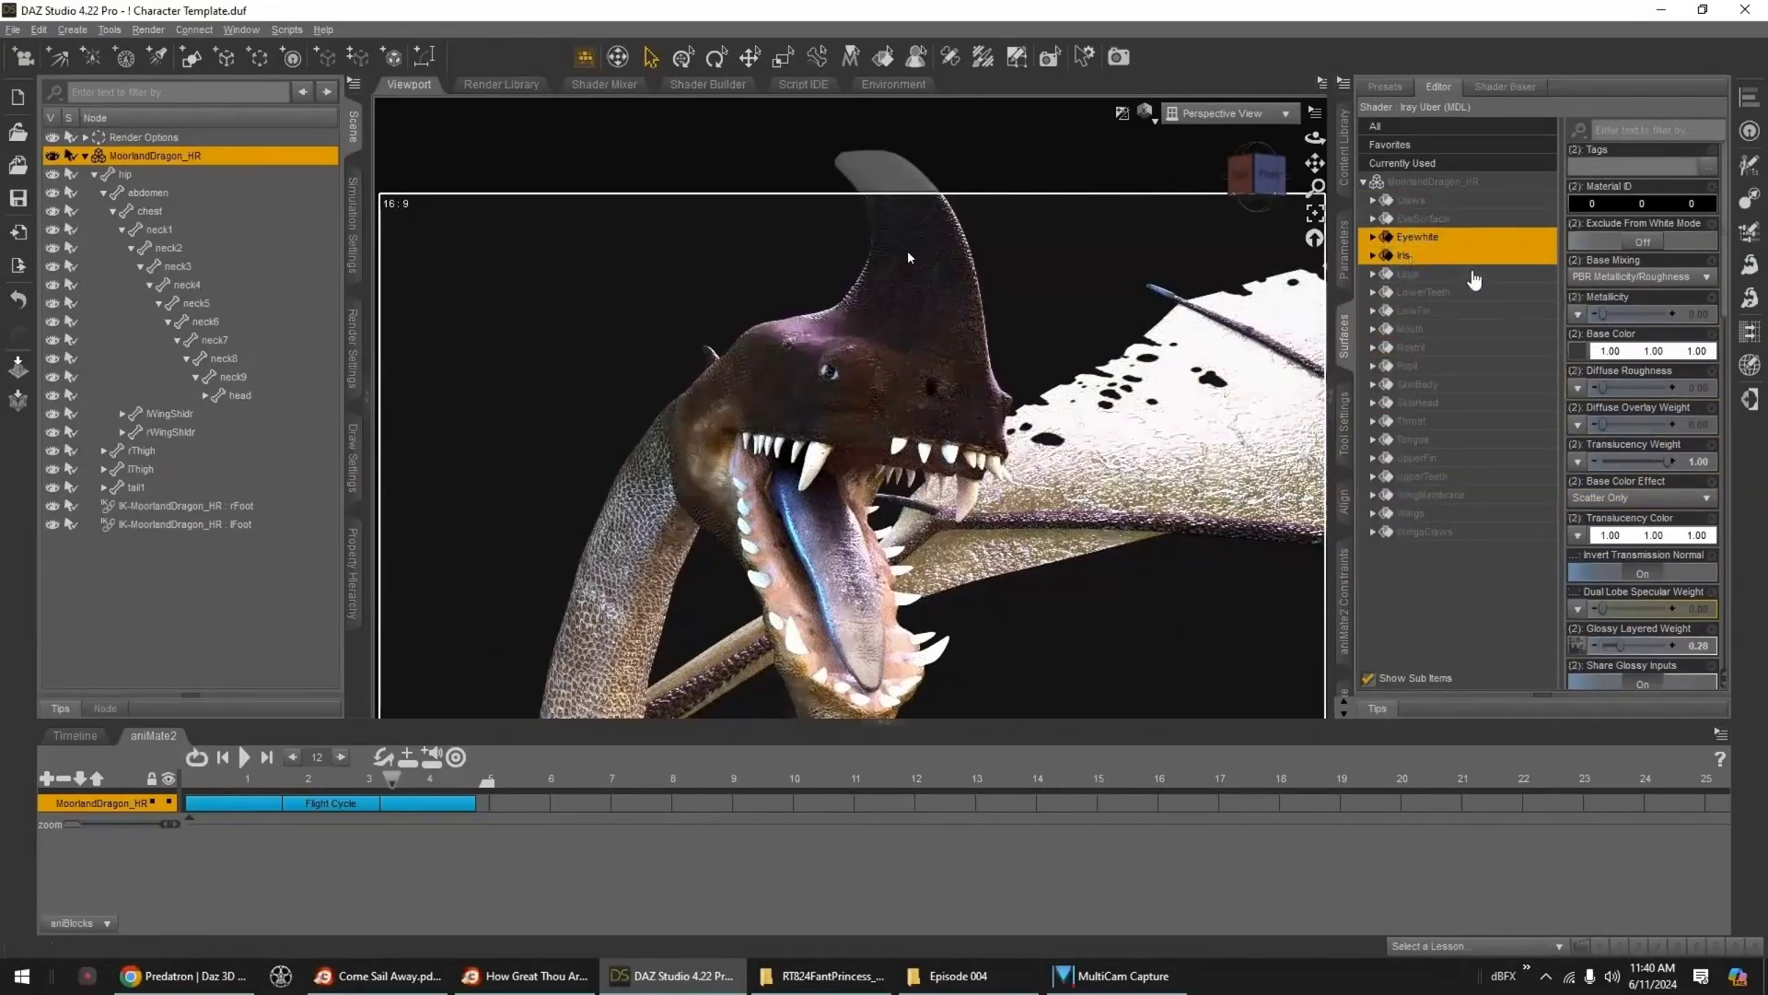
ctrl+click(1427, 368)
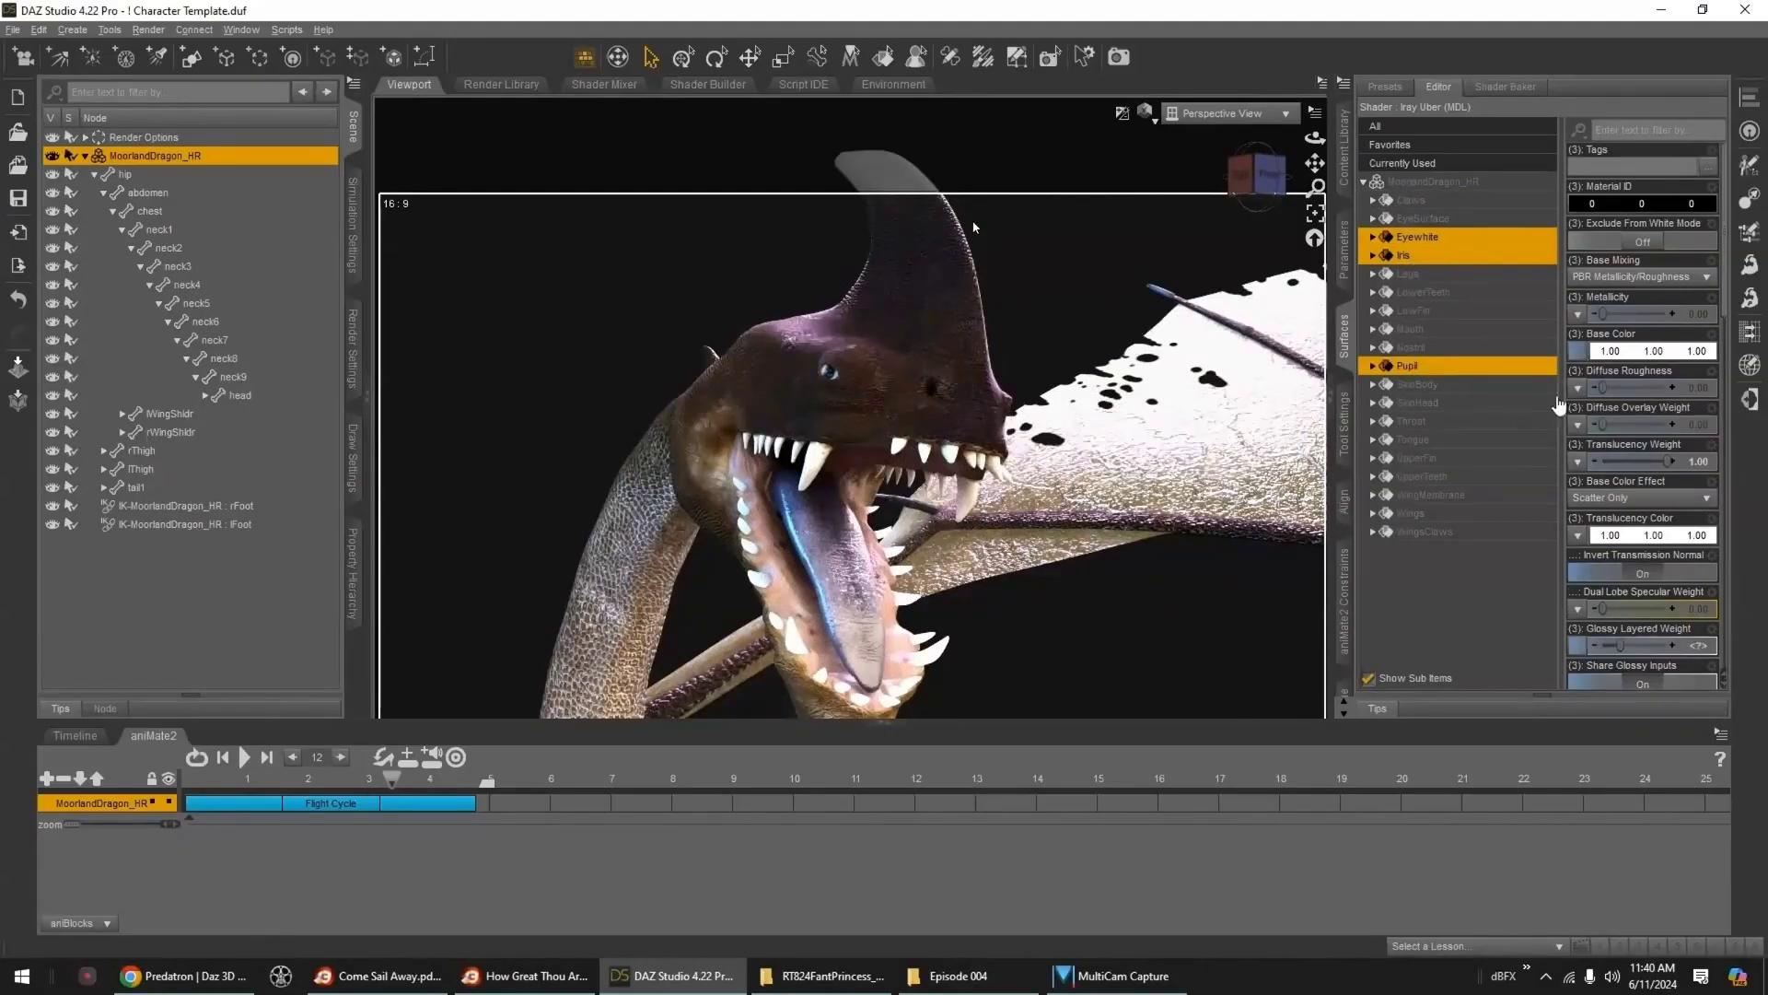
ctrl+click(1416, 373)
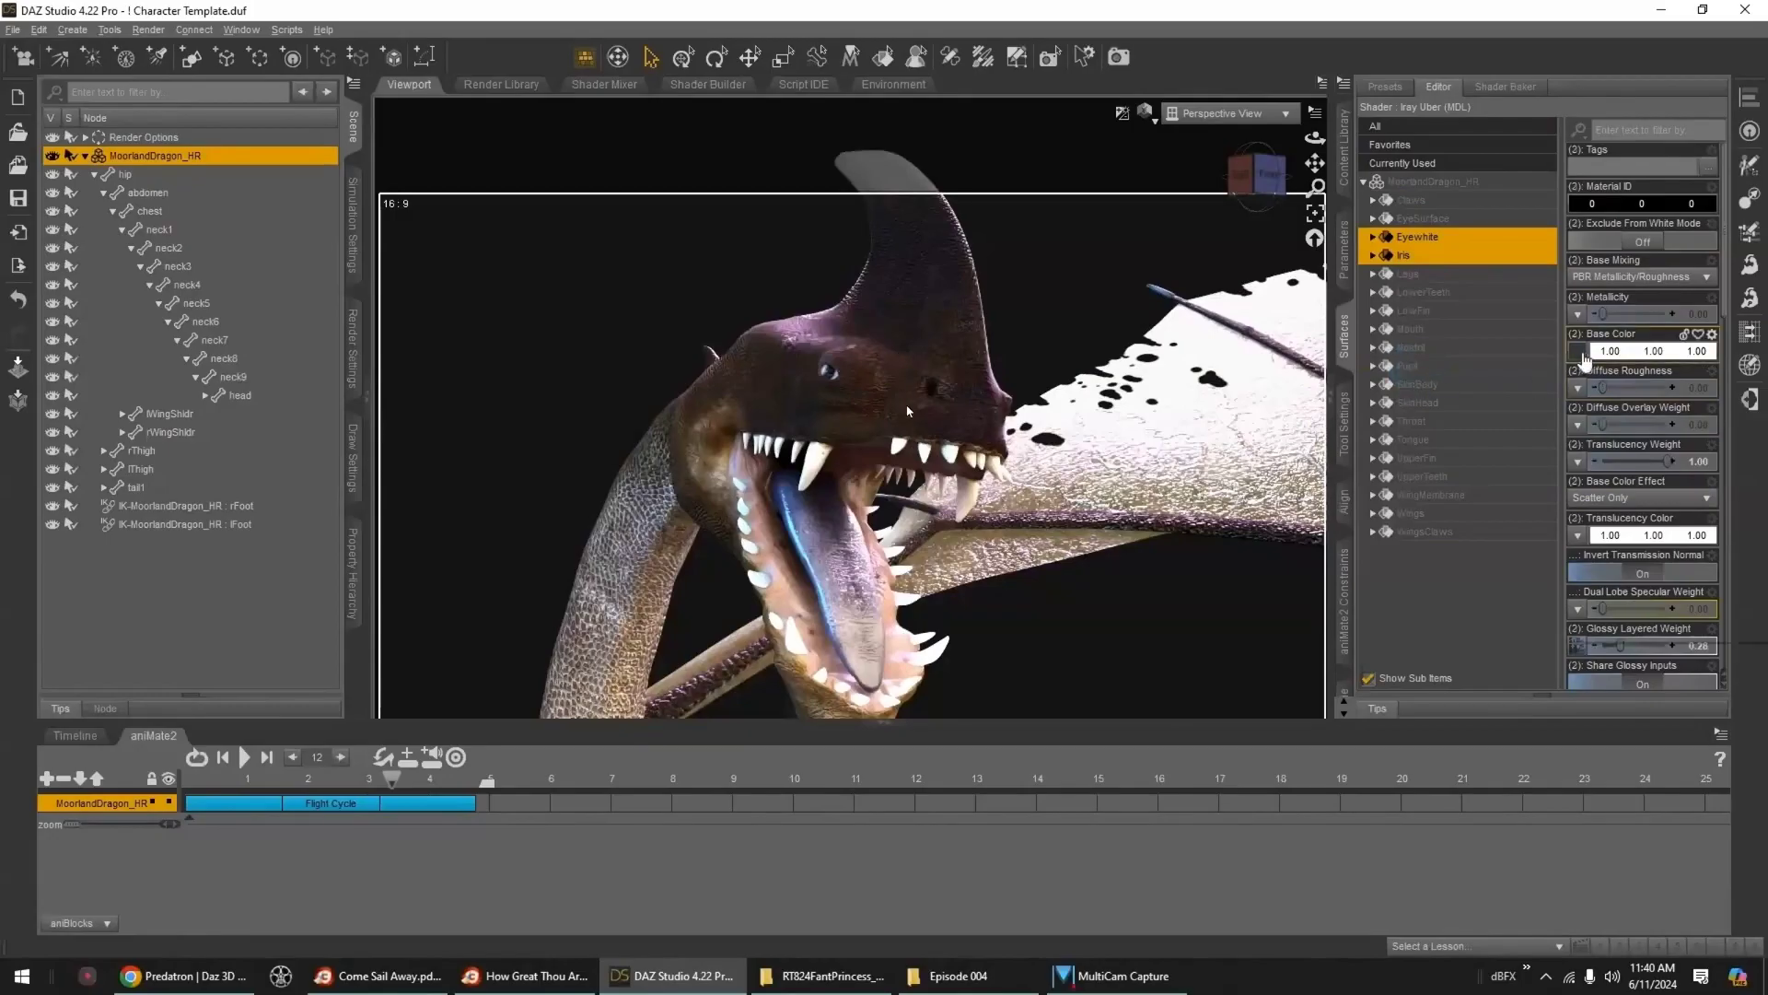
mouse_move(1582, 359)
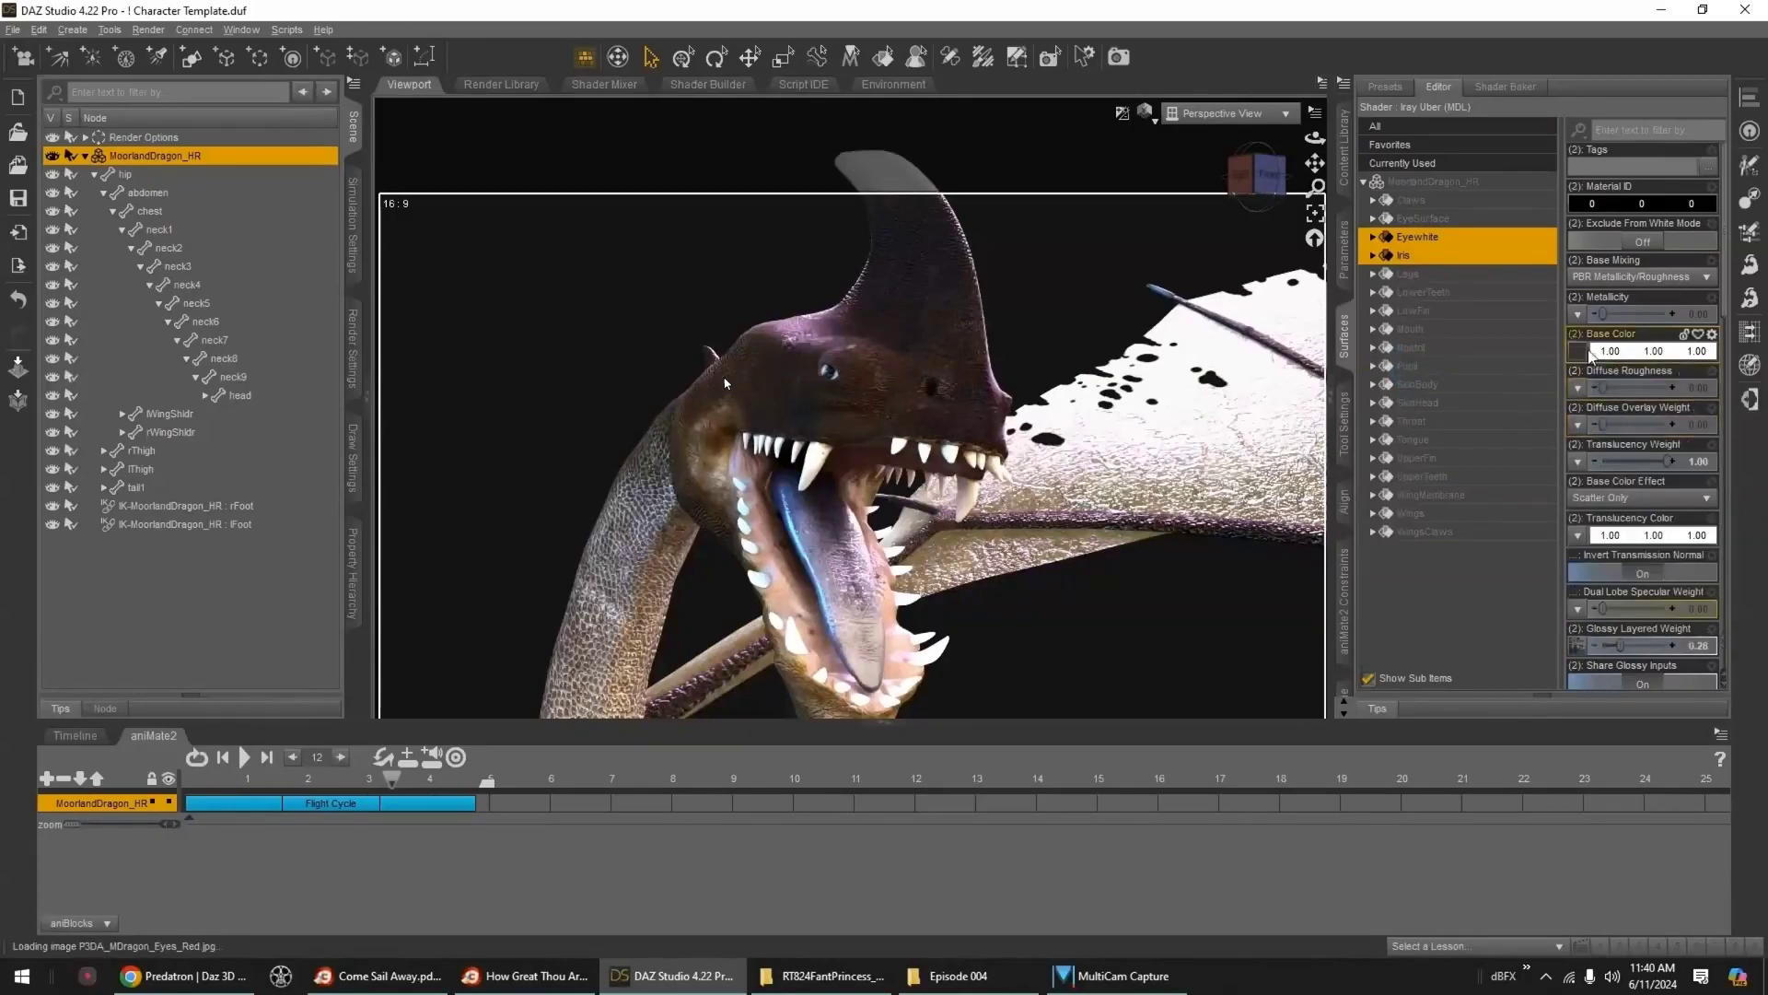
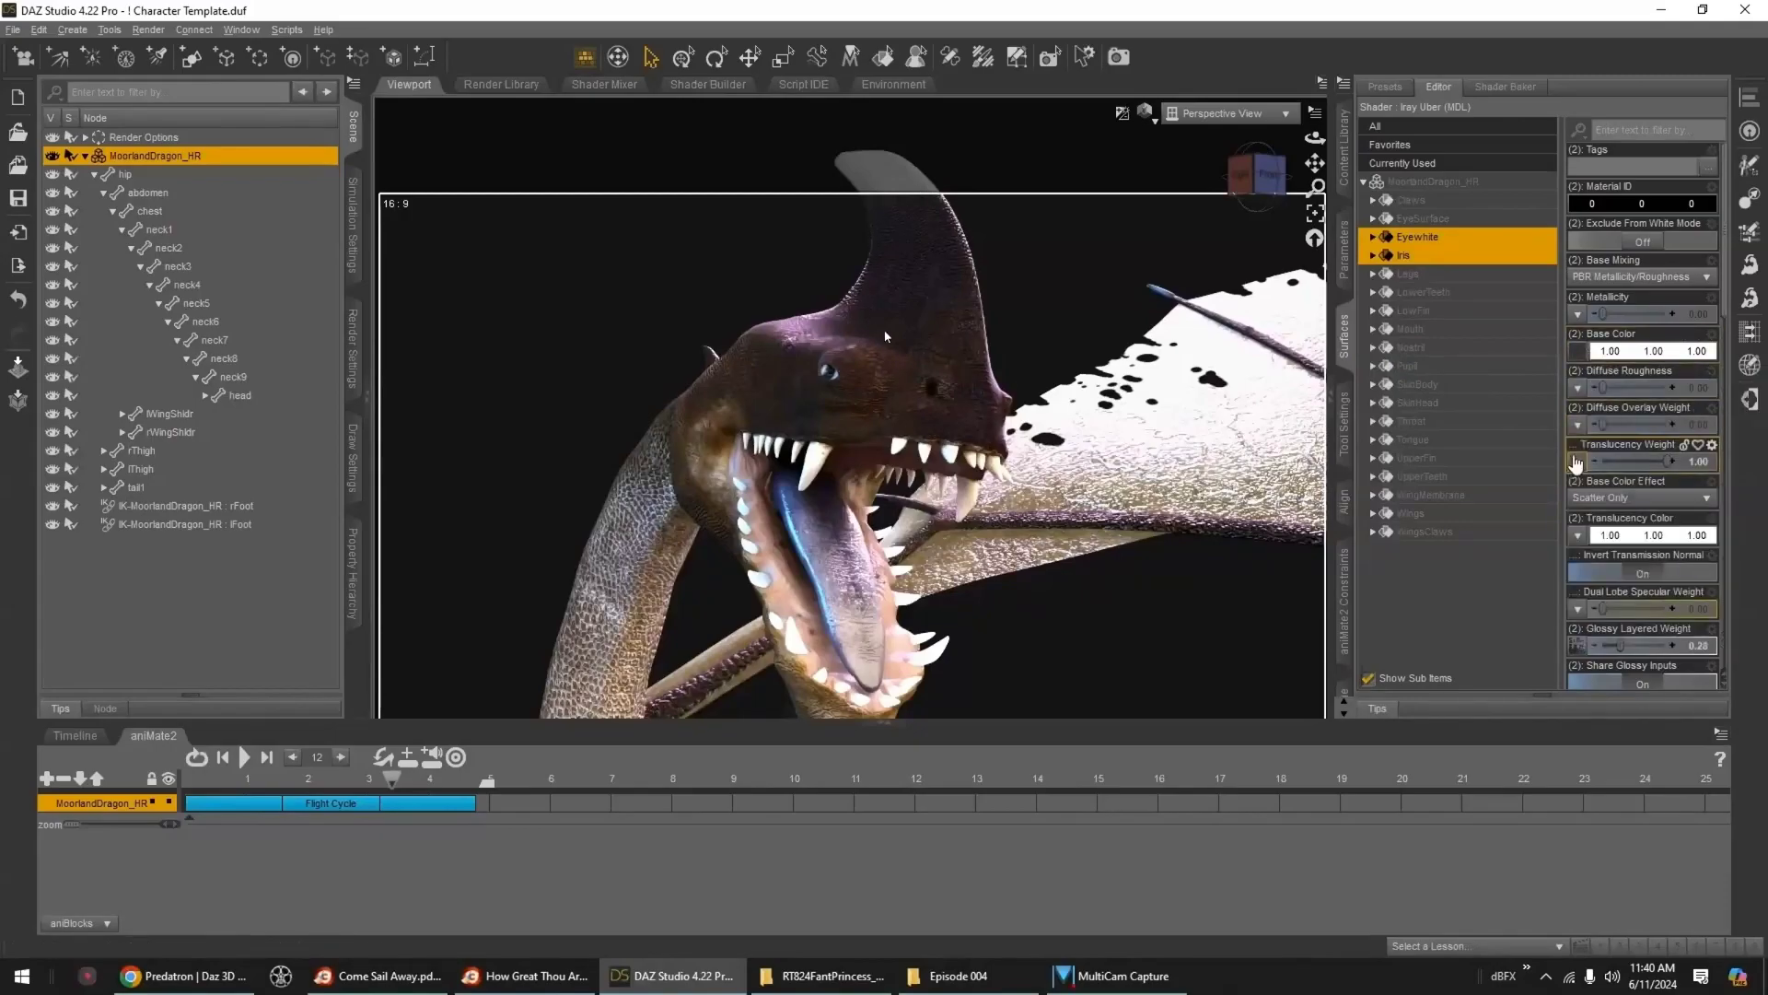
click(1578, 462)
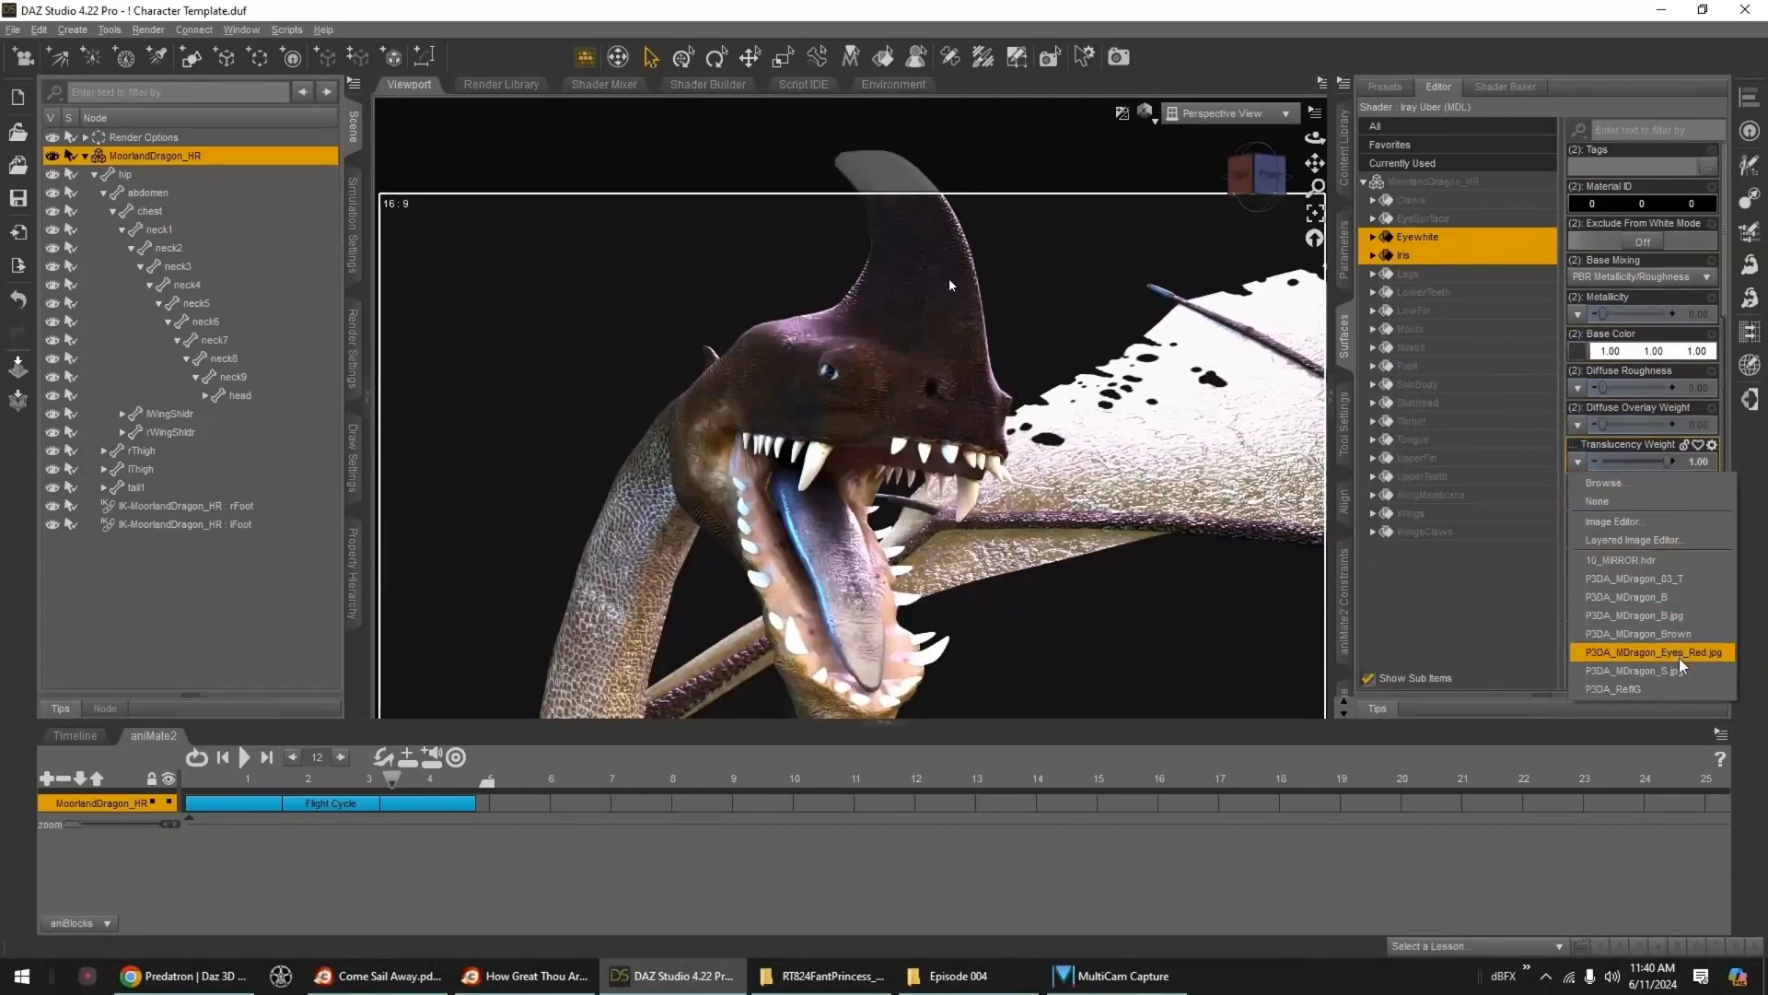
click(1658, 671)
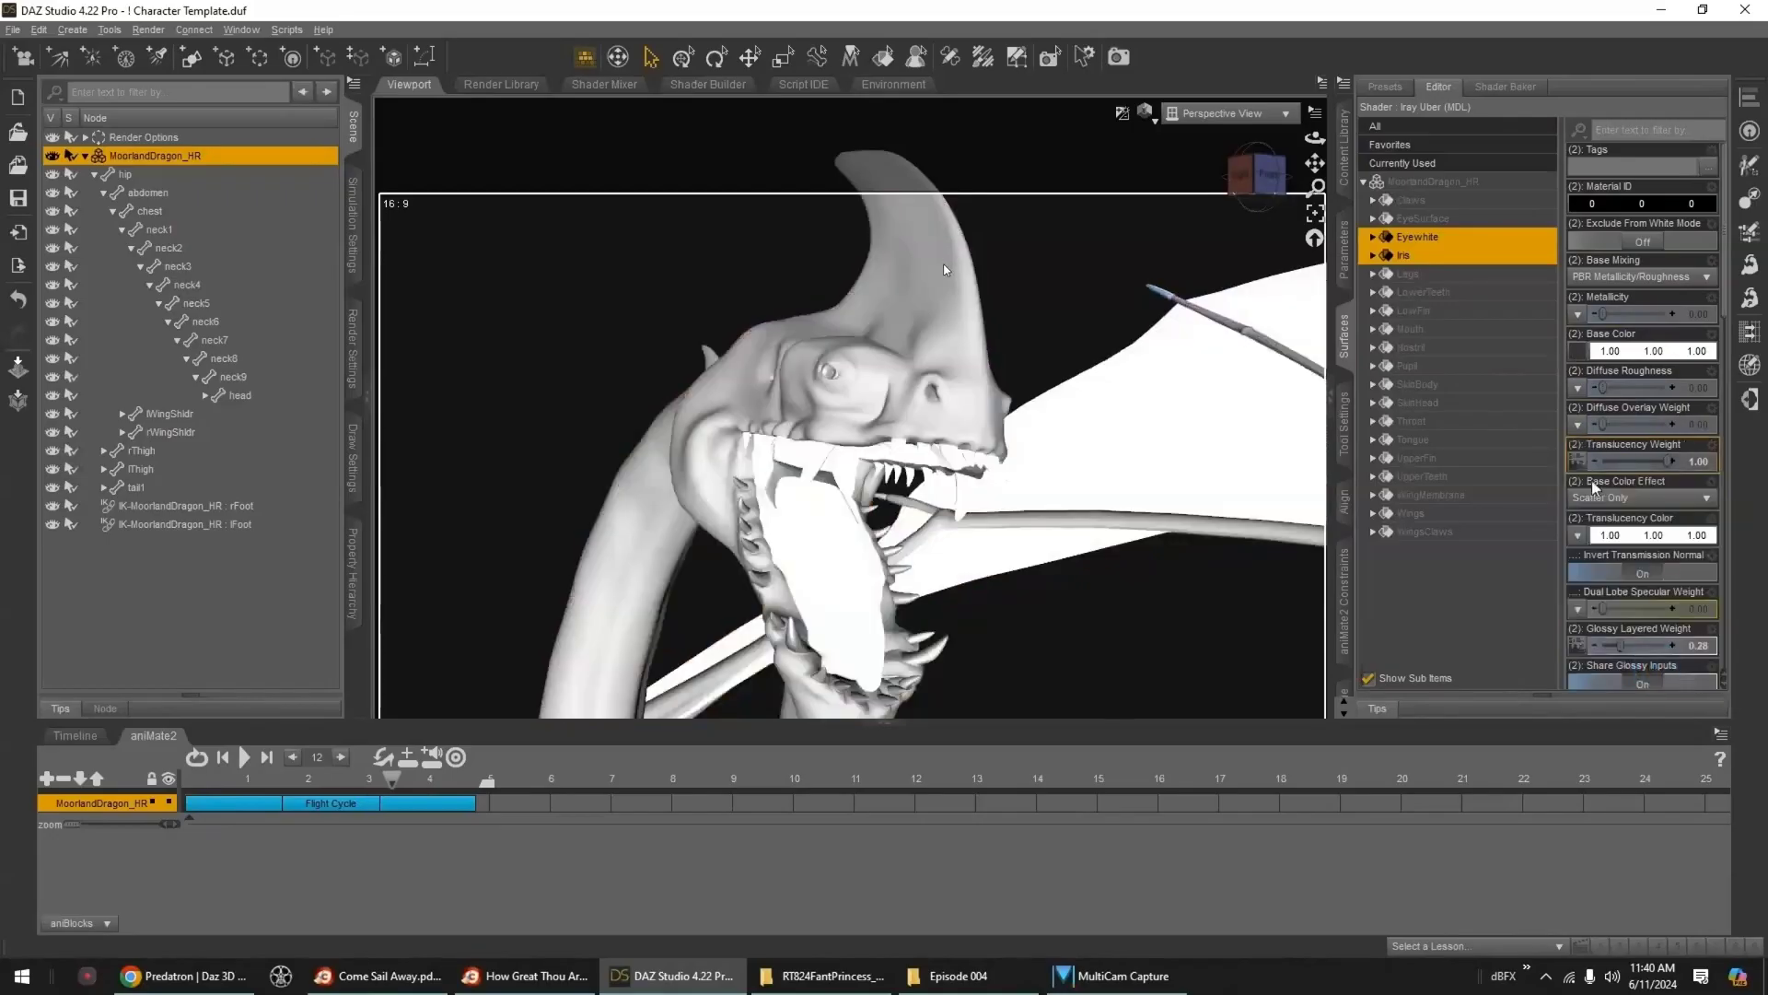
mouse_move(1577, 467)
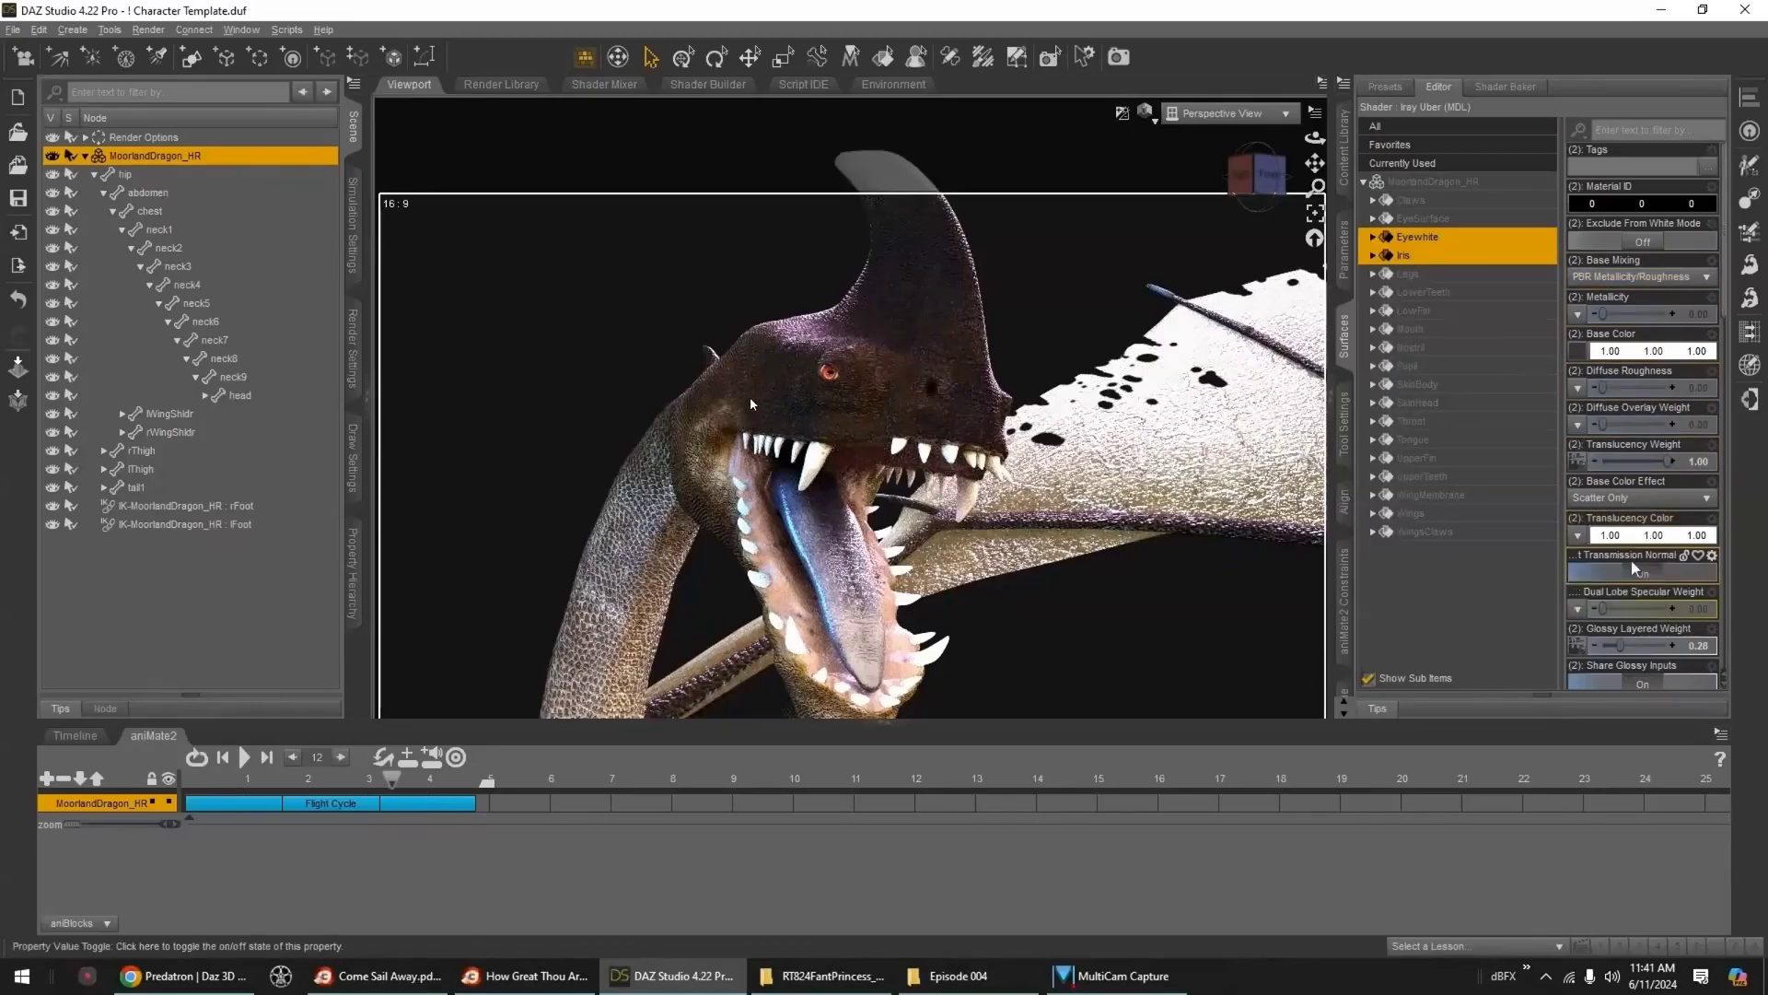
- Select the LowerTeeth and UpperTeeth surfaces and set their Base Color to the tan custom colour 0.60, 0.42, 0.20
click(1415, 276)
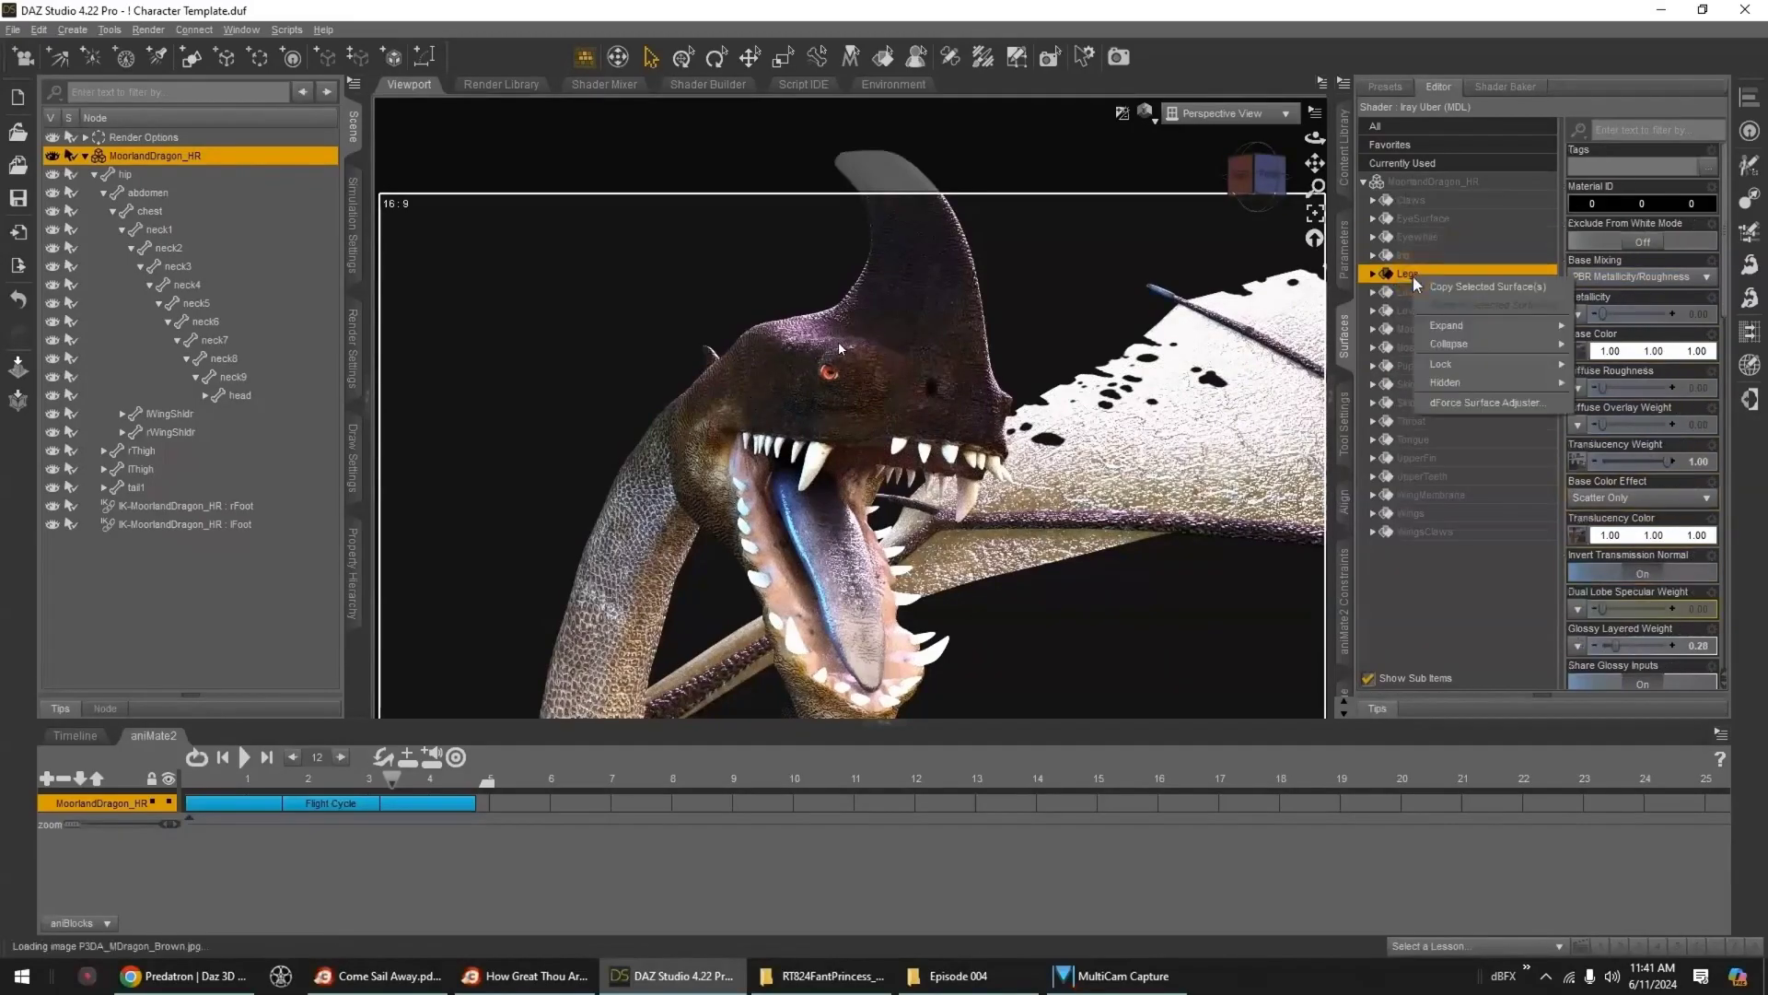
click(1427, 293)
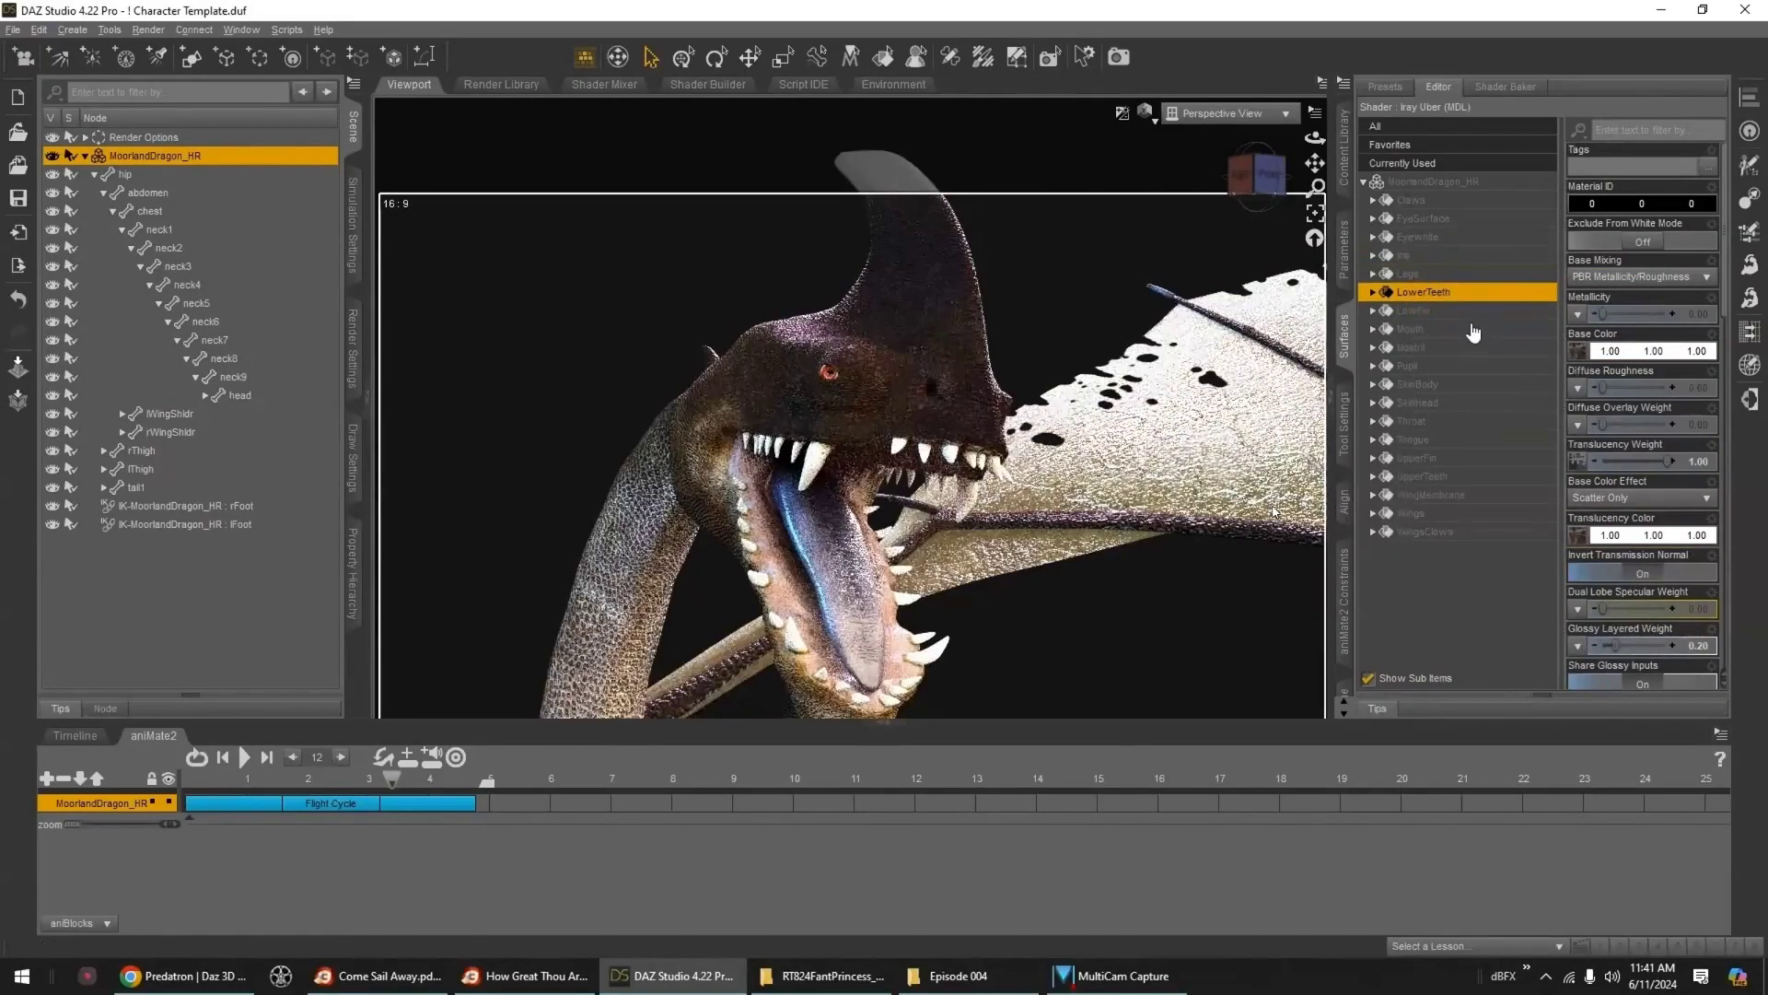
ctrl+click(1433, 479)
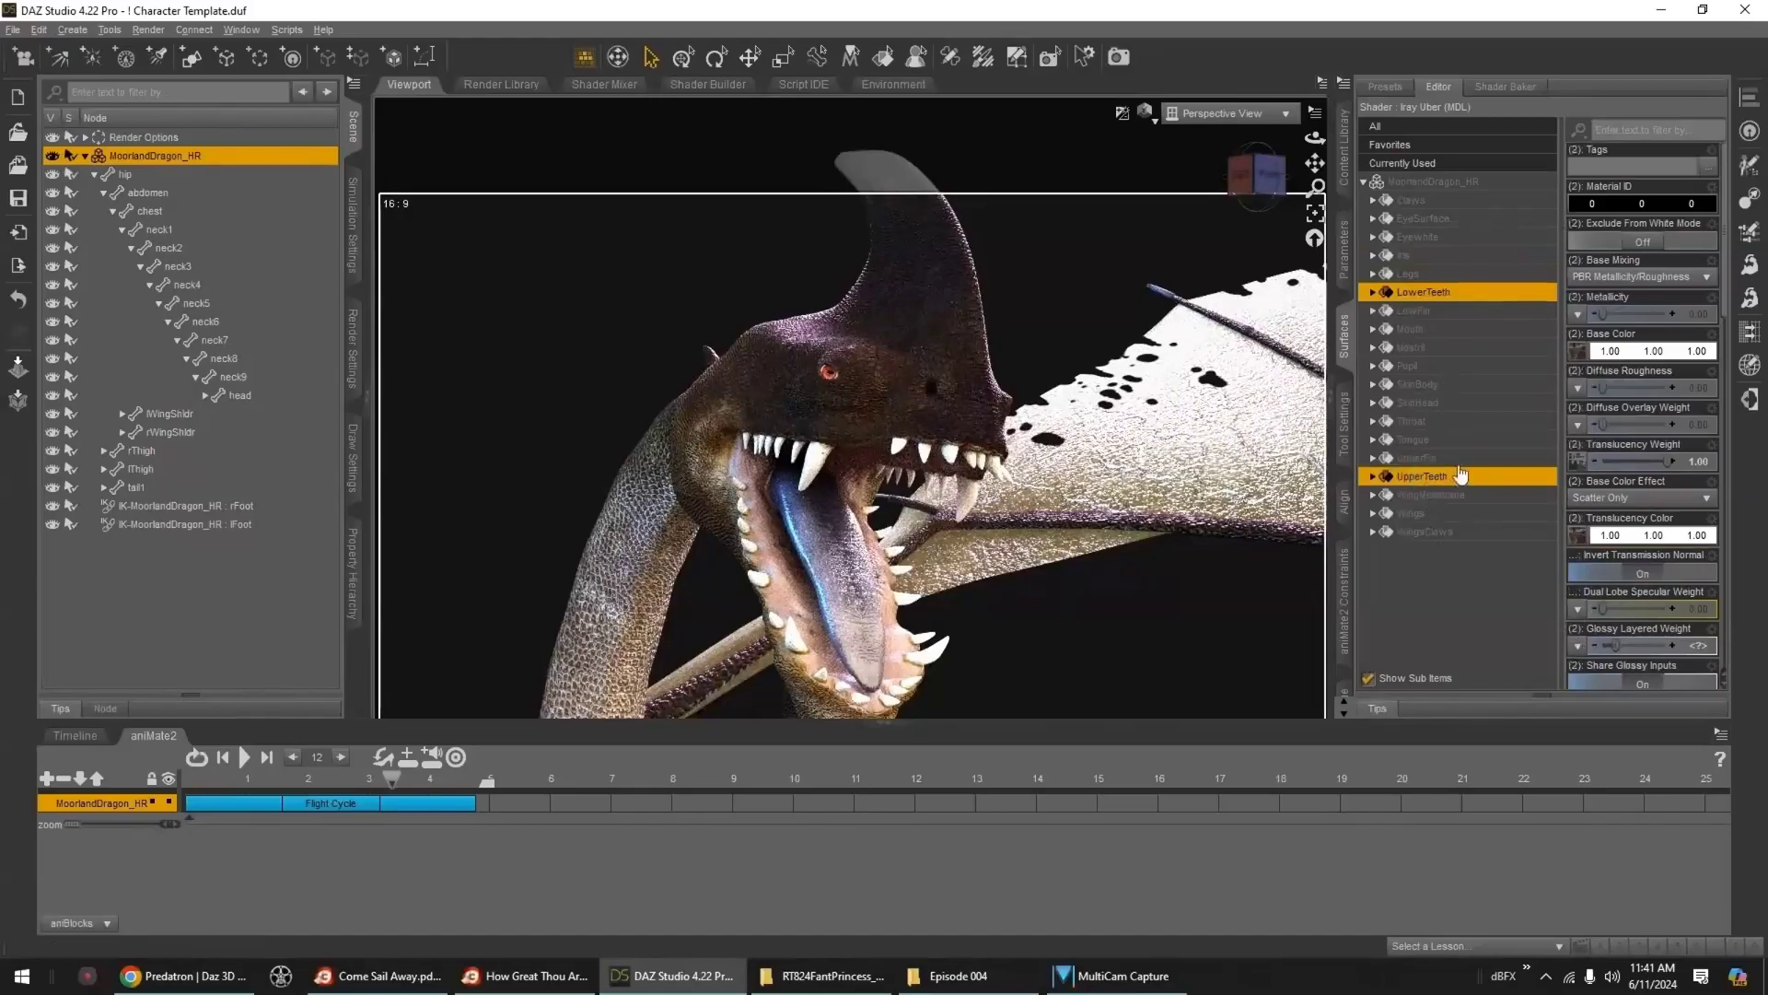
click(1633, 353)
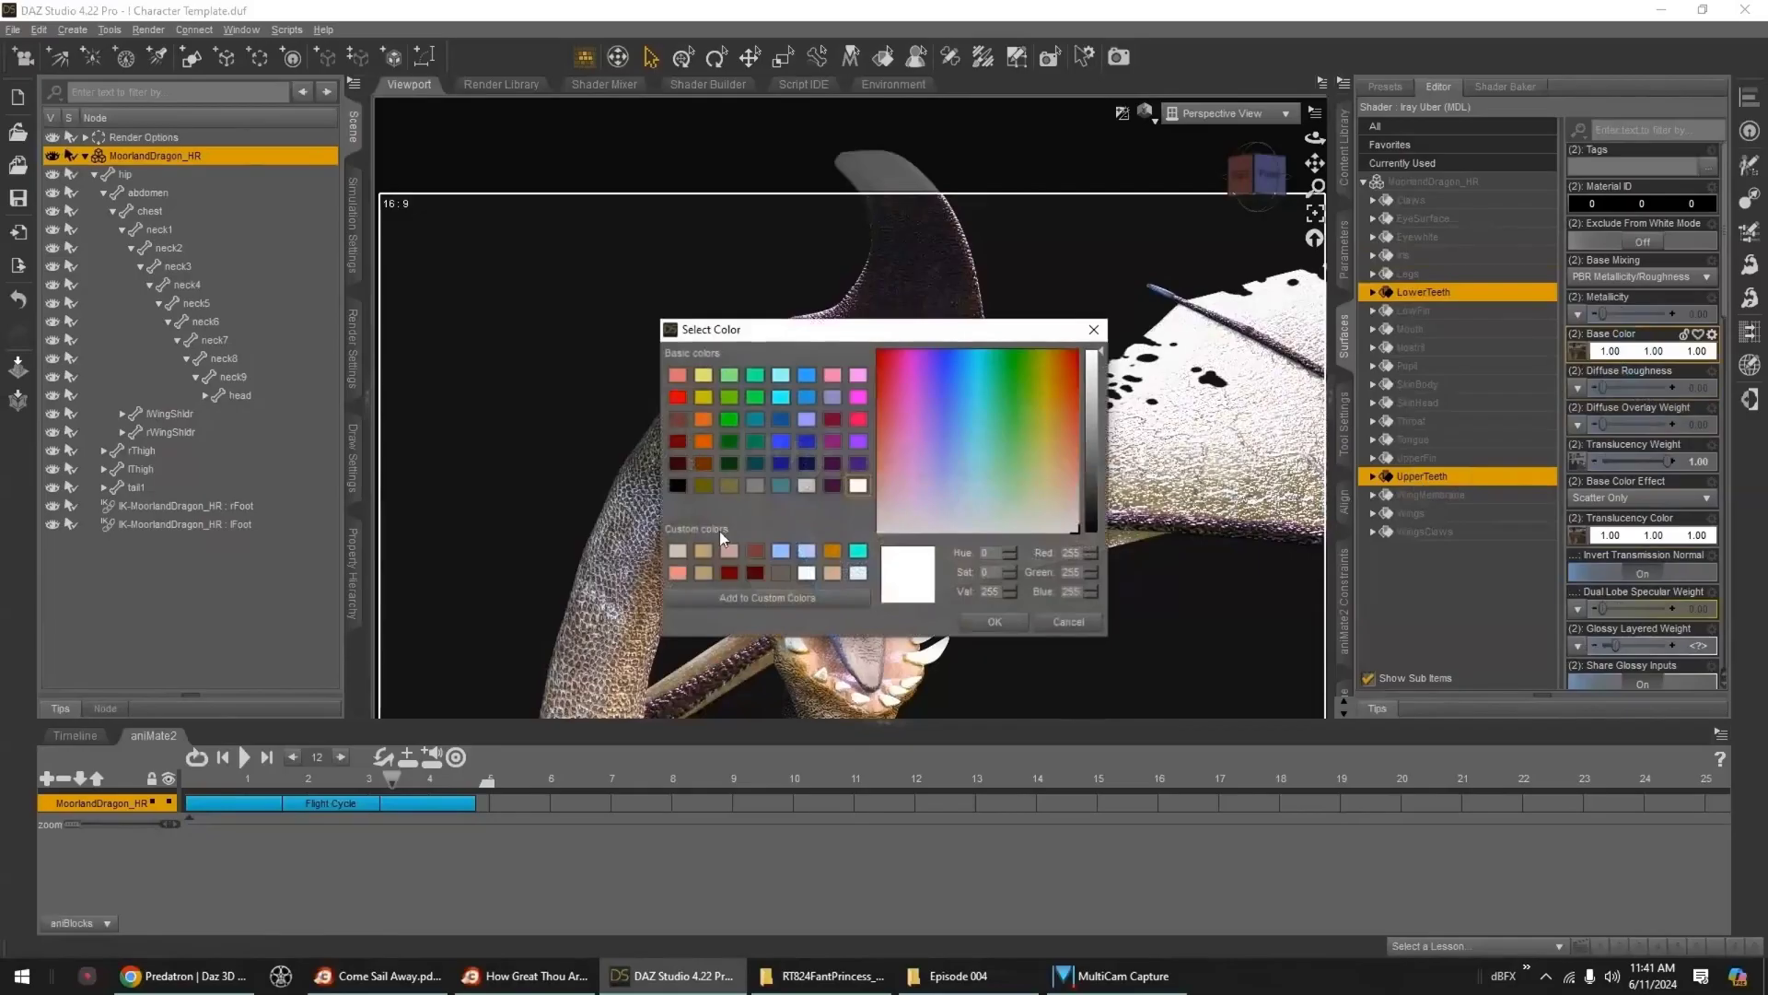
click(832, 573)
click(995, 622)
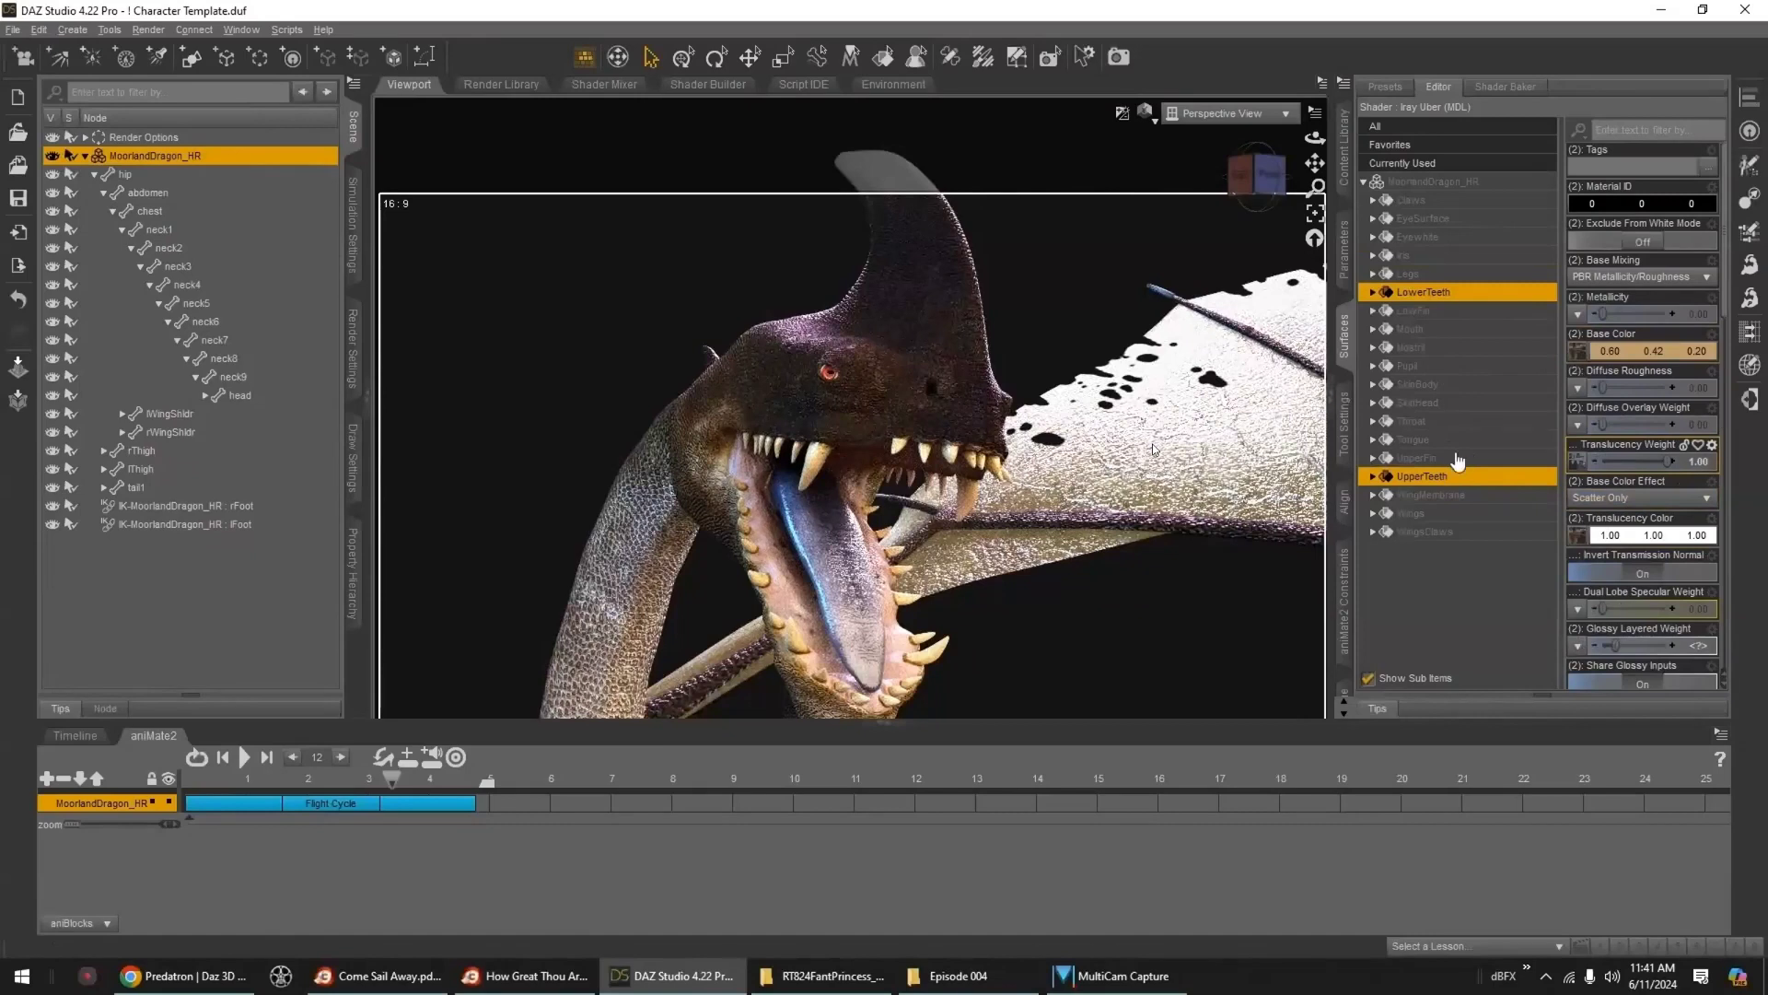
- Make the Iris surface emissive with the P3DA_MDragon_Eyes_Red.jpg map and a white Emission Color of 1.00, 1.00, 1.00
click(1407, 255)
scroll(1630, 478, down, 5)
scroll(1630, 478, down, 10)
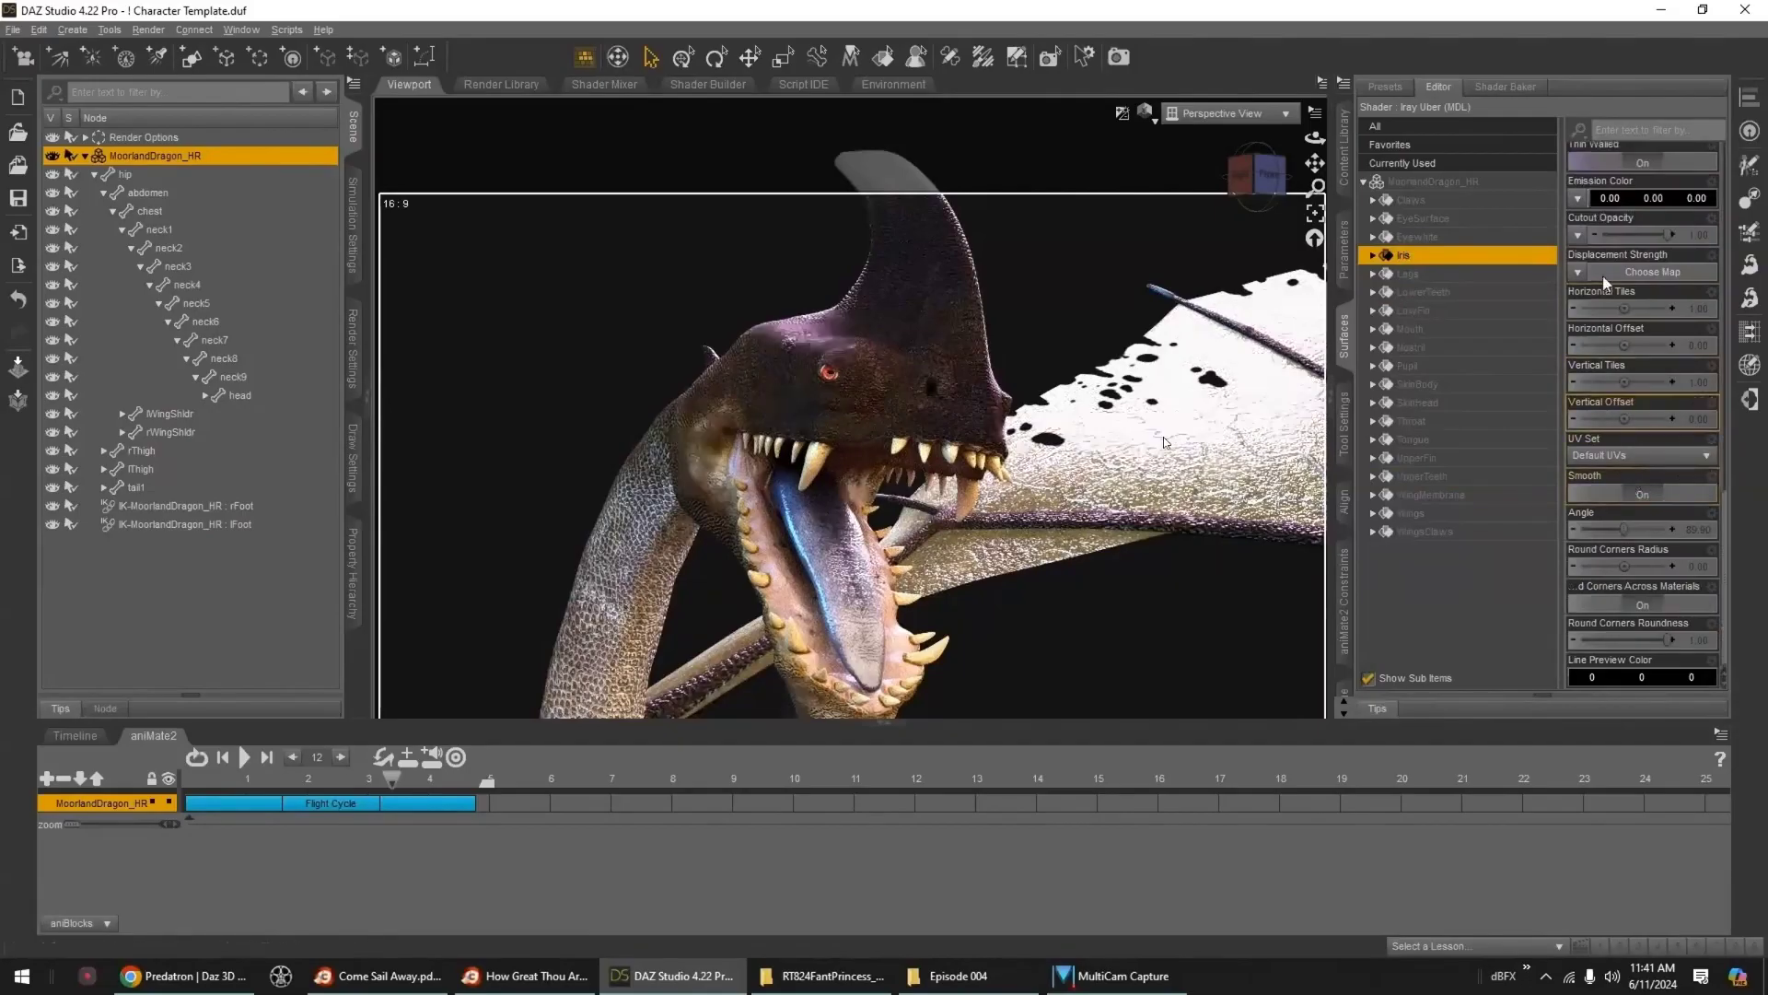
click(1578, 199)
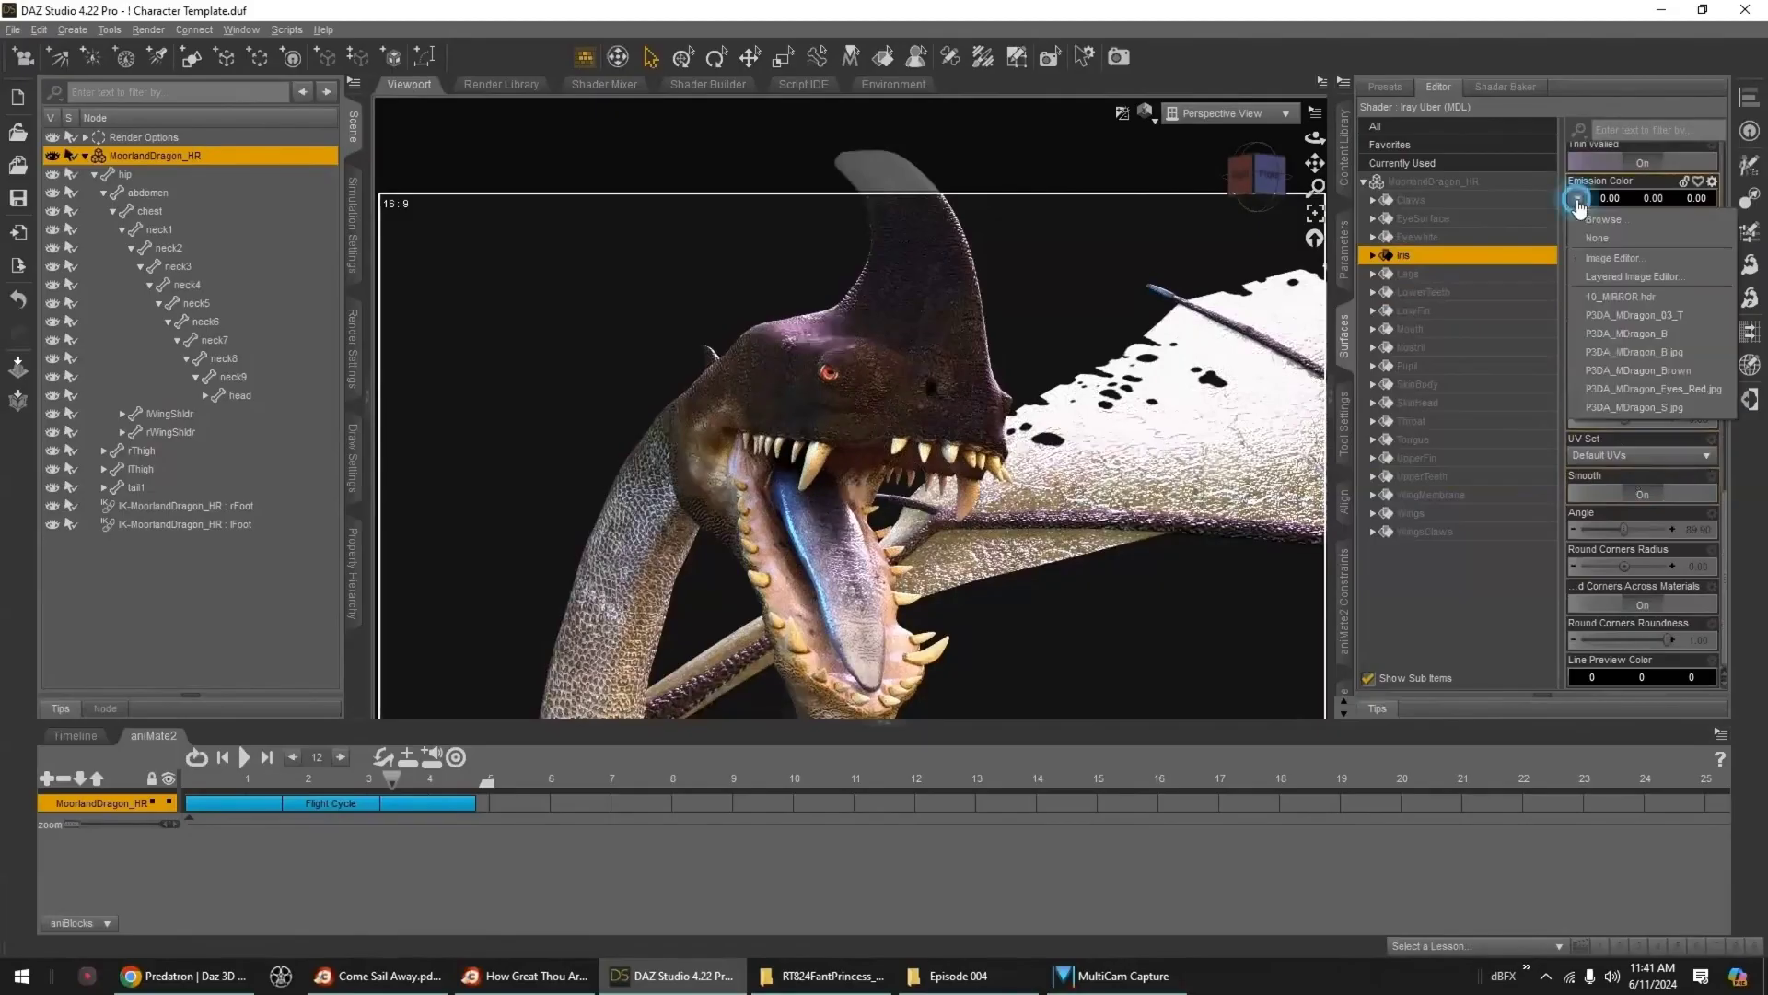
click(1656, 385)
click(1630, 199)
click(858, 486)
click(995, 621)
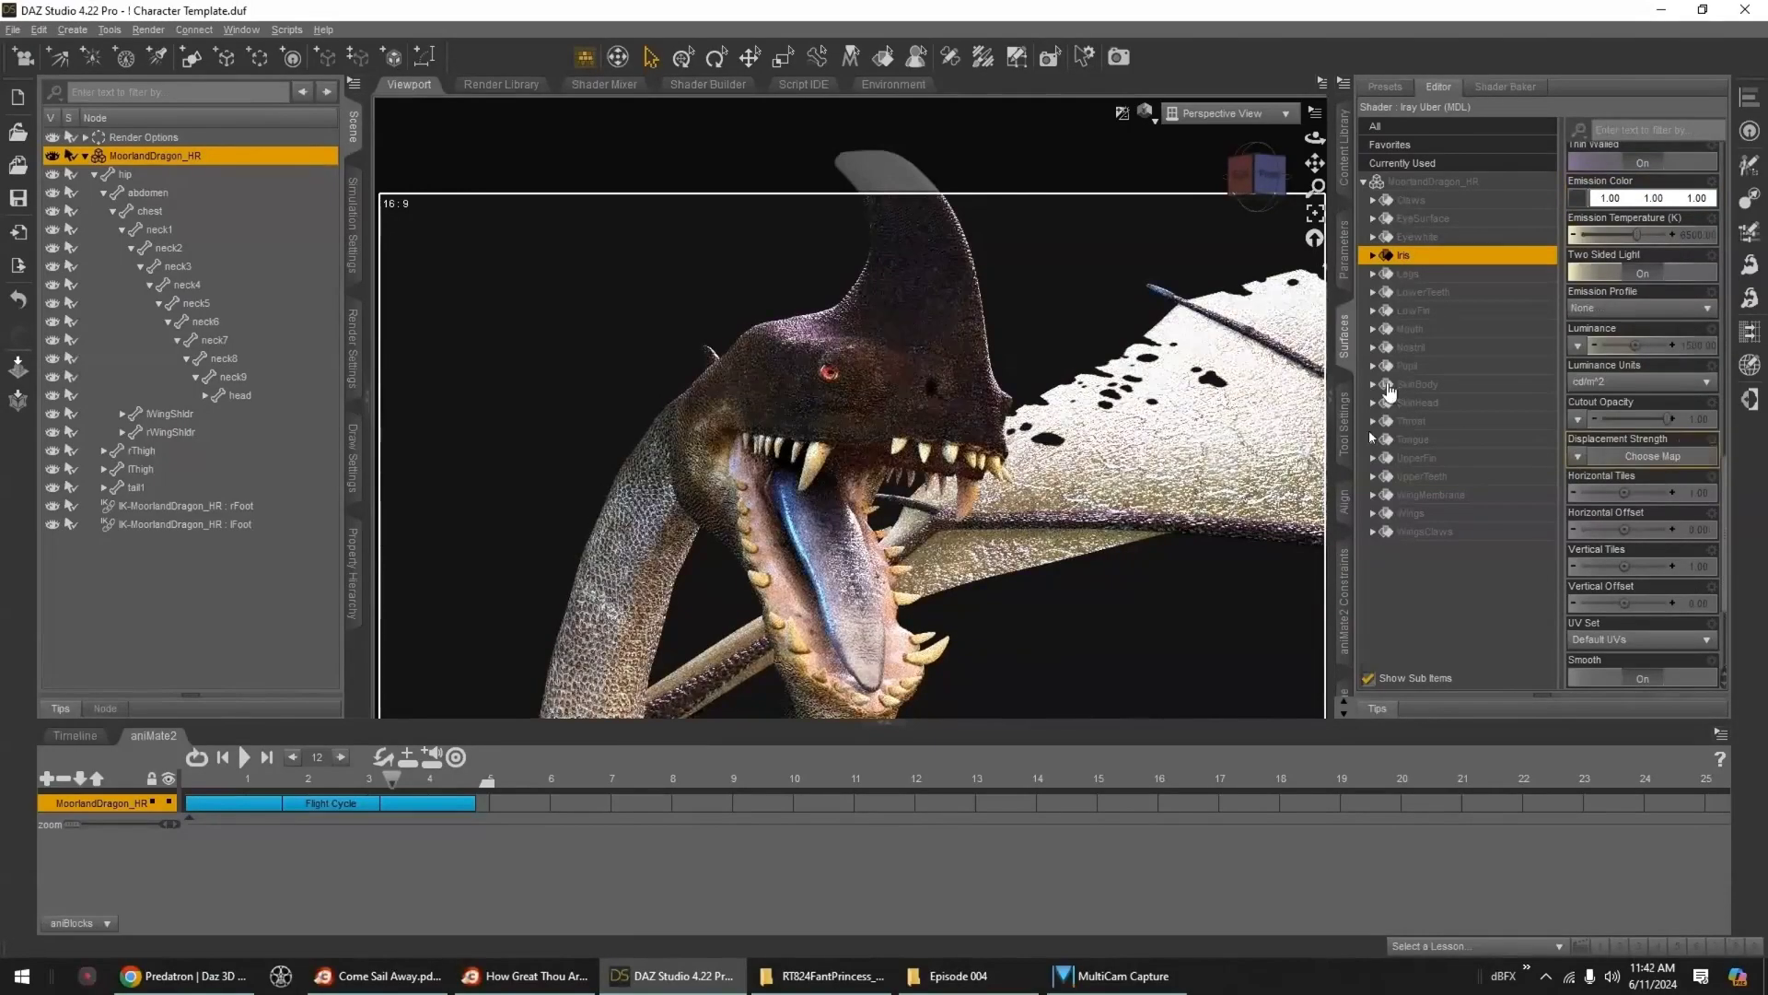
- Preview the emissive eyes with the render Environment Mode on Scene Only, and restore the mode to Dome and Scene
click(353, 346)
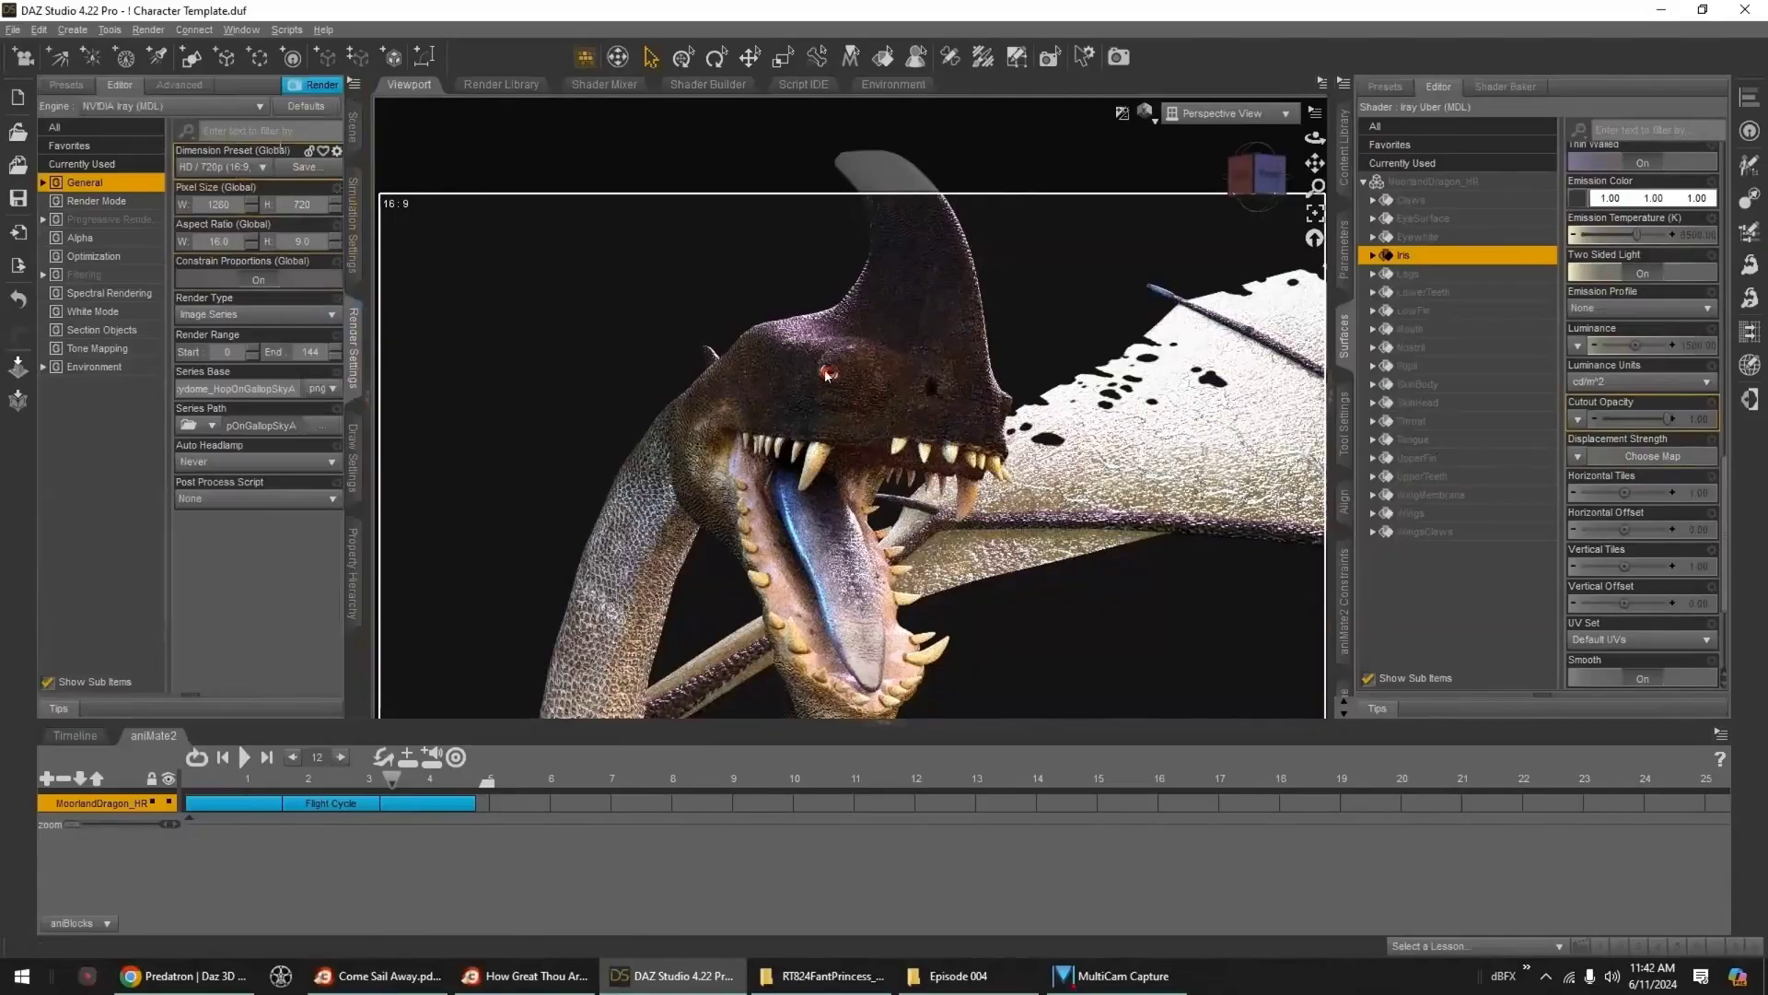
click(102, 367)
click(253, 167)
click(221, 243)
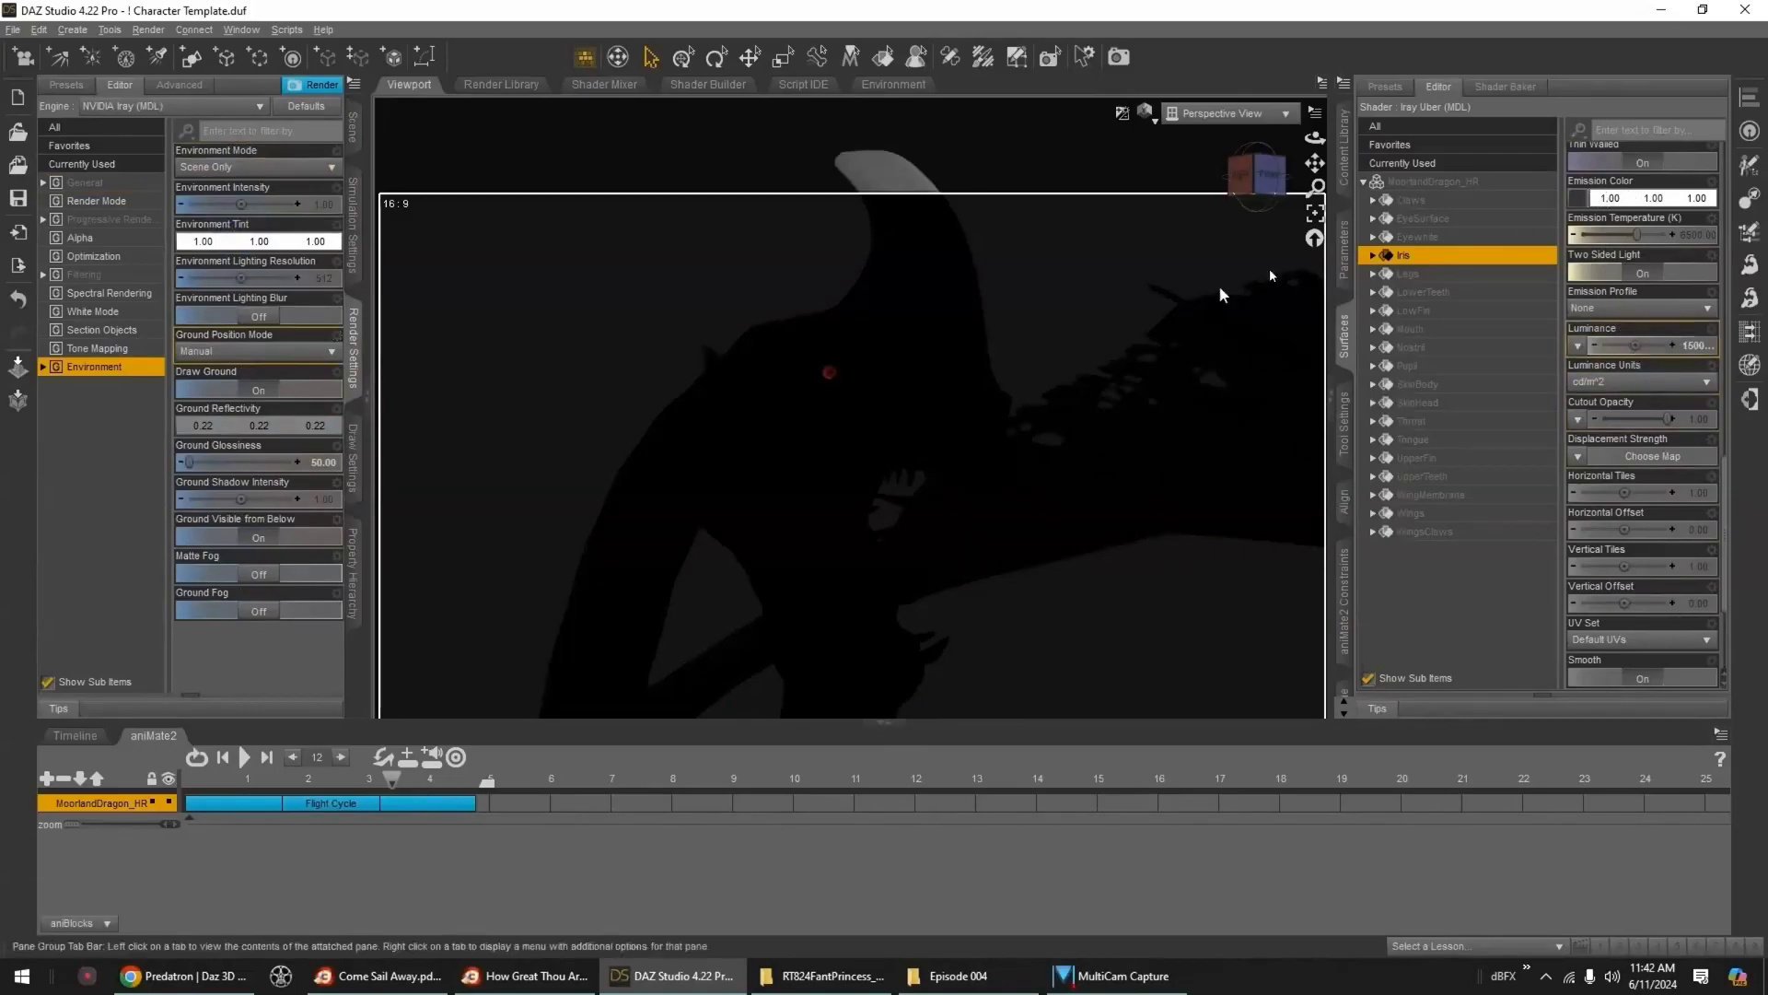
click(253, 167)
click(221, 185)
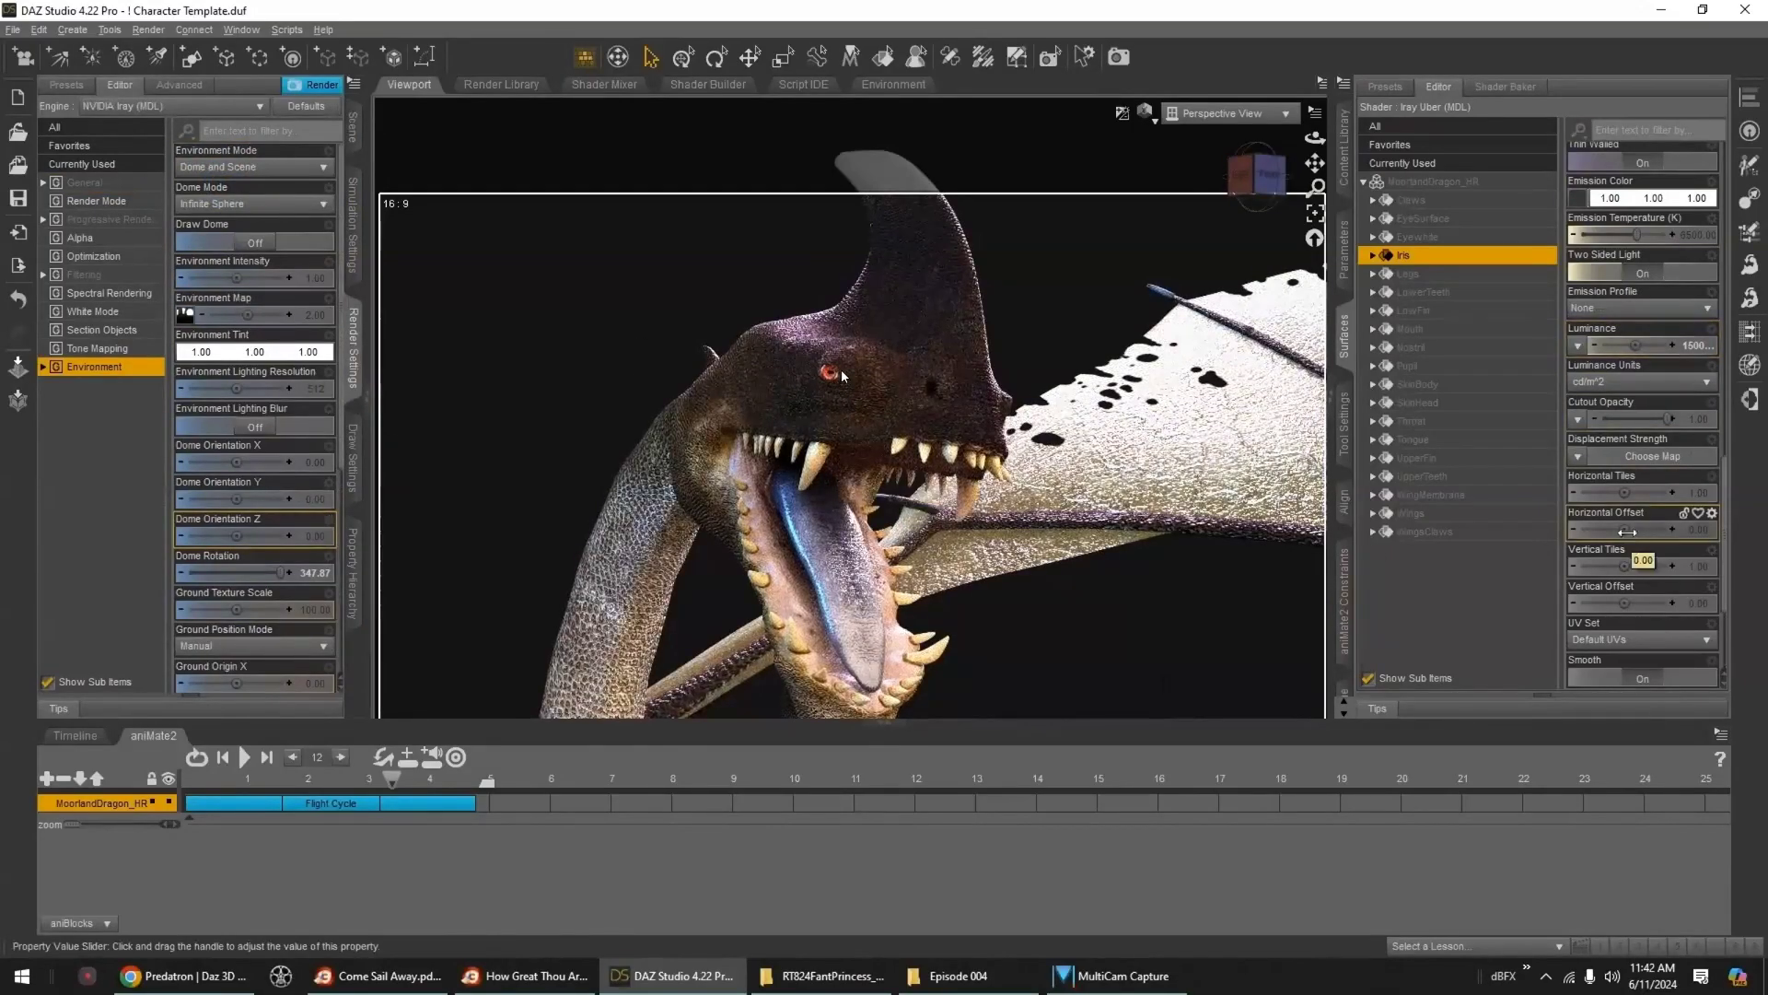
- Close the dragon's mouth by resetting the Open_Mouth head morph
click(1345, 251)
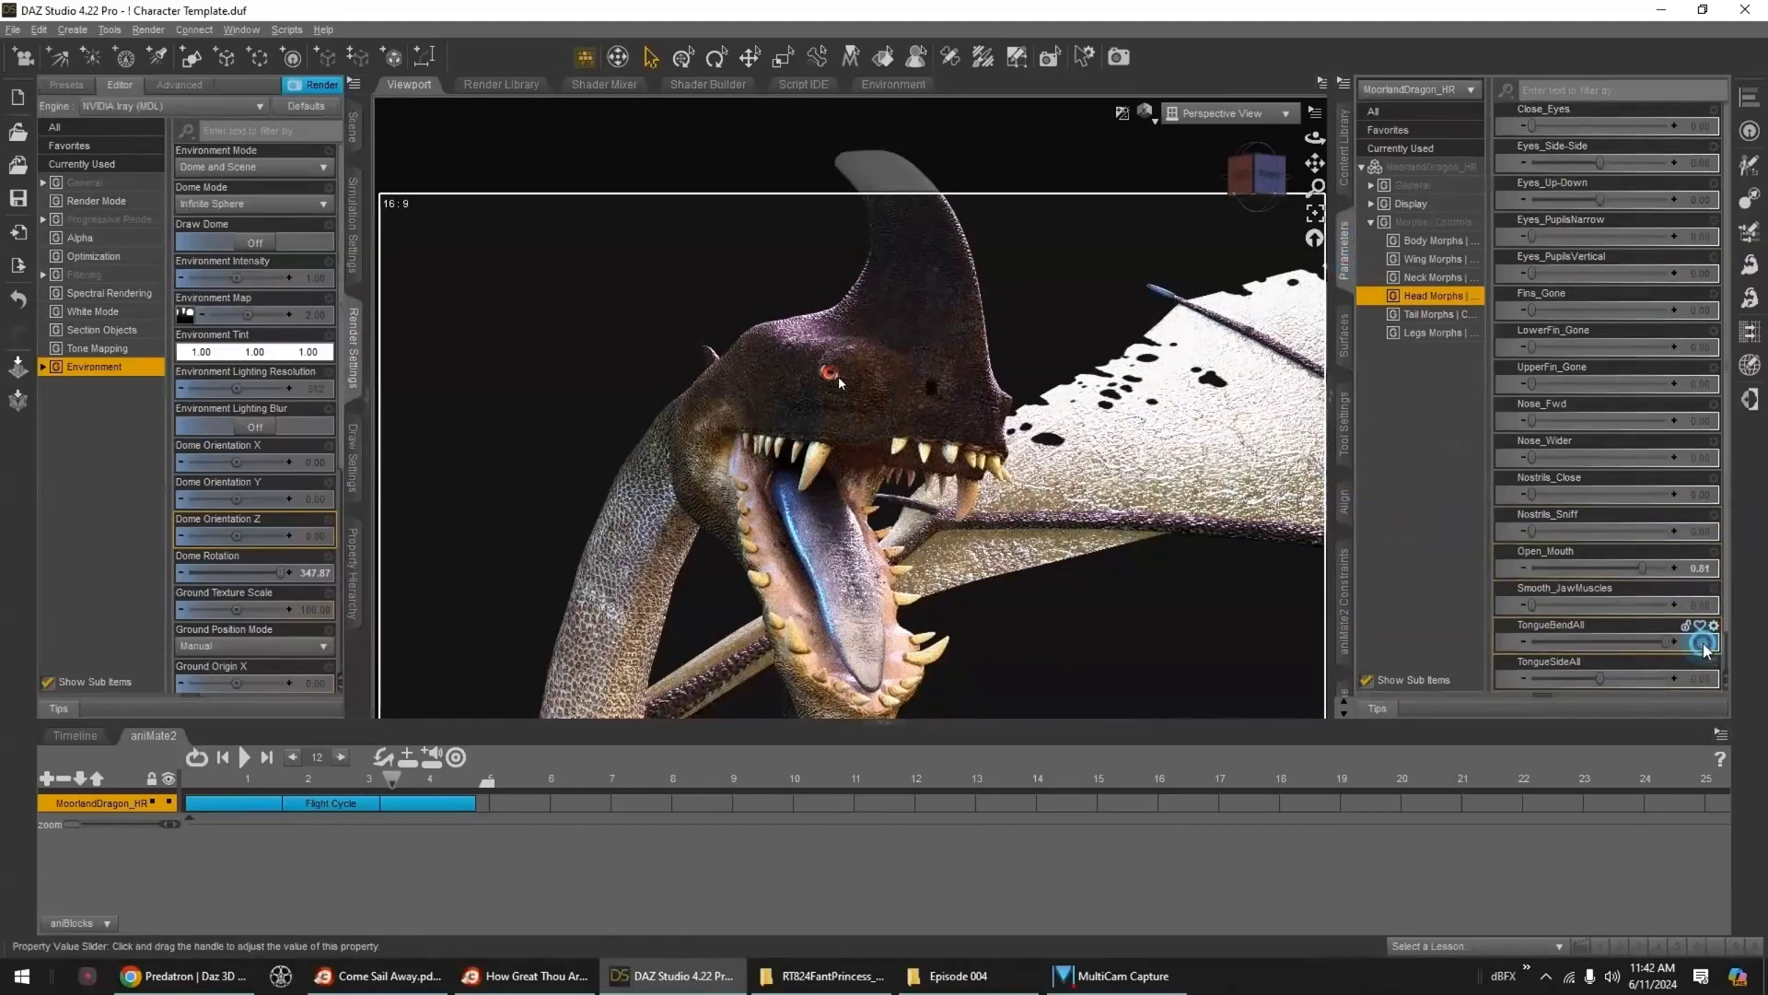
alt+click(1702, 568)
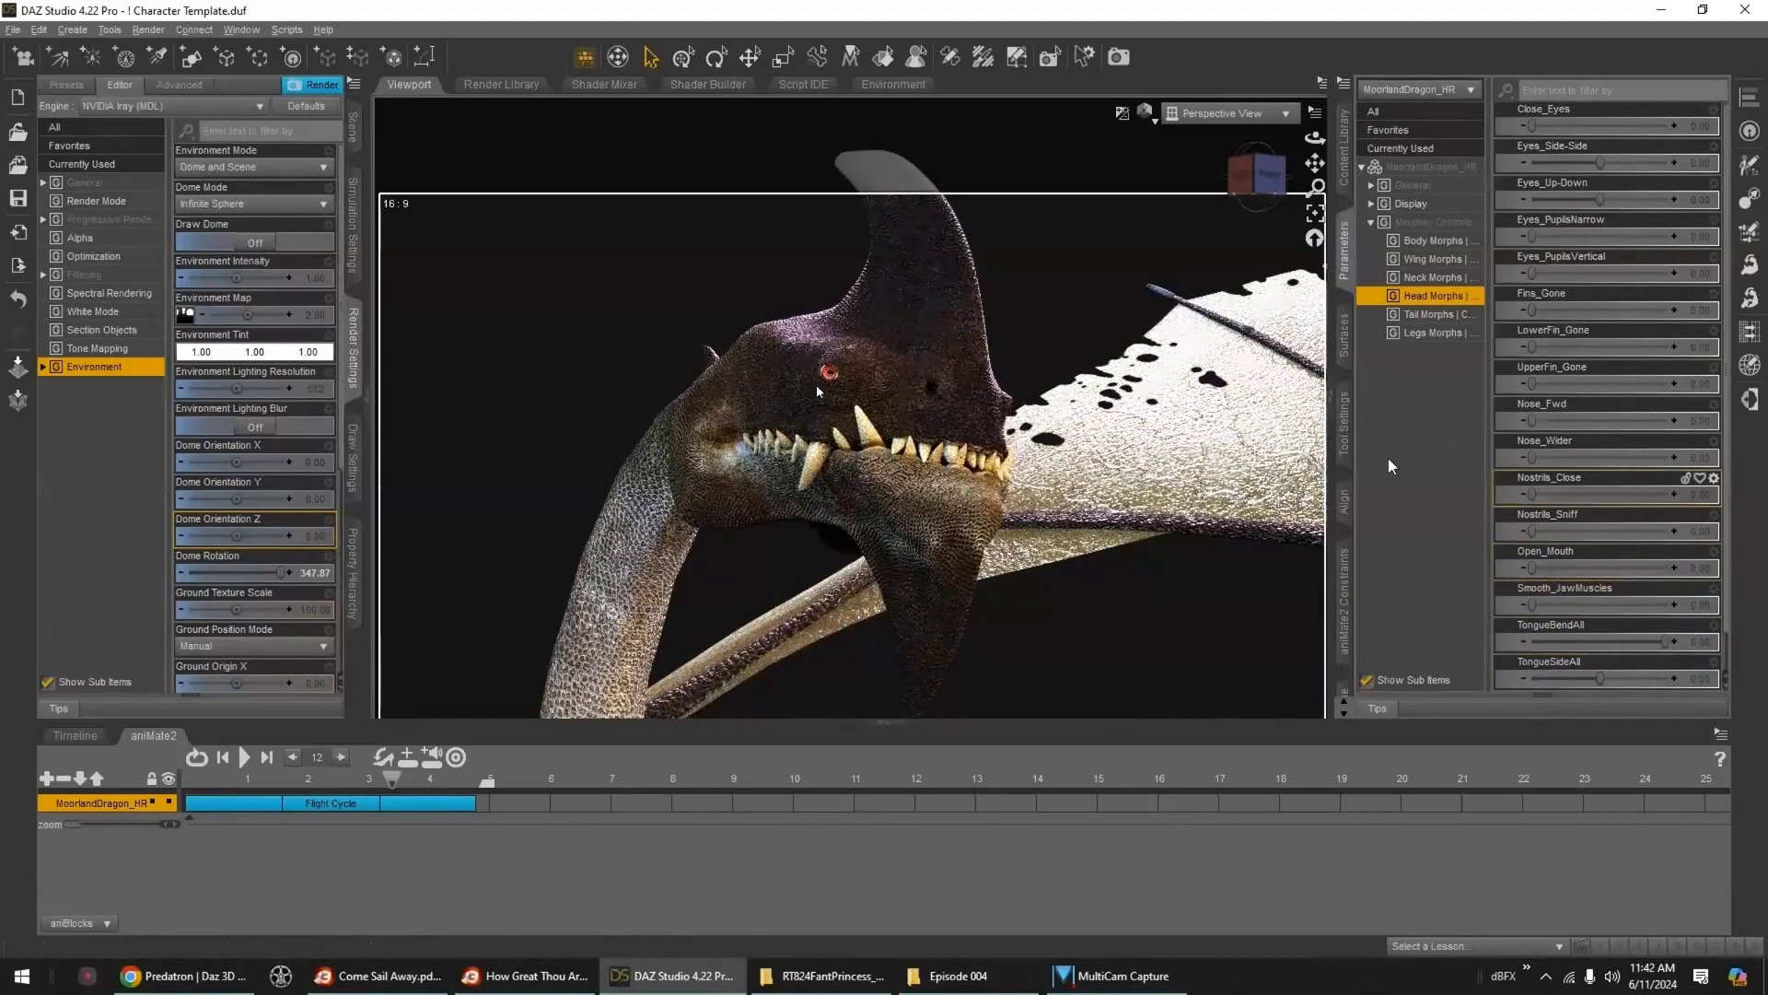
- On the LowerTeeth and UpperTeeth surfaces, set Dual Lobe Specular Weight to 1.00 and Specular Lobe 1 and 2 Roughness to 0.20
click(1345, 337)
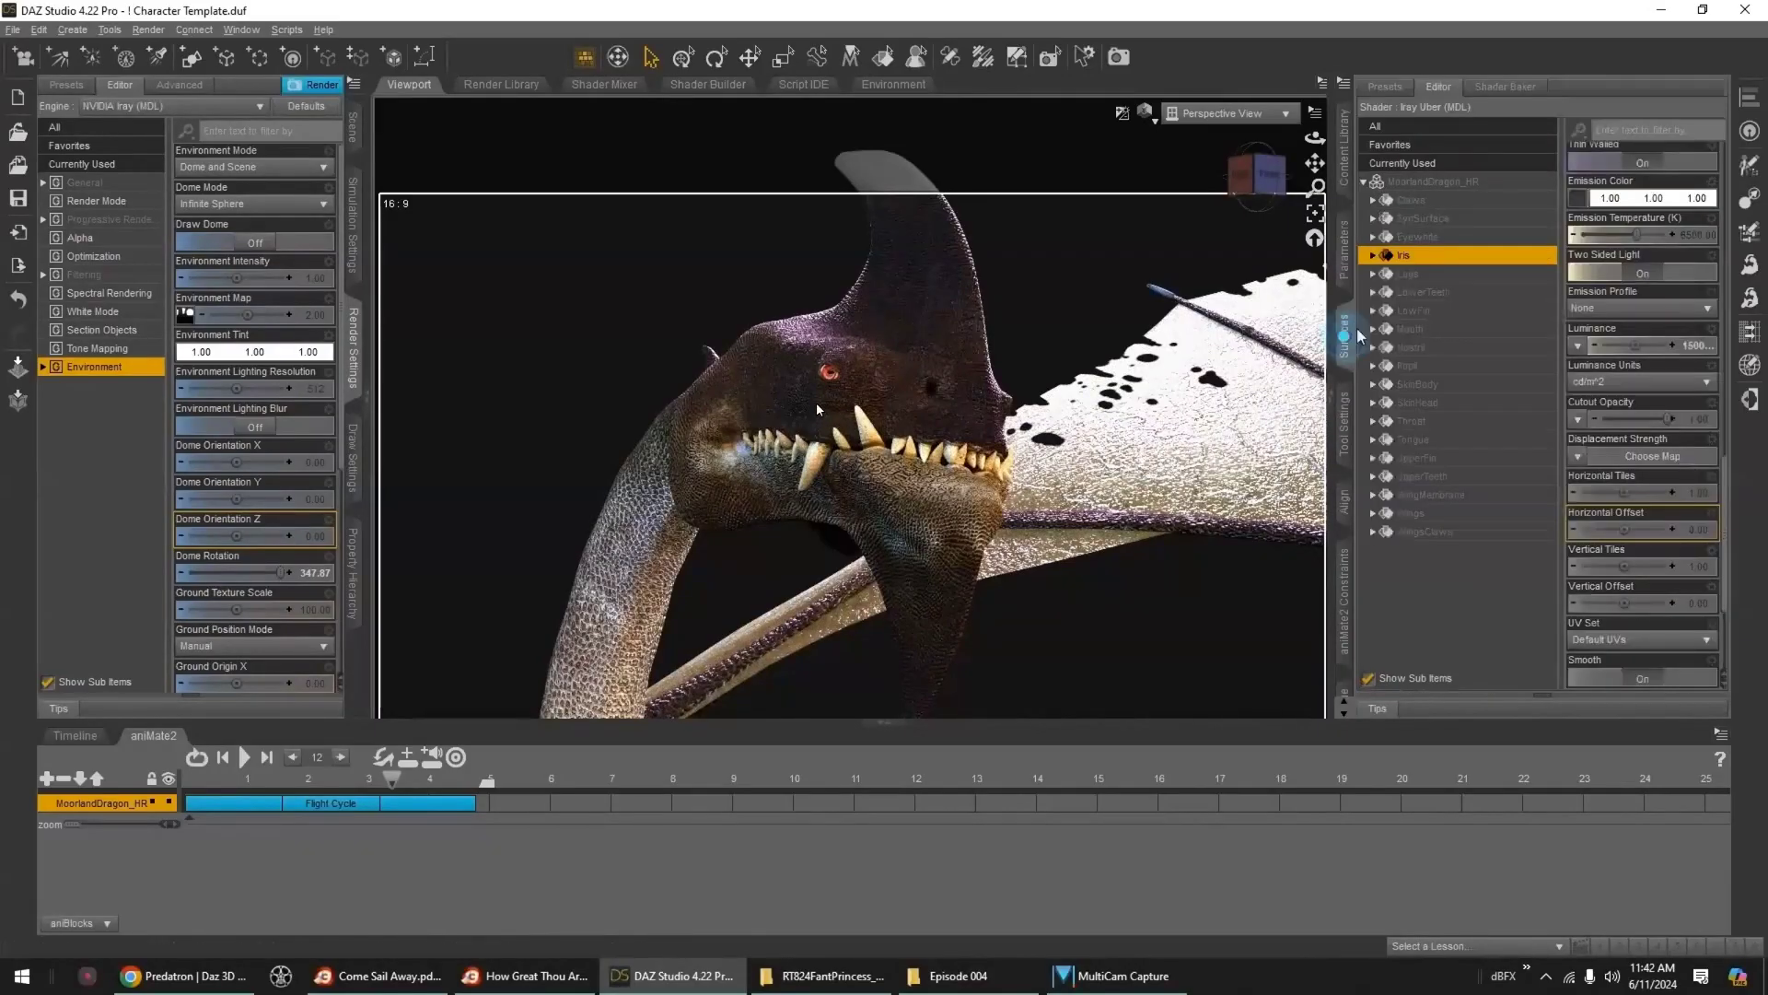
click(1429, 292)
ctrl+click(1423, 476)
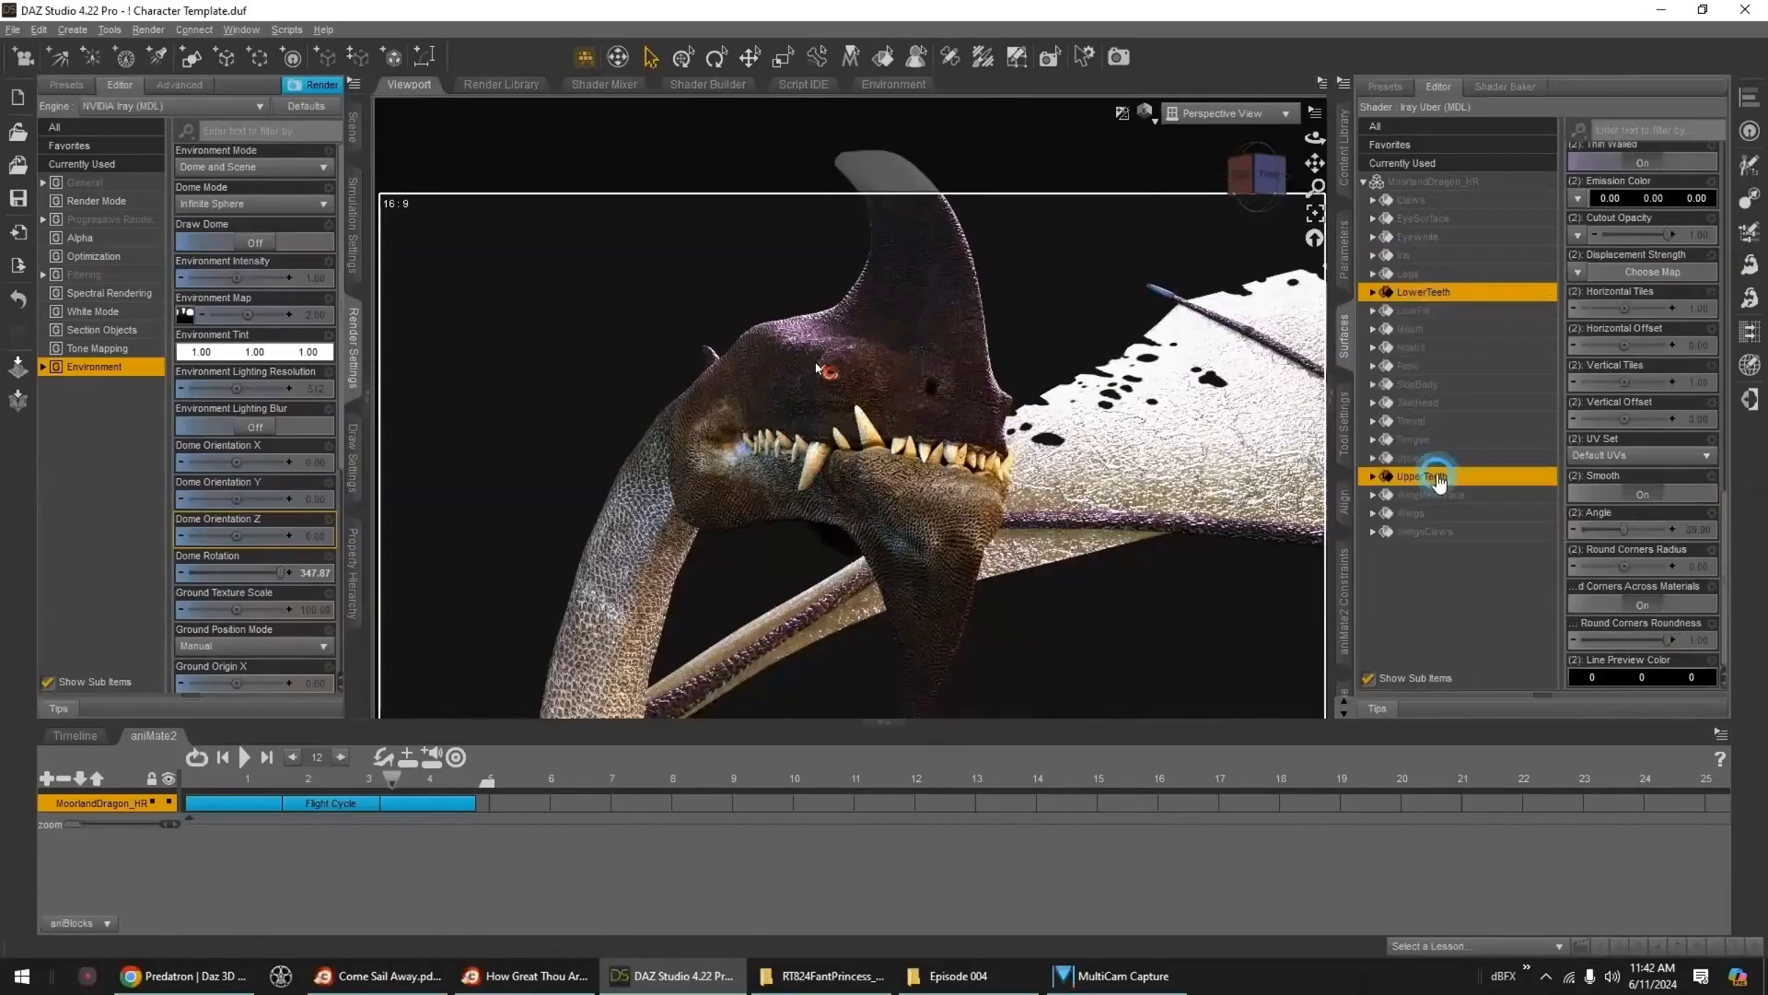
scroll(1655, 437, up, 10)
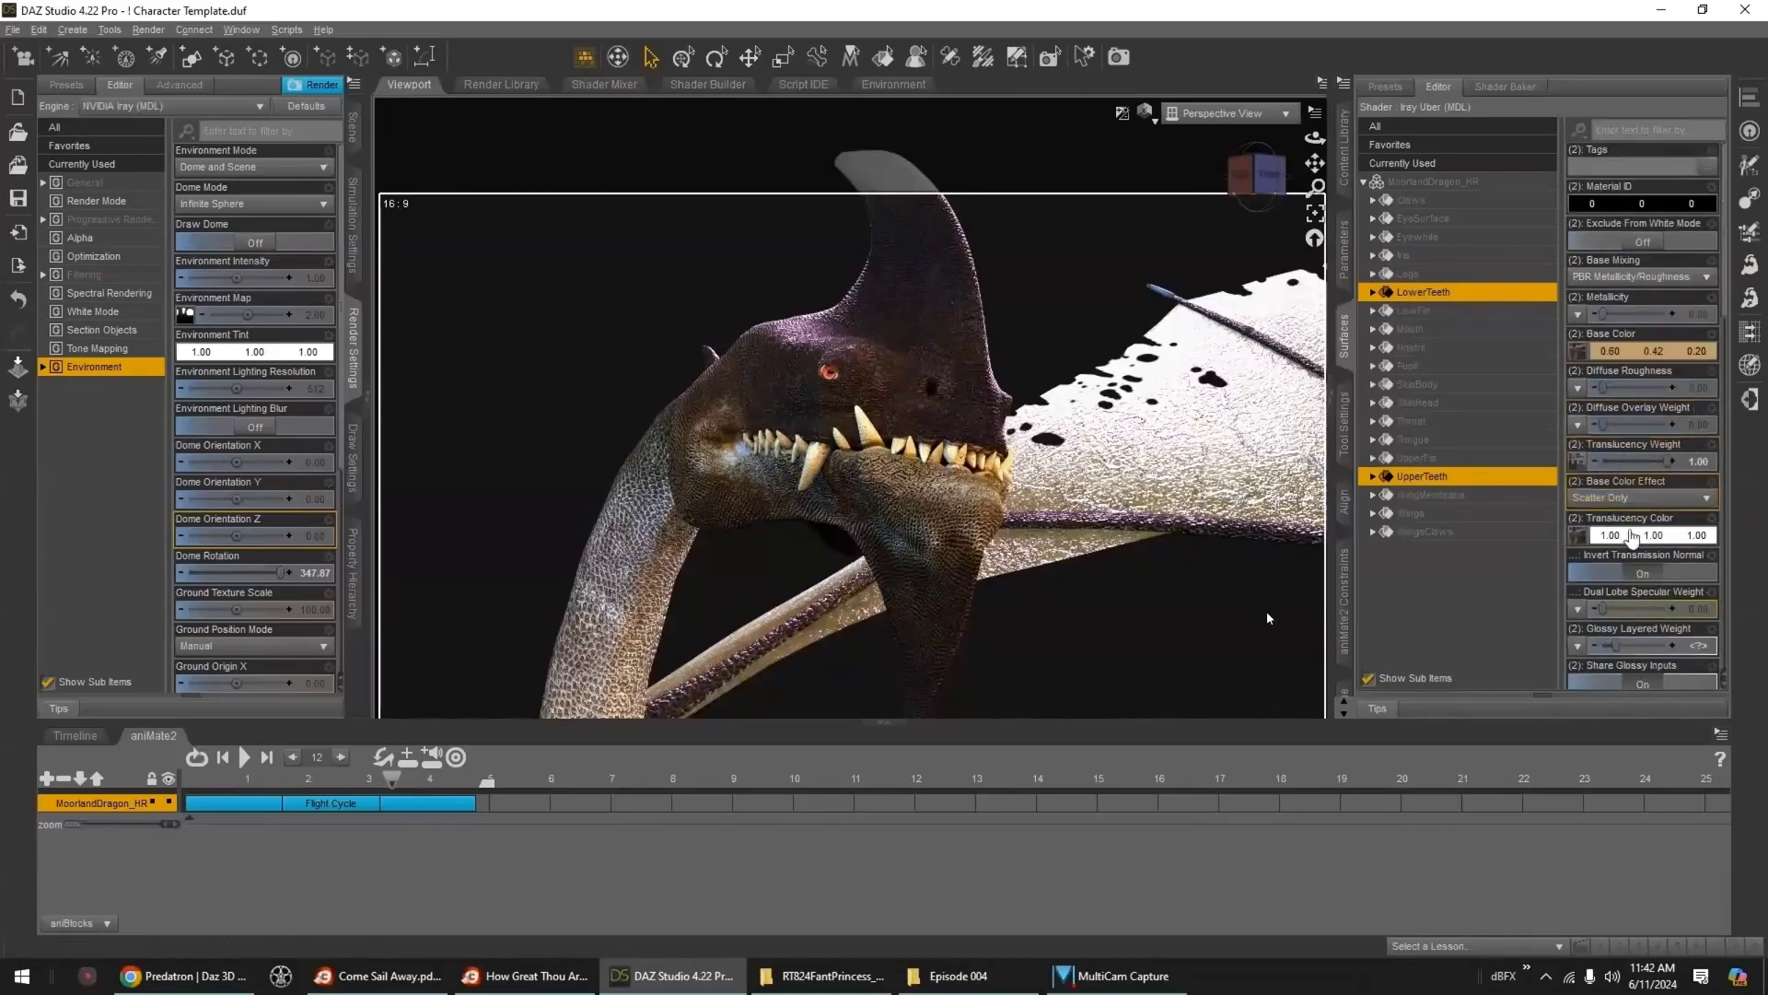
drag(1628, 611, 1644, 611)
scroll(1649, 552, down, 3)
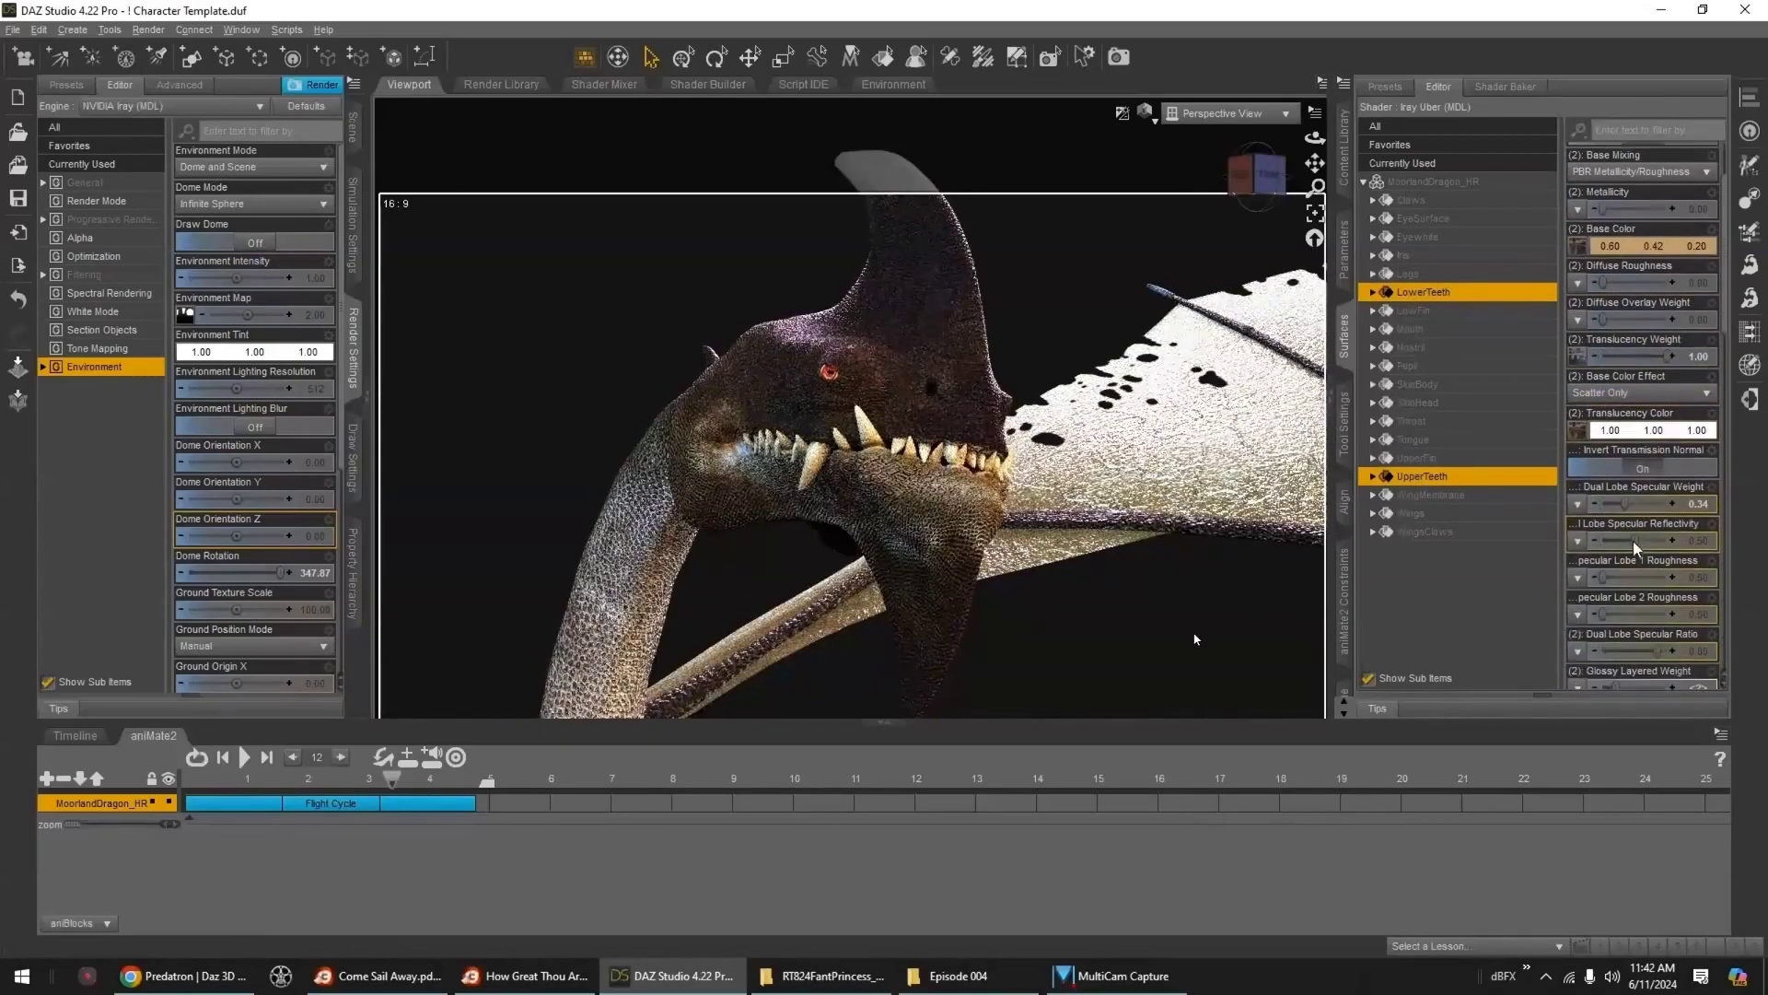
click(1651, 499)
click(1615, 571)
click(1615, 608)
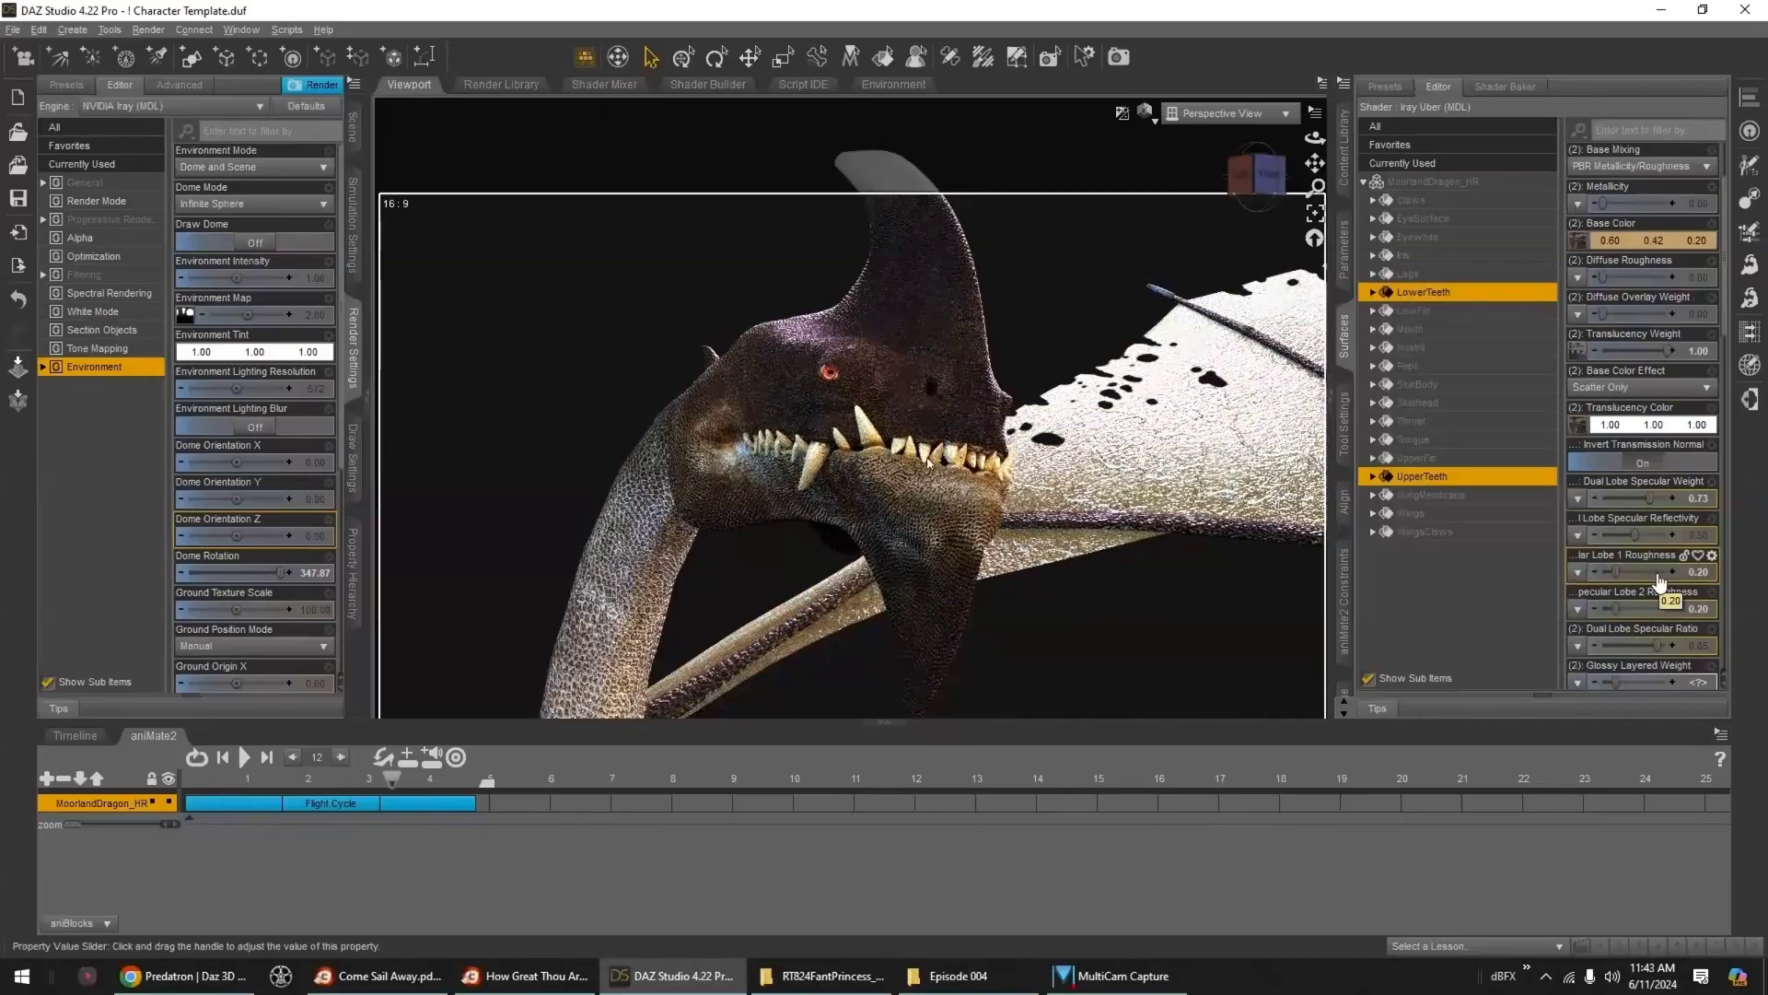
scroll(1078, 521, up, 4)
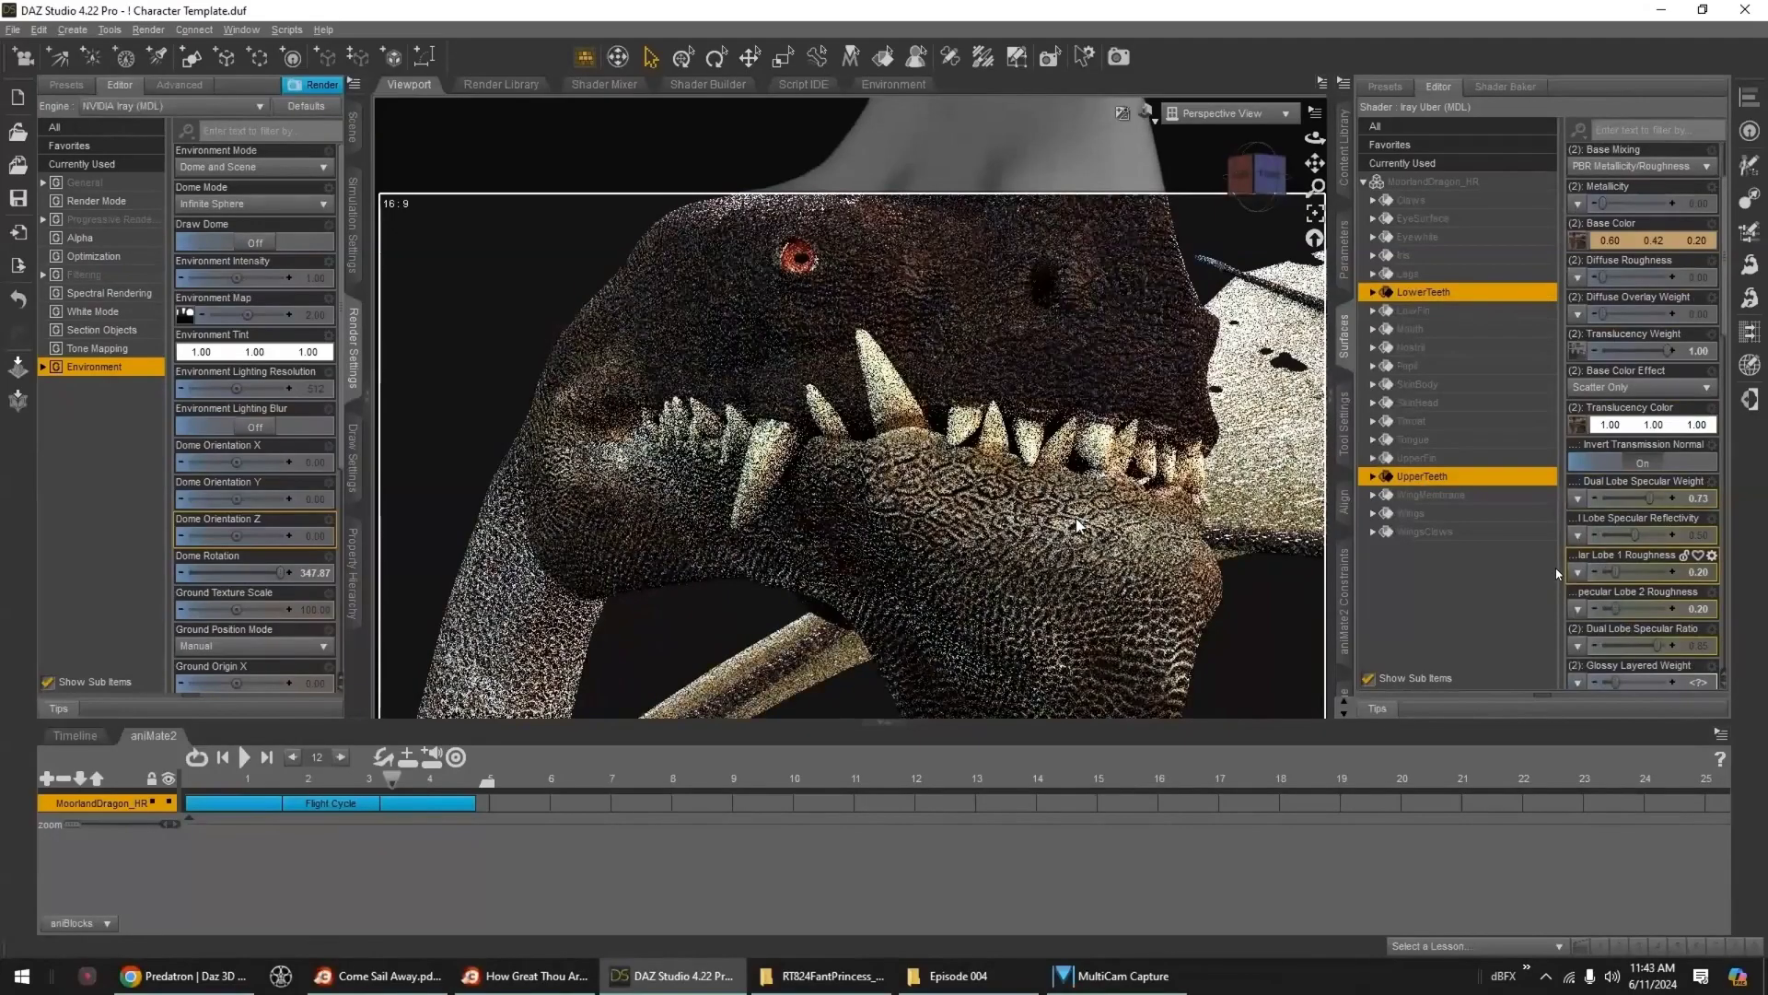
drag(1650, 498, 1680, 498)
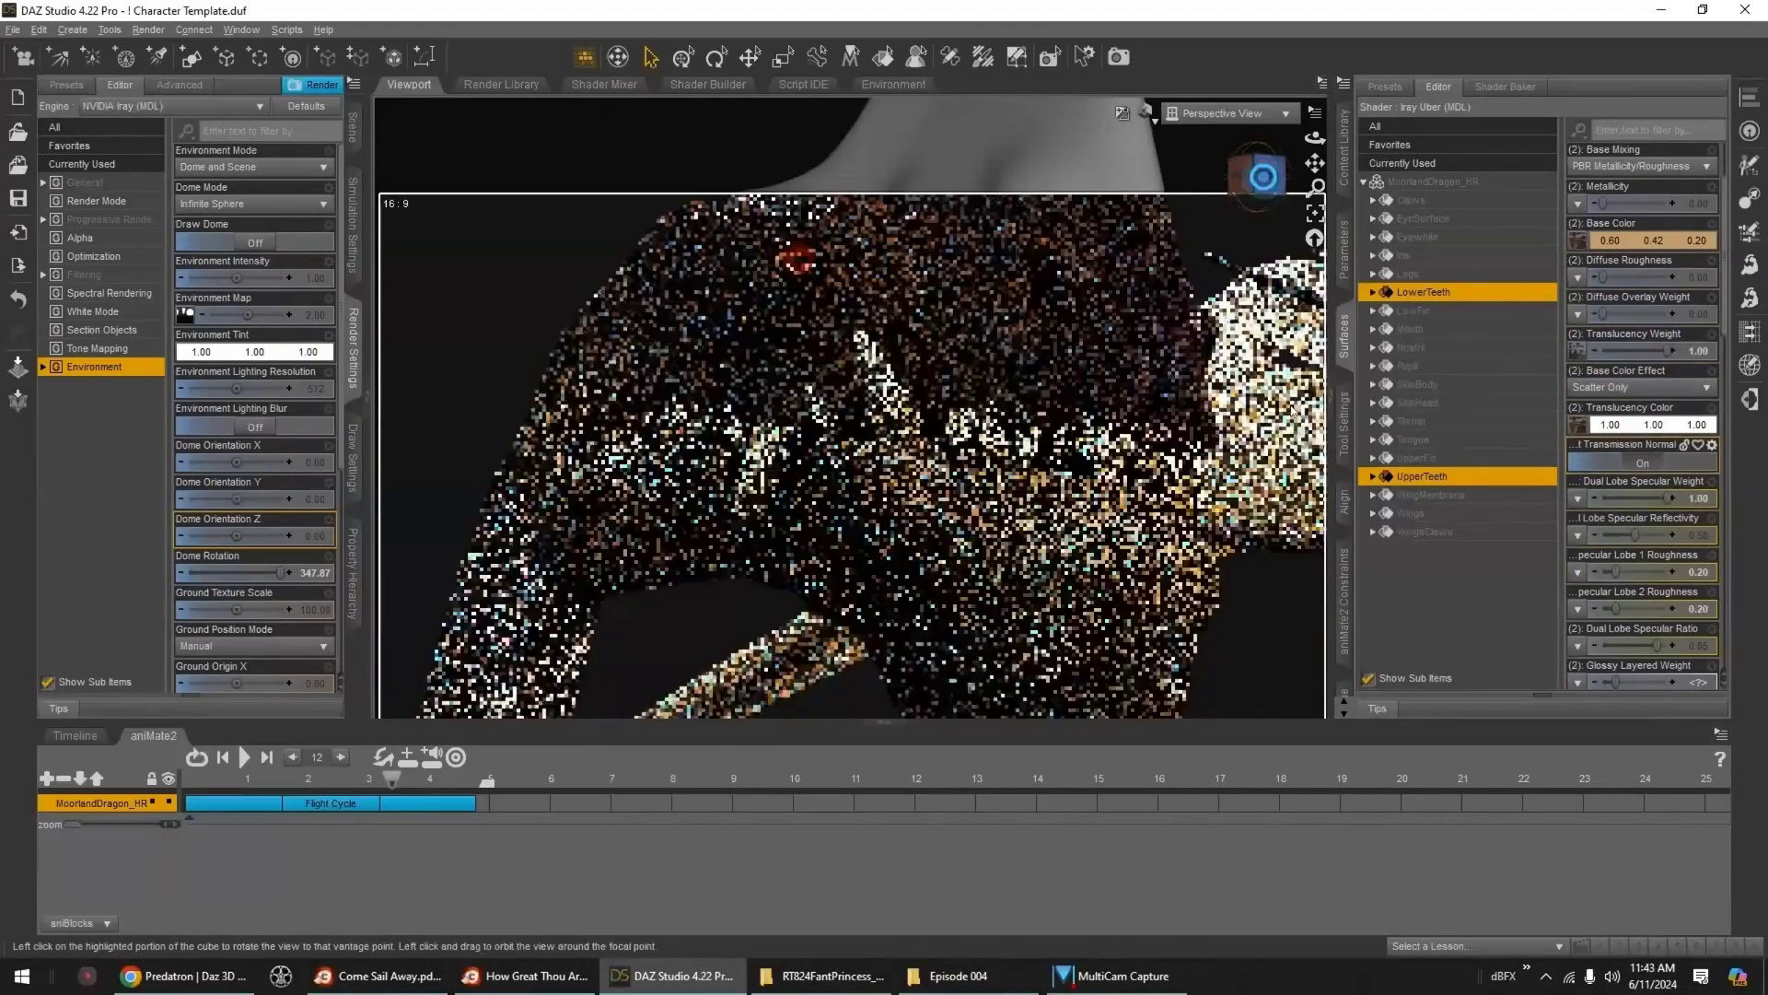
- Open the dragon's mouth again with the Open_Mouth head morph at 0.64
drag(1263, 174, 1289, 405)
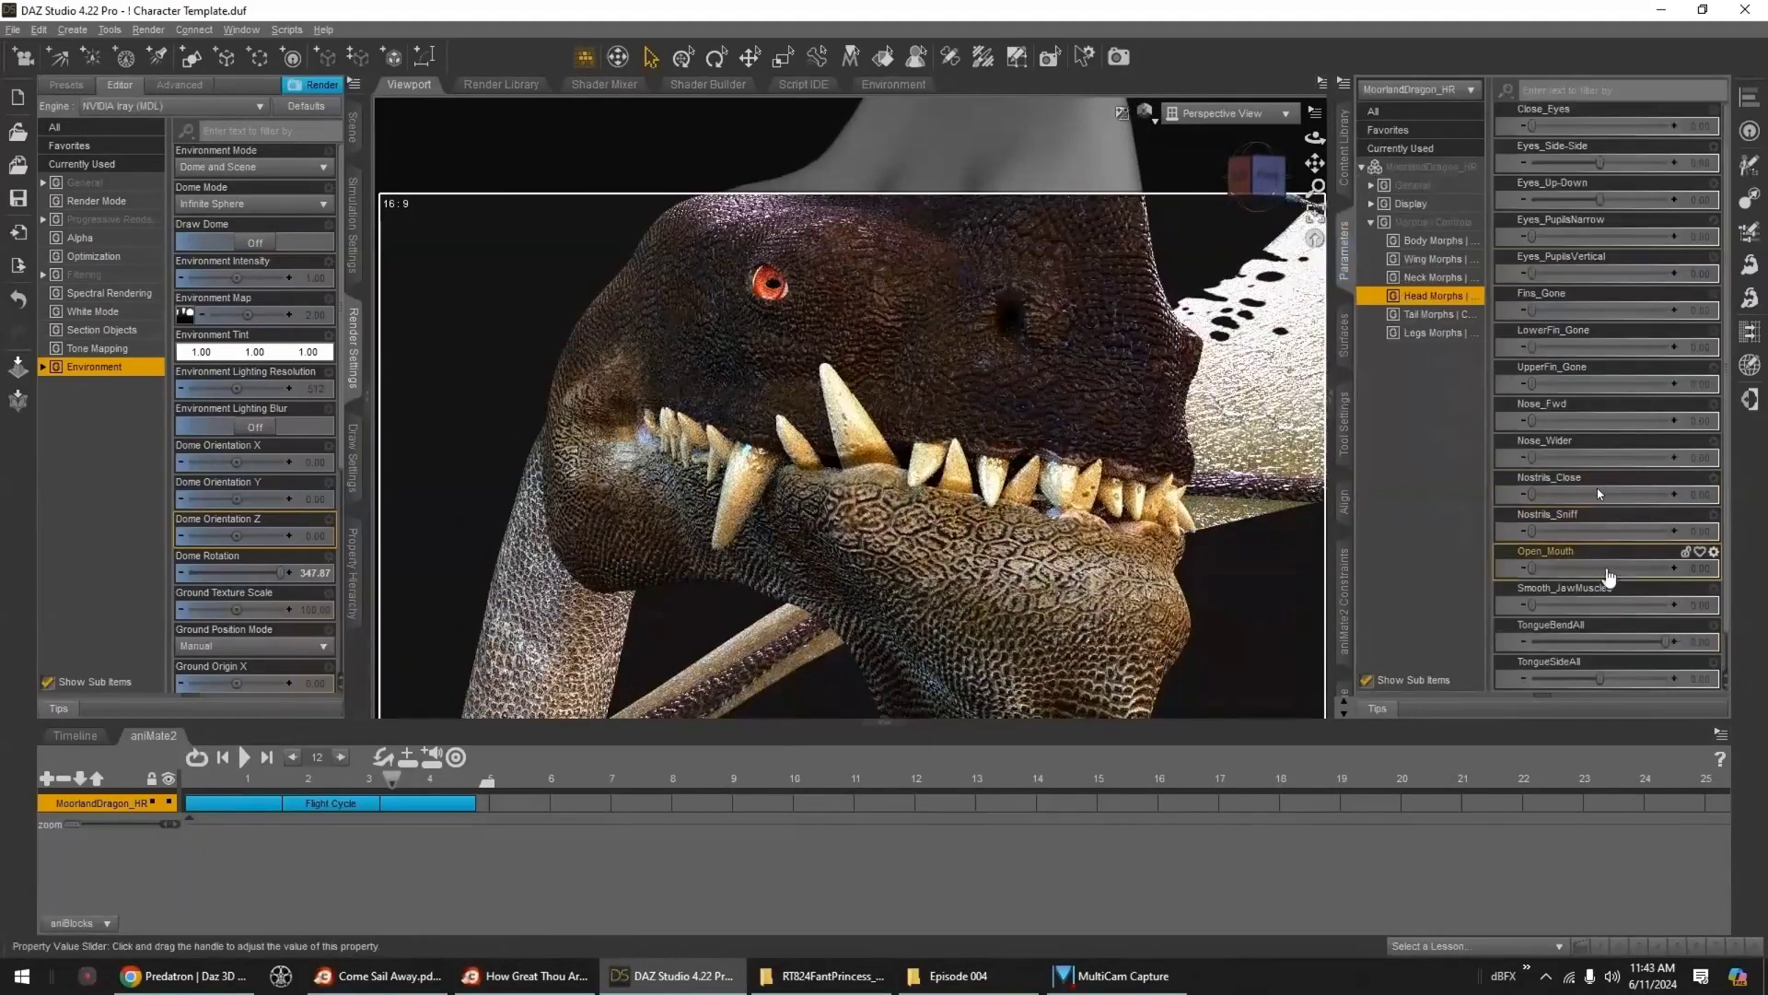
click(1606, 568)
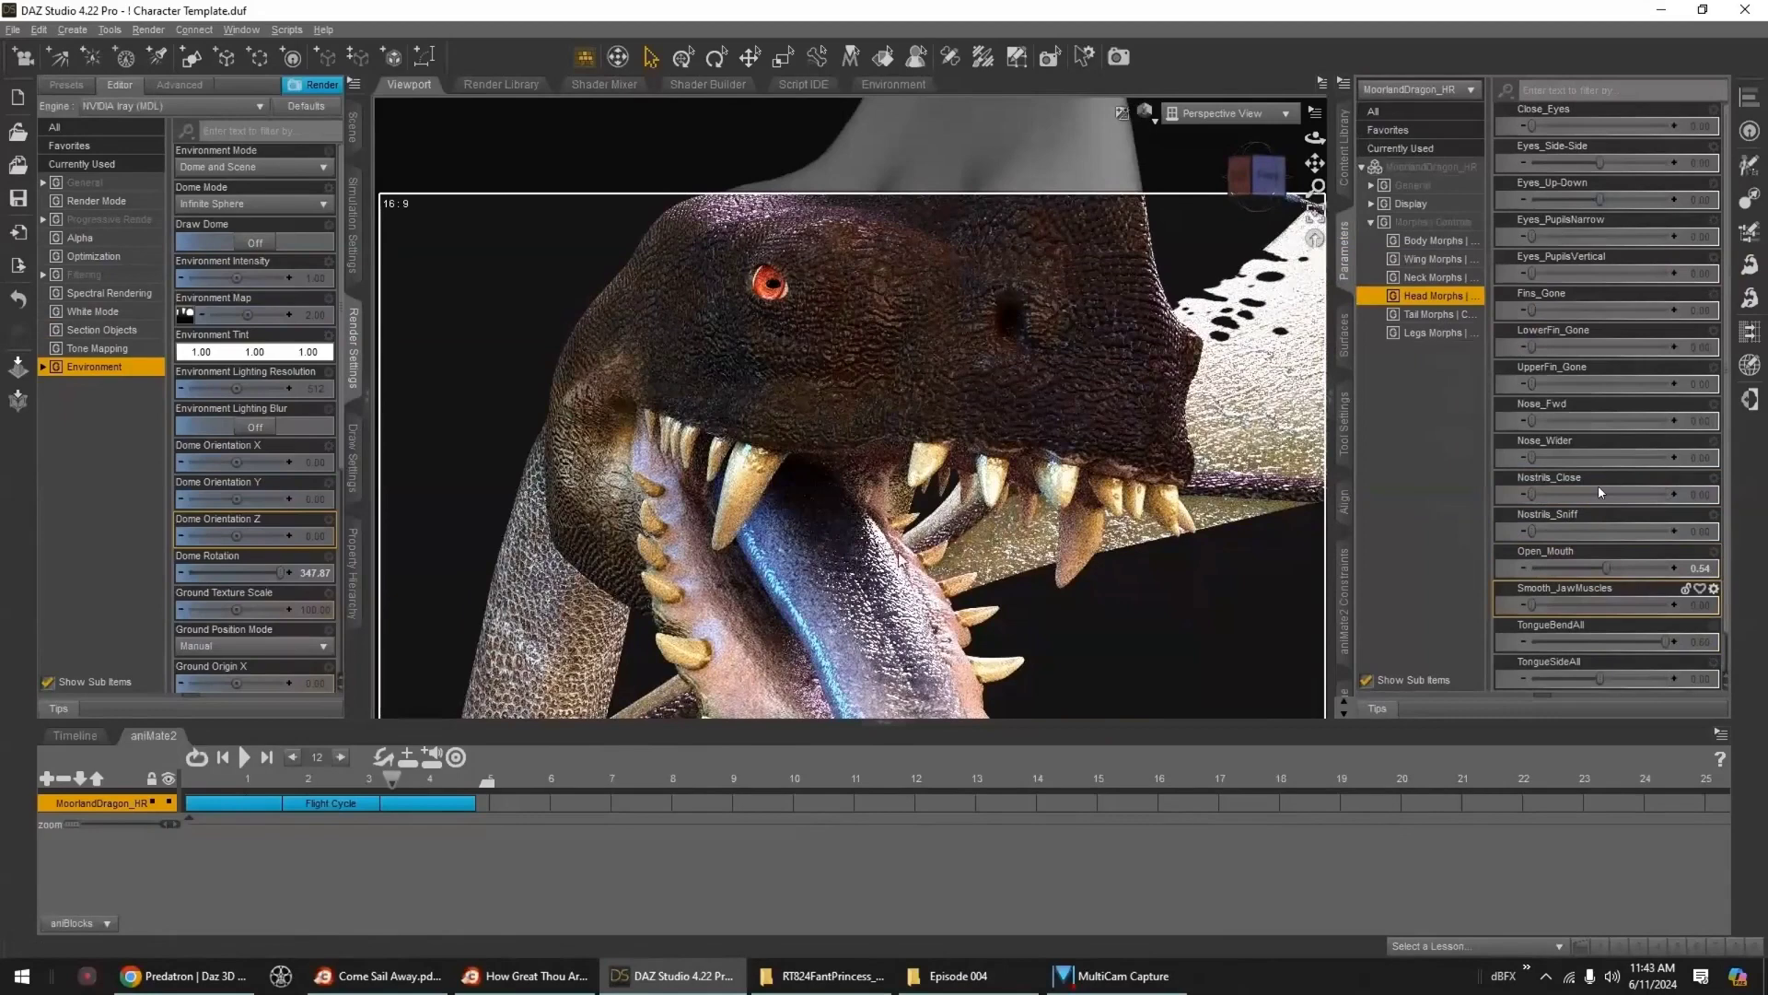
scroll(899, 555, down, 4)
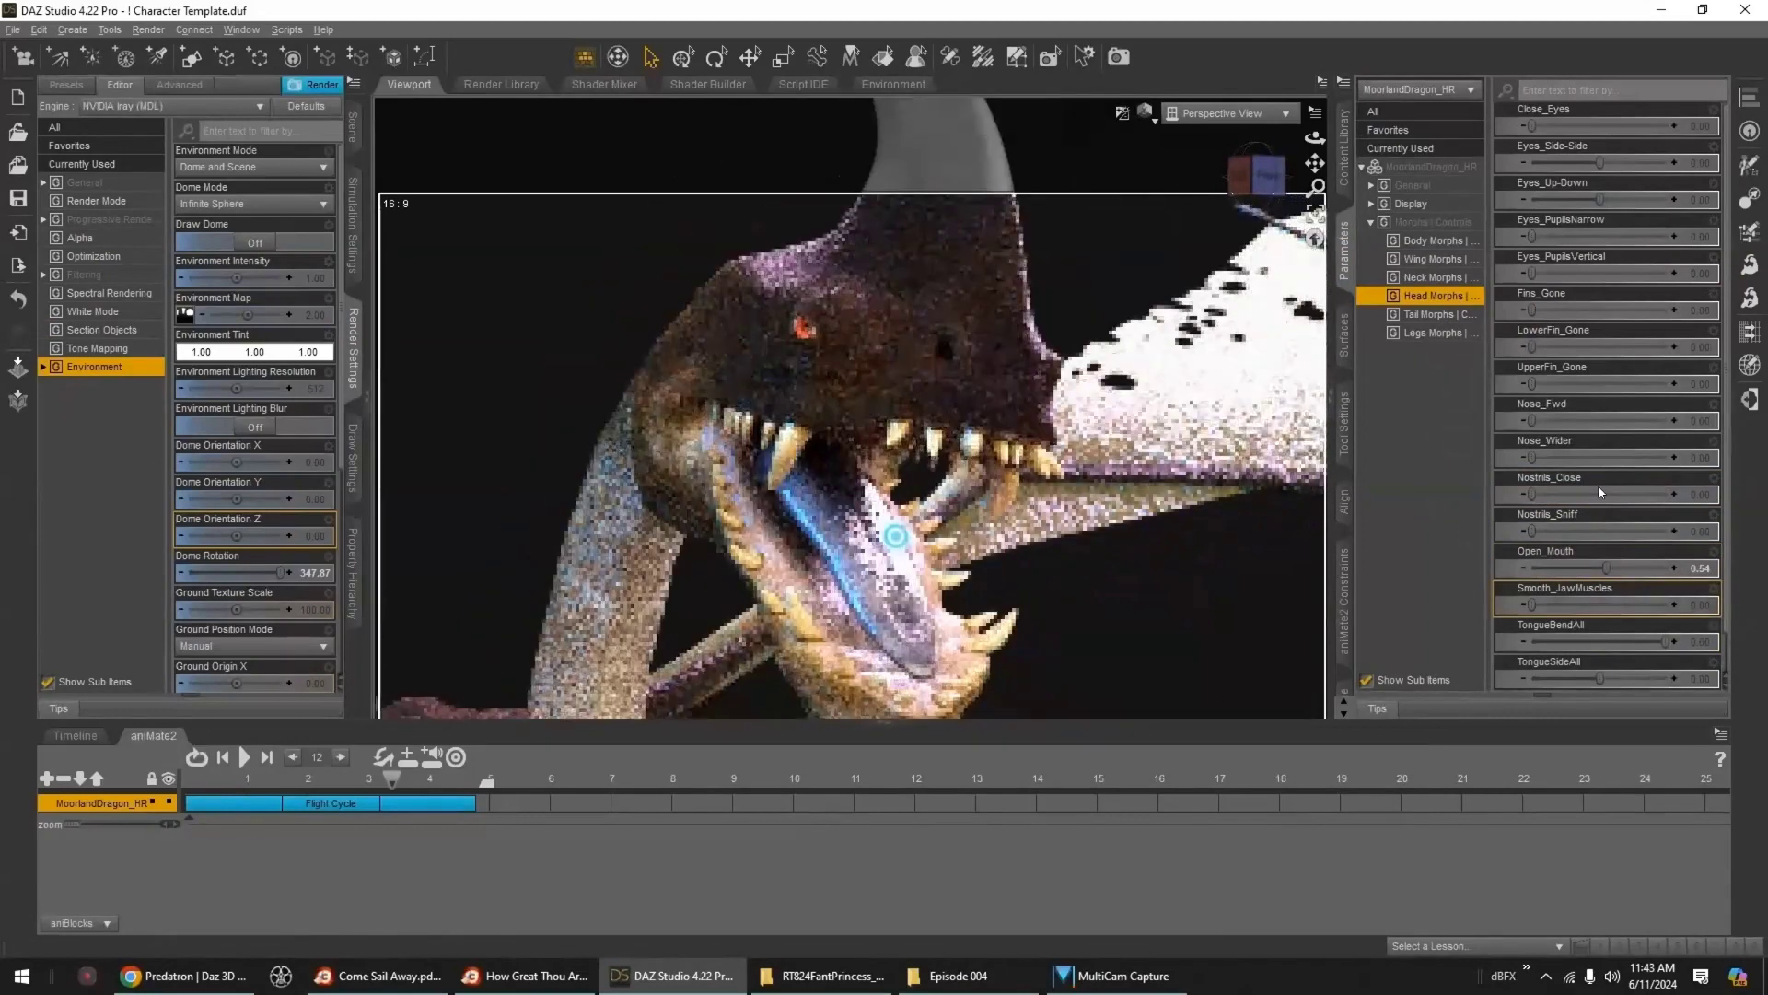
middle_drag(930, 559, 989, 563)
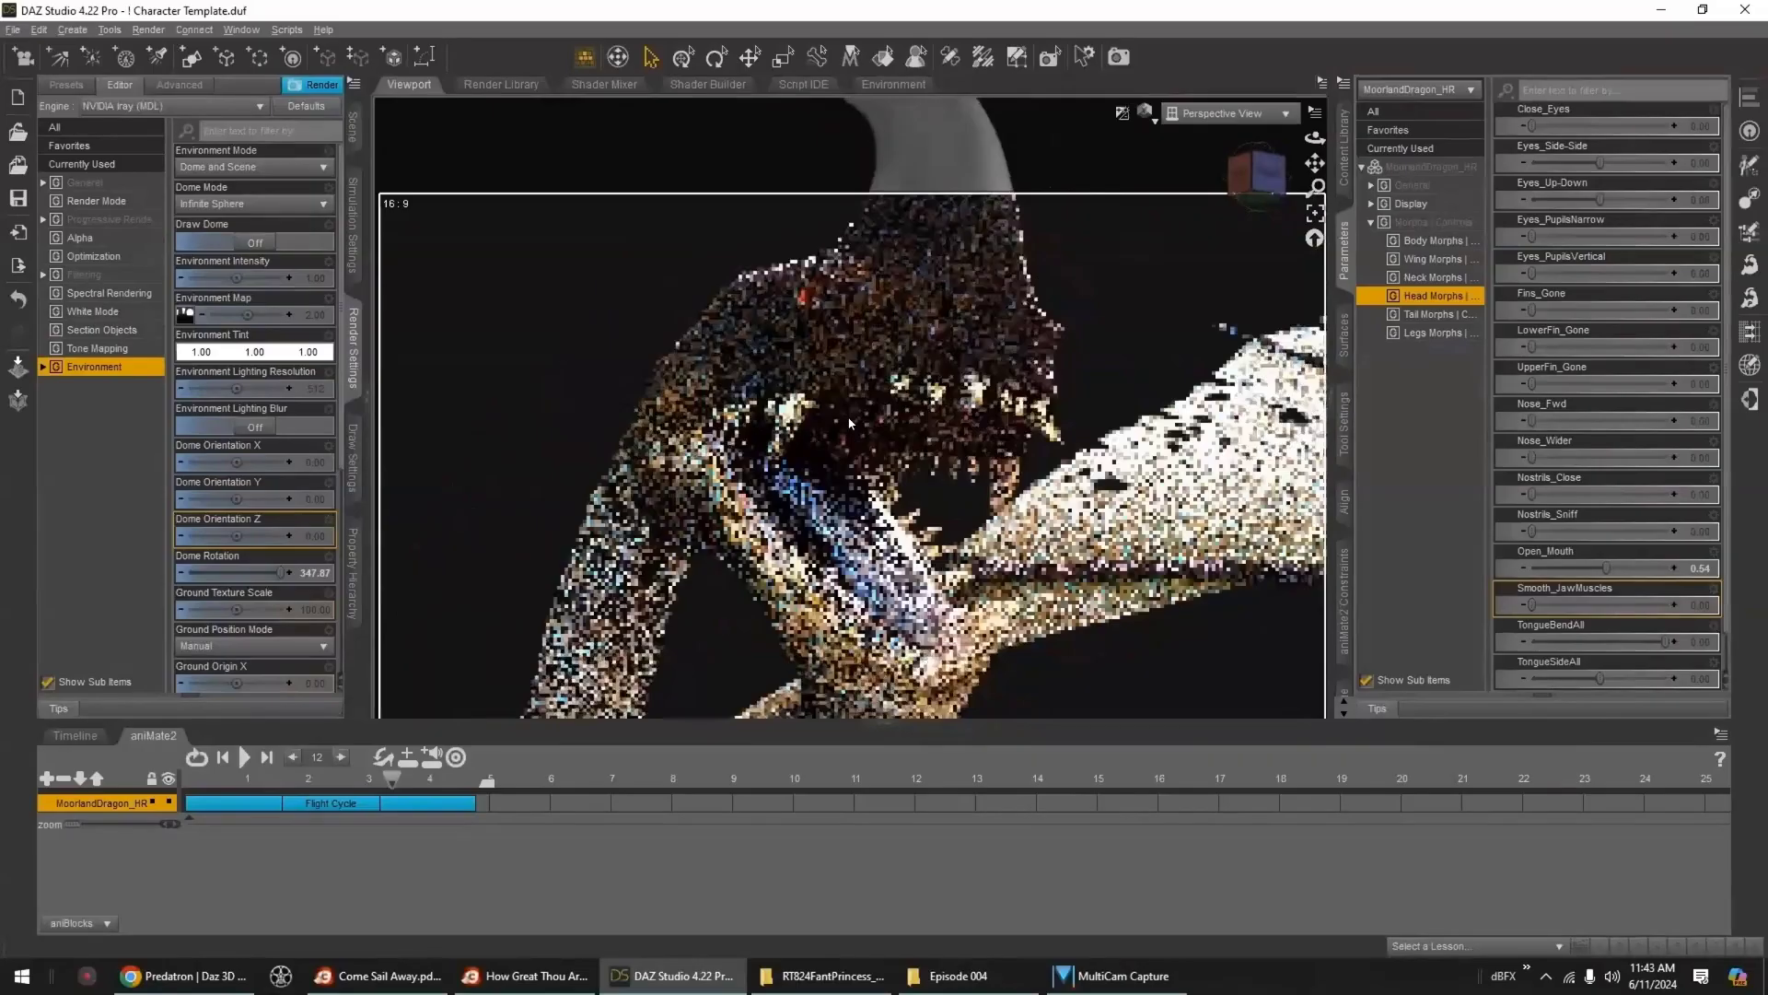
scroll(991, 561, down, 3)
scroll(850, 422, down, 4)
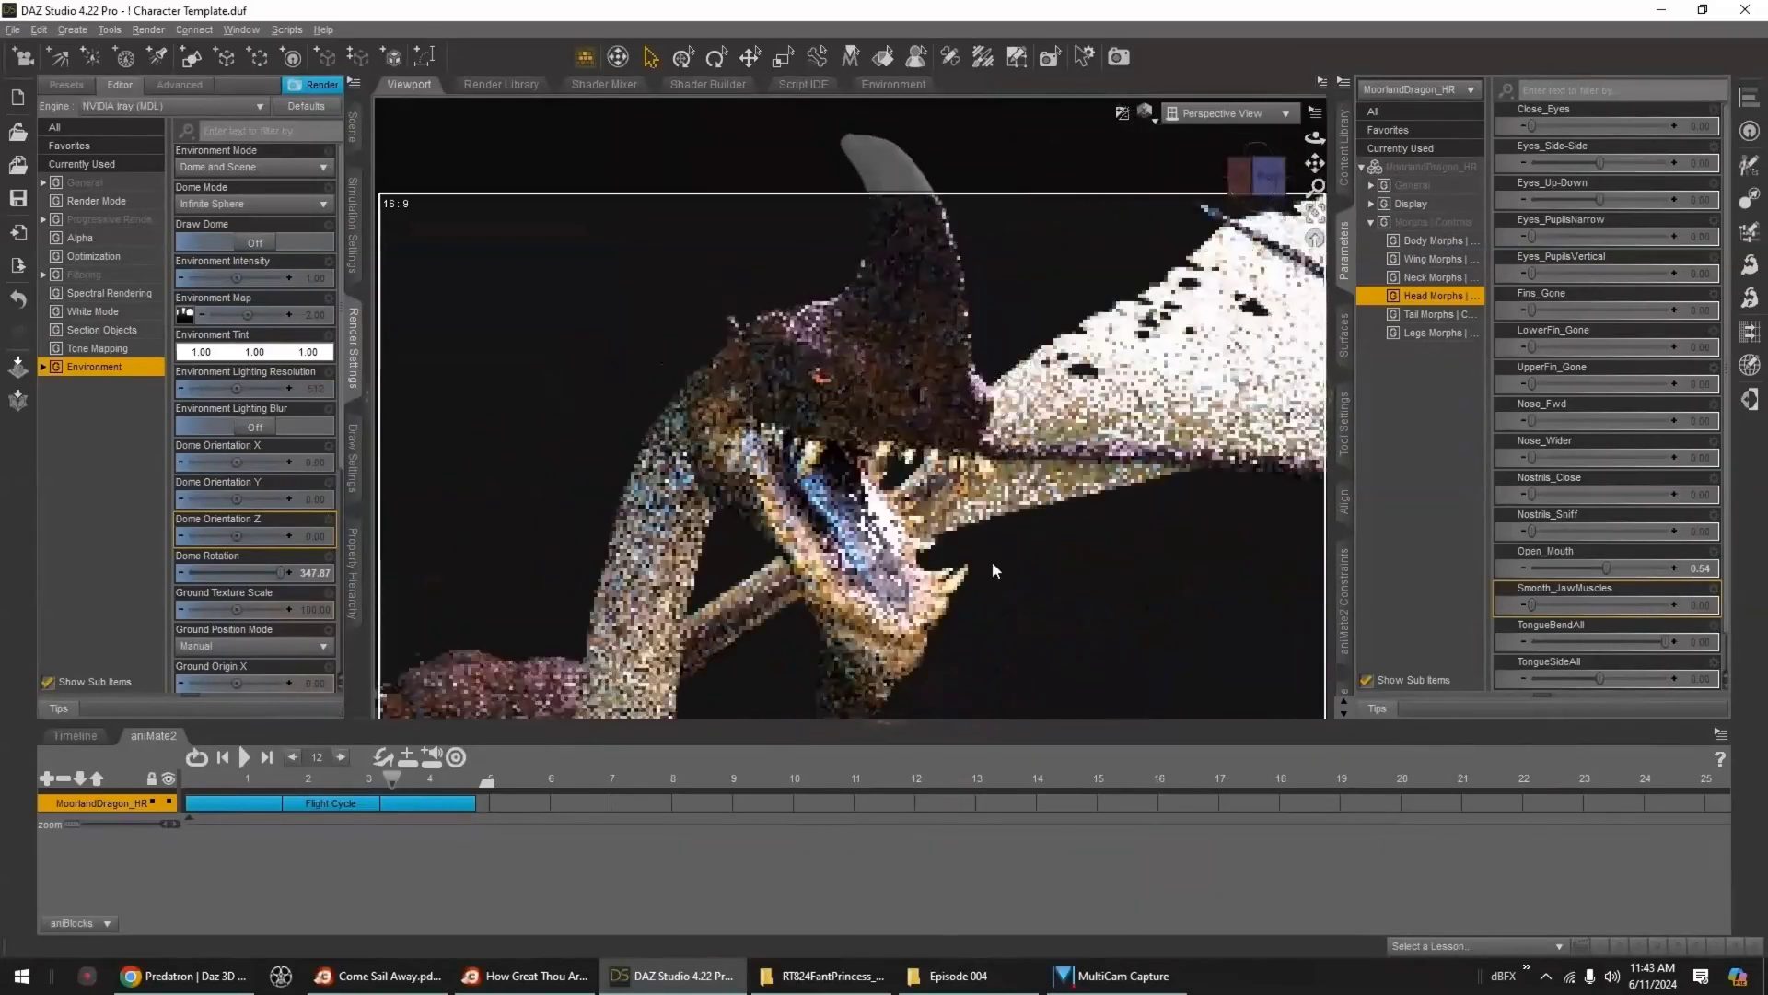
- Move to an earlier wing pose in the Flight Cycle and turn off Draw Ground in the render environment settings
click(354, 131)
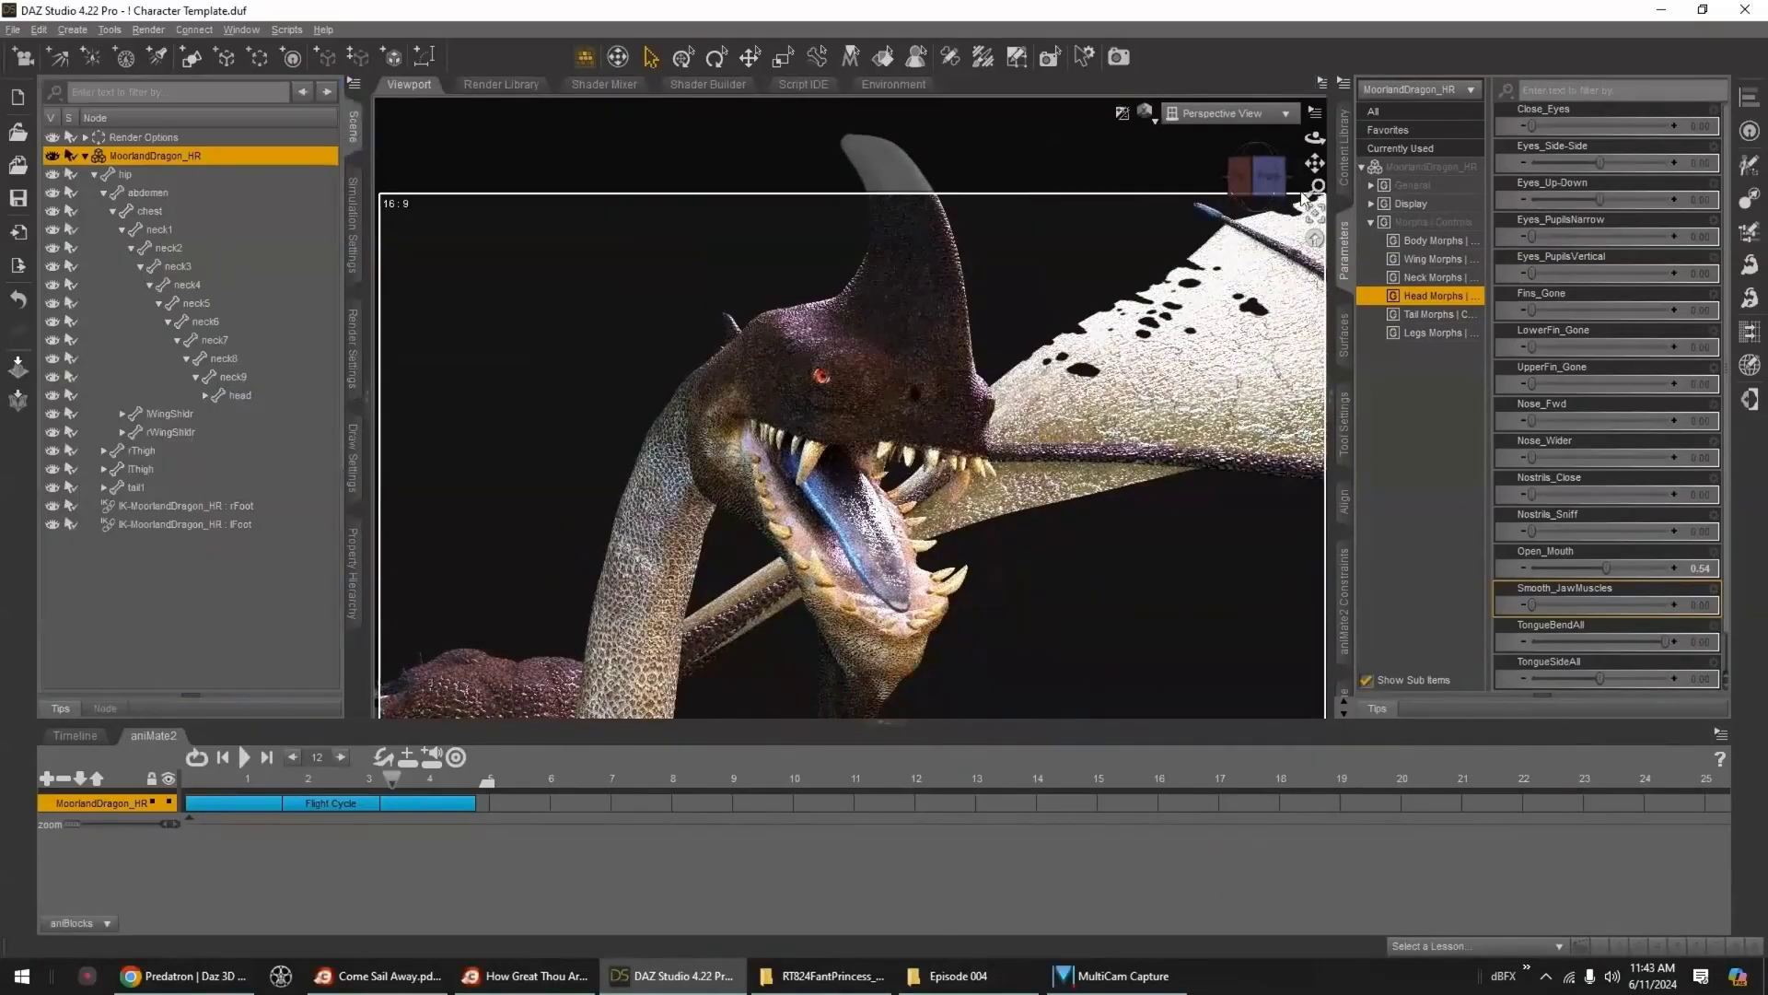
scroll(1124, 353, down, 5)
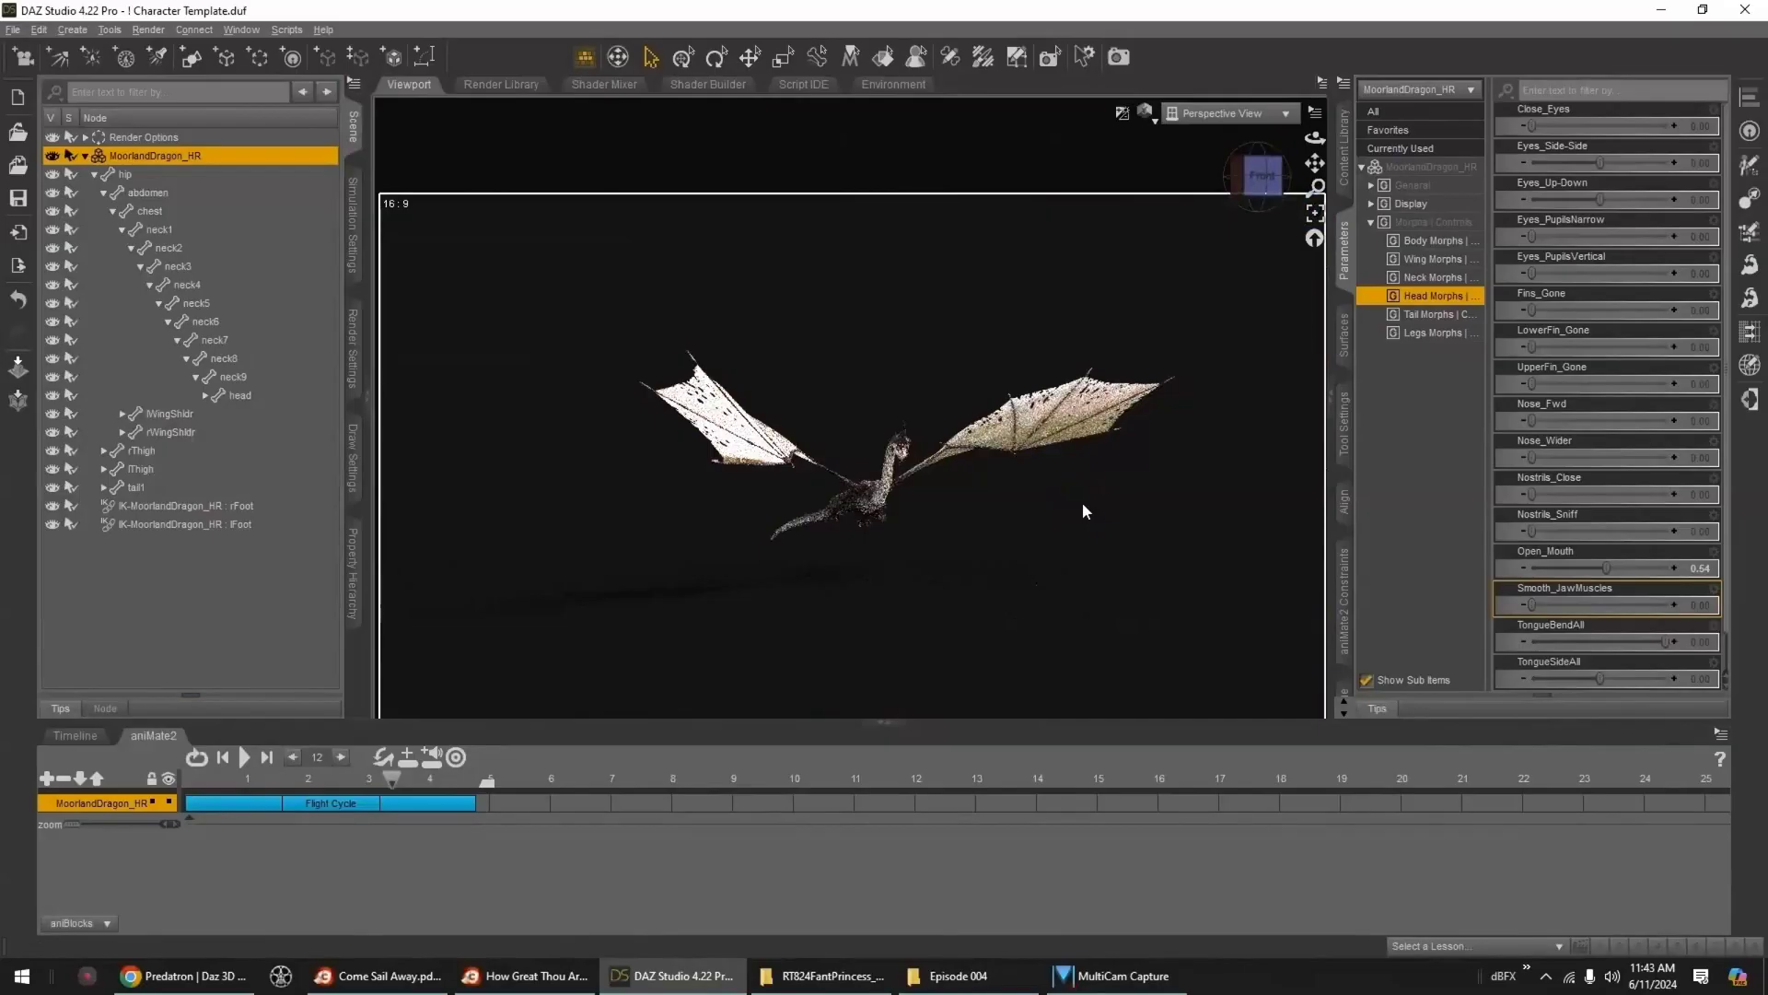
click(330, 778)
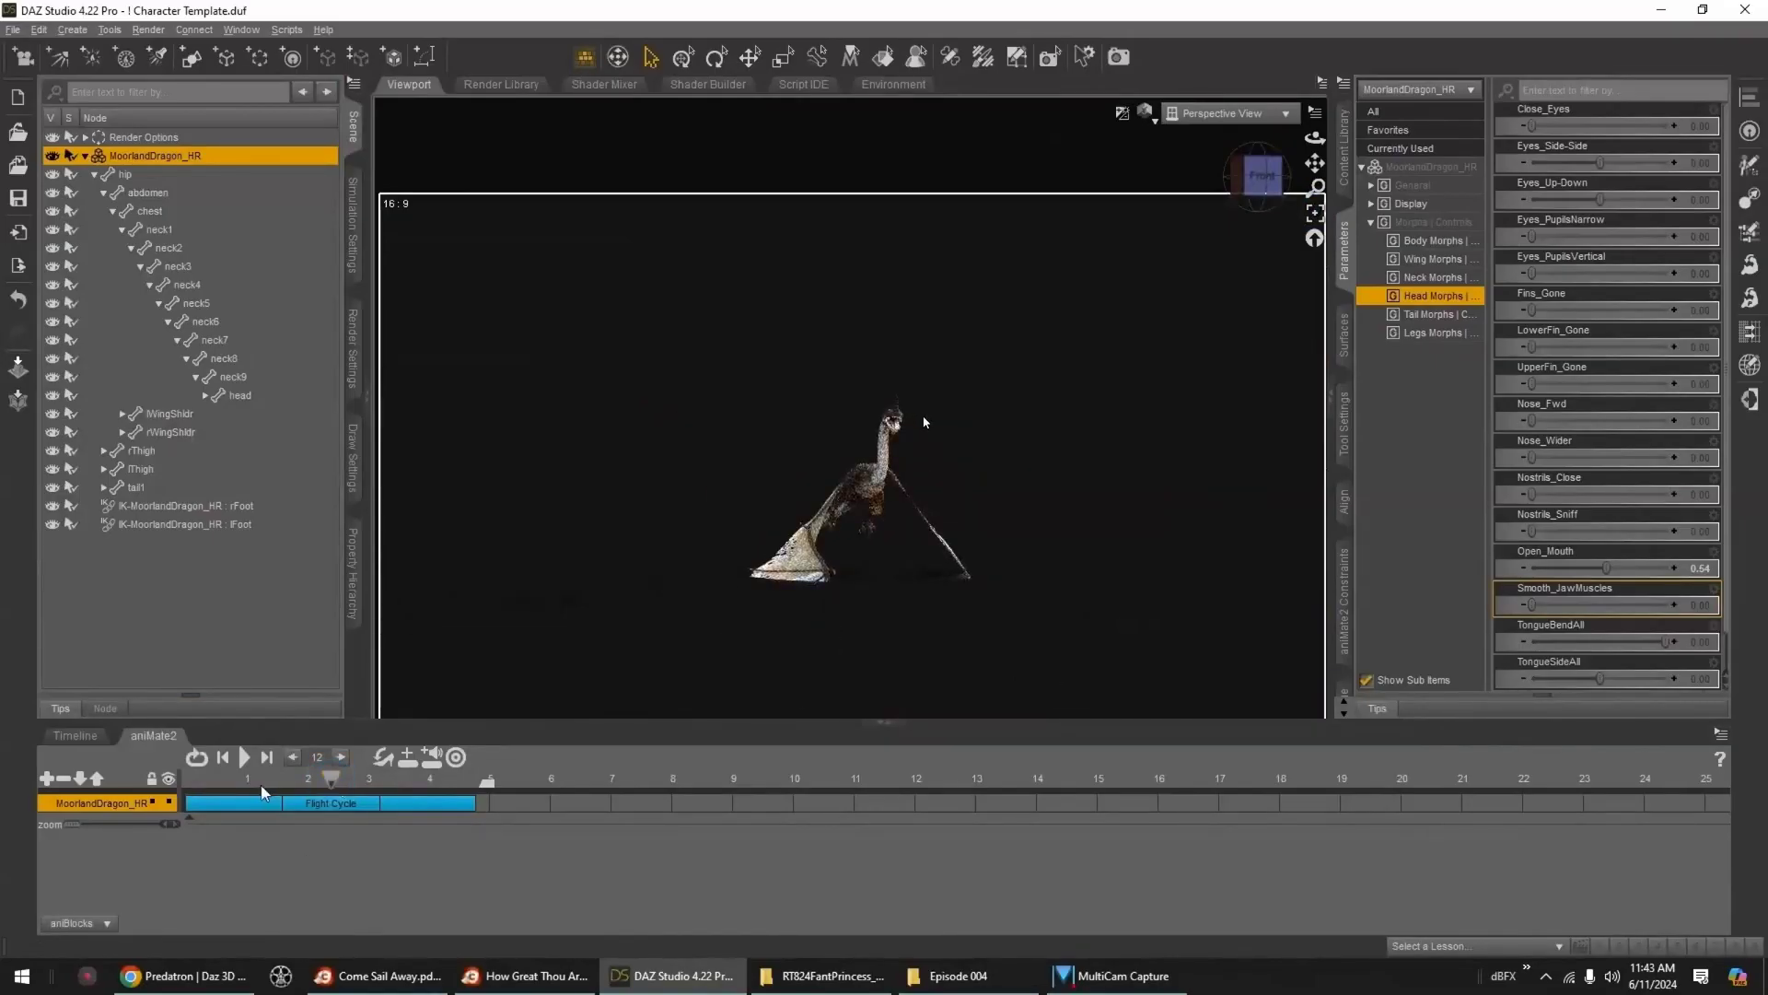
scroll(258, 552, down, 5)
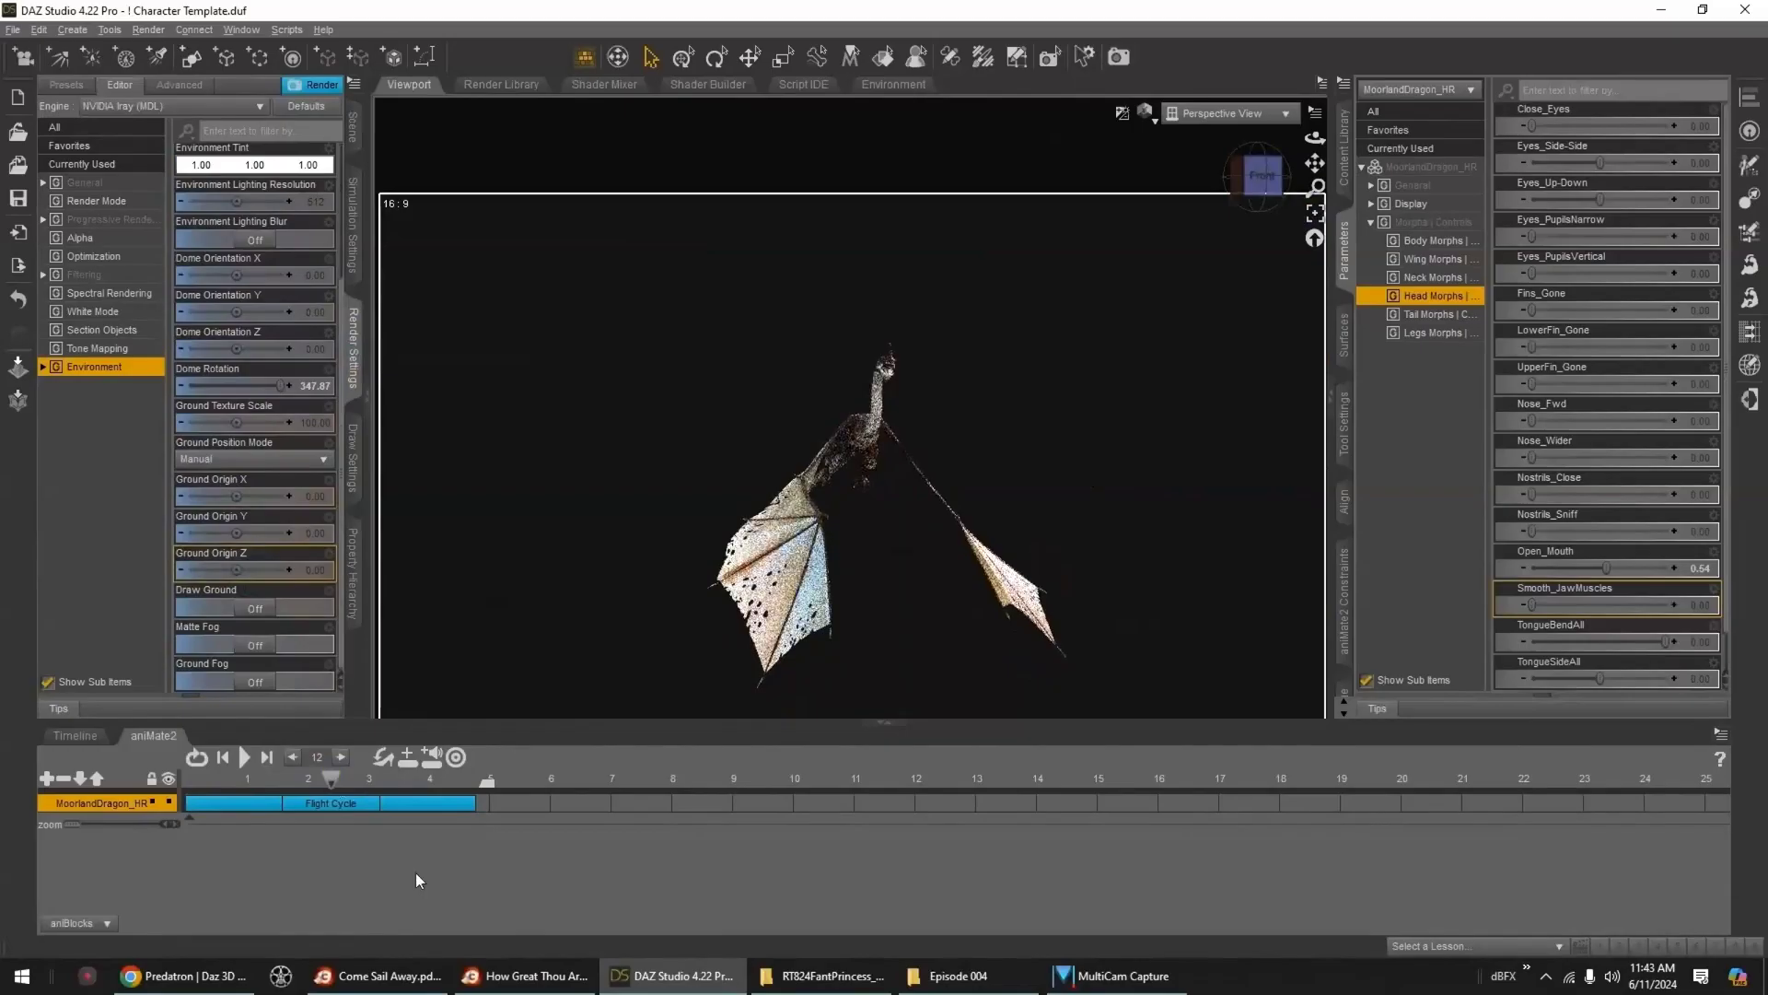
- Scrub back through the Flight Cycle to about the 1-second mark to examine the wing poses
click(286, 781)
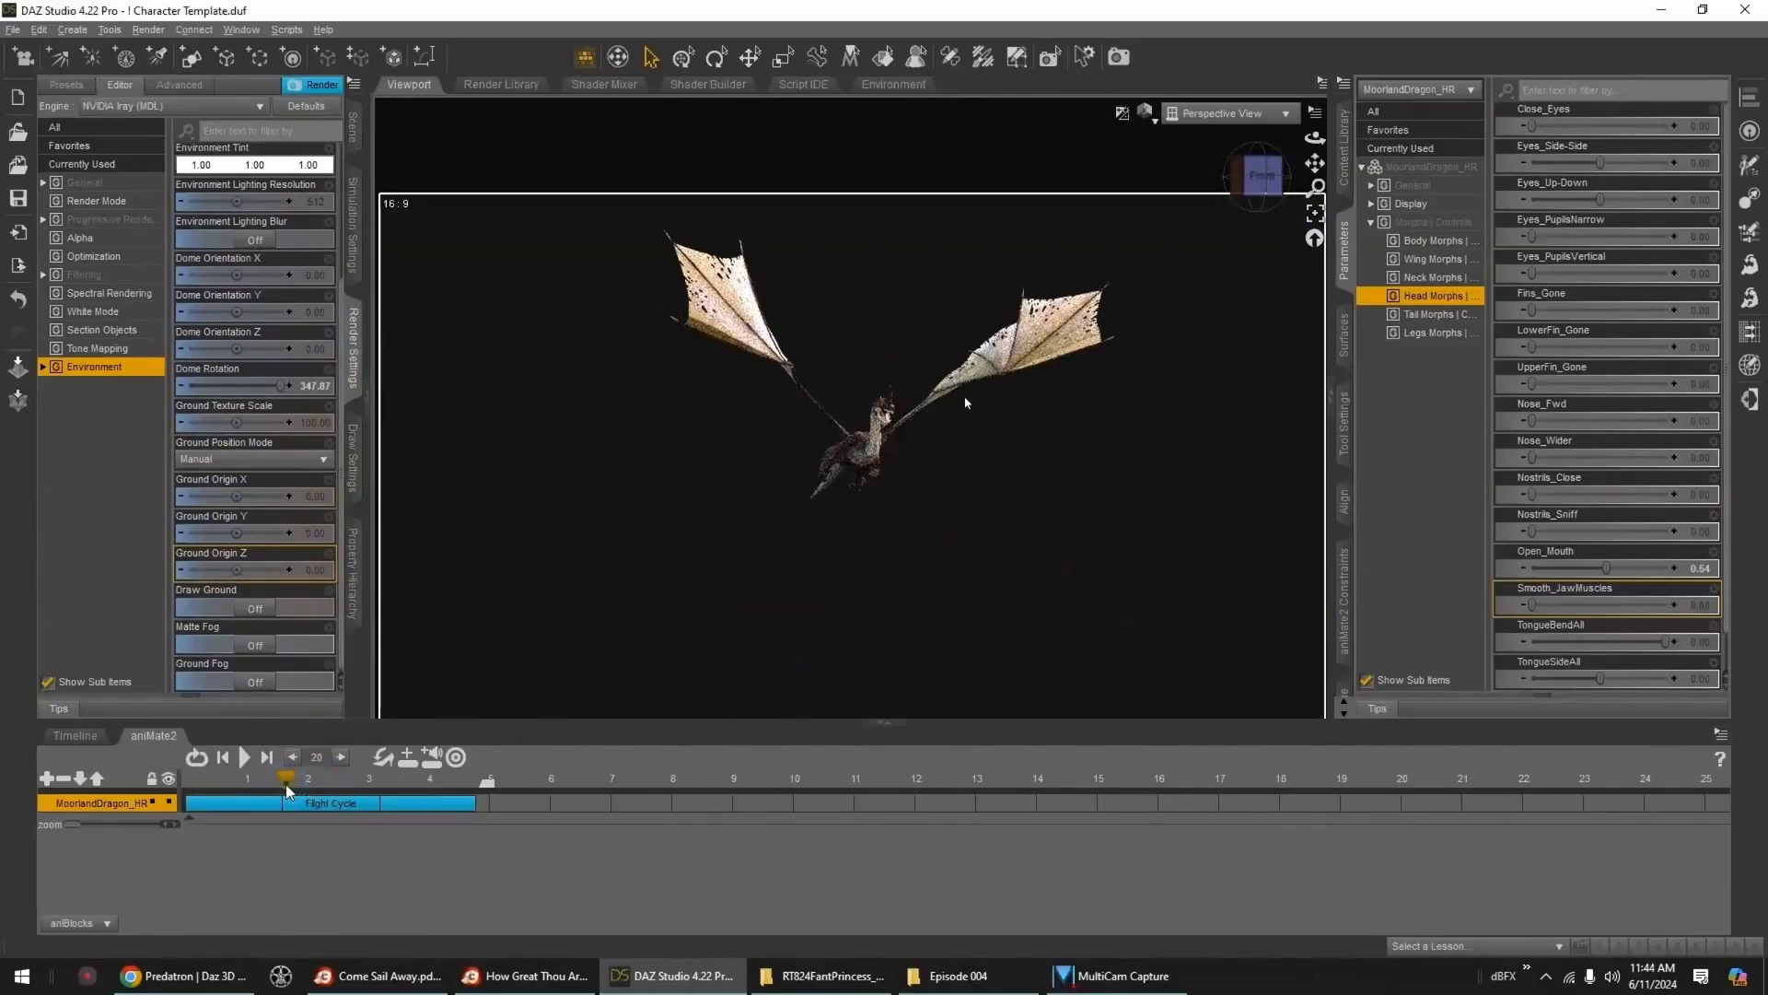
click(240, 779)
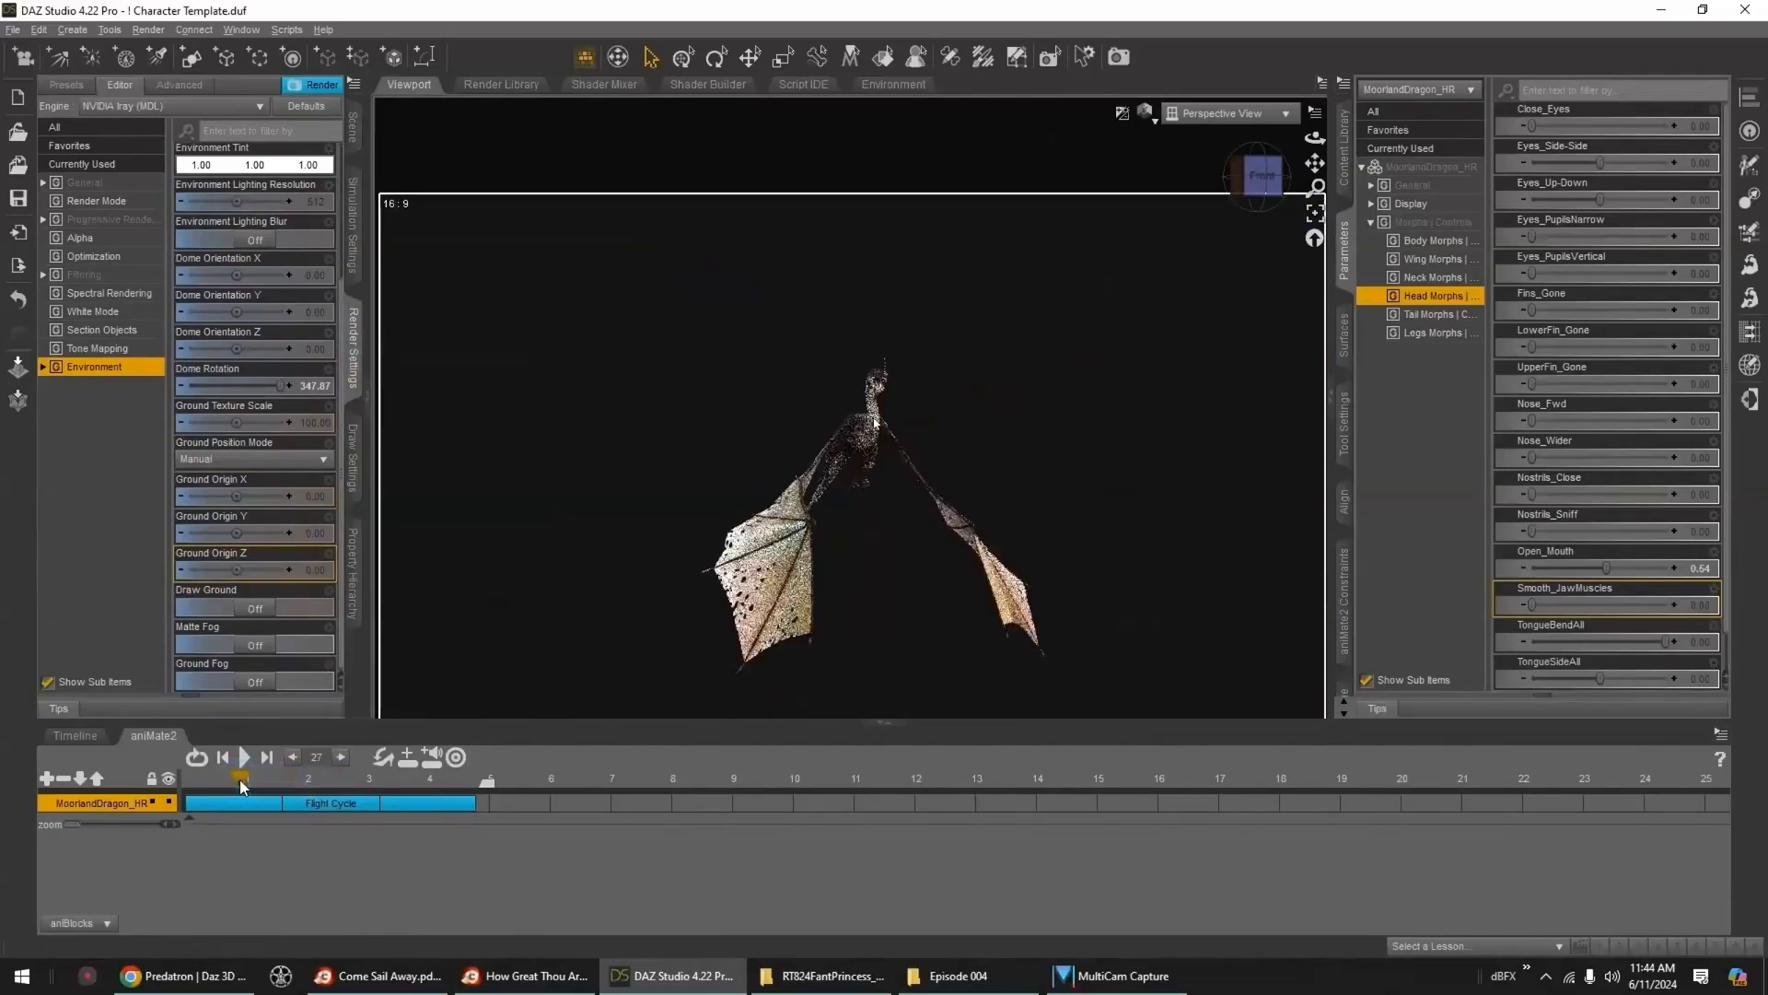